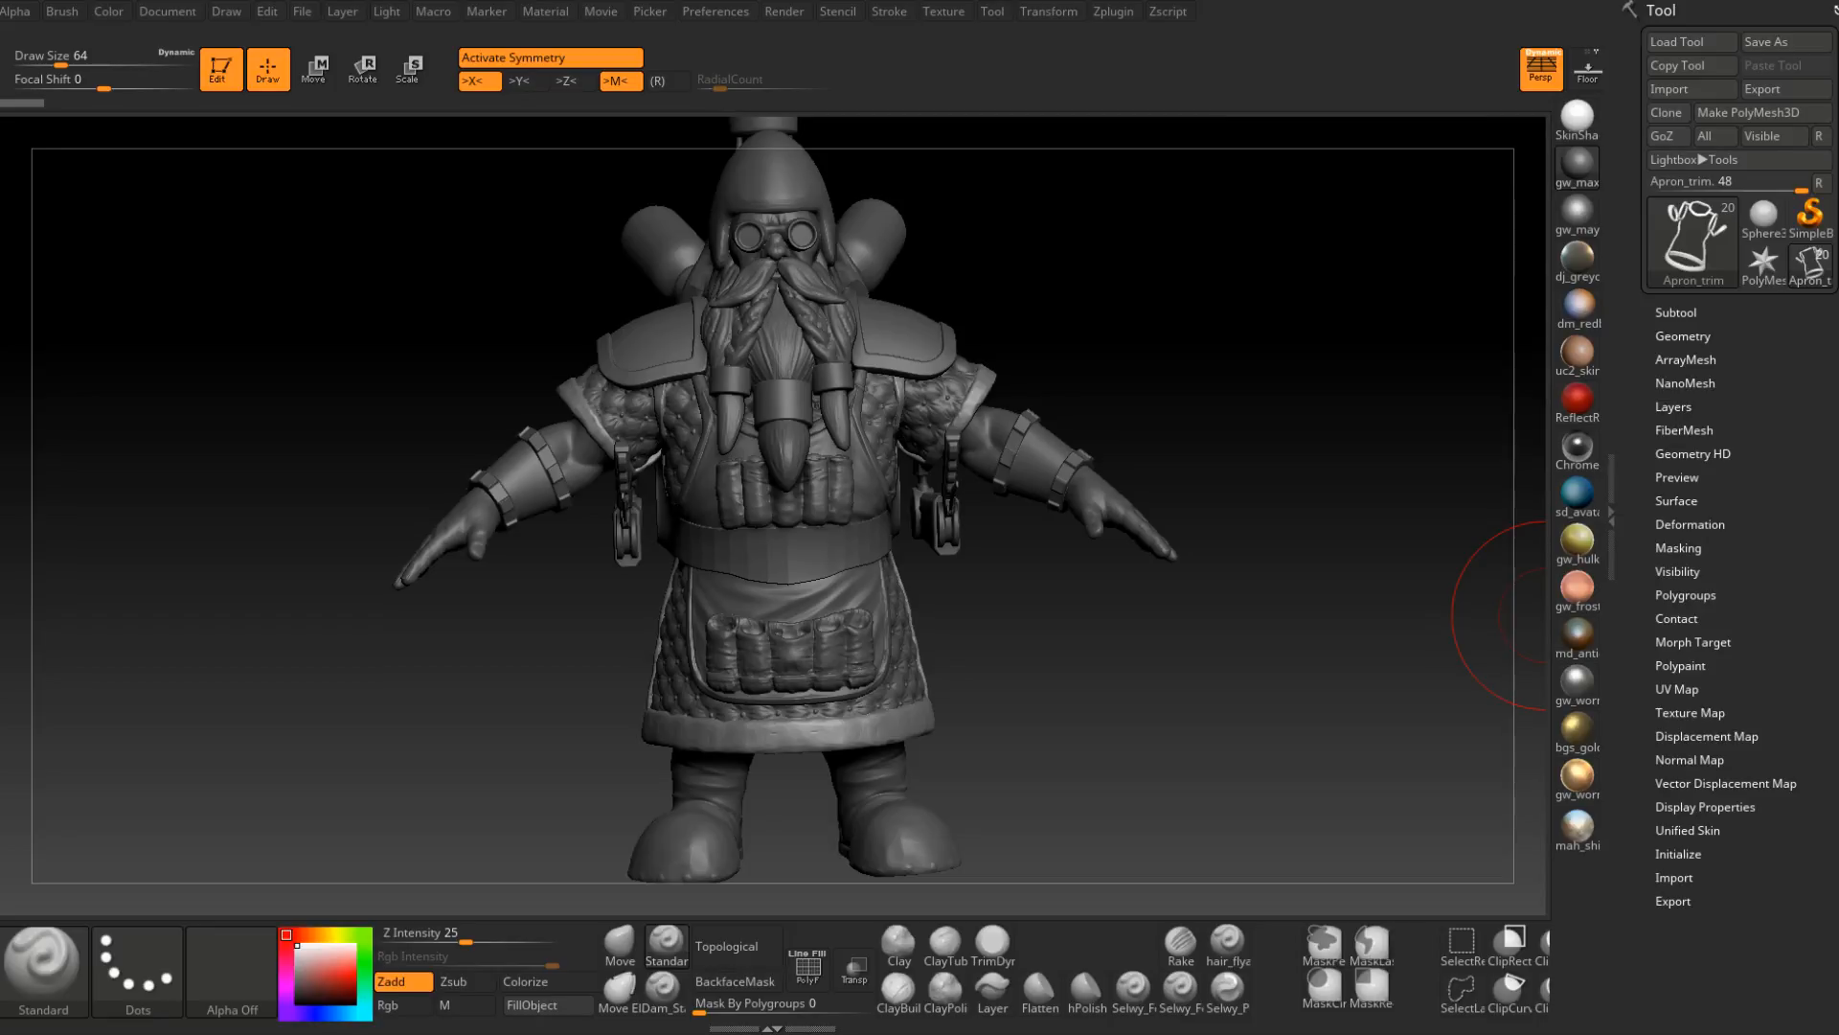
Make the Smock subtool active and ready the ClayBuildup brush at draw size 6 over the lower apron.
drag(1101, 594, 1231, 848)
ctrl+right_drag(923, 419, 975, 647)
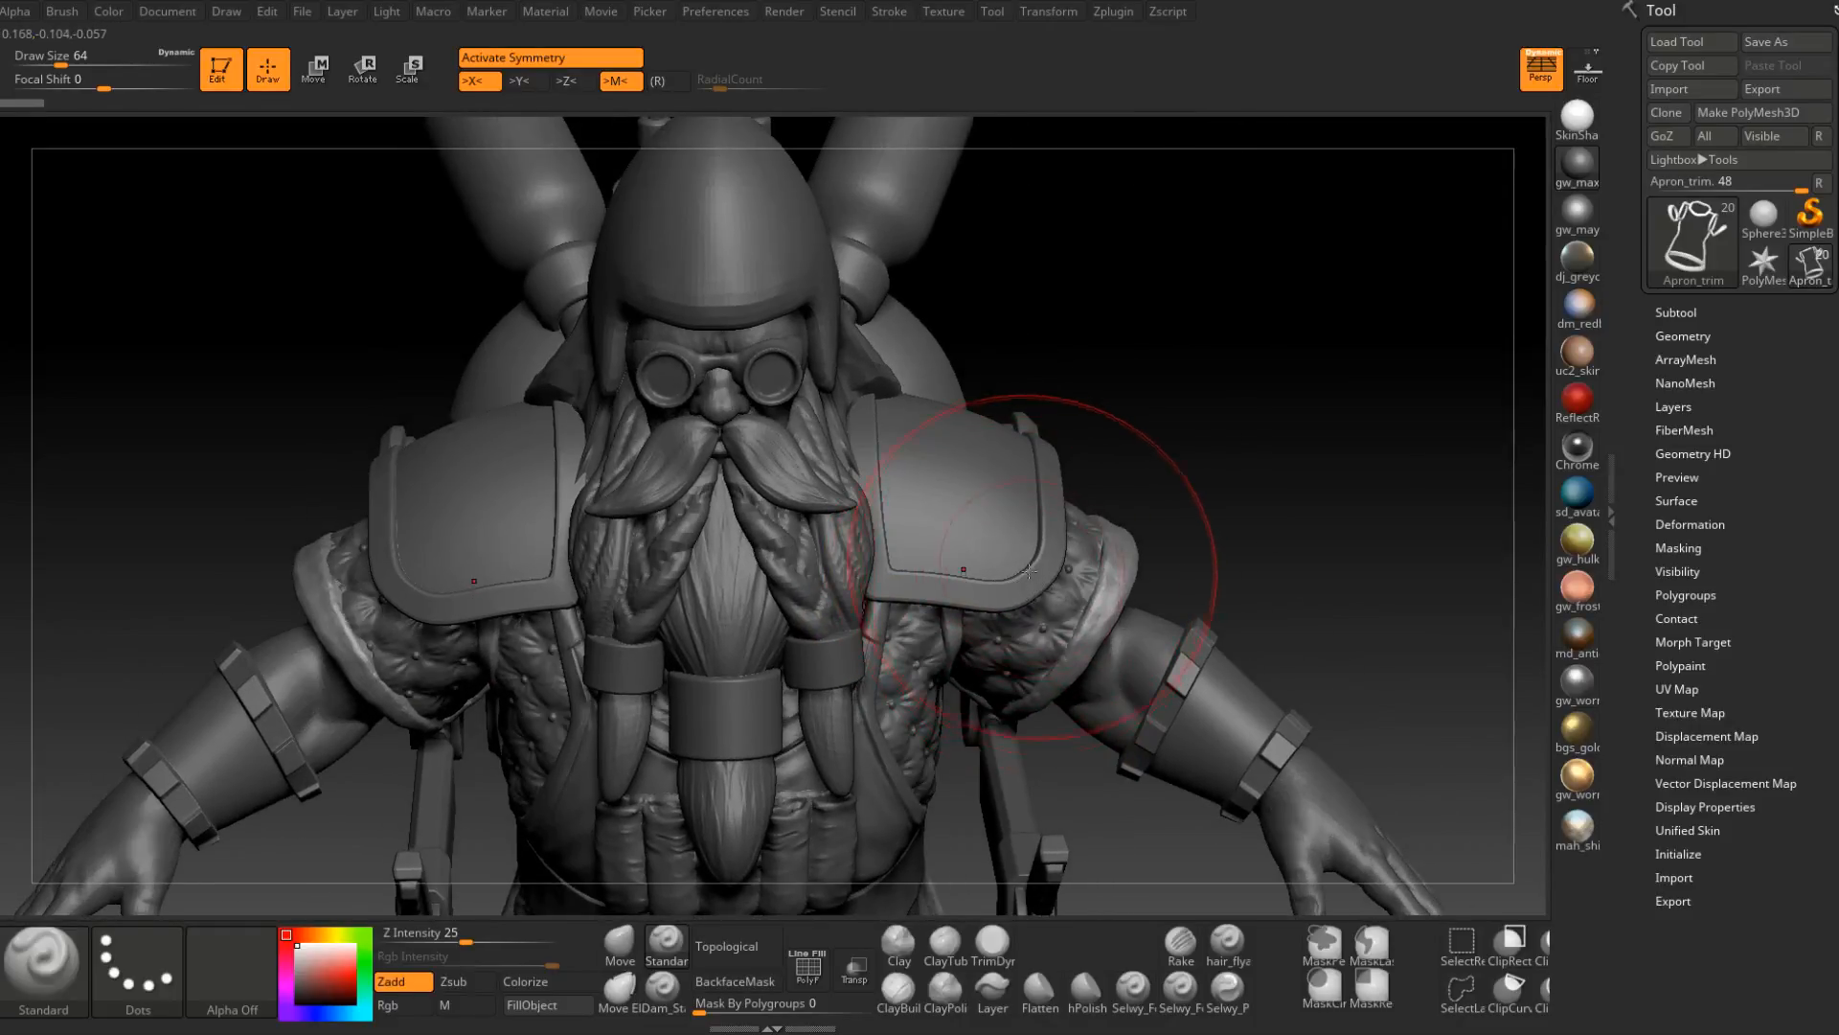
mouse_move(1035, 575)
right_down()
mouse_move(999, 661)
mouse_move(964, 616)
mouse_move(1088, 595)
mouse_move(1047, 657)
mouse_move(1005, 486)
mouse_move(1054, 498)
mouse_move(1001, 522)
mouse_move(975, 585)
mouse_move(1088, 595)
mouse_move(1005, 596)
mouse_move(1025, 695)
right_up()
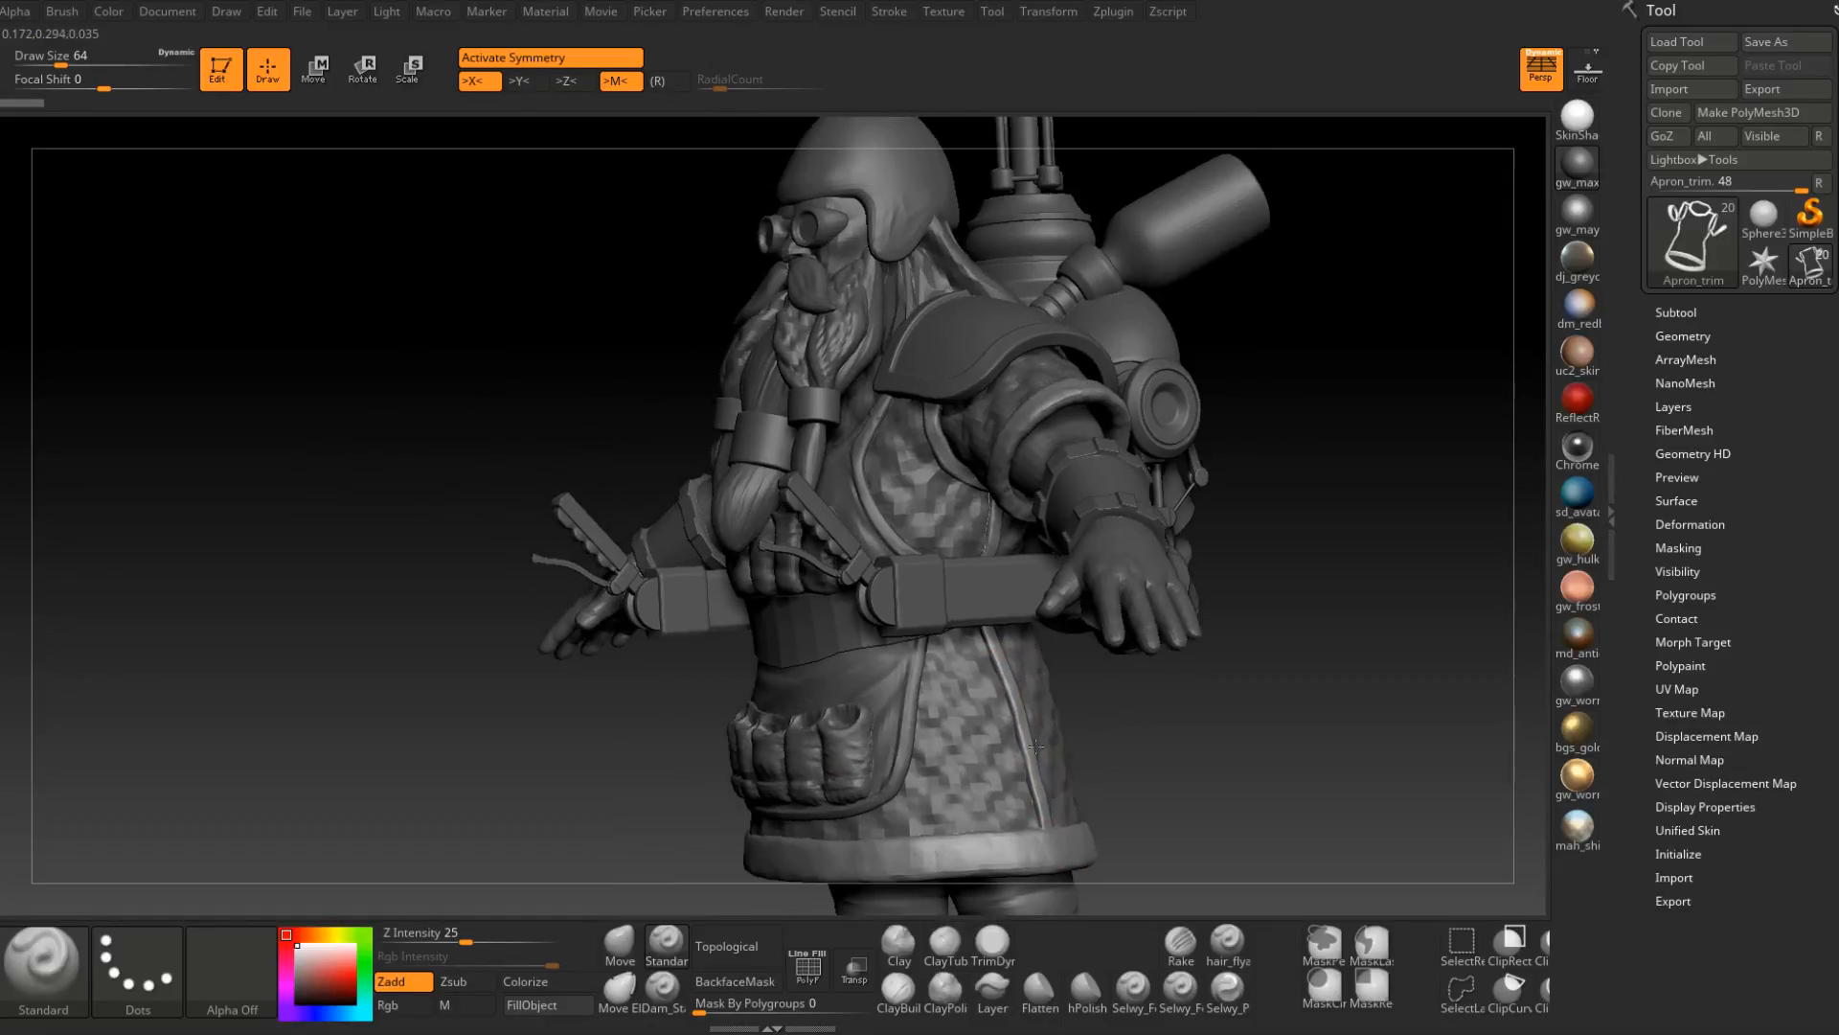
right_drag(862, 717, 887, 662)
alt+click(922, 720)
click(897, 993)
right_drag(1063, 518, 963, 503)
key(space)
drag(953, 500, 922, 500)
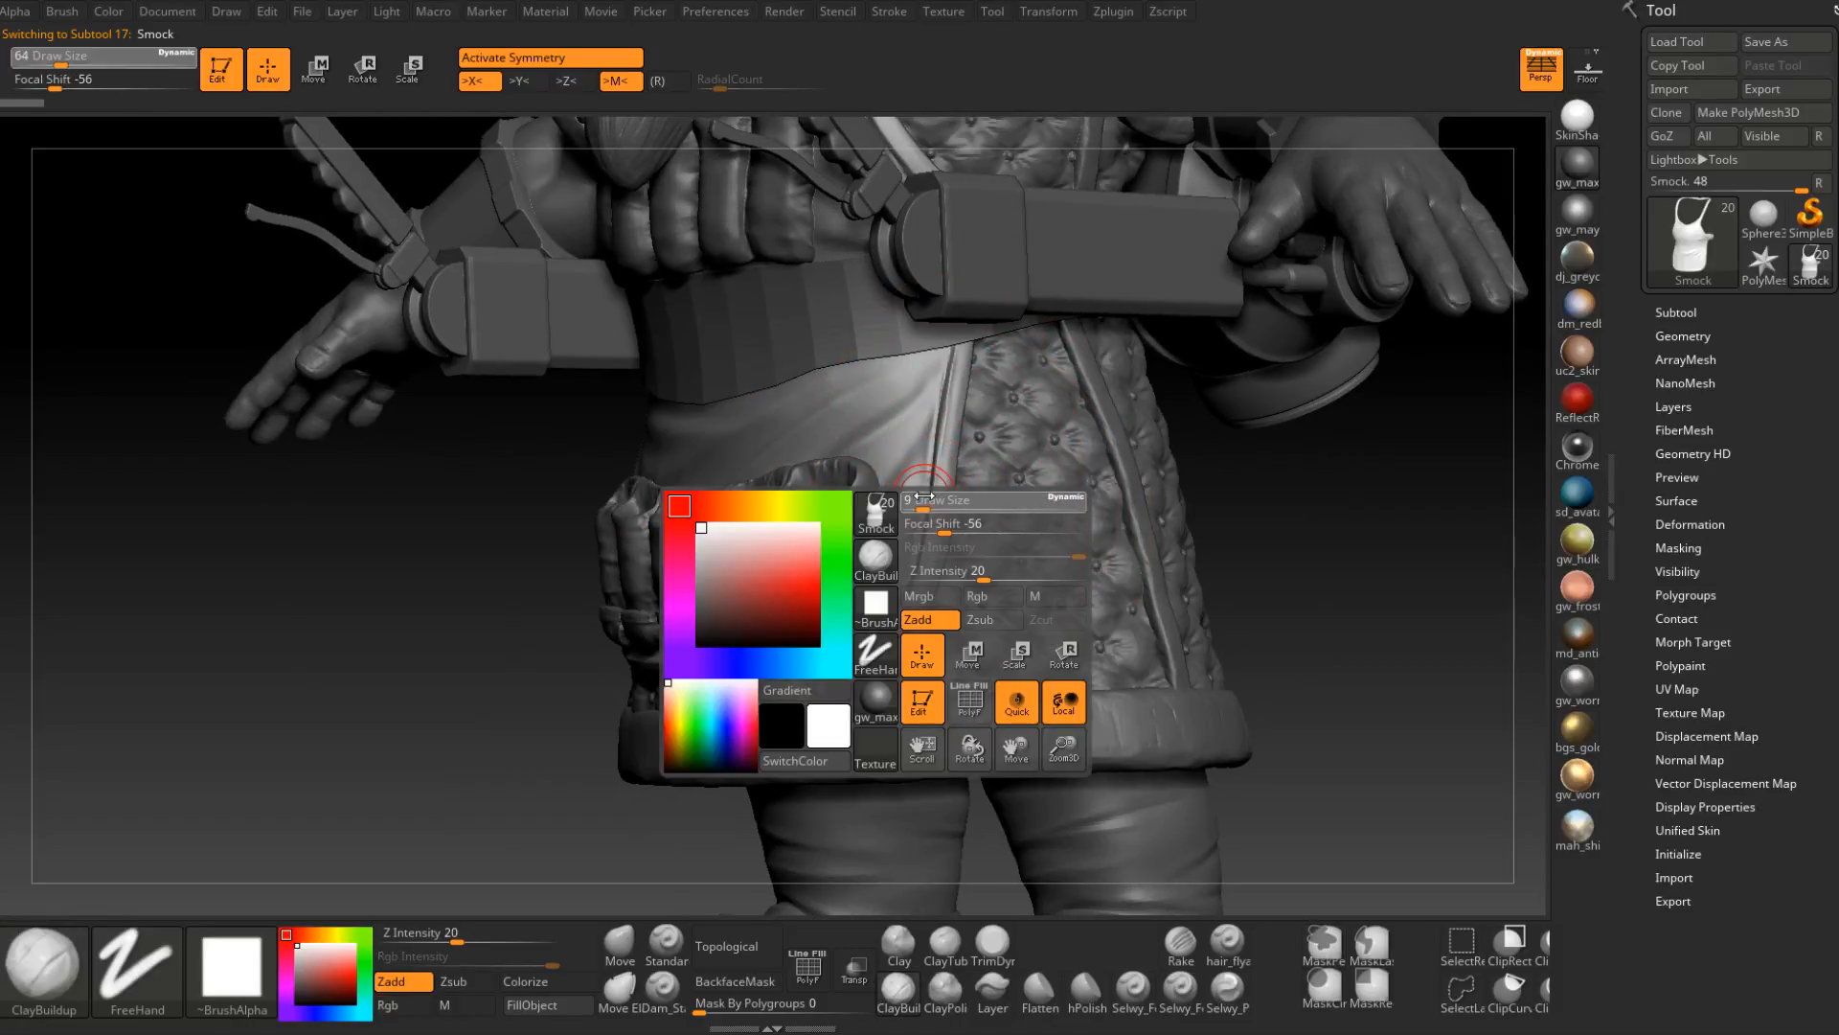
mouse_move(931, 573)
right_down()
mouse_move(933, 542)
mouse_move(912, 623)
mouse_move(880, 655)
mouse_move(914, 574)
right_up()
key(space)
drag(913, 591, 906, 591)
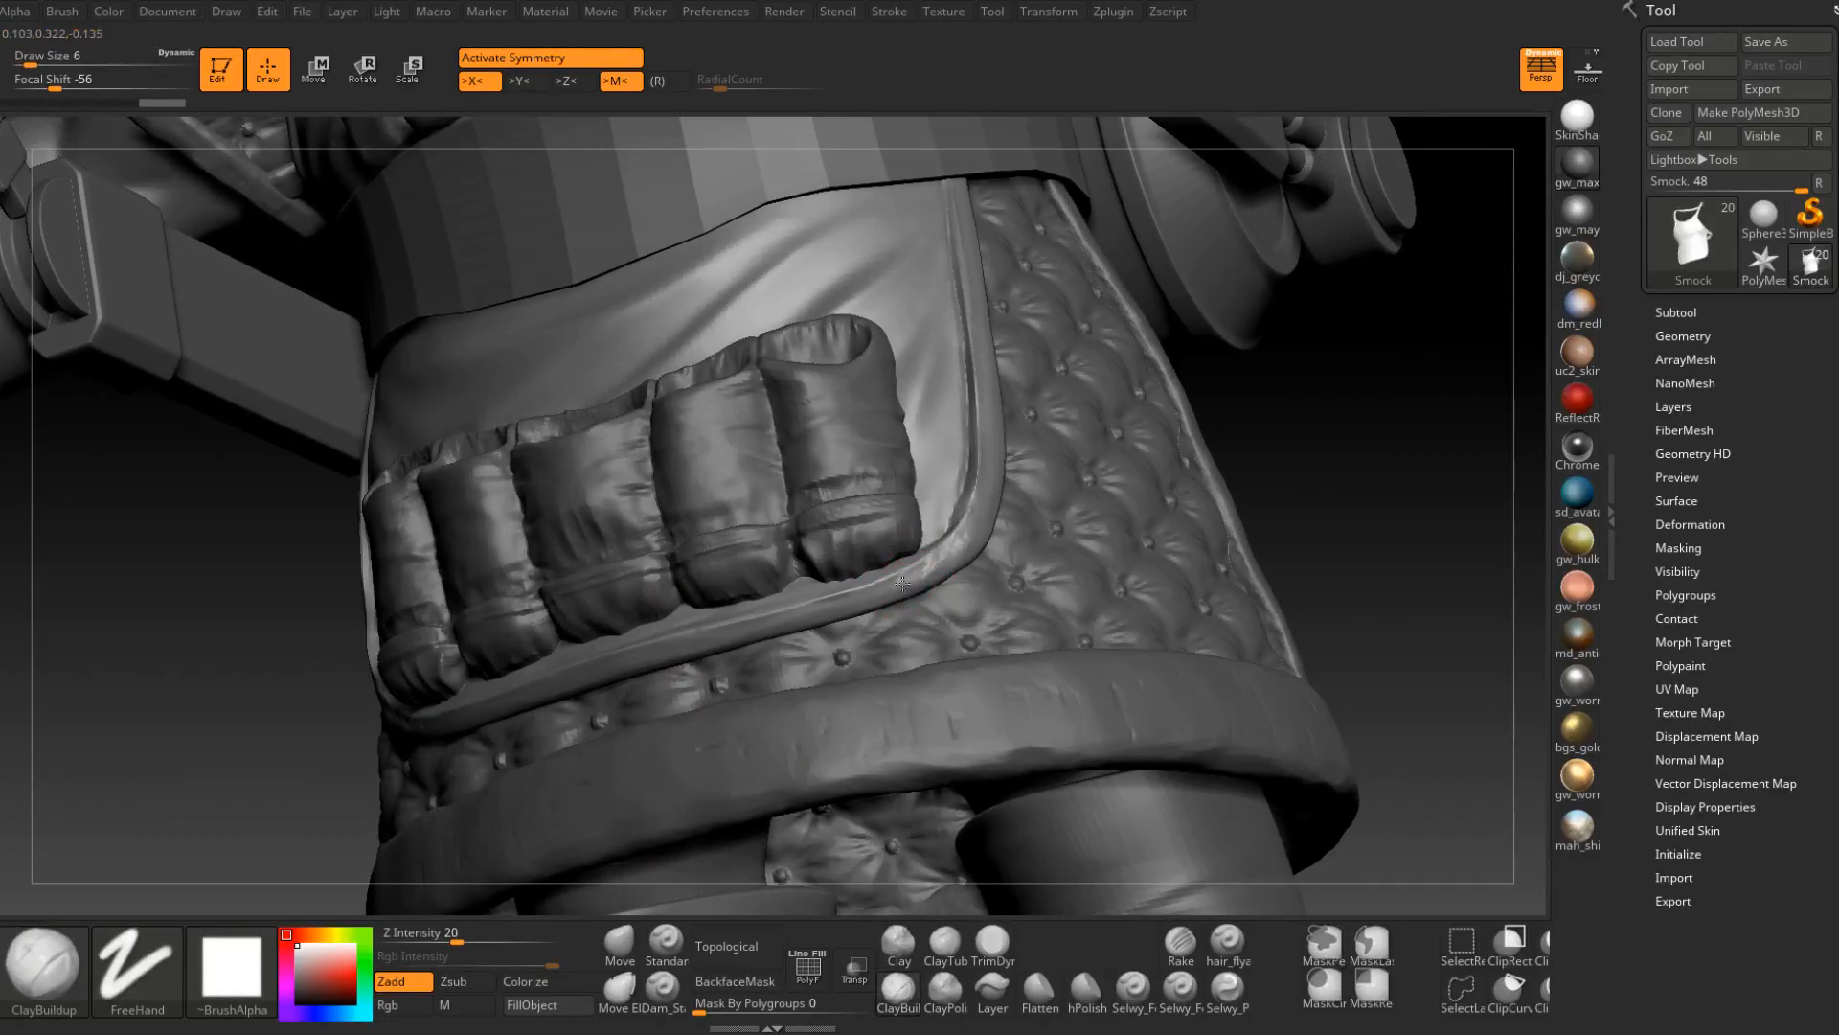
Build up clay along the apron's raised trim around the rounded lower corner beside the pouches.
right_drag(865, 595, 843, 599)
mouse_move(843, 597)
mouse_down()
mouse_move(598, 686)
mouse_move(829, 615)
mouse_up()
mouse_move(1140, 575)
mouse_down()
mouse_move(845, 616)
mouse_move(983, 539)
mouse_up()
right_drag(987, 542, 993, 525)
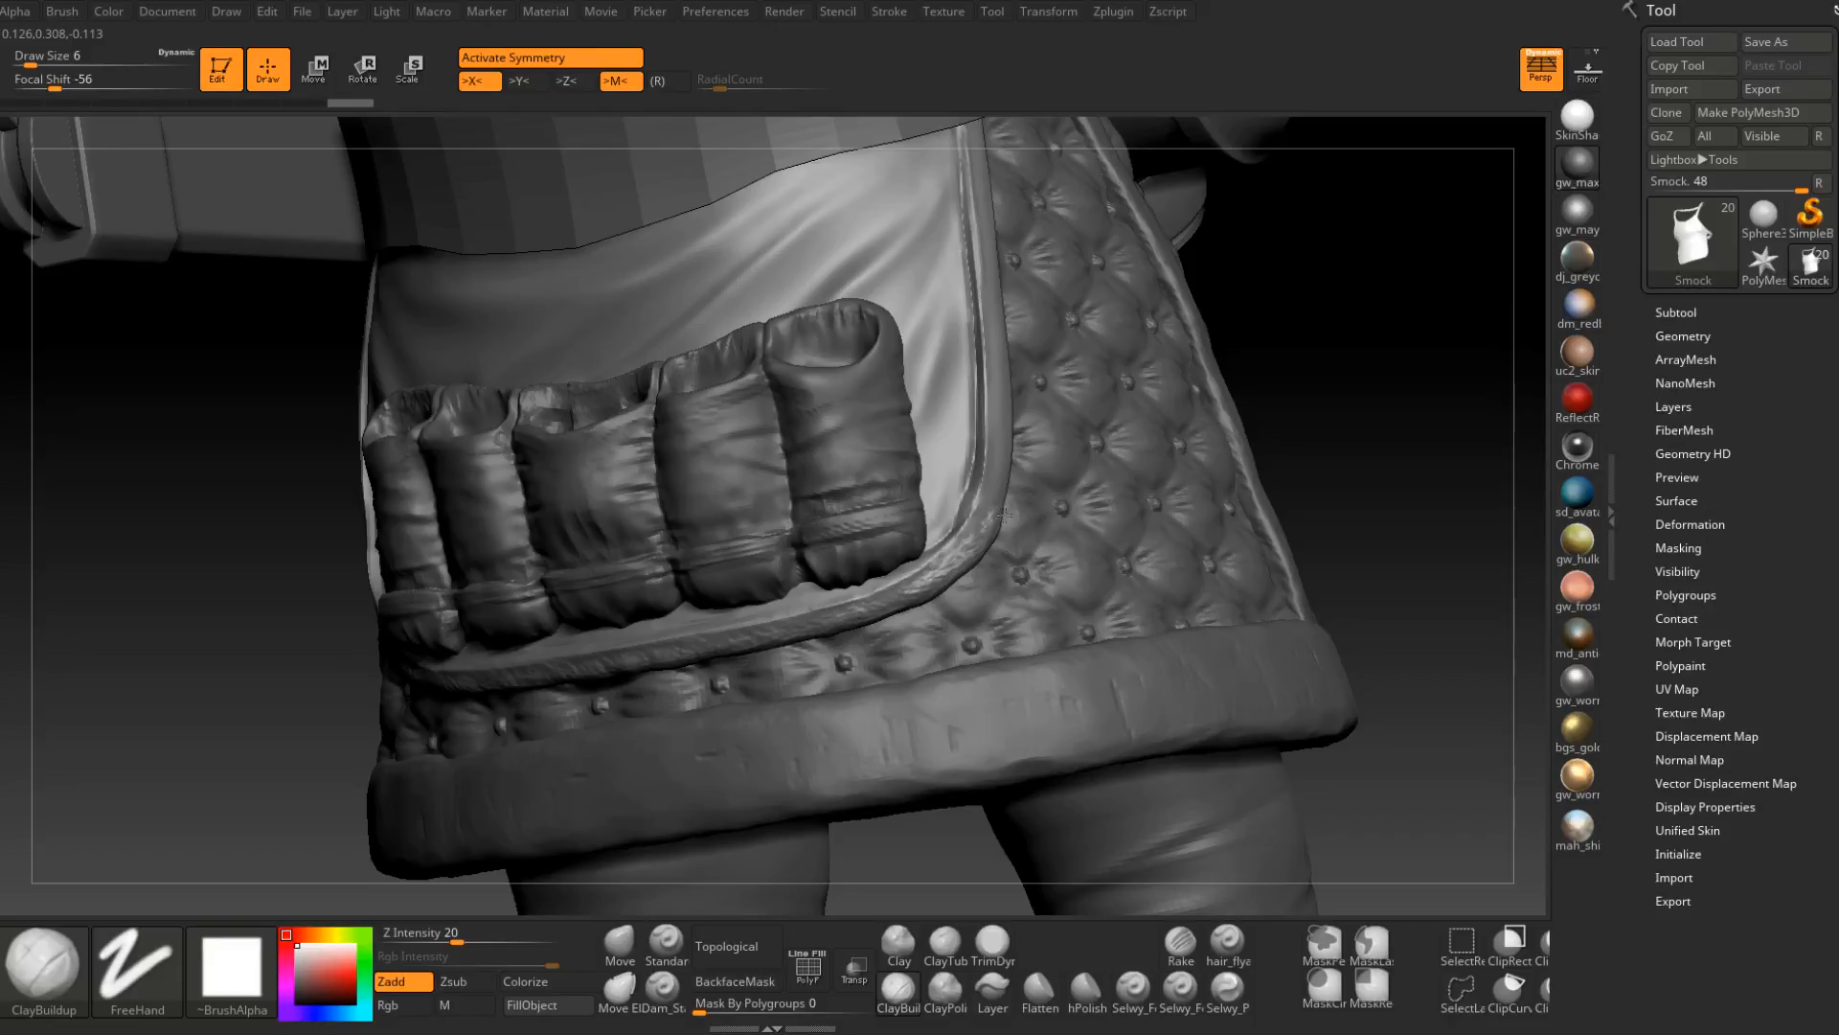
mouse_move(1008, 496)
mouse_down()
mouse_move(952, 581)
mouse_move(905, 604)
mouse_up()
right_drag(906, 604, 910, 598)
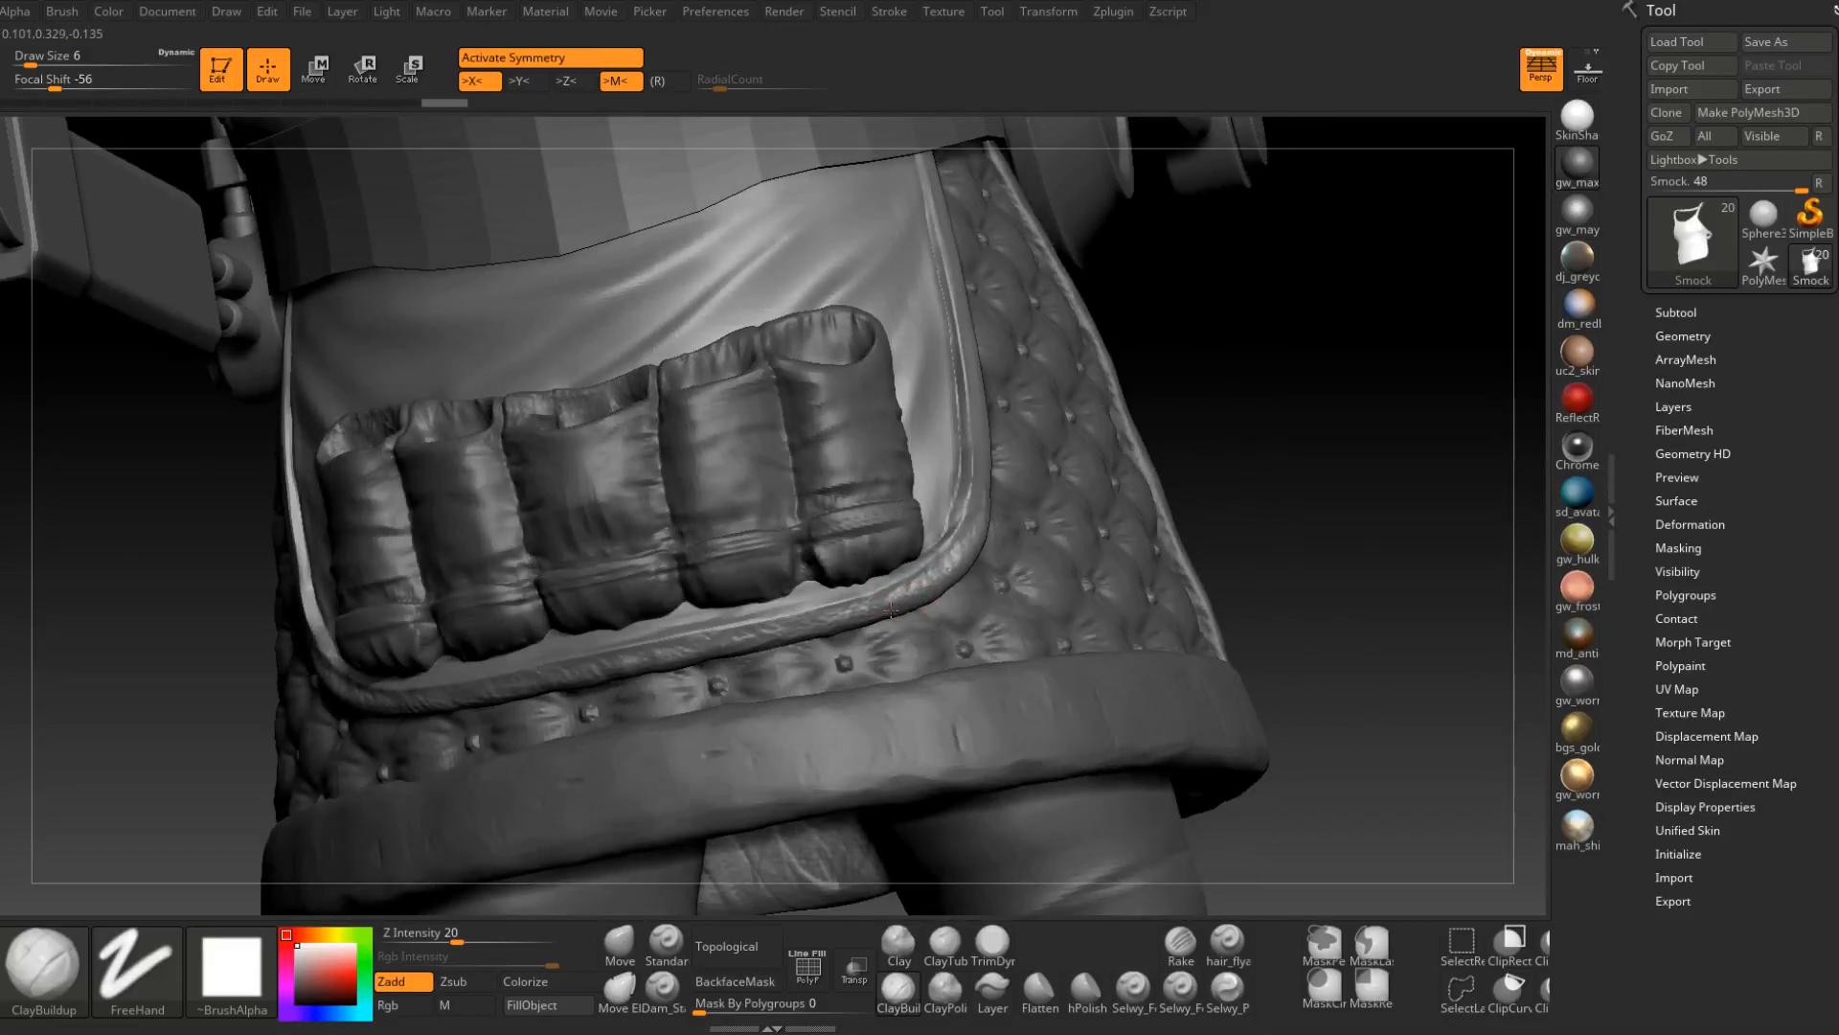
Extend the ClayBuildup strokes along the apron's bottom trim, from the corner to the middle beneath the pouches.
drag(868, 614, 838, 632)
right_drag(838, 632, 829, 630)
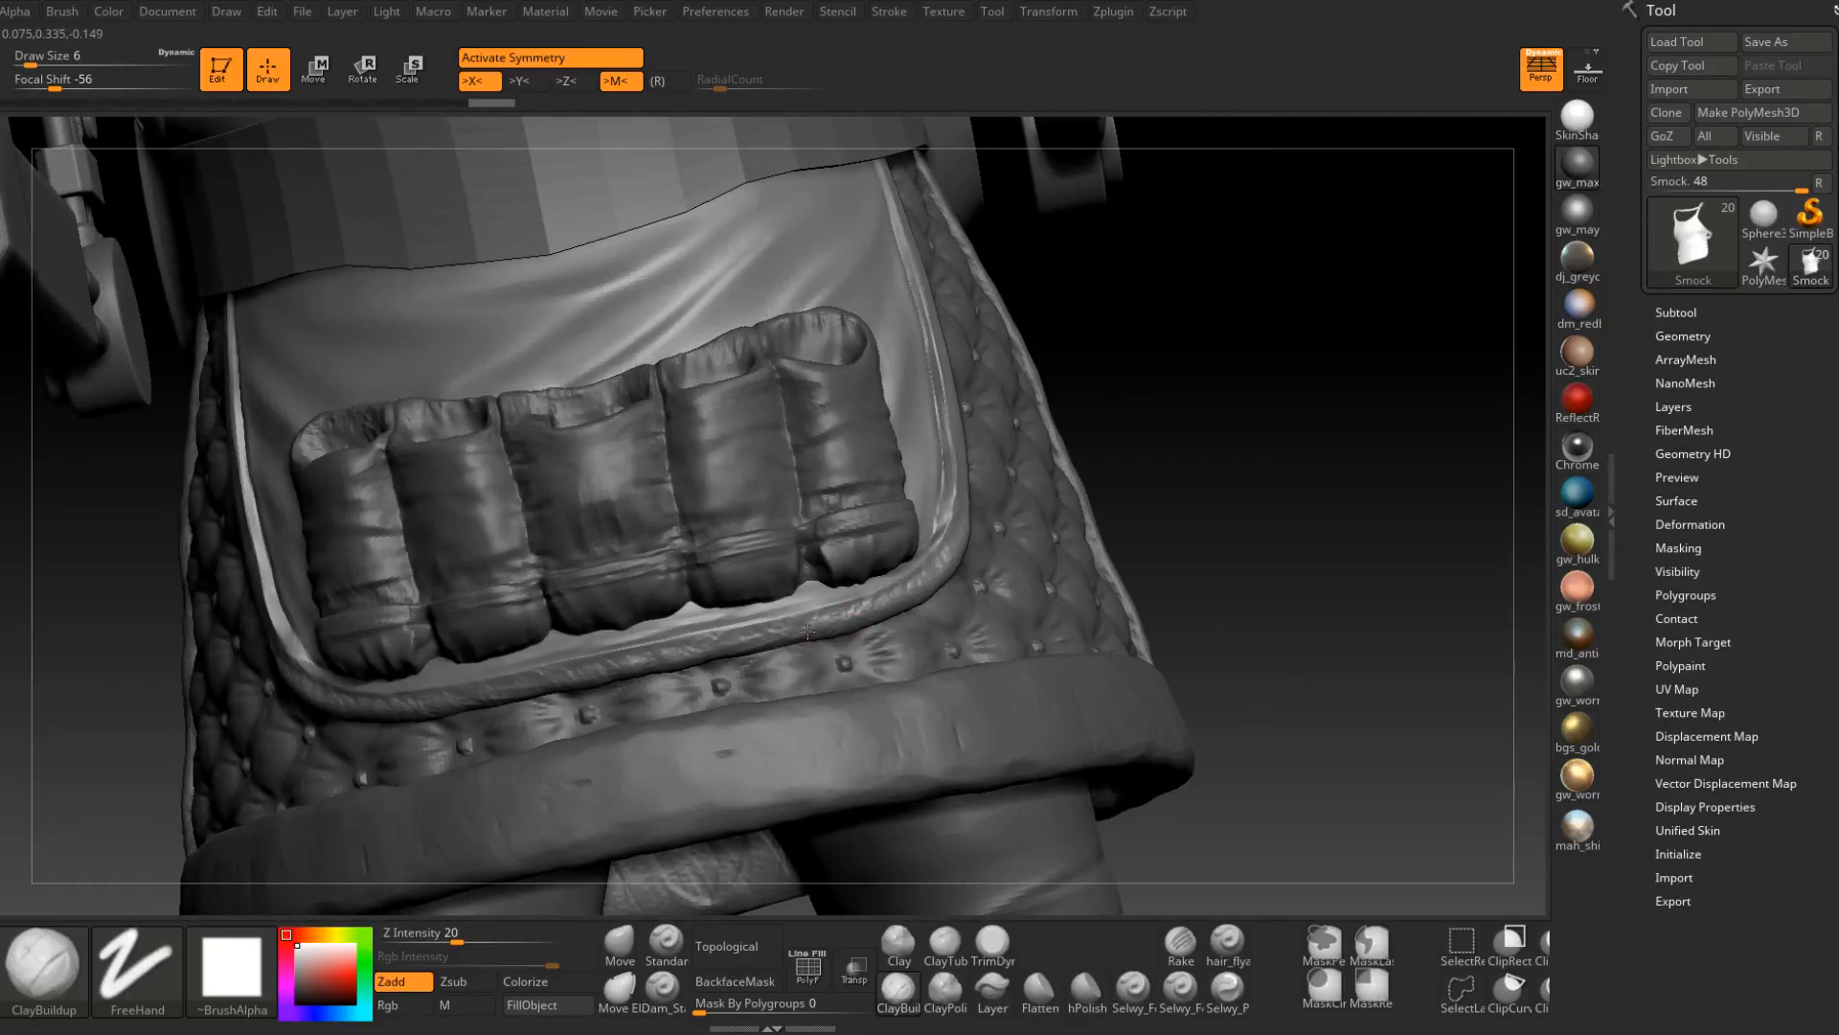
drag(787, 631, 766, 640)
right_drag(766, 640, 780, 648)
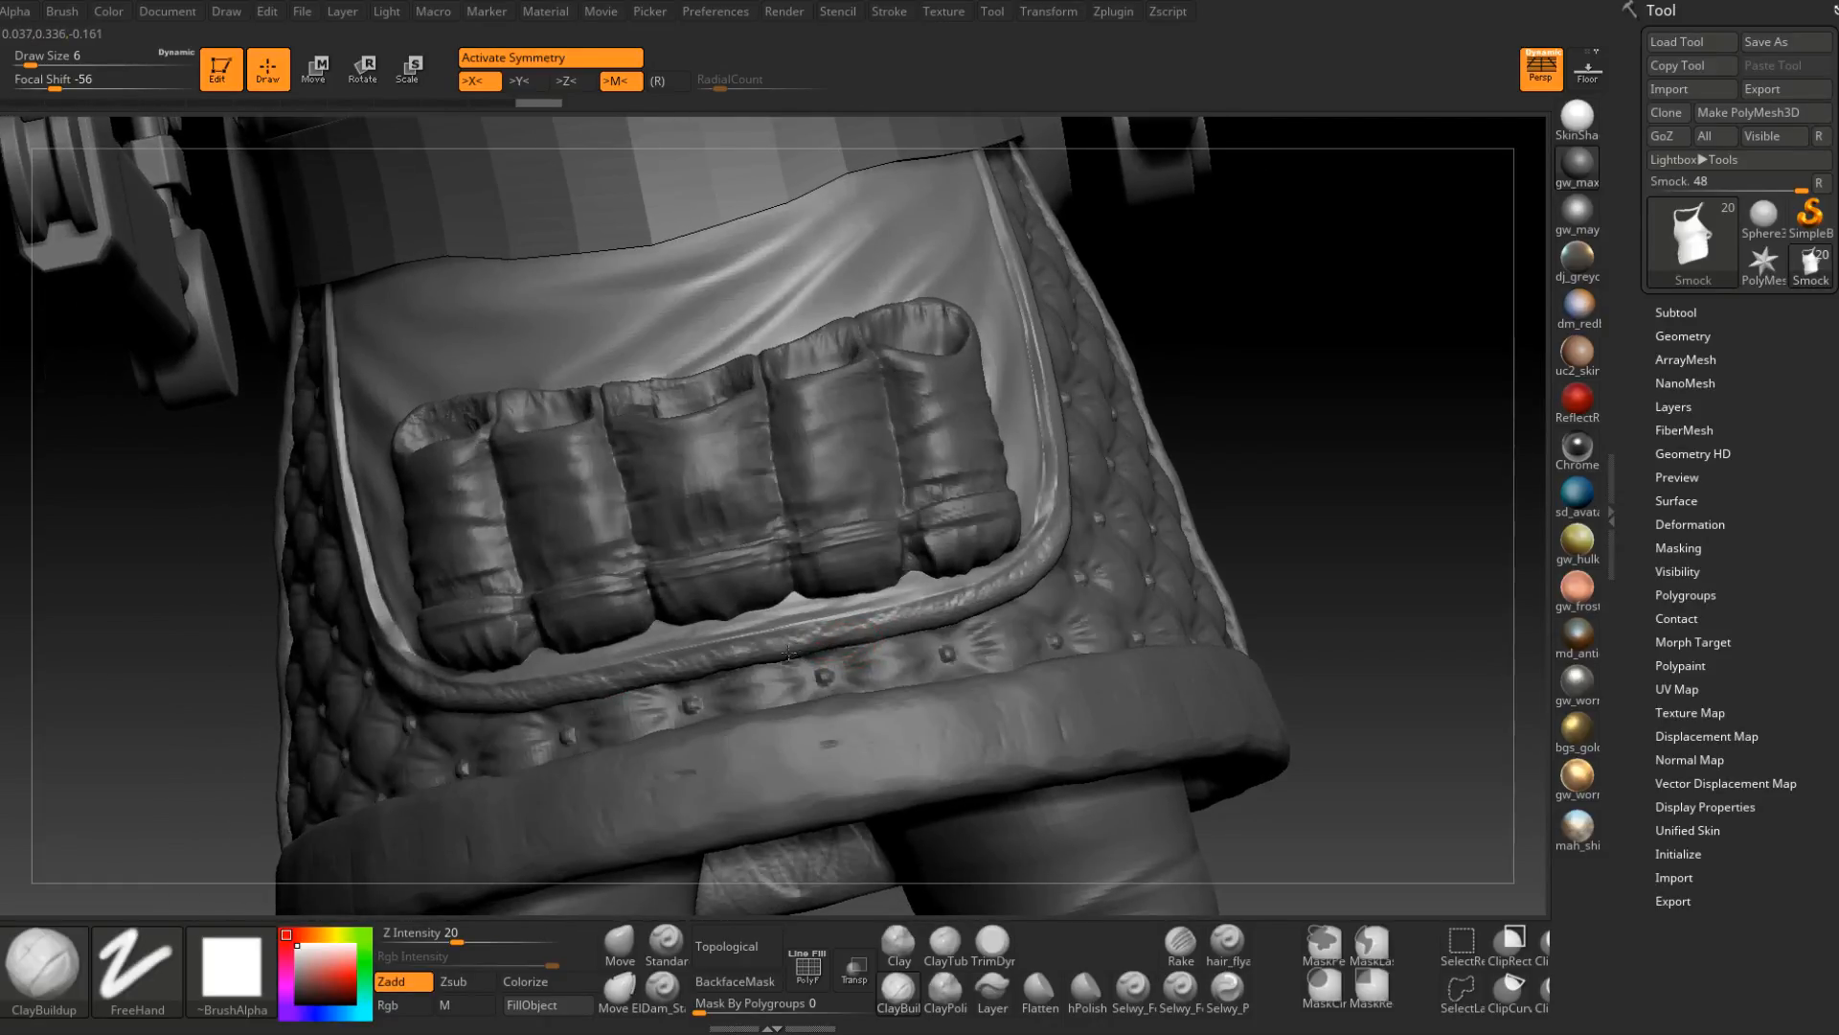
mouse_move(788, 652)
mouse_down()
mouse_move(738, 663)
mouse_move(829, 636)
mouse_up()
right_drag(830, 636, 816, 671)
Reduce the ClayBuildup draw size to 4 and add finer strokes along the bottom trim and up around its corner.
key(space)
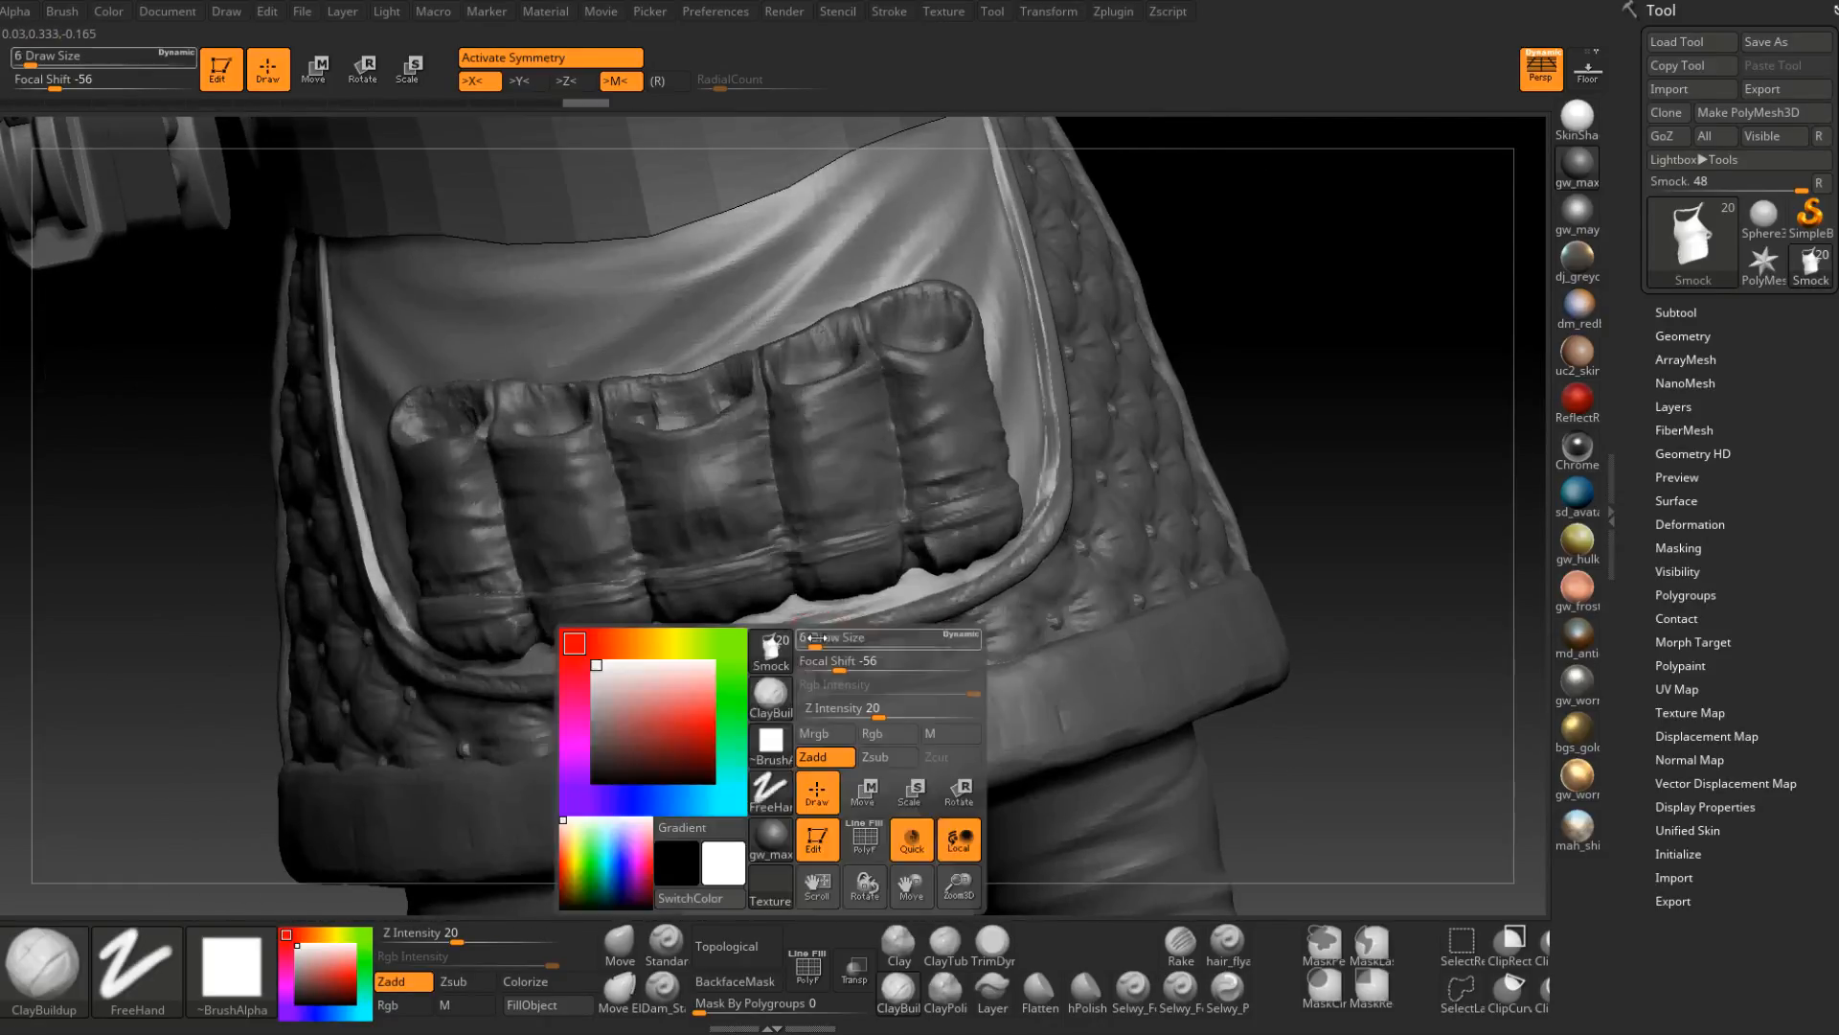
mouse_move(812, 637)
mouse_down()
mouse_move(771, 639)
mouse_move(867, 613)
mouse_up()
mouse_move(867, 613)
right_down()
mouse_move(861, 633)
mouse_move(864, 612)
right_up()
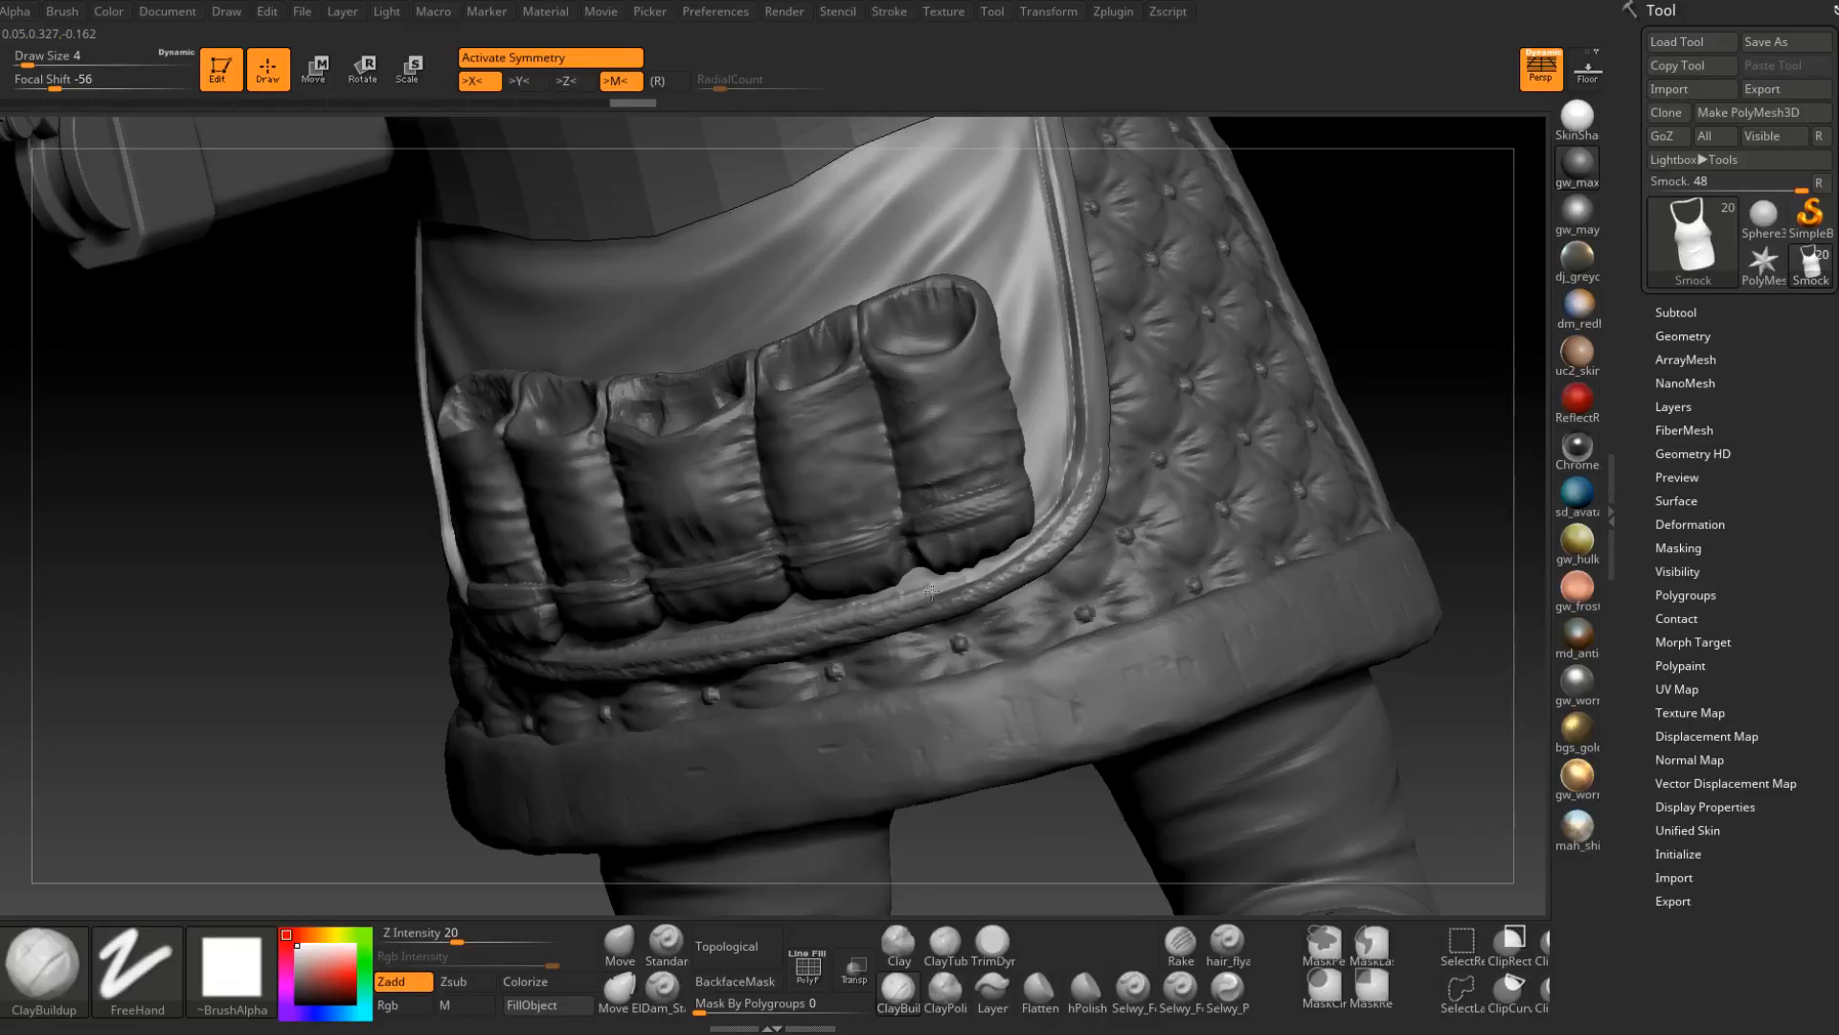
drag(961, 585, 1073, 509)
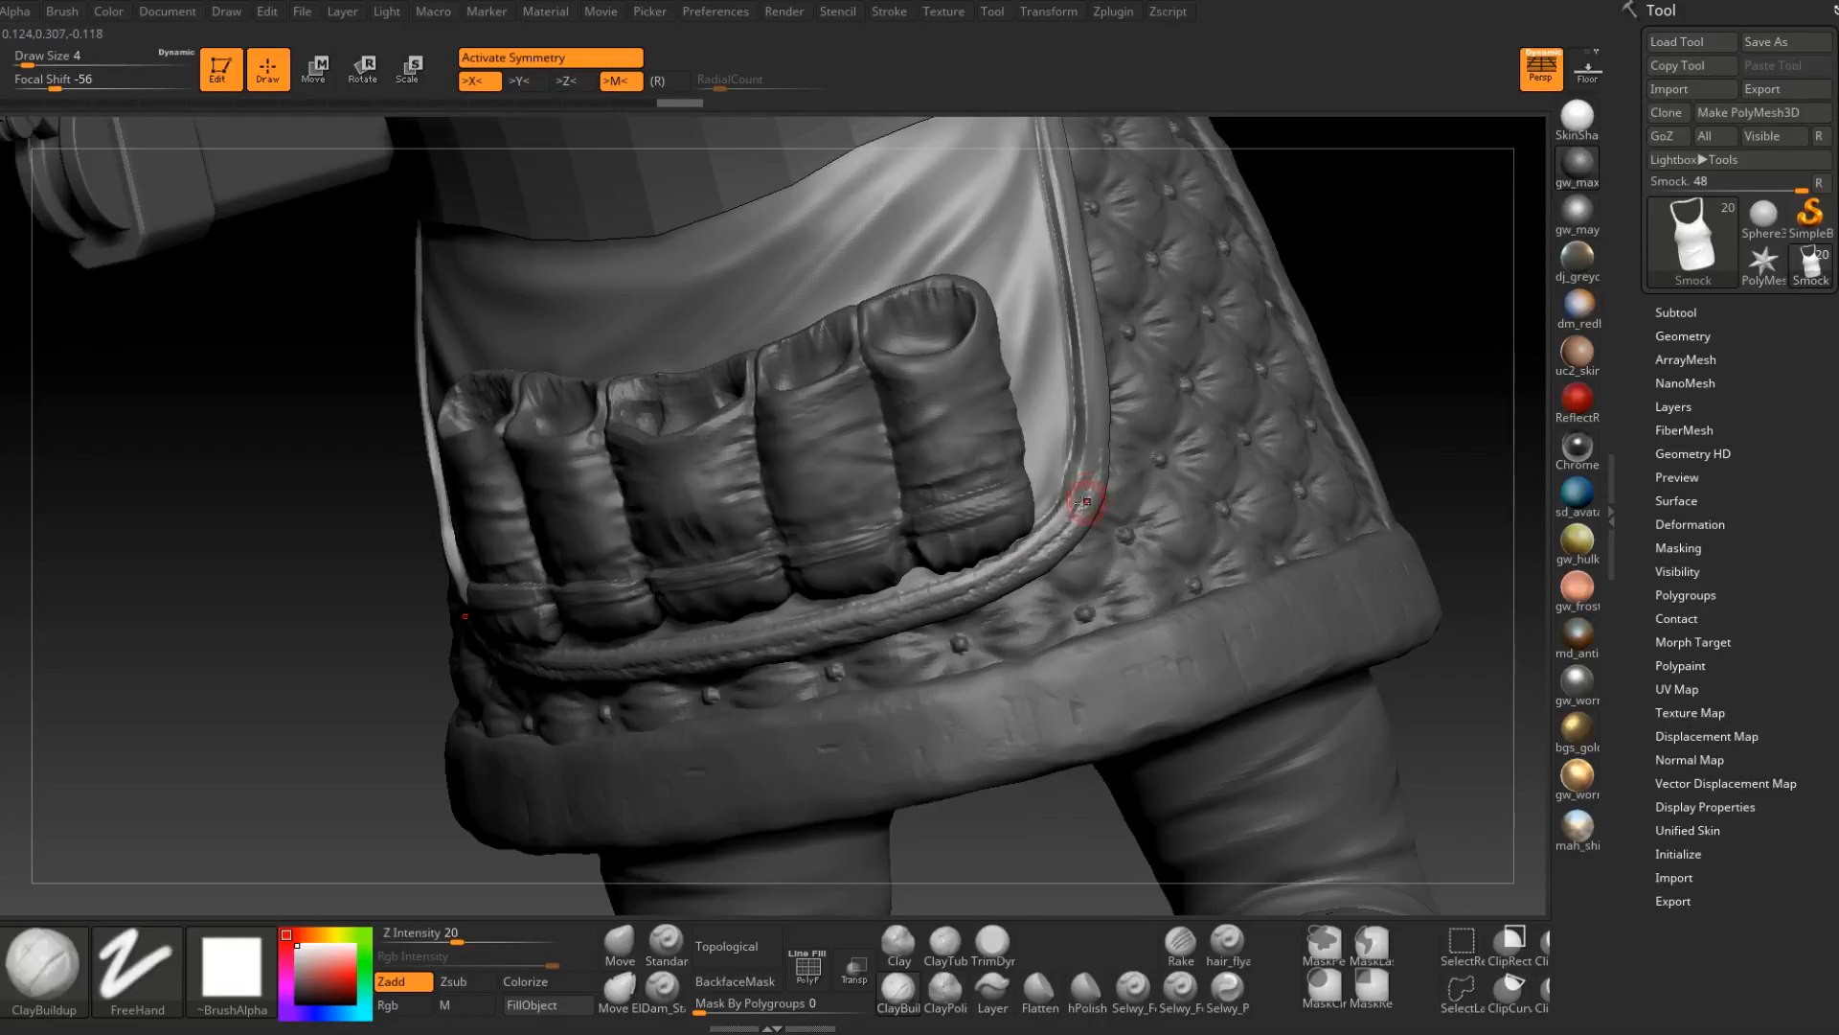
right_drag(1073, 510, 1070, 512)
drag(1090, 457, 1081, 496)
right_drag(1080, 496, 1111, 502)
drag(1049, 544, 1099, 490)
Carve a crease along the inner edge of the apron trim's corner with the Dam_Standard brush at draw size 4.
click(665, 994)
mouse_move(1069, 427)
mouse_down()
mouse_move(1079, 456)
mouse_move(1038, 523)
mouse_up()
right_drag(1039, 523, 1067, 483)
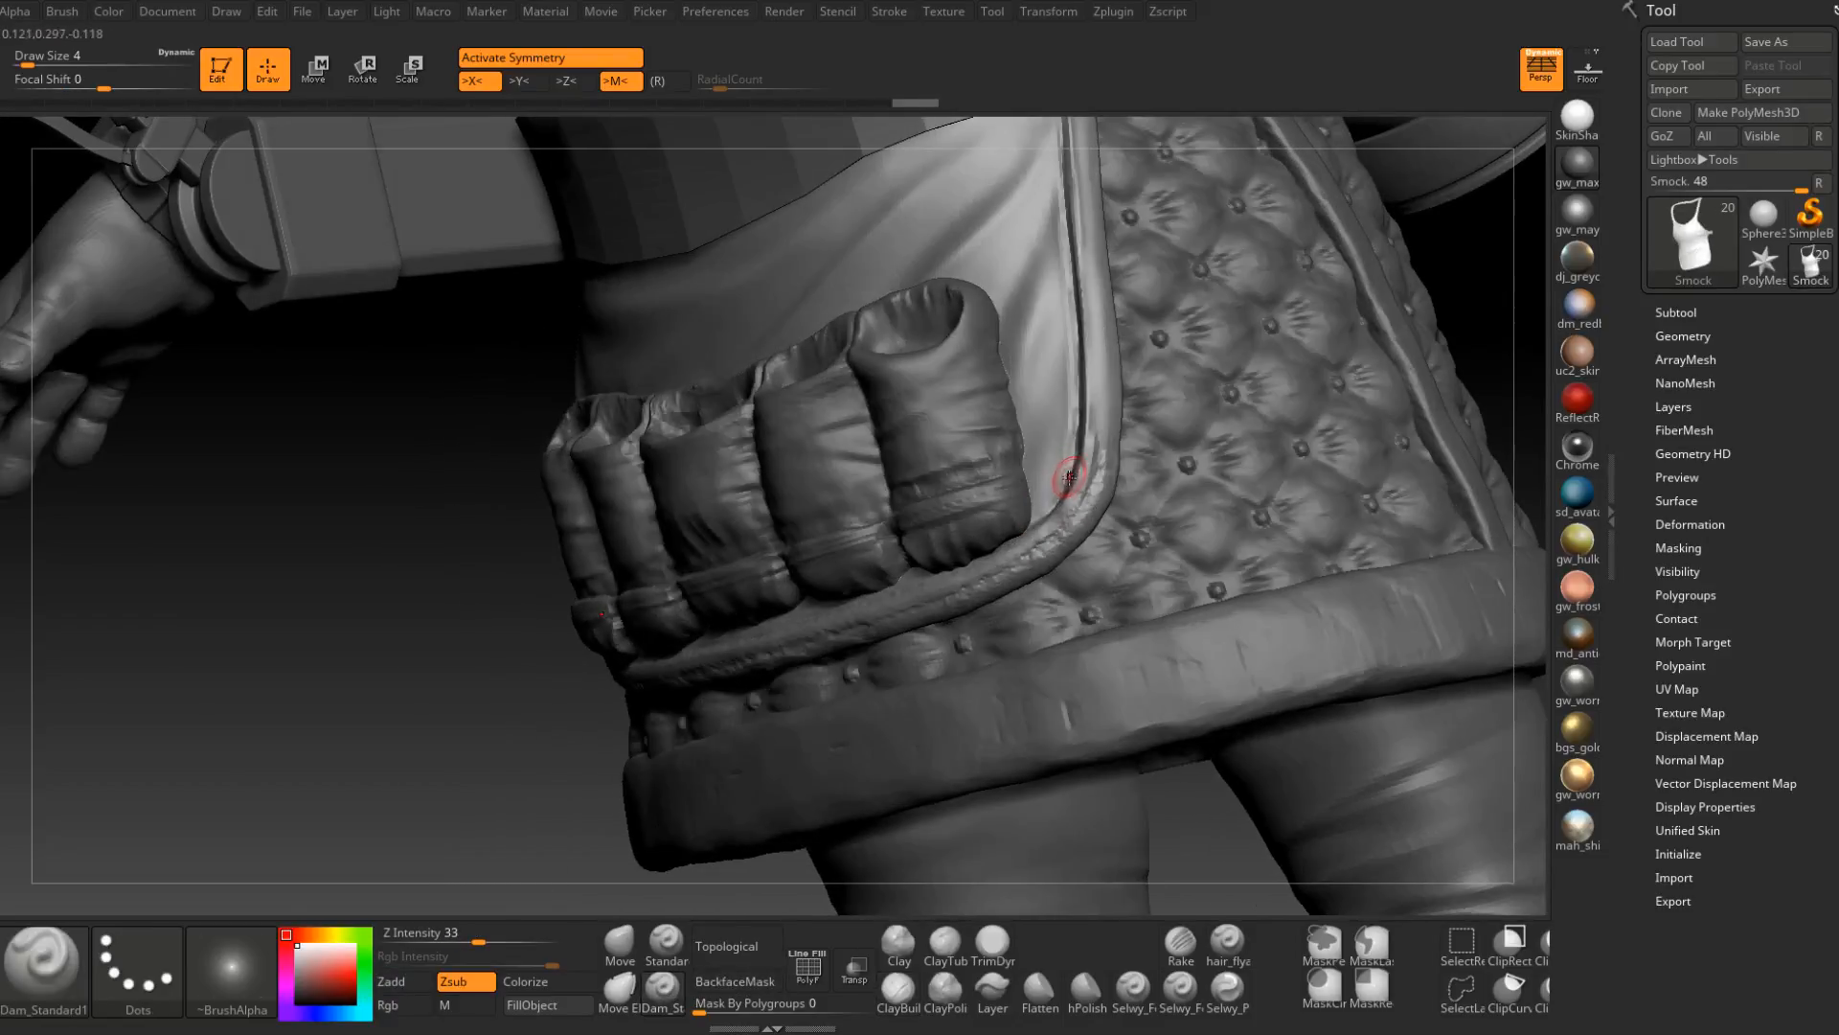
drag(1069, 465, 1052, 506)
right_drag(1051, 506, 1044, 508)
drag(1054, 504, 990, 550)
right_drag(991, 550, 989, 569)
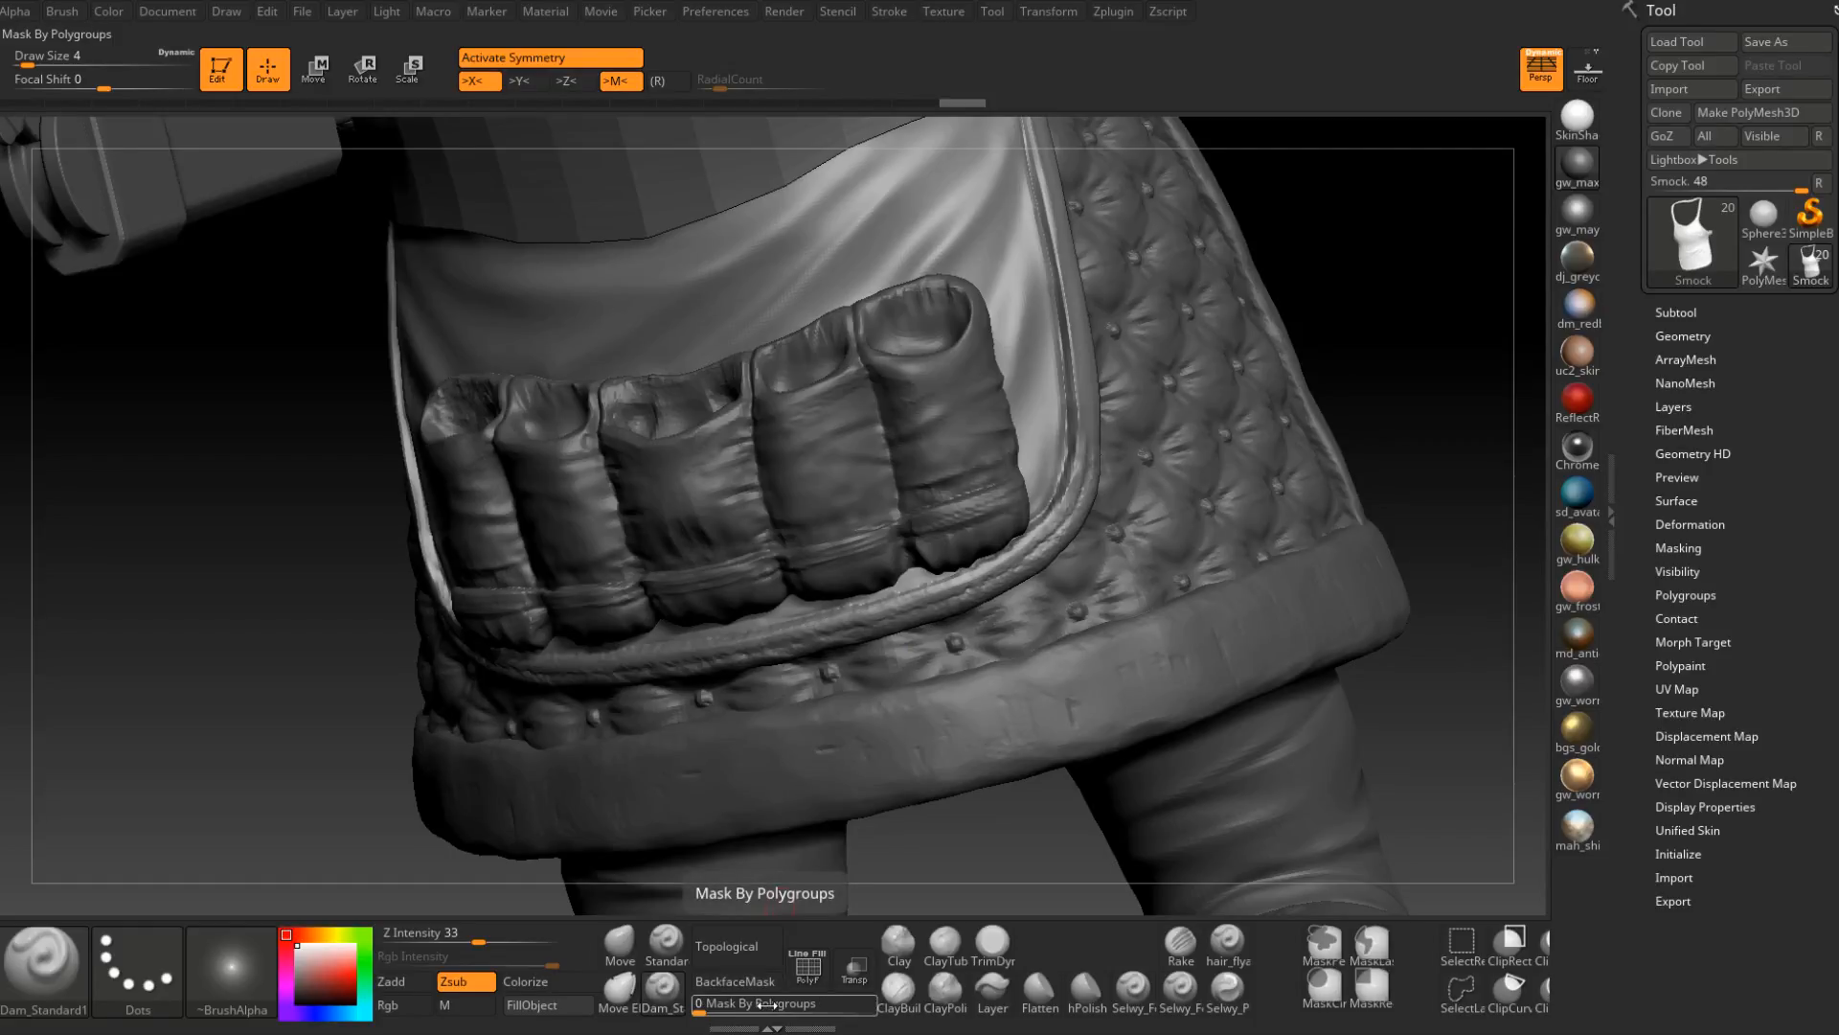
Flatten the built-up trim at the corner and along the bottom edge with TrimDynamic at draw size 5.
click(992, 941)
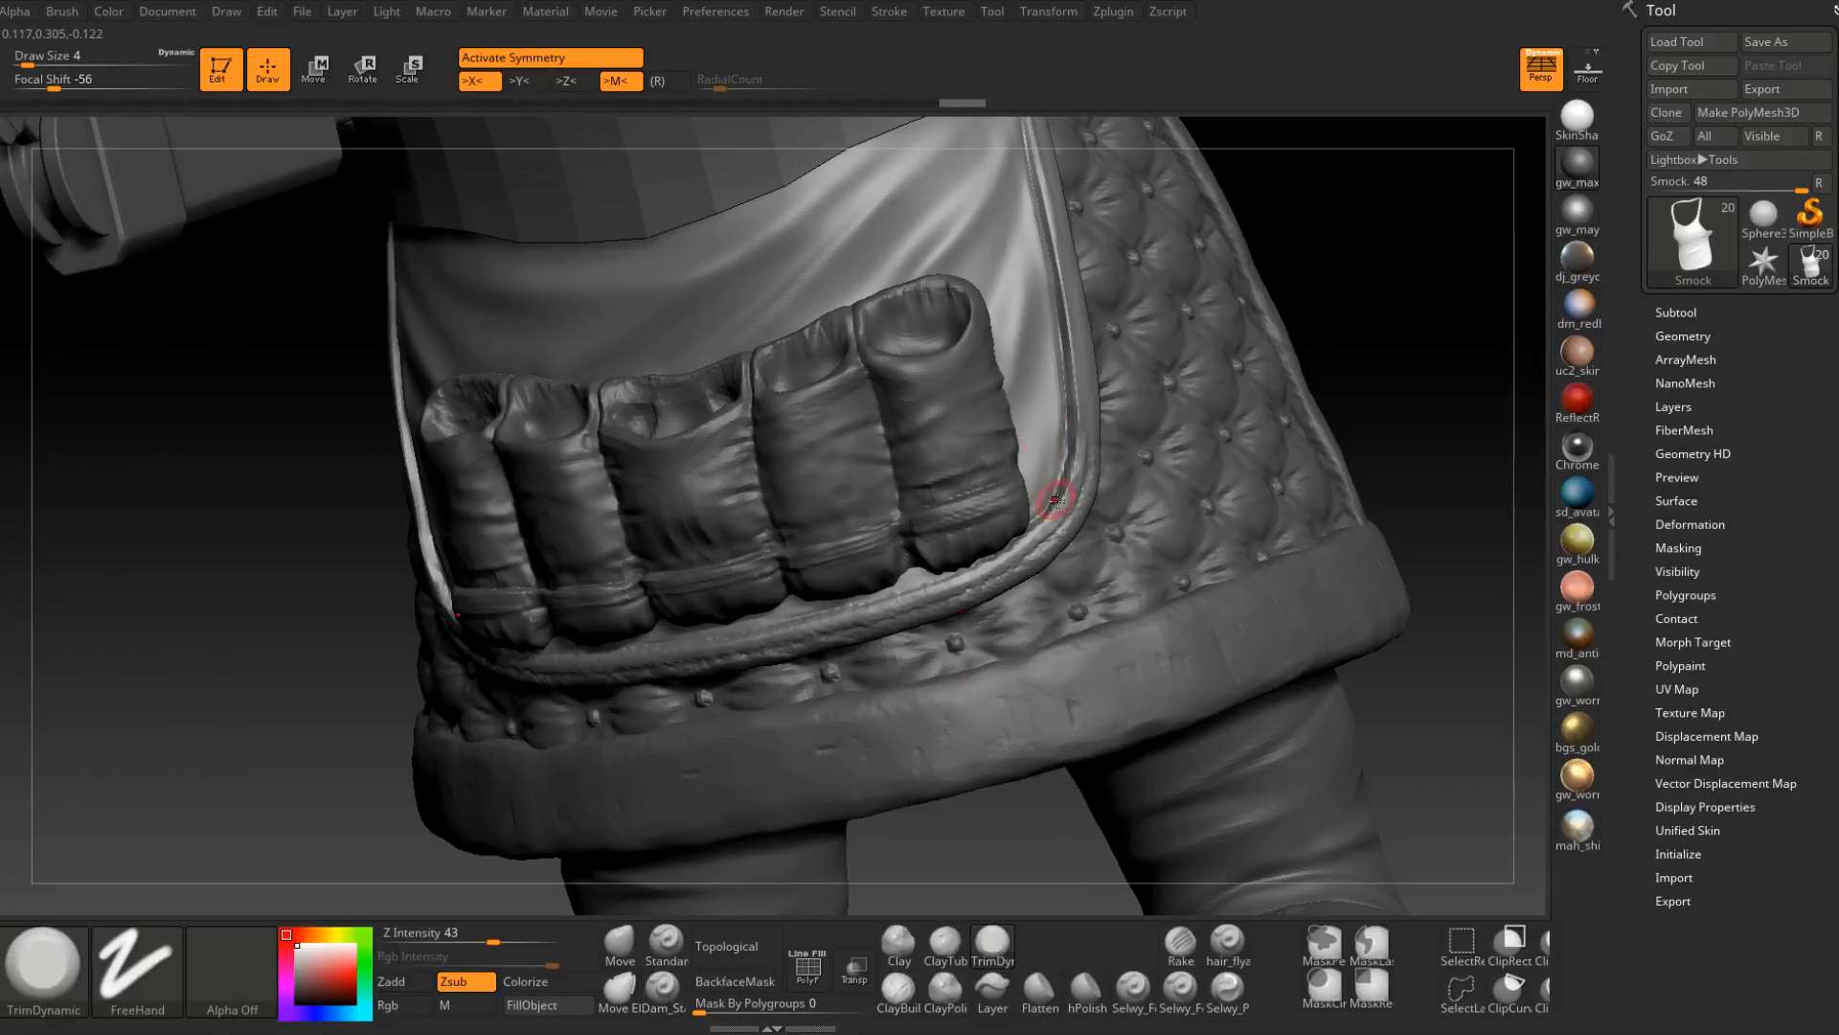
right_drag(1082, 486, 1094, 477)
key(space)
drag(1089, 475, 1094, 474)
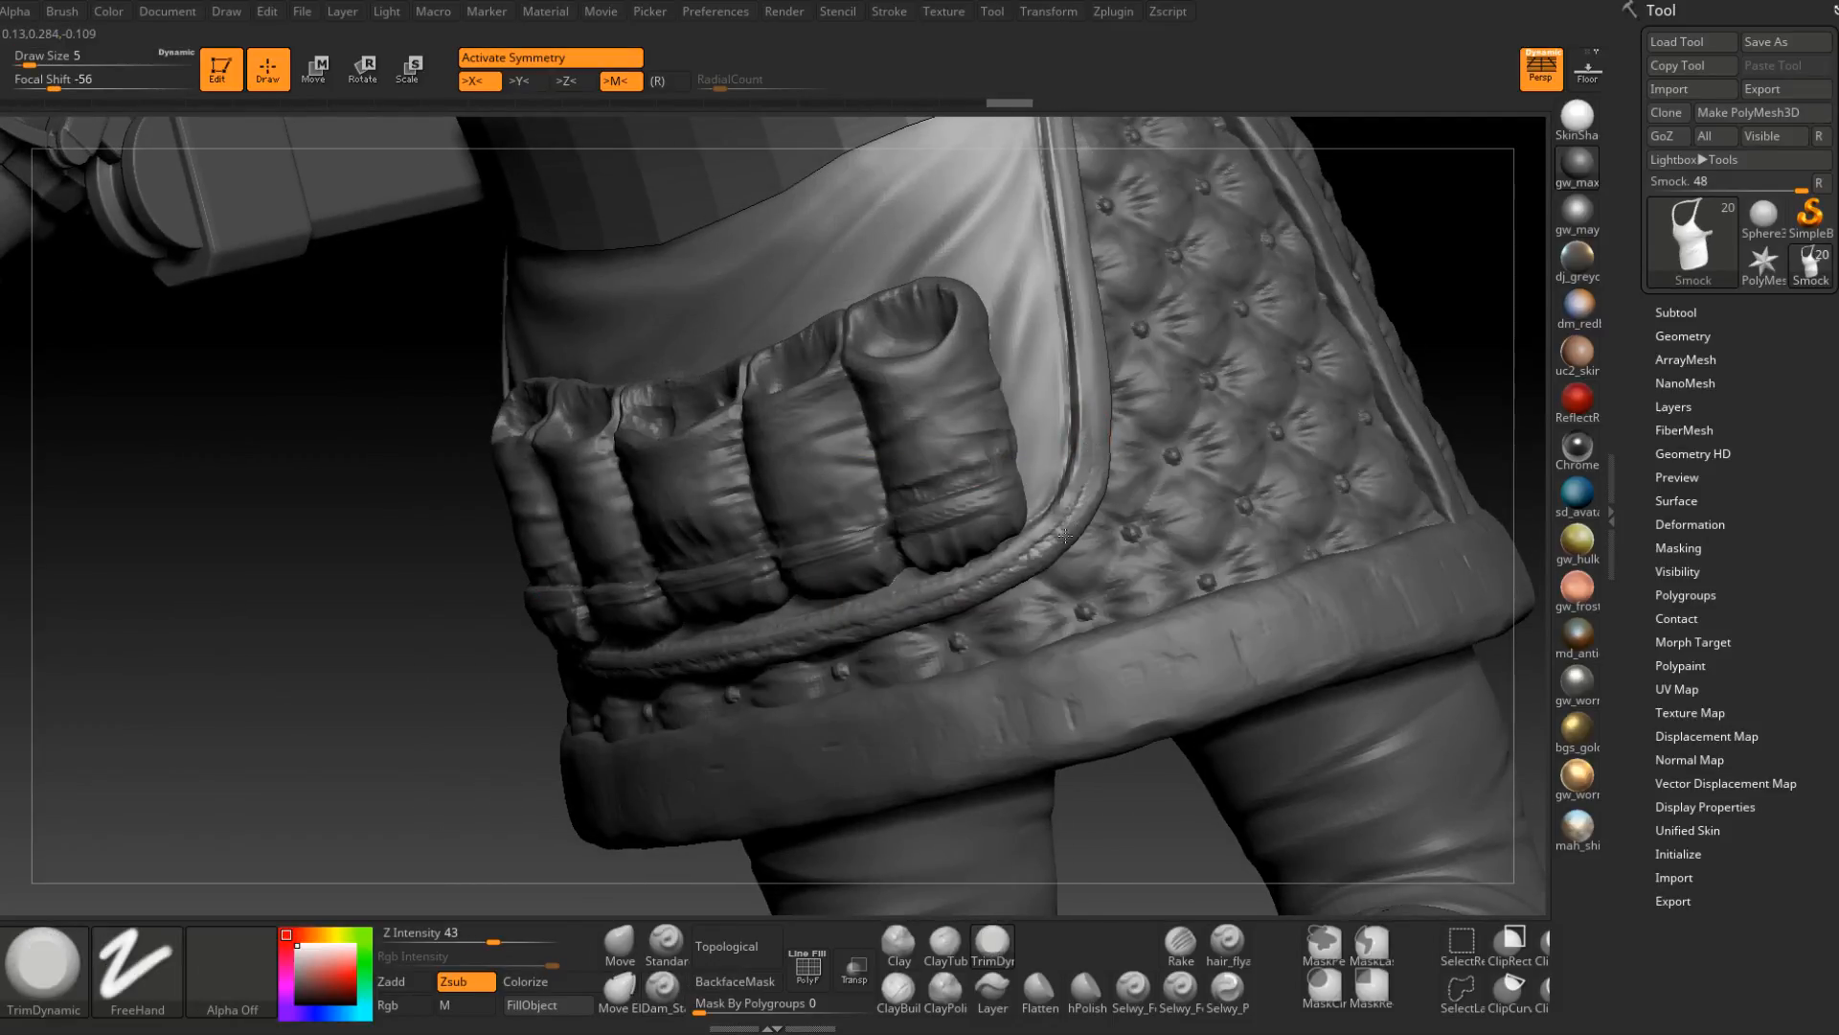
right_drag(1064, 535, 910, 599)
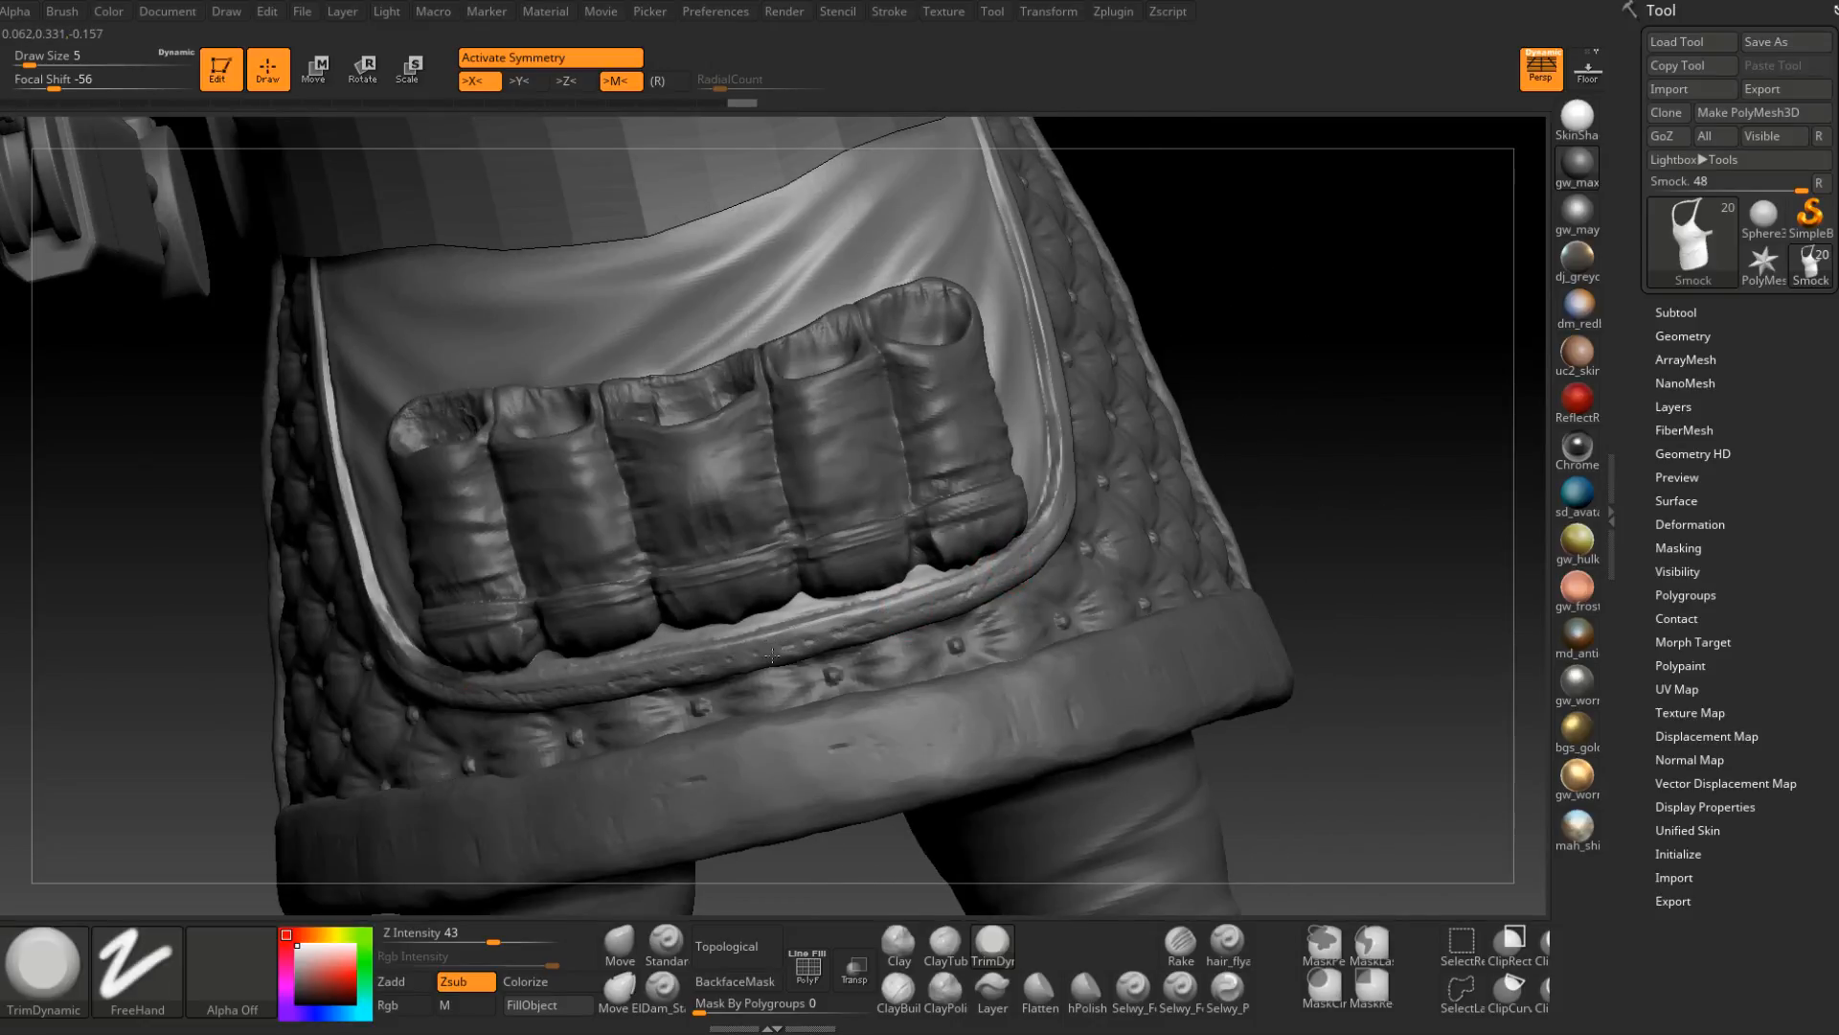
right_drag(831, 637, 825, 633)
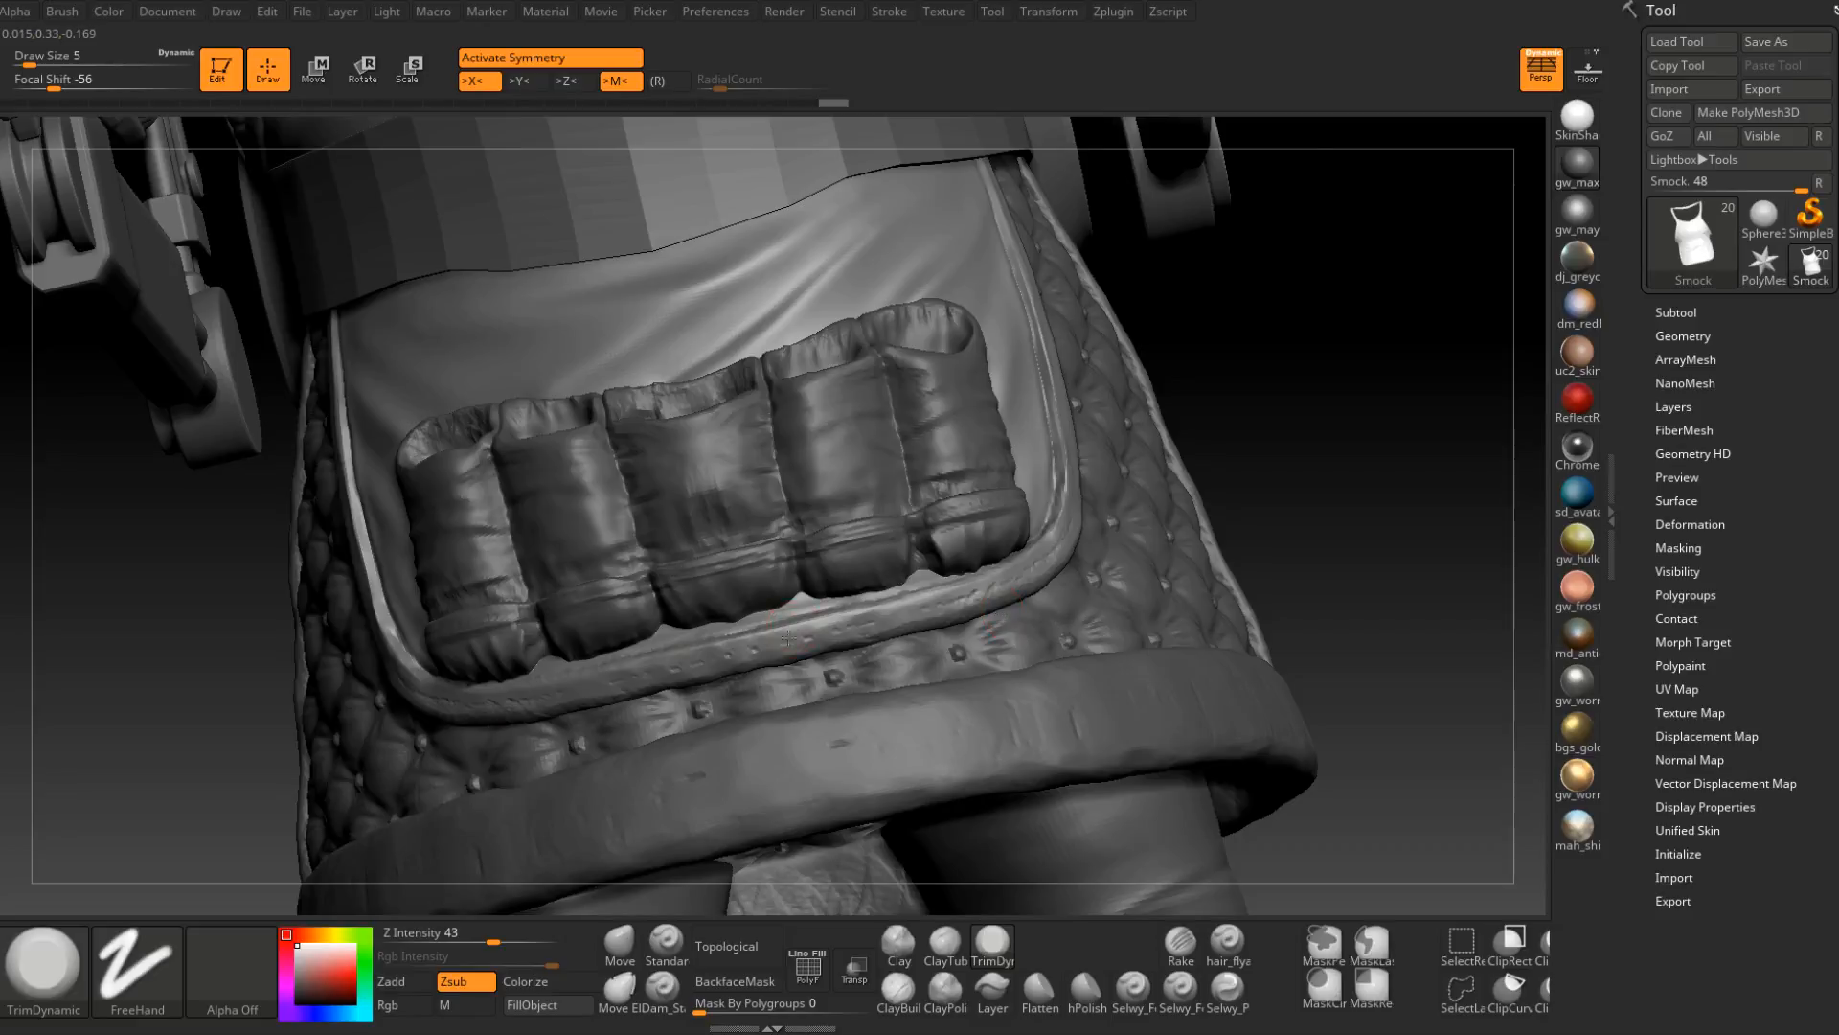
Plane the bottom trim beneath the pouches with TrimDynamic at draw size 4, working back toward the corner.
right_drag(996, 599, 772, 642)
key(space)
drag(778, 644, 769, 645)
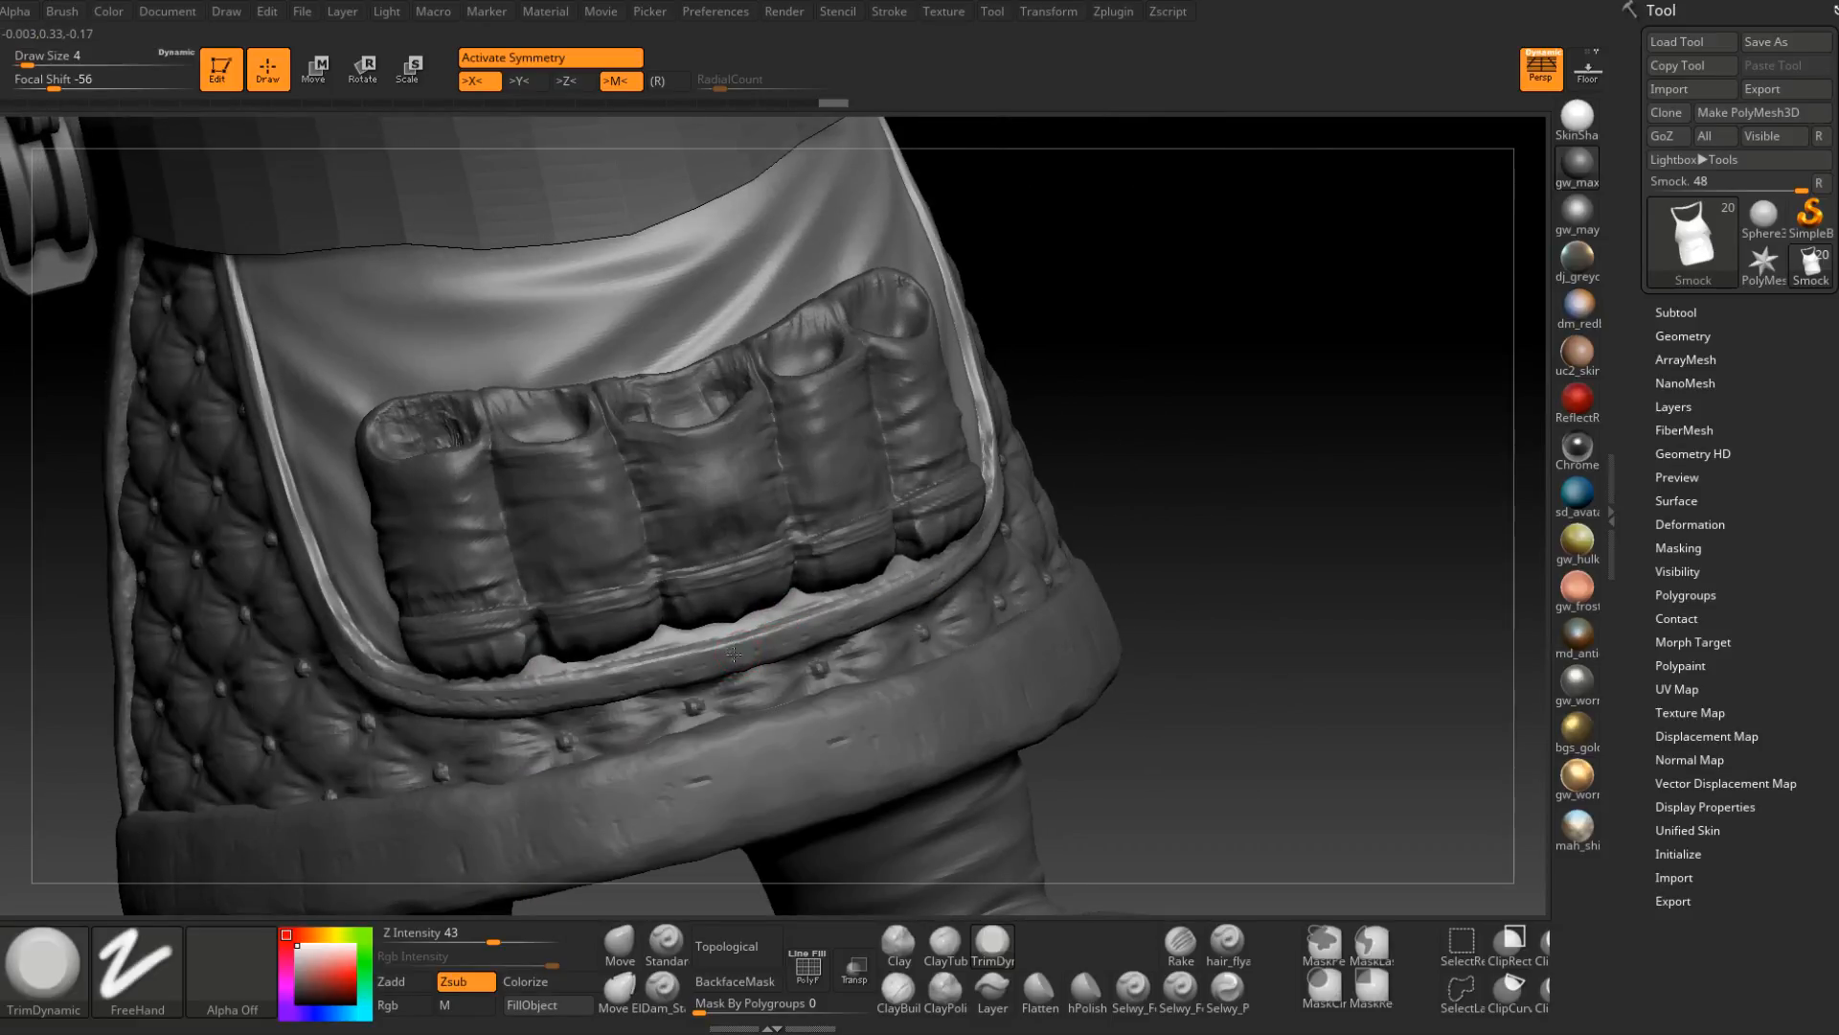
mouse_move(796, 643)
right_down()
mouse_move(1056, 520)
mouse_move(1008, 572)
right_up()
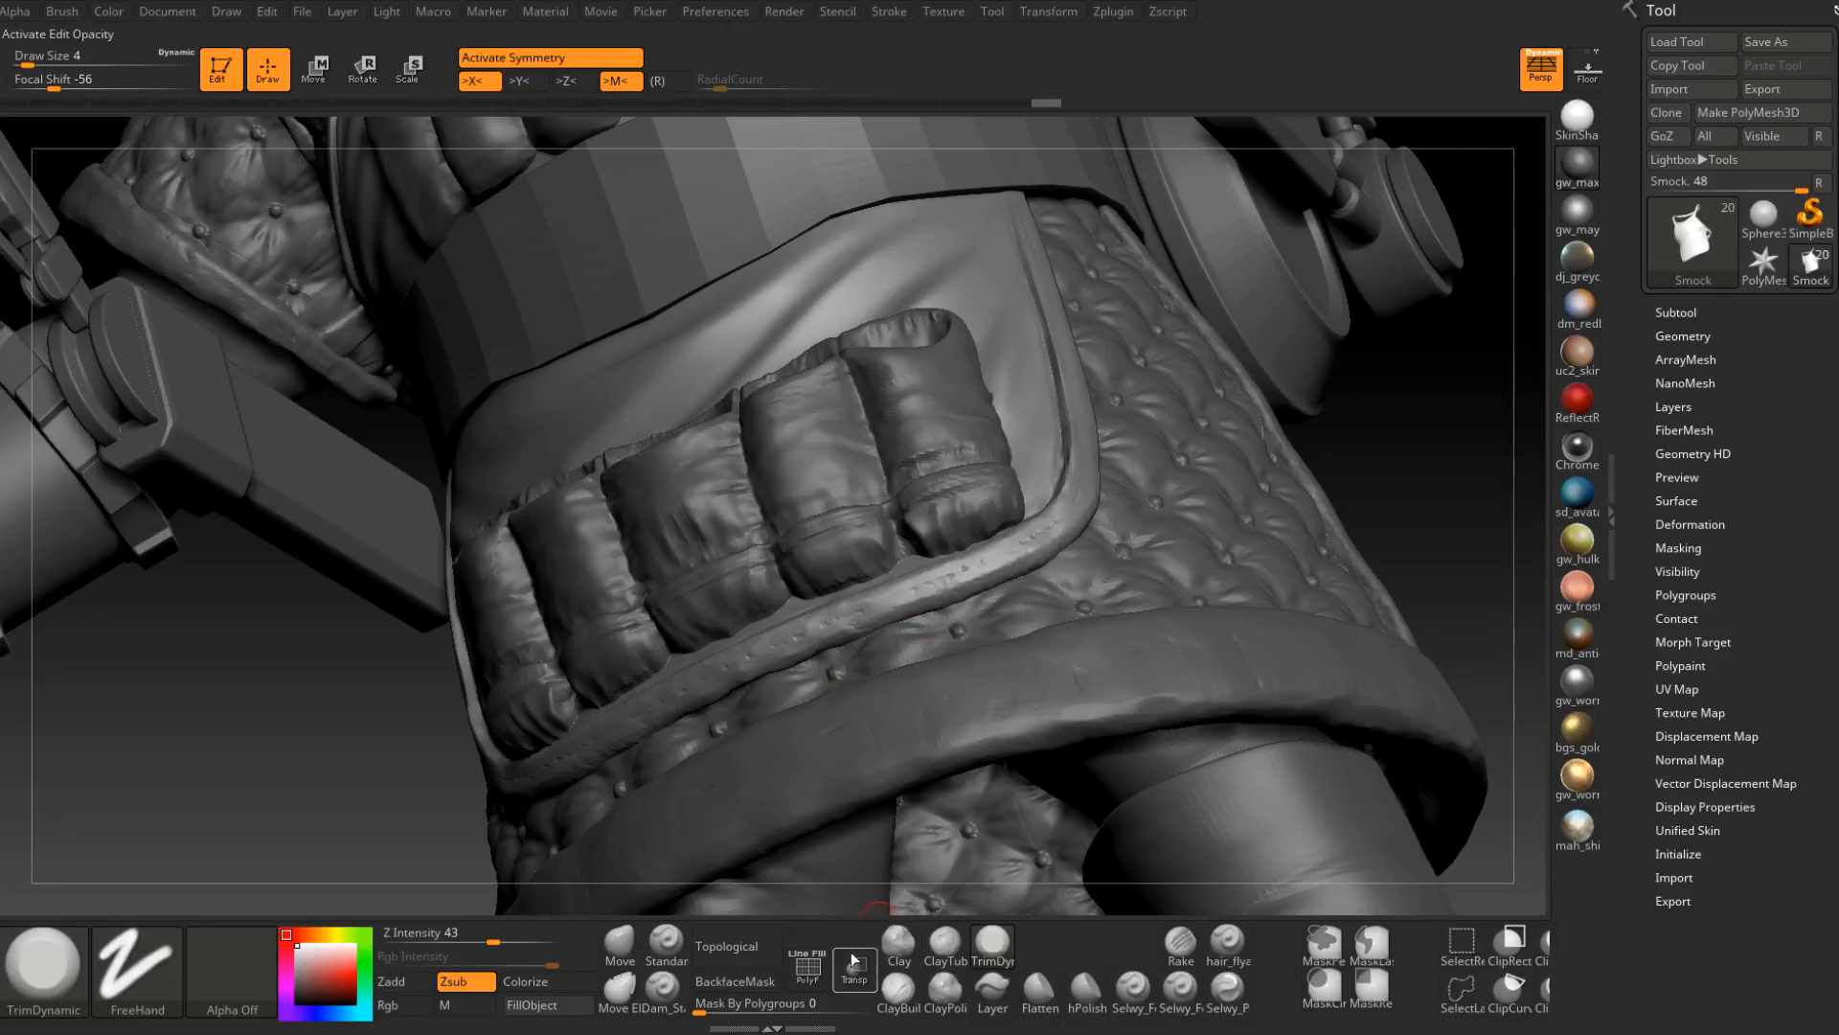
Cut a crease between the apron cloth and its bottom trim with the Dam_Standard brush.
click(661, 990)
mouse_move(115, 747)
mouse_down()
mouse_move(308, 812)
mouse_move(402, 815)
mouse_up()
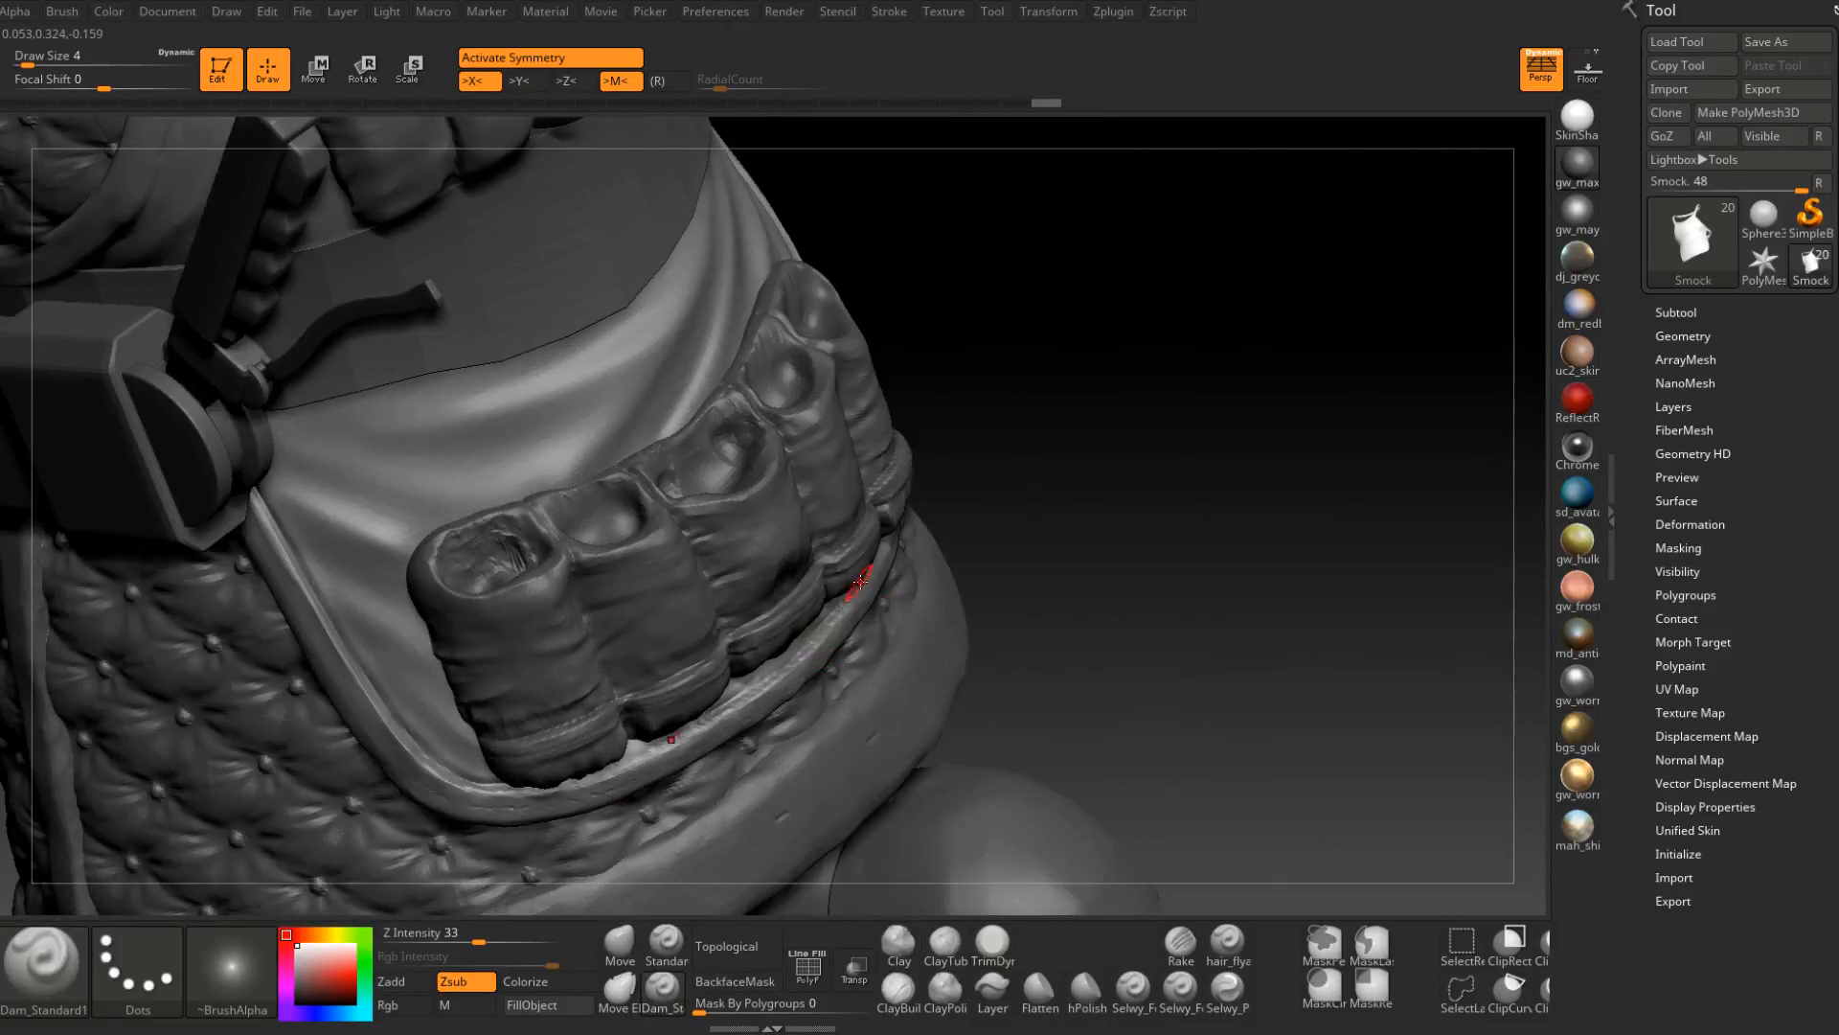
drag(860, 580, 739, 690)
right_drag(738, 690, 772, 657)
drag(764, 664, 600, 739)
Add ClayBuildup strokes to the upper part of the apron's vertical side trim next to the quilted fabric.
mouse_move(699, 699)
right_down()
mouse_move(669, 718)
mouse_move(1076, 534)
mouse_move(1067, 560)
mouse_move(1011, 544)
mouse_move(892, 375)
right_up()
key(b)
key(c)
key(b)
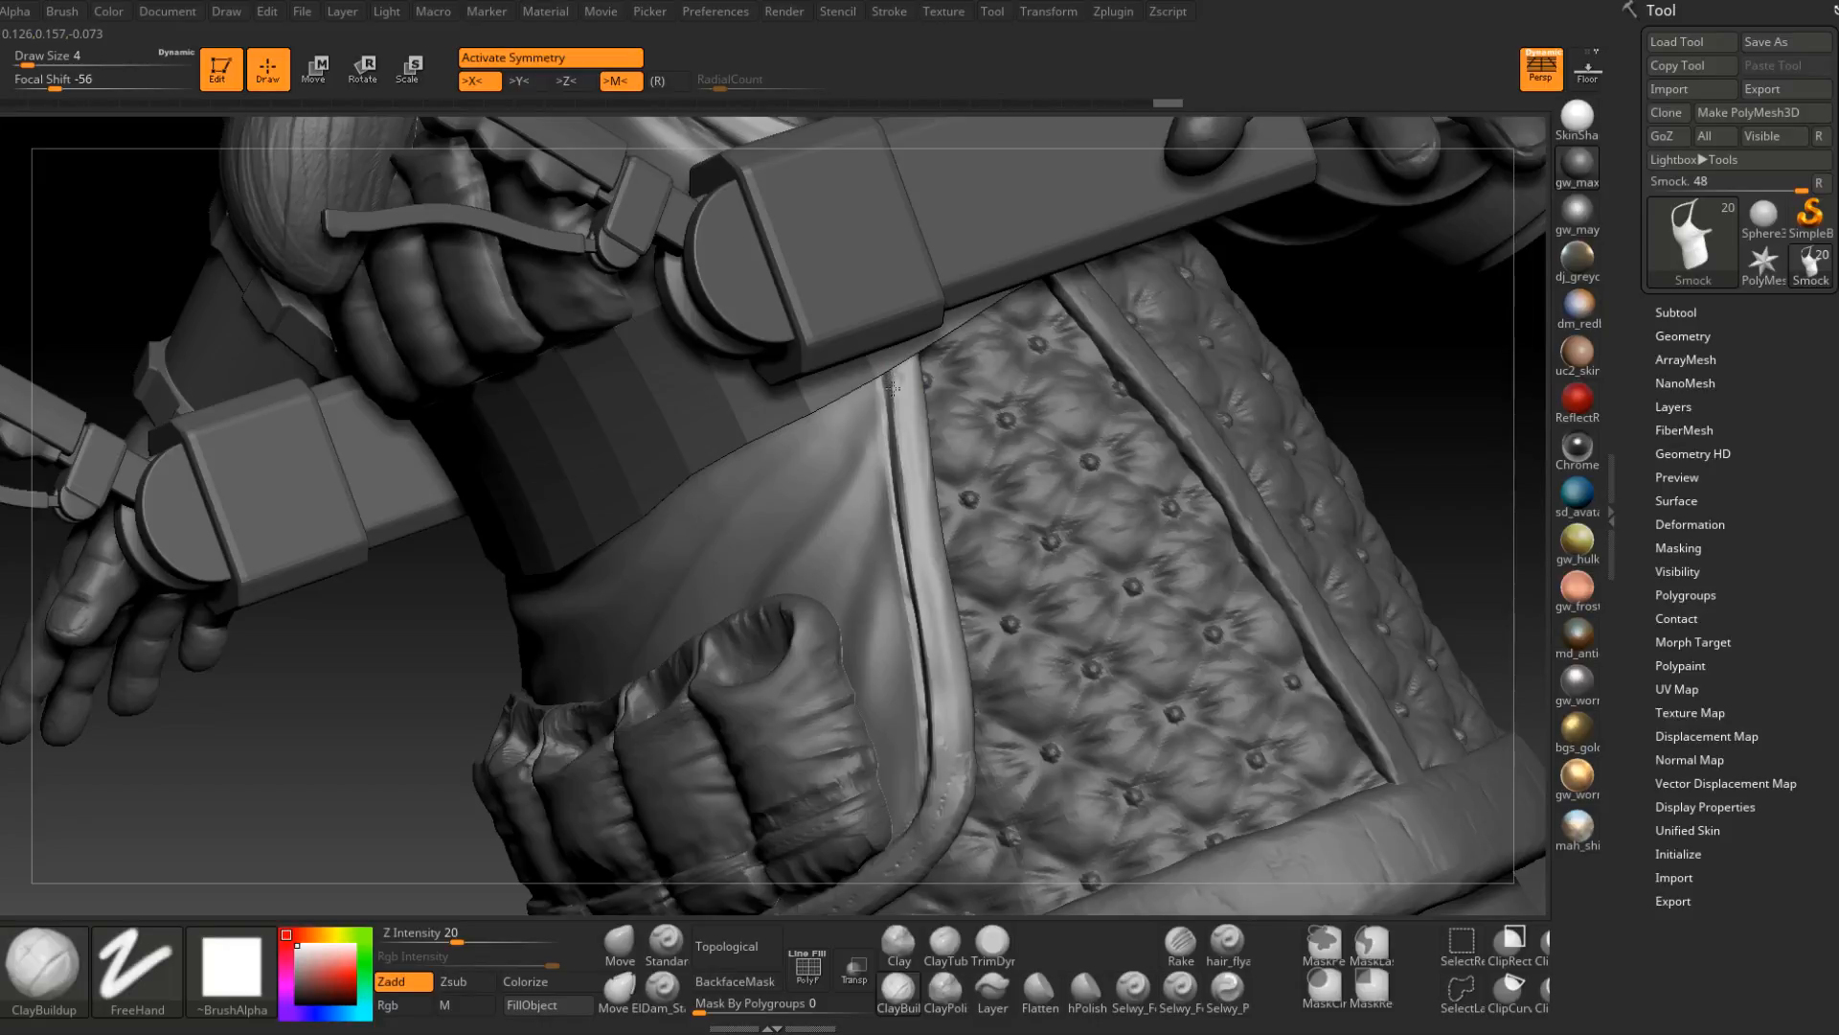
drag(894, 410, 931, 632)
right_drag(939, 641, 938, 623)
Lower the ClayBuildup draw size to 3 and continue the strokes down the side trim into the rounded corner.
key(space)
drag(937, 631, 942, 741)
alt+right_drag(937, 761, 966, 622)
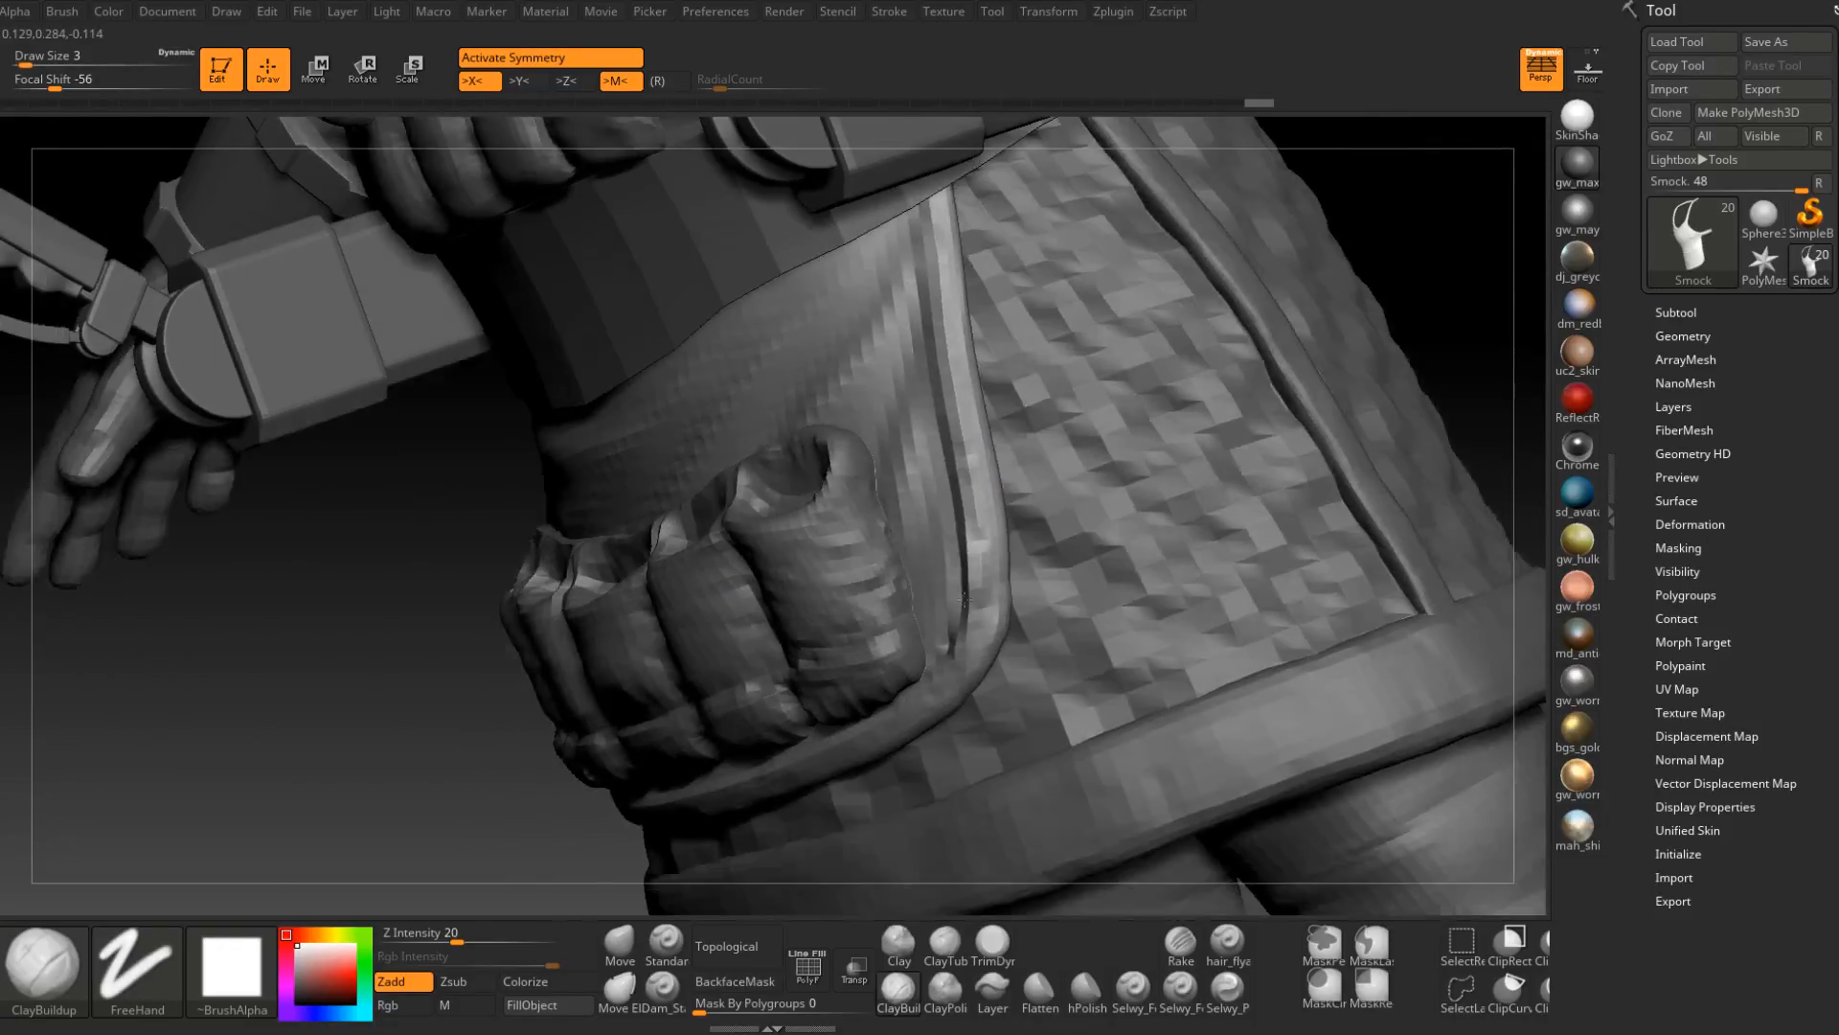
drag(972, 627, 970, 609)
right_drag(961, 629, 973, 592)
drag(972, 603, 929, 682)
mouse_move(936, 661)
right_down()
mouse_move(996, 599)
mouse_move(985, 663)
right_up()
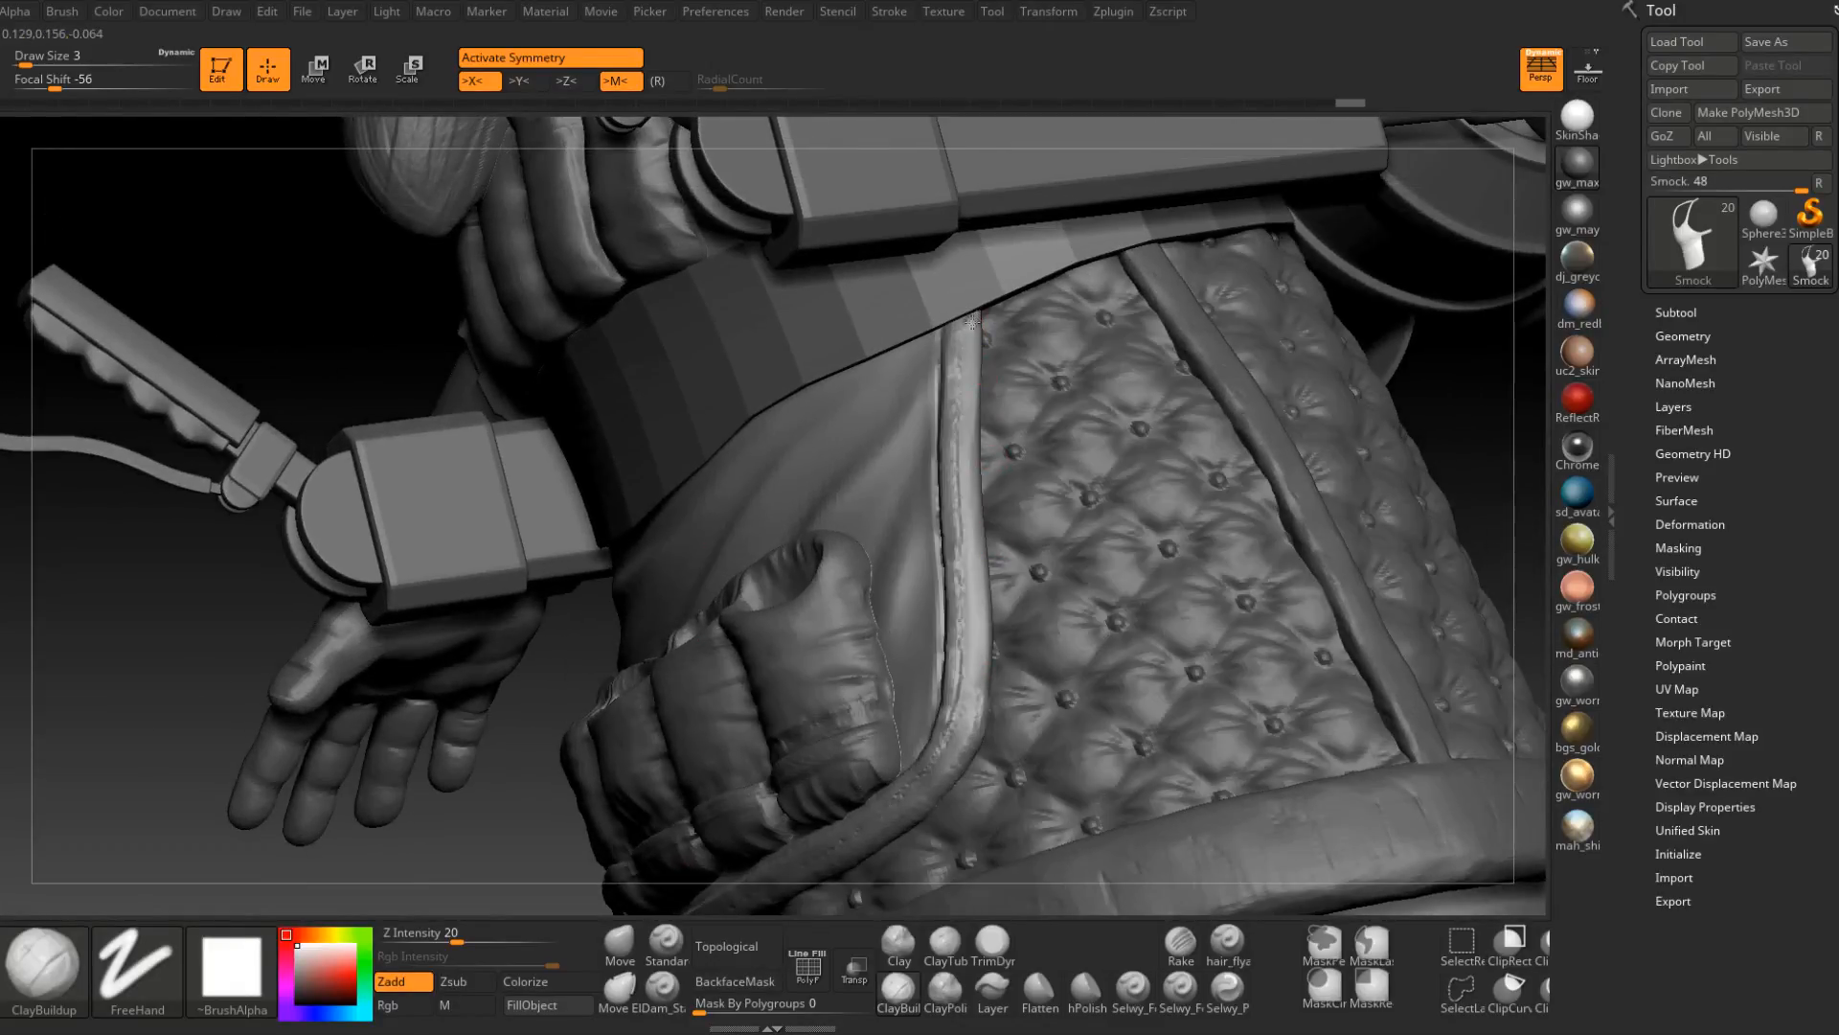
Thicken the upper side trim of the apron with ClayBuildup at draw size 5.
right_drag(971, 393, 967, 356)
key(space)
drag(965, 360, 979, 462)
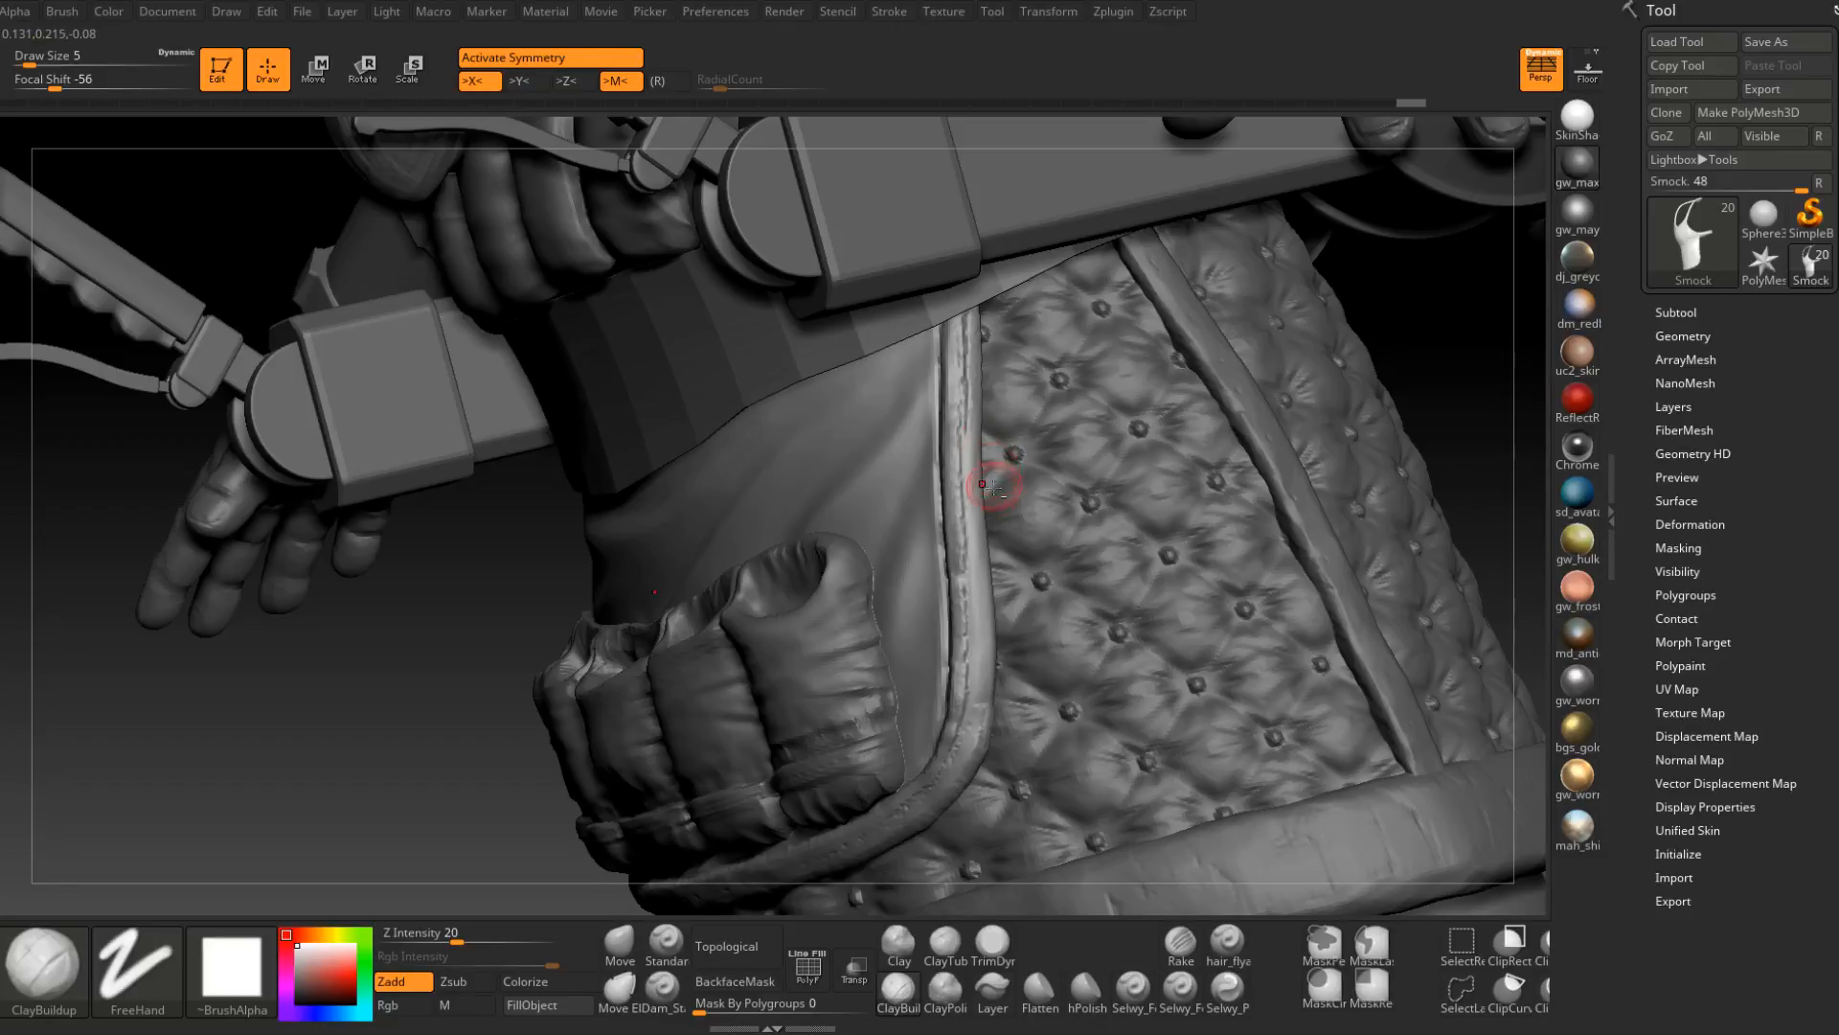
alt+right_drag(994, 485, 977, 427)
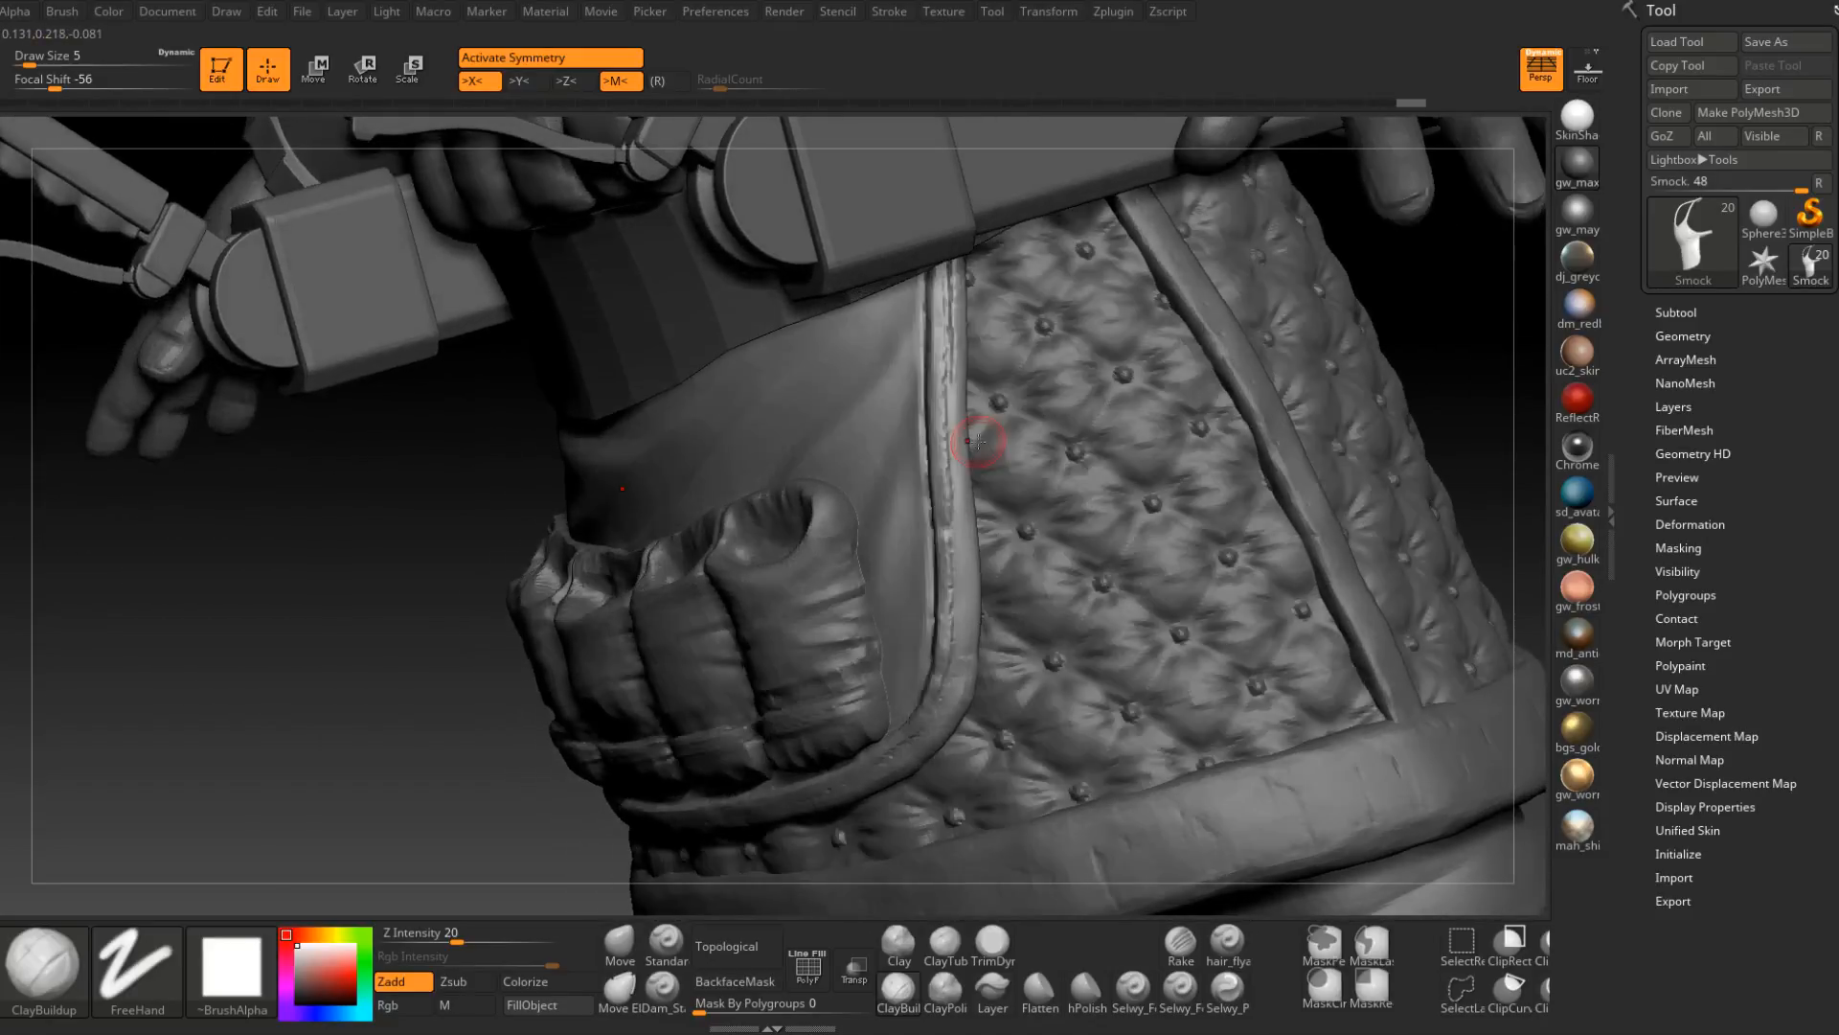
Texture the side trim down and around the lower corner with ClayBuildup at draw size 4.
key(space)
drag(974, 430, 971, 509)
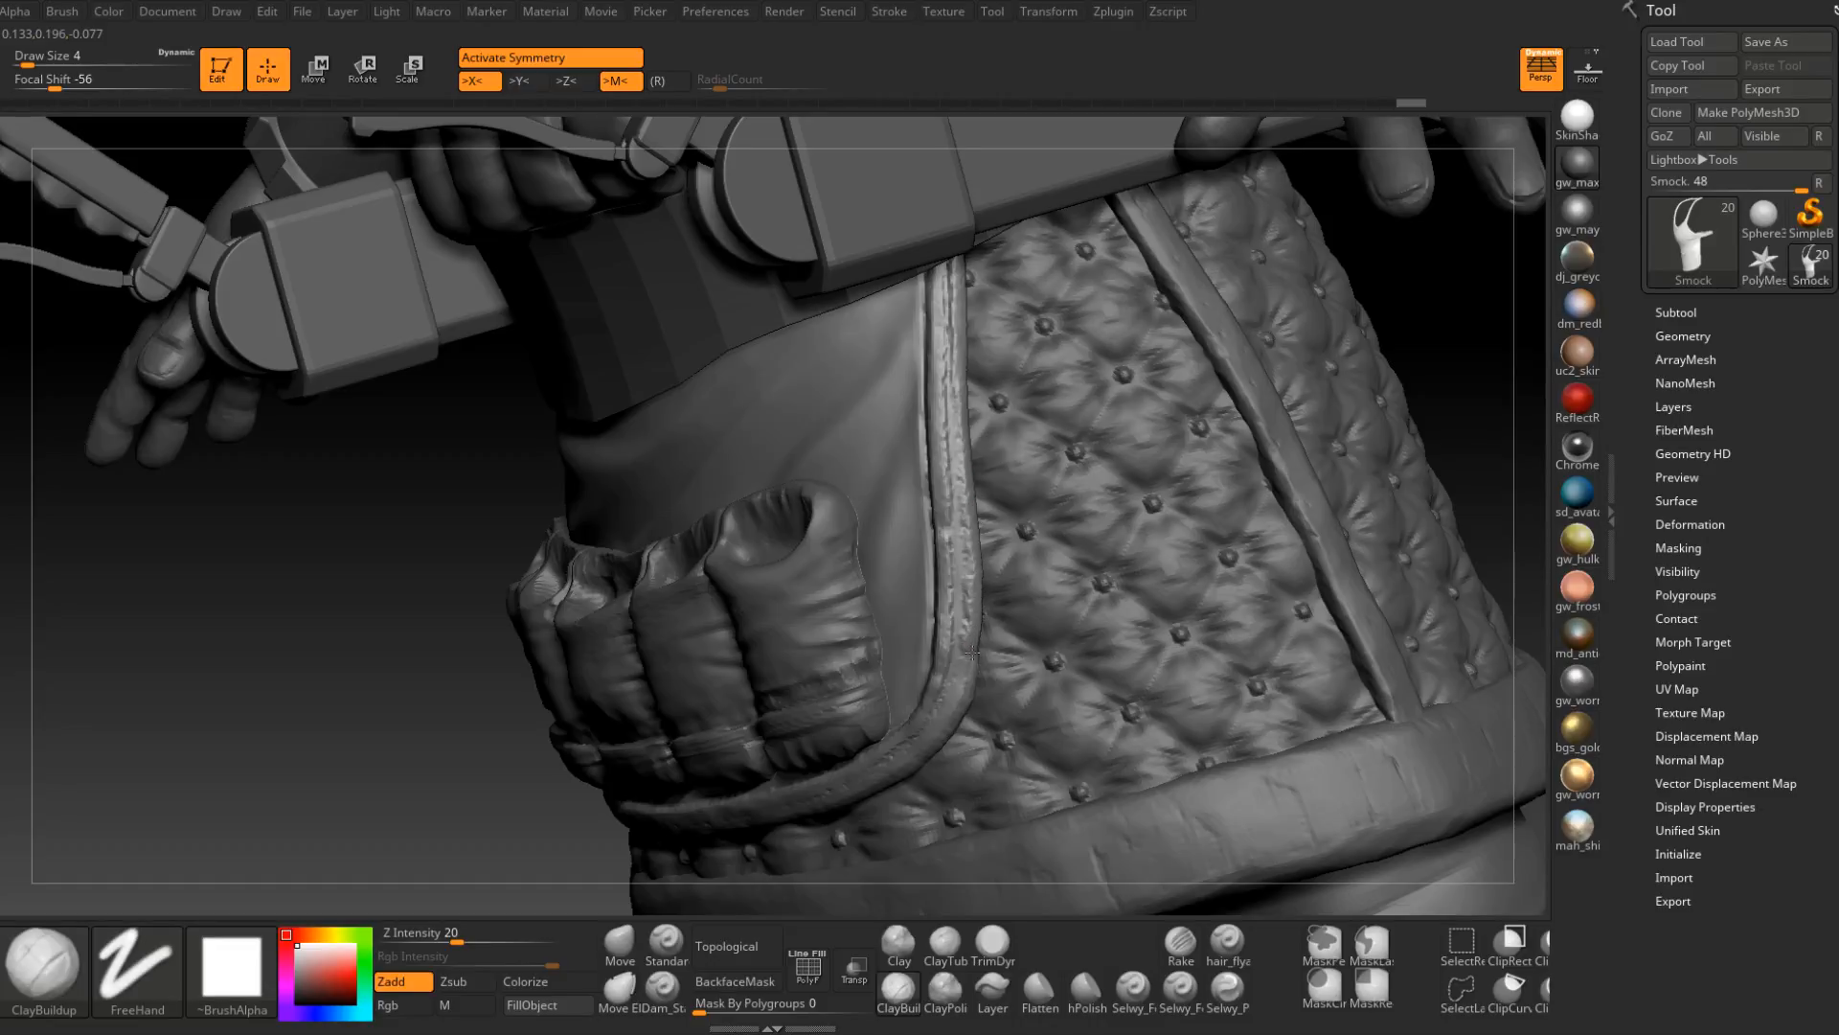
drag(957, 690, 955, 688)
right_drag(955, 688, 982, 576)
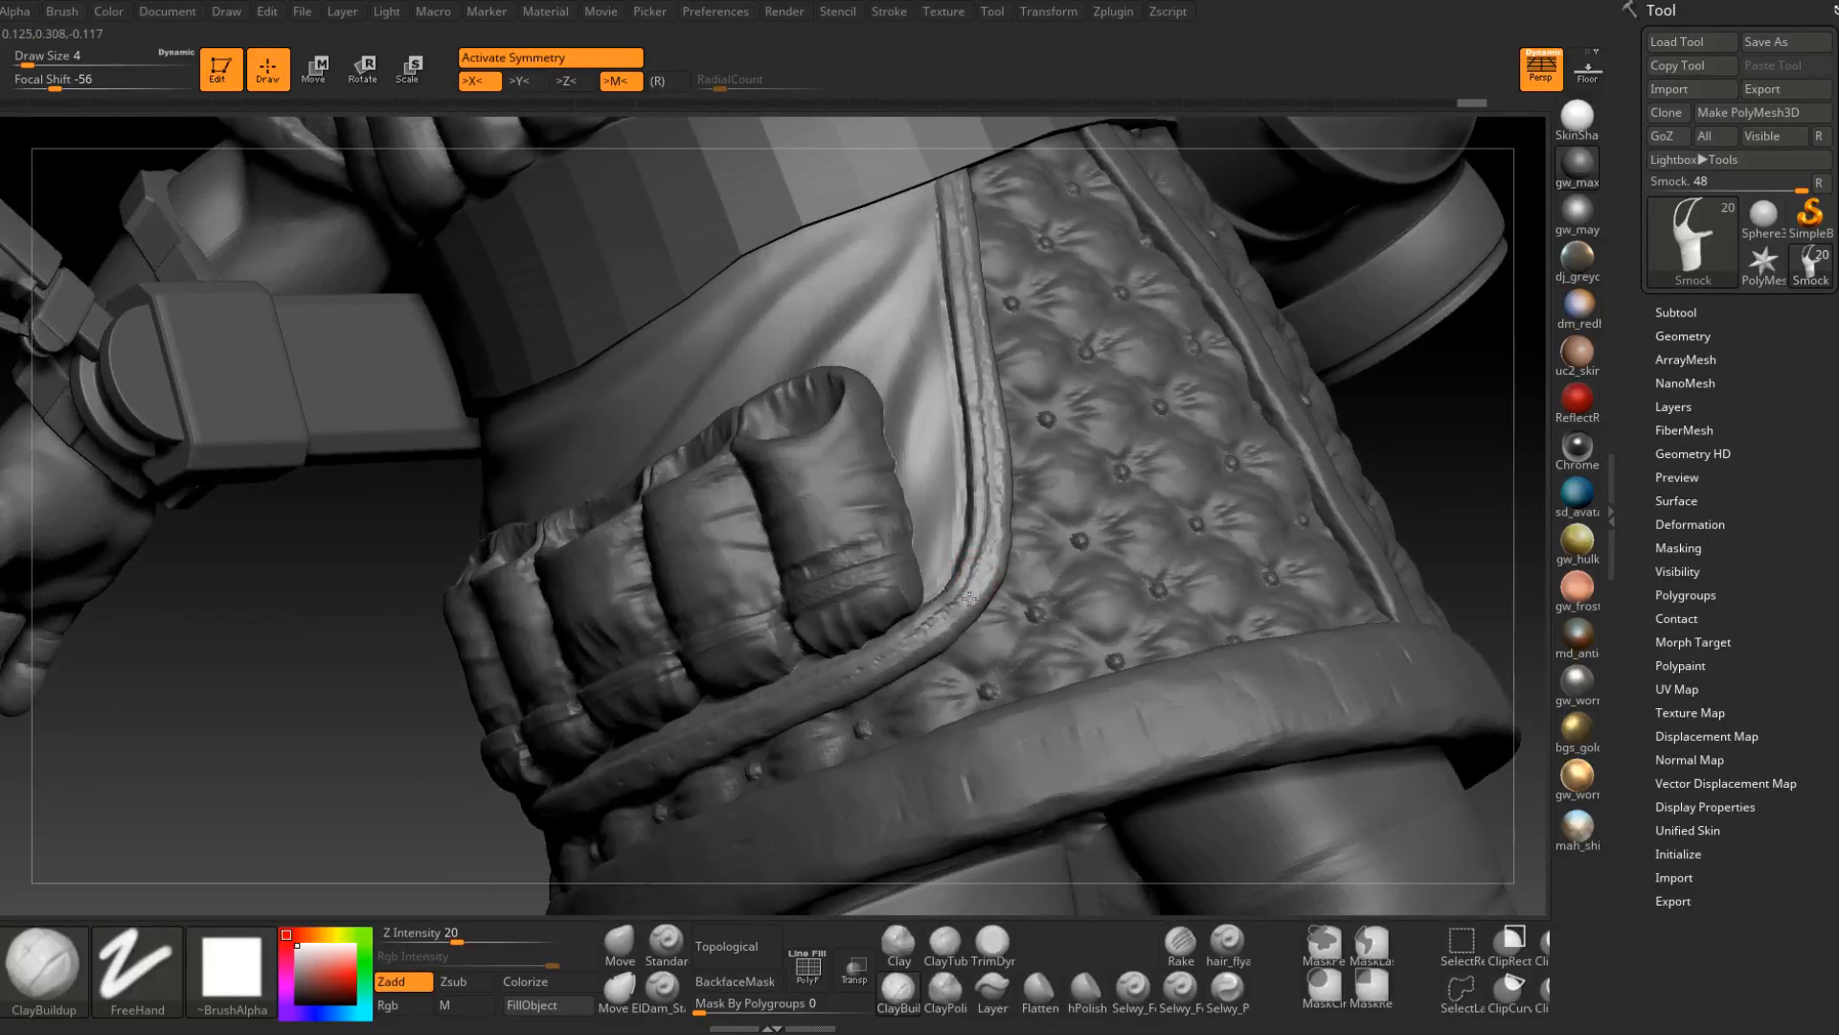
drag(969, 599, 928, 623)
right_drag(928, 623, 944, 619)
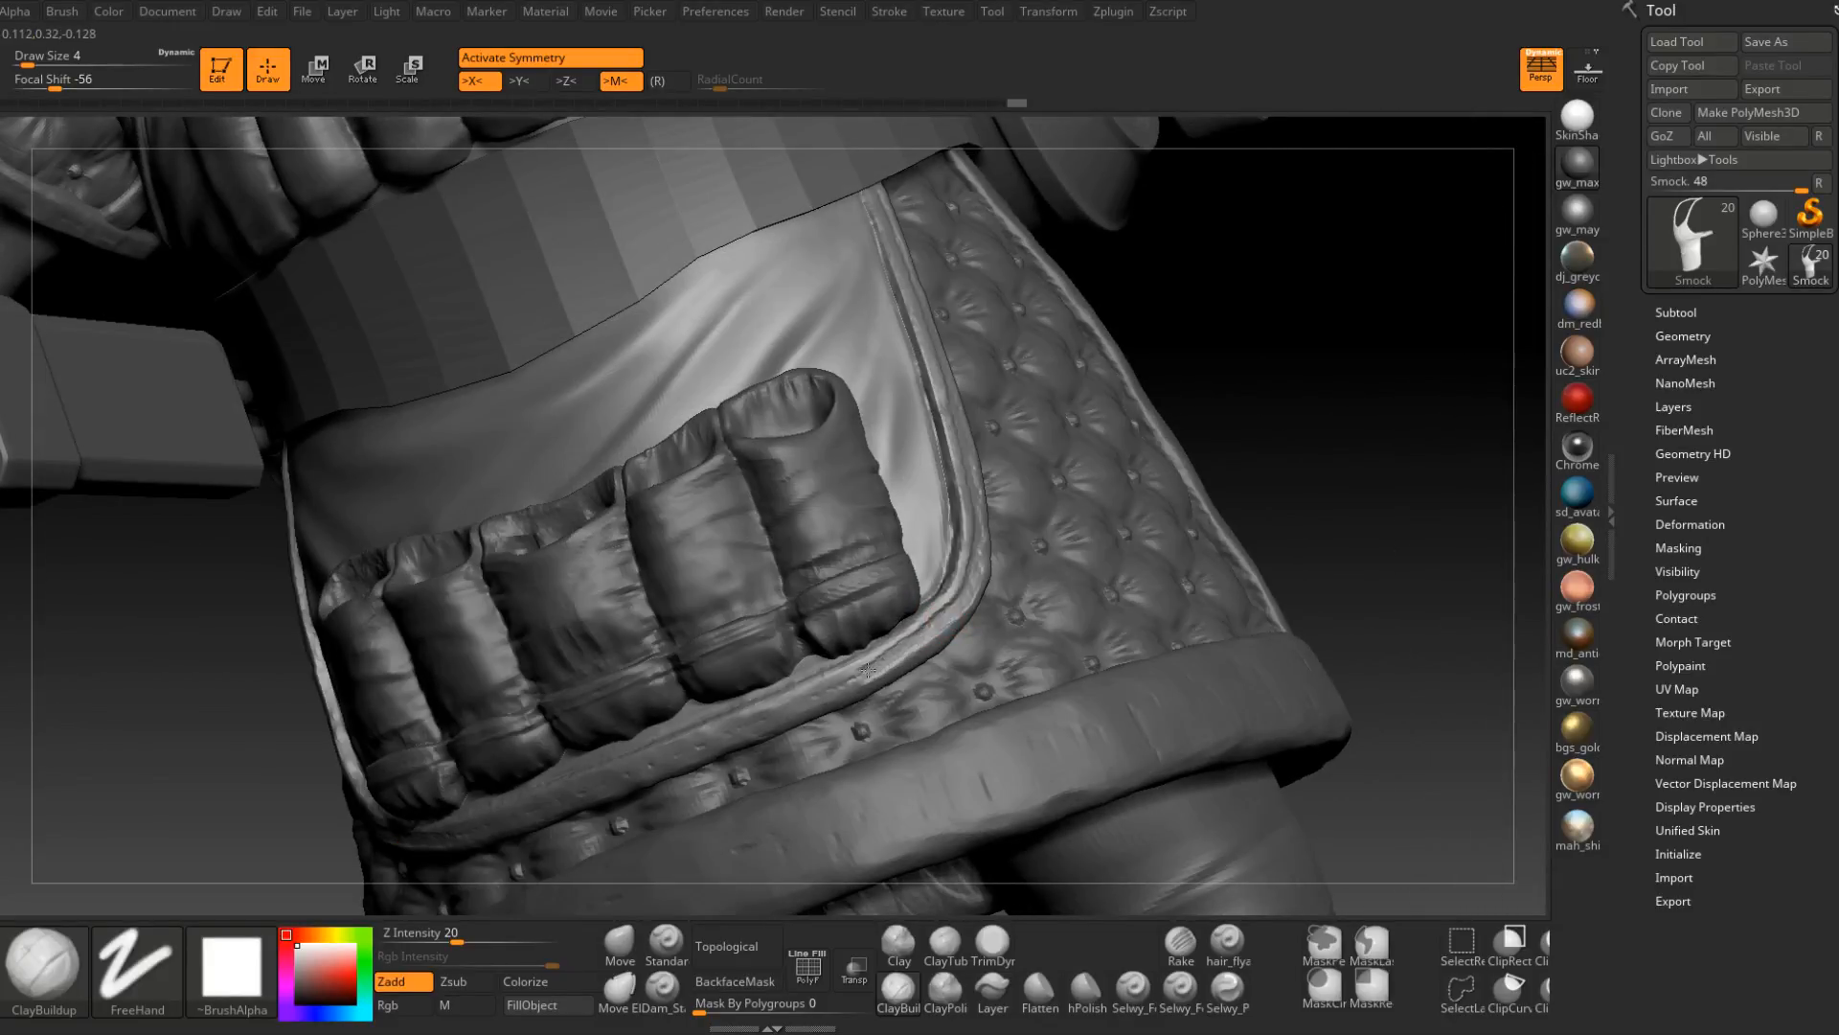
Carry the clay strokes along the bottom trim toward the middle, reducing the draw size to 2.
drag(779, 712, 632, 768)
mouse_move(706, 735)
right_down()
mouse_move(785, 651)
mouse_move(867, 623)
mouse_move(867, 565)
right_up()
key(space)
drag(807, 613, 791, 605)
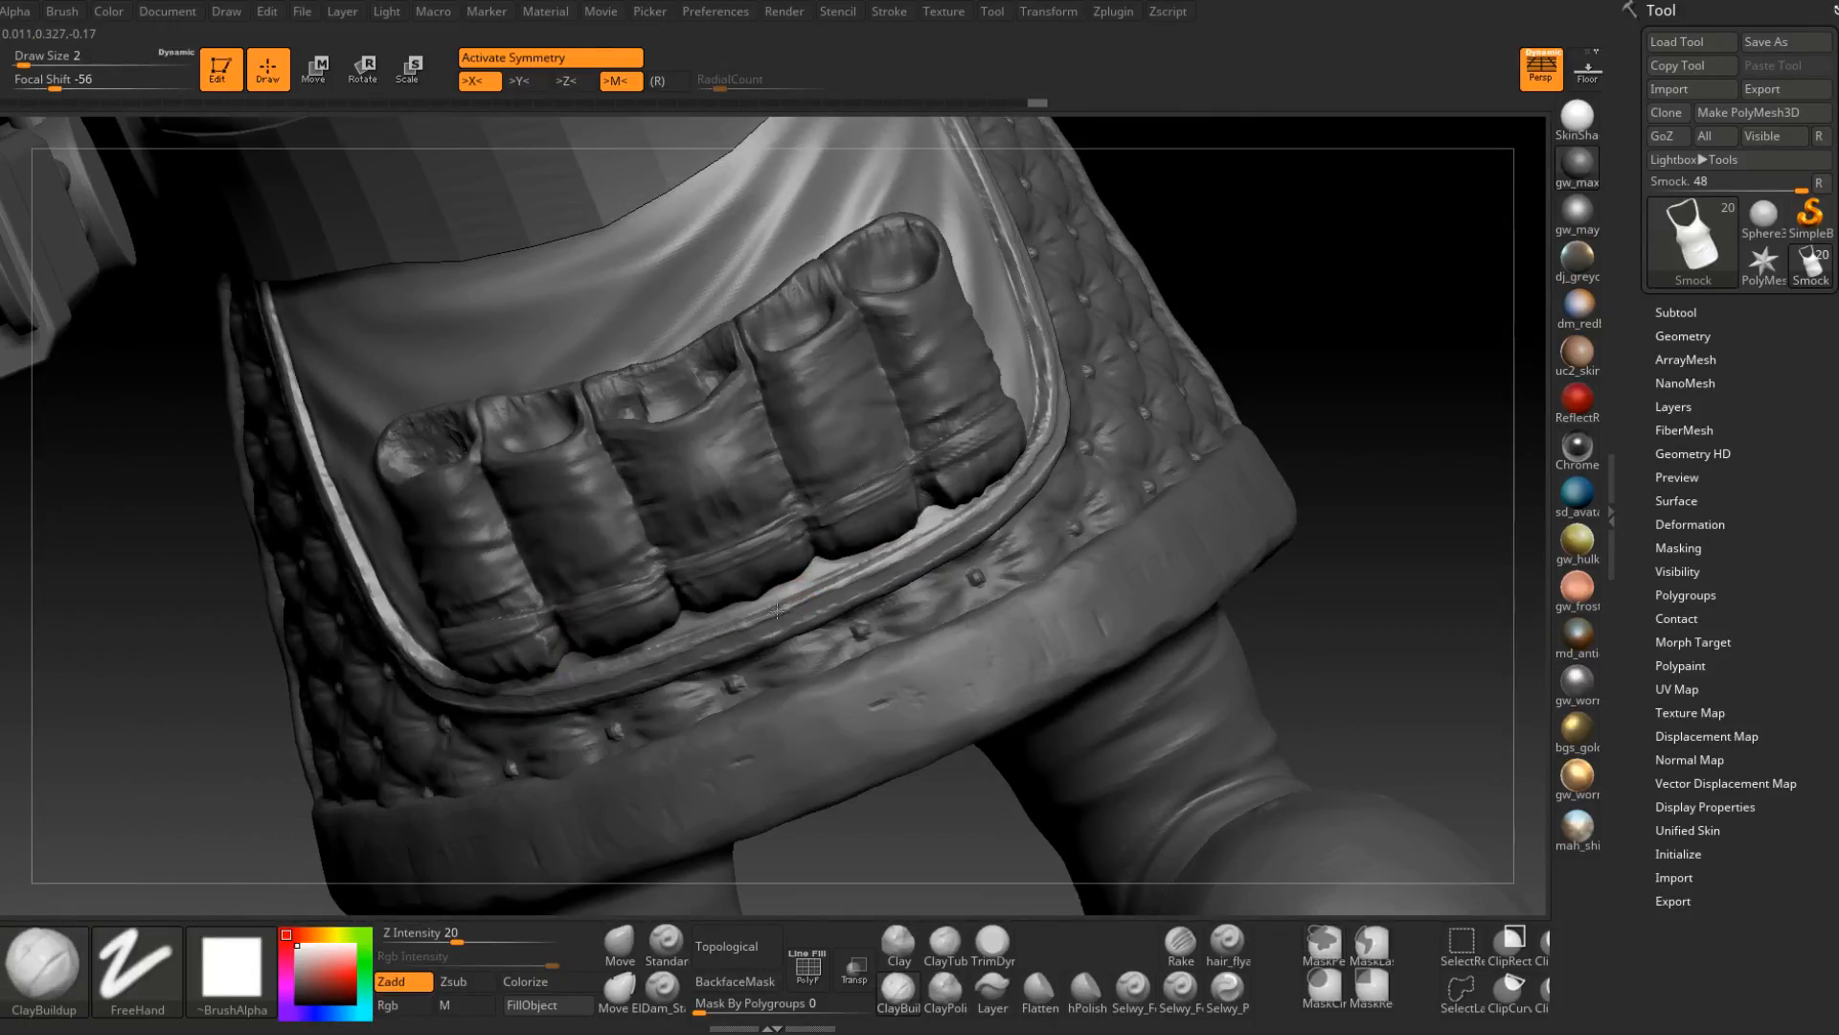
right_drag(785, 613, 805, 599)
Set the ClayBuildup draw size to 4 and layer strokes along the bottom trim between the corner and the middle.
key(space)
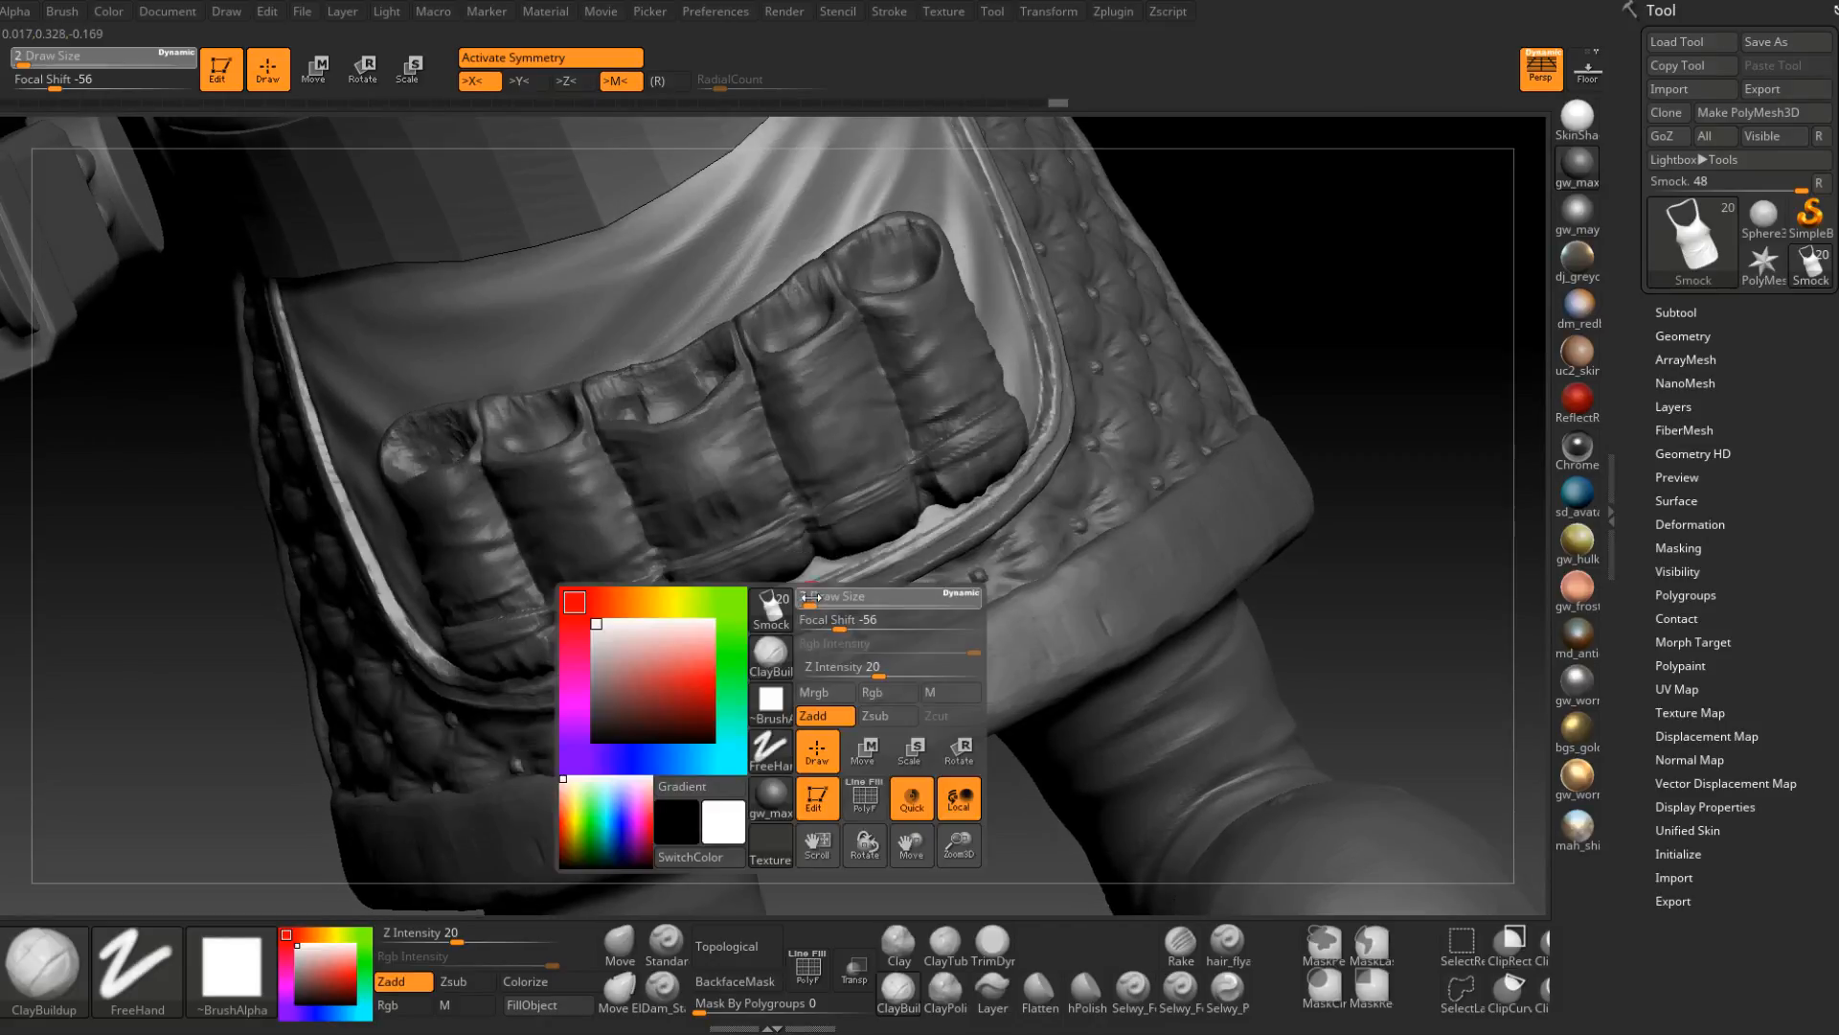
drag(811, 598, 812, 599)
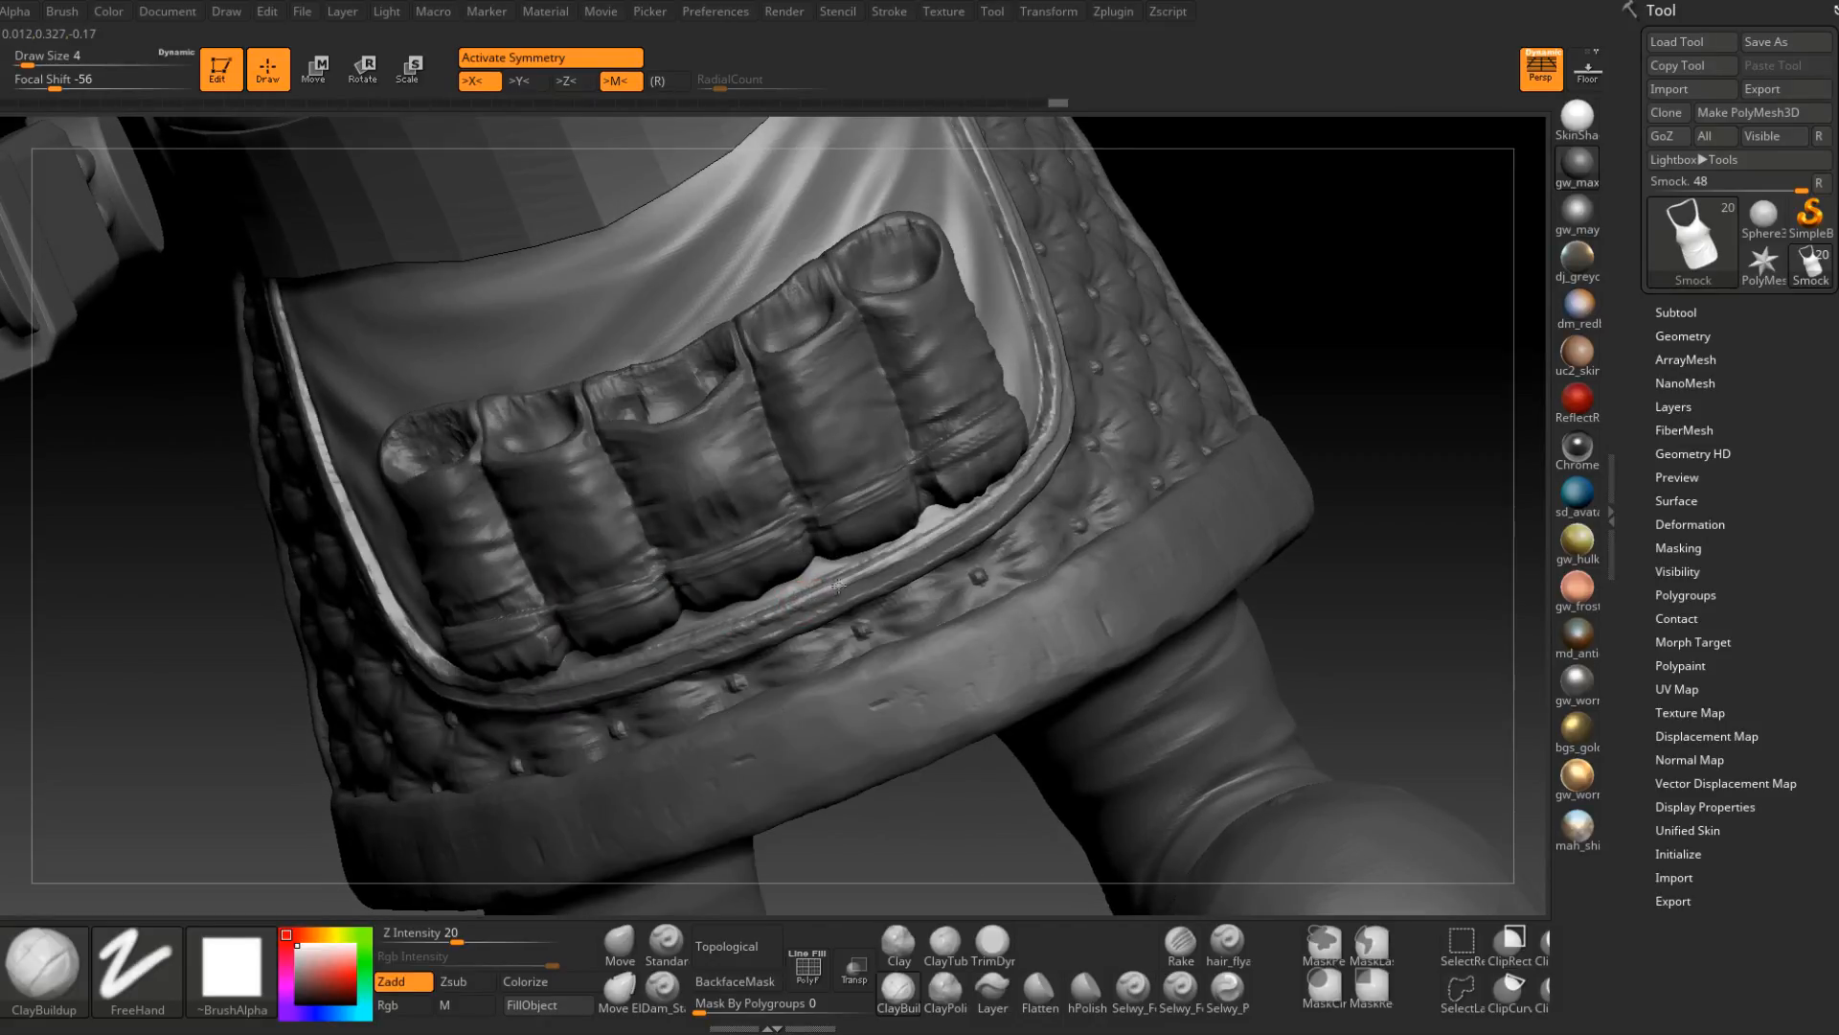
right_drag(997, 497, 1014, 499)
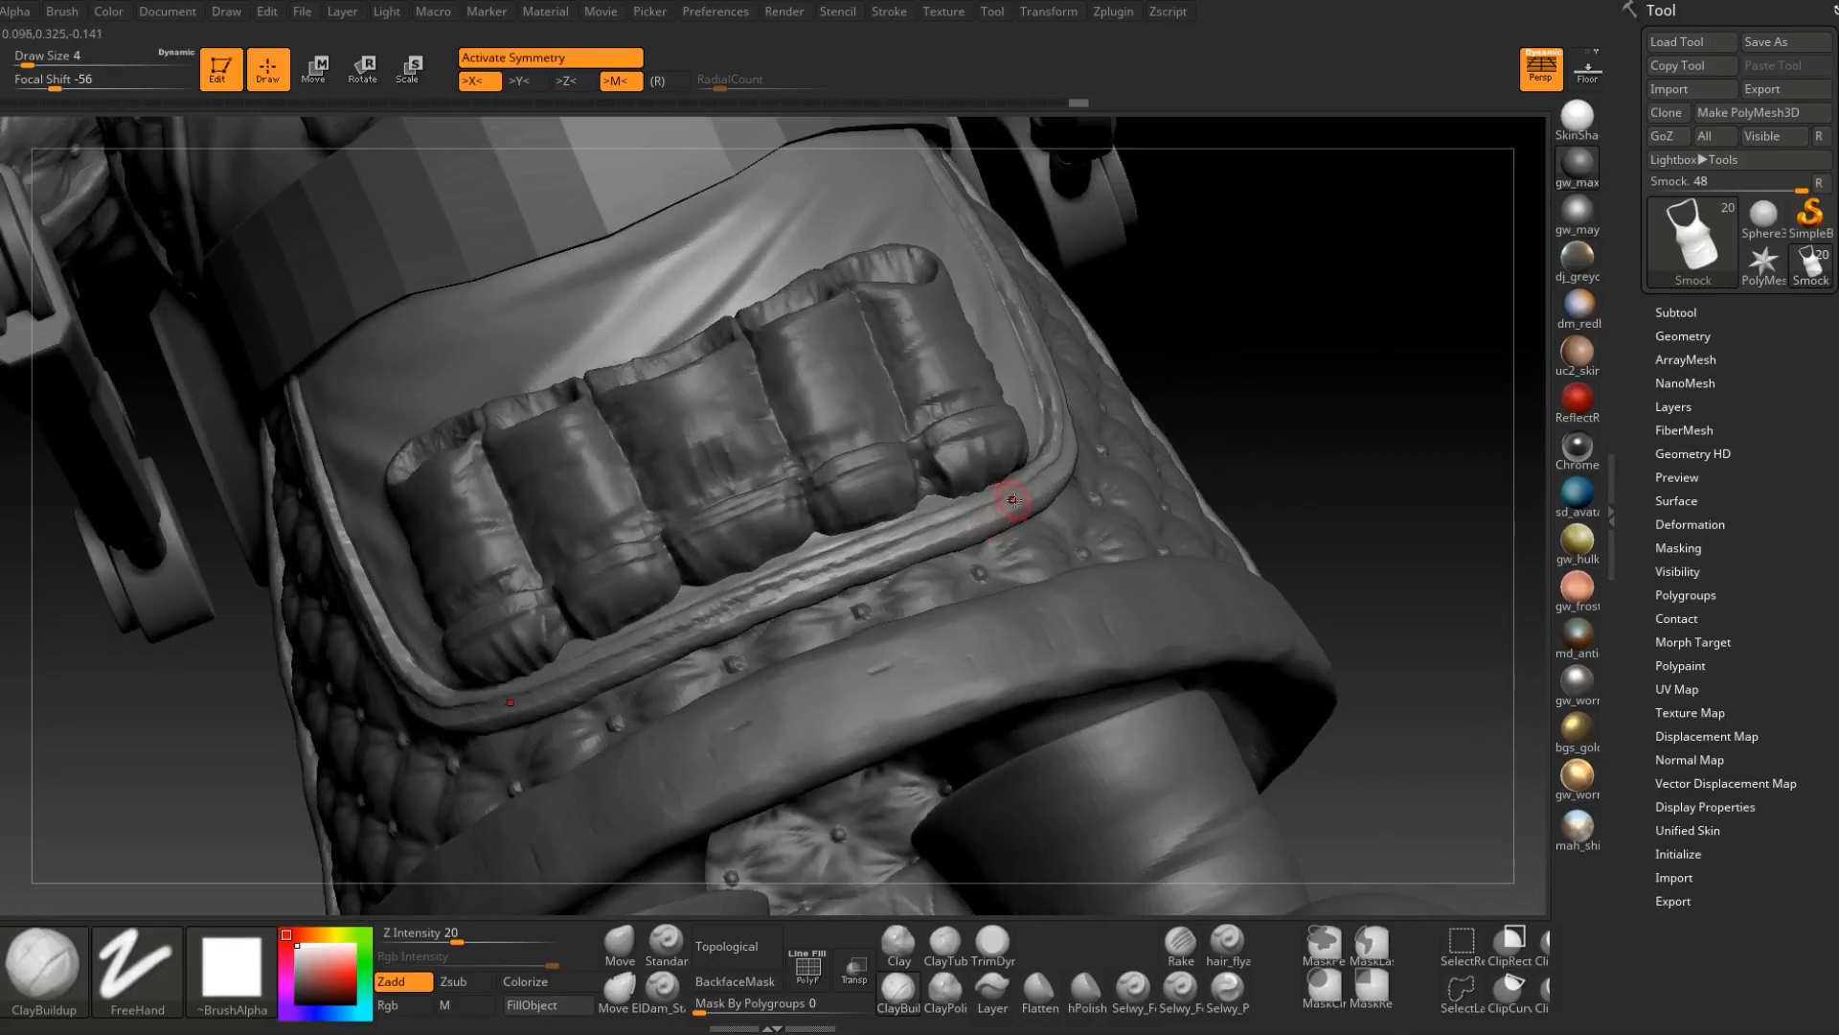
drag(1014, 499, 754, 618)
Smooth the rough clay strokes on the side trim just above the apron's lower corner.
right_drag(1053, 632, 967, 649)
right_drag(1021, 503, 929, 527)
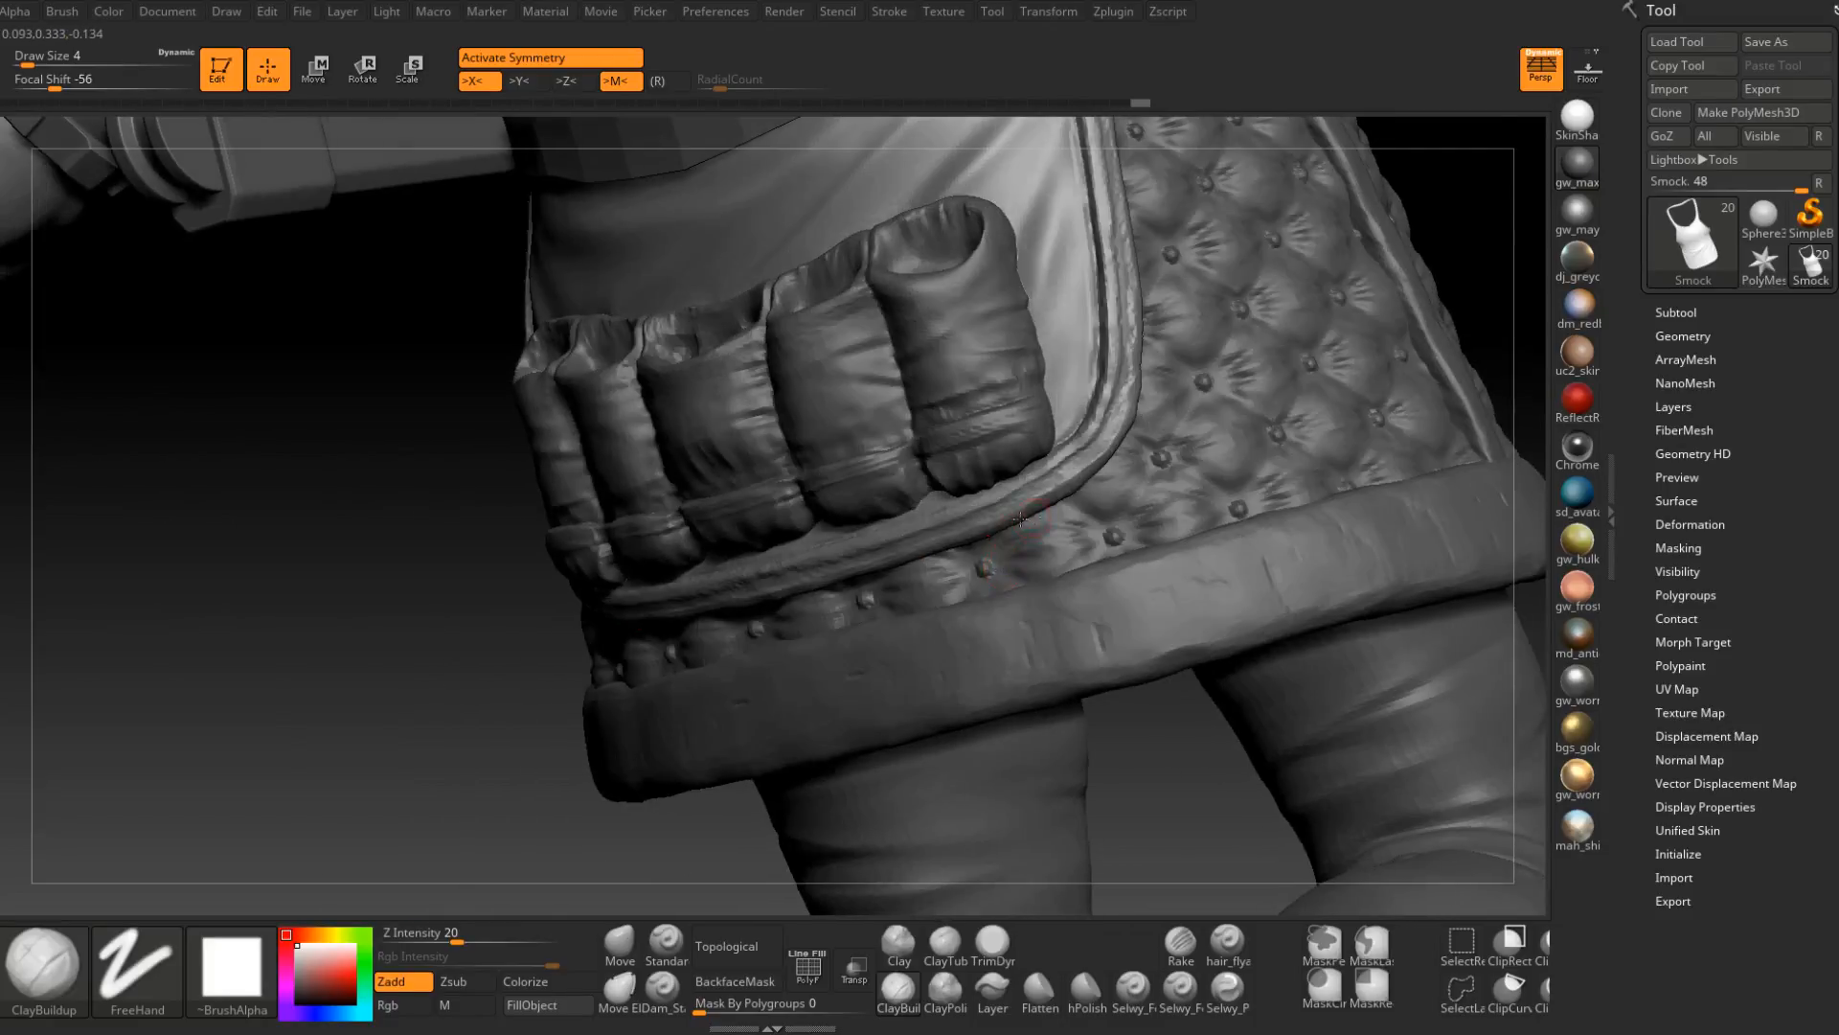
mouse_move(1082, 537)
right_down()
mouse_move(1011, 562)
mouse_move(1008, 456)
mouse_move(1043, 411)
right_up()
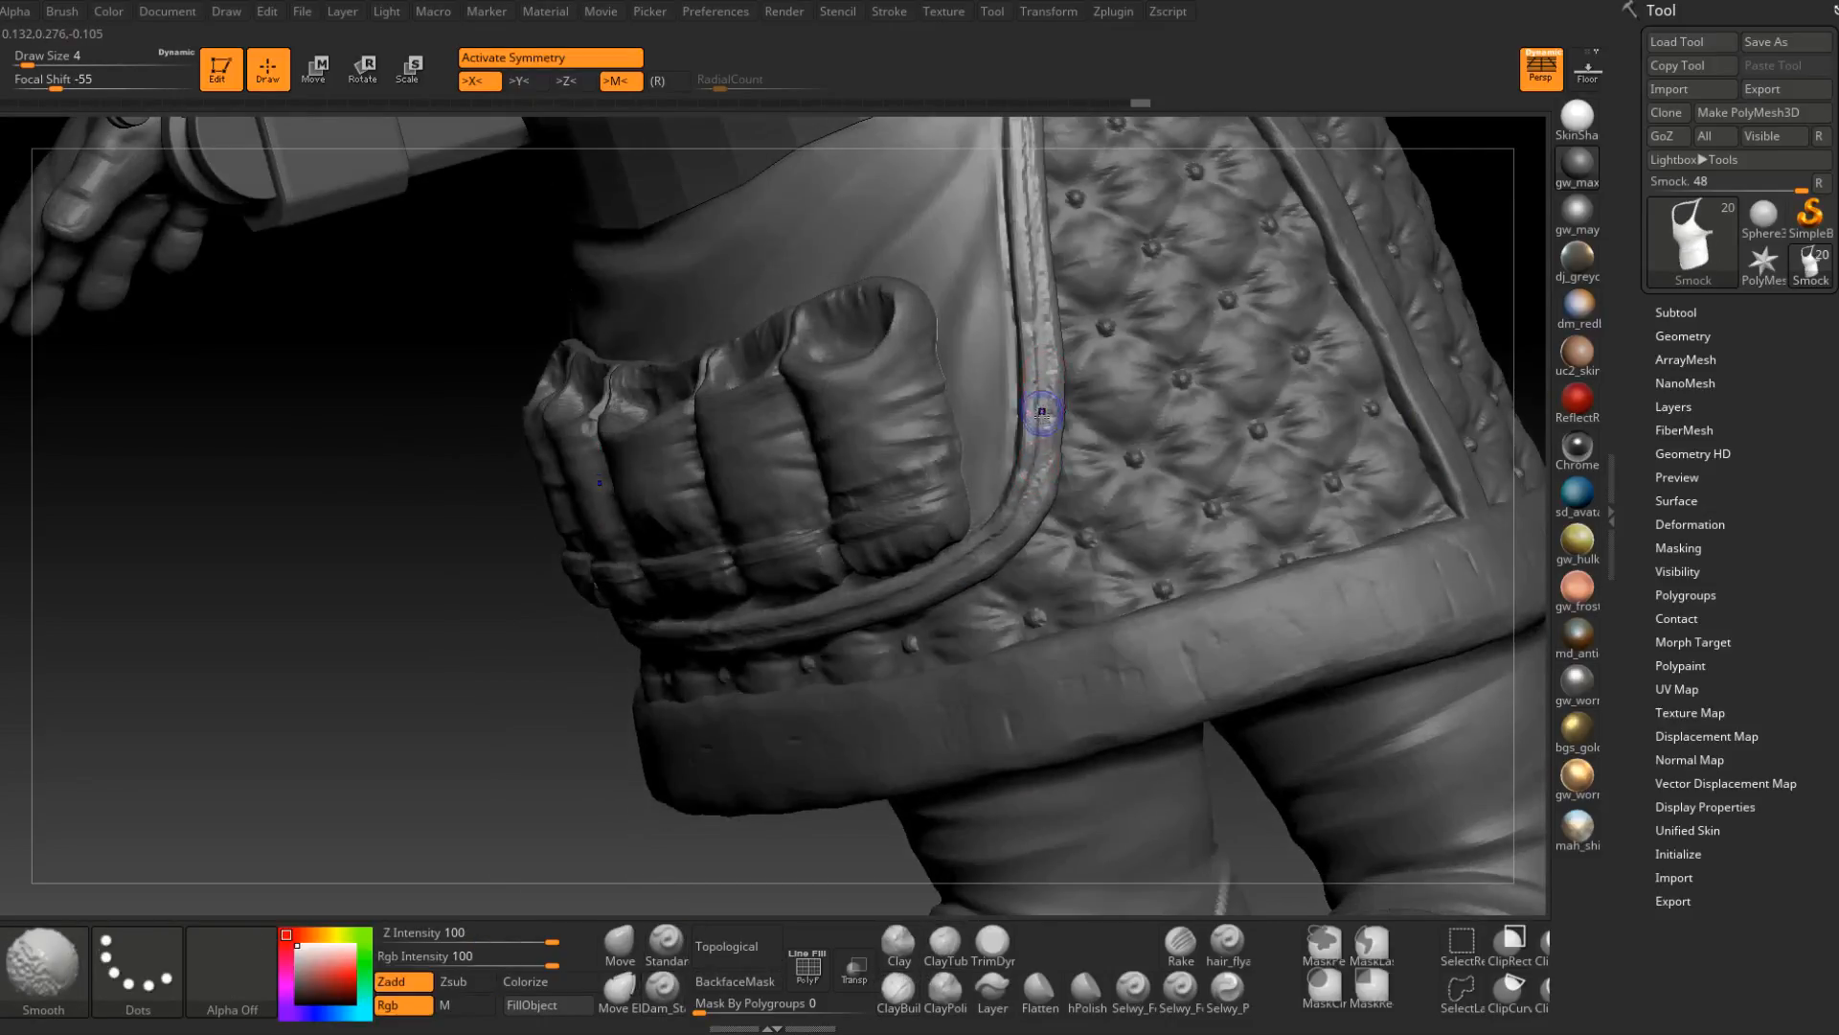
mouse_move(1043, 352)
shift+mouse_down()
mouse_move(1030, 148)
mouse_move(1046, 305)
shift+mouse_up()
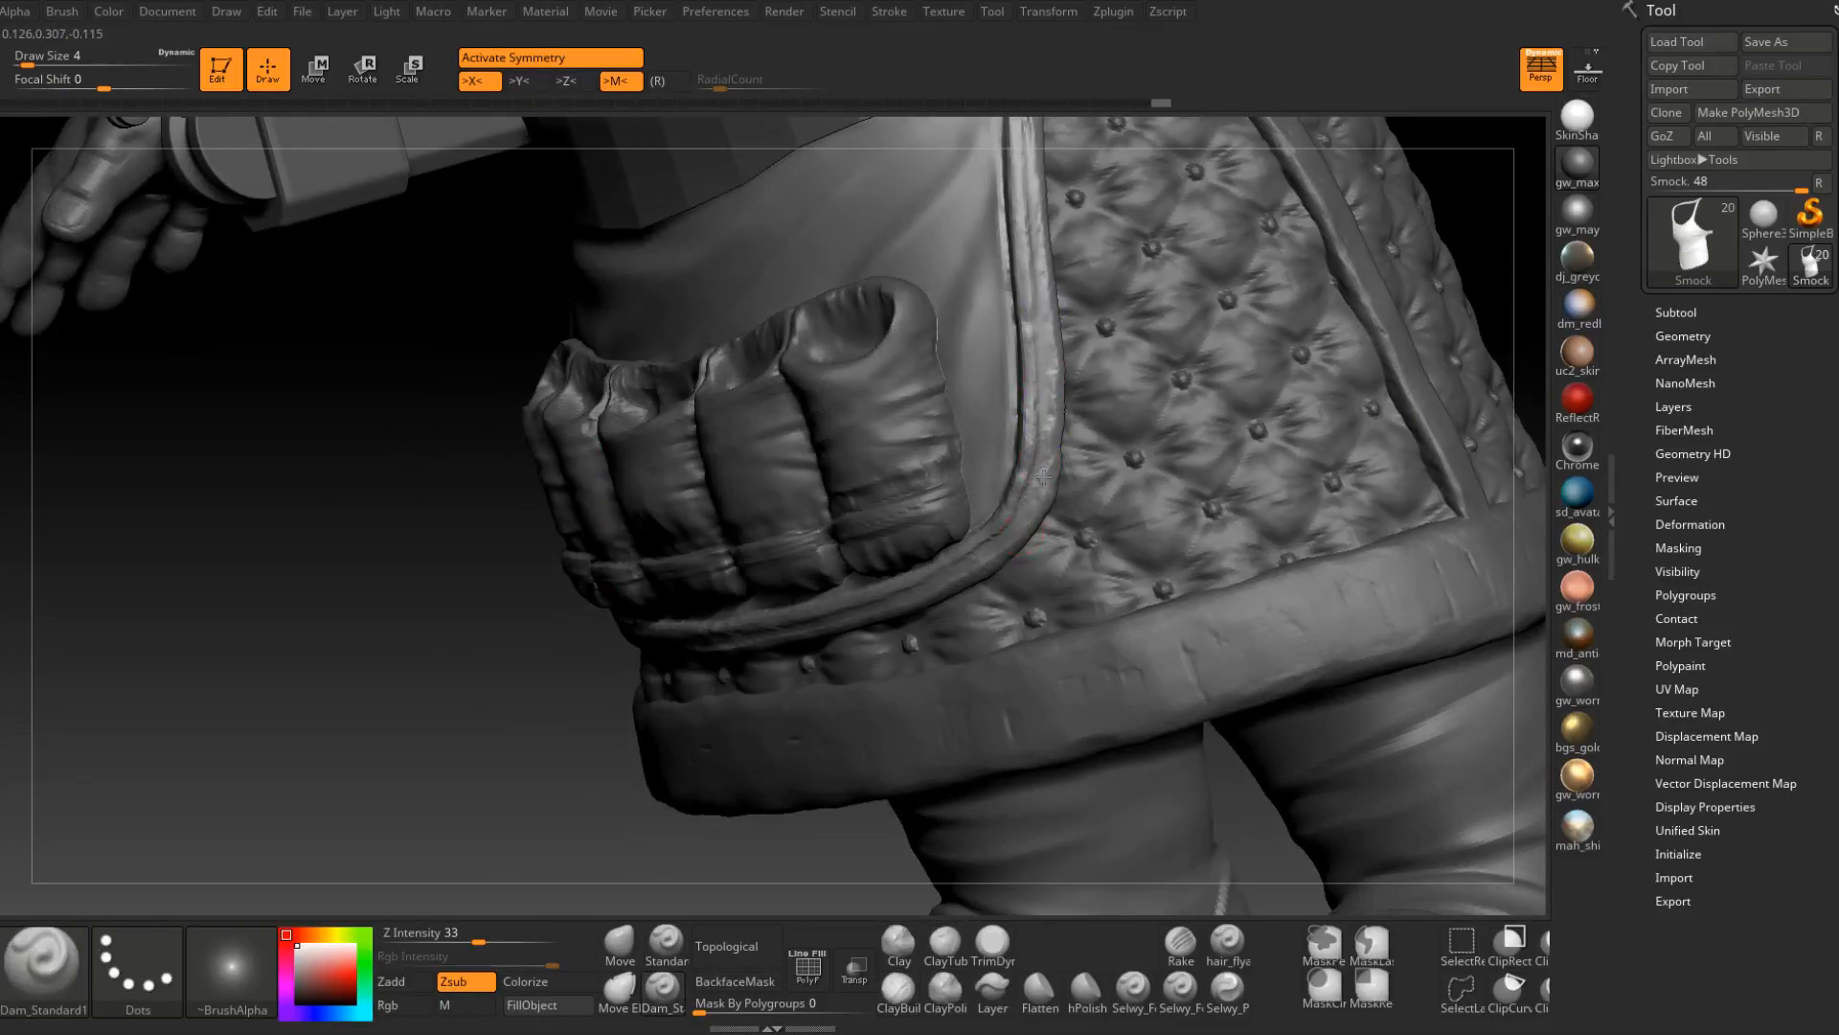
Pinch the inner edge of the apron's side trim with the Selwy_Pinch_B1 brush, from the belt down to the lower corner.
right_drag(961, 565, 1030, 494)
mouse_move(897, 590)
right_down()
mouse_move(862, 575)
mouse_move(894, 587)
mouse_move(997, 517)
mouse_move(969, 578)
mouse_move(979, 539)
right_up()
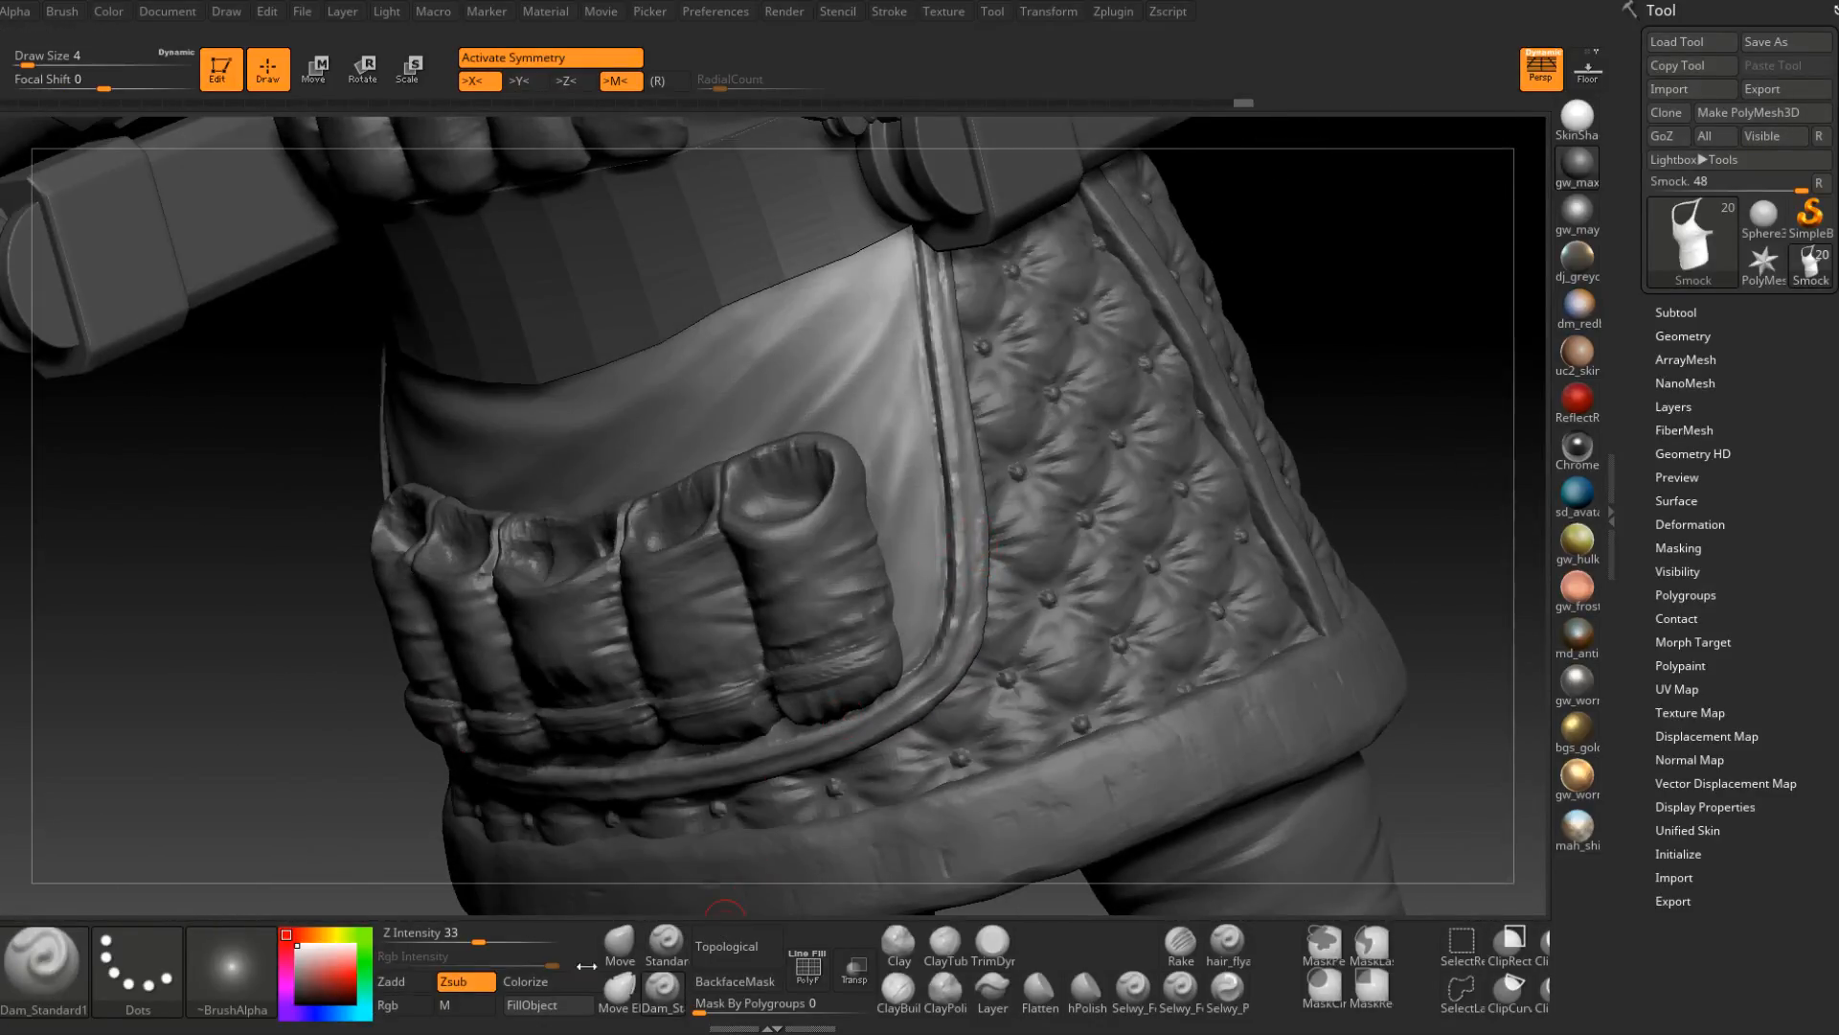
click(48, 954)
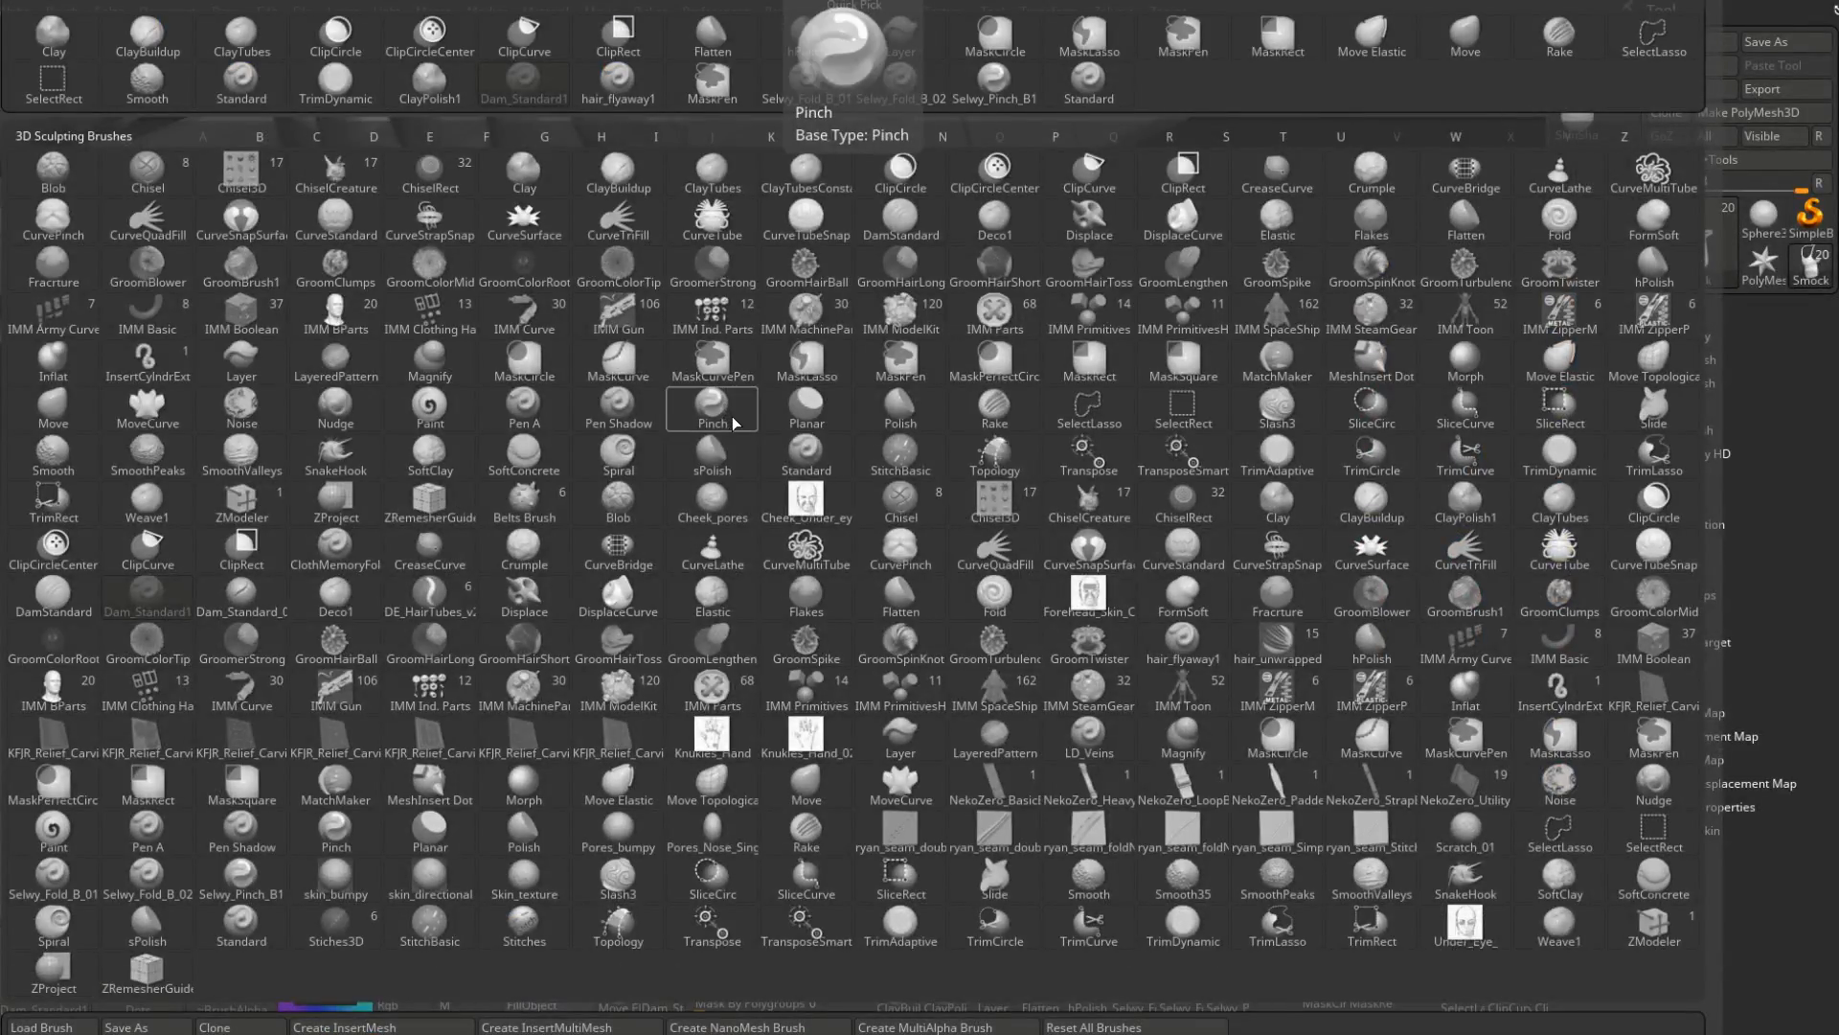
click(993, 78)
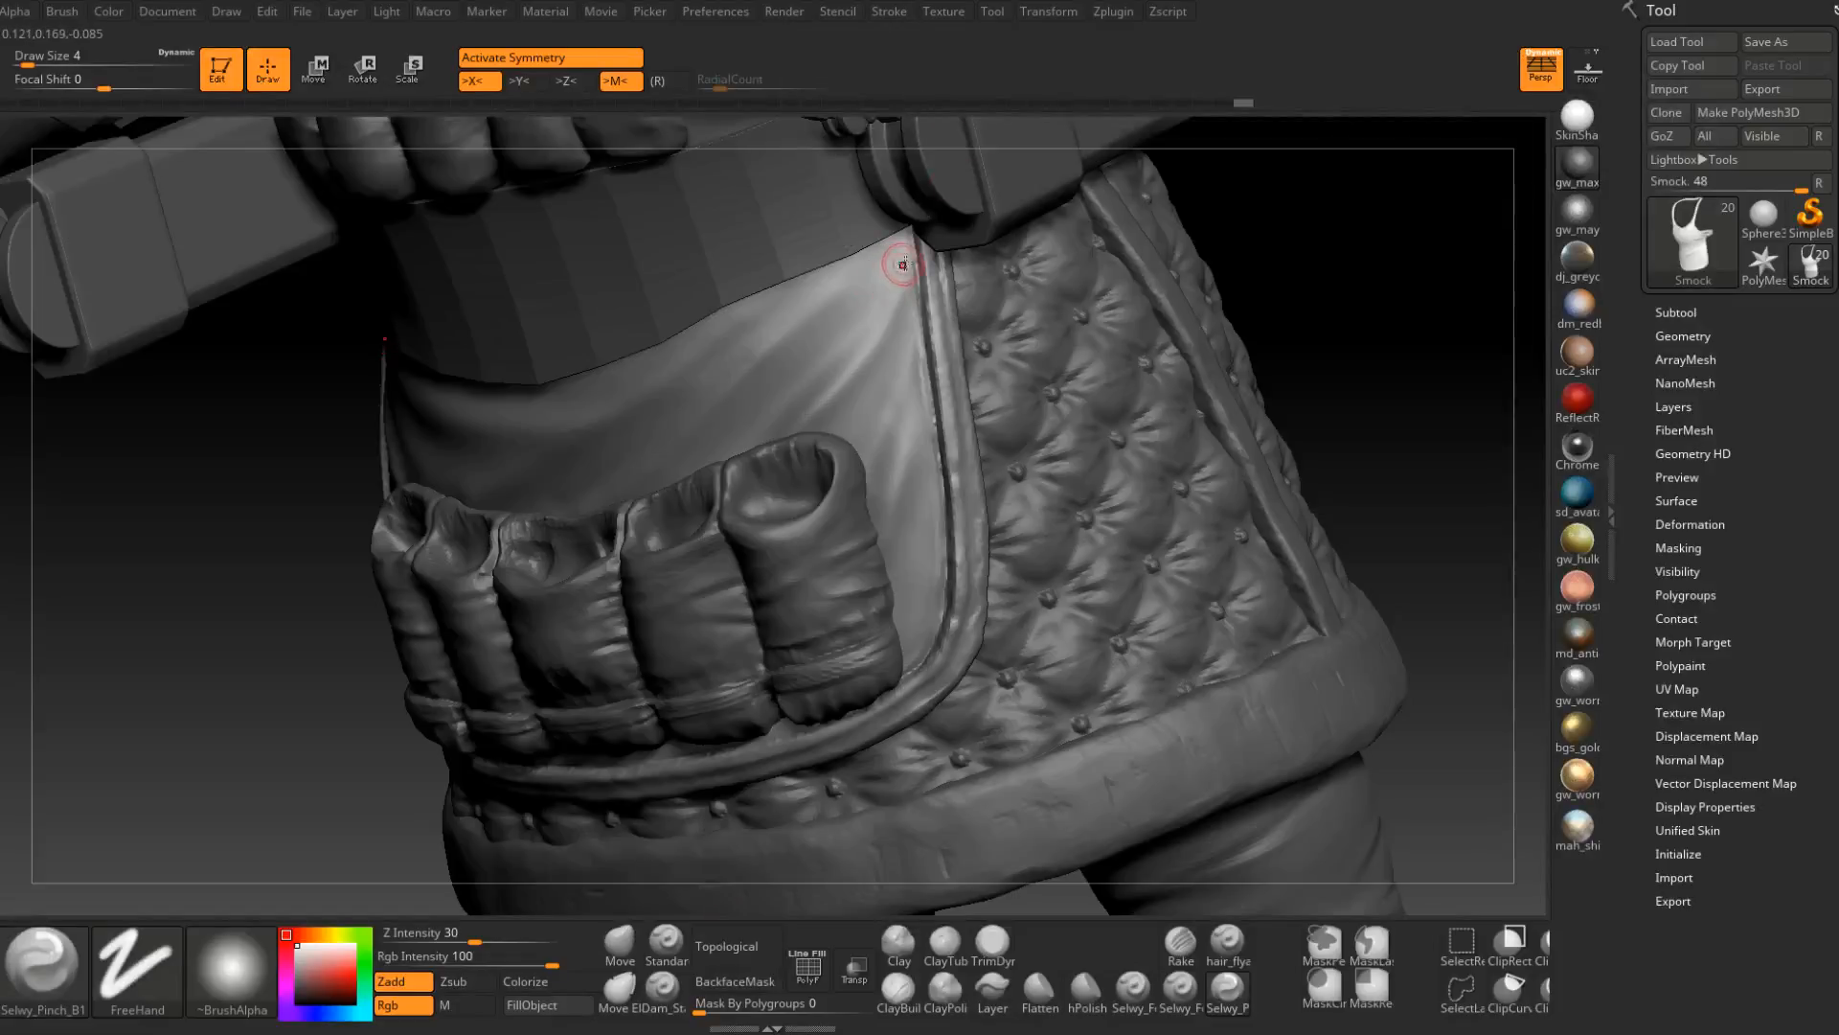
drag(915, 270, 944, 485)
right_drag(922, 390, 923, 356)
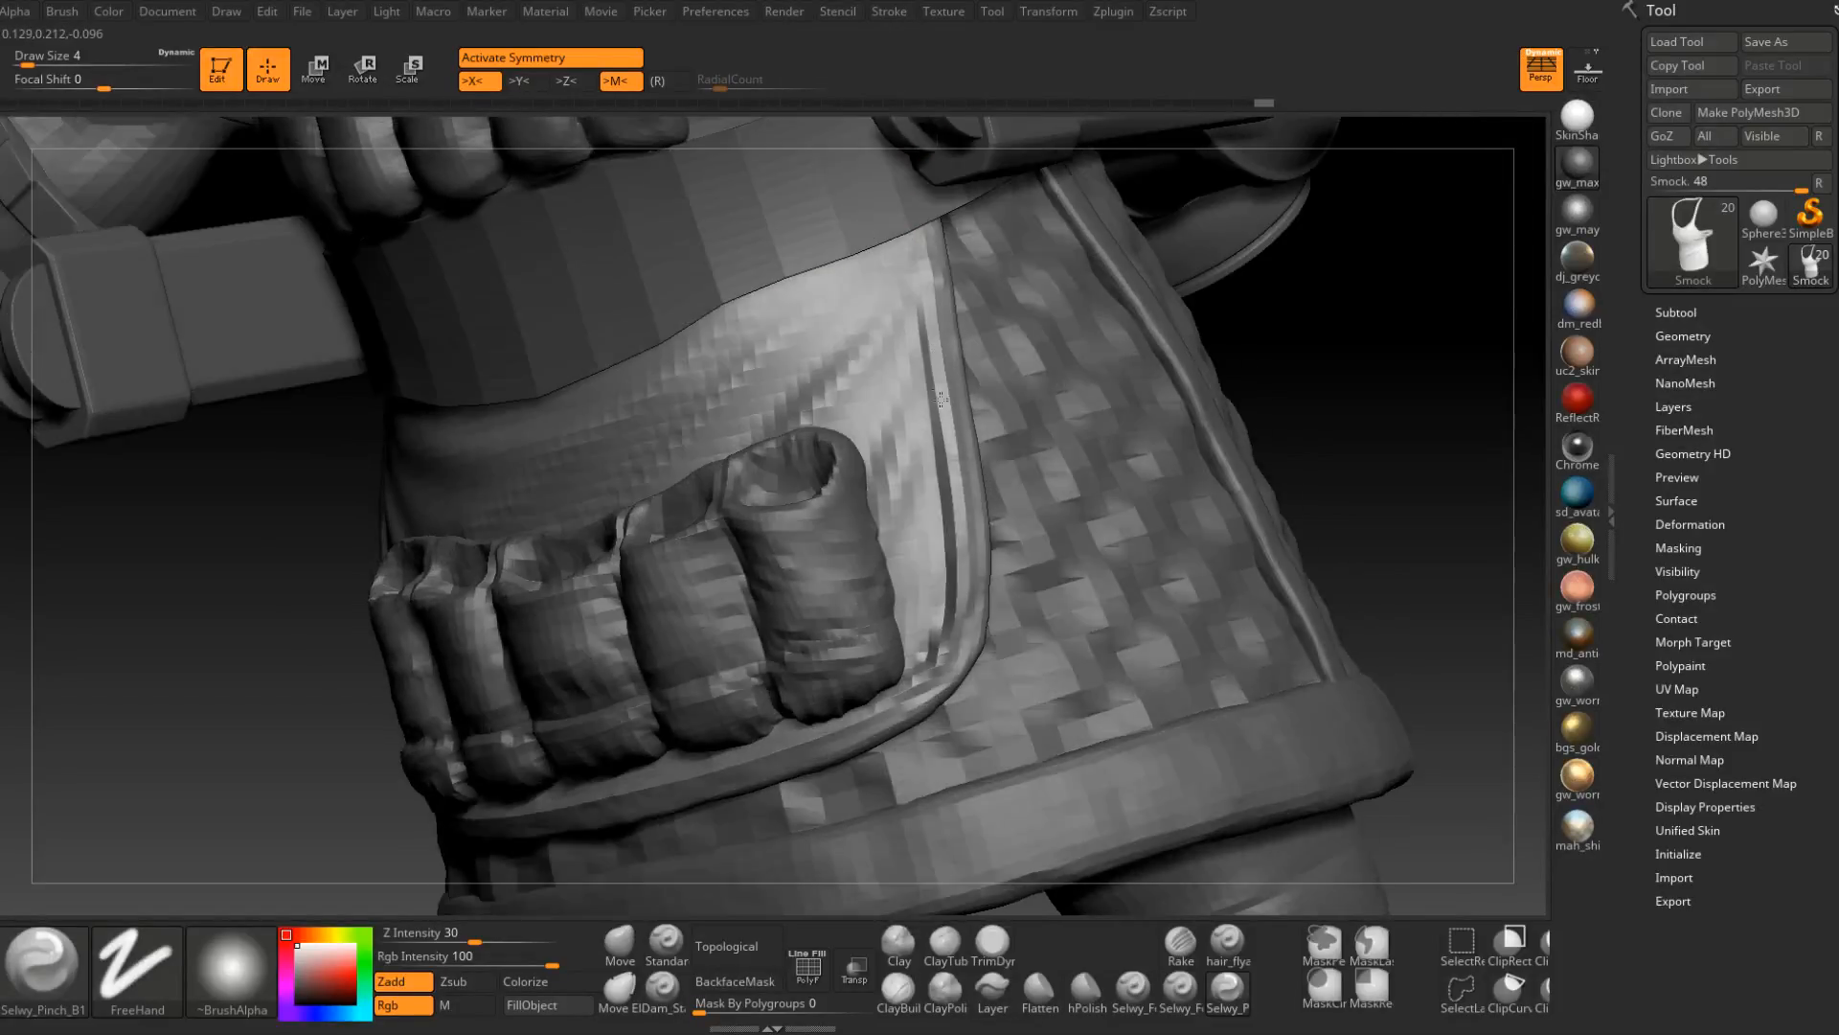
drag(929, 390, 957, 615)
mouse_move(953, 527)
mouse_down()
mouse_move(945, 644)
mouse_move(904, 684)
mouse_up()
Sharpen the inner edge of the apron's bottom trim with Selwy_Pinch_B1 strokes from the corner toward the middle.
right_drag(878, 700, 917, 675)
drag(910, 679, 757, 752)
drag(883, 707, 745, 761)
mouse_move(745, 760)
right_down()
mouse_move(734, 774)
mouse_move(756, 766)
right_up()
drag(774, 736, 727, 752)
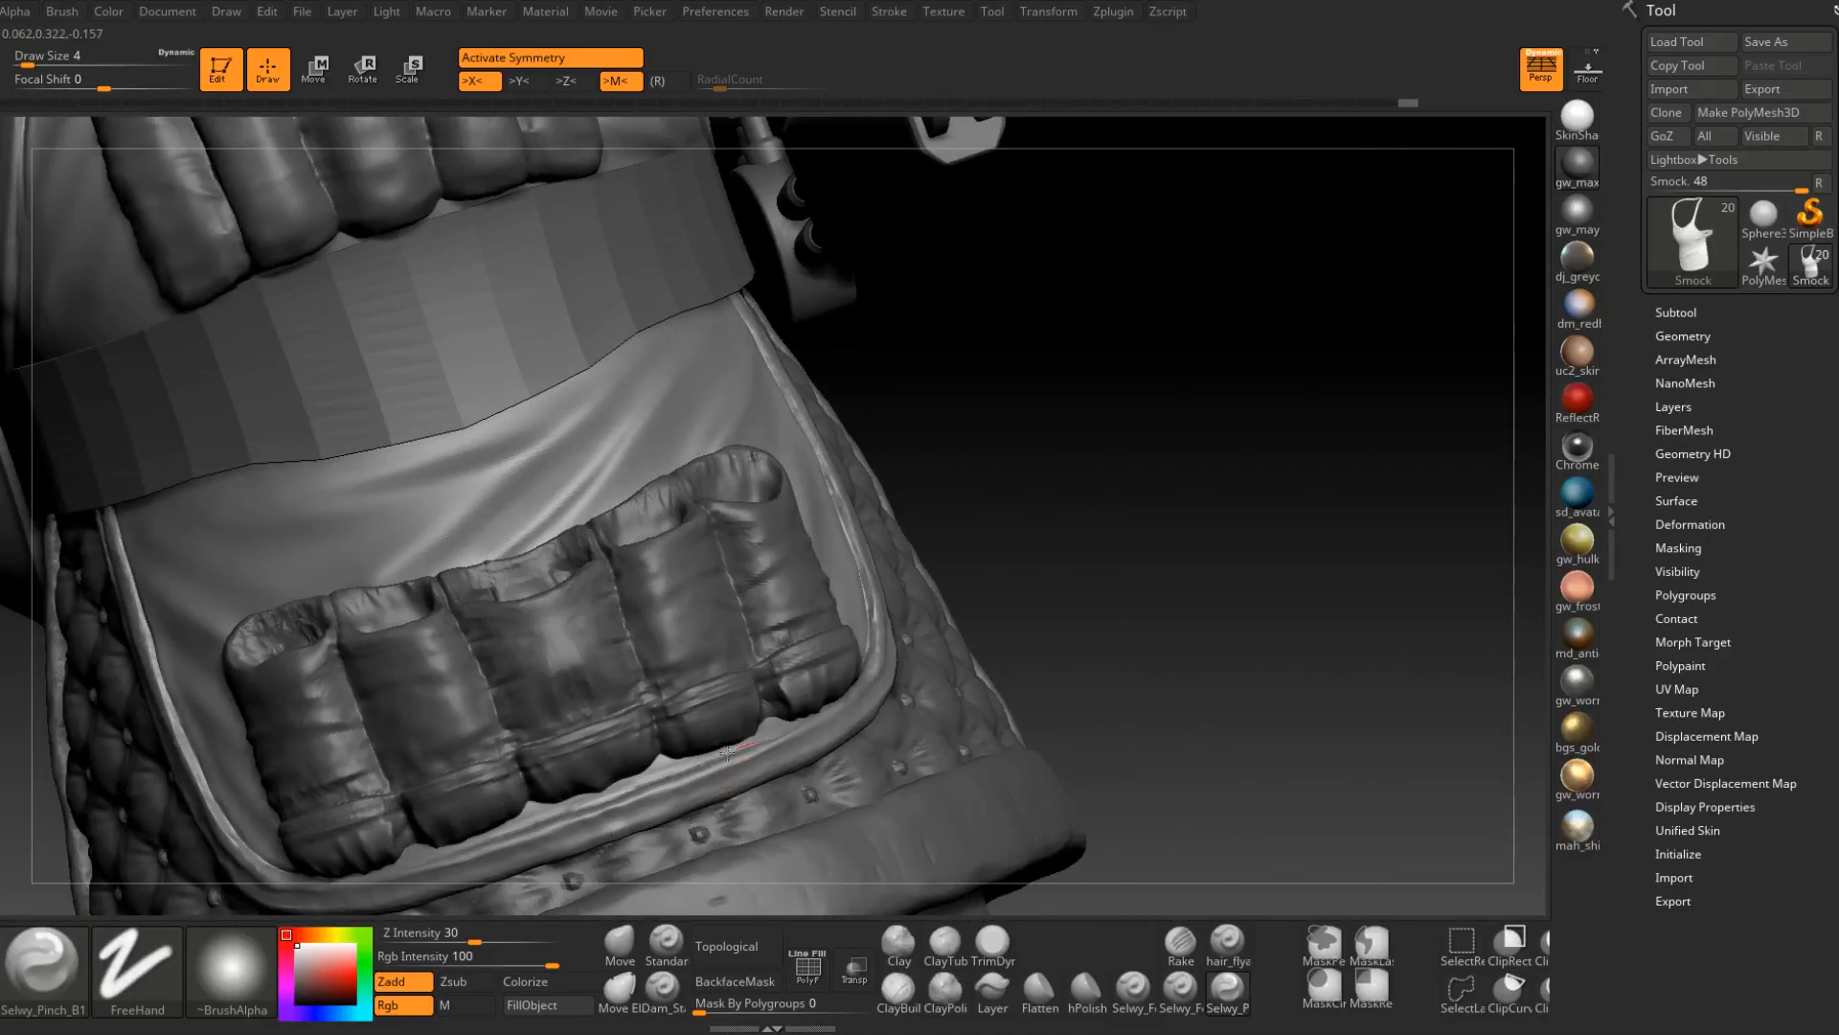
right_drag(727, 752, 875, 587)
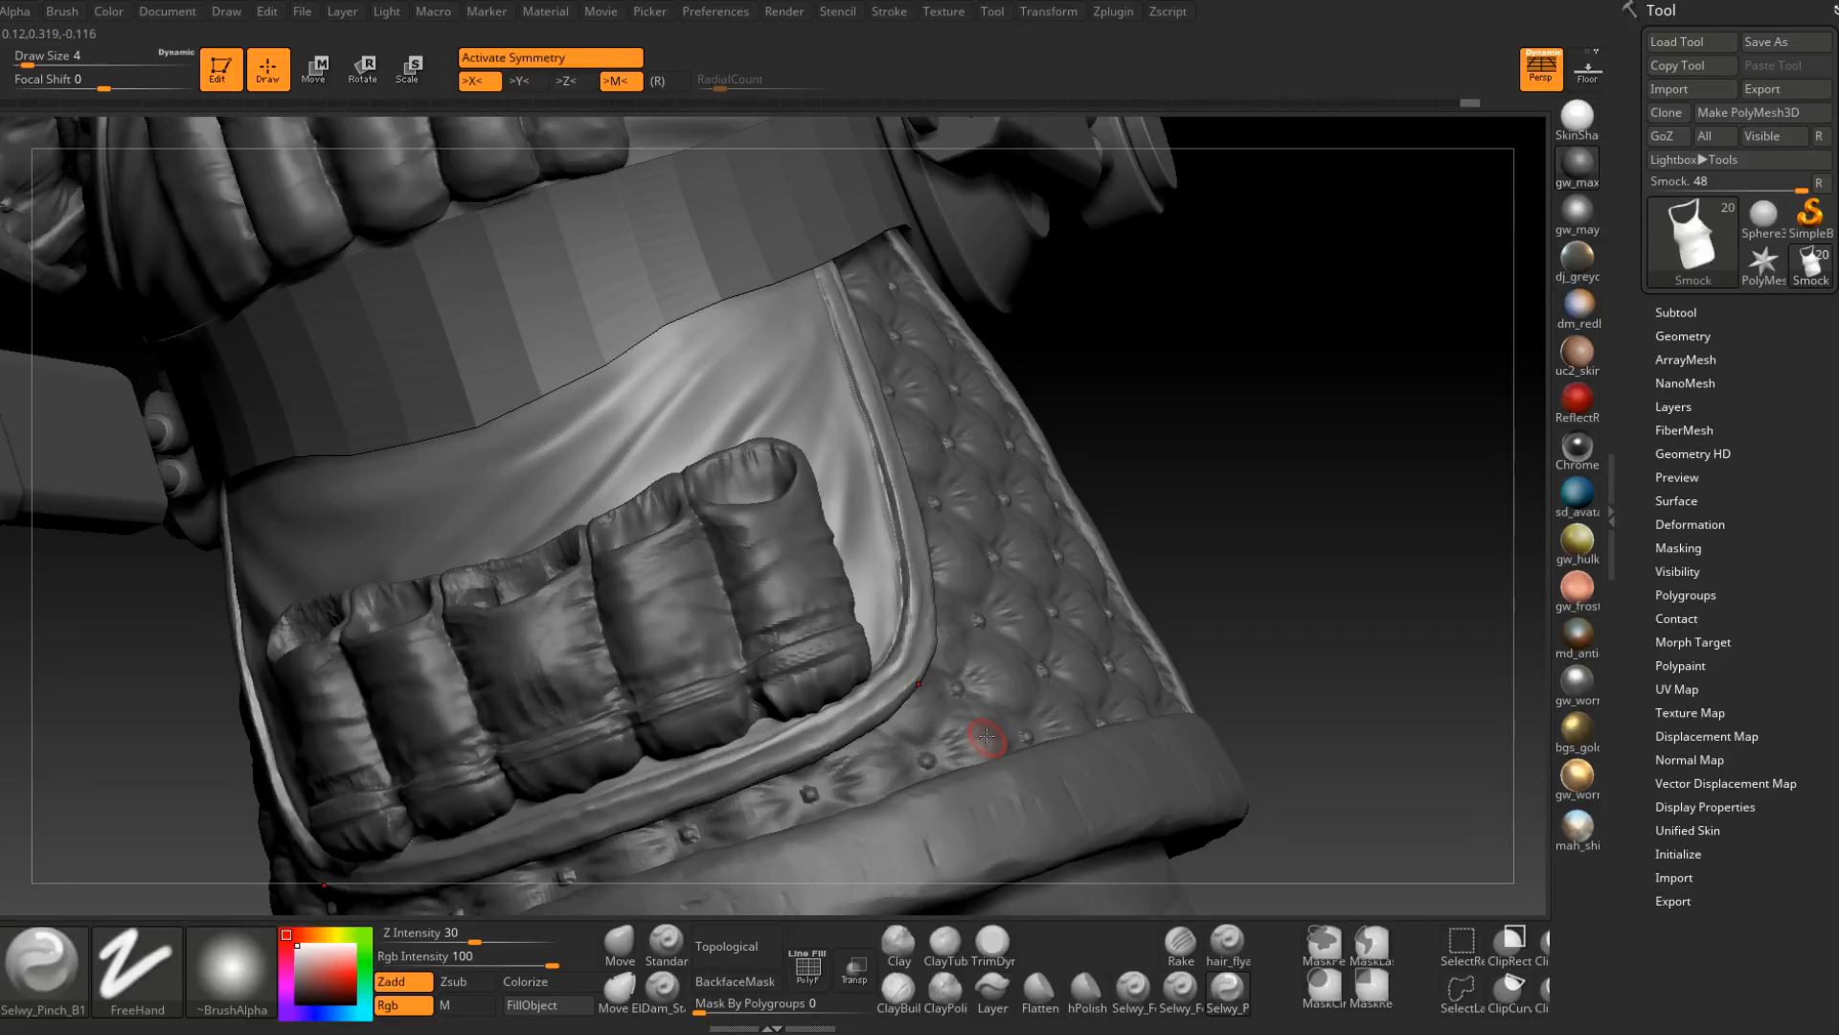
Smooth the side trim down to the lower corner and pinch the corner's inner edge again.
alt+right_drag(840, 609, 977, 636)
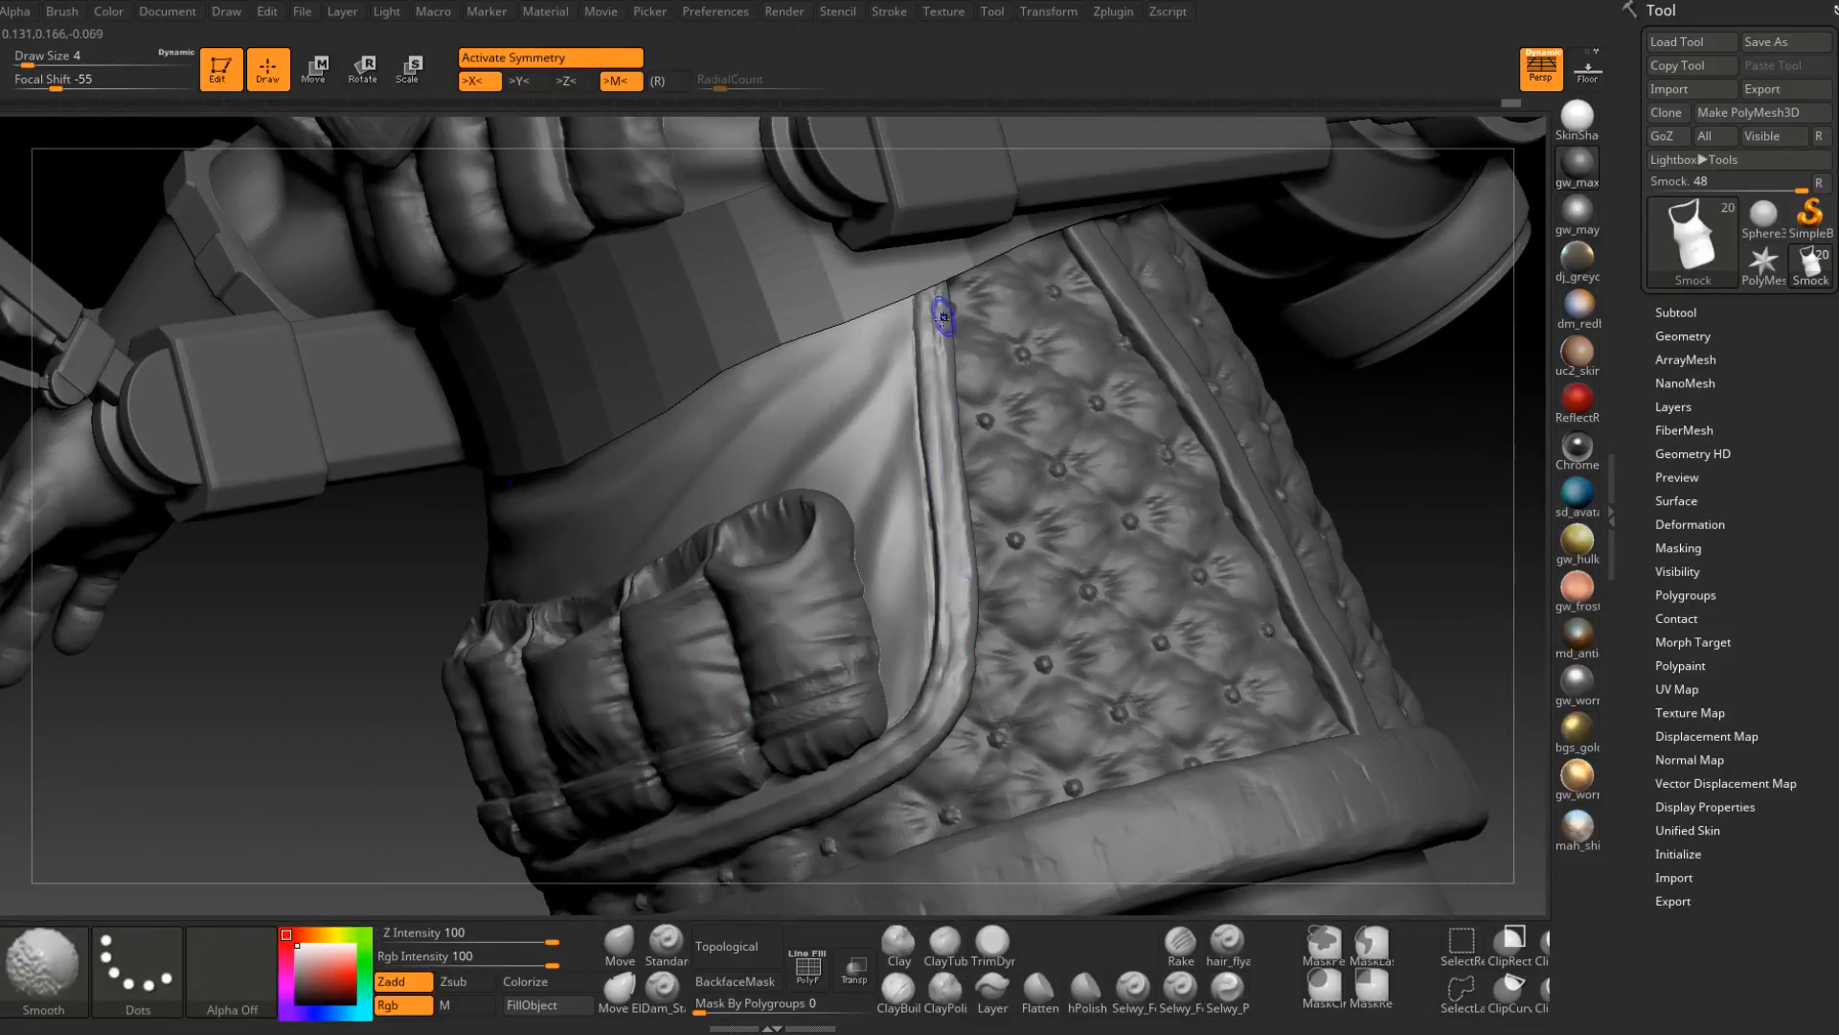
shift+drag(970, 512, 944, 715)
right_drag(945, 714, 967, 709)
drag(948, 704, 927, 723)
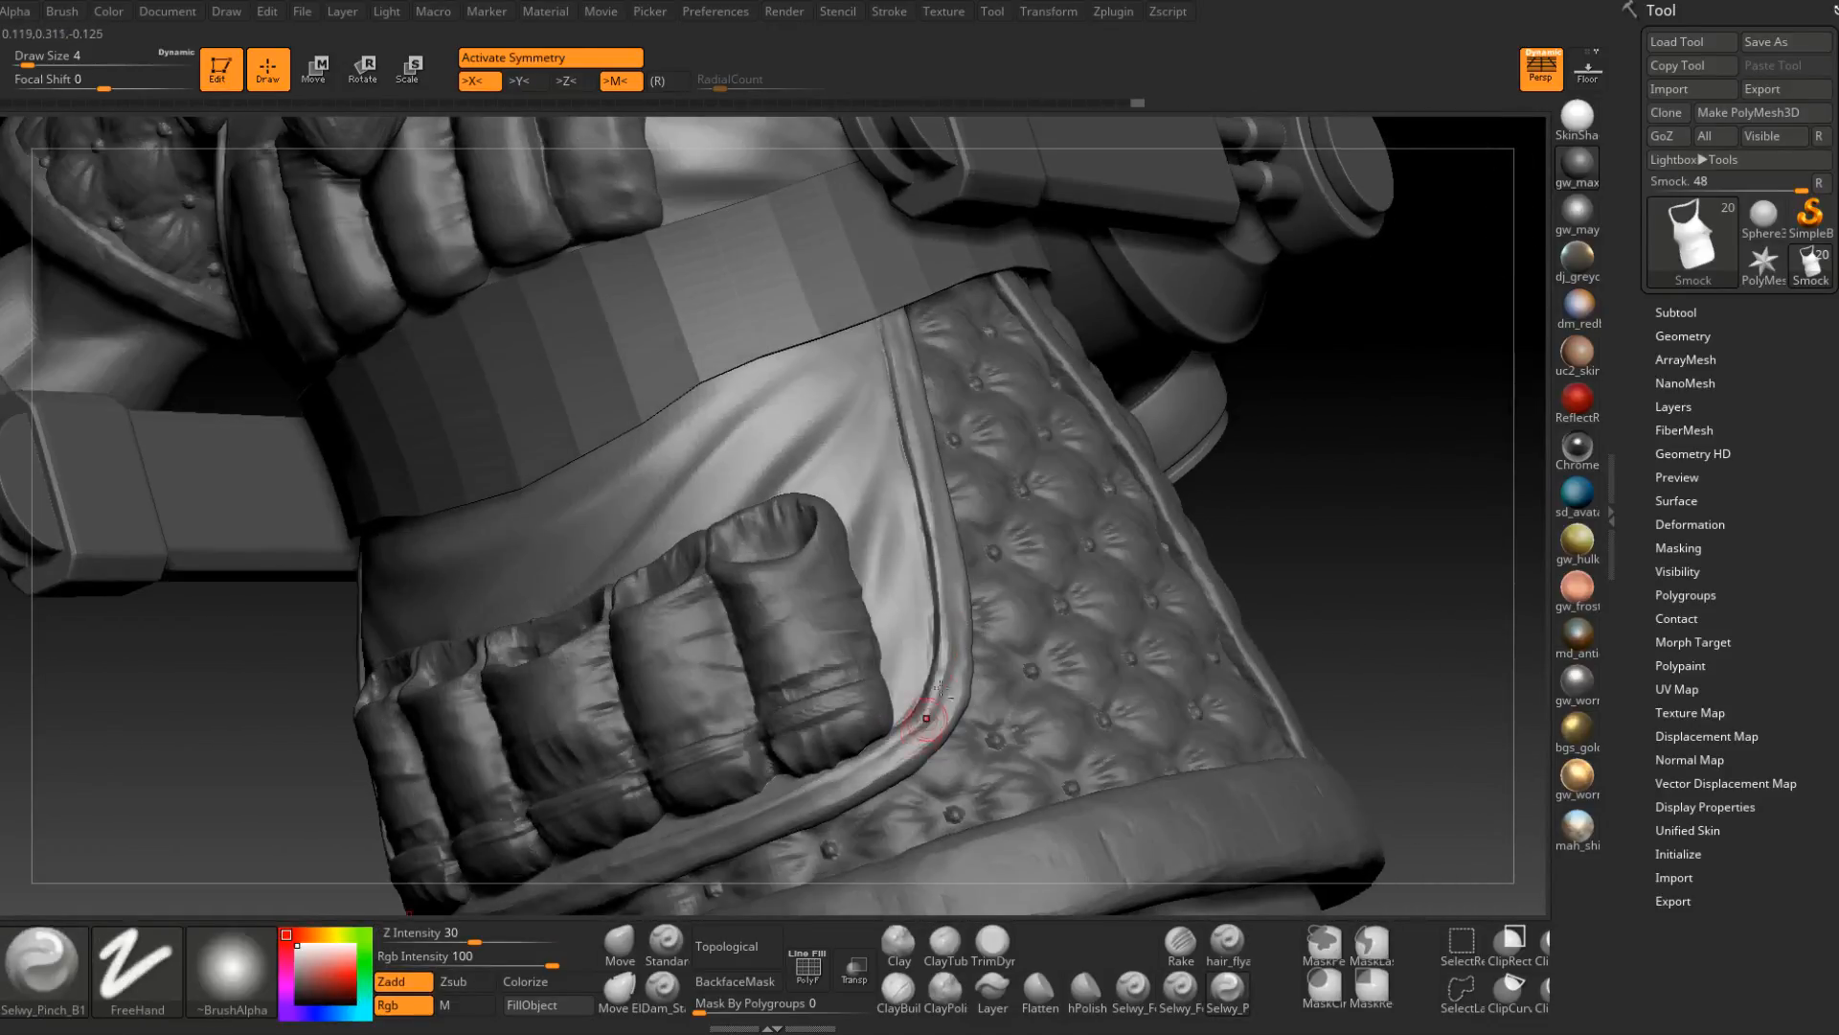
mouse_move(928, 723)
alt+right_down()
mouse_move(969, 606)
mouse_move(960, 618)
alt+right_up()
shift+drag(960, 618, 958, 627)
mouse_move(958, 627)
right_down()
mouse_move(987, 640)
mouse_move(948, 684)
right_up()
Run a folded seam down the inner edge of the side trim with the ryan_seam_fold brush at draw size 4.
key(b)
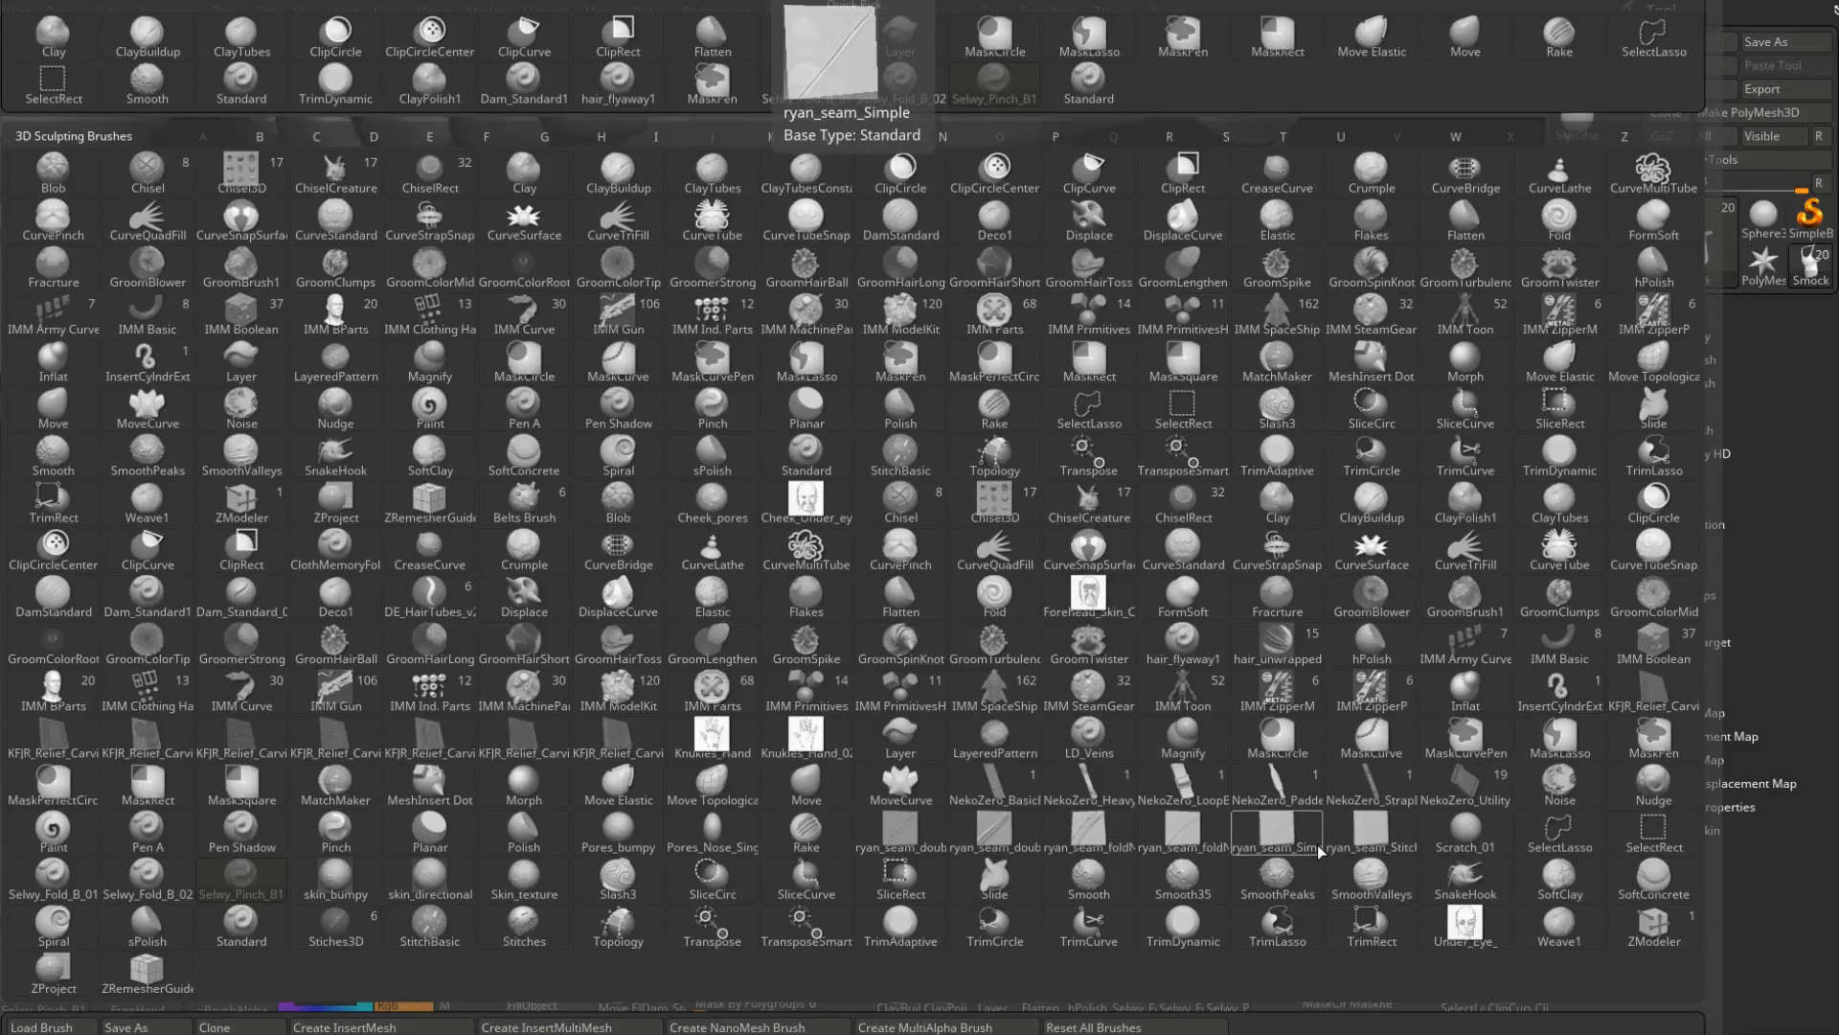
click(1089, 835)
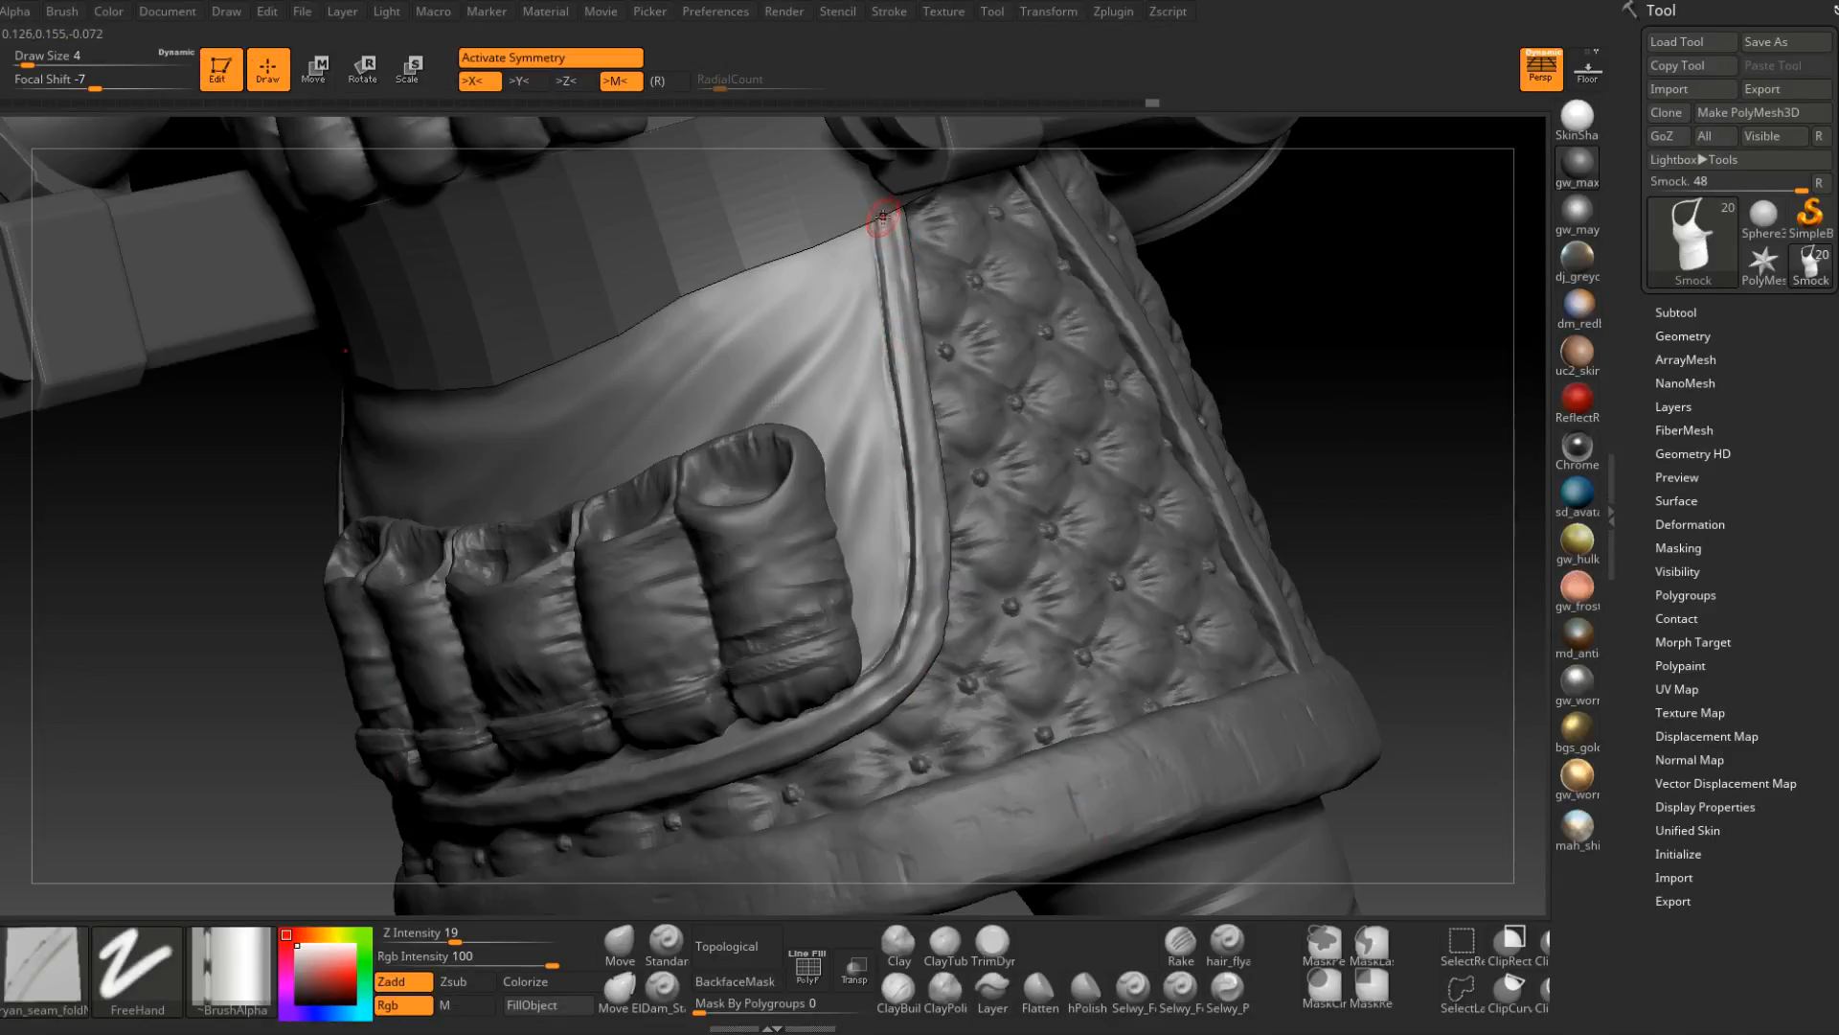
drag(886, 252, 897, 317)
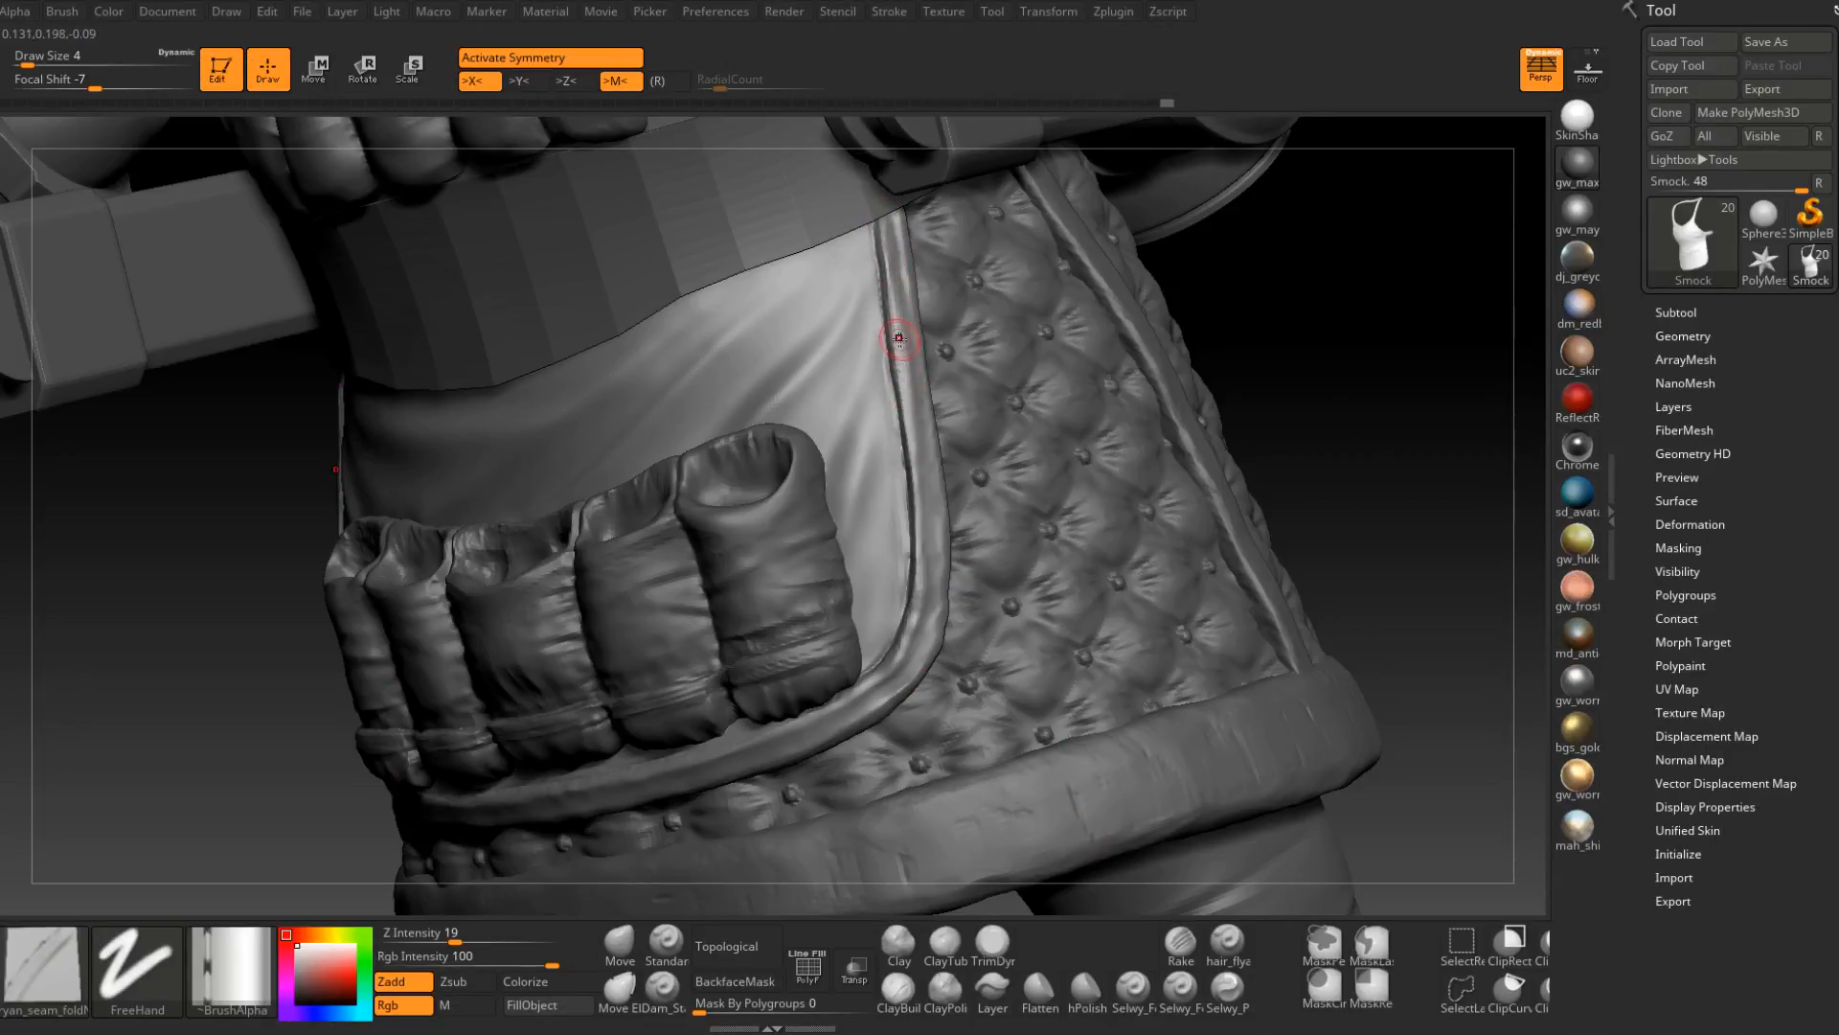
right_drag(899, 337, 893, 301)
drag(894, 302, 912, 461)
drag(915, 497, 914, 586)
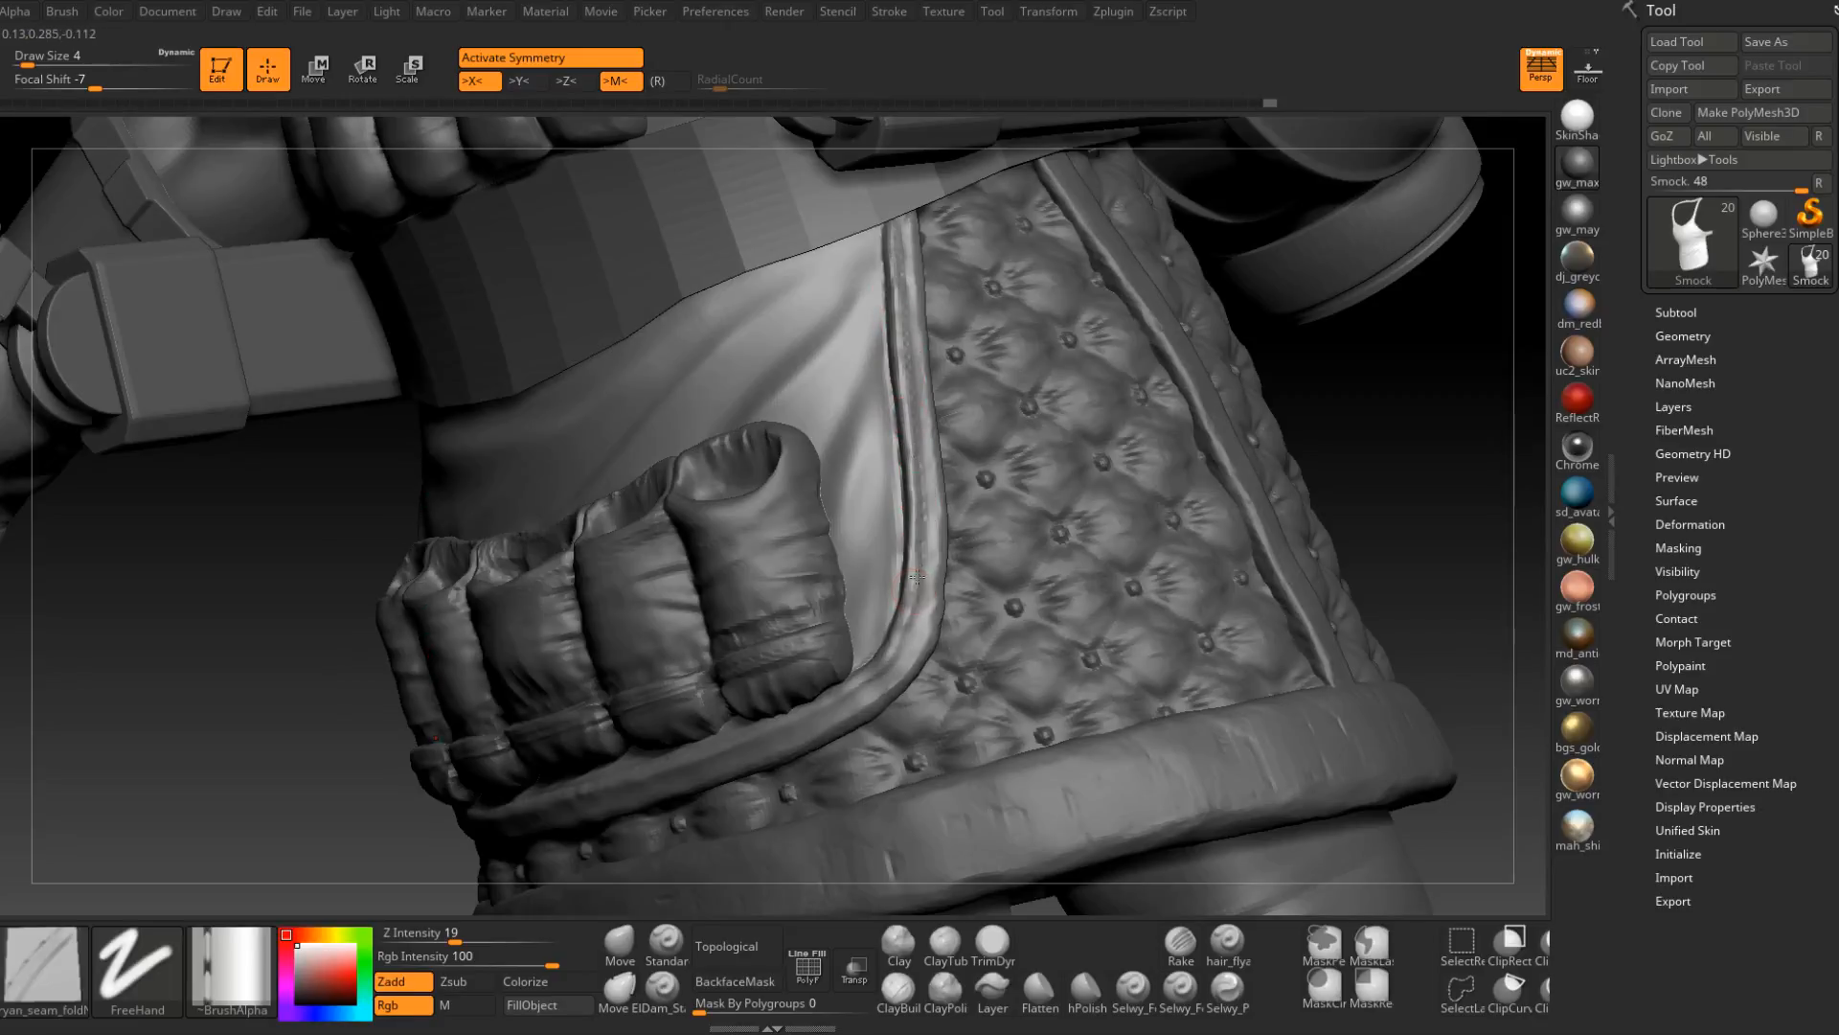
right_drag(914, 586, 937, 586)
Continue the folded seam around the lower corner and along the bottom trim's inner edge toward the middle.
mouse_move(911, 546)
mouse_down()
mouse_move(911, 613)
mouse_move(865, 682)
mouse_up()
right_drag(866, 682, 883, 657)
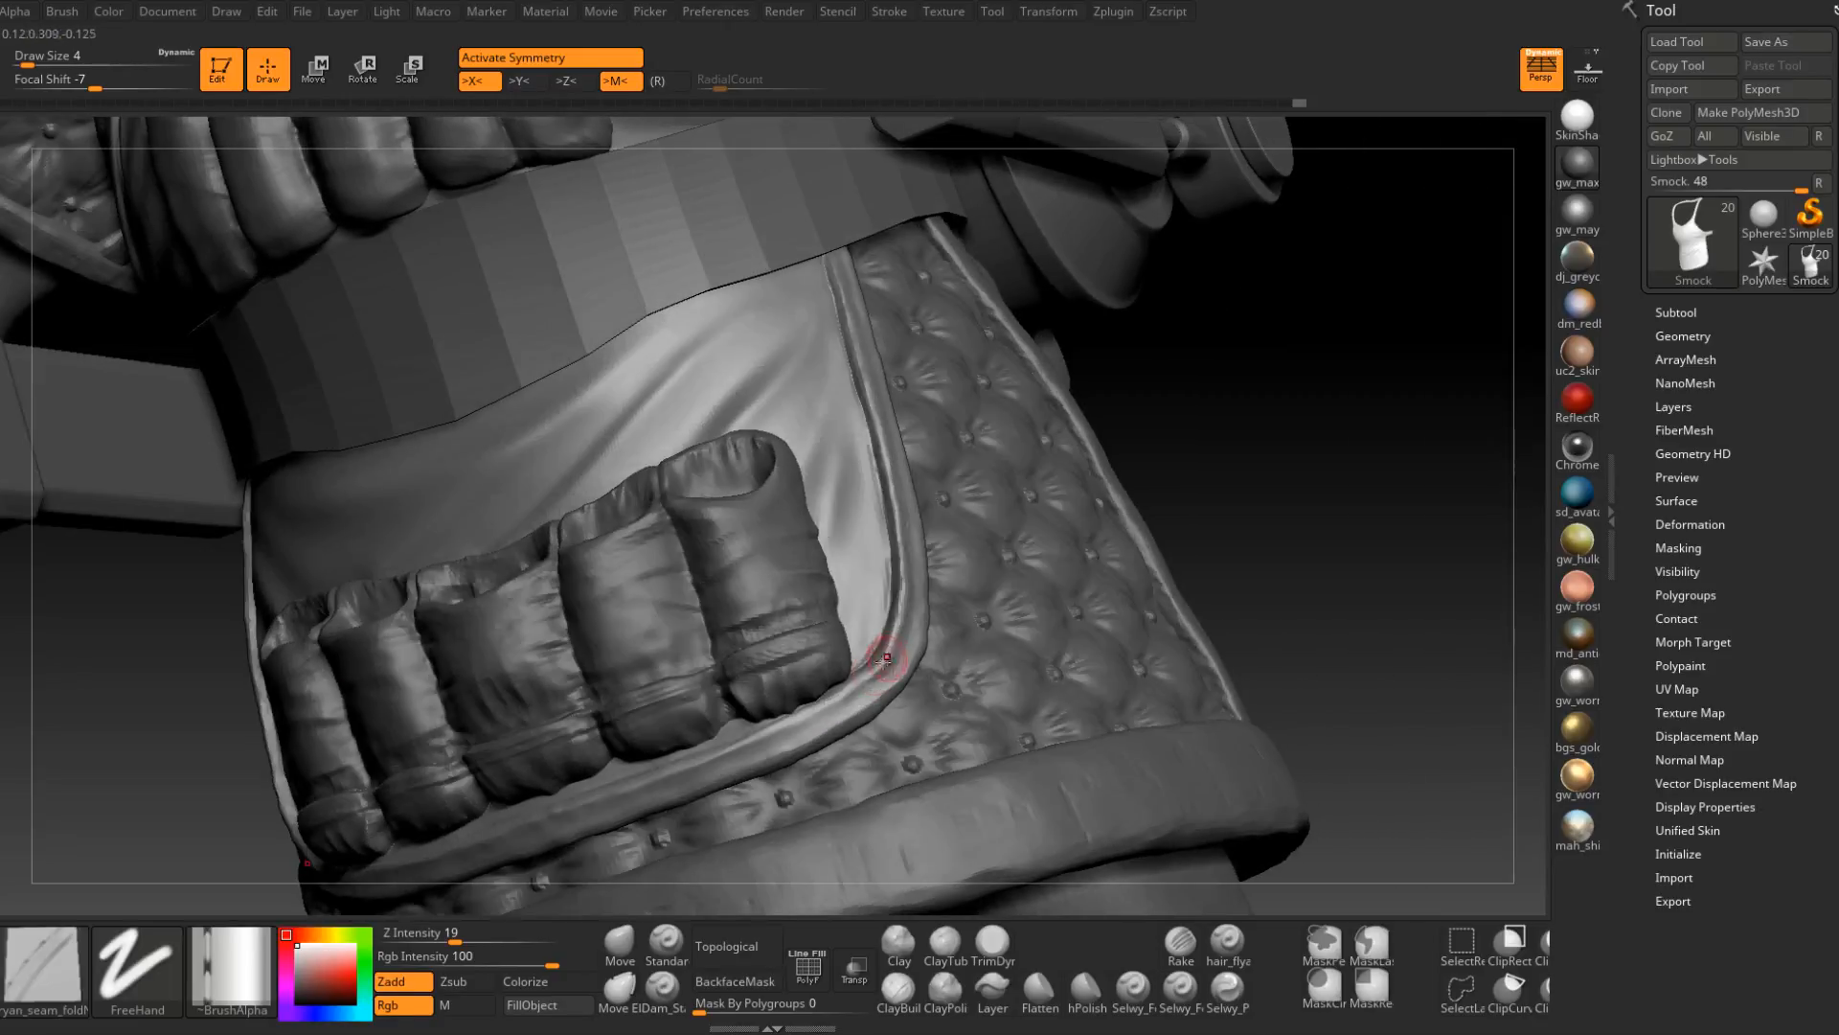
mouse_move(883, 657)
mouse_down()
mouse_move(843, 702)
mouse_move(660, 775)
mouse_up()
right_drag(652, 785, 681, 780)
drag(607, 794, 503, 833)
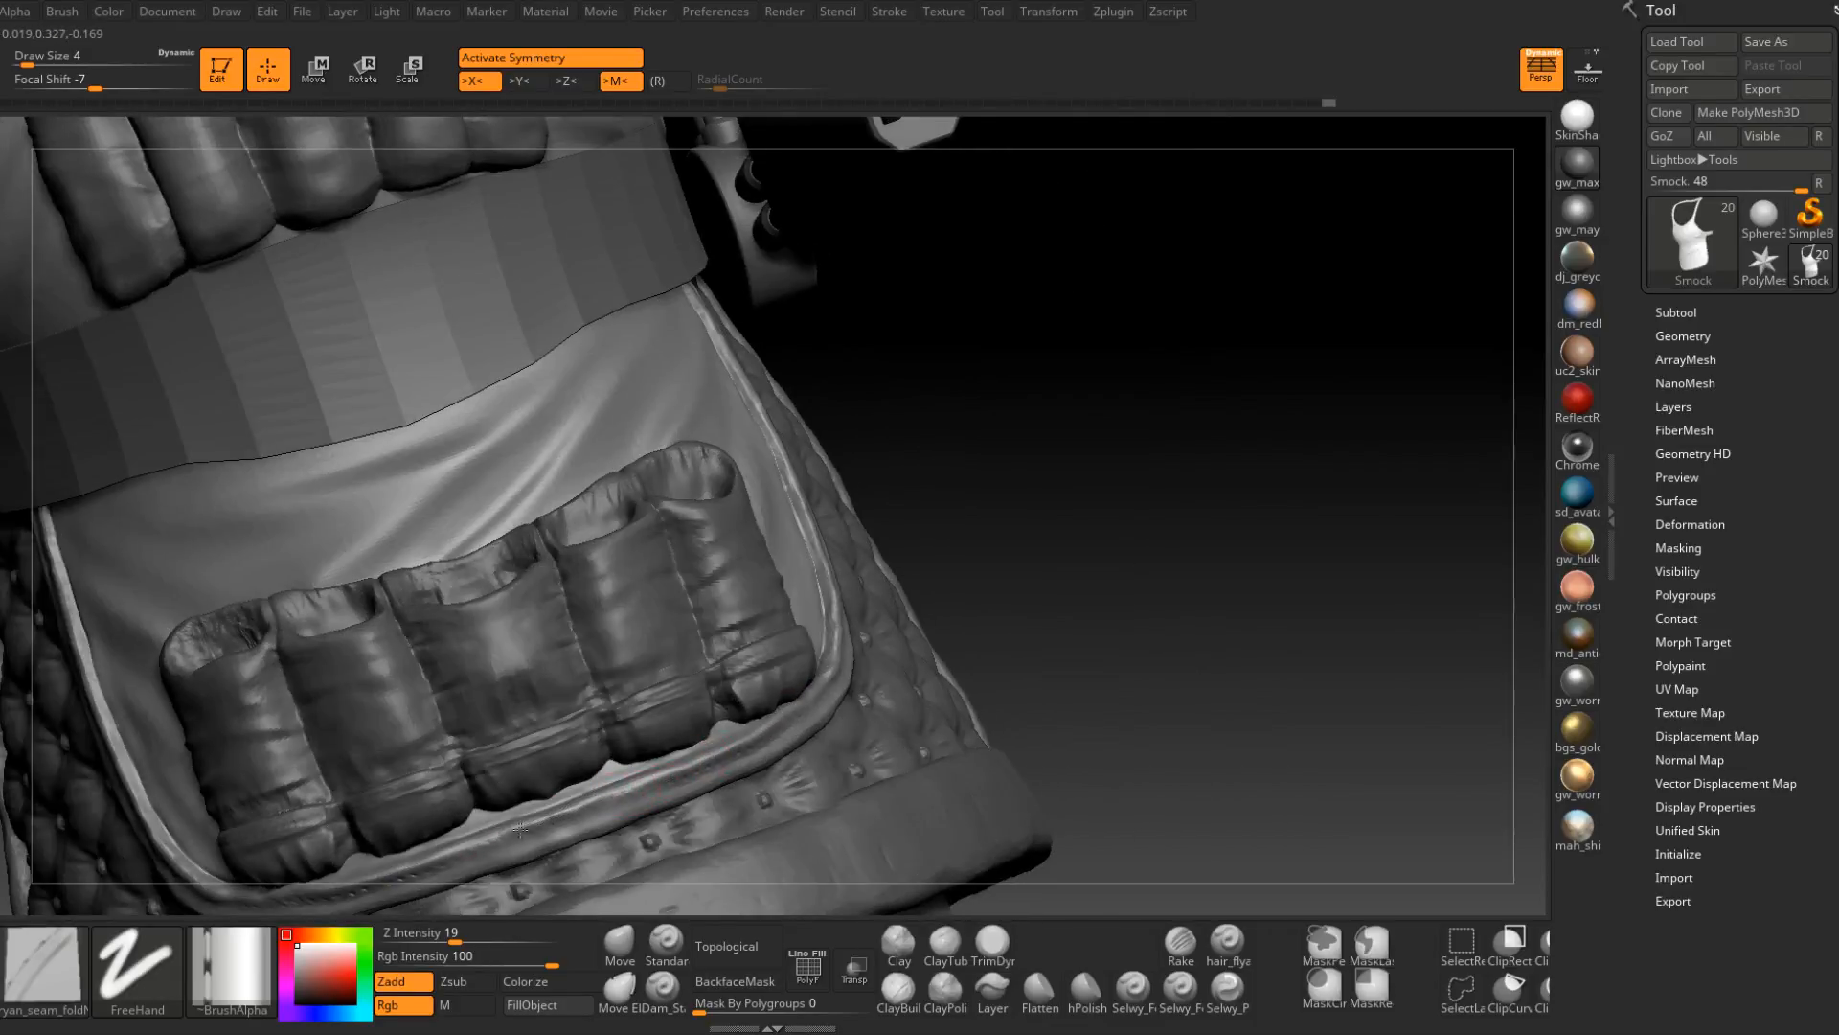
Add a second seam along the outer edge of the bottom trim, from the middle back to the lower corner.
right_drag(623, 791, 678, 687)
drag(620, 718, 787, 653)
right_drag(788, 652, 731, 679)
drag(656, 700, 773, 636)
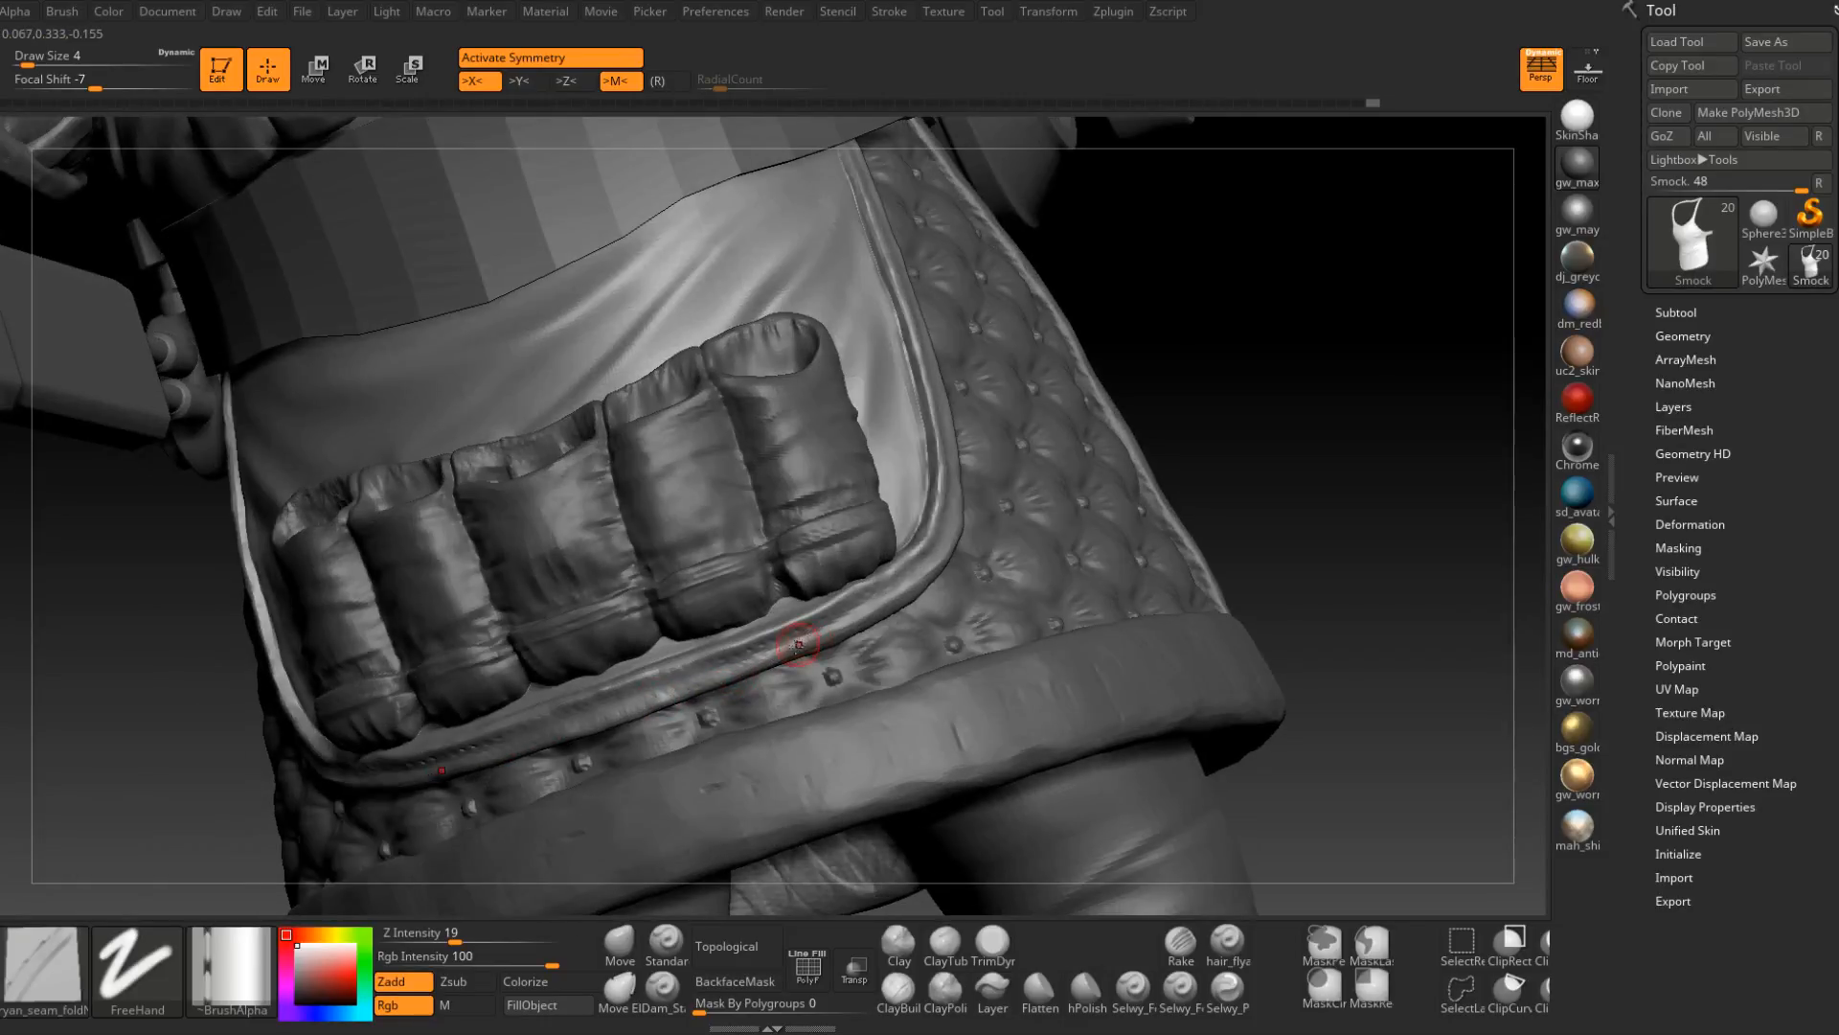
right_drag(772, 636, 760, 665)
mouse_move(759, 665)
mouse_down()
mouse_move(873, 619)
mouse_move(952, 533)
mouse_up()
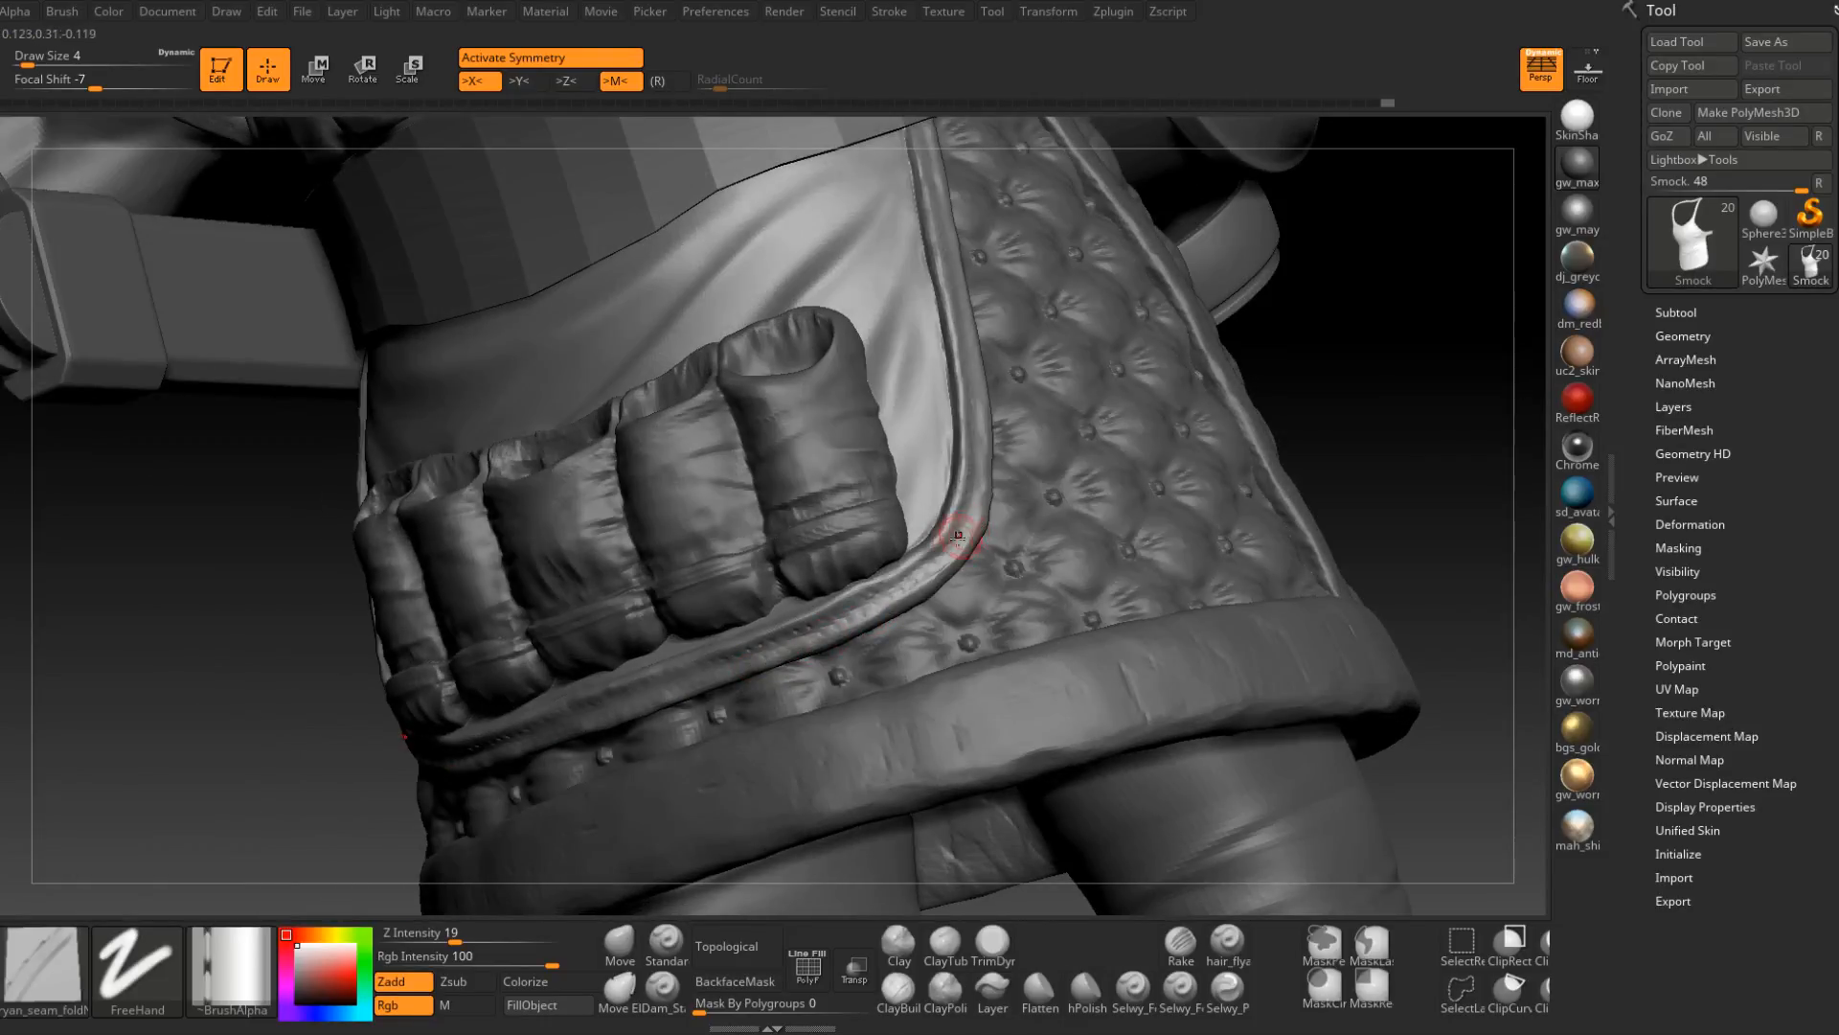
Carry the outer seam around the lower corner and up the side trim to the belt.
mouse_move(952, 534)
right_down()
mouse_move(920, 593)
mouse_move(862, 623)
right_up()
drag(862, 623, 956, 502)
right_drag(955, 502, 952, 538)
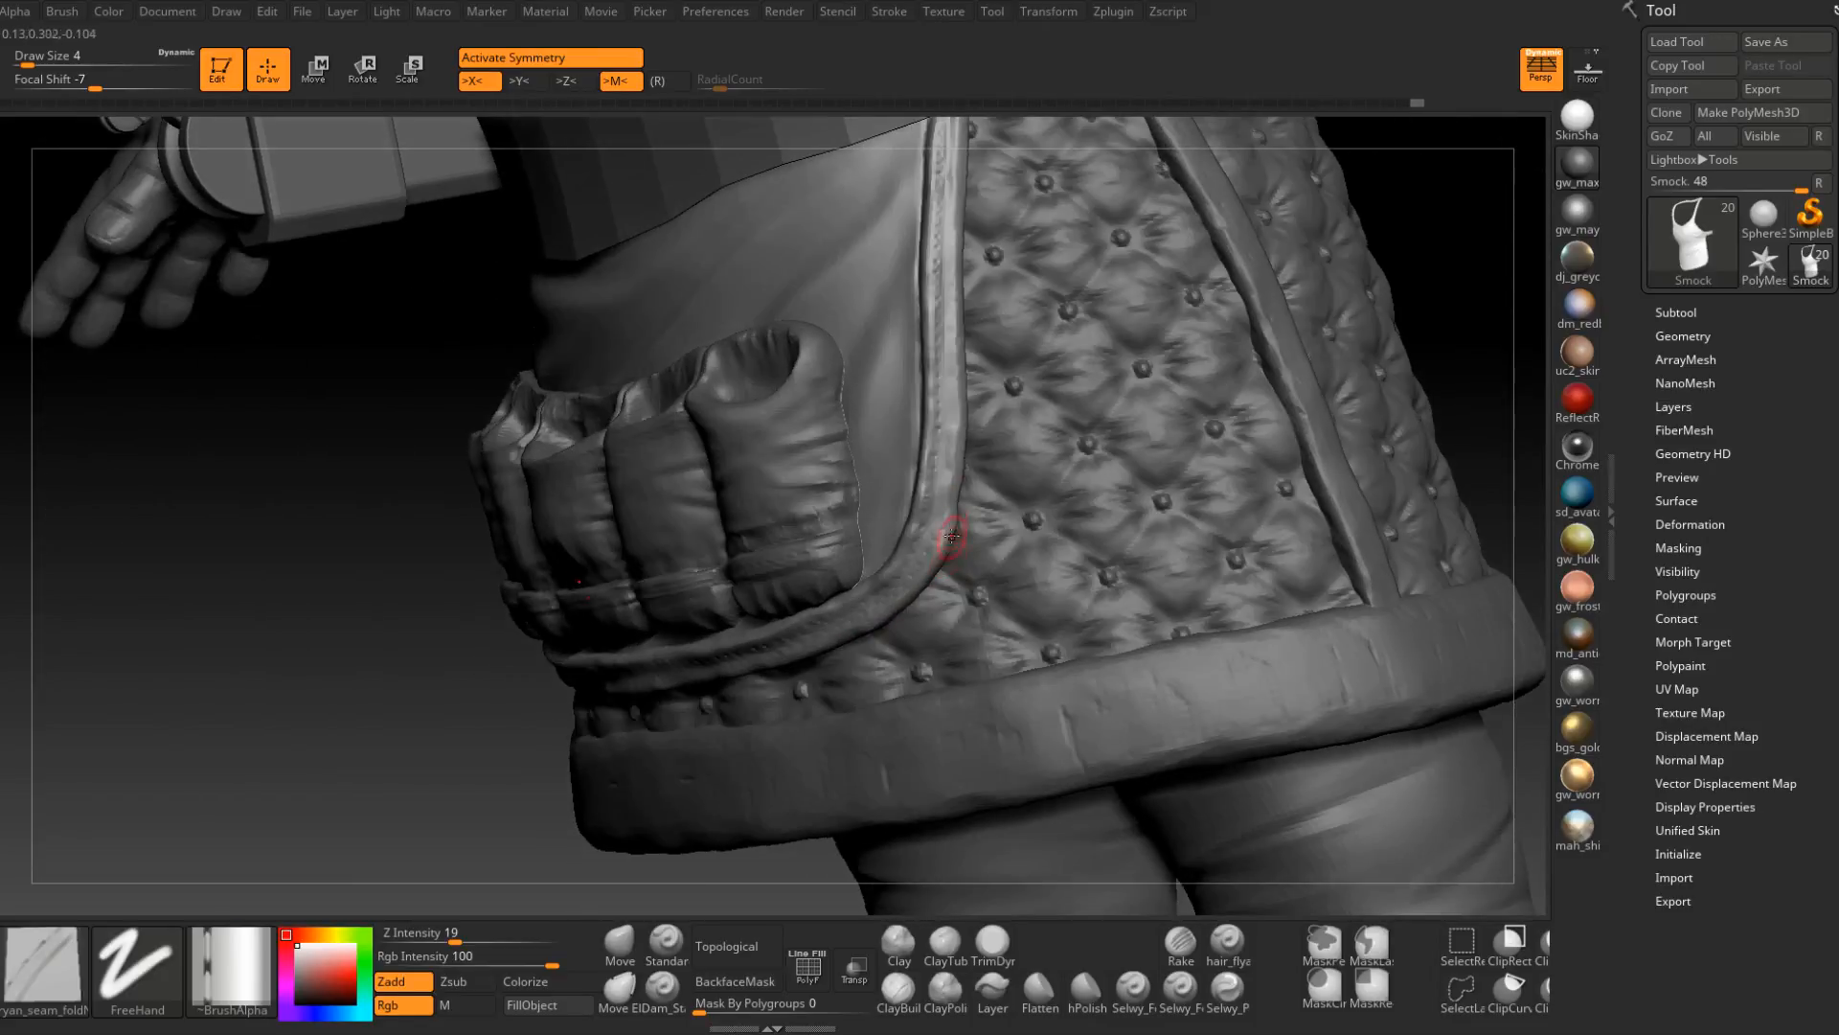
drag(946, 539, 958, 407)
drag(956, 488, 961, 316)
right_drag(960, 316, 936, 443)
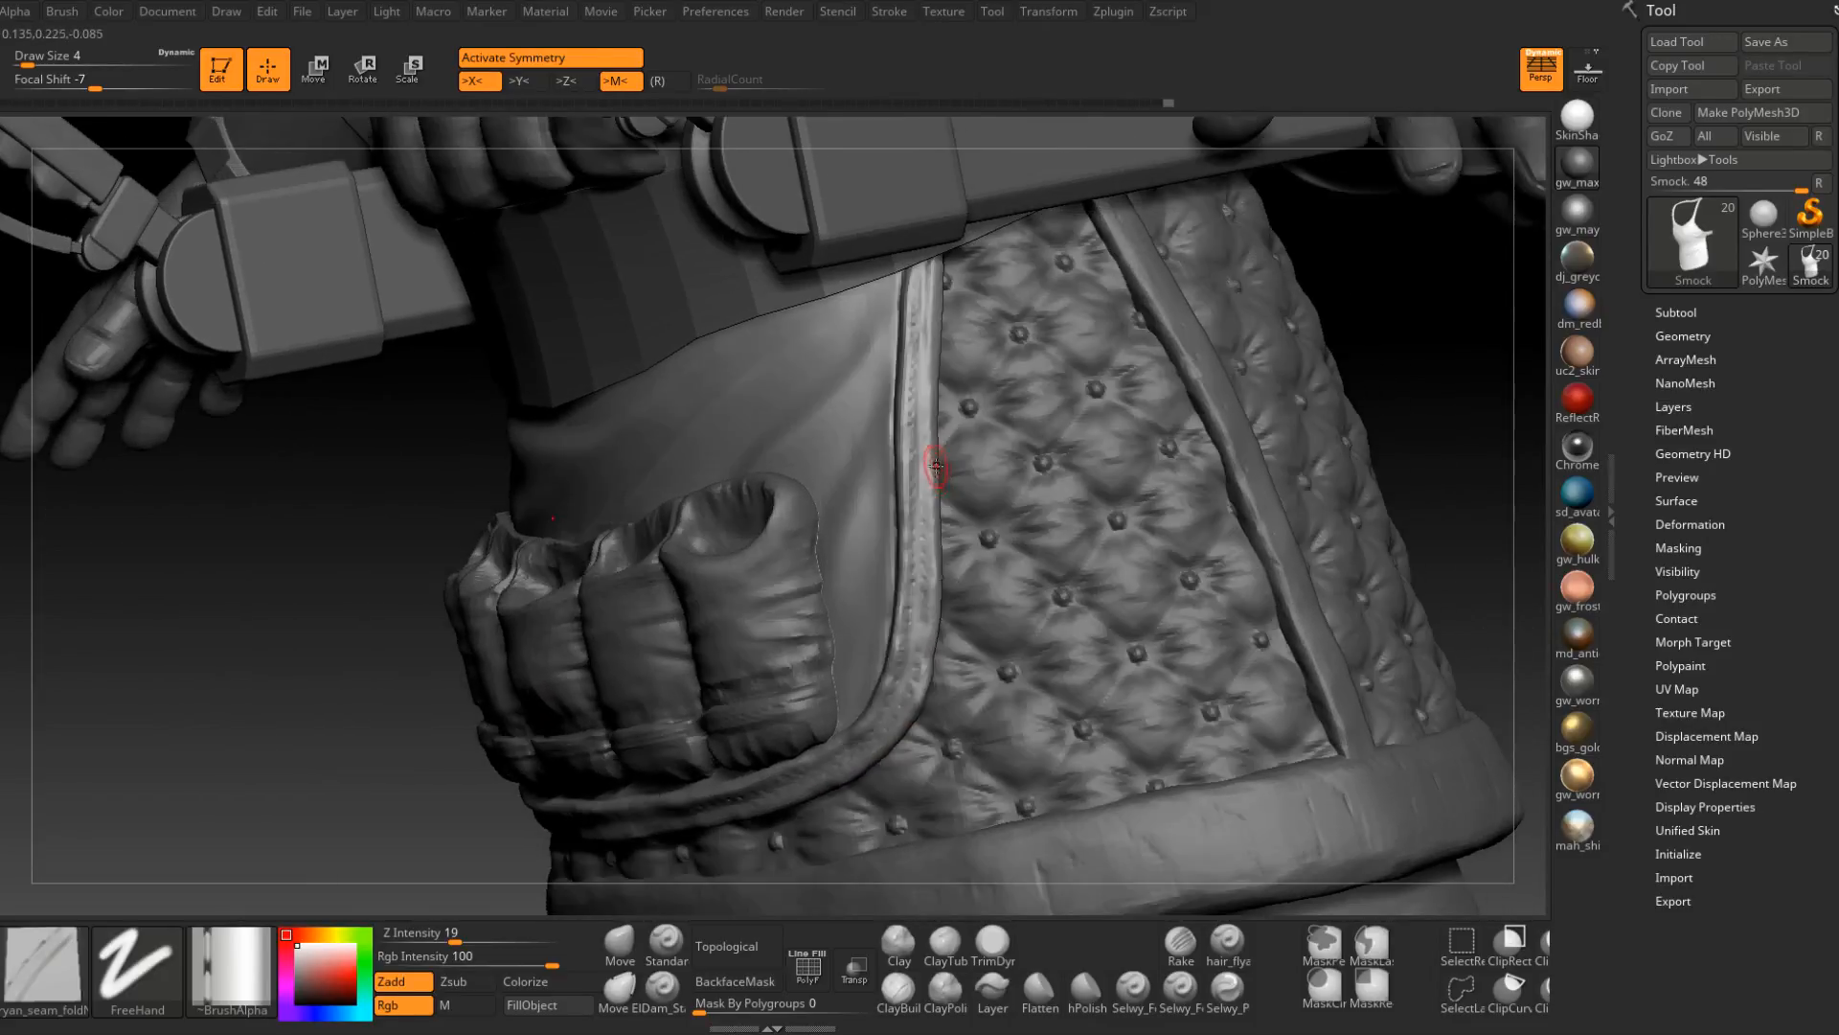
drag(936, 443, 940, 233)
right_drag(939, 316, 985, 629)
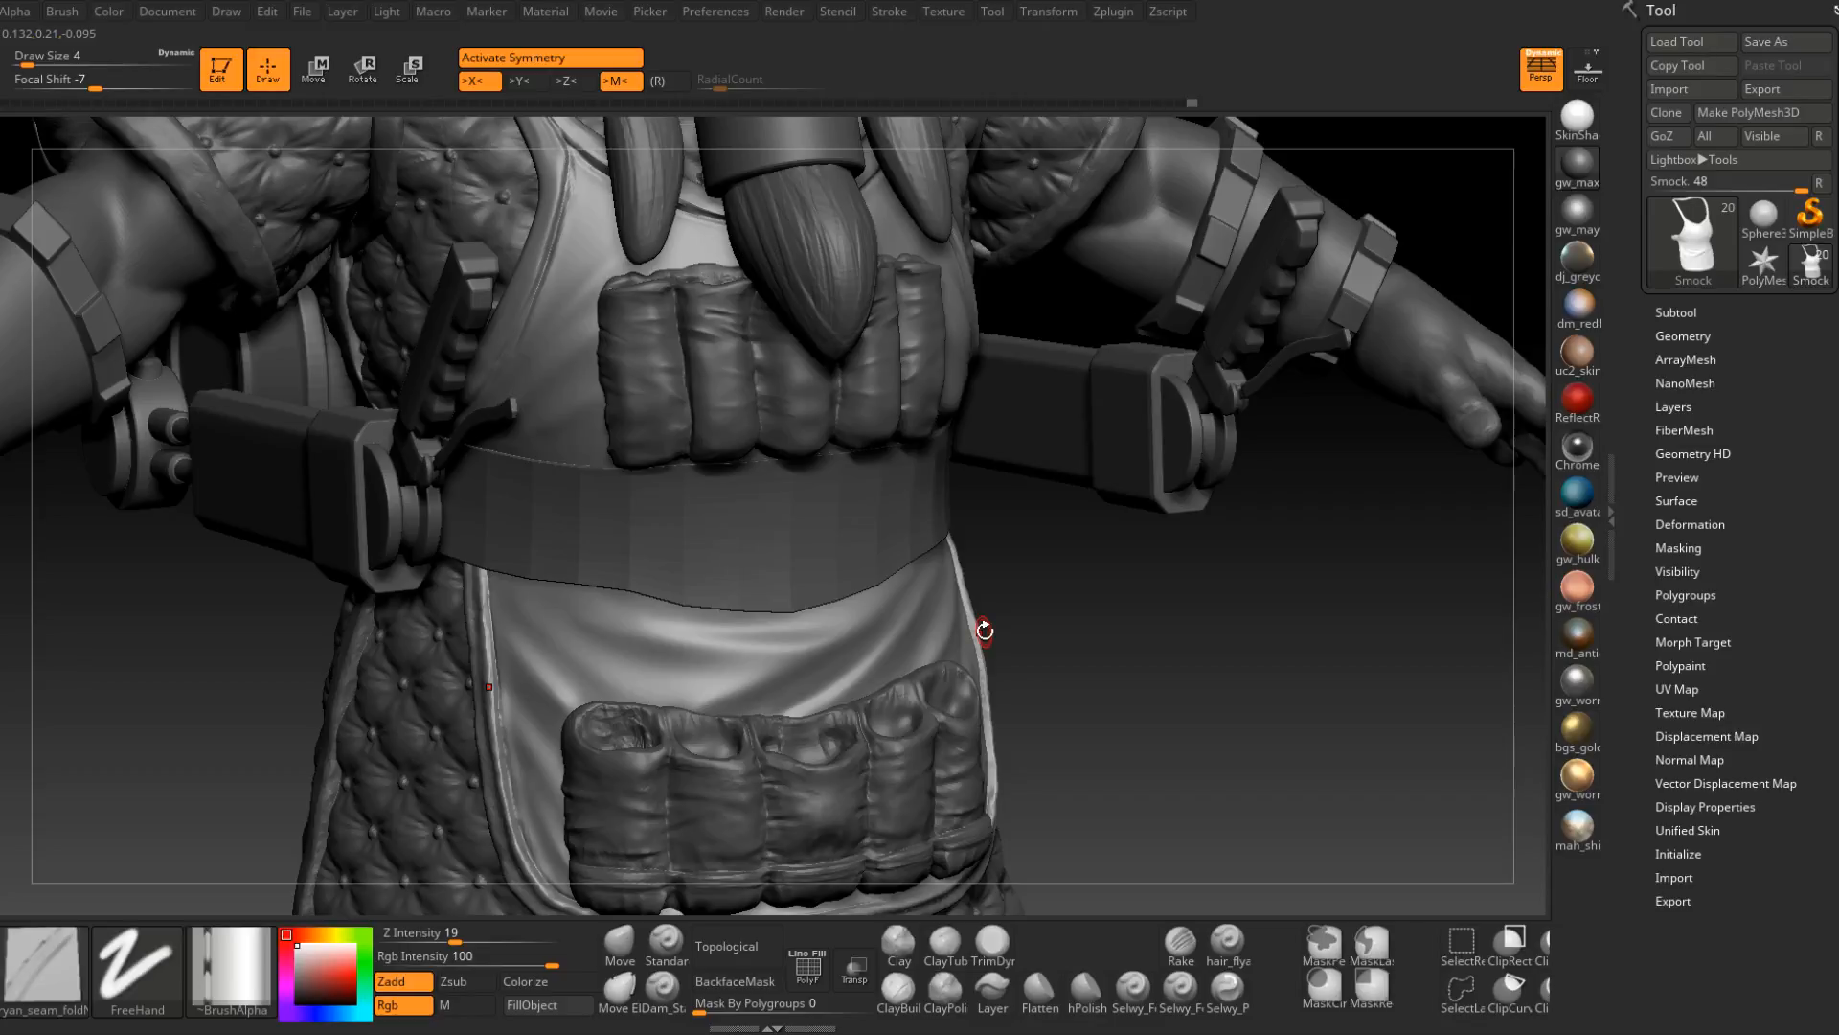
Stroke the folded seam down the outer edge of the upper apron's armhole trim, undoing and redrawing one misplaced stroke.
right_drag(1060, 638, 863, 741)
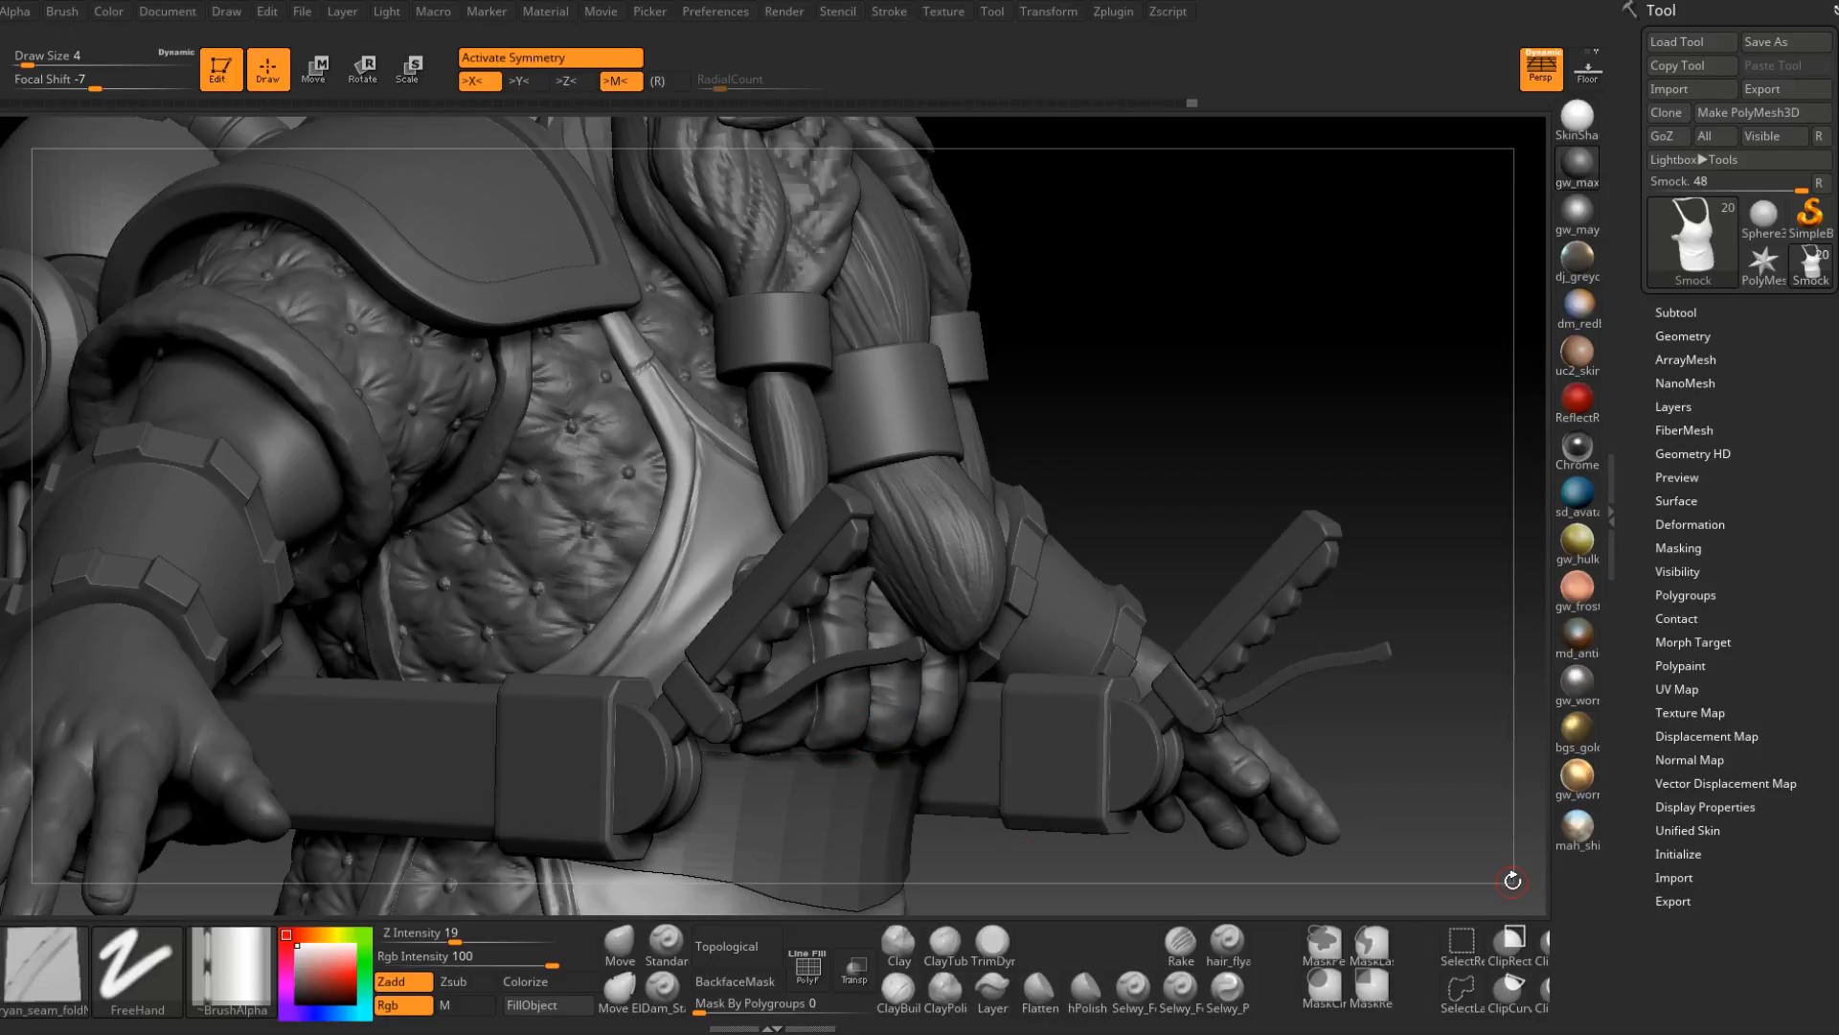
mouse_move(1513, 880)
mouse_down()
mouse_move(706, 645)
mouse_move(935, 534)
mouse_move(936, 473)
mouse_move(866, 718)
mouse_move(684, 619)
mouse_move(645, 526)
mouse_up()
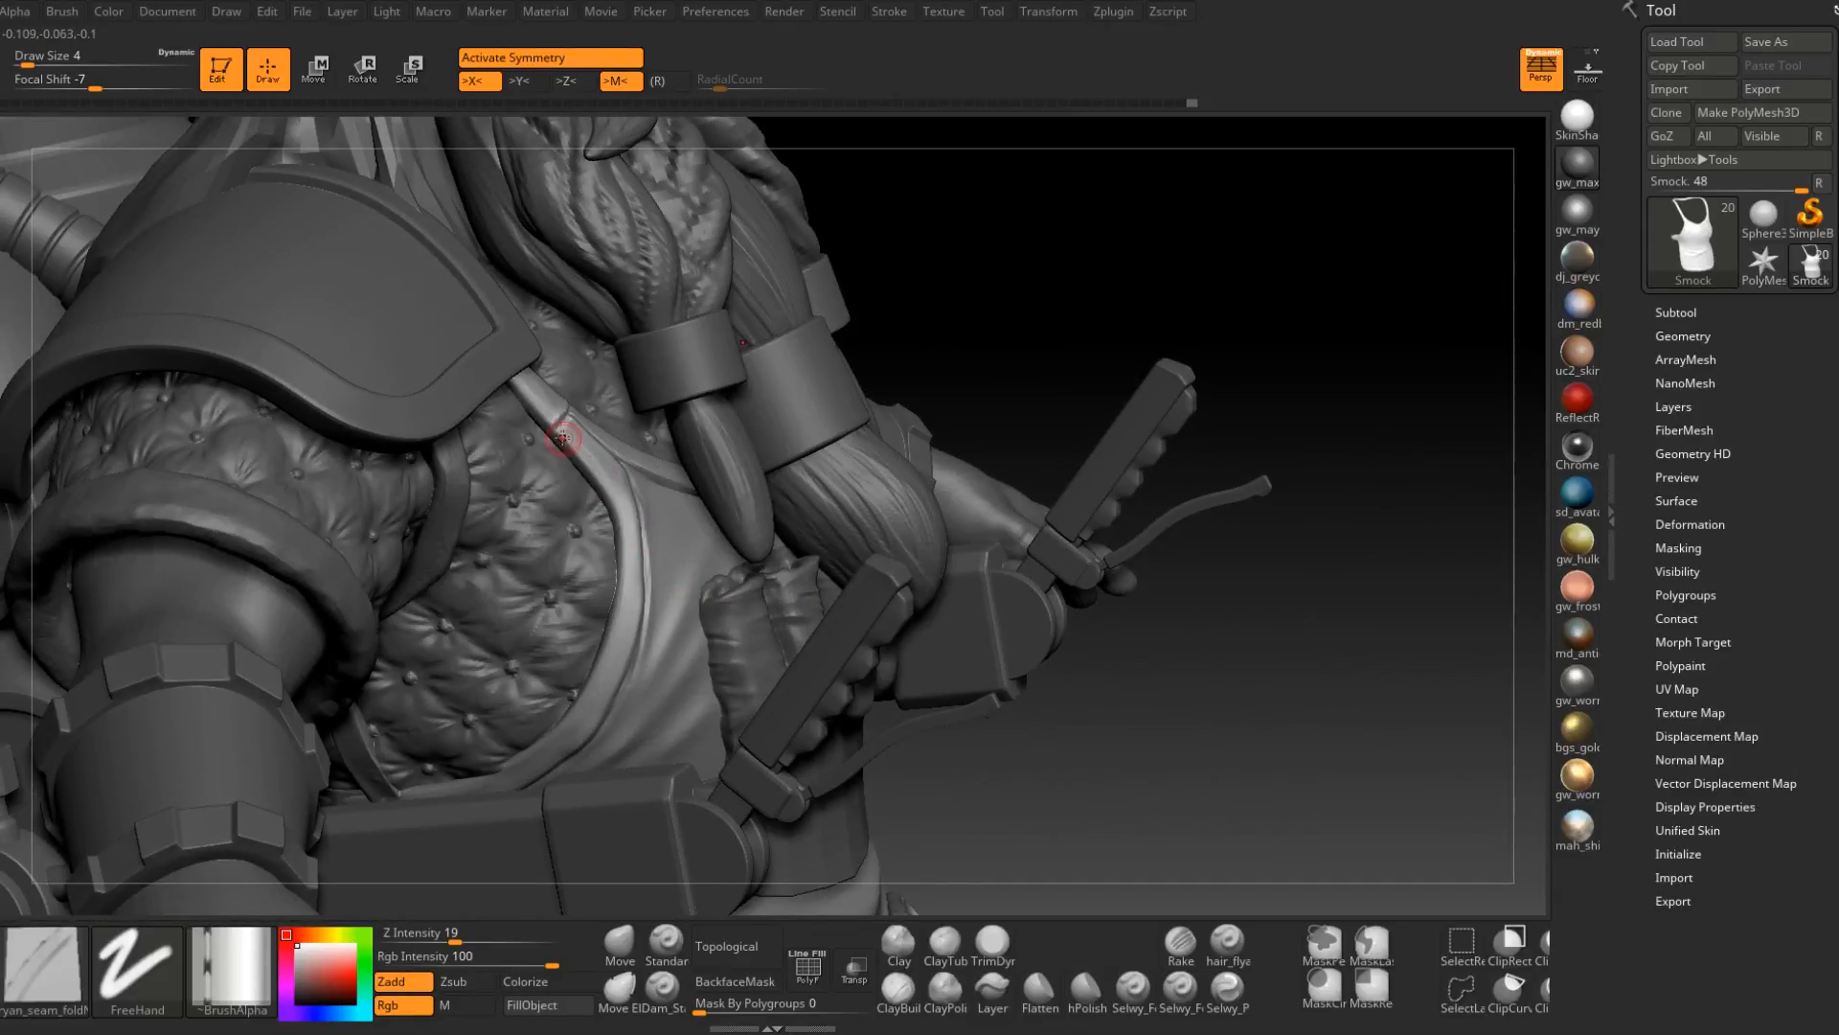
mouse_move(564, 435)
mouse_down()
mouse_move(608, 486)
mouse_move(623, 567)
mouse_move(582, 711)
mouse_up()
right_drag(584, 711, 627, 641)
drag(636, 671, 636, 662)
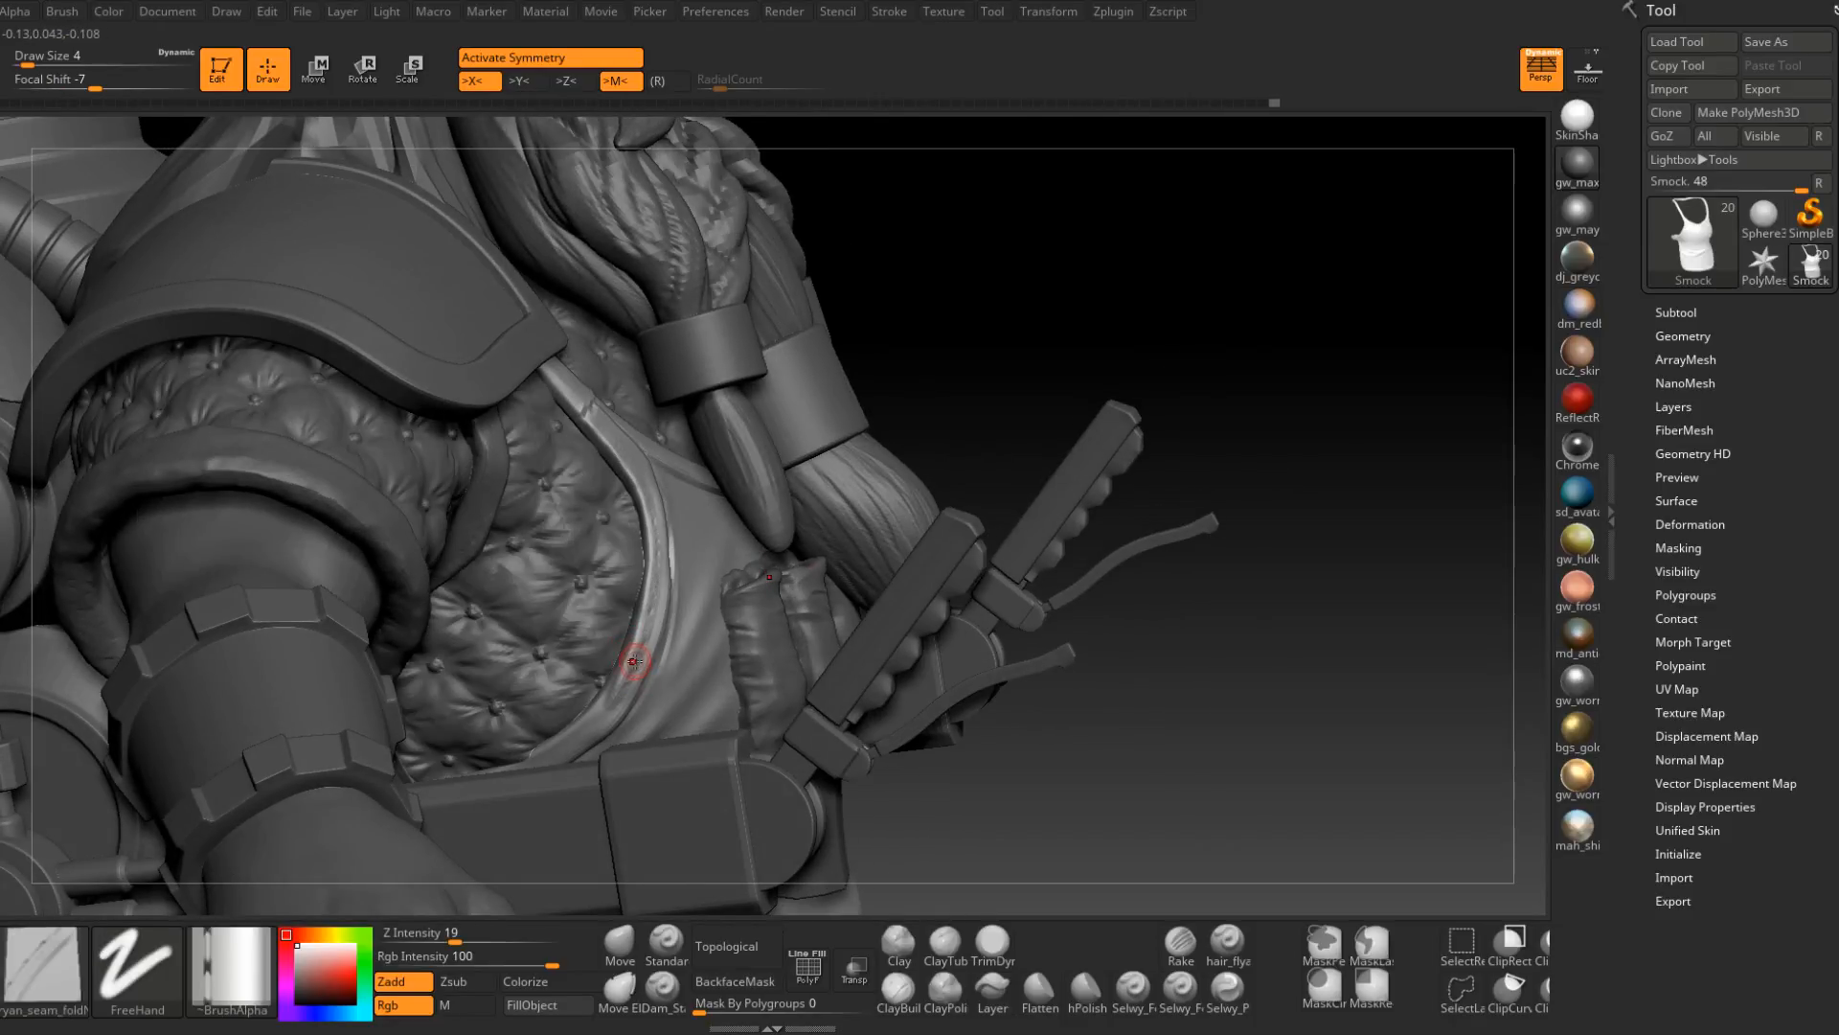
key(ctrl+z)
drag(652, 583, 646, 601)
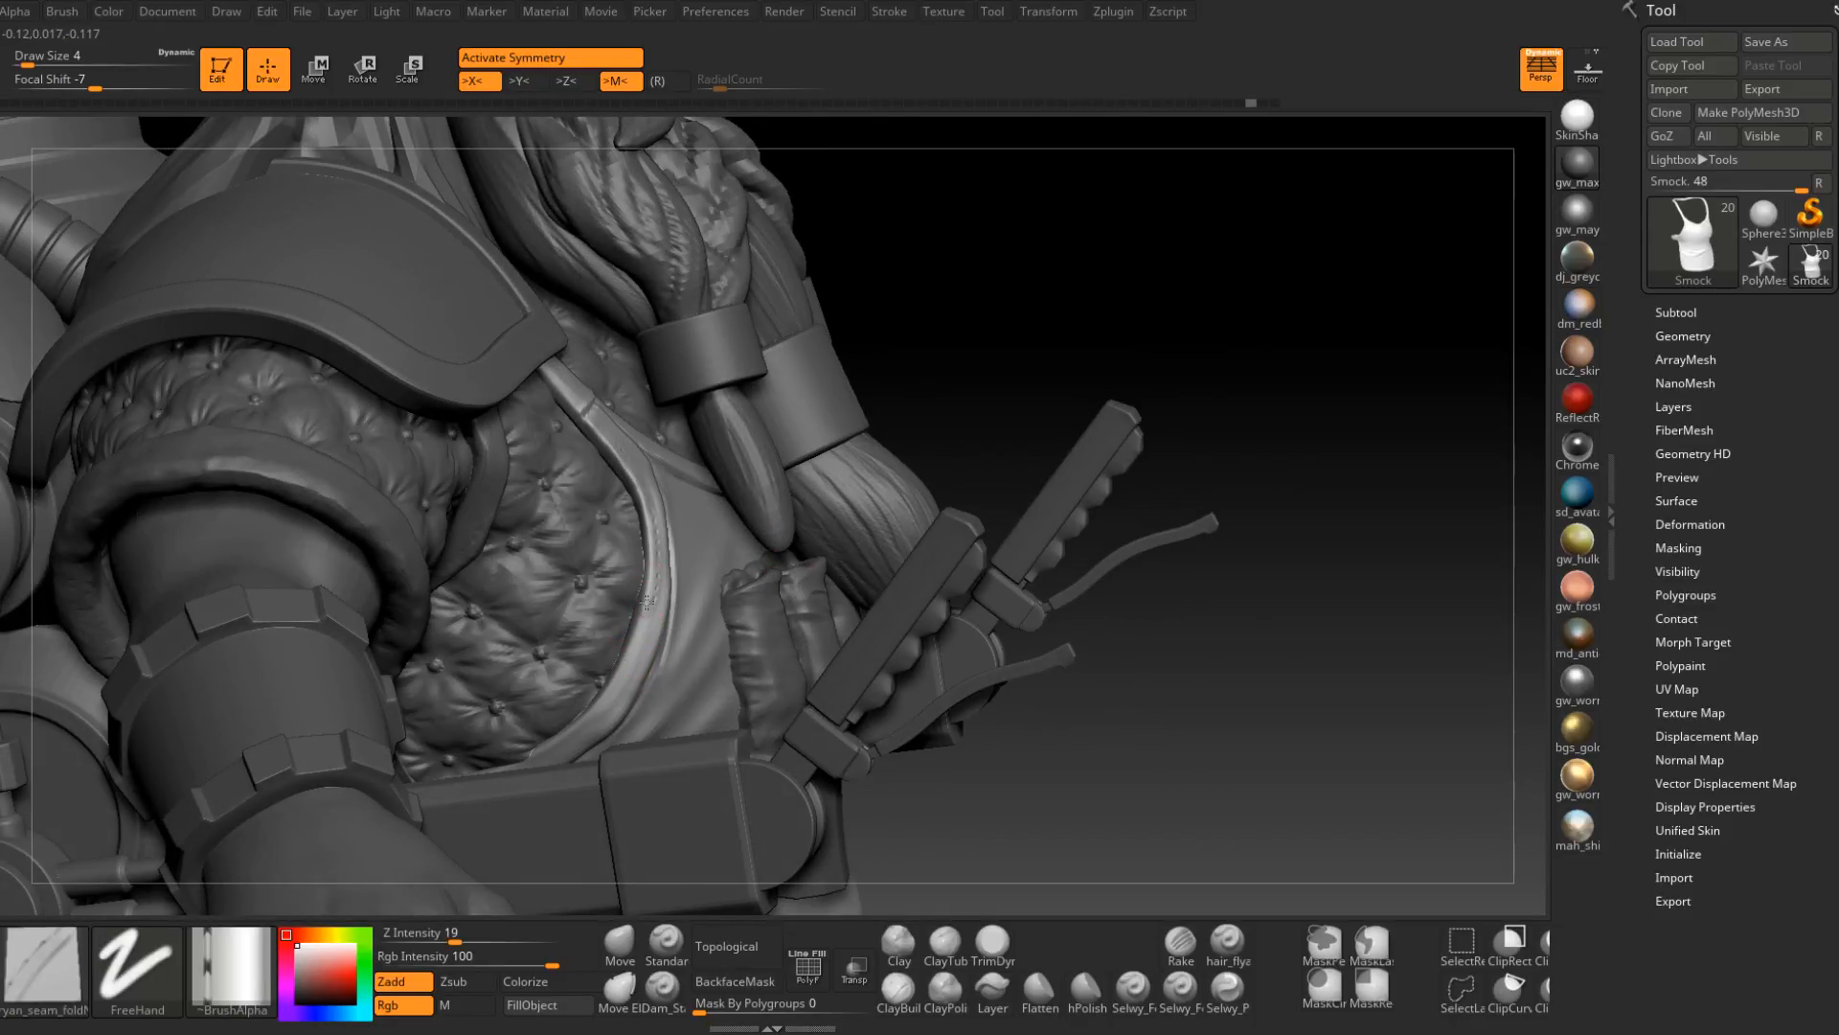
Extend the seam detail along the lower curve and inner edge of the armhole trim.
right_drag(613, 682, 588, 715)
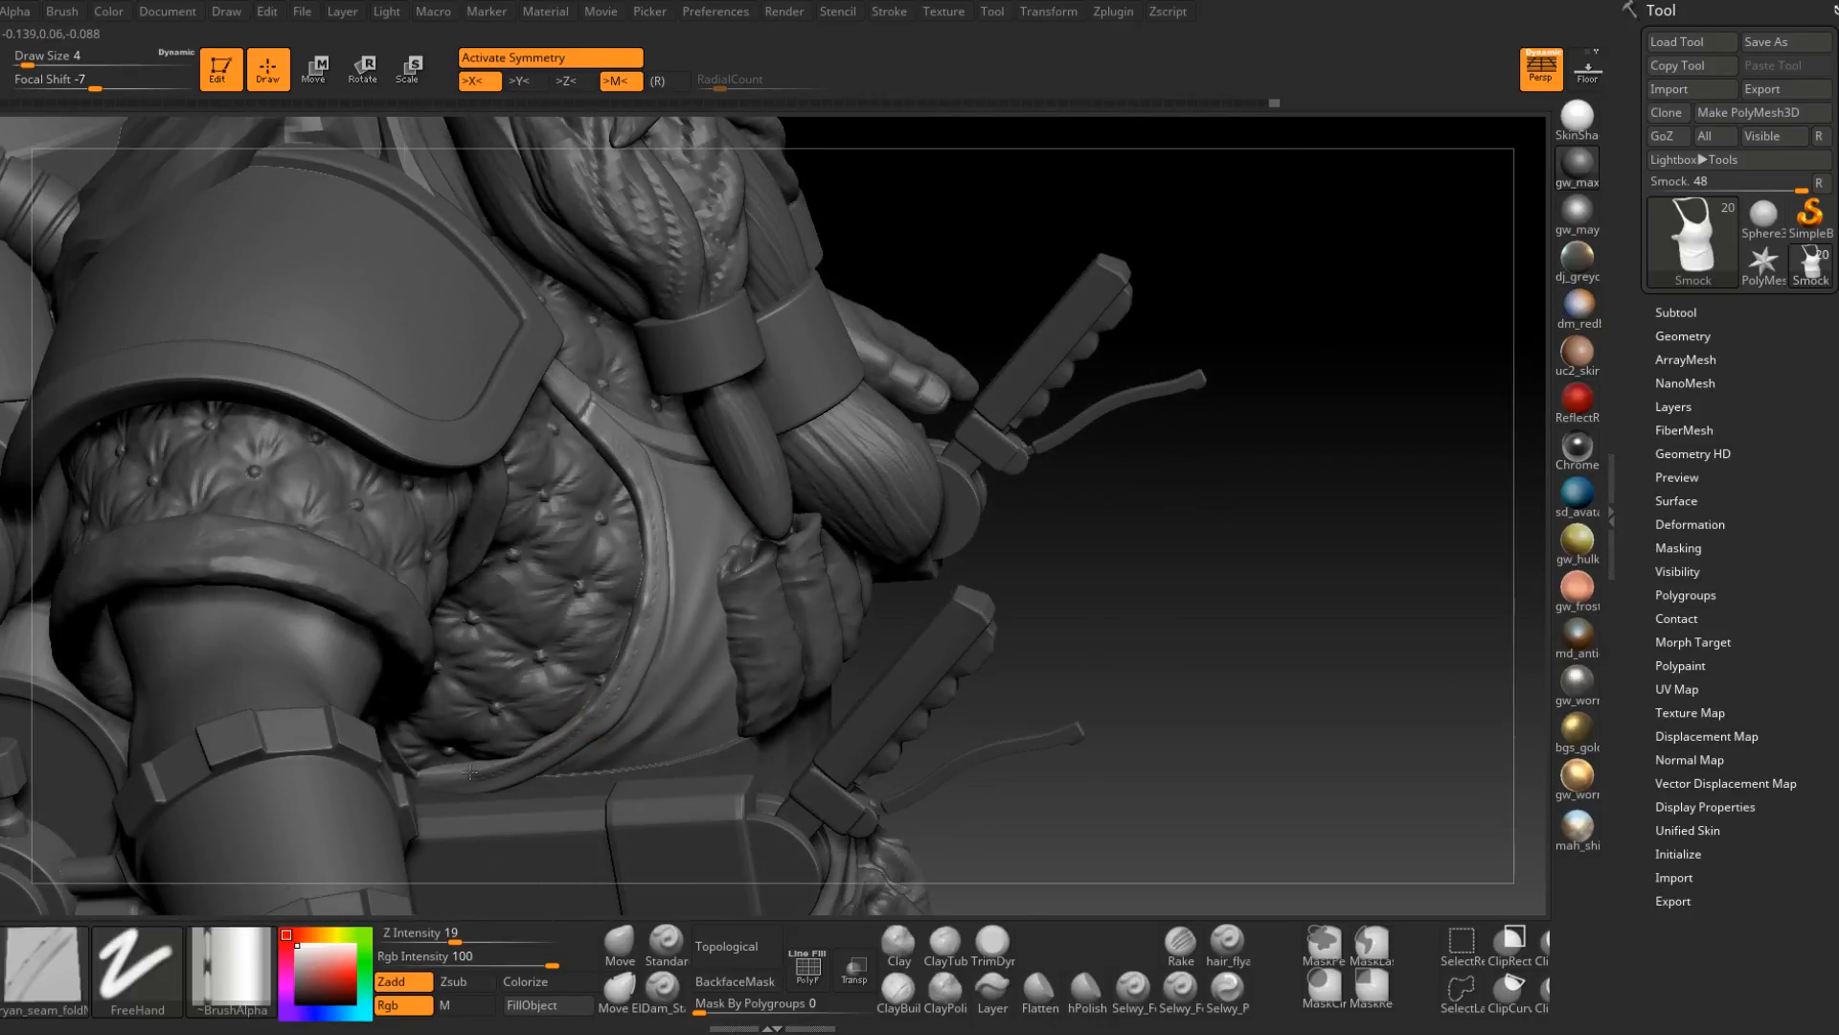
right_drag(628, 686, 591, 705)
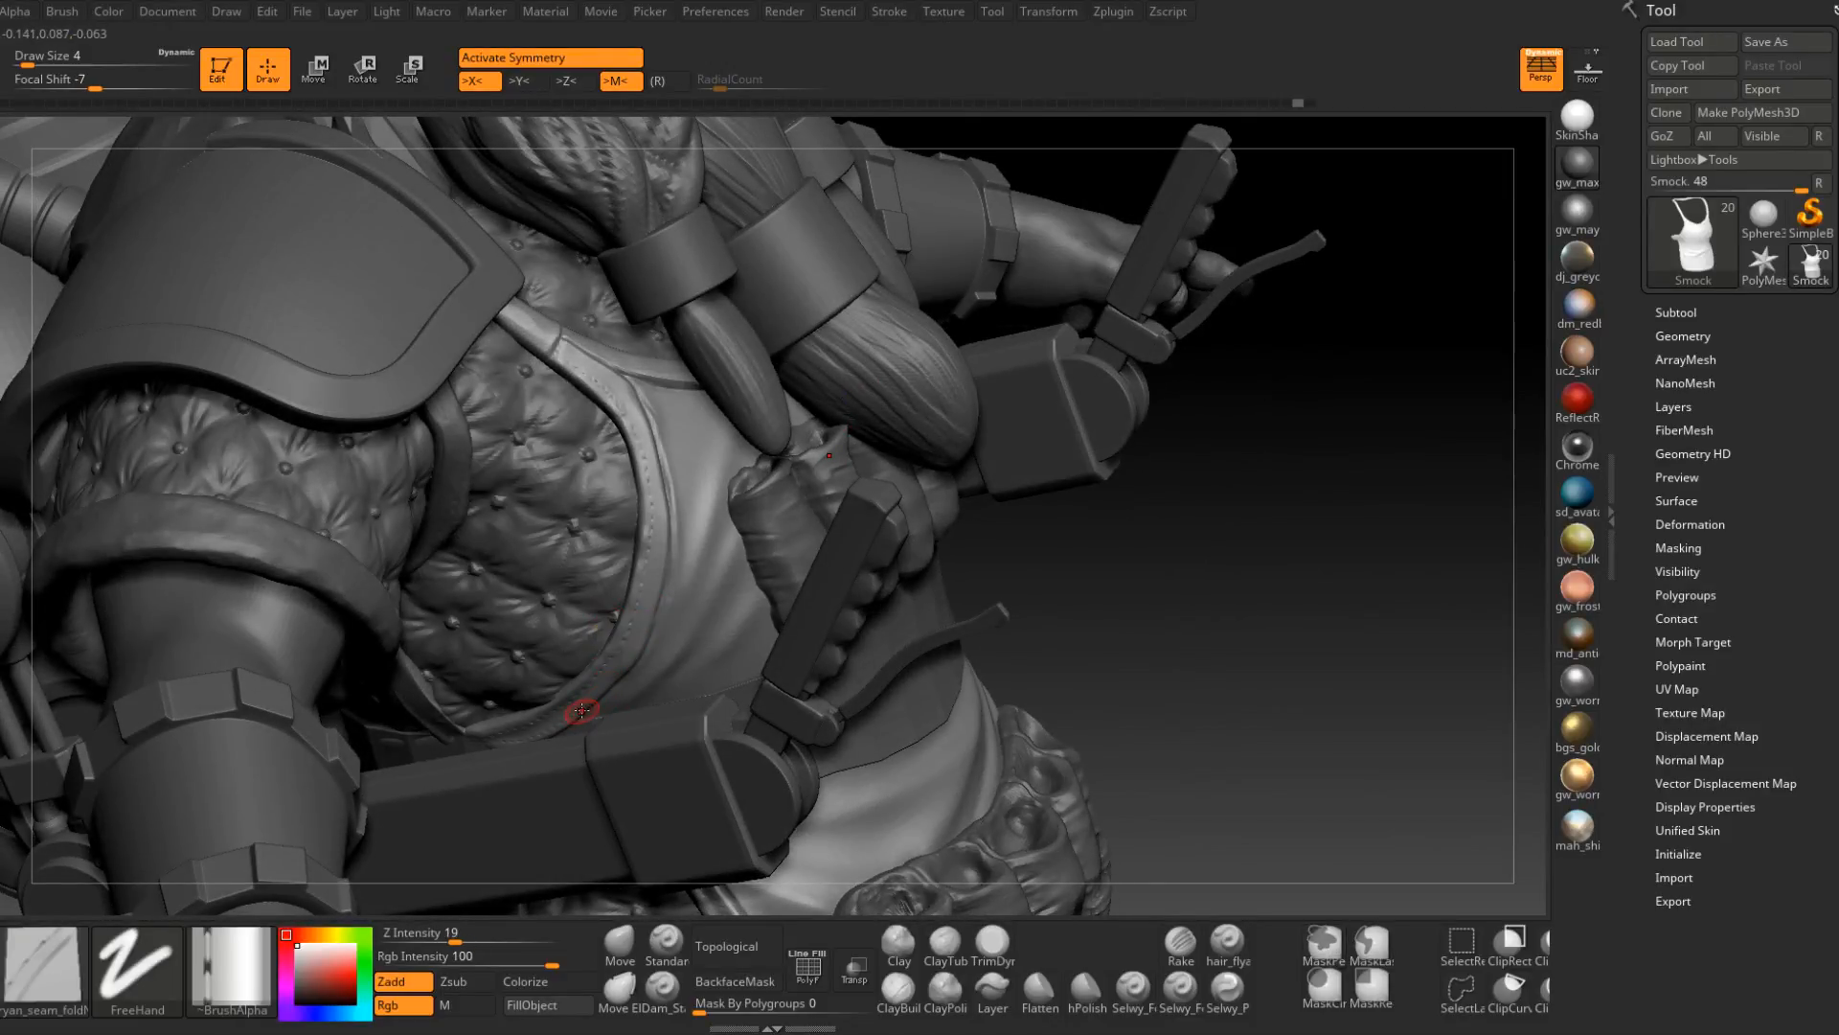
drag(648, 617, 656, 597)
right_drag(663, 558, 710, 538)
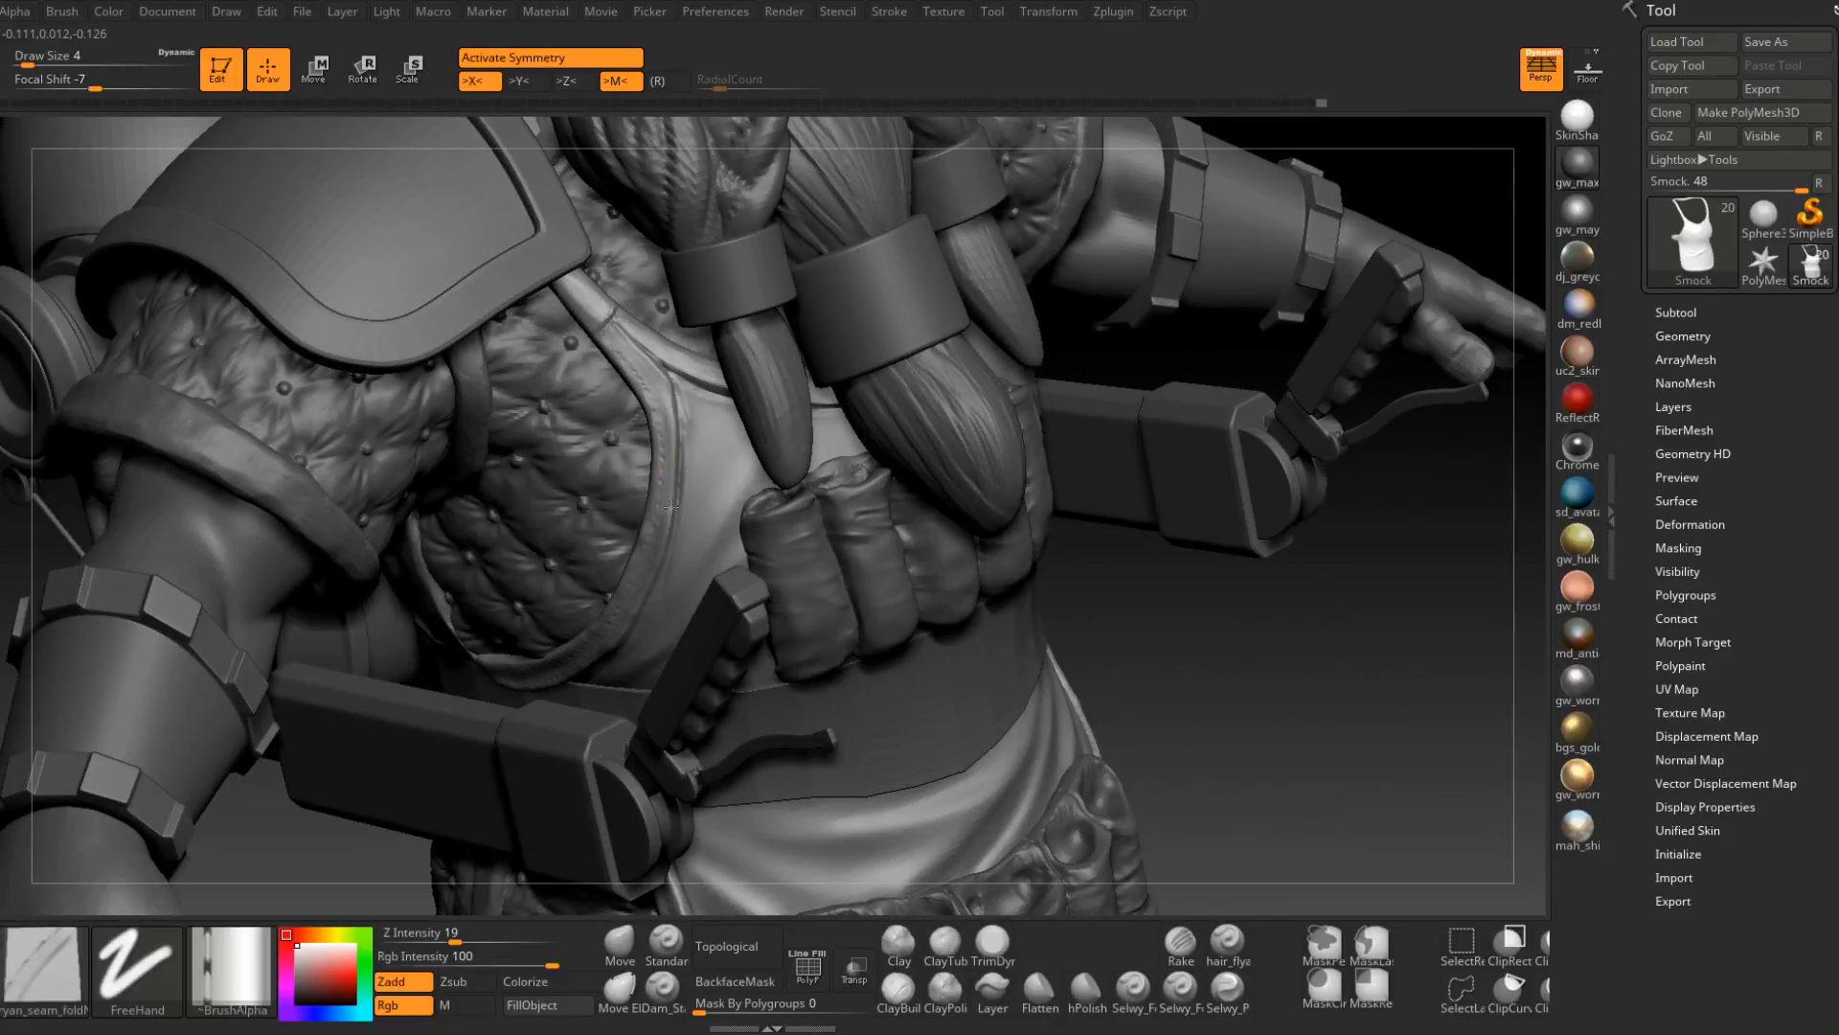
right_drag(659, 367, 663, 355)
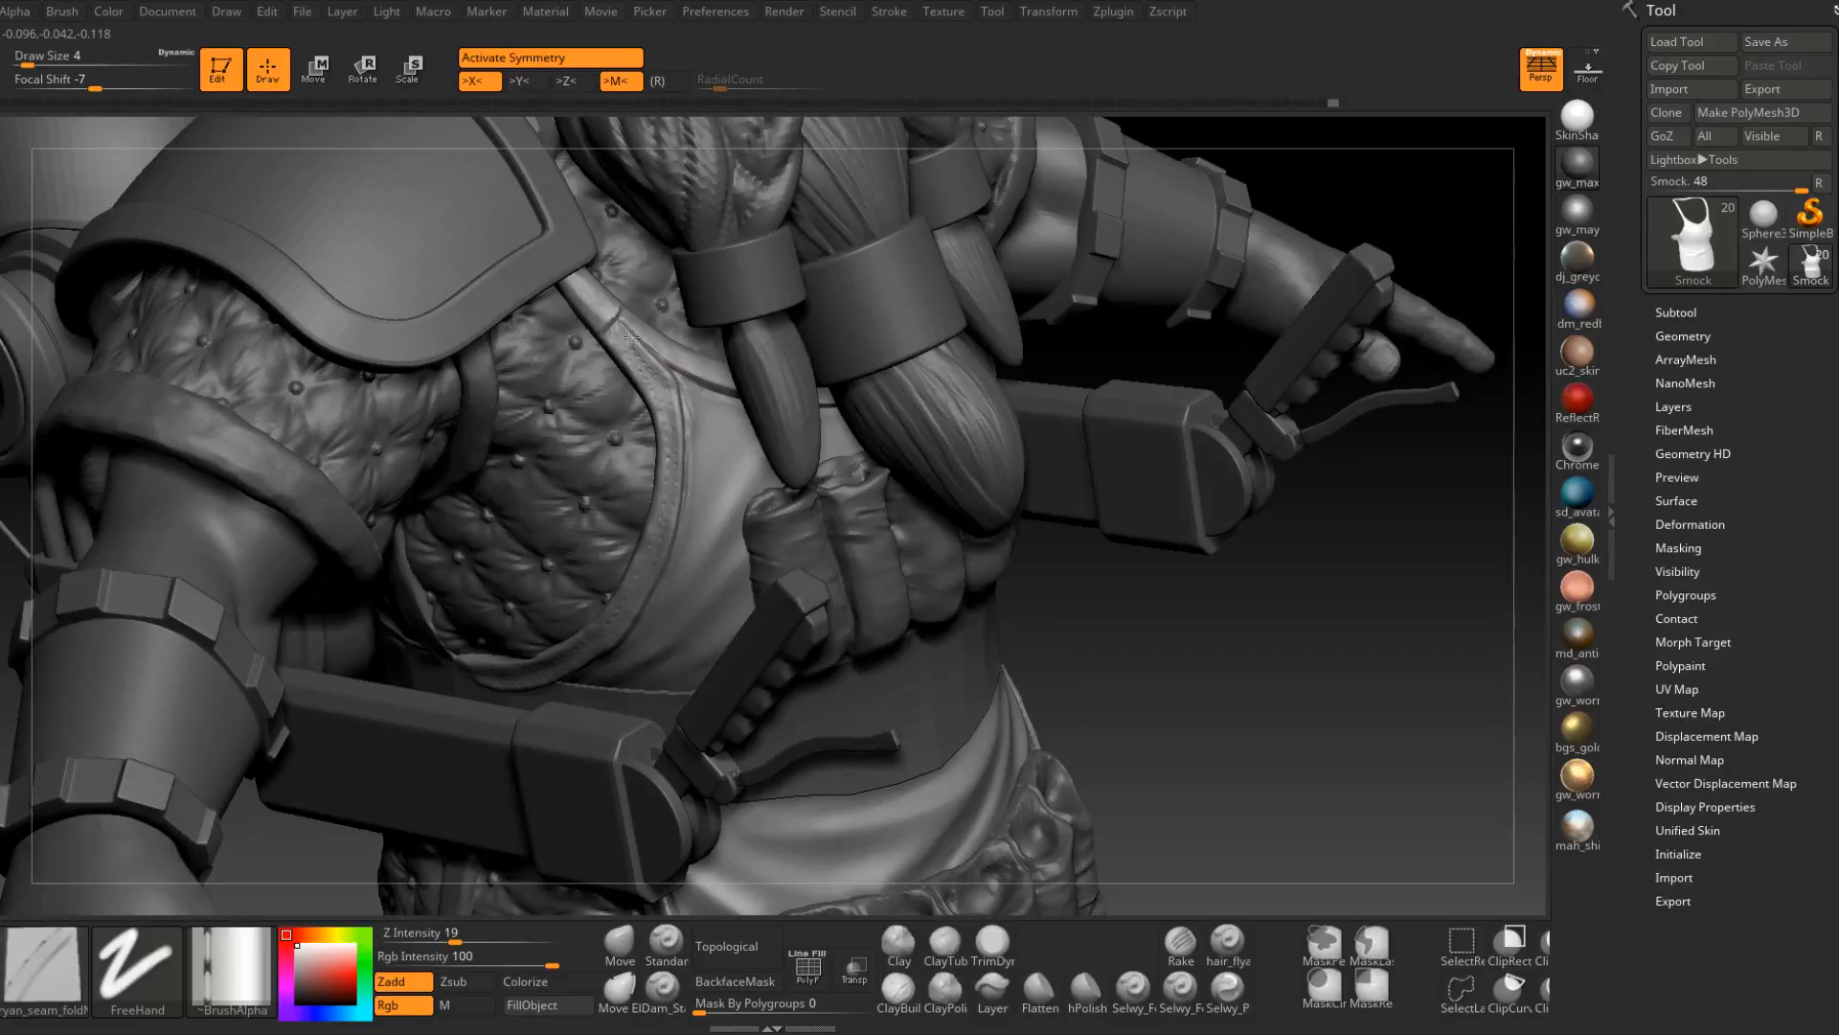
mouse_move(716, 493)
right_down()
mouse_move(752, 591)
mouse_move(703, 525)
right_up()
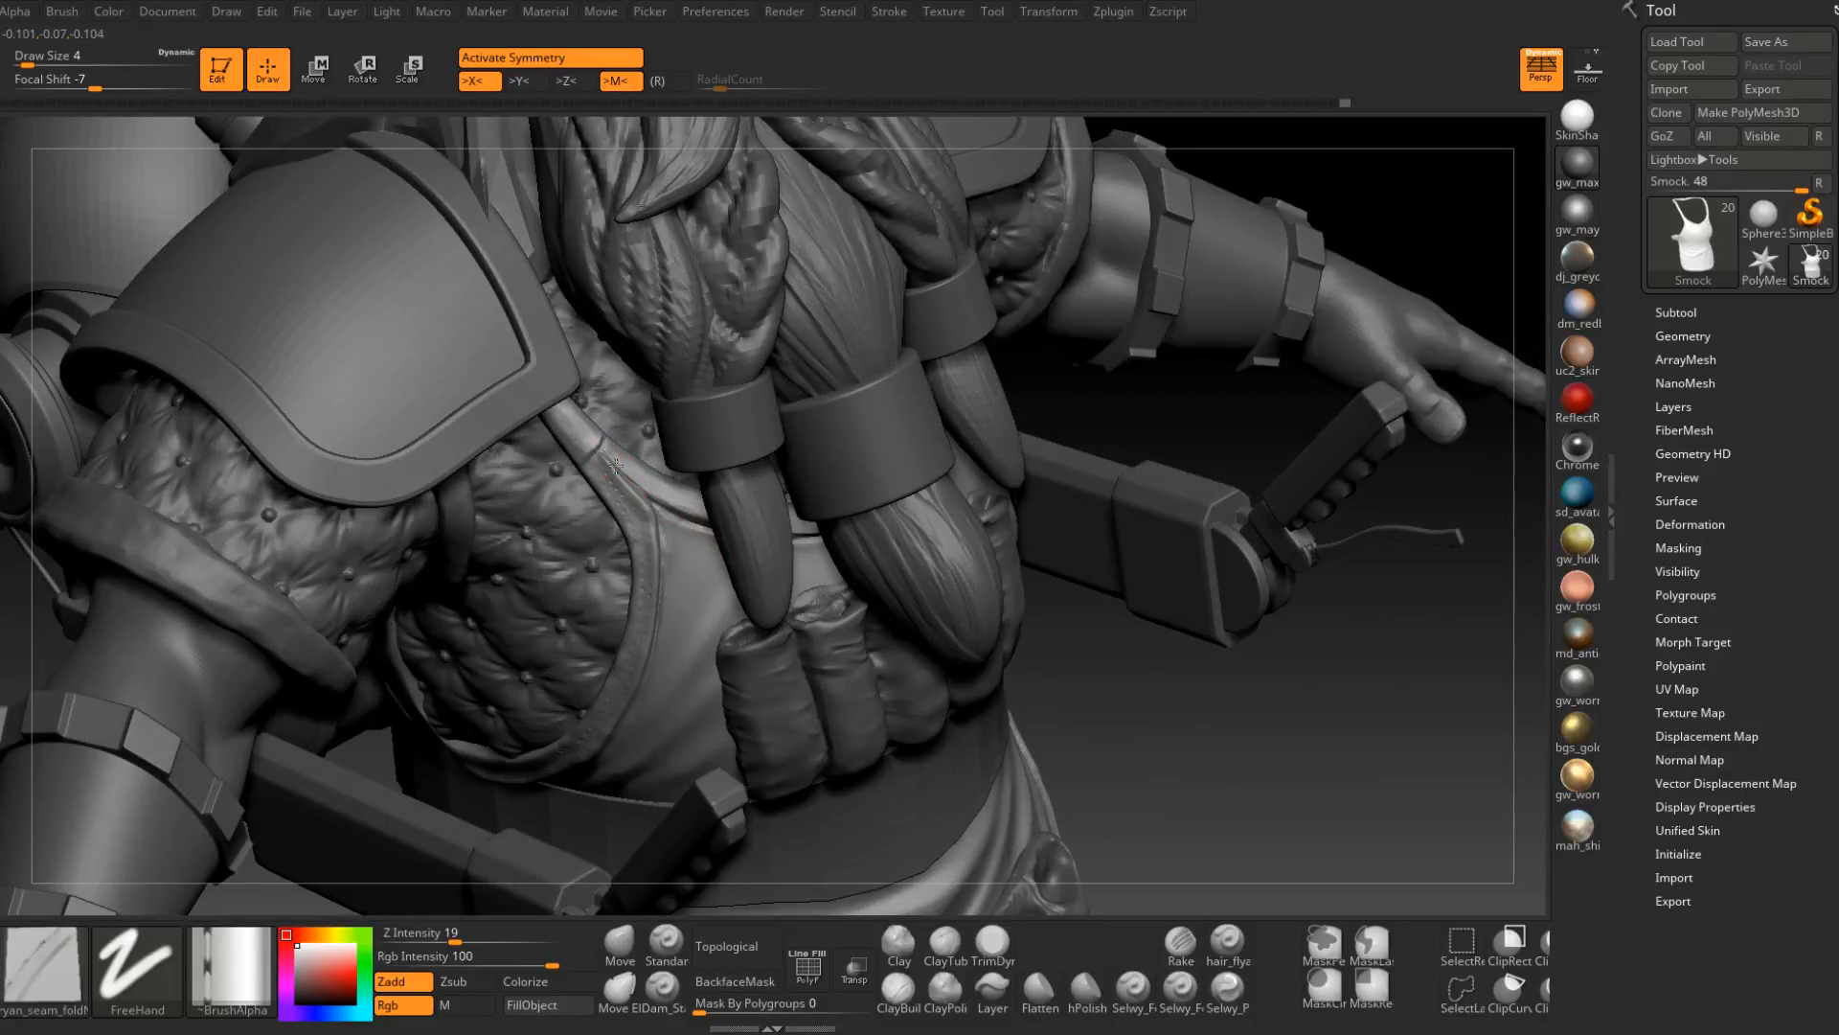
Hide the beard subtool PM3D_Sphere3D1 and make the Smock subtool active again.
right_drag(696, 511, 765, 530)
alt+click(1076, 462)
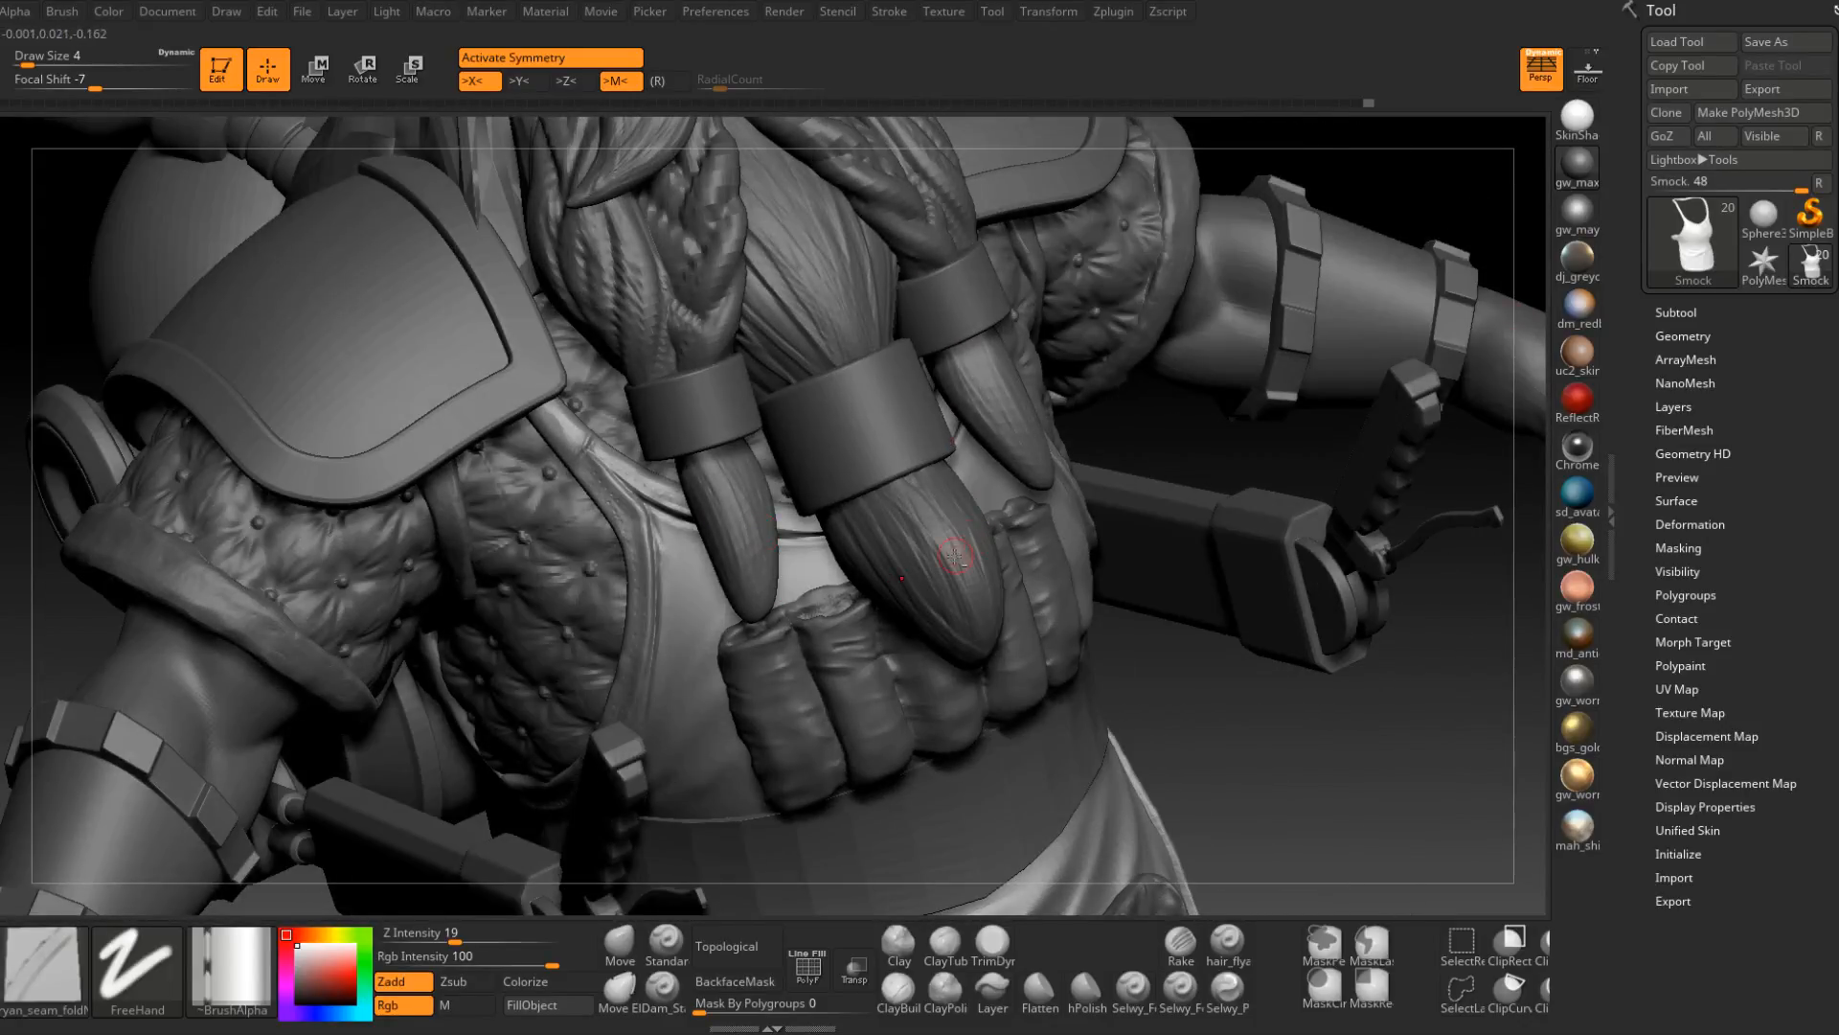
click(1676, 312)
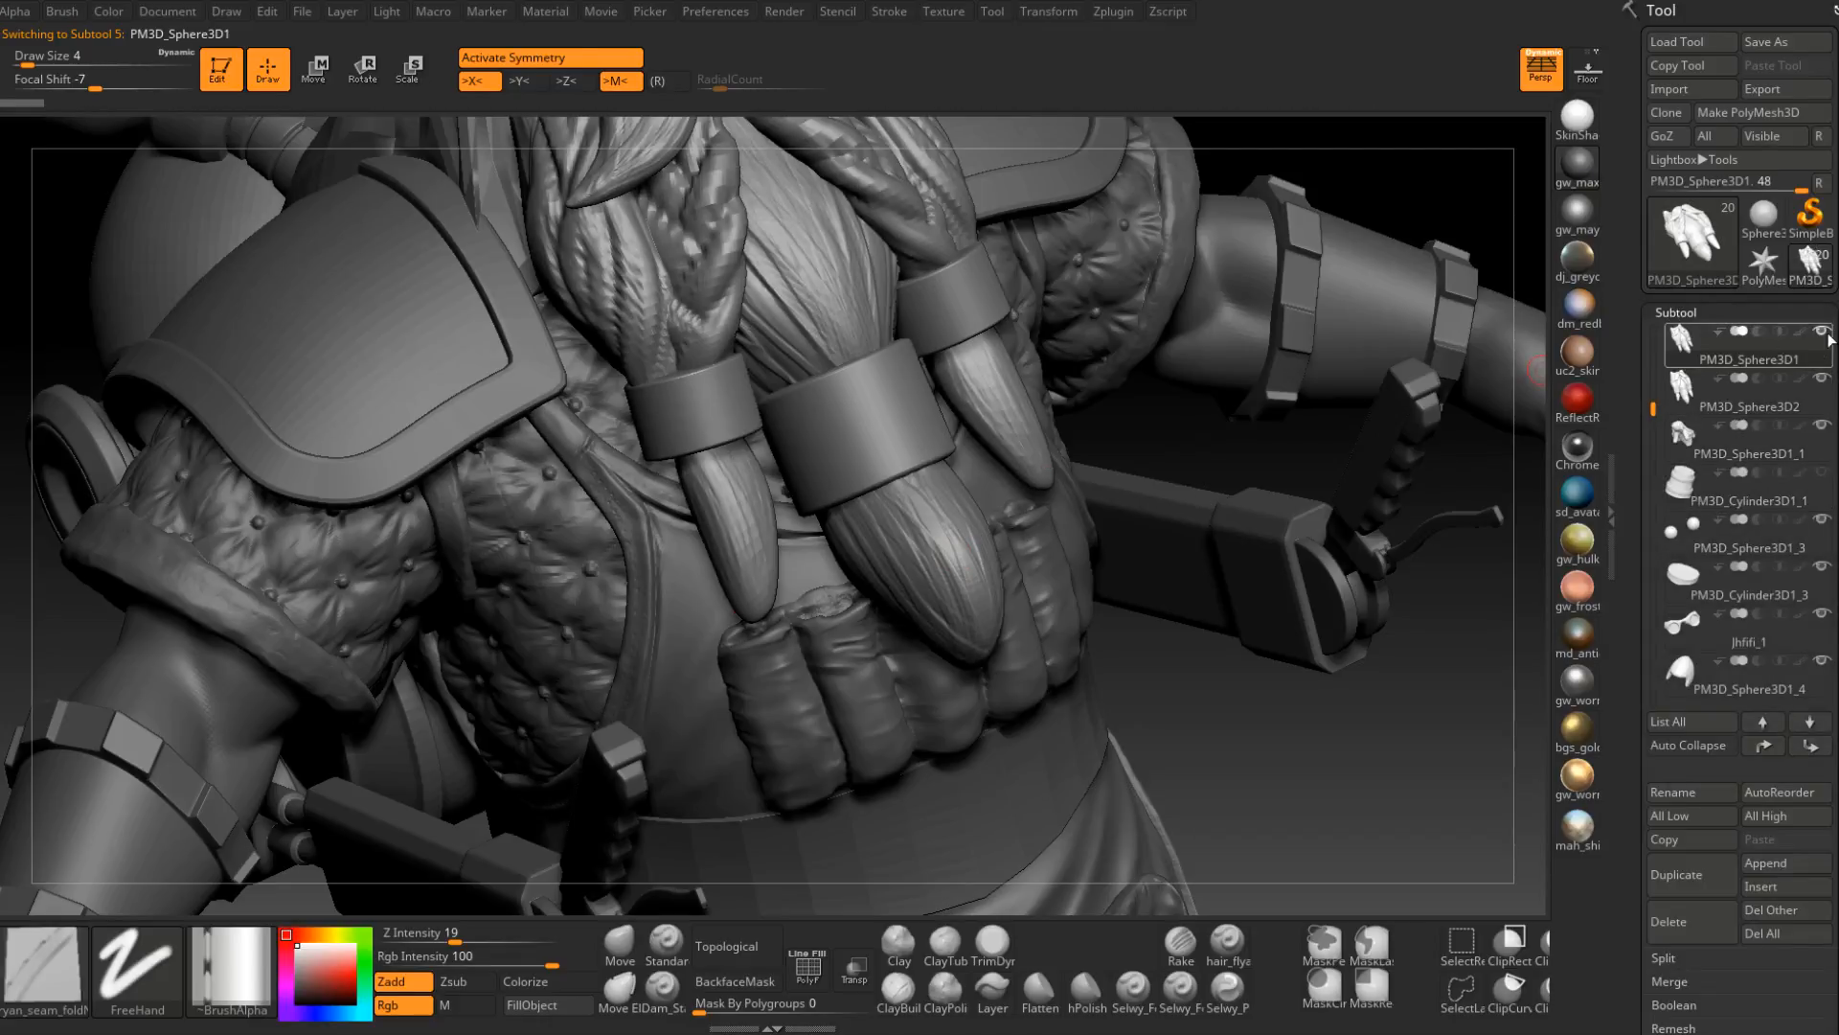
alt+click(697, 620)
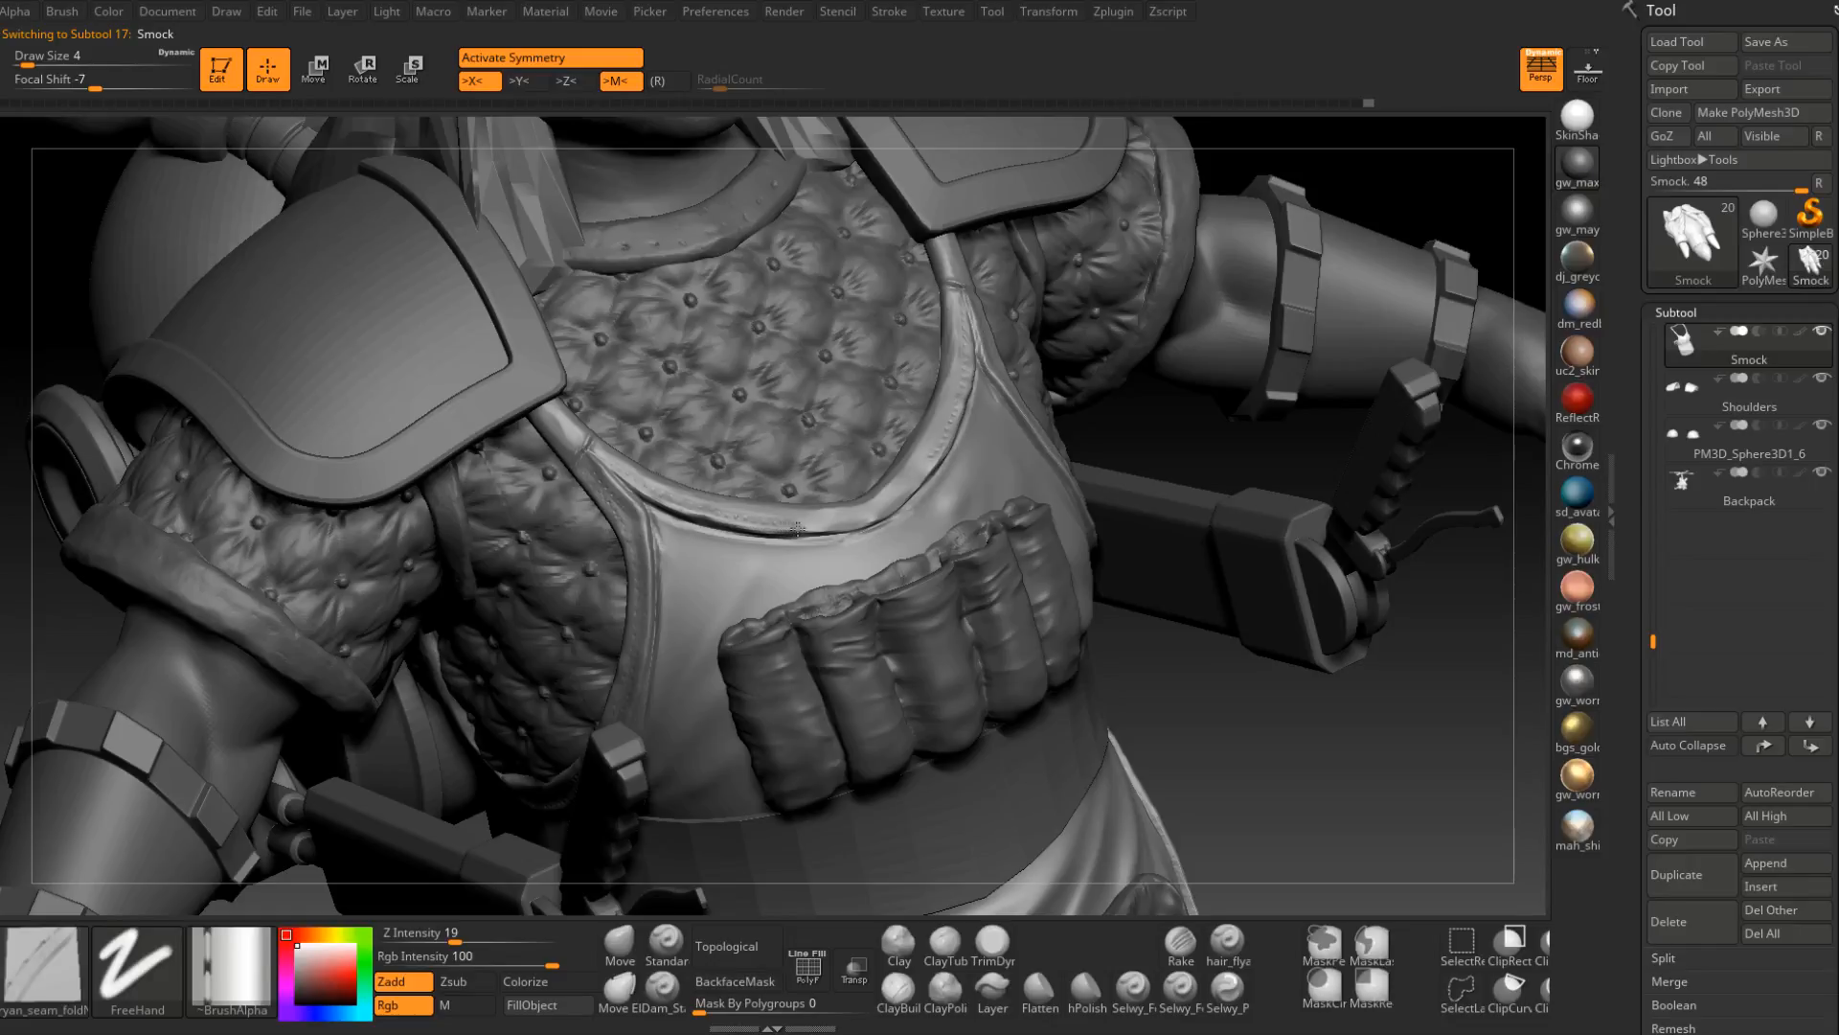
Run the folded seam along the lower and upper edges of the apron's curved neckline trim.
drag(841, 527, 910, 471)
right_drag(915, 468, 977, 383)
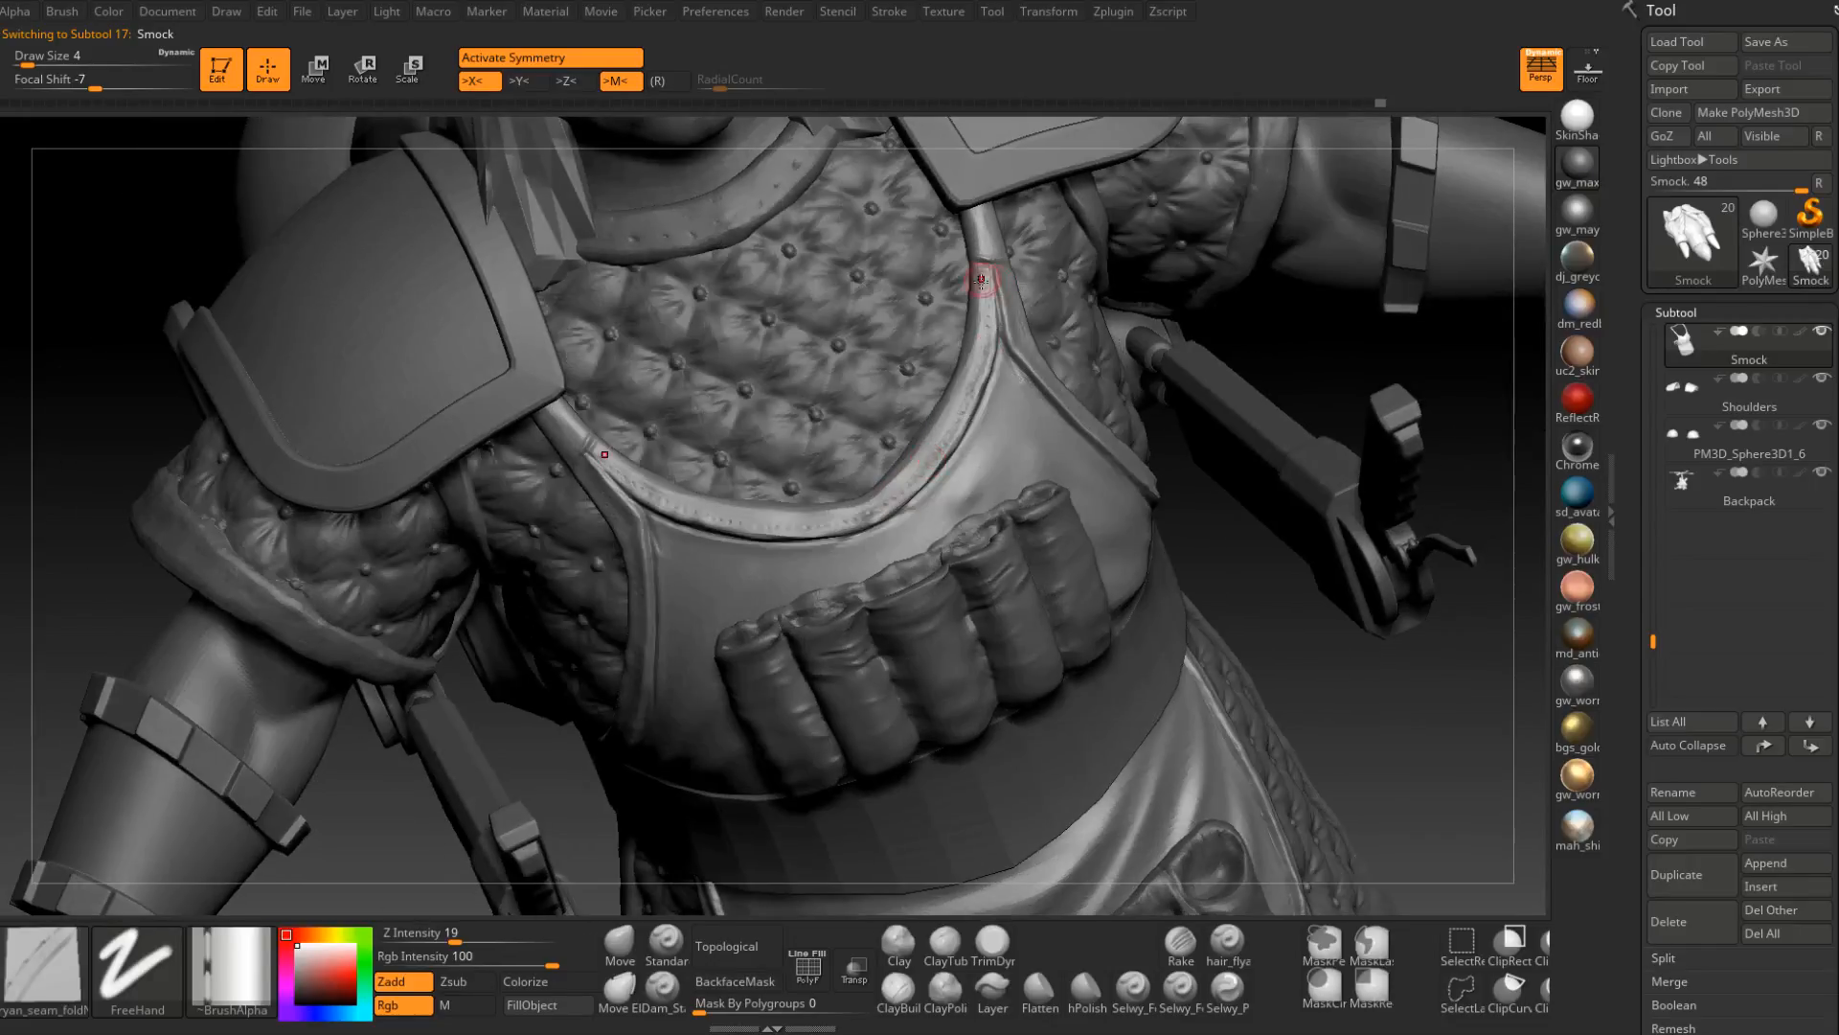
mouse_move(979, 273)
mouse_down()
mouse_move(946, 420)
mouse_move(863, 505)
mouse_up()
mouse_move(862, 505)
right_down()
mouse_move(952, 361)
mouse_move(998, 486)
mouse_move(923, 591)
mouse_move(887, 608)
mouse_move(891, 667)
mouse_move(786, 690)
mouse_move(728, 728)
right_up()
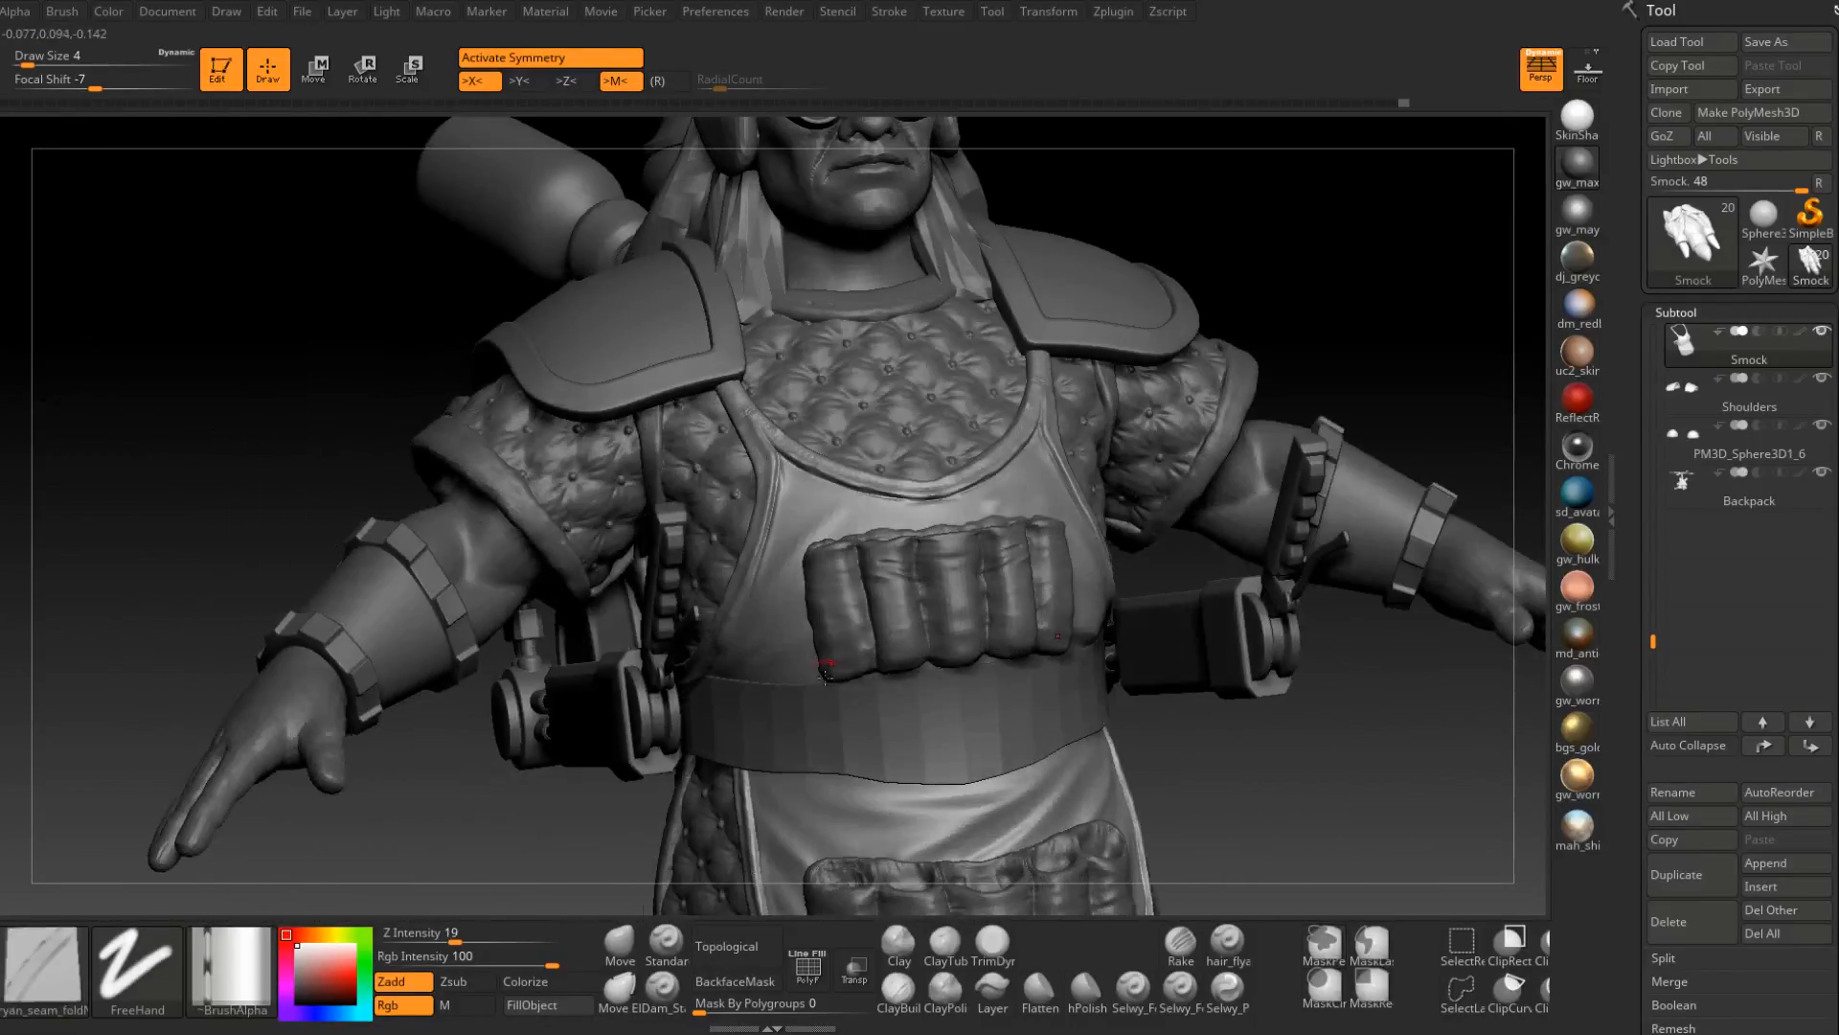
With the Dam Standard brush and symmetry off, carve a crease into the chest panel beneath the neckline trim near one strap.
click(663, 981)
mouse_move(1203, 431)
right_down()
mouse_move(1108, 426)
mouse_move(1055, 480)
right_up()
key(x)
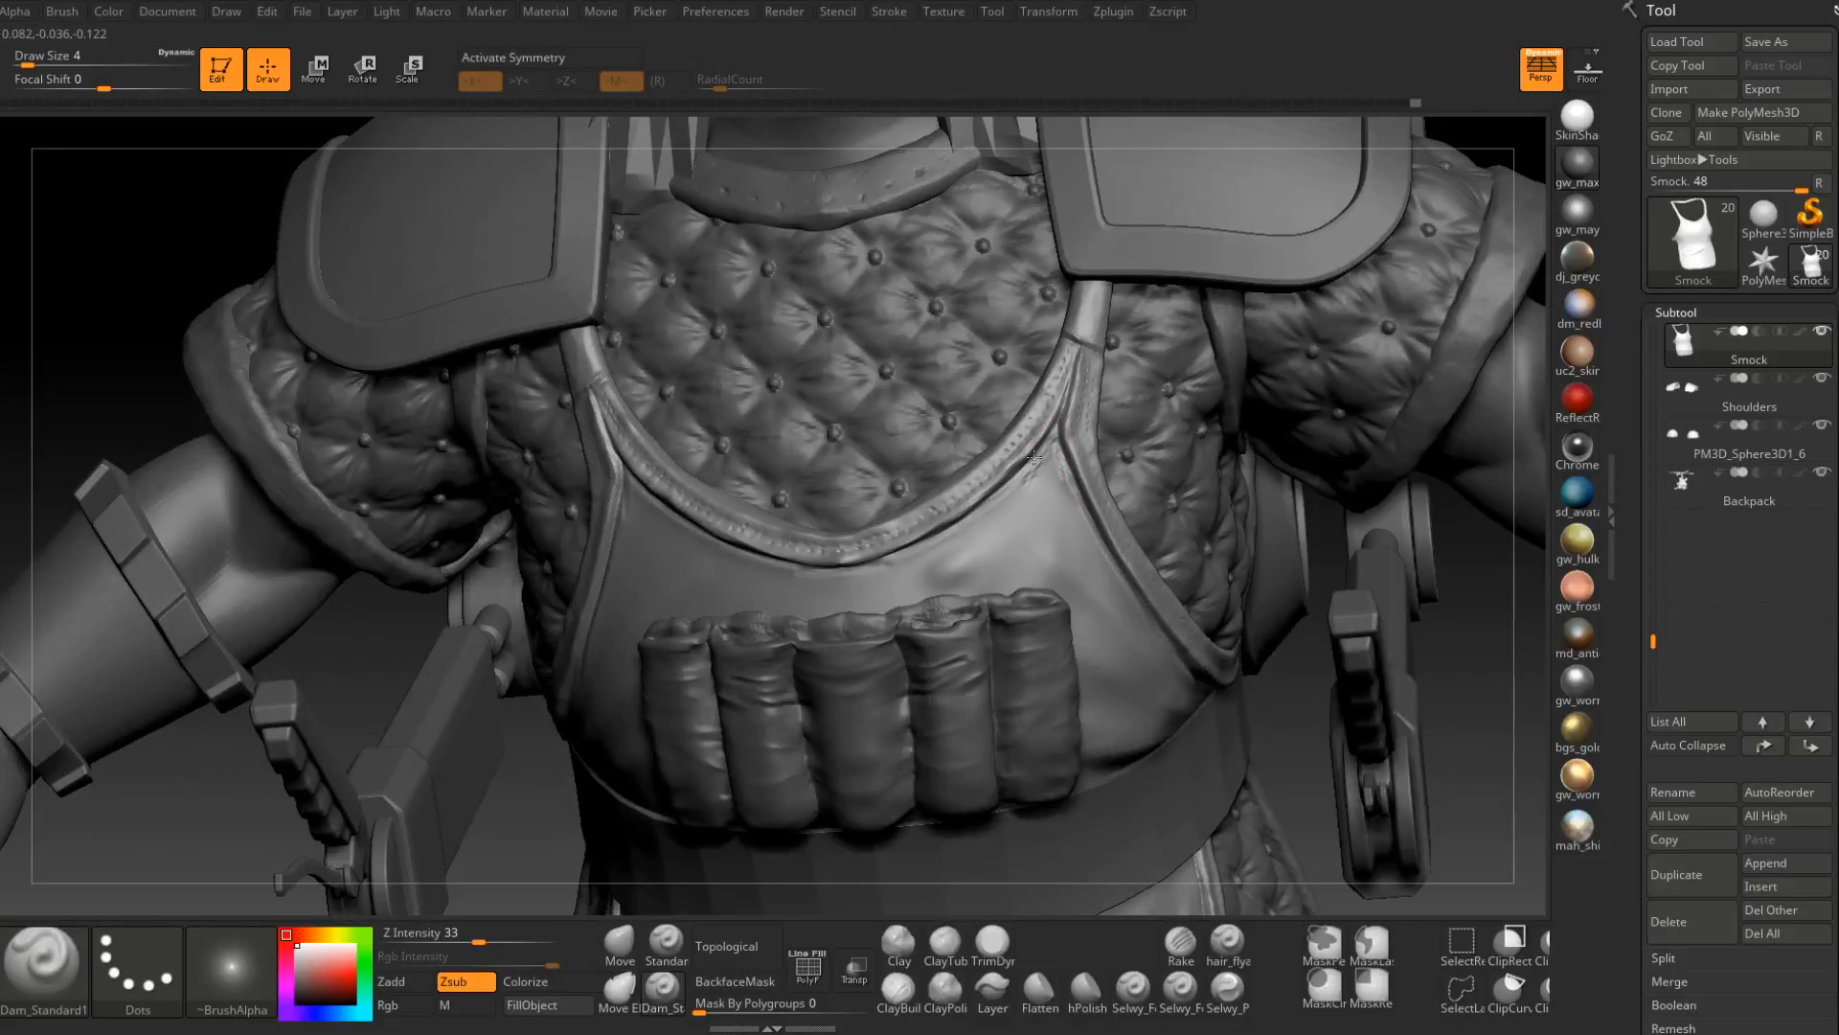
drag(1033, 459, 983, 521)
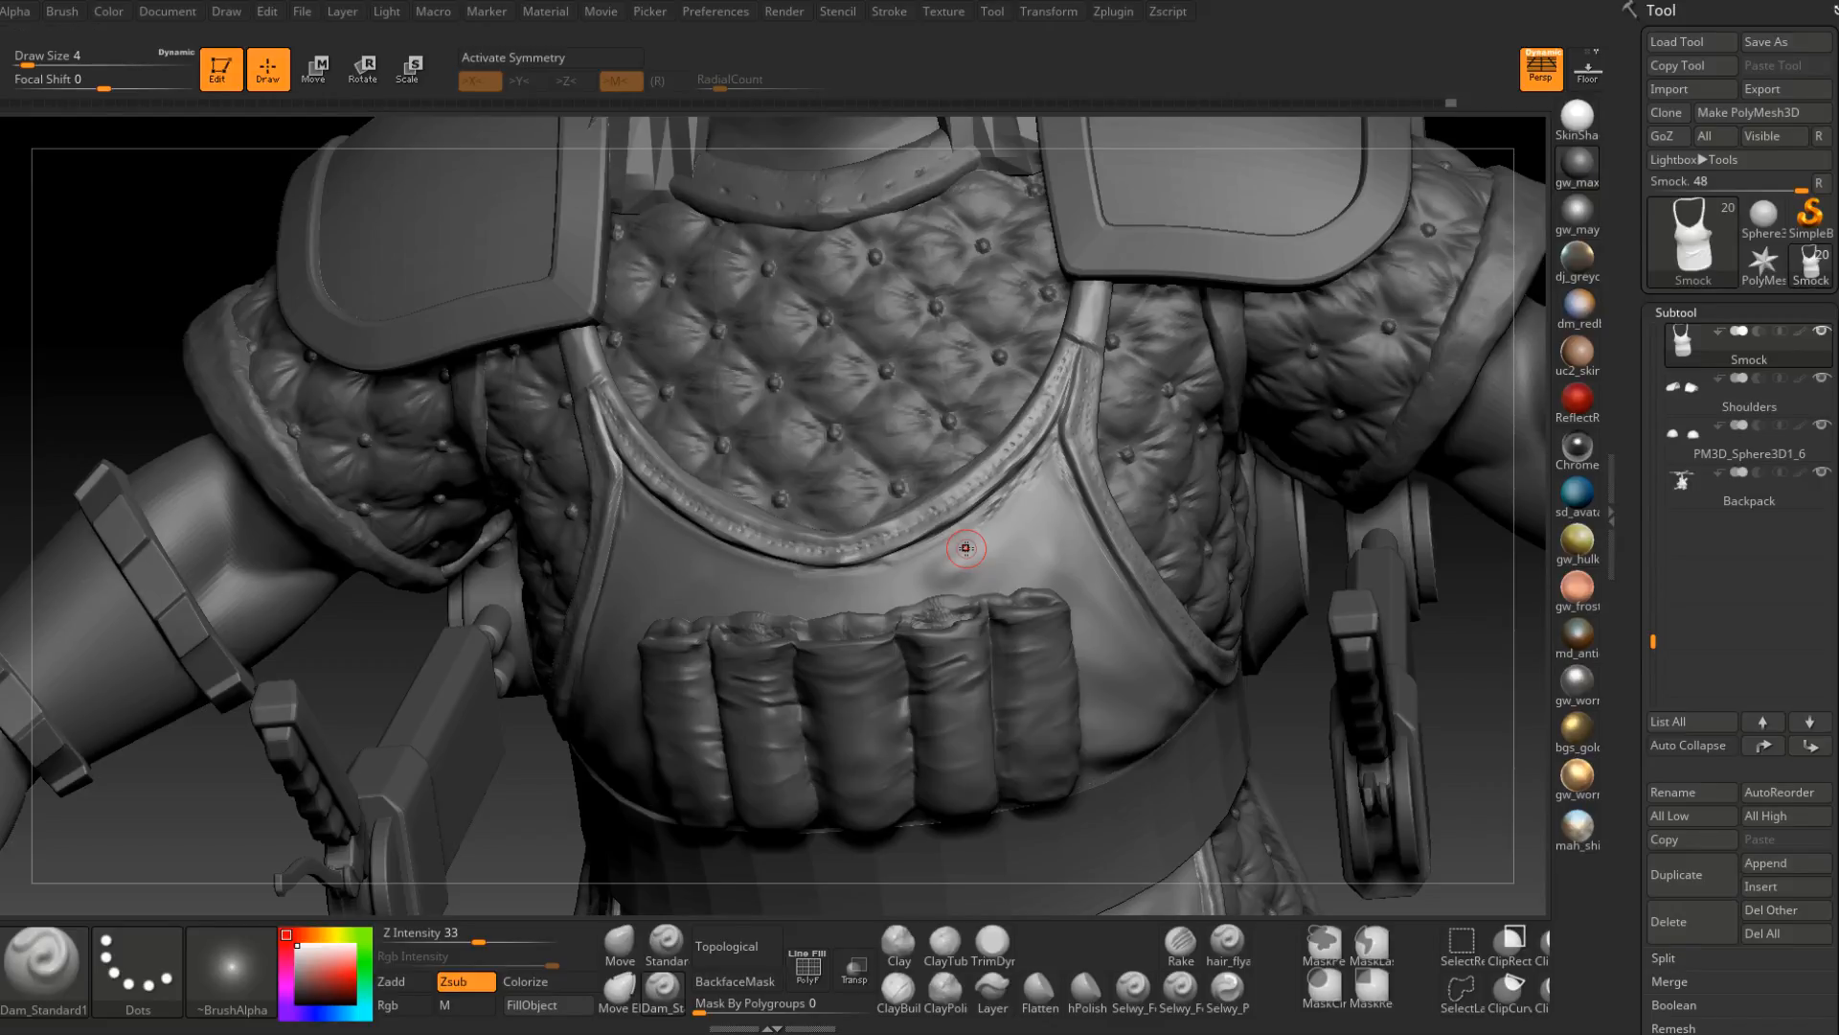
mouse_move(966, 548)
right_down()
mouse_move(1036, 507)
mouse_move(1014, 519)
right_up()
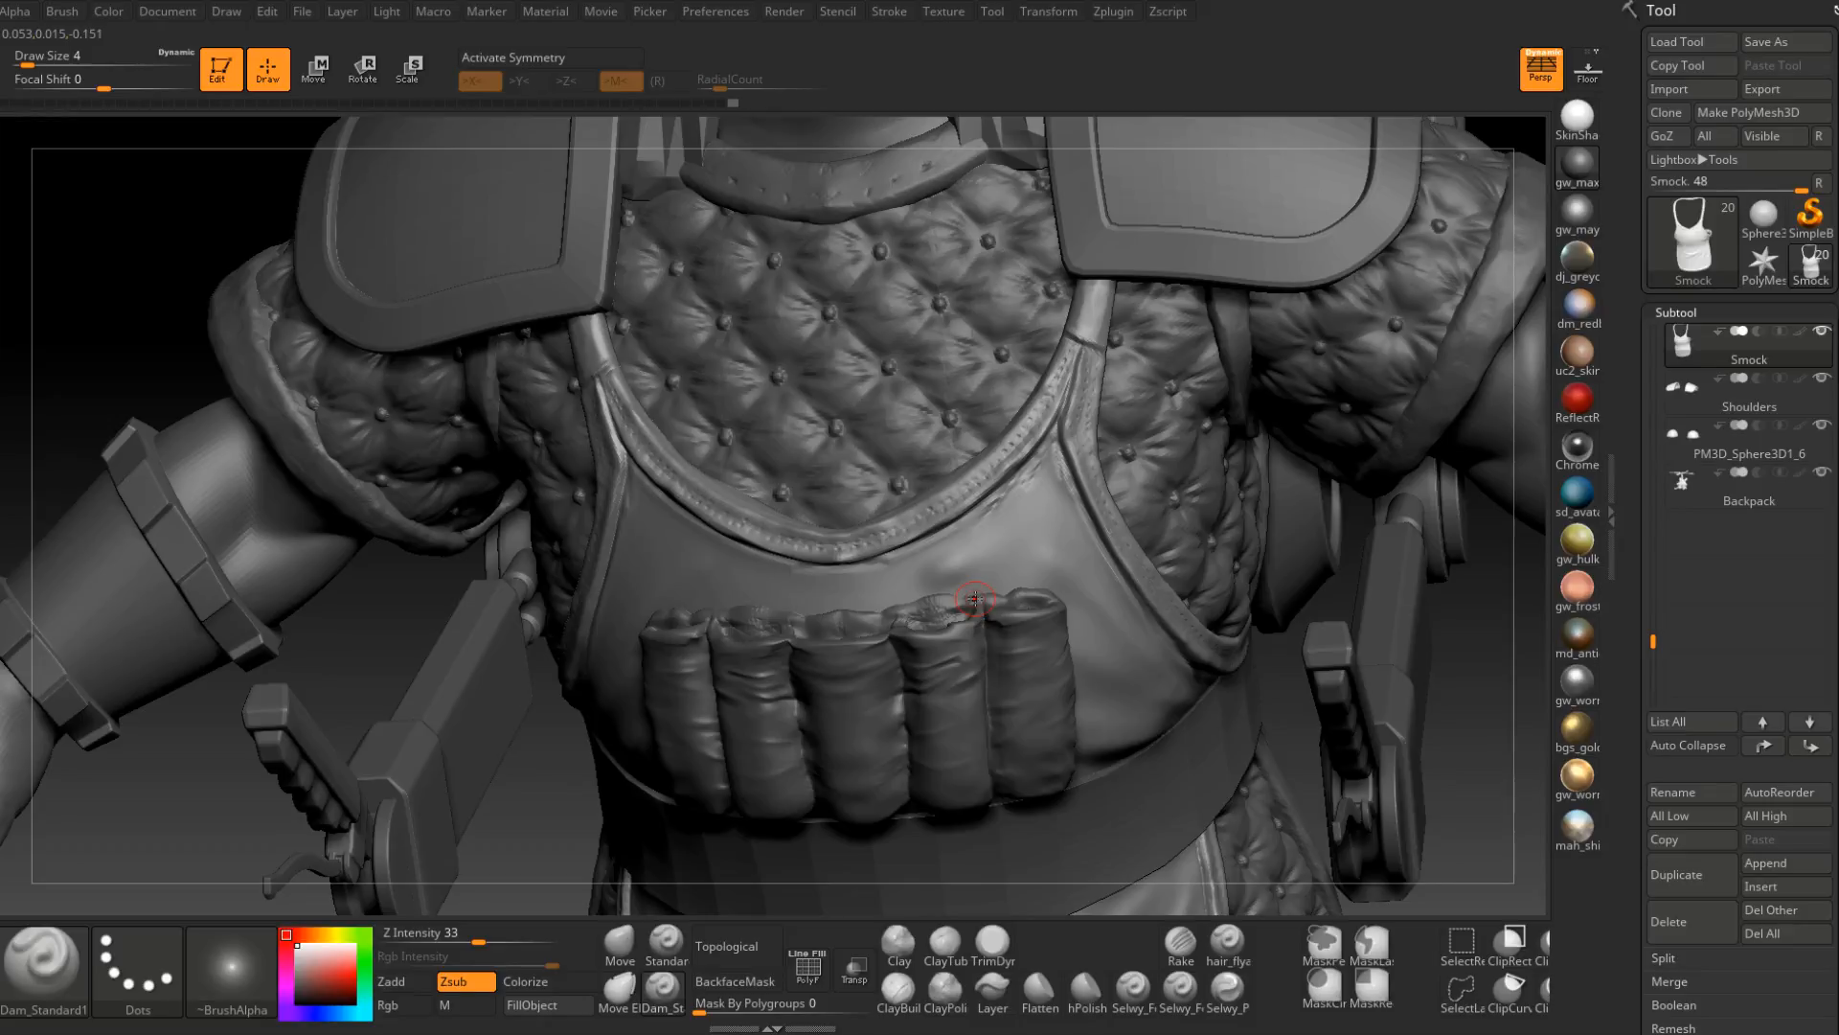
mouse_move(1102, 513)
ctrl+right_down()
mouse_move(1089, 566)
mouse_move(850, 584)
mouse_move(937, 592)
ctrl+right_up()
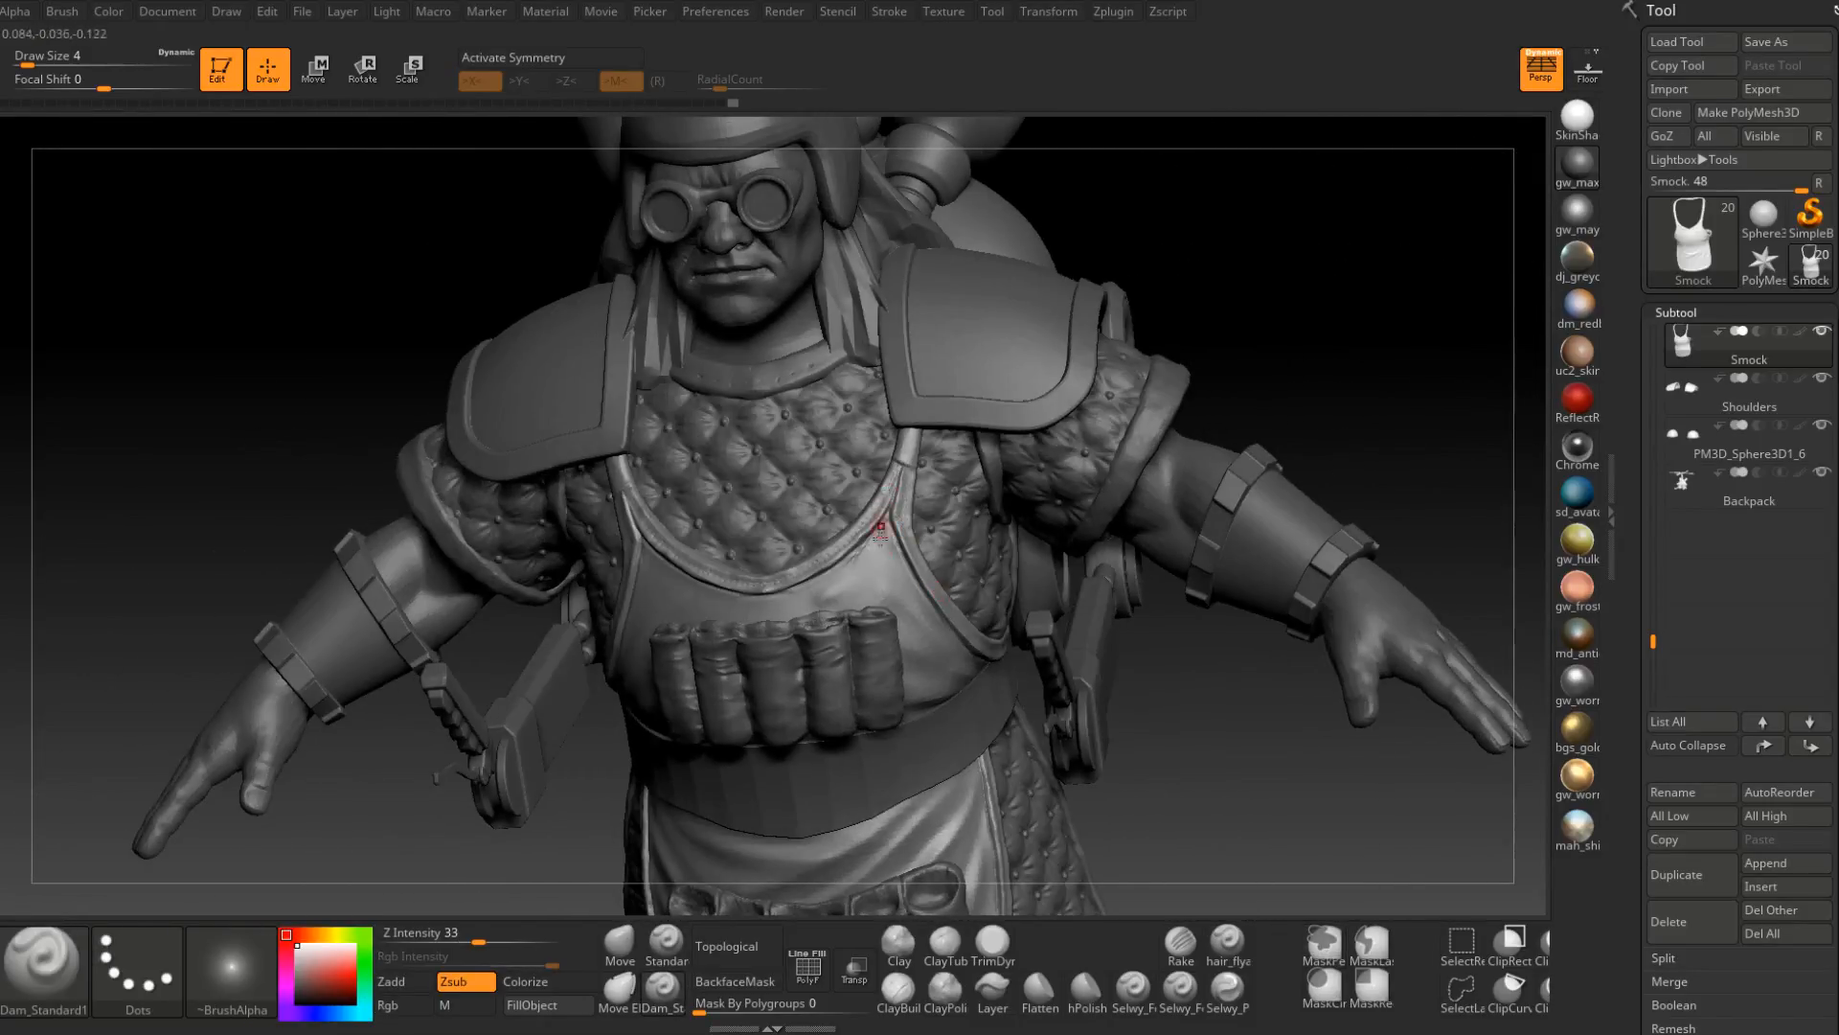
Carve more tension creases fanning down from the strap corner between the neckline and armhole trims, smoothing their ends.
ctrl+right_drag(878, 526, 918, 618)
ctrl+right_drag(867, 513, 880, 511)
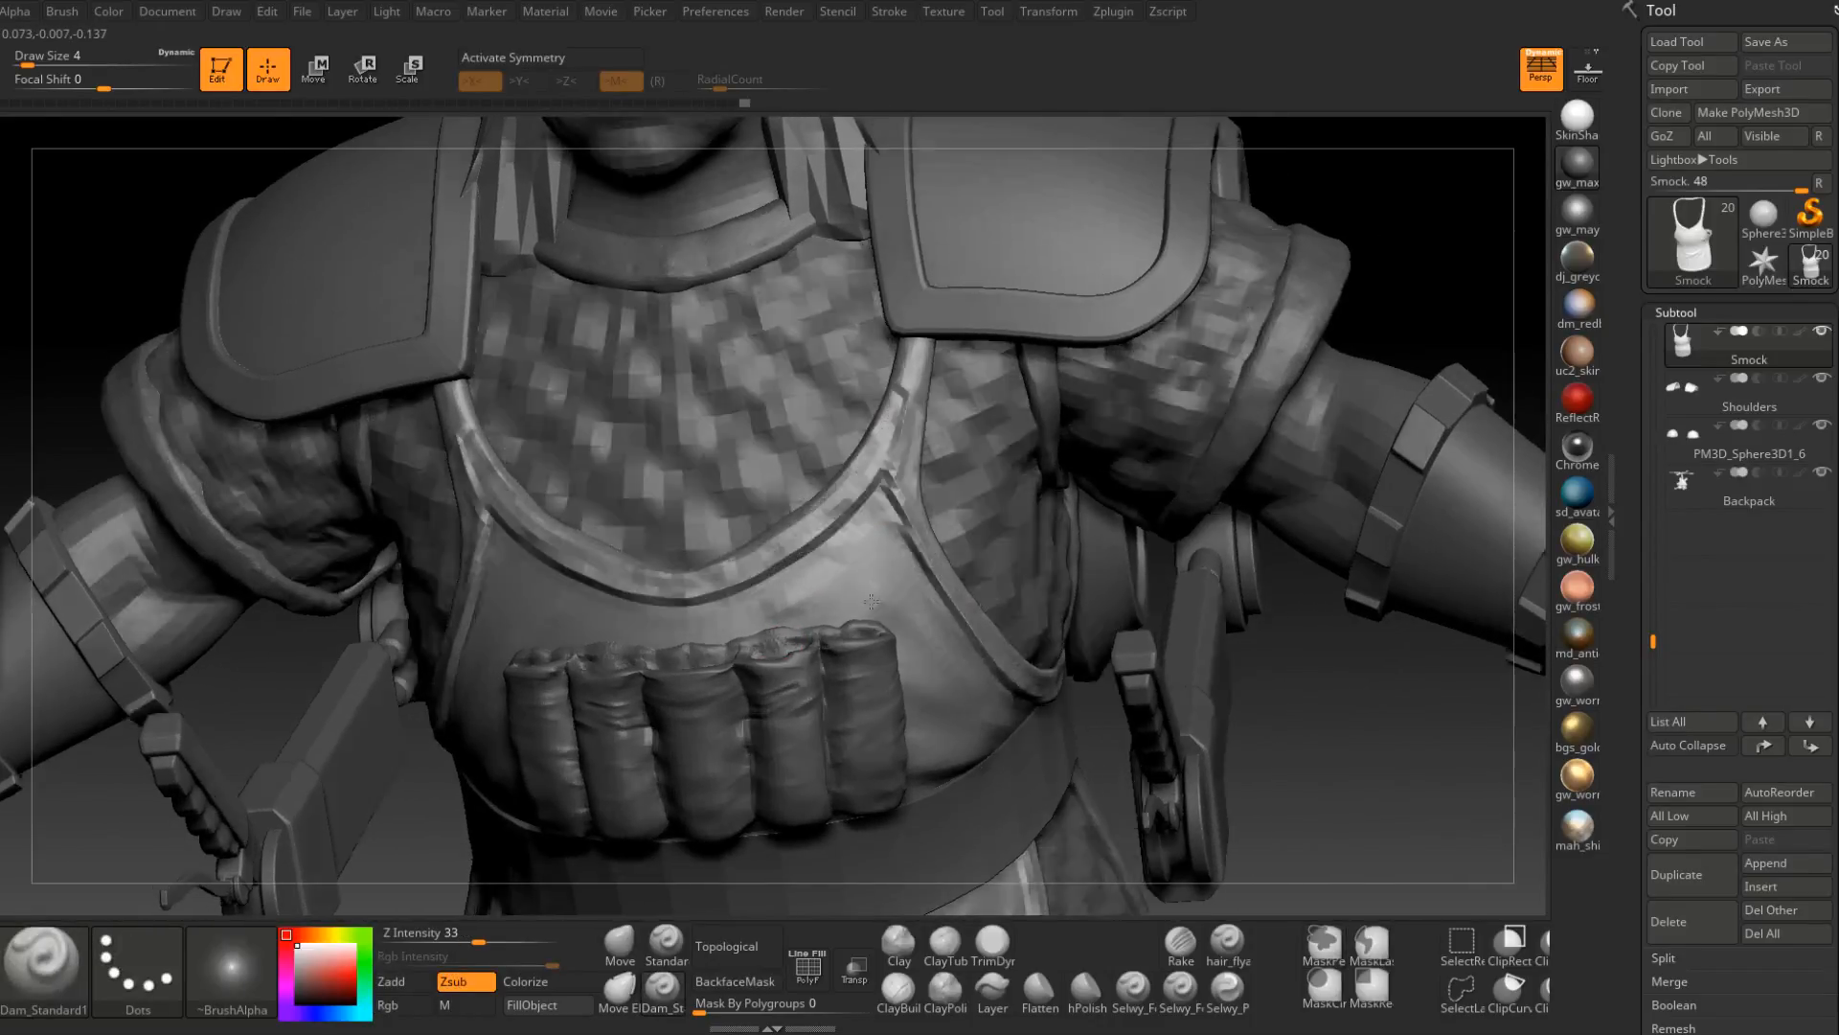
key(shift)
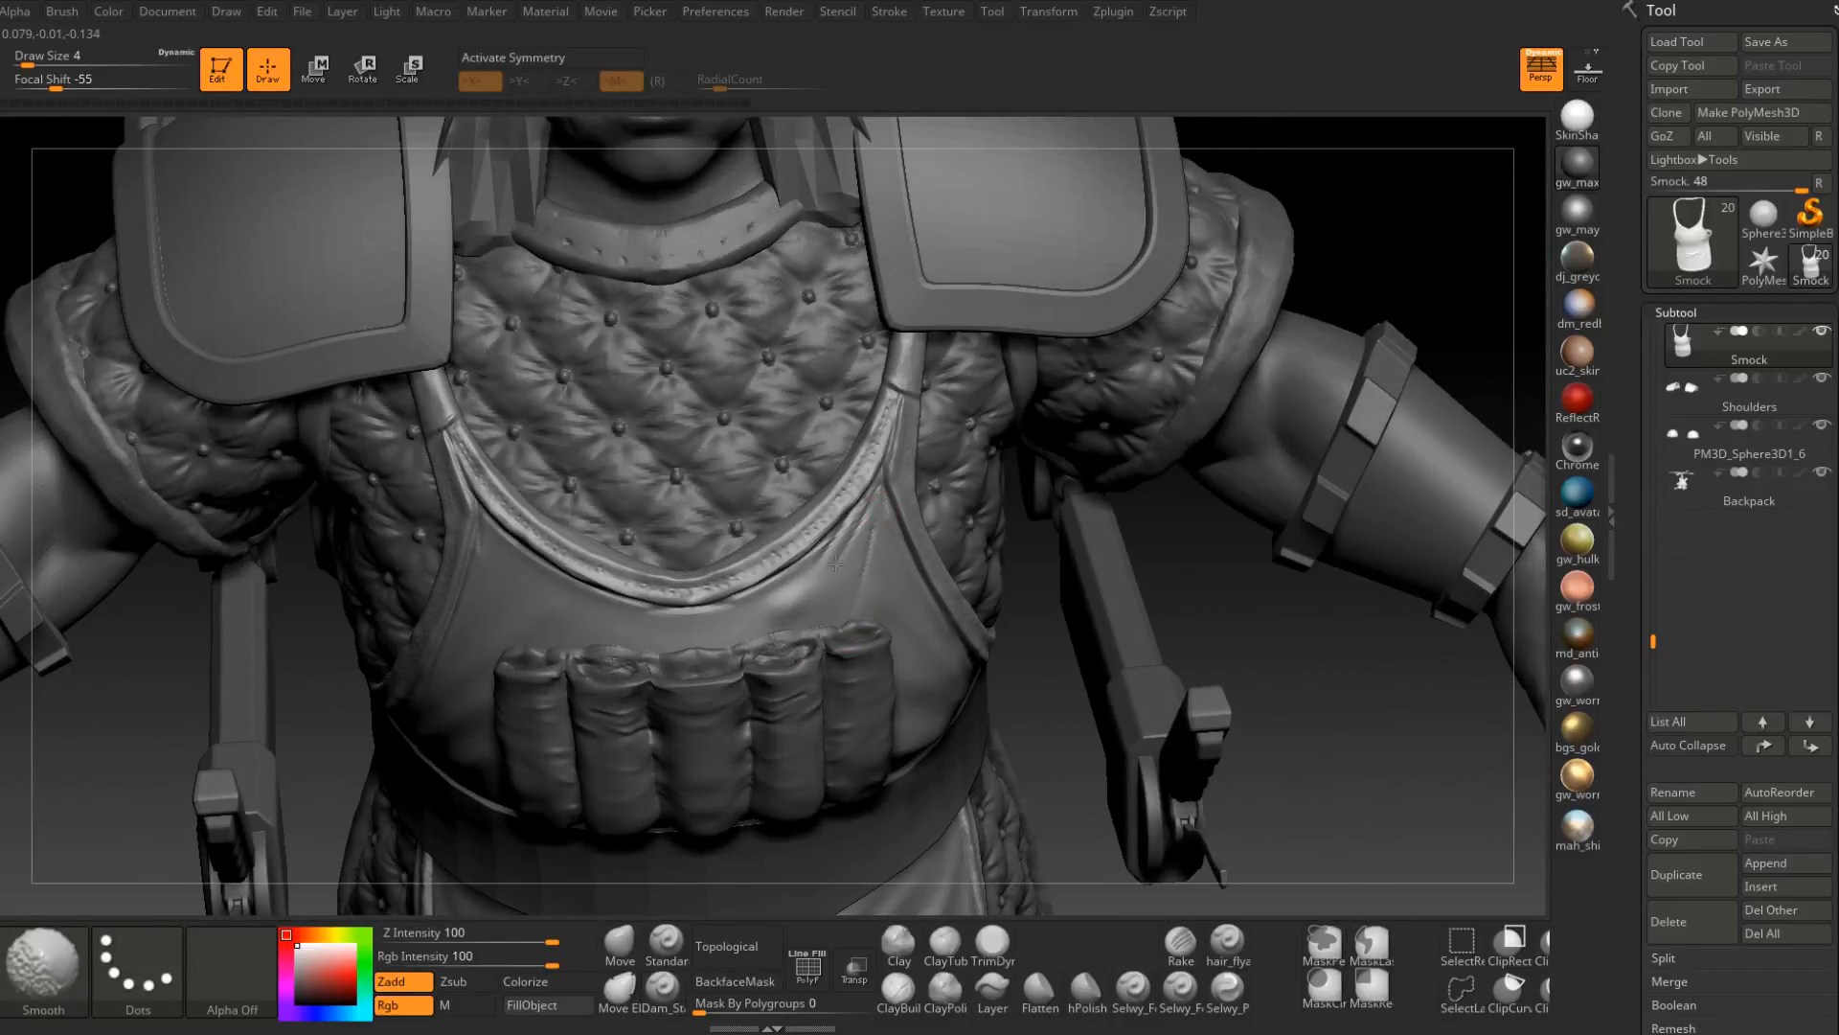
mouse_move(785, 614)
right_down()
mouse_move(866, 537)
mouse_move(943, 503)
right_up()
key(shift)
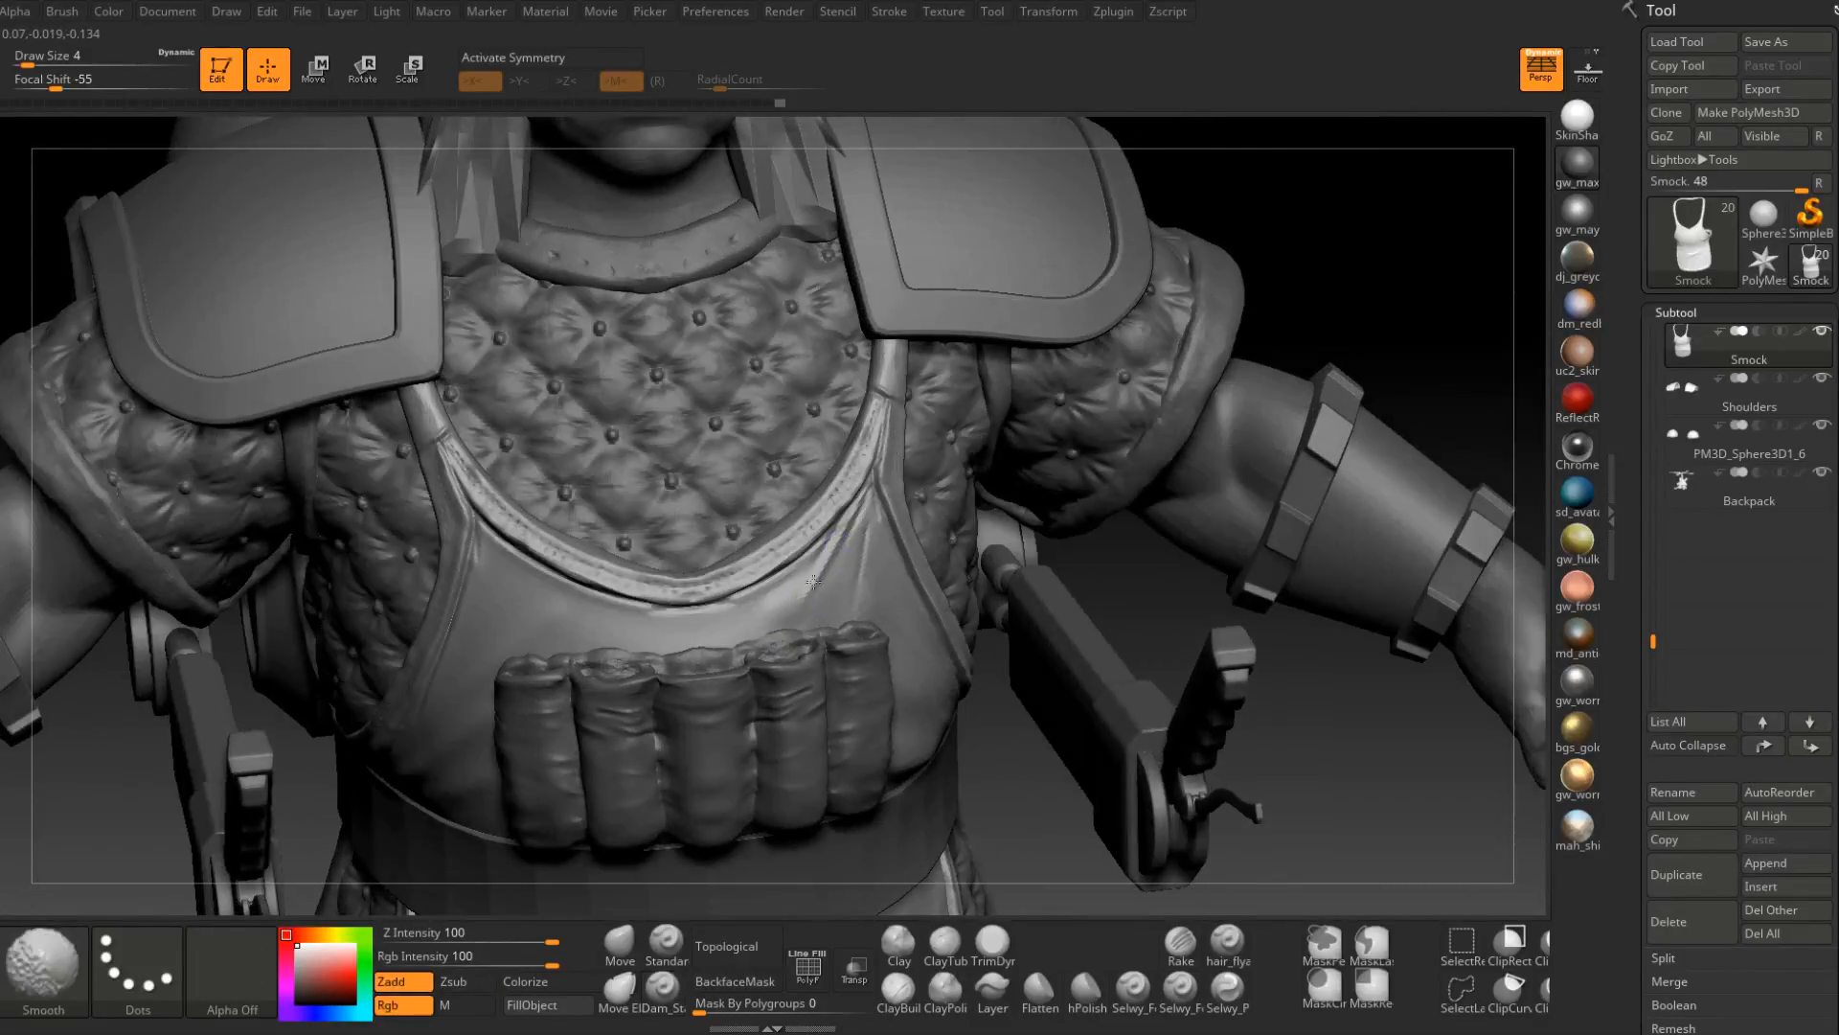
right_drag(814, 582, 880, 525)
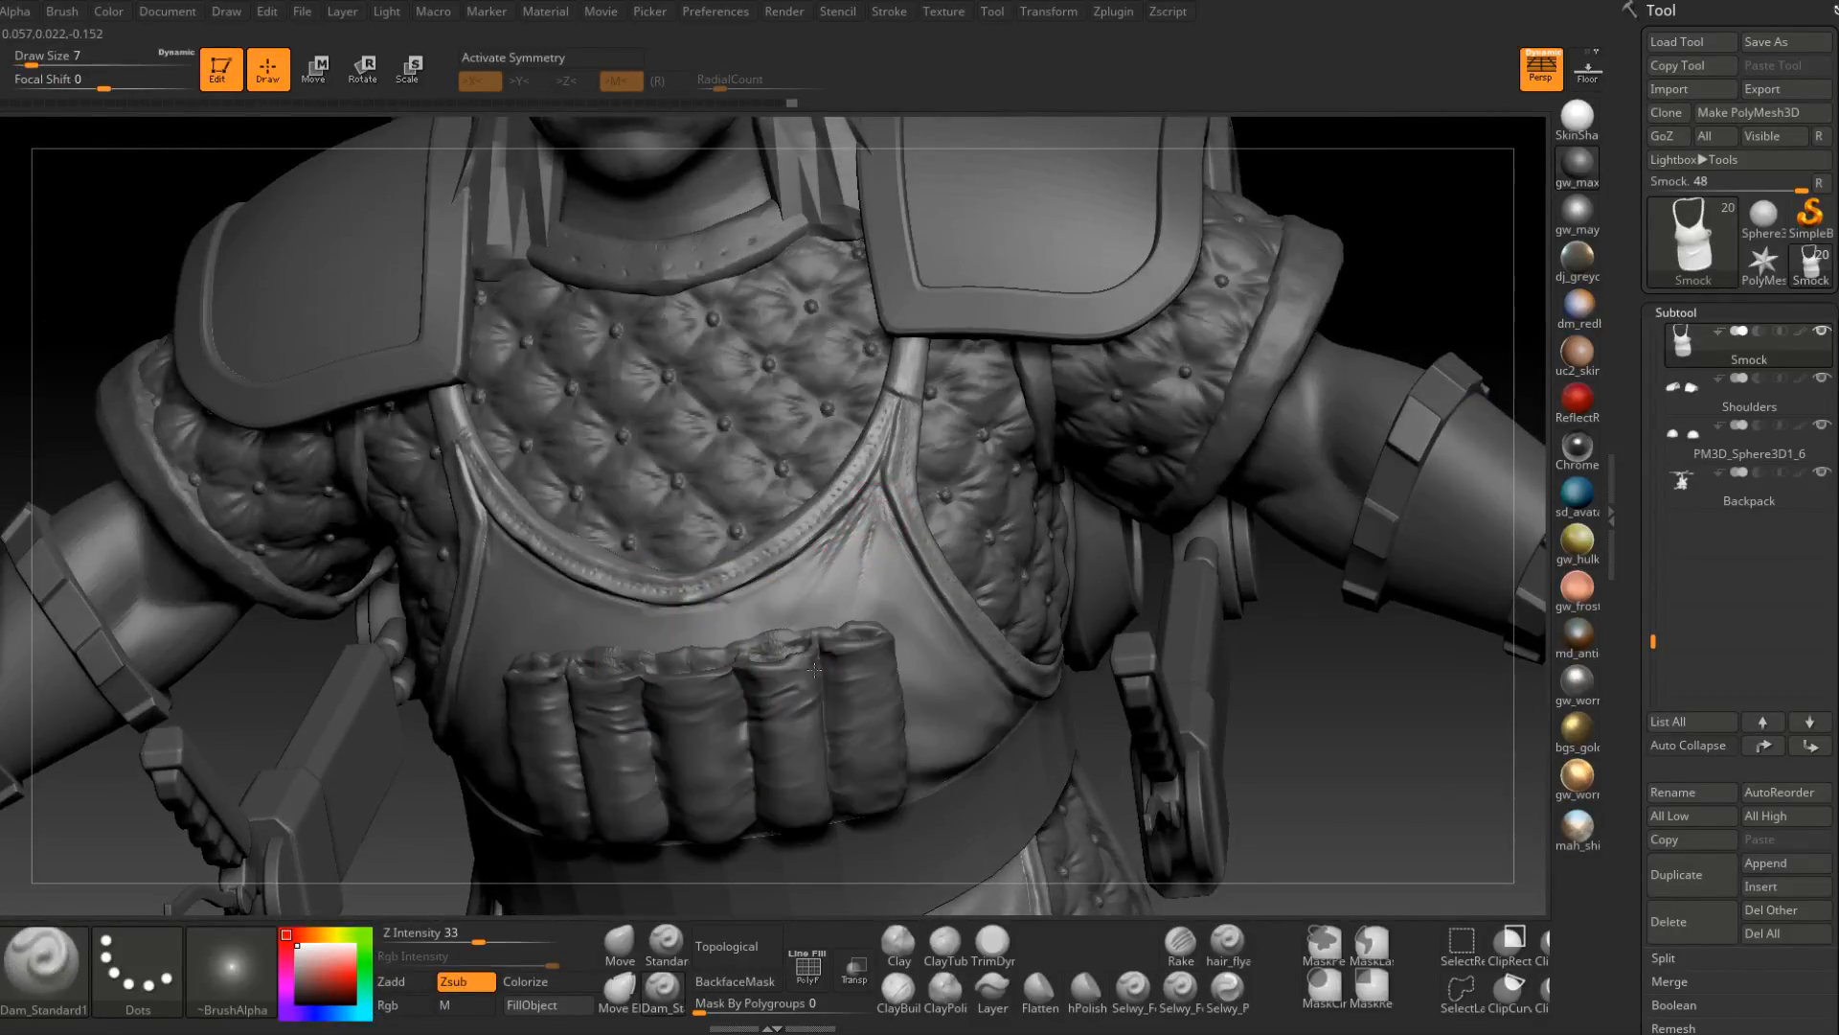
Soften the strap-corner creases with the Smooth brush, reducing the draw size to 4.
key(shift)
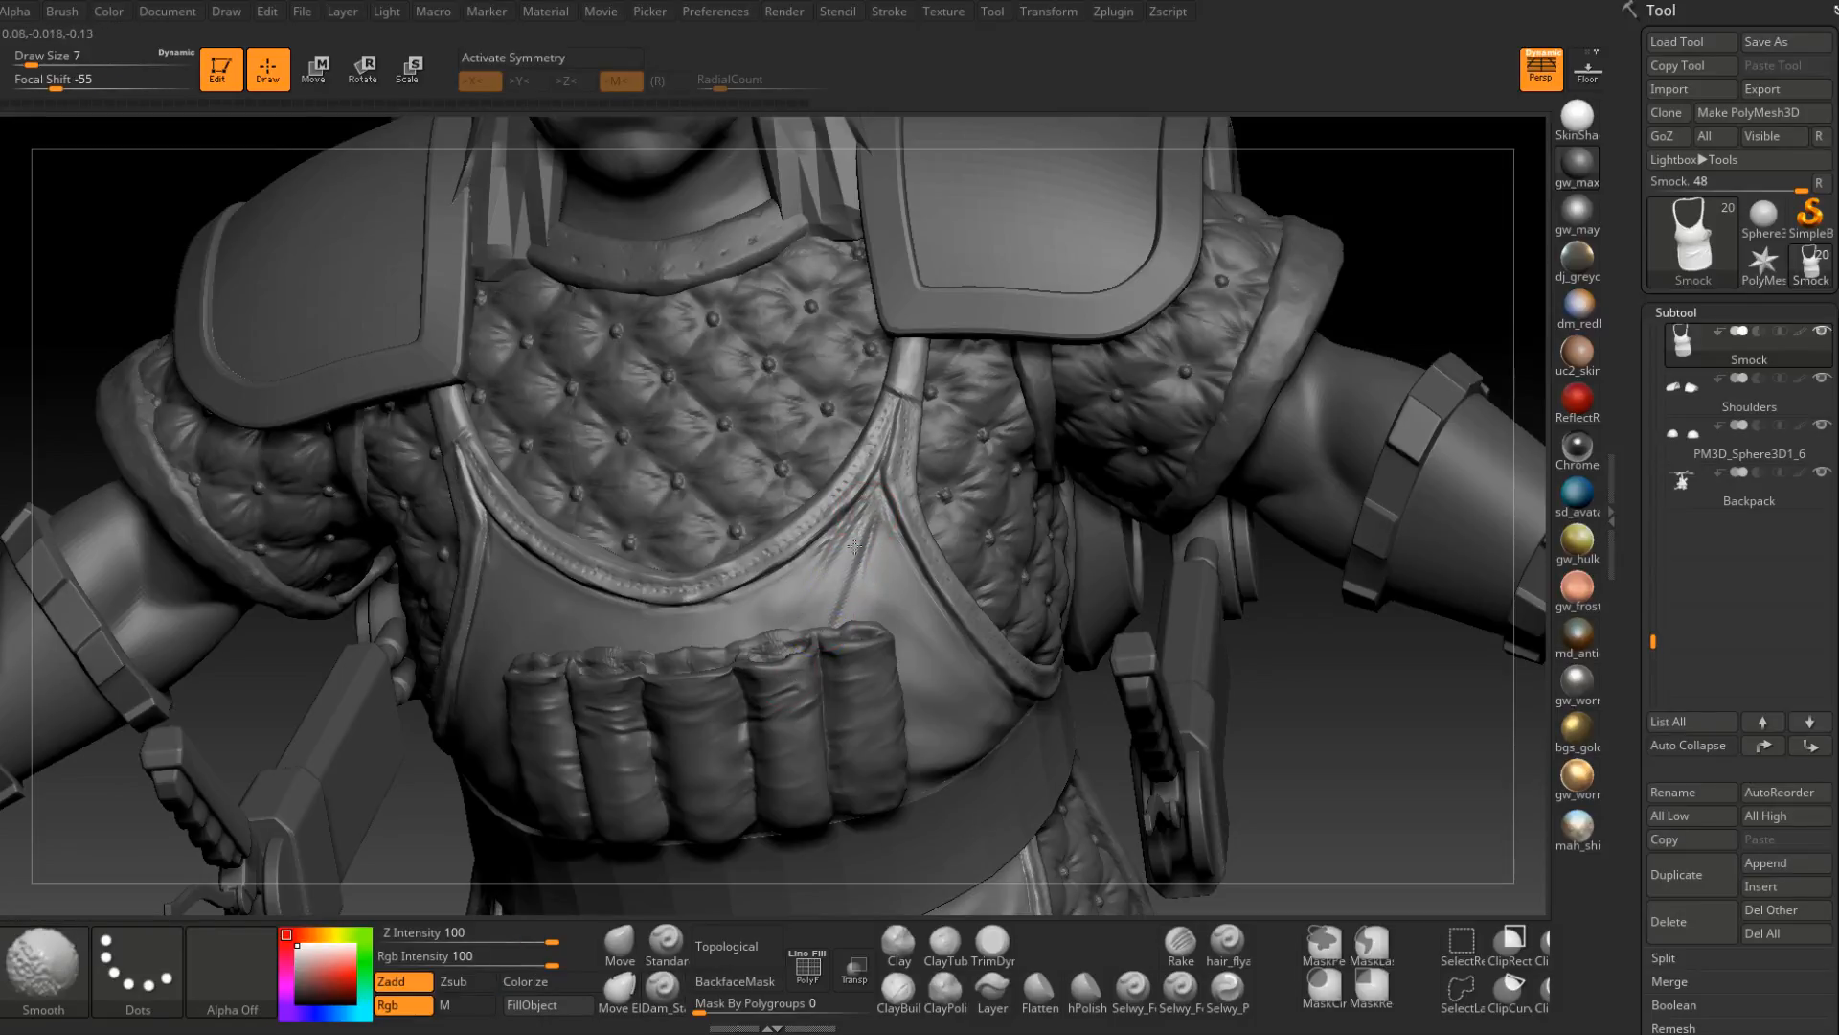
right_drag(871, 527, 910, 545)
key(space)
shift+click(872, 530)
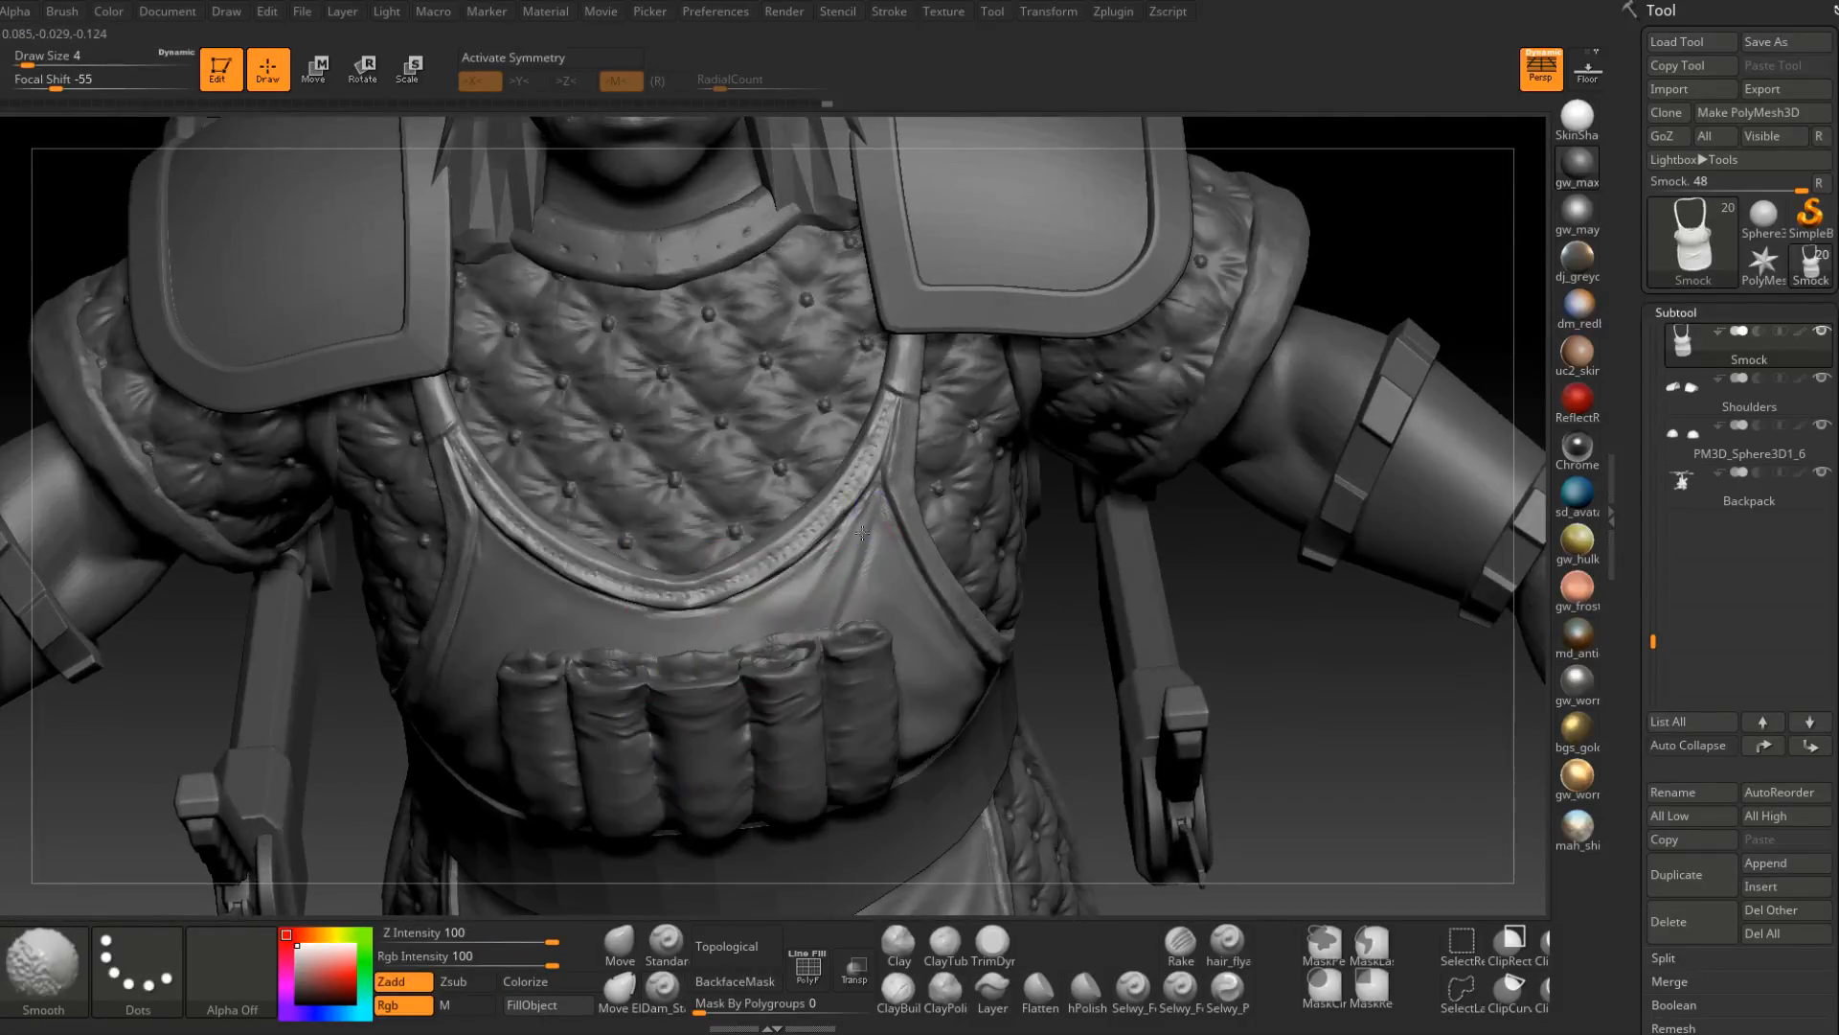
right_drag(827, 624, 854, 574)
shift+drag(826, 567, 805, 596)
mouse_move(815, 585)
right_down()
mouse_move(895, 538)
mouse_move(855, 470)
right_up()
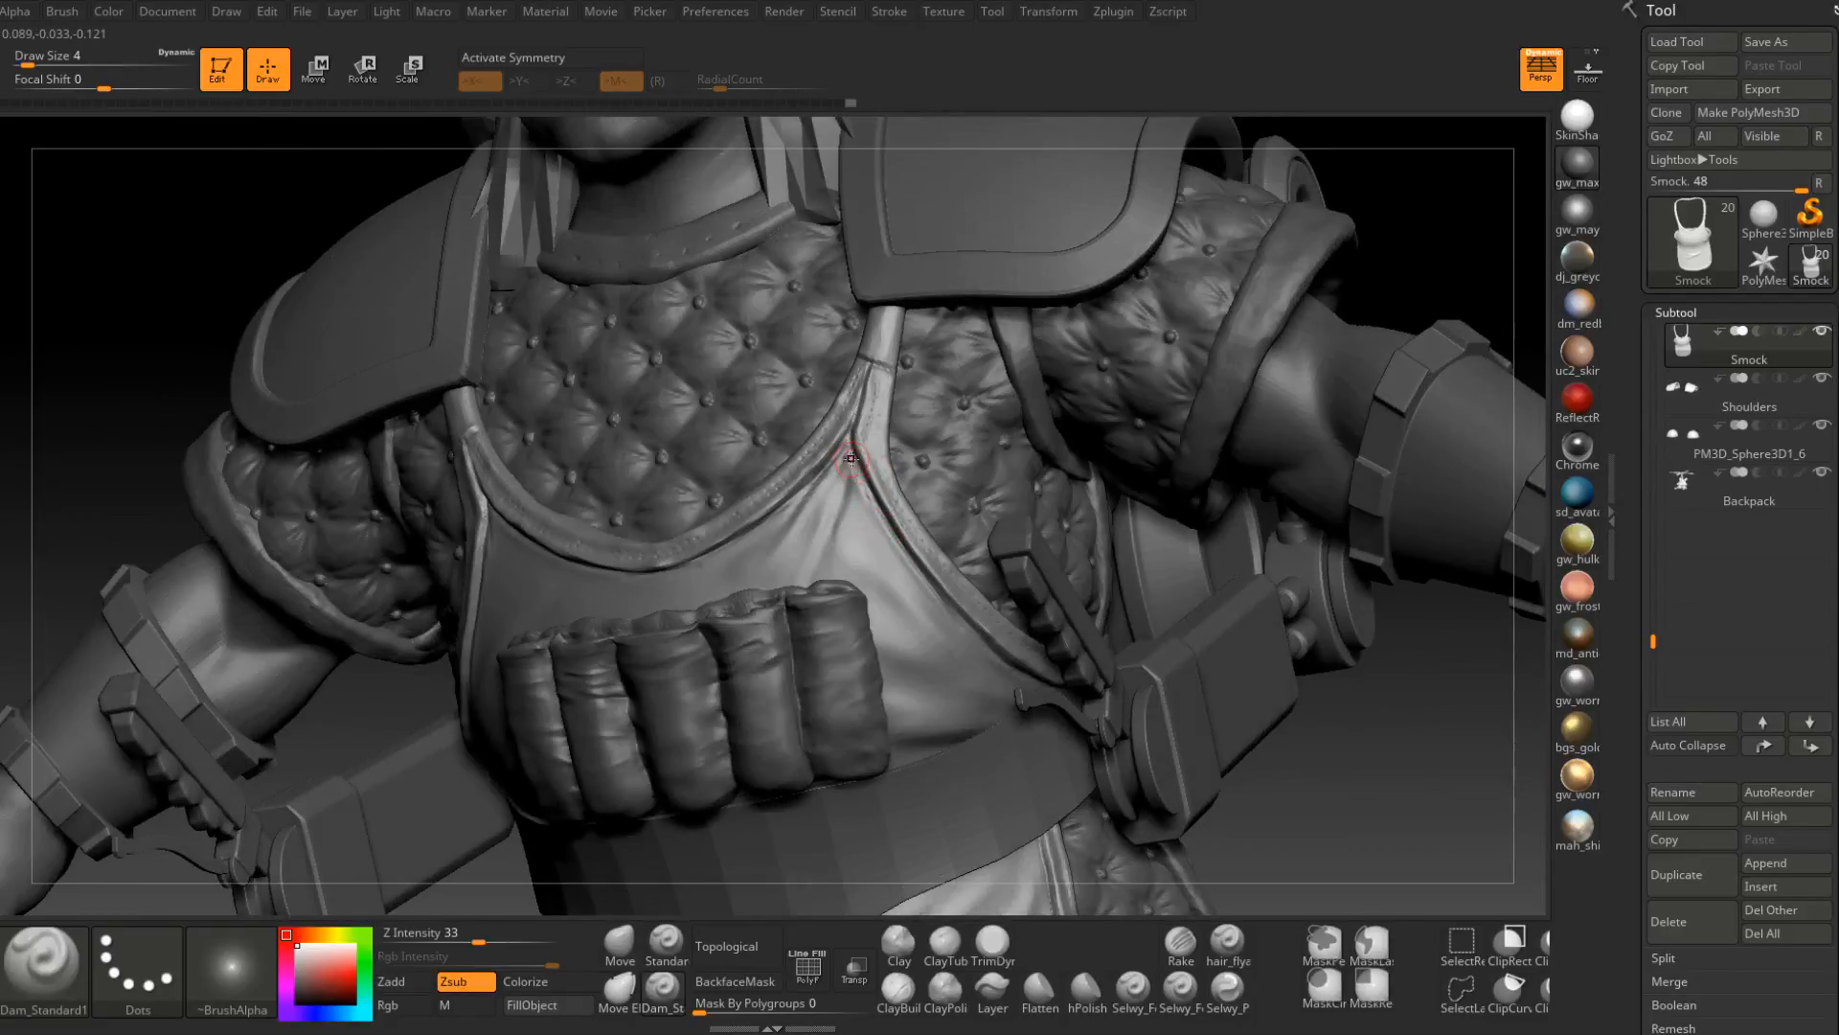
Carve a long crease down the chest panel alongside the armhole trim and smooth its edges.
drag(866, 490, 926, 599)
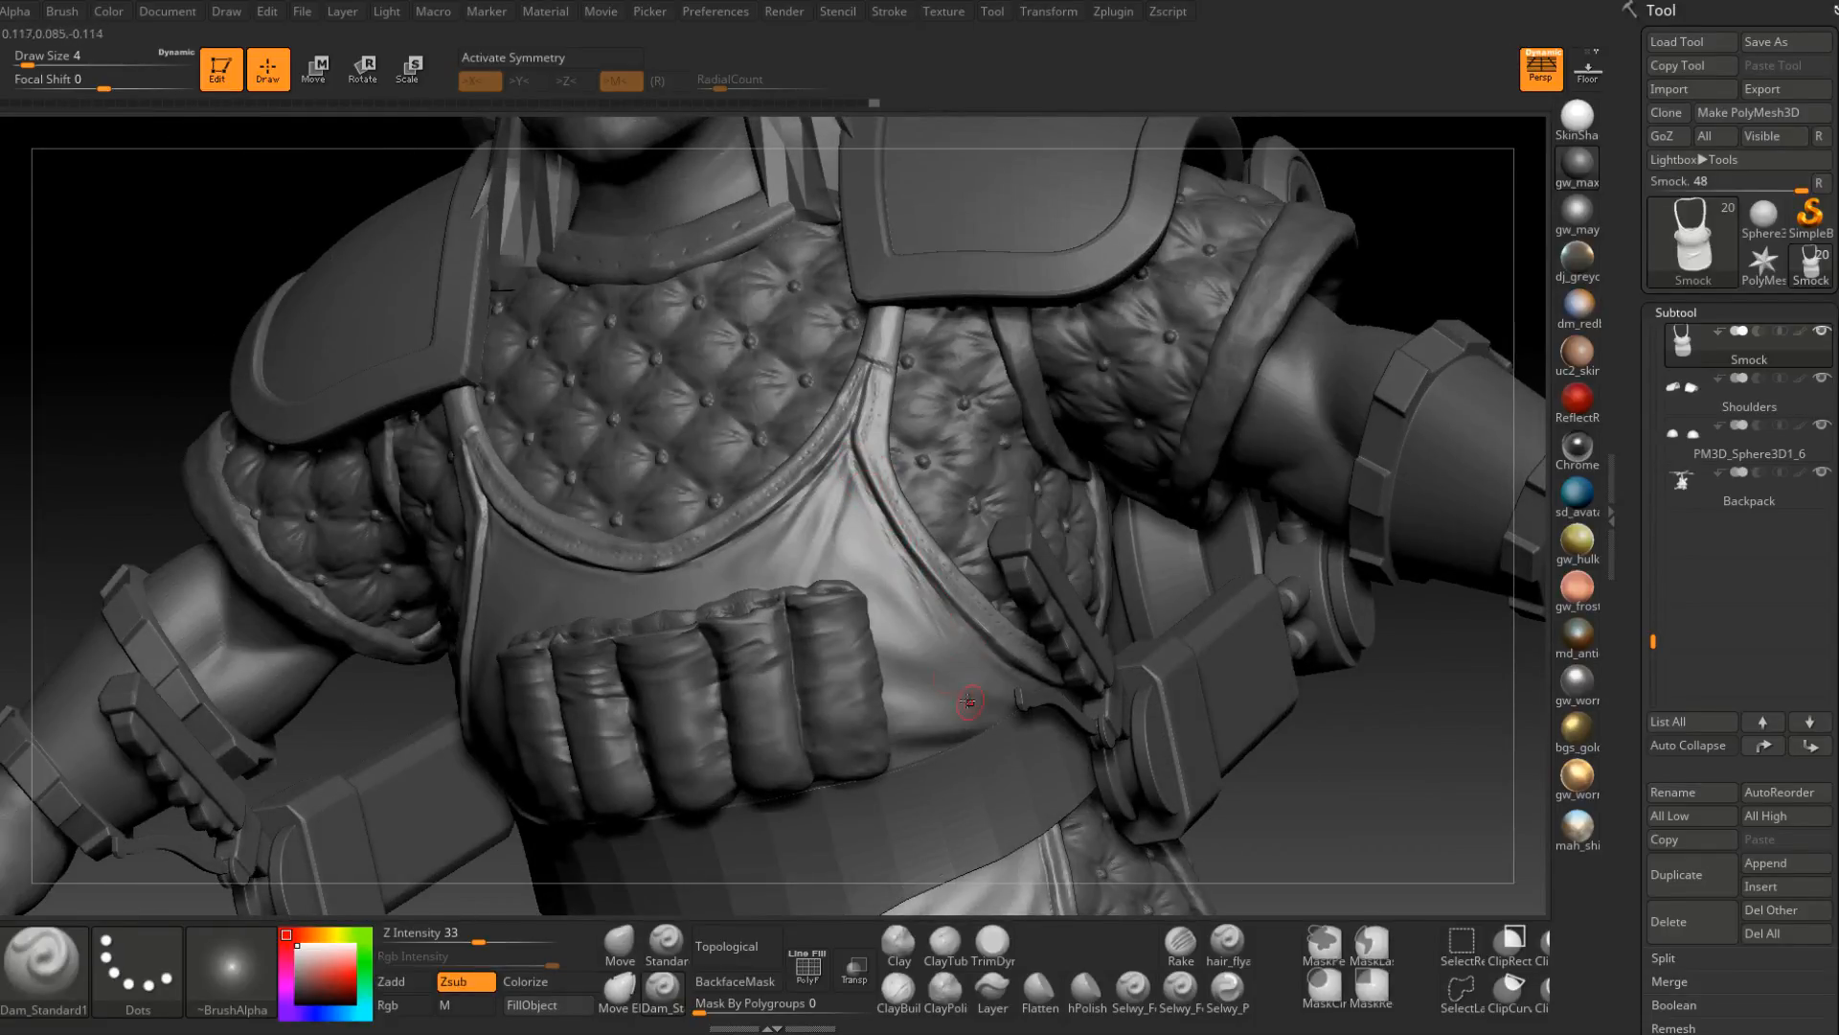
key(shift)
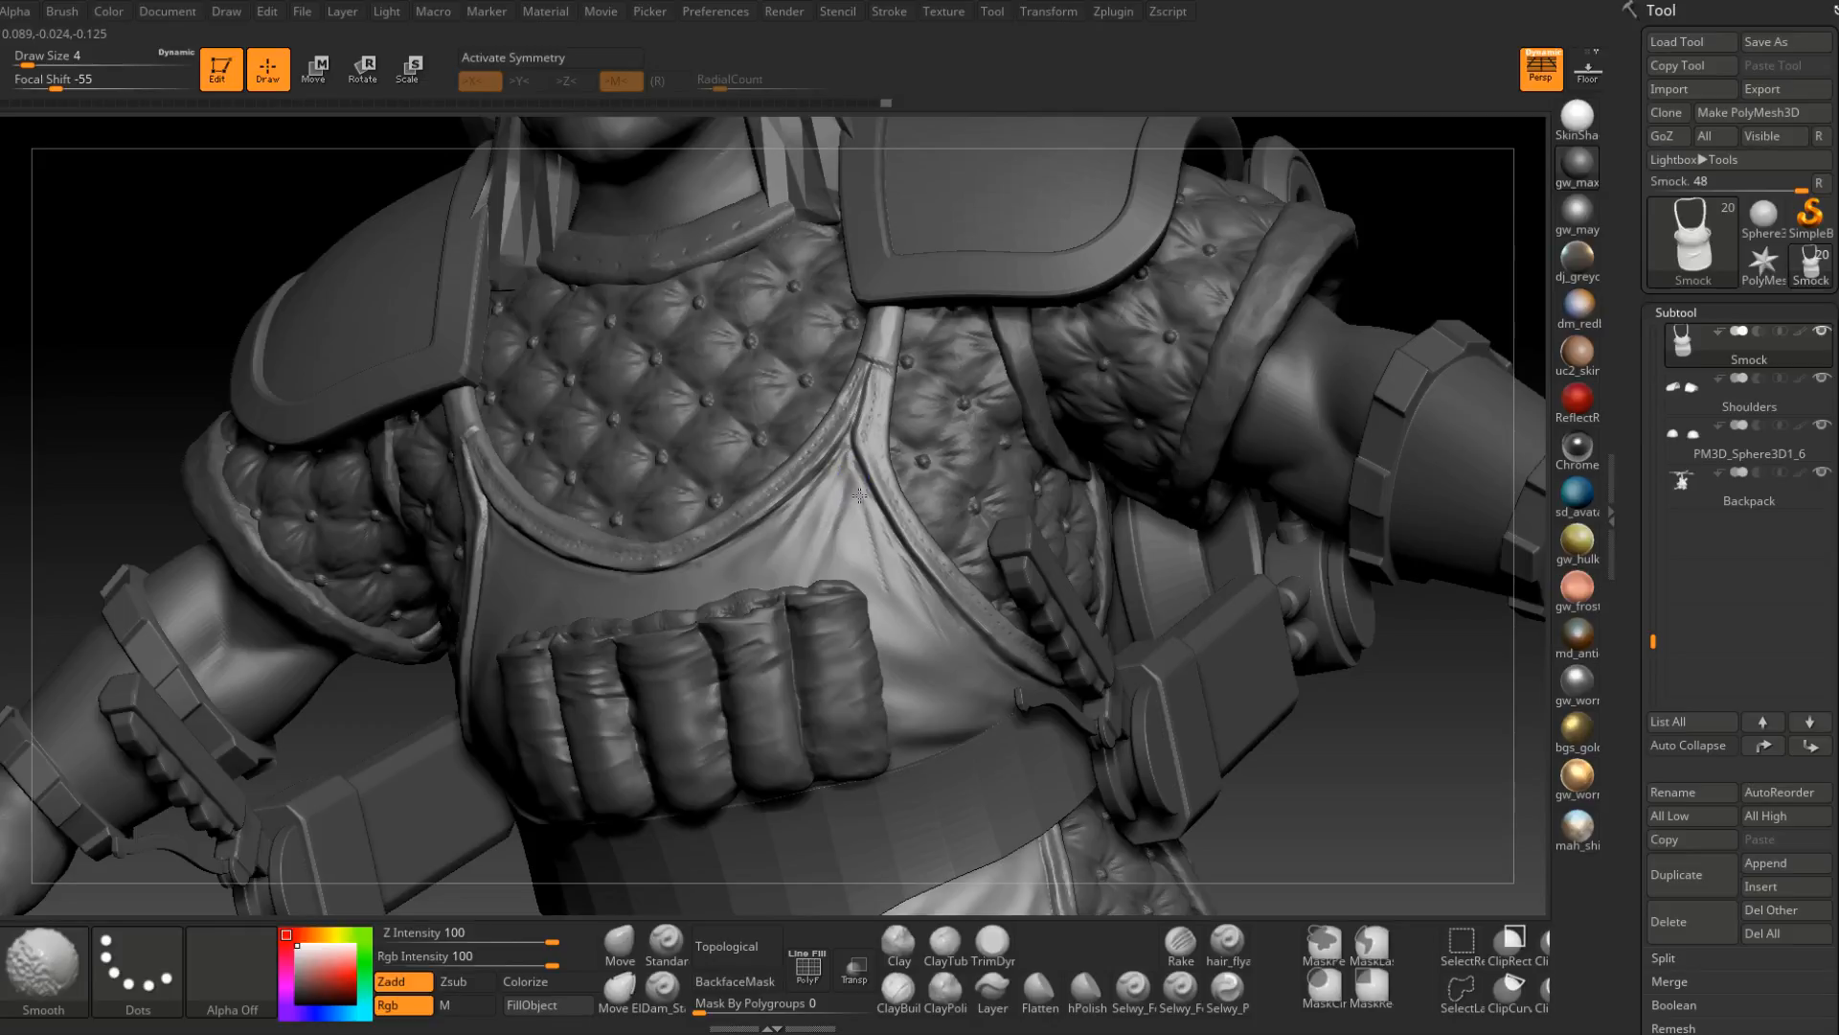
mouse_move(859, 495)
right_down()
mouse_move(824, 527)
mouse_move(936, 603)
right_up()
mouse_move(935, 604)
shift+mouse_down()
mouse_move(935, 626)
mouse_move(876, 550)
shift+mouse_up()
mouse_move(843, 522)
right_down()
mouse_move(874, 540)
mouse_move(837, 556)
right_up()
Set the draw size to 5 and refine the creases beside the armhole trim, blending them into the chest panel.
key(space)
drag(870, 573, 876, 573)
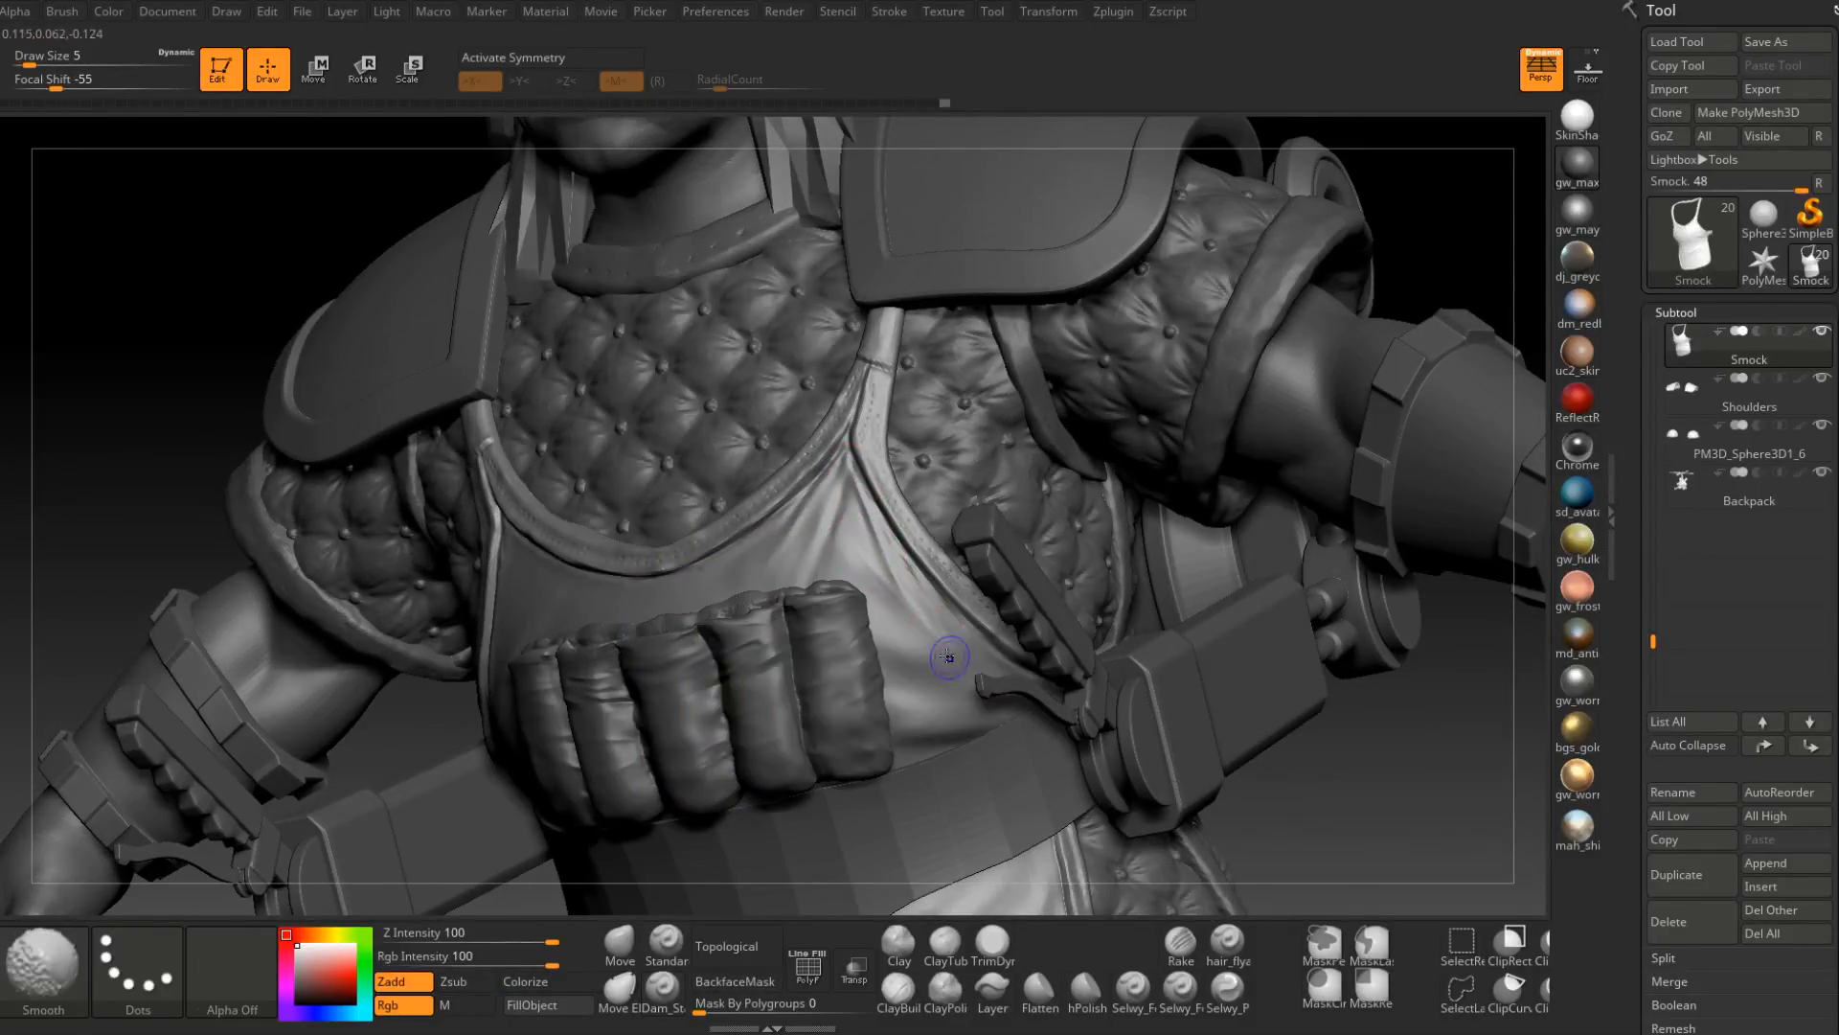
right_drag(945, 657, 915, 581)
shift+drag(866, 517, 902, 565)
mouse_move(920, 599)
right_down()
mouse_move(920, 484)
mouse_move(833, 594)
right_up()
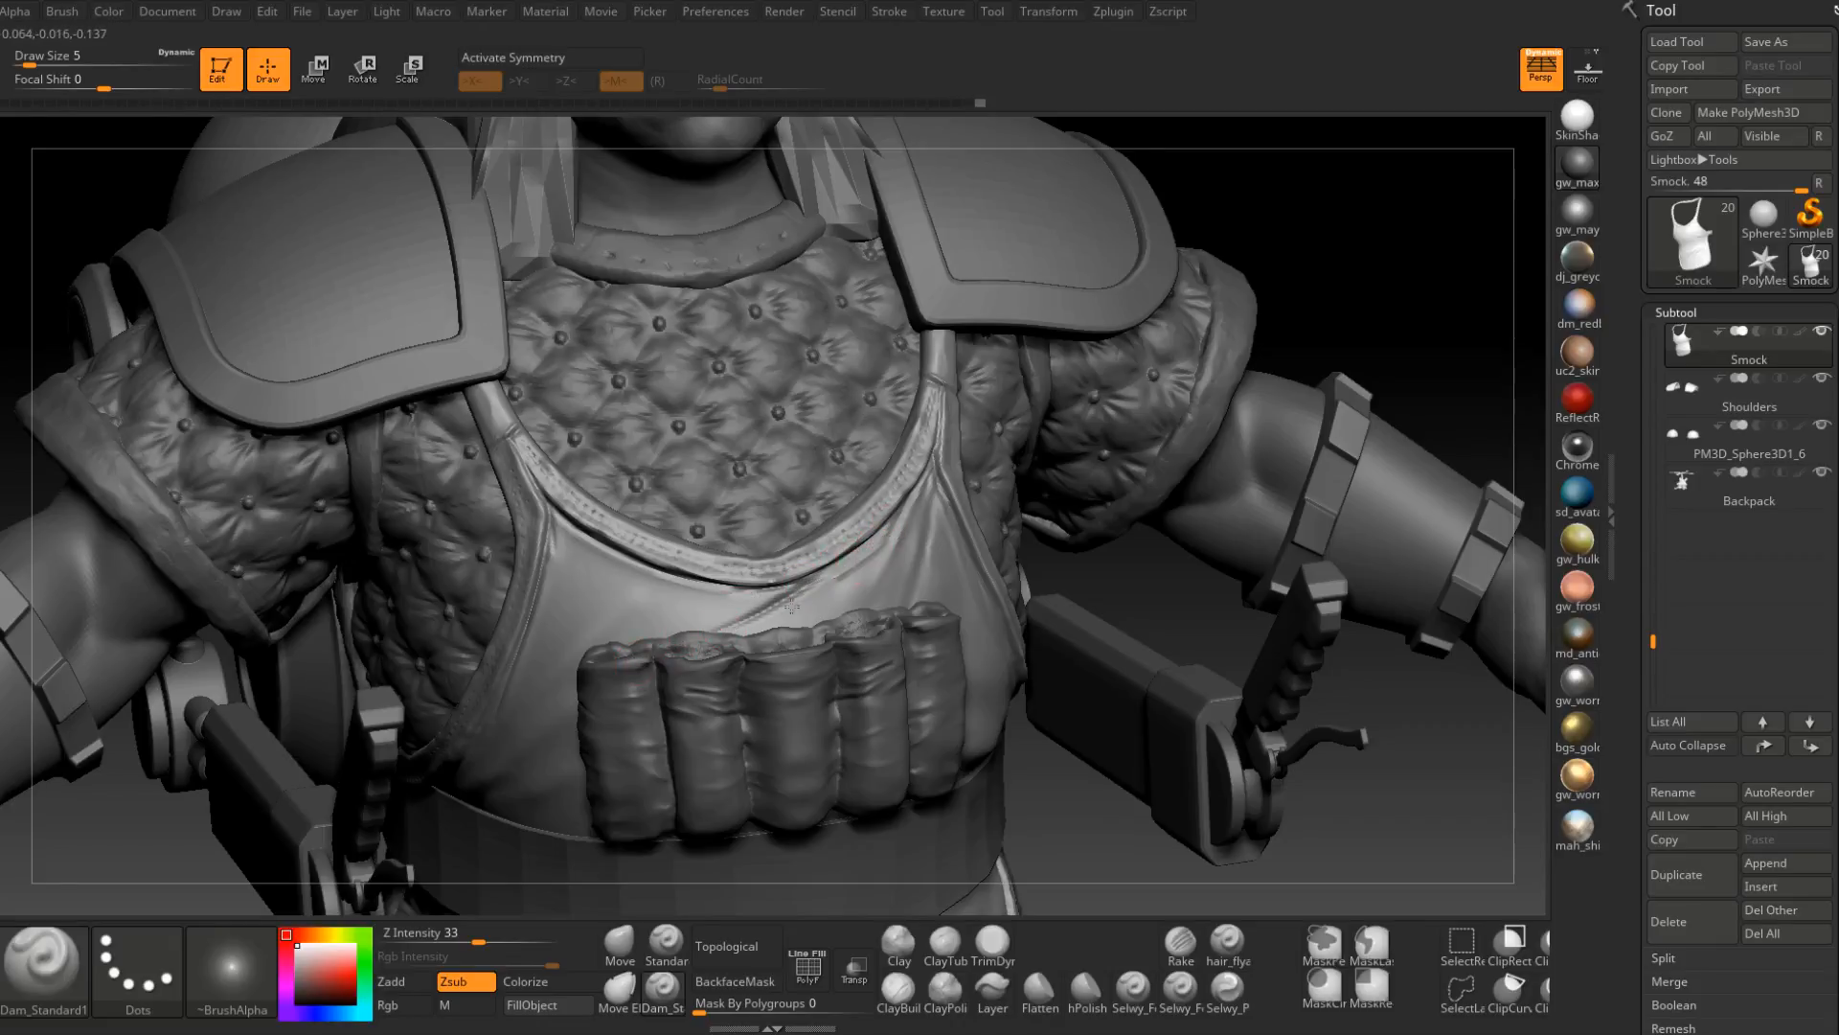
Blend the creases sweeping under the middle of the neckline trim above the upper pouches.
key(shift)
shift+drag(719, 640, 835, 583)
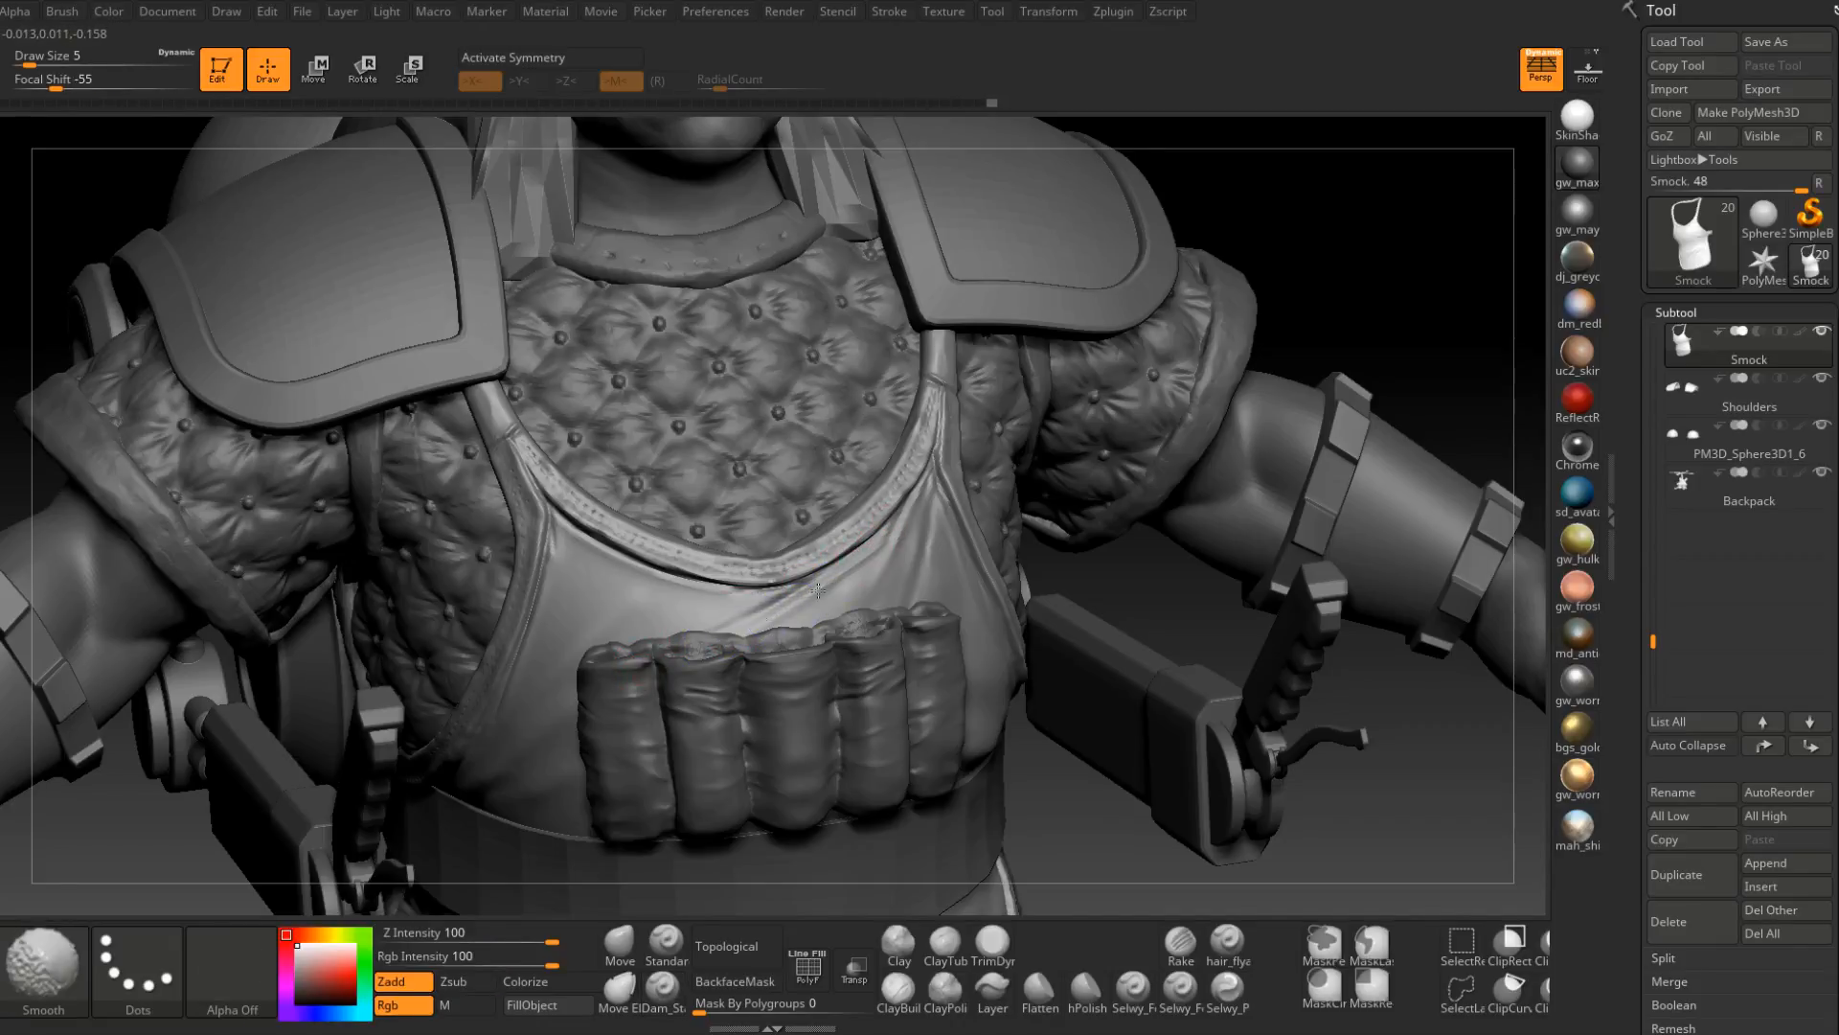
mouse_move(906, 527)
right_down()
mouse_move(787, 616)
mouse_move(689, 616)
right_up()
key(shift)
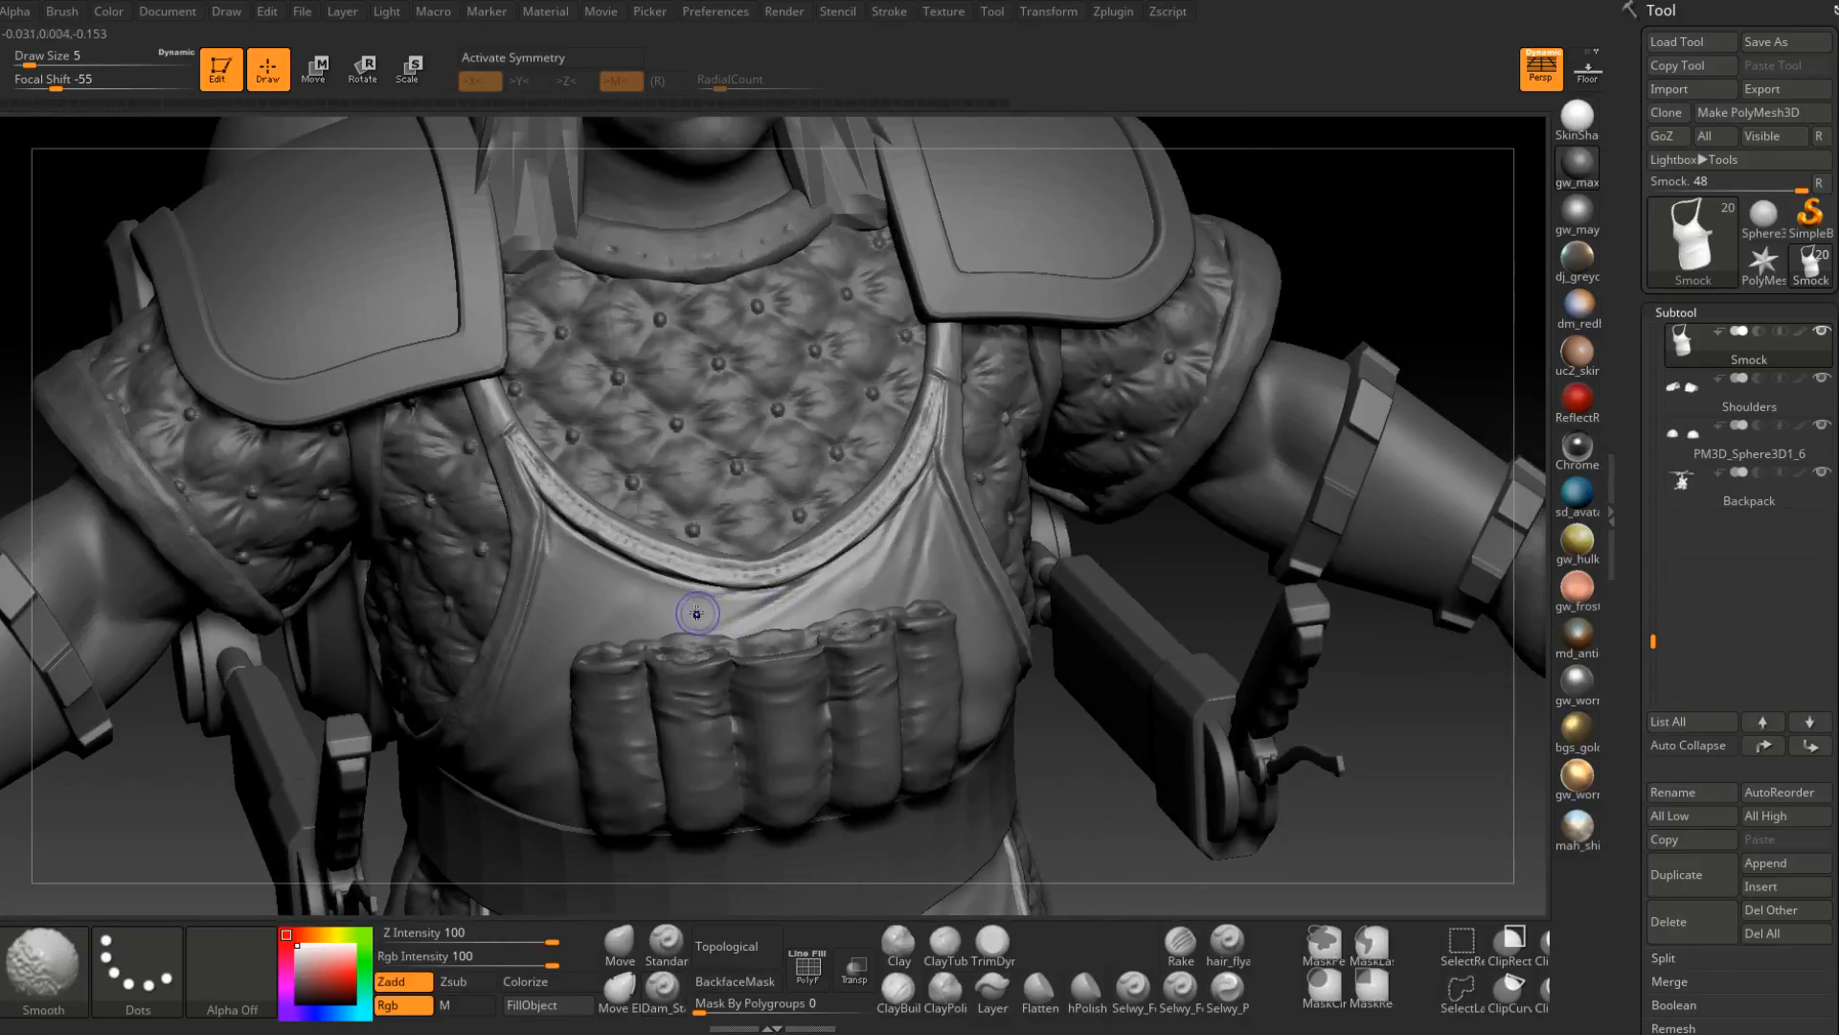
key(shift)
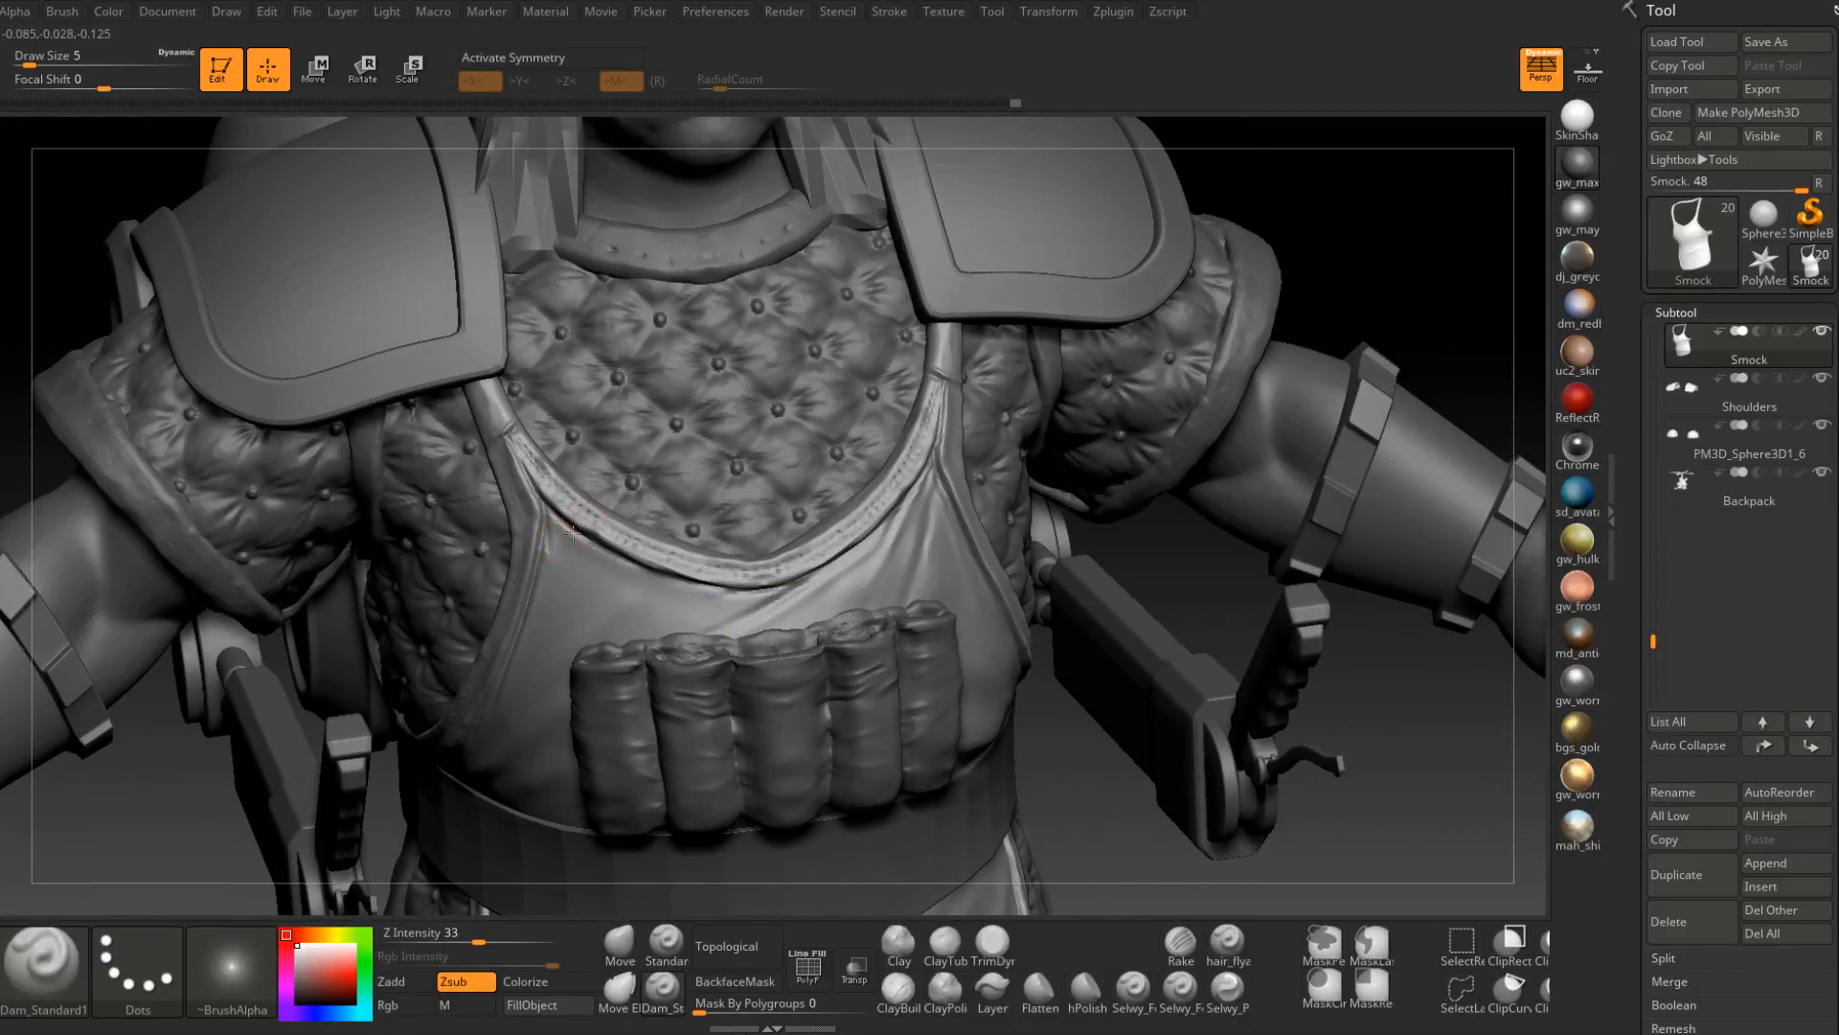
Carve and smooth matching tension creases from the opposite strap corner down toward the side of the pouches.
right_drag(572, 533, 548, 515)
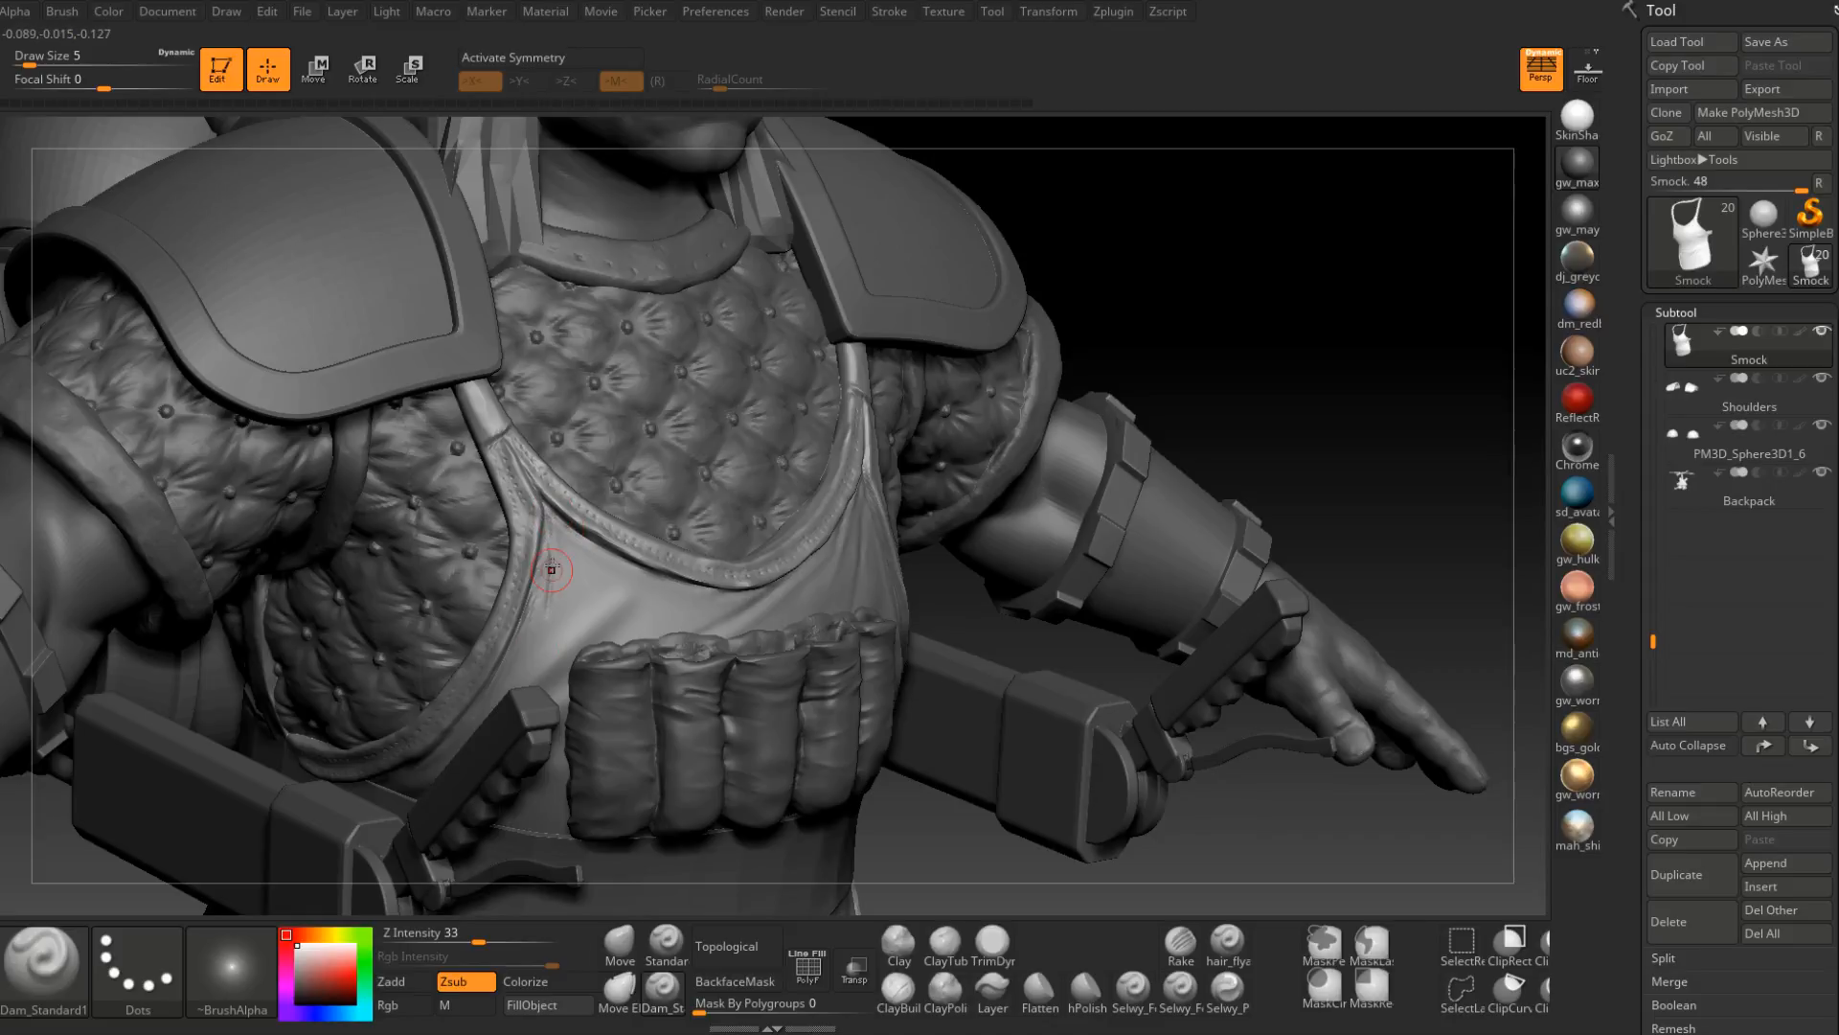
key(shift)
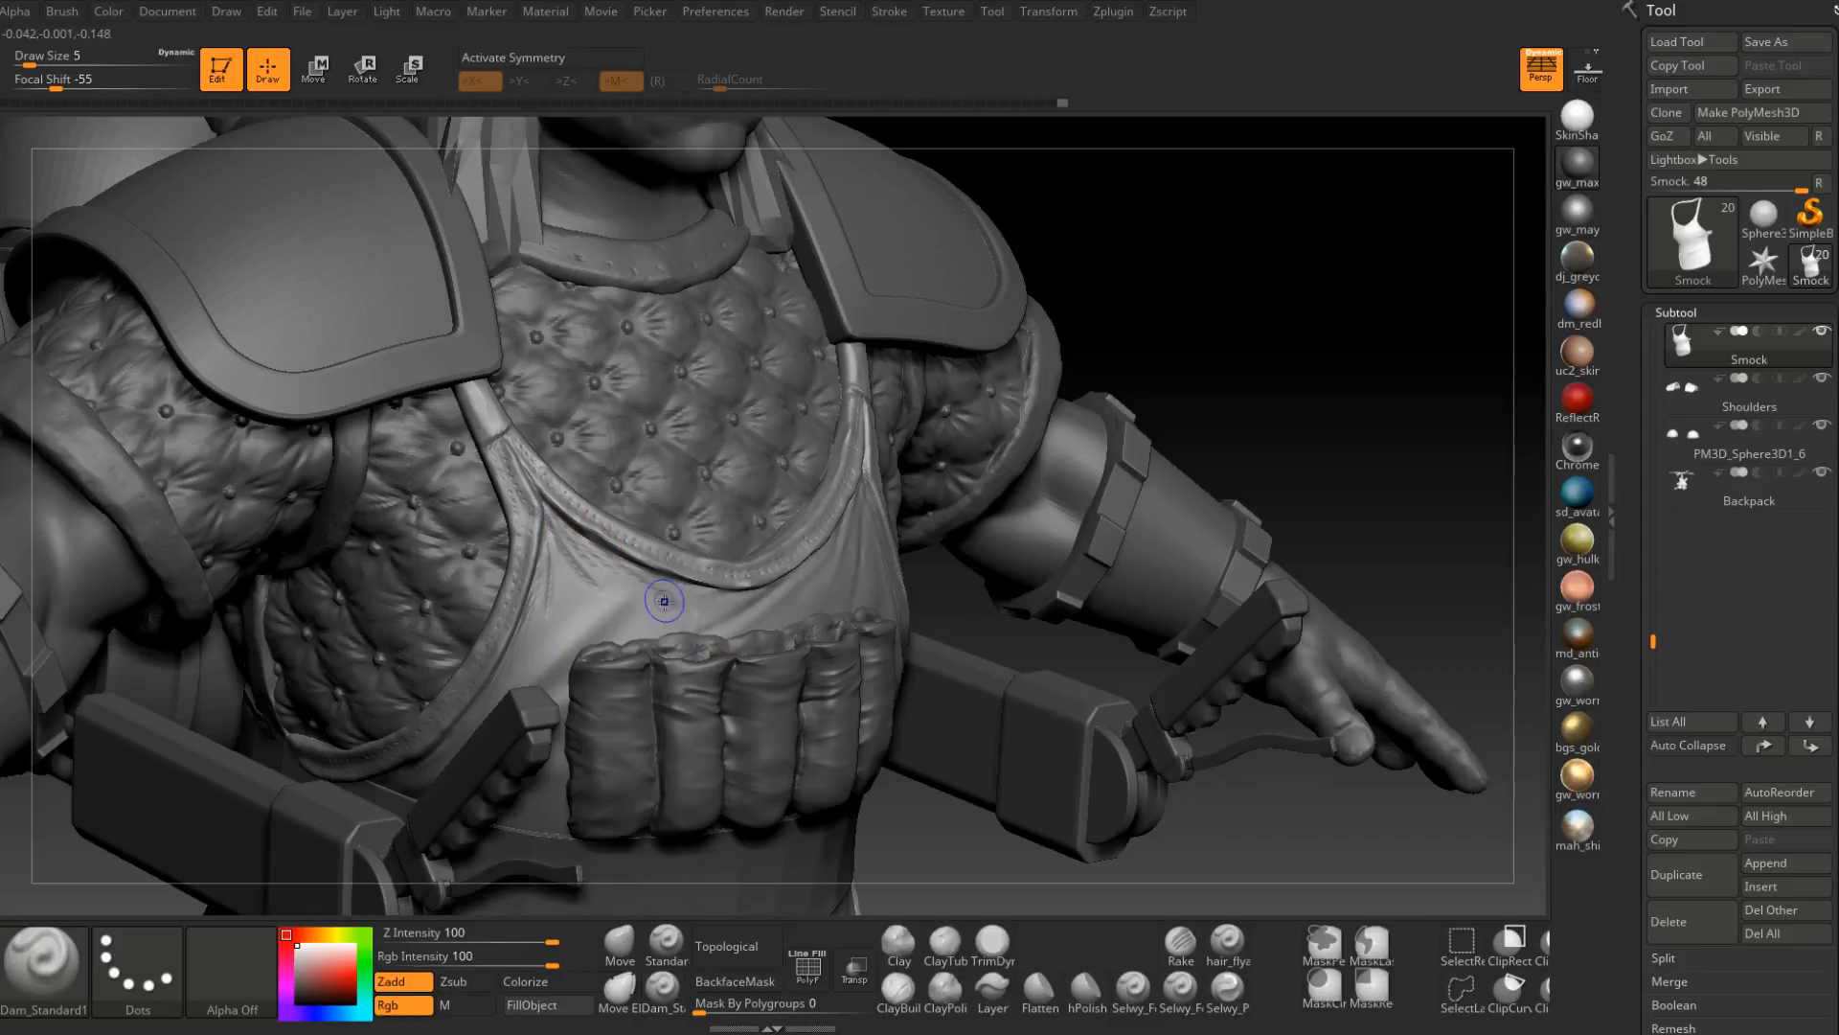
shift+drag(635, 594, 573, 557)
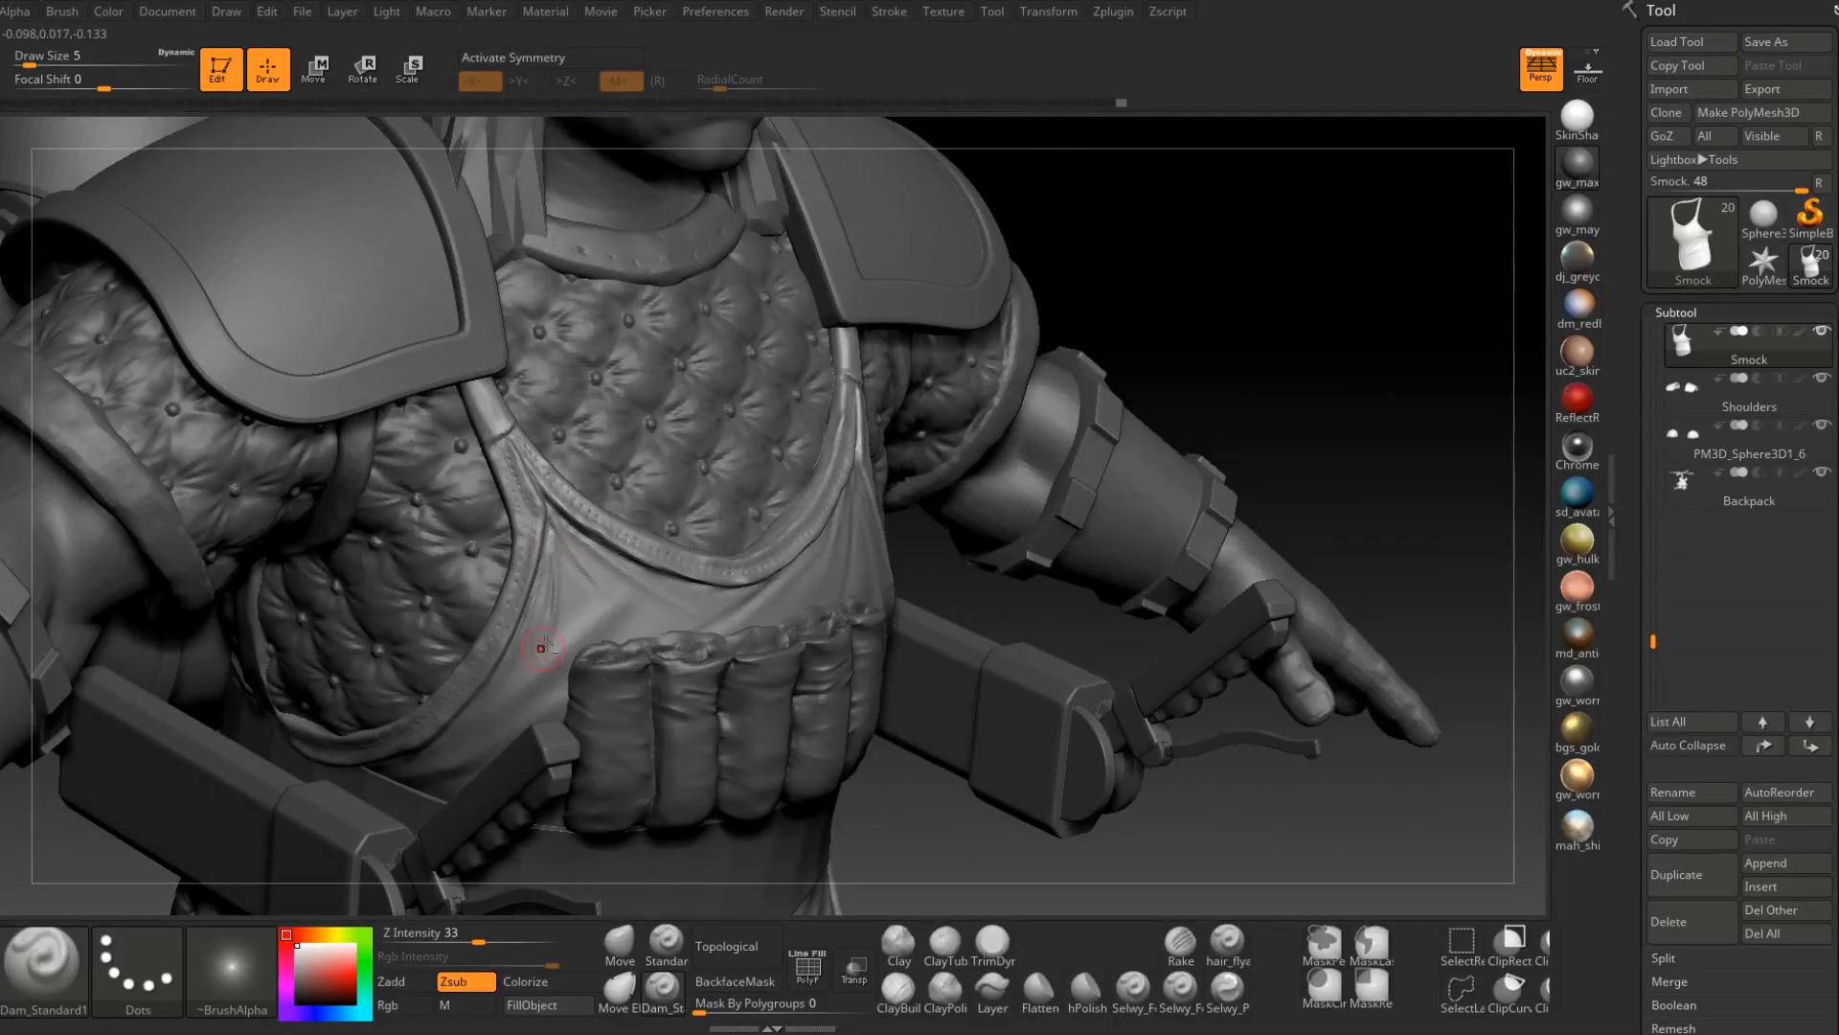
shift+drag(545, 642, 565, 527)
mouse_move(566, 527)
right_down()
mouse_move(450, 565)
mouse_move(591, 595)
right_up()
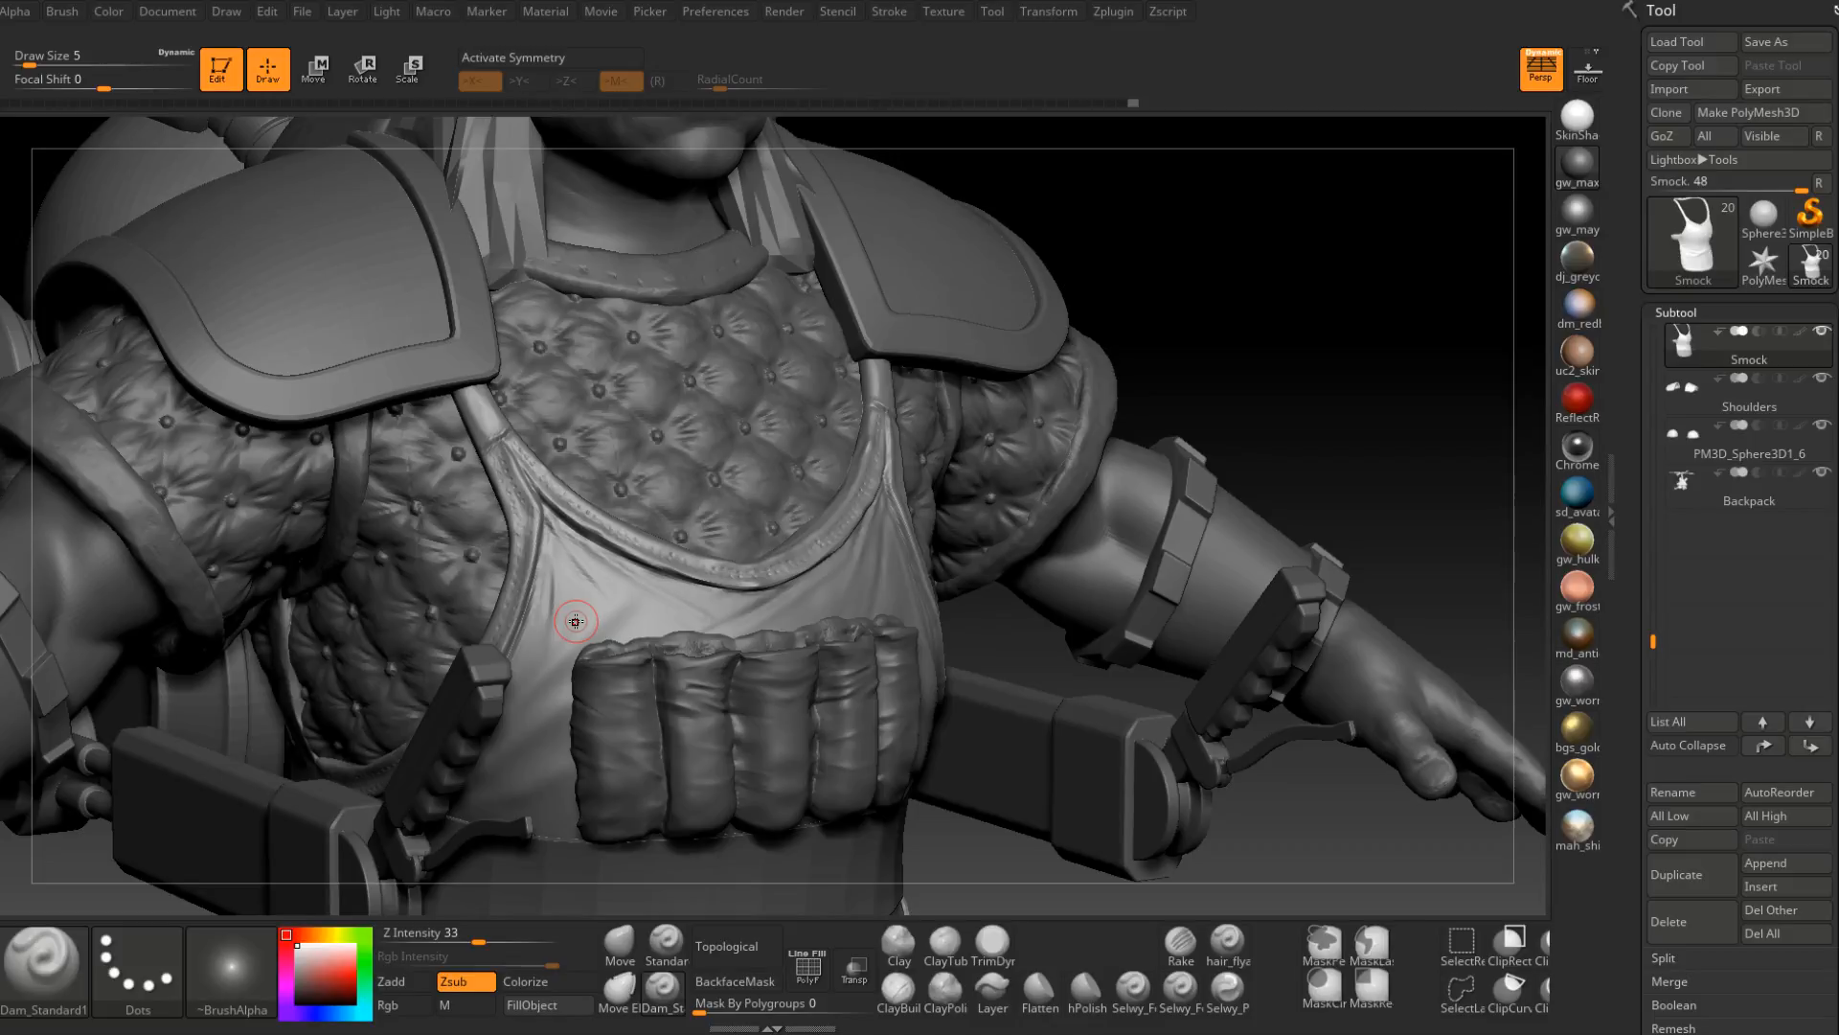
mouse_move(576, 621)
right_down()
mouse_move(895, 537)
mouse_move(820, 521)
mouse_move(842, 551)
right_up()
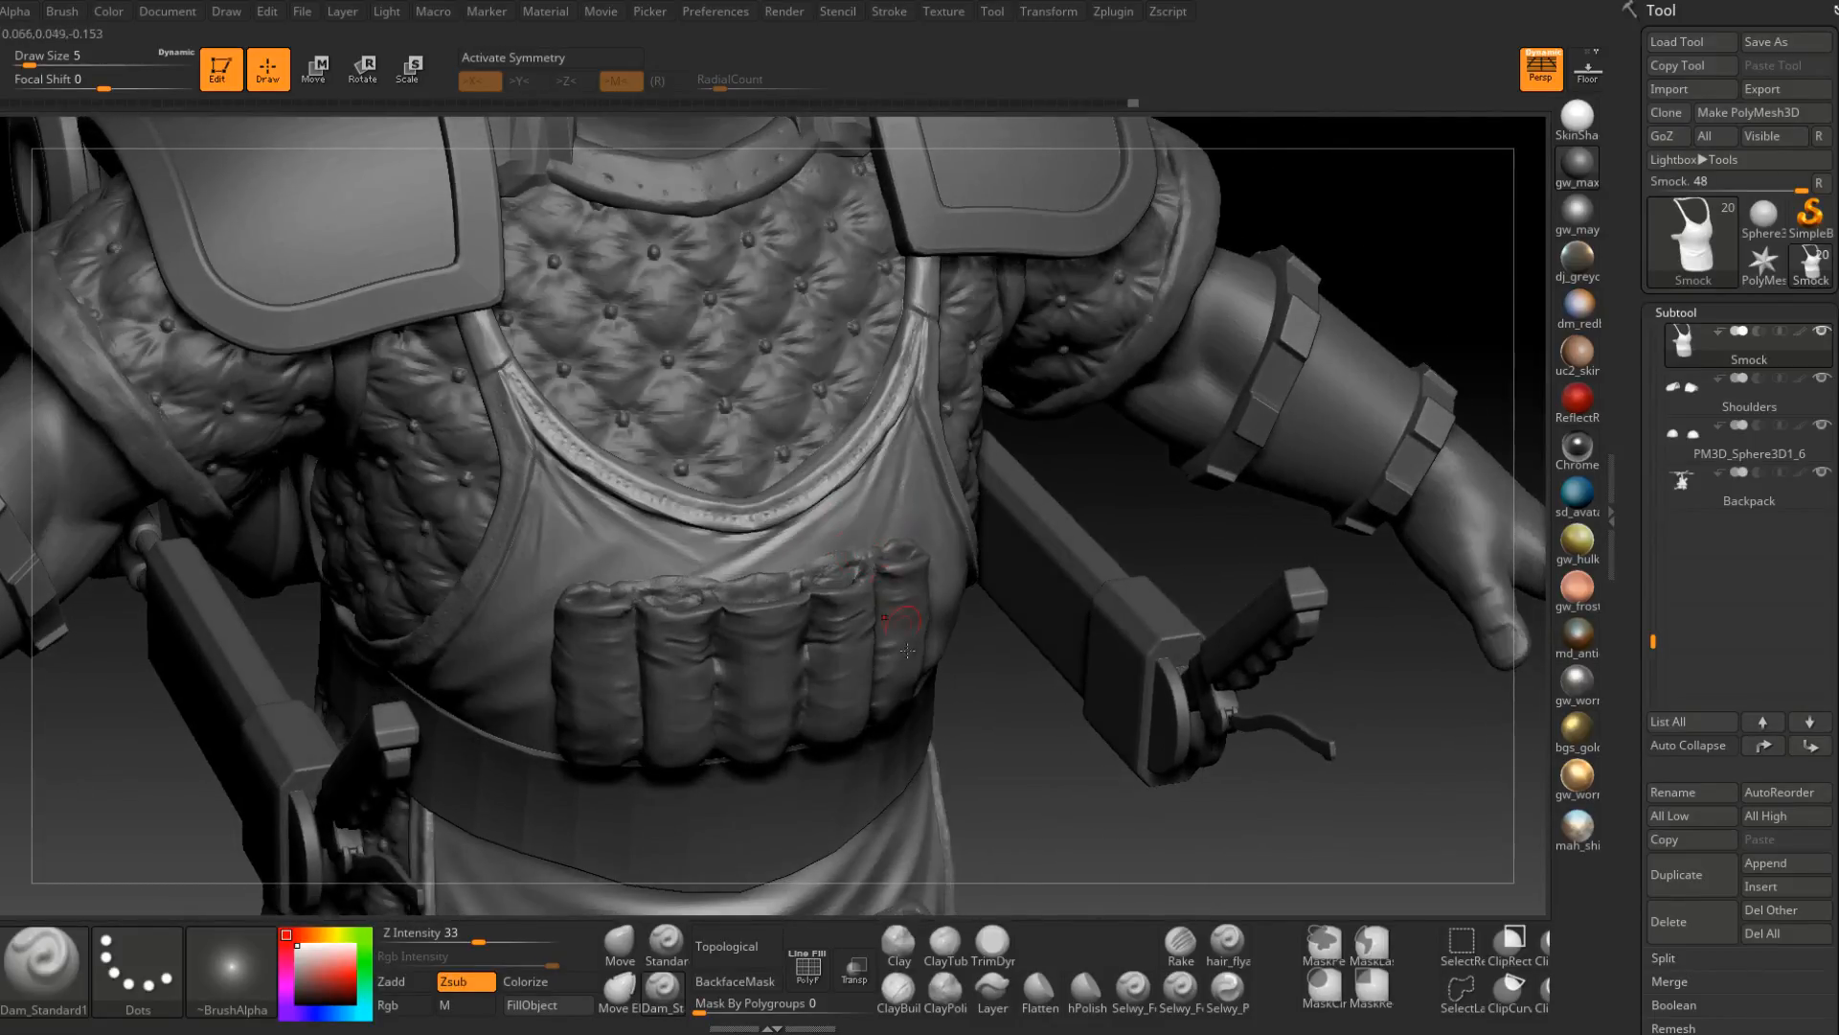
Build up soft folds between the neckline trim and the upper pouches with the ClayBuildup brush, smoothing them into the creases.
click(897, 993)
drag(617, 517, 719, 550)
drag(605, 512, 658, 562)
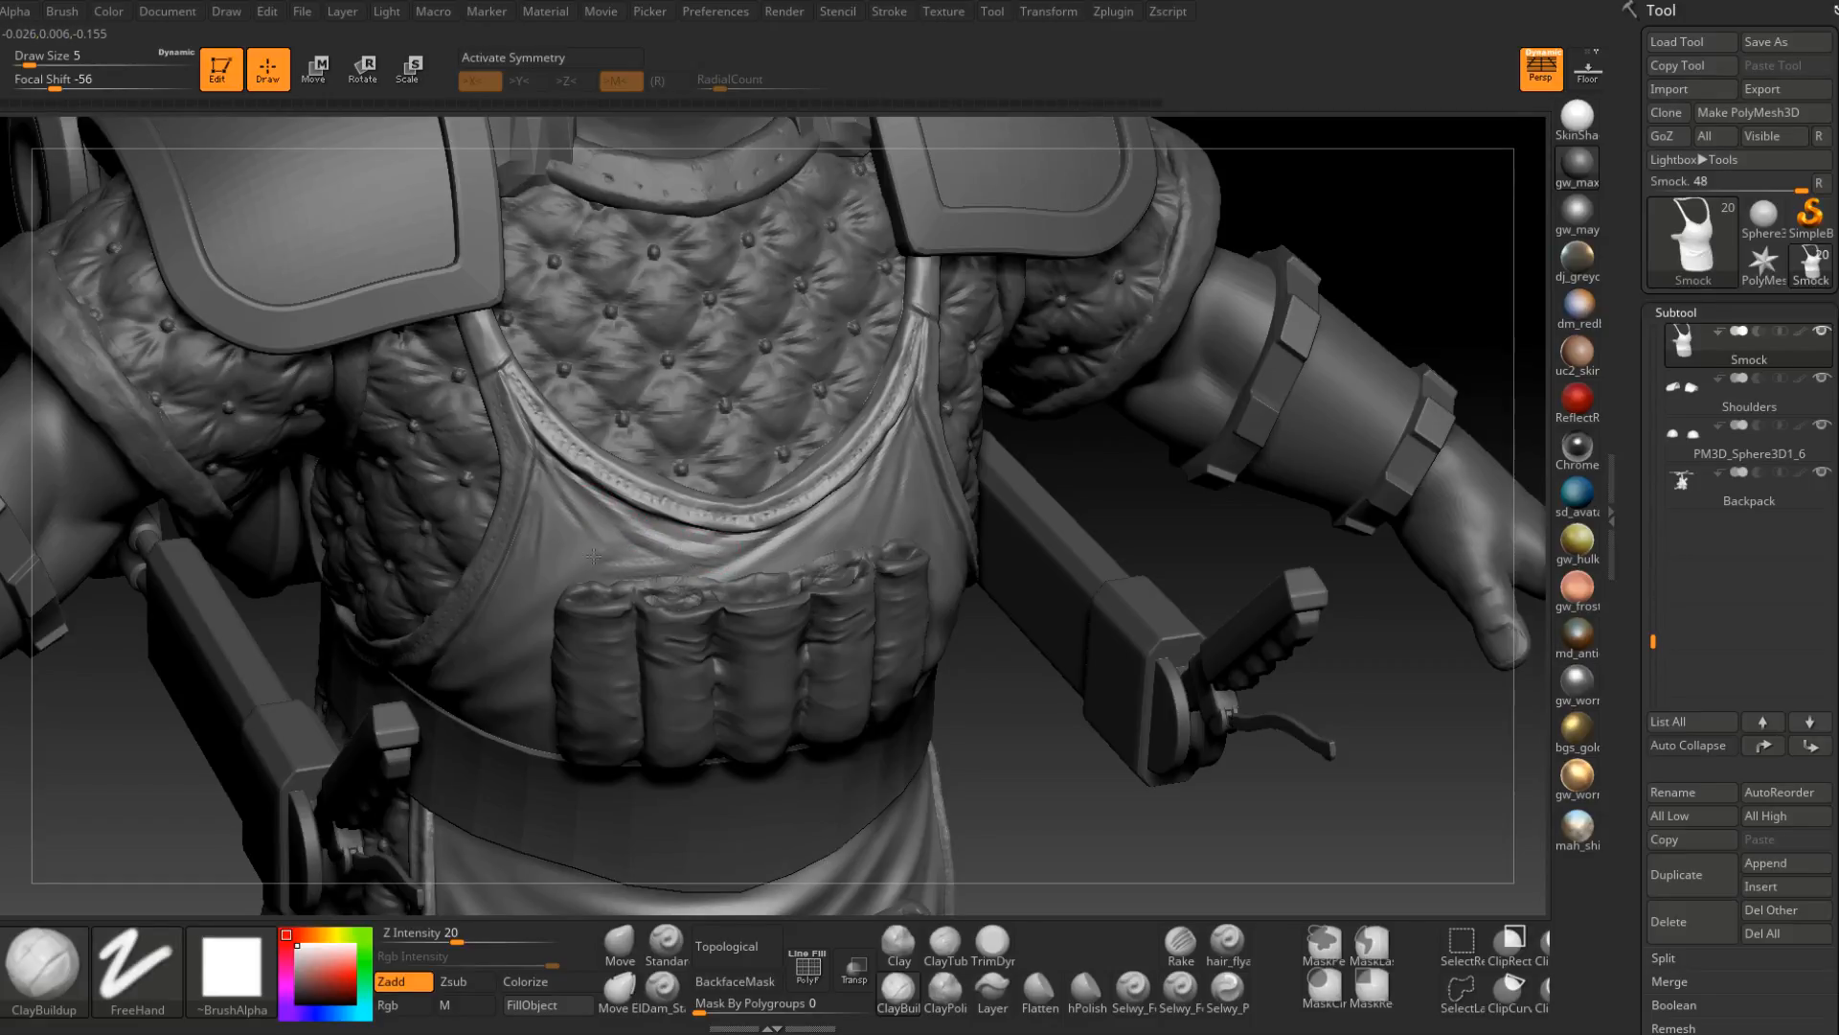
mouse_move(679, 560)
mouse_down()
mouse_move(623, 556)
mouse_move(657, 546)
mouse_up()
right_drag(721, 536, 699, 540)
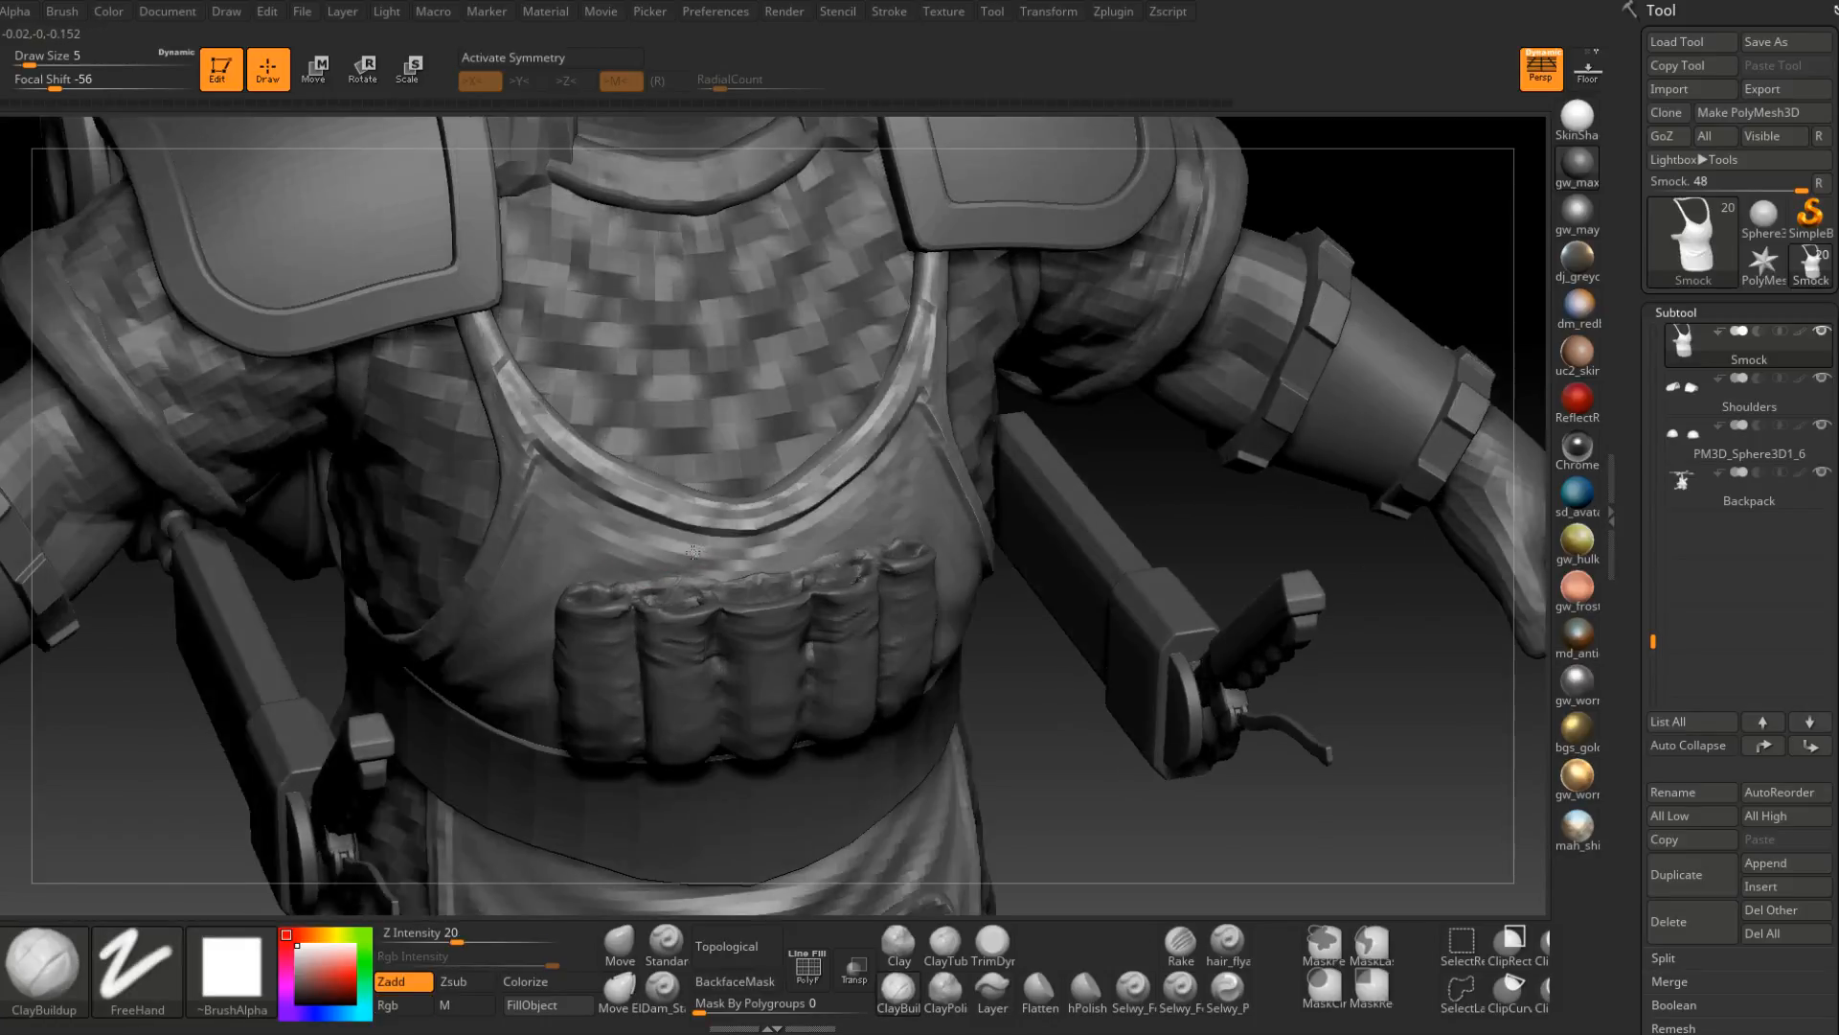
shift+right_click(695, 550)
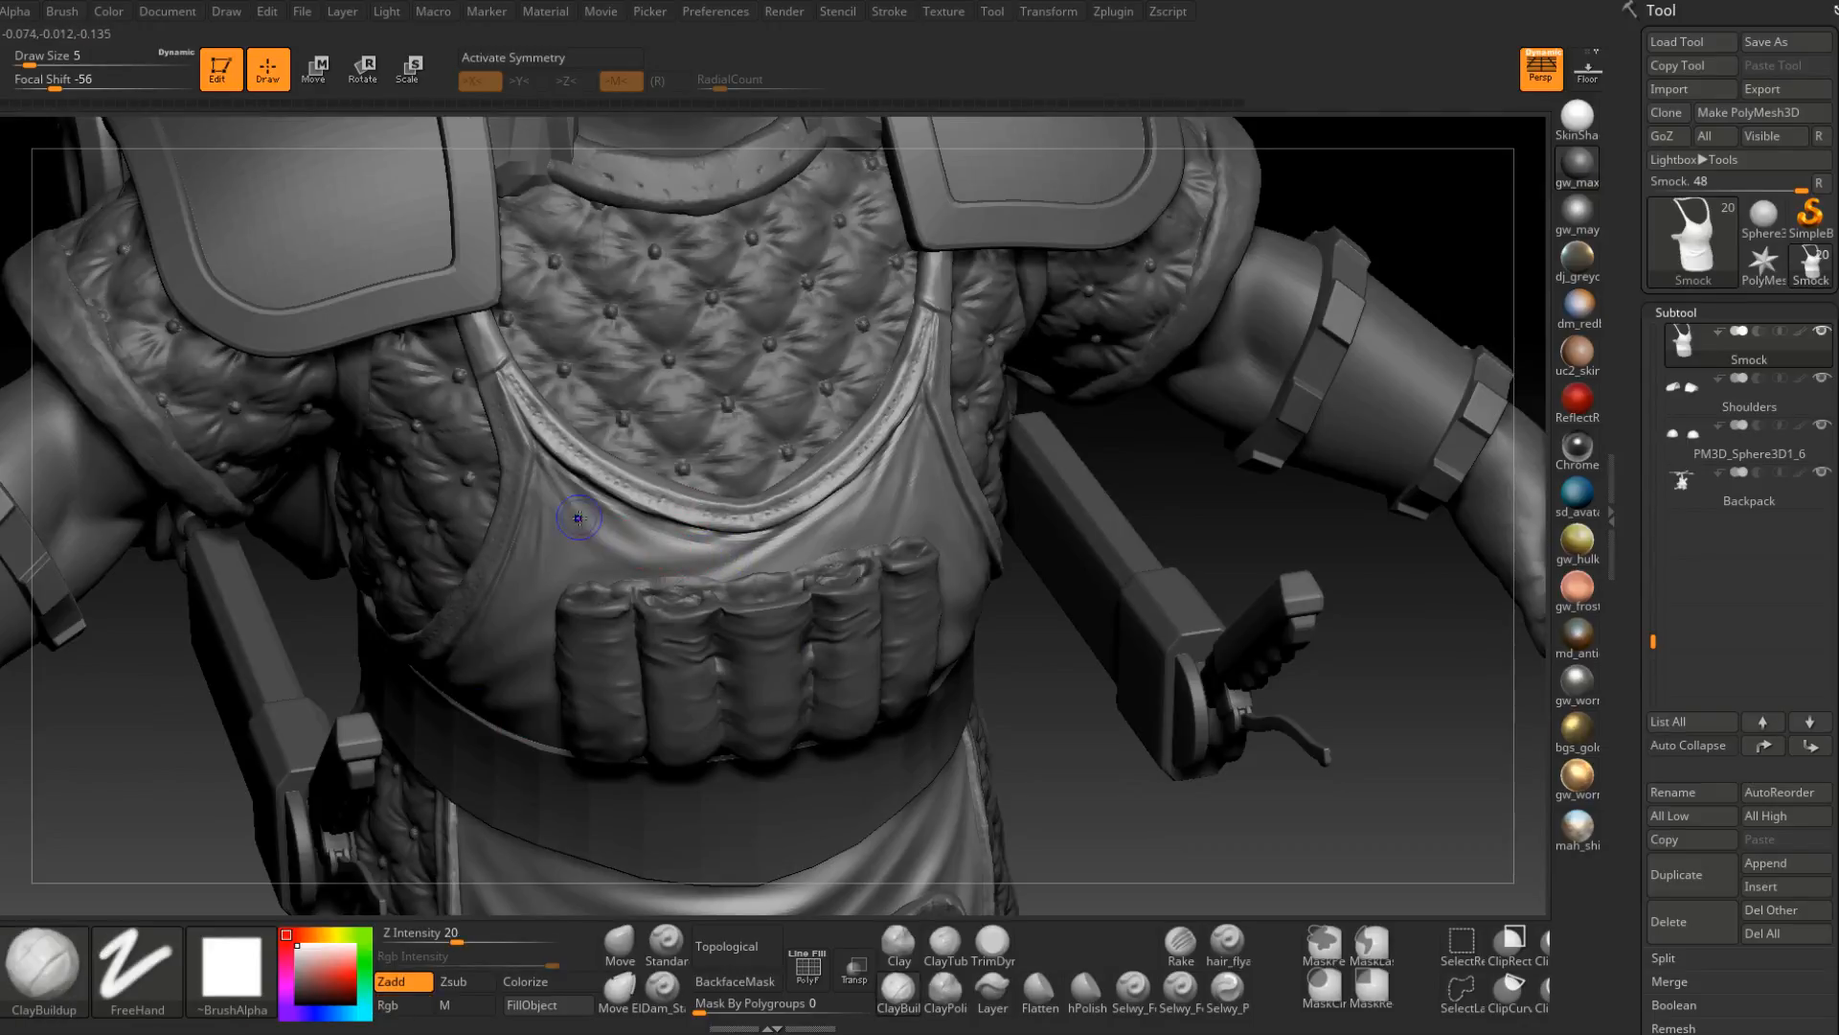
mouse_move(615, 546)
right_down()
mouse_move(578, 526)
mouse_move(596, 576)
mouse_move(631, 573)
mouse_move(601, 506)
right_up()
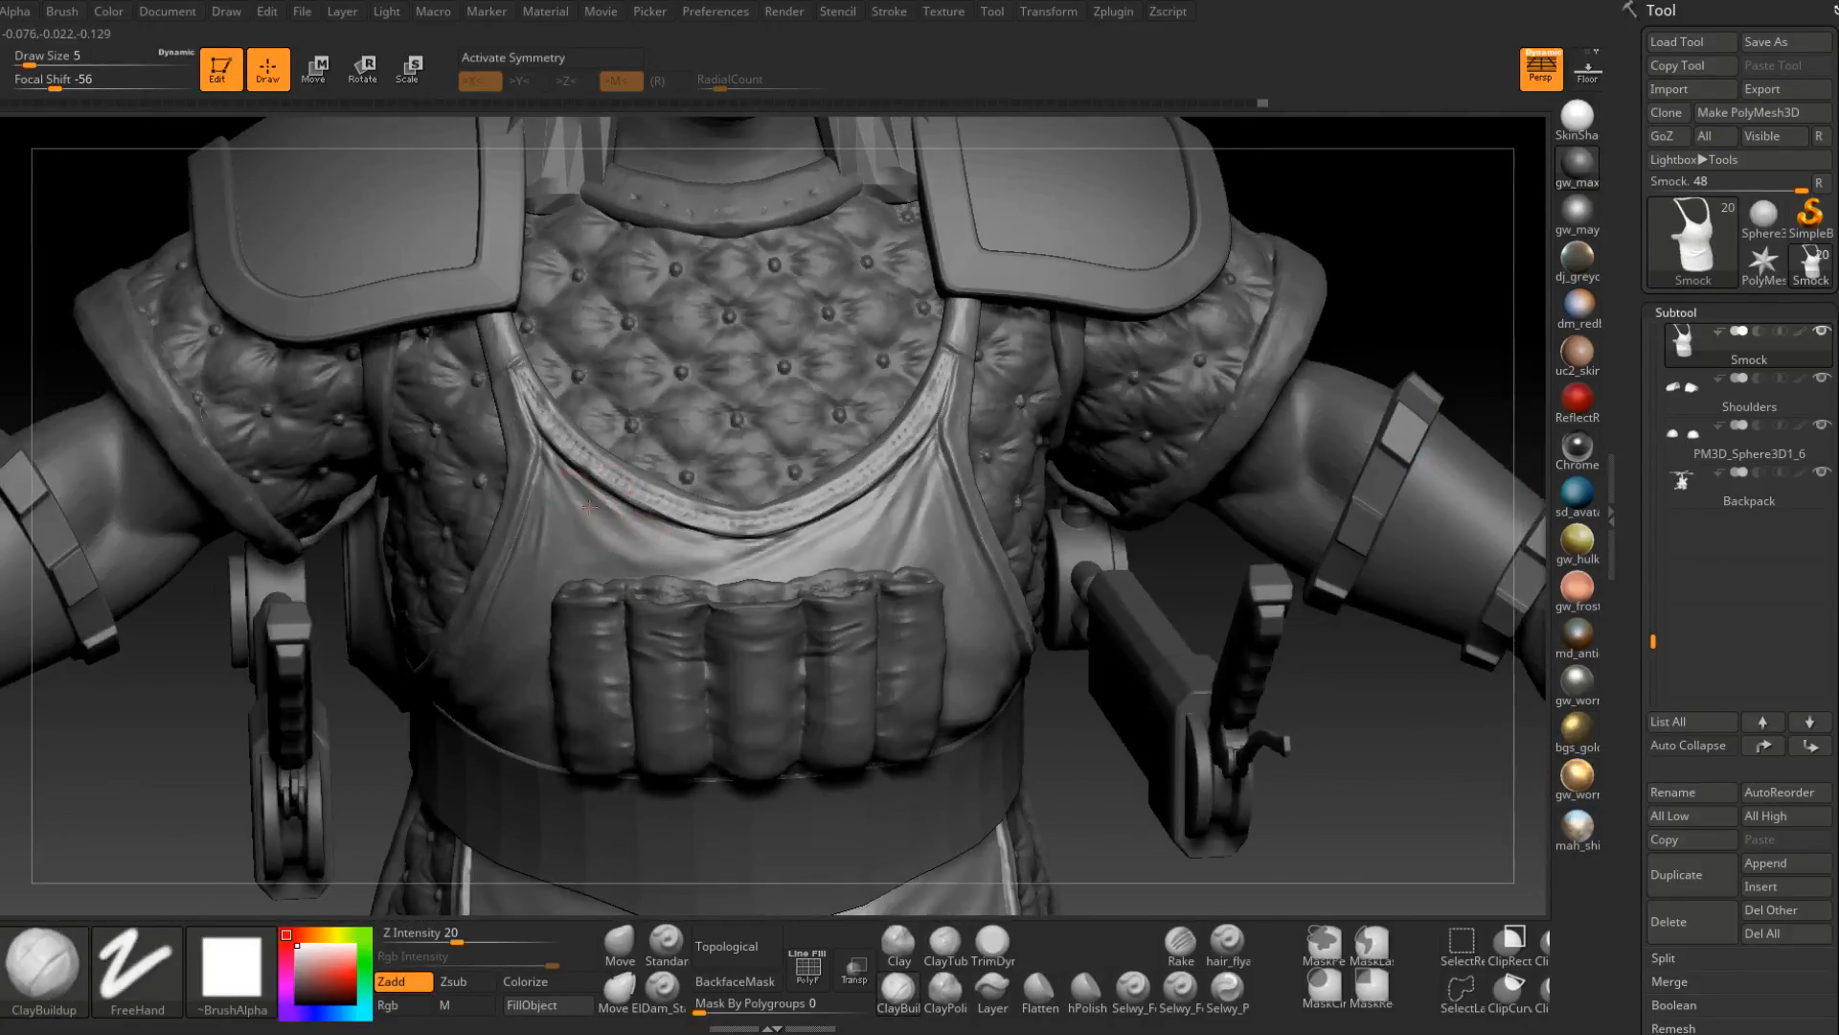
key(shift)
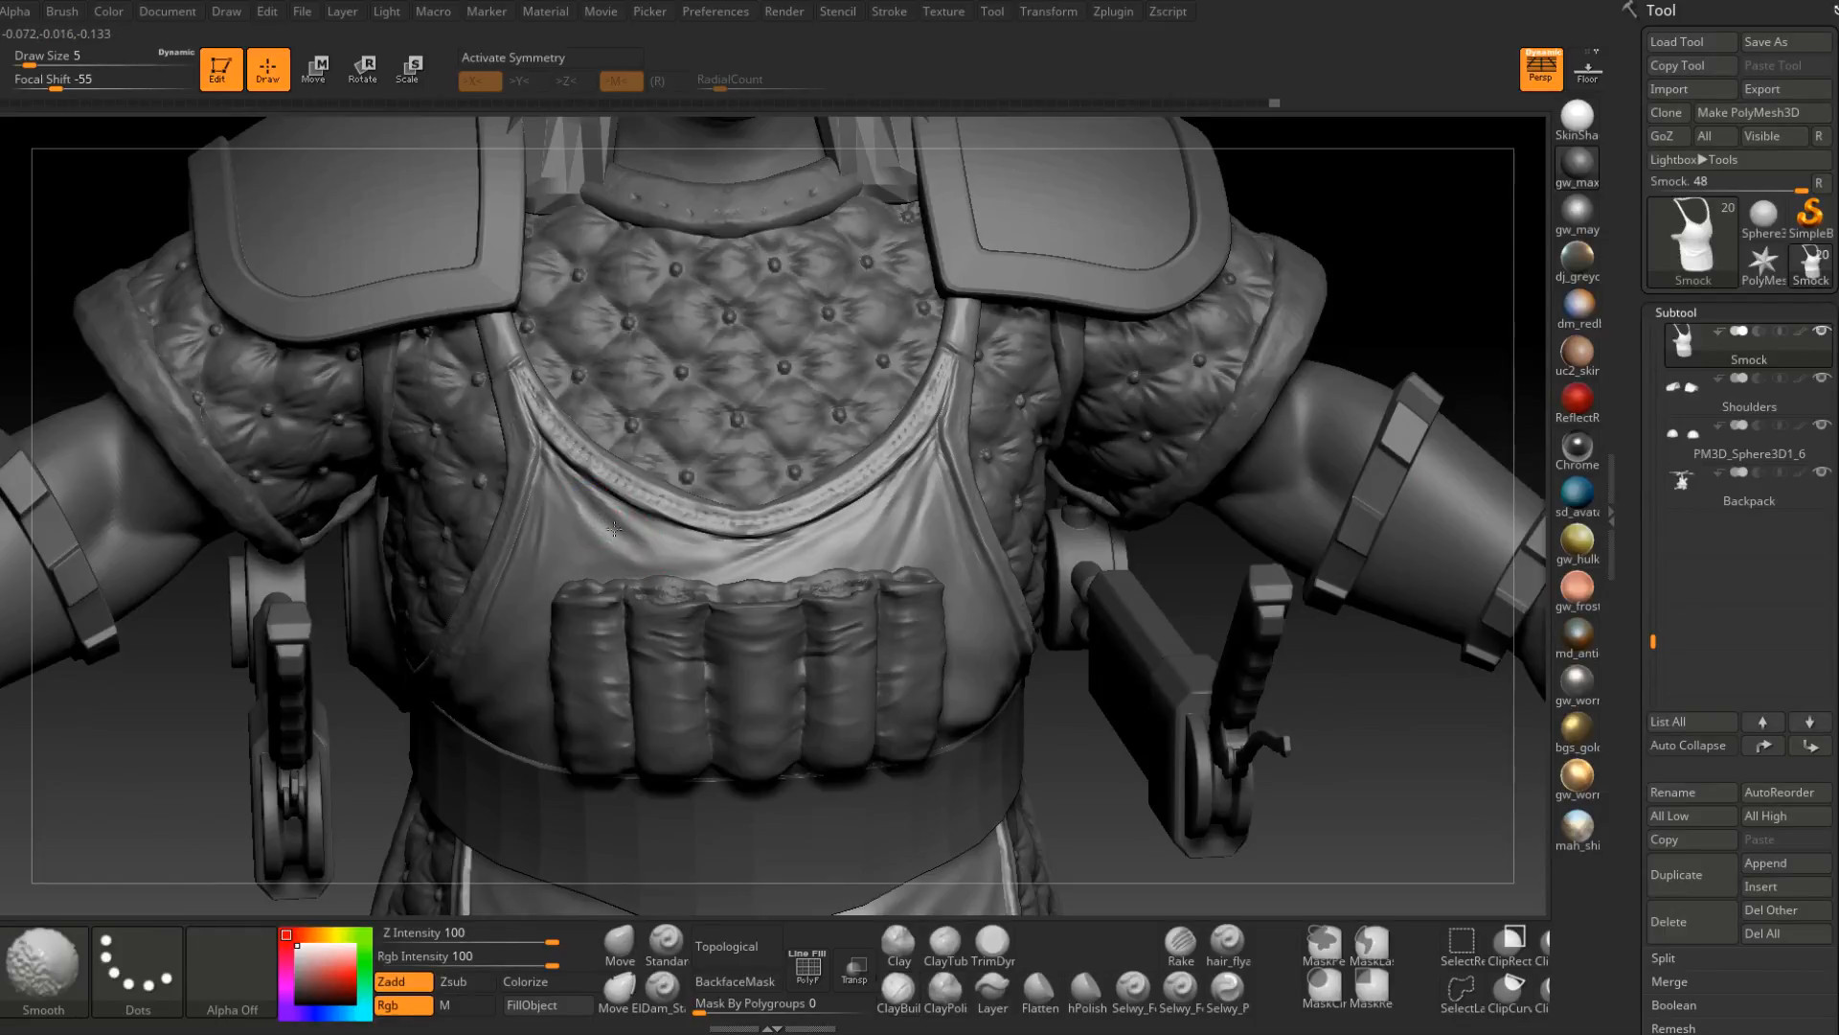
mouse_move(614, 529)
right_down()
mouse_move(790, 597)
mouse_move(744, 583)
right_up()
Review the whole figure's front, activating the beard subtool PM3D_Sphere3D1 to check it against the apron.
right_drag(968, 485, 1150, 498)
alt+right_drag(944, 718, 871, 702)
right_drag(972, 655, 968, 665)
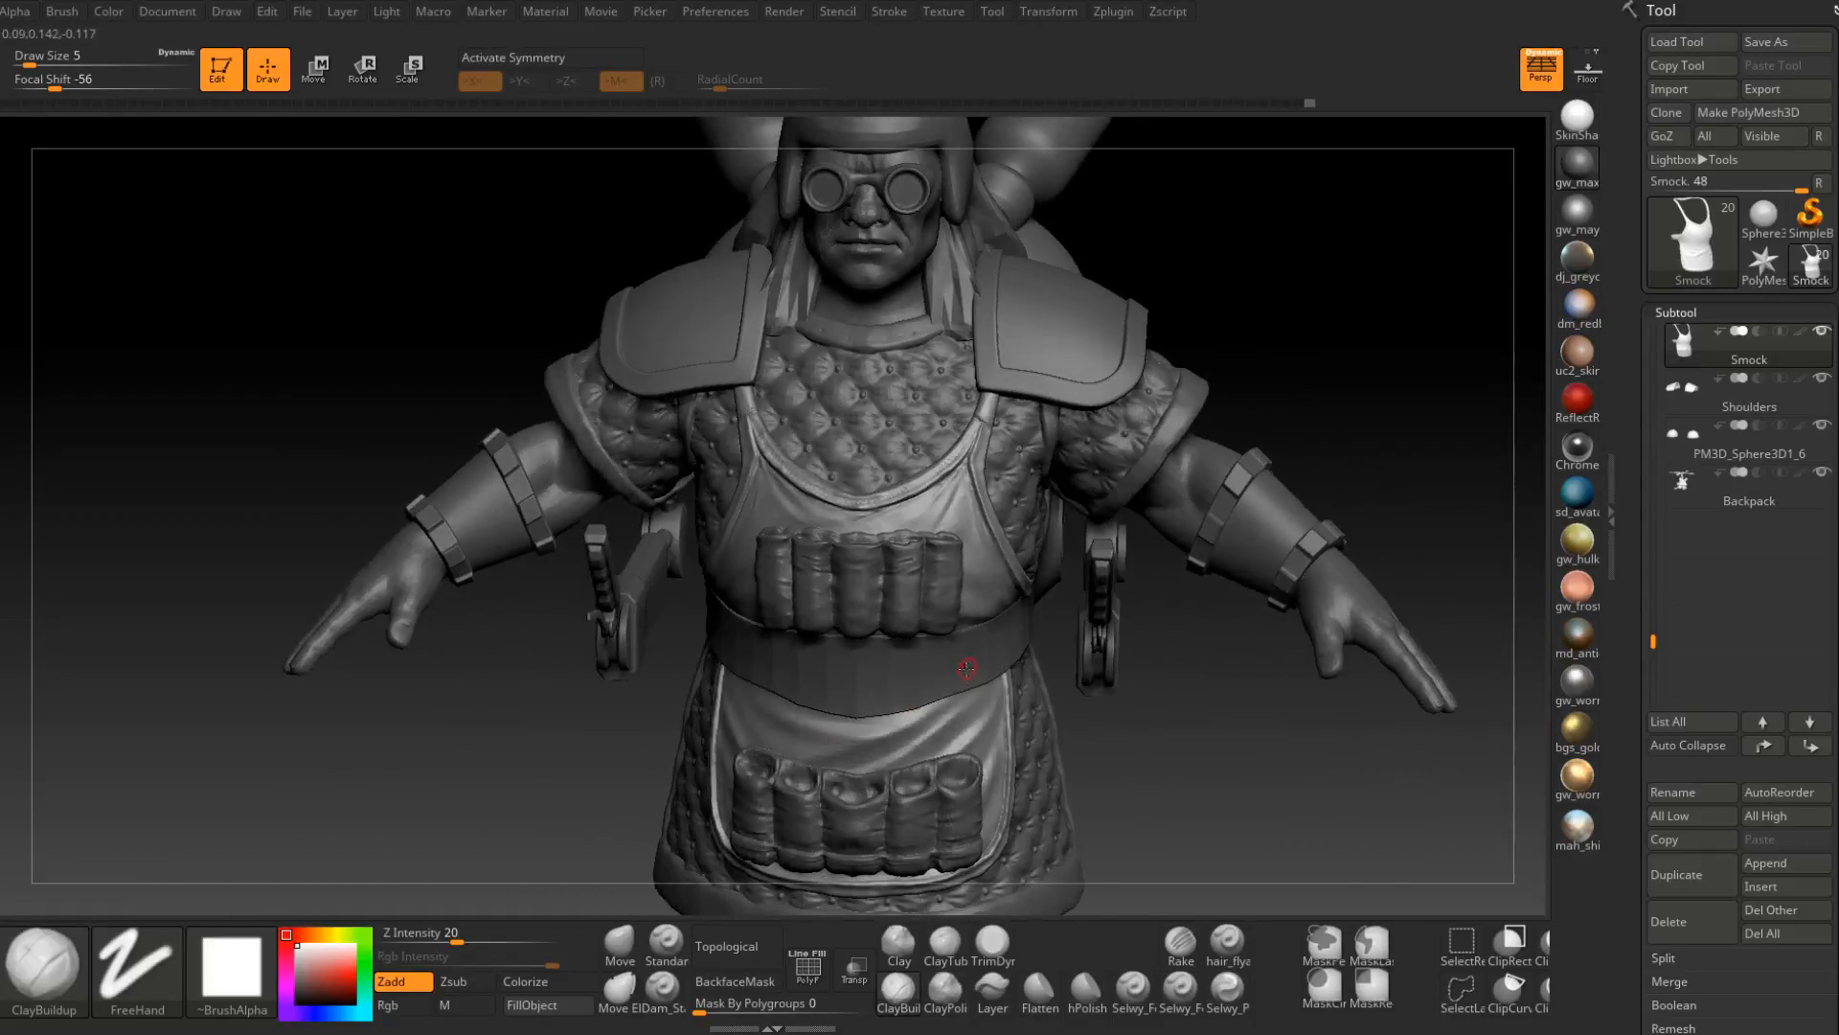
drag(1653, 641, 1675, 321)
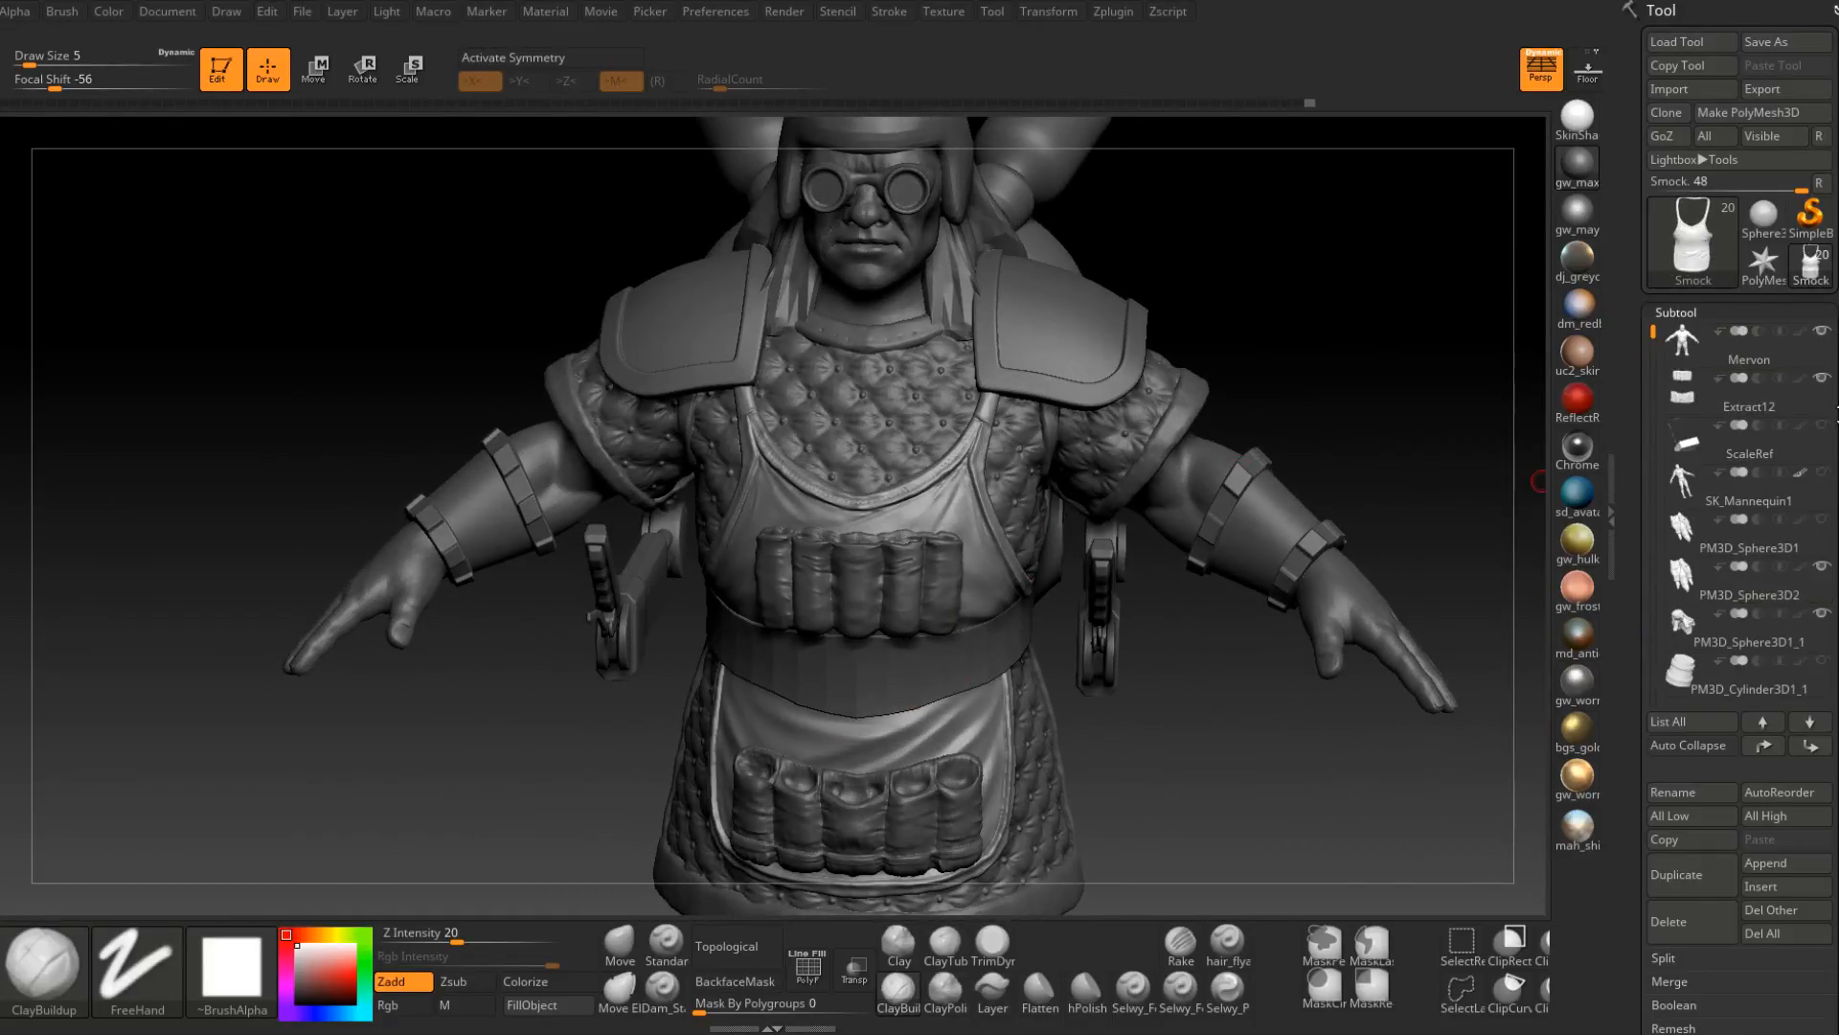
click(1825, 522)
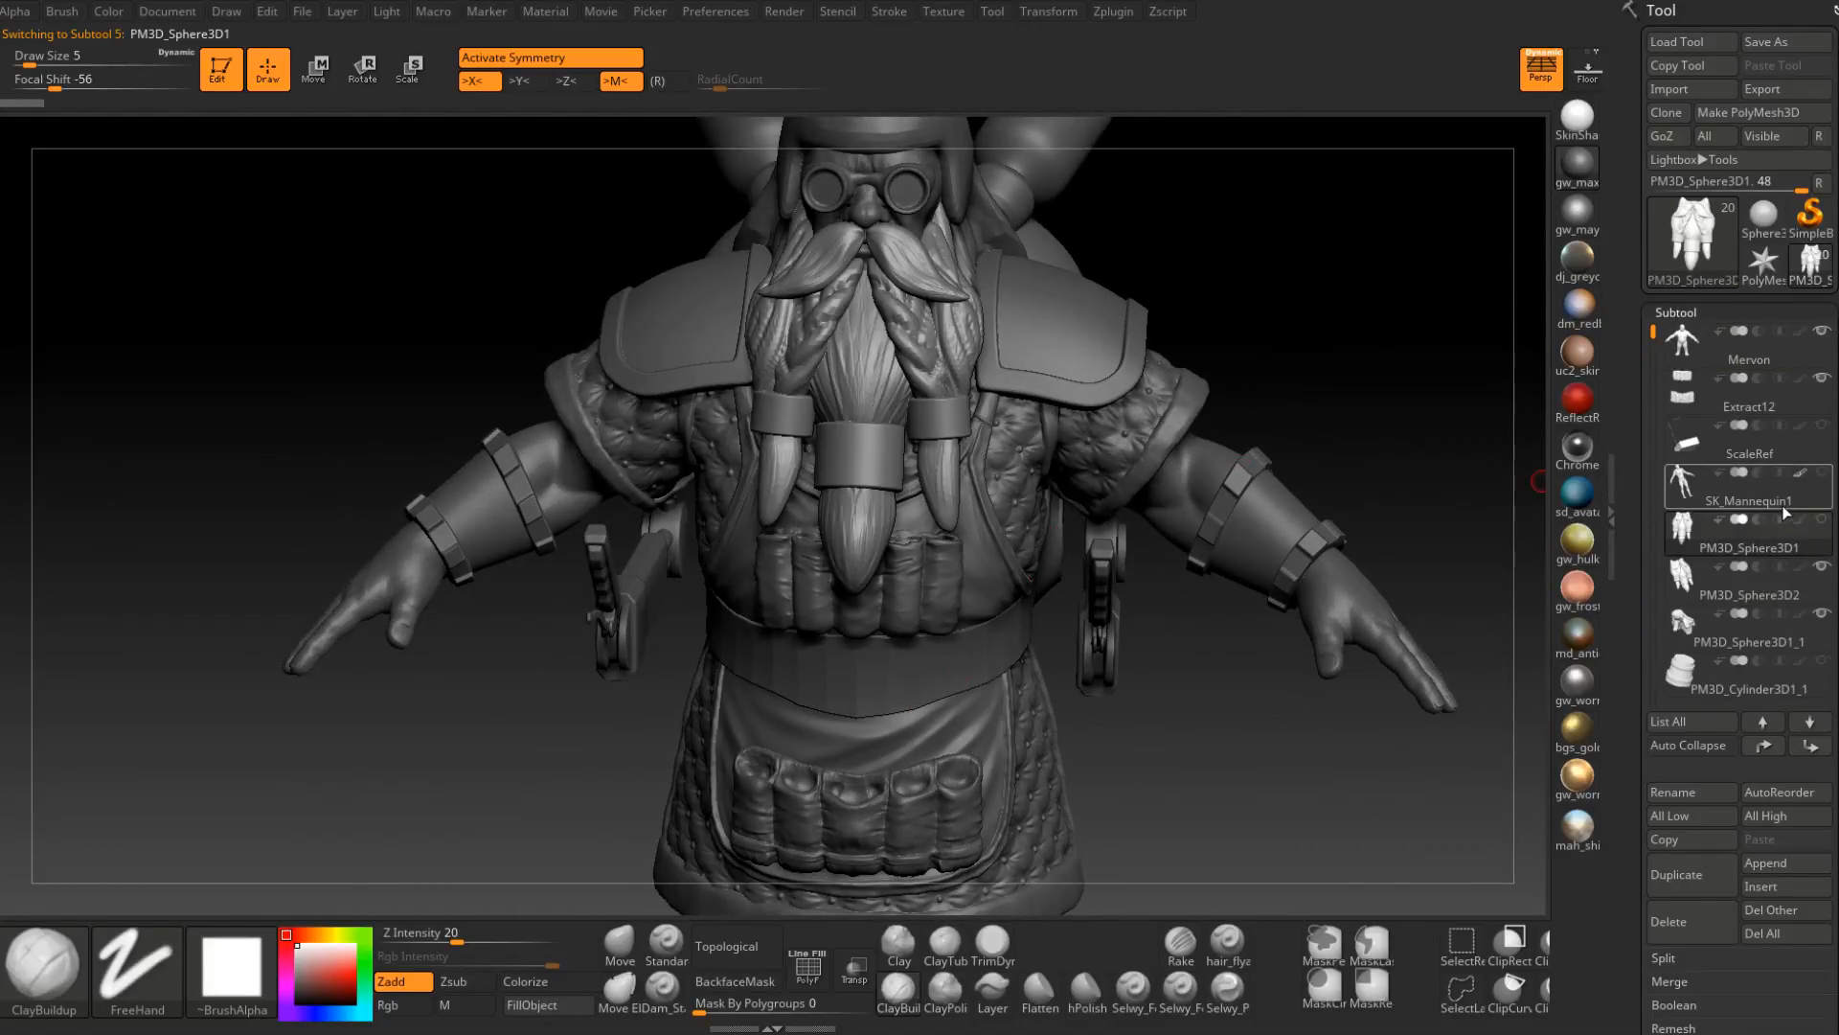
right_drag(843, 671, 952, 633)
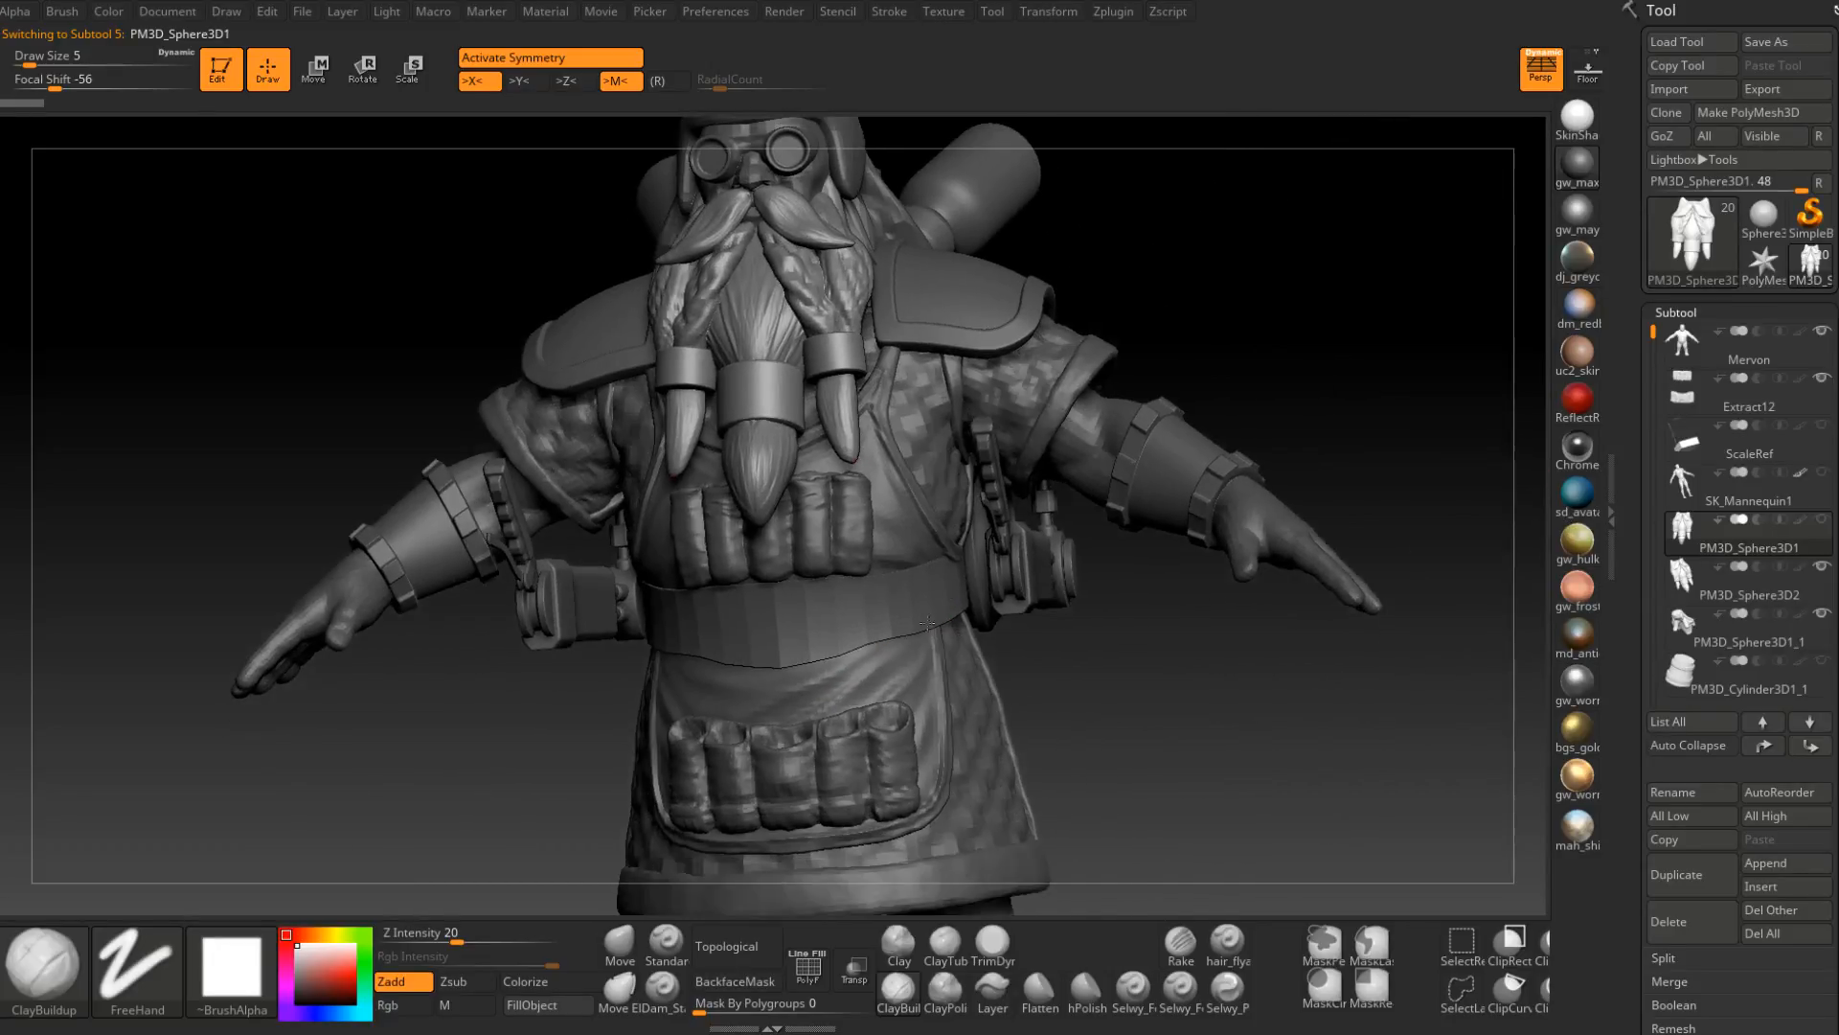
Make the belt subtool PM3D_Cylinder3D1_3 active, decline Dynamic Subdiv and subdivide its mesh.
alt+click(928, 612)
key(d)
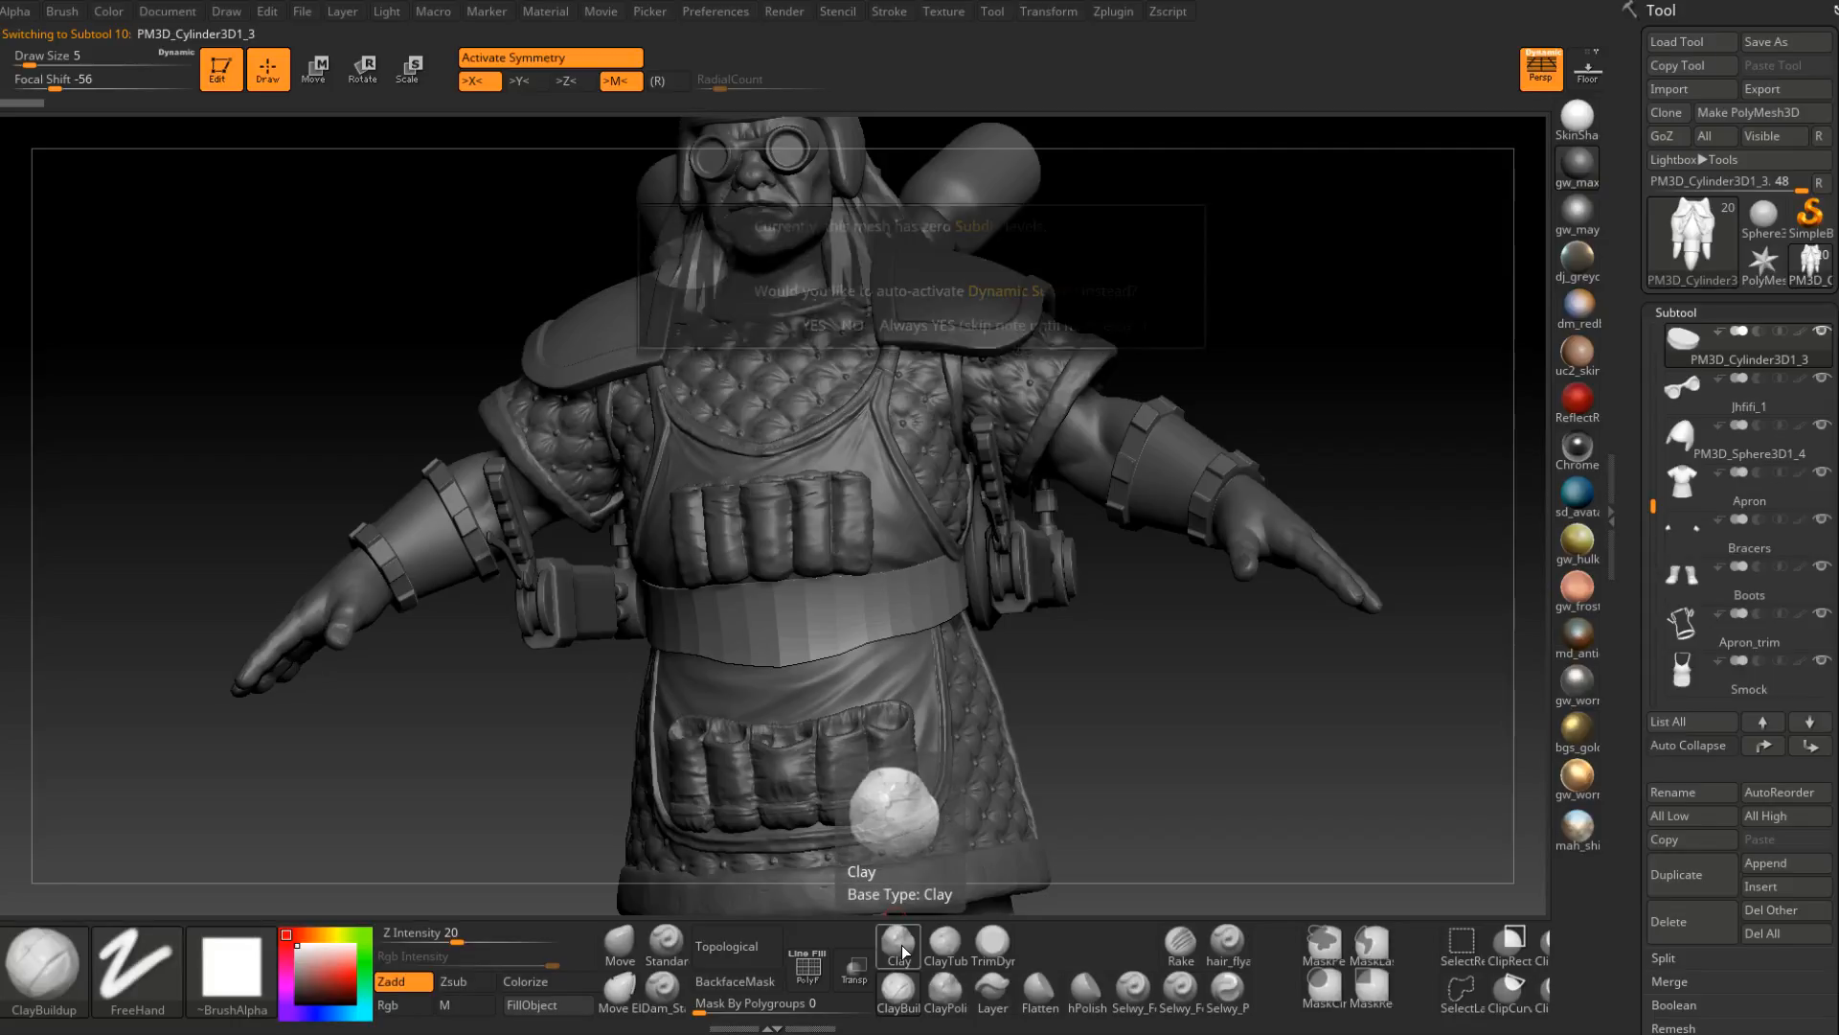
click(853, 325)
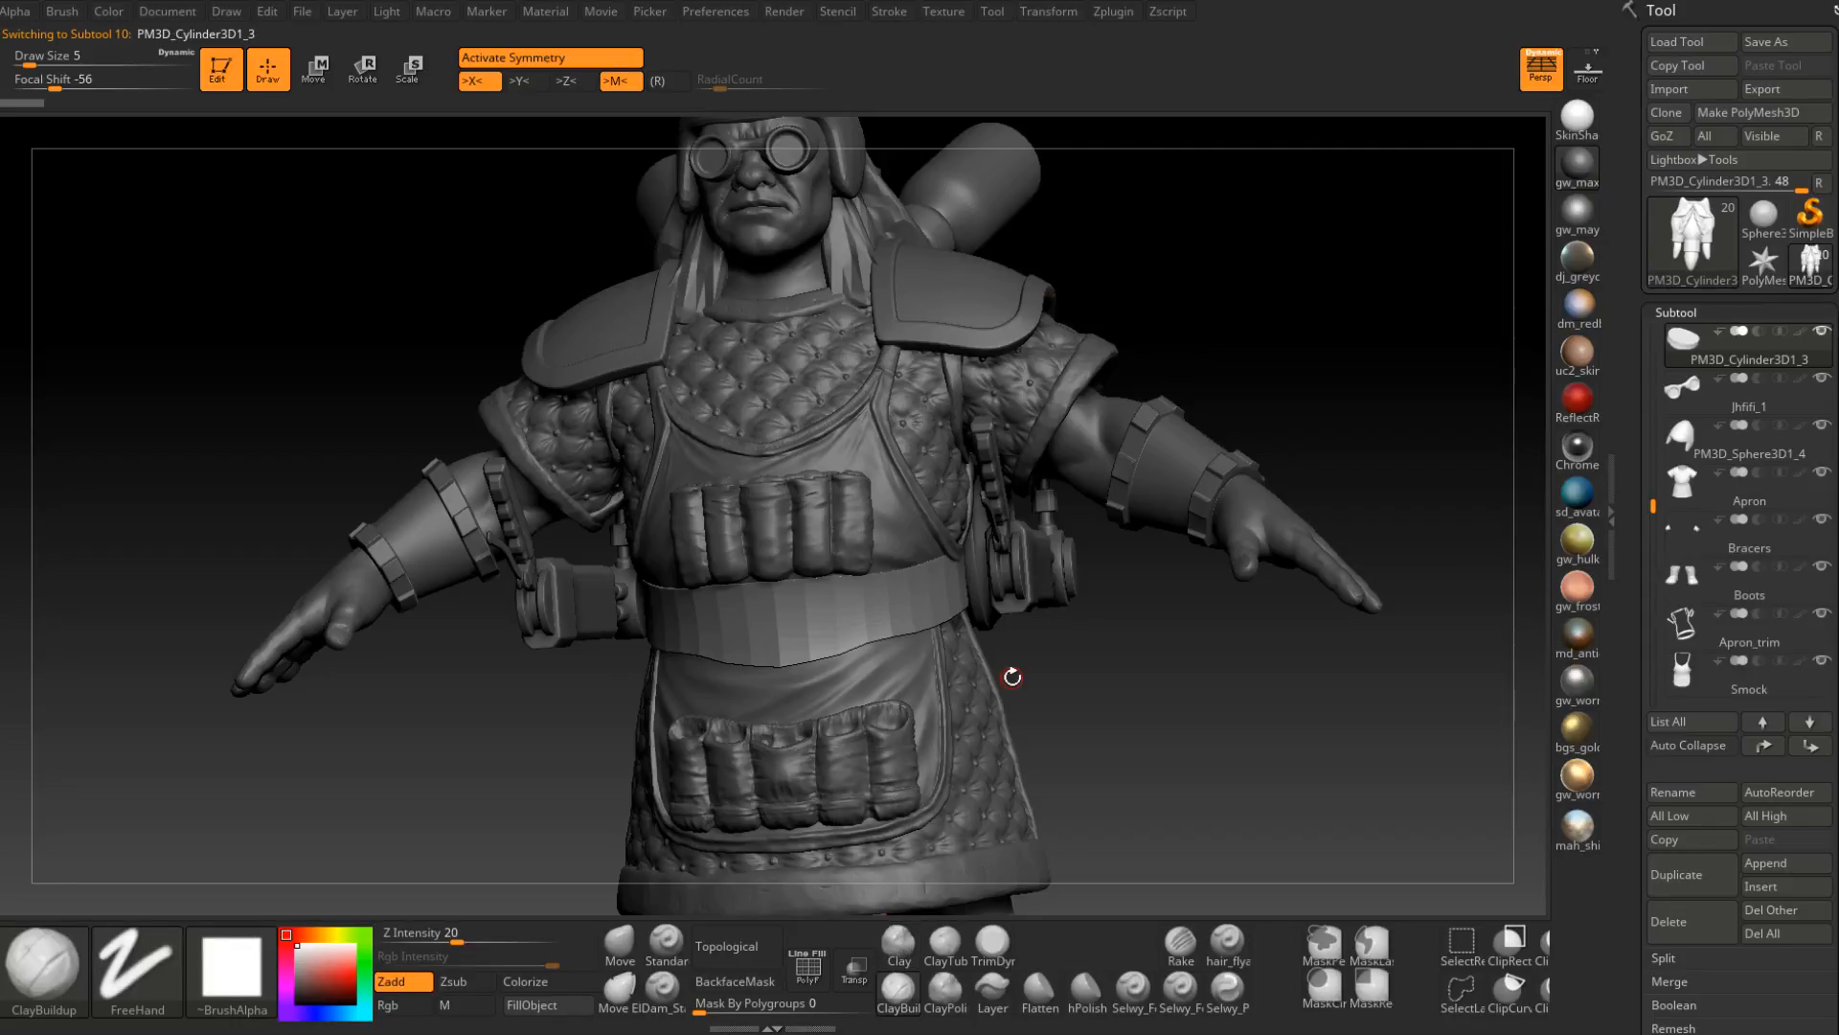
key(ctrl)
key(ctrl+d)
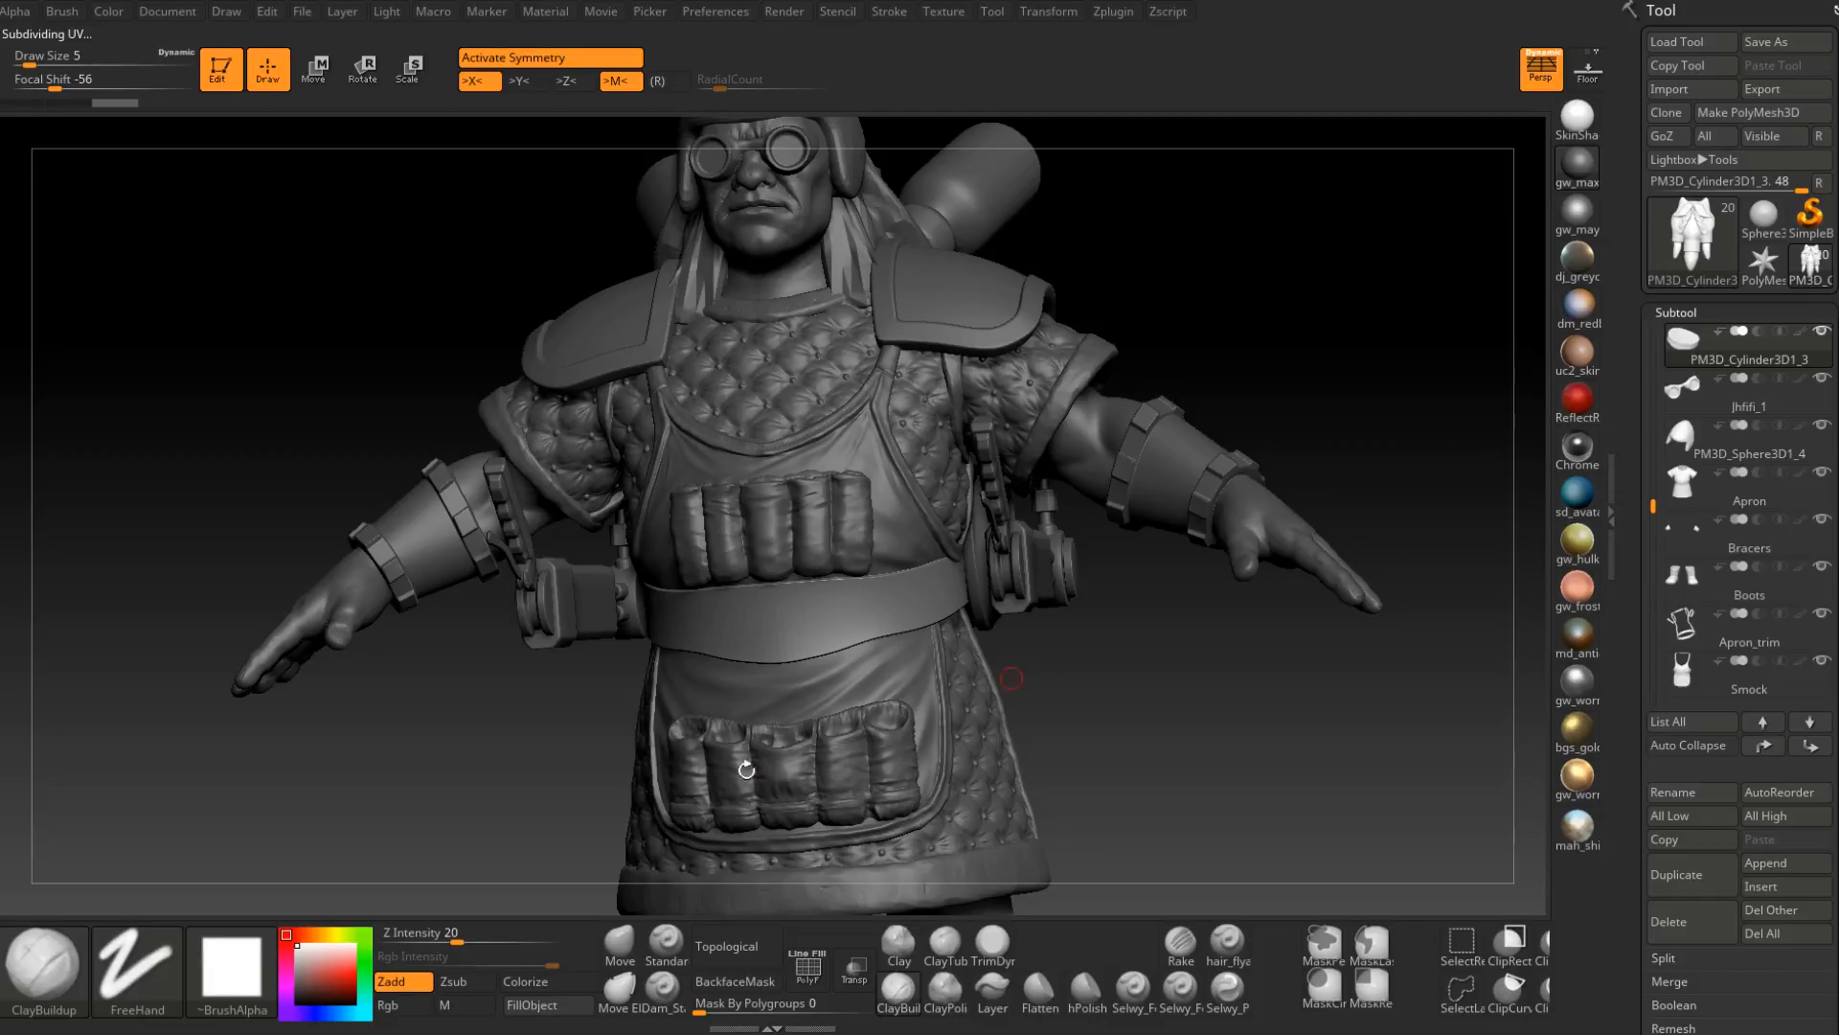
Build up clay along the belt's upper edge below the upper pouches at draw size 7, then smooth it.
mouse_move(828, 628)
ctrl+right_down()
mouse_move(836, 671)
mouse_move(900, 613)
ctrl+right_up()
key(space)
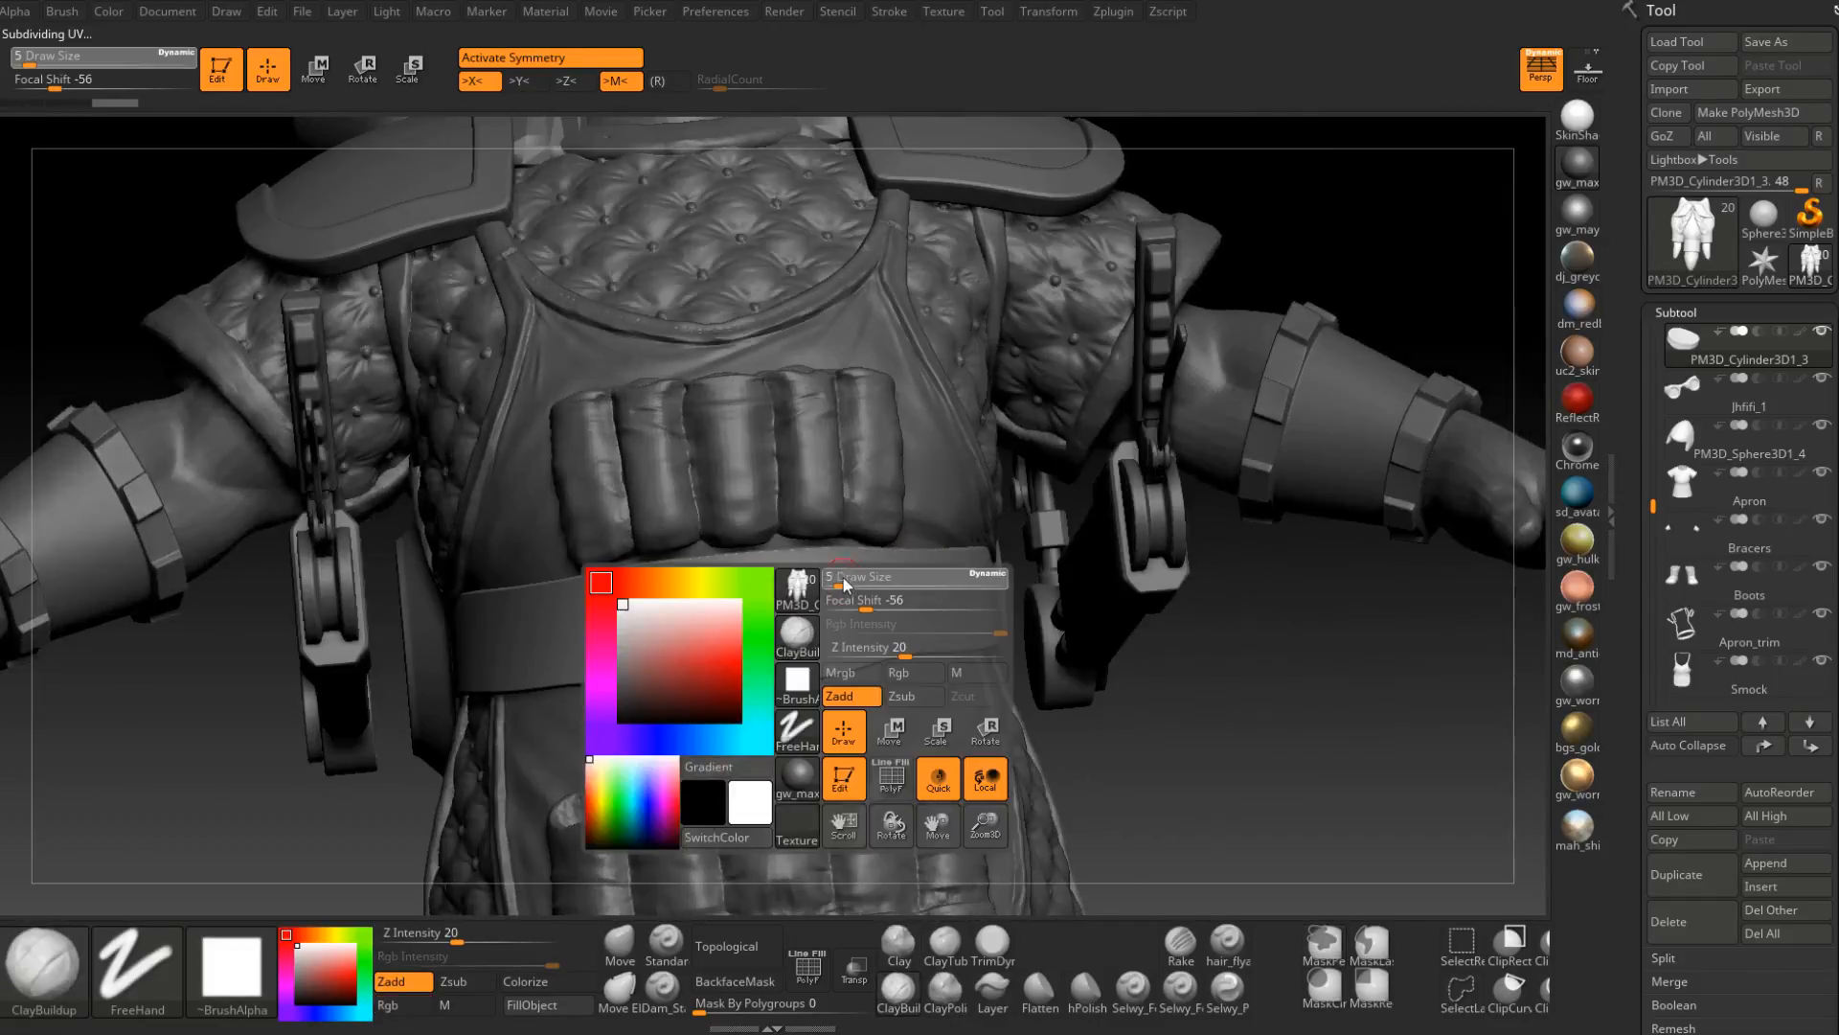
drag(845, 584, 848, 584)
right_drag(743, 562, 767, 613)
drag(747, 561, 867, 544)
right_drag(916, 548, 811, 548)
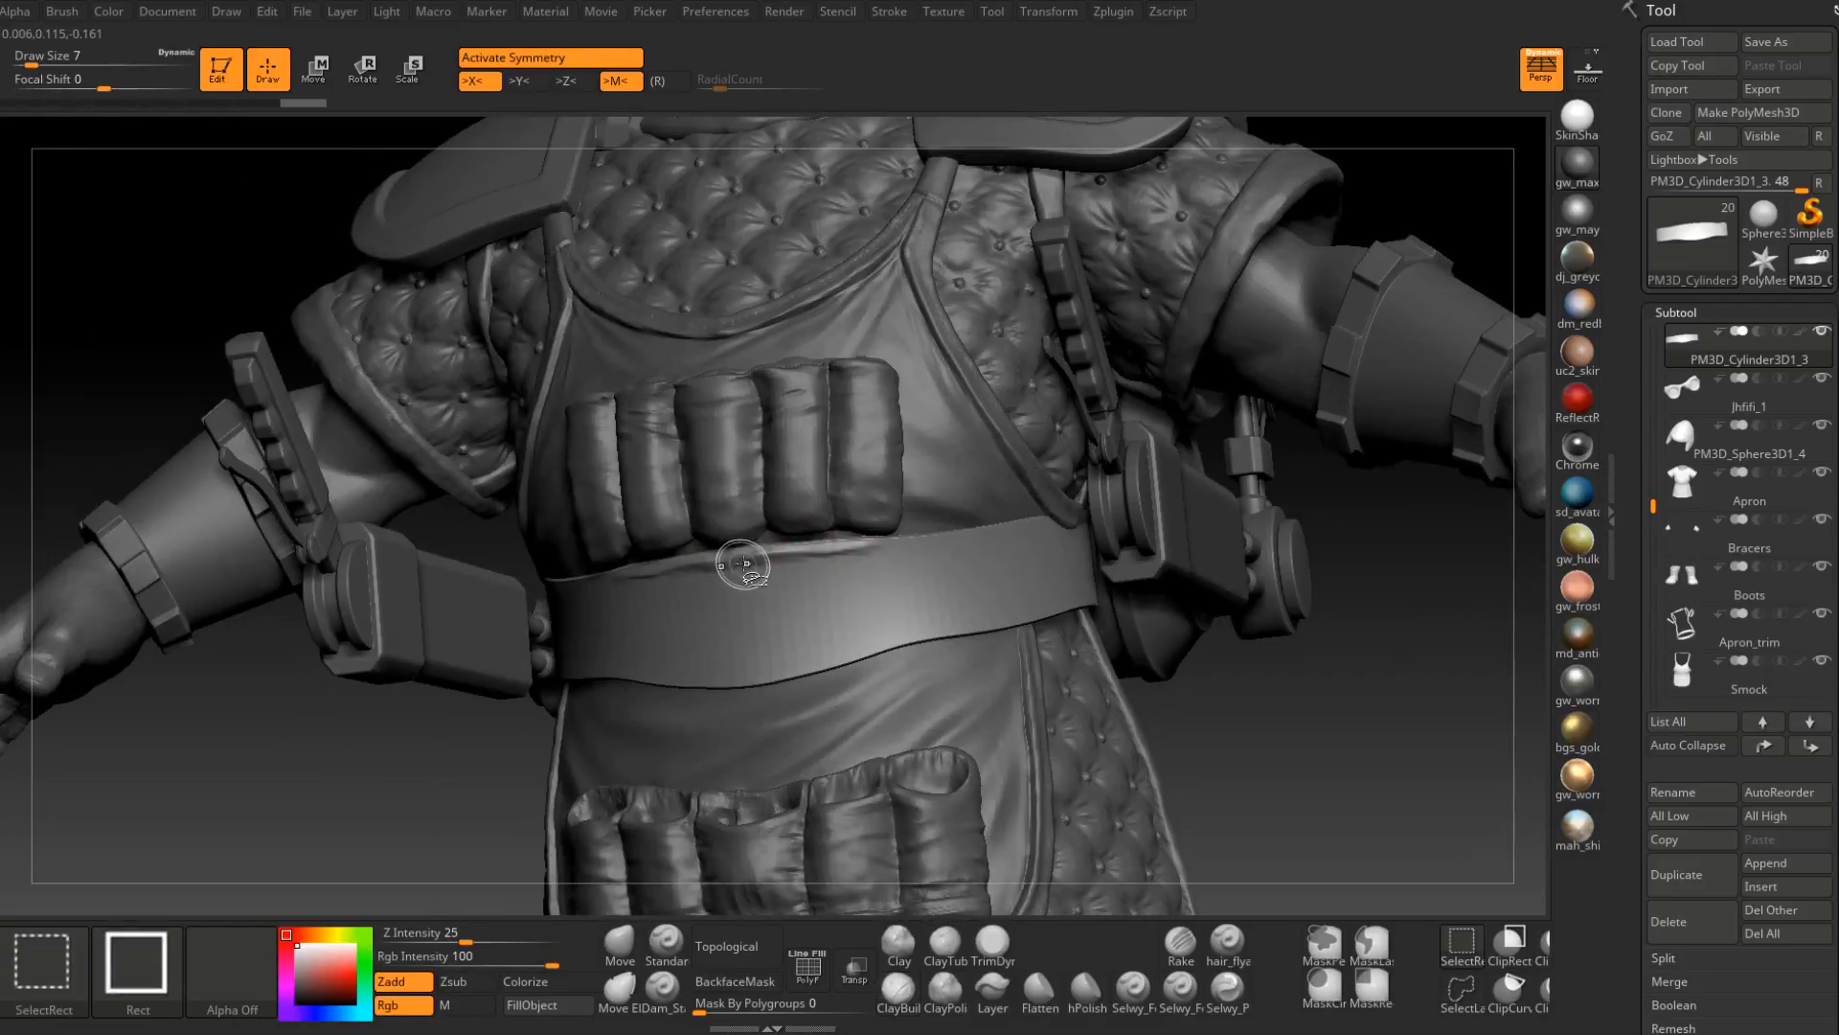
shift+drag(743, 567, 758, 566)
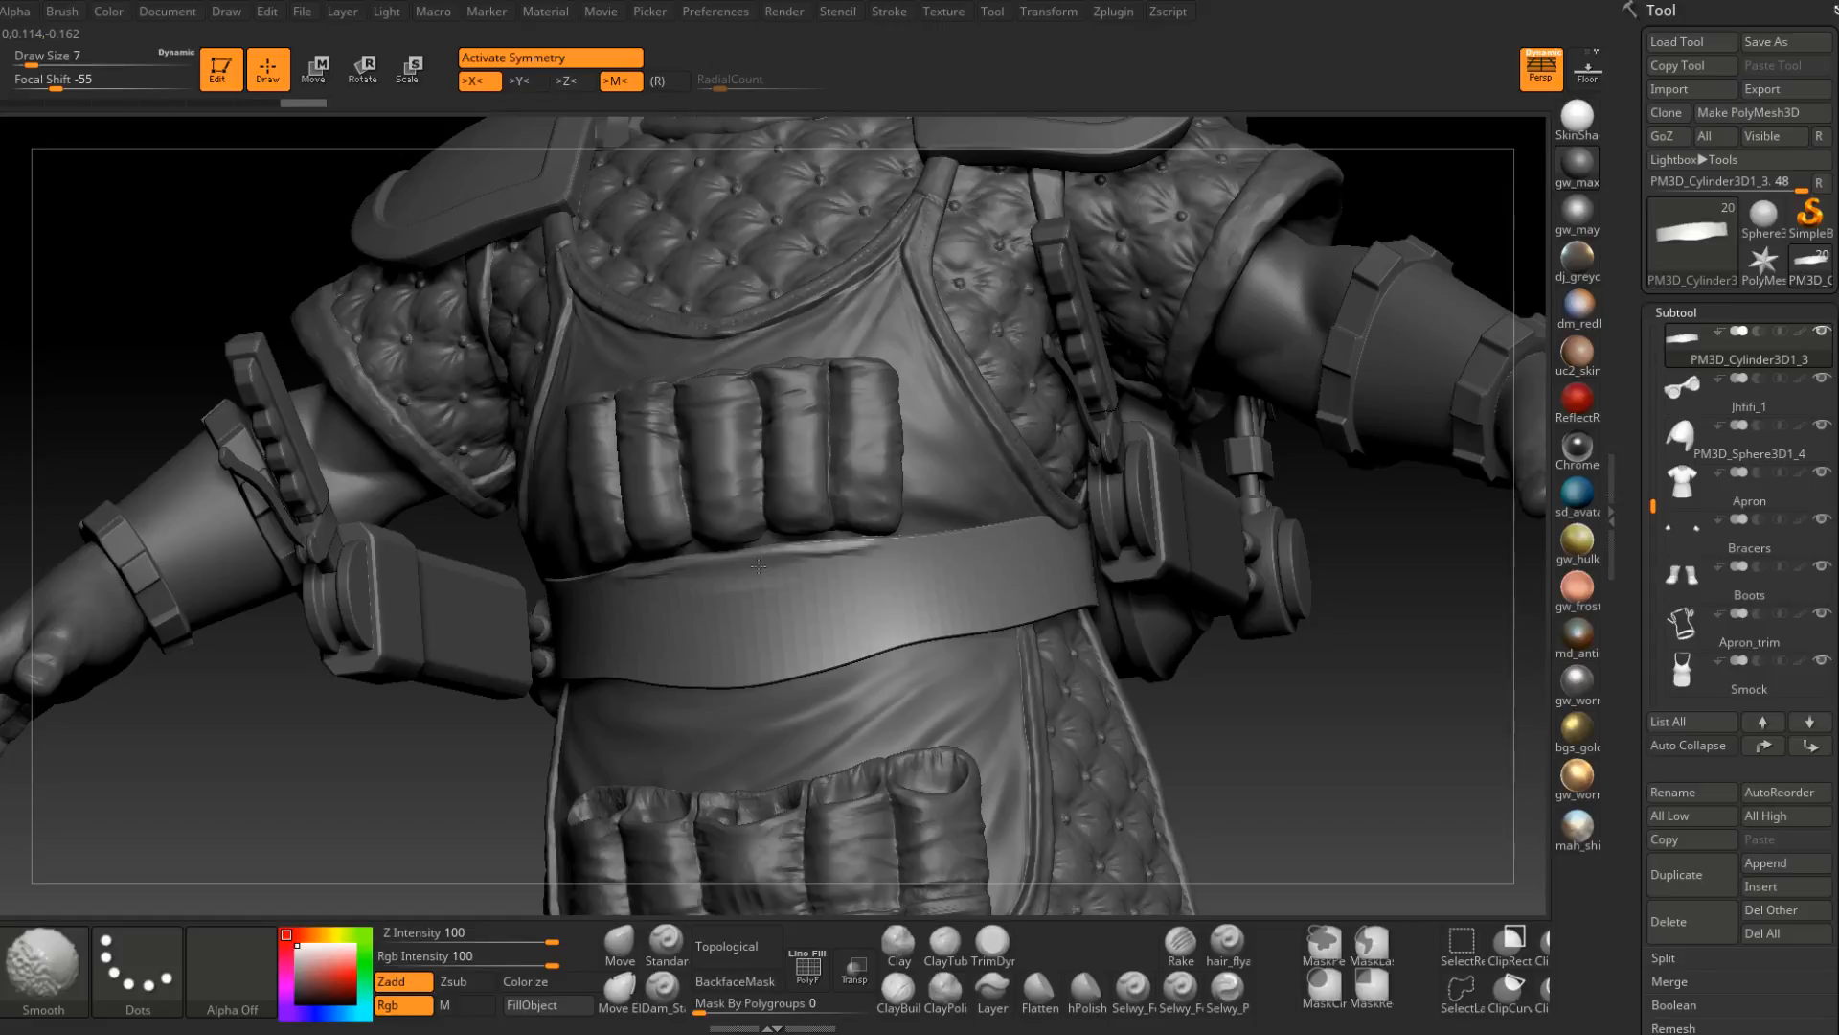
Smooth the belt's surface and edges across the front and around the side with a draw size of 12.
mouse_move(758, 566)
right_down()
mouse_move(818, 604)
mouse_move(848, 599)
right_up()
key(space)
drag(845, 615, 903, 627)
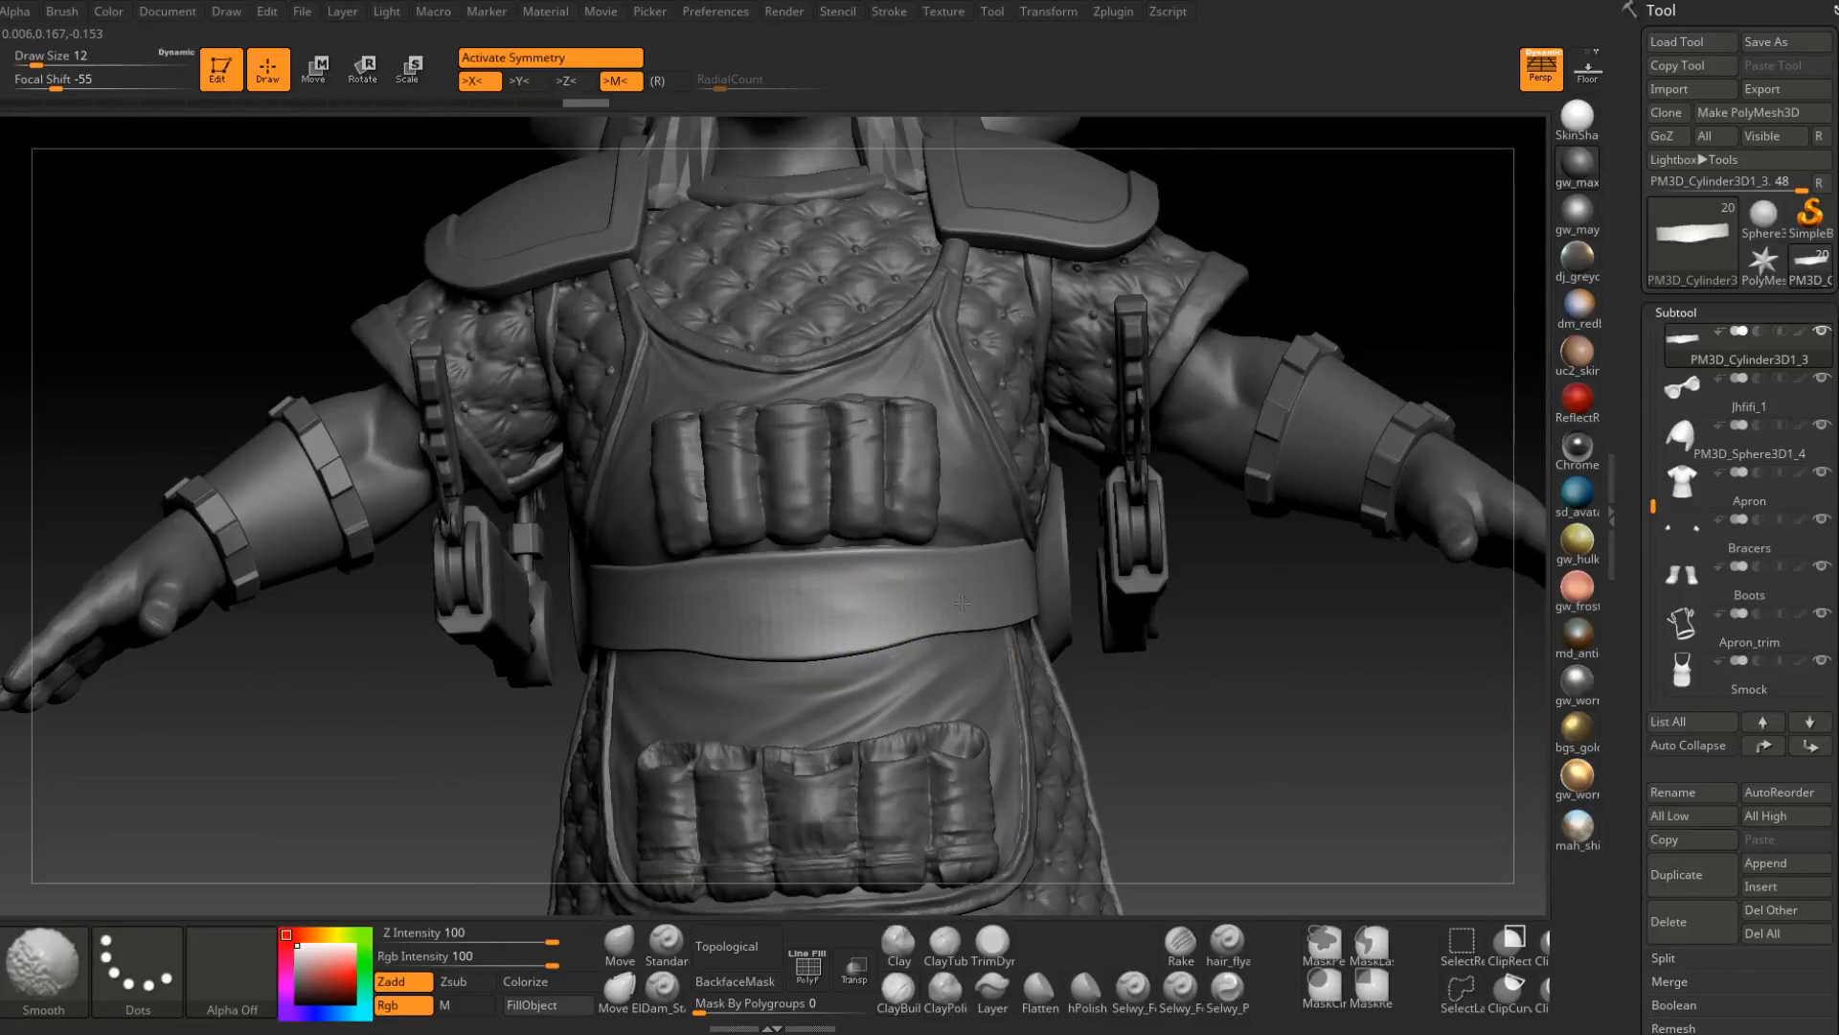
right_drag(986, 635, 929, 627)
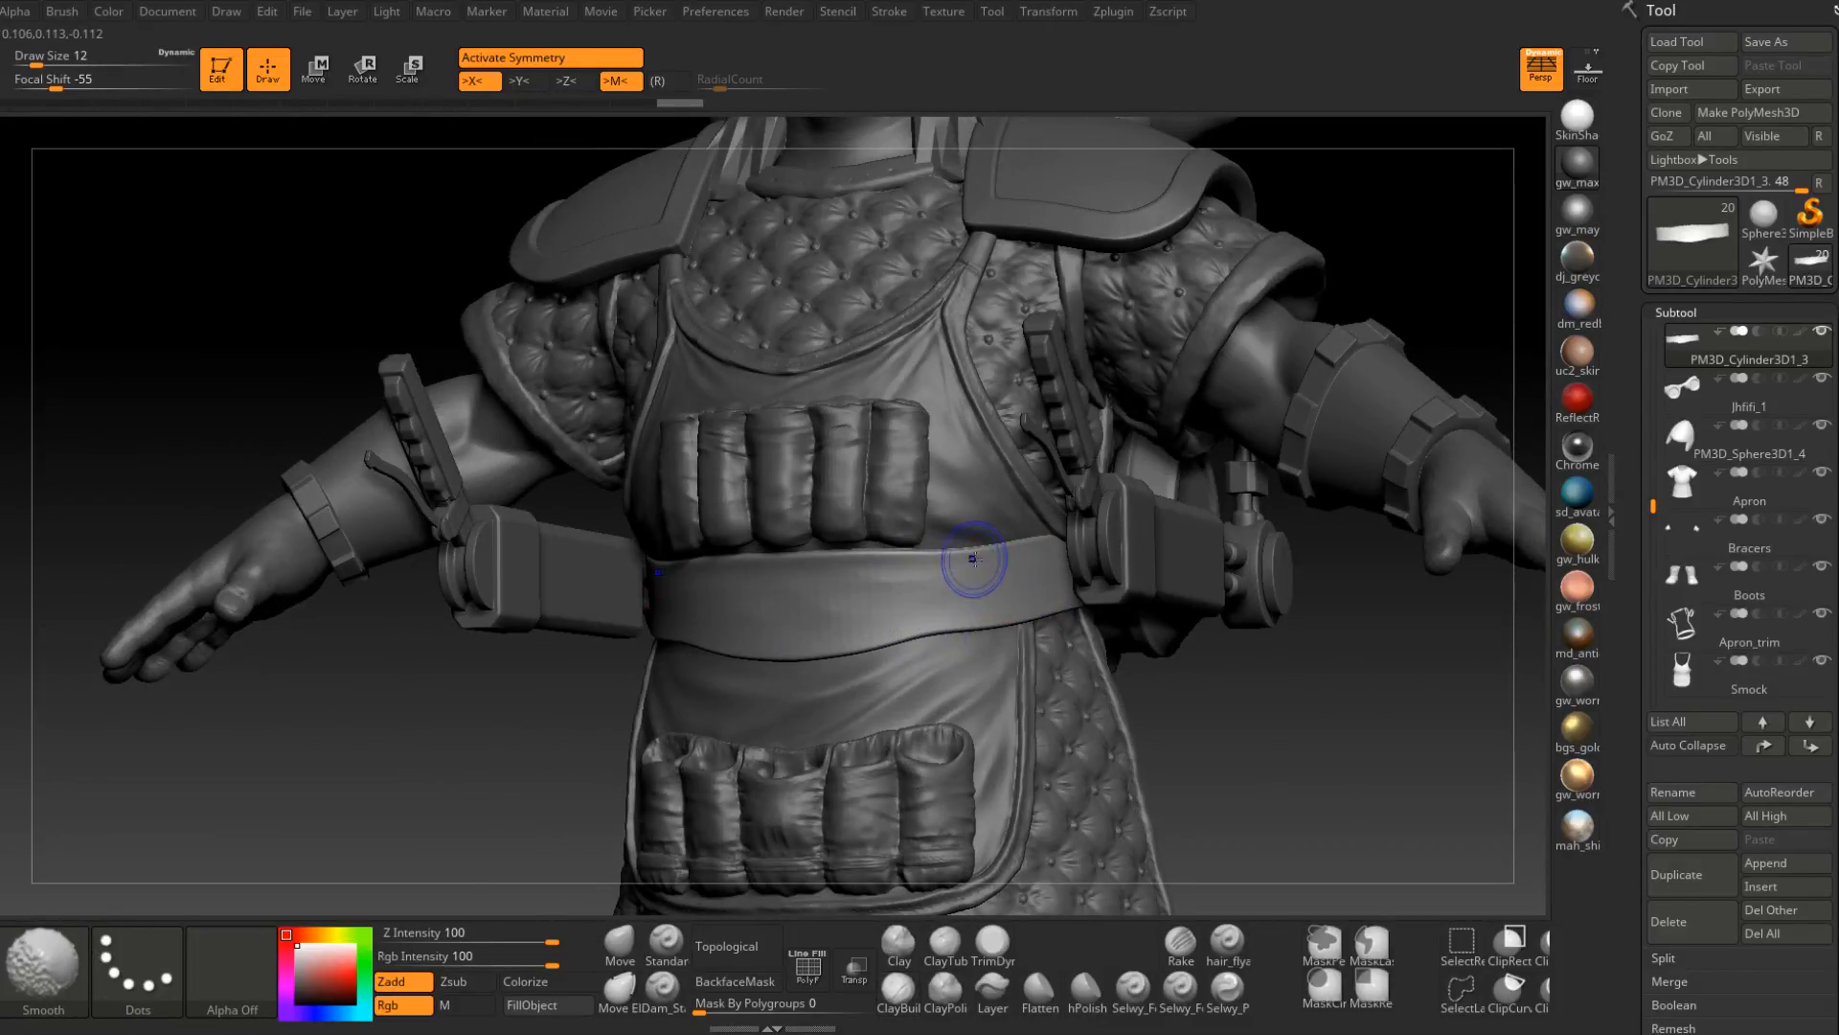
mouse_move(810, 599)
right_down()
mouse_move(849, 575)
mouse_move(645, 595)
right_up()
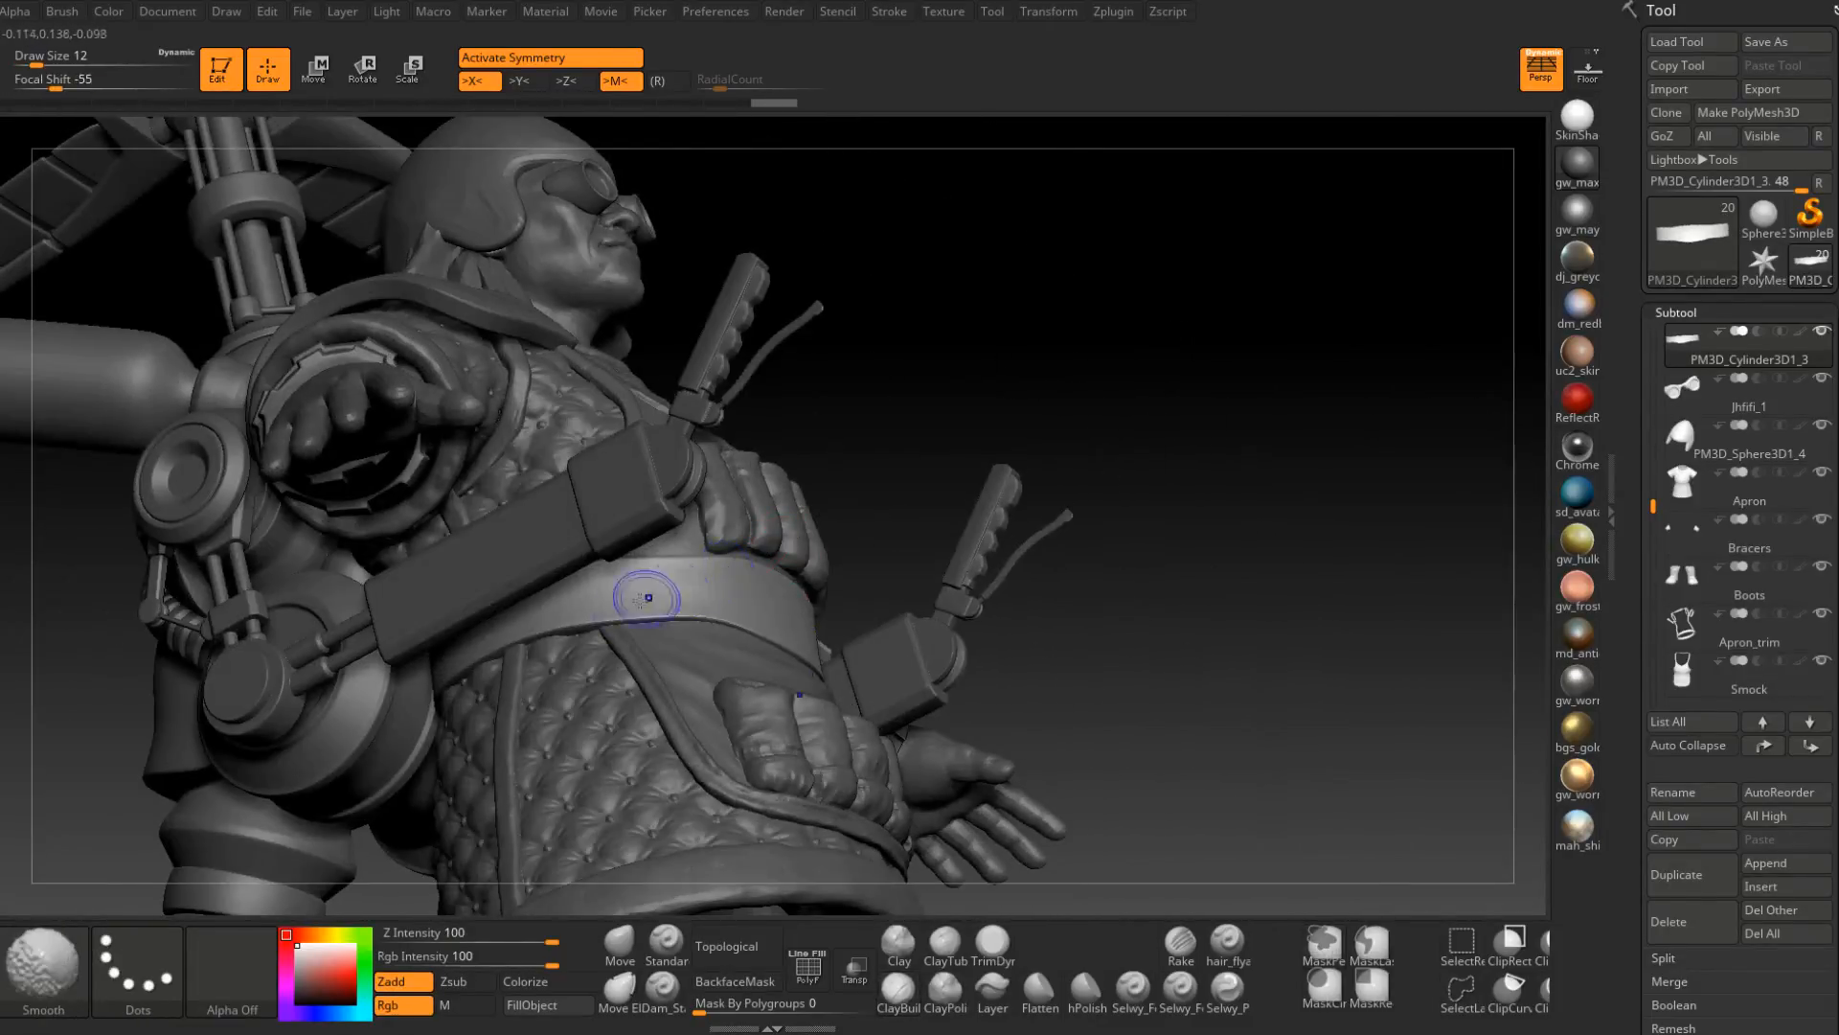
shift+drag(493, 656, 487, 659)
Straighten the figure to a front view and turn on transparent display of the surrounding subtools.
right_drag(492, 656, 311, 730)
right_drag(684, 572, 901, 586)
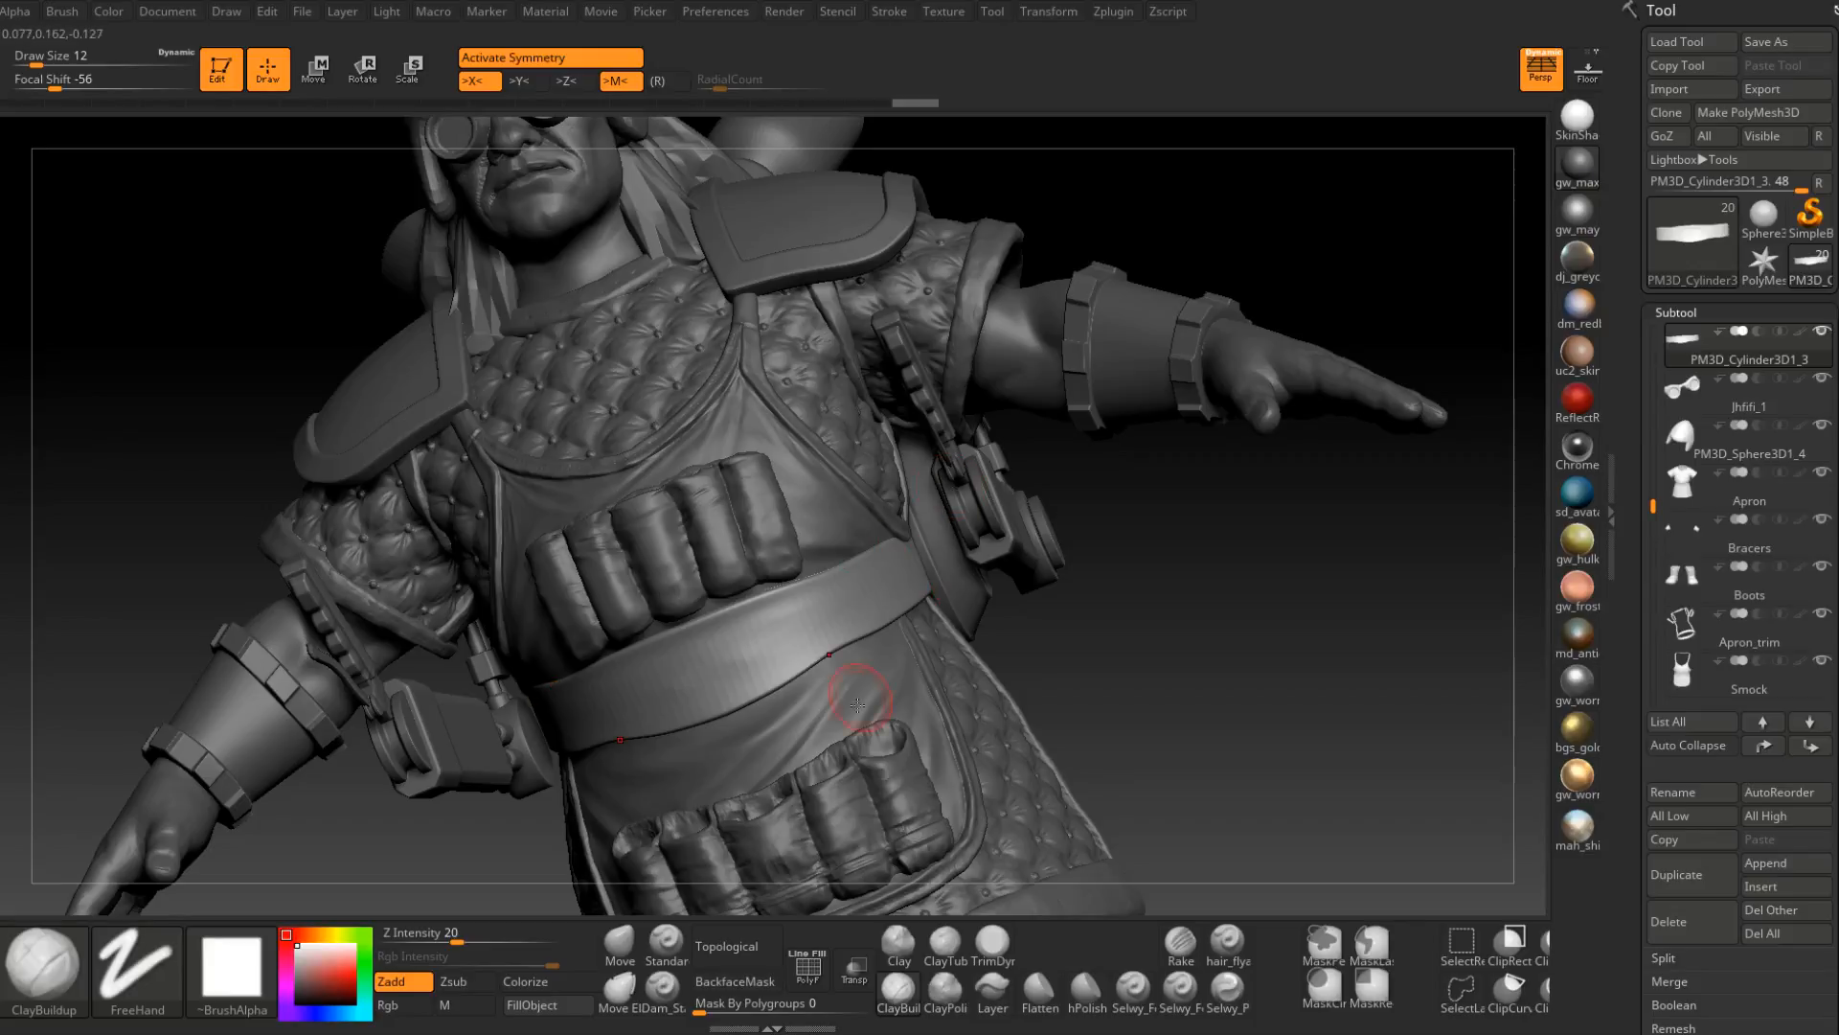
right_drag(931, 670, 904, 576)
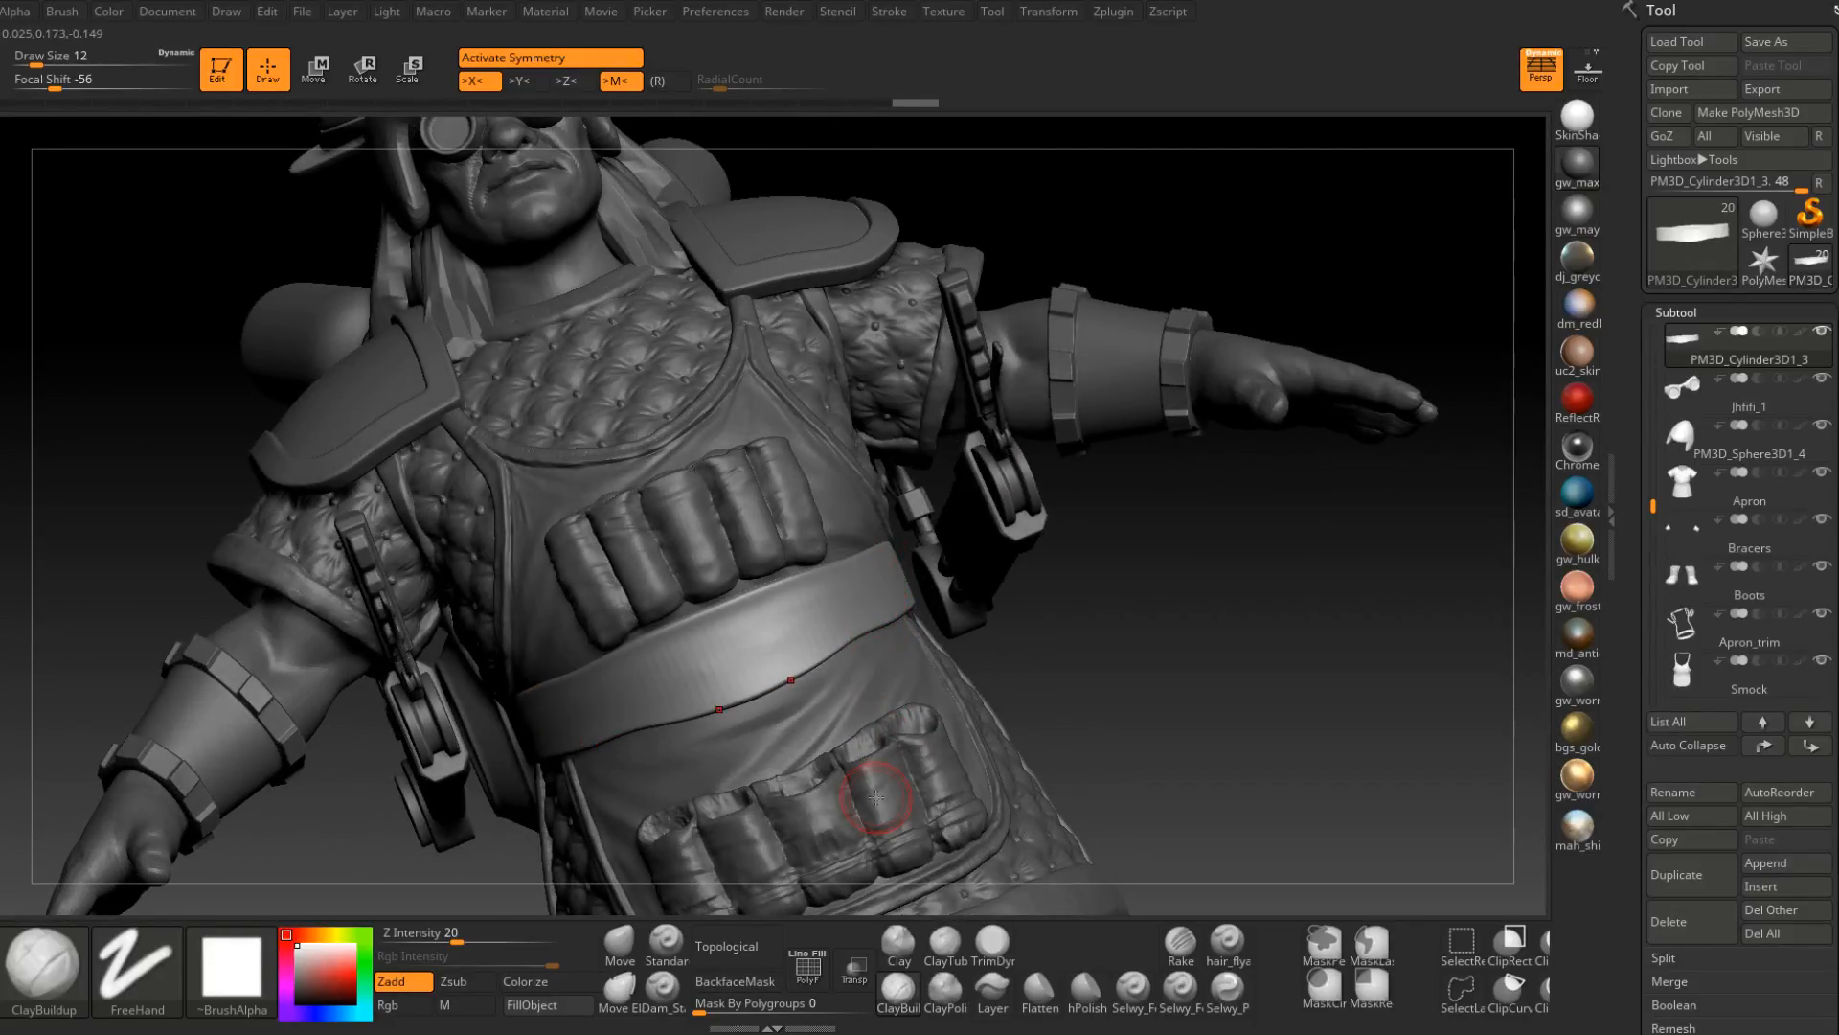
shift+right_drag(877, 797, 759, 575)
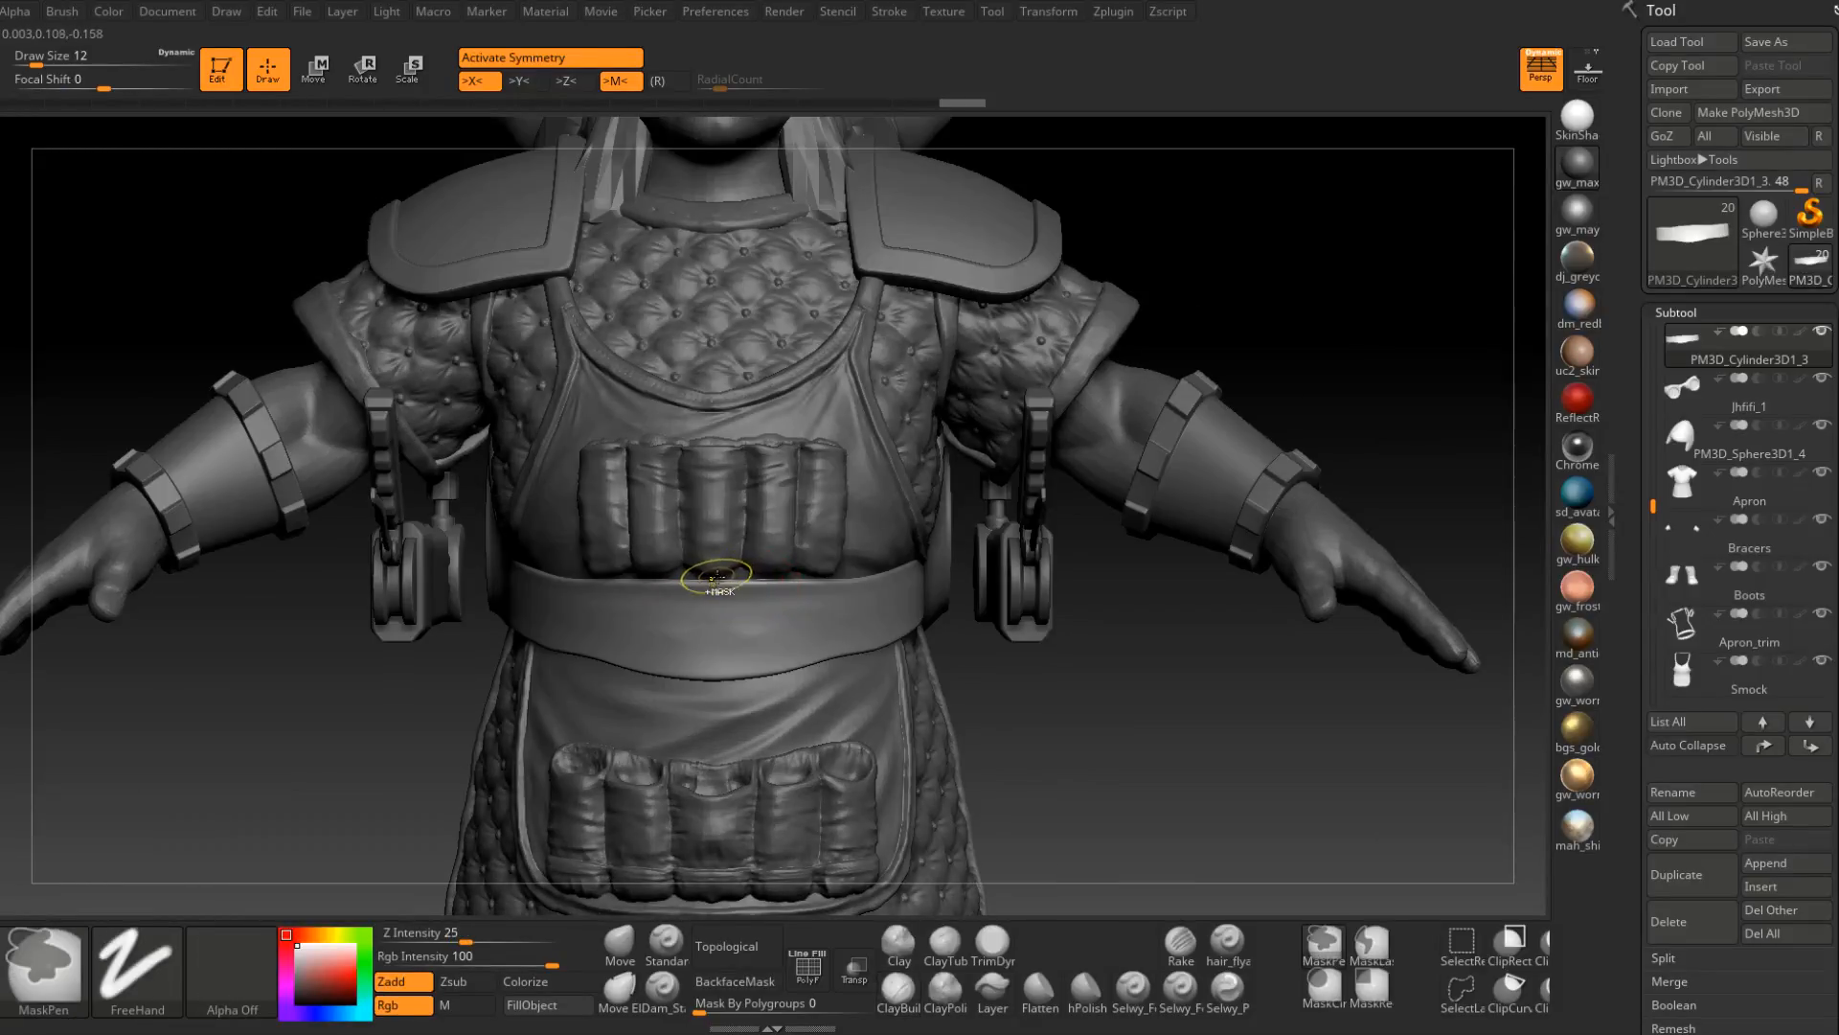
click(854, 967)
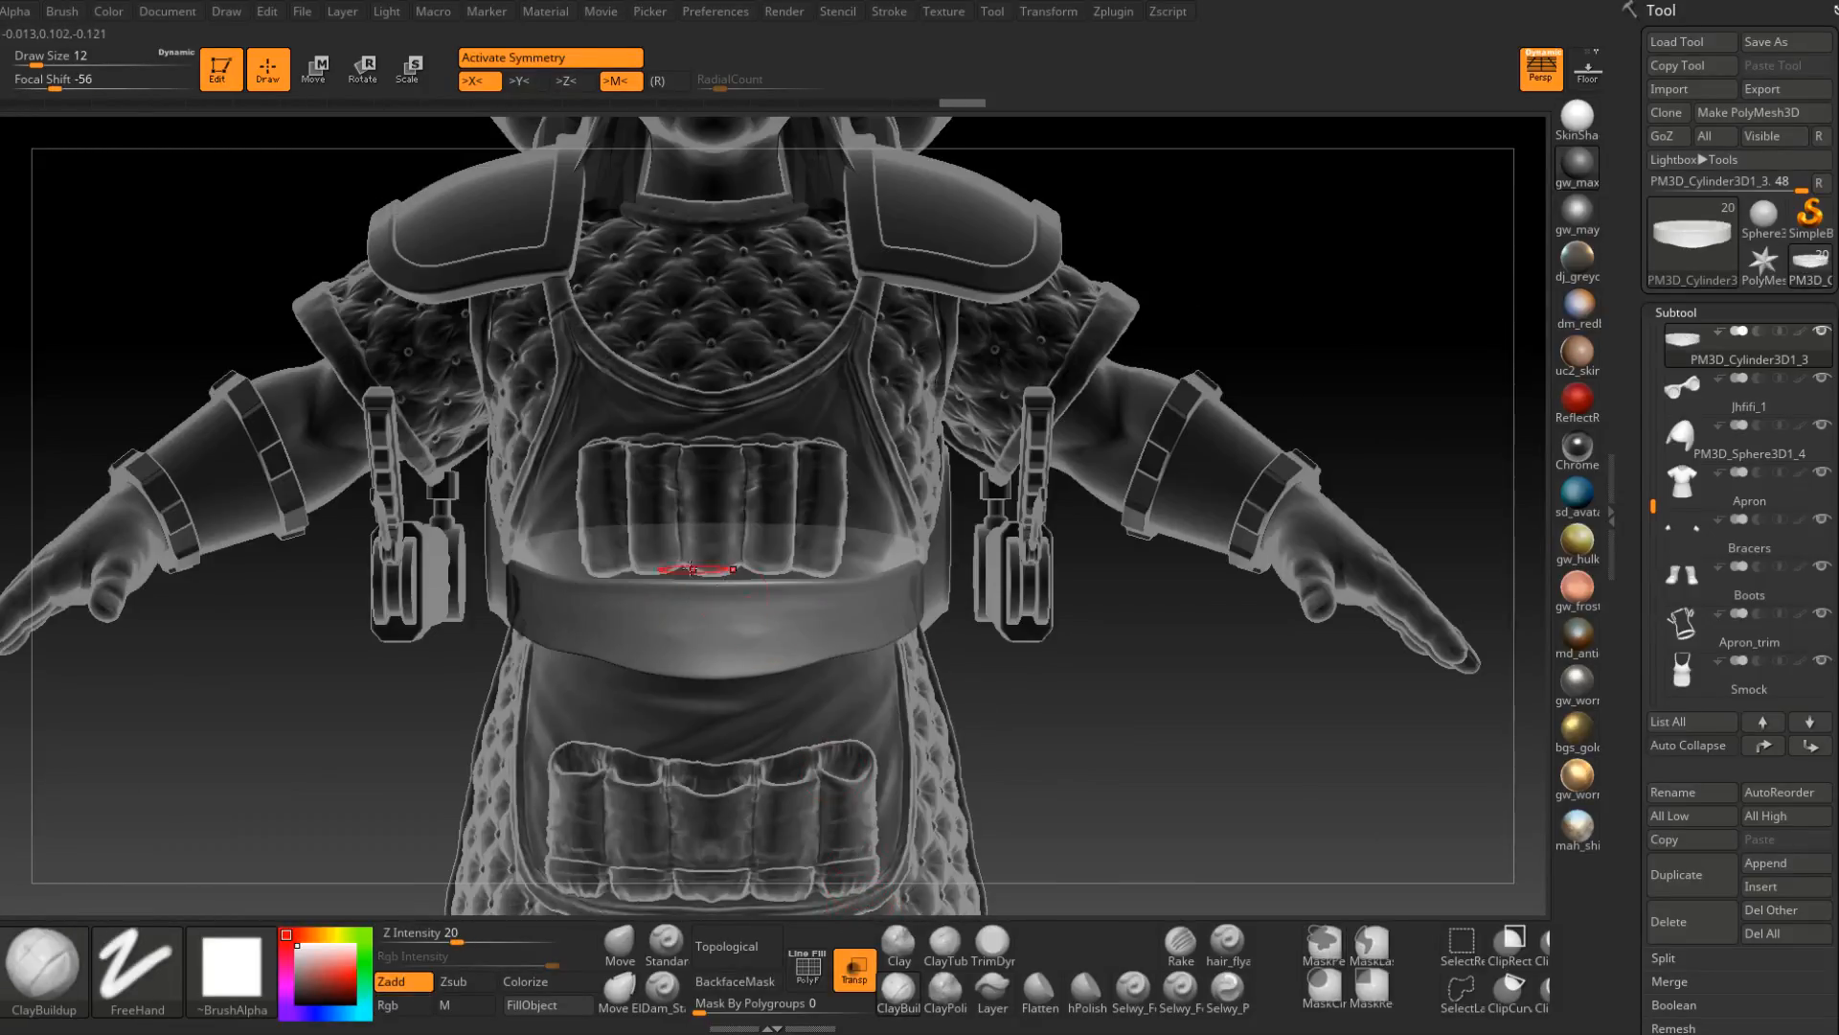
right_drag(689, 567, 730, 565)
ctrl+drag(736, 575, 806, 596)
shift+right_drag(805, 606, 760, 603)
key(ctrl+z)
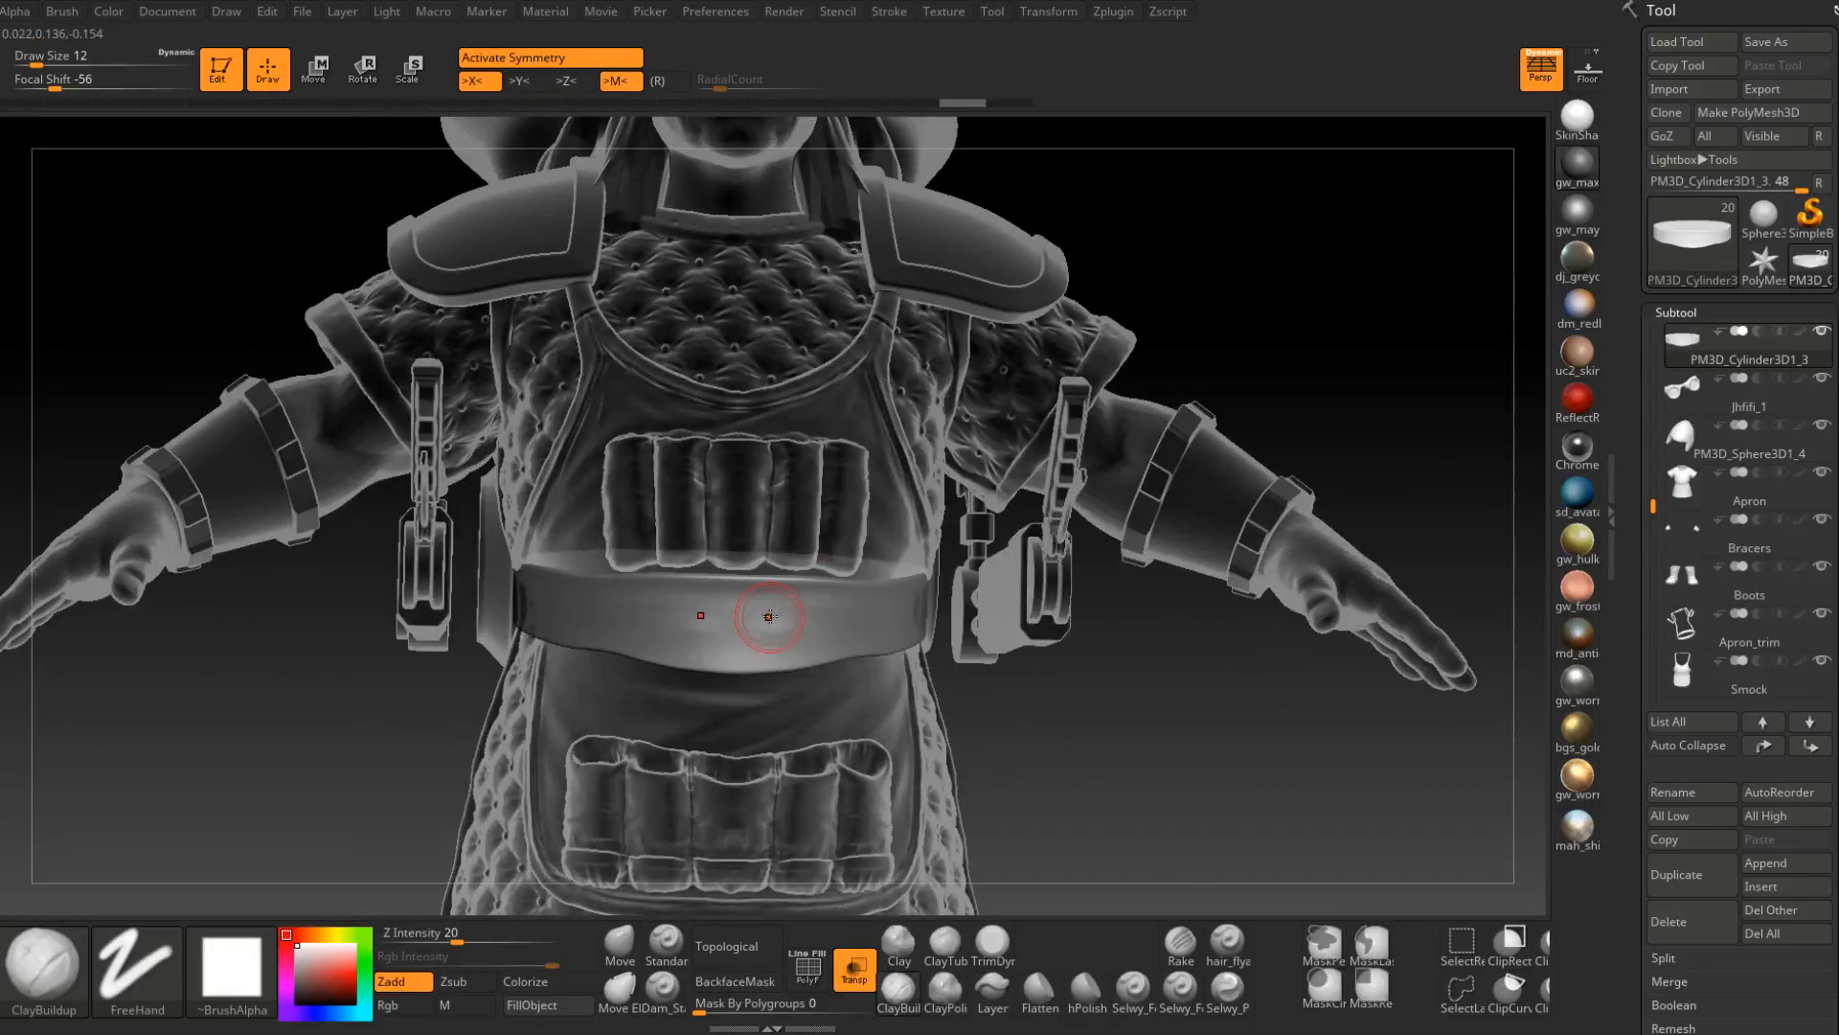
Mask a narrow band along the belt's upper edge across the front with a draw size of 8.
key(space)
drag(772, 610, 764, 611)
shift+right_drag(765, 610, 729, 599)
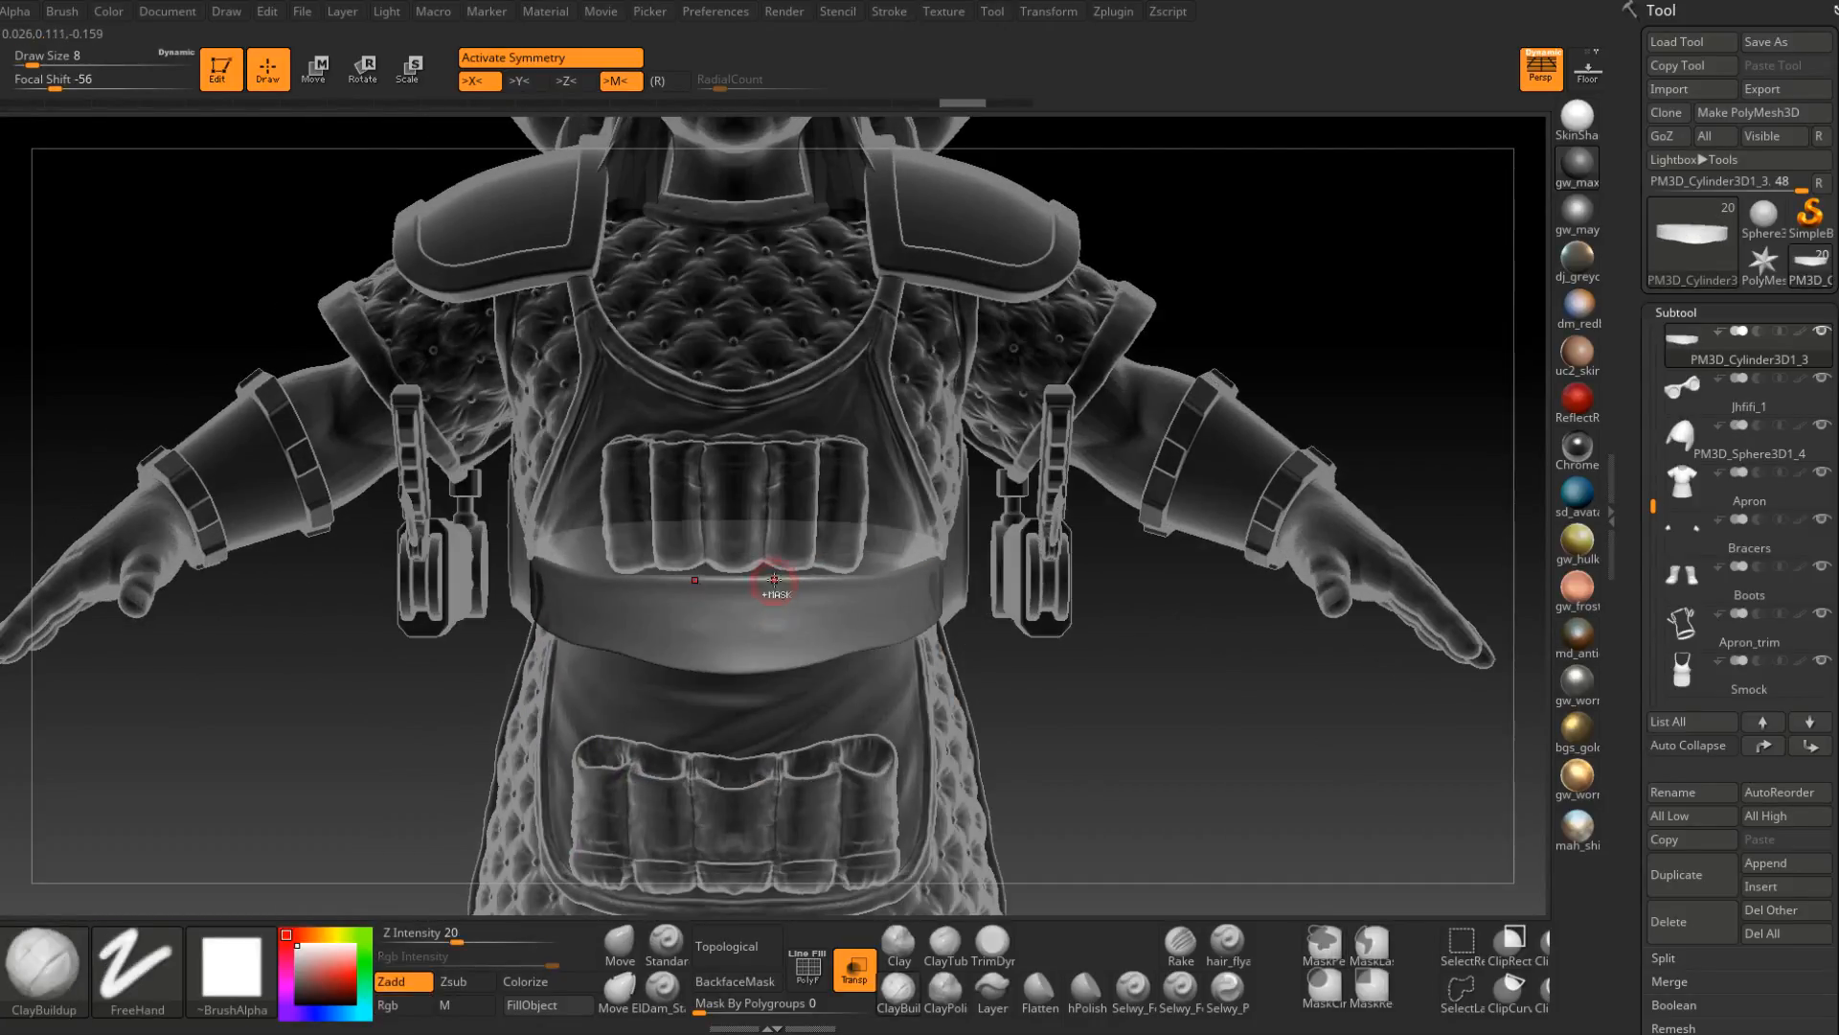
ctrl+drag(734, 581, 880, 579)
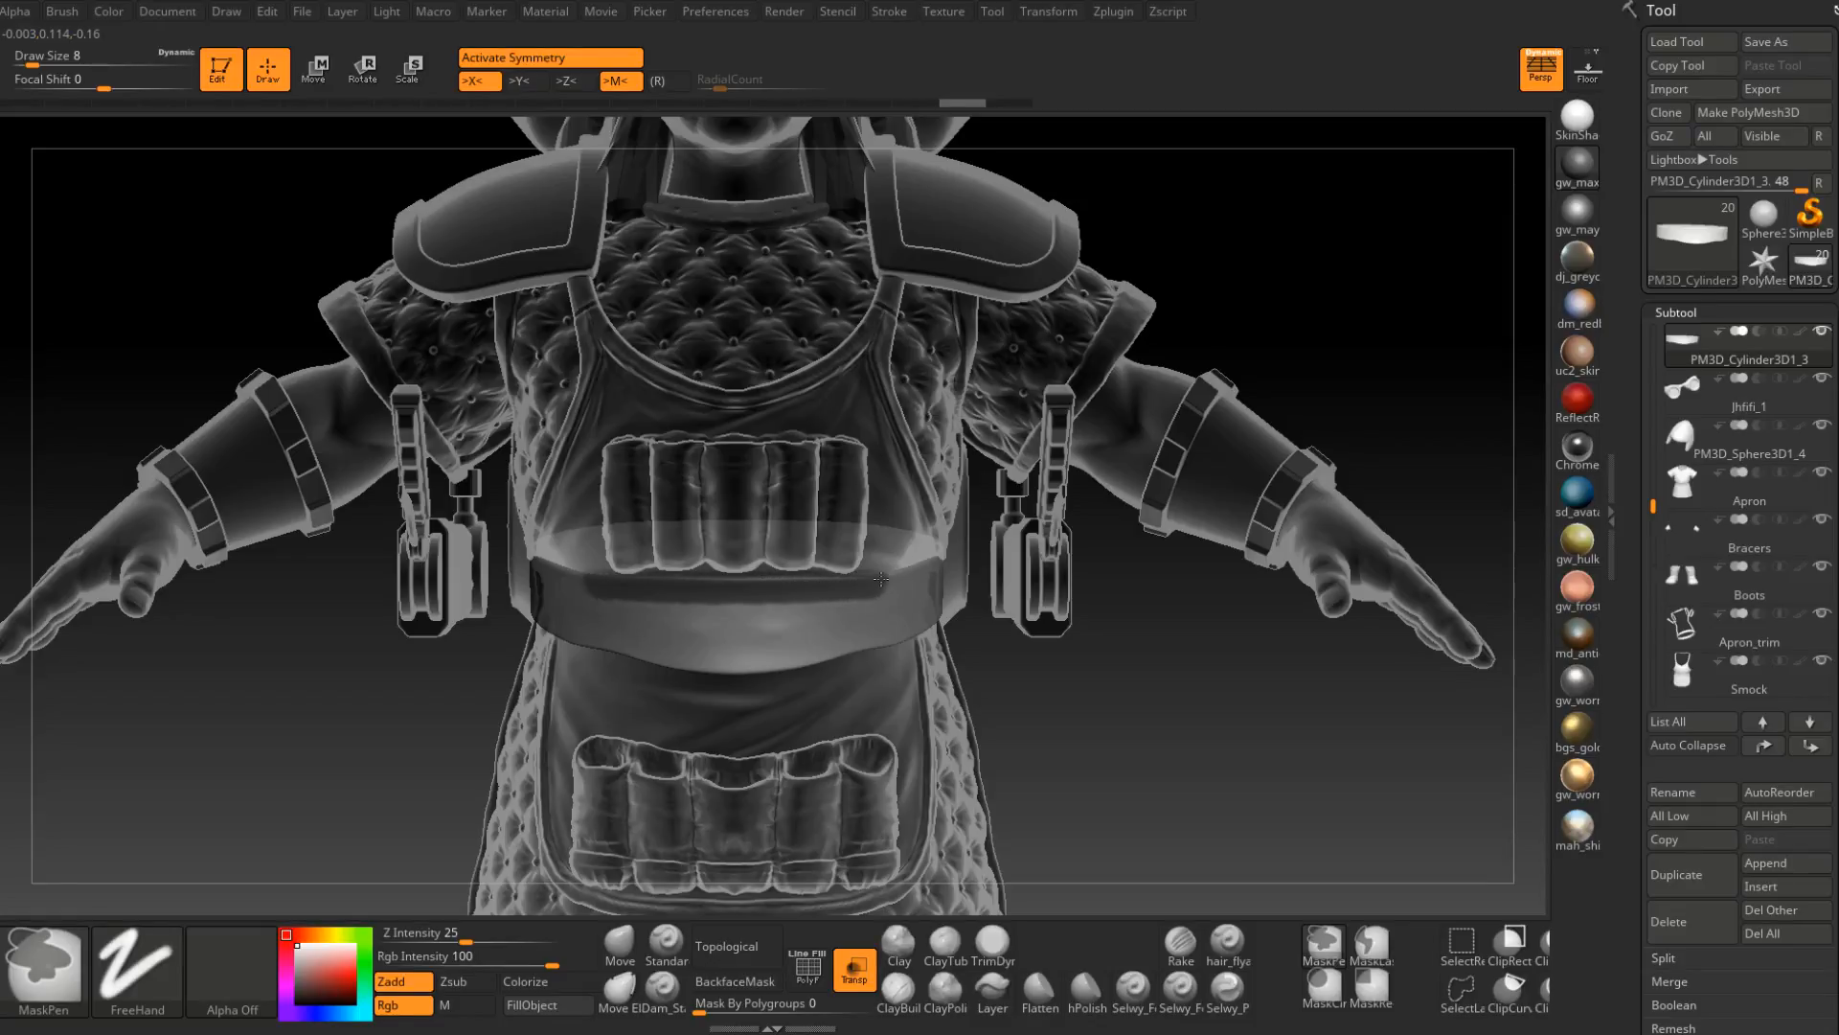
Extend the upper-edge mask band around the belt's side toward the back of the figure.
mouse_move(881, 579)
right_down()
mouse_move(709, 542)
mouse_move(616, 562)
mouse_move(599, 618)
mouse_move(551, 583)
right_up()
ctrl+drag(561, 581, 490, 612)
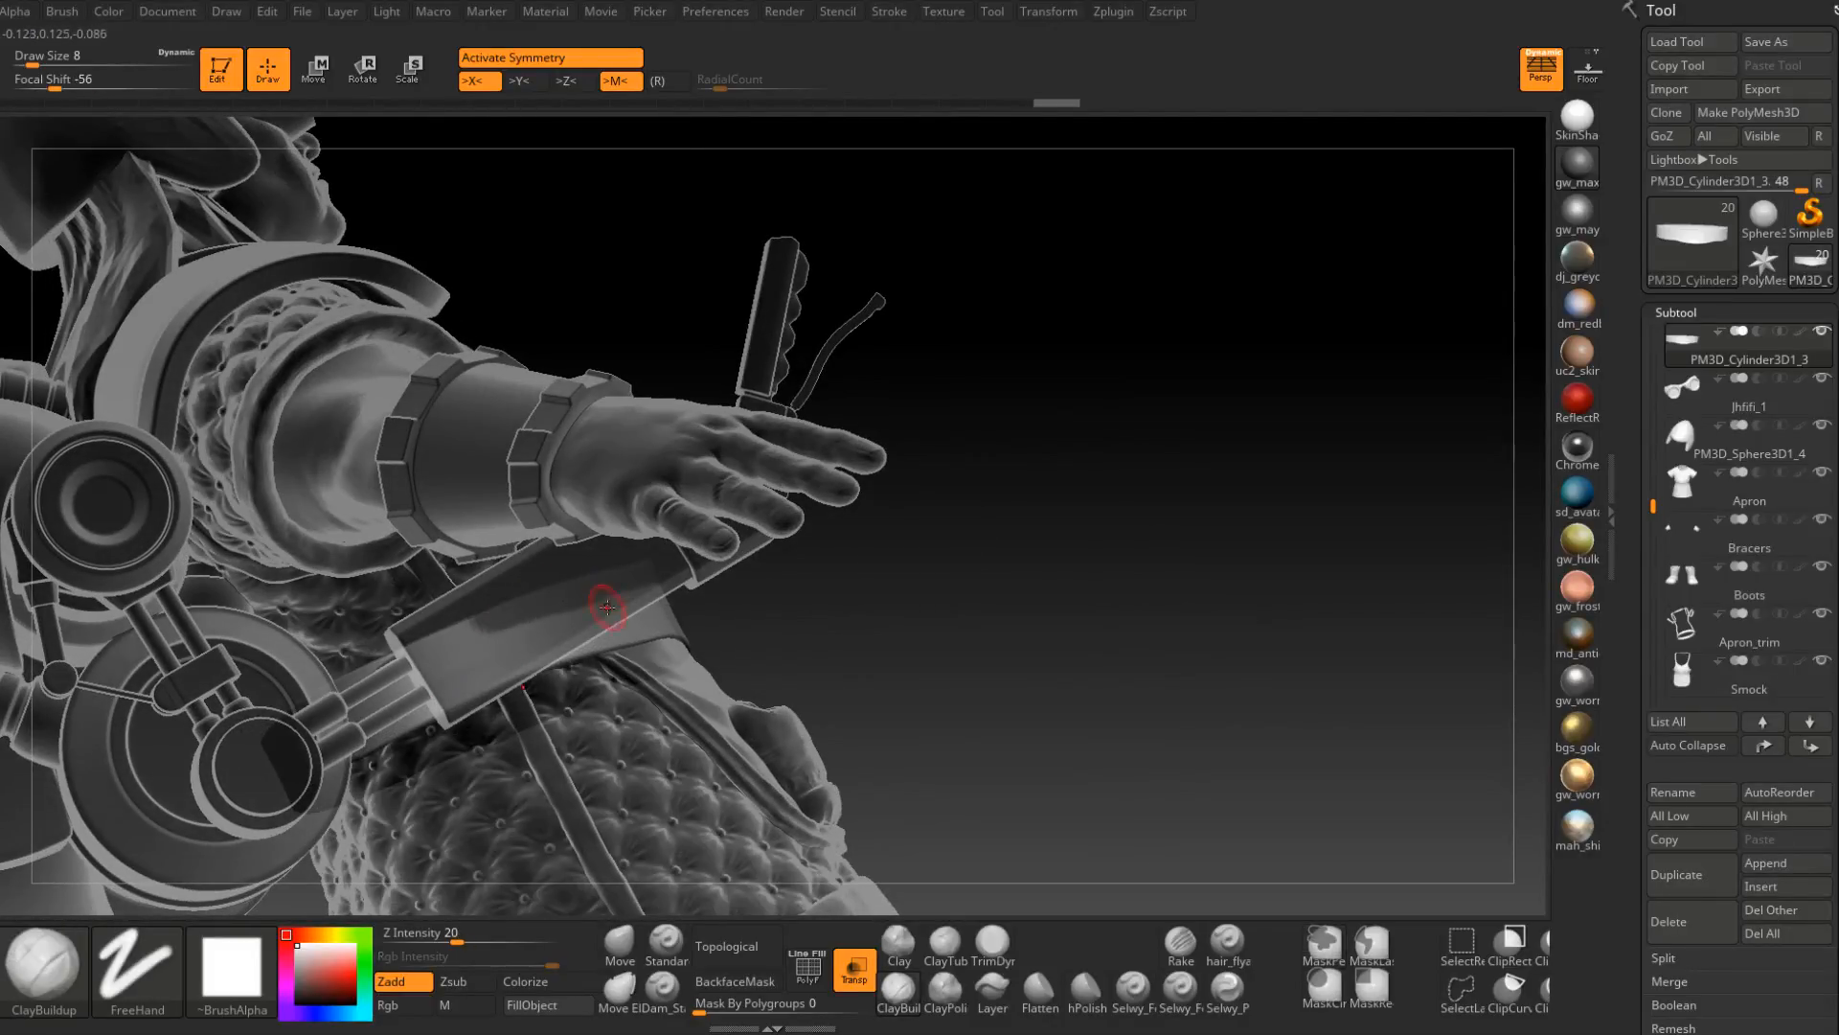
mouse_move(551, 618)
right_down()
mouse_move(591, 664)
mouse_move(785, 561)
right_up()
ctrl+drag(785, 560, 616, 640)
mouse_move(616, 640)
right_down()
mouse_move(669, 434)
mouse_move(637, 452)
mouse_move(656, 441)
right_up()
key(ctrl)
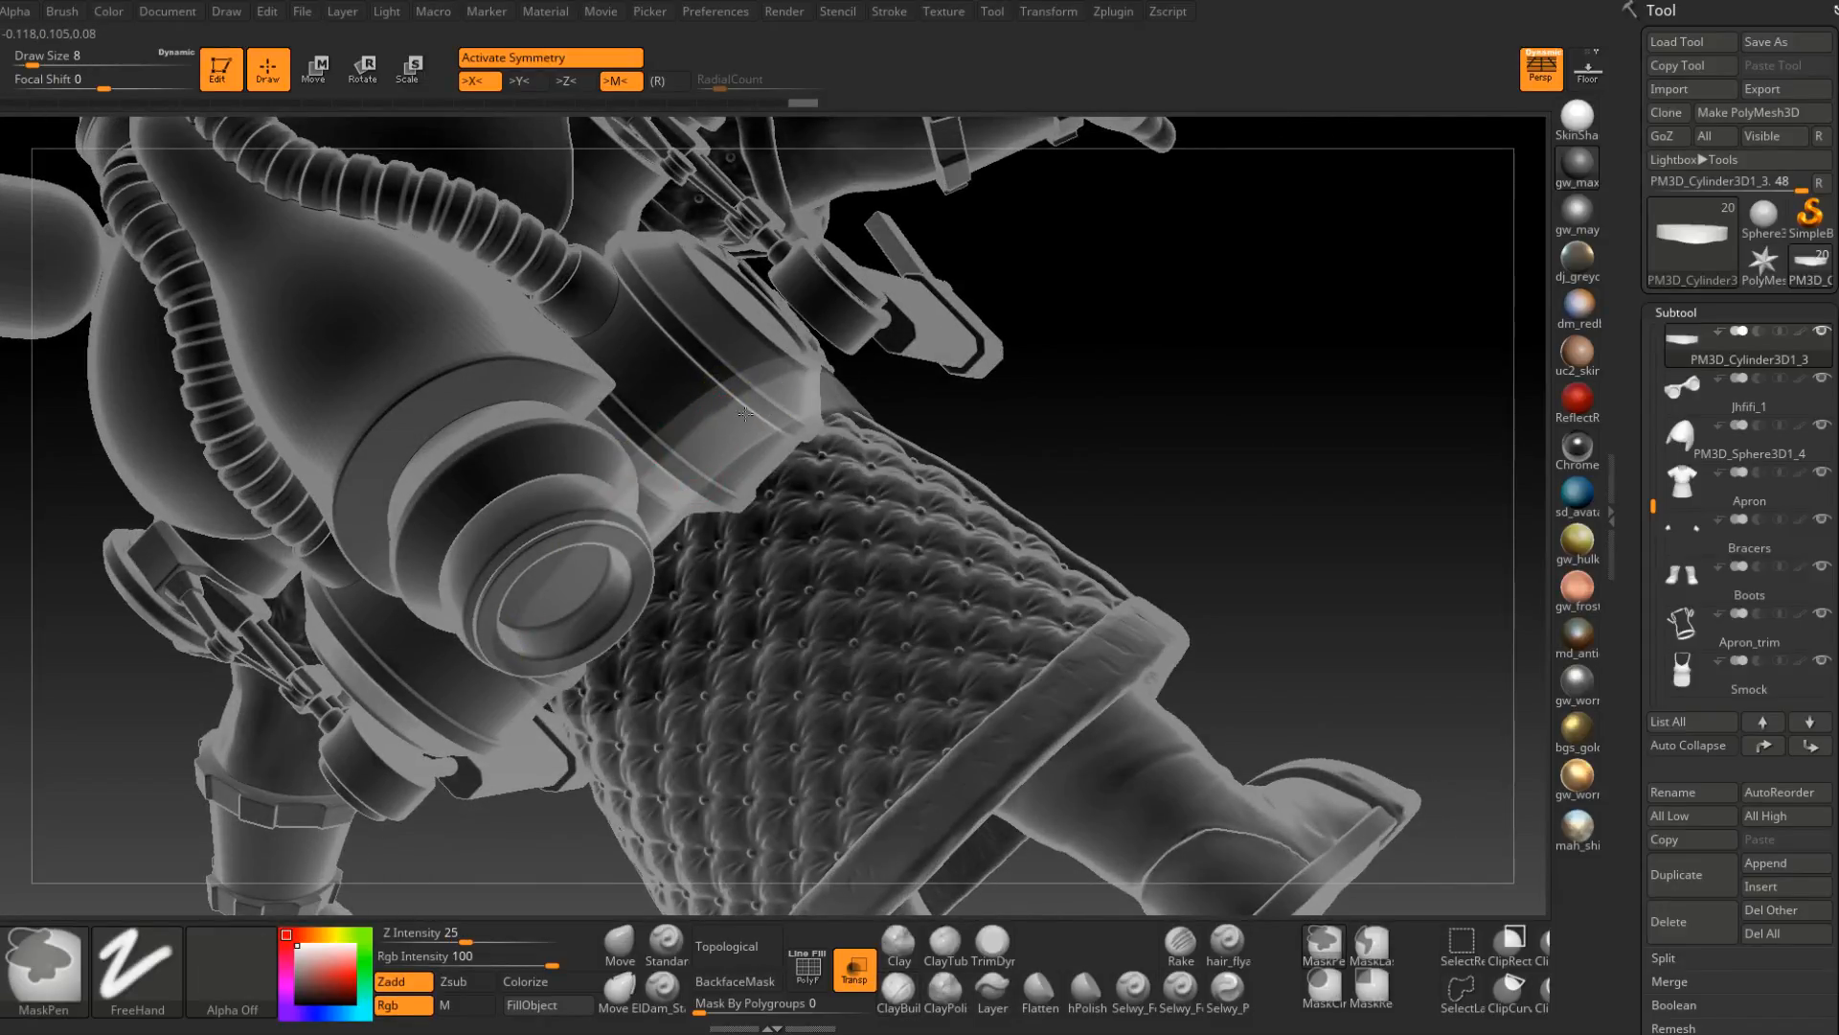
right_drag(719, 431, 699, 411)
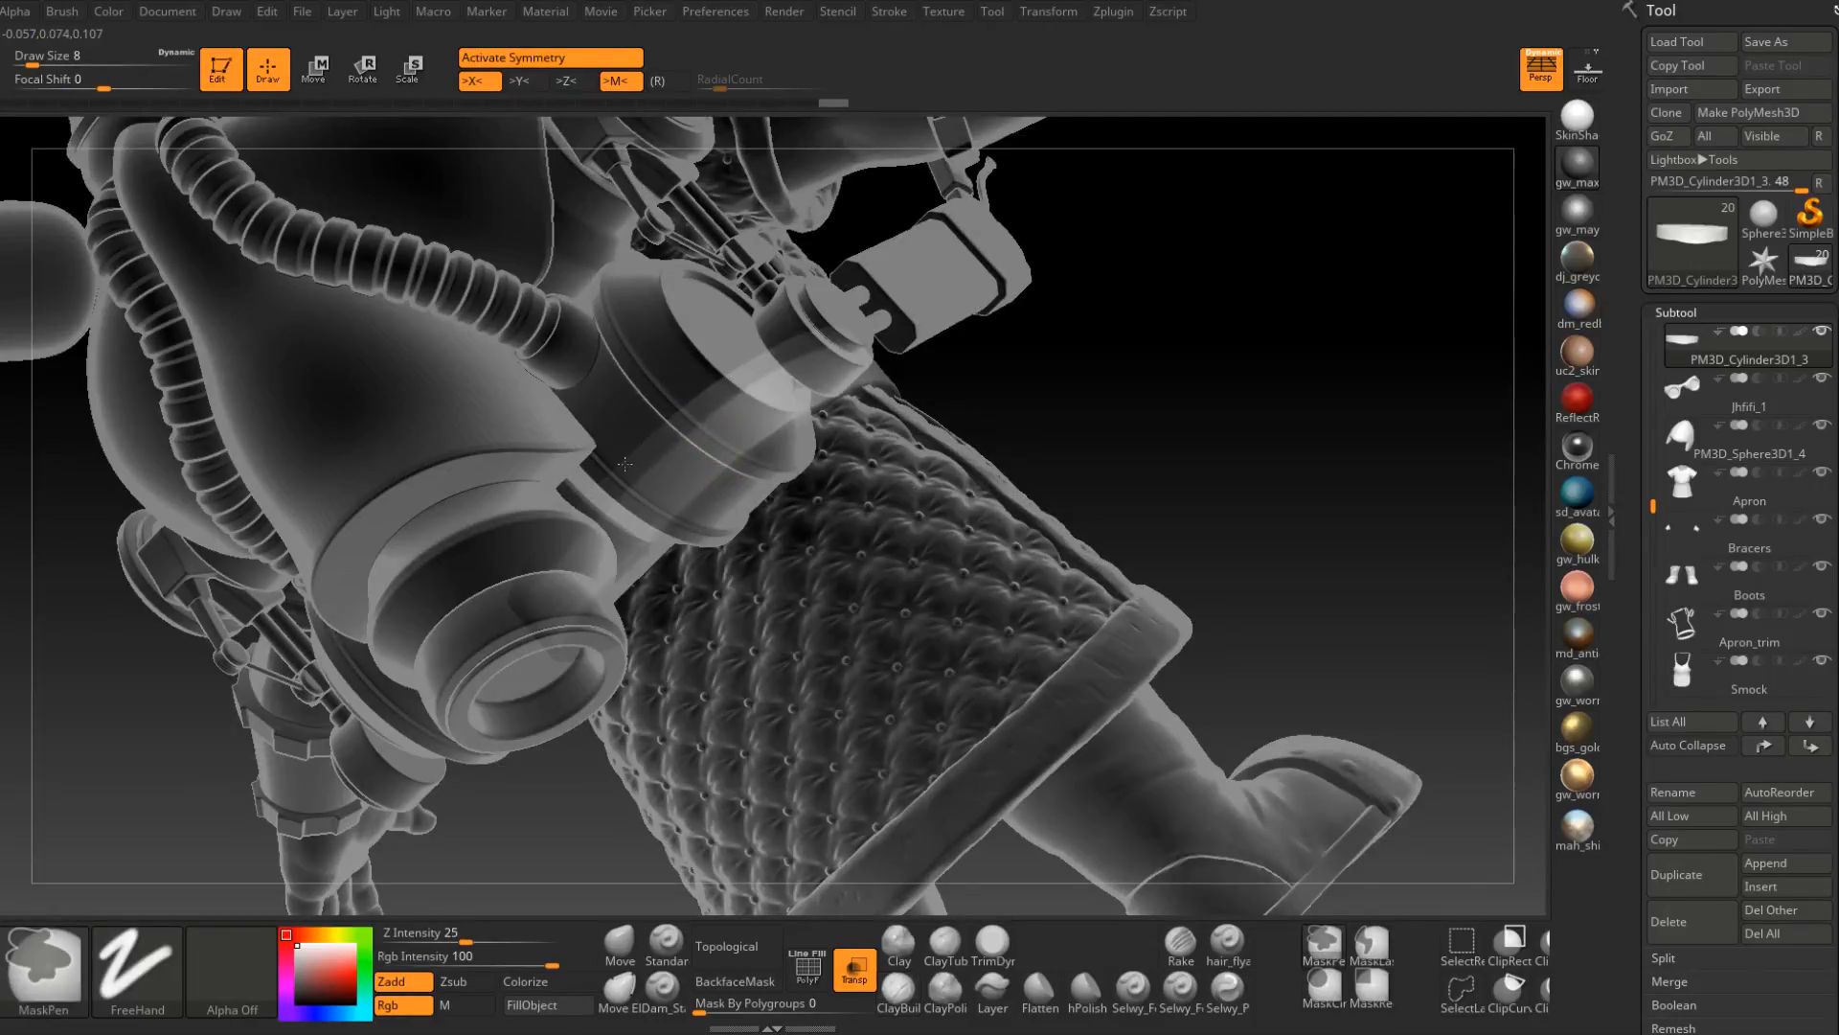
right_drag(624, 464, 766, 373)
mouse_move(876, 321)
right_down()
mouse_move(824, 335)
mouse_move(813, 395)
mouse_move(737, 486)
right_up()
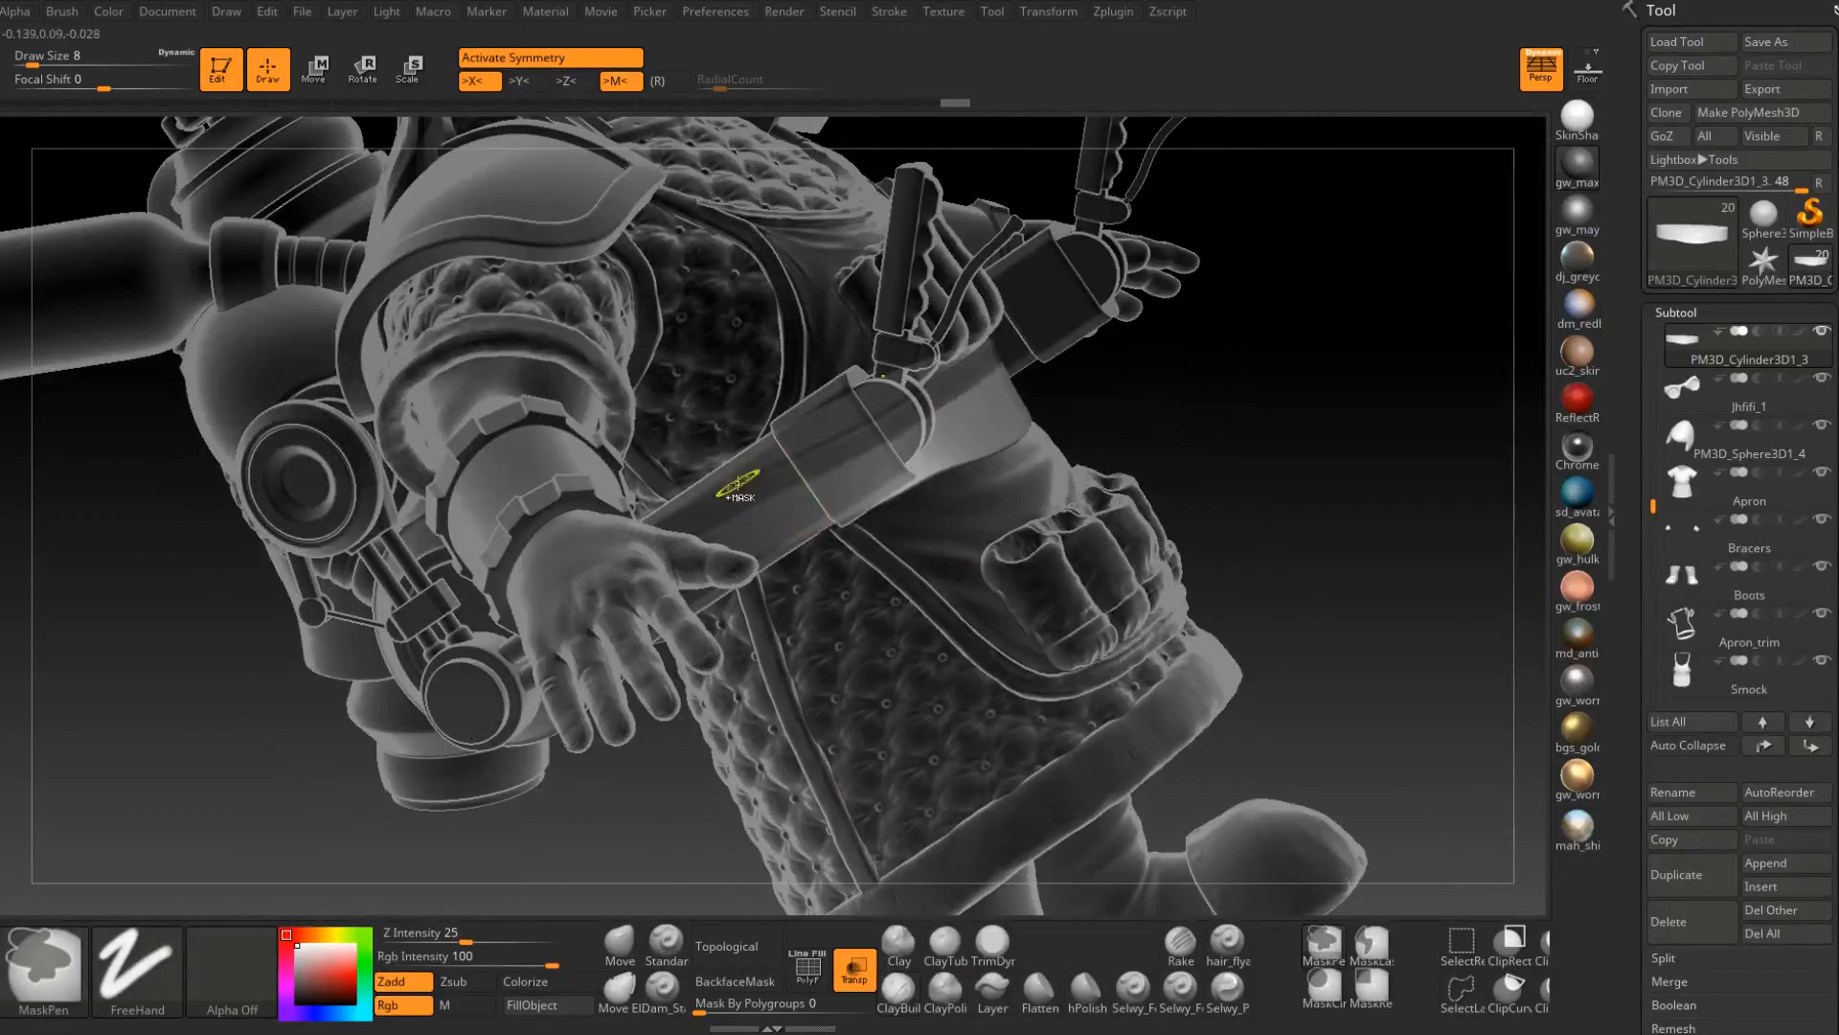
Fill in the upper-edge mask on the belt's side behind the control arm, joining it to the front band.
ctrl+drag(738, 486, 877, 426)
ctrl+drag(876, 425, 719, 503)
right_drag(858, 450, 872, 435)
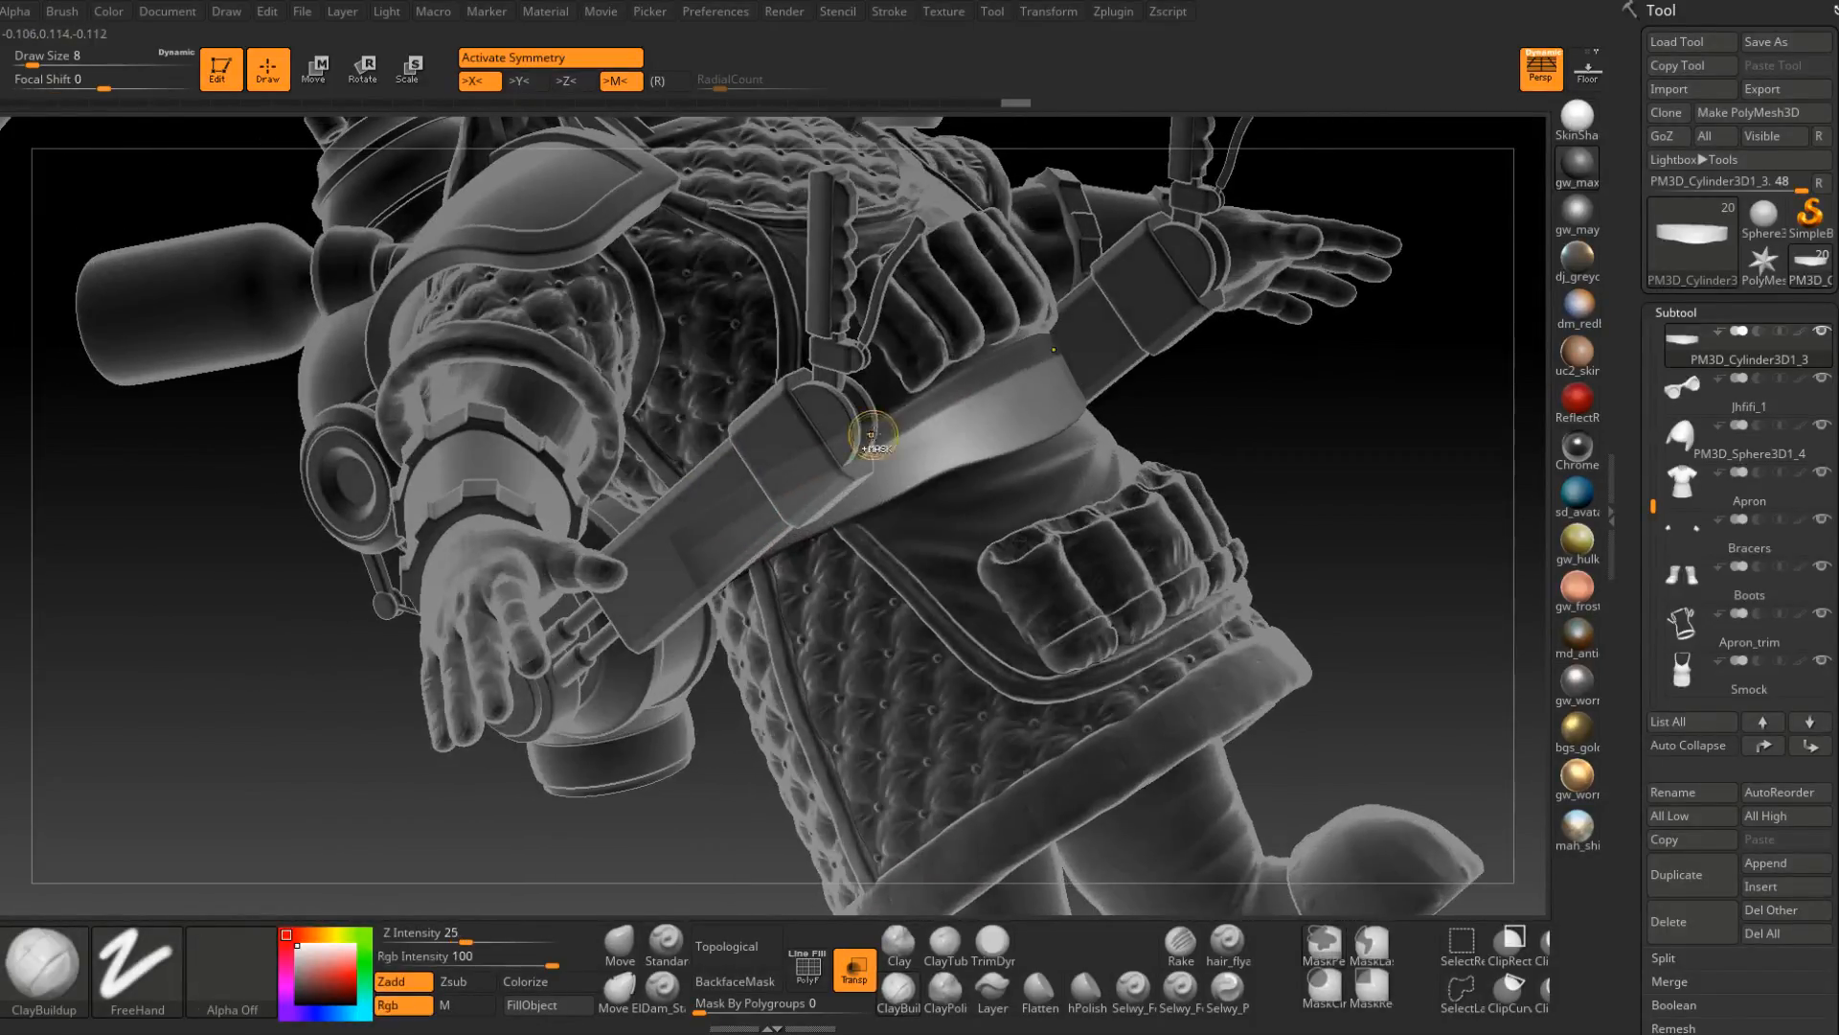
ctrl+drag(825, 460, 963, 394)
right_drag(937, 408, 922, 414)
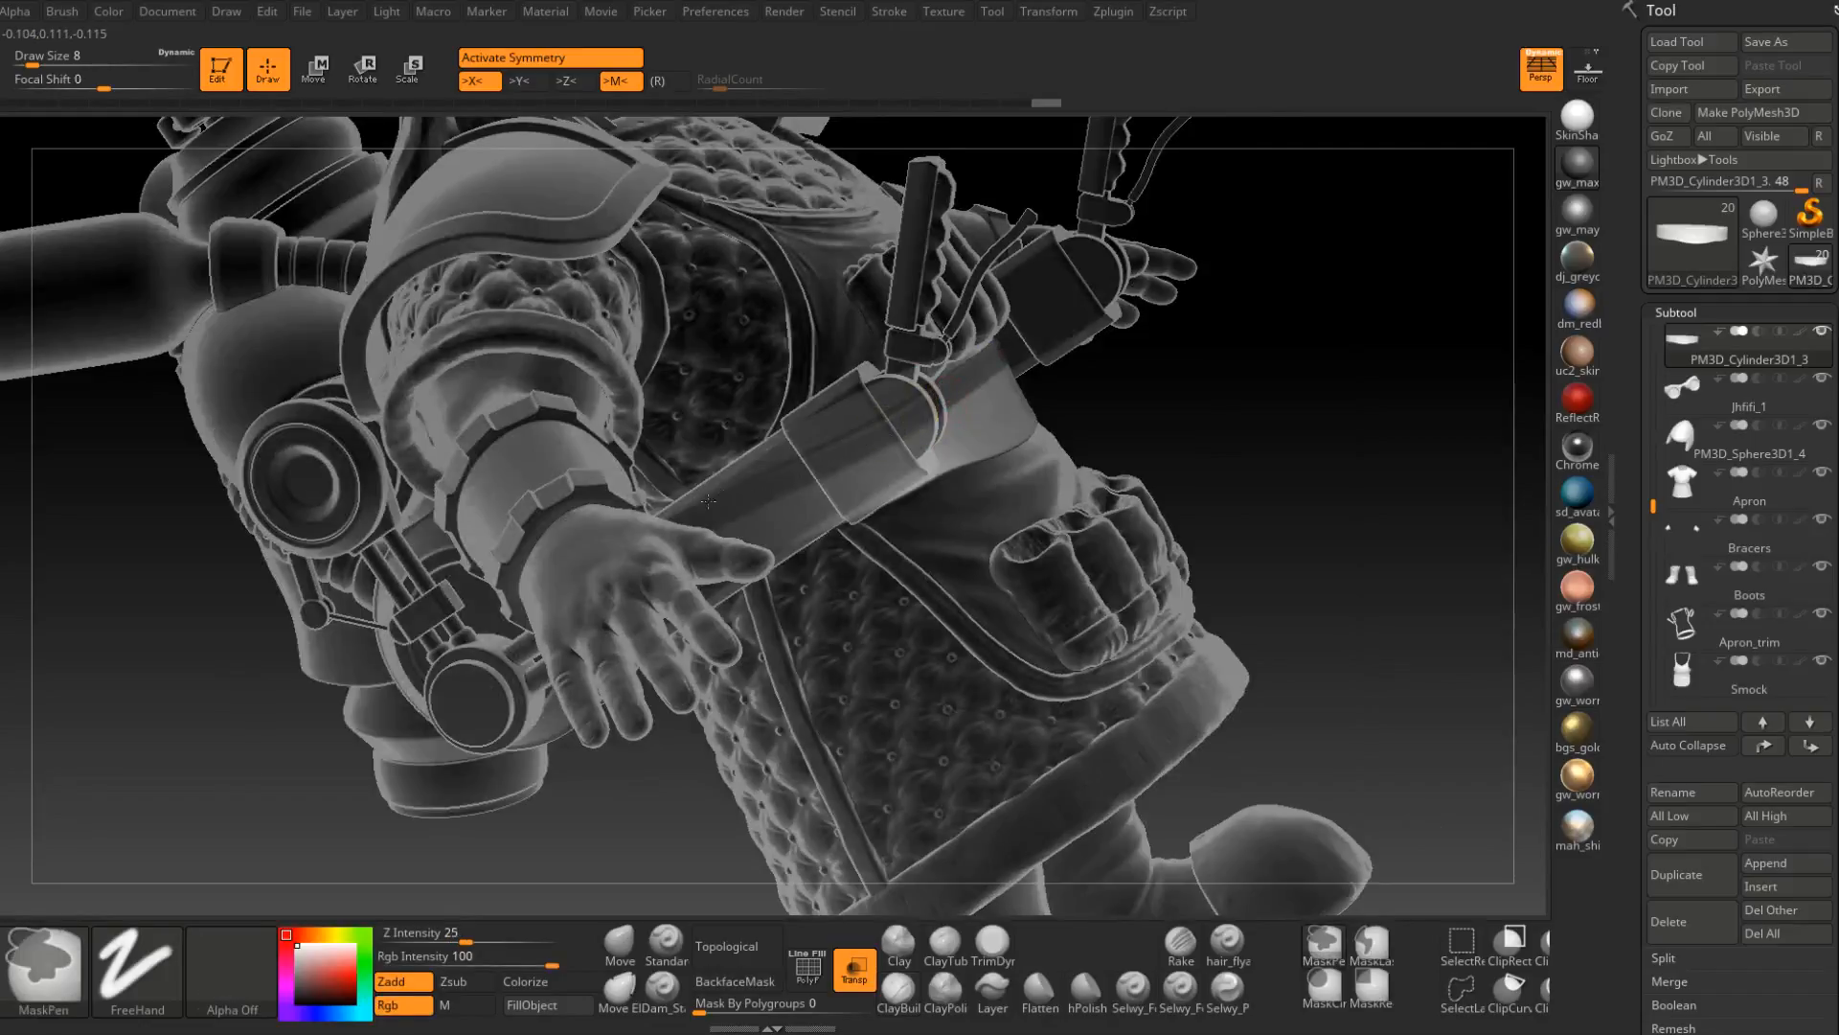
Mask a matching band along the belt's lower edge across the front of the apron.
right_drag(708, 501, 541, 486)
right_drag(985, 433, 931, 490)
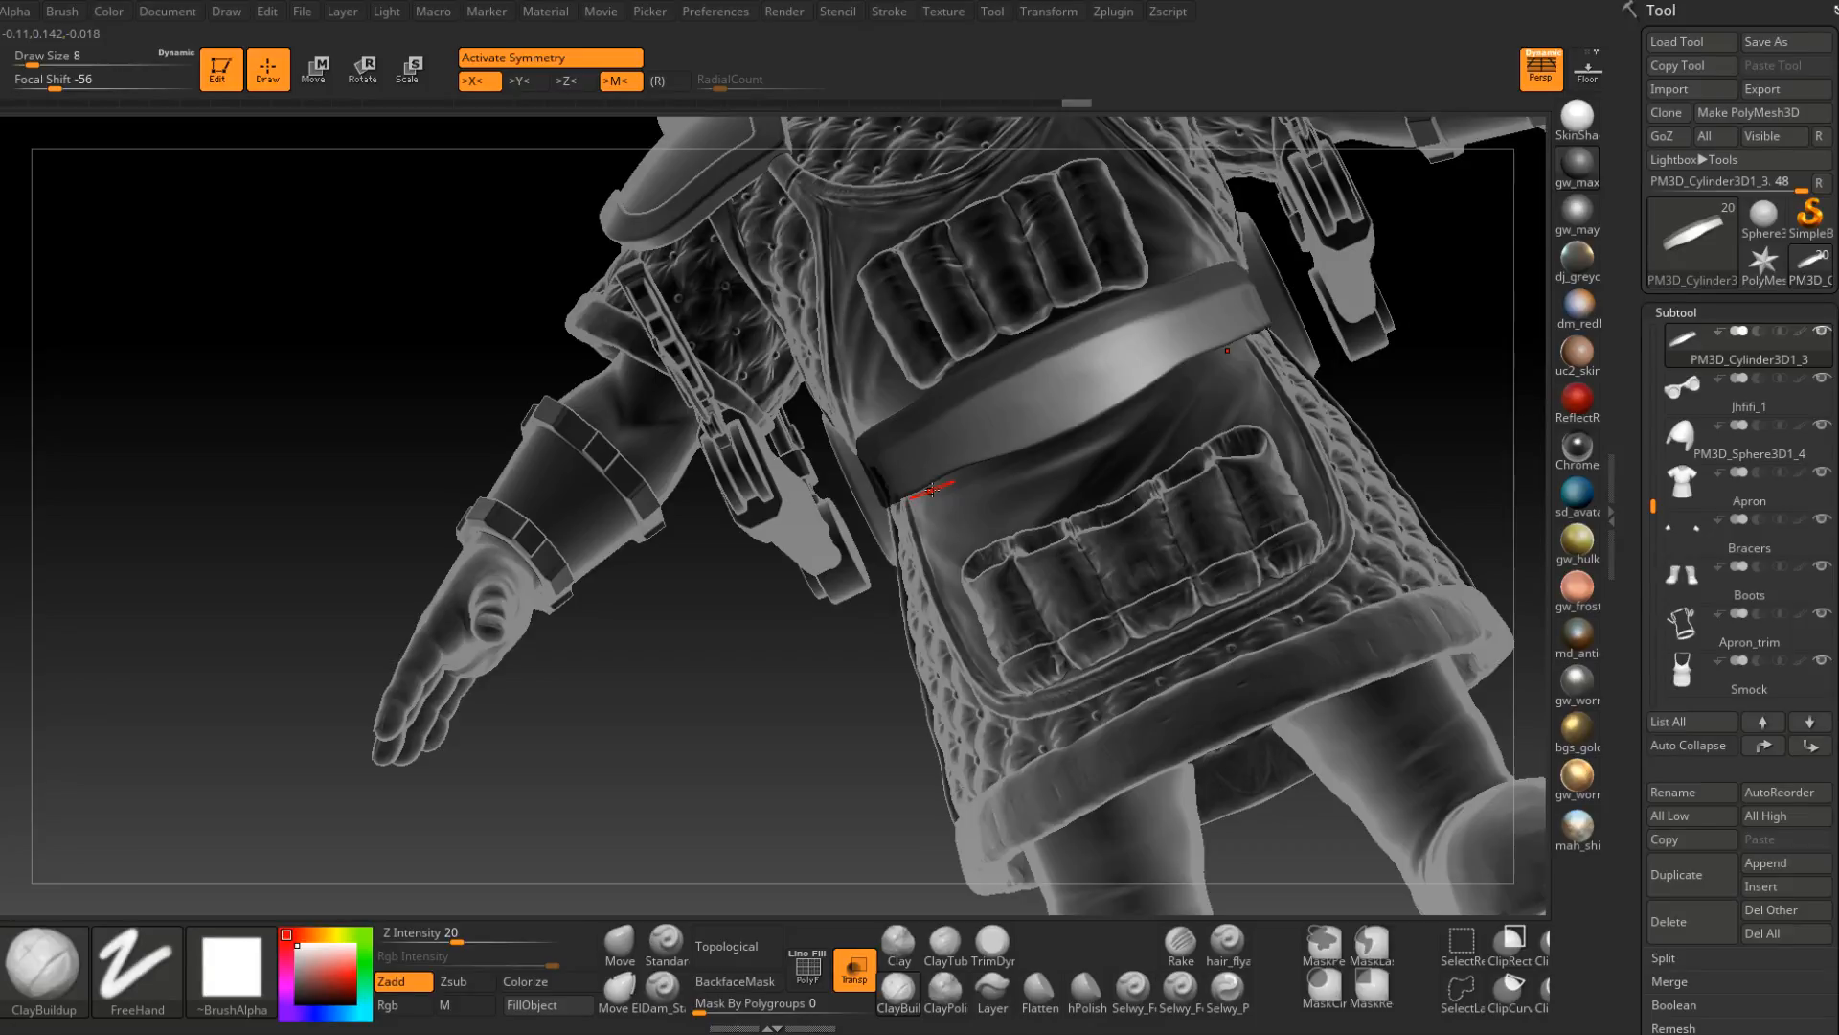
key(ctrl)
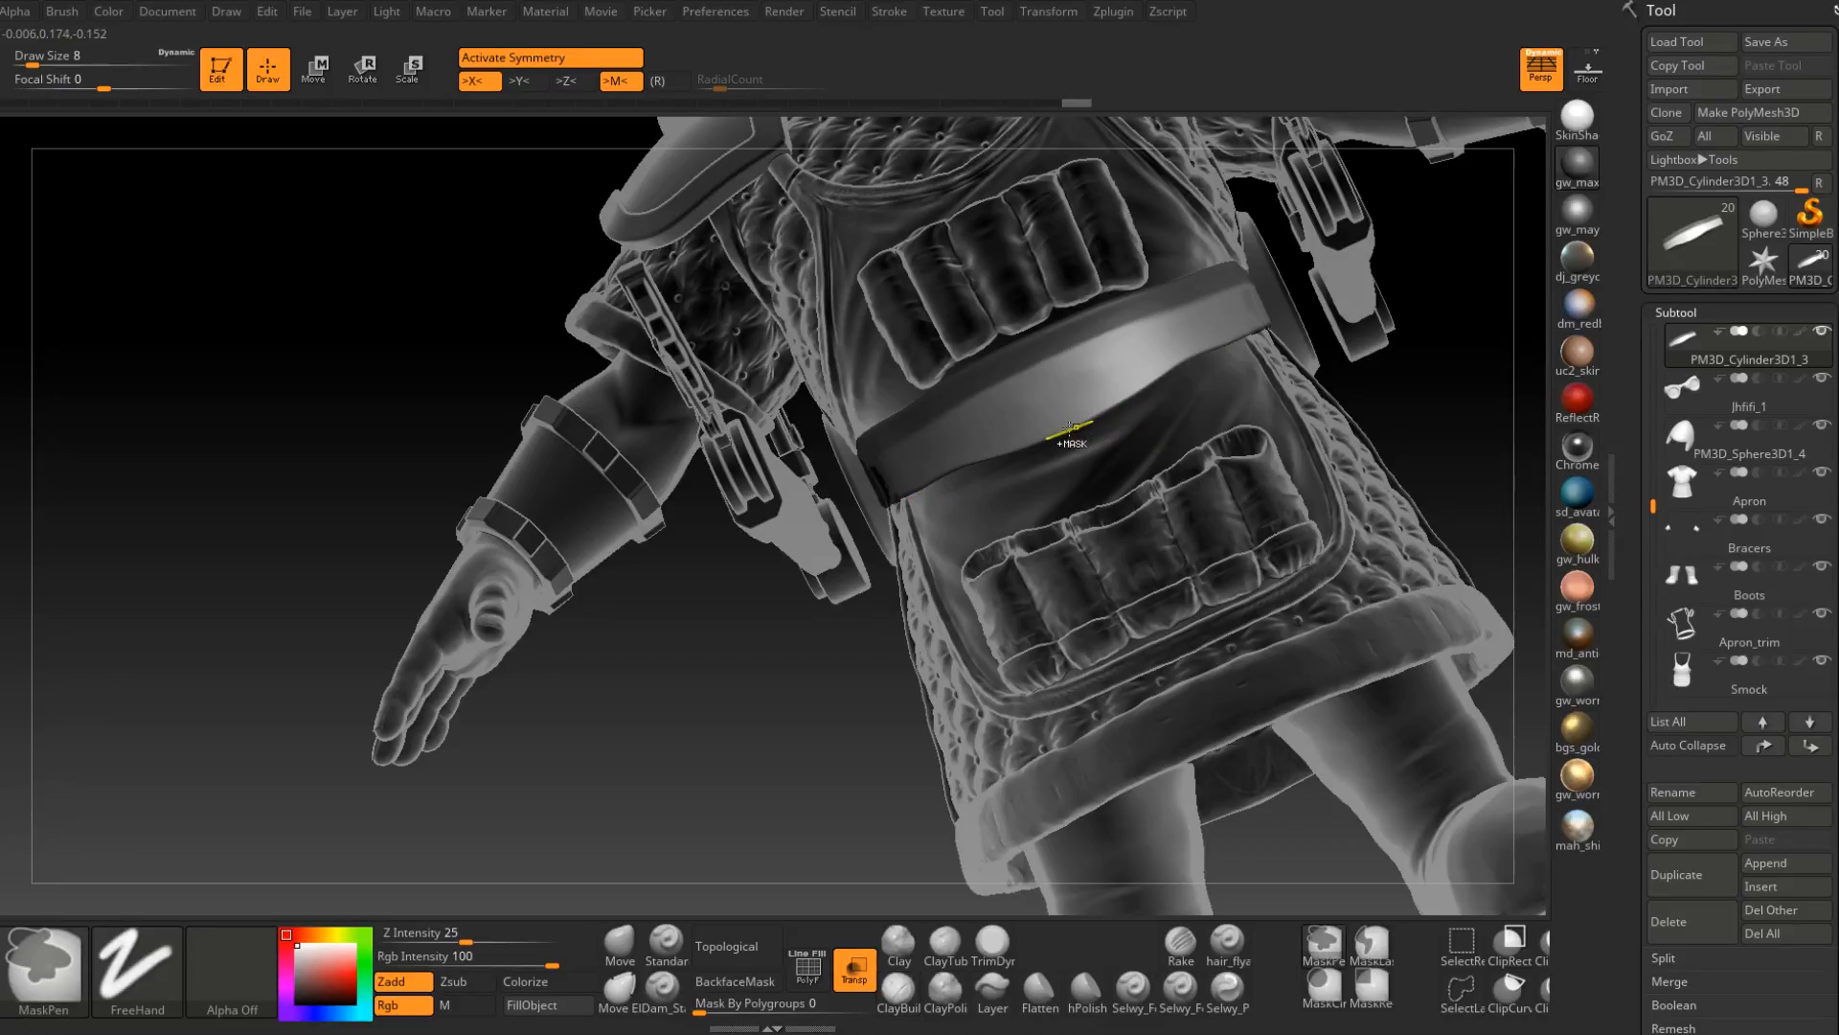
ctrl+drag(1069, 427, 1259, 324)
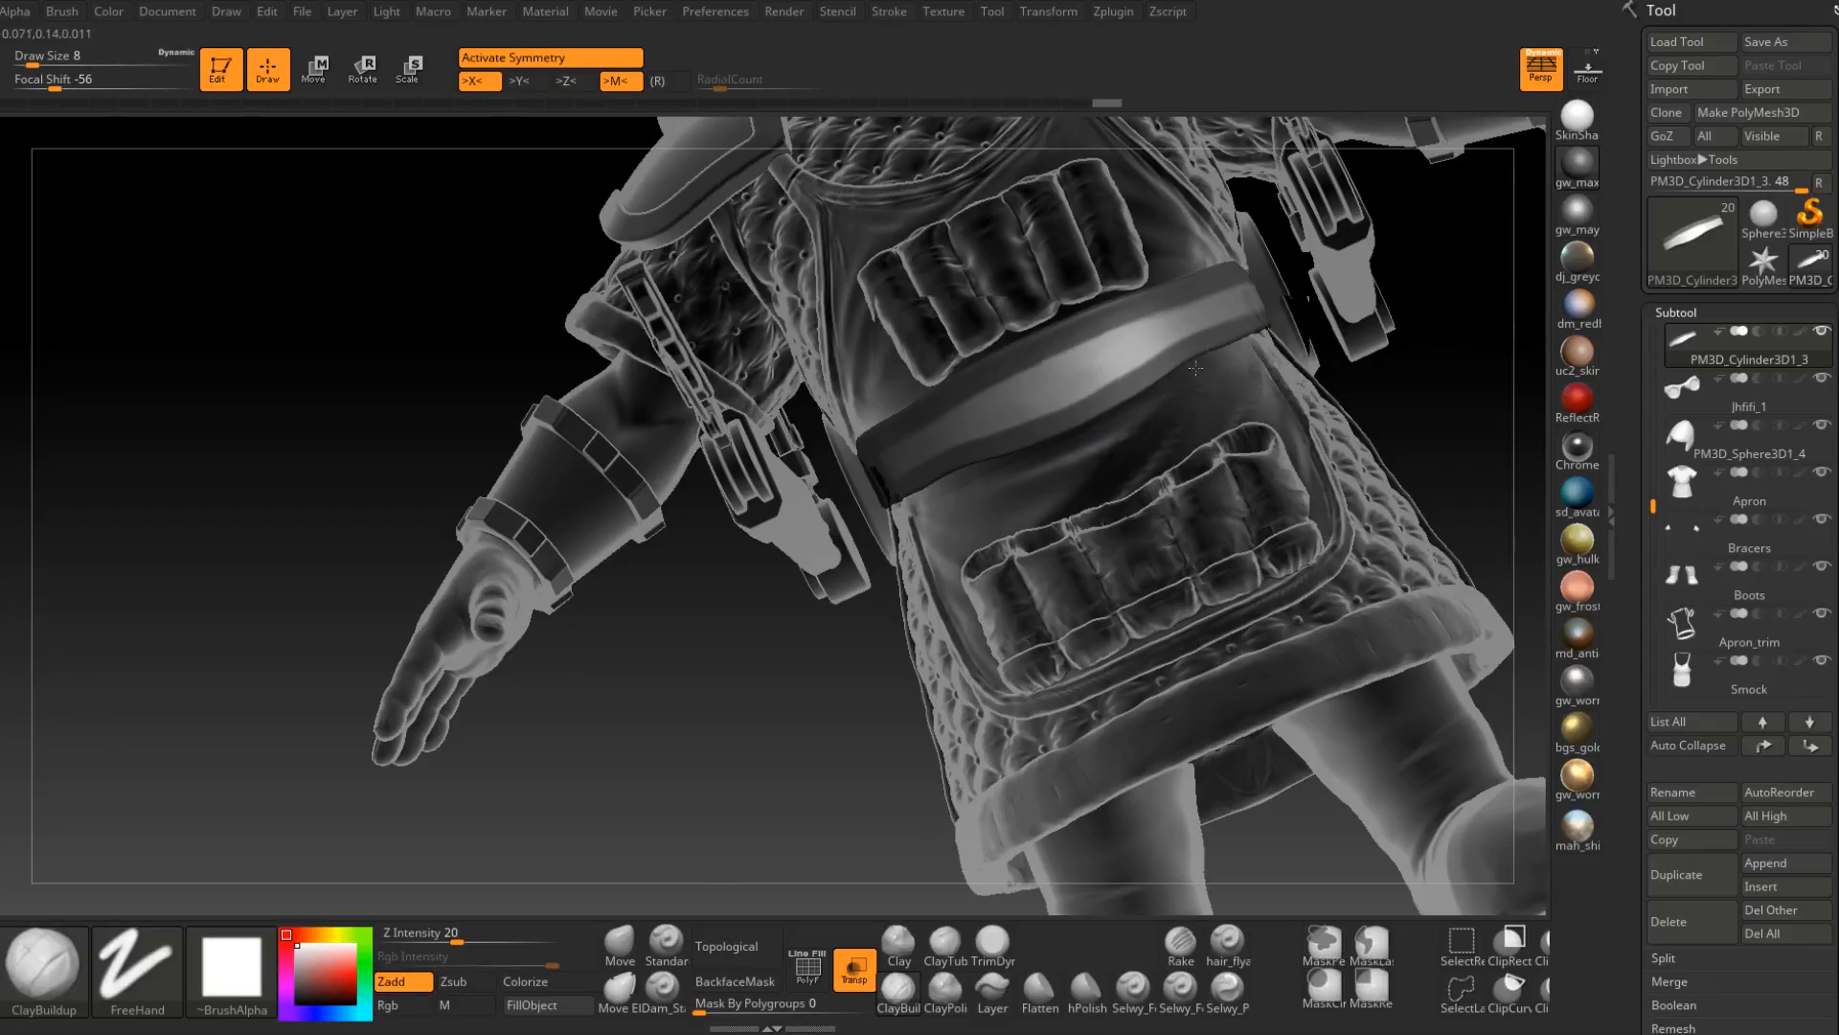
mouse_move(996, 421)
right_down()
mouse_move(1149, 397)
mouse_move(994, 417)
right_up()
Continue the lower-edge mask band around the belt's side, behind the jetpack's engine.
key(ctrl)
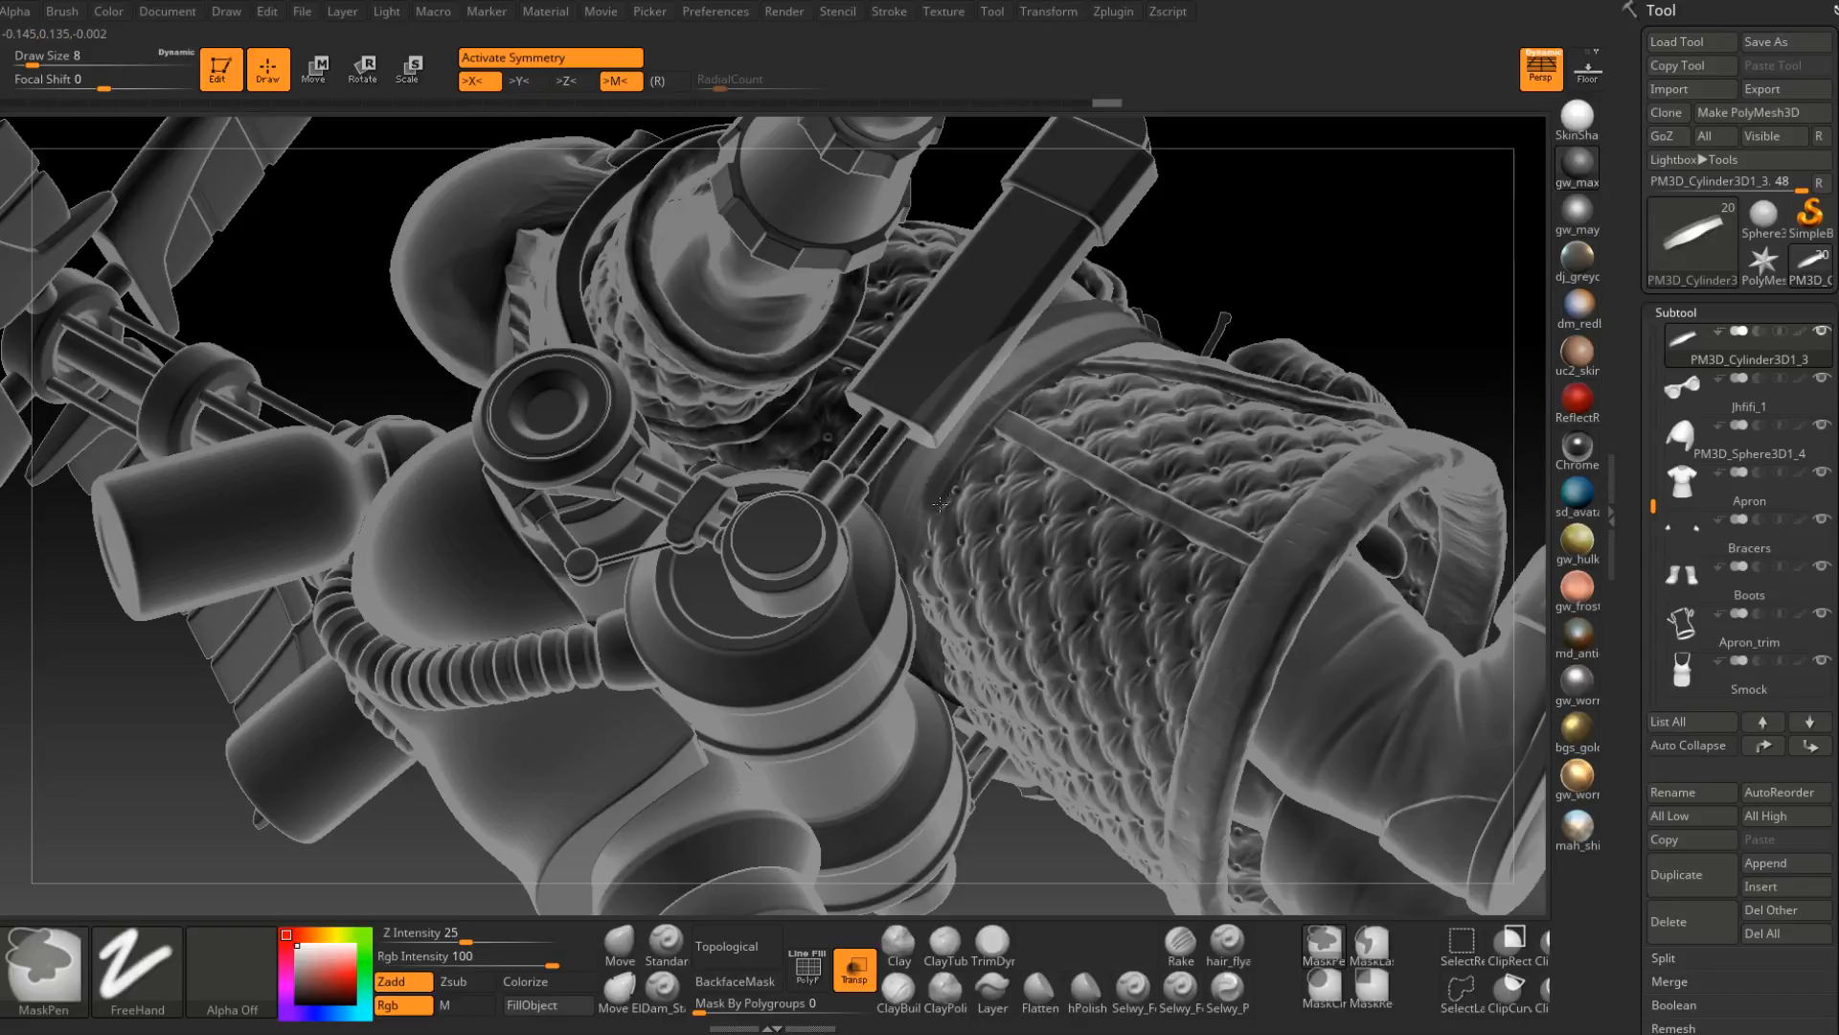
ctrl+drag(917, 575, 932, 659)
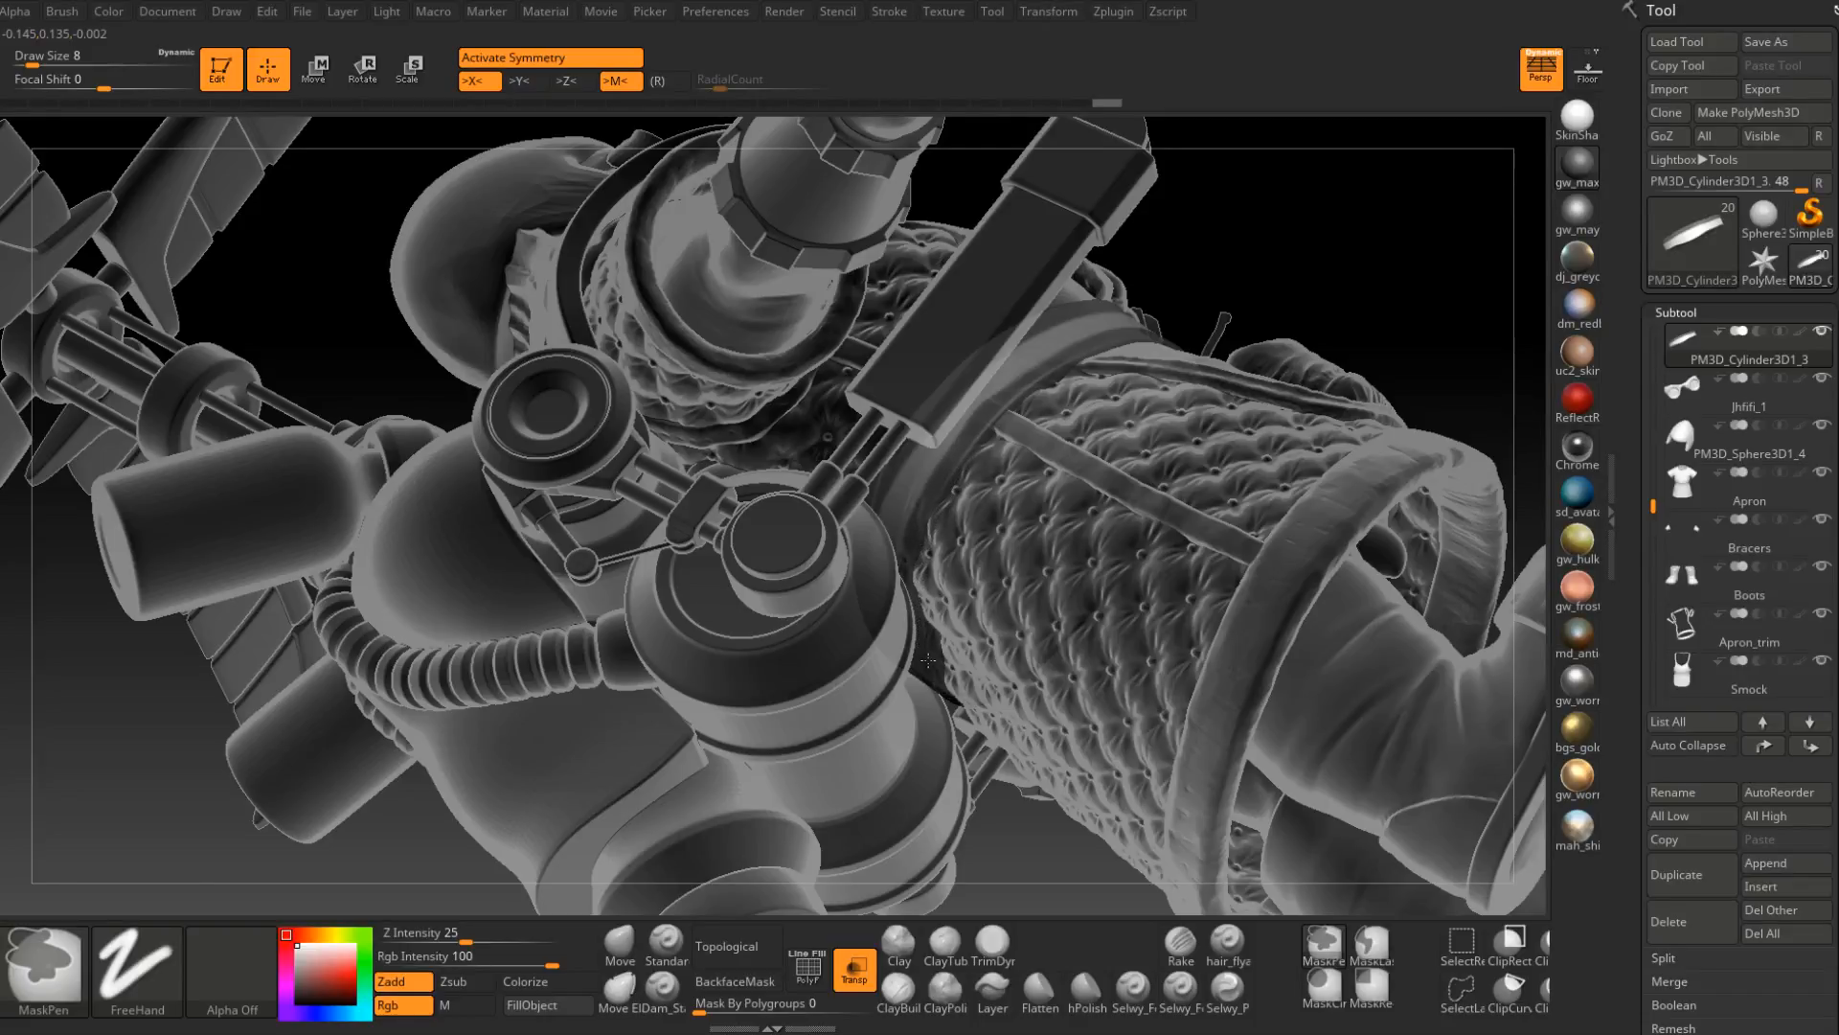
mouse_move(932, 659)
right_down()
mouse_move(952, 449)
mouse_move(957, 522)
right_up()
right_drag(974, 423, 986, 439)
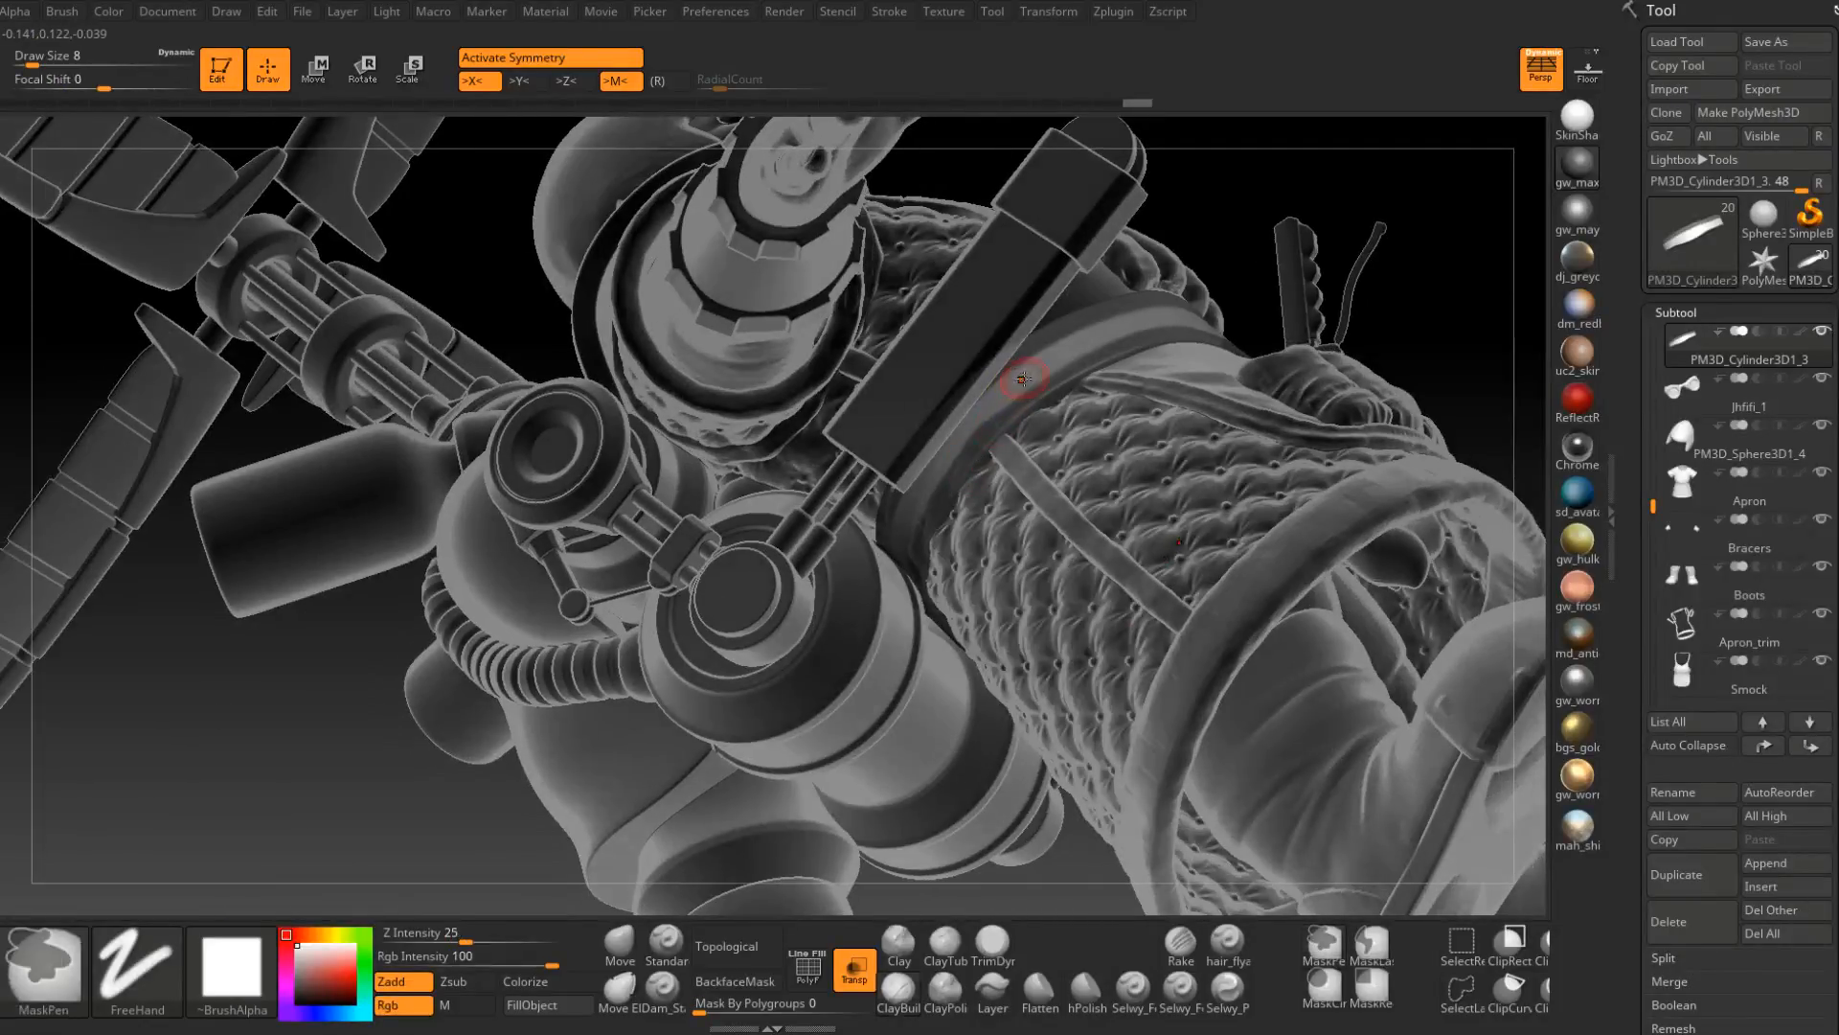
Refine the belt's side mask with a draw size of 5 and save the work.
key(space)
key(ctrl)
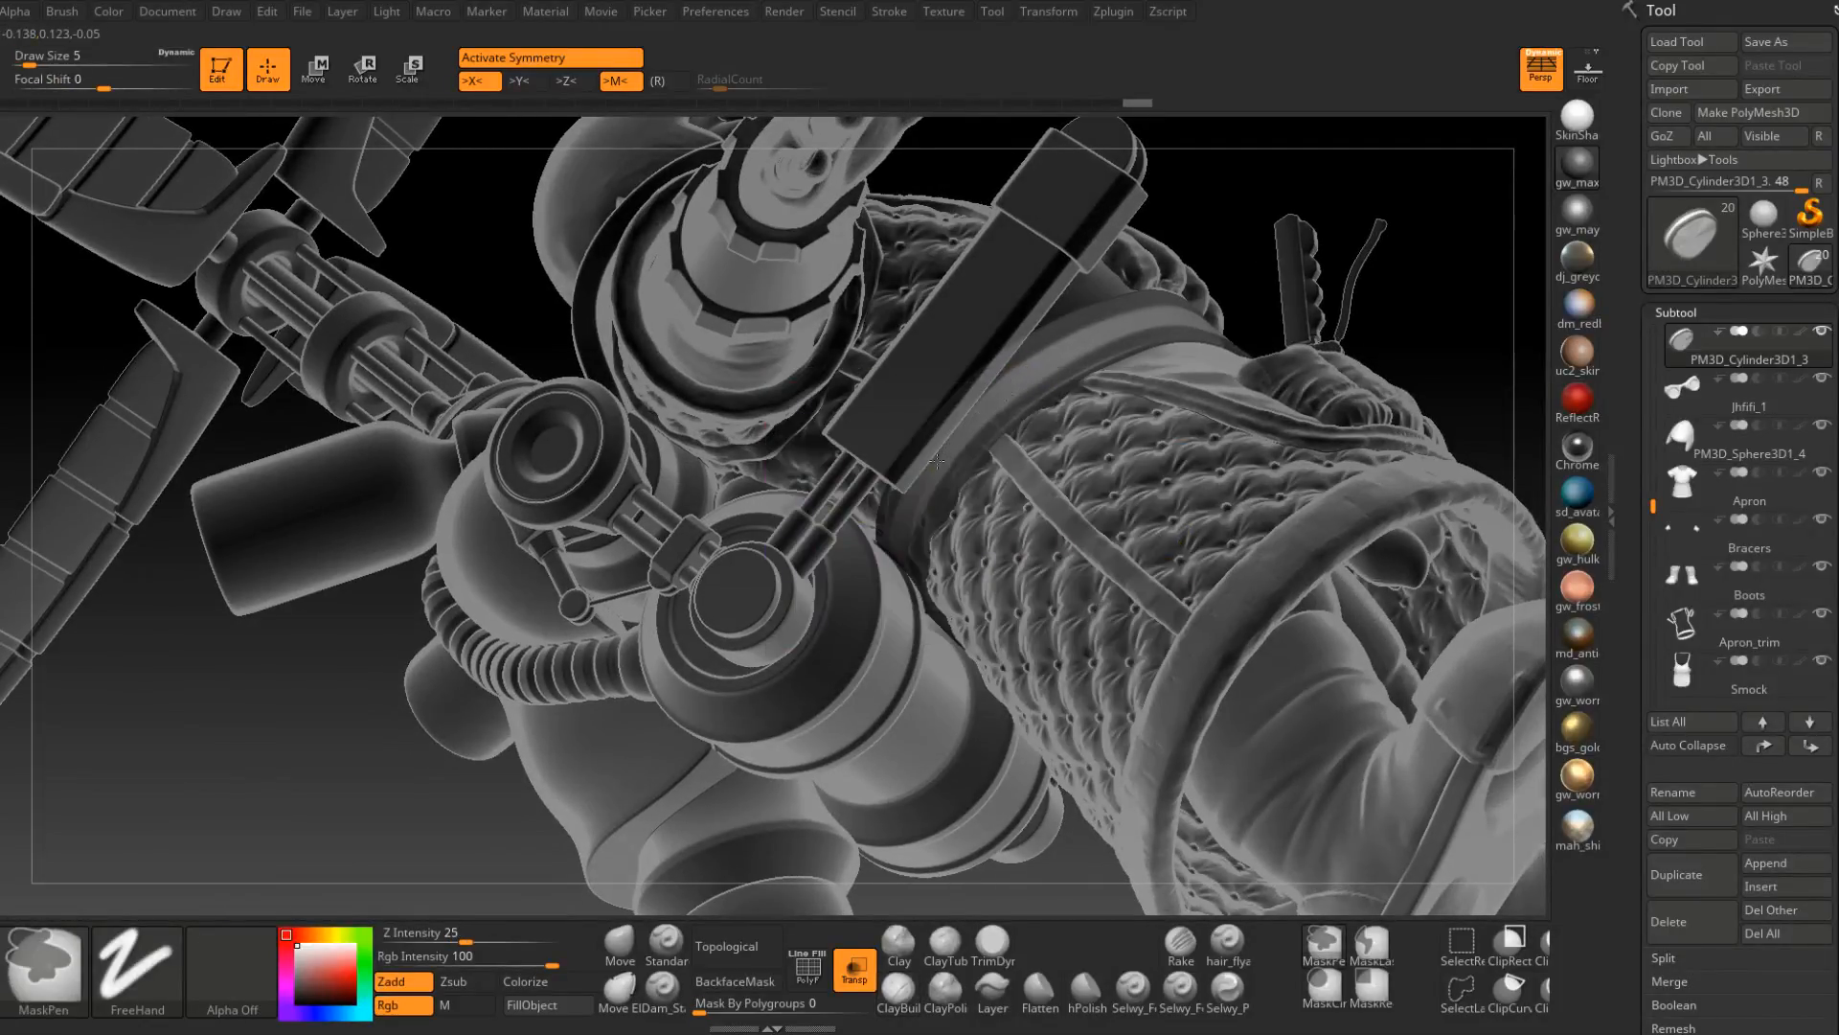
right_drag(939, 464, 988, 400)
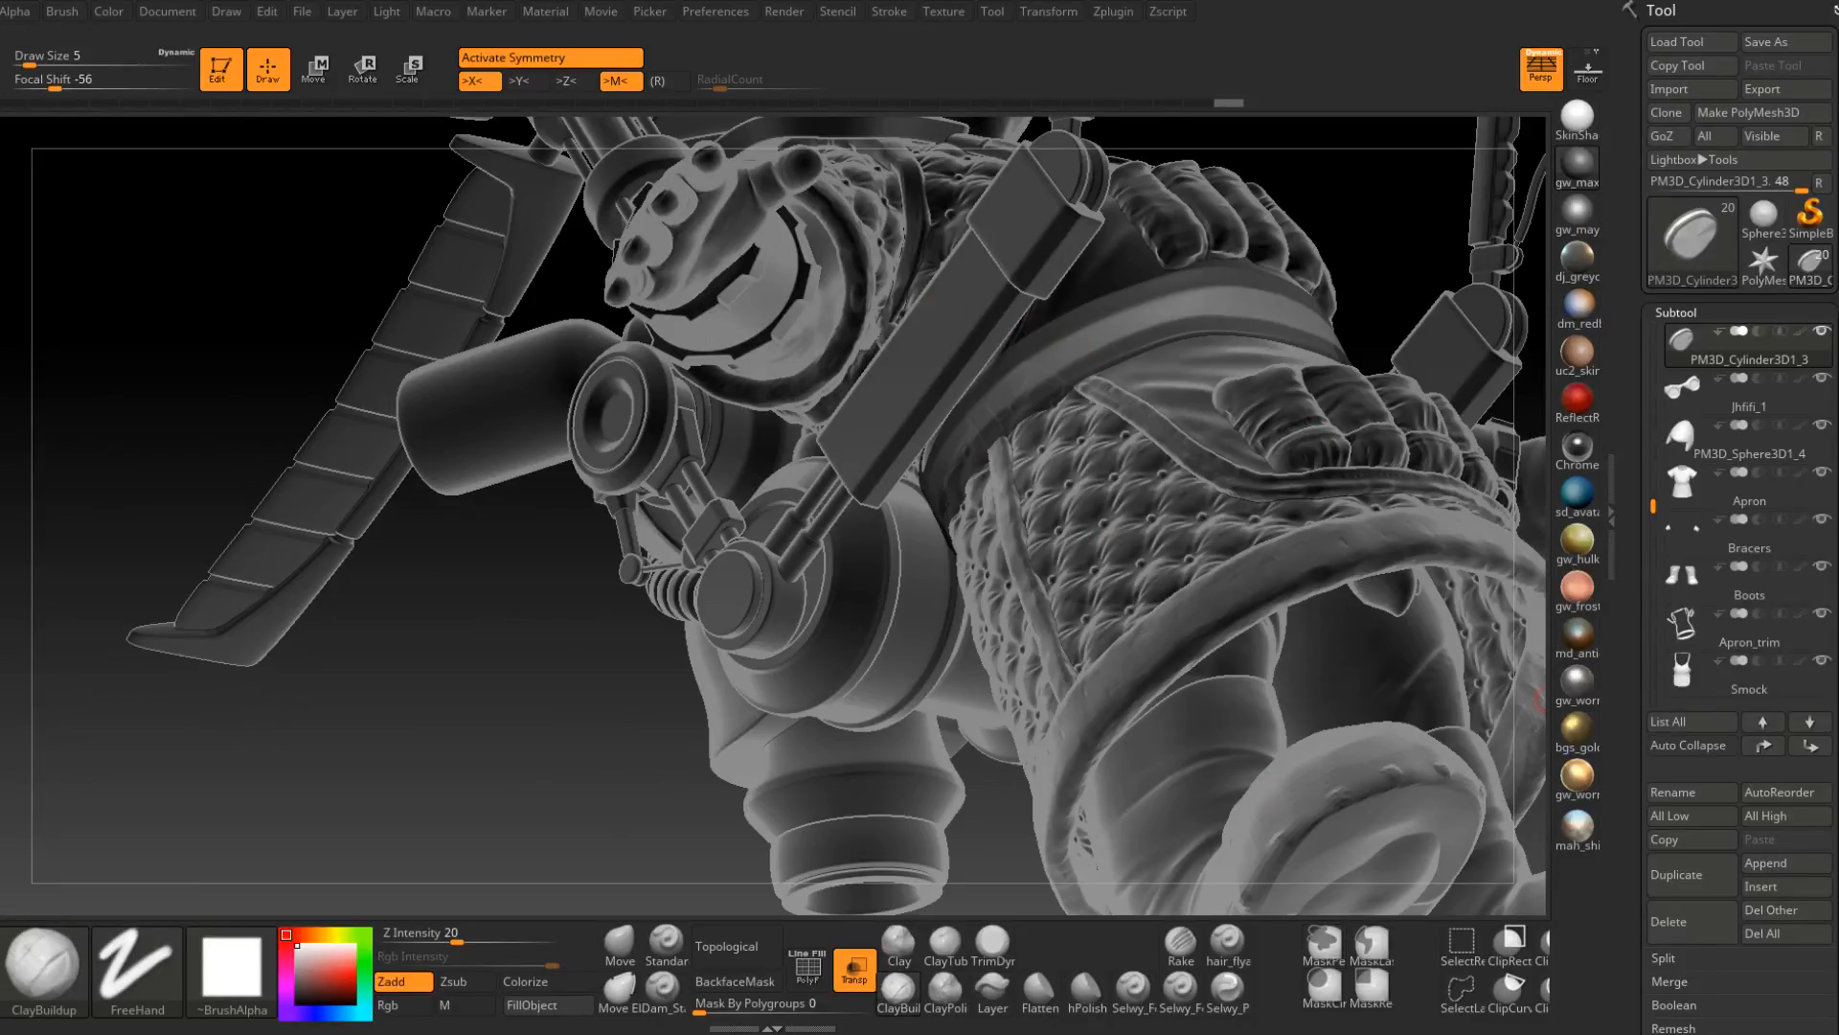
key(ctrl+s)
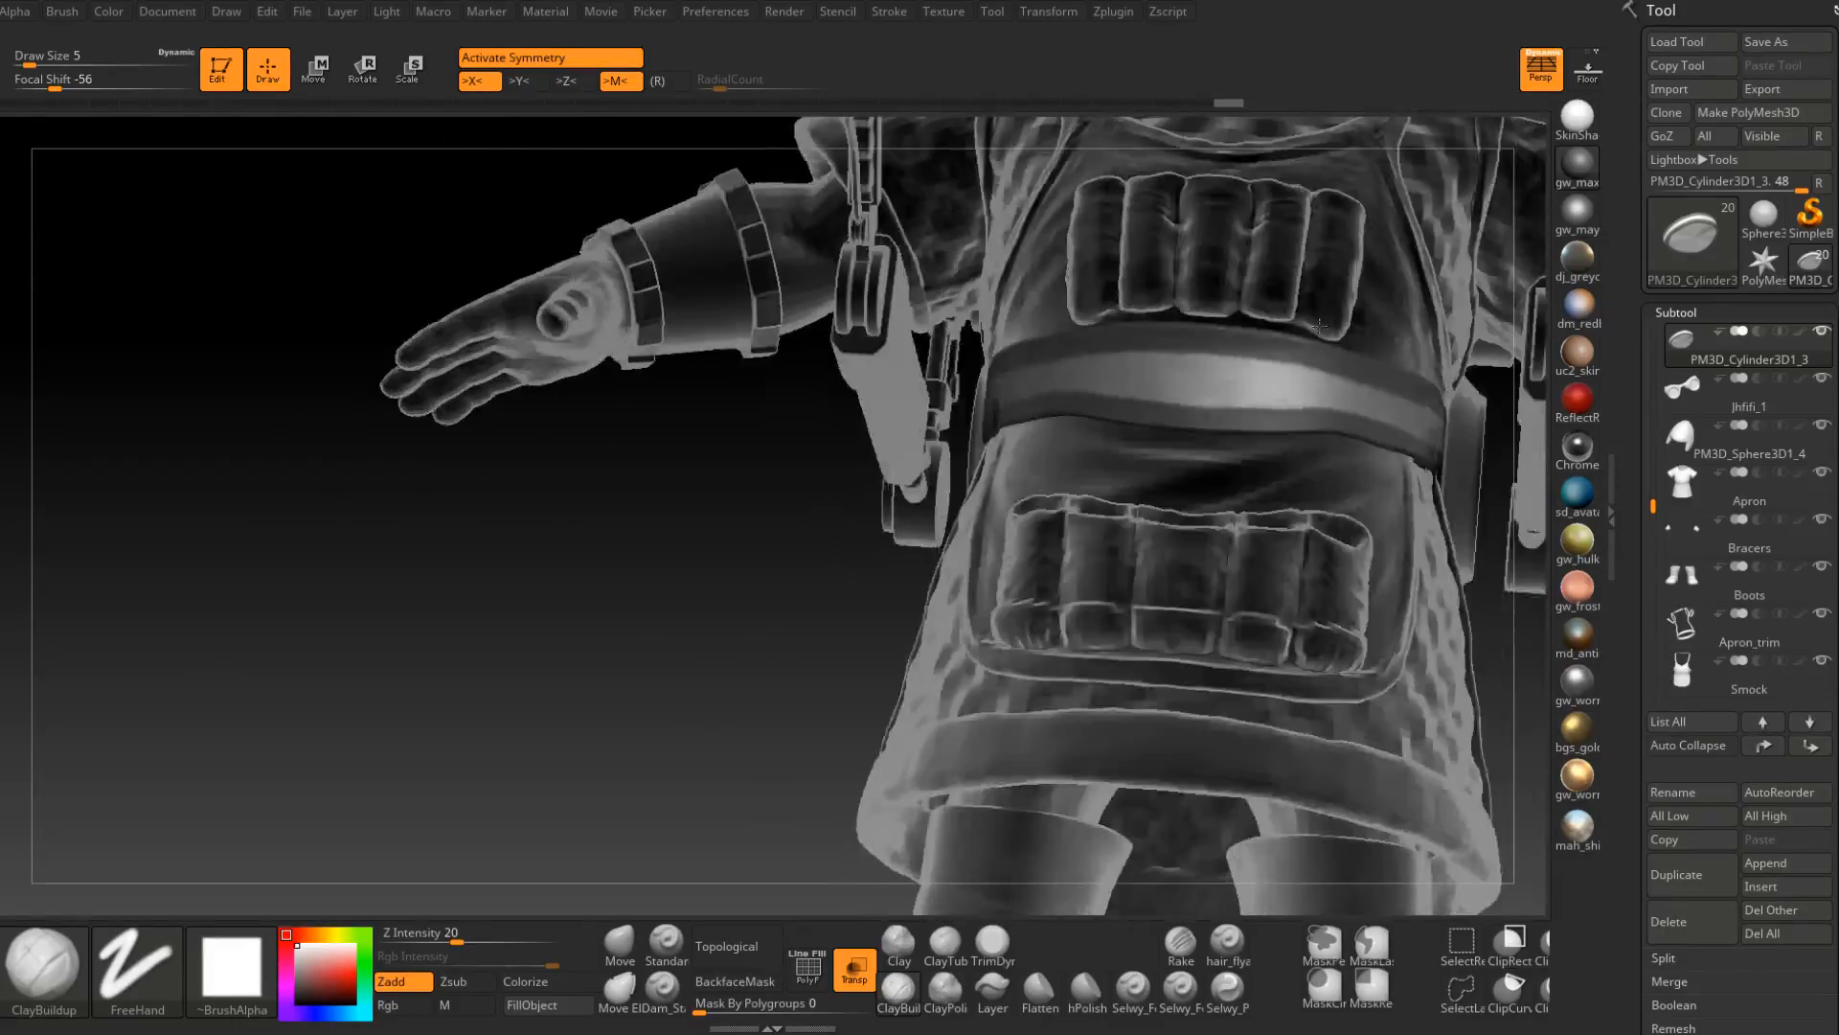
Invert the belt's mask so only the upper and lower edge bands stay editable, and check it from the front.
drag(843, 613, 901, 599)
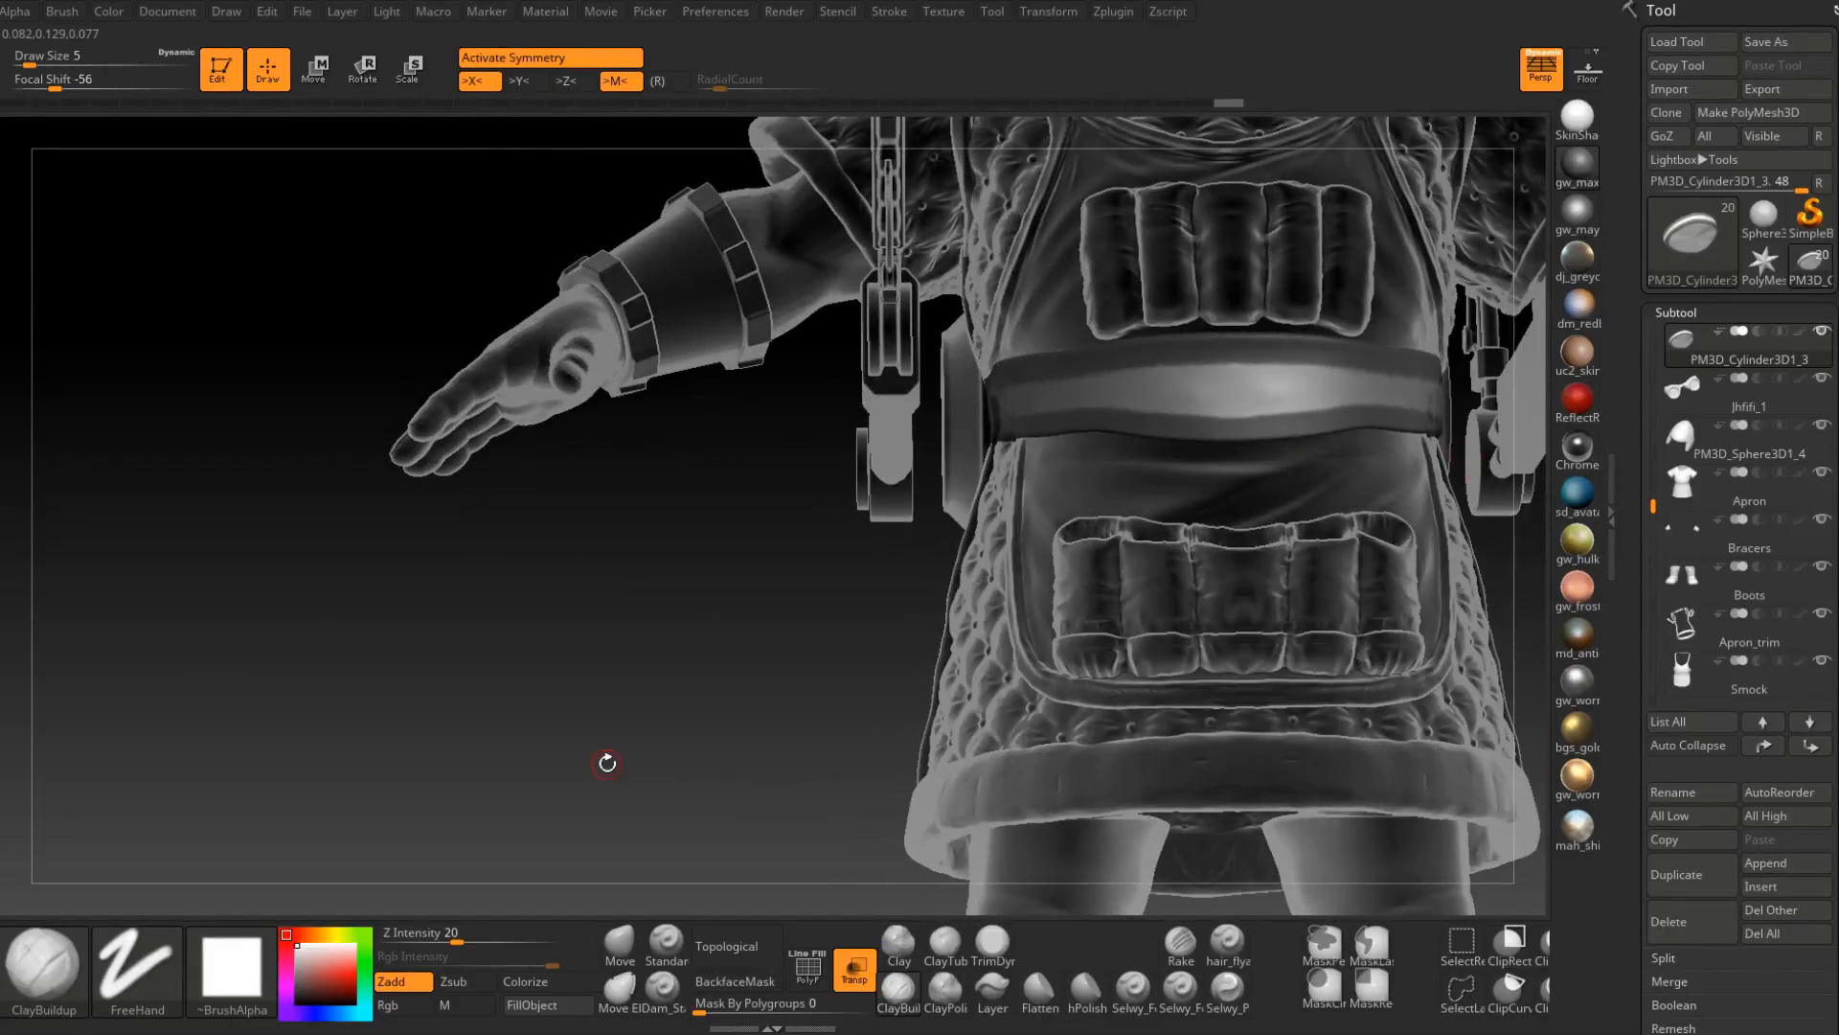
drag(607, 764, 469, 793)
alt+drag(1156, 736, 1173, 751)
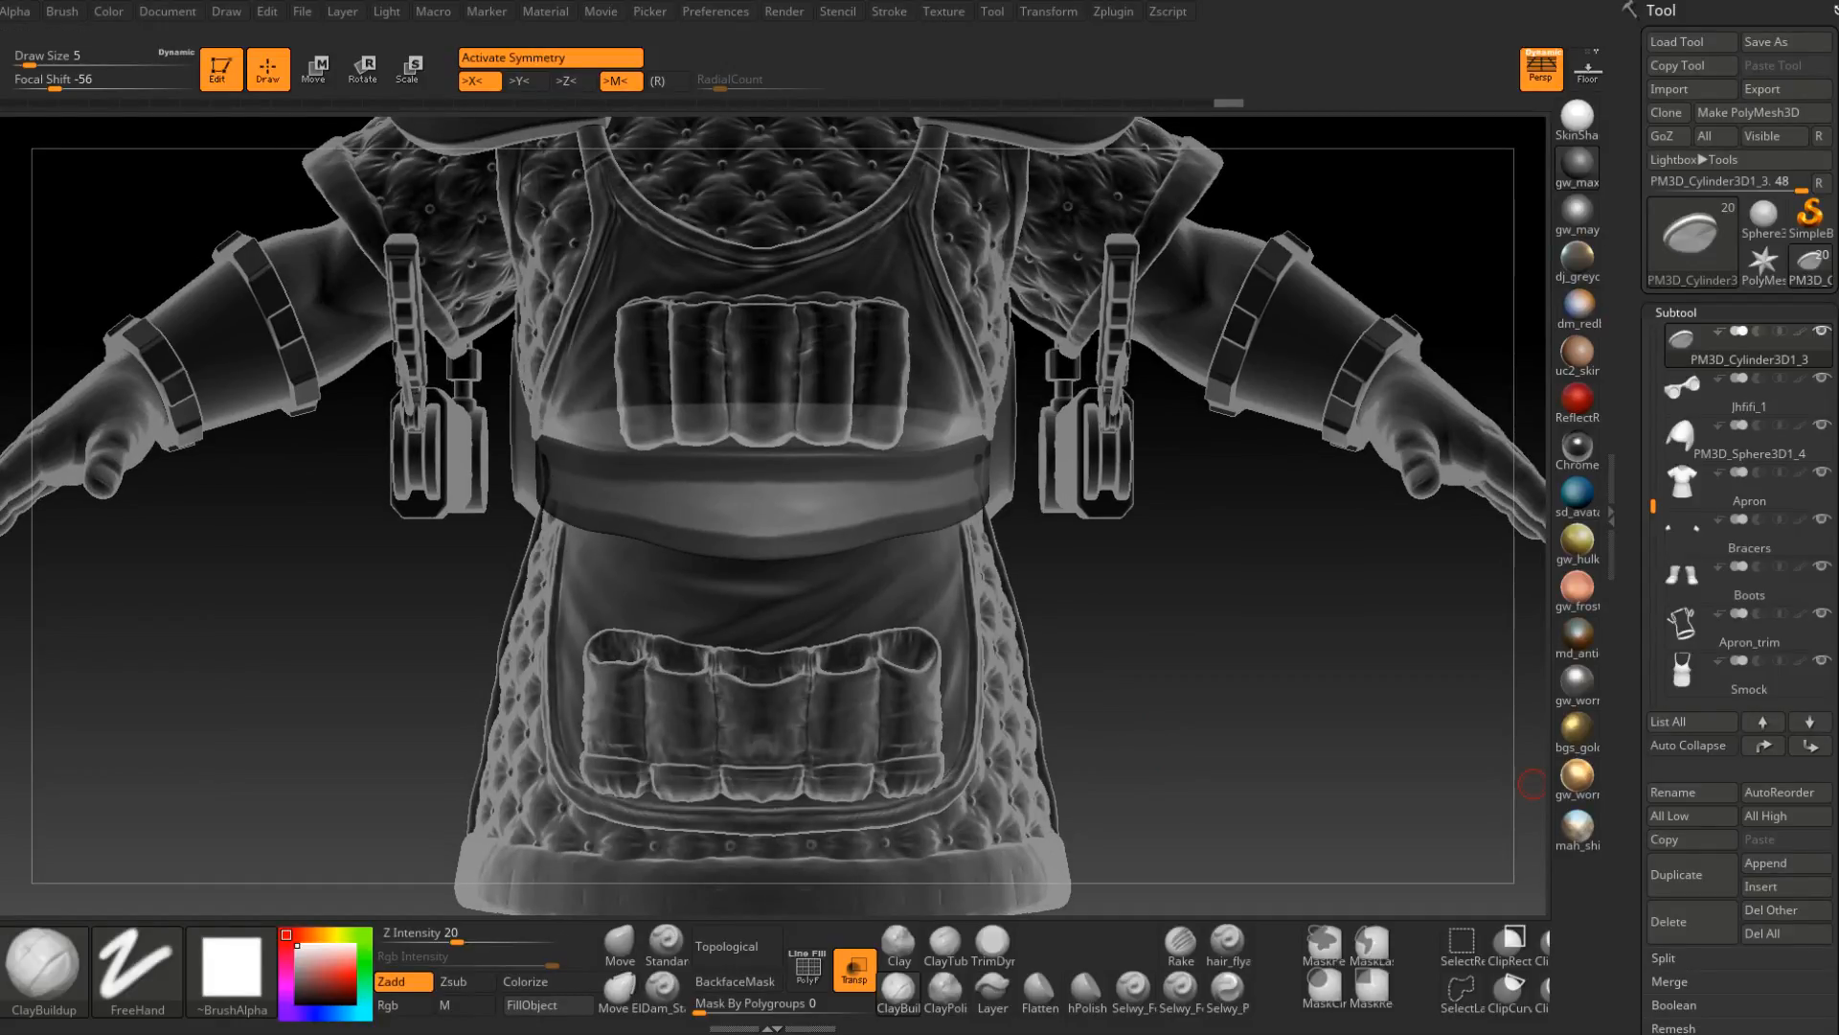
drag(1135, 553, 1175, 546)
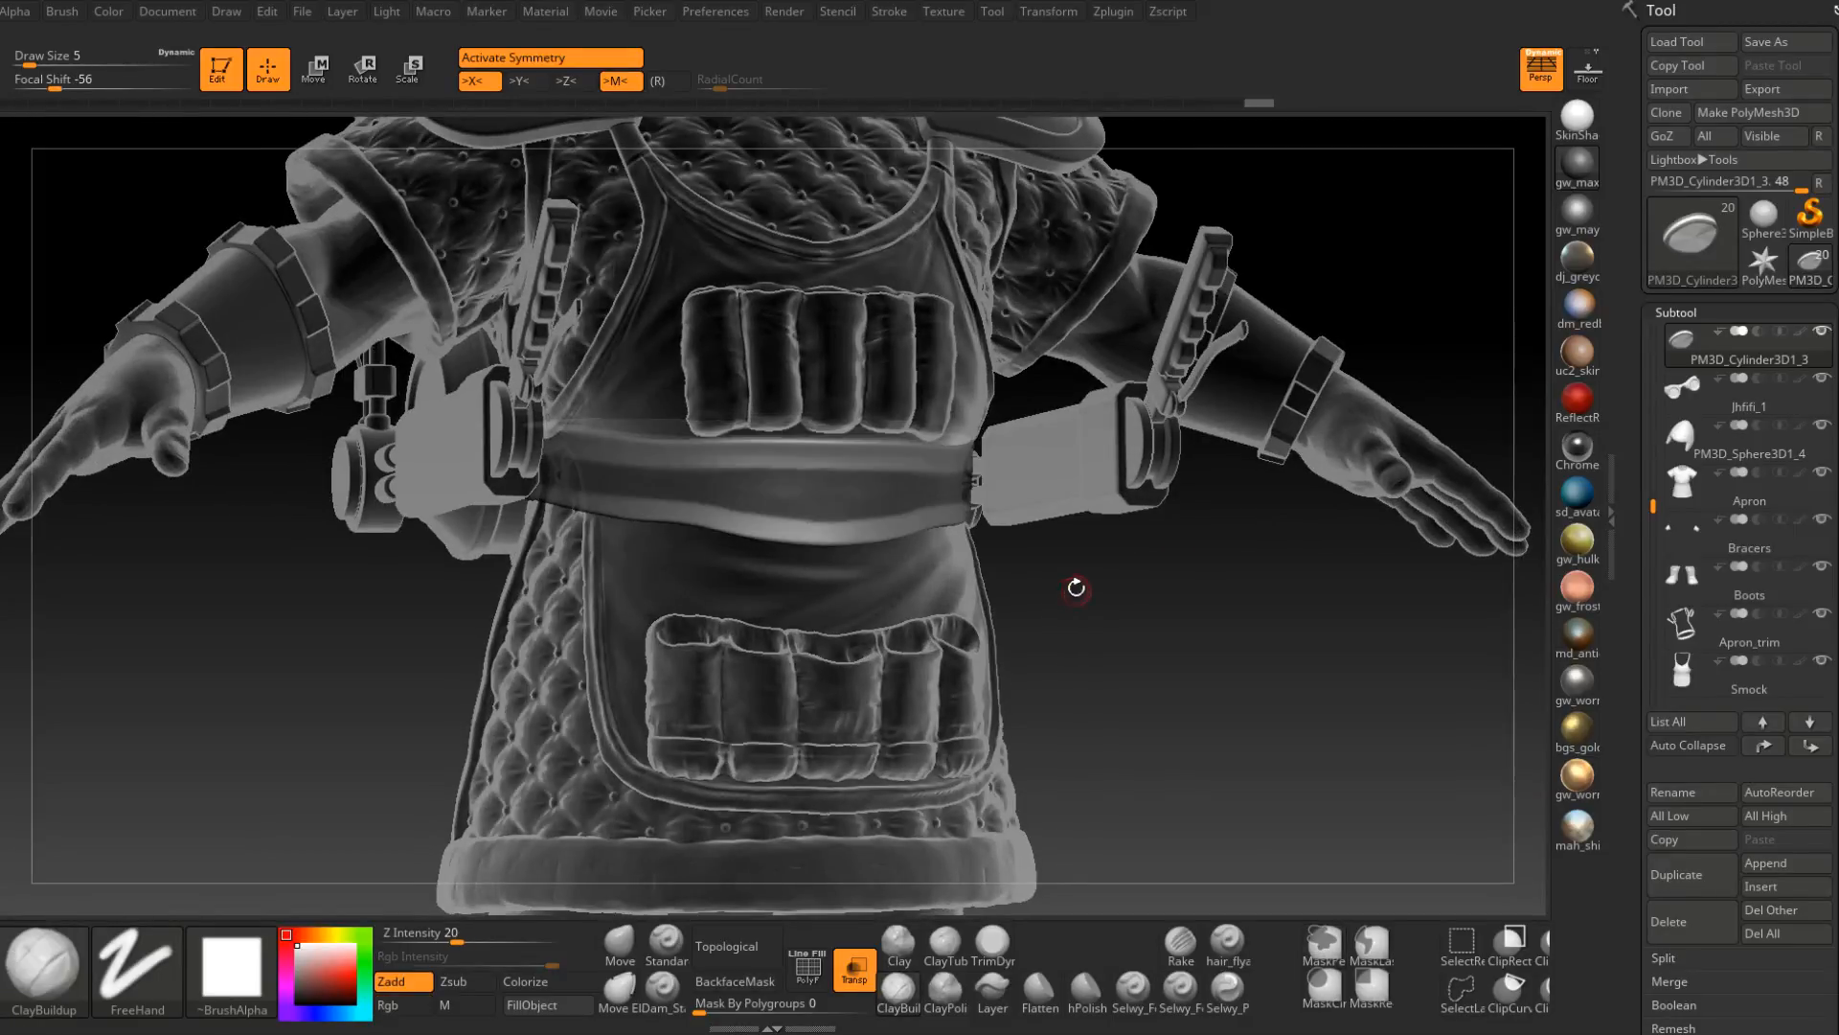
drag(1076, 587, 1007, 542)
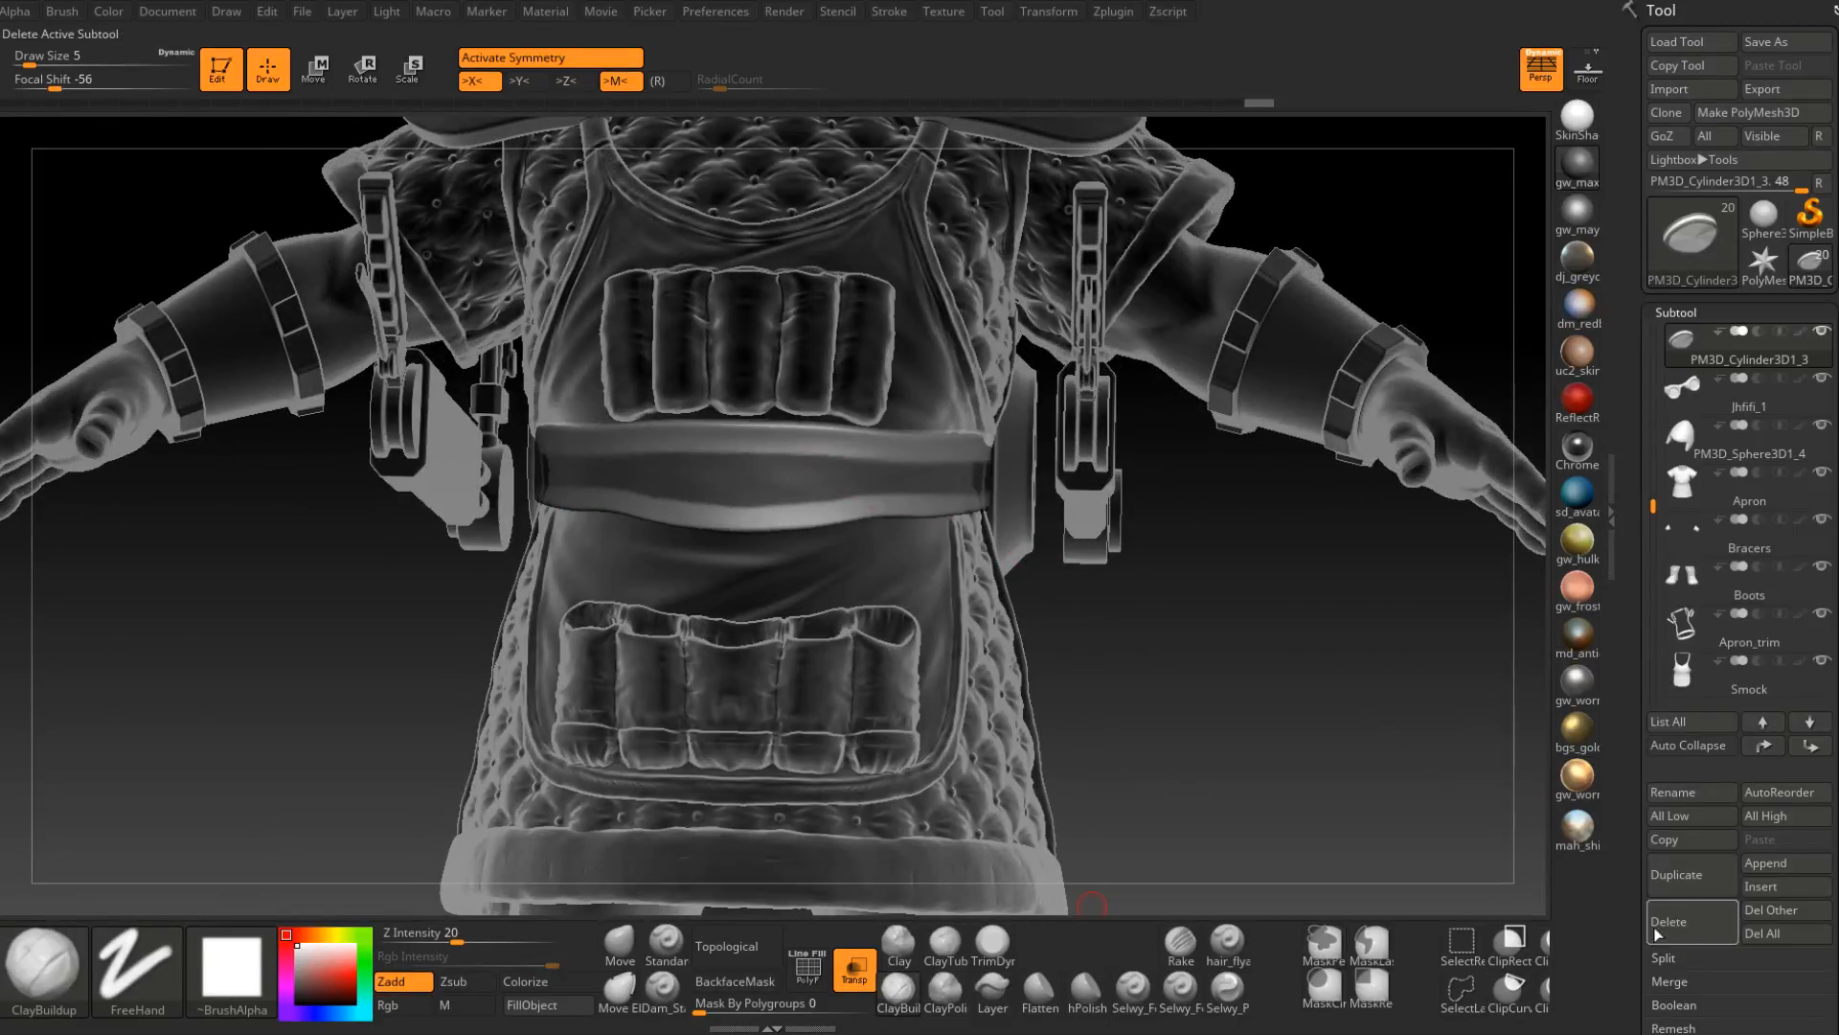
Slightly raise the belt's unmasked edge bands with the Inflate deformation and clear the mask.
scroll(1691, 920, down, 3)
scroll(1698, 894, down, 3)
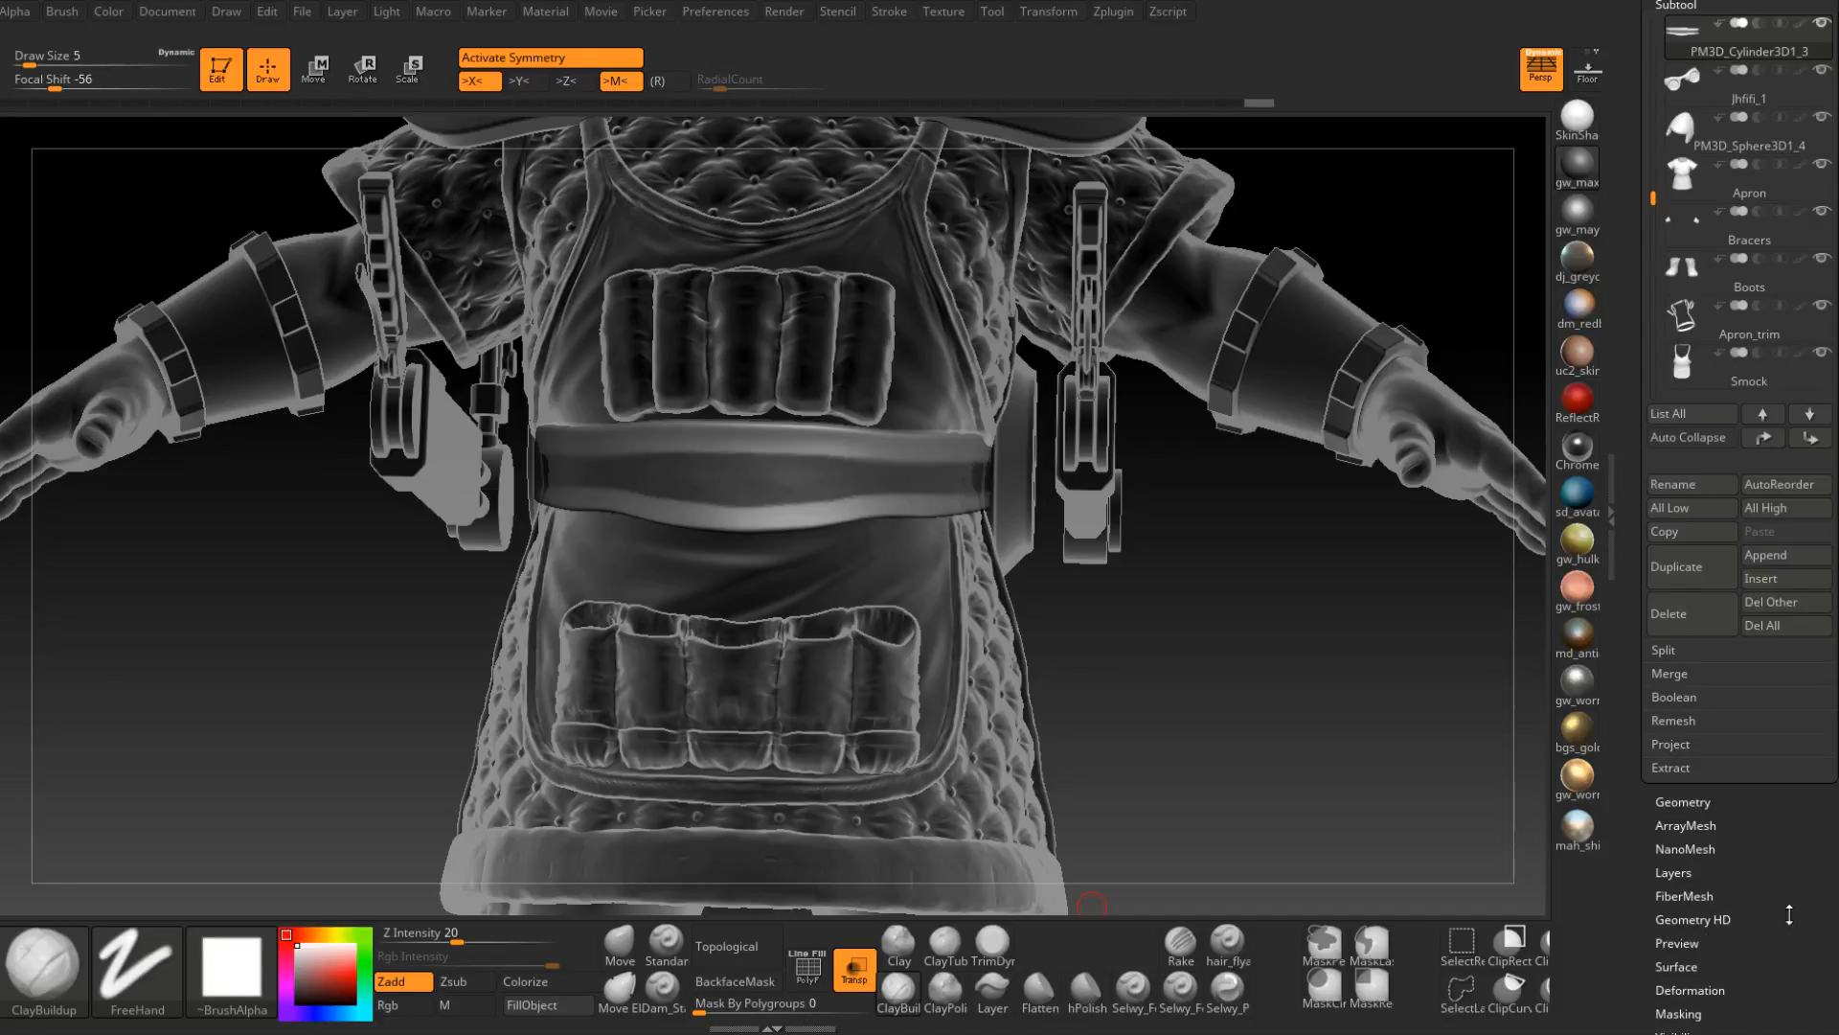
scroll(1788, 915, down, 5)
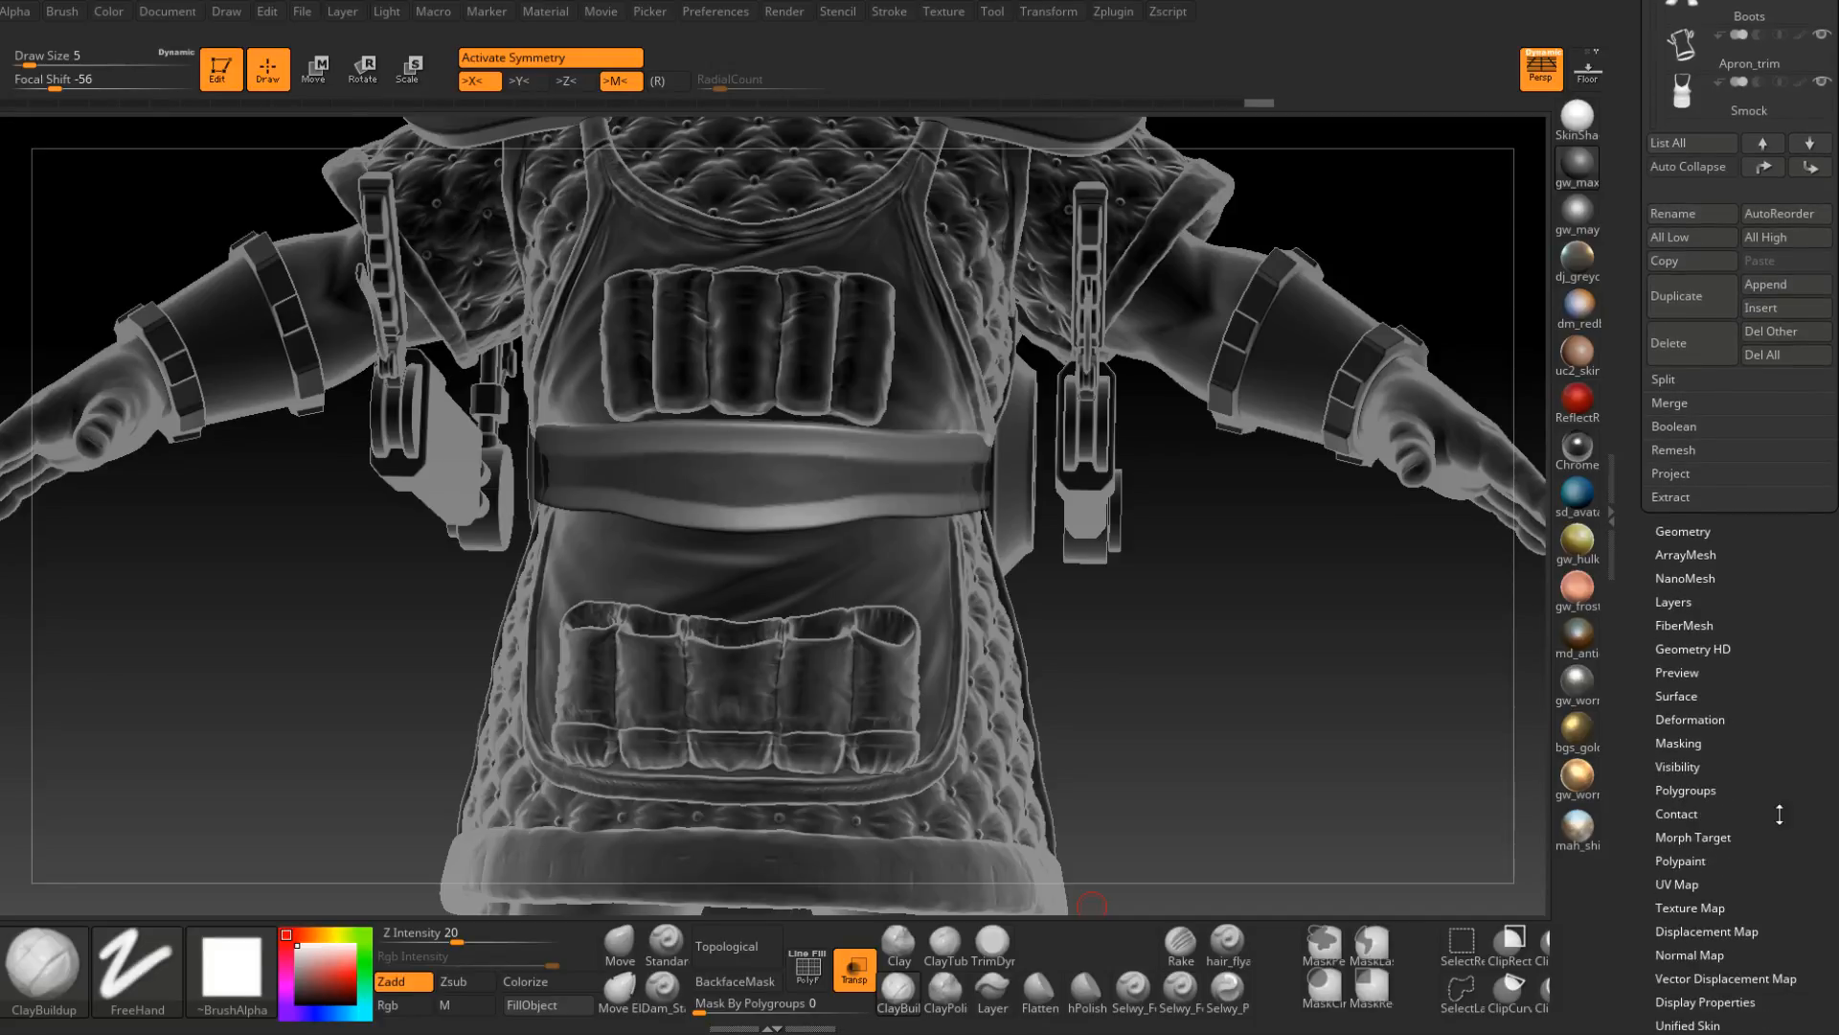
click(1678, 725)
scroll(1813, 840, up, 1)
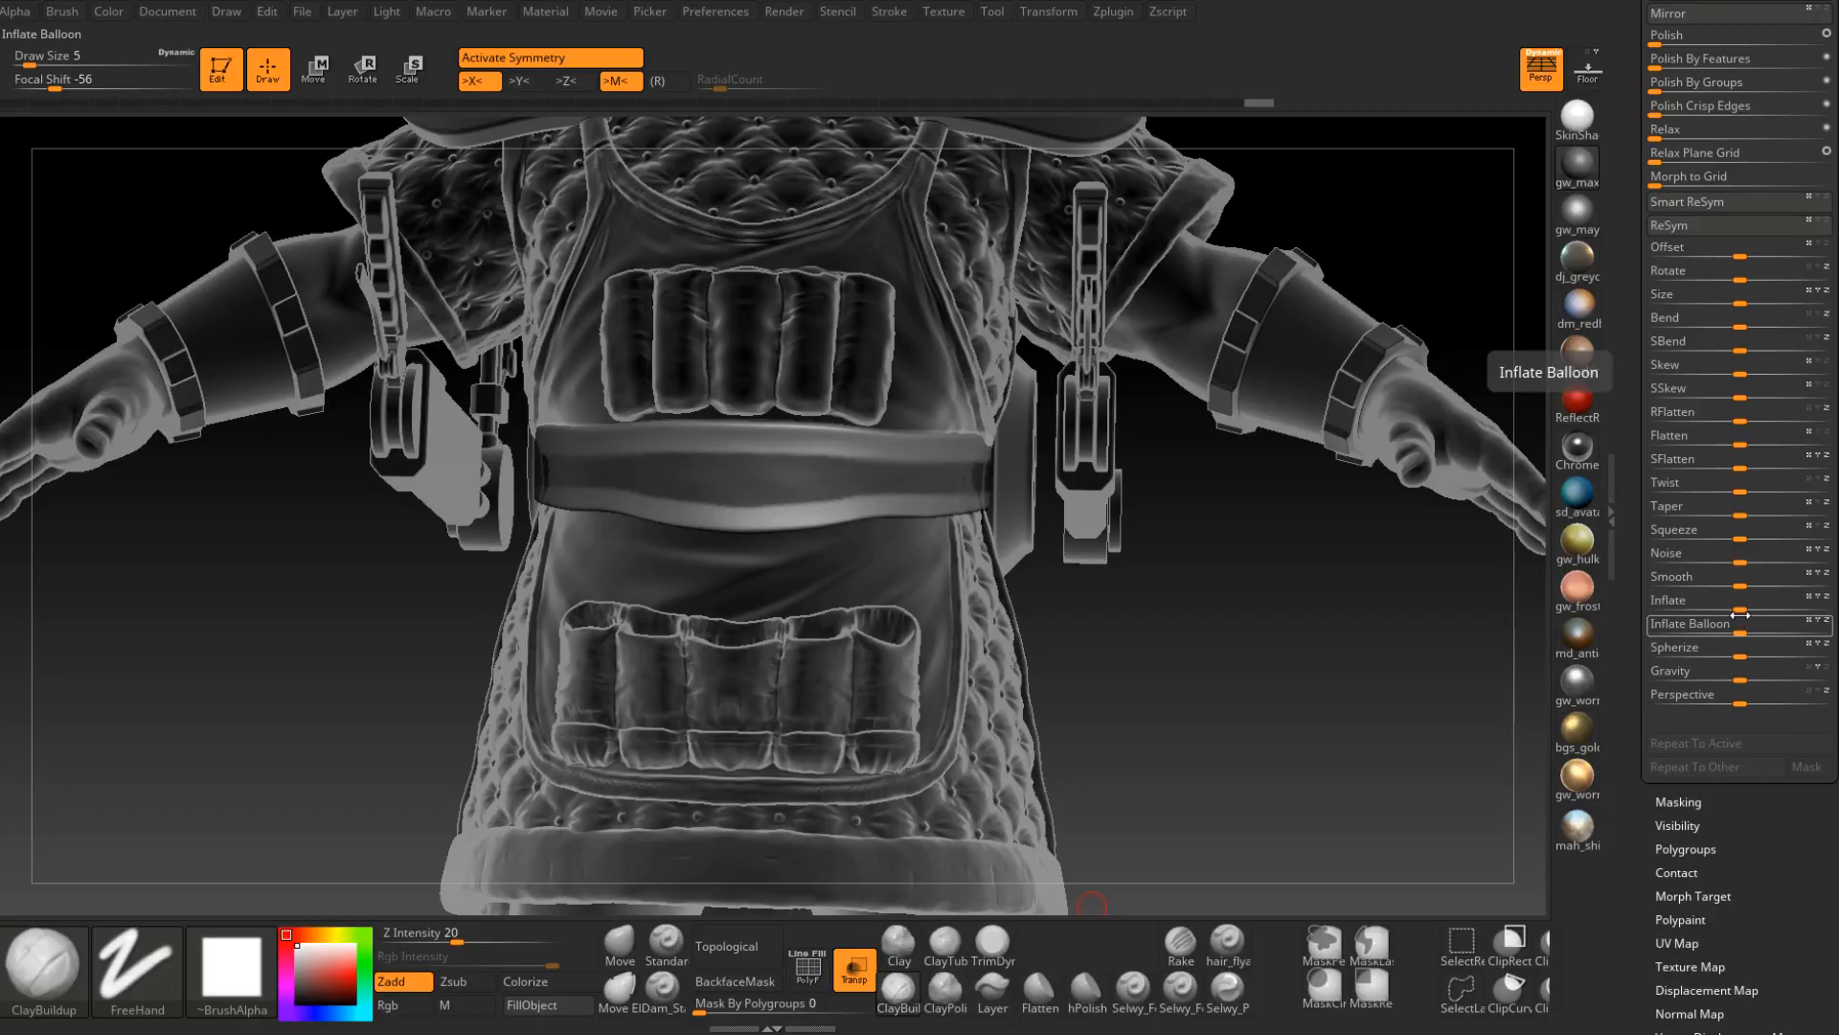
drag(1740, 609, 1743, 609)
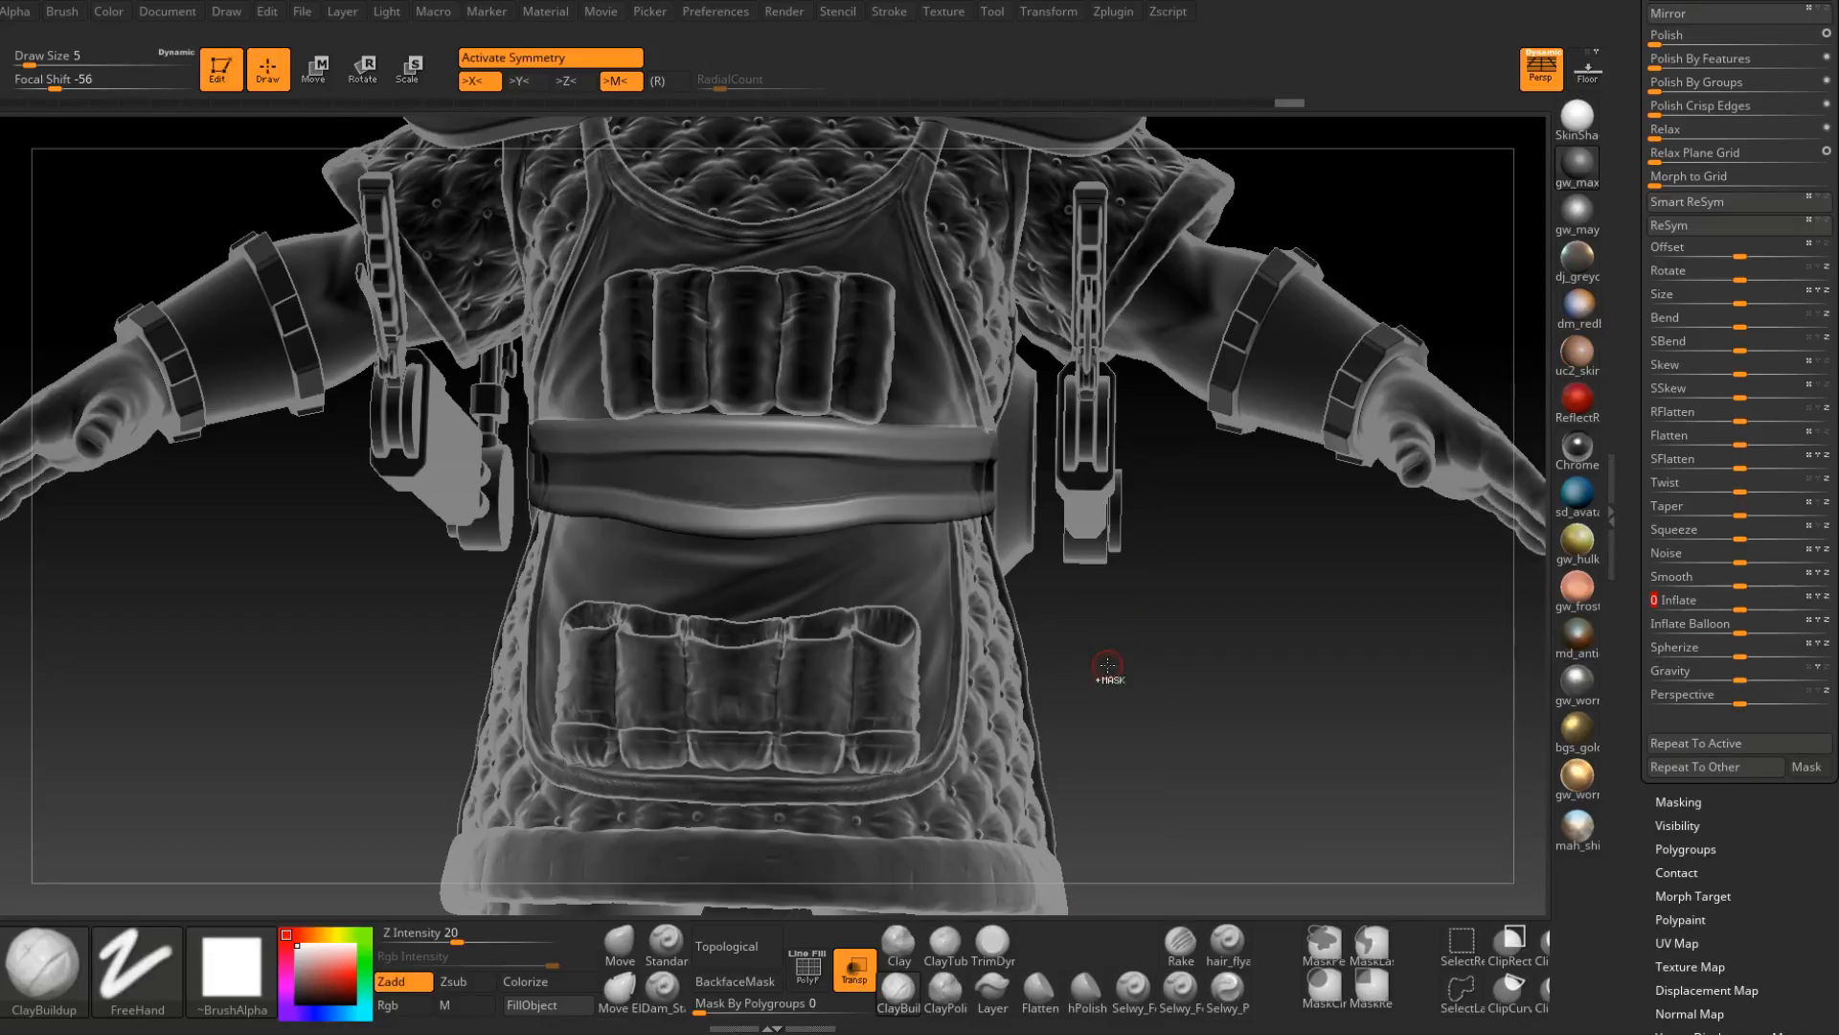
ctrl+drag(1108, 665, 1031, 627)
Carve a crease beneath the belt's upper rim across the front using the Dam_Standard brush at draw size 4.
alt+right_drag(1031, 626, 867, 520)
ctrl+right_drag(867, 521, 974, 805)
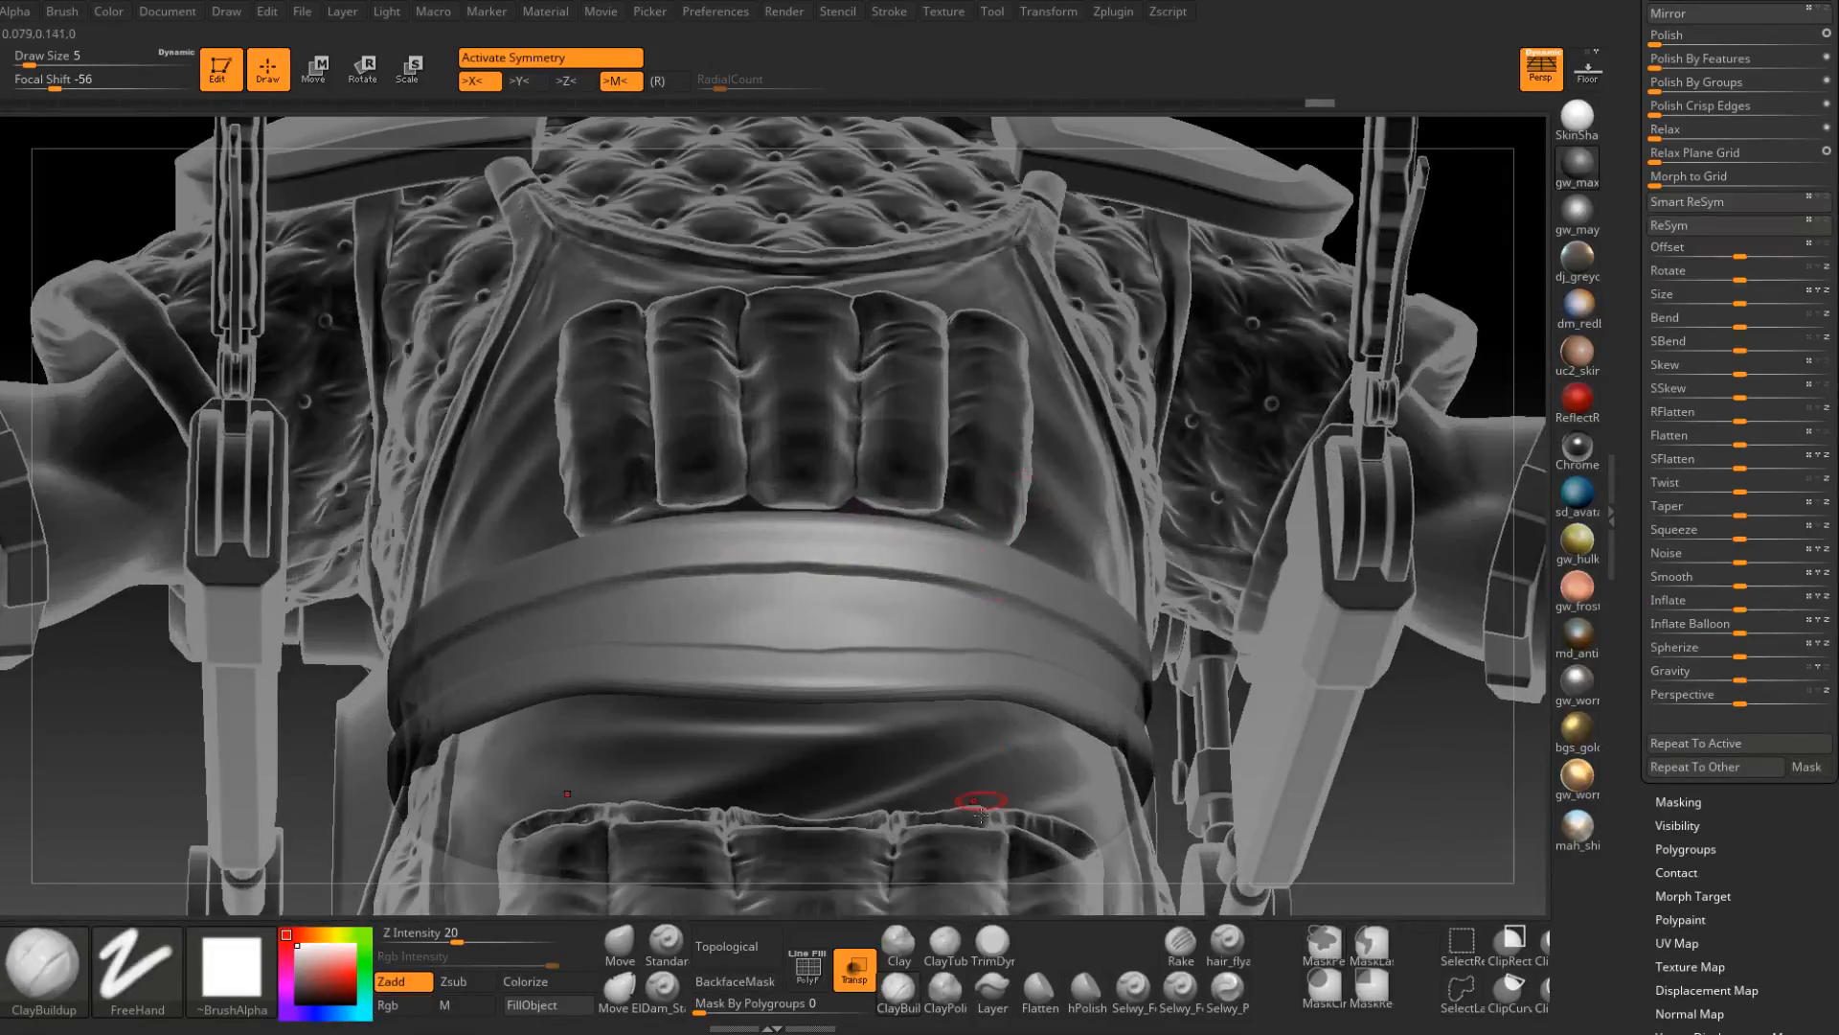
click(662, 993)
mouse_move(804, 622)
right_down()
mouse_move(819, 578)
mouse_move(795, 573)
mouse_move(854, 579)
right_up()
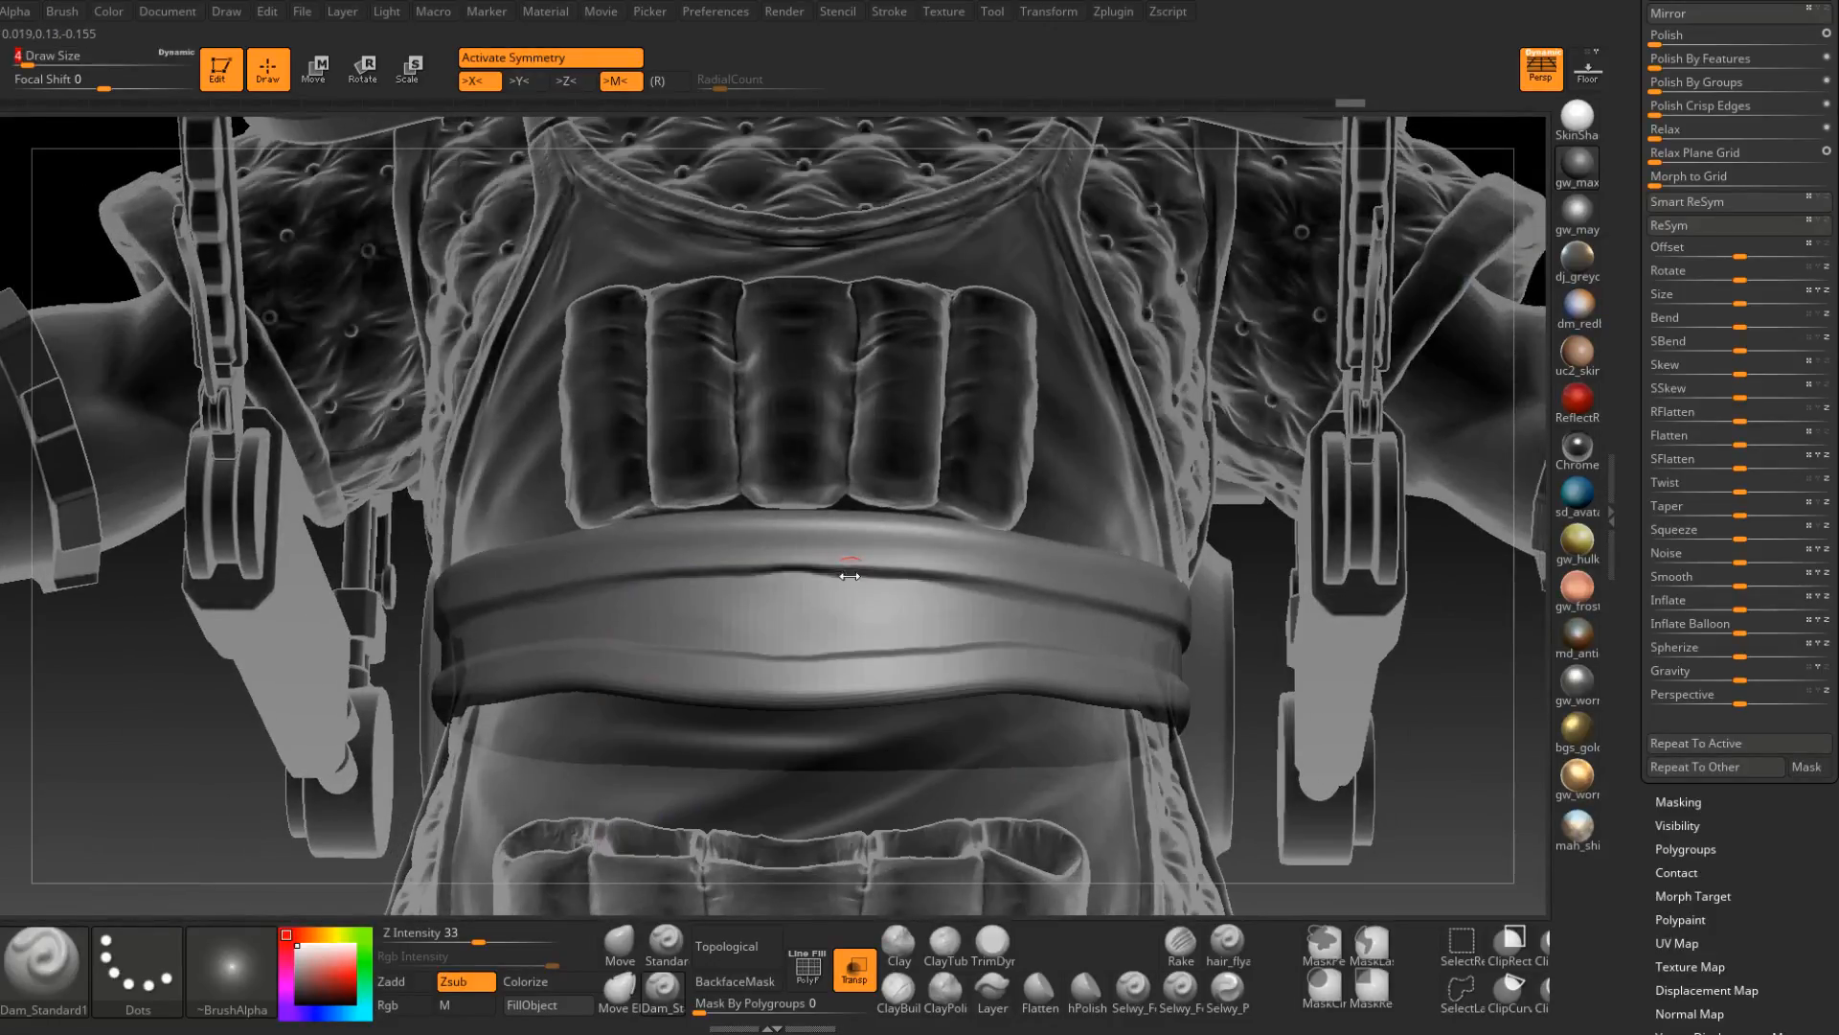
key([)
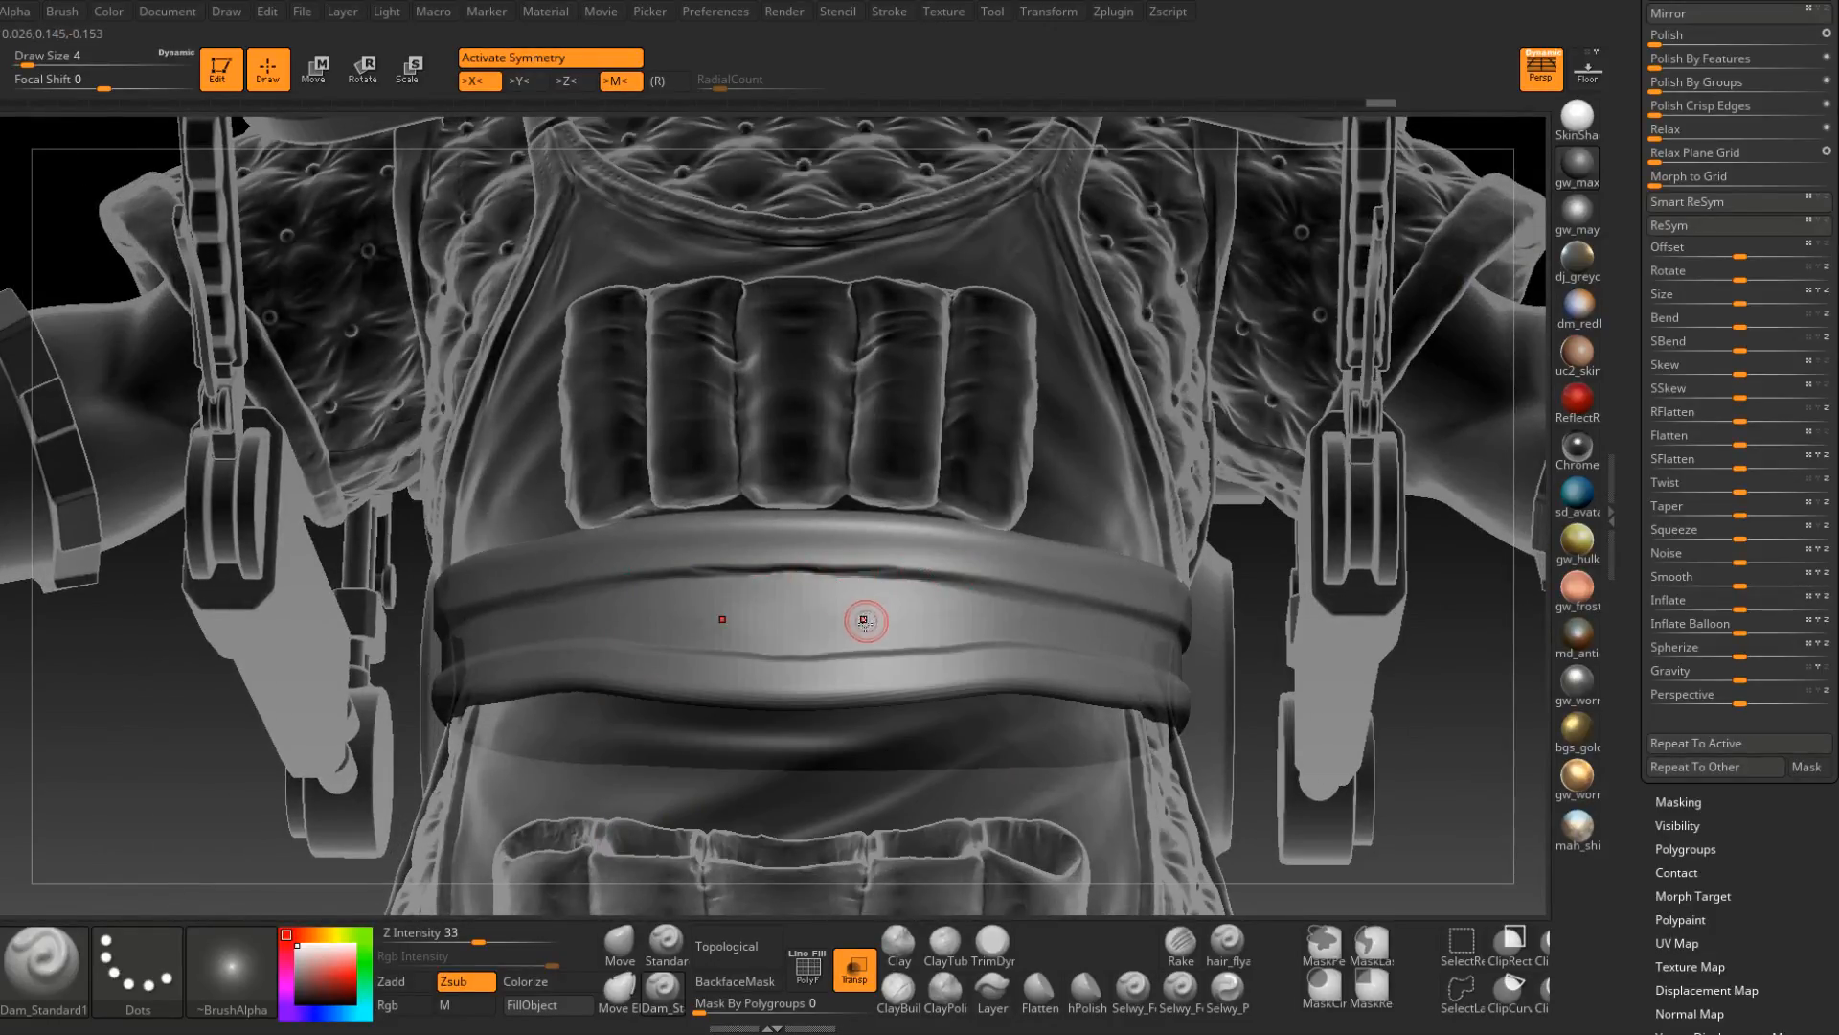
right_drag(862, 616, 780, 571)
mouse_move(728, 573)
mouse_down()
mouse_move(779, 575)
mouse_move(635, 578)
mouse_up()
right_drag(693, 602, 766, 600)
mouse_move(795, 579)
mouse_down()
mouse_move(650, 585)
mouse_move(486, 623)
mouse_up()
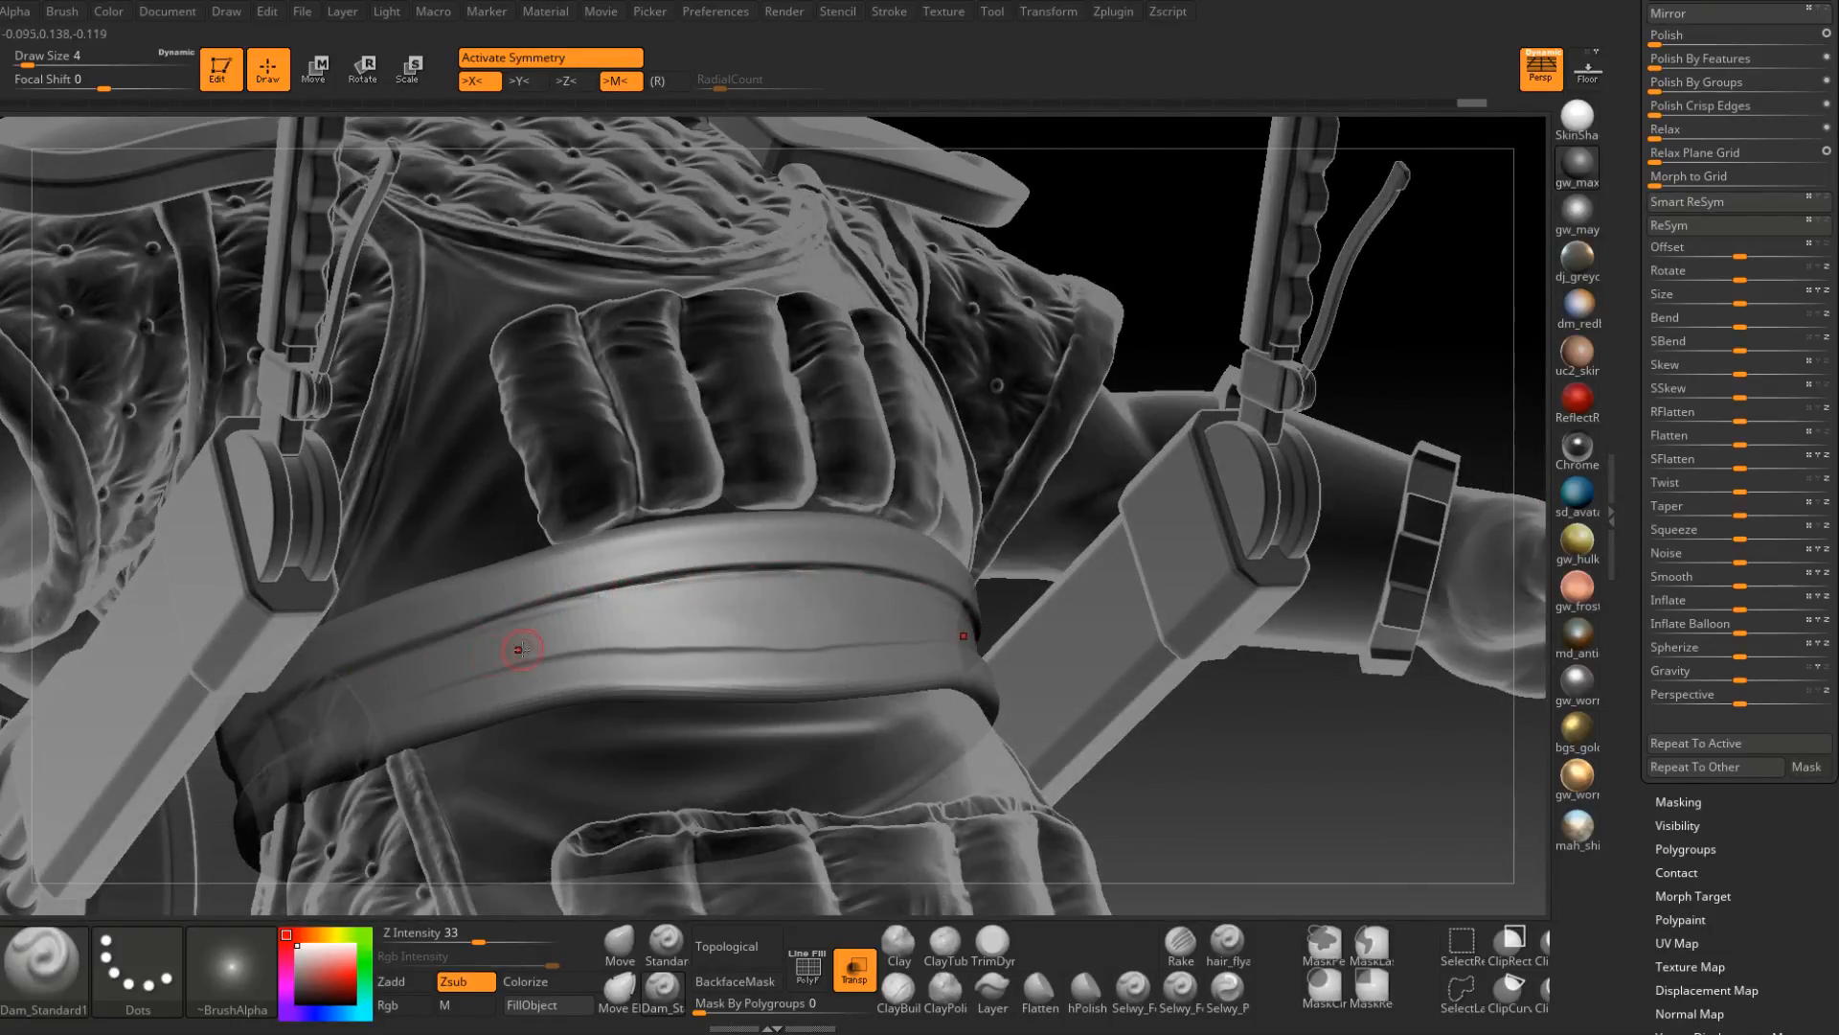
Smooth the carved crease under the belt's upper rim across the front.
mouse_move(519, 649)
right_down()
mouse_move(952, 648)
mouse_move(881, 639)
right_up()
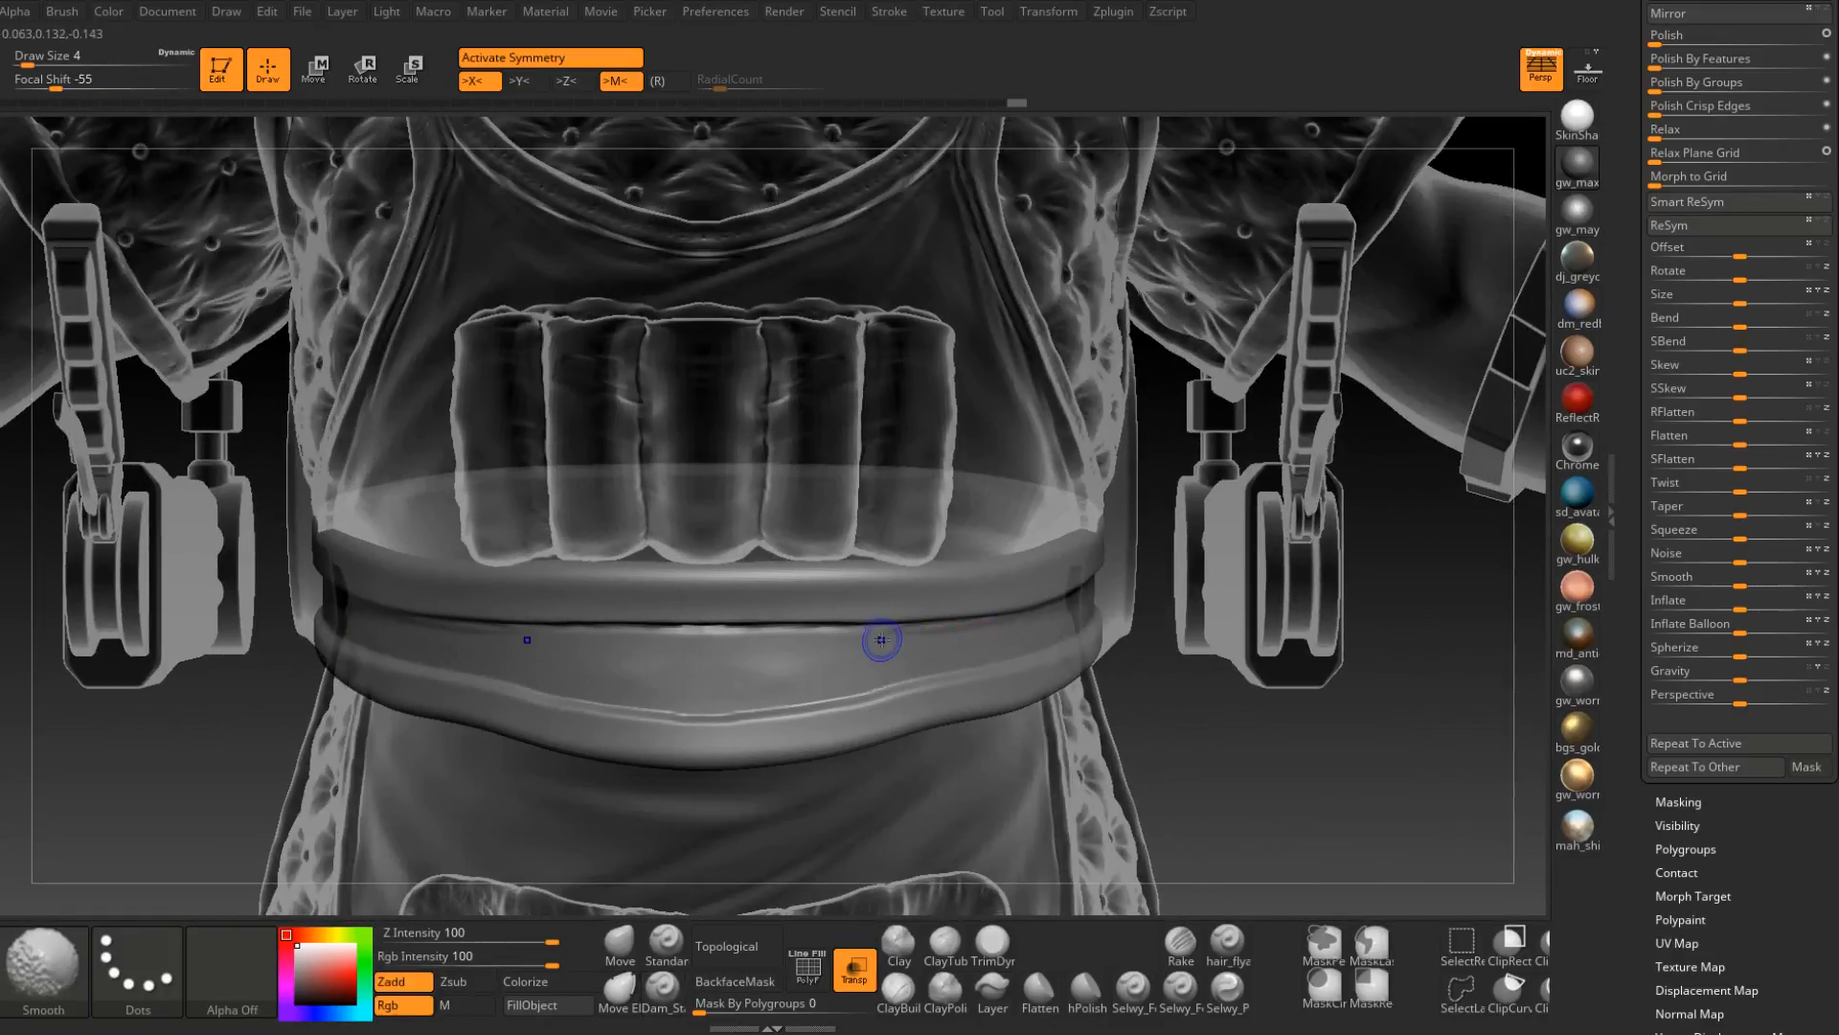
shift+drag(1004, 628, 1017, 628)
shift+drag(787, 628, 671, 629)
Carve the rim crease along the belt's side, continuing behind the jetpack's arm and engine.
mouse_move(1360, 651)
right_down()
mouse_move(1130, 613)
mouse_move(1011, 562)
mouse_move(1112, 626)
mouse_move(971, 604)
mouse_move(927, 448)
right_up()
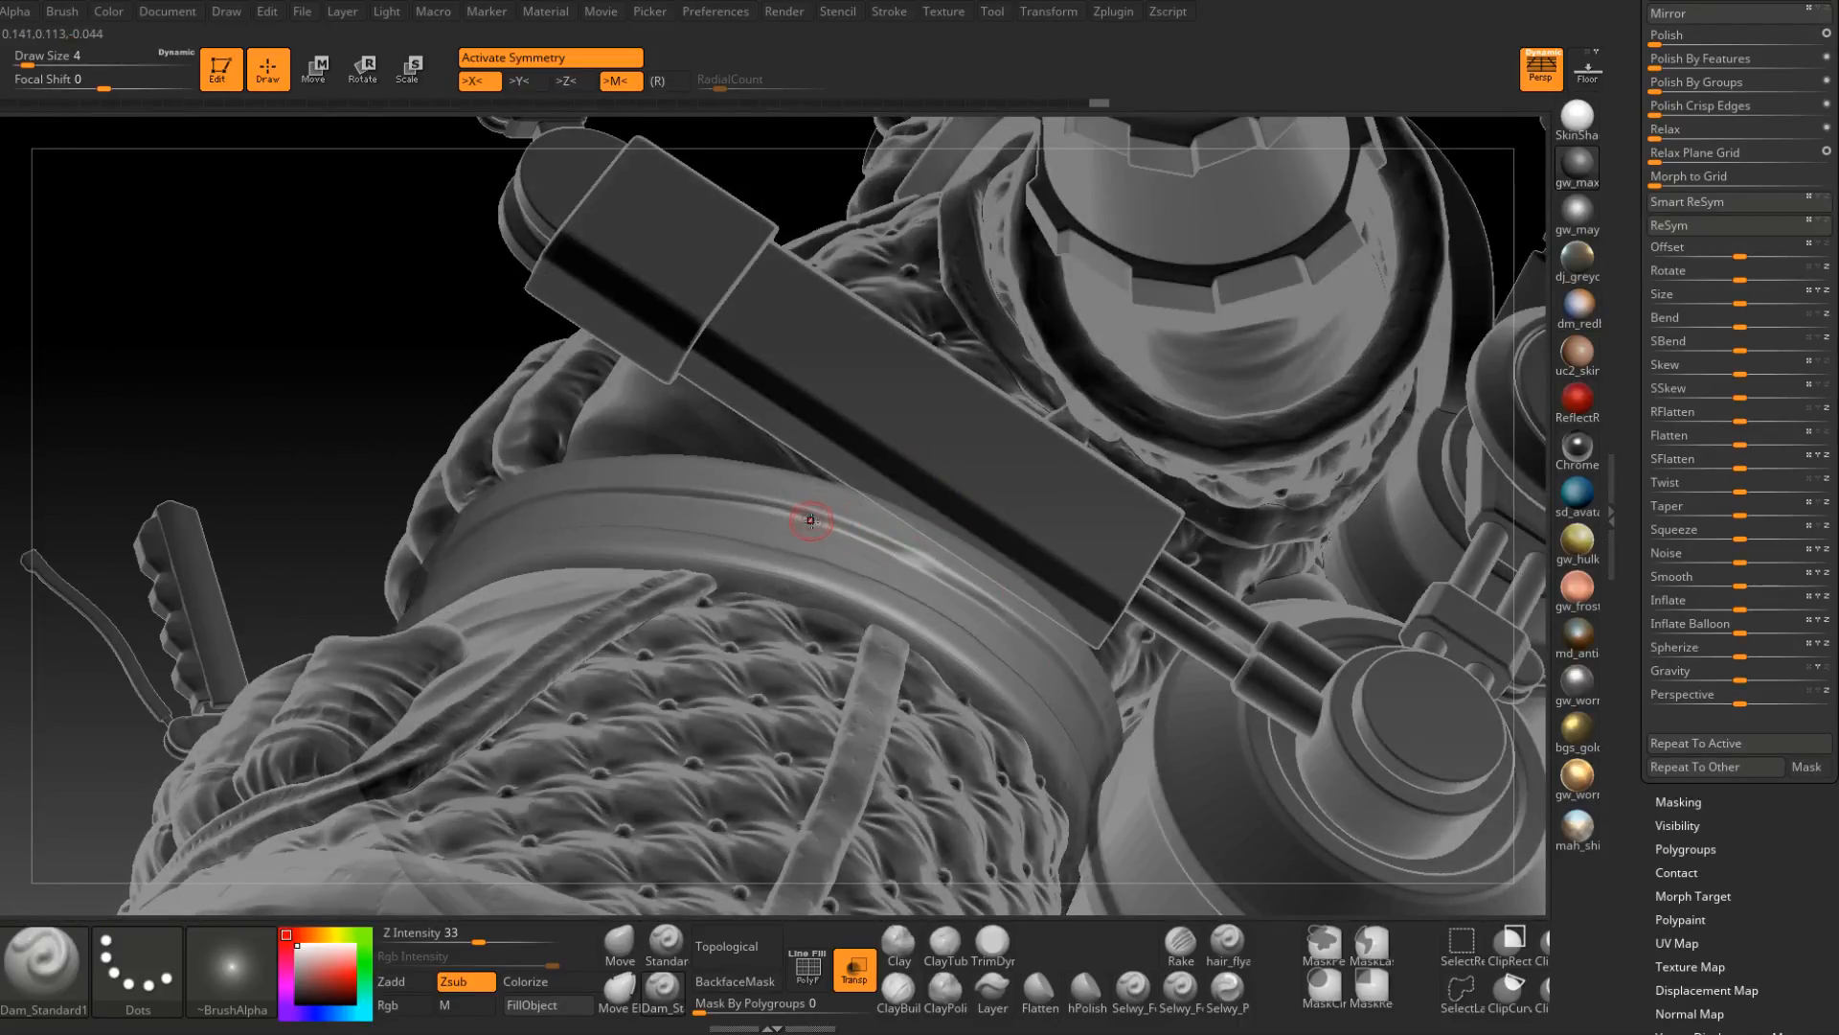
drag(879, 544, 1015, 609)
drag(868, 542, 986, 604)
right_drag(968, 591, 889, 497)
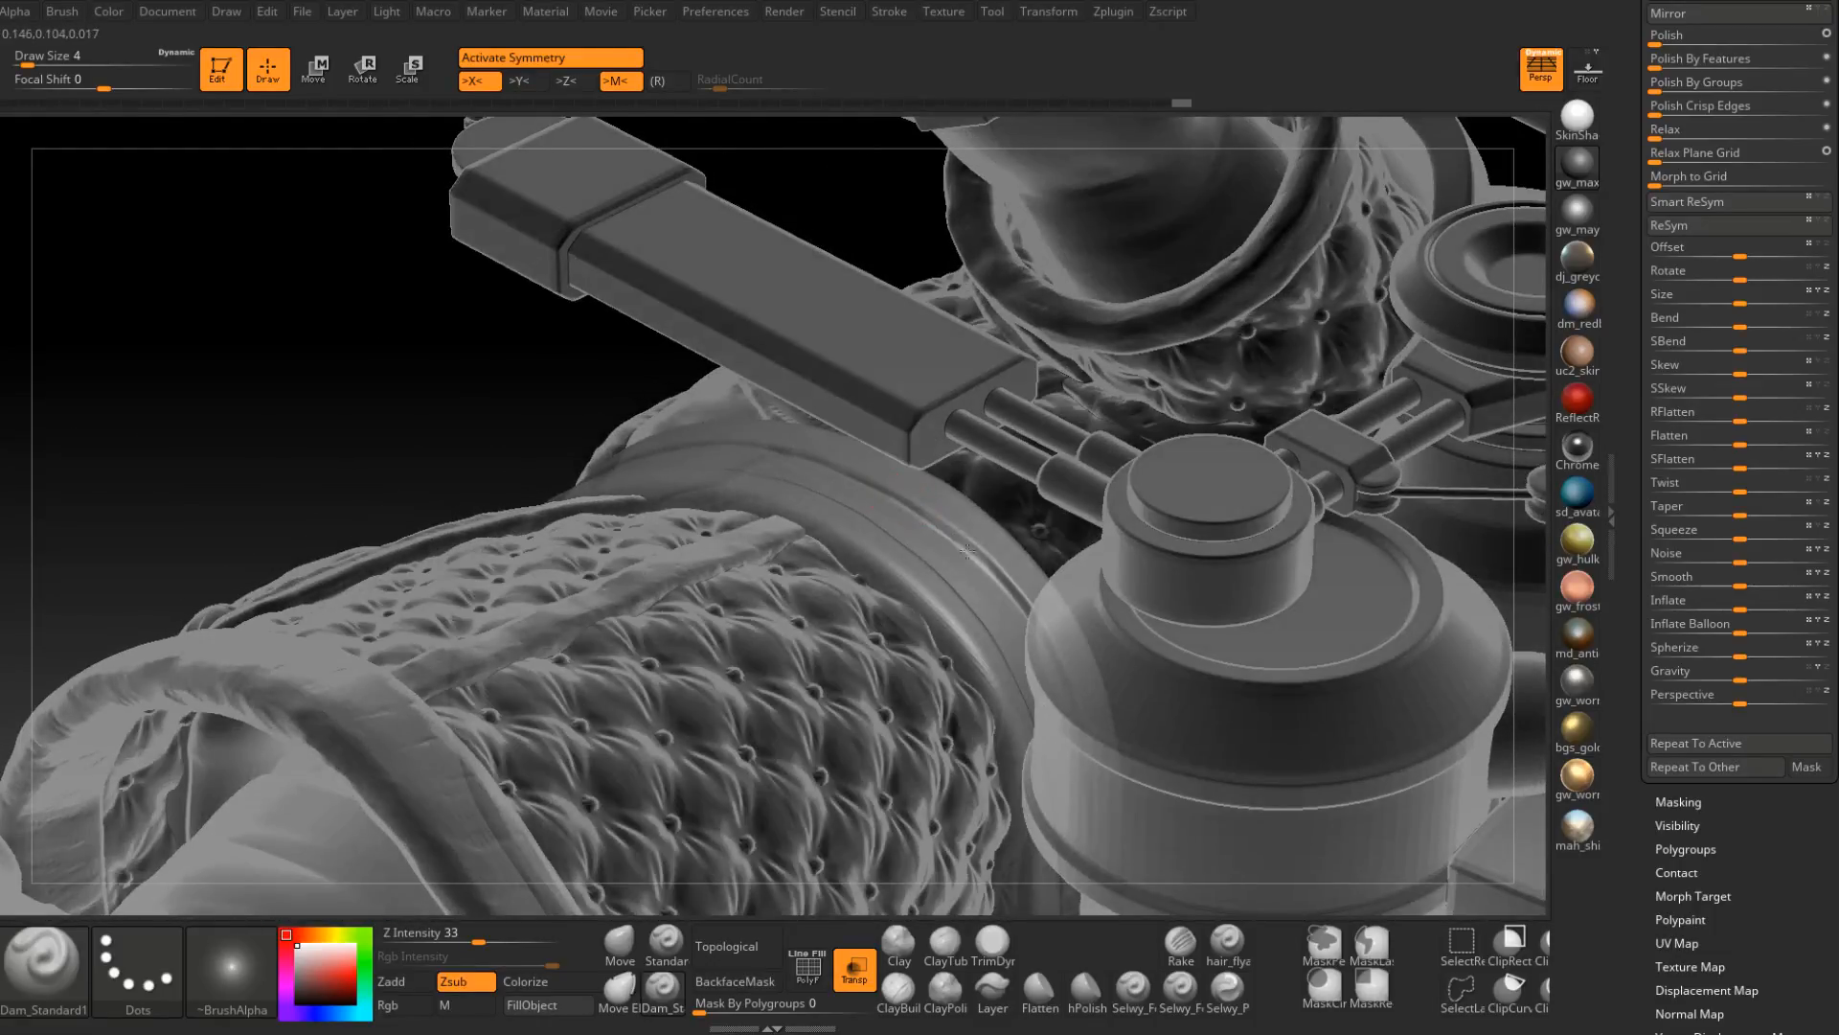
drag(968, 551, 1002, 585)
mouse_move(1004, 587)
right_down()
mouse_move(986, 568)
mouse_move(1018, 575)
mouse_move(1006, 517)
right_up()
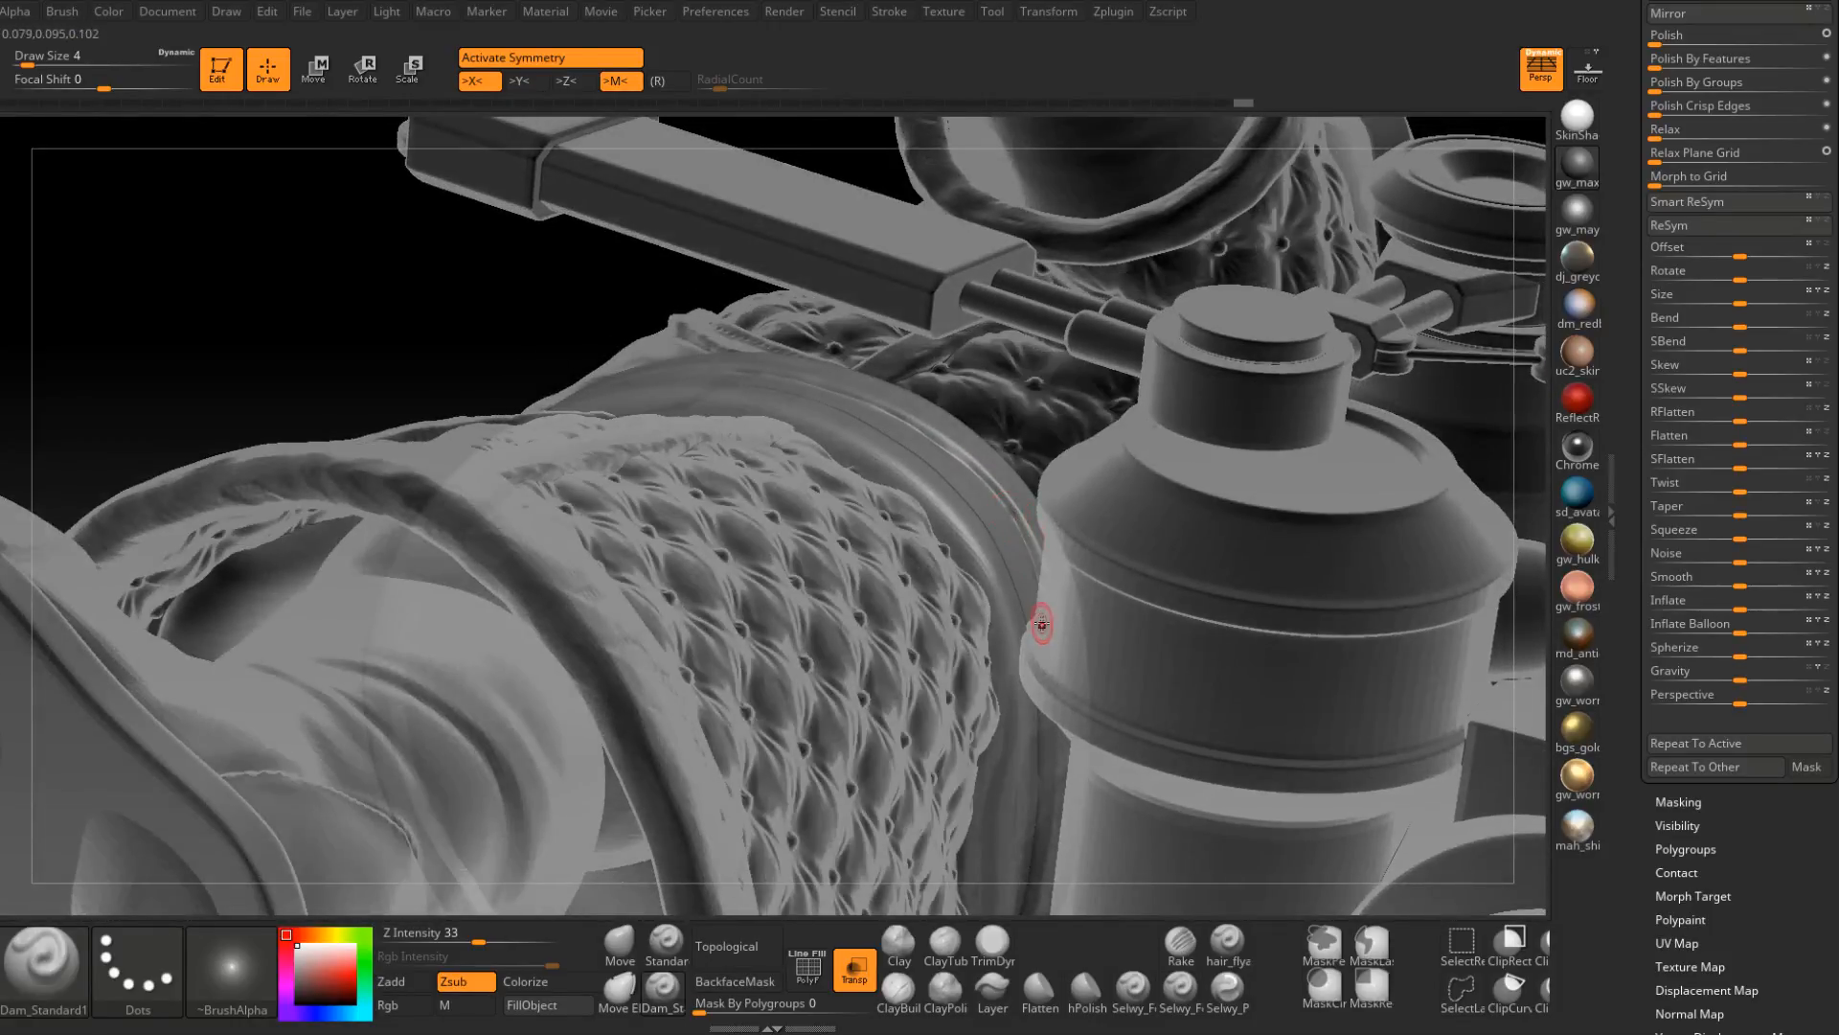
right_drag(1041, 624, 1026, 480)
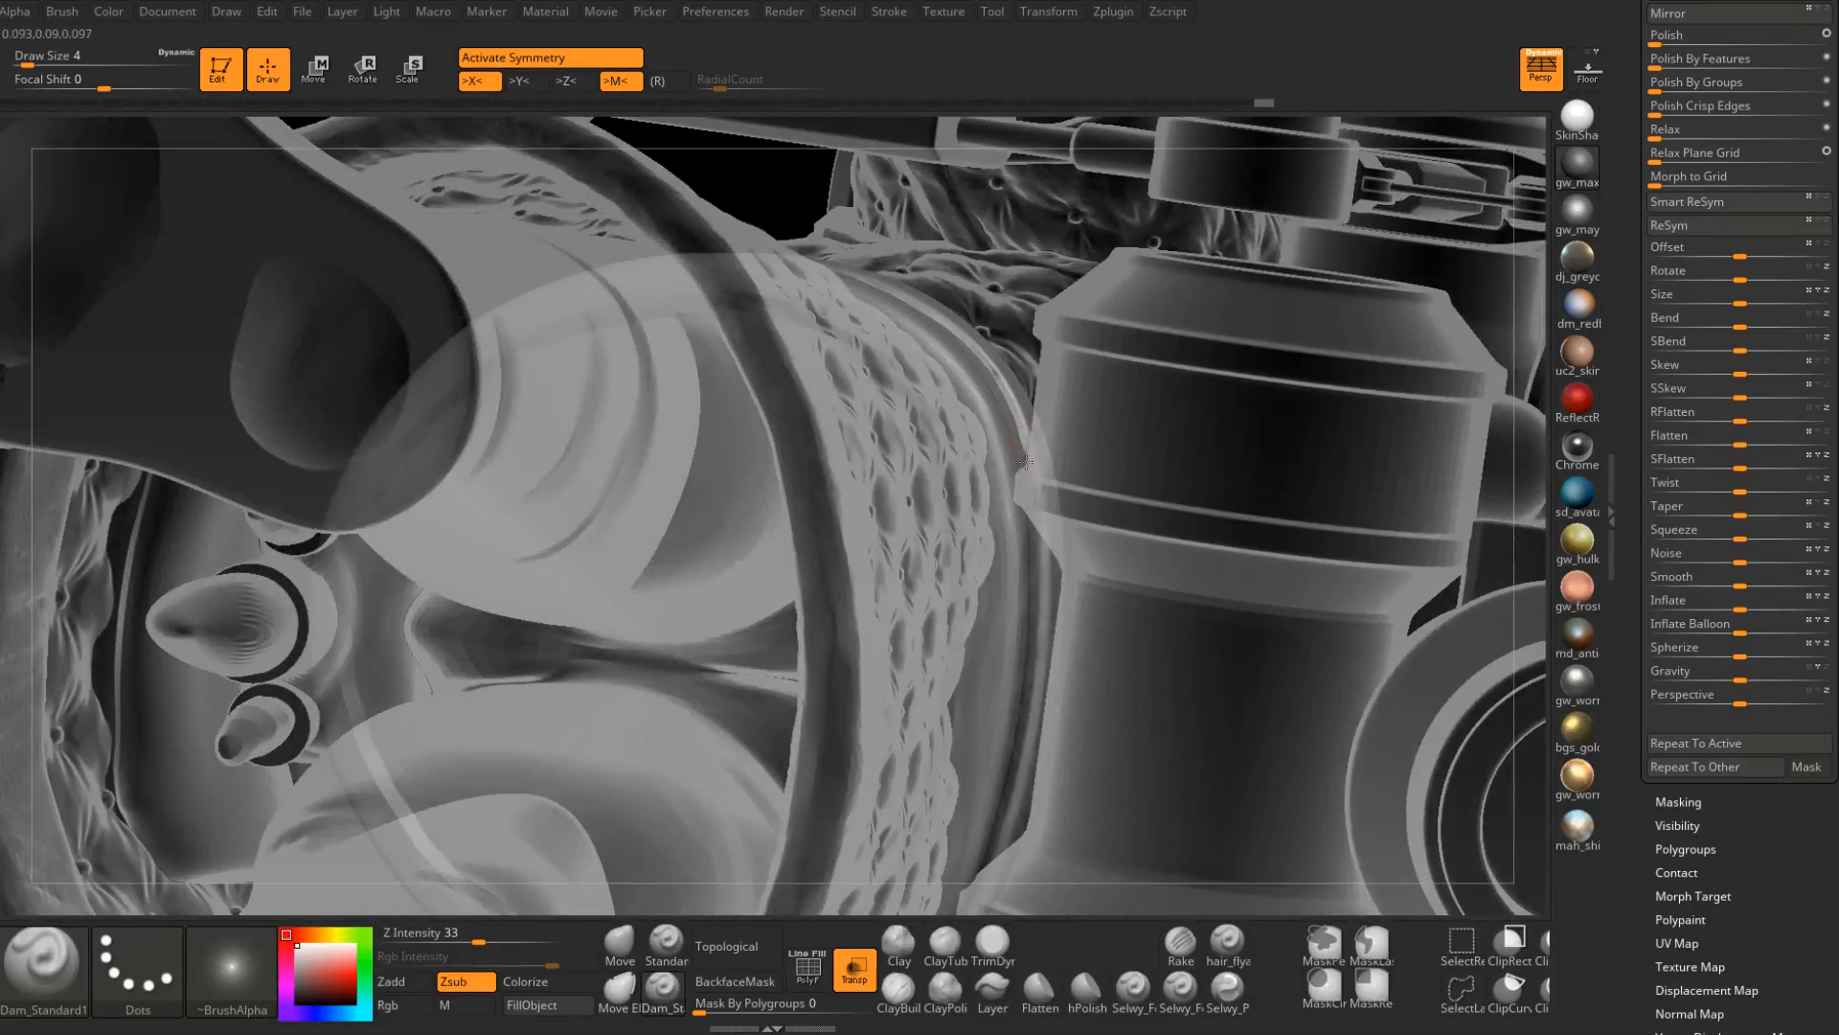
right_drag(1029, 738, 951, 415)
Make the dwarf's hidden beard visible again among the subtools.
drag(1639, 188, 1639, 676)
click(1696, 245)
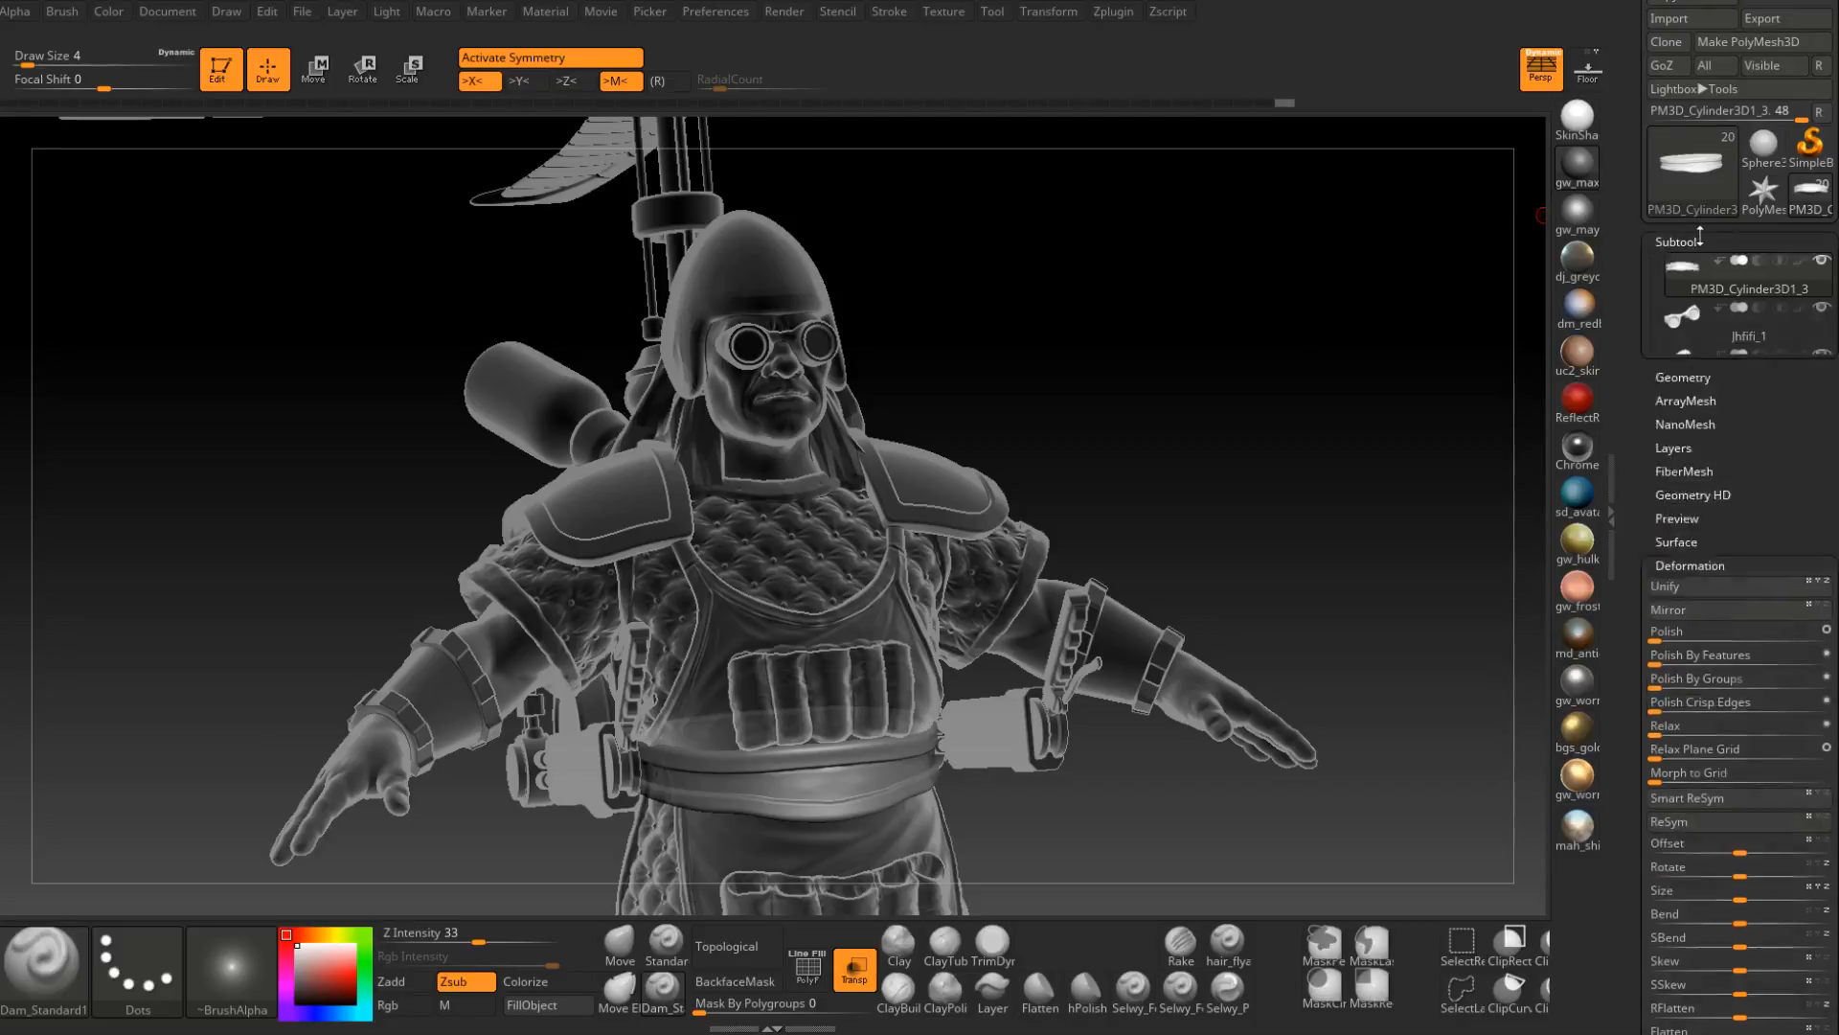
drag(1651, 437, 1683, 234)
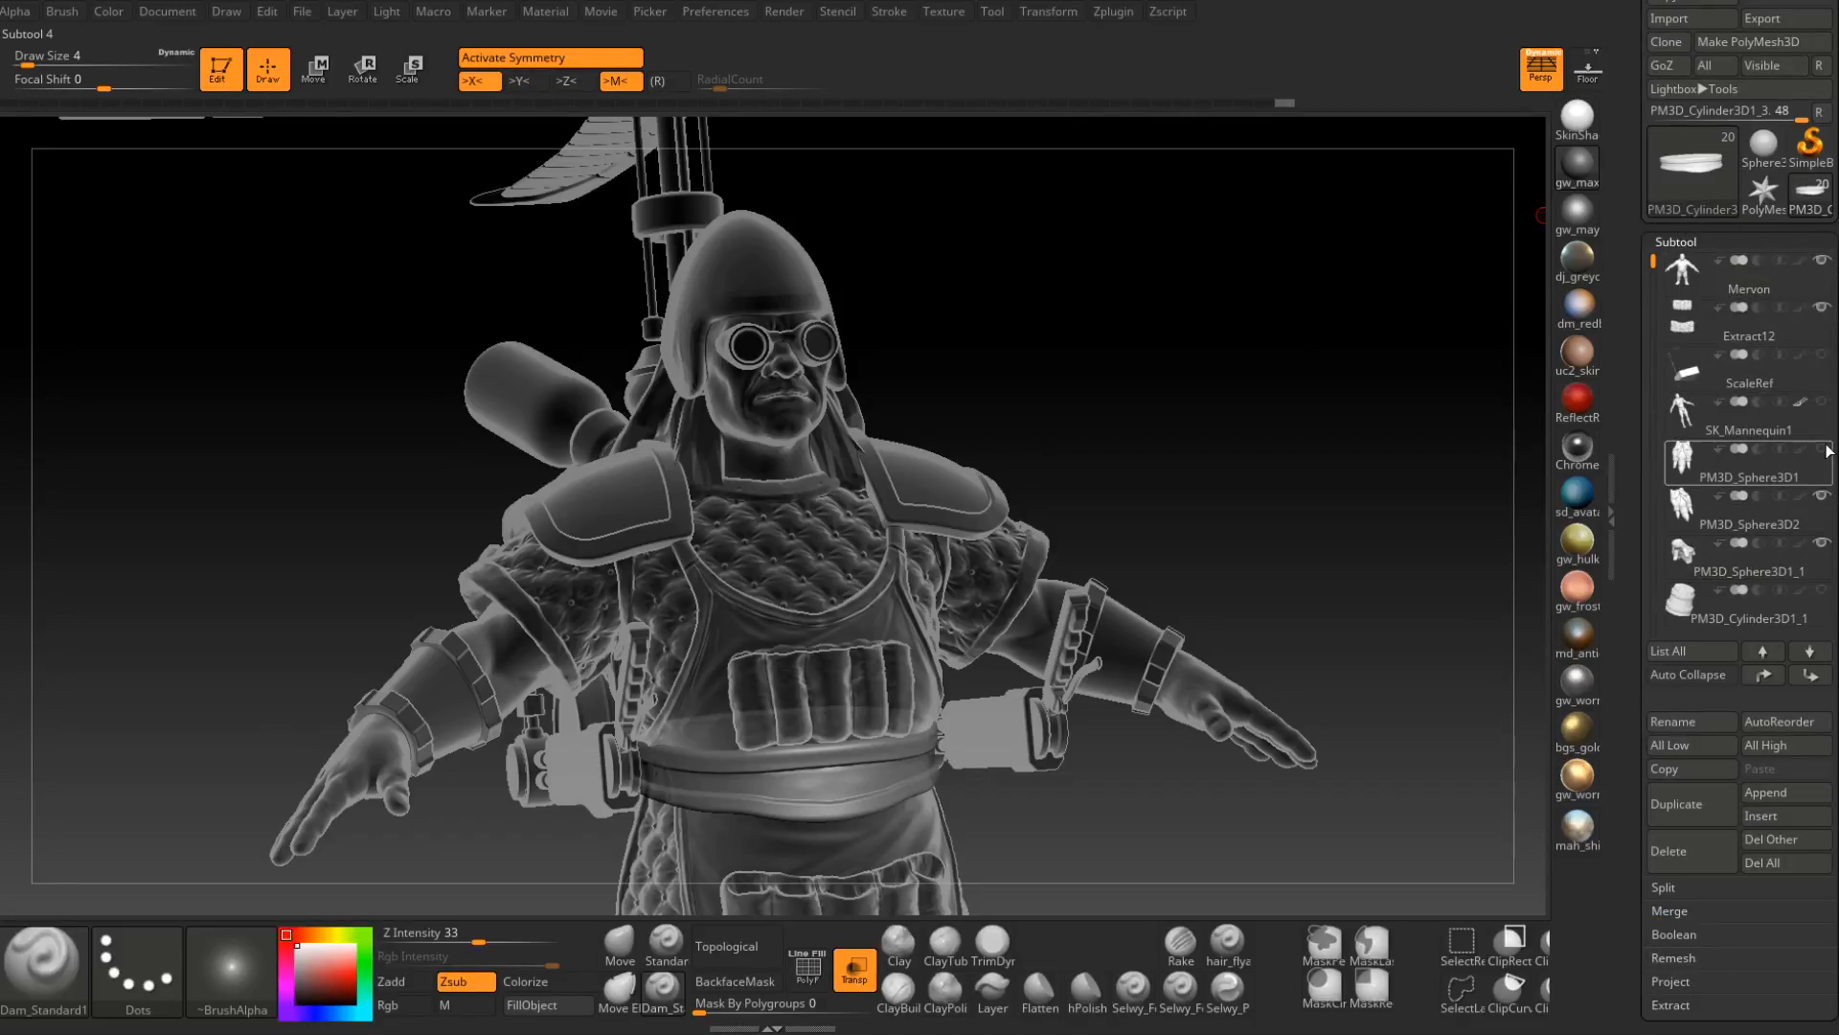
Carve a crease above the belt's lower rim from the front towards the side with Dam_Standard.
drag(1490, 492, 1016, 565)
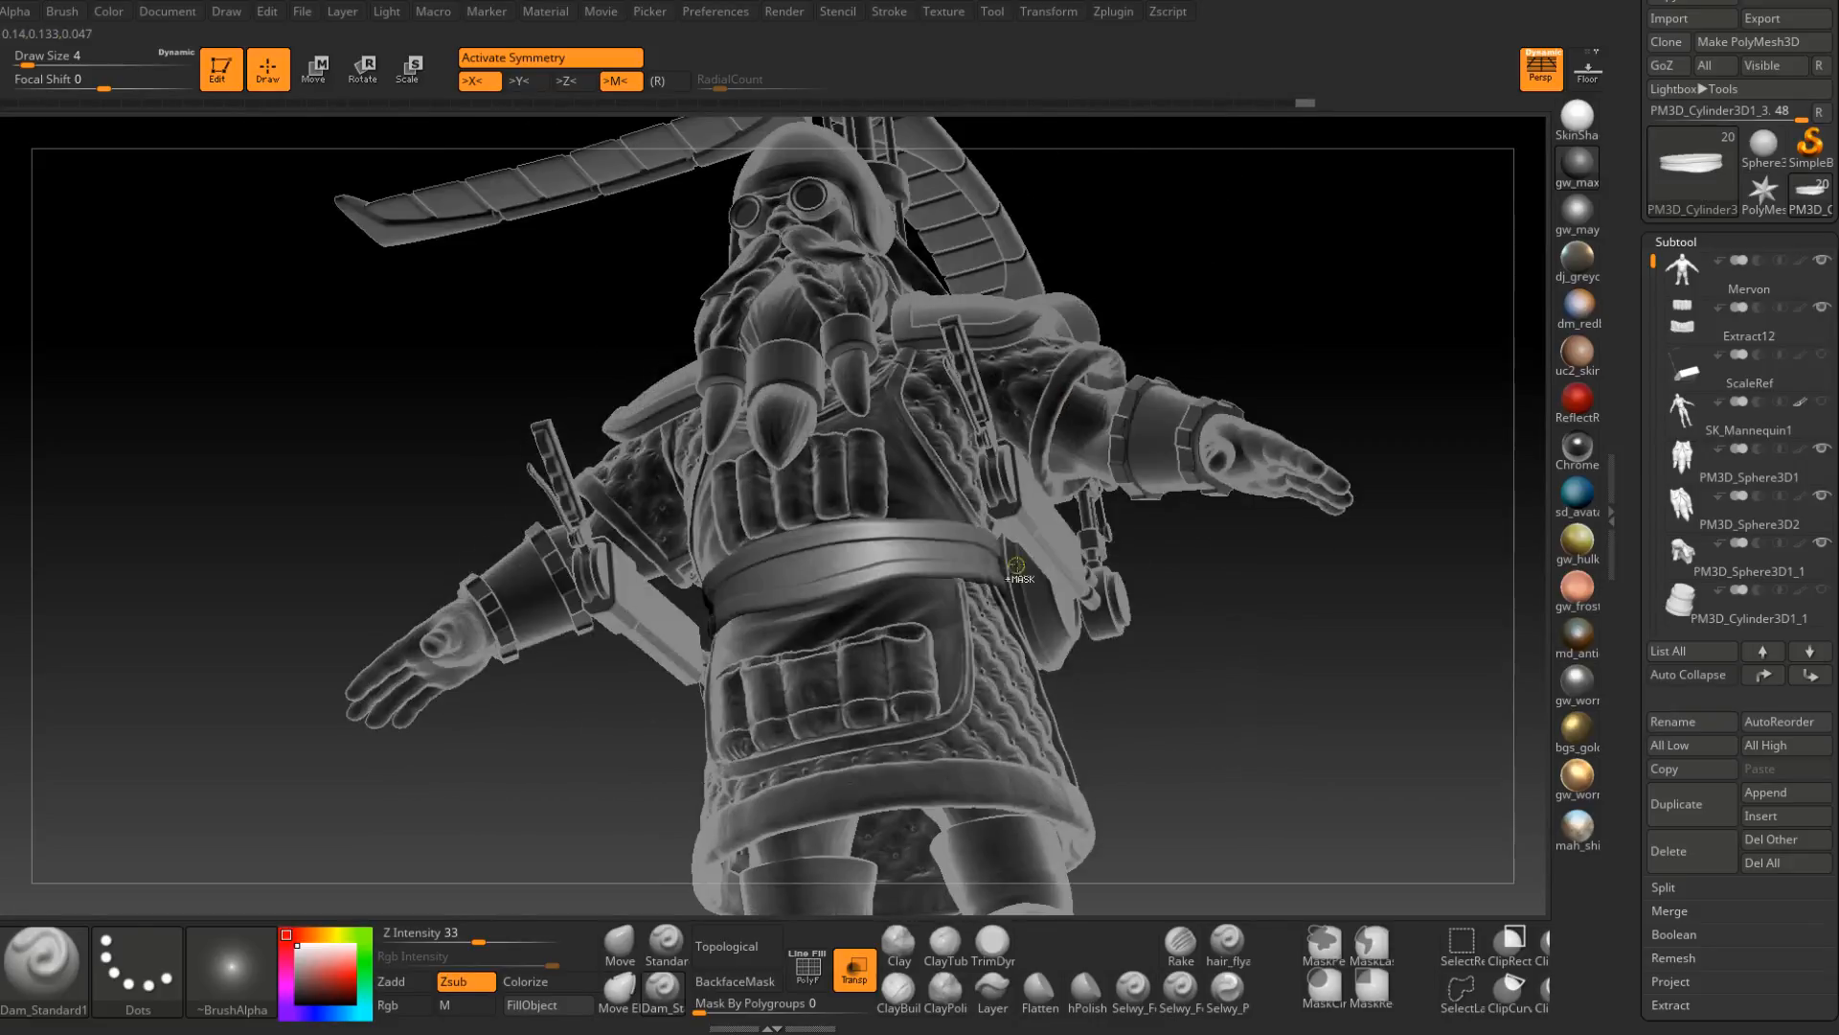
ctrl+right_drag(1016, 565, 1016, 651)
right_drag(867, 450, 856, 565)
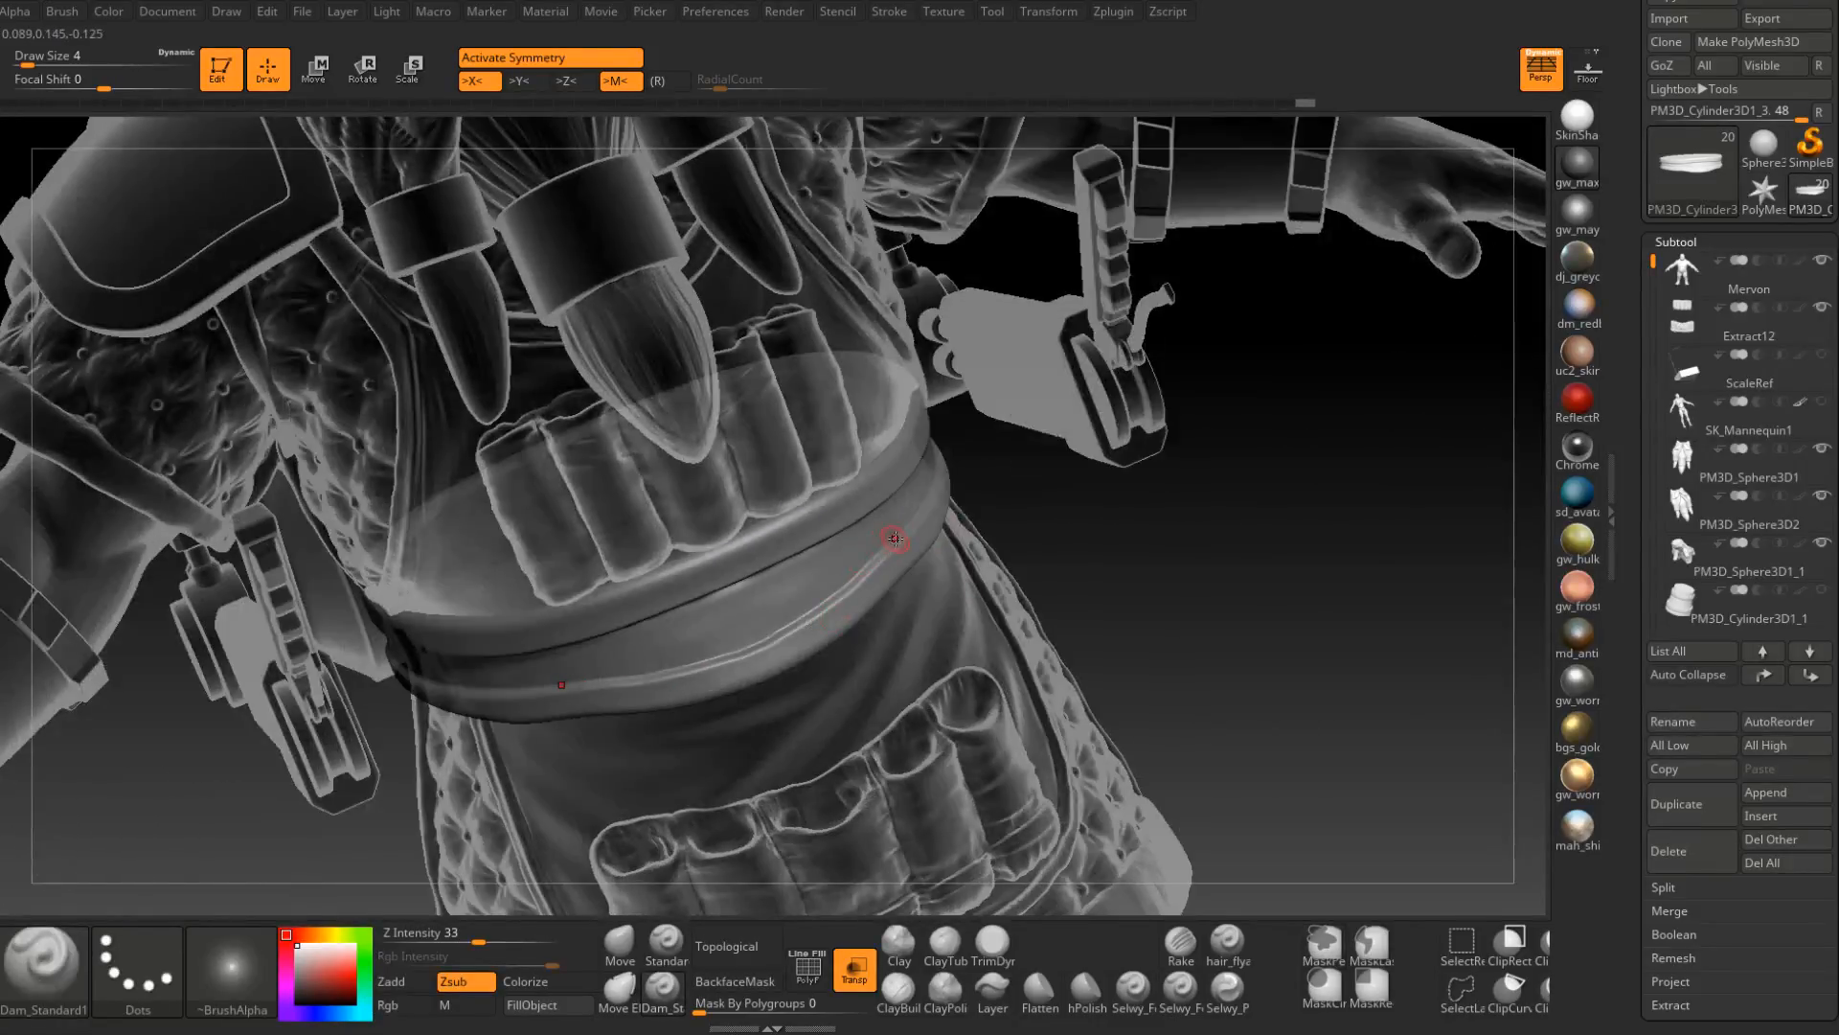
drag(843, 588, 874, 559)
drag(765, 641, 799, 616)
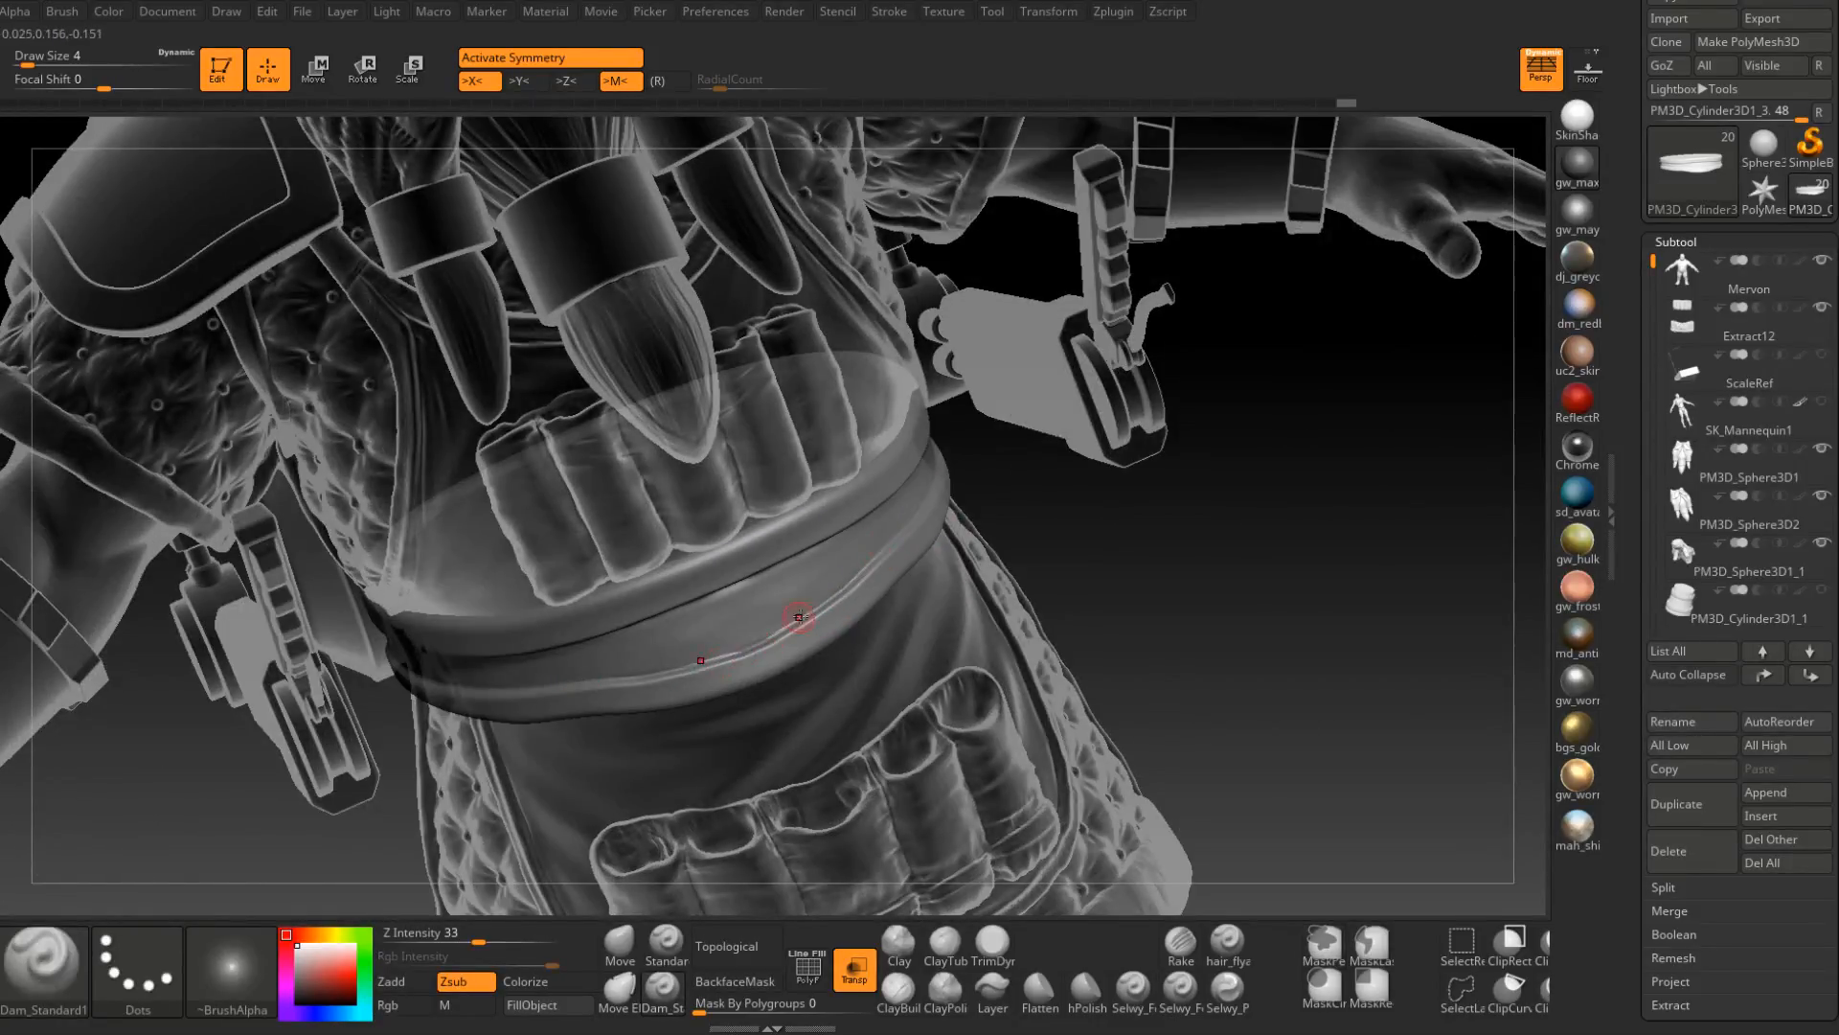
right_drag(880, 549, 858, 576)
drag(859, 576, 982, 474)
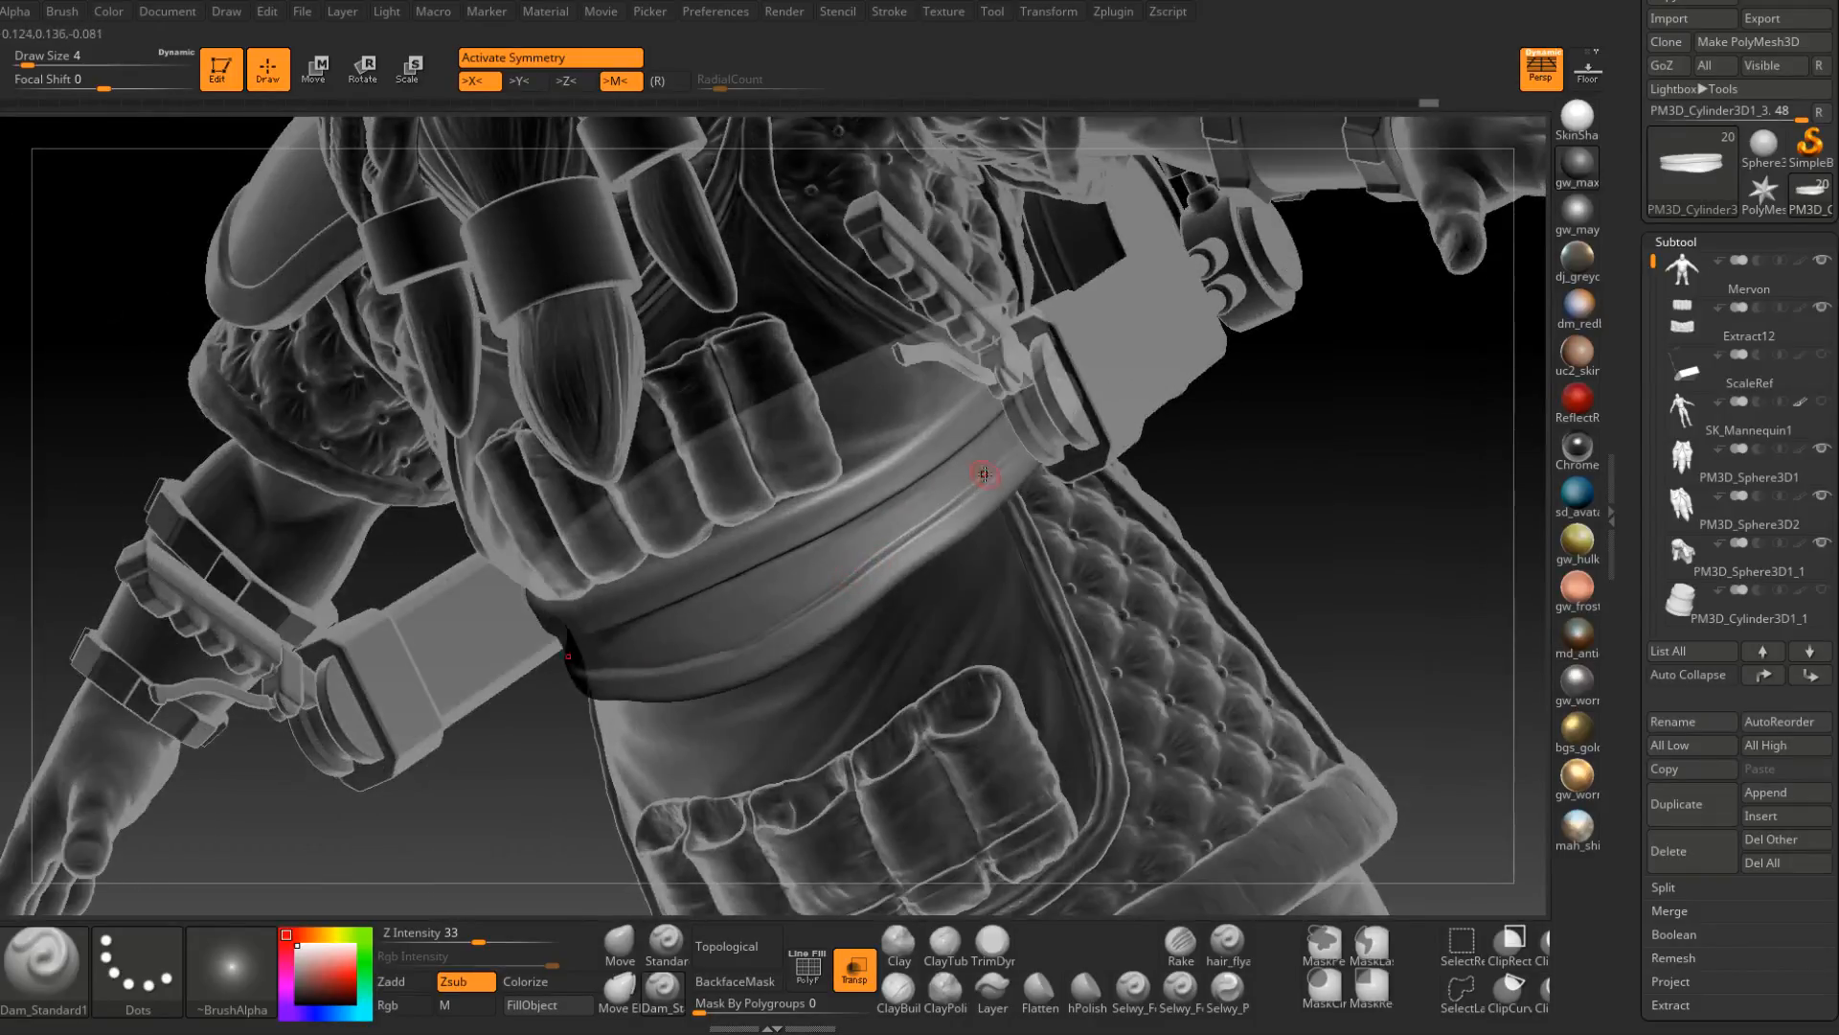
drag(852, 574, 998, 471)
Deepen the lower-rim crease with further strokes and smooth its rough spots across the front.
right_drag(998, 470, 953, 510)
drag(862, 605, 891, 572)
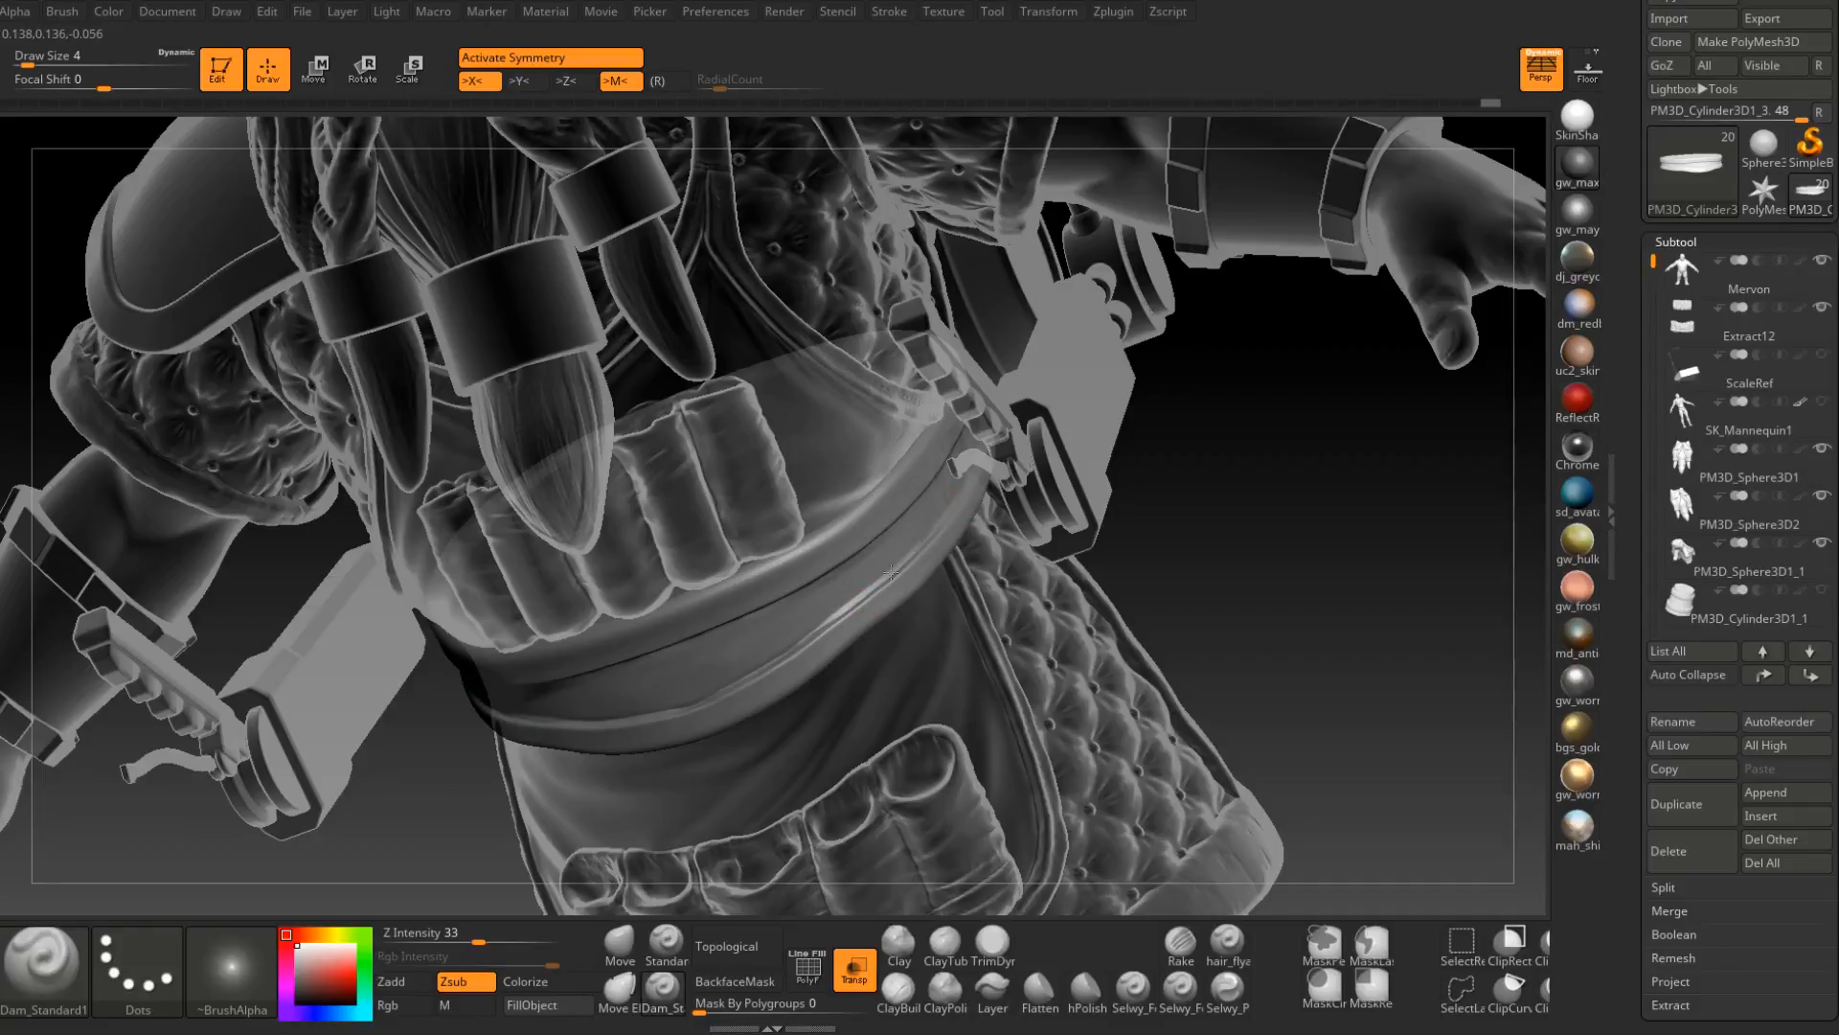
right_drag(865, 594, 857, 603)
drag(784, 660, 828, 624)
right_drag(771, 665, 825, 615)
key(shift)
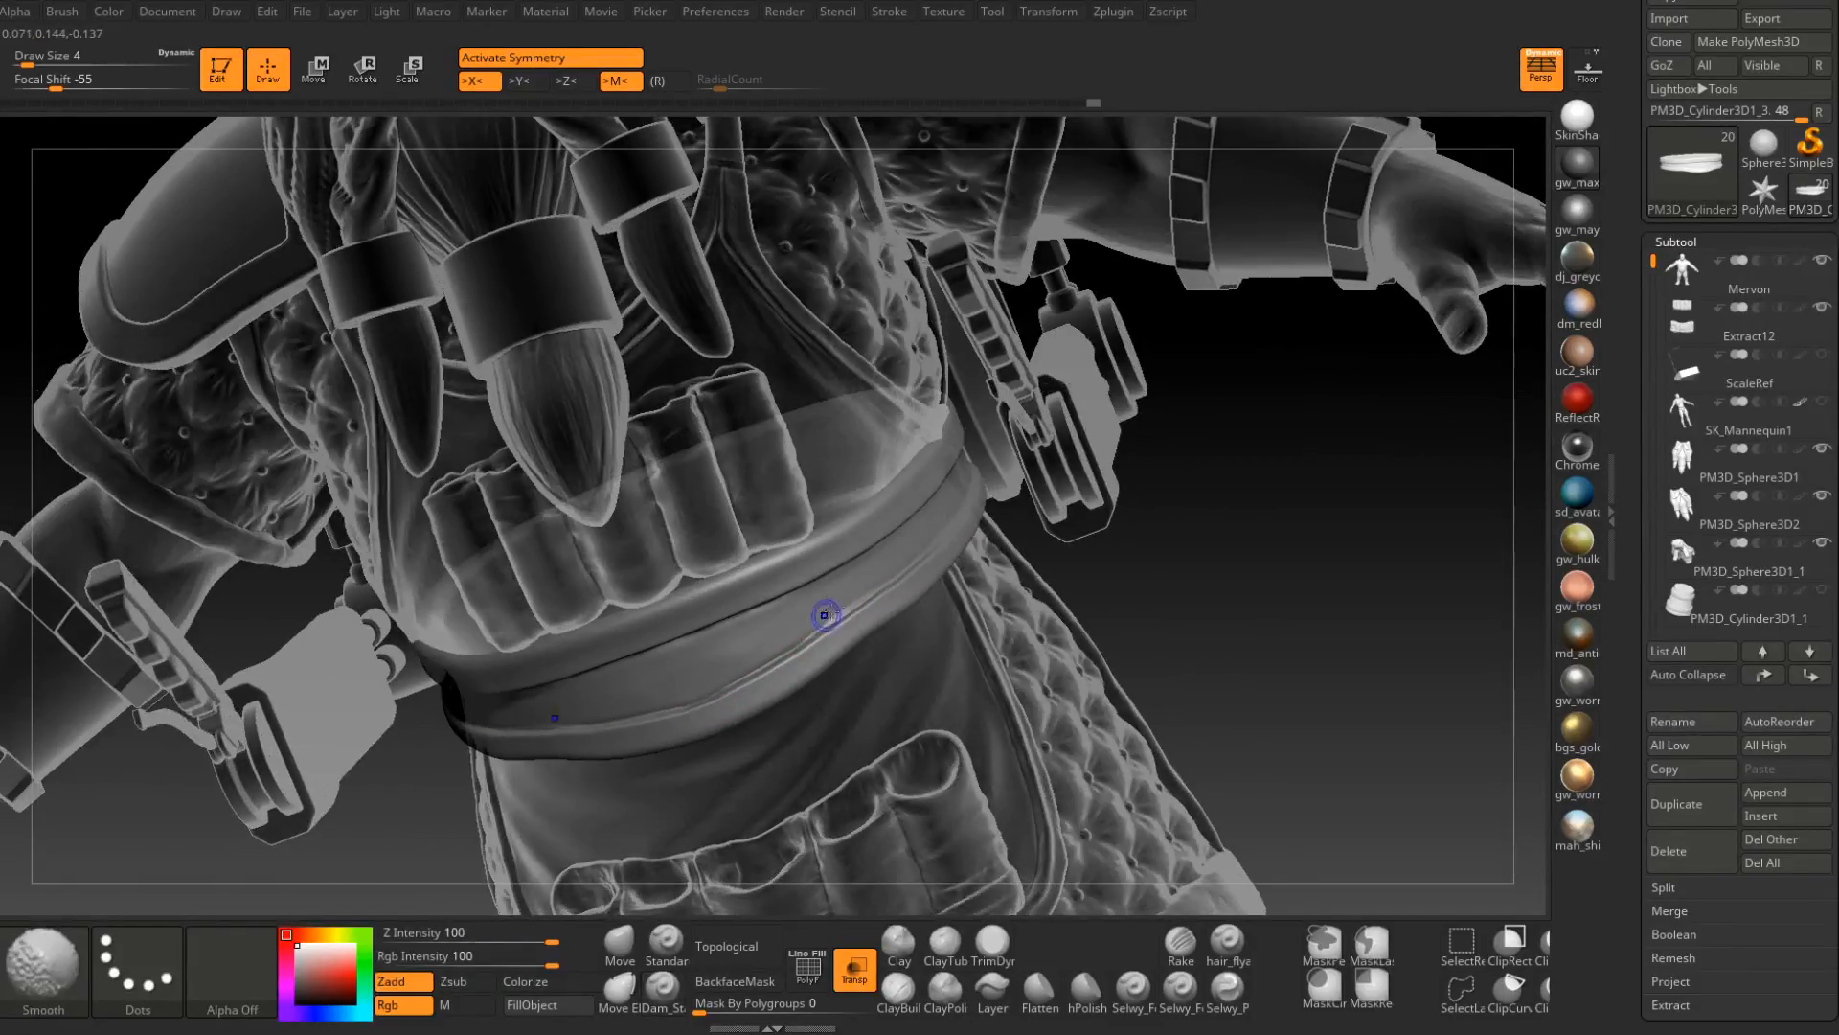
shift+drag(883, 575, 835, 611)
Continue the rim crease around the belt's side and back, behind the jetpack parts.
mouse_move(835, 611)
right_down()
mouse_move(882, 577)
mouse_move(939, 725)
mouse_move(1005, 535)
right_up()
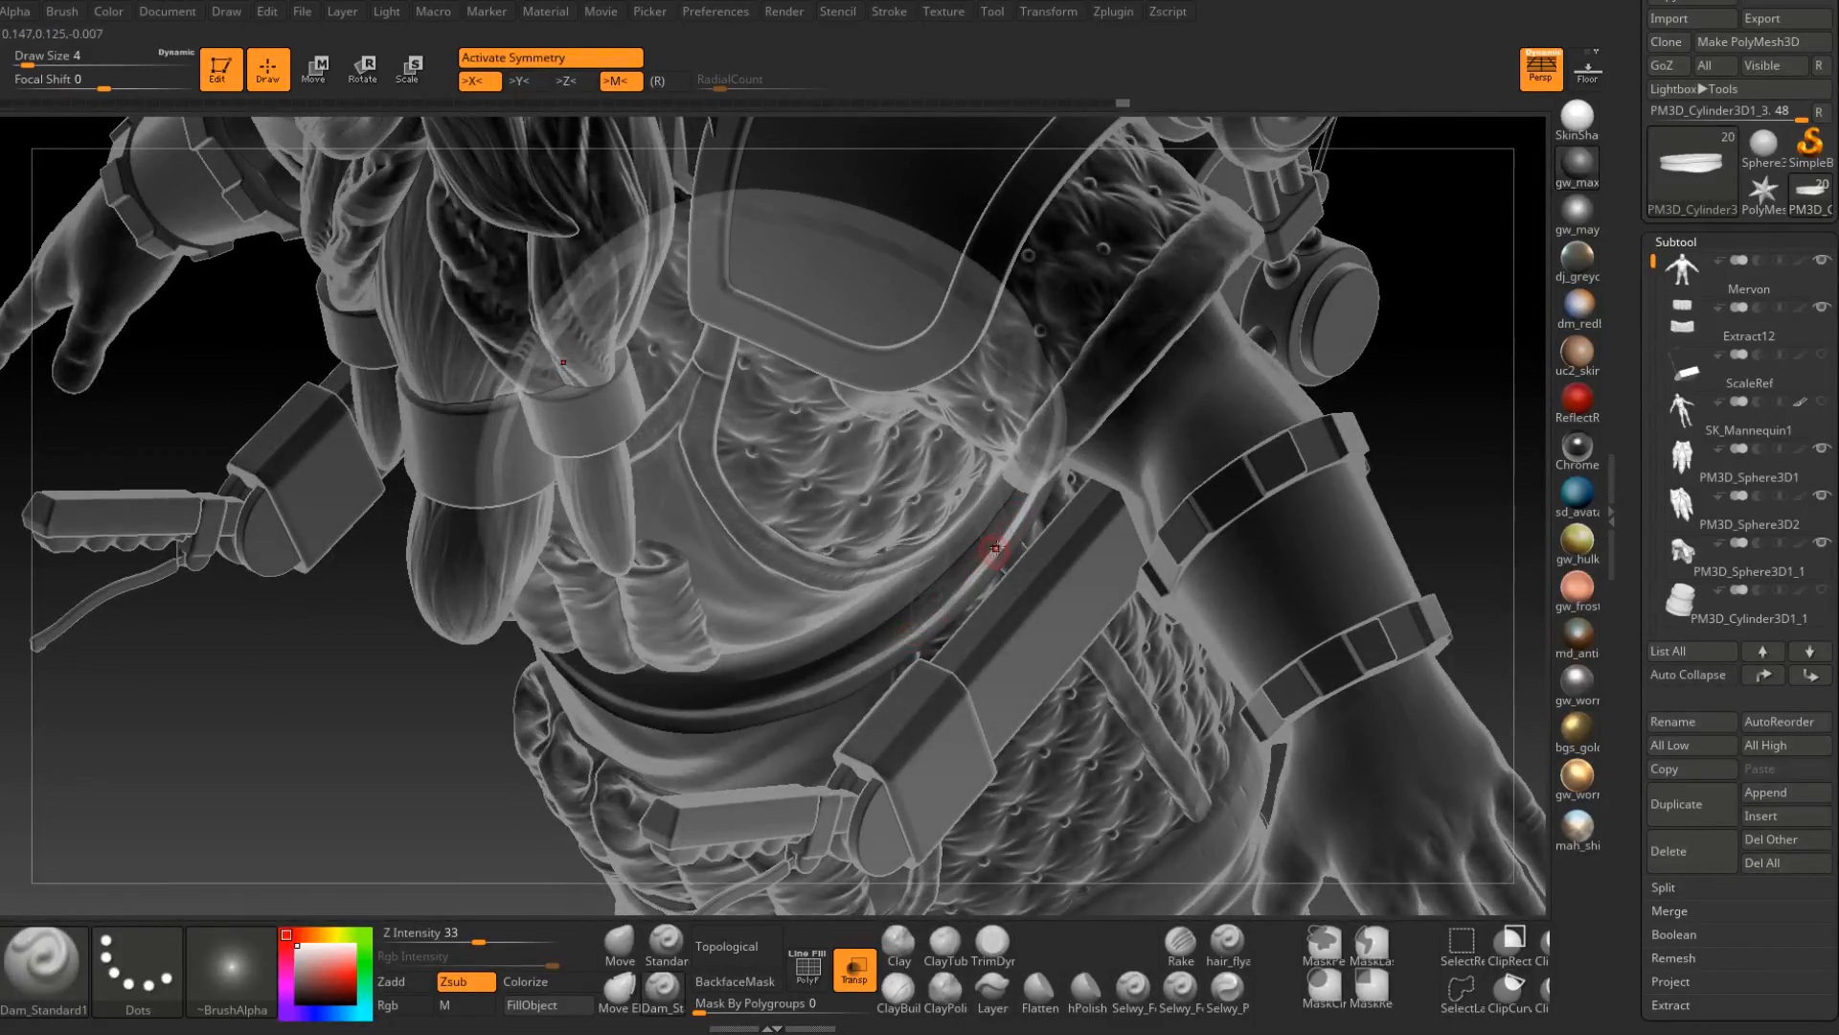
right_drag(995, 548, 1047, 474)
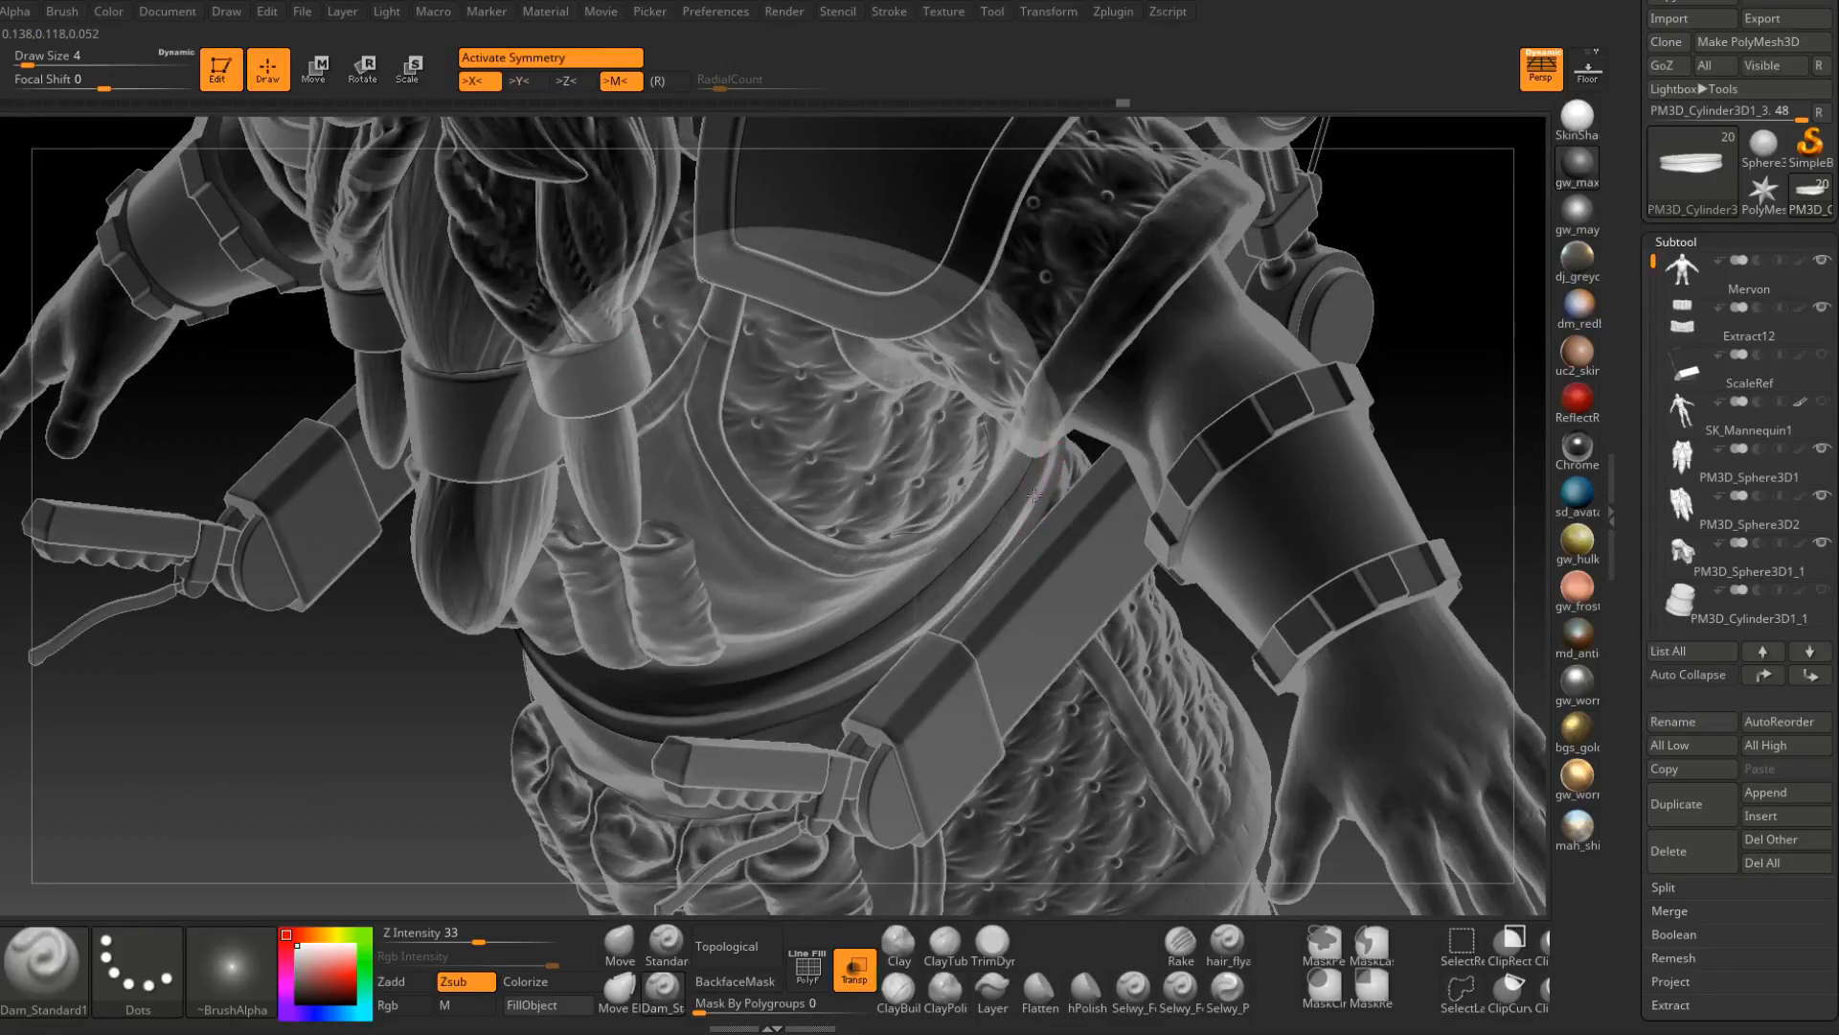
right_drag(1007, 537, 970, 438)
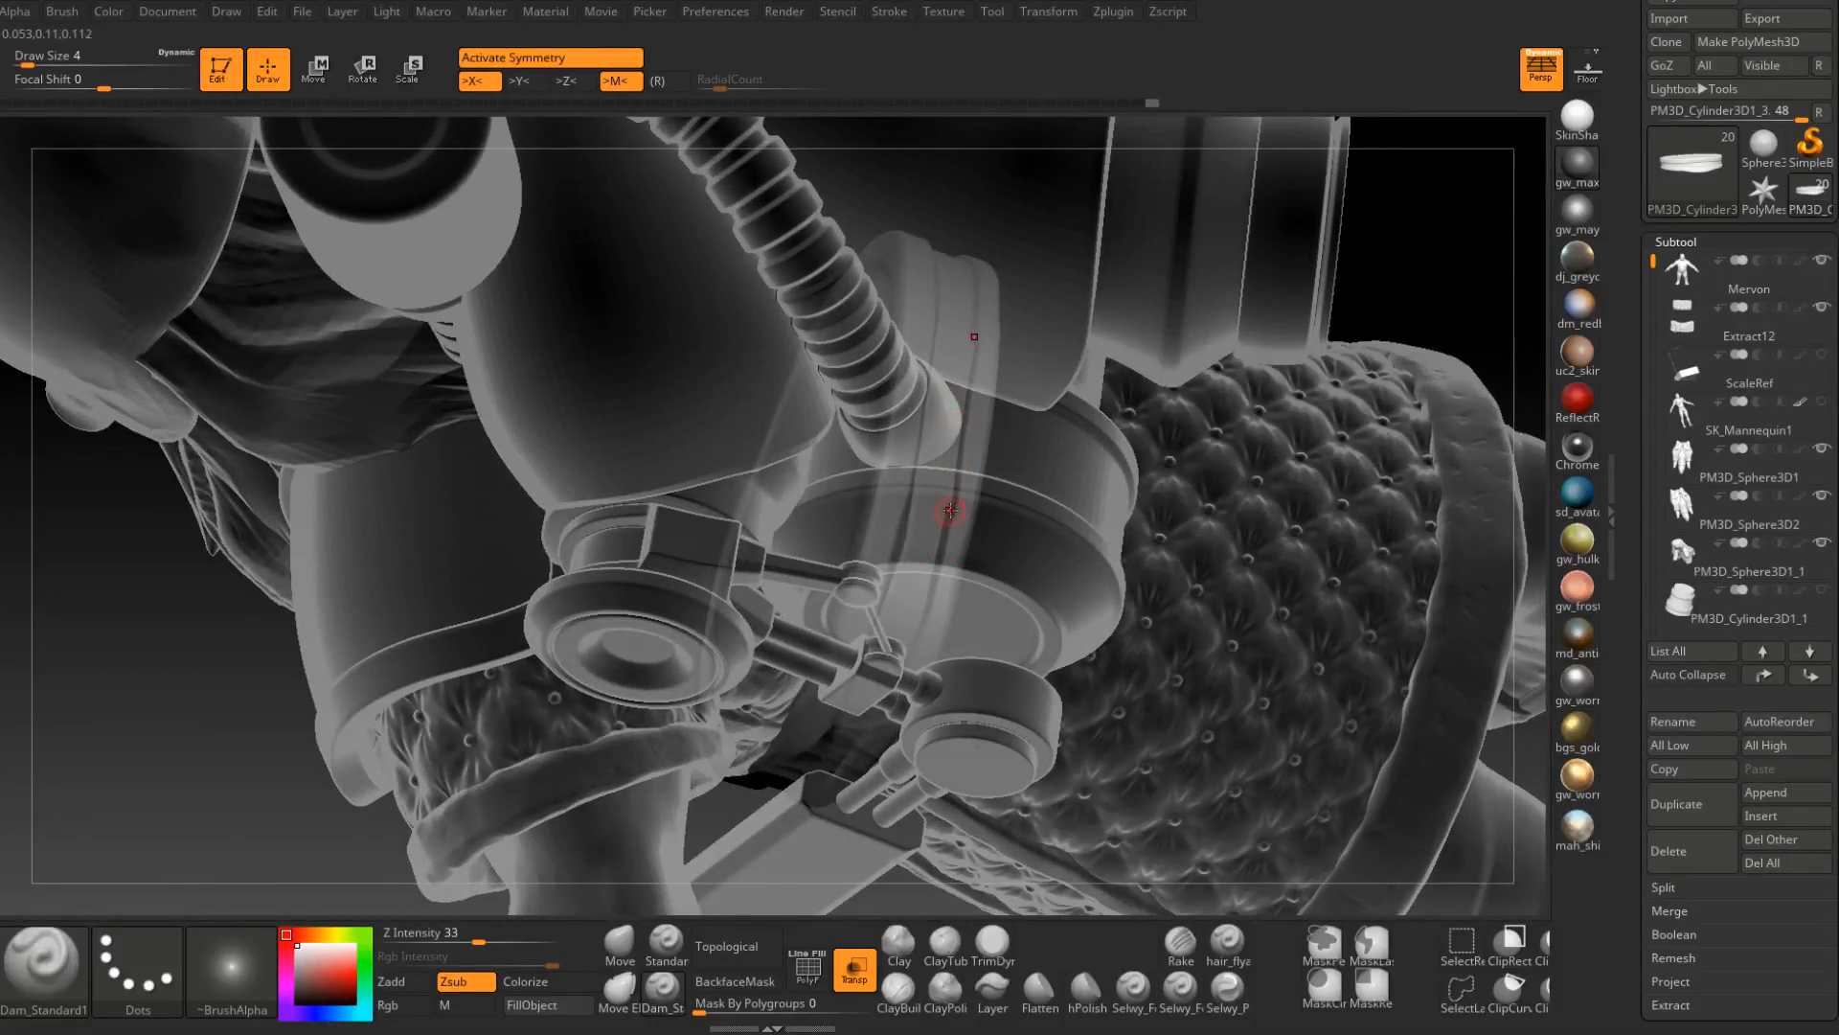
right_drag(951, 510, 953, 509)
right_drag(932, 605, 950, 587)
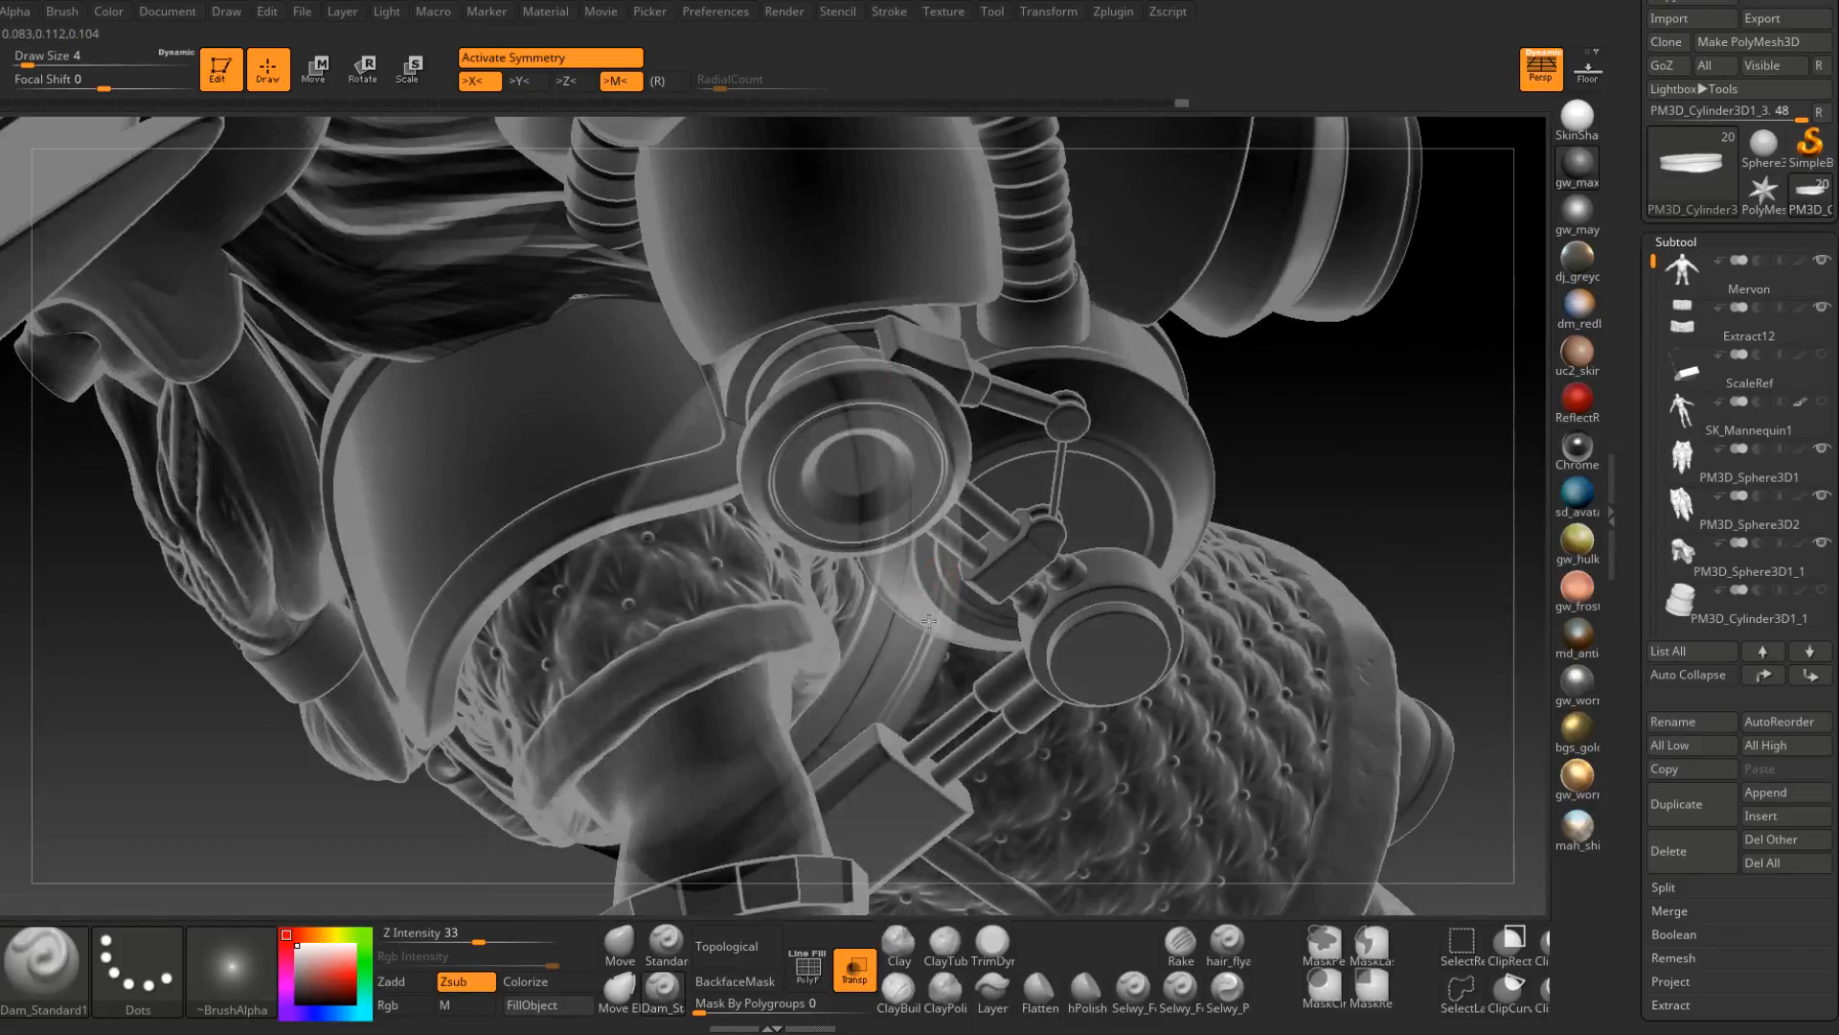
mouse_move(895, 699)
right_down()
mouse_move(1118, 902)
mouse_move(901, 688)
mouse_move(898, 719)
right_up()
right_drag(848, 791, 880, 644)
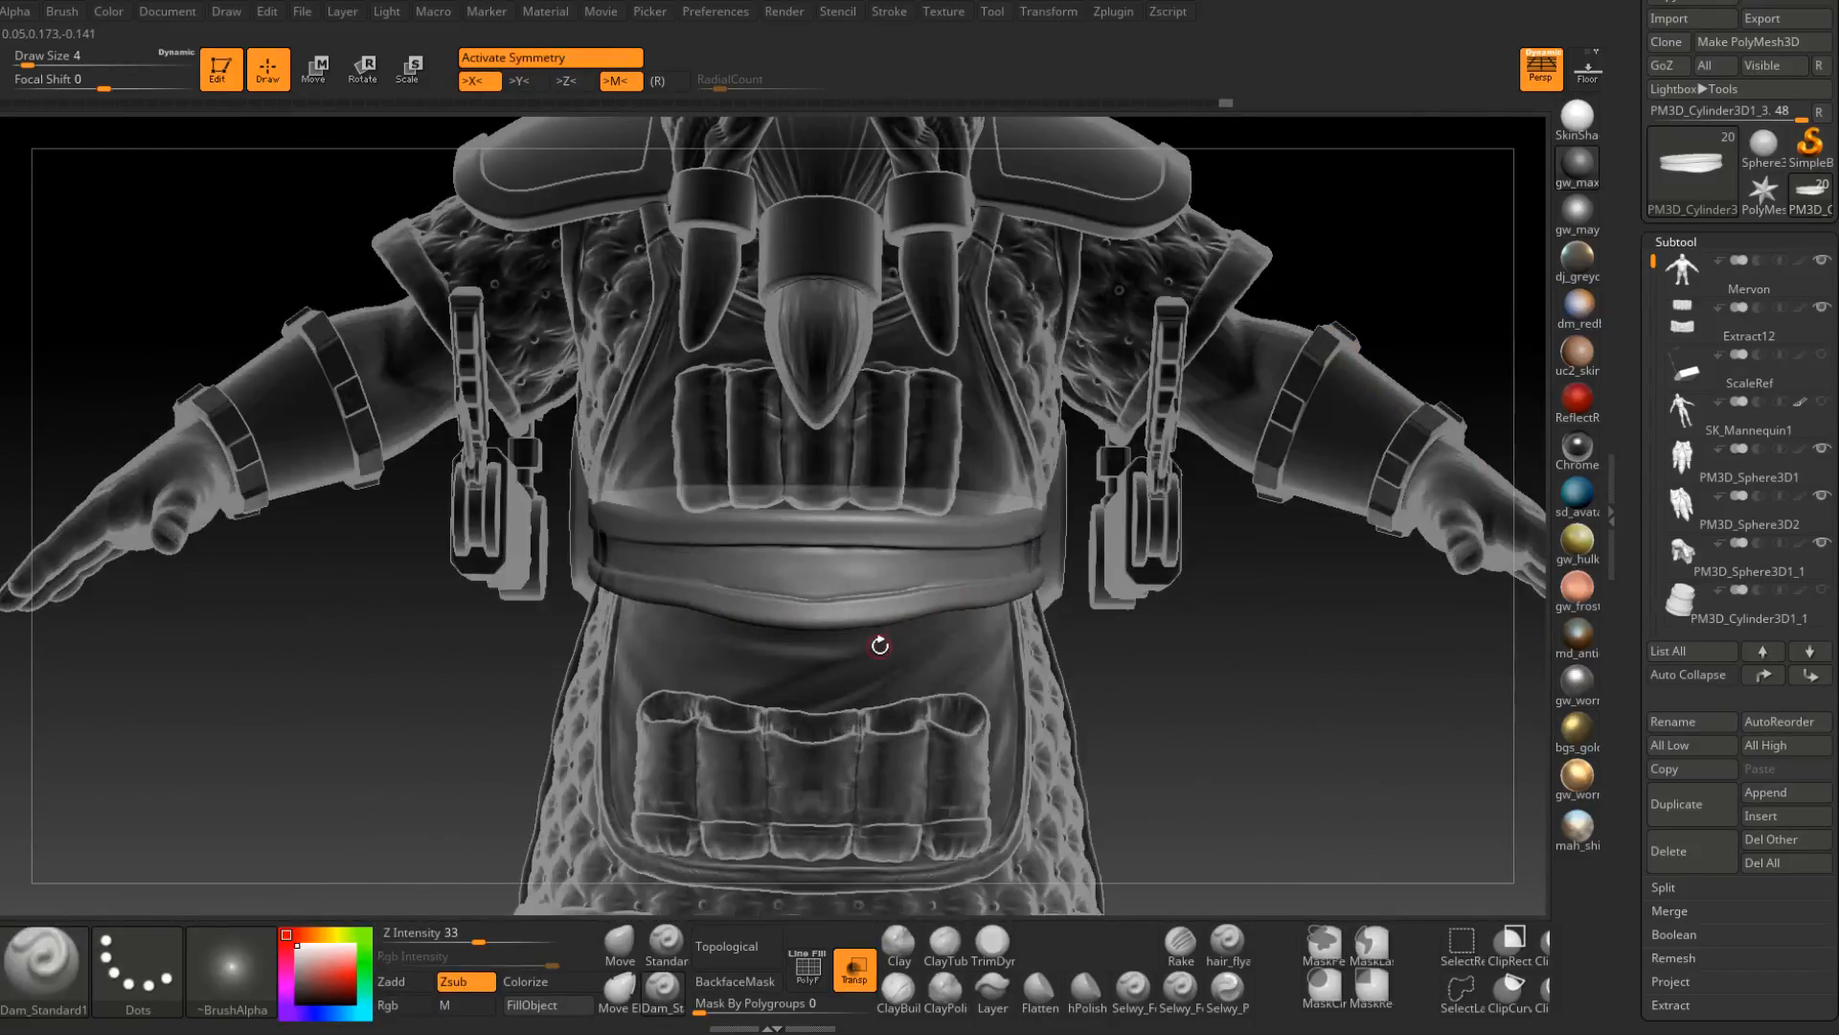
Build up uneven leather texture along the front and side of the belt's lower rim with ClayBuildup at draw size 6.
click(898, 992)
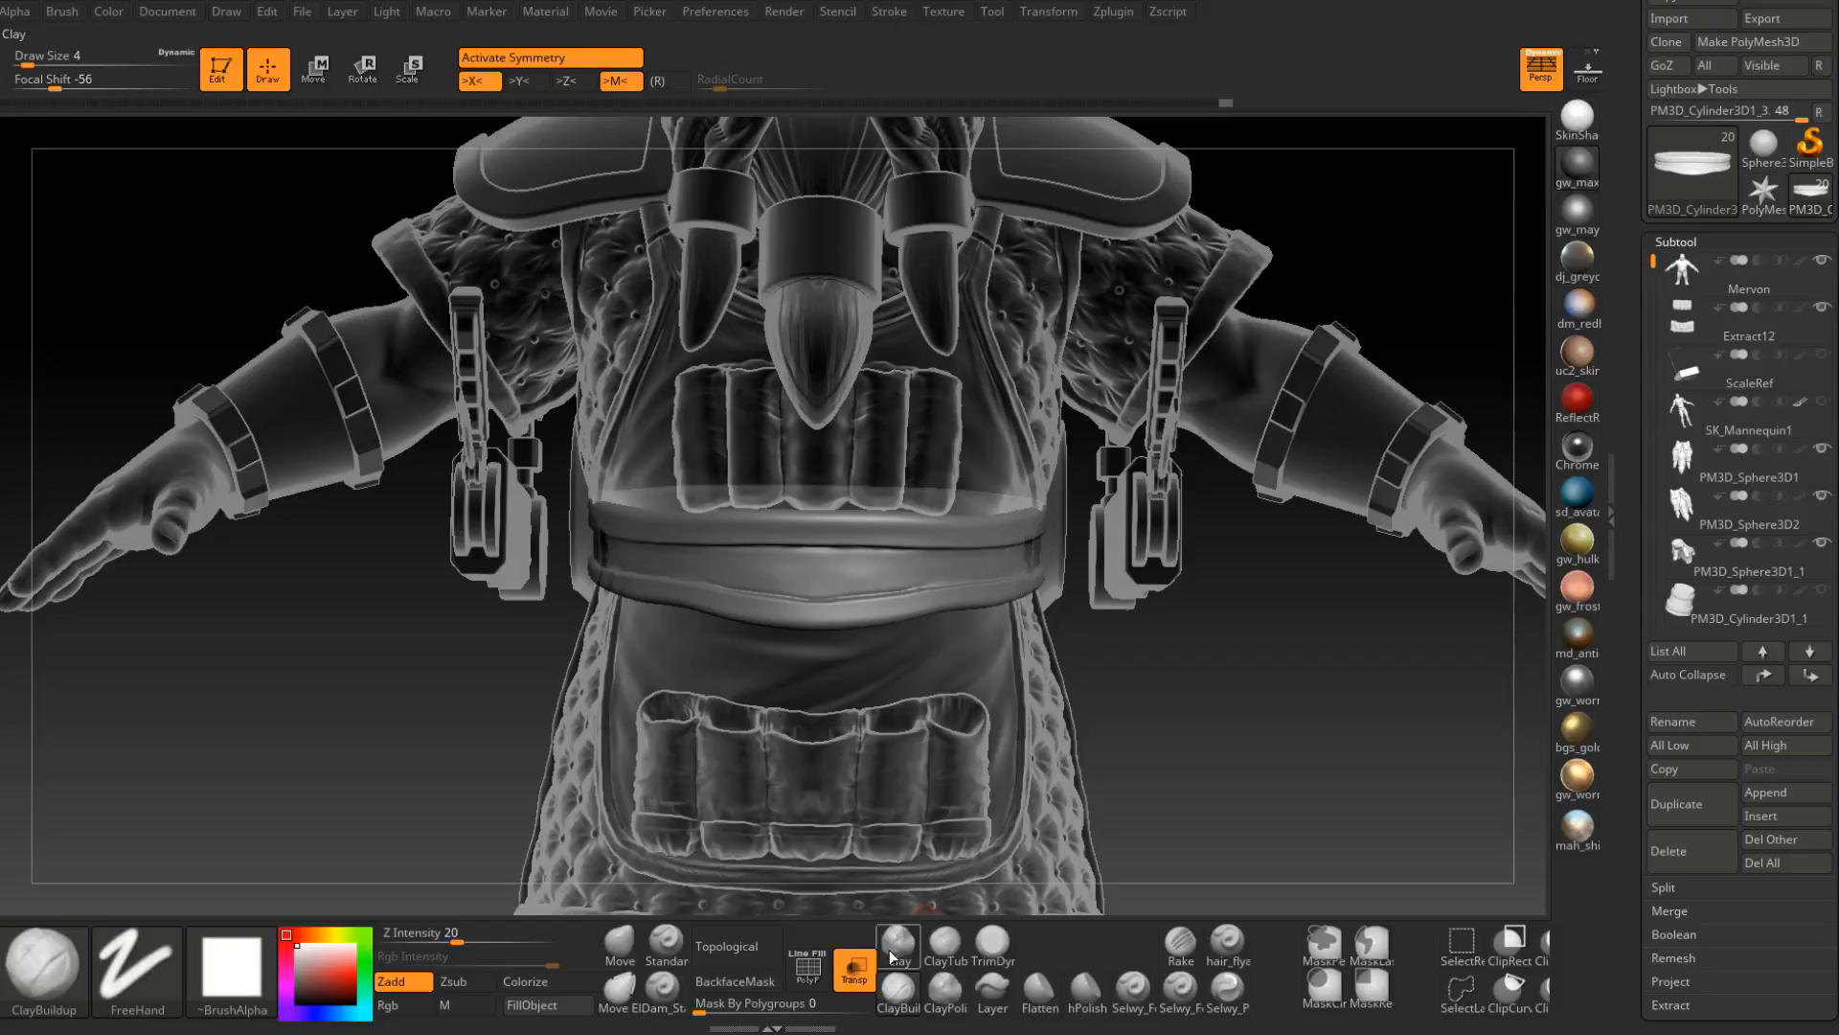
right_click(839, 623)
drag(836, 624, 853, 620)
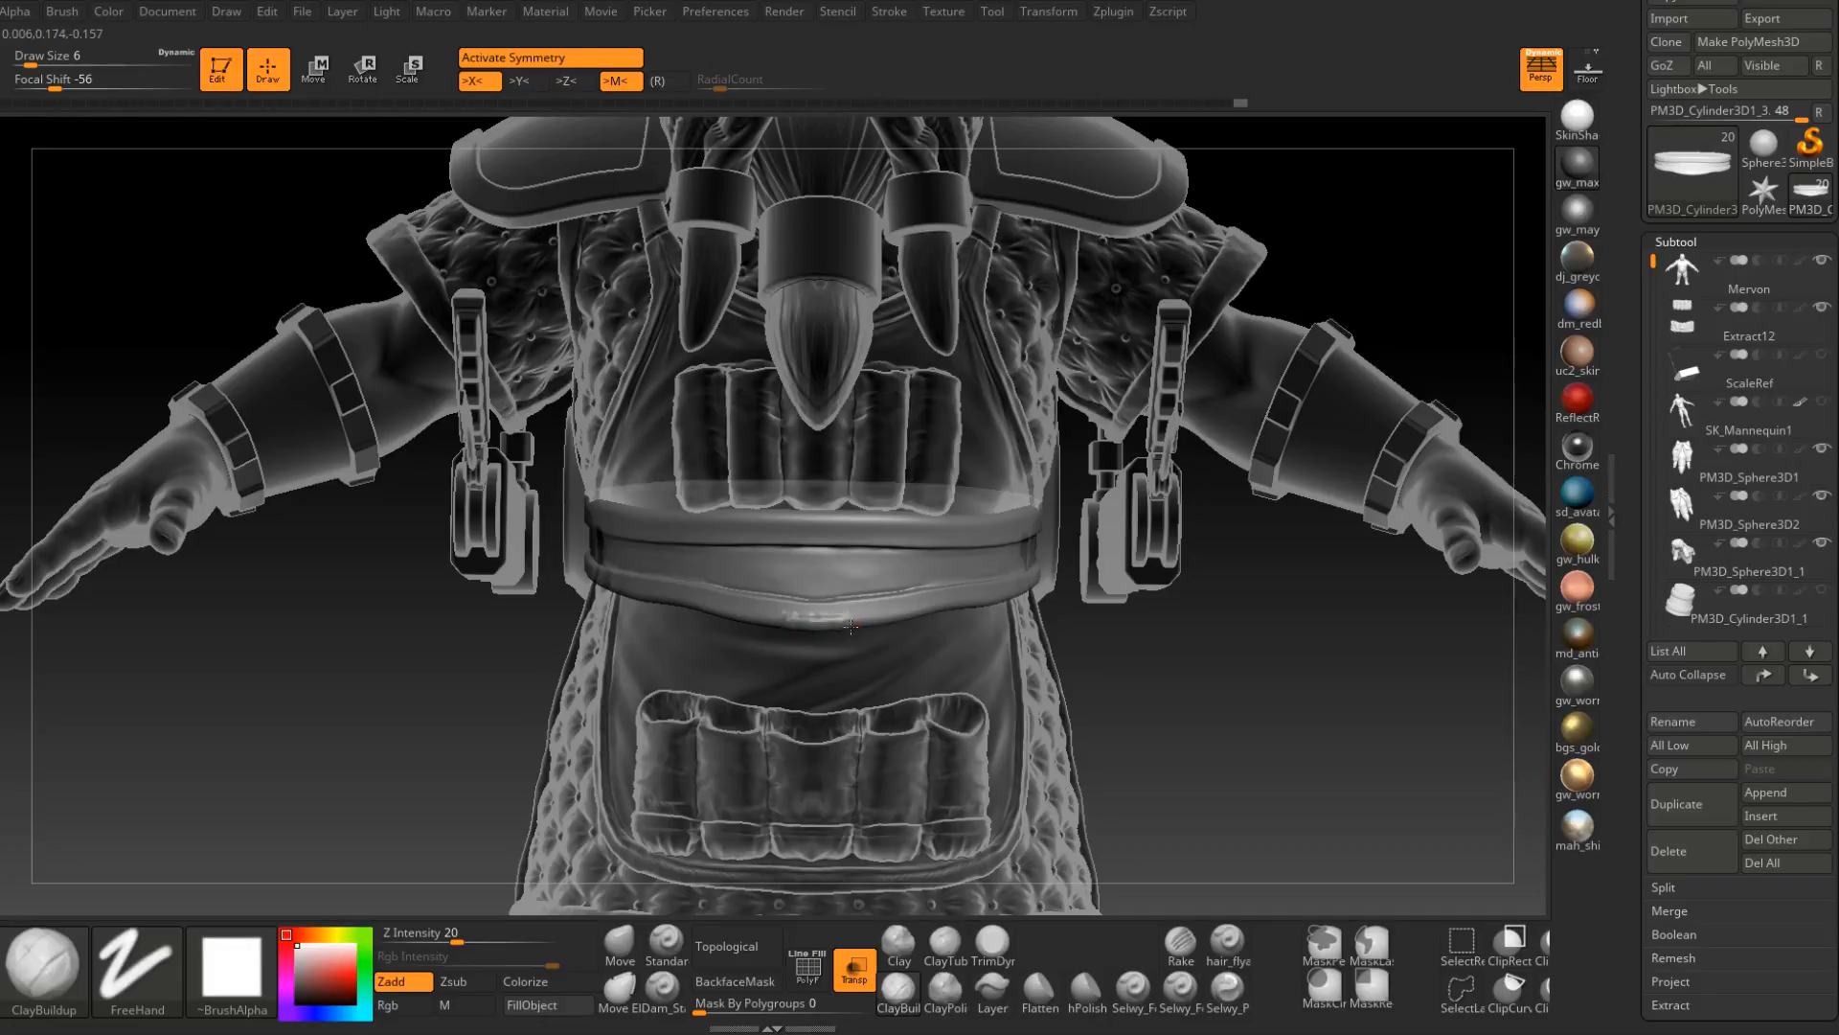
mouse_move(851, 626)
right_down()
mouse_move(875, 624)
mouse_move(881, 661)
mouse_move(874, 640)
mouse_move(904, 609)
mouse_move(987, 596)
mouse_move(1060, 624)
mouse_move(832, 626)
mouse_move(1076, 645)
mouse_move(937, 672)
mouse_move(929, 728)
mouse_move(901, 615)
mouse_move(842, 612)
mouse_move(858, 624)
right_up()
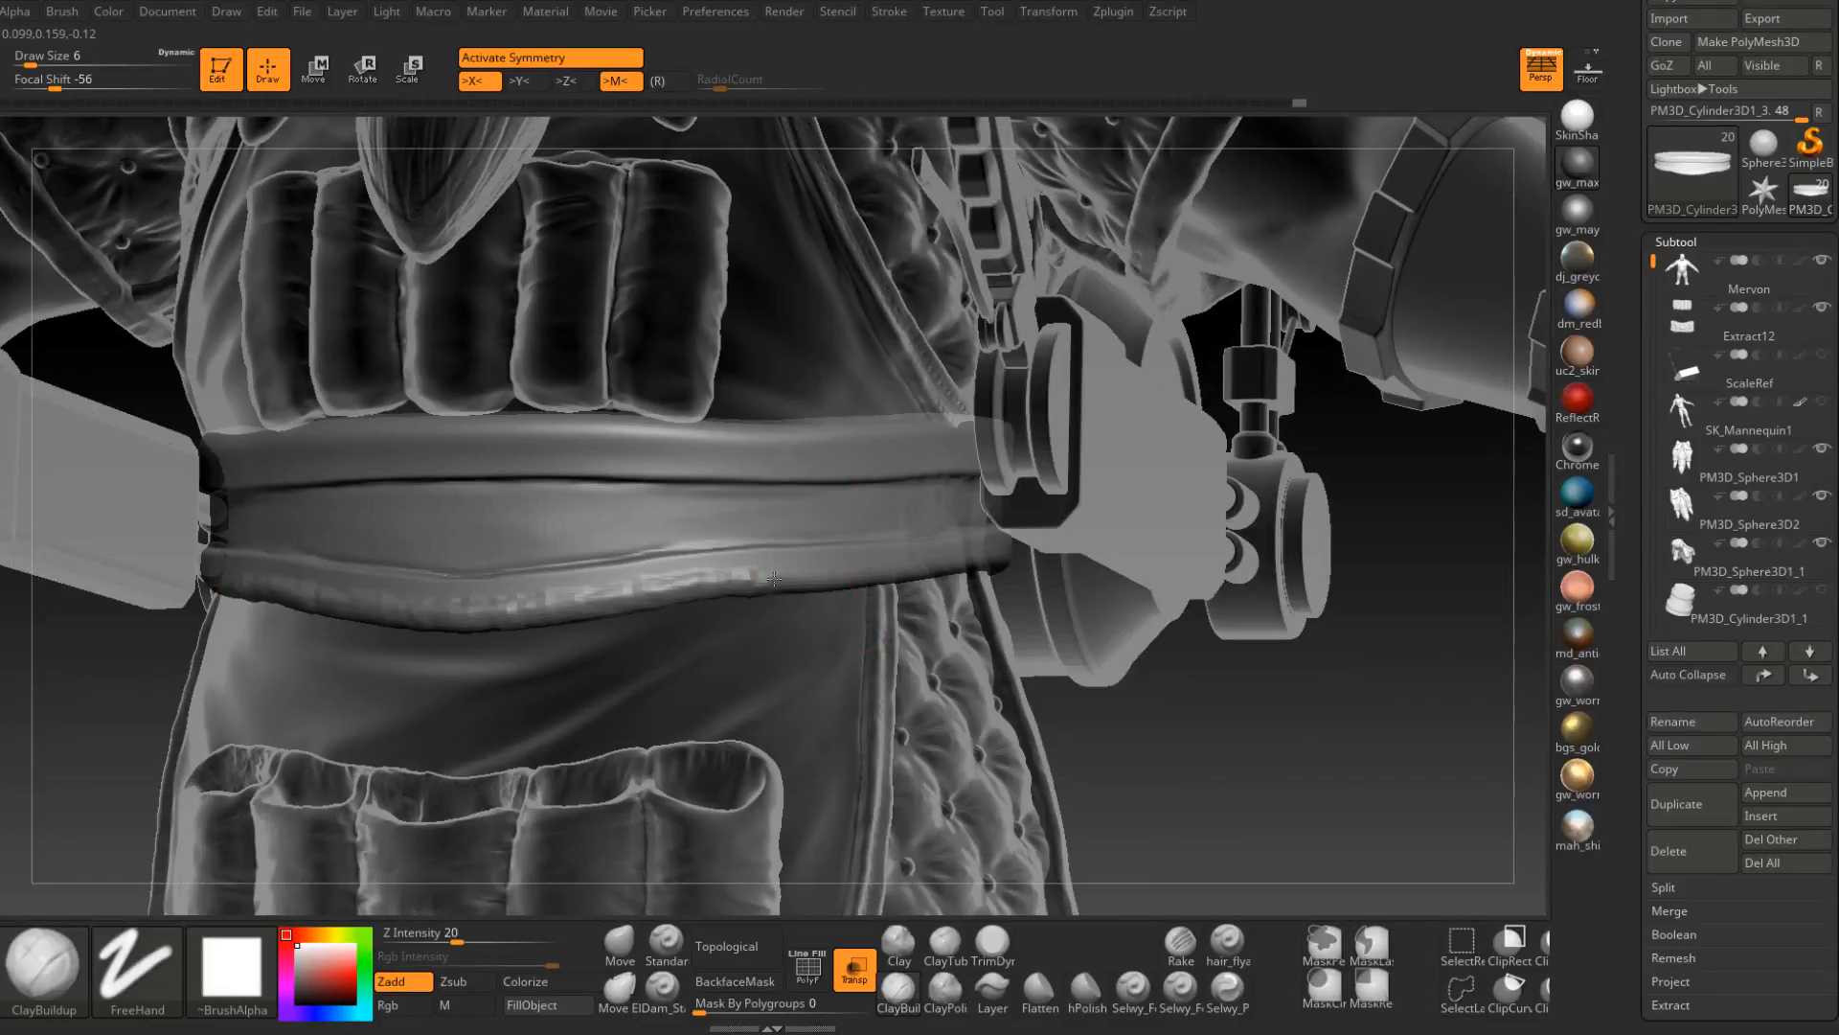
right_drag(869, 595, 865, 552)
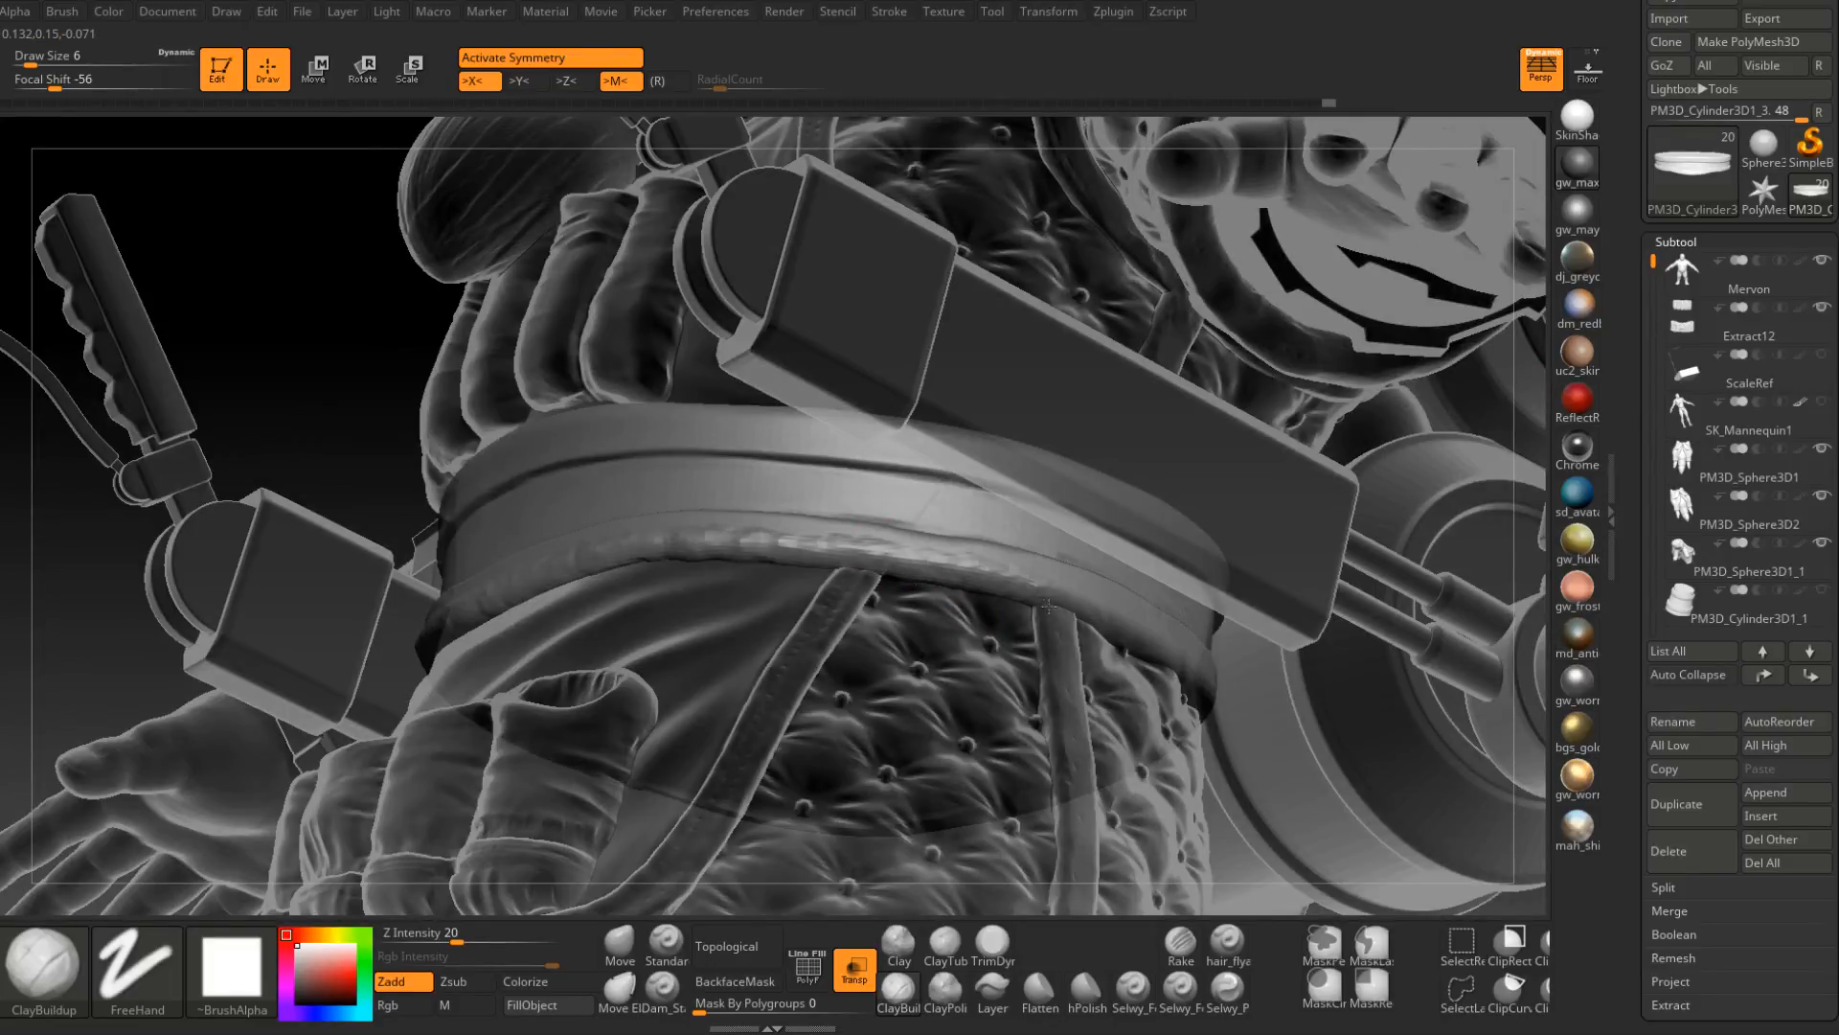
Continue the ClayBuildup texture along the lower rim at the belt's back, behind the jetpack's engine.
right_drag(1059, 603, 1069, 498)
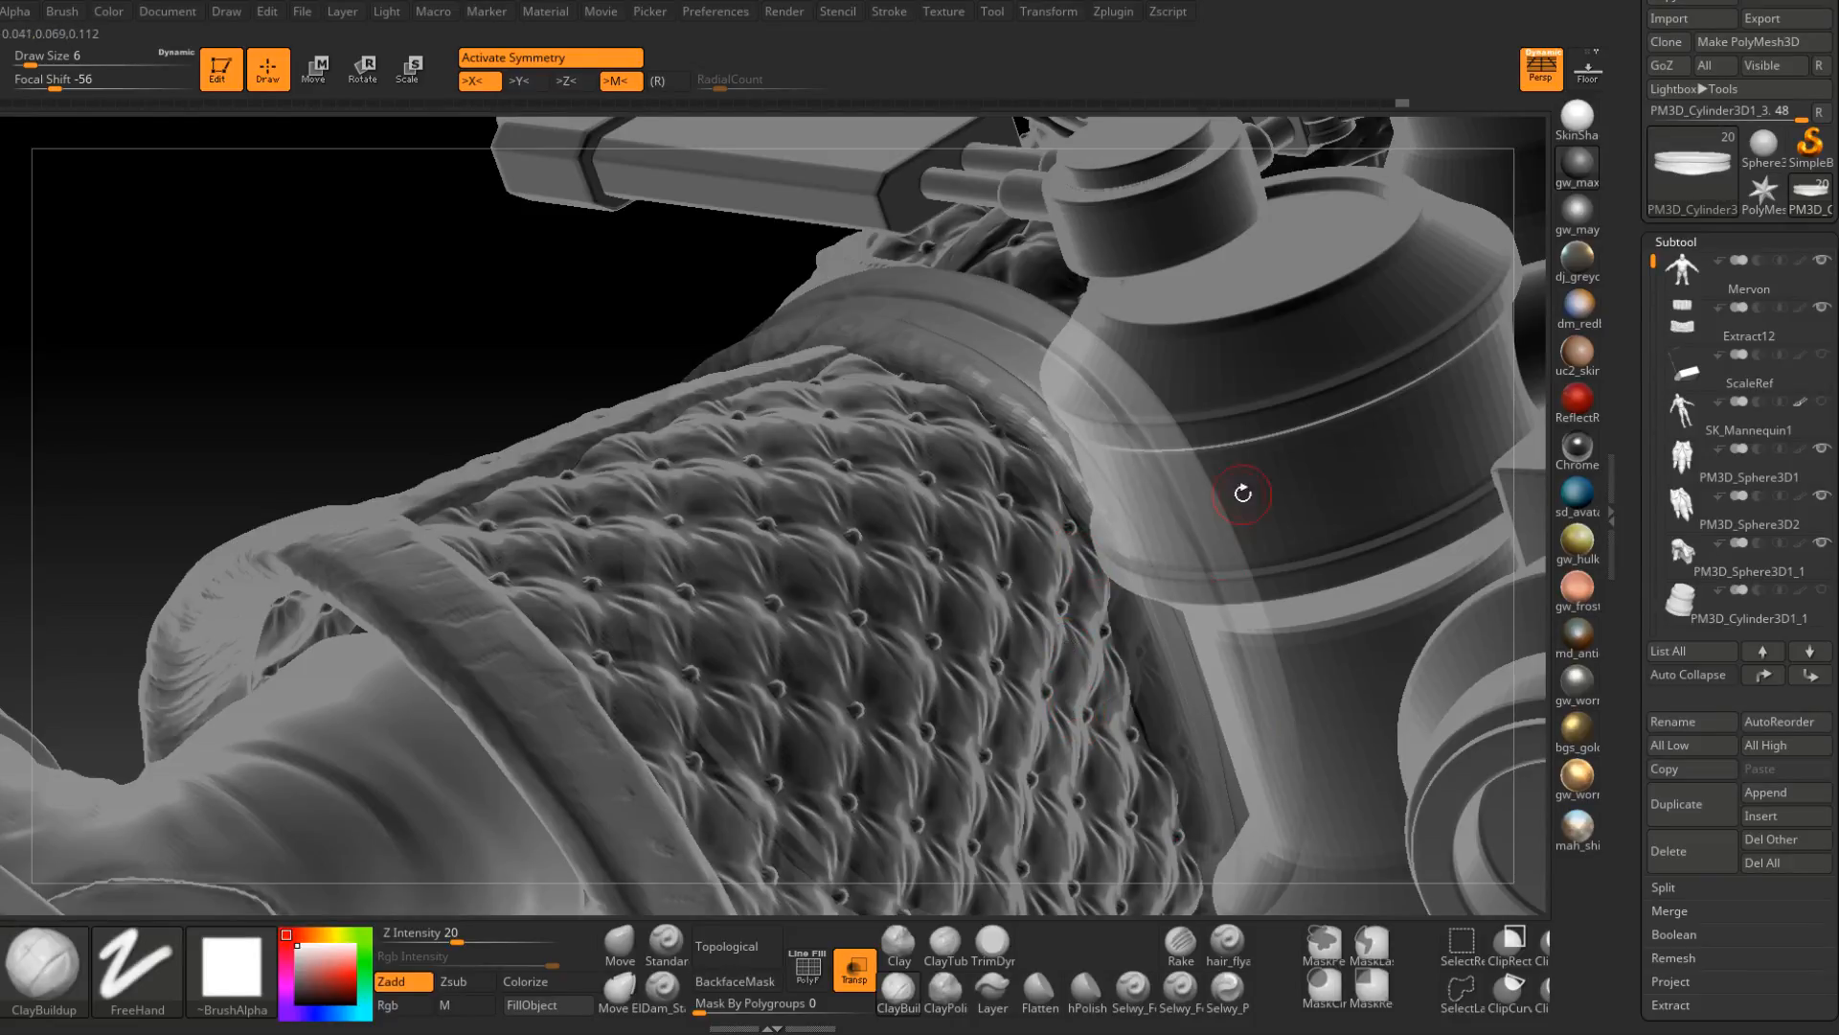
mouse_move(1146, 610)
mouse_down()
mouse_move(1154, 593)
mouse_move(1158, 610)
mouse_up()
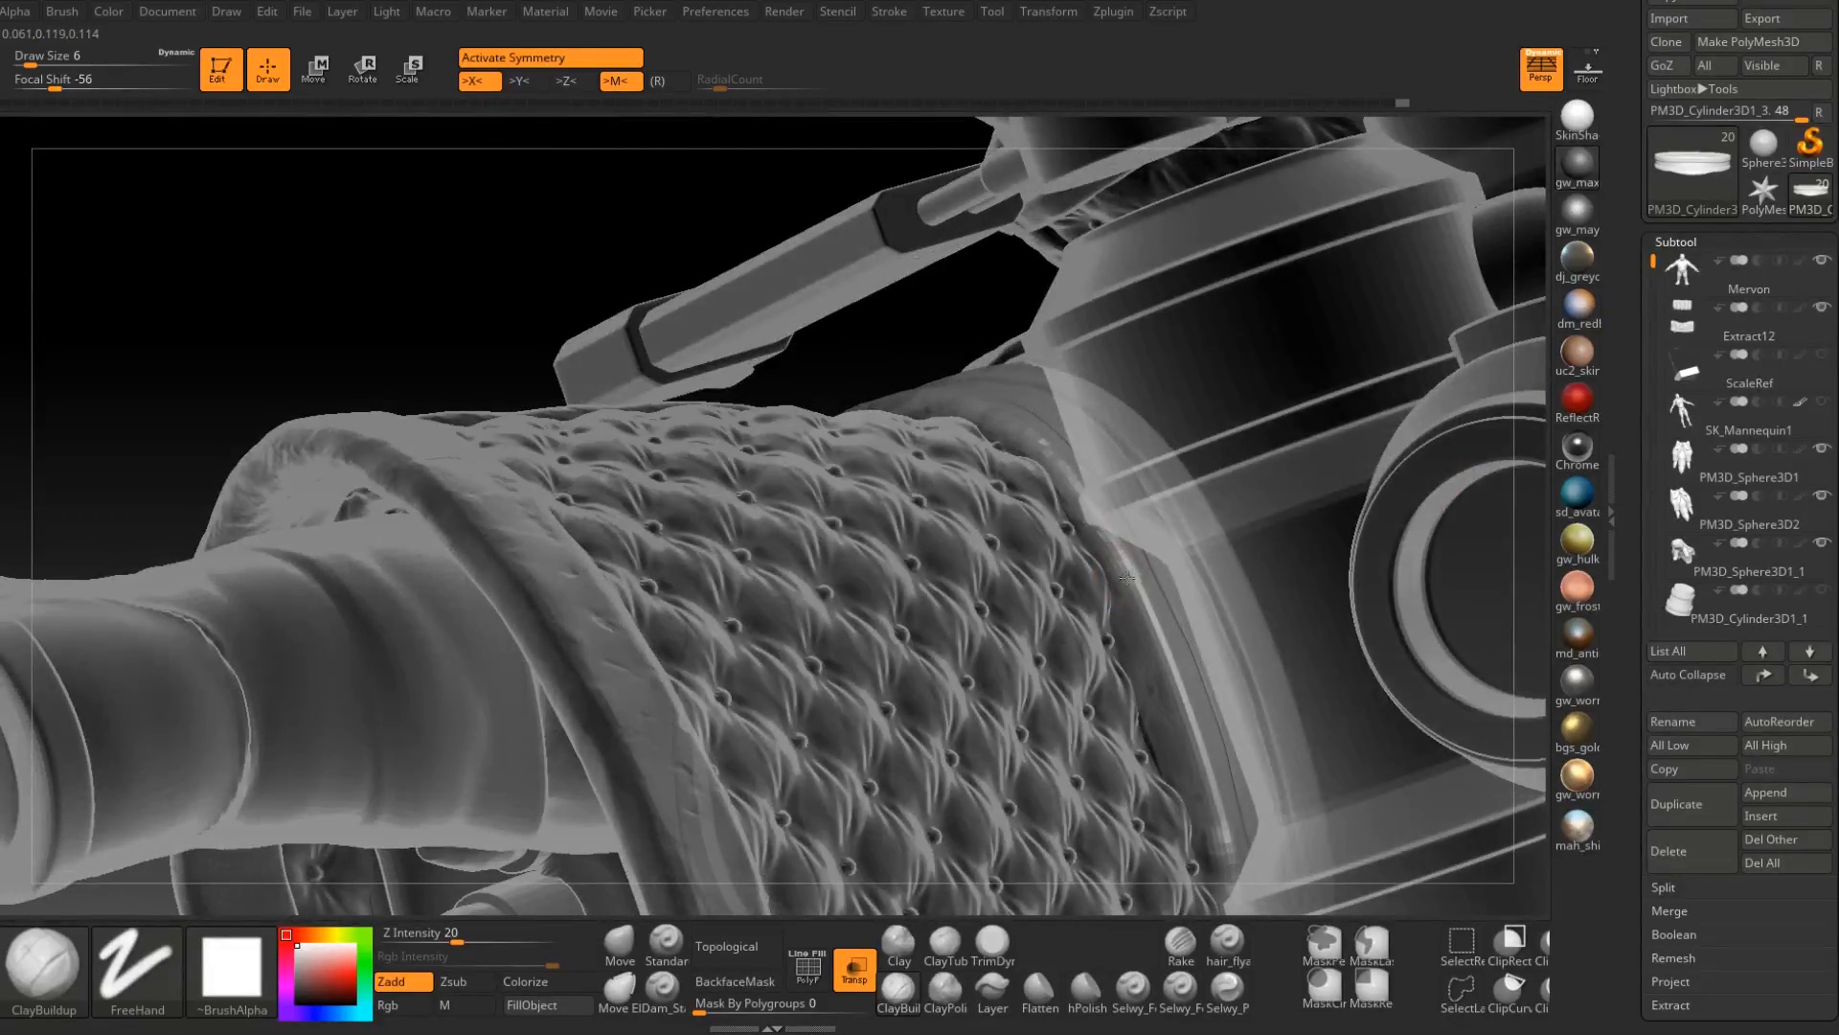
mouse_move(1178, 686)
mouse_down()
mouse_move(1166, 642)
mouse_move(1075, 536)
mouse_move(783, 539)
mouse_move(770, 606)
mouse_move(936, 605)
mouse_up()
Add finer ClayBuildup strokes along the upper part of the belt's lower rim across the front at draw size 5.
key(space)
right_drag(978, 609, 985, 594)
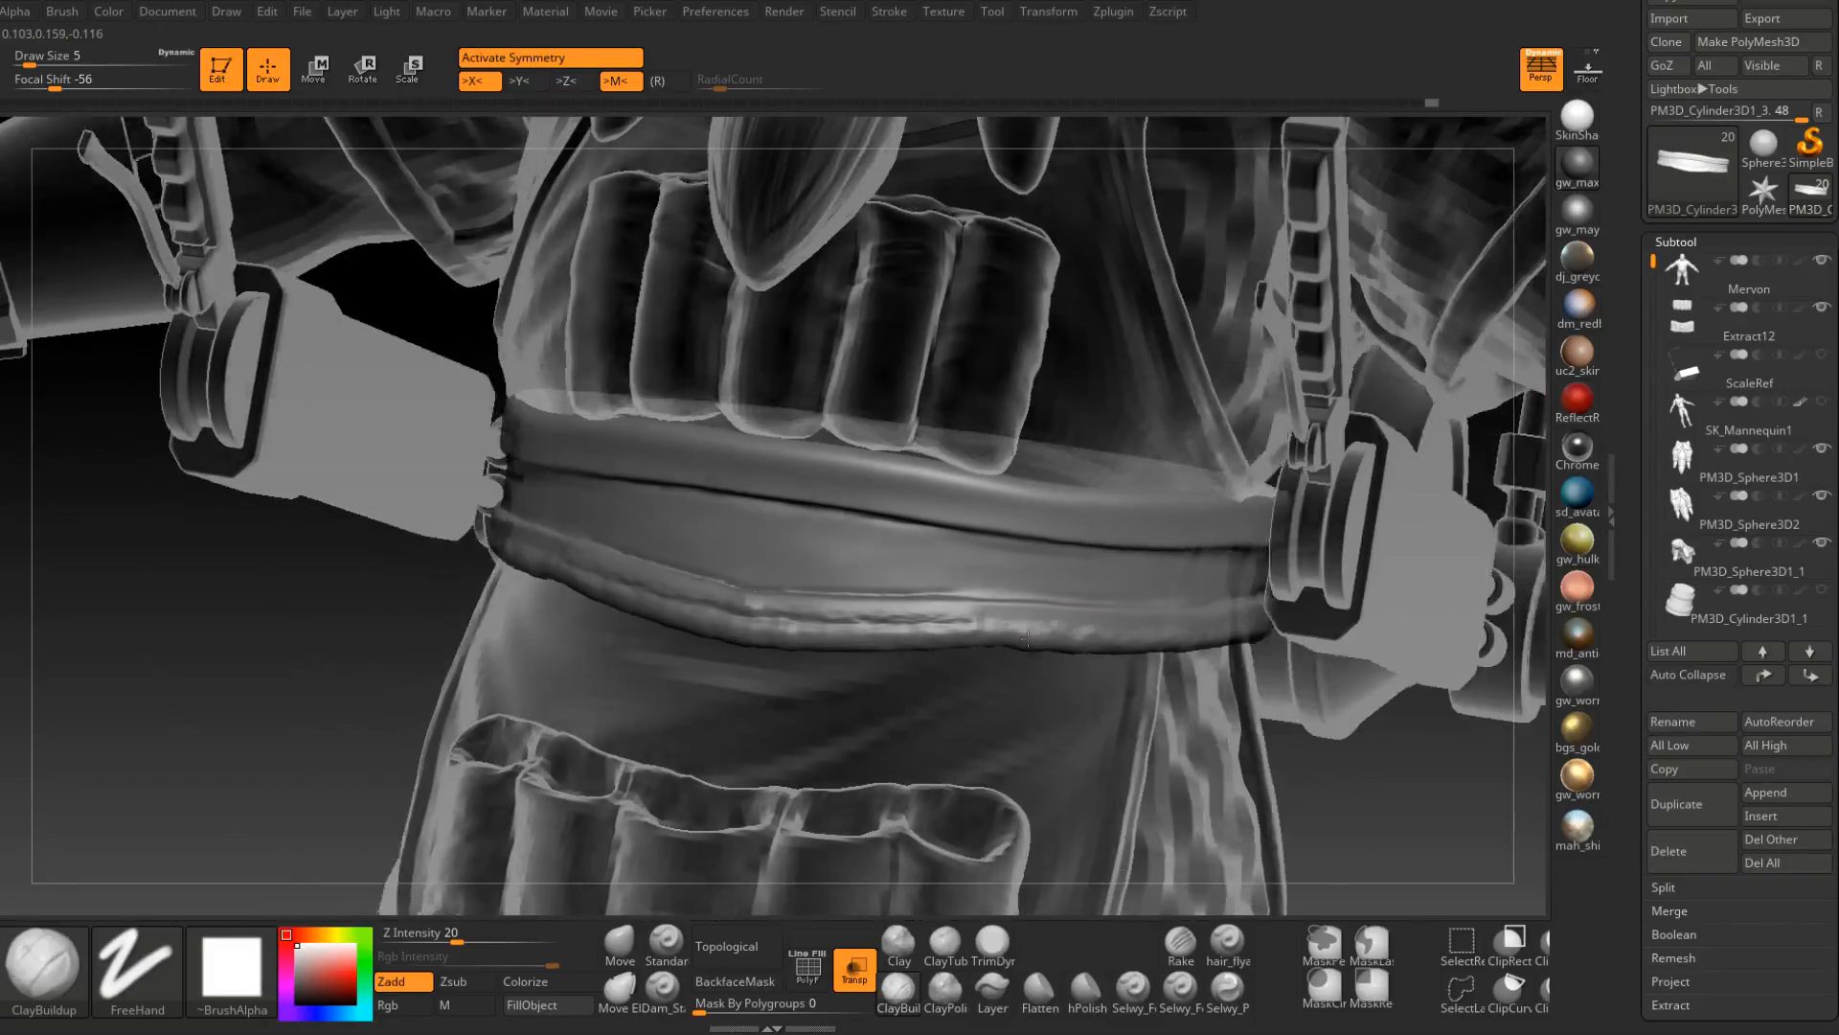
drag(981, 601, 1070, 615)
mouse_move(1070, 615)
right_down()
mouse_move(1112, 649)
mouse_move(1081, 614)
mouse_move(1140, 601)
right_up()
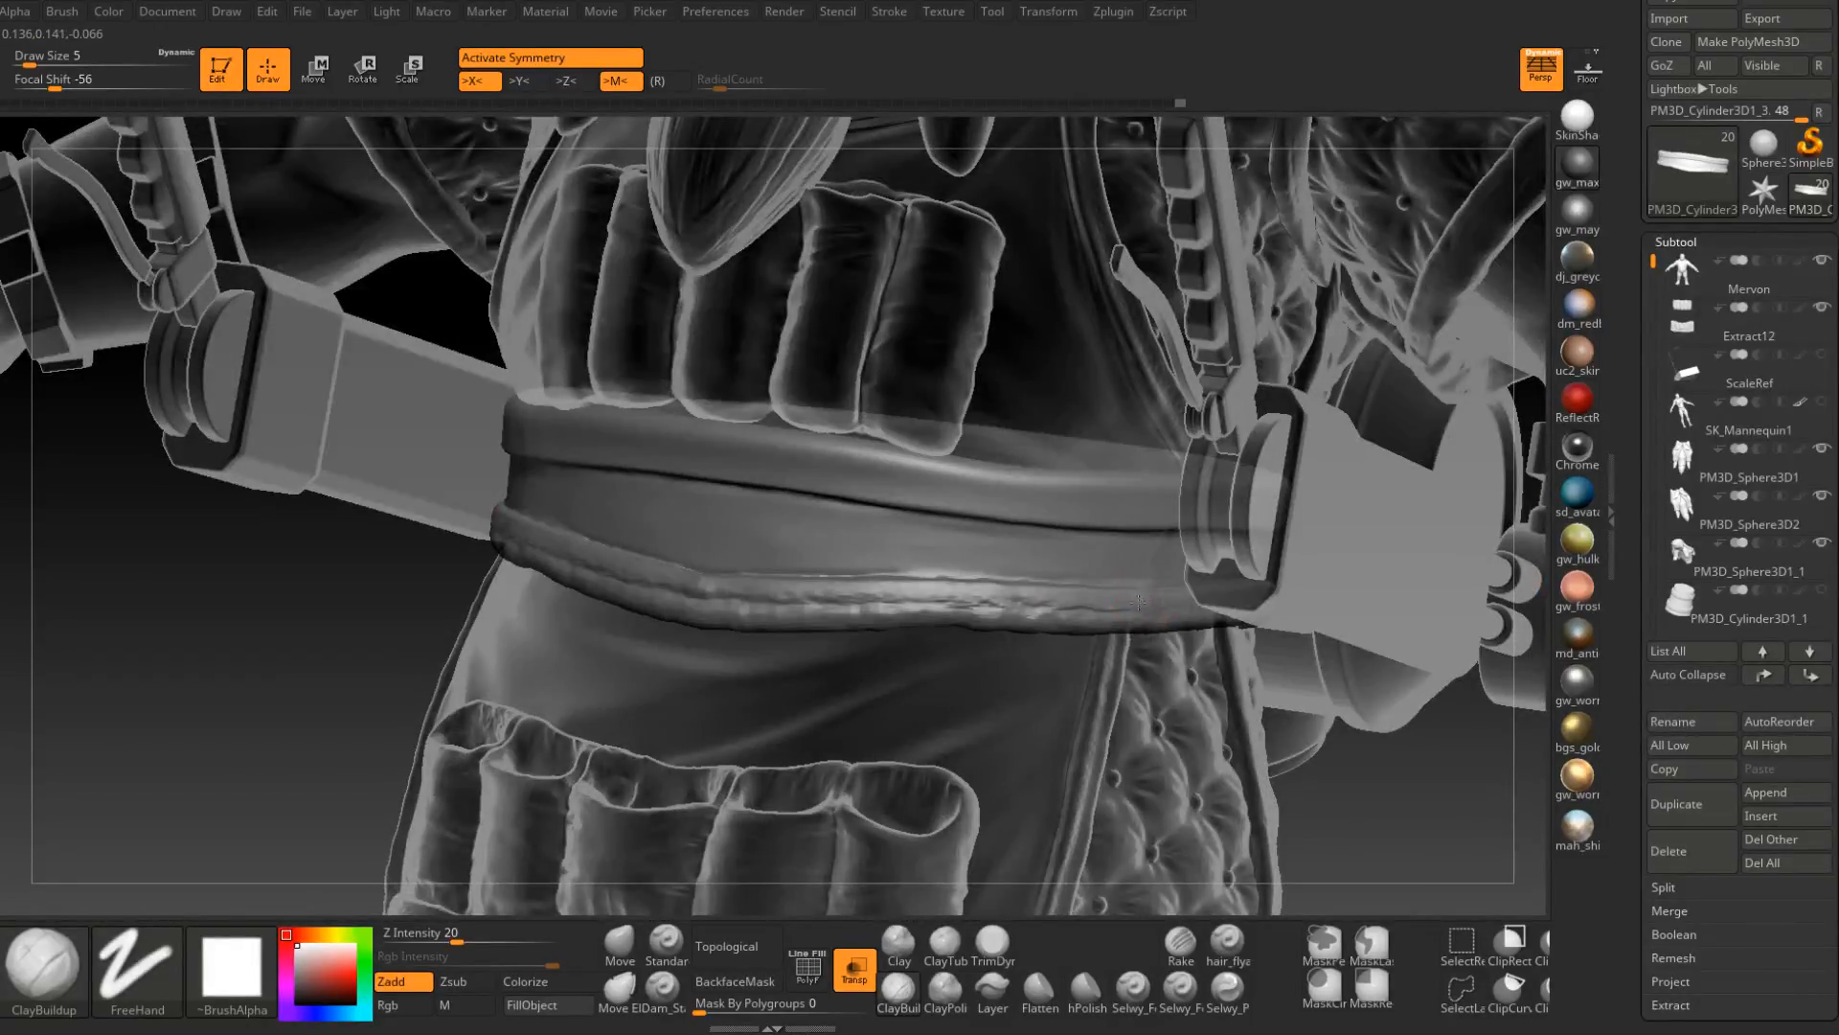
Continue the finer ClayBuildup strokes along the belt's lower rim around the side and back, behind the jetpack parts.
right_drag(1000, 591, 728, 584)
right_drag(1043, 657, 876, 736)
drag(766, 699, 893, 723)
mouse_move(899, 727)
right_down()
mouse_move(868, 758)
mouse_move(842, 706)
mouse_move(674, 792)
mouse_move(776, 763)
right_up()
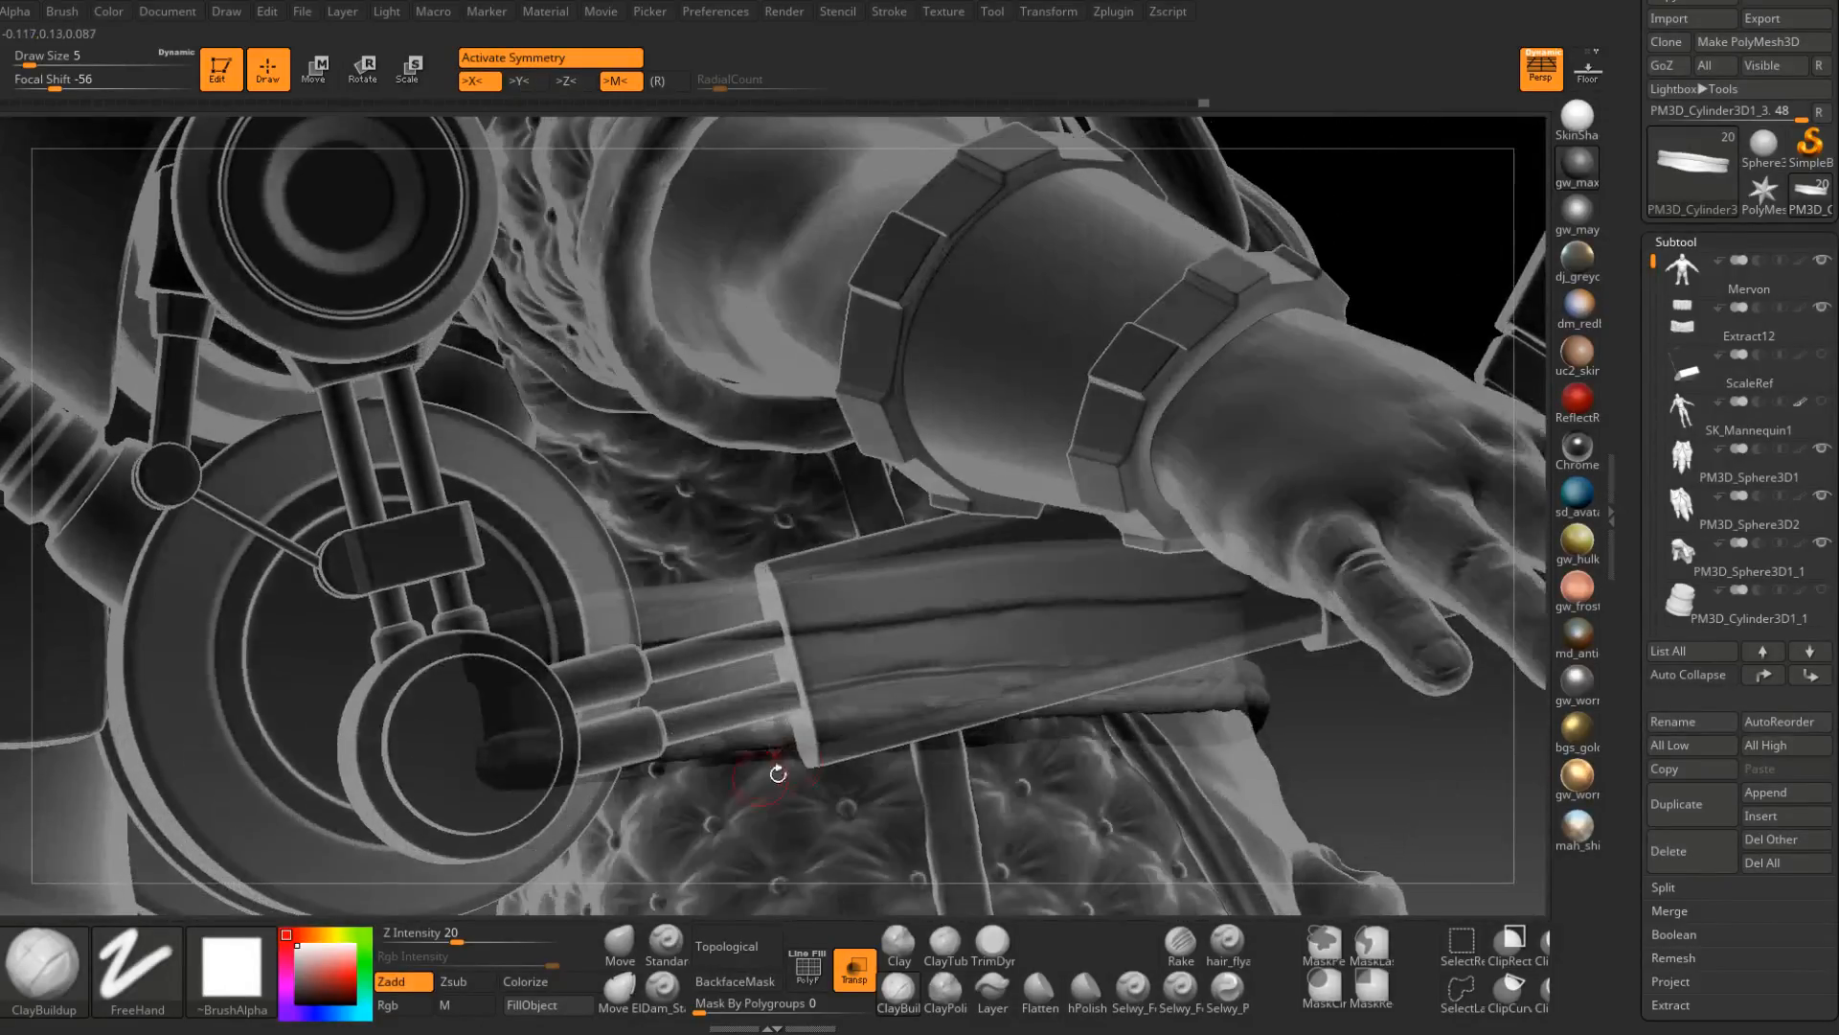
mouse_move(875, 718)
right_down()
mouse_move(843, 671)
mouse_move(873, 692)
right_up()
drag(872, 691, 1008, 695)
mouse_move(1010, 696)
right_down()
mouse_move(955, 659)
mouse_move(862, 694)
right_up()
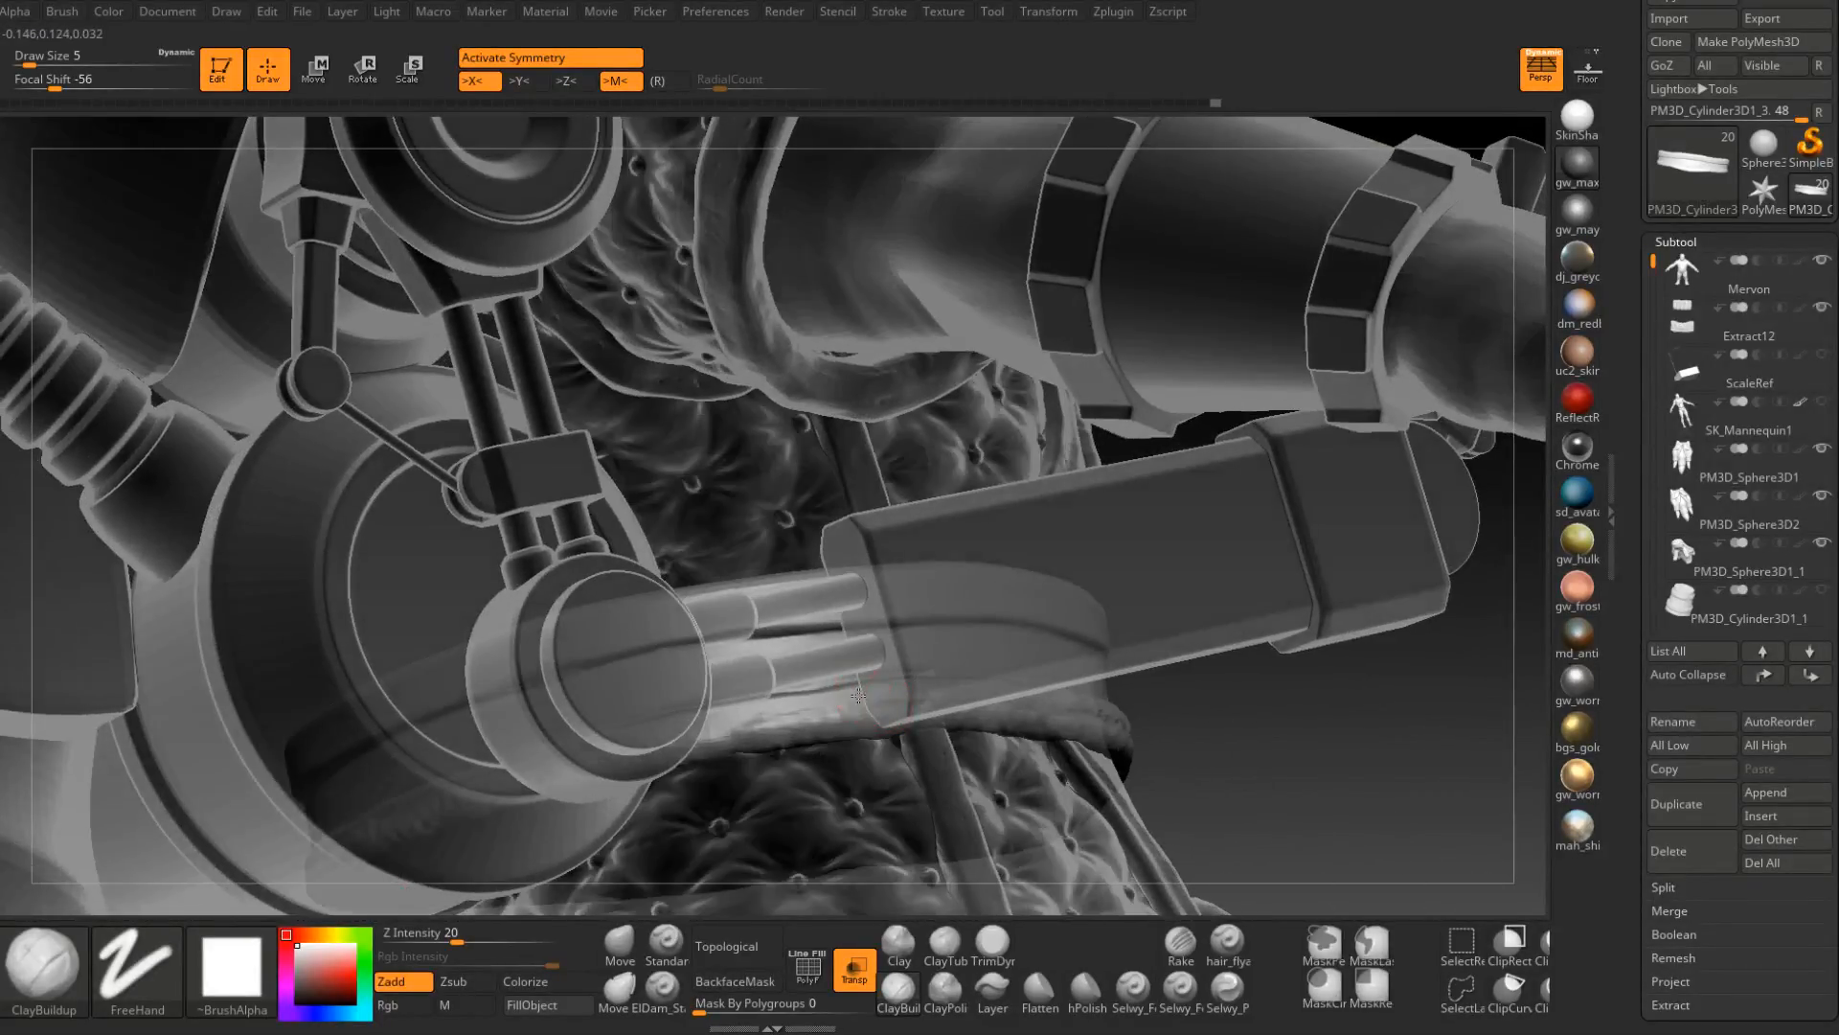
drag(862, 694, 693, 713)
right_drag(692, 713, 862, 646)
drag(859, 647, 707, 679)
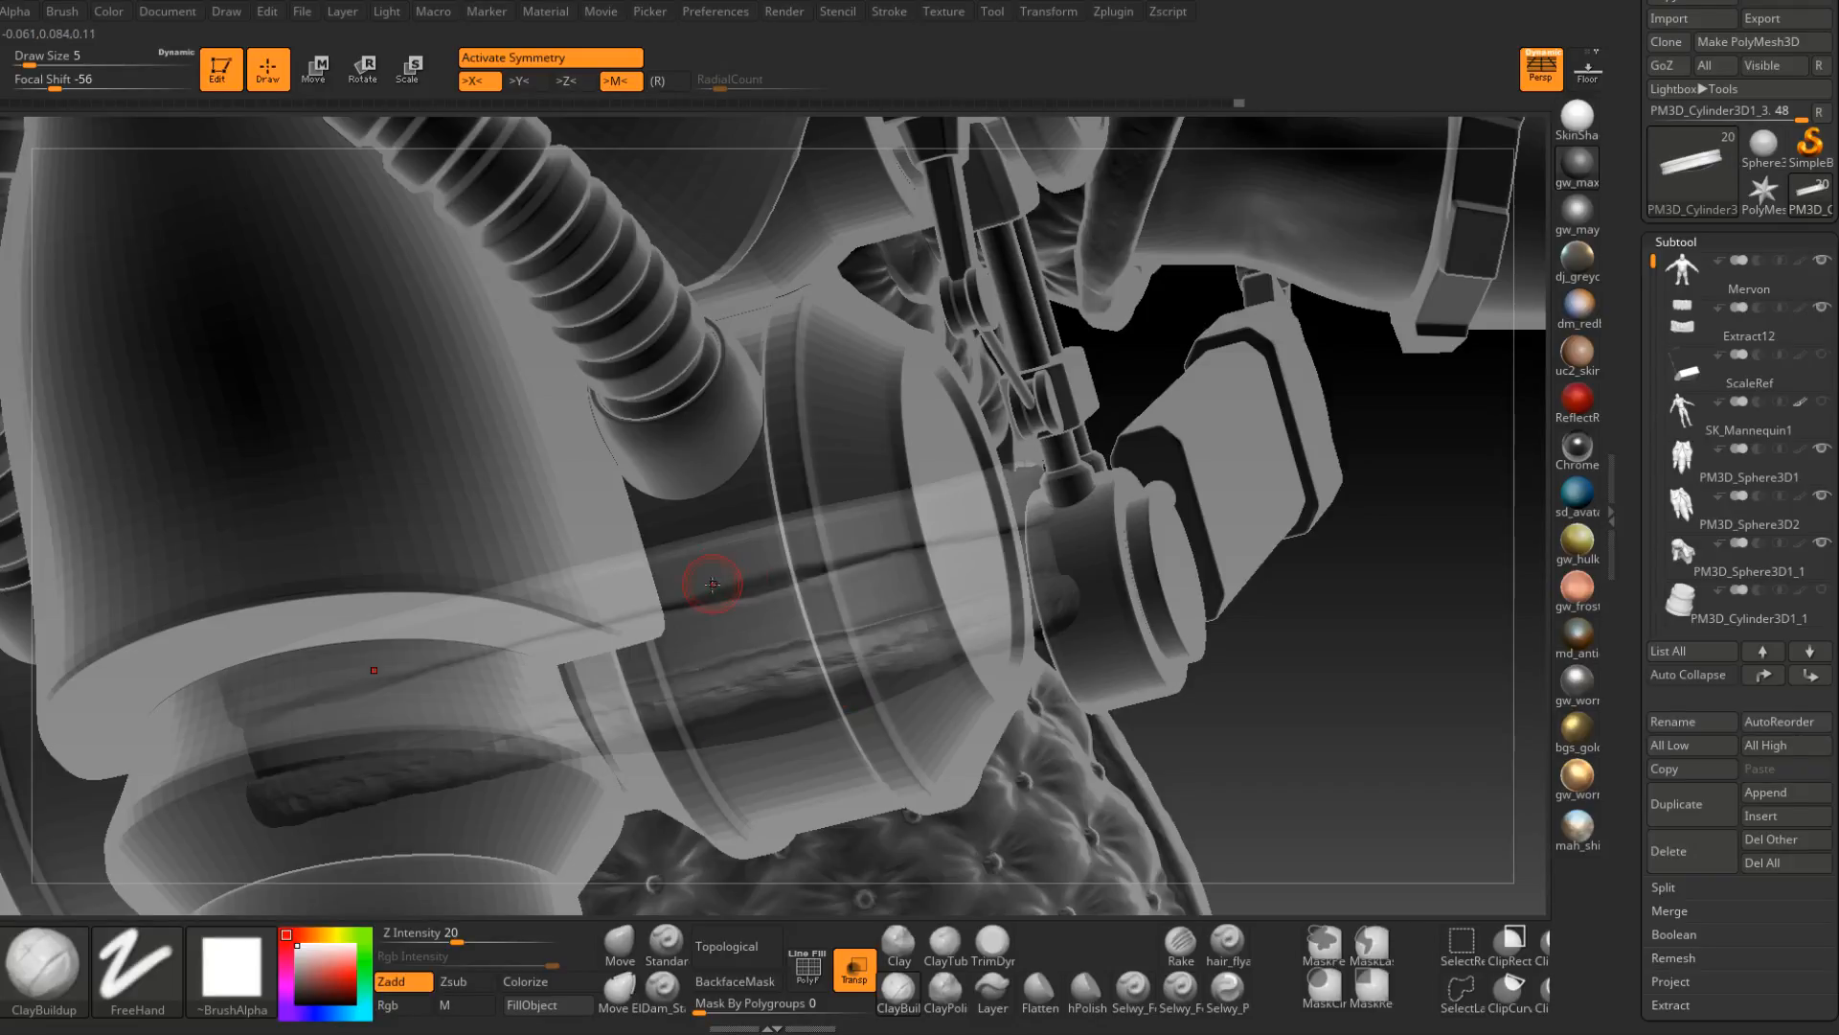
Build up uneven leather texture with ClayBuildup at draw size 5 along the belt's upper rim at the back and side.
mouse_move(722, 574)
right_down()
mouse_move(756, 519)
mouse_move(613, 615)
right_up()
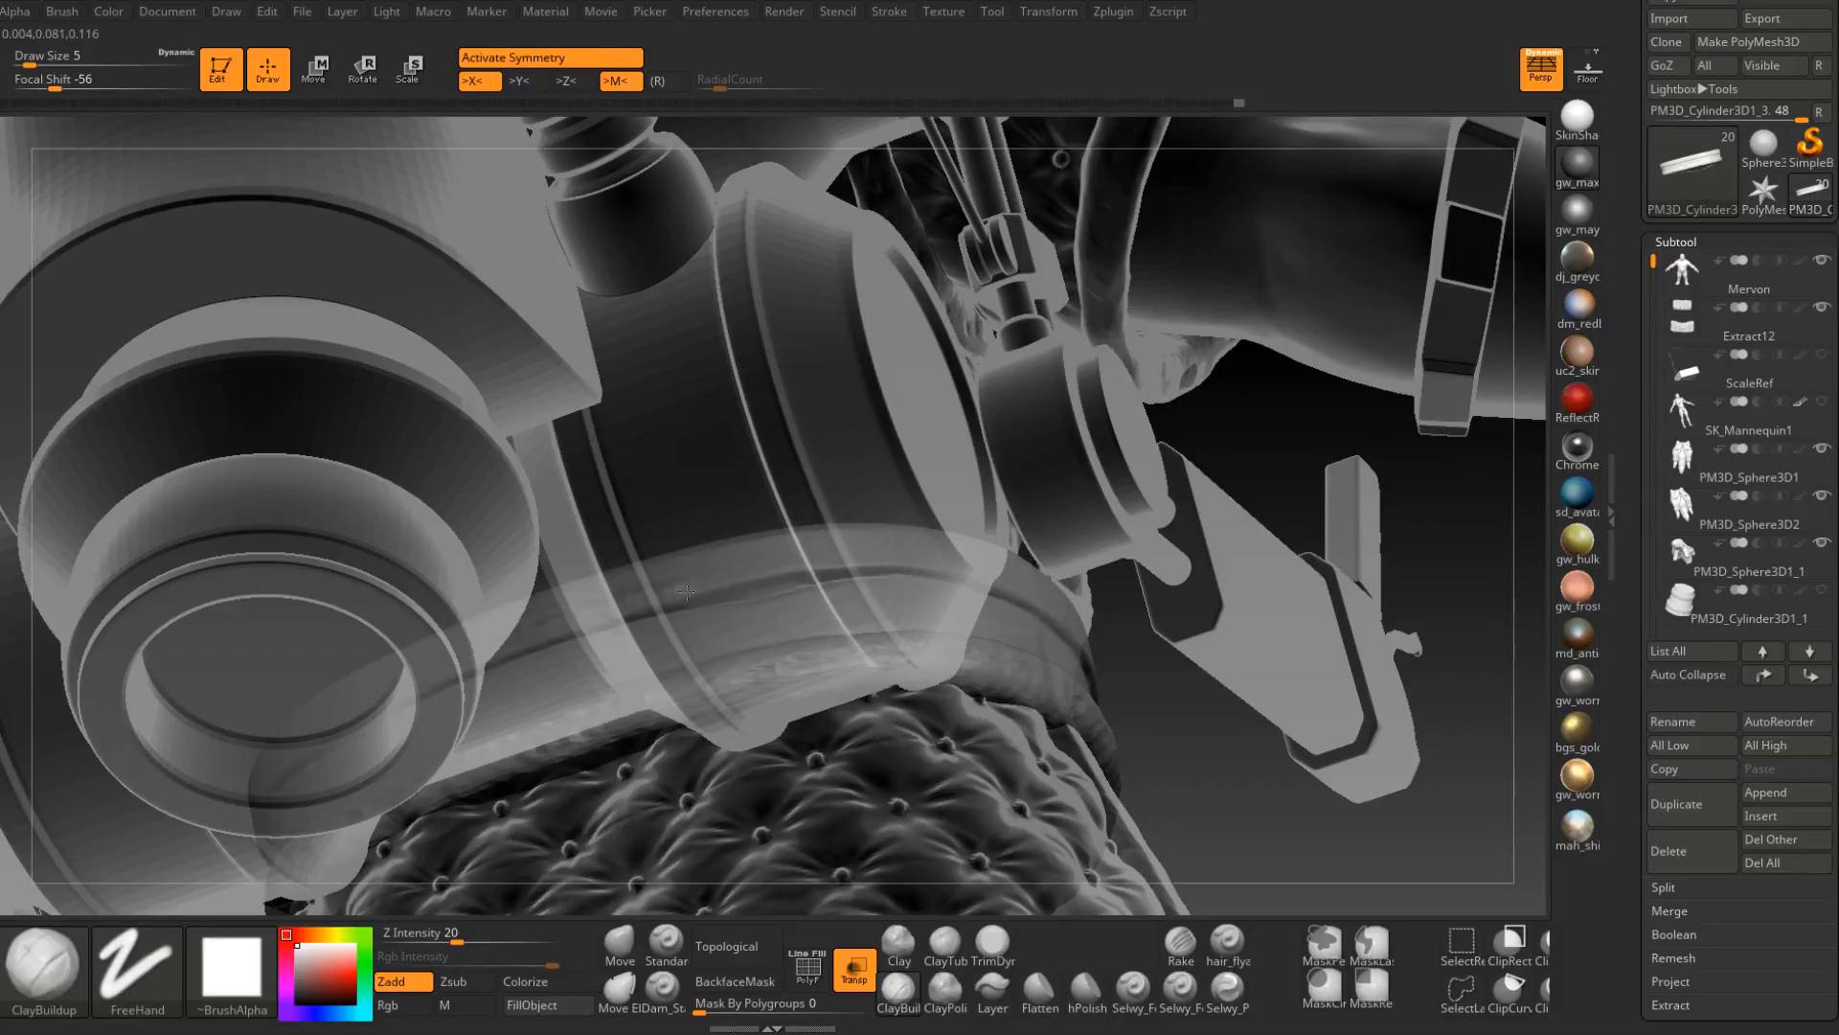
mouse_move(826, 560)
right_down()
mouse_move(856, 581)
mouse_move(843, 558)
right_up()
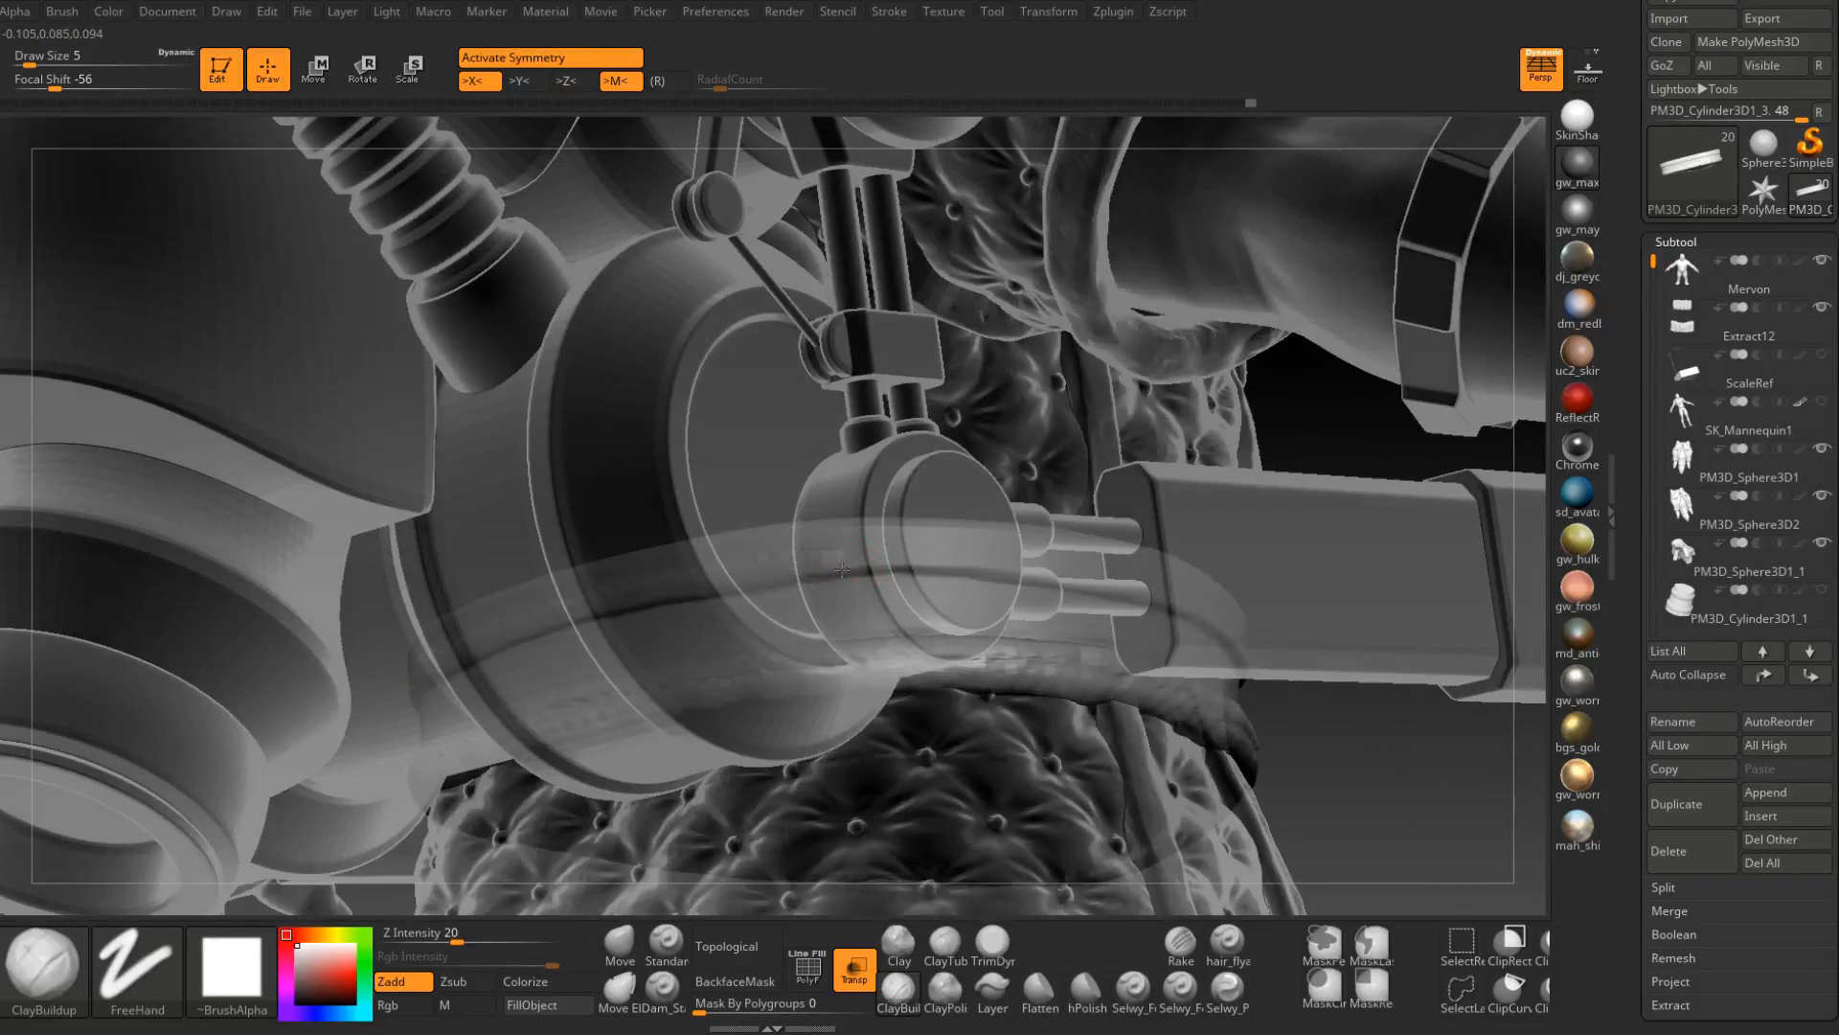
right_drag(1085, 564, 931, 544)
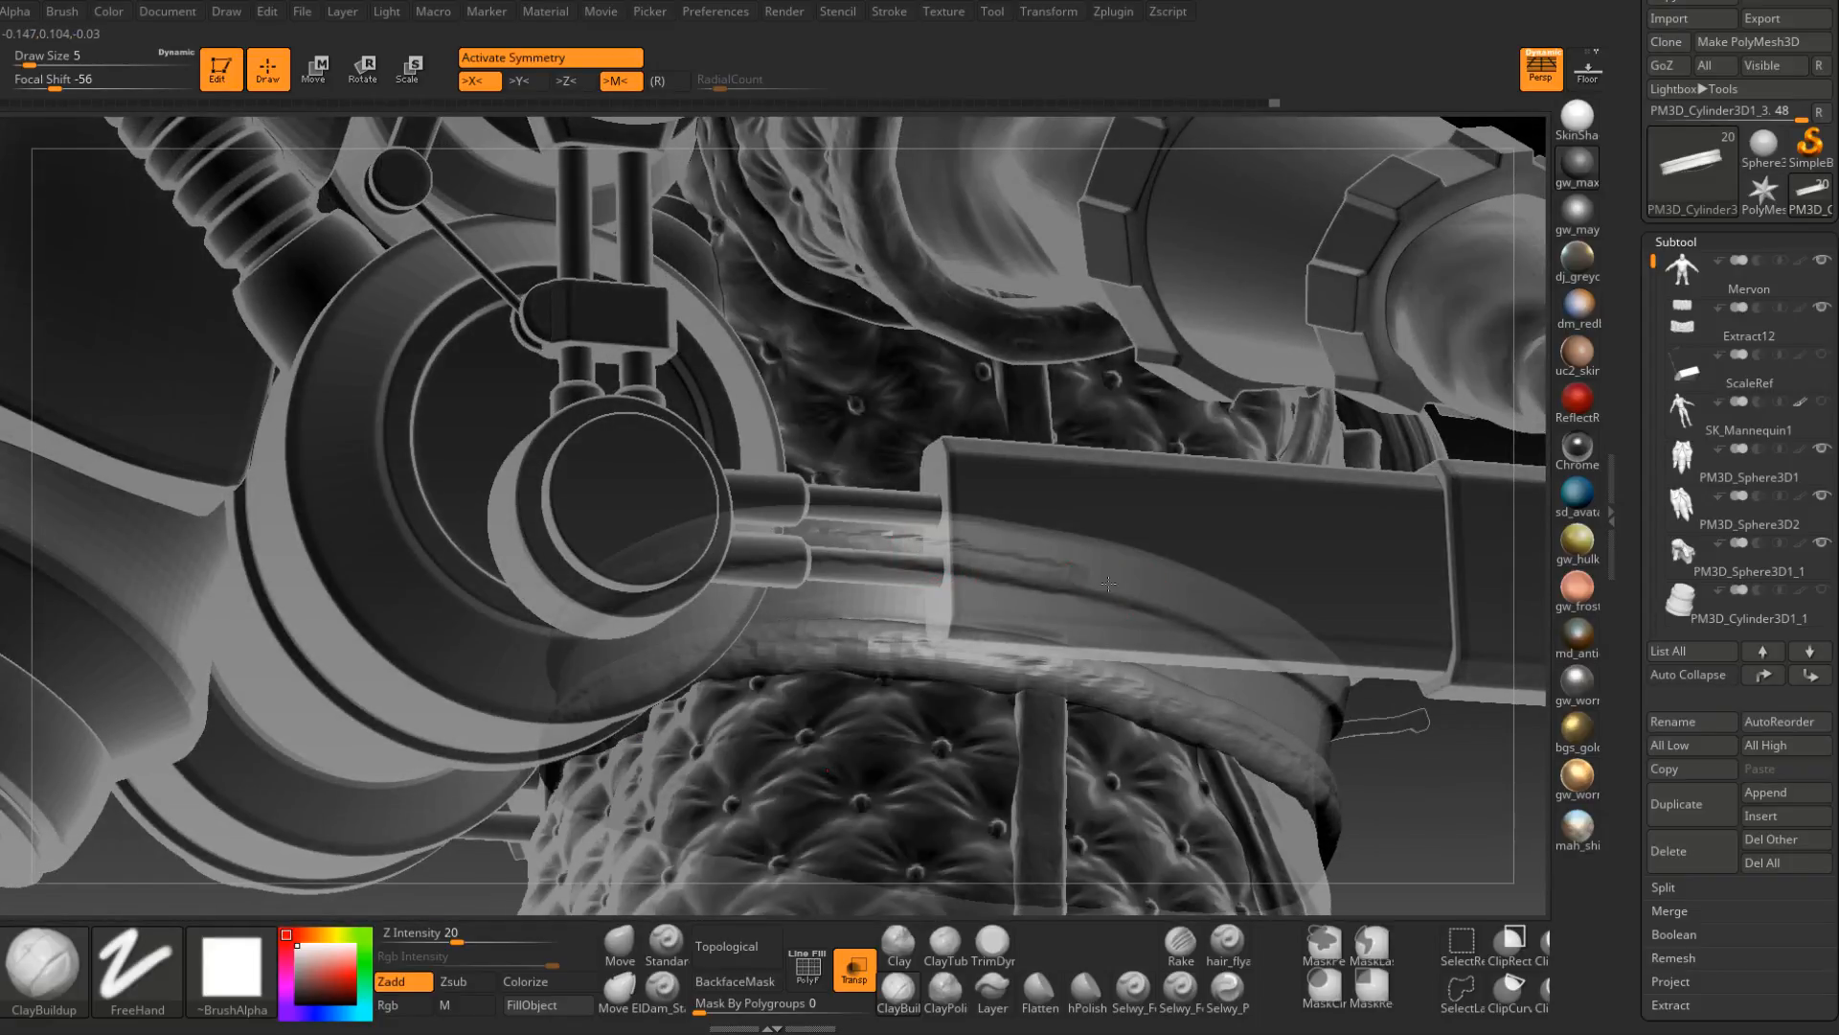
right_drag(1031, 574, 945, 587)
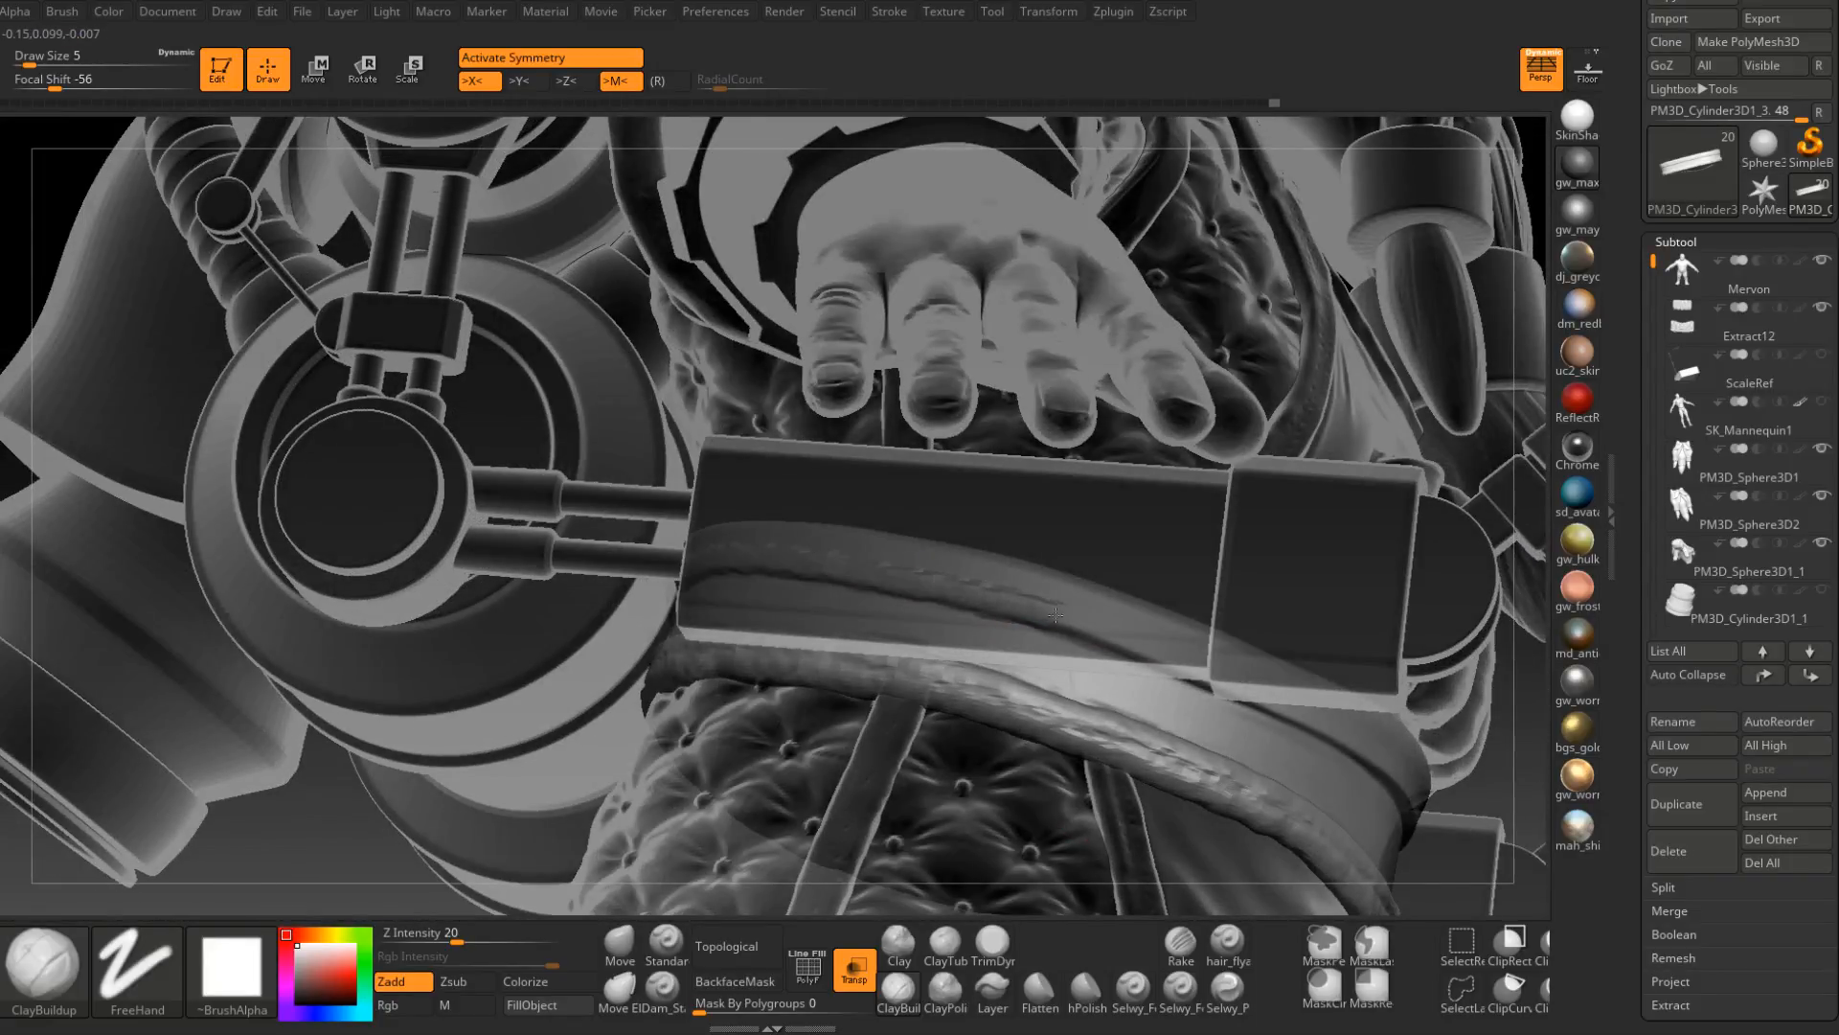
right_drag(1109, 623, 962, 626)
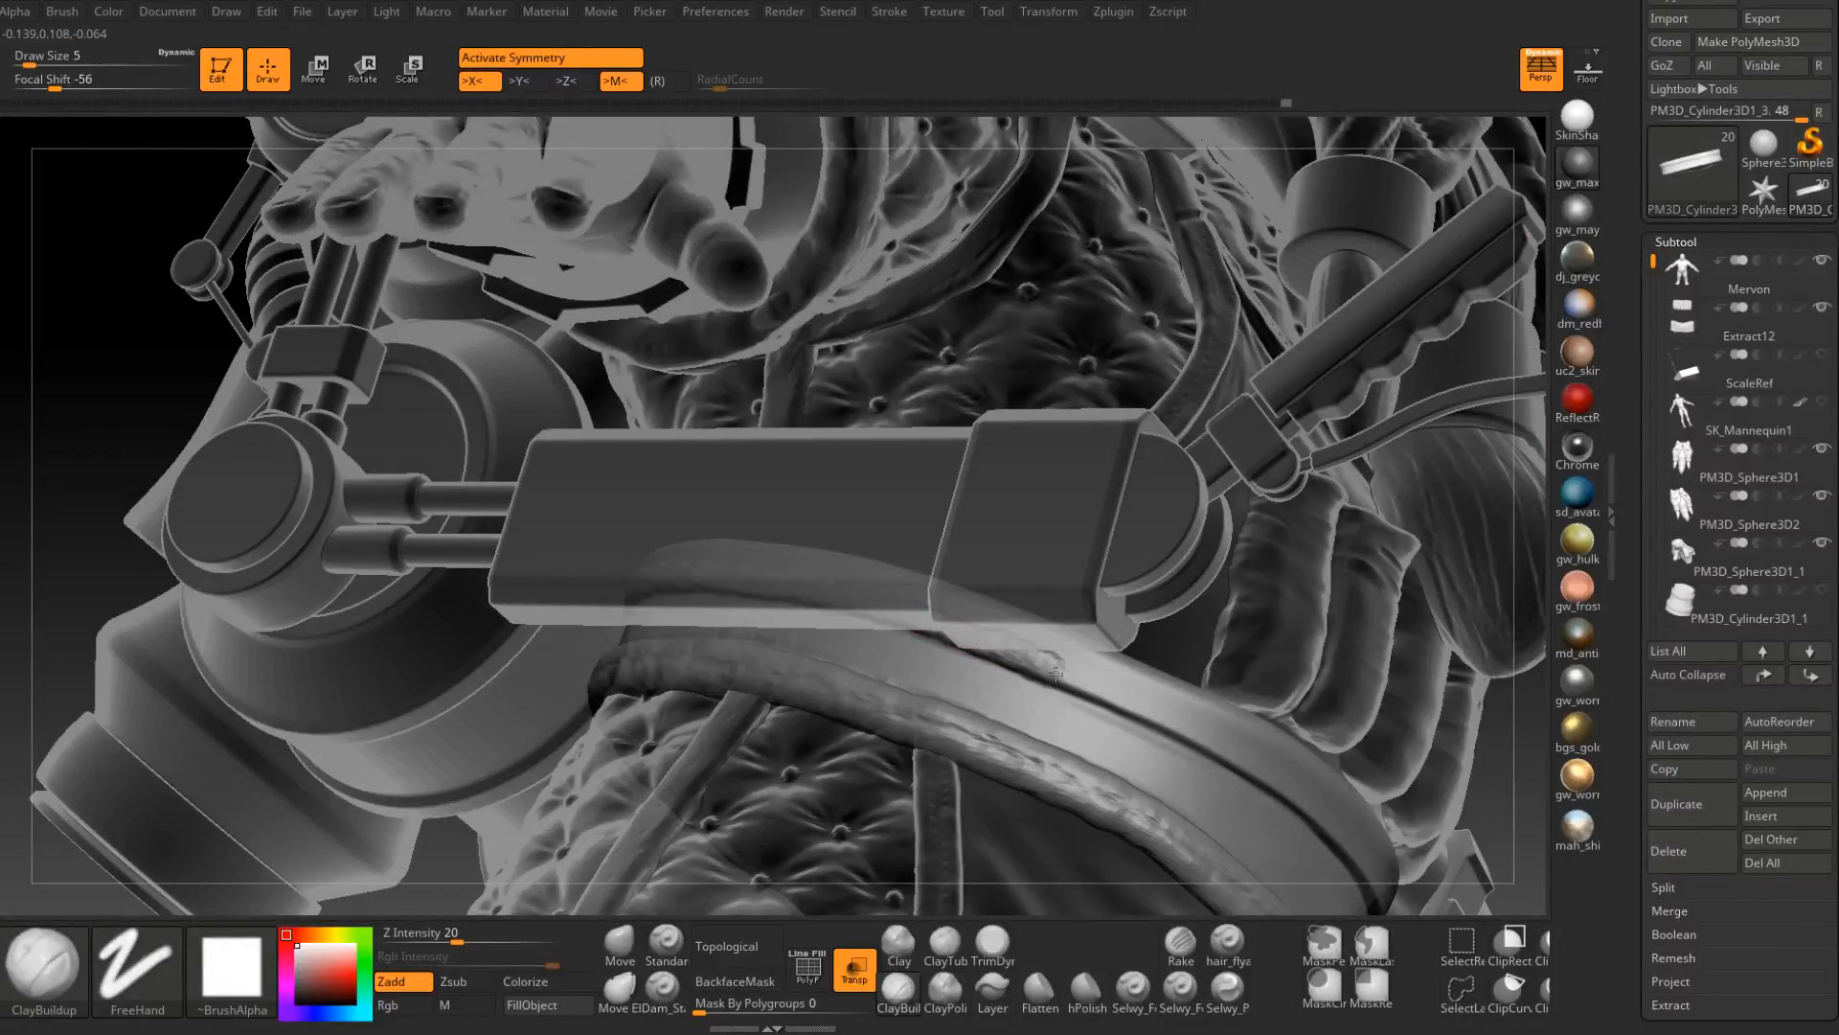
Continue the ClayBuildup leather texture along the upper rim across the belt's front, below the chest pouches.
right_drag(1055, 674, 1020, 632)
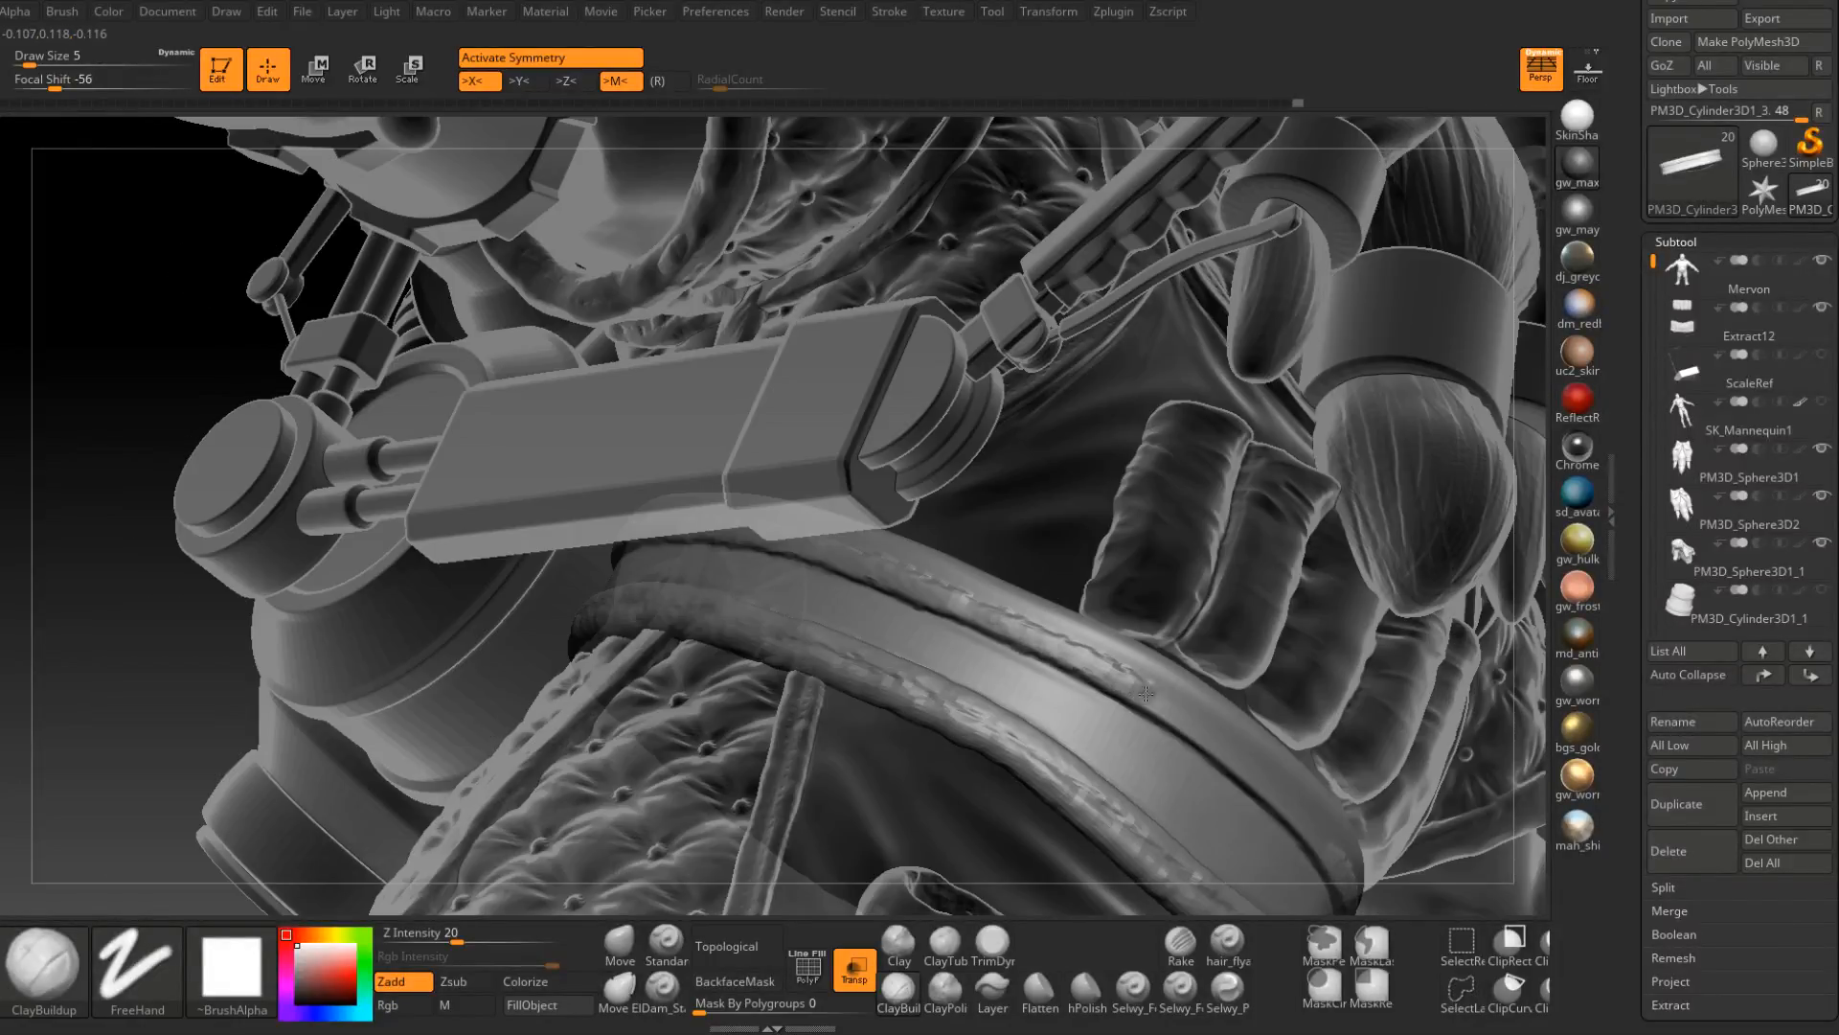
right_drag(1140, 690, 1066, 566)
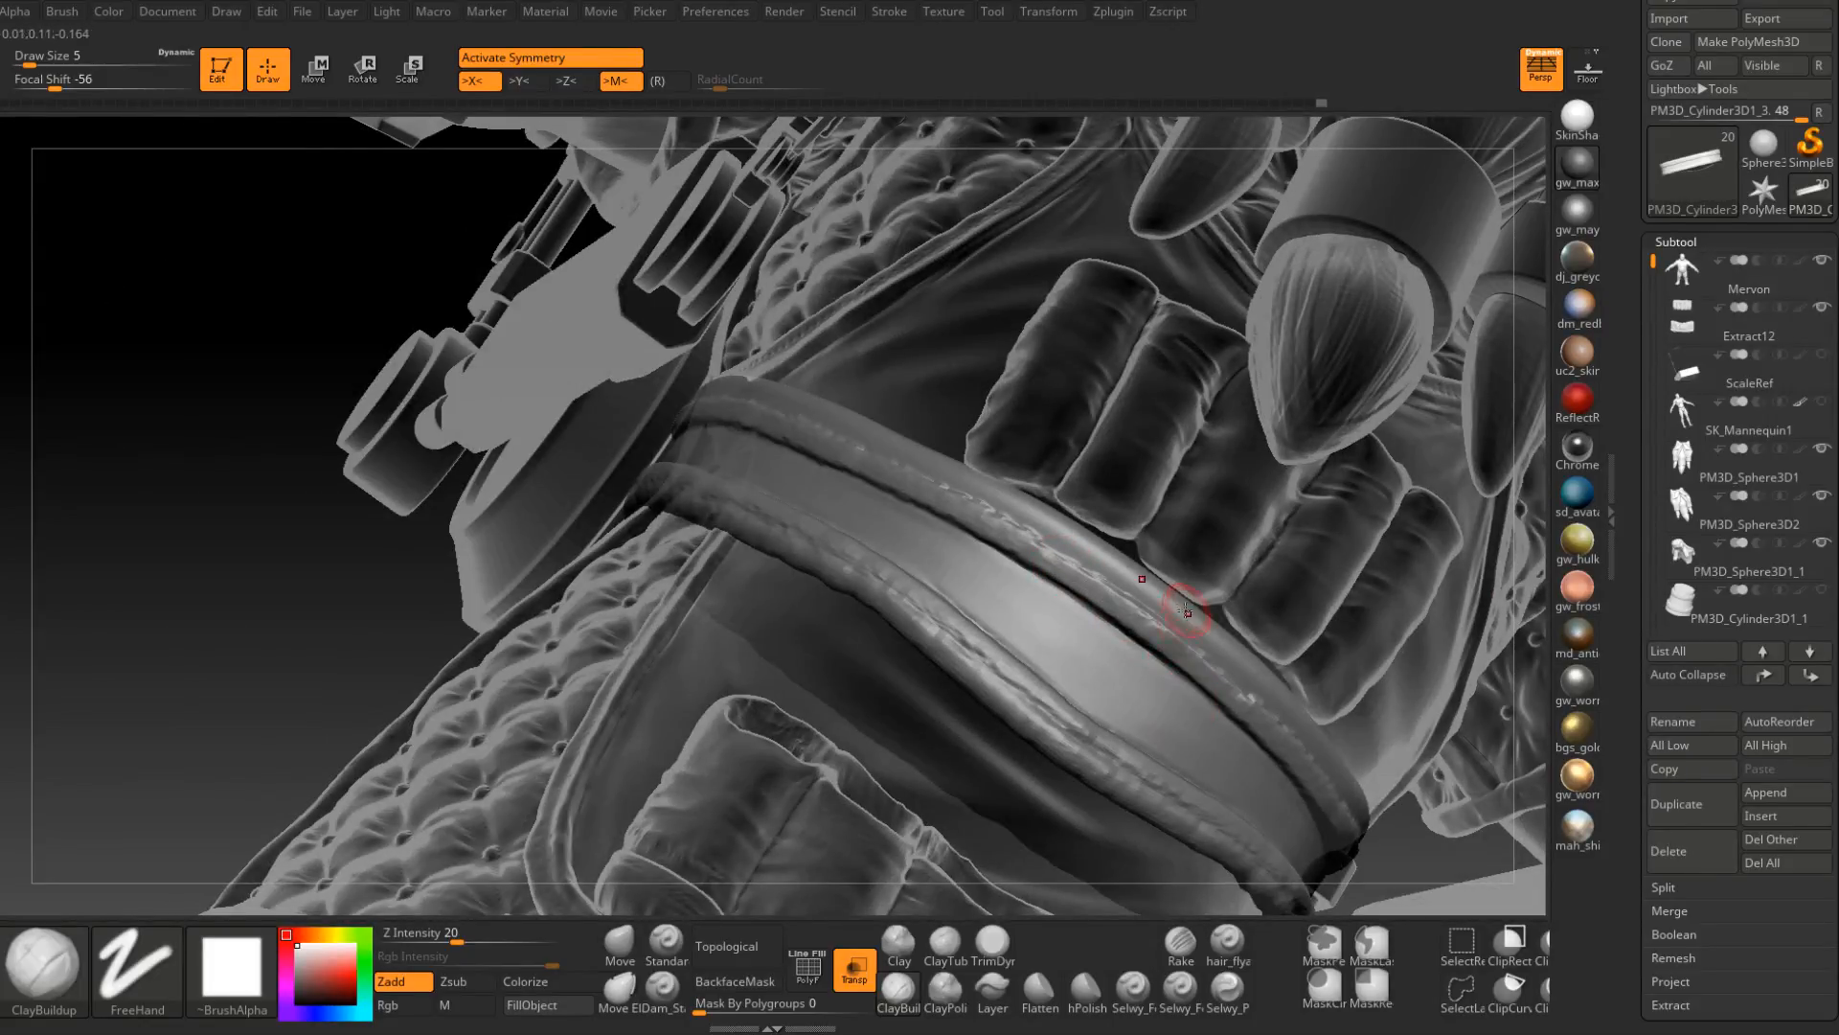
mouse_move(1198, 622)
right_down()
mouse_move(1268, 690)
mouse_move(1252, 711)
mouse_move(1076, 525)
right_up()
key(ctrl)
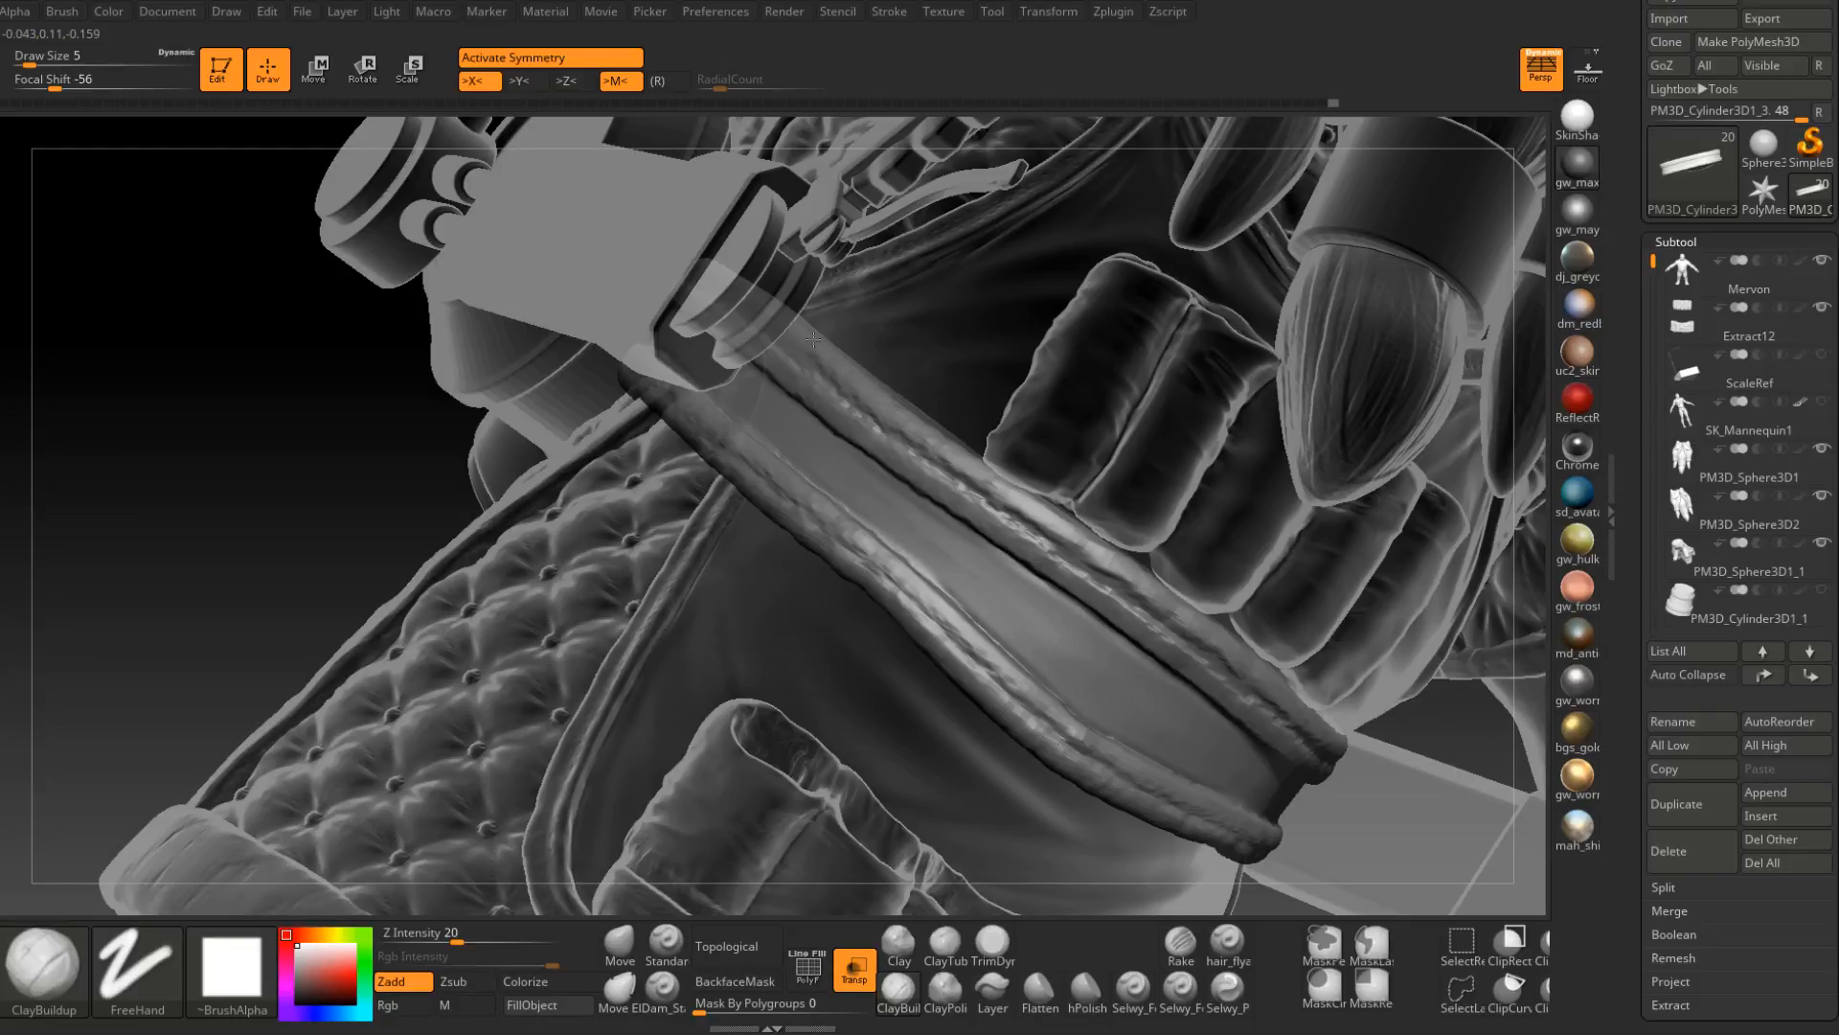
Add another layer of ClayBuildup strokes to the belt's upper rim around the side and back, behind the jetpack engine.
right_drag(819, 367, 901, 717)
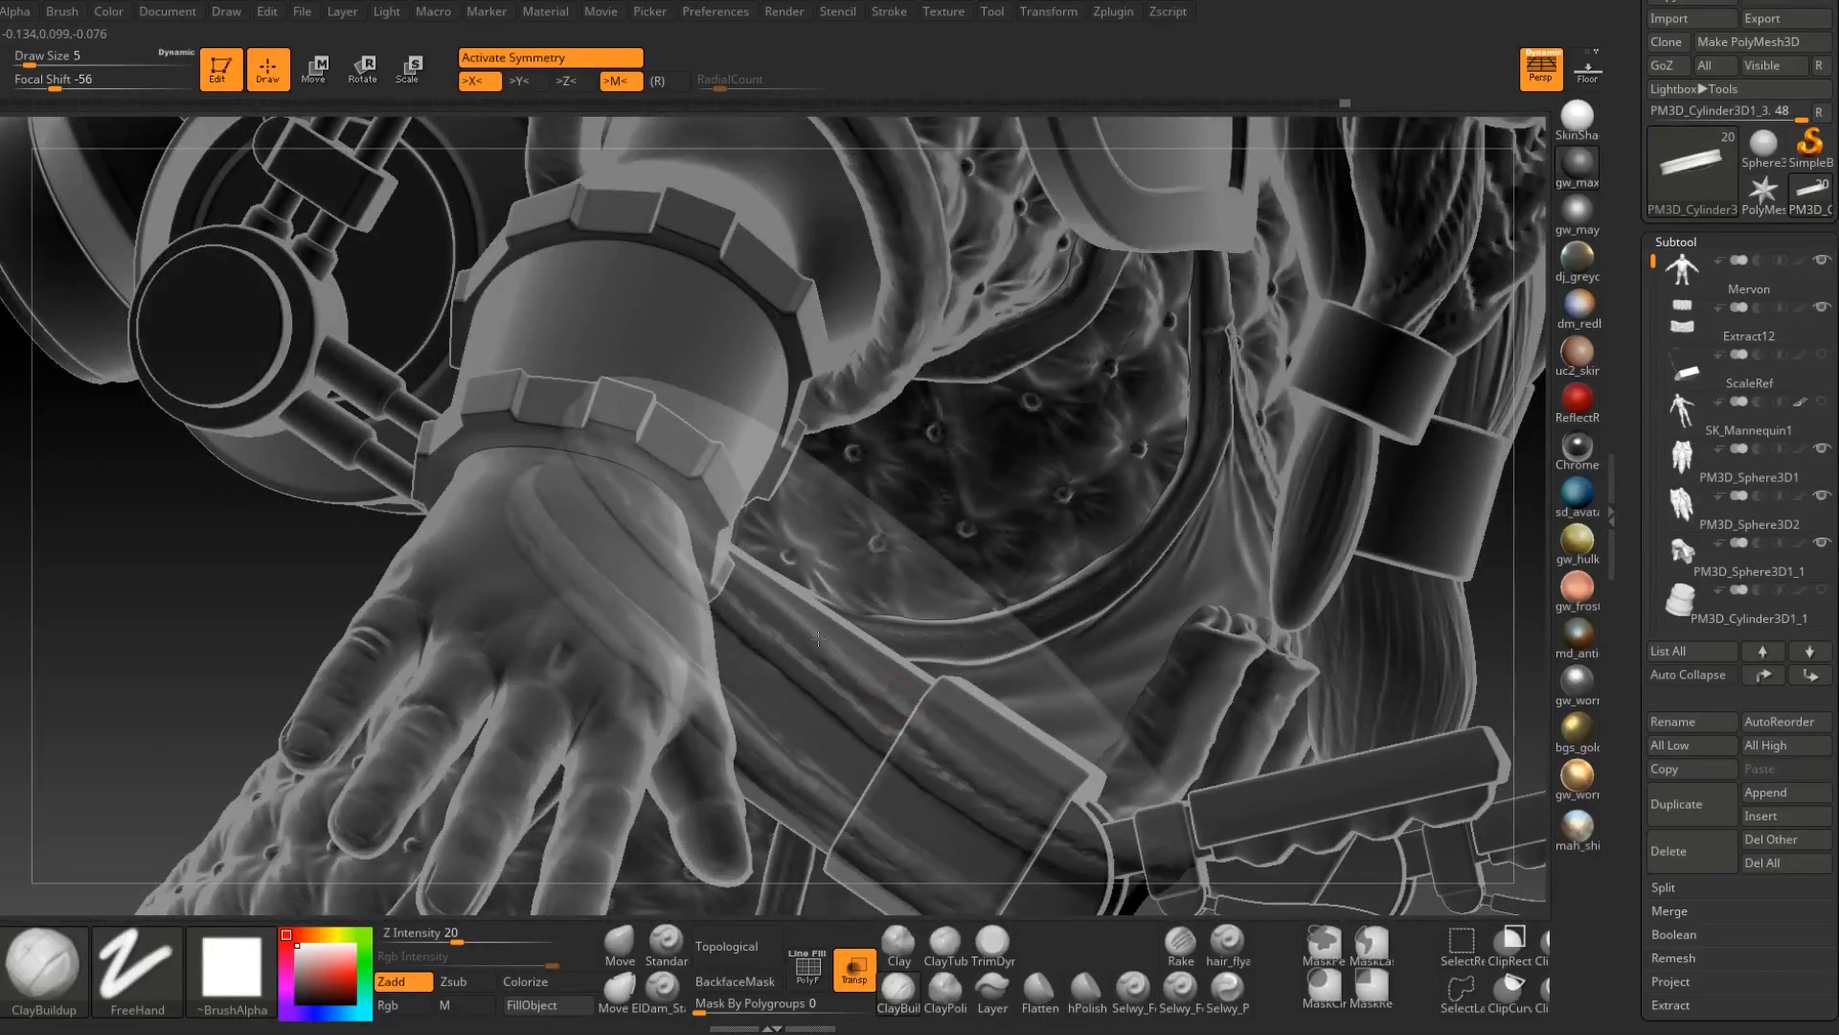
right_drag(771, 618, 787, 609)
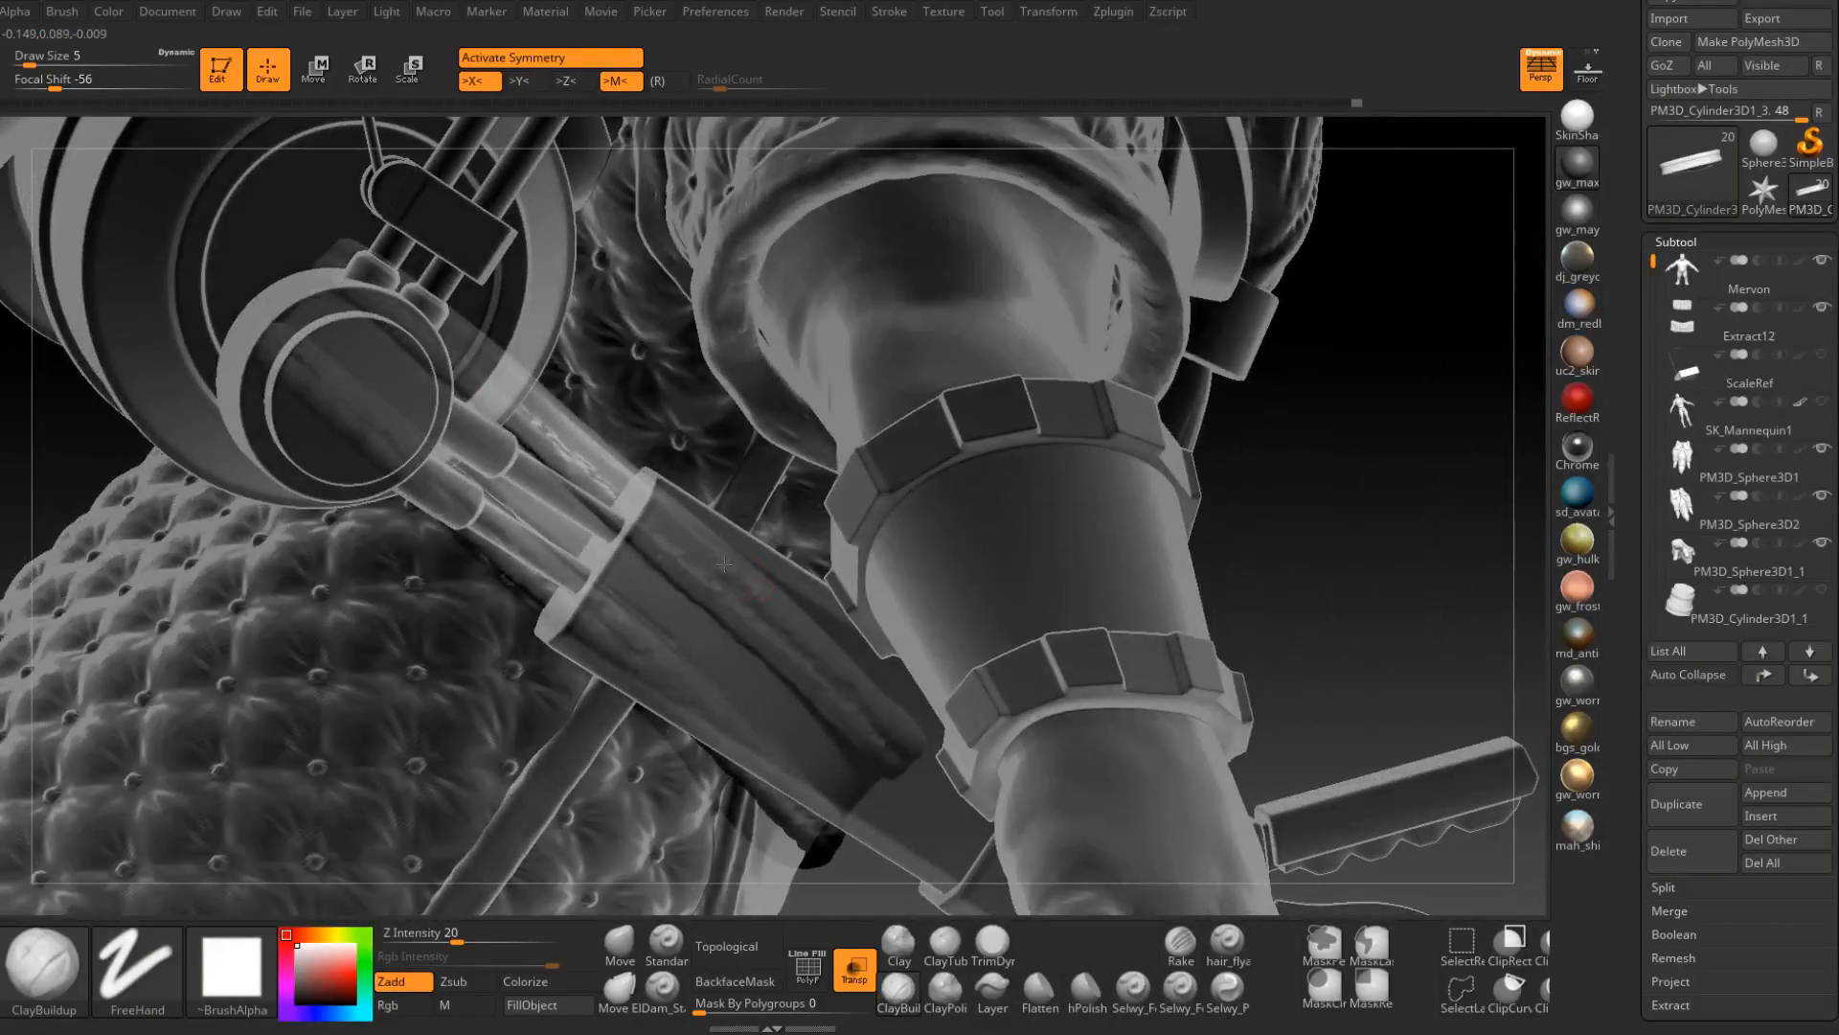
right_drag(547, 403, 574, 553)
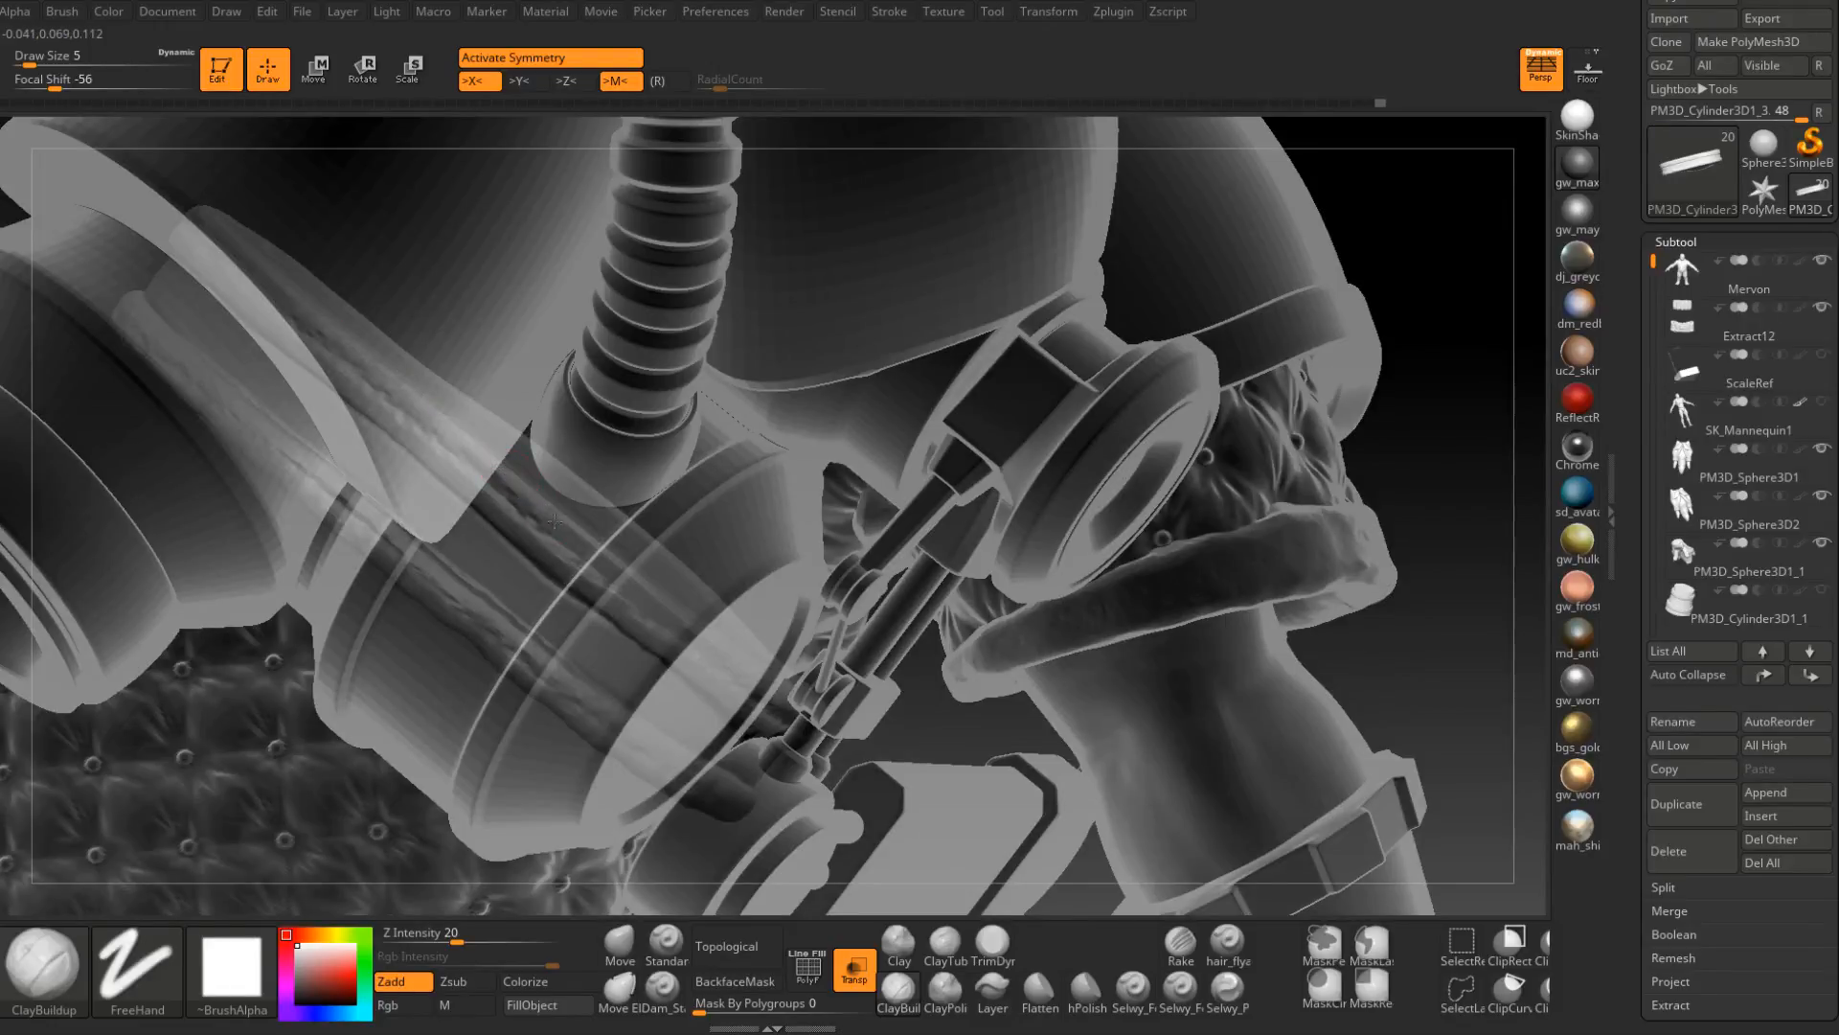
right_drag(734, 655, 1044, 533)
right_drag(1044, 635, 931, 747)
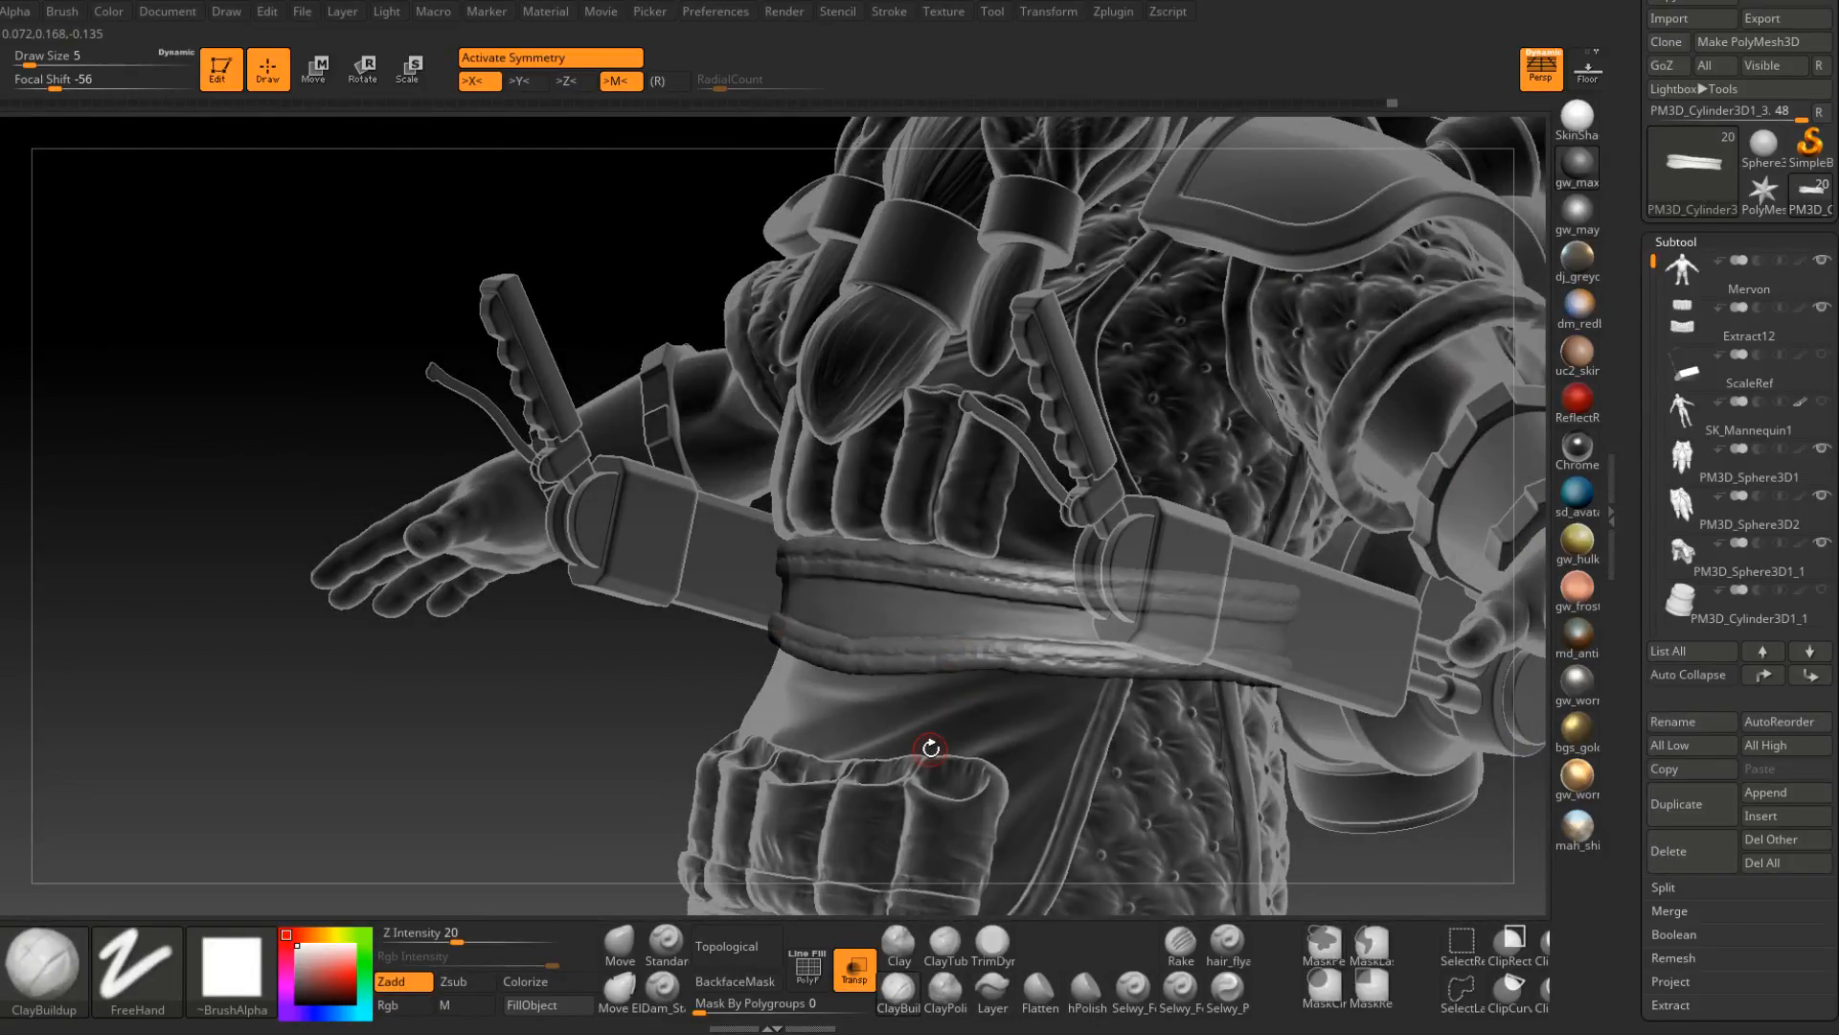
right_drag(931, 747, 1081, 747)
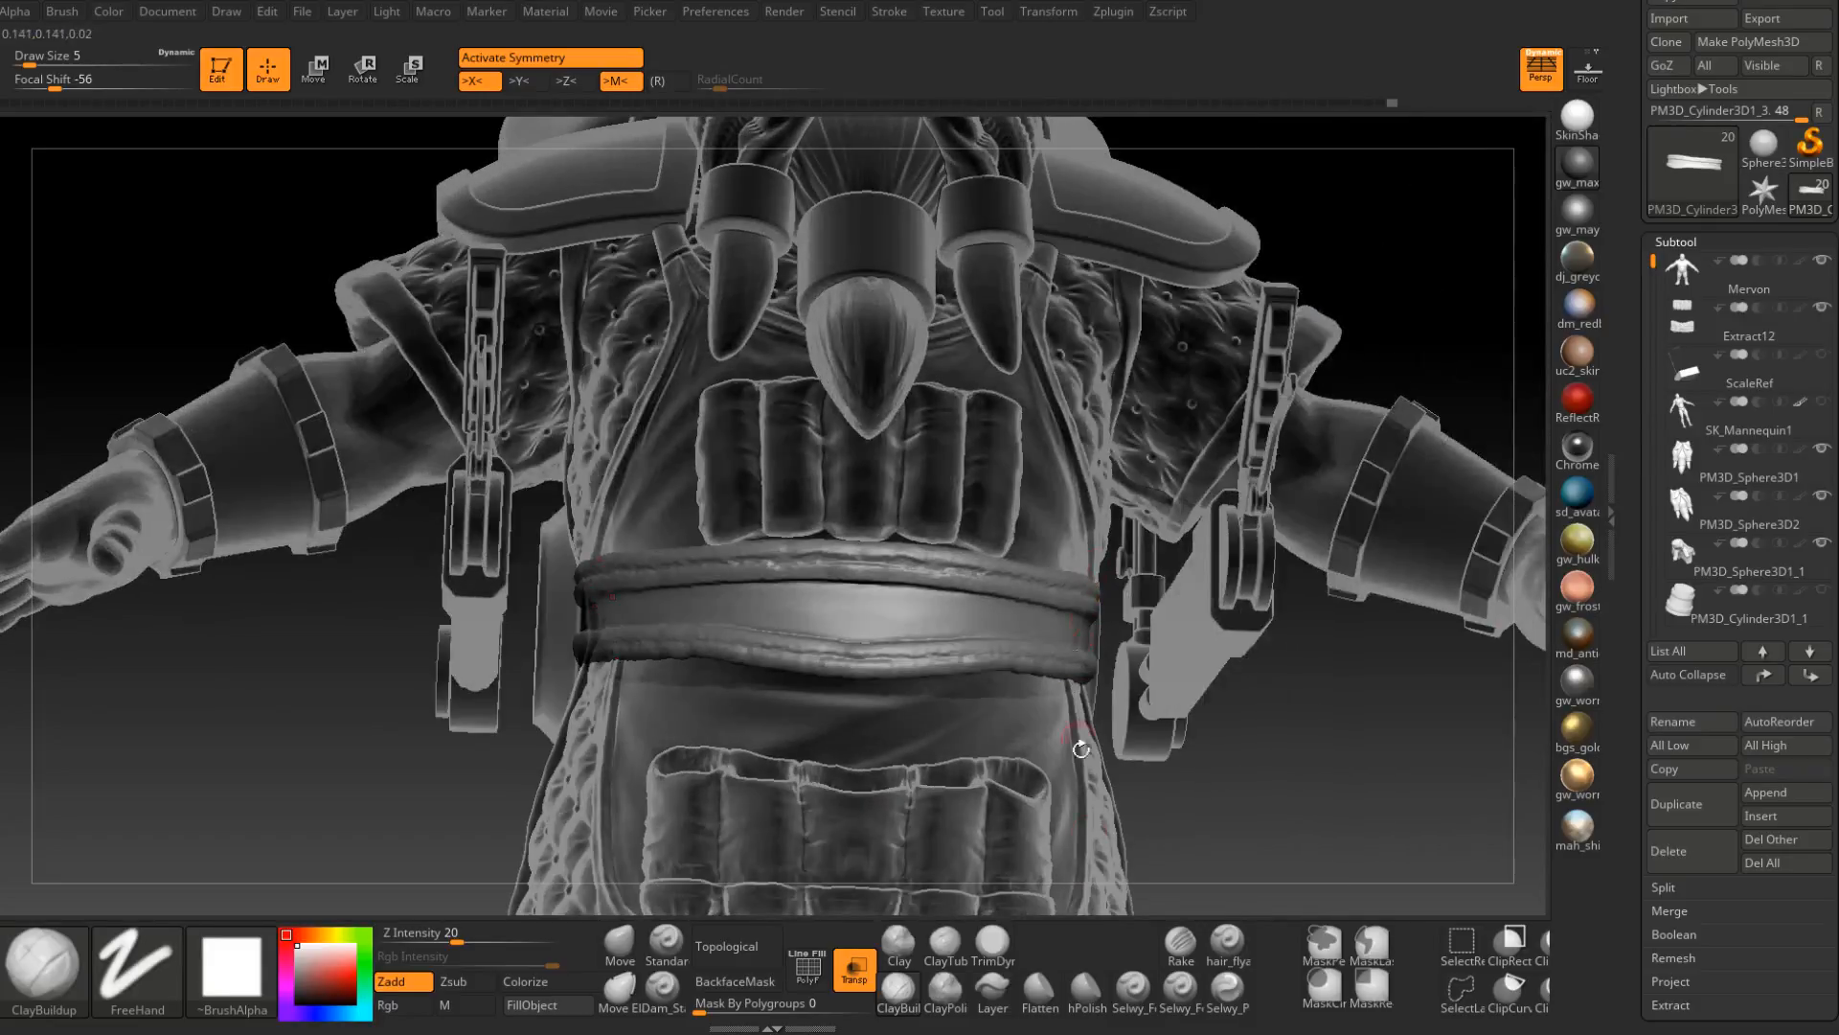
Flatten the built-up texture along the lower rim across the belt's front with TrimDynamic at draw size 5.
click(992, 947)
ctrl+right_drag(989, 810, 988, 901)
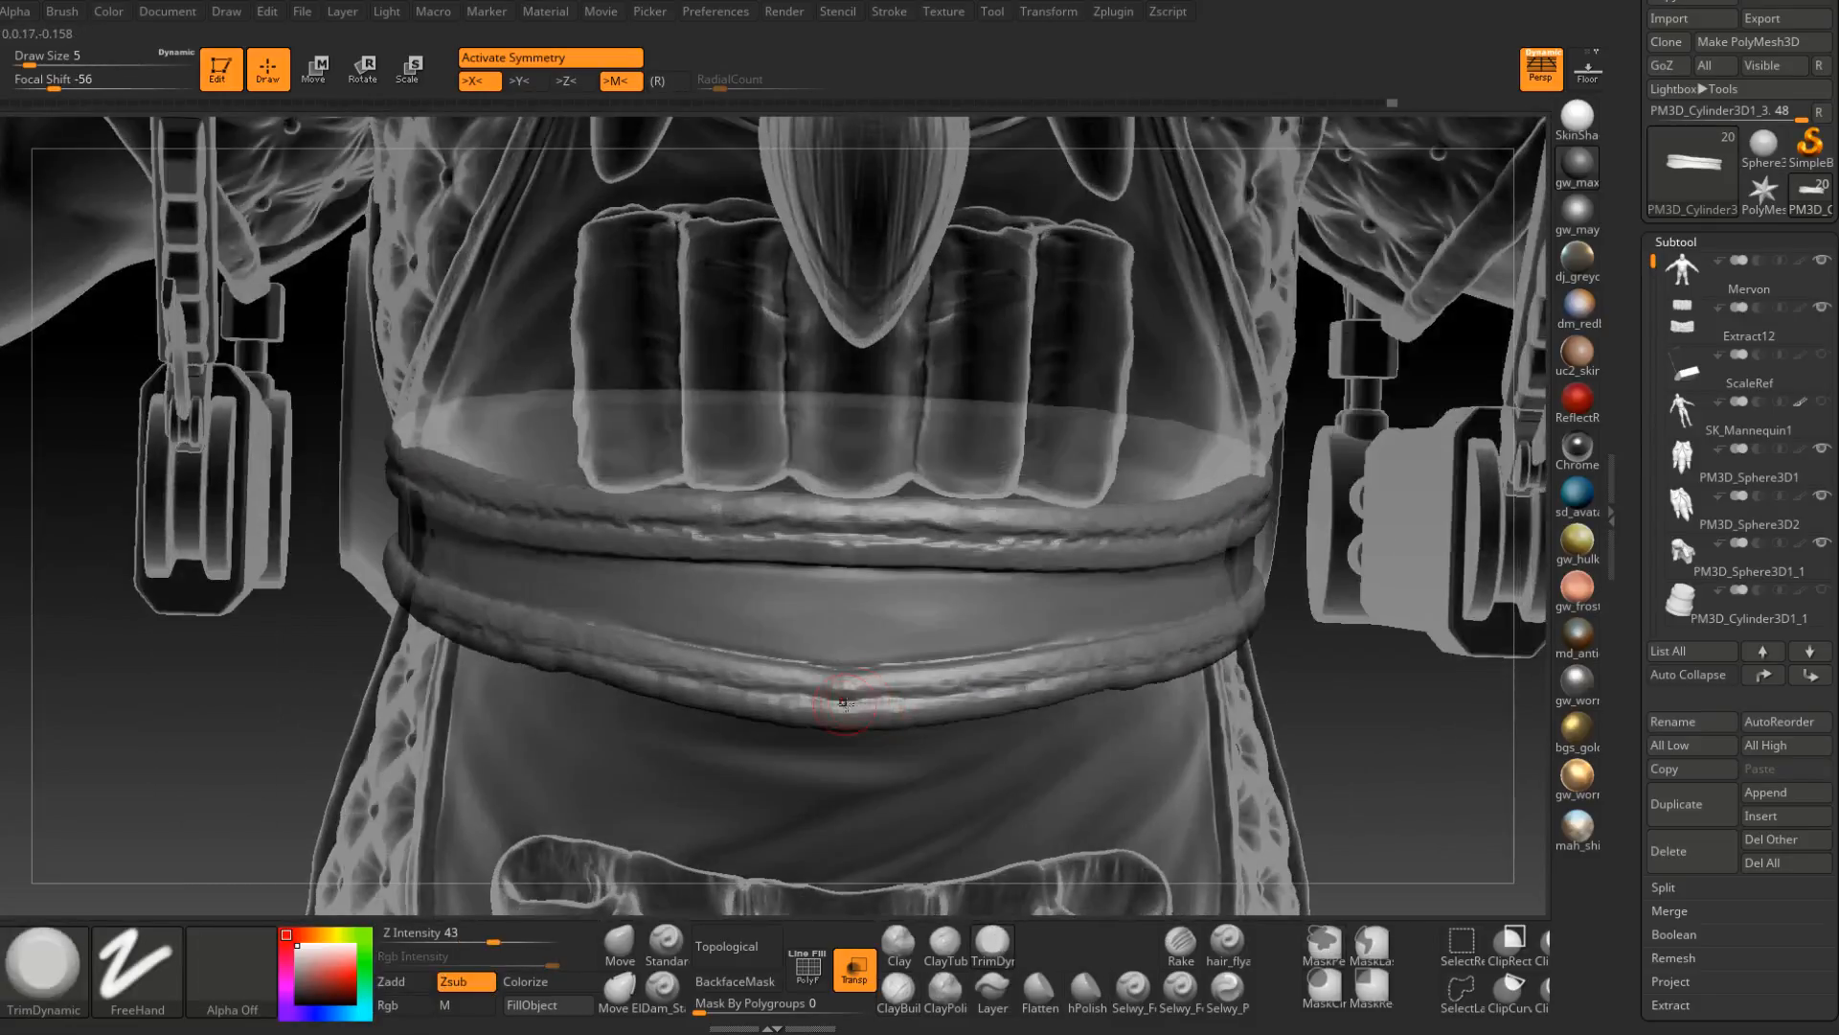
mouse_move(834, 694)
mouse_down()
mouse_move(847, 710)
mouse_move(986, 681)
mouse_up()
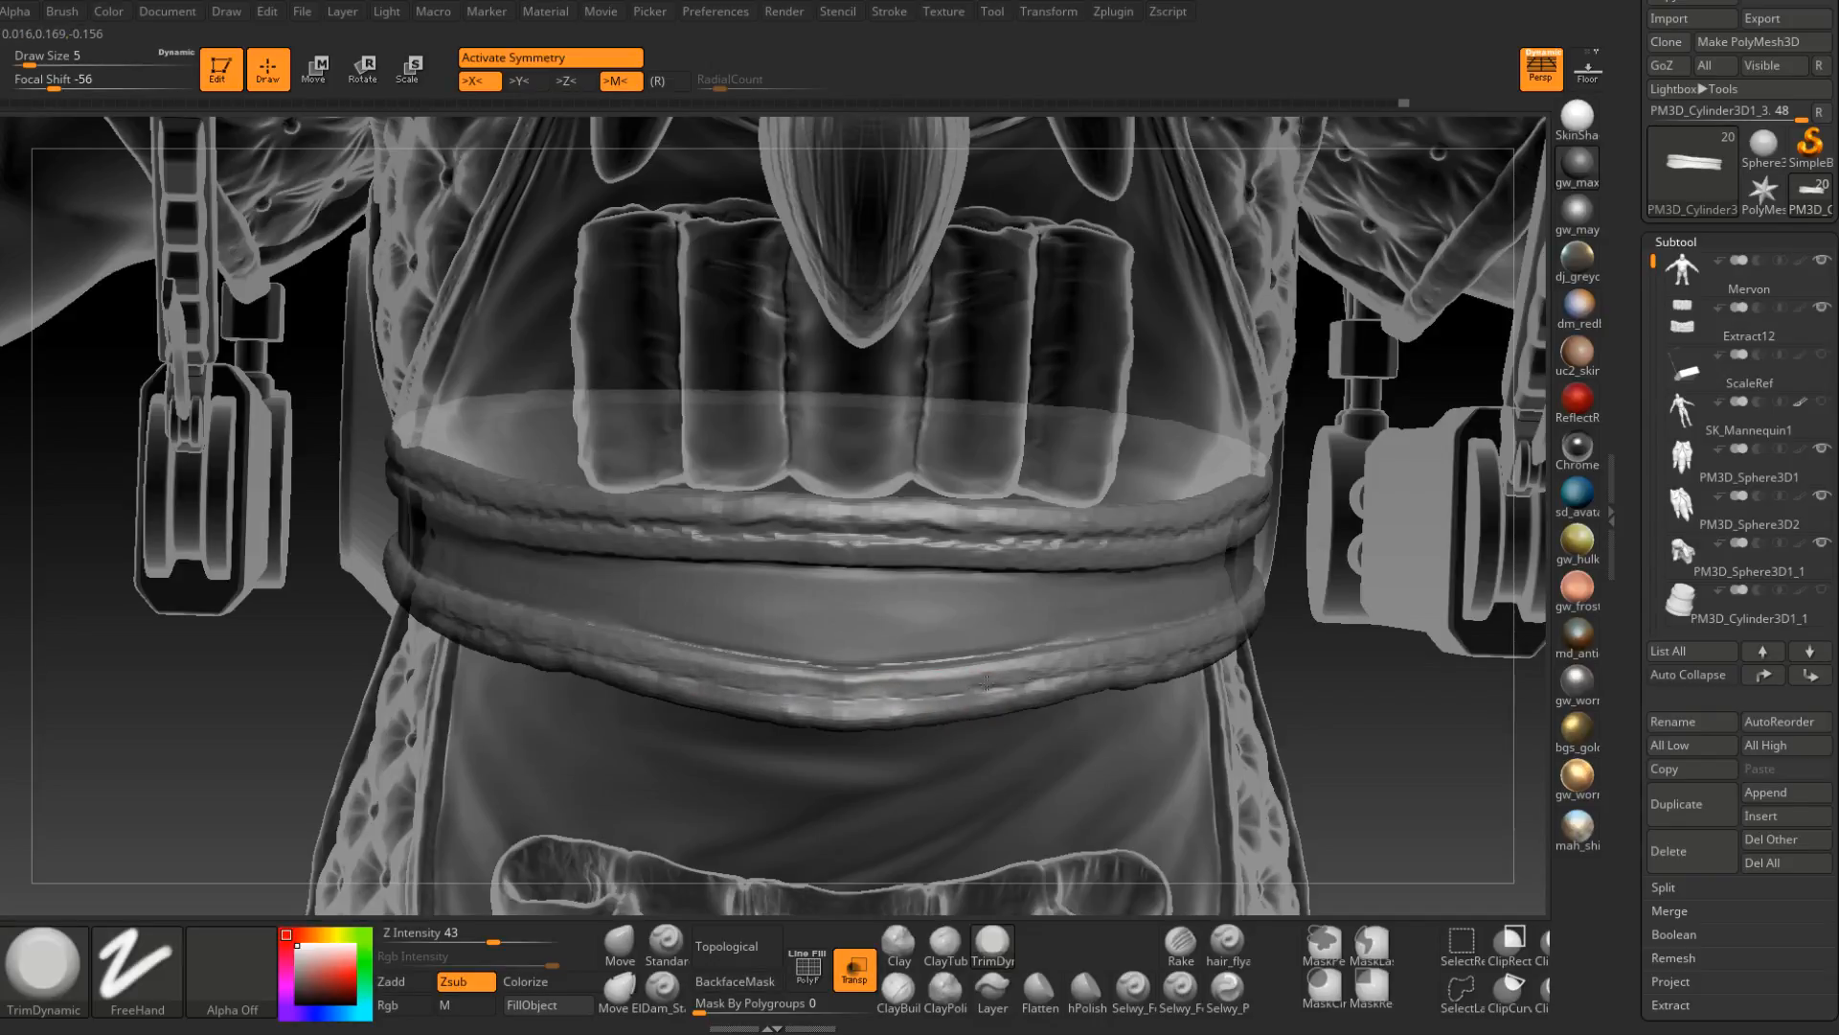
drag(874, 708, 1017, 688)
right_drag(1018, 688, 948, 667)
drag(948, 667, 1102, 672)
alt+right_drag(1164, 691, 993, 552)
drag(1030, 632, 1171, 613)
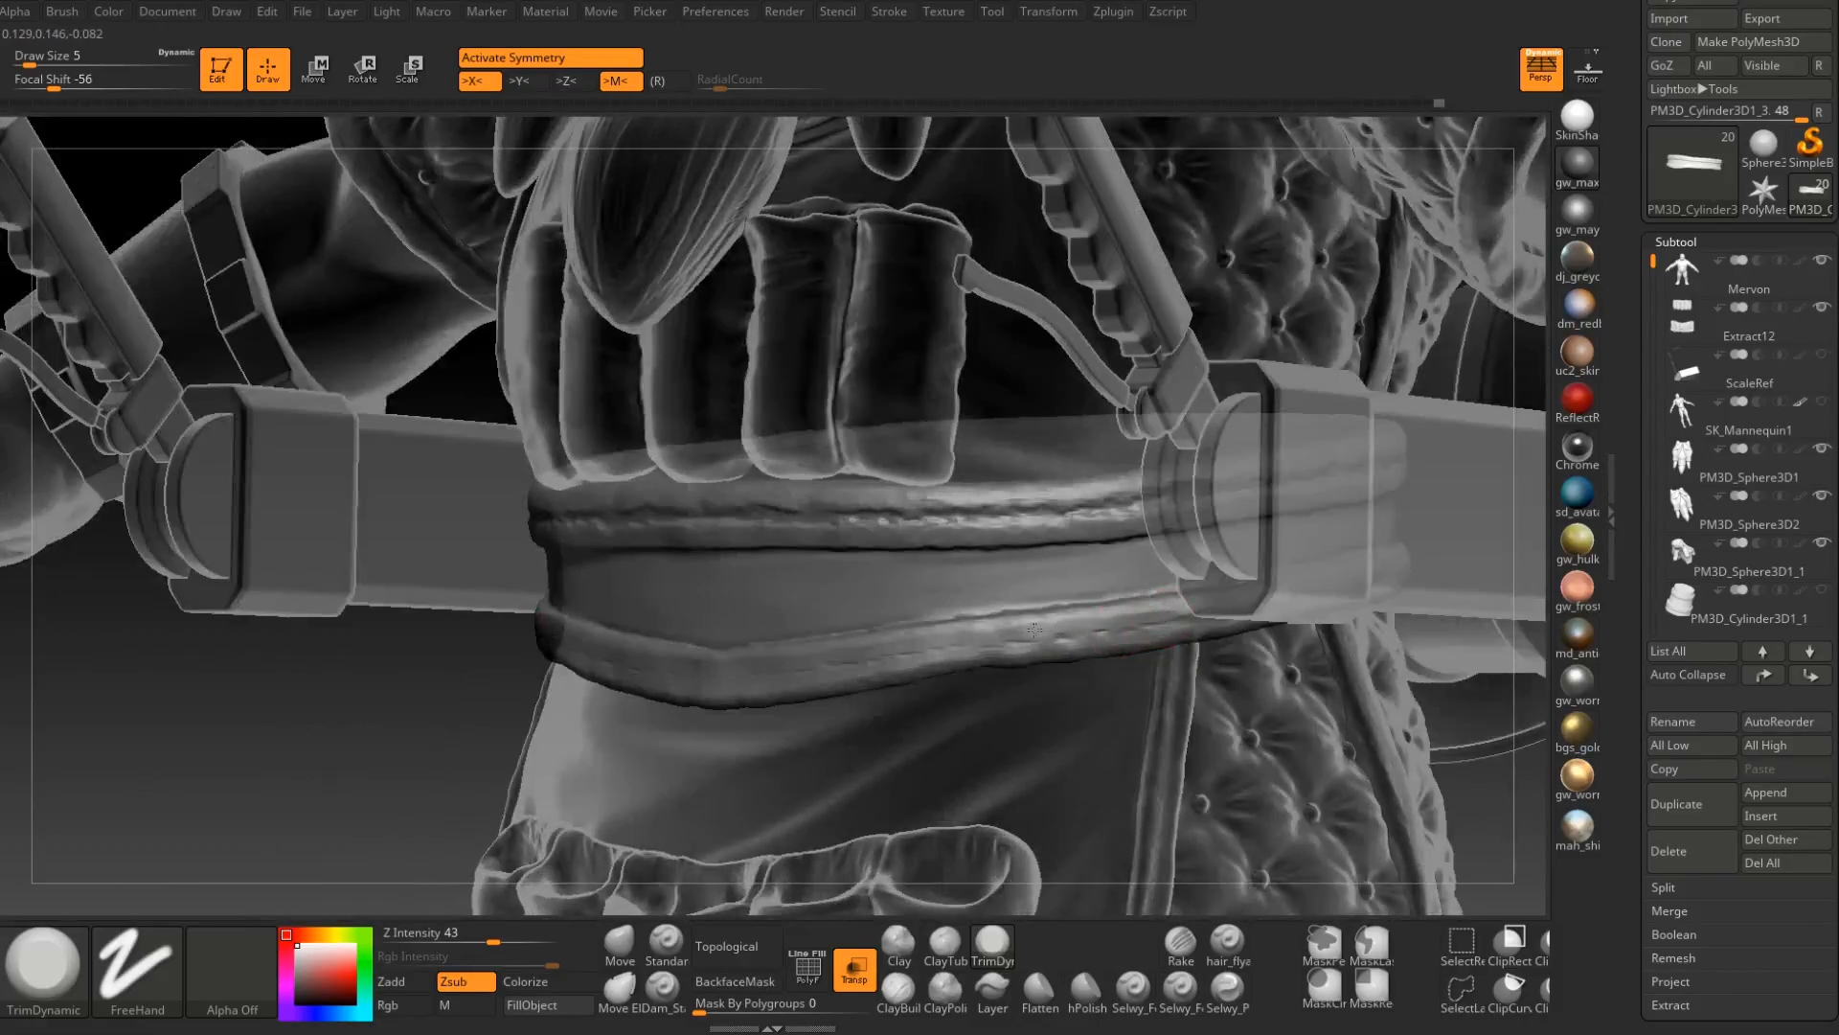
Continue flattening the lower rim's texture with TrimDynamic around the belt's side and back, behind the jetpack parts.
mouse_move(1057, 635)
right_down()
mouse_move(698, 706)
mouse_move(760, 656)
mouse_move(1179, 577)
right_up()
drag(1017, 601, 916, 604)
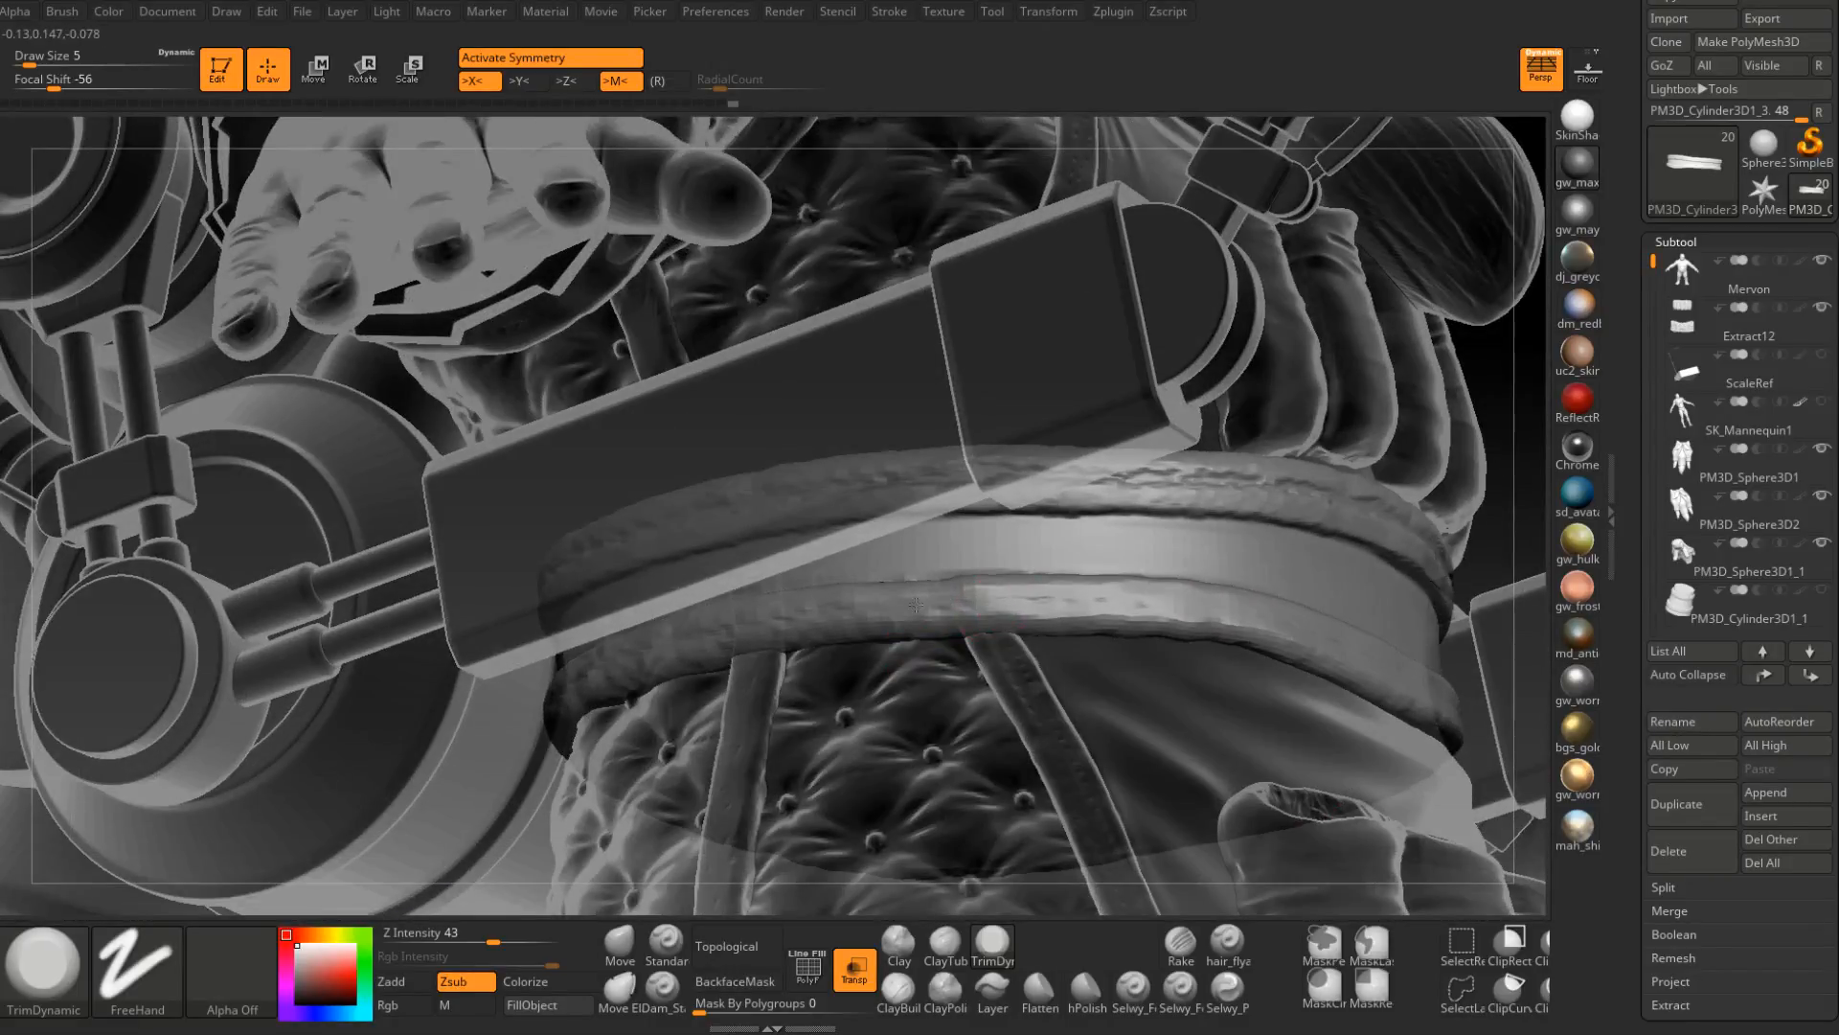
right_drag(807, 616, 821, 622)
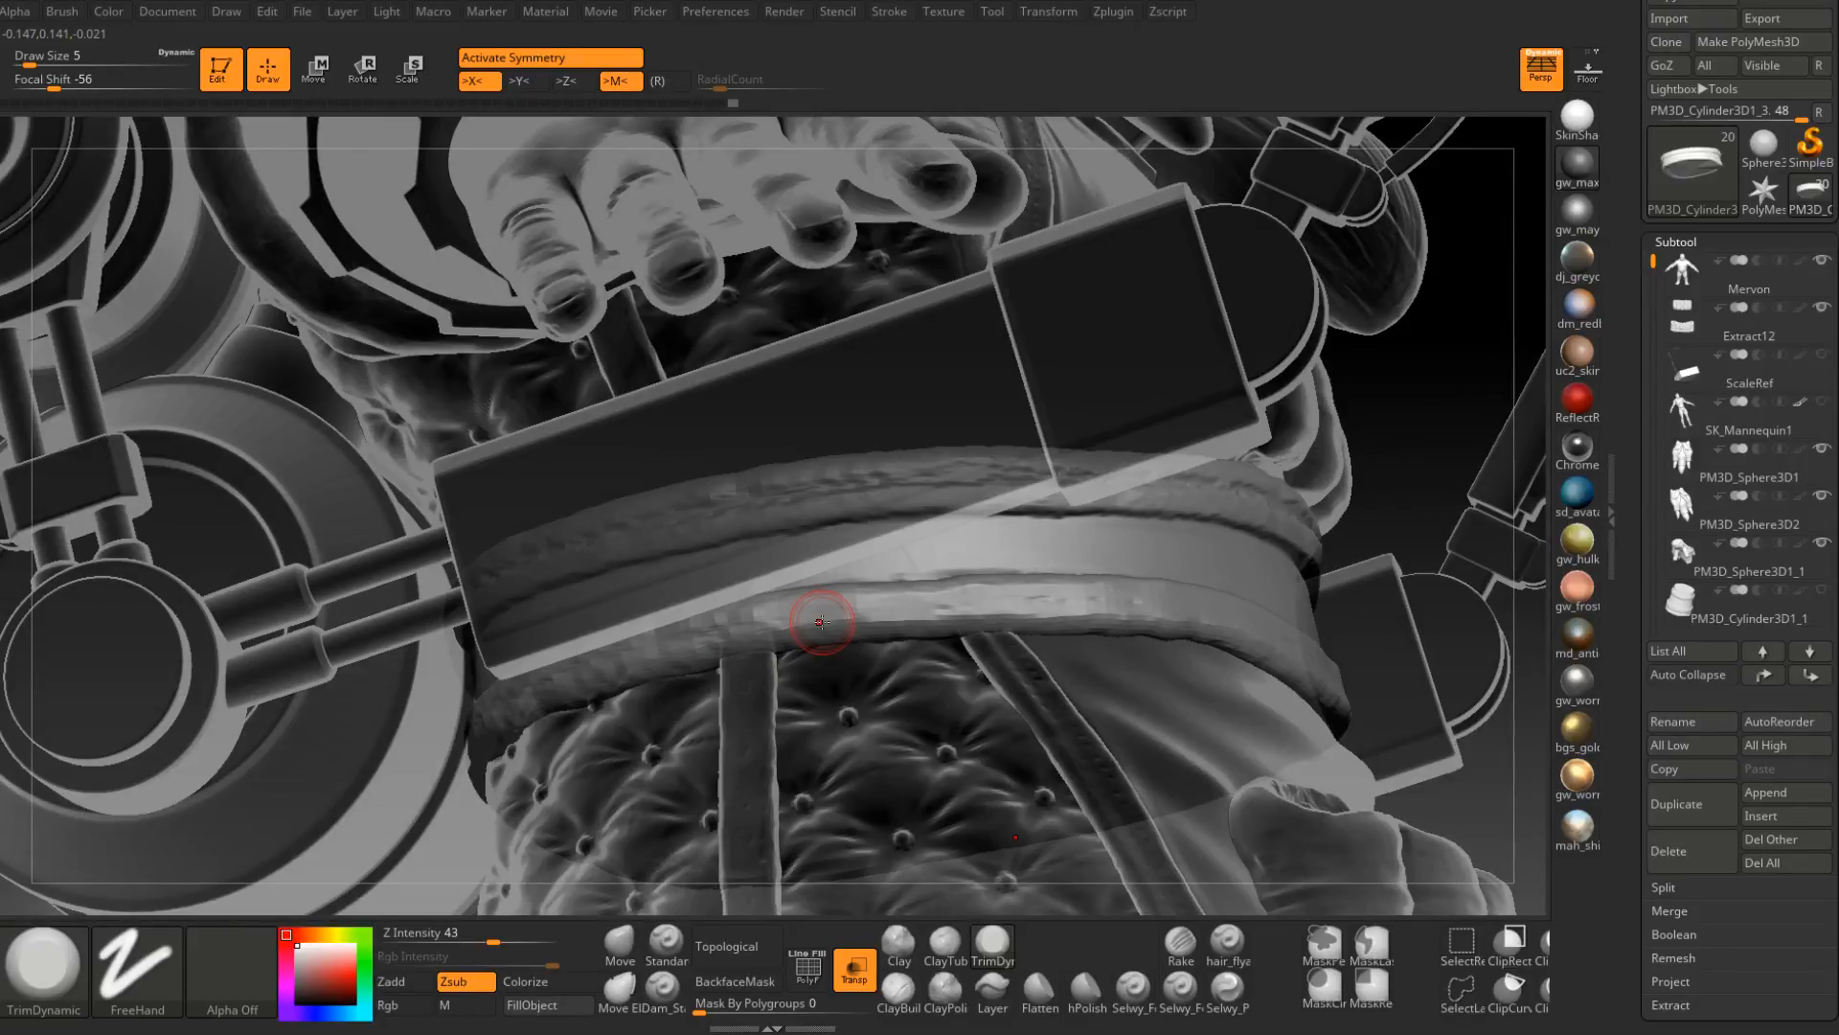
right_drag(821, 623, 781, 613)
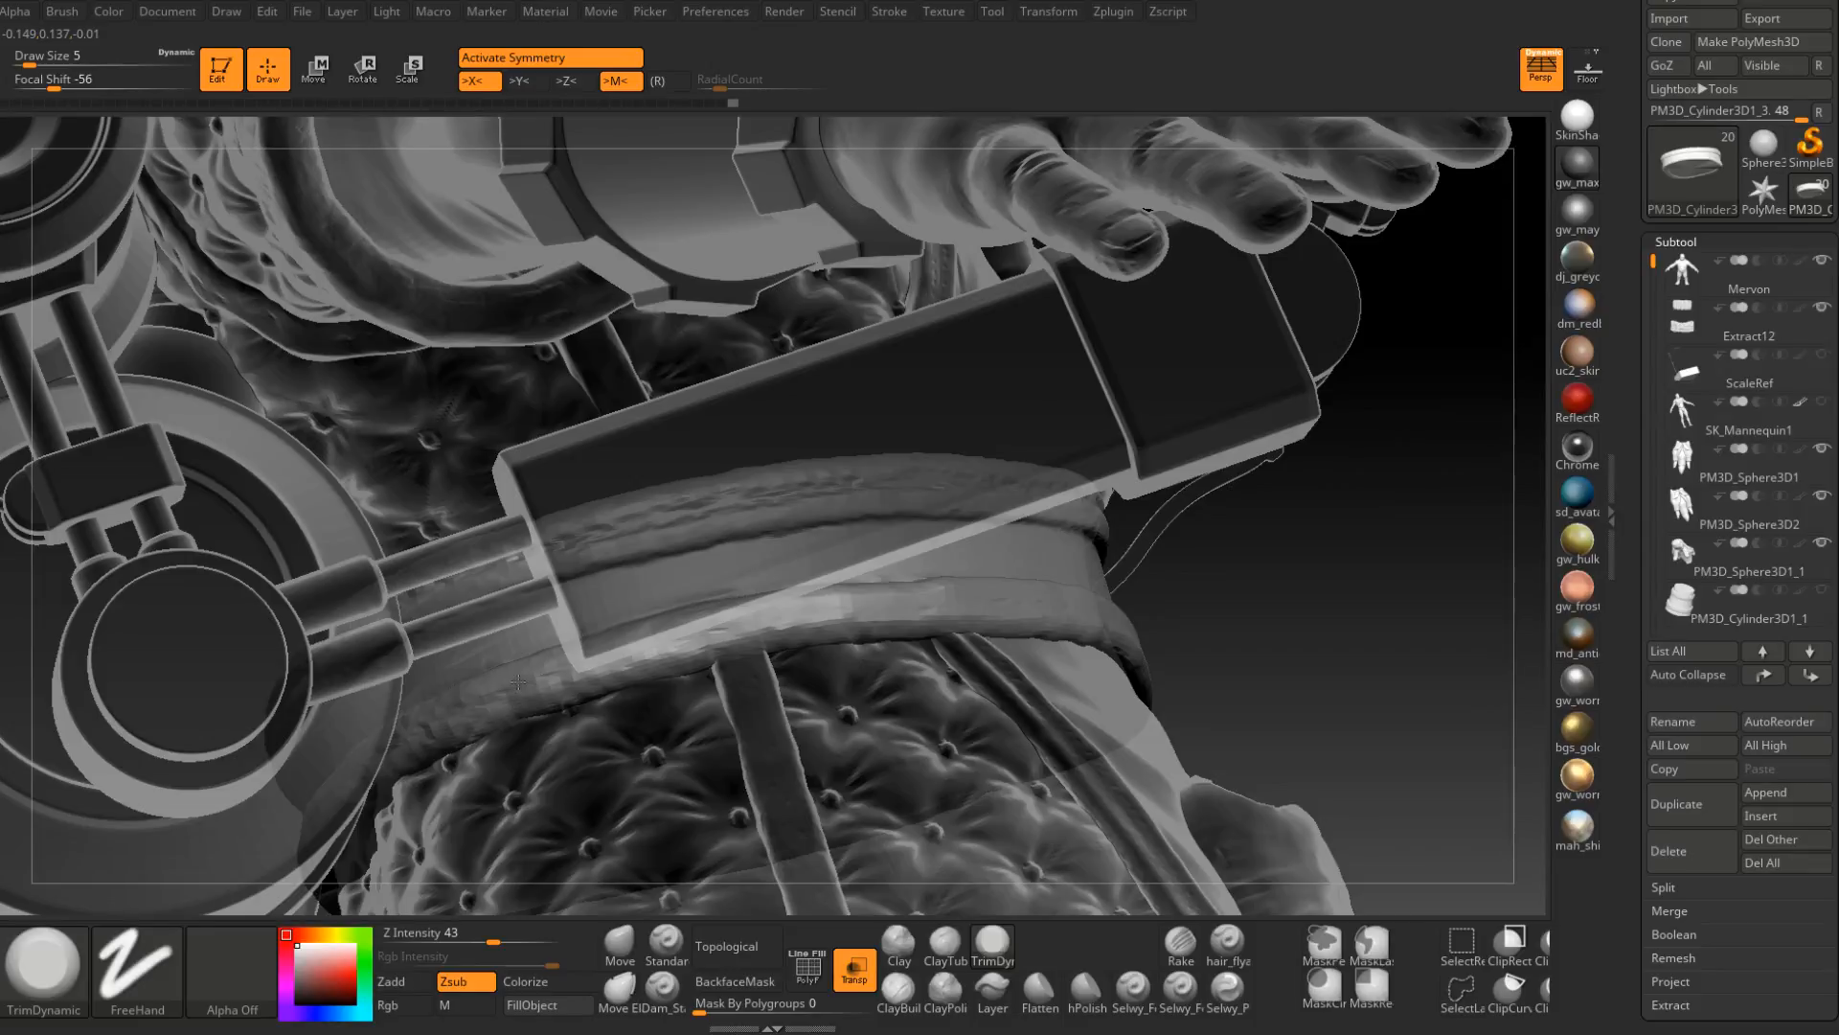
right_drag(517, 682, 698, 574)
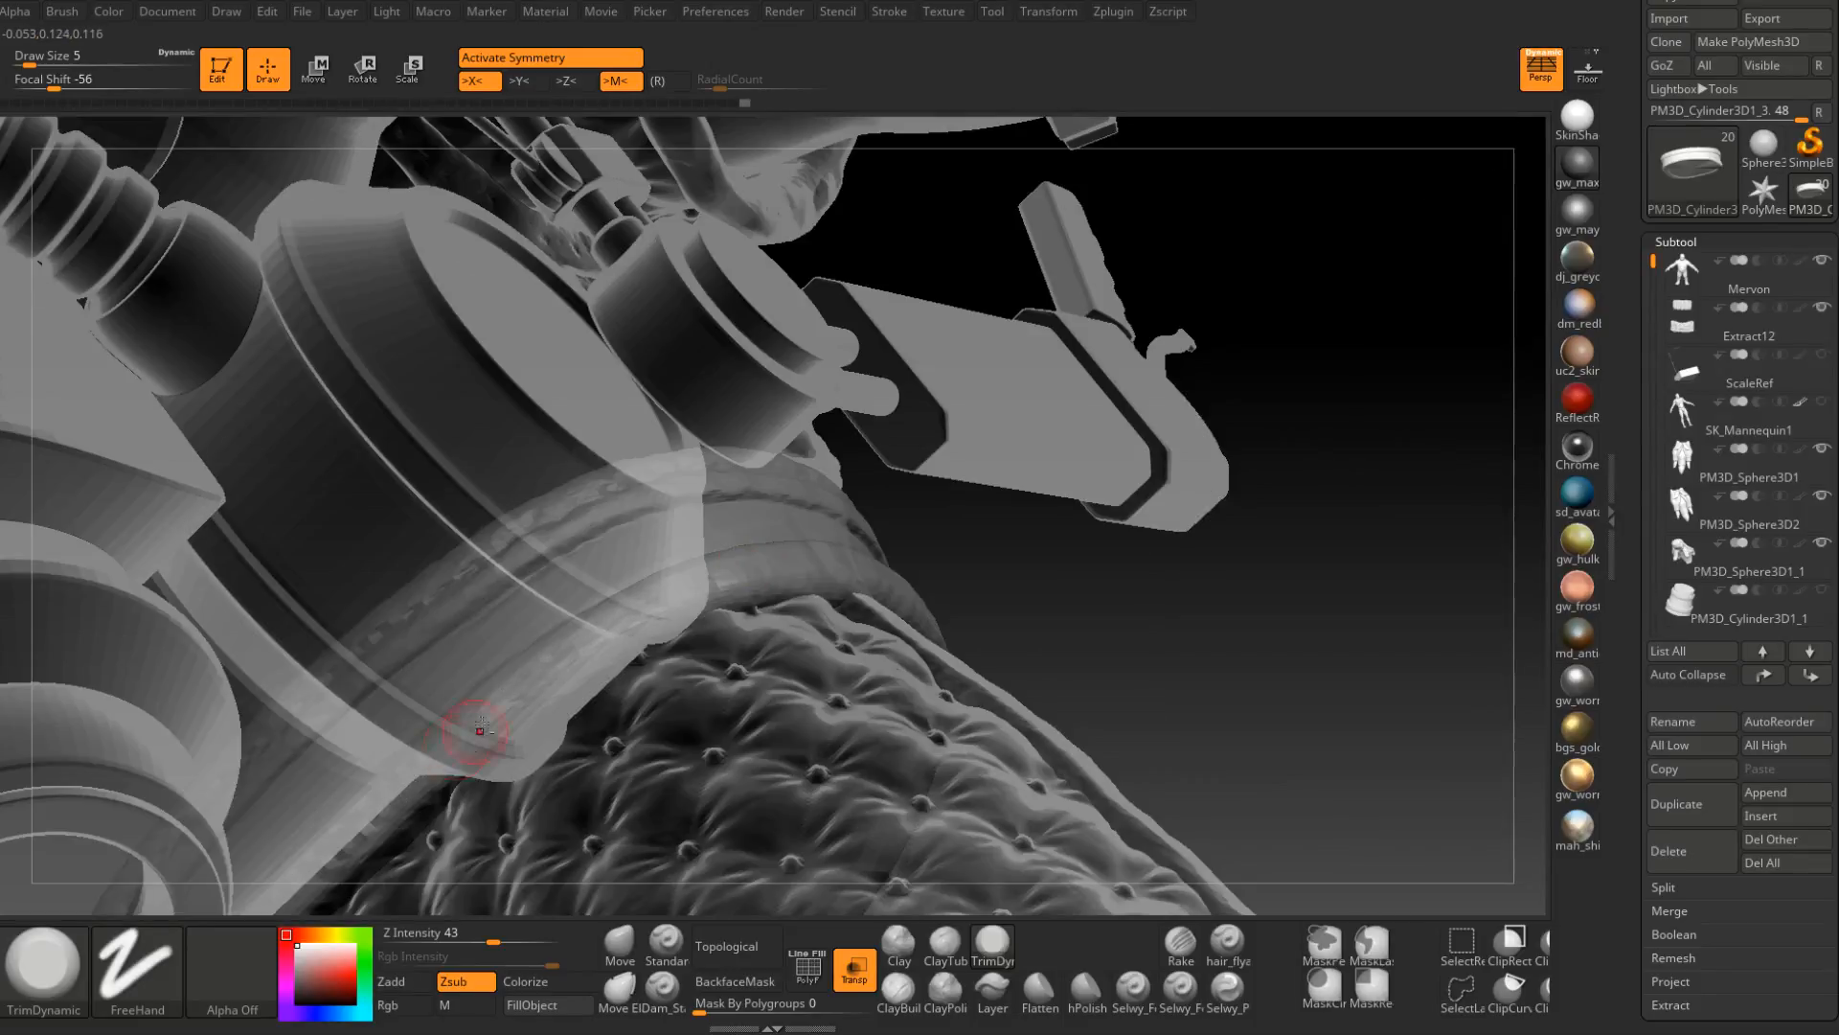
right_drag(472, 739, 692, 500)
right_drag(945, 345, 989, 328)
Flatten the upper rim's built-up texture with TrimDynamic around the belt's back and side.
right_drag(1137, 331, 1031, 912)
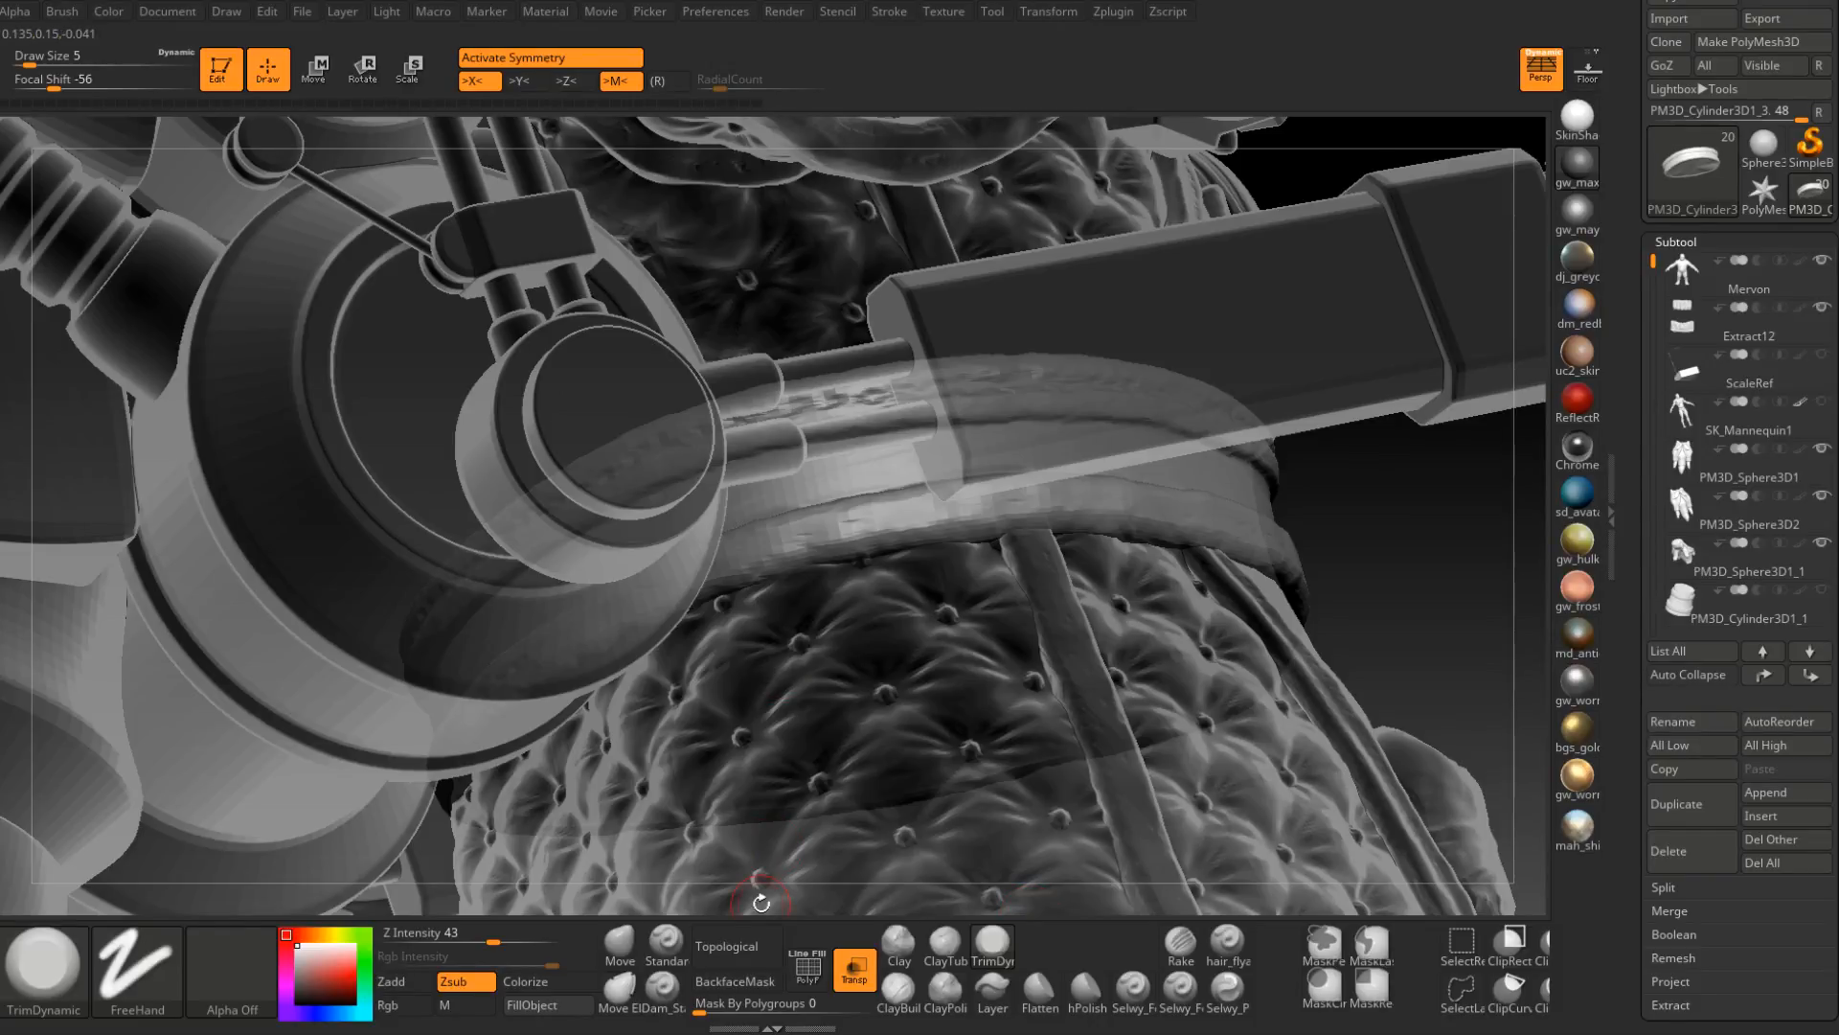
right_drag(760, 902, 800, 410)
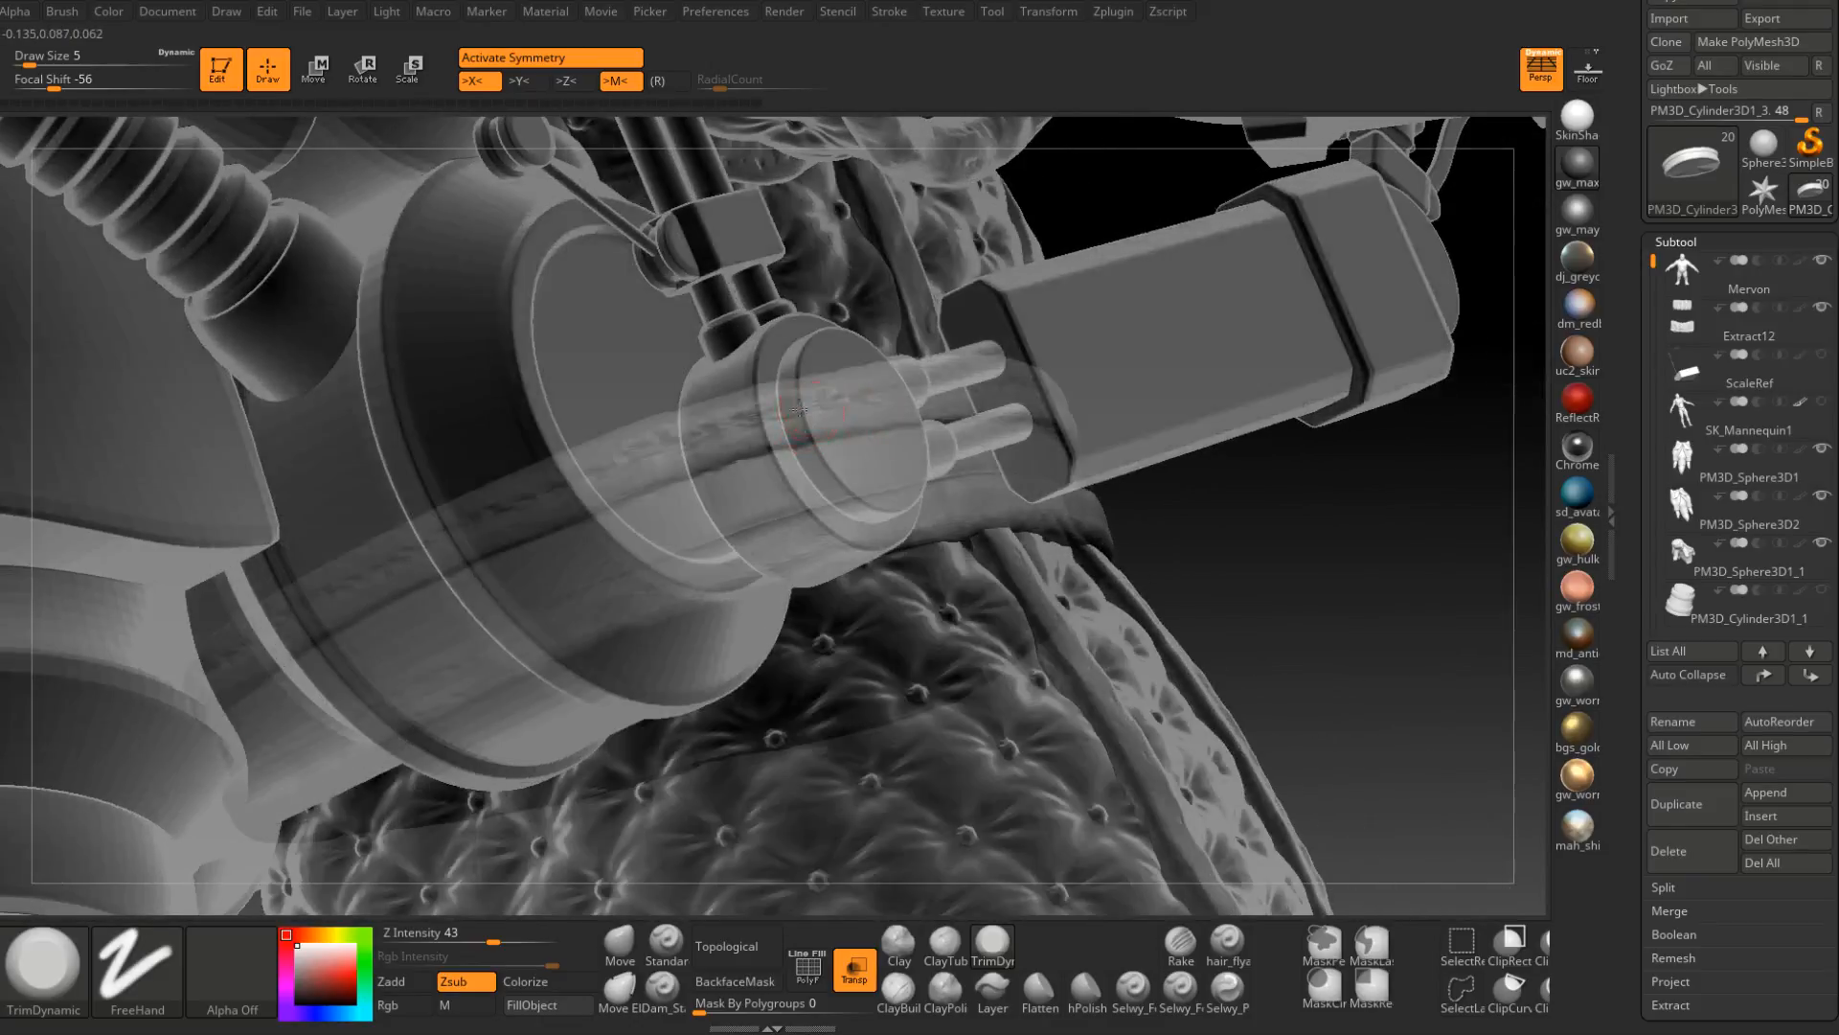
right_drag(356, 581, 498, 517)
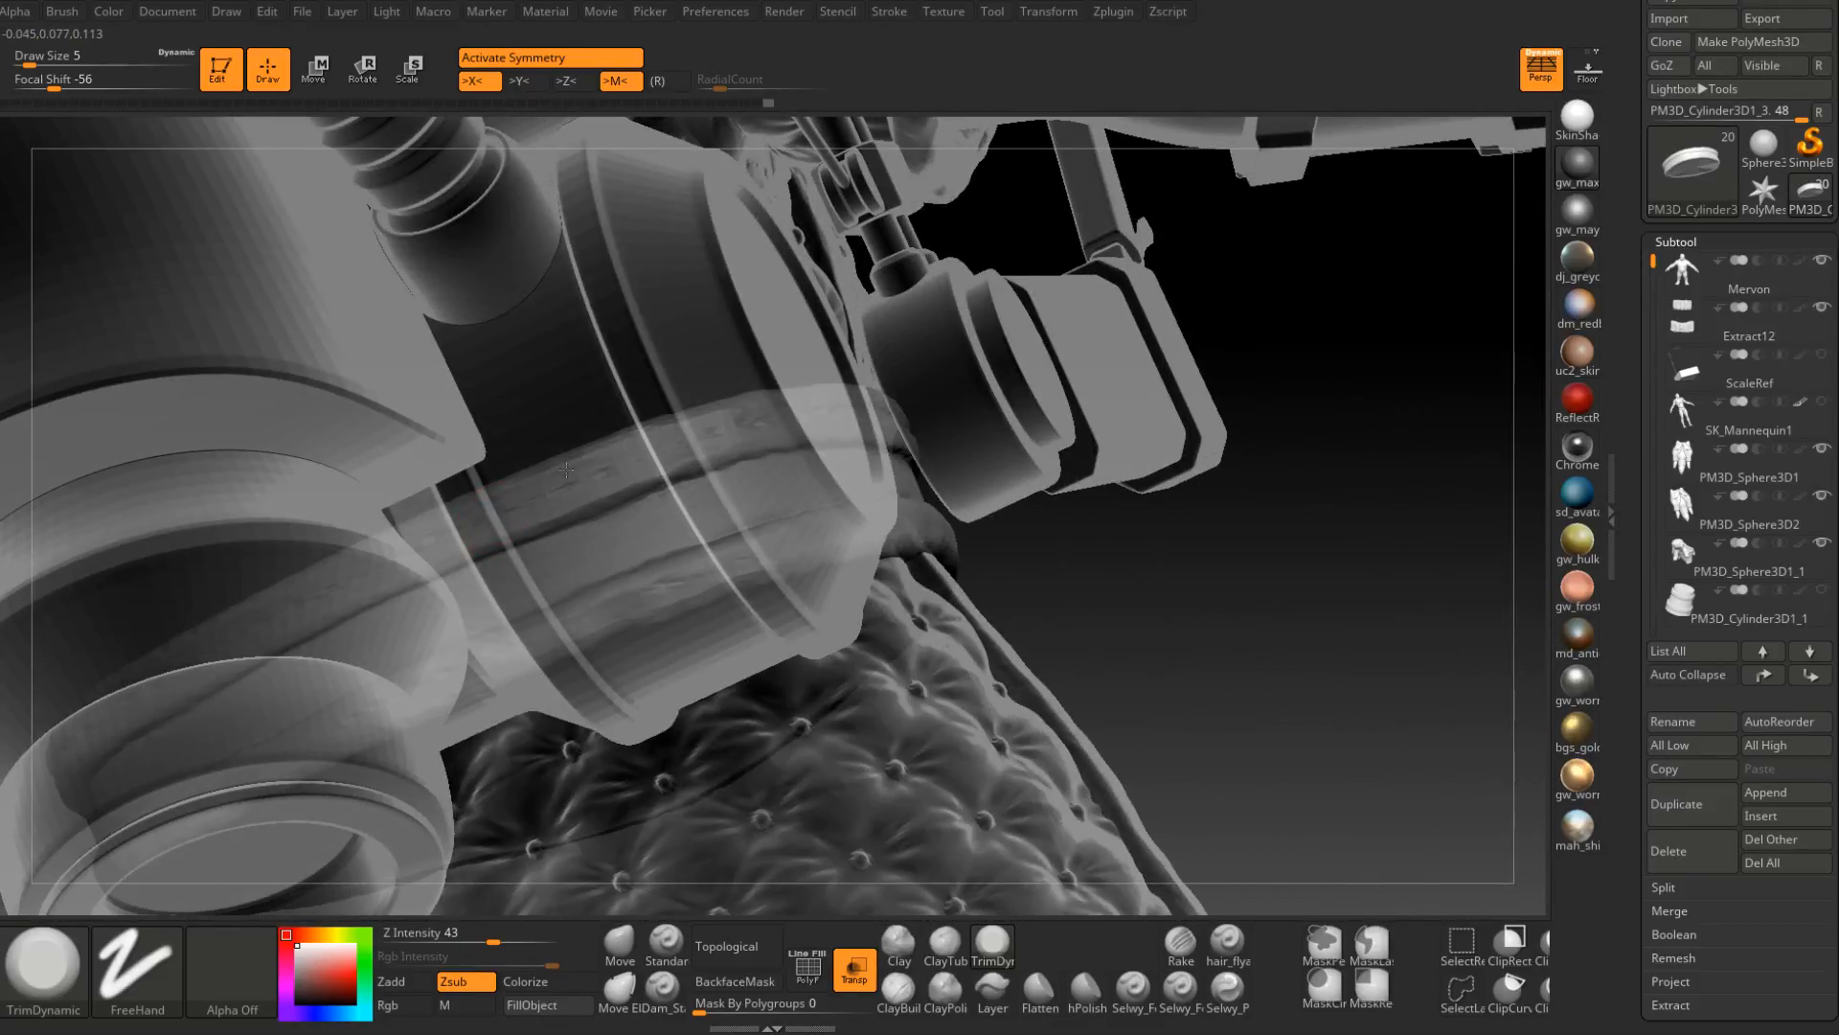
right_drag(613, 436, 707, 533)
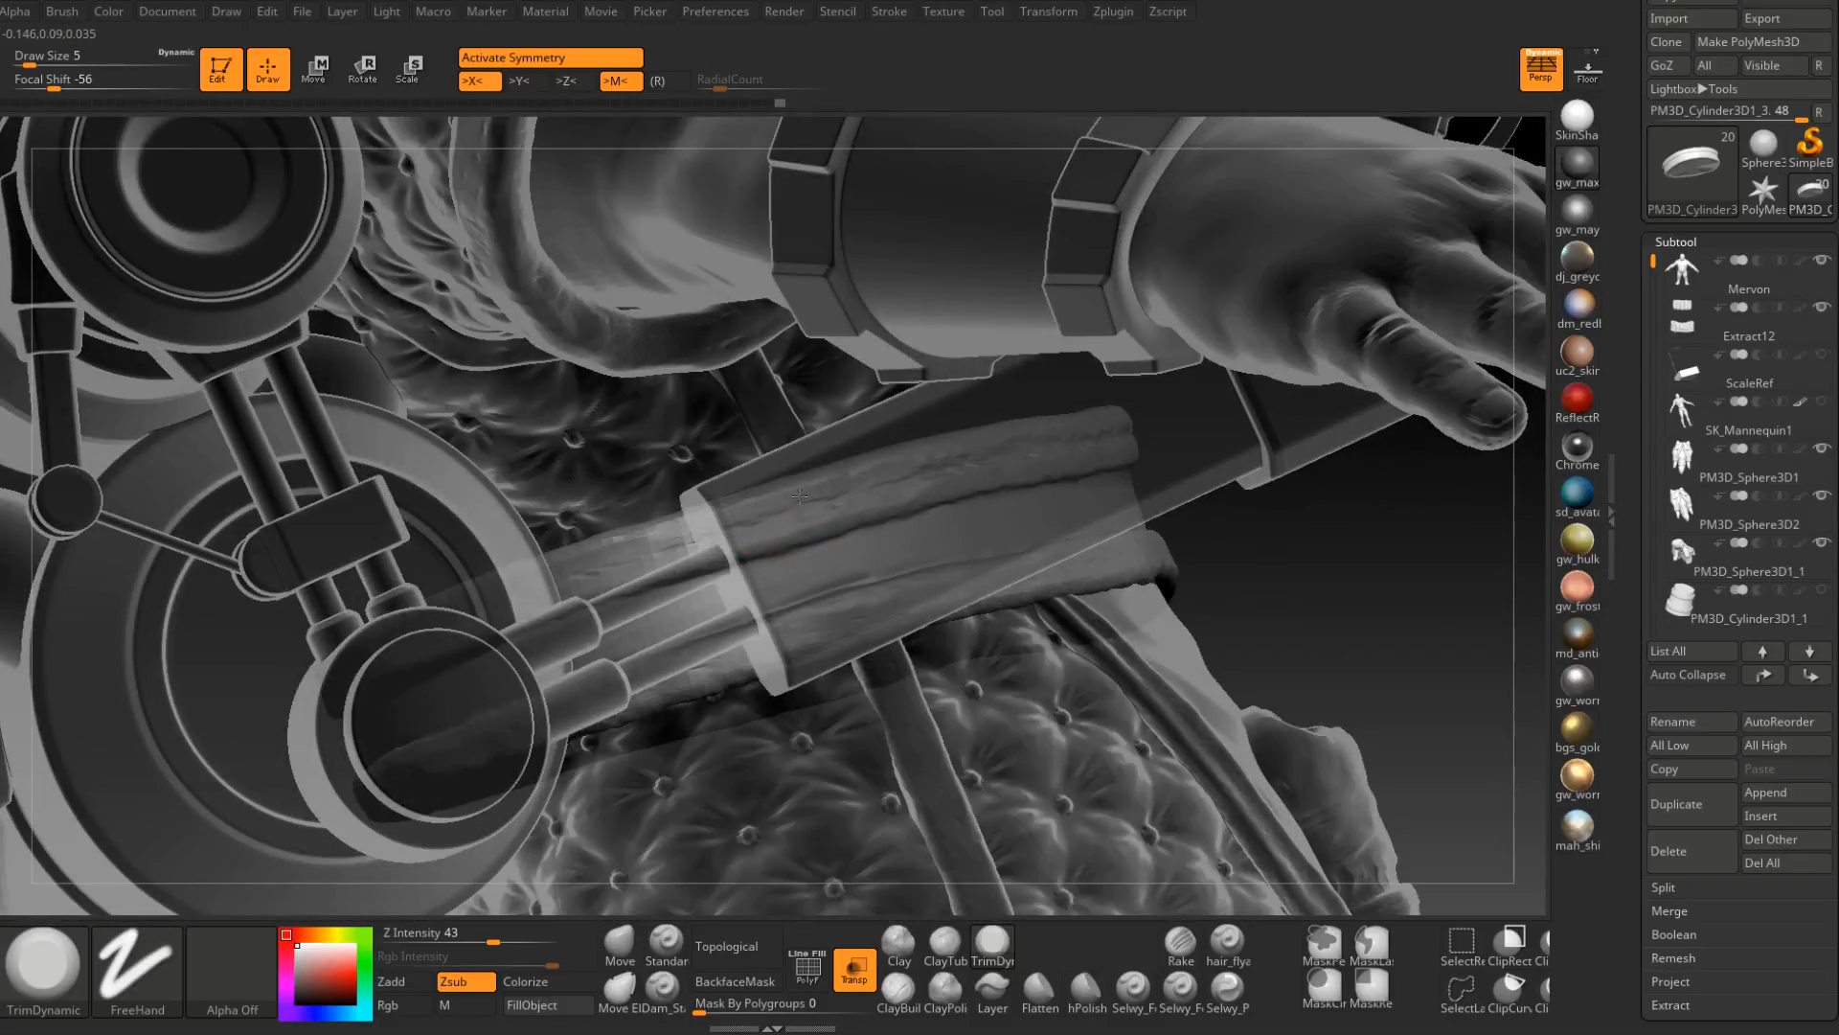
right_drag(824, 525, 932, 862)
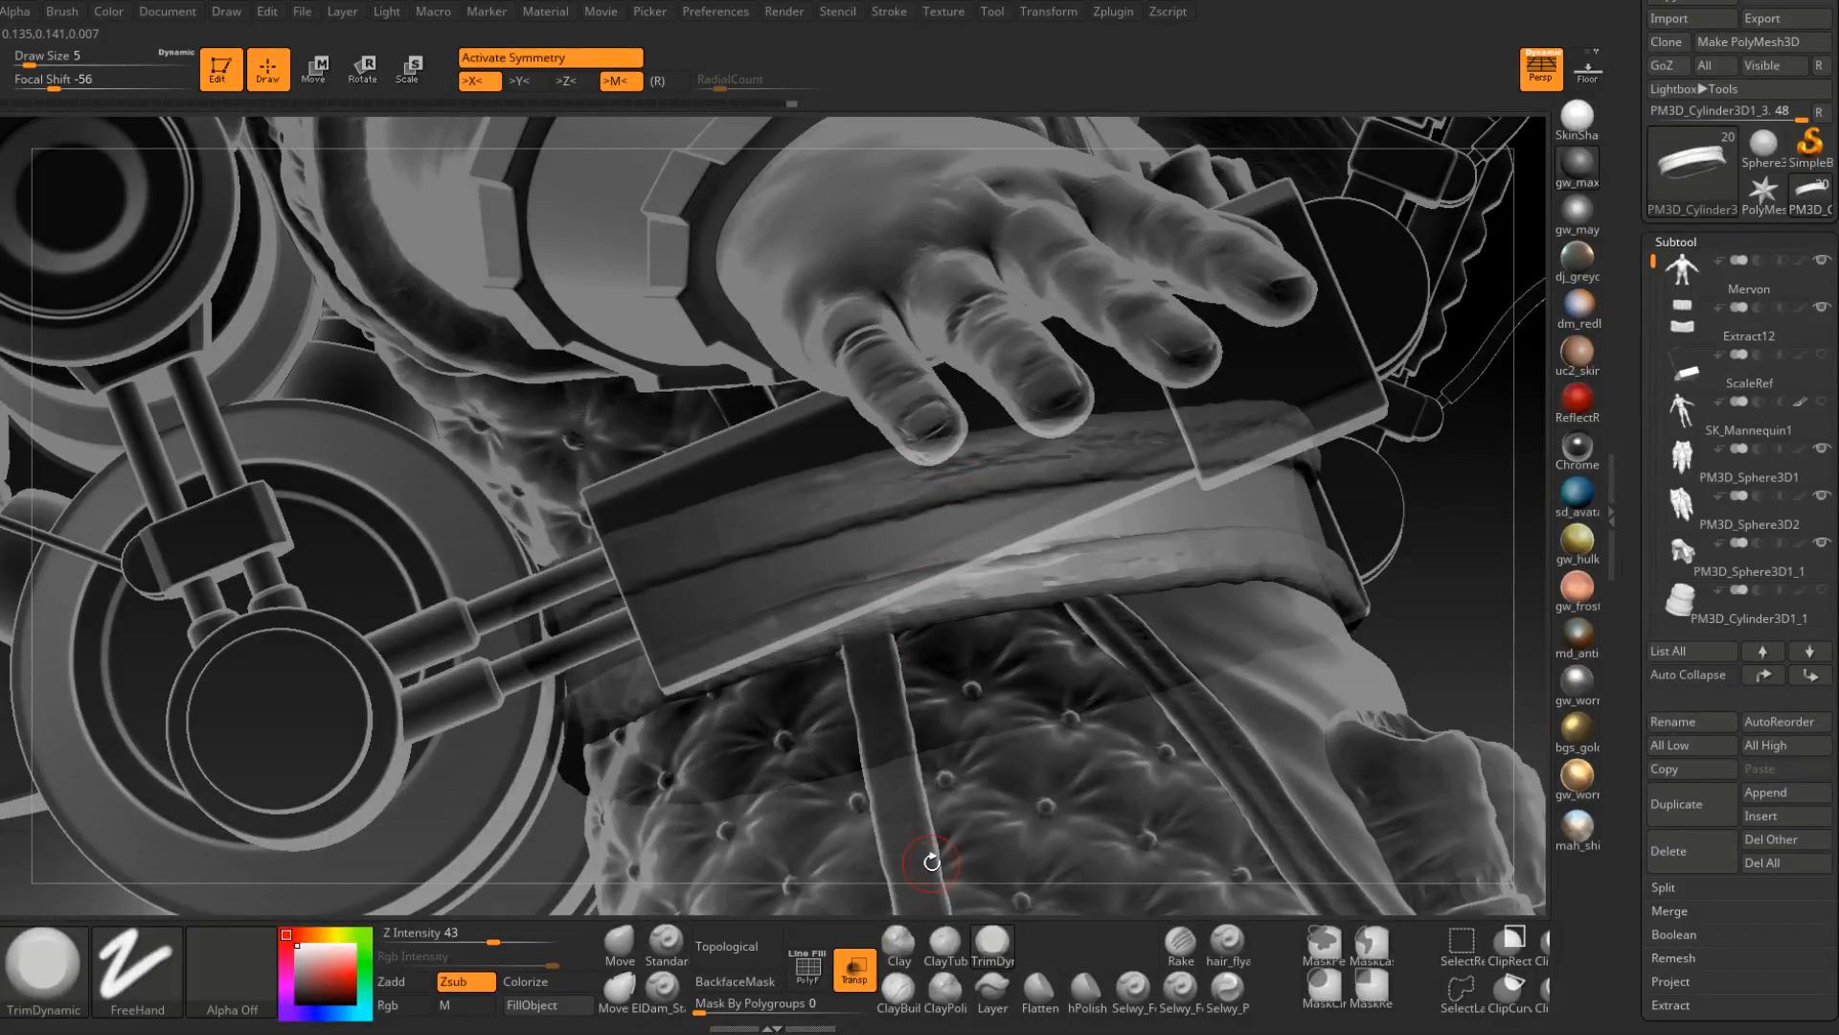
Finish trimming the upper rim across the belt's front with TrimDynamic, below the chest pouches.
right_drag(1115, 455, 1139, 530)
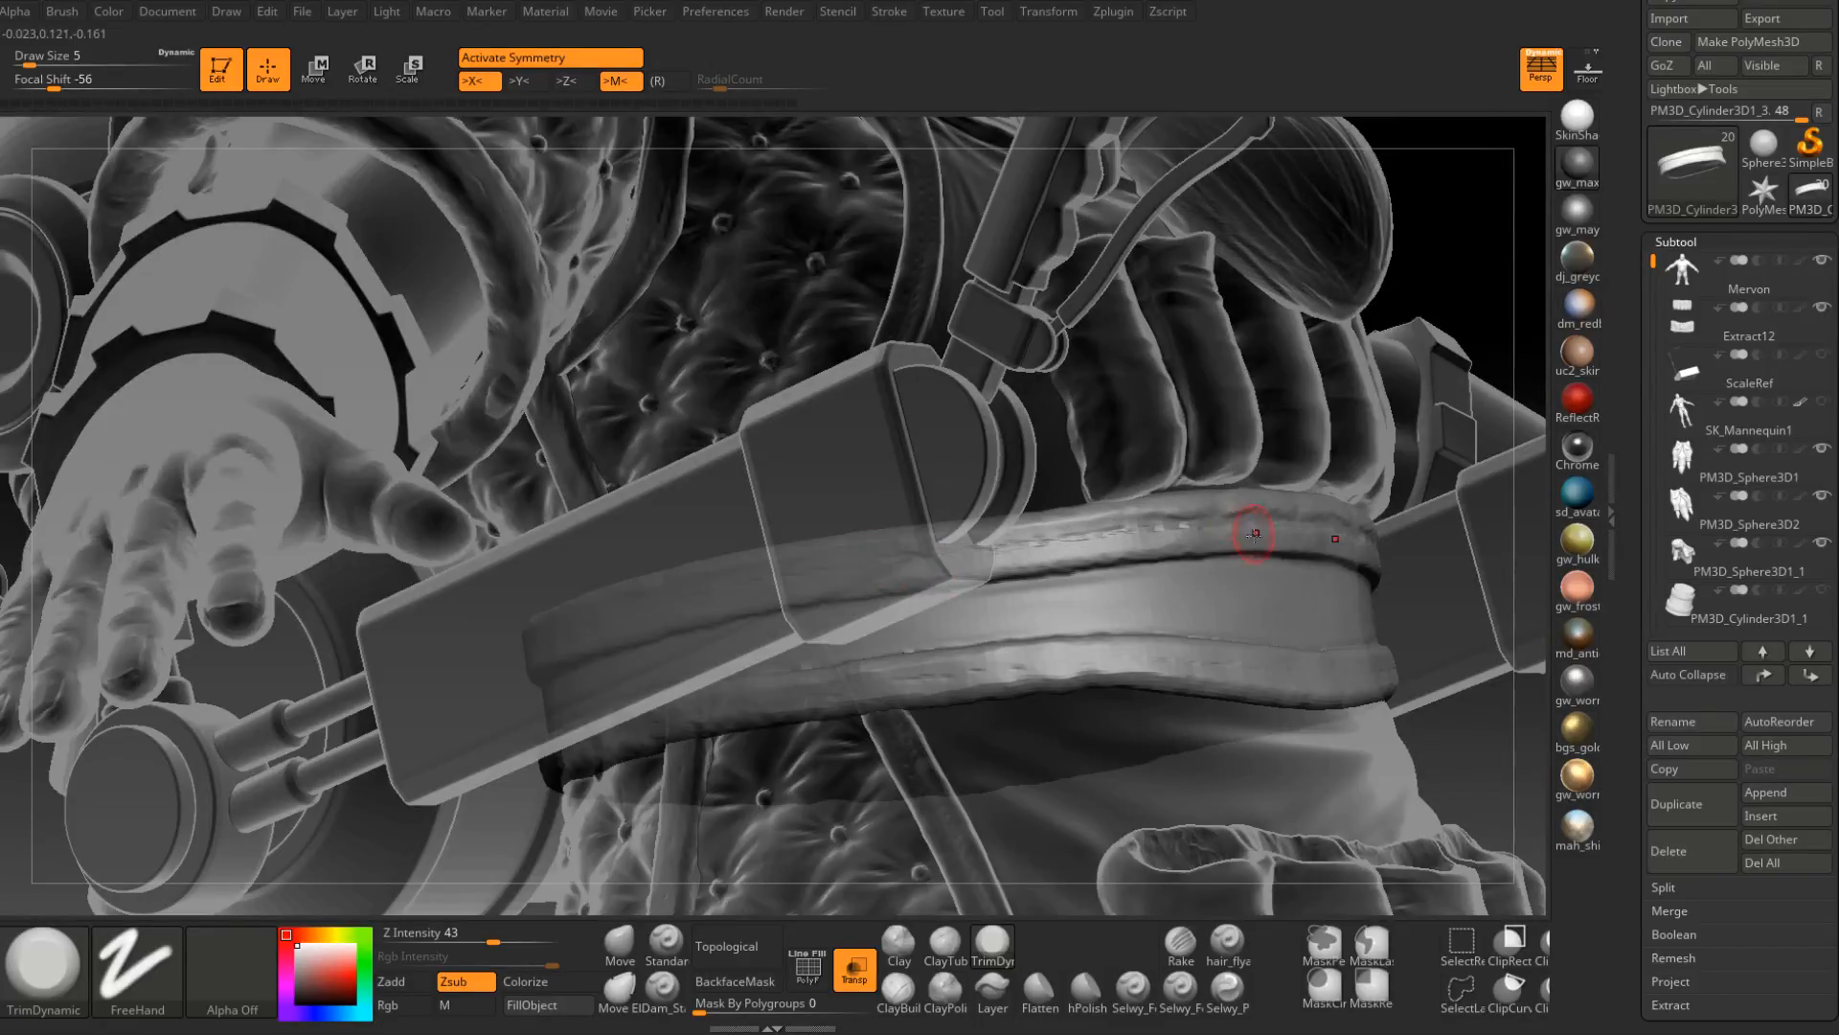
mouse_move(1015, 561)
right_down()
mouse_move(1174, 584)
mouse_move(1101, 583)
right_up()
drag(1073, 604, 931, 579)
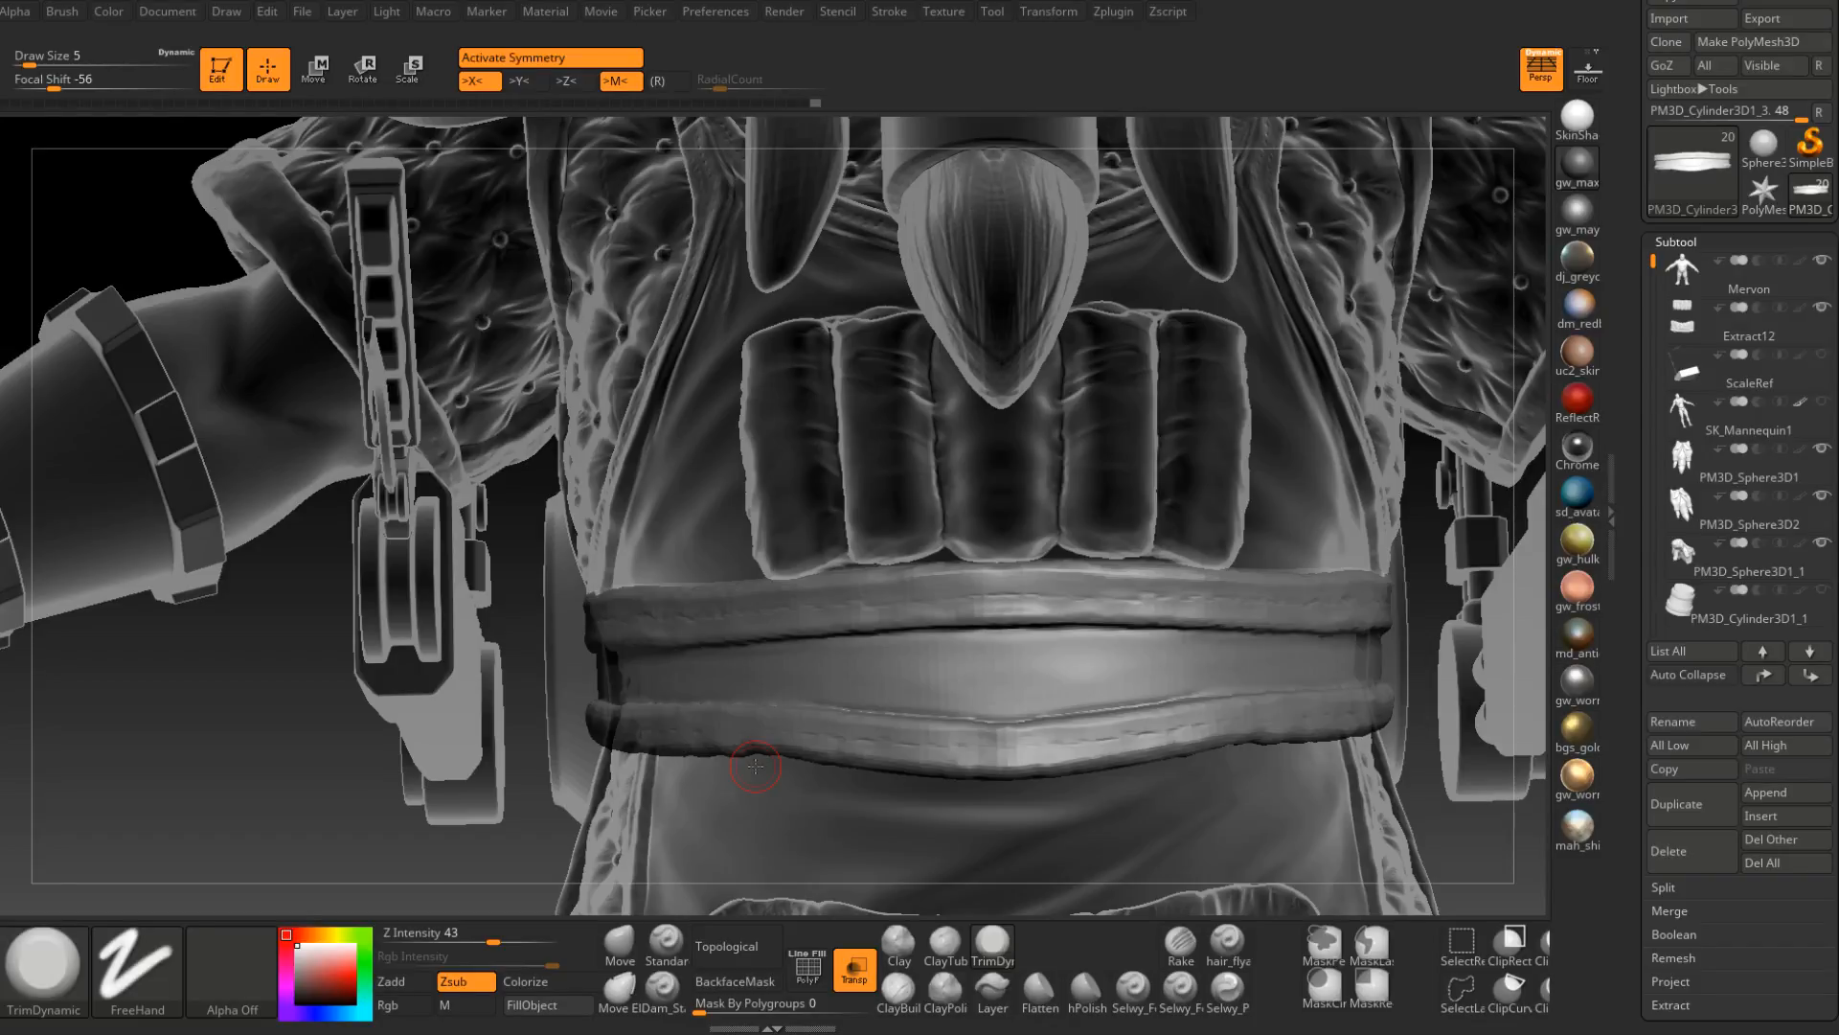
Review the trimmed belt against the whole figure from the front and turn off the ghost transparency display.
right_drag(755, 766, 728, 566)
ctrl+right_drag(728, 566, 728, 482)
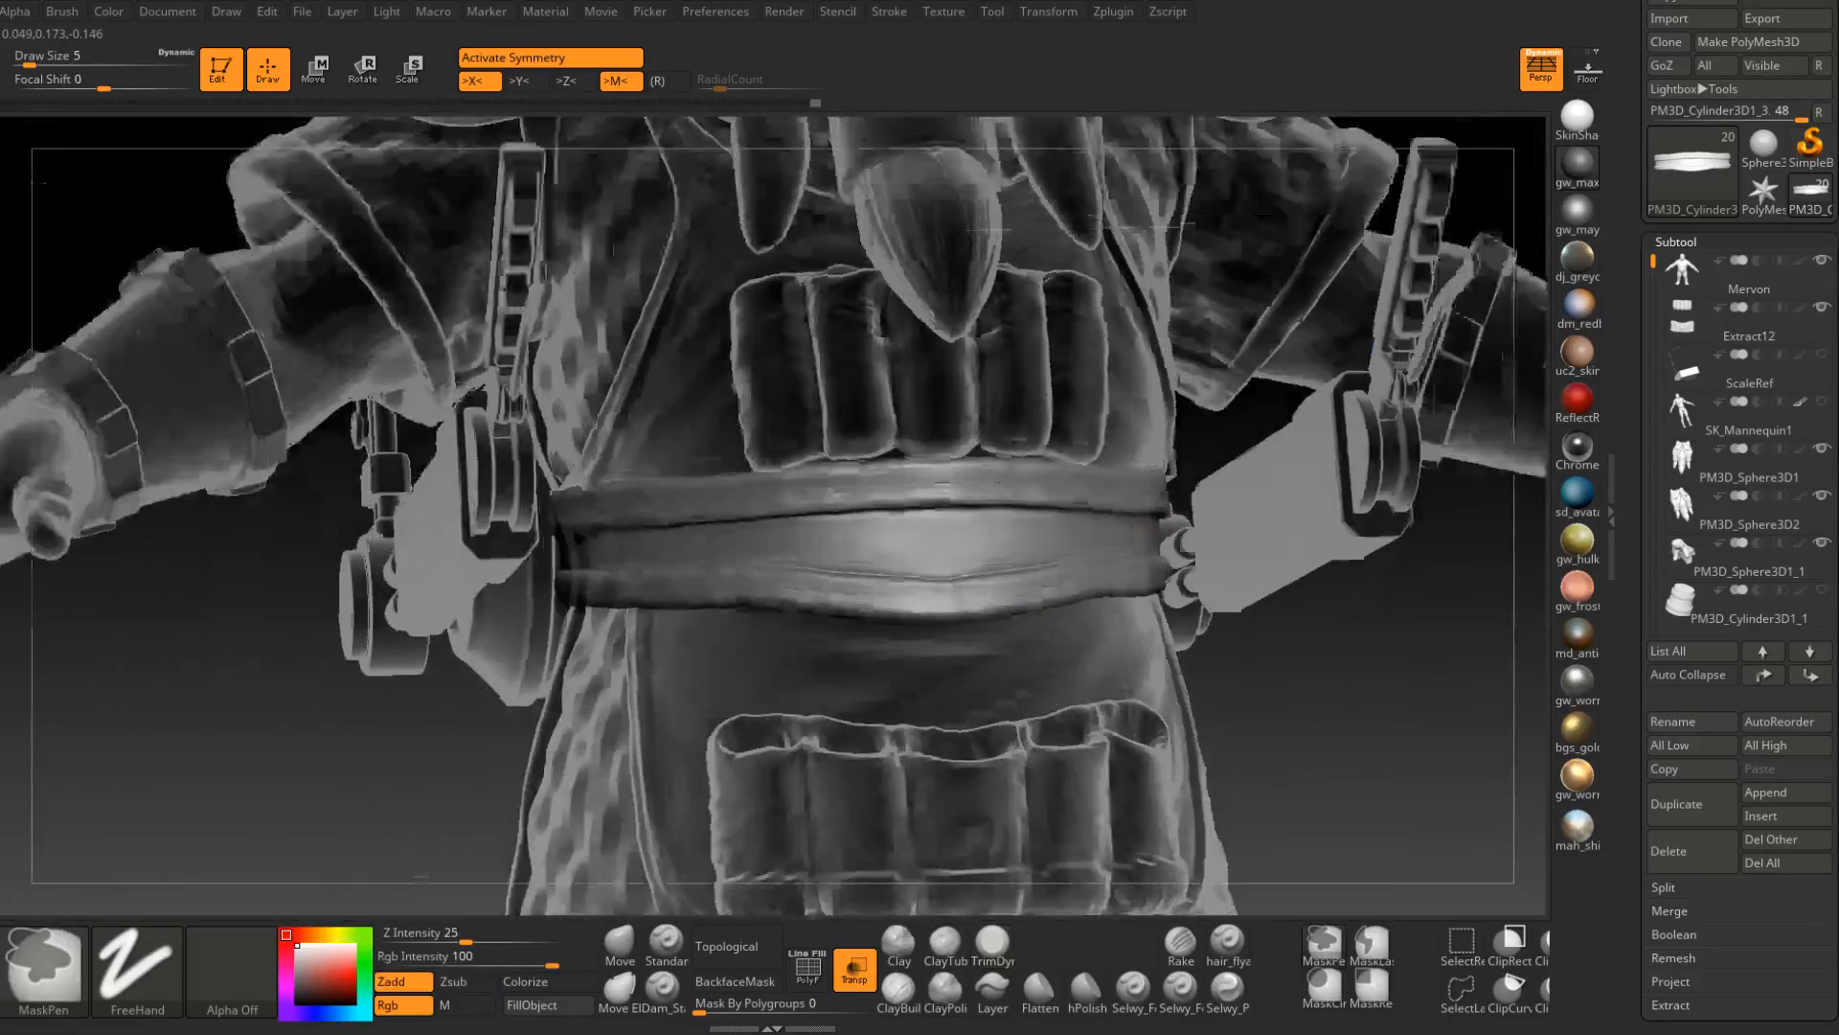
ctrl+right_drag(1002, 482, 1002, 421)
mouse_move(1002, 422)
right_down()
mouse_move(910, 422)
mouse_move(804, 455)
right_up()
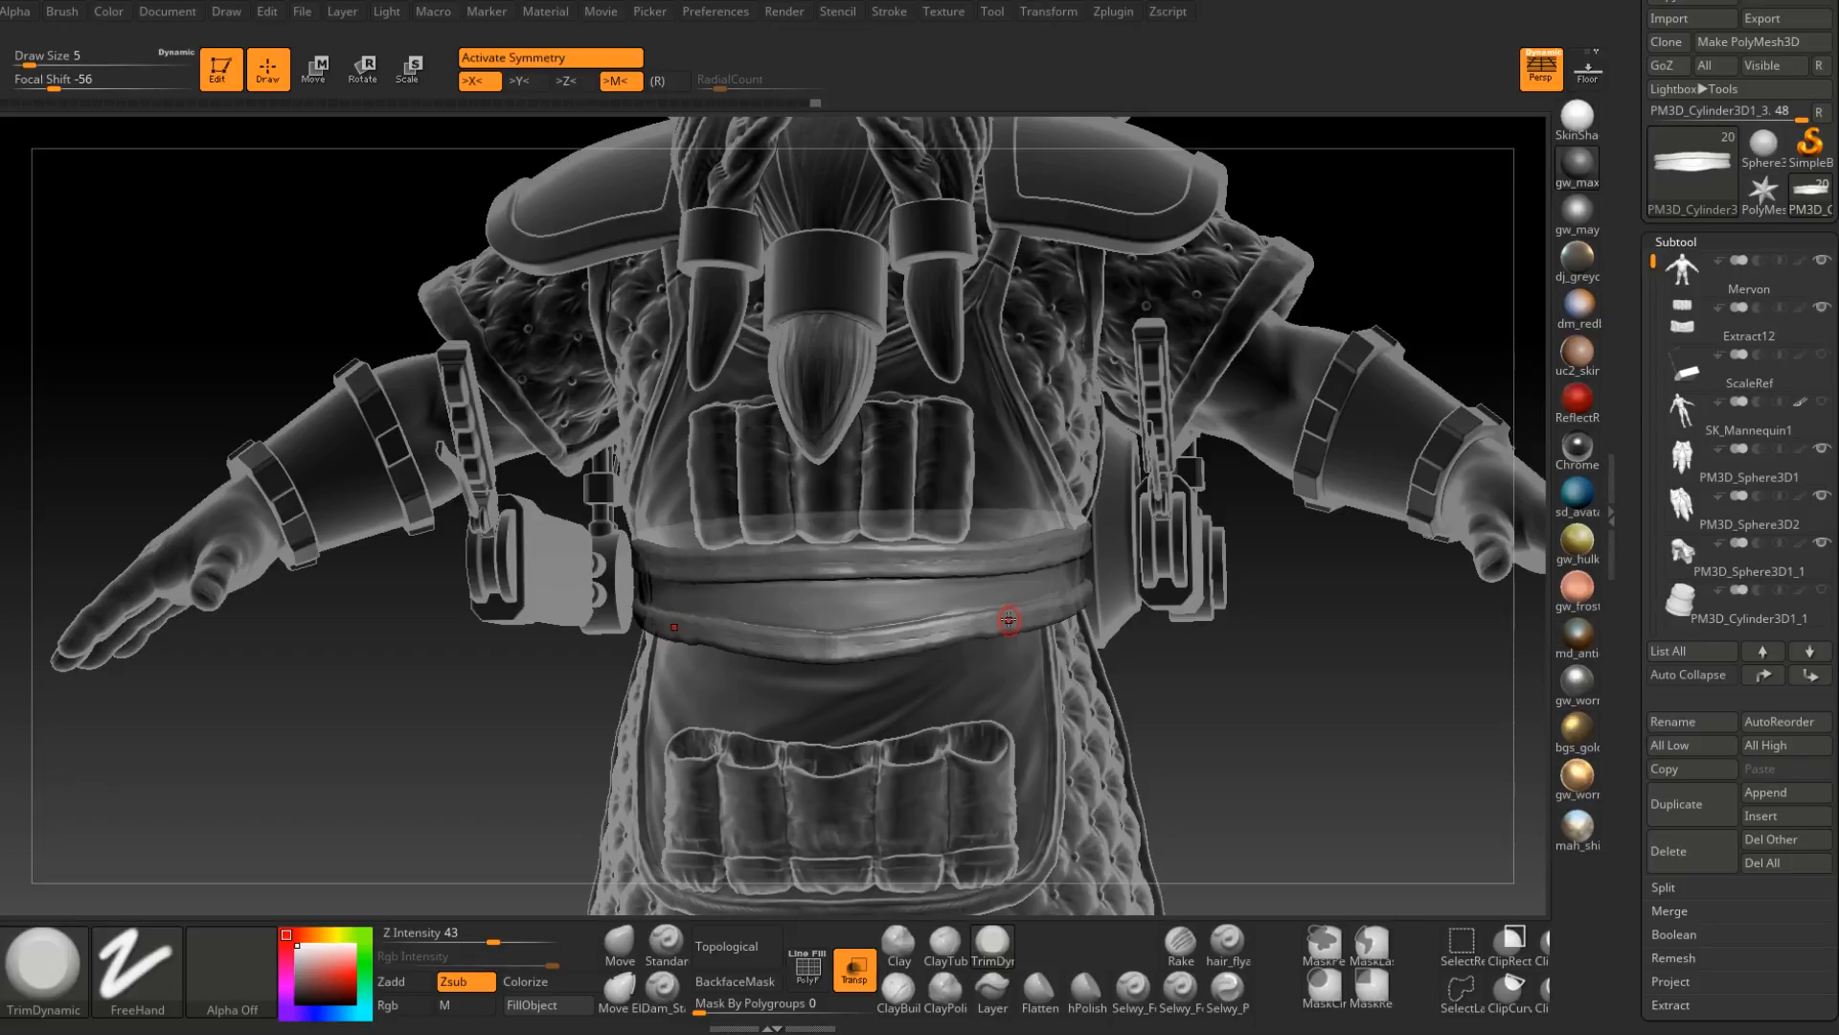
mouse_move(1009, 620)
right_down()
mouse_move(1006, 575)
mouse_move(1017, 587)
mouse_move(946, 683)
mouse_move(958, 693)
mouse_move(977, 682)
mouse_move(943, 624)
mouse_move(939, 694)
right_up()
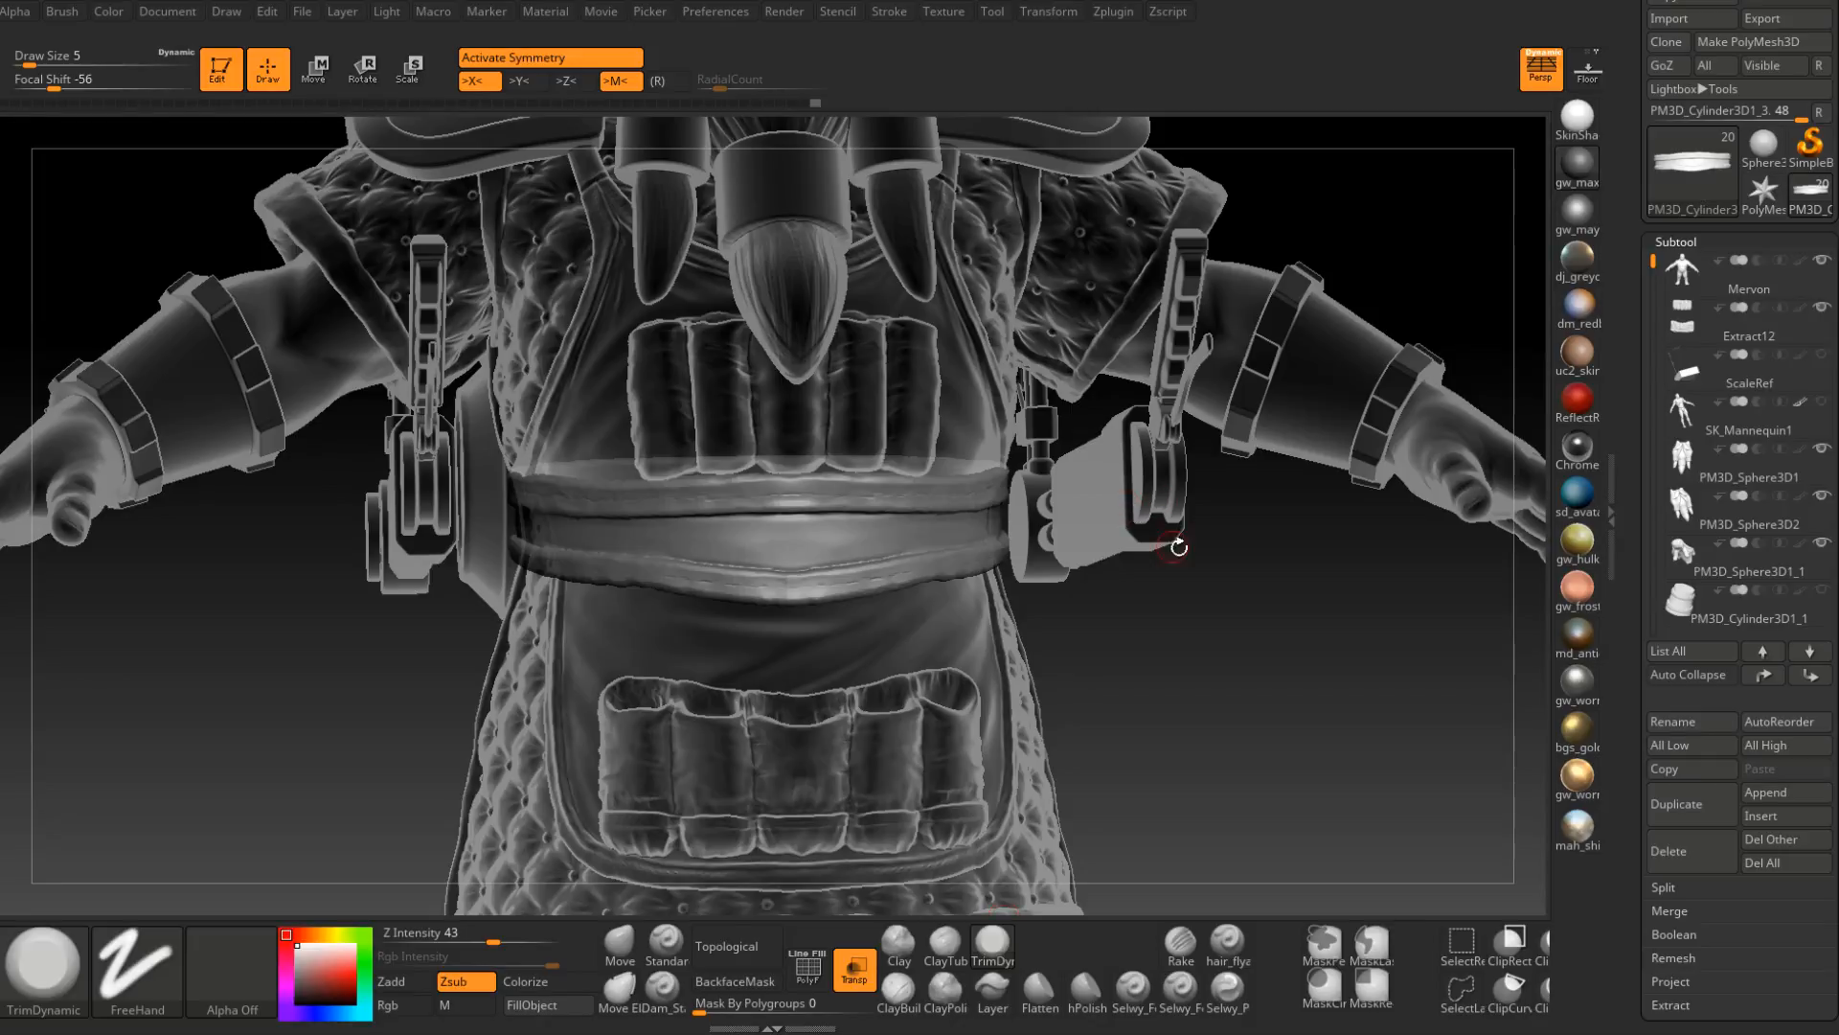
mouse_move(1187, 581)
right_down()
mouse_move(859, 532)
mouse_move(872, 612)
mouse_move(991, 517)
mouse_move(1004, 479)
right_up()
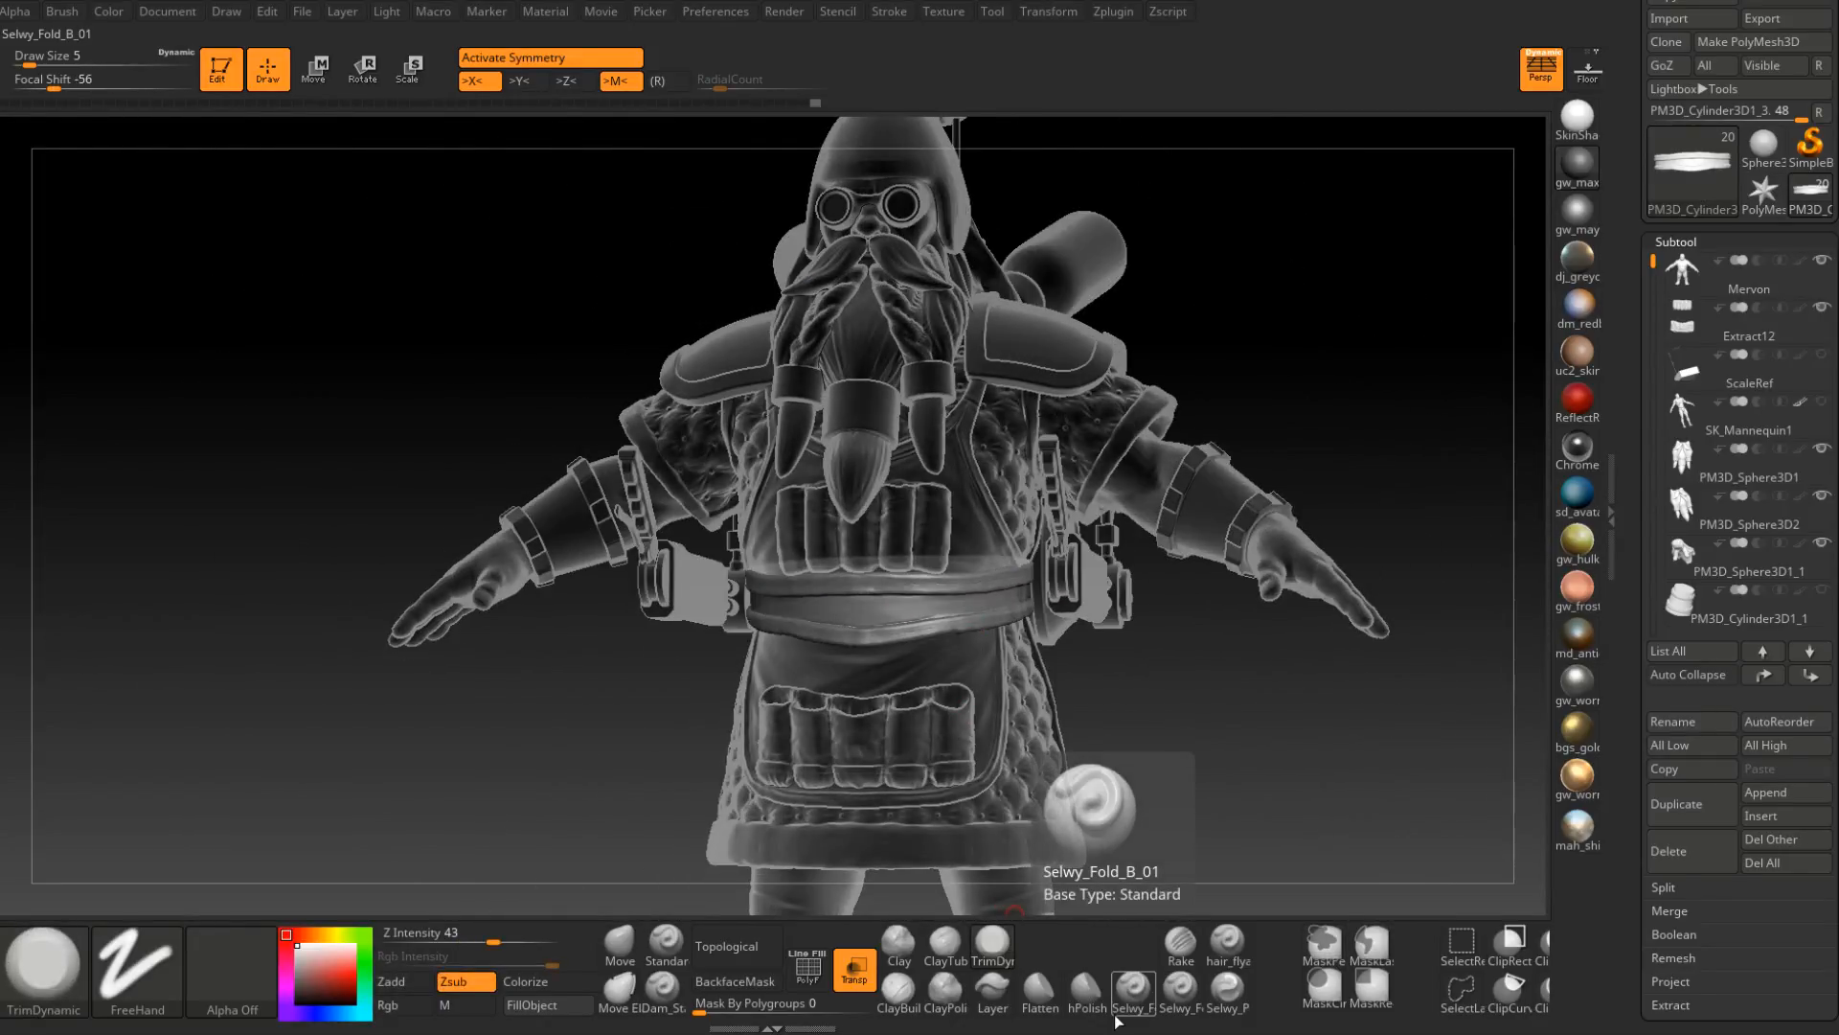
click(859, 965)
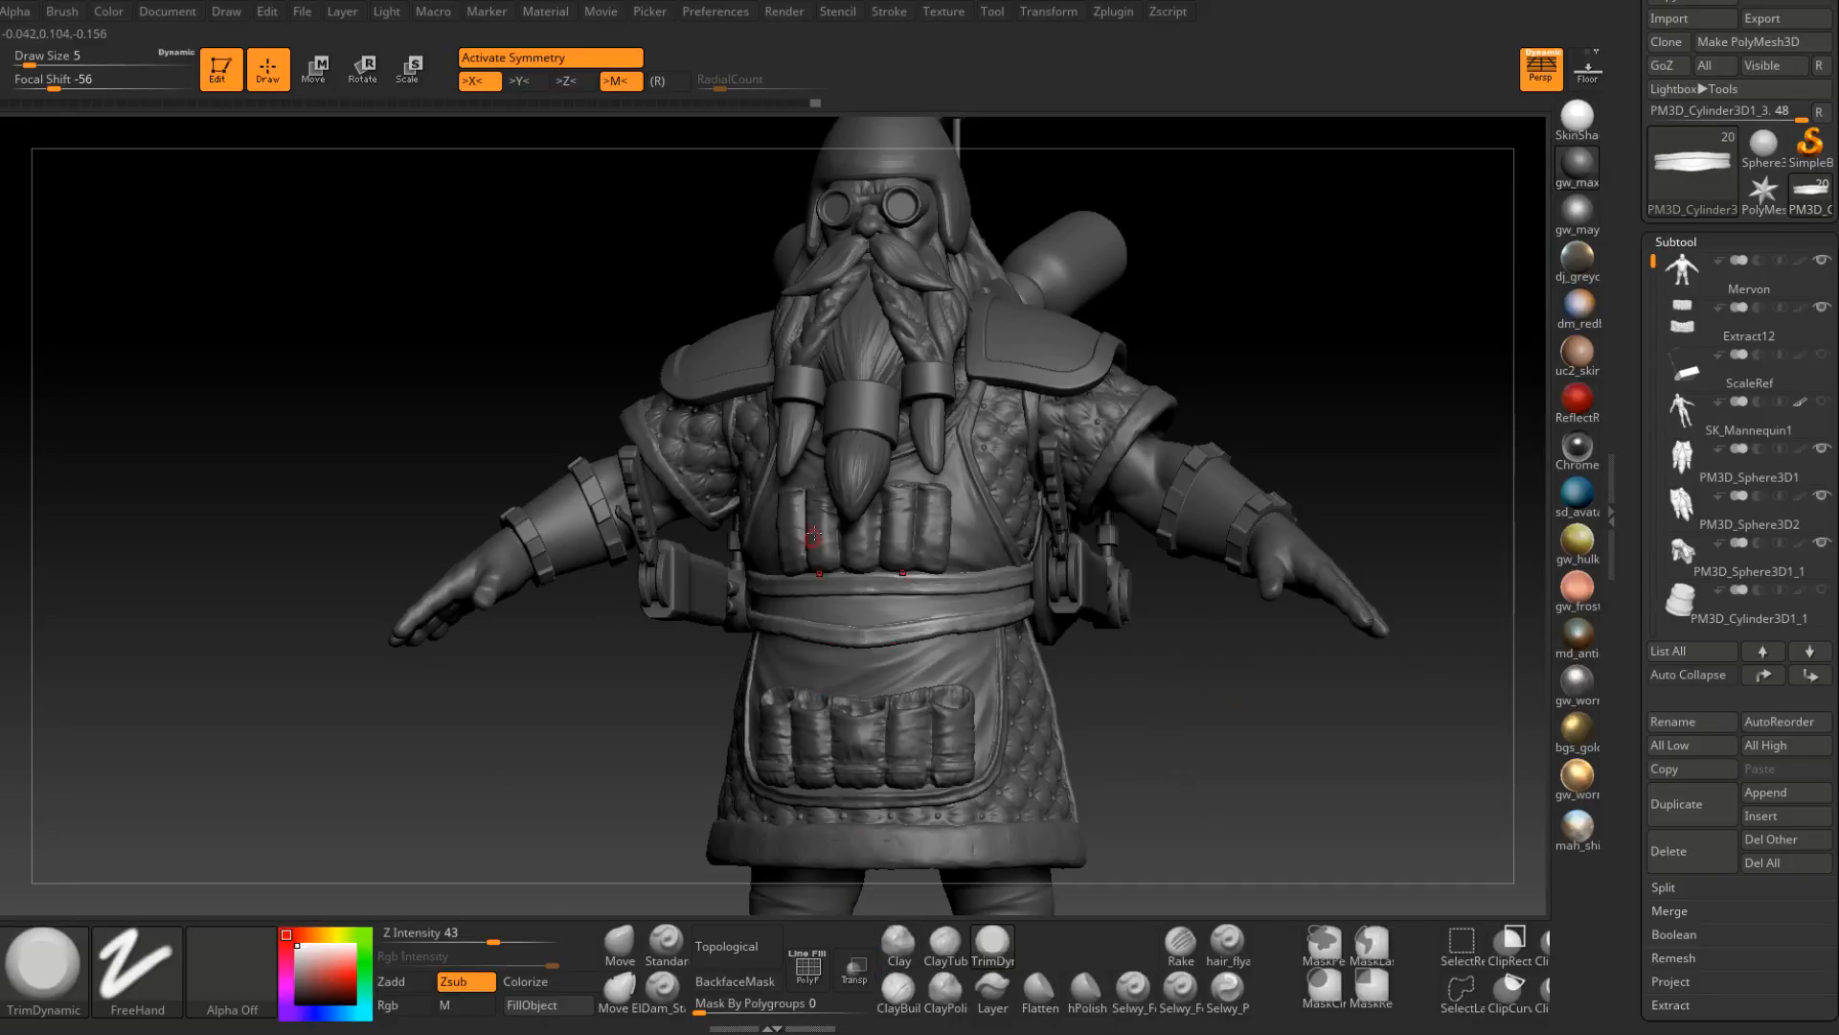
Inspect the dwarf's finished belt and leather outfit from the front, both sides and at full-figure distance.
mouse_move(809, 538)
right_down()
mouse_move(796, 583)
mouse_move(814, 652)
mouse_move(772, 615)
mouse_move(874, 608)
right_up()
right_drag(1002, 546, 1018, 578)
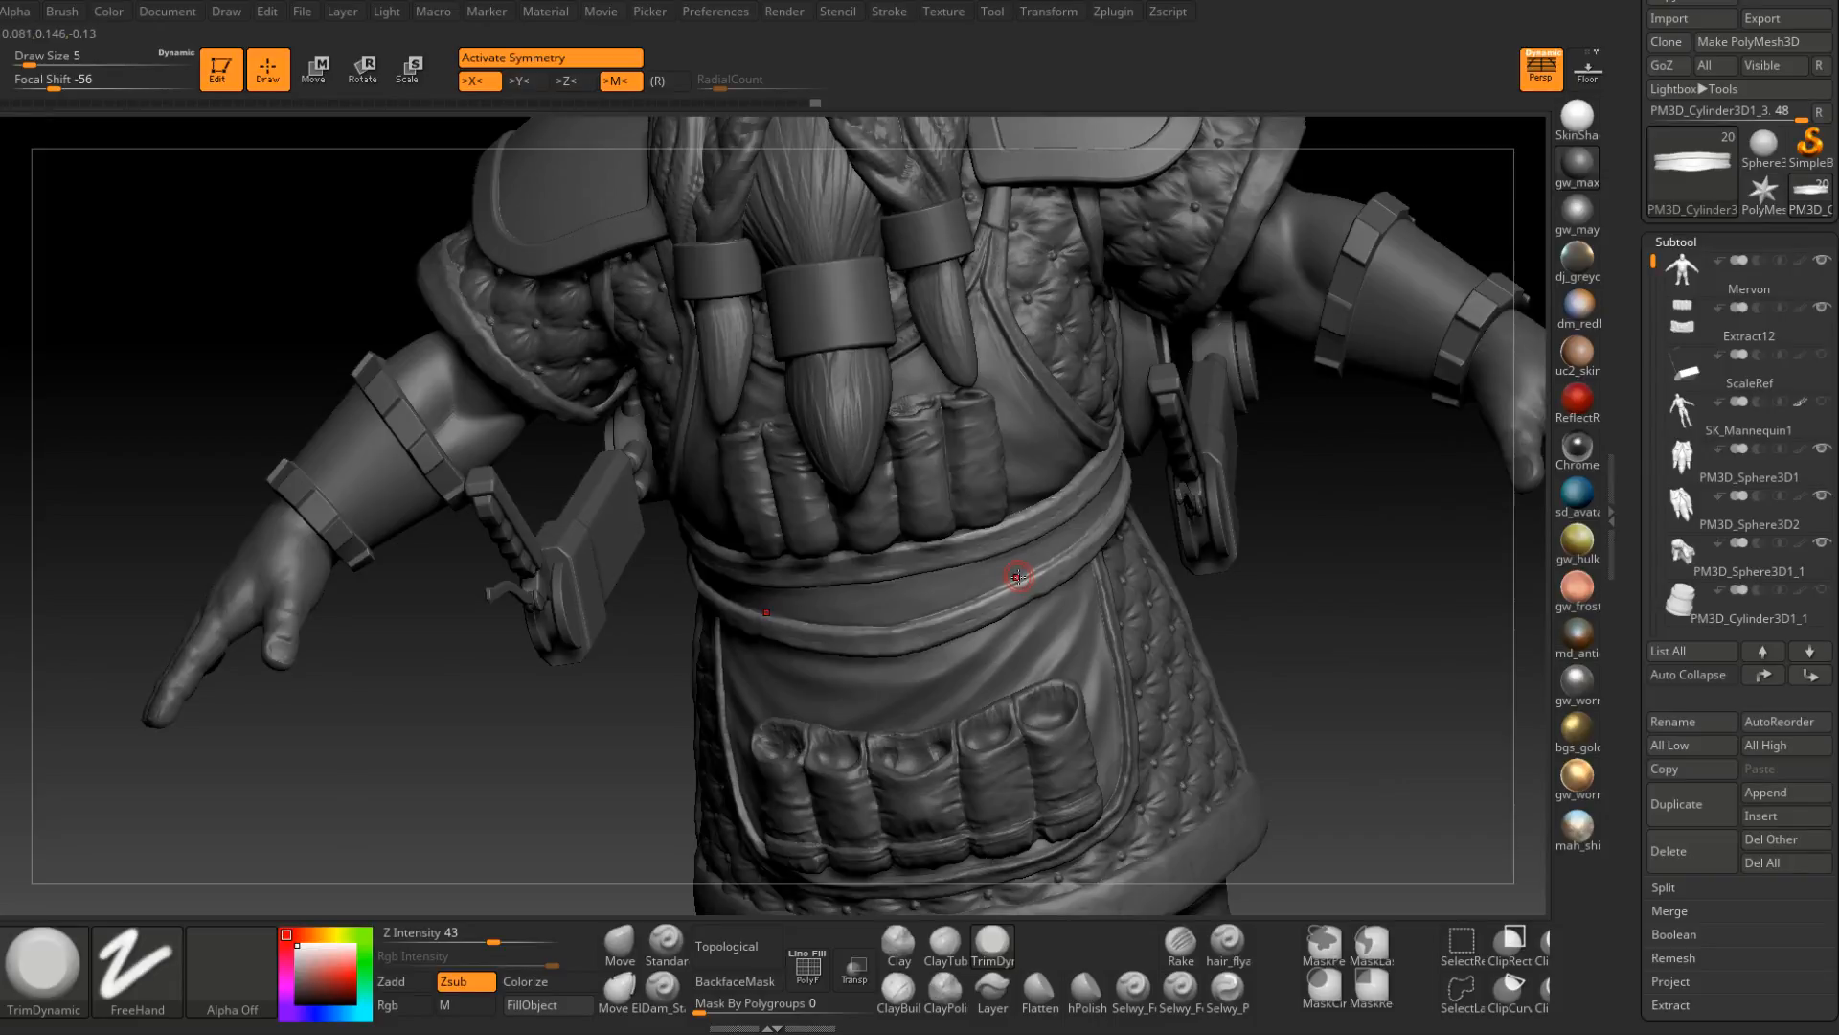
mouse_move(1018, 576)
right_down()
mouse_move(924, 607)
mouse_move(979, 450)
right_up()
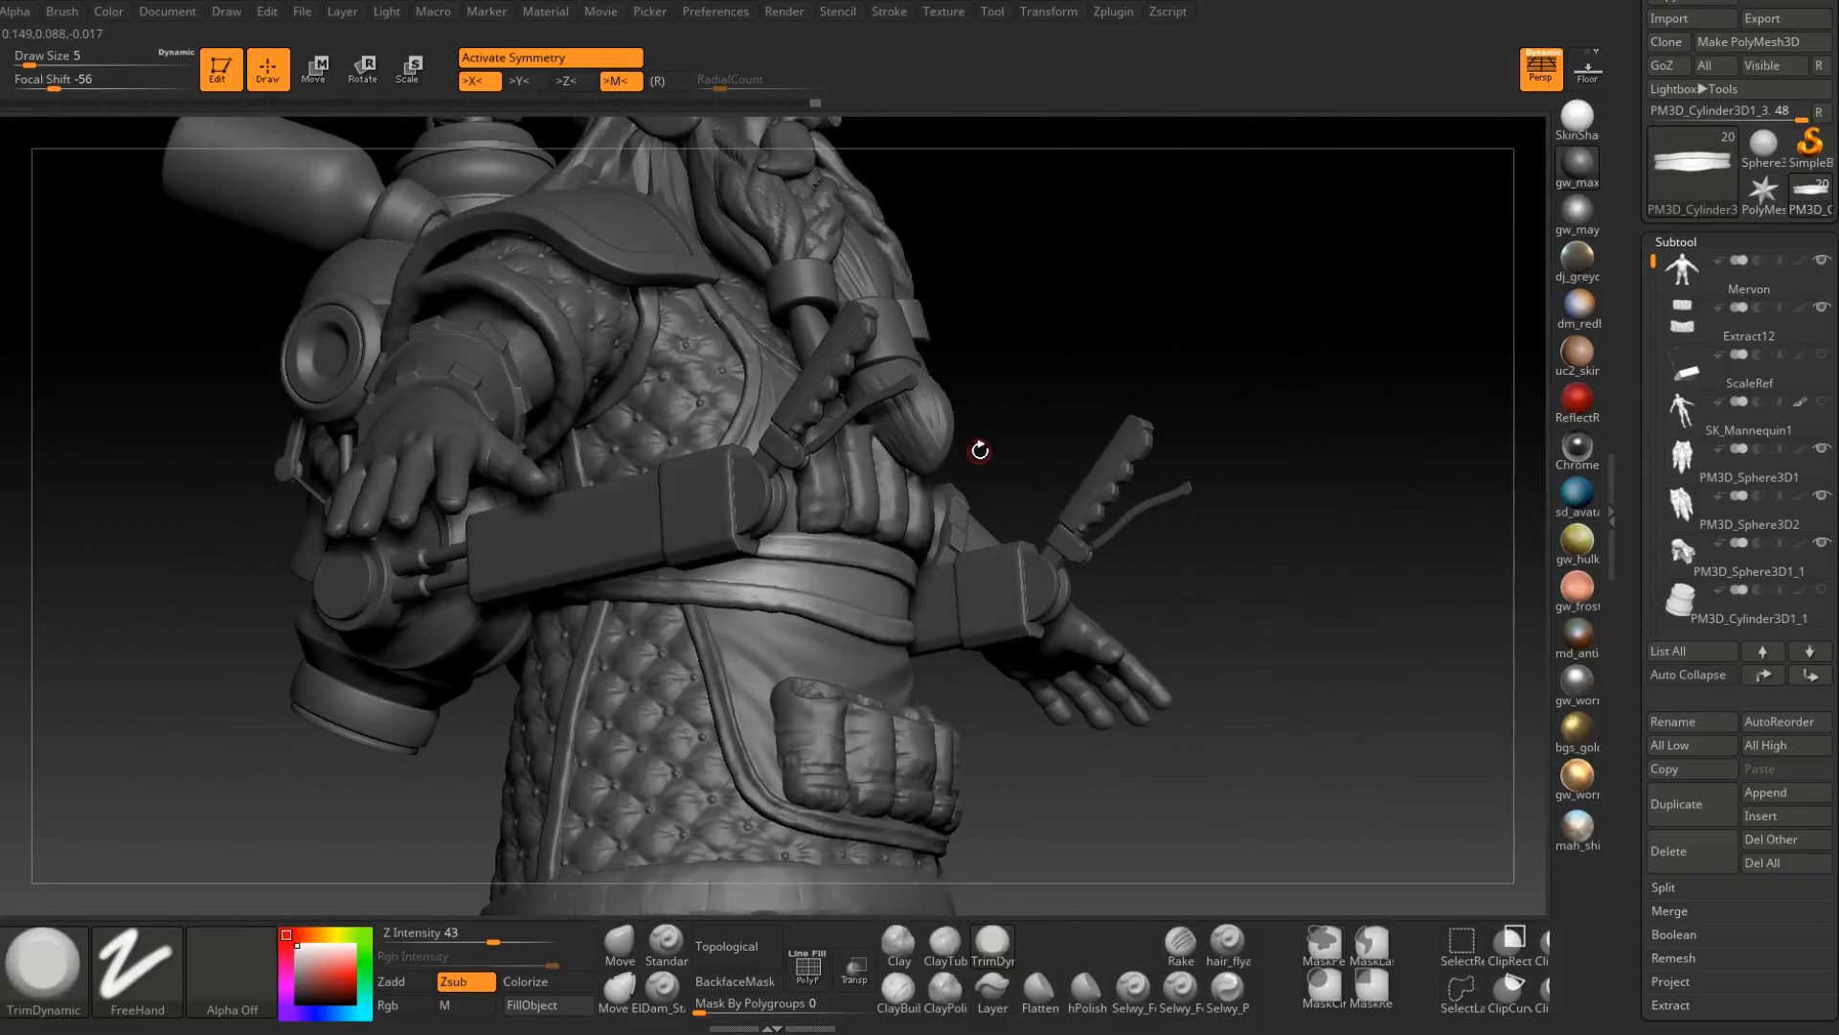
right_drag(906, 586, 907, 656)
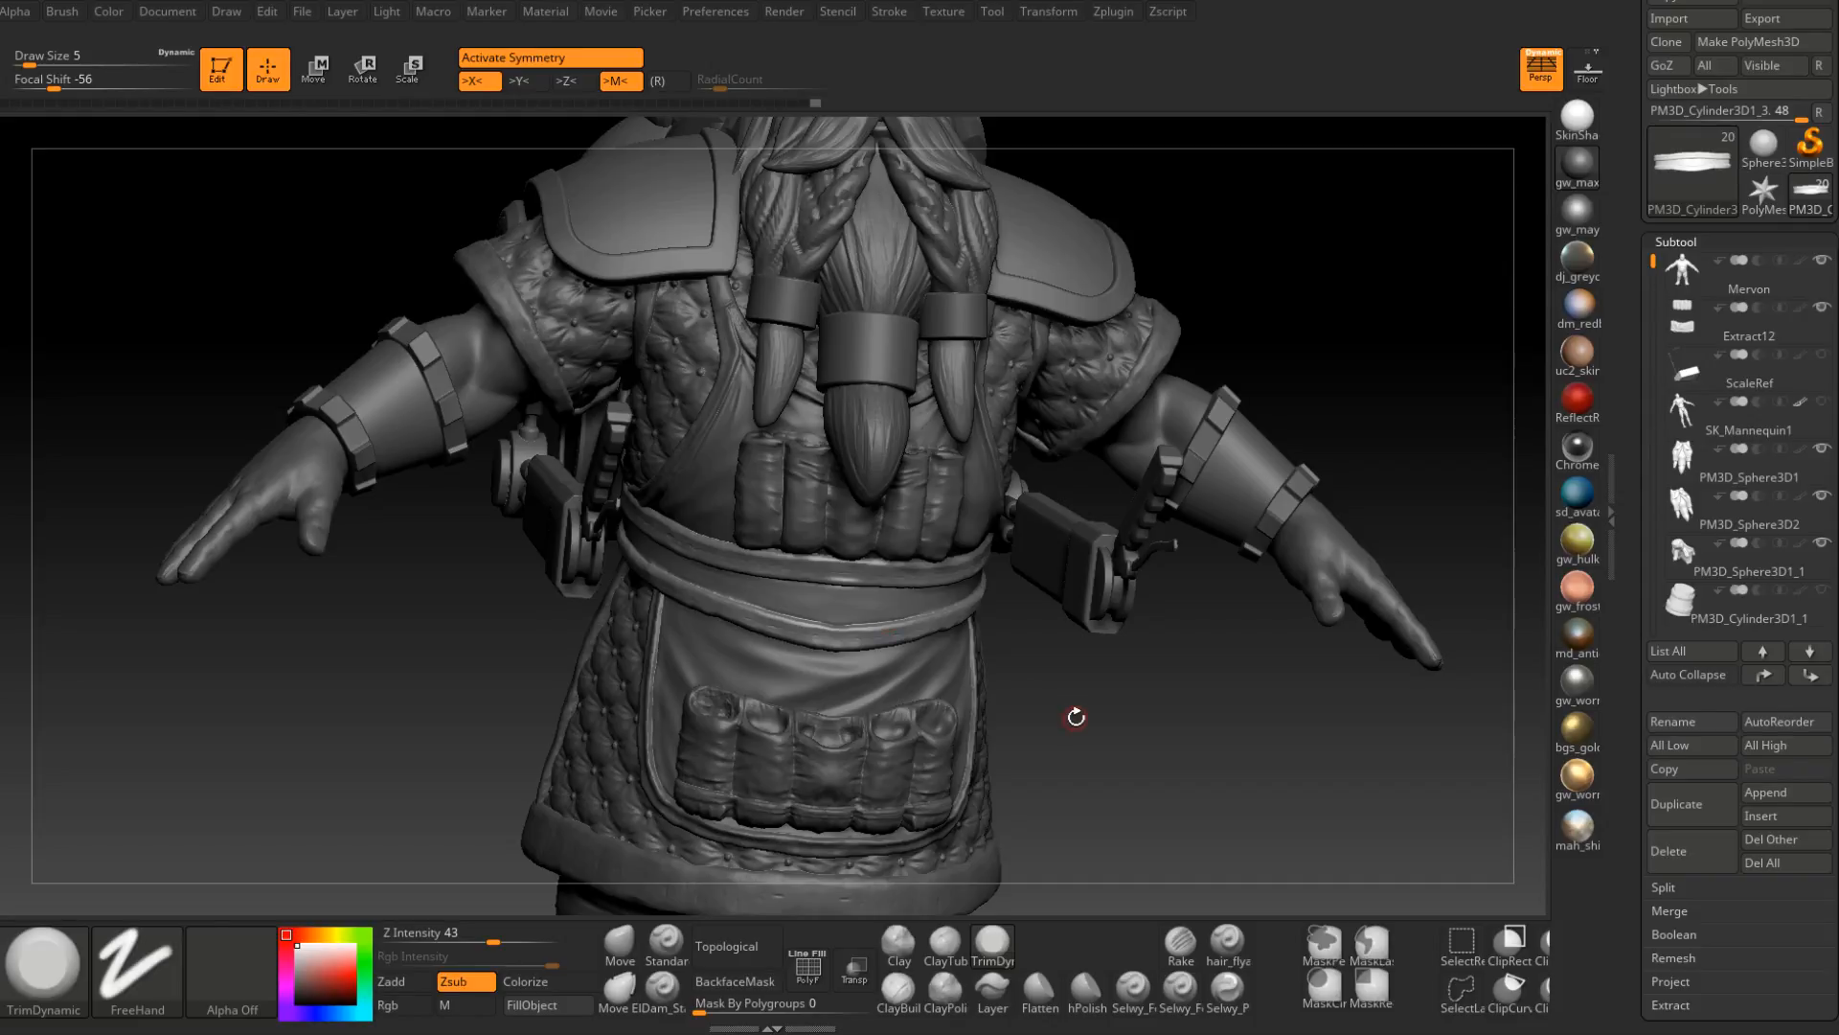
drag(1076, 714, 971, 699)
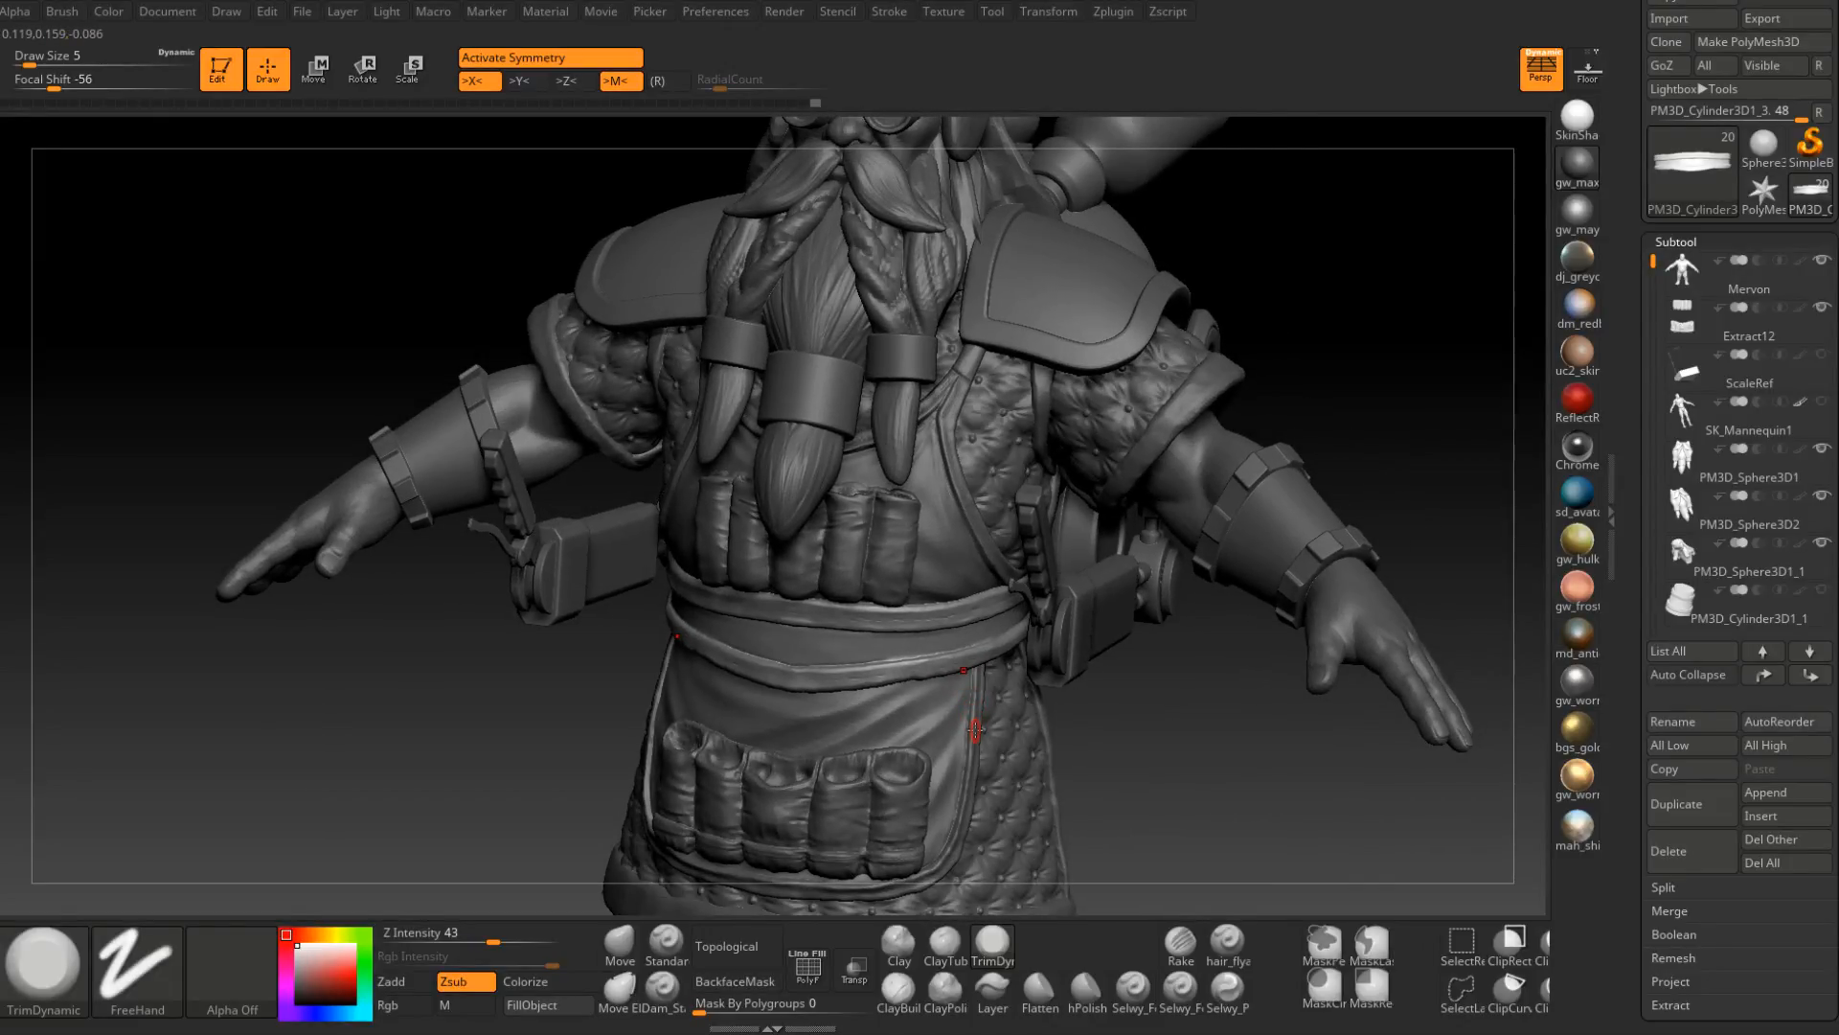
drag(975, 730, 900, 746)
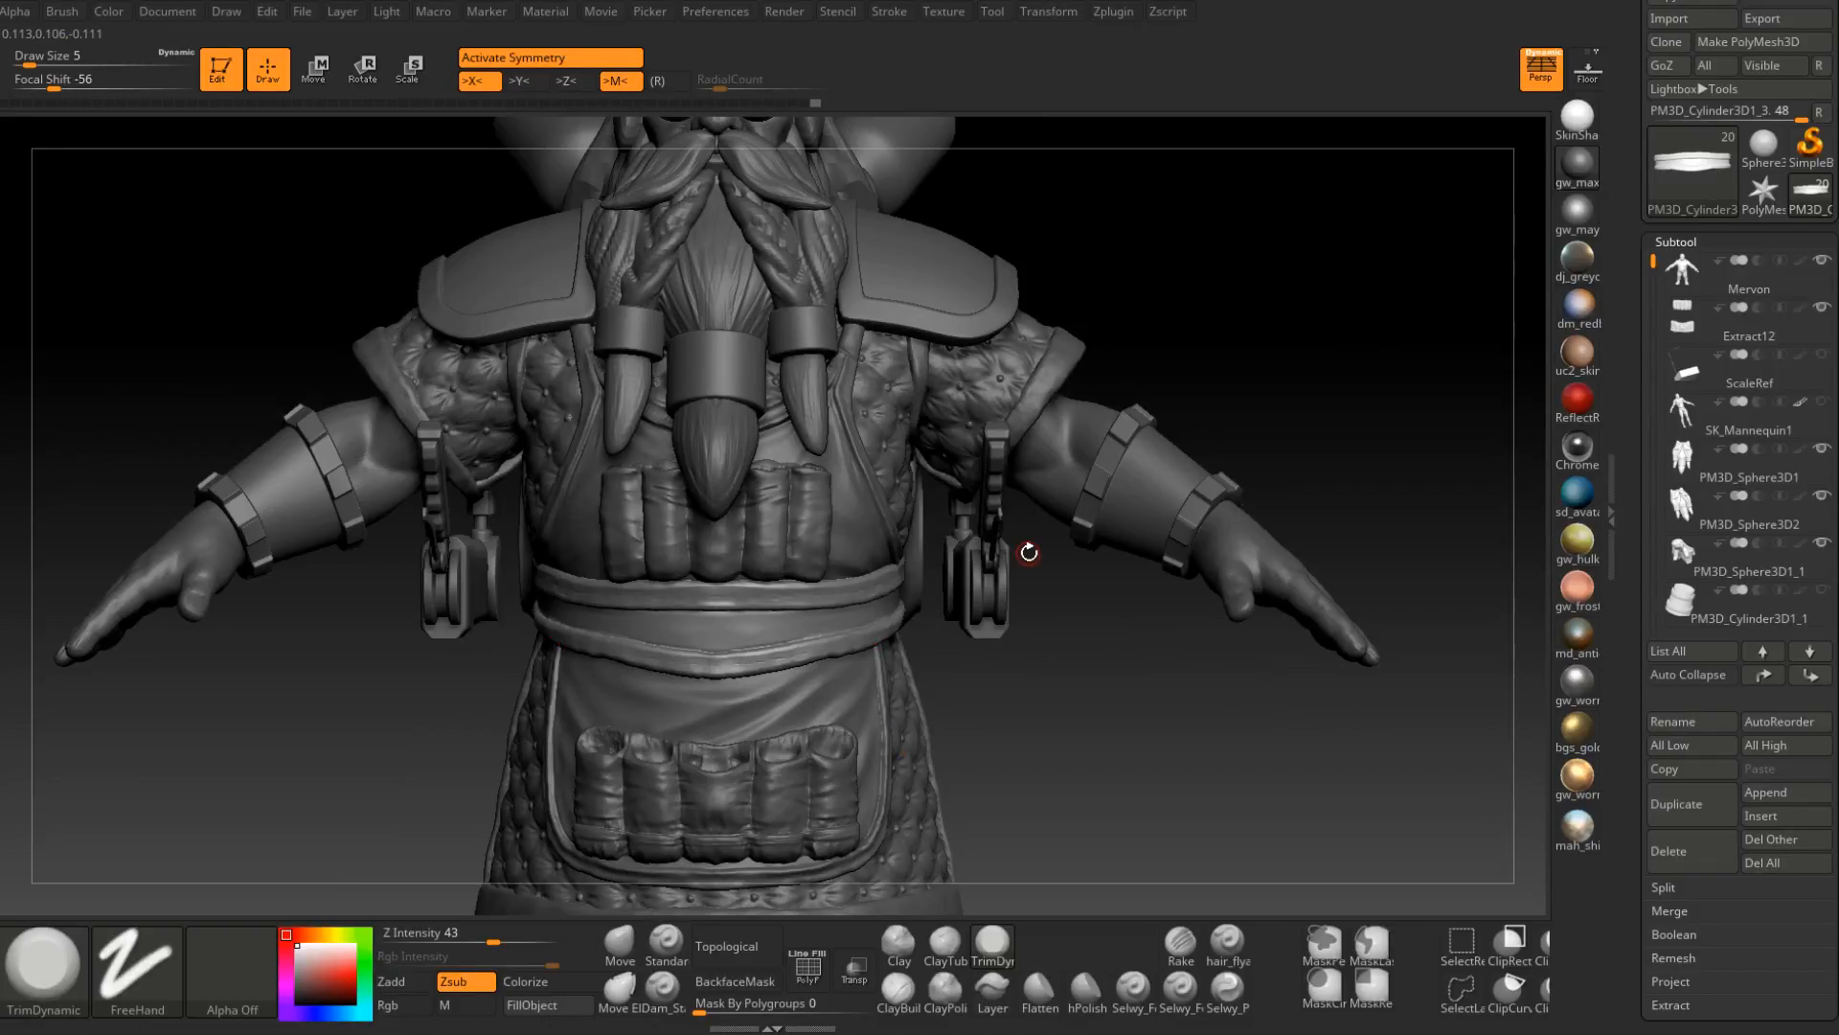
drag(842, 587, 838, 637)
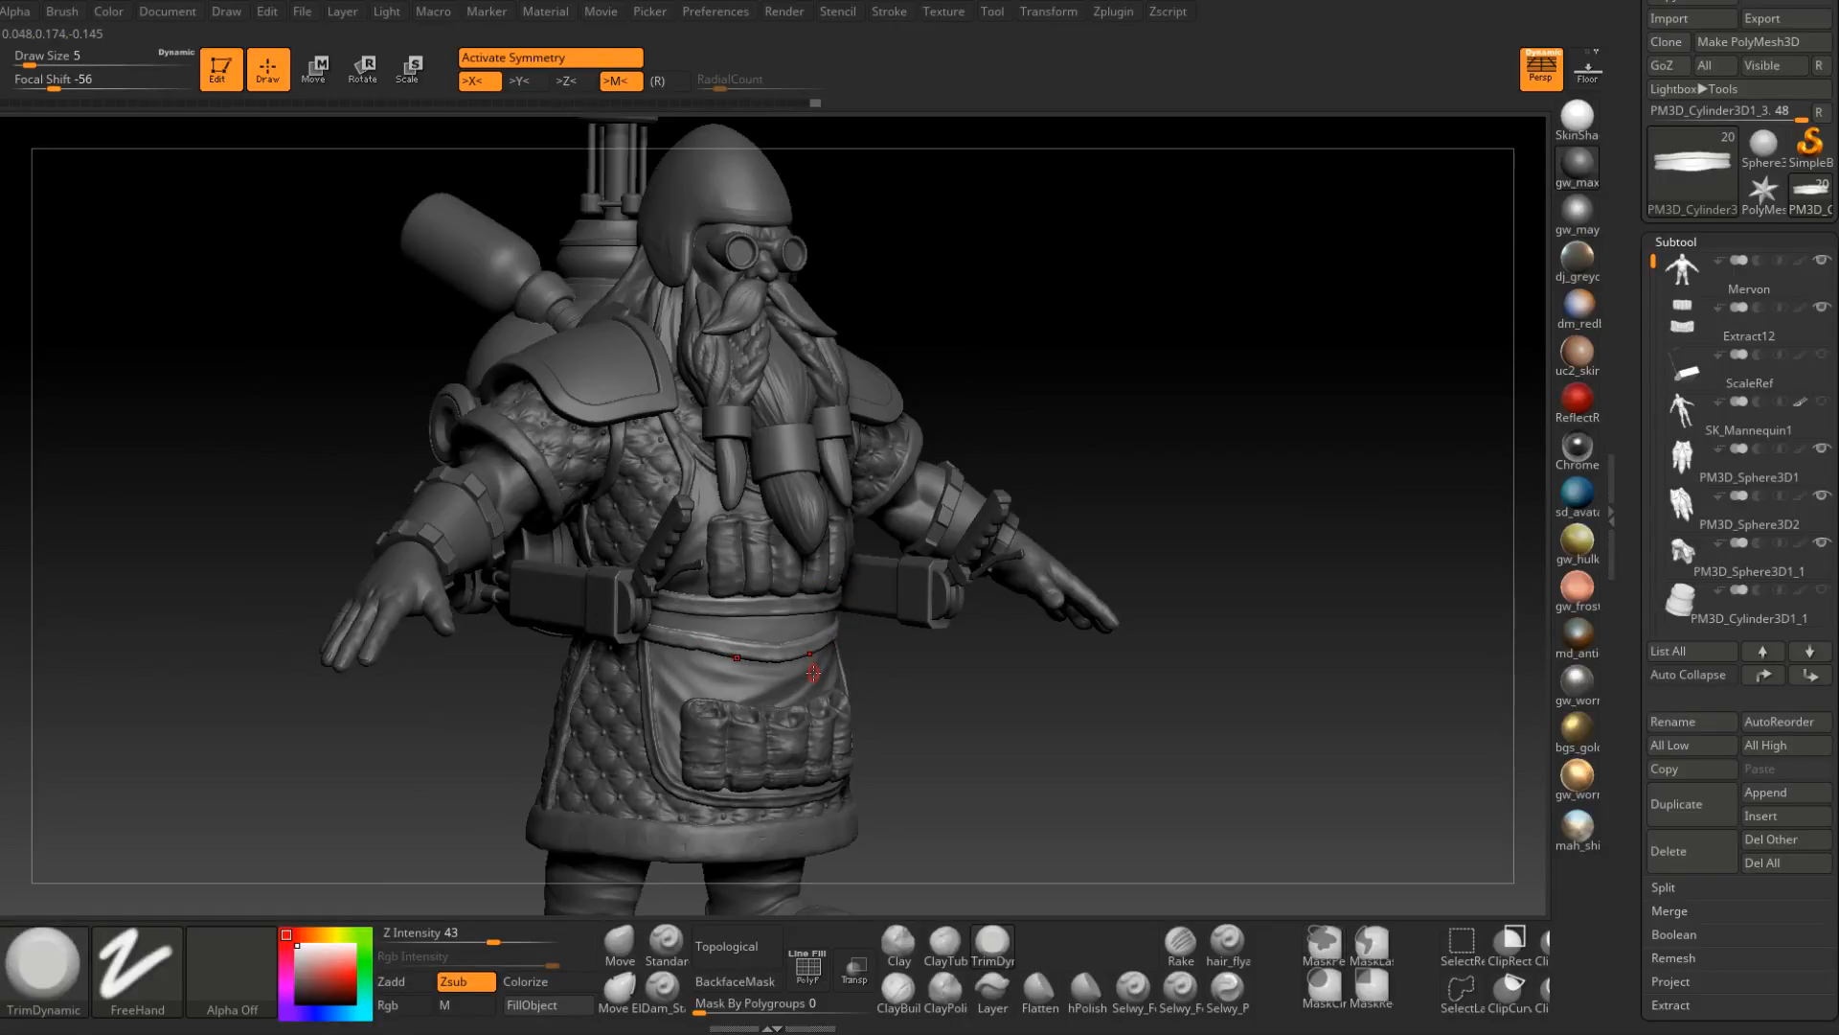
right_drag(821, 636, 656, 742)
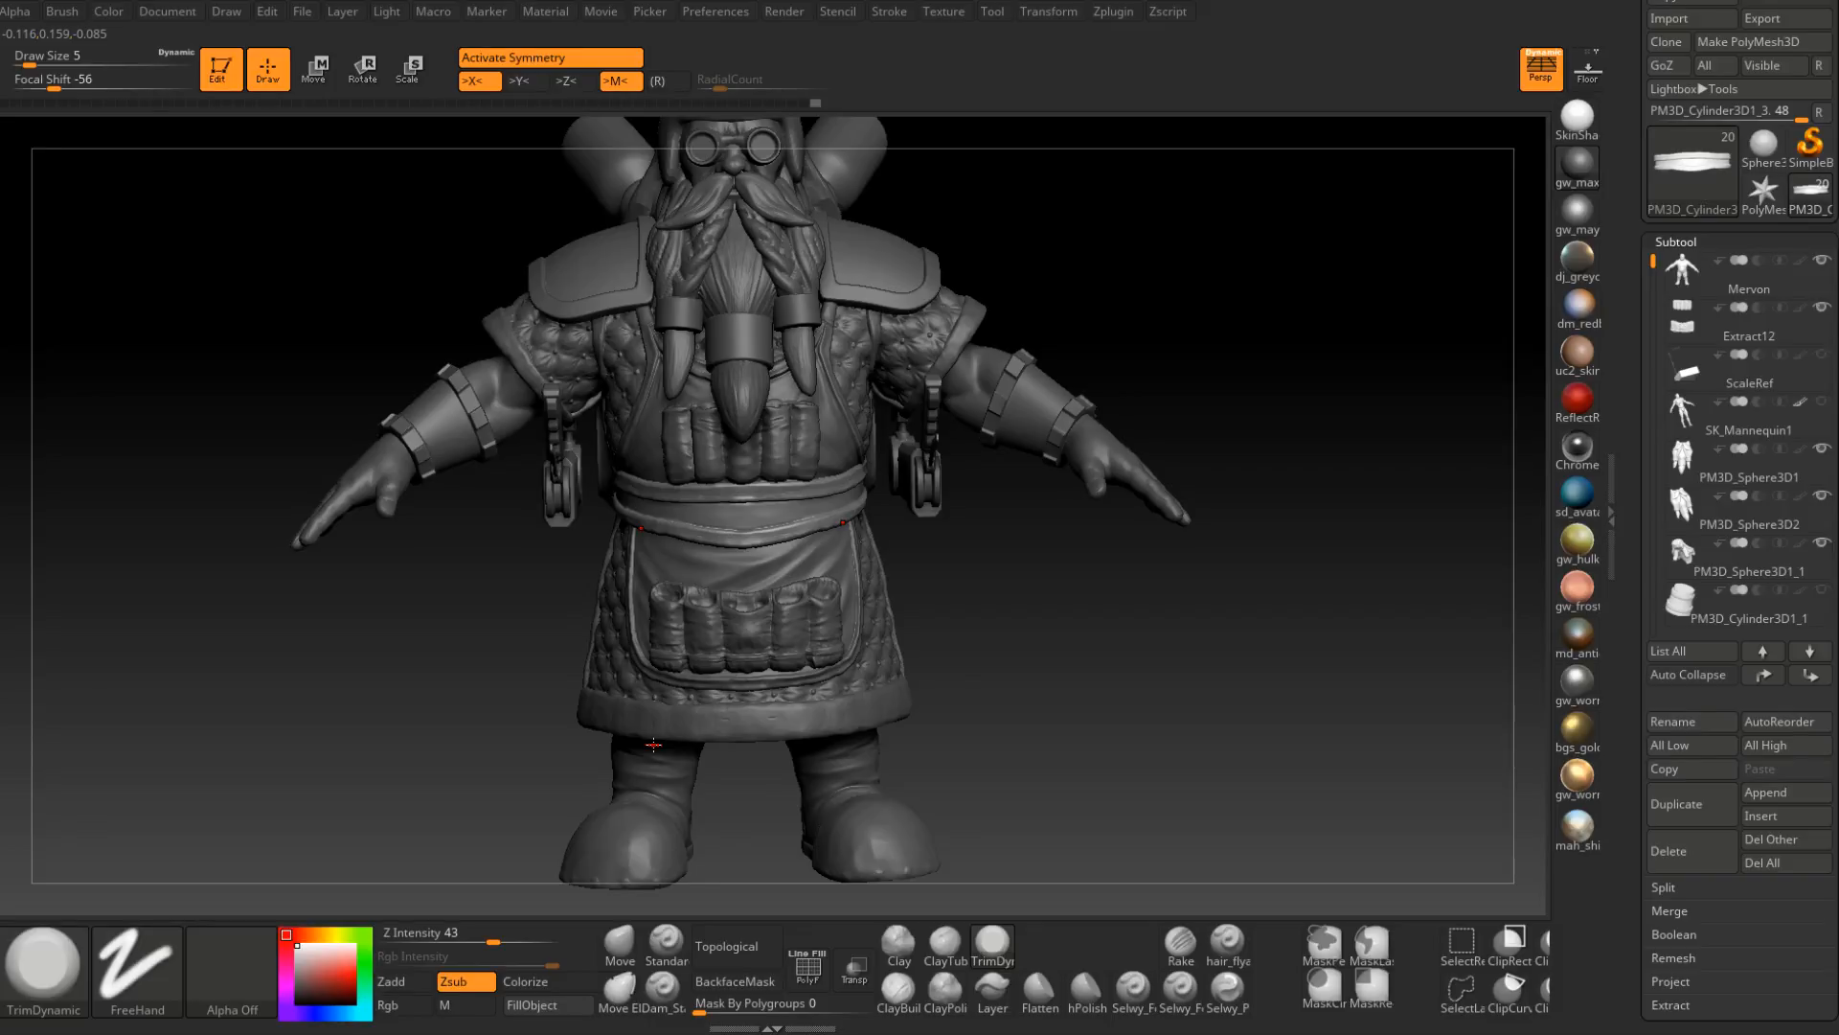
right_drag(654, 744, 788, 628)
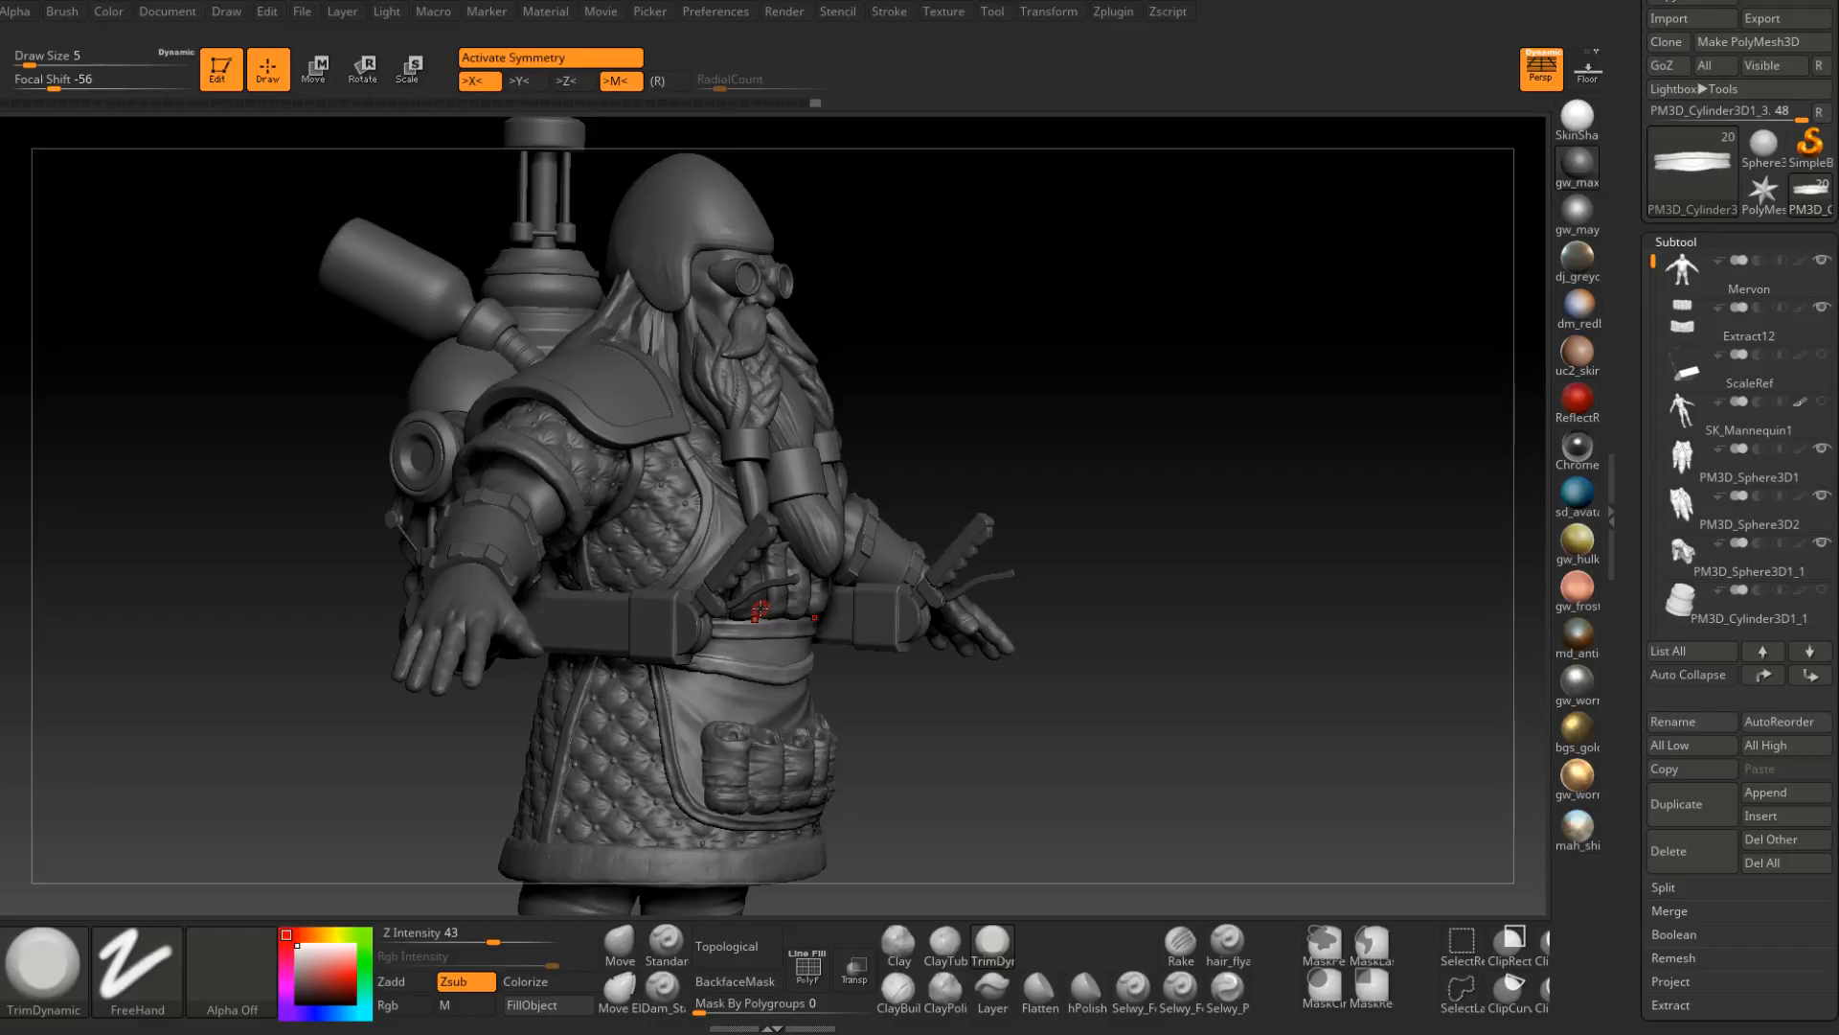
right_drag(740, 520, 710, 583)
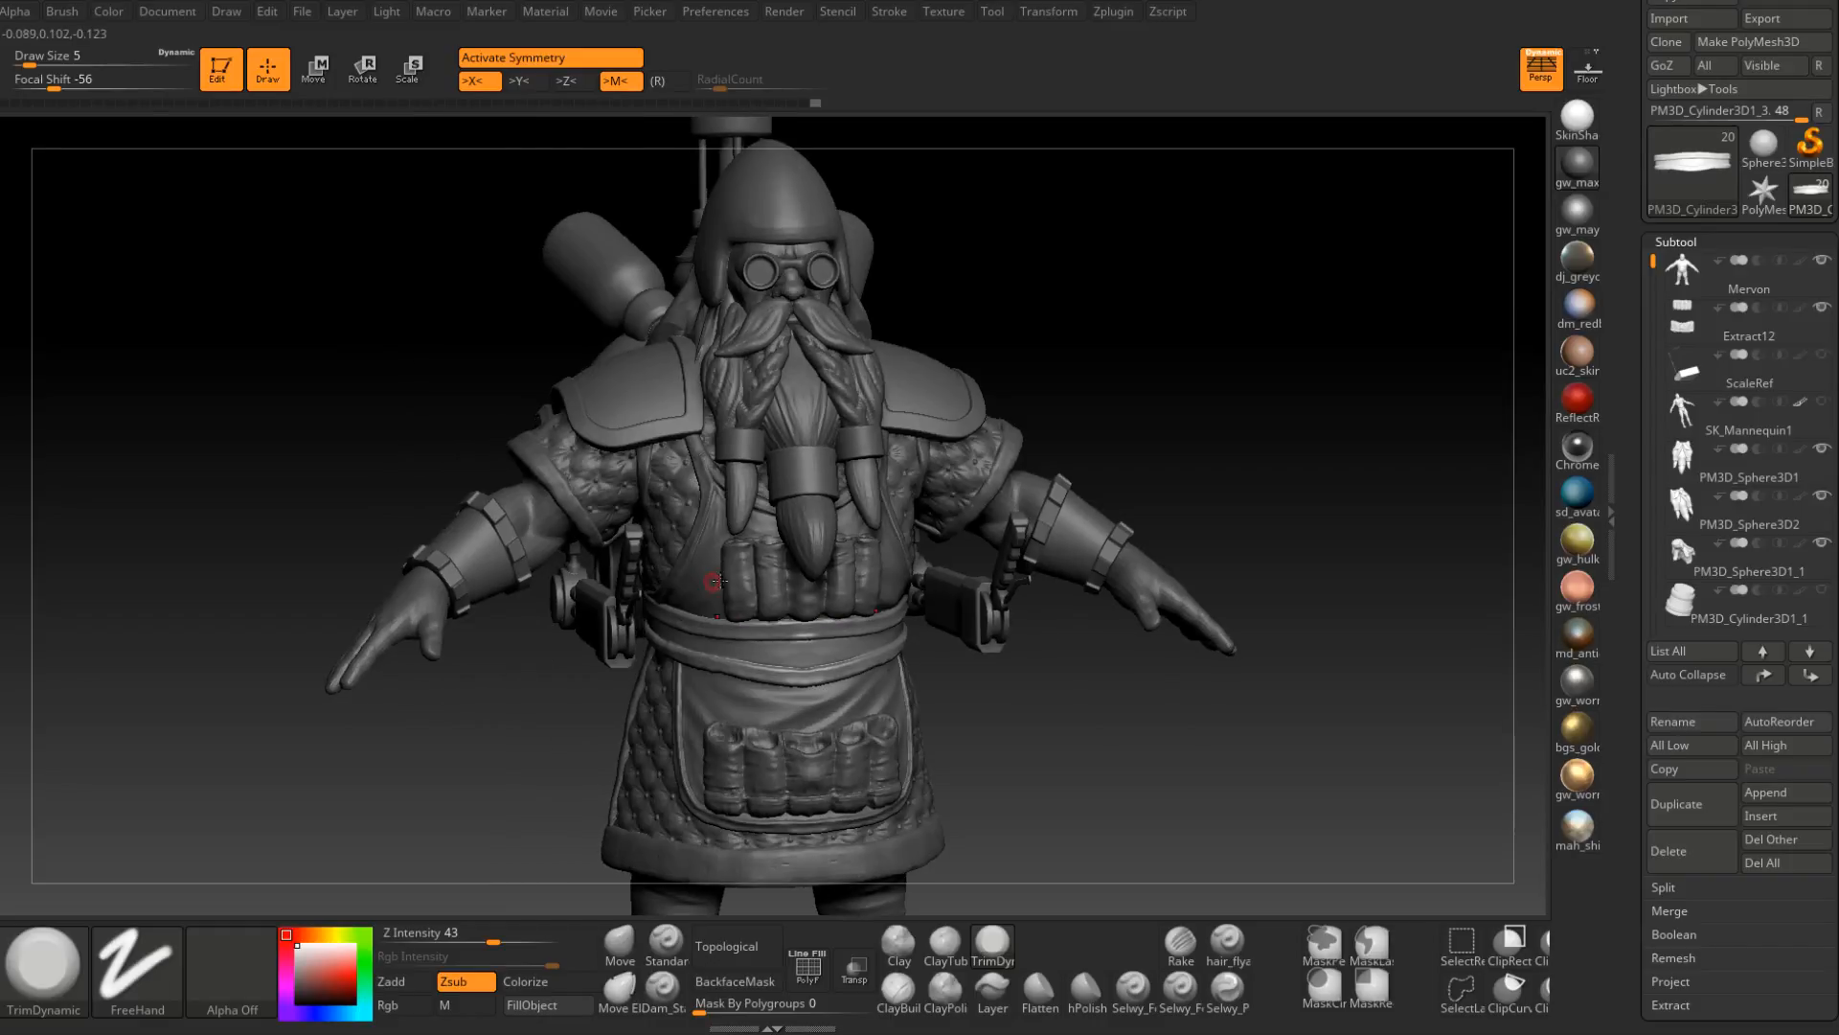
right_drag(896, 714, 847, 733)
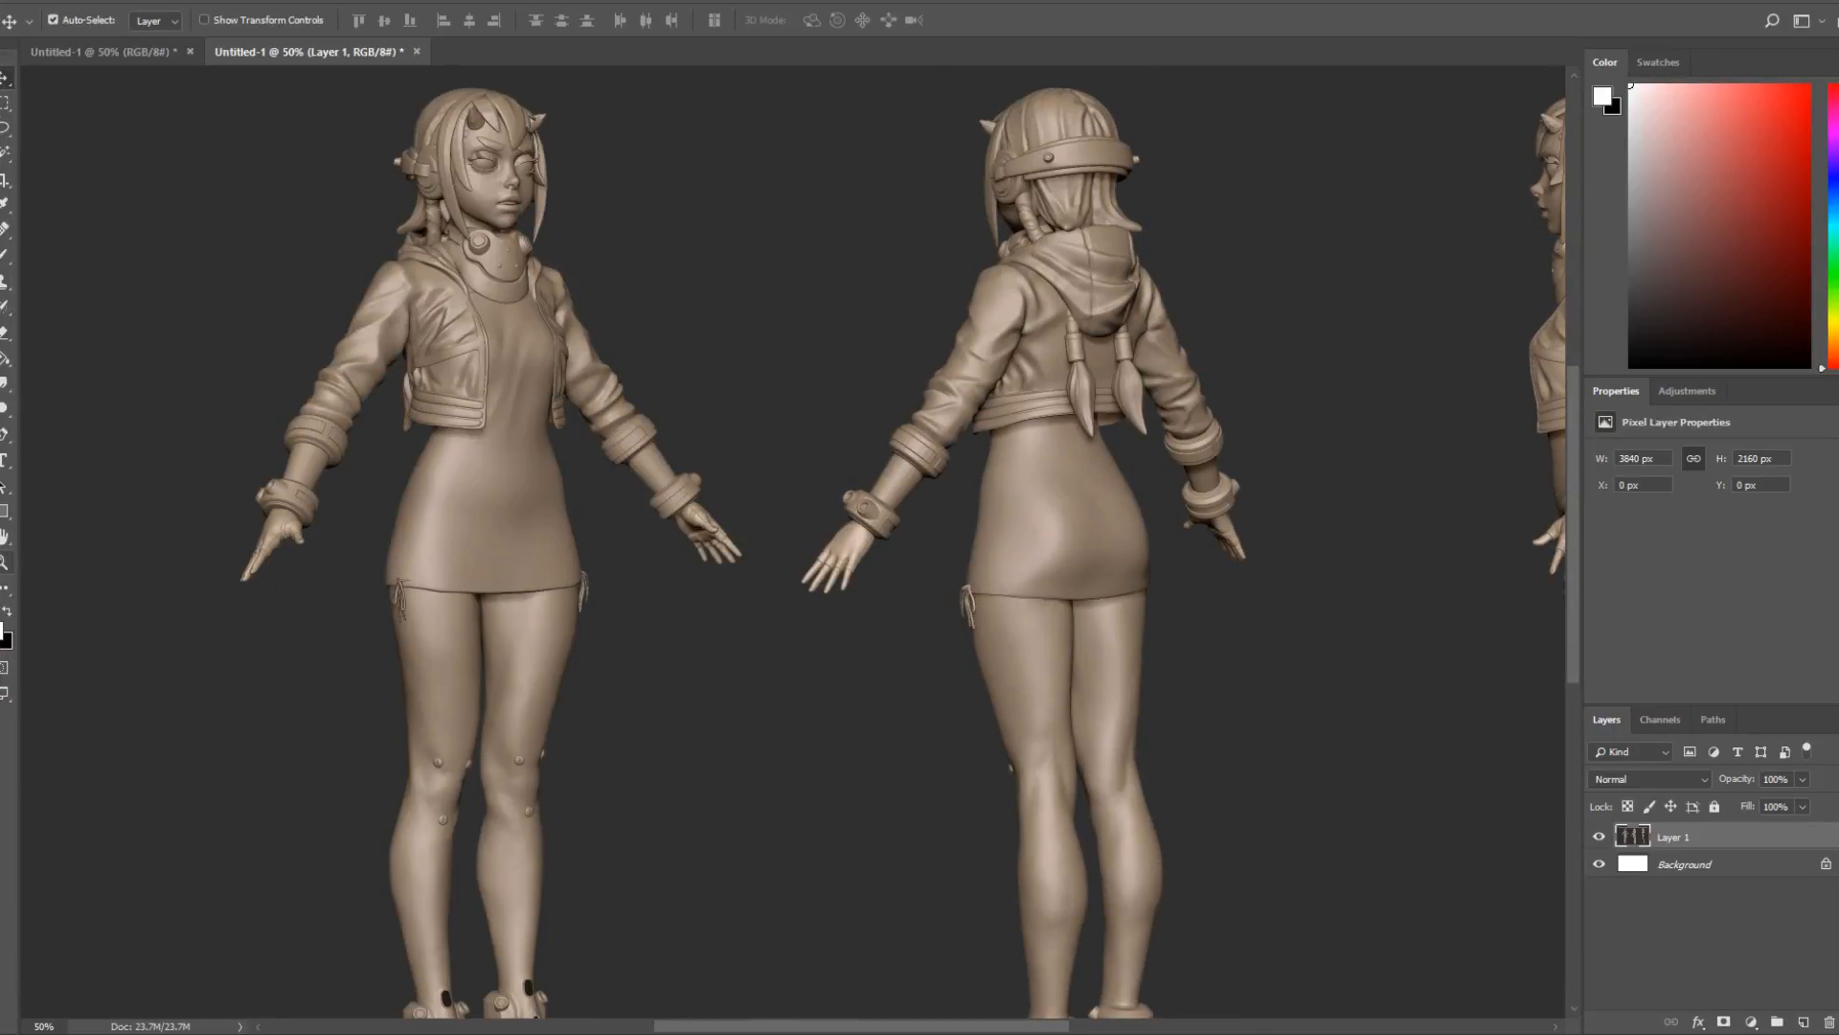
Switch to Photoshop and examine the horned girl's sculpt in all three views, from the whole figure down to the legs and shoes.
click(5, 562)
drag(616, 643, 479, 640)
click(801, 645)
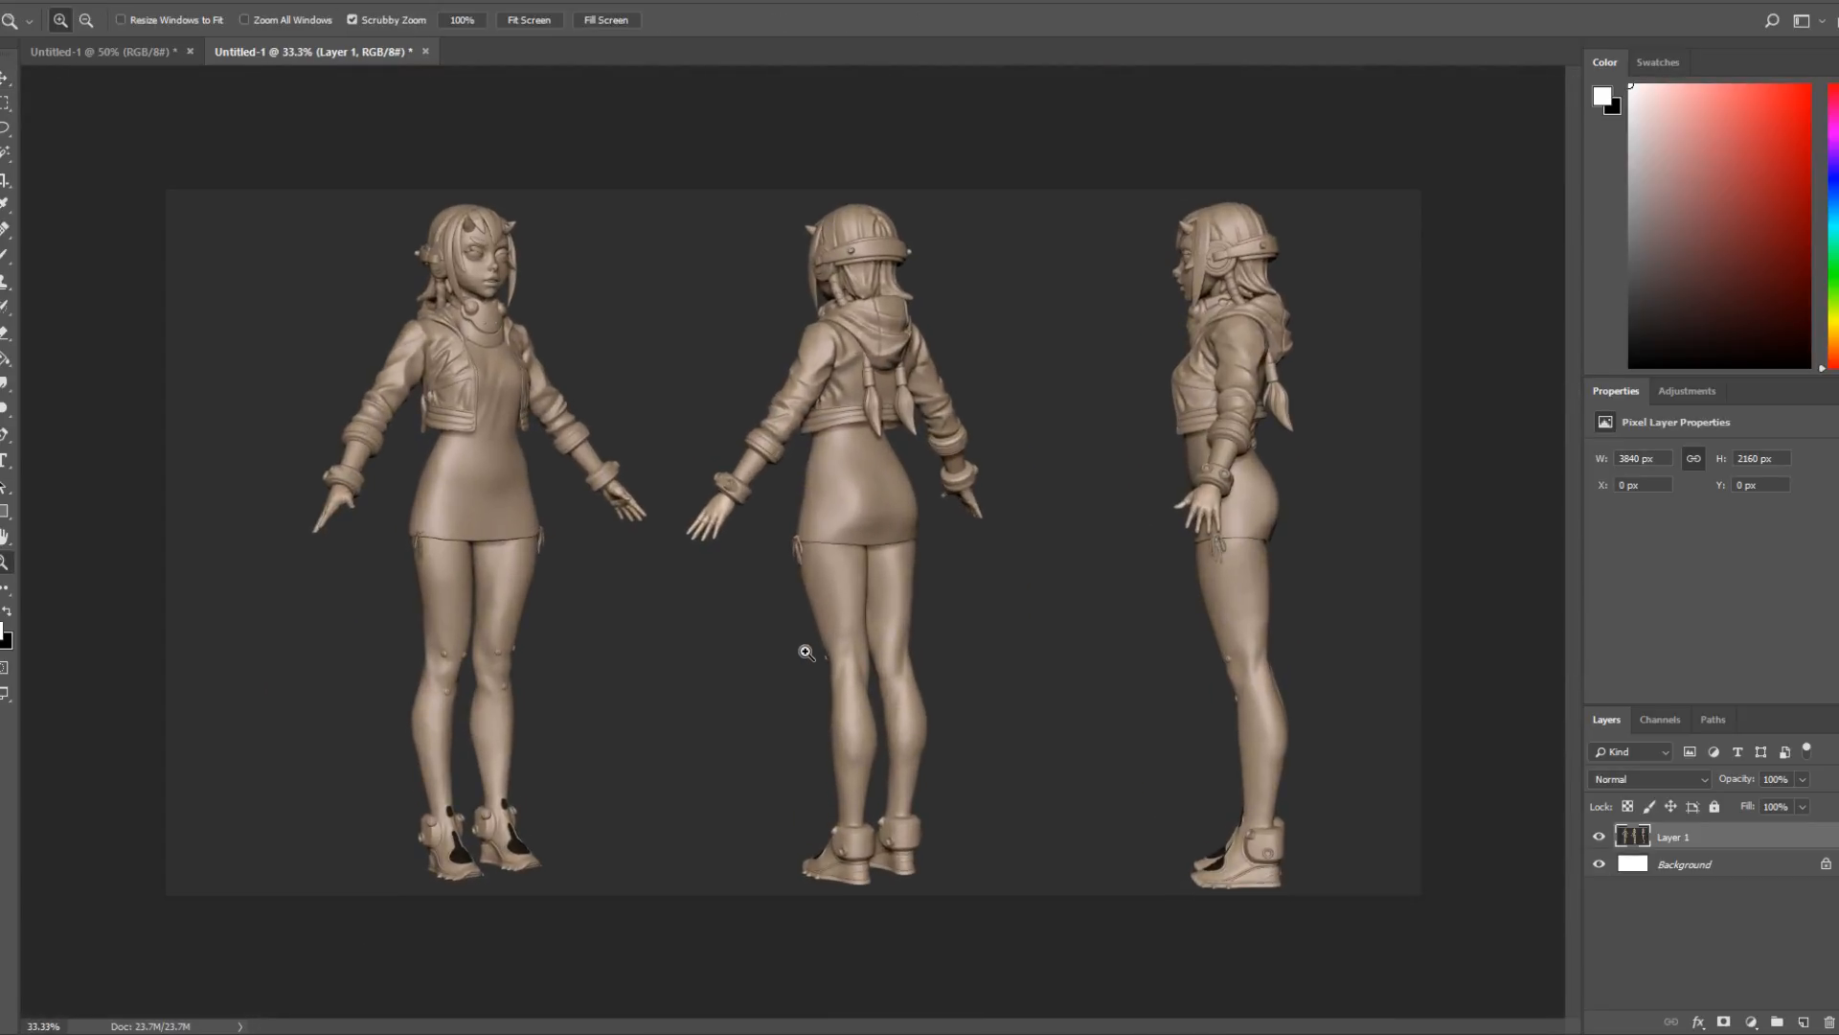
click(807, 644)
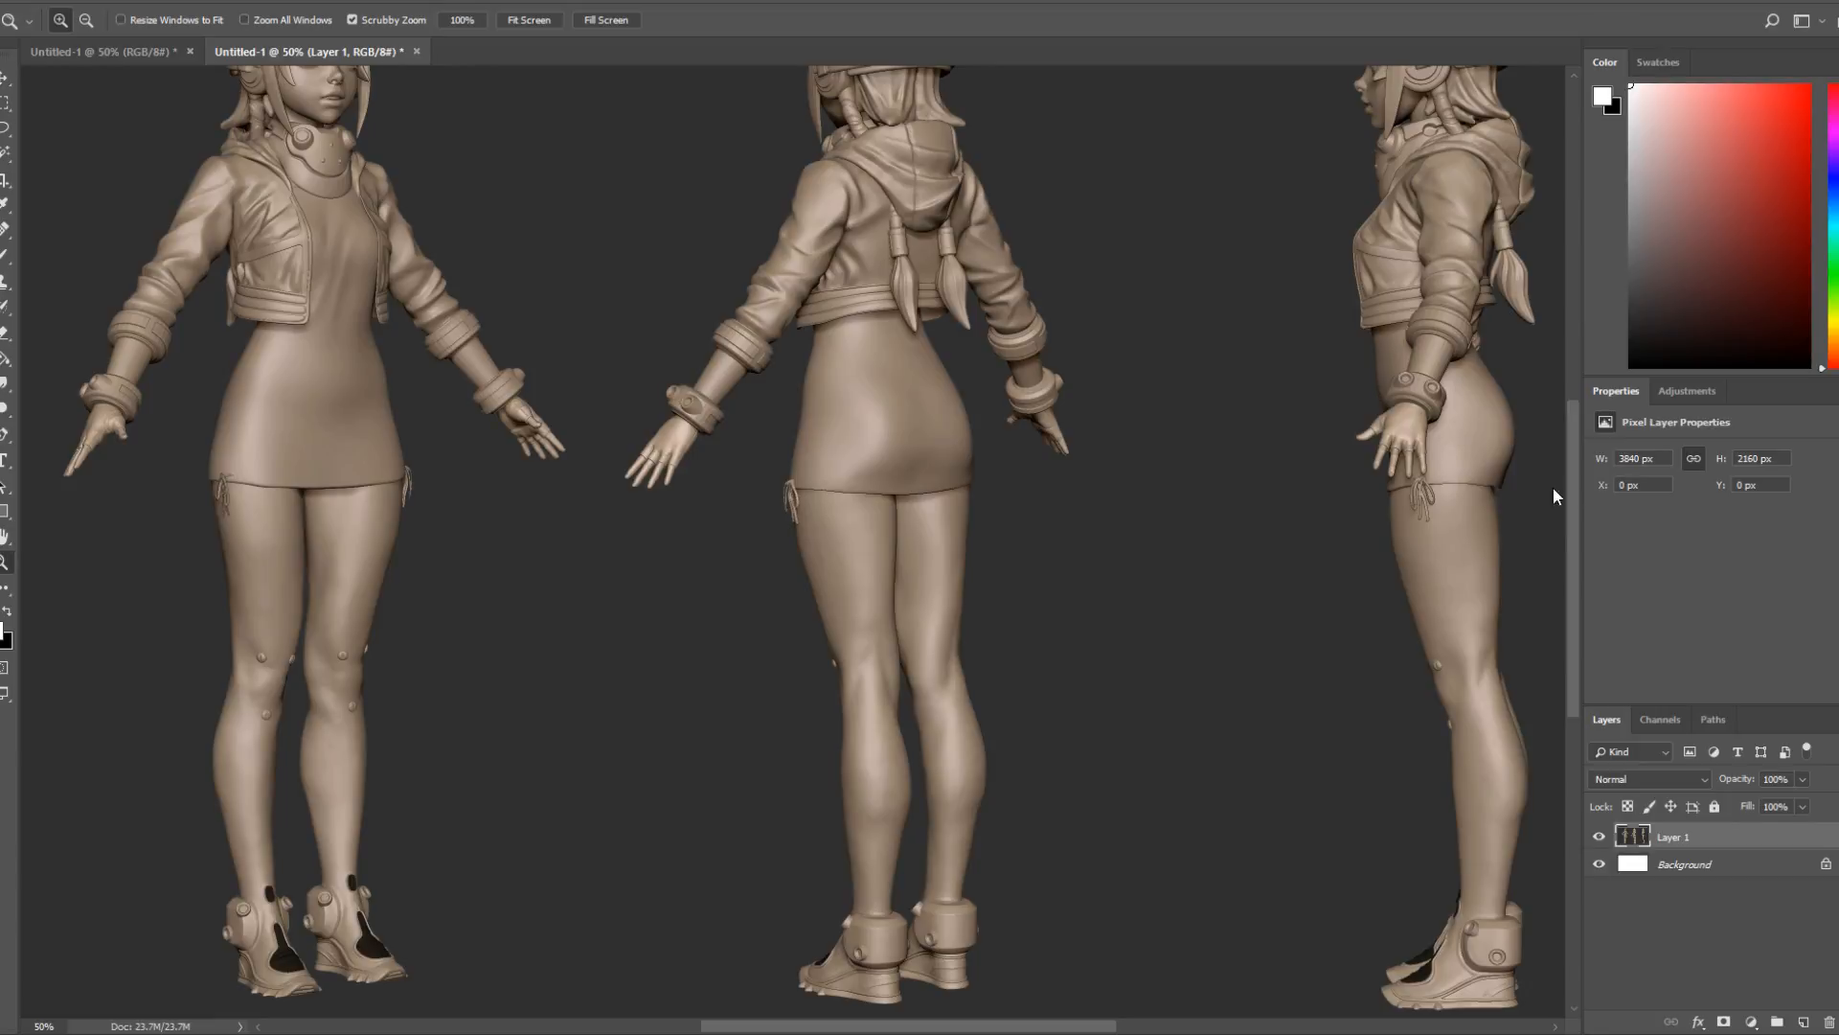
scroll(1571, 519, up, 2)
scroll(1565, 577, down, 4)
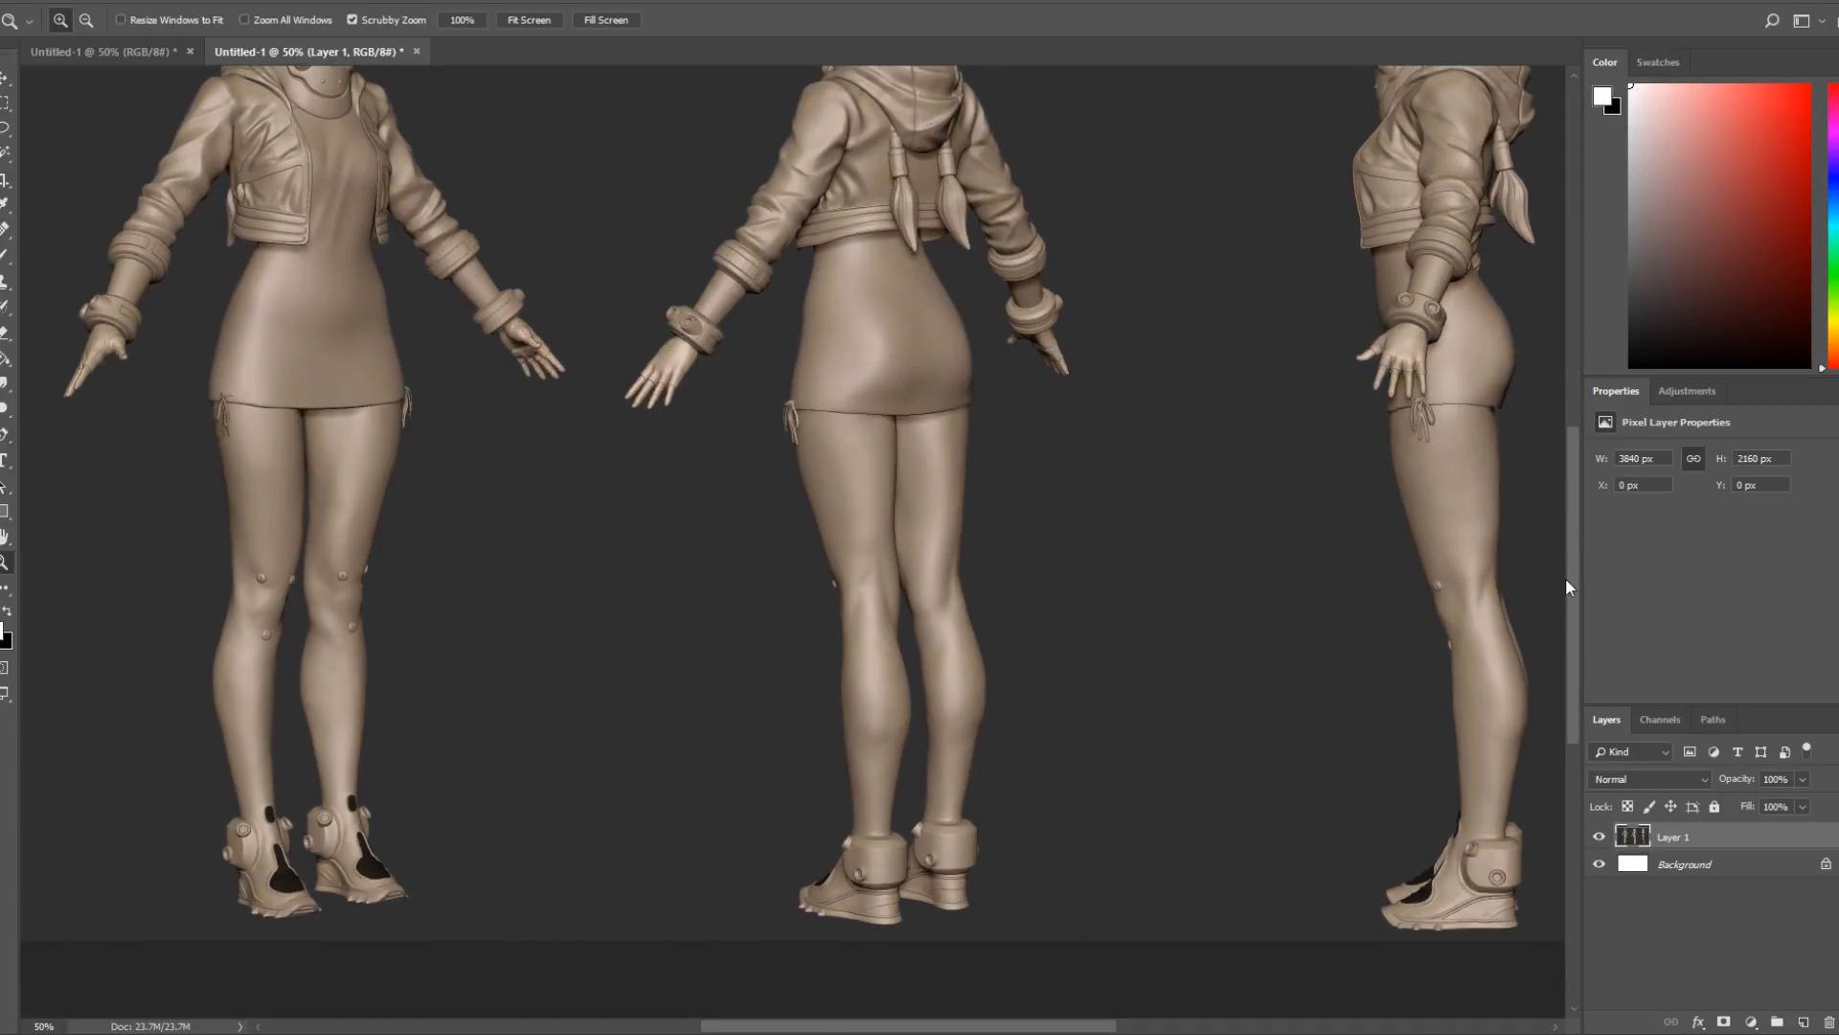
drag(1565, 577, 1569, 516)
drag(1570, 530, 1566, 574)
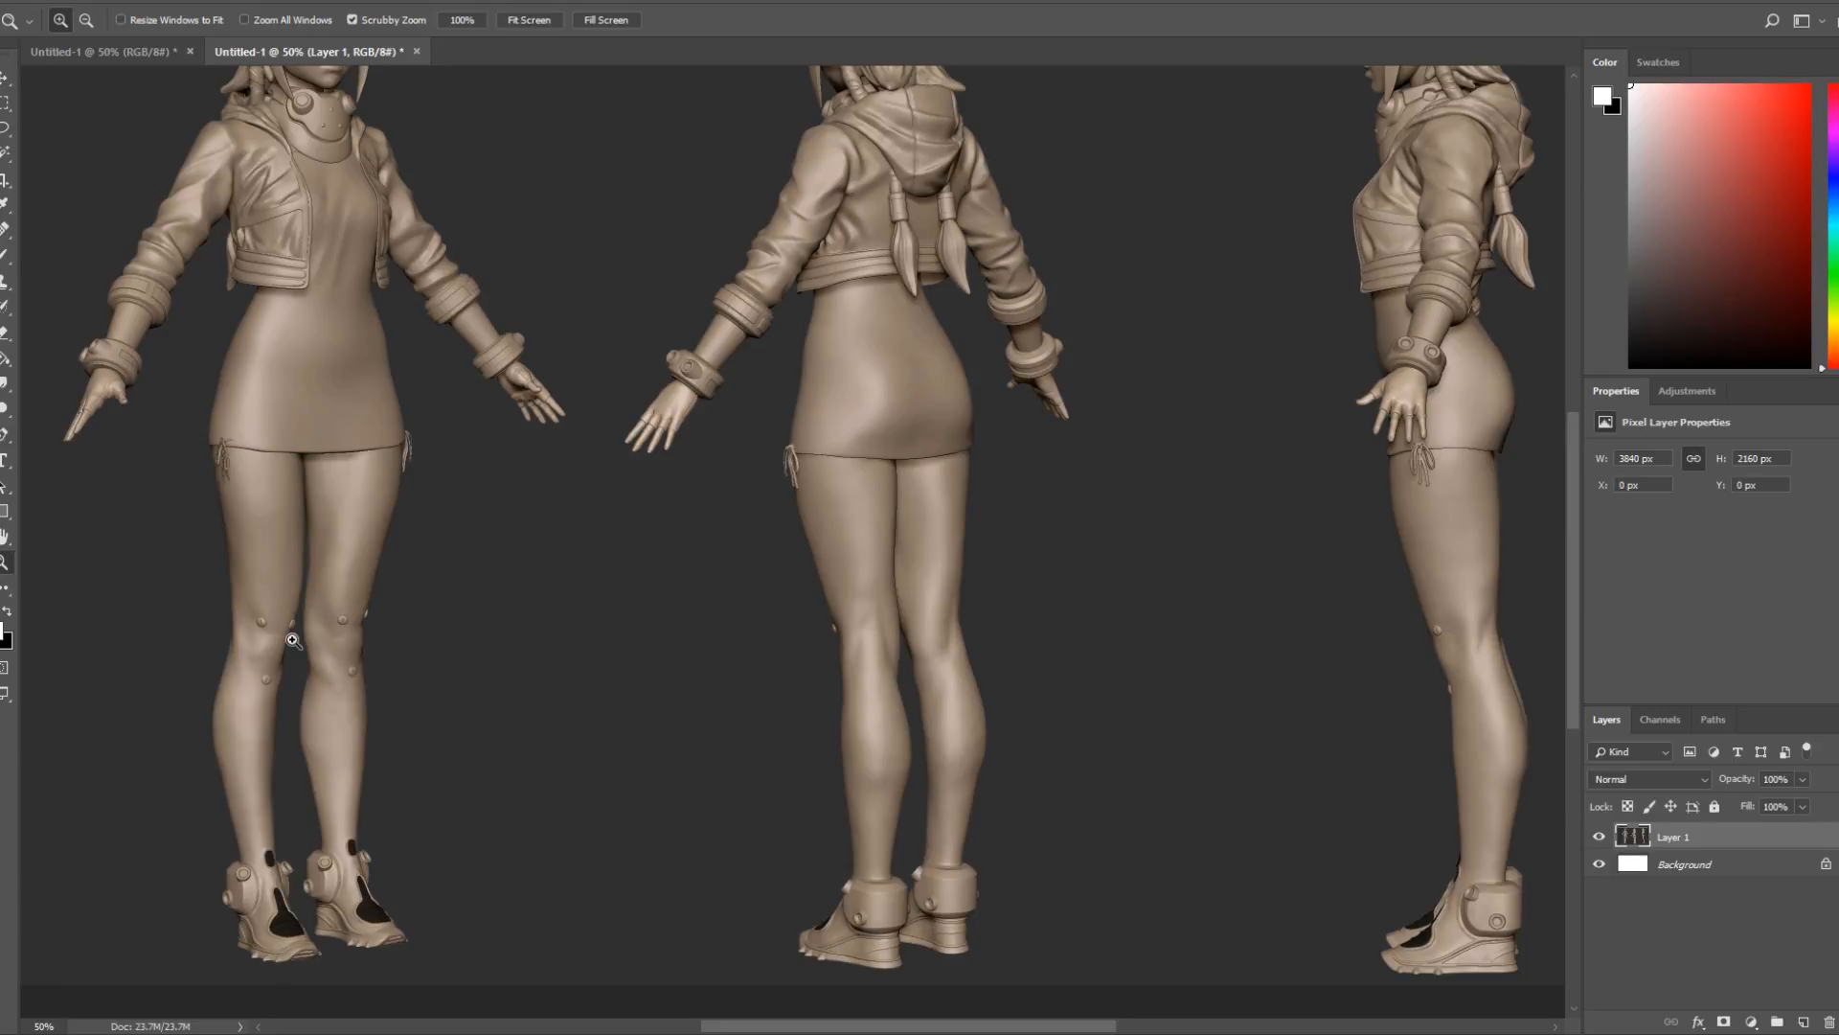
drag(1573, 583, 1571, 606)
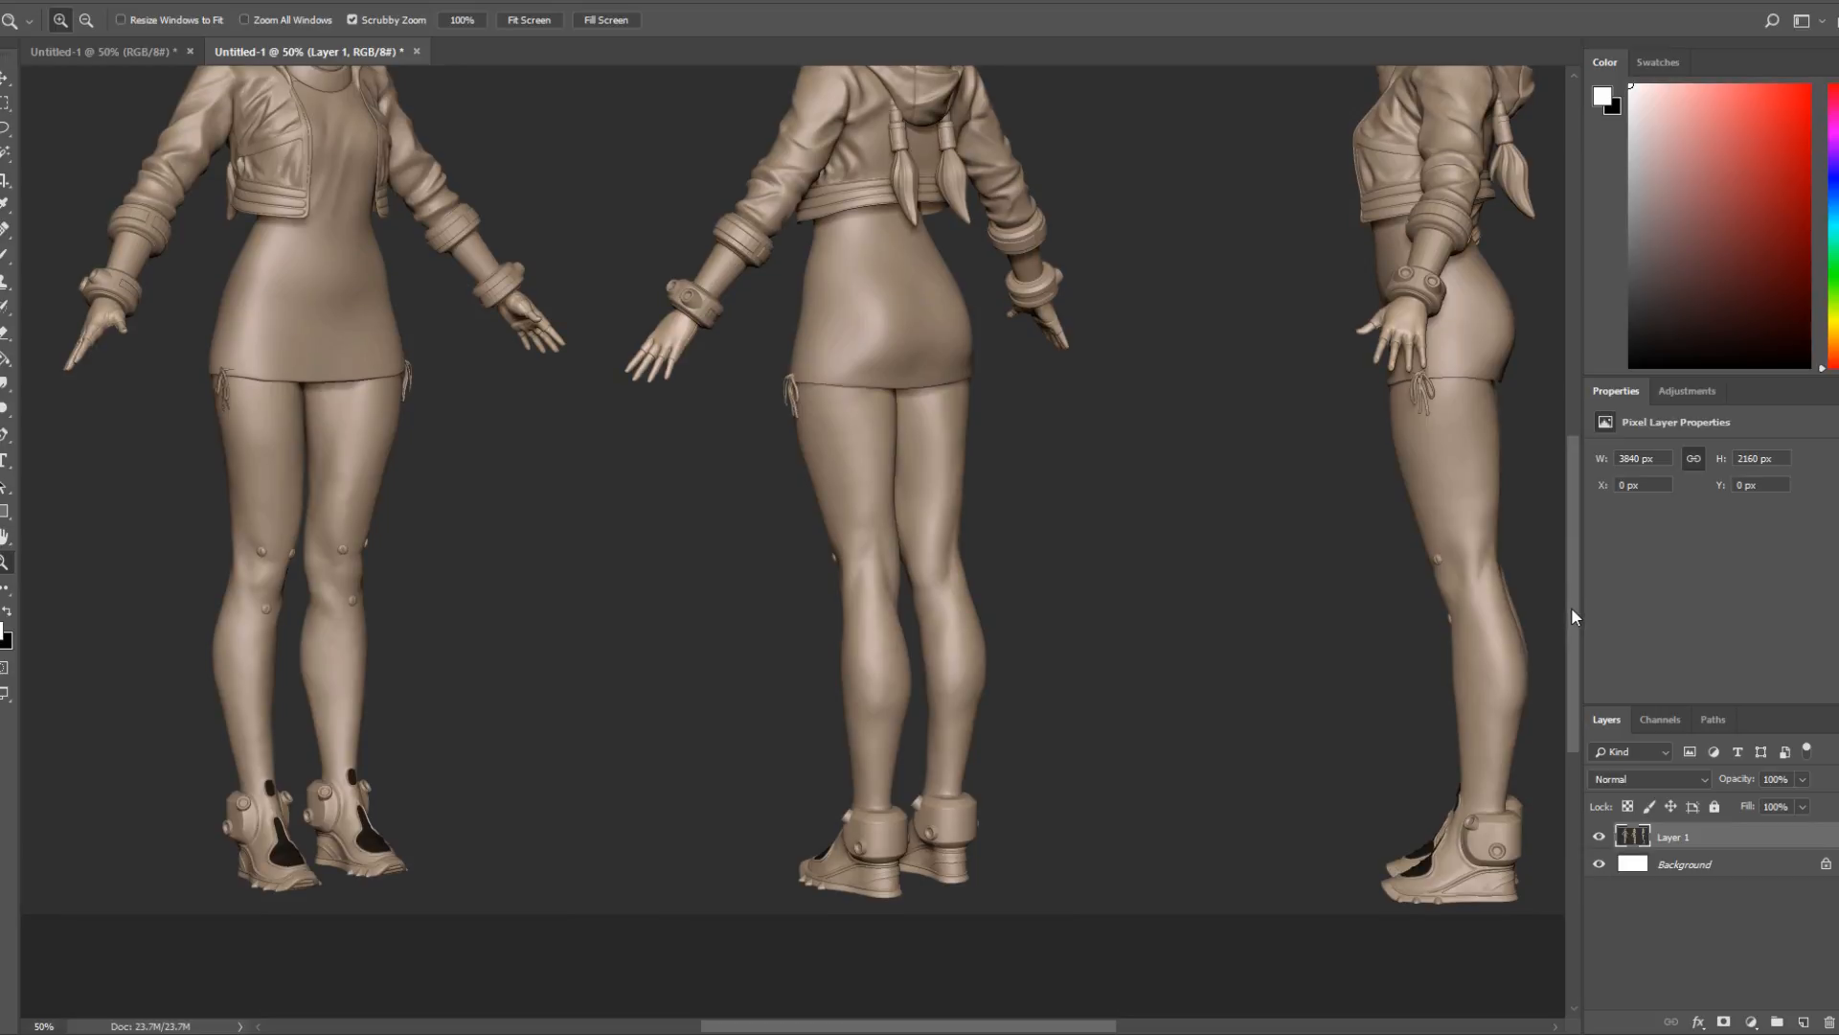
drag(1572, 610, 1572, 610)
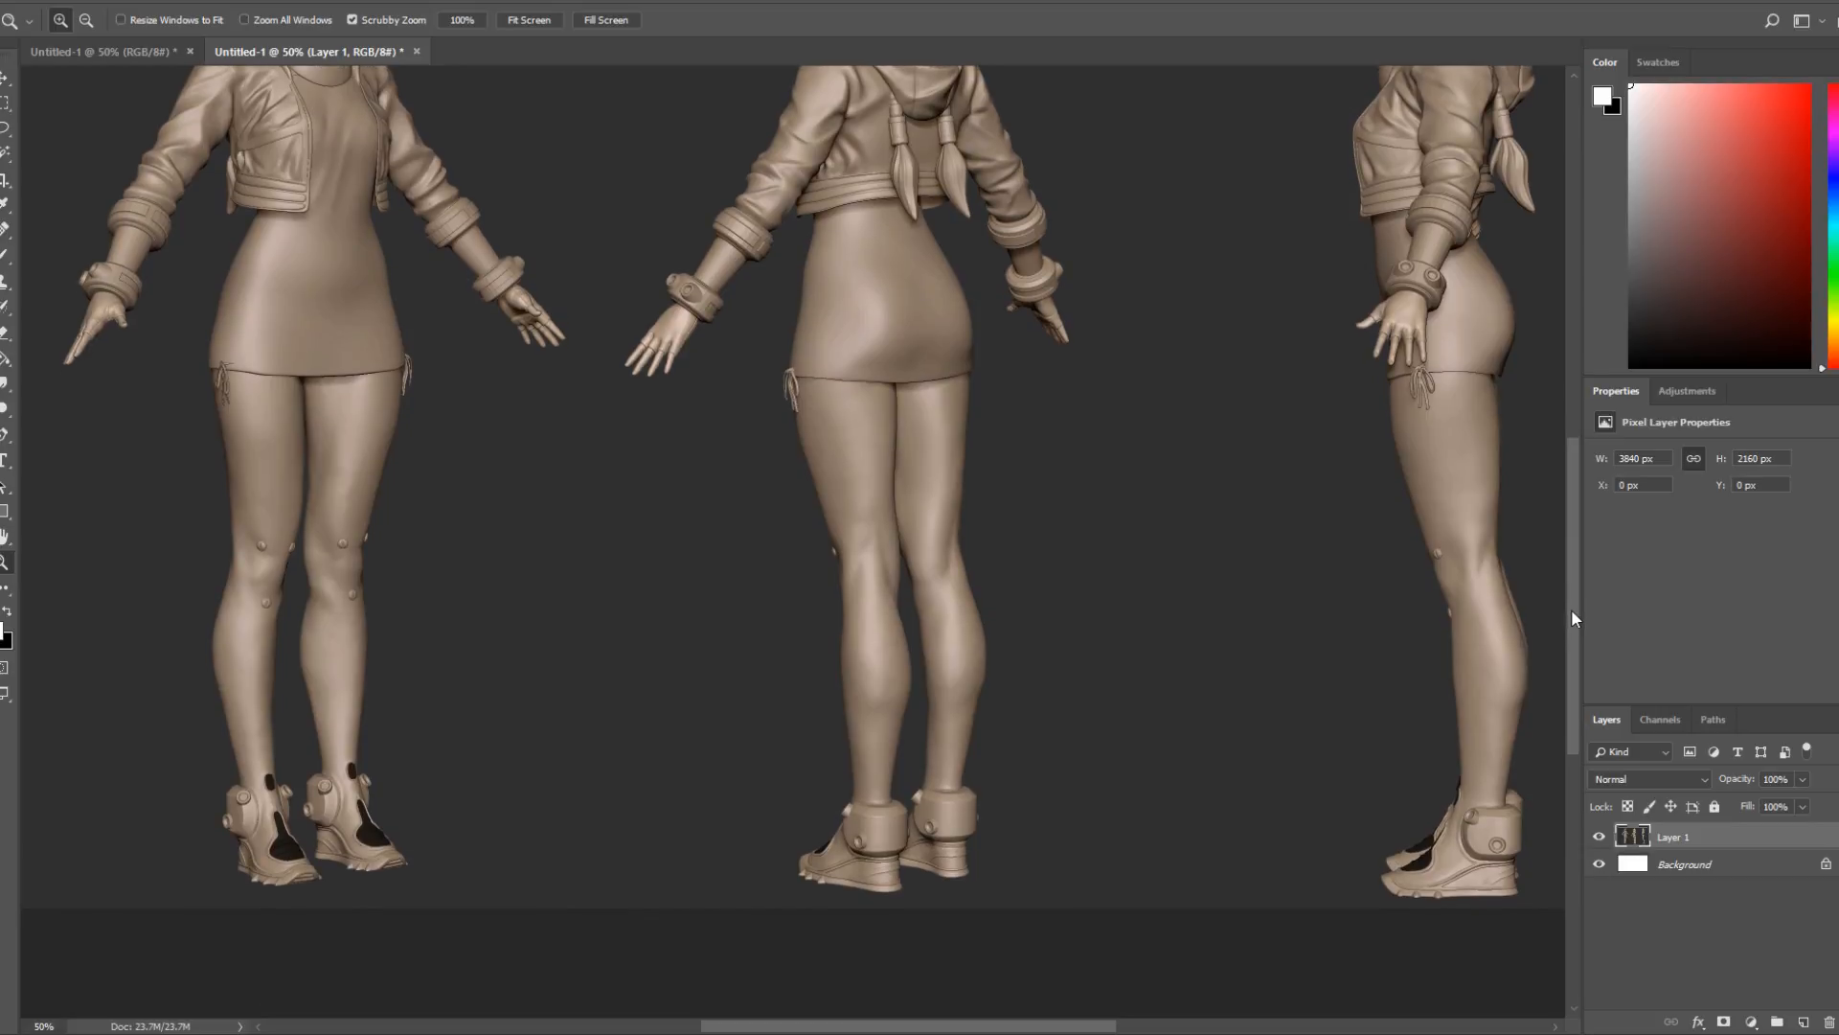
drag(1097, 1027, 1118, 1027)
drag(1575, 675, 1576, 713)
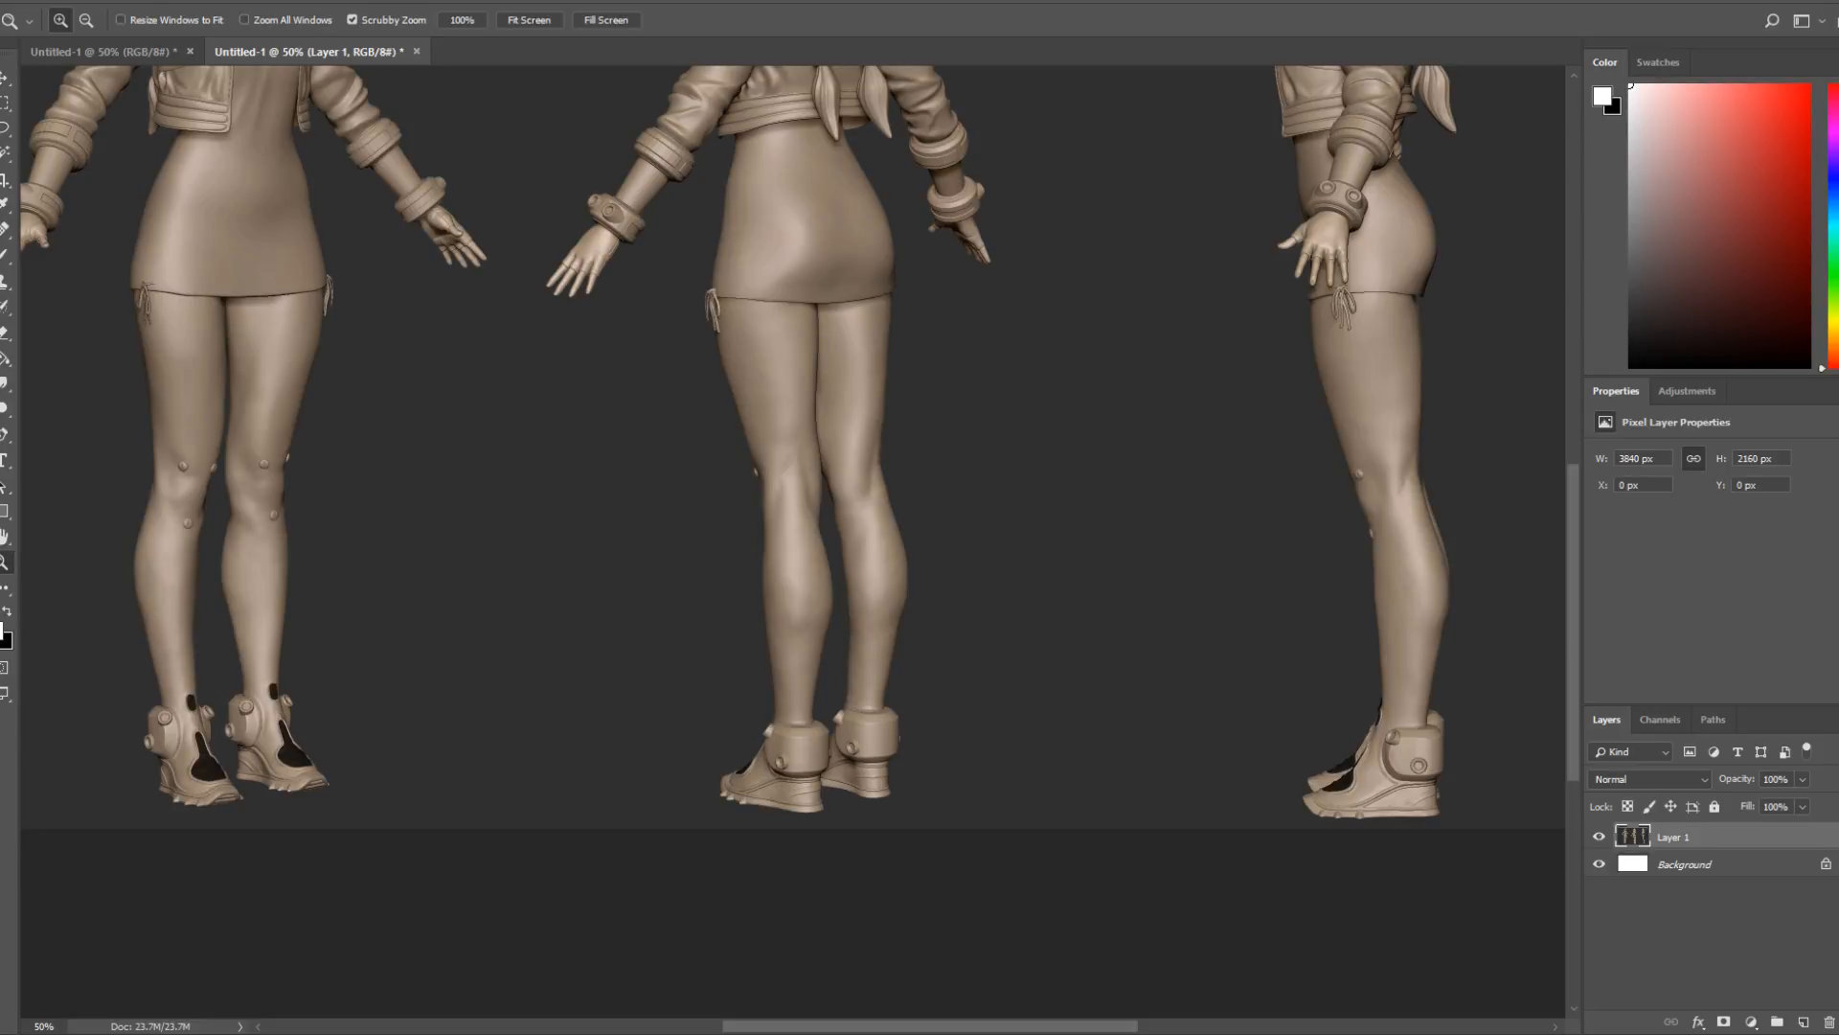
Paste the coloured concept art as a new layer and place it in Free Transform over the front-view sculpt.
key(ctrl+v)
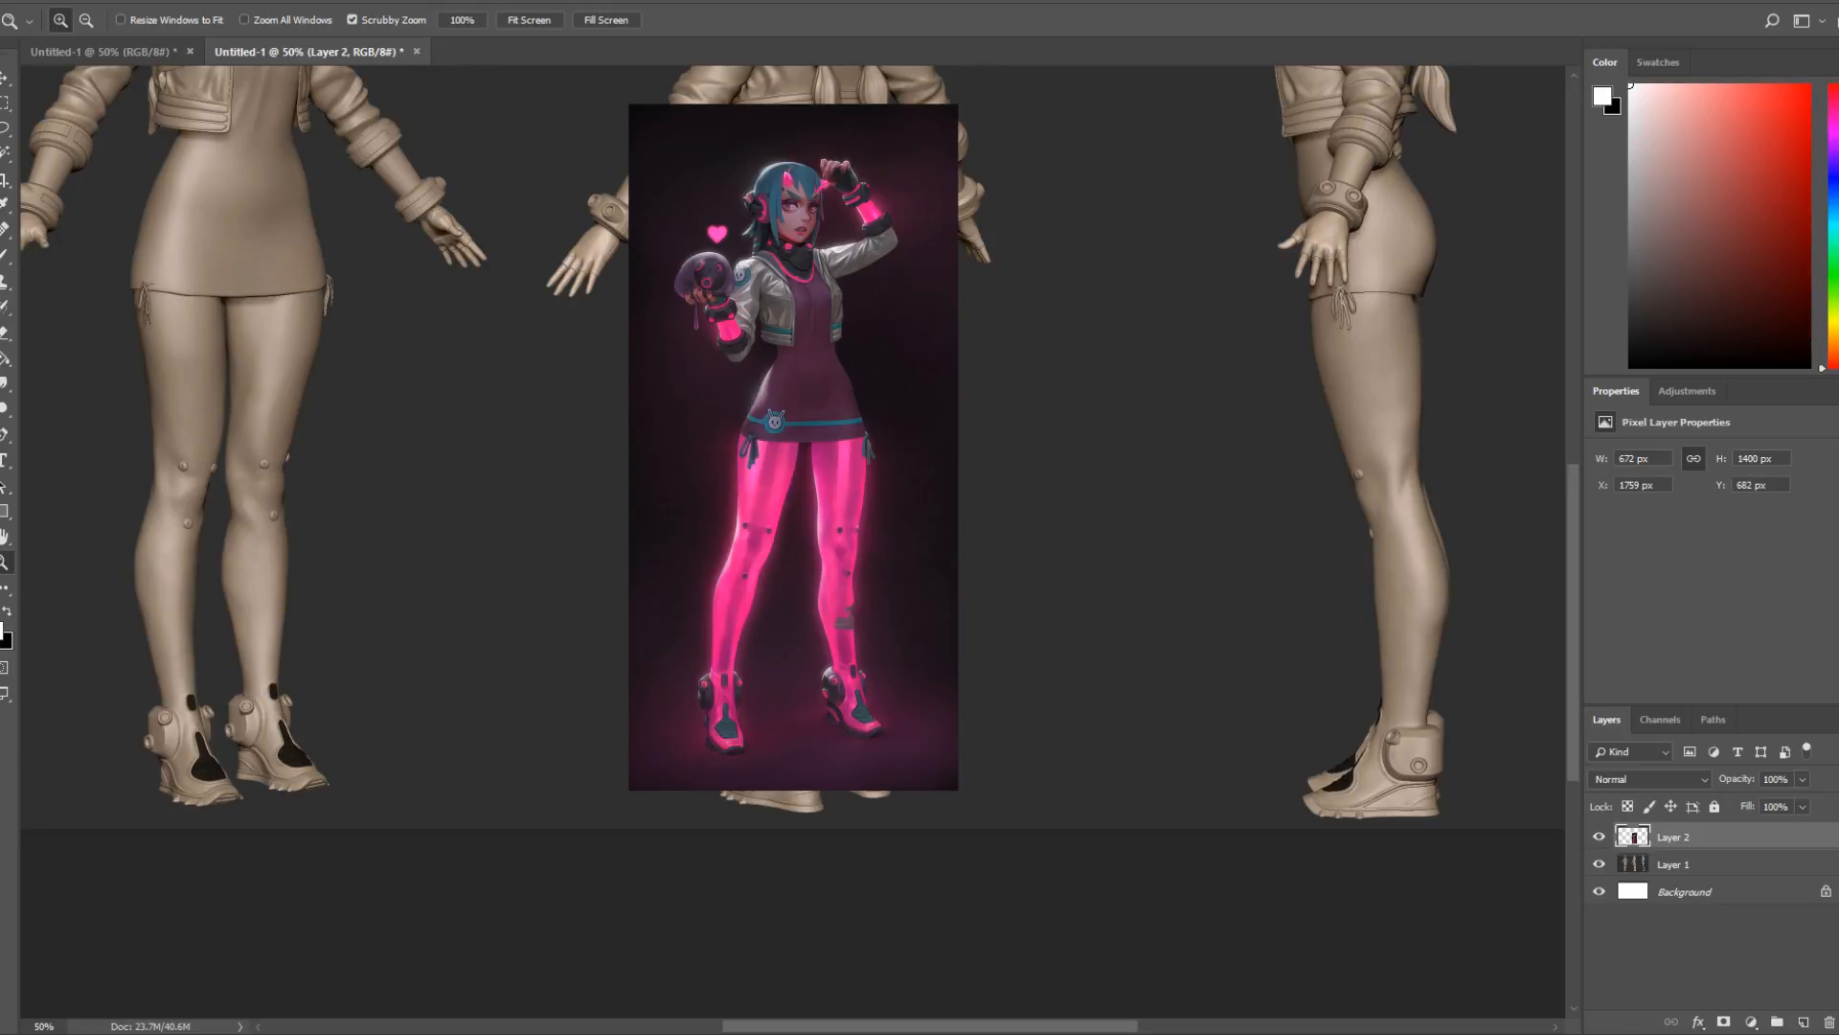
drag(575, 603, 672, 582)
scroll(673, 582, down, 3)
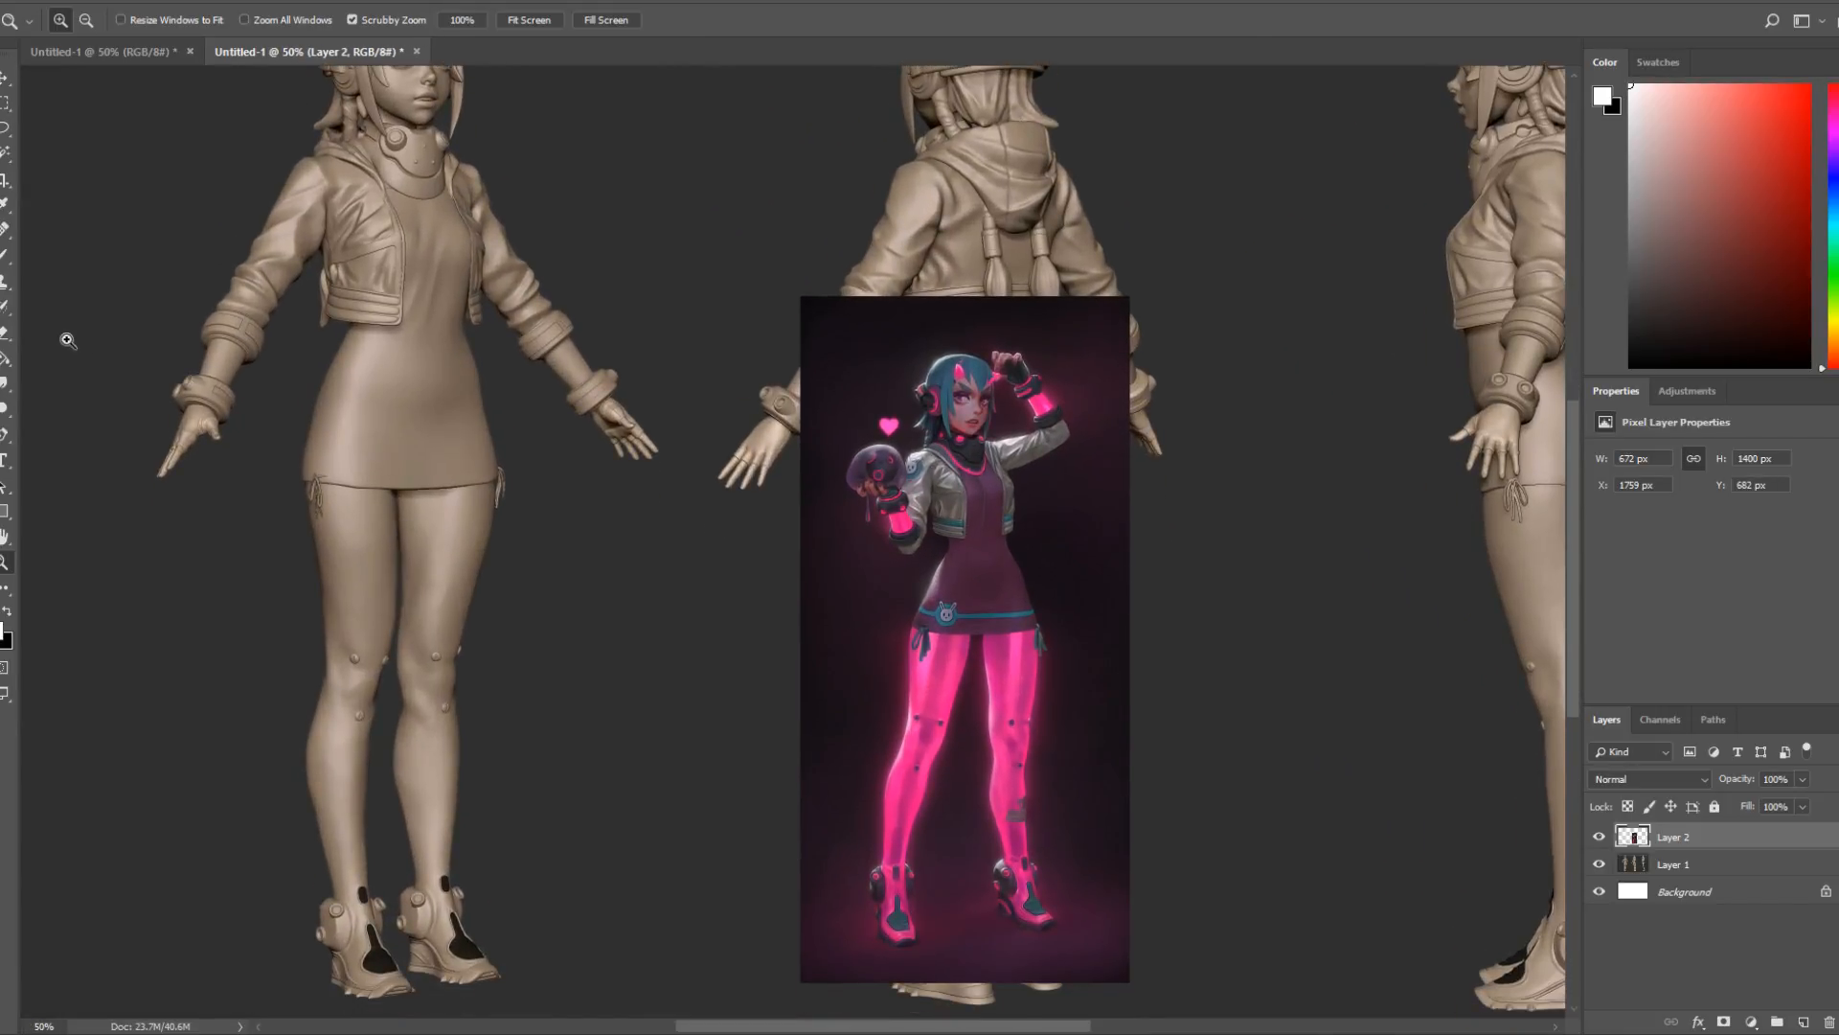
click(7, 79)
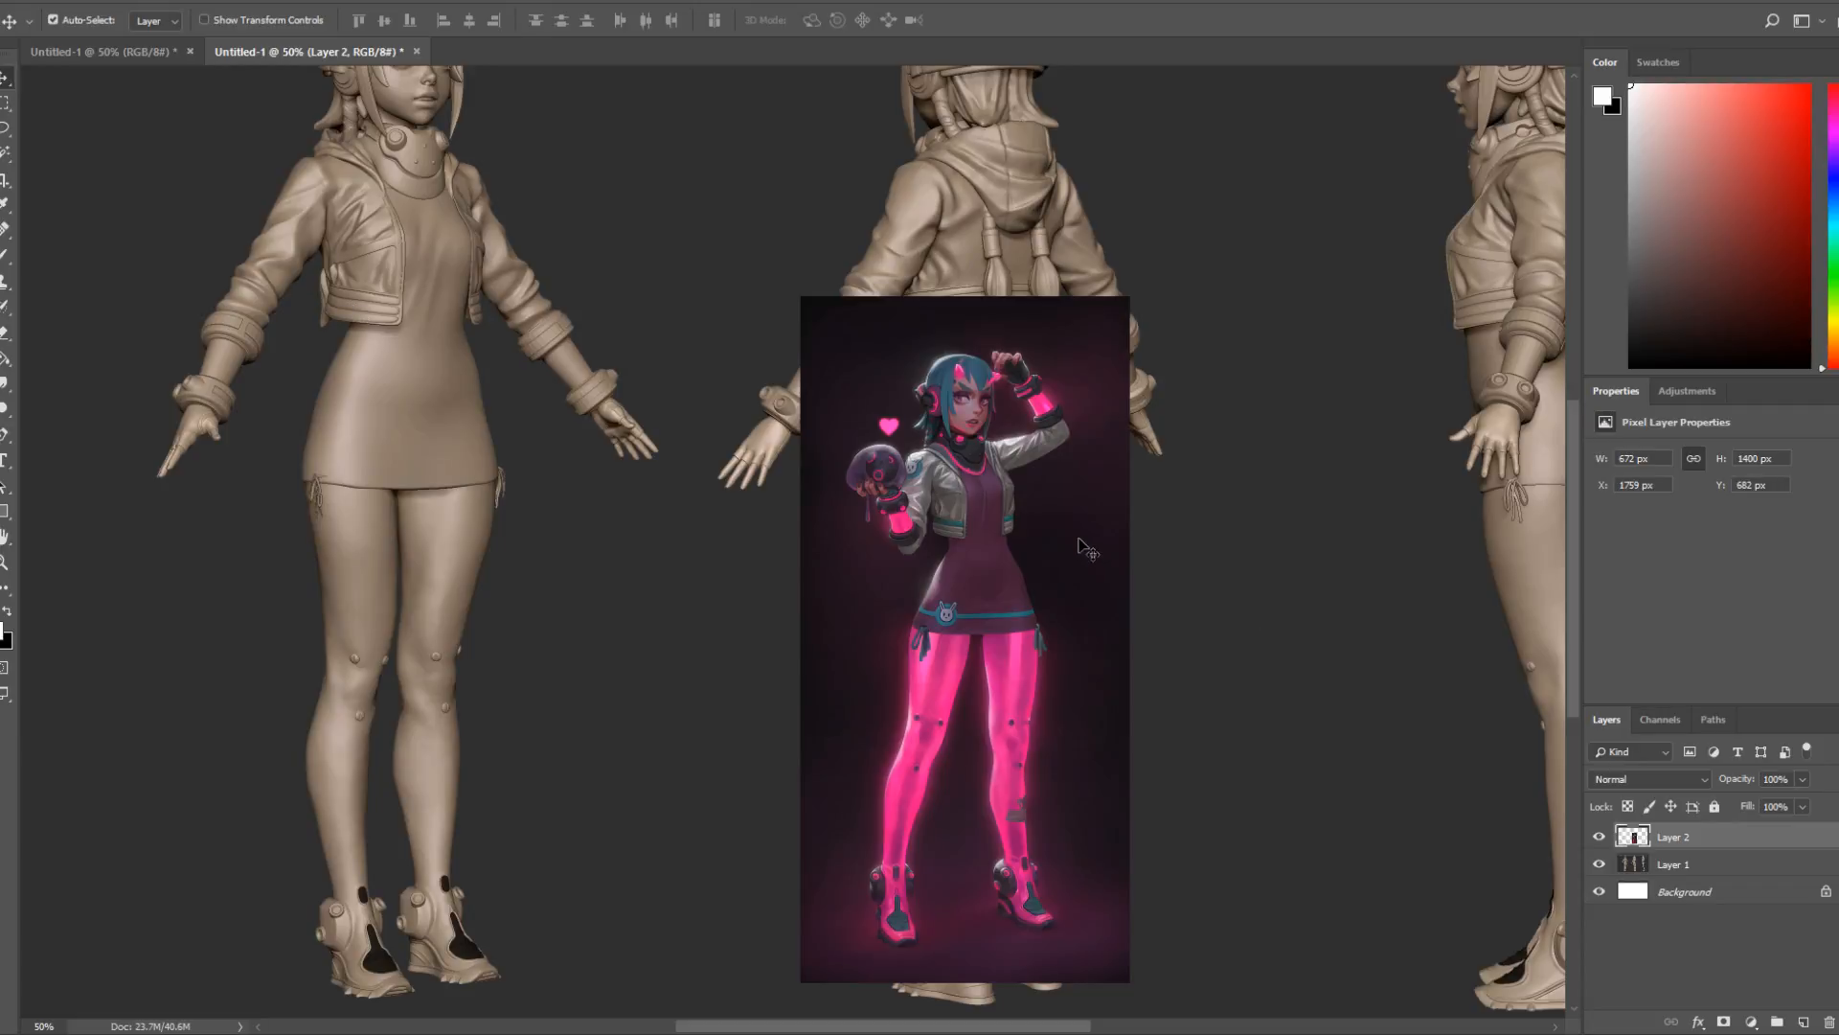
key(ctrl+t)
drag(927, 615, 385, 676)
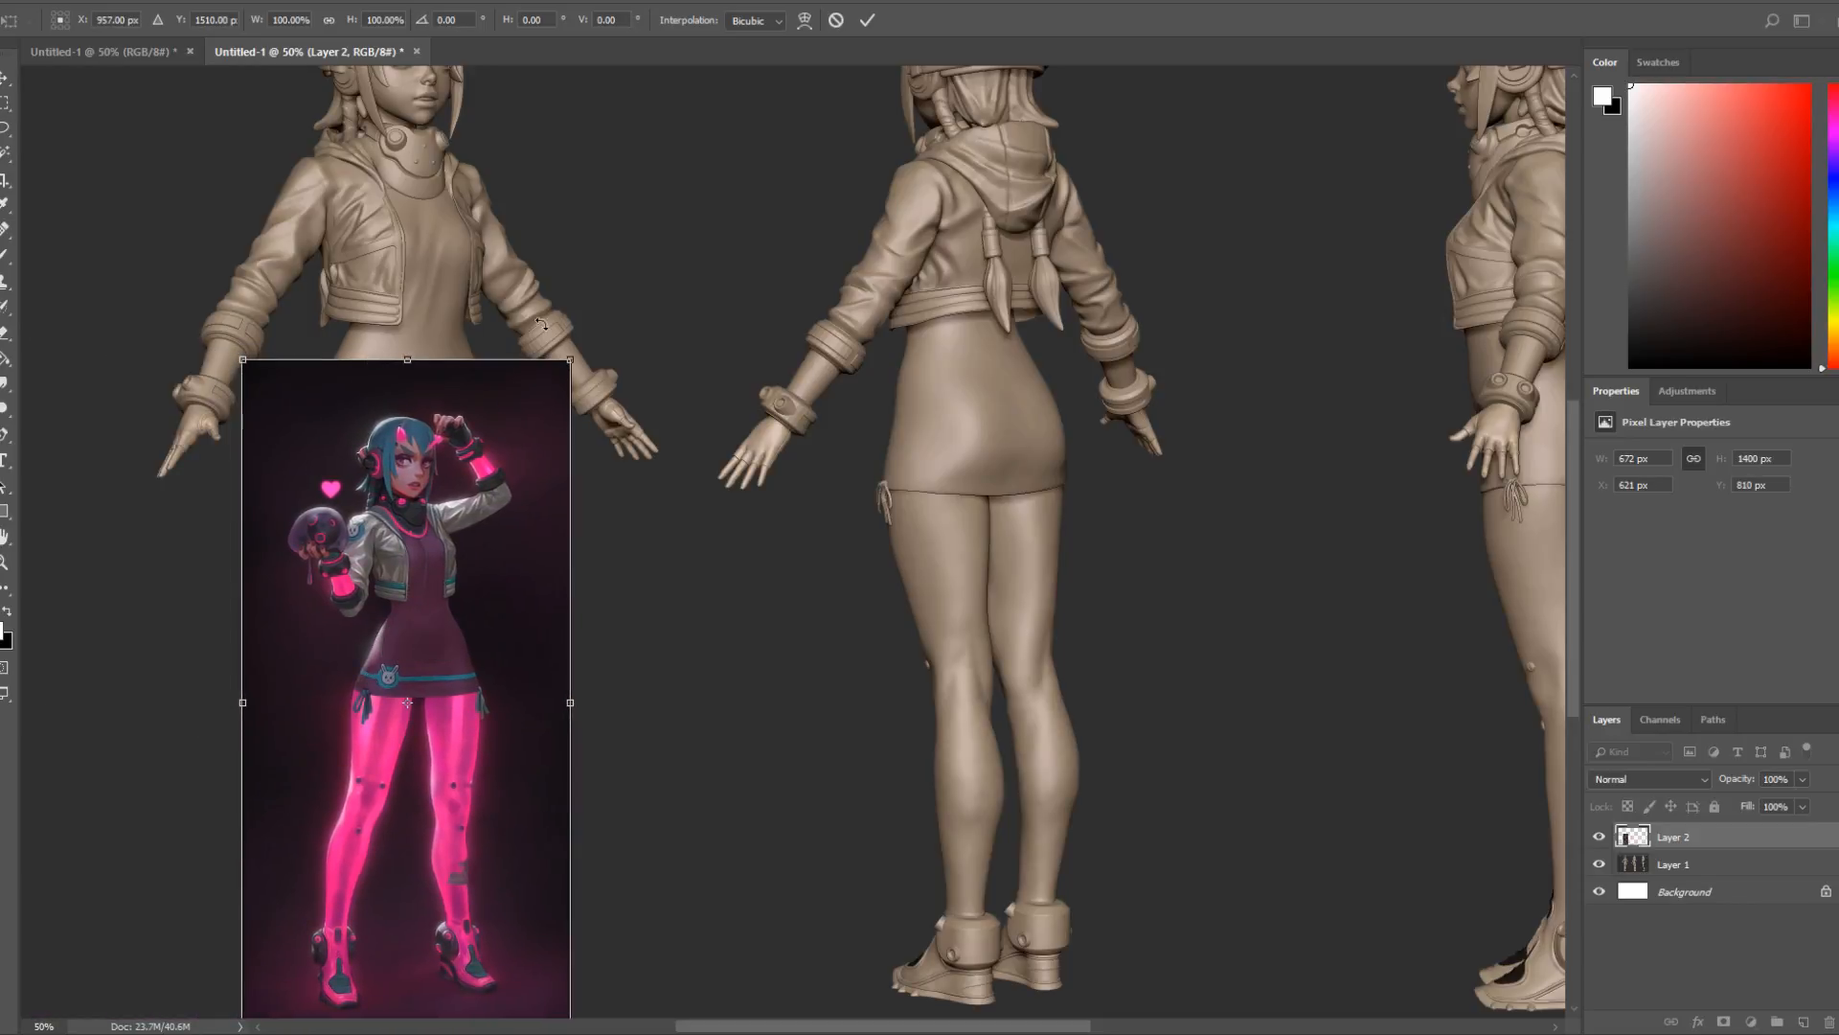
Scale the concept art up proportionally to about 163% so its figure approaches the sculpt's height.
drag(570, 359, 653, 824)
scroll(698, 747, down, 5)
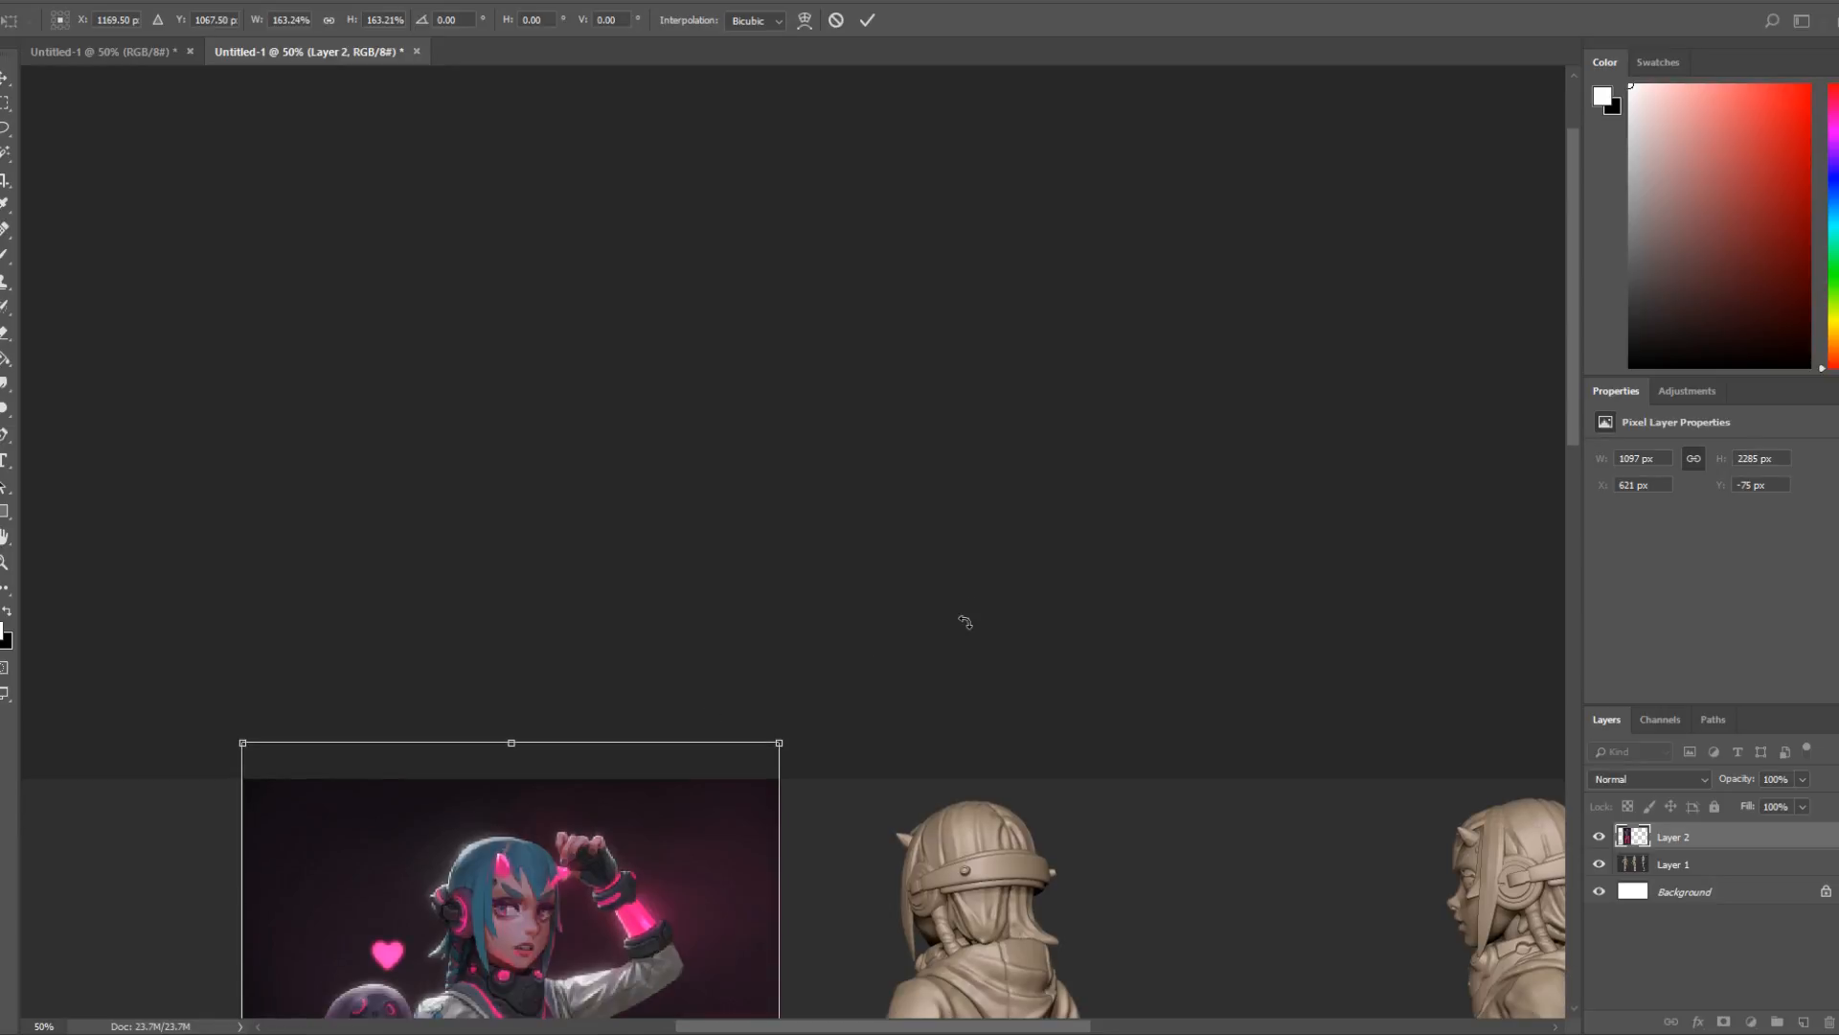
scroll(860, 489, down, 10)
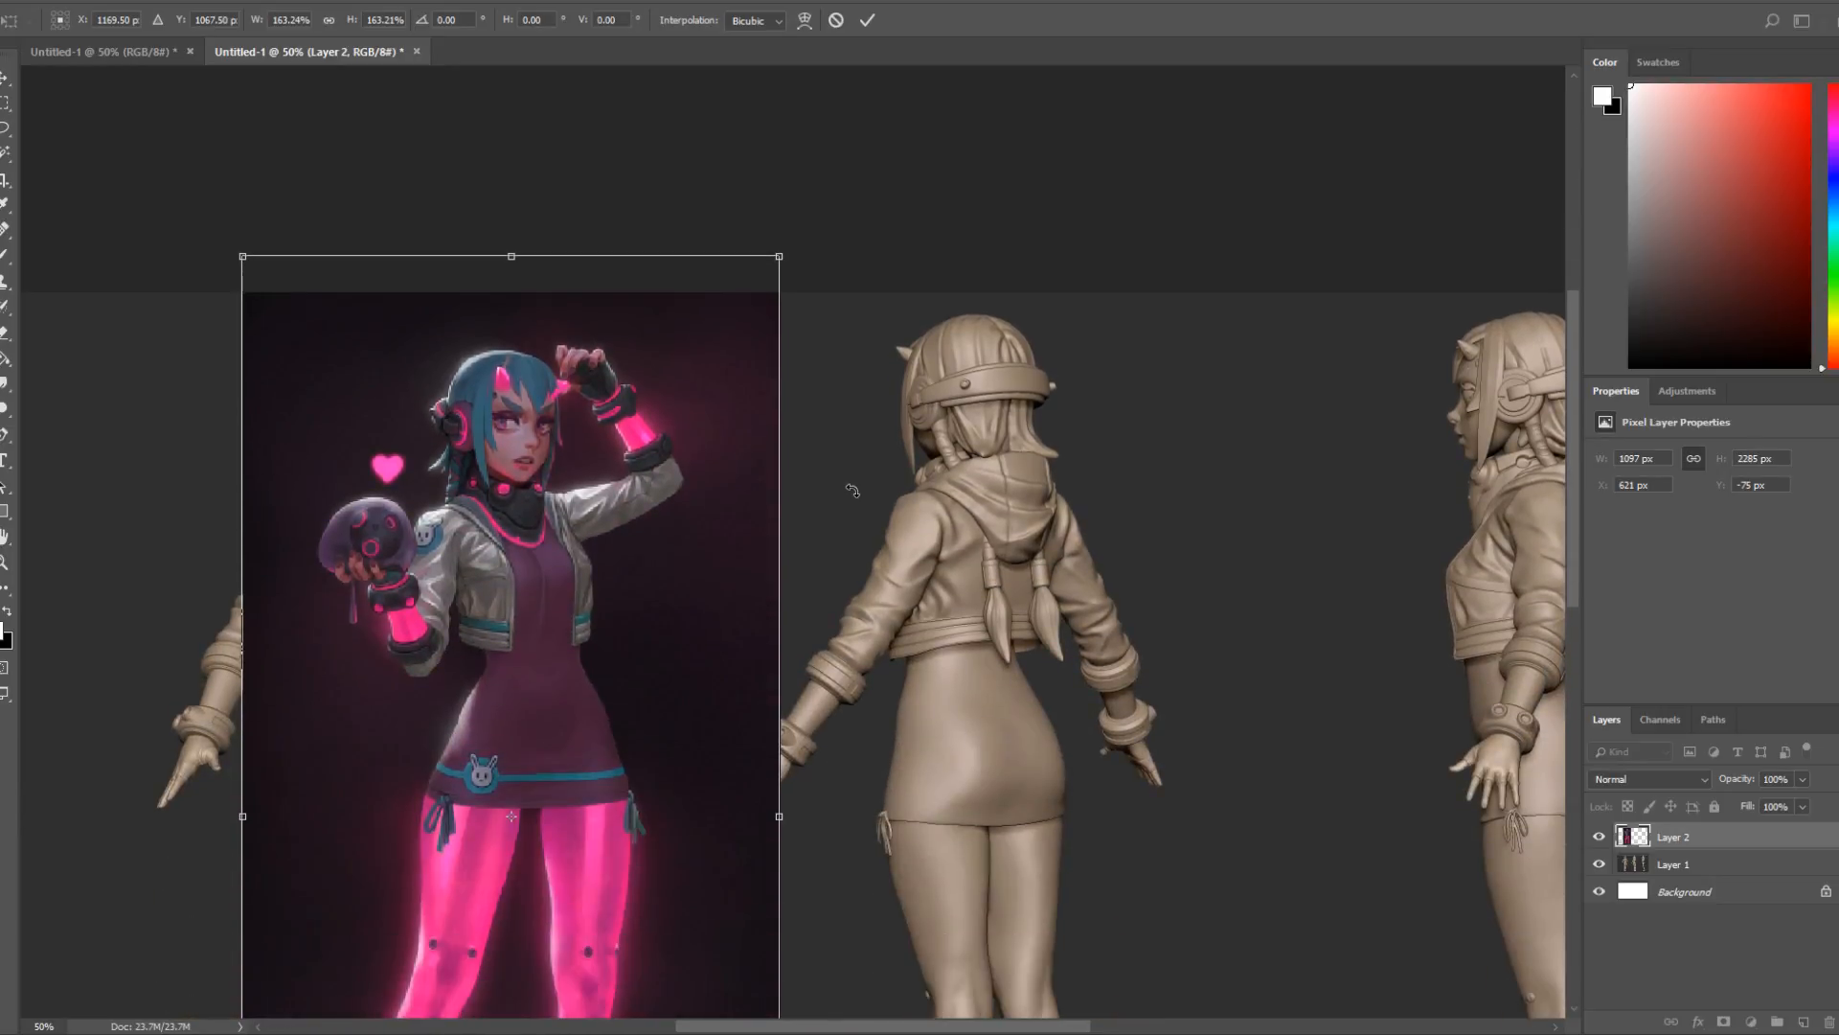
scroll(841, 484, down, 1)
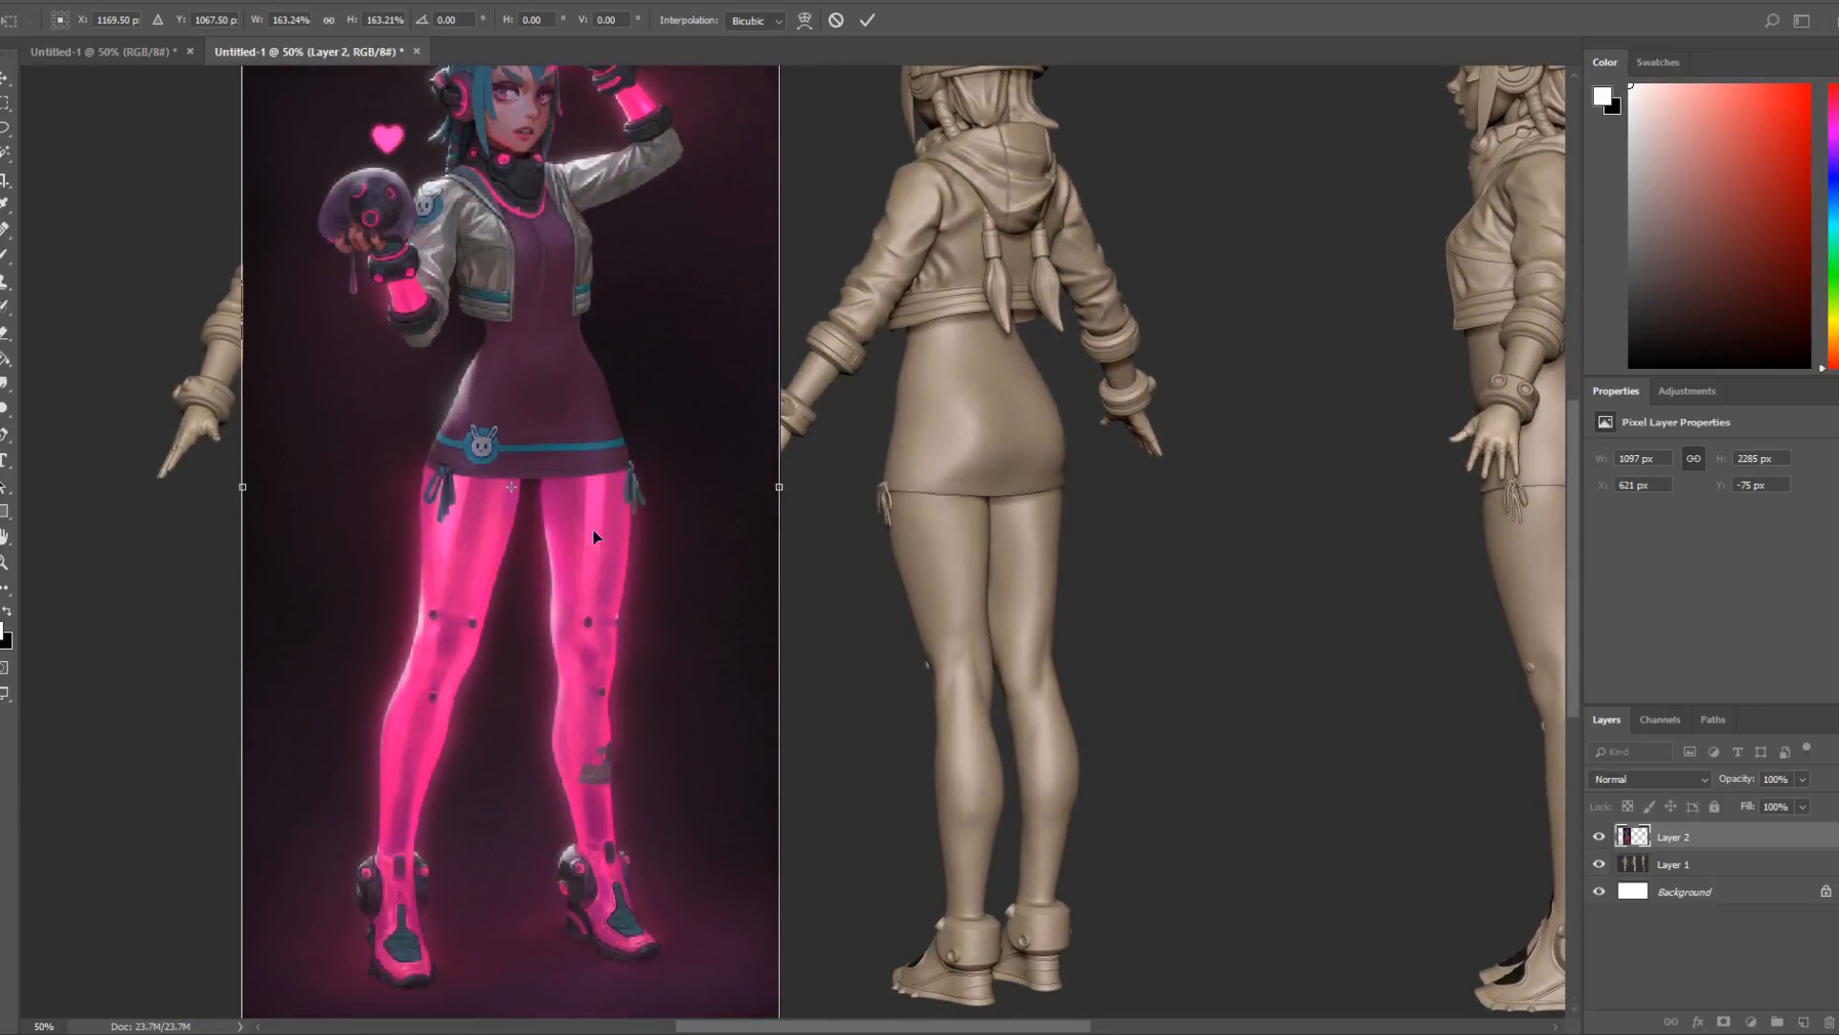
Move the concept art beside the front-view sculpt, enlarge it to about 168% to match the figure's height, and apply the transform.
drag(594, 536, 832, 538)
scroll(946, 258, up, 2)
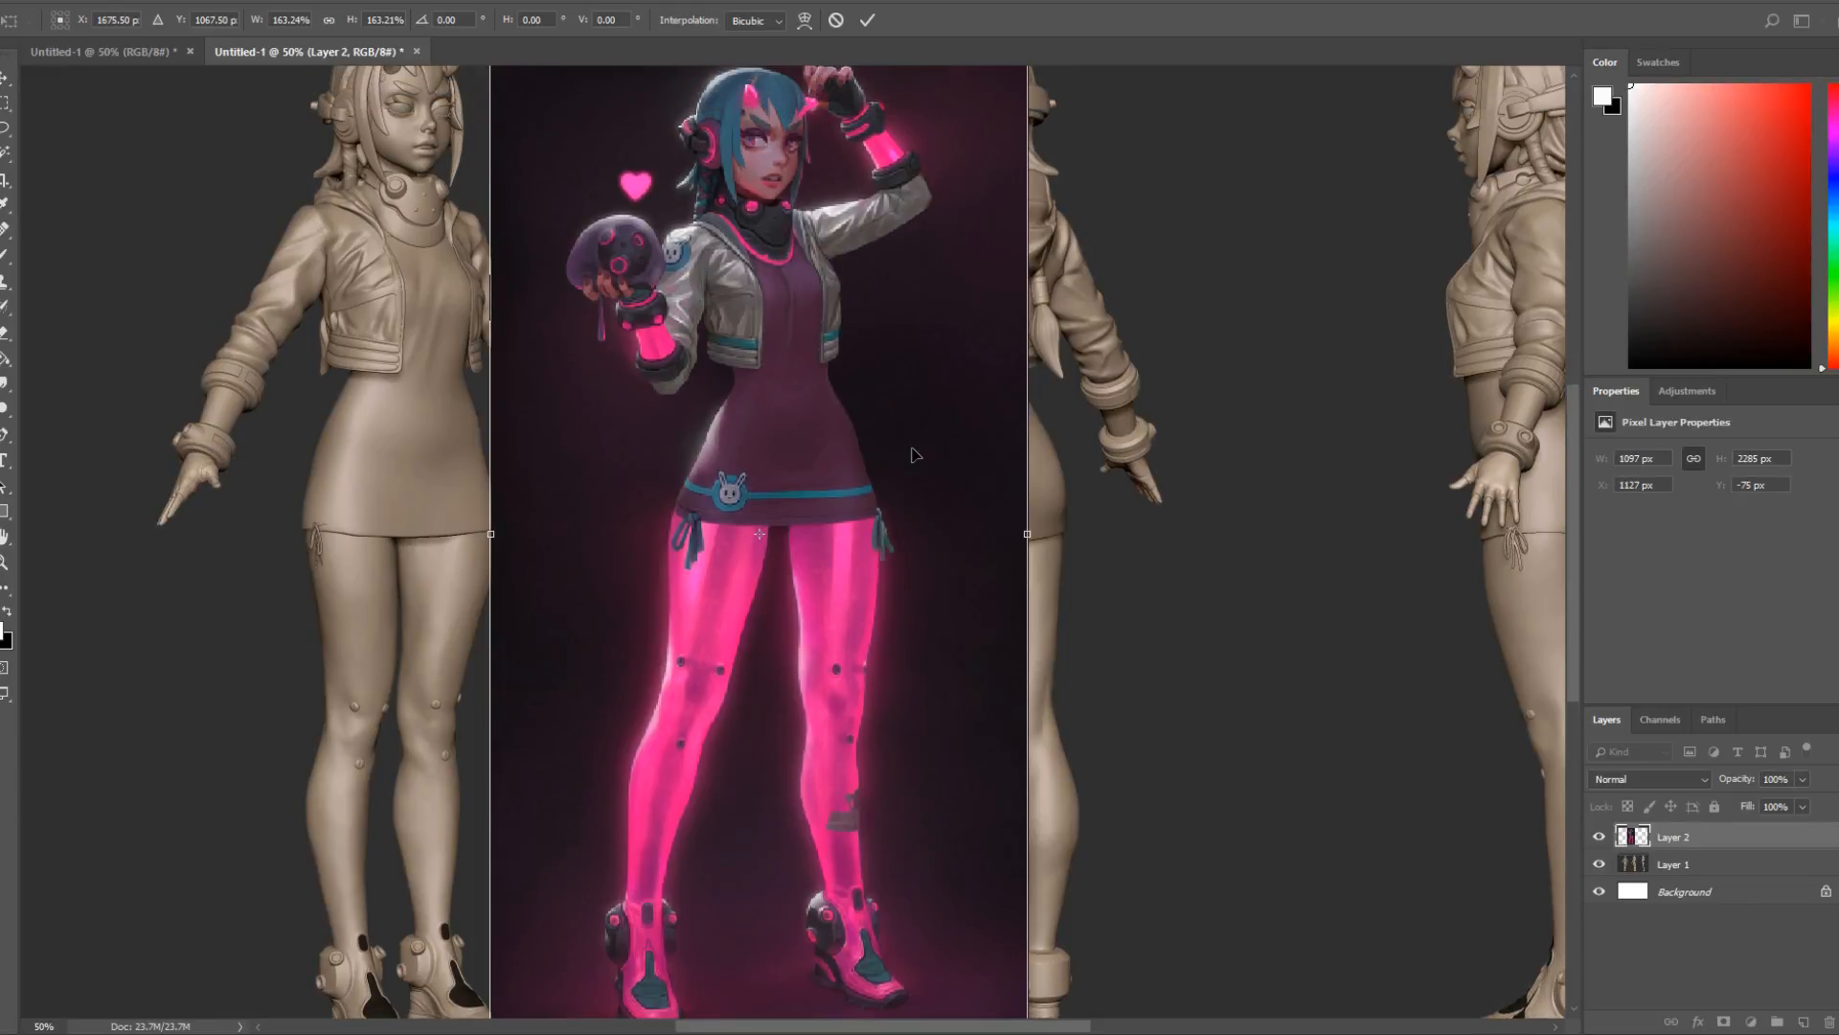
scroll(945, 258, up, 1)
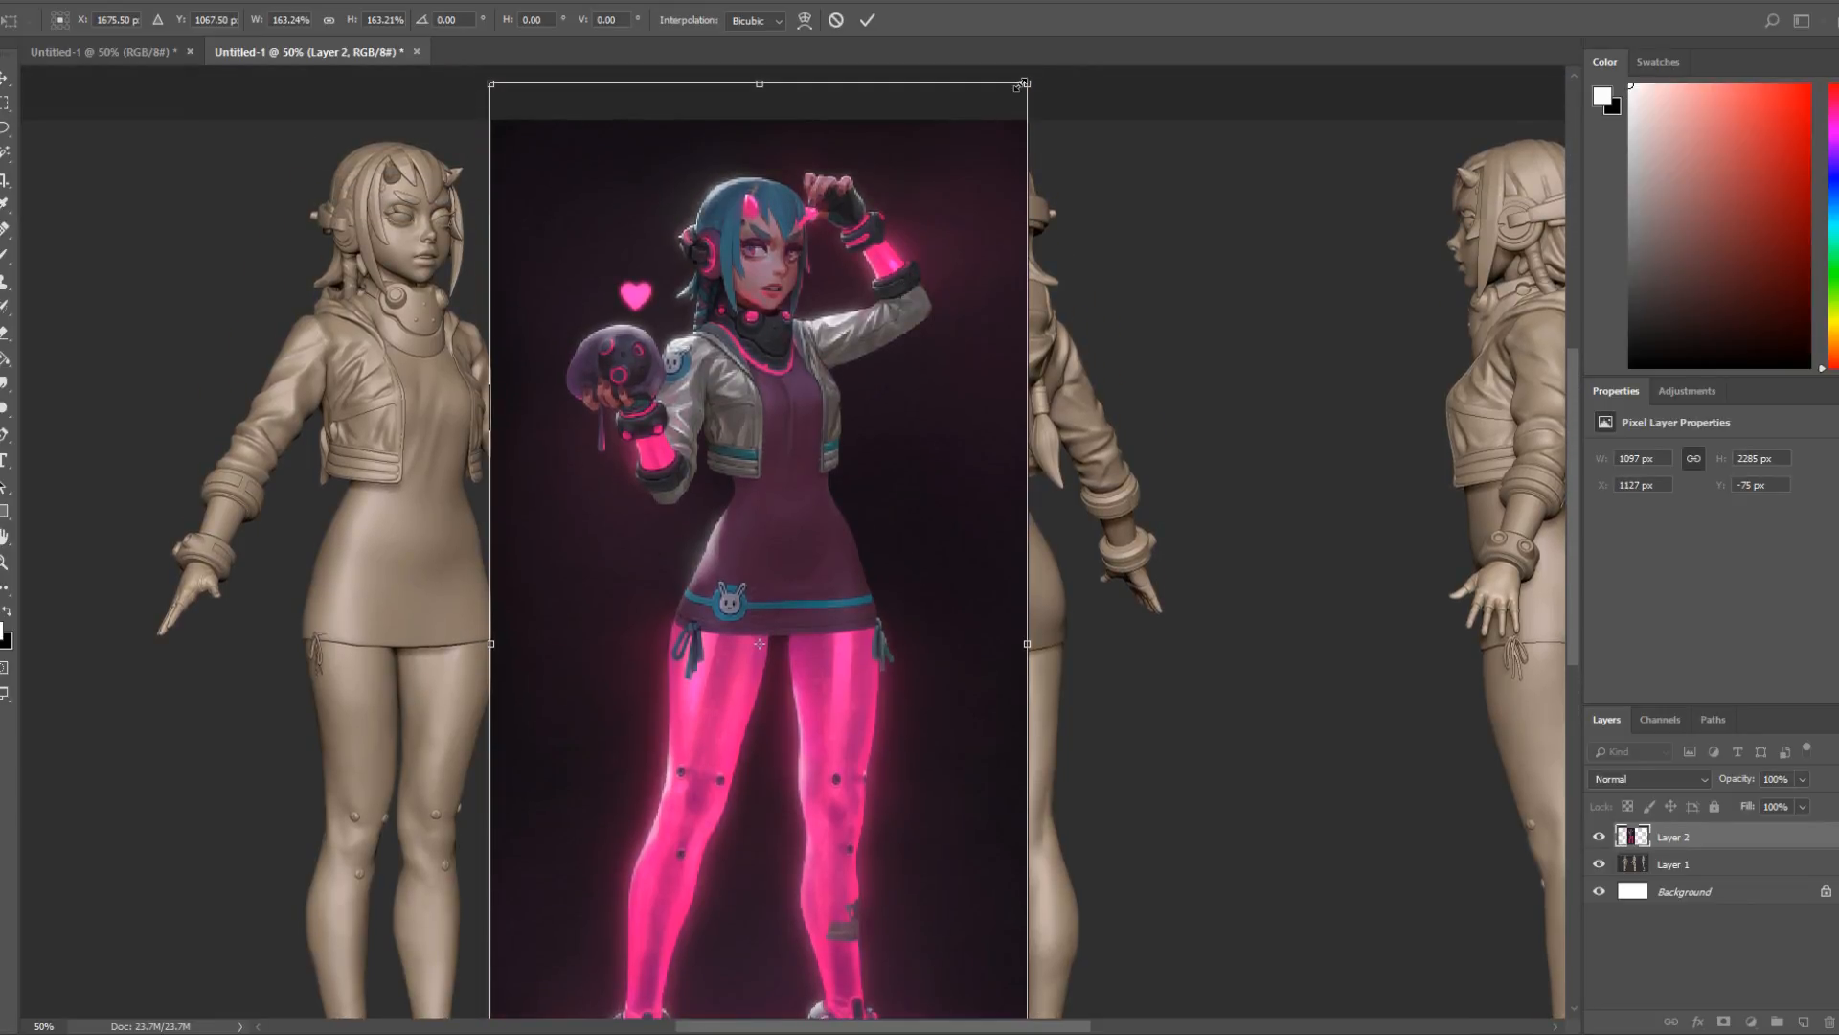
mouse_move(1027, 86)
mouse_down()
mouse_move(1043, 69)
mouse_move(1049, 97)
mouse_up()
scroll(1084, 226, down, 5)
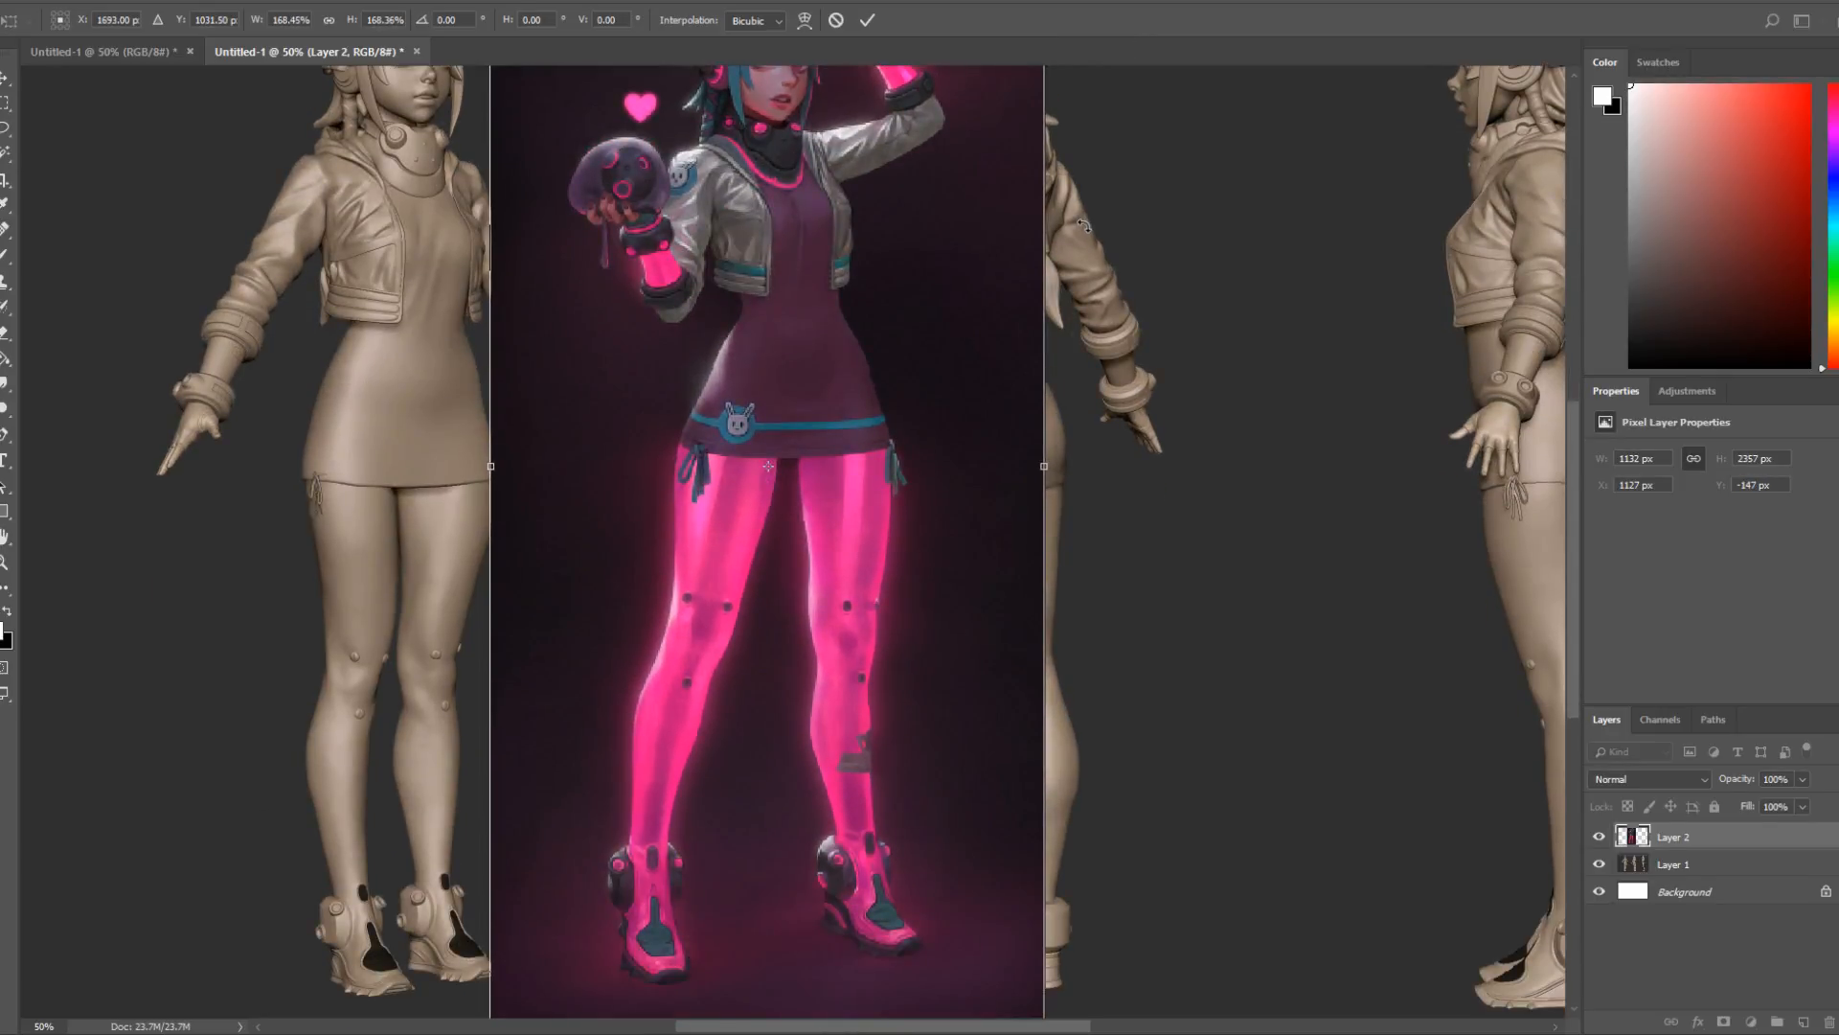
scroll(925, 237, up, 1)
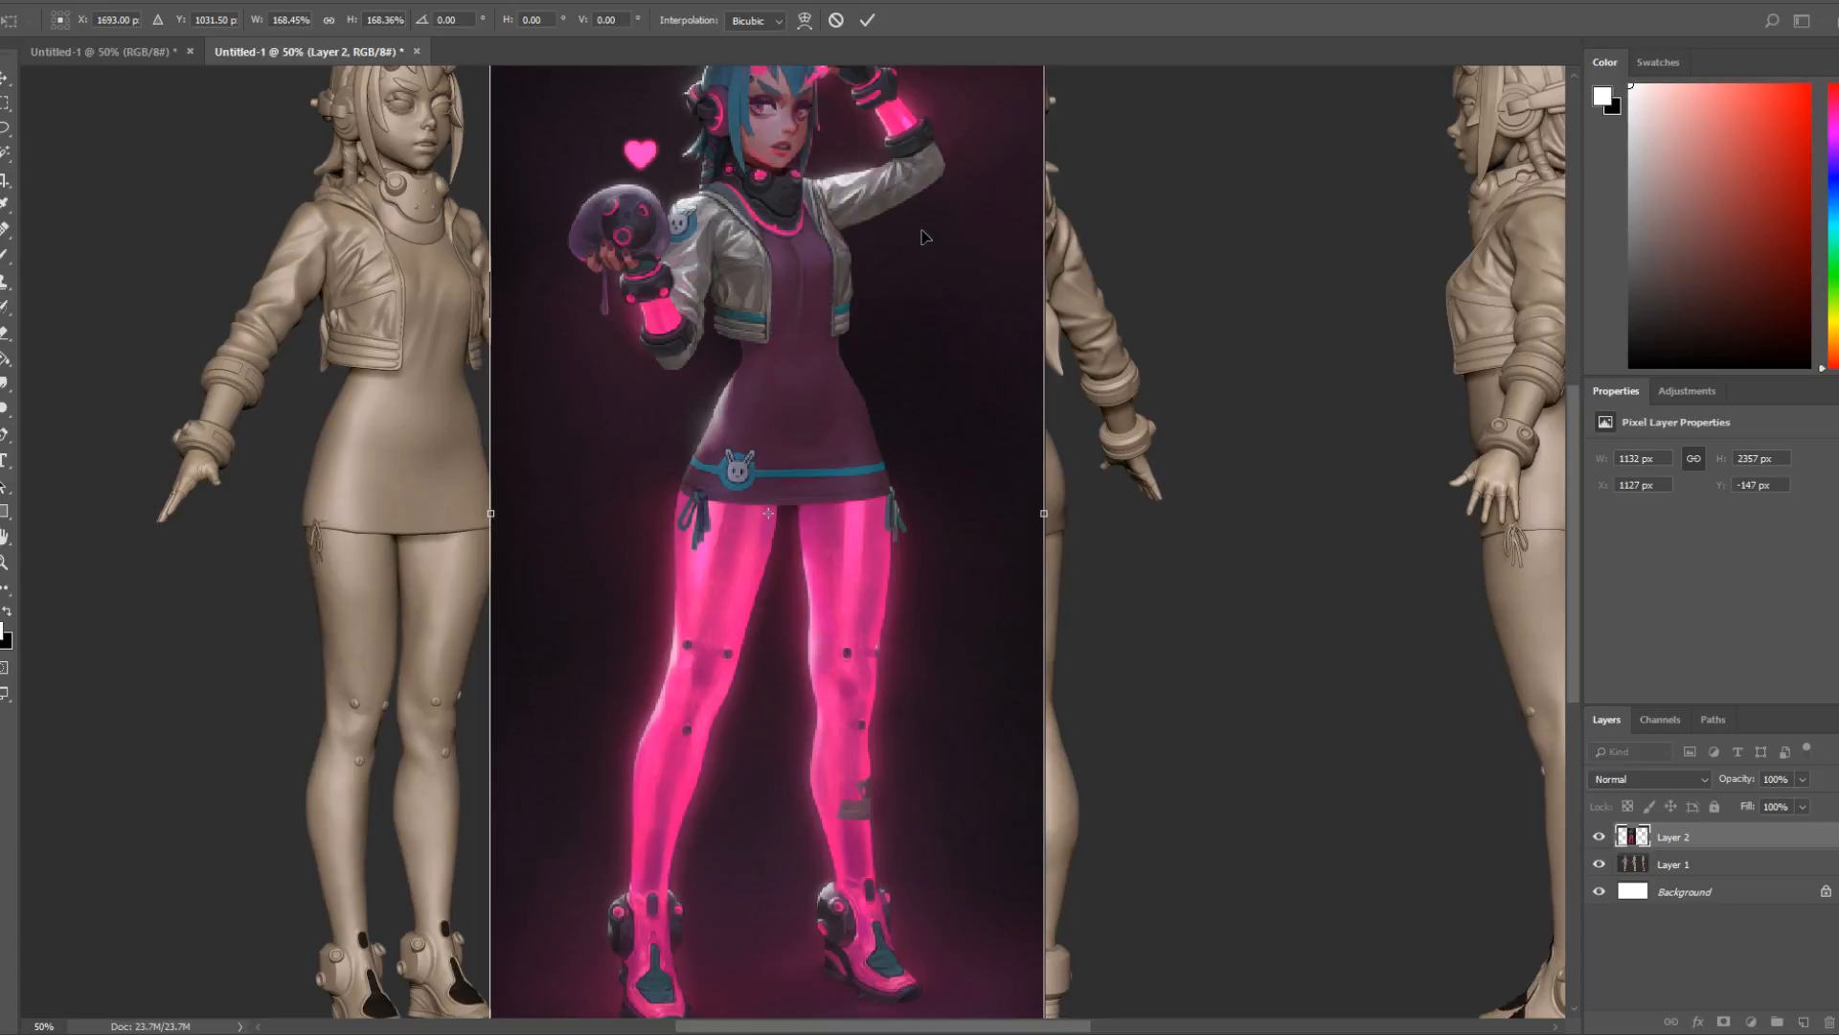
scroll(920, 234, up, 2)
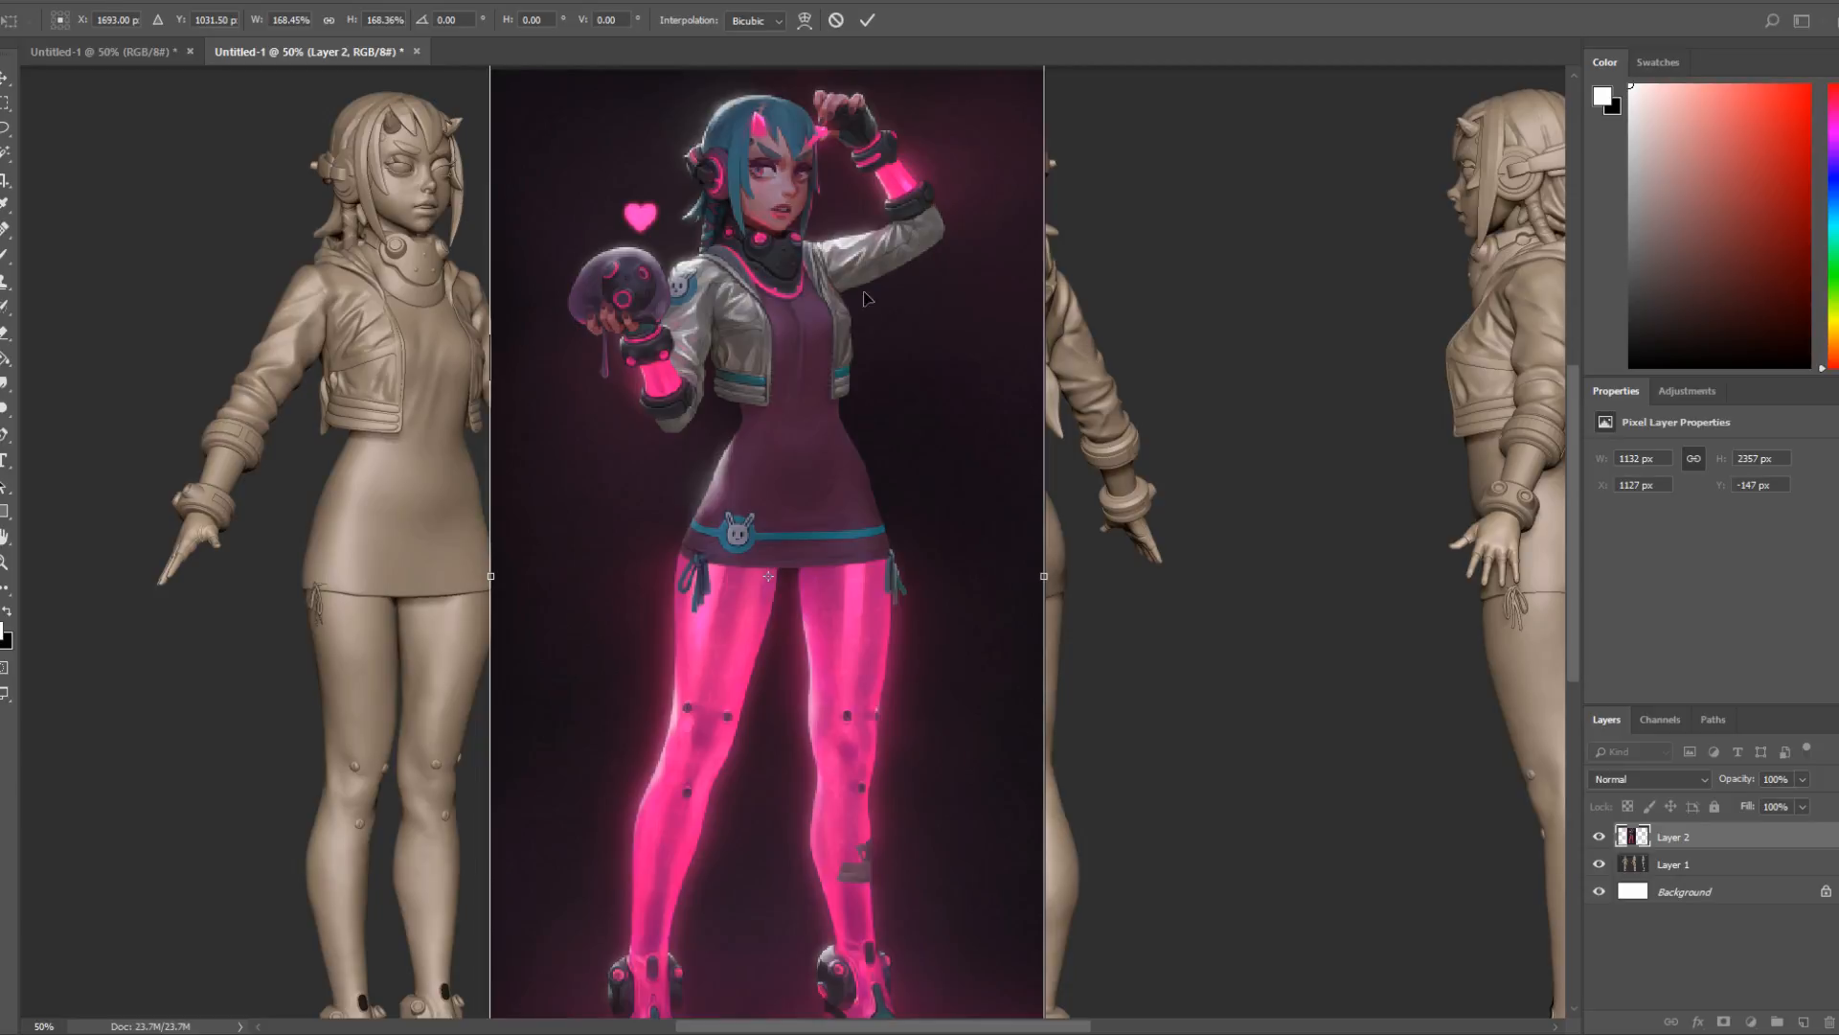
key(Return)
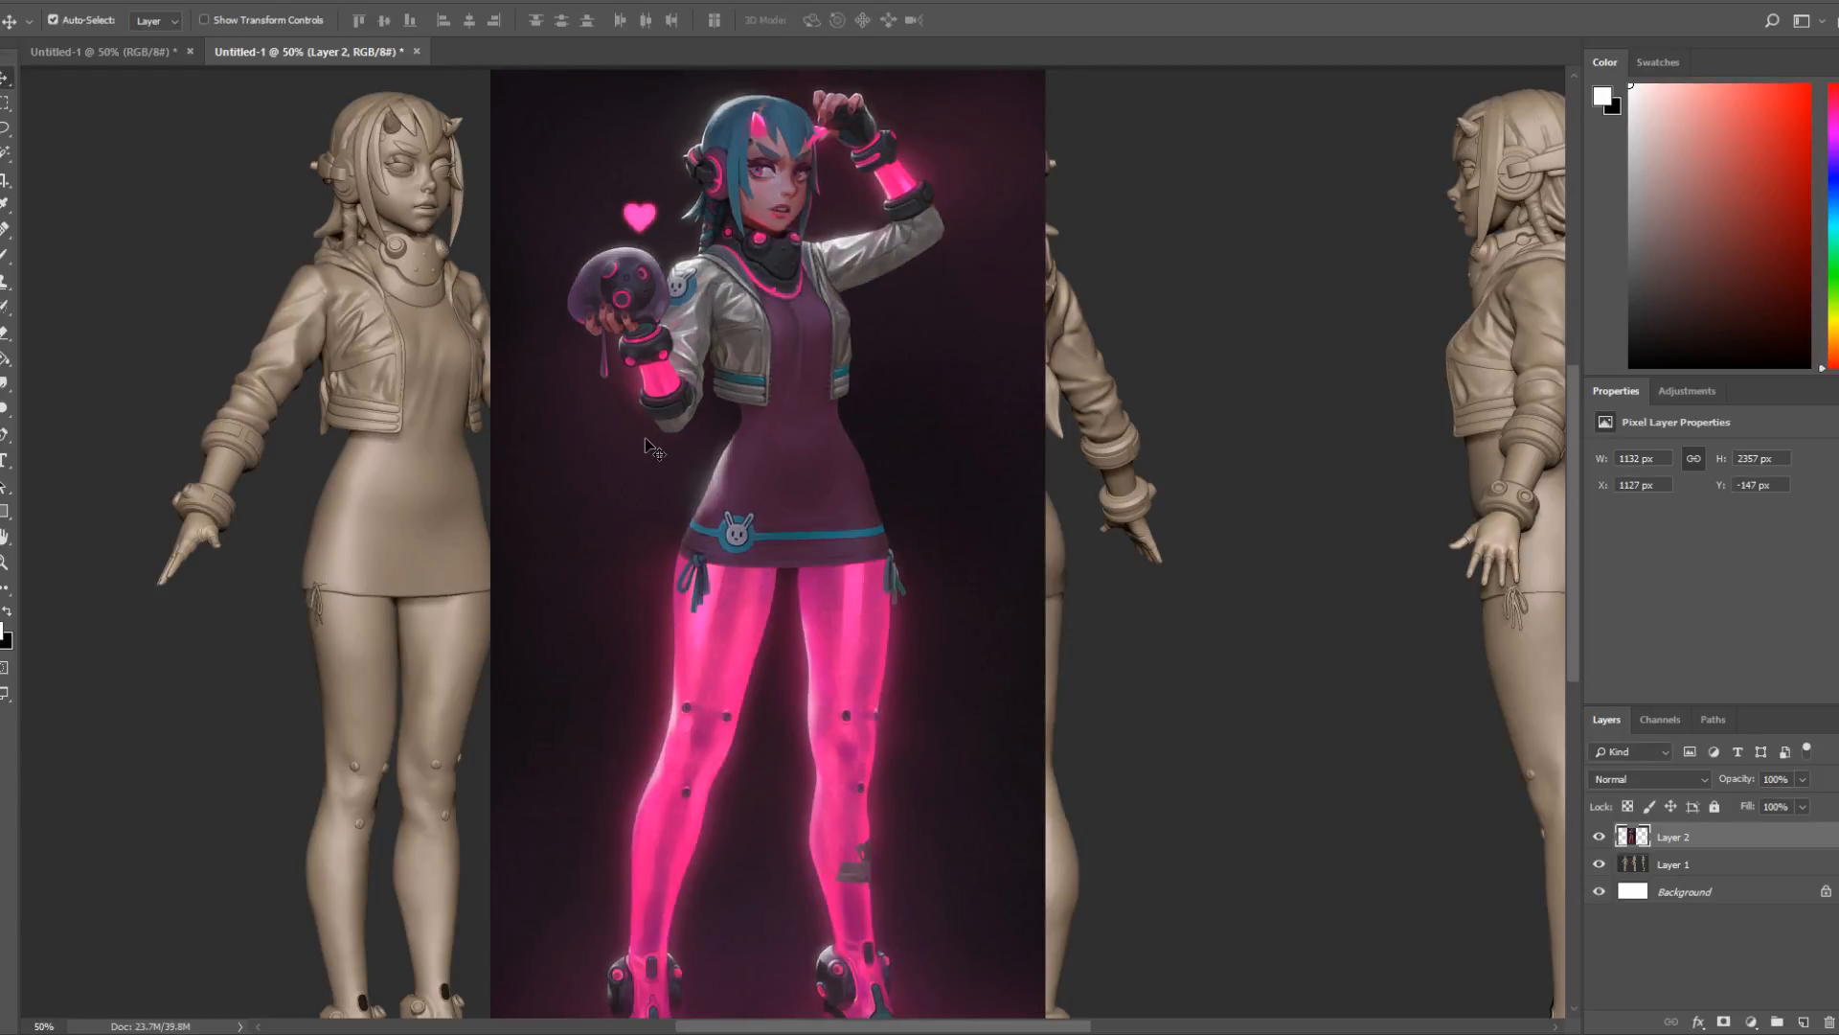
Shift the concept art slightly away from the front-view sculpt and compare their proportions from head to shoes.
drag(657, 455, 668, 504)
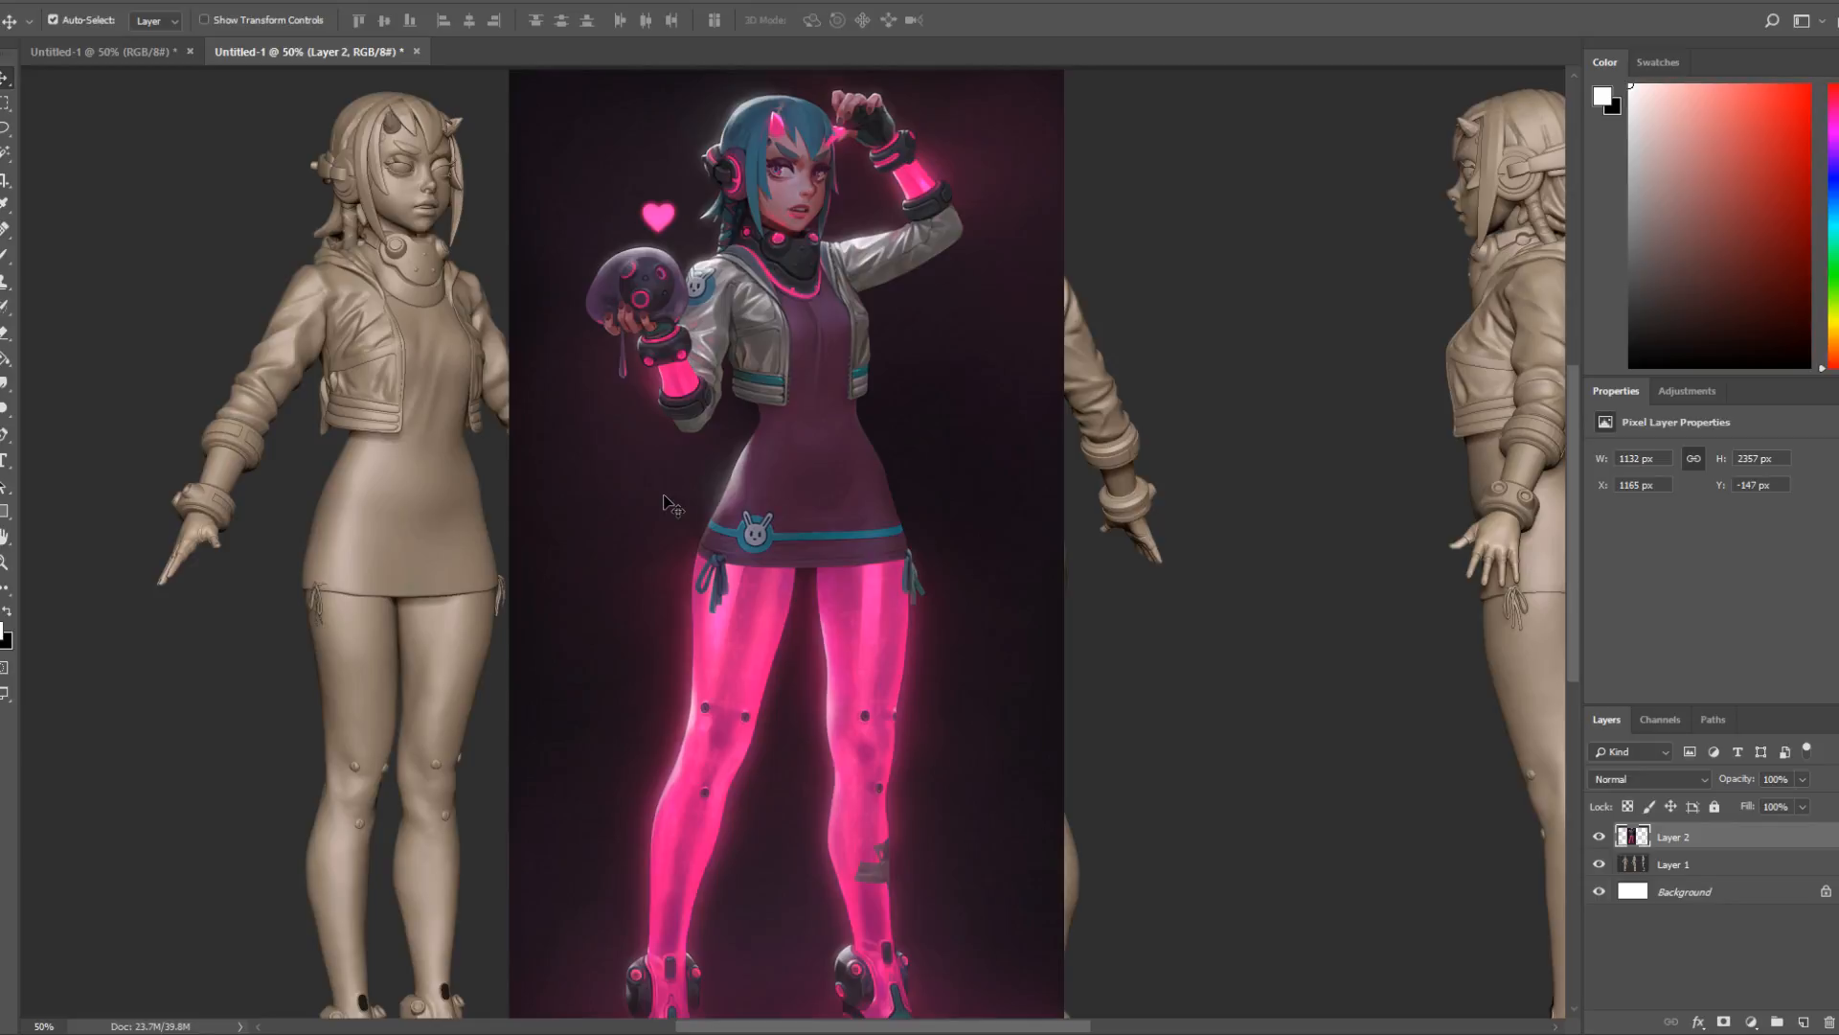
scroll(667, 505, down, 3)
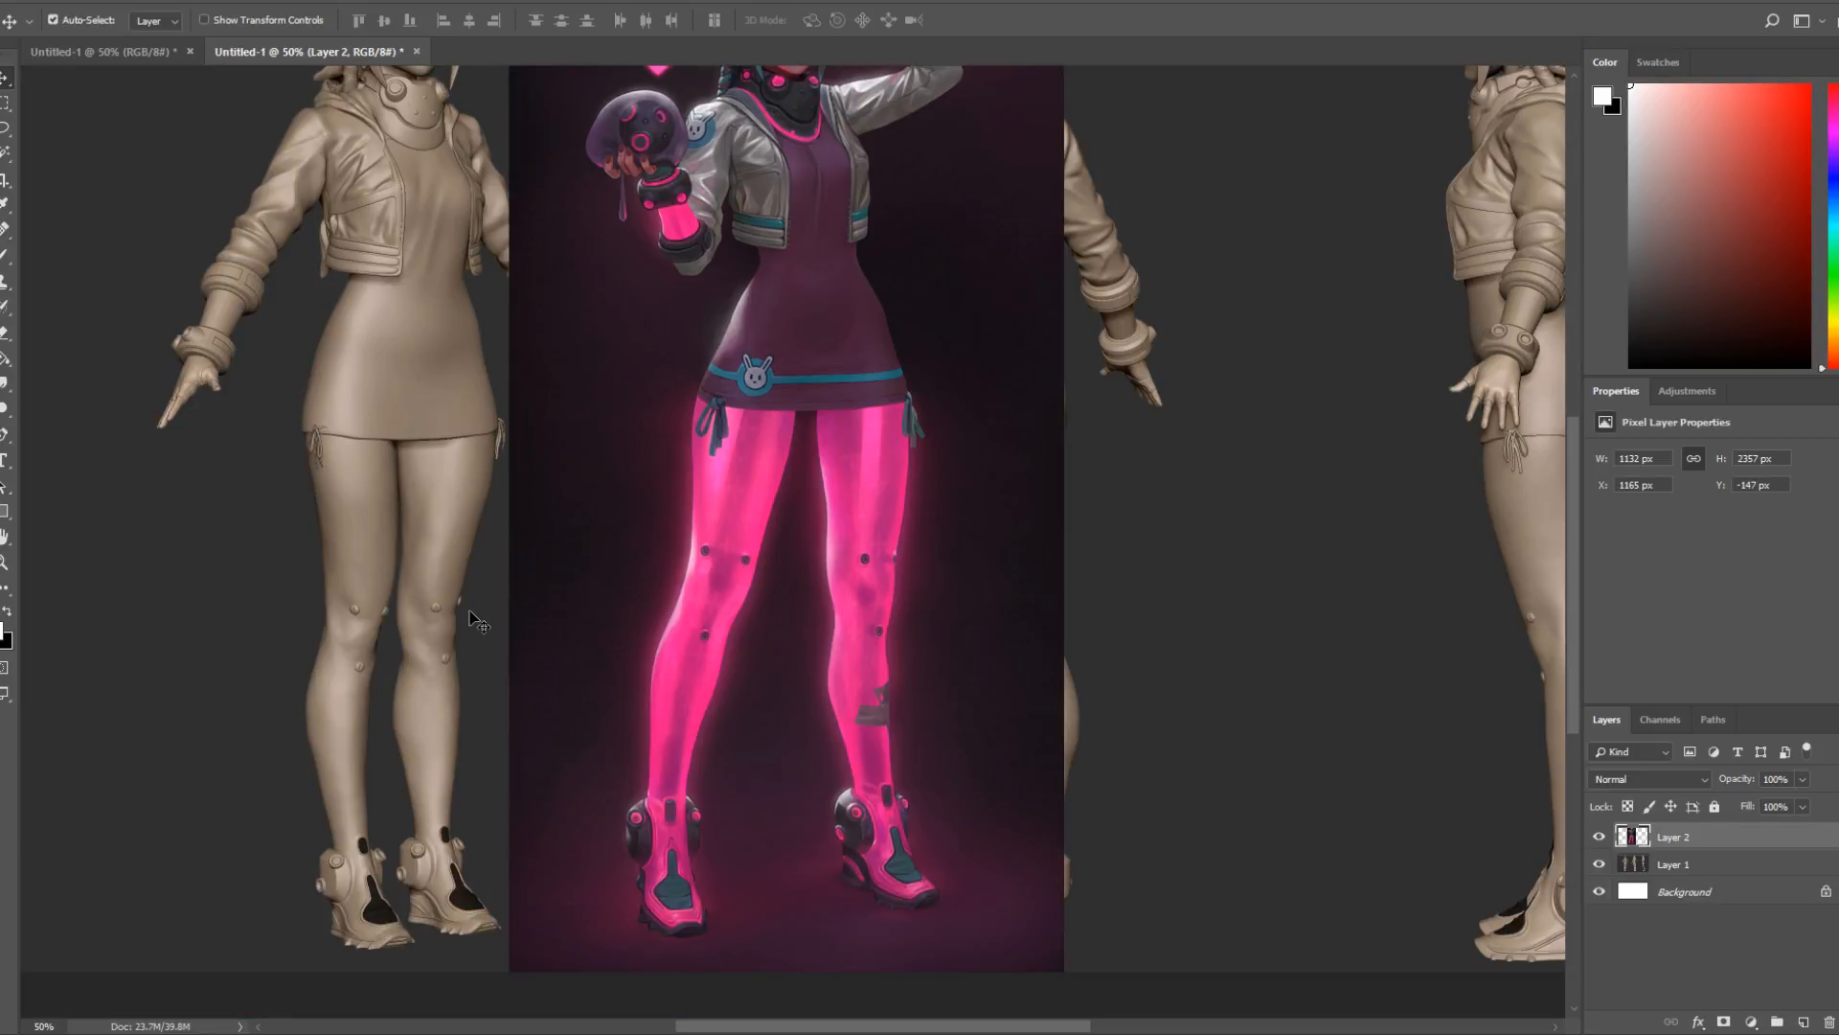
scroll(481, 663, up, 3)
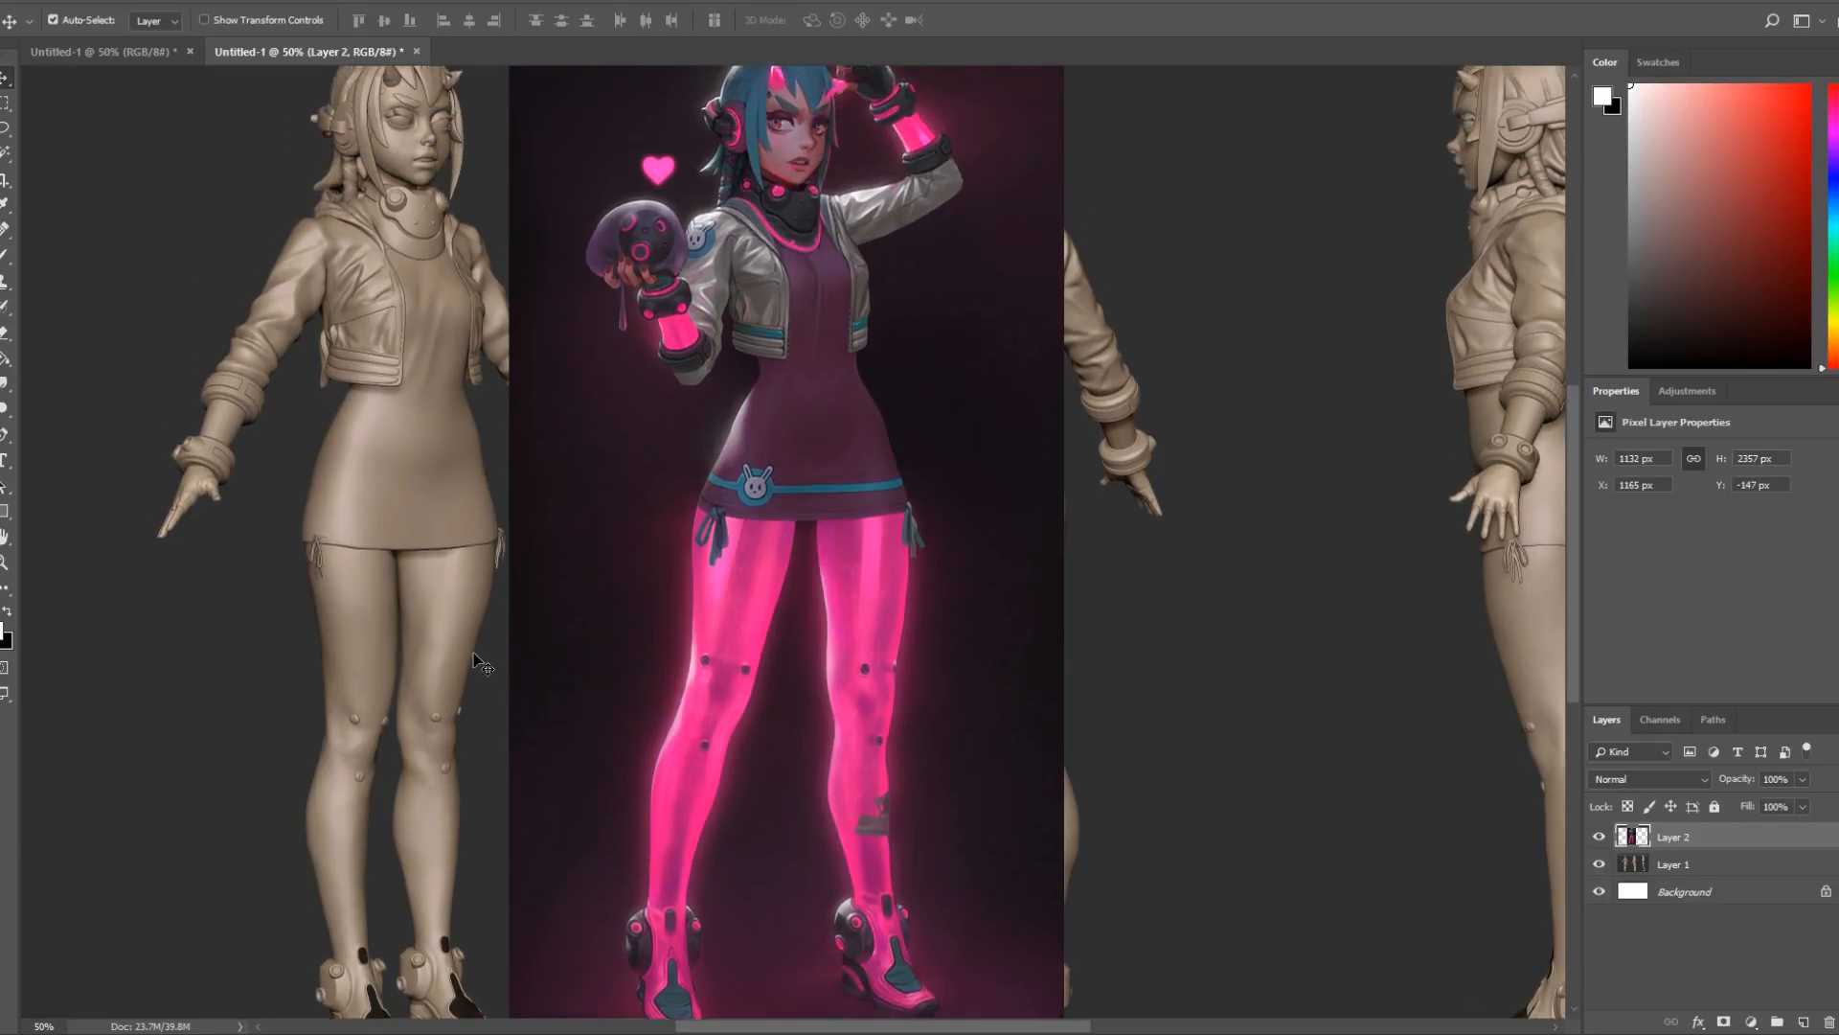
scroll(481, 663, up, 1)
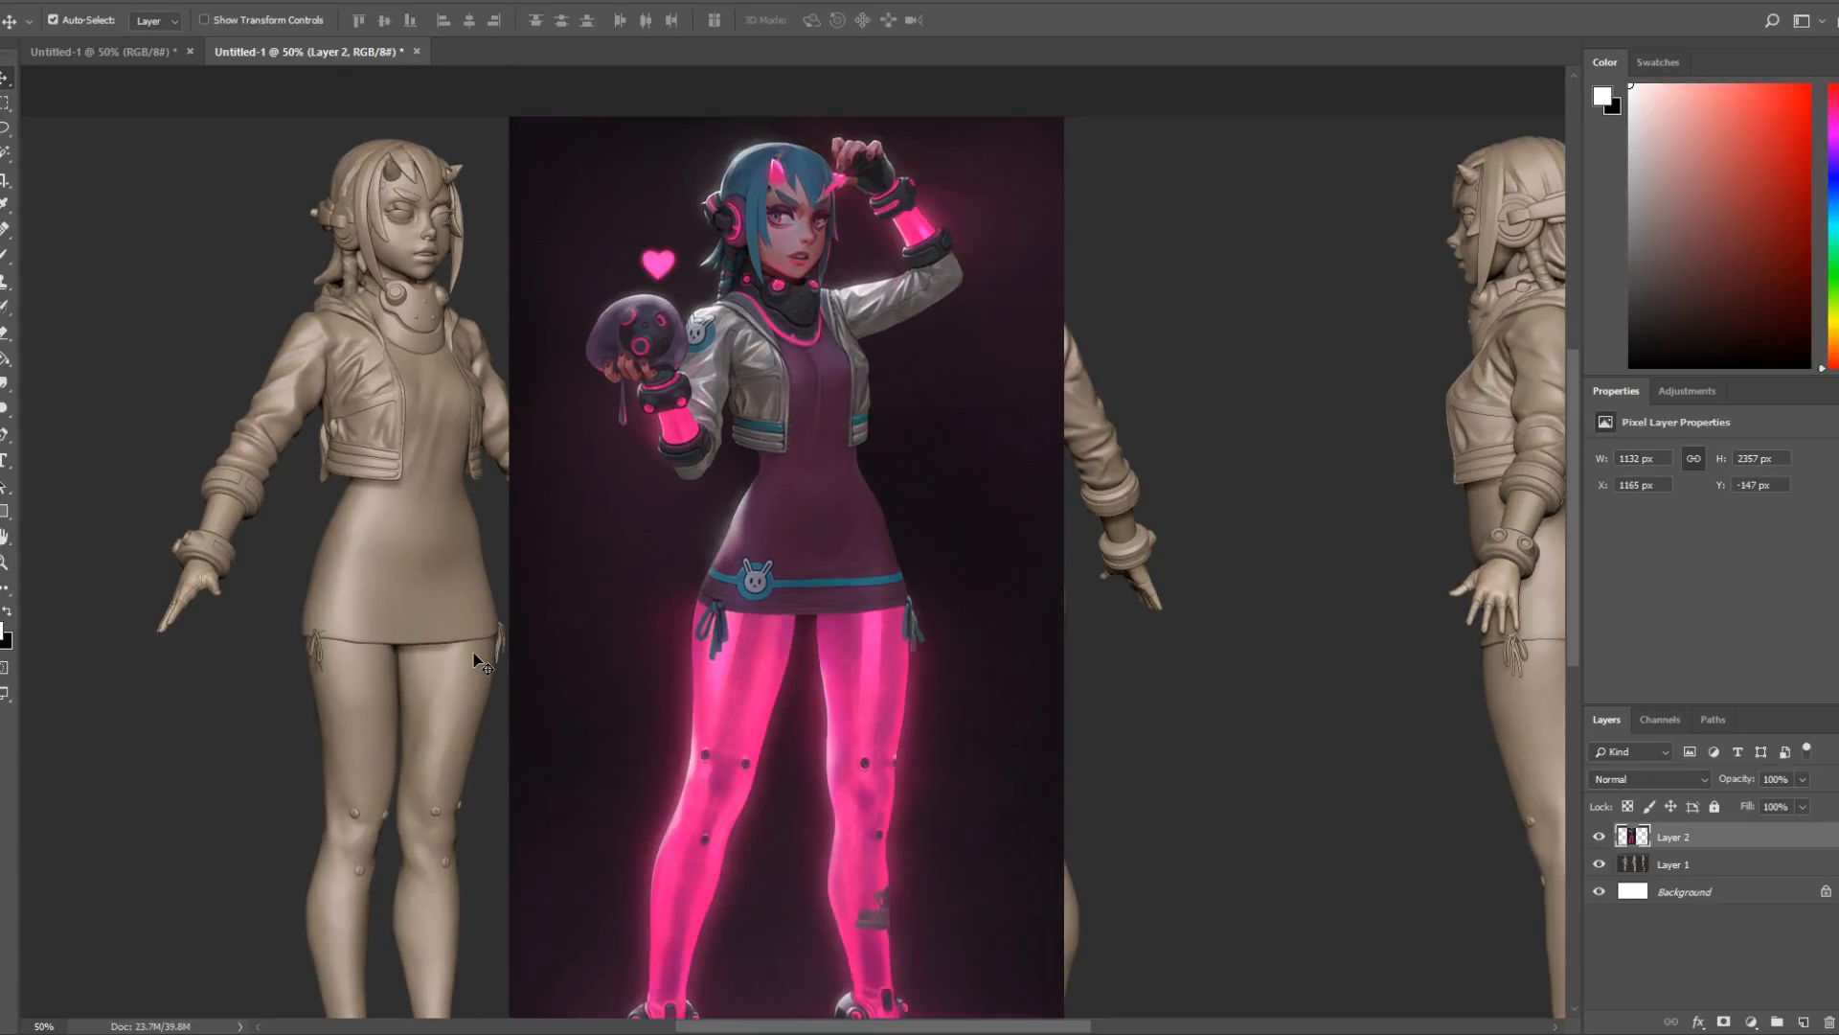
scroll(488, 601, up, 1)
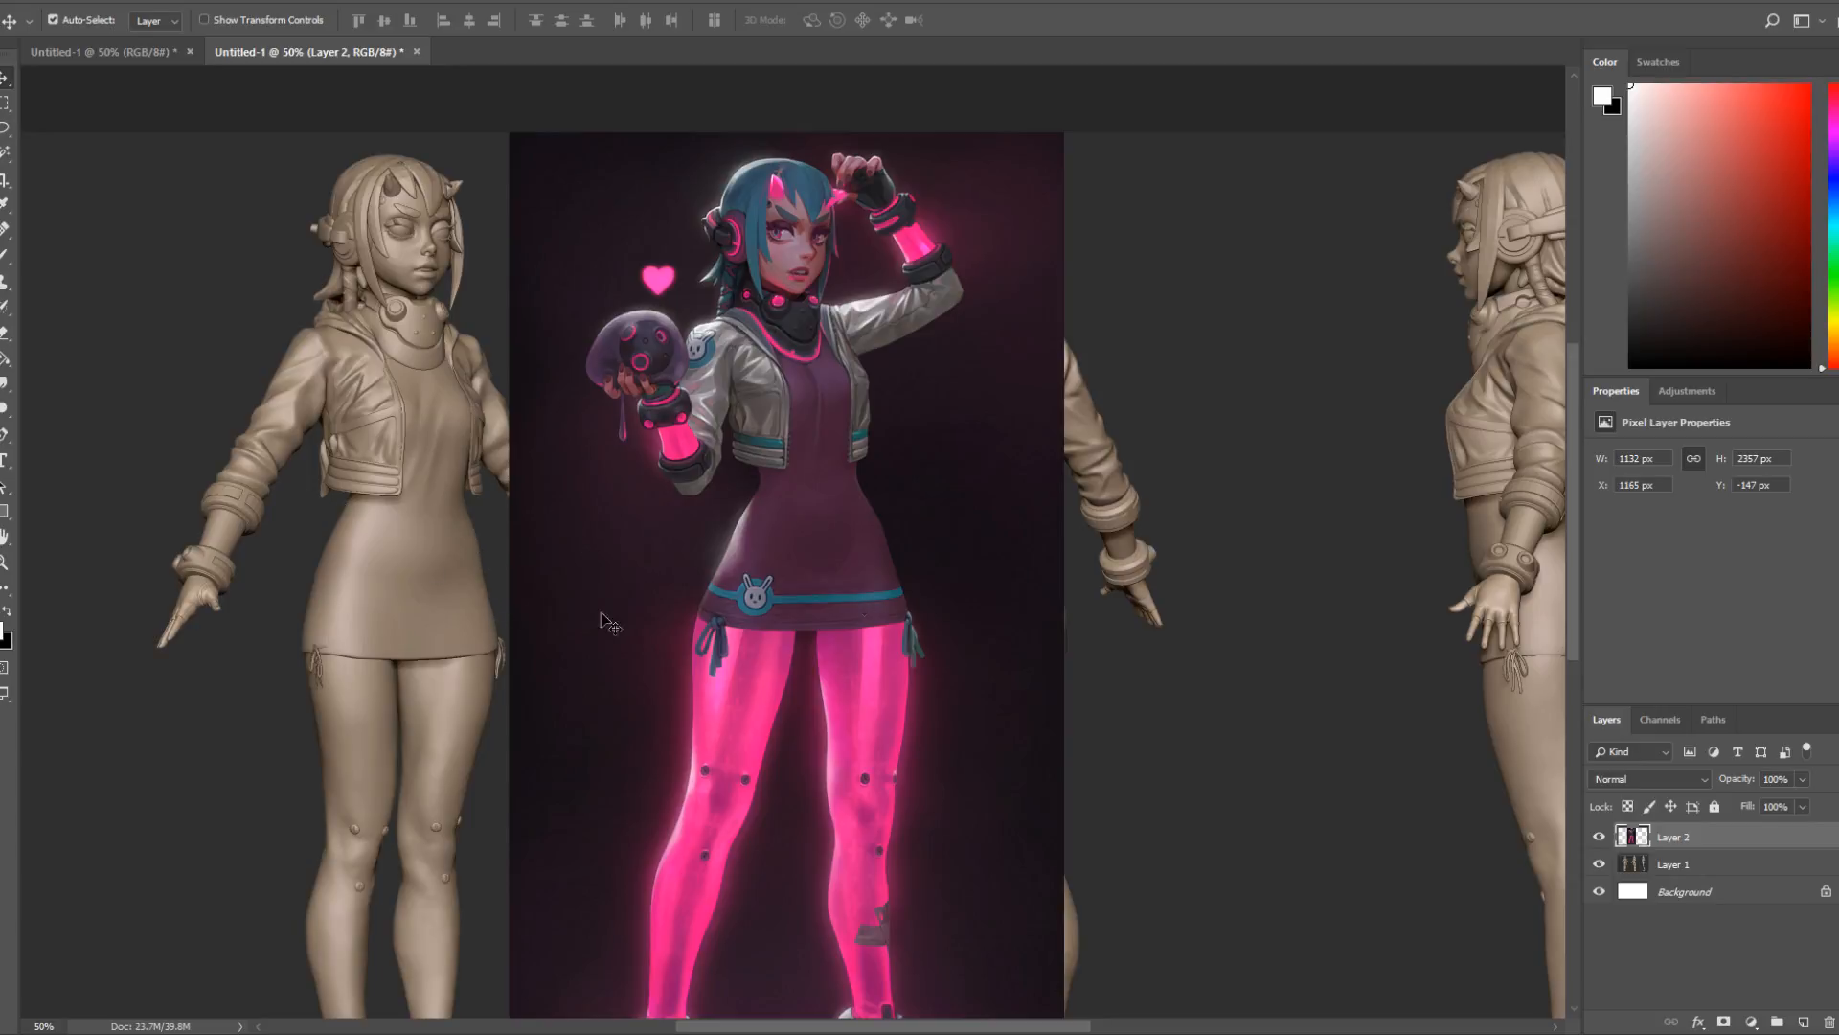
Add a horizontal guide and position it across the figures just below the sculpt's cropped jacket.
click(348, 2)
mouse_move(404, 2)
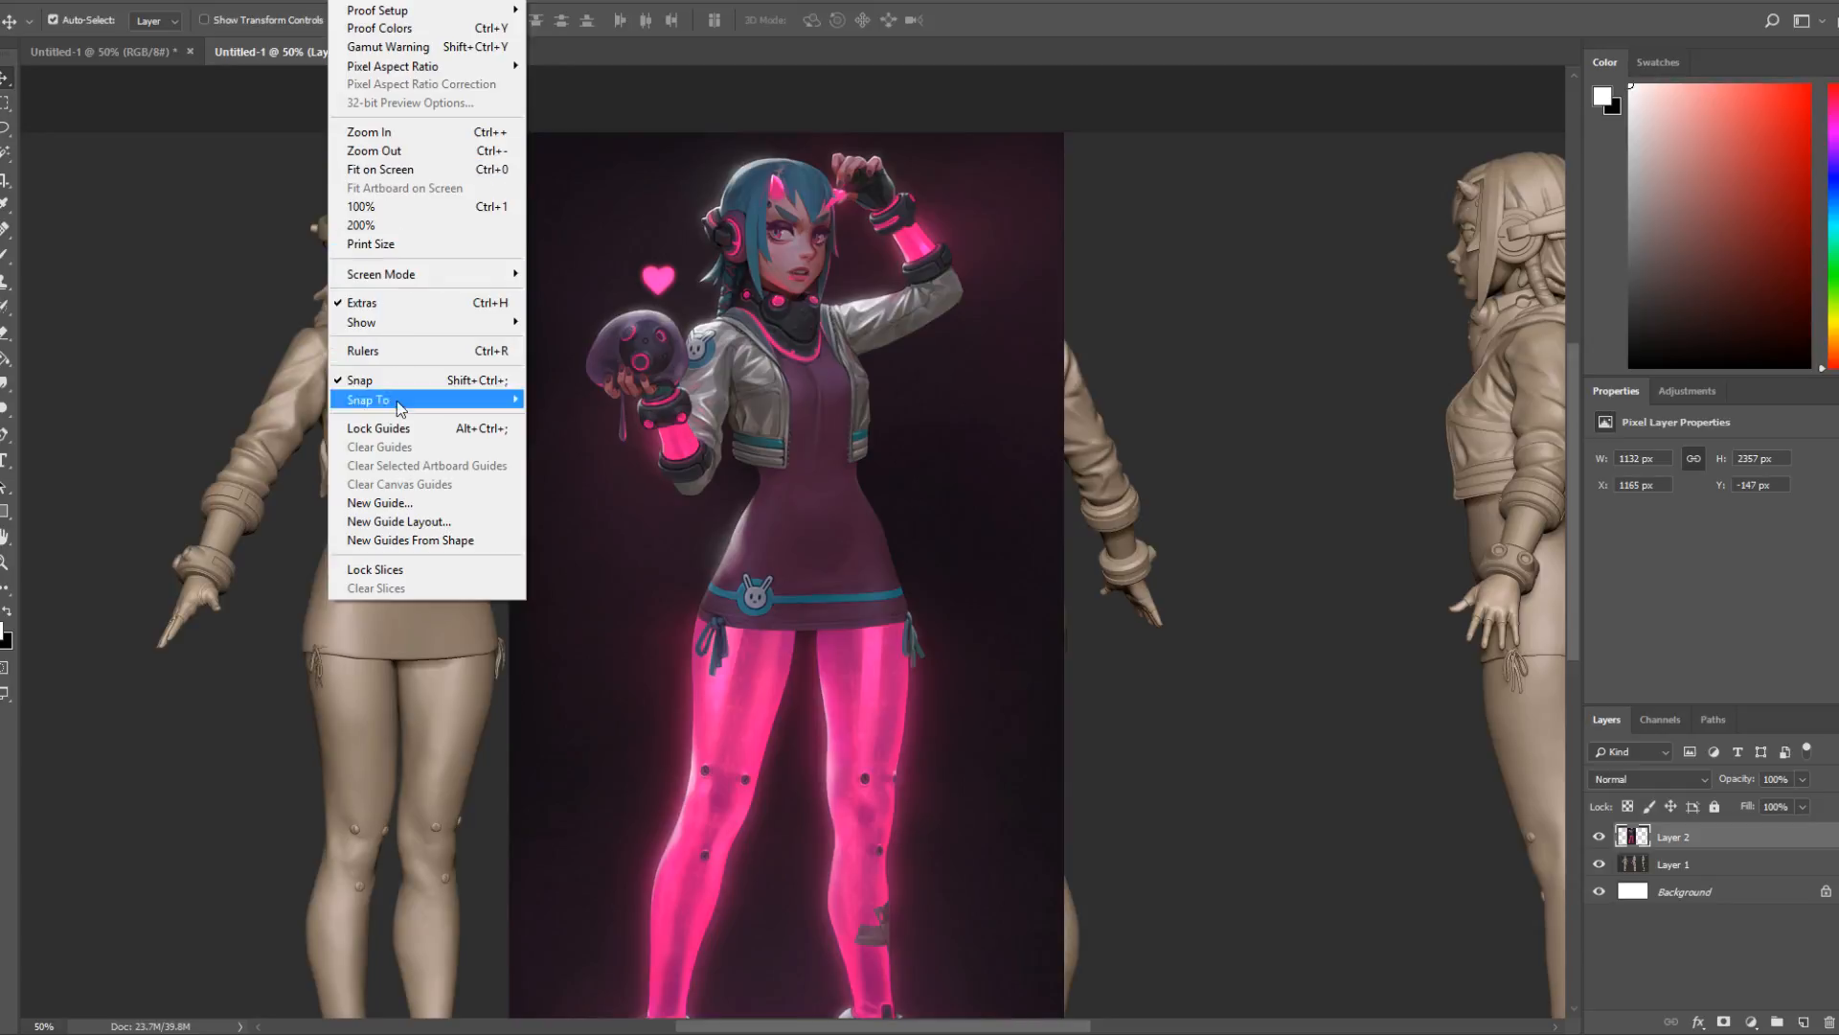
click(402, 504)
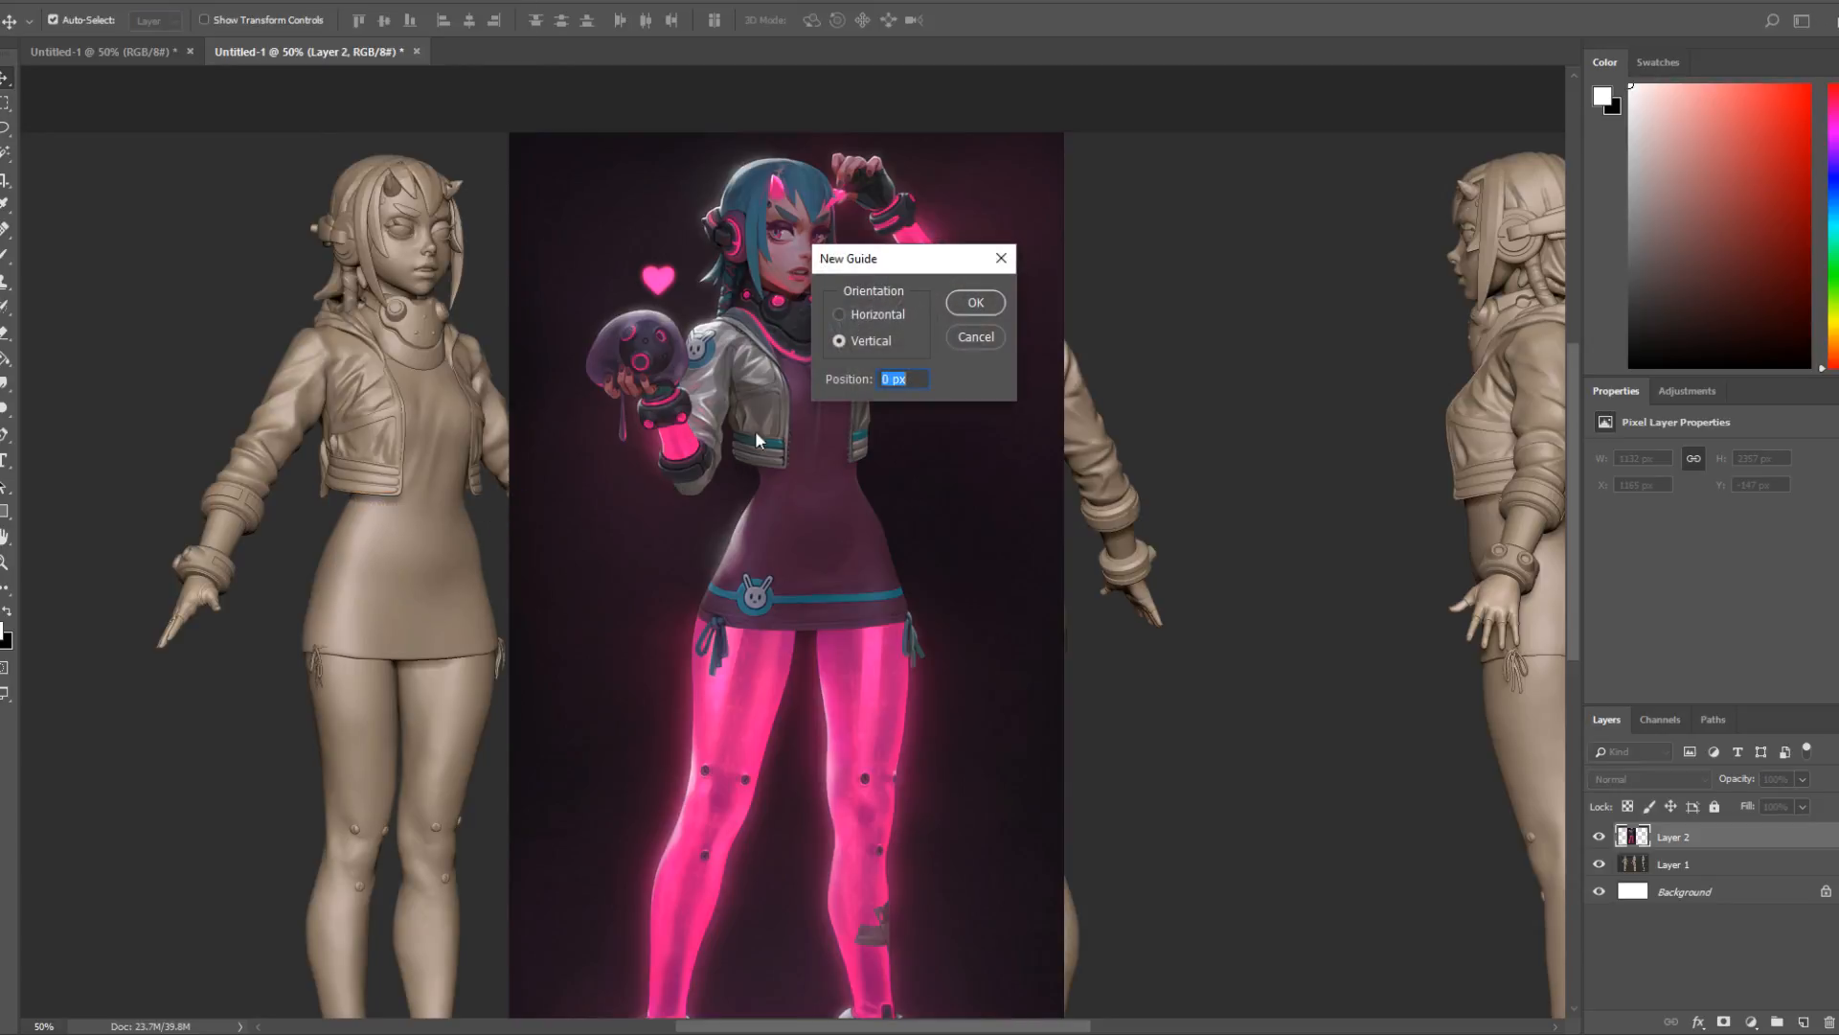
click(892, 318)
click(975, 303)
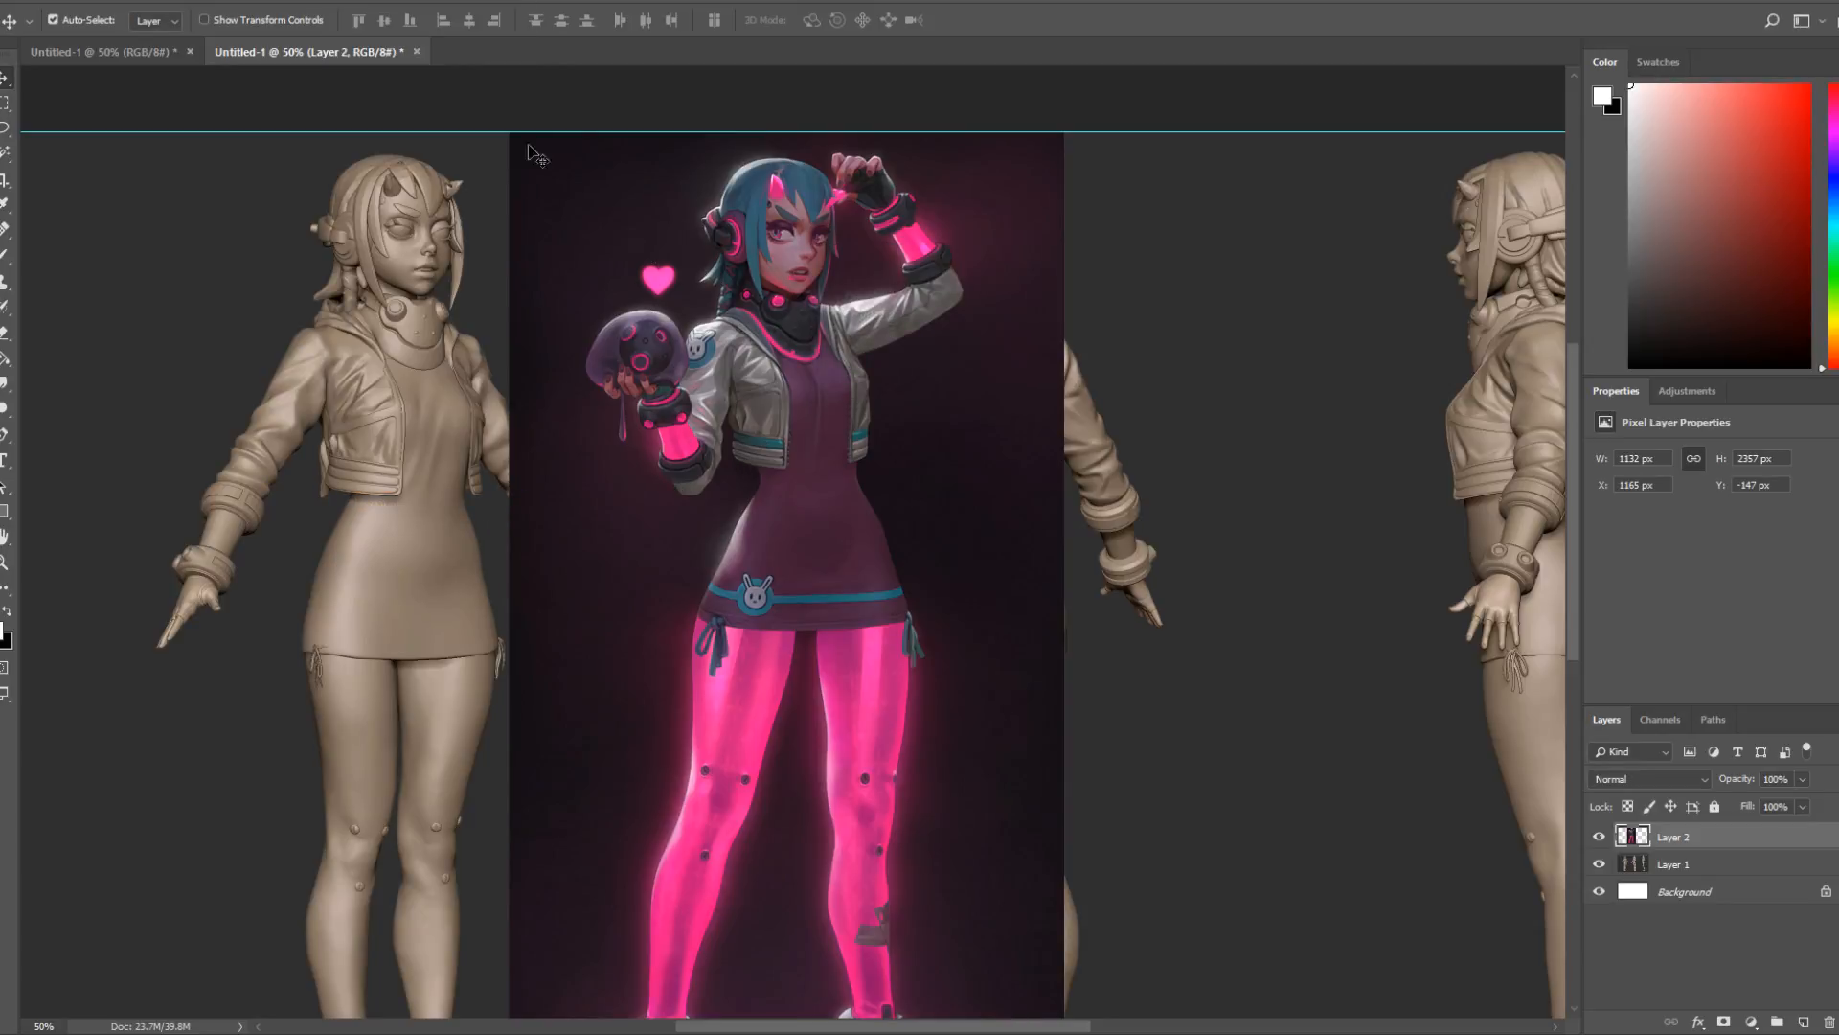
drag(488, 132, 576, 523)
Move the concept art down about 24 px to line its waist up with the sculpt's at the guide.
scroll(585, 518, down, 3)
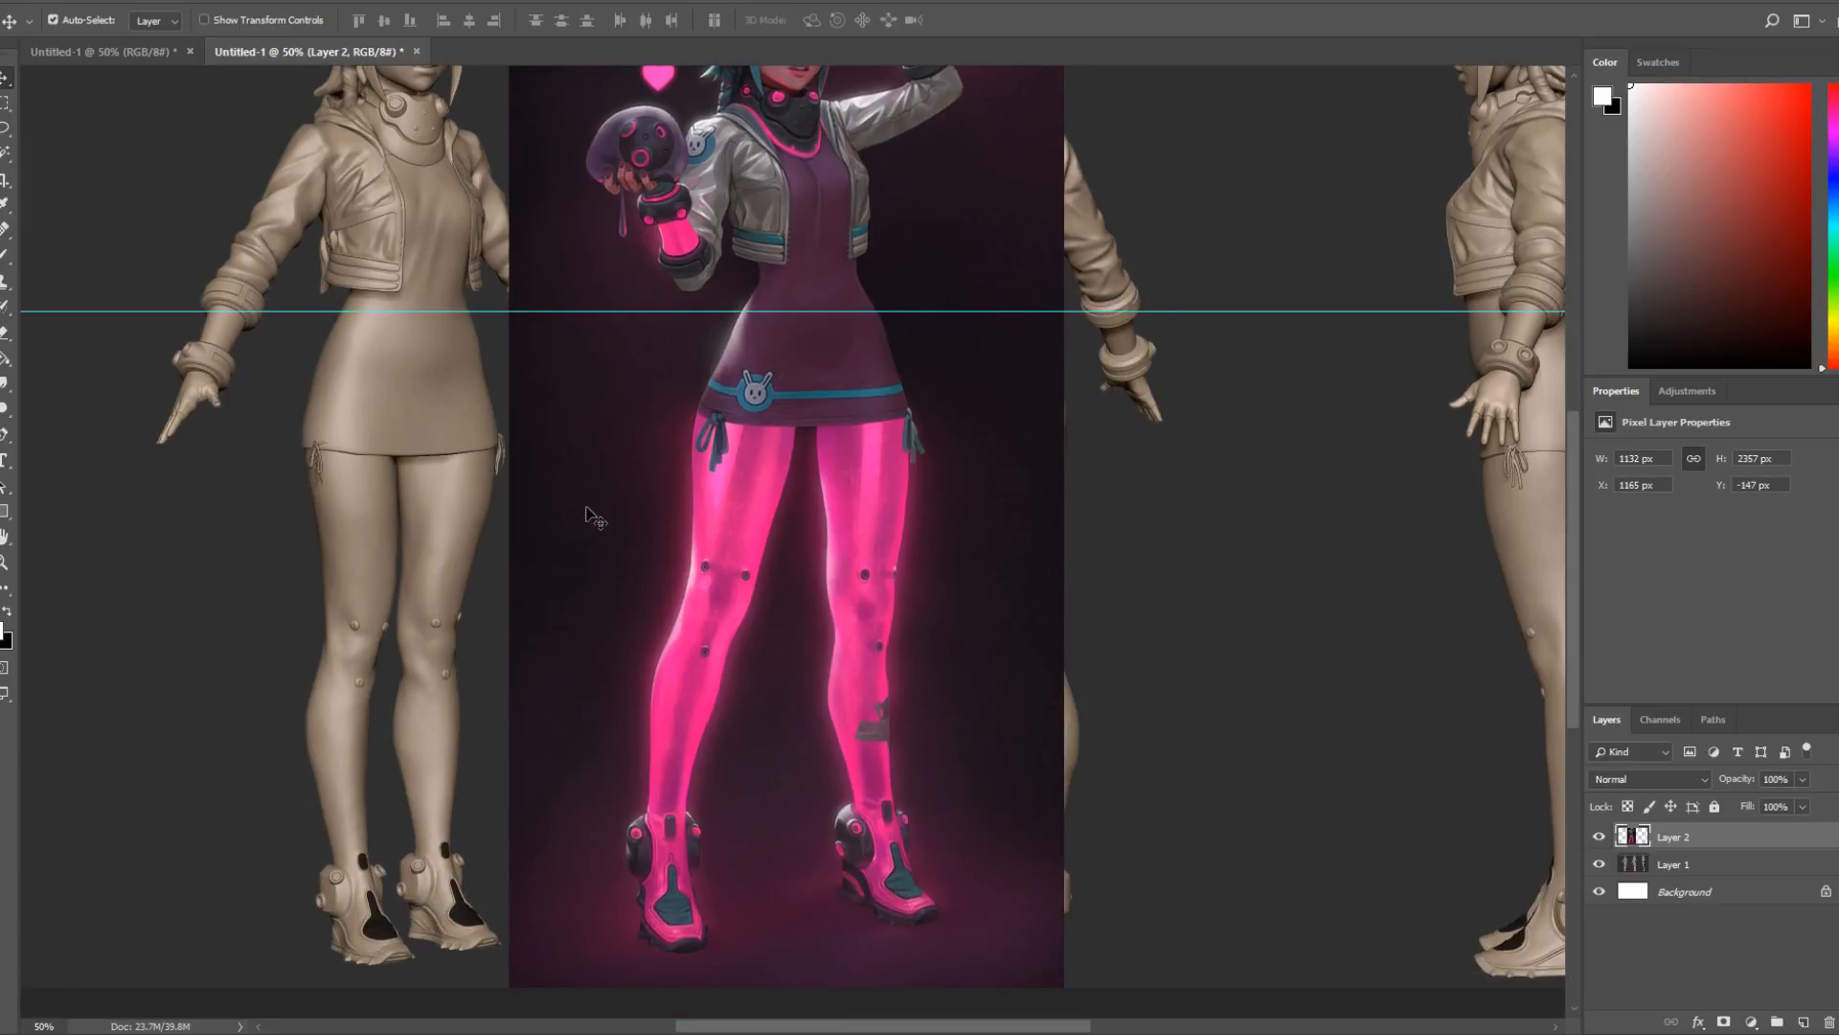
scroll(670, 210, up, 2)
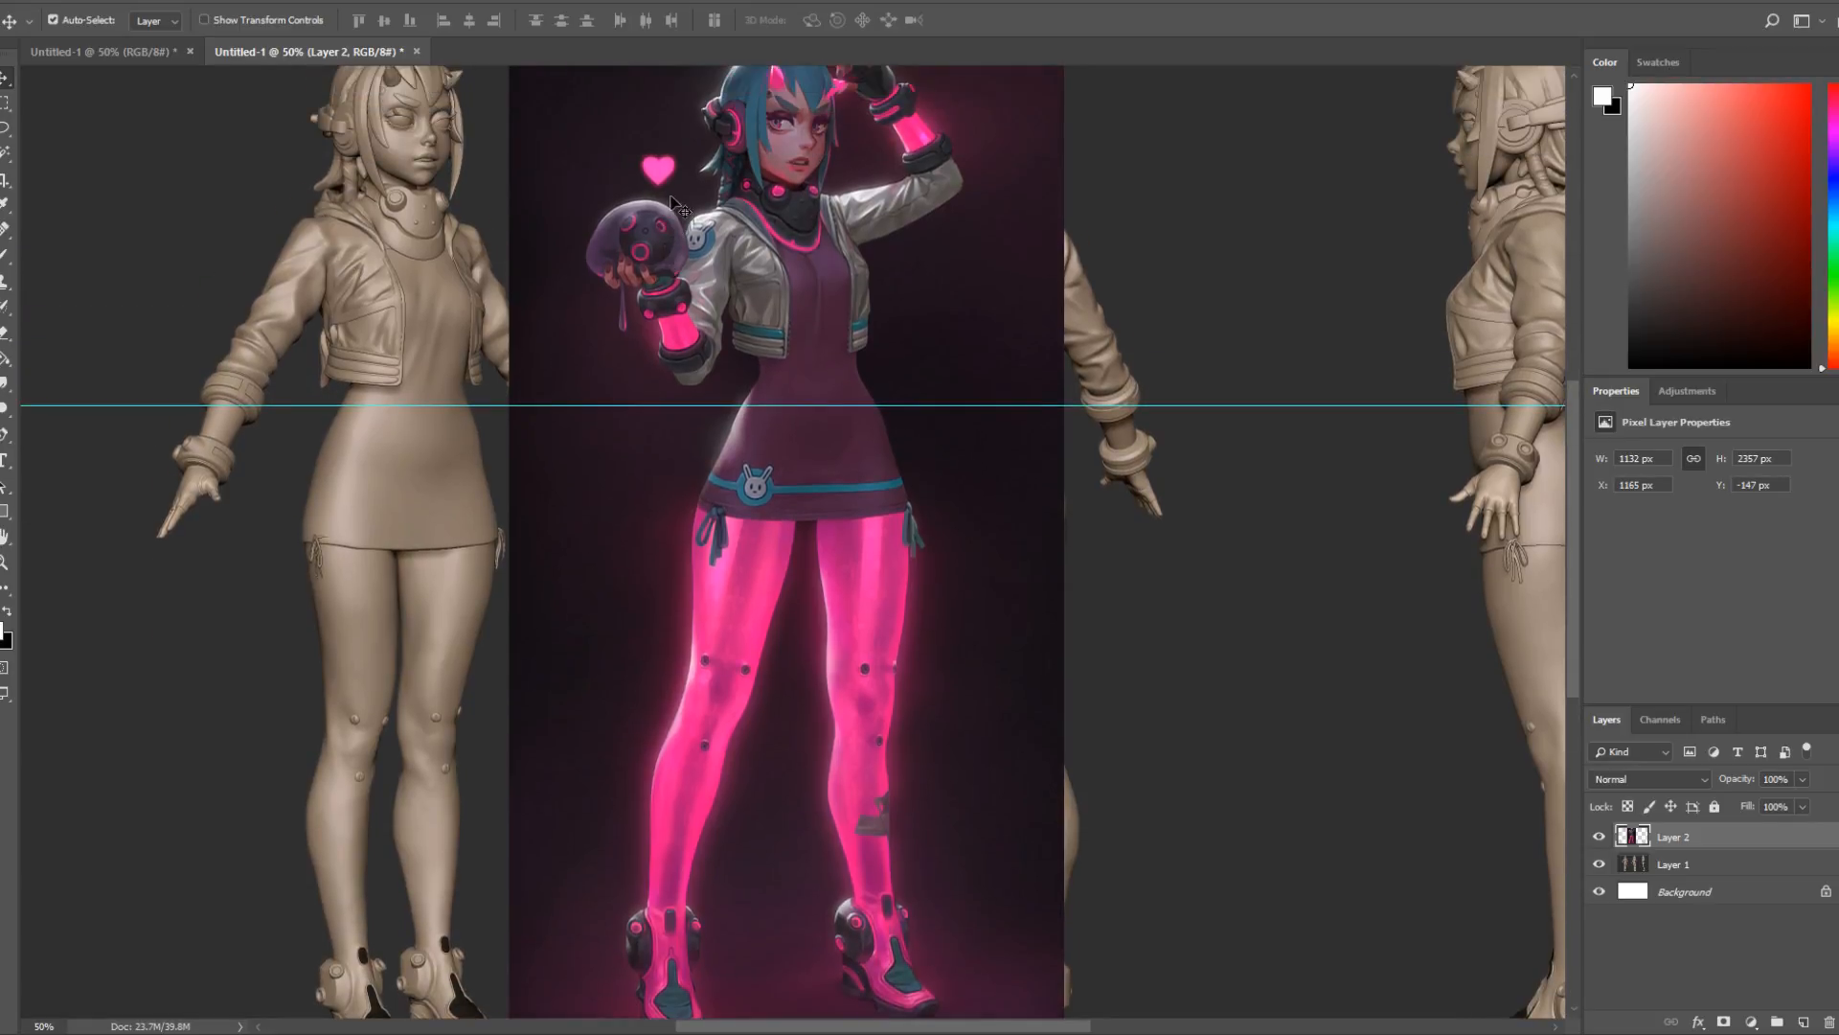
drag(674, 182, 678, 203)
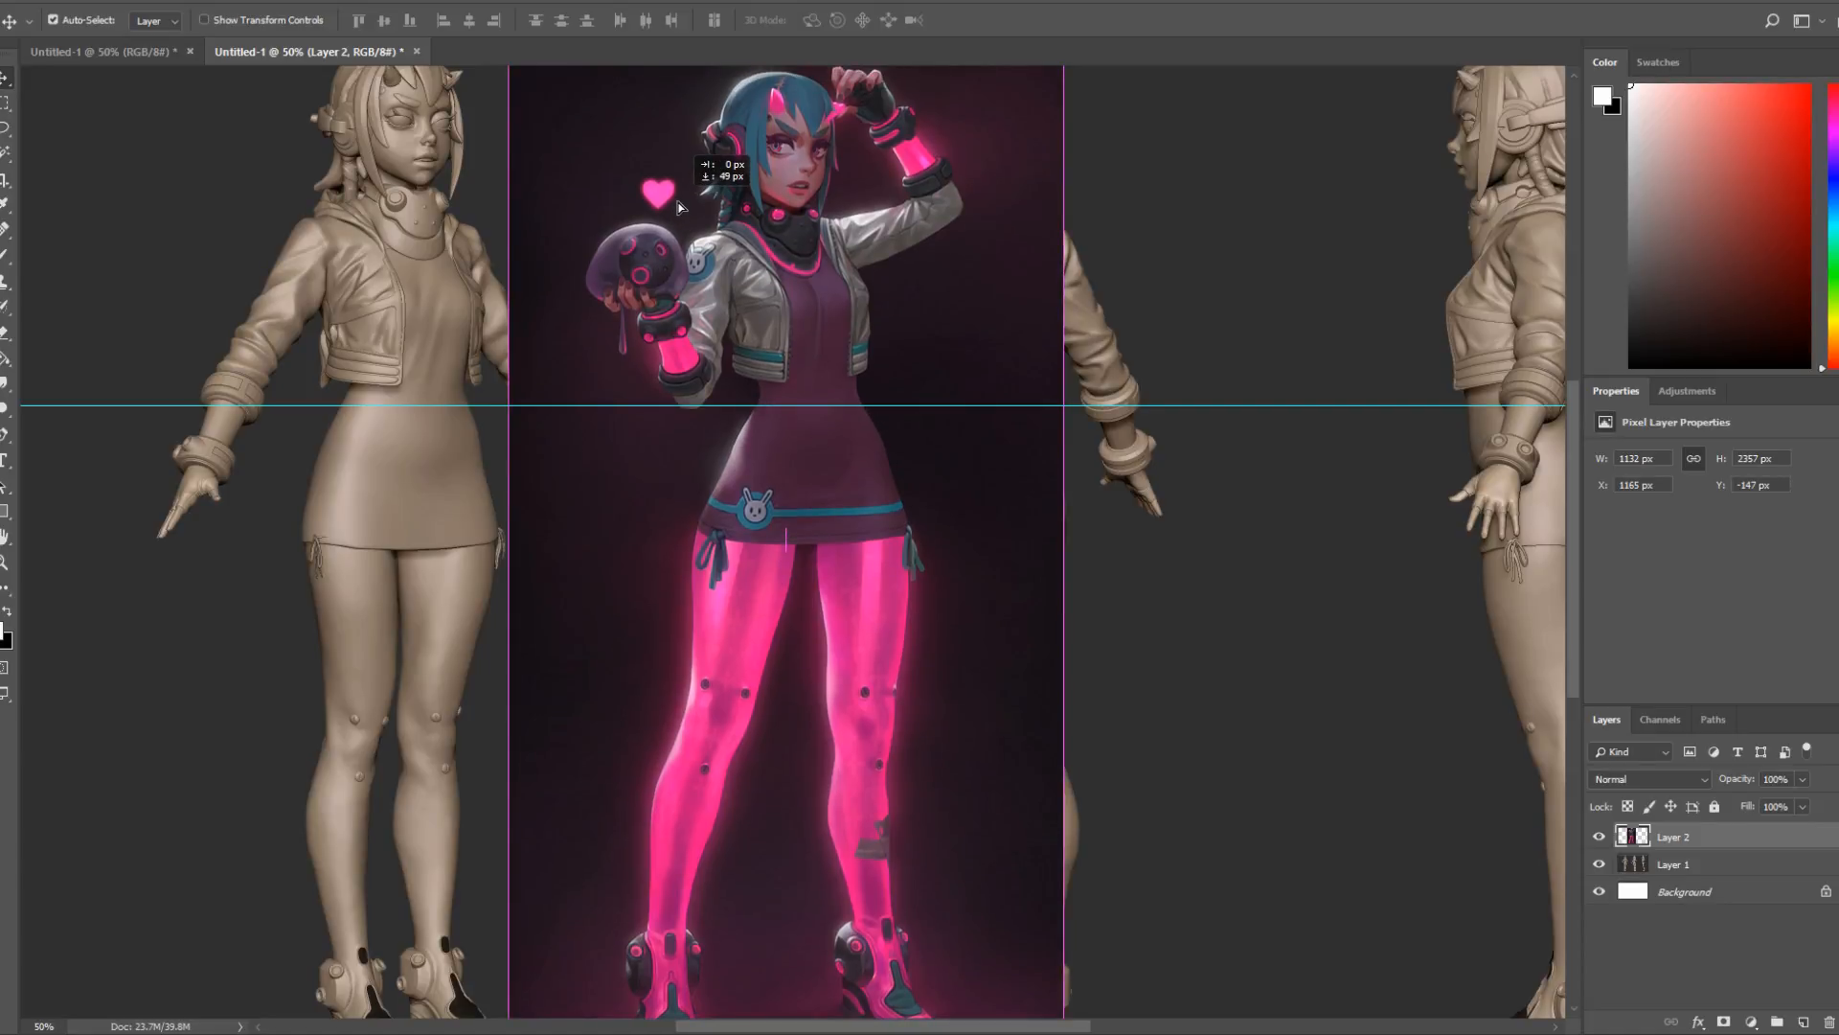
drag(678, 203, 680, 198)
scroll(376, 443, up, 2)
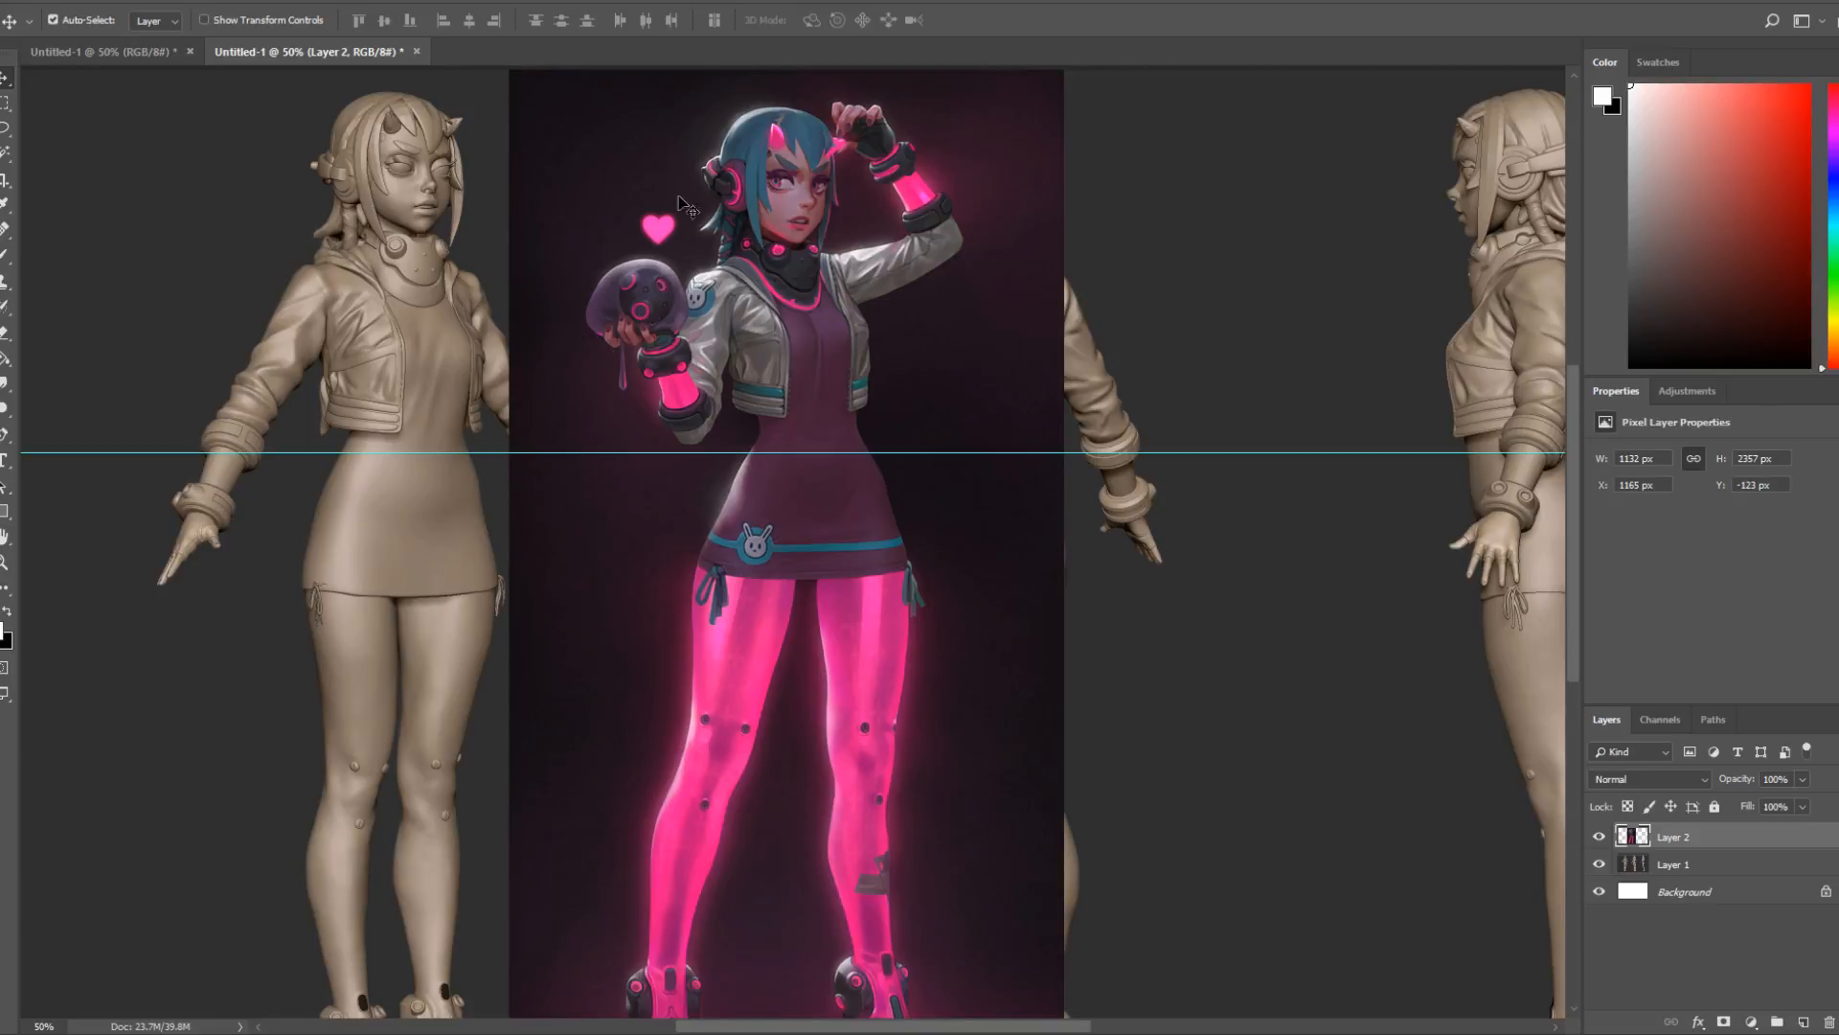
Set the foreground colour to bright red and add an empty layer above the concept art.
key(x)
click(6, 611)
click(5, 631)
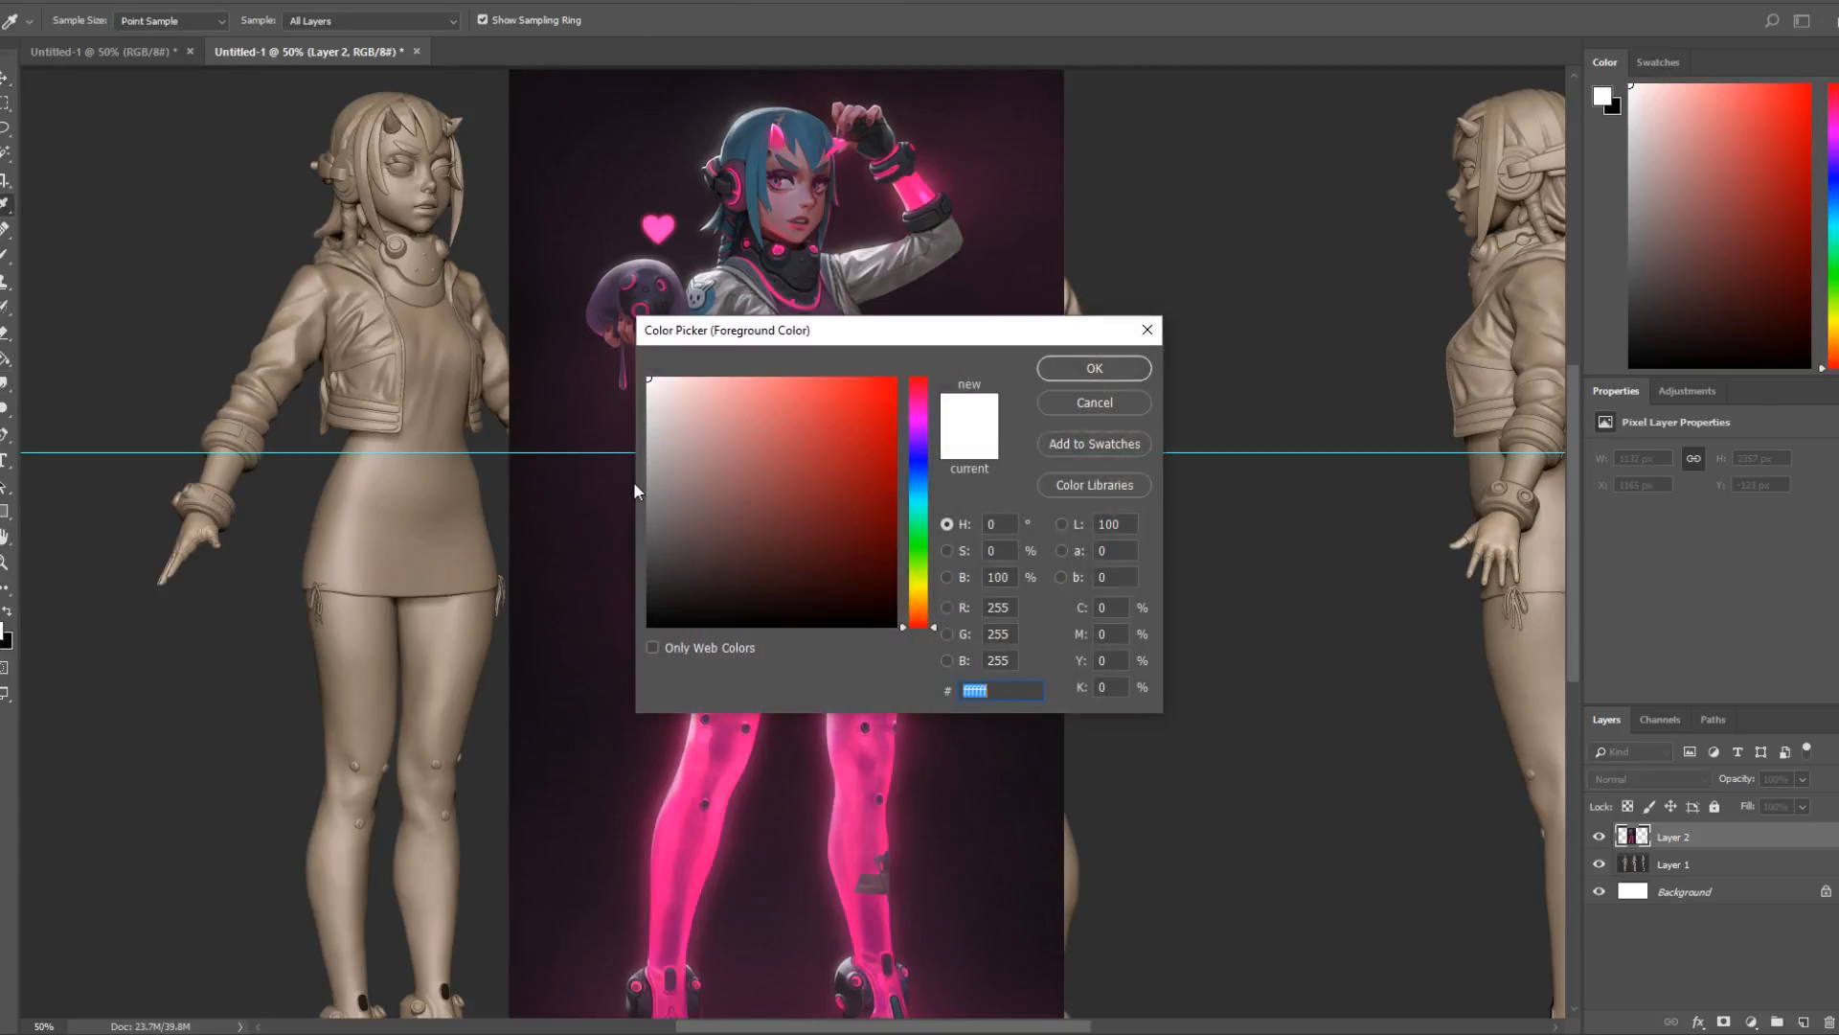
drag(885, 419, 896, 398)
click(1094, 368)
key(v)
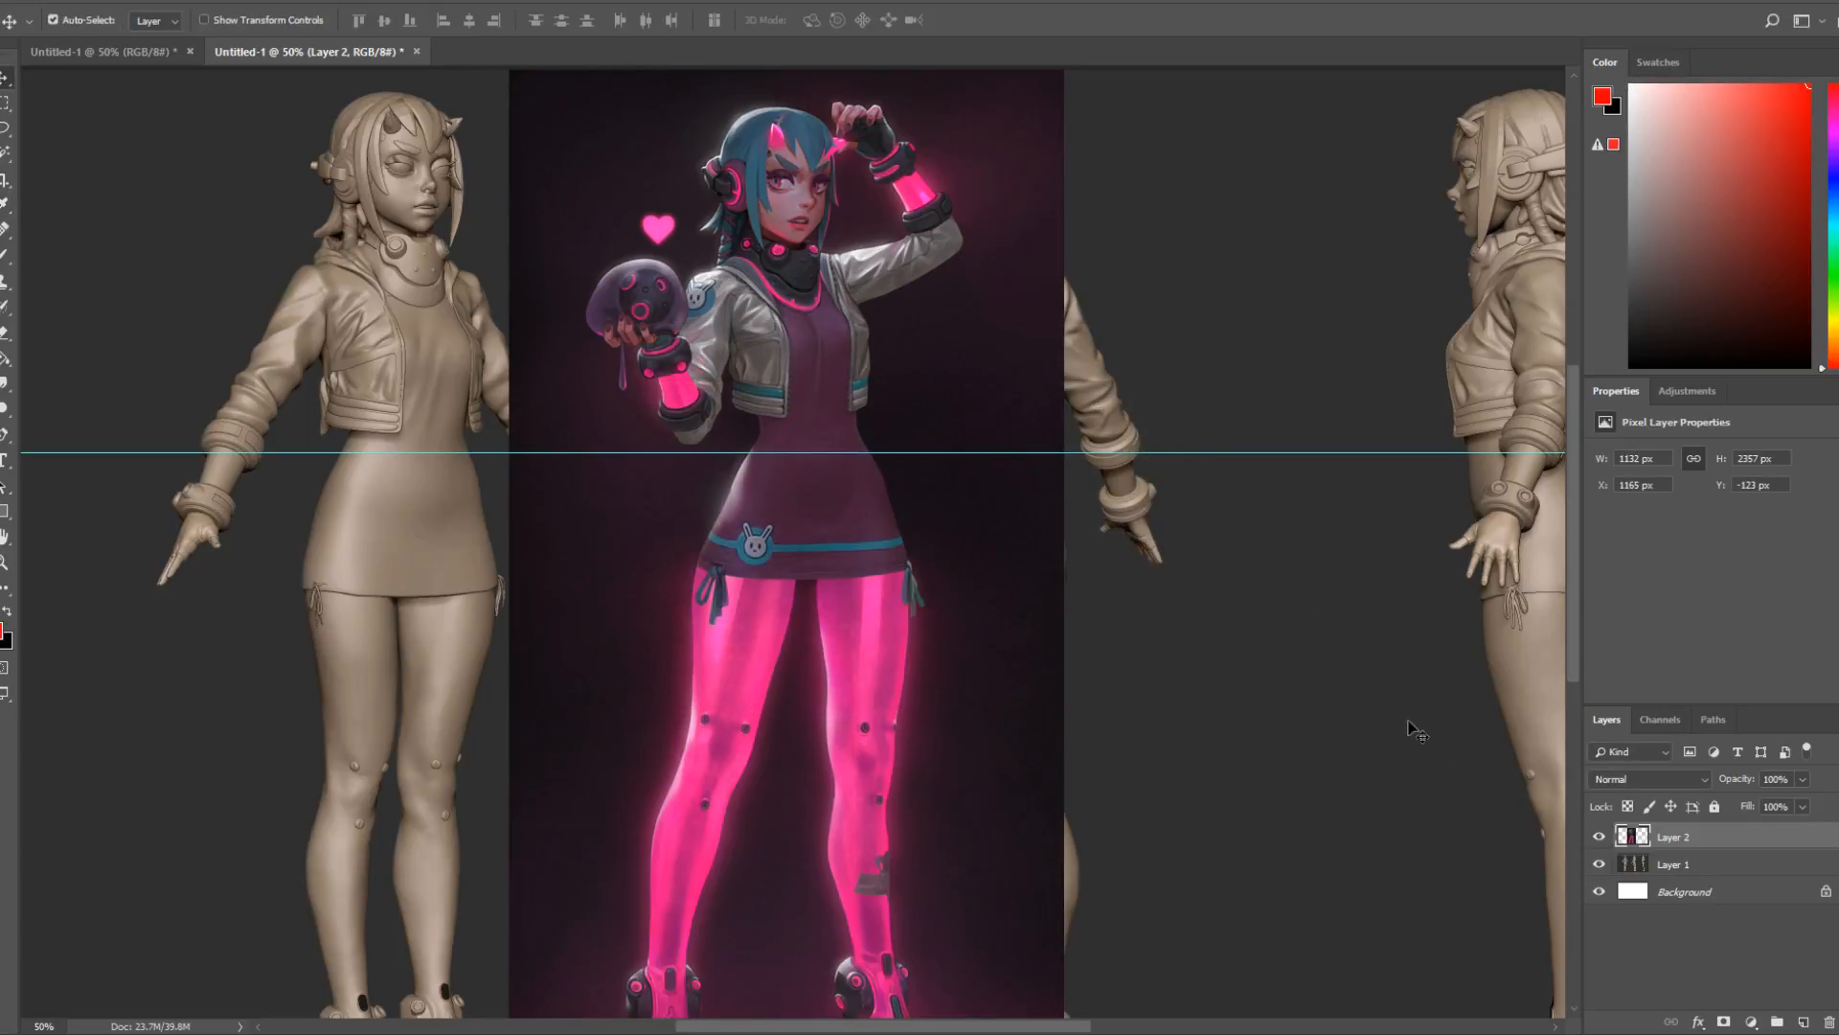
click(1803, 1022)
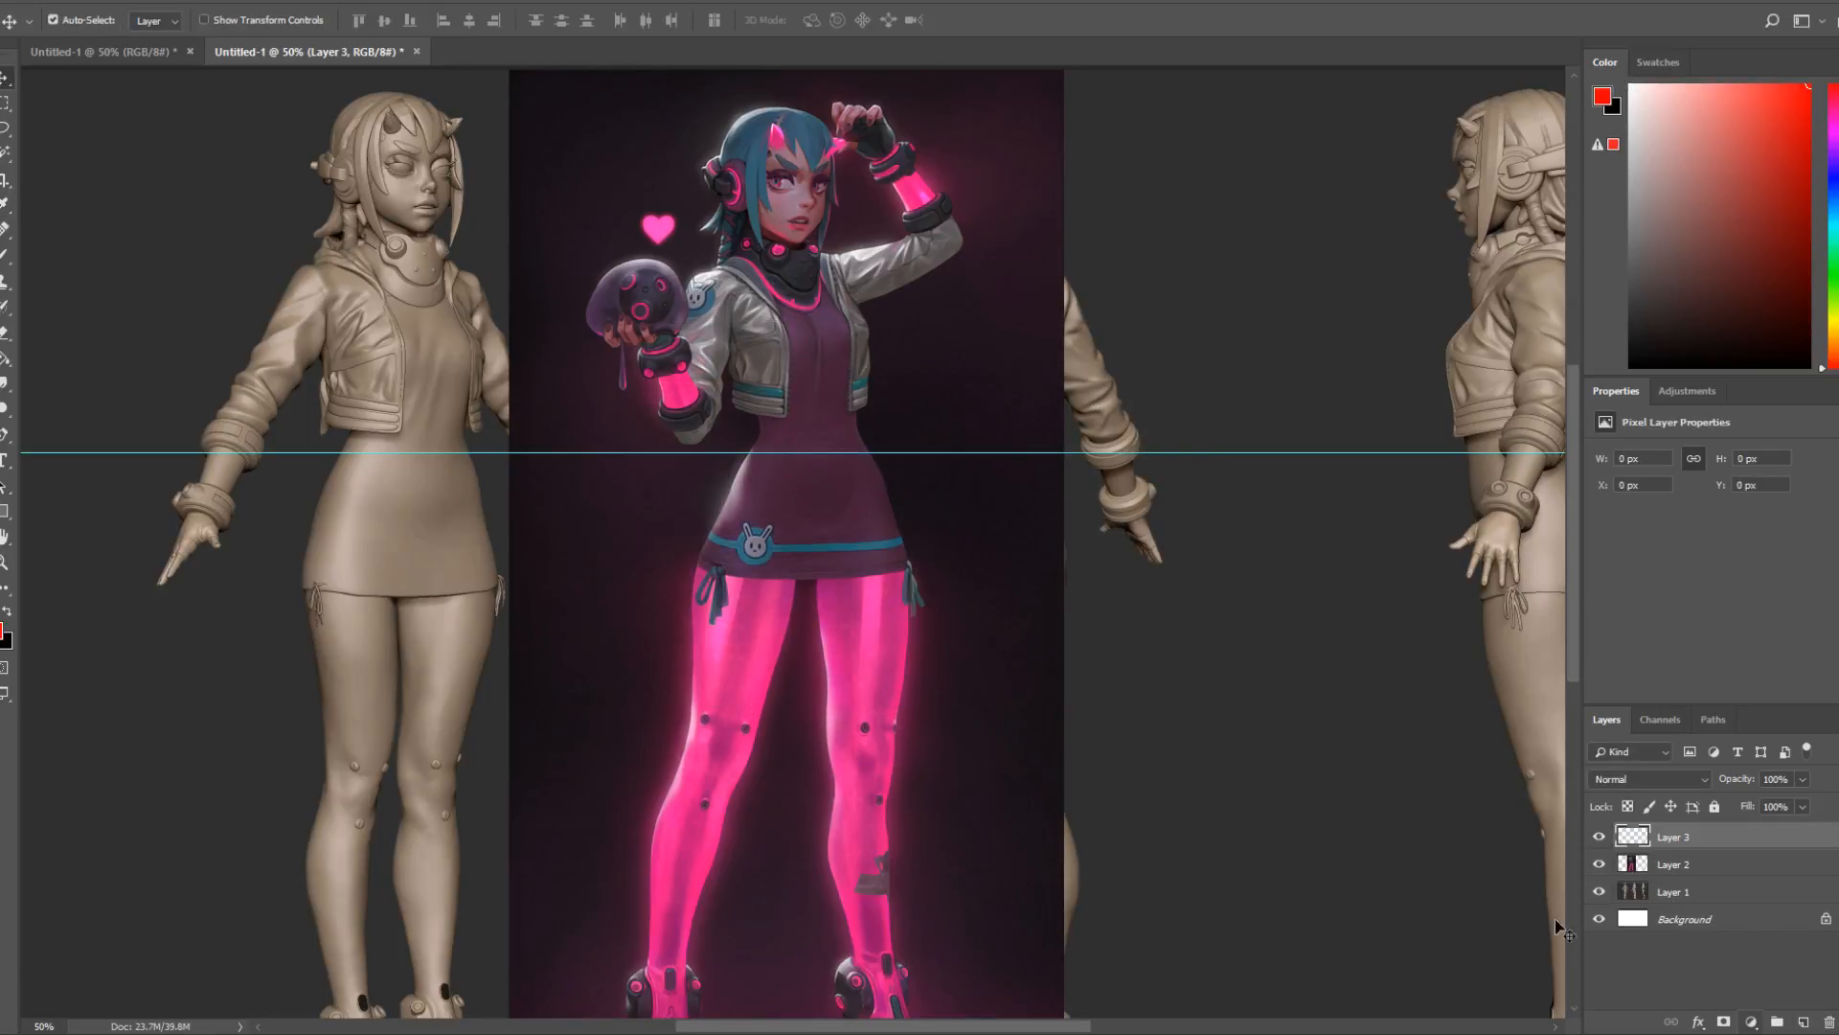
Turn off snapping and brush short vertical red marks down both sides of the concept art's waist.
key(alt+v)
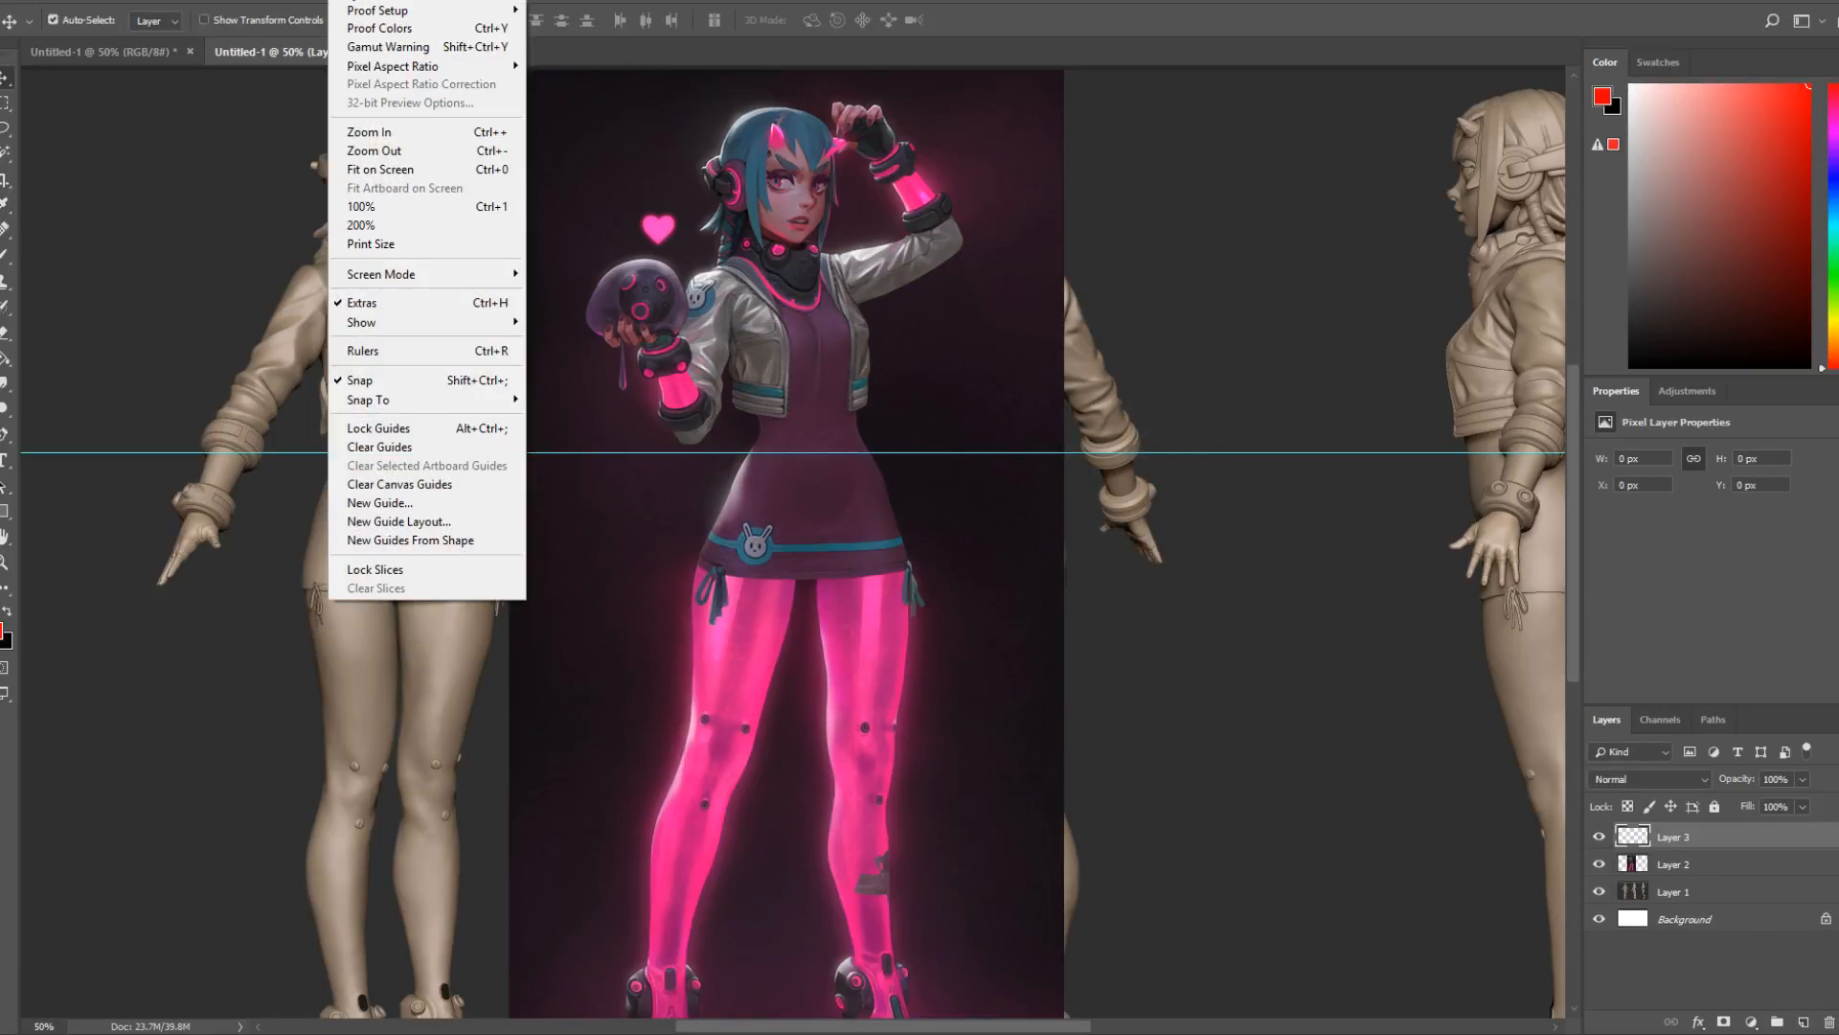
click(399, 375)
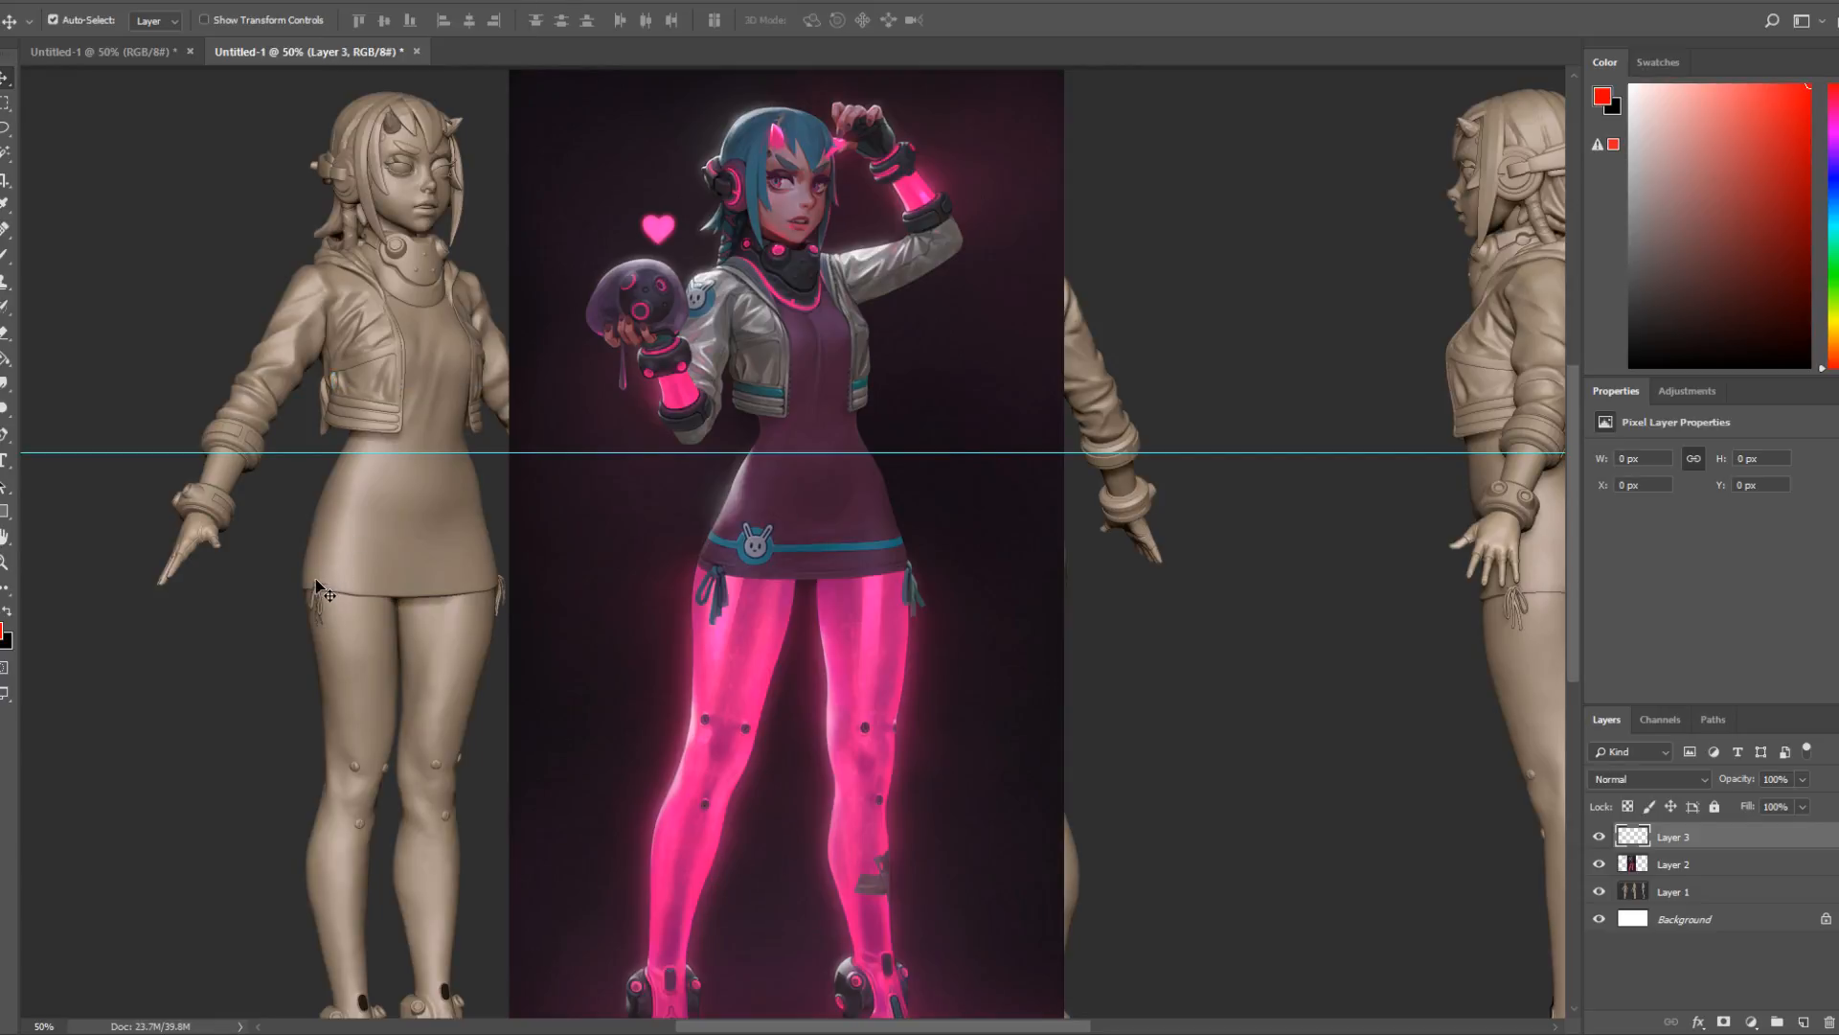
key(b)
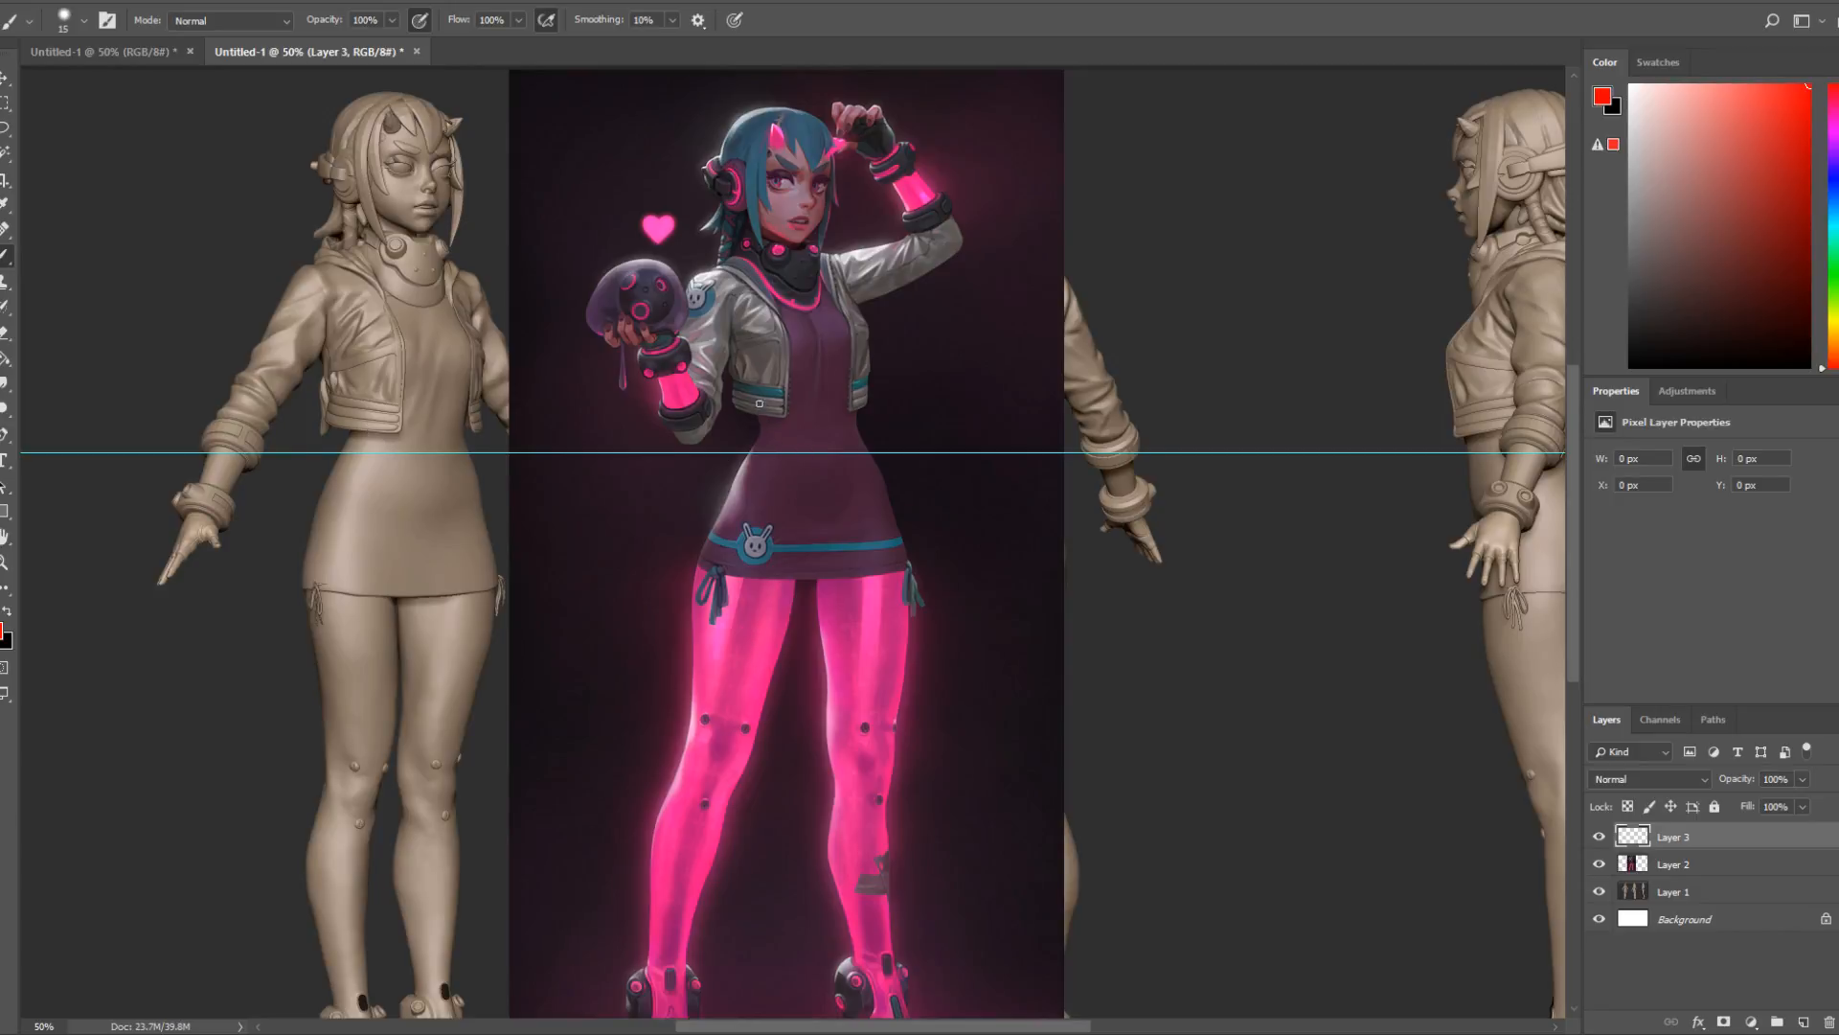
drag(760, 403, 760, 436)
drag(858, 402, 857, 437)
Try moving the red waist marks onto the sculpt to compare waist widths, and undo the move.
click(6, 77)
drag(847, 429, 462, 419)
key(ctrl+z)
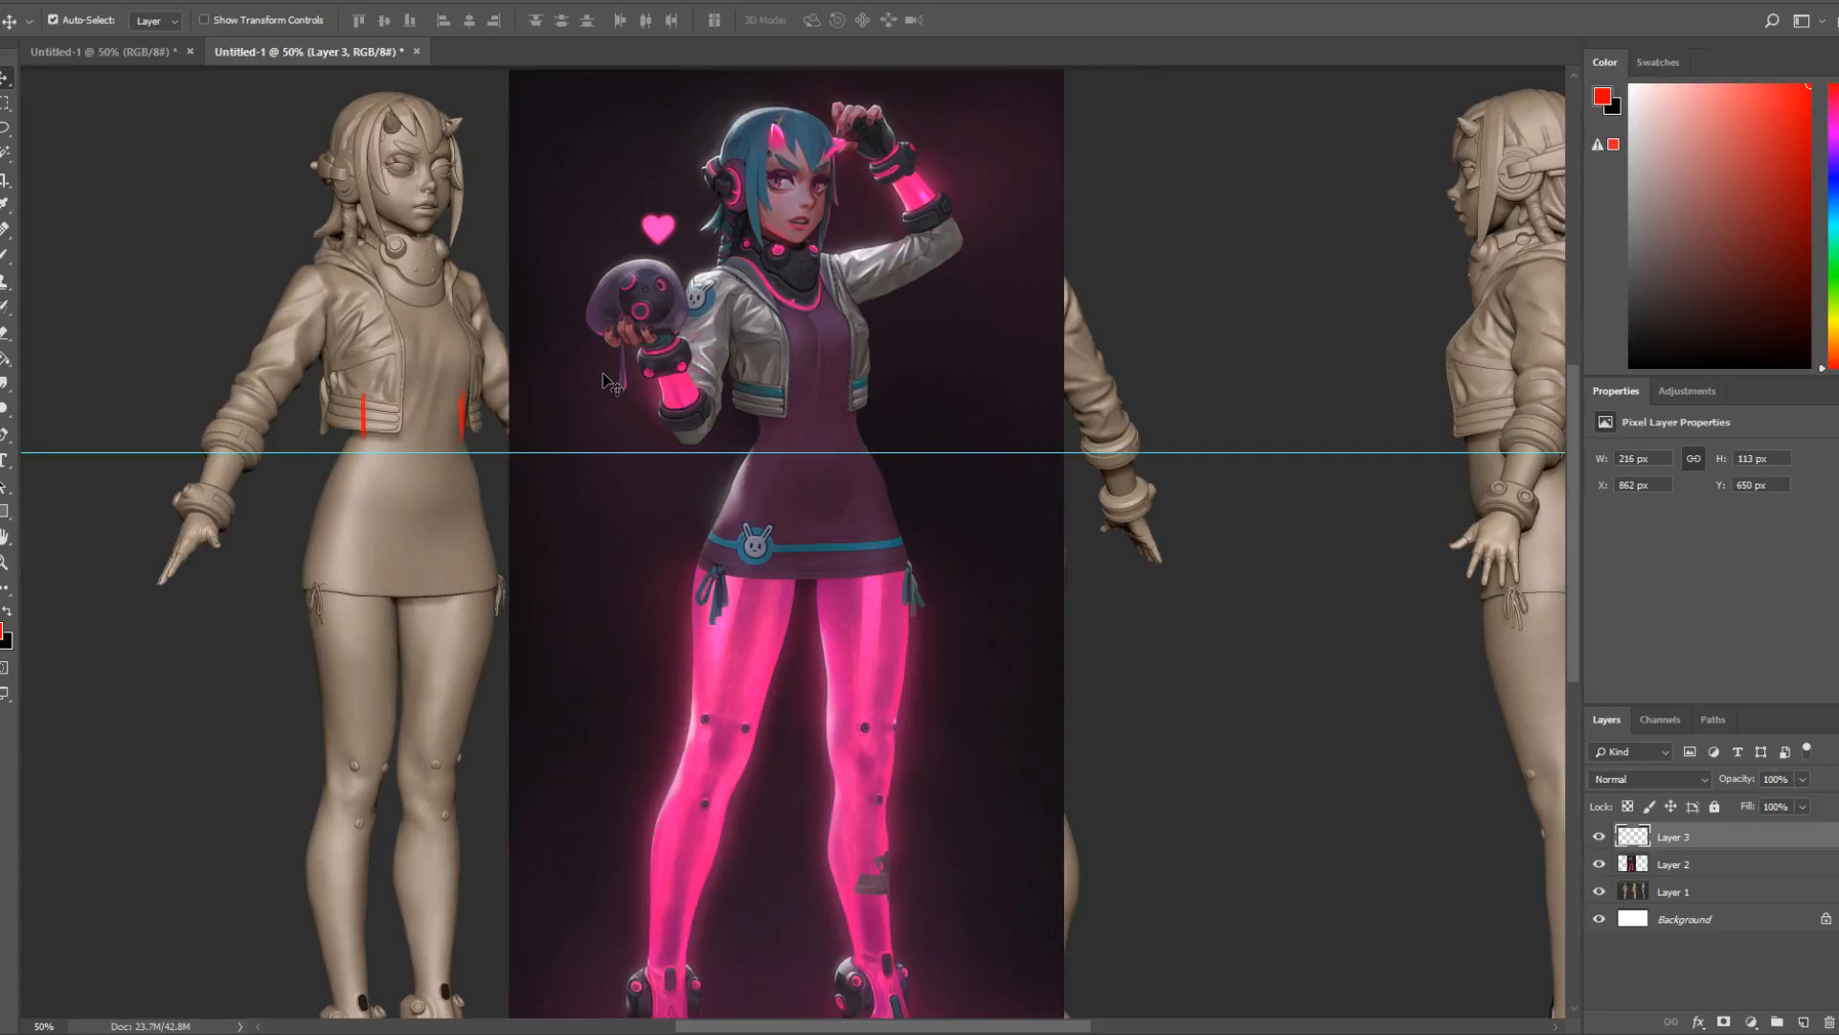
key(ctrl+z)
Extend the red lines on the concept art from the waist outward along both hips.
click(5, 256)
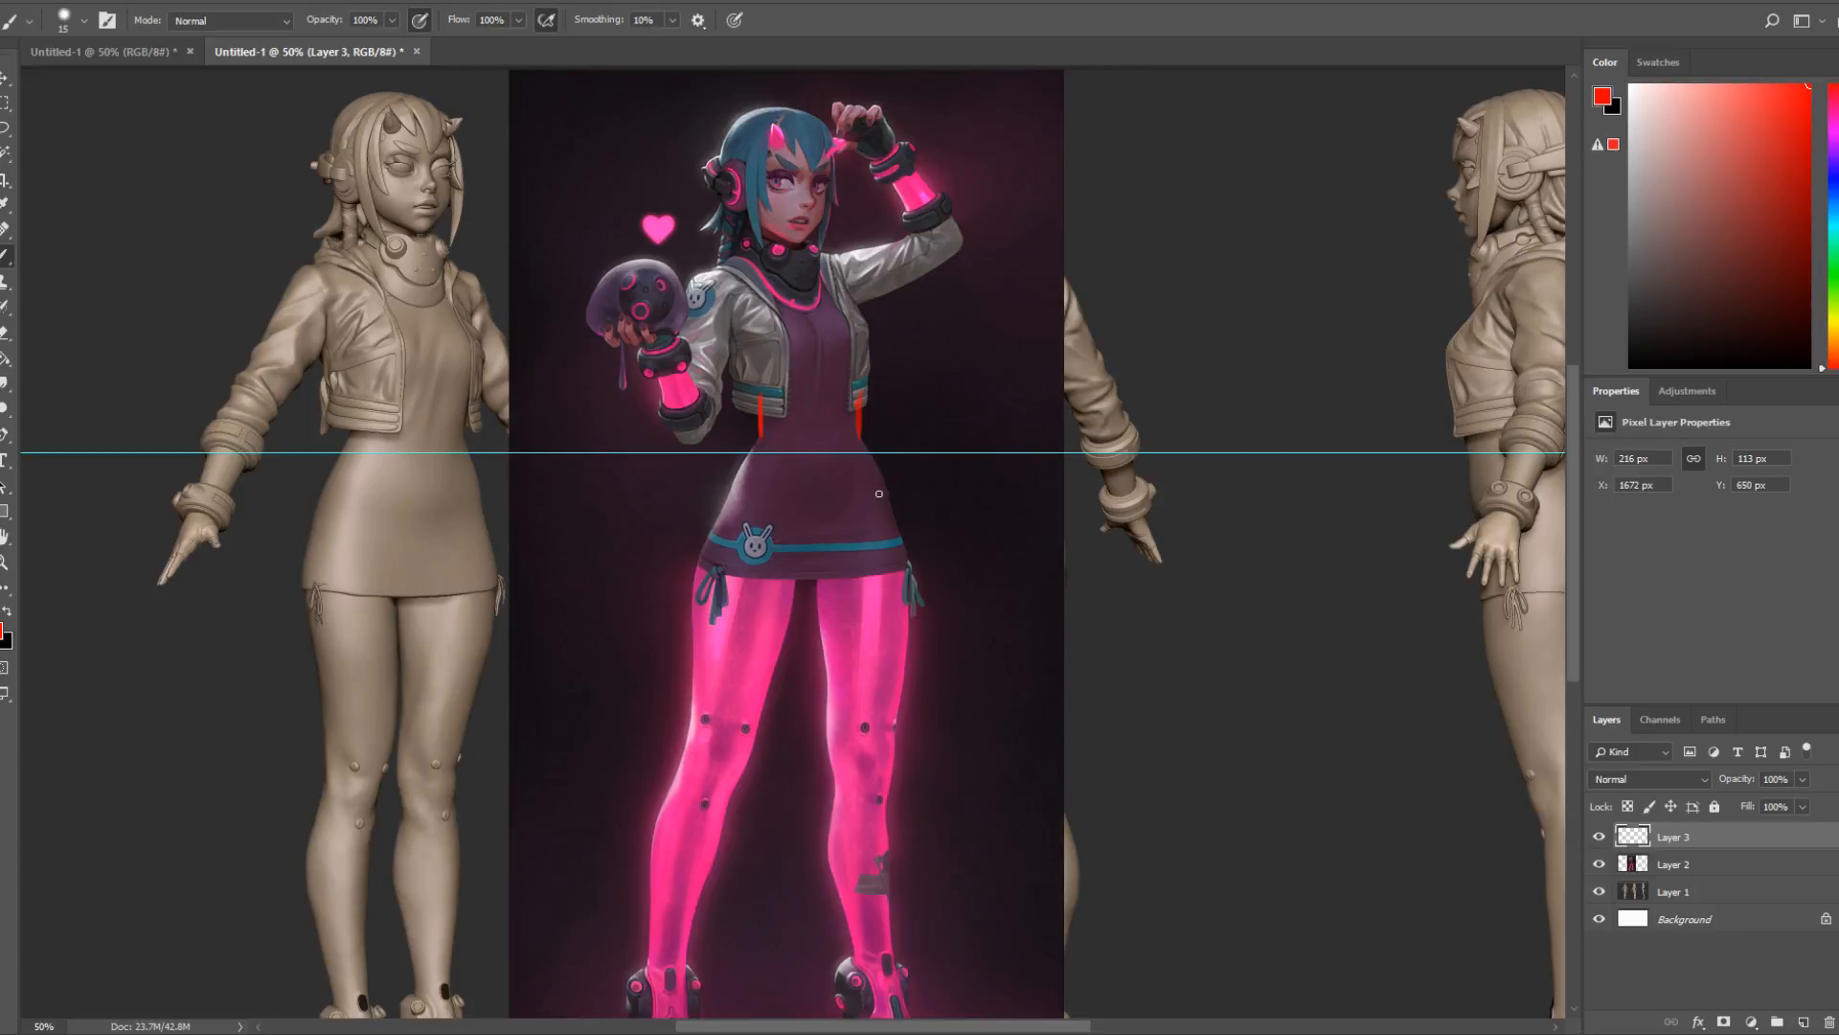
drag(858, 433, 879, 472)
drag(760, 429, 737, 474)
Brush the corrected waist-to-hip contours and a raised jacket hem in red on the front-view sculpt.
drag(461, 411, 477, 472)
mouse_move(365, 413)
mouse_down()
mouse_move(328, 485)
mouse_move(362, 406)
mouse_move(366, 437)
mouse_up()
drag(329, 408, 381, 410)
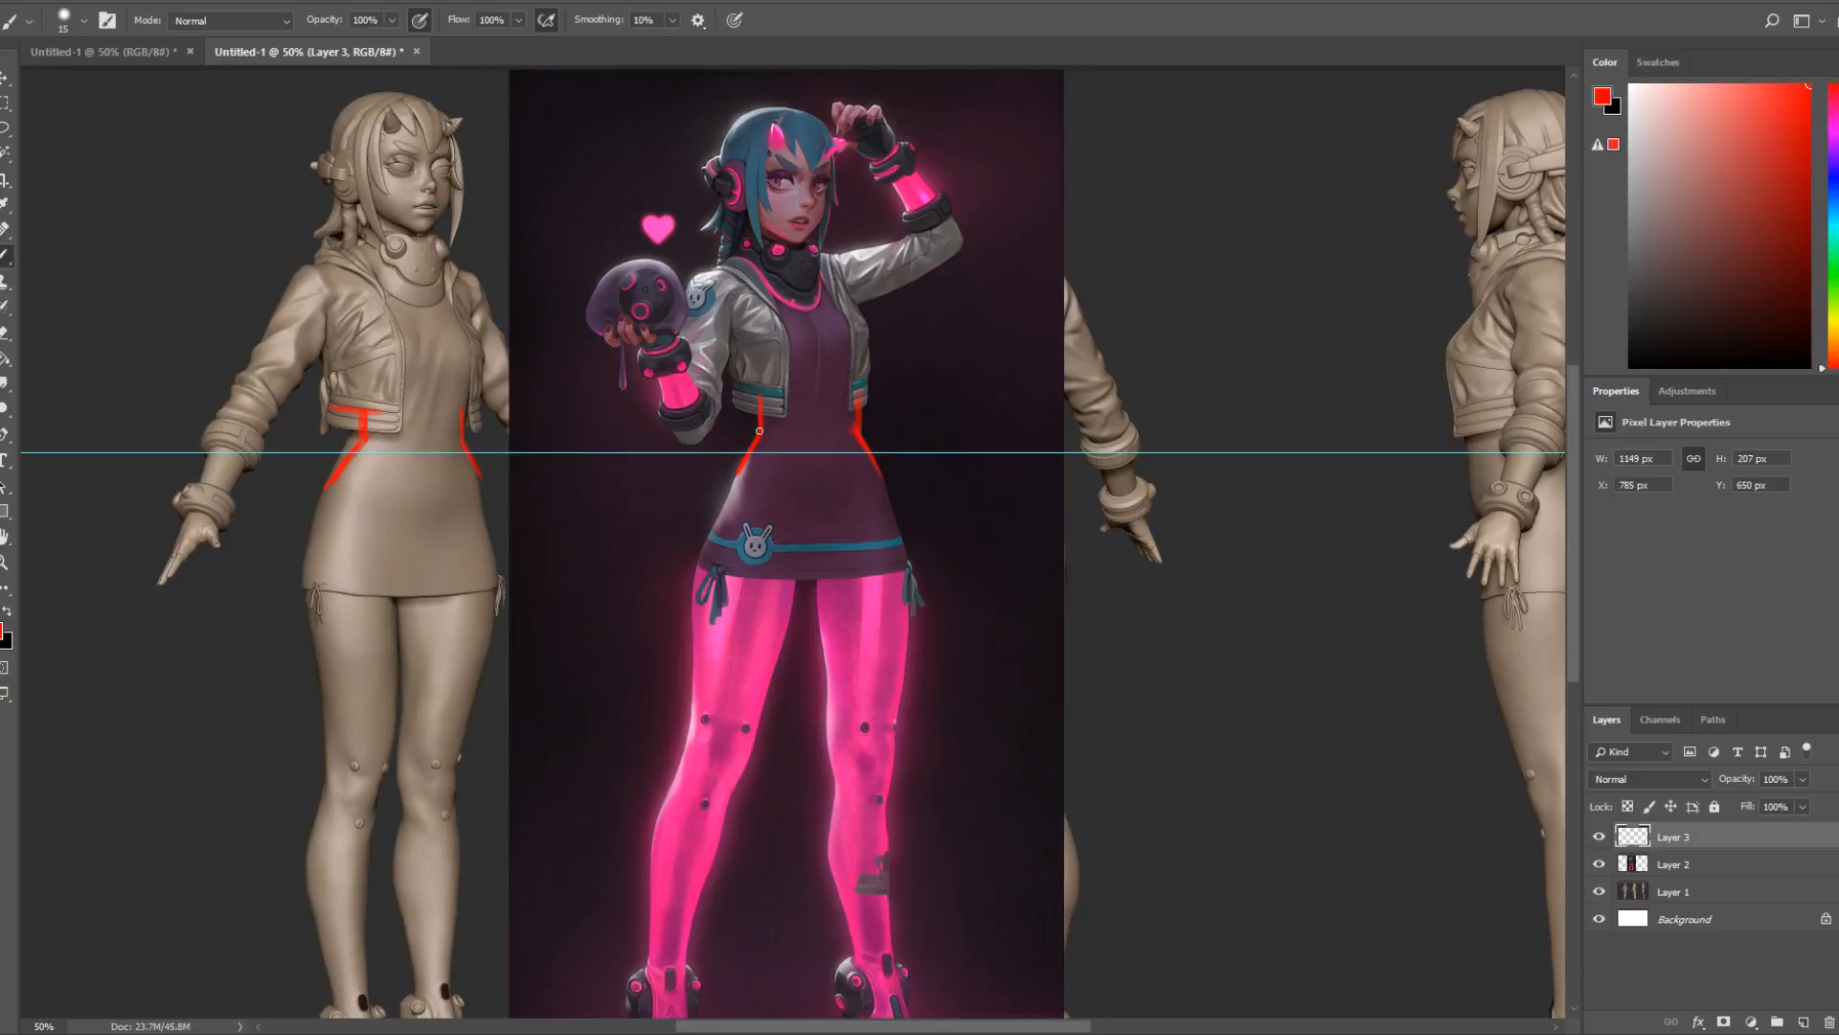
drag(363, 419, 362, 432)
Brush bright green (#0cff00) arrows at the sculpt's waist and beside the concept's waist, plus a red vertical arrow beside the sculpt's waist.
click(7, 611)
click(4, 631)
click(918, 572)
click(895, 379)
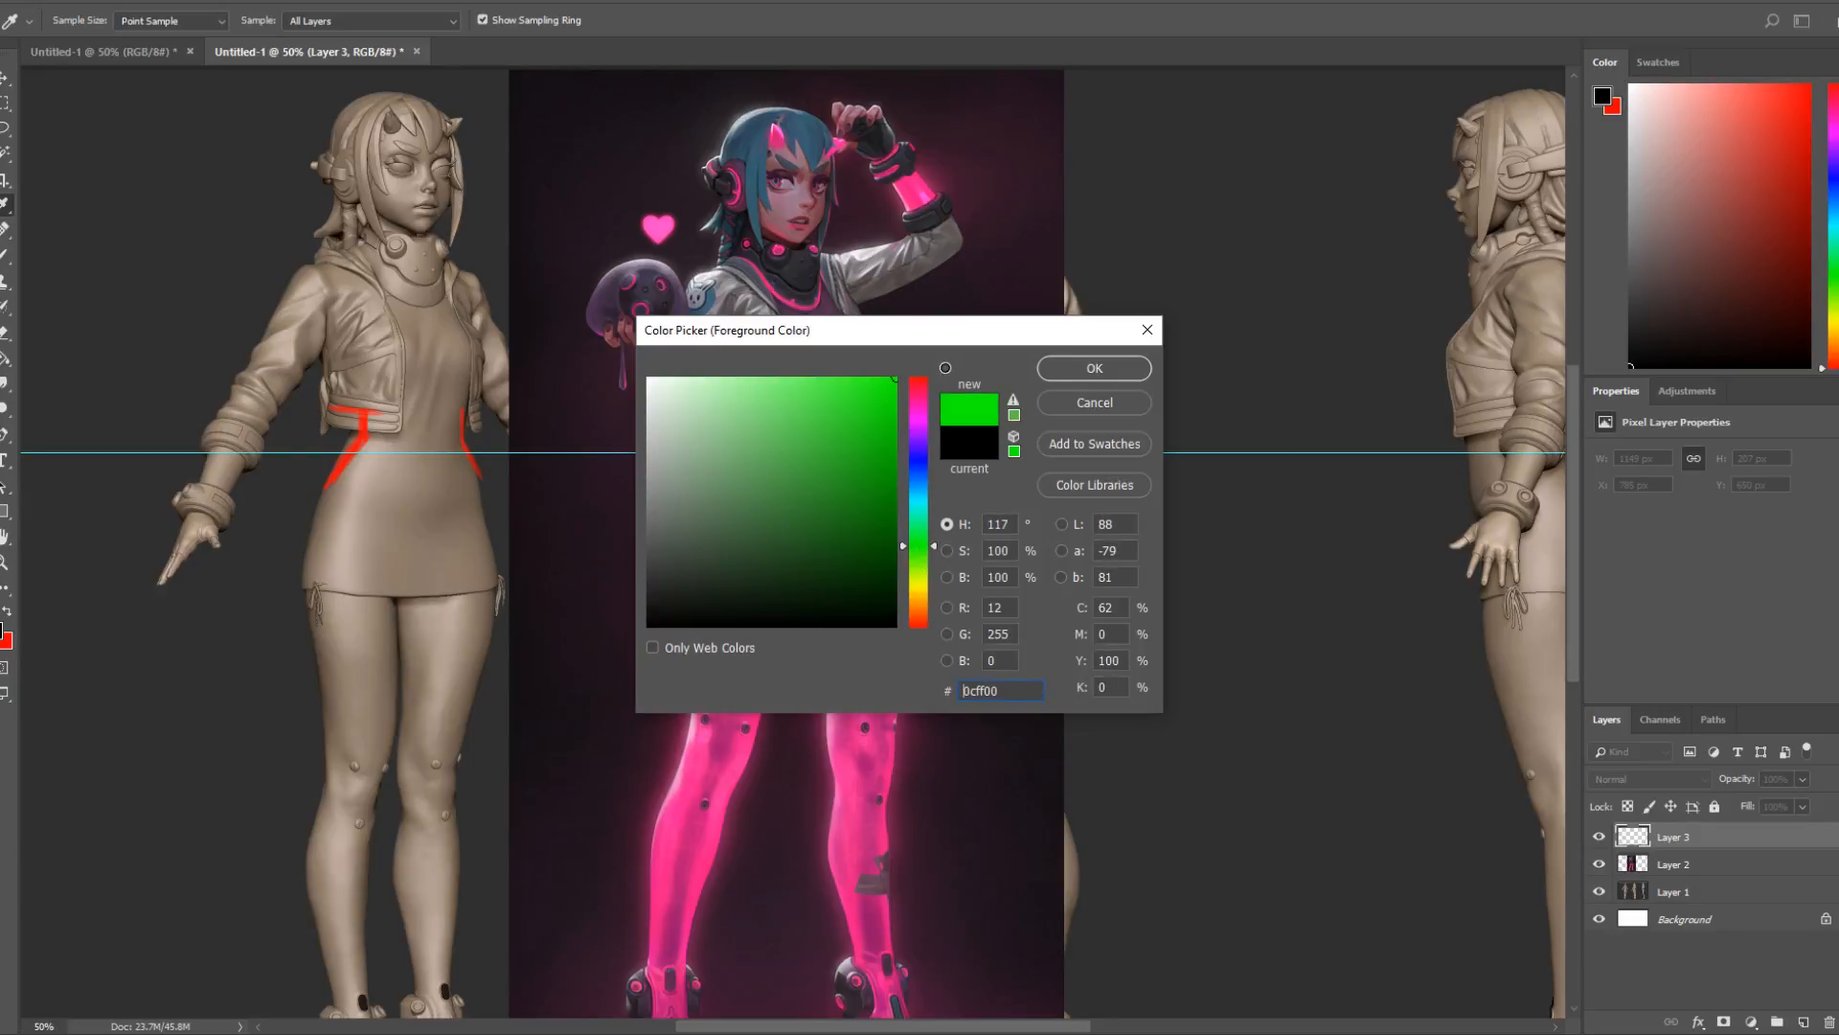
key(Return)
key(b)
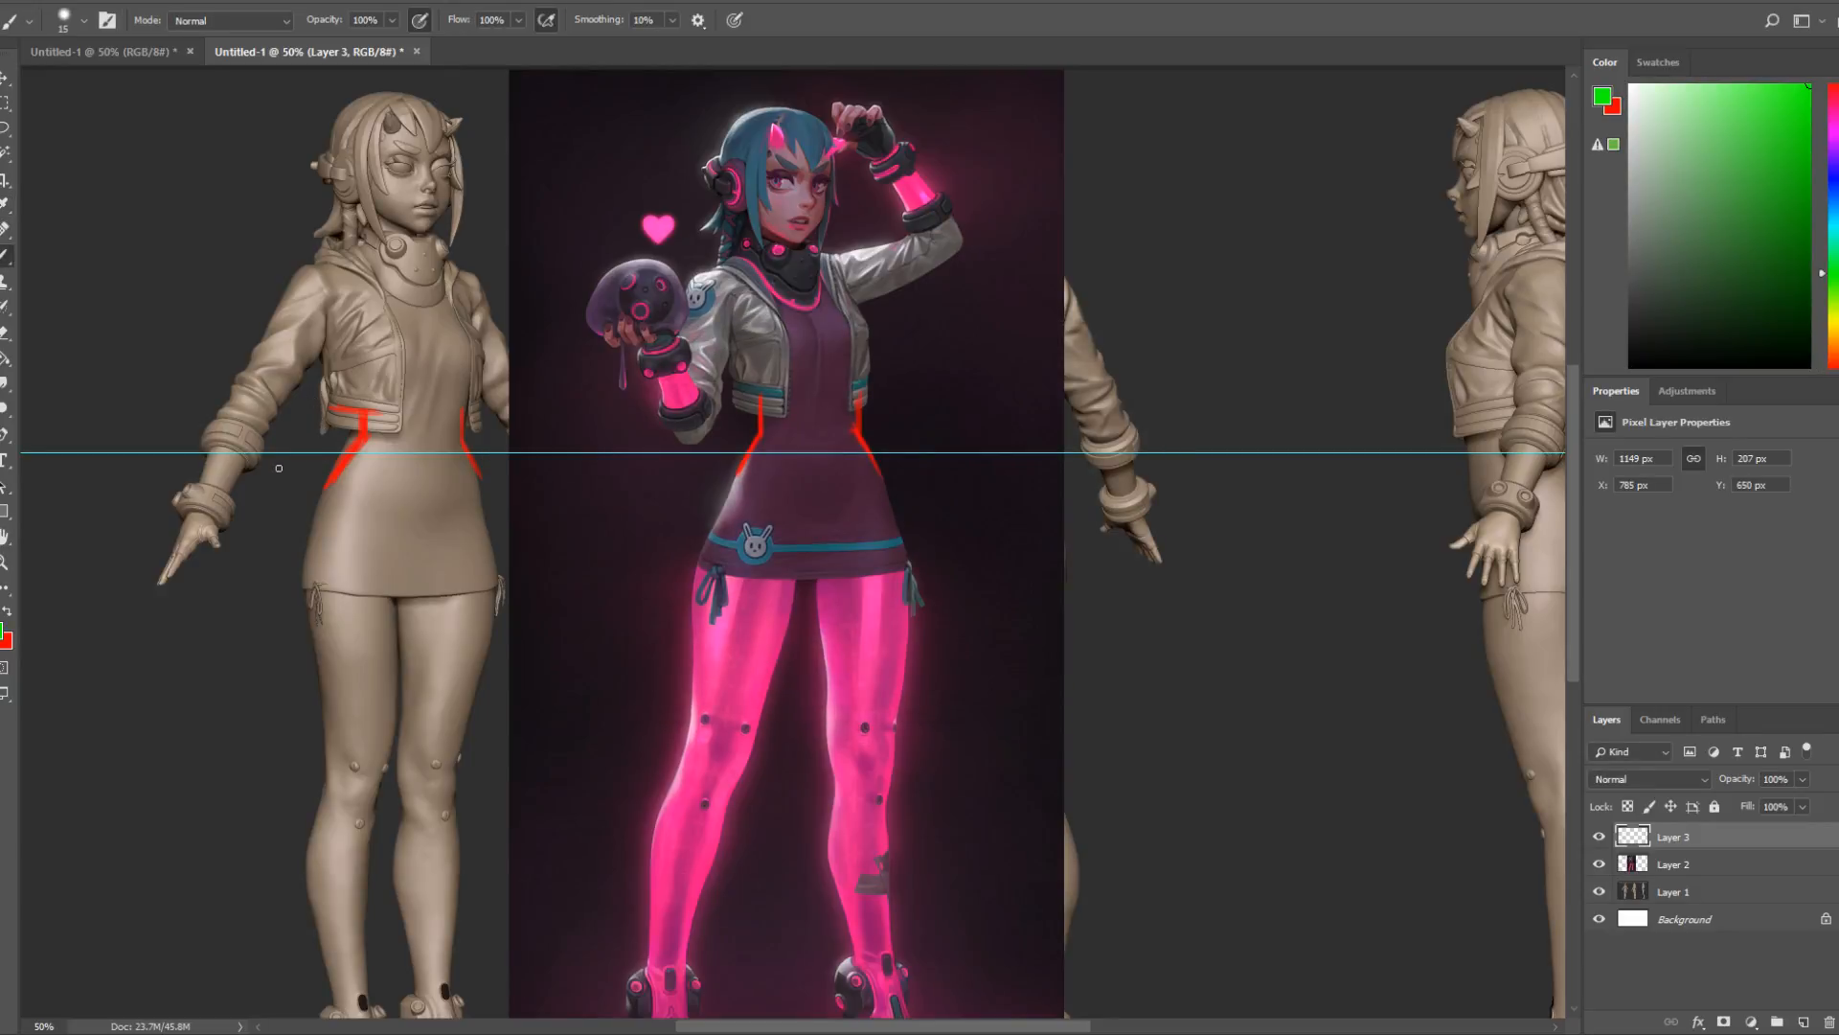
drag(279, 469, 354, 443)
drag(736, 406, 742, 460)
key(x)
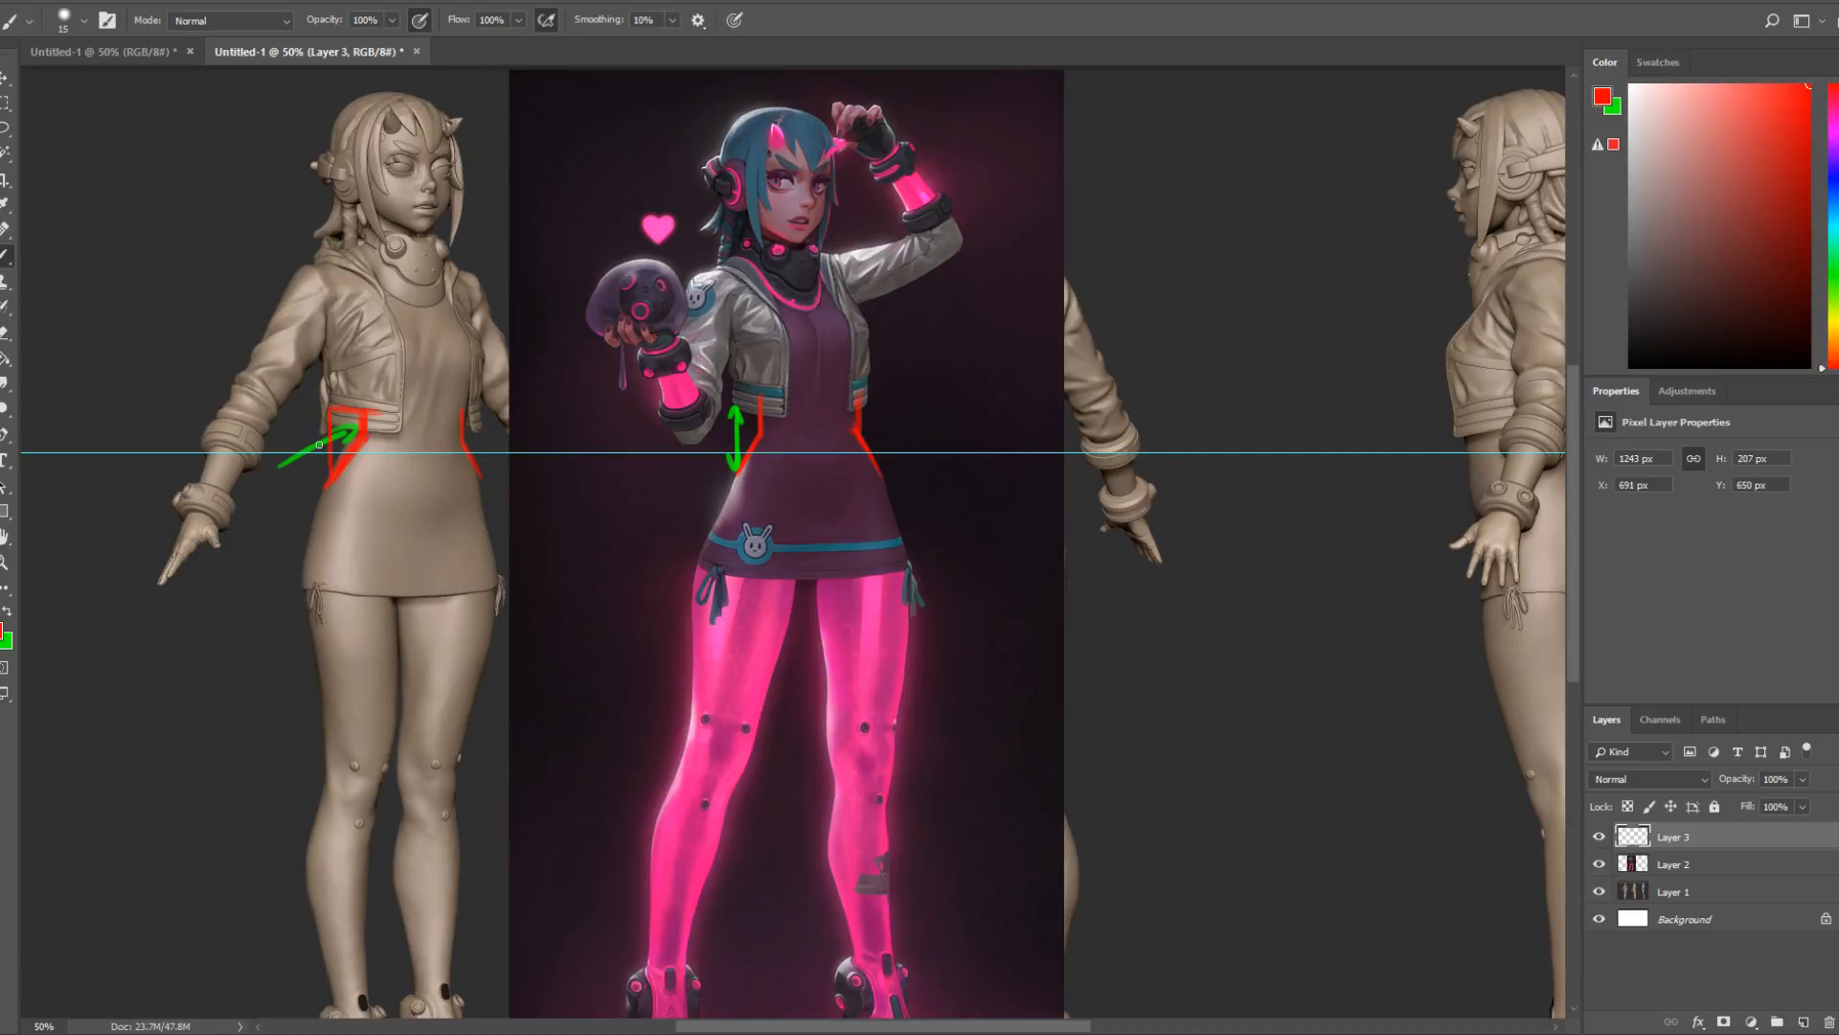
drag(317, 427, 315, 466)
Hide the waist markup and, on a new layer, brush a red contour from the sculpt's shoulder through the waist to the hip.
click(1803, 1021)
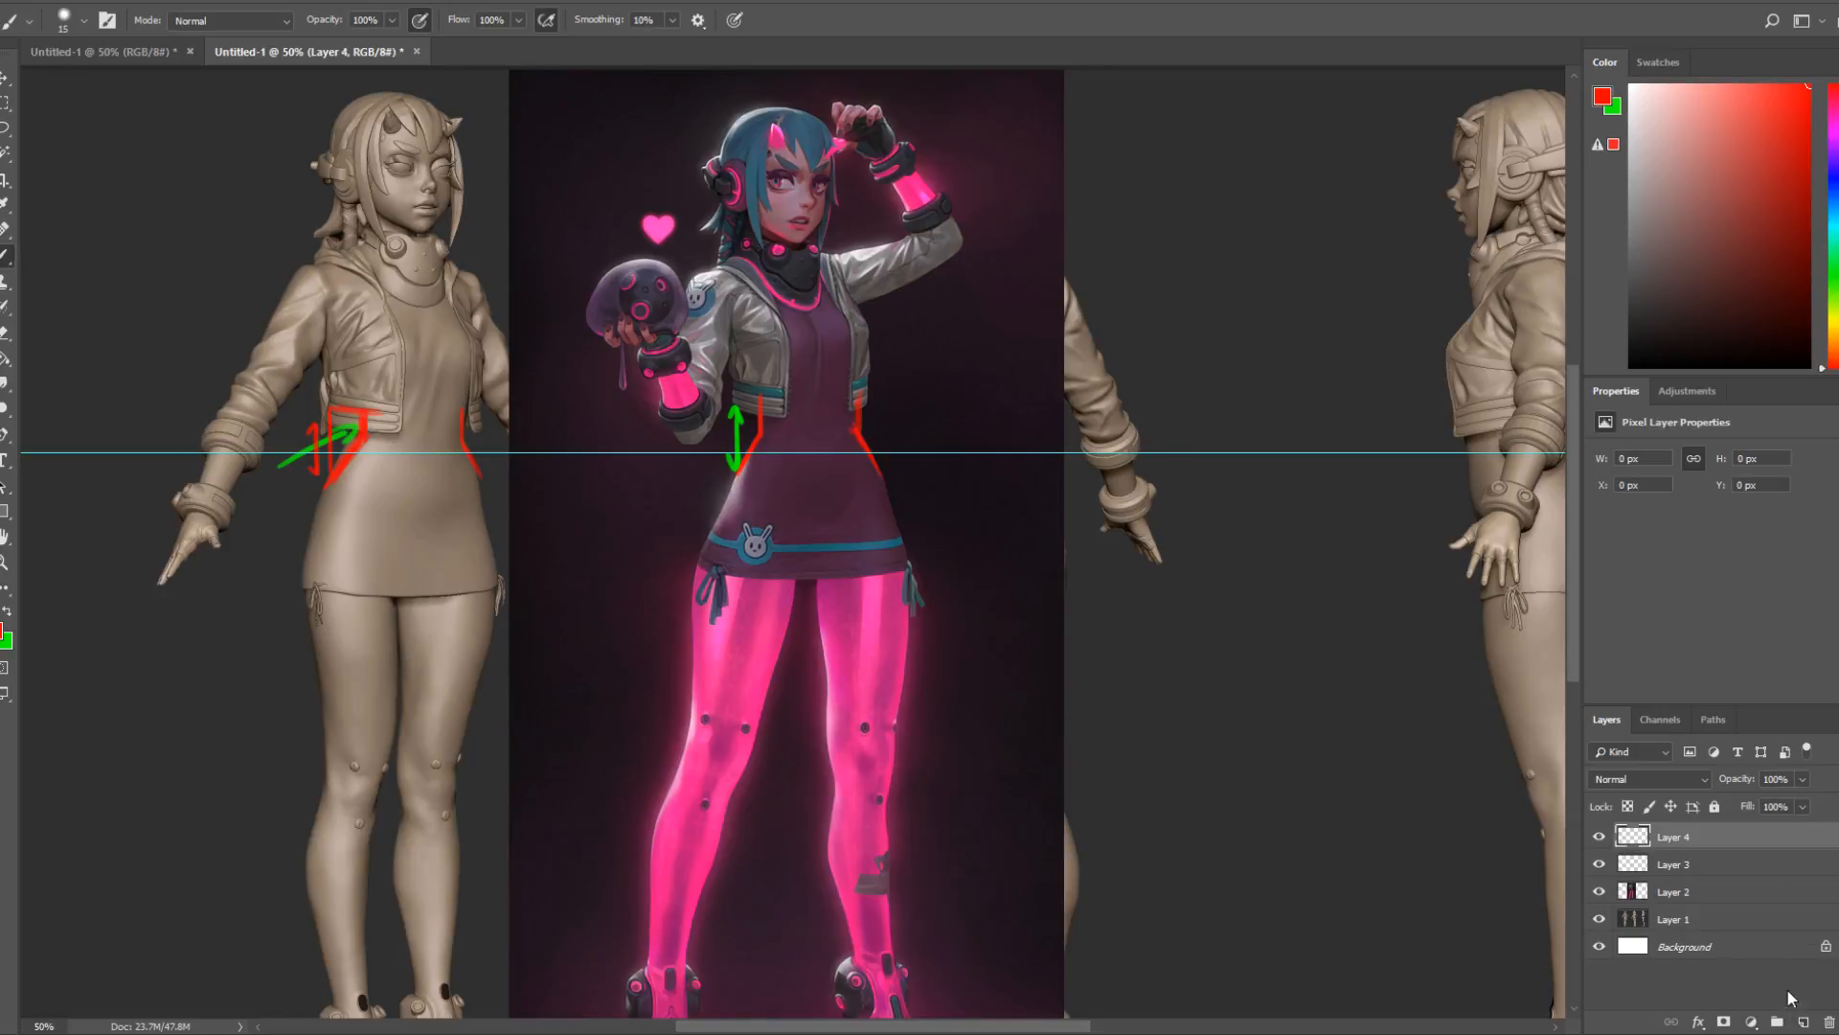
click(1599, 864)
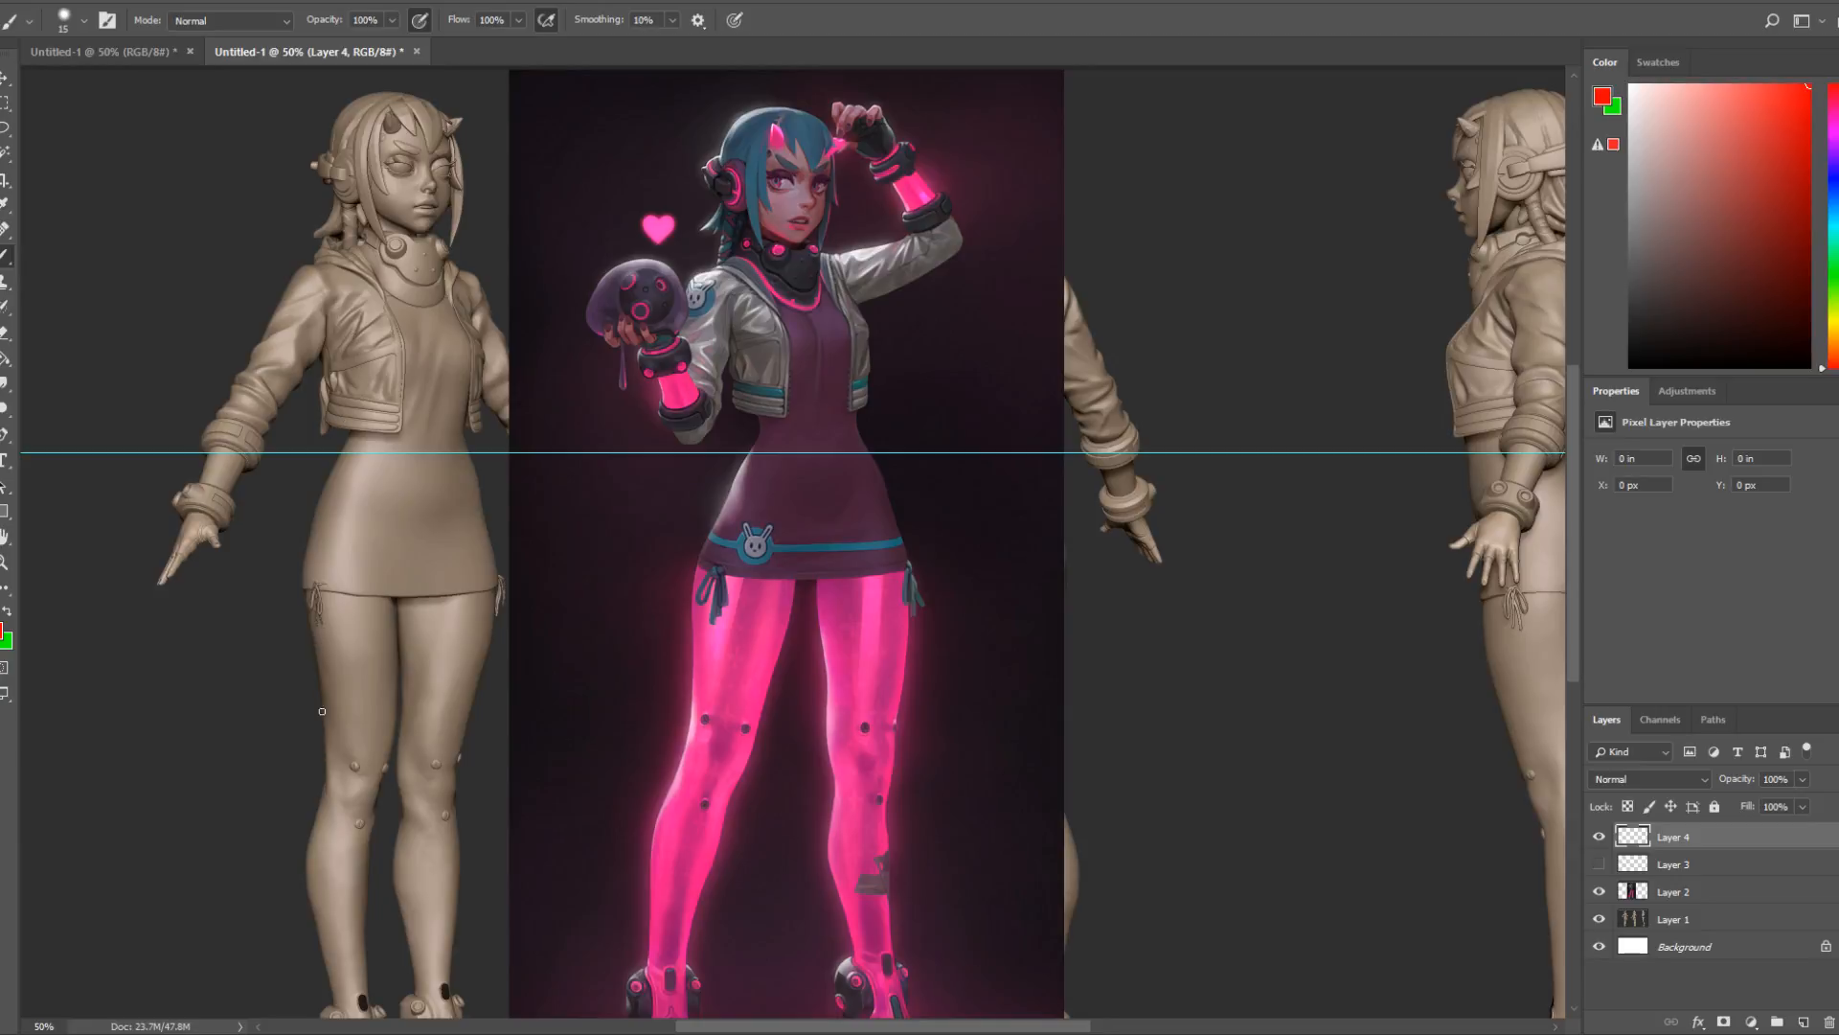
mouse_move(324, 263)
mouse_down()
mouse_move(351, 259)
mouse_move(320, 288)
mouse_move(340, 373)
mouse_up()
drag(319, 266, 363, 418)
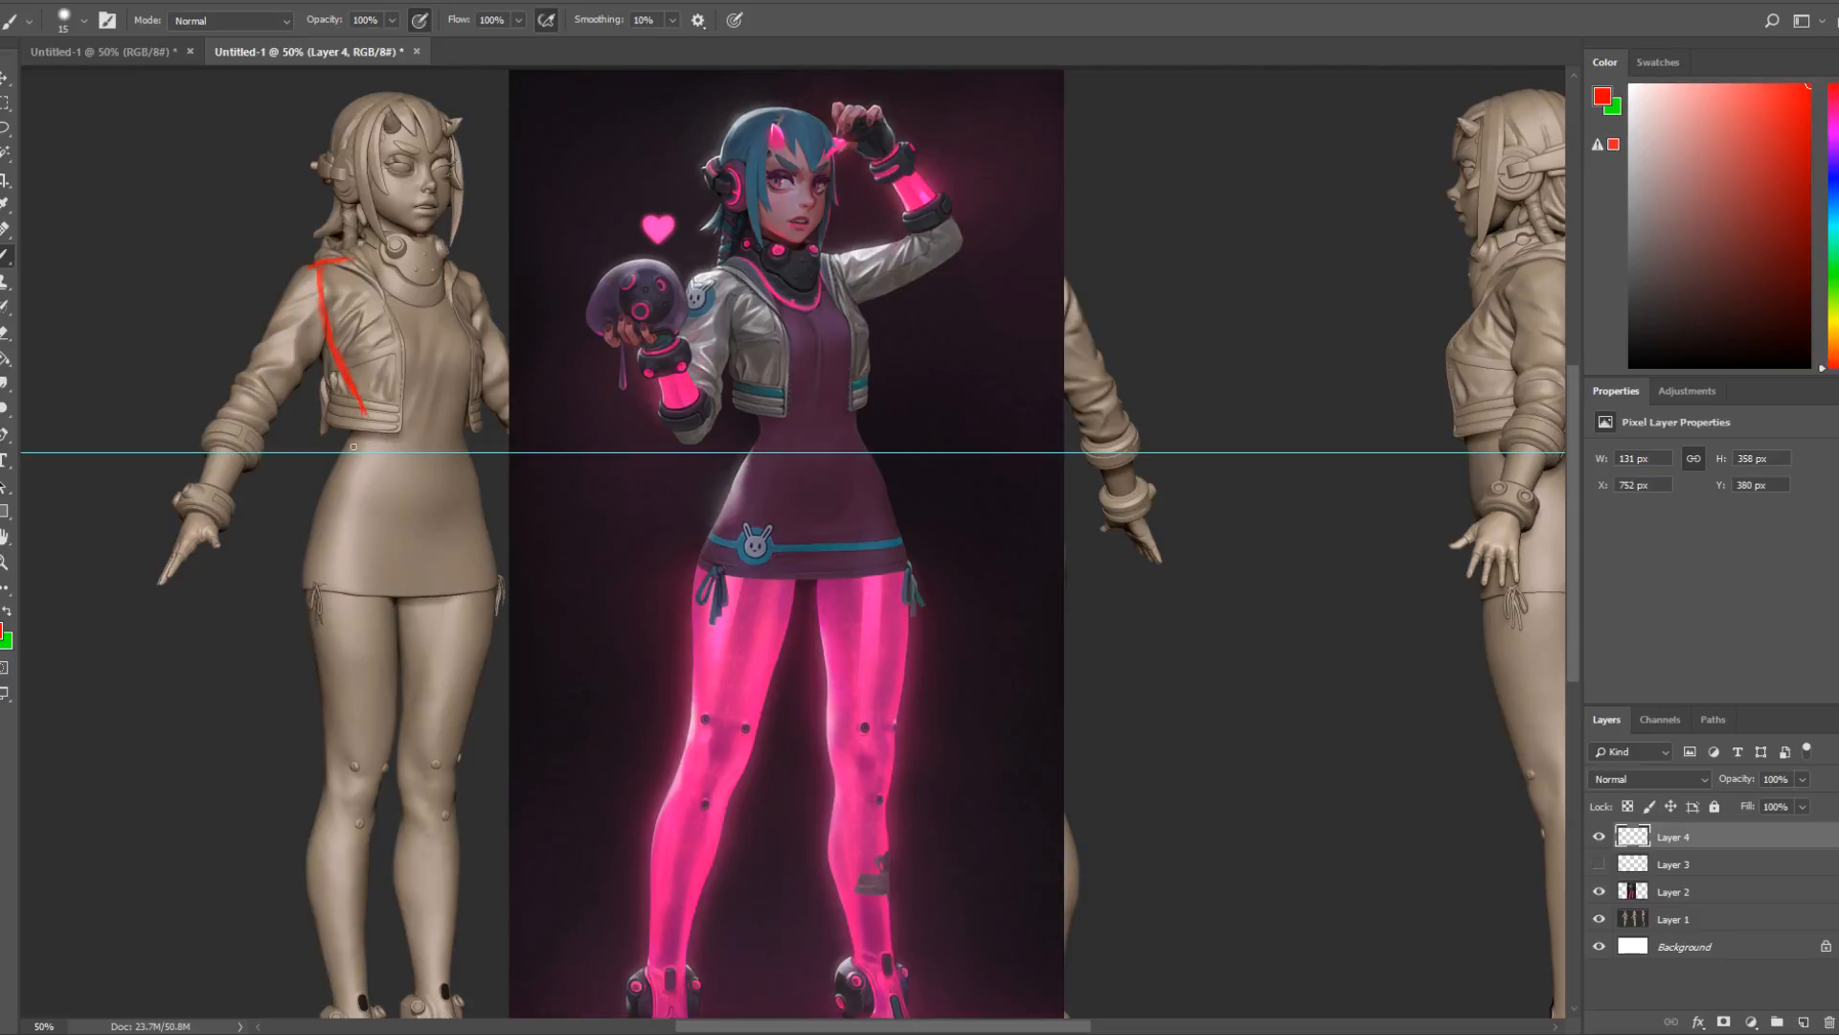
drag(325, 498, 362, 411)
Mark the concept art's chest centre line in red and sketch the chest and ribcage forms on the sculpt.
drag(810, 322, 815, 378)
drag(434, 385, 448, 406)
drag(411, 284, 437, 360)
drag(447, 366, 465, 375)
mouse_move(400, 367)
mouse_down()
mouse_move(381, 372)
mouse_move(416, 341)
mouse_move(404, 369)
mouse_move(438, 374)
mouse_up()
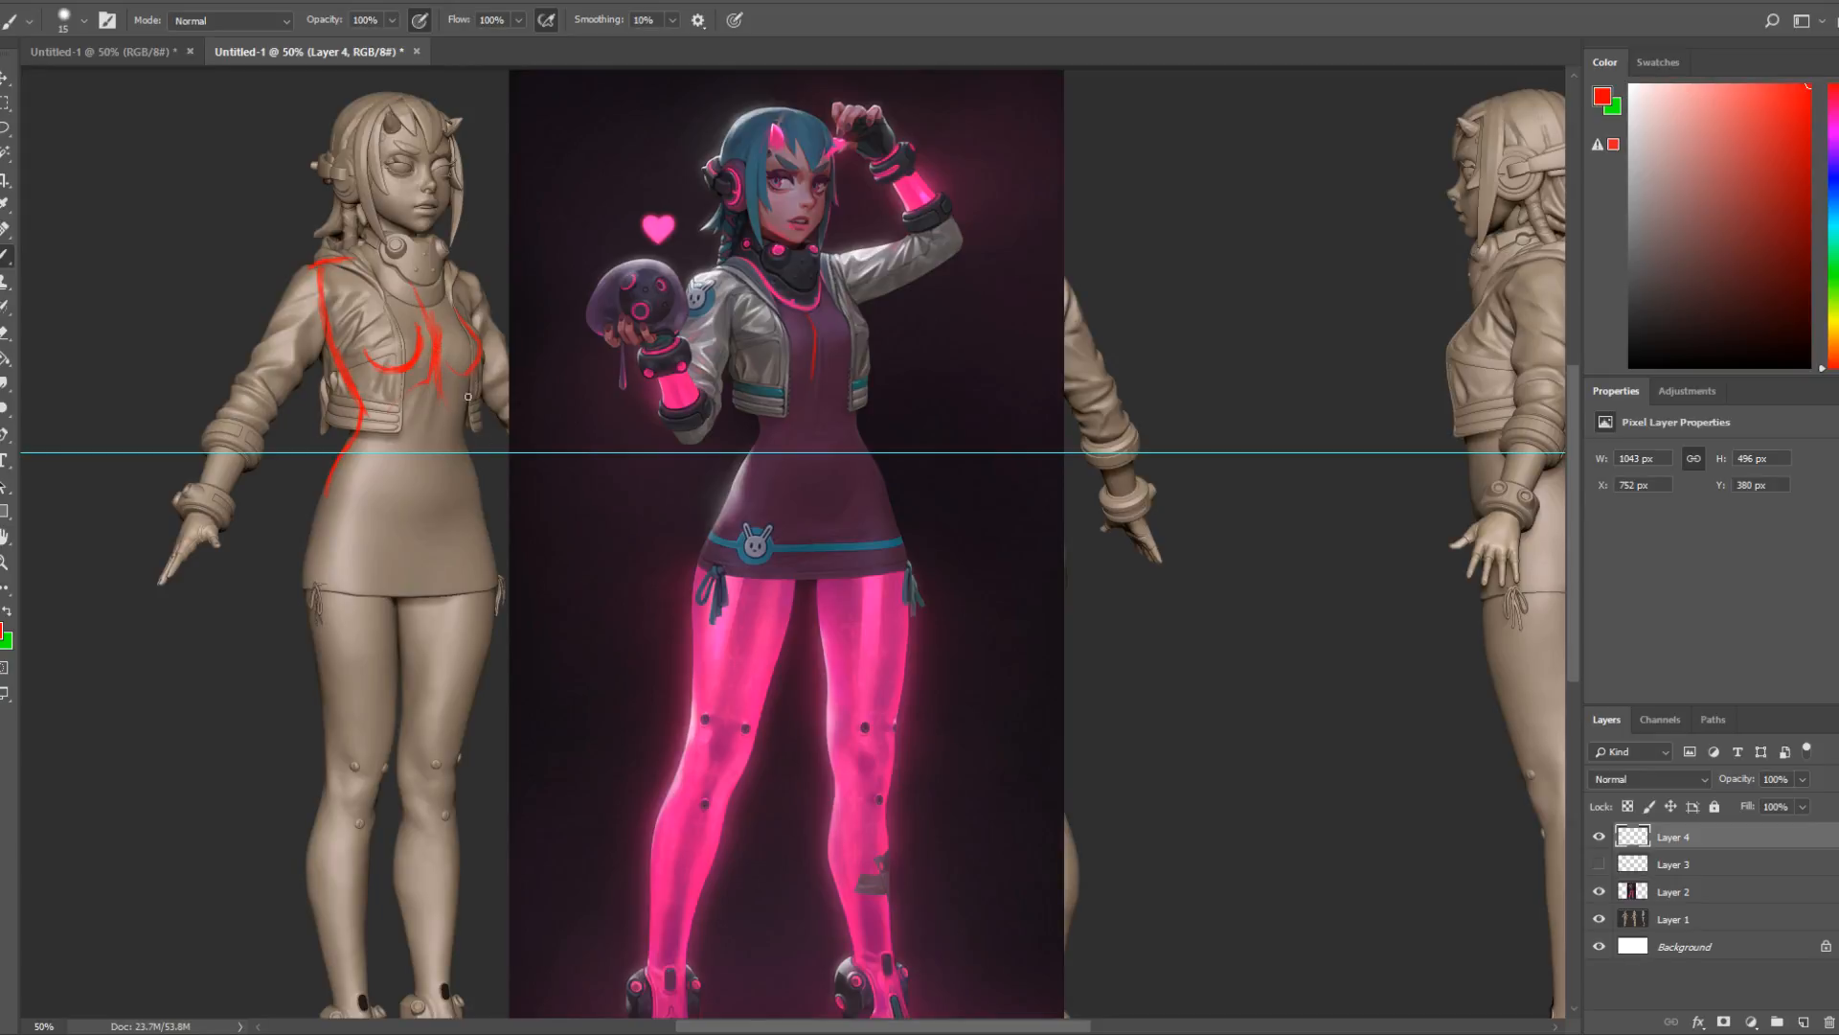
Continue the sculpt's red outline through the waist and hips, and mark the higher jacket hem with a vertical line beneath it.
drag(464, 394, 461, 426)
mouse_move(374, 415)
mouse_down()
mouse_move(431, 383)
mouse_move(456, 422)
mouse_up()
drag(477, 483, 481, 497)
drag(323, 499, 319, 511)
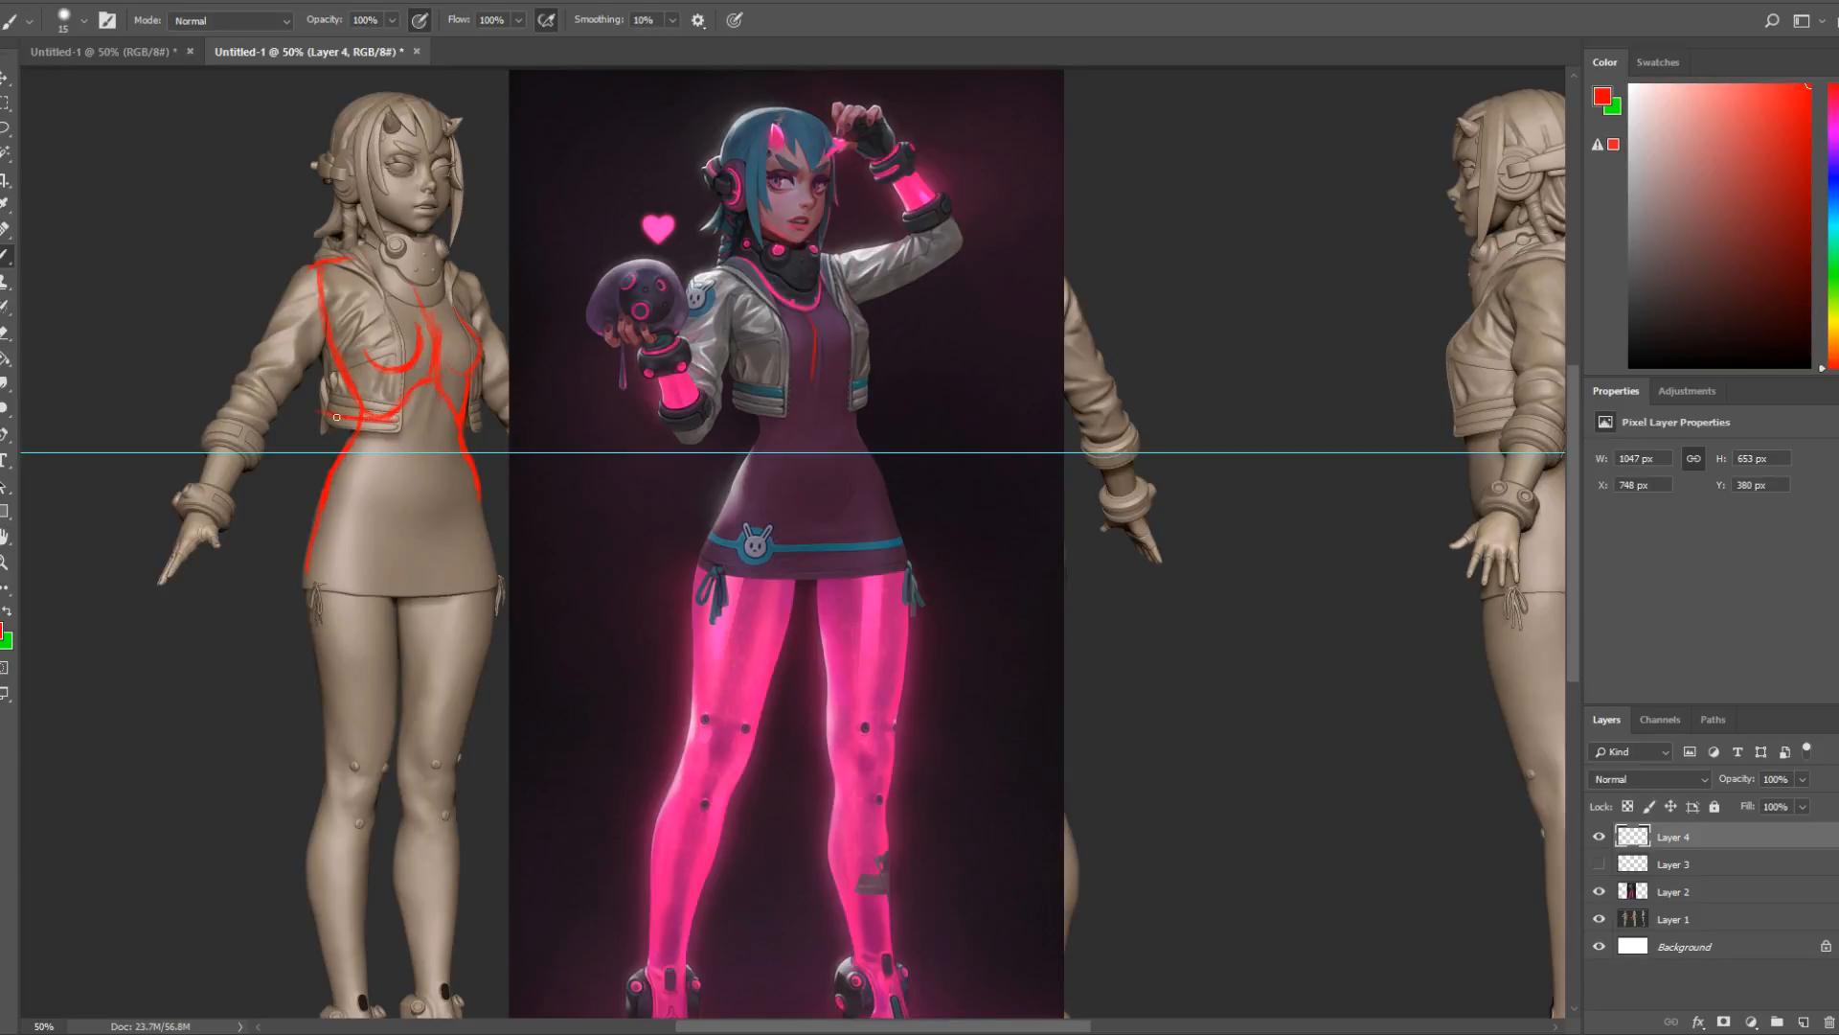
drag(321, 412, 385, 419)
drag(327, 420, 330, 469)
Trace the inner calf of the concept art's straighter leg in red, and hide the torso markup layer.
scroll(1552, 646, down, 5)
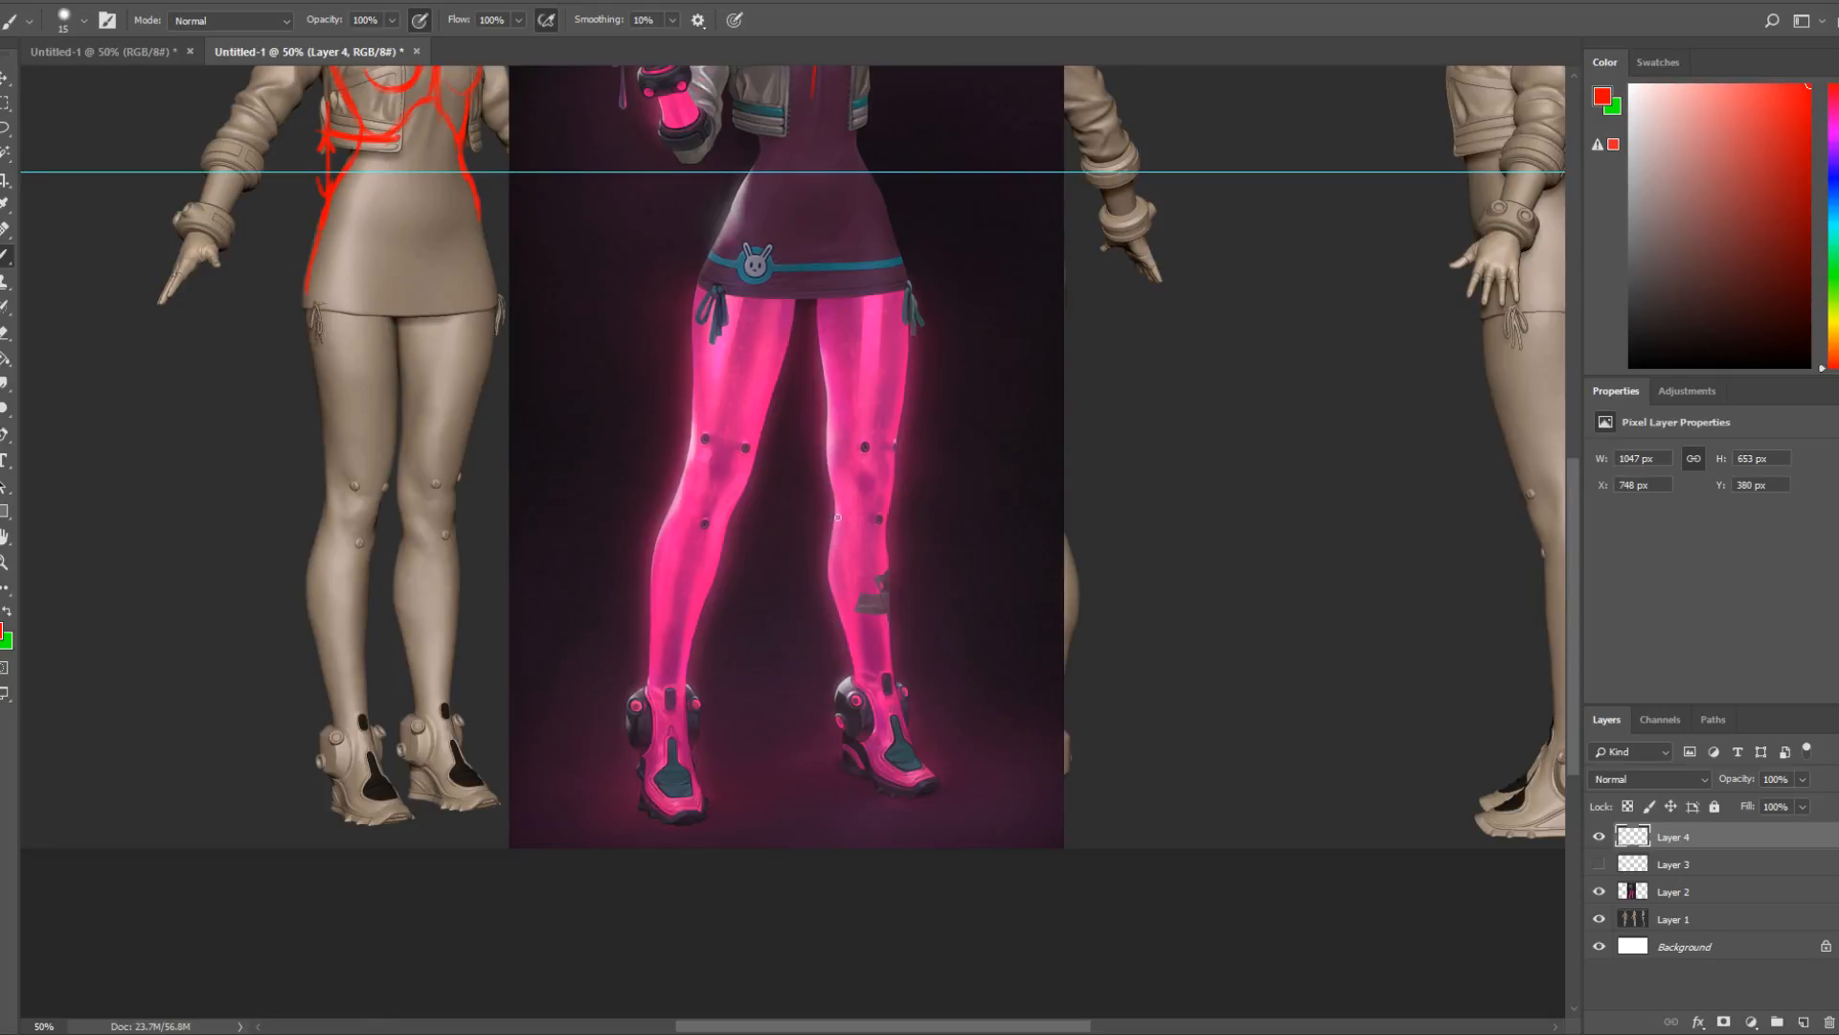
drag(832, 507, 844, 638)
click(1599, 836)
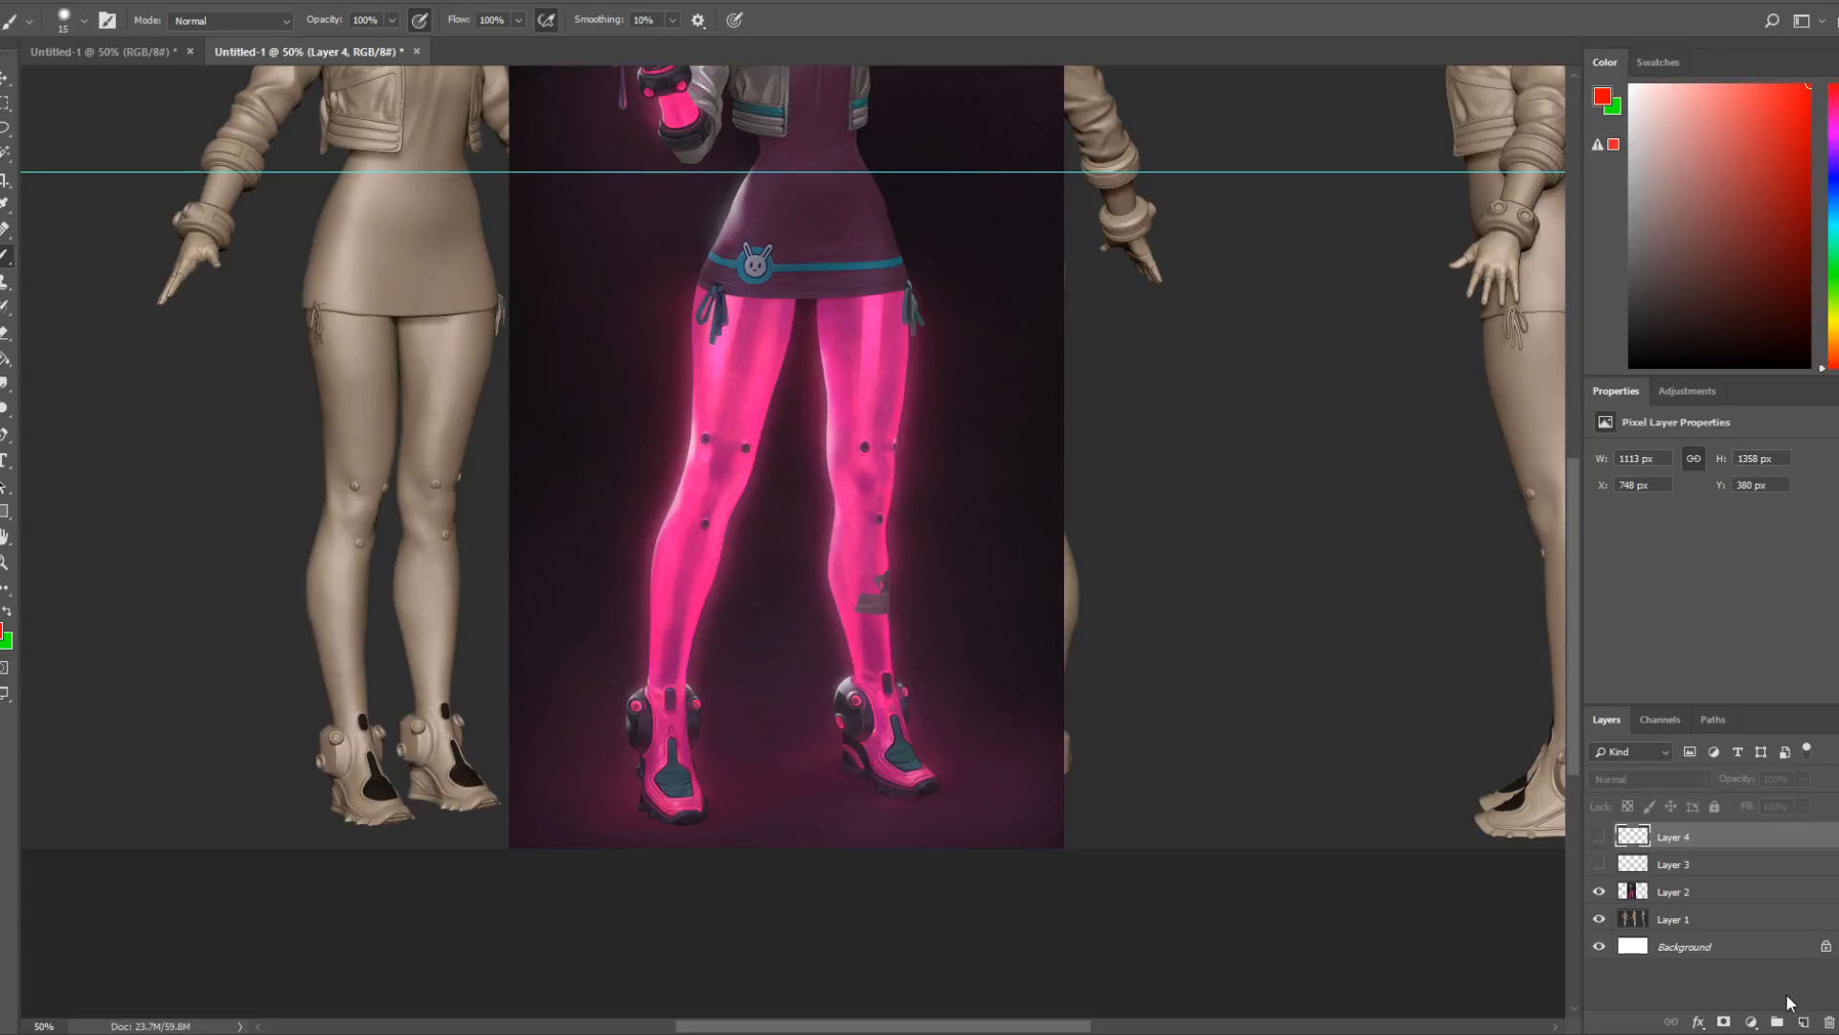
On a new layer, trace the inner and outer contours of the concept art's straighter leg from skirt to calf in red.
click(1804, 1021)
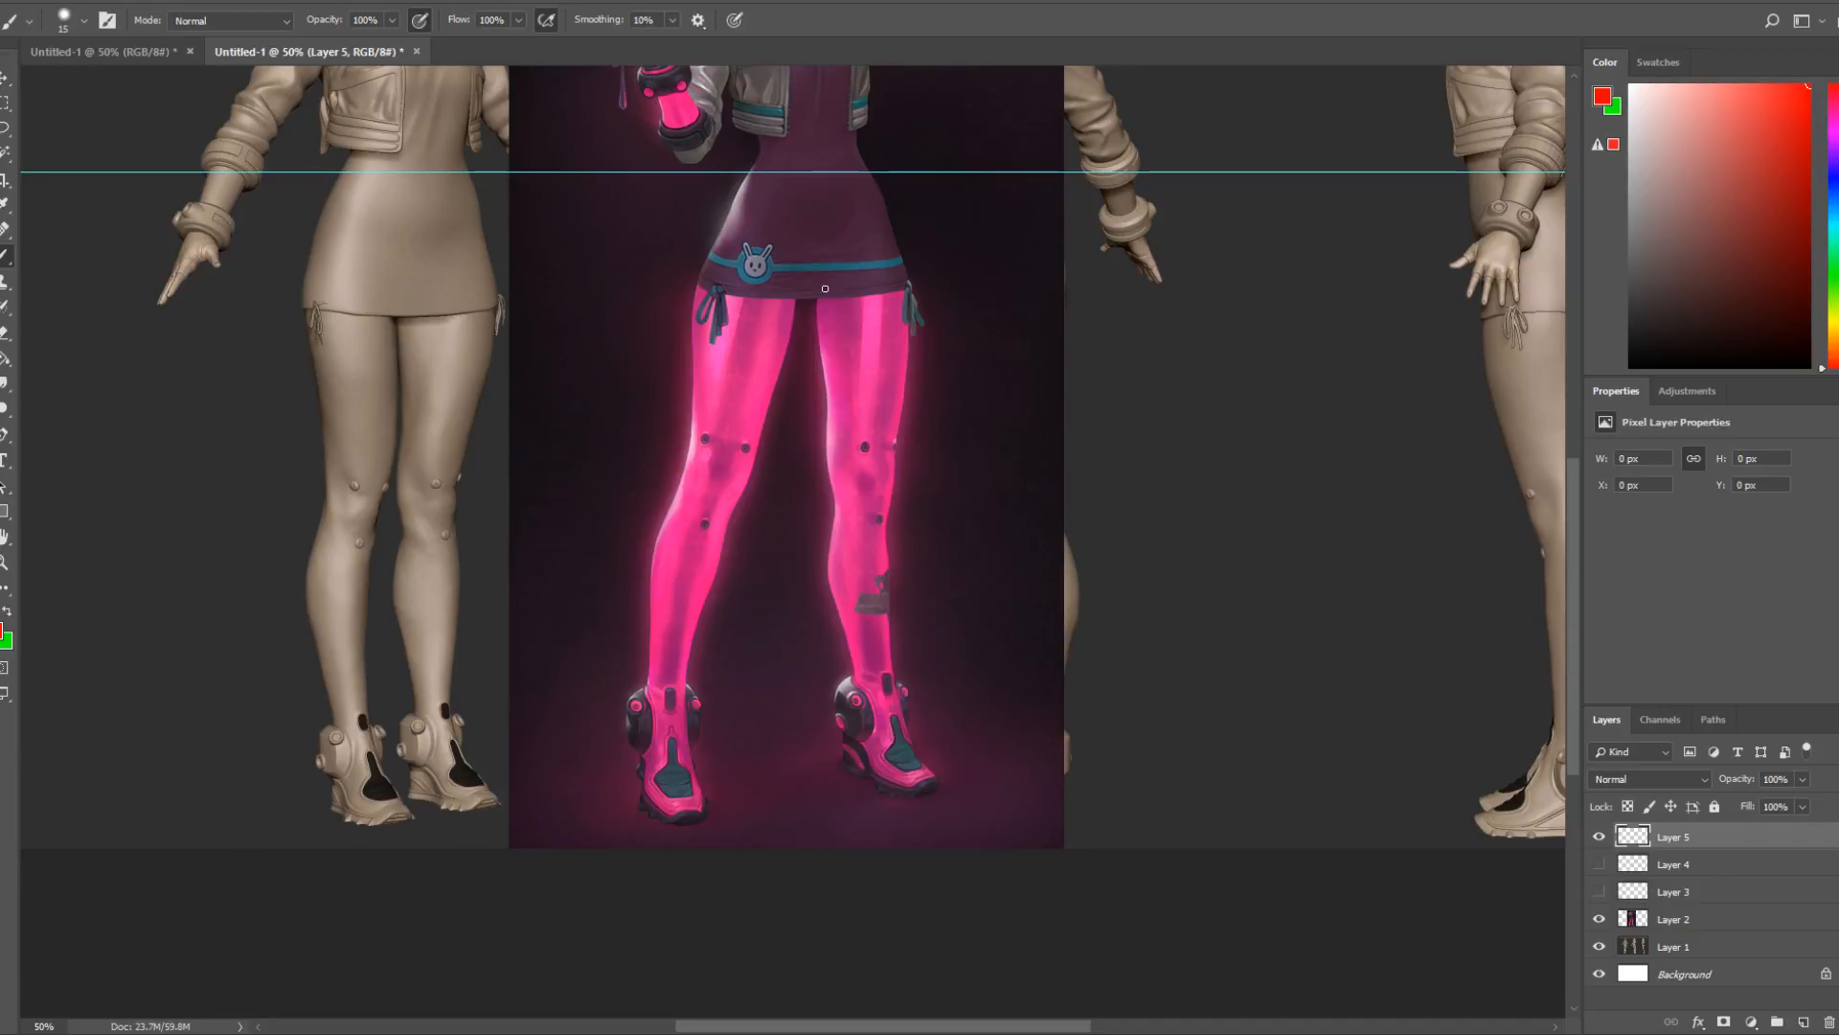
drag(817, 297, 835, 625)
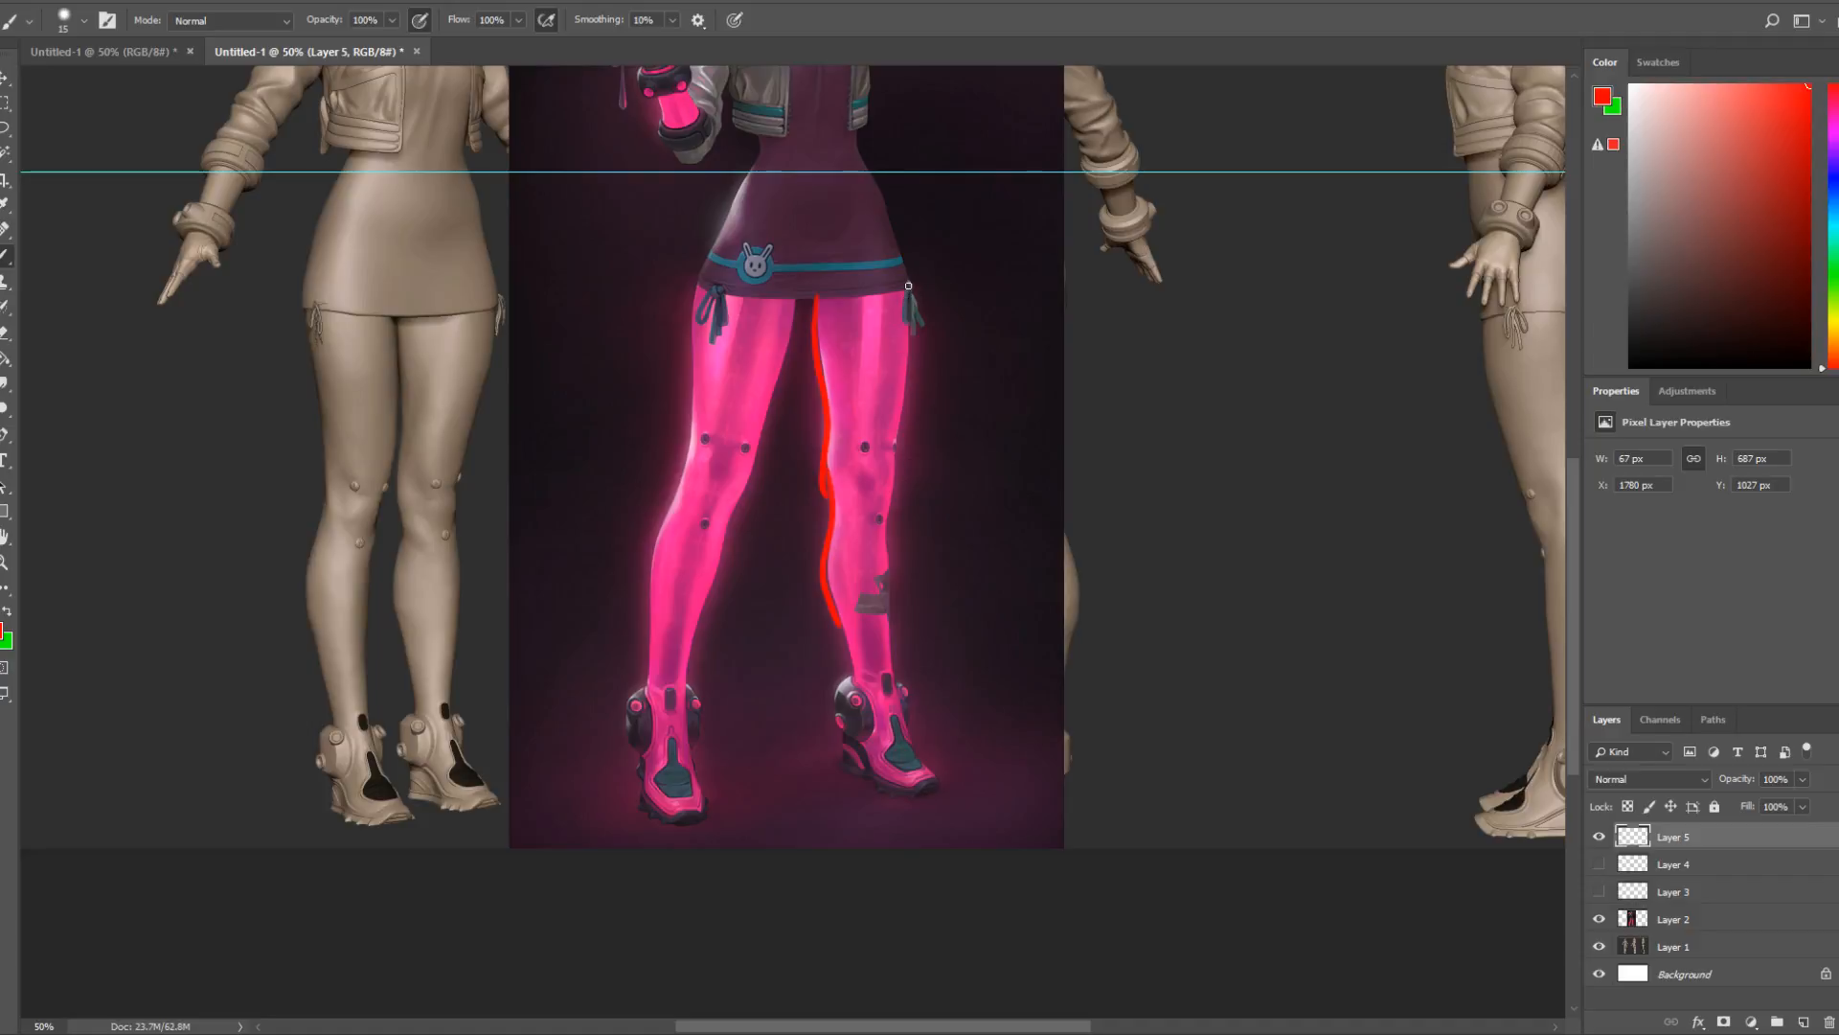
drag(910, 283, 893, 618)
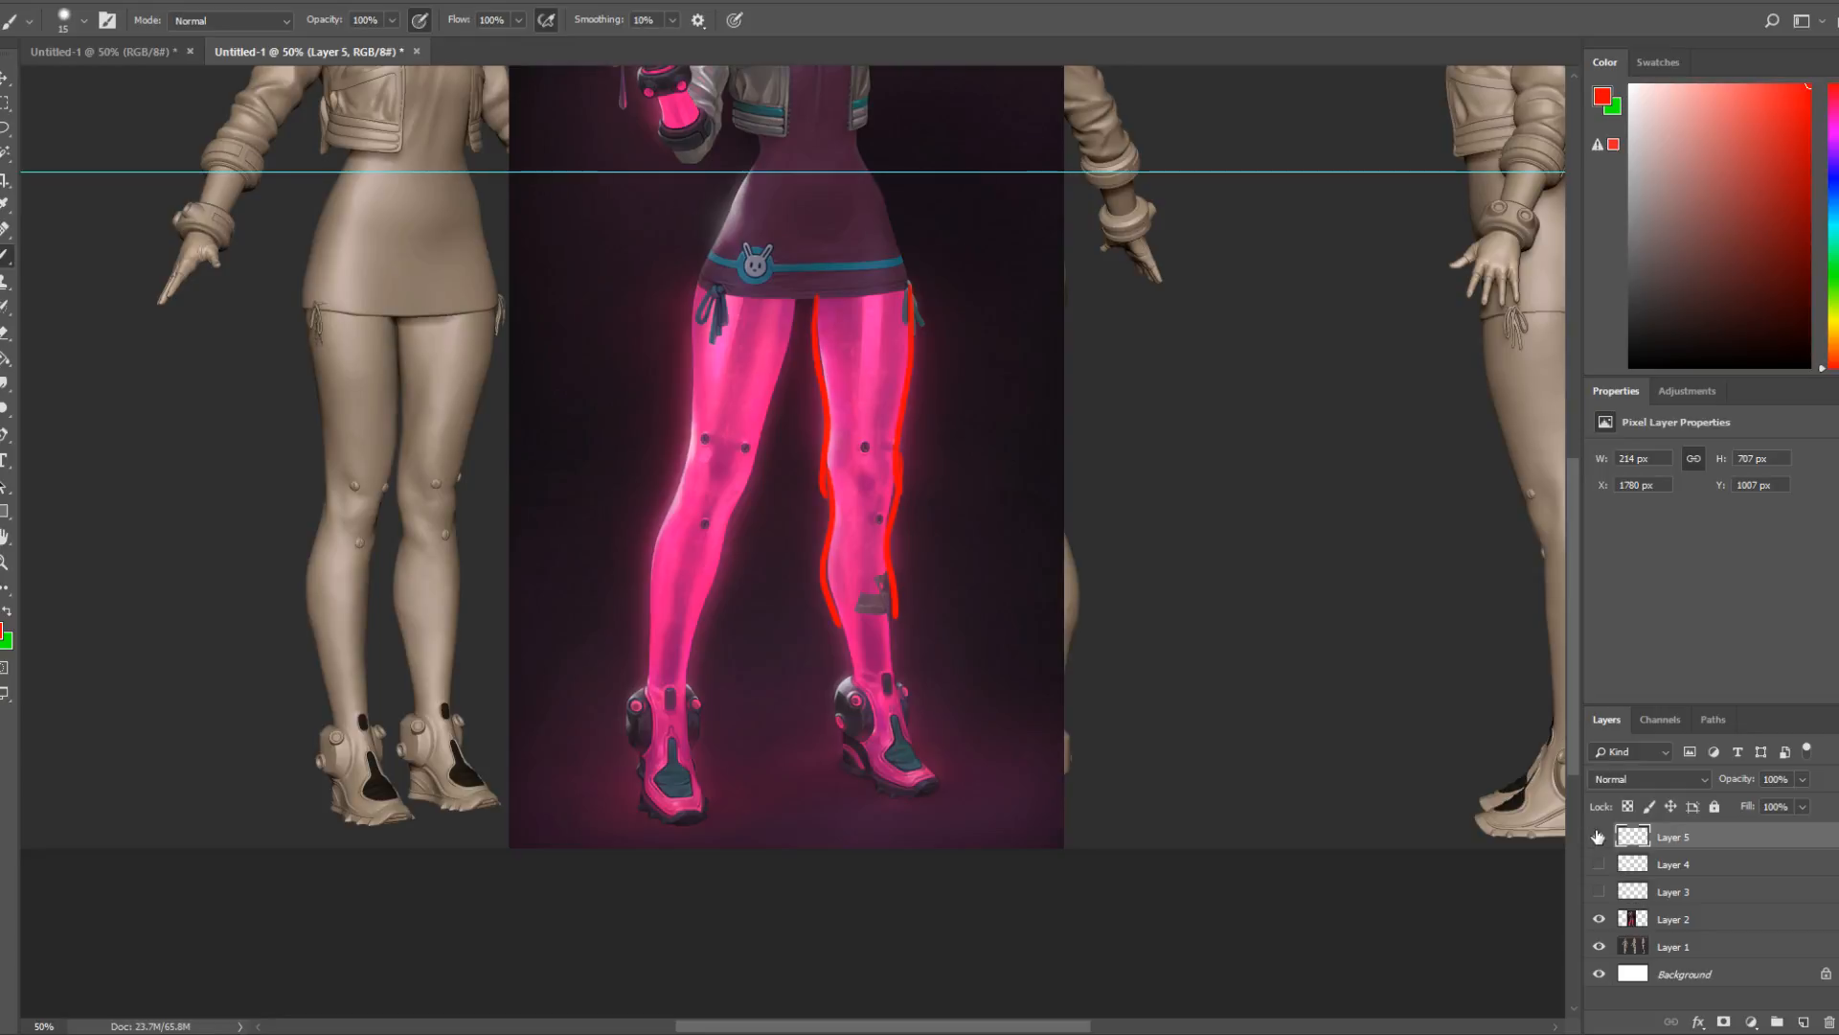
Hide the leg tracing and, on a new layer, brush red corrections along the sculpt's inner knee, calf and ankle against the concept's calf curve.
click(1803, 1021)
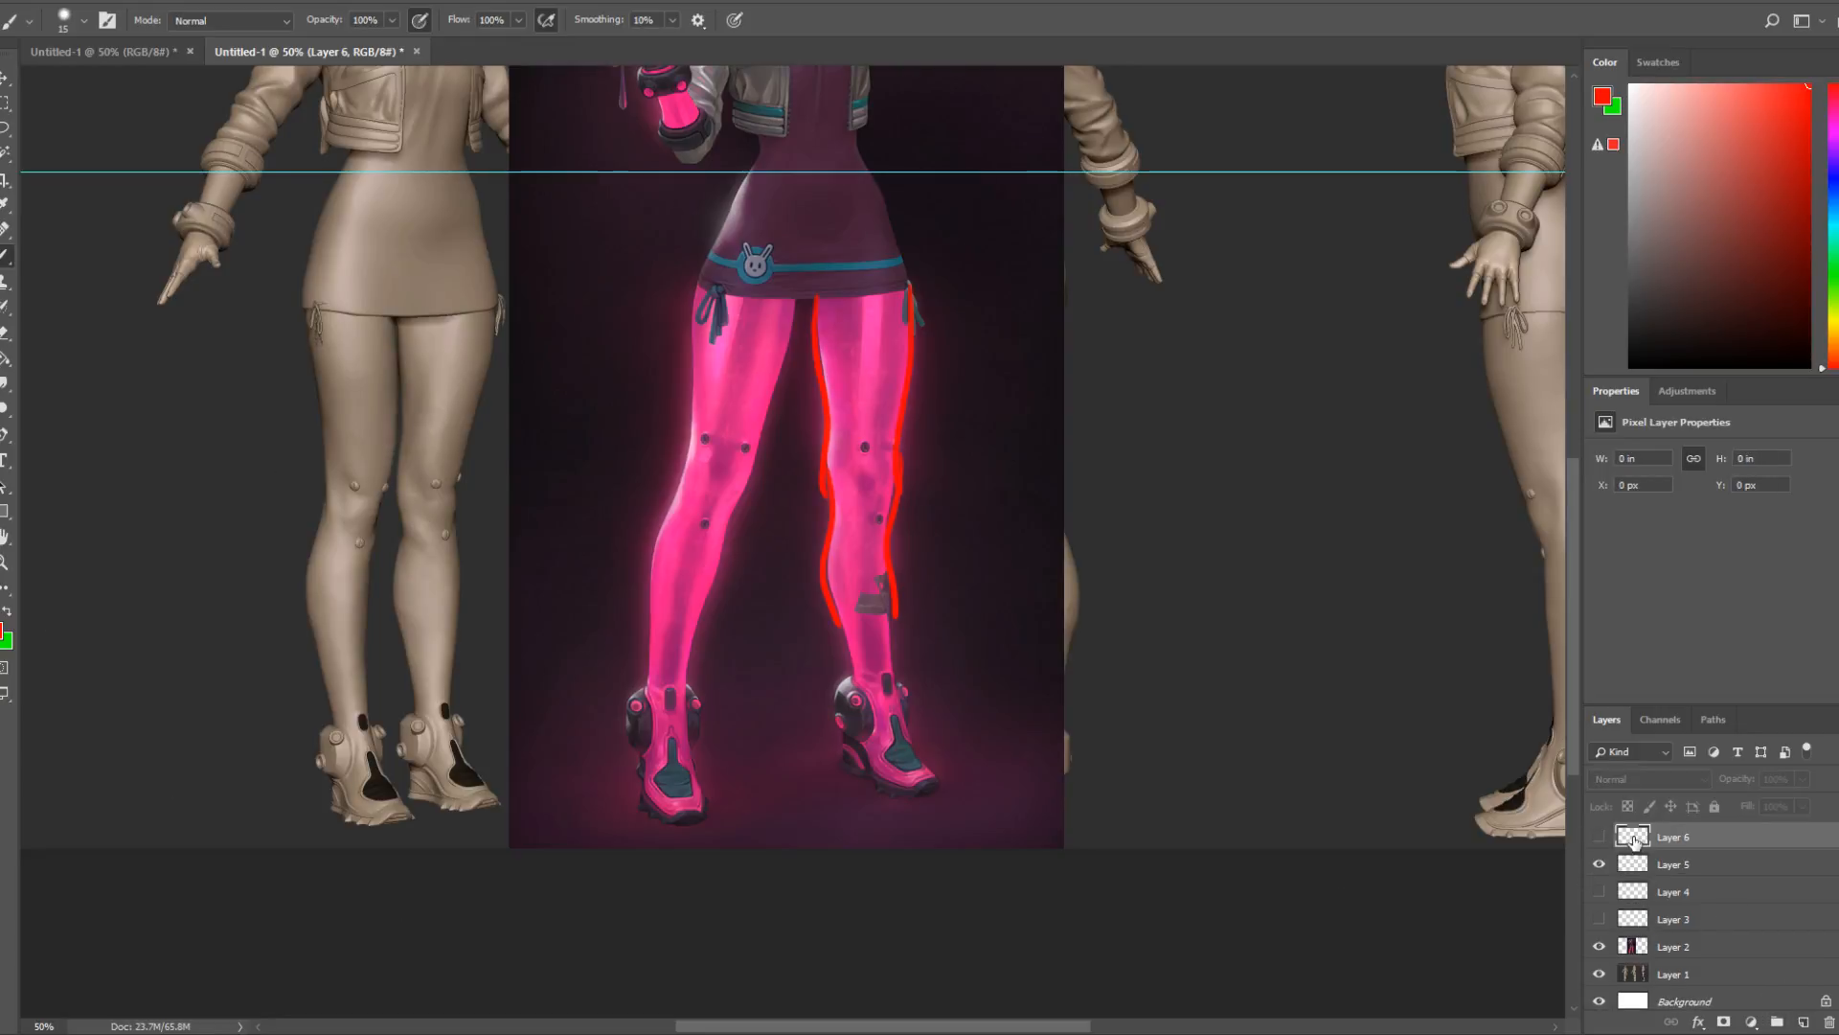
click(1599, 836)
click(1598, 864)
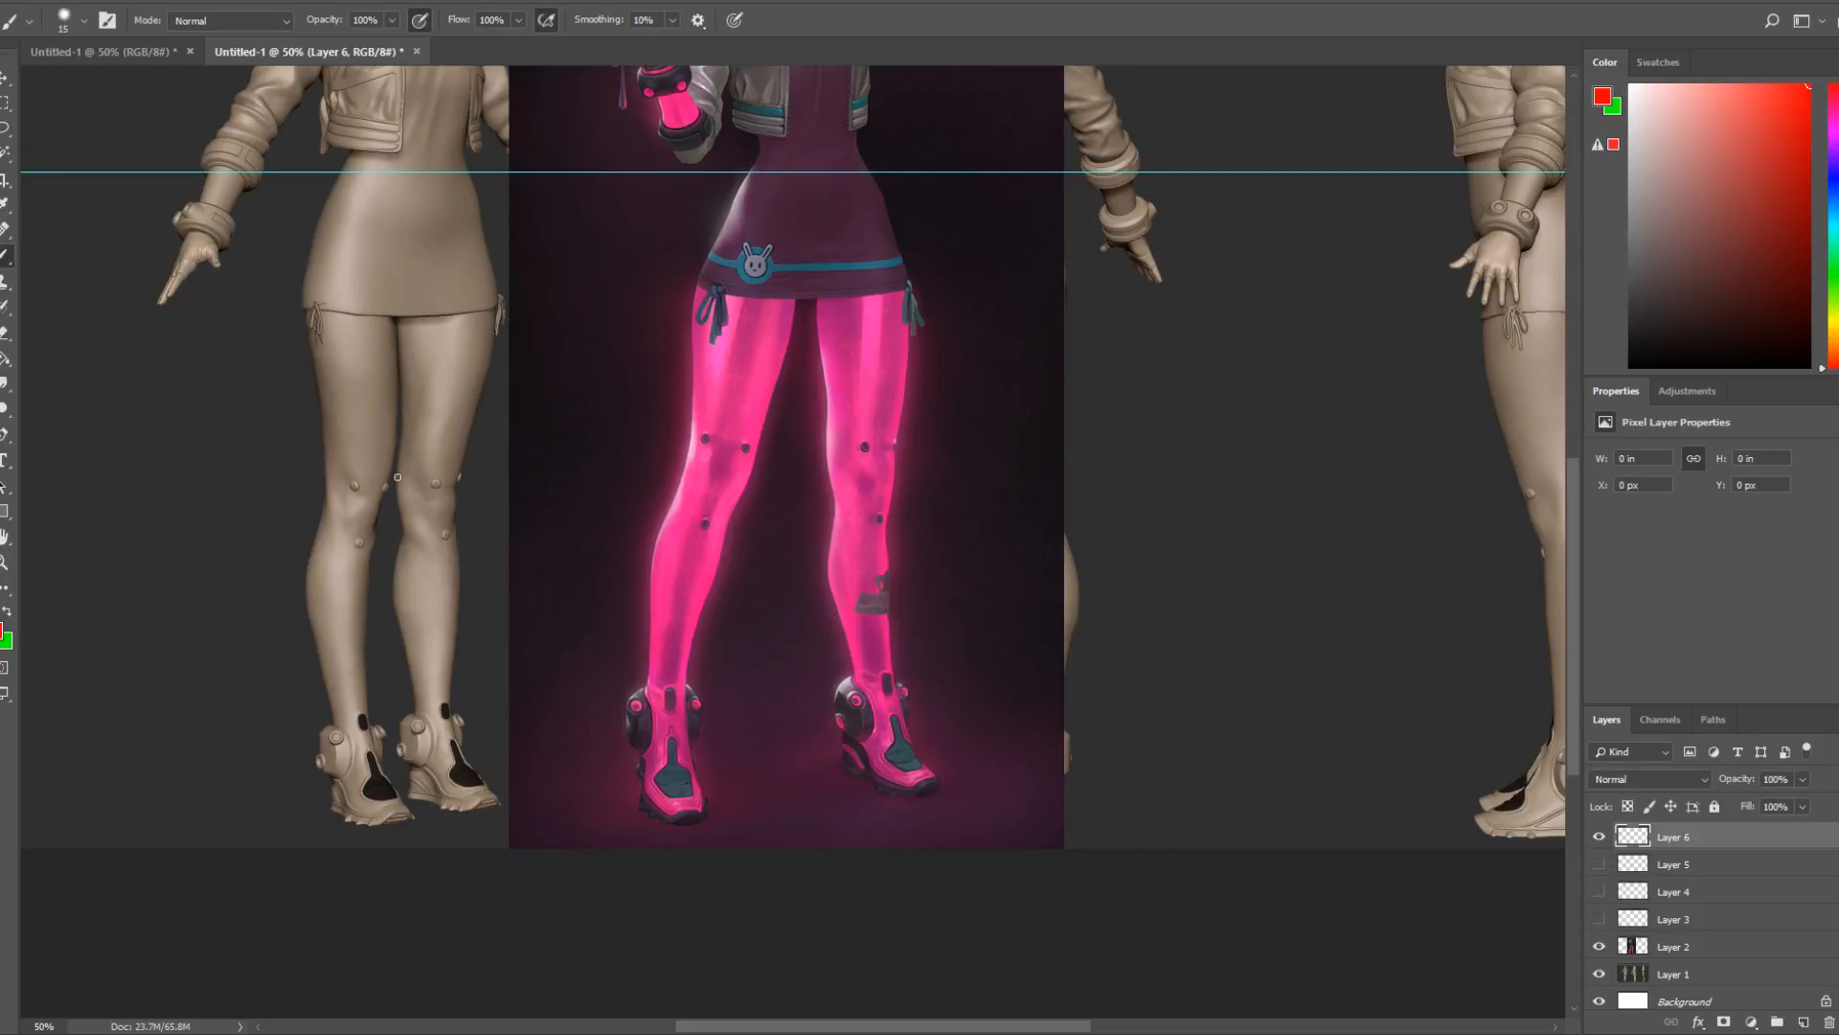
drag(399, 493, 389, 577)
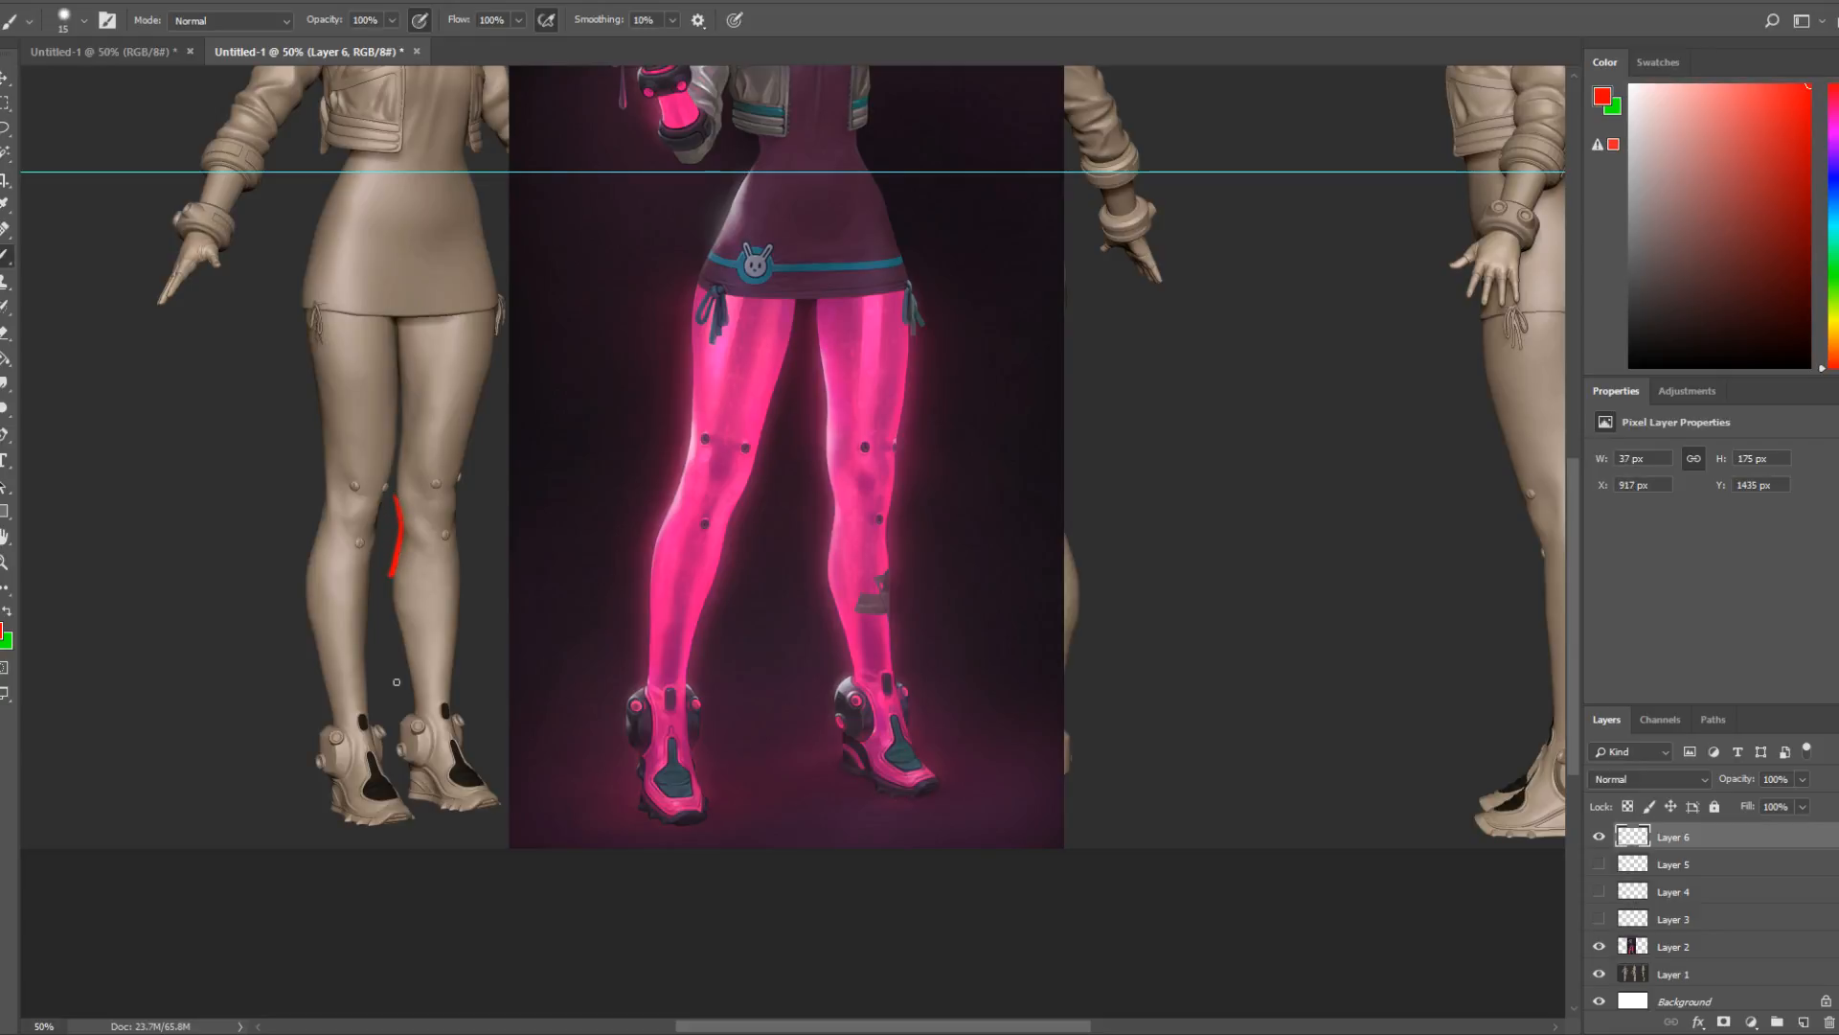
drag(831, 552, 826, 575)
drag(399, 618, 419, 714)
drag(461, 752, 452, 707)
Hide the calf markup and, on a new layer, trace the front ankle and foot line of the concept art's shoe in red.
click(1599, 836)
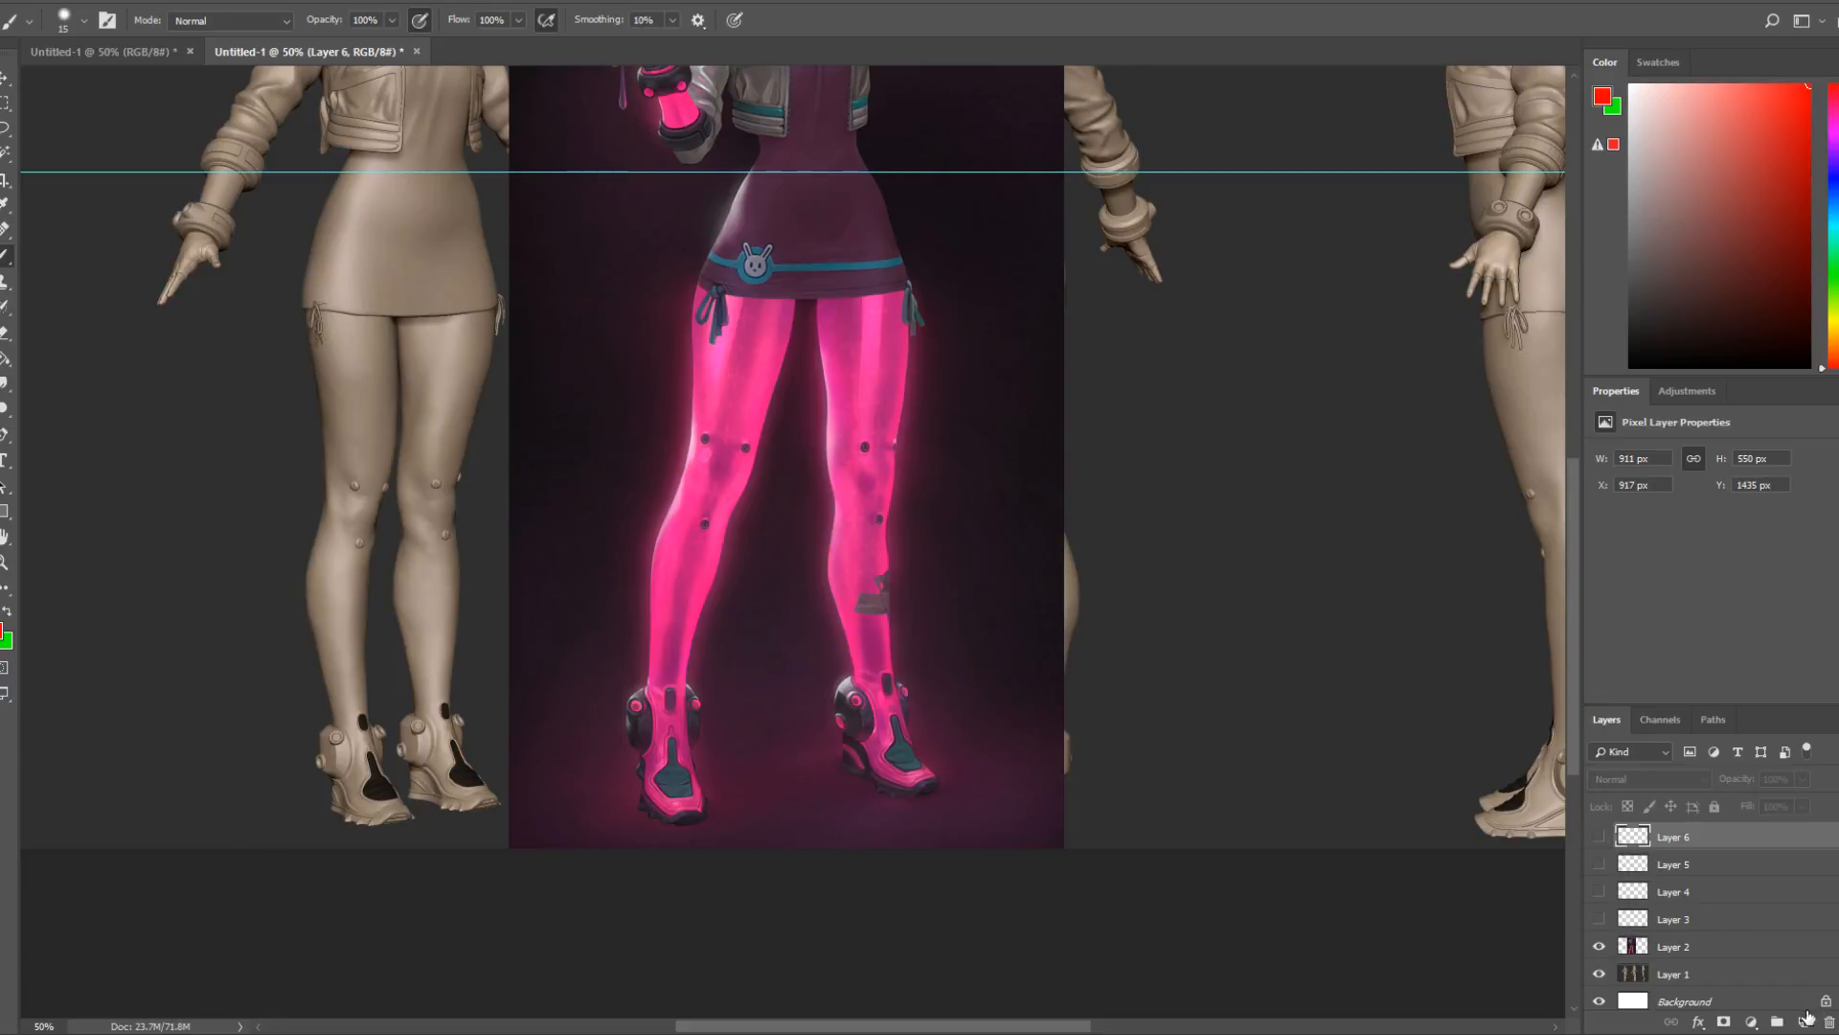
click(1803, 1022)
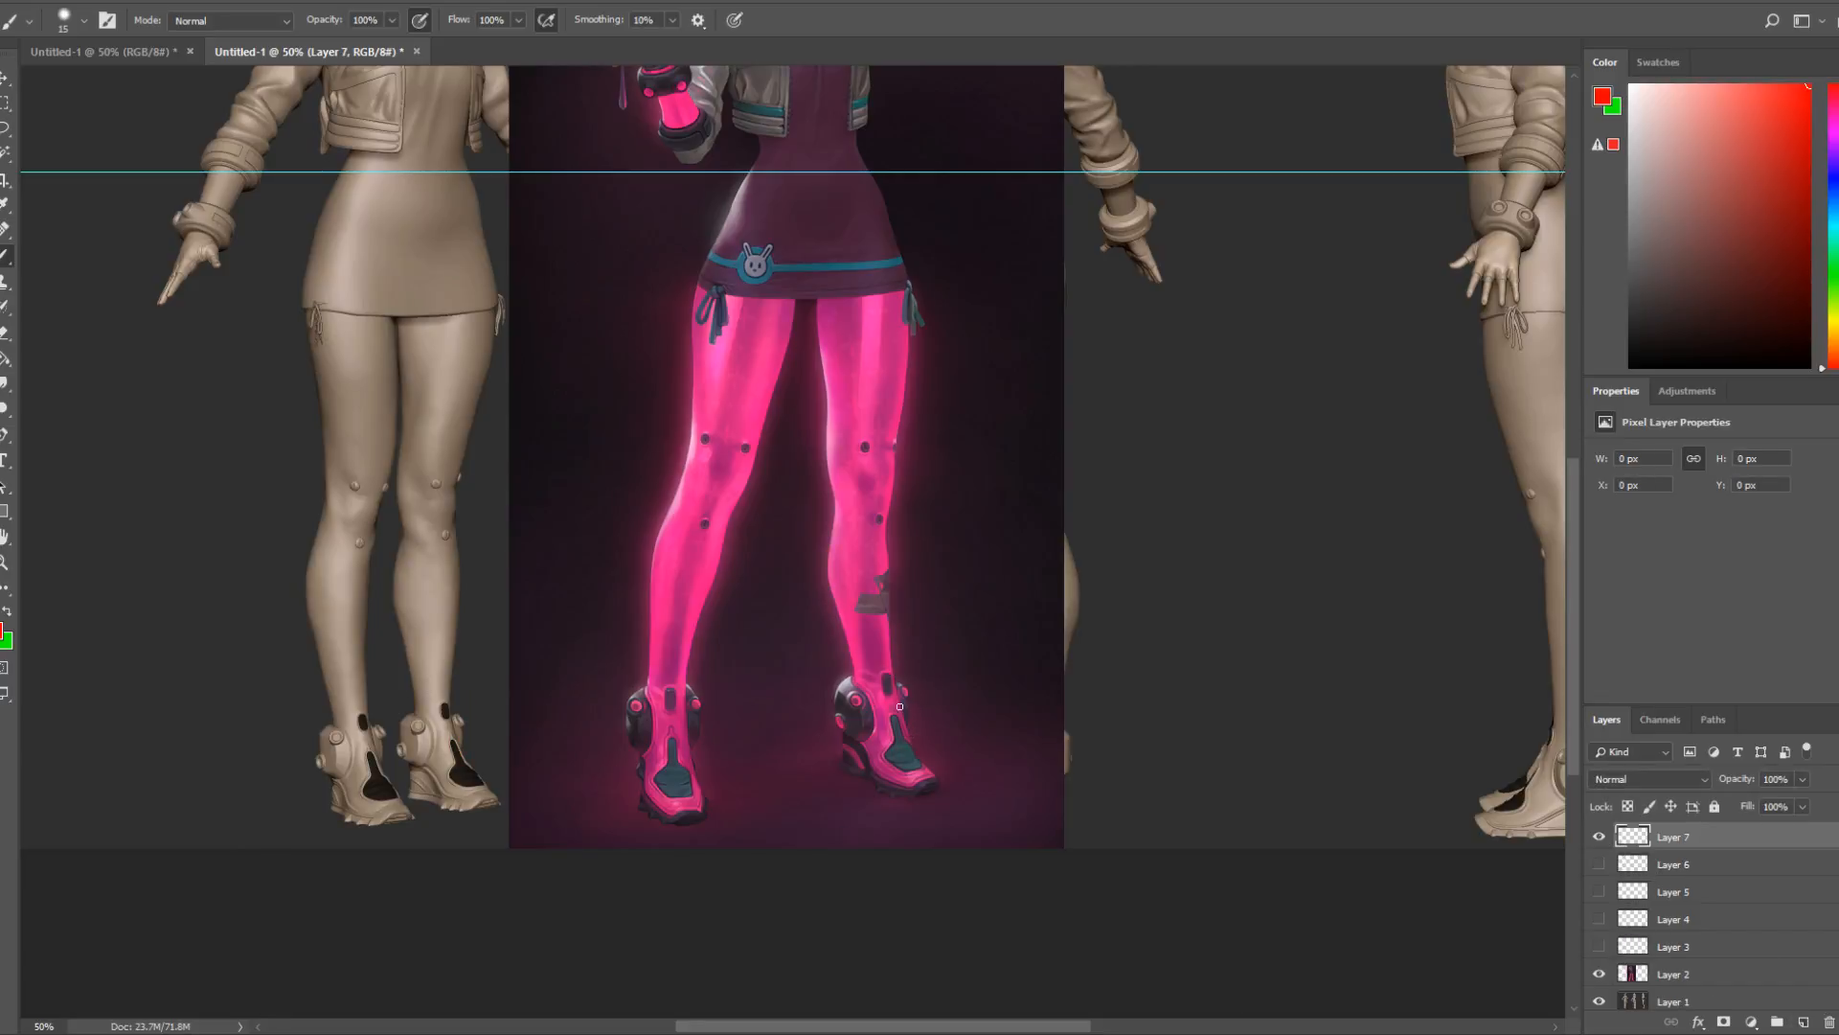
click(891, 678)
mouse_move(890, 653)
mouse_down()
mouse_move(926, 772)
mouse_move(871, 778)
mouse_up()
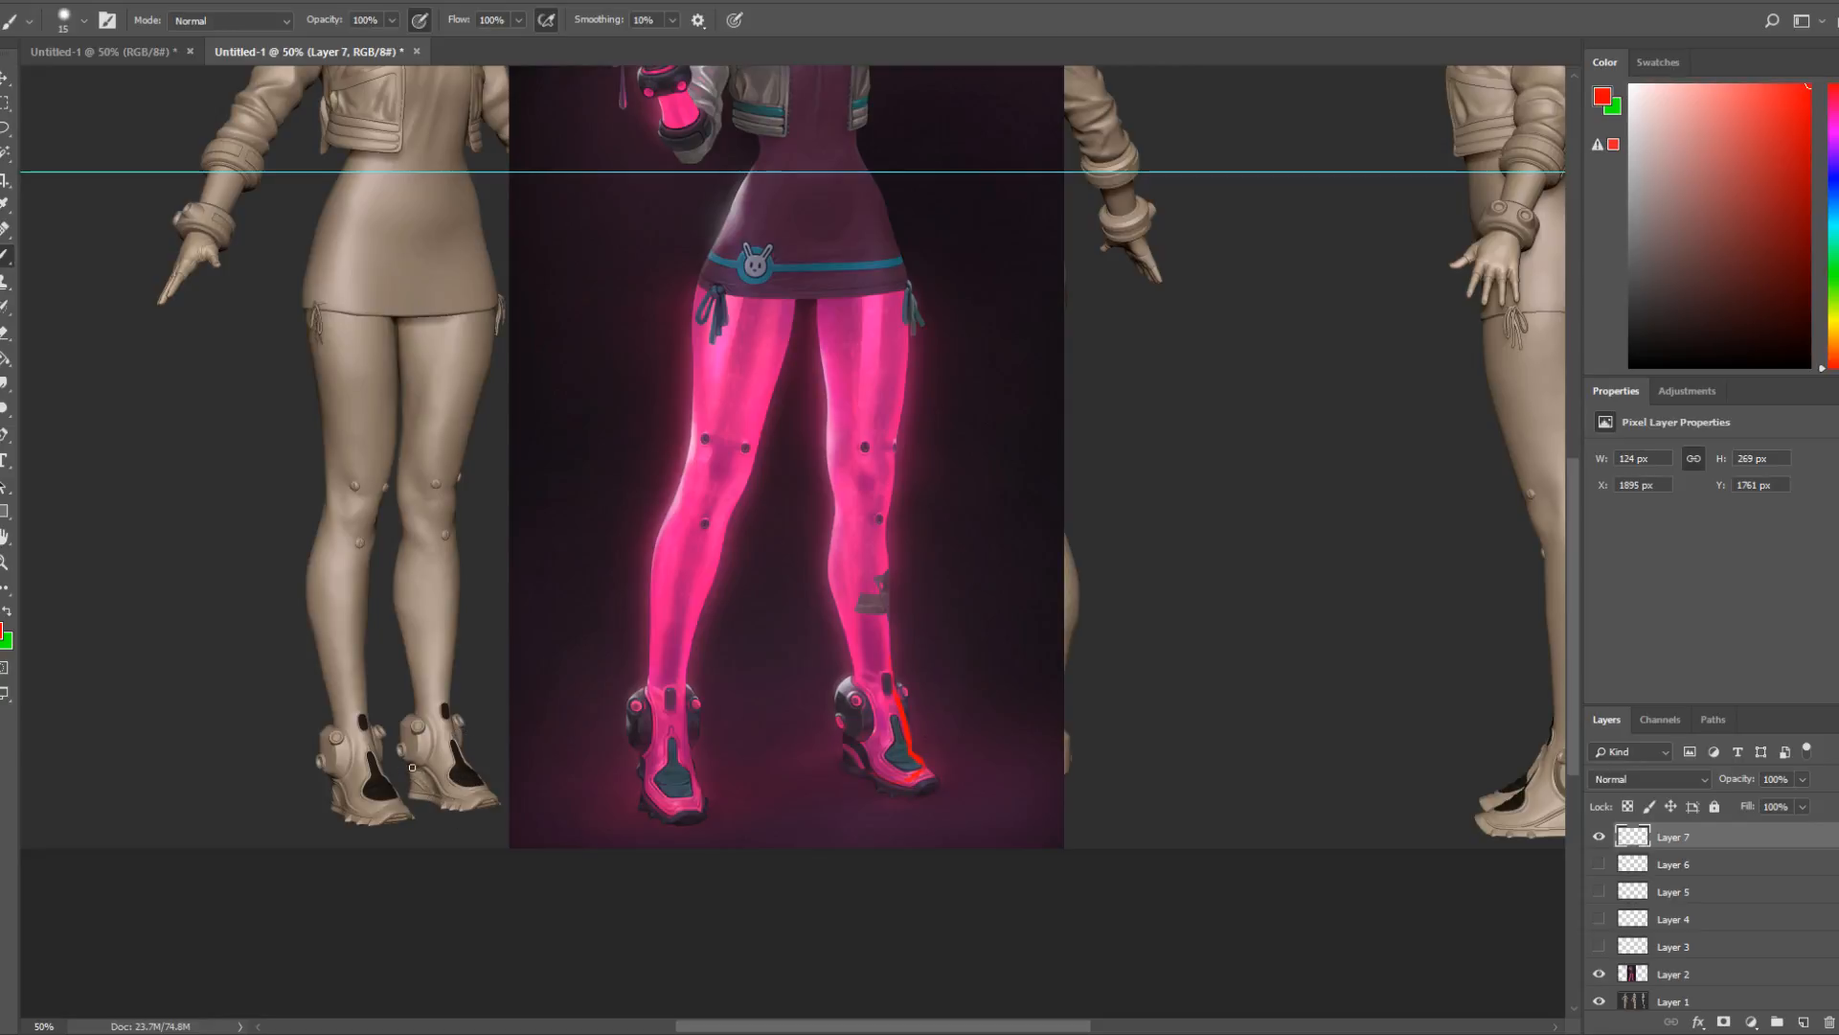
Brush red marks along the sculpt's foot, circle its ankle with an upward arrow, and repeat the ankle-to-foot line beside the concept's shoe.
mouse_move(411, 766)
mouse_down()
mouse_move(464, 802)
mouse_move(492, 790)
mouse_up()
mouse_move(452, 696)
mouse_down()
mouse_move(417, 761)
mouse_move(478, 683)
mouse_up()
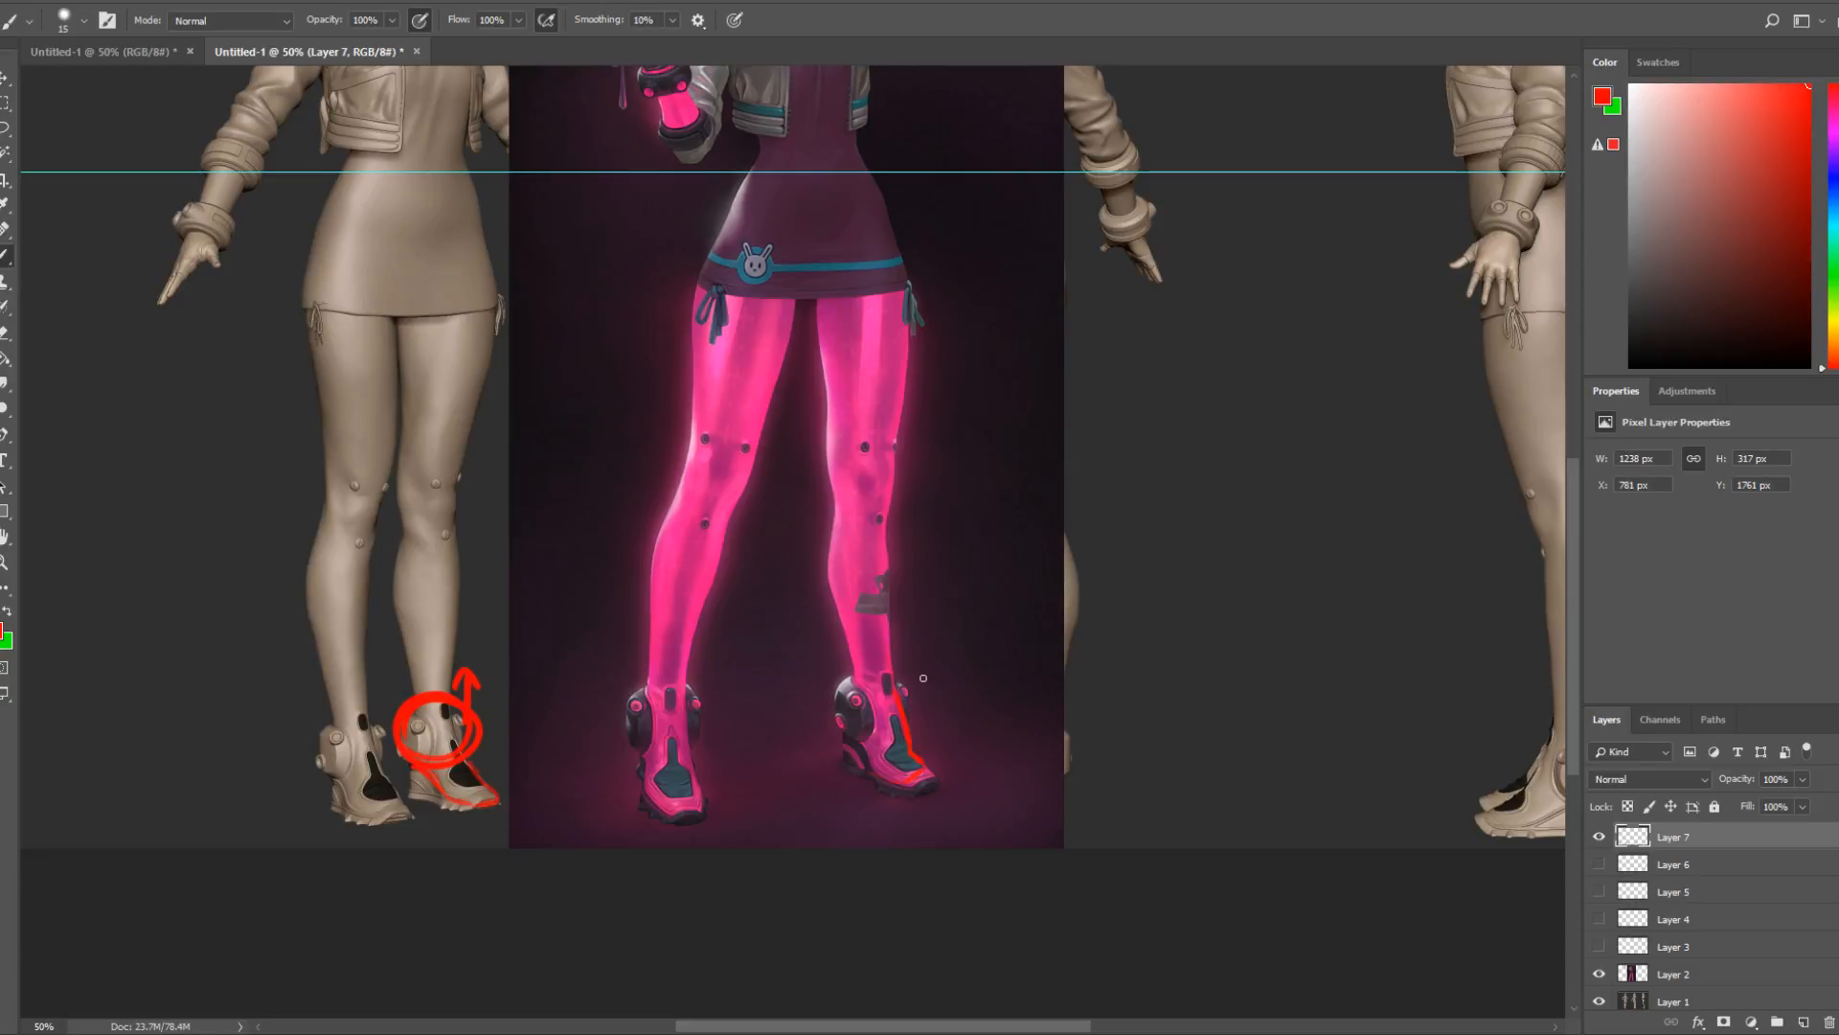
mouse_move(914, 671)
mouse_down()
mouse_move(925, 744)
mouse_move(955, 746)
mouse_up()
Copy the head area of the concept art on Layer 2 to a new layer and place it at the top of the layer stack.
drag(1574, 690, 1581, 534)
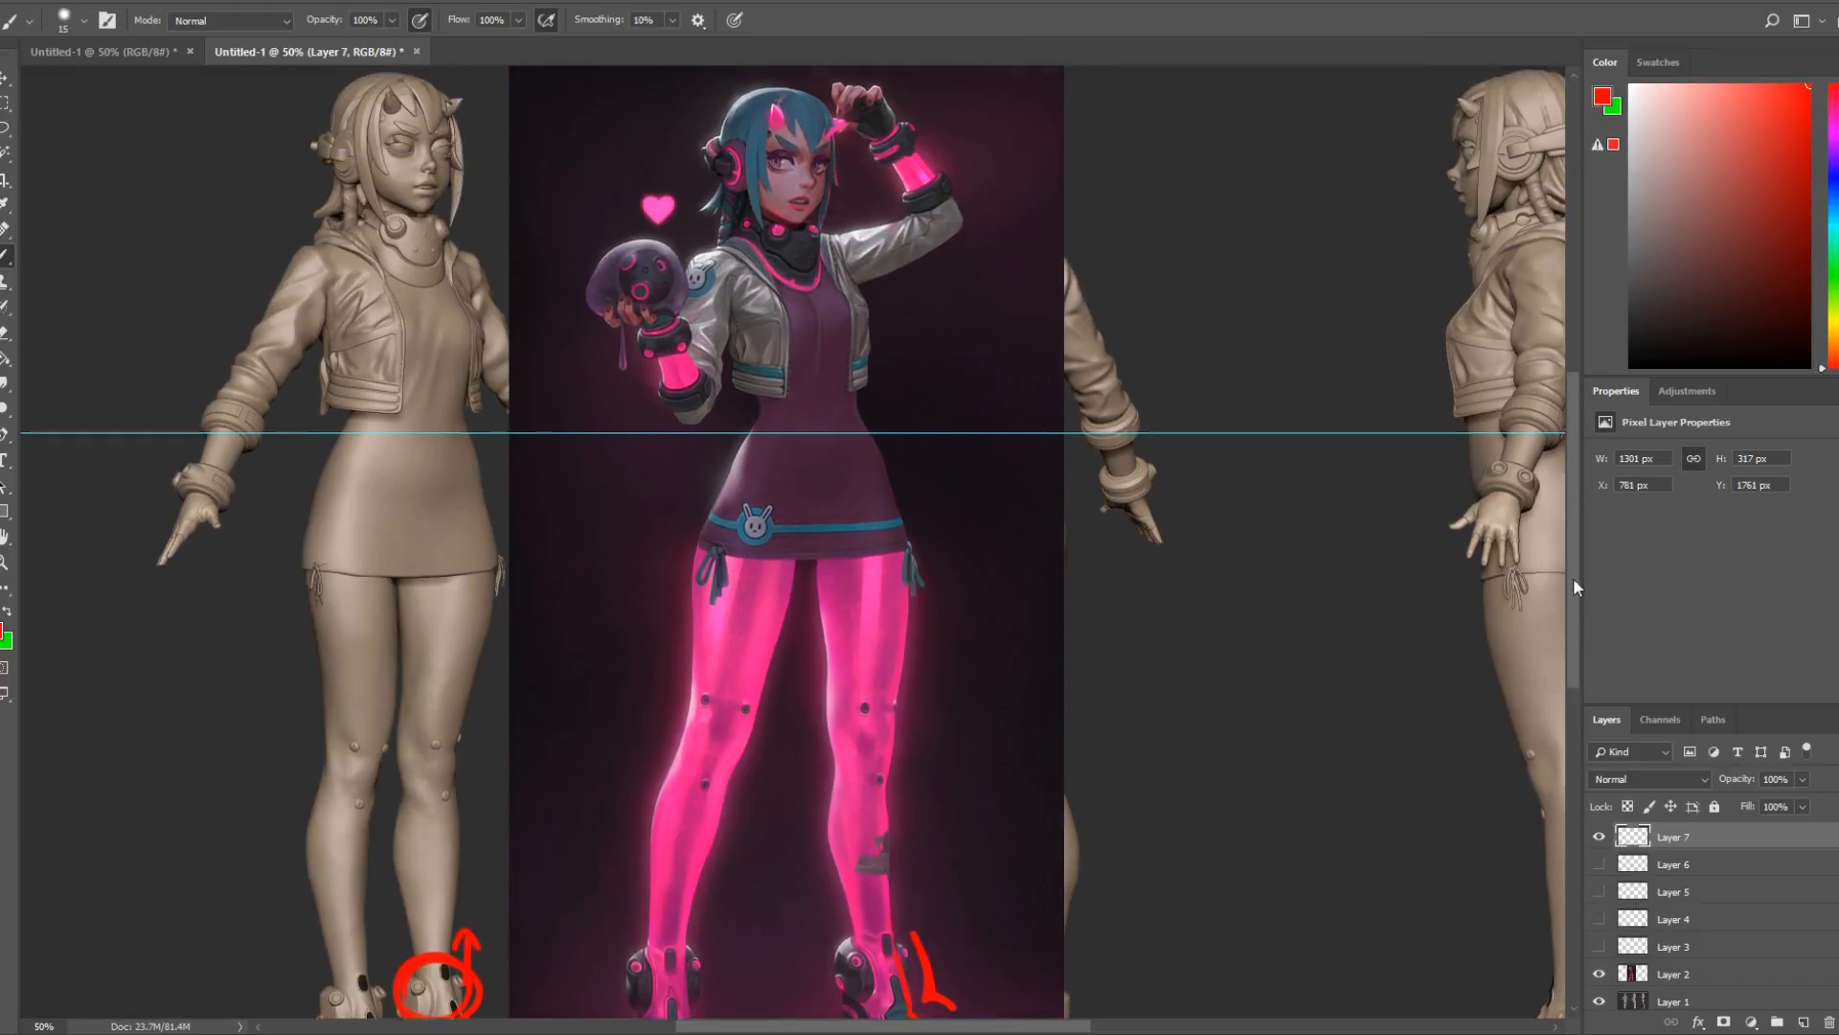
drag(1573, 577, 1567, 491)
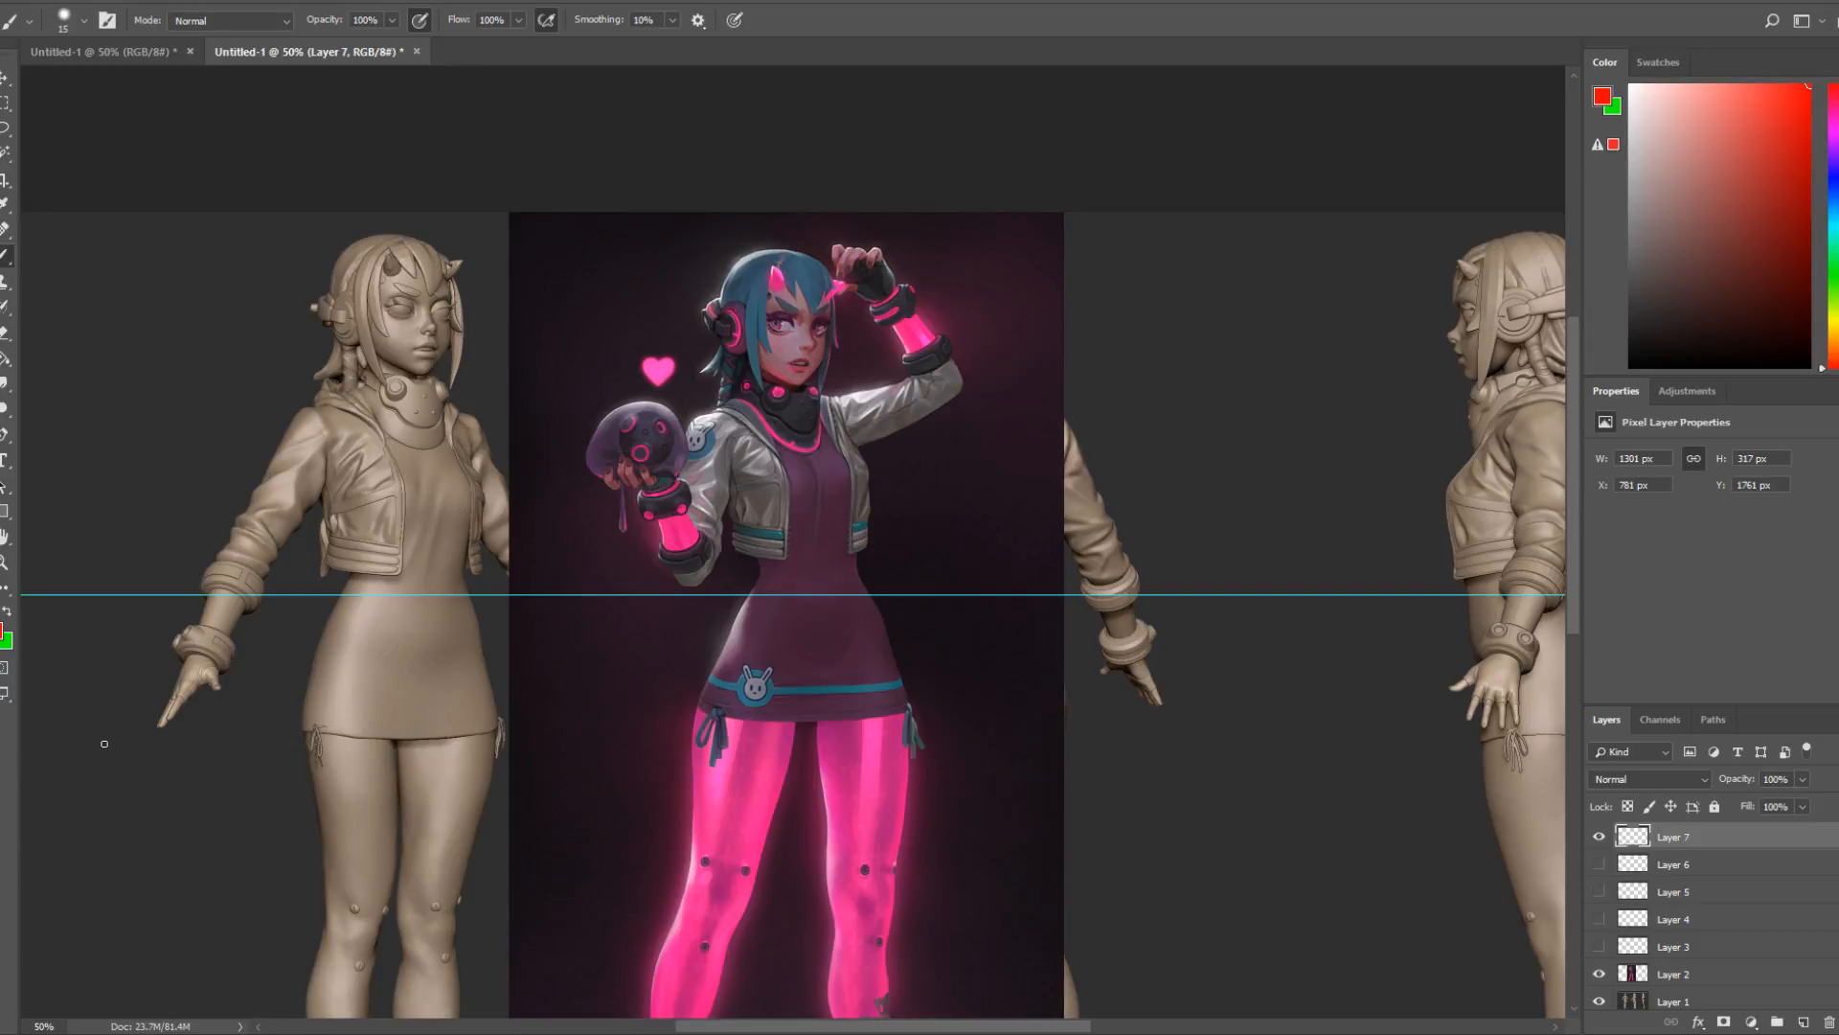
click(1685, 974)
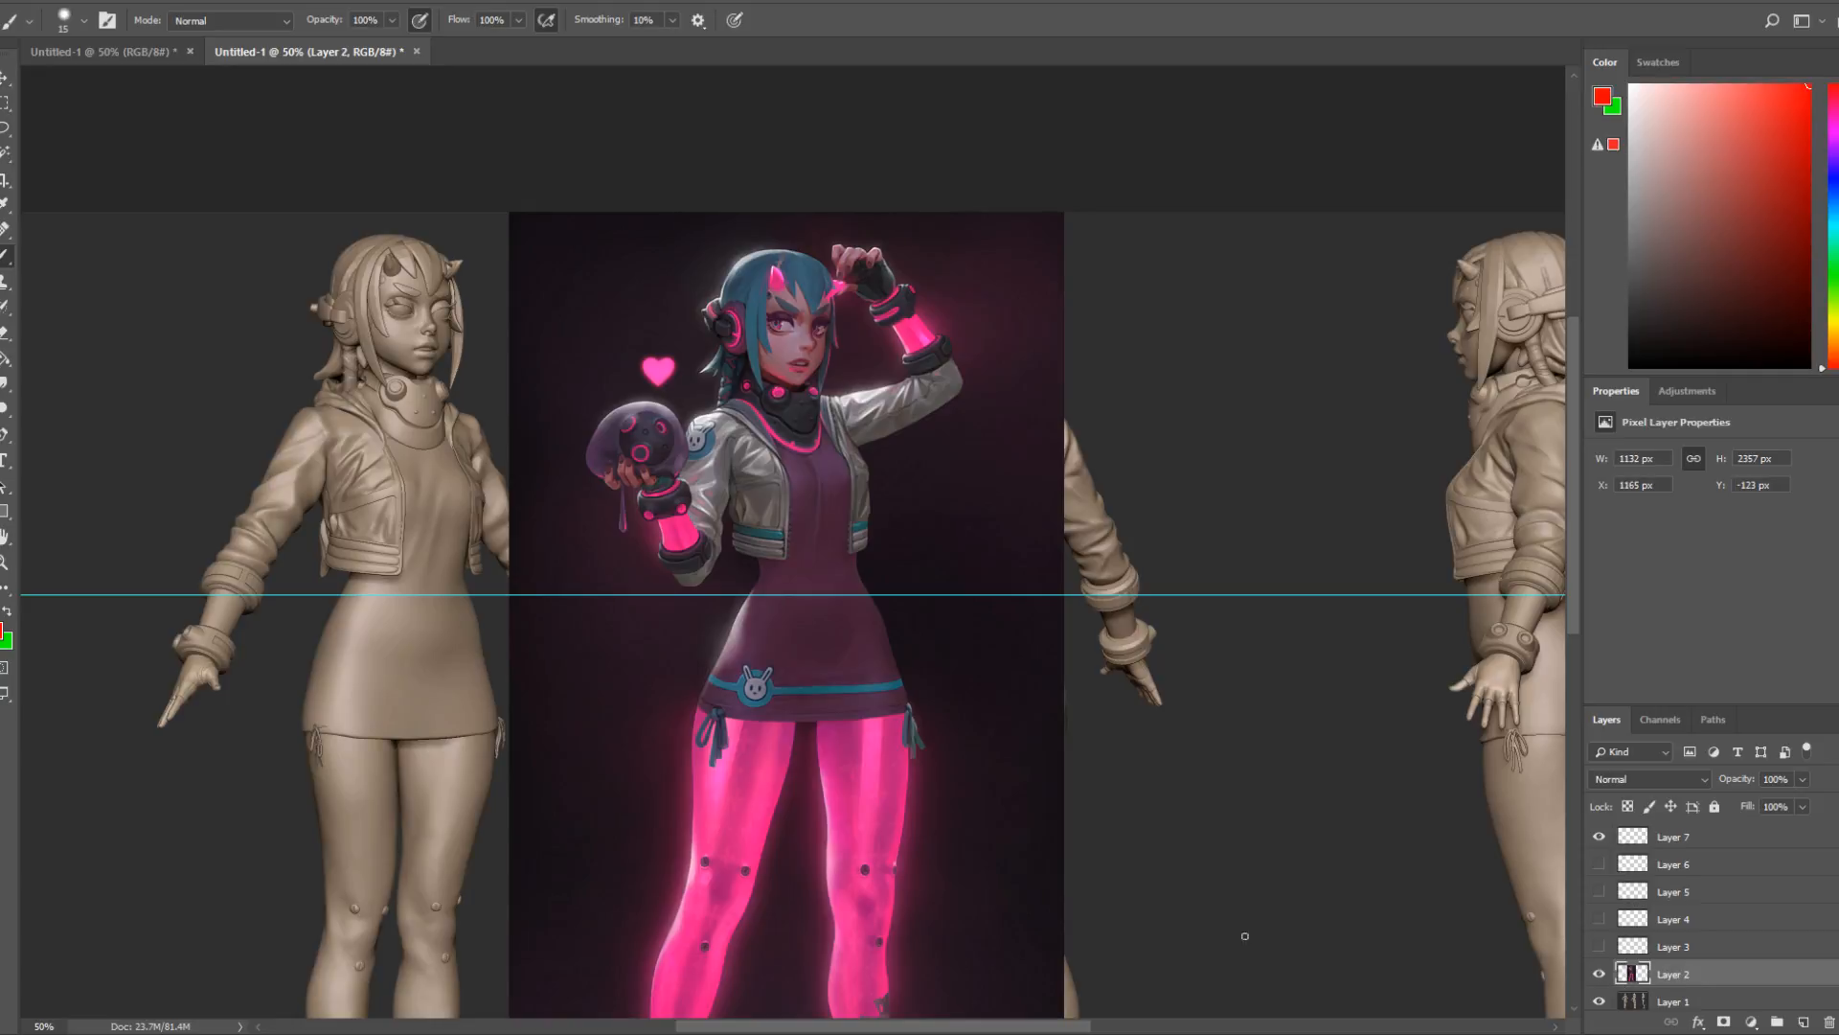
click(6, 102)
drag(703, 228, 884, 412)
key(ctrl+j)
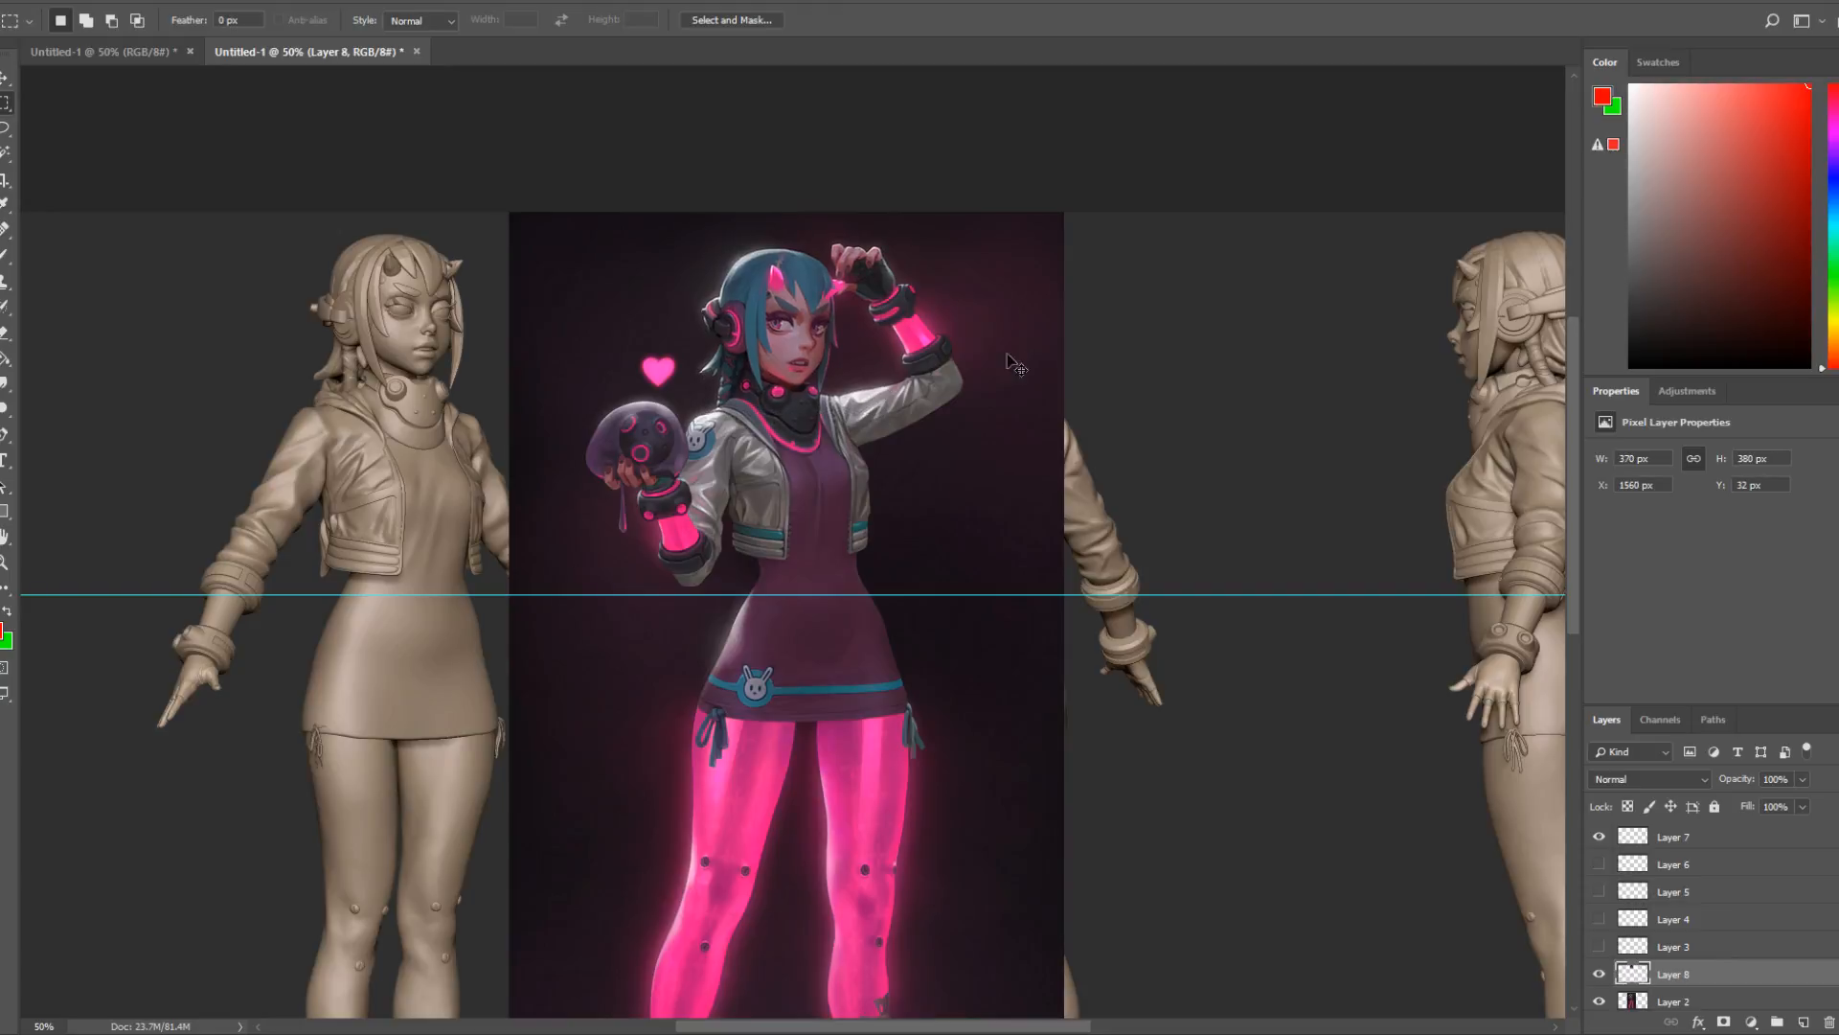
drag(1715, 973, 1750, 832)
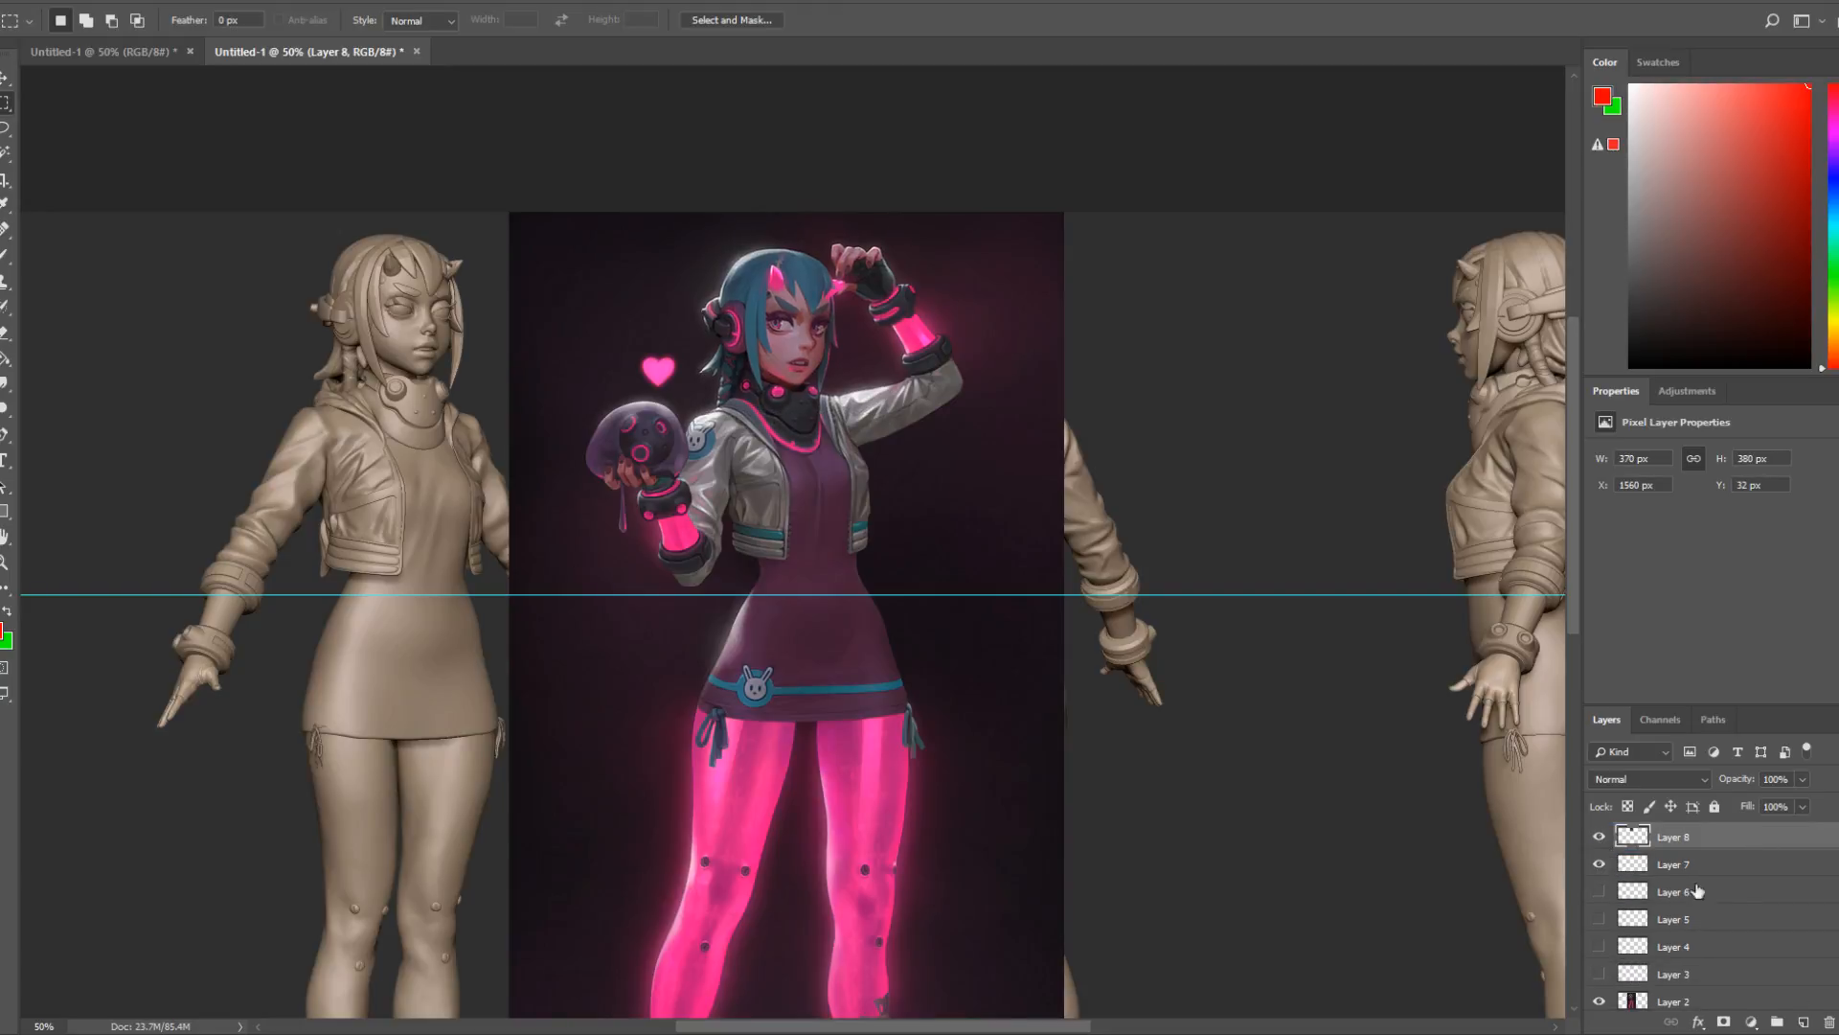
Place the copied concept head over the front-view sculpt's head and lower the layer's fill to 78%.
key(v)
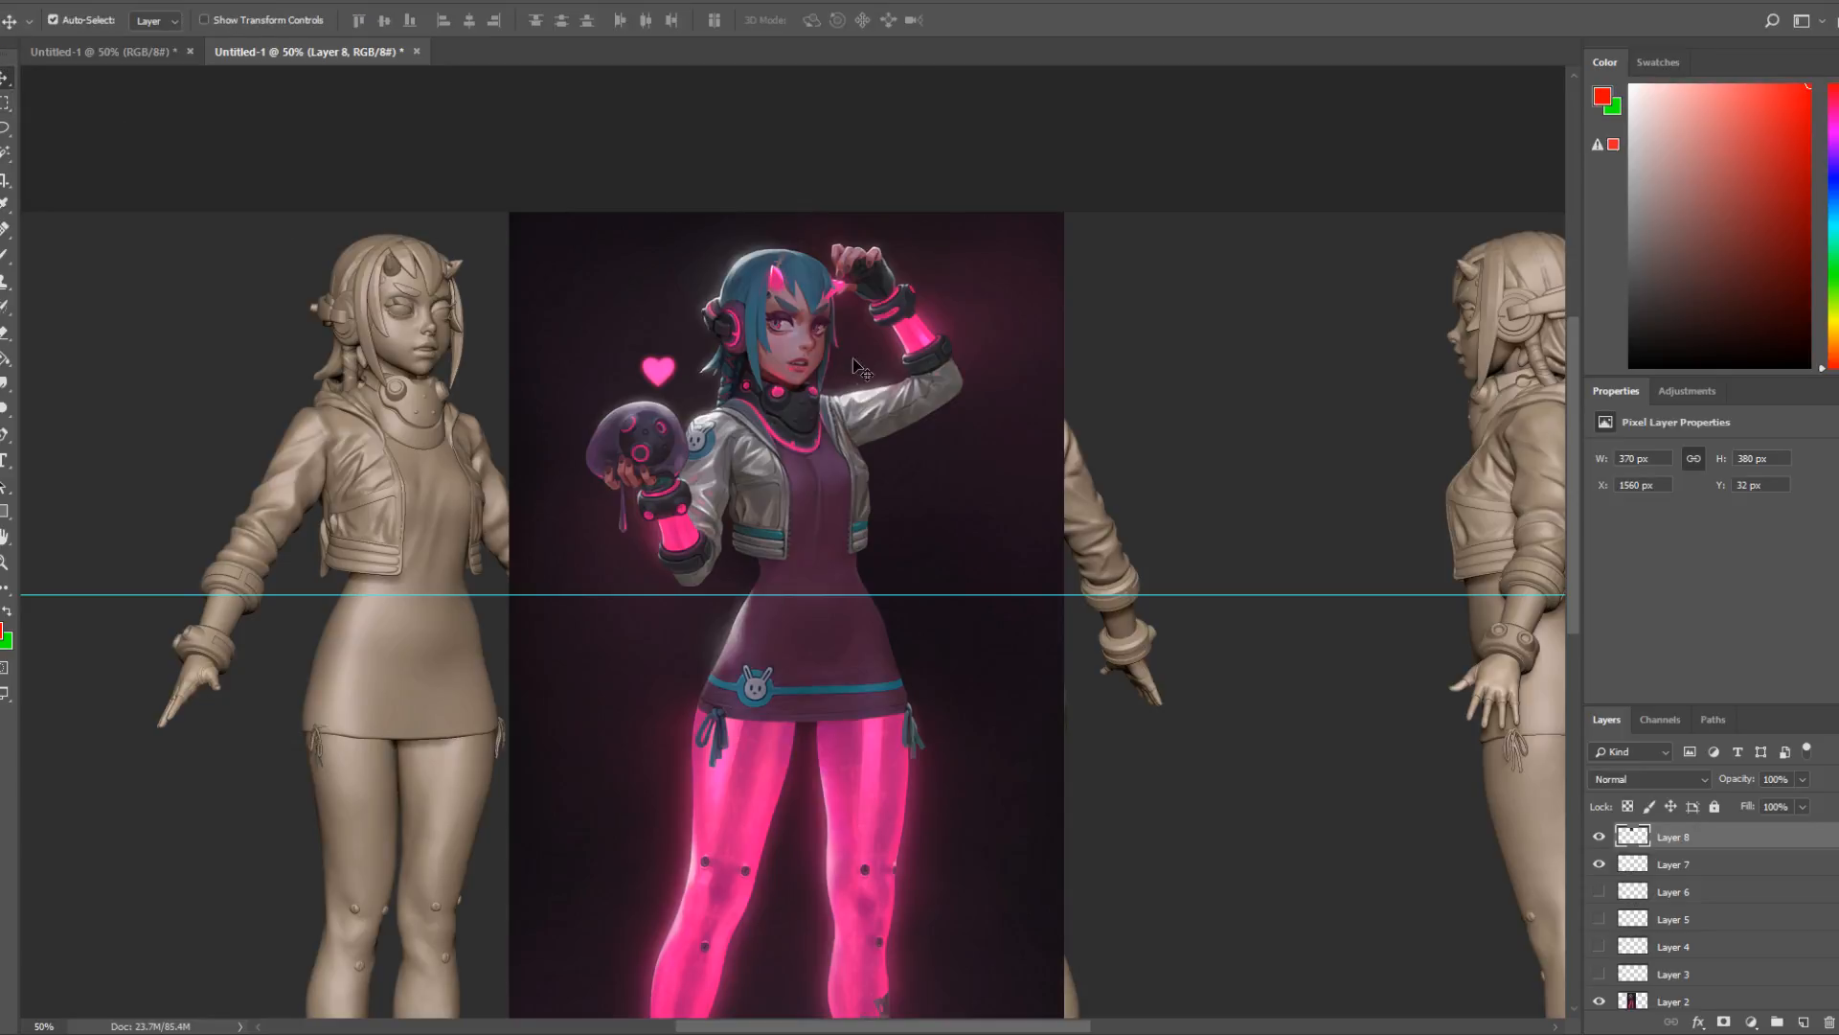
drag(740, 342, 405, 337)
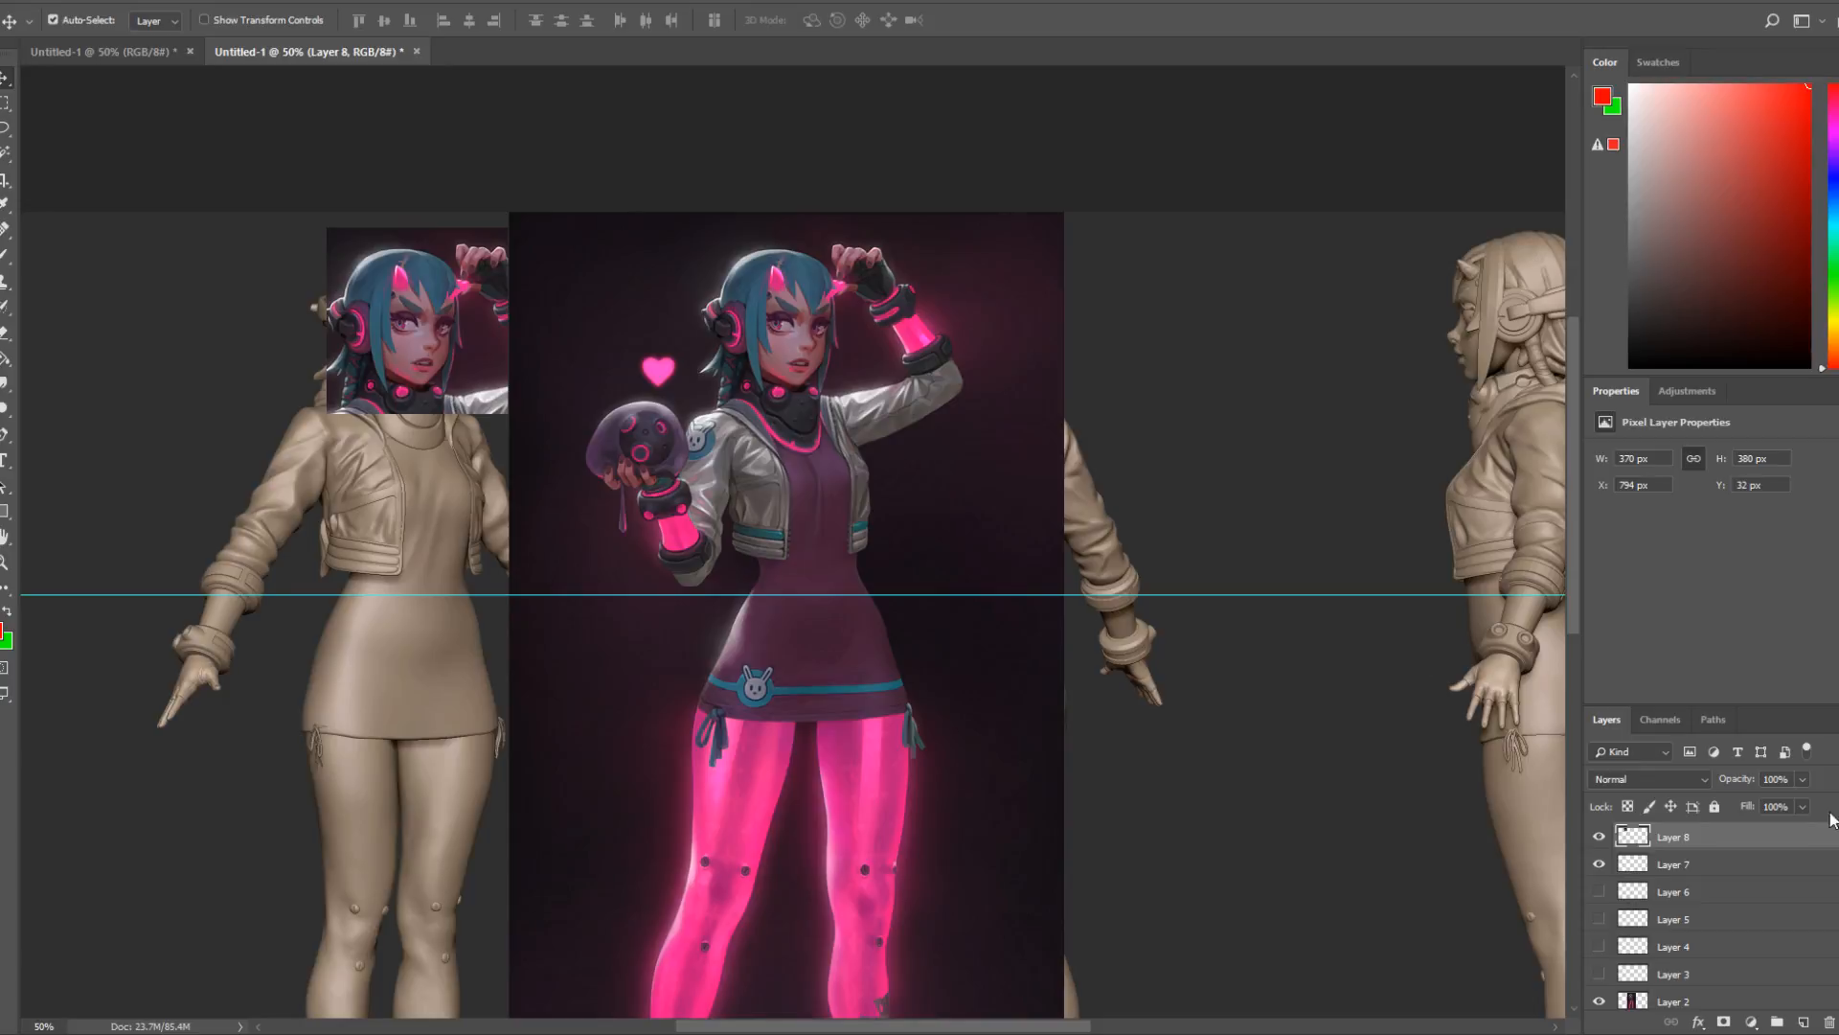
click(1802, 808)
drag(1746, 832, 1784, 830)
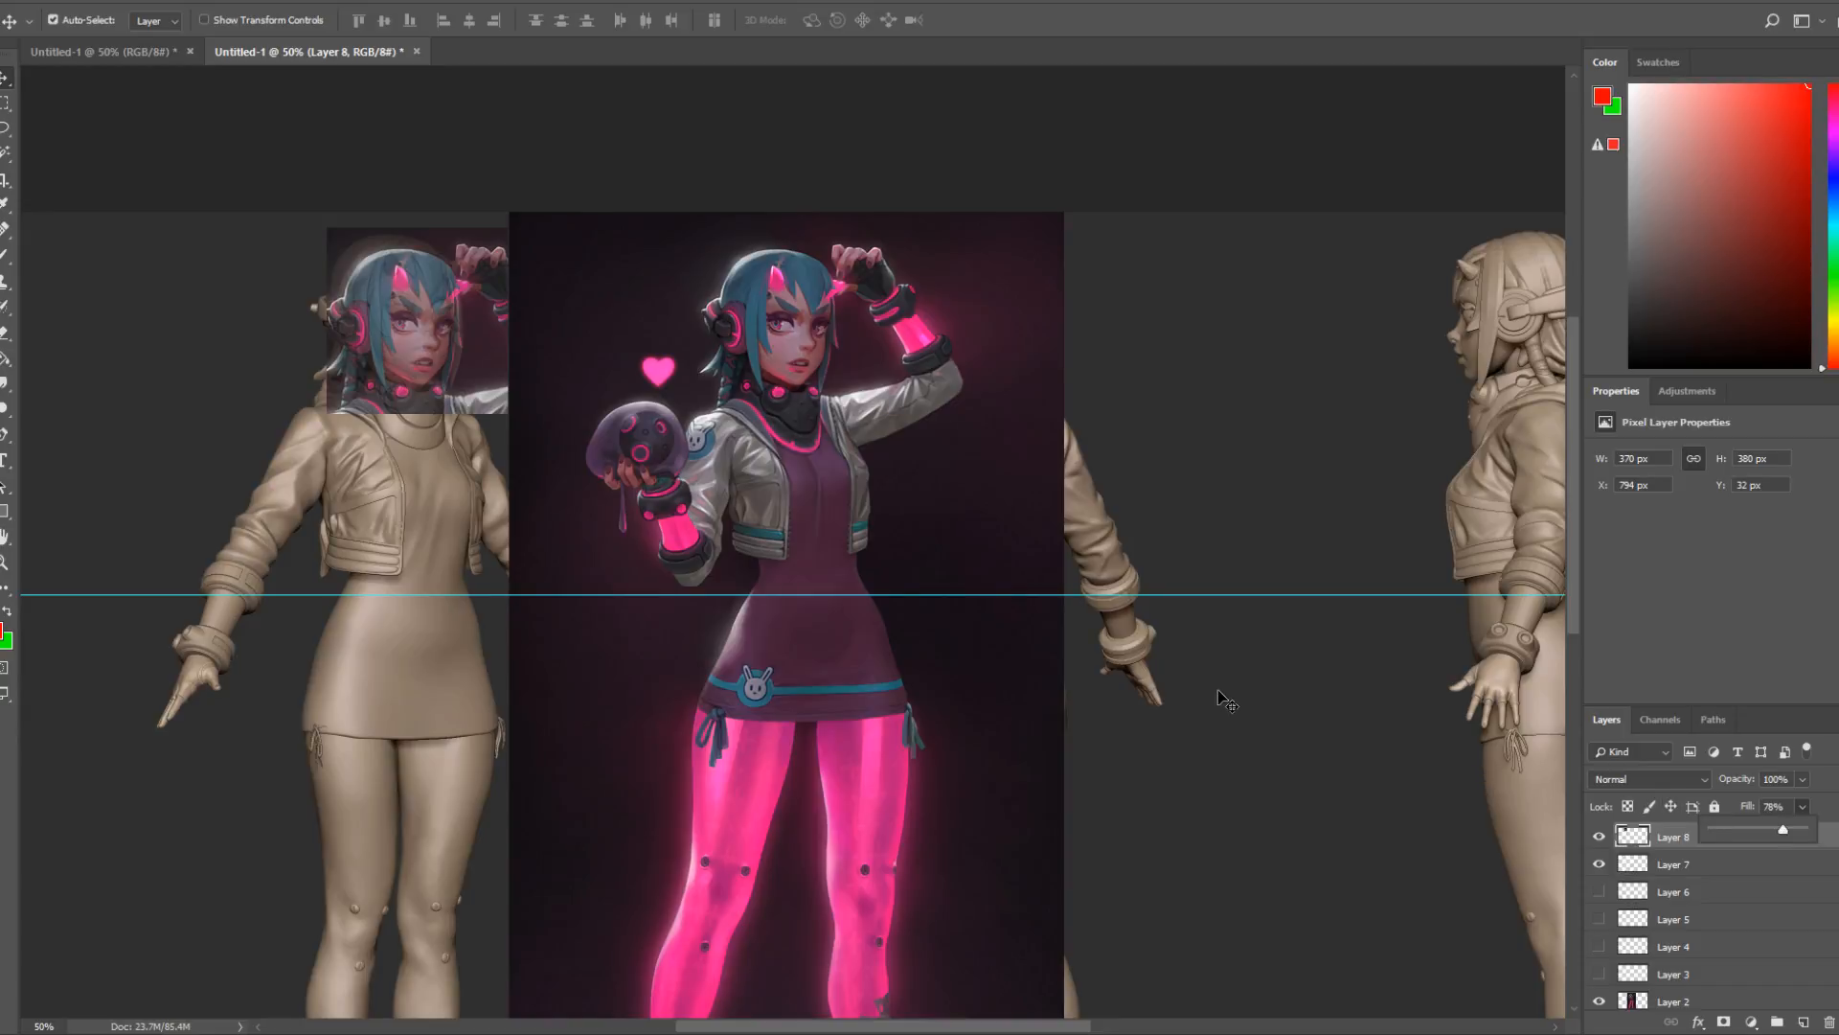
Nudge the semi-transparent concept head with Free Transform to align its face with the sculpt's, and apply the transformation.
key(ctrl)
key(ctrl+t)
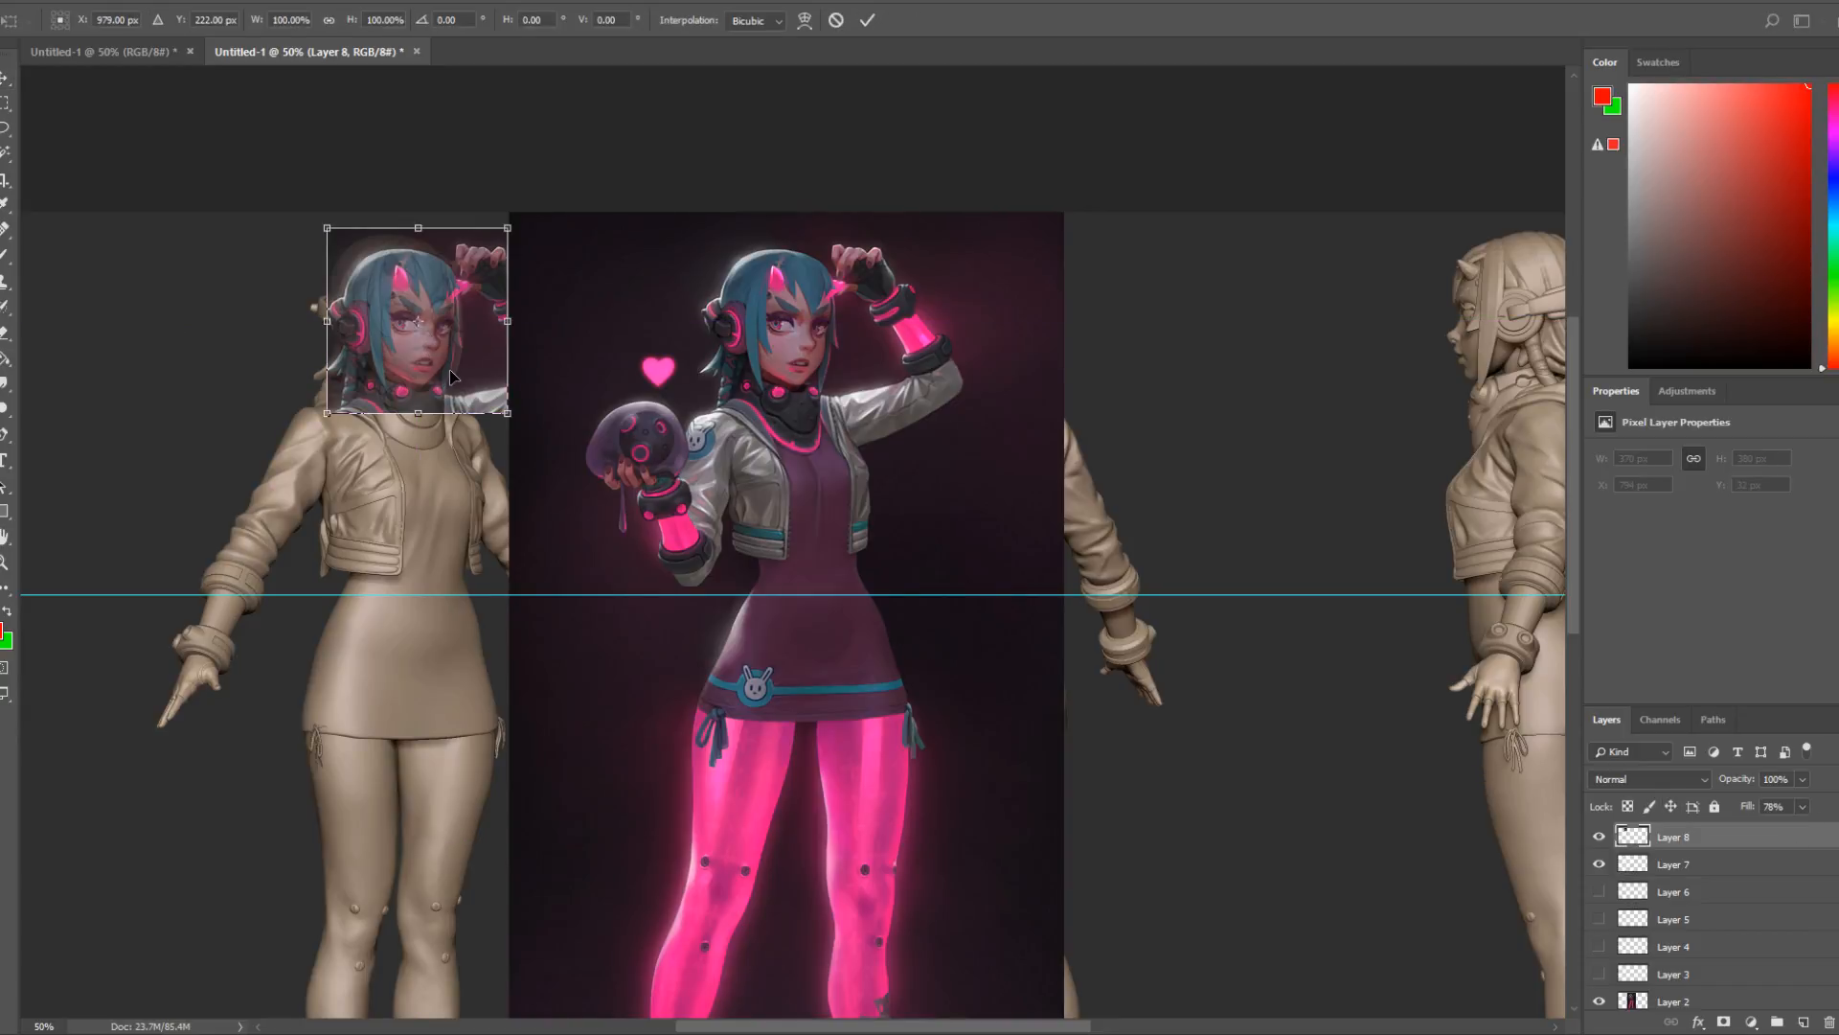
mouse_move(451, 370)
mouse_down()
mouse_move(450, 355)
mouse_move(452, 370)
mouse_up()
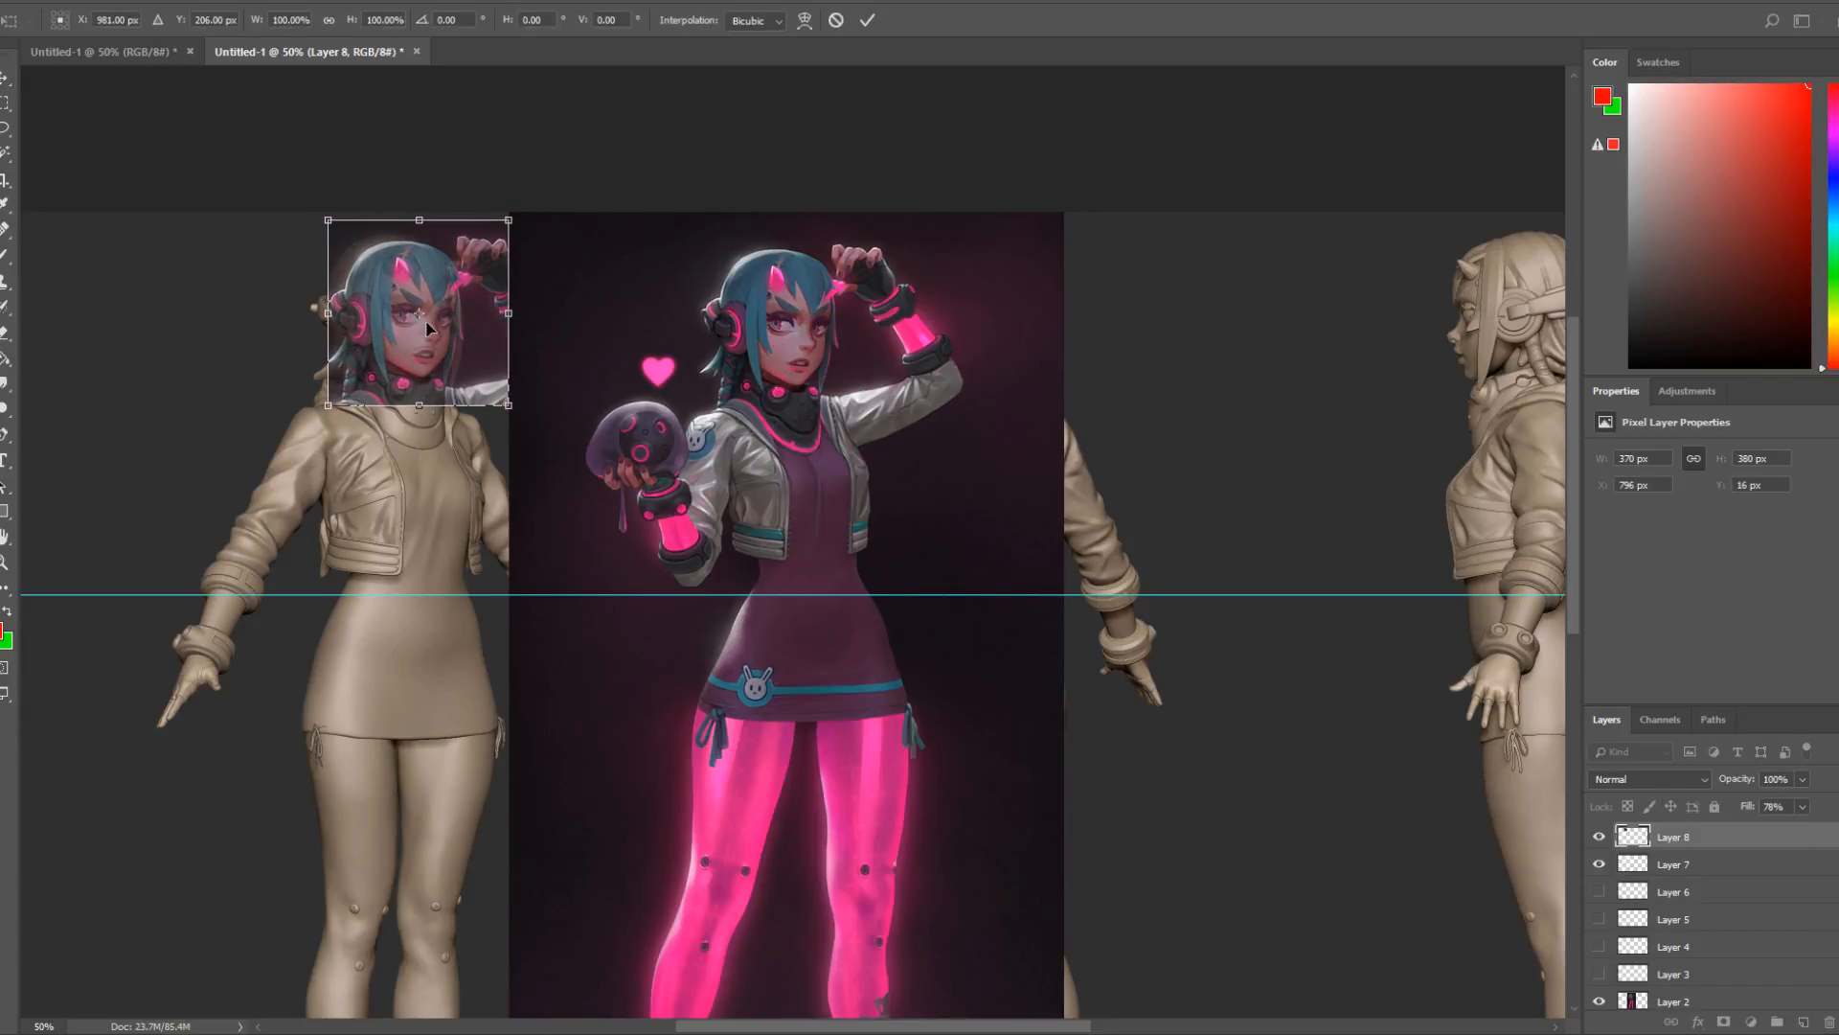
mouse_move(328, 219)
mouse_down()
mouse_move(313, 215)
mouse_move(328, 222)
mouse_up()
mouse_move(440, 357)
mouse_down()
mouse_move(561, 356)
mouse_move(436, 345)
mouse_move(557, 339)
mouse_move(450, 343)
mouse_up()
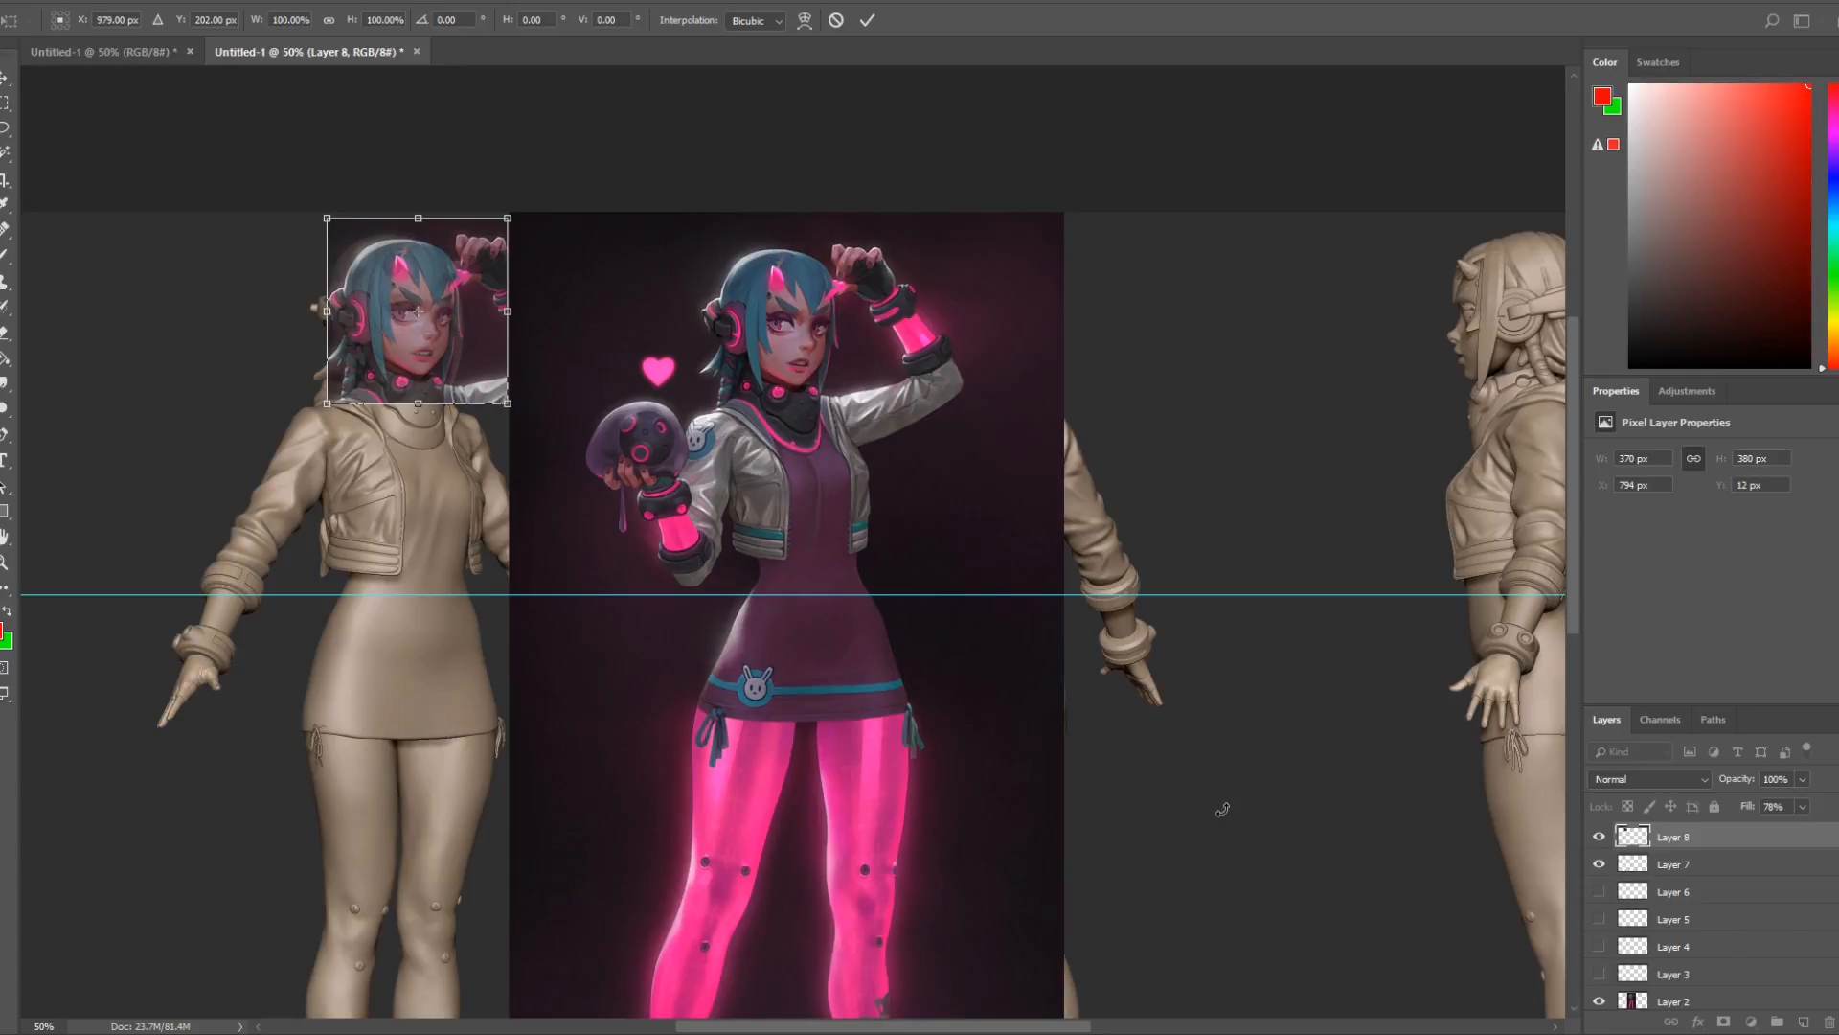
click(7, 253)
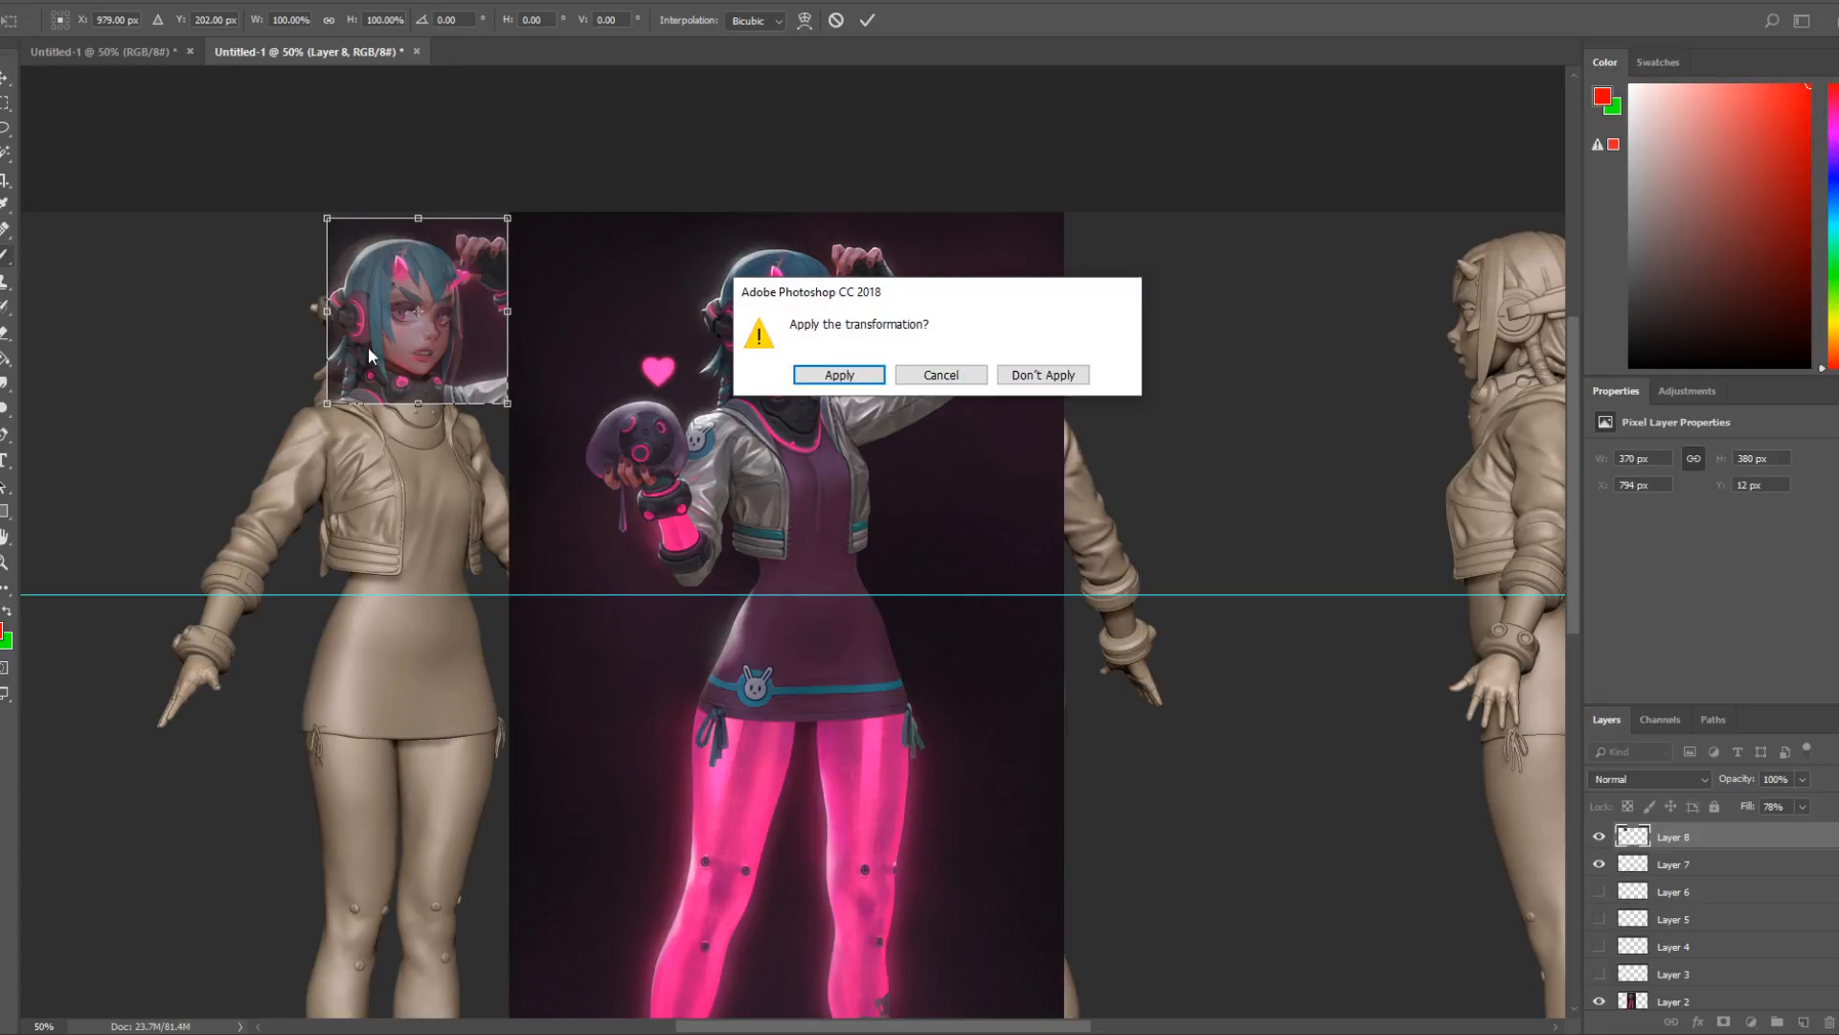
click(864, 378)
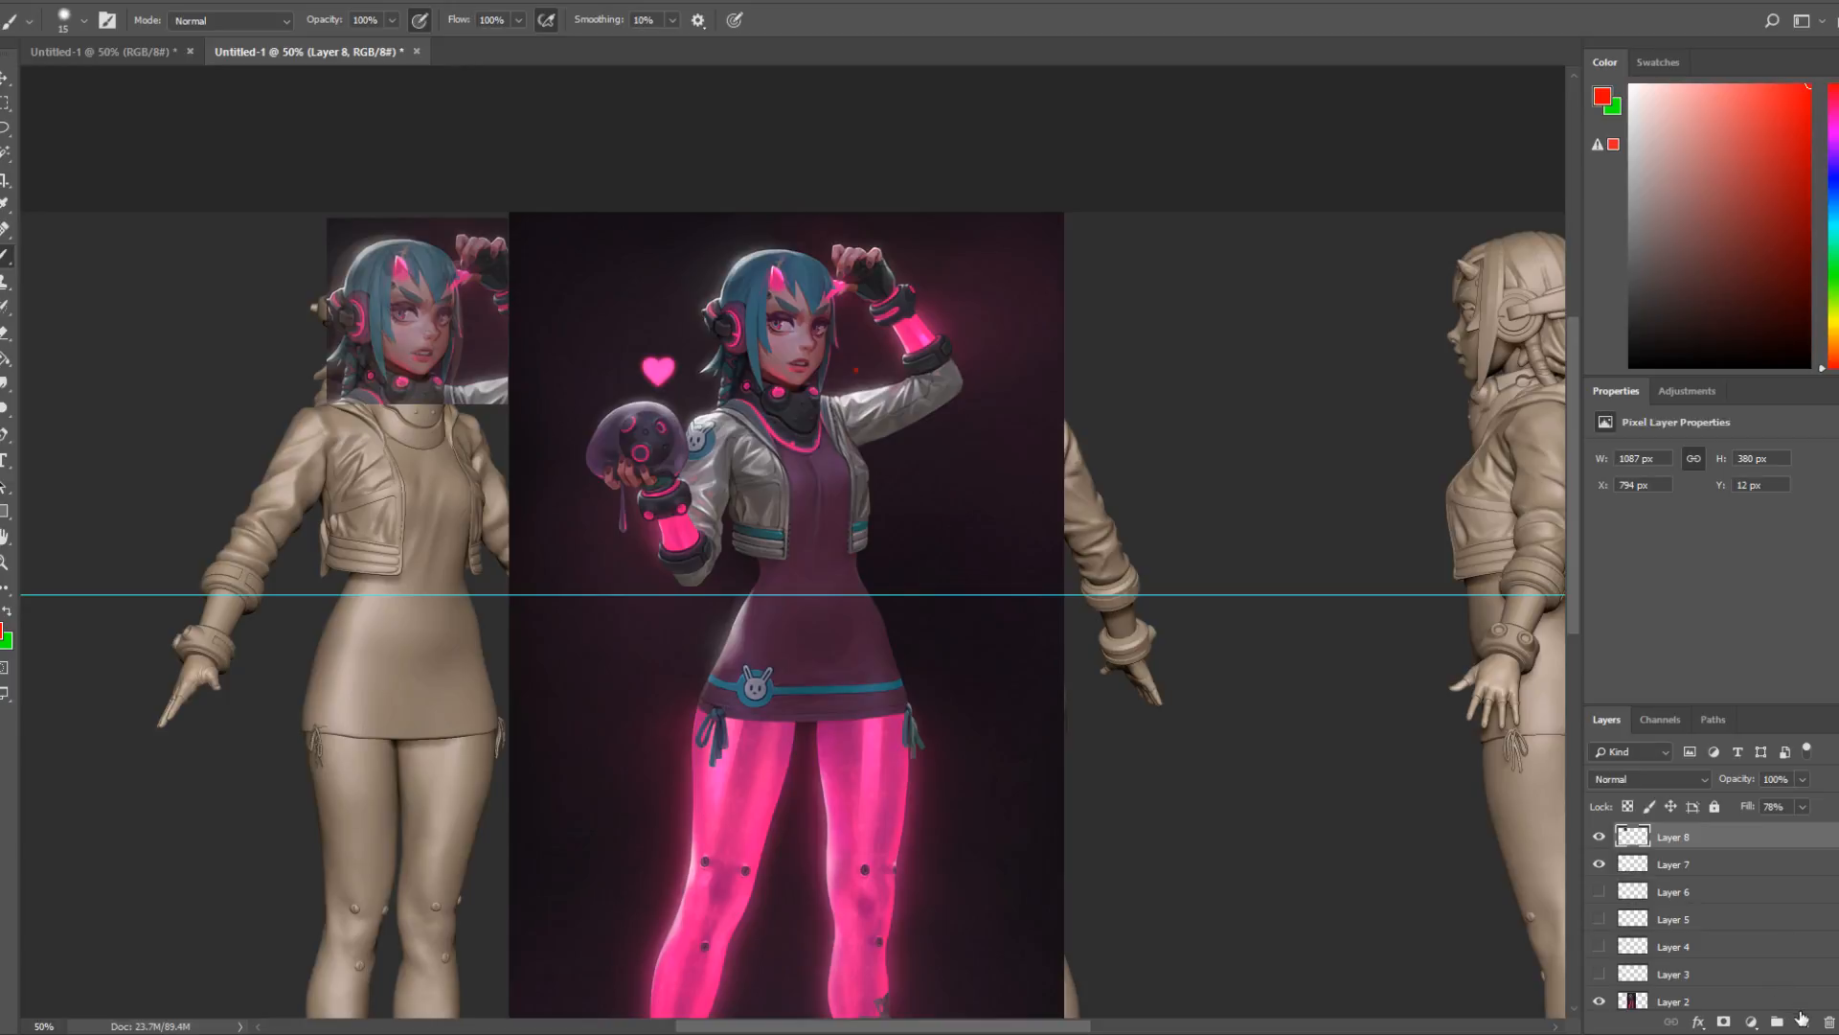
Add a new layer above the head overlay and reduce the brush size to 6 px.
click(1802, 1022)
right_click(444, 372)
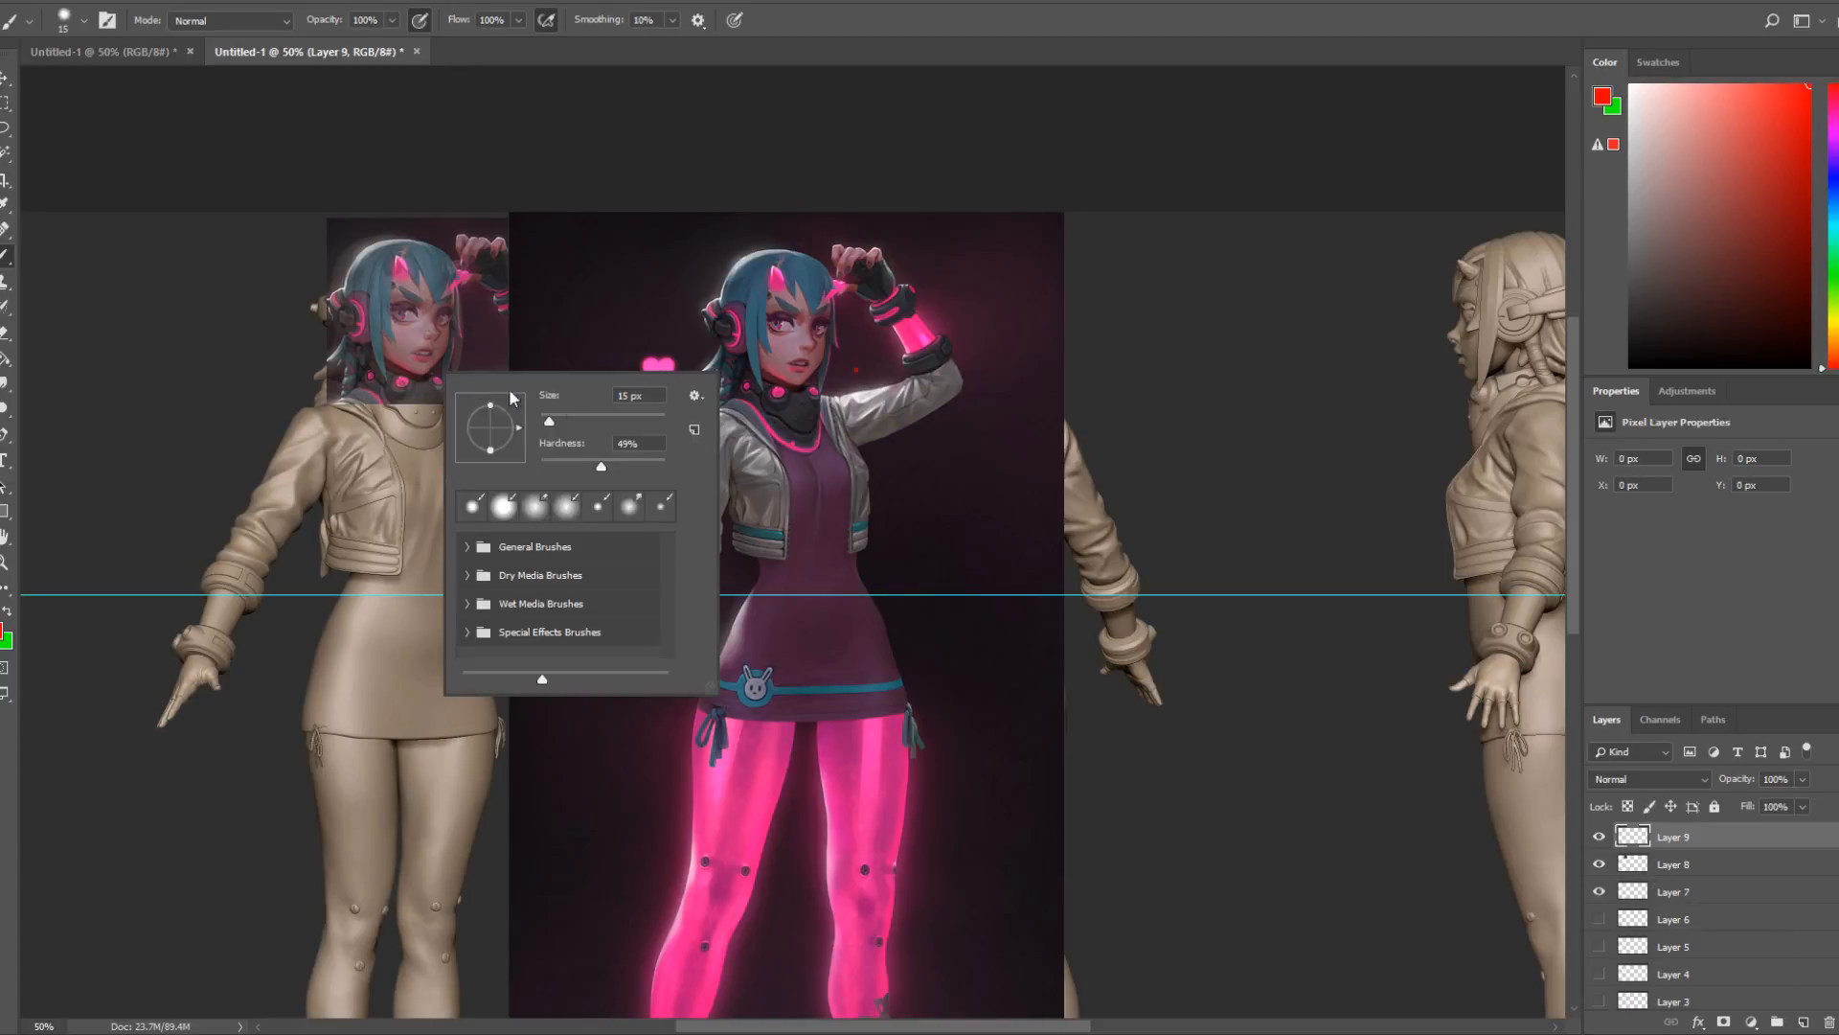
drag(549, 421, 544, 423)
Compare the sculpt's face with the concept's by repeatedly toggling the visibility of the head overlay, leaving it hidden.
click(1598, 836)
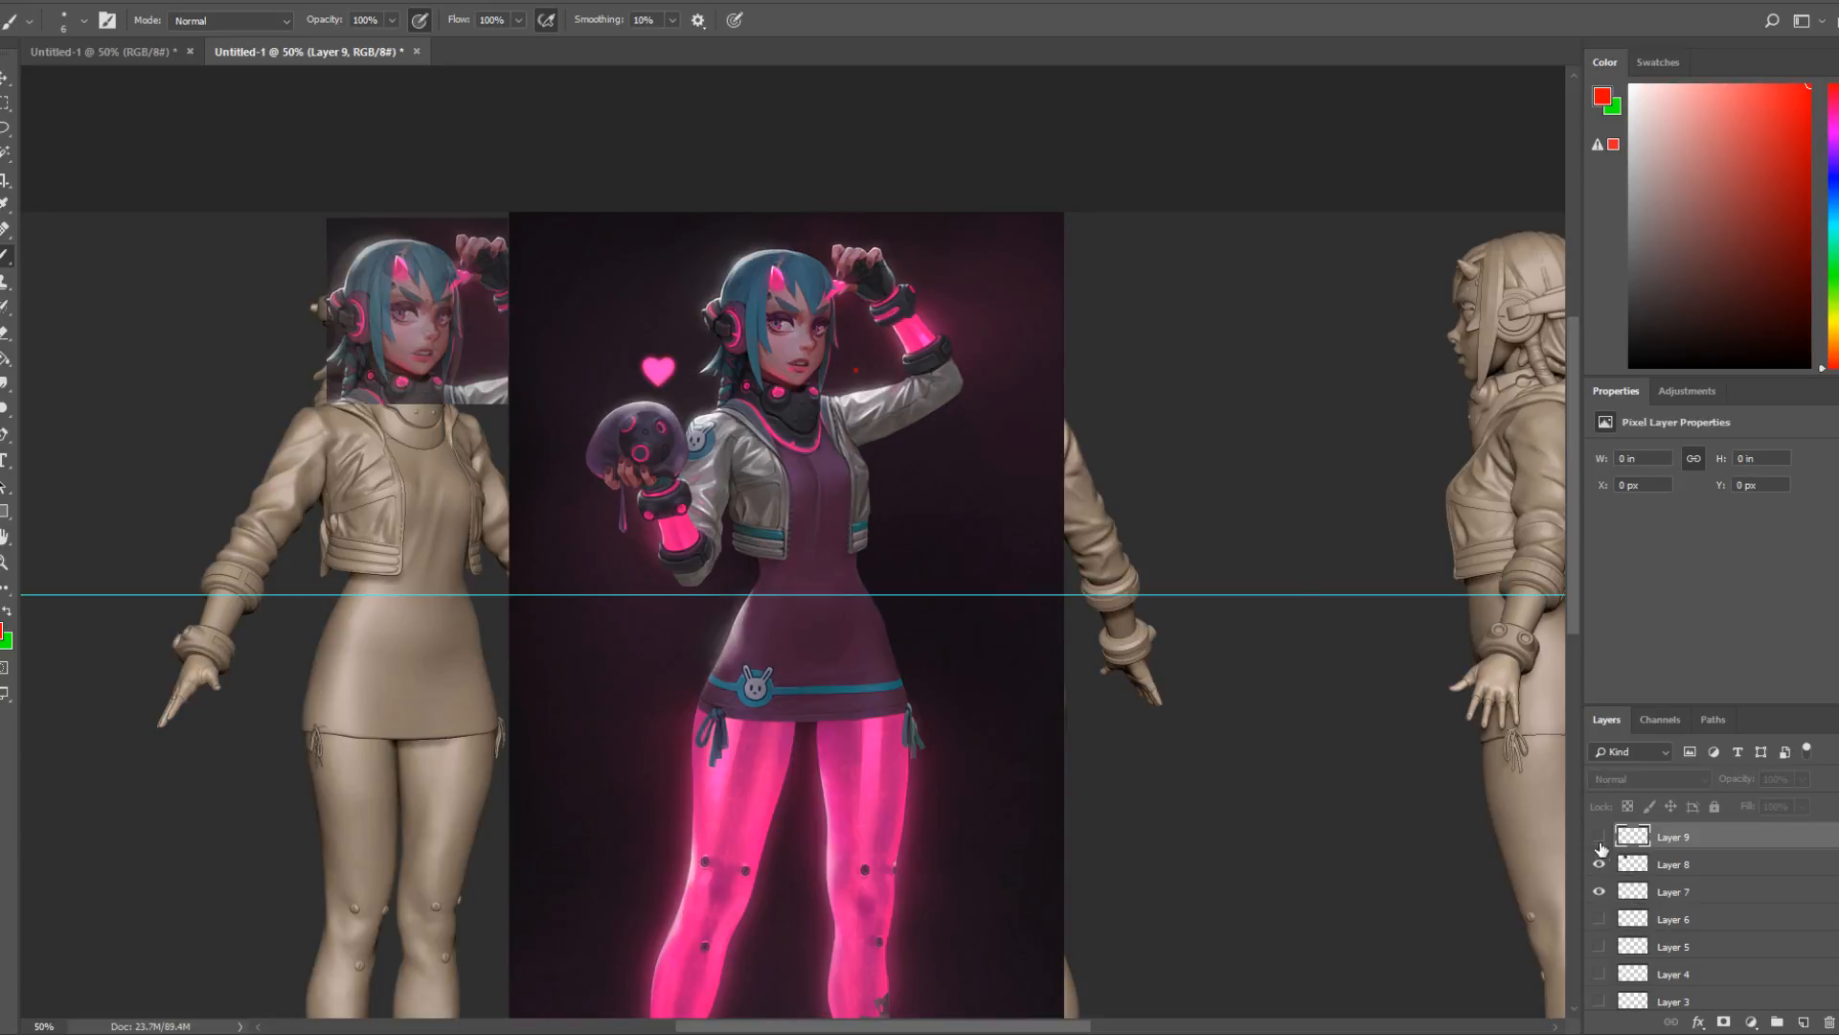
click(1598, 836)
click(1599, 863)
click(1598, 862)
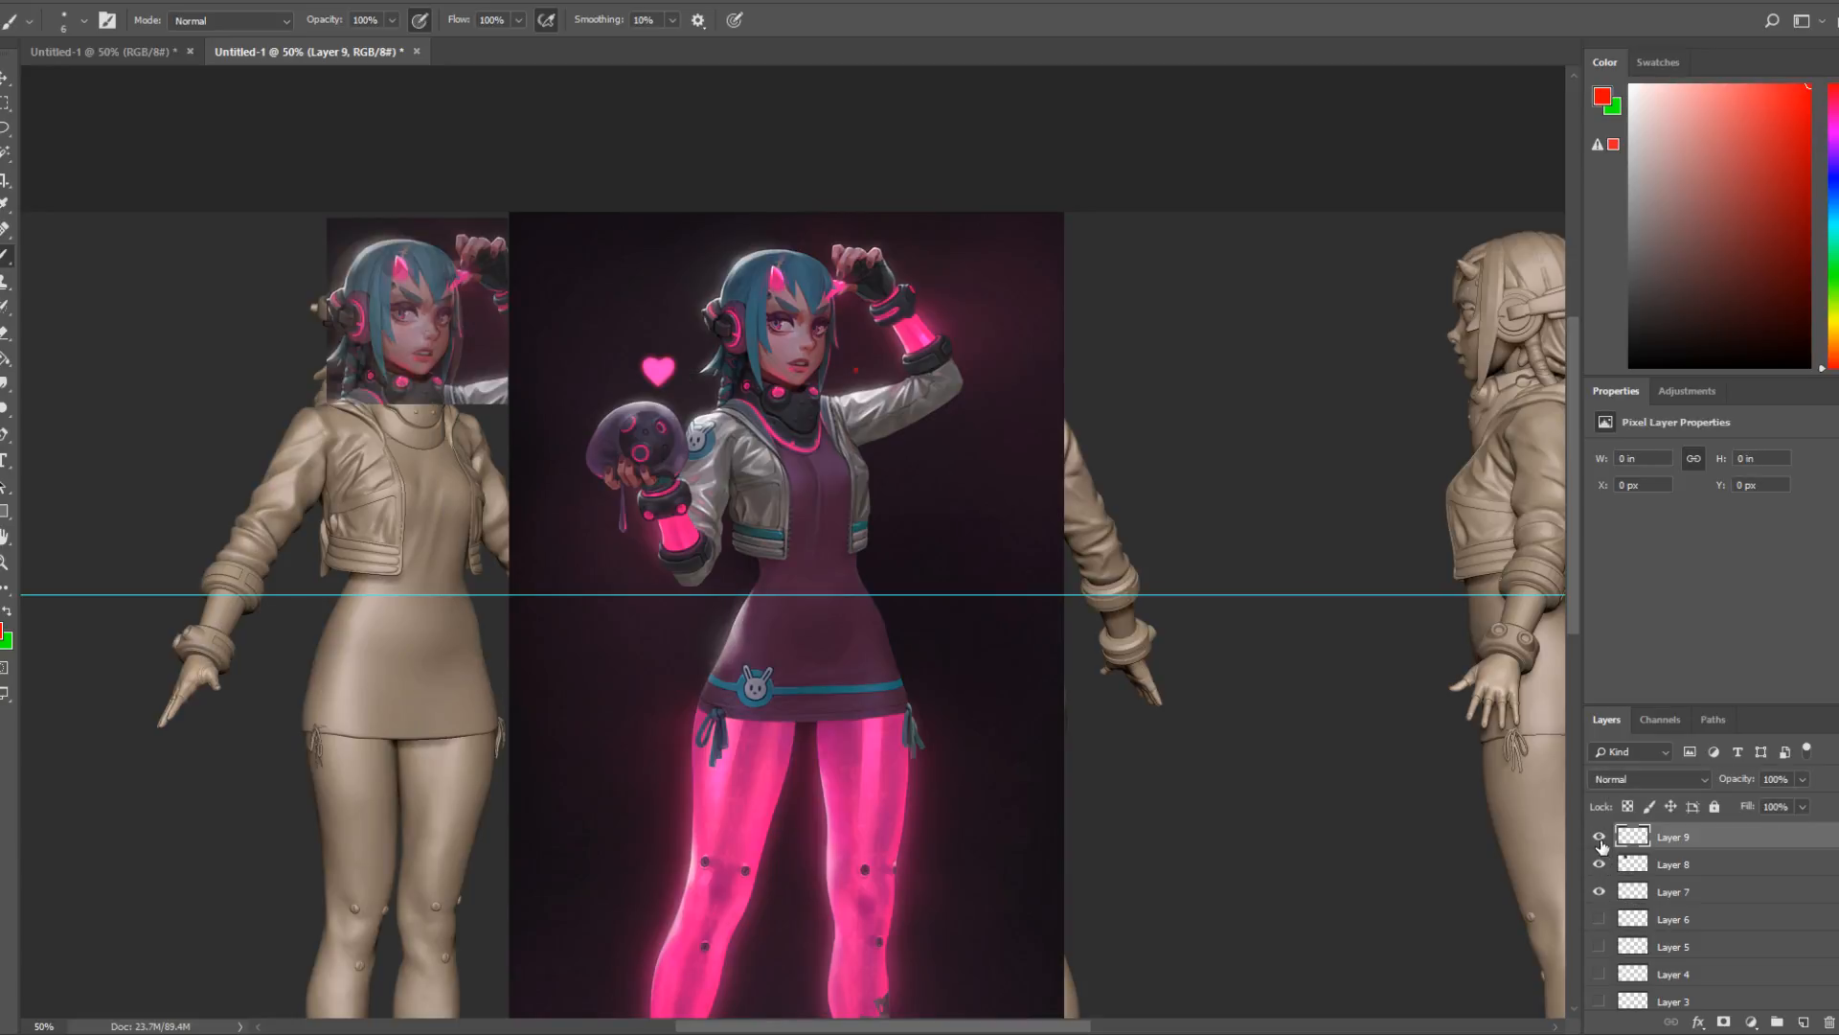
click(1598, 838)
click(1598, 838)
click(1598, 864)
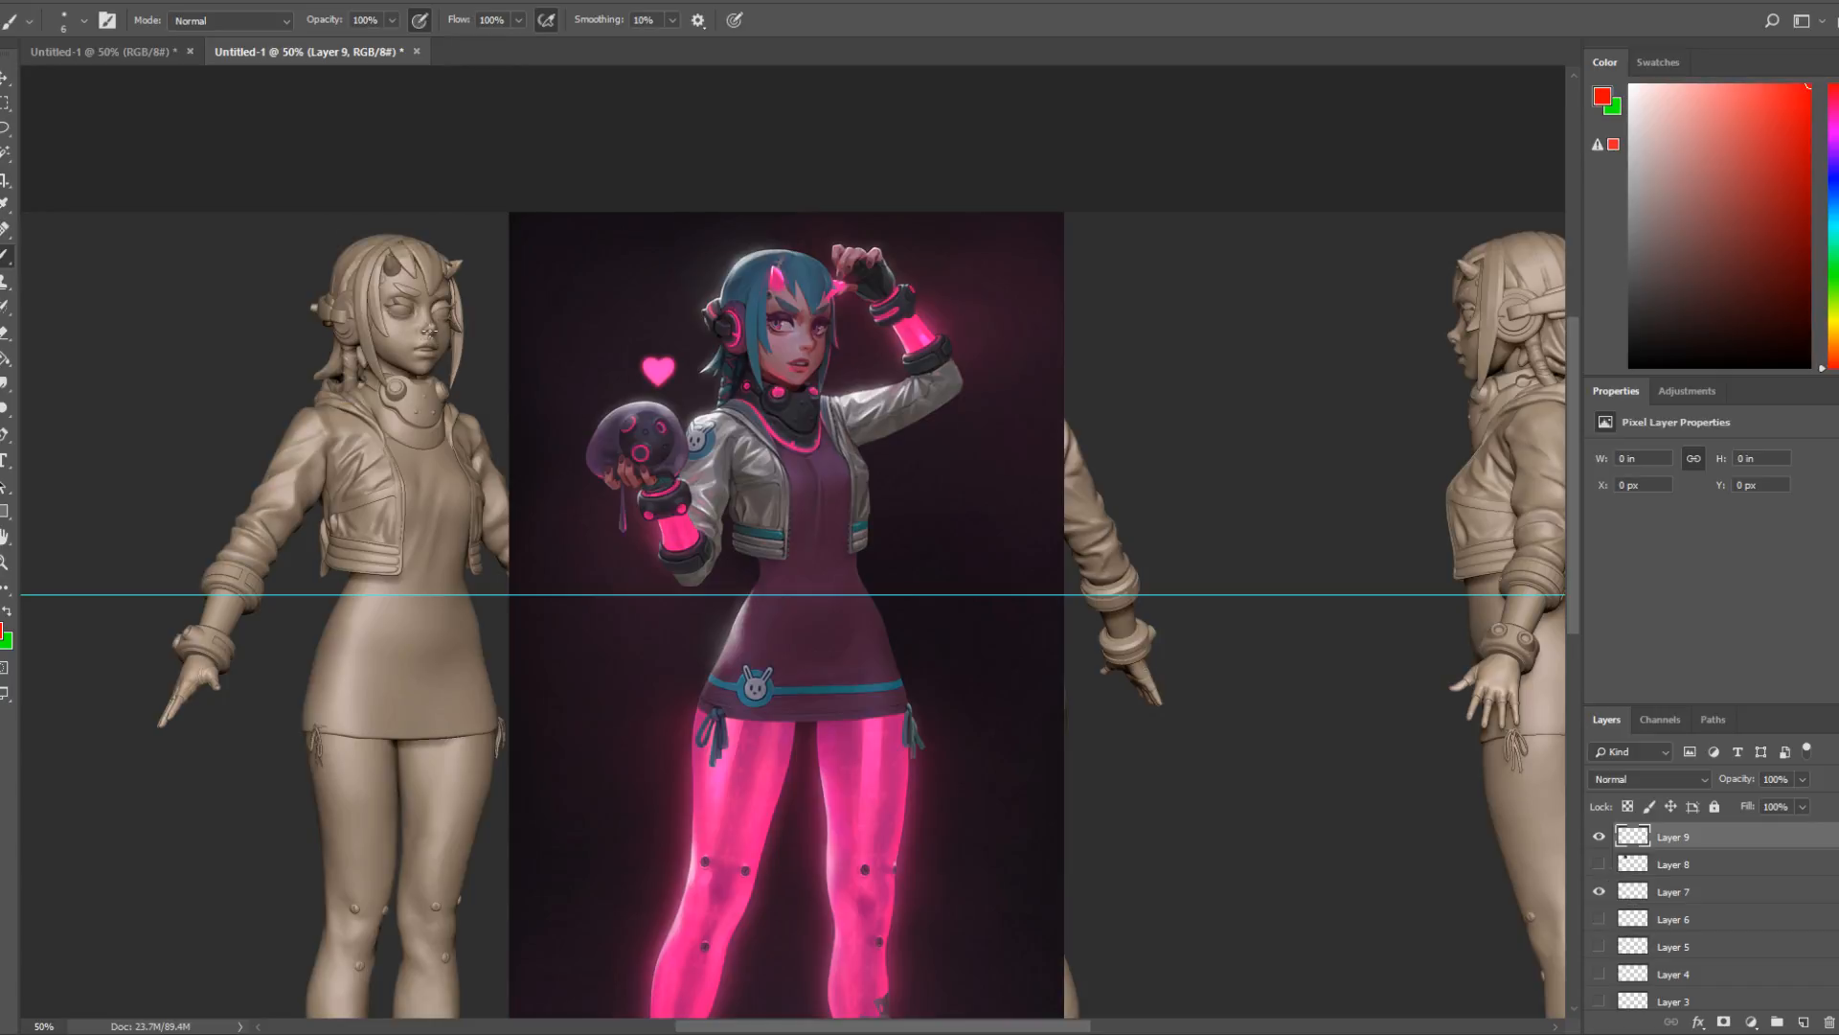
click(1599, 864)
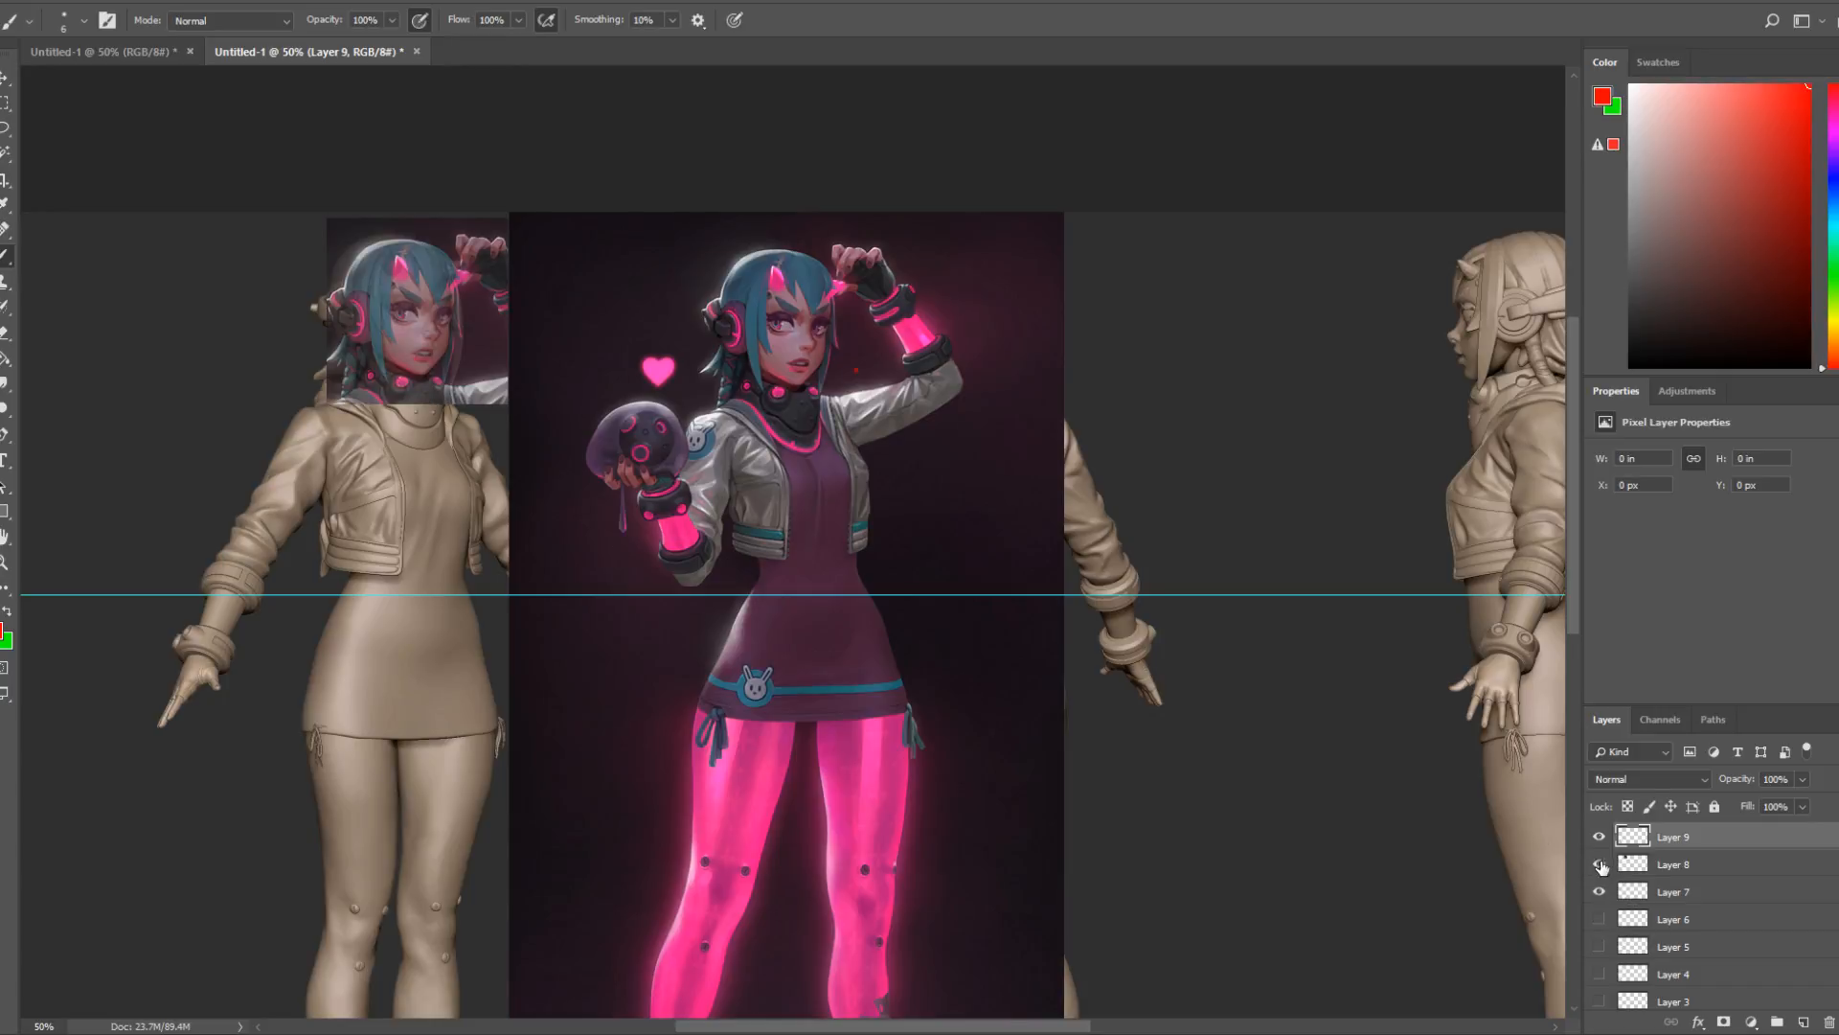
click(1599, 864)
click(1599, 864)
click(1599, 864)
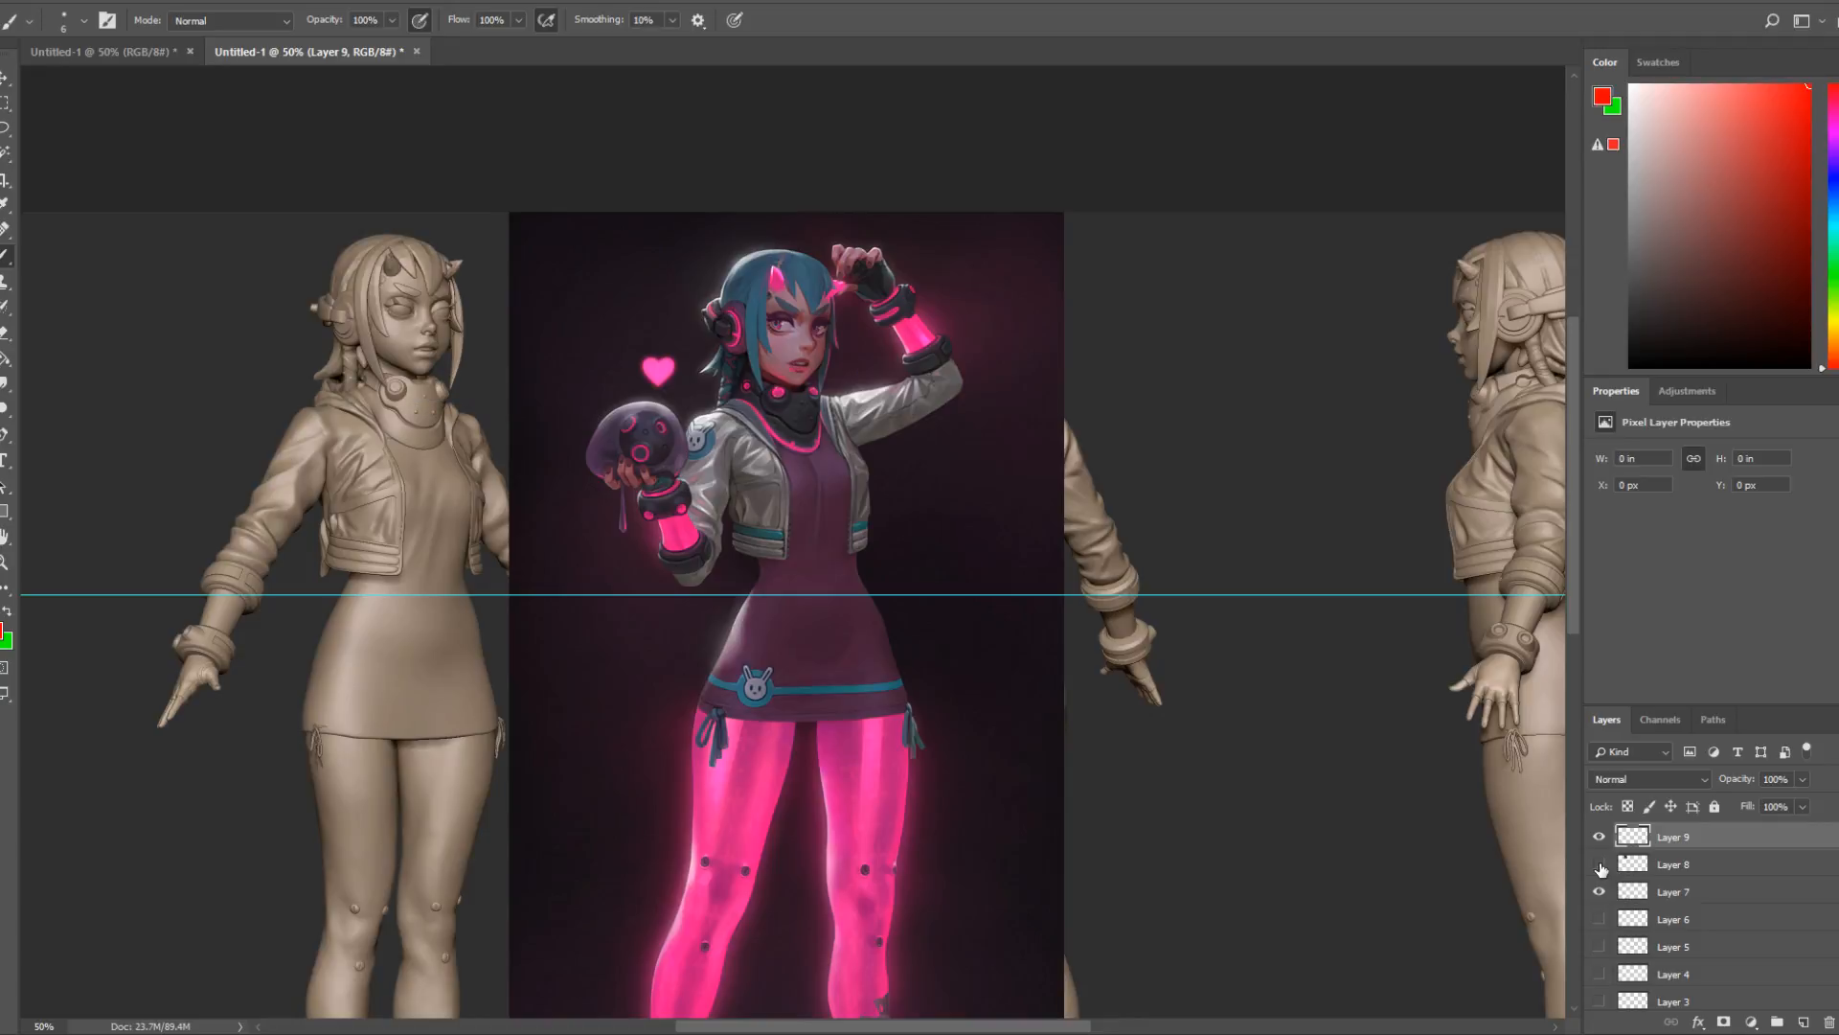
click(1599, 865)
click(1599, 865)
click(1599, 865)
click(1599, 867)
click(1599, 867)
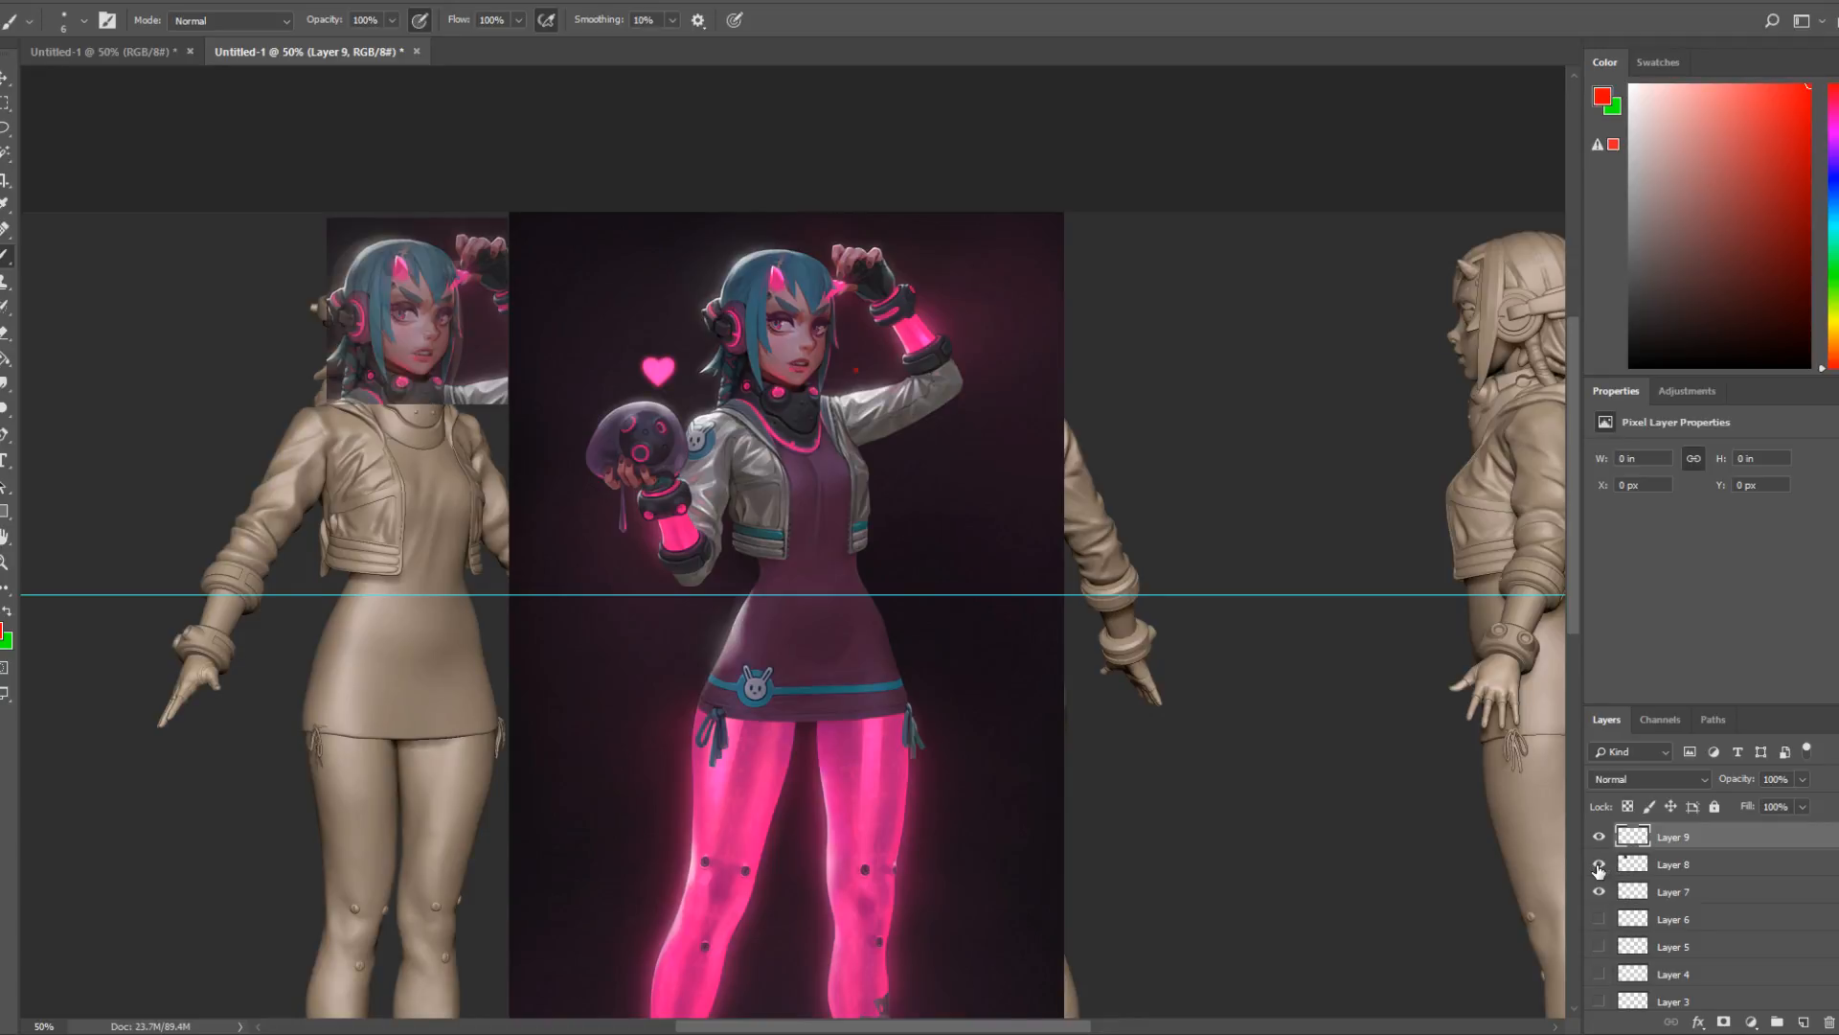
click(1600, 867)
click(1599, 867)
click(1599, 867)
click(1598, 867)
click(1599, 867)
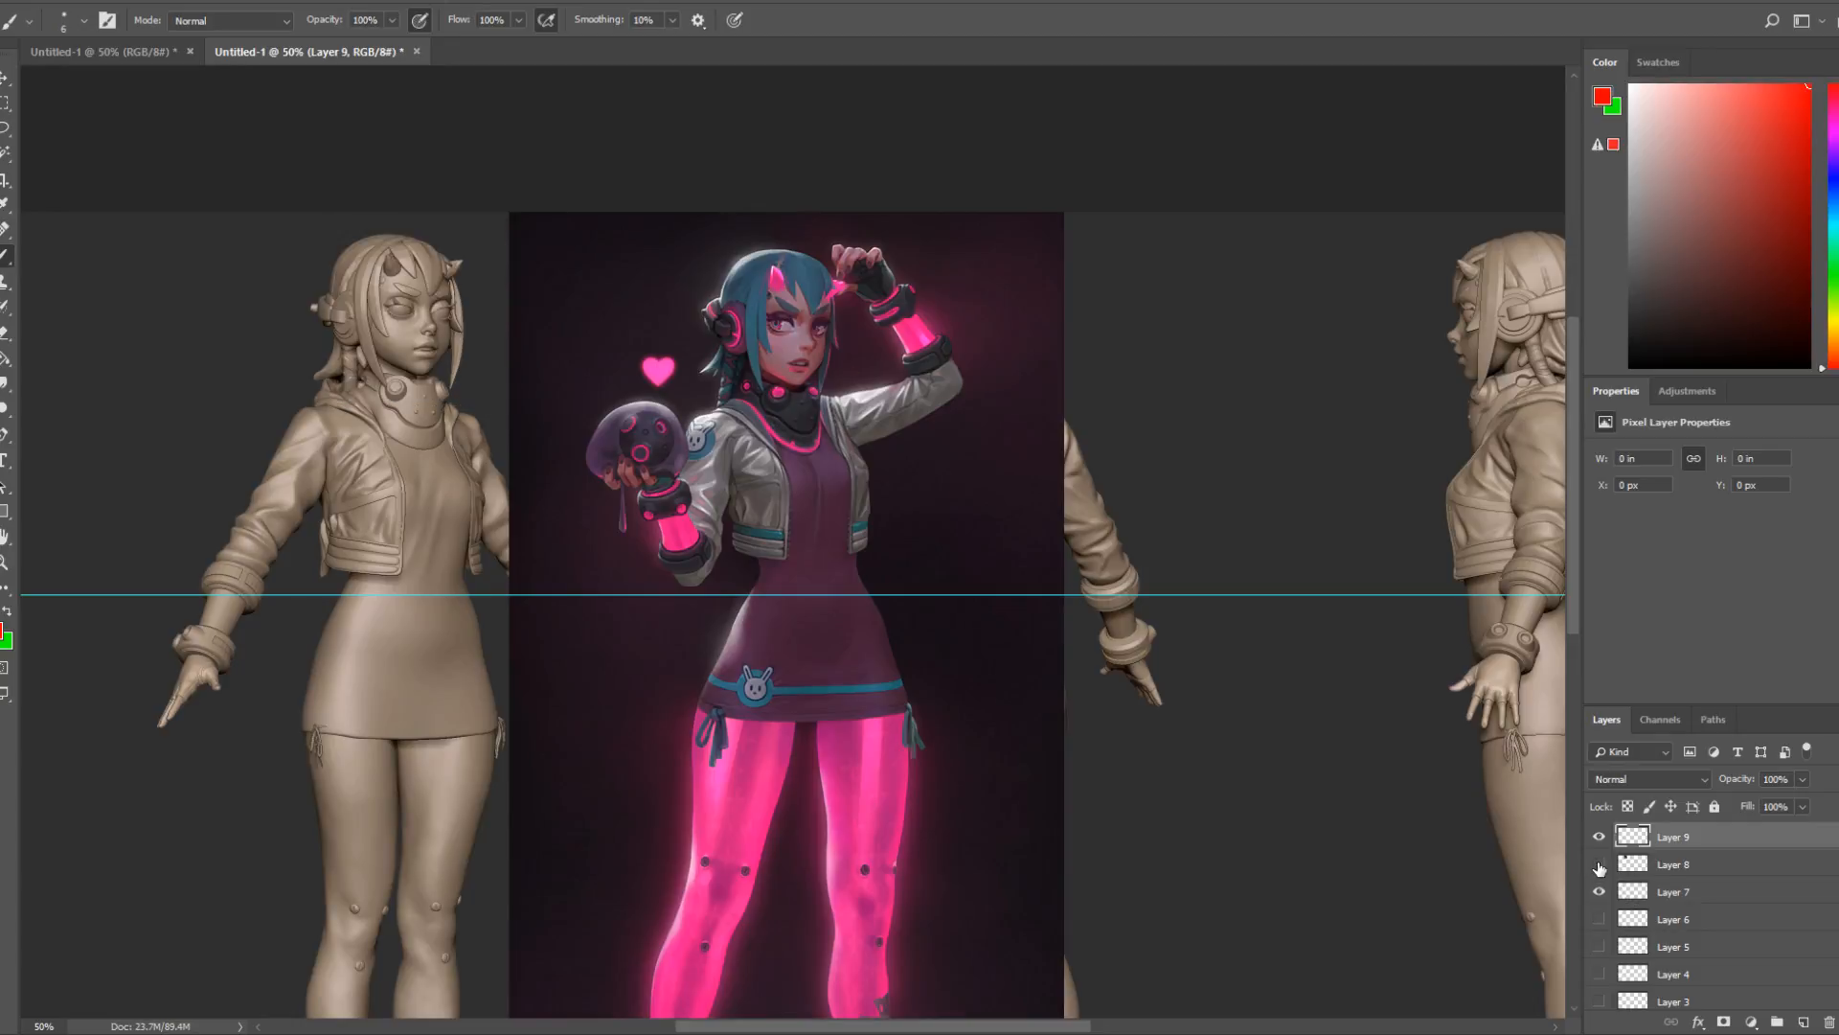
click(1599, 867)
click(1598, 867)
click(1599, 867)
click(1598, 867)
click(1598, 867)
click(1599, 867)
Brush thin red marks along the cheek, jaw and chin of the sculpt's and concept's faces, and hide that markup layer.
mouse_move(444, 347)
mouse_down()
mouse_move(446, 330)
mouse_move(433, 368)
mouse_move(446, 348)
mouse_up()
drag(825, 328, 806, 380)
drag(446, 323, 432, 368)
drag(763, 370, 817, 373)
click(1598, 836)
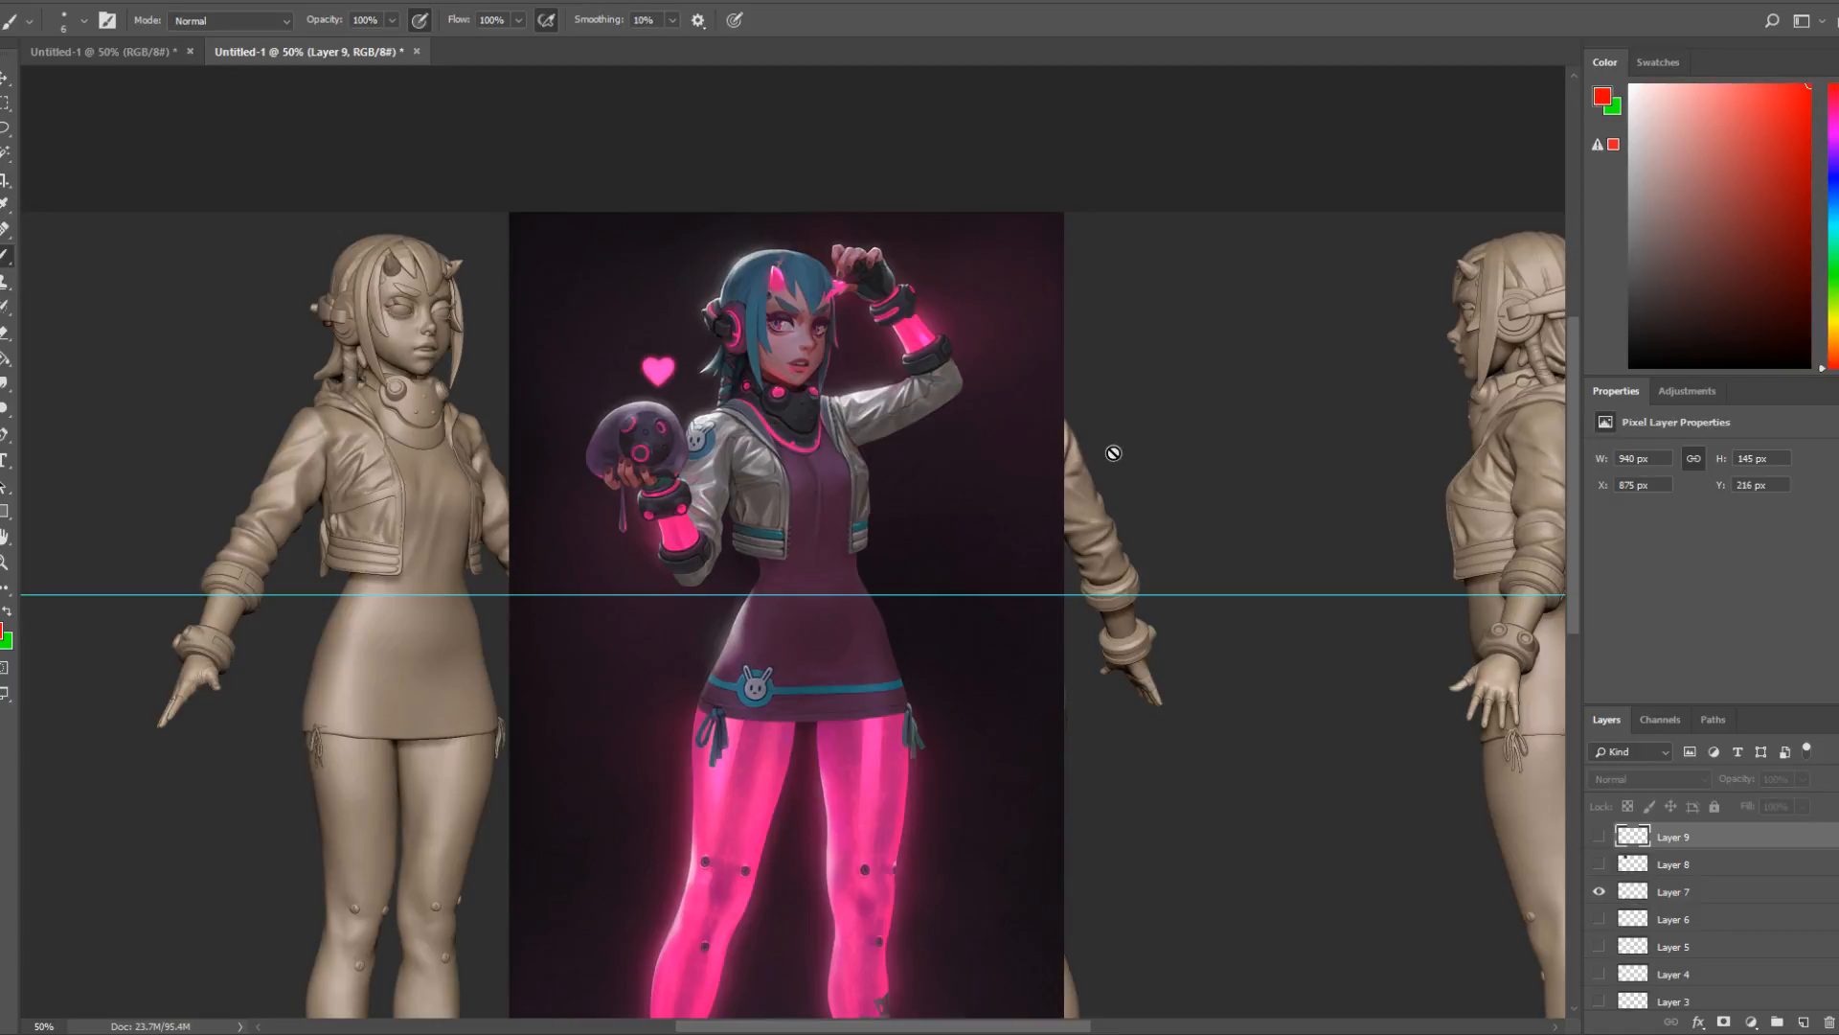
scroll(958, 487, down, 3)
scroll(966, 489, down, 5)
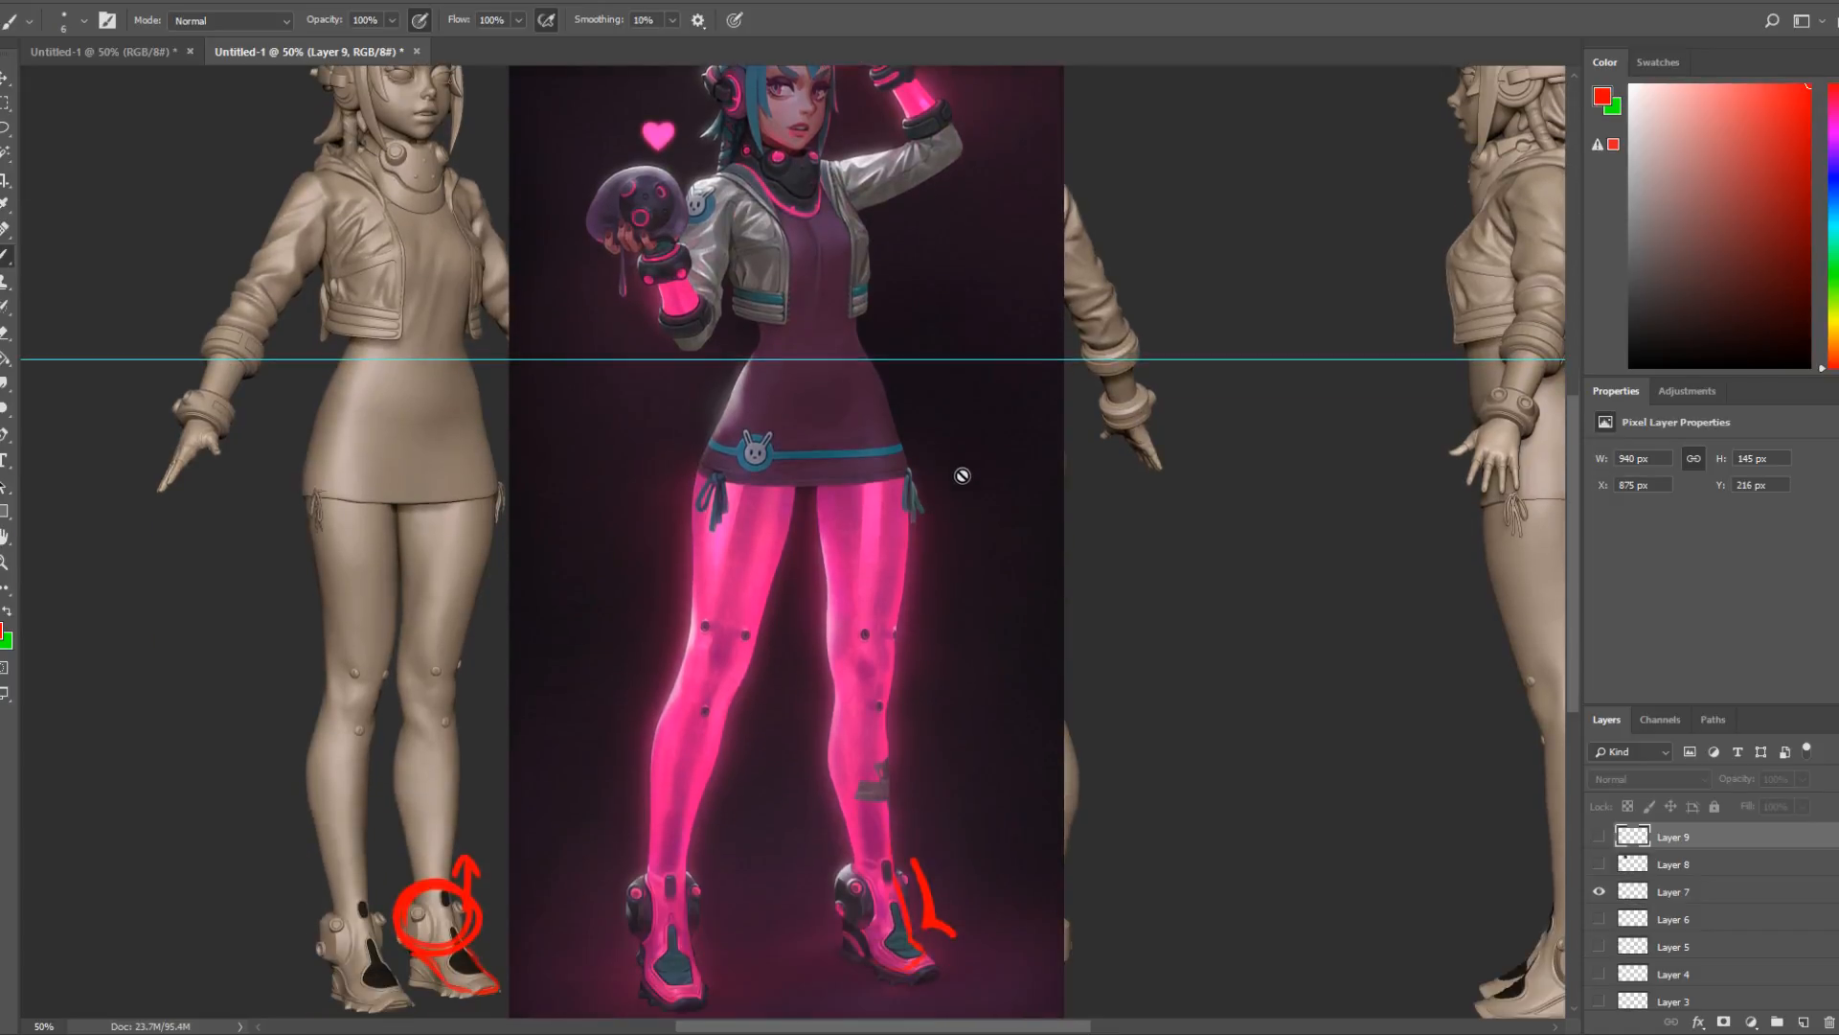
scroll(966, 474, up, 1)
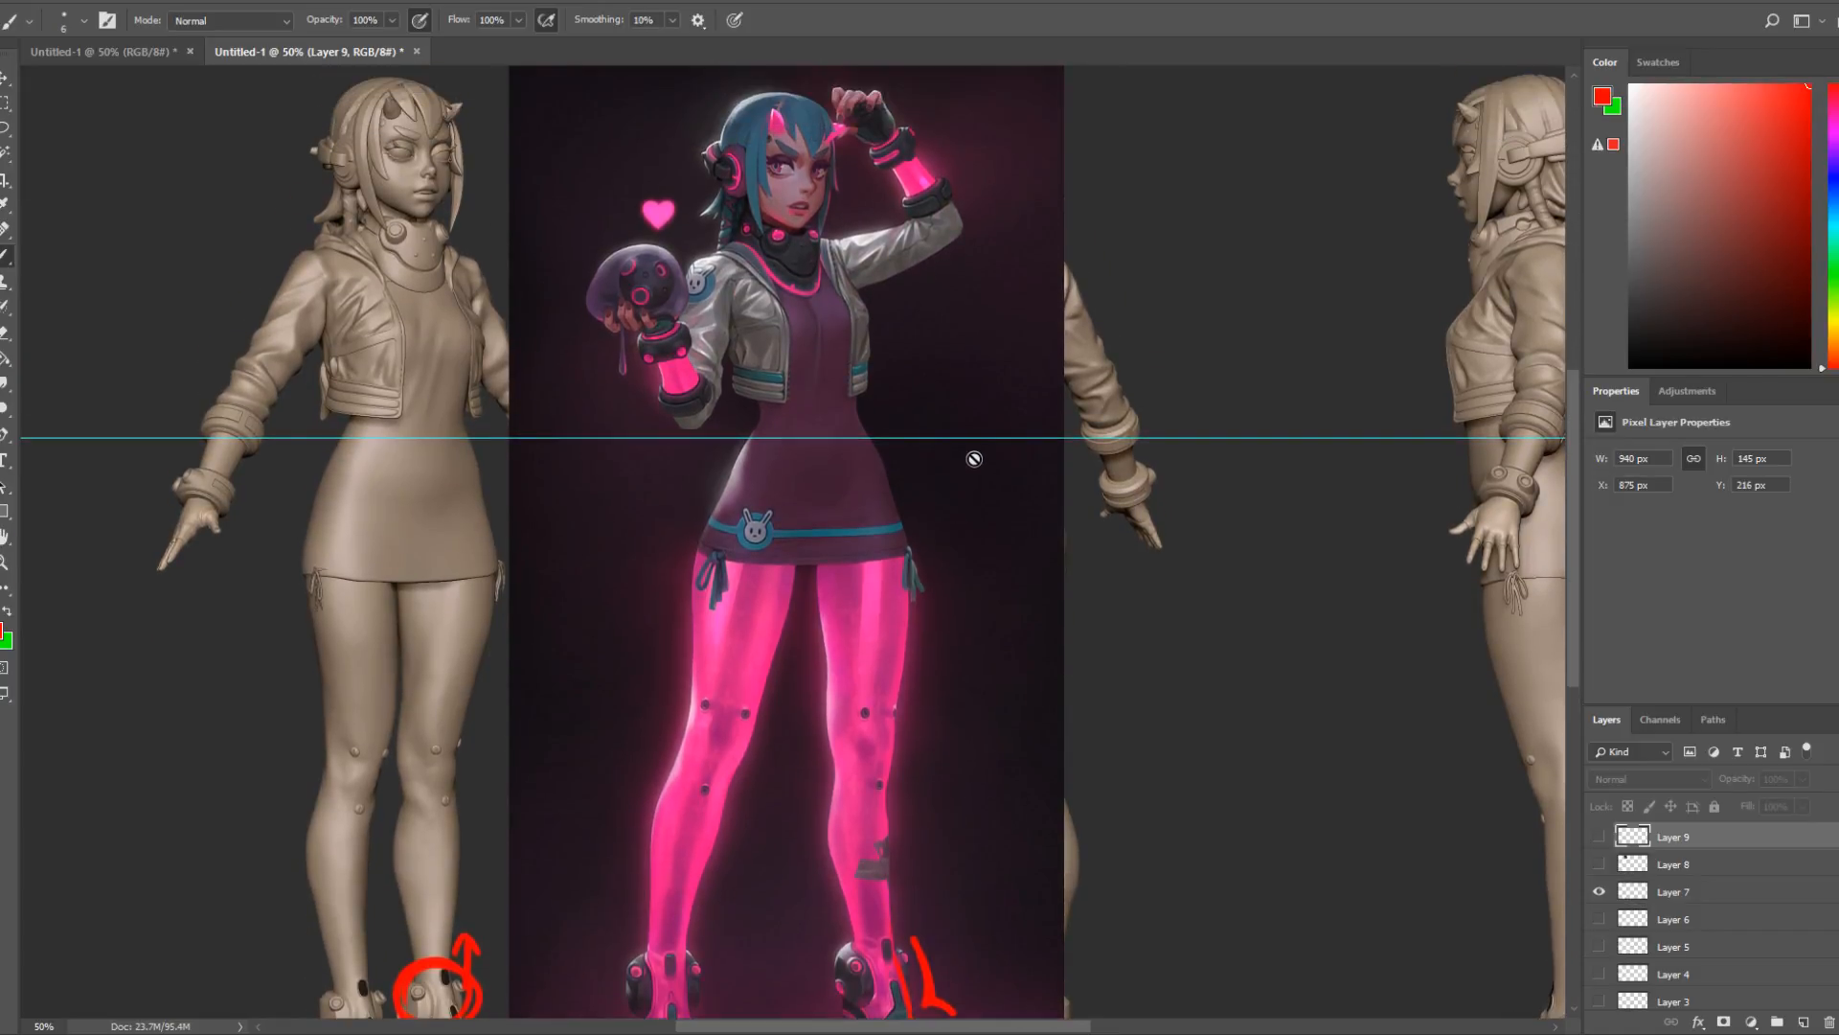
scroll(967, 469, up, 4)
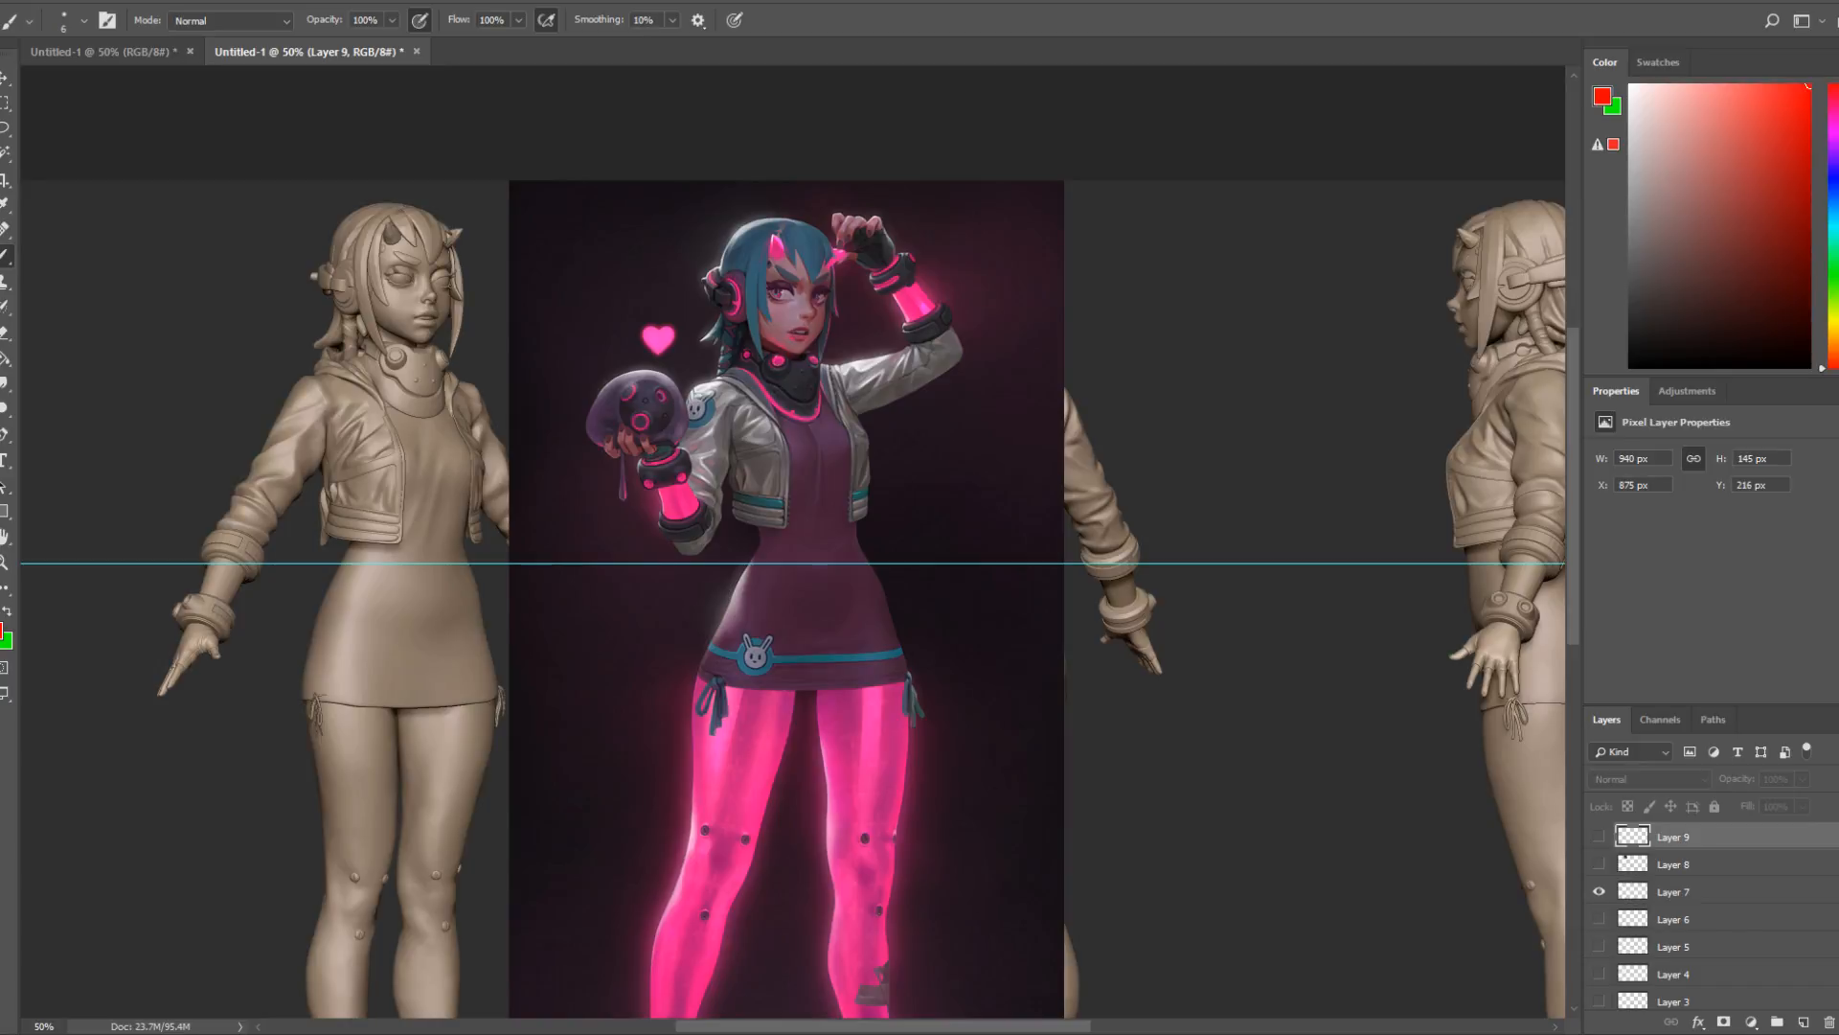
Switch to the ArtStation page in the browser and examine the proportions and silhouettes of the artist's other character paintings.
drag(1838, 144, 1198, 45)
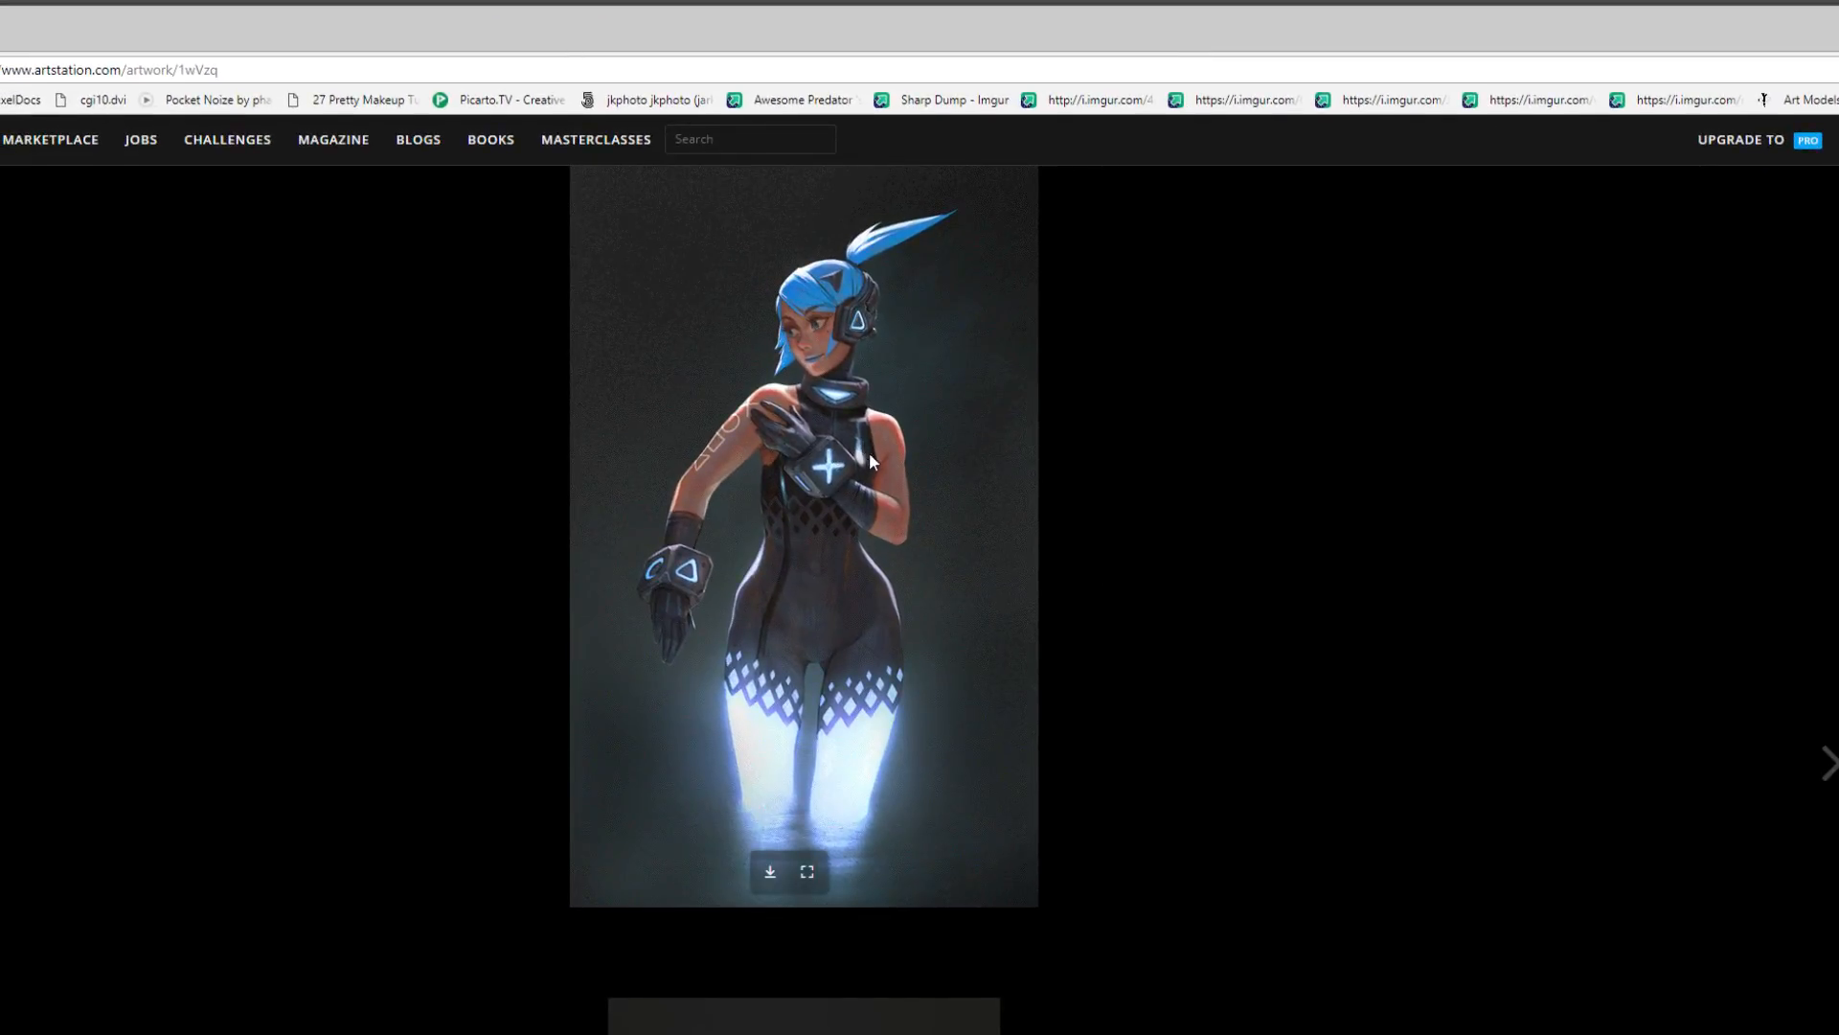
scroll(768, 551, down, 12)
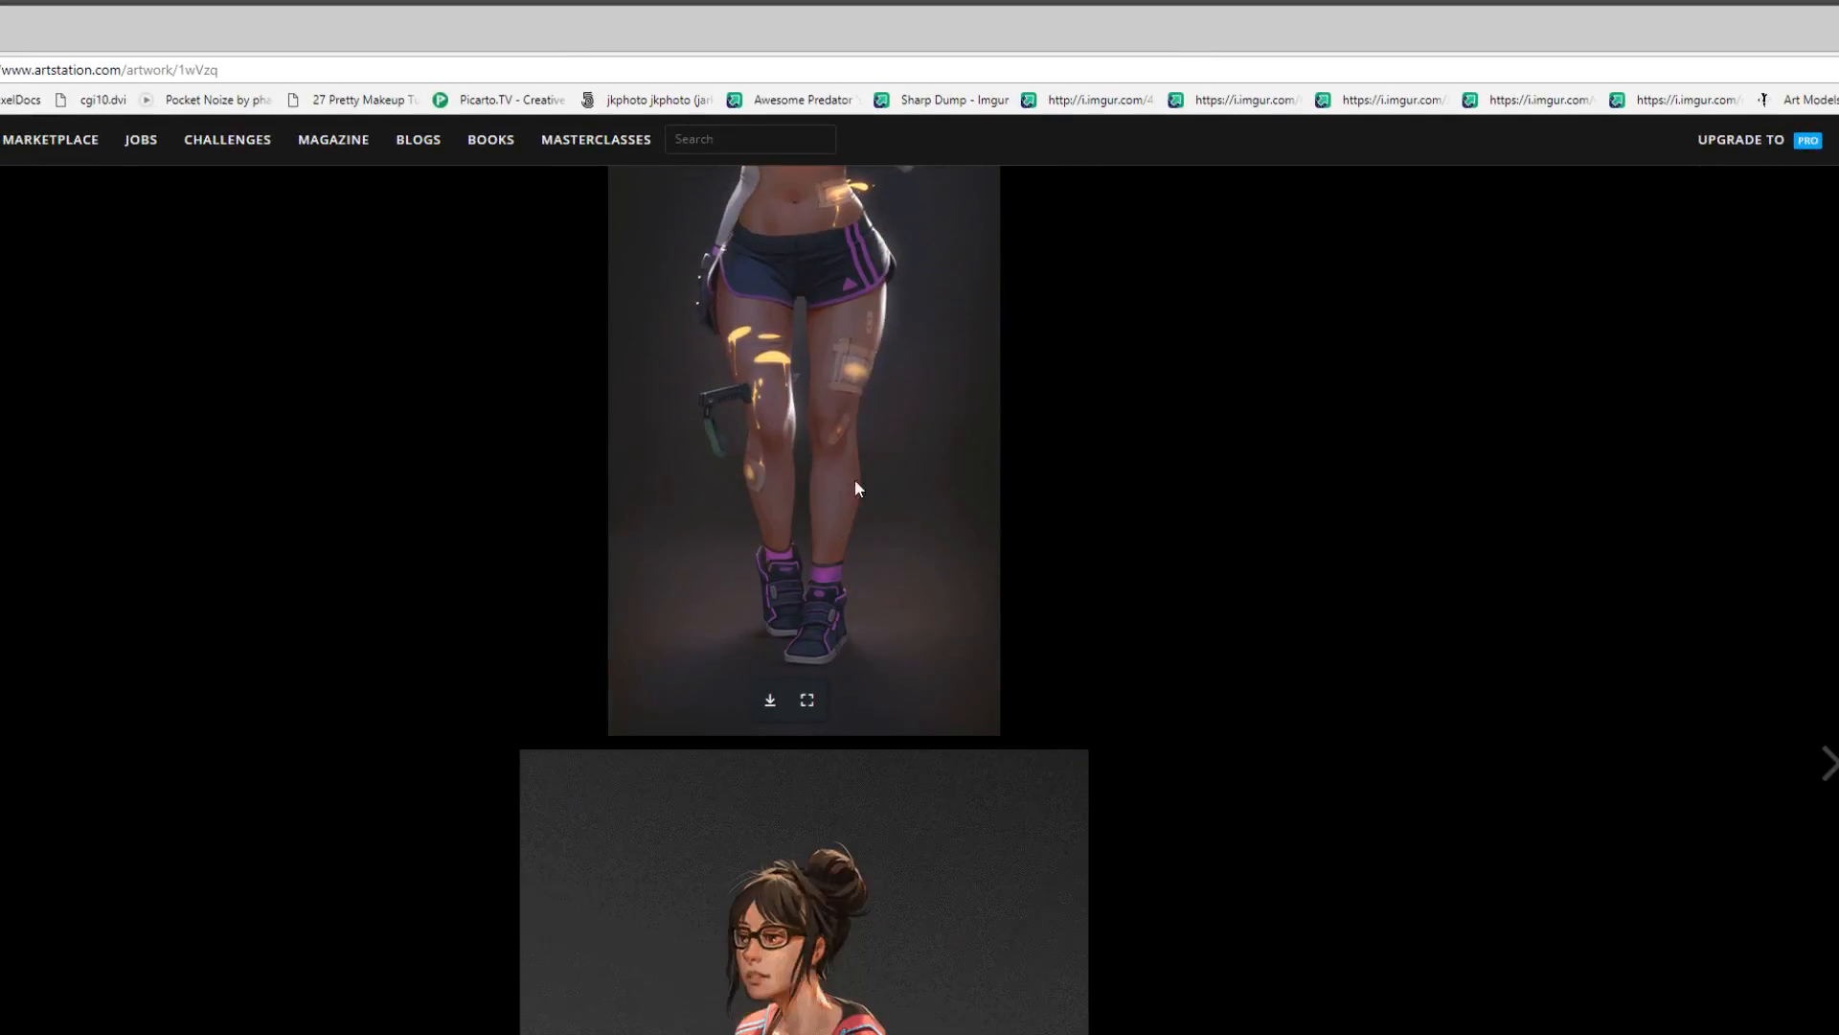
scroll(855, 479, up, 2)
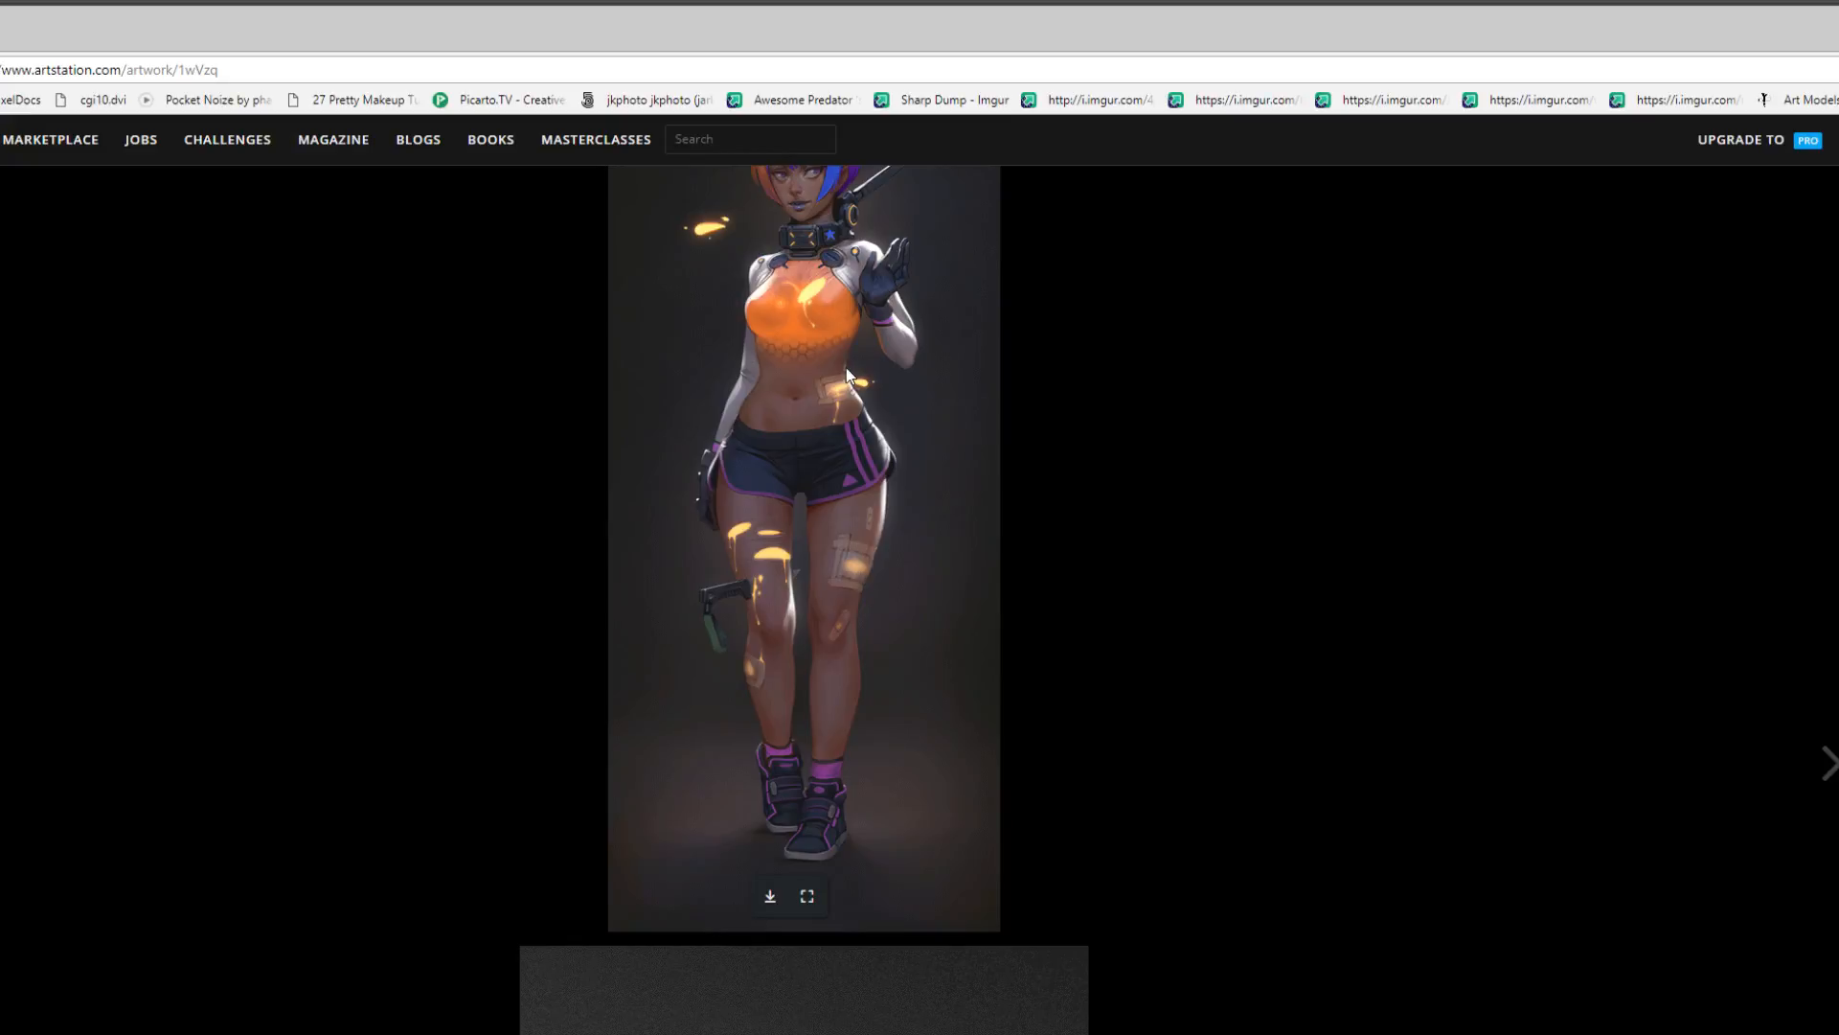
scroll(875, 414, up, 2)
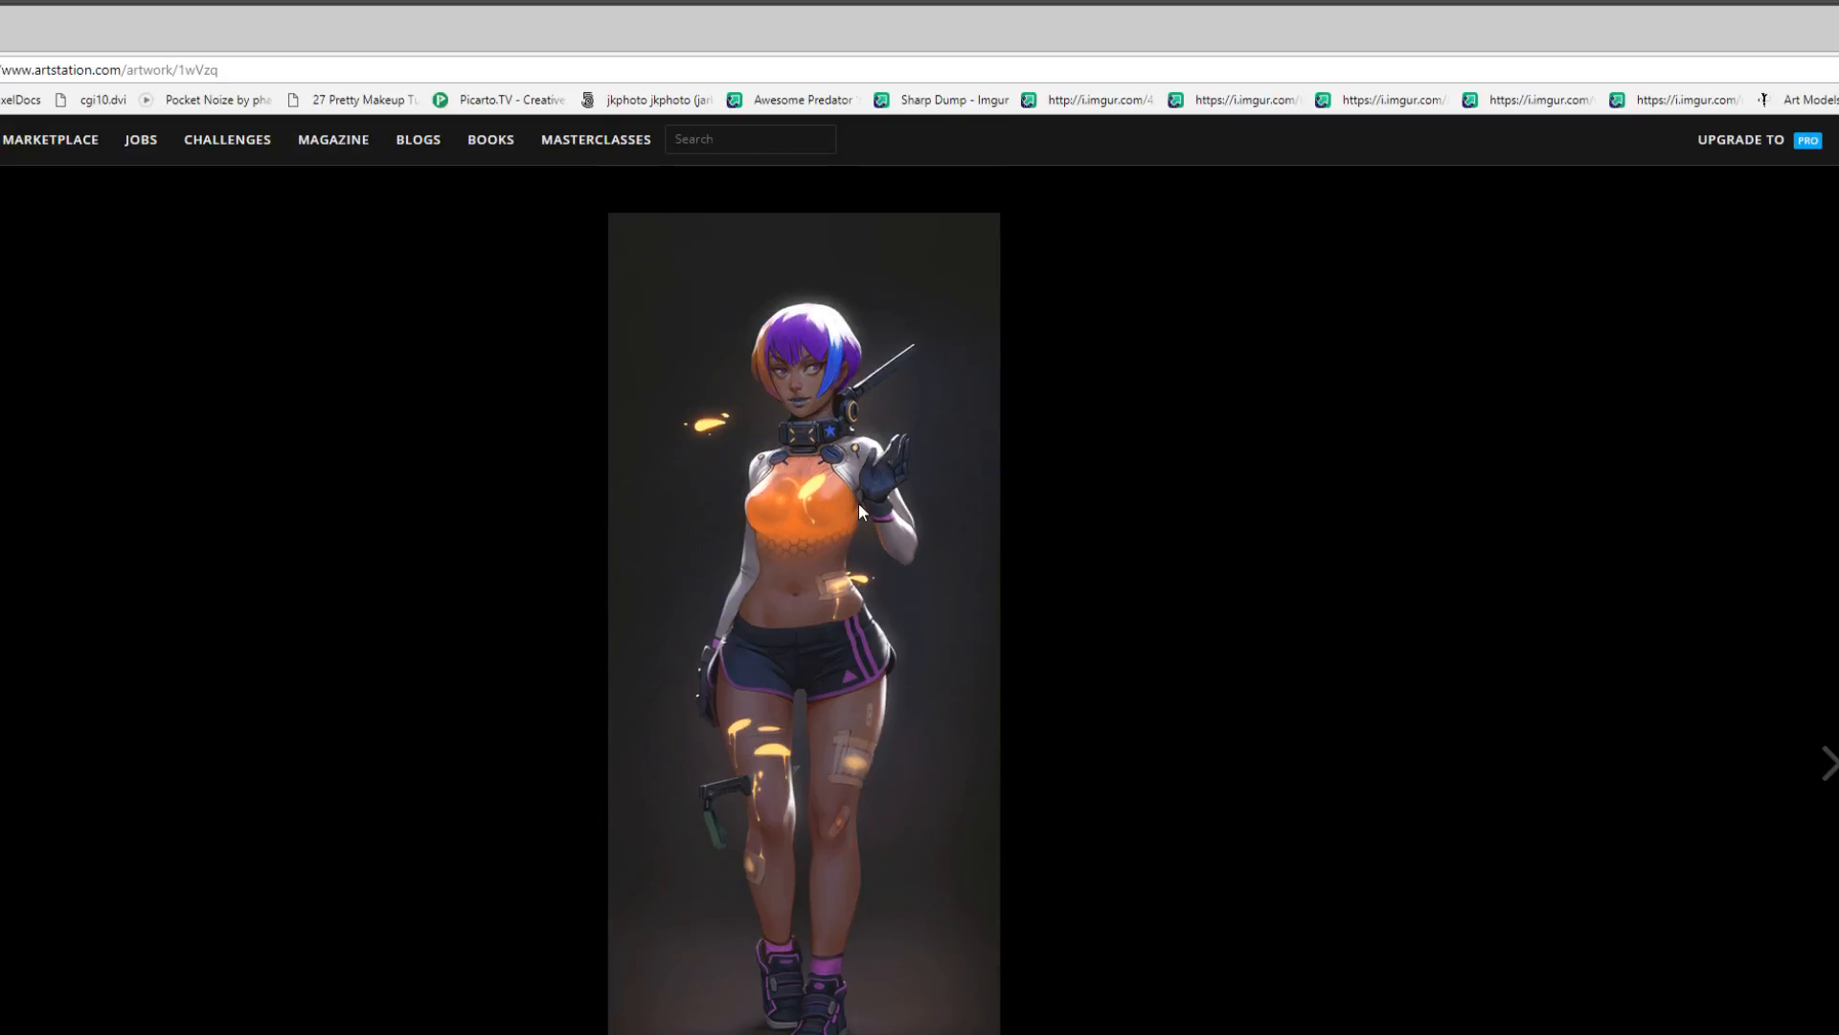
scroll(845, 571, down, 9)
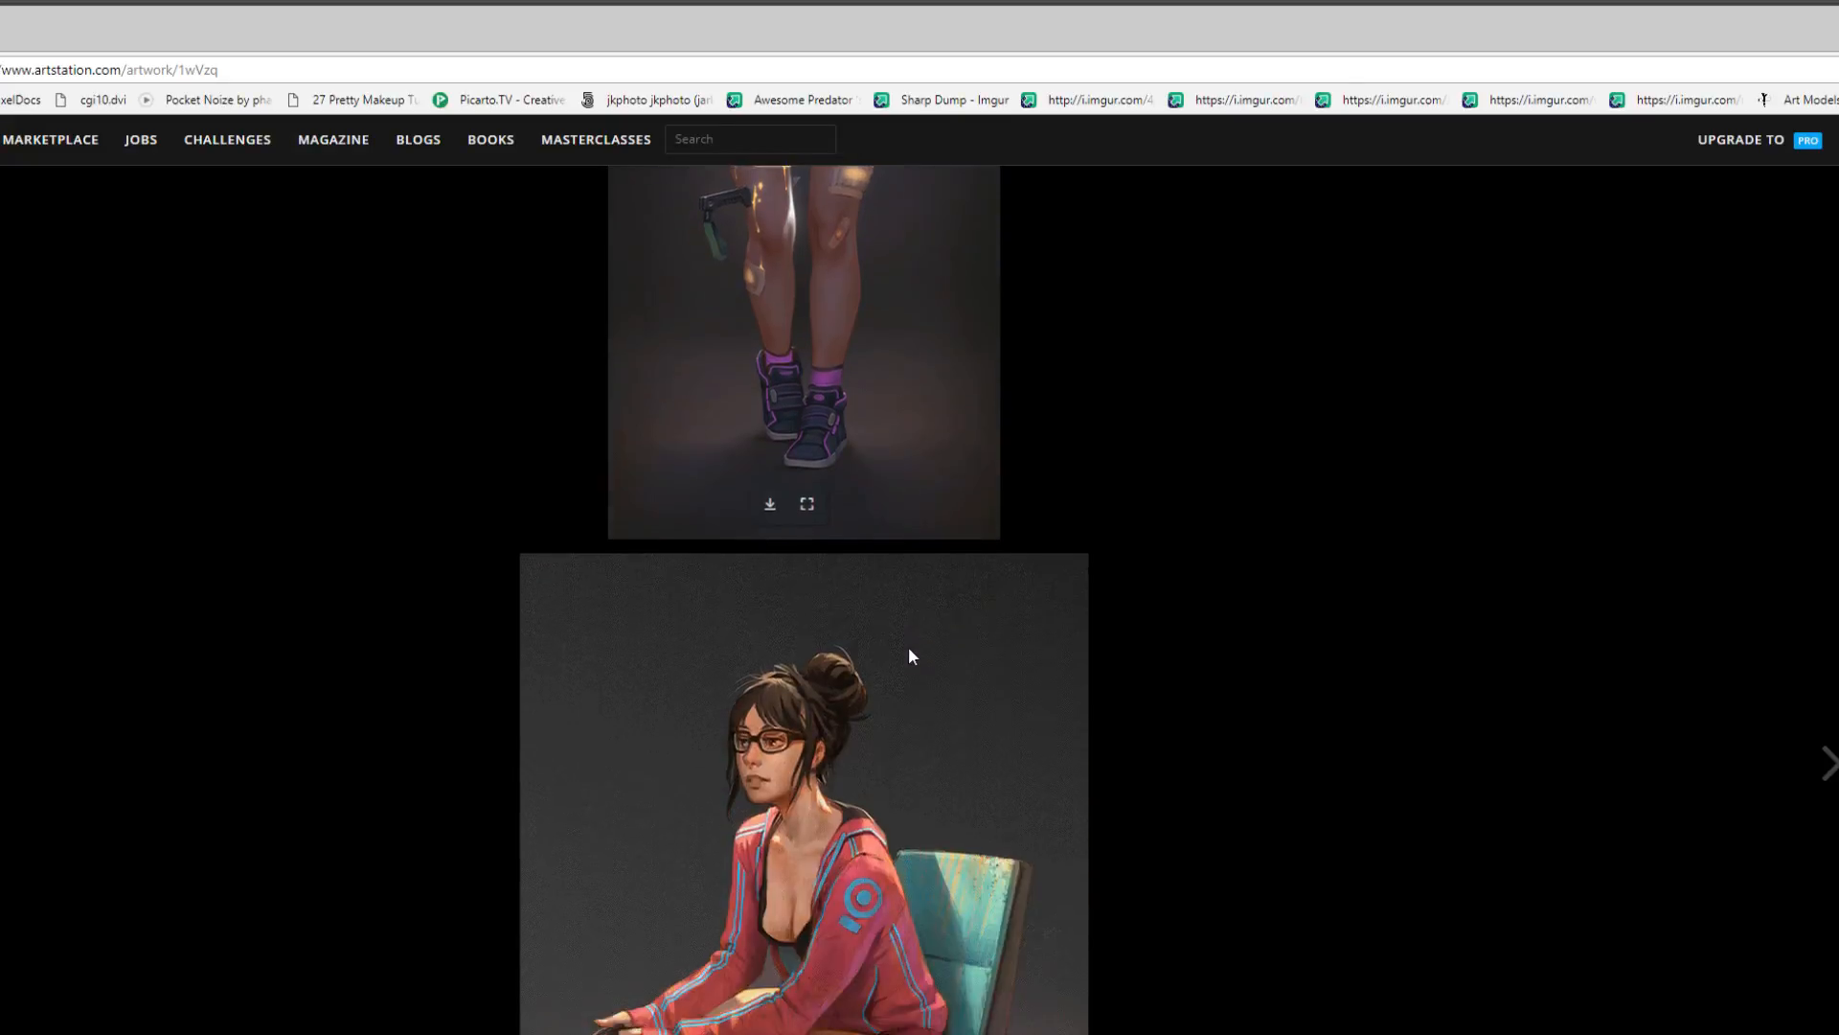
scroll(906, 641, down, 1)
scroll(906, 640, up, 4)
scroll(906, 635, down, 5)
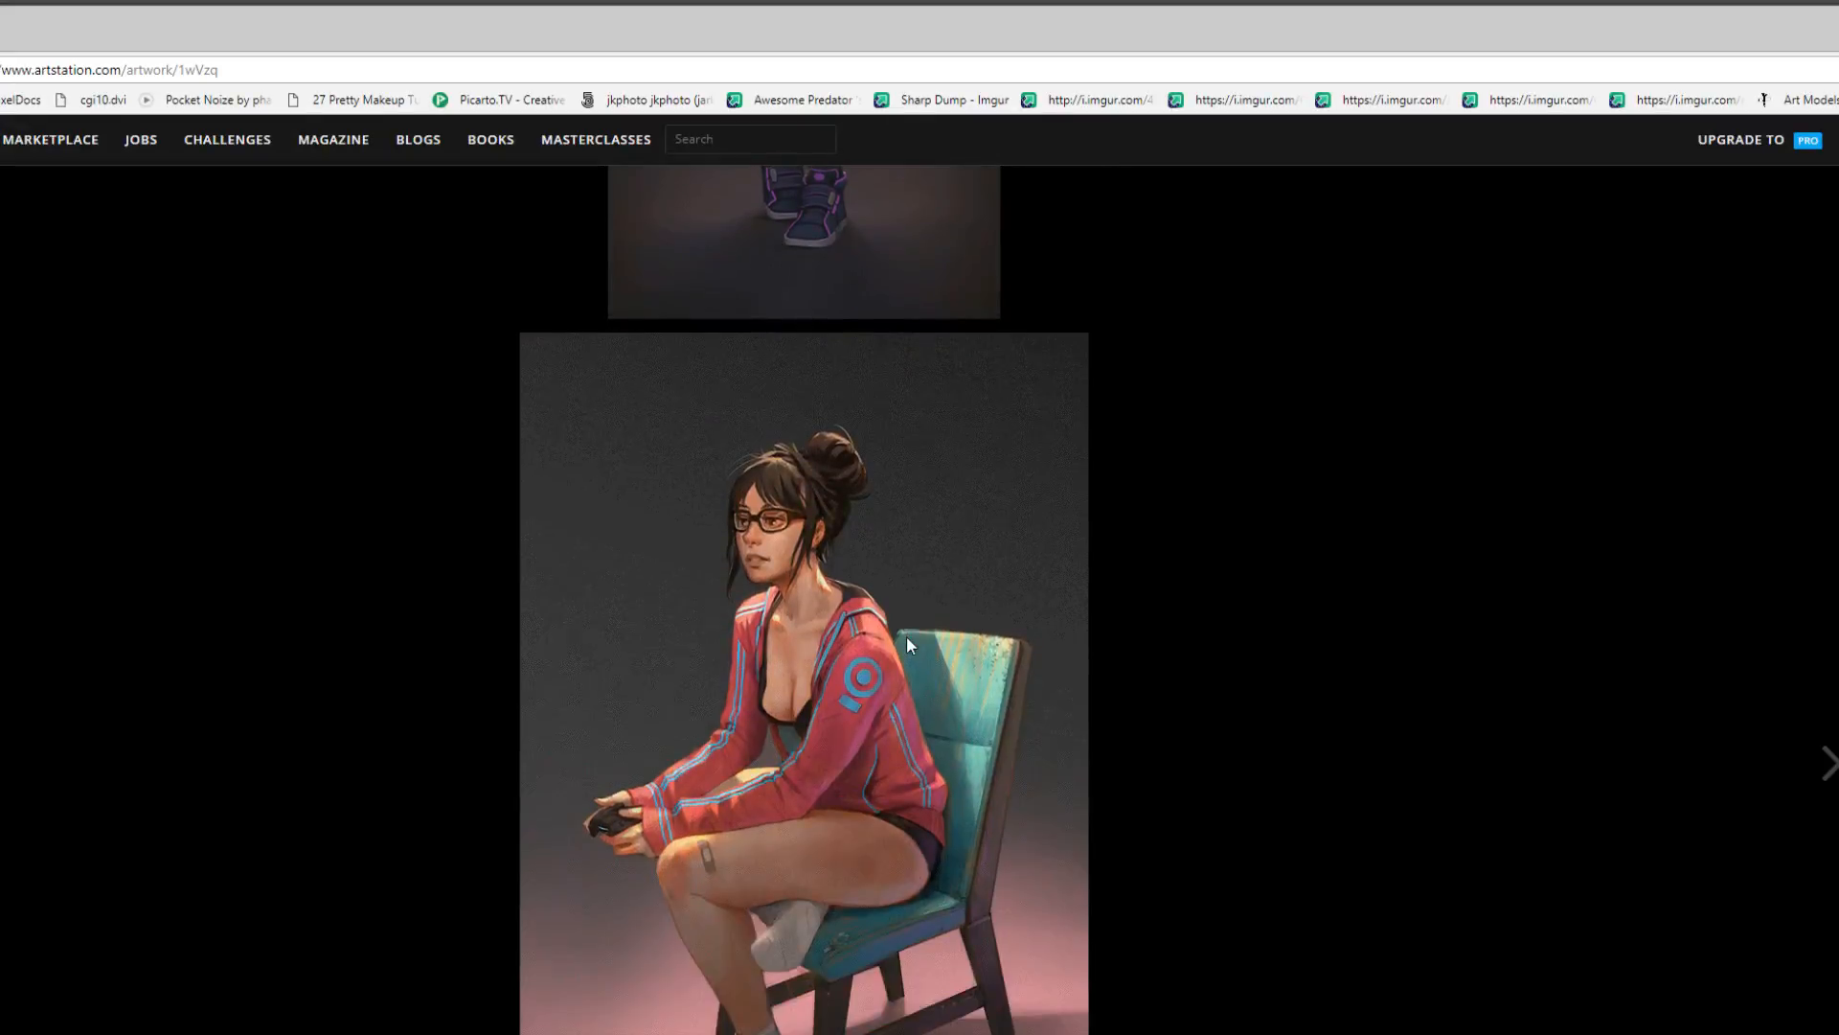
scroll(906, 634, down, 9)
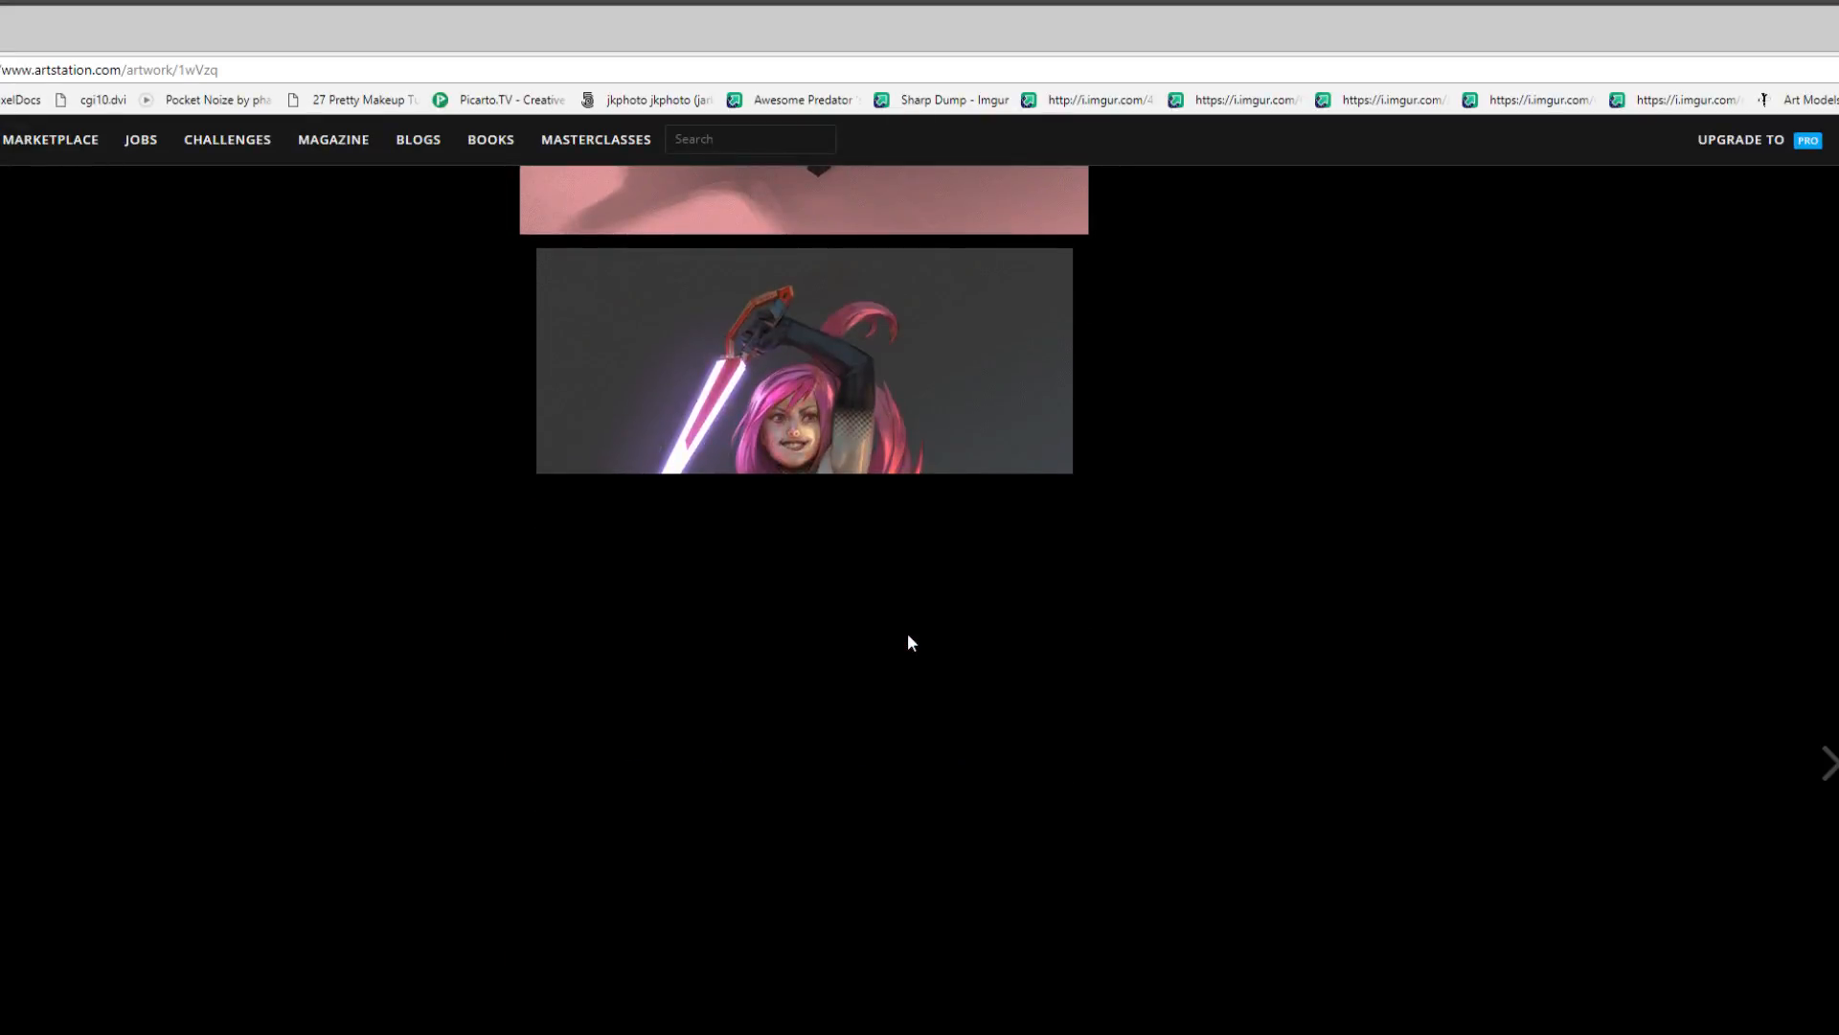
scroll(910, 640, down, 6)
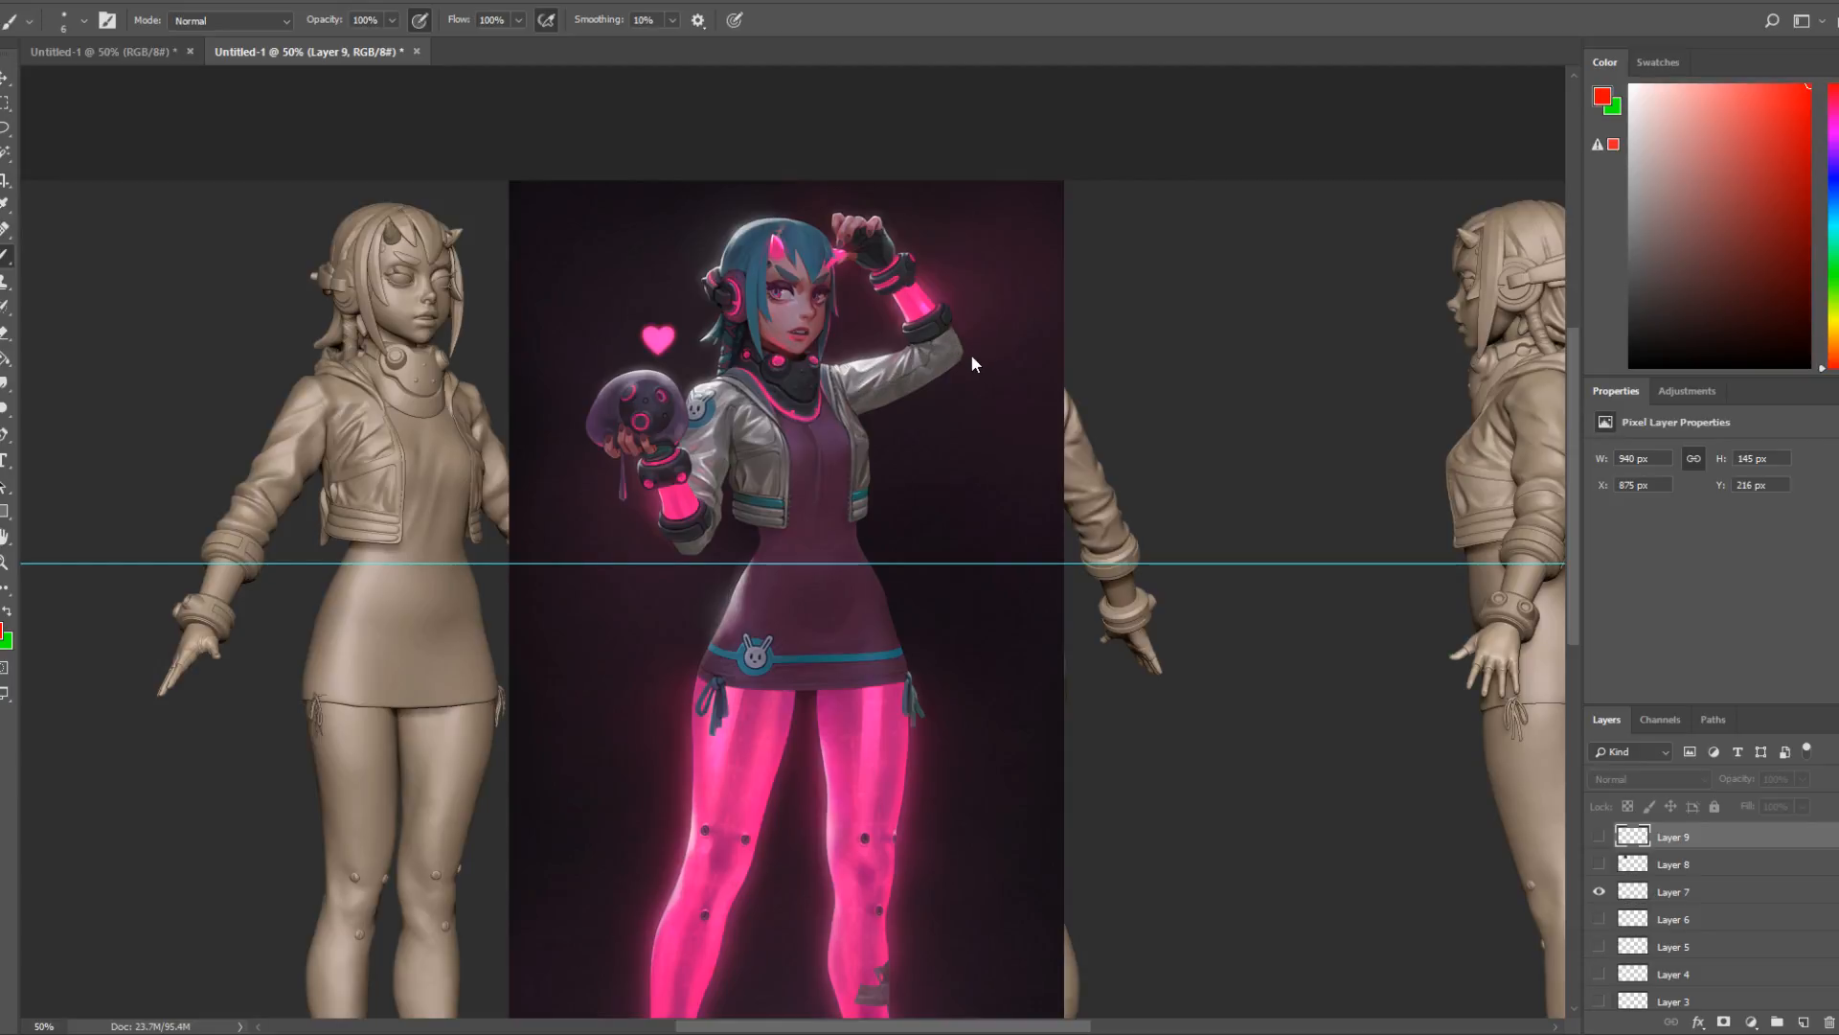
On a new layer, brush red lines along the concept's raised arm, jacket edges and waist, and move them over the sculpt.
click(1804, 1022)
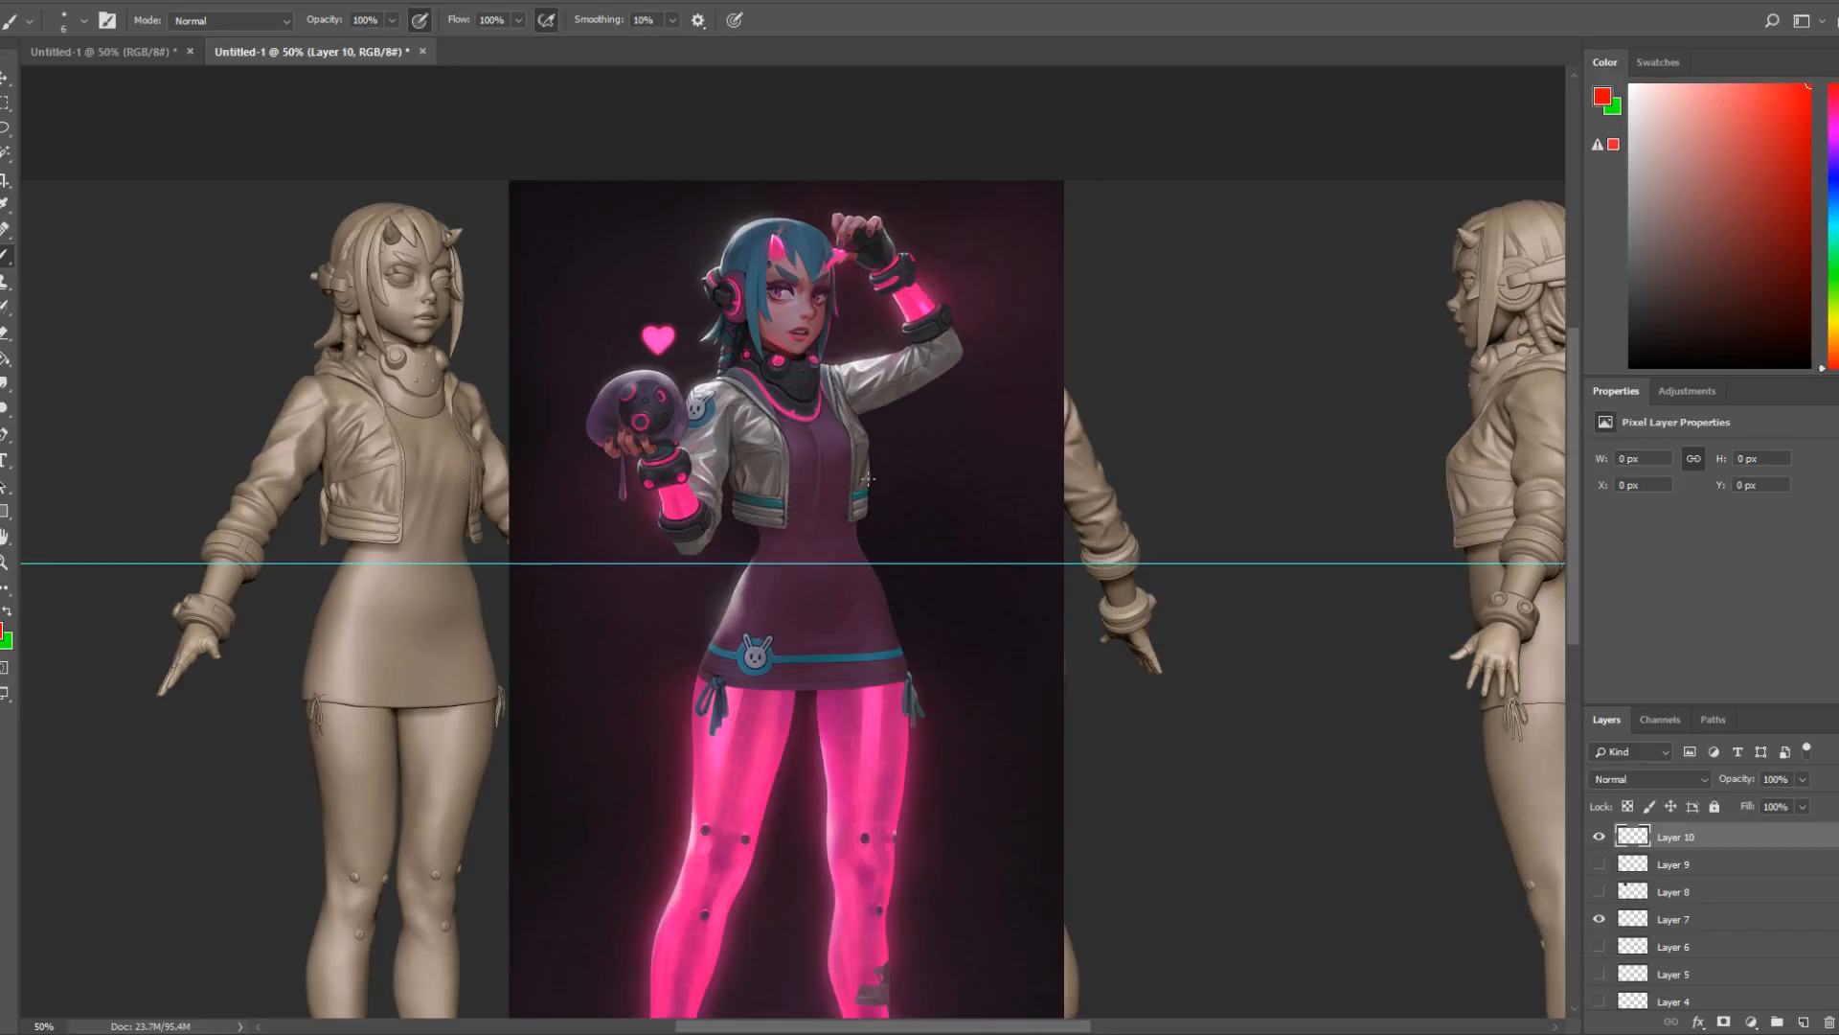
drag(869, 459, 867, 489)
drag(881, 410, 975, 346)
mouse_move(874, 384)
mouse_down()
mouse_move(860, 394)
mouse_move(882, 365)
mouse_move(915, 367)
mouse_up()
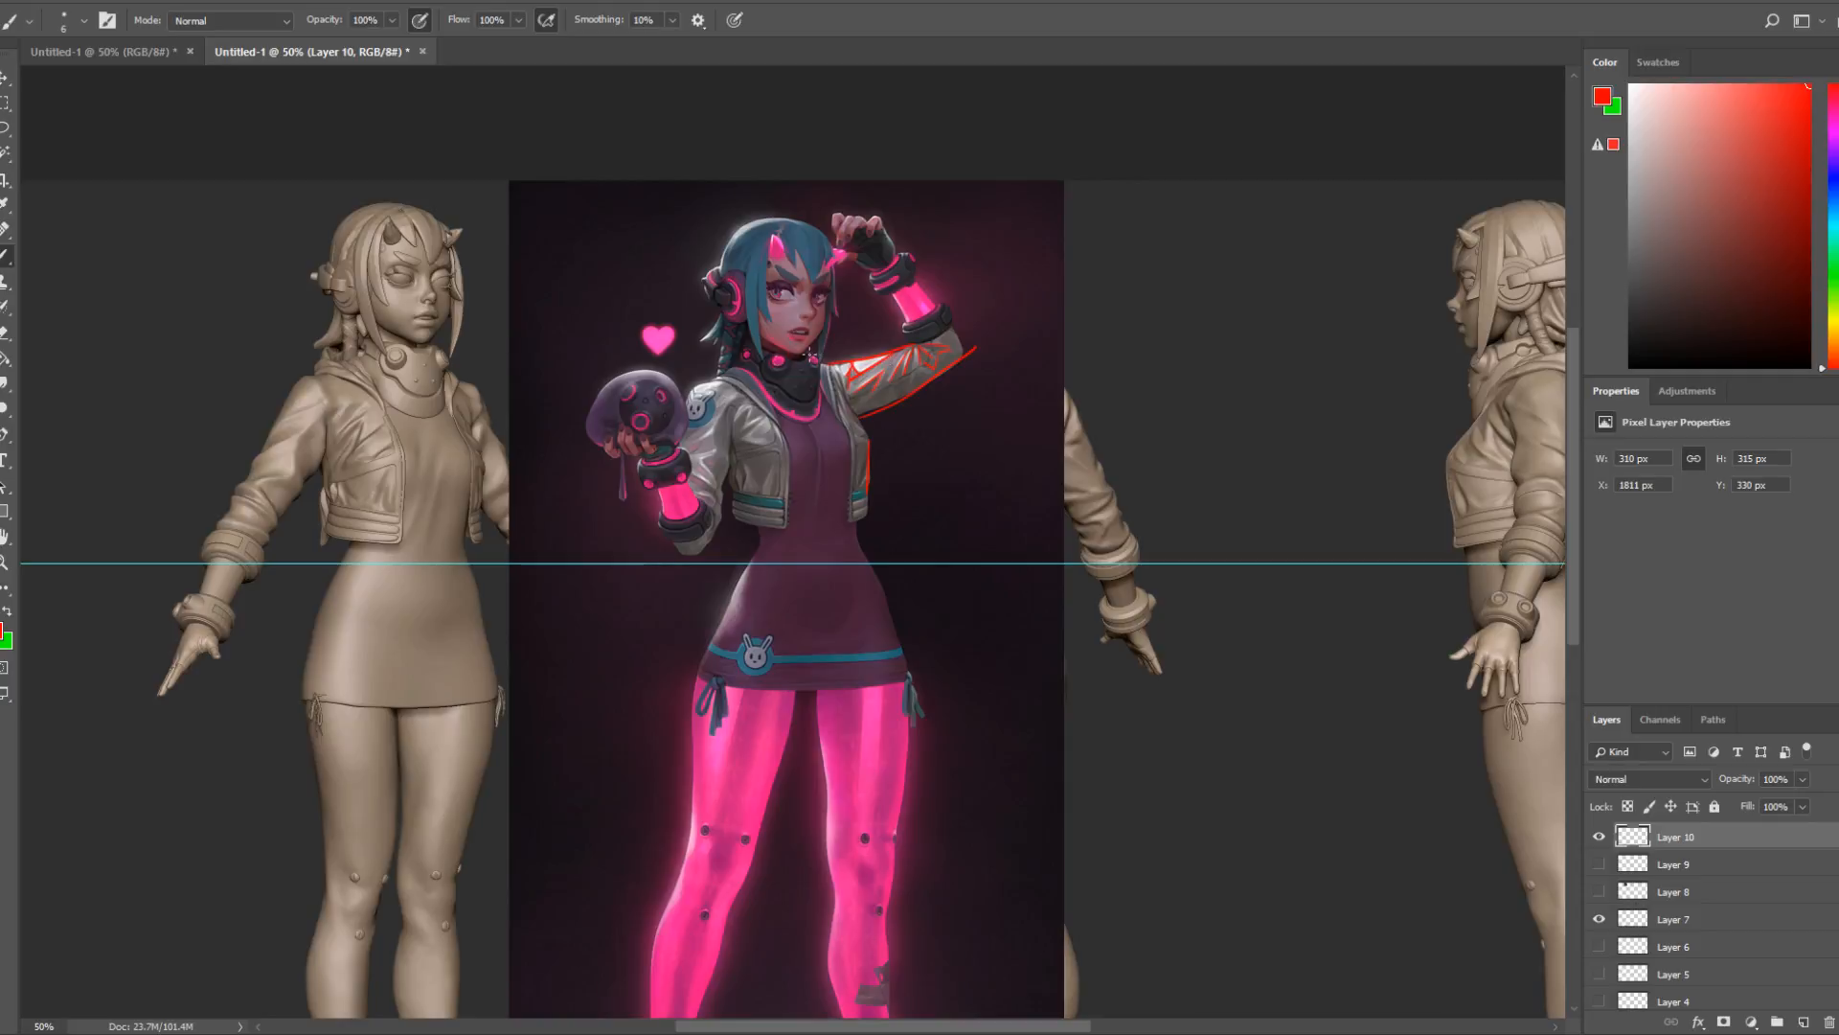
drag(889, 351, 826, 370)
click(730, 425)
drag(720, 484, 719, 514)
mouse_move(757, 534)
mouse_down()
mouse_move(725, 618)
mouse_move(756, 527)
mouse_up()
click(7, 78)
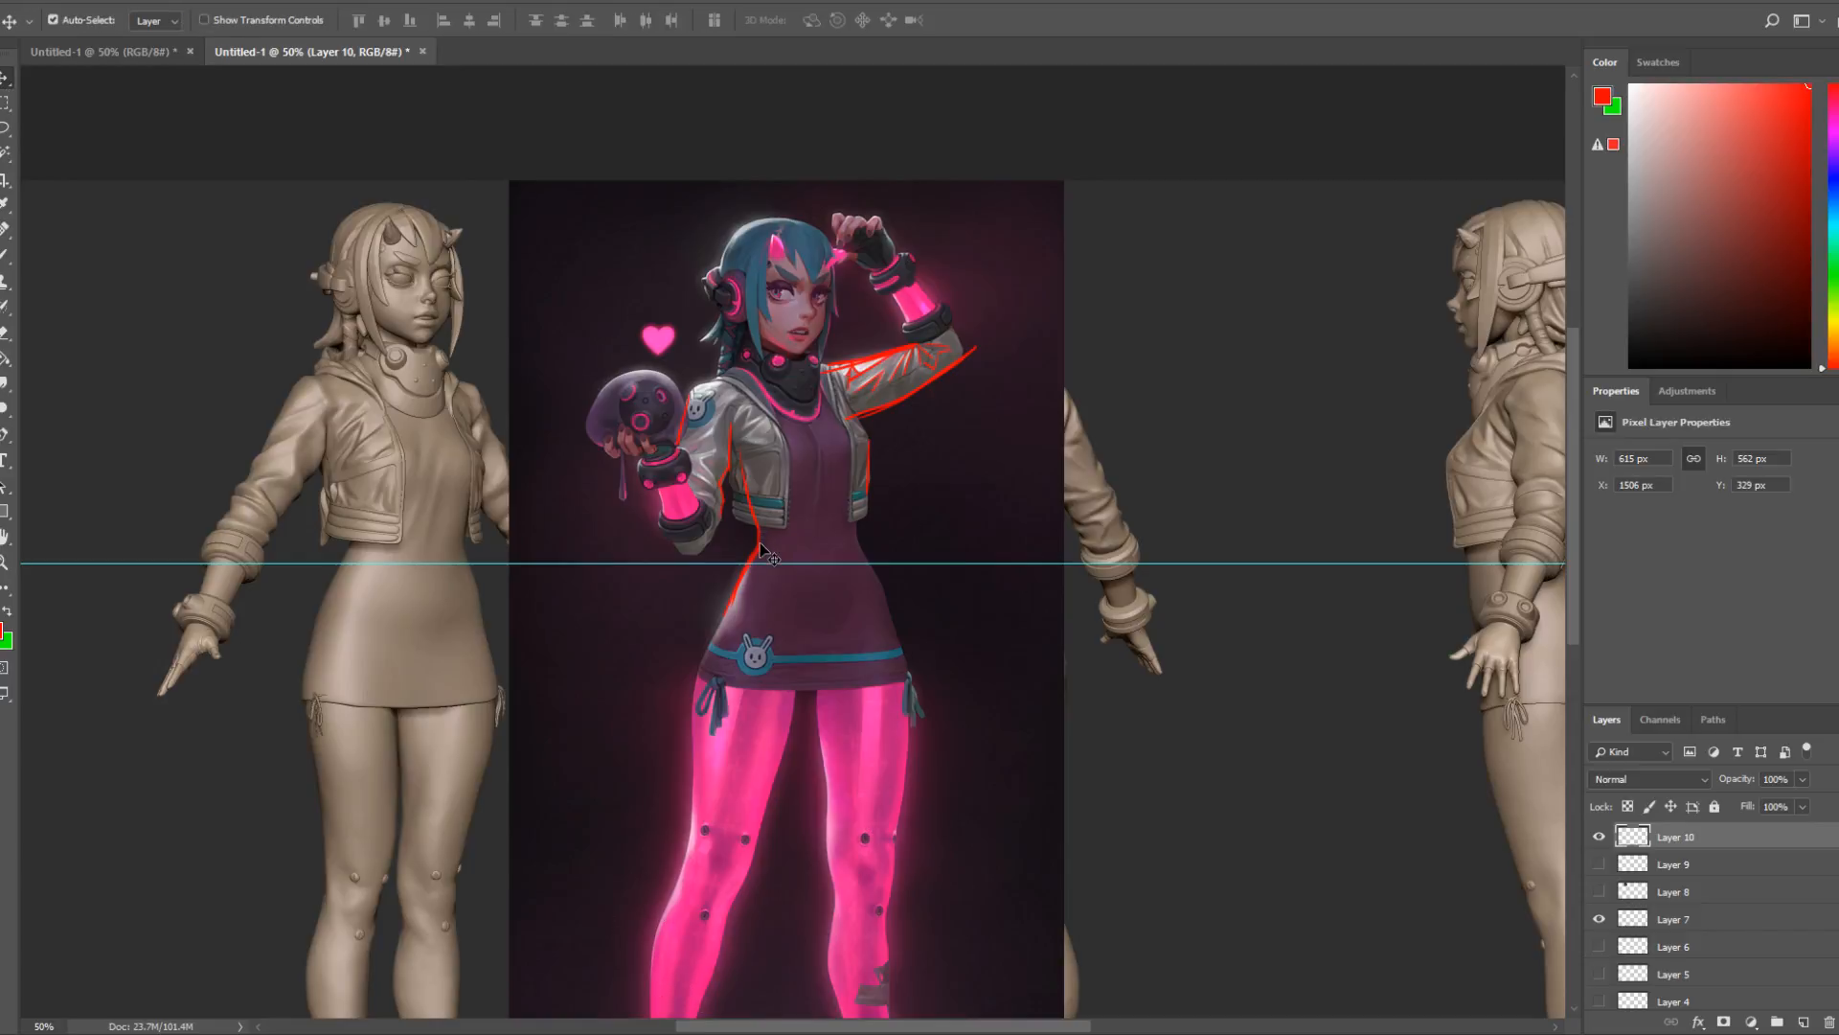
drag(764, 554, 361, 551)
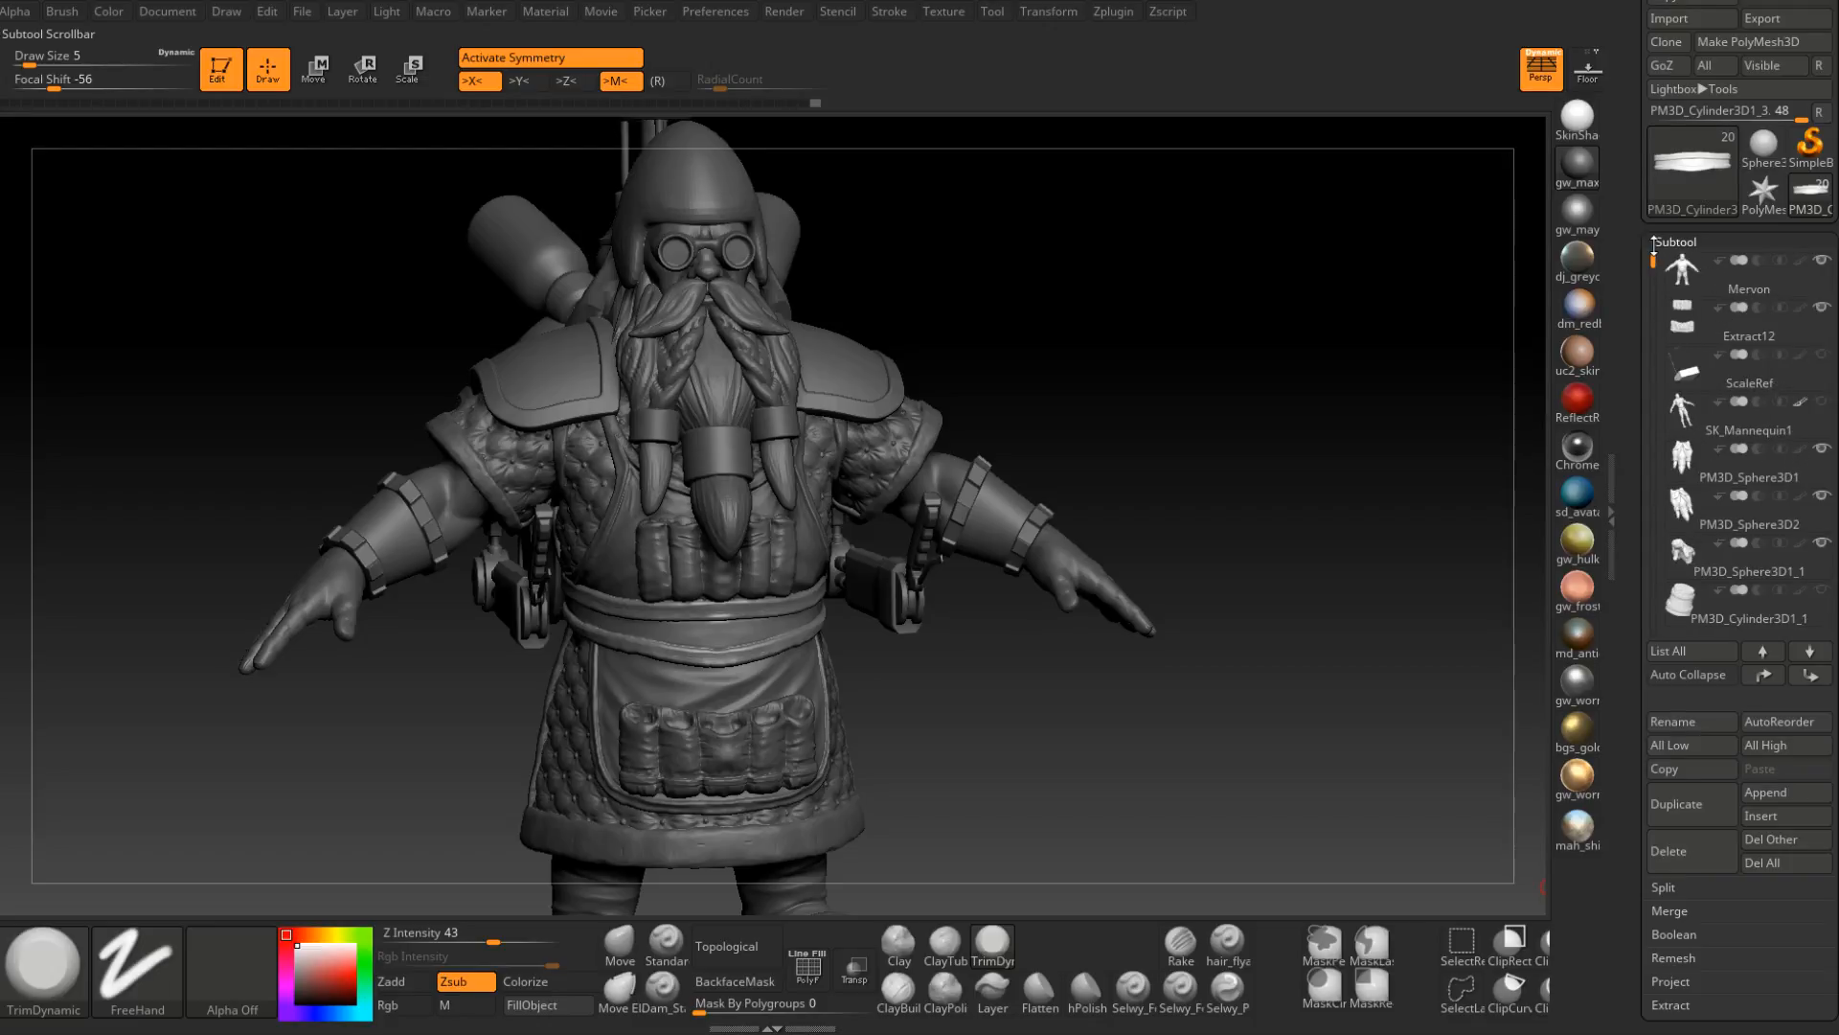
Switch to the dwarf sculpt in ZBrush and hide its belt, Apron and Bracers subtools.
drag(1653, 259, 1654, 301)
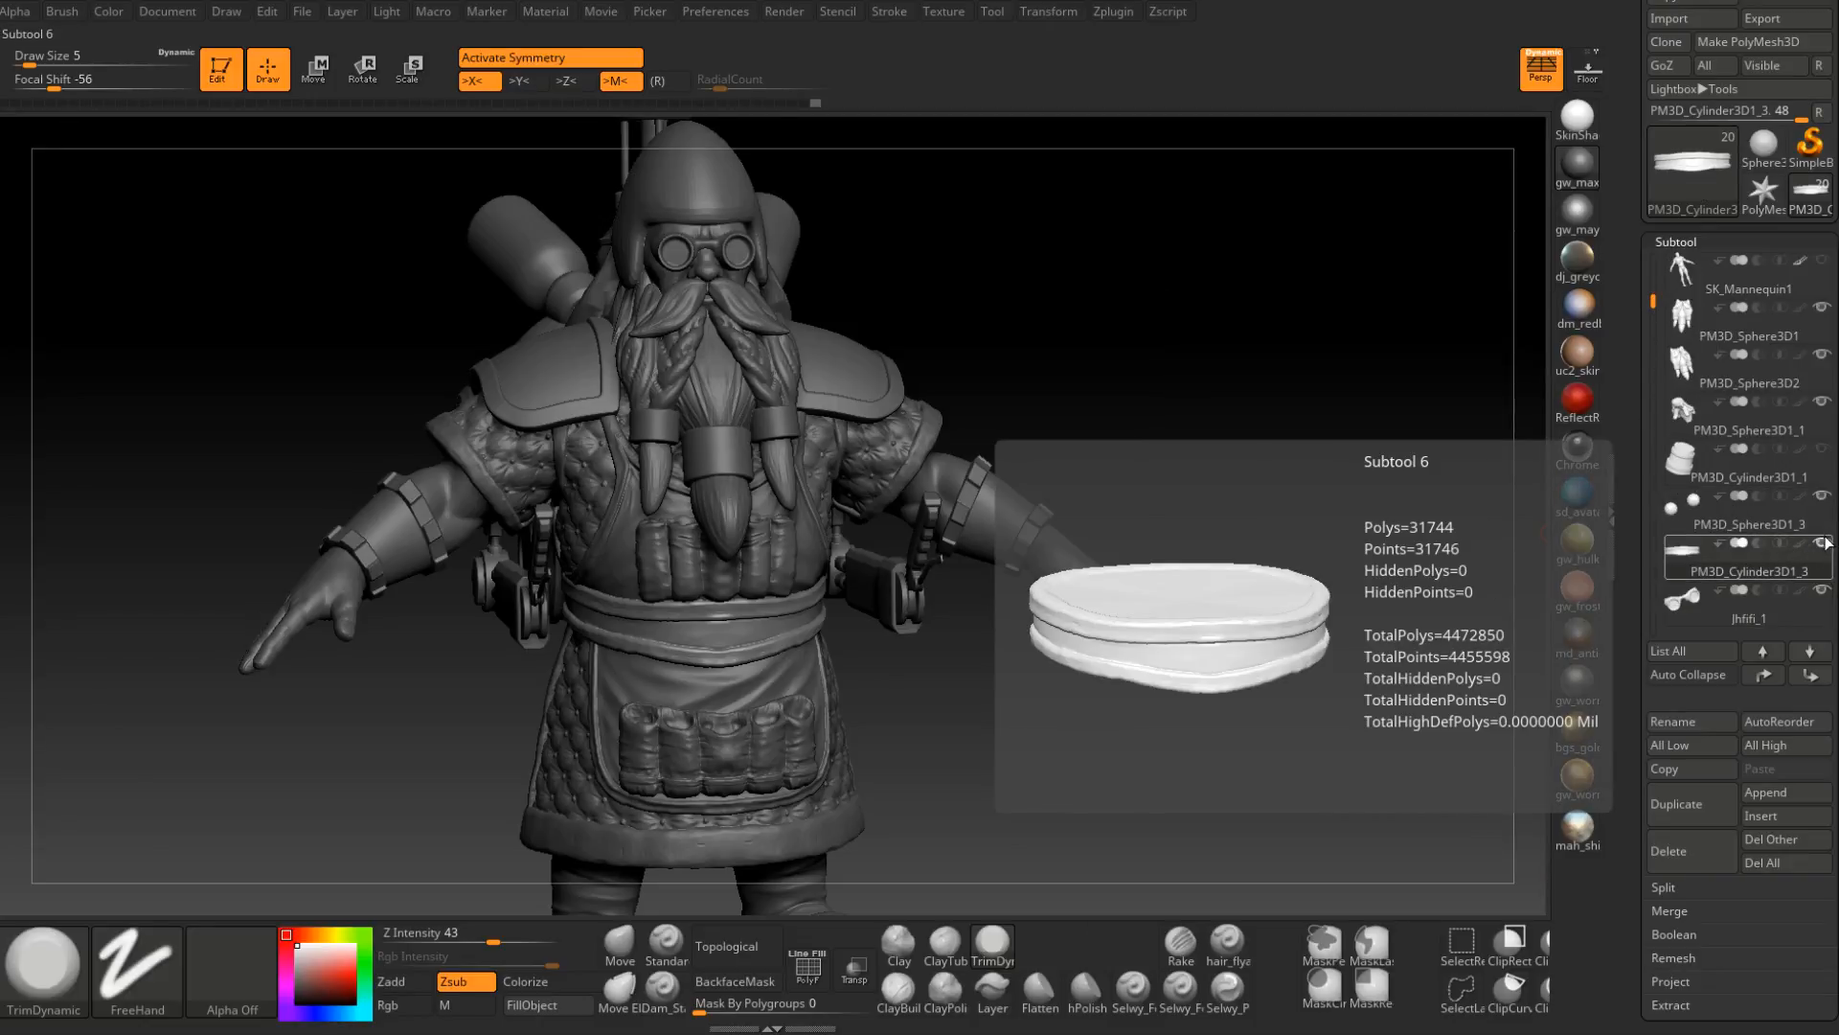
scroll(1725, 459, down, 5)
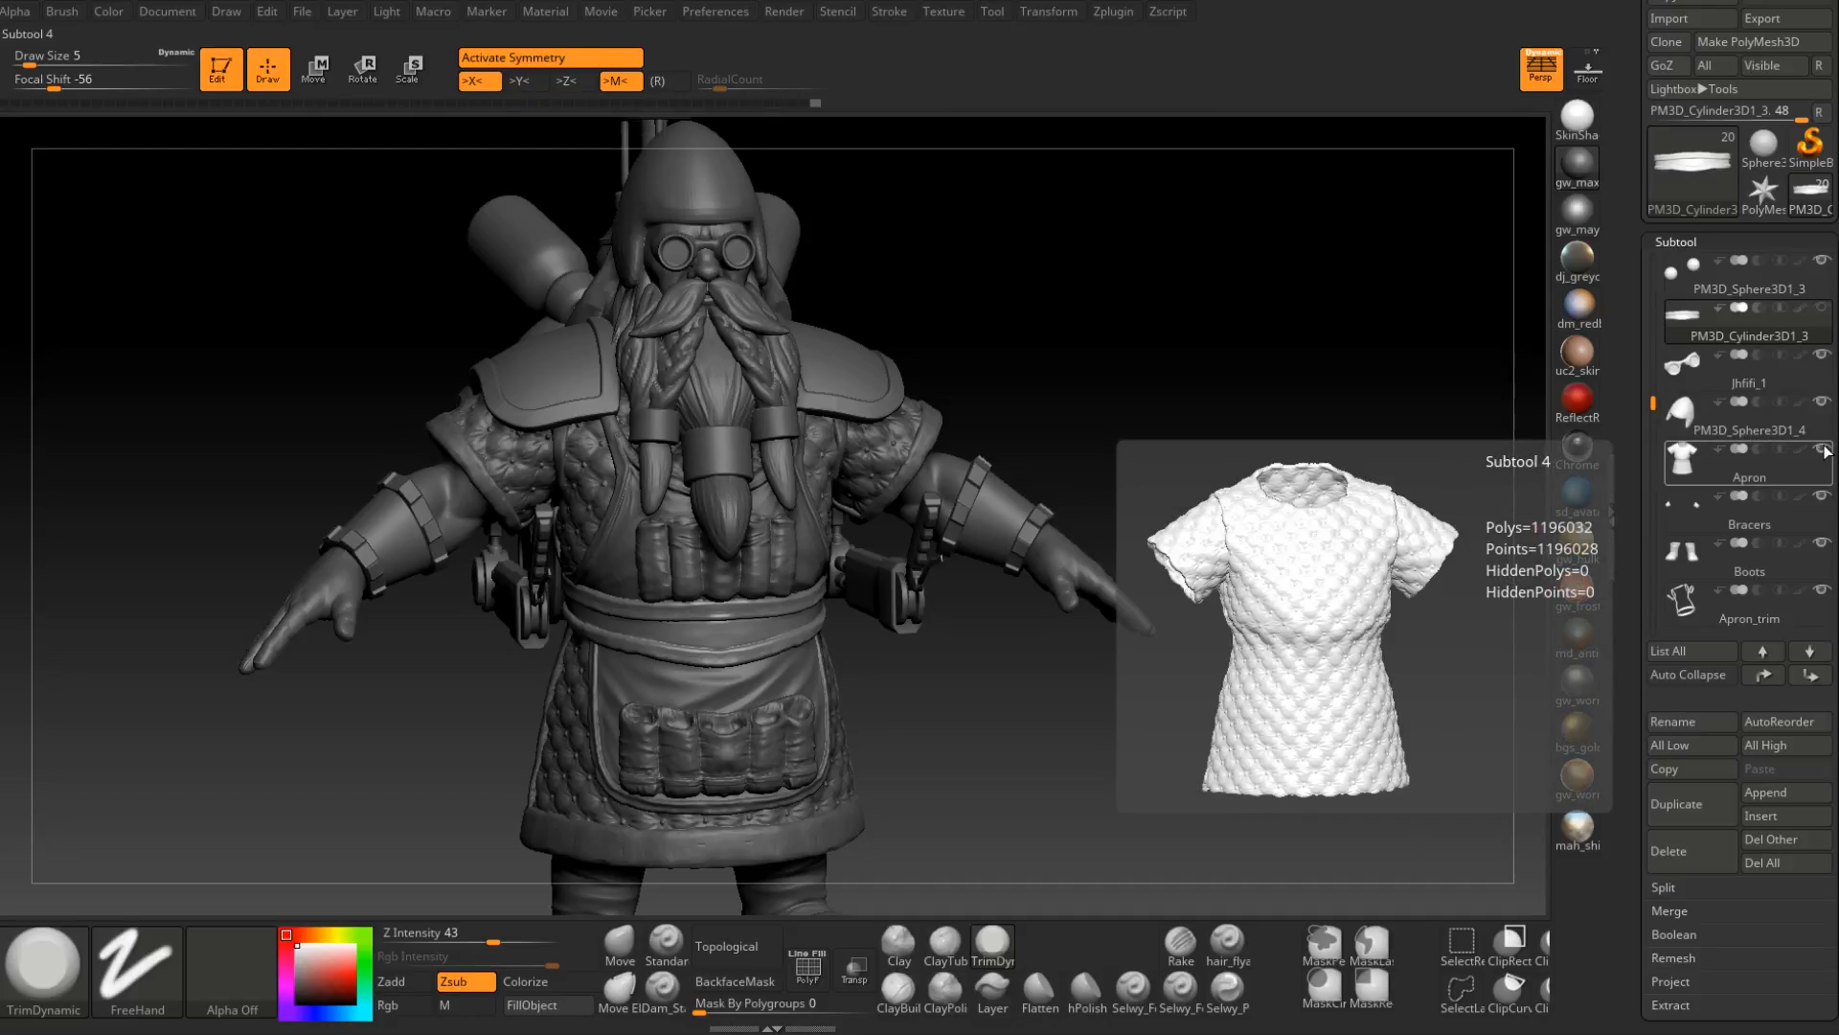
click(1826, 499)
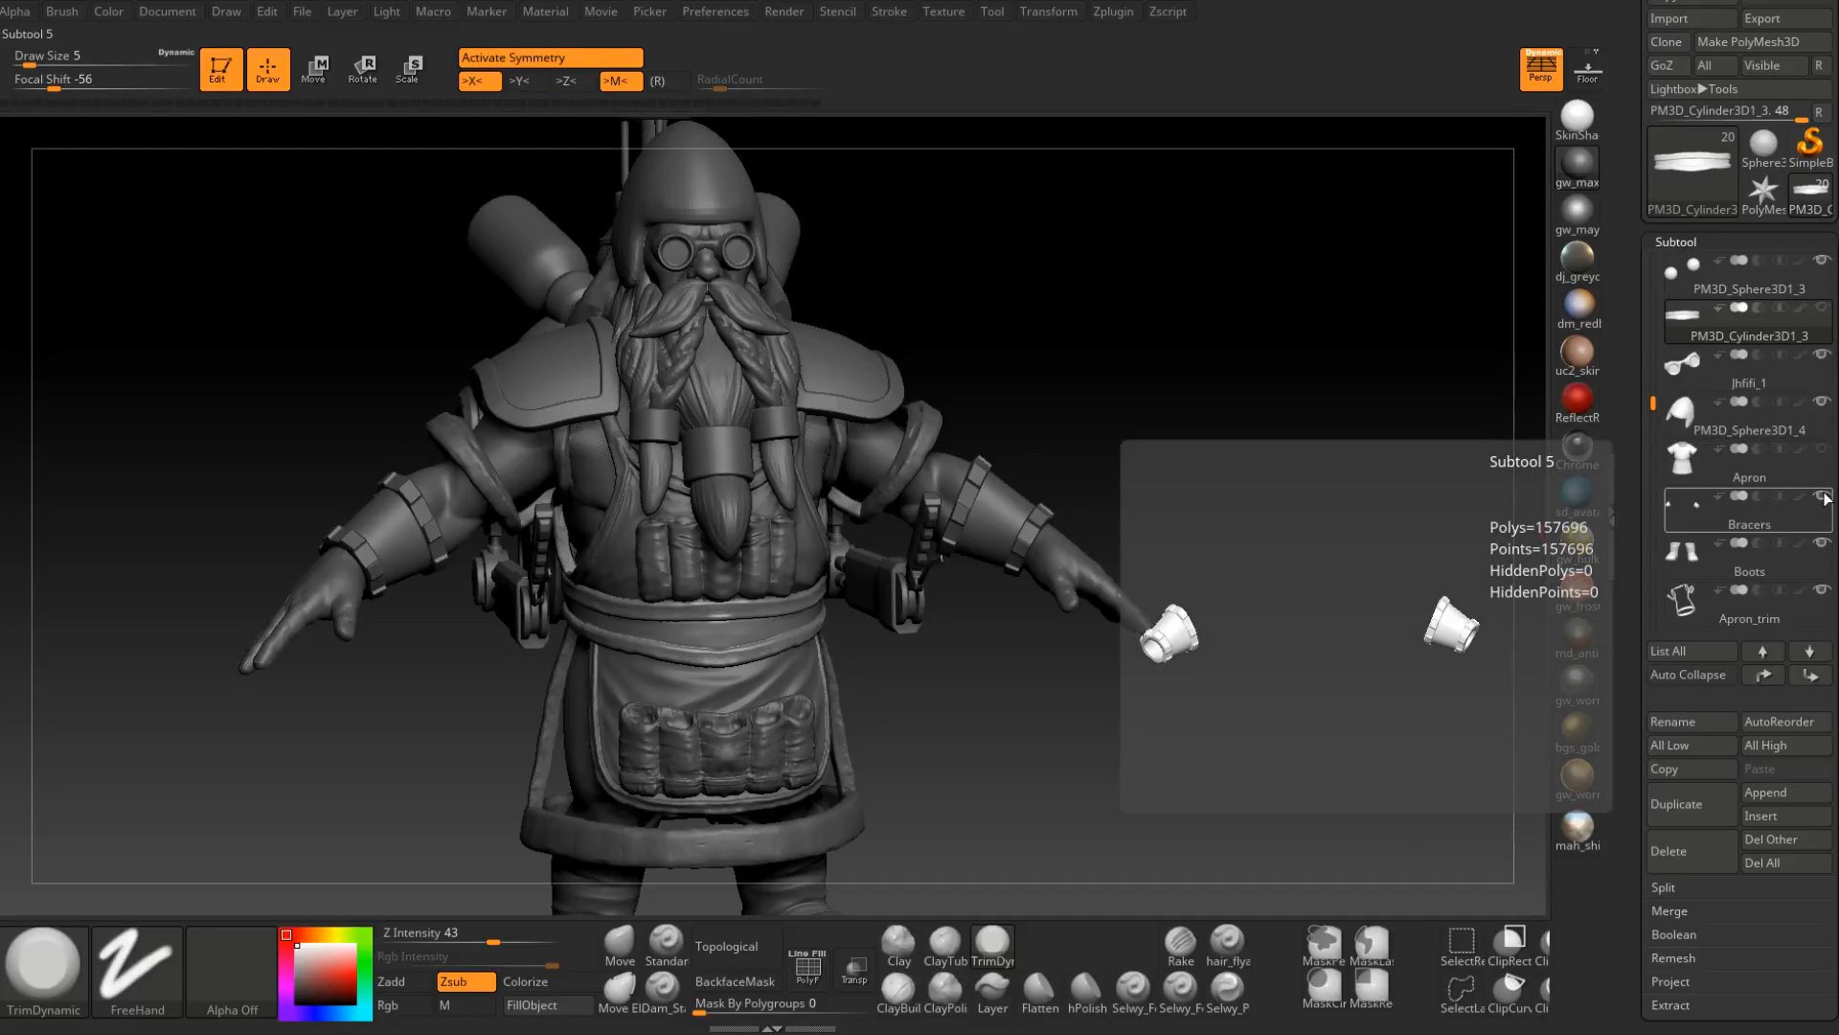
click(1824, 497)
click(1828, 549)
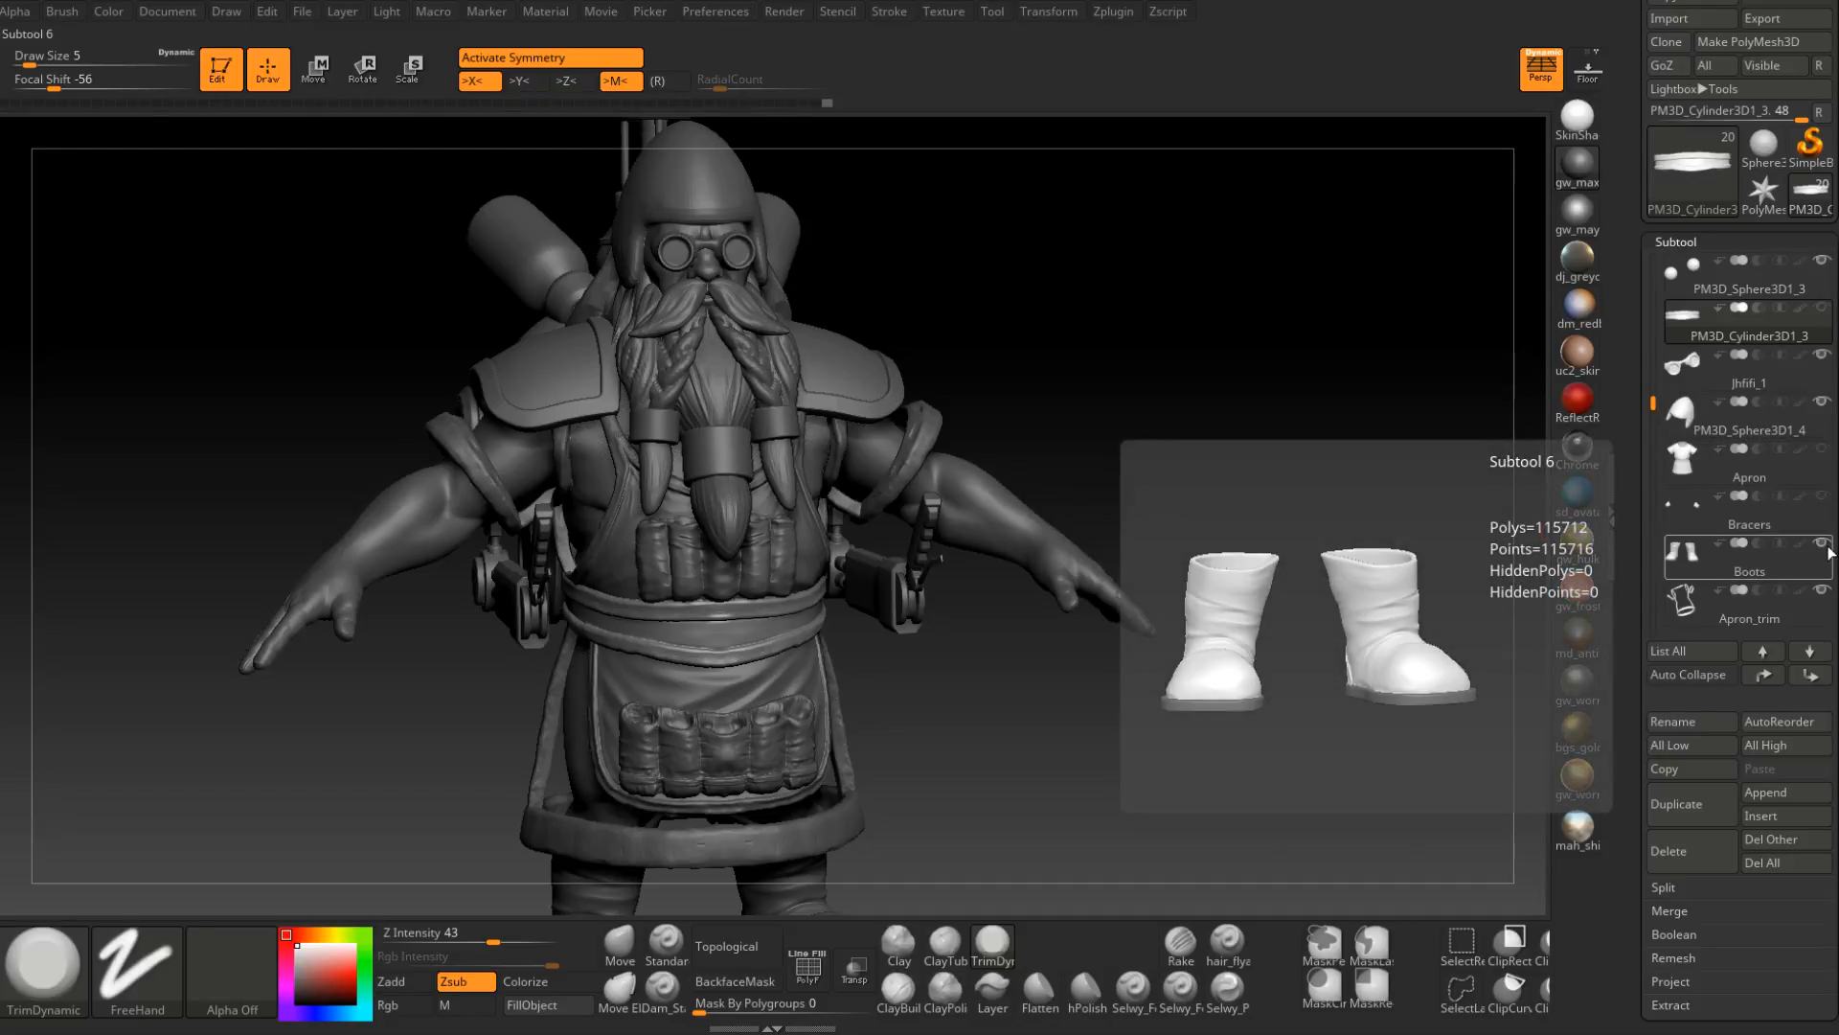
Hide the dwarf's Apron_trim, Smock and Shoulders subtools.
drag(1652, 393, 1654, 448)
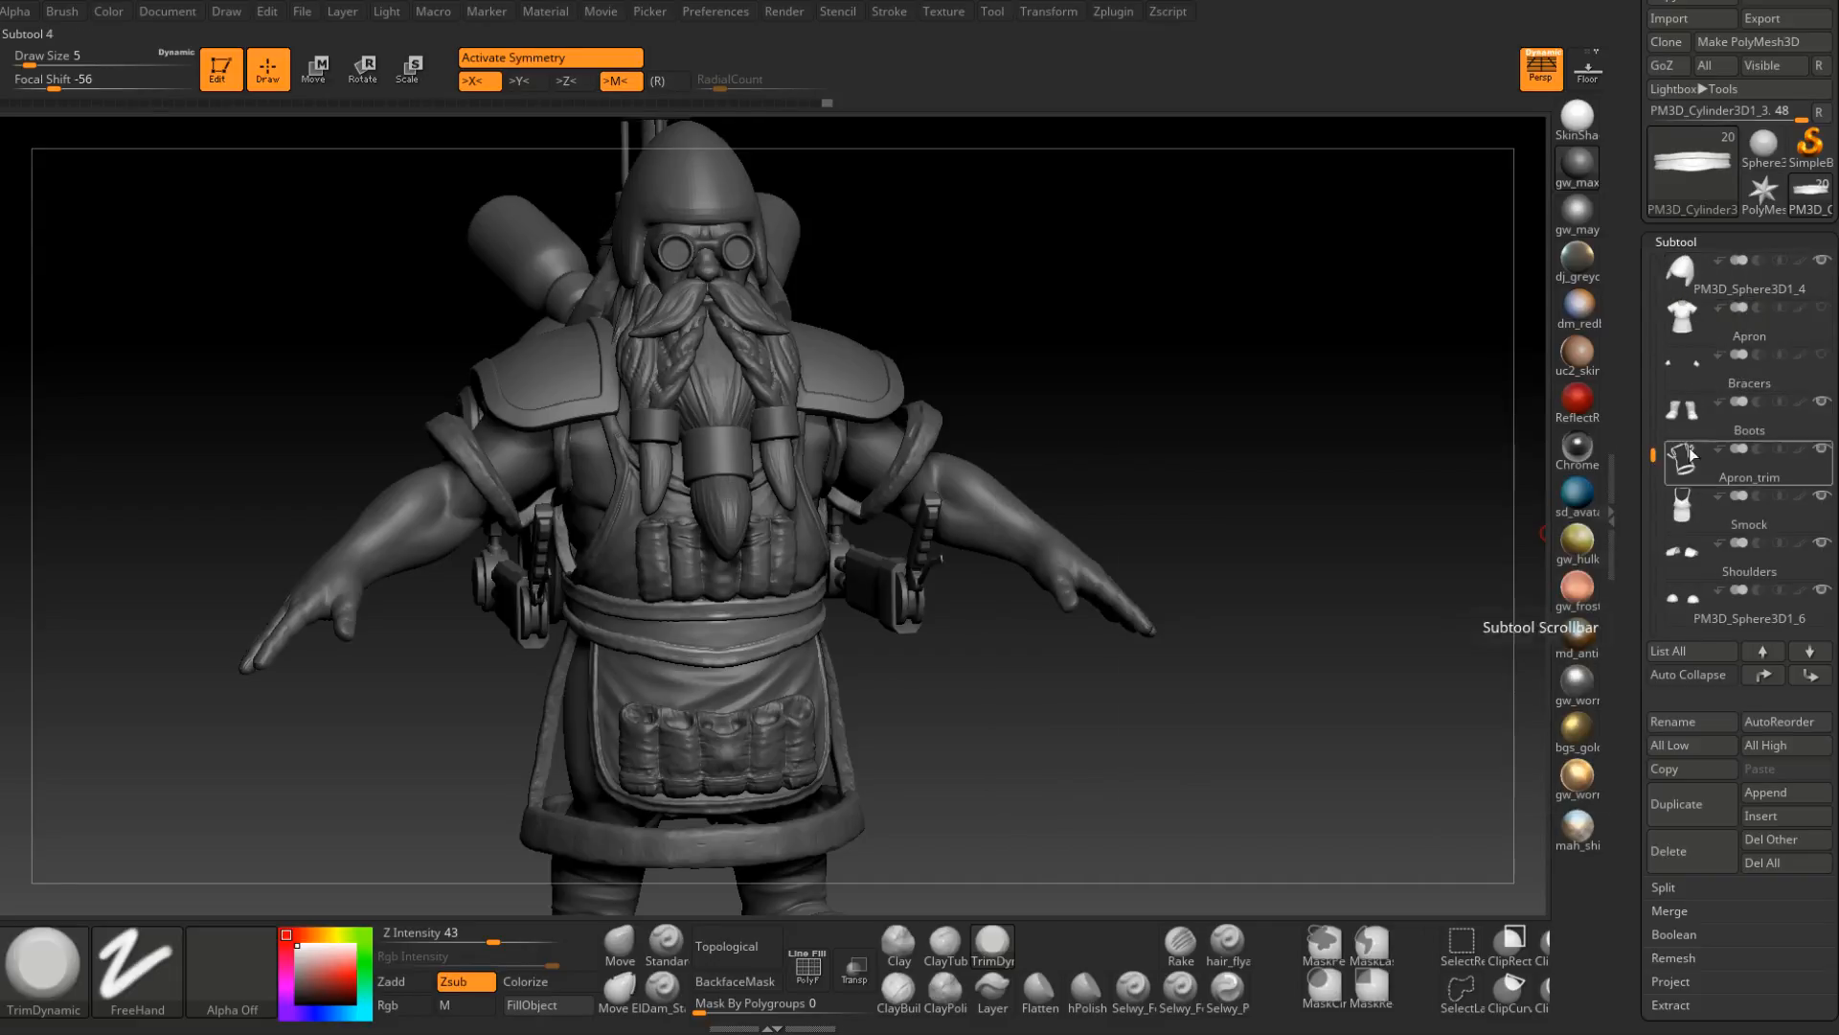
click(1824, 448)
click(1823, 496)
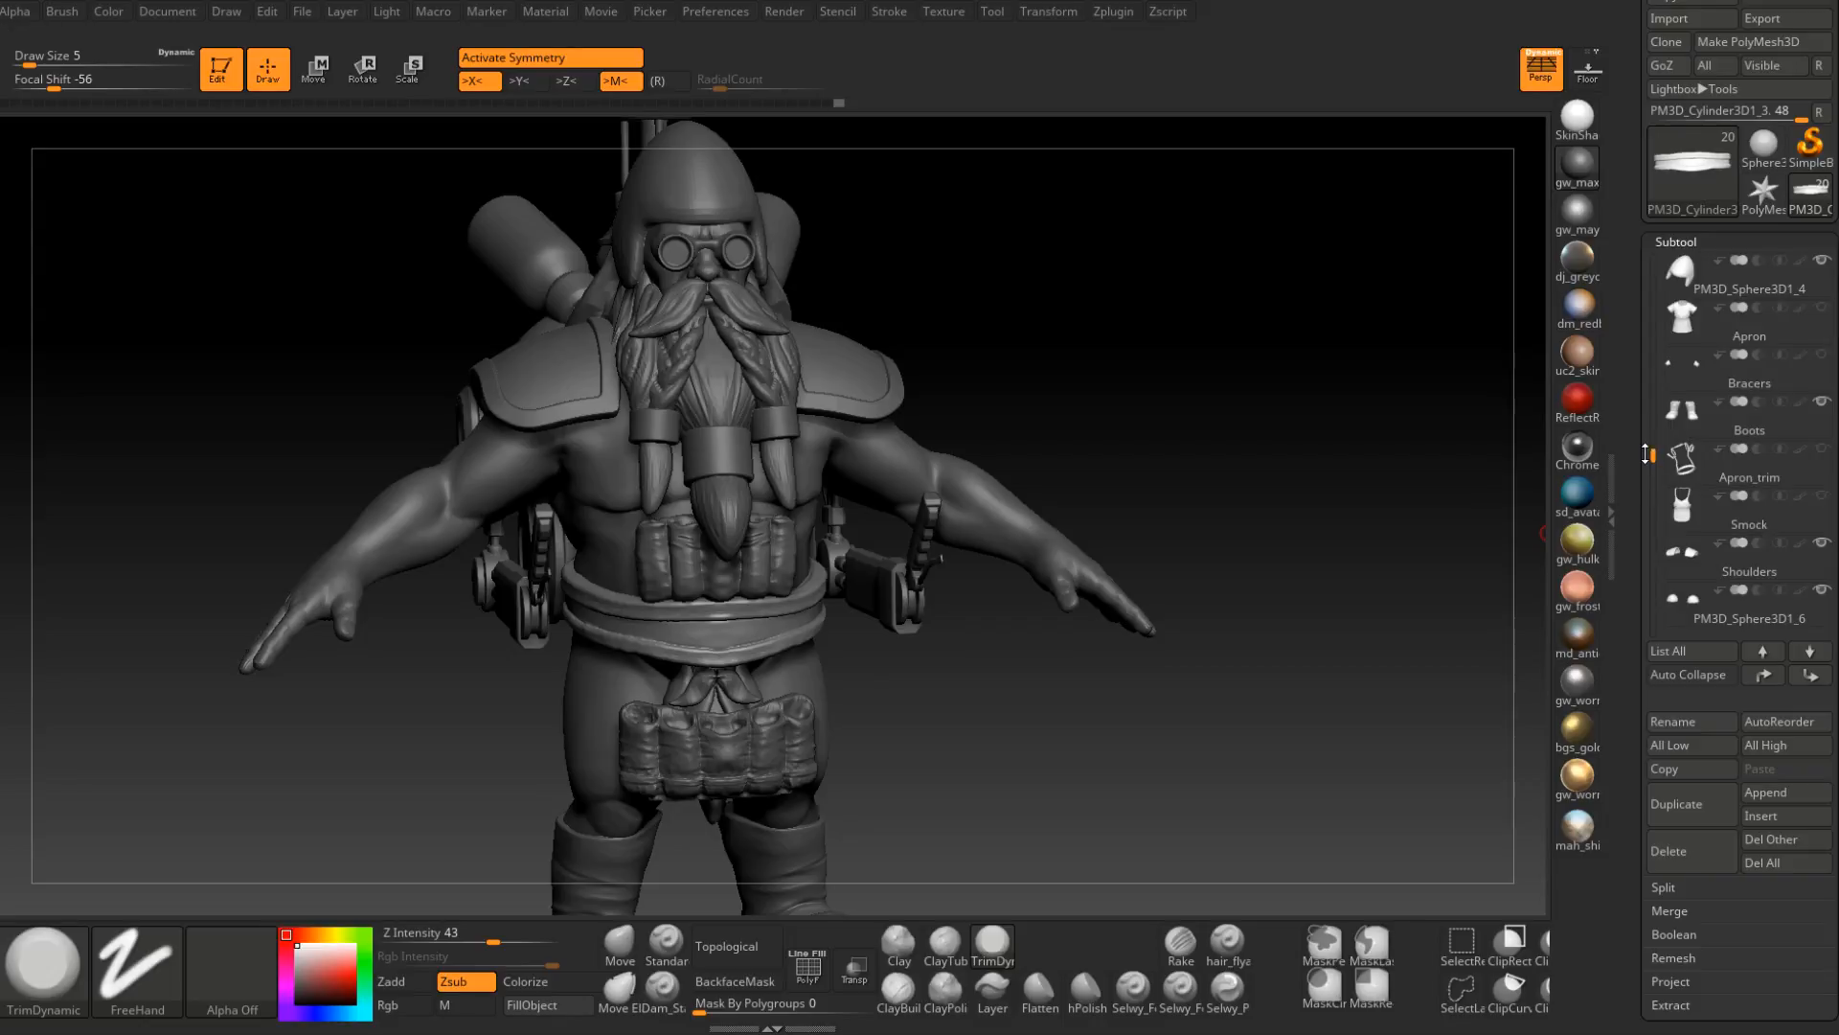
drag(1648, 455, 1651, 516)
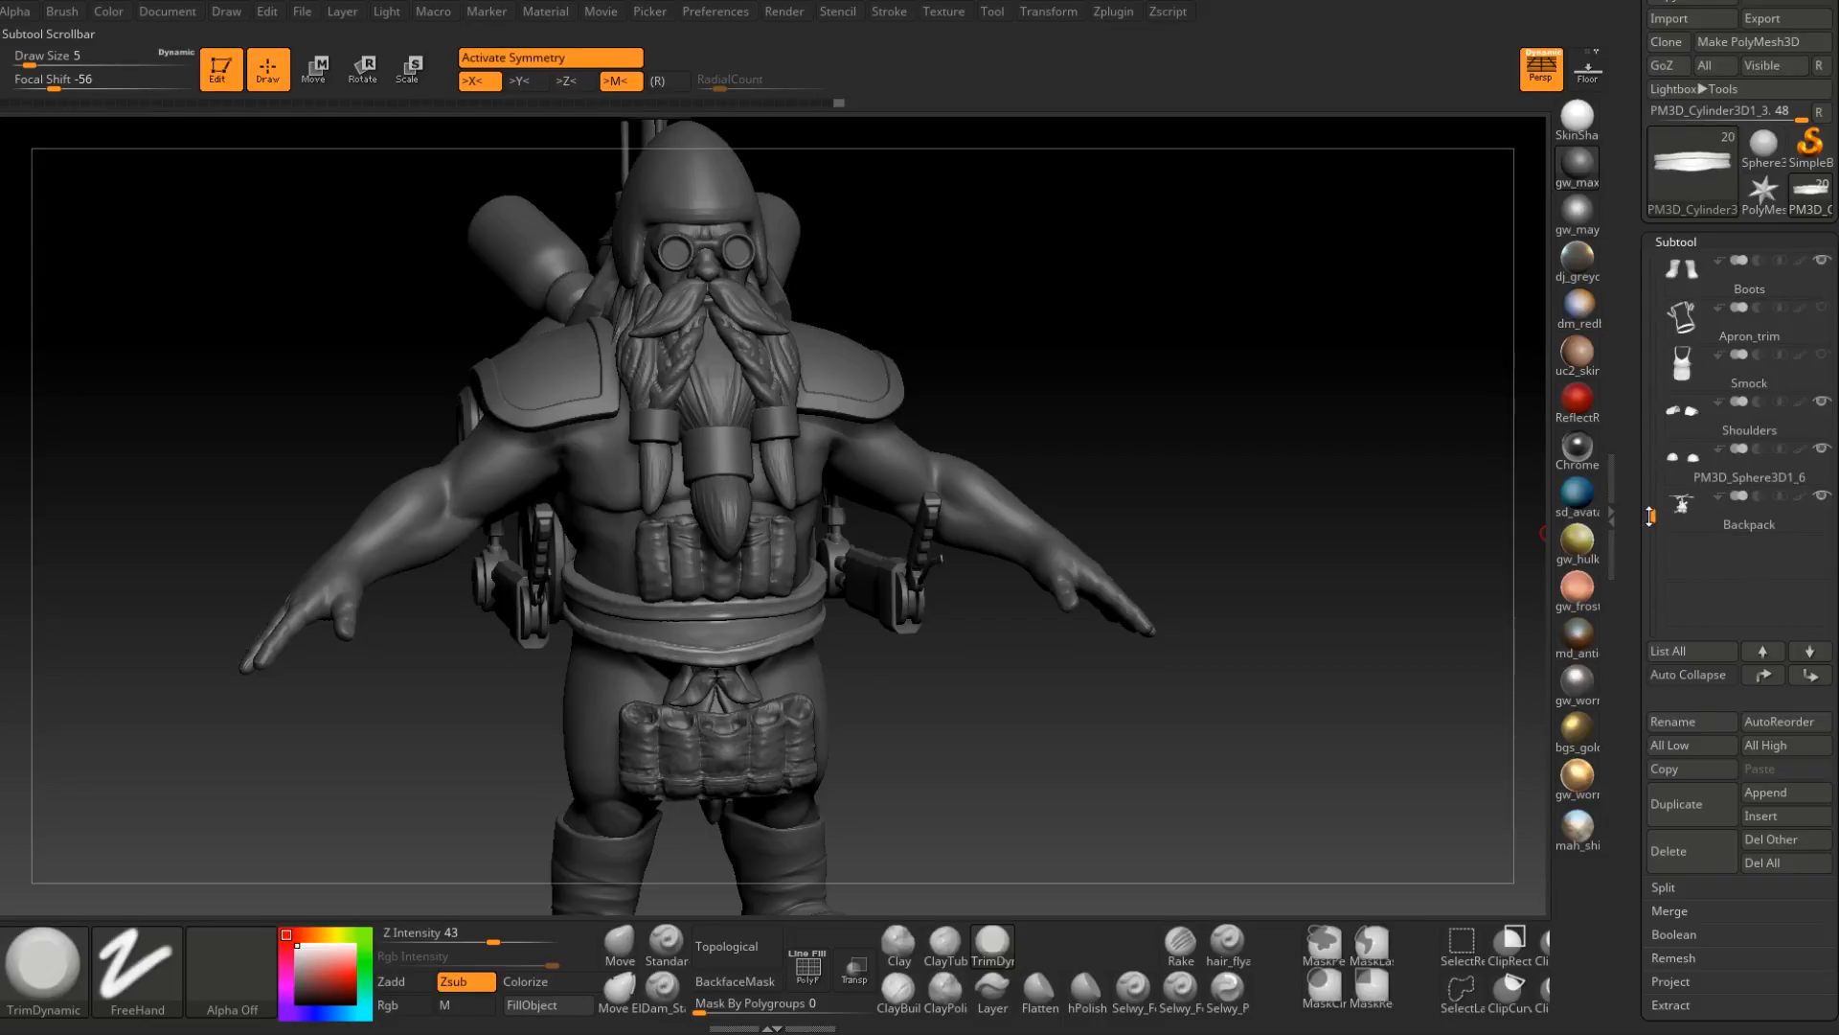
click(1822, 403)
Hide the Extract12 pouches and compare the dwarf's exposed body with the reference photo of a shirtless man in the browser.
alt+click(766, 559)
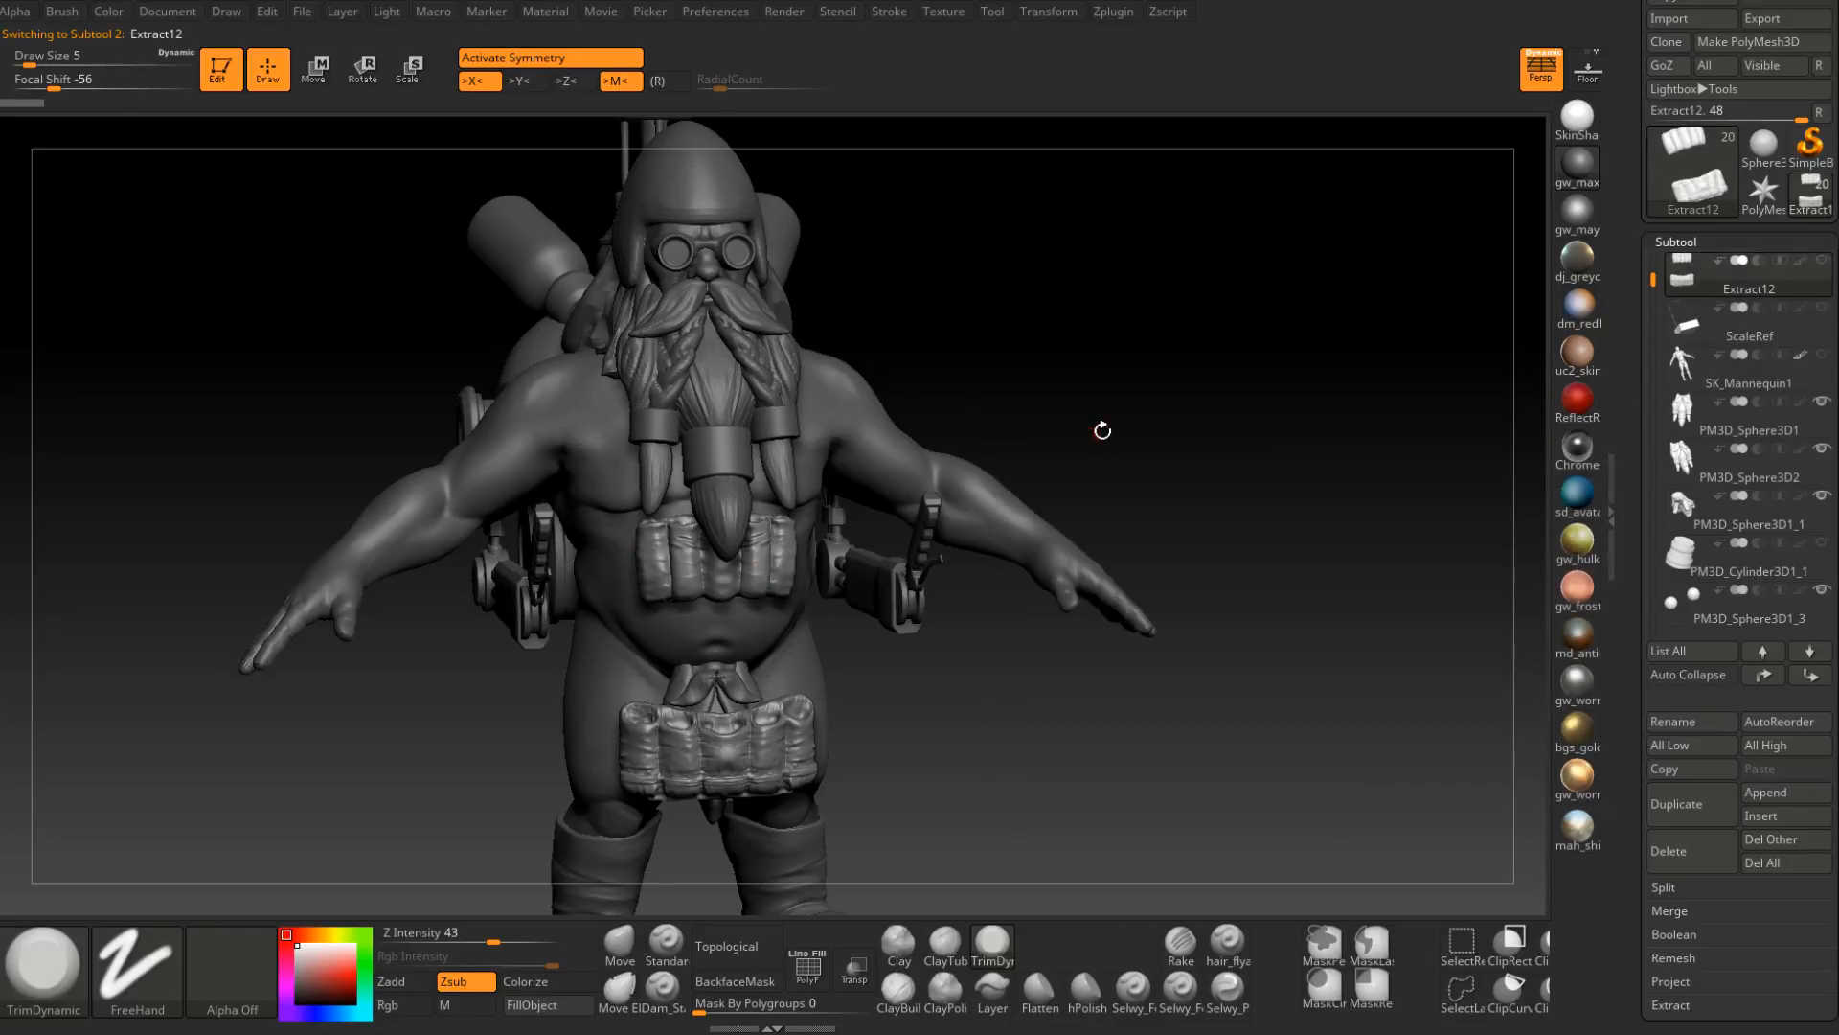
drag(1101, 422, 1066, 424)
alt+click(723, 249)
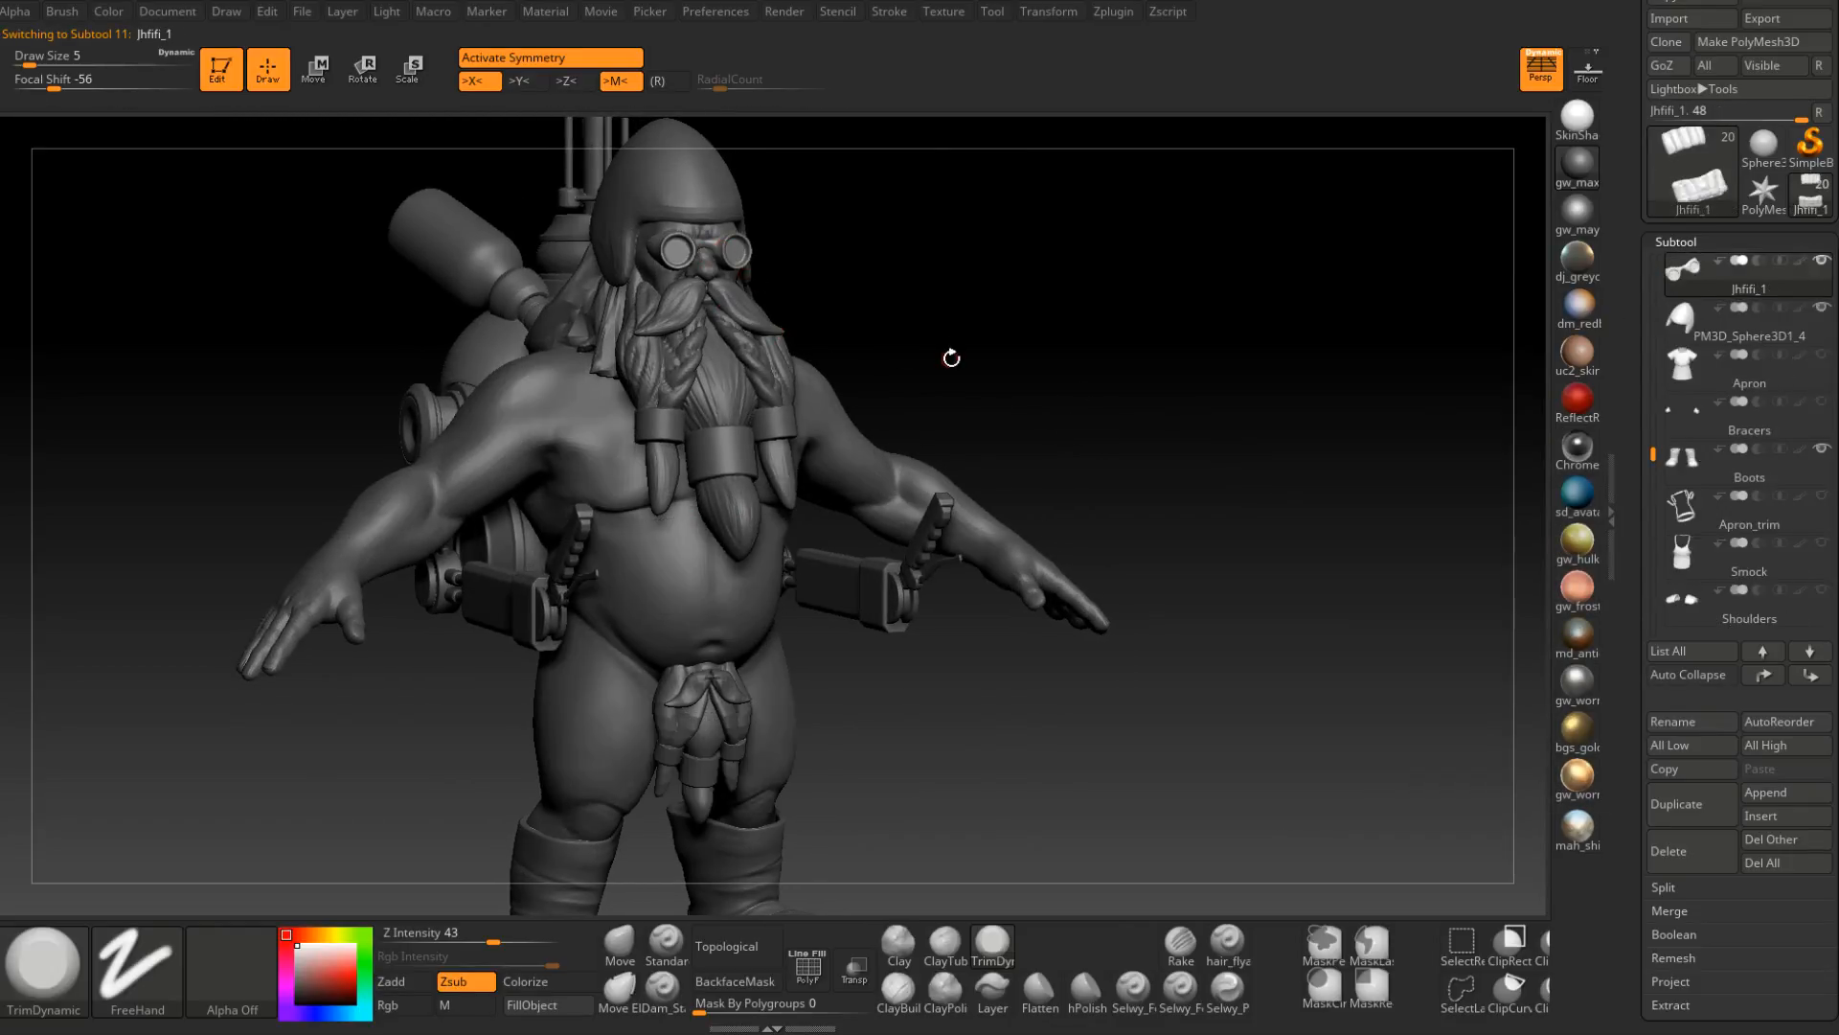
drag(953, 357, 1079, 382)
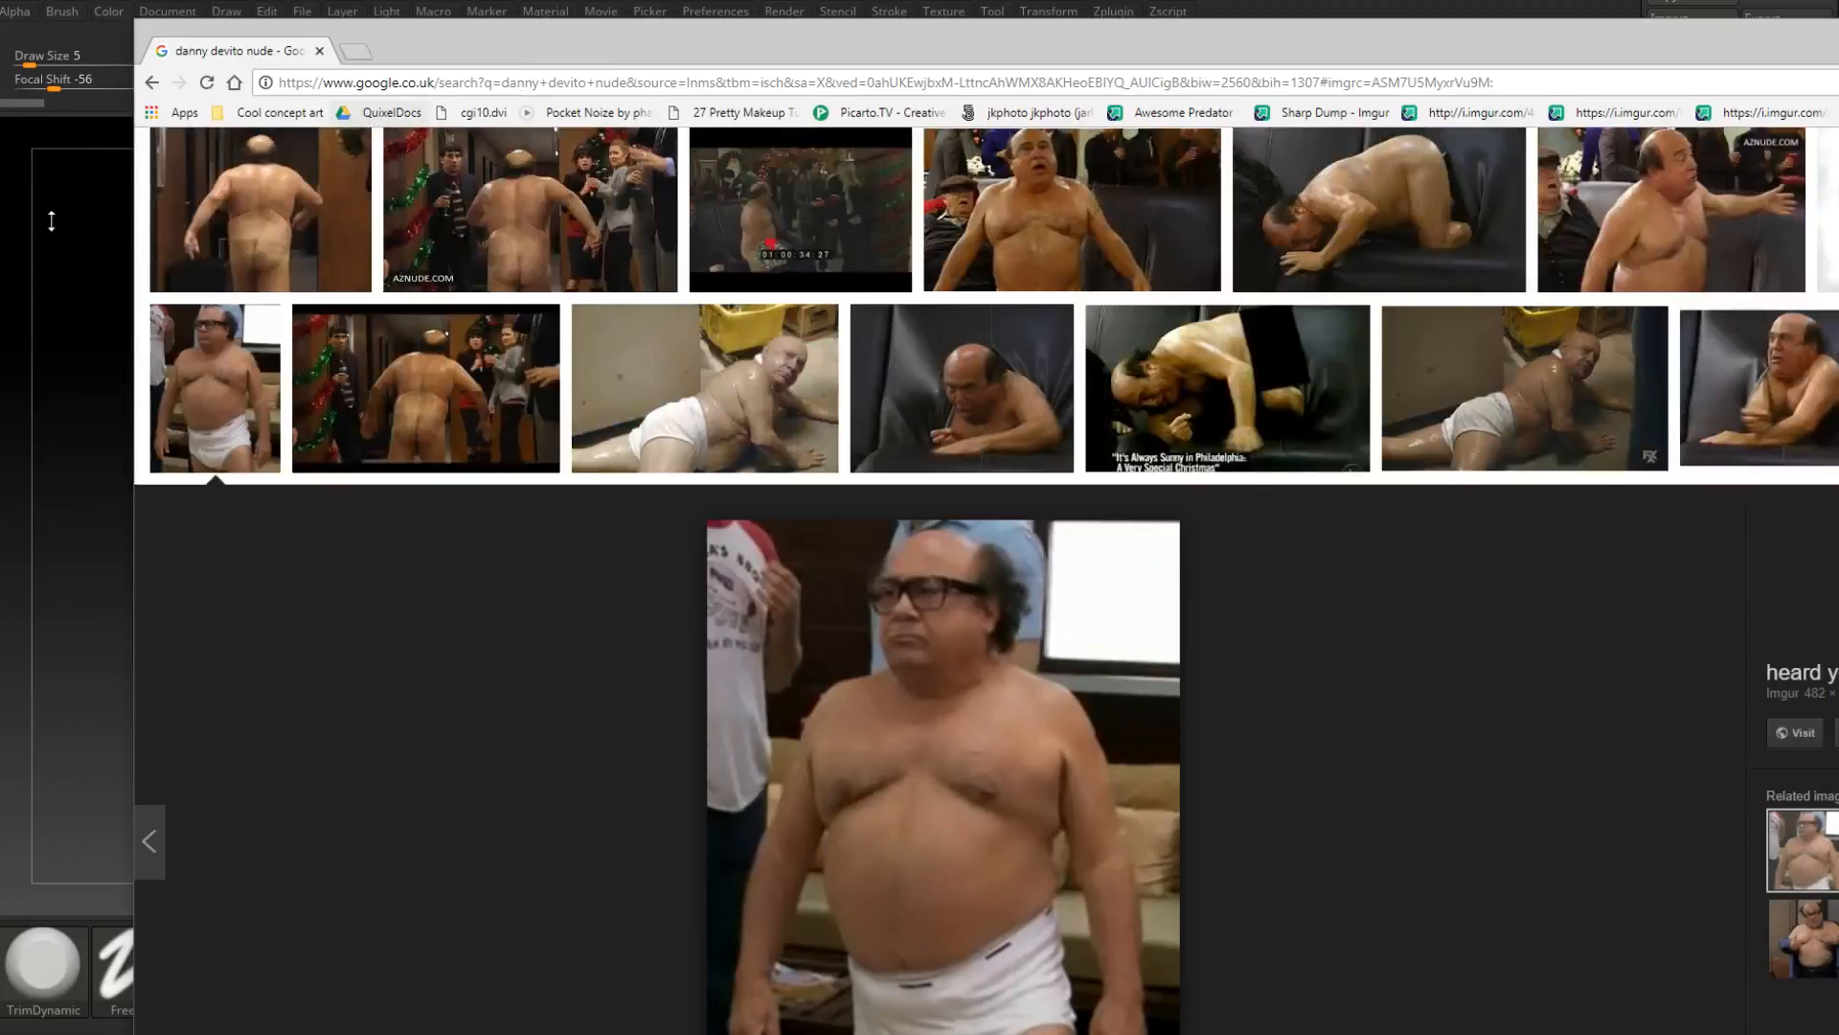
mouse_move(144, 59)
mouse_down()
mouse_move(411, 192)
mouse_move(1160, 217)
mouse_move(1165, 341)
mouse_move(1180, 138)
mouse_move(1296, 88)
mouse_move(1343, 90)
mouse_move(1288, 151)
mouse_move(1293, 394)
mouse_move(1669, 268)
mouse_move(1838, 268)
mouse_up()
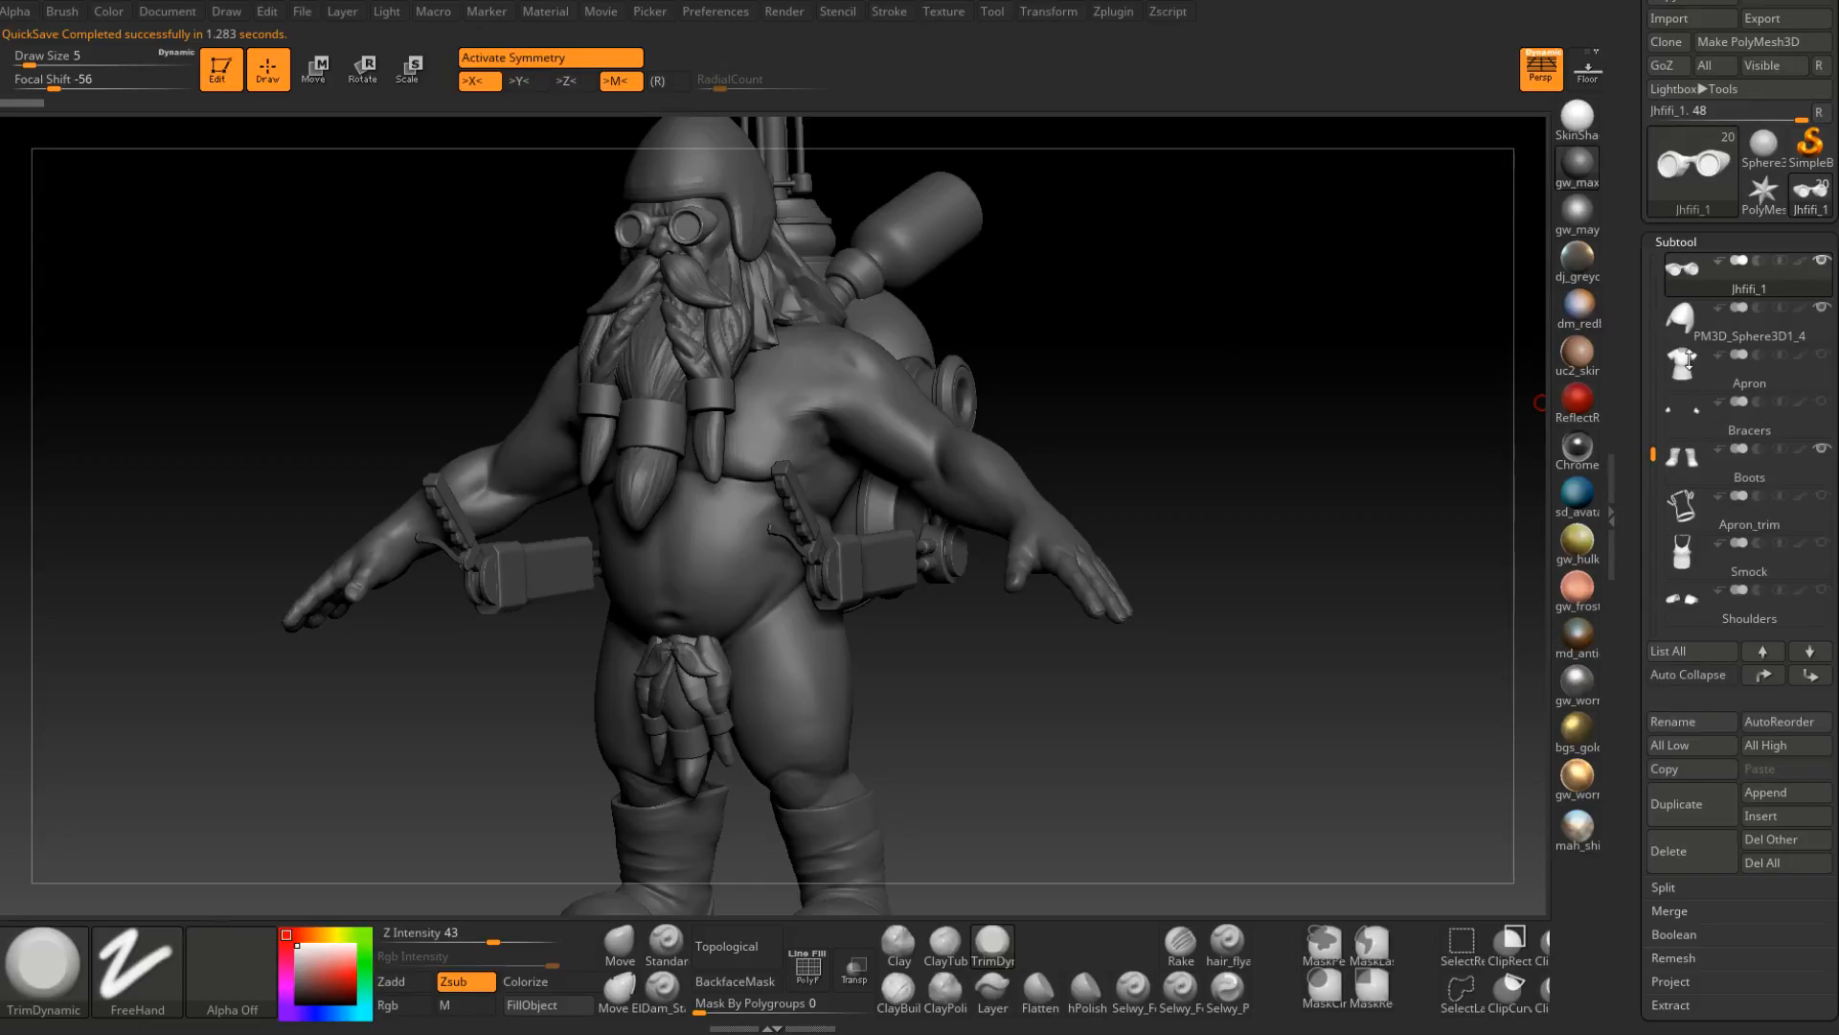
Show the Apron, Bracers, Apron_trim, Smock and Shoulders subtools again.
click(1823, 355)
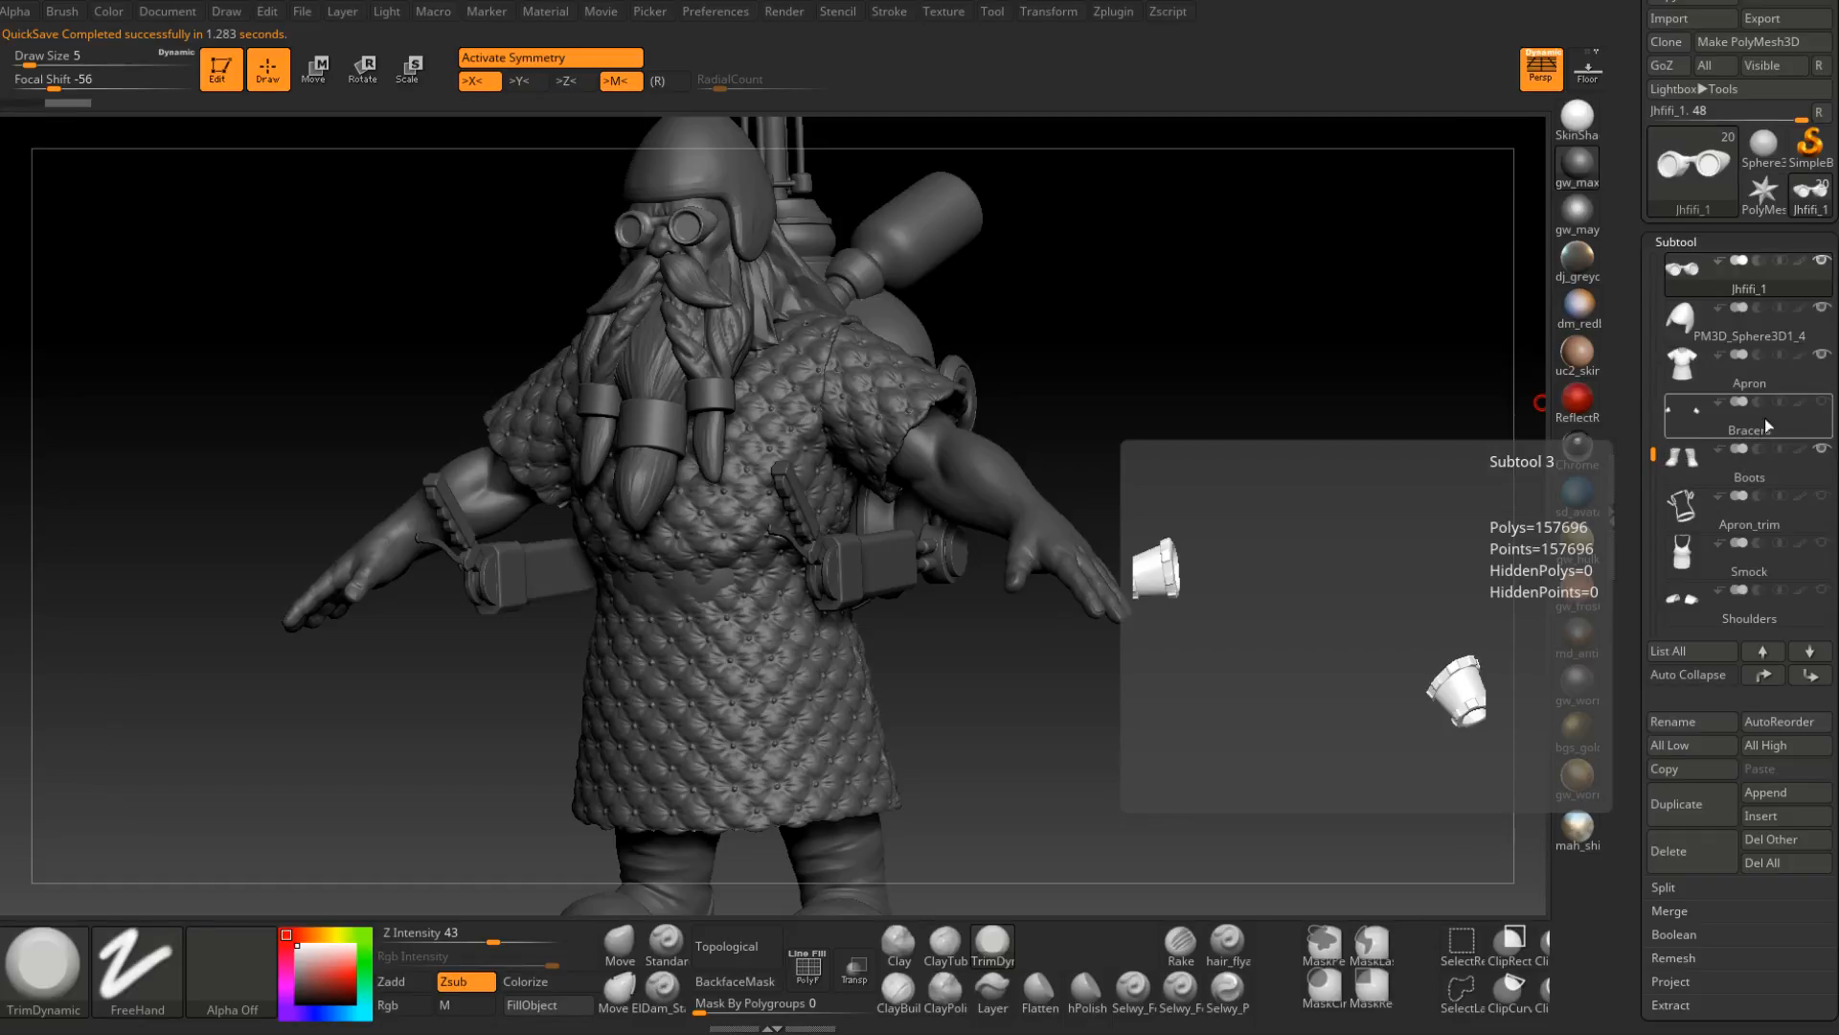
click(1823, 403)
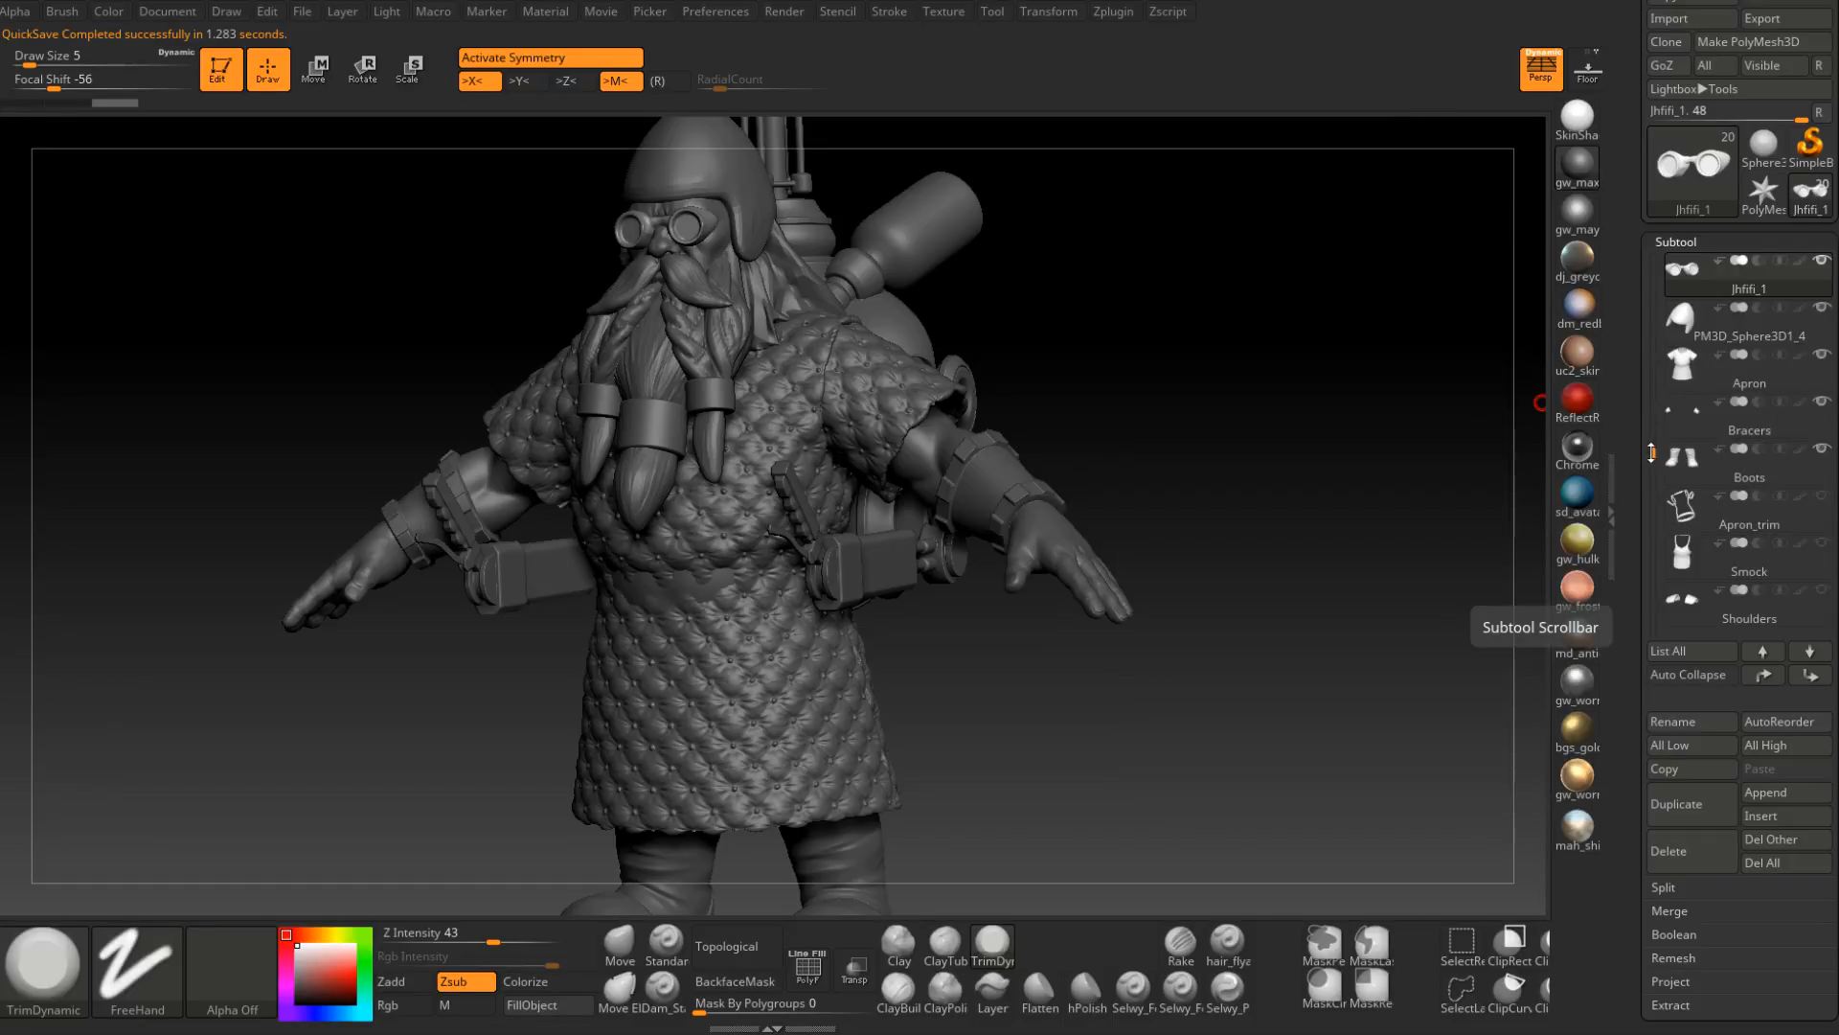
scroll(1724, 460, down, 1)
click(1823, 449)
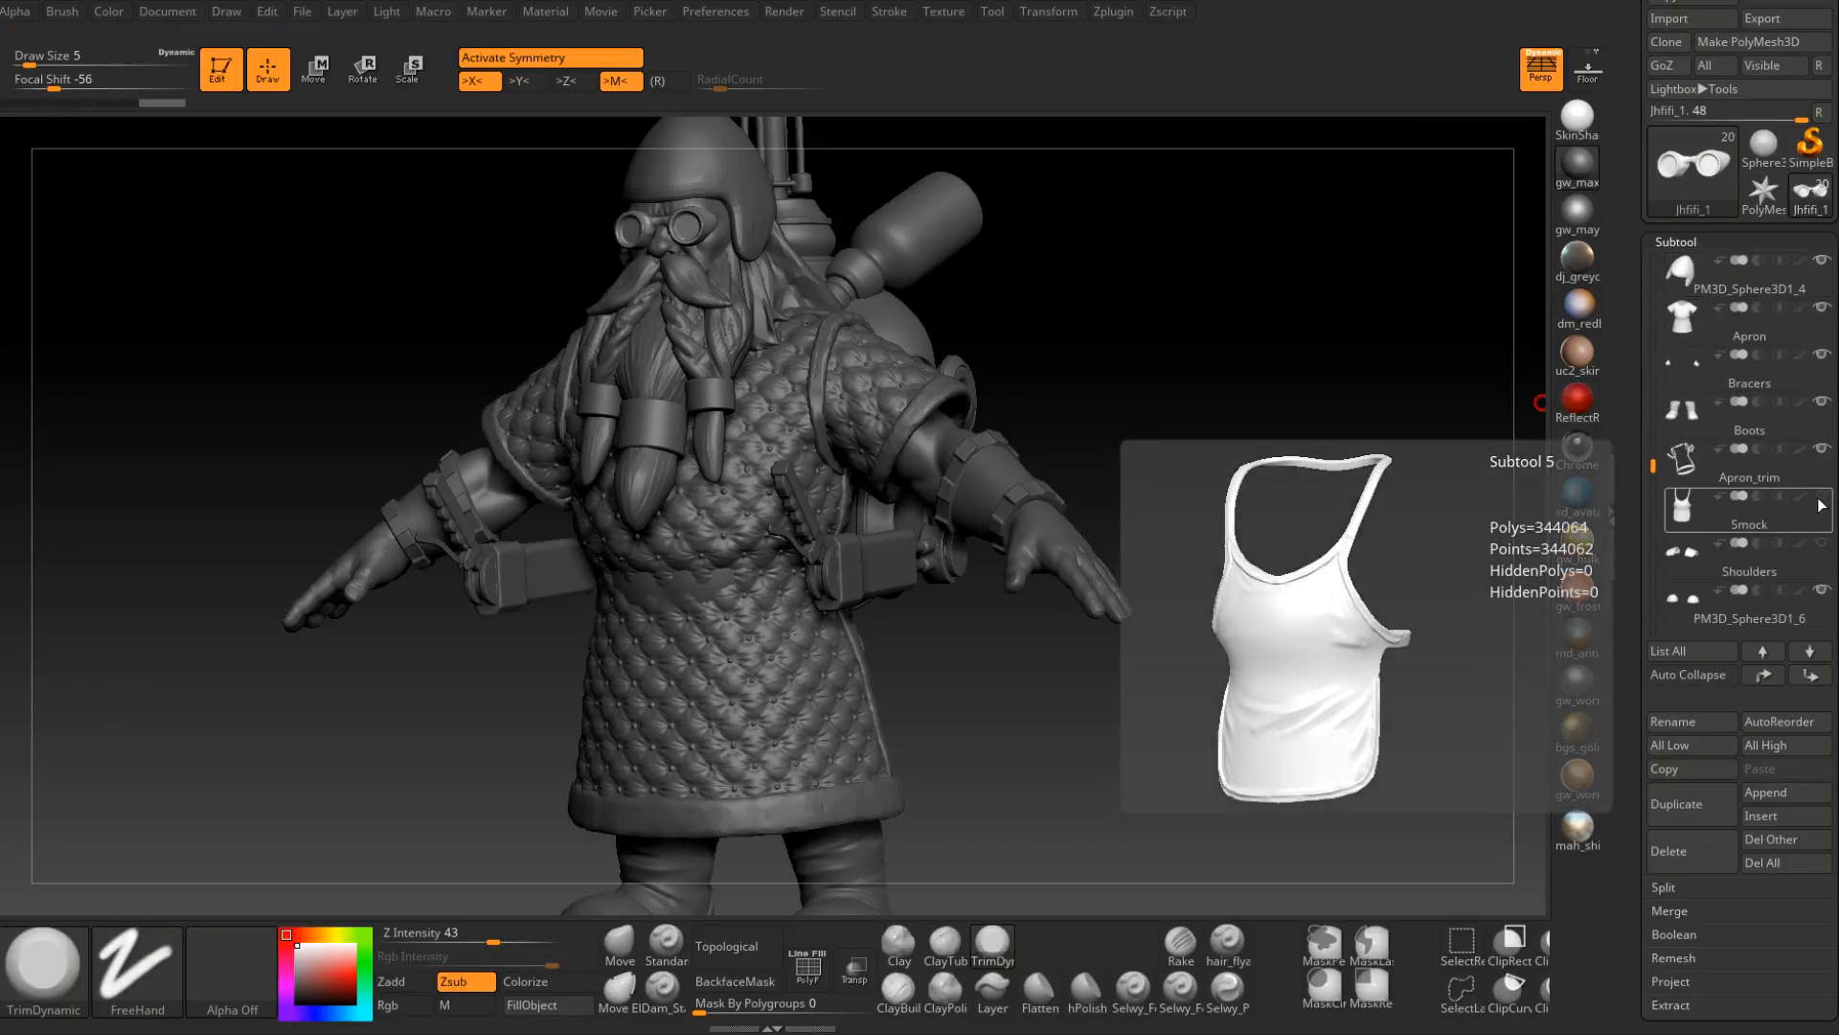
click(1822, 498)
Show the dwarf's belt and Extract12 pouches again.
drag(1654, 467, 1656, 295)
click(1824, 449)
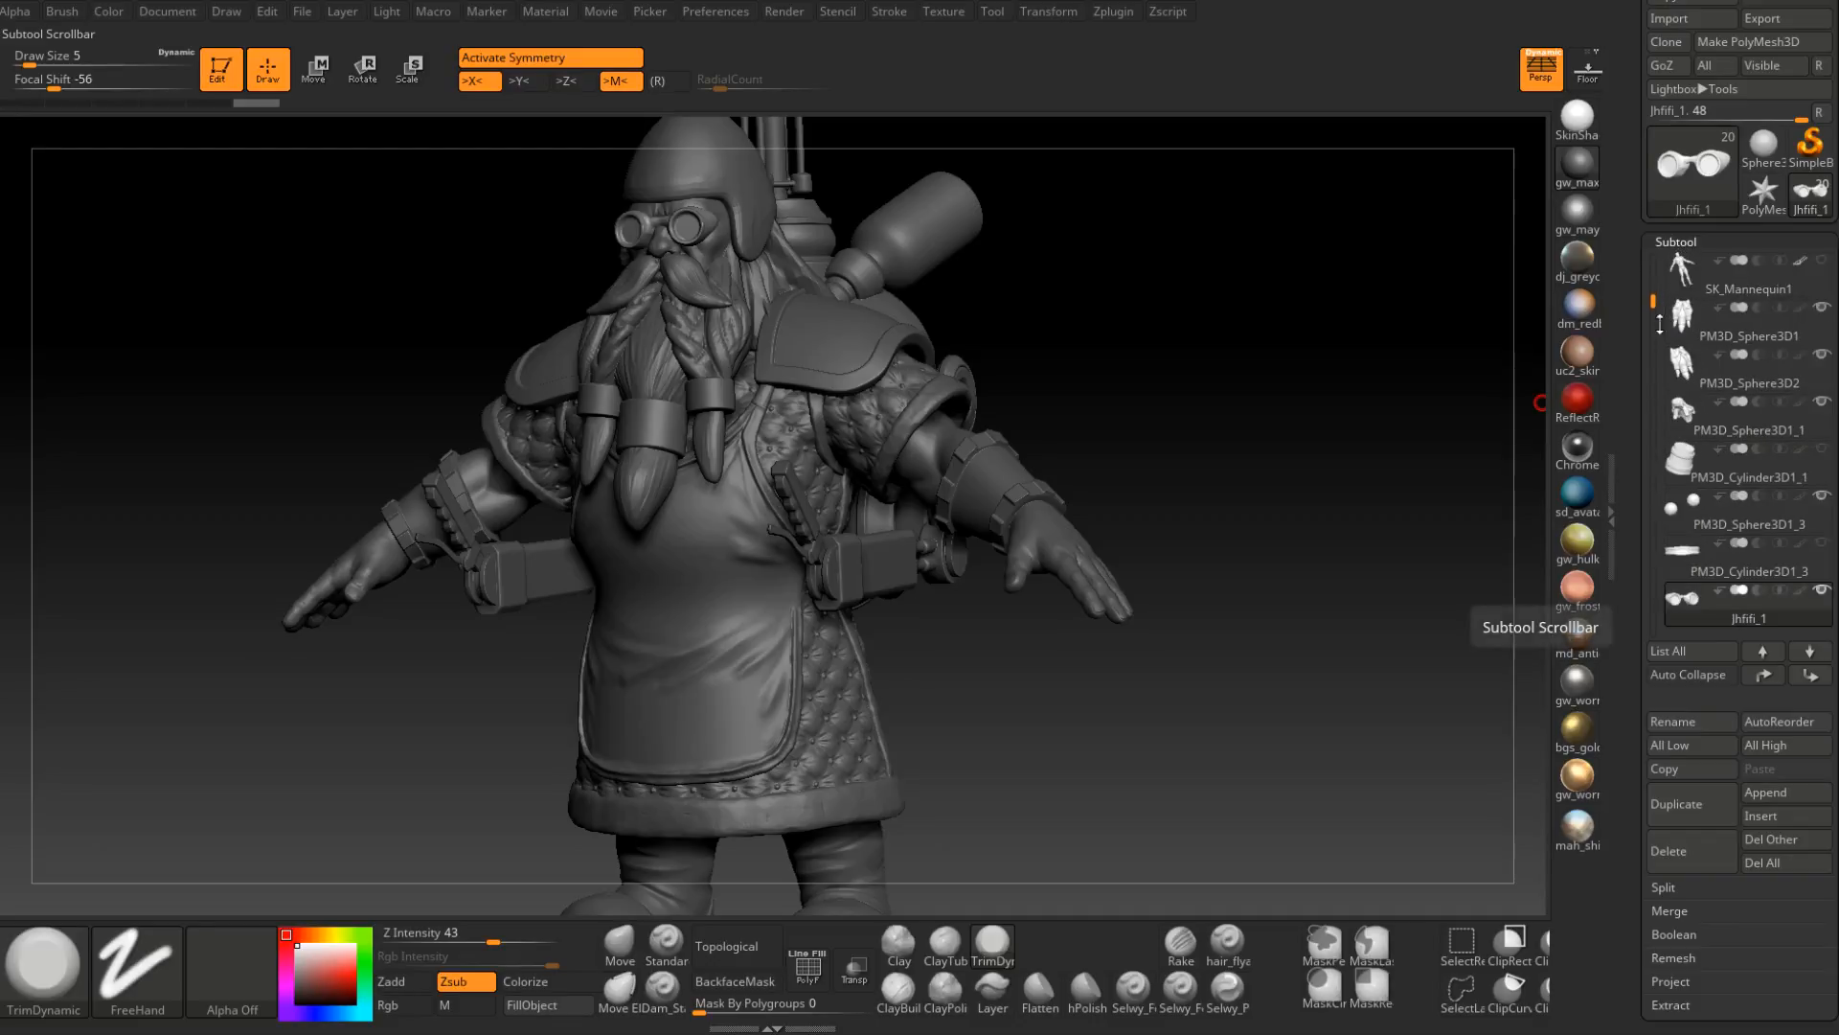
mouse_move(1823, 482)
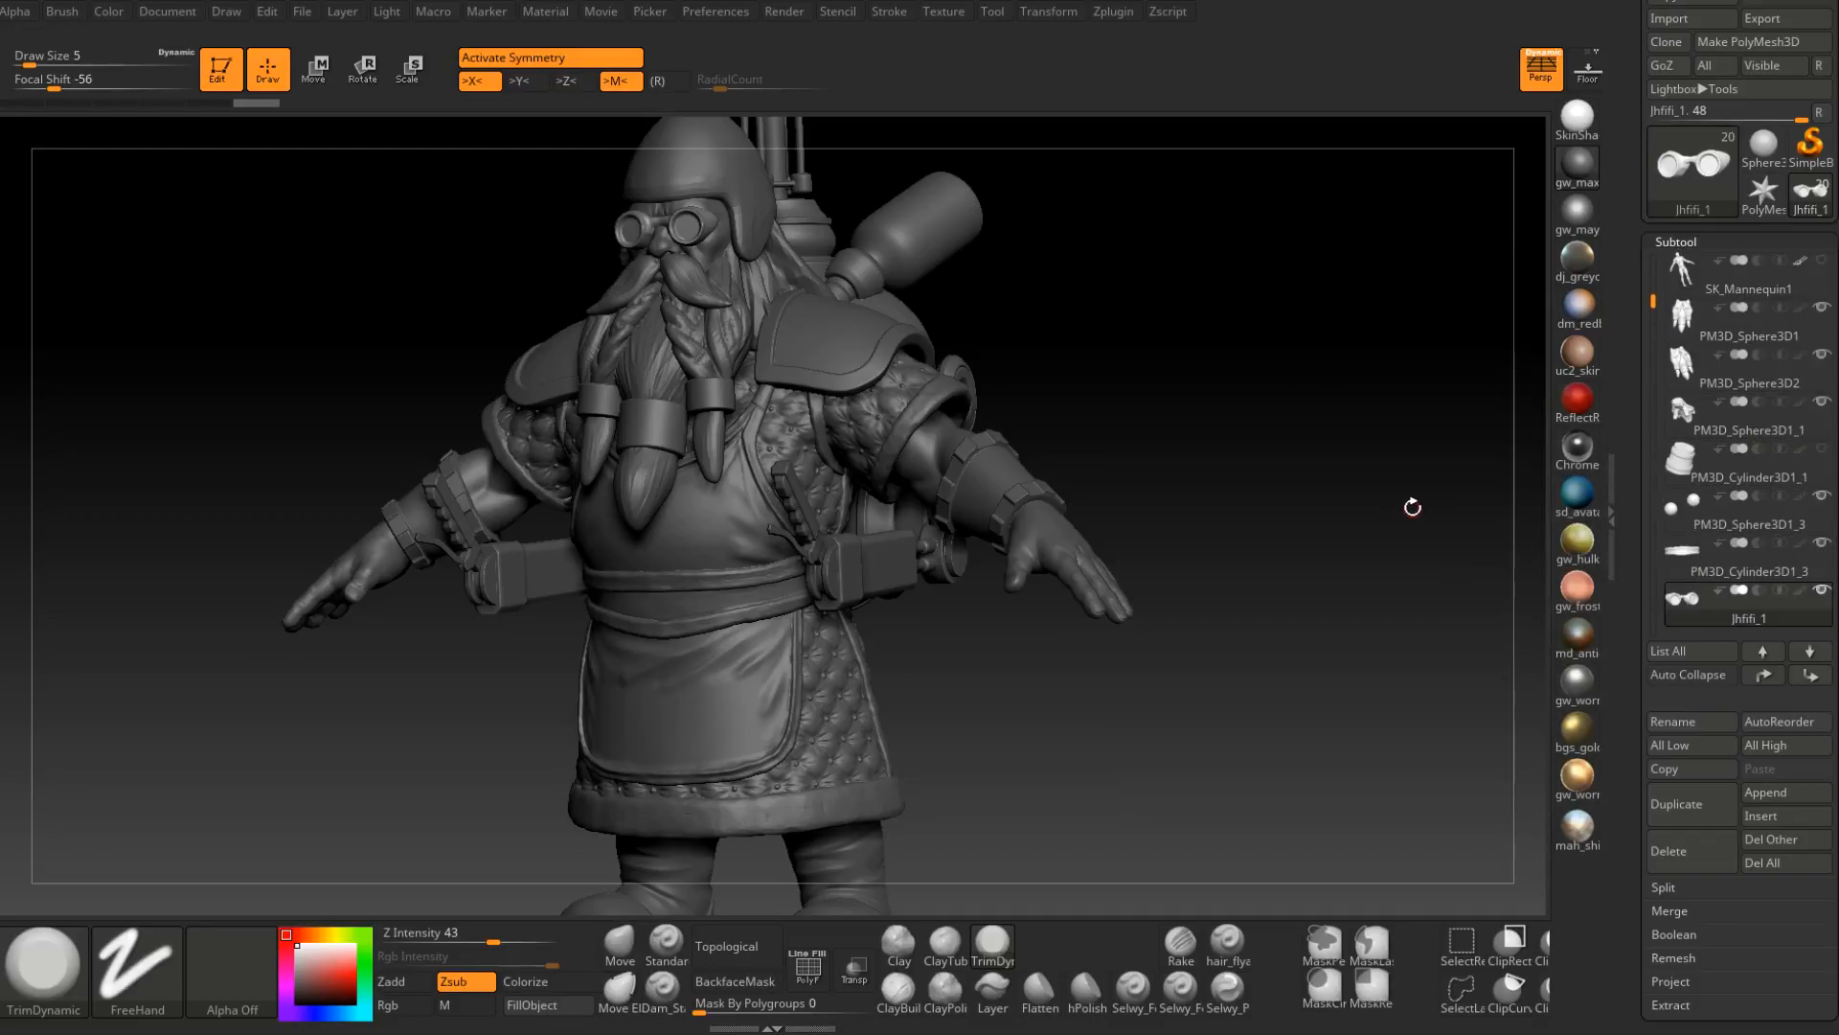
drag(1654, 300, 1654, 259)
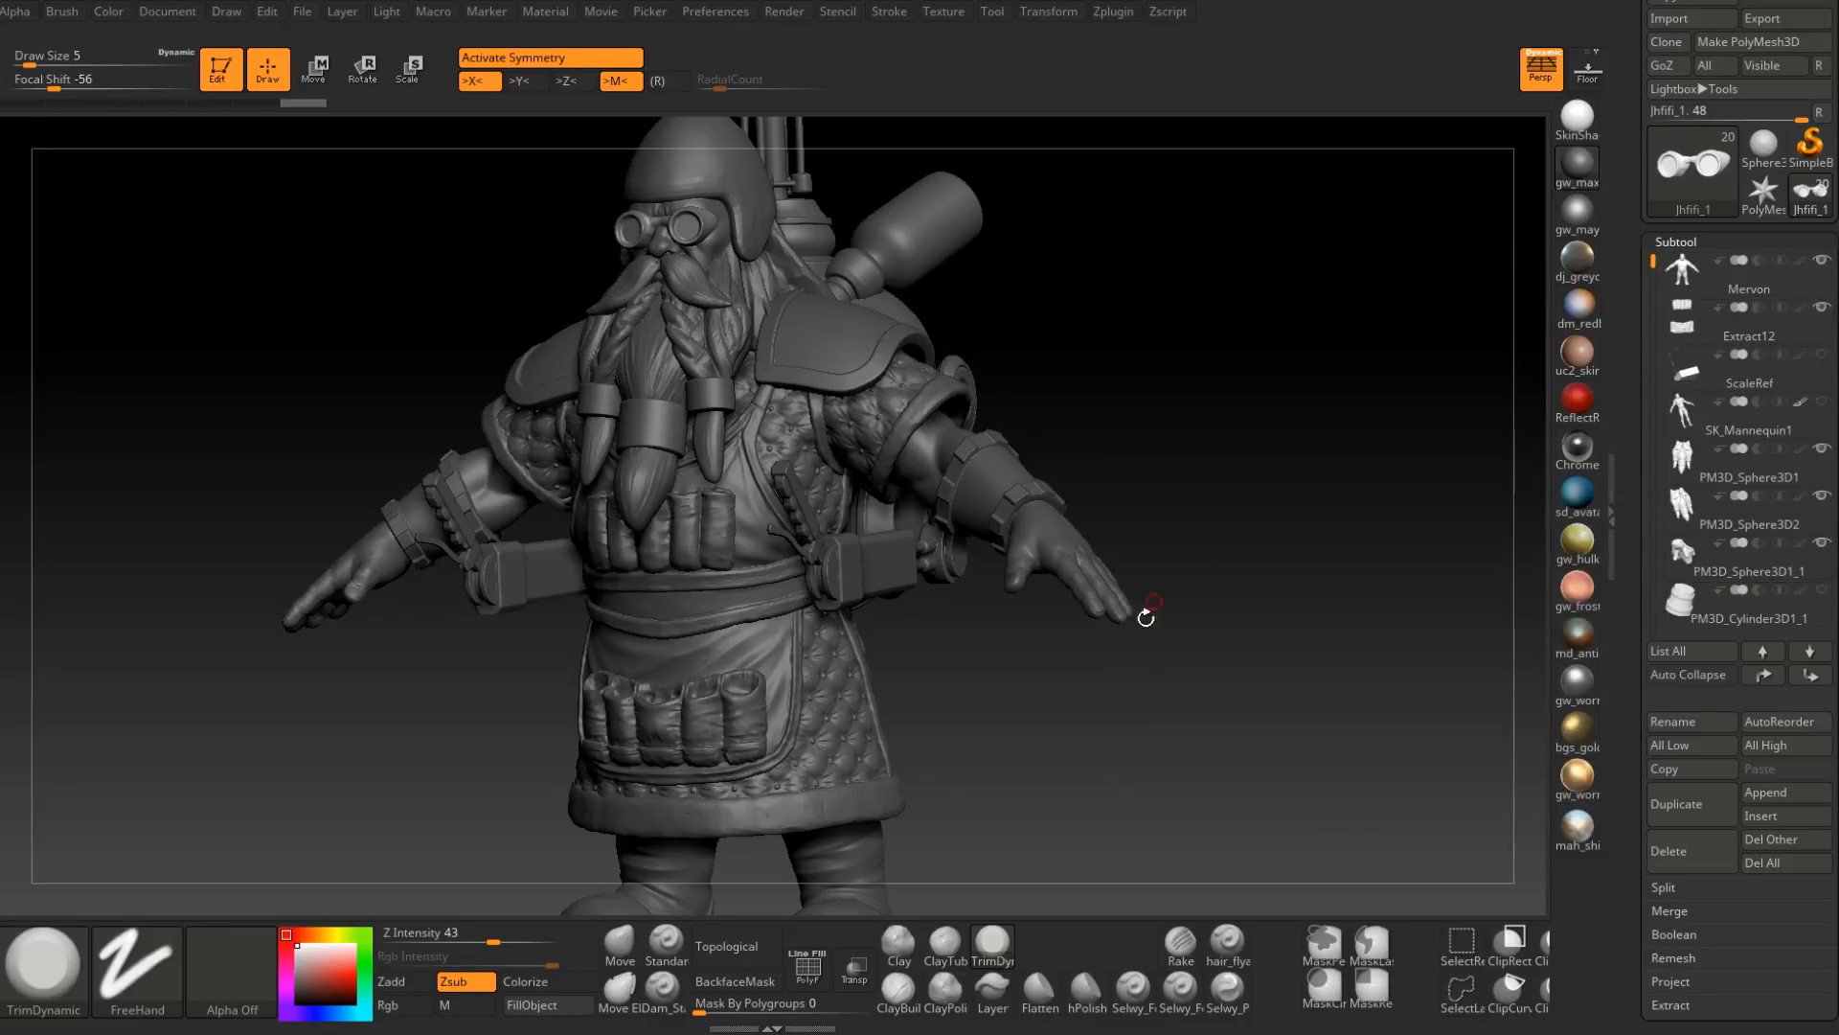
Examine the fully dressed dwarf from several angles, from the whole figure to the quilted sleeve, shoulder plate and arm.
drag(1141, 616, 1115, 647)
right_drag(1115, 646, 1129, 652)
alt+right_drag(1184, 544, 1191, 706)
mouse_move(1191, 707)
ctrl+right_down()
mouse_move(1175, 677)
mouse_move(1215, 644)
ctrl+right_up()
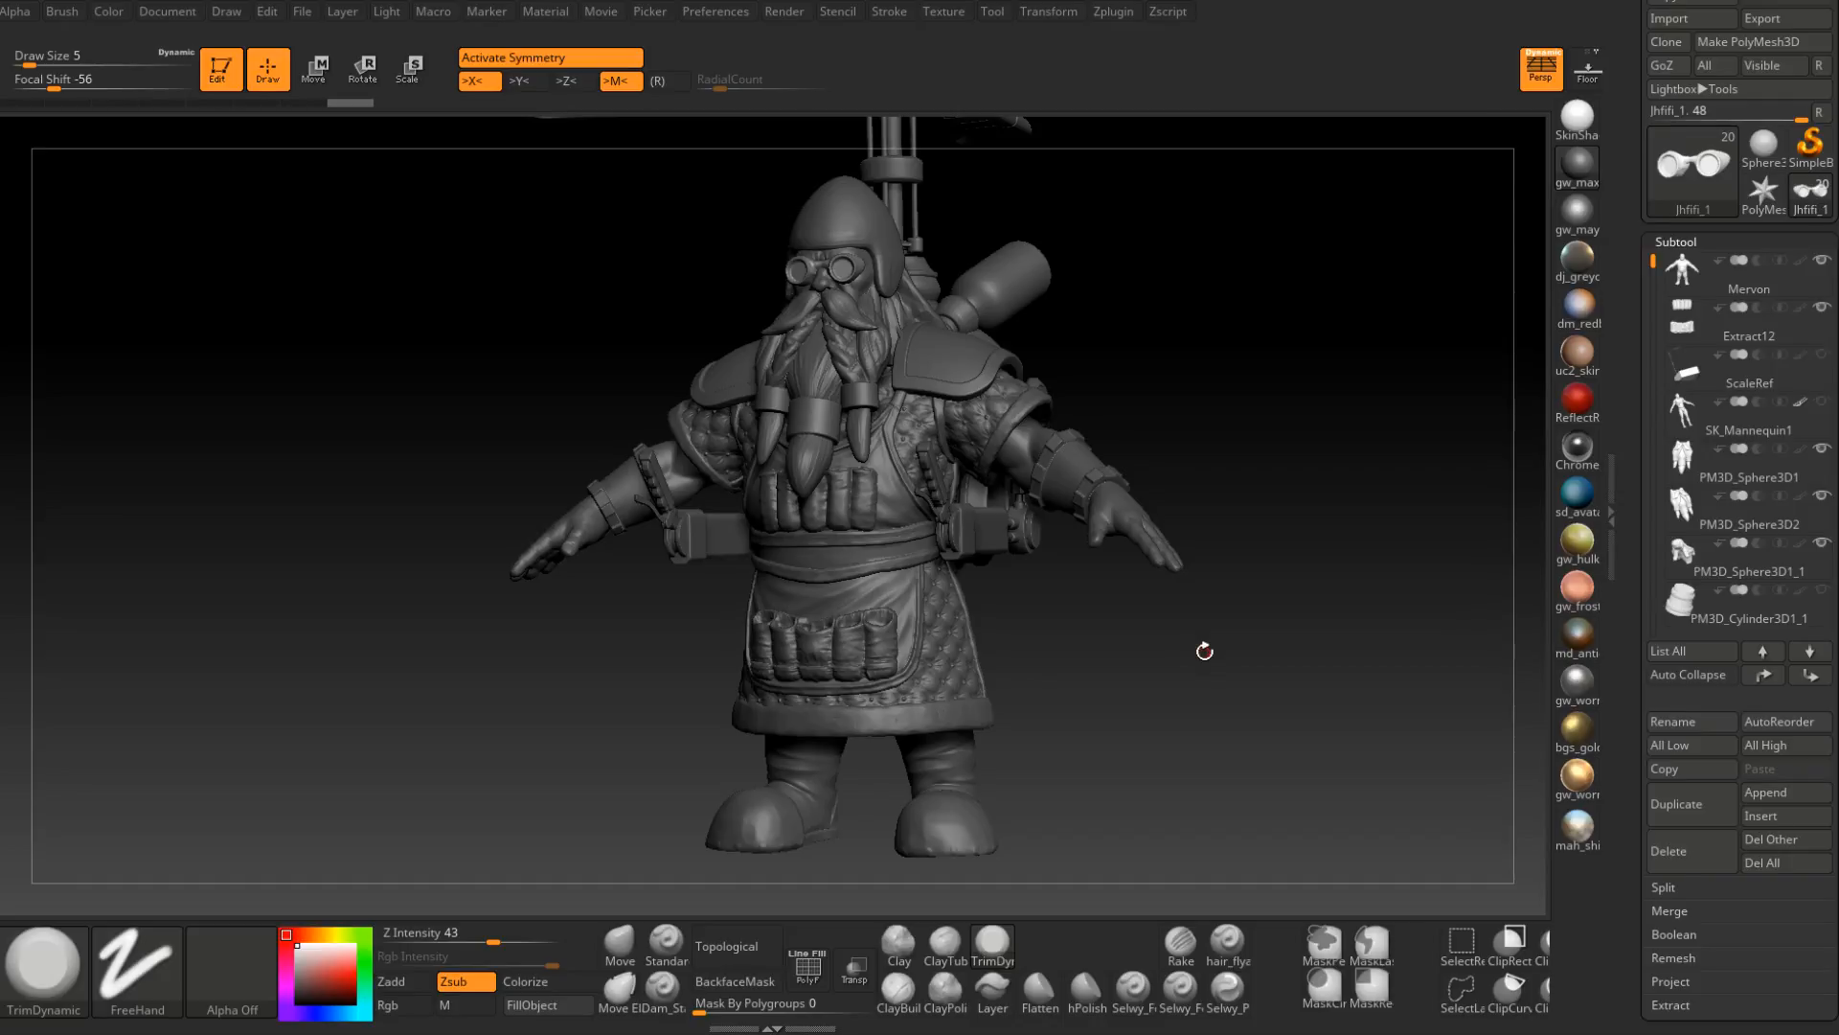
drag(1277, 524, 902, 753)
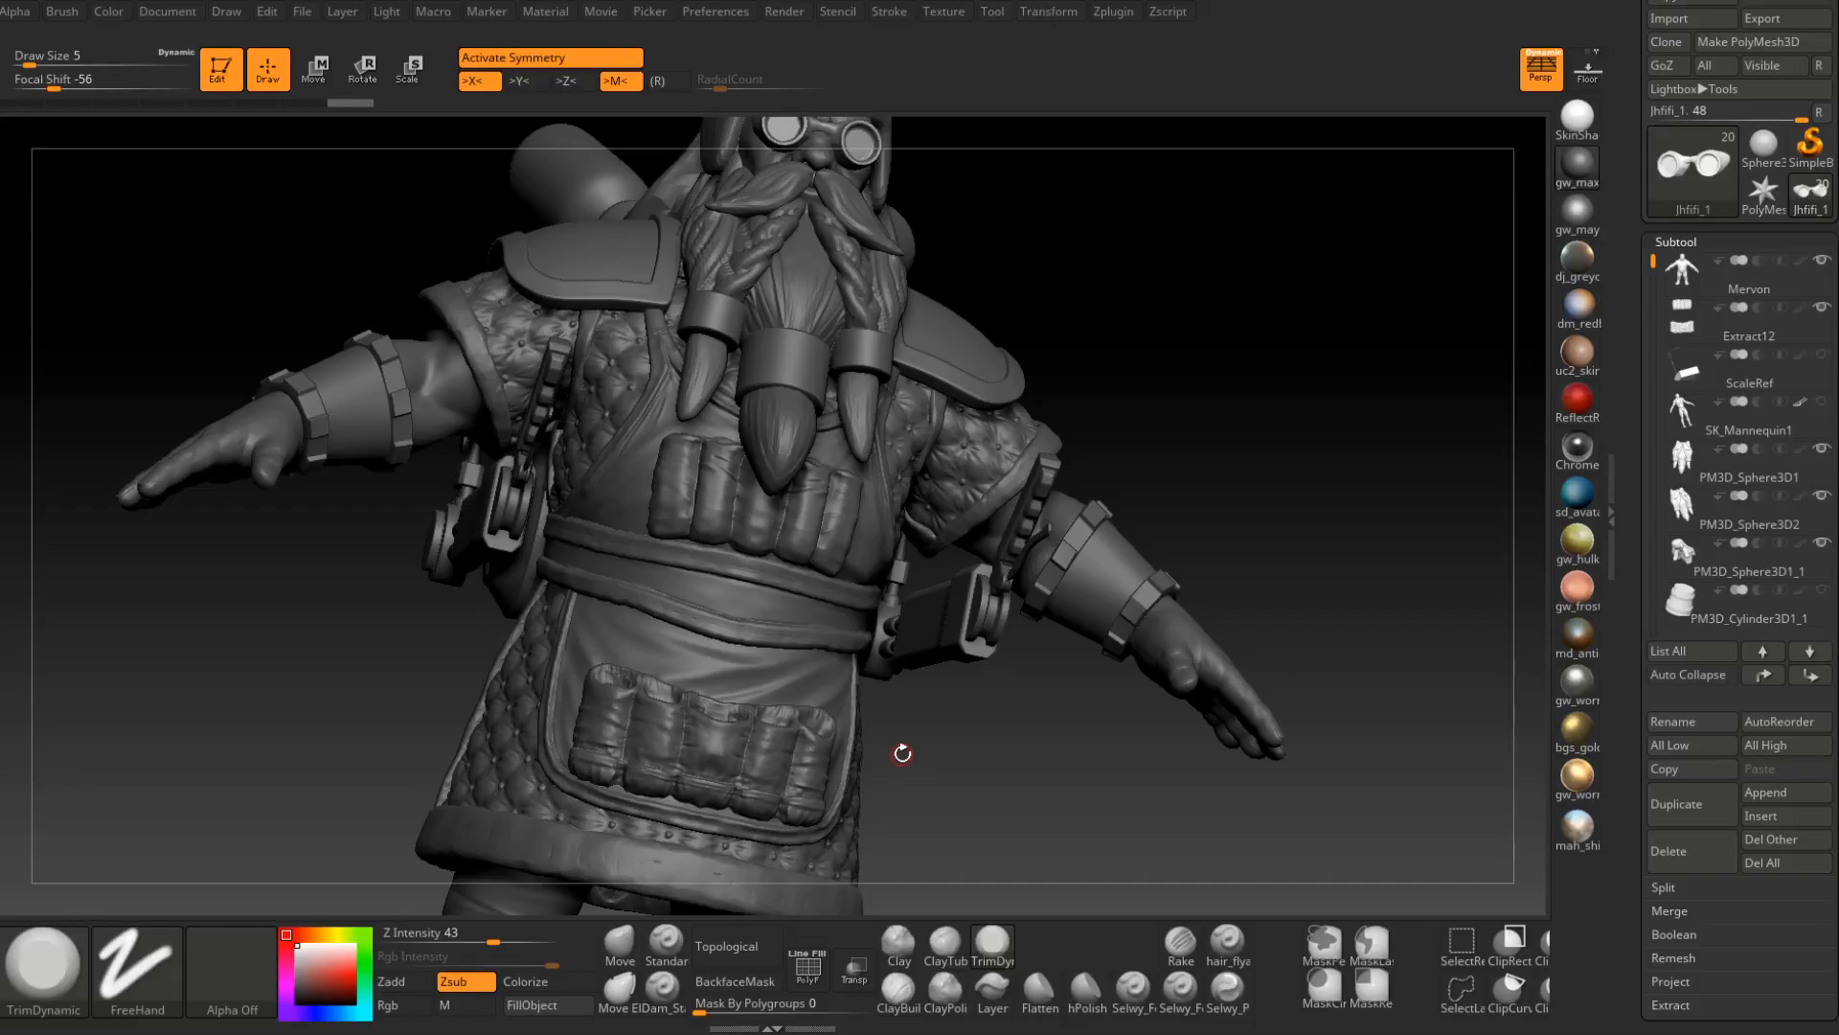
drag(902, 753, 671, 786)
alt+drag(1231, 543, 992, 575)
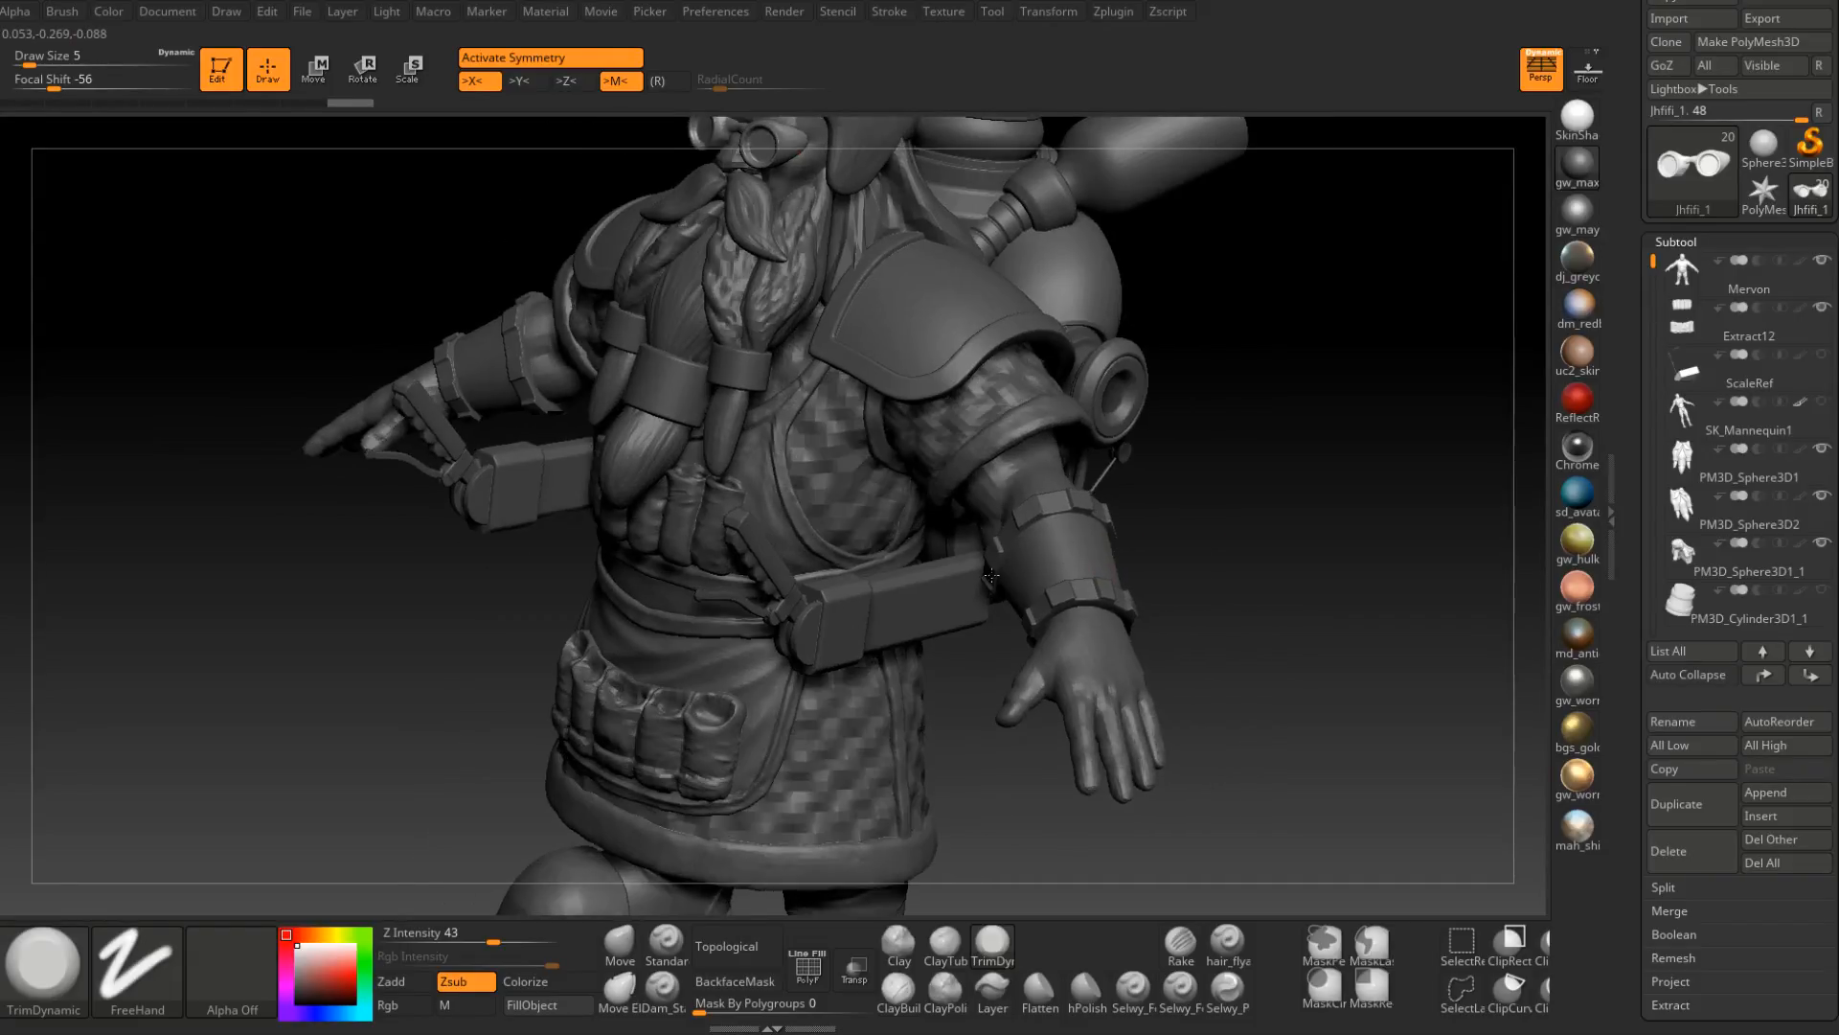
alt+right_drag(992, 575, 915, 671)
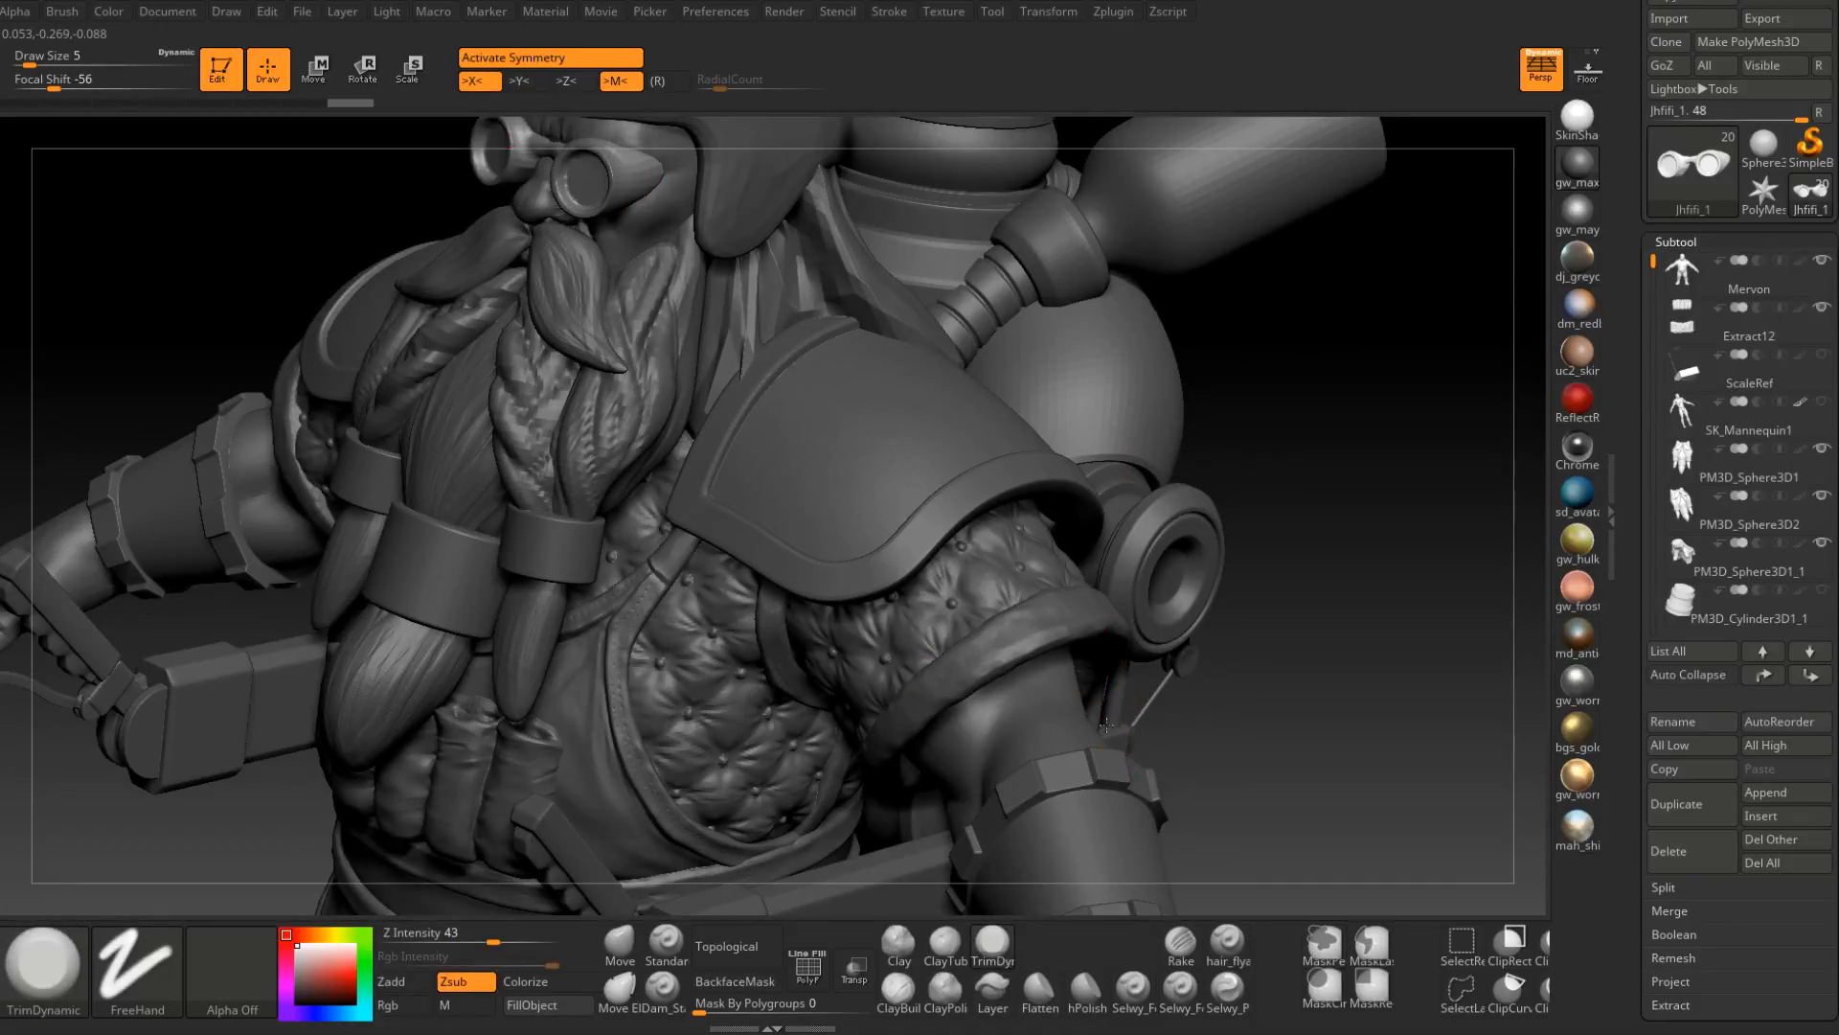
mouse_move(1106, 725)
alt+right_down()
mouse_move(1002, 620)
mouse_move(981, 624)
alt+right_up()
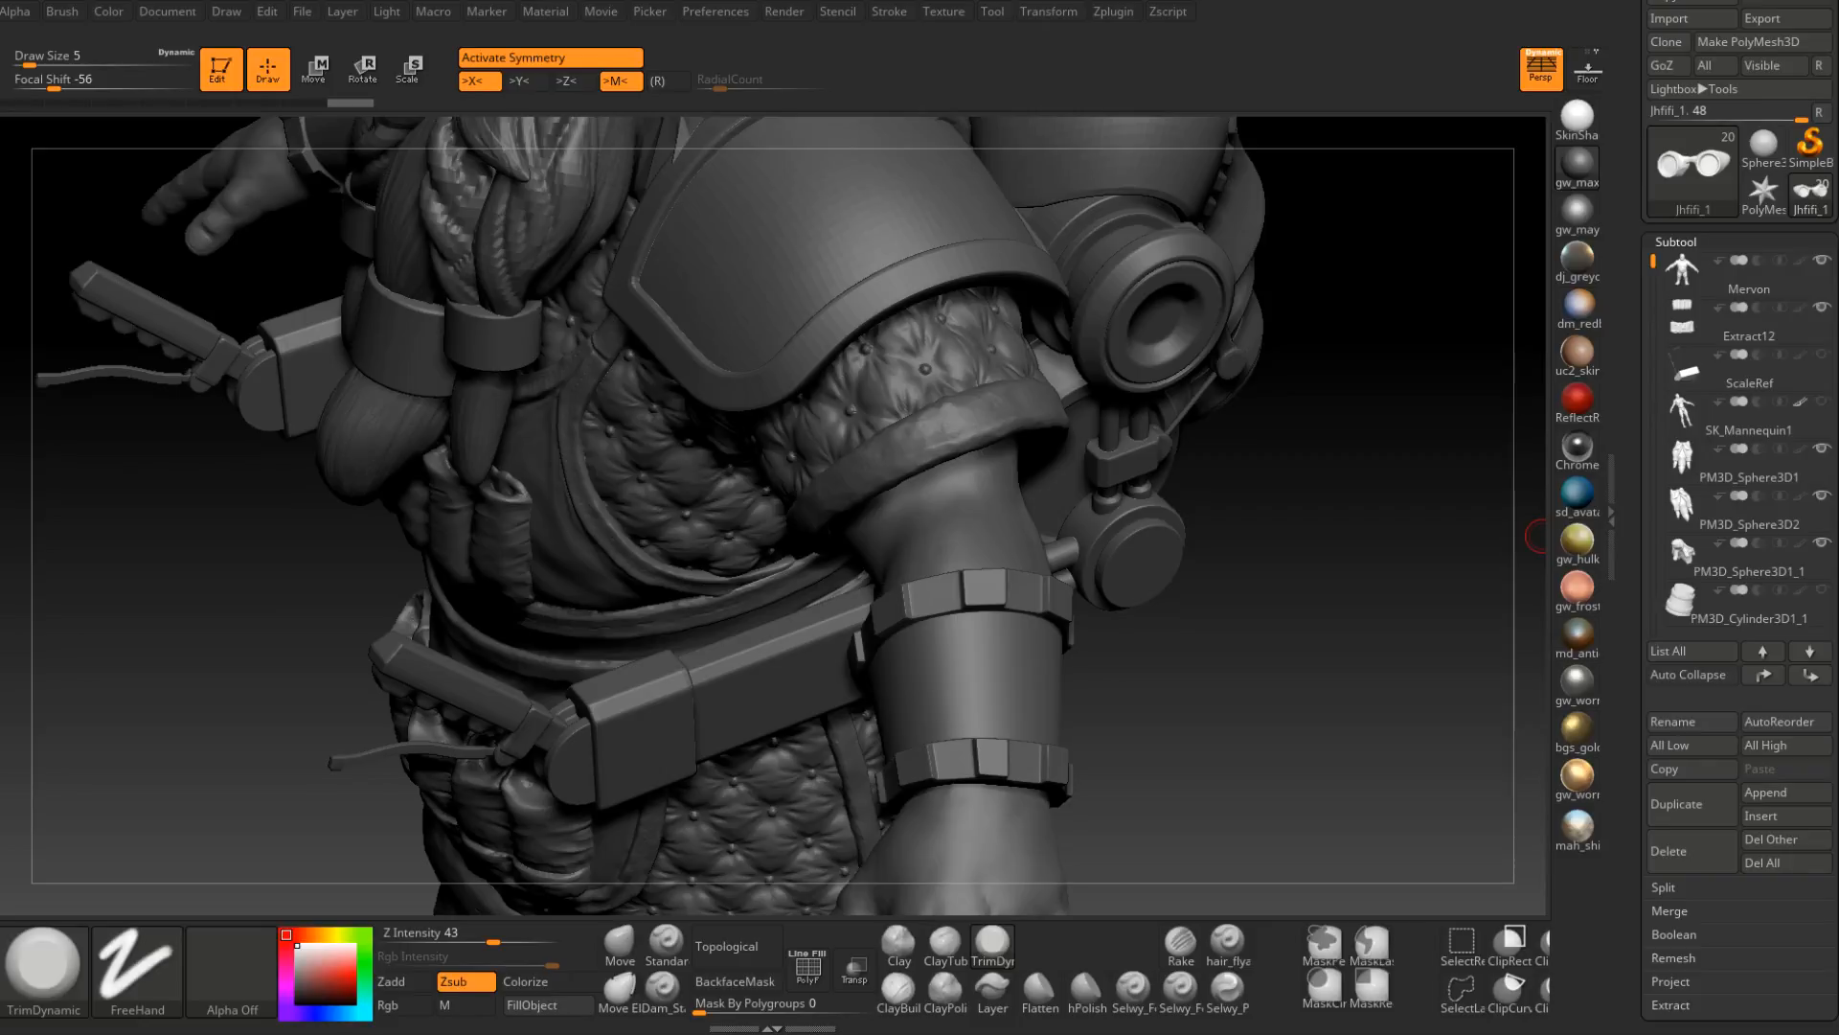
Select the Bracers subtool and choose the ClayBuildup brush with a draw size of 3.
right_drag(1536, 537, 1054, 596)
mouse_move(880, 609)
alt+right_down()
mouse_move(883, 521)
mouse_move(882, 587)
mouse_move(867, 546)
mouse_move(960, 424)
mouse_move(946, 401)
mouse_move(934, 445)
mouse_move(813, 521)
alt+right_up()
alt+click(960, 424)
alt+right_drag(866, 440, 824, 560)
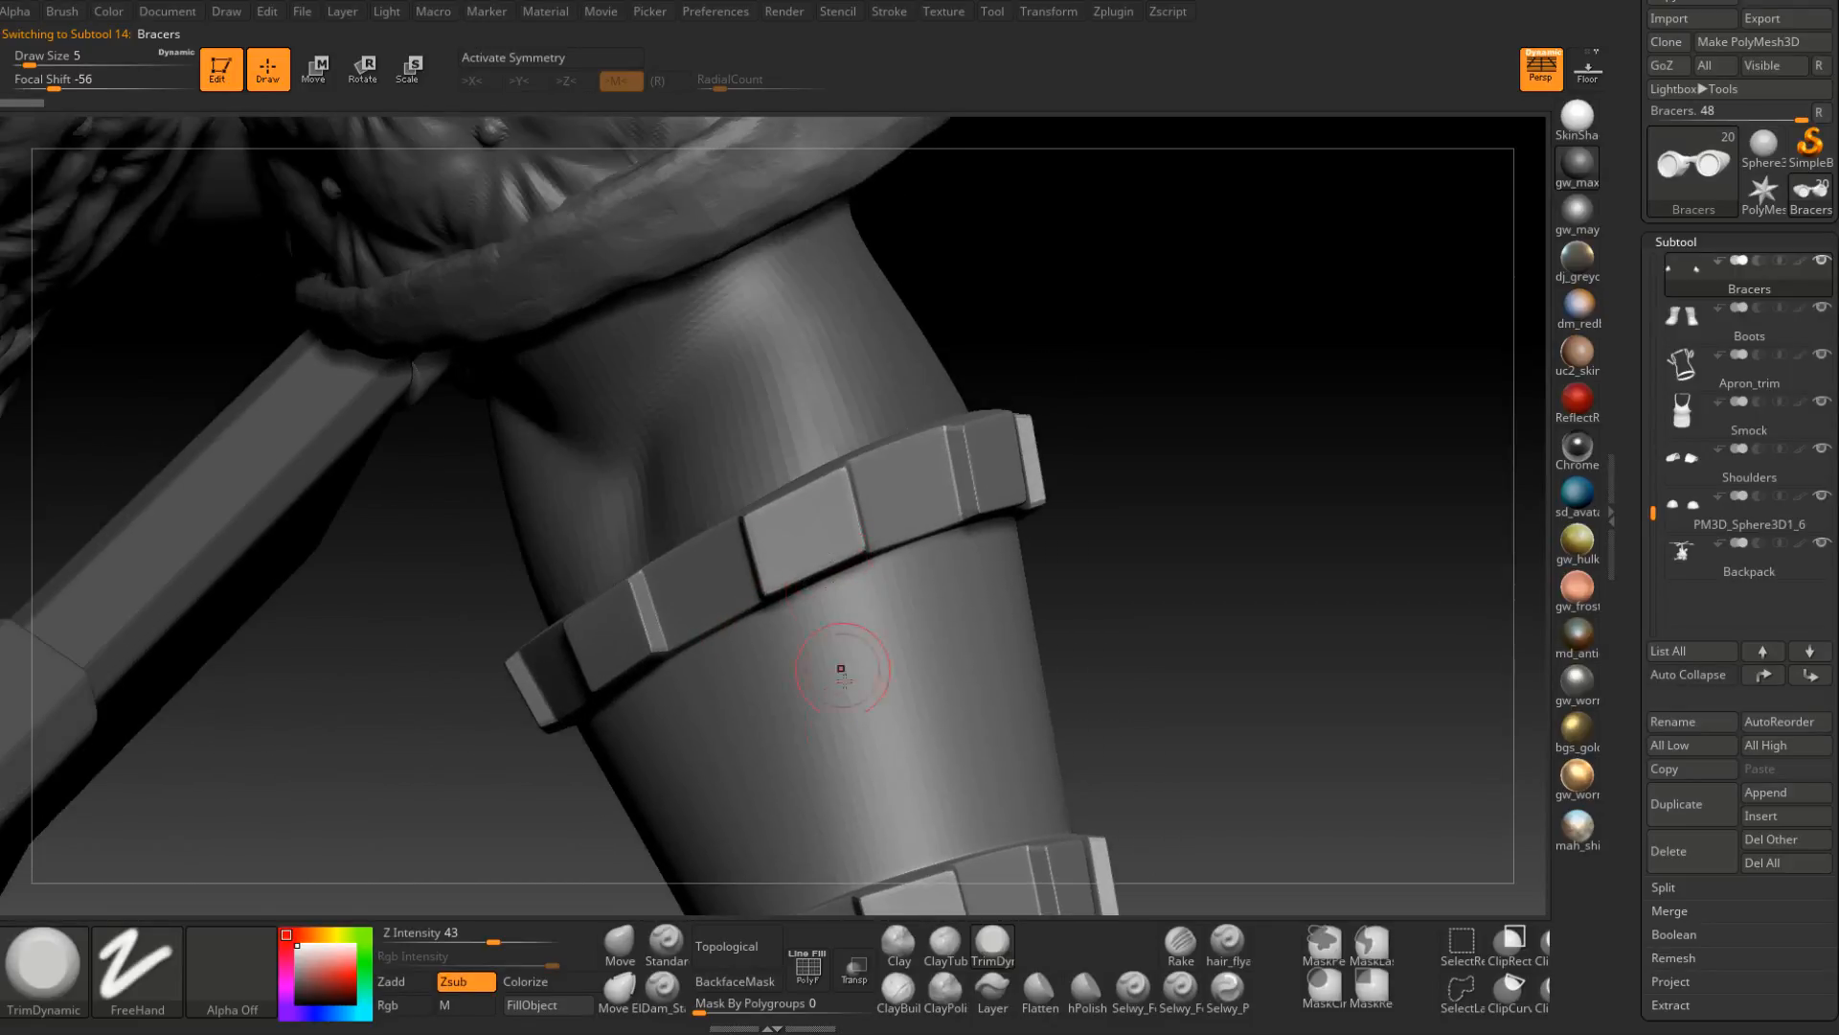
click(898, 991)
right_drag(747, 511, 766, 529)
key(space)
drag(767, 534, 759, 535)
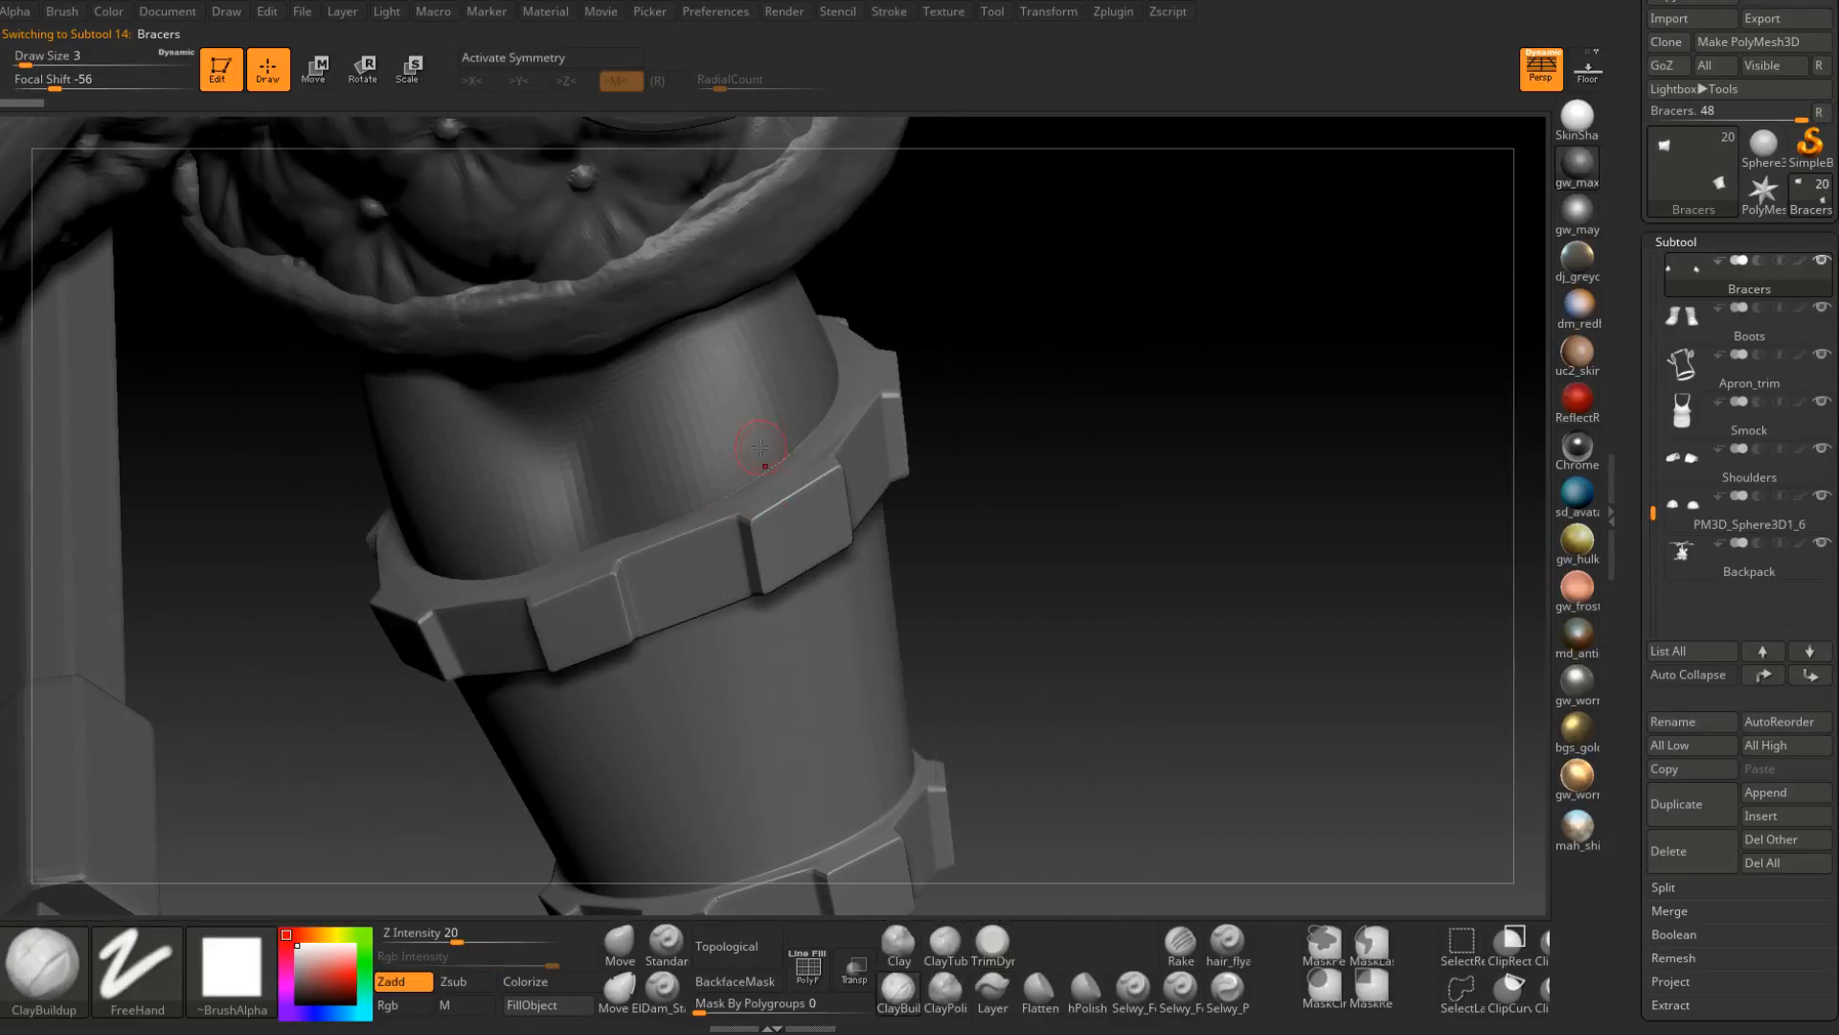
Examine the bracer's blocky bands and smooth surface up close and in relation to the whole dwarf.
right_drag(761, 447, 788, 511)
ctrl+right_drag(866, 599, 764, 281)
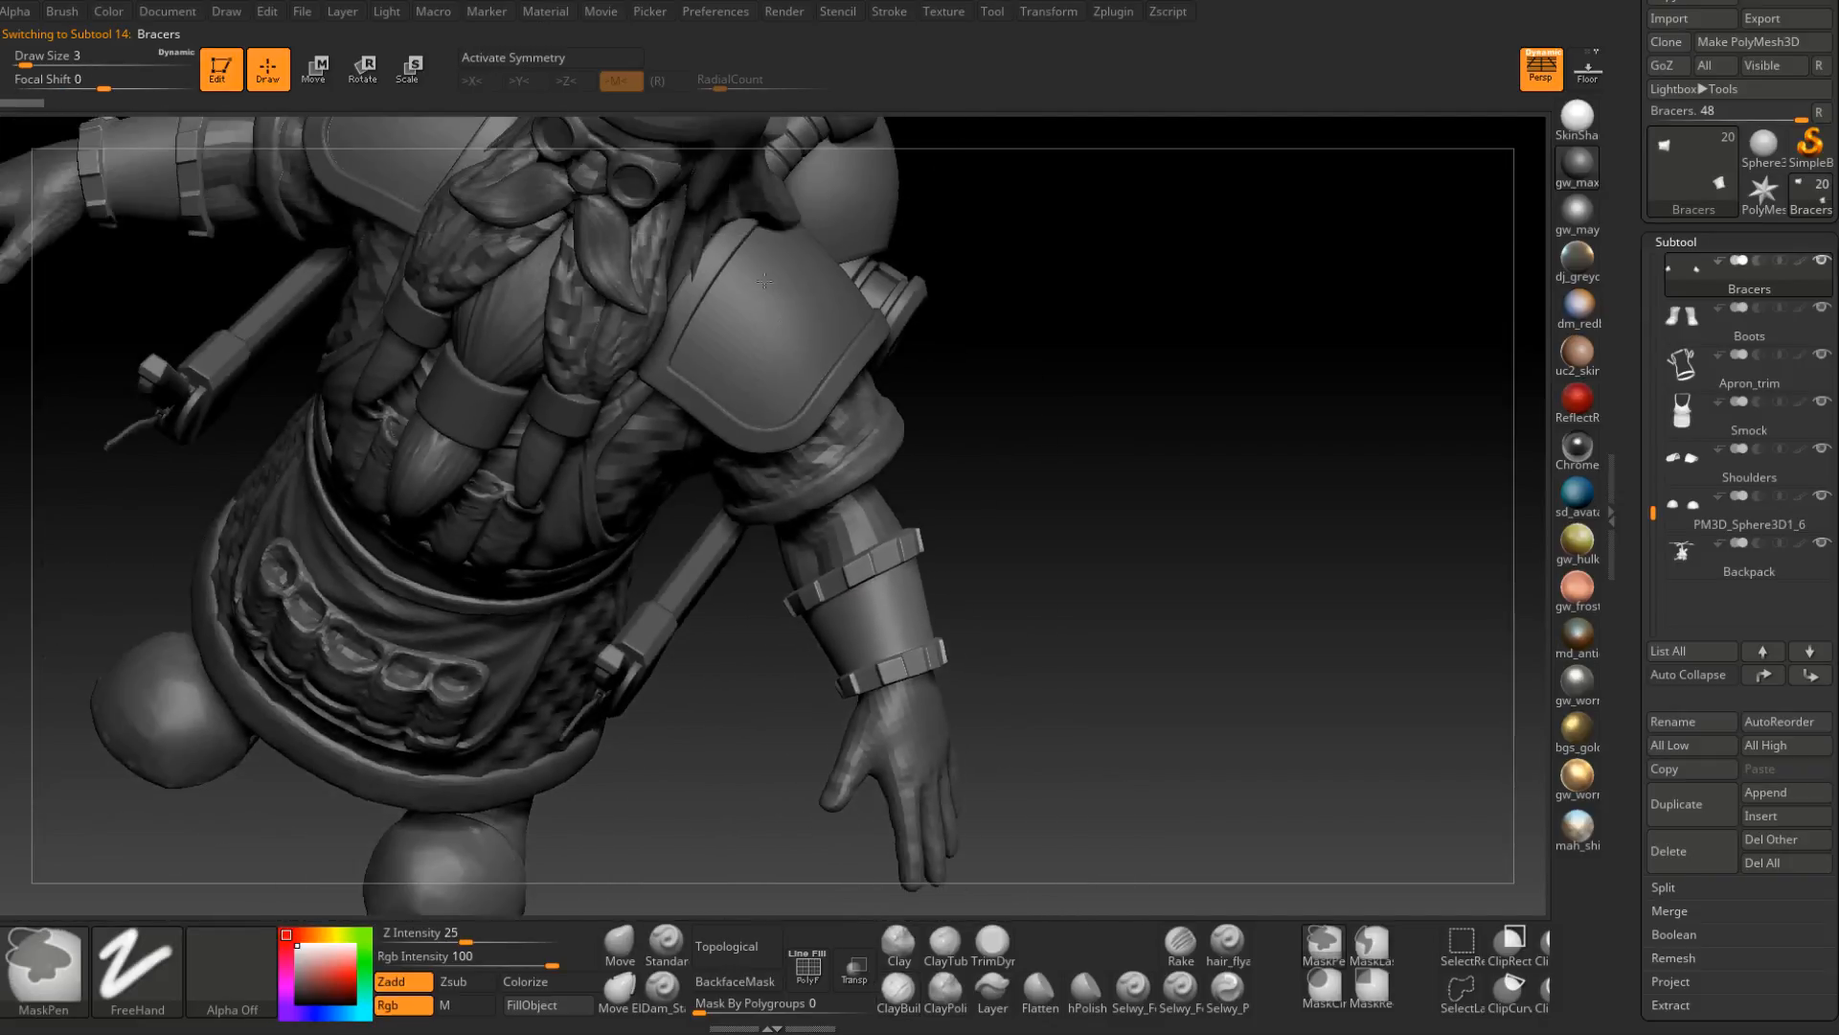
mouse_move(859, 560)
right_down()
mouse_move(636, 576)
mouse_move(696, 648)
mouse_move(812, 519)
mouse_move(797, 584)
right_up()
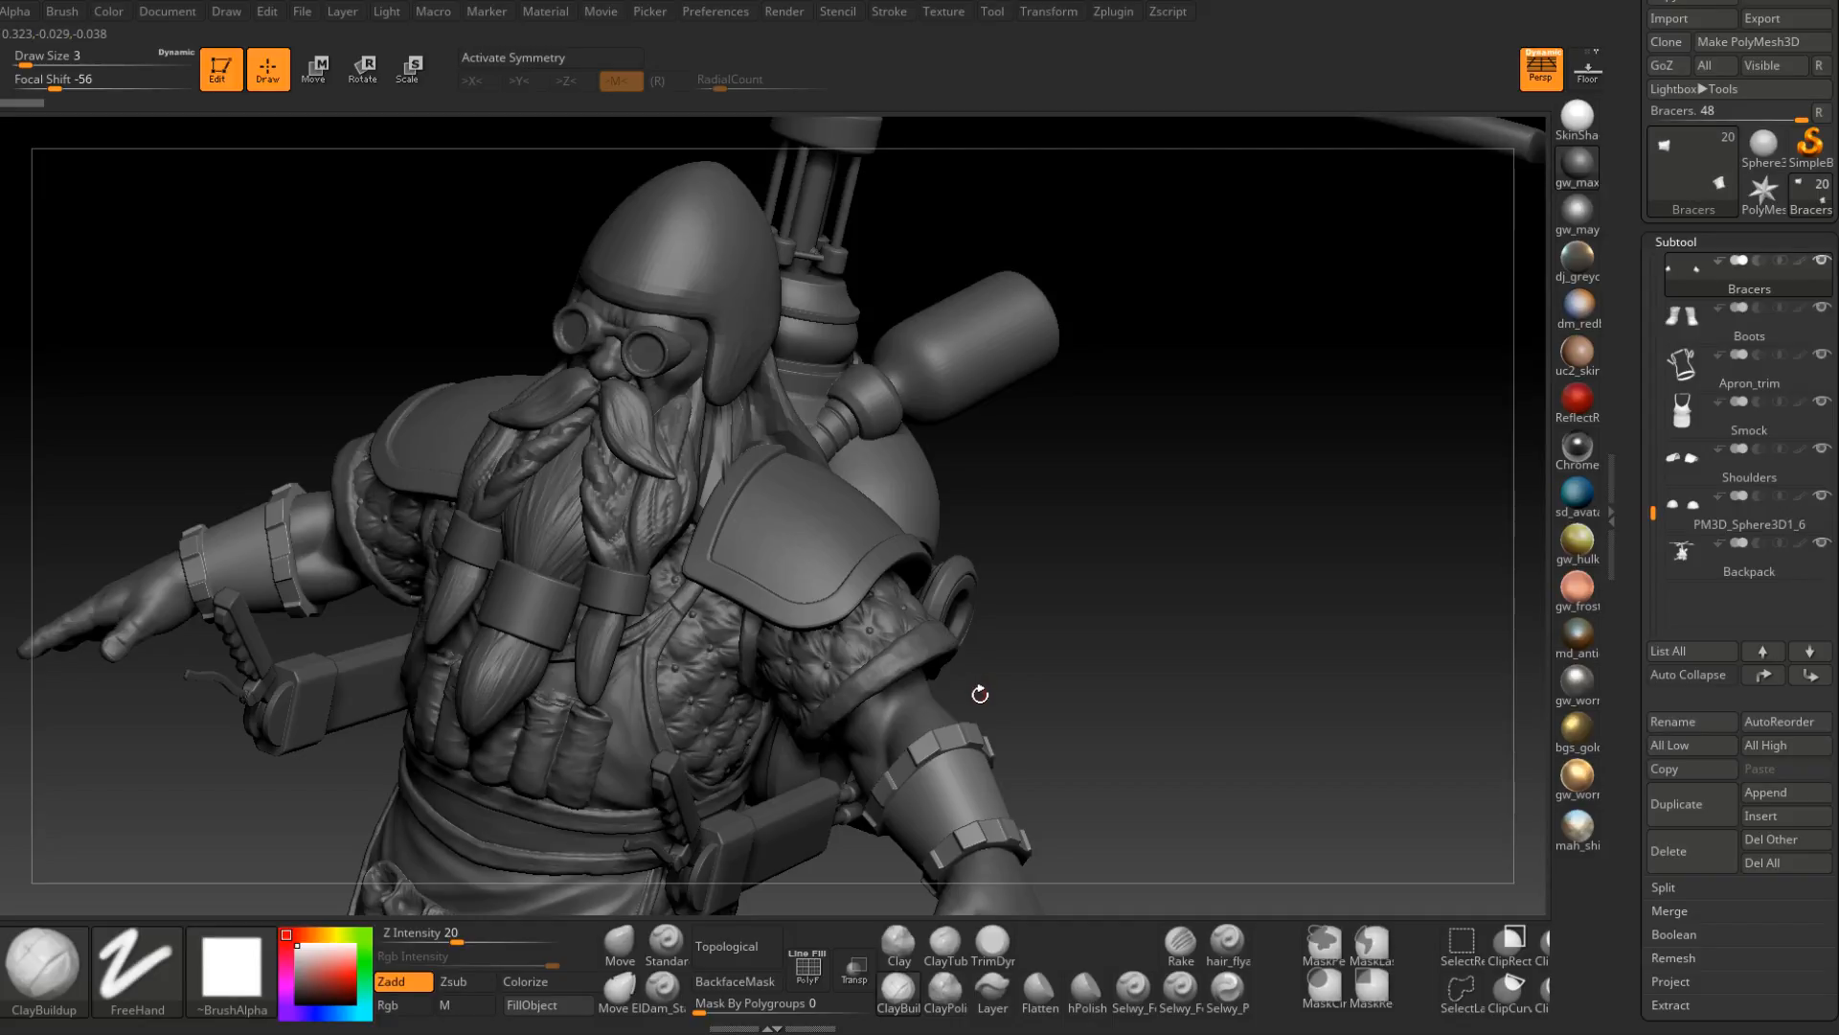
alt+right_drag(980, 694, 931, 575)
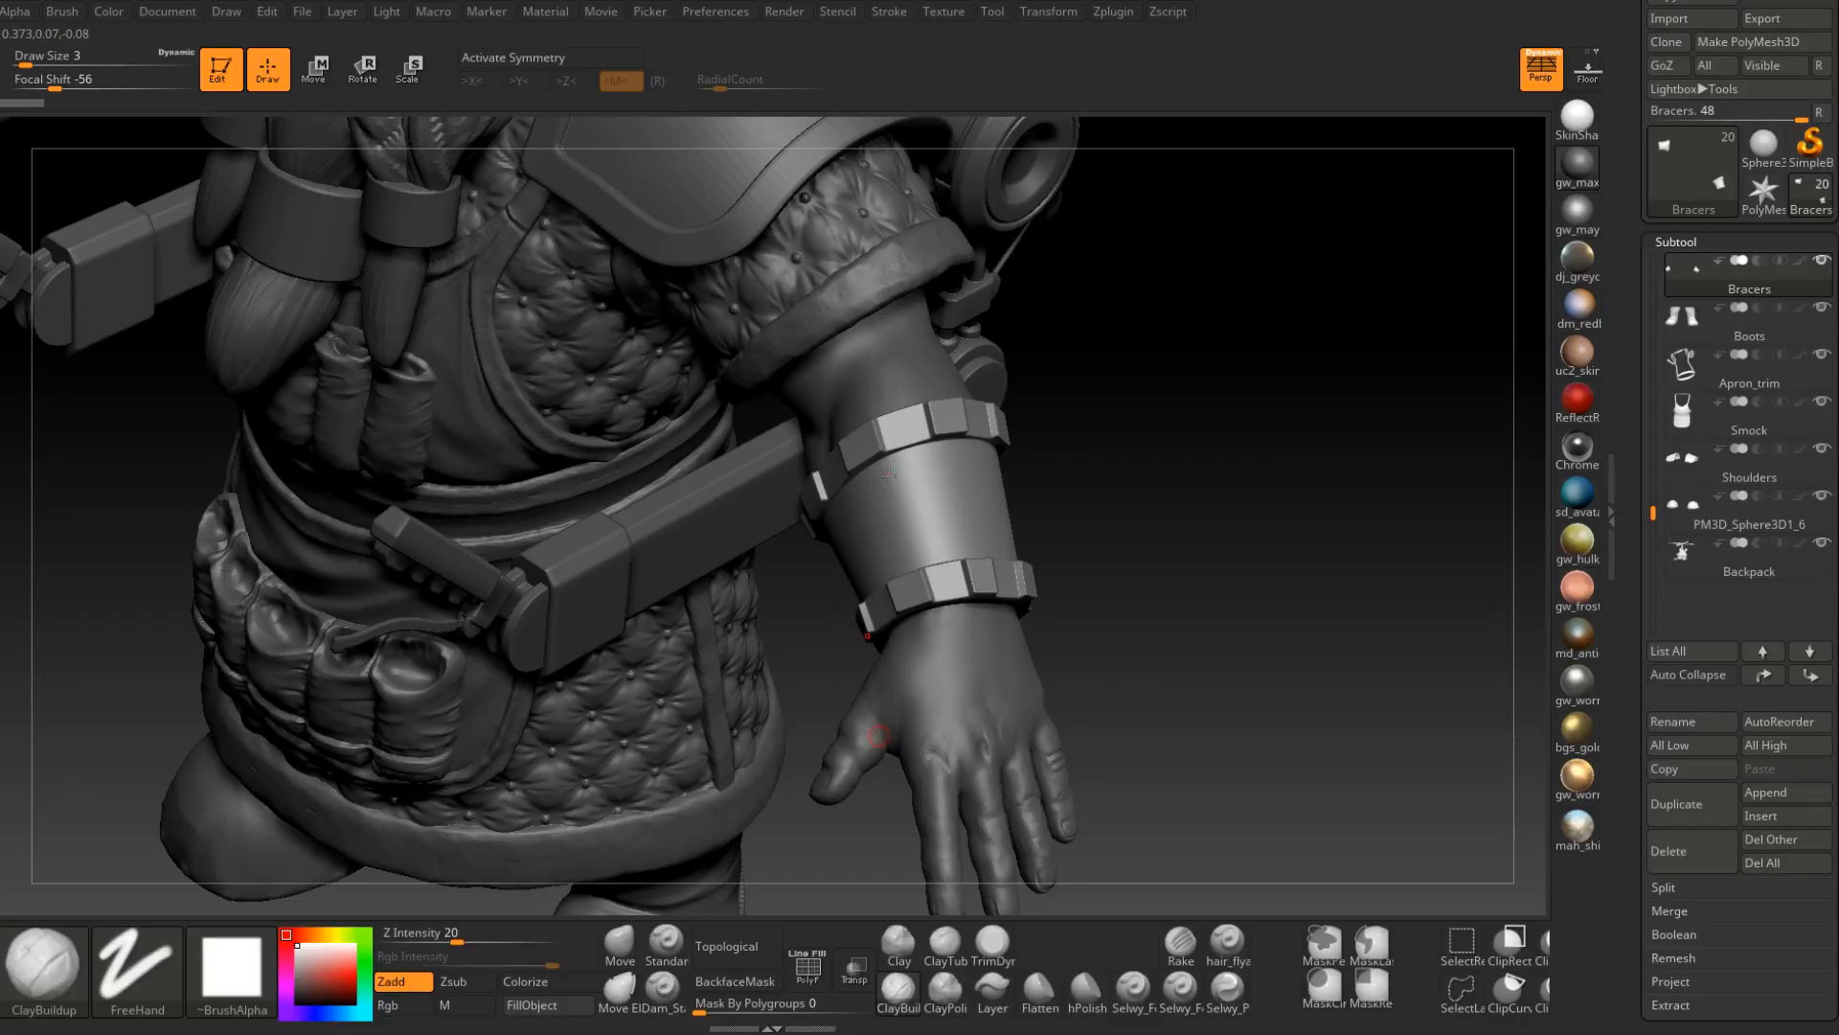
right_drag(889, 475, 853, 546)
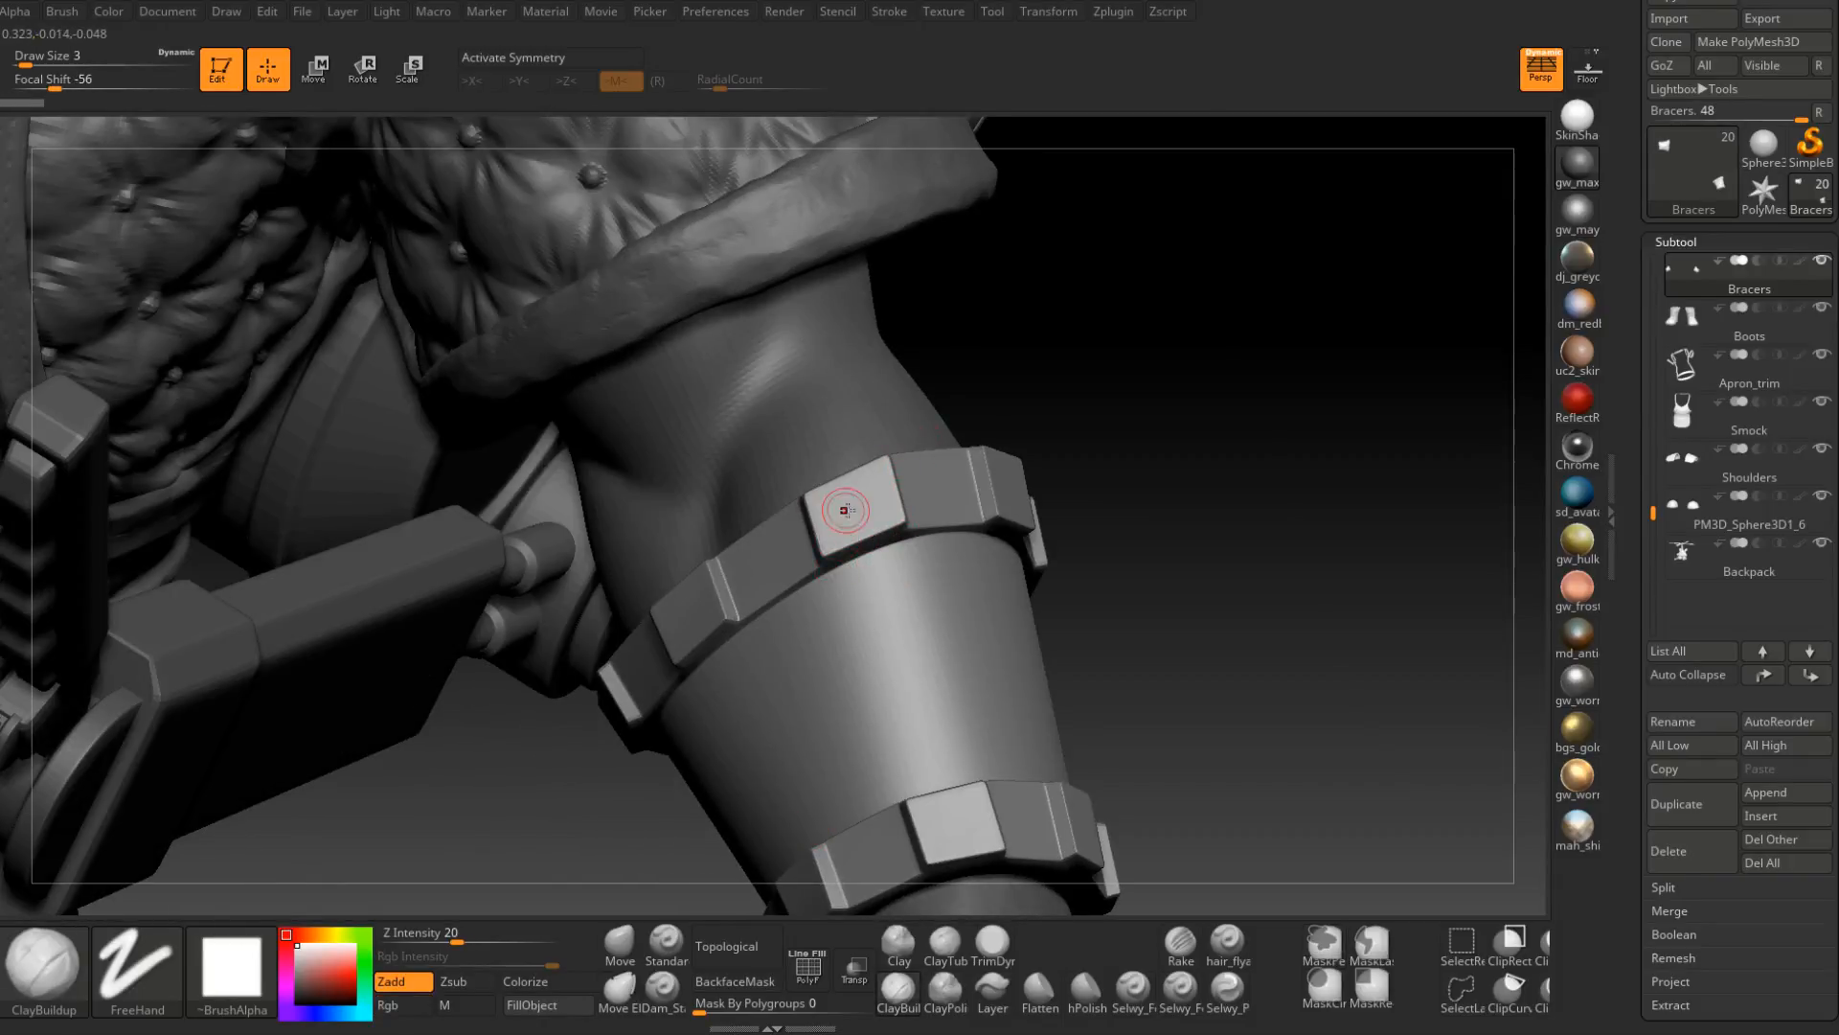
right_drag(833, 501, 895, 546)
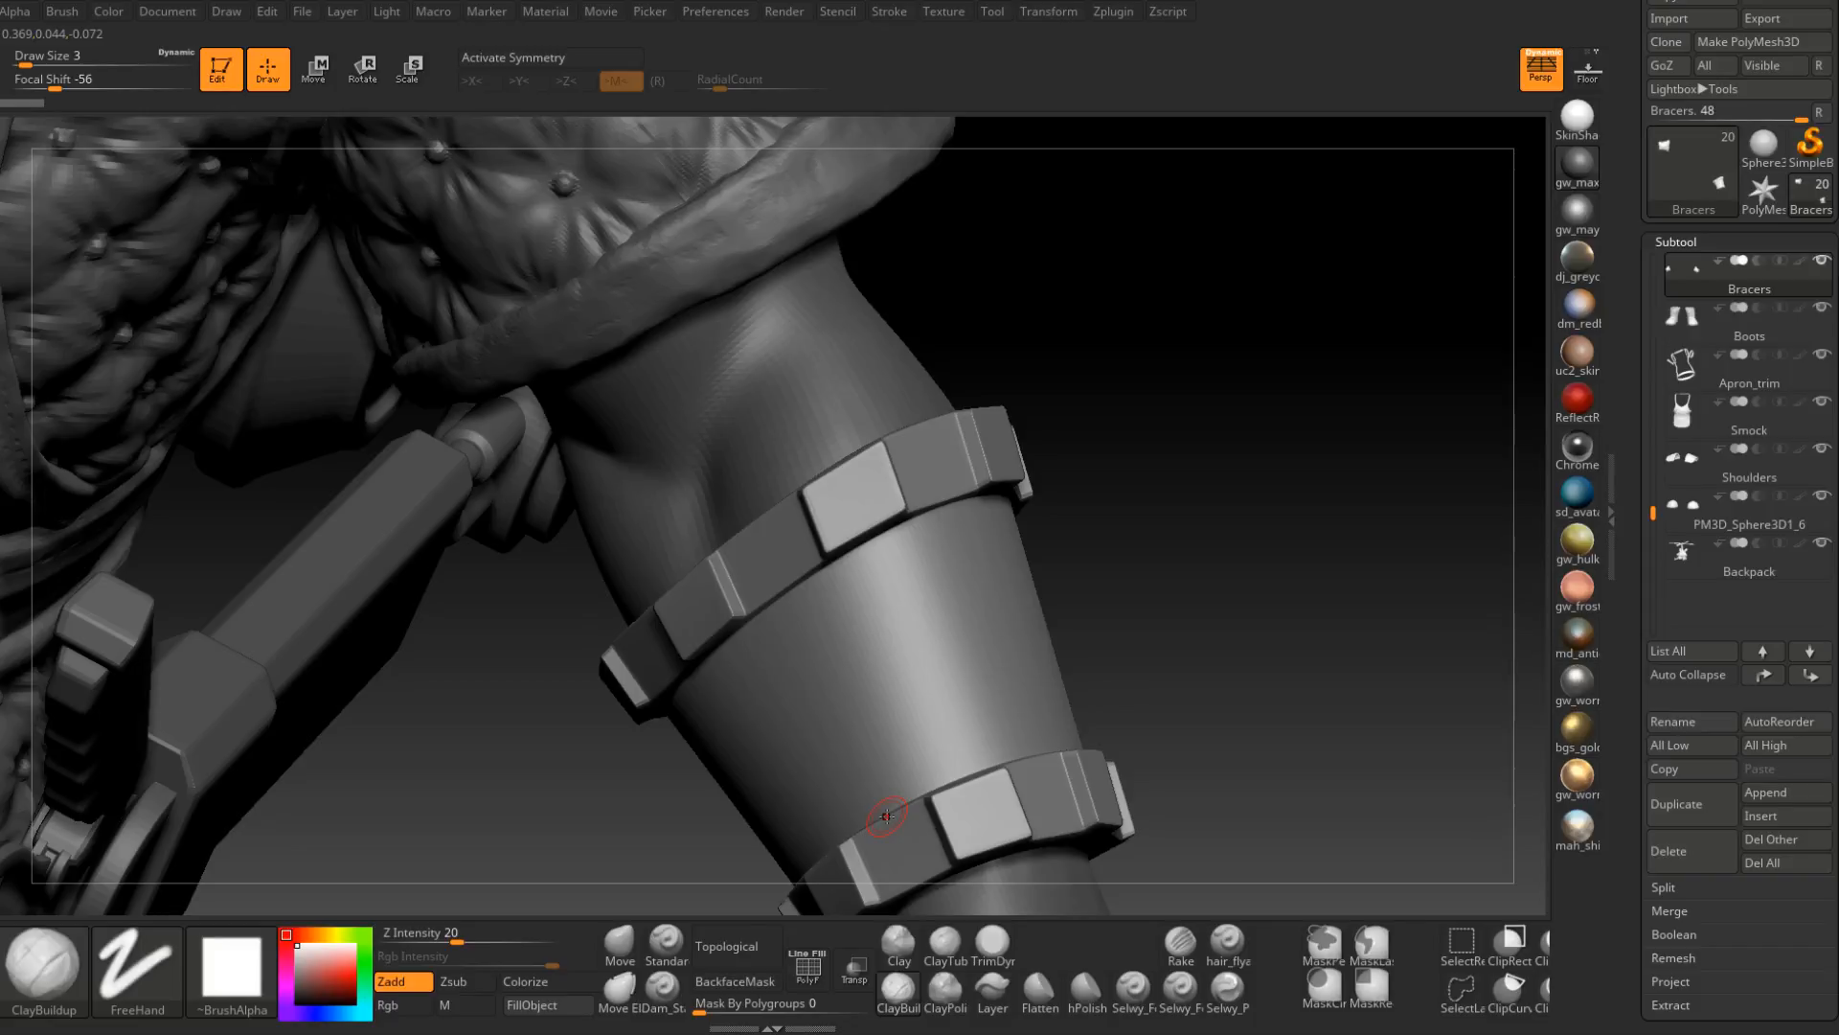
mouse_move(784, 521)
right_down()
mouse_move(759, 502)
mouse_move(781, 436)
mouse_move(825, 594)
mouse_move(788, 517)
right_up()
Turn on X-axis symmetry for sculpting the bracers.
ctrl+right_drag(804, 599, 853, 699)
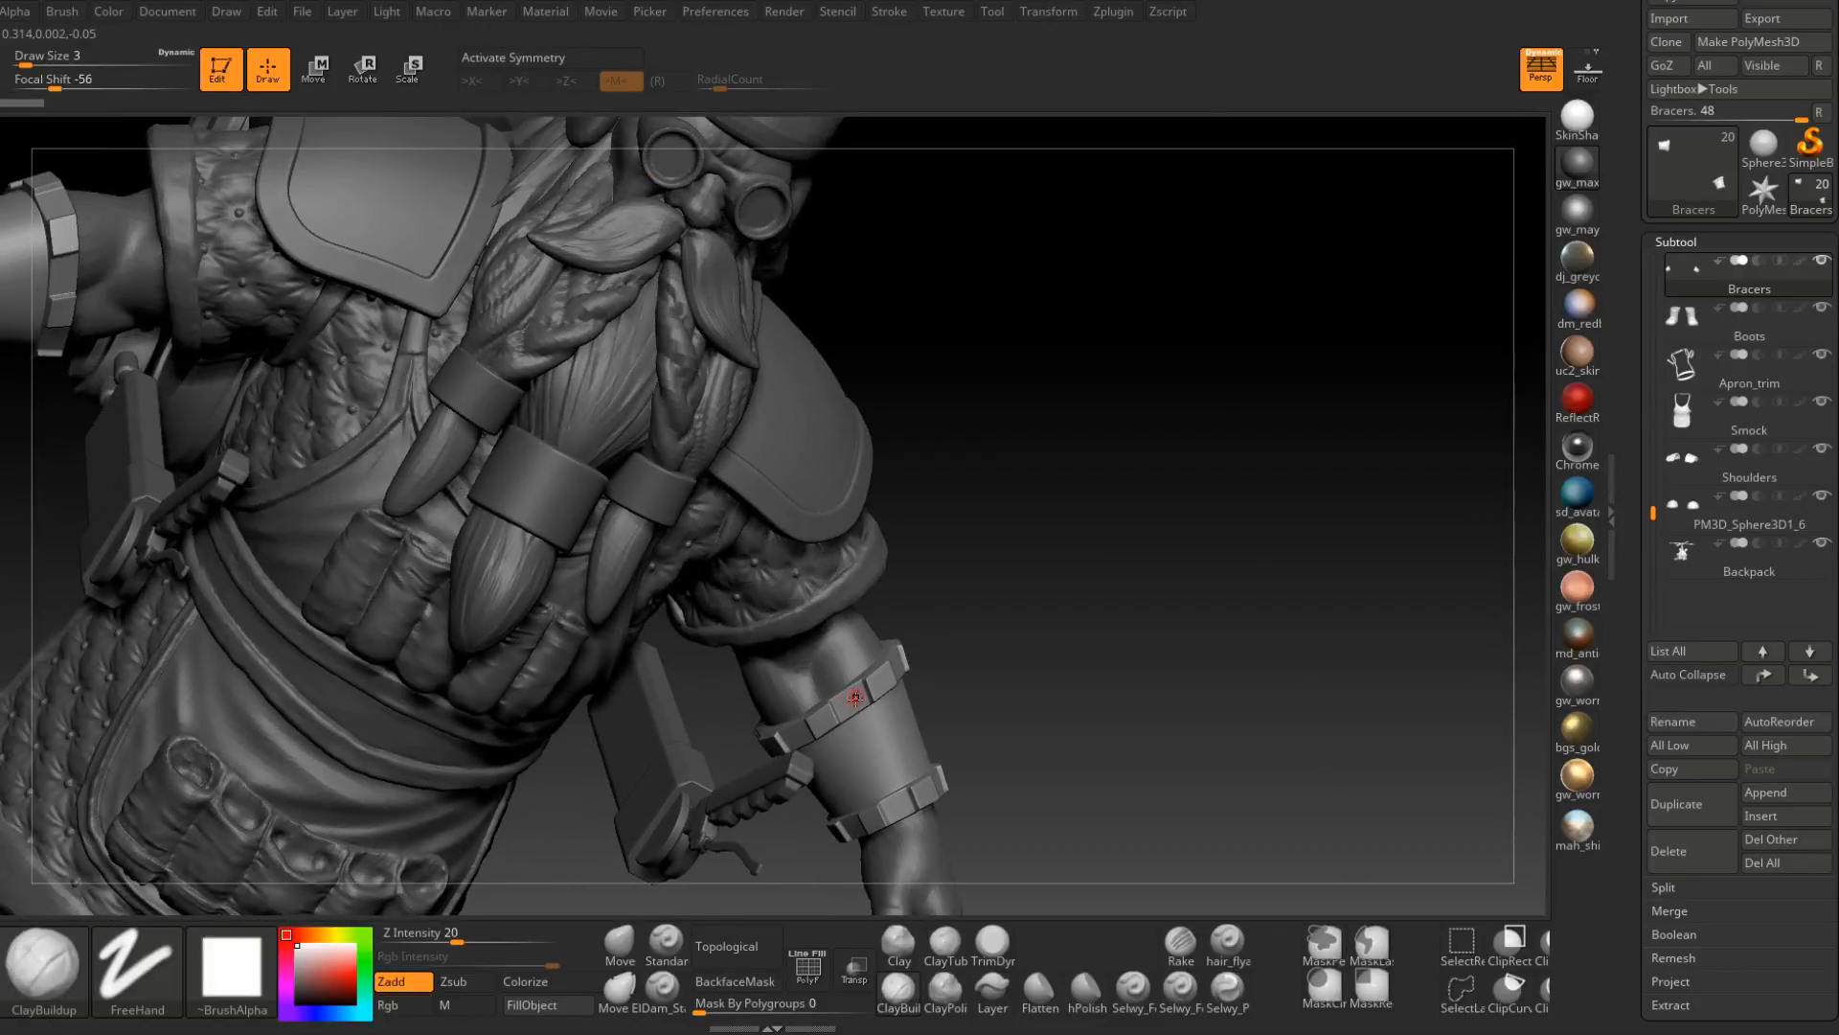
key(x)
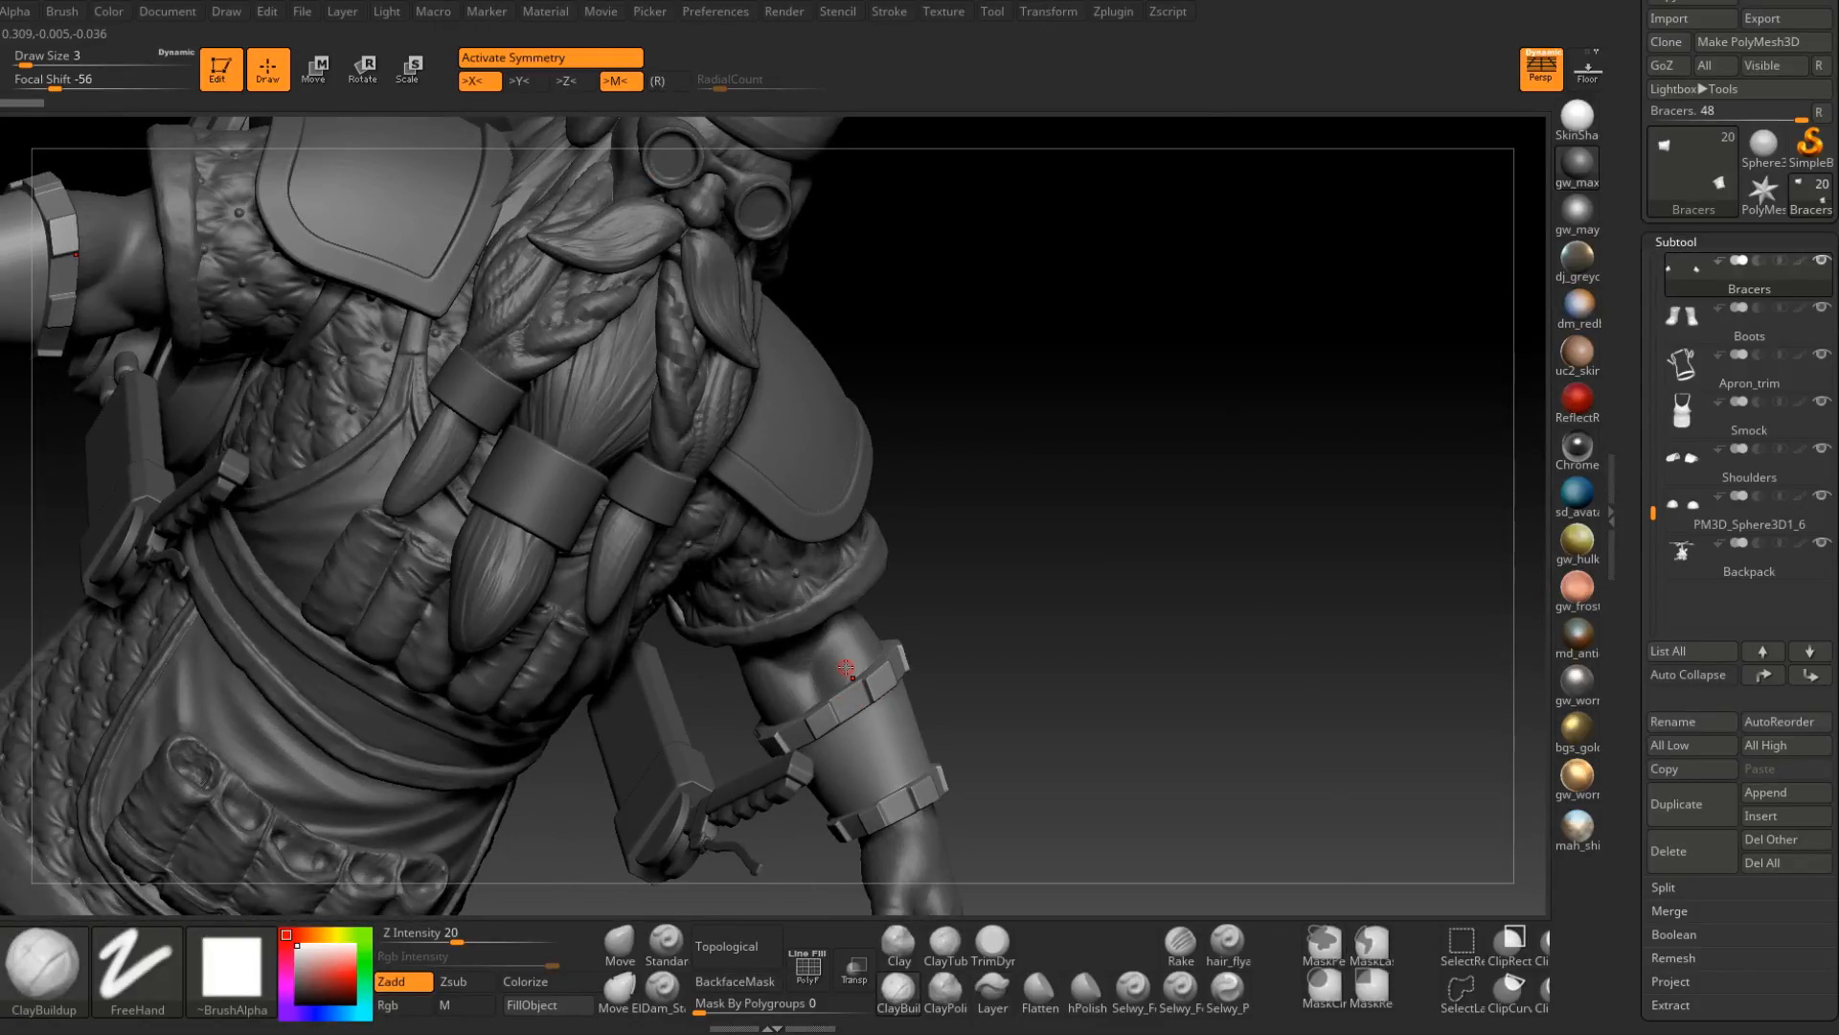
Set the draw size to 1 and sculpt a small nick into a block edge of the bracer's upper band.
mouse_move(858, 651)
right_down()
mouse_move(852, 617)
mouse_move(916, 571)
mouse_move(868, 745)
right_up()
key(space)
drag(903, 616, 891, 617)
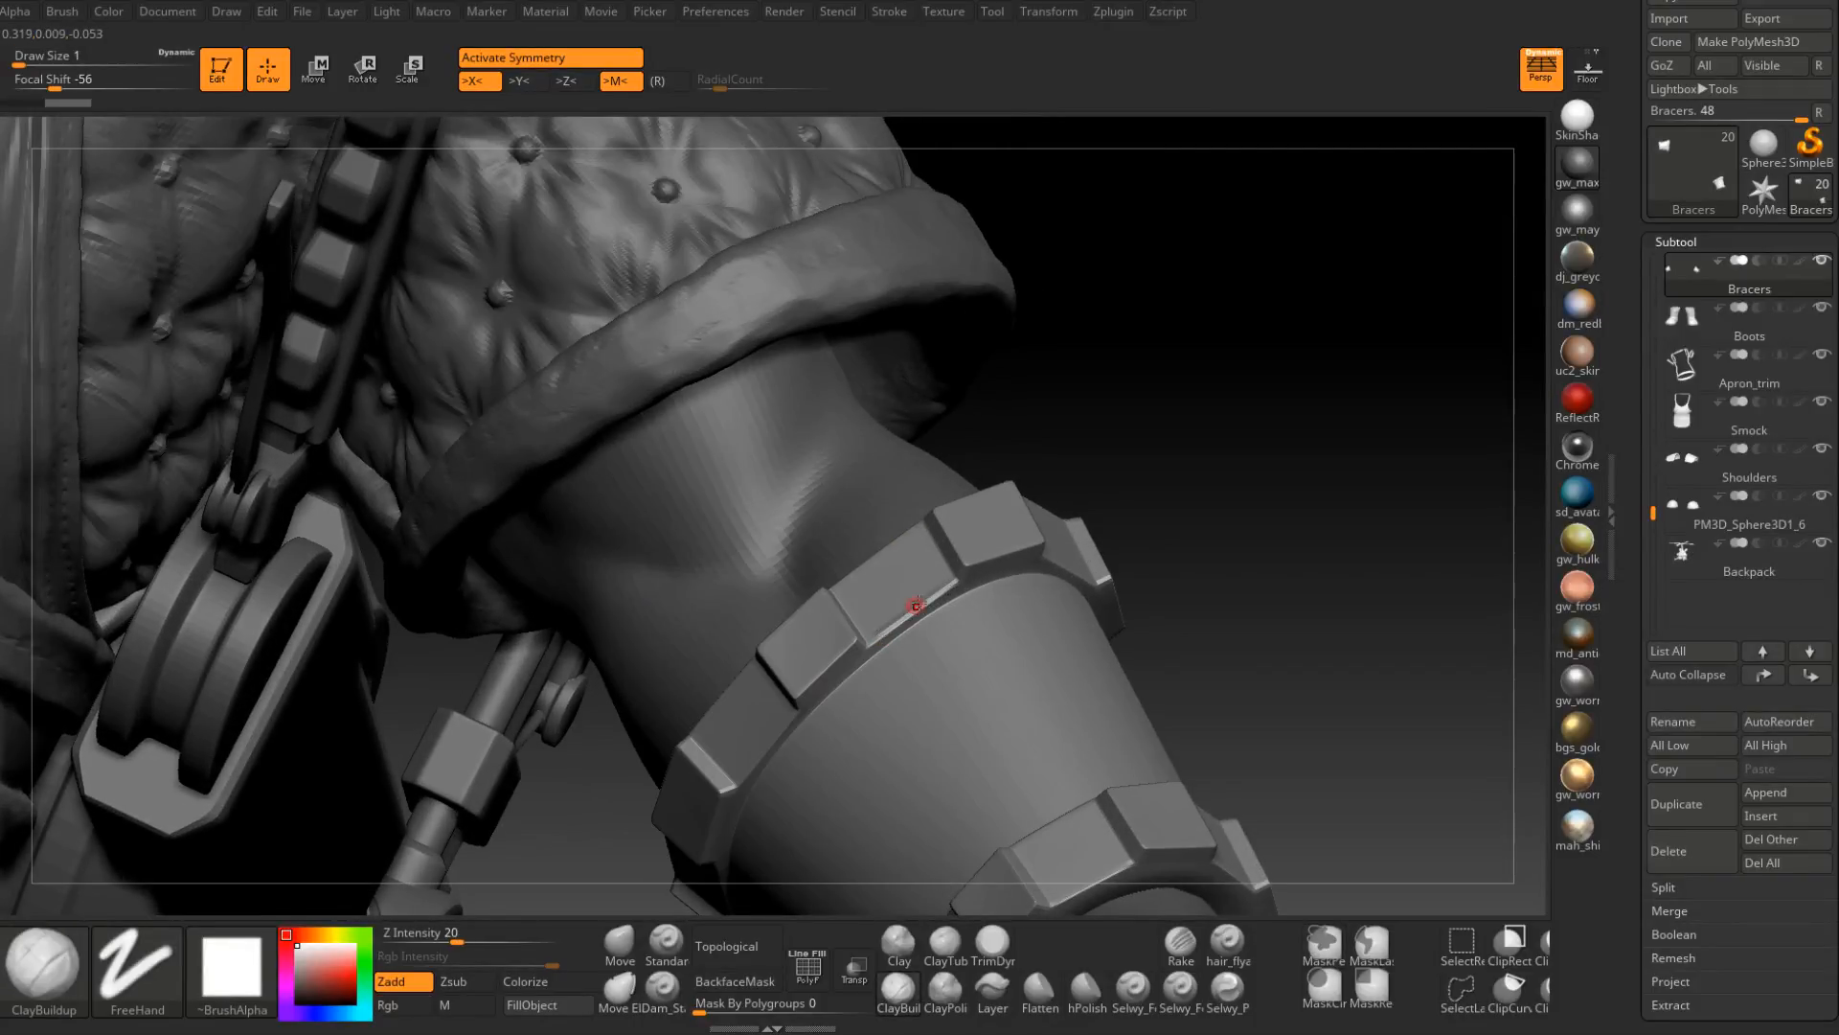
right_drag(911, 607, 923, 620)
right_drag(906, 621, 862, 613)
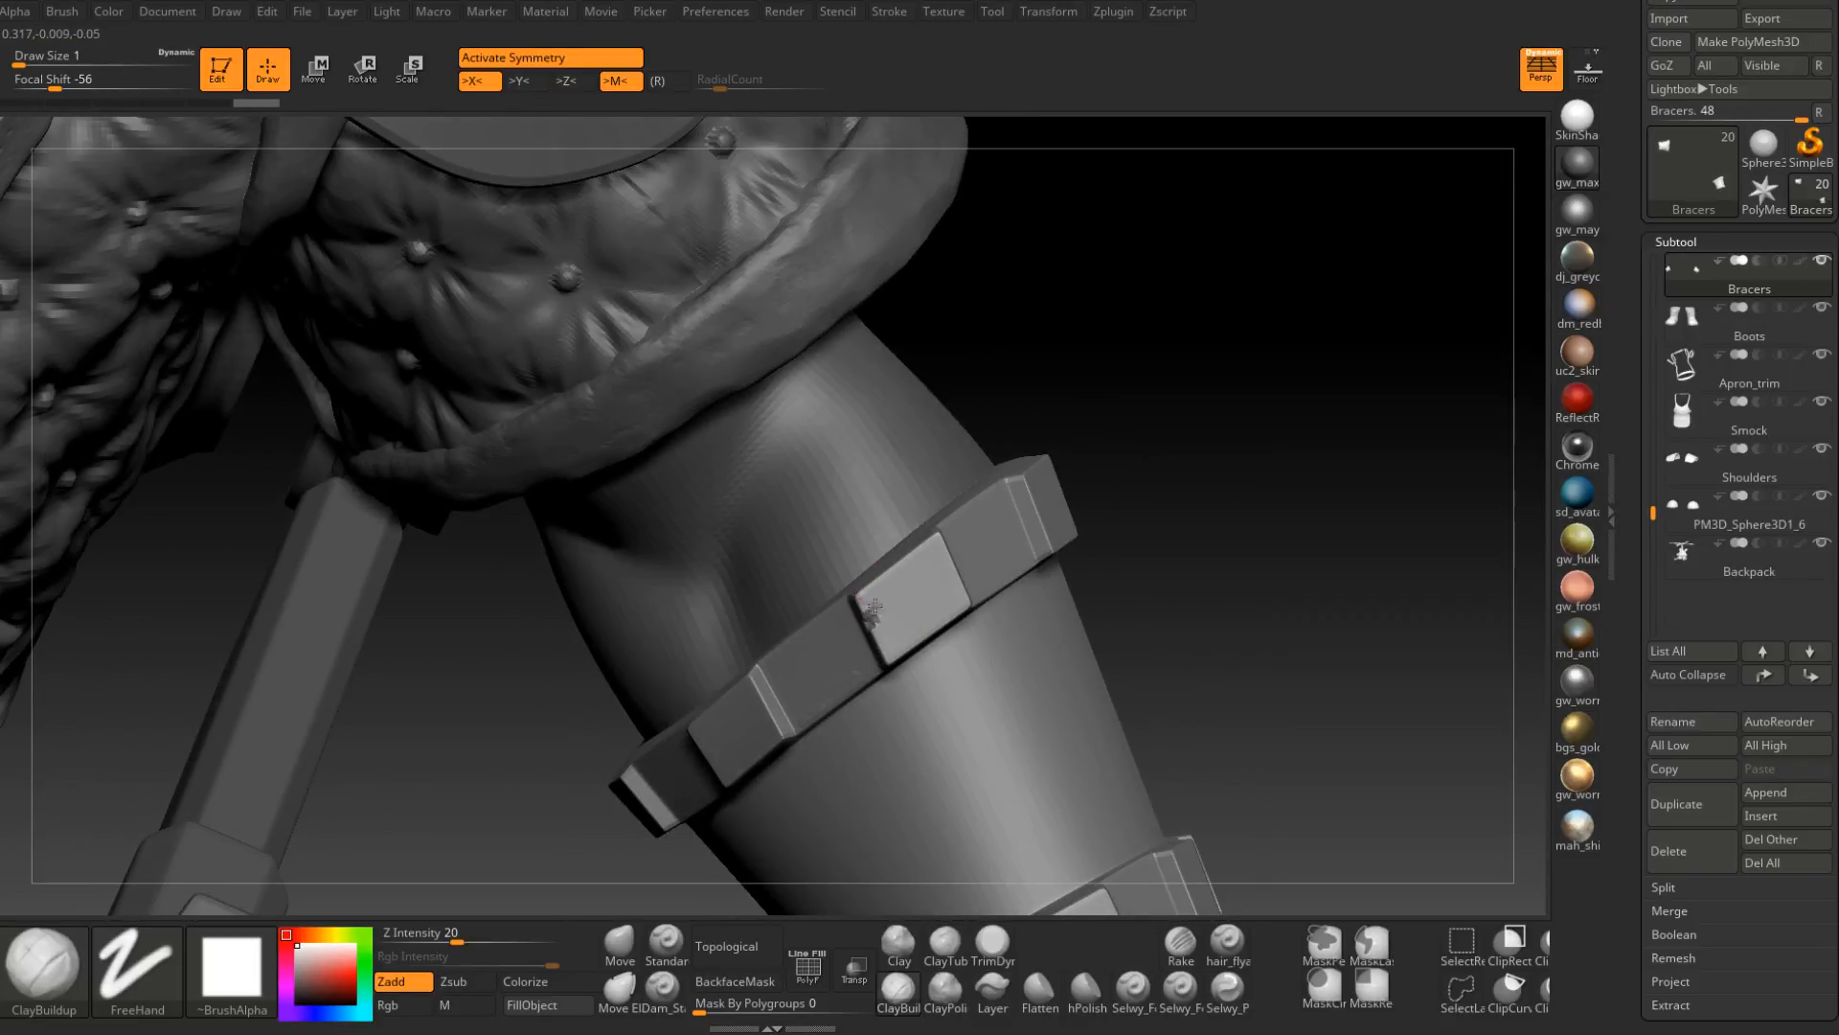
right_drag(875, 602, 872, 670)
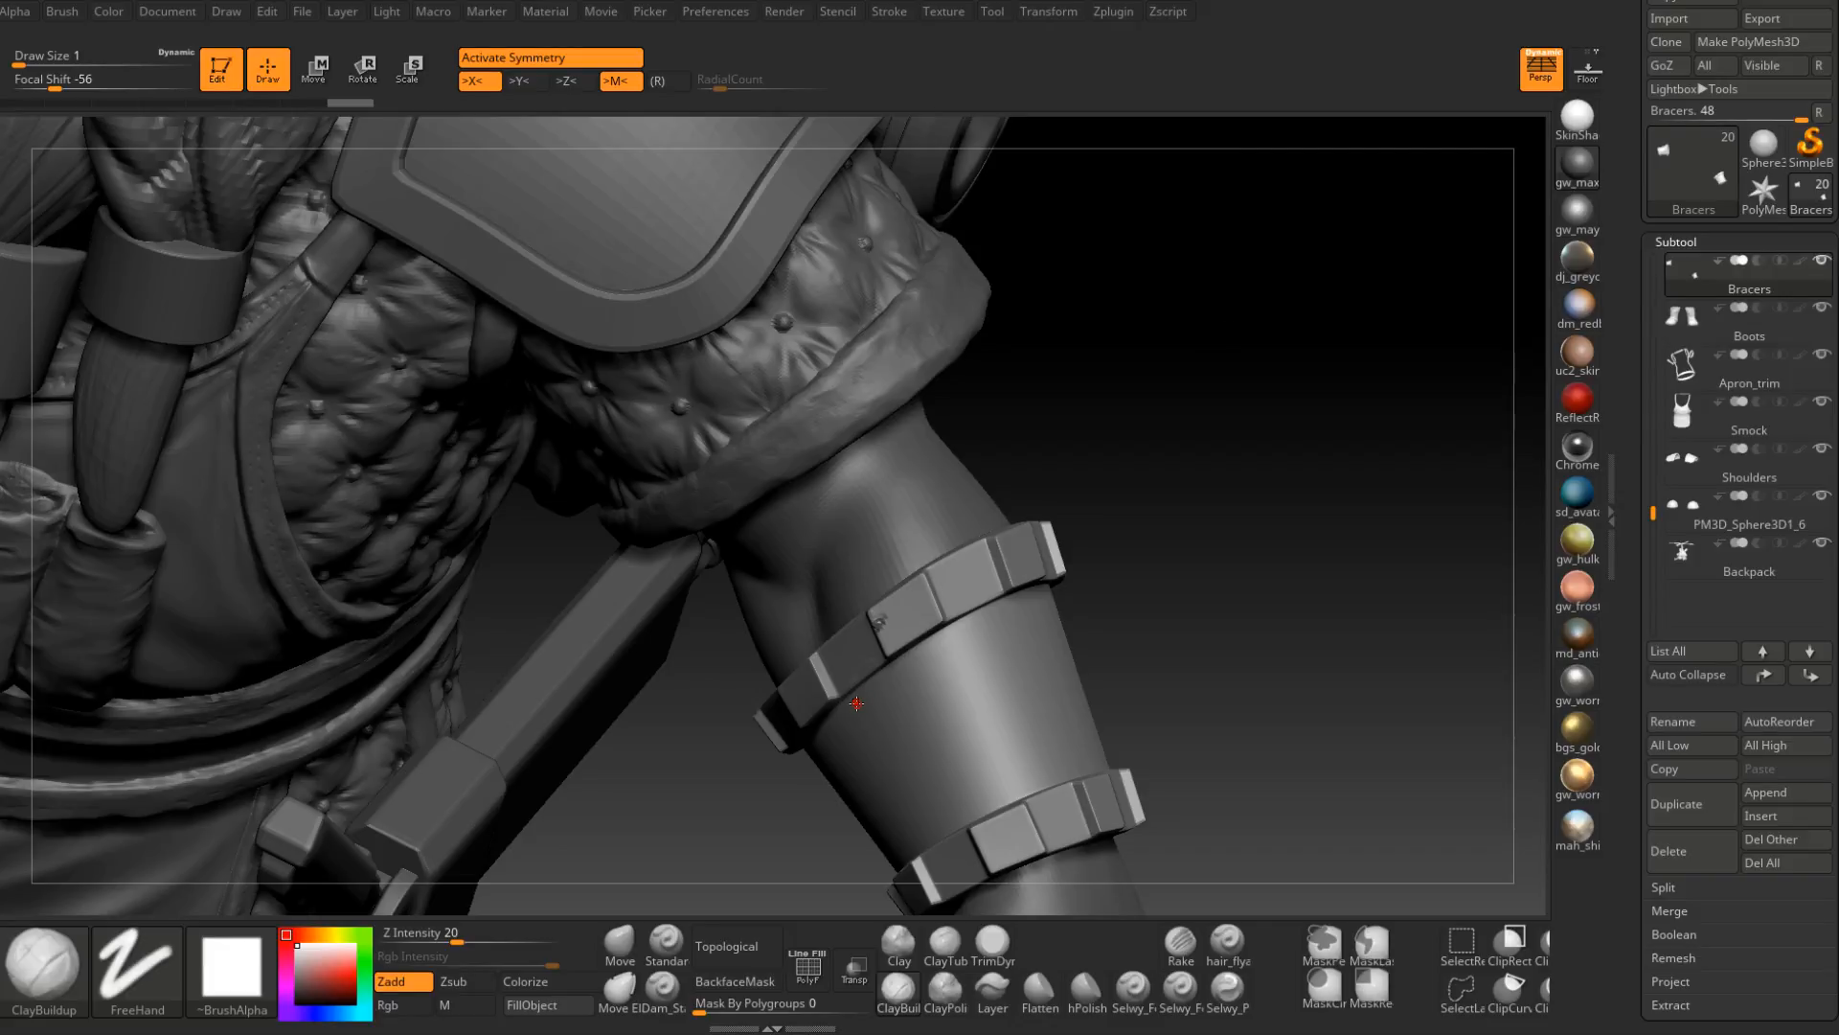
Compare the mirrored nick on both bracers and turn off X-axis symmetry.
alt+right_drag(1226, 441, 850, 522)
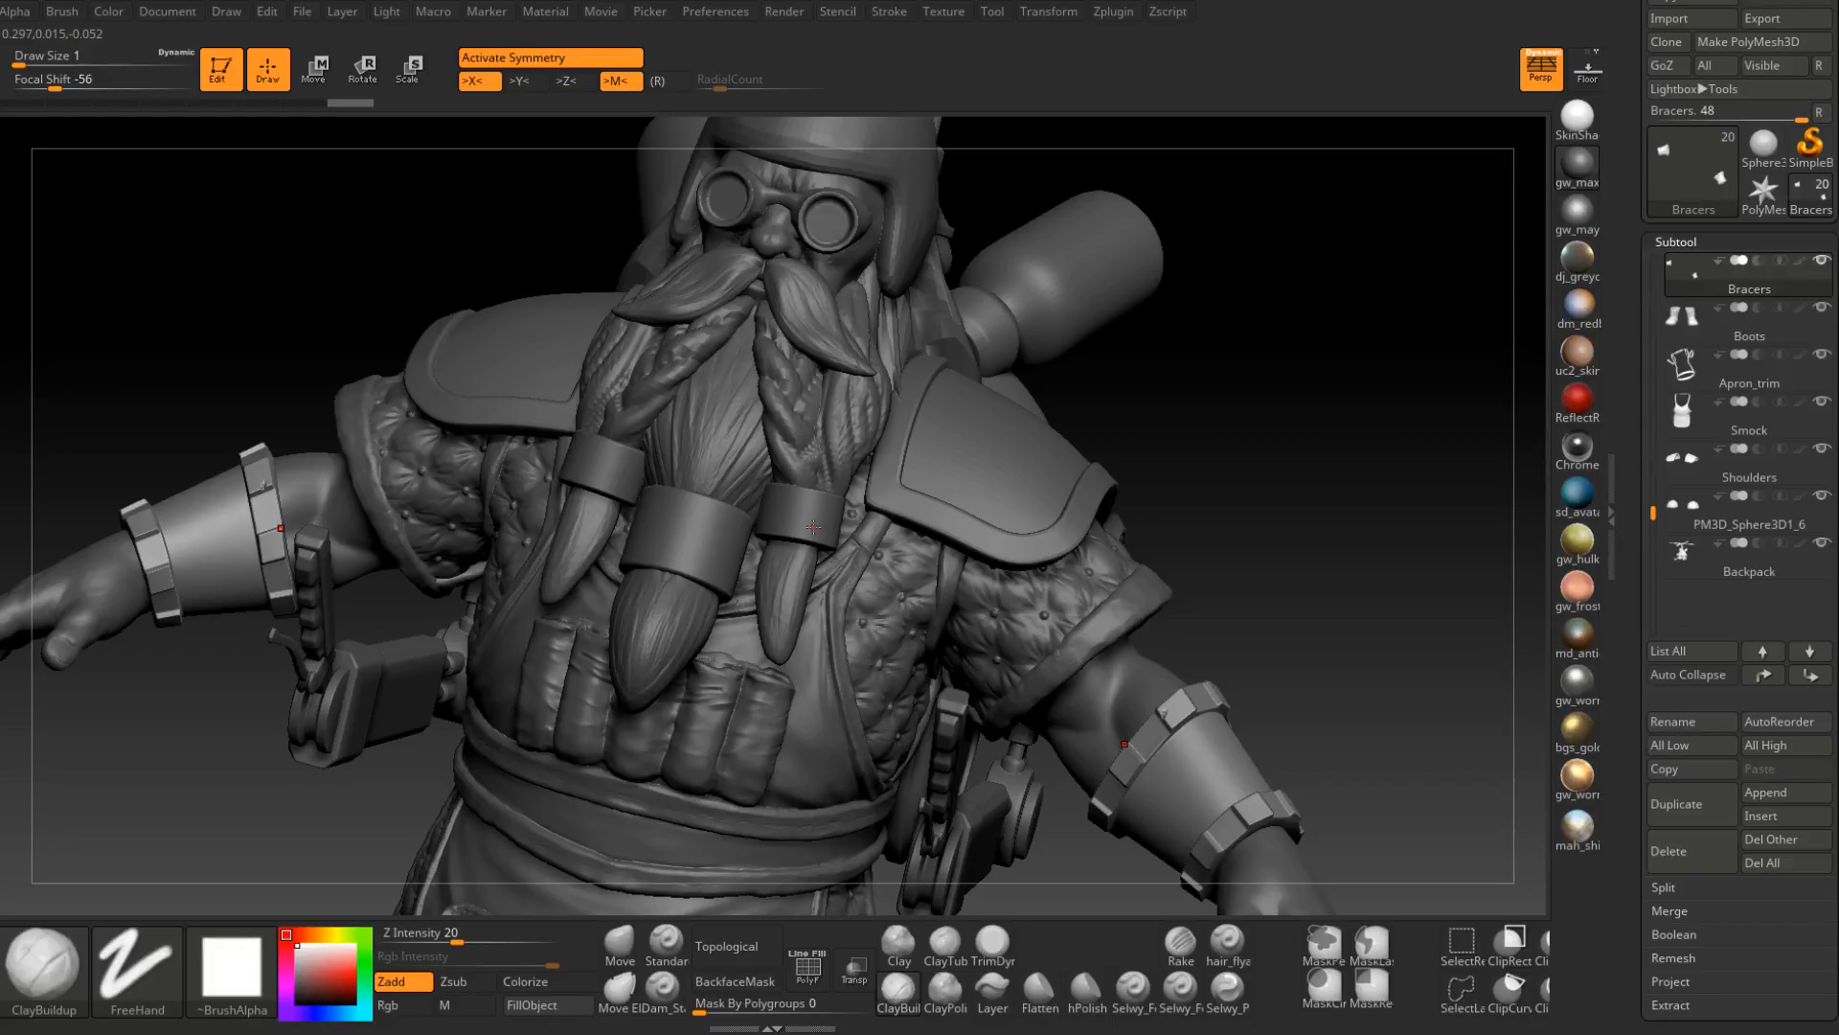
right_drag(814, 527, 537, 527)
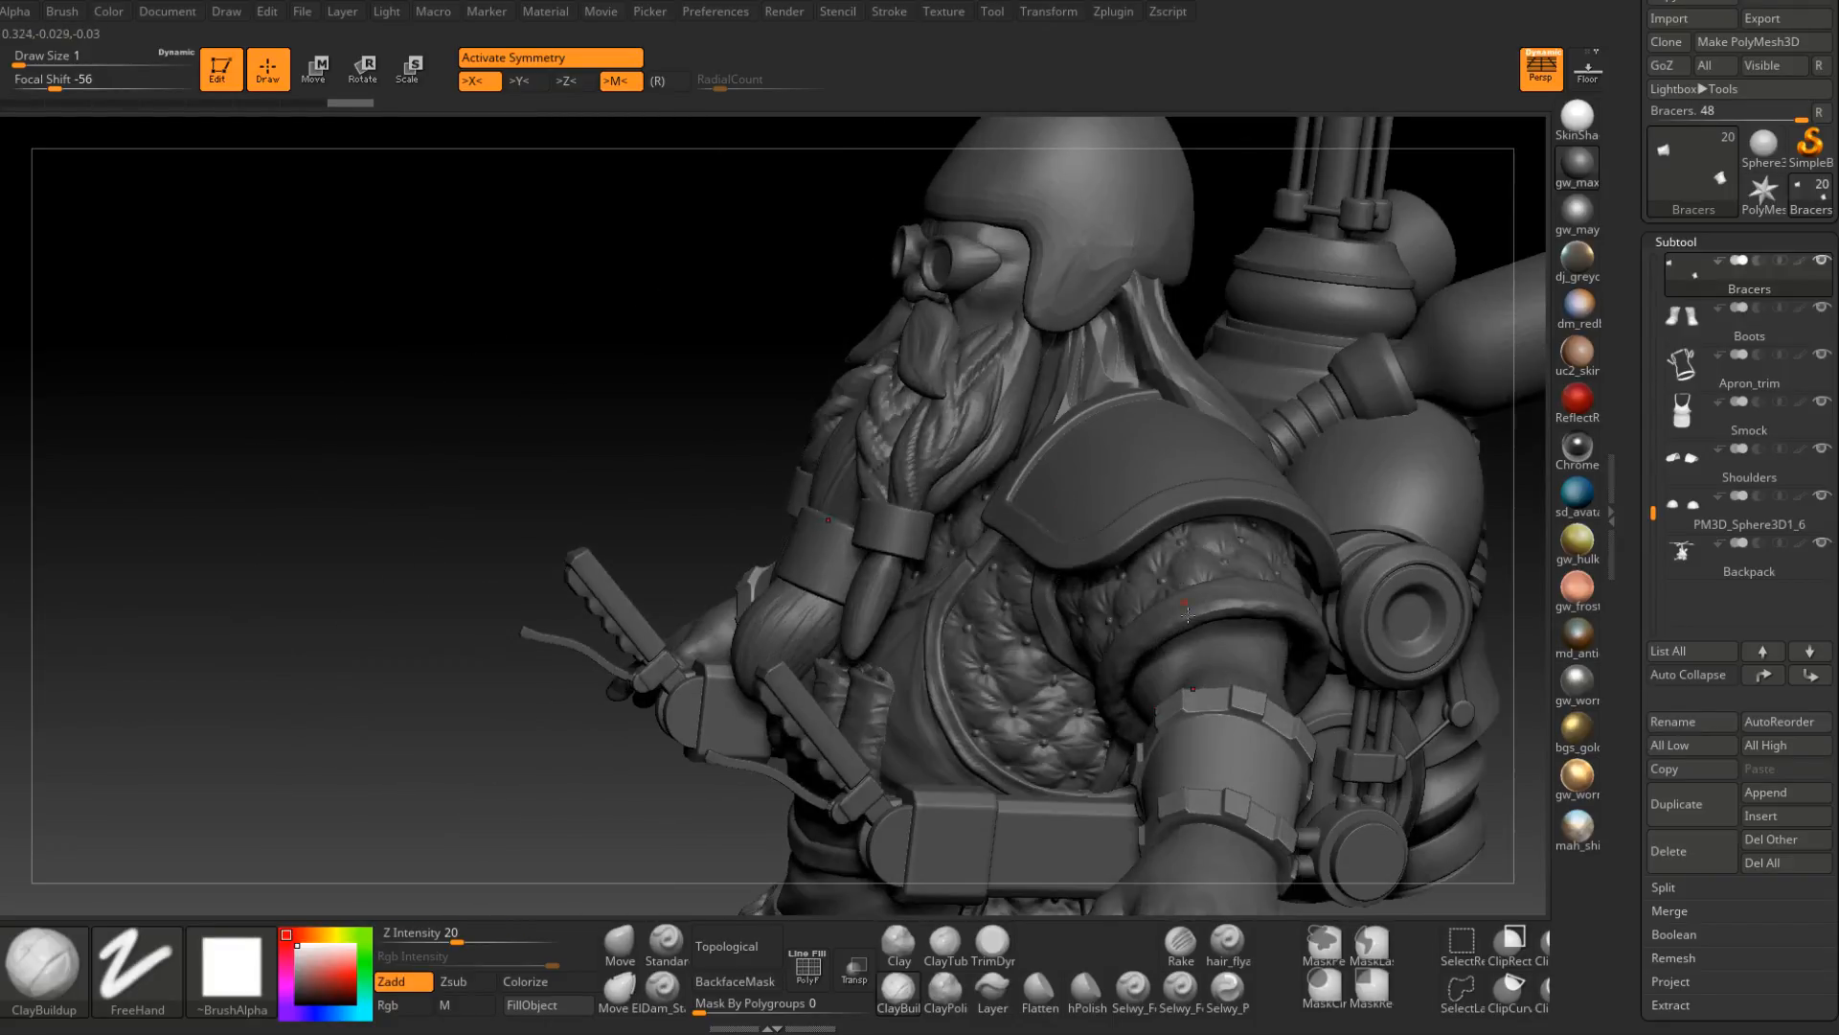
alt+right_drag(1246, 773, 995, 536)
right_drag(833, 479, 881, 566)
key(x)
Sculpt irregular chips and rough wear along the block edges of one bracer's upper band with a fine brush.
ctrl+right_drag(870, 469, 795, 622)
key(space)
mouse_move(828, 492)
mouse_down()
mouse_move(822, 517)
mouse_move(853, 462)
mouse_move(834, 513)
mouse_move(846, 556)
mouse_up()
mouse_move(862, 576)
right_down()
mouse_move(869, 541)
mouse_move(906, 582)
mouse_move(834, 503)
mouse_move(873, 517)
mouse_move(875, 493)
mouse_move(834, 513)
mouse_move(841, 579)
right_up()
key(space)
drag(846, 582, 840, 582)
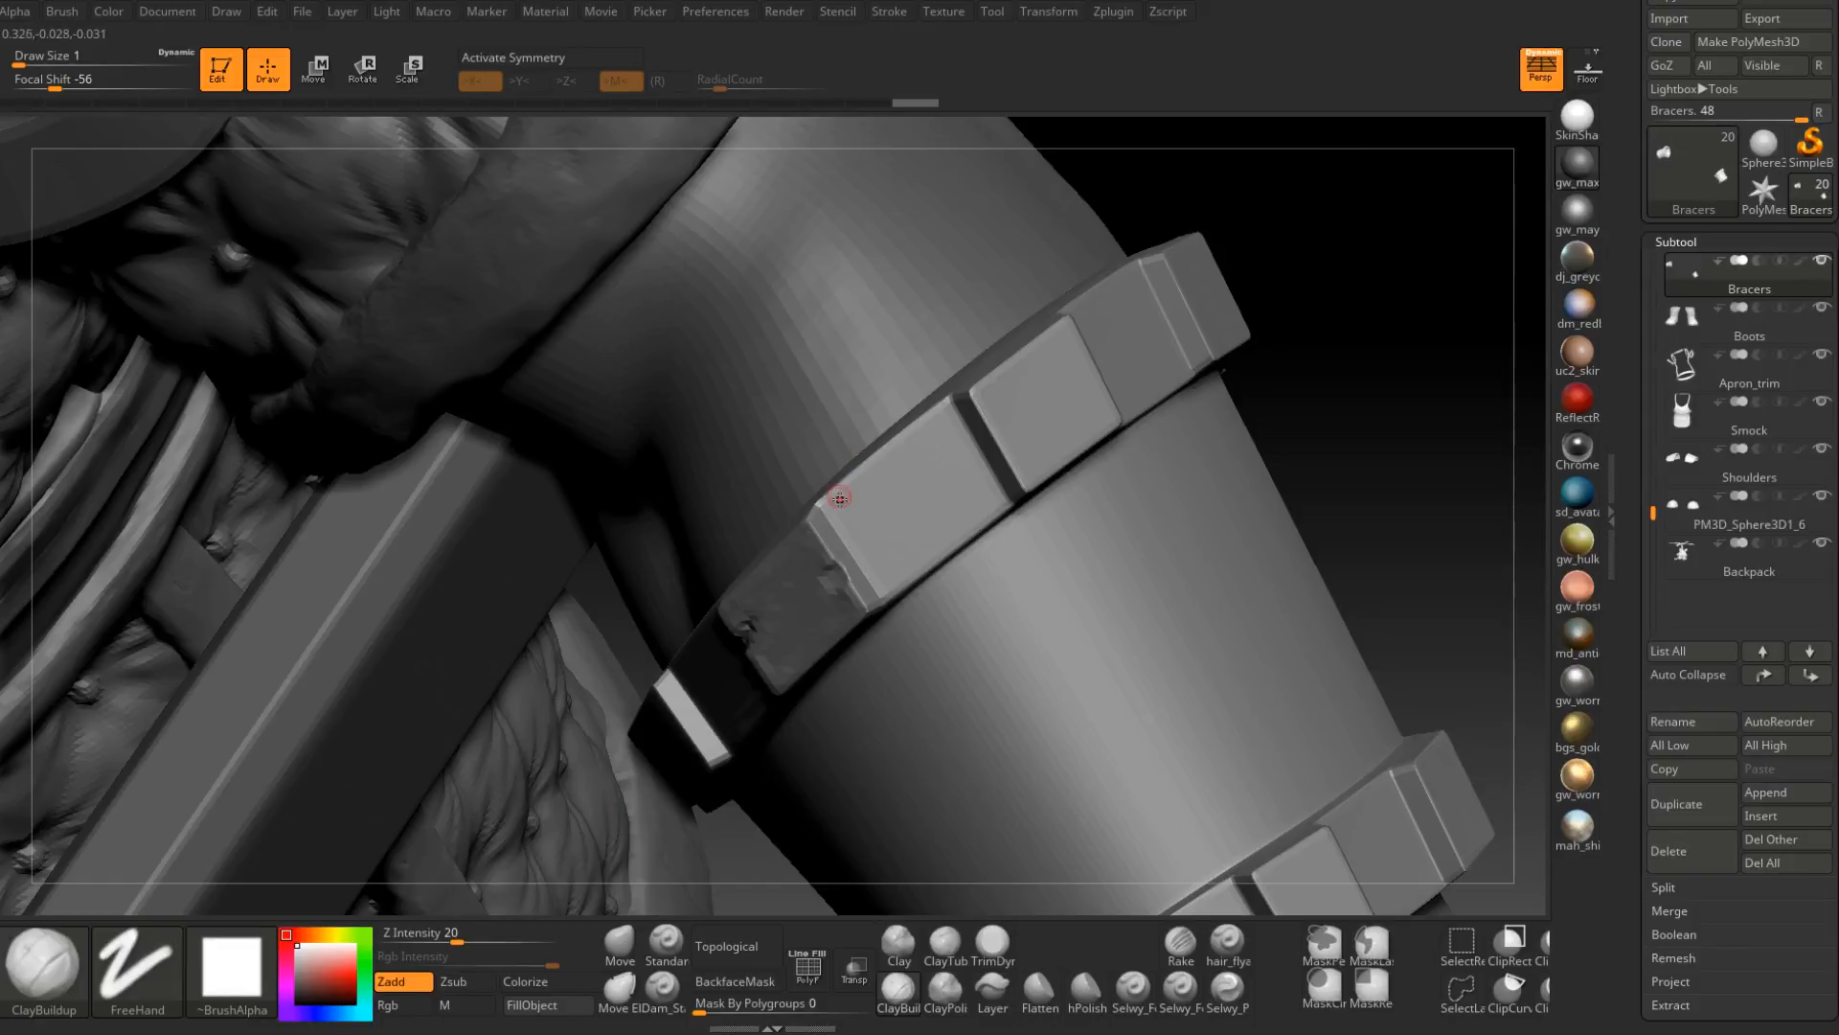
right_drag(839, 497, 860, 458)
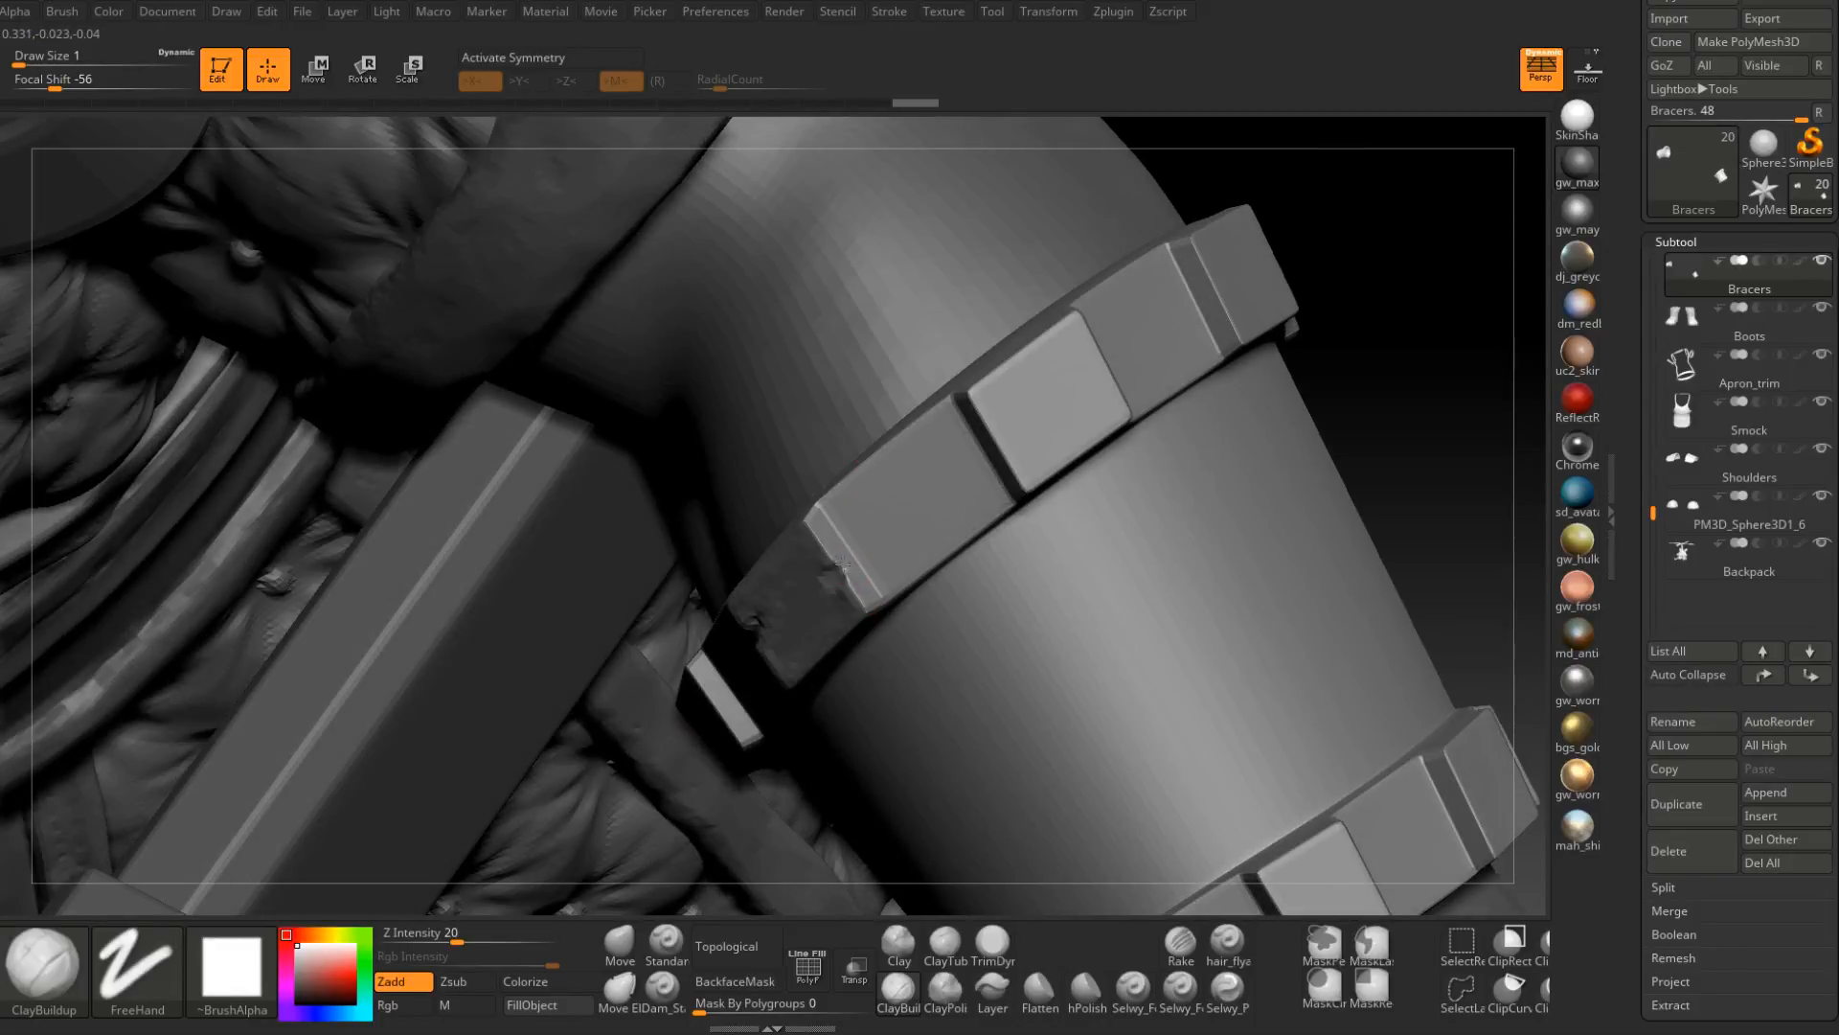
Chip the corner of the raised block on the bracer's elbow-side band with ClayBuildup, enlarging the draw size from 2 to 3.
mouse_move(838, 568)
right_down()
mouse_move(854, 551)
mouse_move(834, 553)
mouse_move(798, 712)
right_up()
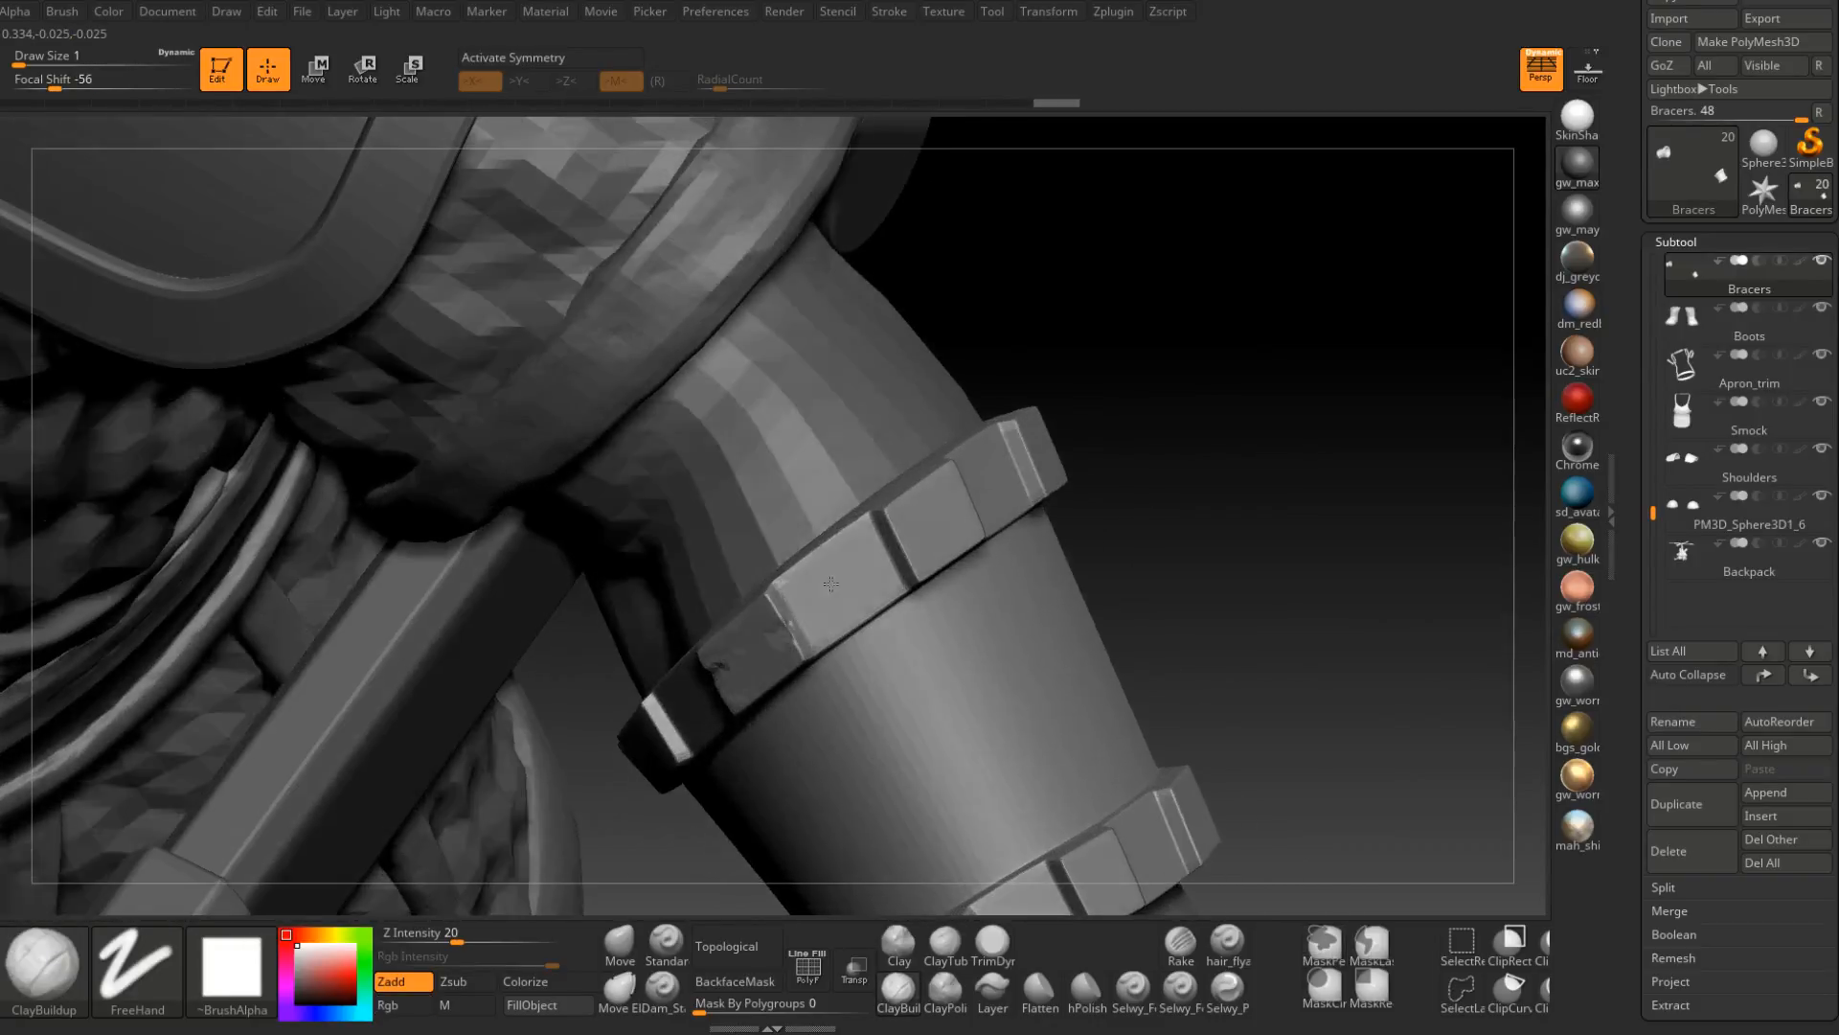
key(space)
click(826, 581)
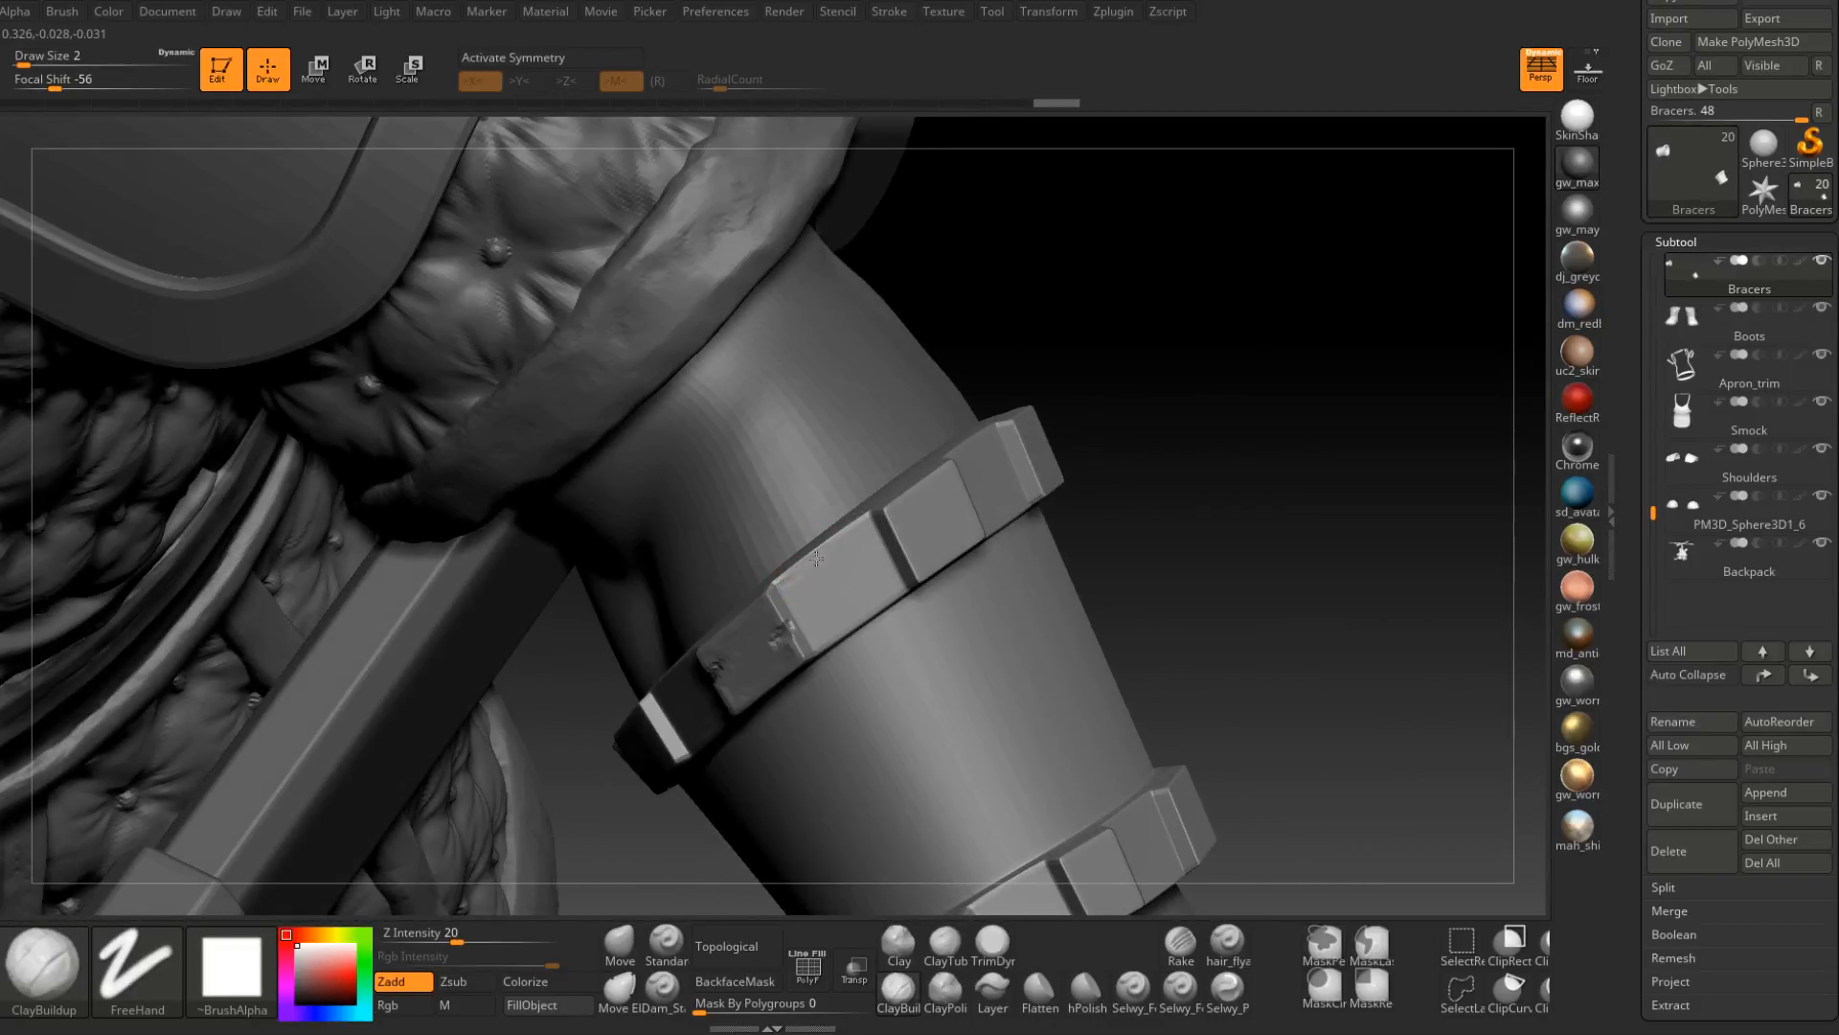
mouse_move(821, 624)
right_down()
mouse_move(831, 580)
mouse_move(797, 577)
right_up()
key(space)
click(831, 581)
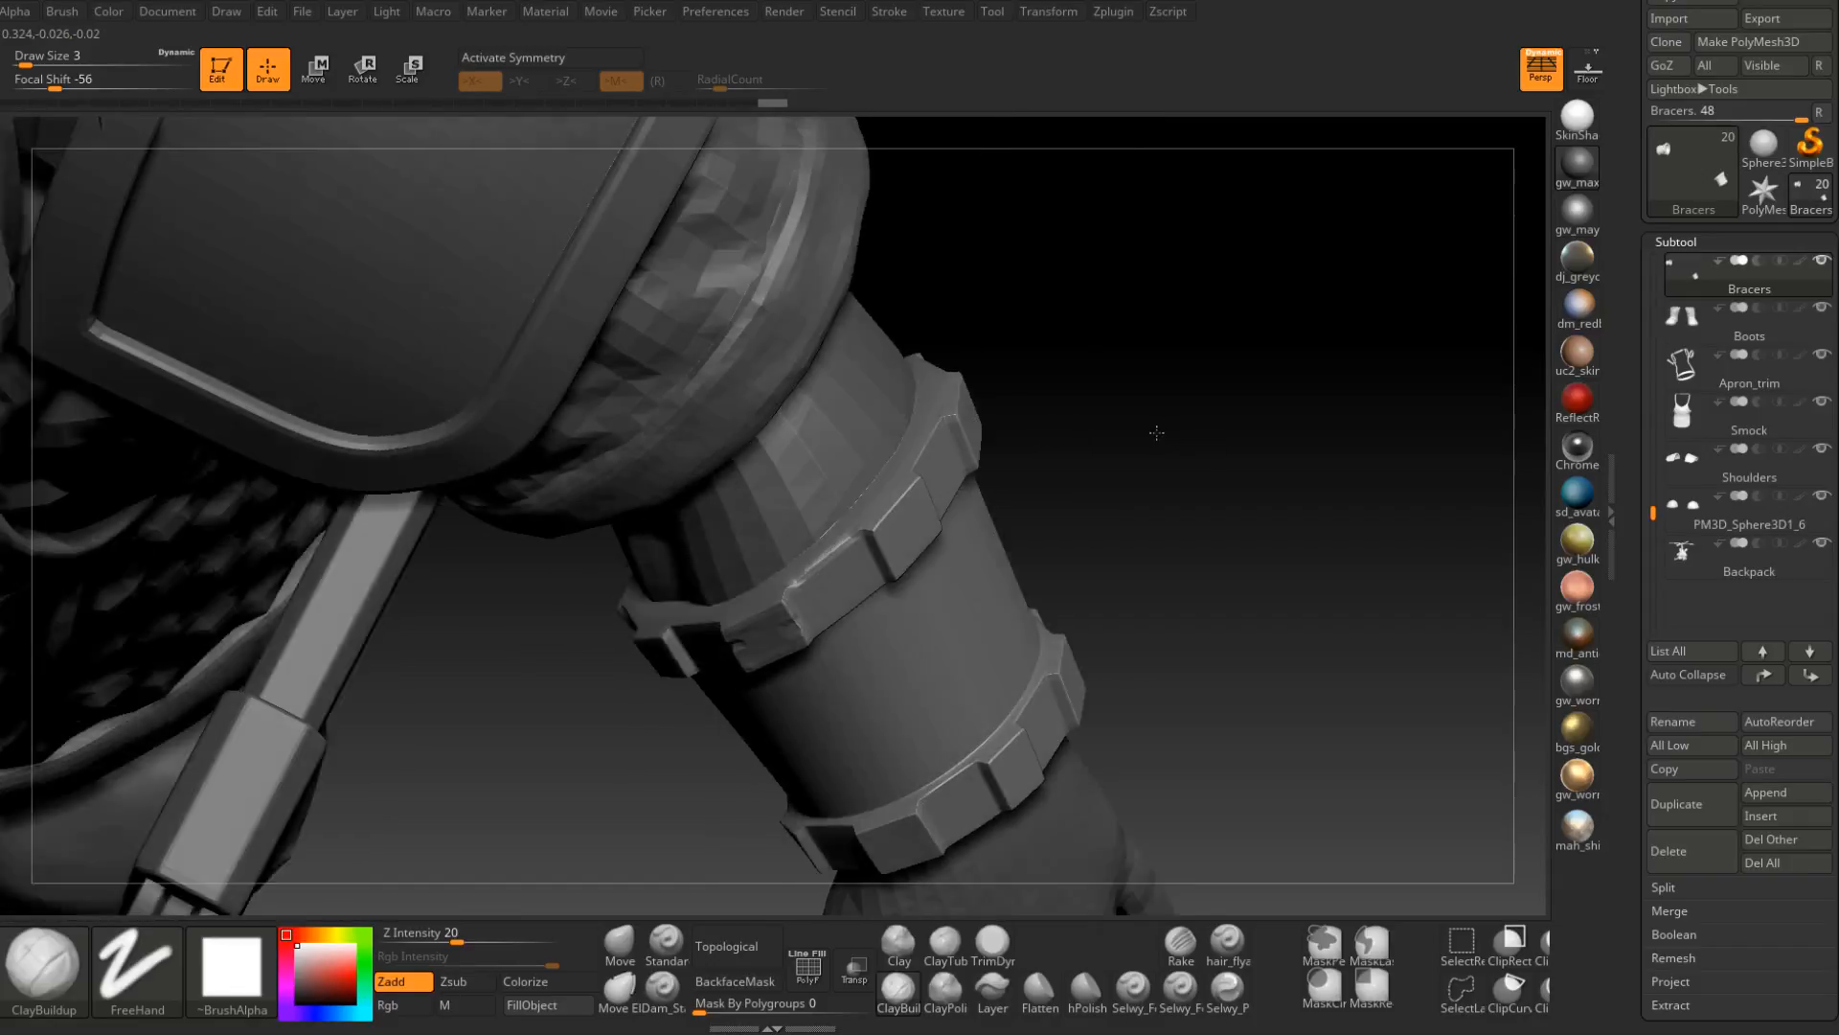
Roughen the face and lower edge of the block beside the chipped corner with short ClayBuildup strokes at draw size 3.
right_drag(1161, 466, 833, 546)
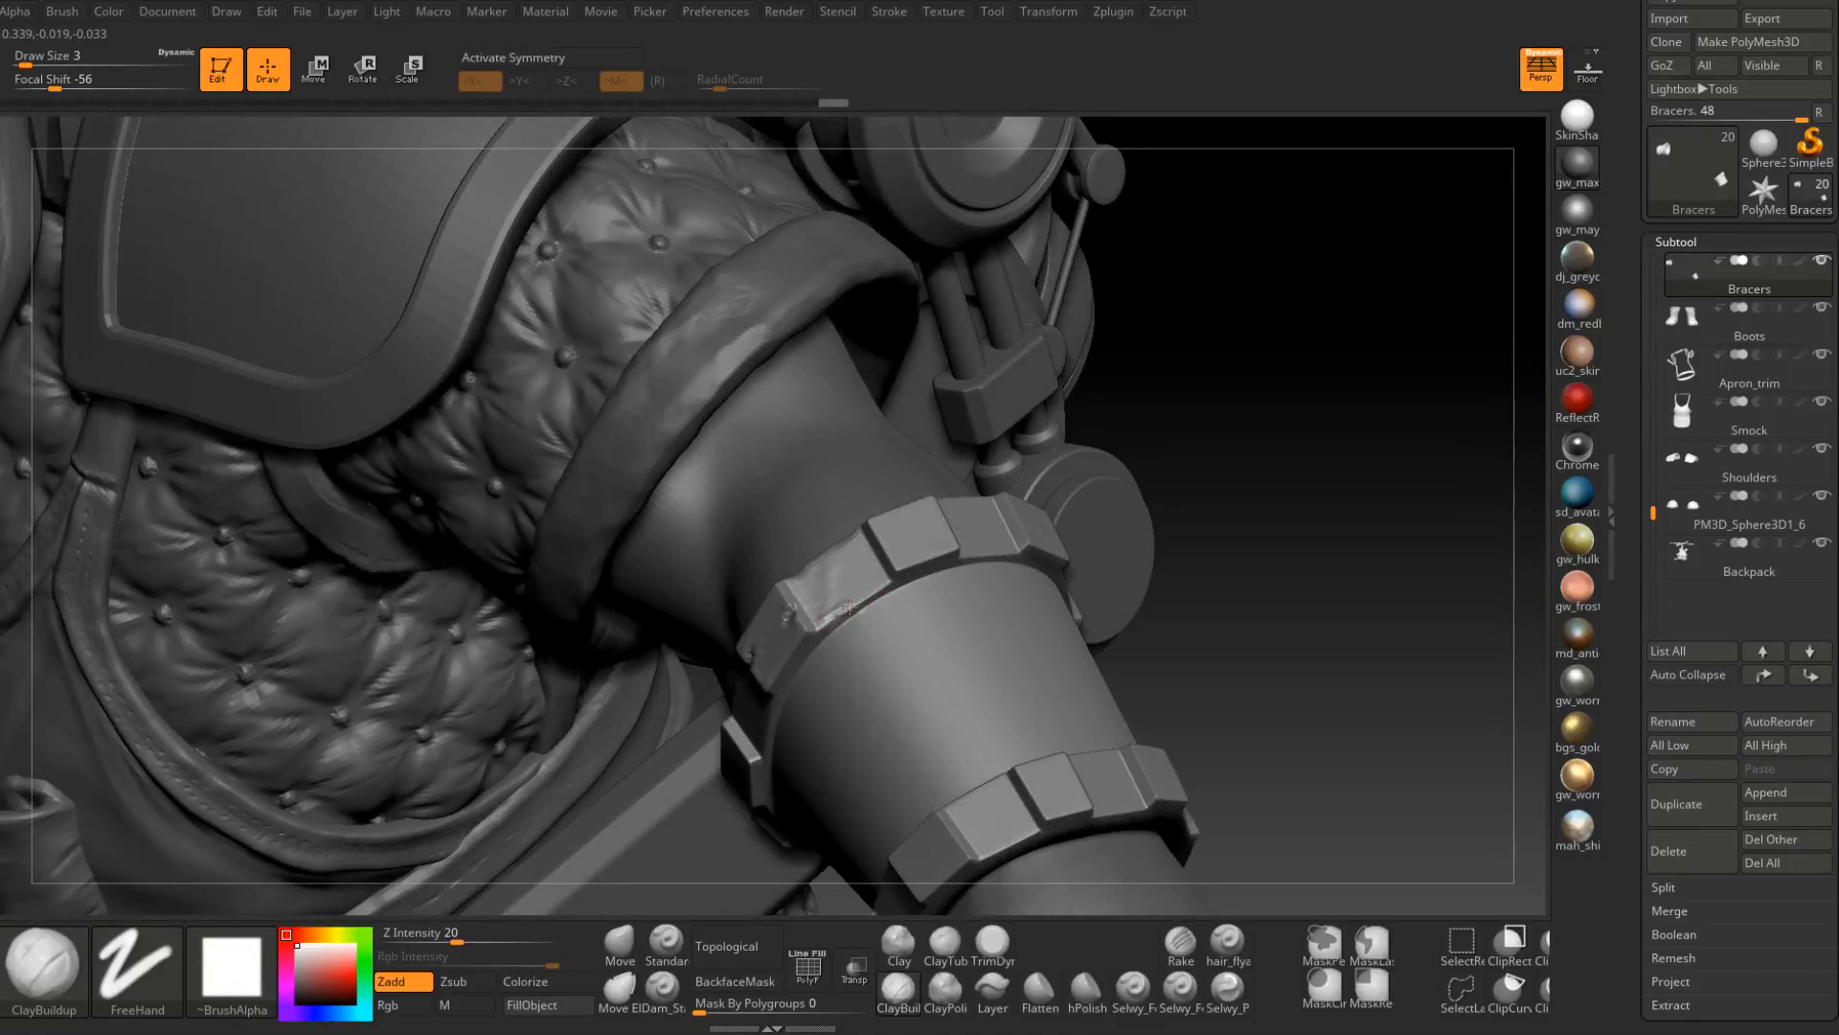
drag(850, 608, 872, 596)
right_drag(829, 594, 868, 588)
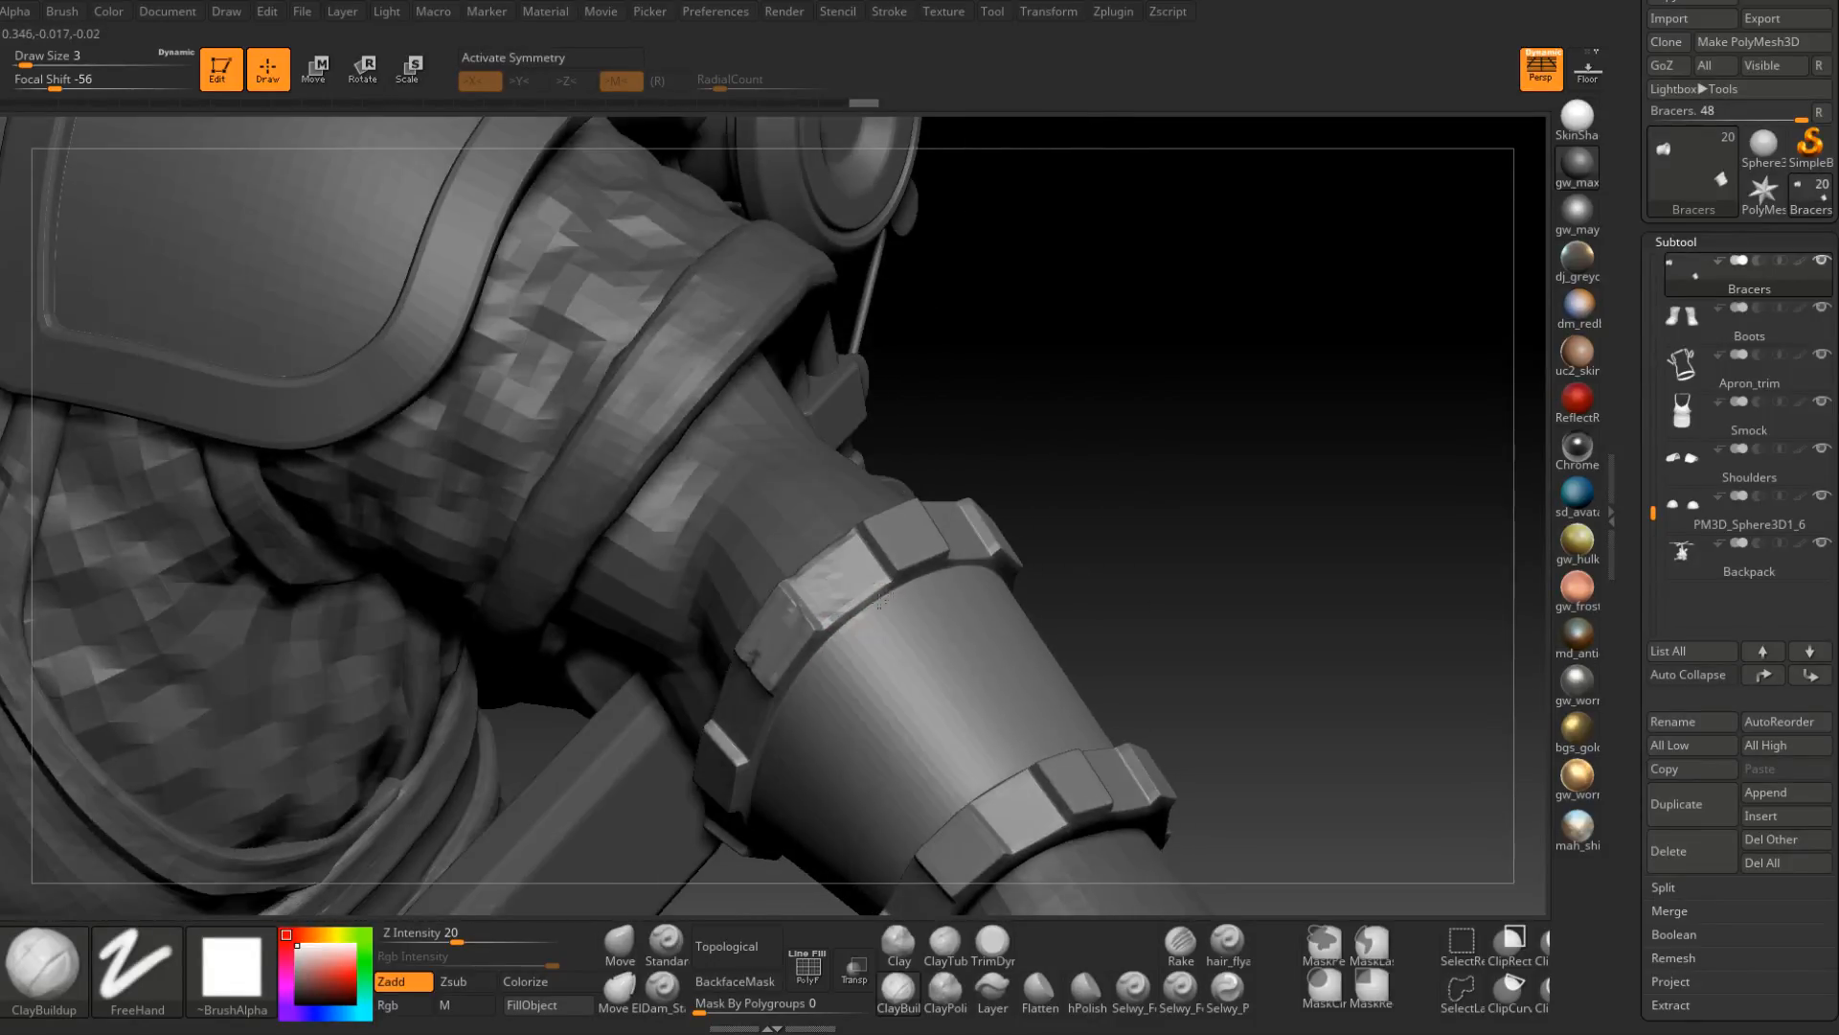
drag(848, 588, 865, 585)
right_drag(869, 567, 773, 619)
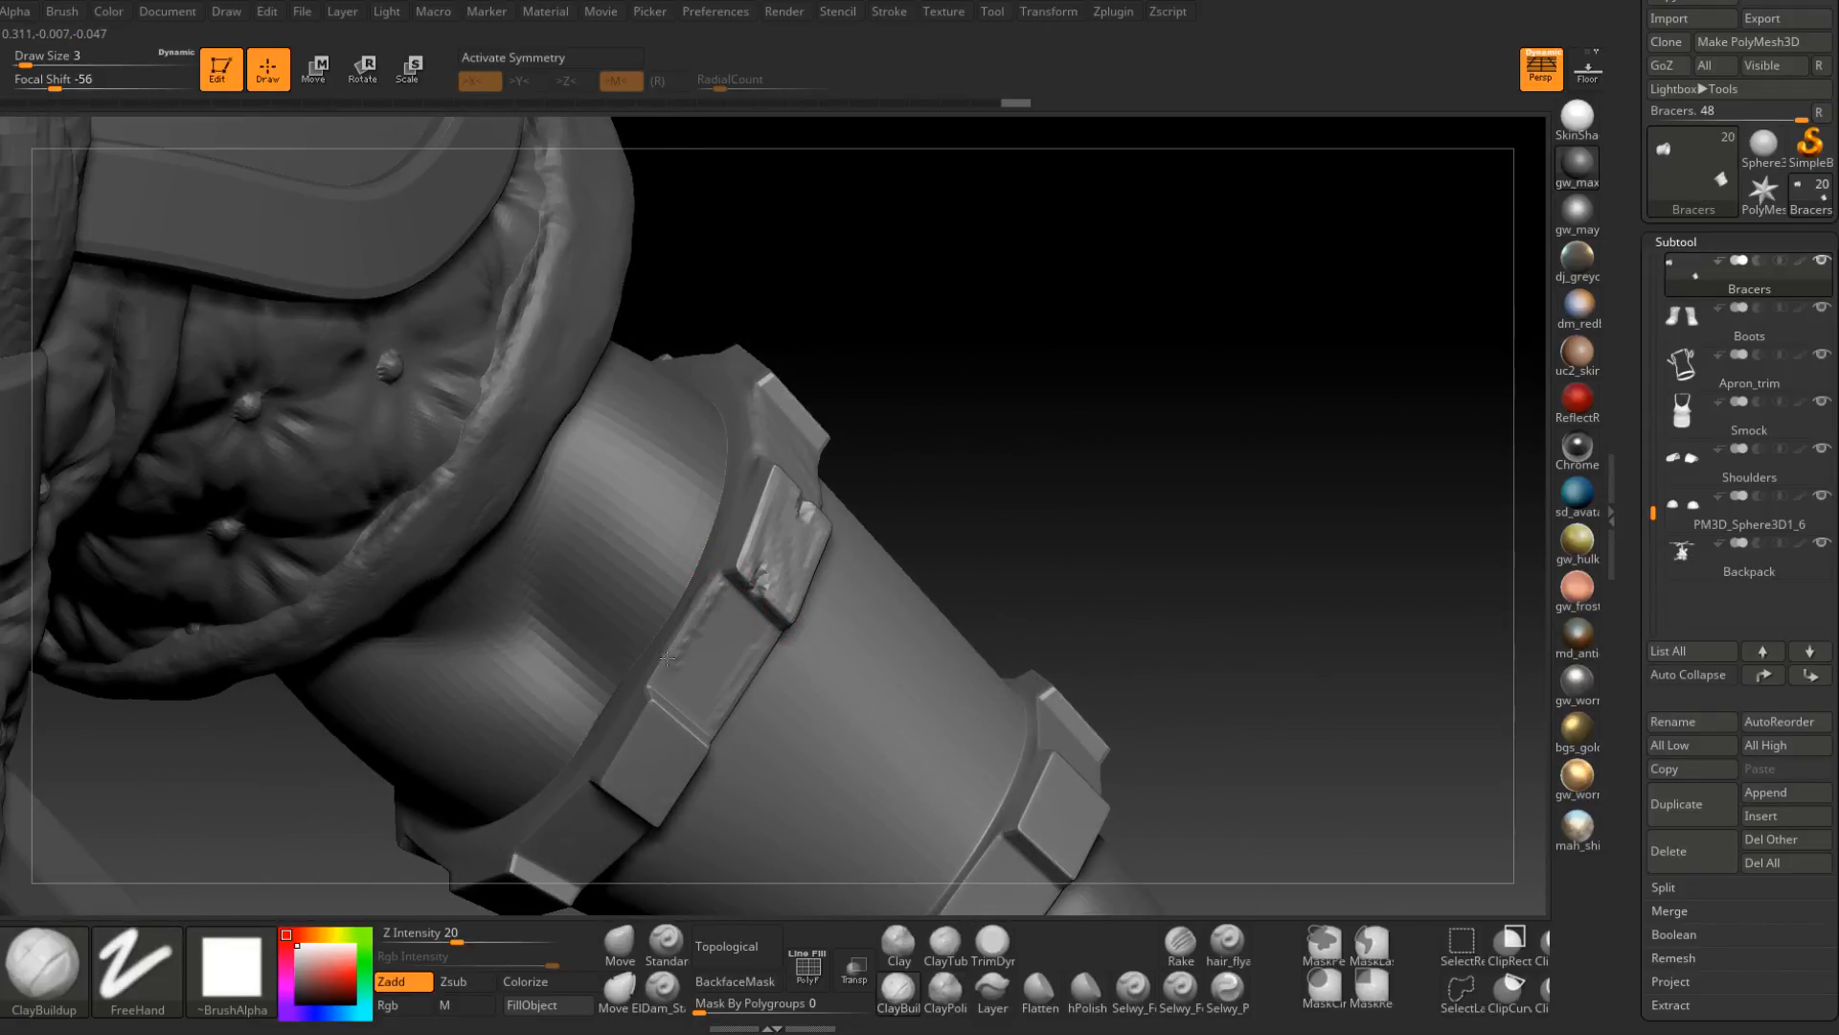
Add uneven ClayBuildup wear across the recessed segment below the roughened raised block on the elbow-side band.
right_drag(669, 669, 657, 636)
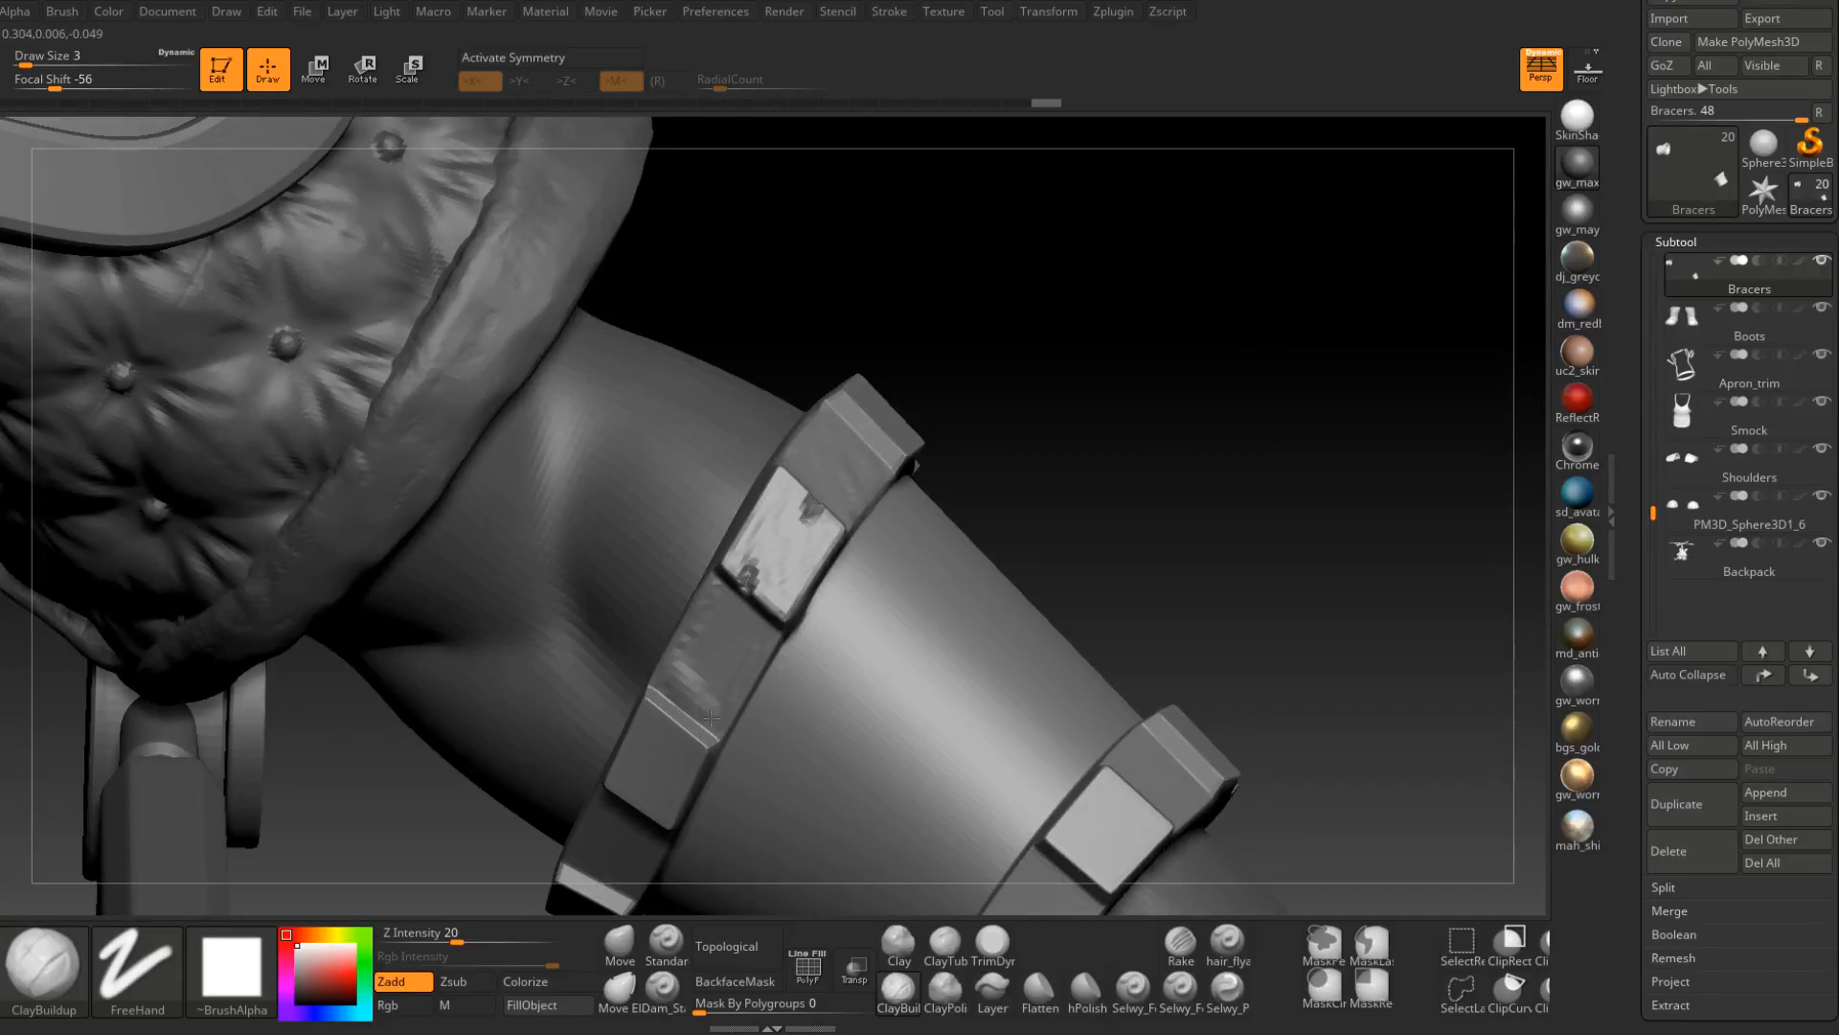
mouse_move(713, 667)
mouse_down()
mouse_move(705, 690)
mouse_move(715, 628)
mouse_up()
right_drag(728, 649, 752, 645)
click(752, 646)
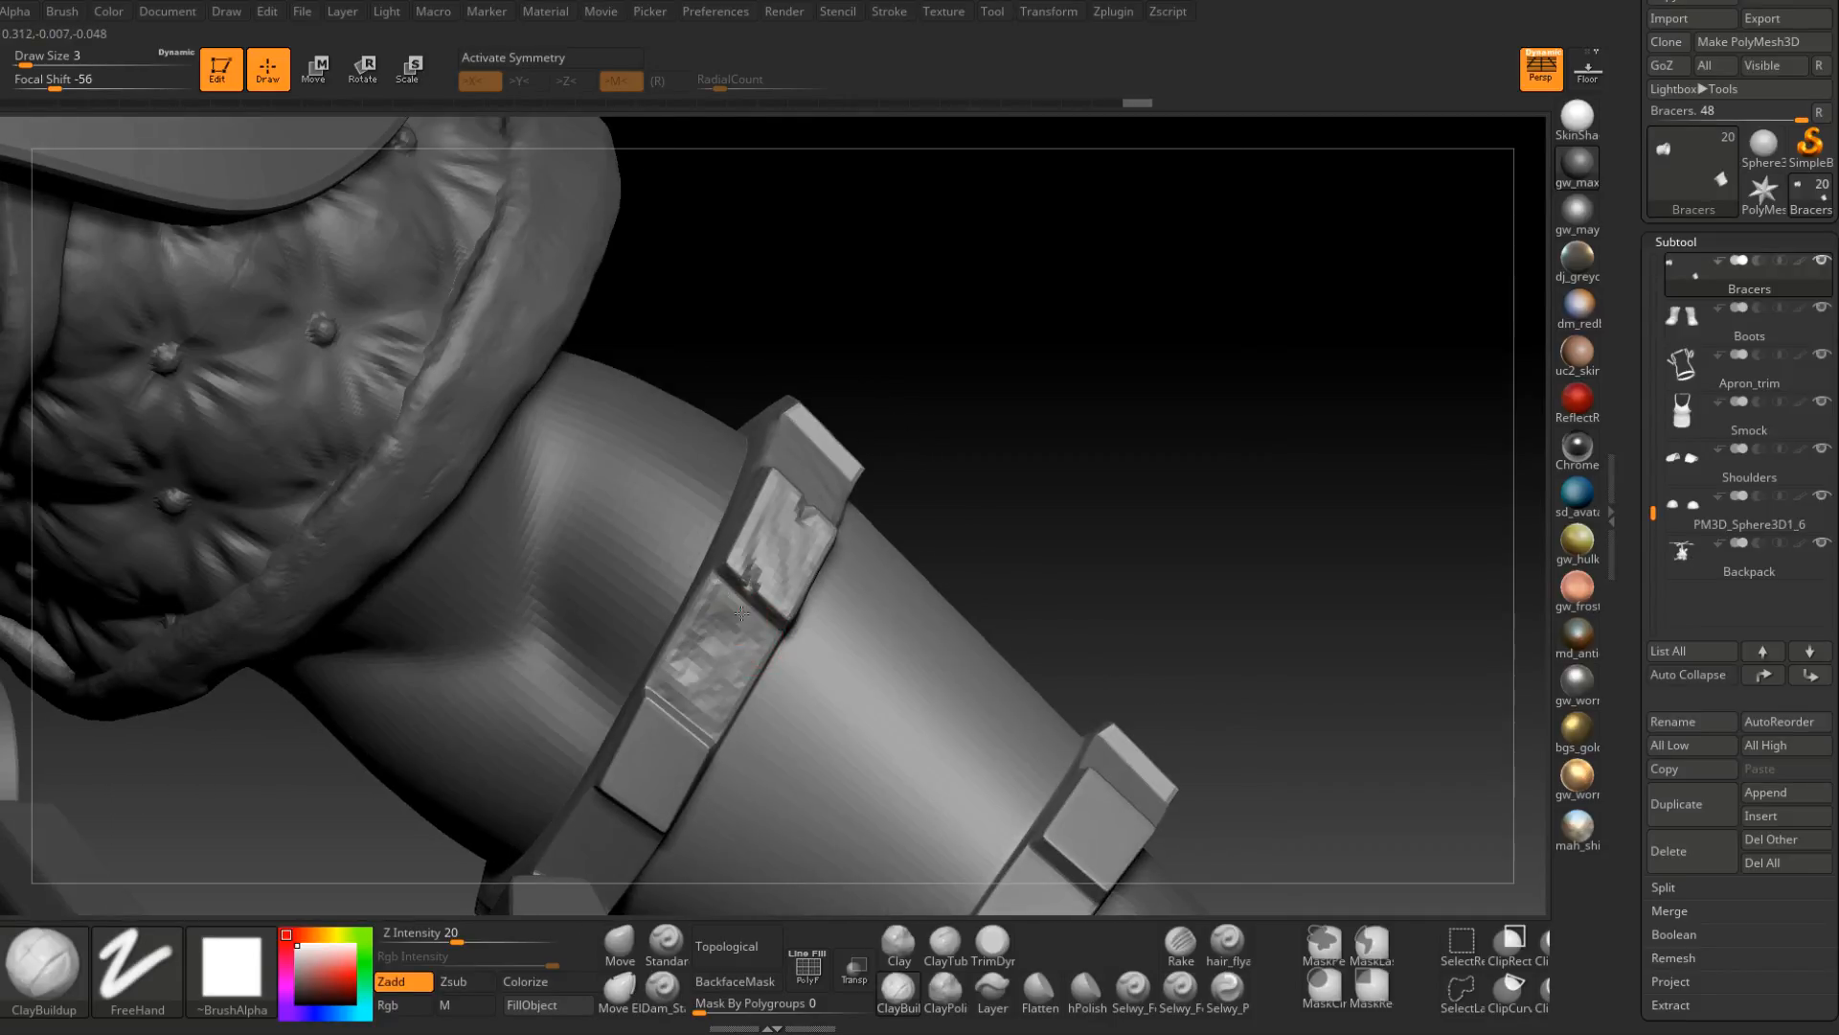
drag(741, 613, 728, 634)
mouse_move(735, 646)
ctrl+right_down()
mouse_move(703, 605)
mouse_move(731, 526)
mouse_move(722, 553)
mouse_move(781, 621)
mouse_move(768, 593)
ctrl+right_up()
right_click(768, 593)
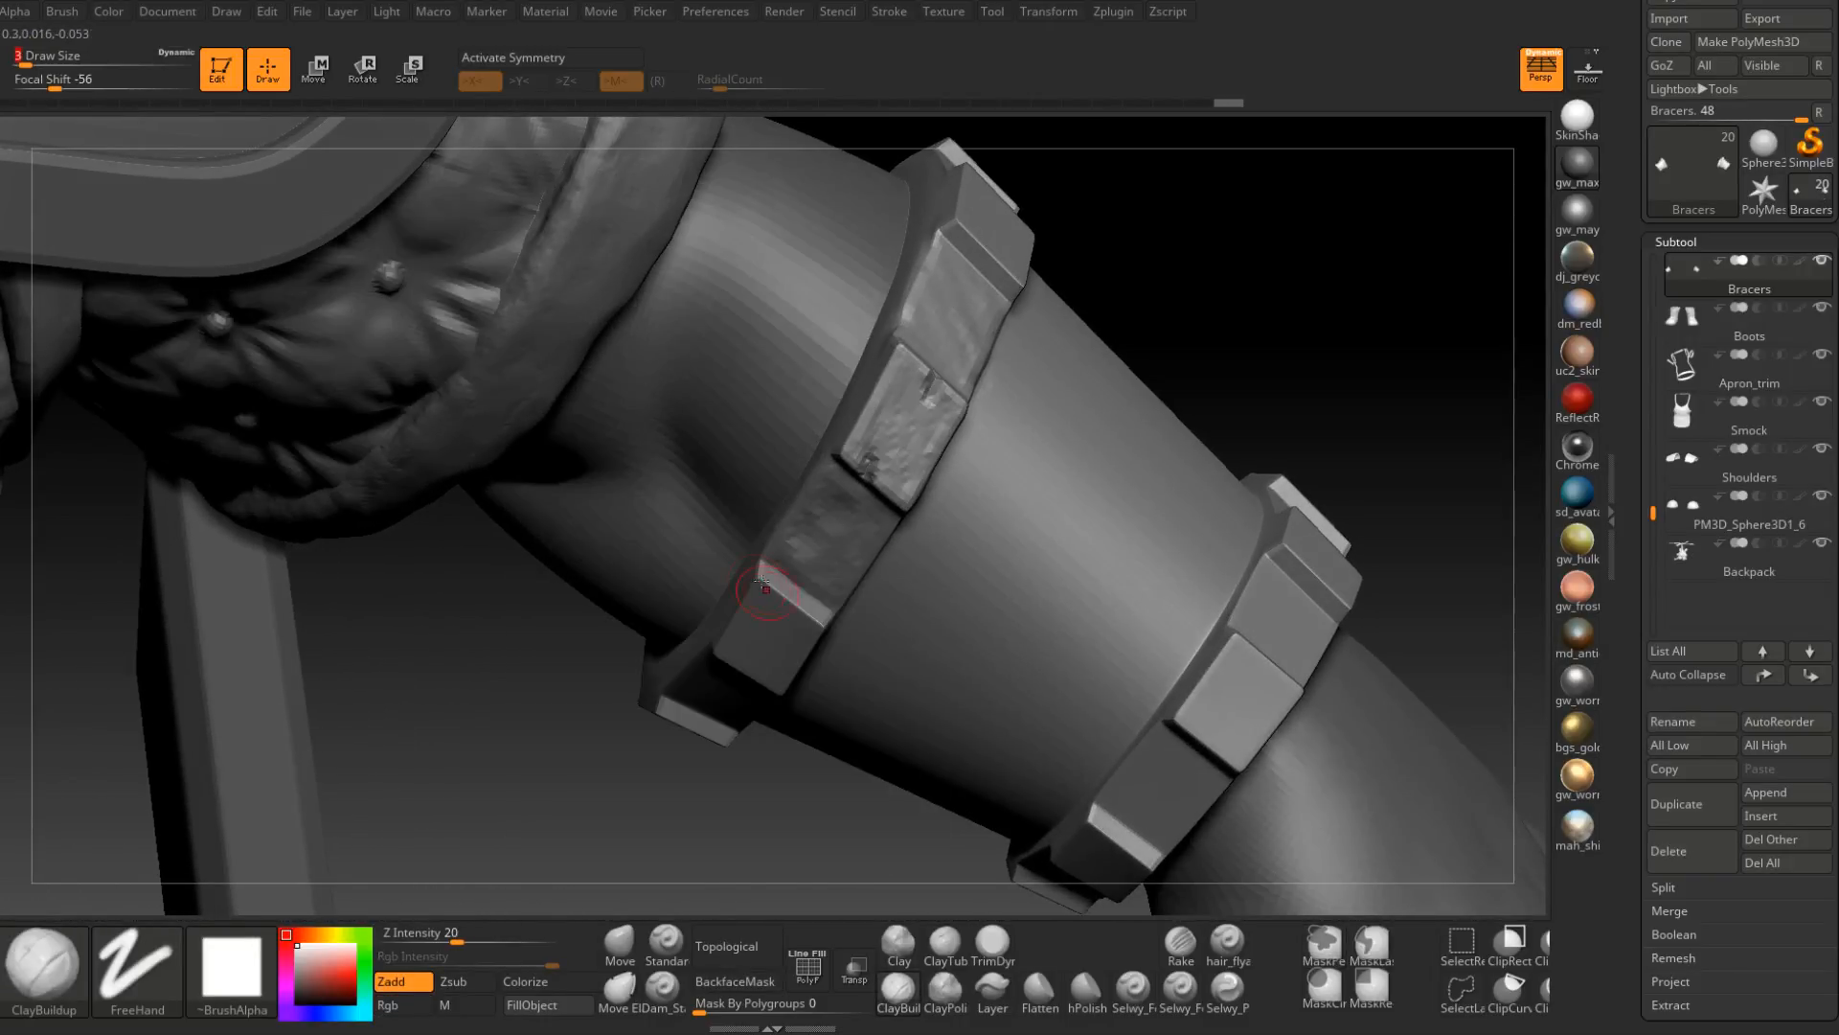
Build worn texture along the edges of the following raised block on the band, then reduce the draw size to 2.
drag(778, 587, 724, 618)
right_drag(724, 617, 755, 584)
mouse_move(728, 620)
mouse_down()
mouse_move(762, 585)
mouse_move(801, 619)
mouse_up()
right_drag(800, 619, 806, 623)
drag(802, 619, 814, 630)
right_drag(814, 630, 796, 562)
right_click(796, 560)
click(801, 554)
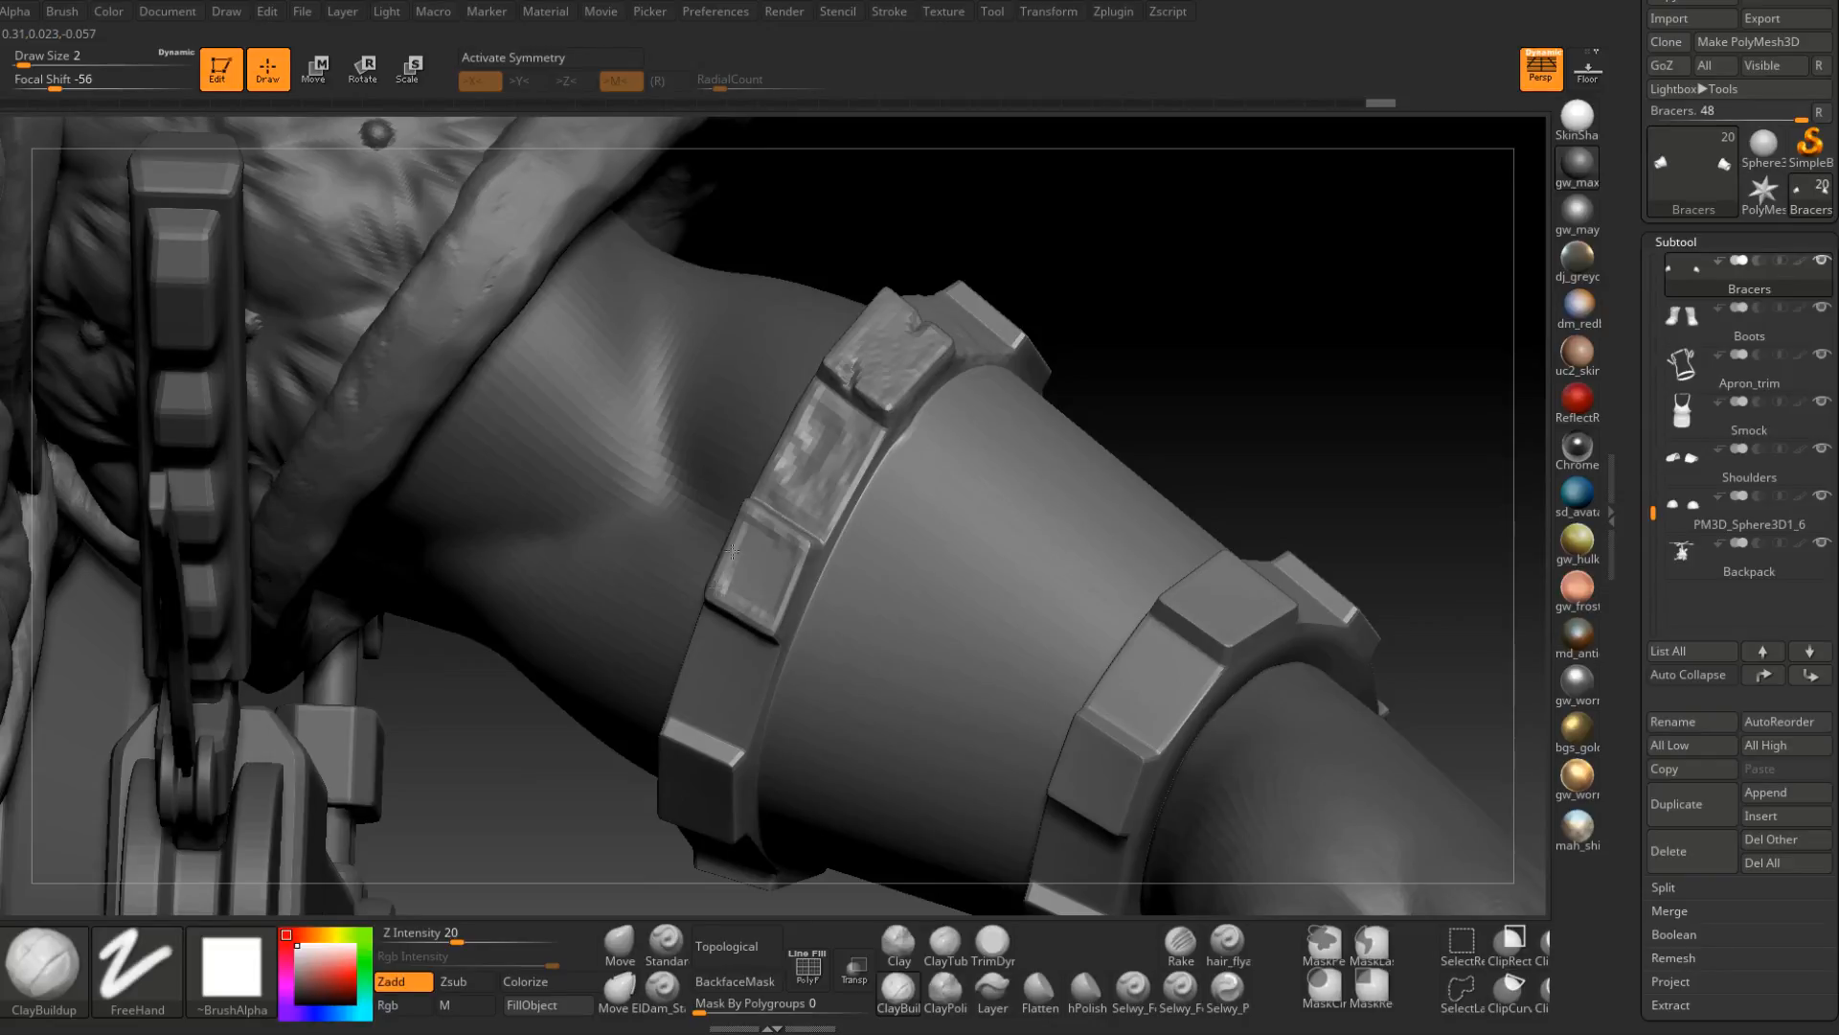
Cut nicks into the upper edge and face of that raised block with fine ClayBuildup strokes at draw size 2.
drag(746, 547, 759, 560)
right_drag(759, 560, 762, 594)
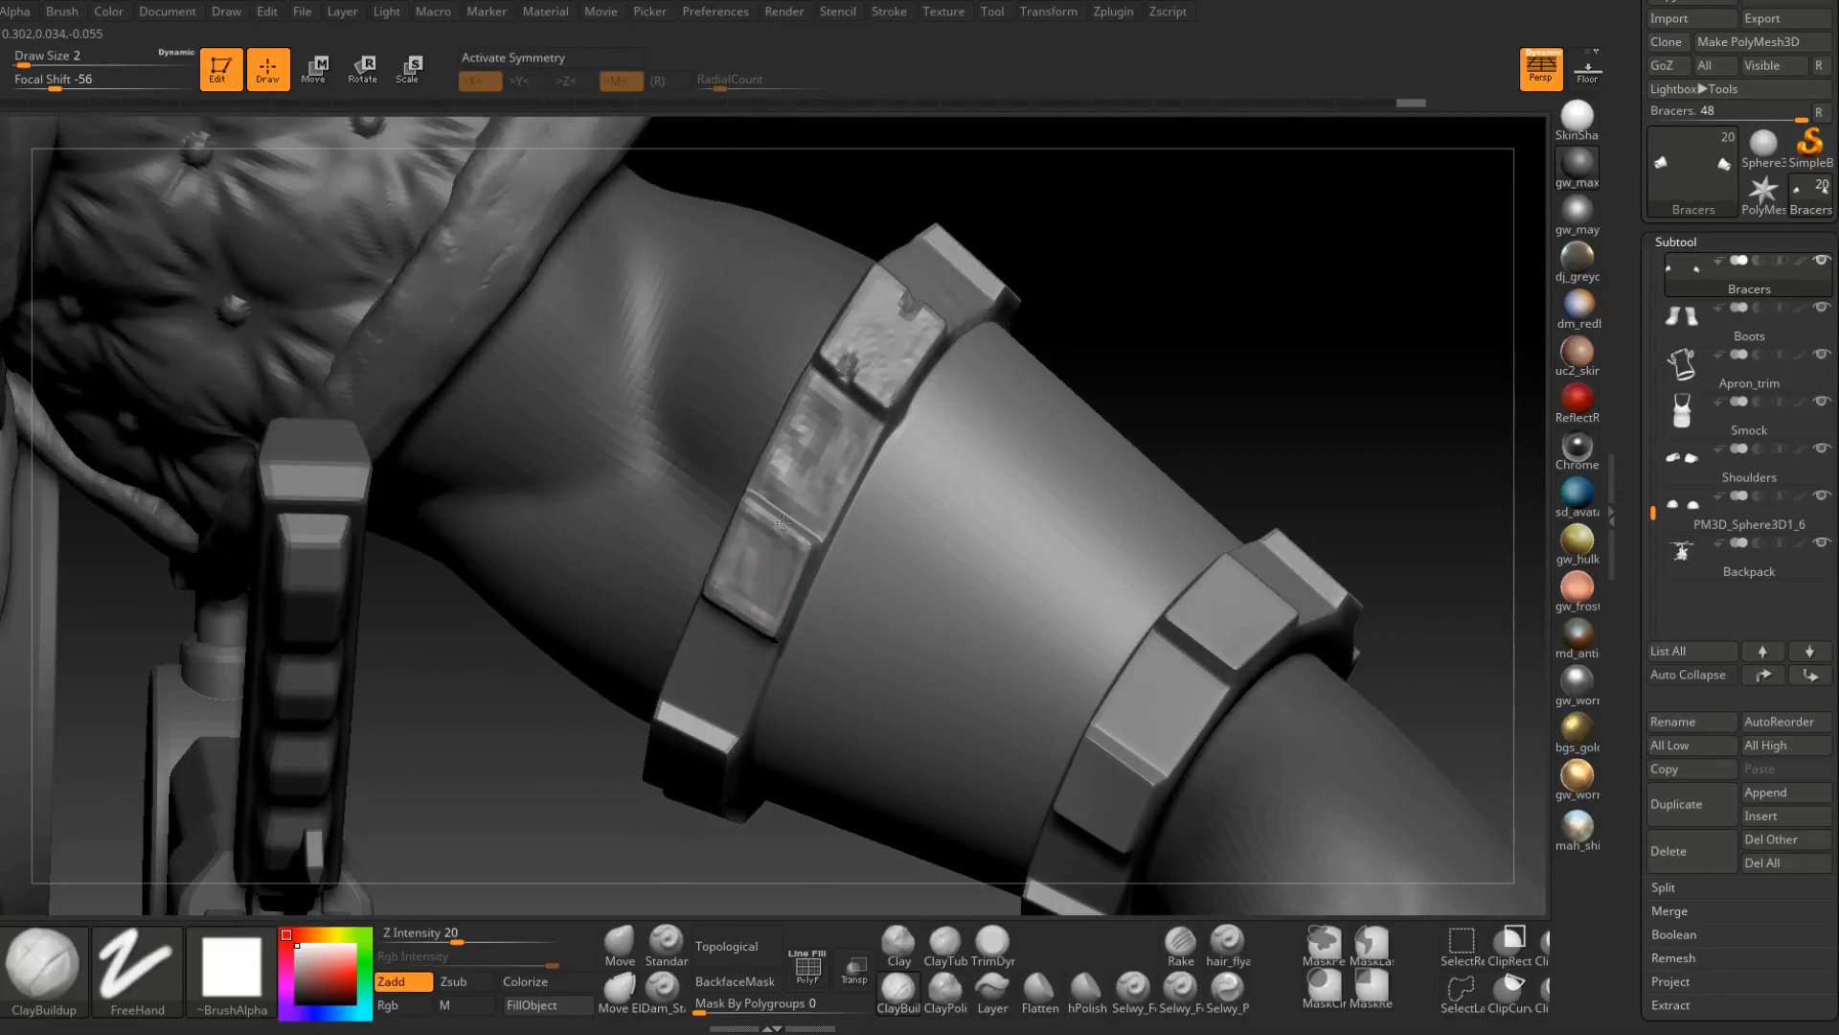
drag(783, 522, 797, 533)
right_drag(797, 533, 792, 513)
drag(778, 538, 797, 555)
right_drag(797, 554, 799, 540)
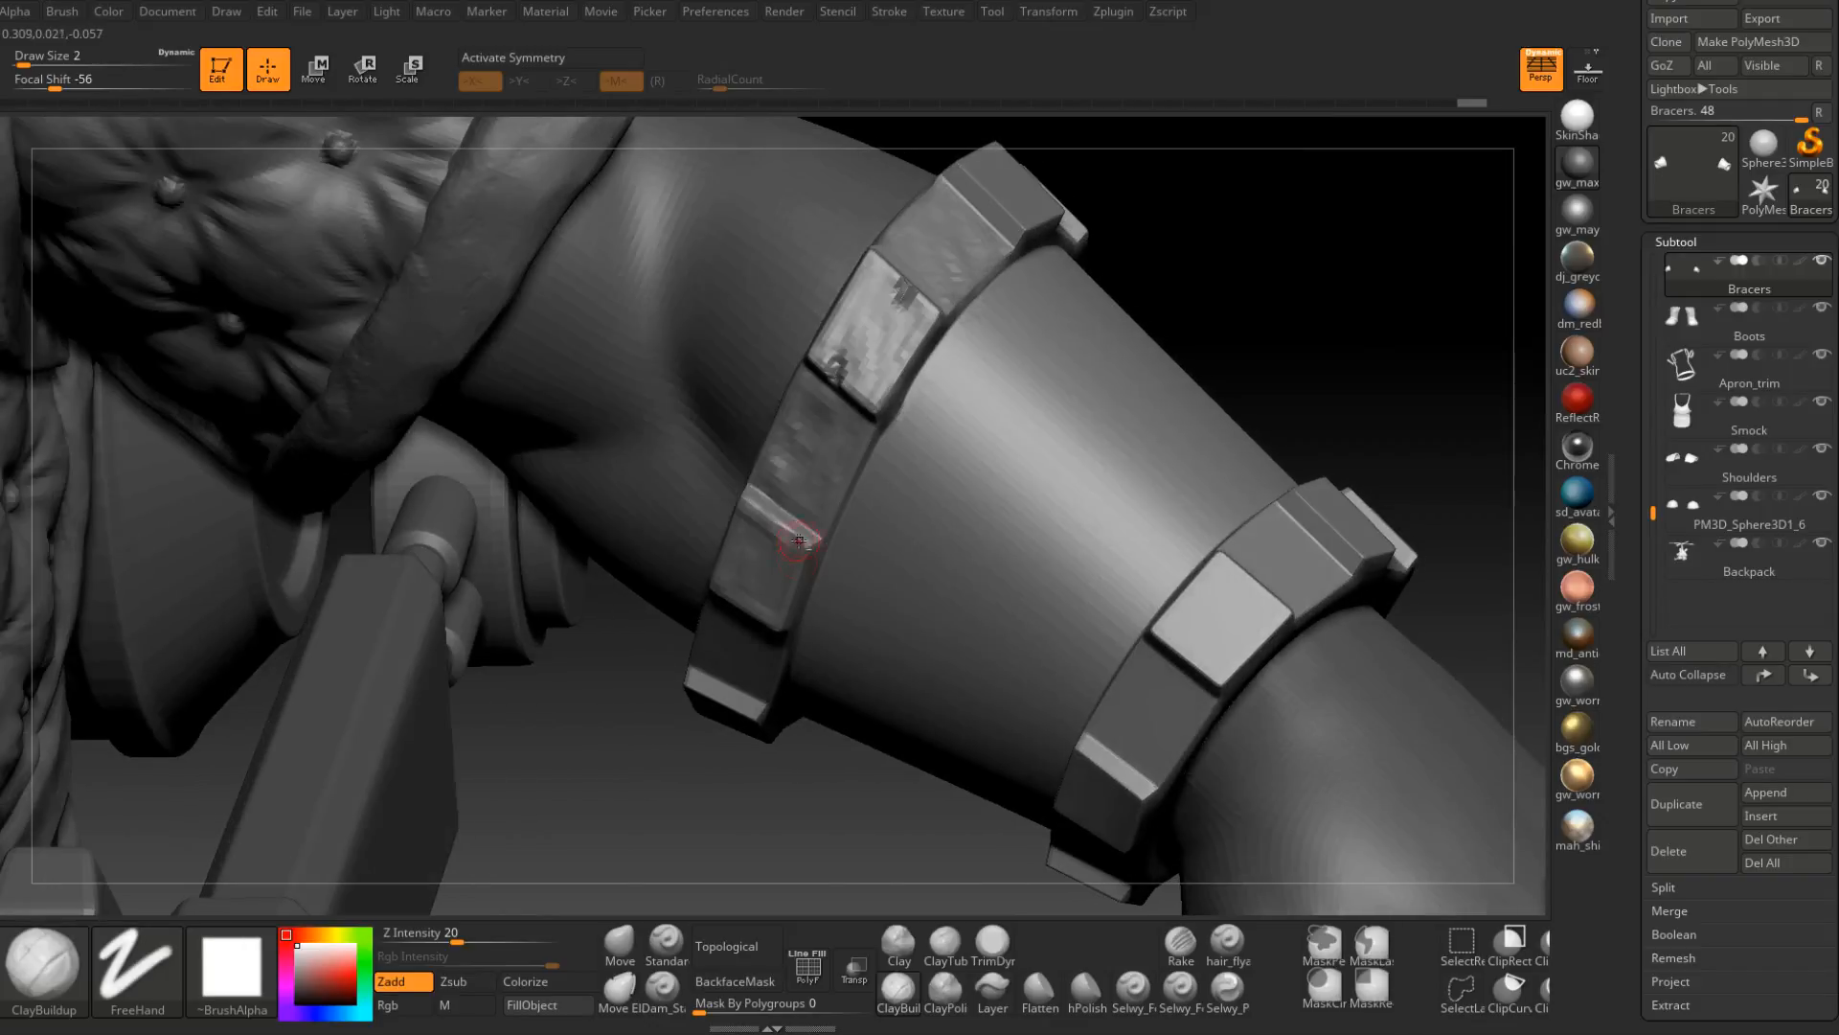
drag(793, 533, 801, 542)
mouse_move(801, 542)
right_down()
mouse_move(739, 626)
mouse_move(772, 645)
right_up()
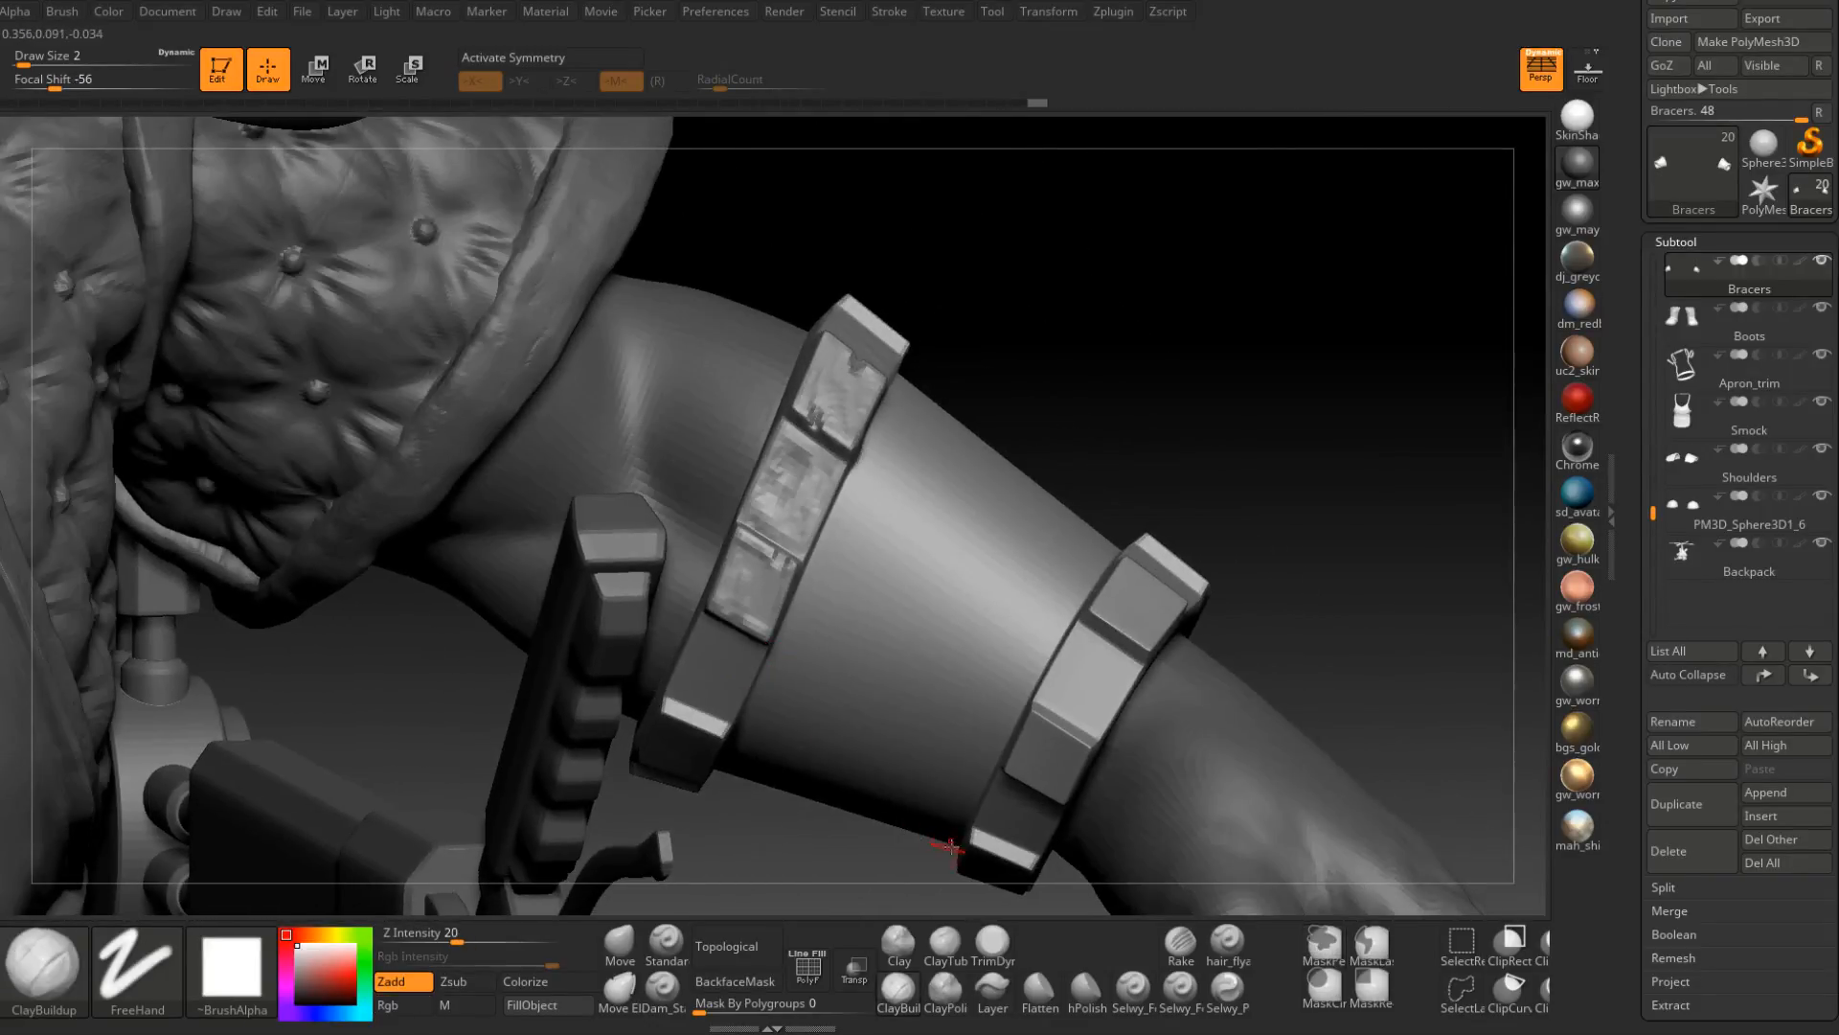
Flatten the rough texture on the worn elbow-side band blocks with the TrimDynamic brush, using draw size 3.
click(992, 944)
right_drag(843, 575, 797, 497)
key(space)
drag(786, 491, 813, 495)
mouse_move(813, 494)
right_down()
mouse_move(821, 465)
mouse_move(797, 514)
right_up()
mouse_move(797, 515)
mouse_down()
mouse_move(777, 526)
mouse_move(812, 525)
mouse_up()
right_drag(813, 525, 862, 450)
key(space)
drag(862, 448, 862, 452)
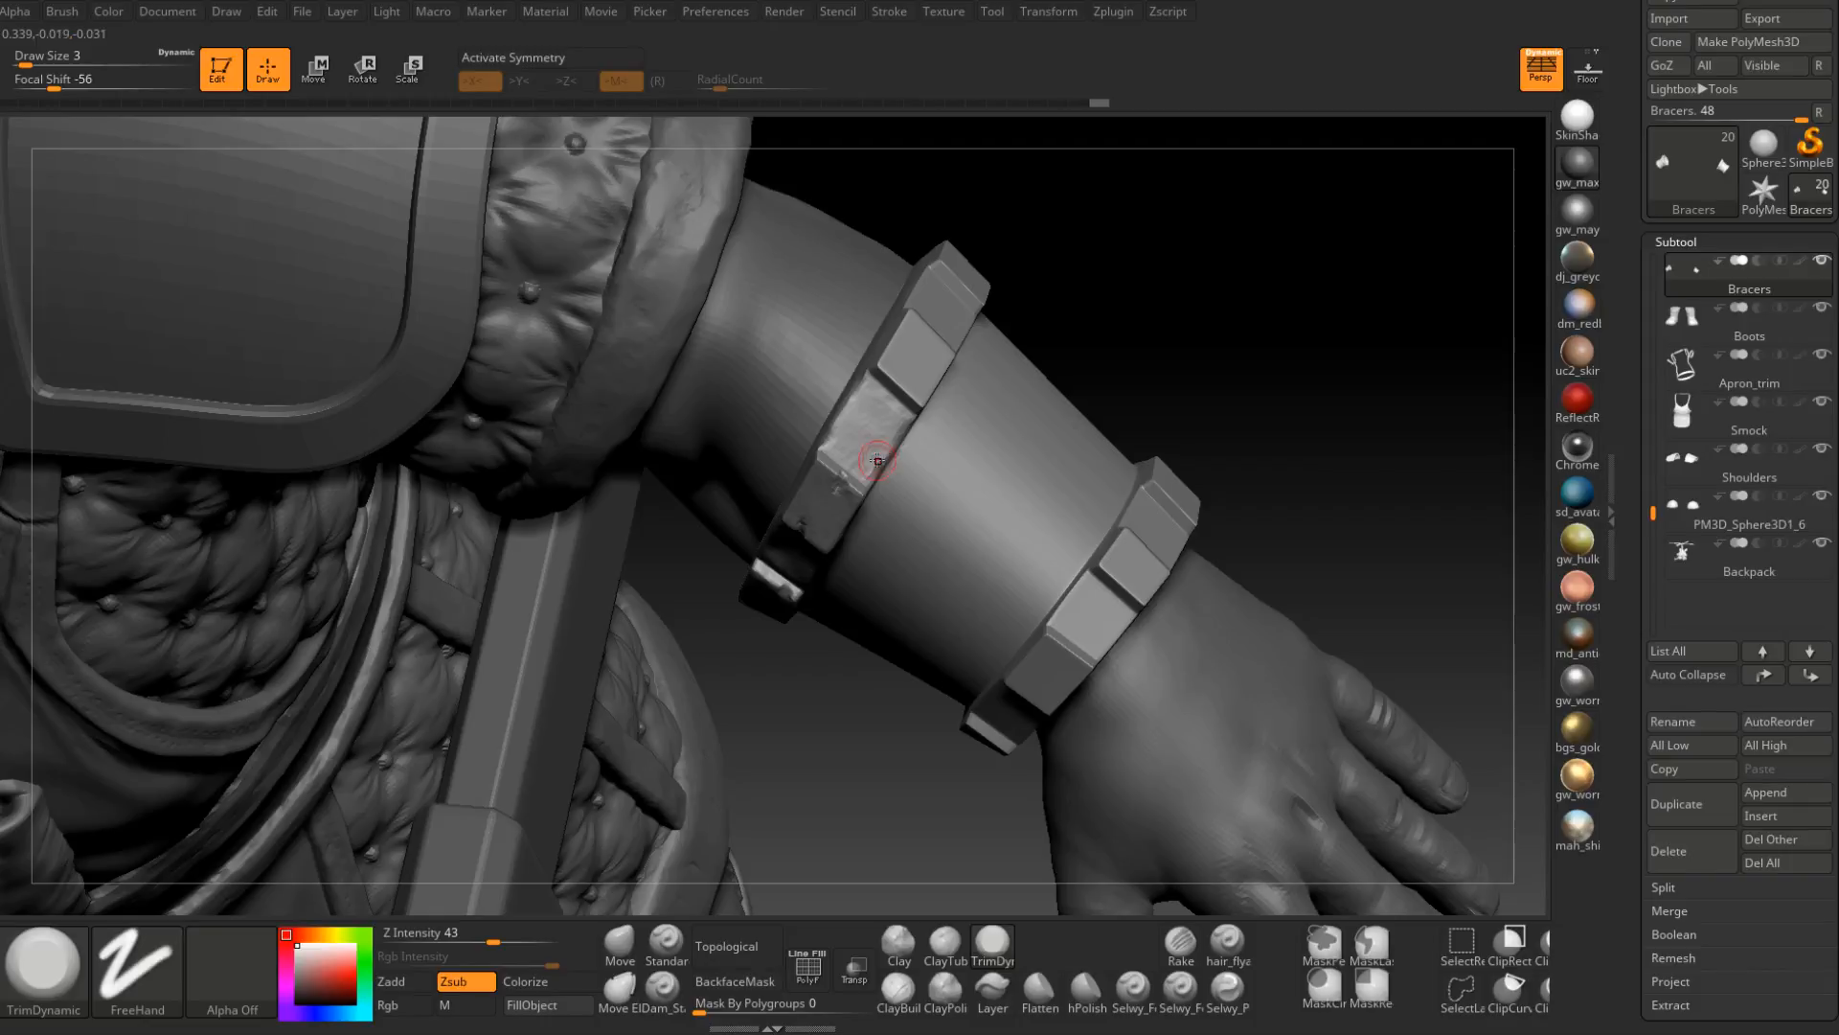
Trim the remaining worn blocks toward the forearm's underside with TrimDynamic and reduce the draw size to 2.
mouse_move(862, 451)
right_down()
mouse_move(821, 537)
mouse_move(739, 575)
right_up()
mouse_move(739, 628)
mouse_down()
mouse_move(743, 607)
mouse_move(749, 659)
mouse_up()
mouse_move(749, 659)
right_down()
mouse_move(731, 608)
mouse_move(760, 565)
mouse_move(761, 620)
right_up()
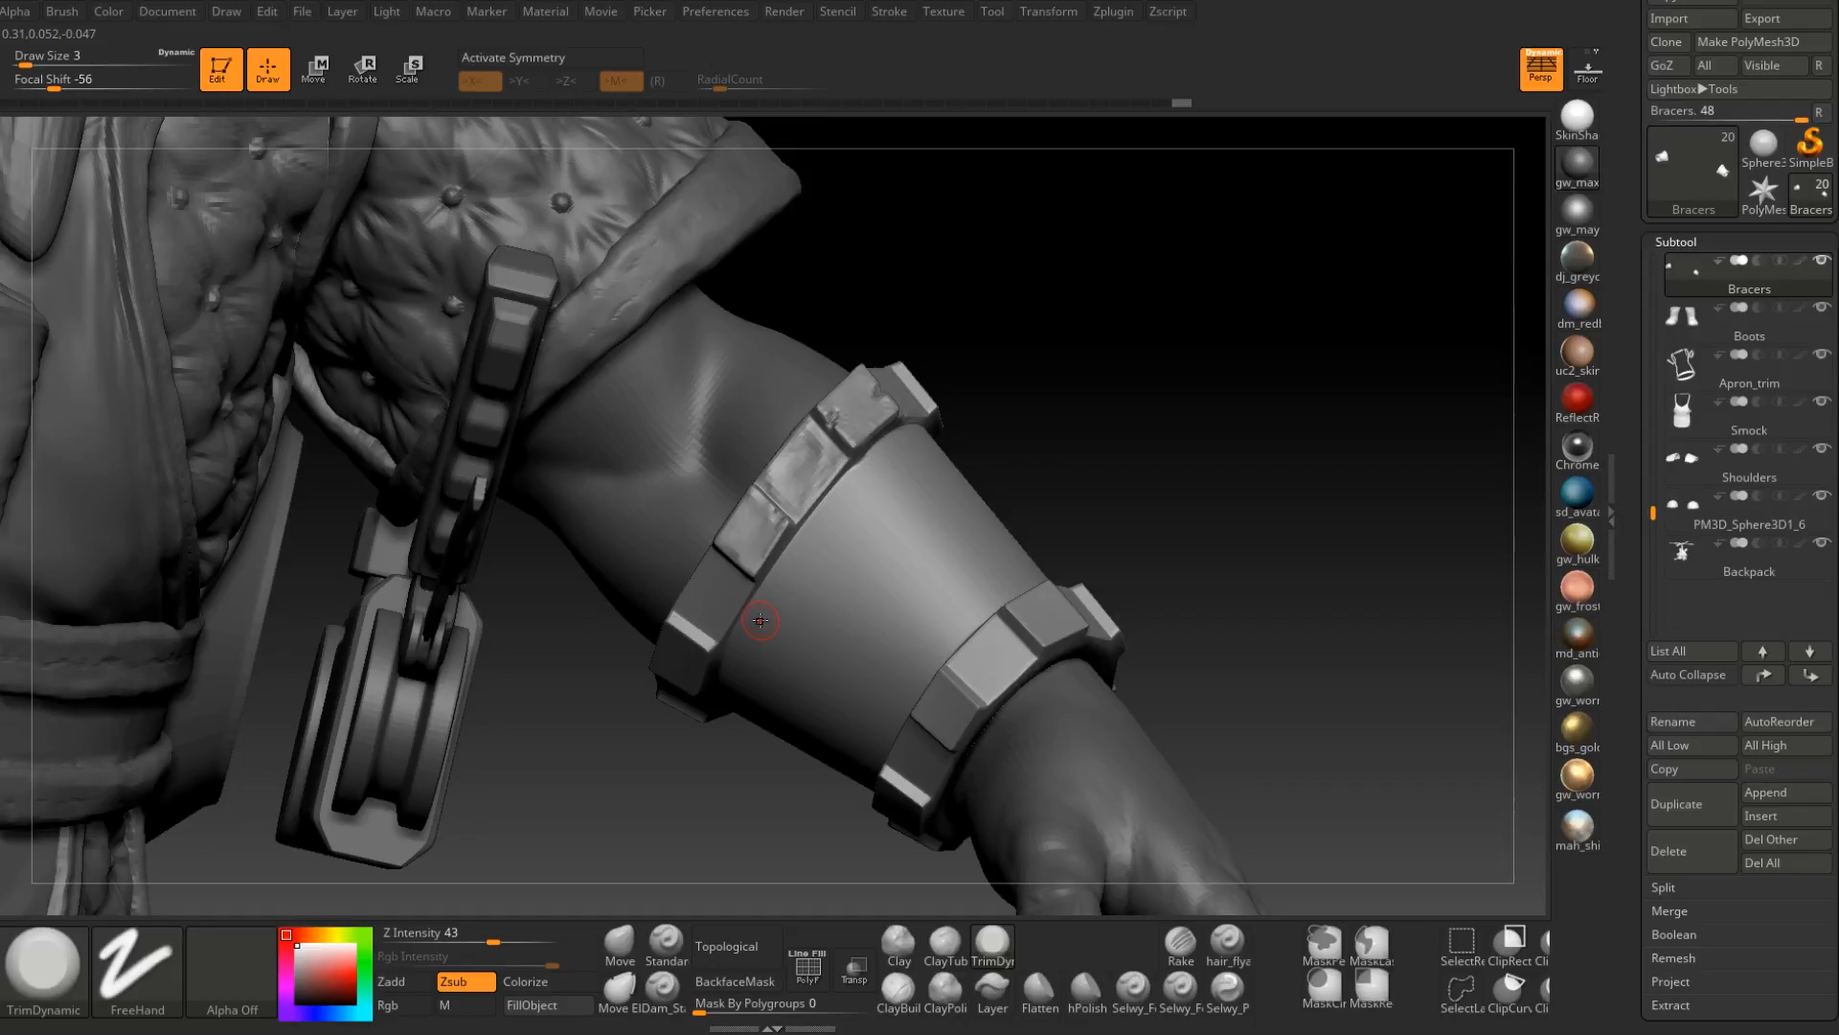
mouse_move(788, 571)
right_down()
mouse_move(776, 505)
mouse_move(757, 593)
mouse_move(798, 587)
mouse_move(889, 905)
right_up()
key(space)
click(752, 592)
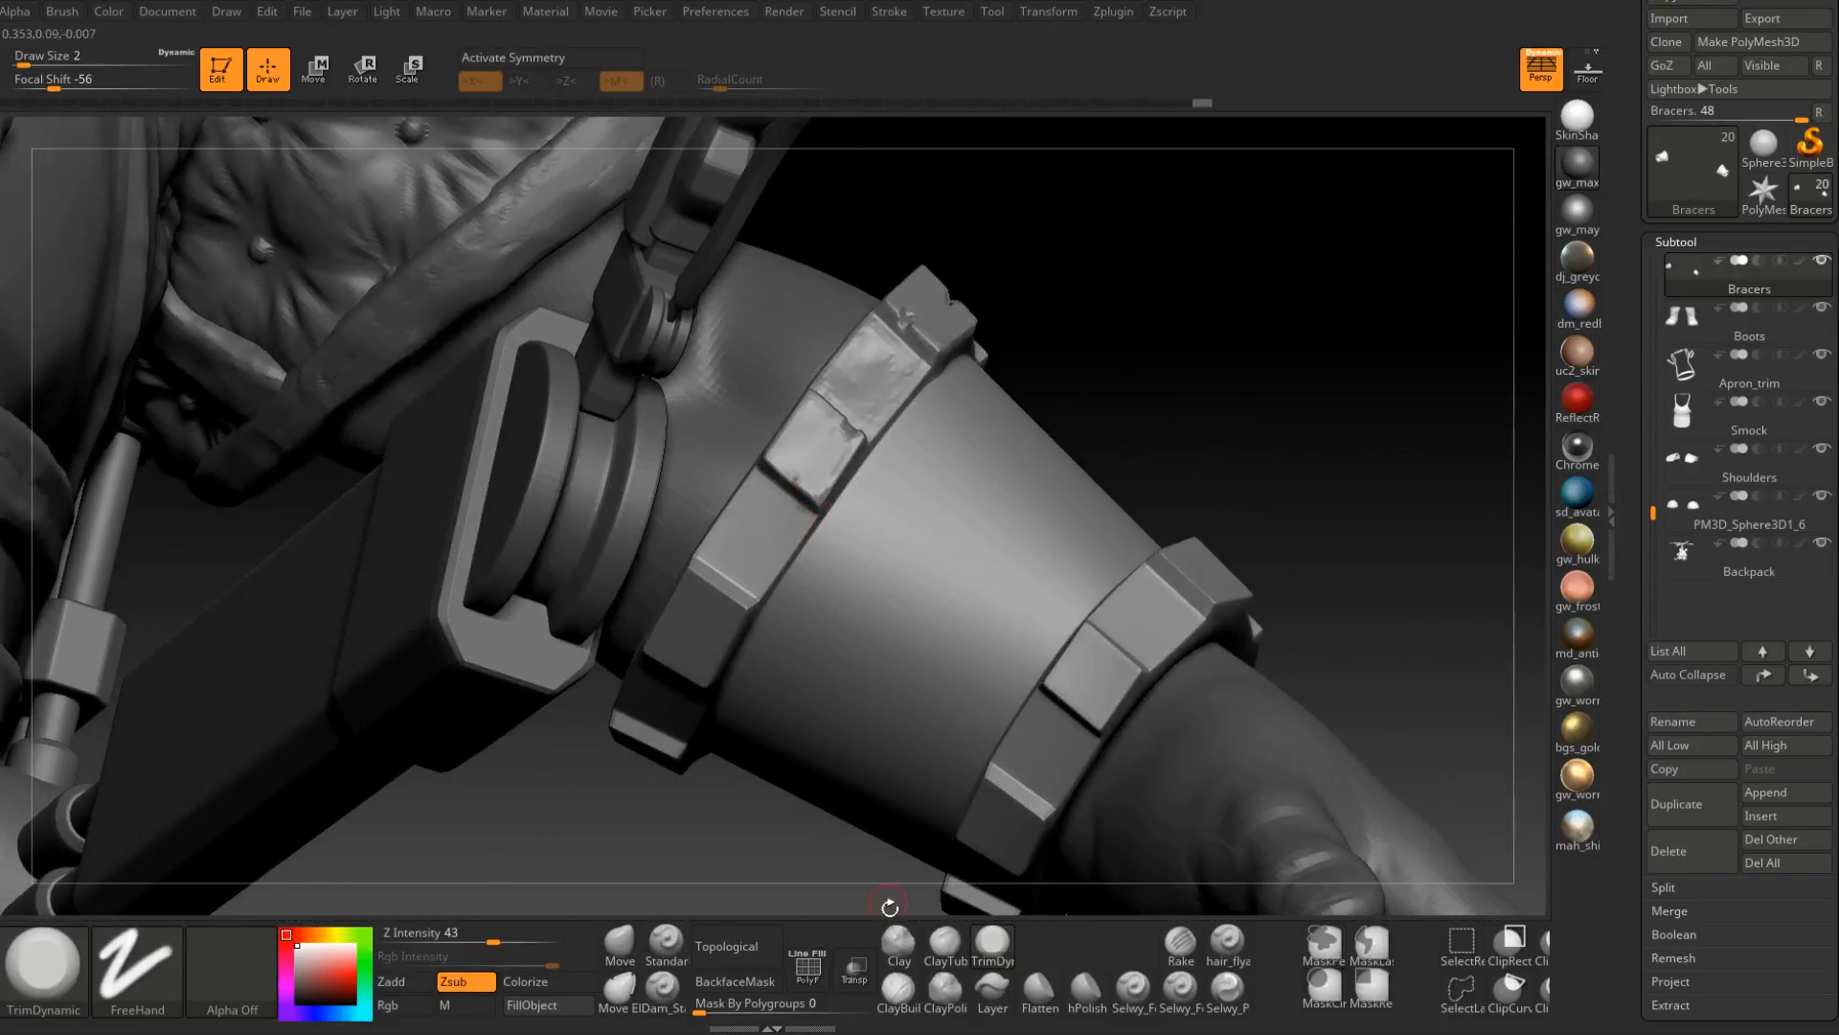
Roughen the untouched recessed segment after the trimmed blocks with ClayBuildup at draw size 4.
click(898, 993)
right_drag(821, 636, 692, 651)
key(space)
click(716, 542)
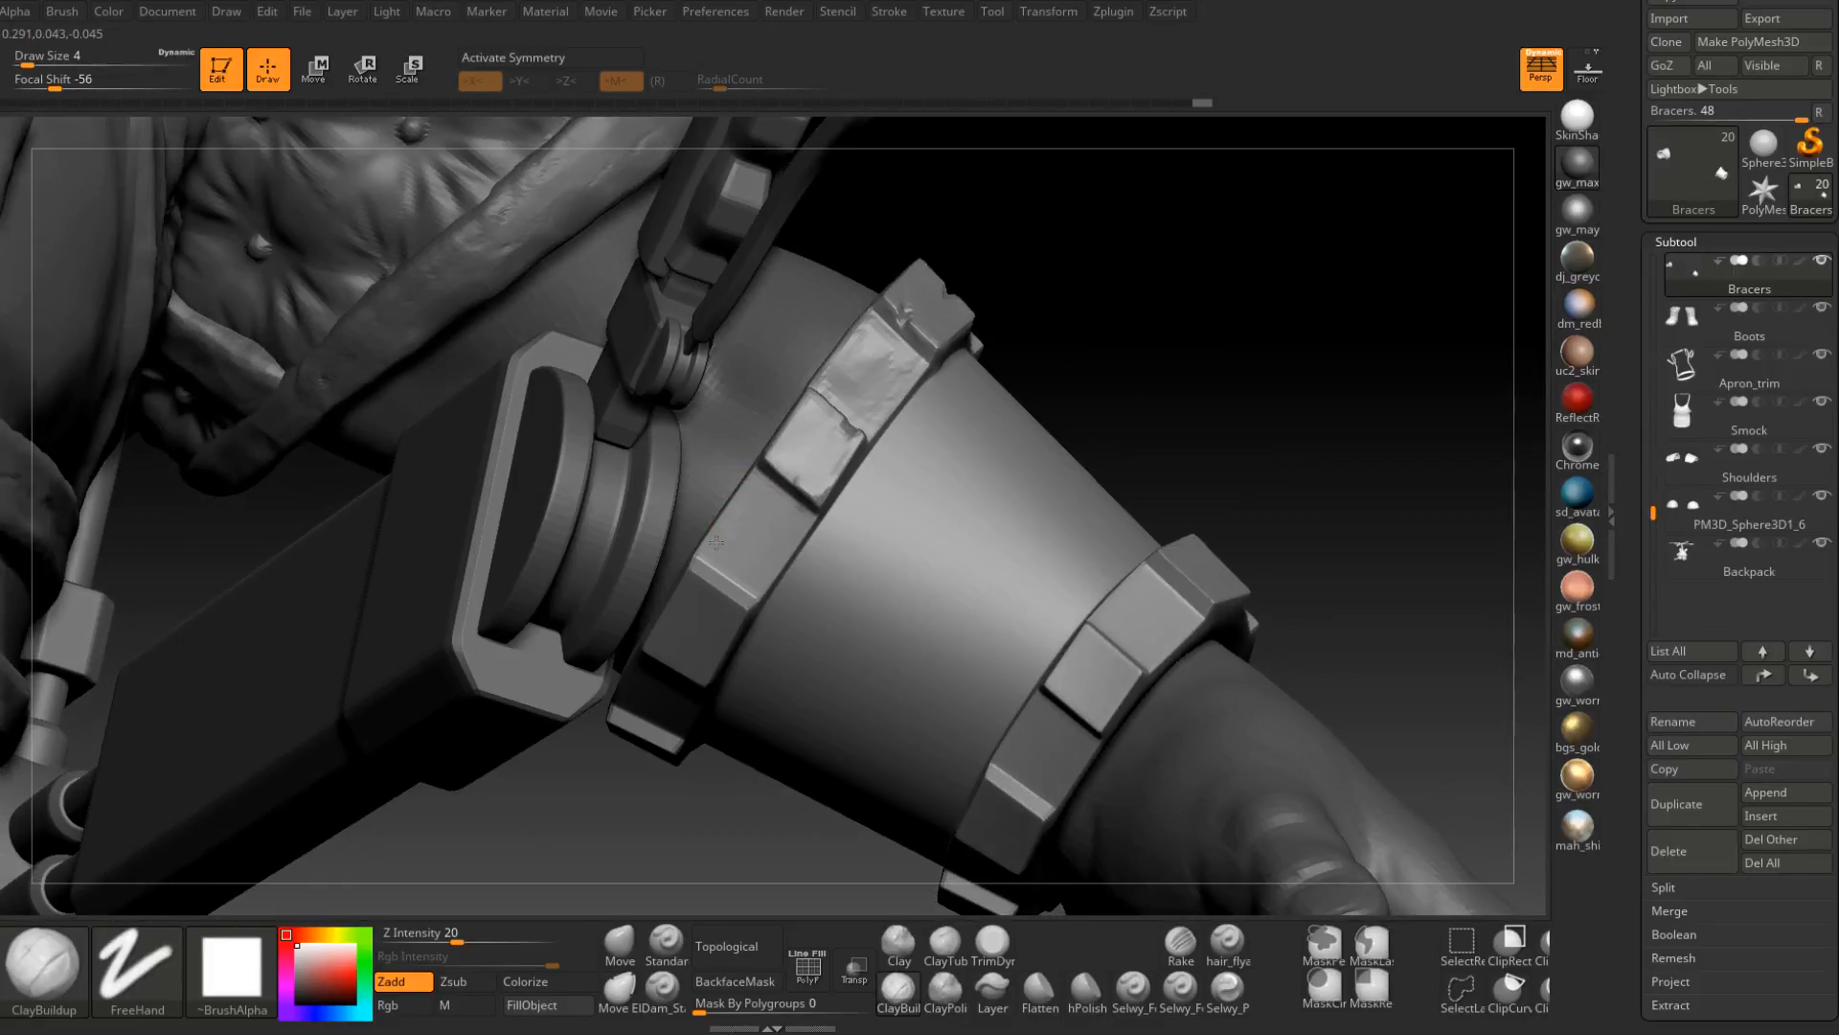
mouse_move(720, 534)
mouse_down()
mouse_move(759, 541)
mouse_move(767, 565)
mouse_move(791, 549)
mouse_up()
right_drag(765, 542, 772, 533)
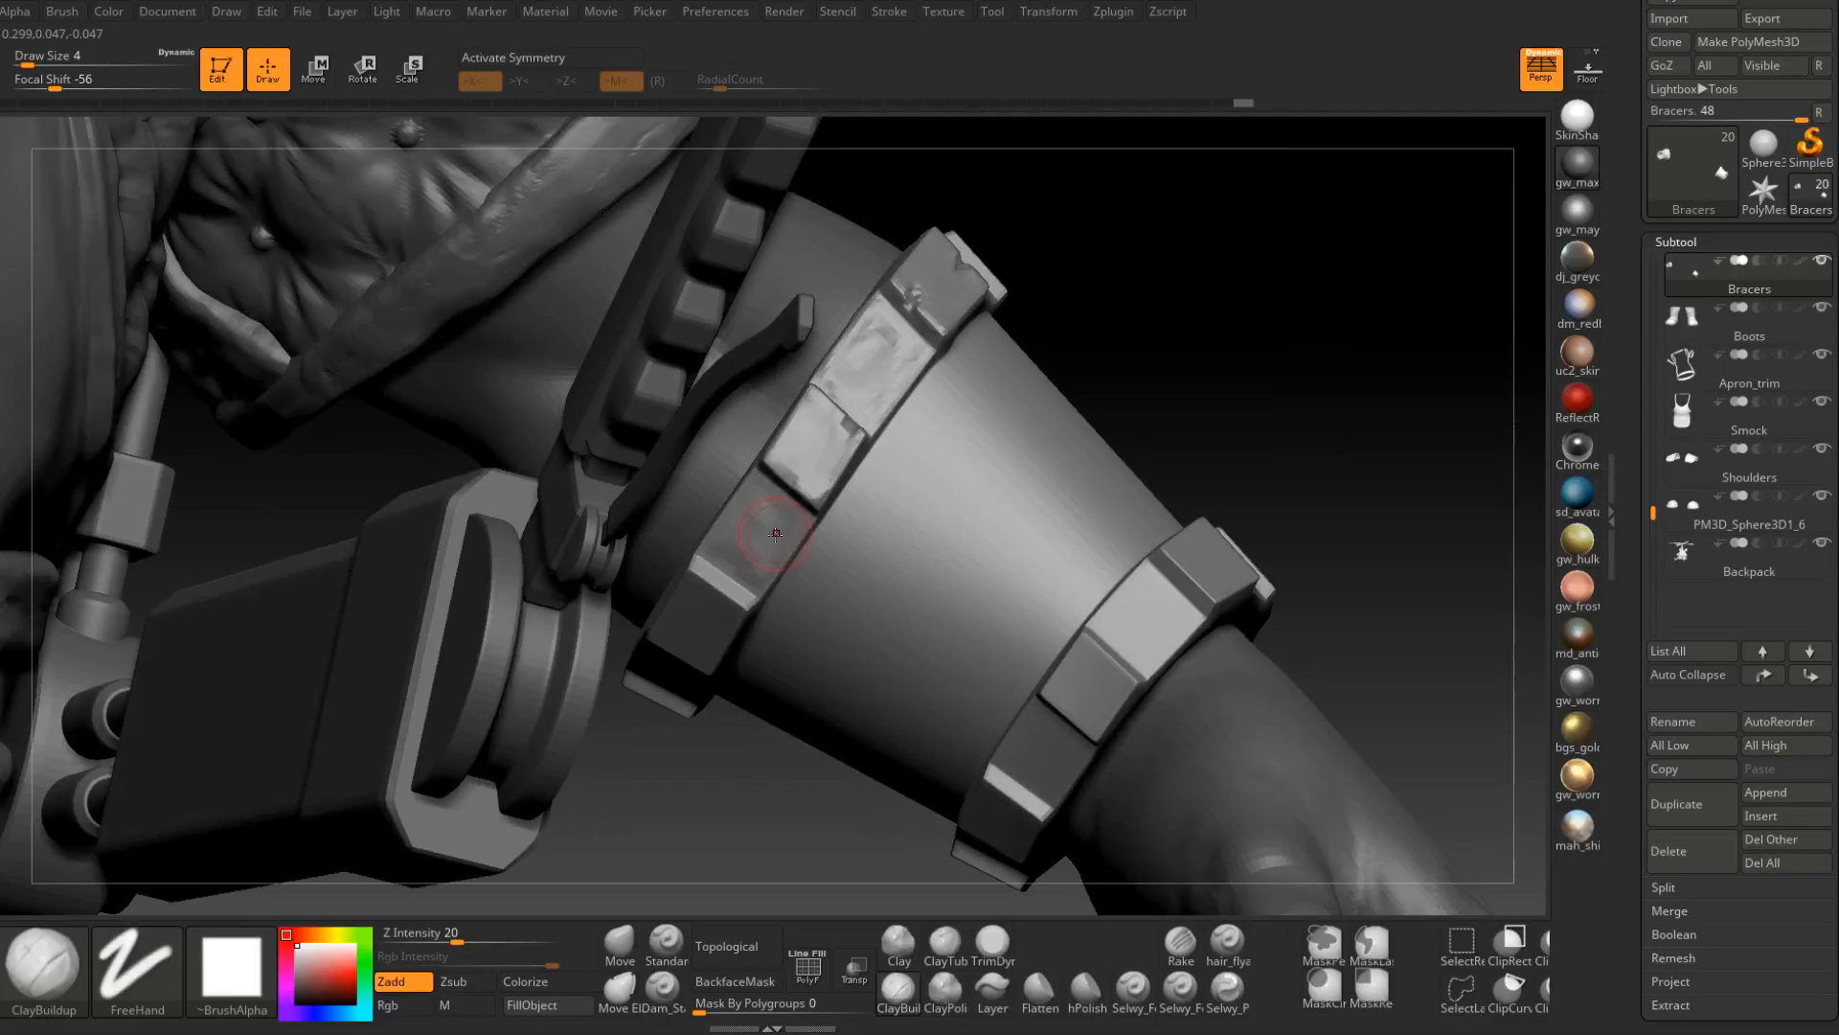
drag(776, 533, 742, 538)
right_drag(742, 538, 751, 542)
drag(751, 542, 771, 514)
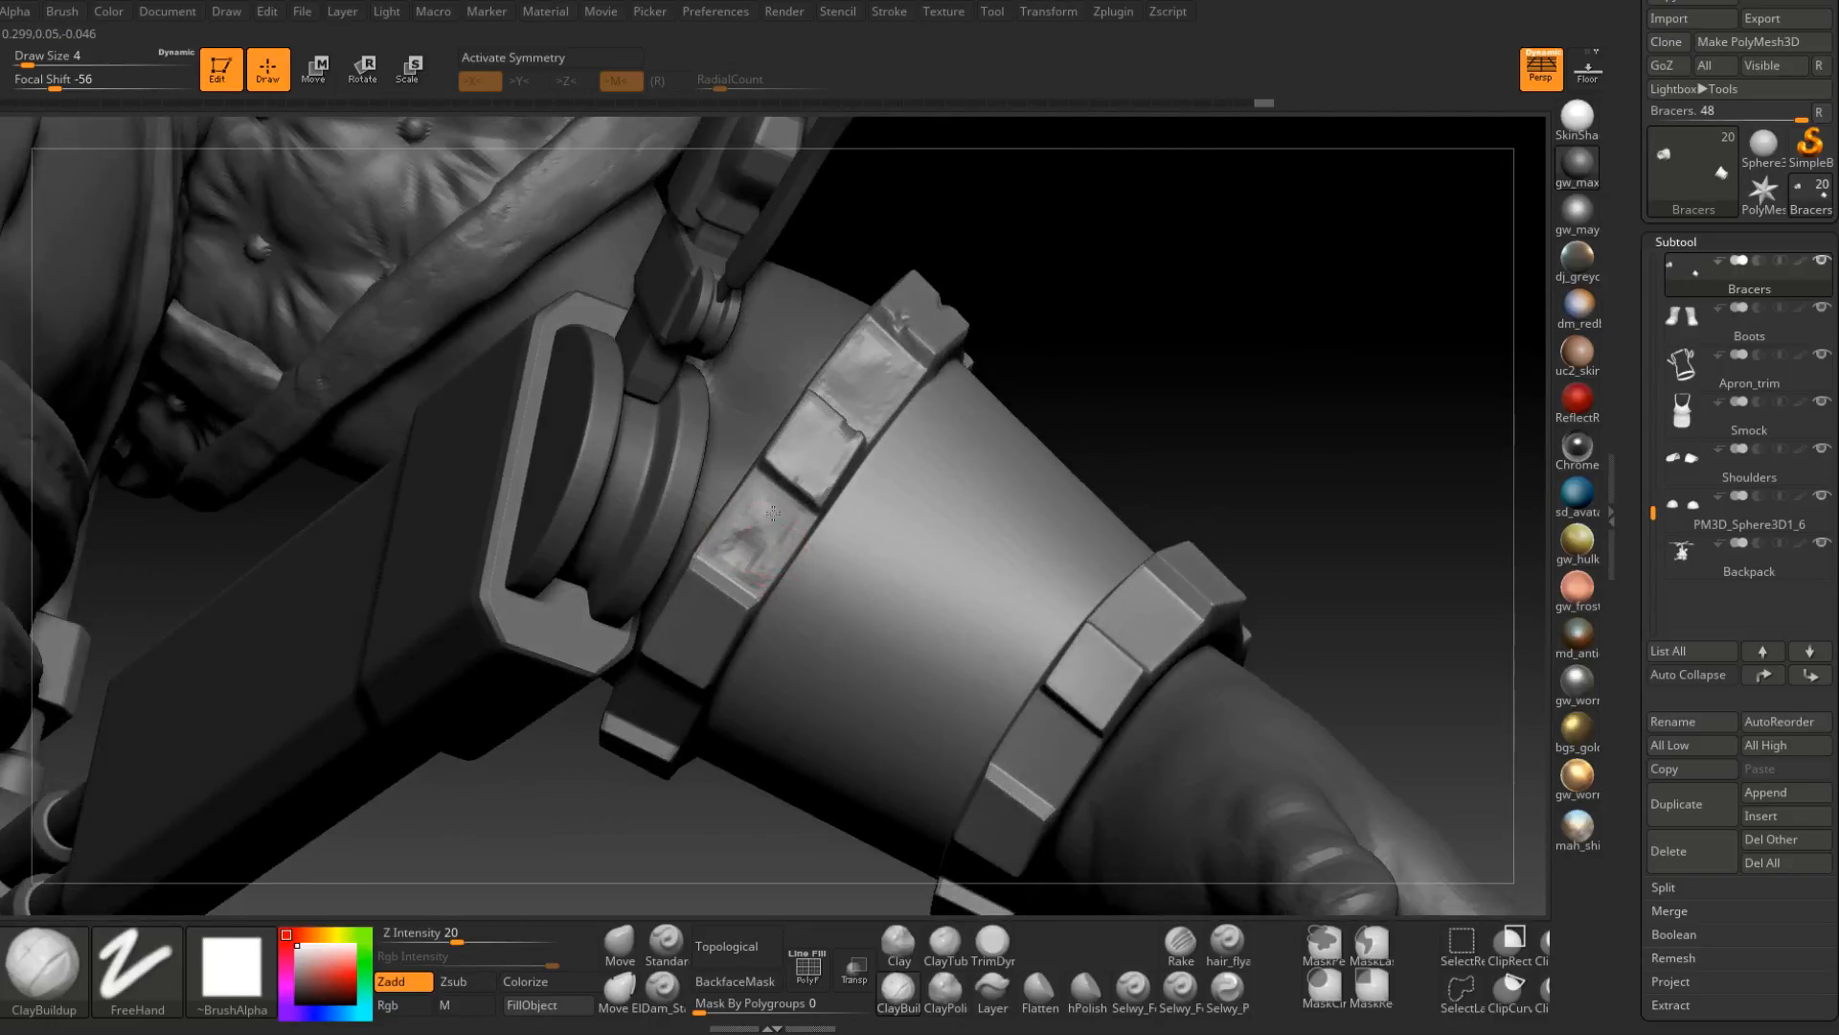
right_drag(770, 514, 742, 565)
Wear down the edges and face of the adjoining raised block with ClayBuildup strokes at draw size 2.
key(space)
drag(732, 606, 725, 606)
right_drag(725, 606, 733, 548)
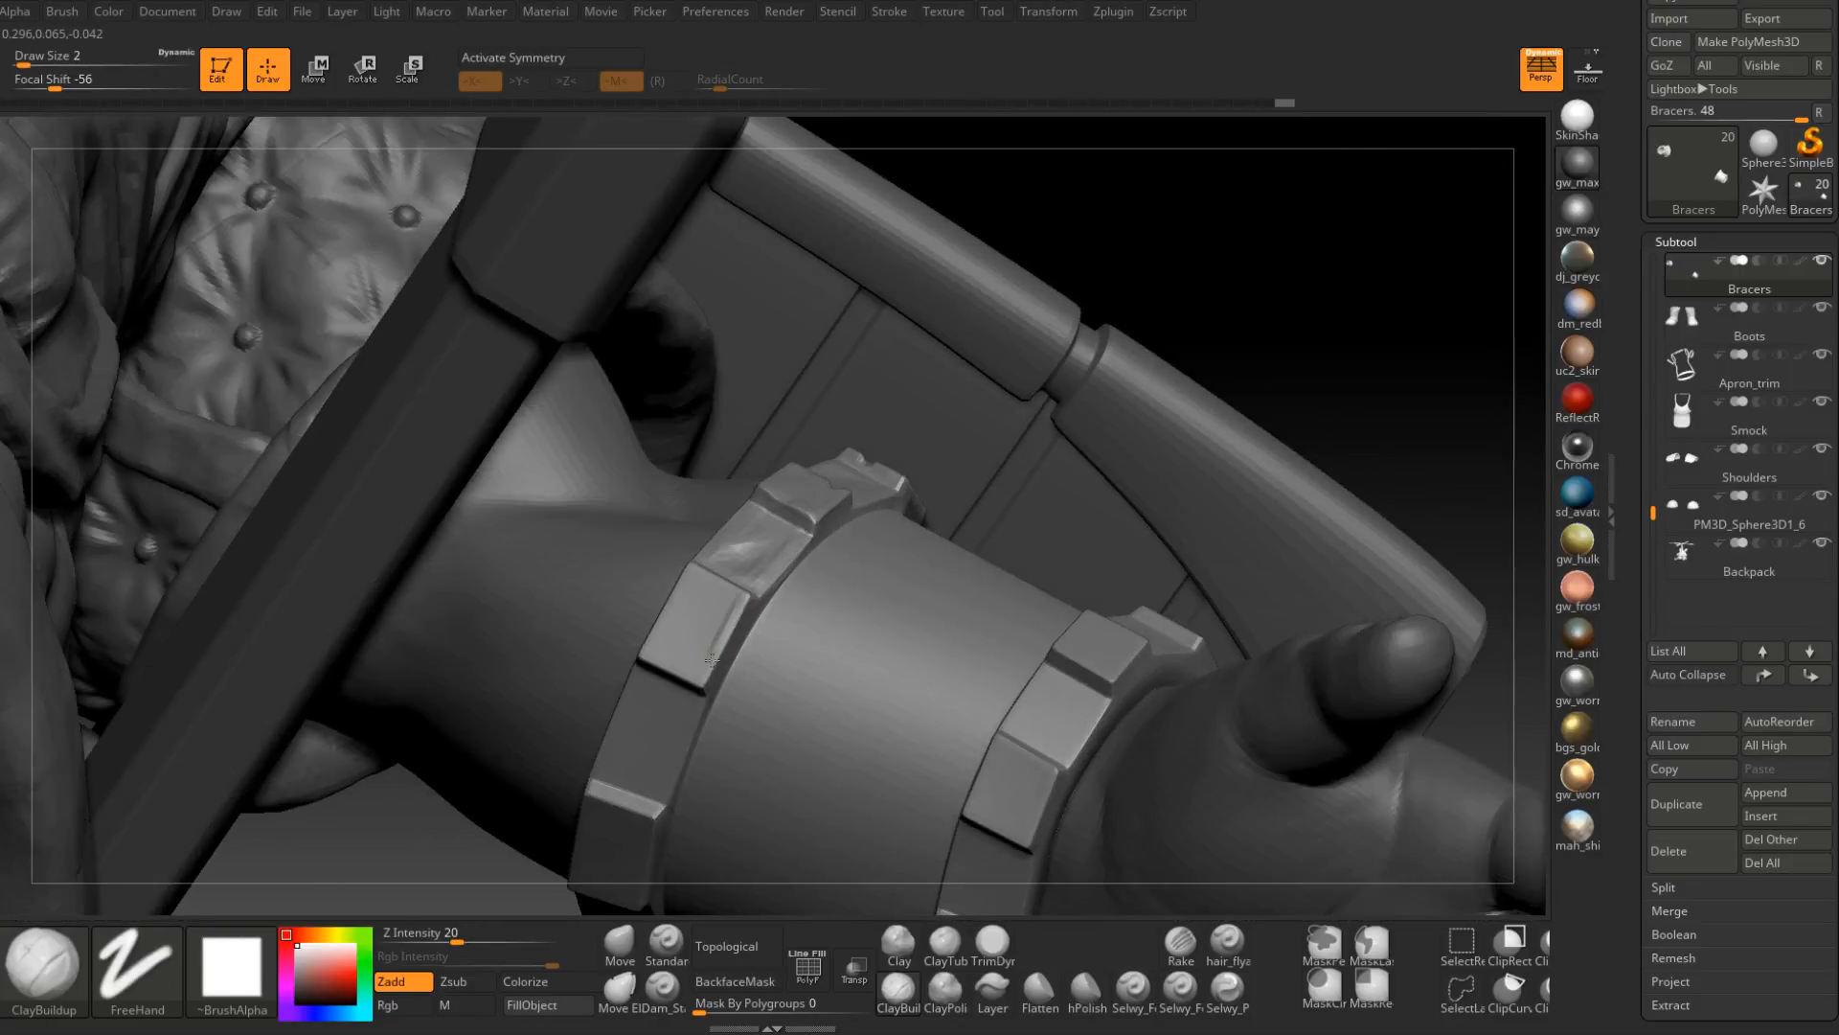
drag(706, 672, 644, 654)
mouse_move(645, 654)
right_down()
mouse_move(692, 572)
mouse_move(733, 613)
mouse_move(718, 605)
right_up()
key(space)
mouse_move(711, 604)
mouse_down()
mouse_move(730, 602)
mouse_move(675, 661)
mouse_up()
right_drag(676, 661, 693, 636)
mouse_move(699, 625)
mouse_down()
mouse_move(684, 675)
mouse_move(711, 663)
mouse_up()
right_drag(711, 663, 727, 627)
key(space)
drag(726, 634, 721, 638)
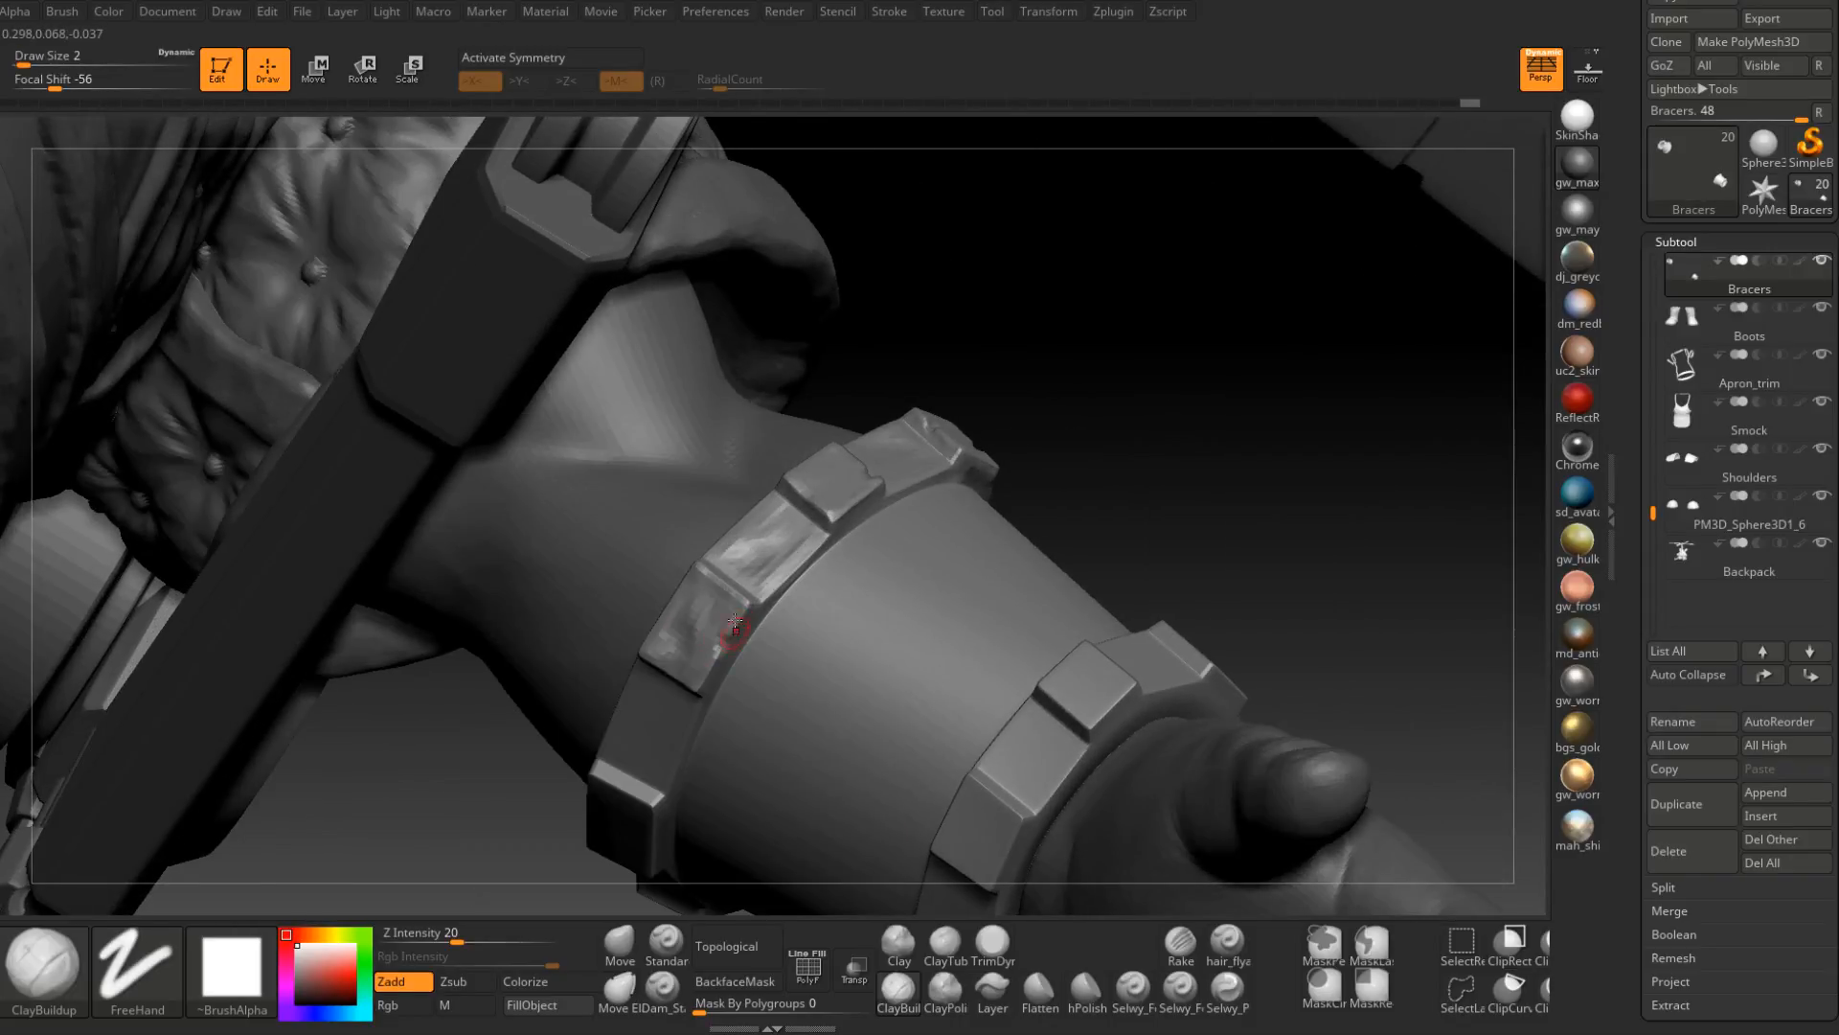
Set the draw size to 3 and roughen the upper rim of the elbow-side band beside the worn blocks.
mouse_move(734, 624)
right_down()
mouse_move(716, 669)
mouse_move(797, 586)
right_up()
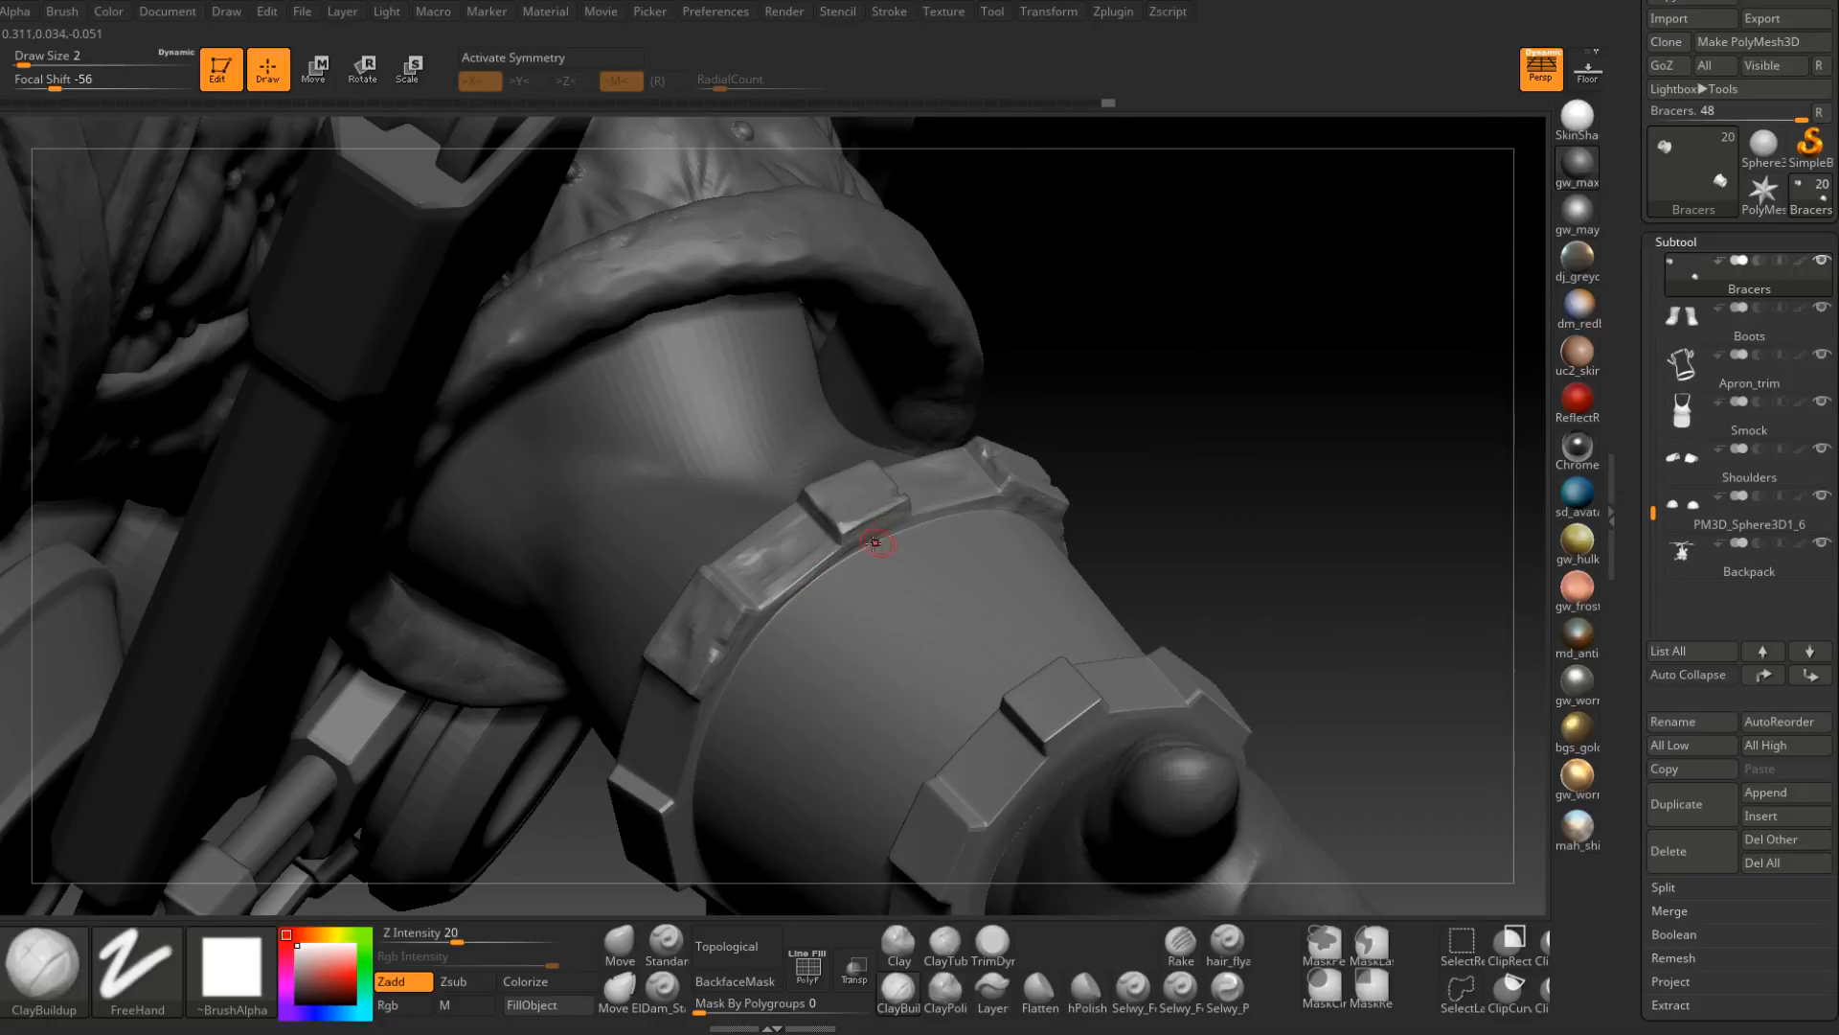
right_drag(878, 530, 817, 546)
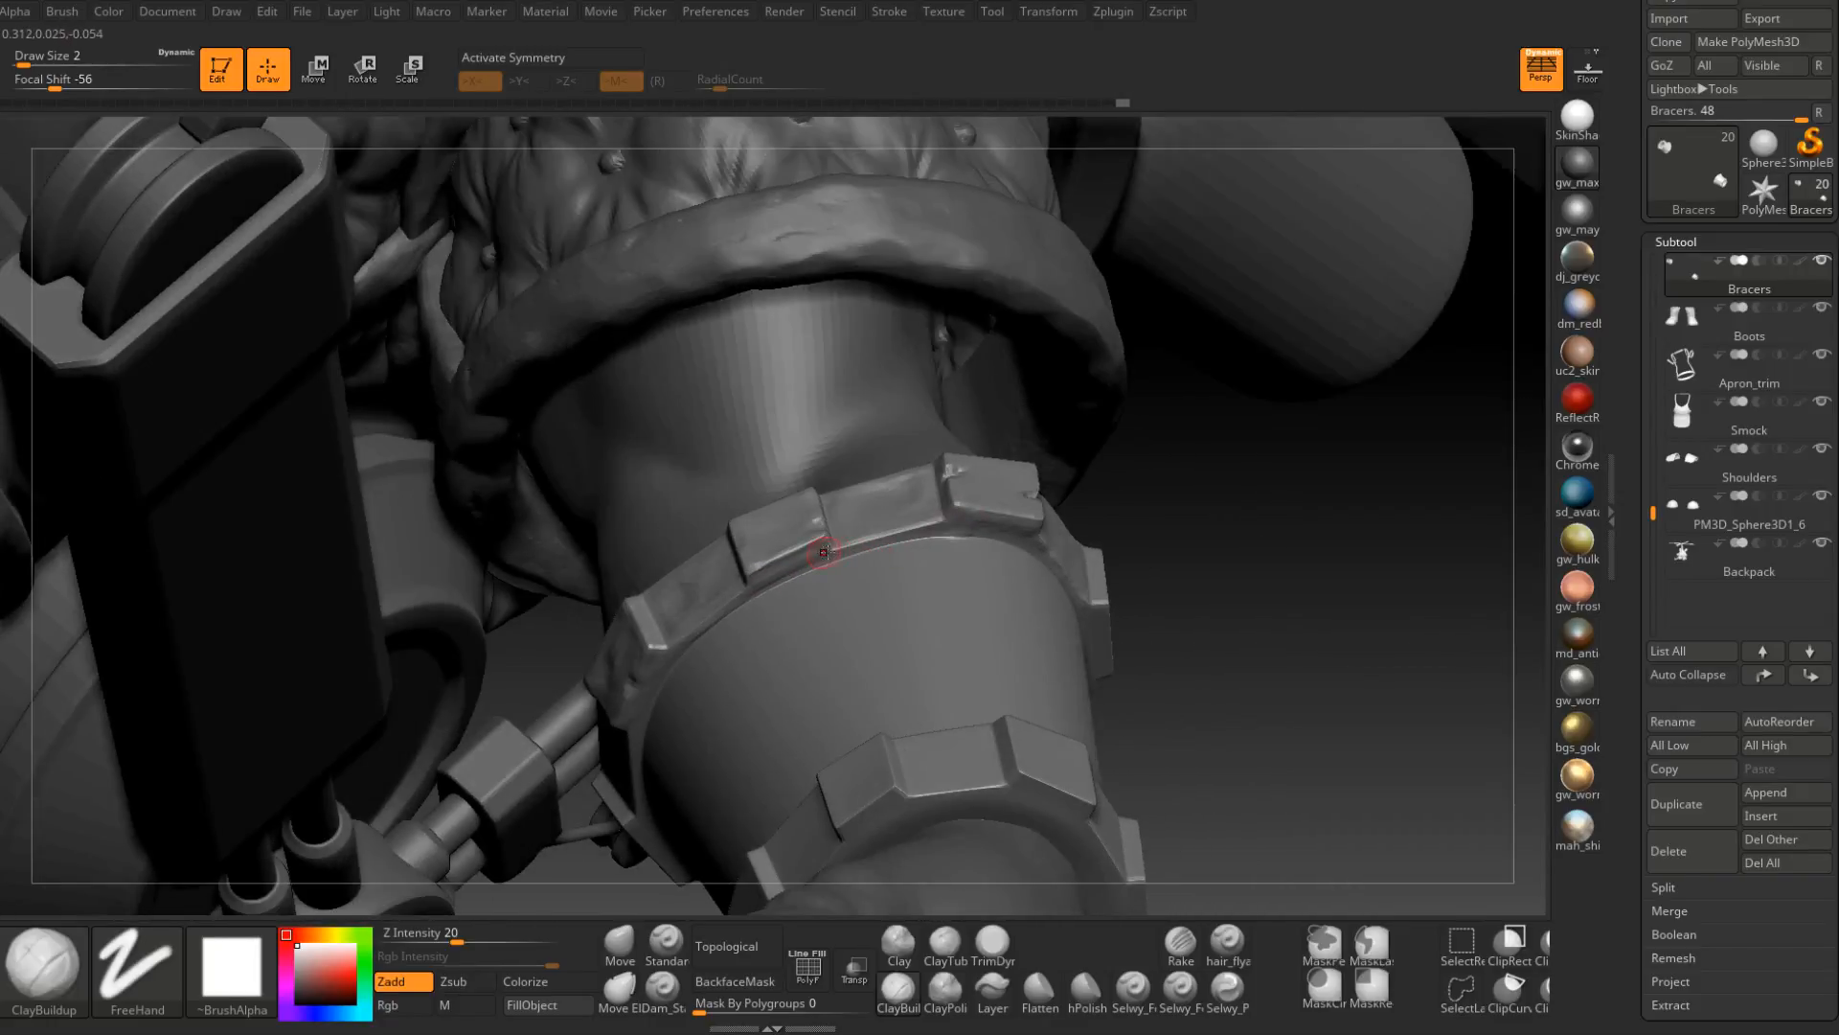
right_drag(736, 603, 773, 498)
key(space)
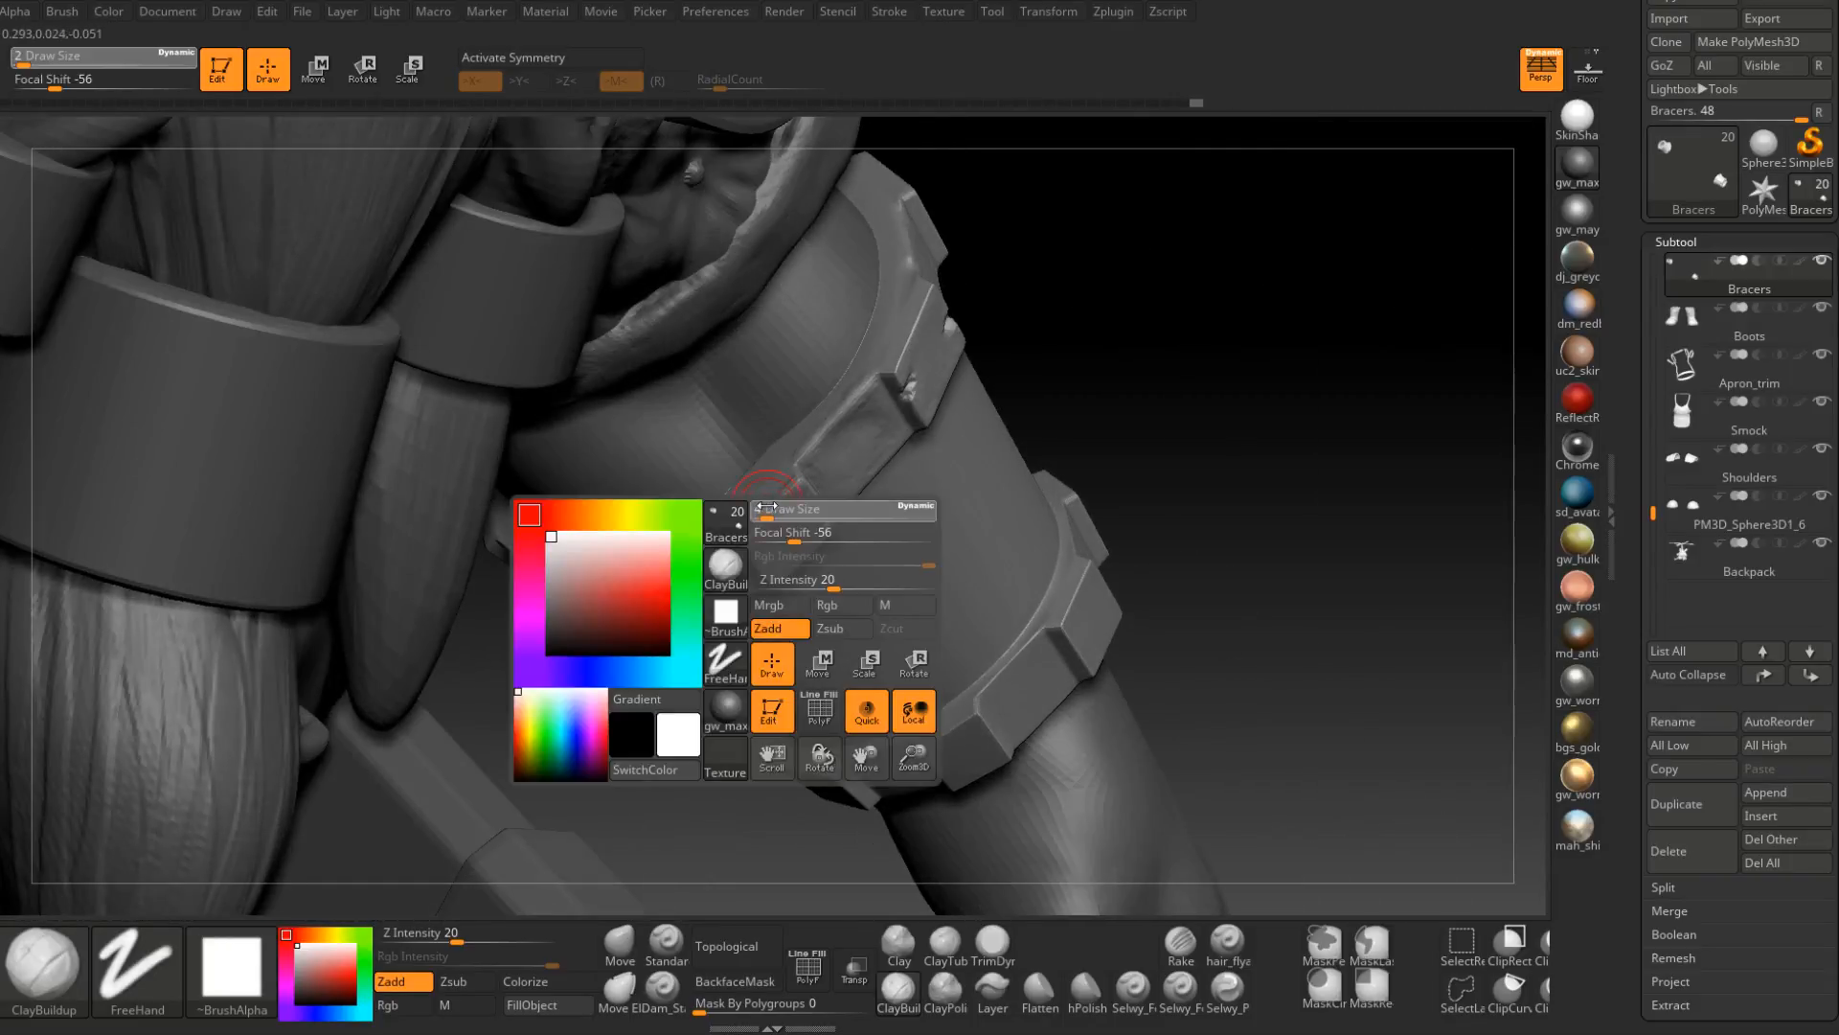
click(765, 511)
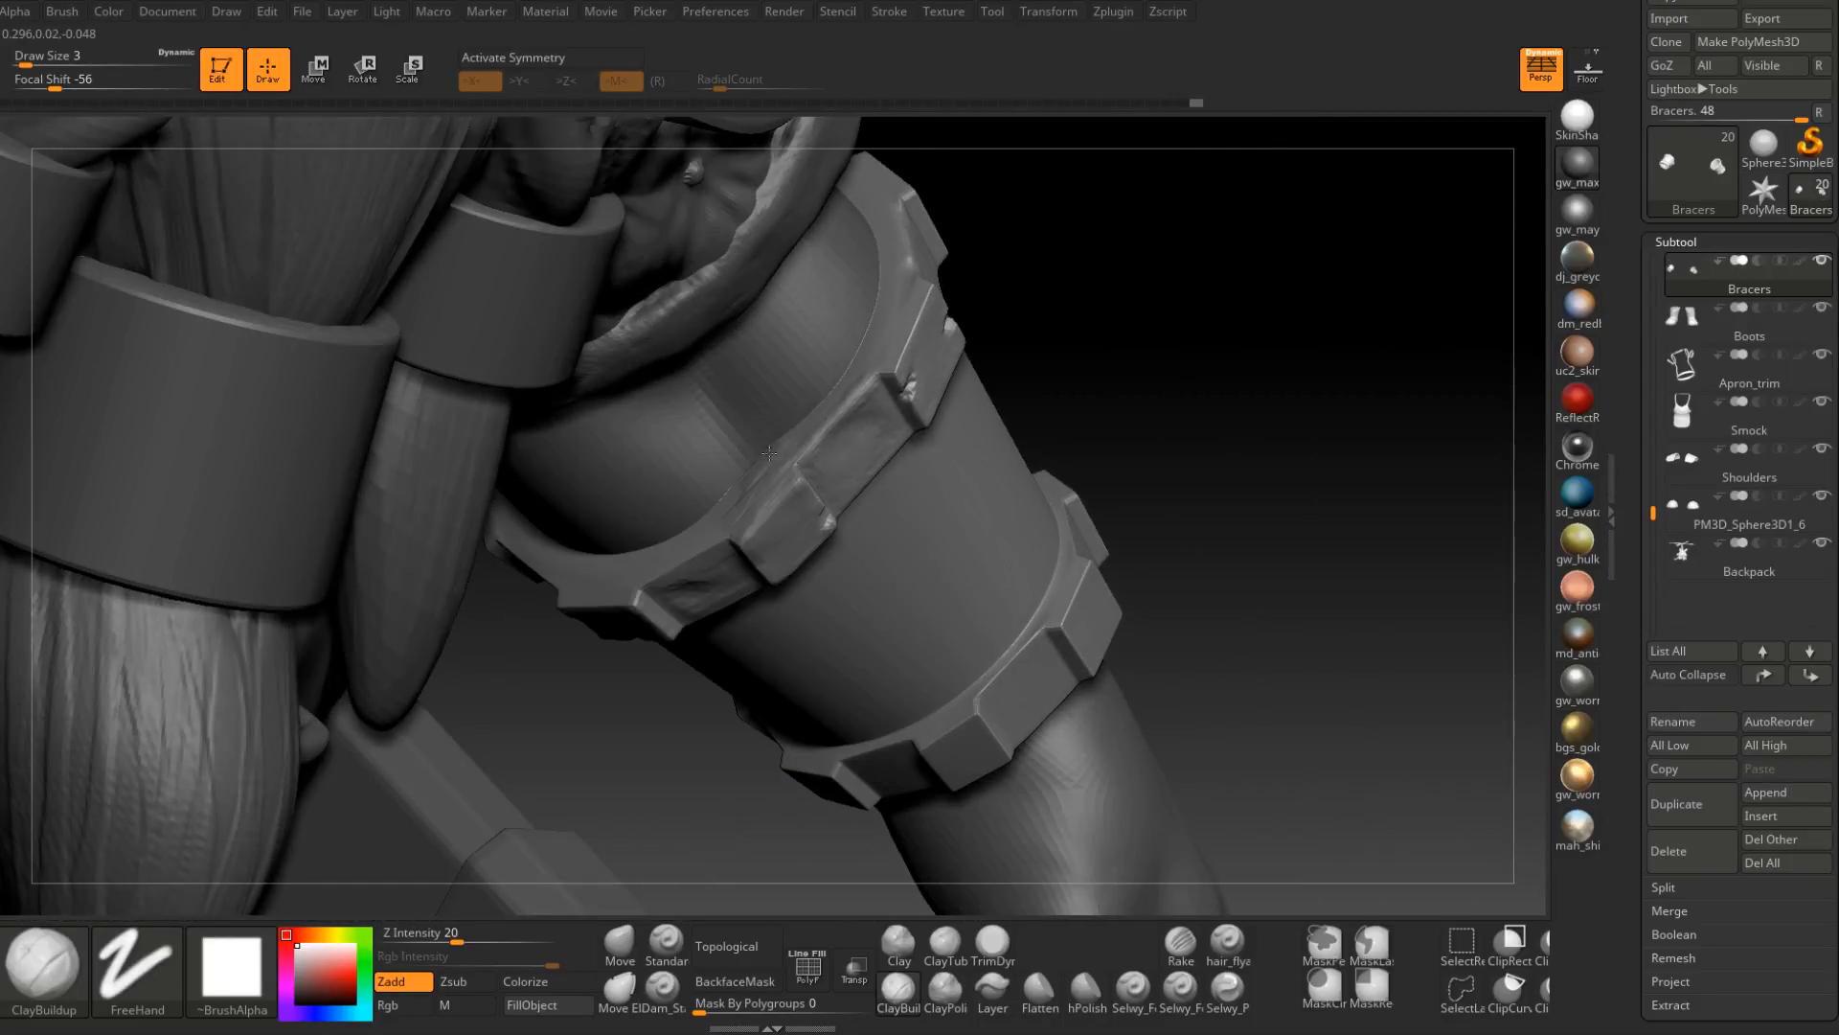
drag(769, 453, 720, 525)
Texture the raised block on the inner side of the forearm and the lower edge of its neighbouring segment.
right_drag(569, 583, 732, 604)
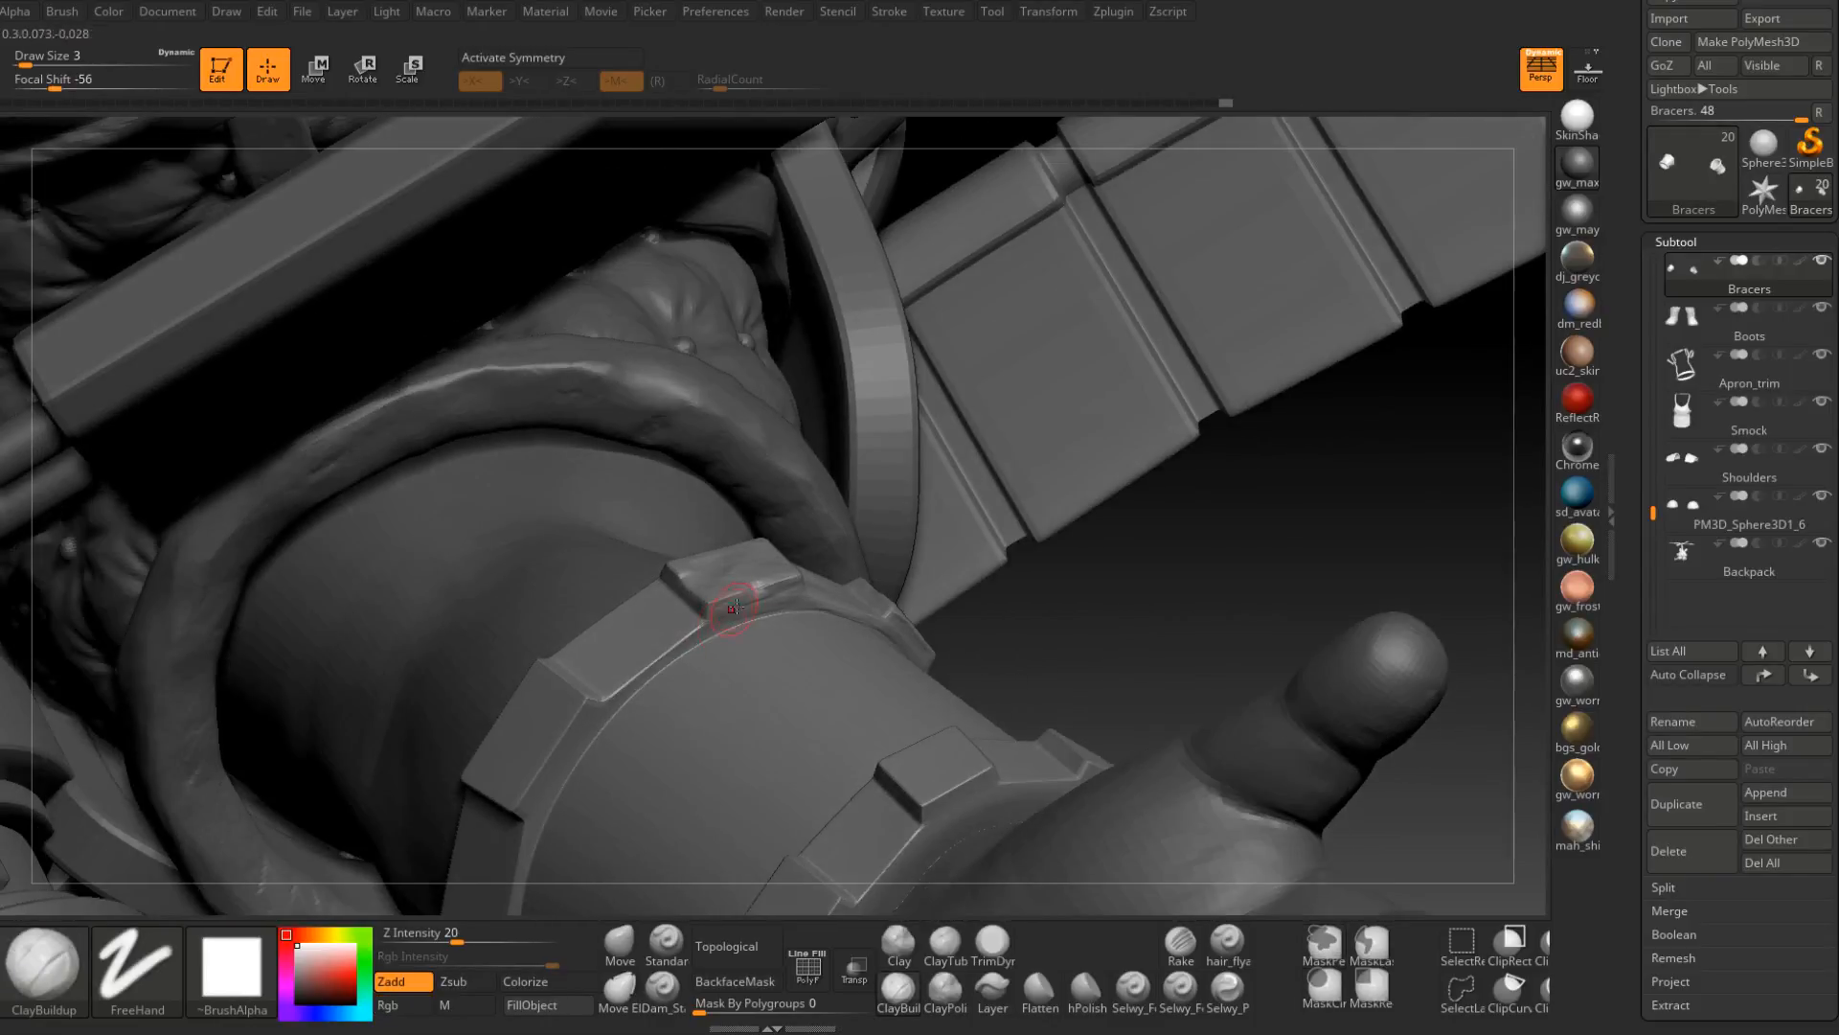
drag(738, 606, 608, 700)
right_drag(633, 672, 664, 637)
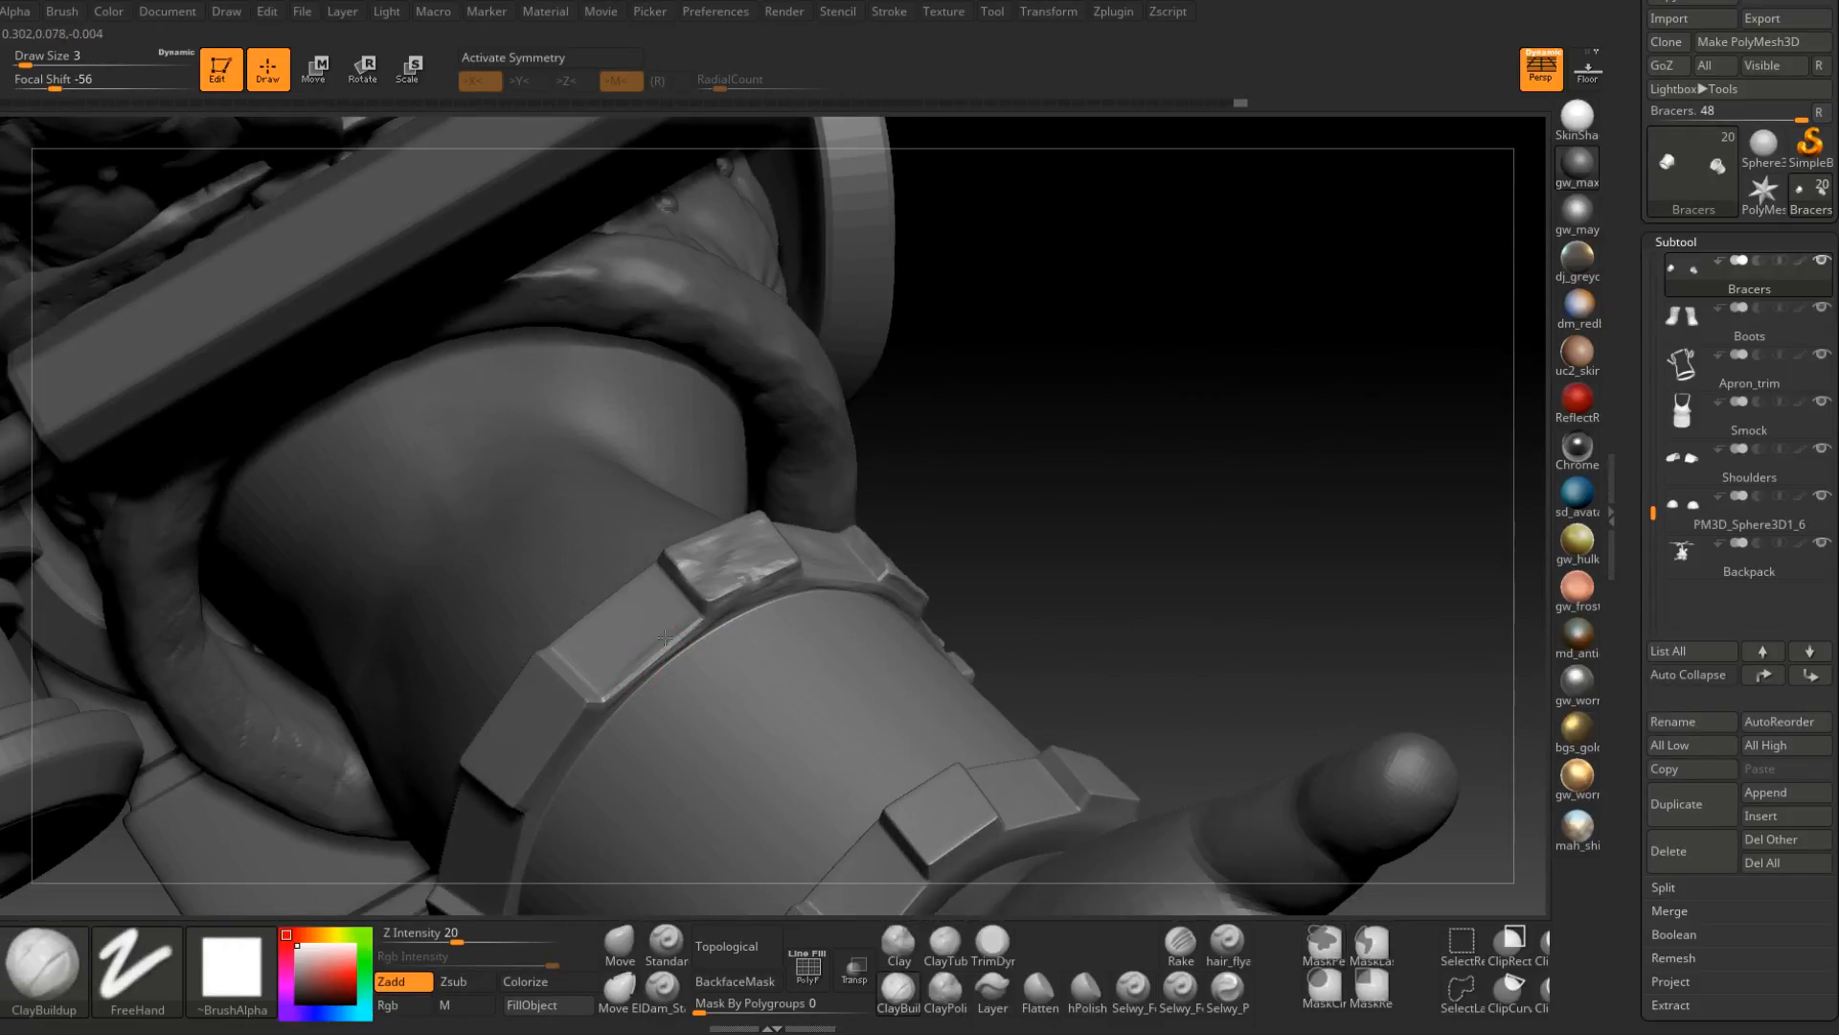
mouse_move(631, 642)
mouse_down()
mouse_move(604, 628)
mouse_move(624, 632)
mouse_up()
right_drag(624, 632, 729, 449)
Turn on transparency for the other subtools and roughen the band segment after the textured raised block.
click(854, 967)
right_drag(817, 854, 596, 620)
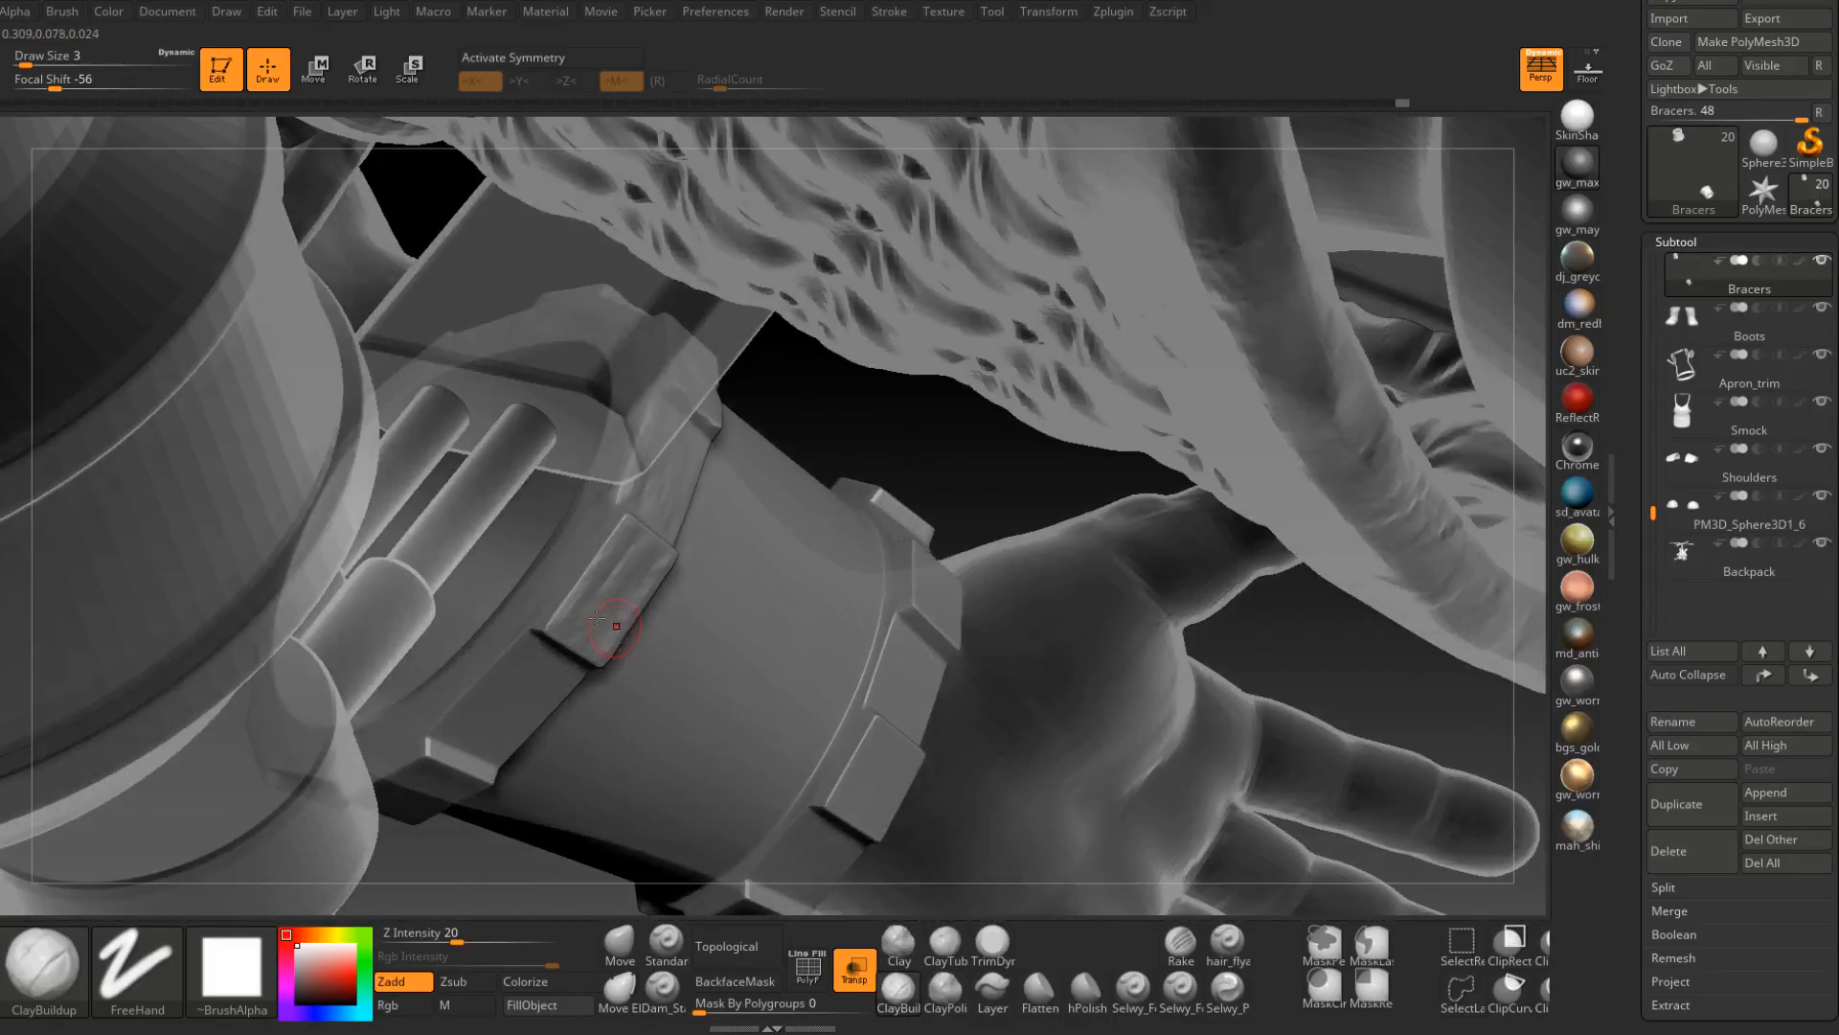
right_drag(609, 540, 570, 559)
mouse_move(570, 559)
mouse_down()
mouse_move(528, 634)
mouse_move(567, 589)
mouse_move(551, 666)
mouse_move(585, 682)
mouse_up()
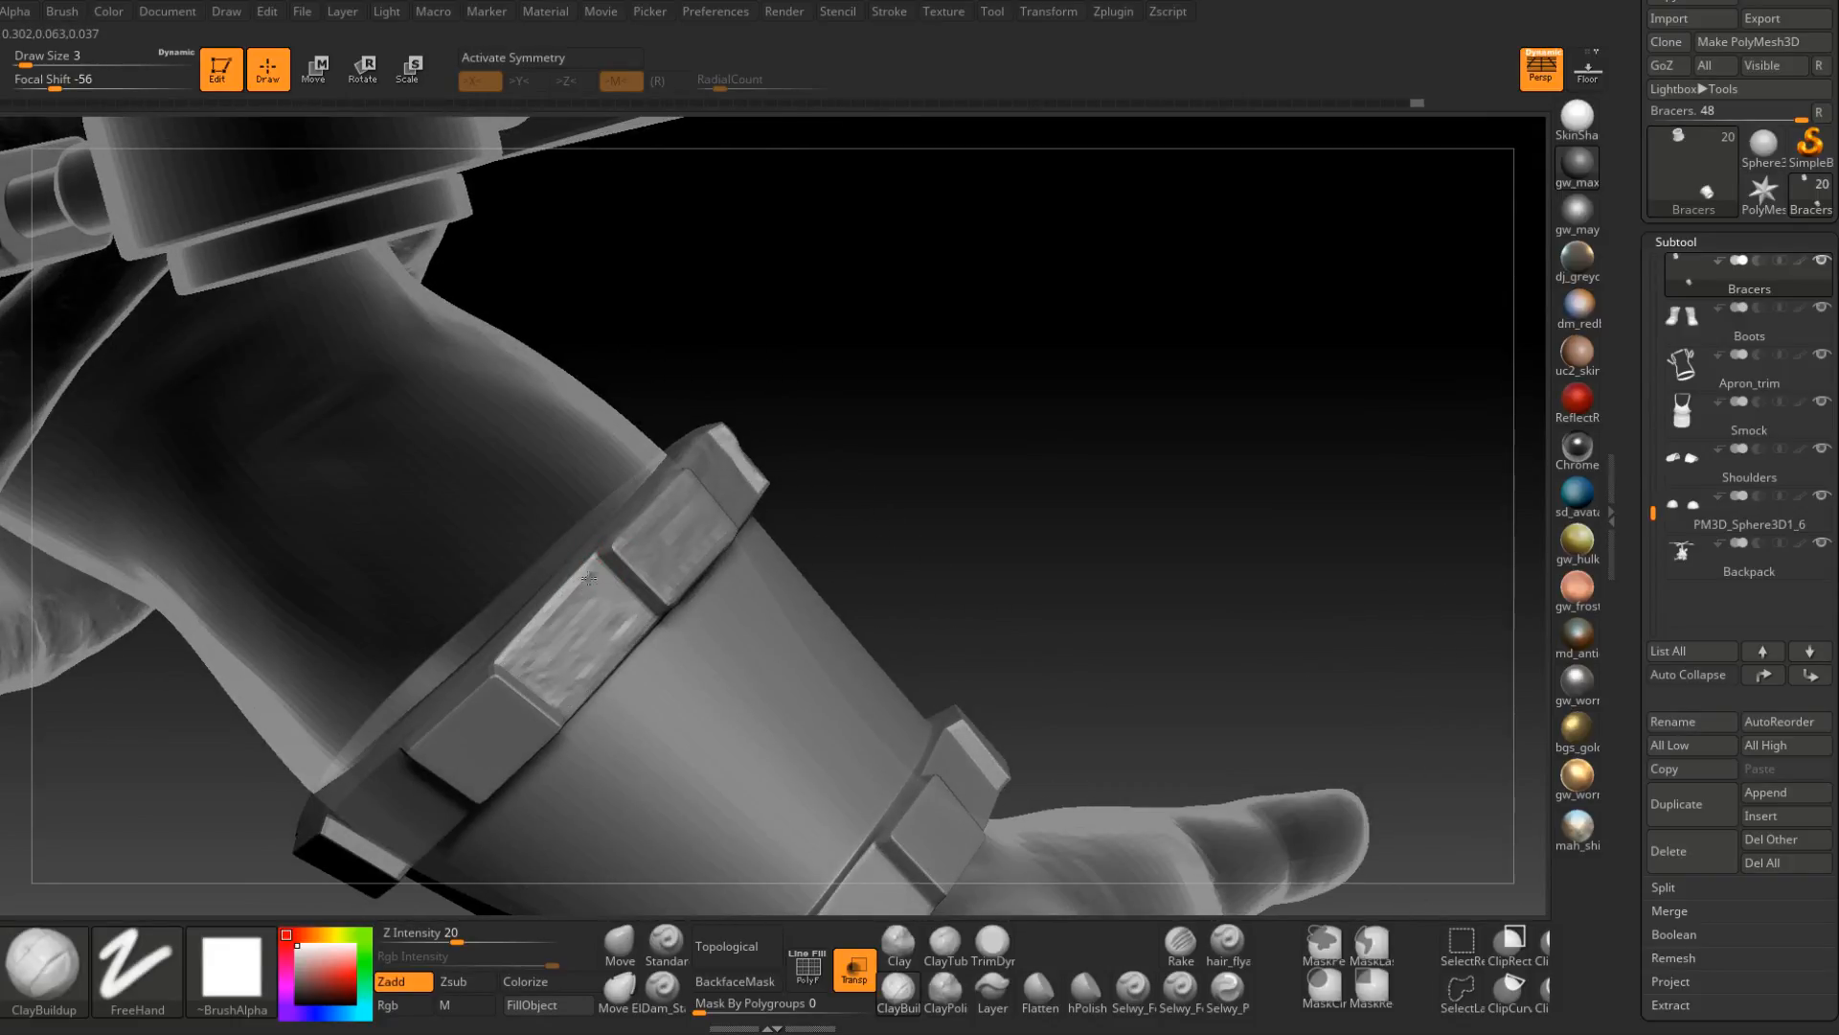
right_drag(598, 581, 612, 588)
drag(612, 588, 534, 634)
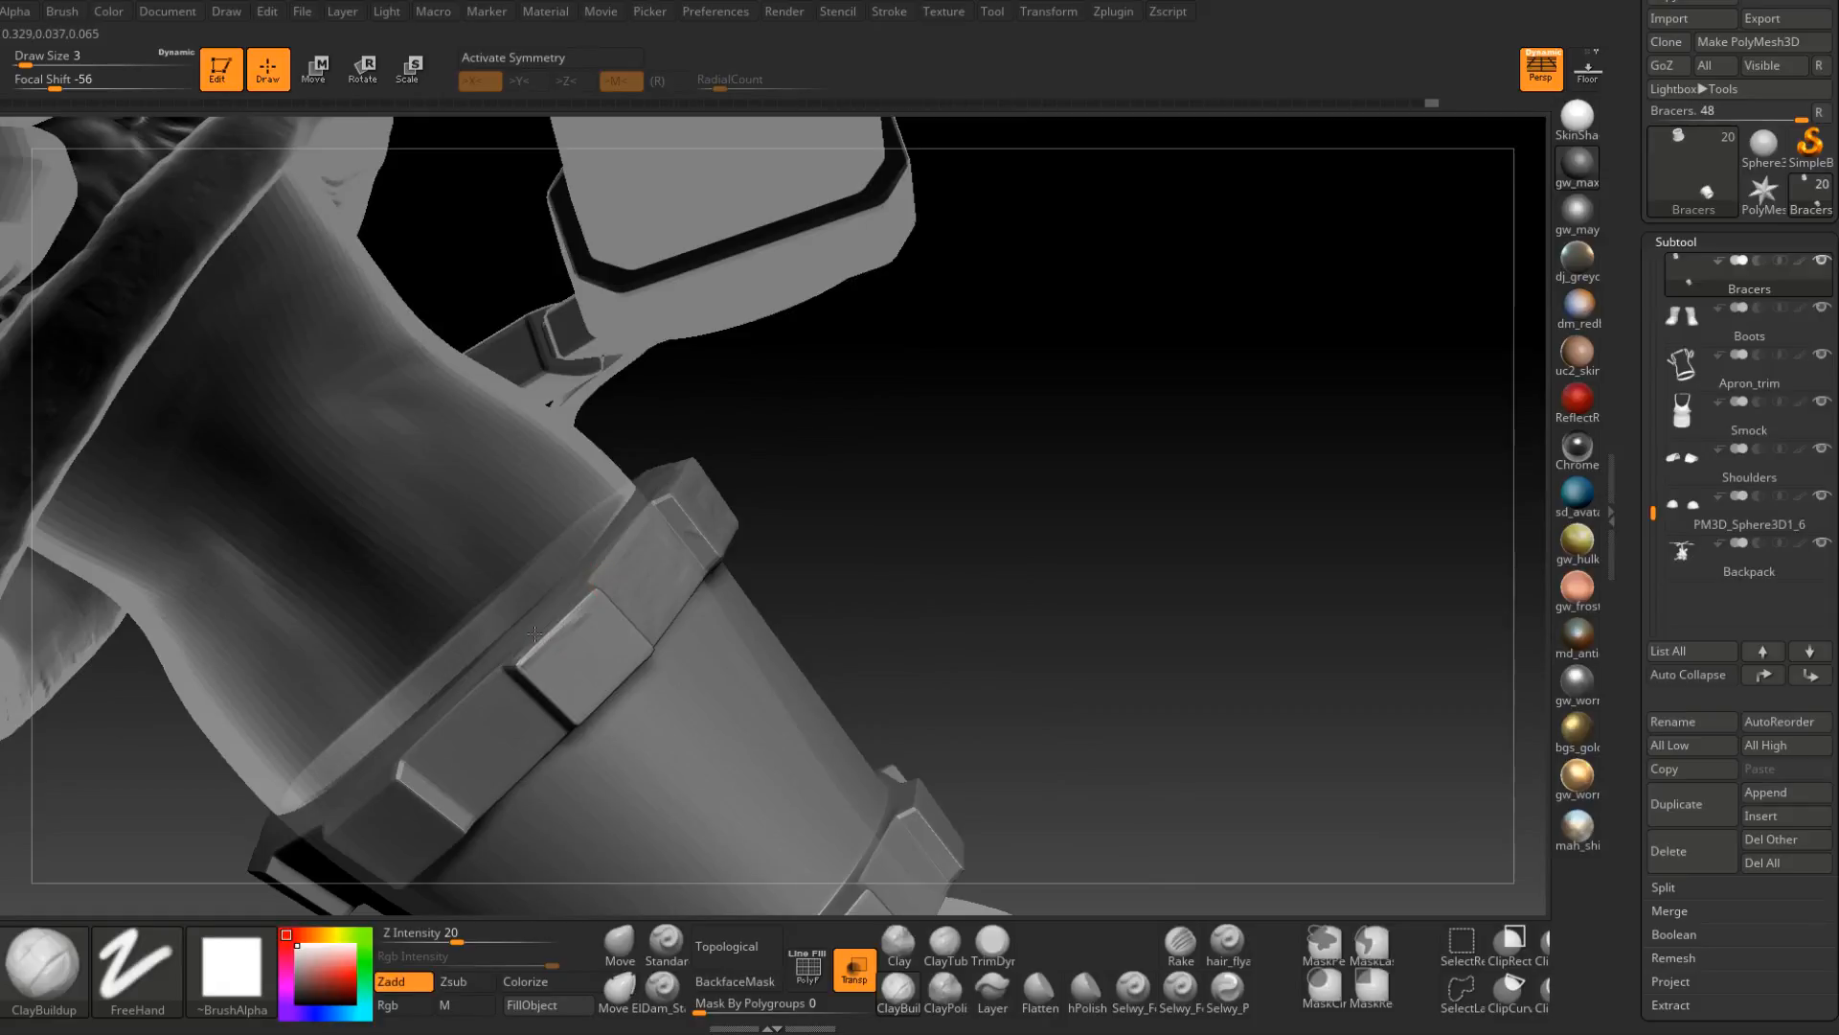
Roughen the face of the next raised block on the band and gouge a chip into its upper edge.
mouse_move(535, 679)
right_down()
mouse_move(558, 691)
mouse_move(551, 670)
right_up()
mouse_move(552, 671)
mouse_down()
mouse_move(575, 699)
mouse_move(608, 686)
mouse_up()
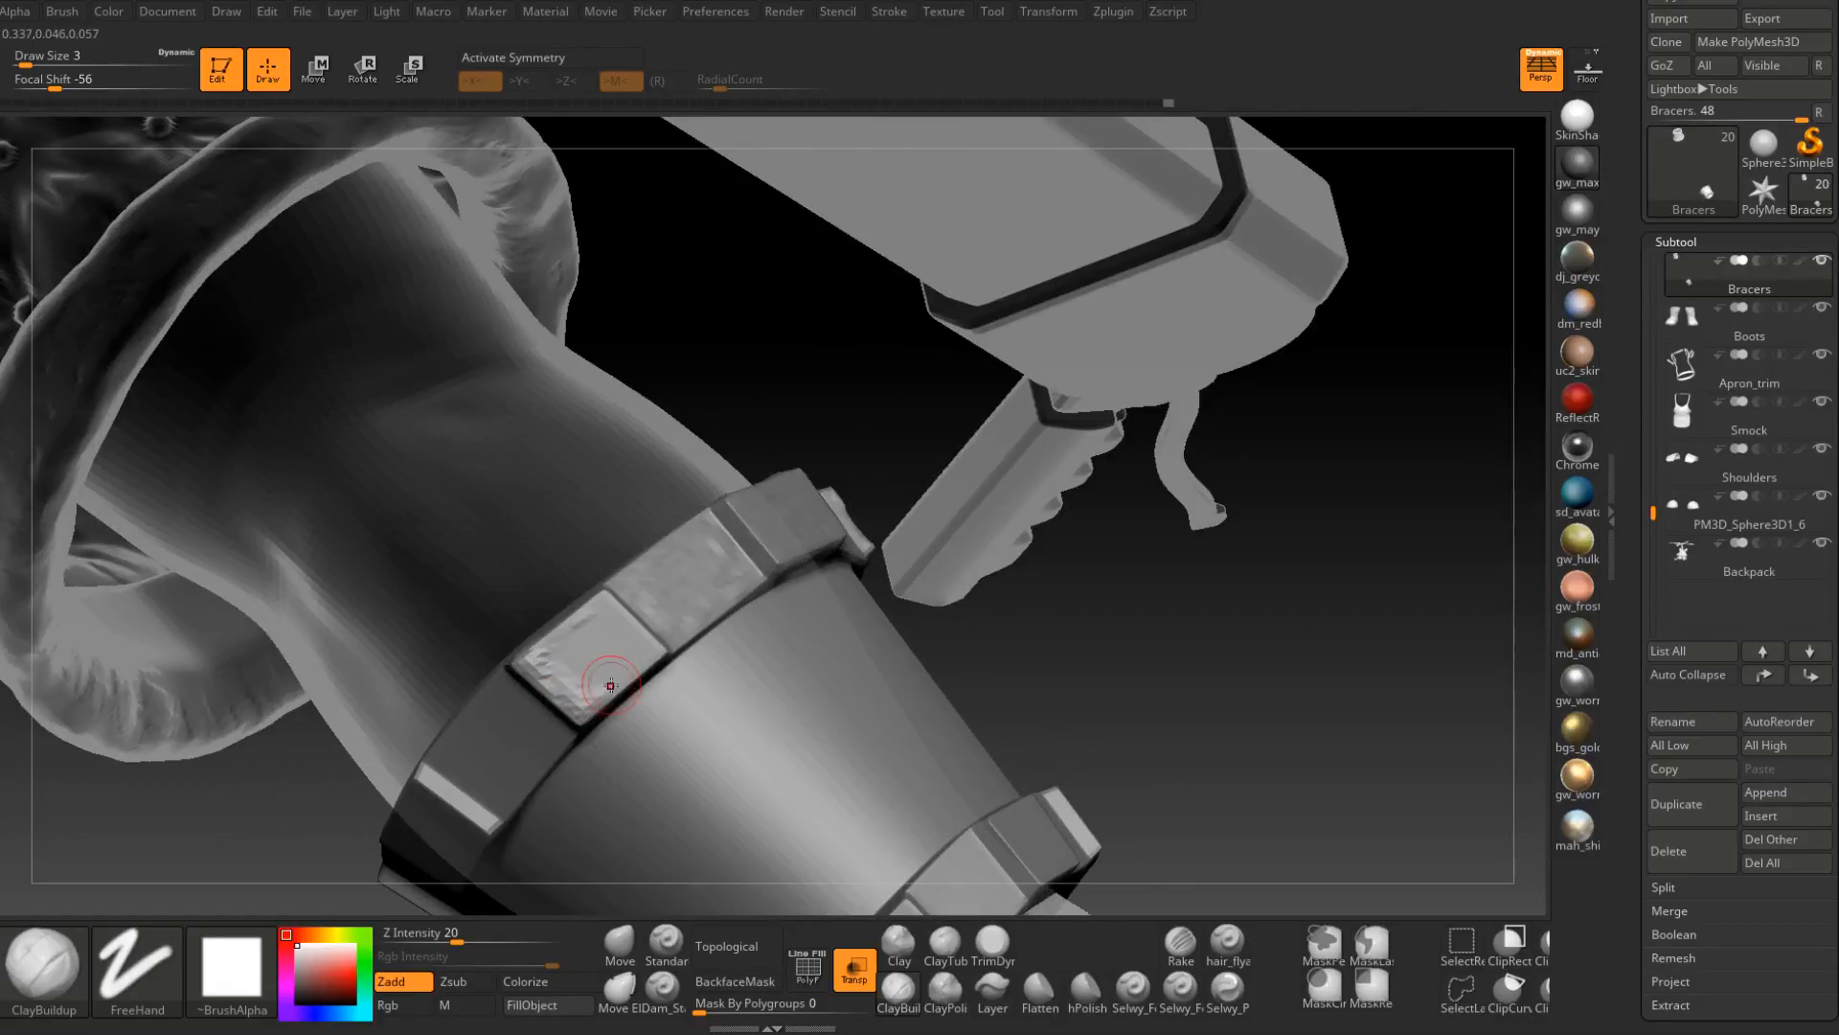
mouse_move(607, 686)
right_down()
mouse_move(648, 628)
mouse_move(589, 620)
mouse_move(589, 602)
mouse_move(601, 621)
mouse_move(625, 596)
mouse_move(616, 541)
right_up()
key(space)
drag(614, 539, 558, 542)
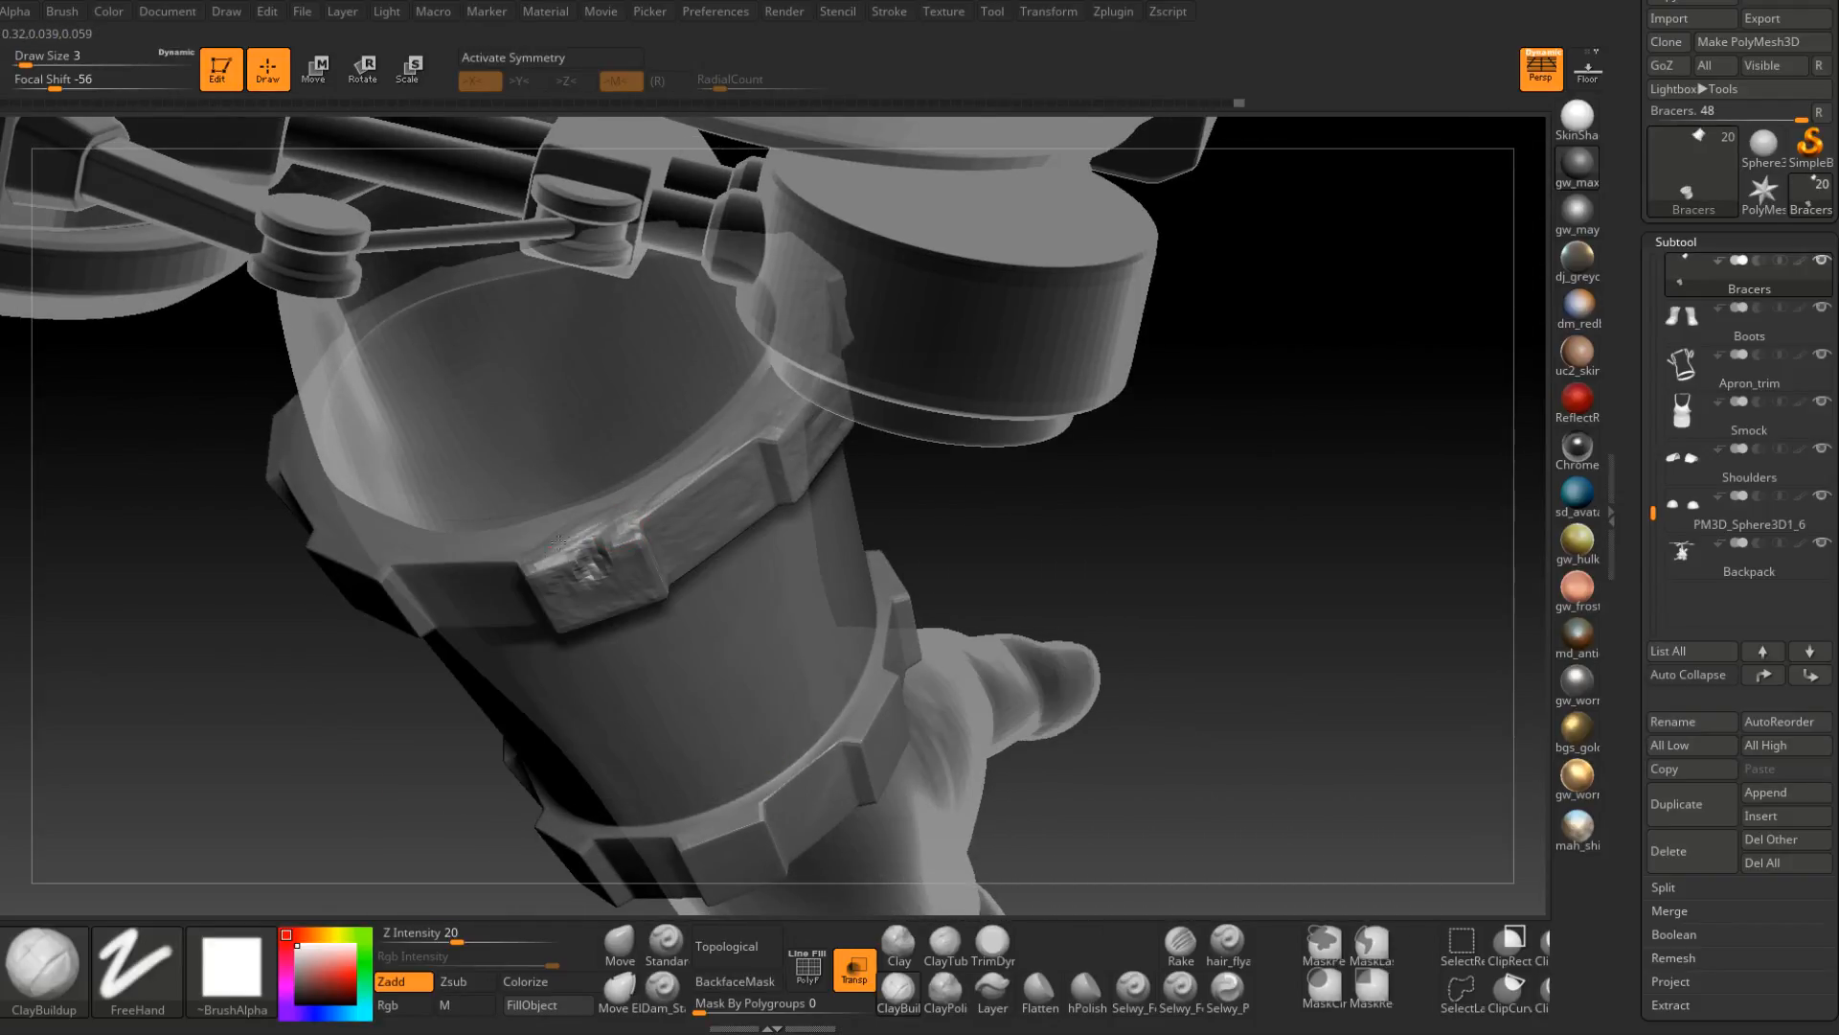
Build worn texture over the recessed segment next to the chipped block with ClayBuildup at draw size 3.
mouse_move(718, 428)
right_down()
mouse_move(751, 414)
mouse_move(720, 446)
mouse_move(767, 411)
mouse_move(725, 414)
right_up()
right_drag(559, 503, 595, 558)
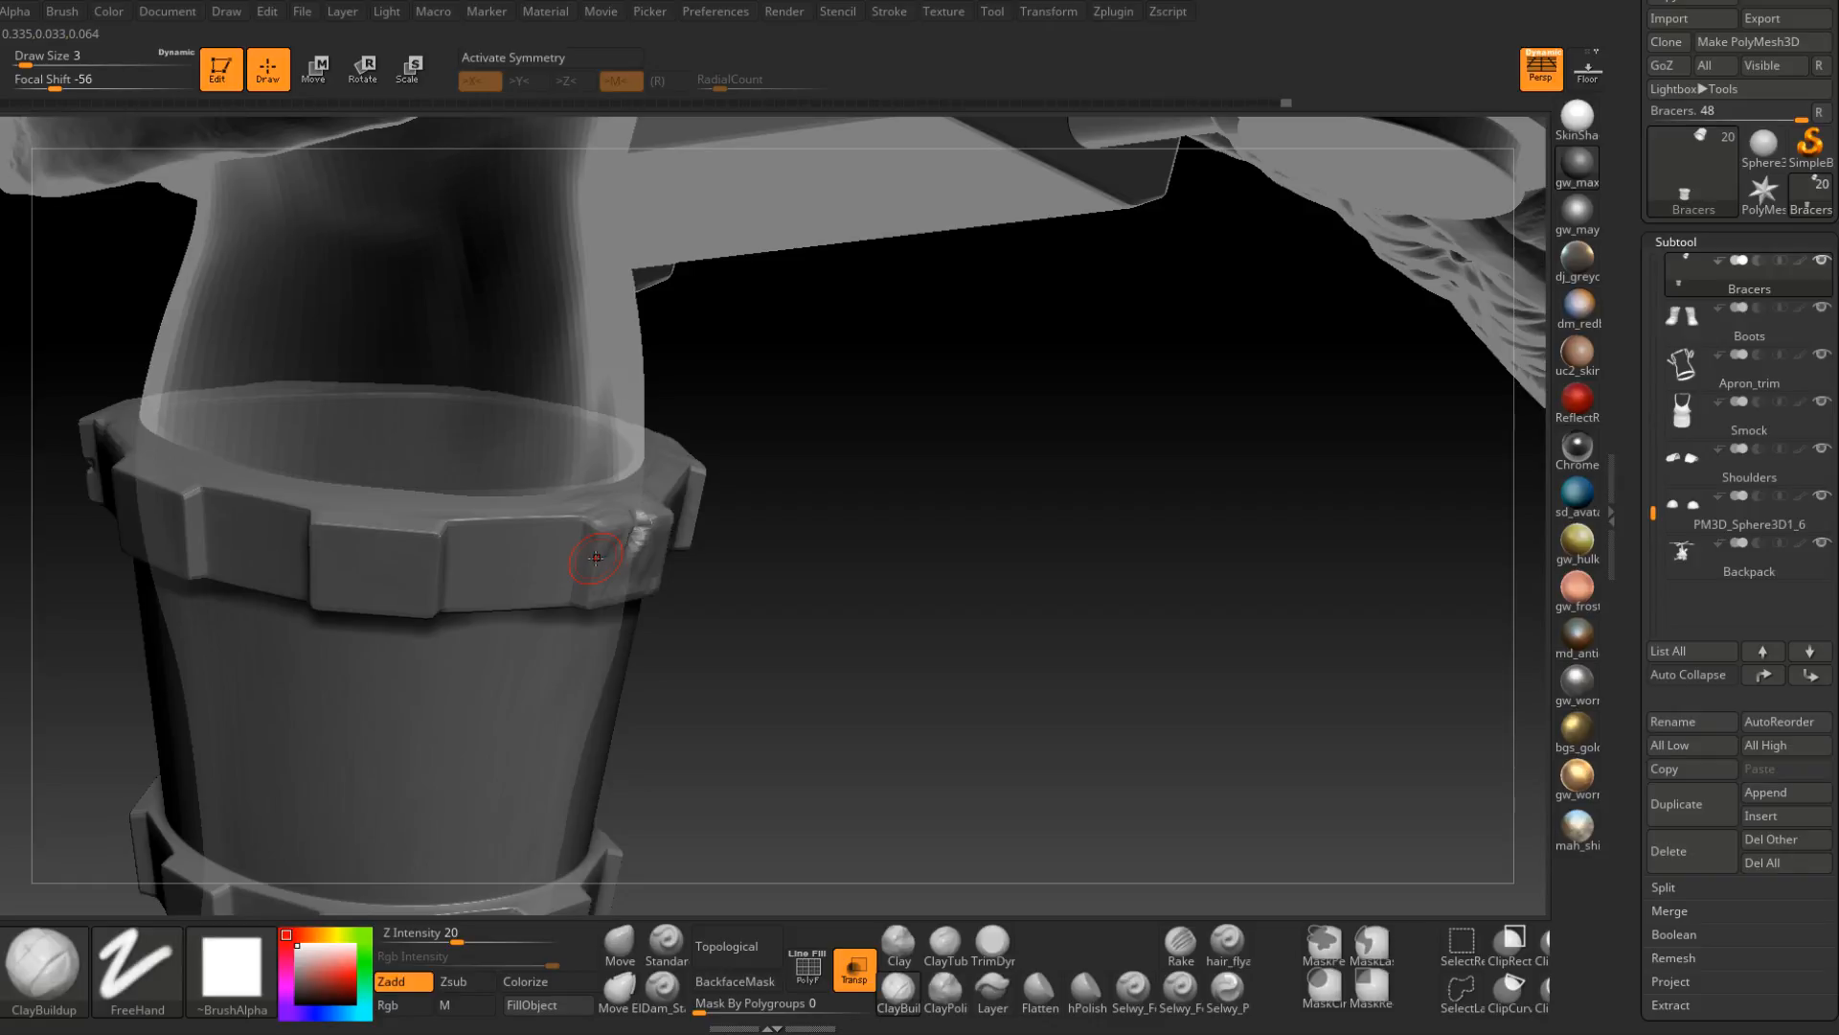
right_drag(596, 558, 747, 594)
drag(712, 621, 768, 674)
right_drag(770, 675, 780, 688)
drag(779, 670, 816, 787)
Wear the edges of the following segments around the back of the elbow-side band with ClayBuildup.
right_drag(816, 787, 724, 653)
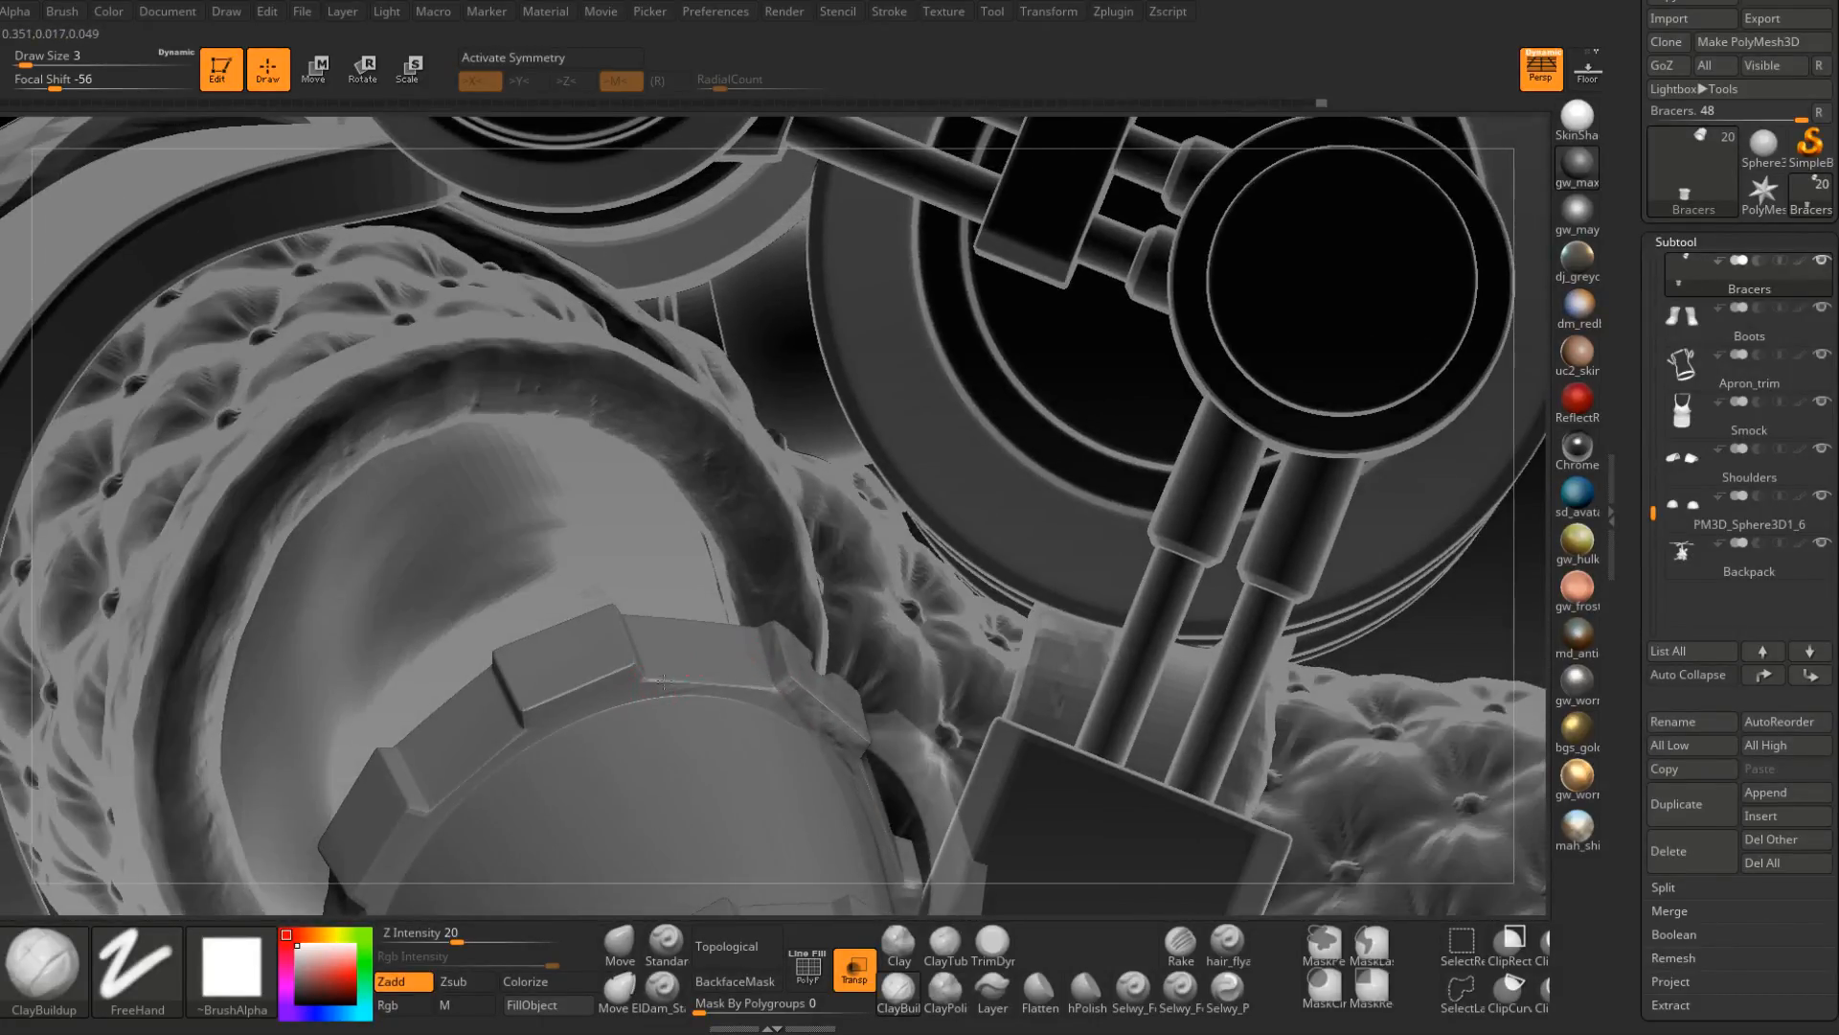
drag(762, 691, 779, 706)
right_drag(772, 722, 664, 708)
drag(664, 708, 640, 632)
mouse_move(704, 767)
alt+right_down()
mouse_move(812, 661)
mouse_move(828, 684)
alt+right_up()
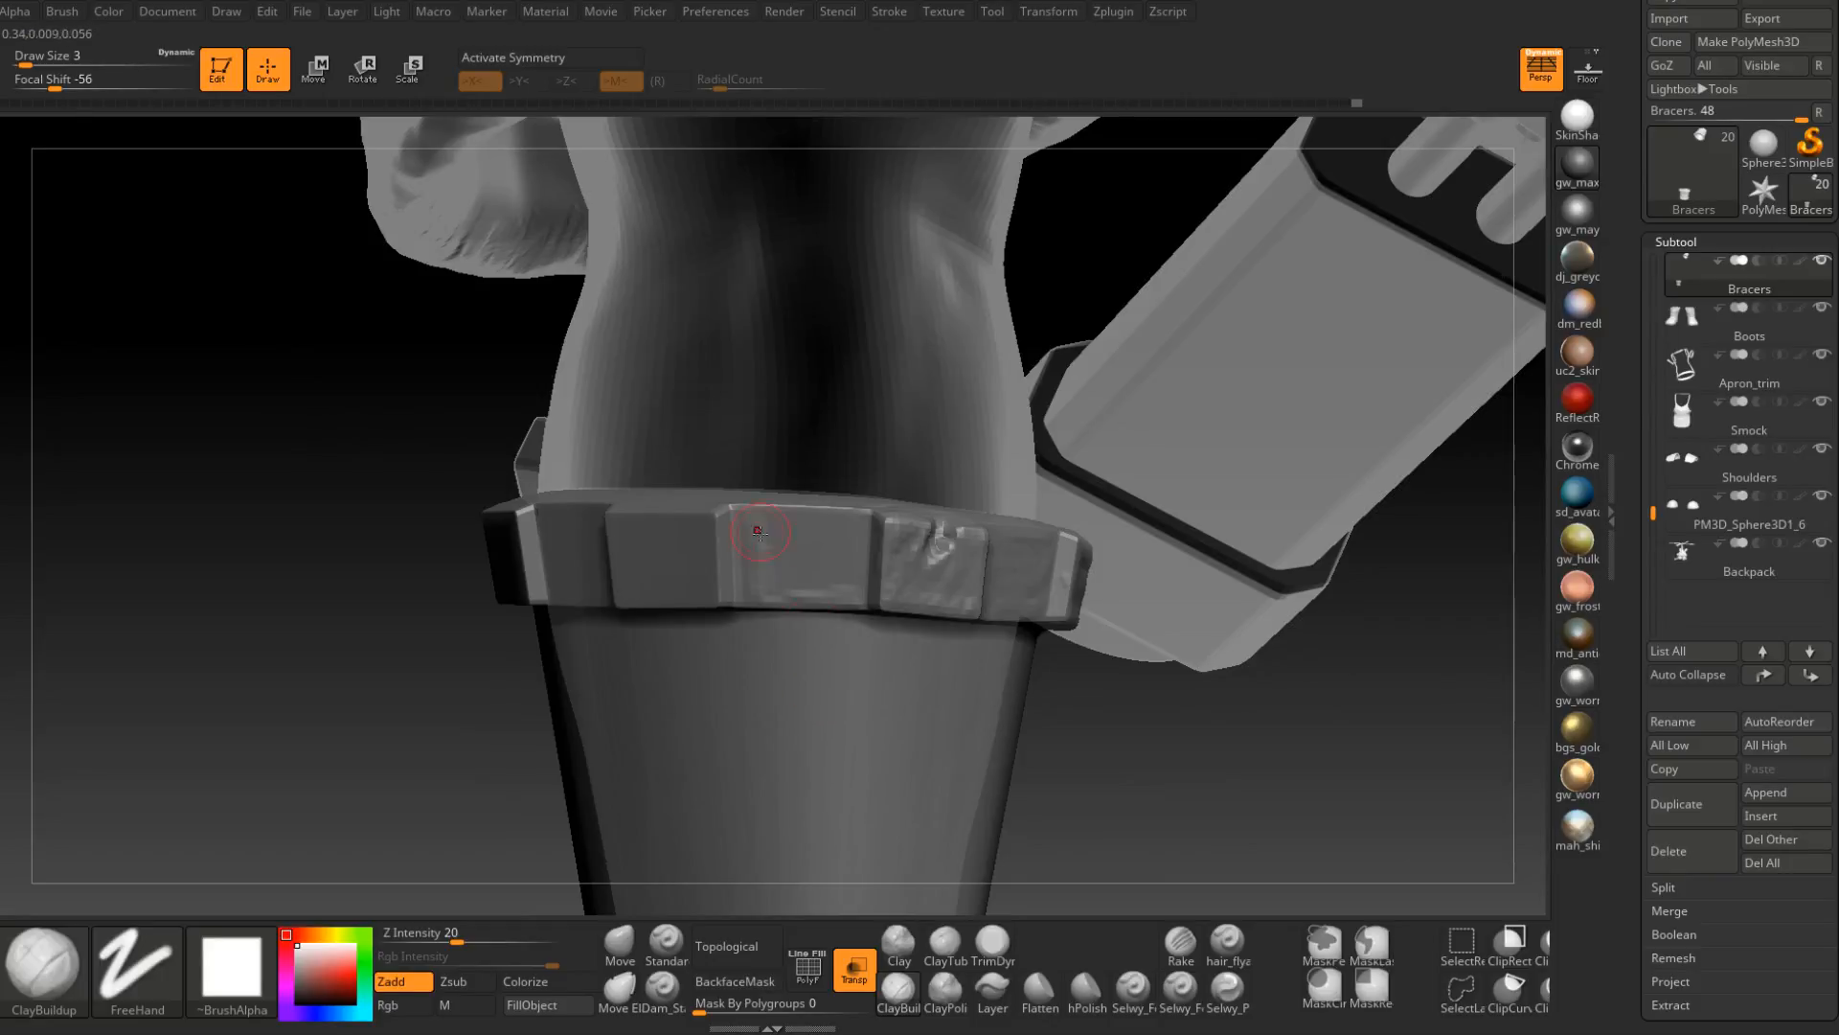
Roughen the recessed segment beside the chipped block and the raised block after it with ClayBuildup at draw size 3.
right_drag(853, 521, 850, 584)
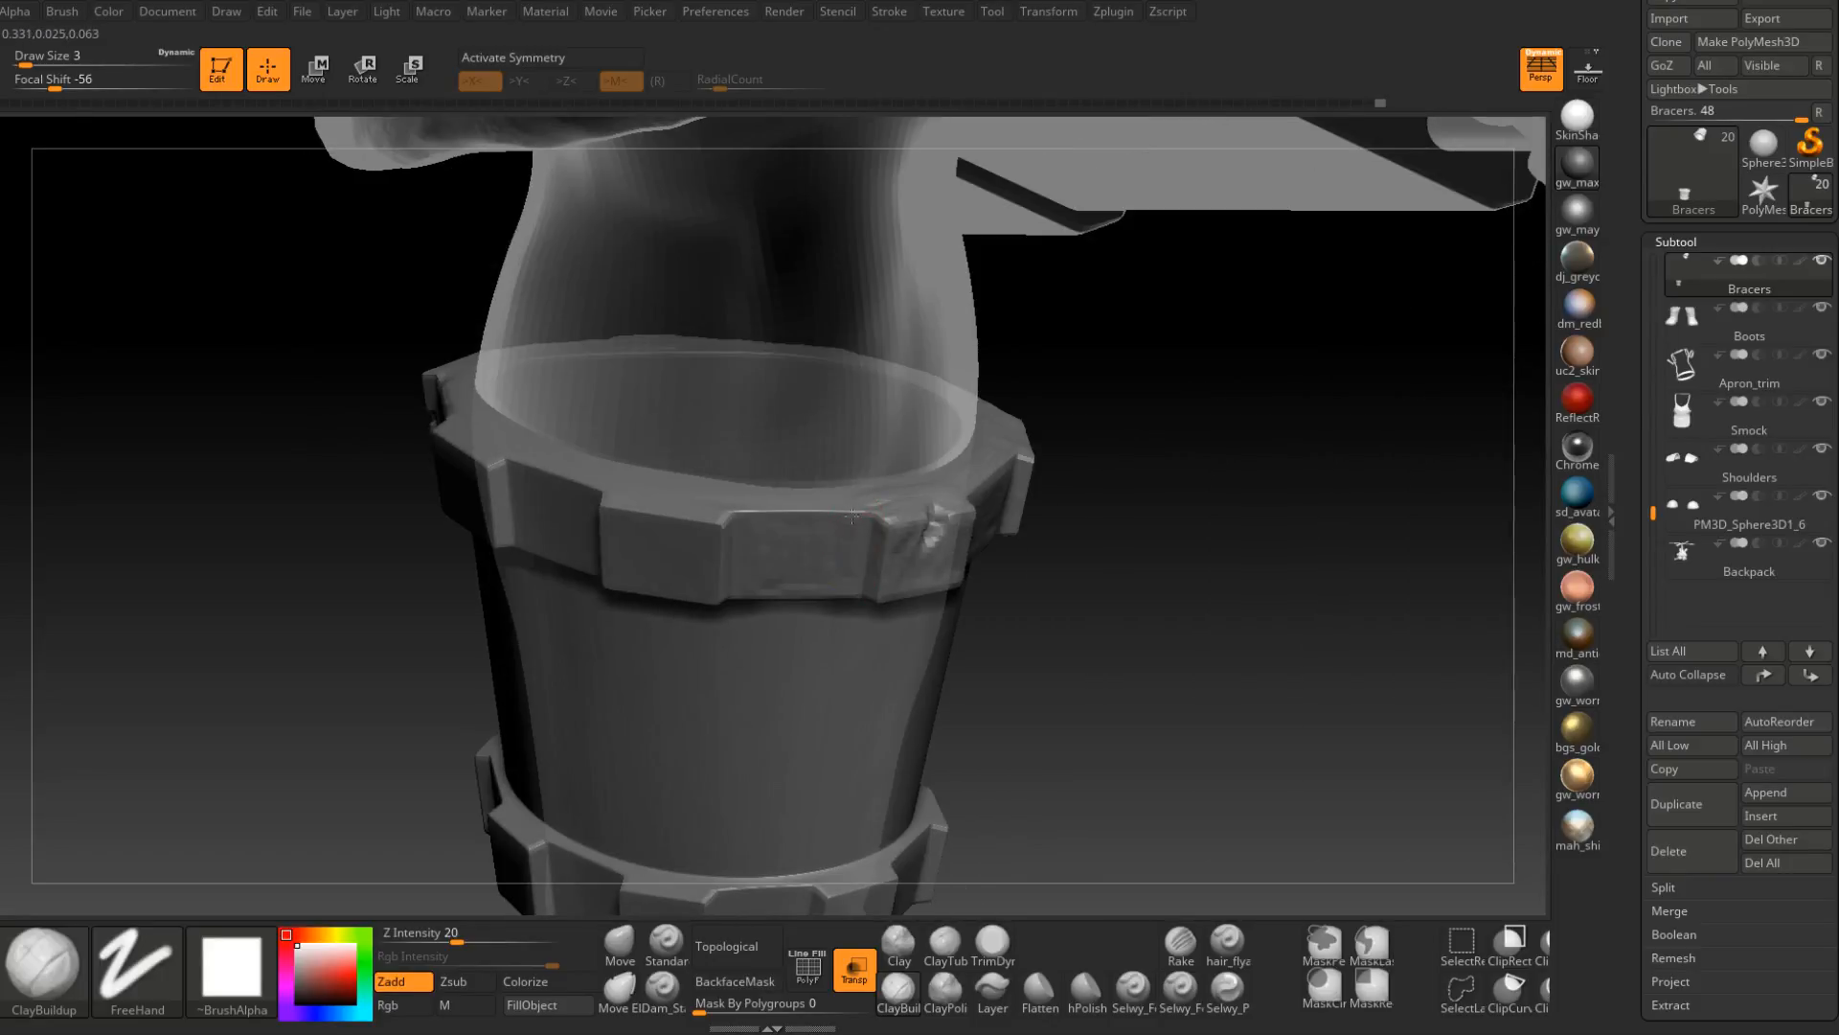
drag(853, 517, 745, 525)
right_drag(745, 525, 752, 623)
mouse_move(776, 497)
mouse_down()
mouse_move(855, 486)
mouse_move(712, 527)
mouse_move(613, 498)
mouse_move(661, 500)
mouse_move(669, 471)
mouse_up()
mouse_move(668, 471)
right_down()
mouse_move(707, 578)
mouse_move(680, 583)
mouse_move(687, 661)
mouse_move(807, 617)
right_up()
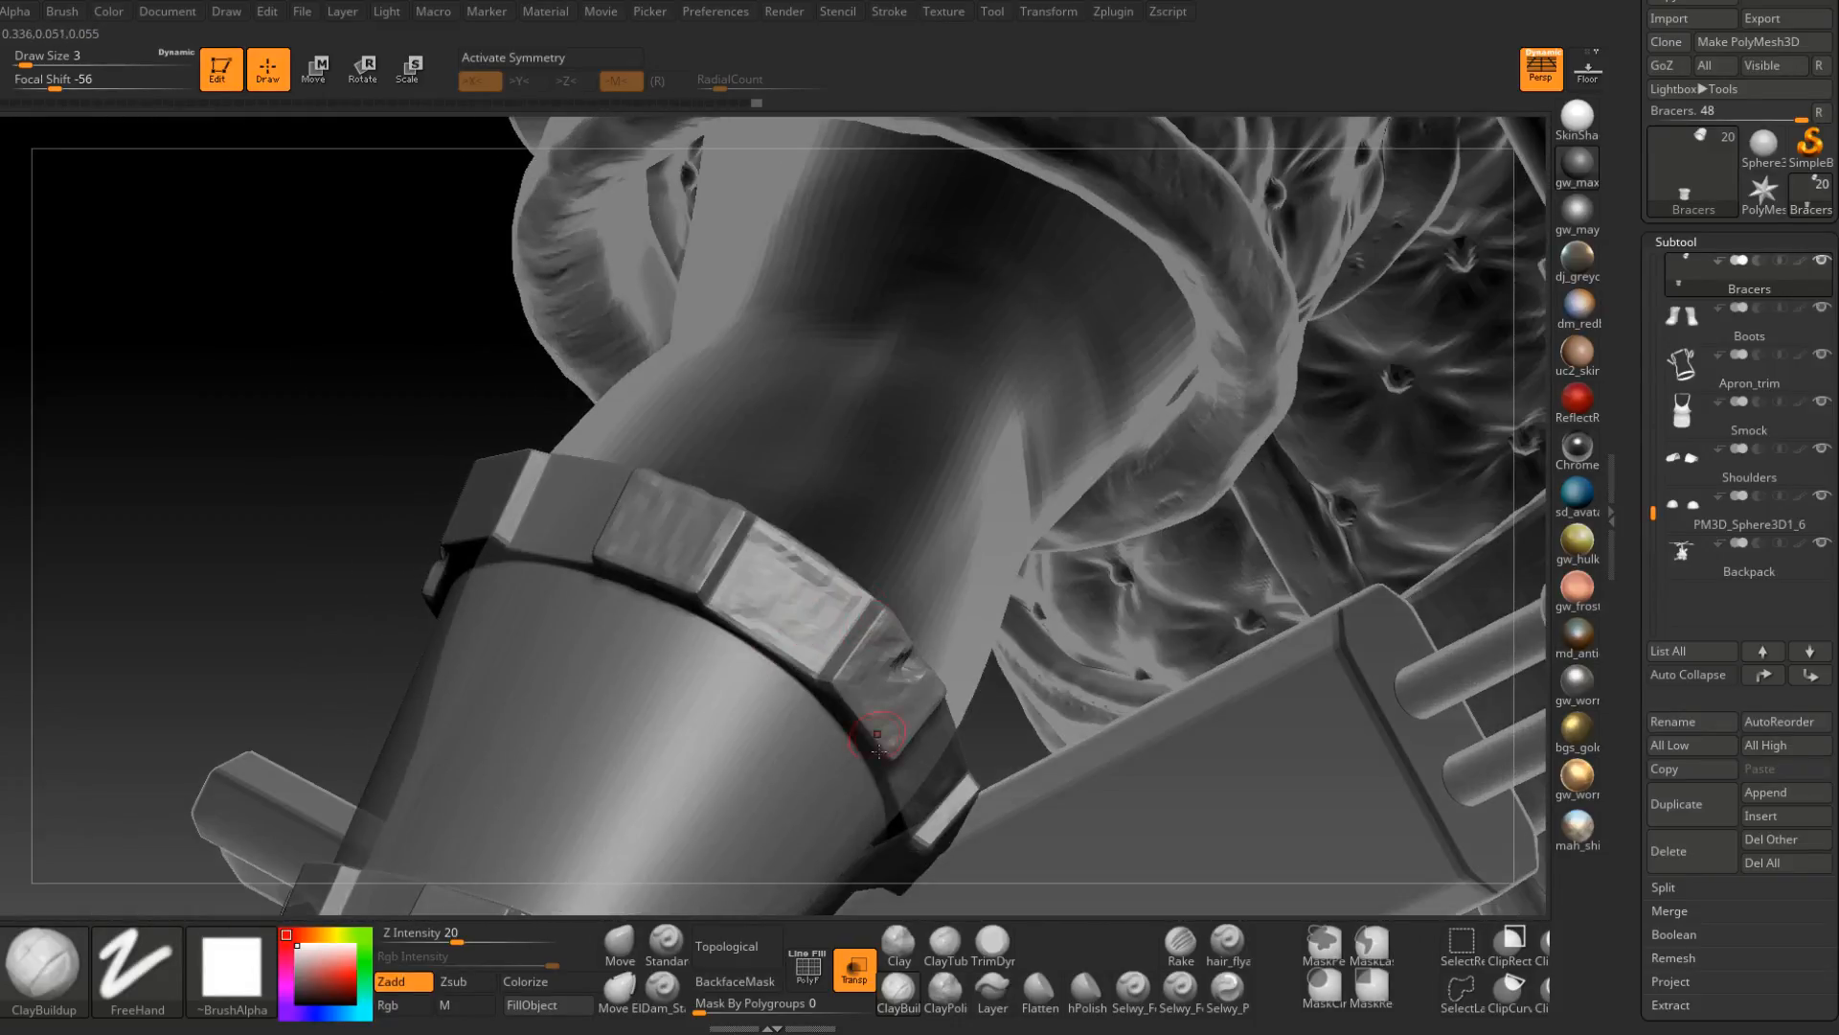
Plane down the roughened faces and edges of the elbow-side band's blocks with TrimDynamic at draw size 3.
click(992, 944)
right_drag(834, 690, 877, 664)
drag(865, 653, 906, 683)
mouse_move(948, 692)
right_down()
mouse_move(940, 635)
mouse_move(960, 661)
mouse_move(964, 619)
right_up()
drag(985, 635, 1009, 669)
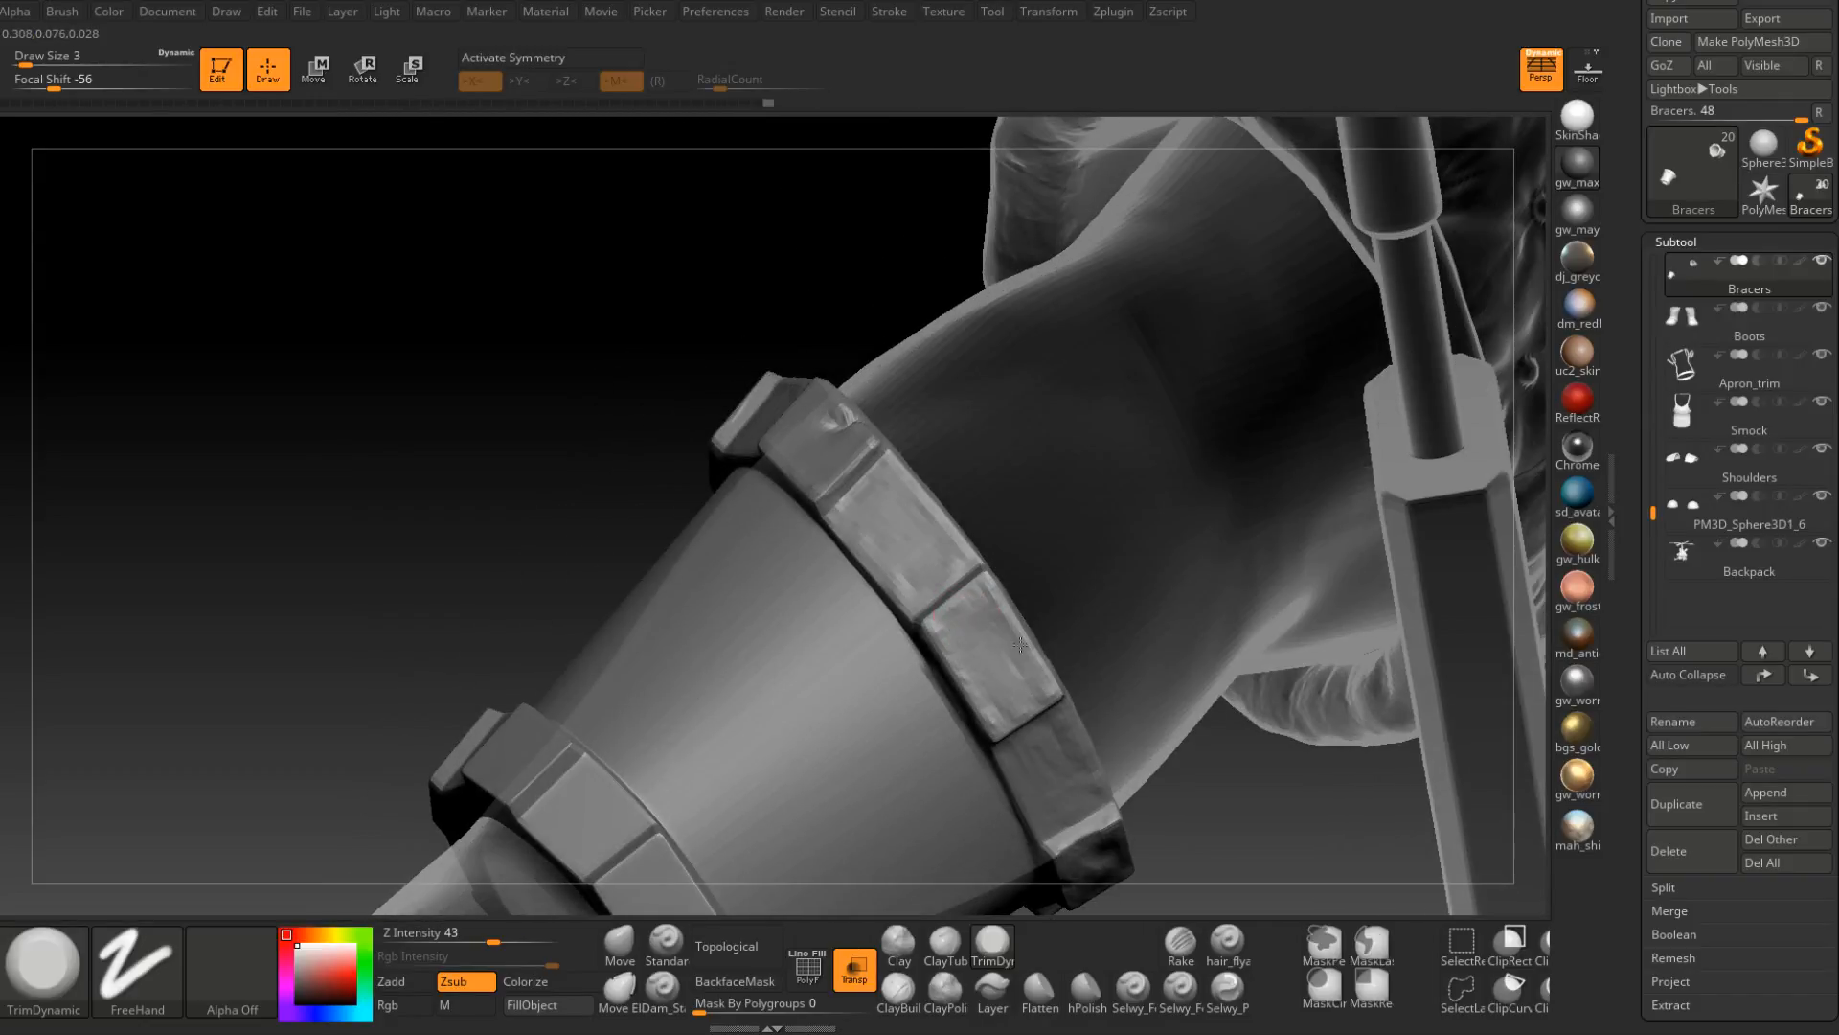
right_drag(1040, 688, 1015, 649)
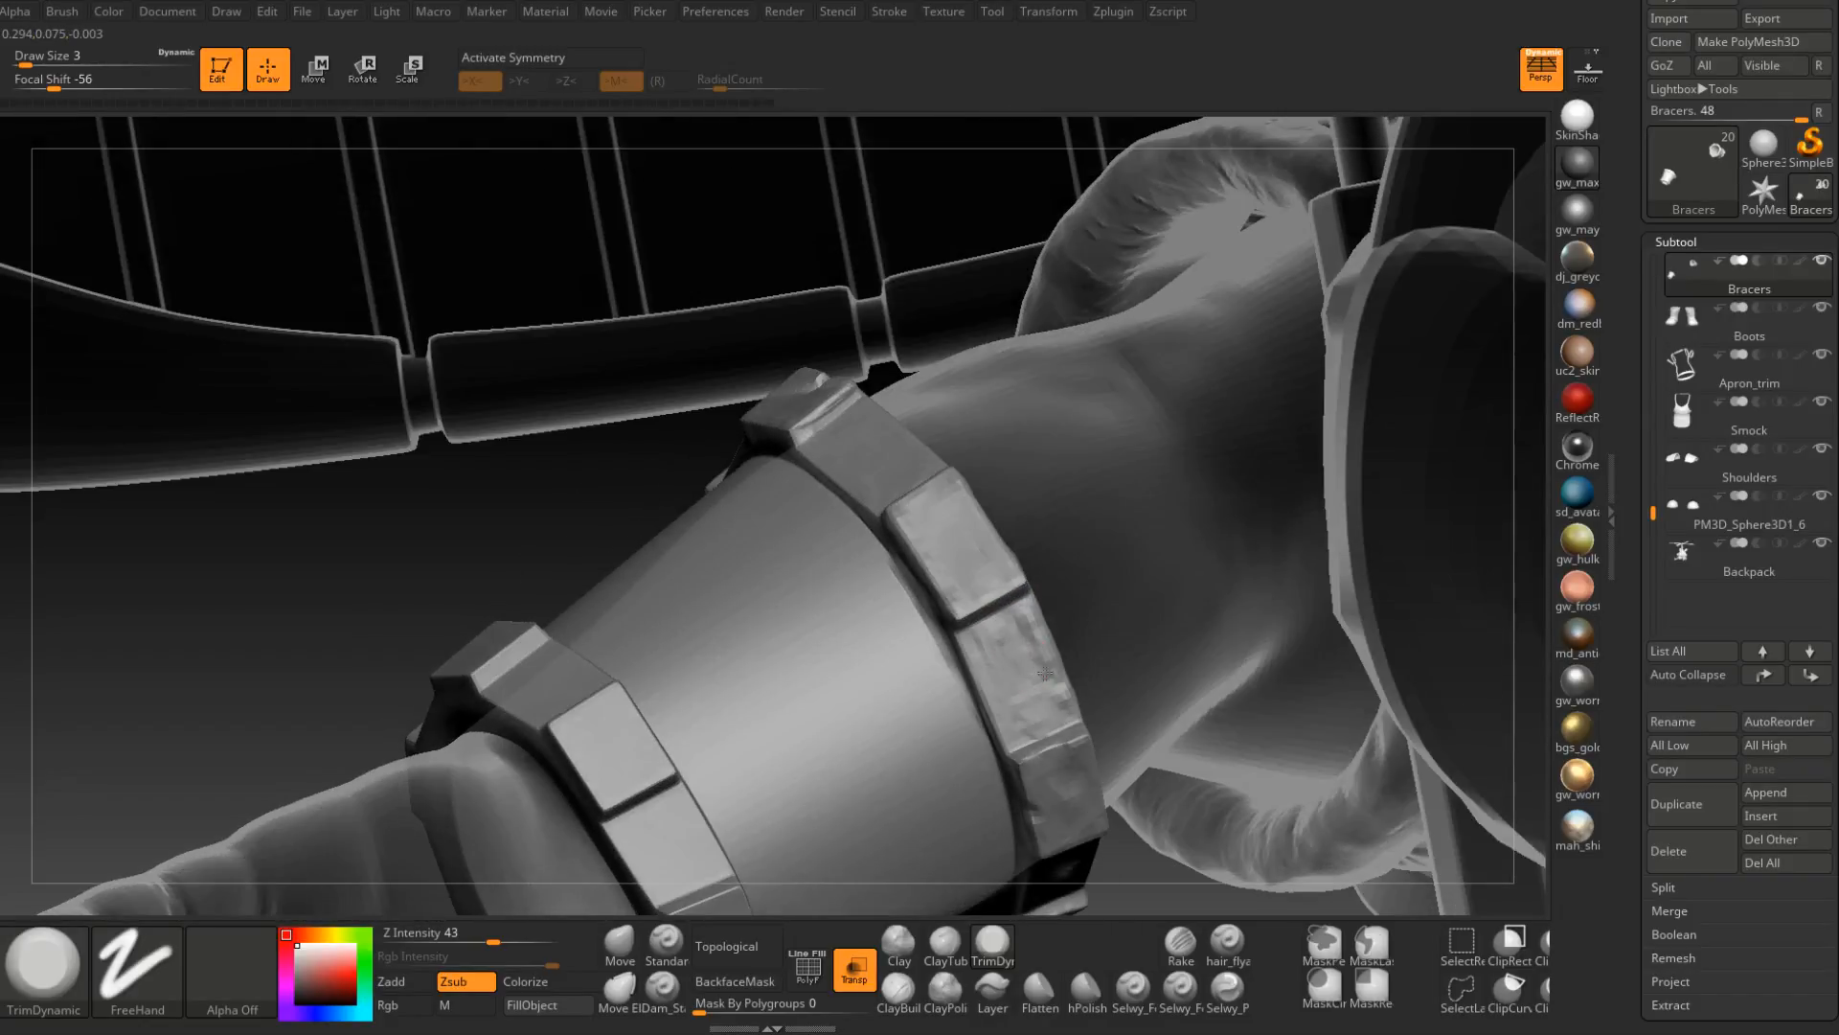
right_drag(1054, 723, 830, 588)
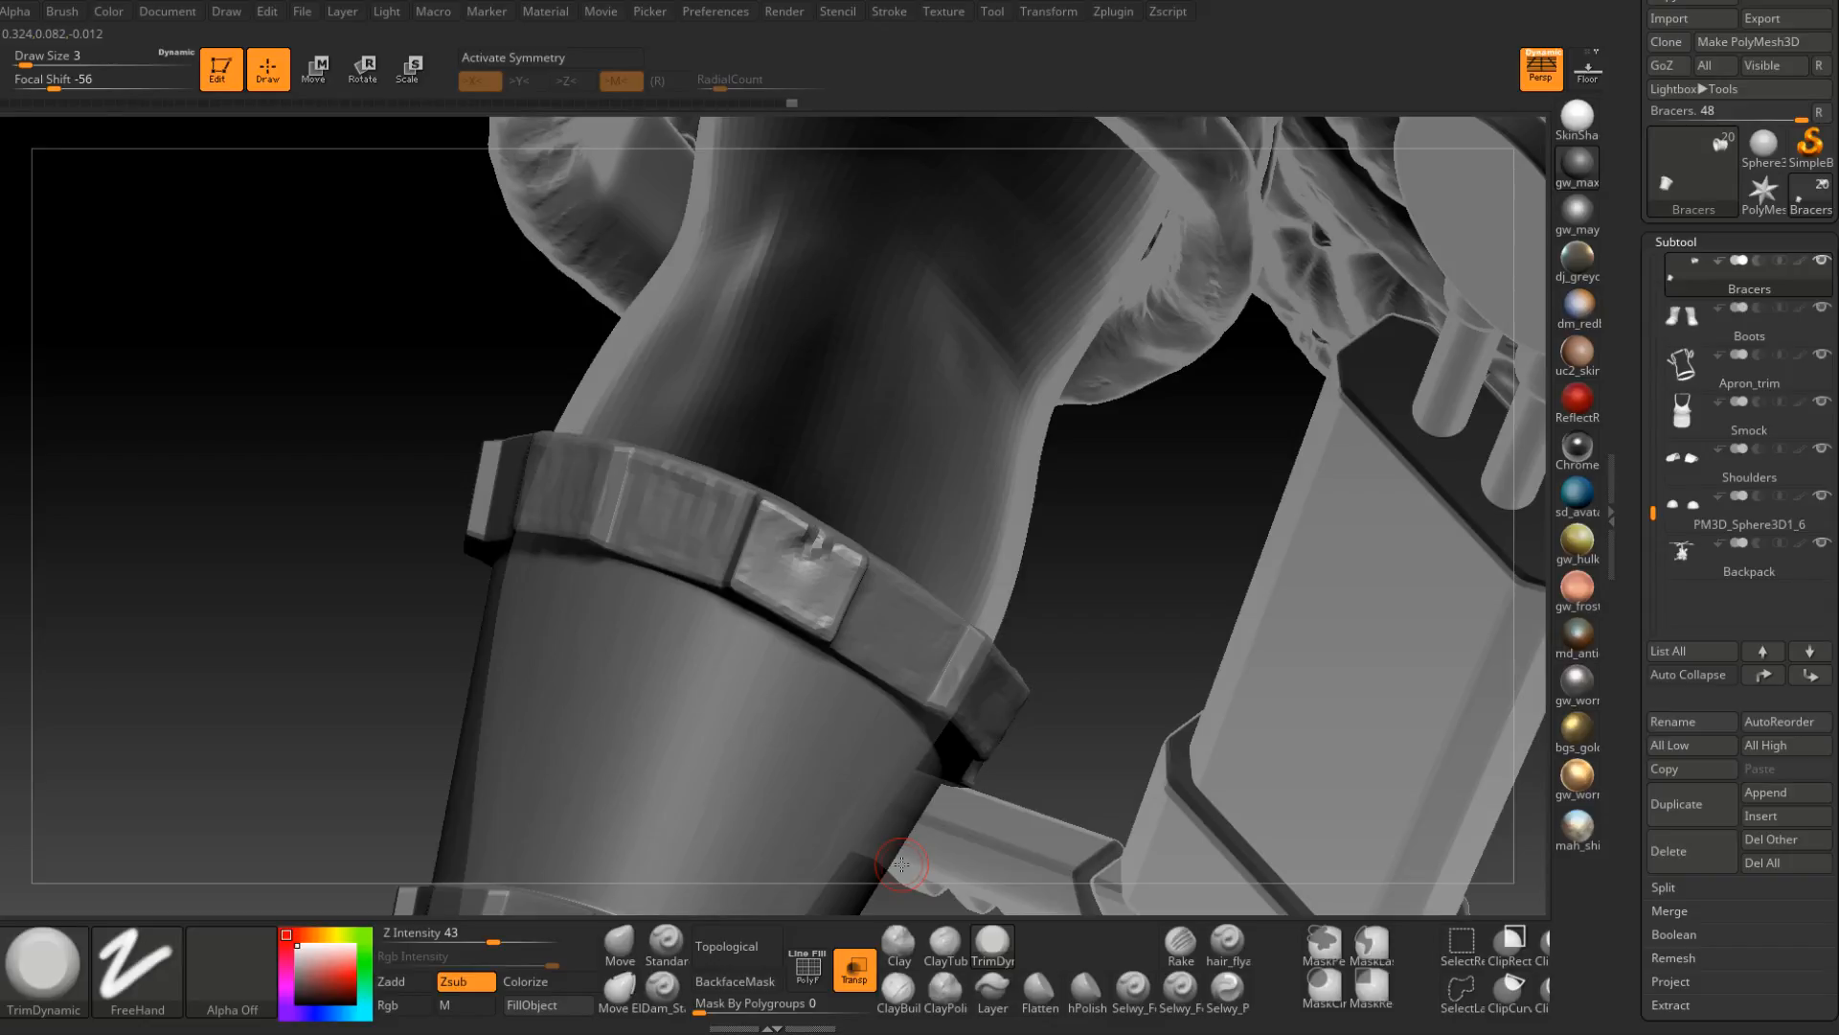
Wear down the fine edges and corners around the elbow-side band with TrimDynamic at draw size 2.
right_drag(901, 864, 631, 527)
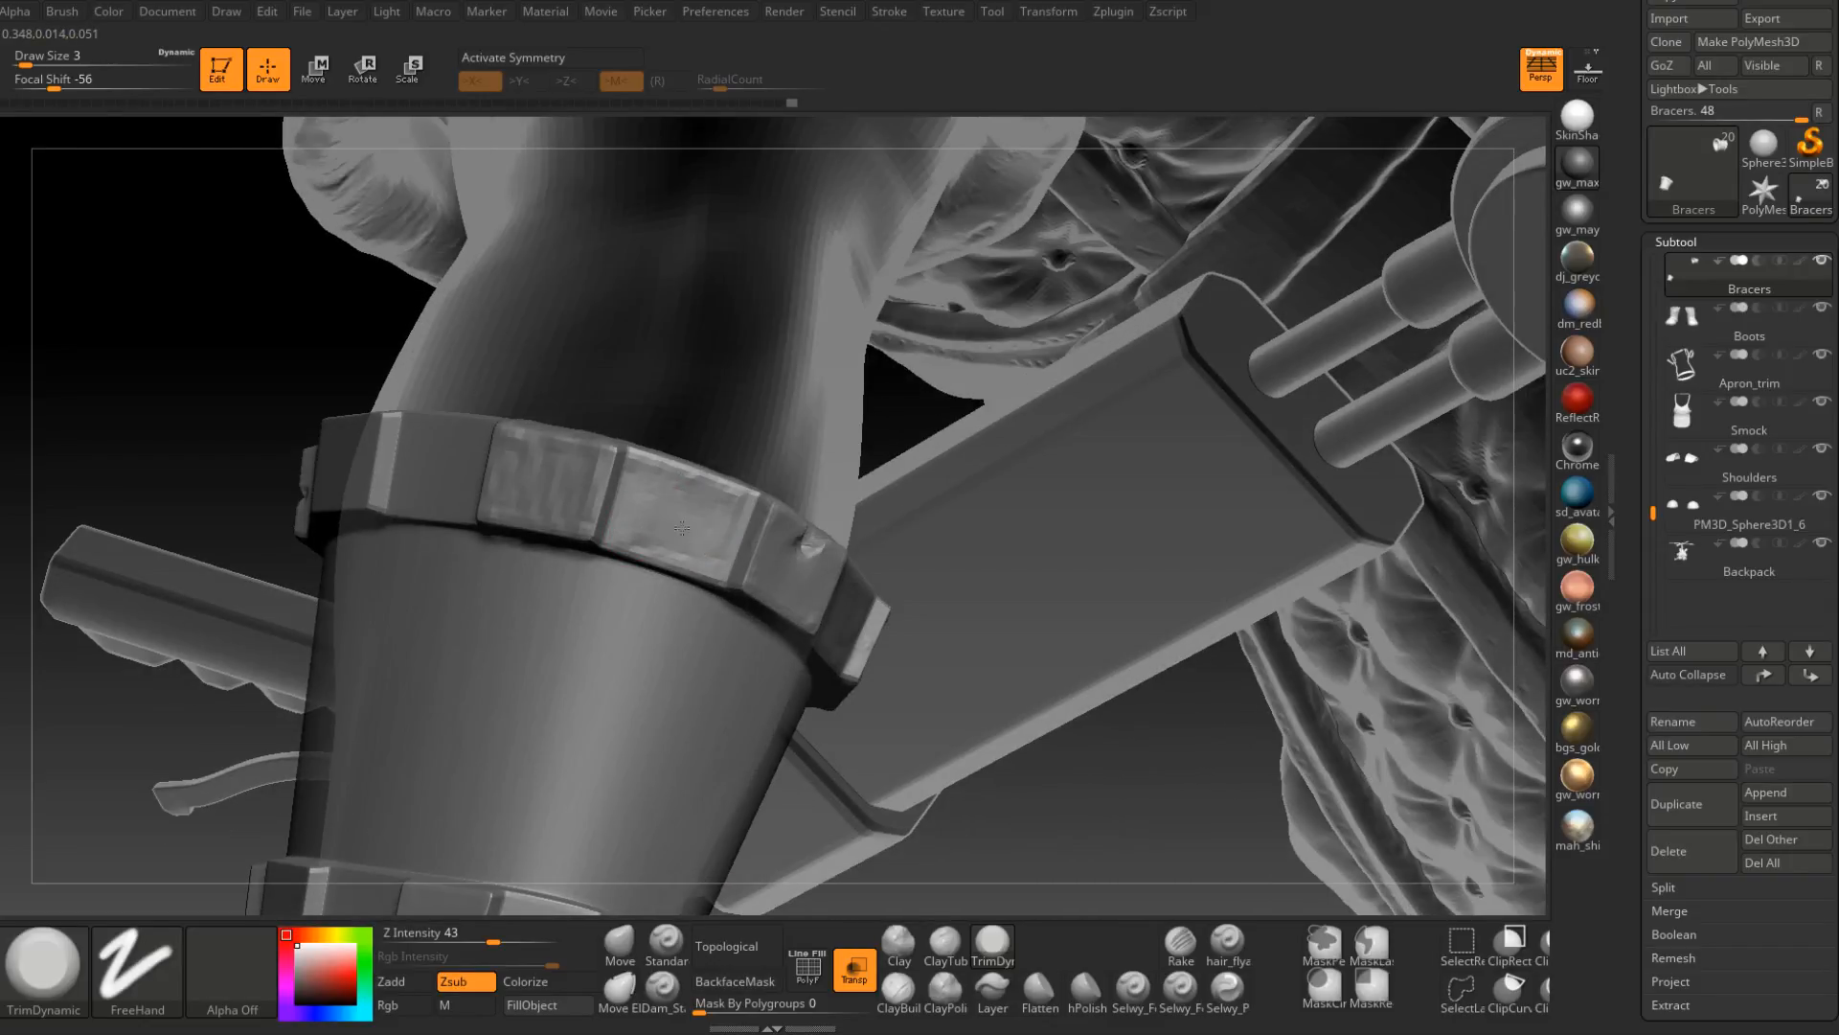
mouse_move(700, 534)
right_down()
mouse_move(614, 522)
mouse_move(652, 565)
mouse_move(584, 618)
right_up()
key(space)
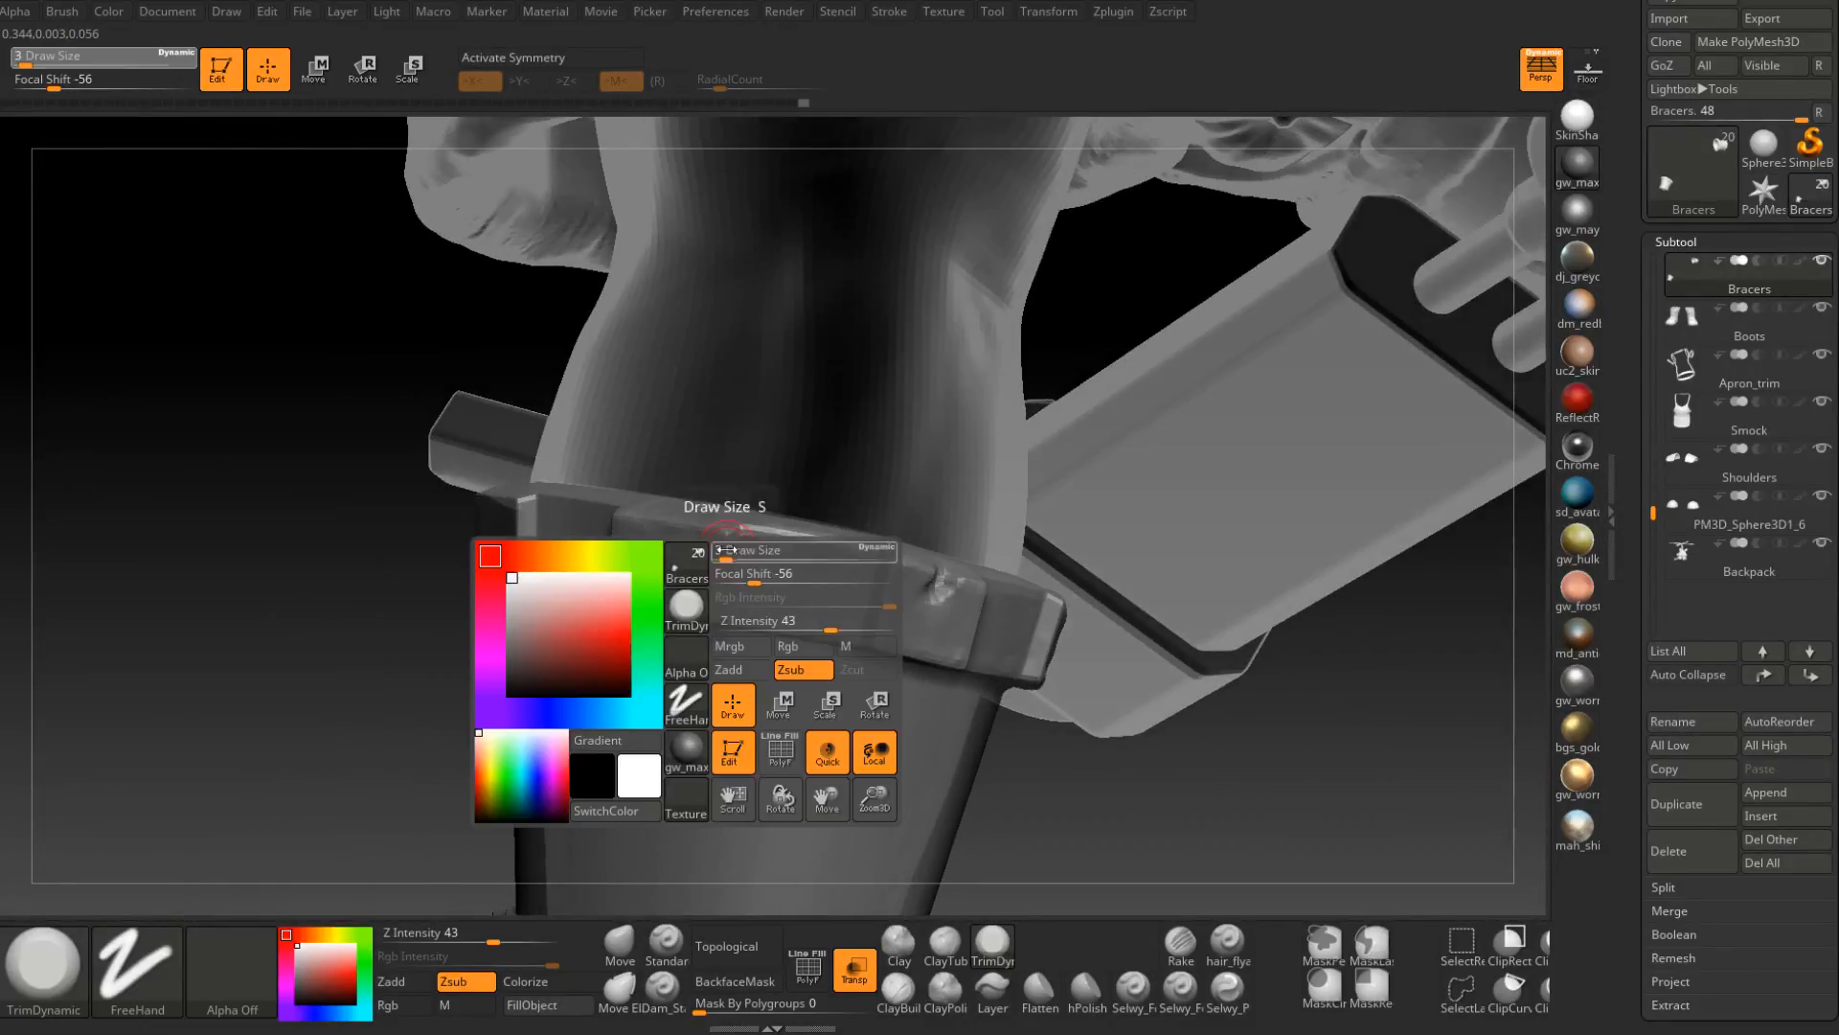
click(720, 545)
key(space)
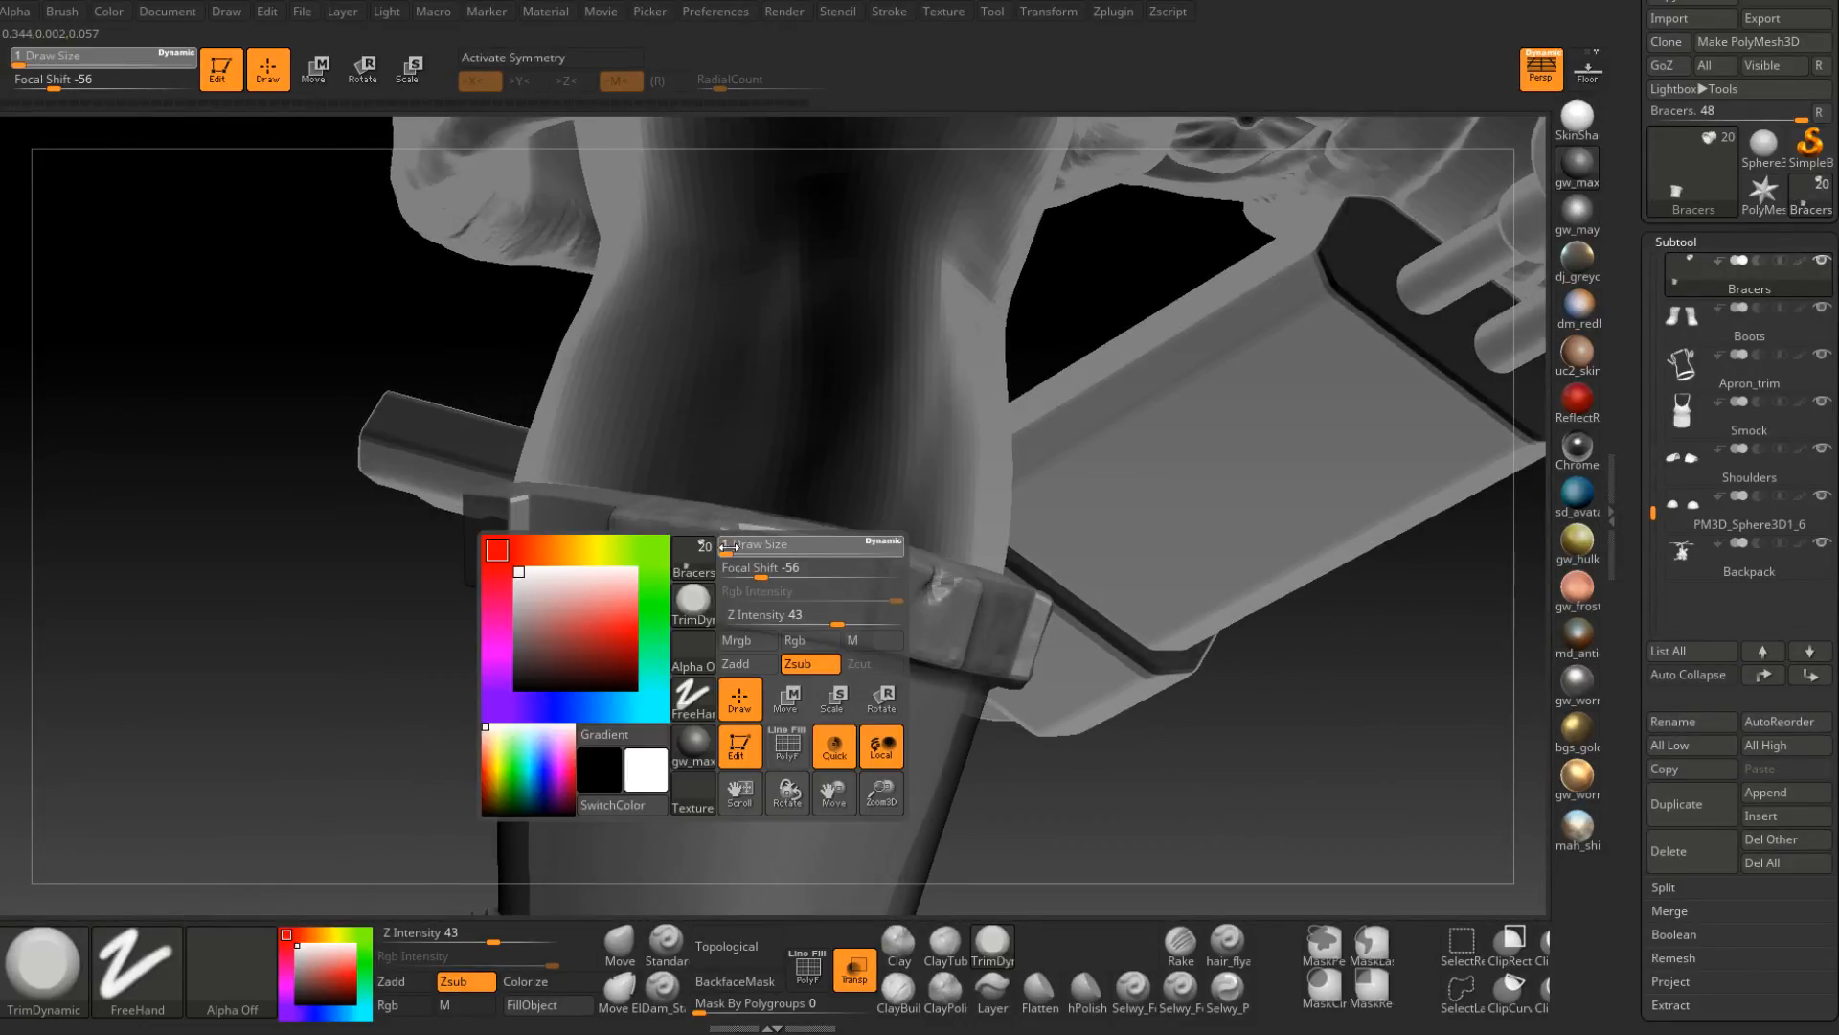
right_drag(723, 558, 795, 535)
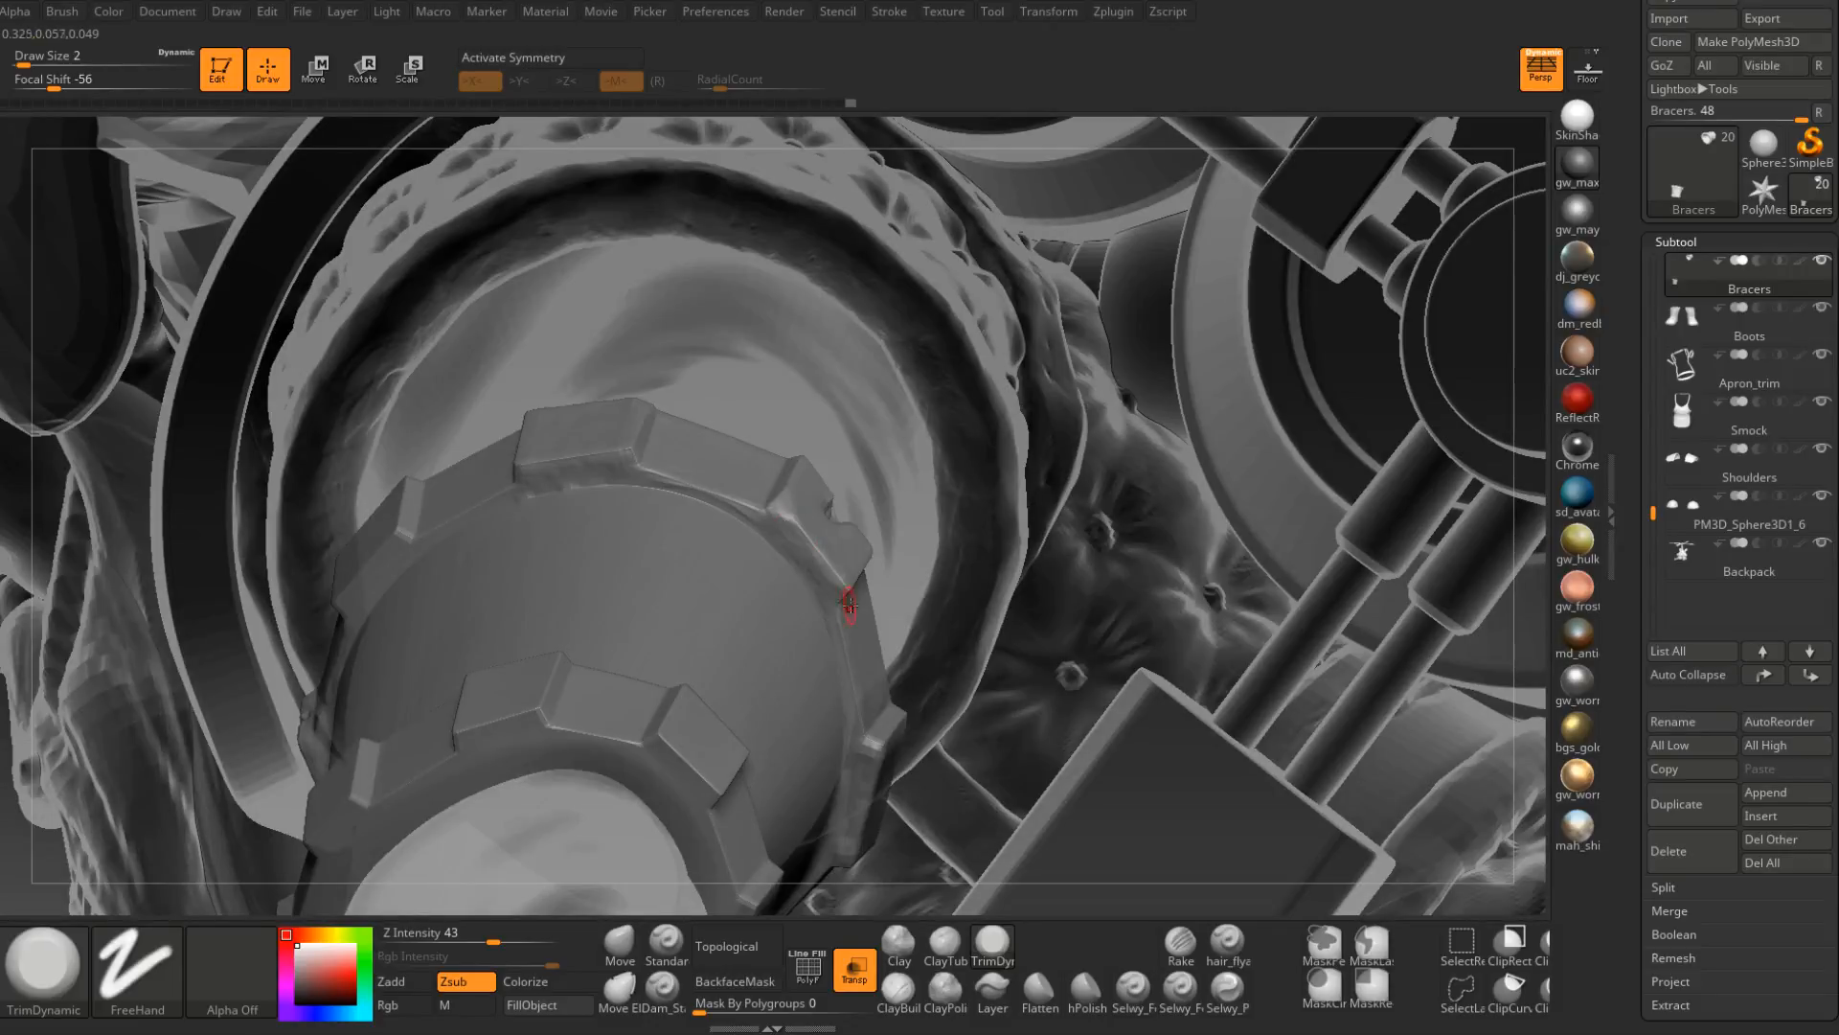
right_drag(849, 604, 812, 636)
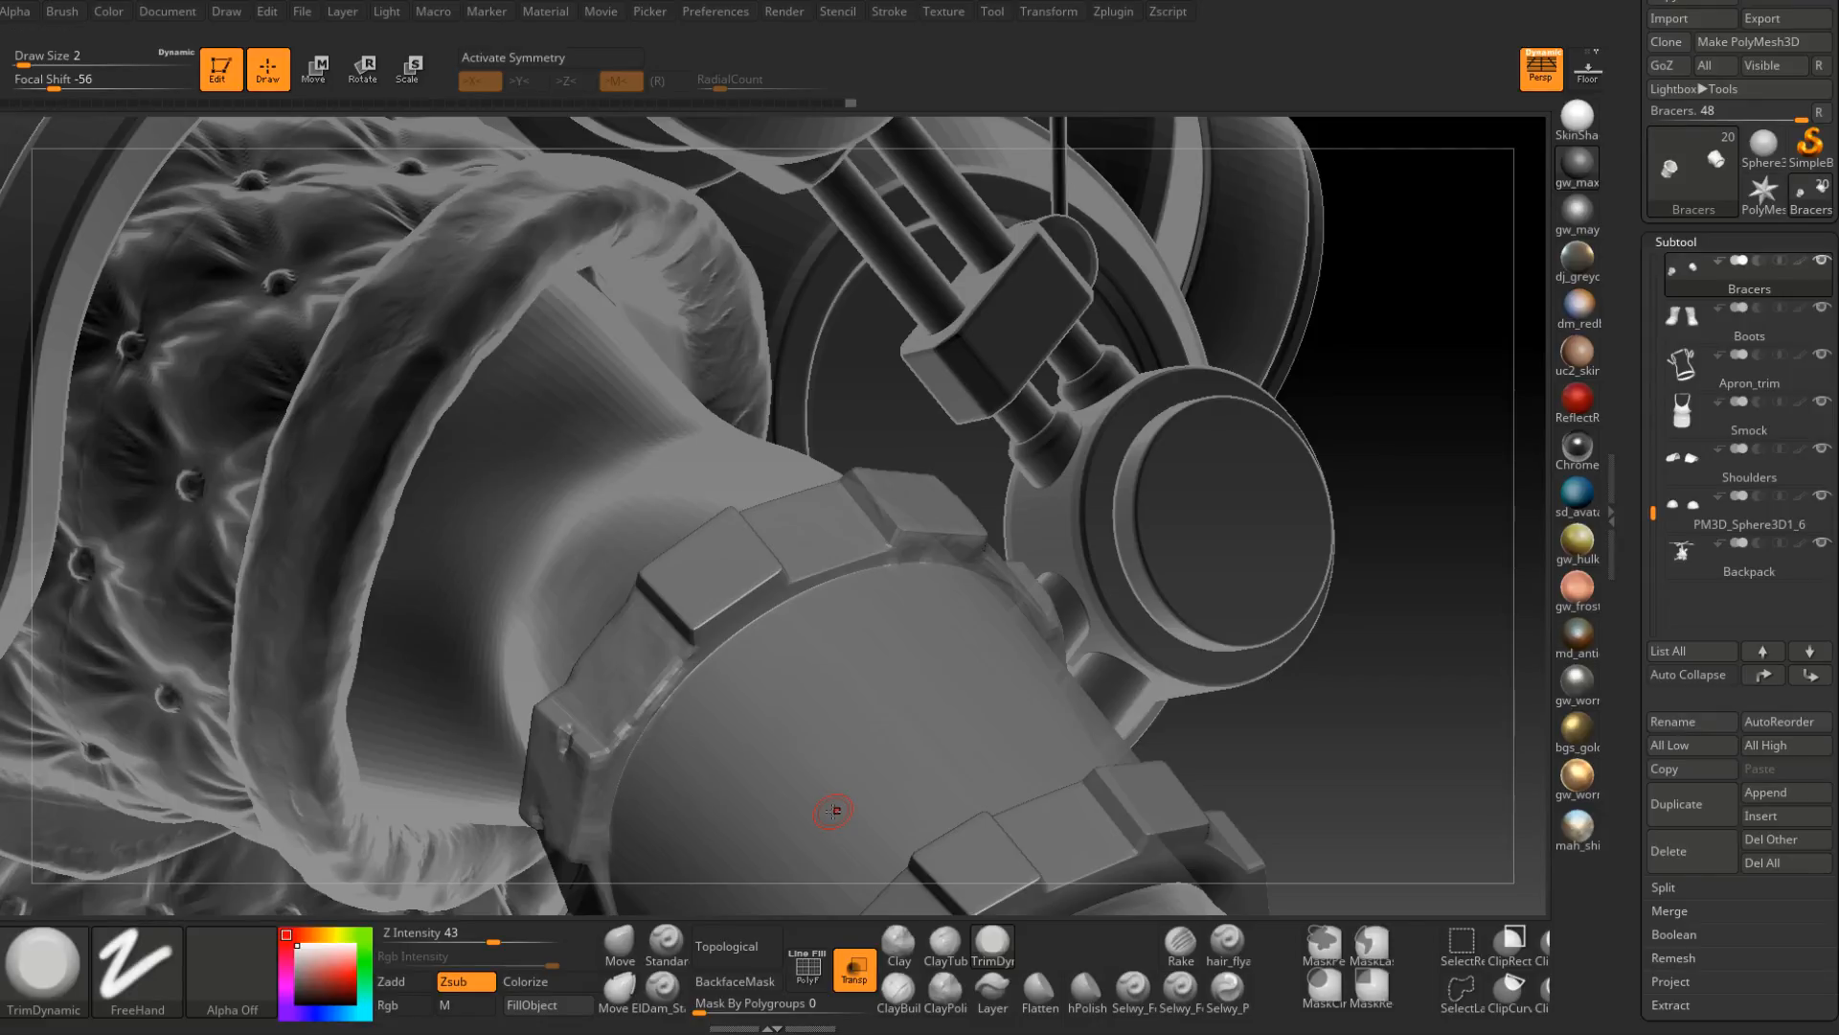
Roughen the smooth recessed segment next to the textured block on the elbow-side band with ClayBuildup at draw size 2.
key(b)
key(c)
key(b)
mouse_move(780, 484)
right_down()
mouse_move(776, 608)
mouse_move(739, 612)
right_up()
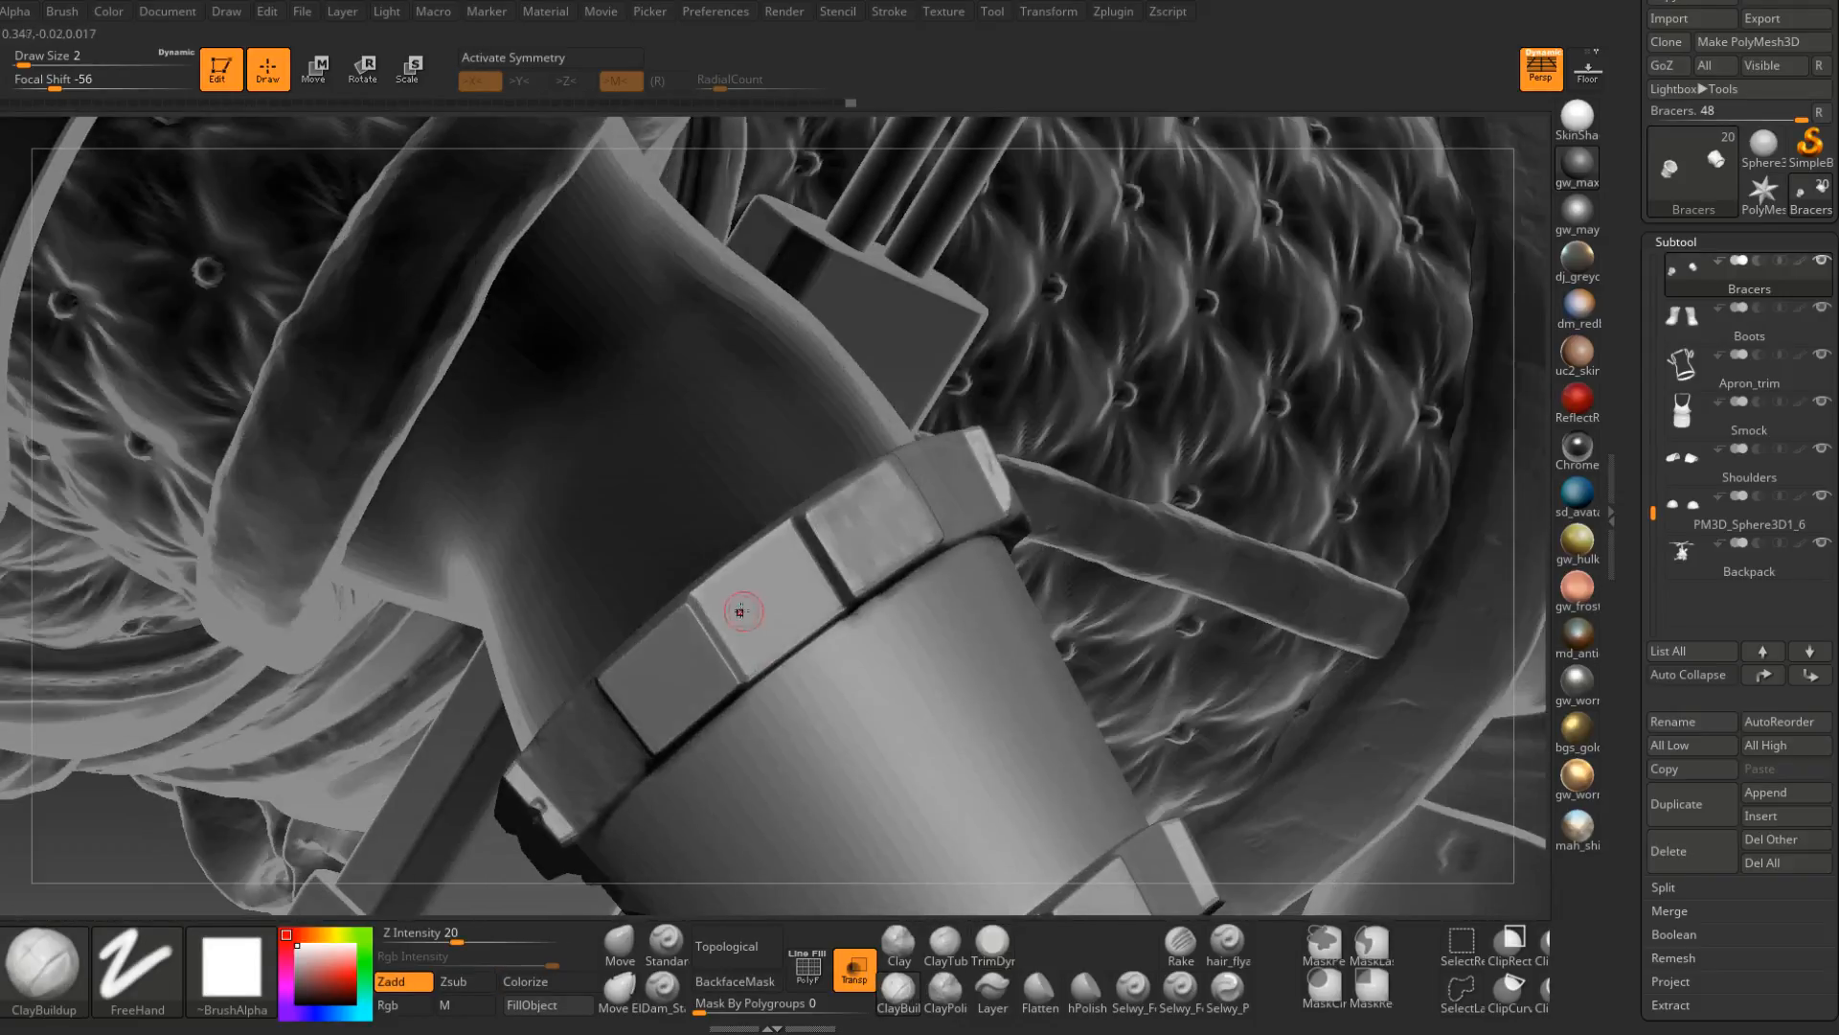
mouse_move(739, 612)
mouse_down()
mouse_move(714, 589)
mouse_move(807, 623)
mouse_move(766, 550)
mouse_up()
mouse_move(766, 550)
right_down()
mouse_move(767, 587)
mouse_move(734, 571)
right_up()
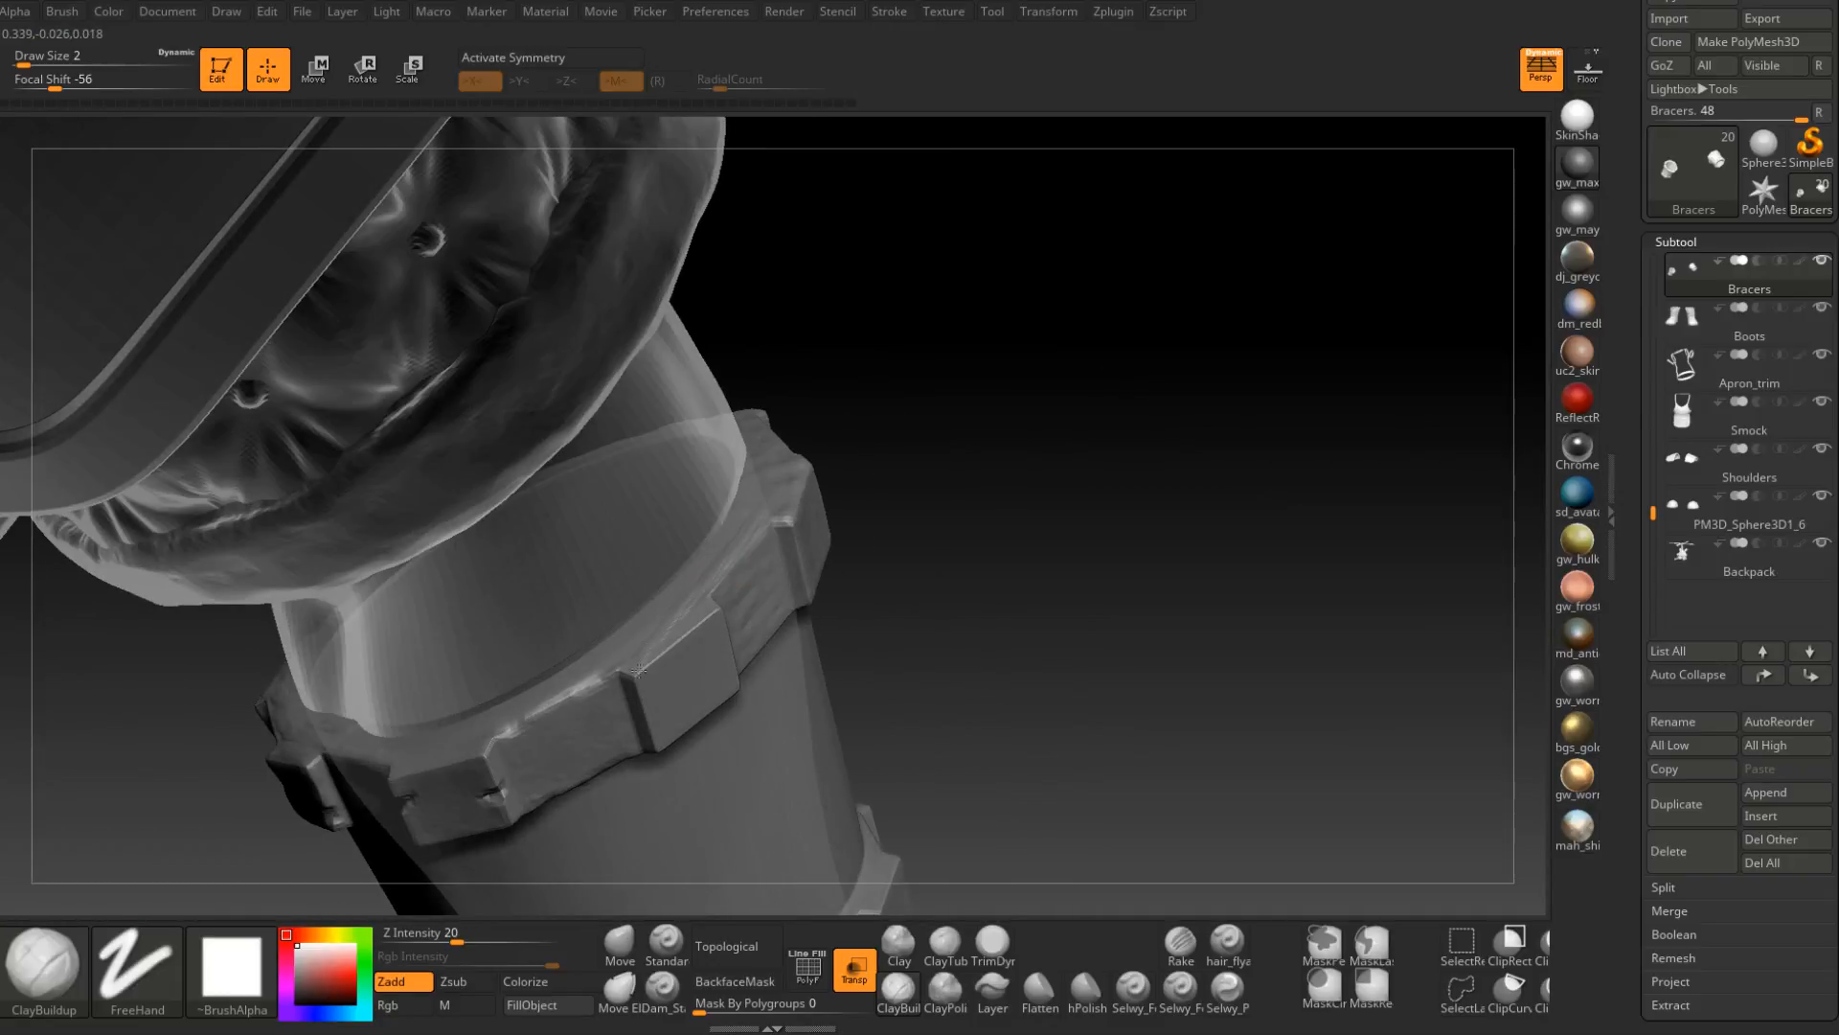
Build up texture on the neighbouring raised block with ClayBuildup, then flatten its face with TrimDynamic at draw size 3.
mouse_move(639, 669)
right_down()
mouse_move(655, 726)
mouse_move(685, 728)
mouse_move(729, 612)
right_up()
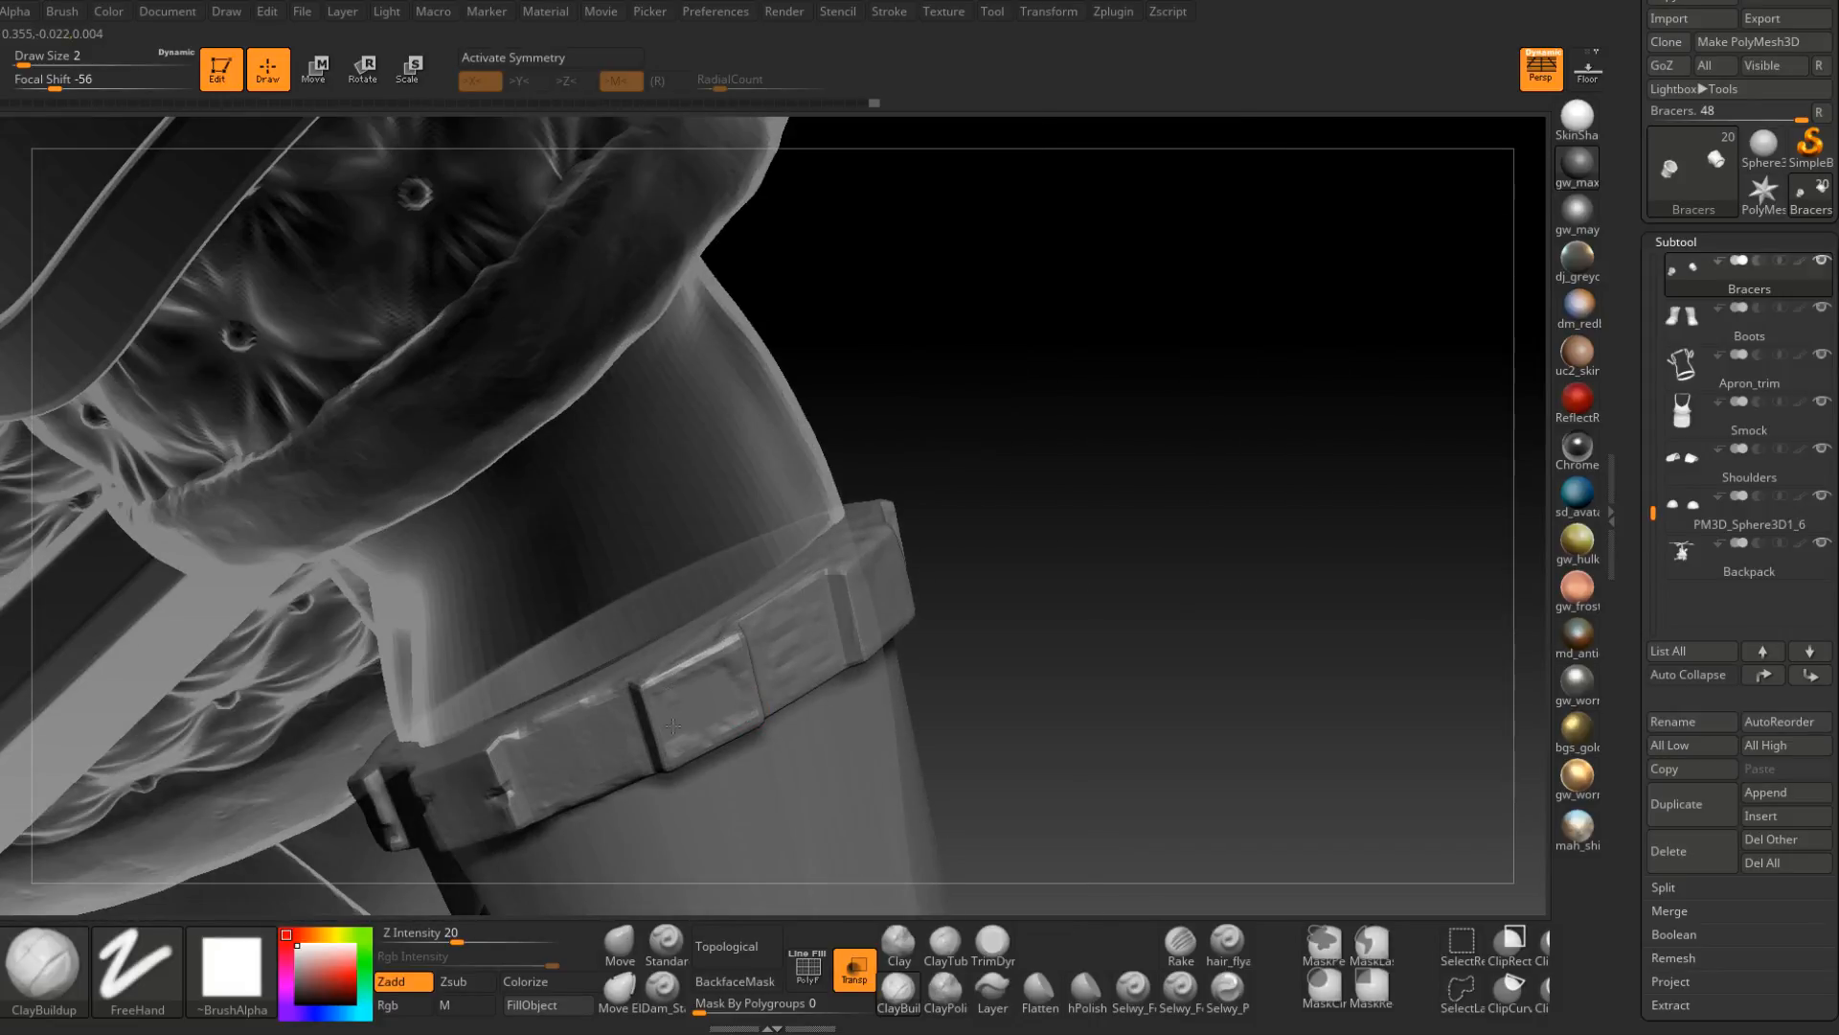
right_drag(702, 688, 671, 814)
key(space)
click(710, 686)
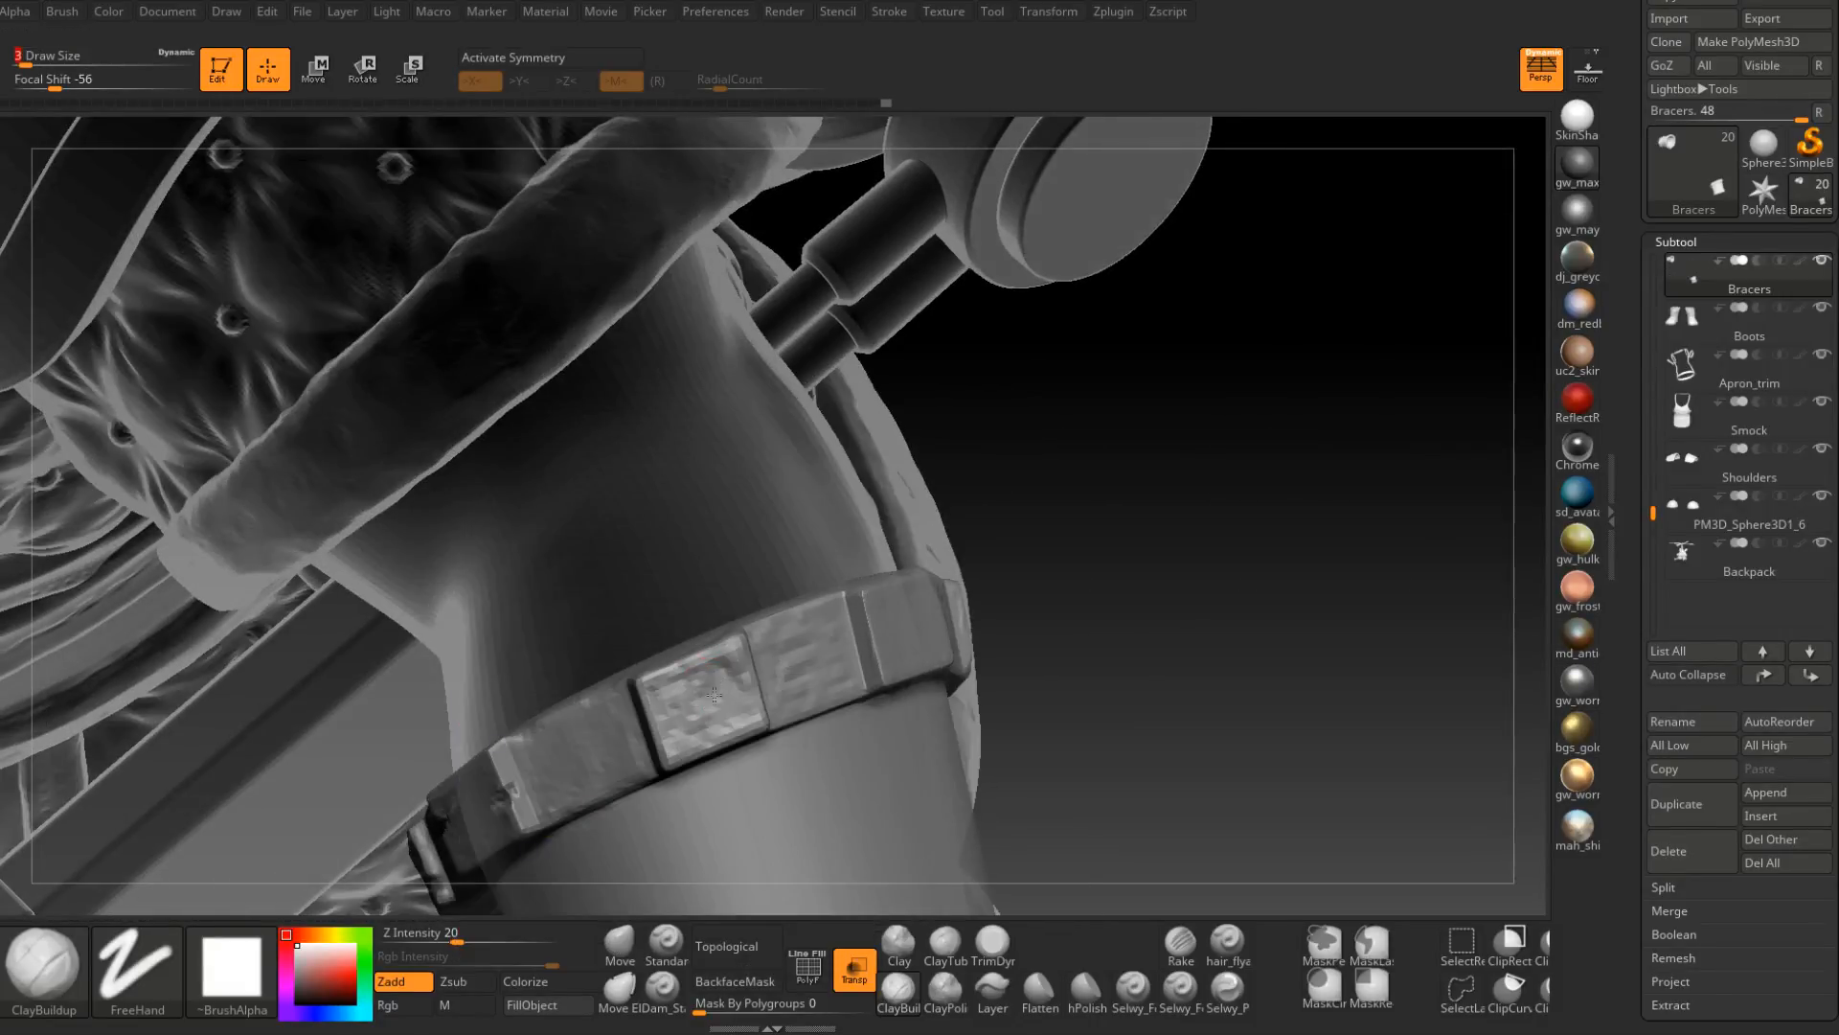
click(994, 944)
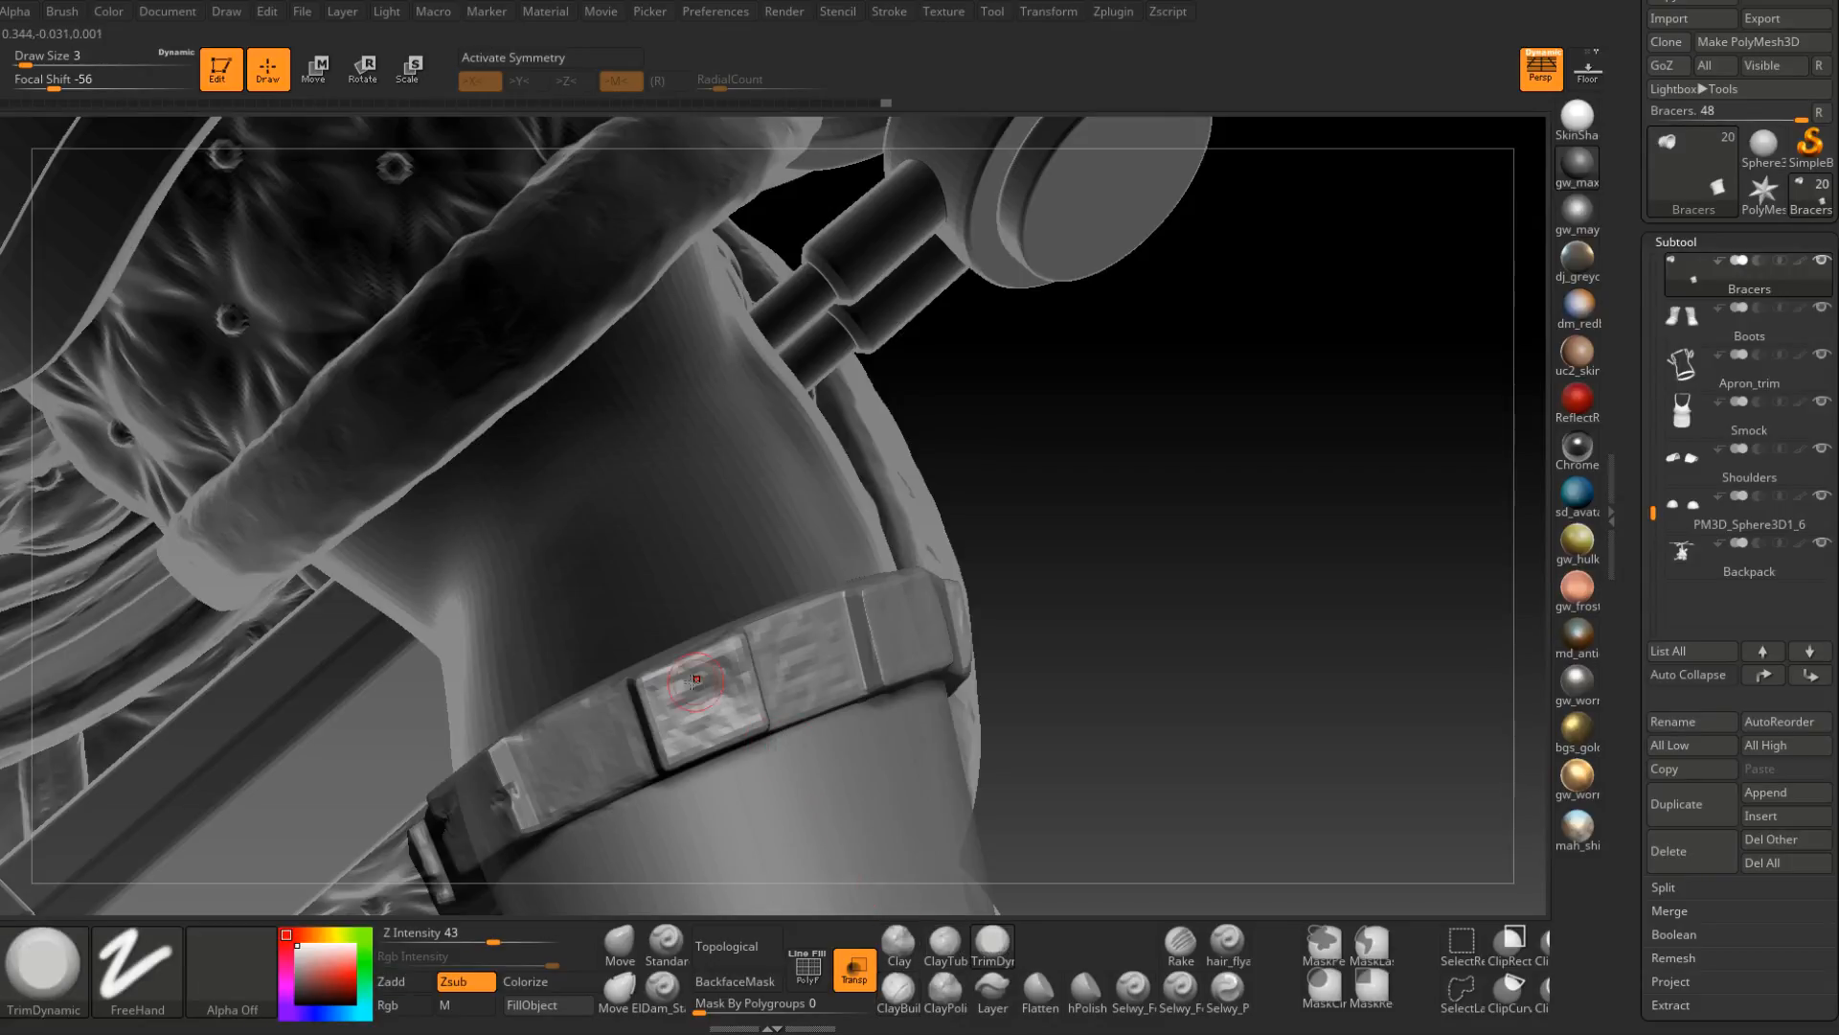
drag(696, 679, 663, 679)
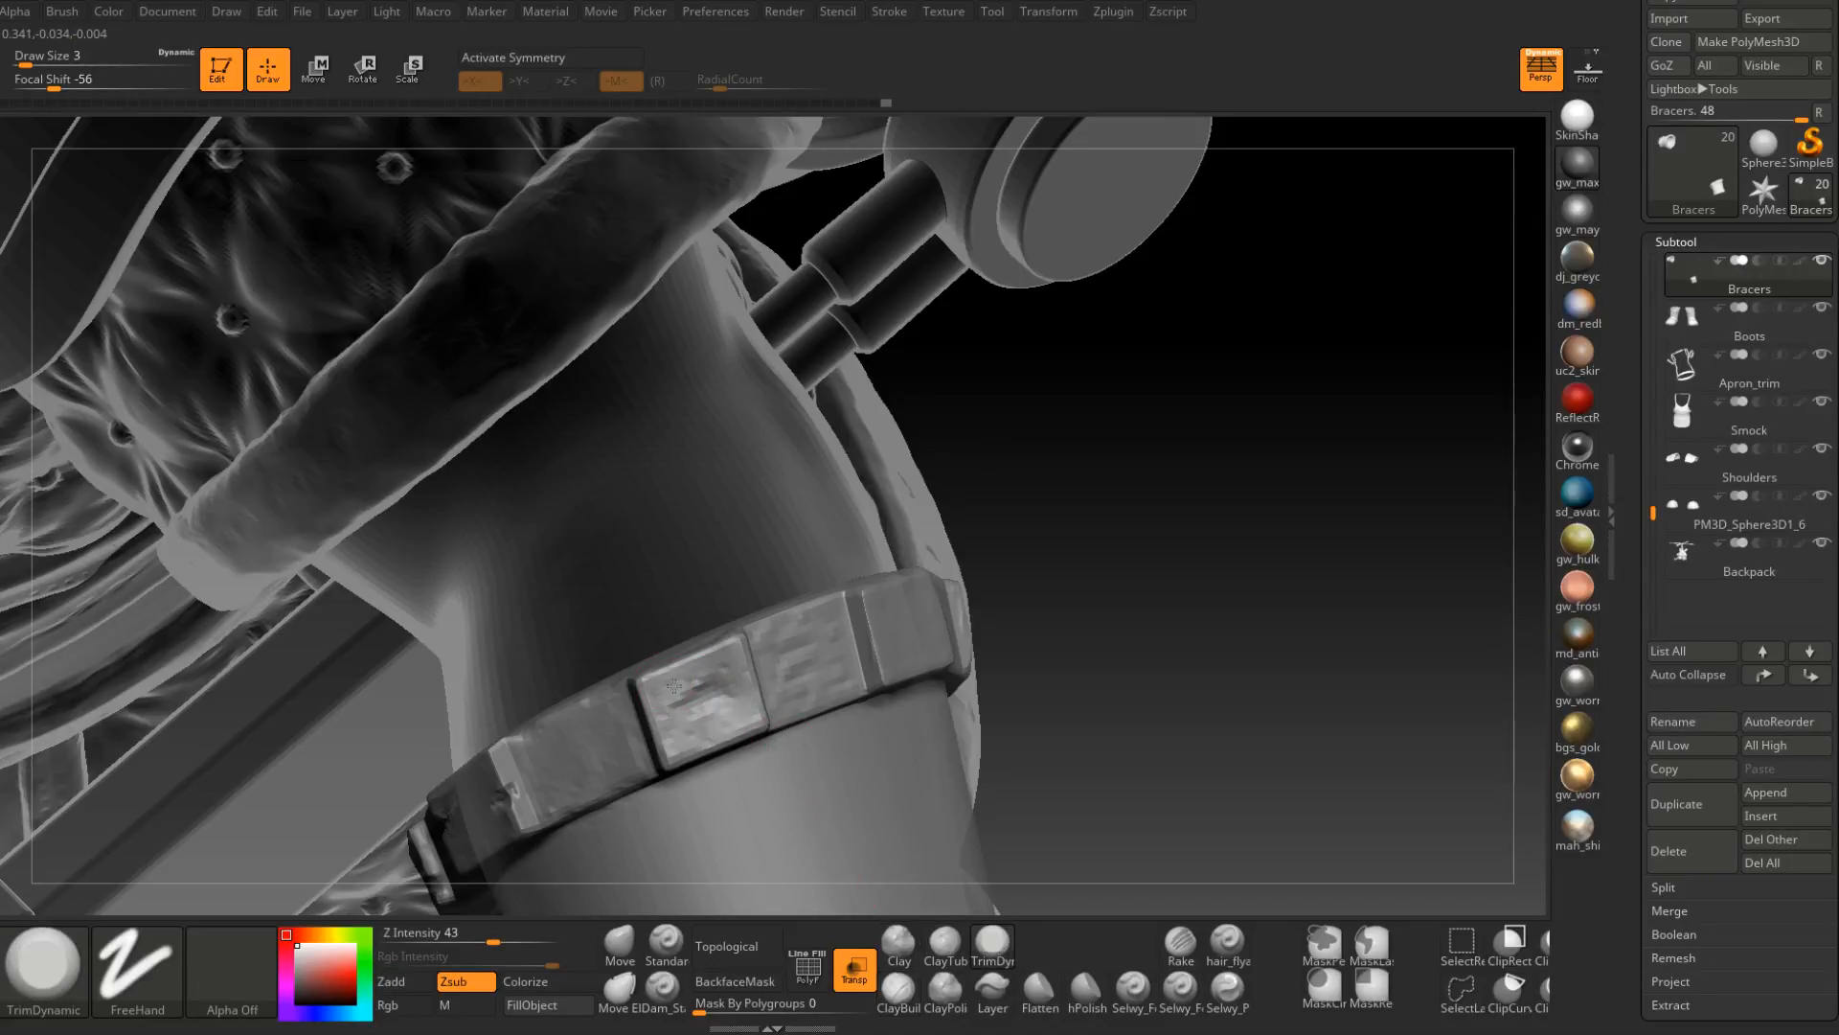
mouse_move(675, 686)
right_down()
mouse_move(778, 670)
mouse_move(910, 599)
mouse_move(1018, 616)
mouse_move(907, 591)
mouse_move(885, 524)
mouse_move(866, 588)
mouse_move(771, 623)
mouse_move(803, 610)
mouse_move(772, 647)
mouse_move(826, 614)
mouse_move(760, 641)
mouse_move(751, 665)
mouse_move(805, 617)
mouse_move(771, 687)
right_up()
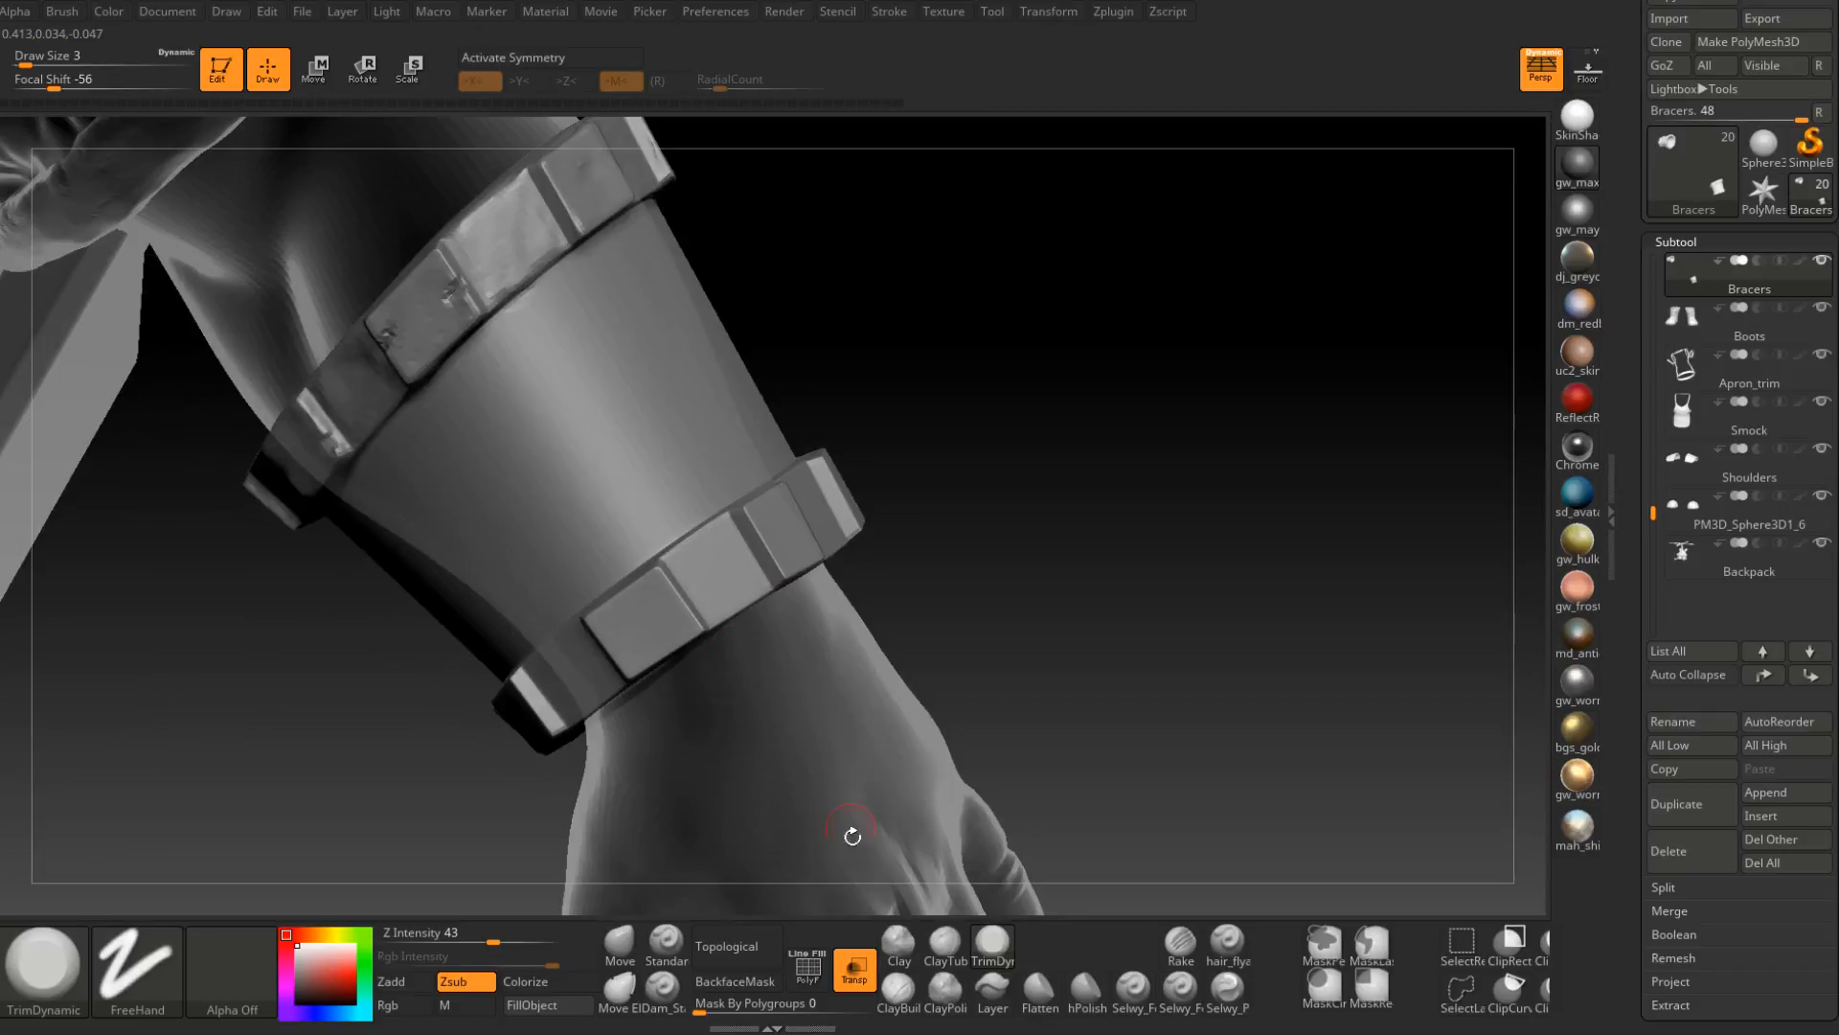
Start wearing the edges of a raised block on the wrist-side band with ClayBuildup at draw size 2.
click(899, 991)
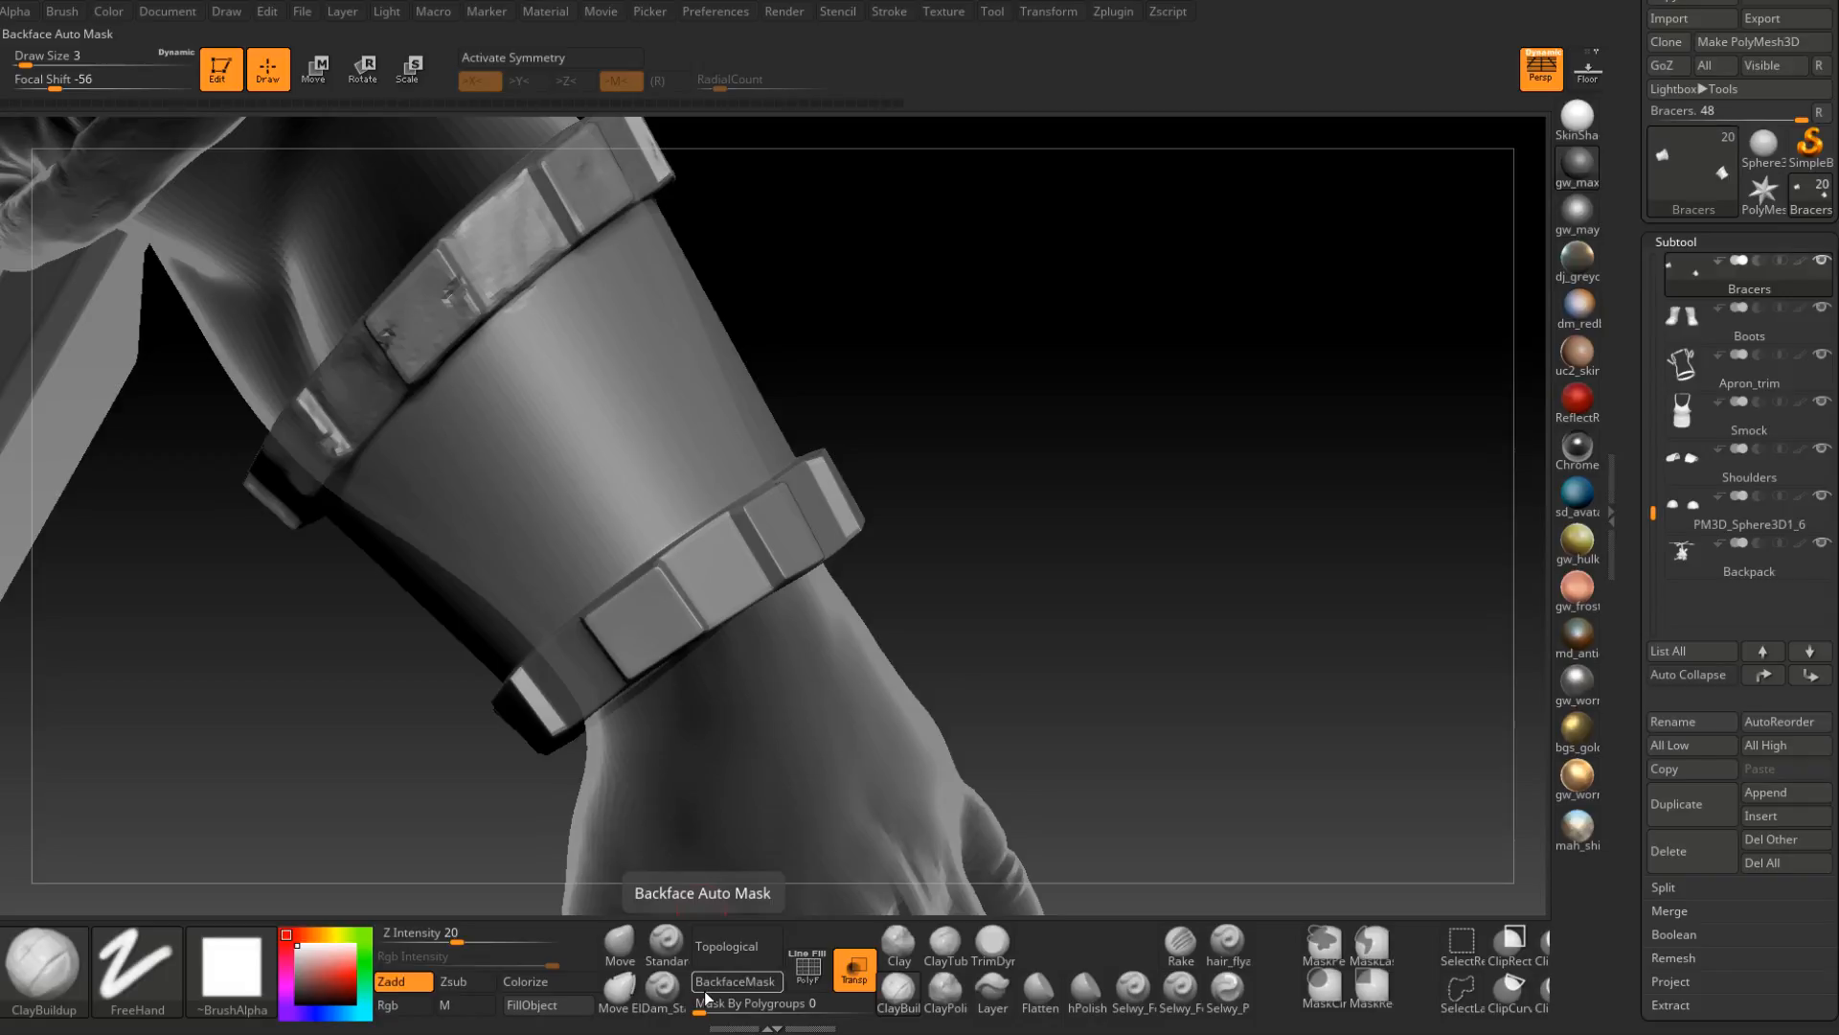
right_drag(728, 594, 625, 542)
drag(626, 542, 616, 533)
right_drag(671, 543, 624, 554)
key(space)
click(628, 555)
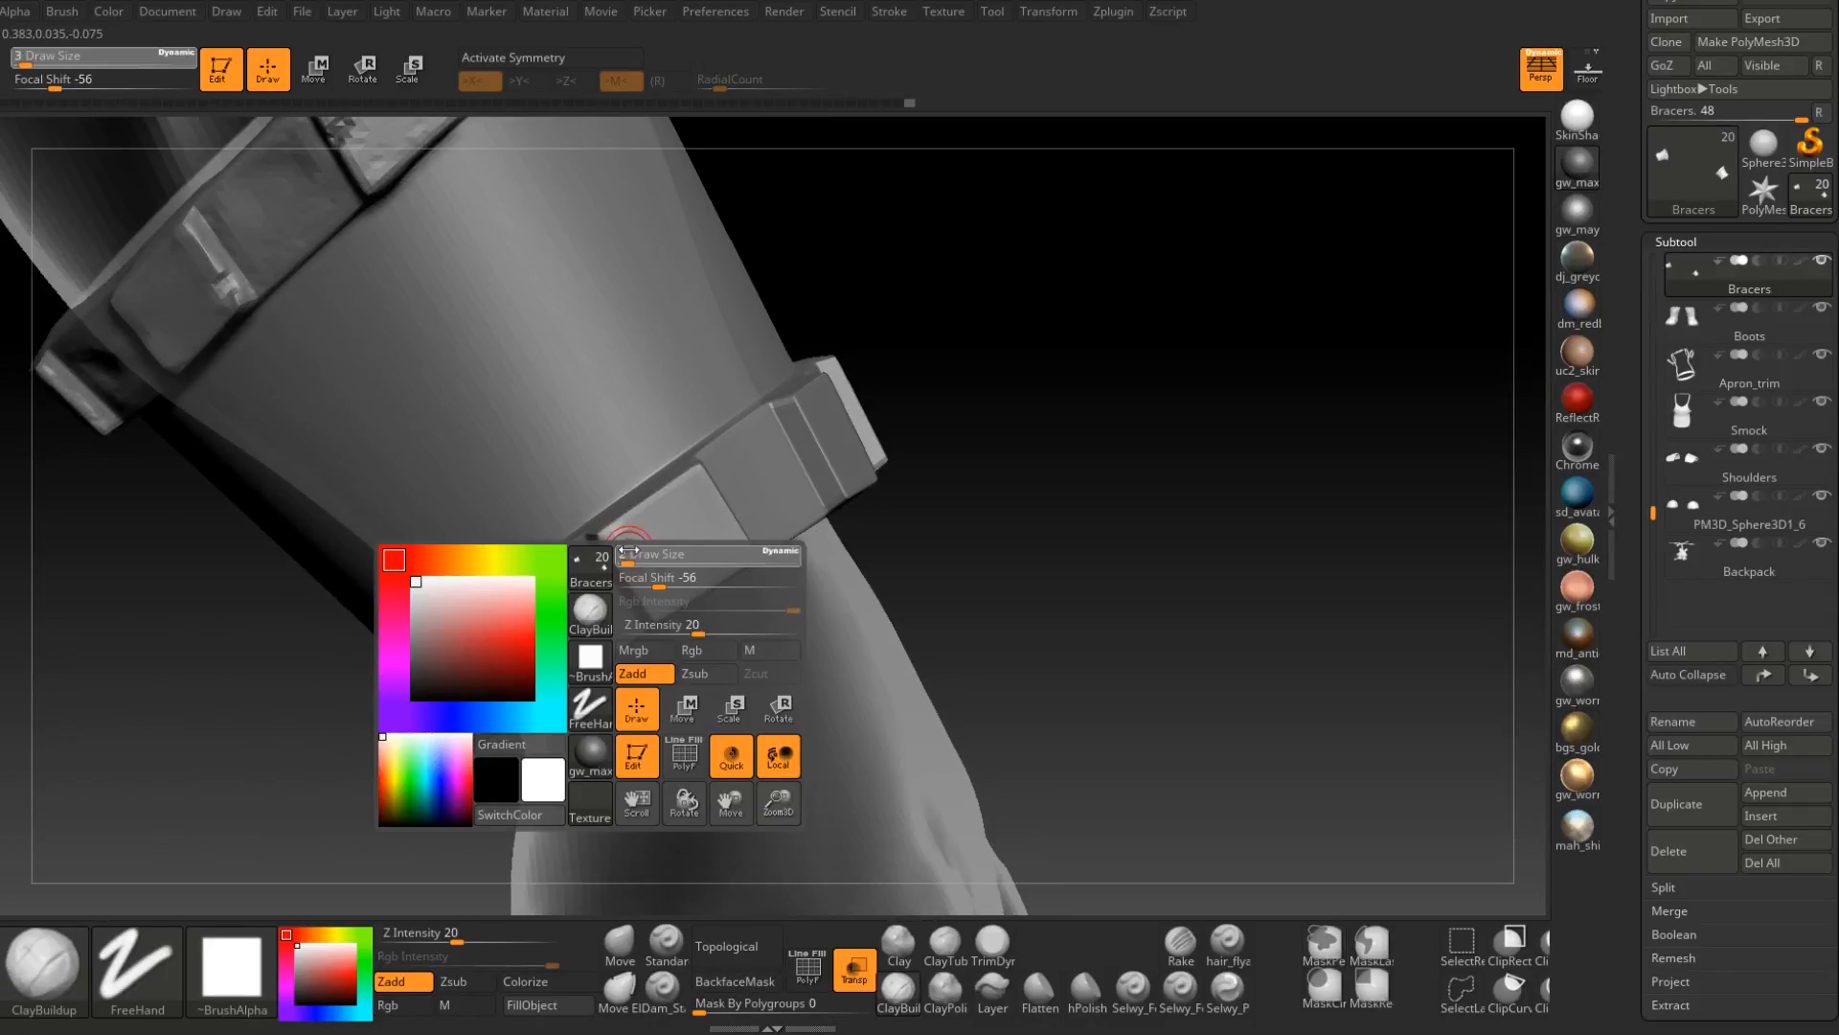
drag(627, 551, 658, 614)
right_drag(658, 614, 653, 581)
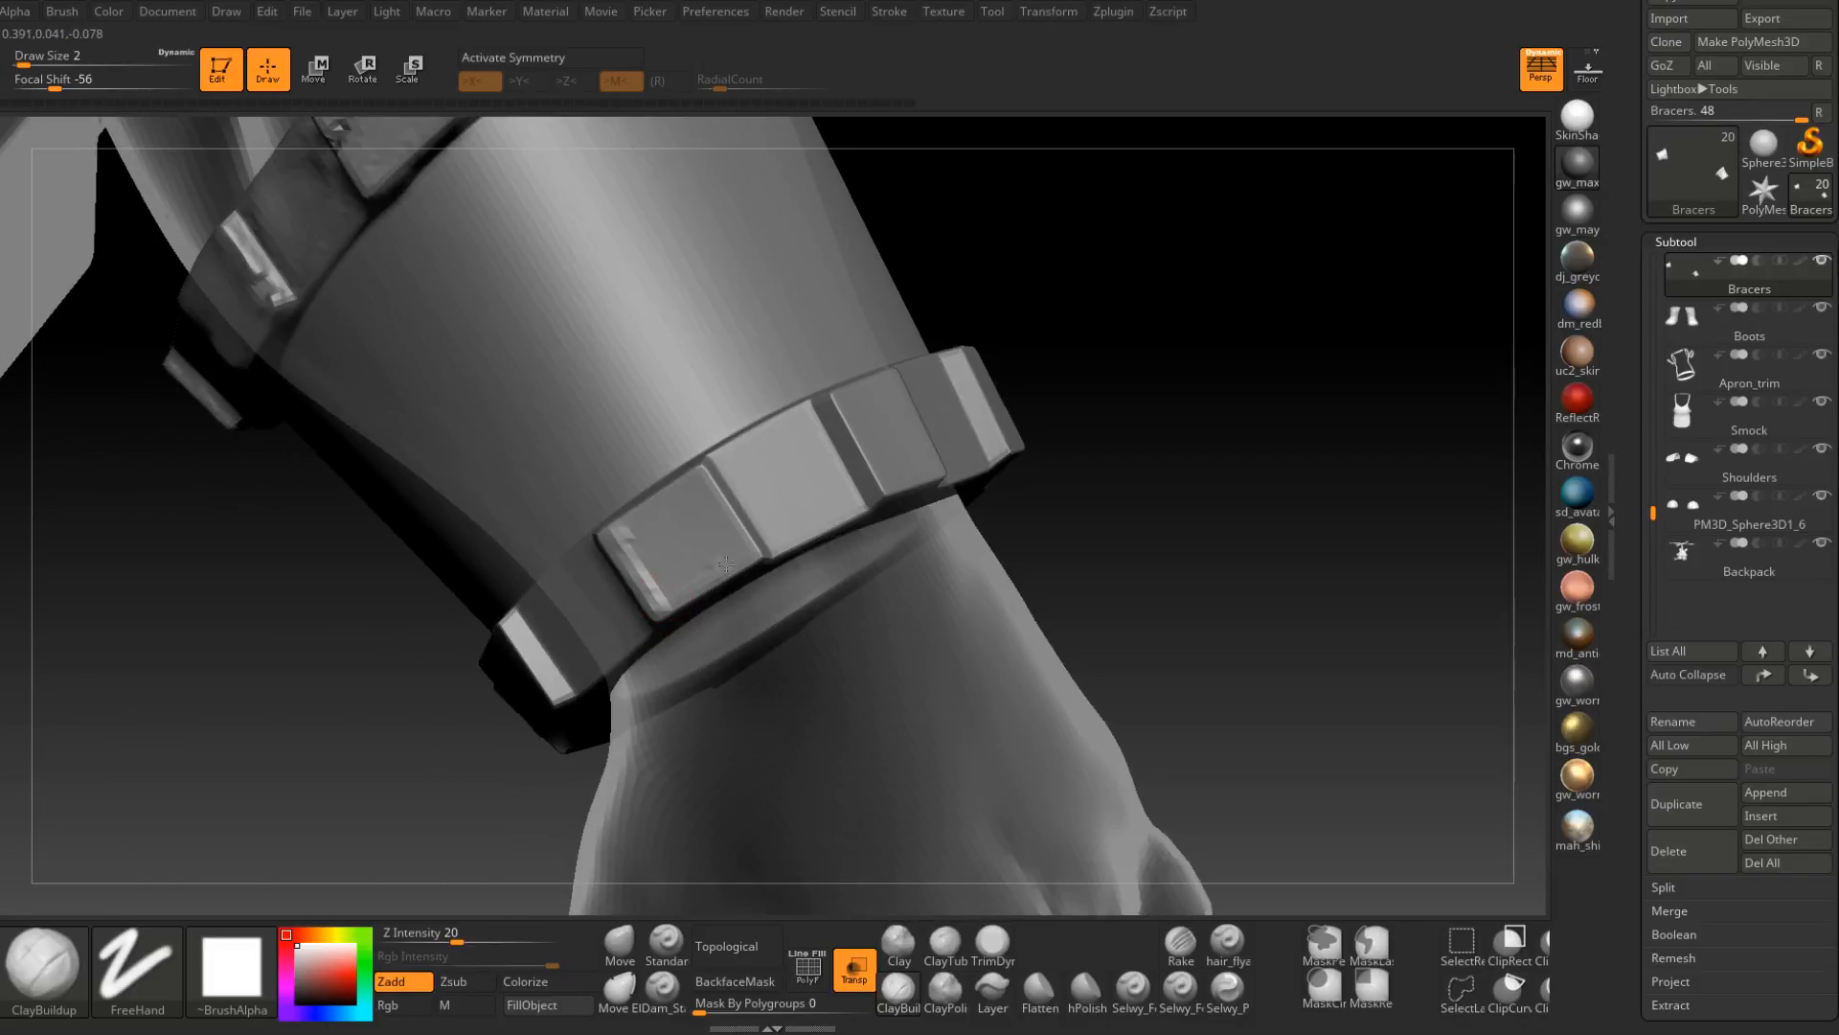
Cover the rest of that wrist-side block's face and edges with rough ClayBuildup texture.
mouse_move(671, 600)
mouse_down()
mouse_move(742, 549)
mouse_move(687, 477)
mouse_up()
right_drag(676, 489, 694, 484)
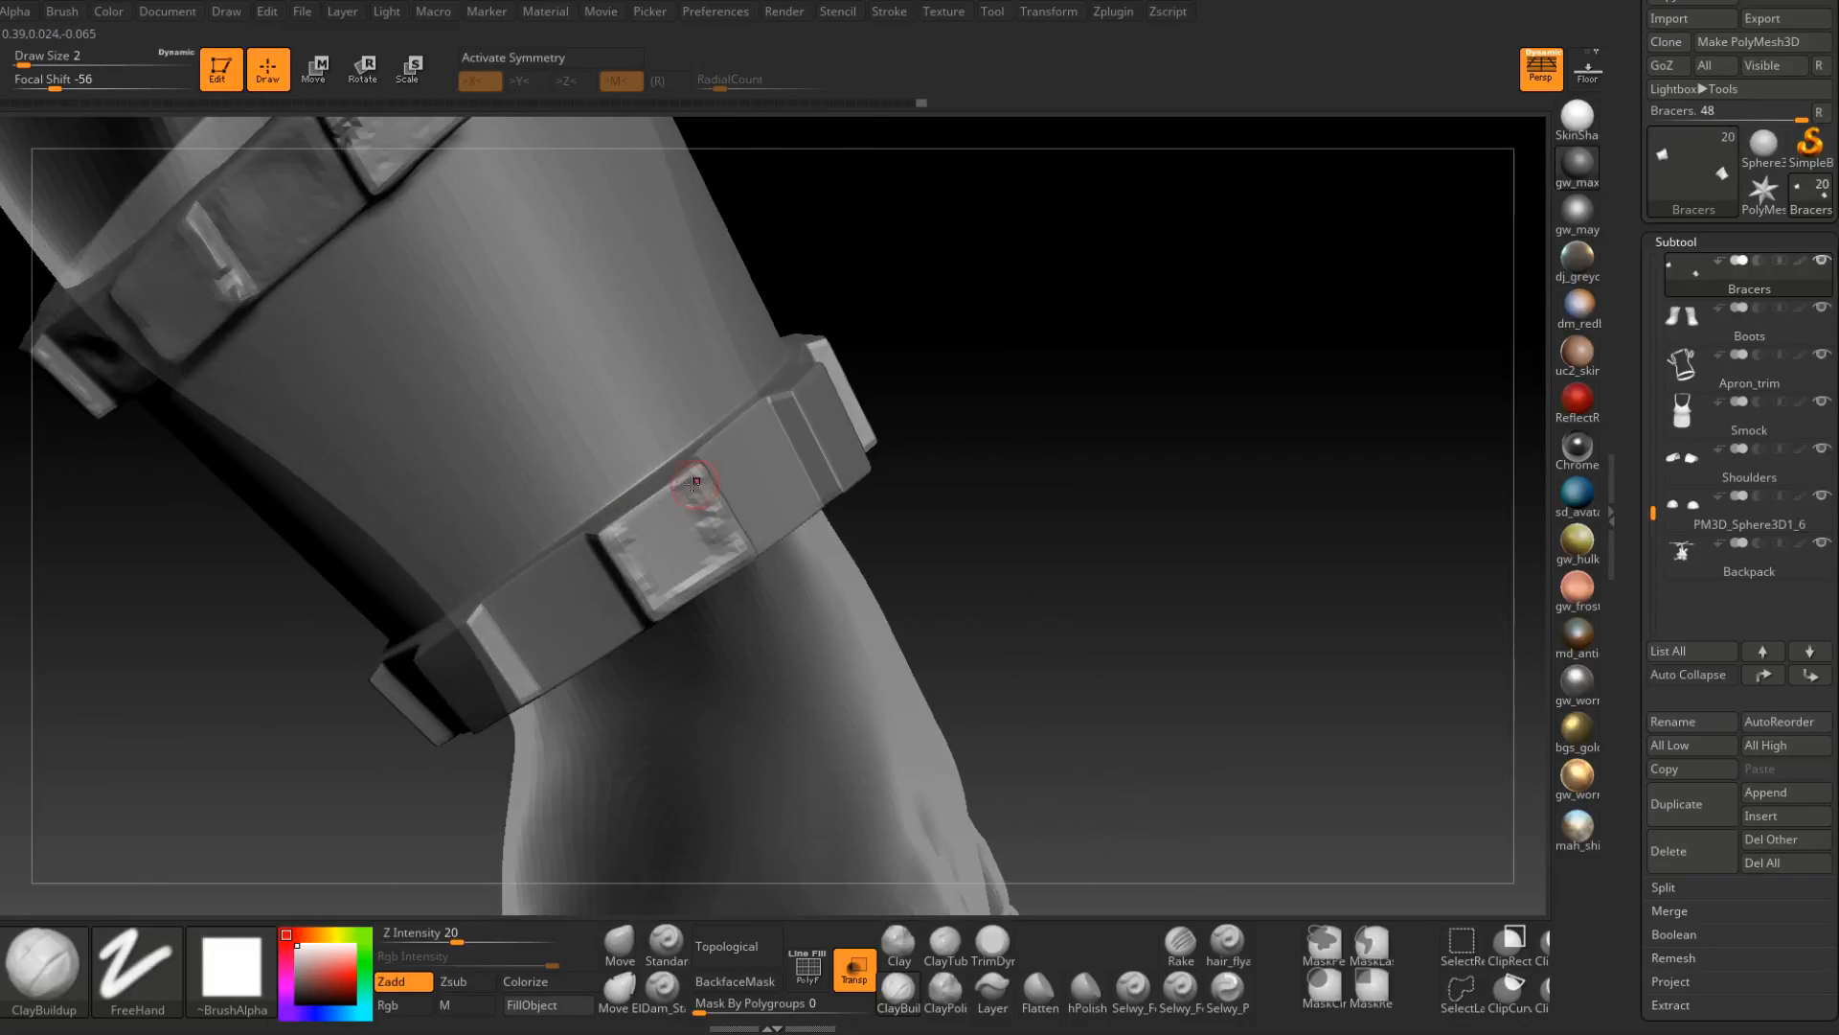
mouse_move(693, 480)
mouse_down()
mouse_move(623, 532)
mouse_move(668, 579)
mouse_up()
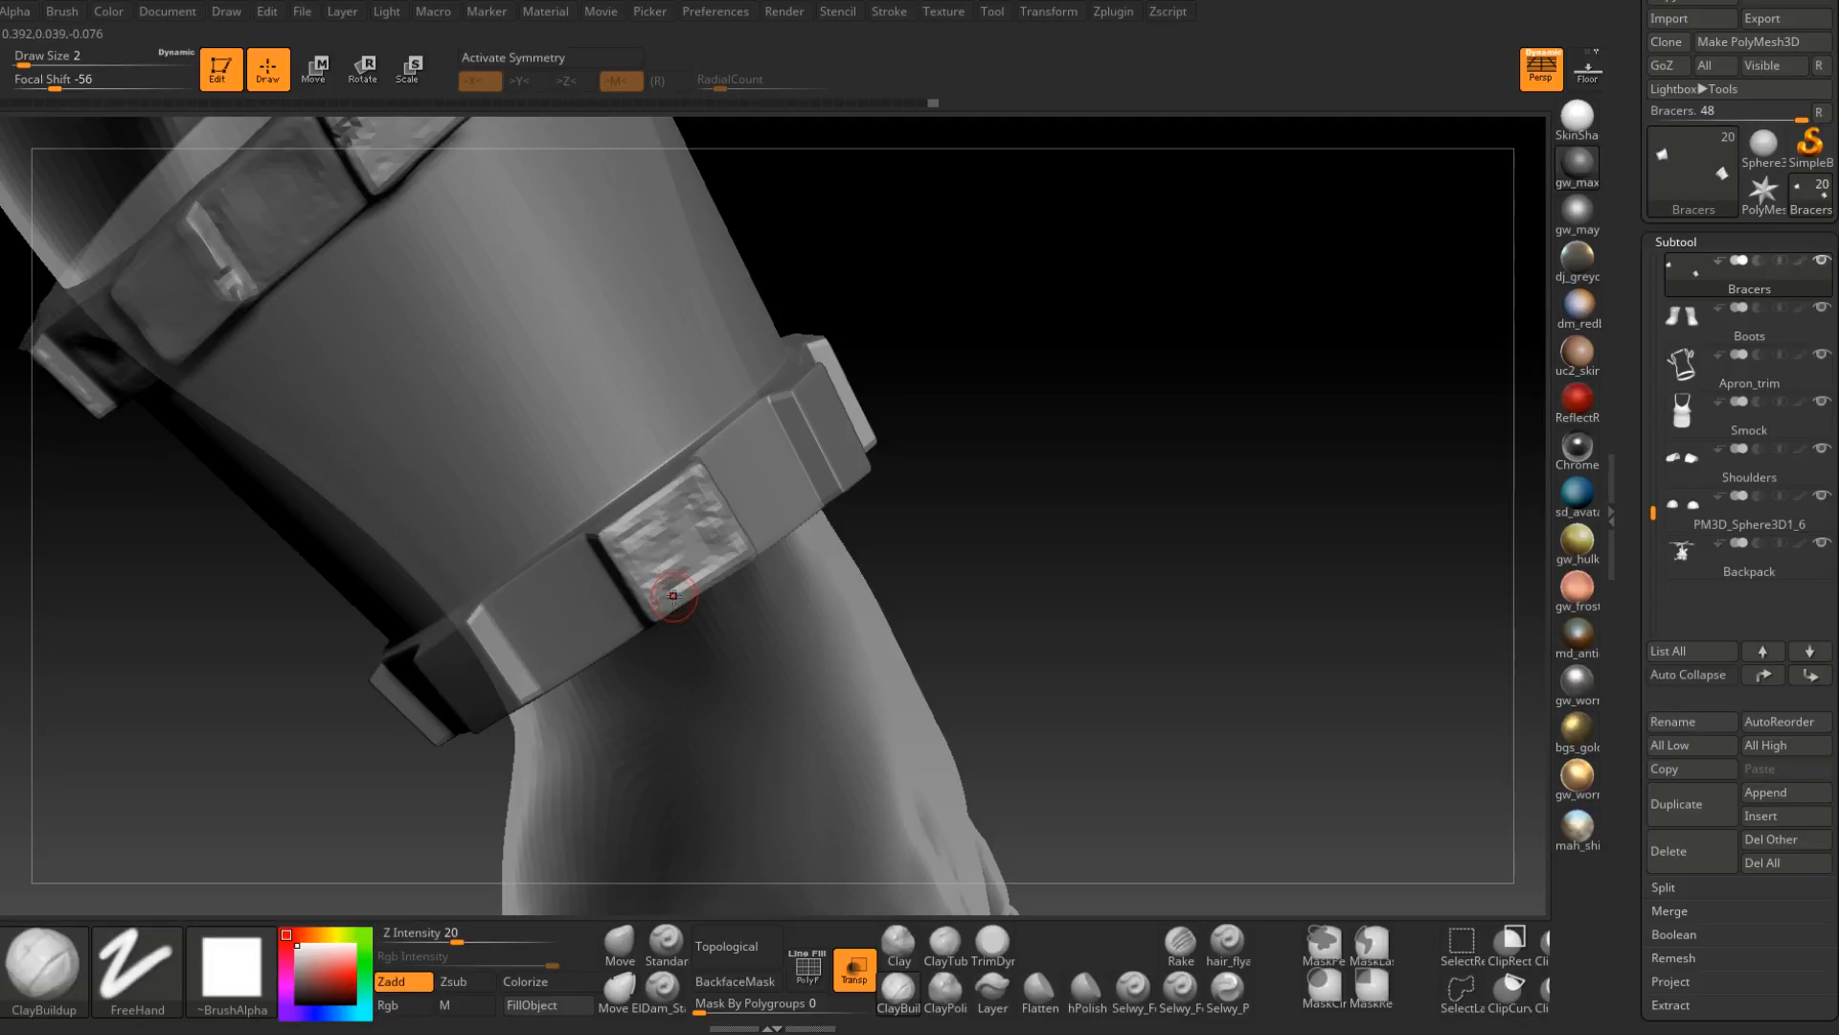
mouse_move(673, 599)
ctrl+right_down()
mouse_move(670, 548)
mouse_move(686, 543)
mouse_move(678, 575)
mouse_move(624, 566)
mouse_move(616, 607)
mouse_move(649, 589)
mouse_move(605, 595)
ctrl+right_up()
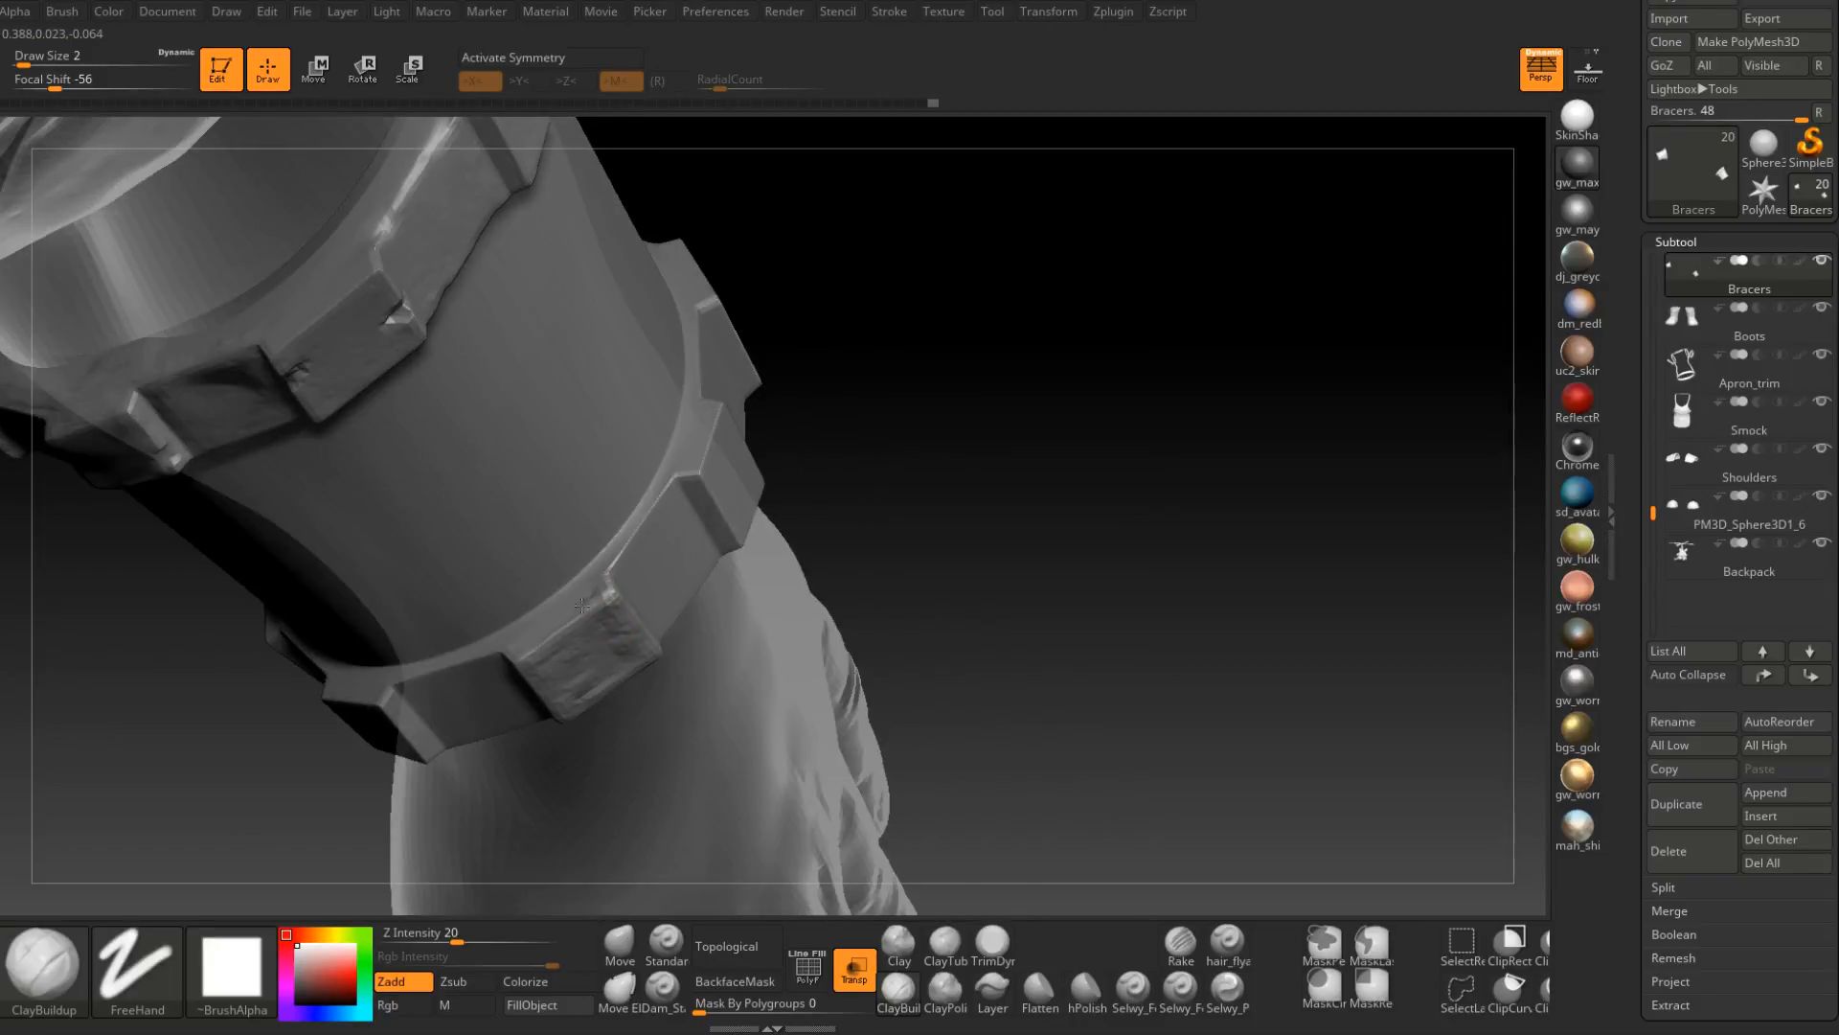
Roughen the recessed segment beside the textured wrist-side block with ClayBuildup up to draw size 3 and quick-save the project.
drag(581, 605, 511, 656)
right_drag(522, 651, 577, 588)
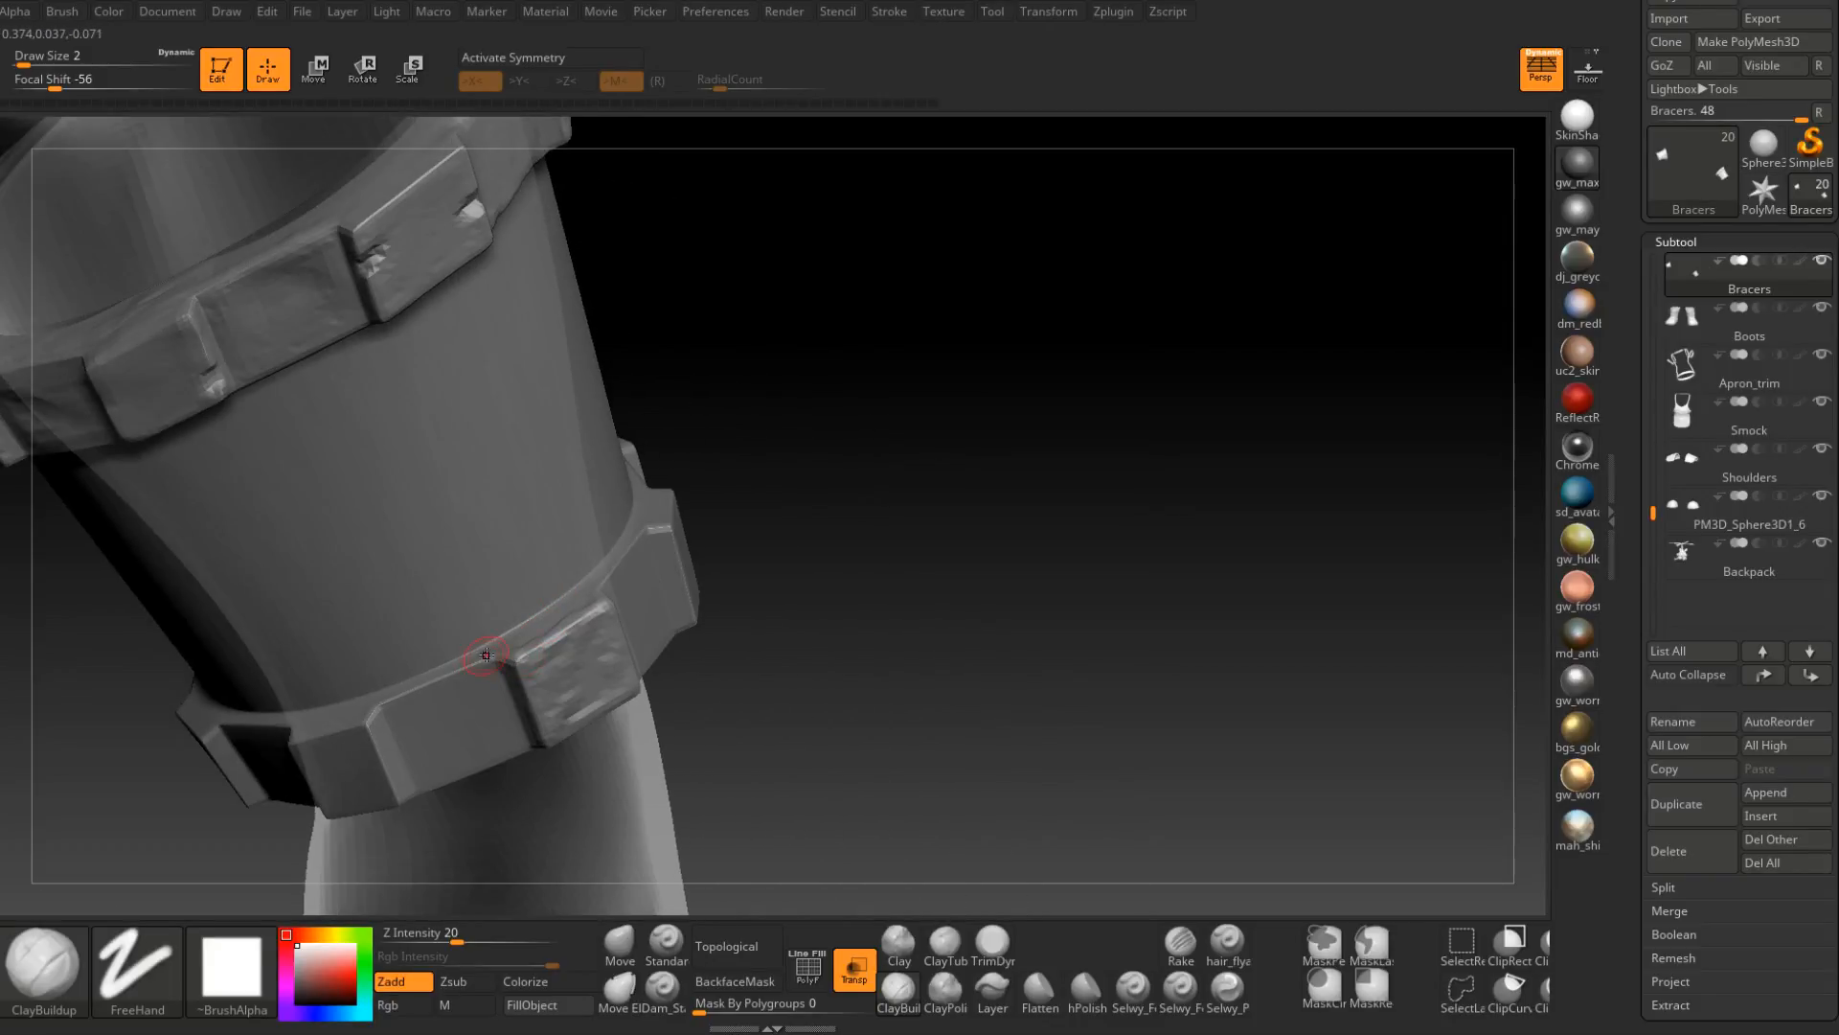
mouse_move(503, 661)
right_down()
mouse_move(554, 654)
mouse_move(584, 594)
right_up()
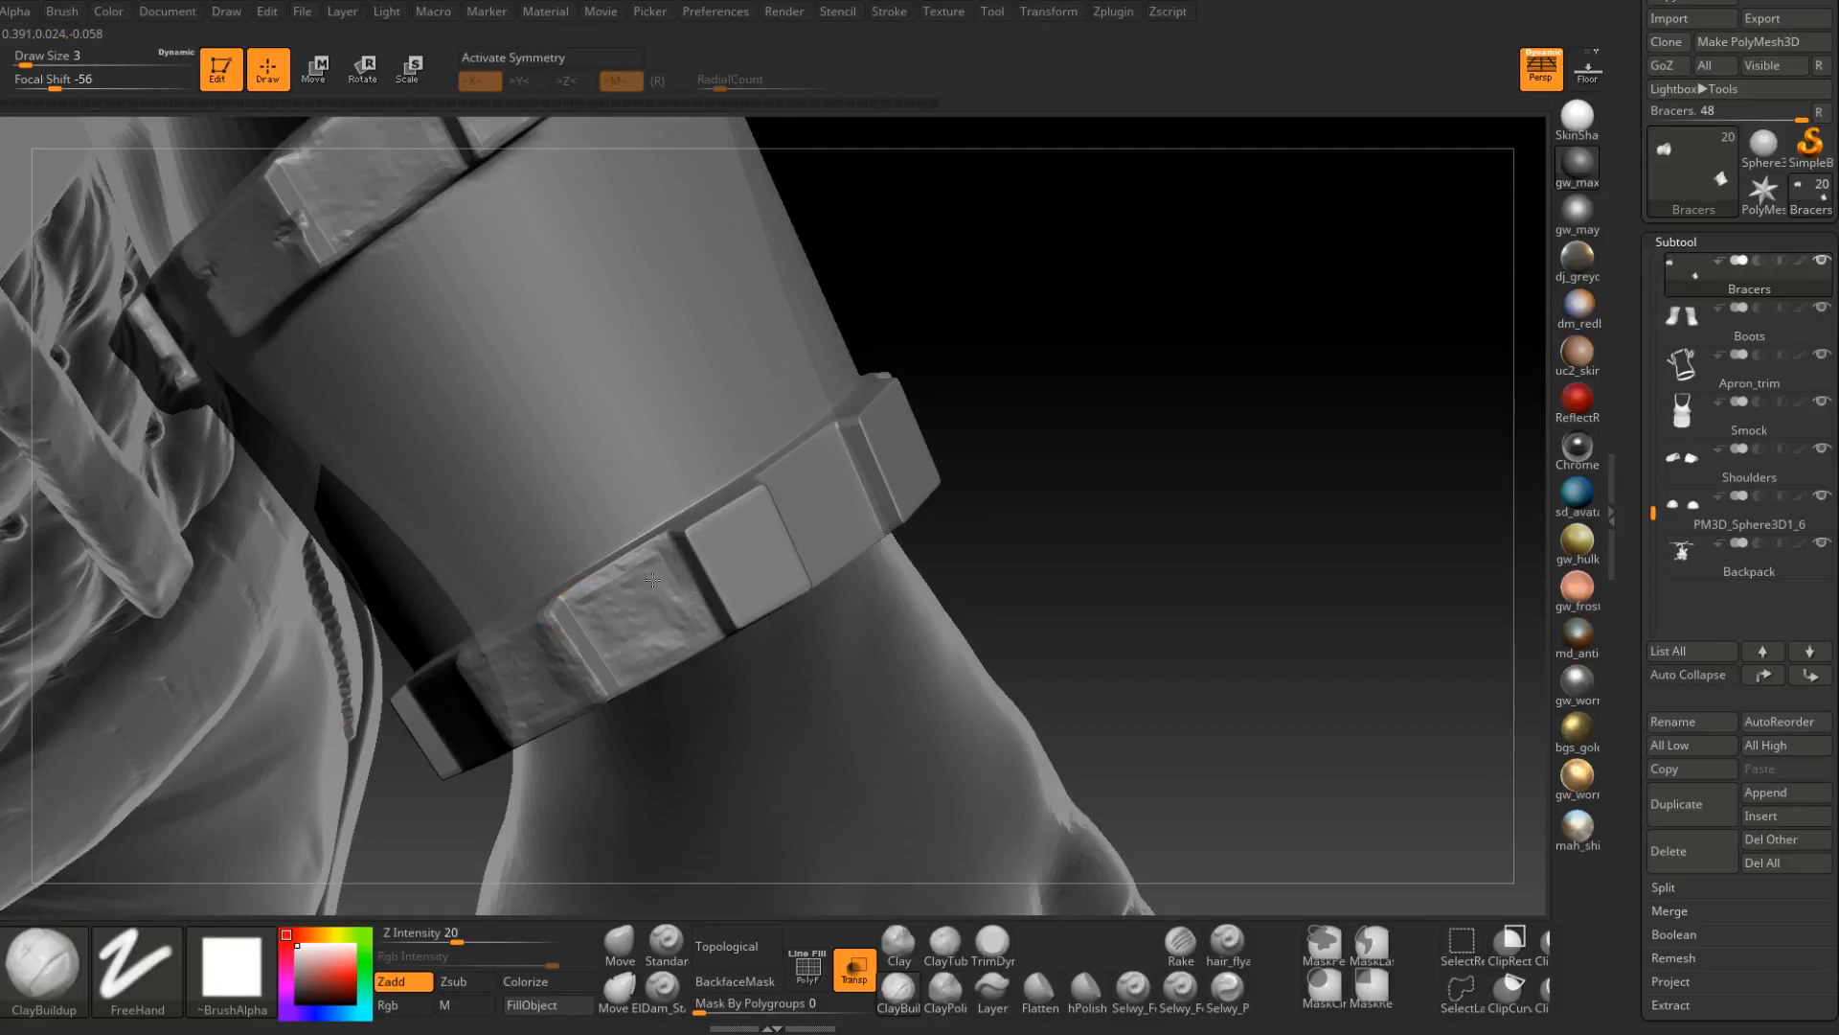
key(ctrl+s)
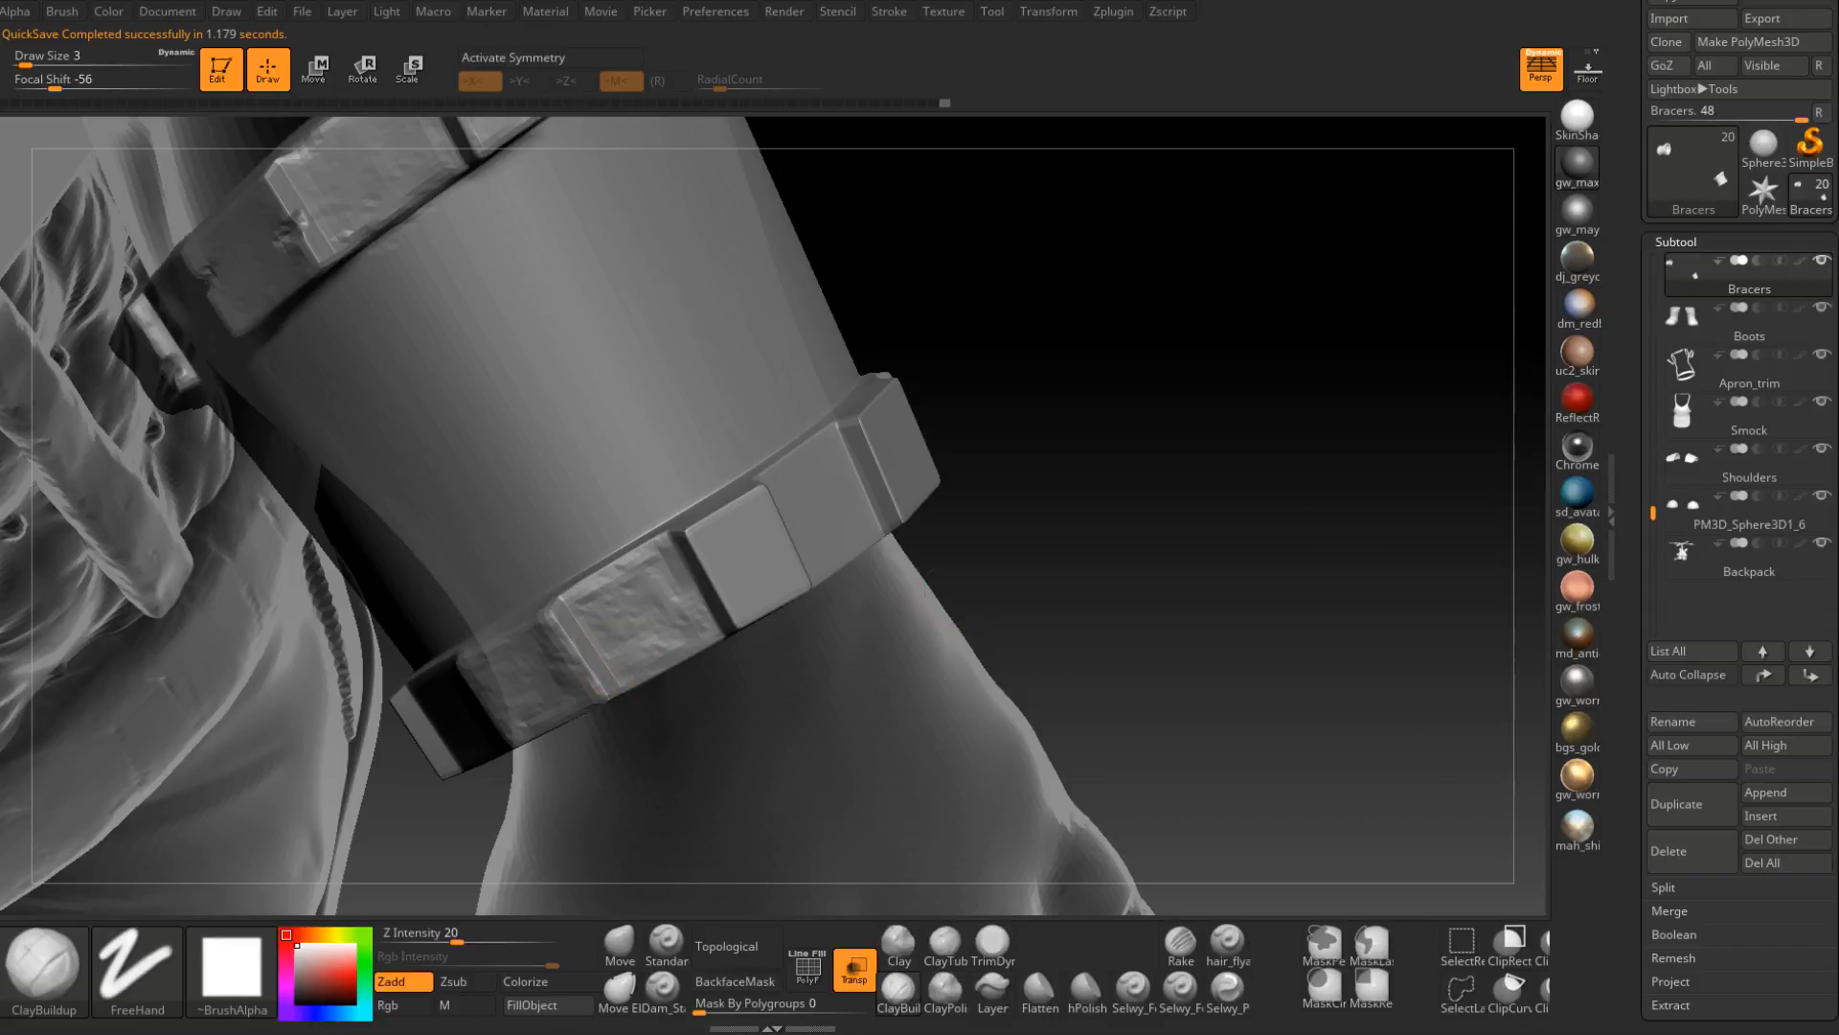
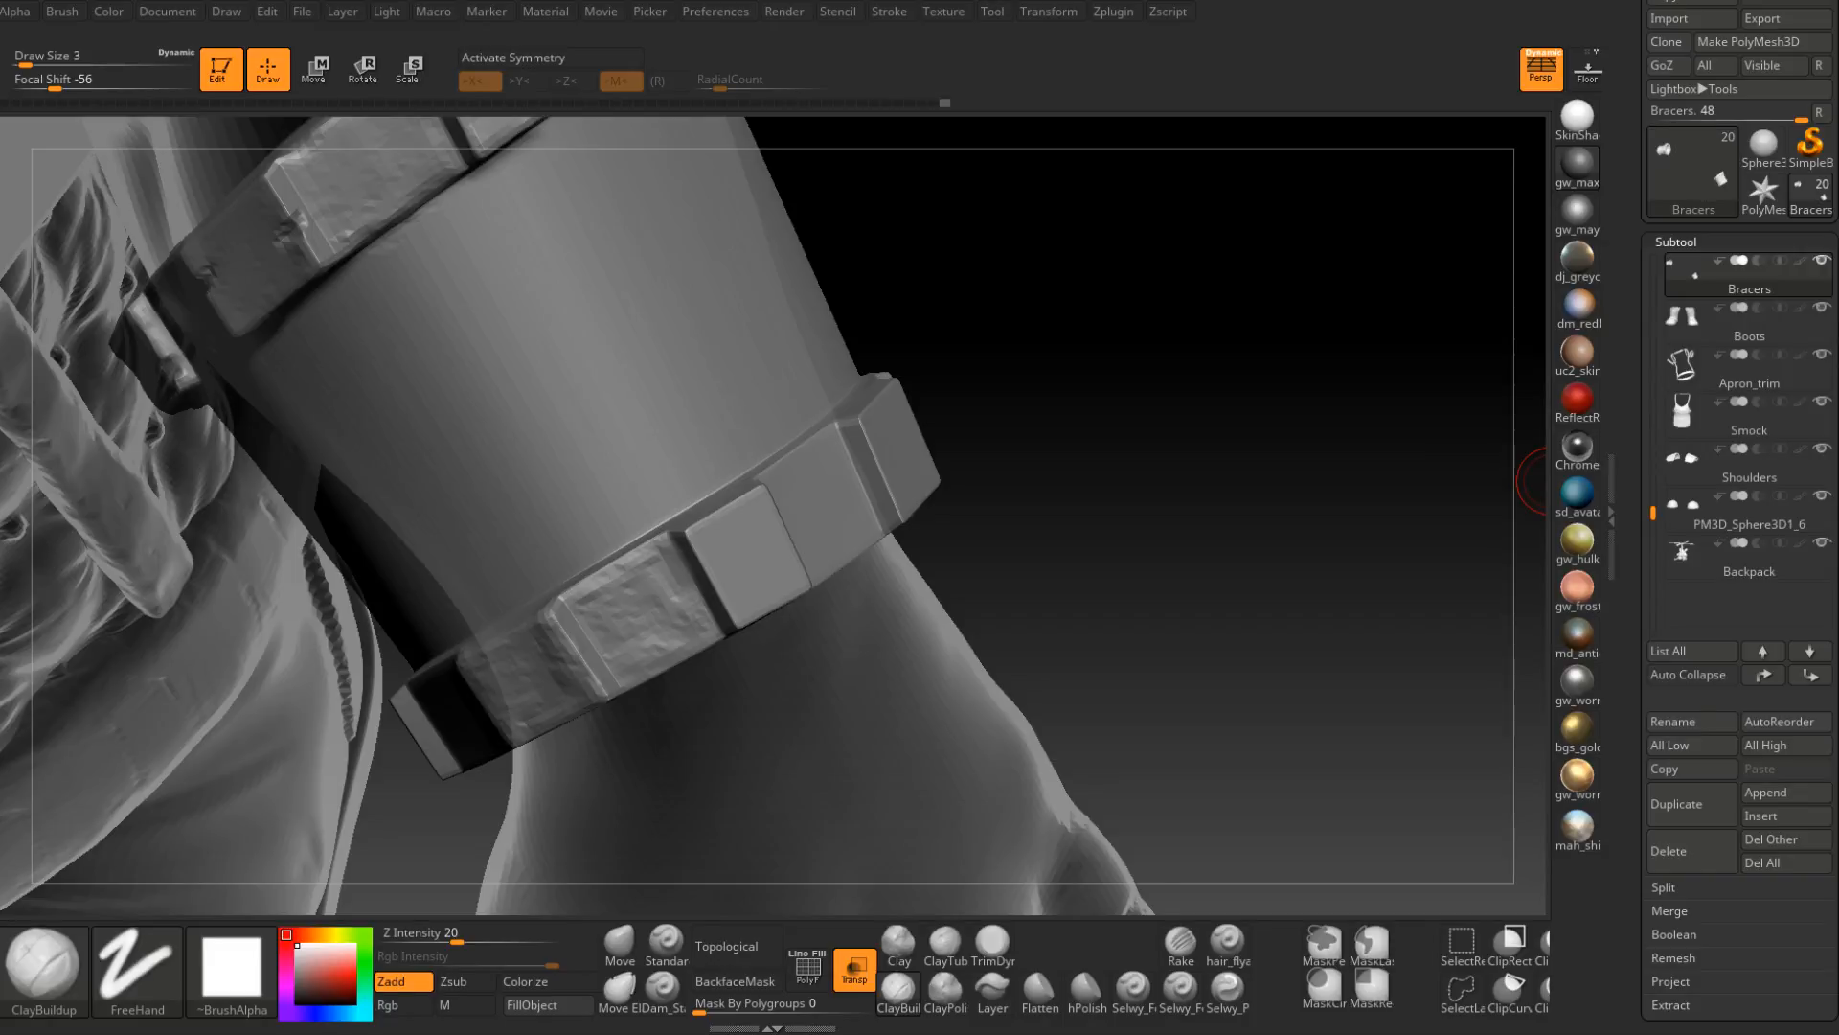
Texture the face and edges of the next raised block on the wrist-side band with ClayBuildup at draw size 3.
mouse_move(968, 412)
mouse_down()
mouse_move(1067, 407)
mouse_move(706, 574)
mouse_move(517, 561)
mouse_move(769, 534)
mouse_move(766, 462)
mouse_move(778, 522)
mouse_up()
right_drag(754, 514, 671, 508)
drag(771, 464, 801, 538)
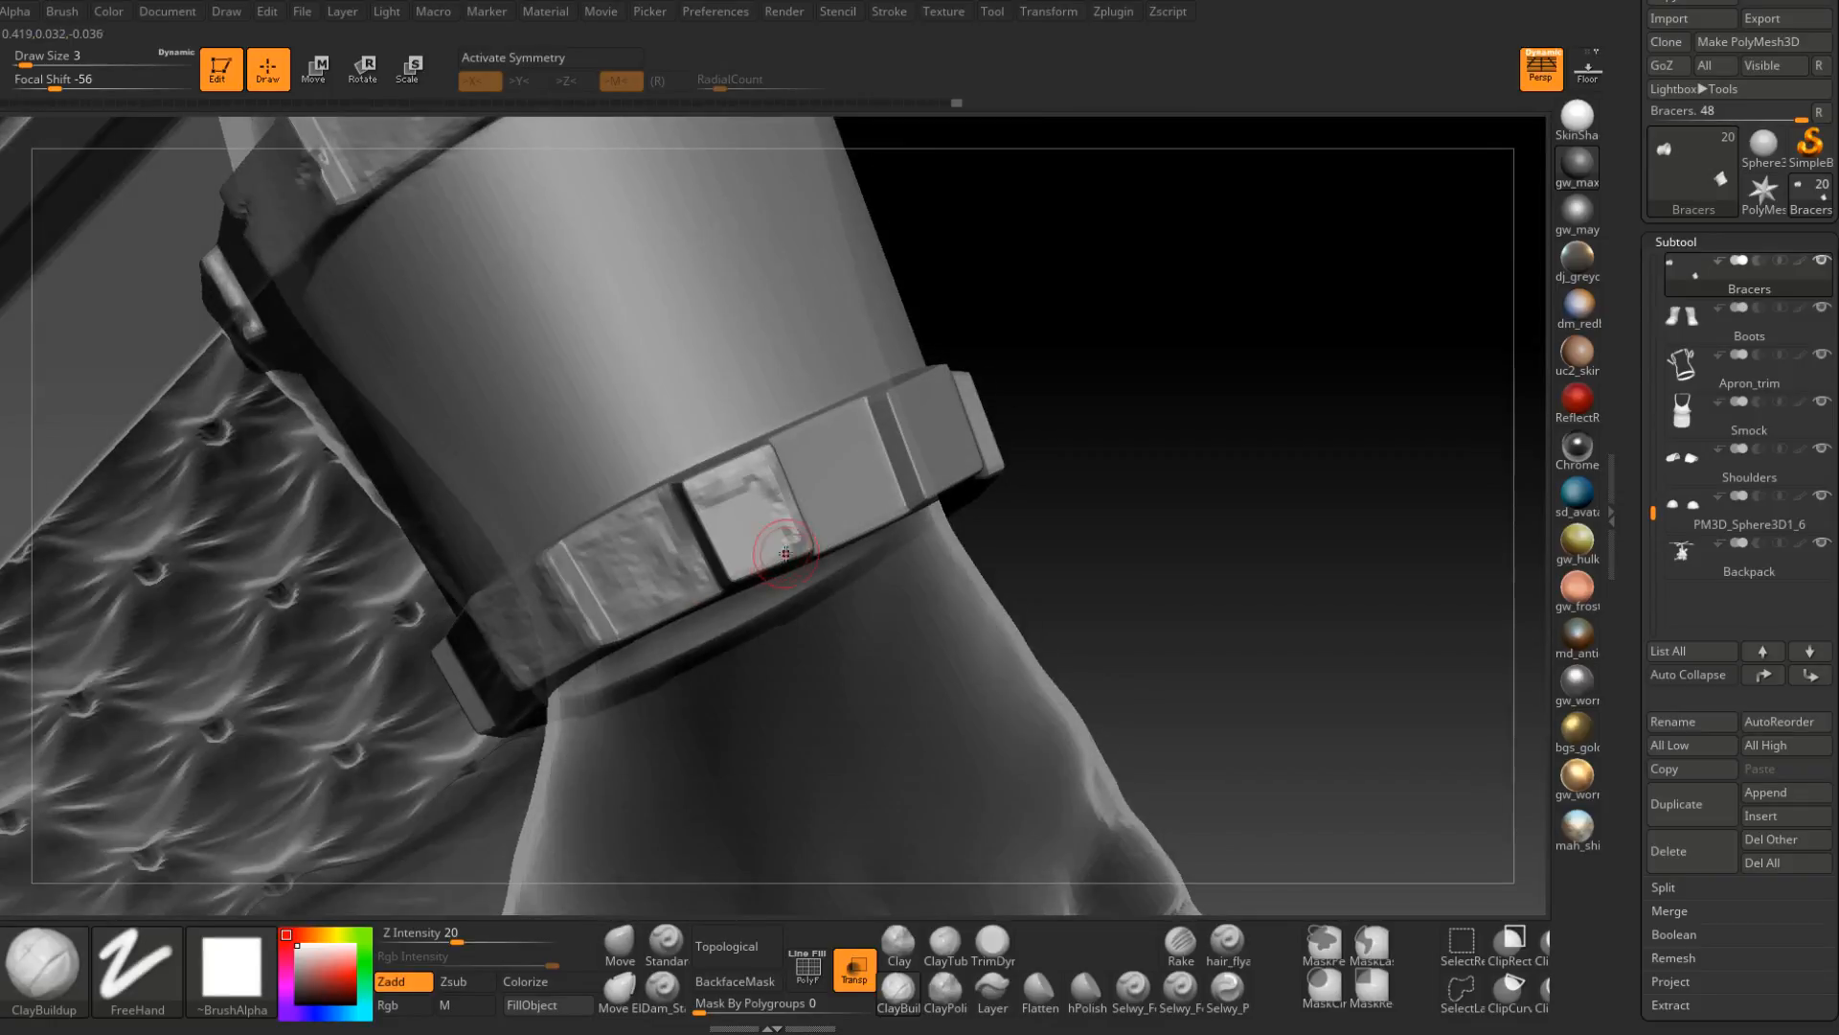
mouse_move(772, 546)
mouse_down()
mouse_move(727, 567)
mouse_move(705, 504)
mouse_move(730, 481)
mouse_up()
right_drag(723, 508, 750, 509)
Add worn ClayBuildup texture to the recessed segment following that raised block on the wrist-side band.
drag(750, 510, 785, 527)
mouse_move(785, 527)
right_down()
mouse_move(728, 526)
mouse_move(773, 554)
mouse_move(756, 507)
right_up()
mouse_move(753, 507)
mouse_down()
mouse_move(728, 498)
mouse_move(805, 471)
mouse_up()
drag(803, 487, 763, 509)
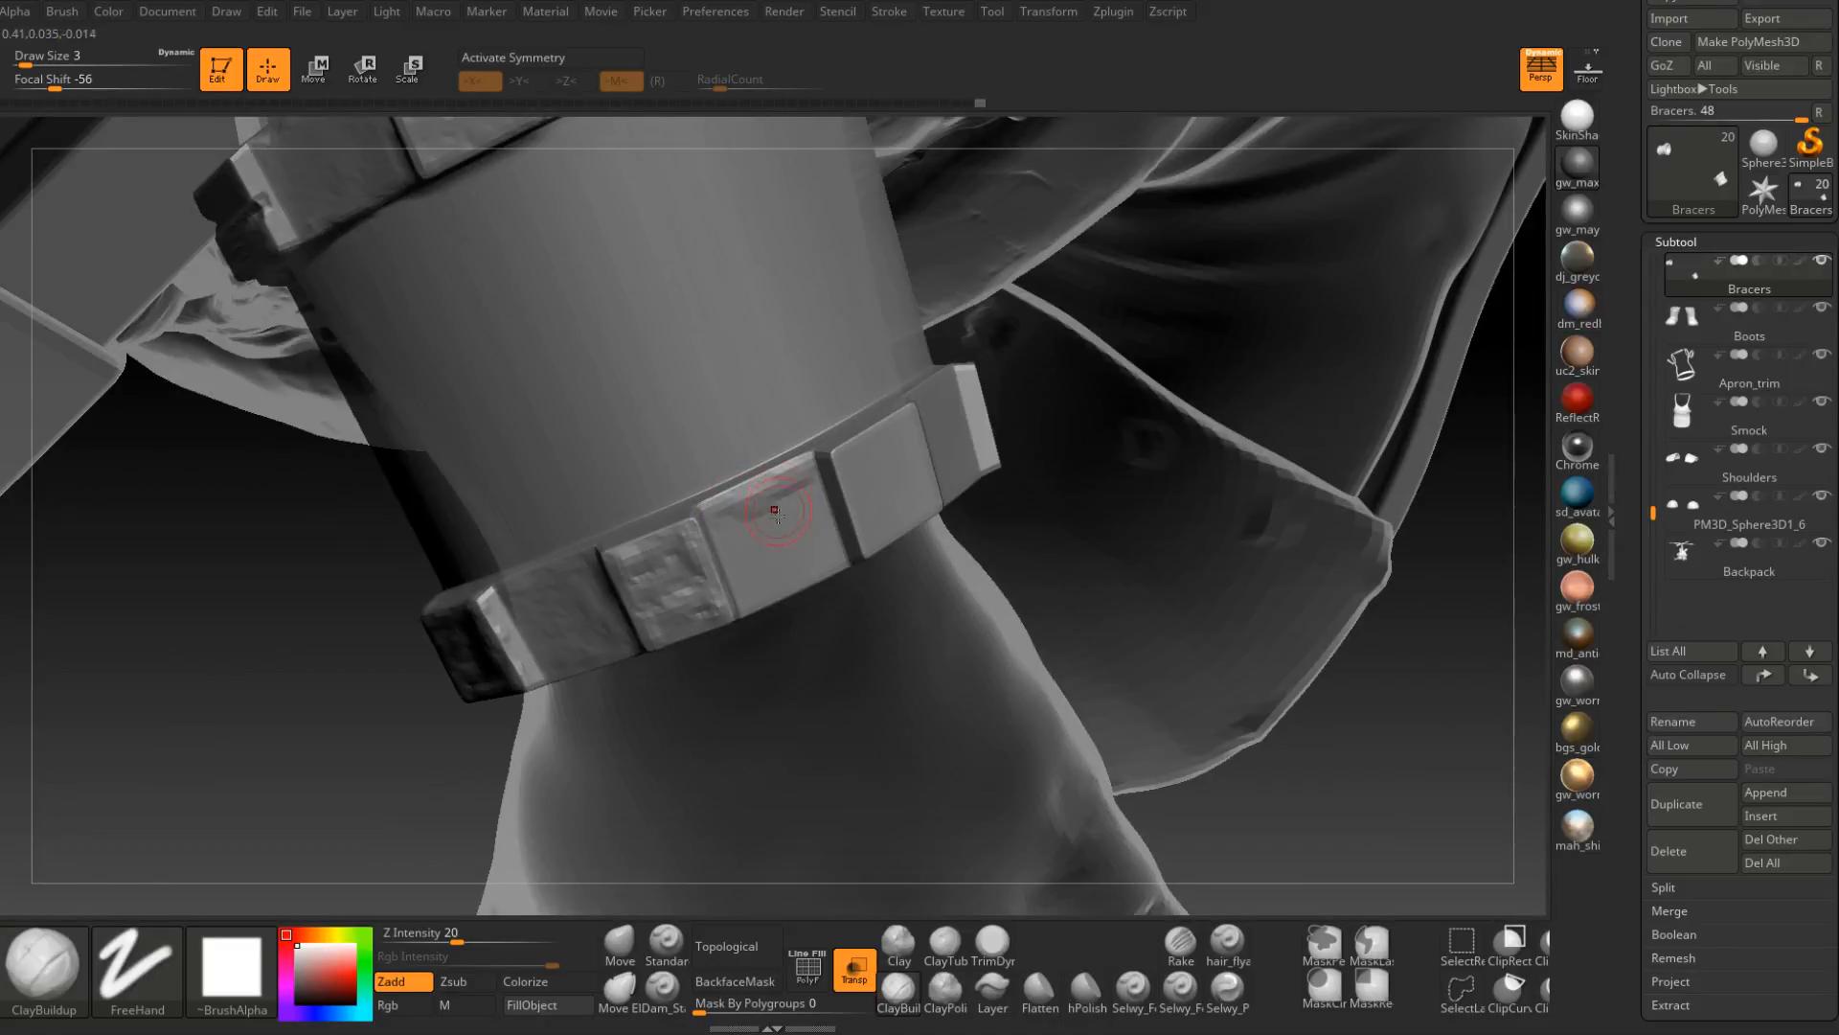
right_drag(757, 510, 761, 523)
mouse_move(762, 522)
mouse_down()
mouse_move(738, 532)
mouse_move(755, 586)
mouse_move(803, 575)
mouse_move(814, 516)
mouse_up()
mouse_move(776, 556)
right_down()
mouse_move(801, 608)
mouse_move(674, 542)
mouse_move(688, 644)
mouse_move(690, 594)
mouse_move(734, 534)
right_up()
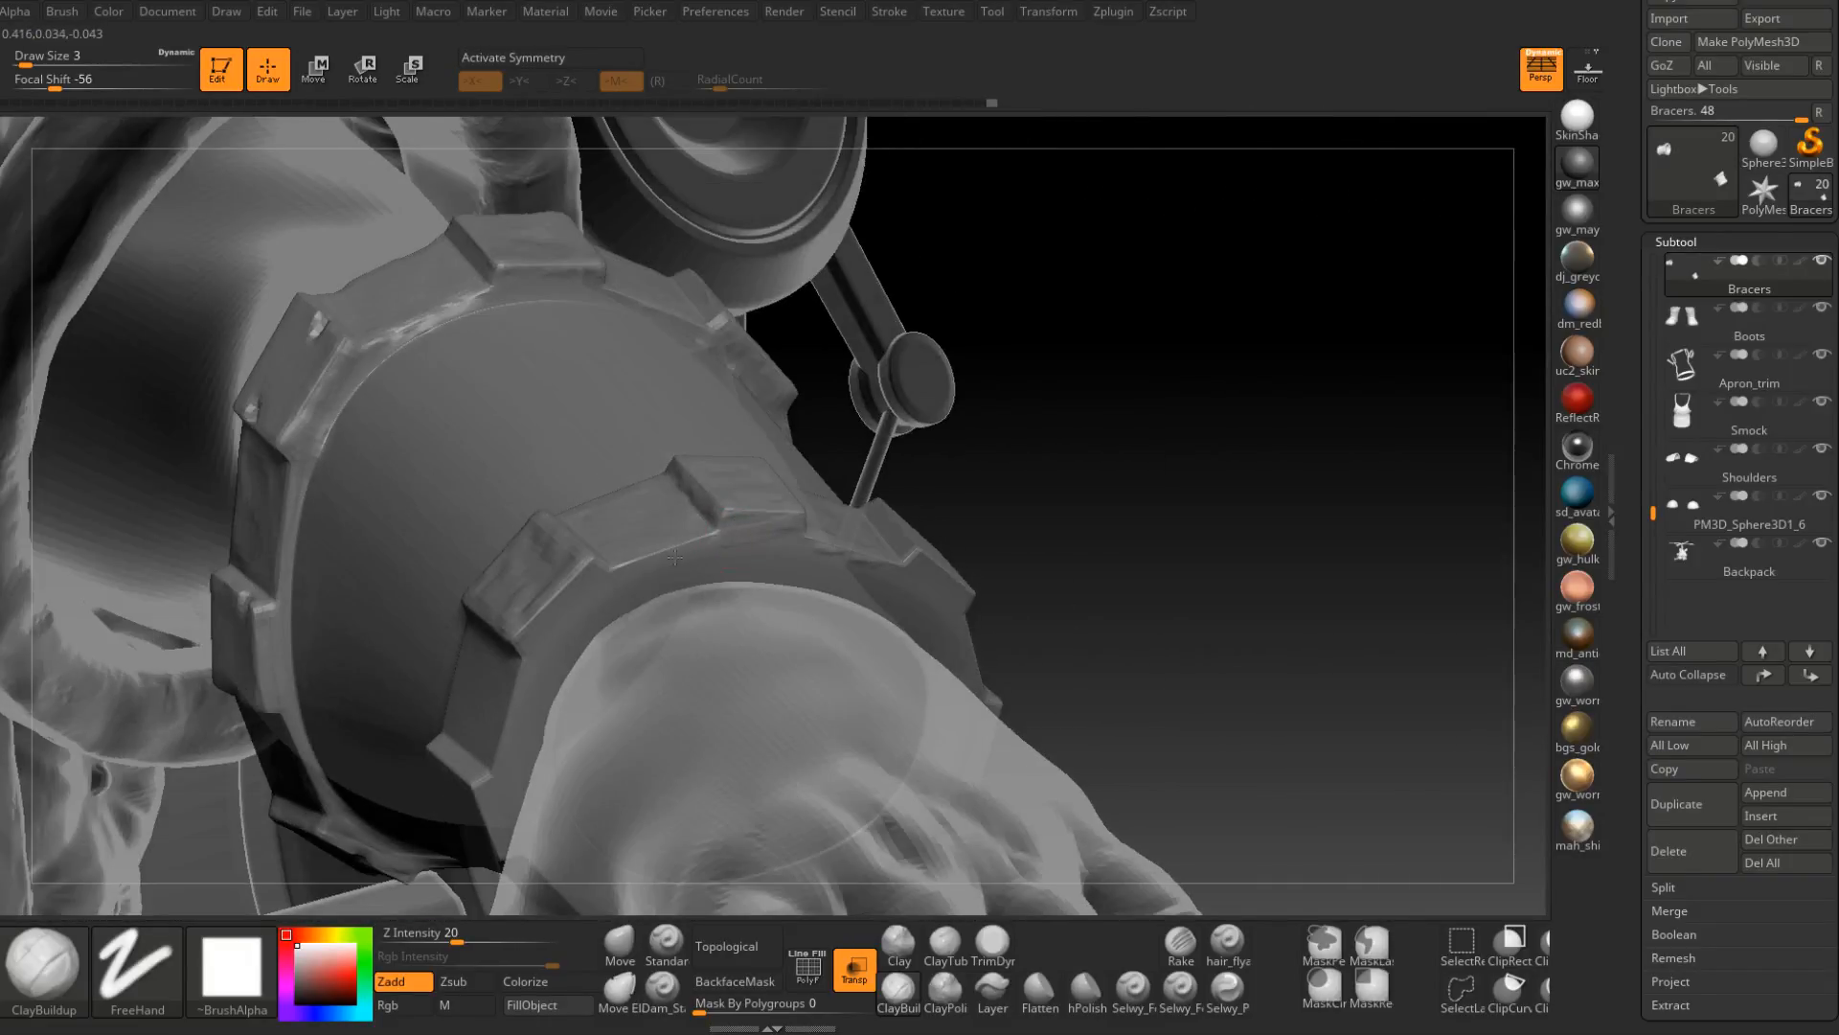
Roughen the hand-facing rim and adjoining block edges of the wrist-side band with ClayBuildup at draw size 4.
drag(578, 575, 563, 638)
right_drag(564, 638, 529, 765)
key(space)
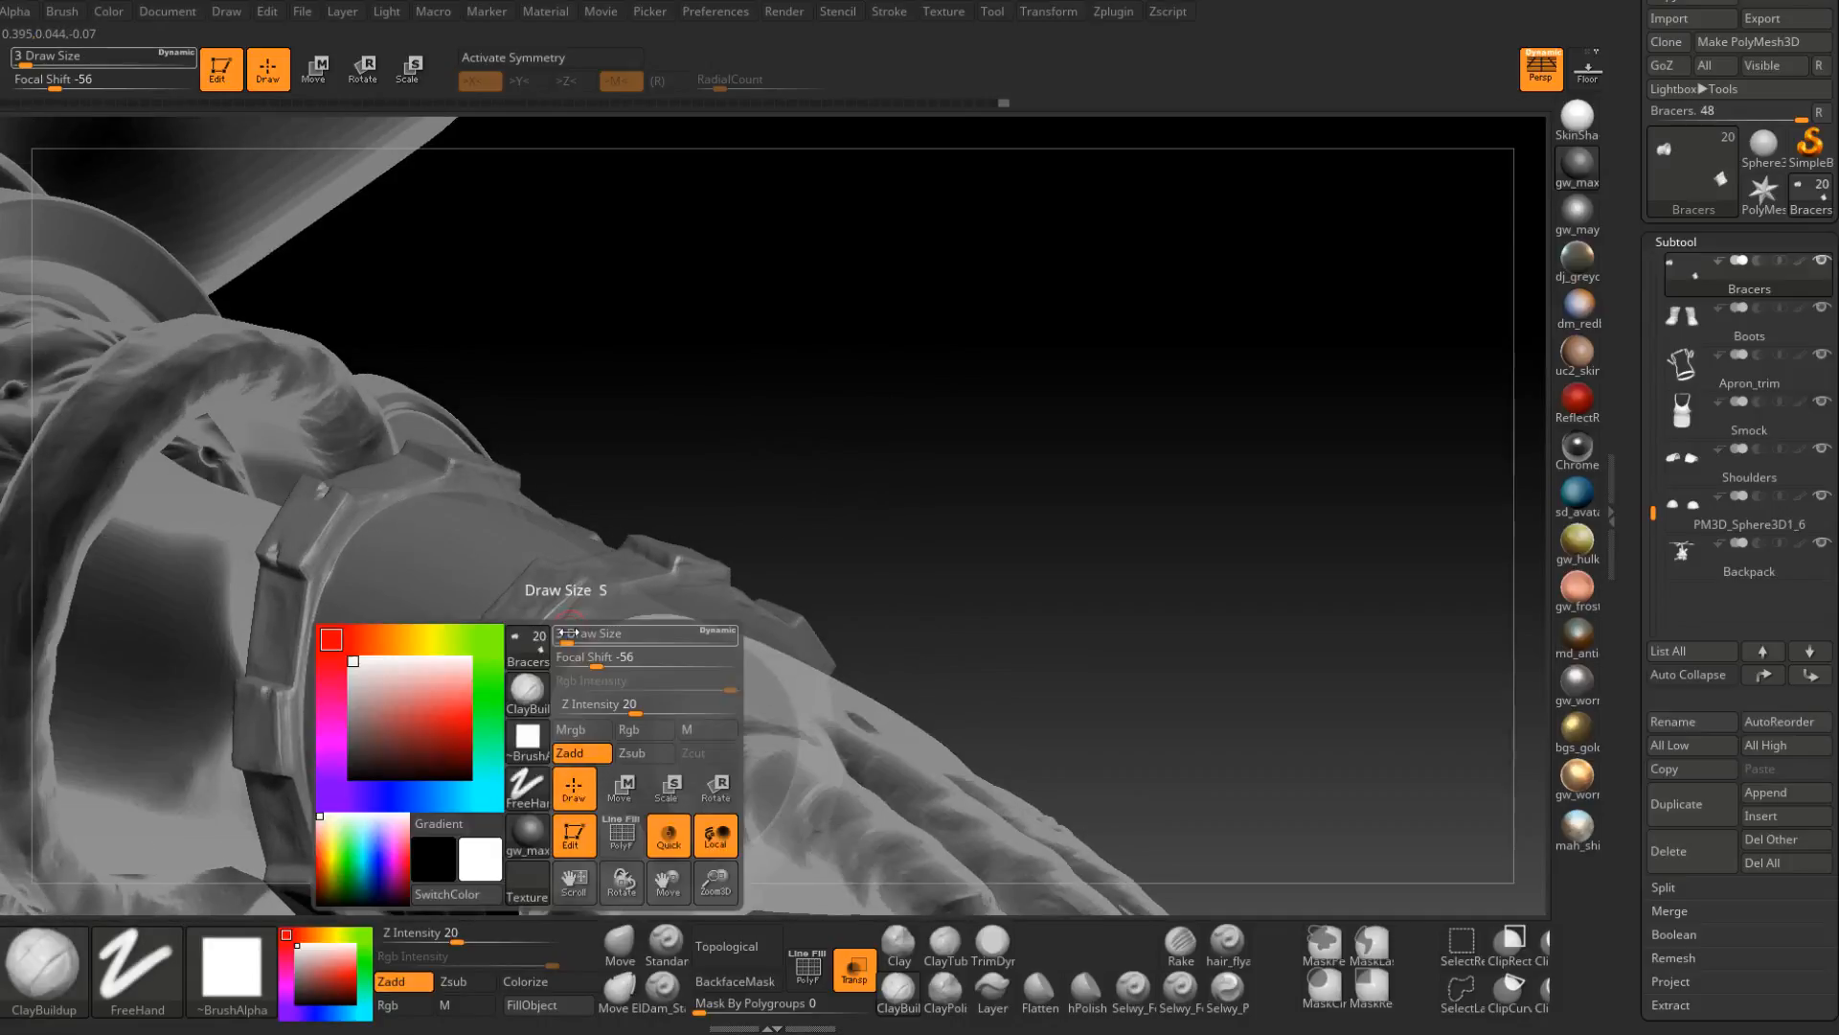
drag(565, 633, 596, 602)
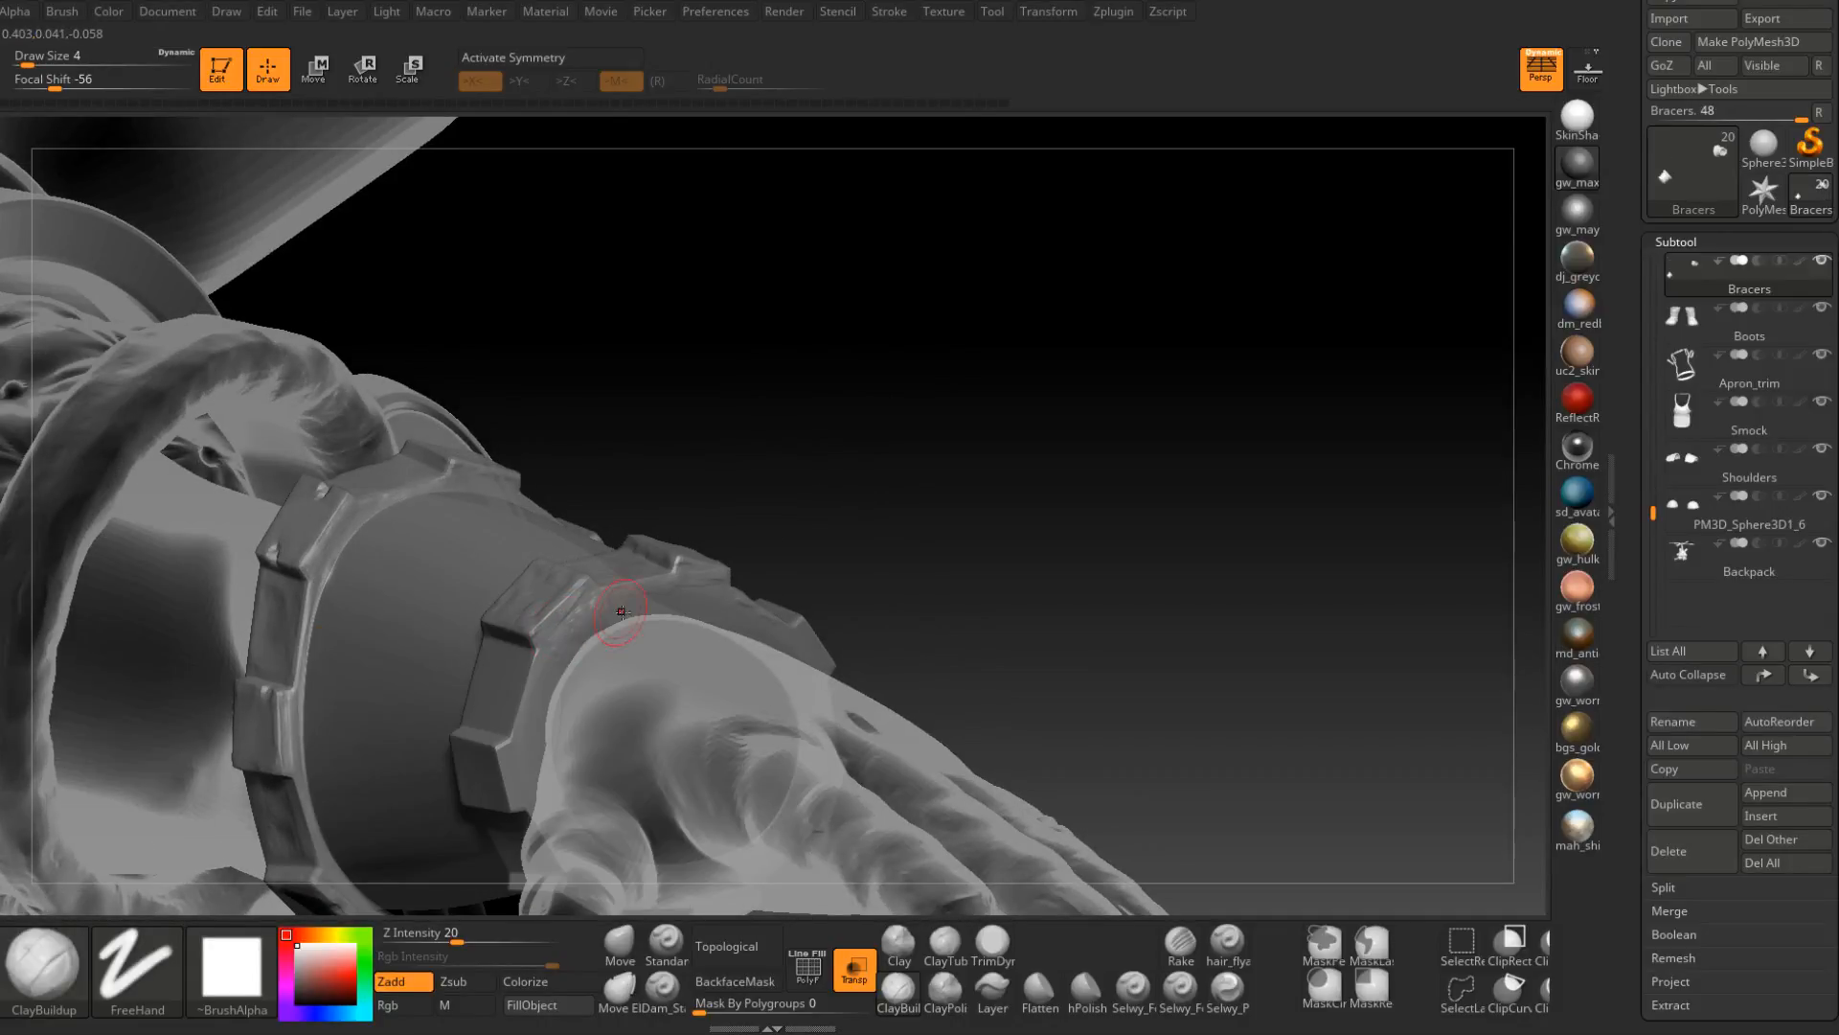
right_drag(615, 608, 609, 612)
drag(695, 588, 724, 620)
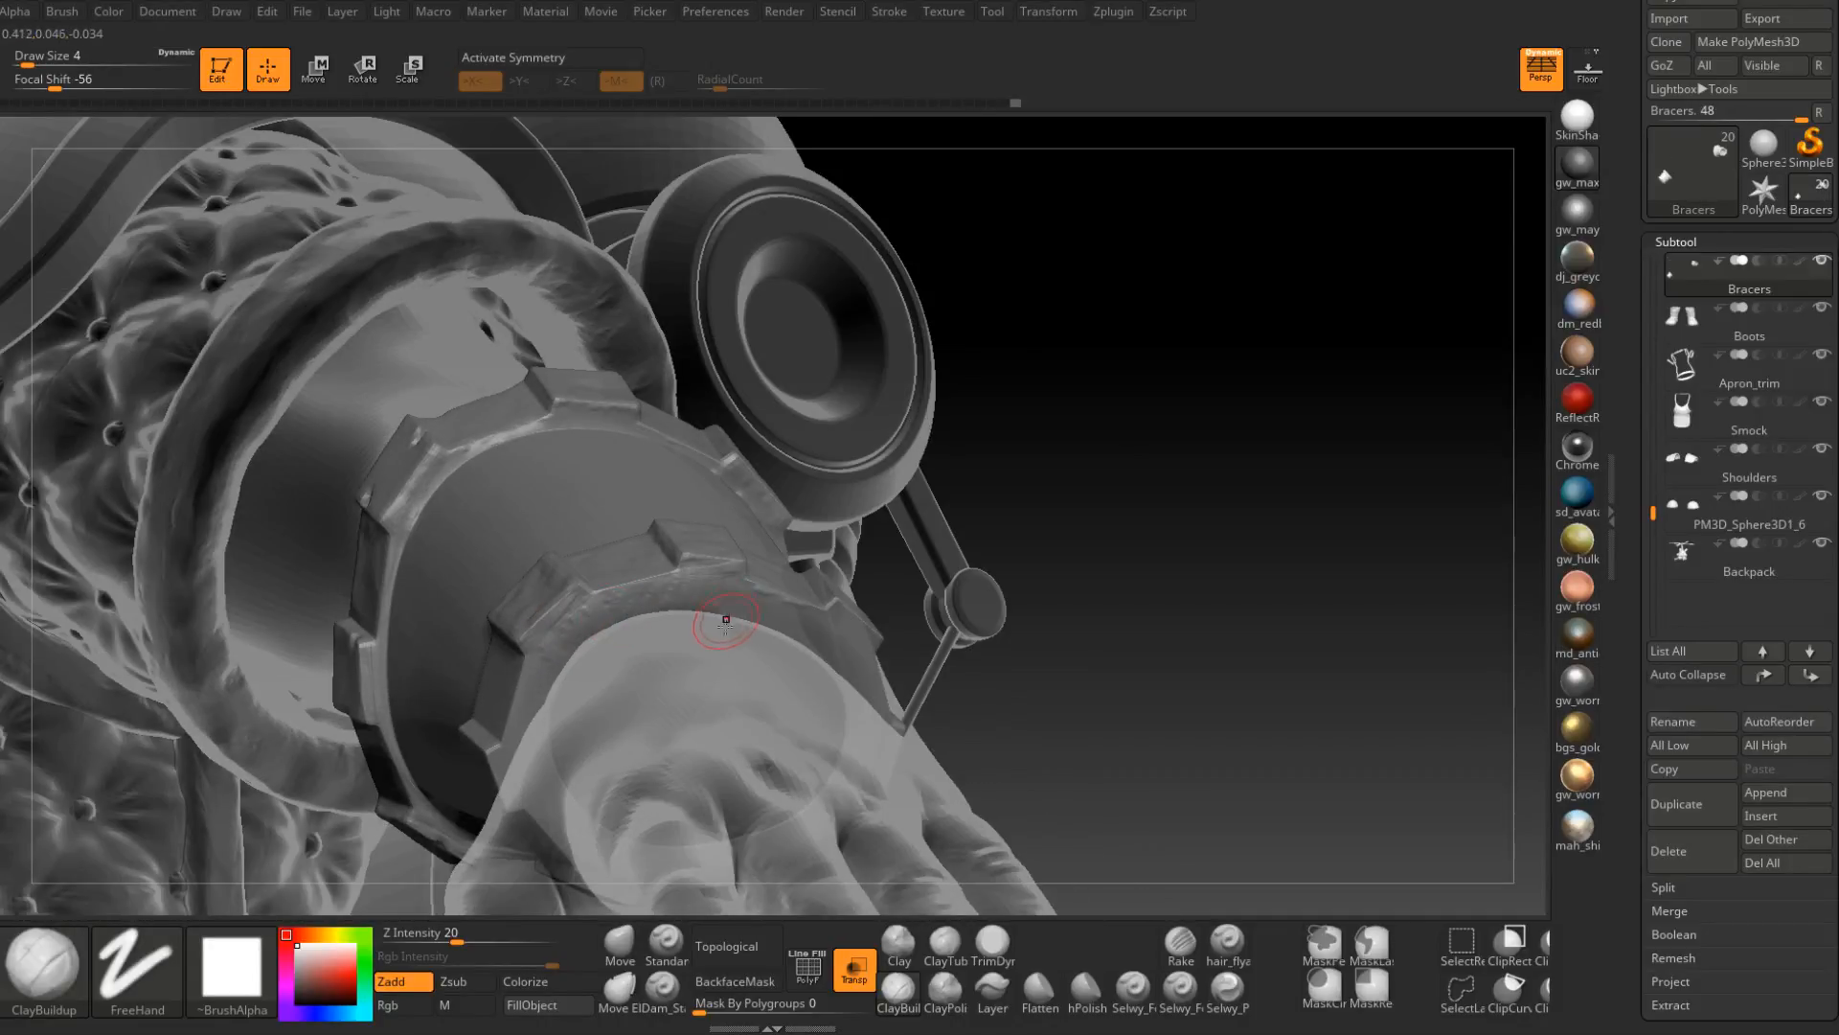
right_drag(724, 621, 725, 585)
drag(725, 585, 772, 600)
right_drag(773, 599, 773, 618)
drag(773, 618, 804, 636)
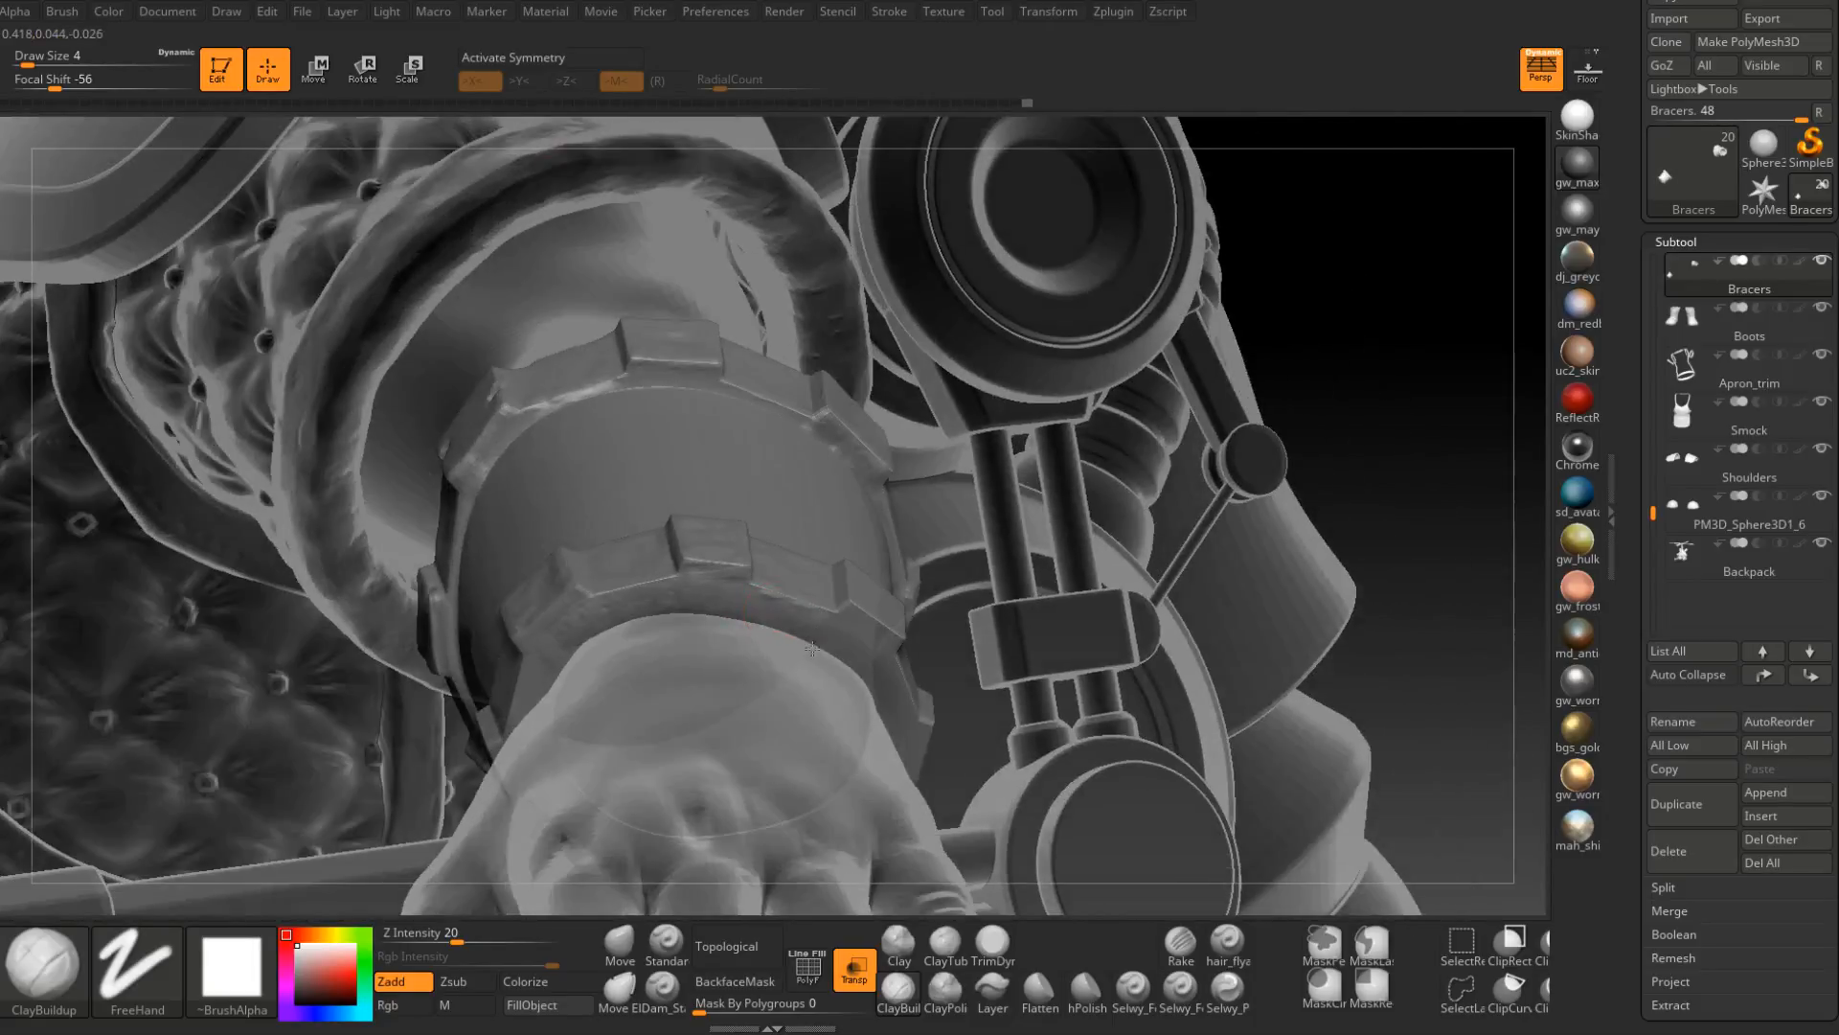
mouse_move(805, 636)
right_down()
mouse_move(867, 661)
mouse_move(789, 682)
mouse_move(760, 613)
mouse_move(757, 637)
right_up()
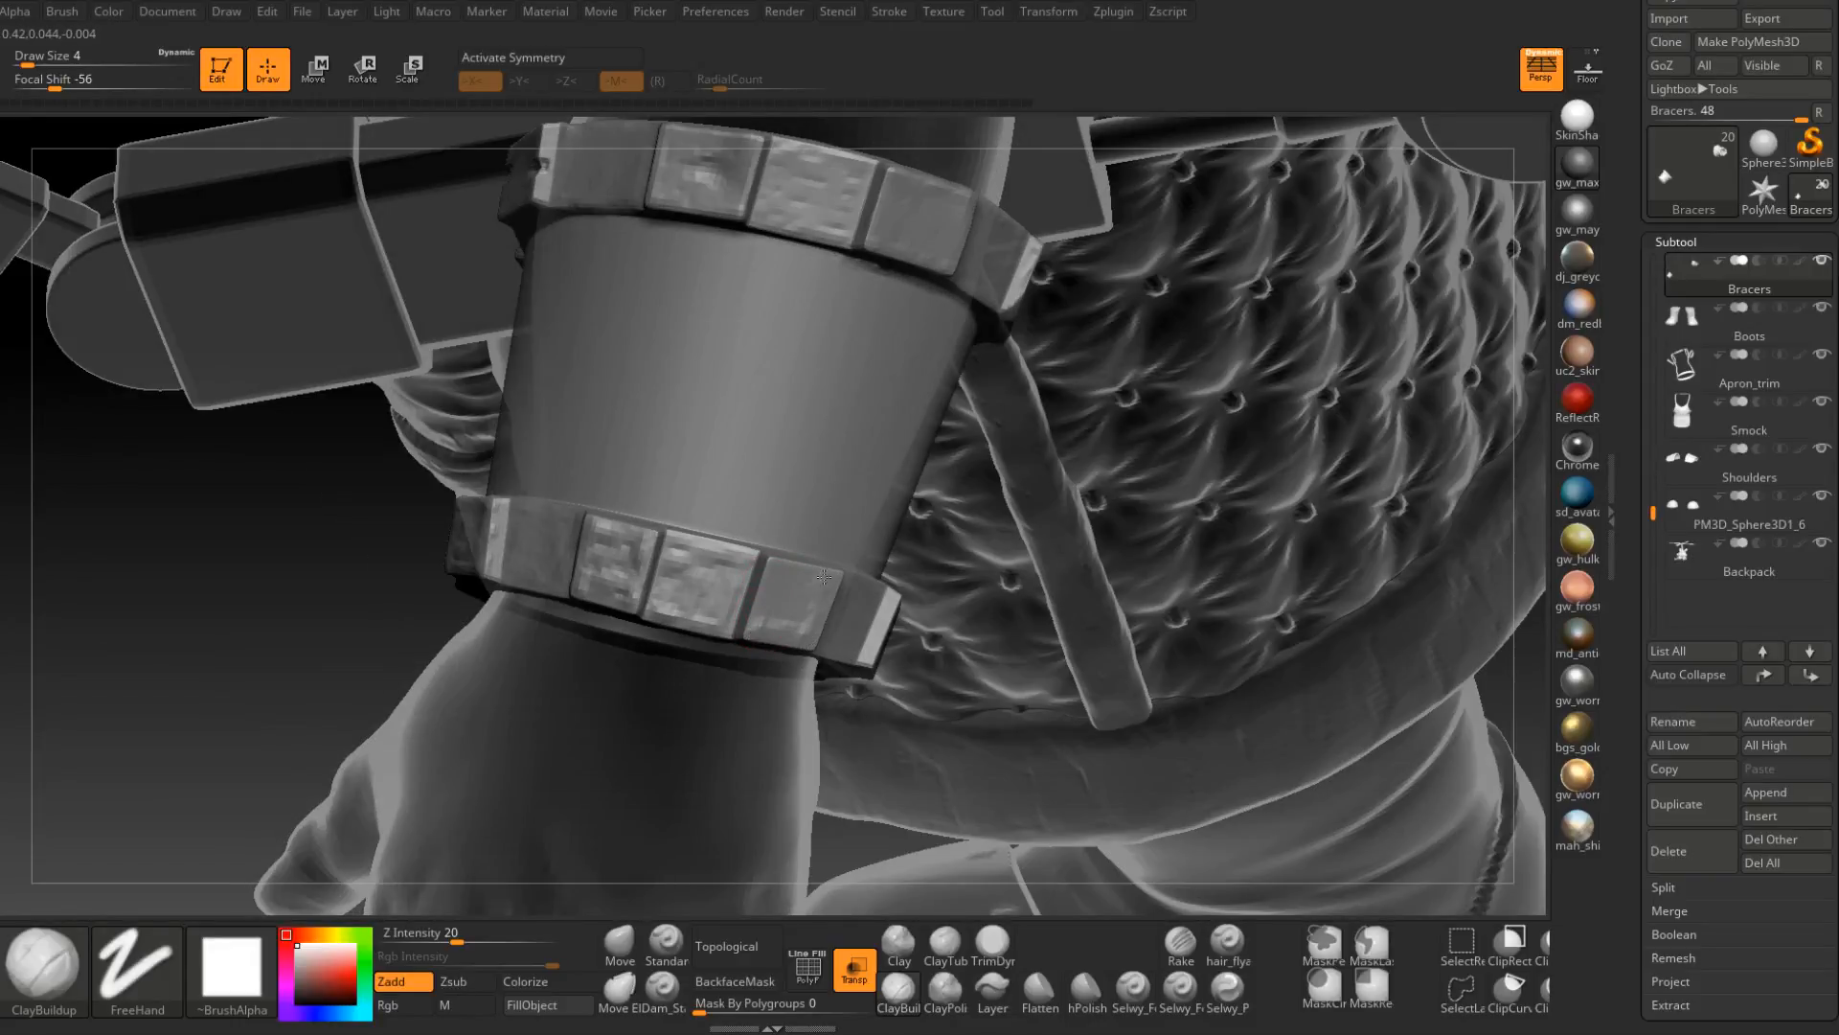
Add worn ClayBuildup texture to the partly smooth segment beside the textured wrist-side blocks and reduce the draw size to 3.
drag(773, 597, 789, 619)
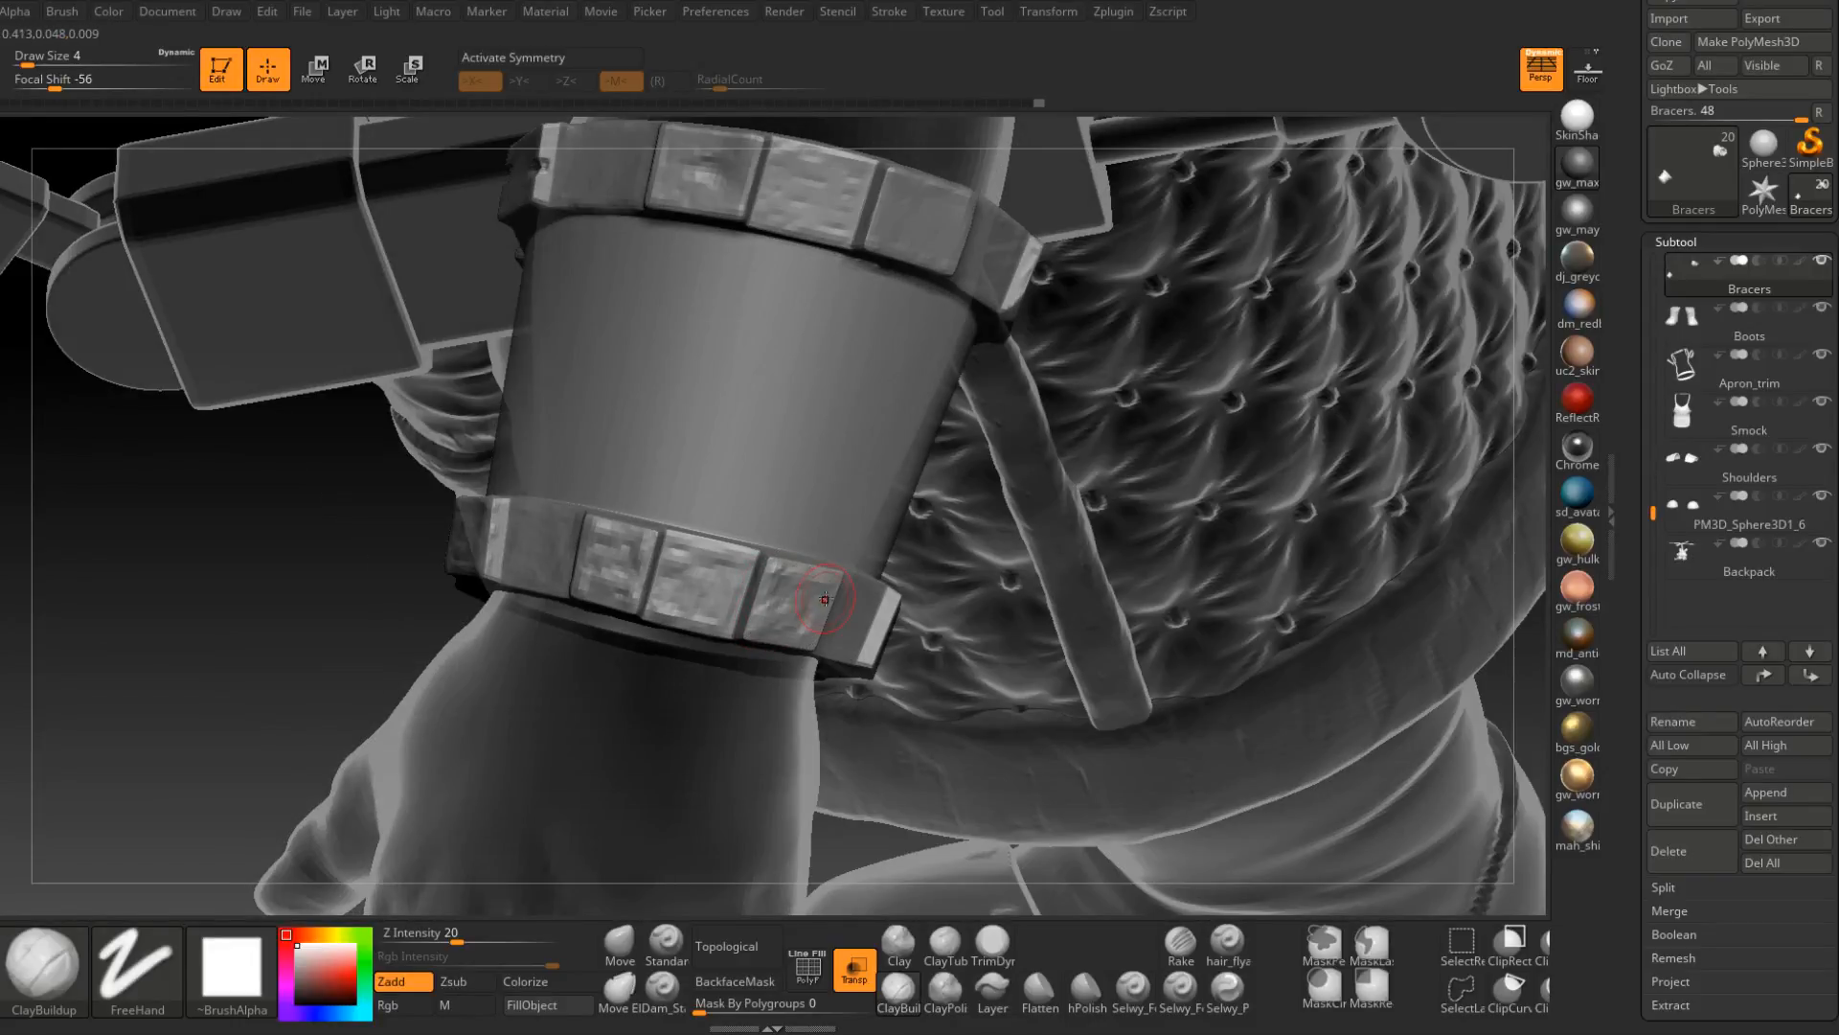
mouse_move(824, 587)
right_down()
mouse_move(815, 613)
mouse_move(811, 574)
right_up()
key(space)
mouse_move(812, 575)
mouse_down()
mouse_move(776, 555)
mouse_move(801, 555)
mouse_up()
right_drag(801, 555, 739, 578)
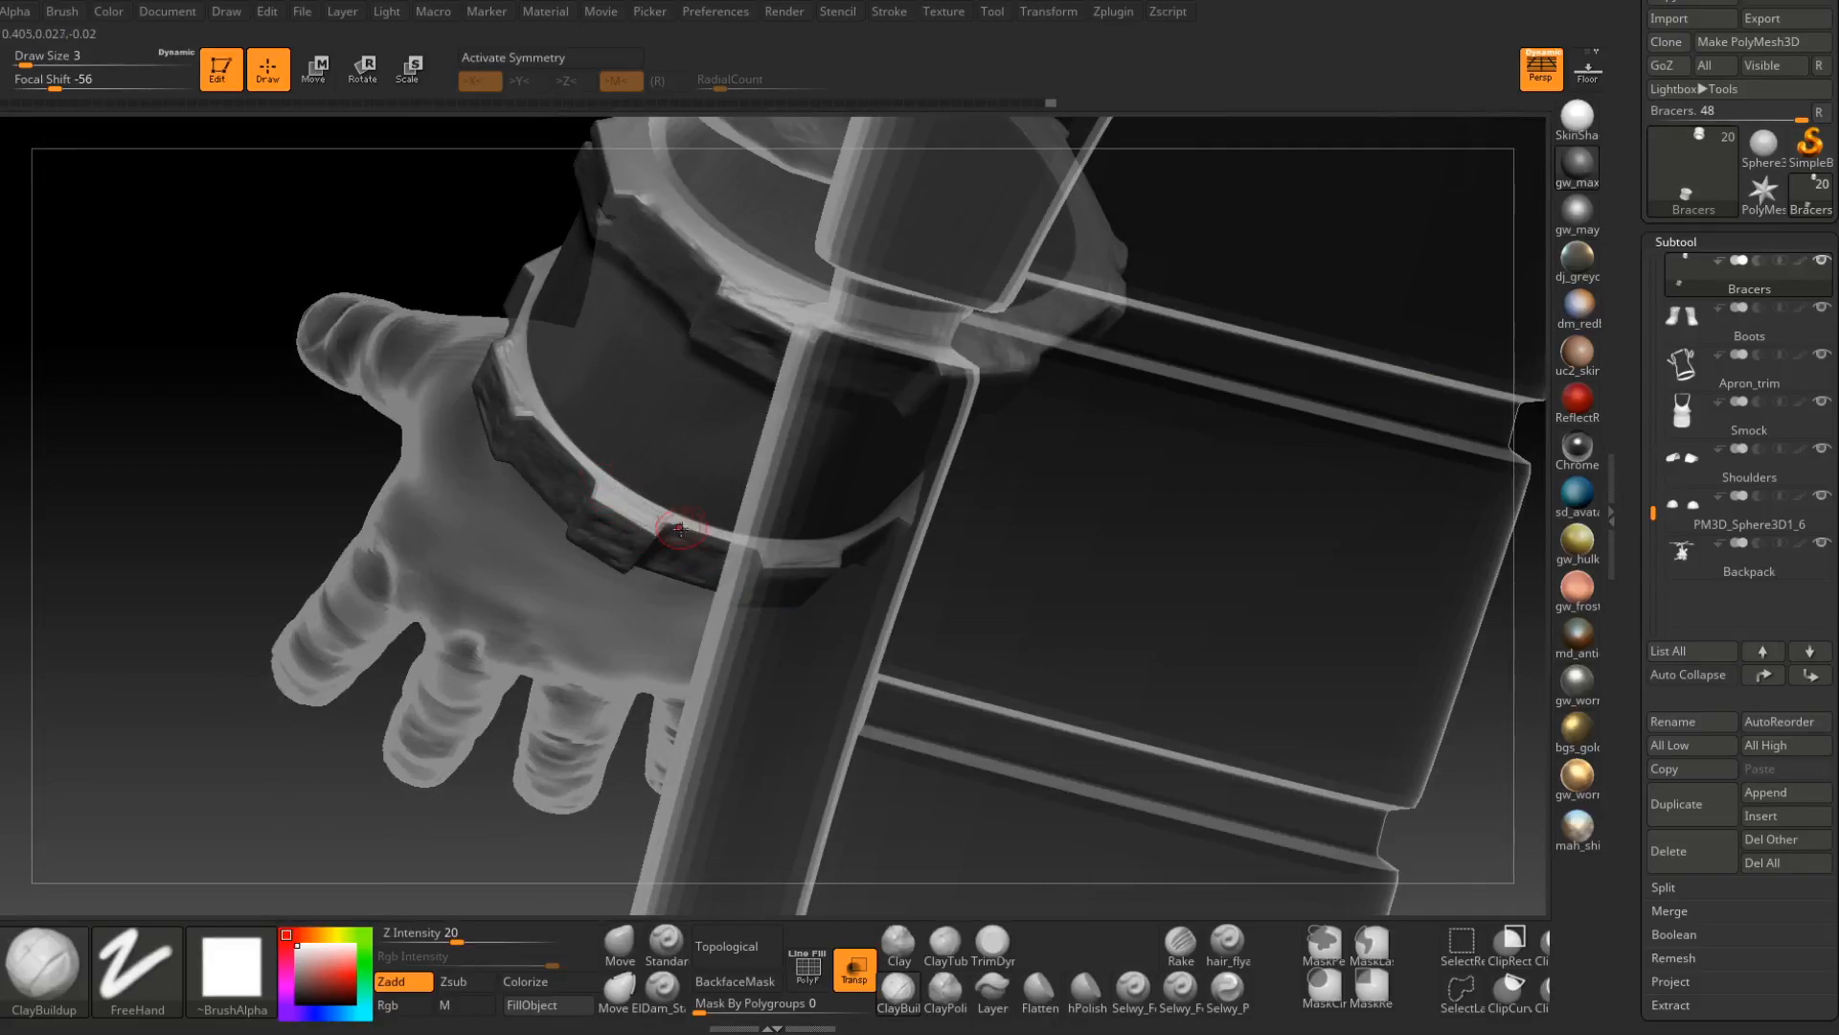
Roughen the face and elbow-facing edge of the next smooth block on the wrist-side band with ClayBuildup at draw size 3.
right_drag(657, 533, 702, 636)
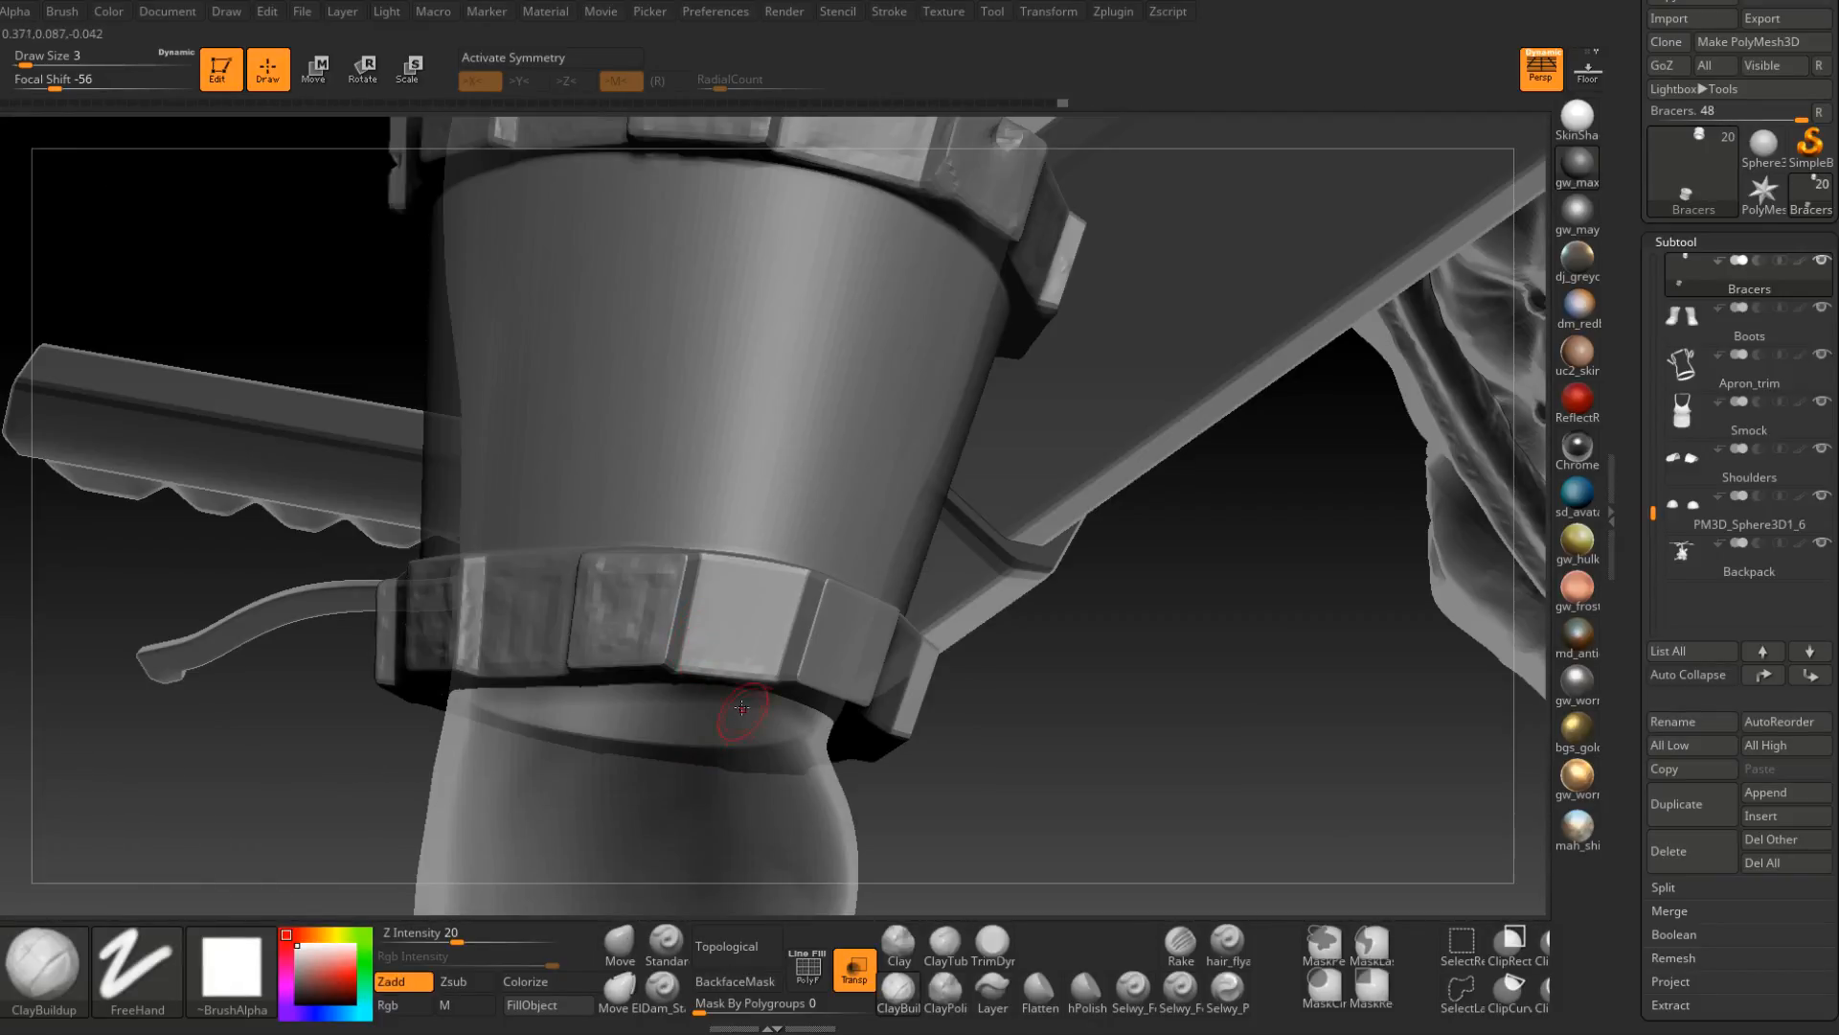
right_drag(715, 568, 725, 614)
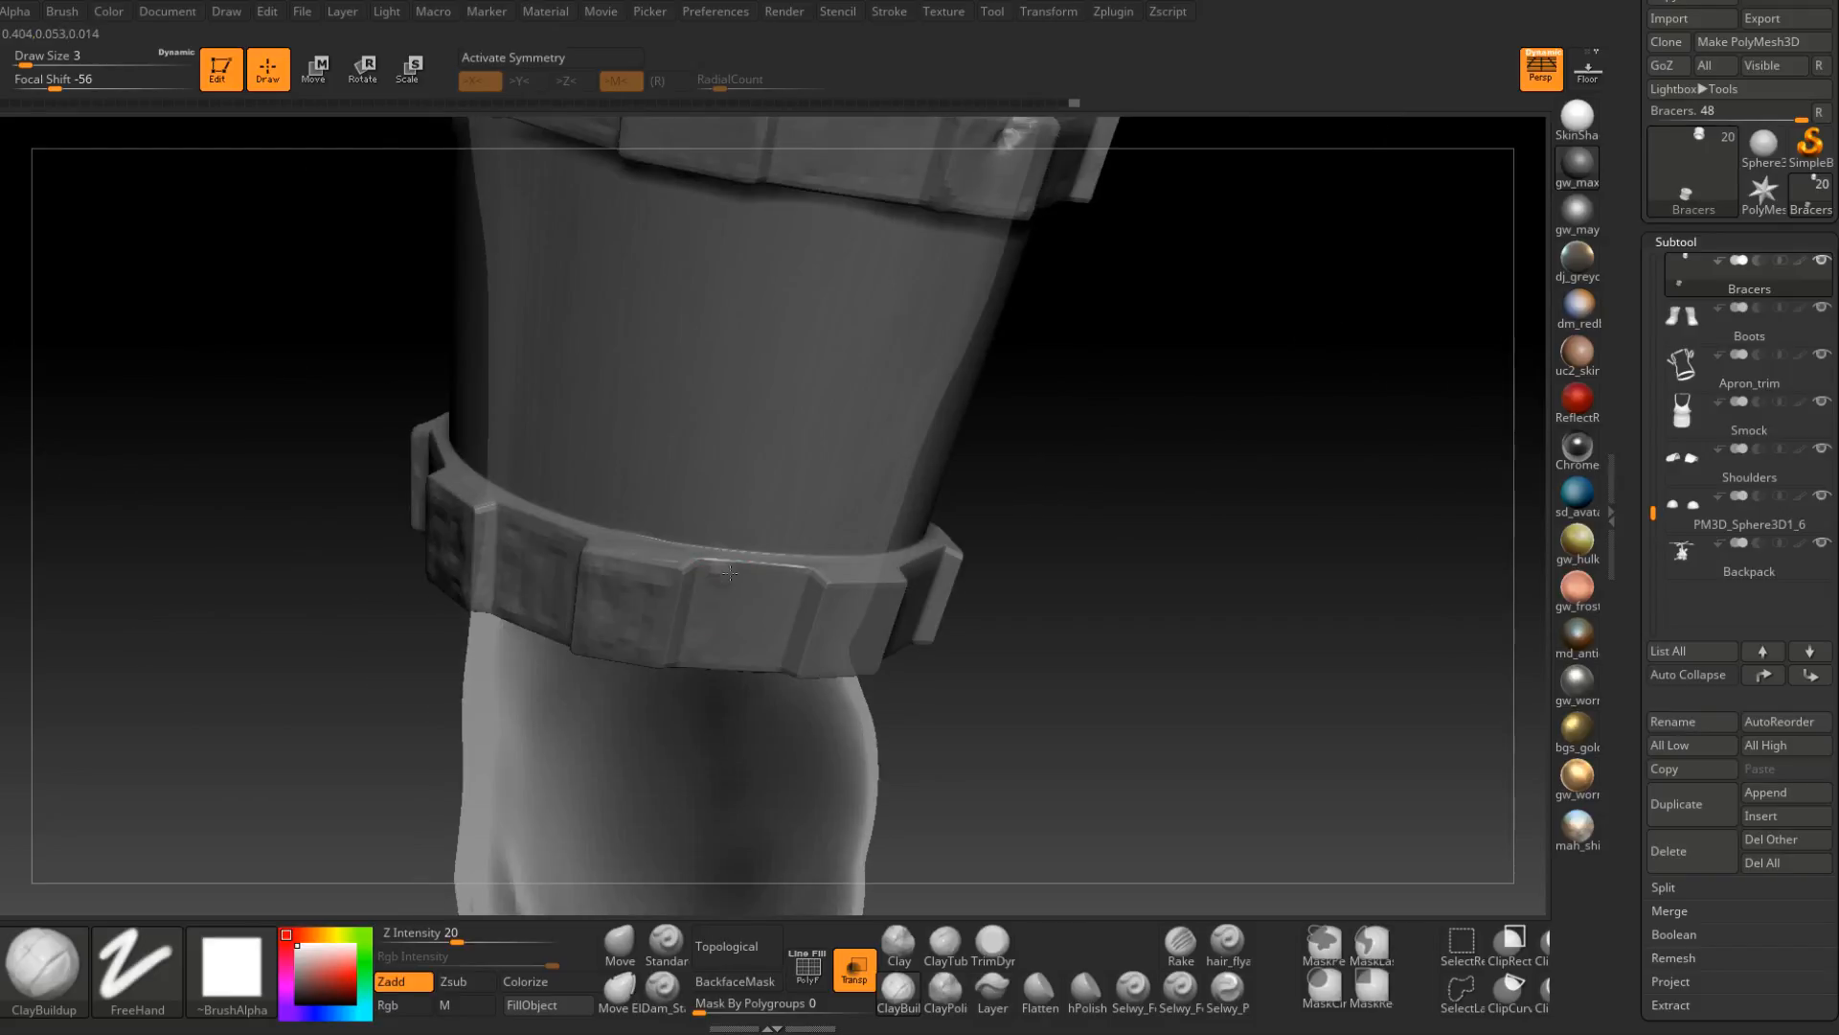
drag(730, 573, 793, 580)
right_drag(778, 609, 761, 567)
mouse_move(761, 567)
mouse_down()
mouse_move(730, 628)
mouse_move(763, 611)
mouse_up()
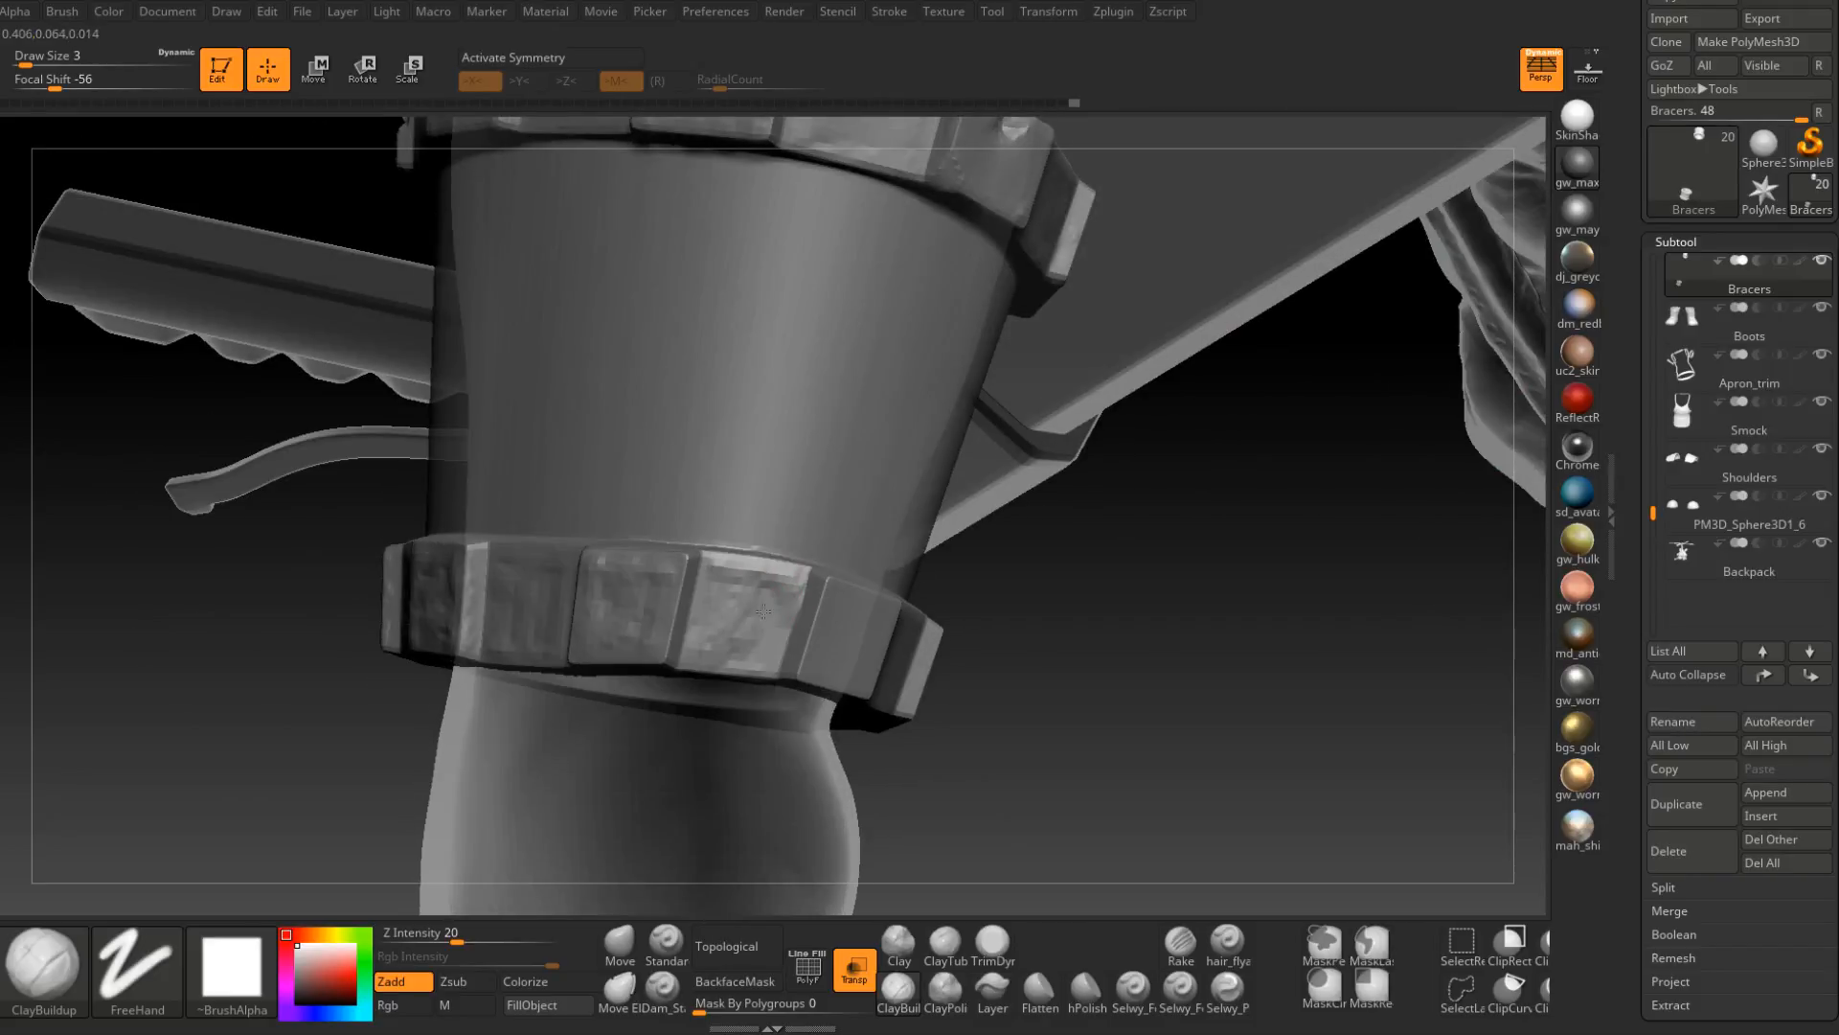
Texture the smooth segment adjoining that block on the wrist-side band with ClayBuildup strokes.
right_drag(774, 584, 886, 584)
mouse_move(887, 585)
mouse_down()
mouse_move(876, 651)
mouse_move(843, 675)
mouse_move(796, 651)
mouse_move(803, 578)
mouse_move(836, 586)
mouse_move(862, 650)
mouse_up()
right_drag(801, 646, 841, 645)
mouse_move(841, 646)
mouse_down()
mouse_move(818, 631)
mouse_move(839, 648)
mouse_up()
right_drag(838, 647, 791, 675)
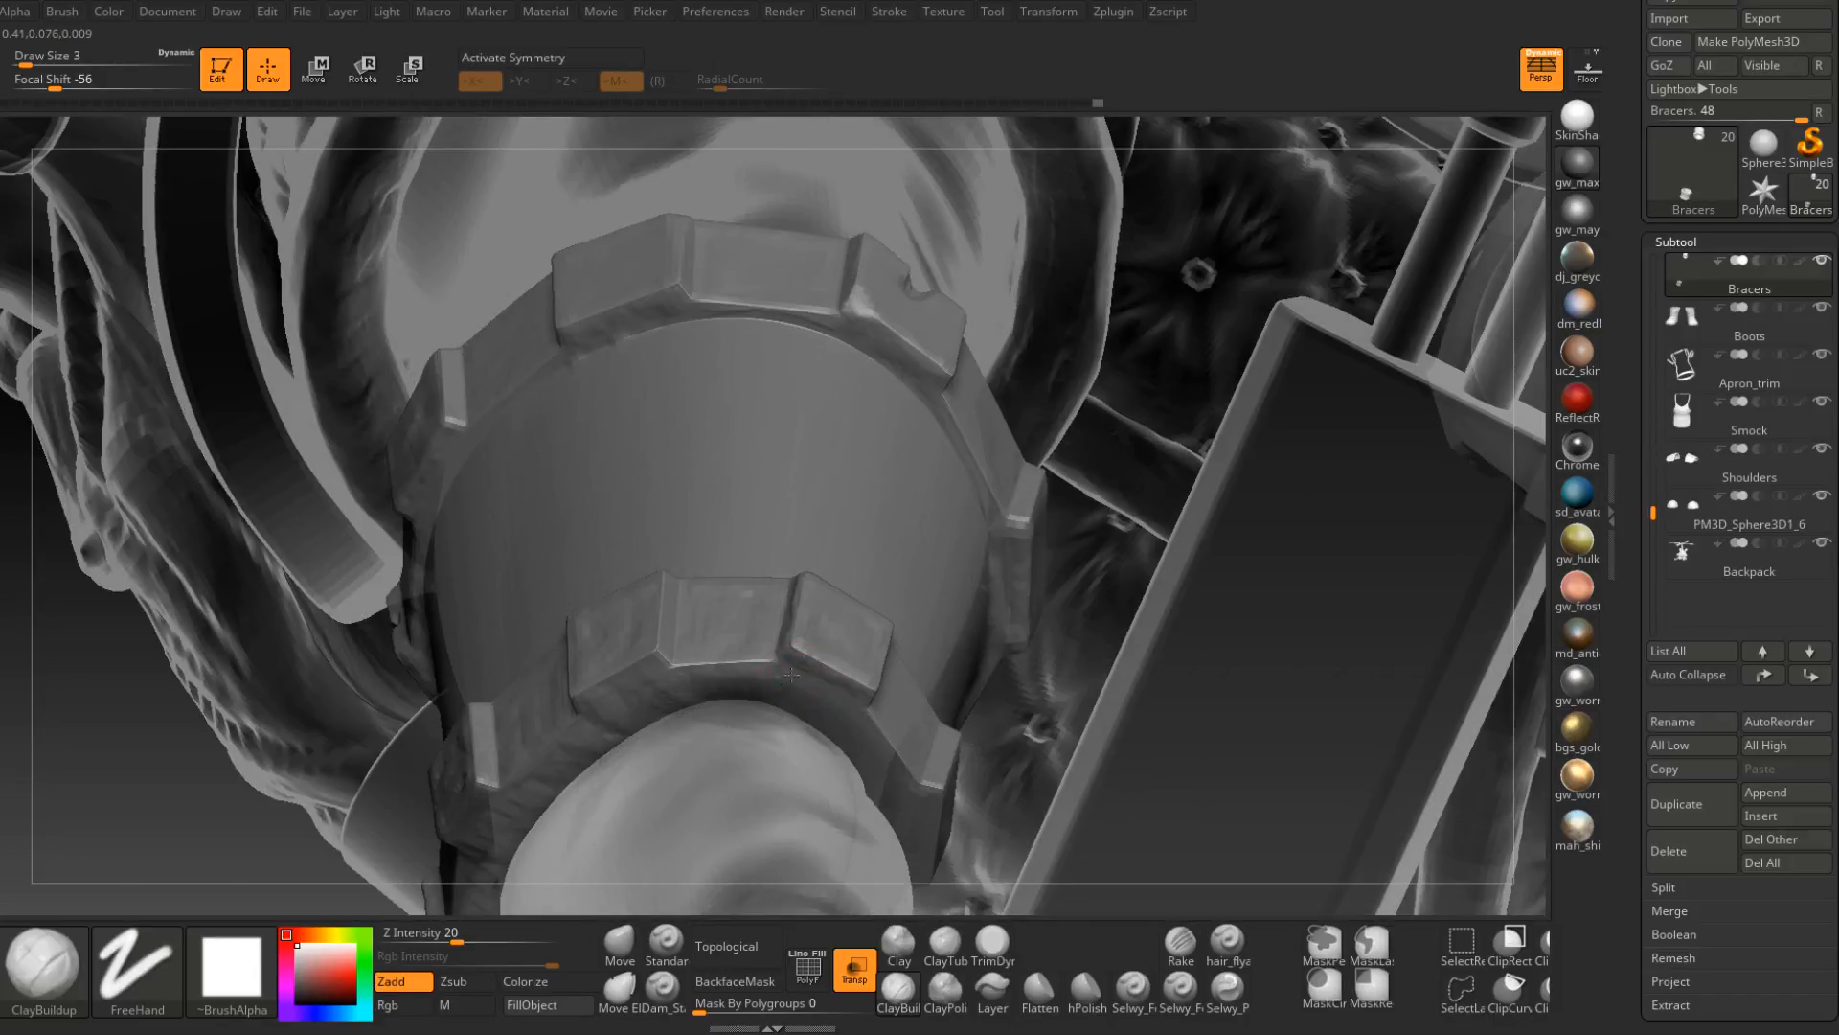
Build up chipped texture across the raised block on the palm side of the wrist-side band with ClayBuildup.
right_drag(843, 737, 1013, 586)
right_drag(918, 671, 920, 713)
drag(946, 739, 972, 759)
right_drag(972, 758, 979, 739)
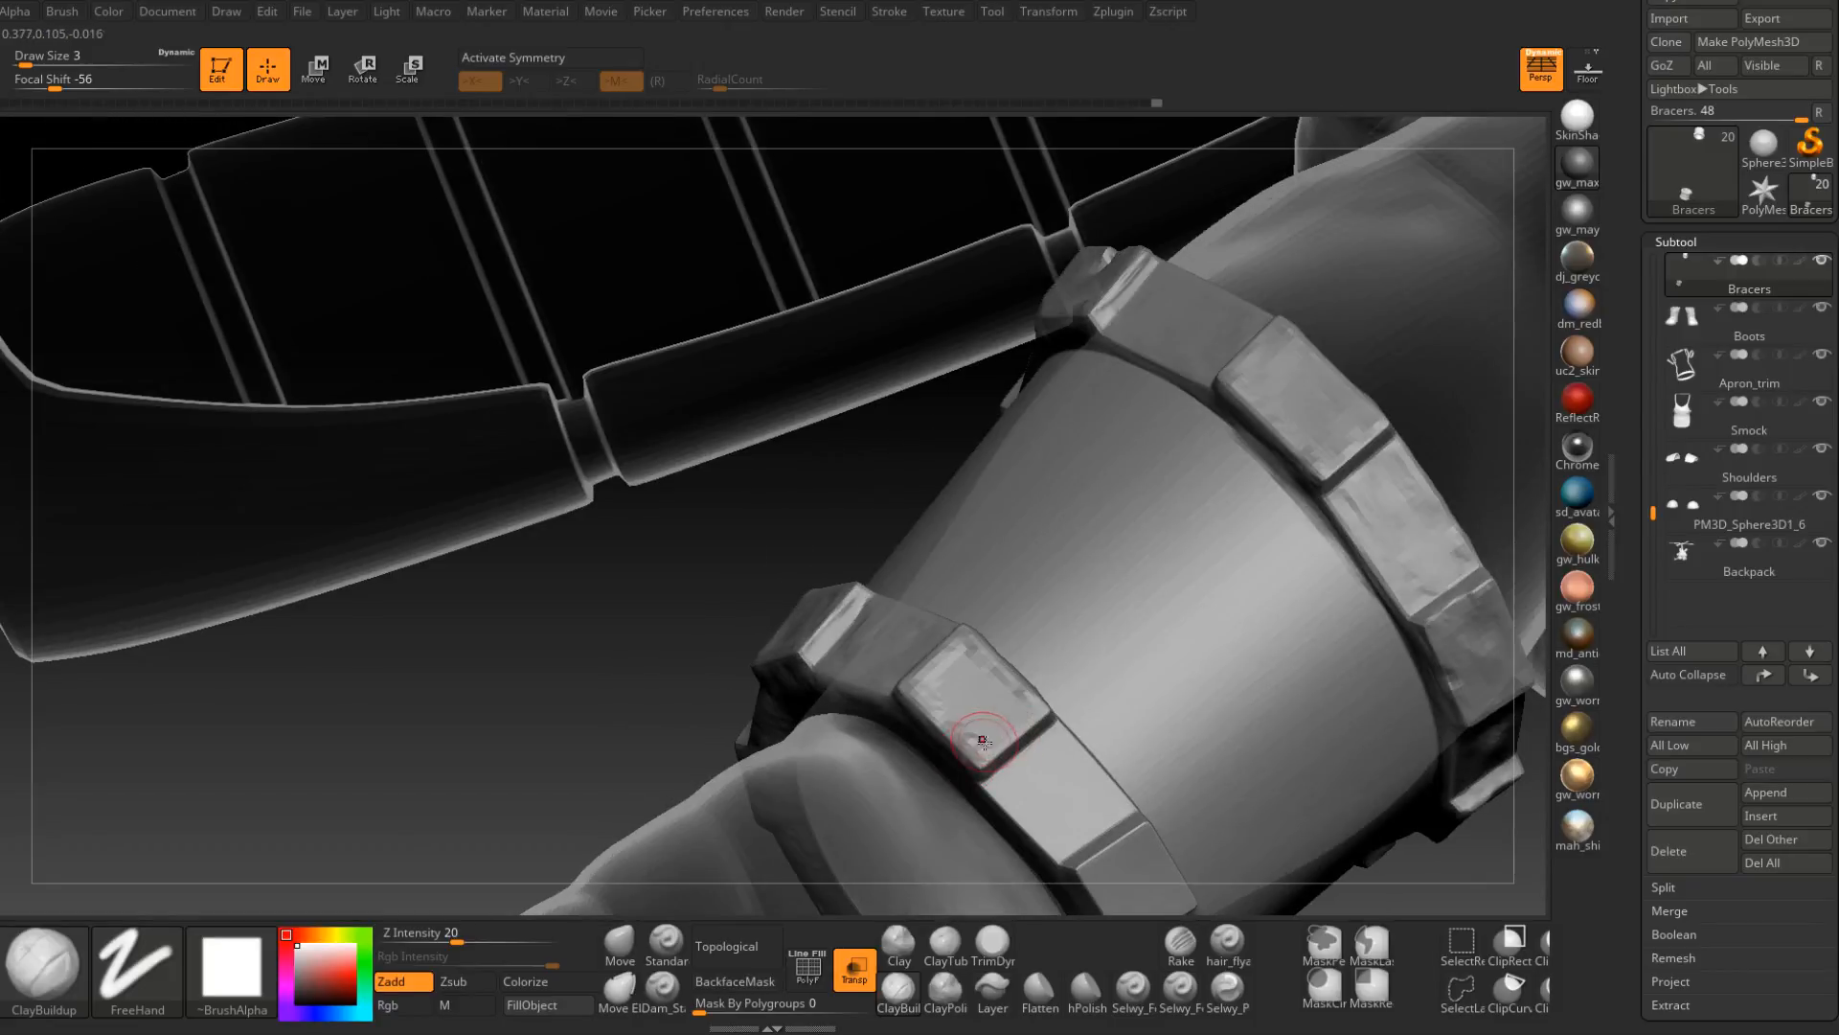
mouse_move(979, 739)
mouse_down()
mouse_move(1017, 723)
mouse_move(952, 686)
mouse_up()
right_drag(951, 686, 903, 612)
Roughen the segment following the palm-side raised block on the wrist-side band with ClayBuildup at draw size 3.
right_drag(963, 671, 960, 614)
mouse_move(961, 613)
mouse_down()
mouse_move(1011, 647)
mouse_move(1021, 696)
mouse_move(990, 714)
mouse_move(908, 704)
mouse_move(937, 639)
mouse_move(1021, 686)
mouse_up()
mouse_move(1001, 656)
right_down()
mouse_move(985, 586)
mouse_move(1044, 661)
mouse_move(1081, 618)
right_up()
mouse_move(1081, 617)
mouse_down()
mouse_move(1092, 604)
mouse_move(1030, 557)
mouse_move(1004, 605)
mouse_up()
mouse_move(1045, 586)
right_down()
mouse_move(1112, 583)
mouse_move(1058, 549)
mouse_move(1016, 603)
mouse_move(952, 607)
mouse_move(963, 627)
mouse_move(988, 554)
mouse_move(1016, 596)
mouse_move(1065, 611)
right_up()
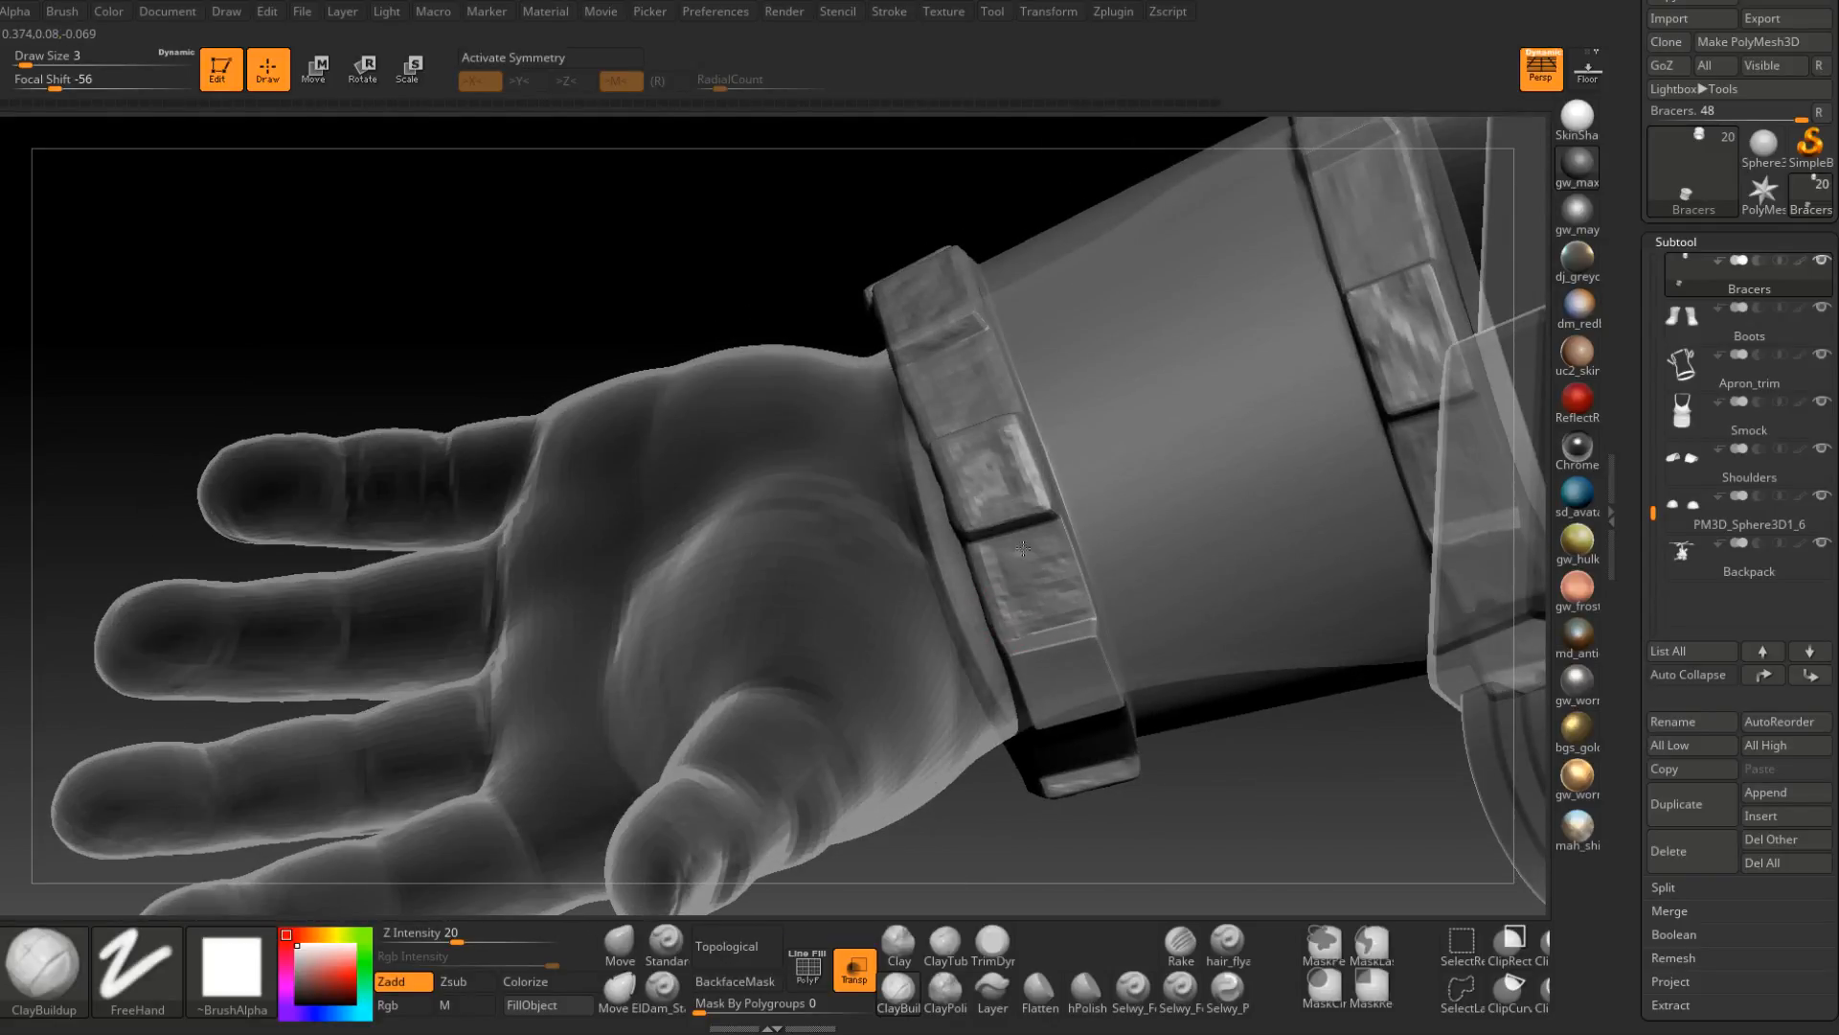
Texture the remaining smooth blocks and their edges on the thumb side of the wrist-side band with ClayBuildup.
mouse_move(1023, 548)
right_down()
mouse_move(1056, 540)
mouse_move(1074, 565)
mouse_move(1077, 545)
mouse_move(1015, 580)
right_up()
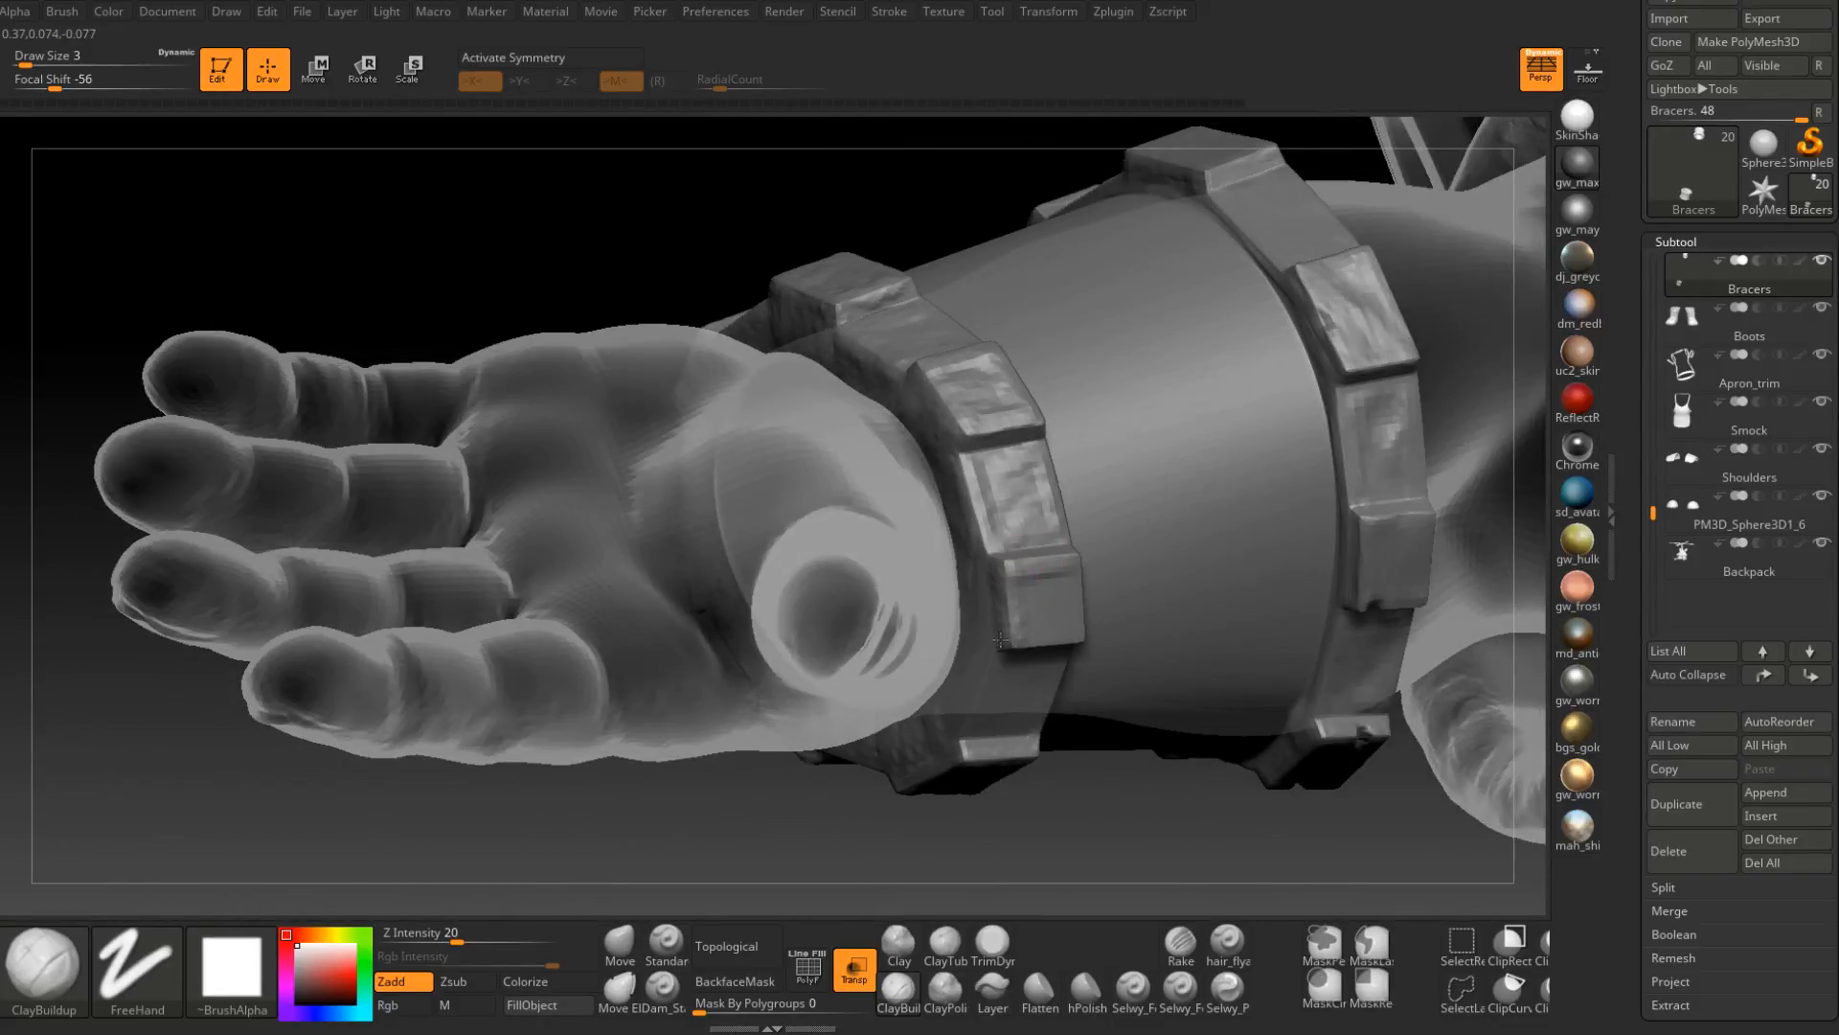
right_drag(976, 676, 988, 651)
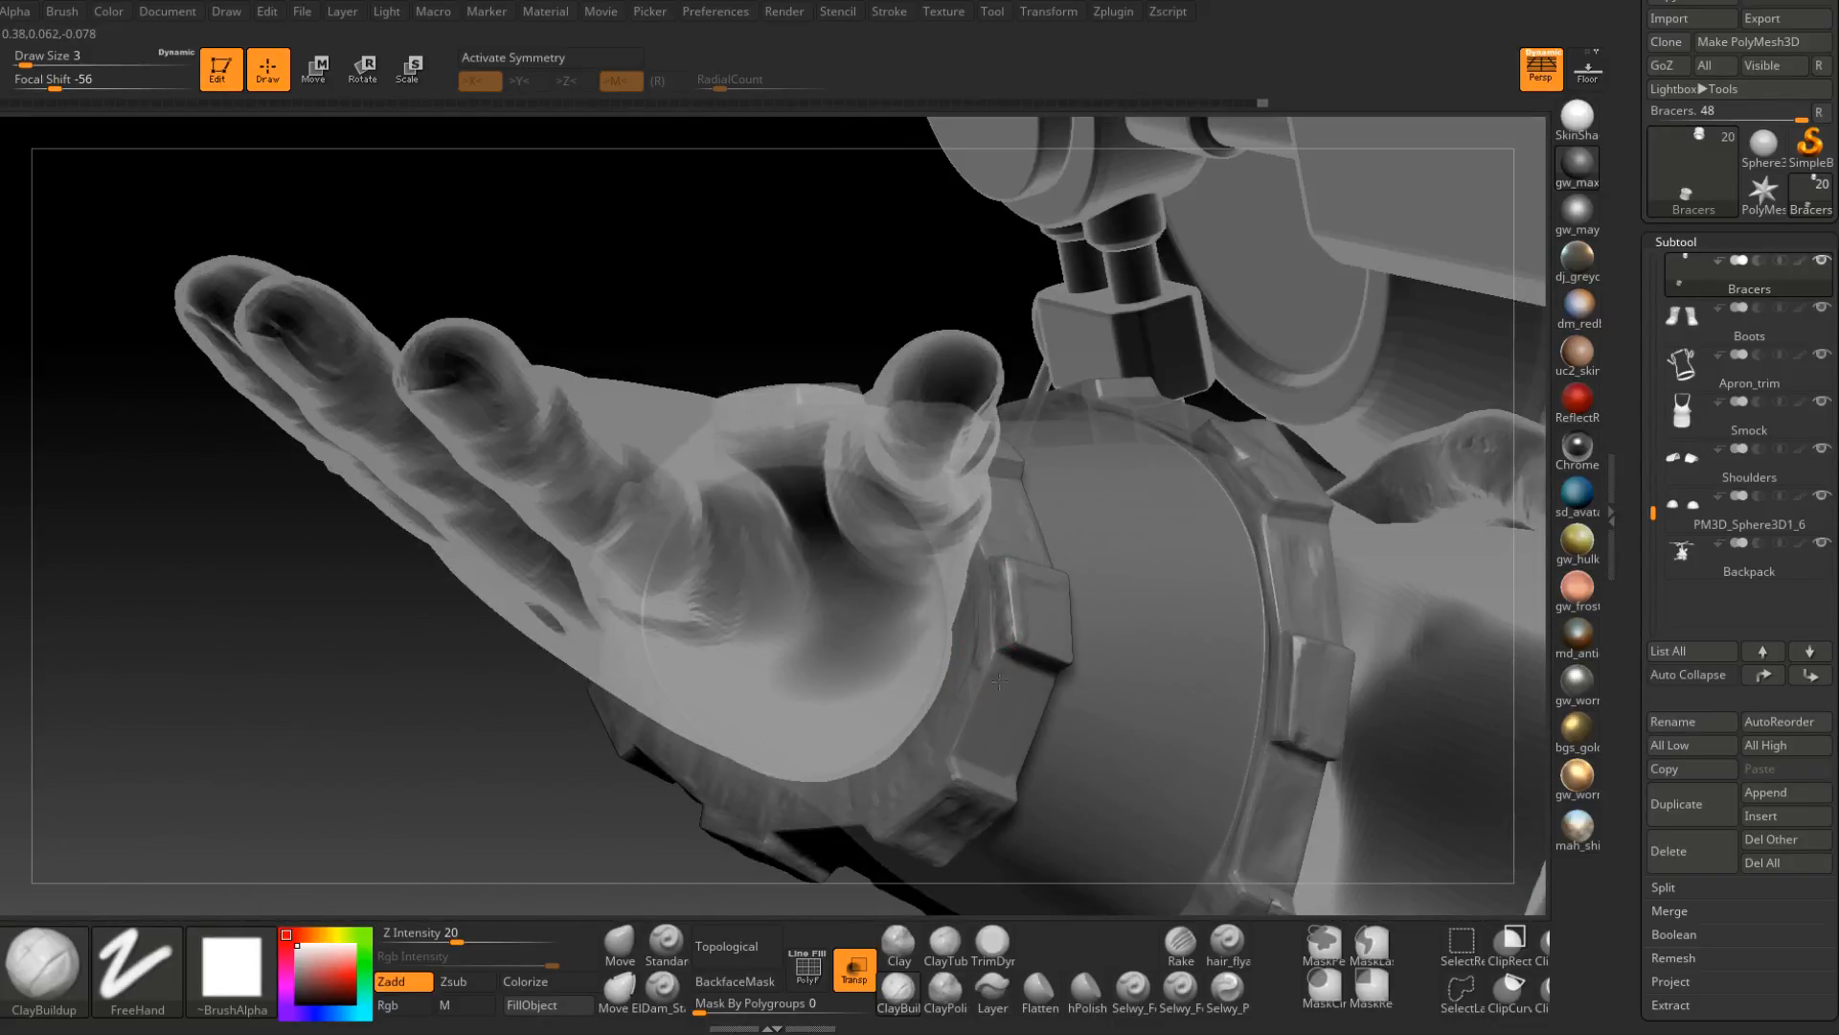
right_drag(970, 721, 994, 639)
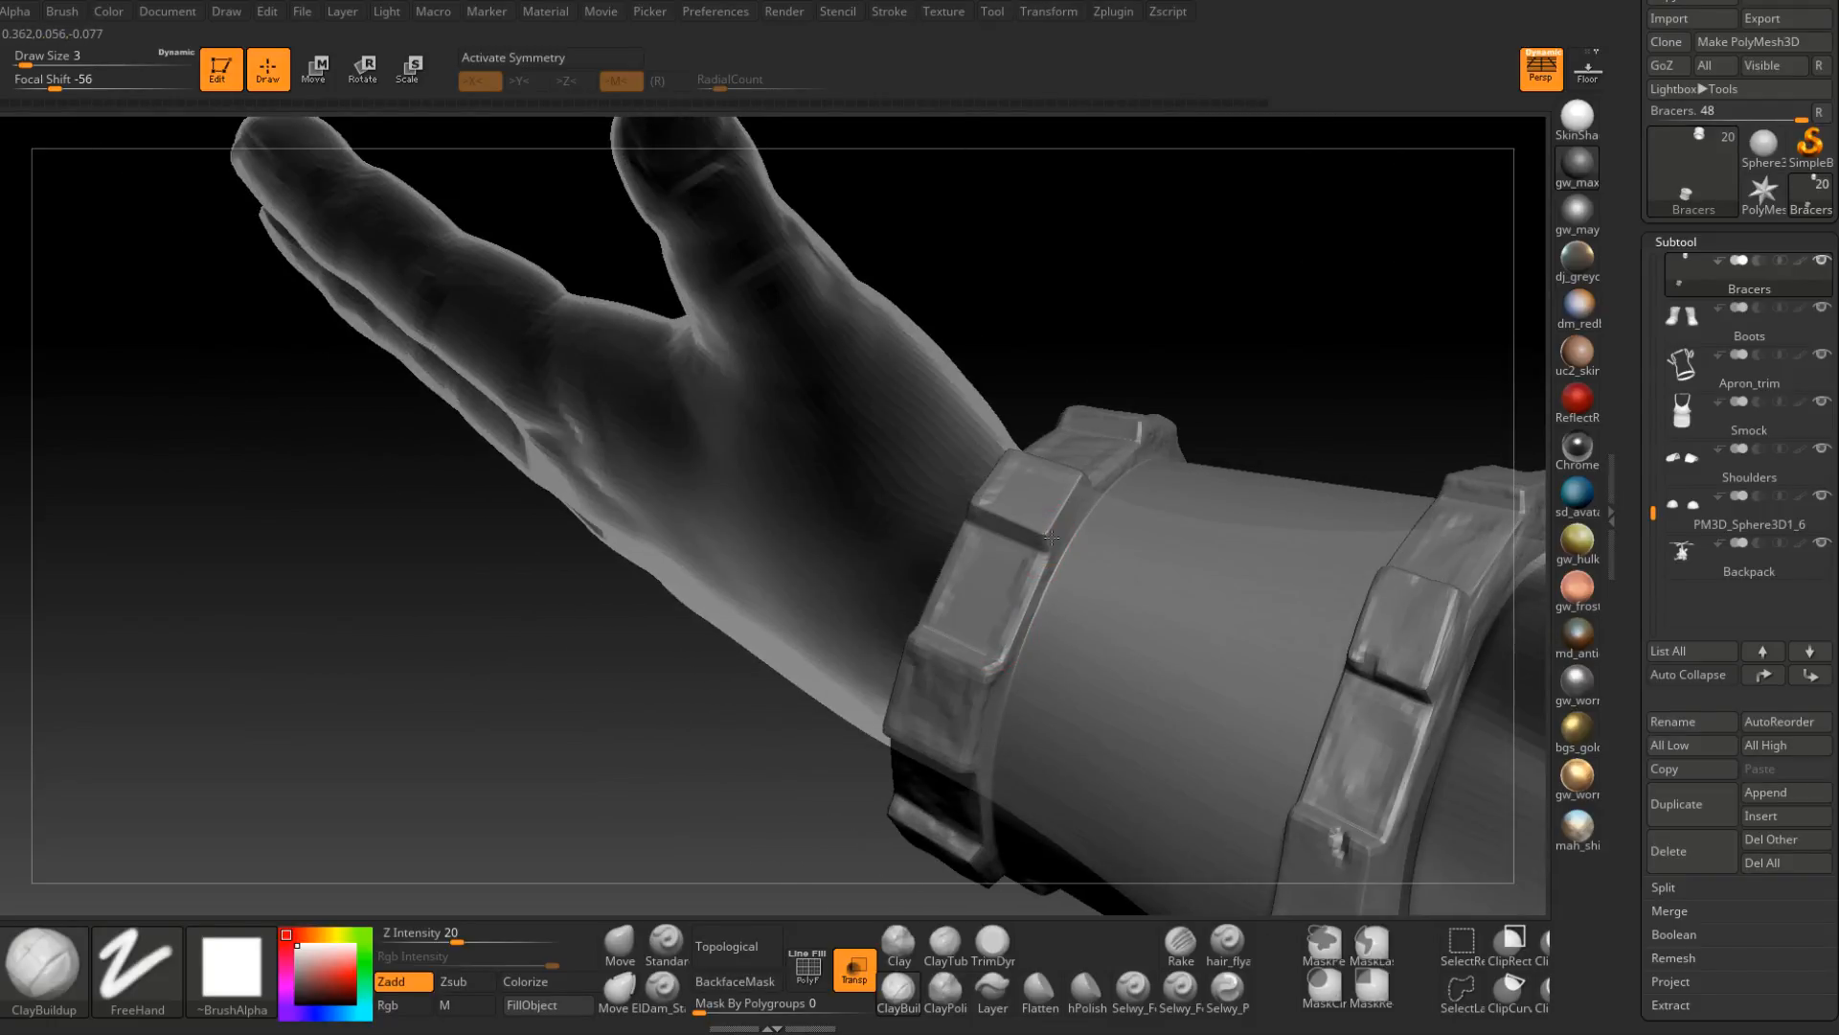
drag(1058, 498, 1074, 480)
right_drag(1073, 480, 1041, 529)
mouse_move(1041, 529)
mouse_down()
mouse_move(1002, 508)
mouse_move(1041, 467)
mouse_move(1013, 525)
mouse_up()
right_drag(1013, 525, 1042, 485)
mouse_move(956, 580)
mouse_down()
mouse_move(997, 546)
mouse_move(988, 608)
mouse_move(1023, 560)
mouse_up()
Turn off transparency and flatten the textured palm-side blocks of the wrist-side band with TrimDynamic at draw size 4.
mouse_move(1023, 560)
right_down()
mouse_move(1011, 713)
mouse_move(952, 690)
mouse_move(897, 797)
right_up()
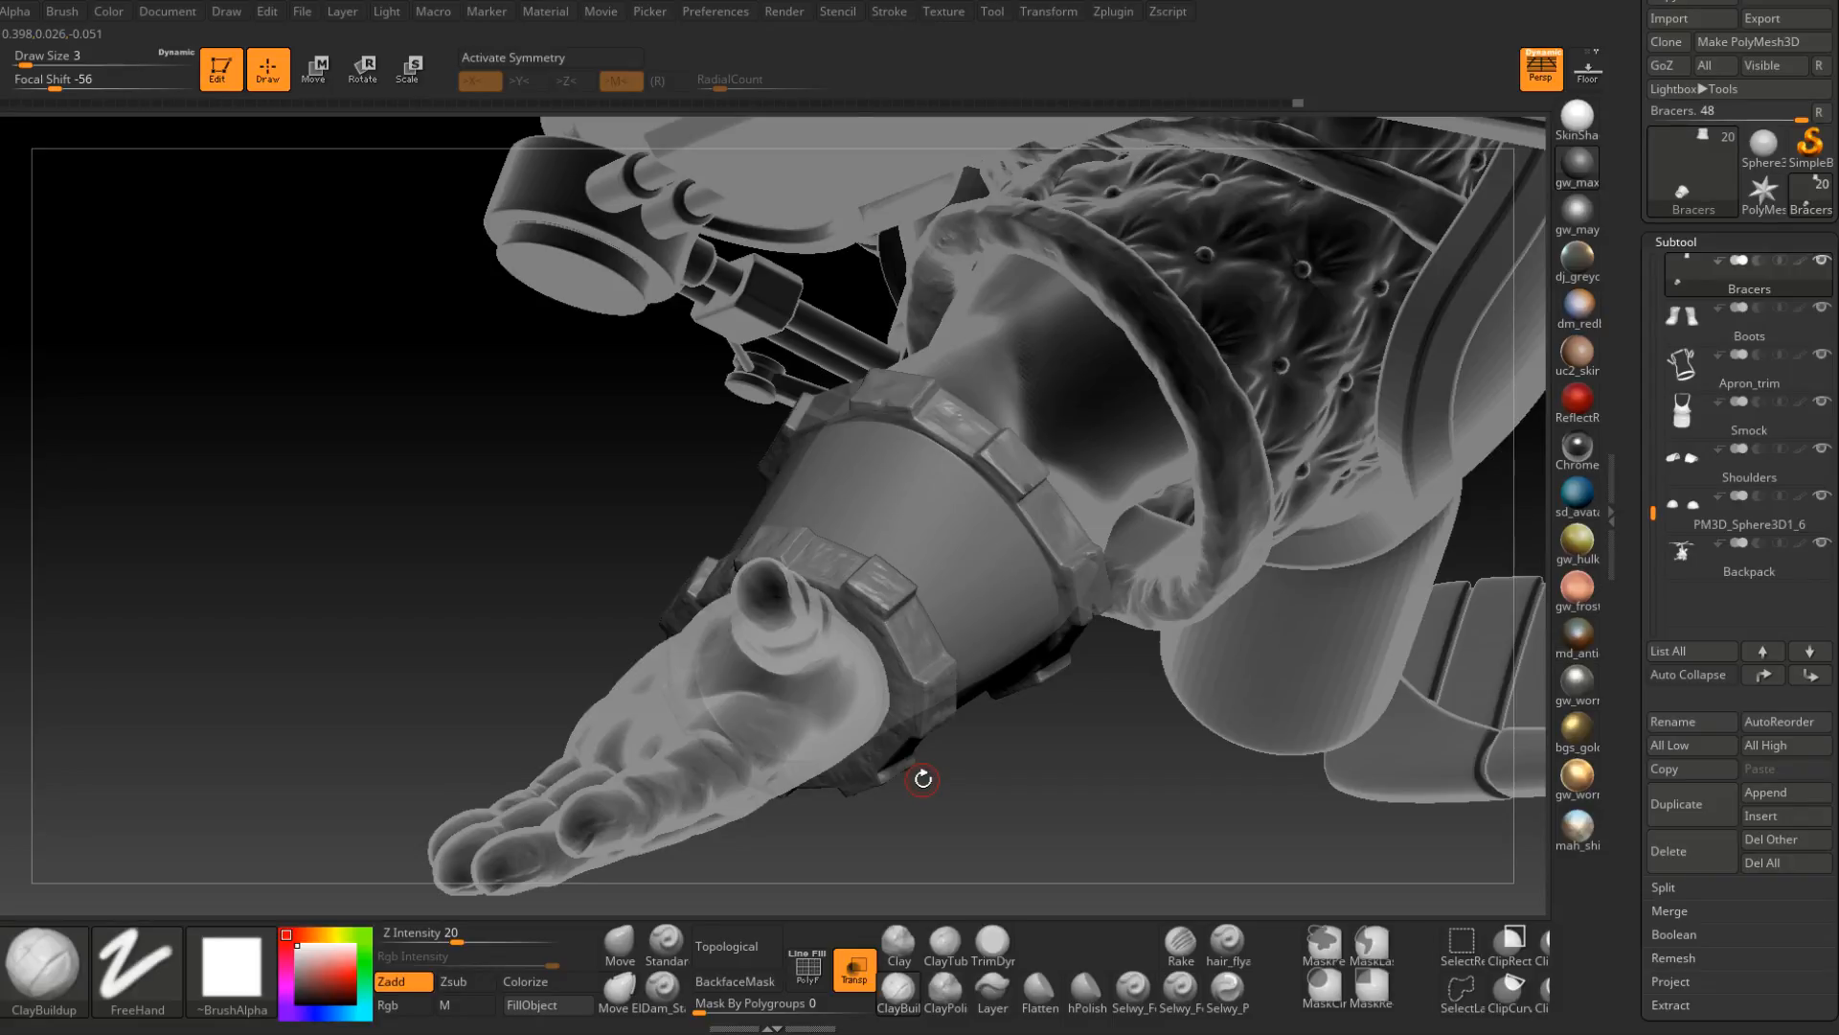
click(991, 945)
click(856, 958)
right_drag(916, 575, 867, 613)
mouse_move(867, 613)
ctrl+right_down()
mouse_move(877, 652)
mouse_move(859, 582)
ctrl+right_up()
key(space)
mouse_move(863, 598)
mouse_down()
mouse_move(853, 573)
mouse_move(872, 595)
mouse_up()
right_drag(872, 595, 829, 605)
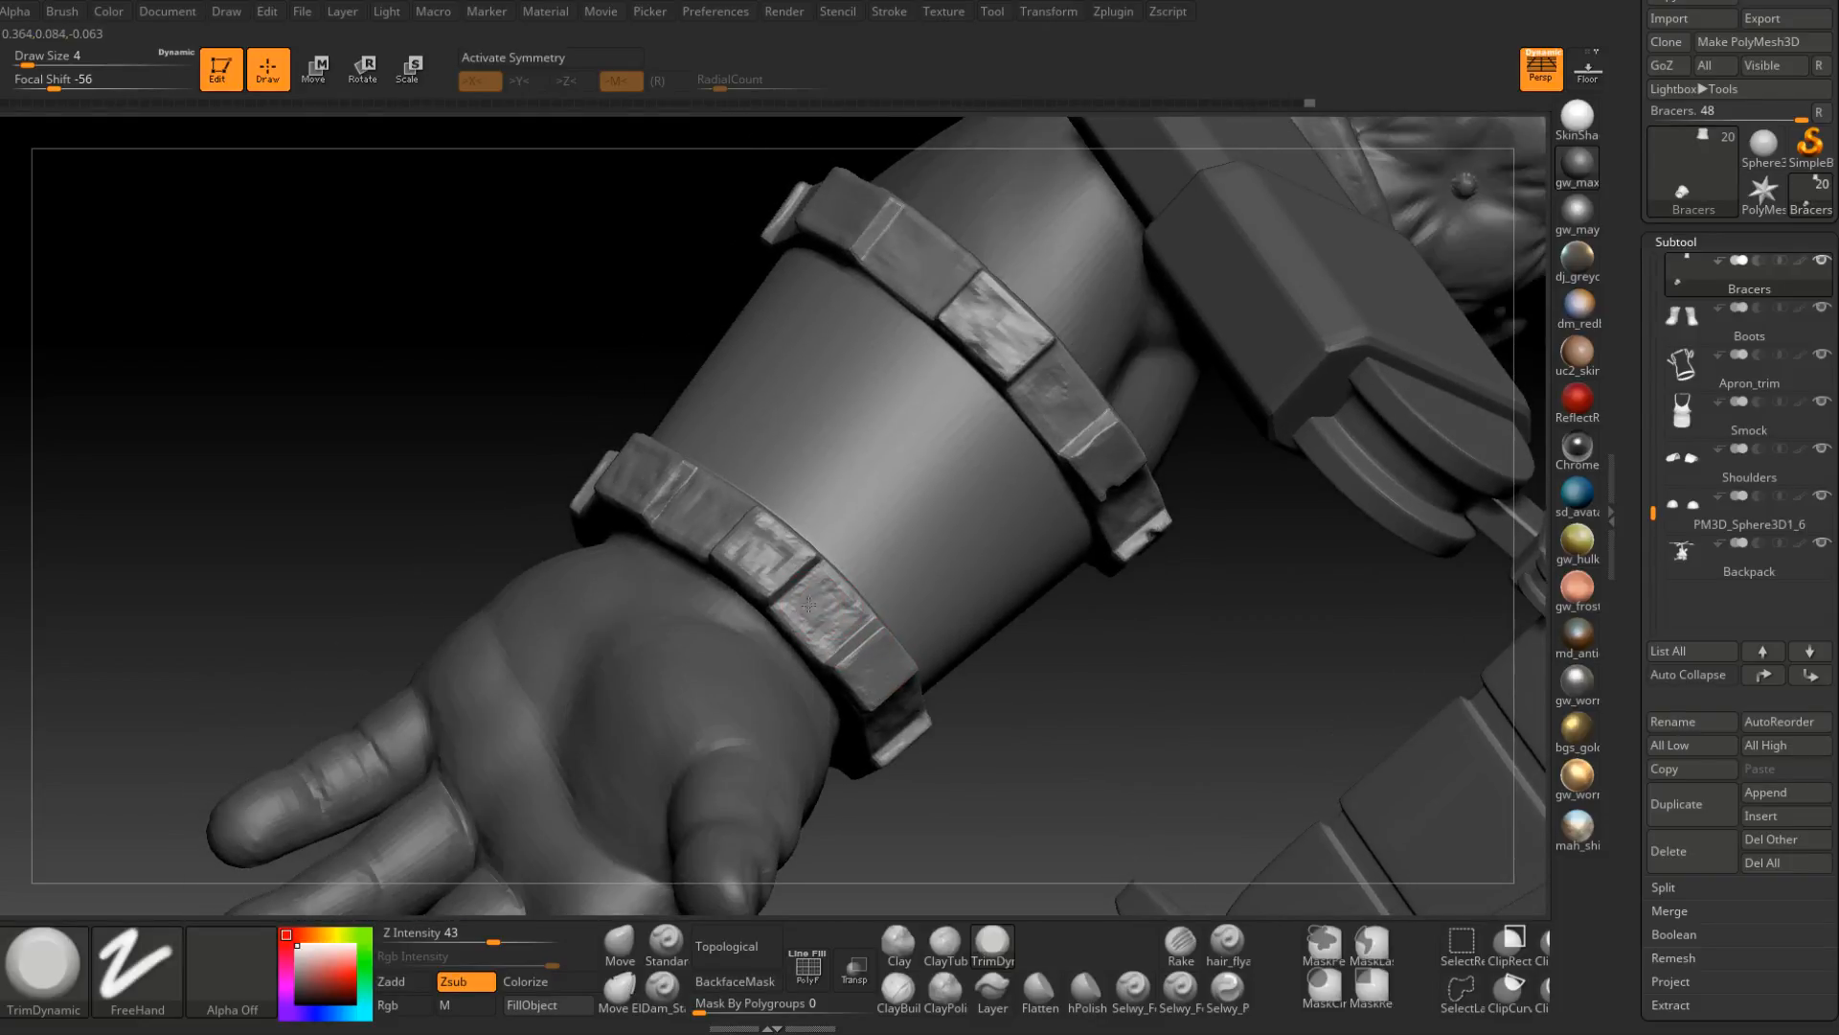
mouse_move(808, 604)
mouse_down()
mouse_move(841, 599)
mouse_move(817, 591)
mouse_up()
right_drag(817, 592, 756, 560)
drag(757, 561, 796, 571)
Trim the hand-facing edges and corners of the neighbouring wrist-side blocks with TrimDynamic at draw size 4.
mouse_move(718, 523)
alt+right_down()
mouse_move(748, 571)
mouse_move(712, 546)
alt+right_up()
mouse_move(713, 546)
mouse_down()
mouse_move(695, 567)
mouse_move(745, 590)
mouse_up()
right_drag(745, 590, 671, 543)
mouse_move(670, 542)
mouse_down()
mouse_move(697, 580)
mouse_move(689, 608)
mouse_up()
right_drag(689, 608, 709, 627)
mouse_move(709, 627)
mouse_down()
mouse_move(718, 660)
mouse_move(671, 642)
mouse_move(730, 700)
mouse_up()
right_drag(739, 707, 736, 696)
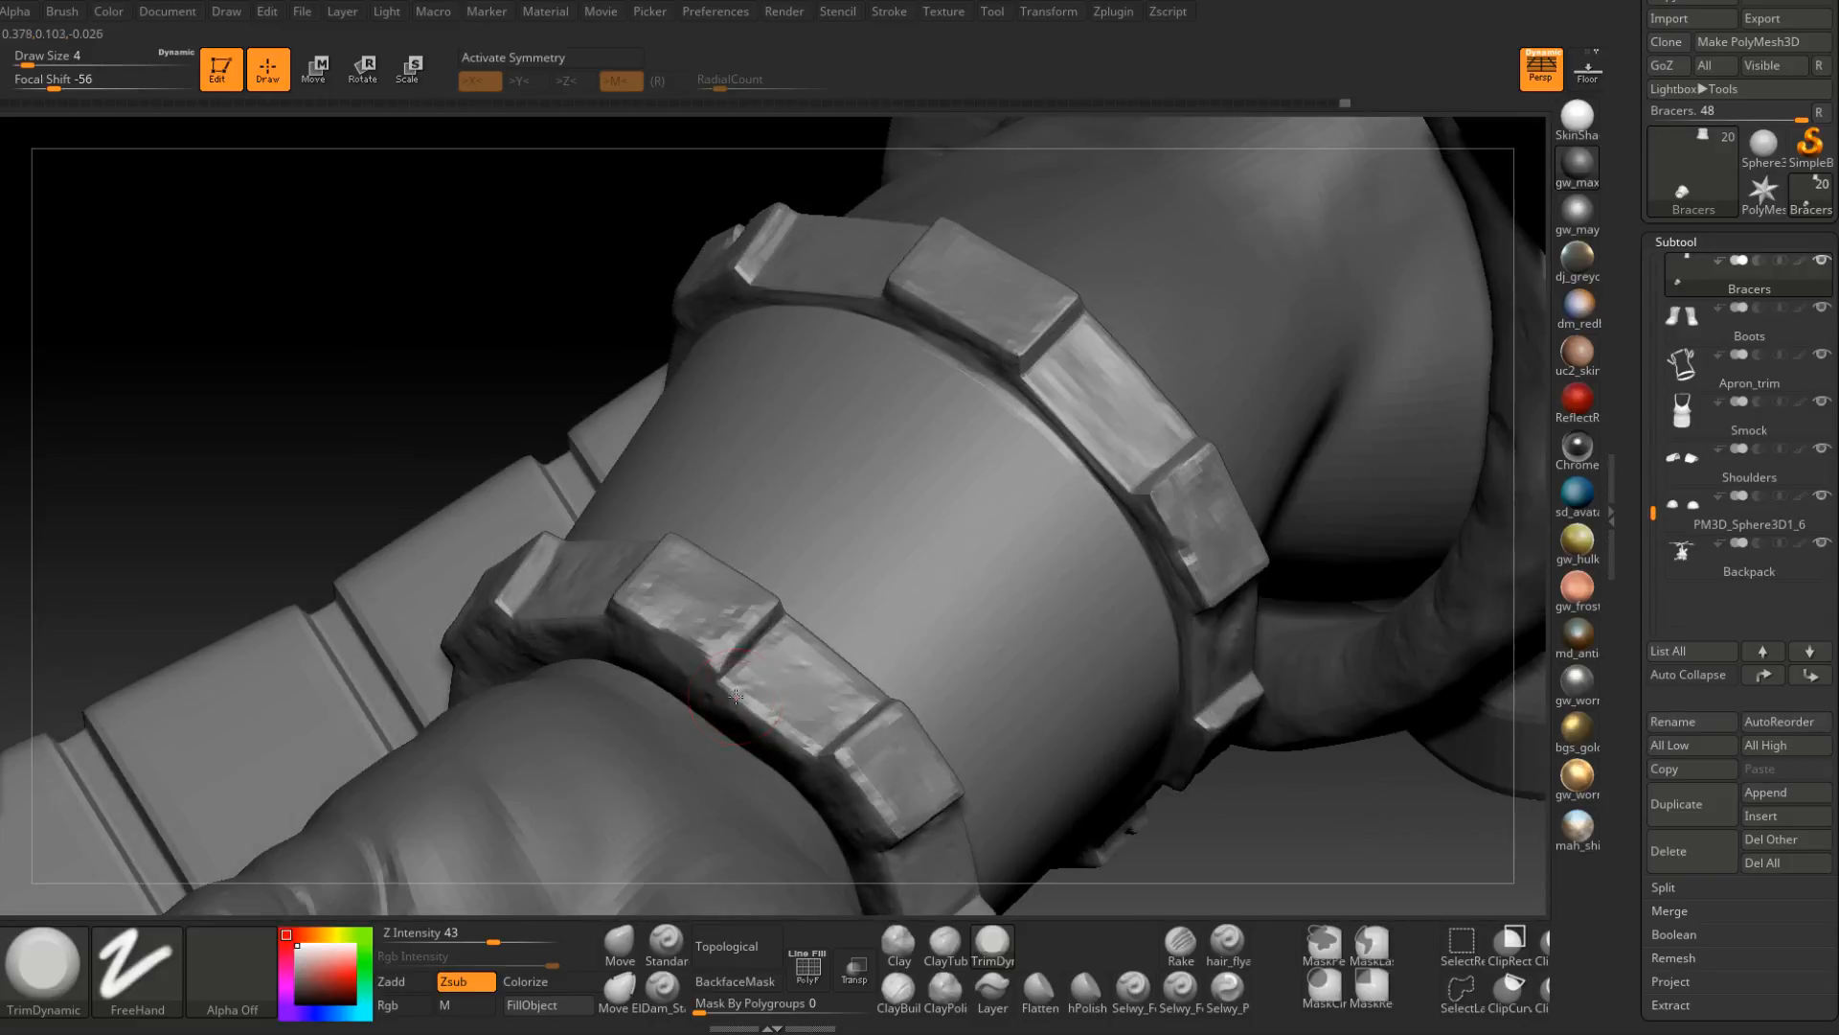
key(space)
click(730, 688)
drag(735, 696, 797, 742)
Flatten the rough faces and edges of the wrist-side blocks around the back of the wrist with TrimDynamic.
mouse_move(797, 742)
ctrl+right_down()
mouse_move(783, 661)
mouse_move(738, 692)
mouse_move(634, 657)
mouse_move(468, 684)
mouse_move(541, 614)
mouse_move(536, 656)
mouse_move(526, 599)
mouse_move(515, 644)
ctrl+right_up()
key(space)
click(741, 686)
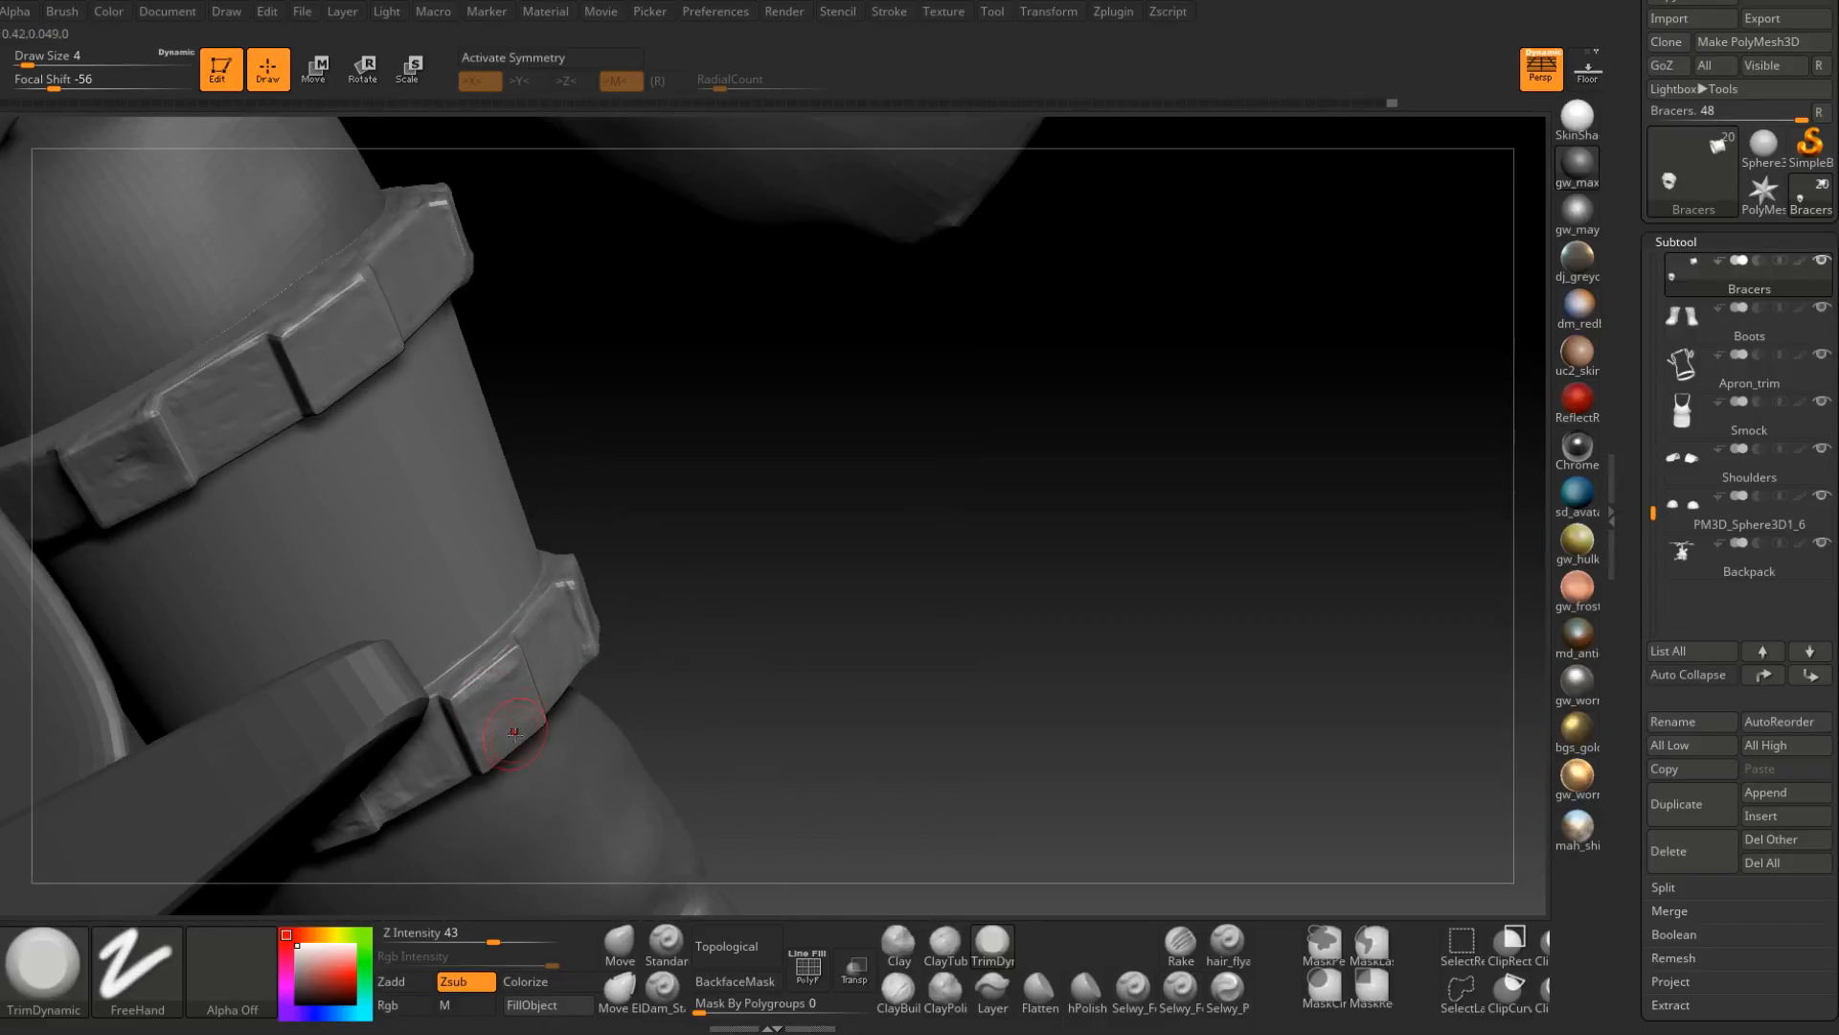
right_drag(492, 731, 728, 624)
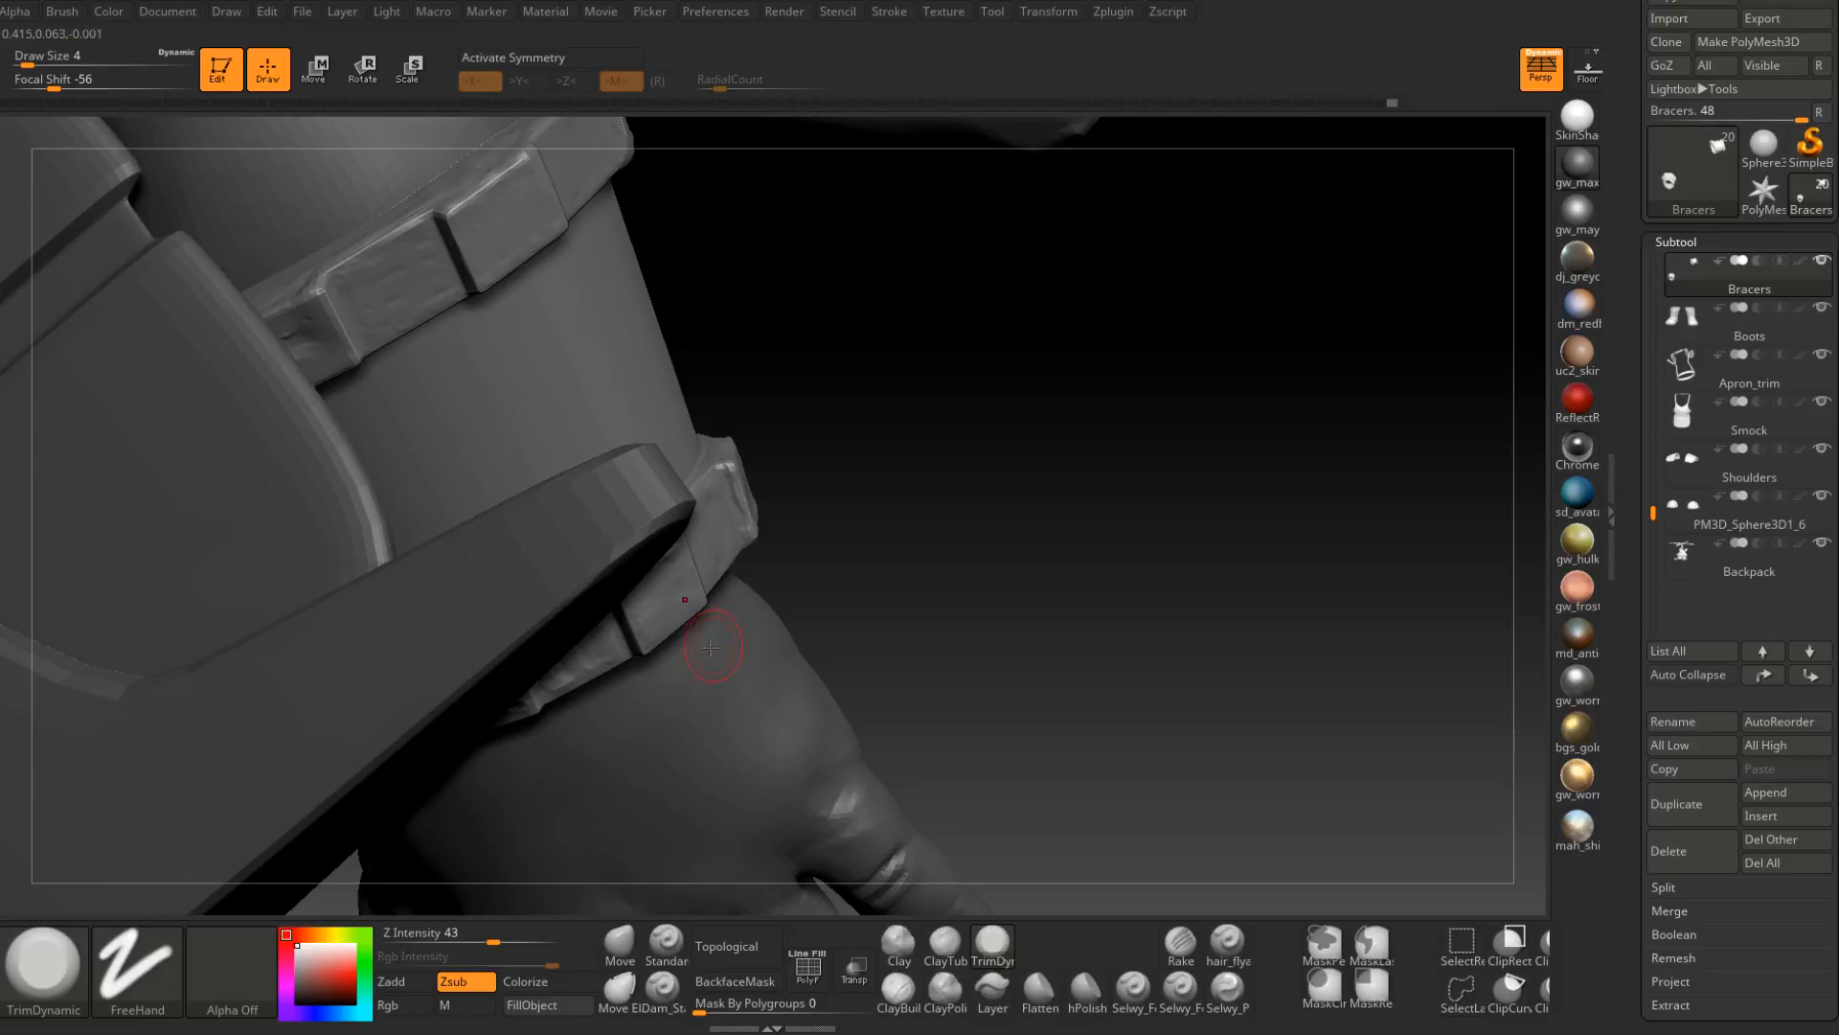
right_drag(710, 647, 659, 664)
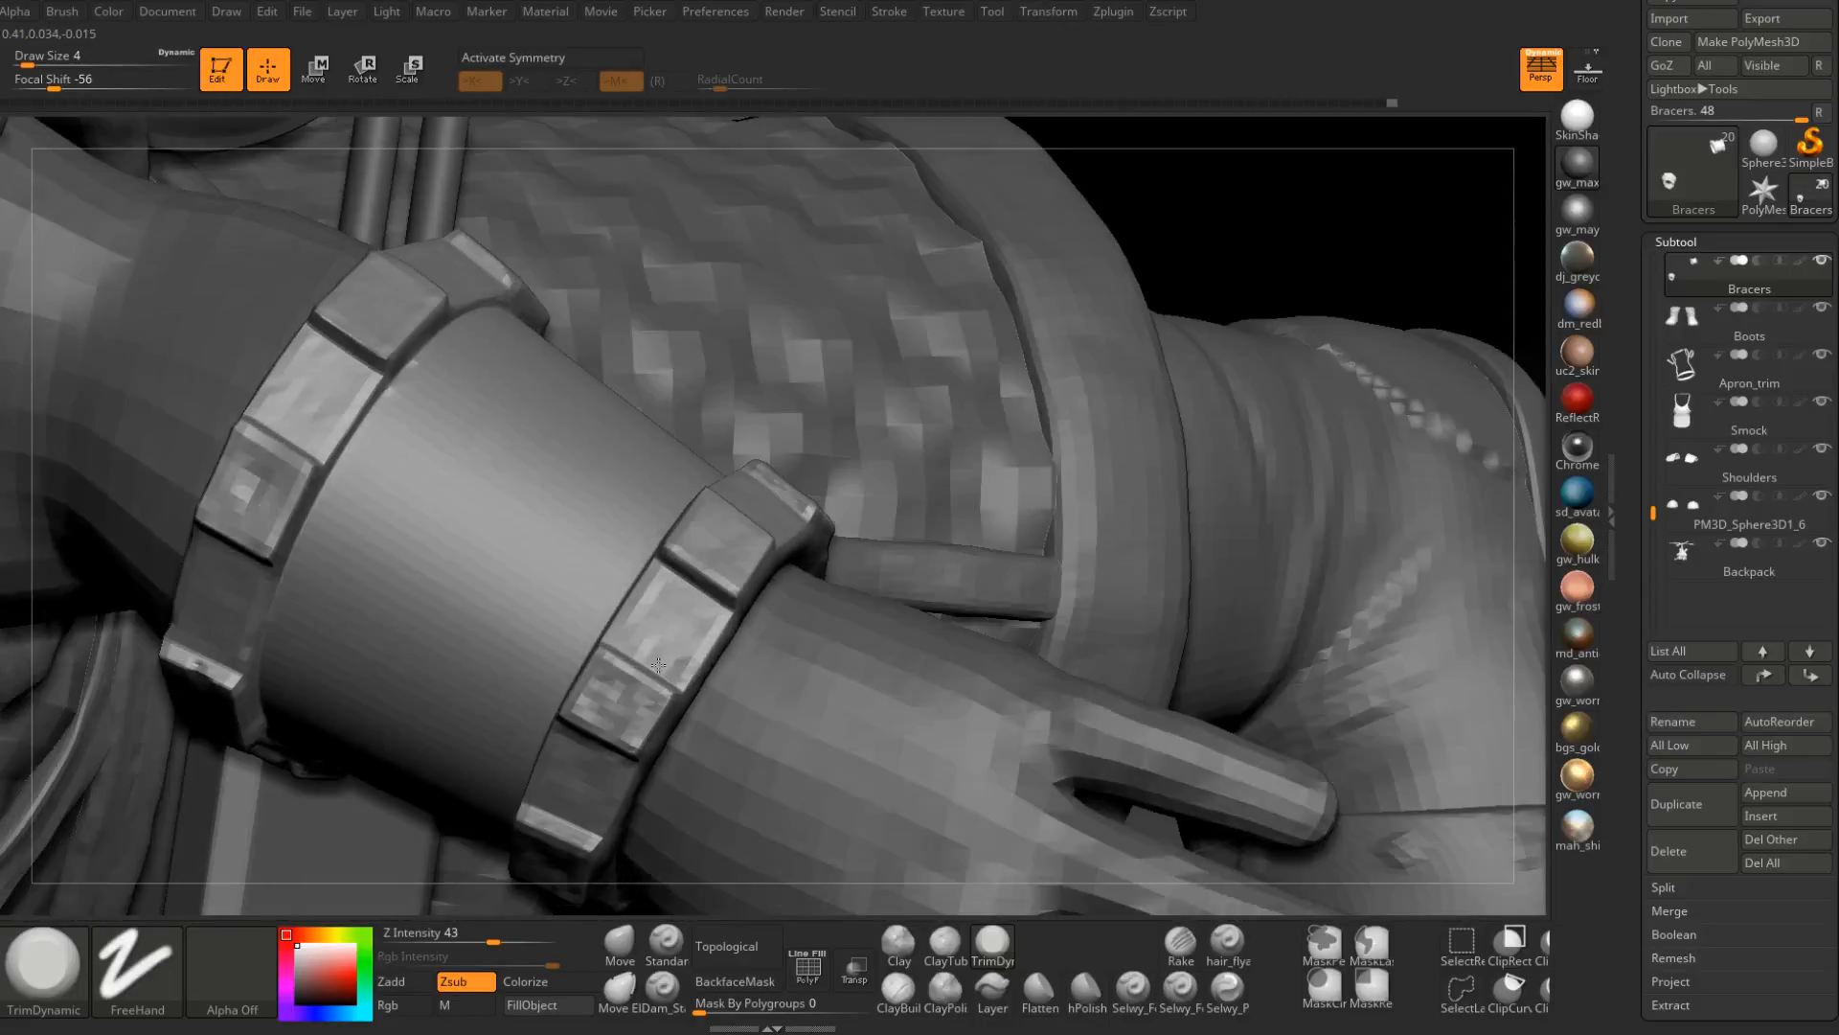
mouse_move(696, 626)
mouse_down()
mouse_move(686, 661)
mouse_move(598, 702)
mouse_move(640, 722)
mouse_up()
right_drag(647, 691, 989, 496)
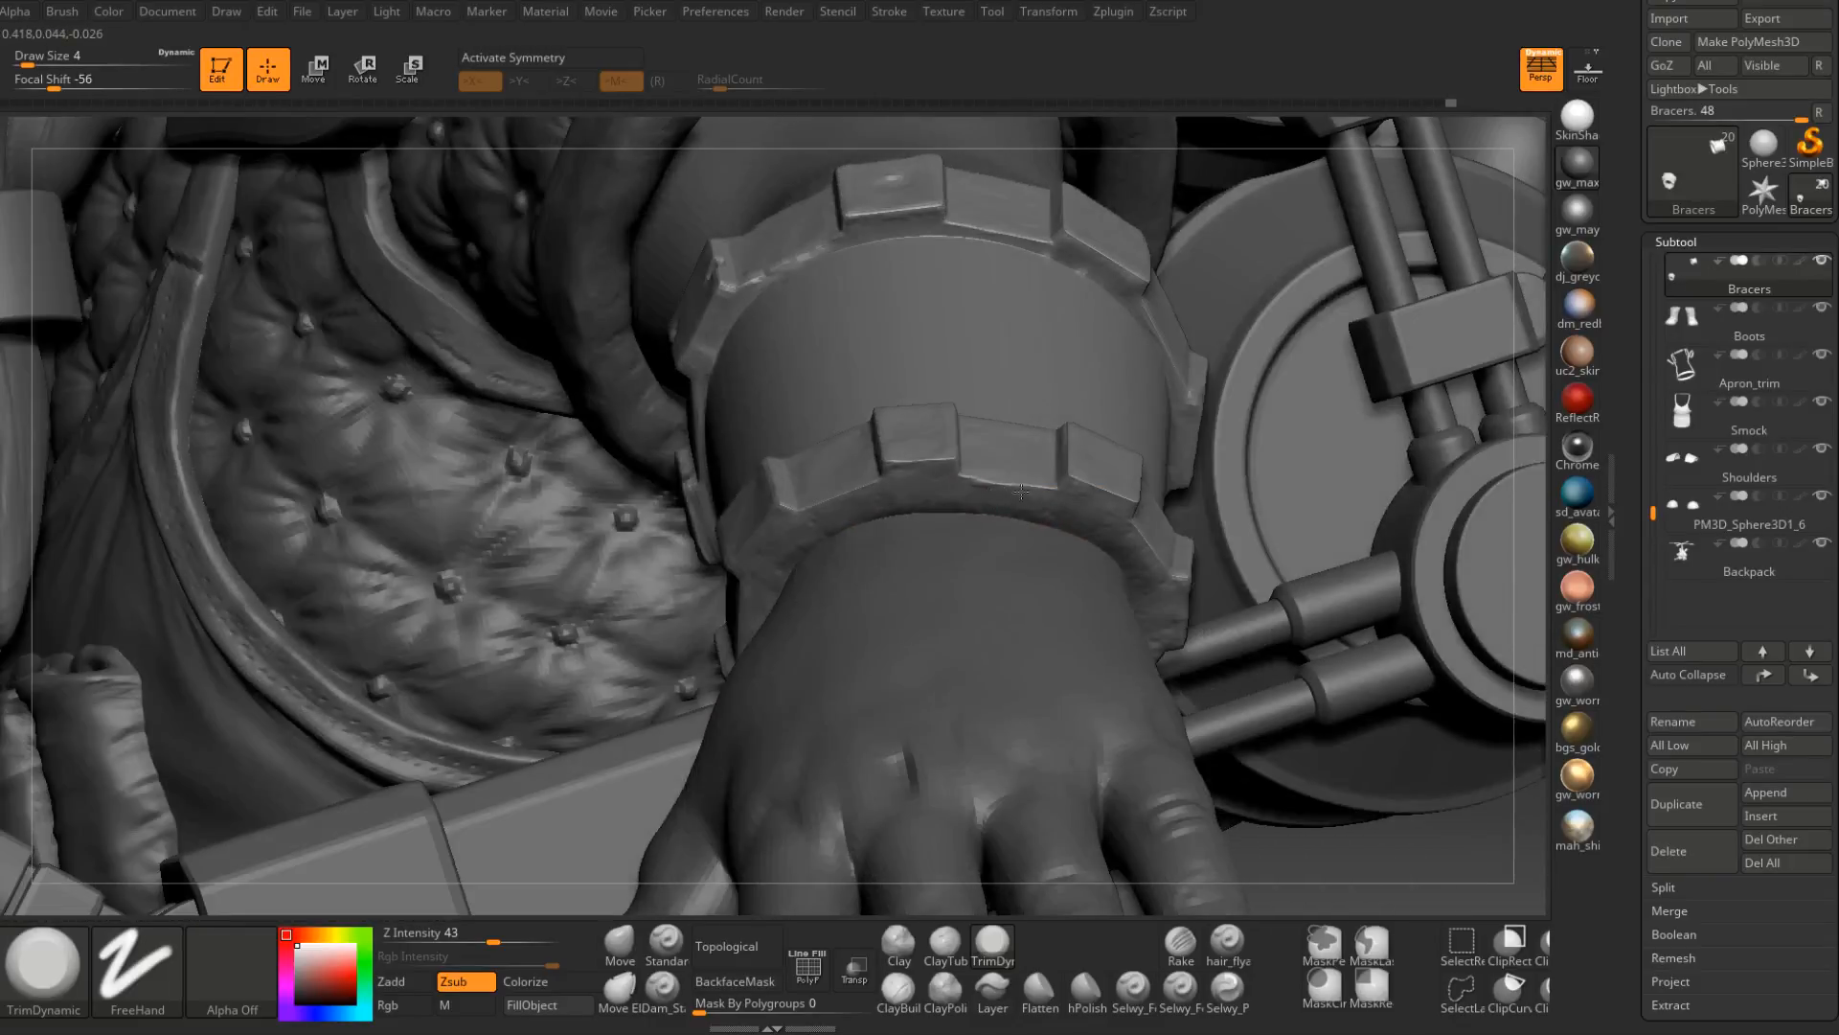
Trim the hand-facing rim over the back of the hand with TrimDynamic, lowering the draw size to 2.
mouse_move(1022, 492)
mouse_down()
mouse_move(984, 483)
mouse_move(1032, 493)
mouse_up()
right_drag(1052, 521, 1059, 497)
key(s)
drag(1061, 497, 1045, 490)
mouse_move(1045, 491)
right_down()
mouse_move(987, 565)
mouse_move(1005, 586)
mouse_move(976, 573)
mouse_move(1014, 608)
mouse_move(1010, 632)
mouse_move(1006, 584)
right_up()
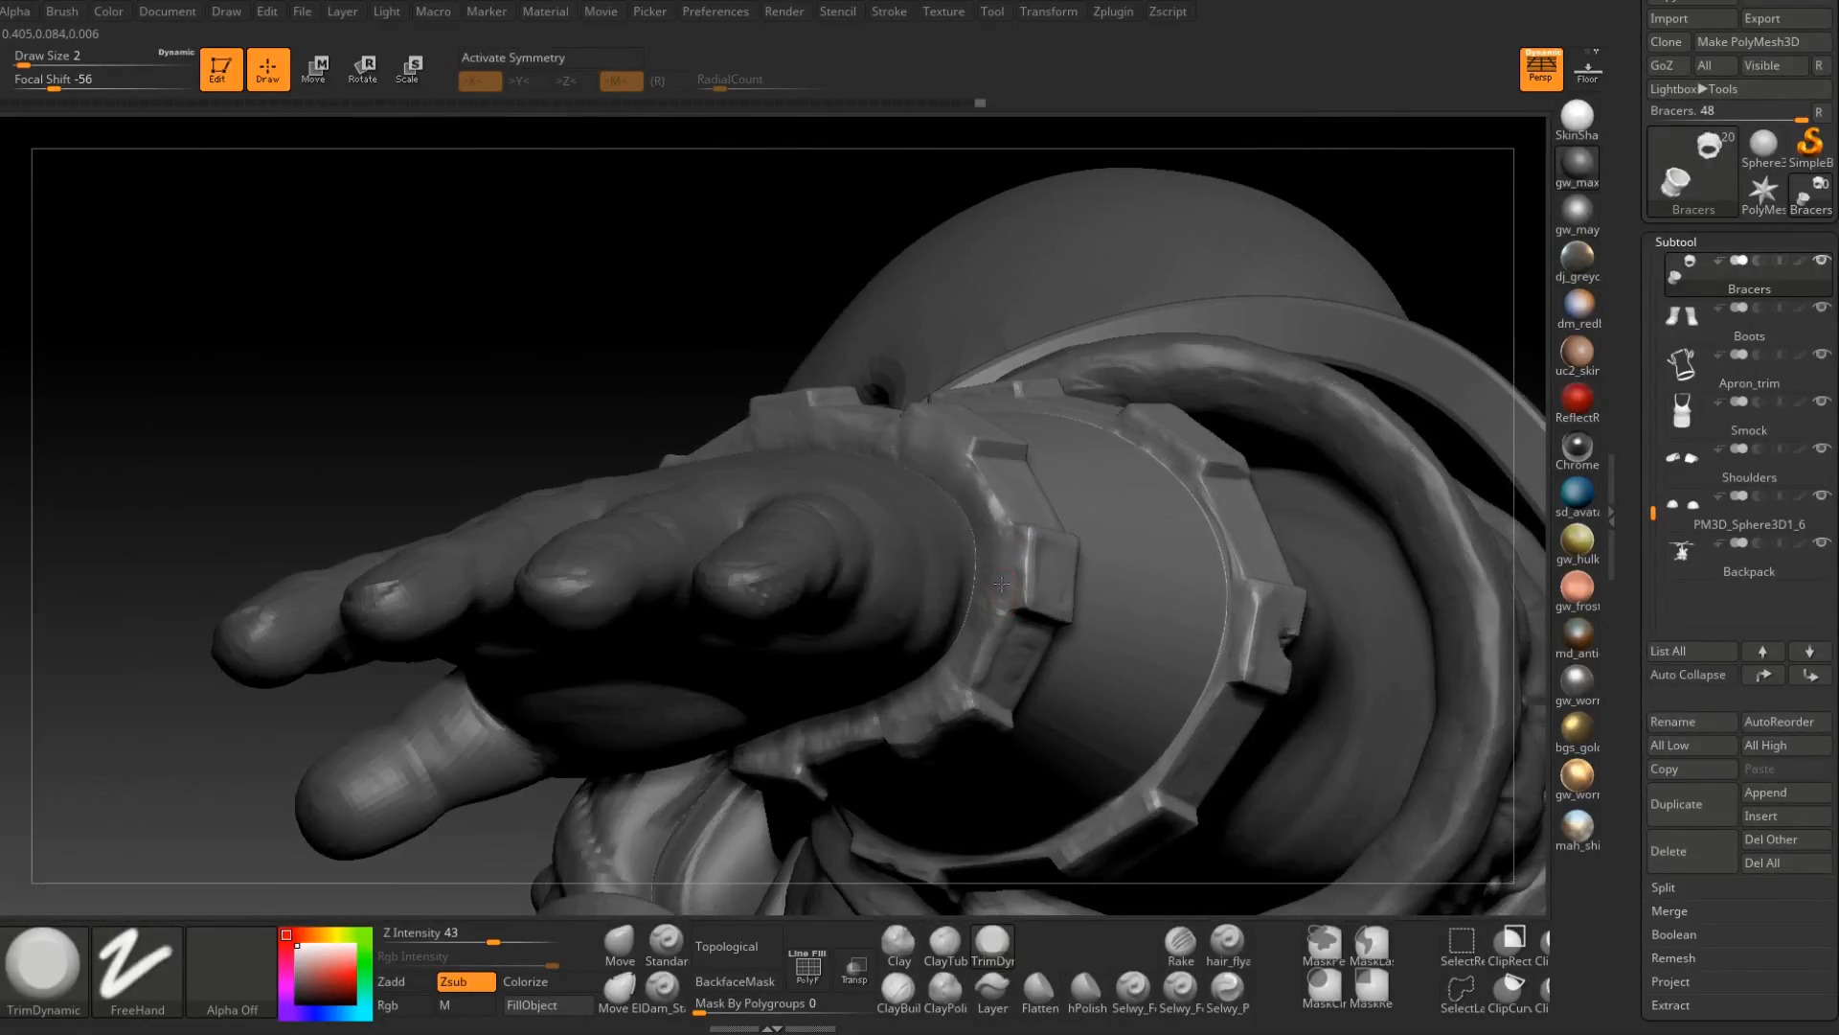
Chip the rim and block edges around the rest of the wrist-side band with TrimDynamic at draw sizes 4 and 2.
key(space)
drag(1003, 570, 1008, 570)
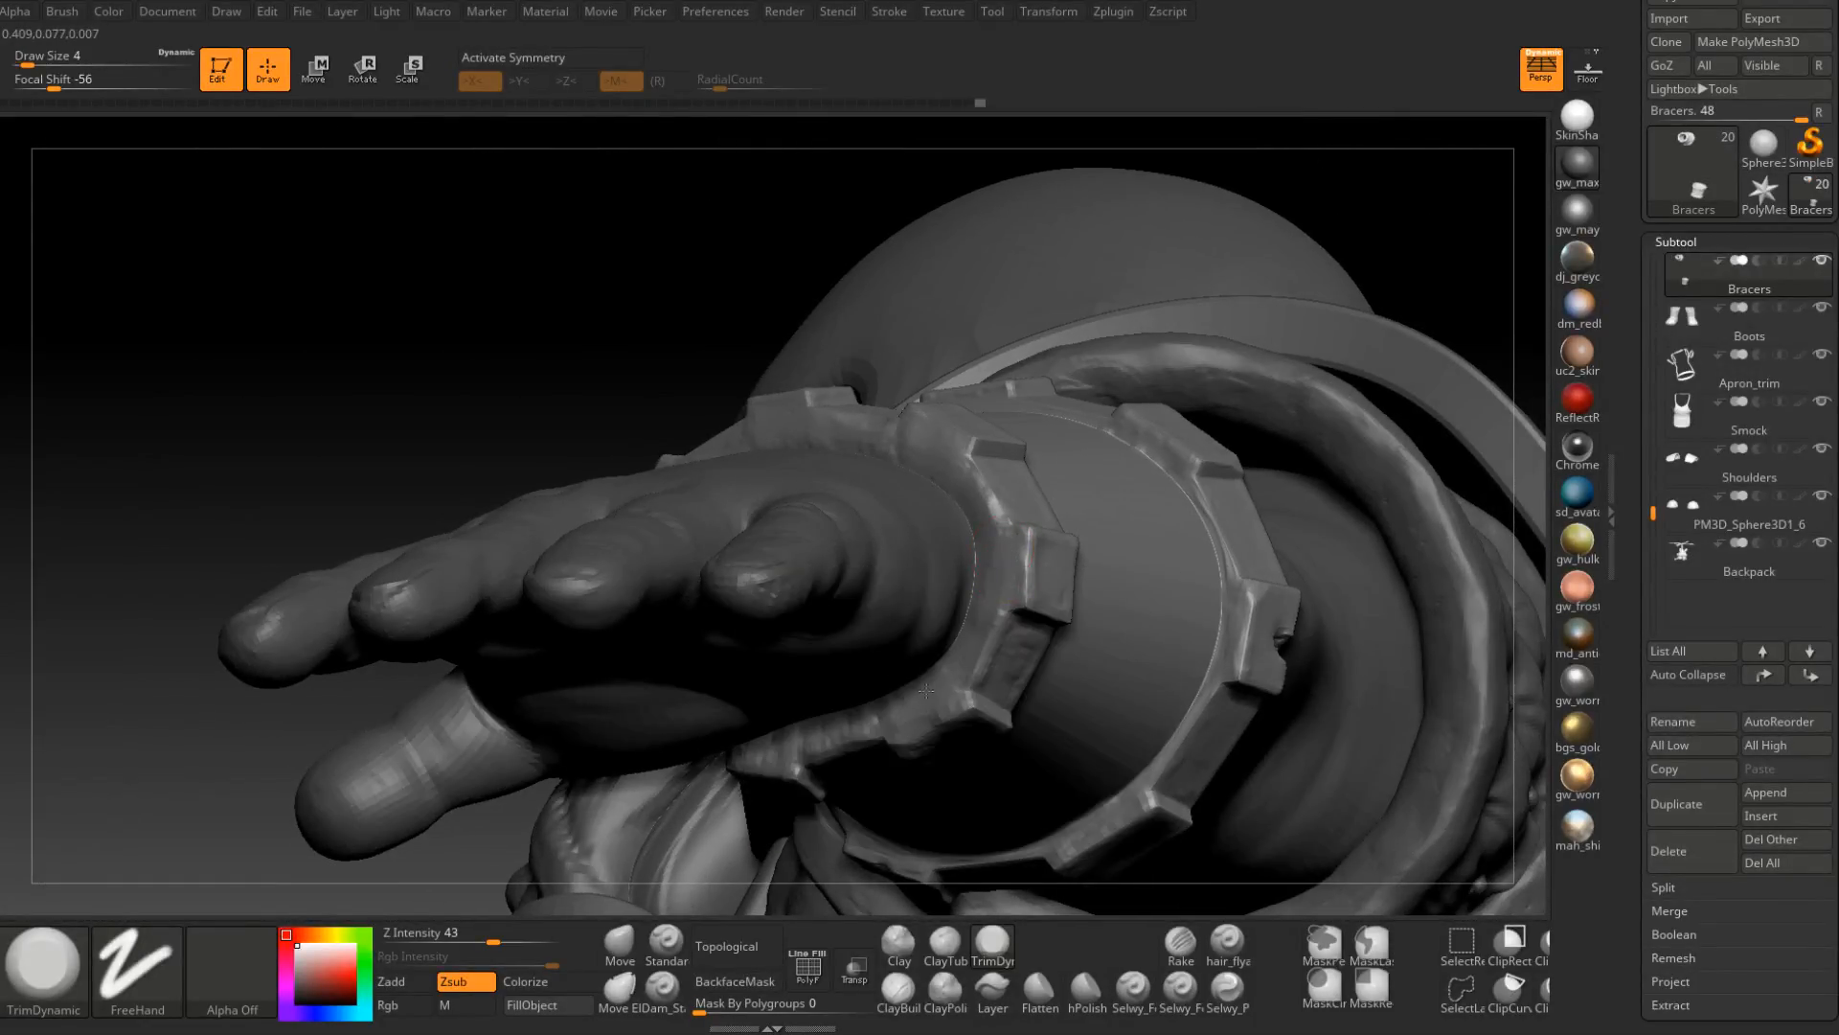
mouse_move(862, 695)
right_down()
mouse_move(742, 757)
mouse_move(791, 751)
mouse_move(685, 706)
mouse_move(628, 618)
right_up()
key(space)
drag(628, 616, 604, 594)
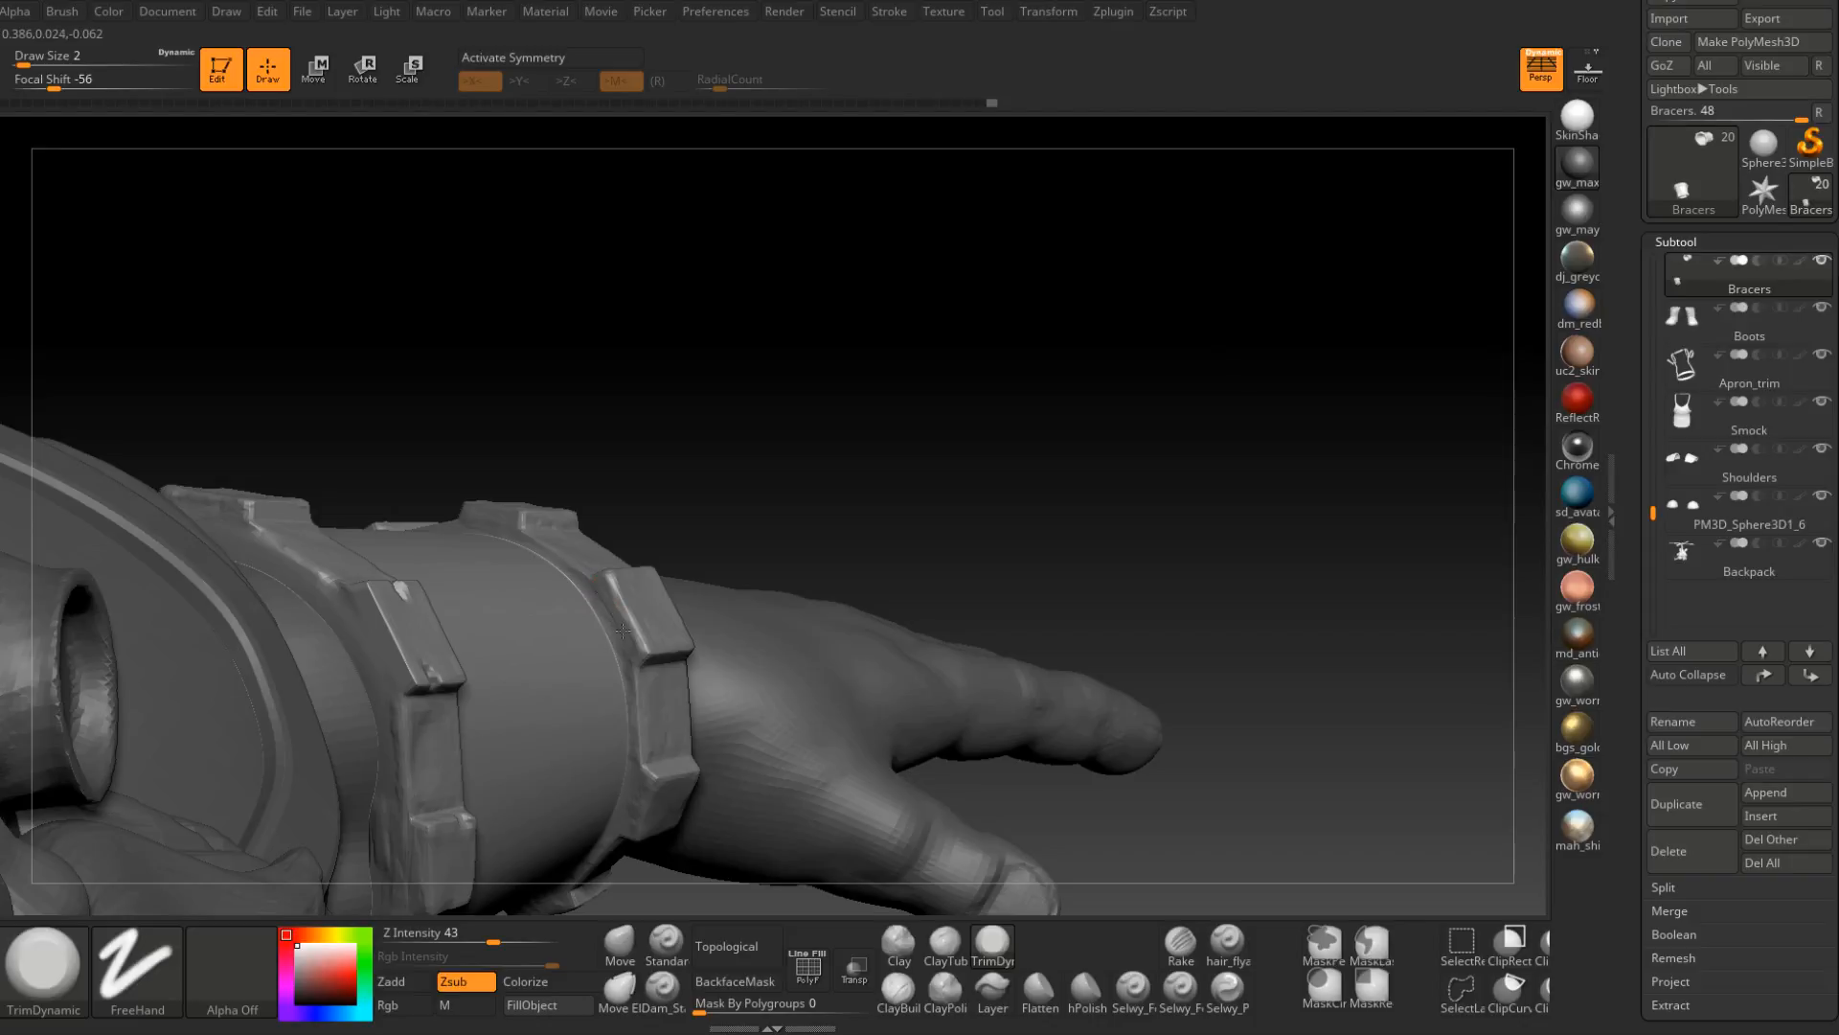
mouse_move(645, 663)
right_down()
mouse_move(657, 653)
mouse_move(665, 690)
right_up()
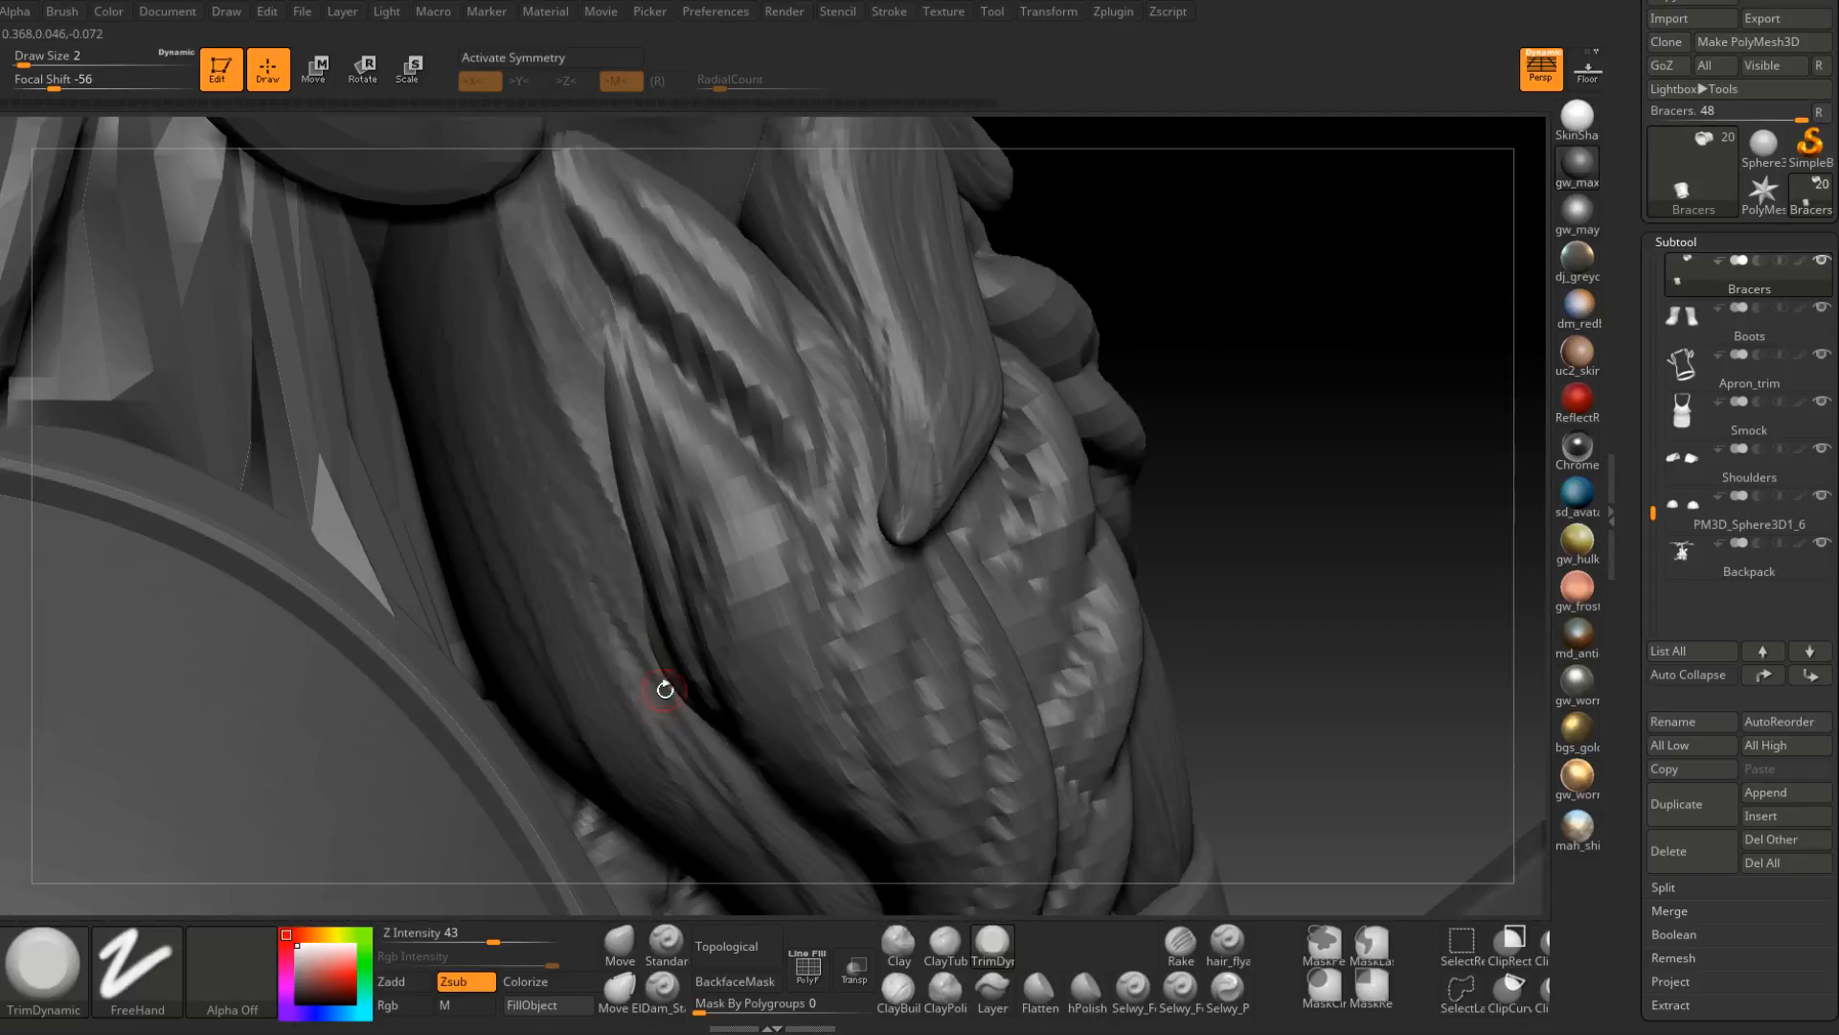
right_drag(1277, 377, 912, 497)
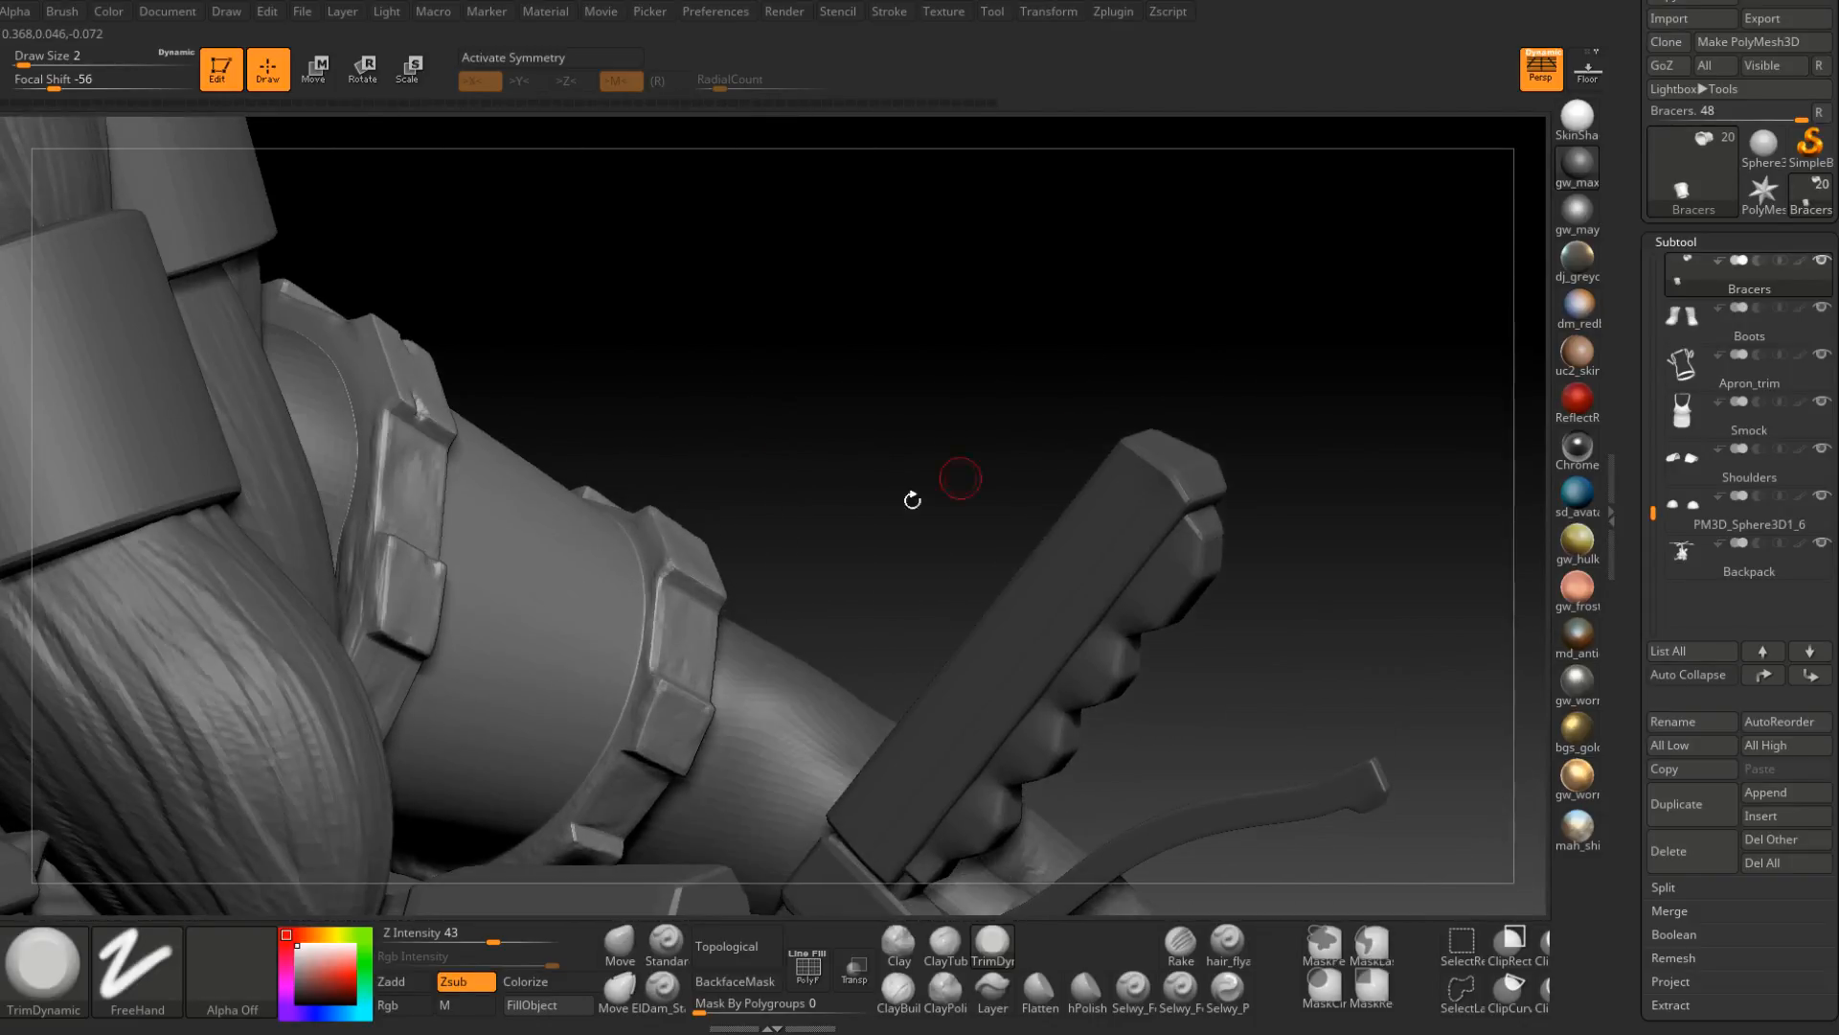
right_drag(642, 690, 728, 601)
right_drag(658, 661, 745, 528)
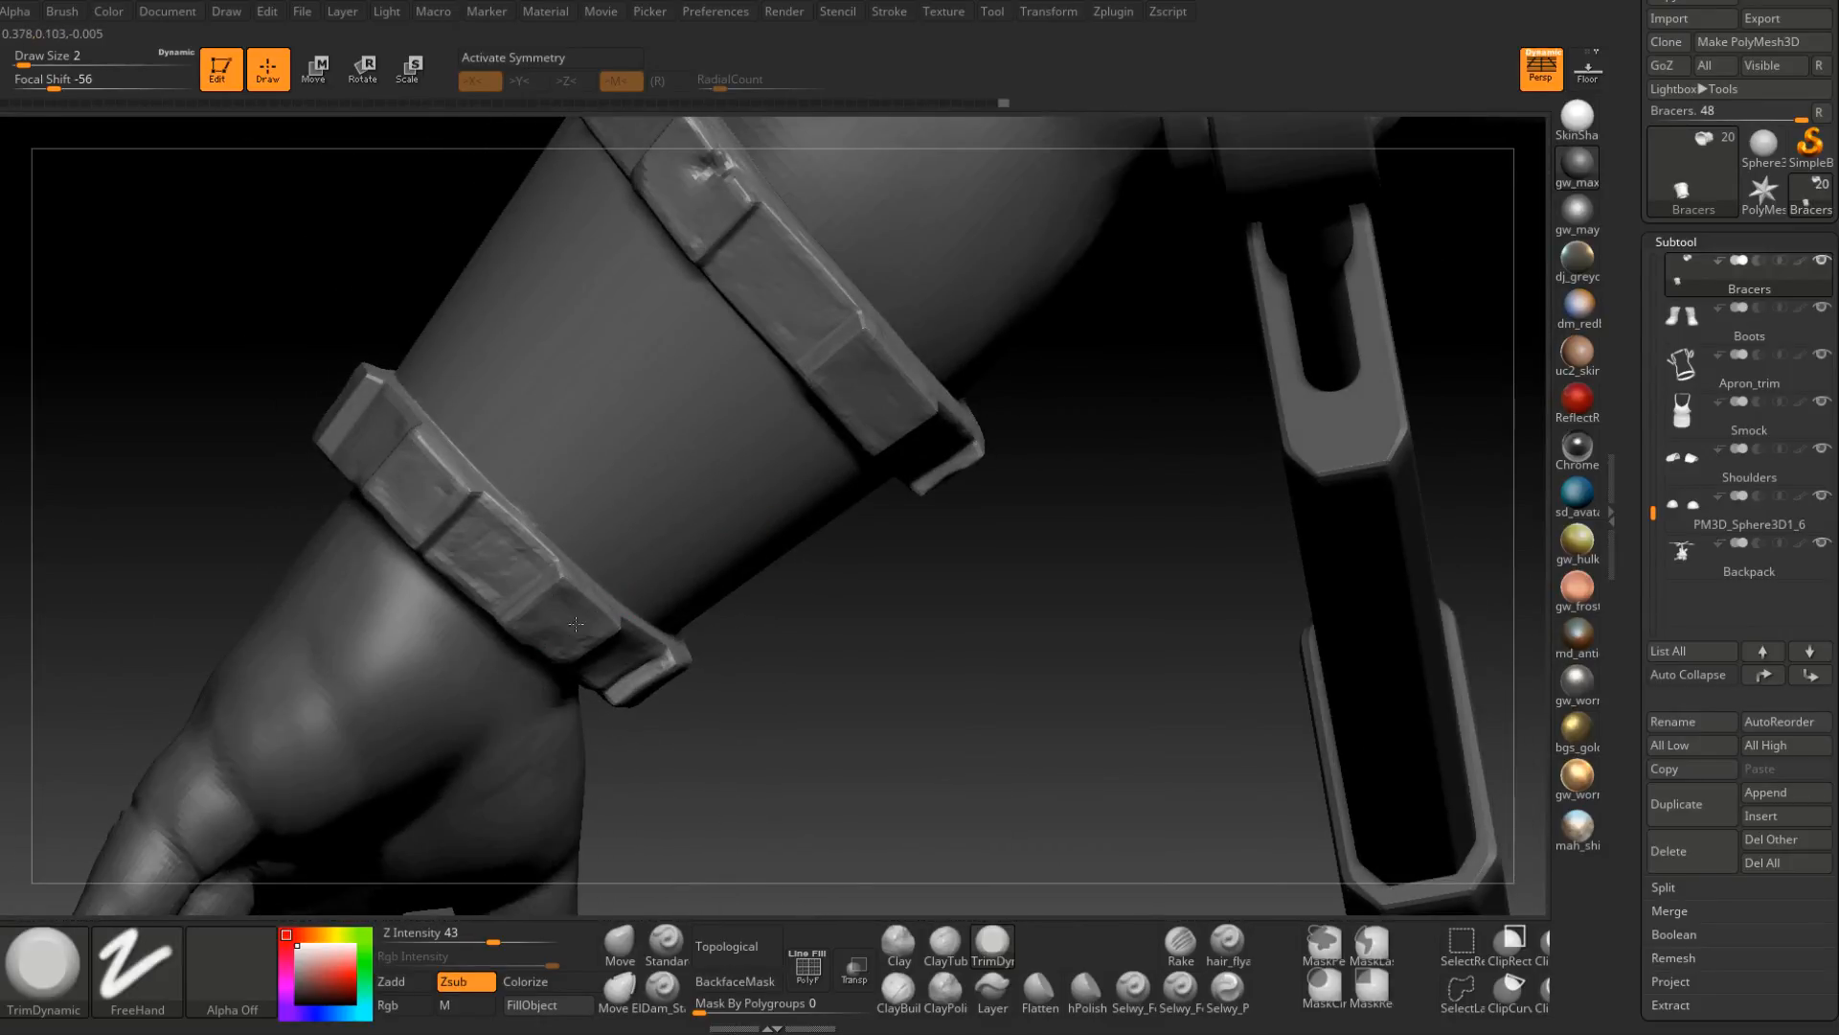
Carve small cracks and nicks across the wrist-side blocks with the Dam_Standard brush at draw size 2.
click(661, 991)
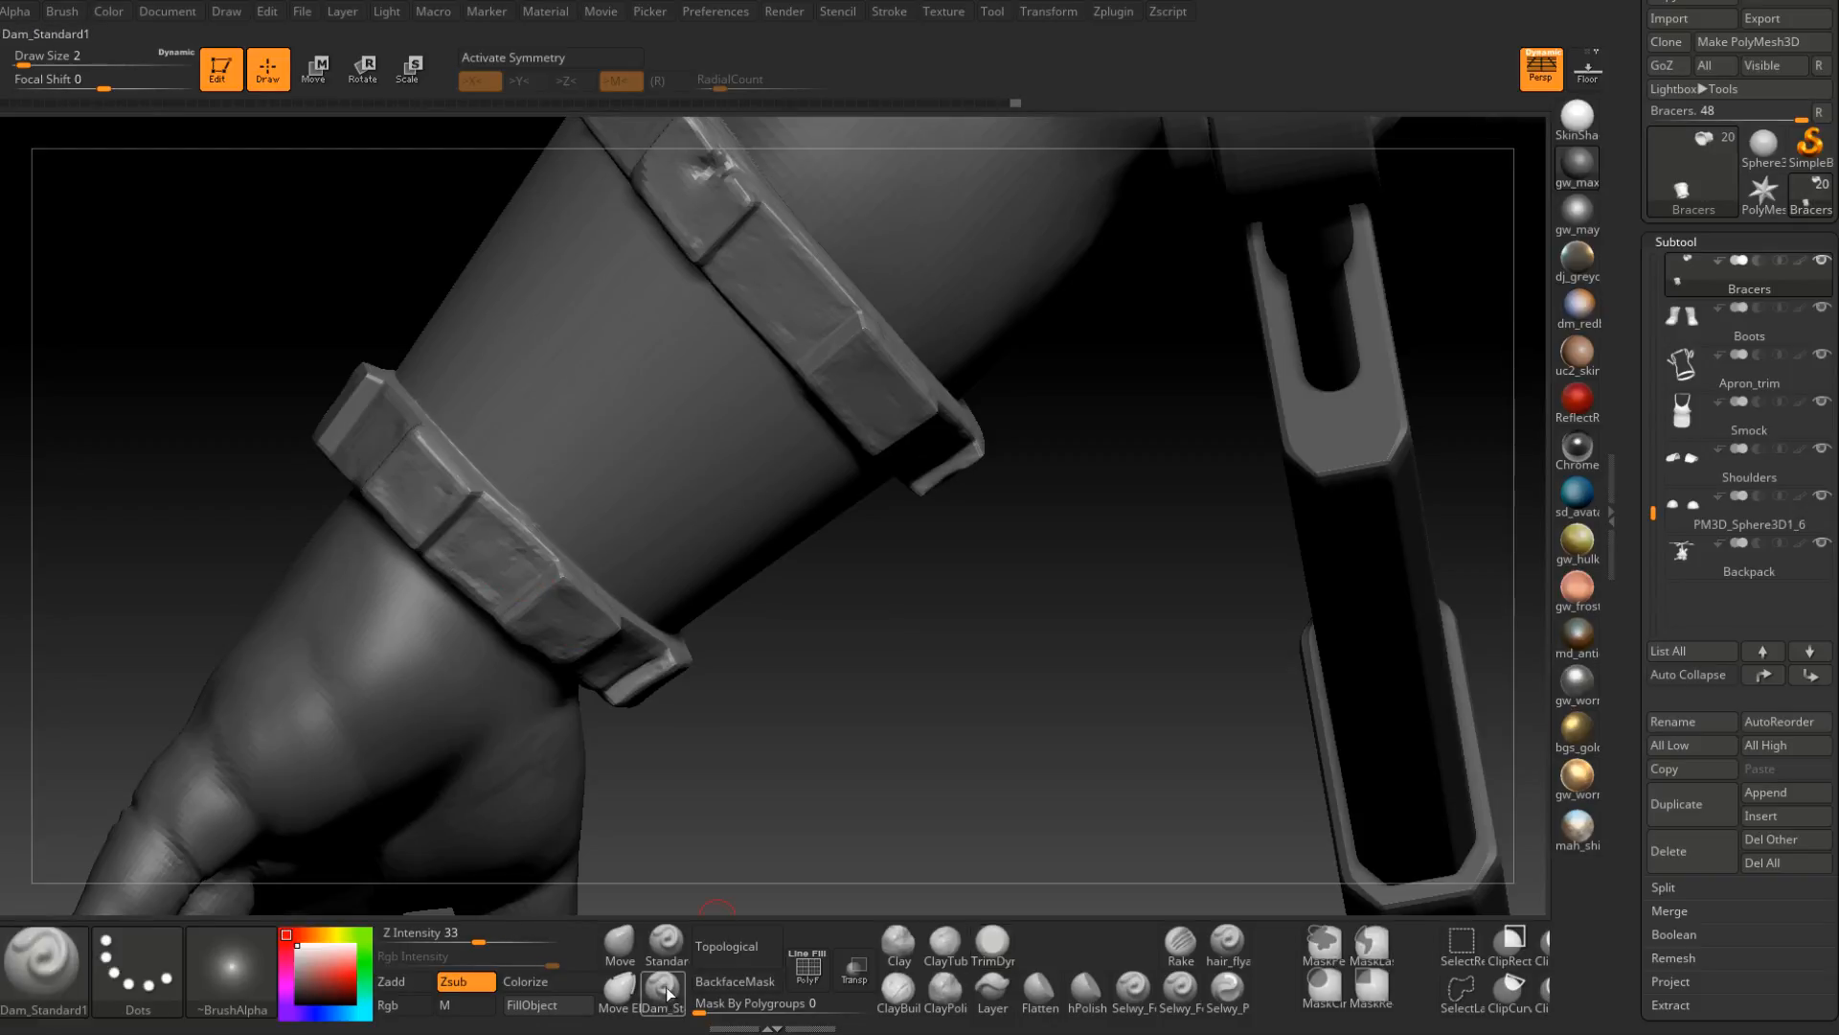
right_drag(671, 700, 562, 572)
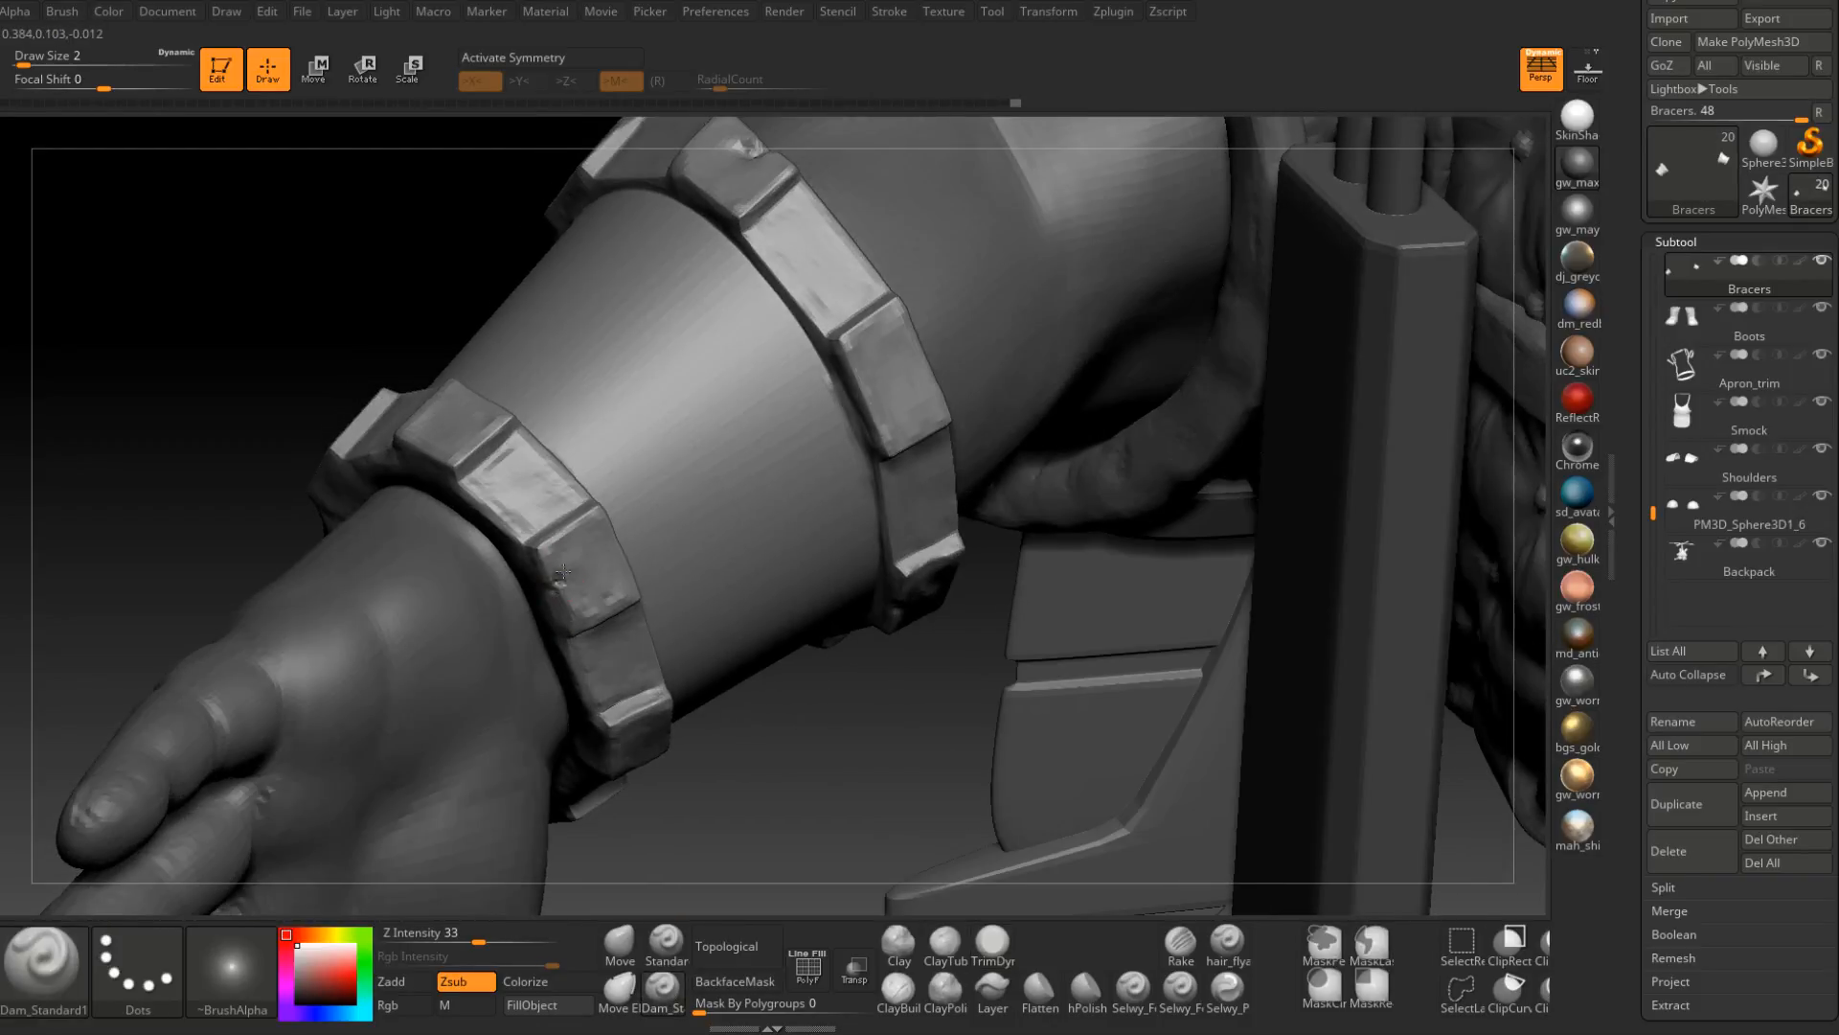
drag(563, 576, 559, 594)
mouse_move(584, 635)
right_down()
mouse_move(613, 696)
mouse_move(649, 676)
right_up()
drag(651, 661, 669, 713)
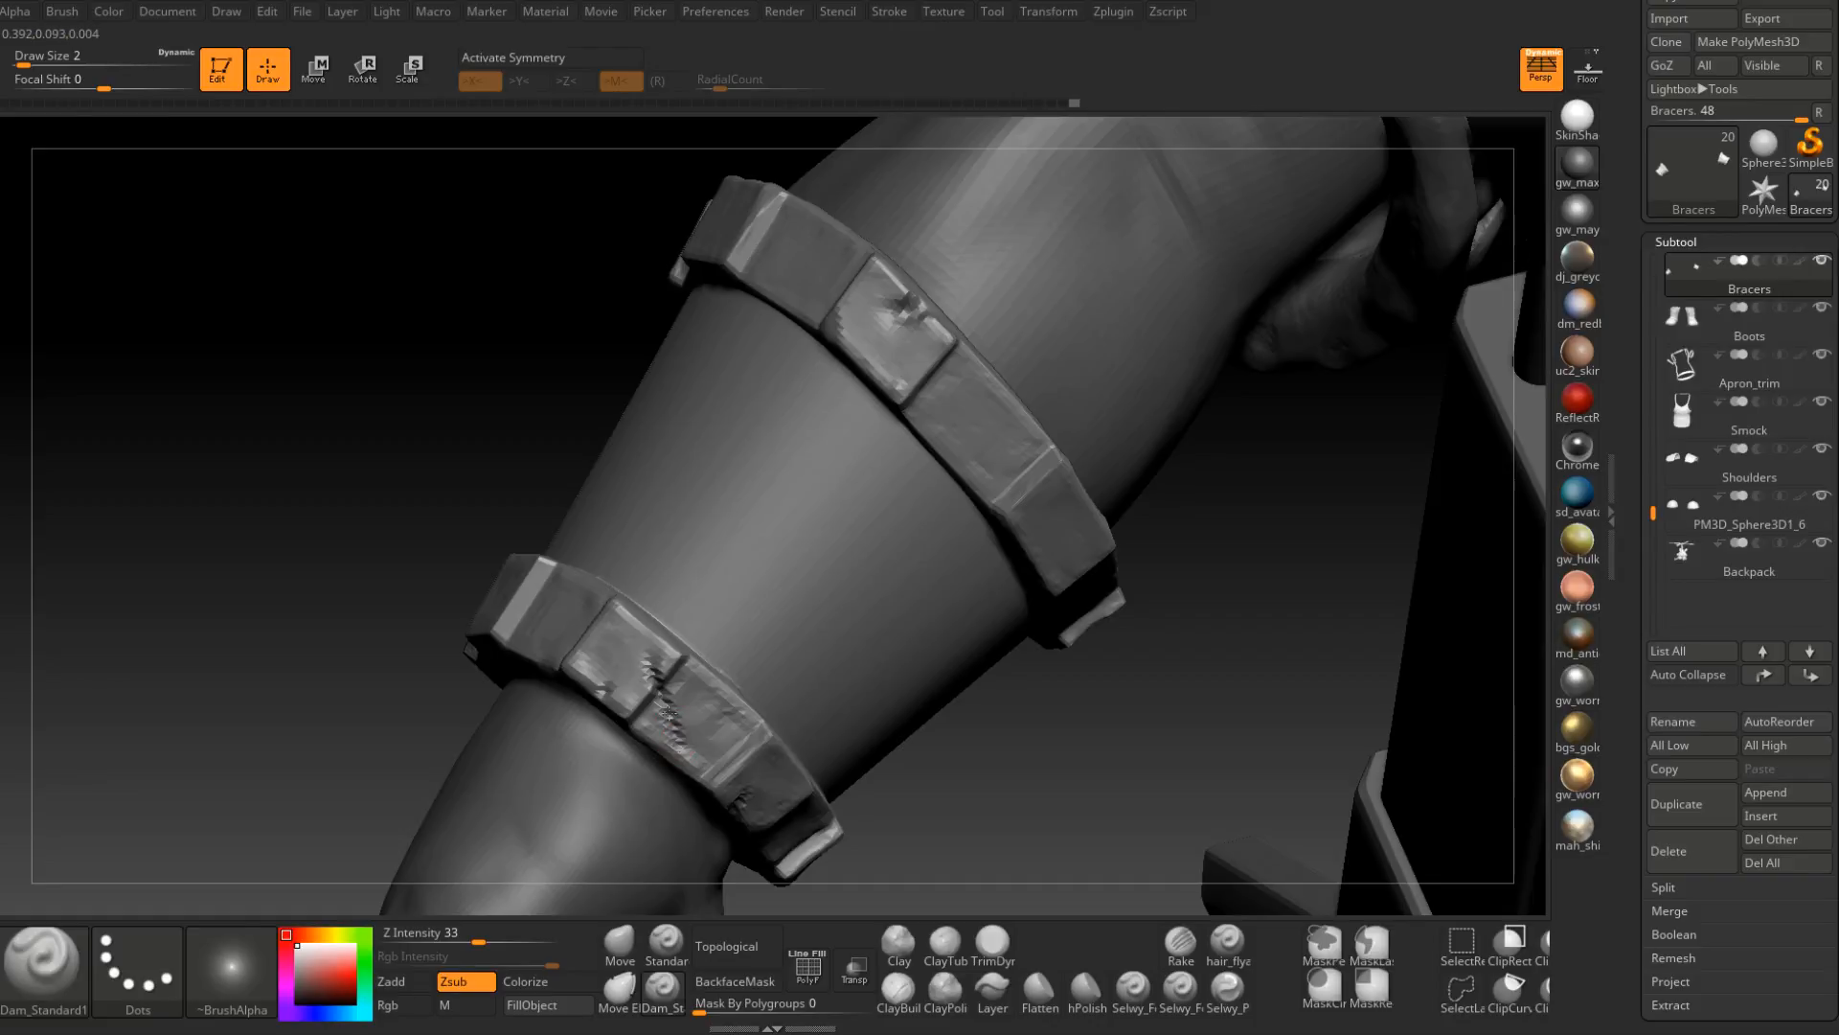
right_drag(681, 746, 682, 717)
drag(677, 706, 684, 752)
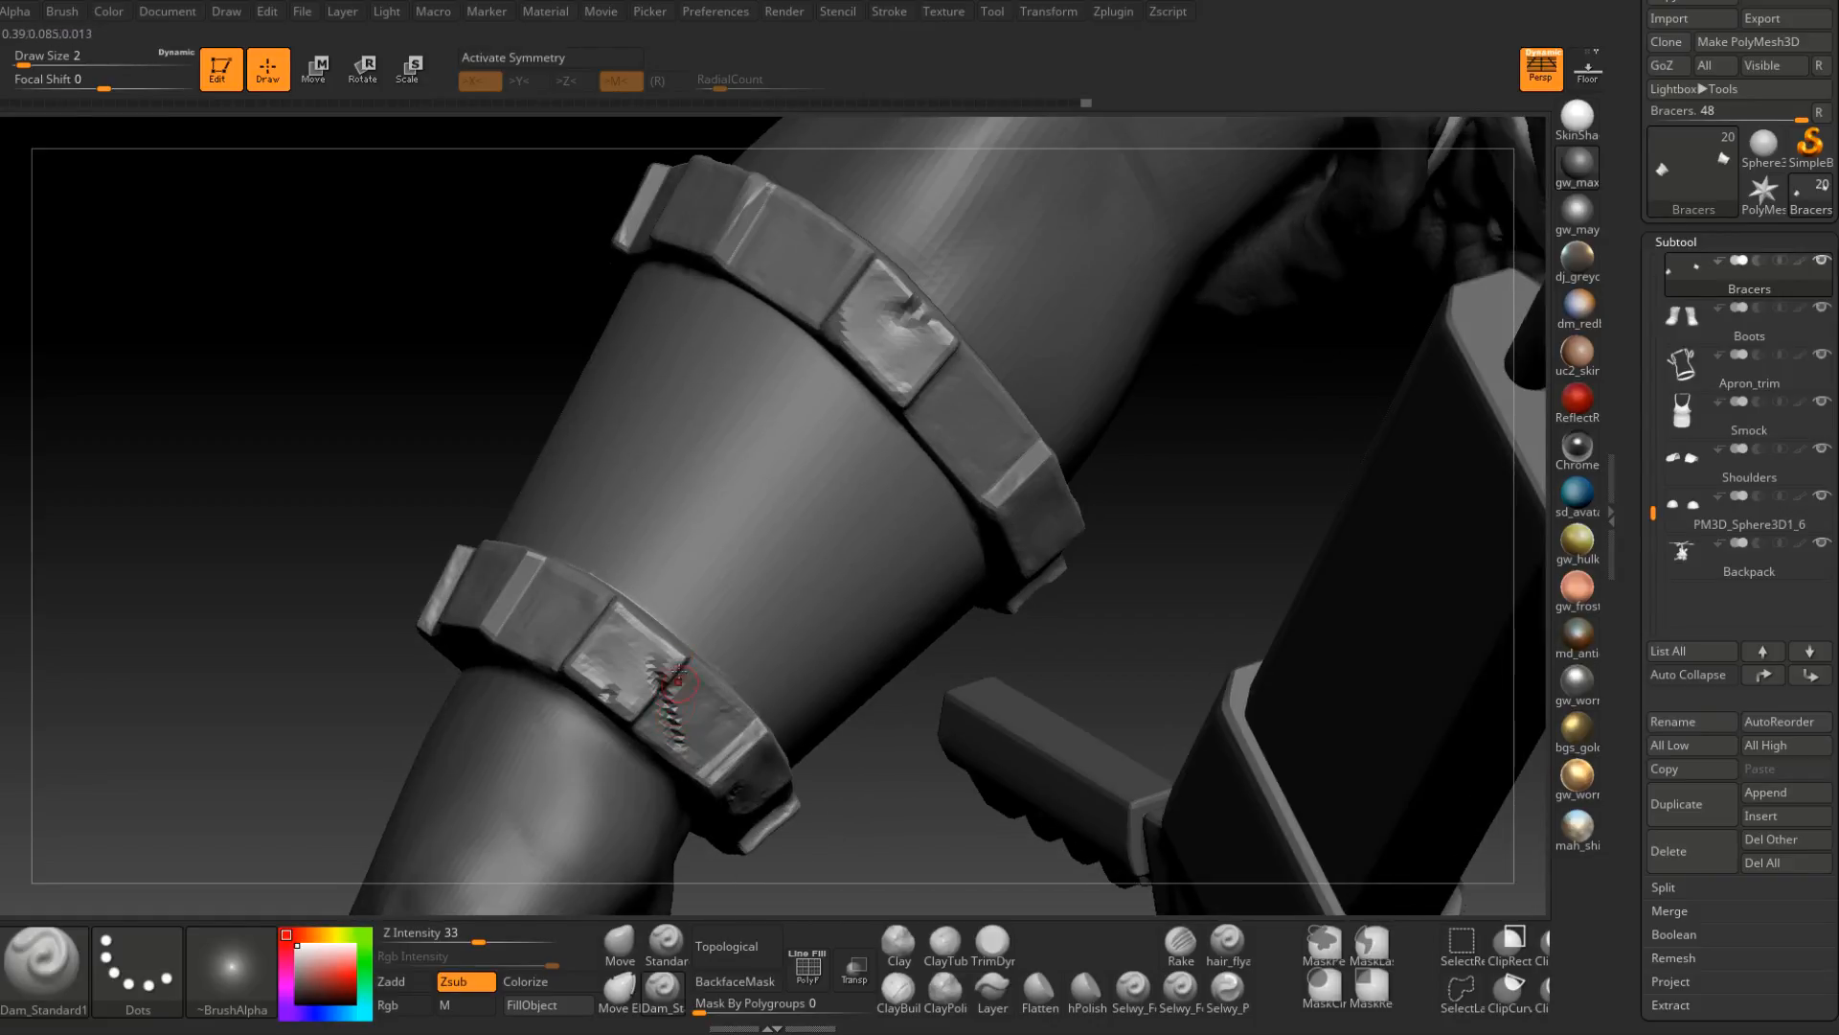
mouse_move(688, 589)
ctrl+right_down()
mouse_move(682, 556)
mouse_move(674, 614)
mouse_move(792, 616)
mouse_move(728, 641)
mouse_move(1148, 817)
mouse_move(1149, 666)
mouse_move(910, 542)
mouse_move(776, 536)
ctrl+right_up()
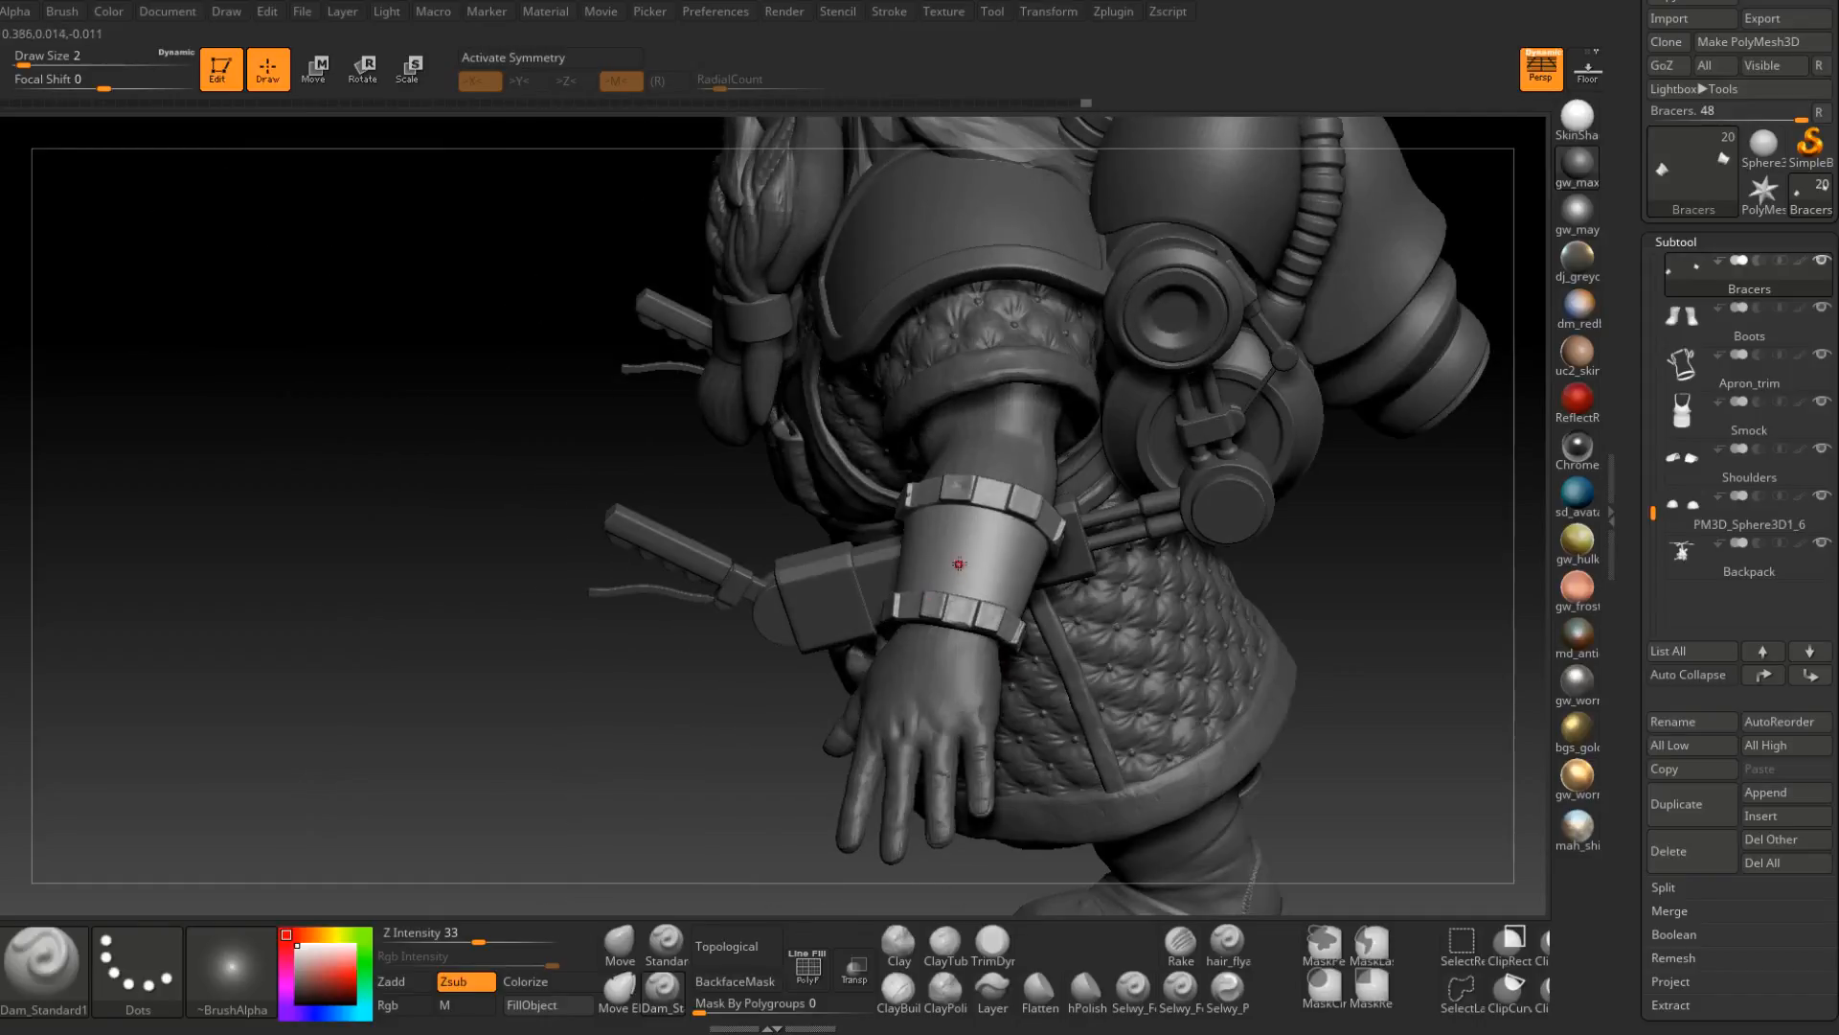
ctrl+right_drag(957, 563, 988, 630)
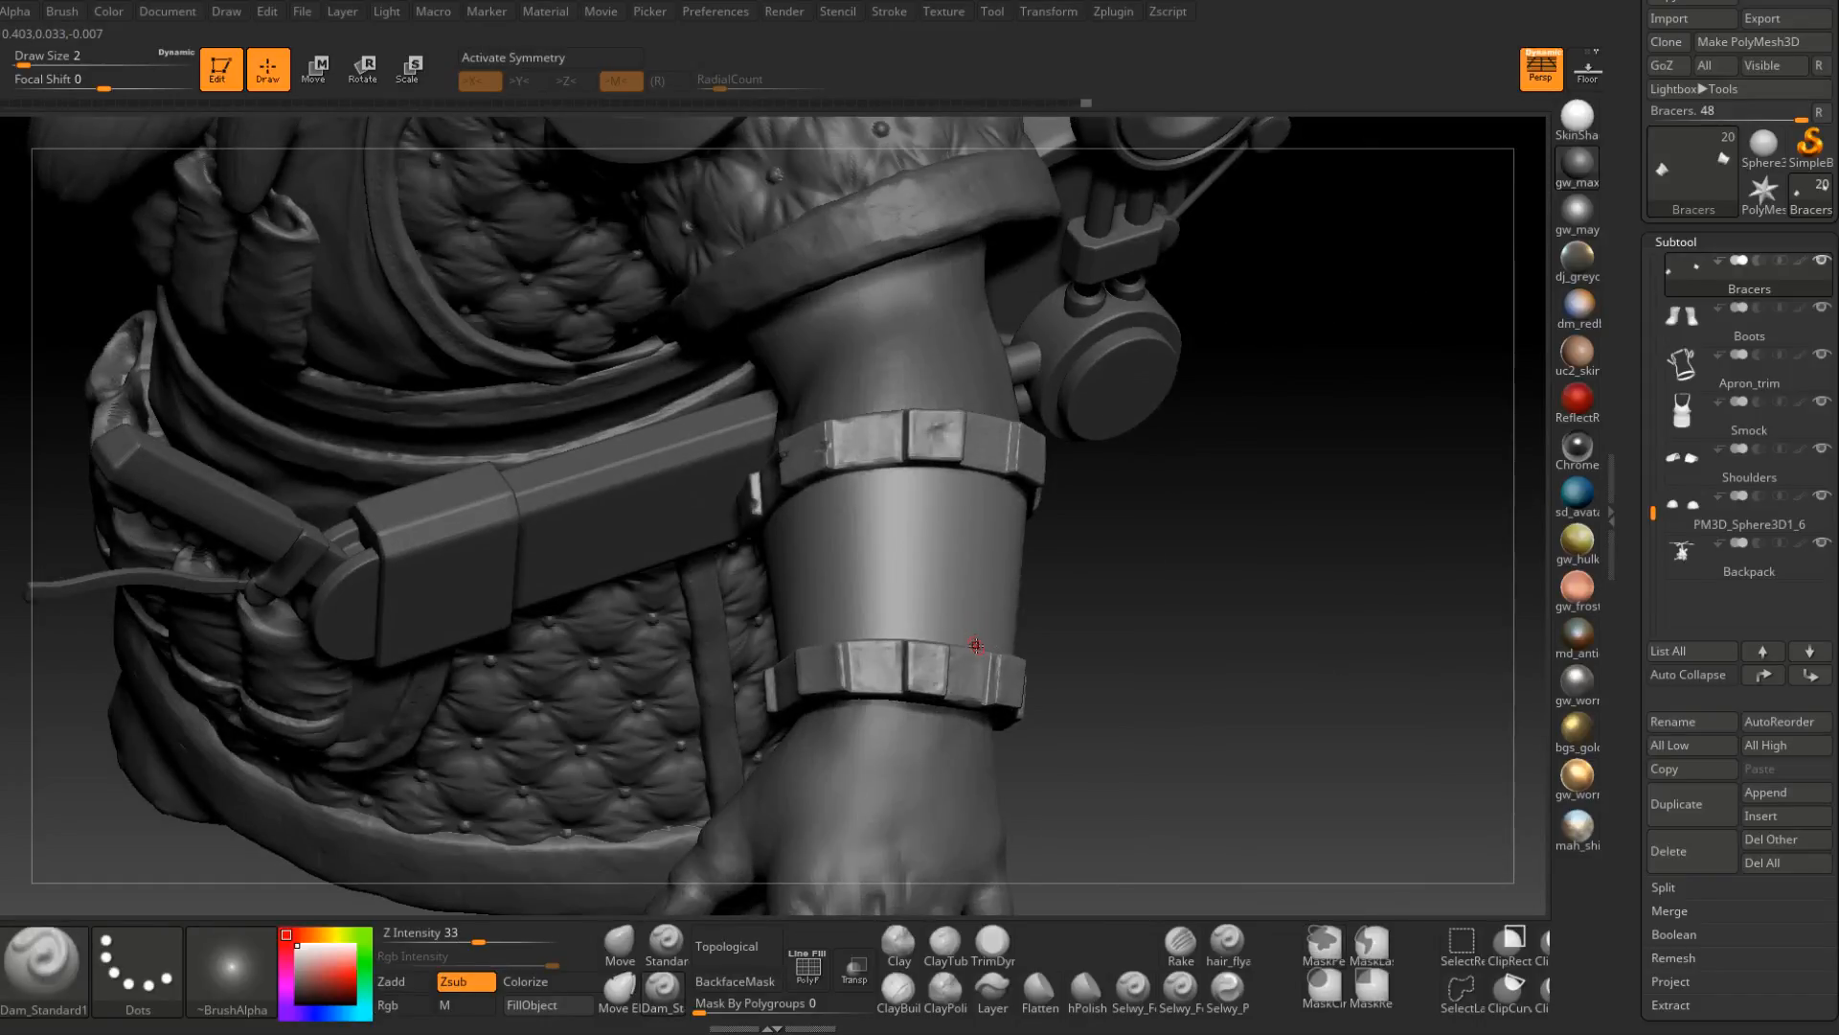
right_drag(969, 488, 901, 602)
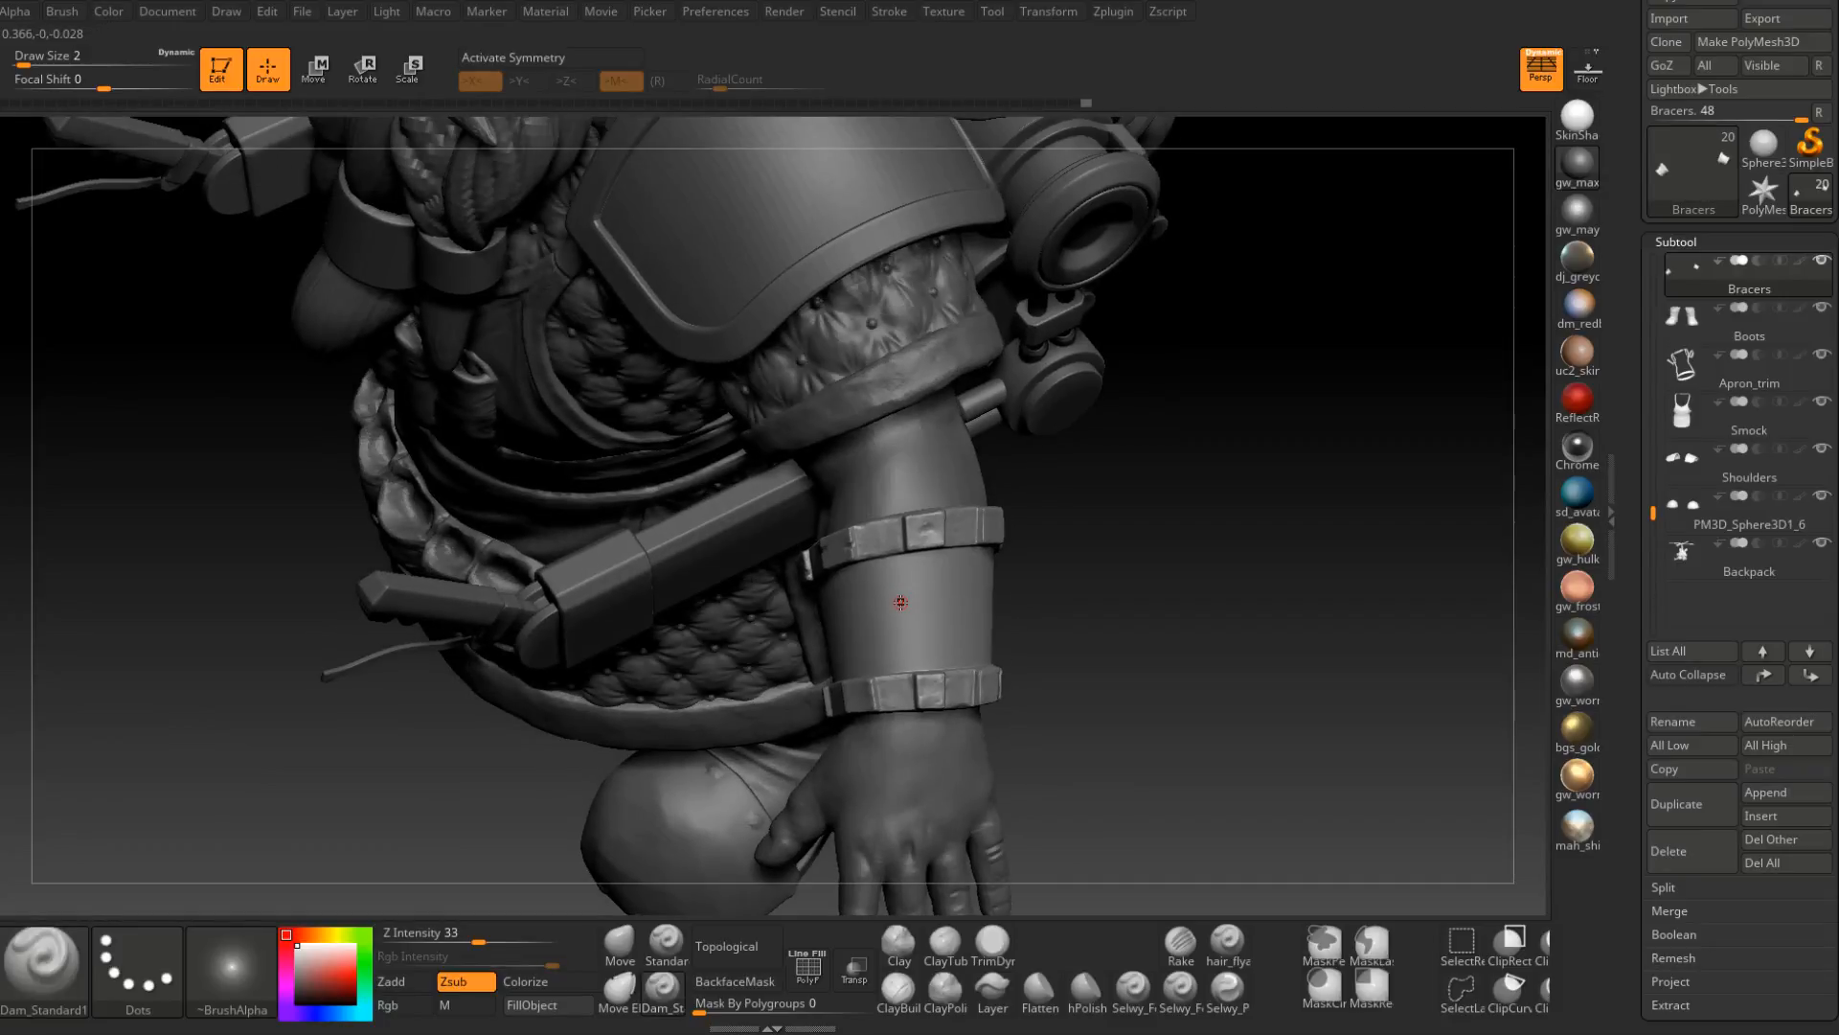
right_drag(1018, 546, 894, 575)
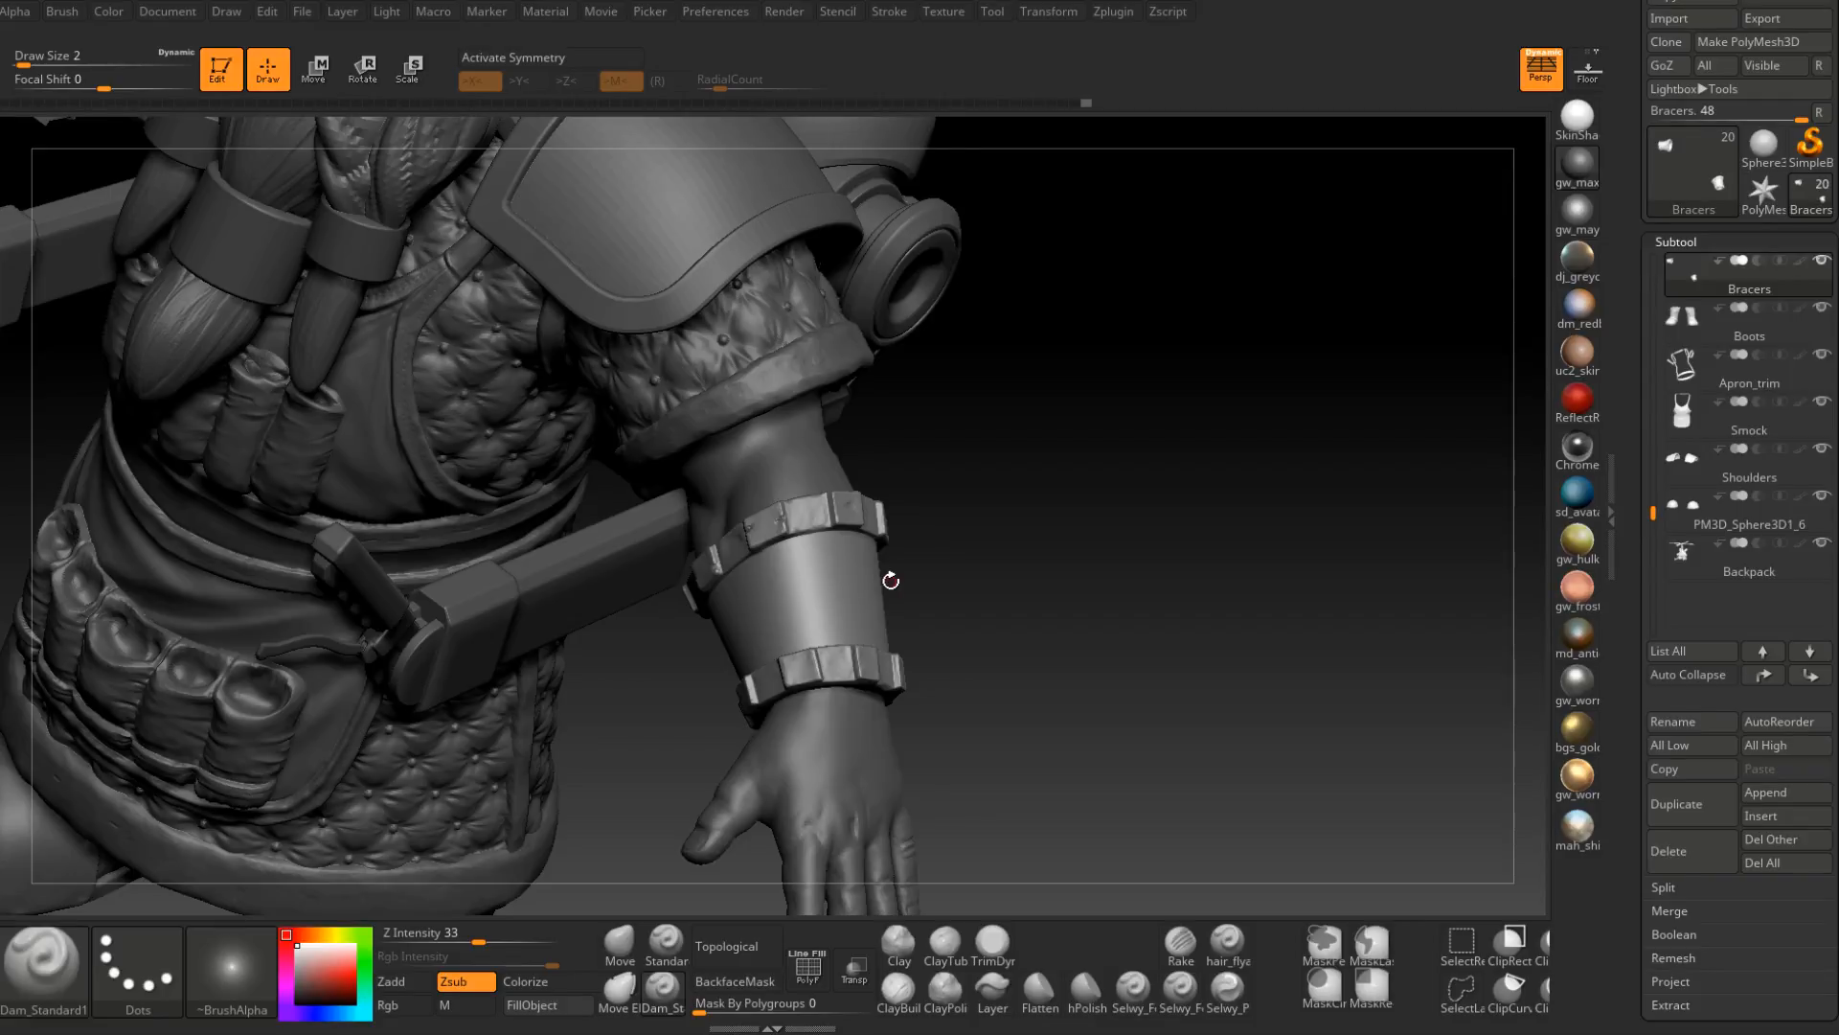
Roughen the raised block on the other bracer's elbow-side band with ClayBuildup at draw sizes 2 and 3.
drag(1005, 526, 718, 451)
alt+right_drag(719, 450, 838, 876)
click(898, 991)
mouse_move(517, 402)
right_down()
mouse_move(618, 402)
mouse_move(621, 543)
right_up()
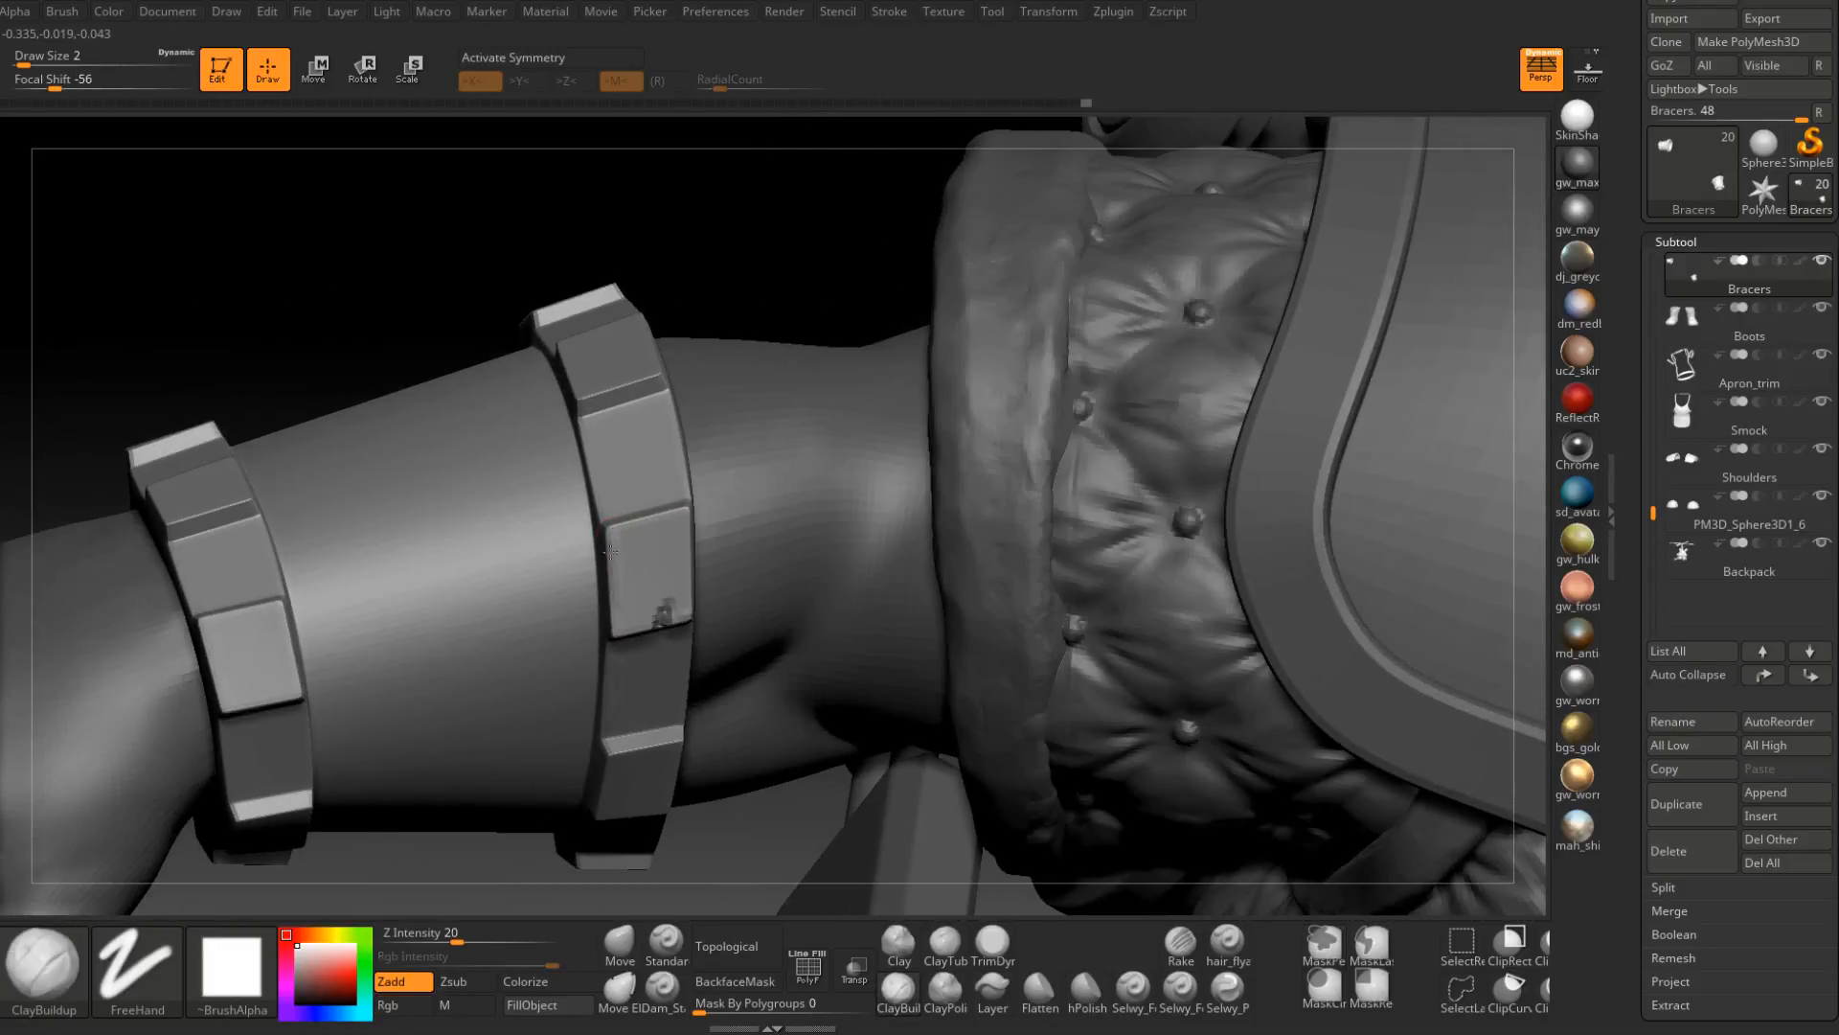
mouse_move(621, 627)
mouse_down()
mouse_move(640, 525)
mouse_move(659, 527)
mouse_up()
right_drag(700, 551, 671, 525)
mouse_move(671, 523)
mouse_down()
mouse_move(691, 581)
mouse_move(640, 592)
mouse_move(636, 565)
mouse_up()
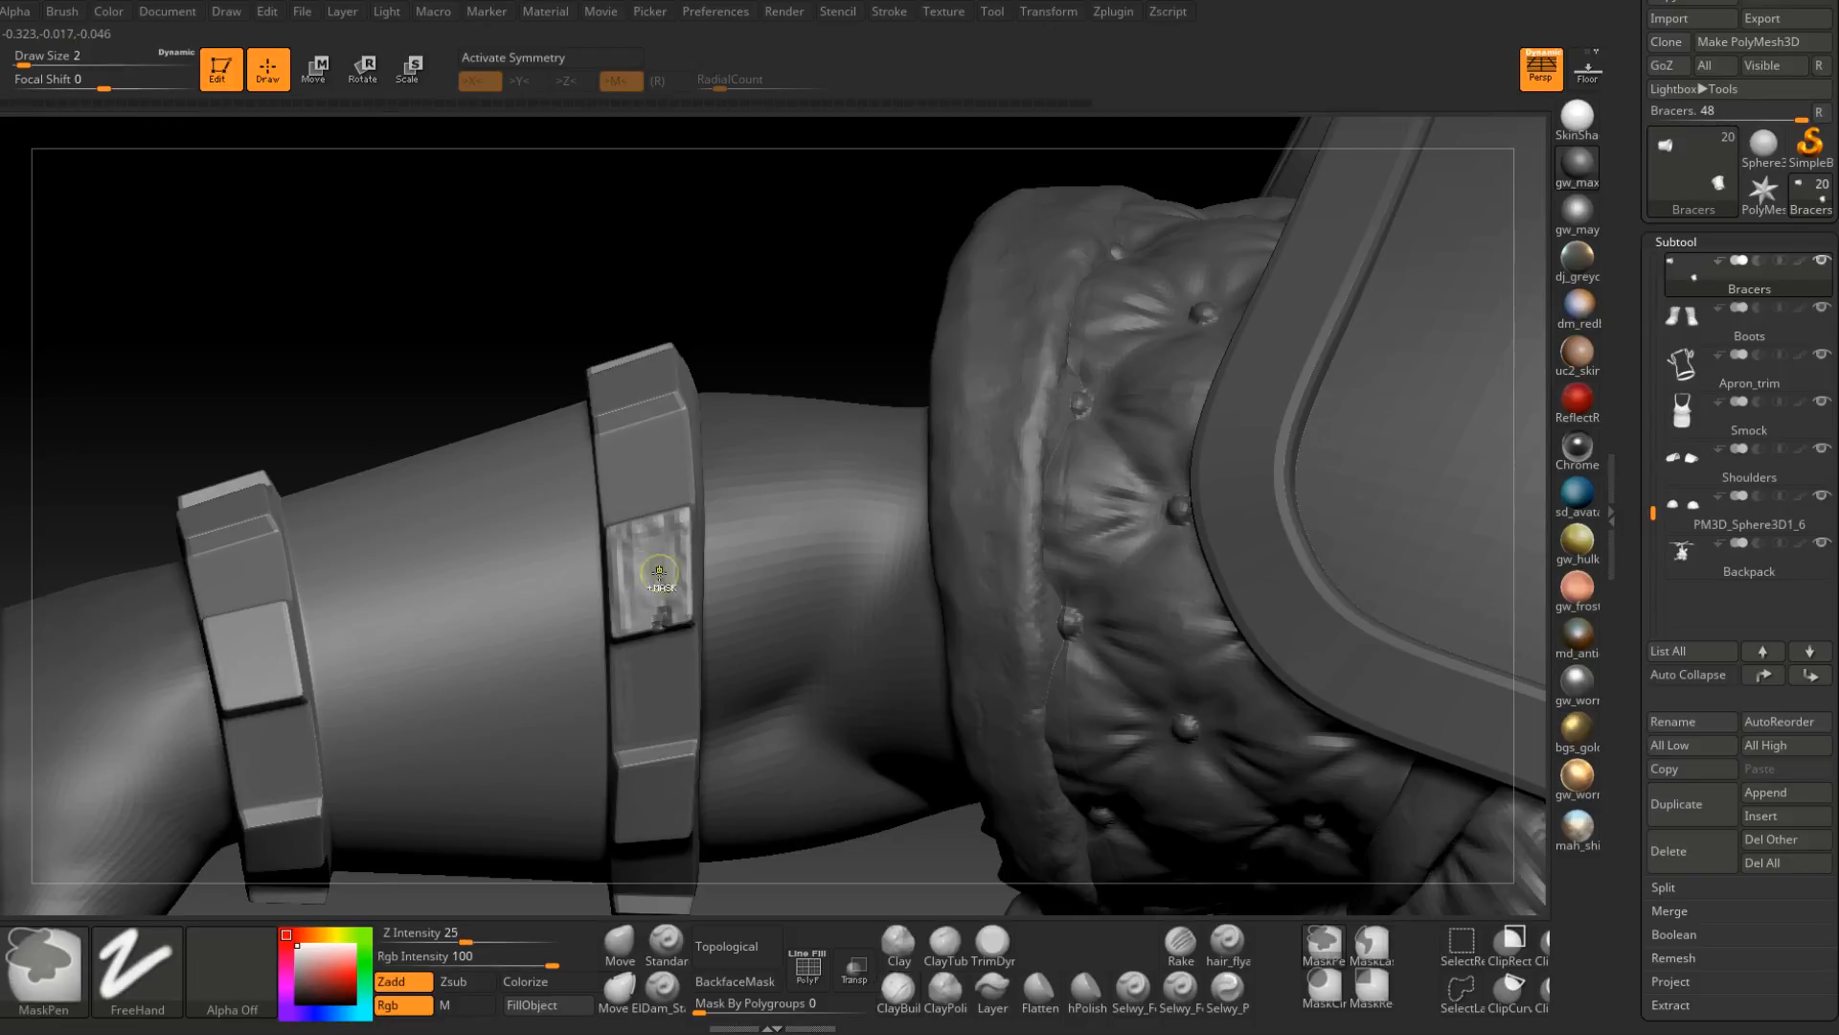
ctrl+right_drag(658, 575, 648, 538)
mouse_move(648, 537)
mouse_down()
mouse_move(620, 476)
mouse_move(656, 497)
mouse_up()
right_drag(656, 497, 646, 555)
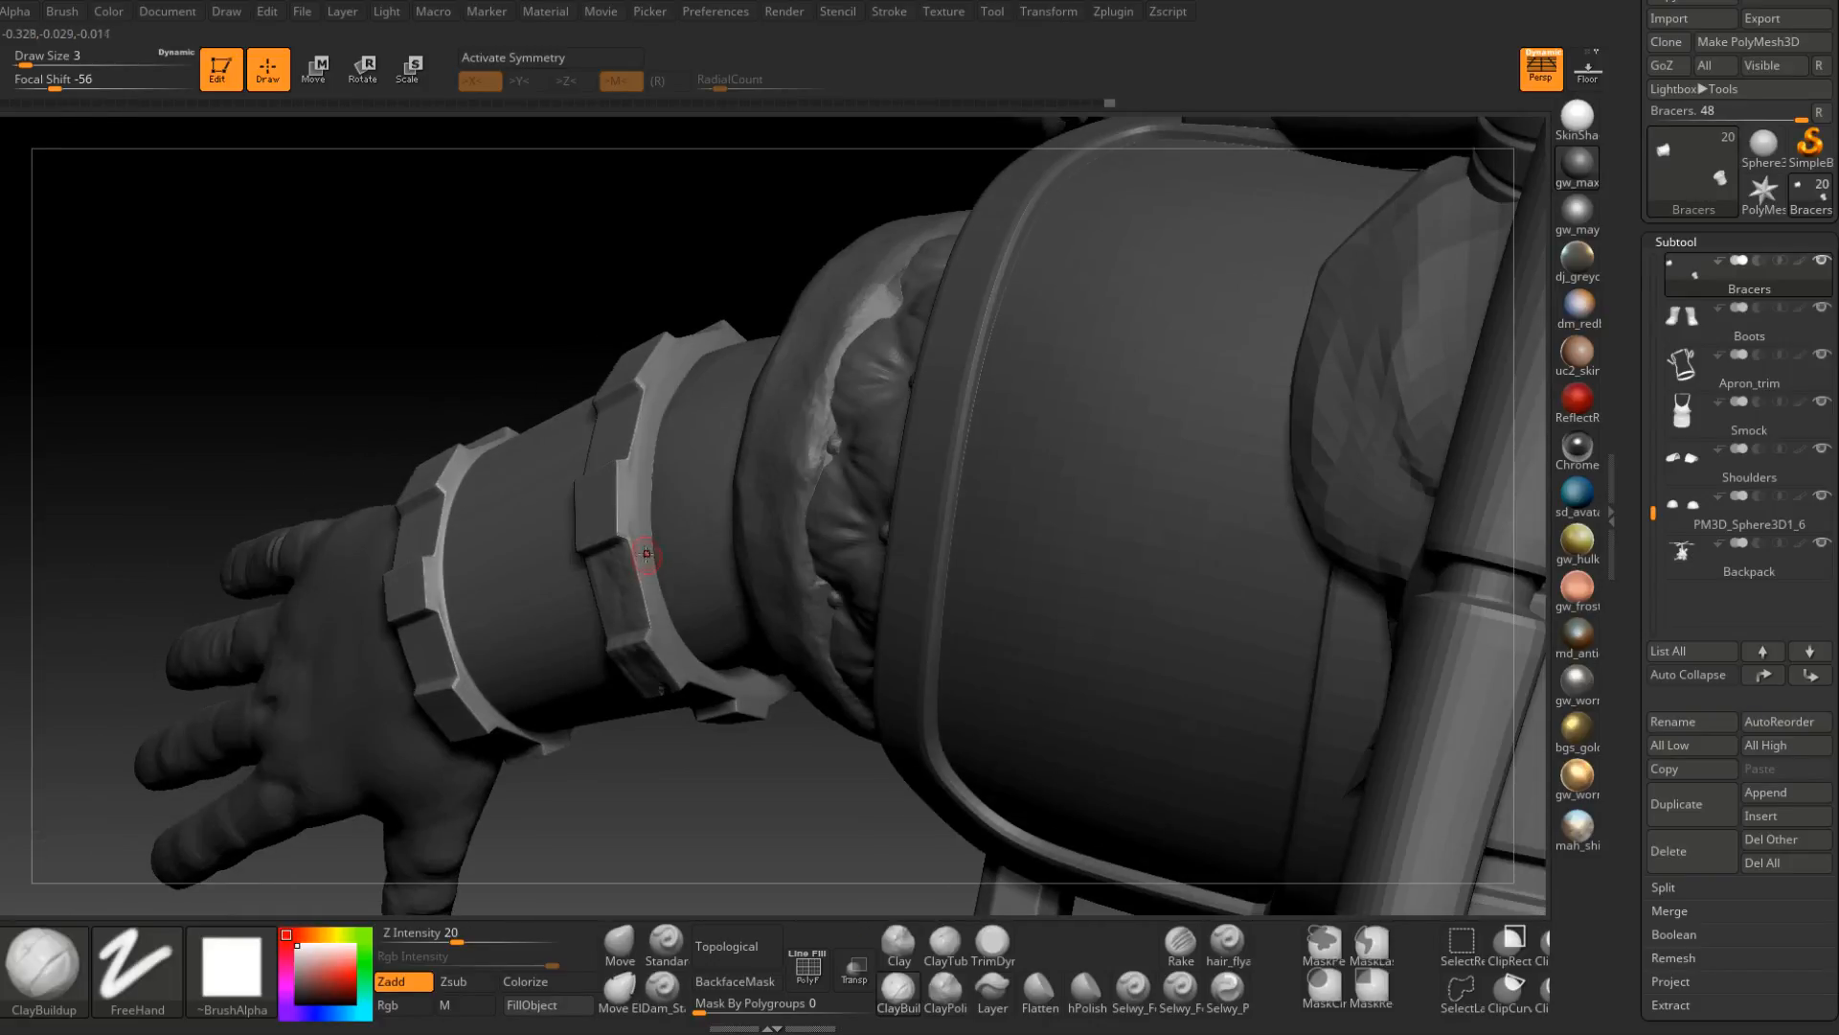
Roughen the elbow-side band's blocks from the outer forearm around to the thumb side with ClayBuildup at draw size 3.
drag(658, 625, 663, 634)
right_drag(664, 634, 702, 525)
key(d)
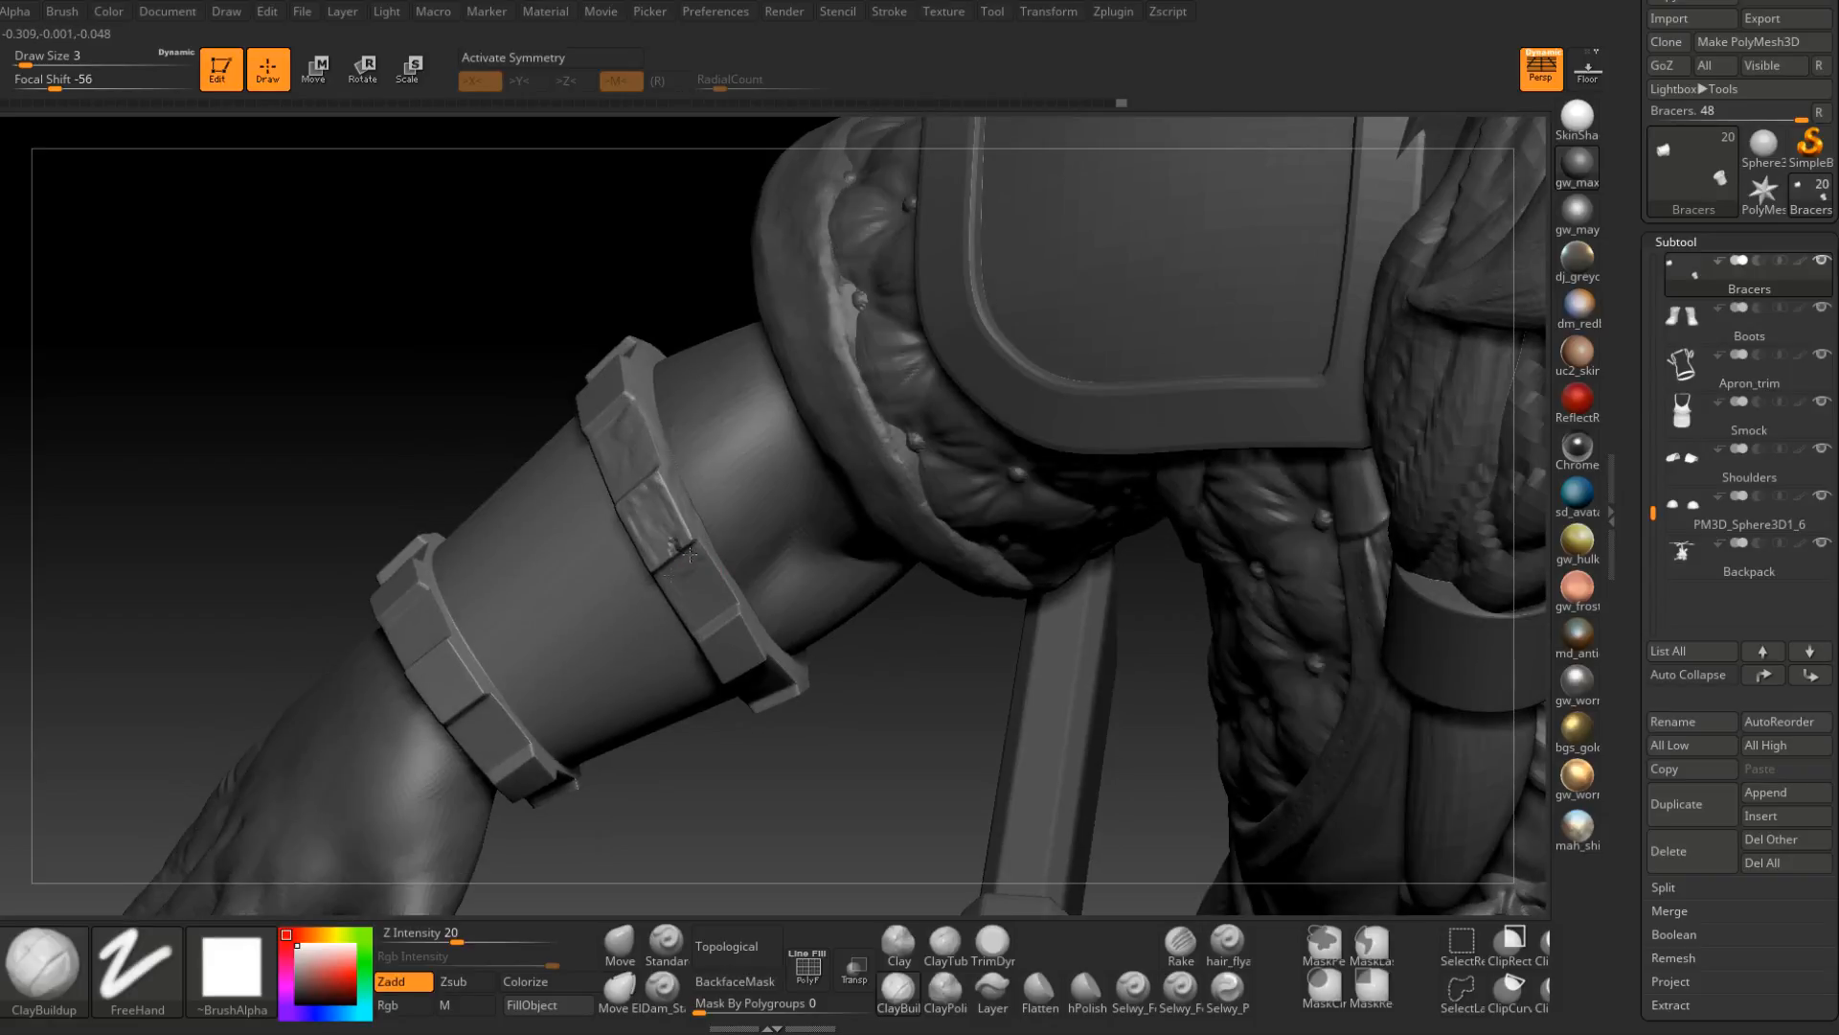
right_drag(713, 622, 709, 546)
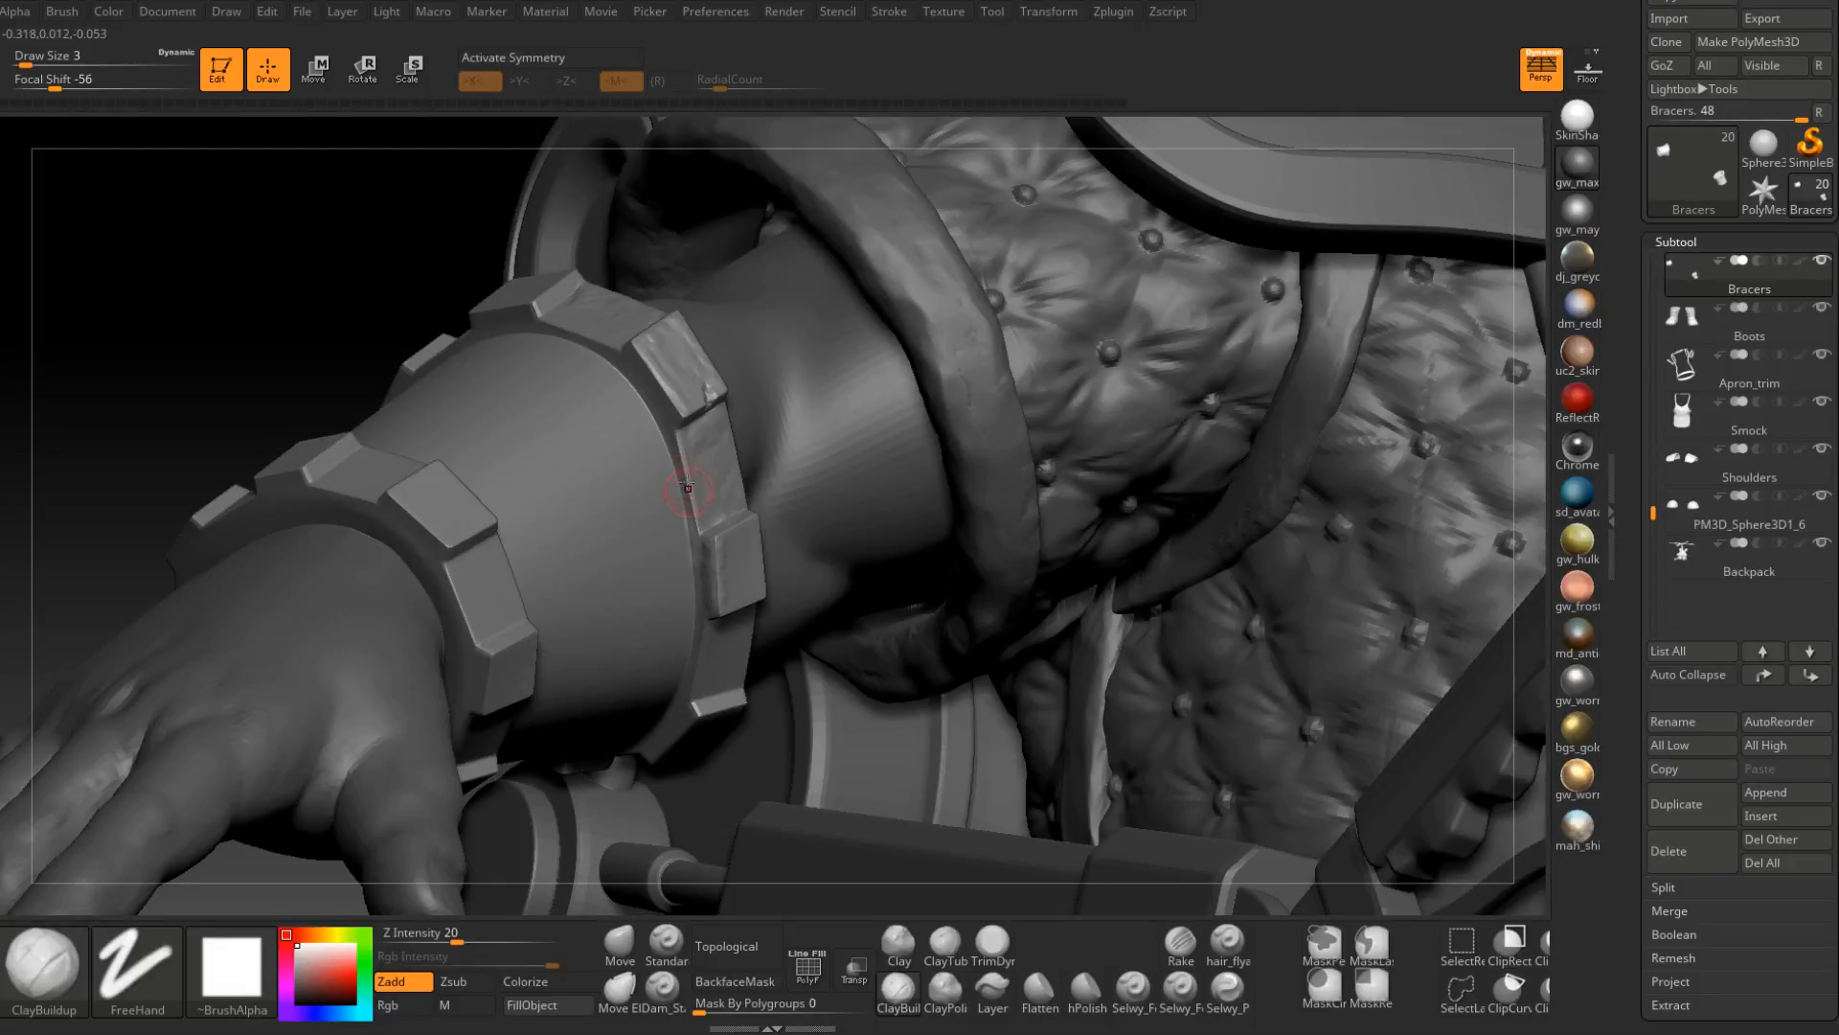
right_drag(669, 357, 719, 538)
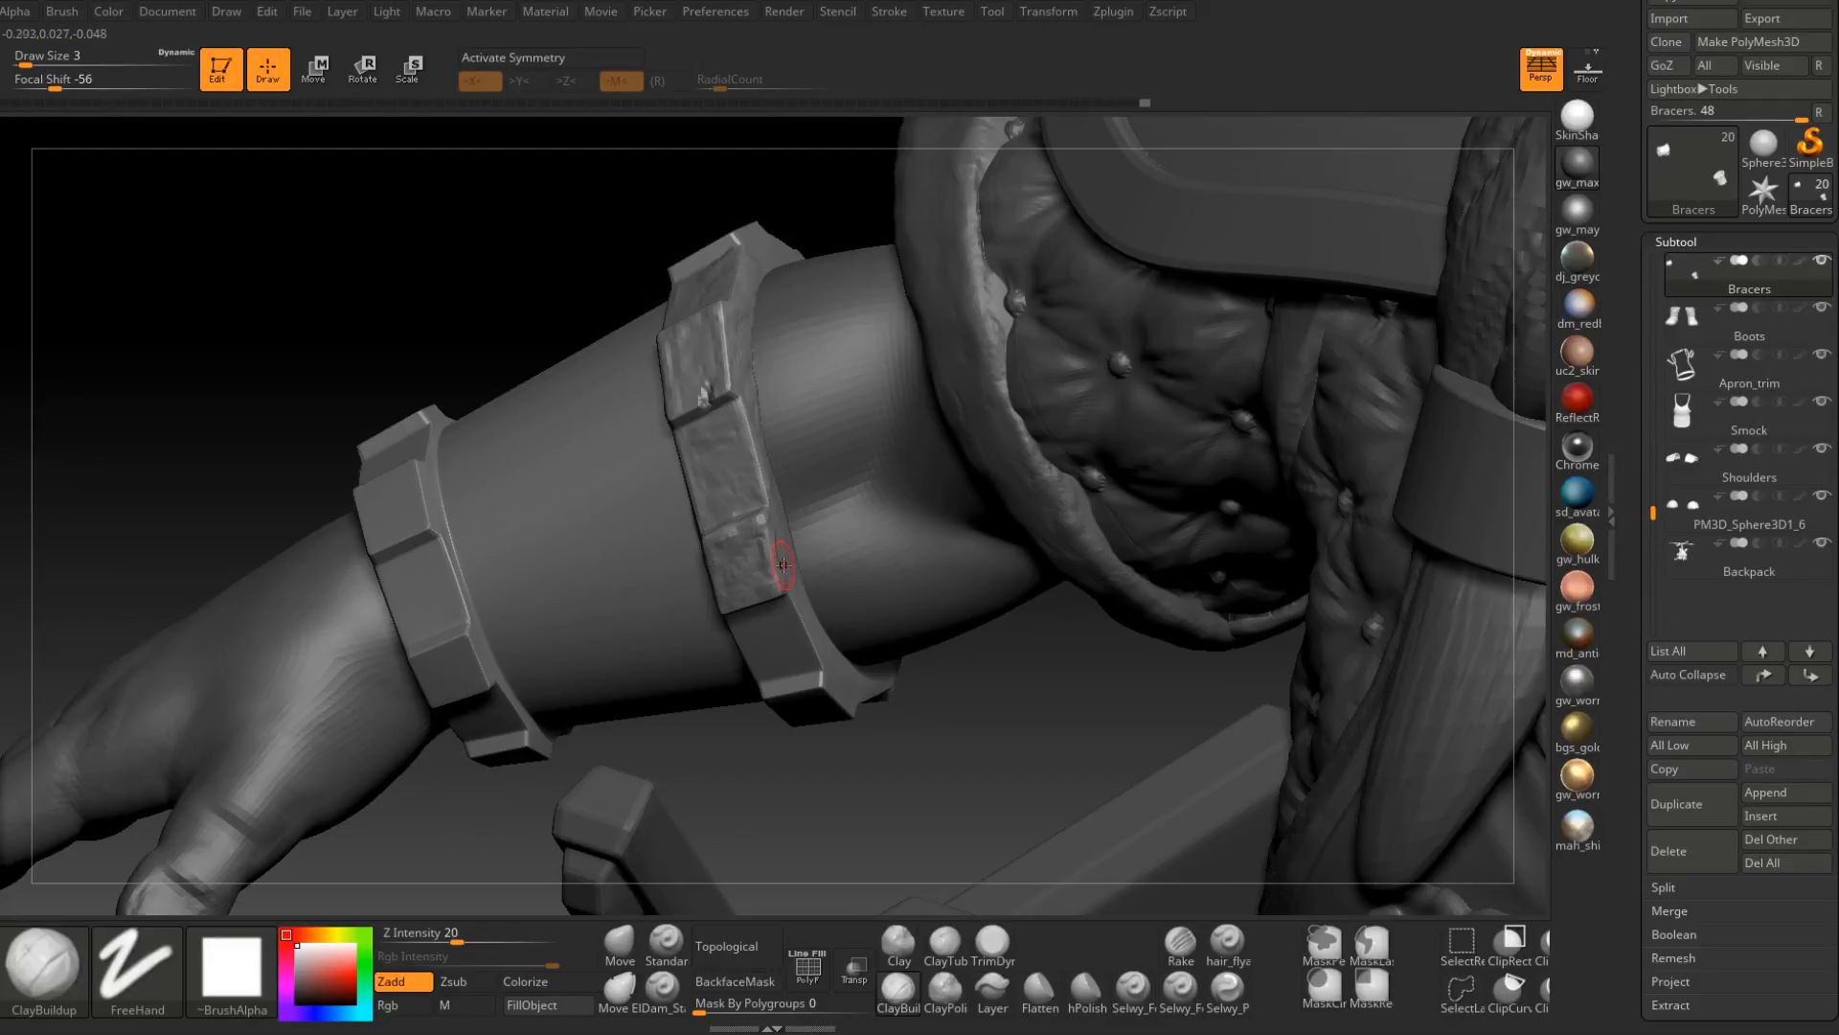
right_drag(783, 565, 784, 515)
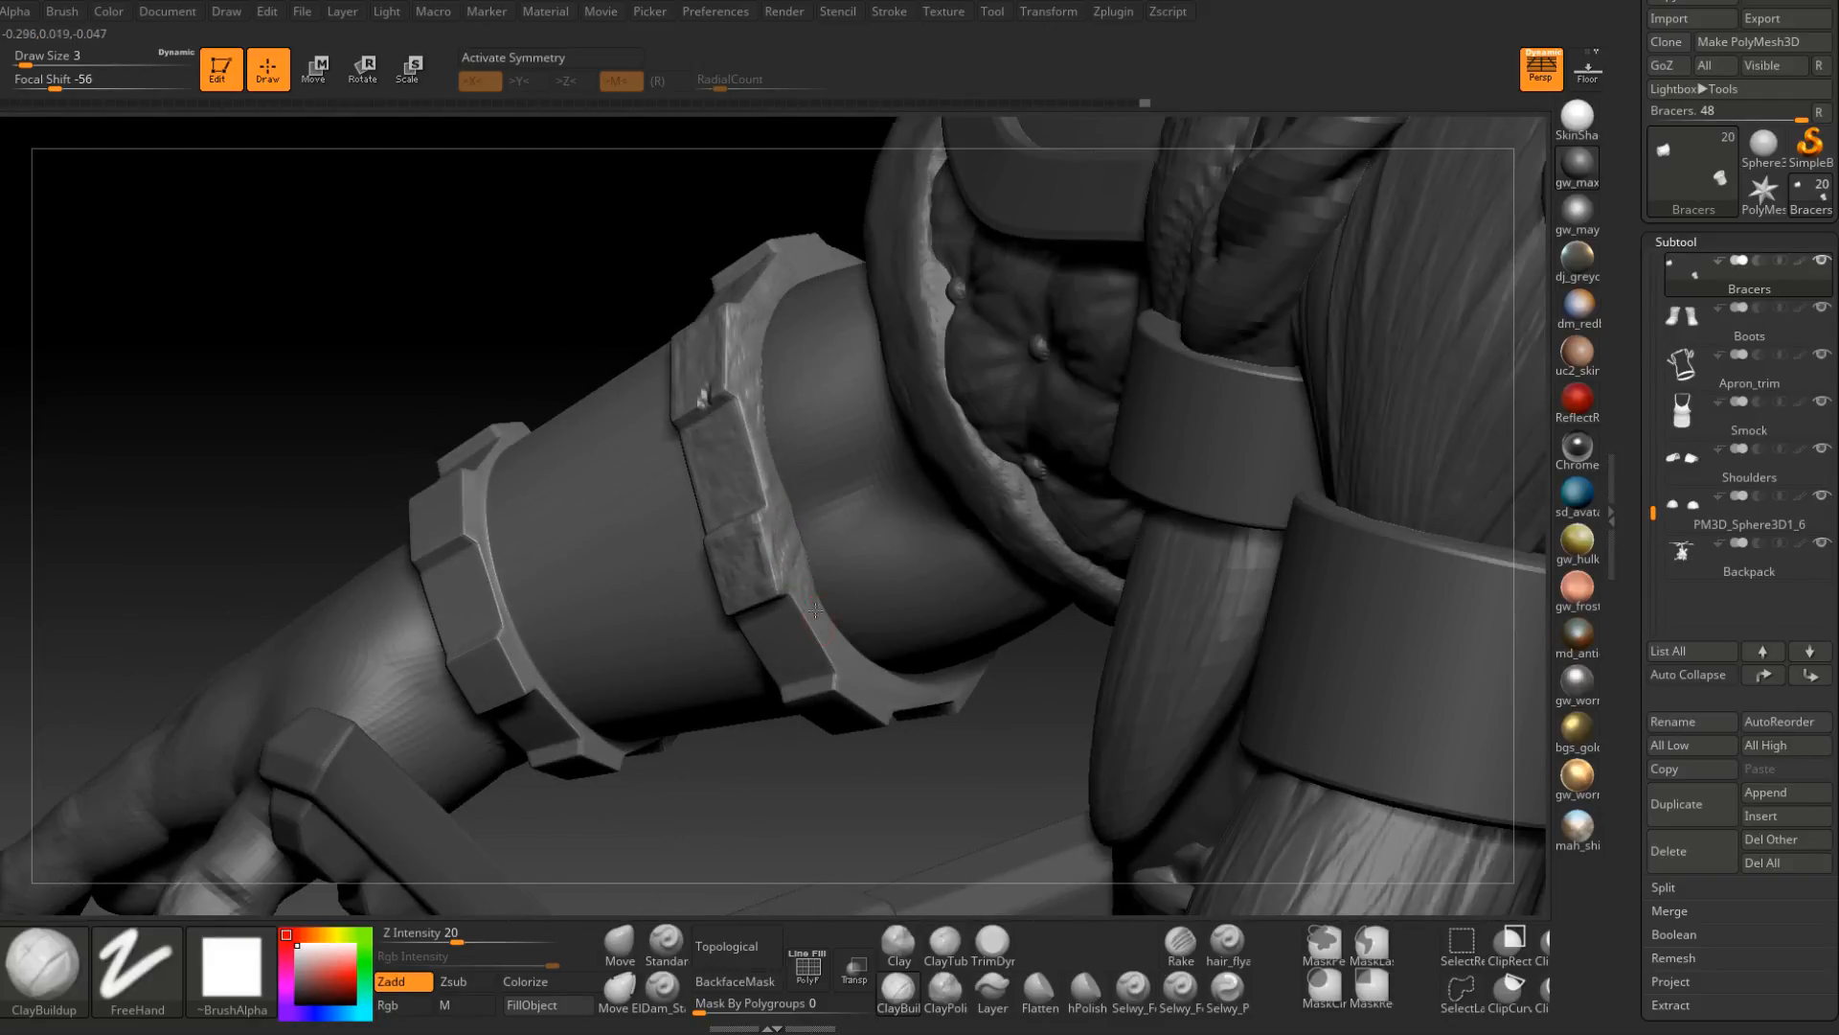
right_drag(815, 610, 780, 499)
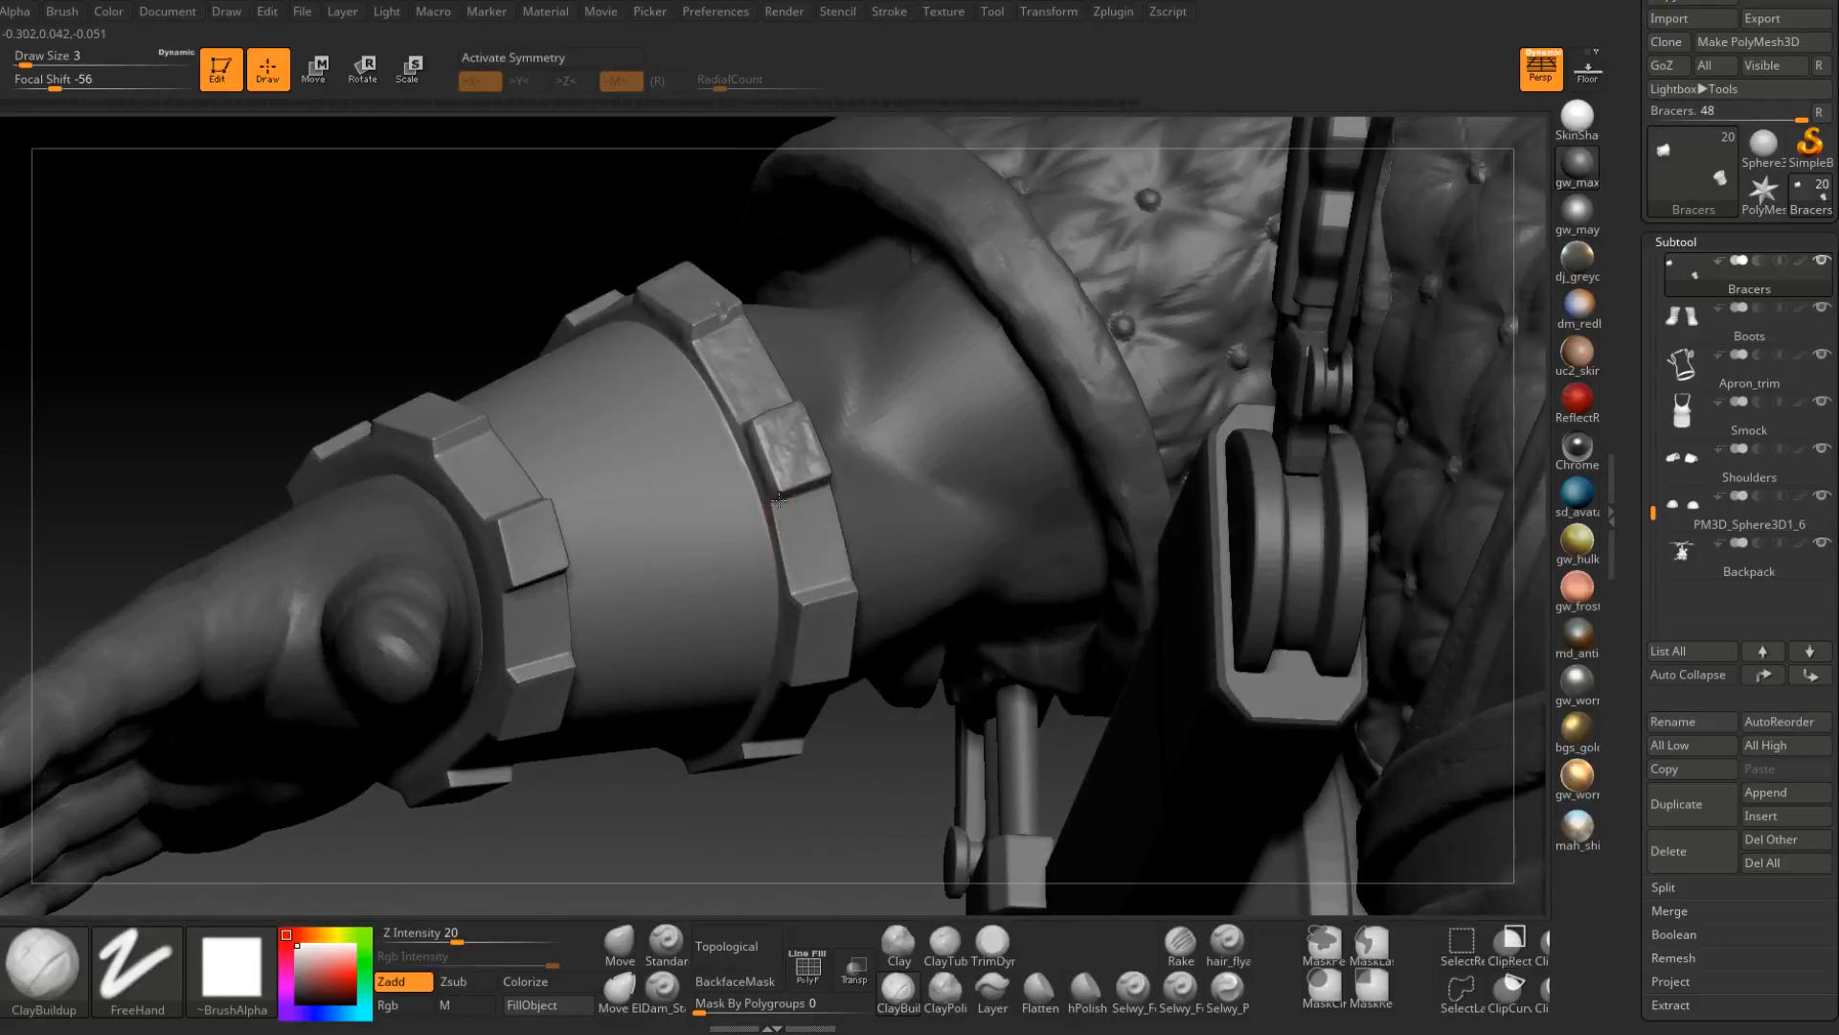
right_drag(789, 579, 870, 562)
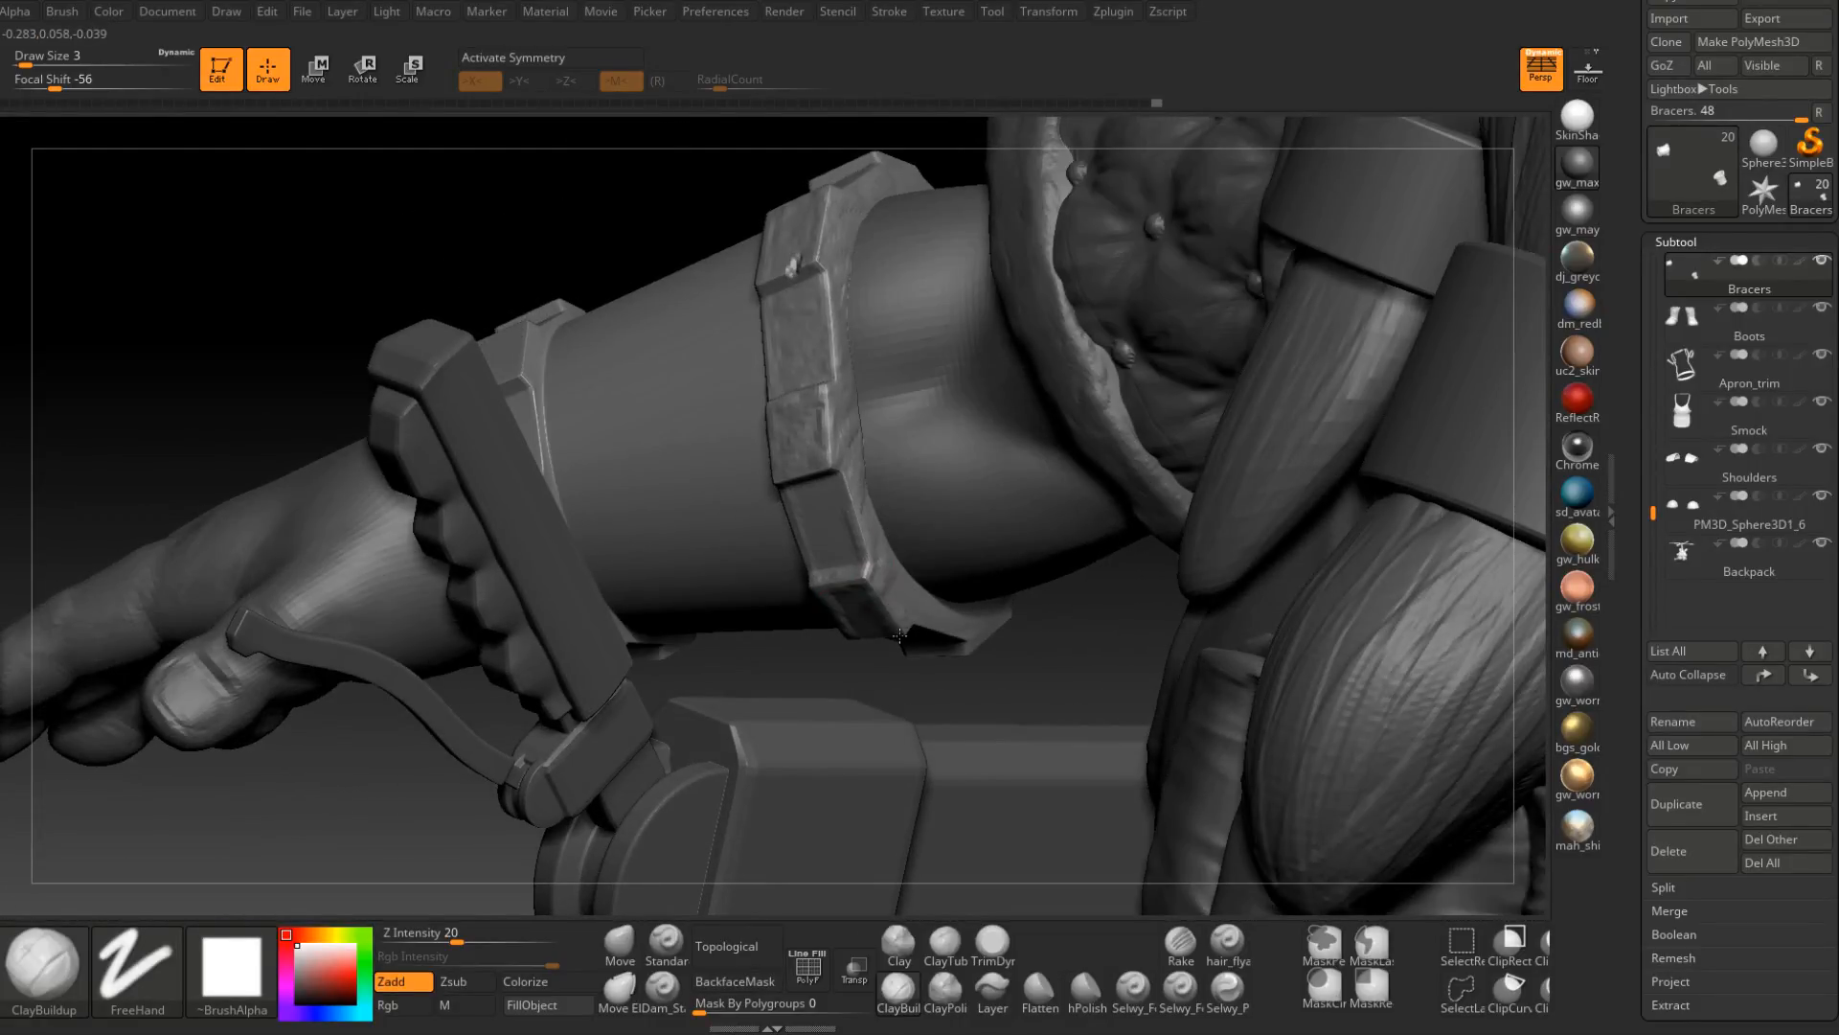
right_drag(882, 562, 841, 478)
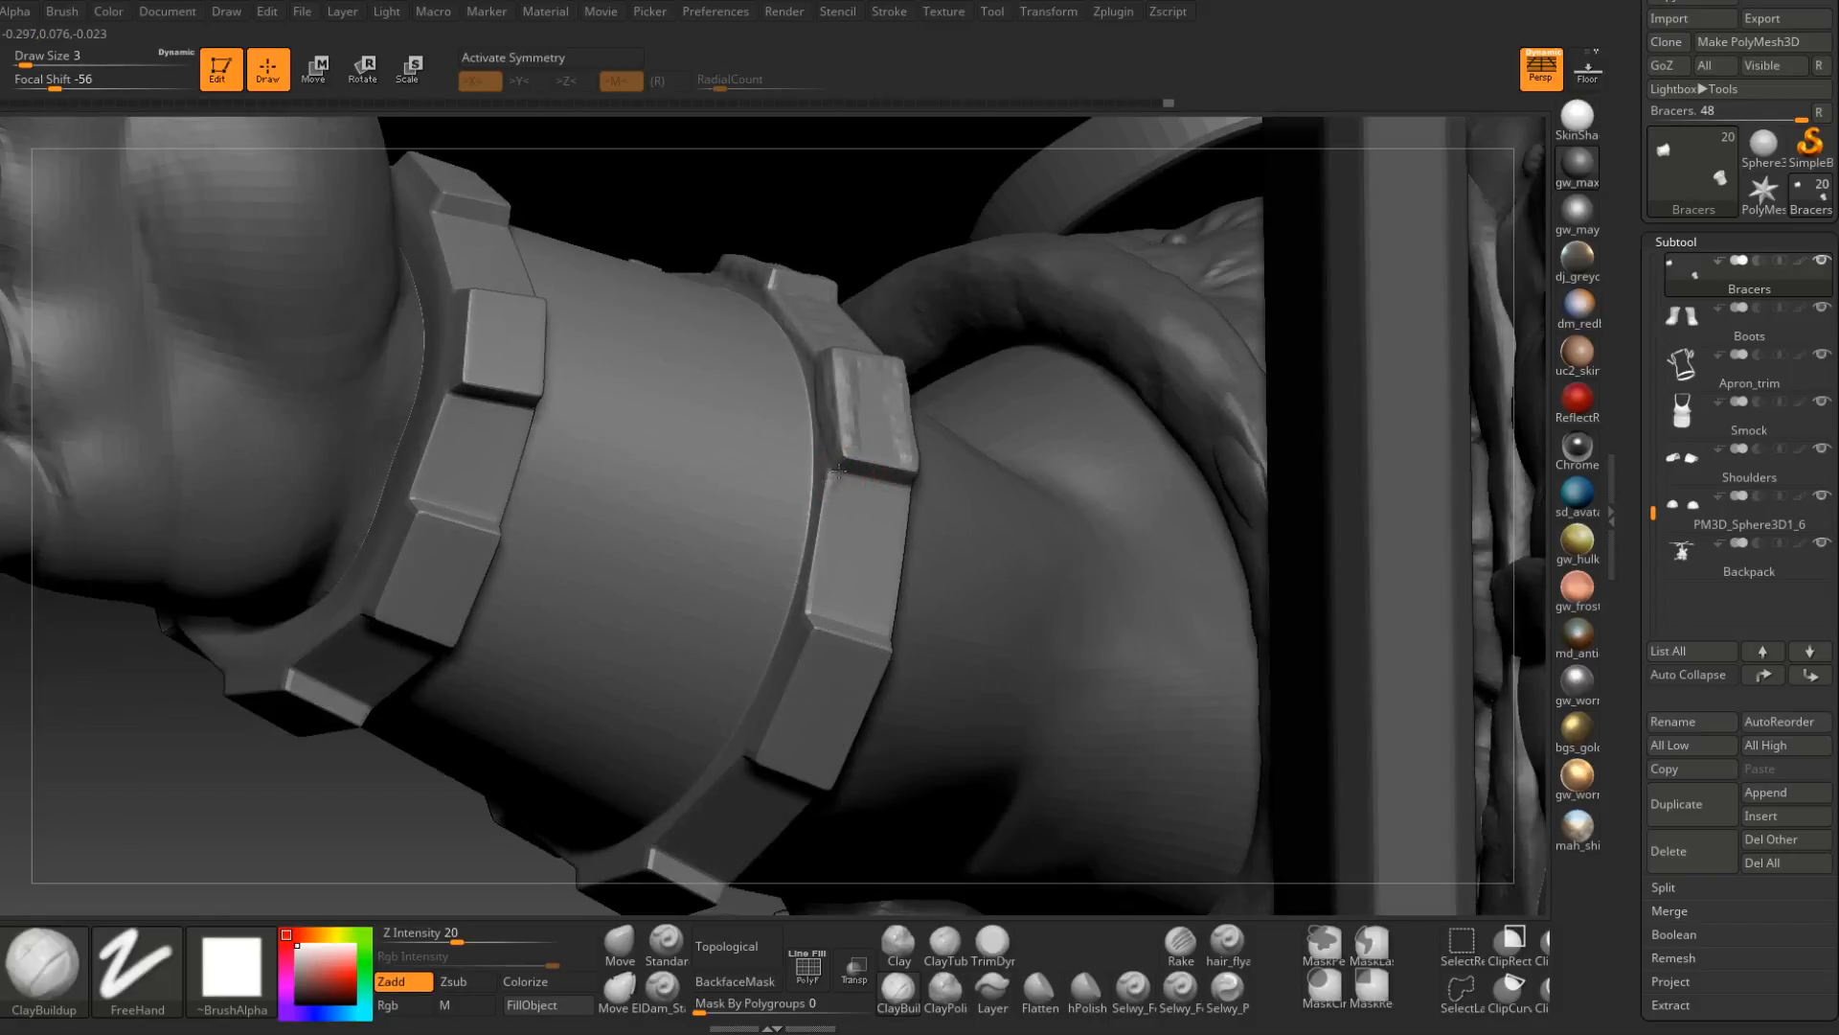
Build up uneven, worn texture on the elbow-side band's palm-side blocks with ClayBuildup at draw size 3.
drag(827, 523, 814, 629)
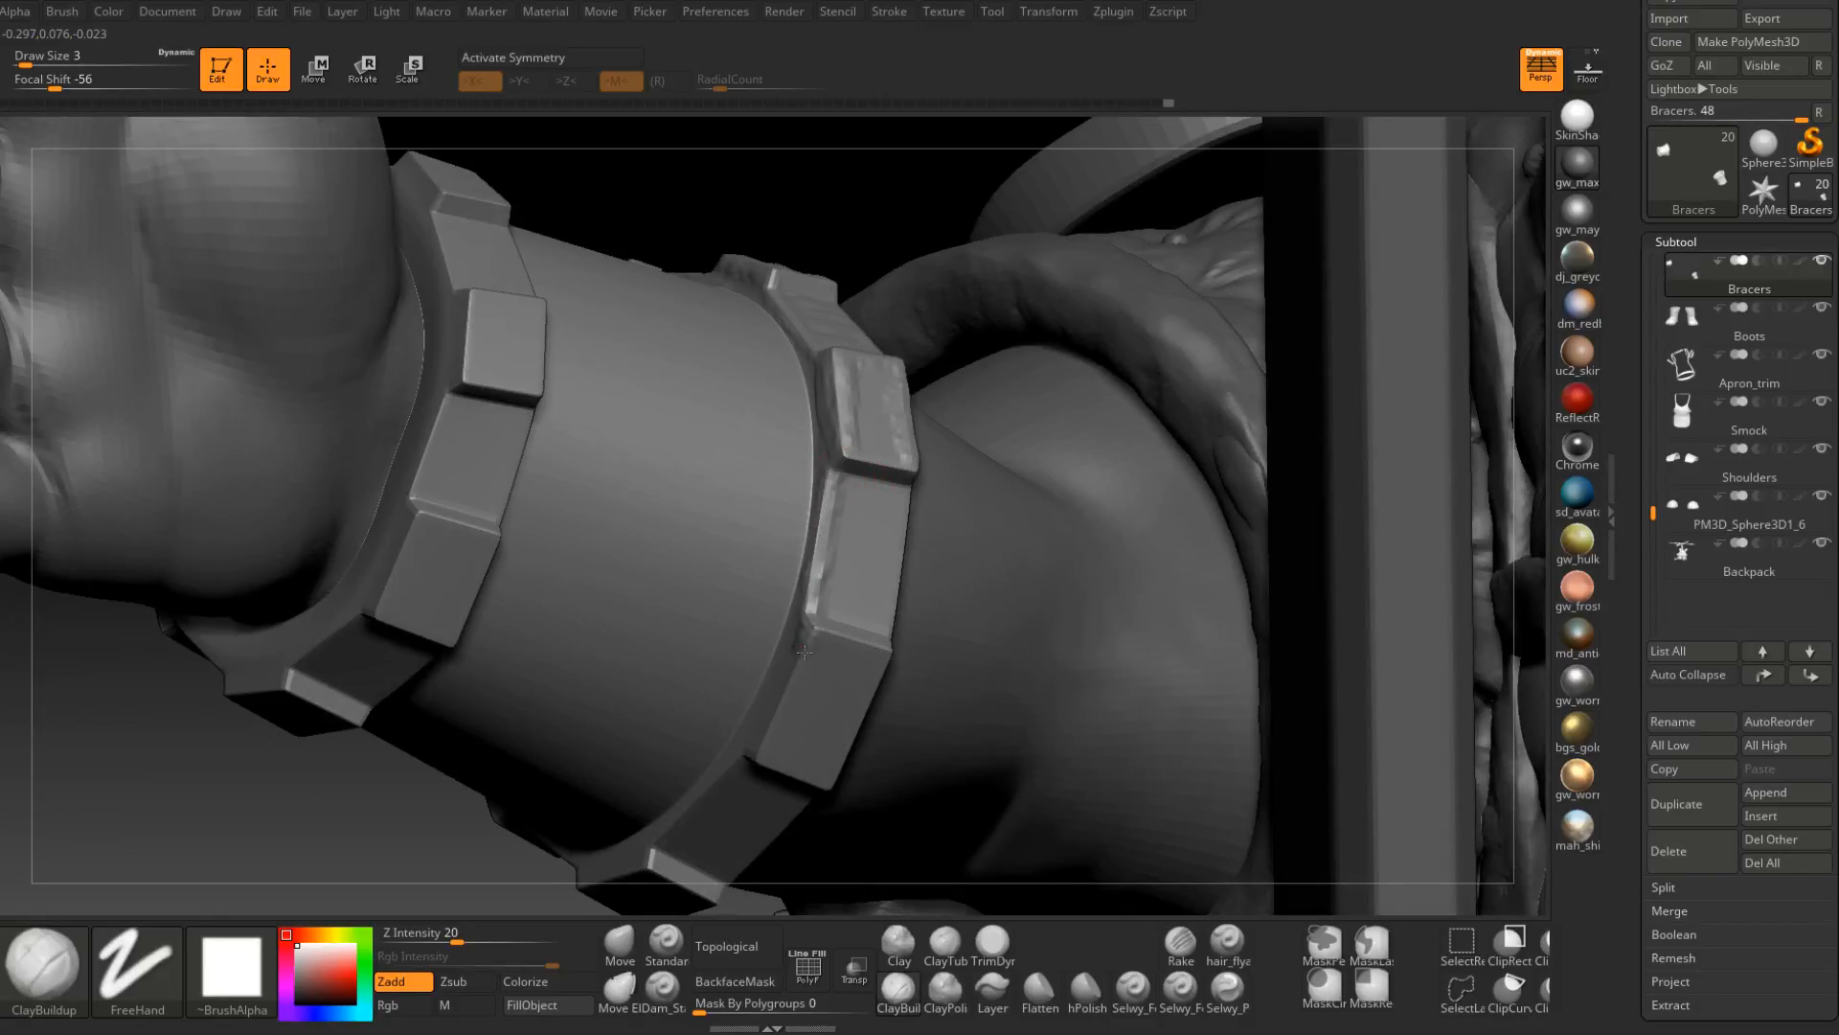
right_drag(780, 738, 976, 388)
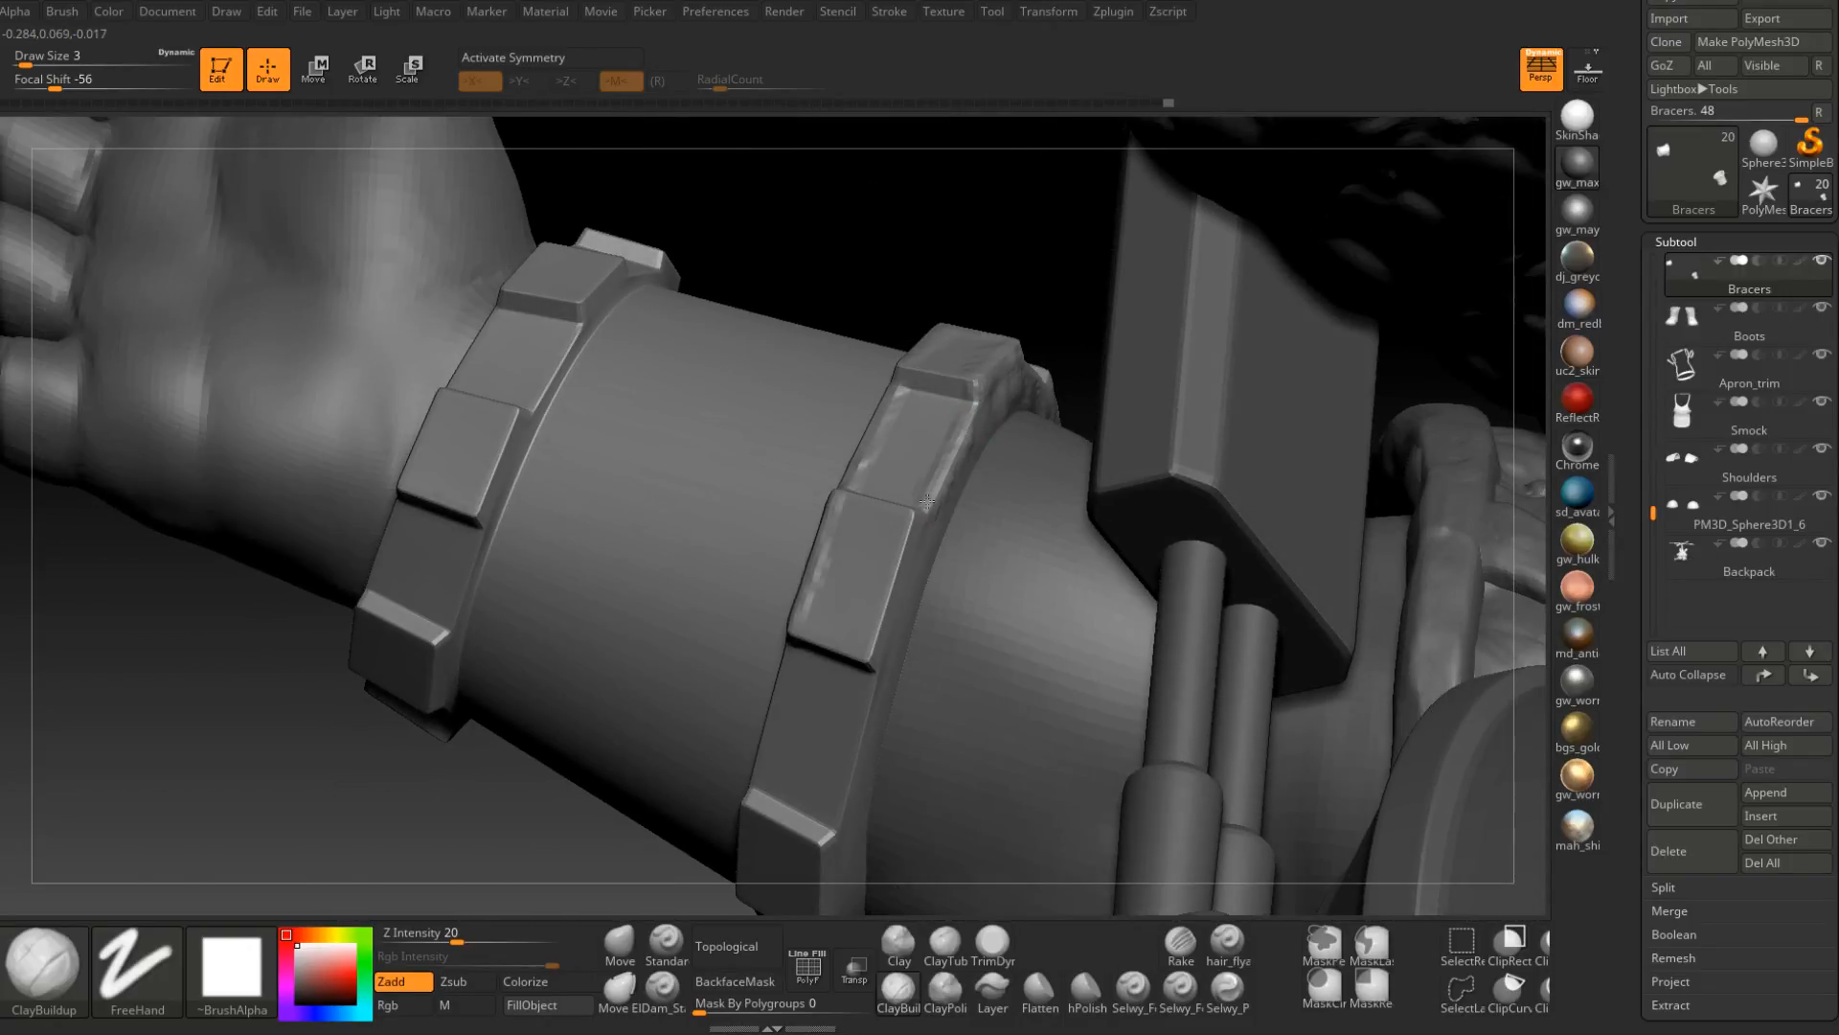
right_drag(927, 500, 882, 527)
drag(870, 520, 843, 500)
mouse_move(853, 508)
right_down()
mouse_move(914, 482)
mouse_move(923, 543)
right_up()
drag(924, 544, 868, 648)
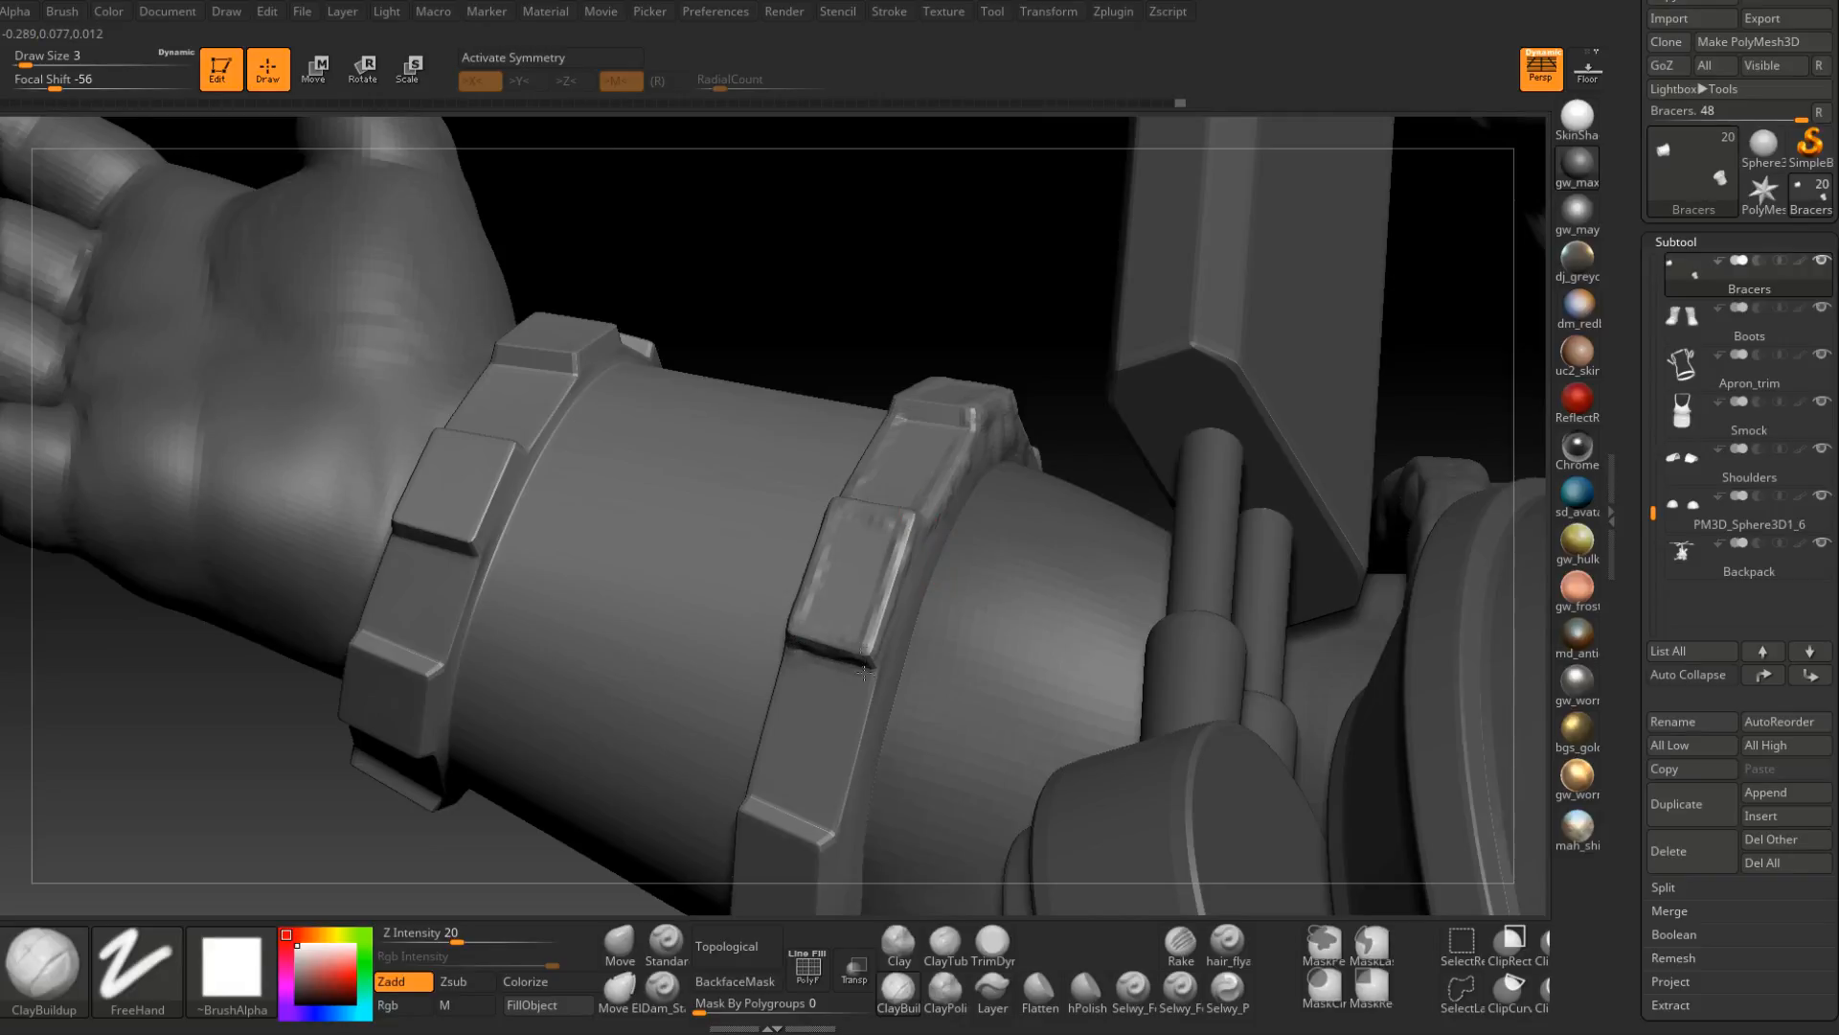
right_drag(959, 507, 910, 445)
mouse_move(910, 446)
mouse_down()
mouse_move(901, 400)
mouse_move(913, 452)
mouse_move(883, 513)
mouse_up()
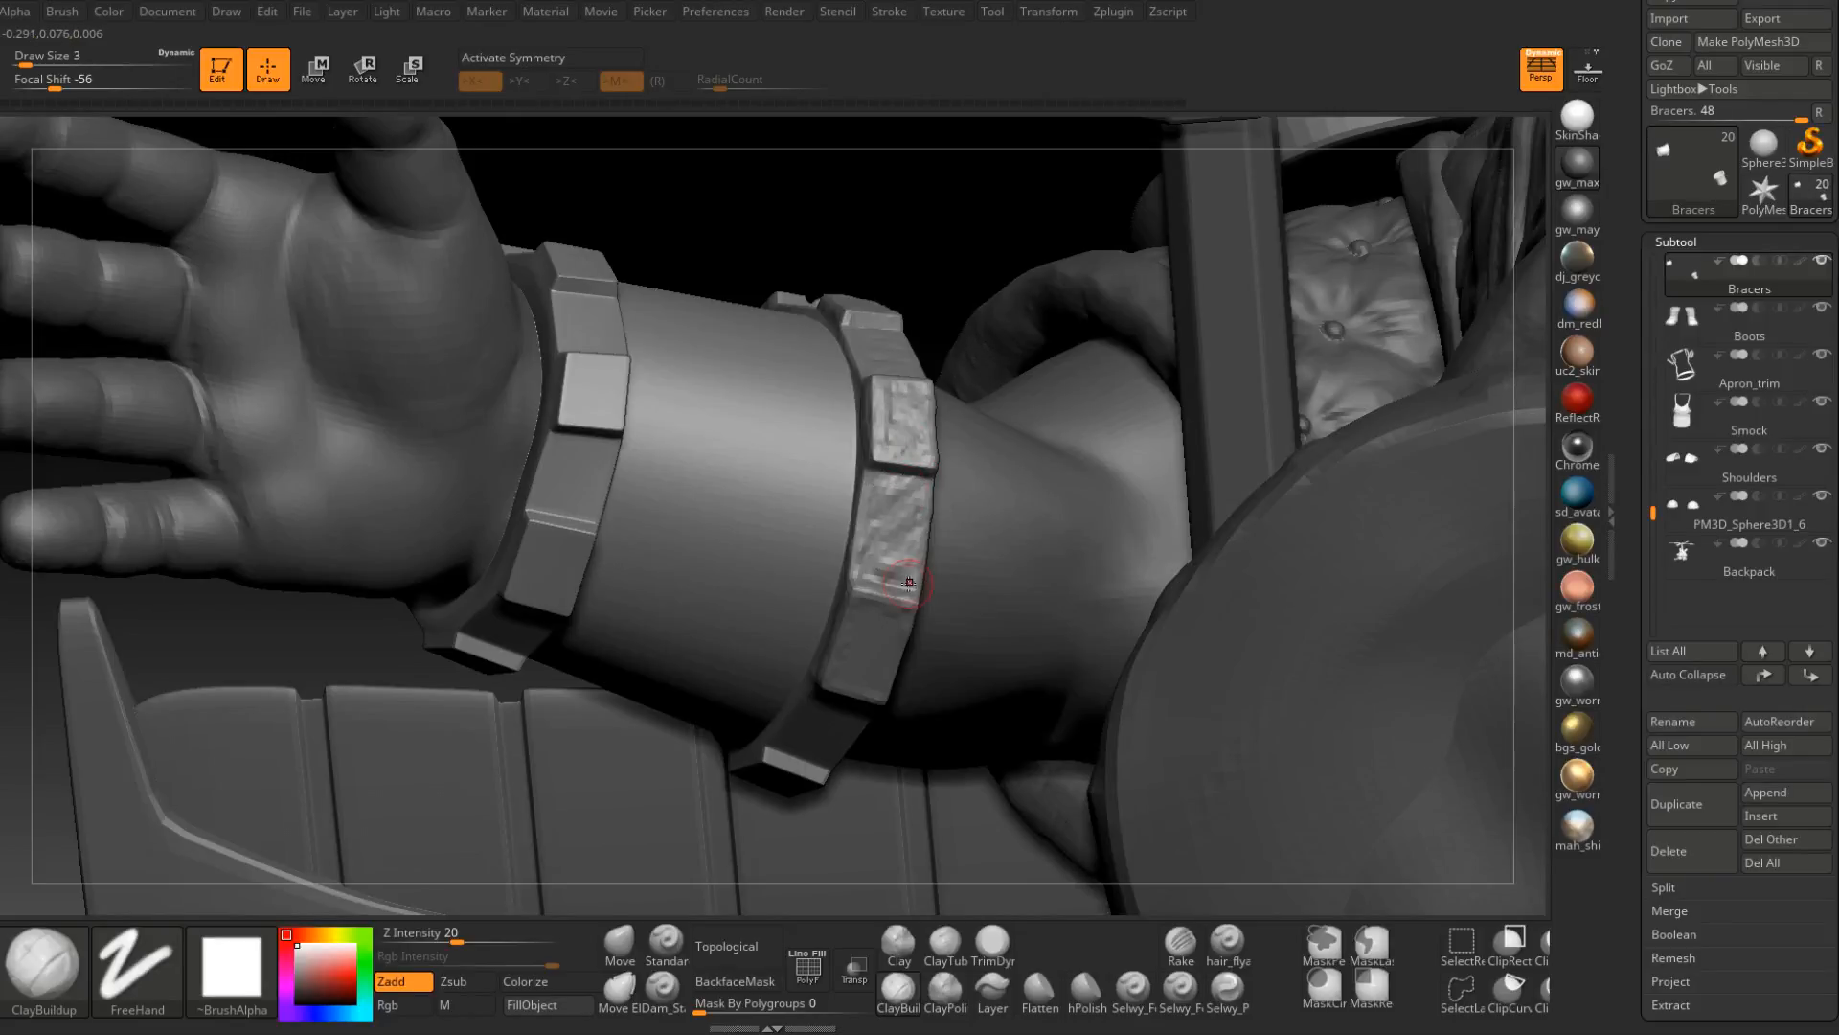
right_drag(917, 540, 918, 470)
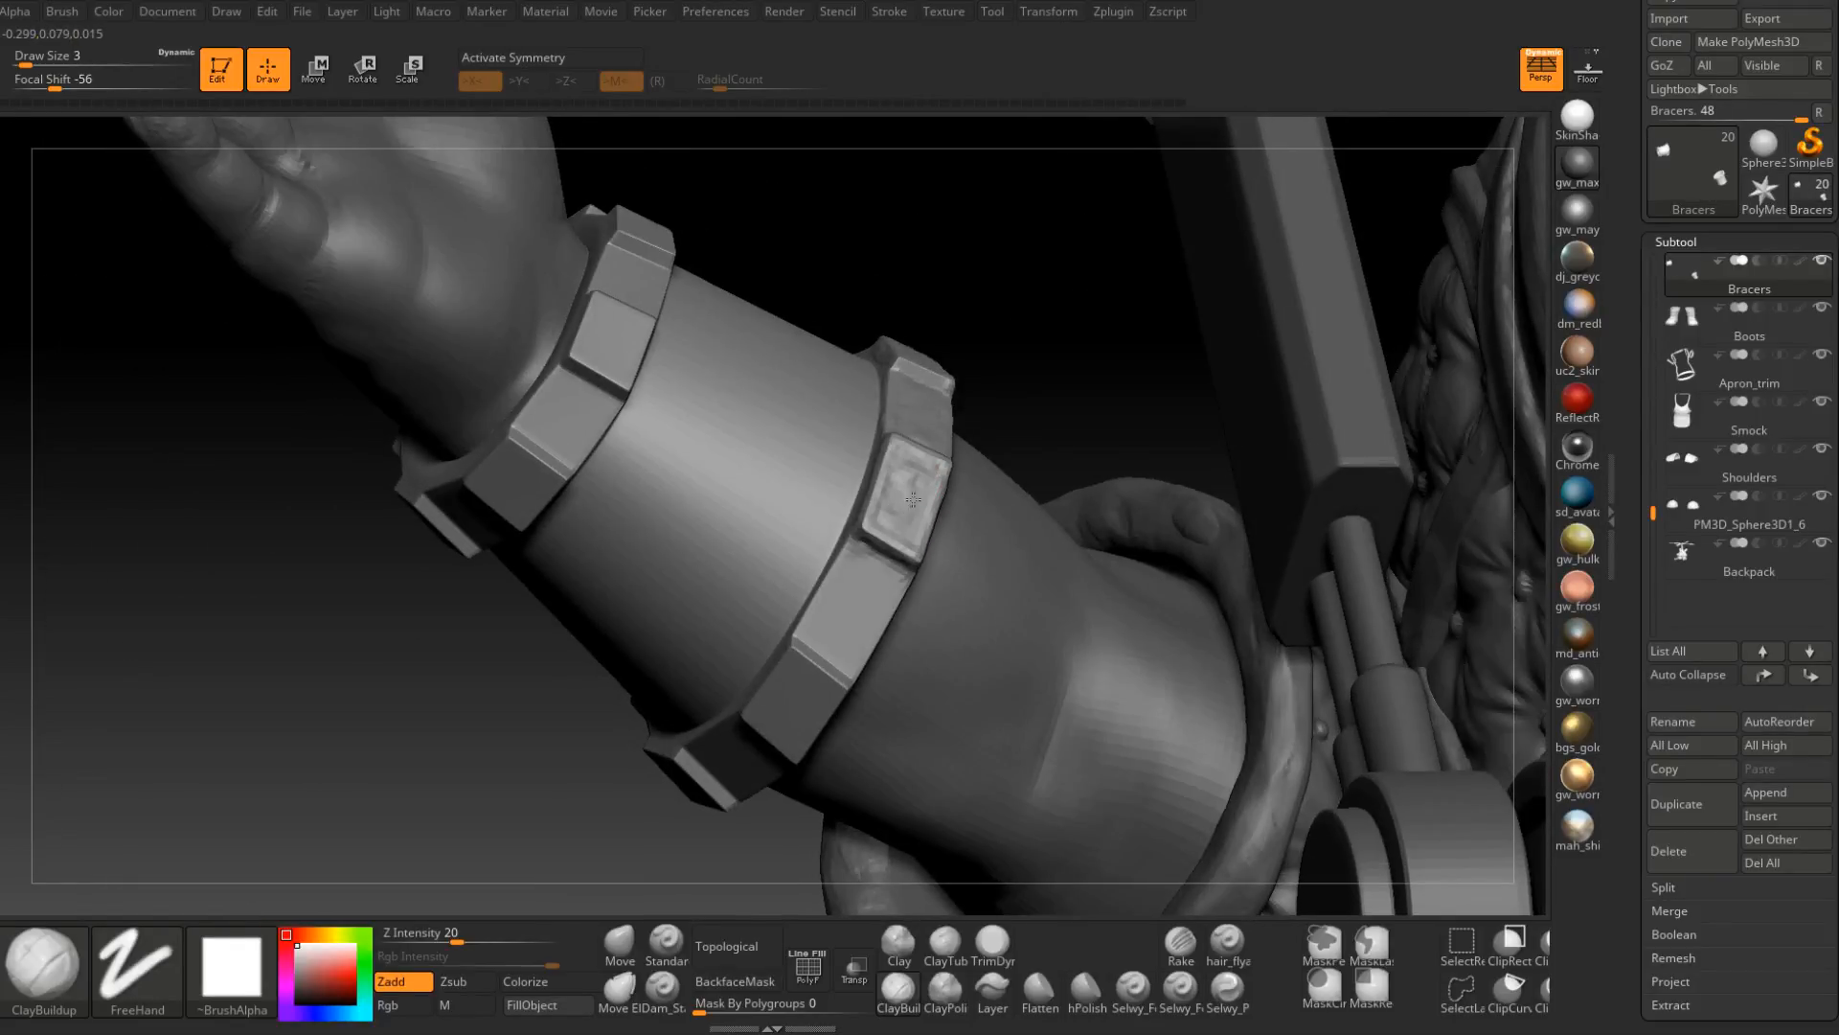
Roughen the remaining blocks around the elbow-side band with ClayBuildup, raising the draw size to 5.
mouse_move(912, 539)
right_down()
mouse_move(913, 503)
mouse_move(896, 508)
right_up()
key(space)
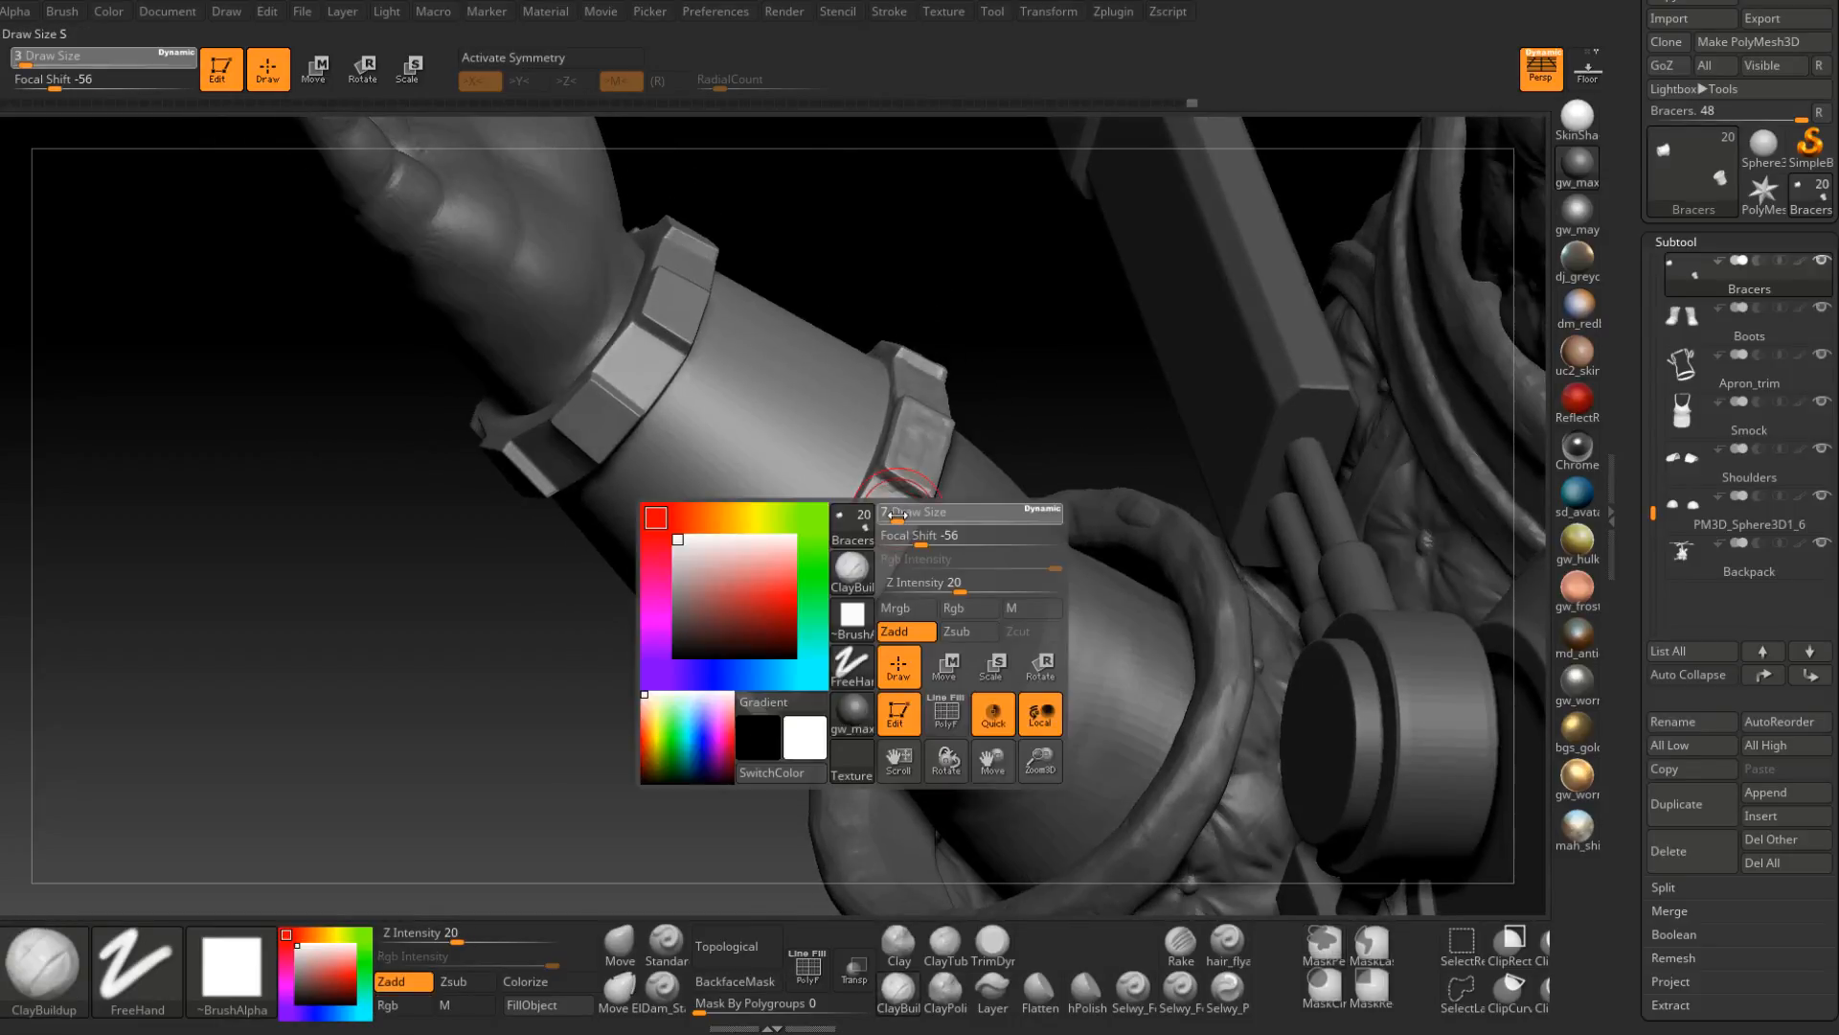
drag(883, 510, 890, 510)
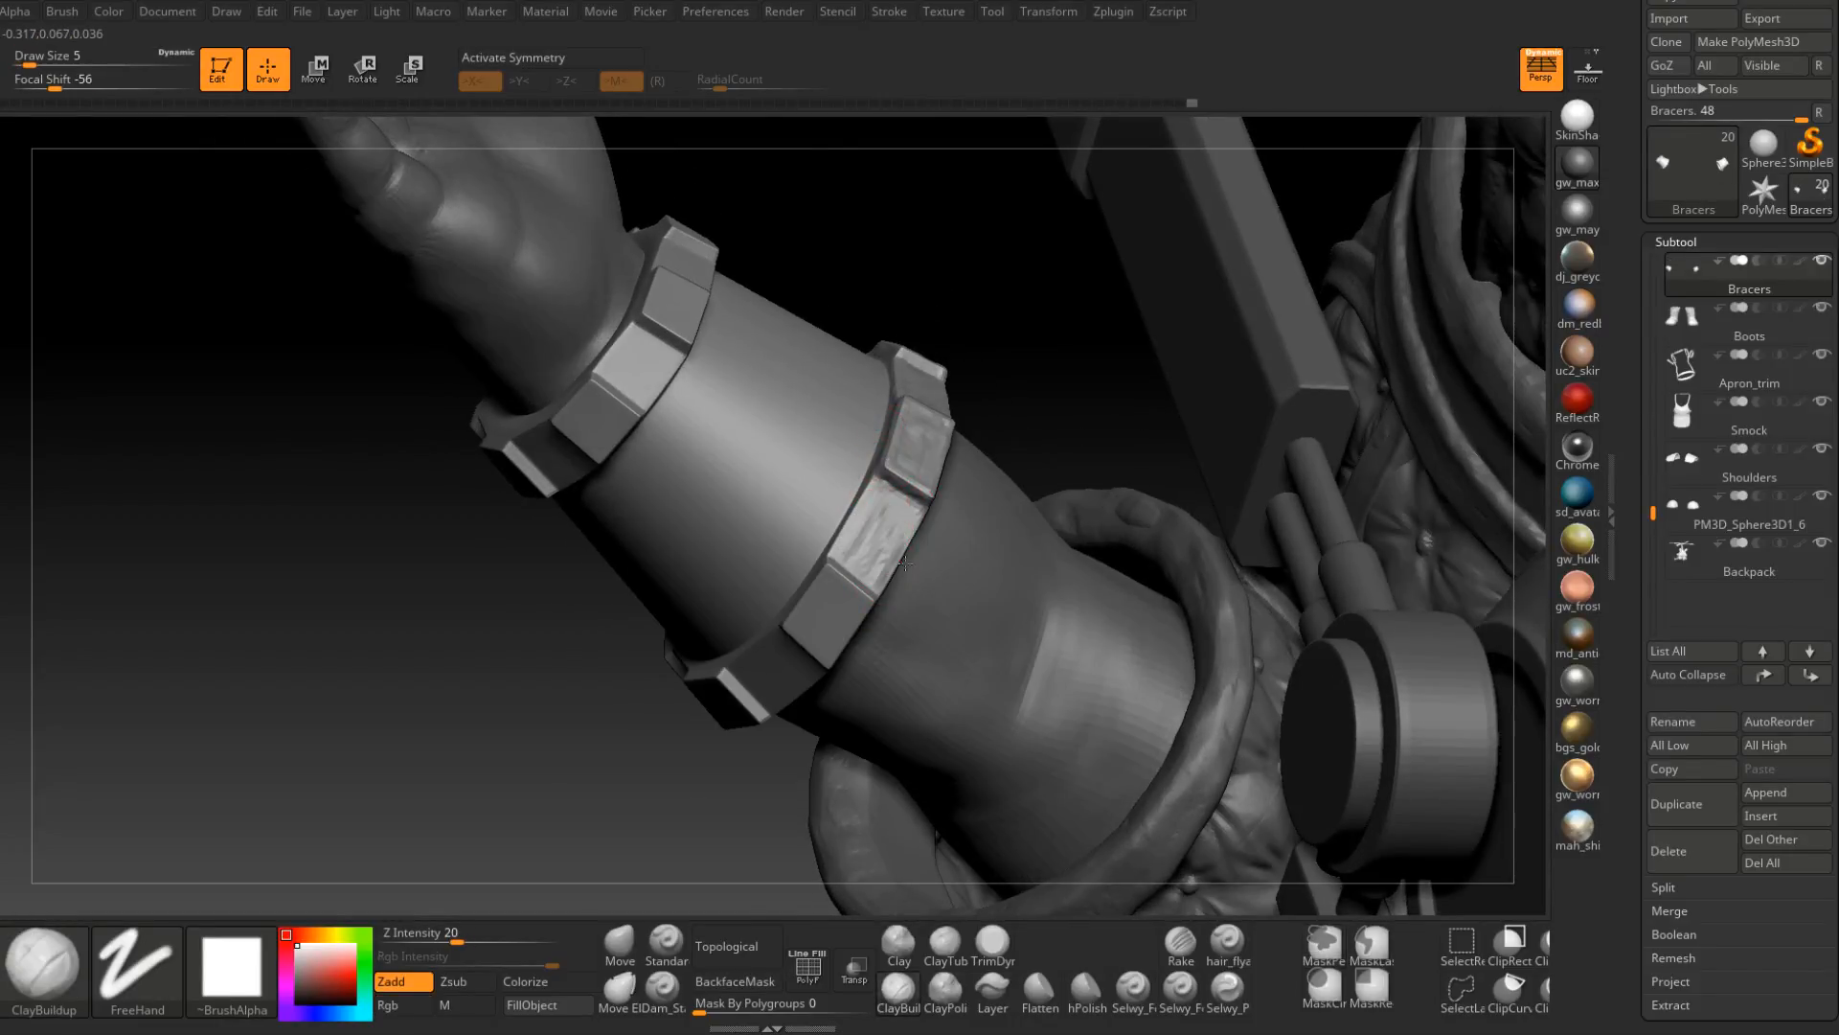
right_drag(891, 570, 829, 558)
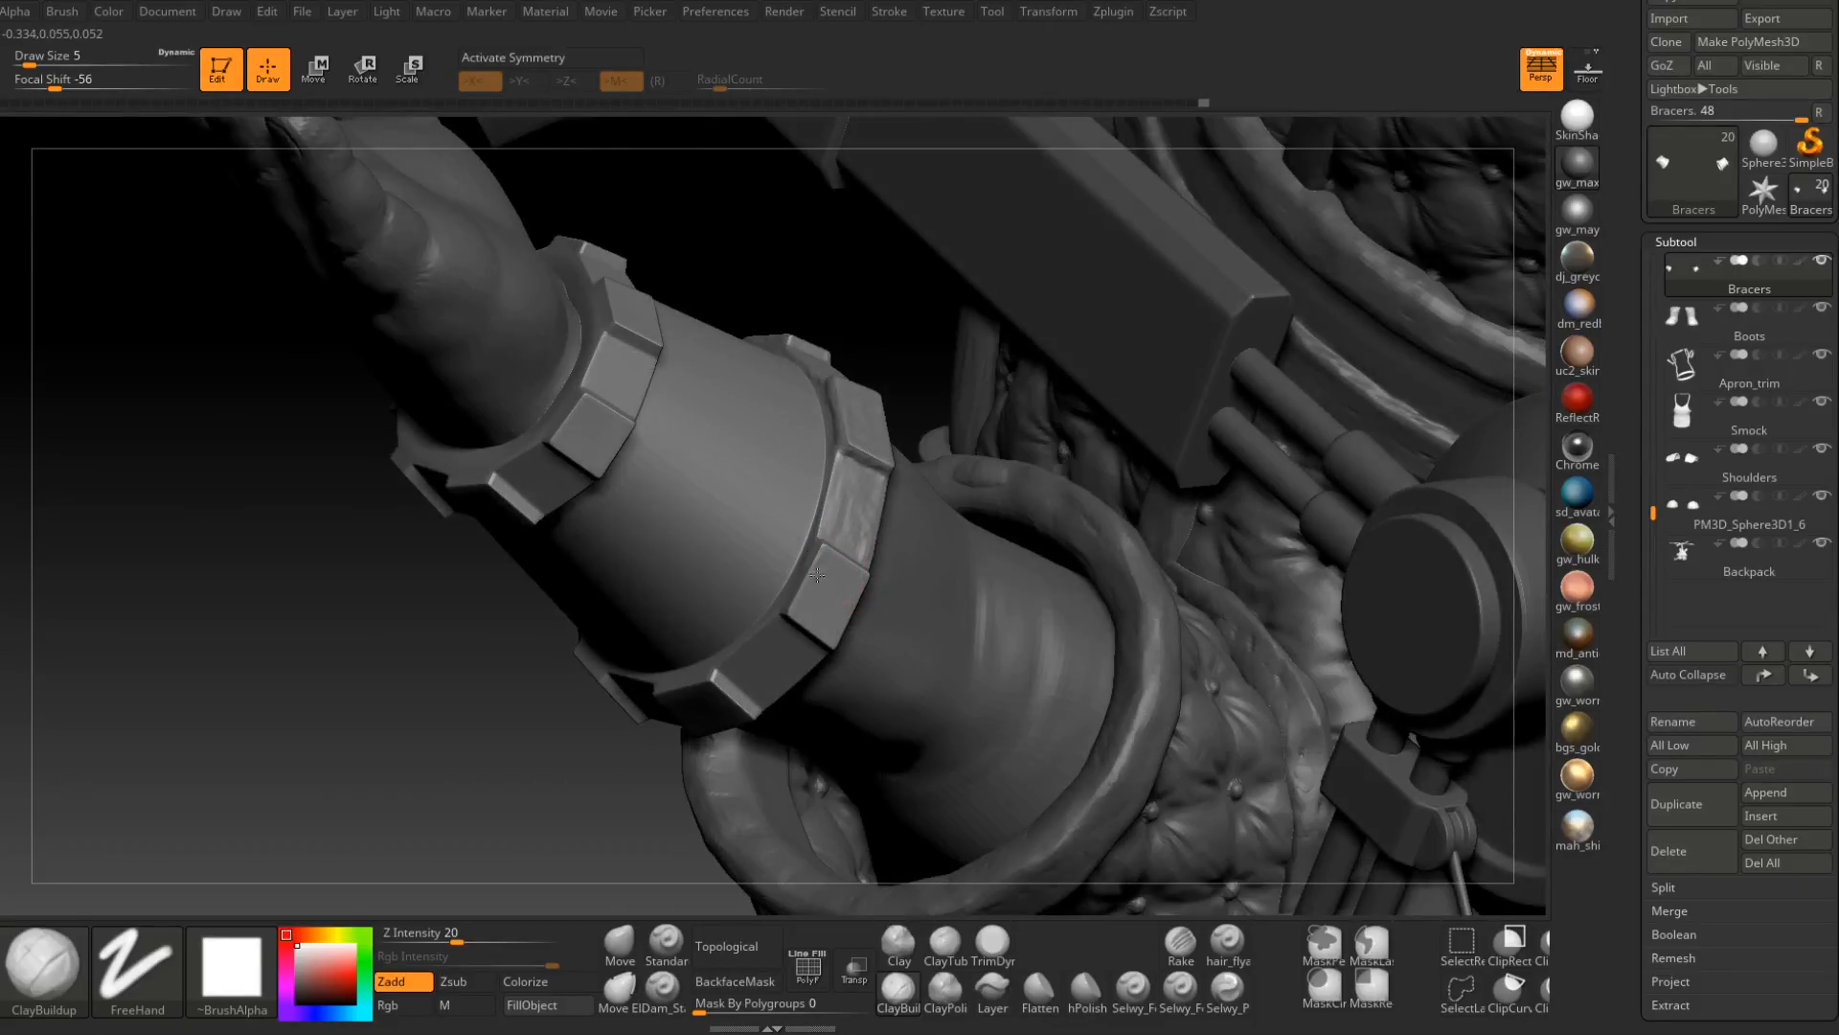
drag(817, 575, 847, 571)
mouse_move(784, 596)
right_down()
mouse_move(843, 624)
mouse_move(776, 728)
mouse_move(753, 689)
mouse_move(810, 606)
mouse_move(774, 604)
right_up()
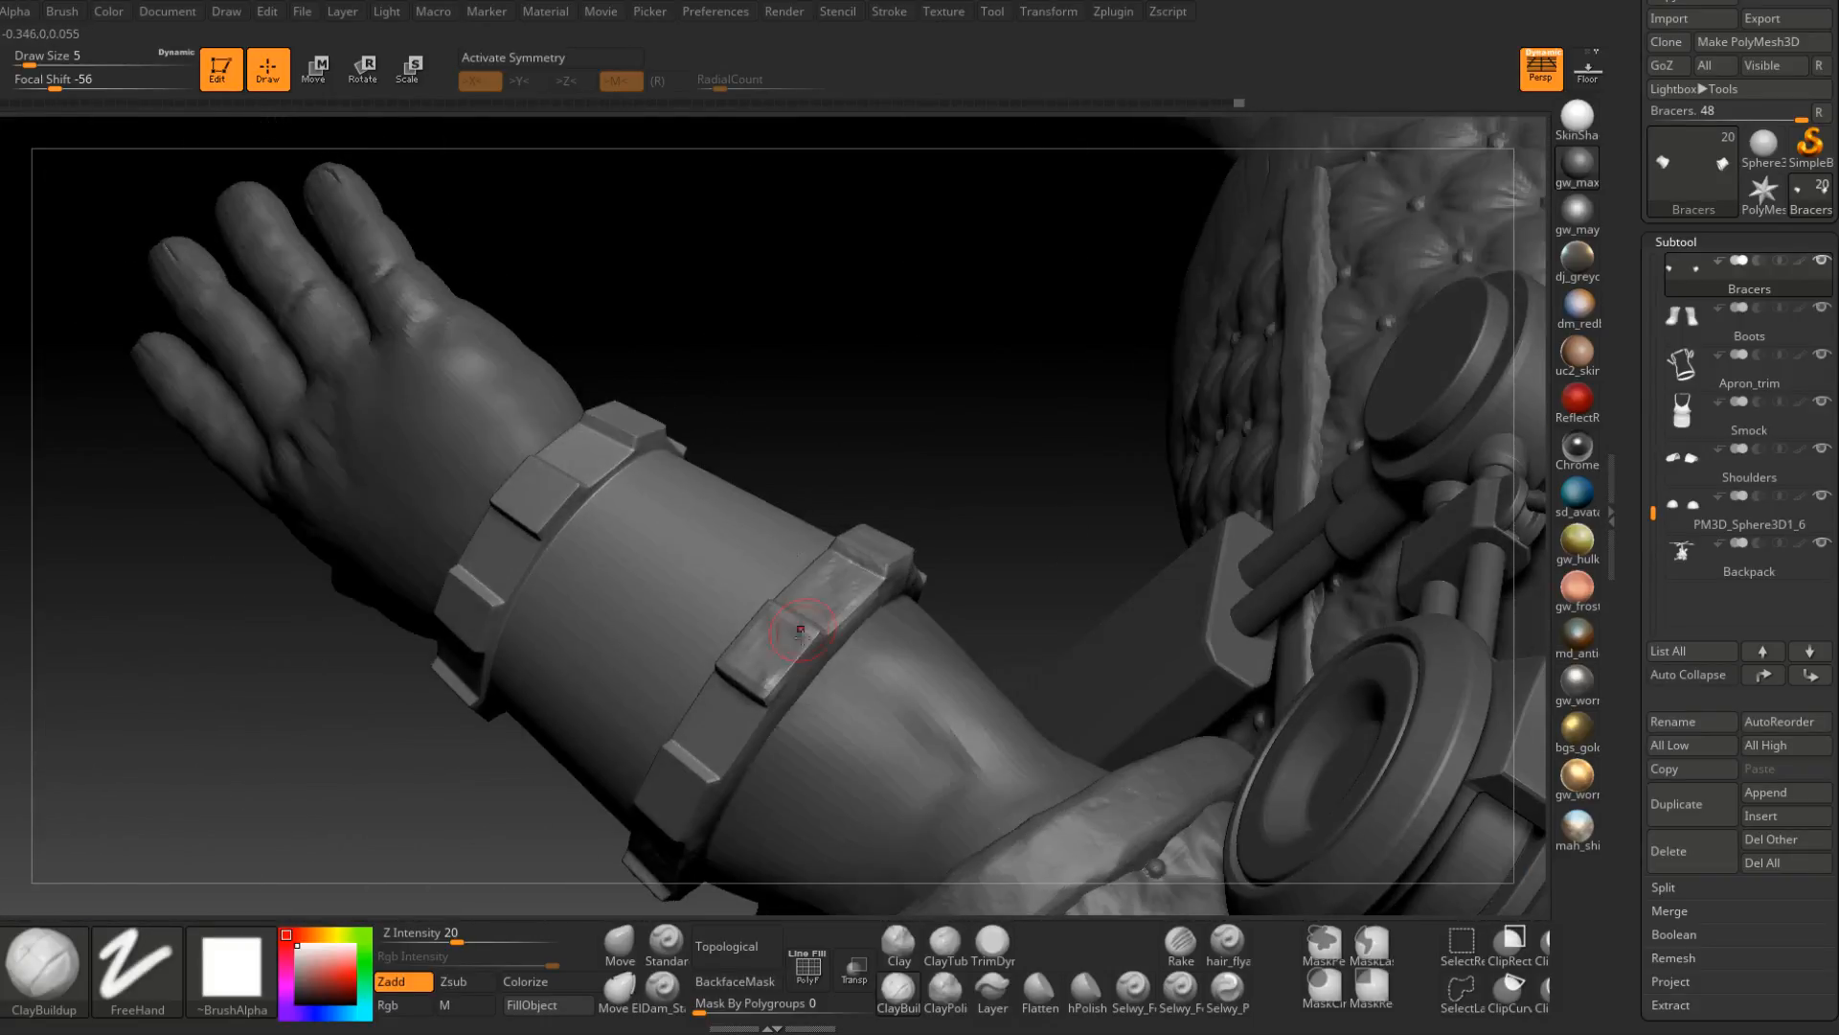
right_drag(820, 671, 815, 582)
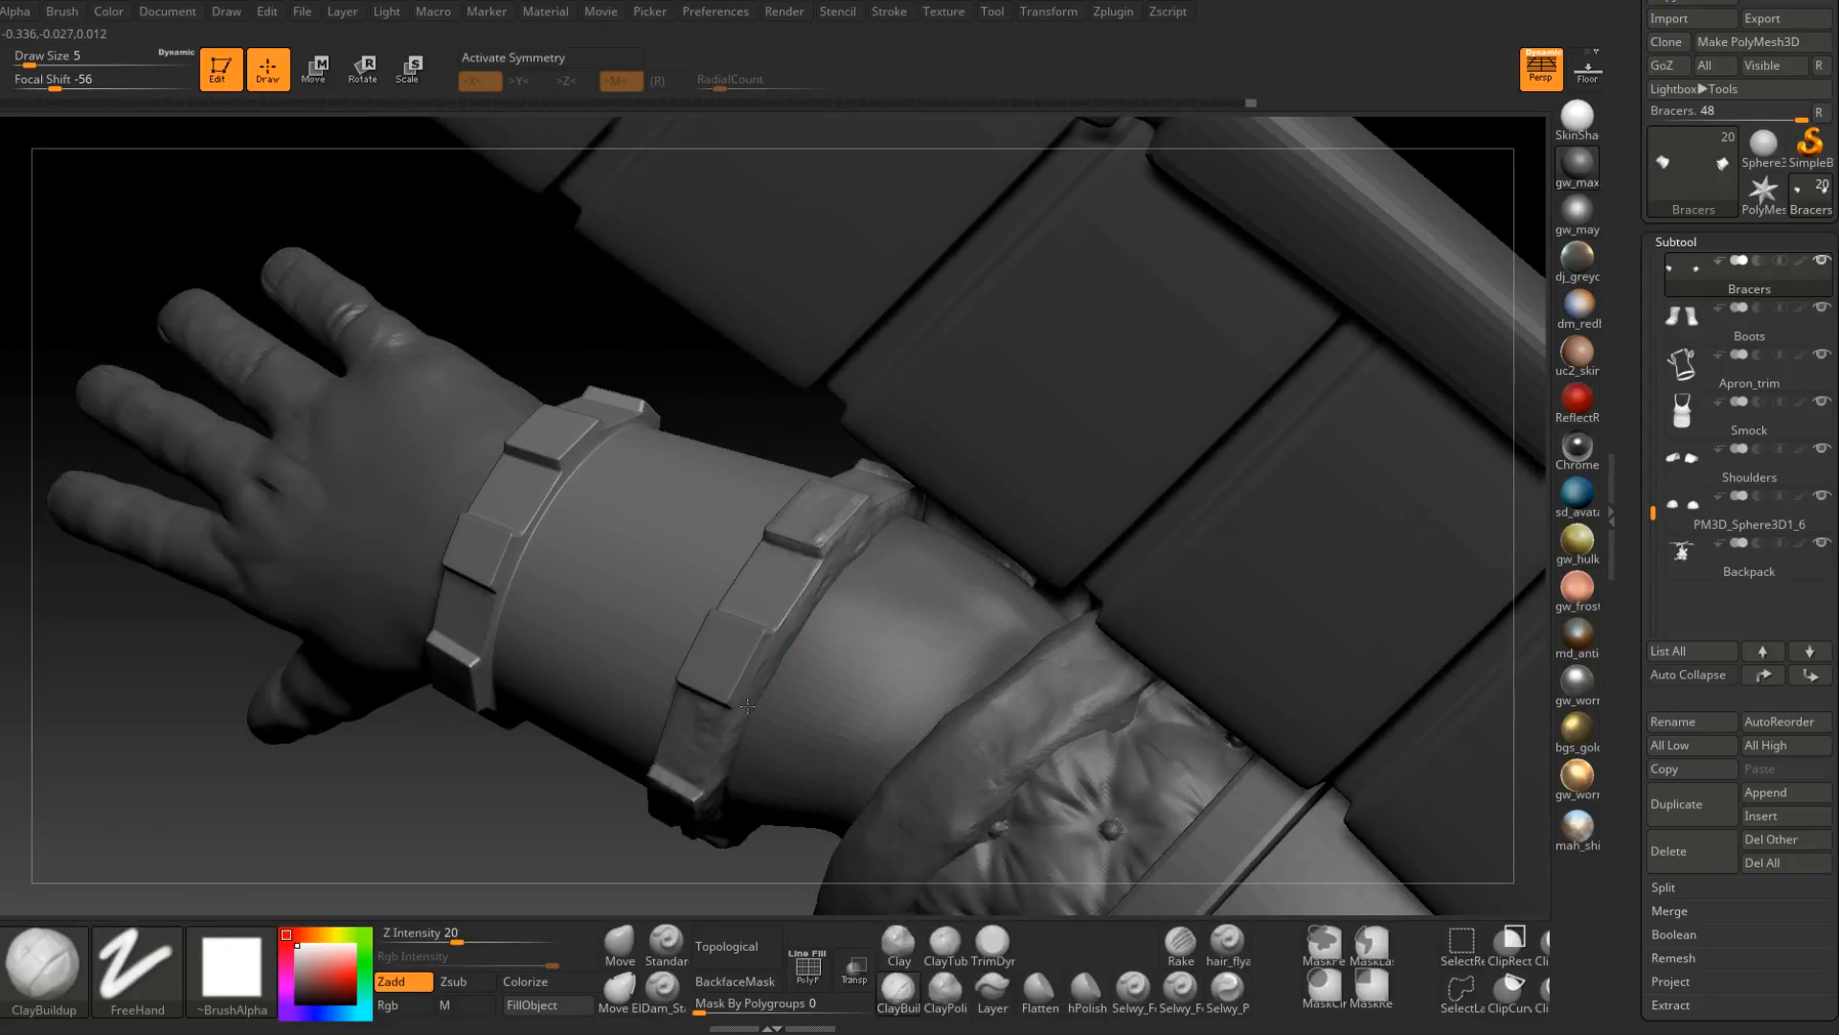
right_drag(770, 633, 690, 682)
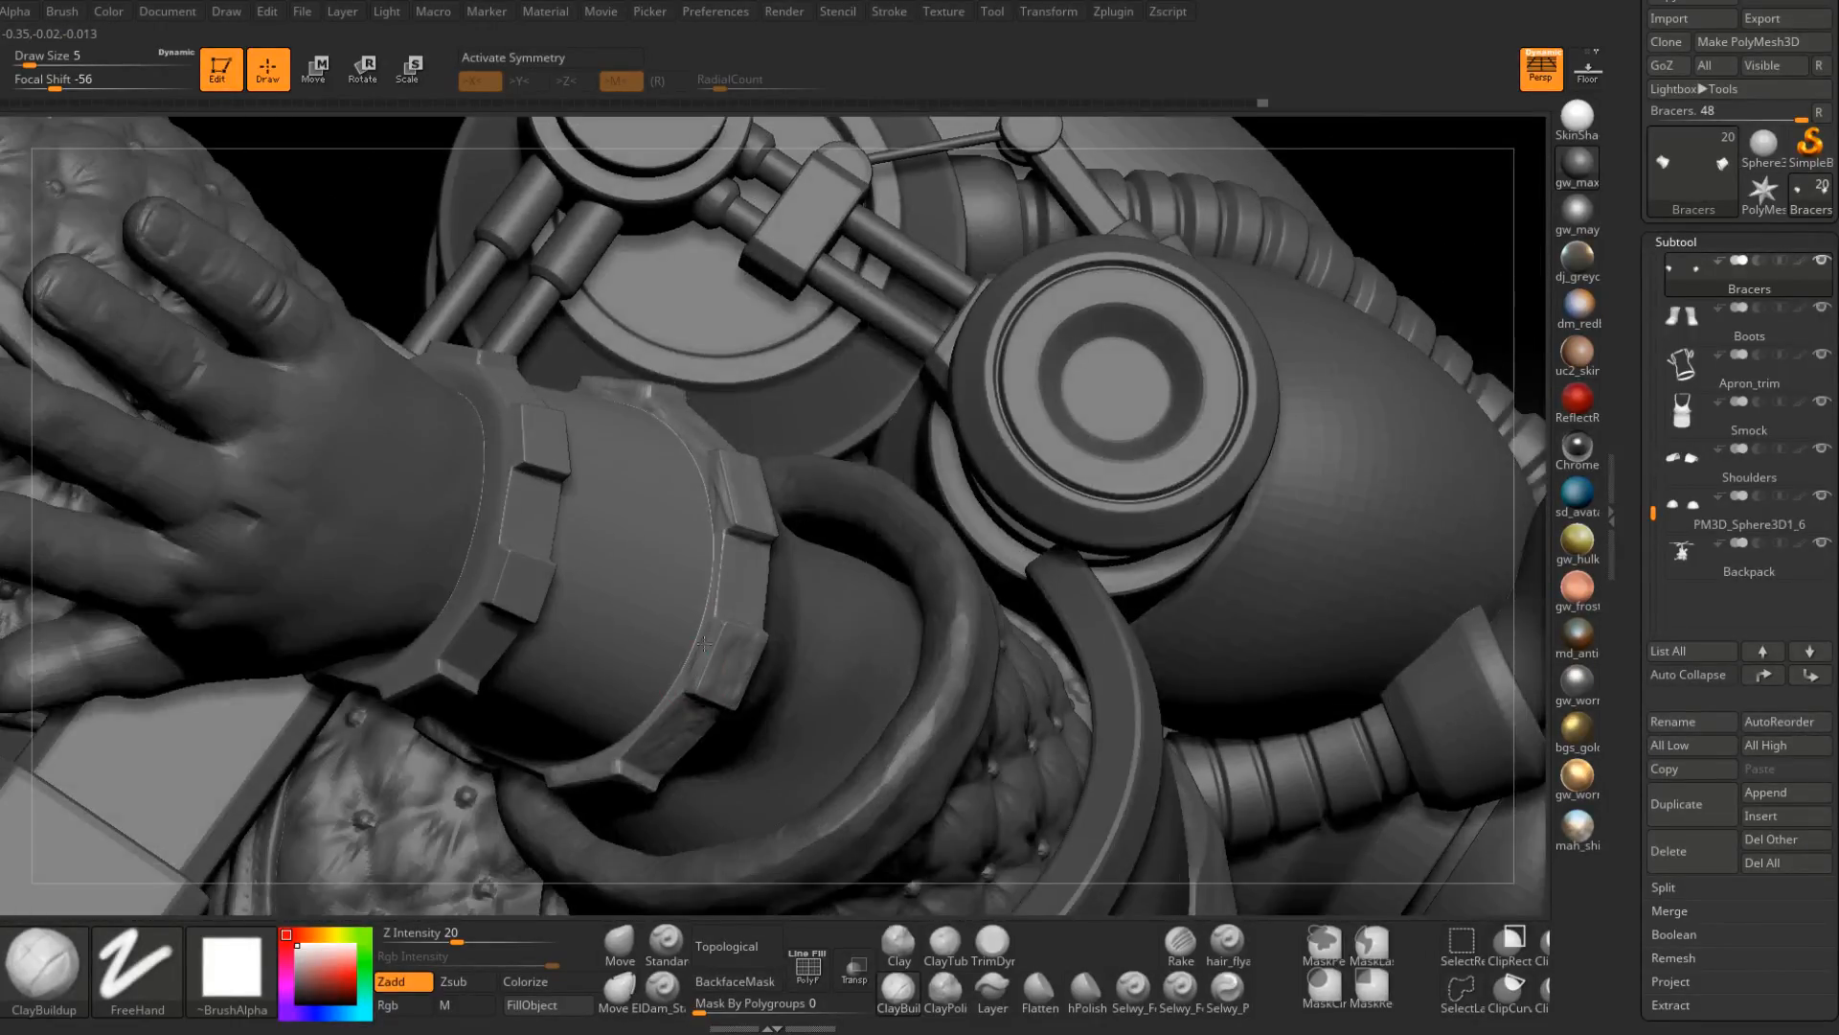
Roughen the wrist-side band's blocks from the back of the hand around to the palm with ClayBuildup at draw size 5.
right_drag(757, 600, 706, 616)
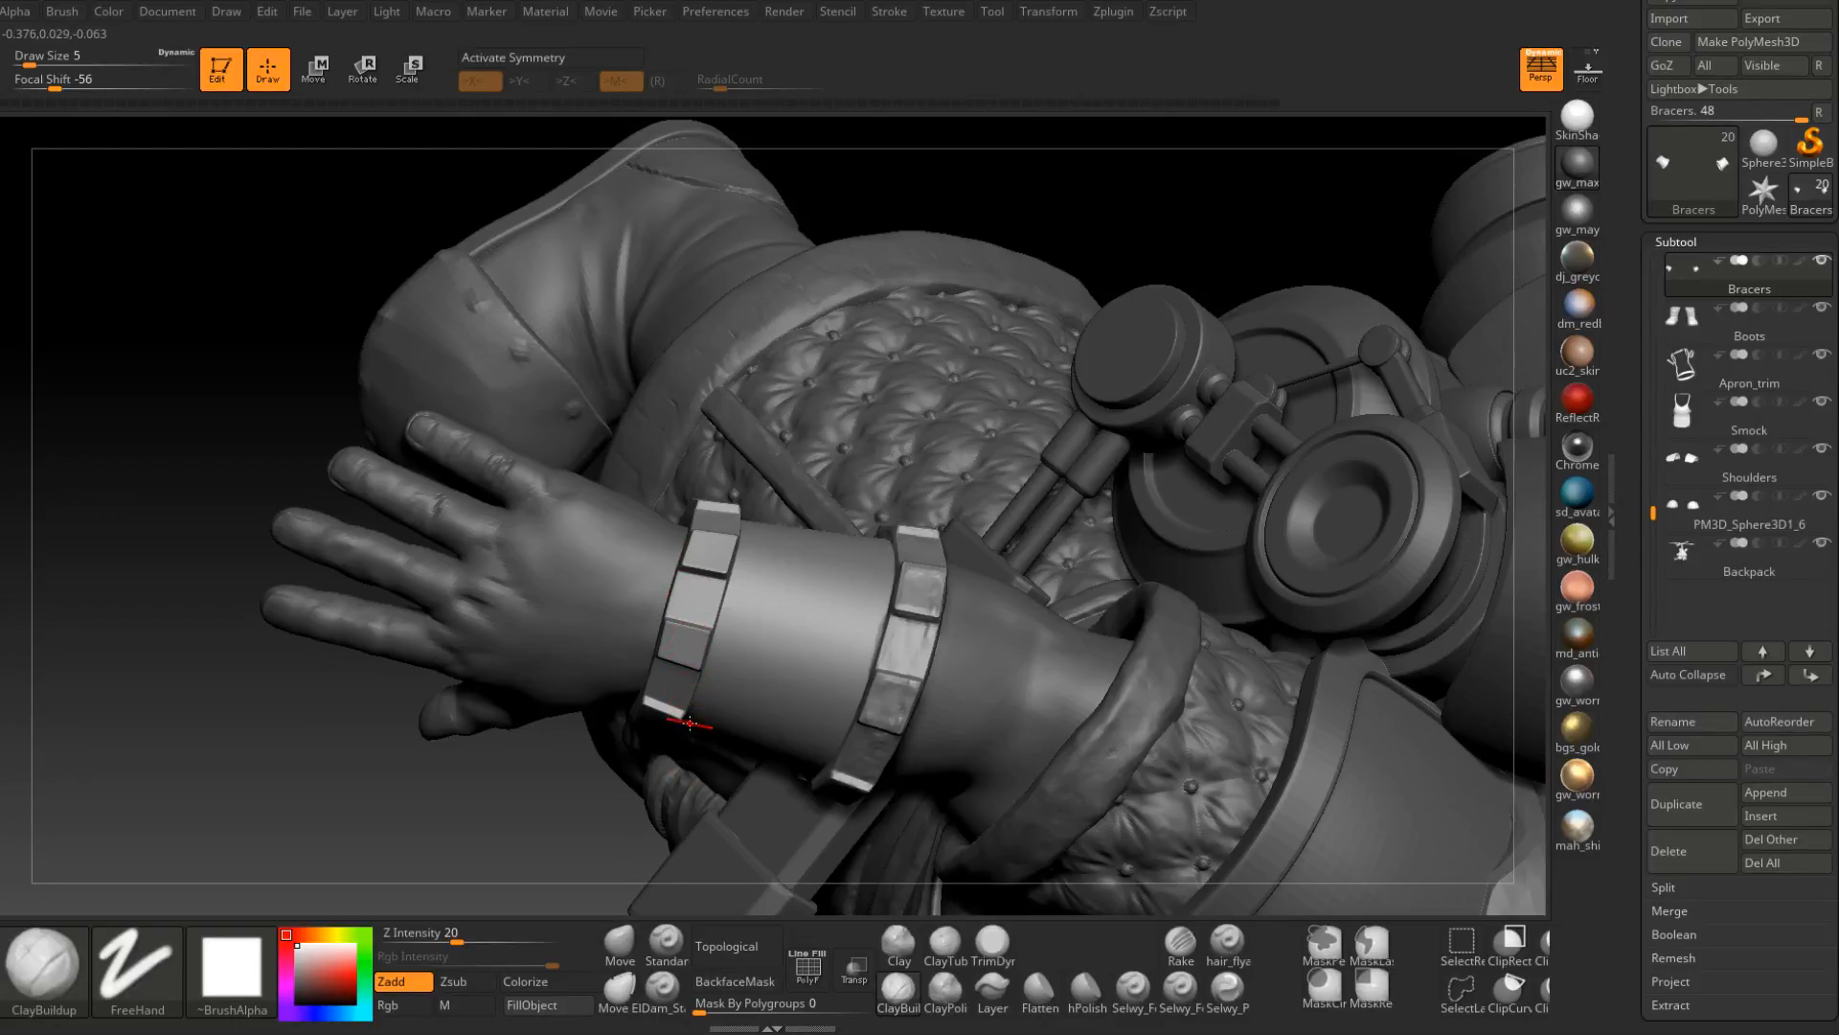
right_drag(688, 601, 755, 578)
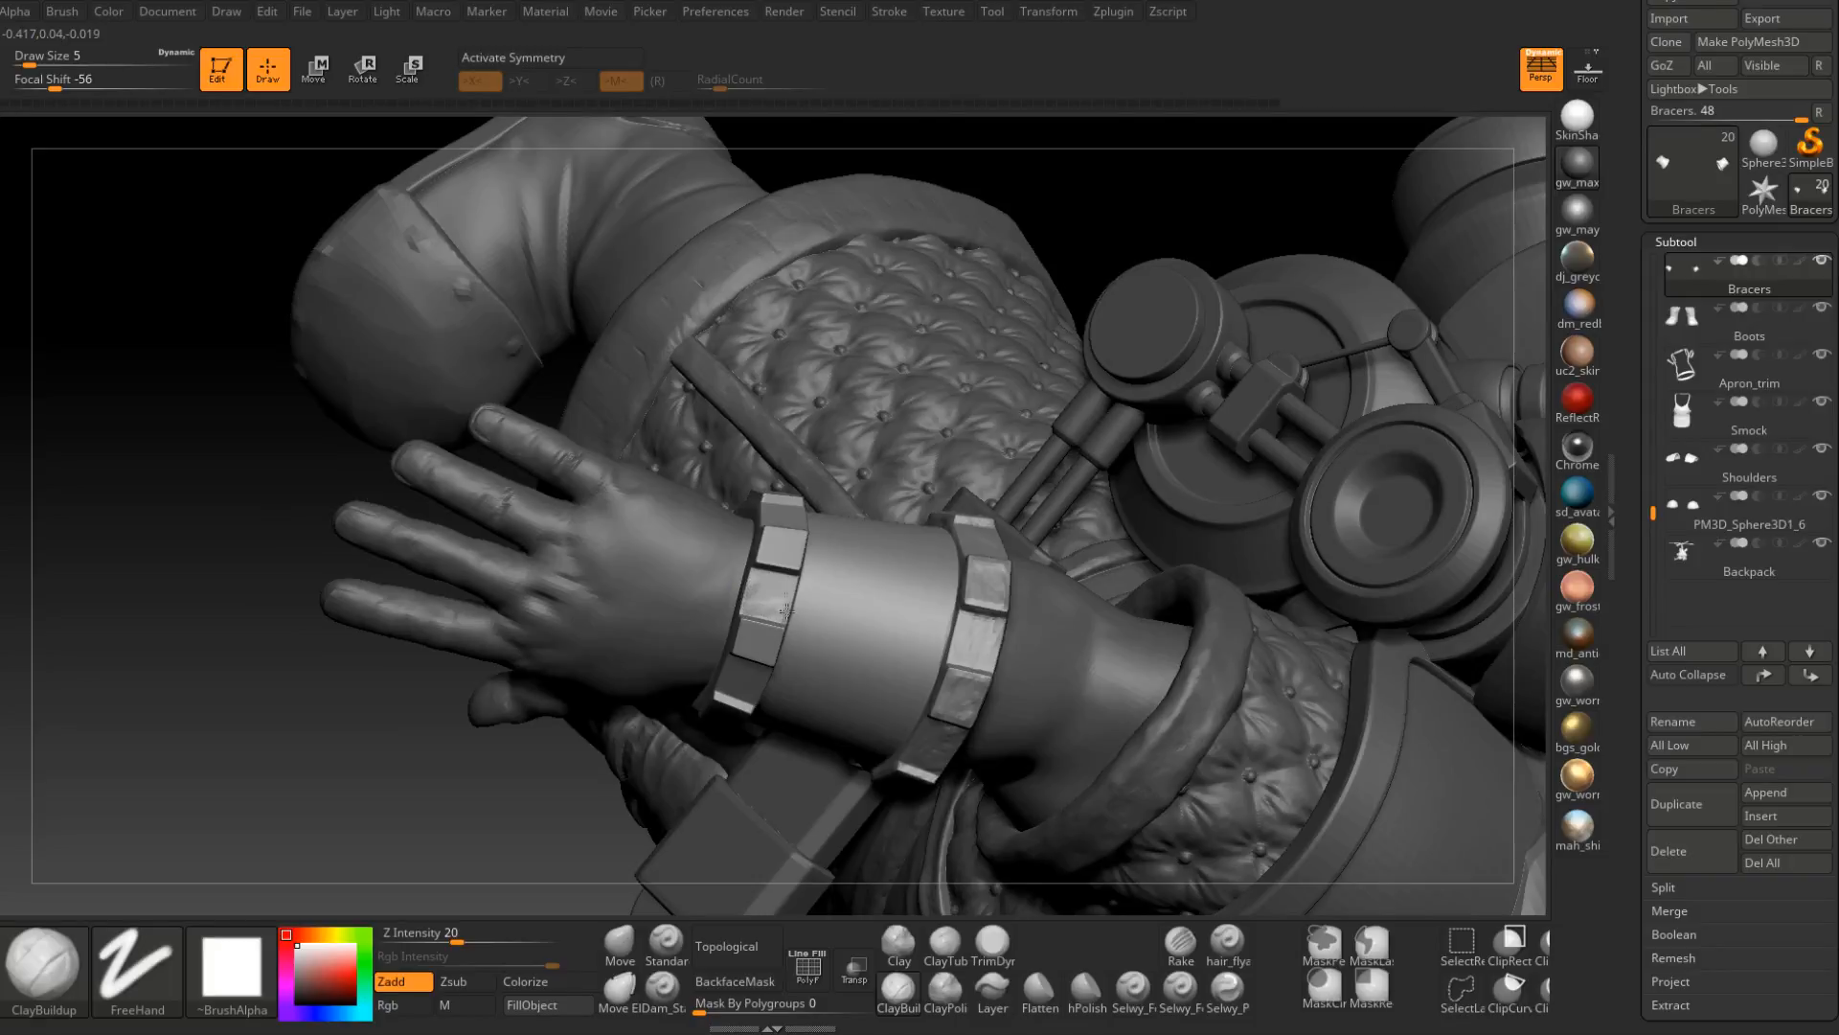
right_drag(781, 554, 706, 550)
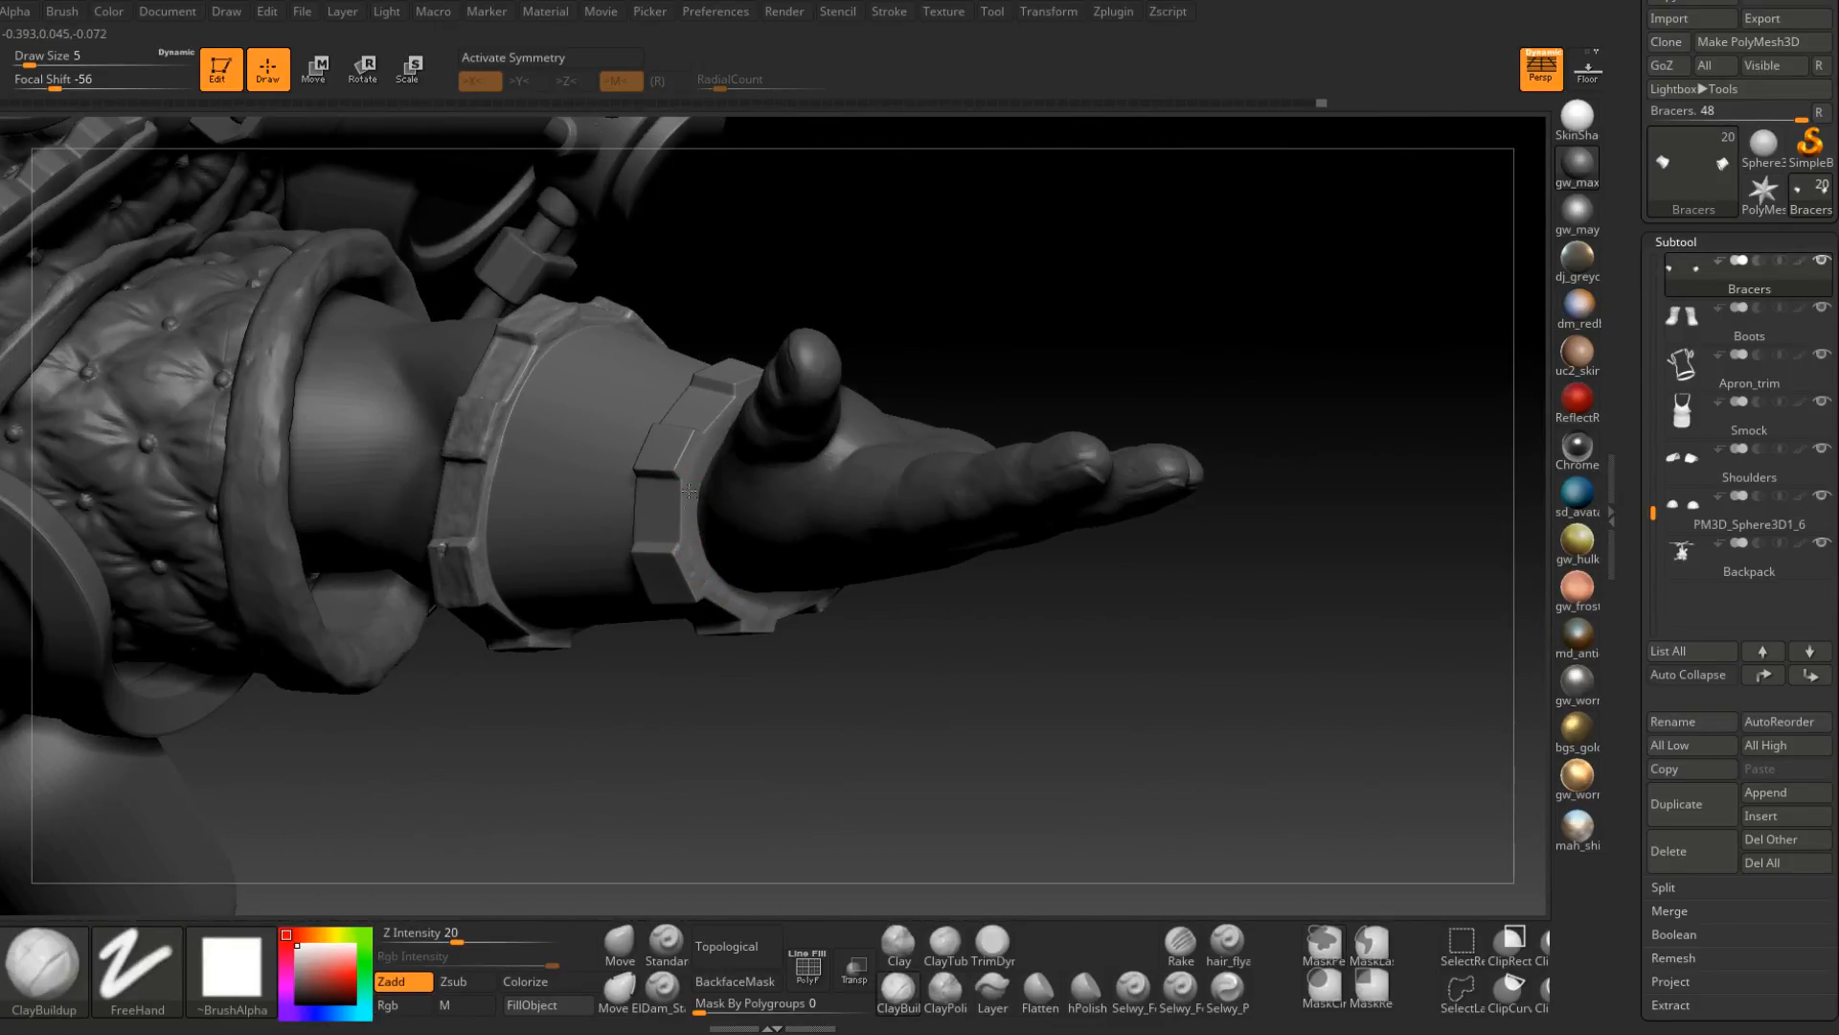
right_drag(723, 442, 707, 567)
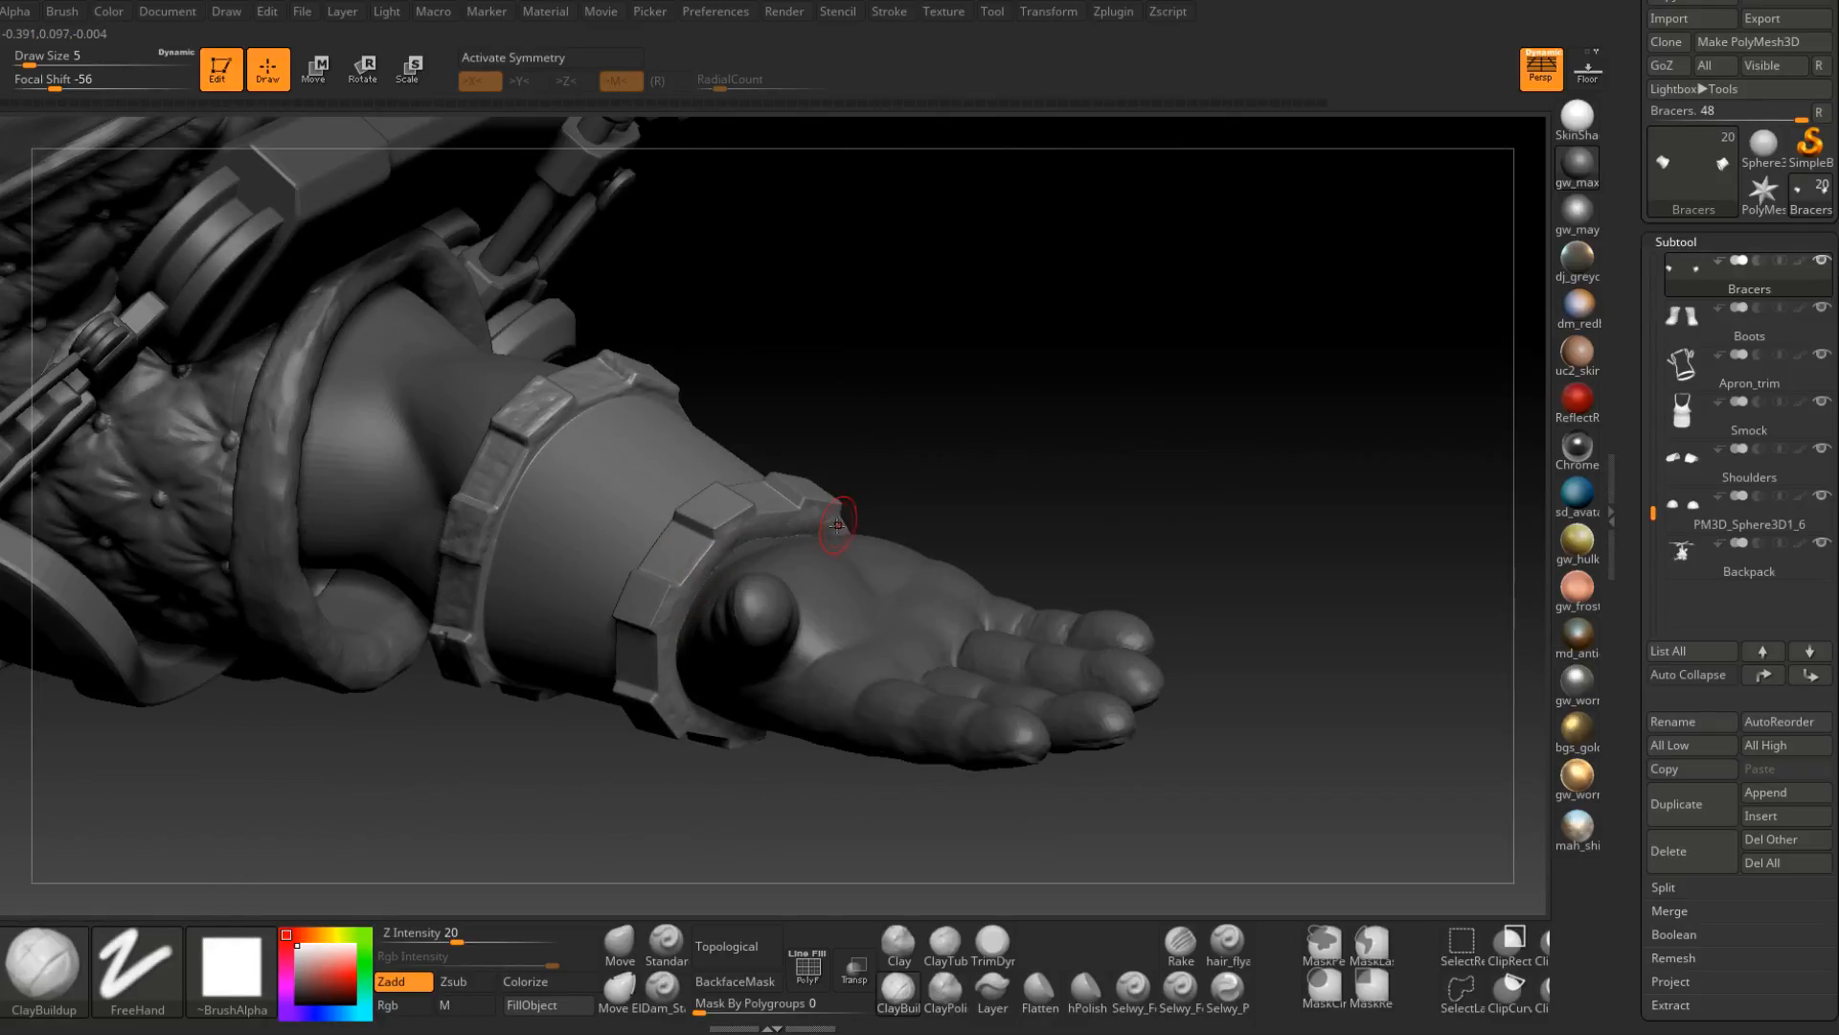
right_drag(832, 526, 691, 485)
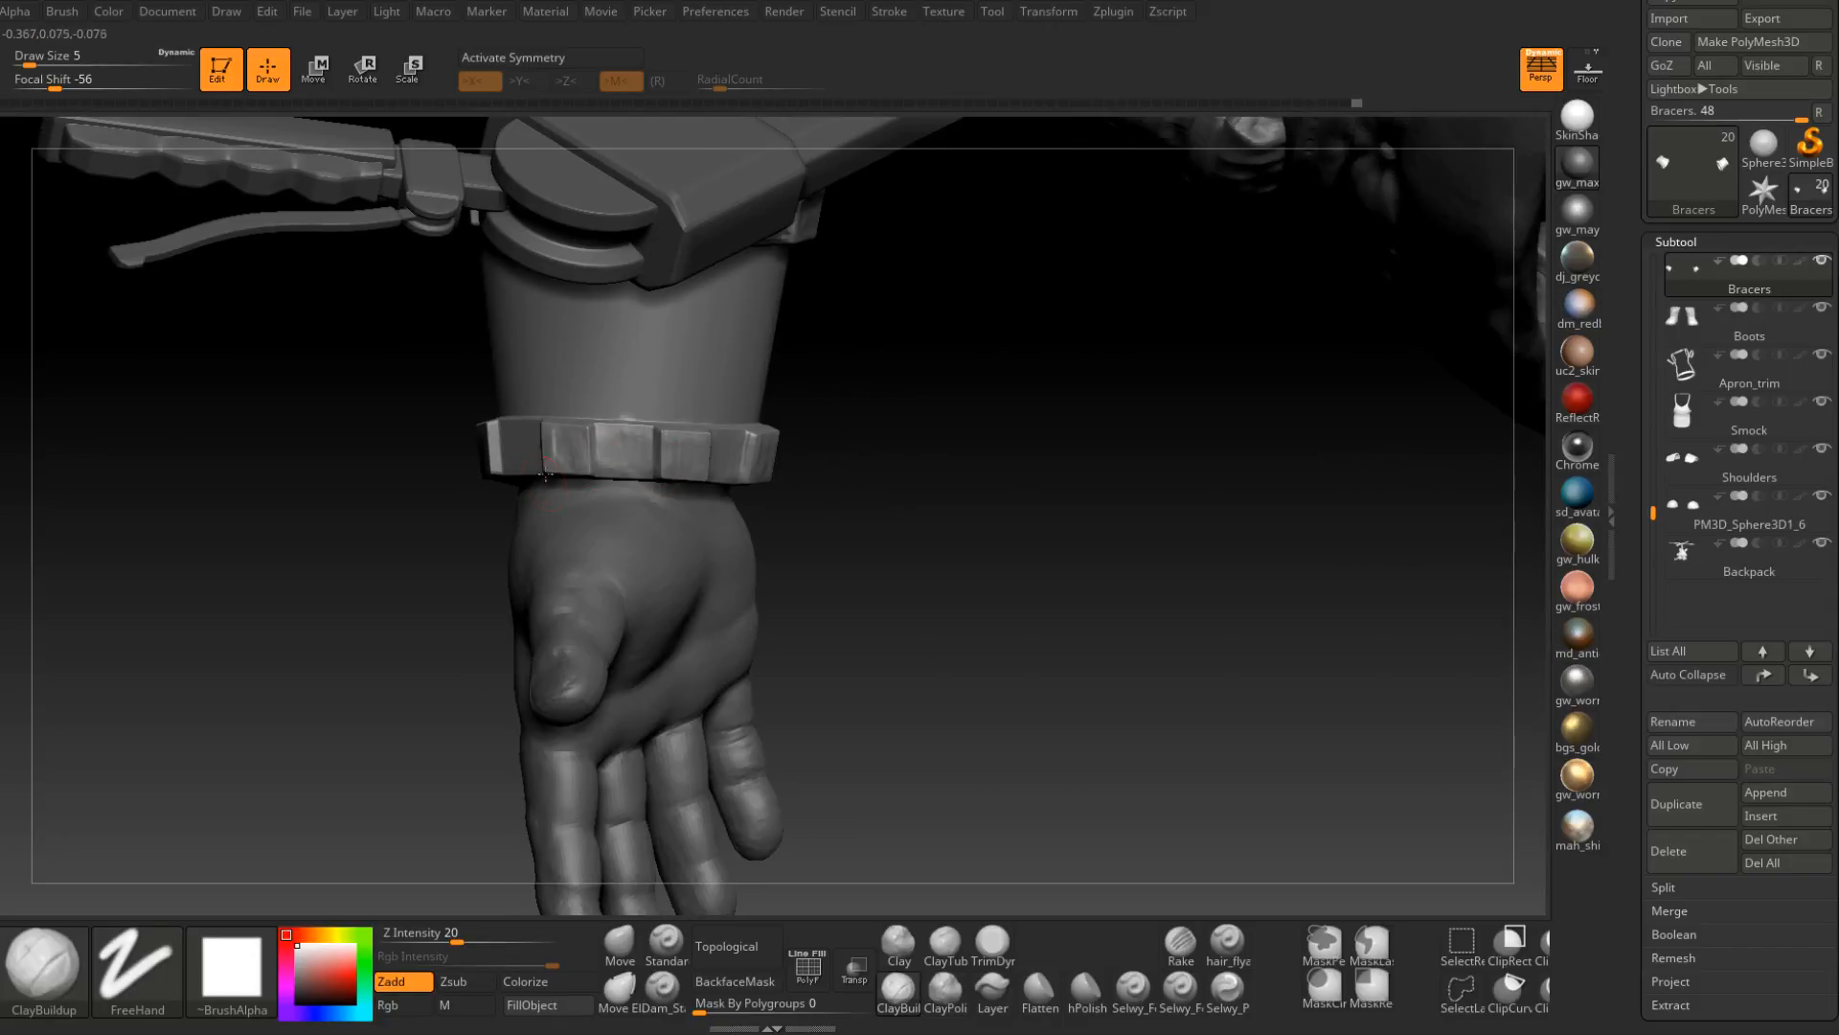
right_drag(546, 472, 774, 582)
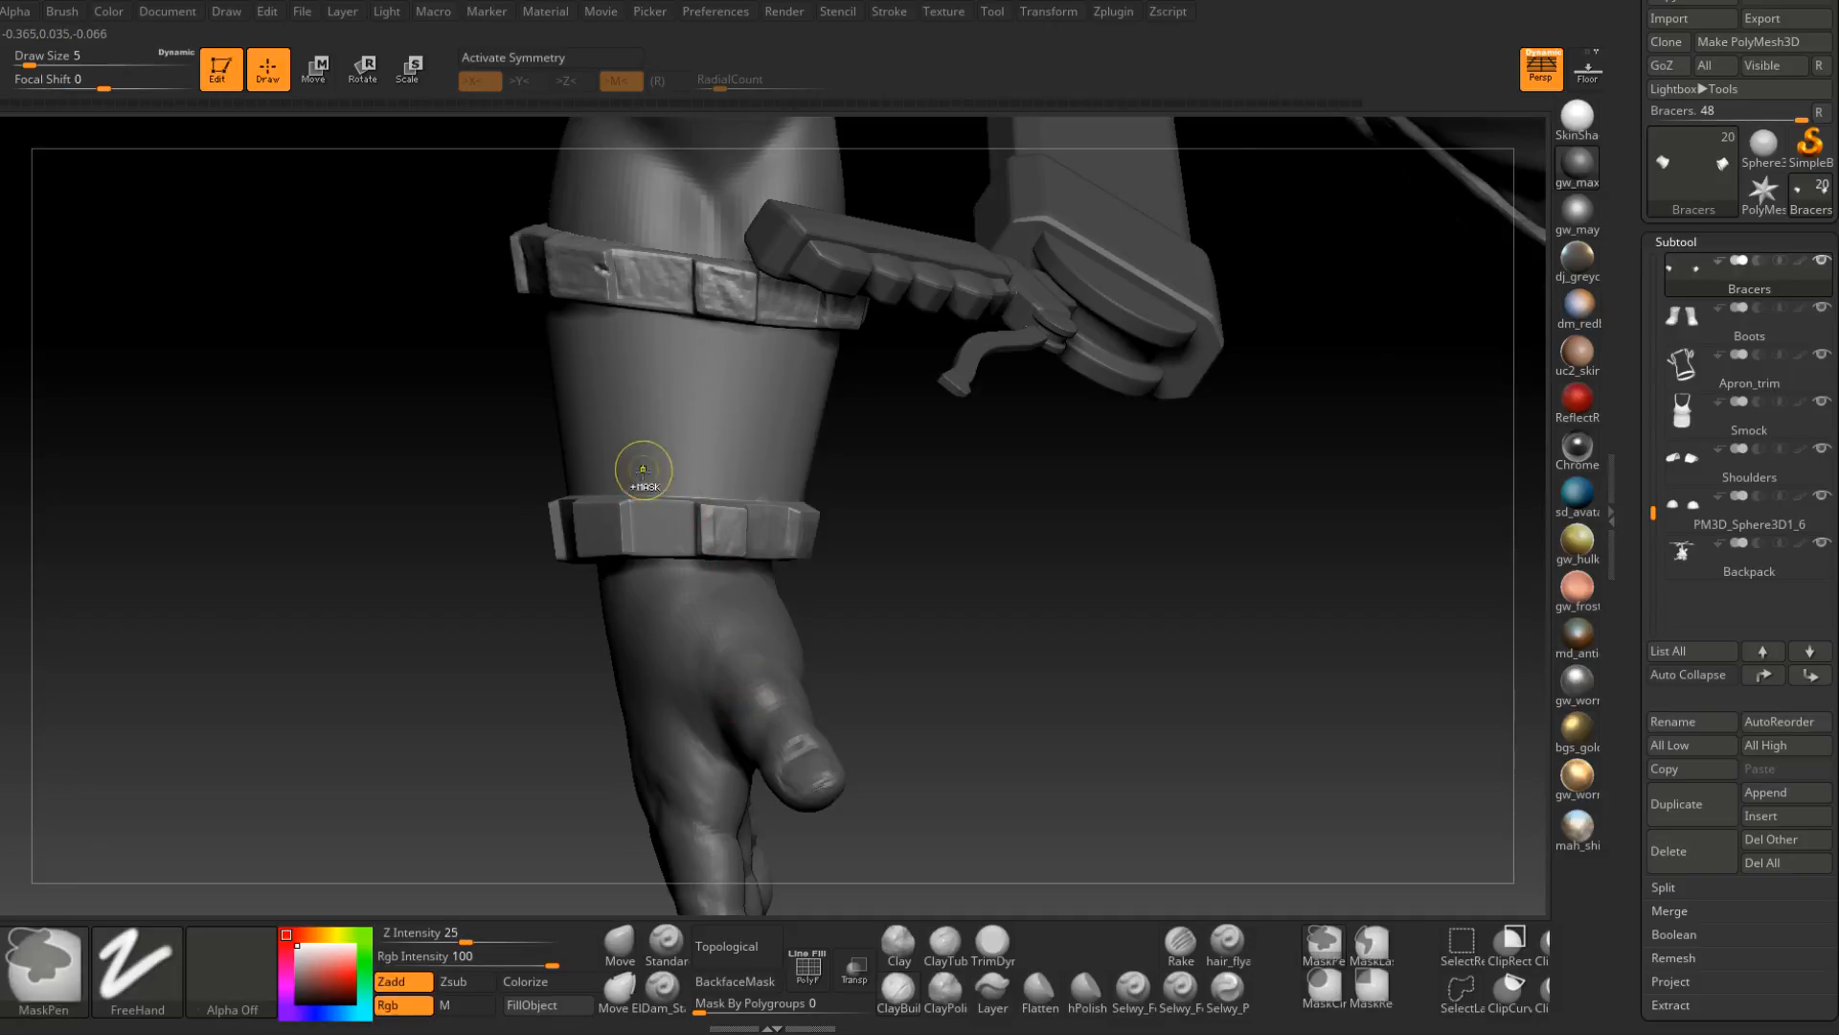
Texture the remaining wrist-side blocks over the thumb side and back of the hand with ClayBuildup, lowering the draw size to 4.
ctrl+right_drag(644, 476, 659, 563)
mouse_move(651, 565)
mouse_down()
mouse_move(692, 562)
mouse_move(678, 554)
mouse_up()
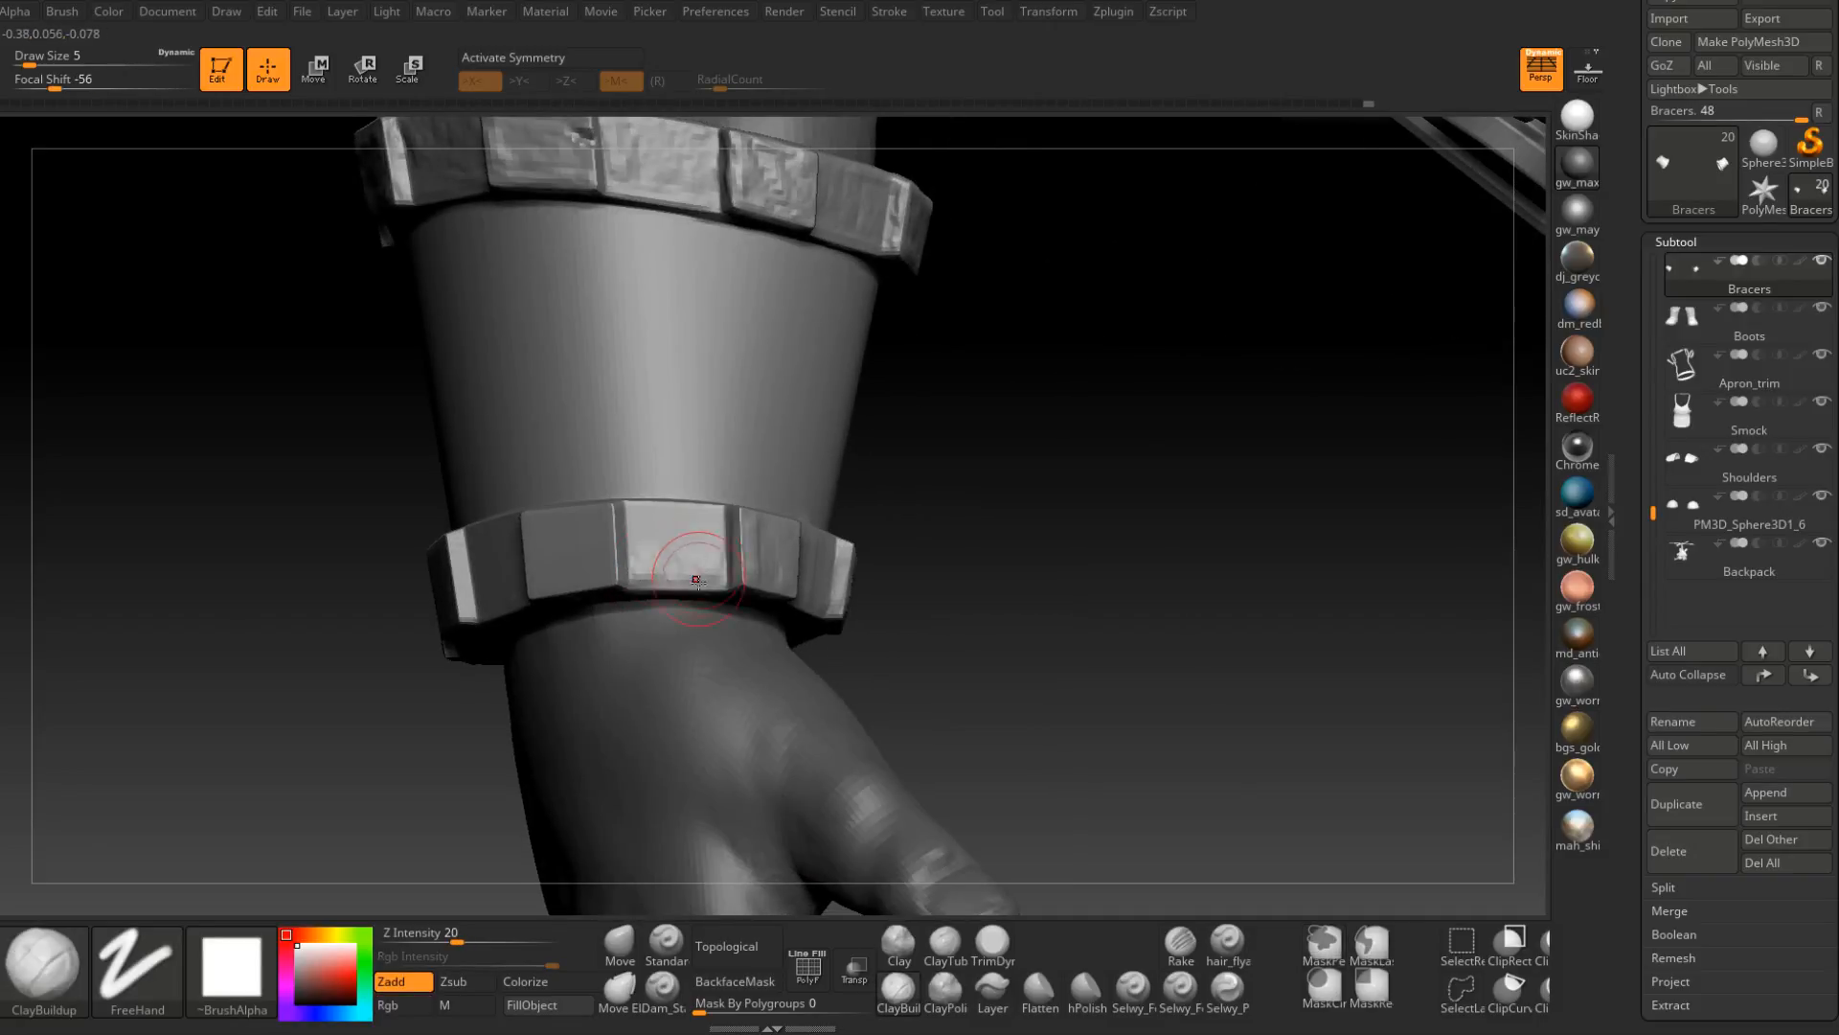
right_drag(678, 548, 640, 558)
key(space)
drag(636, 555, 651, 609)
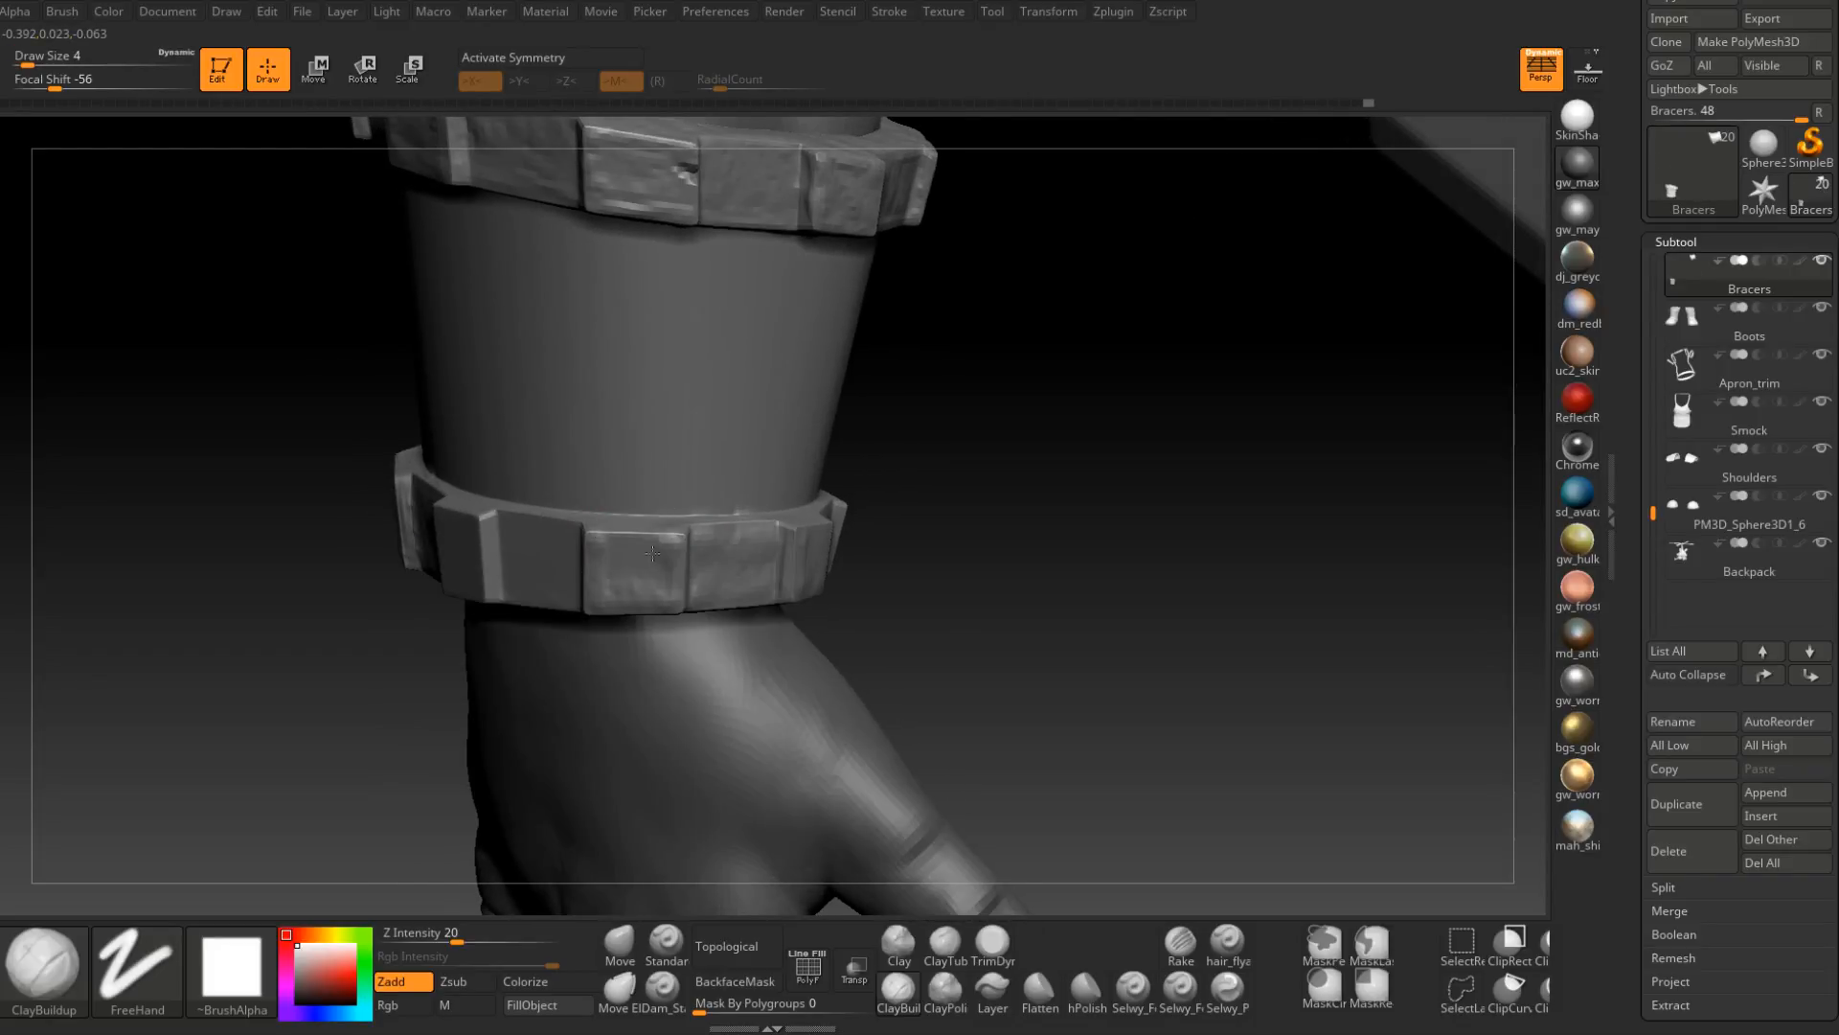
right_drag(607, 541, 482, 502)
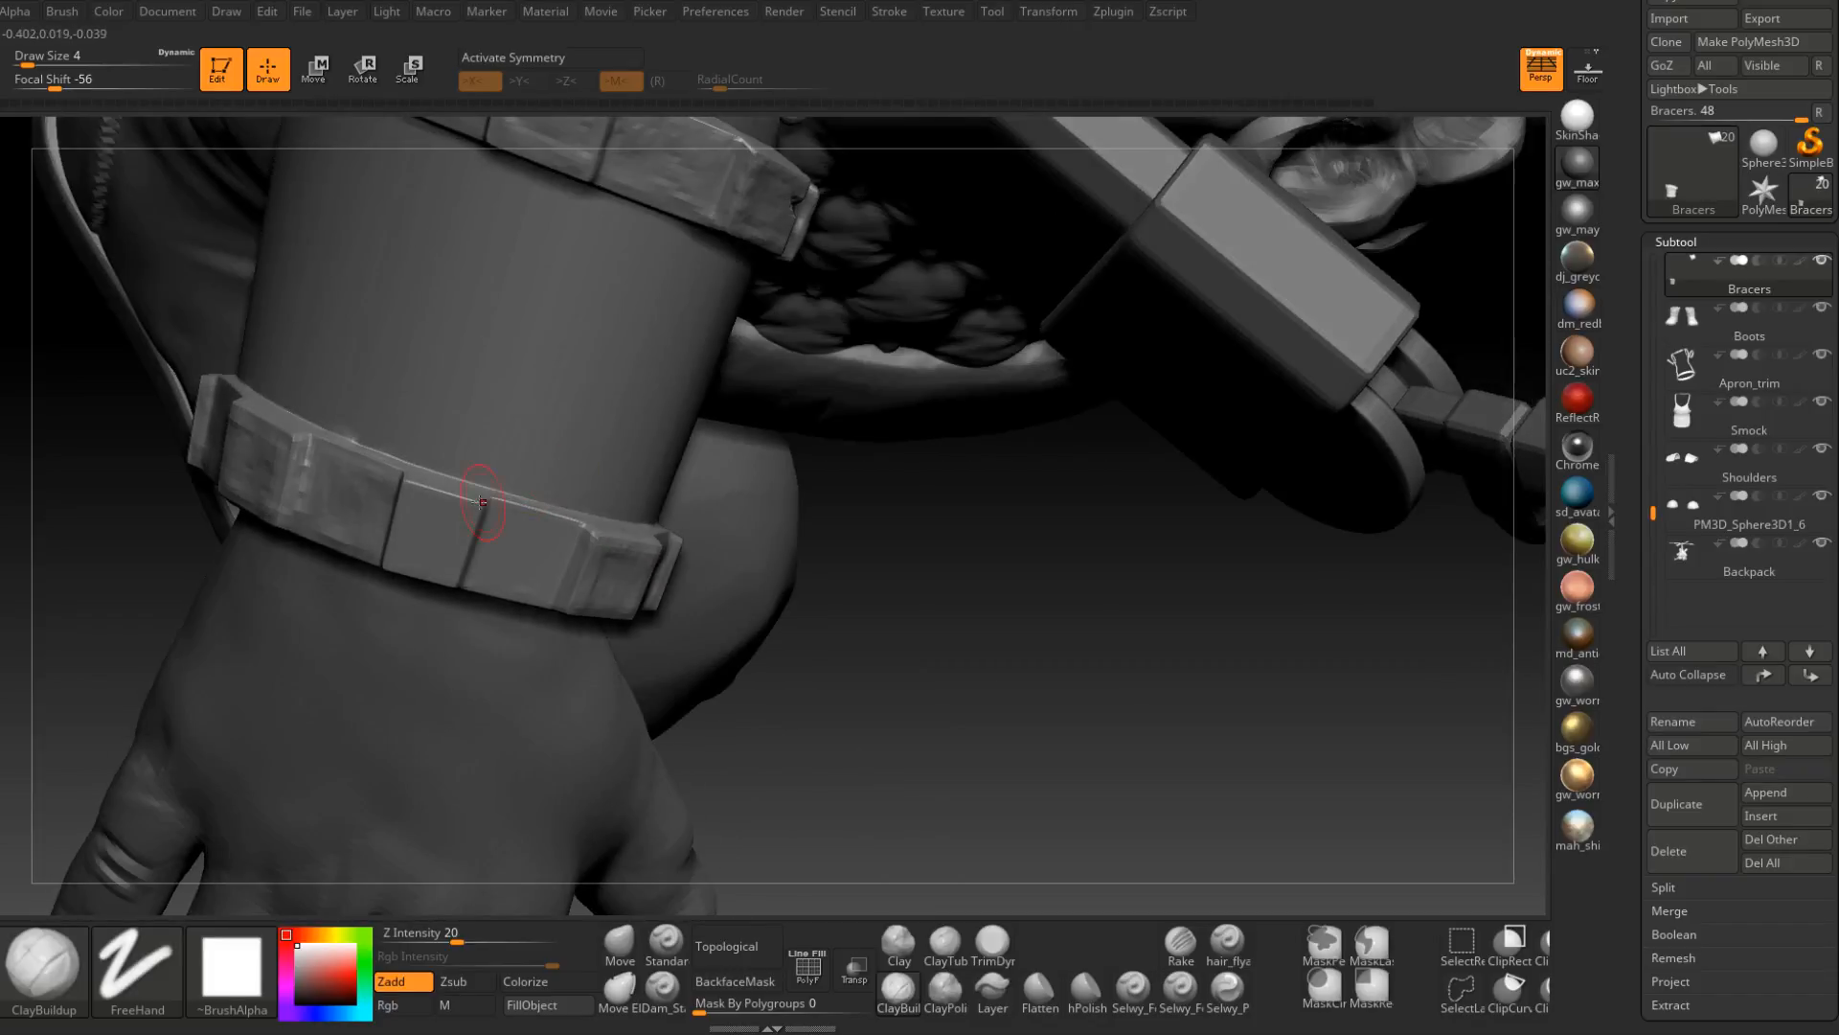
drag(413, 483, 470, 509)
right_drag(459, 545, 583, 625)
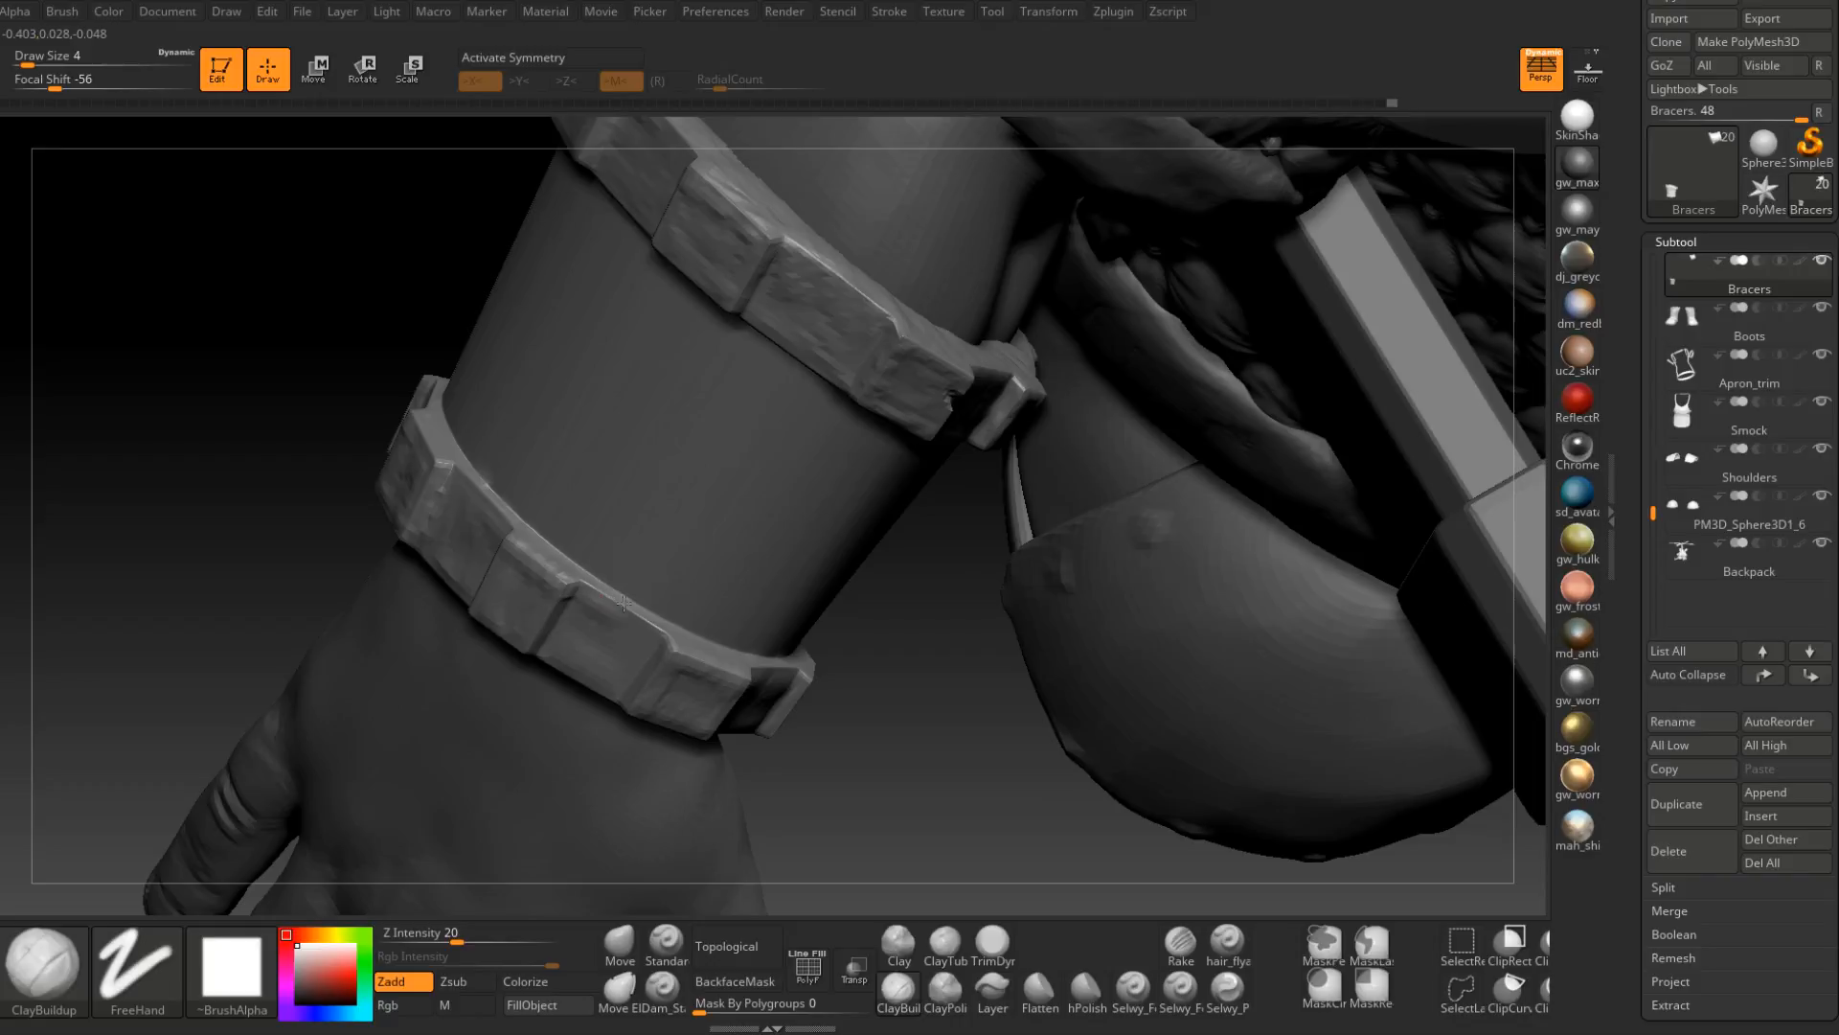
right_drag(602, 643, 835, 910)
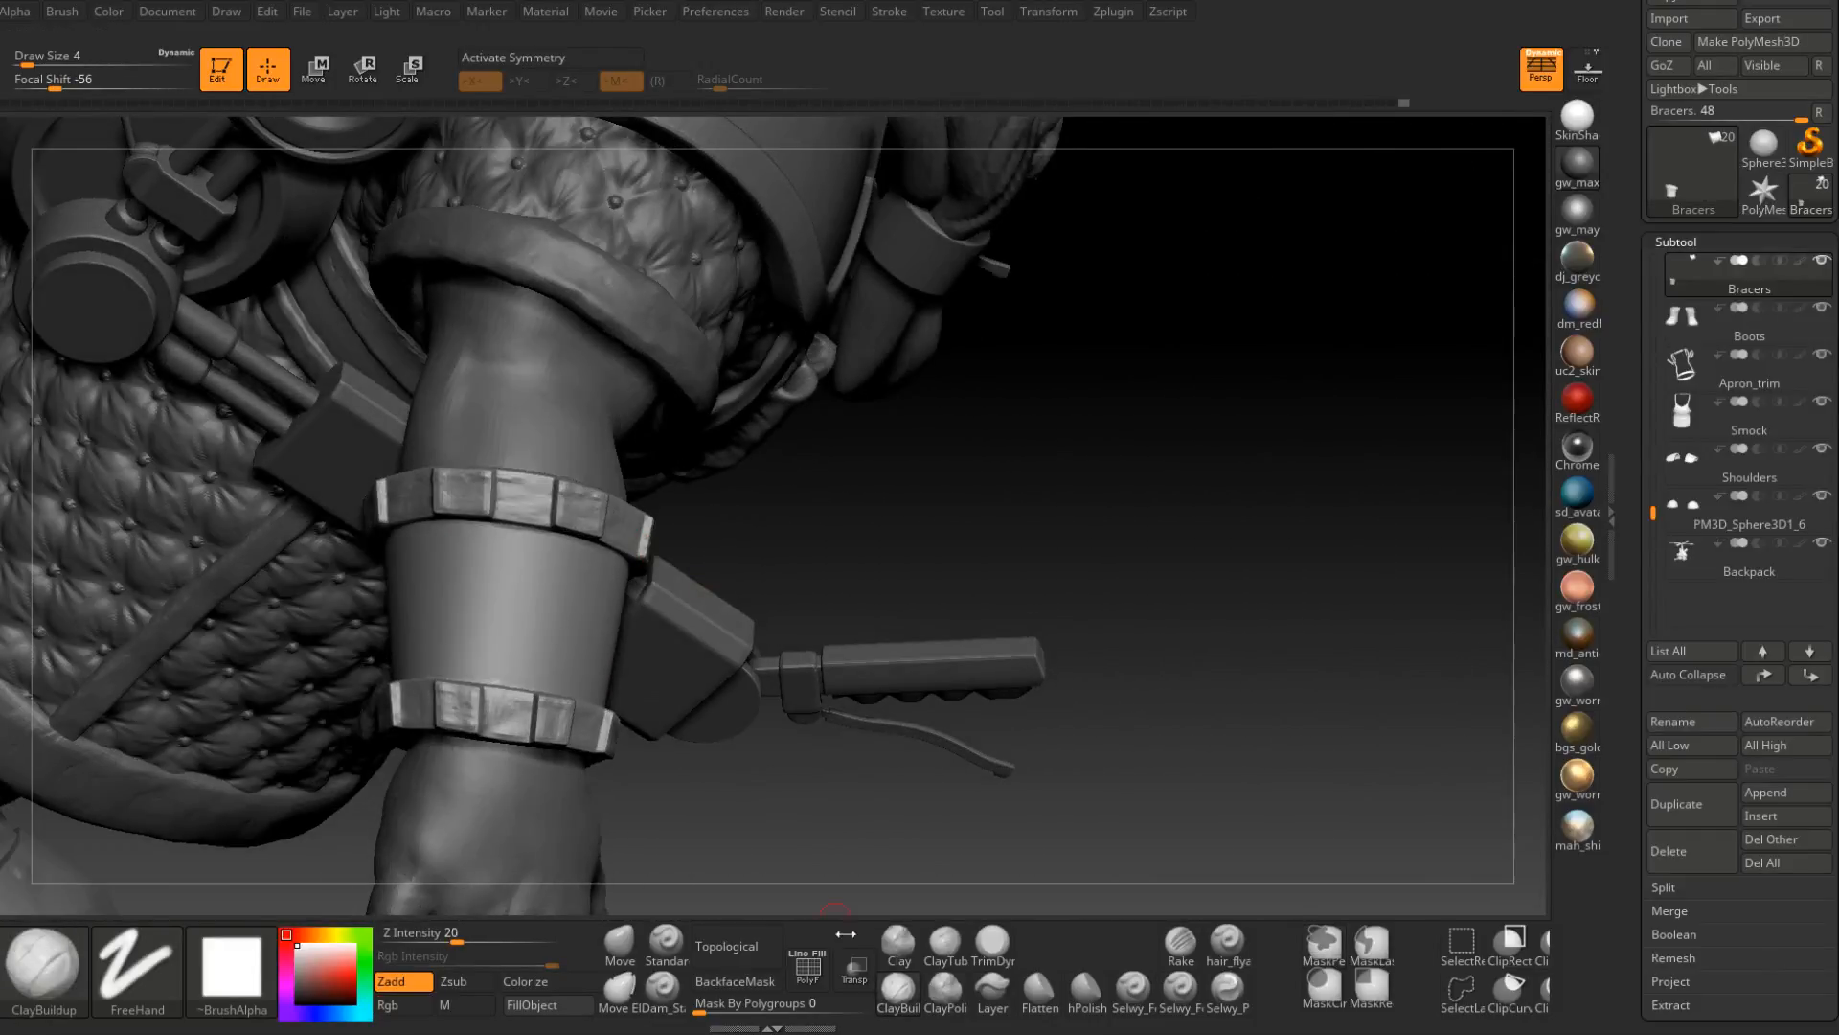
Chip the elbow-side band's rim with TrimDynamic and carve cracks into its outer block with Dam_Standard at draw size 2.
click(993, 943)
mouse_move(610, 553)
right_down()
mouse_move(569, 499)
mouse_move(656, 576)
mouse_move(647, 518)
mouse_move(701, 570)
mouse_move(685, 498)
mouse_move(640, 508)
mouse_move(645, 575)
mouse_move(645, 494)
right_up()
click(662, 987)
right_drag(640, 575, 639, 562)
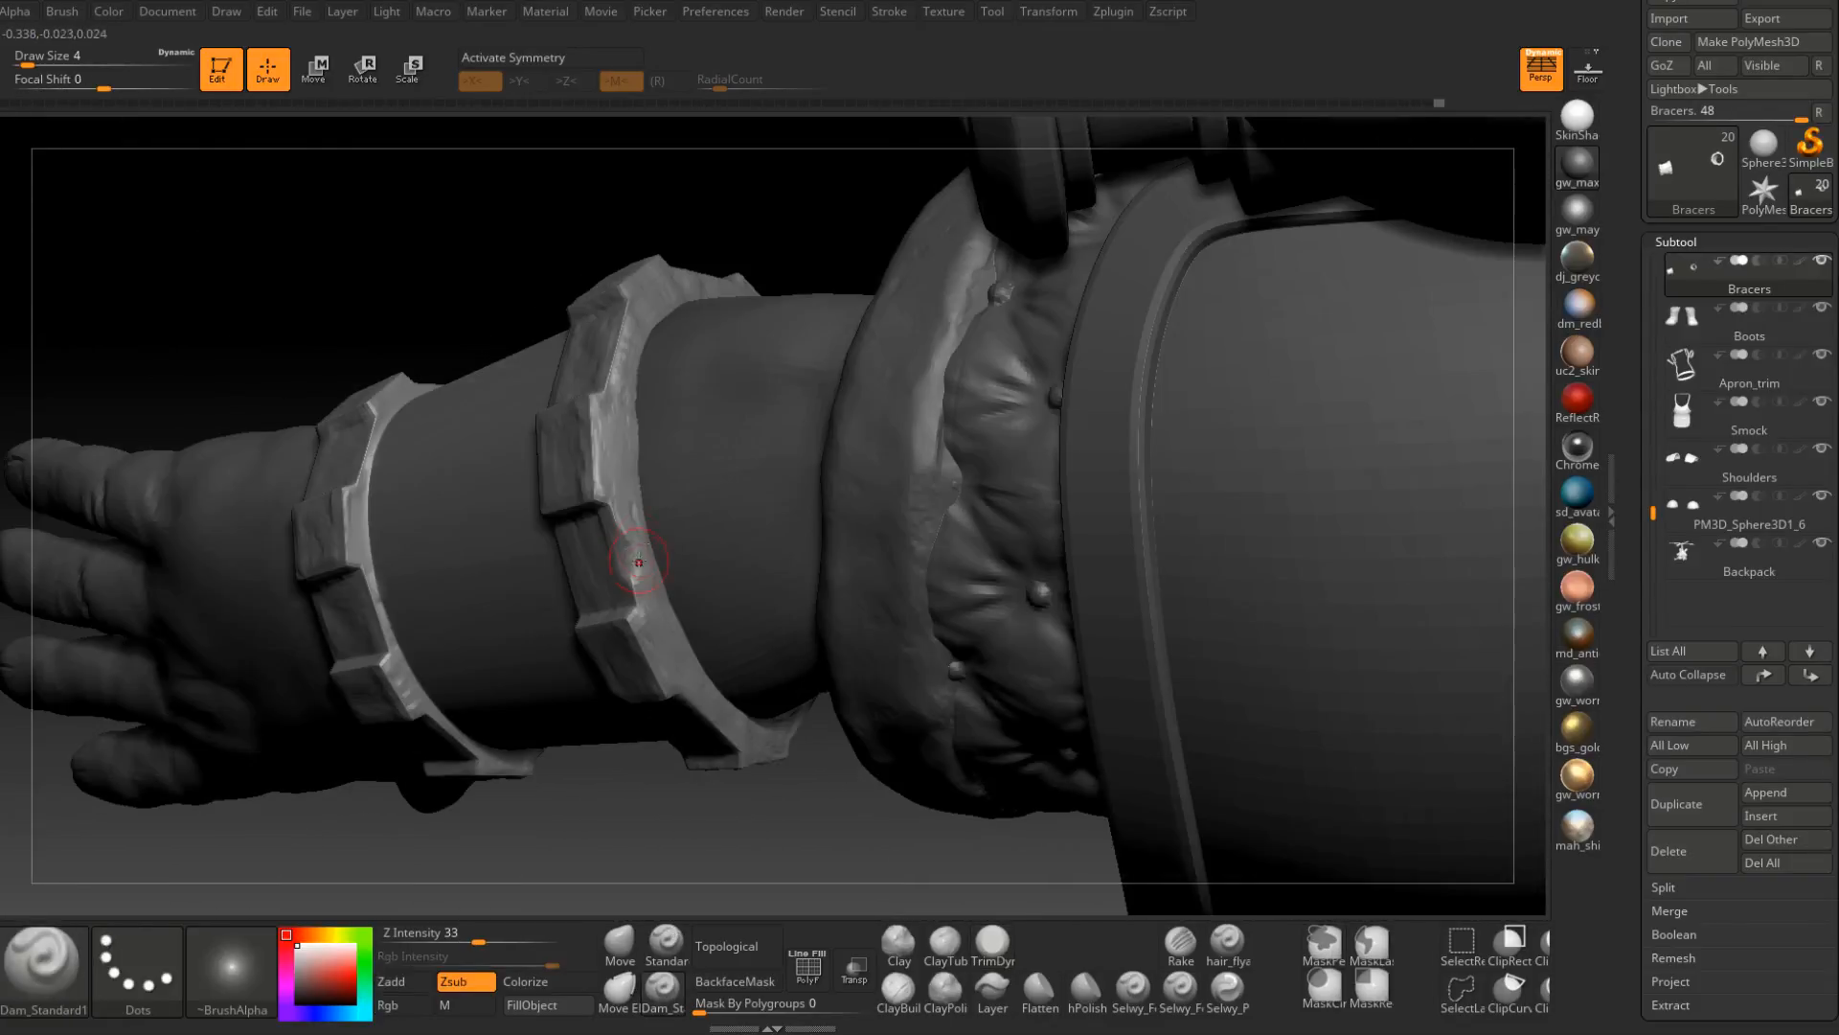
right_drag(577, 640, 618, 517)
key(space)
drag(644, 548, 636, 548)
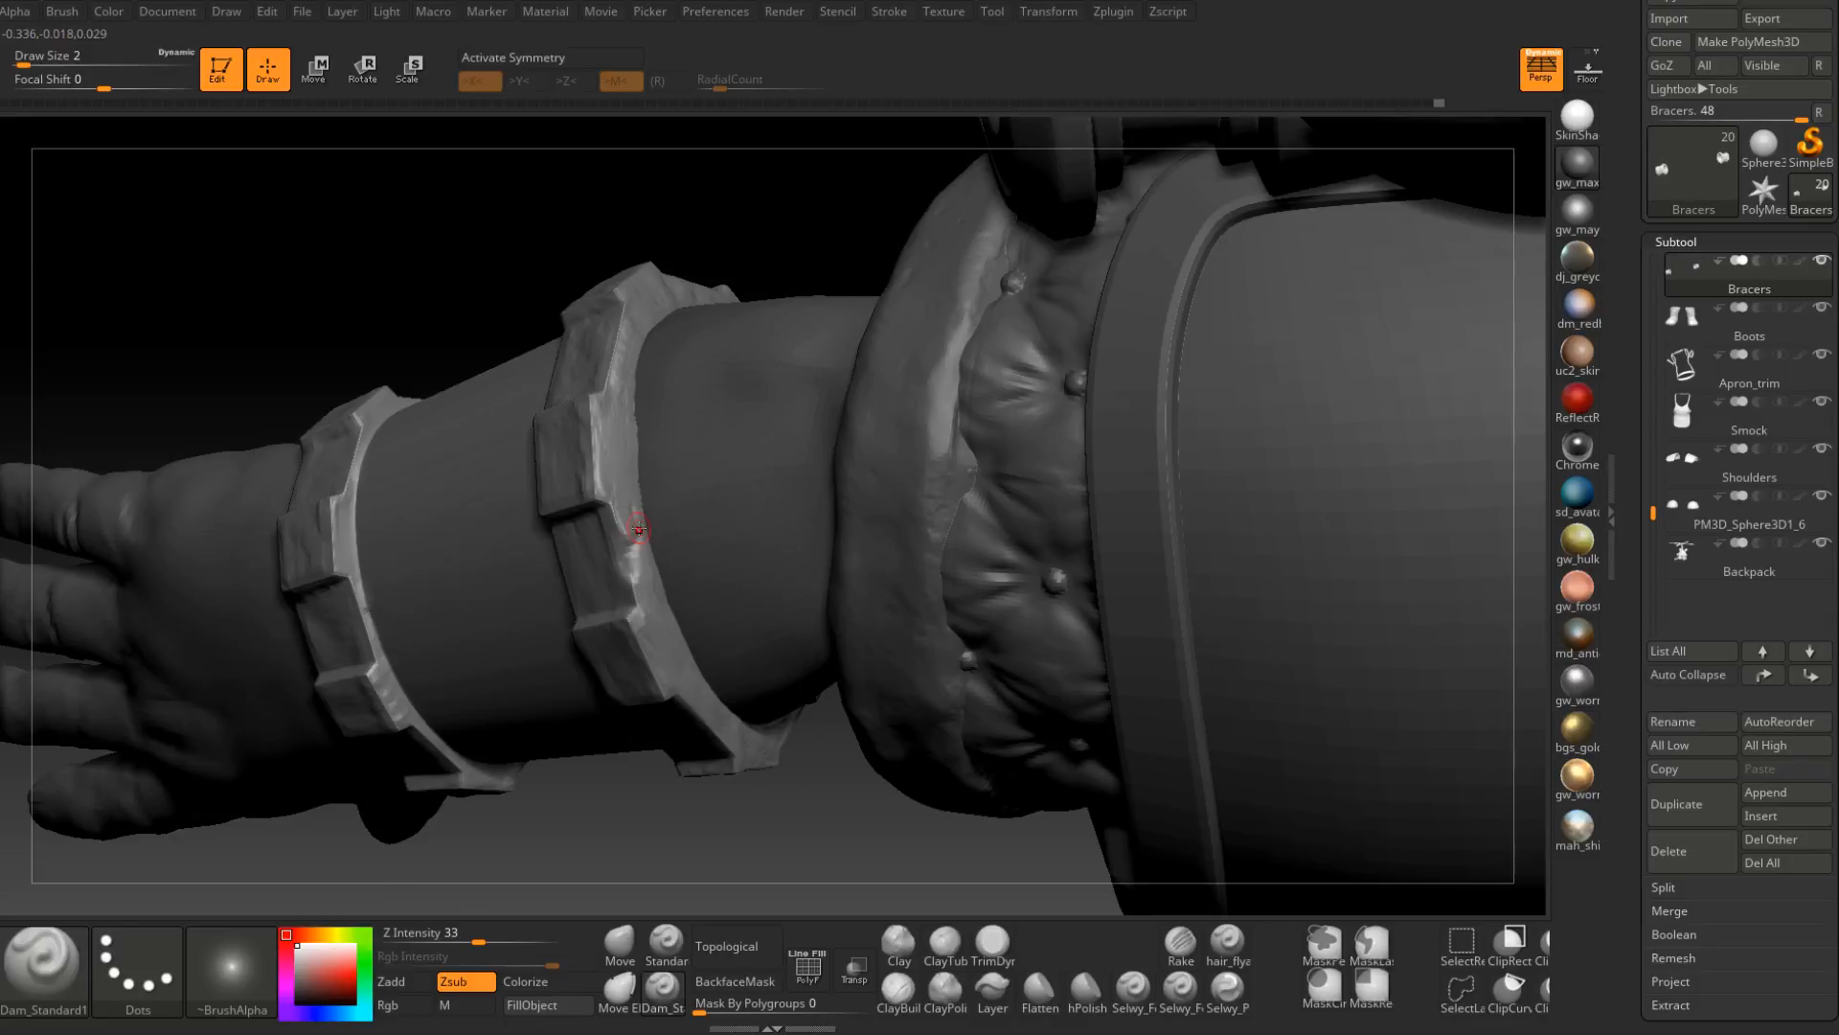
right_drag(611, 592, 629, 554)
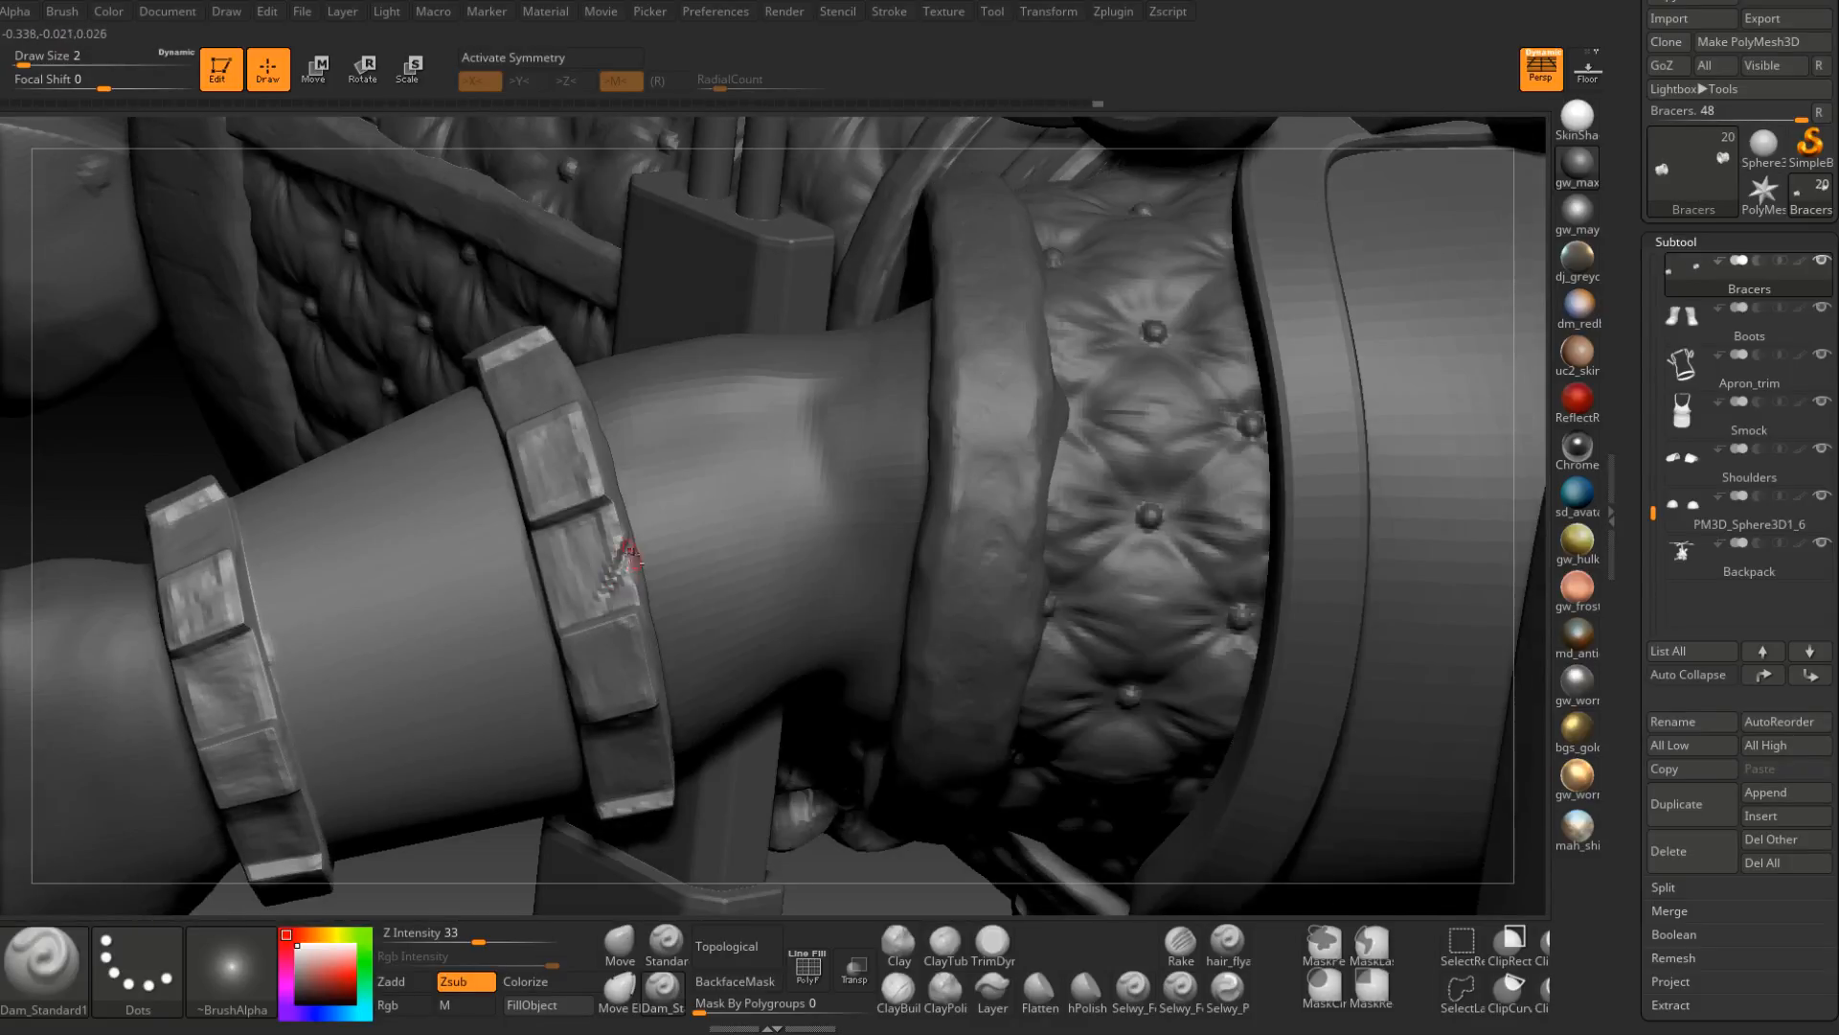
Wear down the cracked outer block and neighbouring edges of the elbow-side band with TrimDynamic at draw size 4.
click(993, 944)
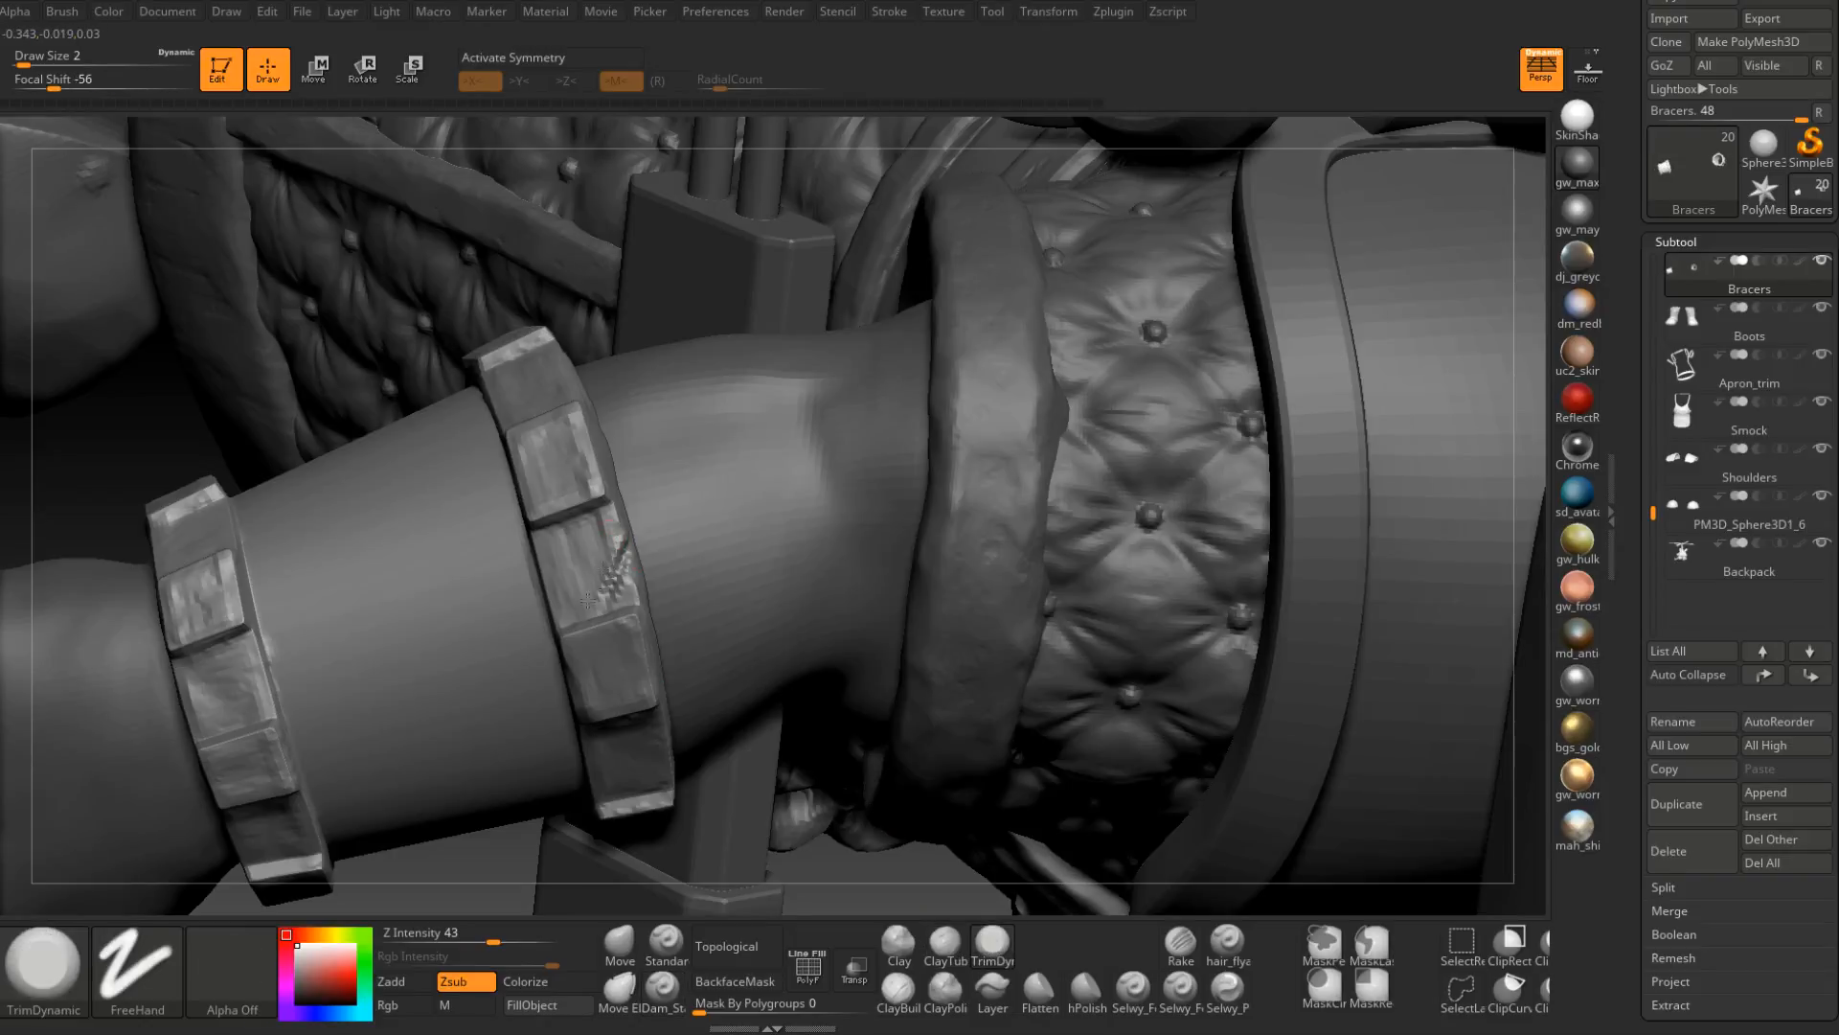
right_drag(583, 533, 599, 575)
key(space)
drag(609, 567, 603, 567)
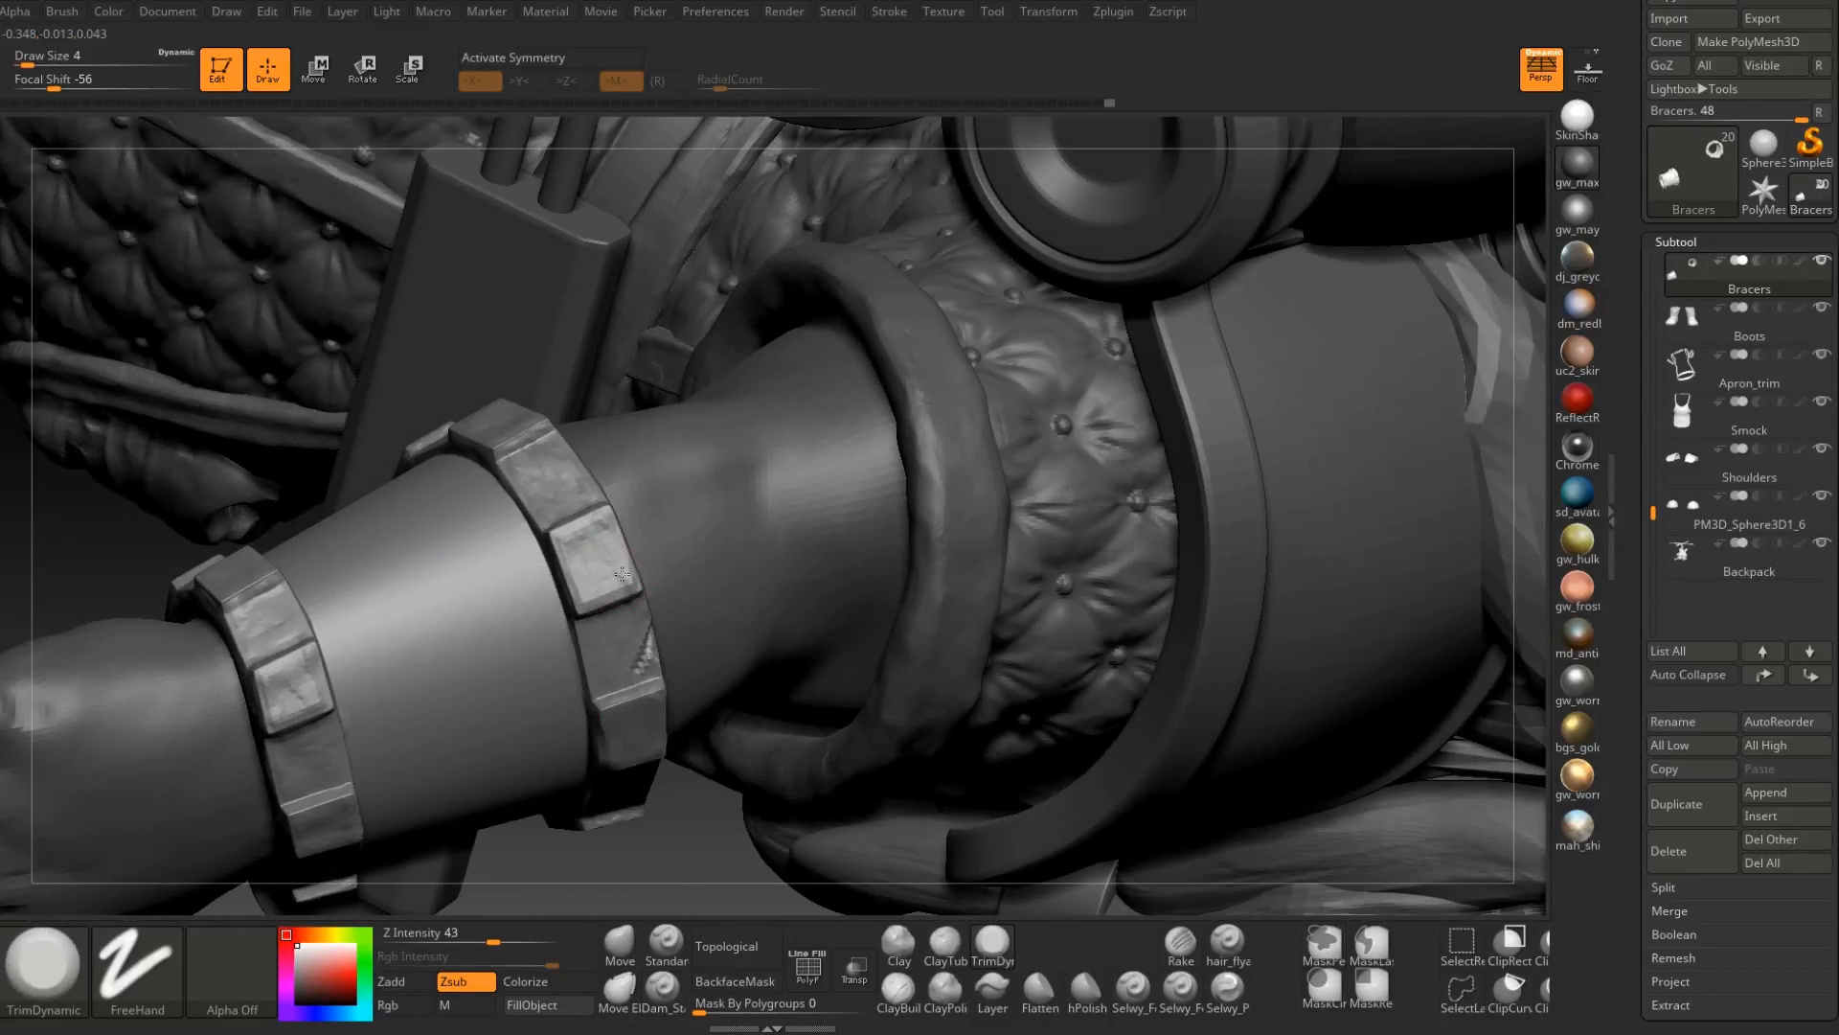
mouse_move(602, 587)
right_down()
mouse_move(618, 552)
mouse_move(686, 733)
mouse_move(612, 565)
right_up()
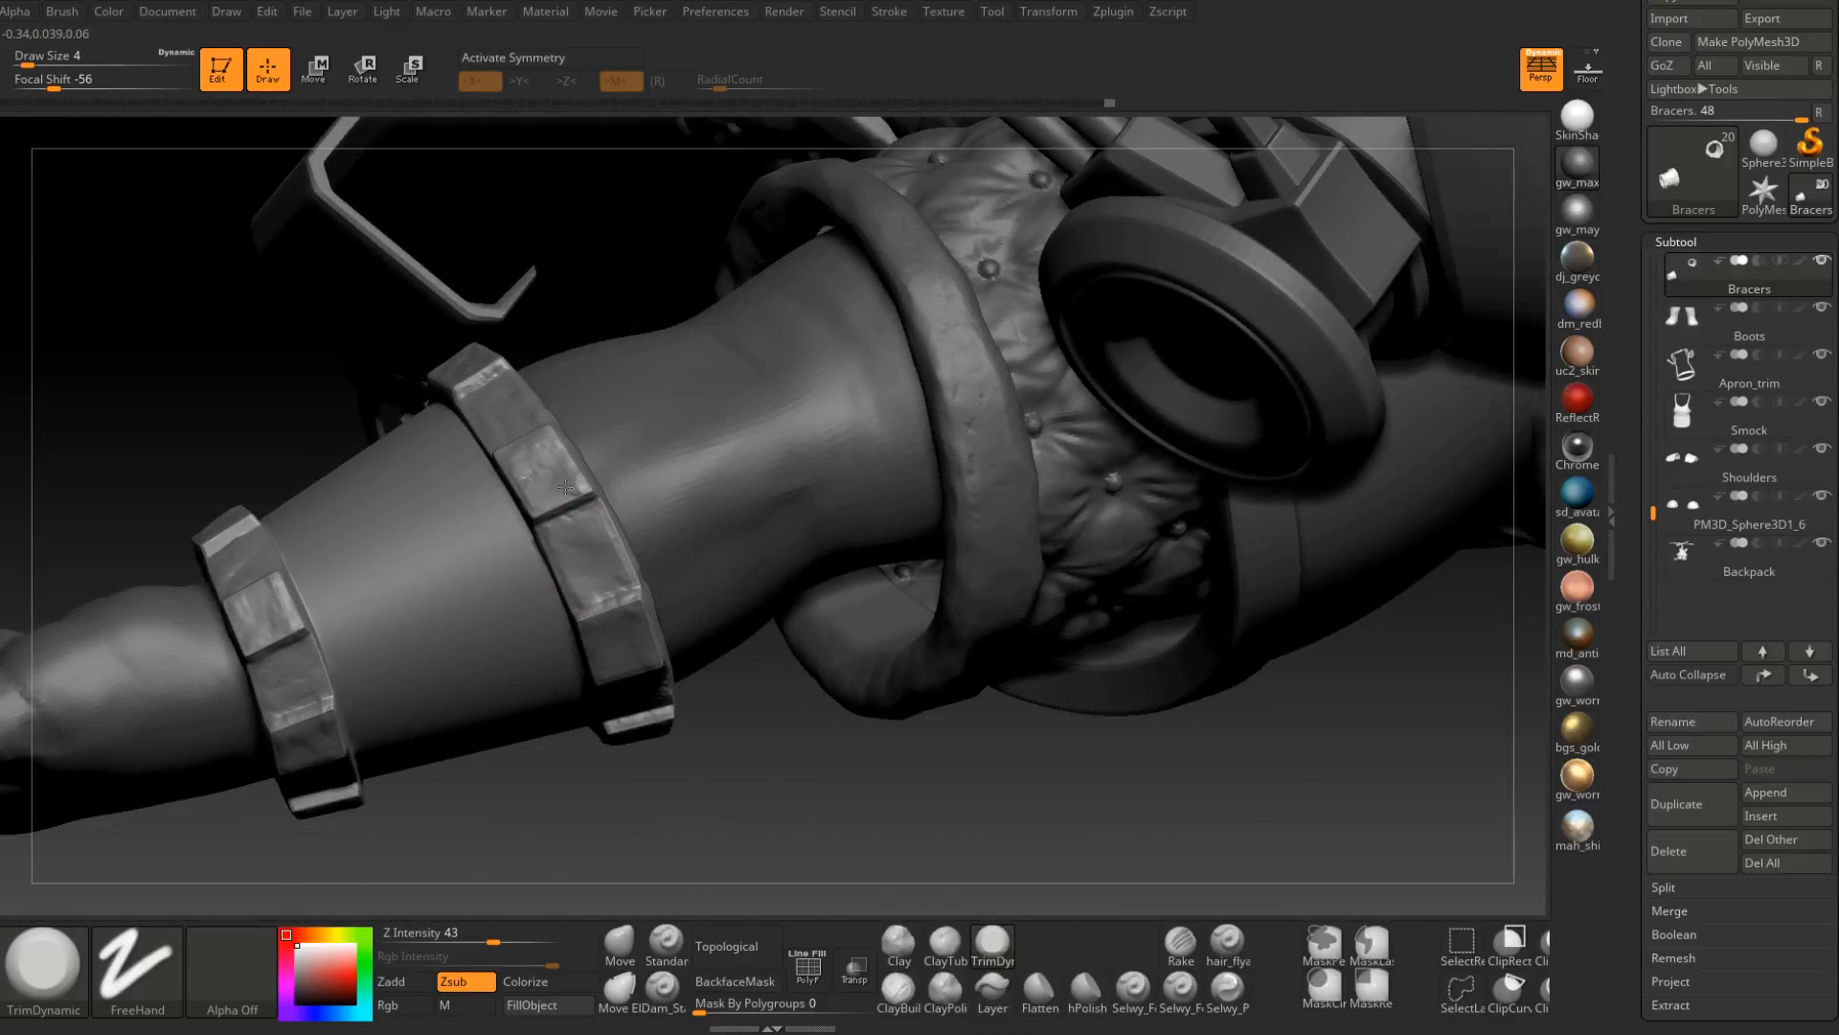
mouse_move(542, 465)
right_down()
mouse_move(575, 575)
mouse_move(544, 613)
right_up()
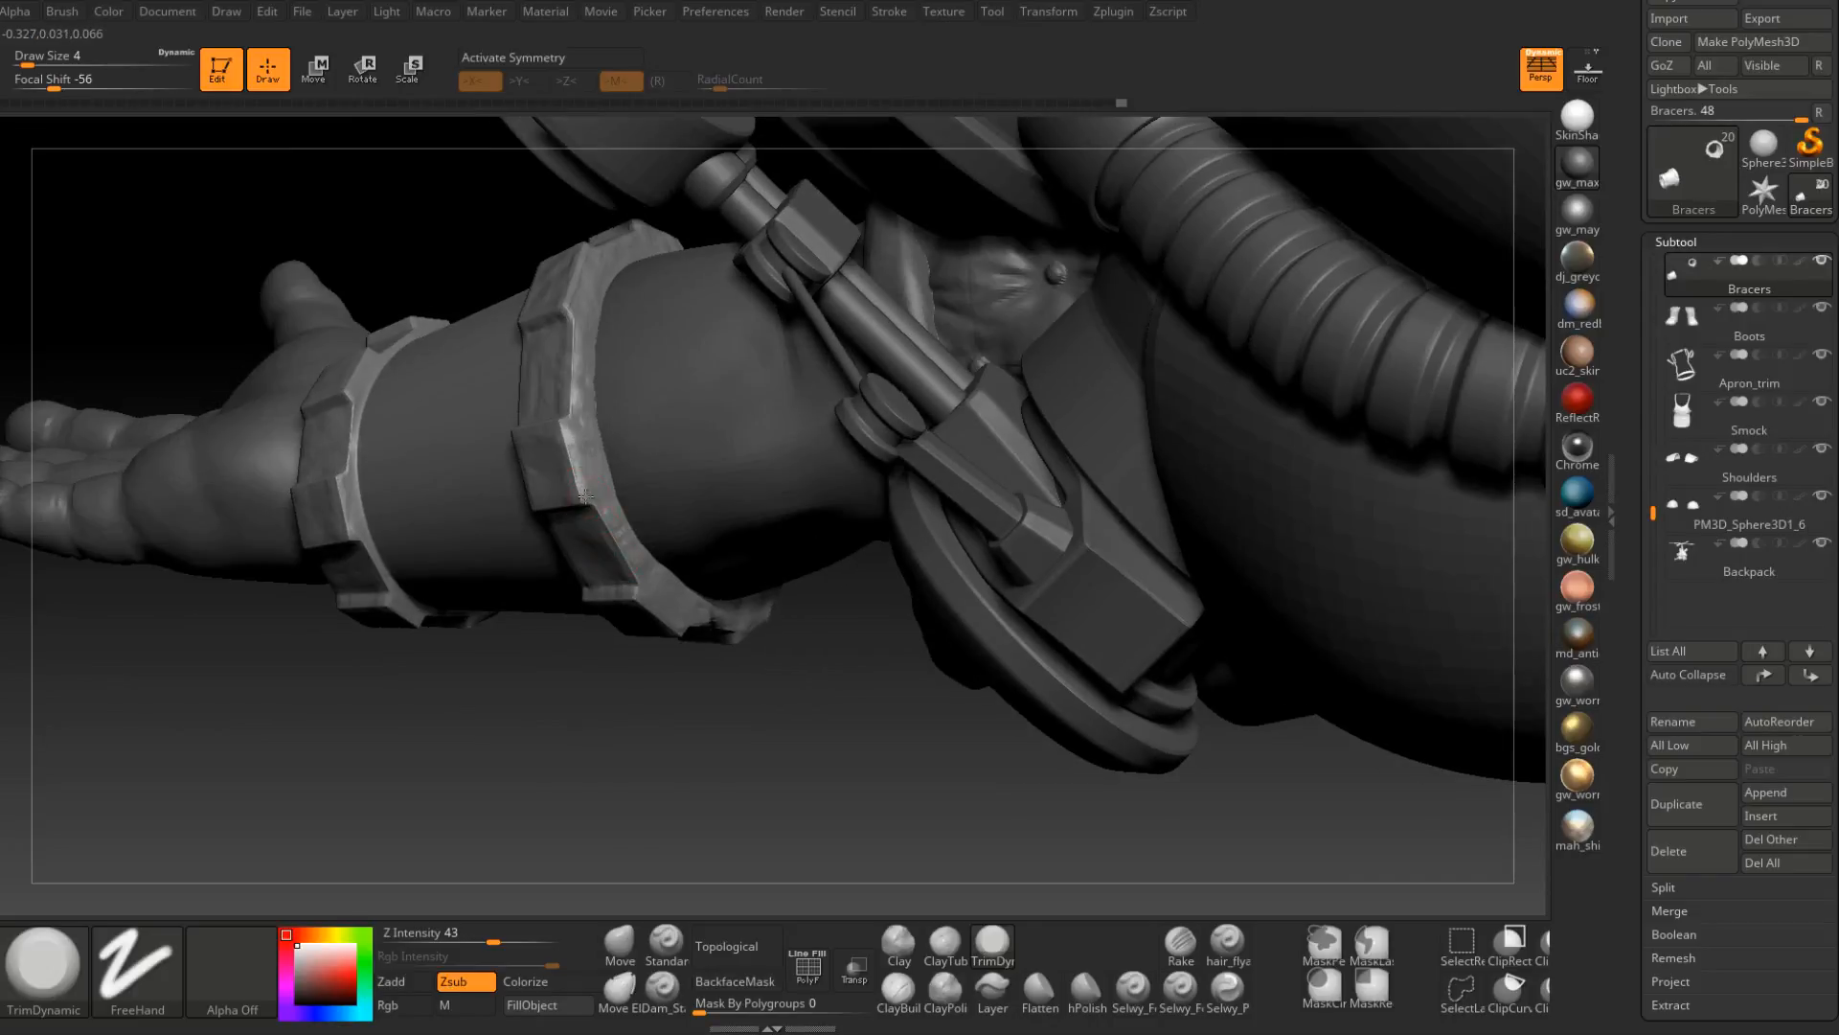
Roughen and gouge the elbow-side band's blocks on the palm side with ClayBuildup, reducing the draw size to 2.
key(space)
drag(588, 493, 580, 493)
click(899, 993)
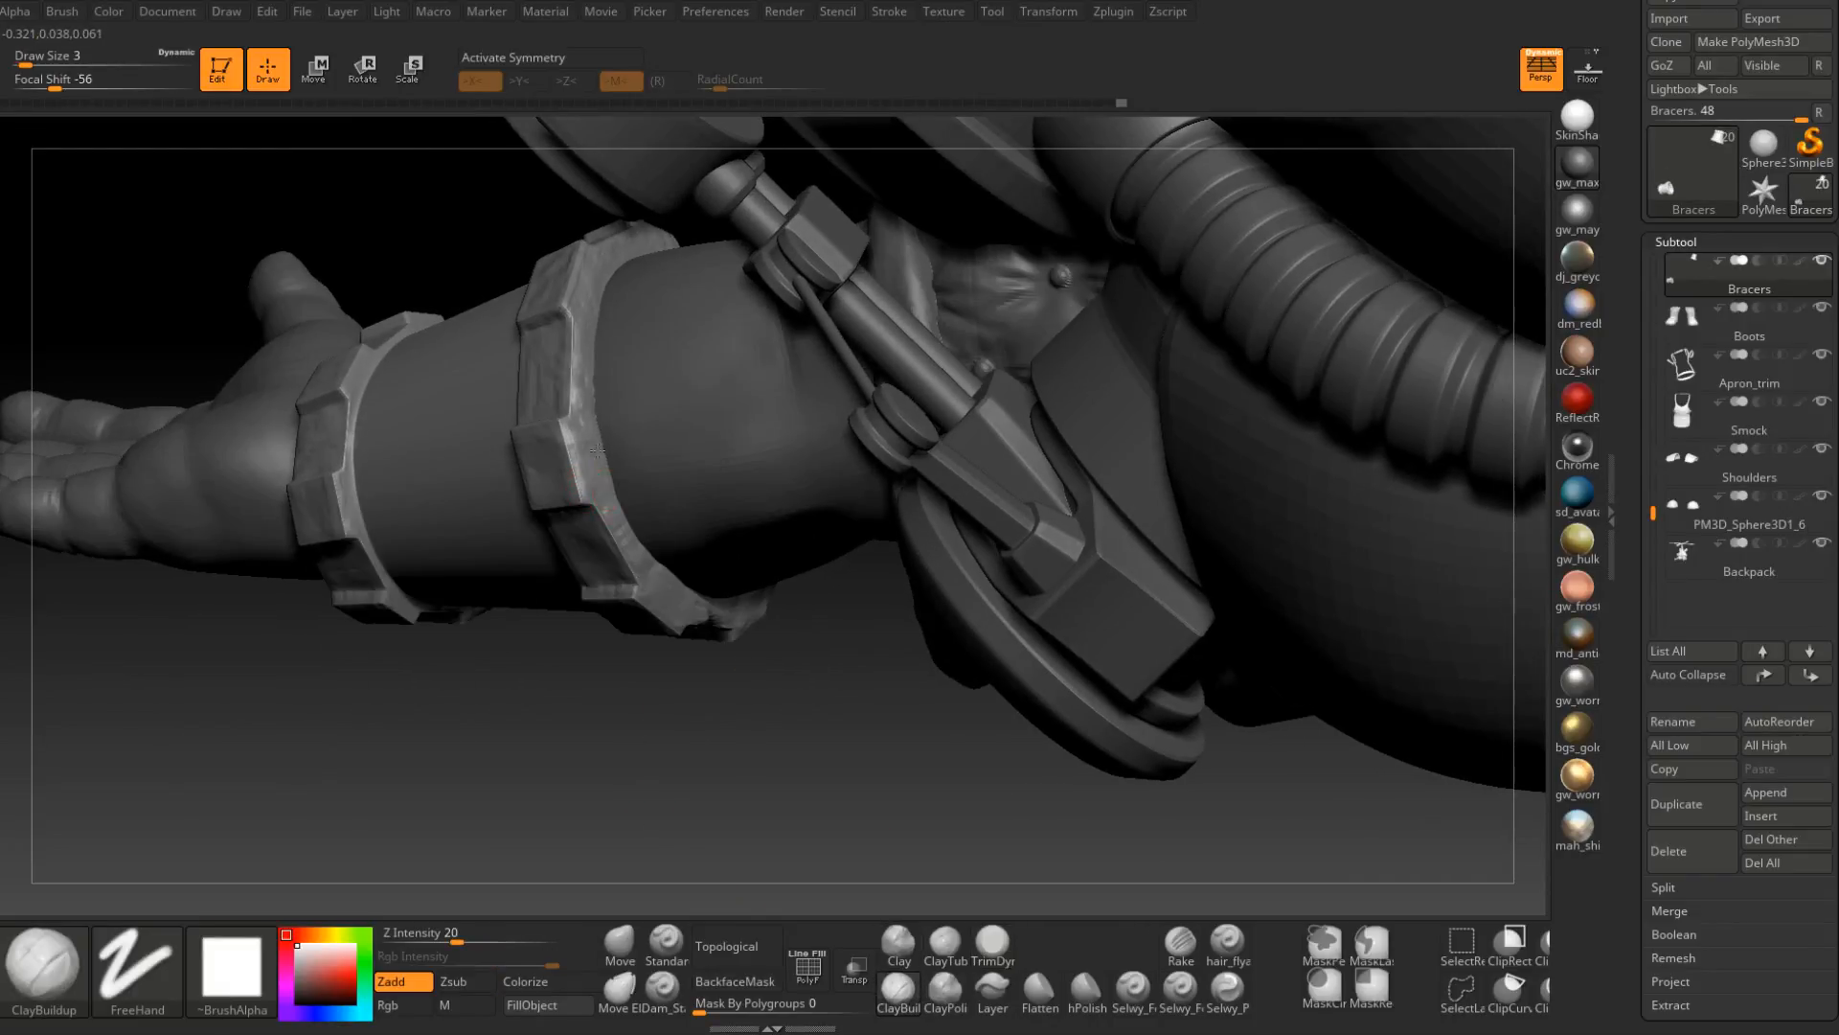
right_drag(832, 754, 670, 582)
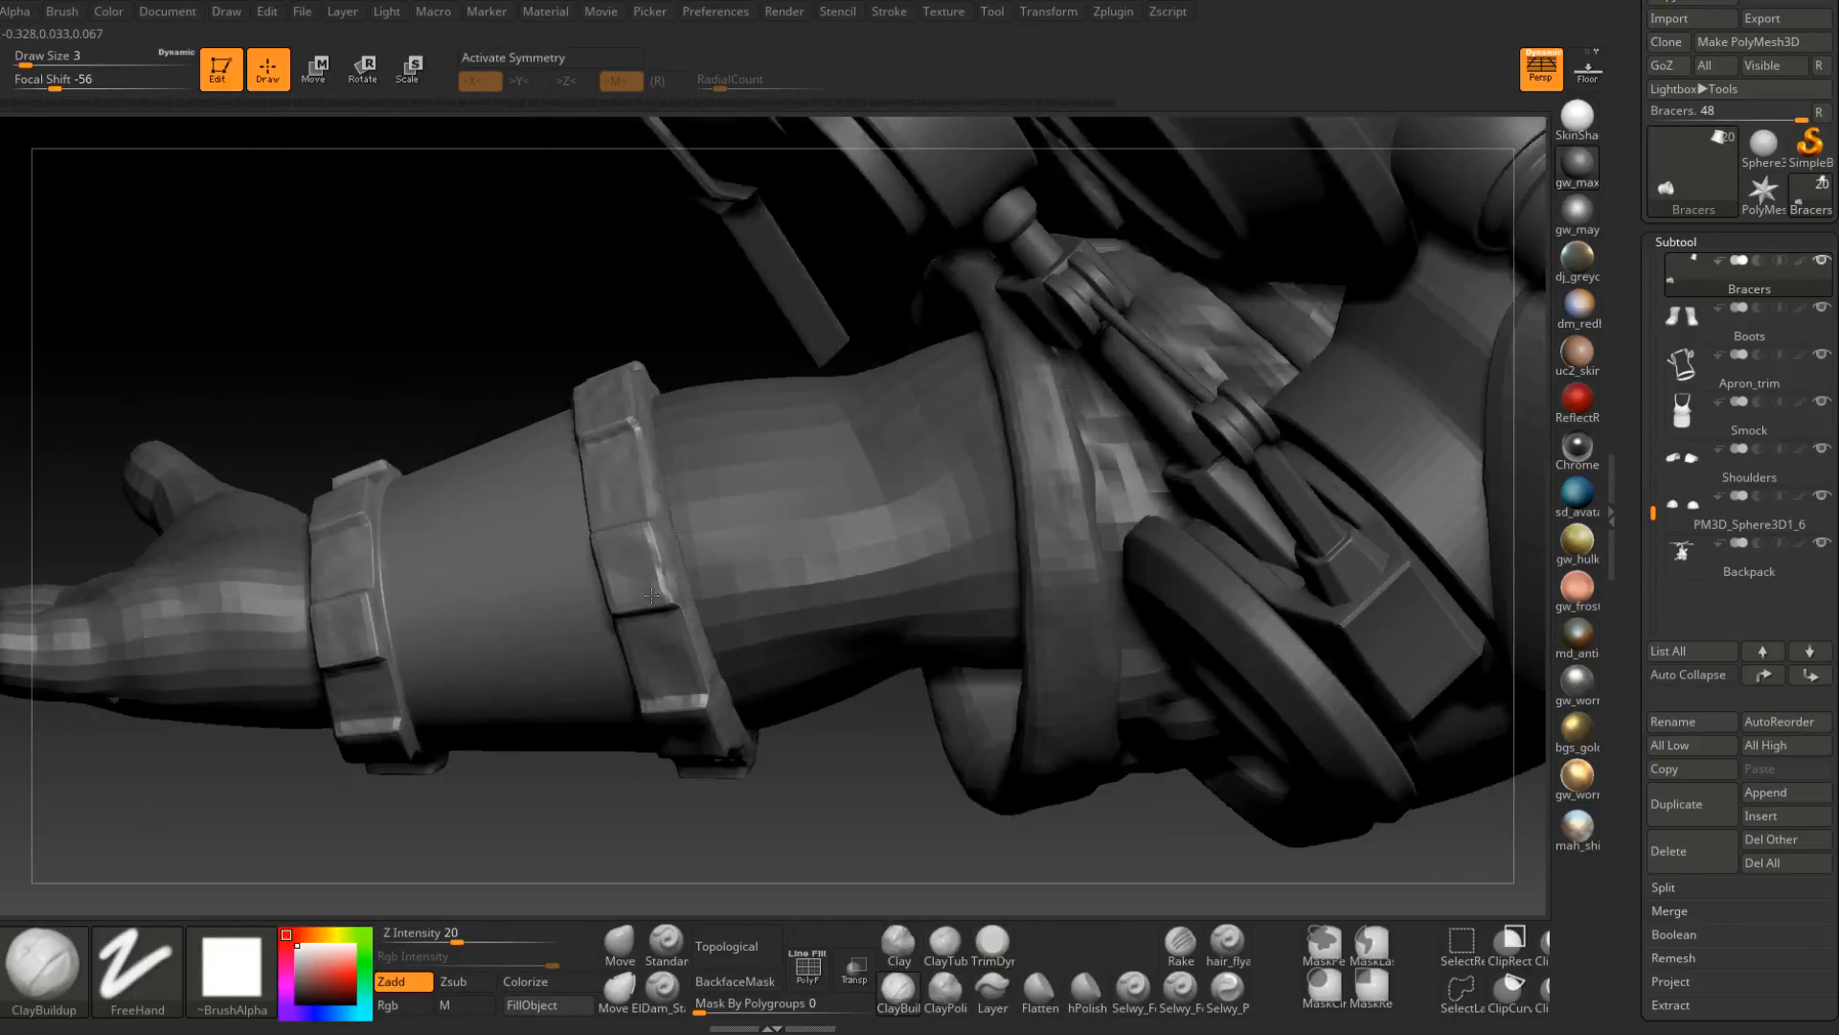
key(space)
drag(672, 582, 667, 583)
mouse_move(654, 590)
right_down()
mouse_move(691, 648)
mouse_move(636, 562)
mouse_move(605, 583)
mouse_move(685, 688)
right_up()
Trim the gouged blocks and chip the rim around the elbow-side band with TrimDynamic at draw size 4.
click(991, 940)
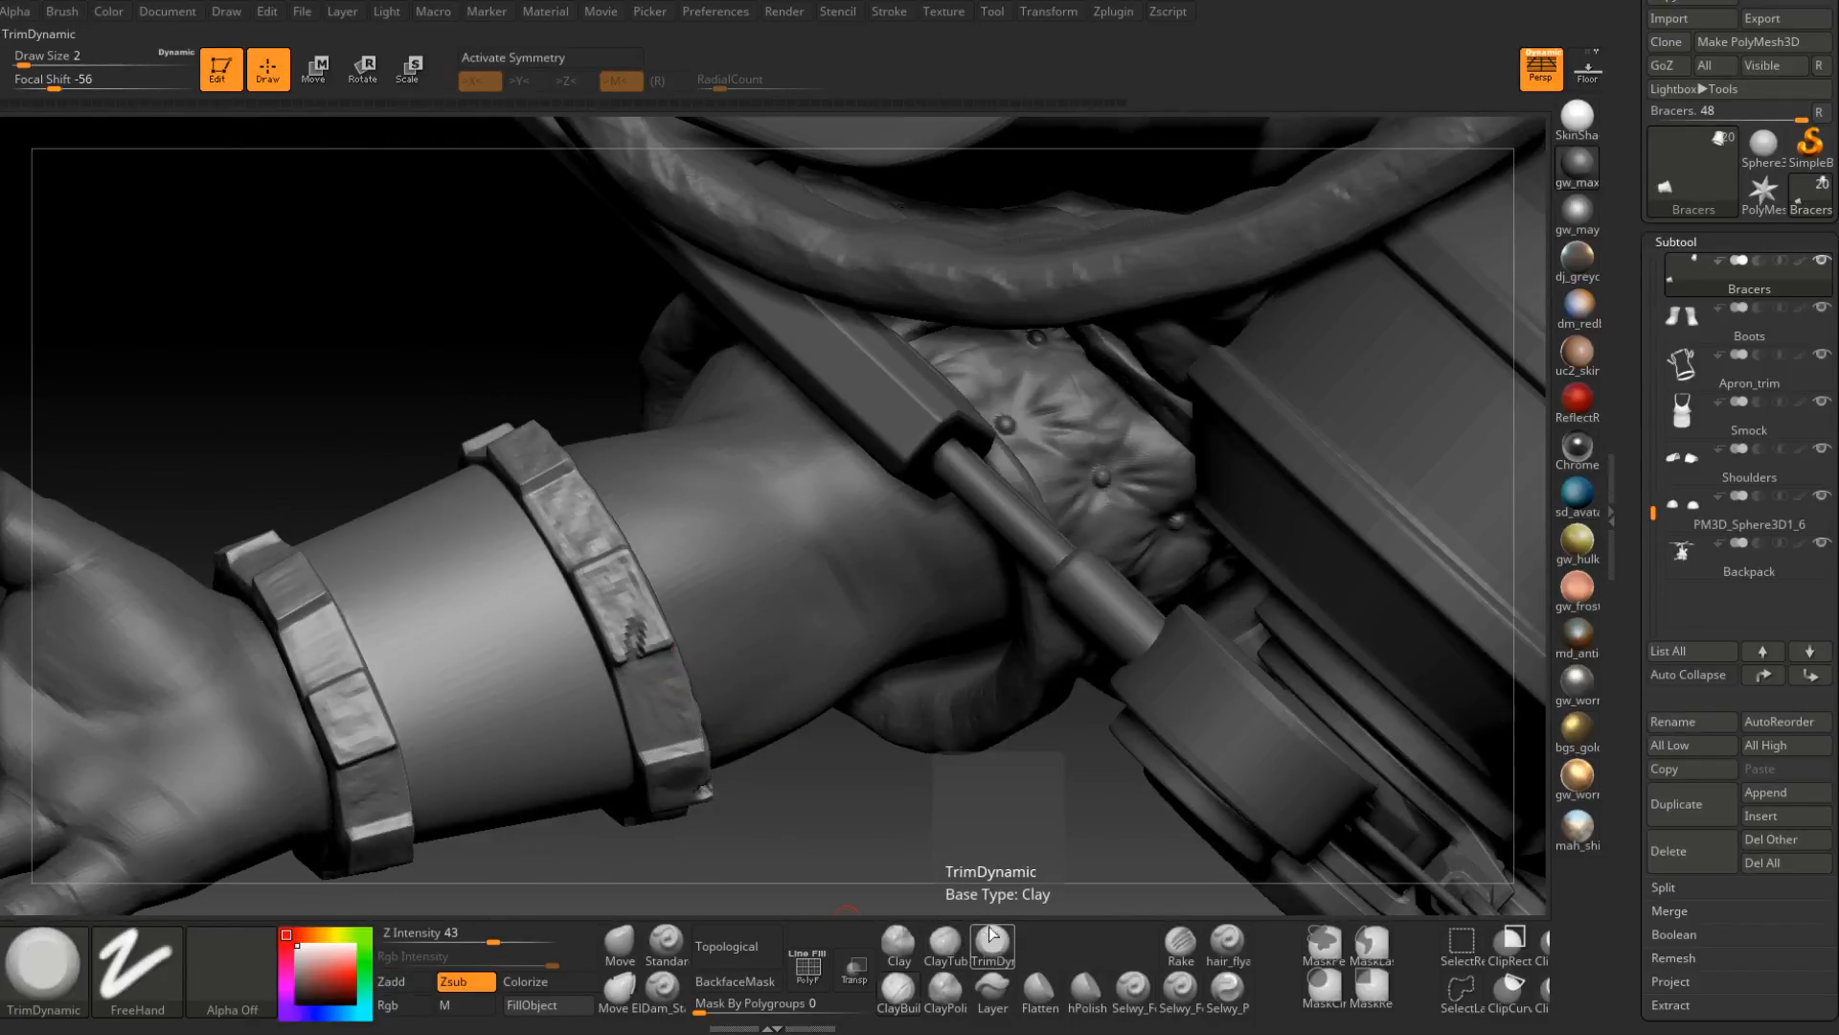
right_drag(603, 578, 608, 580)
drag(609, 584, 619, 584)
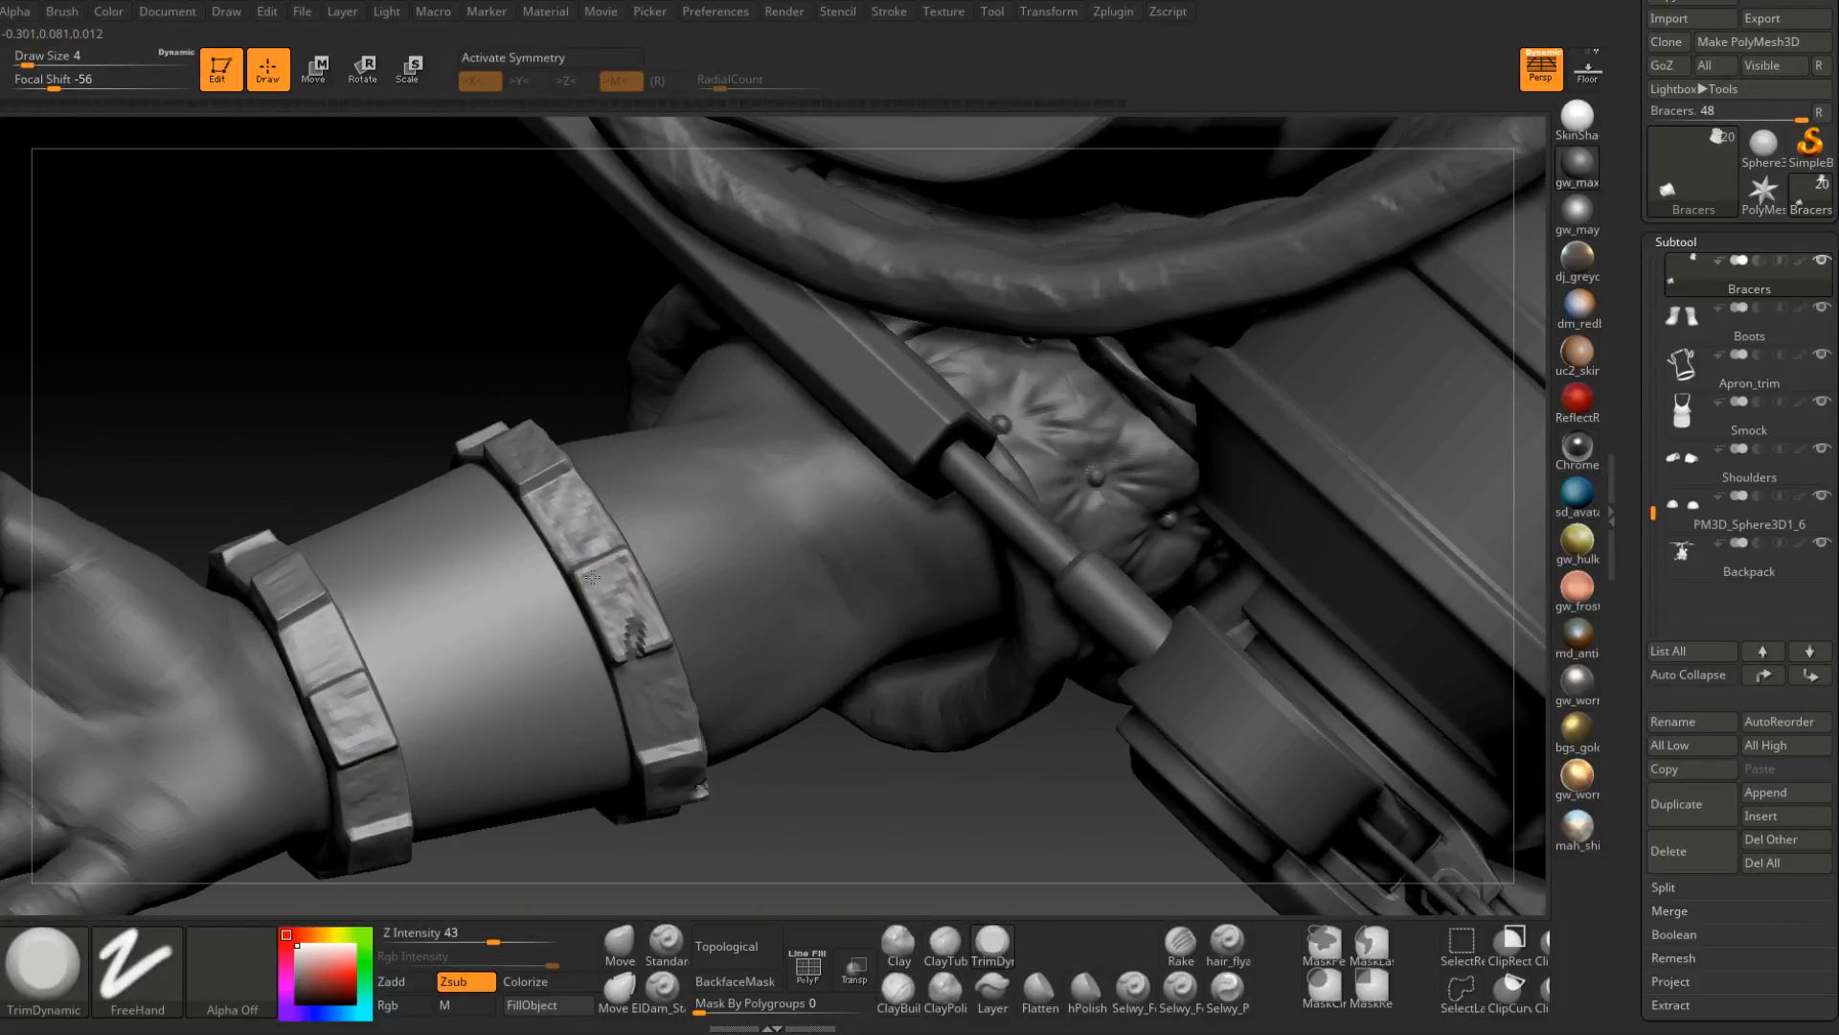
right_drag(654, 643, 612, 664)
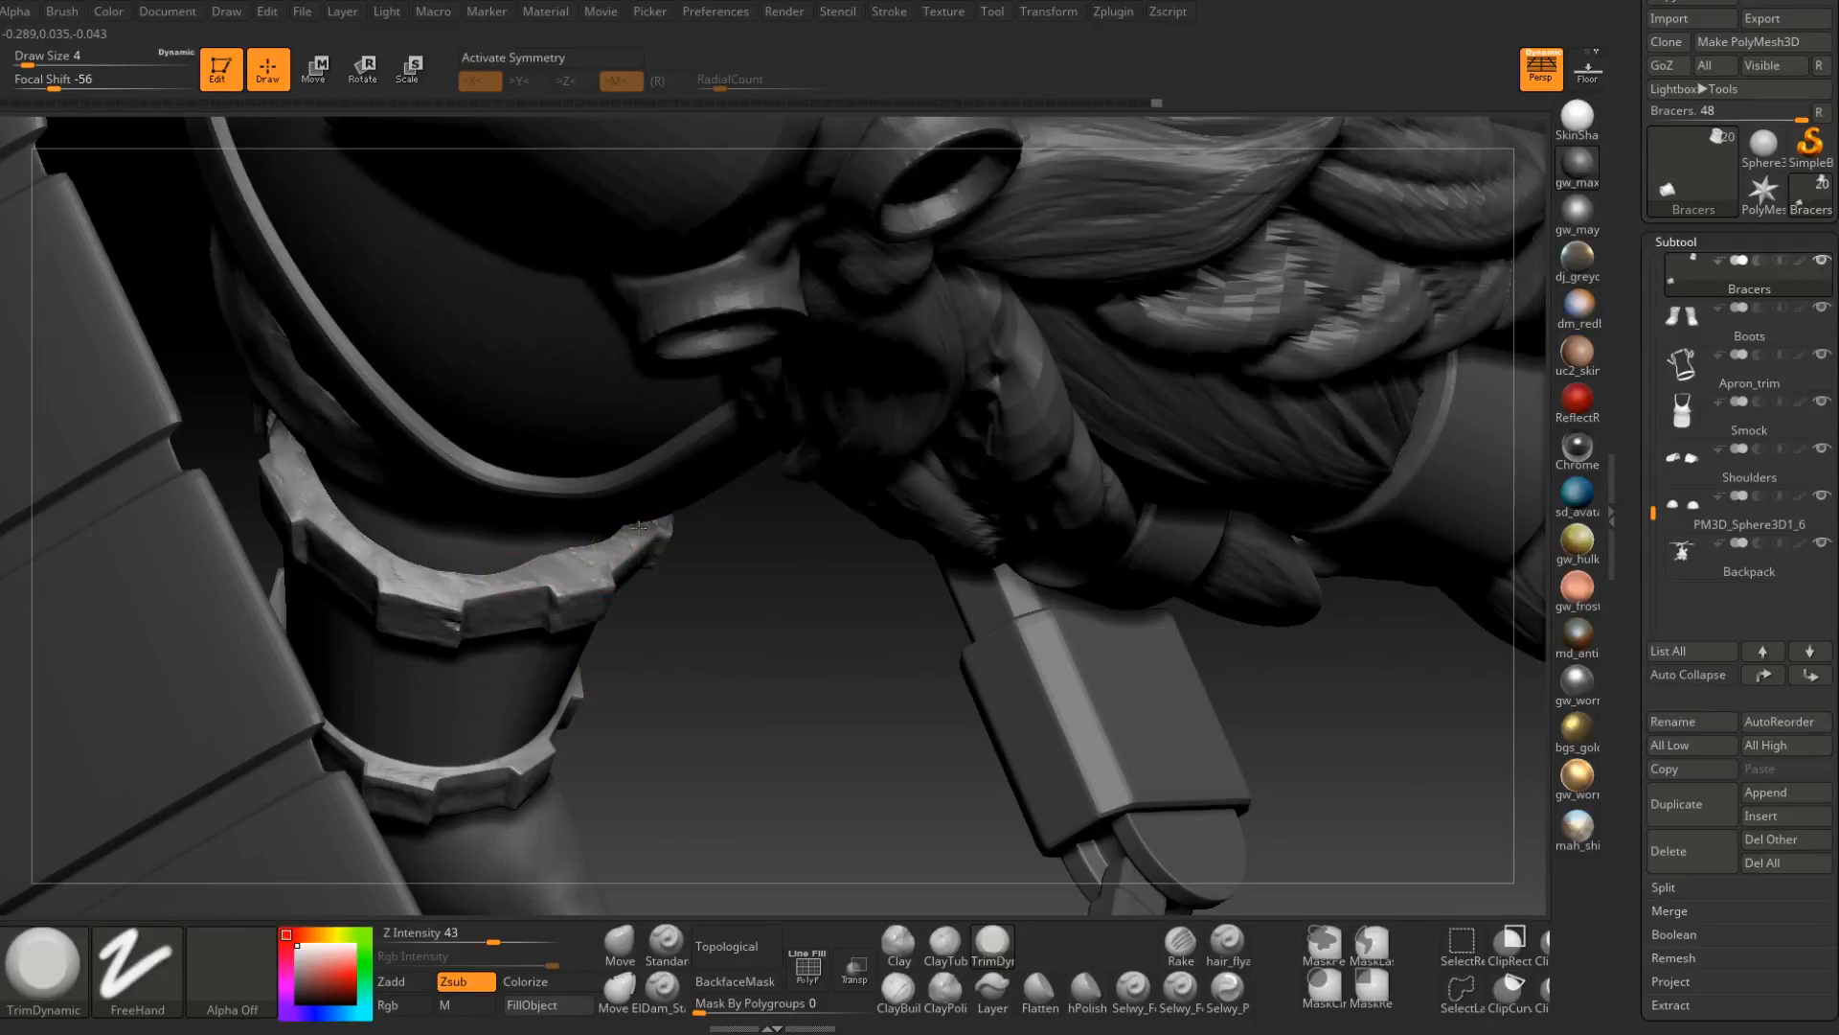
right_drag(659, 525, 833, 383)
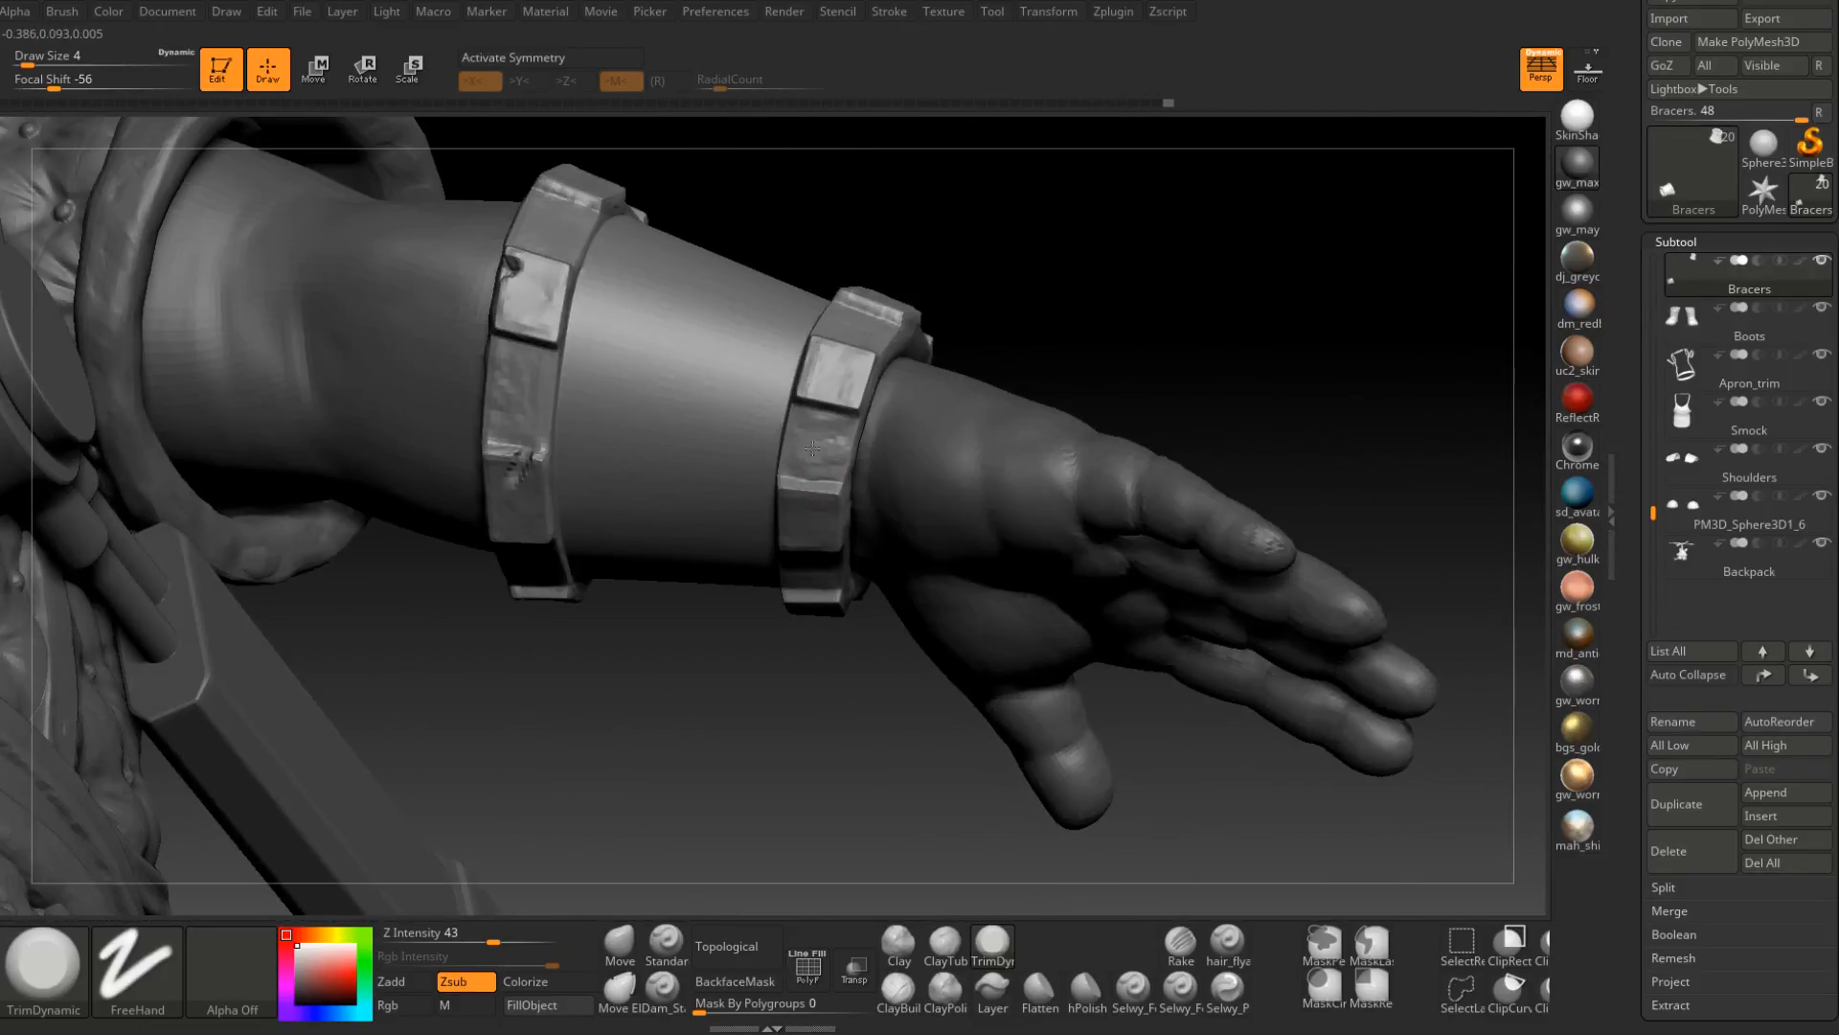
Wear the edges of the wrist-side band's outer blocks with TrimDynamic, stepping the draw size down from 3 to 2.
mouse_move(795, 470)
right_down()
mouse_move(763, 507)
mouse_move(731, 458)
right_up()
key(space)
drag(732, 458, 722, 460)
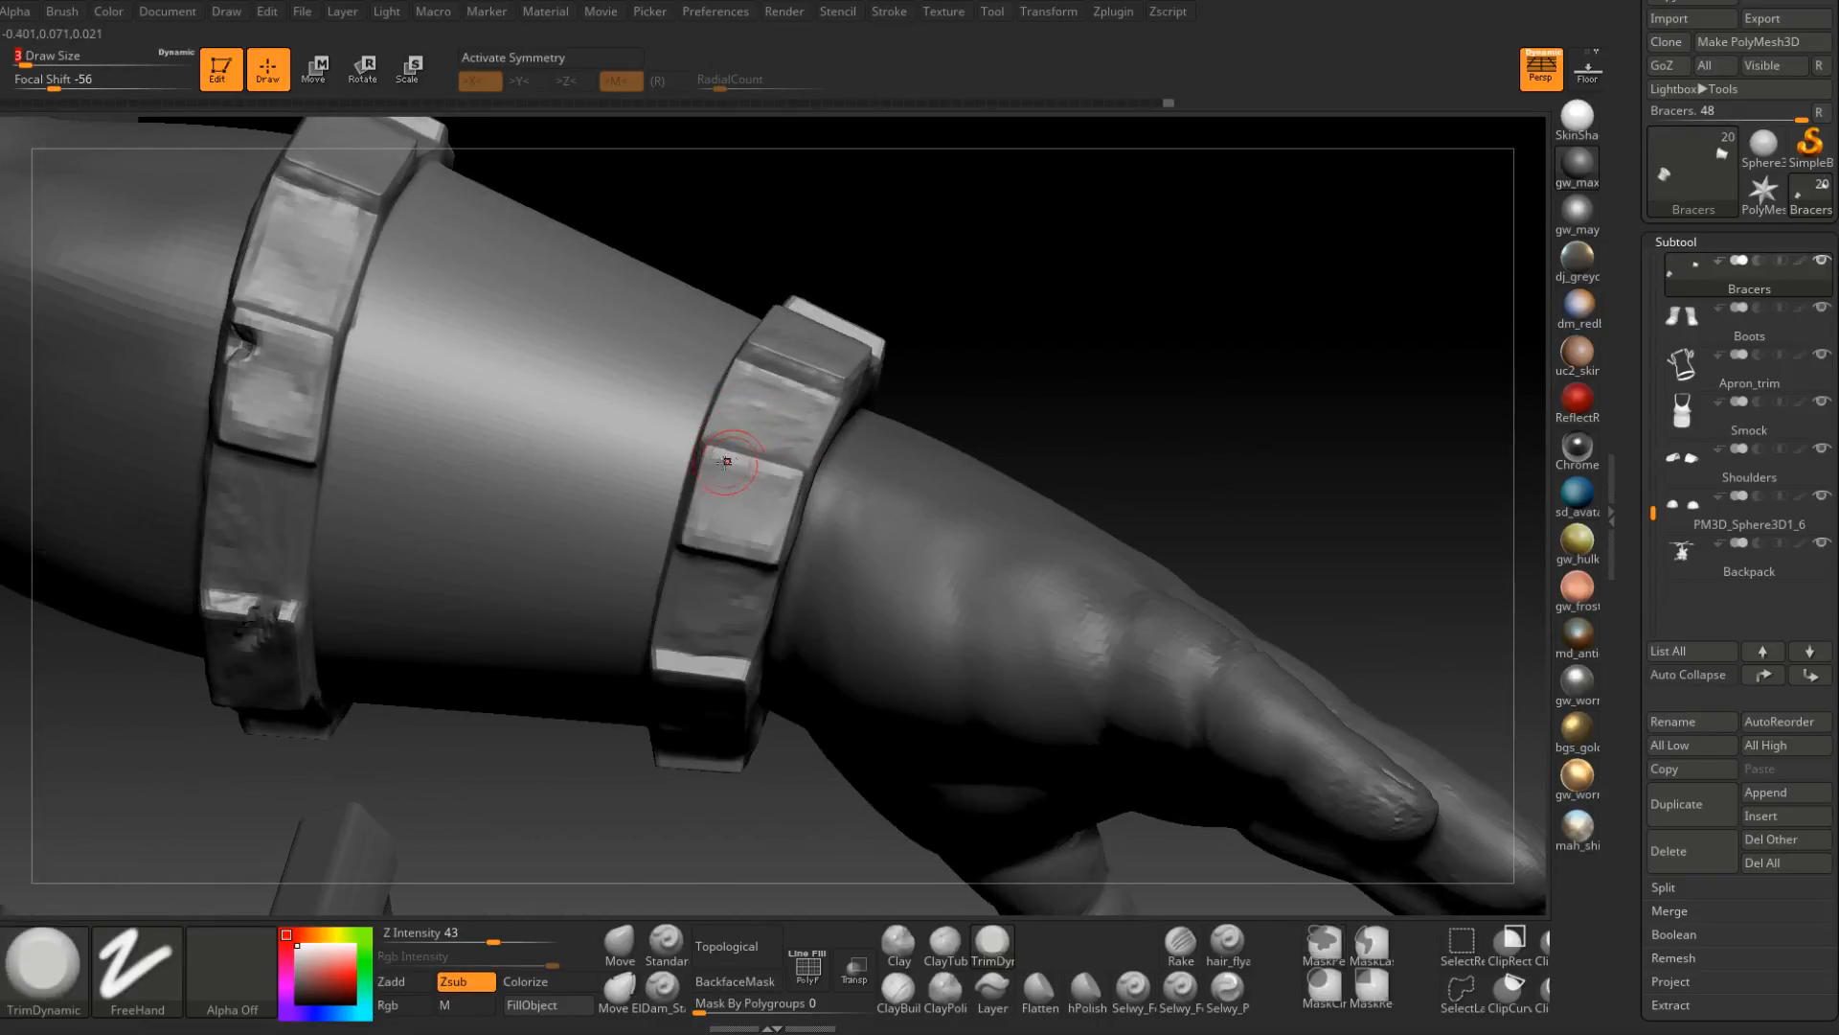
right_drag(723, 460, 707, 484)
key(space)
drag(707, 485, 703, 485)
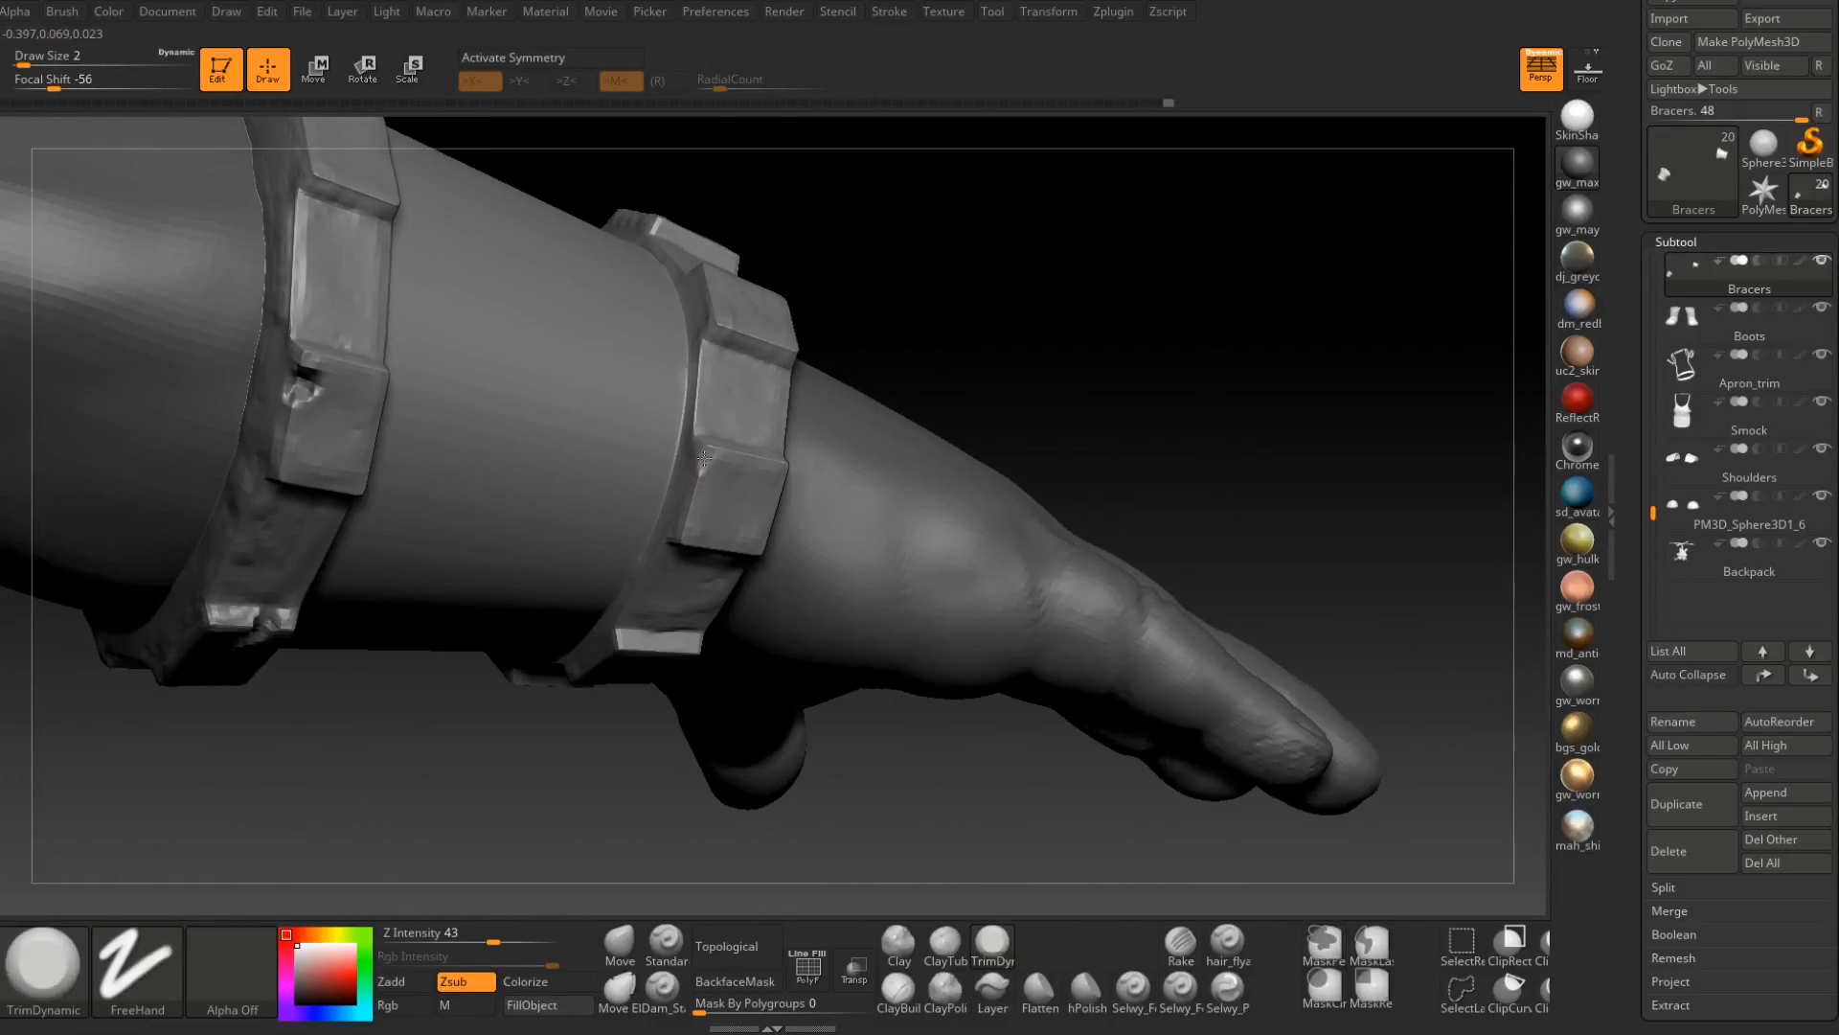
Chip the wrist-side band's rim and block corners around the hand with TrimDynamic at draw size 4.
right_drag(709, 448, 688, 510)
key(space)
drag(689, 511, 698, 509)
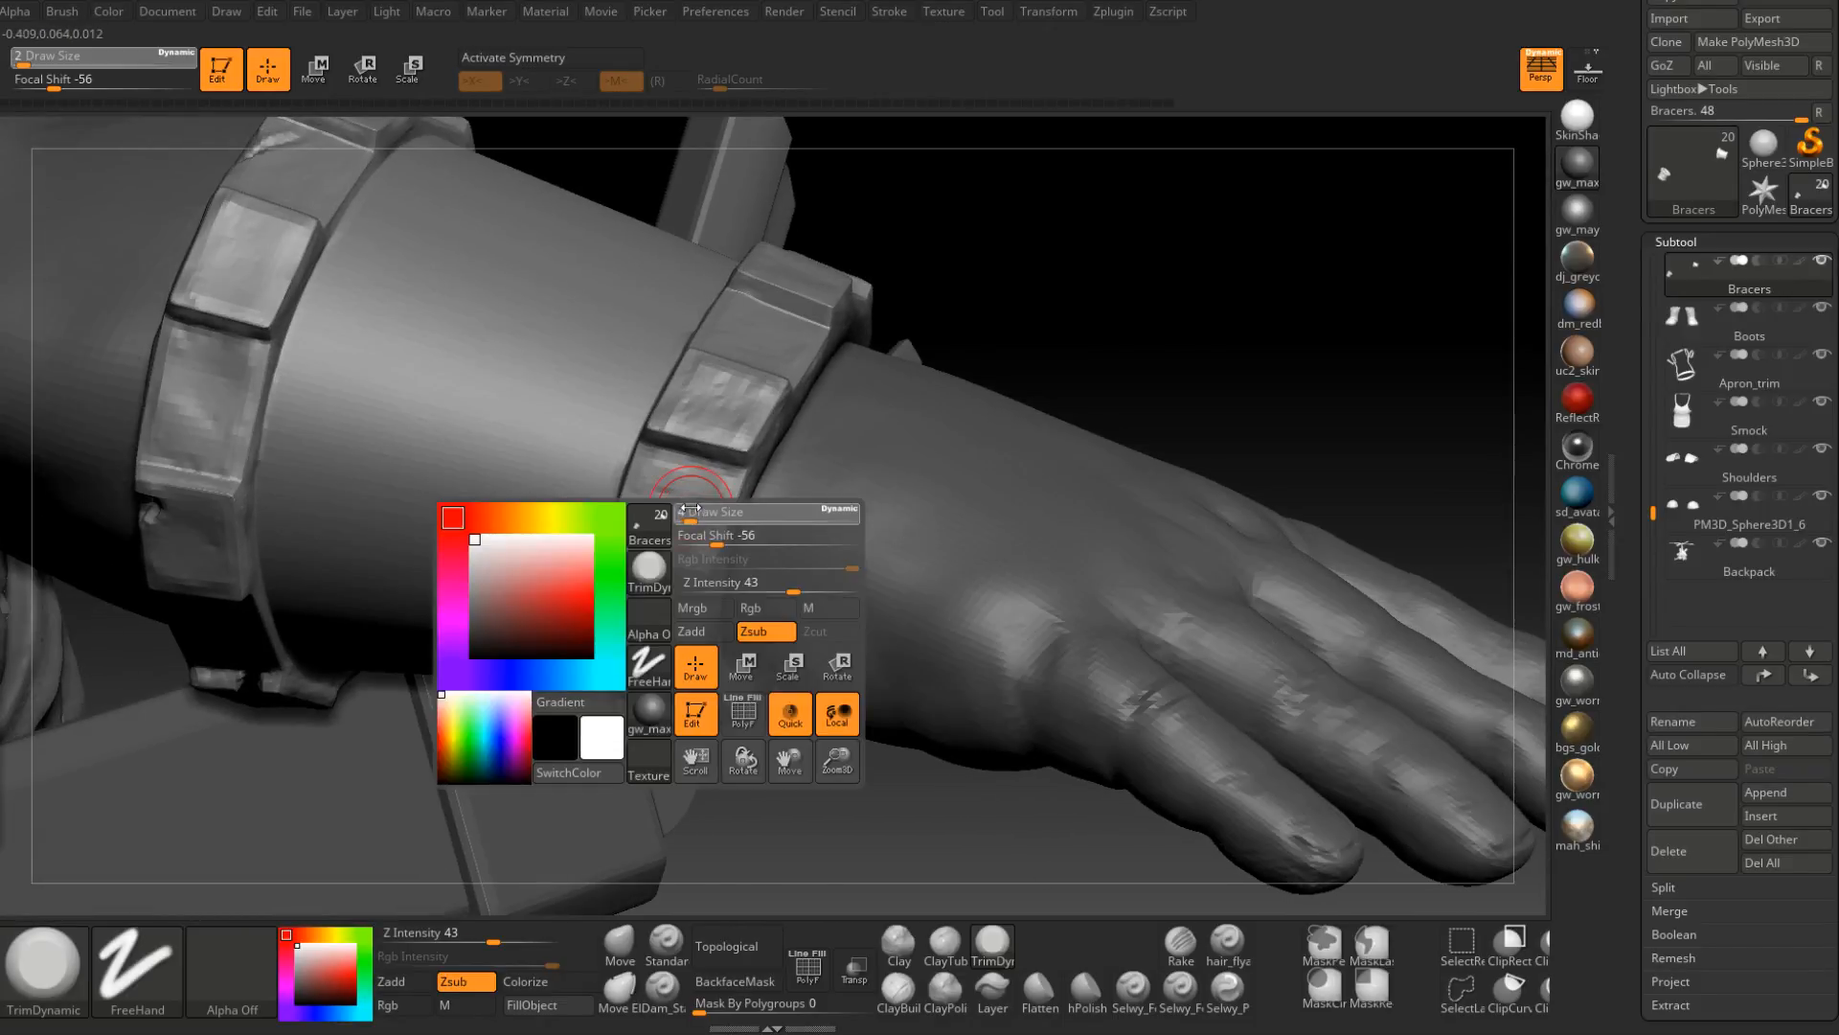
mouse_move(711, 520)
right_down()
mouse_move(752, 462)
mouse_move(731, 542)
mouse_move(772, 628)
right_up()
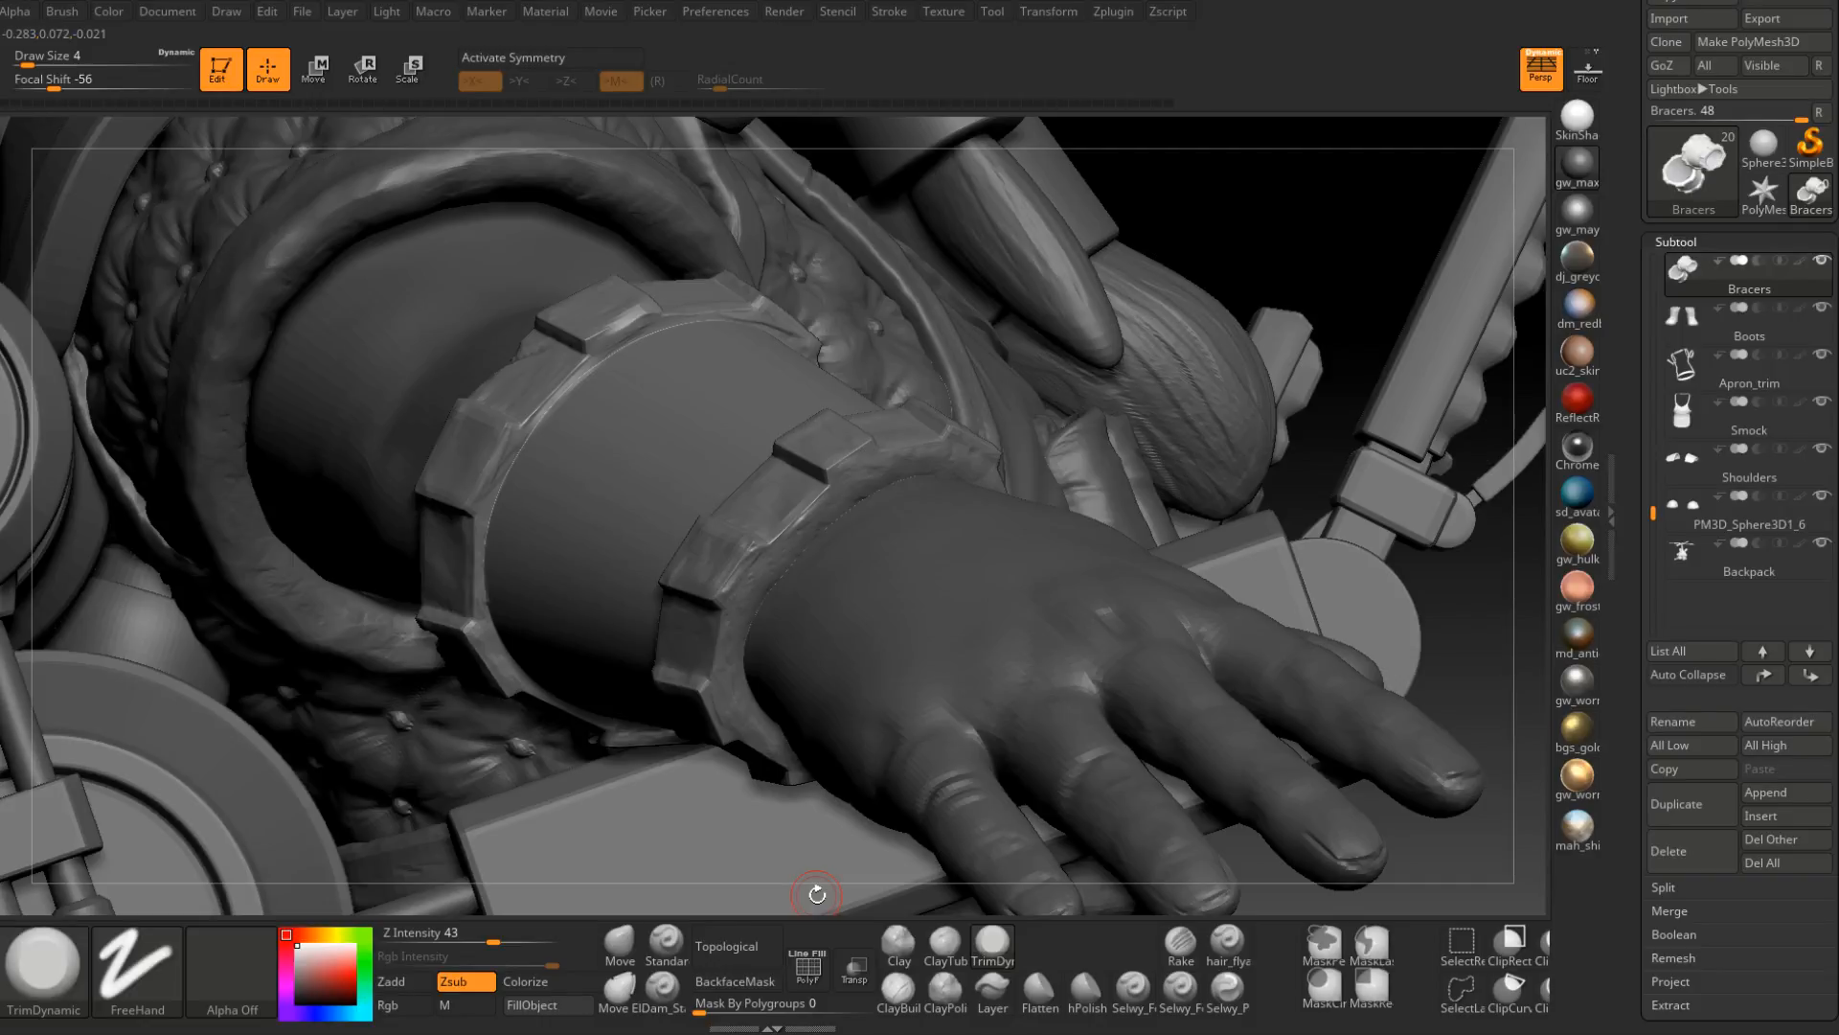
right_drag(817, 894, 761, 575)
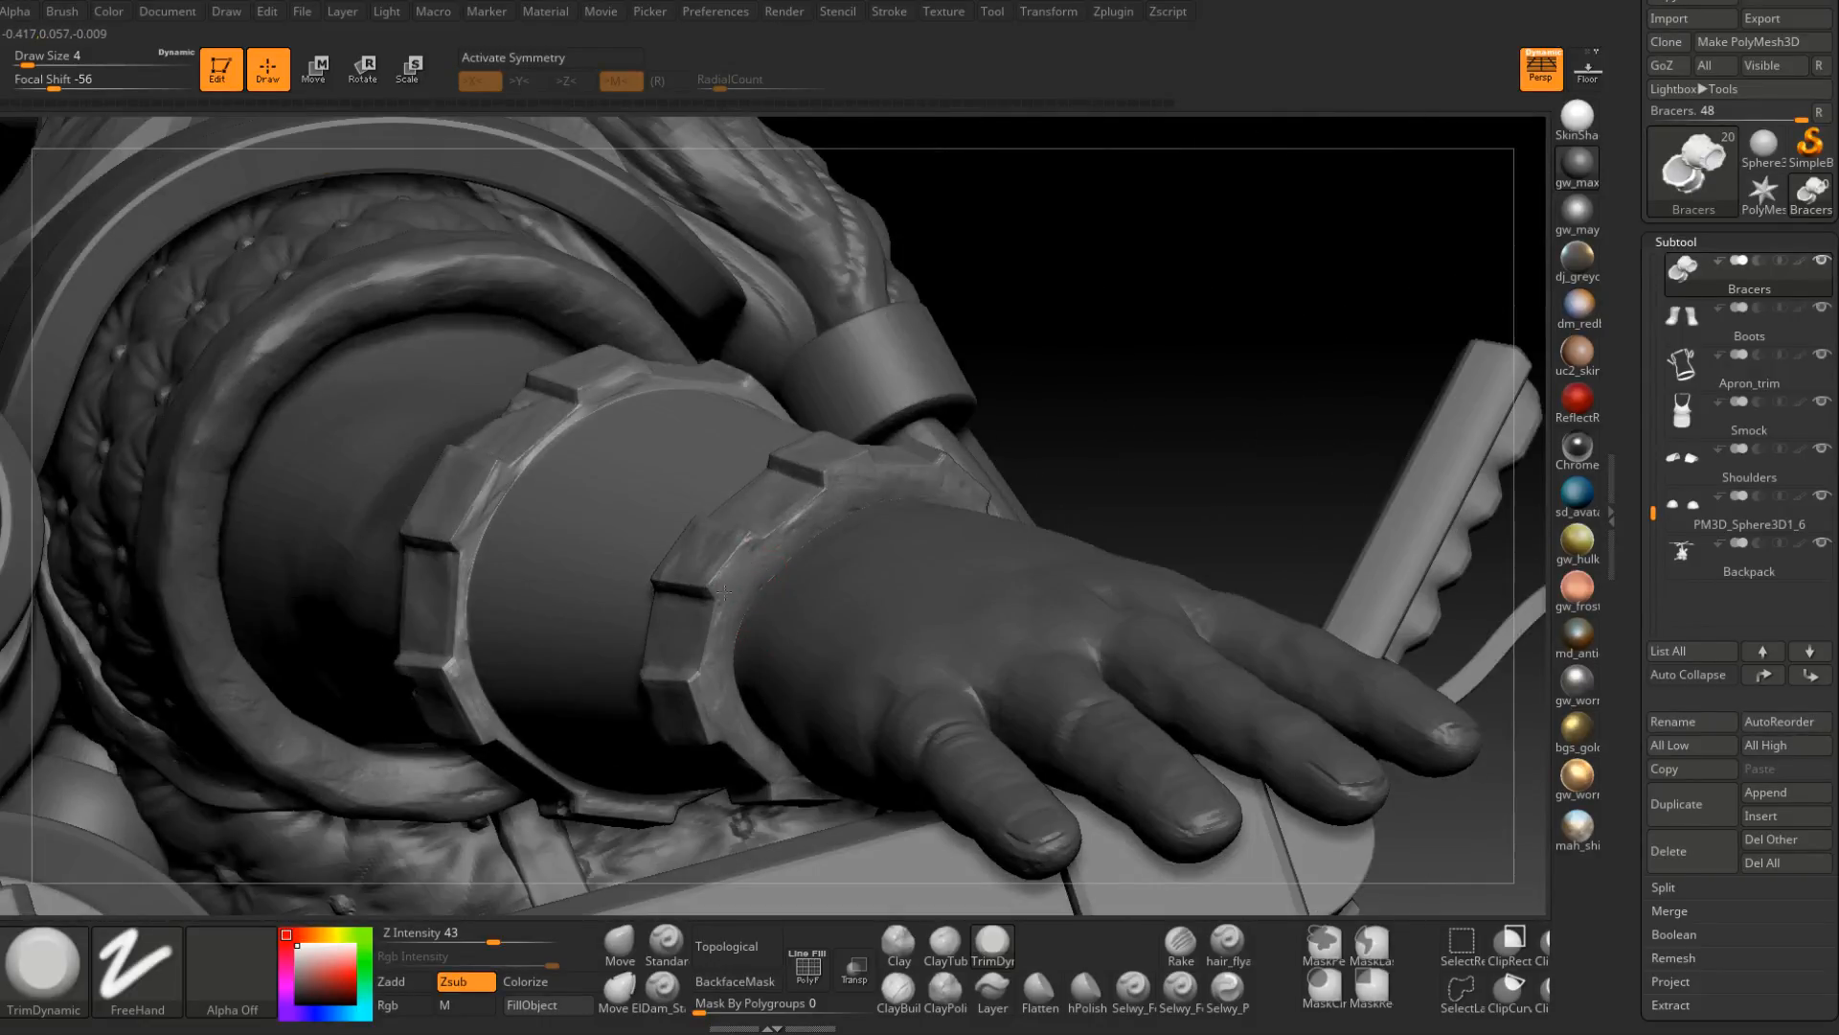
right_drag(762, 731, 733, 633)
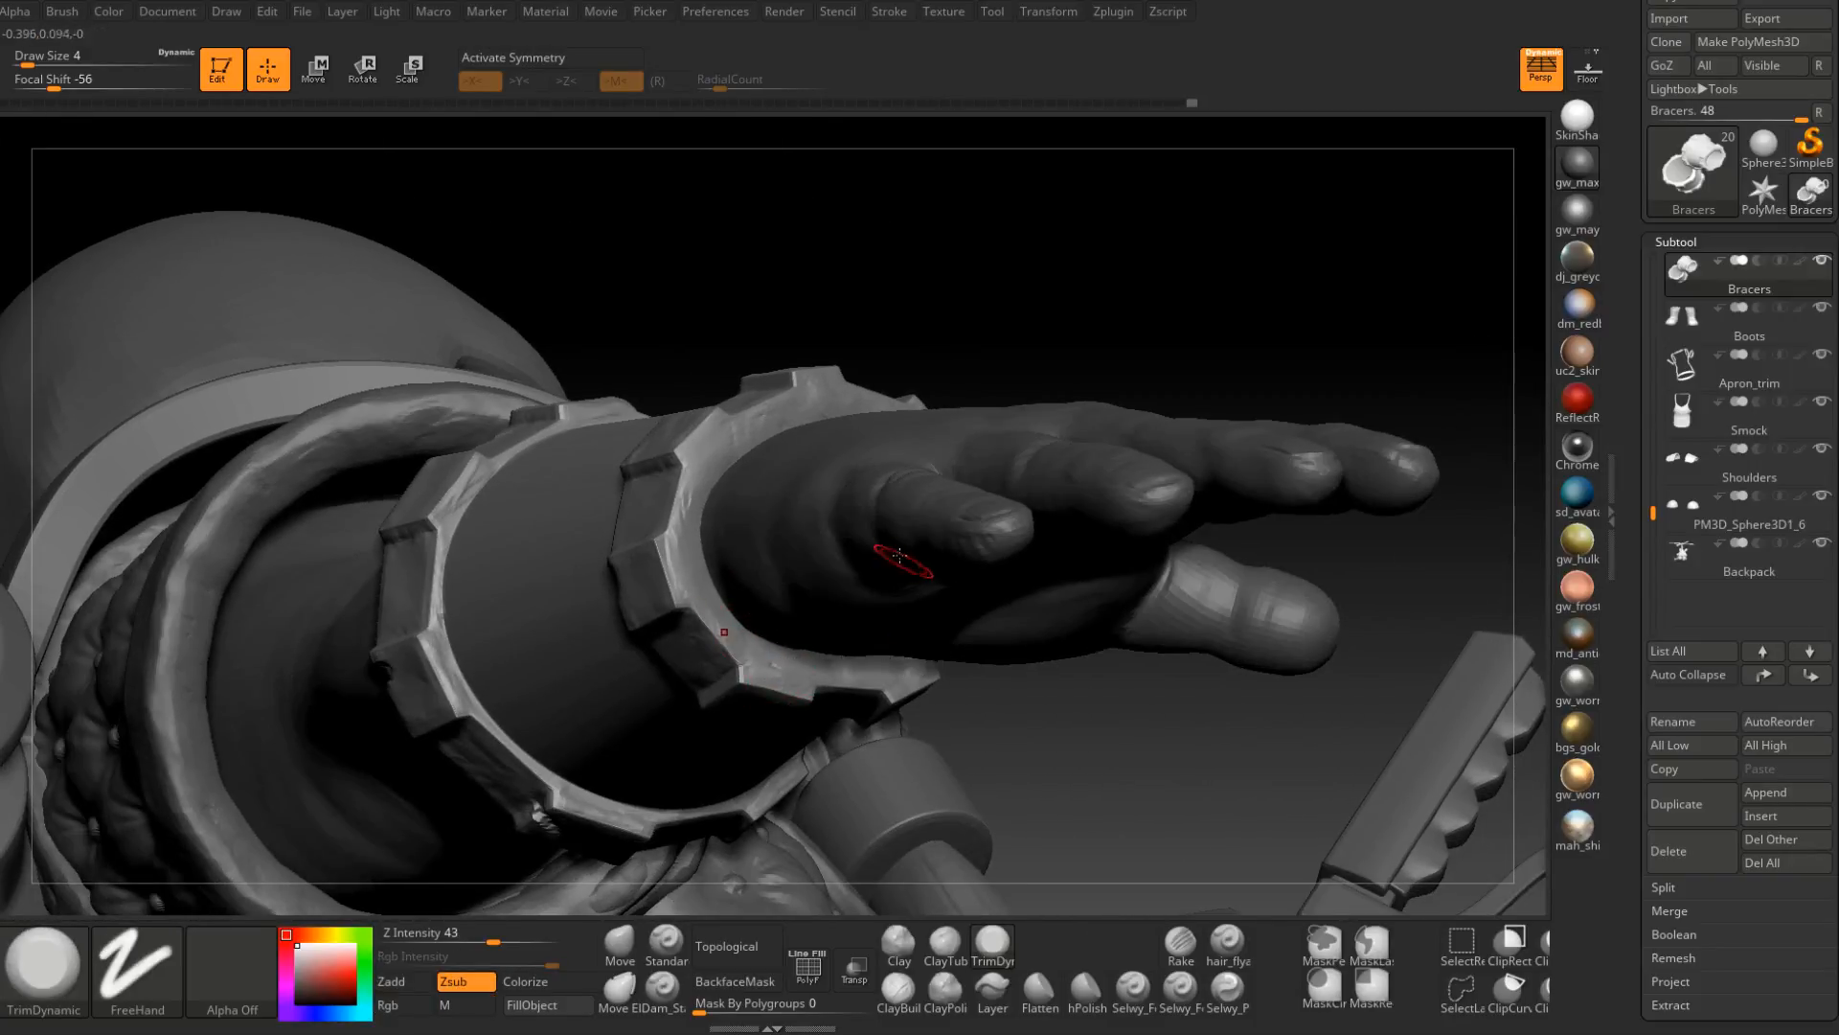
right_drag(903, 561, 782, 409)
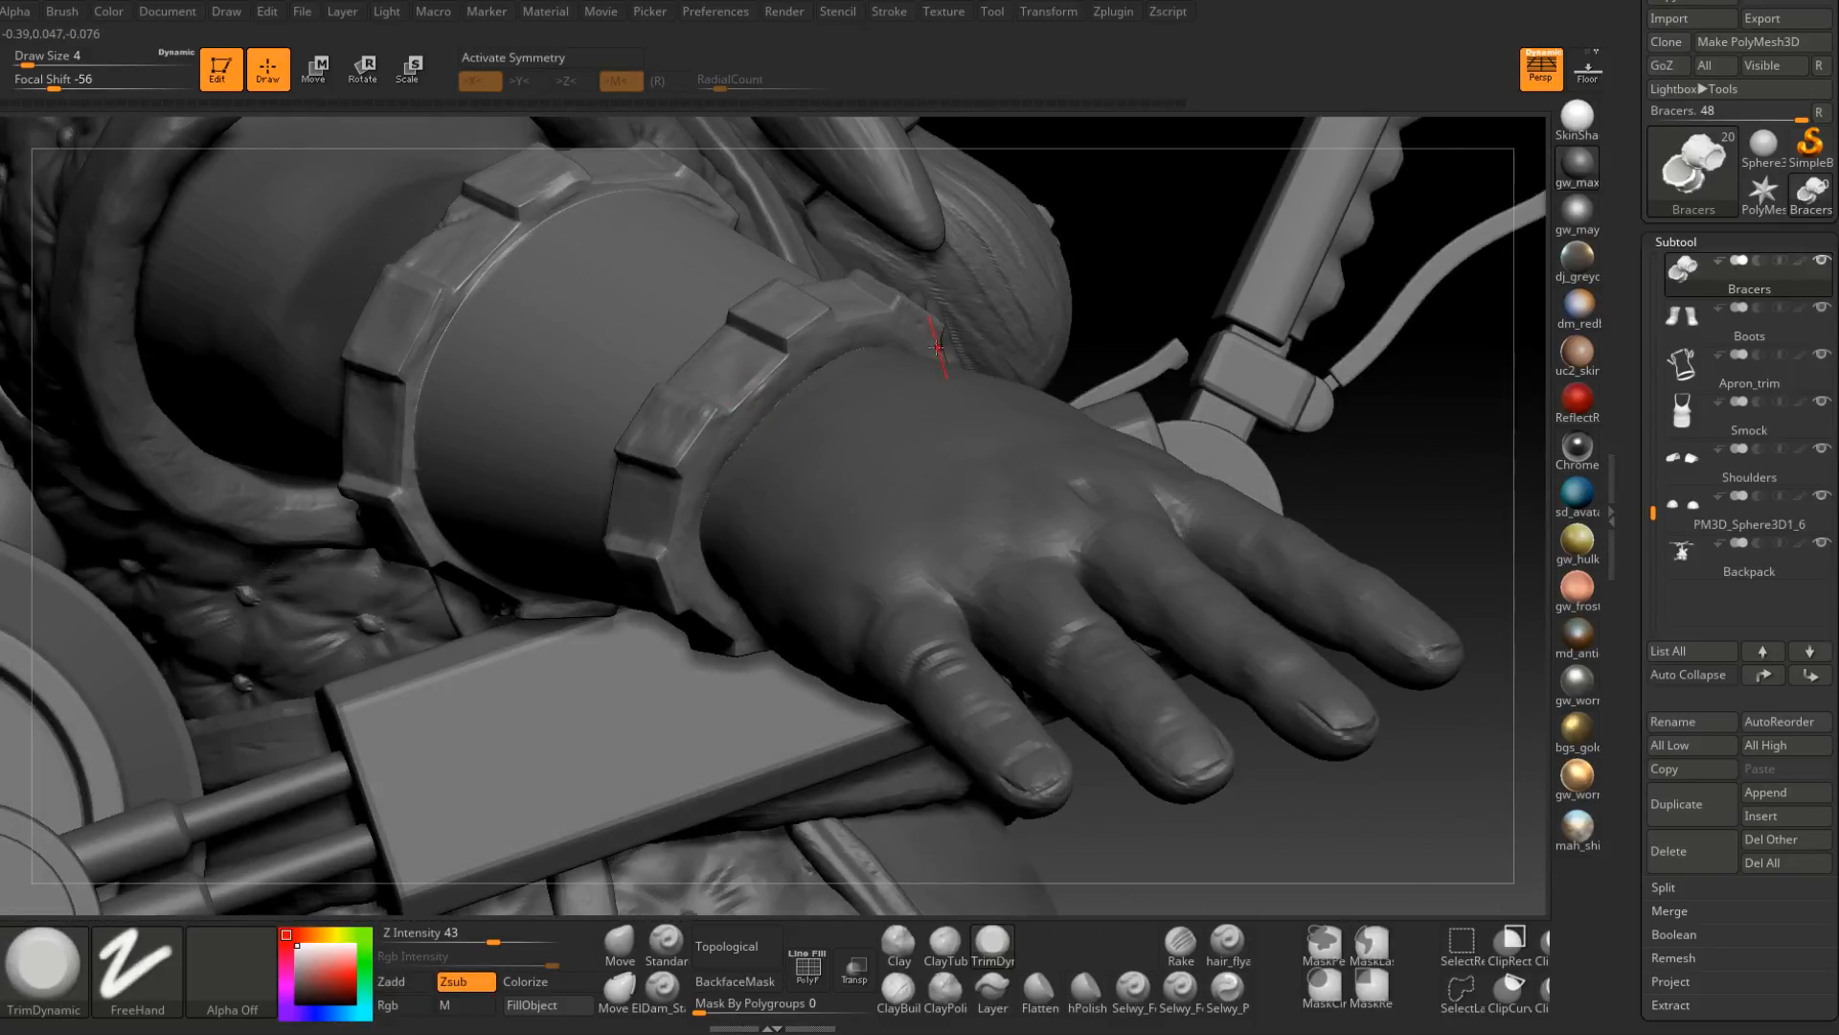
right_drag(939, 329, 972, 453)
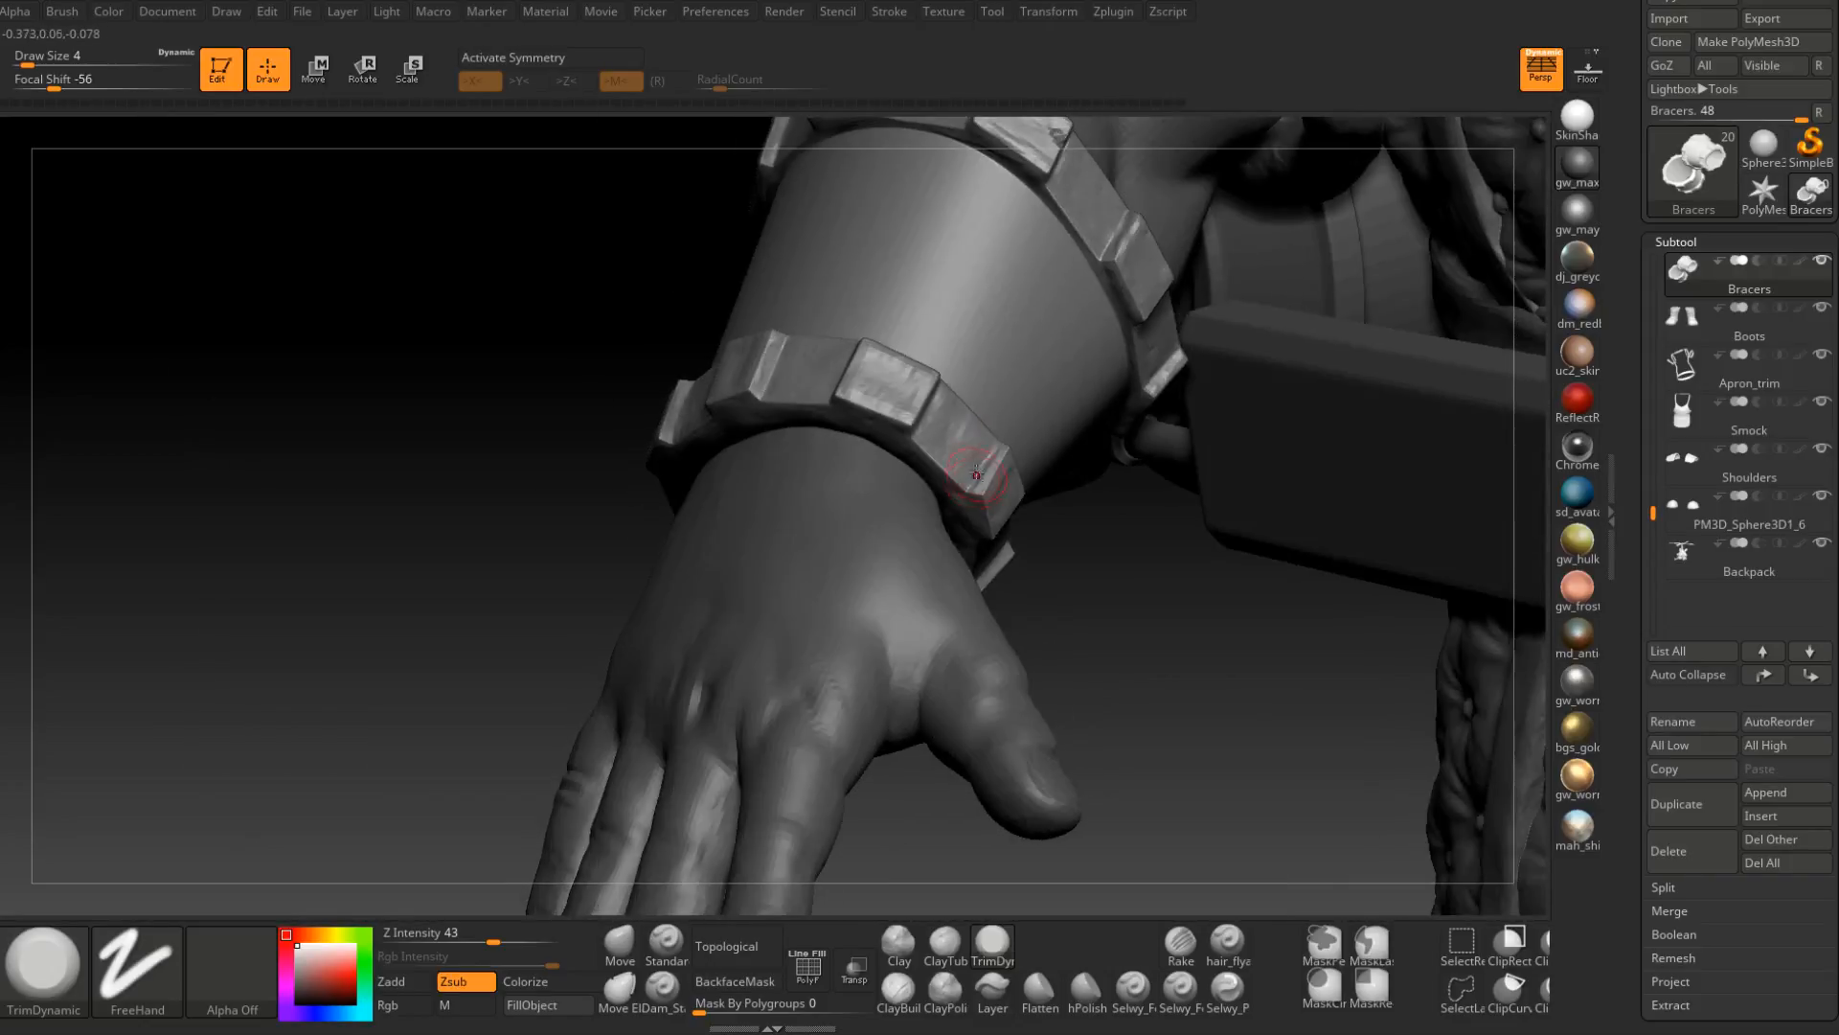
Chip the wrist-side band's block edges over the back of the hand with TrimDynamic at draw size 3.
key(space)
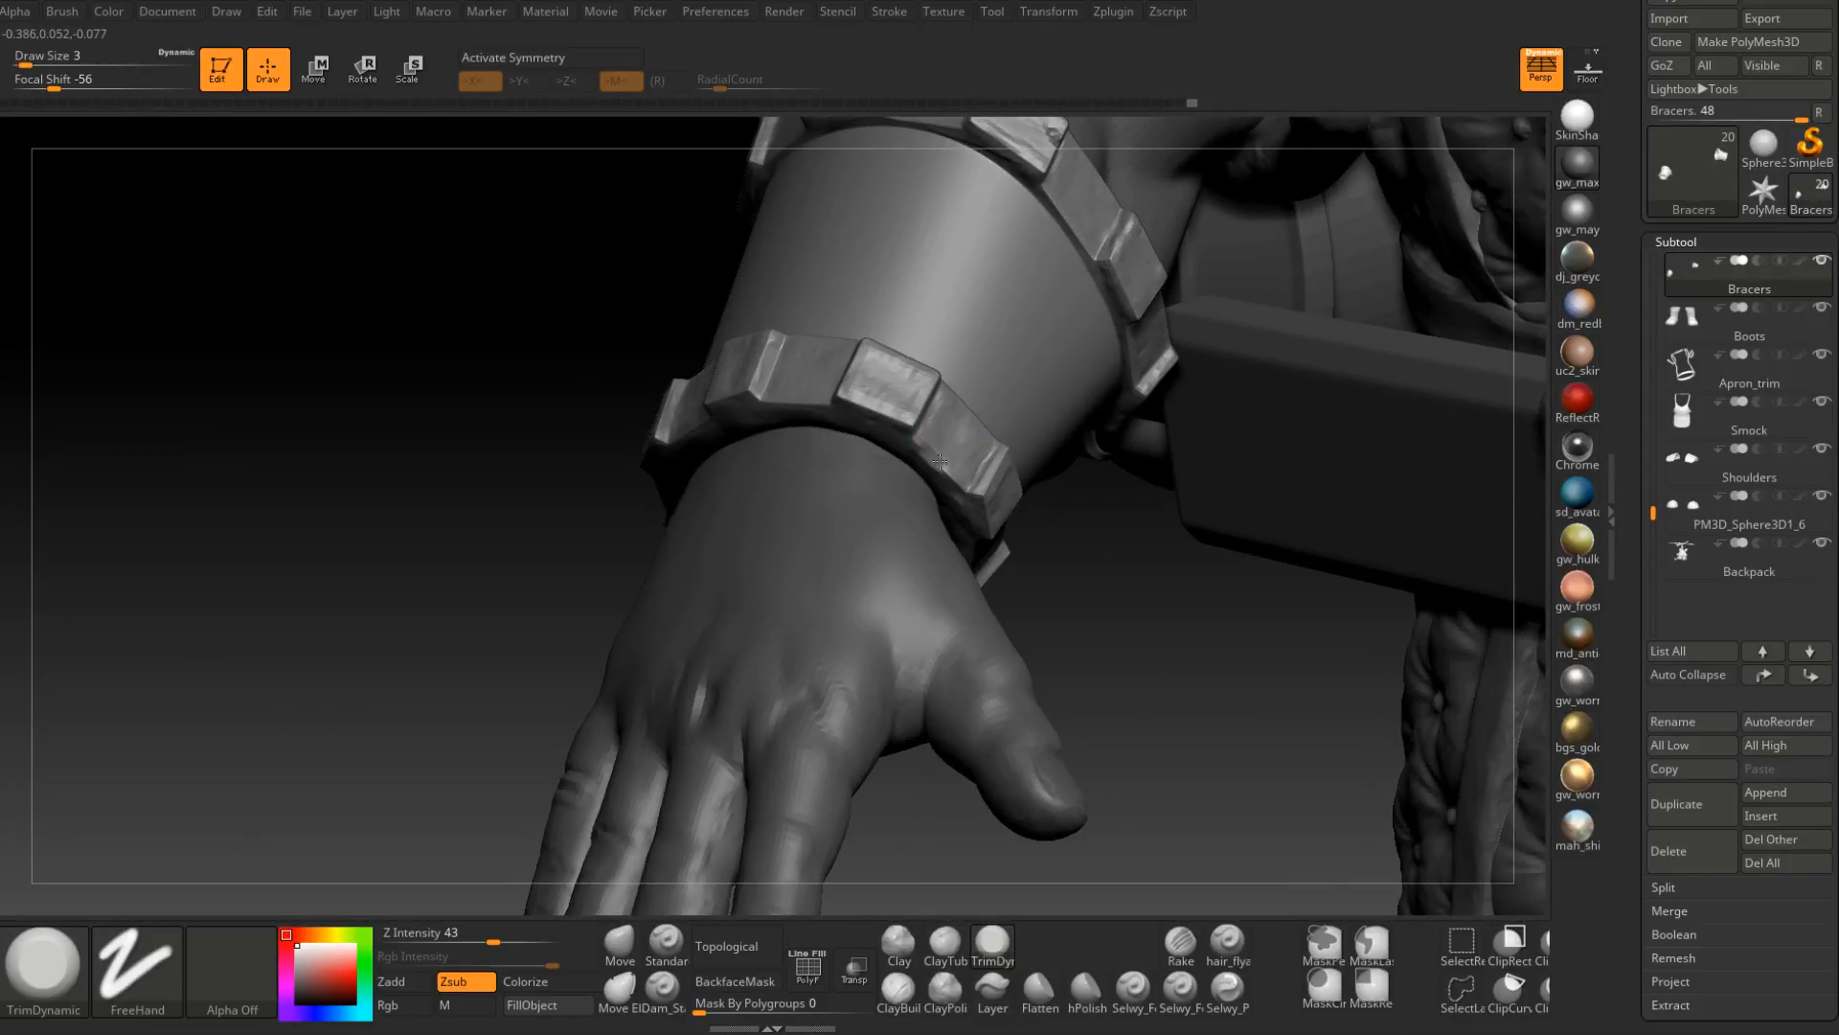
right_drag(940, 462, 882, 381)
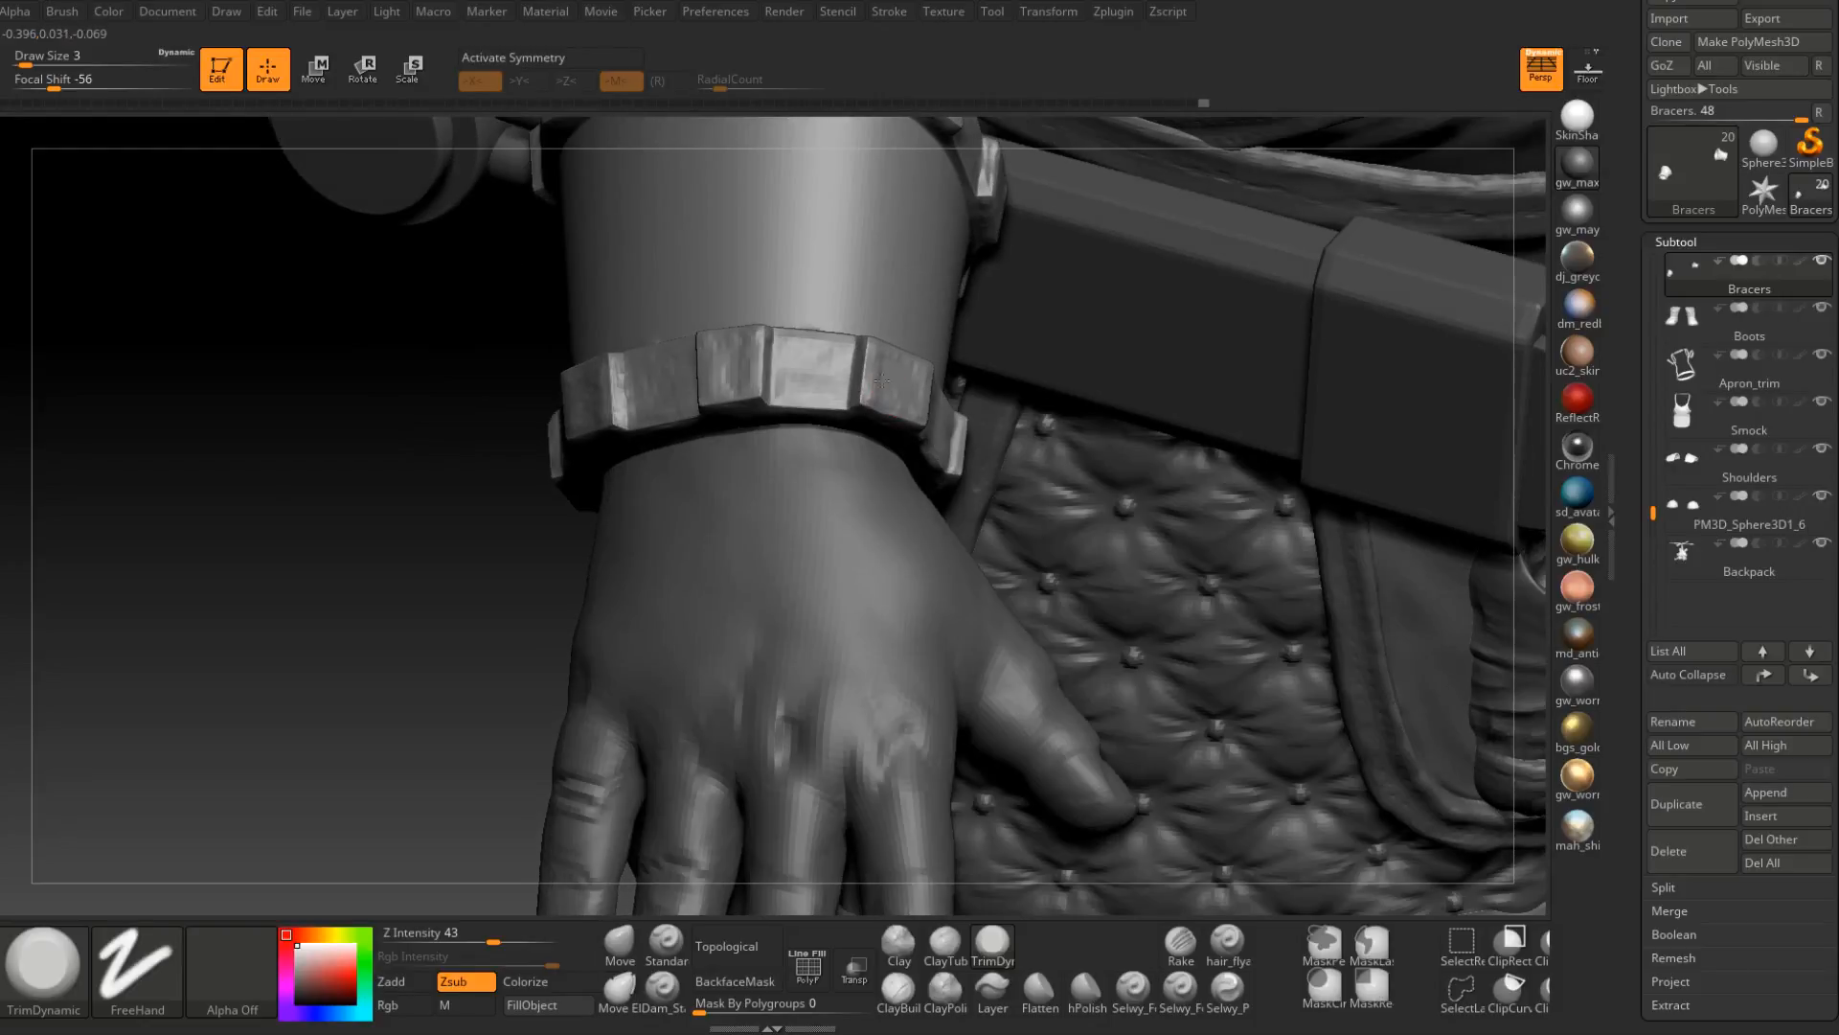
right_drag(745, 376, 677, 539)
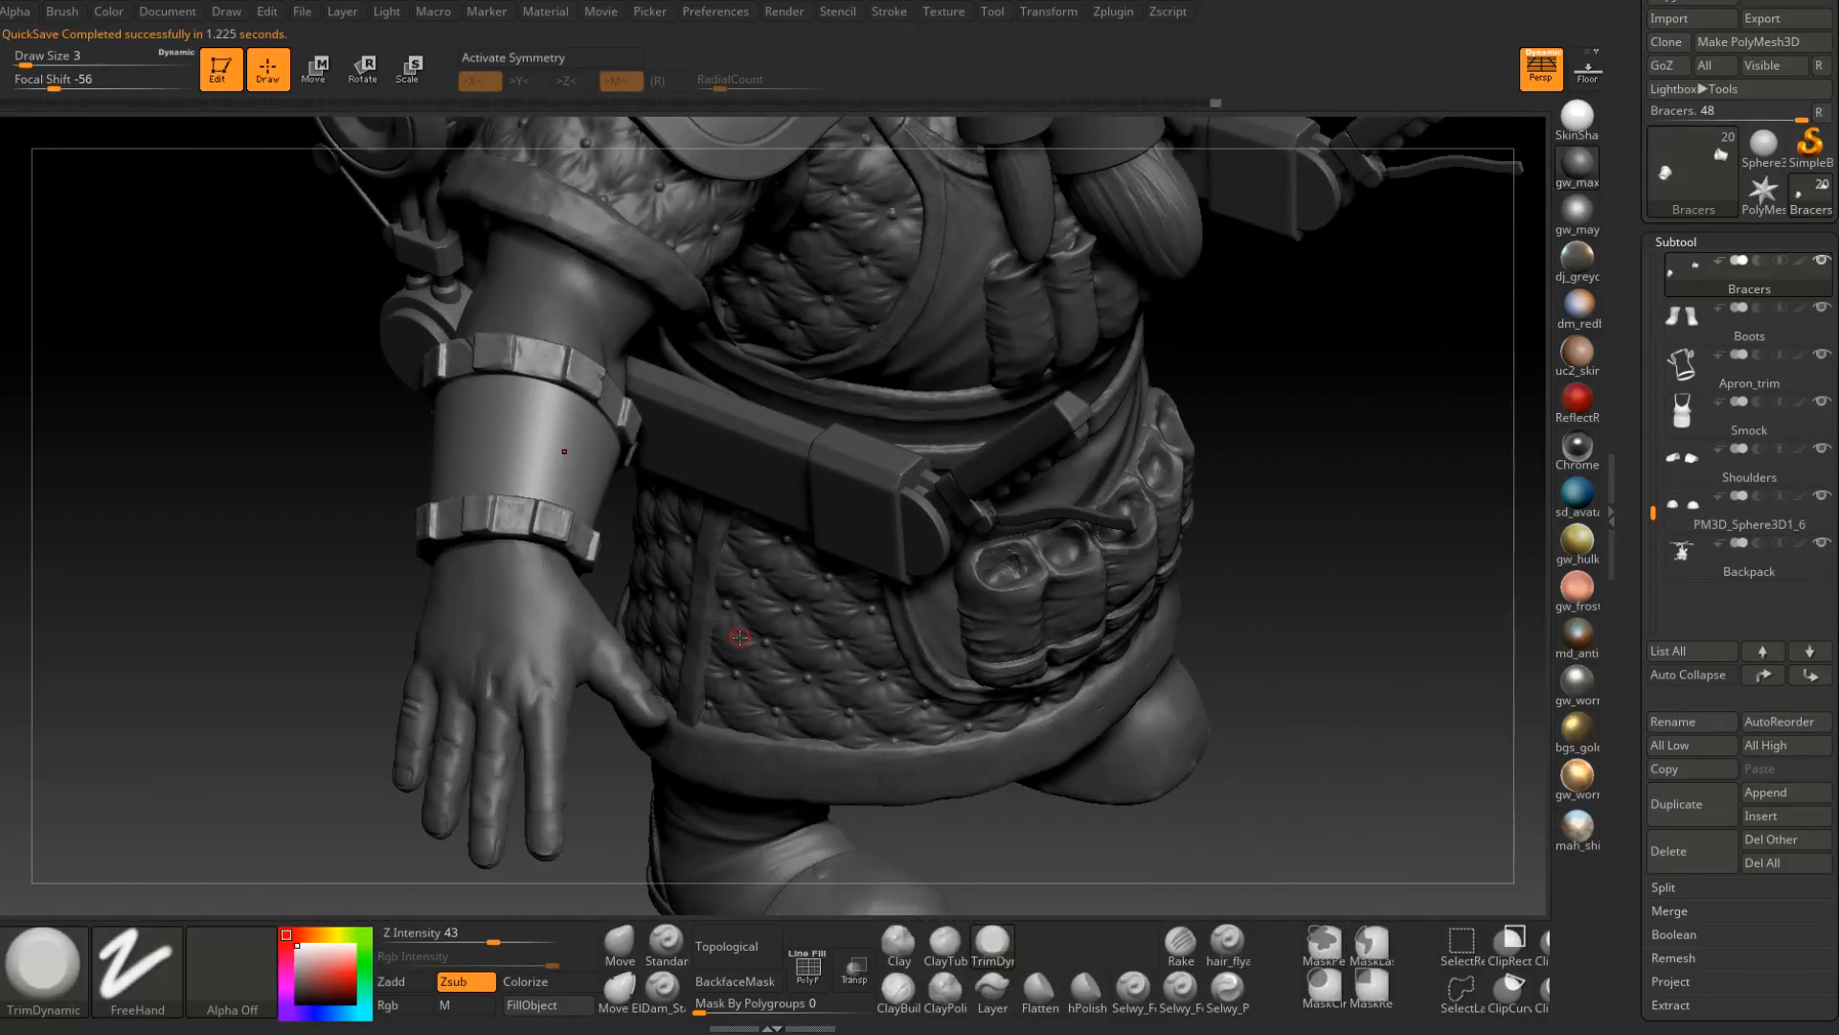
Make the Shoulders subtool active and divide its separate pieces into automatic polygroups.
right_drag(1063, 498, 788, 565)
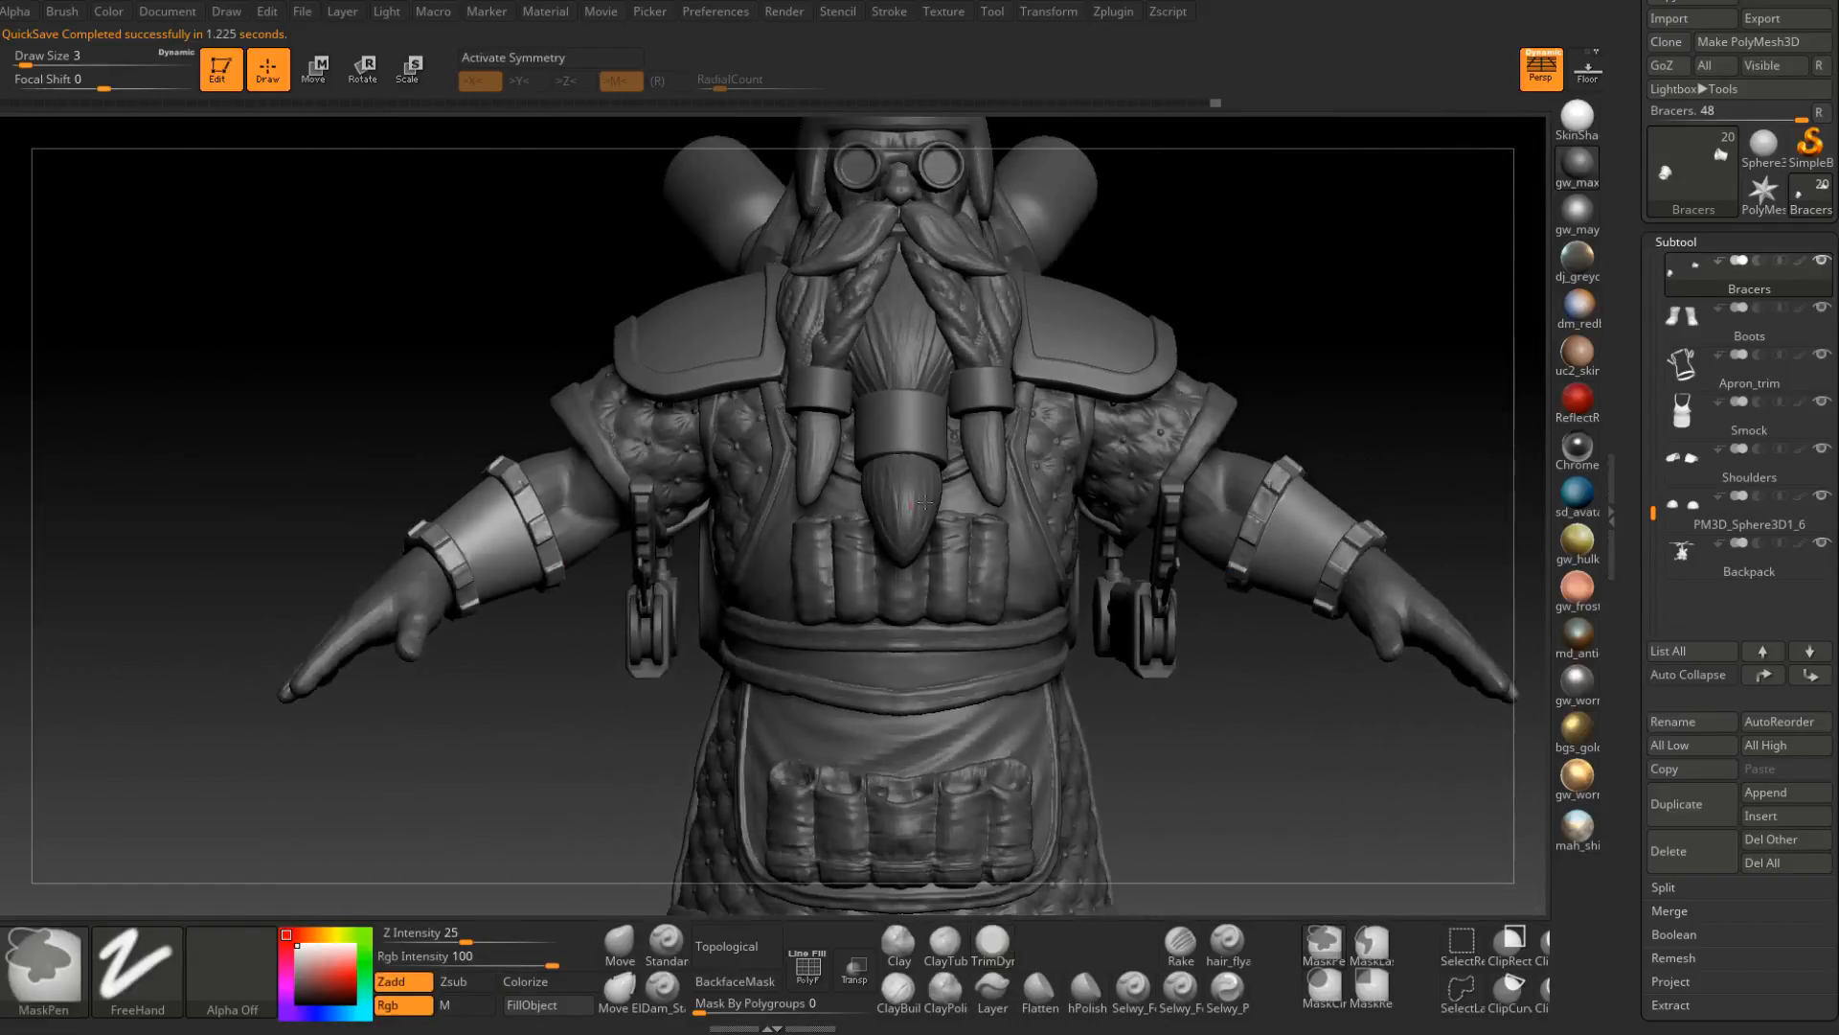
right_drag(1178, 496, 999, 323)
right_drag(964, 489, 887, 484)
alt+click(835, 462)
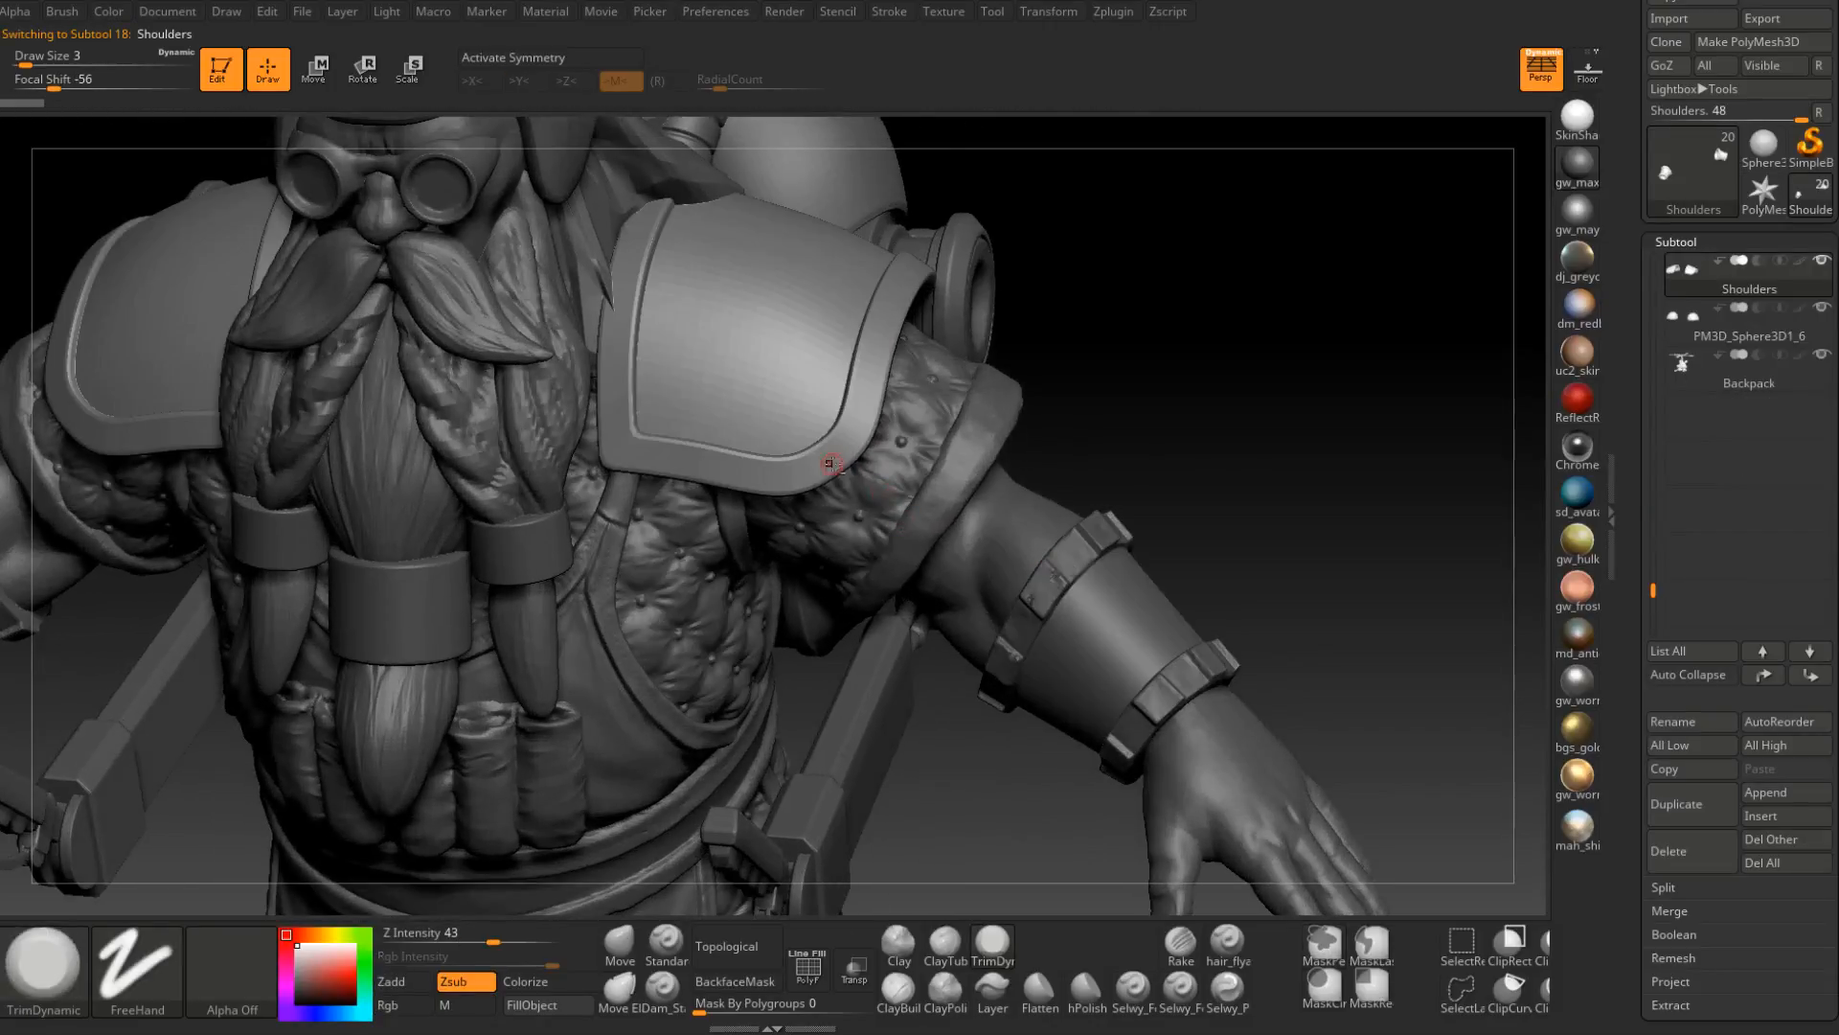
ctrl+shift+click(842, 455)
mouse_move(1663, 887)
mouse_down()
mouse_move(1641, 717)
mouse_move(1728, 599)
mouse_up()
click(1693, 723)
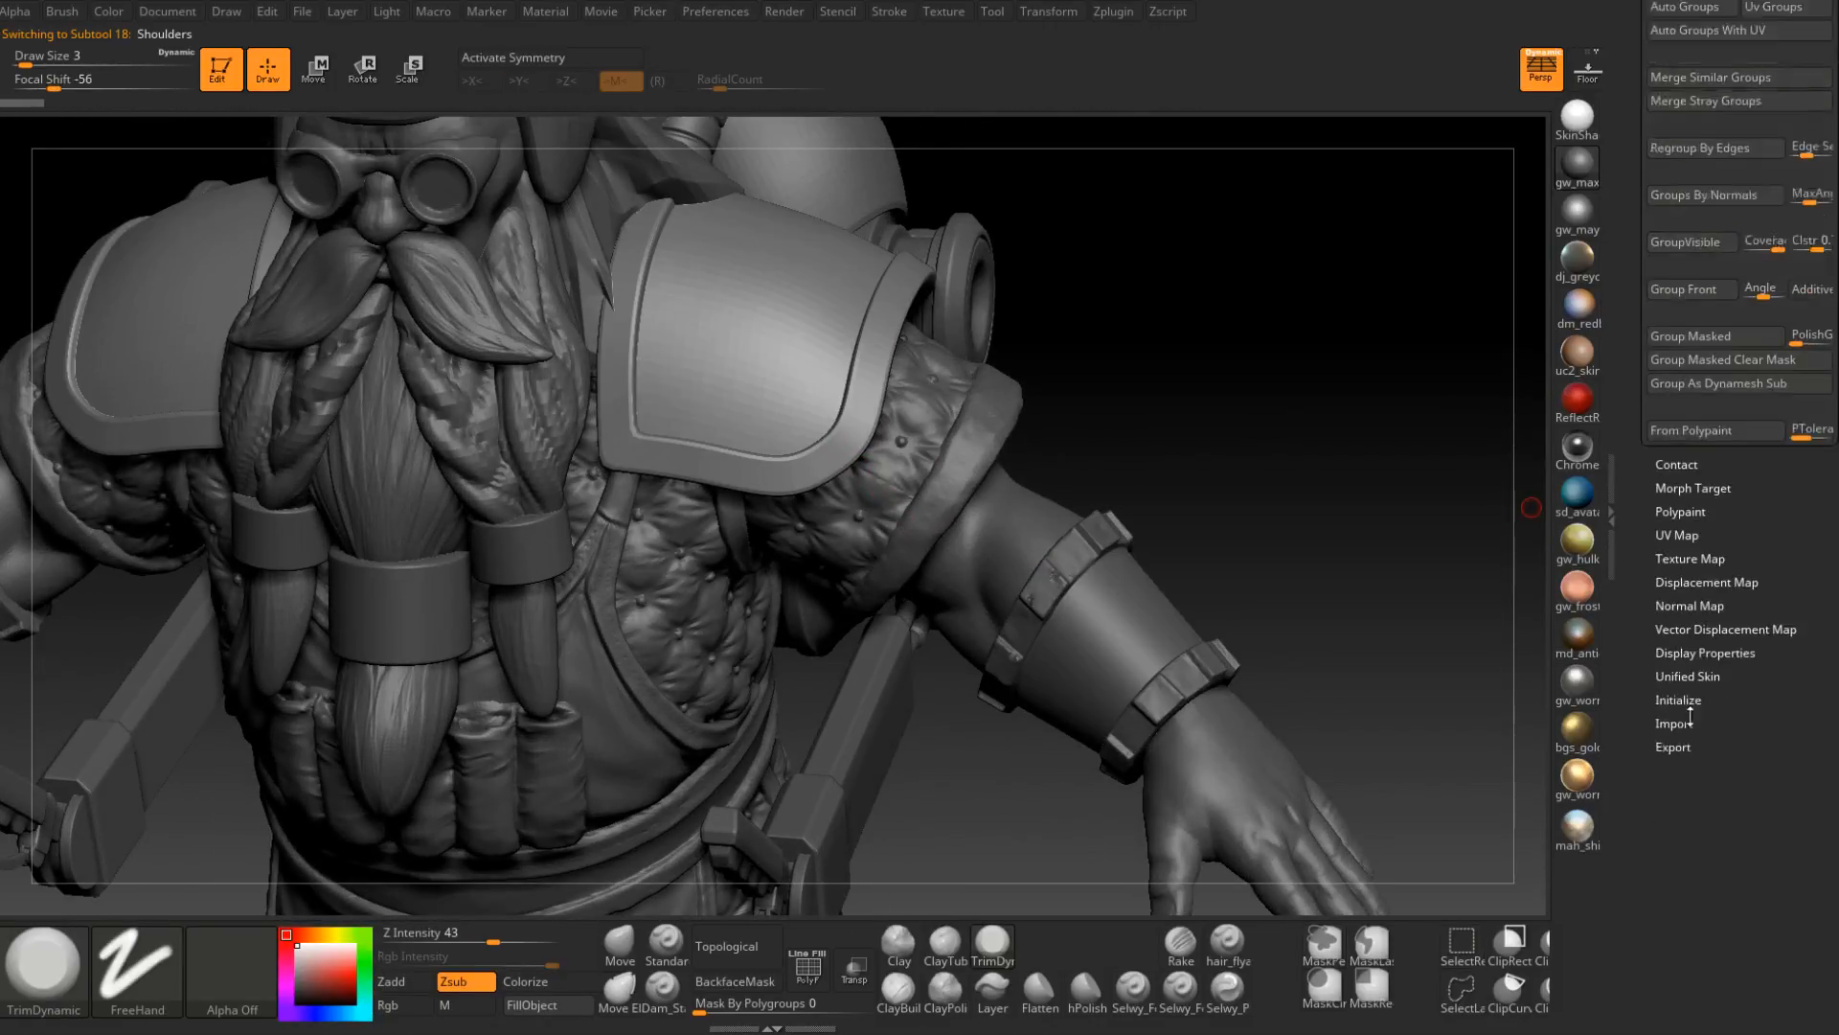
click(1672, 494)
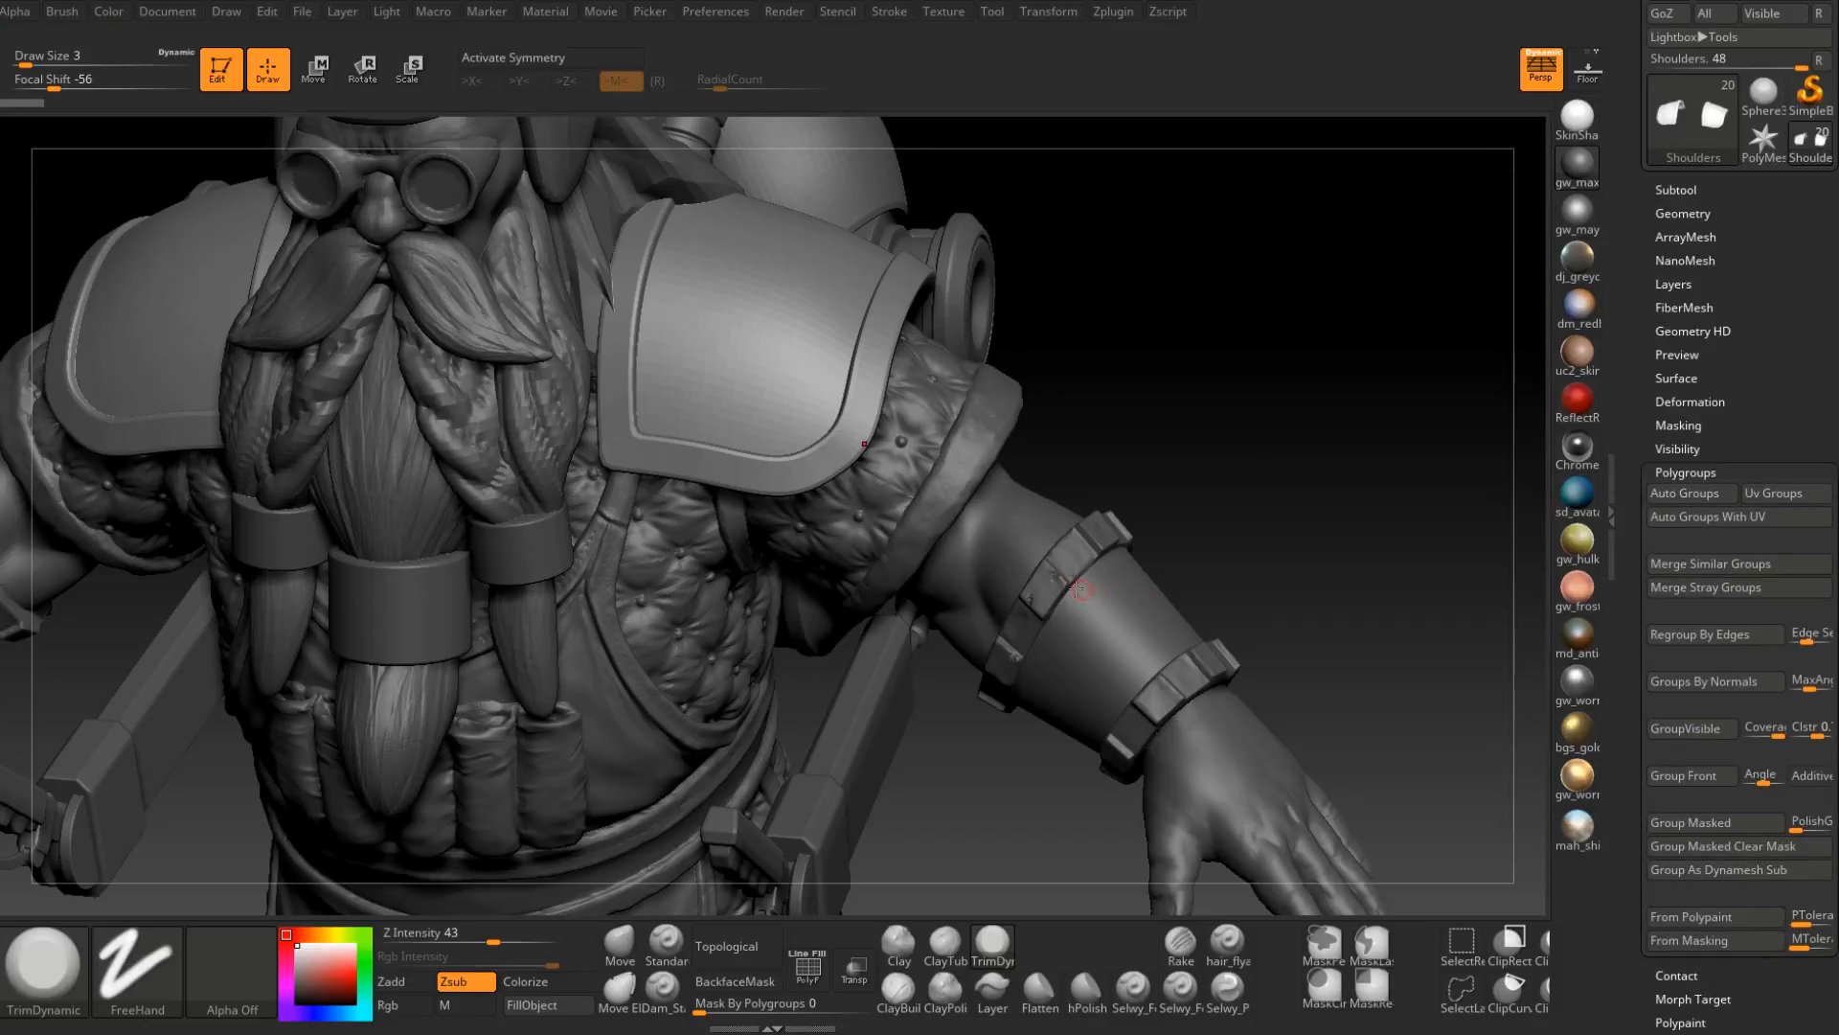
Combine the two shoulder plates into one polygroup and their raised trims into another, restoring full visibility.
alt+right_drag(1080, 587, 1337, 735)
ctrl+shift+click(1088, 604)
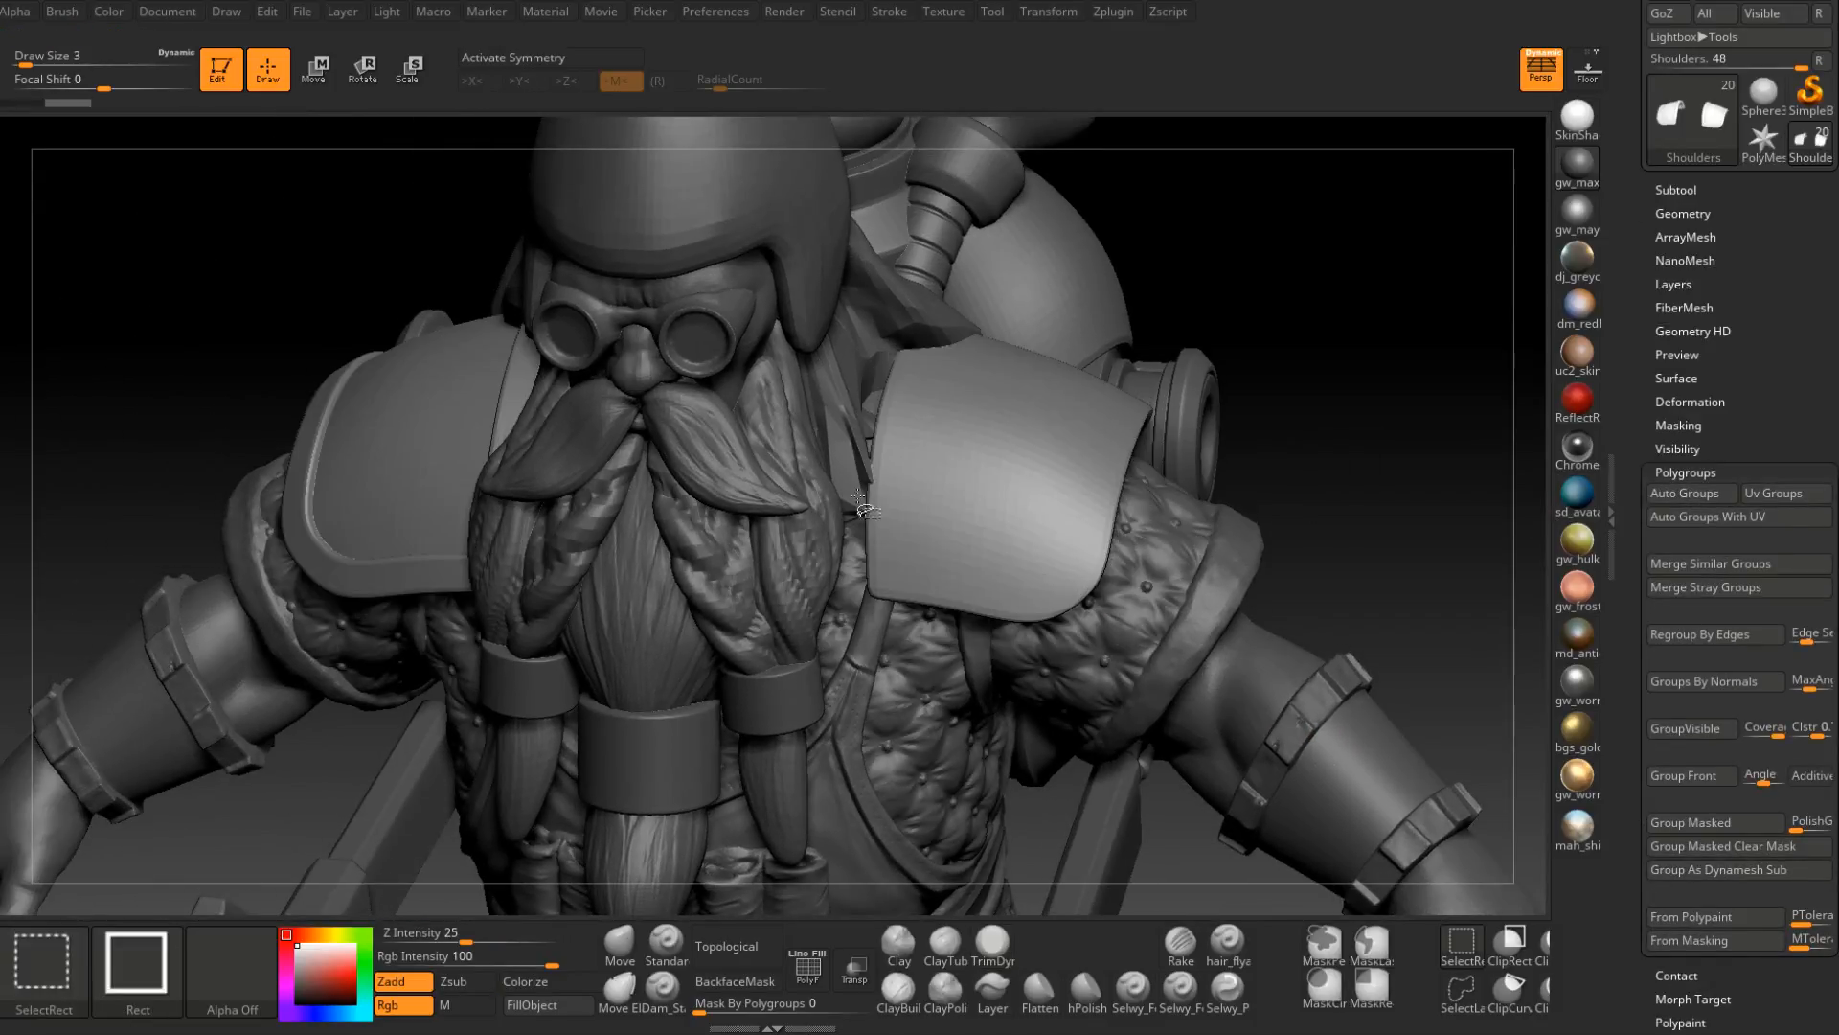
ctrl+shift+click(1336, 462)
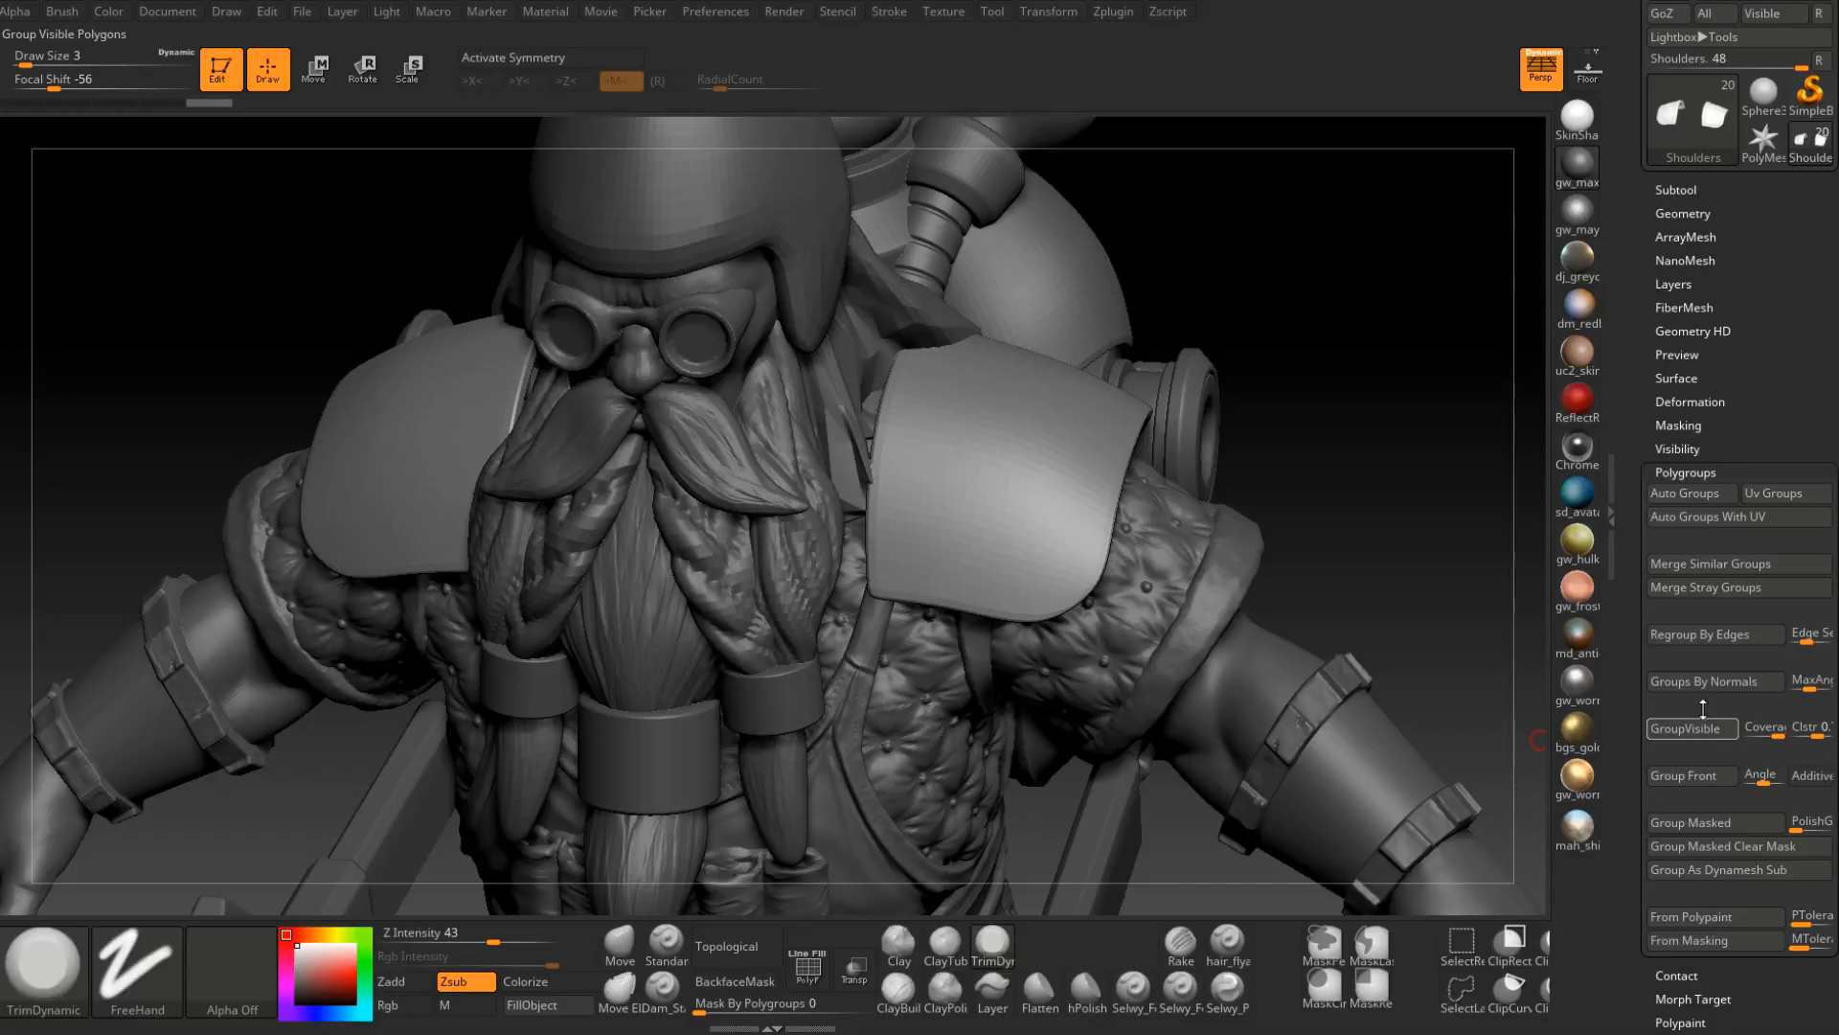
click(1665, 733)
ctrl+shift+drag(1491, 681, 1533, 605)
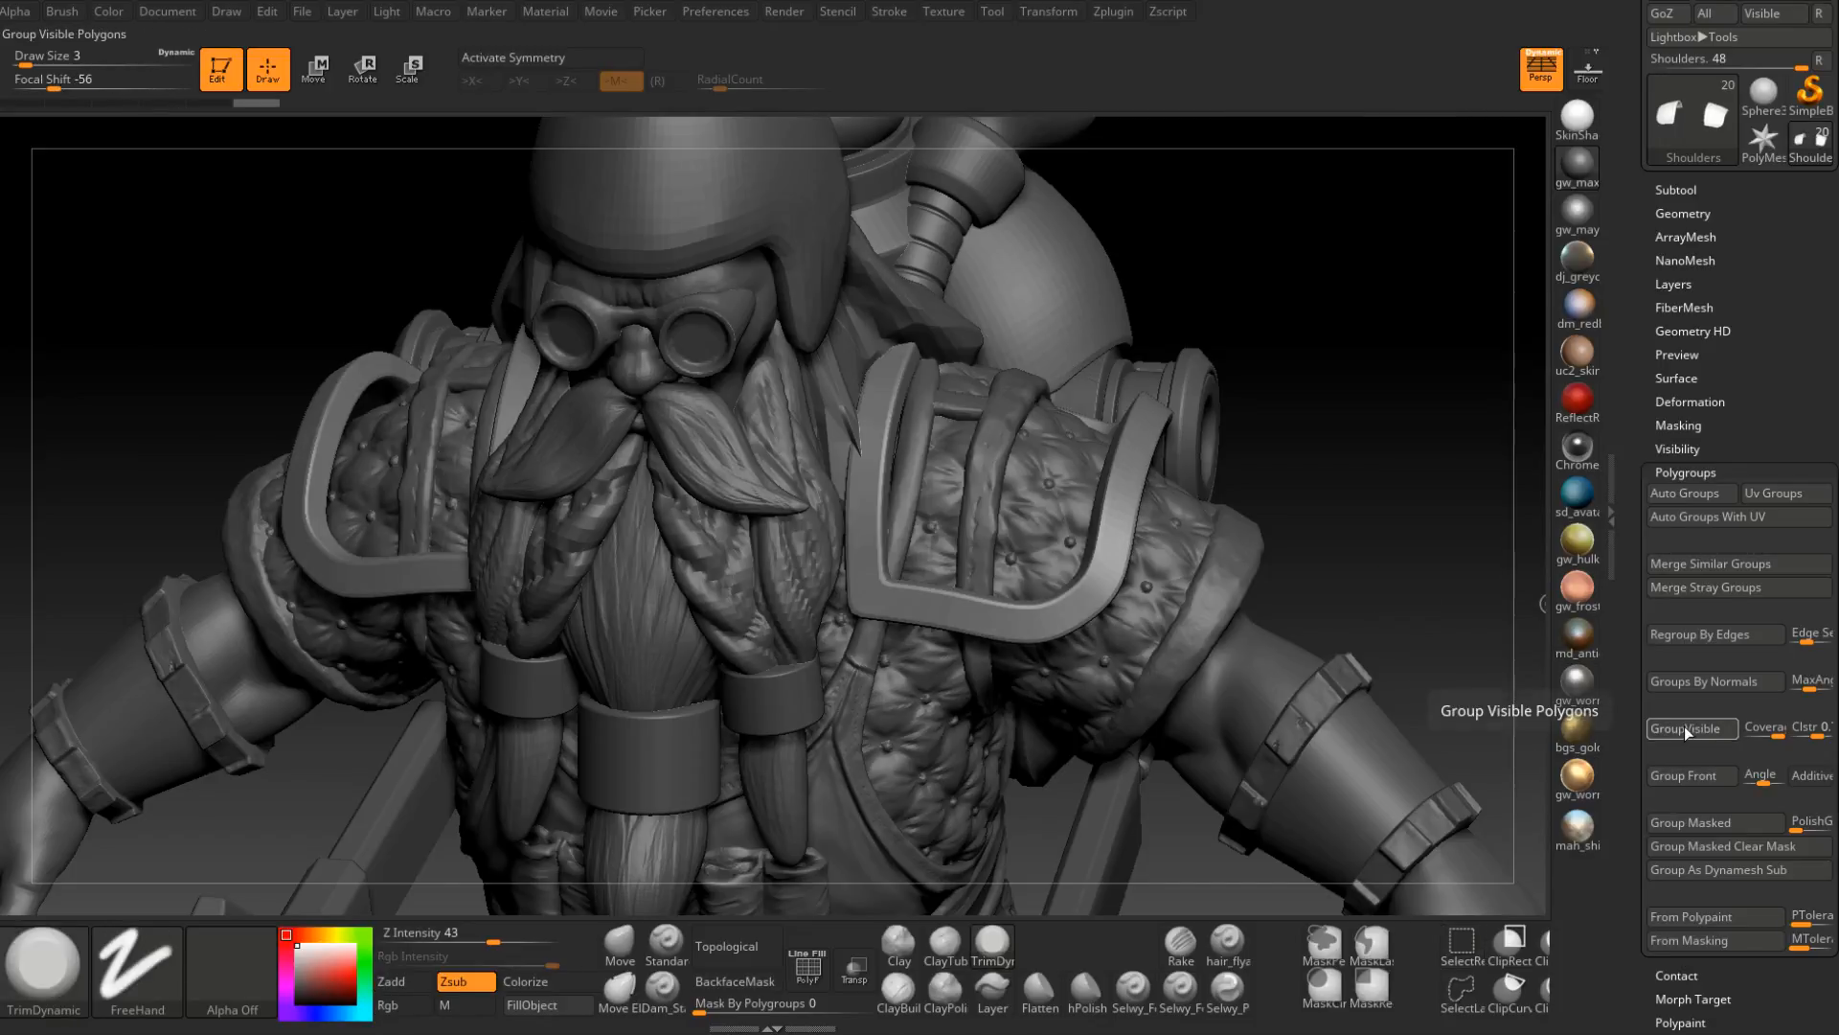
ctrl+shift+drag(1295, 573, 1321, 553)
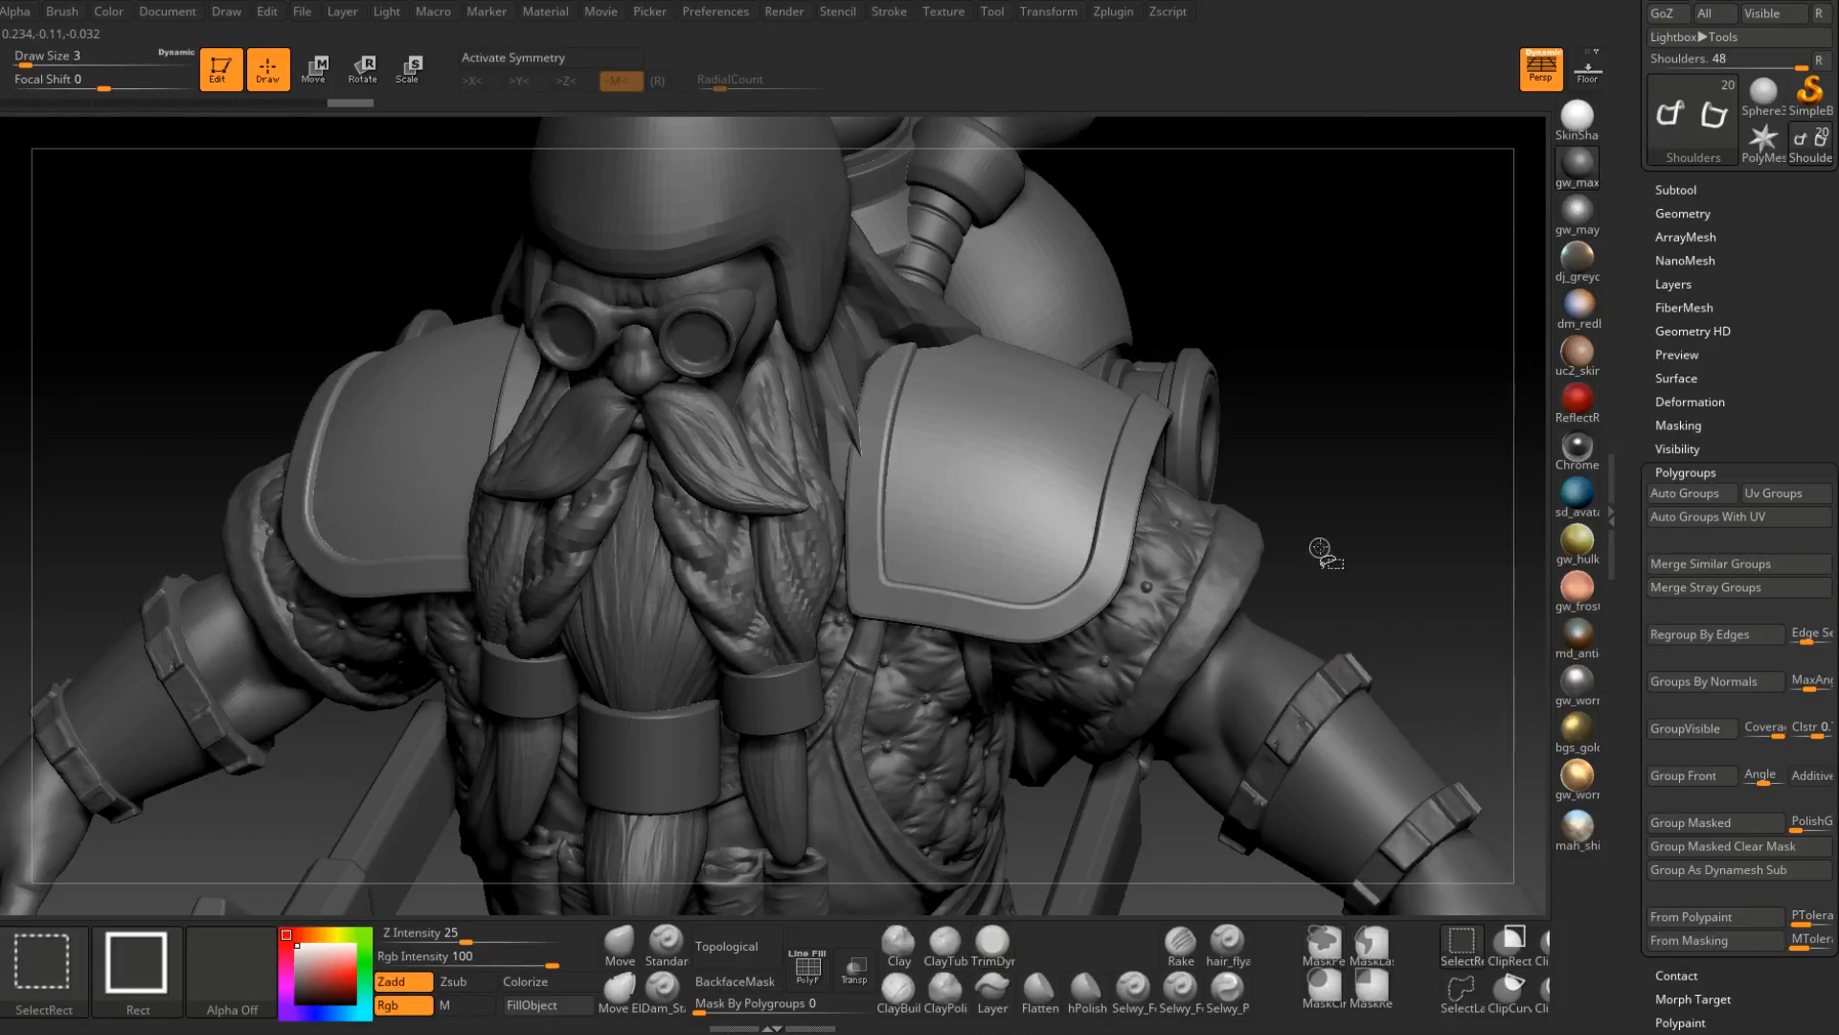
Mask the shoulder plates and isolate the raised trims.
ctrl+click(1375, 454)
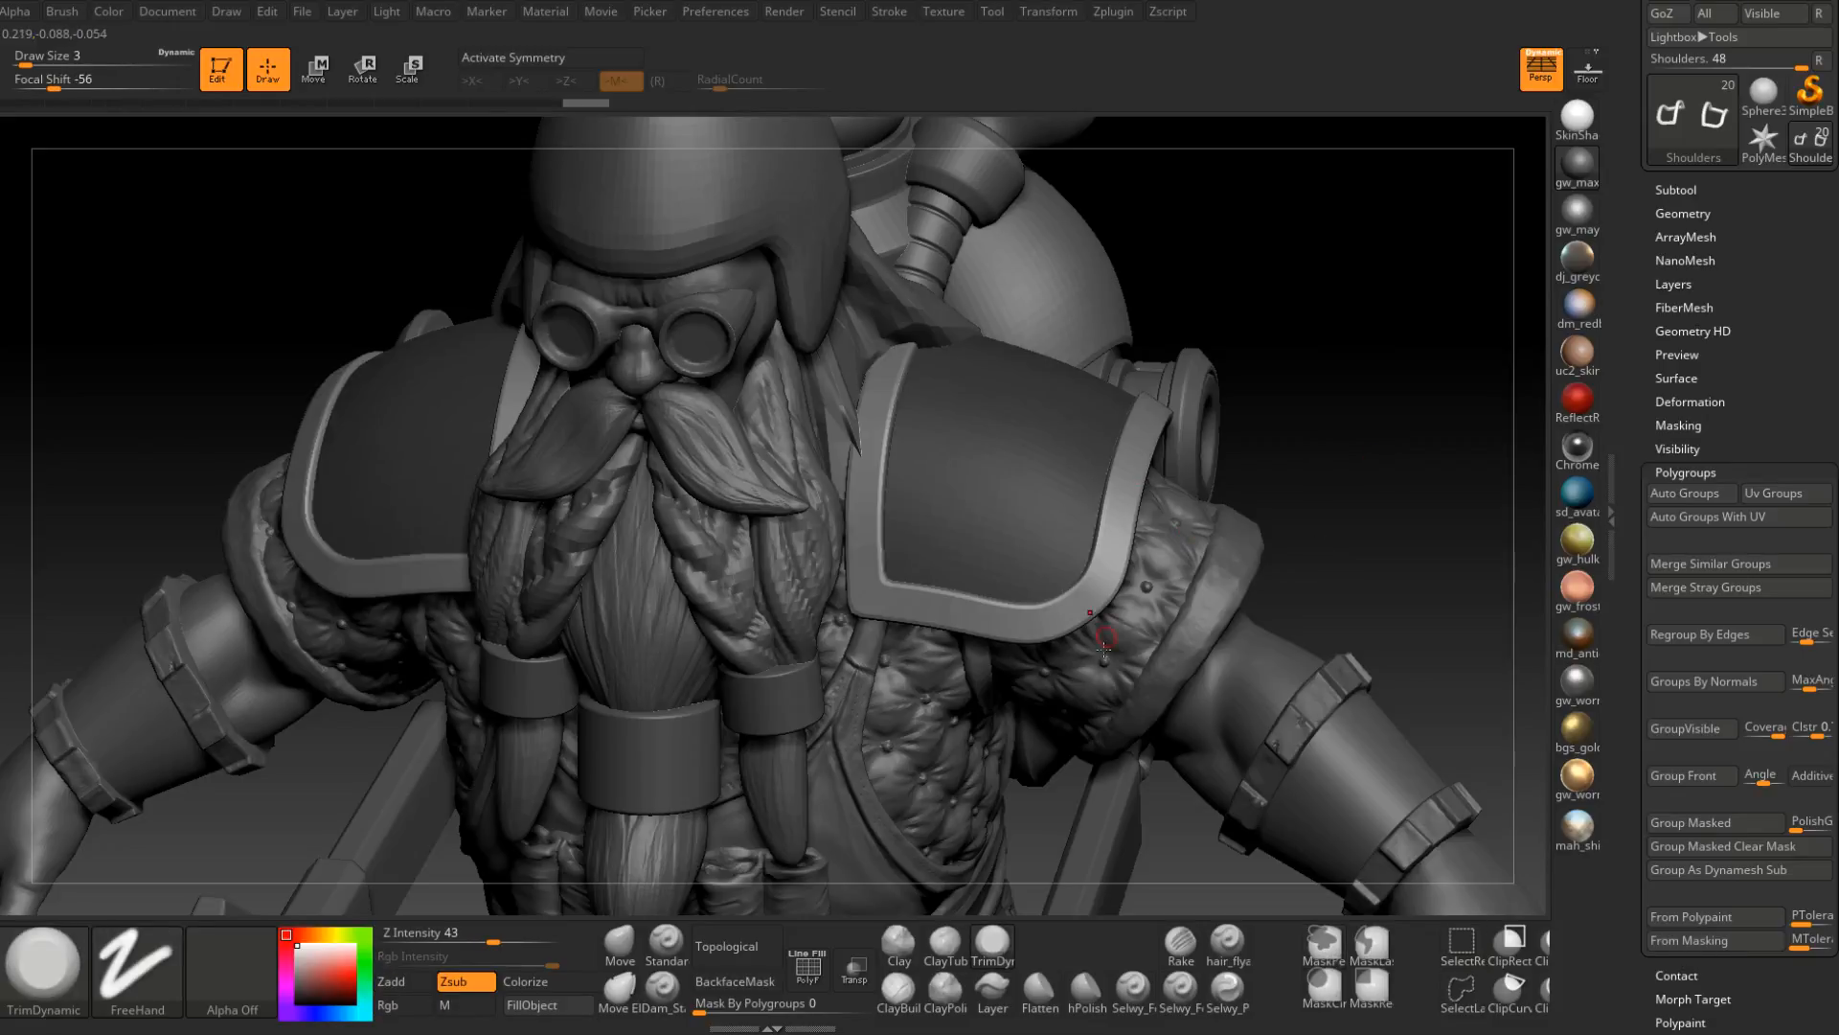
mouse_move(1100, 600)
ctrl+right_down()
mouse_move(1101, 536)
mouse_move(1274, 575)
mouse_move(1108, 578)
mouse_move(1216, 584)
ctrl+right_up()
ctrl+shift+click(1102, 578)
ctrl+right_drag(1216, 584, 1217, 661)
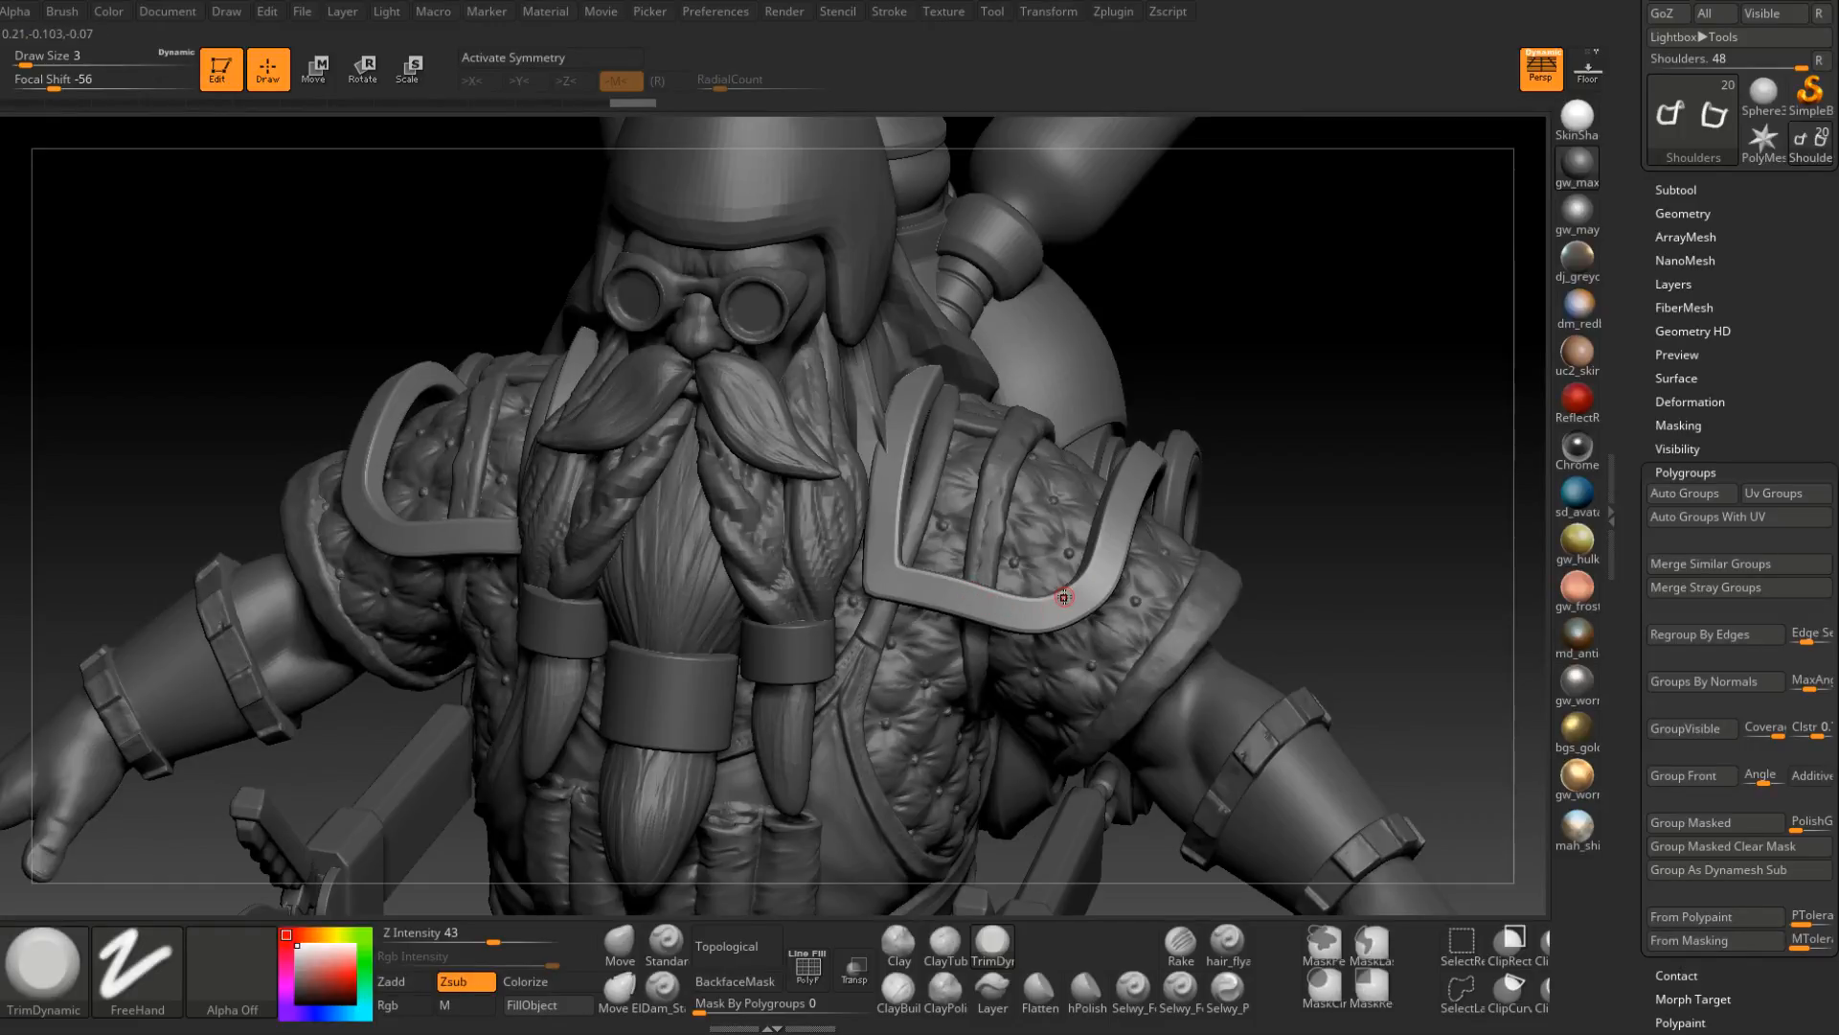
Activate X symmetry and set up the ClayBuildup brush at draw size 7 for the shoulder trims.
key(x)
key(b)
key(c)
key(b)
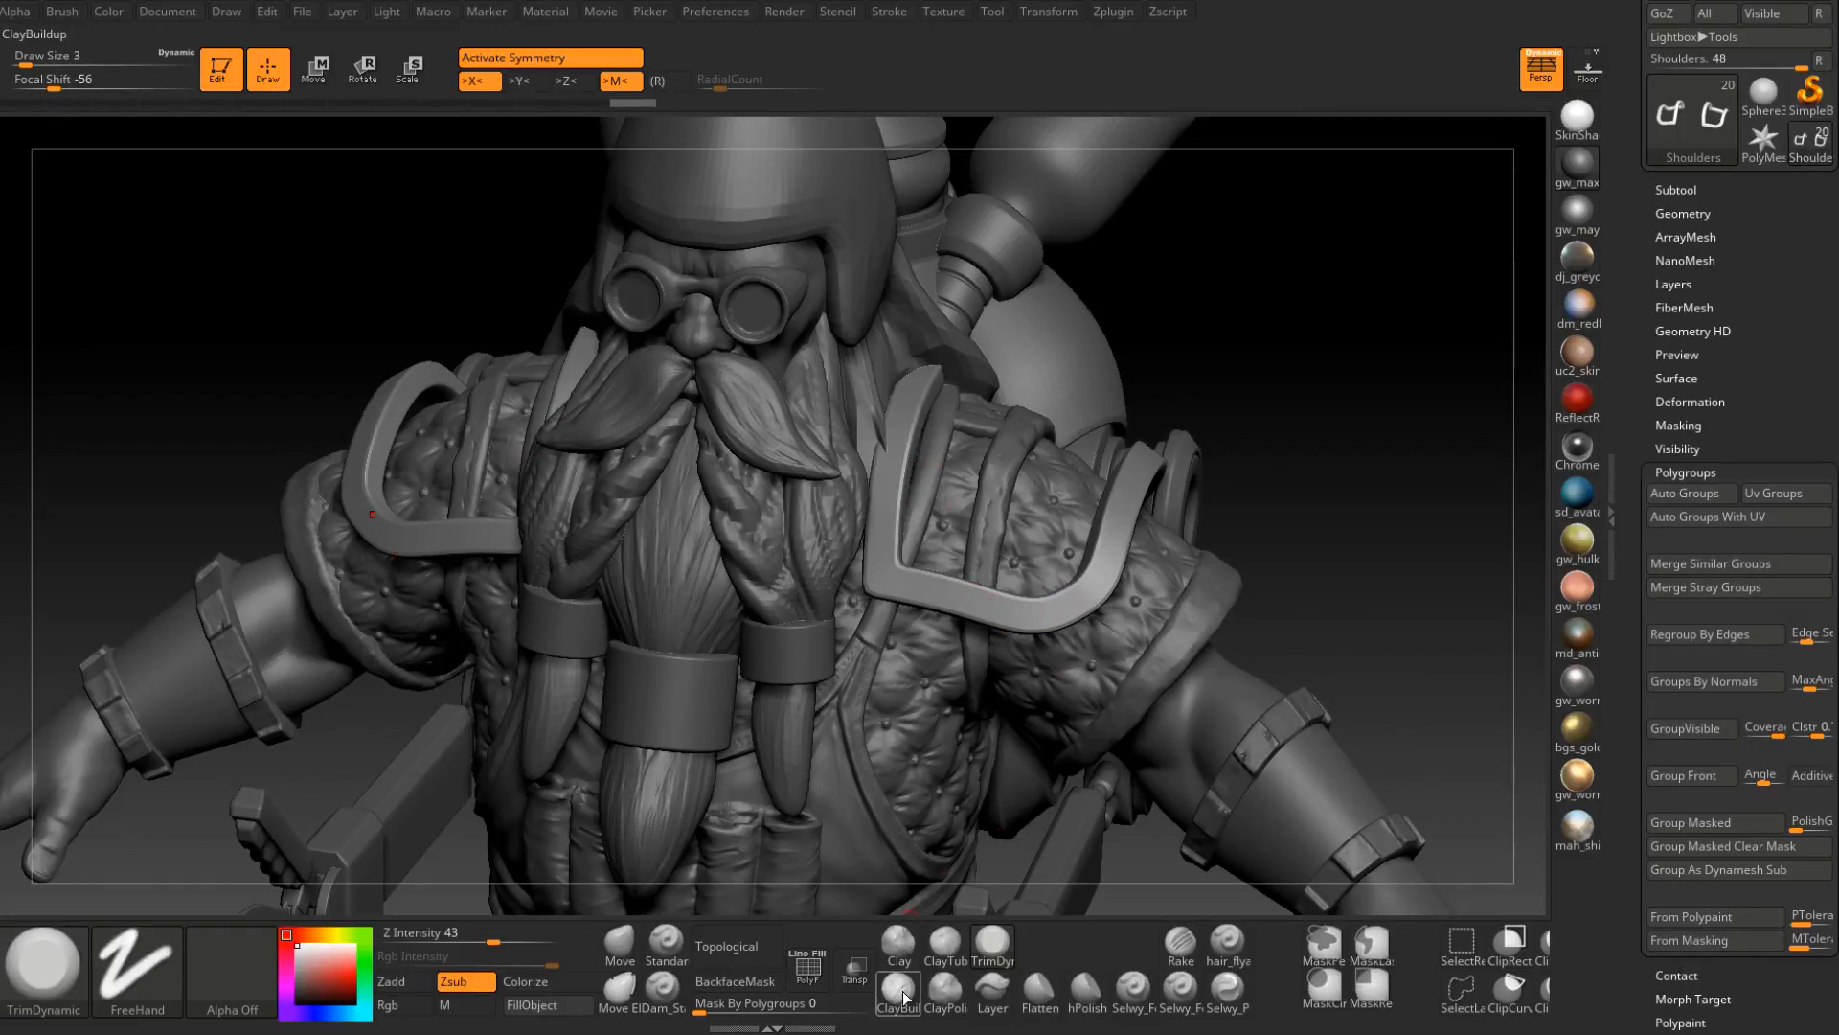
right_click(886, 575)
drag(886, 575, 906, 575)
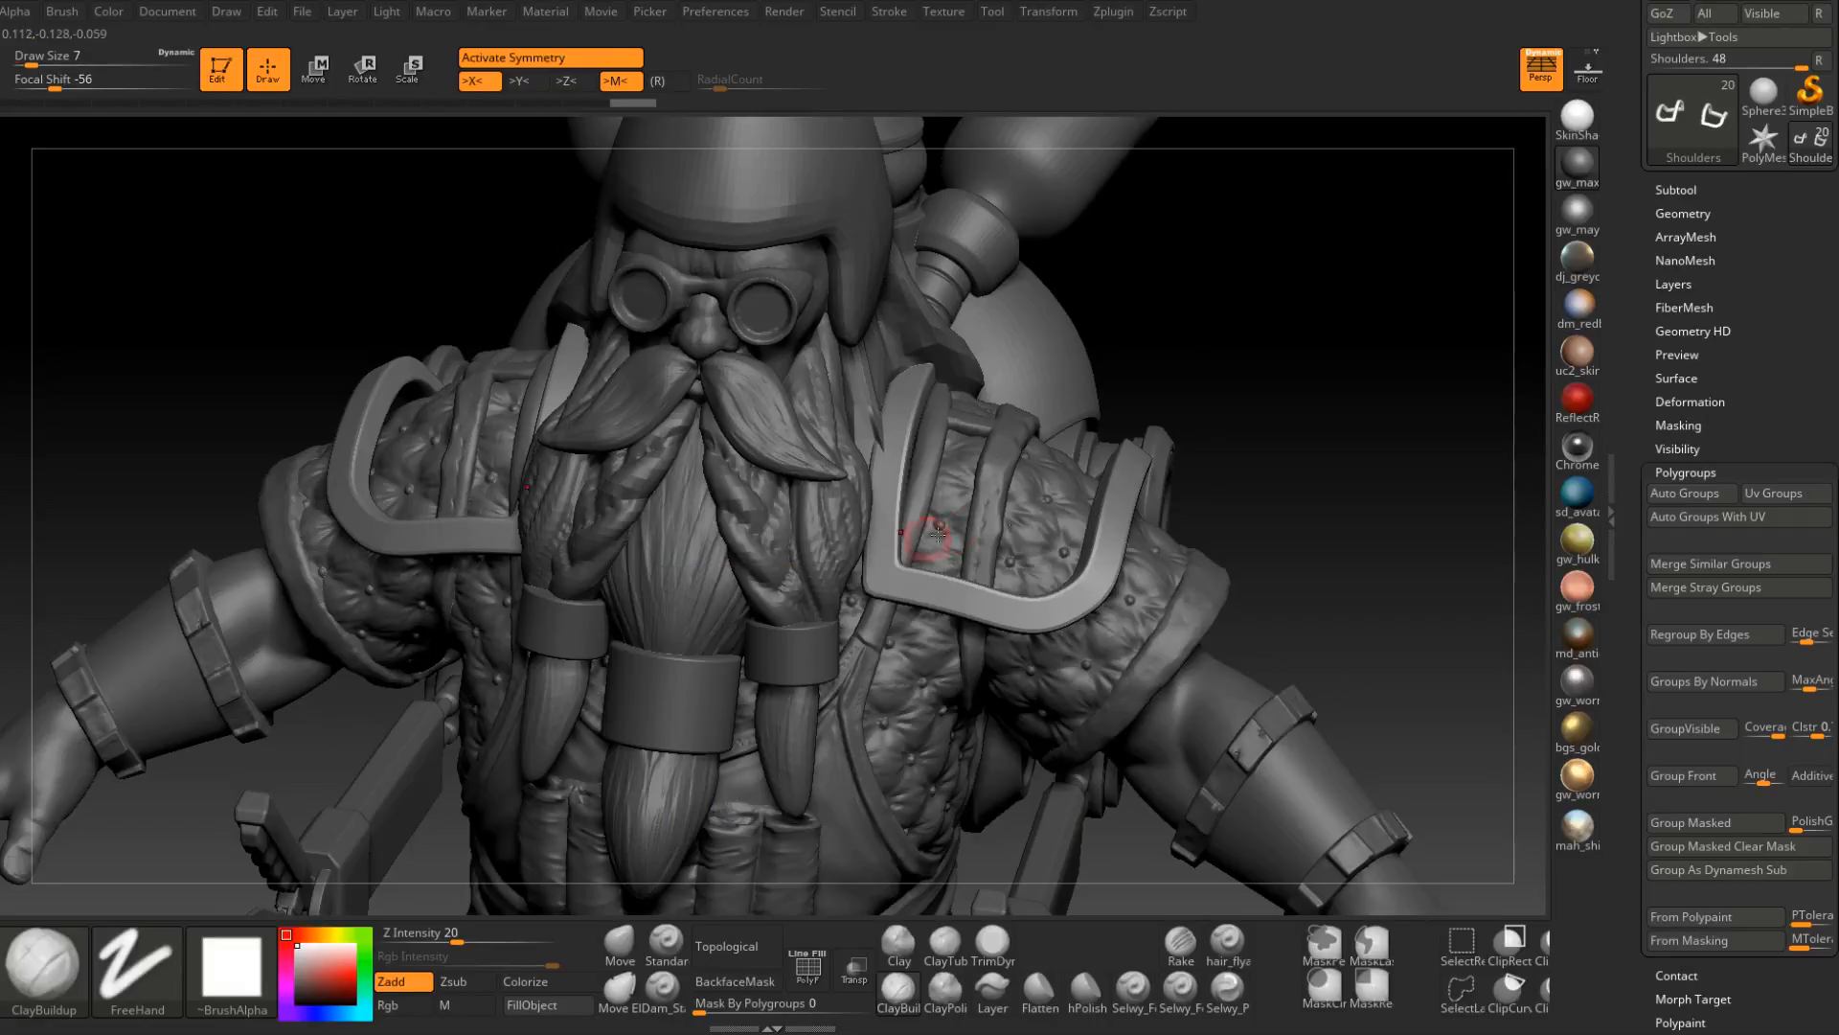
Restore the shoulder plates' visibility, clear the mask, and divide the Shoulders mesh to subdivision level 5.
ctrl+shift+click(1332, 500)
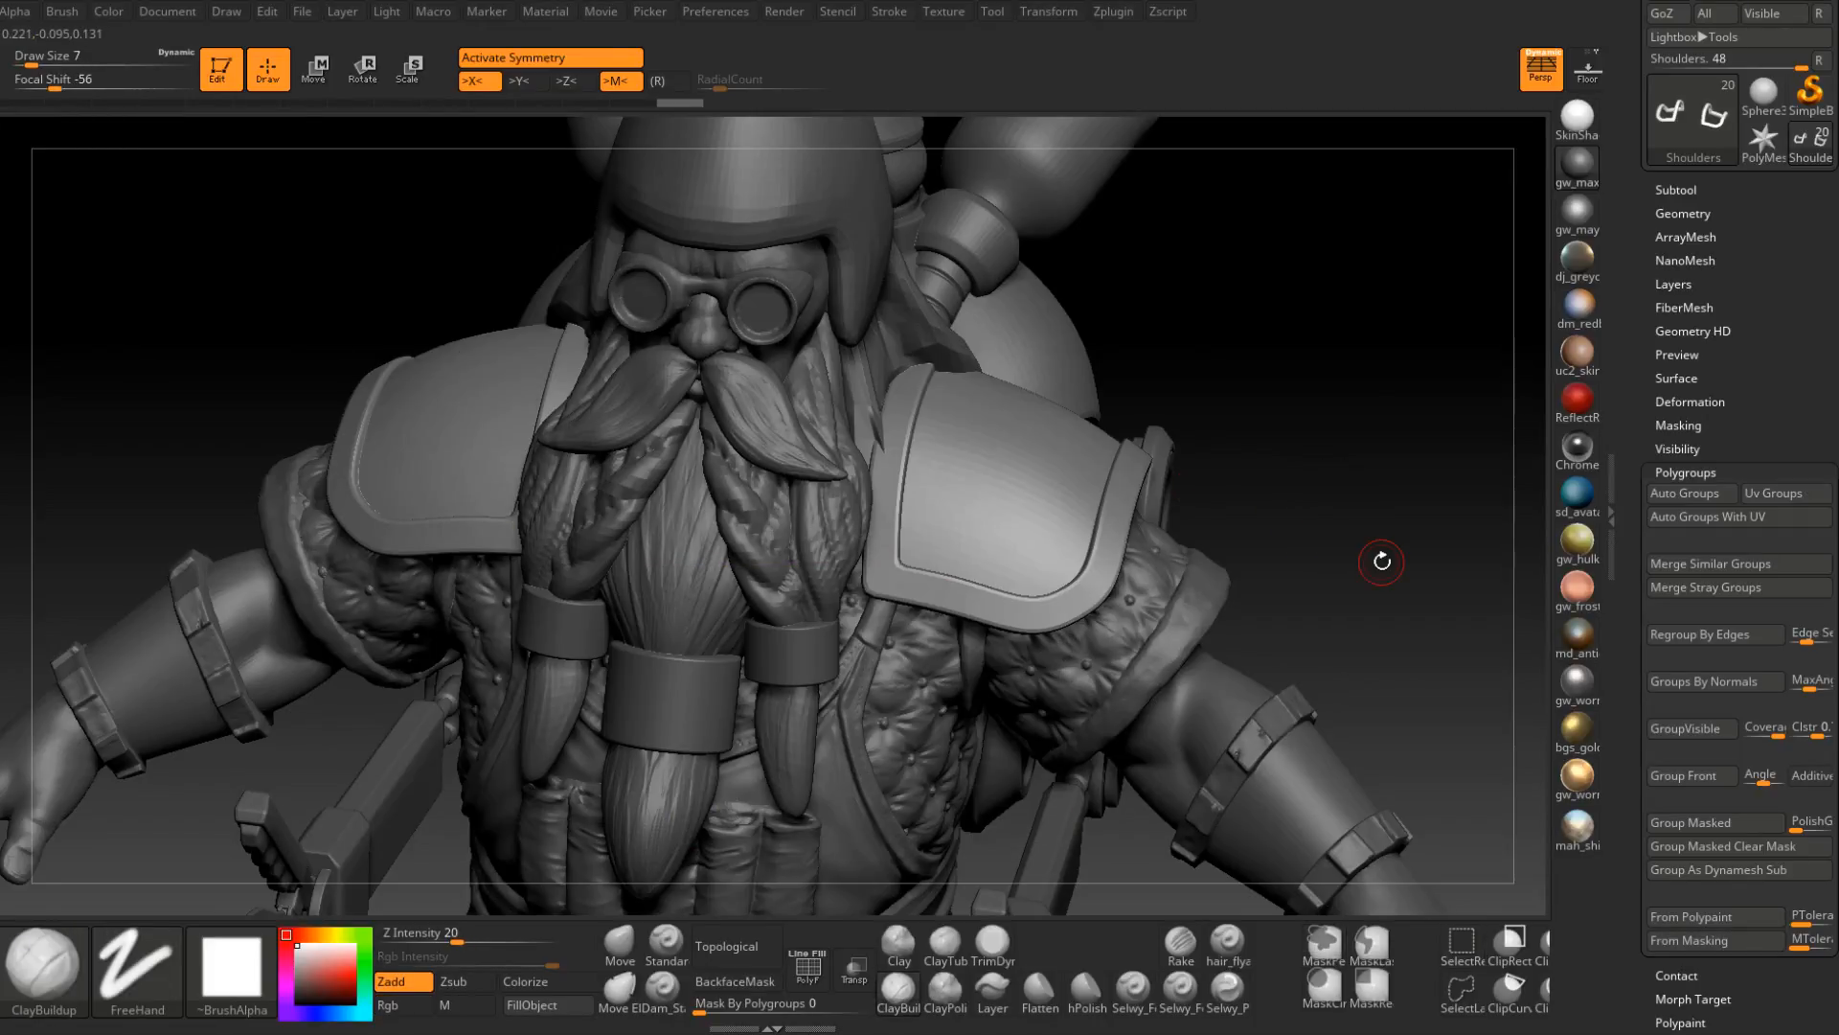
ctrl+click(1382, 562)
click(1688, 213)
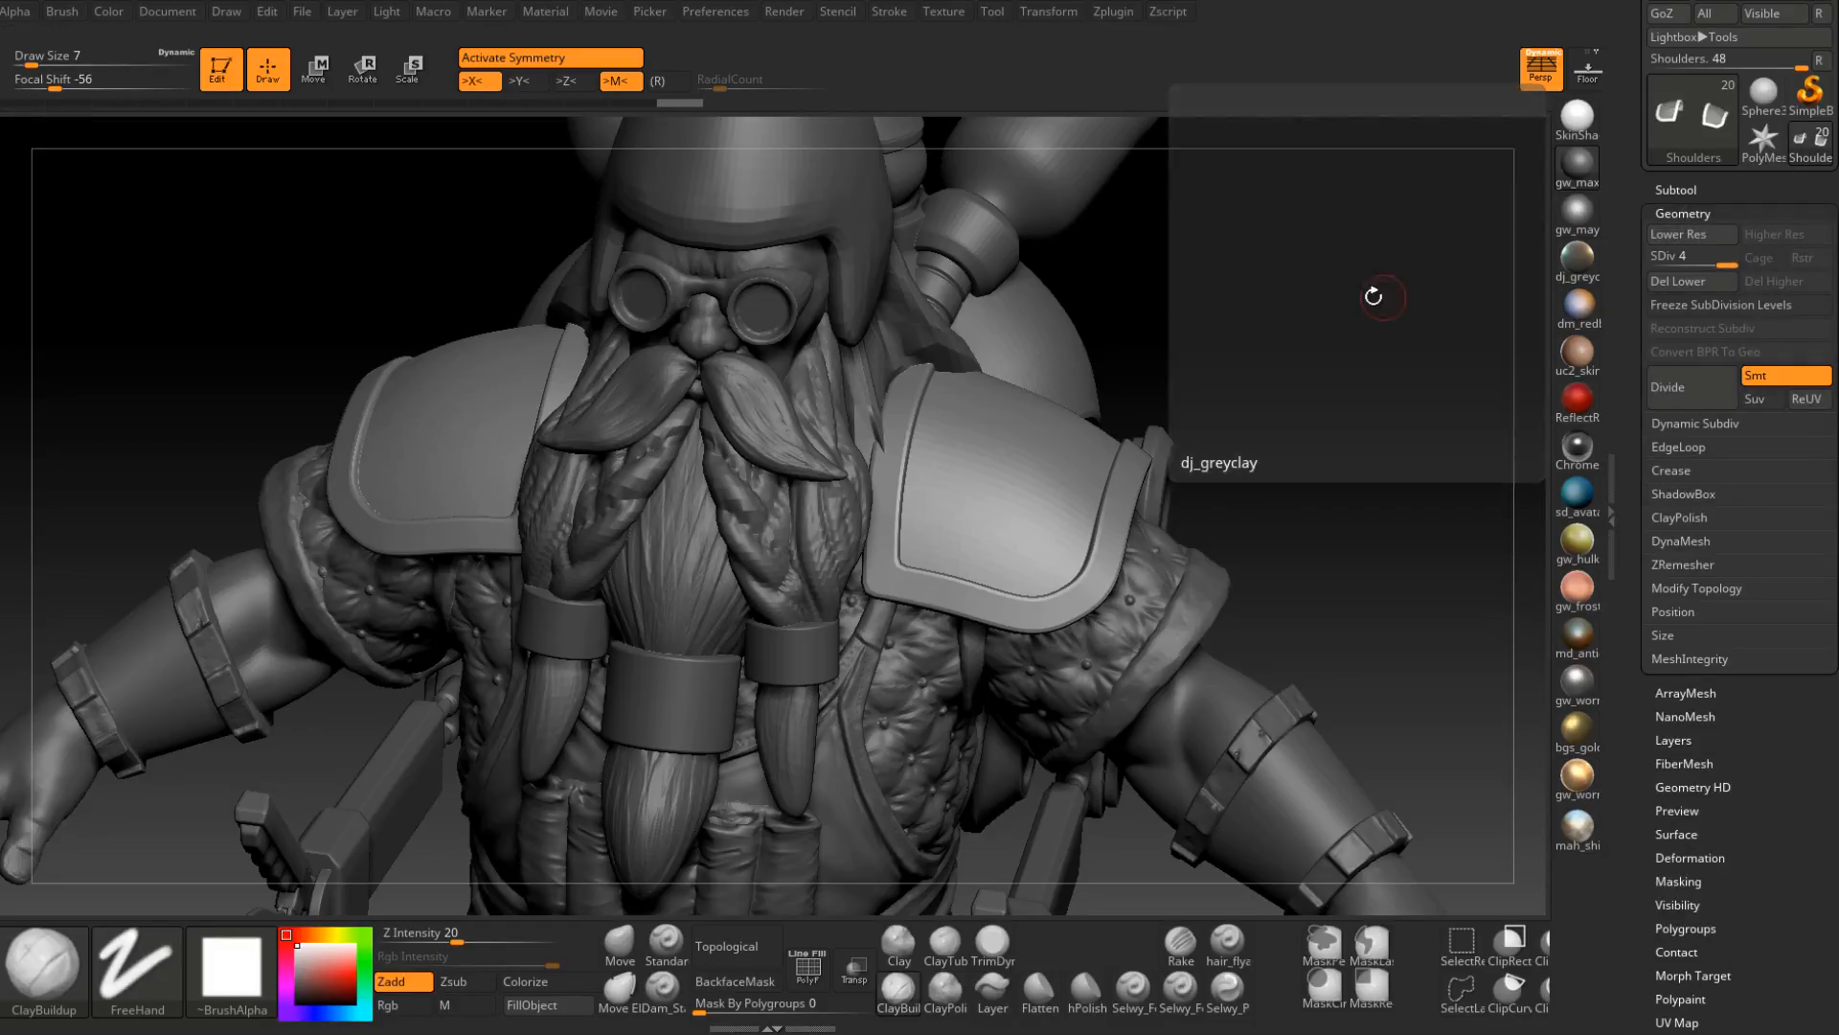
ctrl+click(1348, 347)
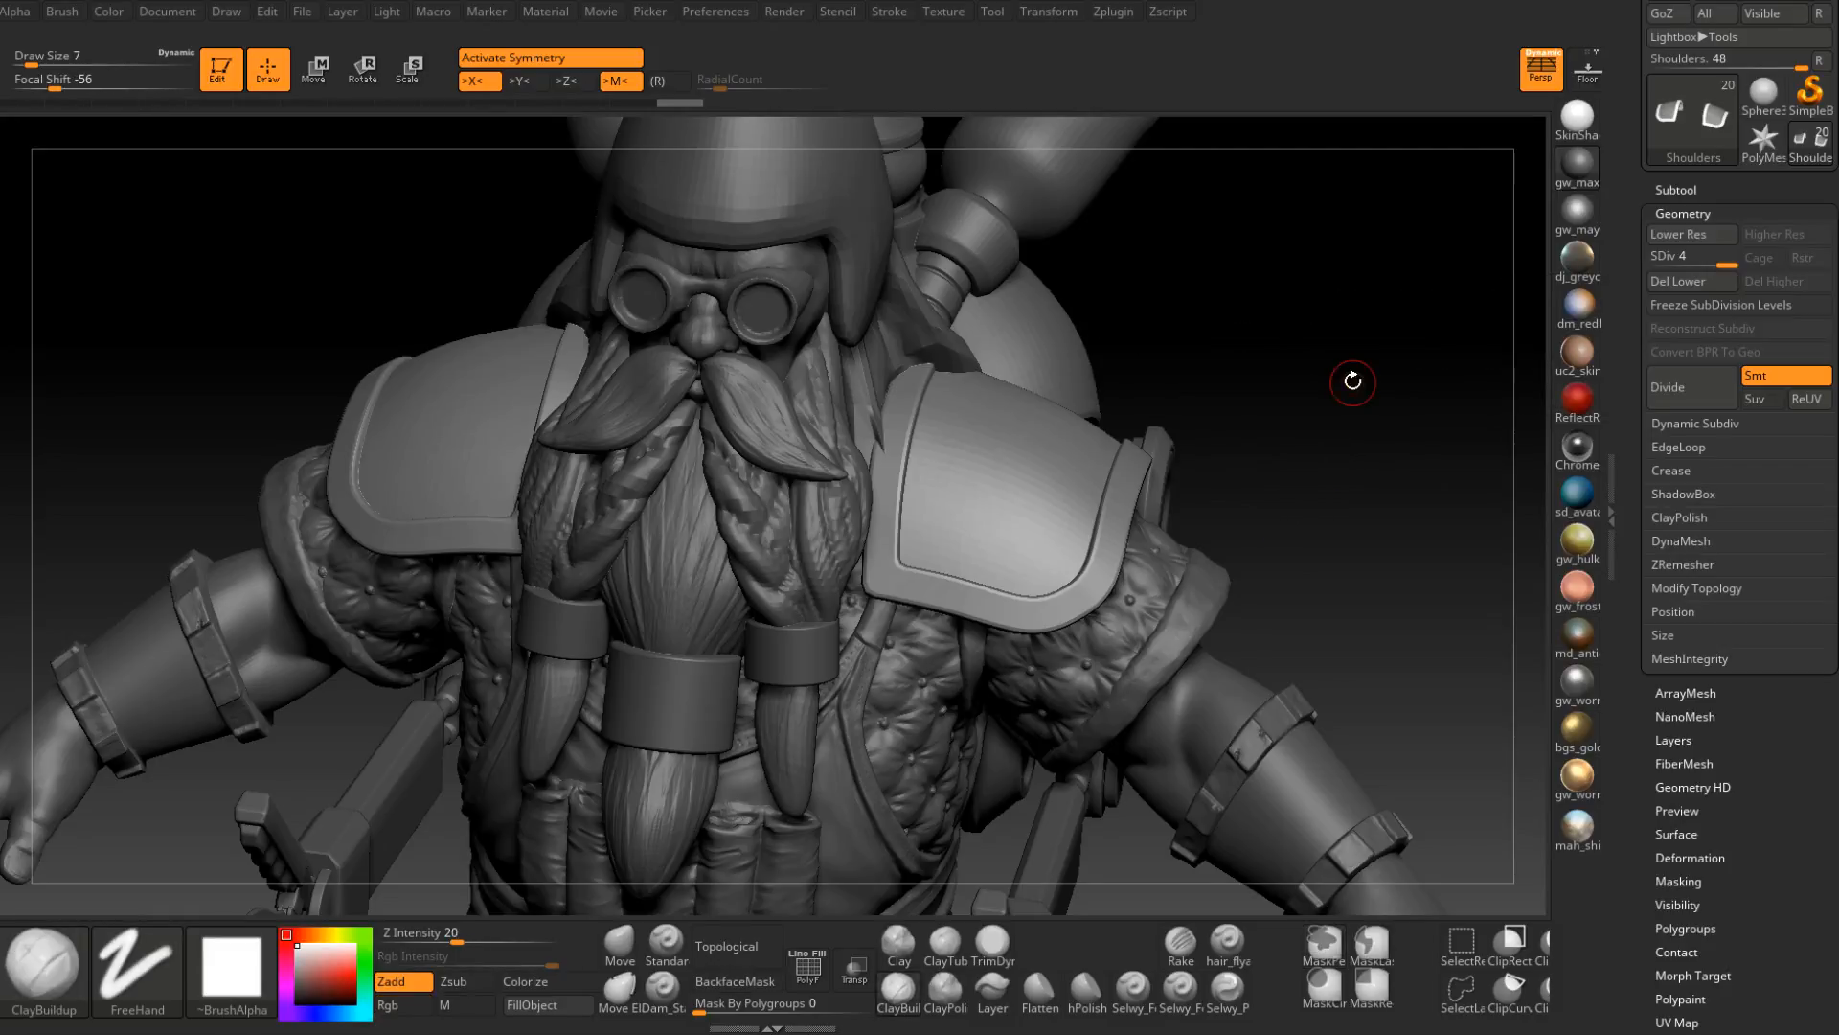
key(d)
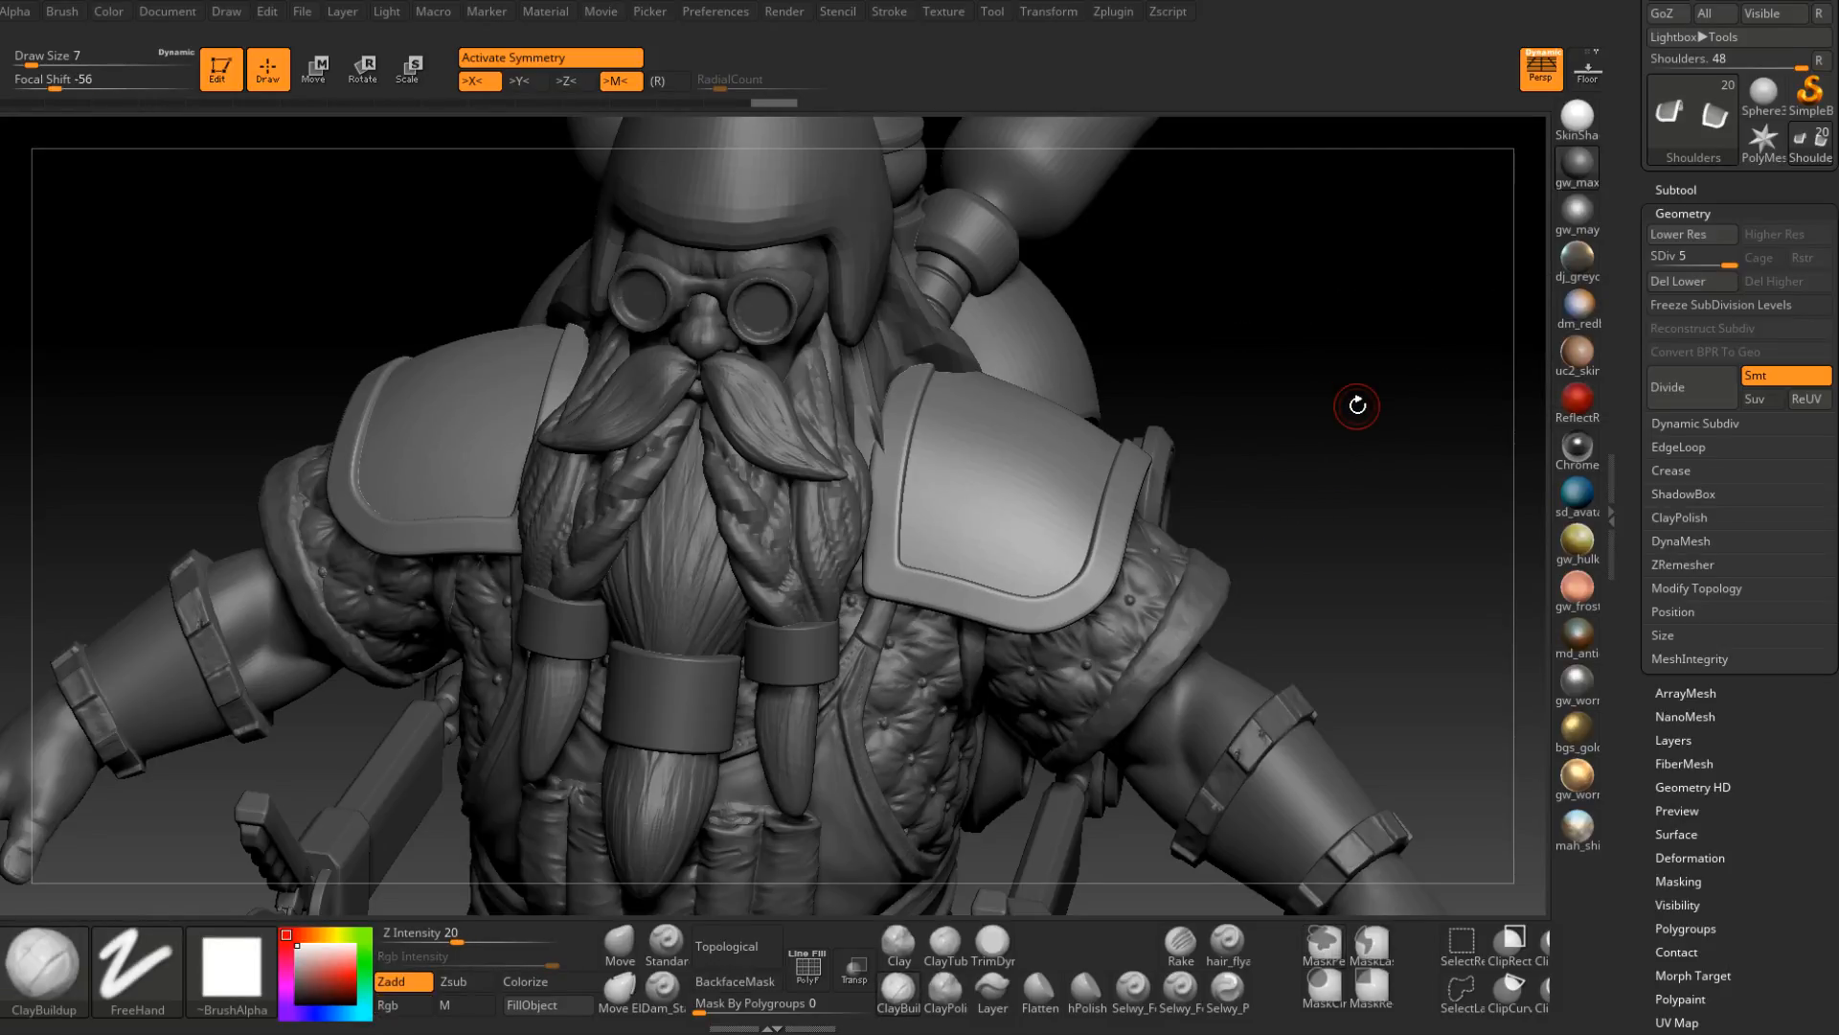
Isolate the raised shoulder trims and set the ClayBuildup brush to draw size 9.
ctrl+shift+click(1117, 546)
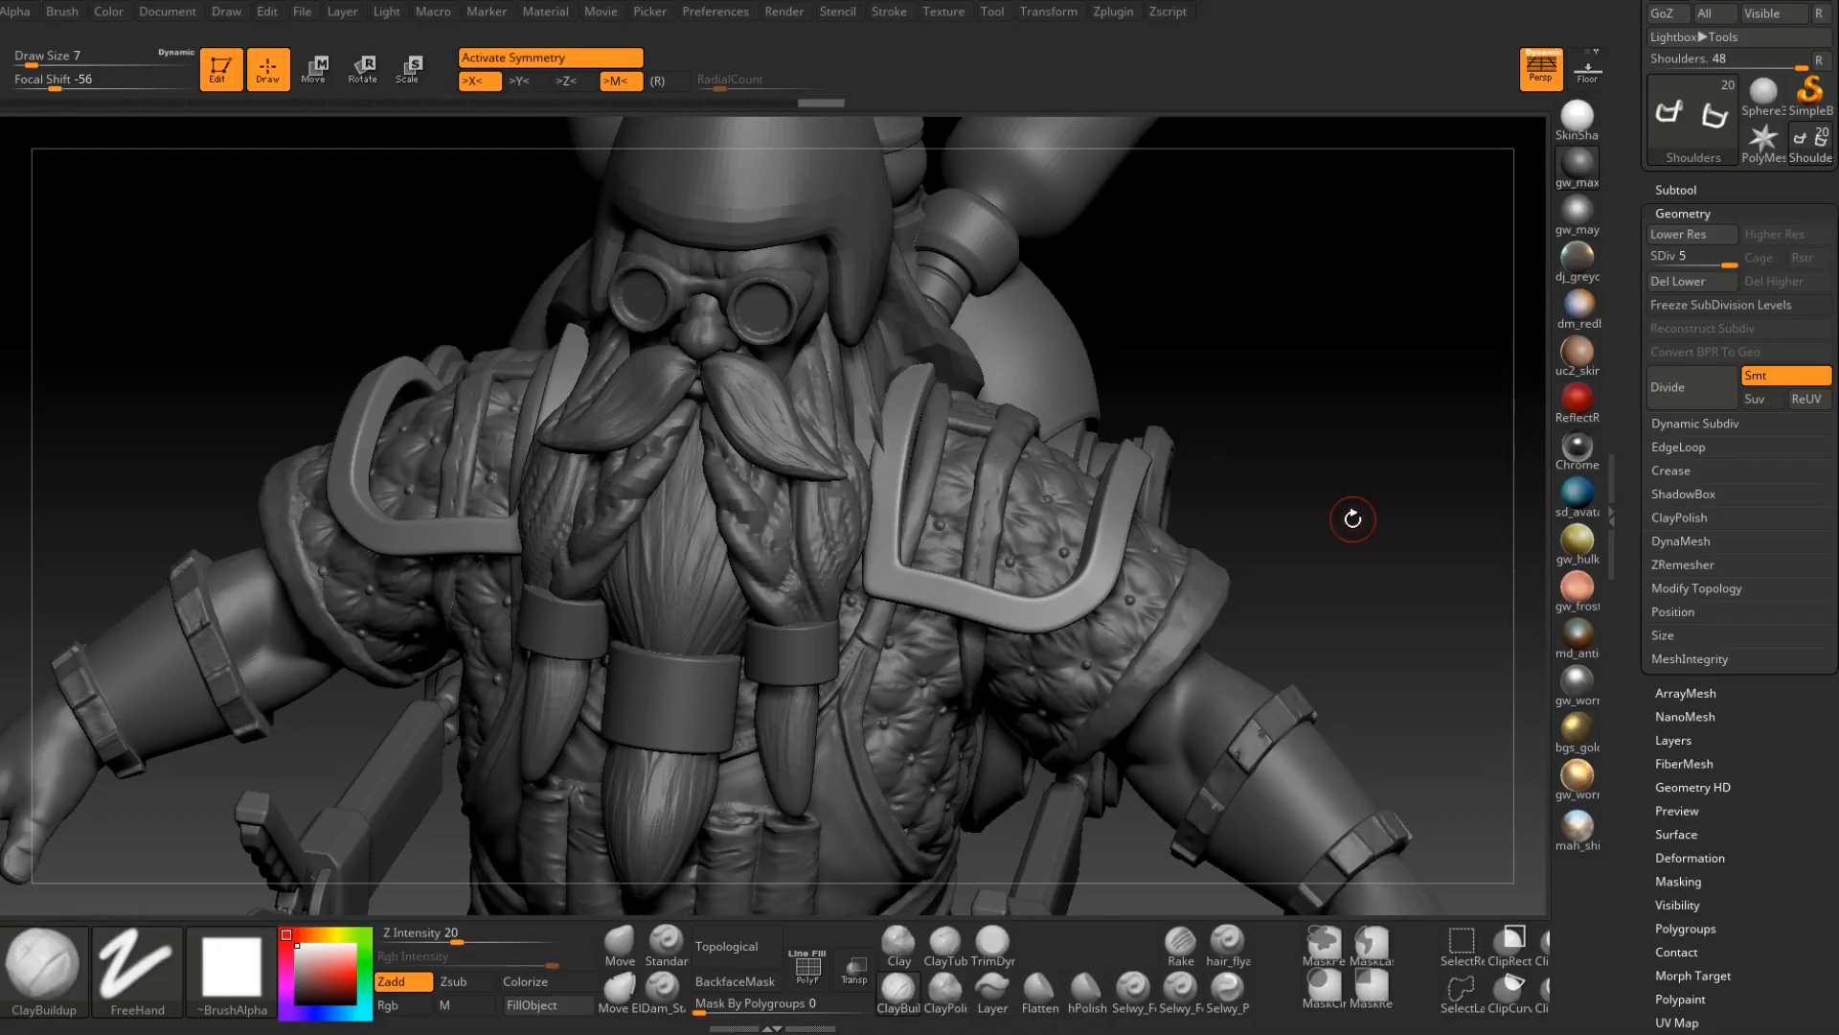
drag(1264, 444, 975, 579)
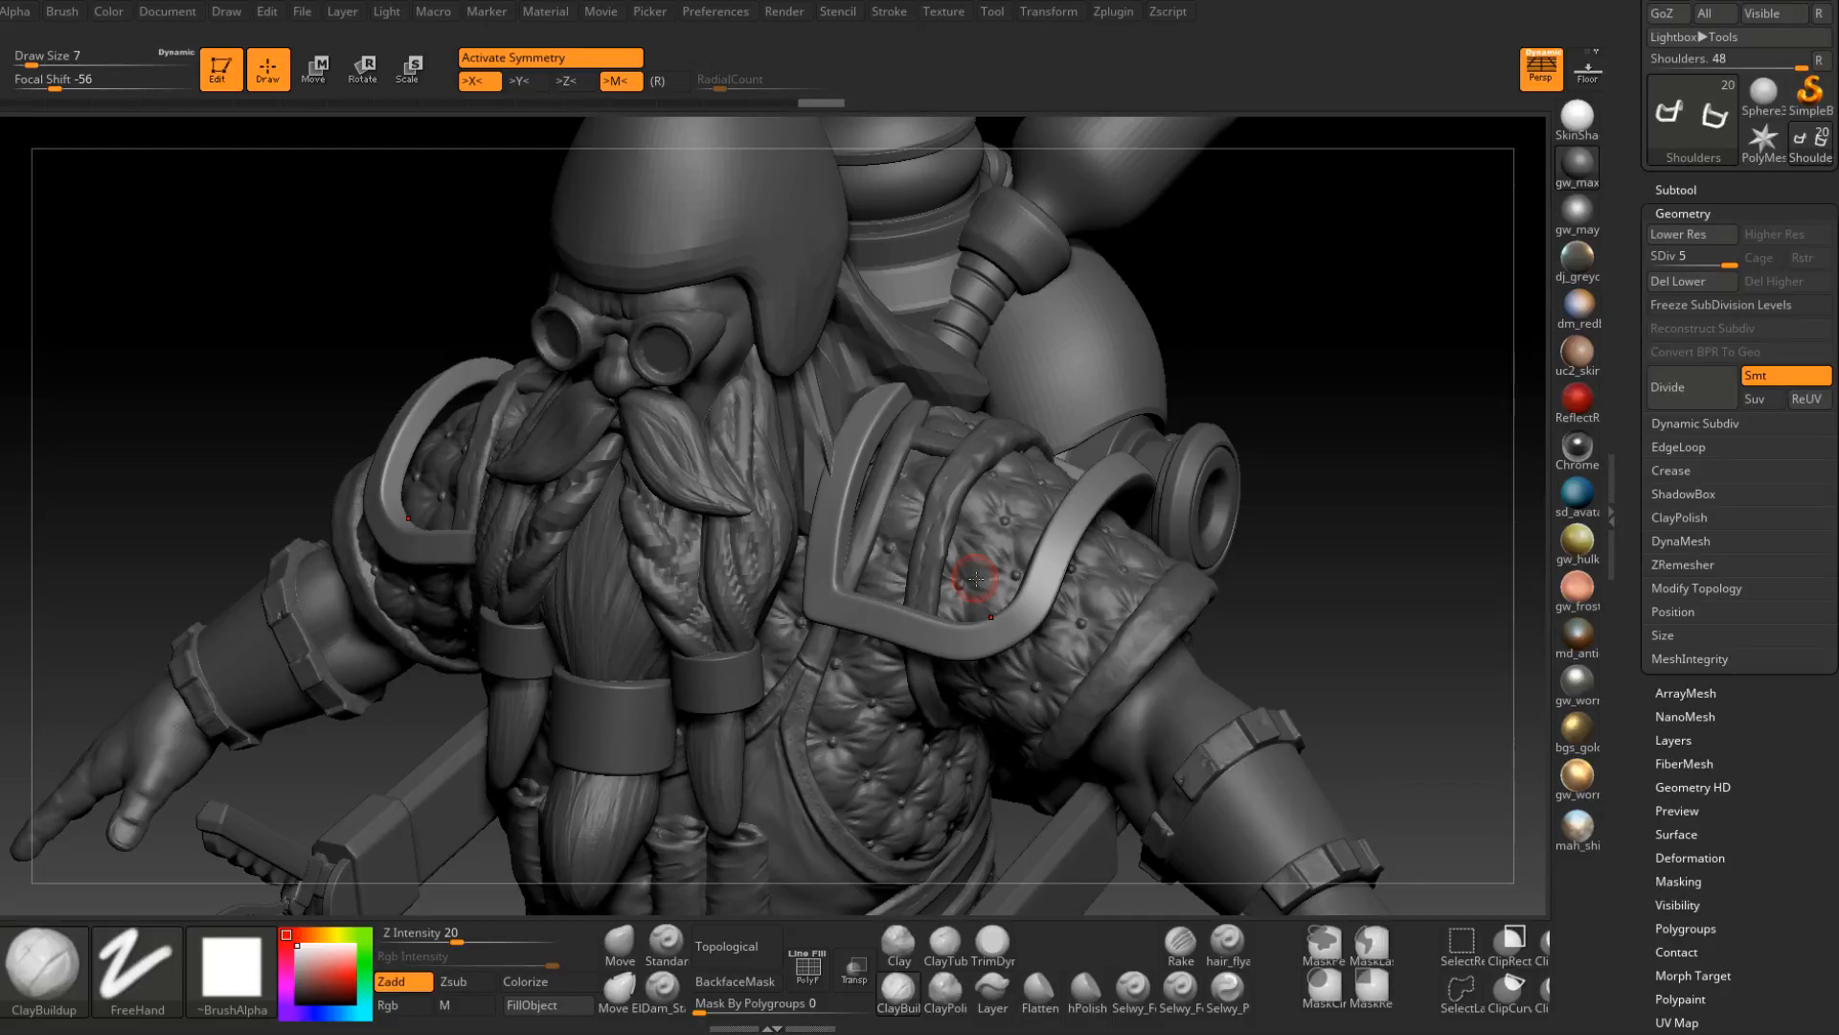
mouse_move(975, 578)
right_down()
mouse_move(657, 555)
mouse_move(831, 644)
mouse_move(871, 651)
mouse_move(850, 633)
mouse_move(866, 624)
right_up()
key(space)
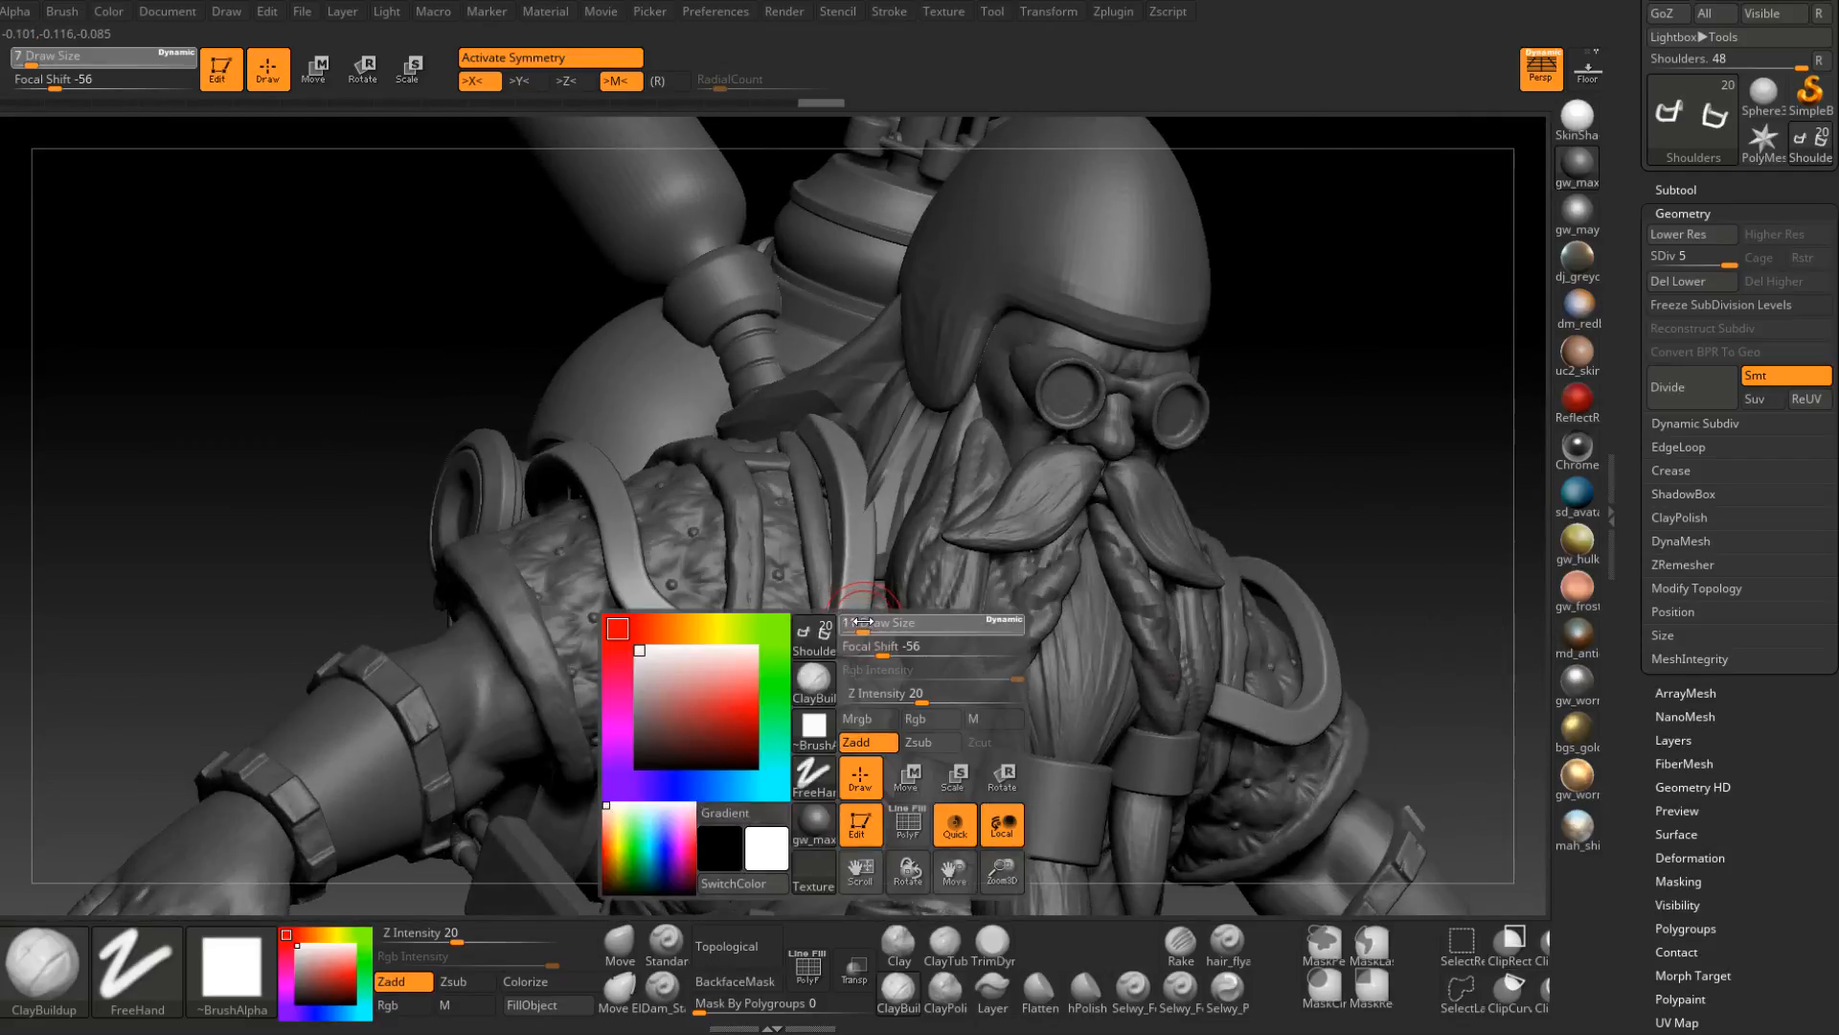
drag(858, 624, 862, 624)
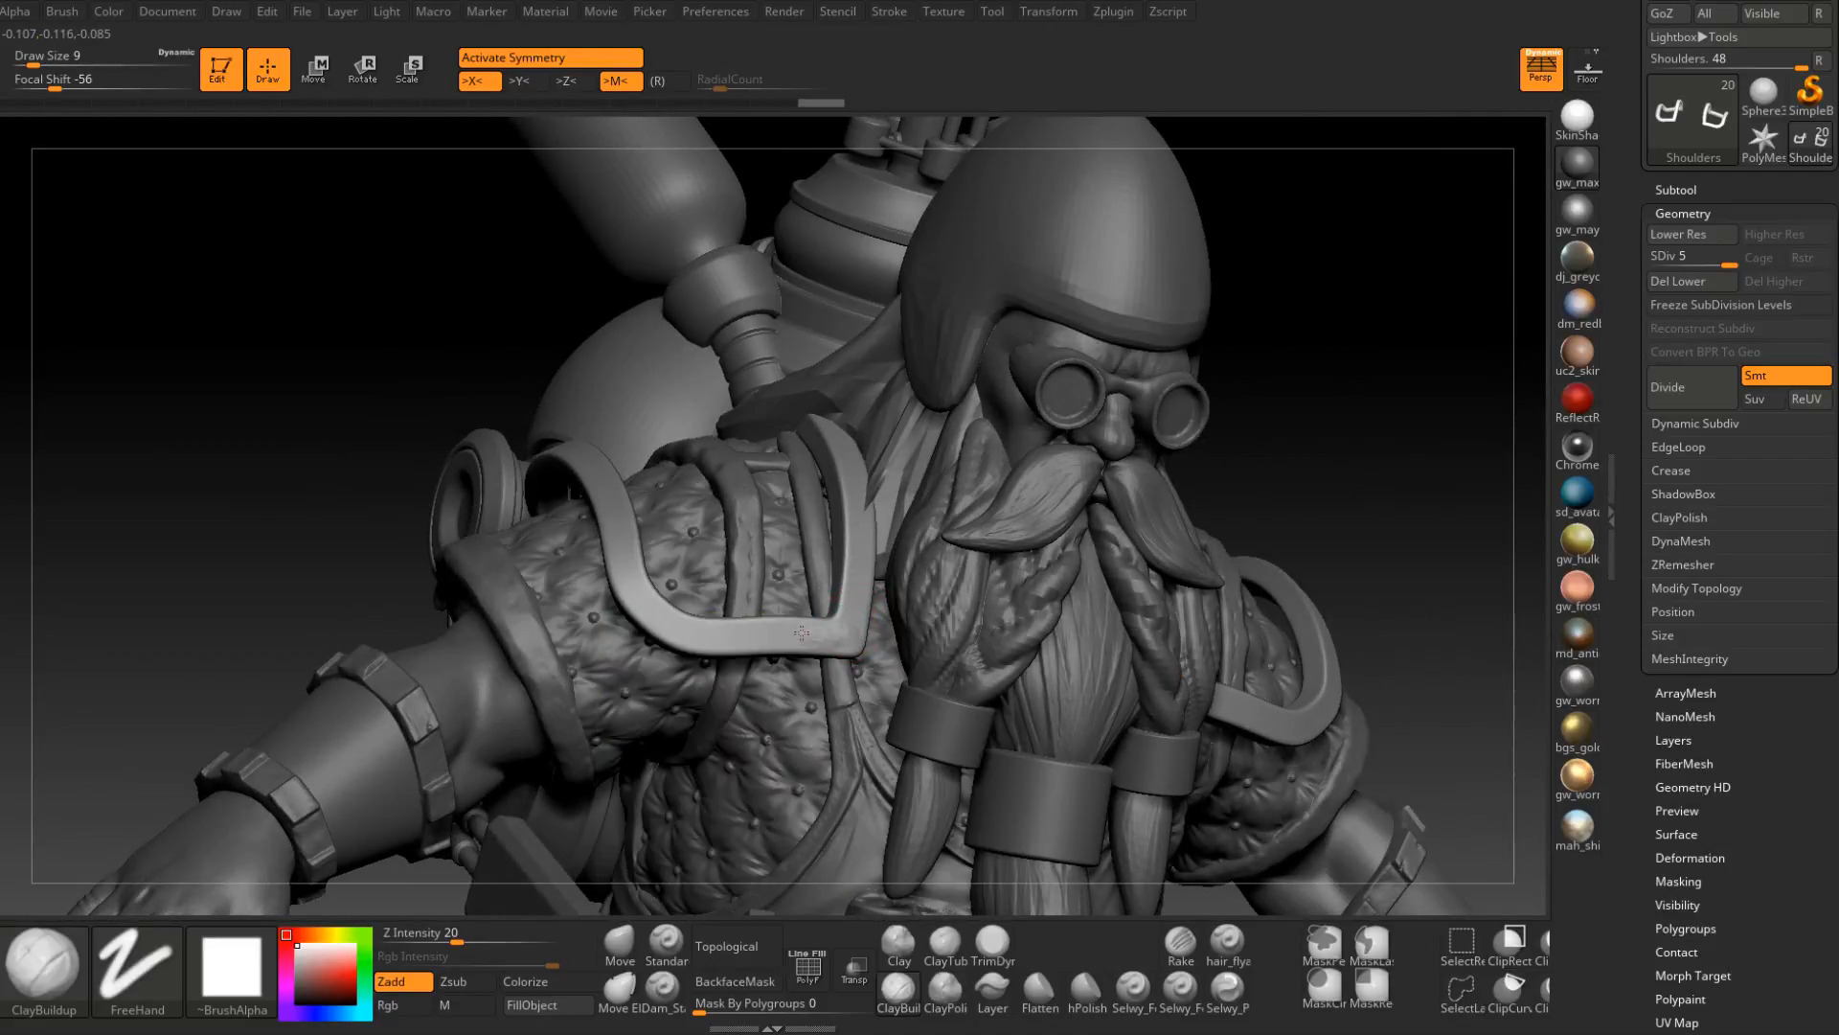
Turn on BackfaceMask and build up uneven clay strokes along the front faces and corners of the shoulder trims.
right_drag(760, 635, 785, 633)
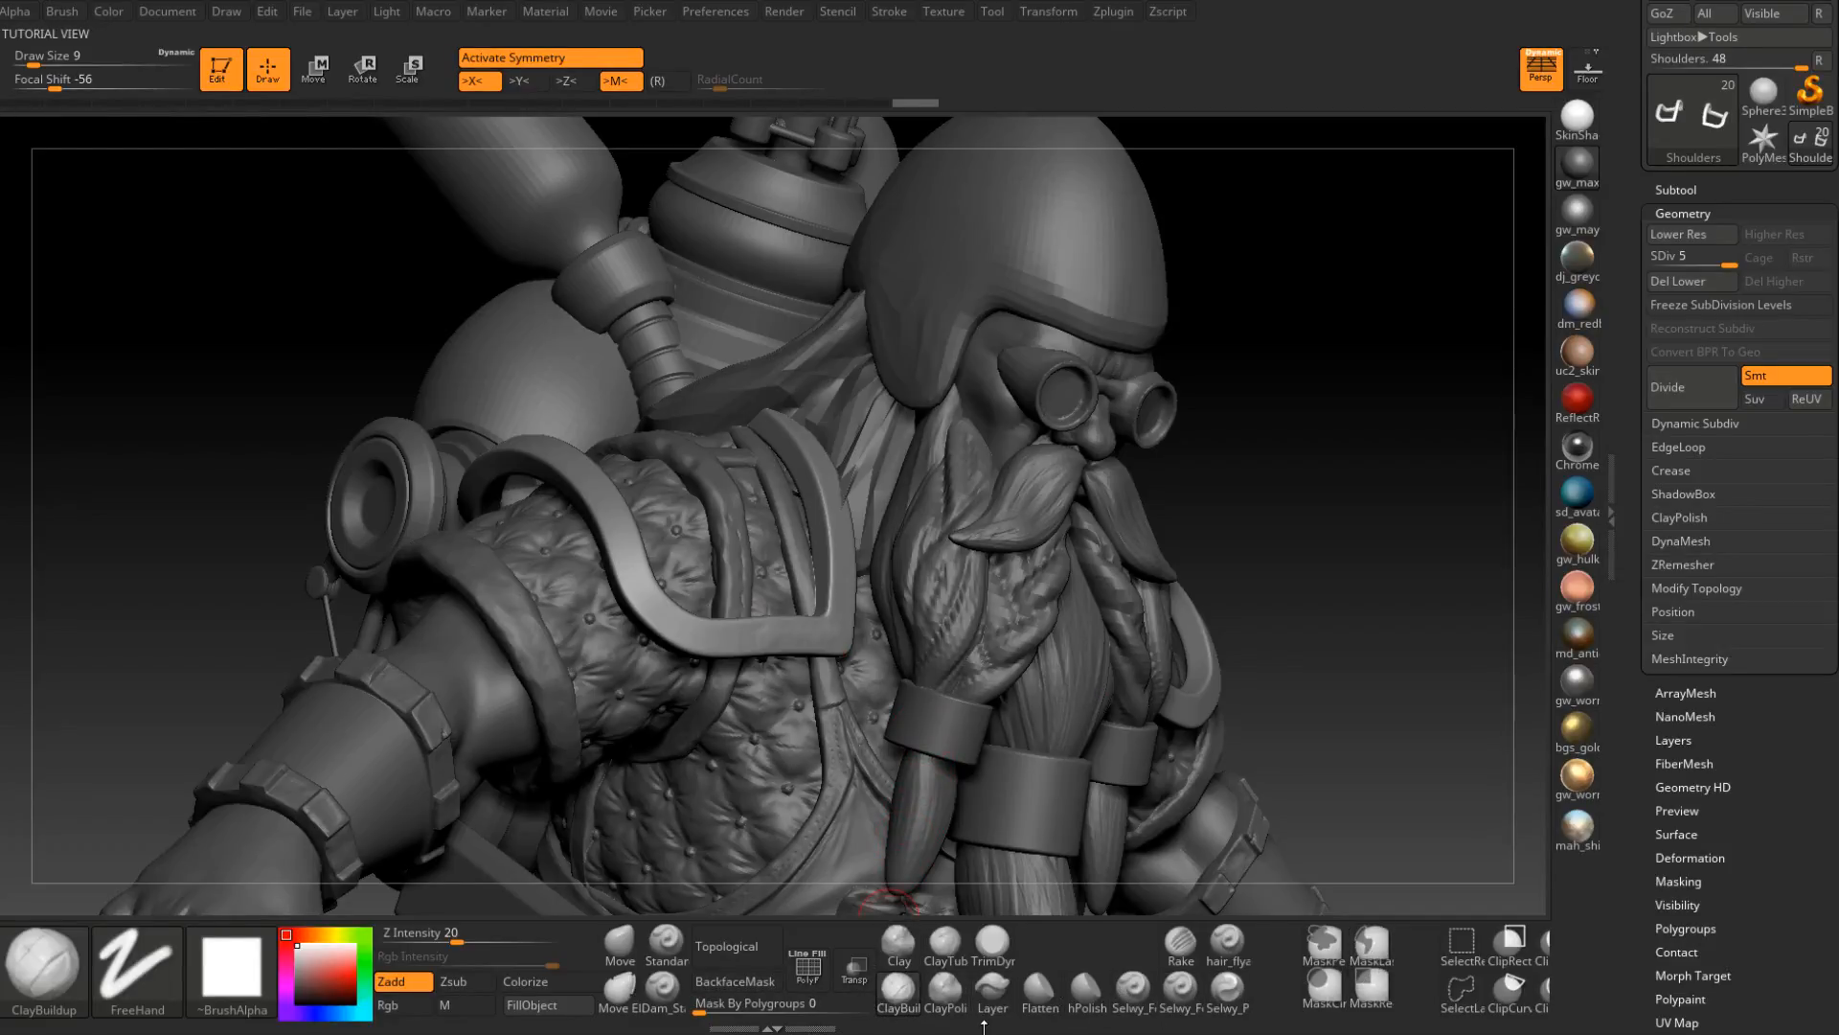
click(758, 983)
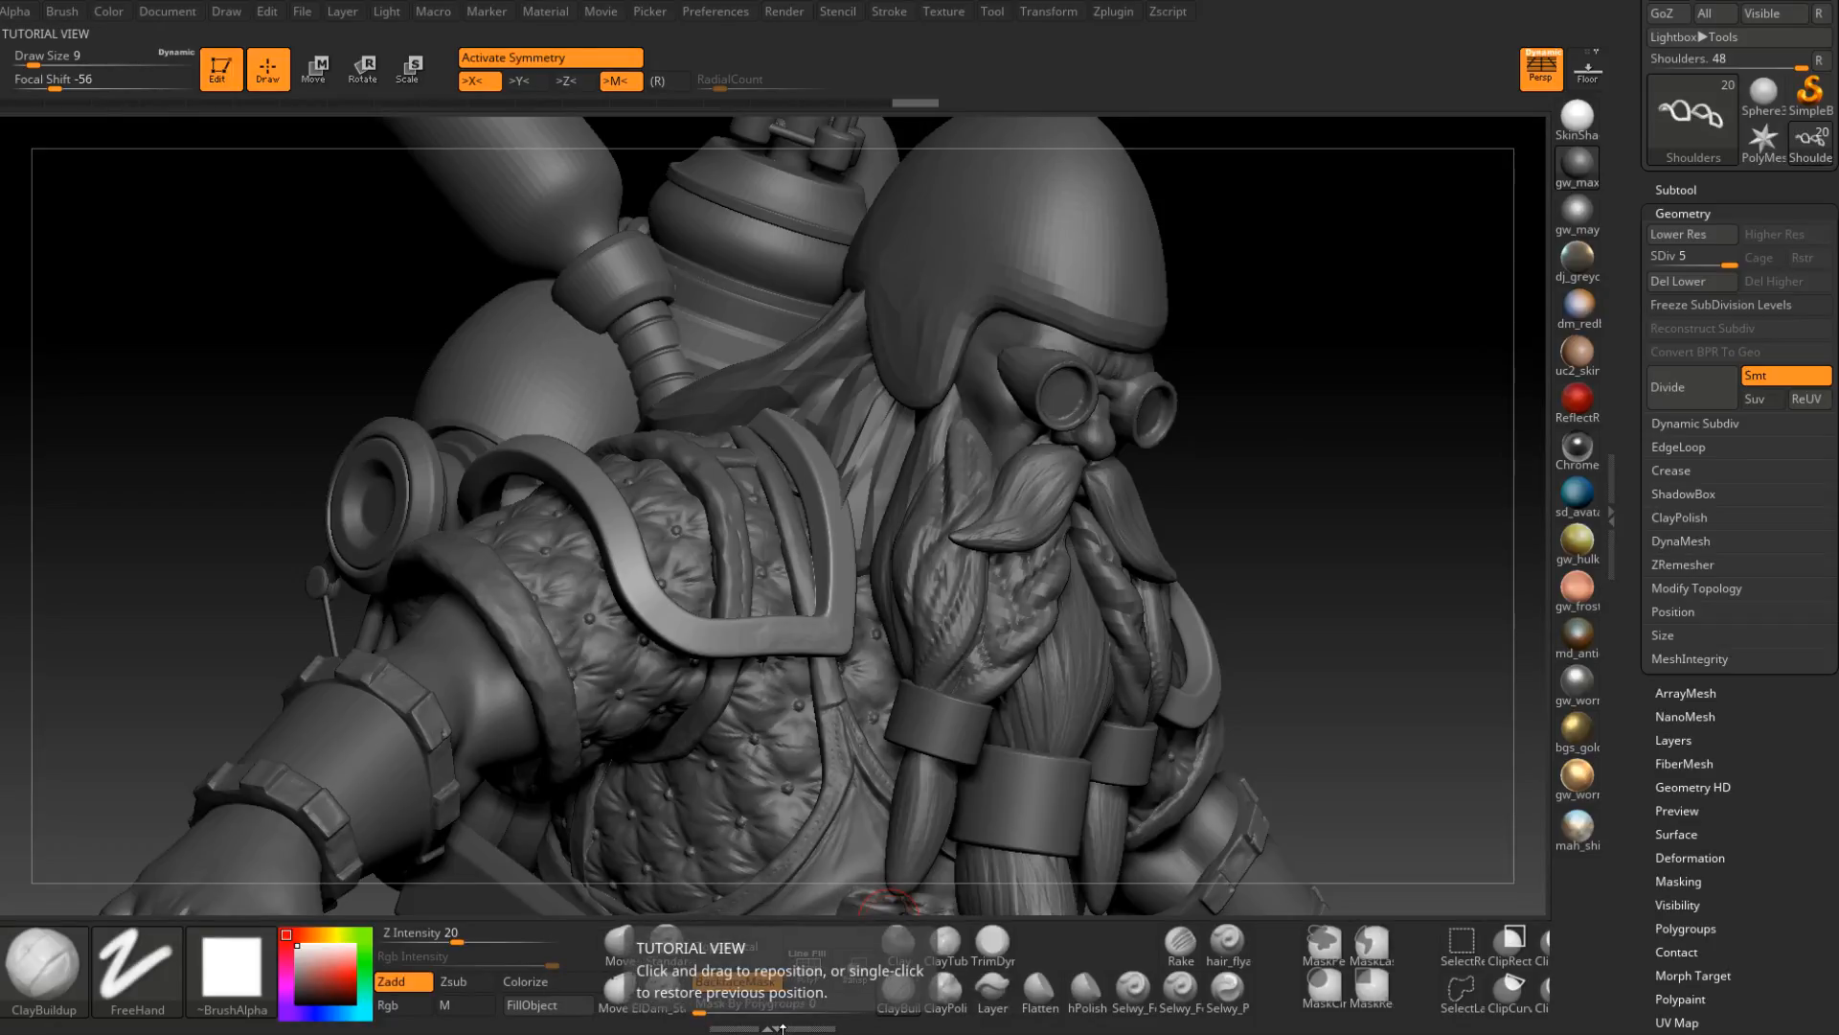
right_drag(931, 374, 836, 635)
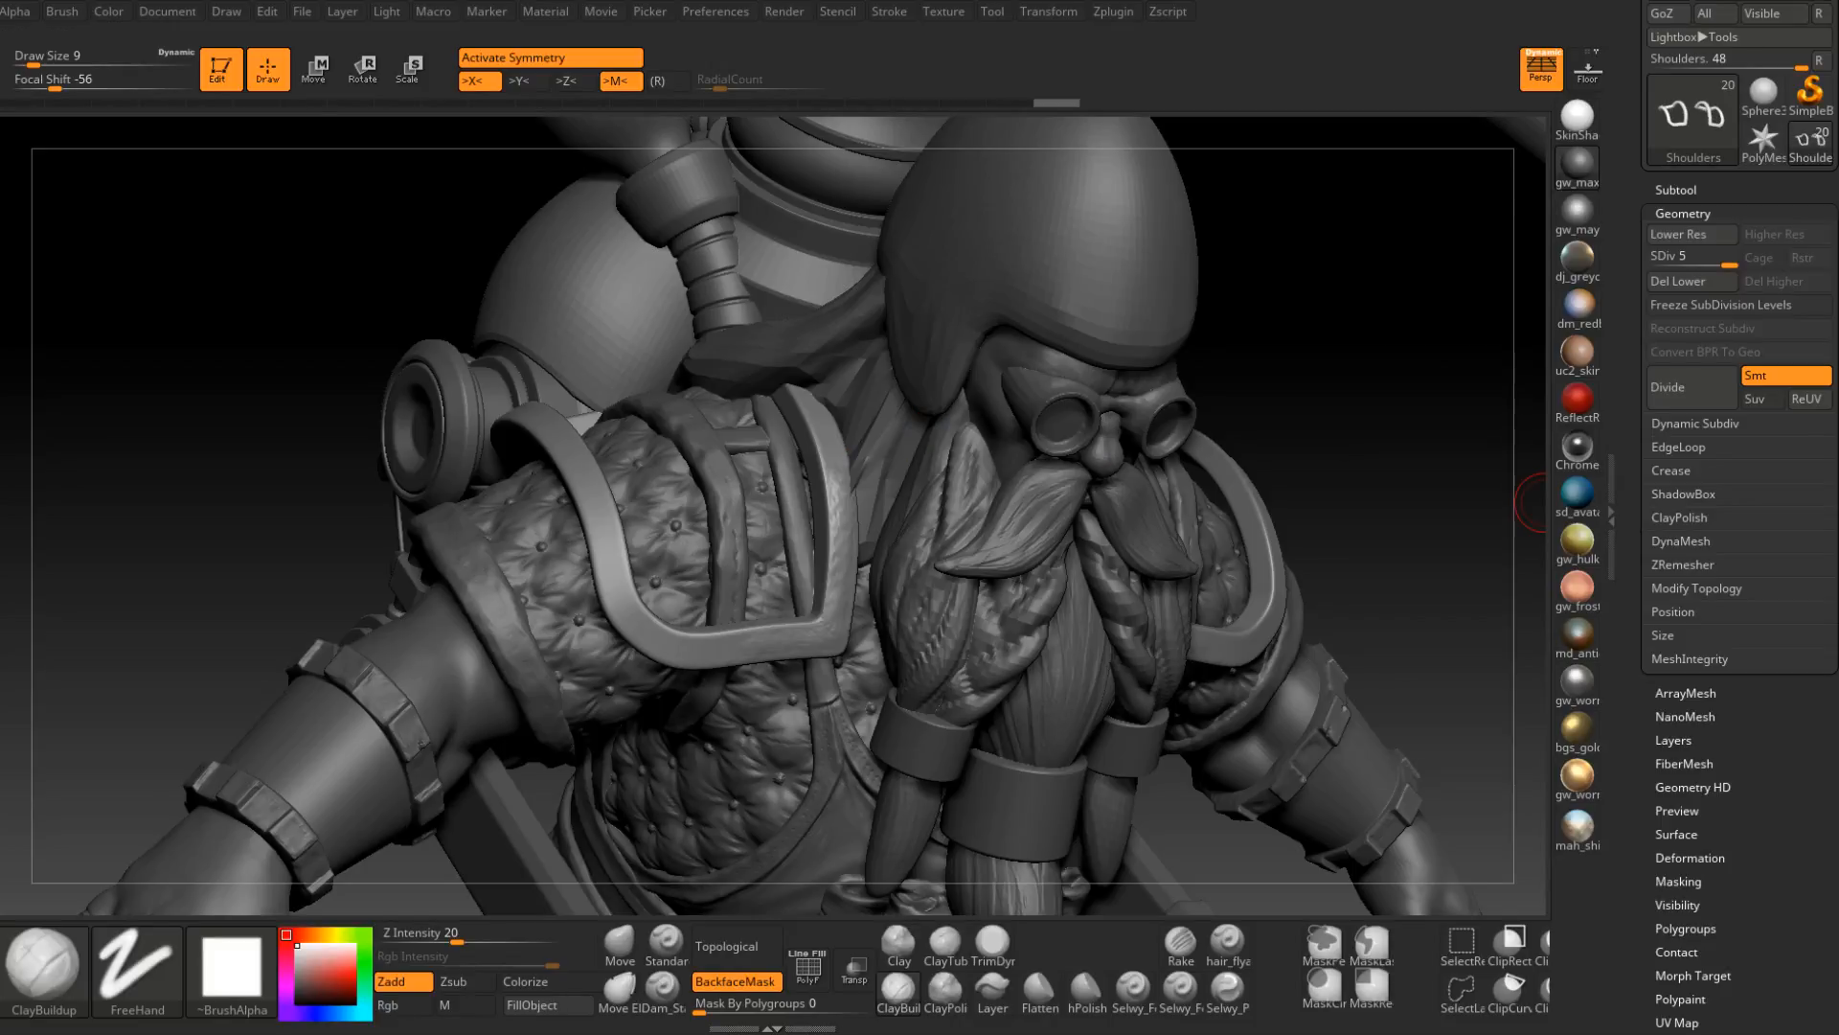
right_drag(853, 337, 840, 395)
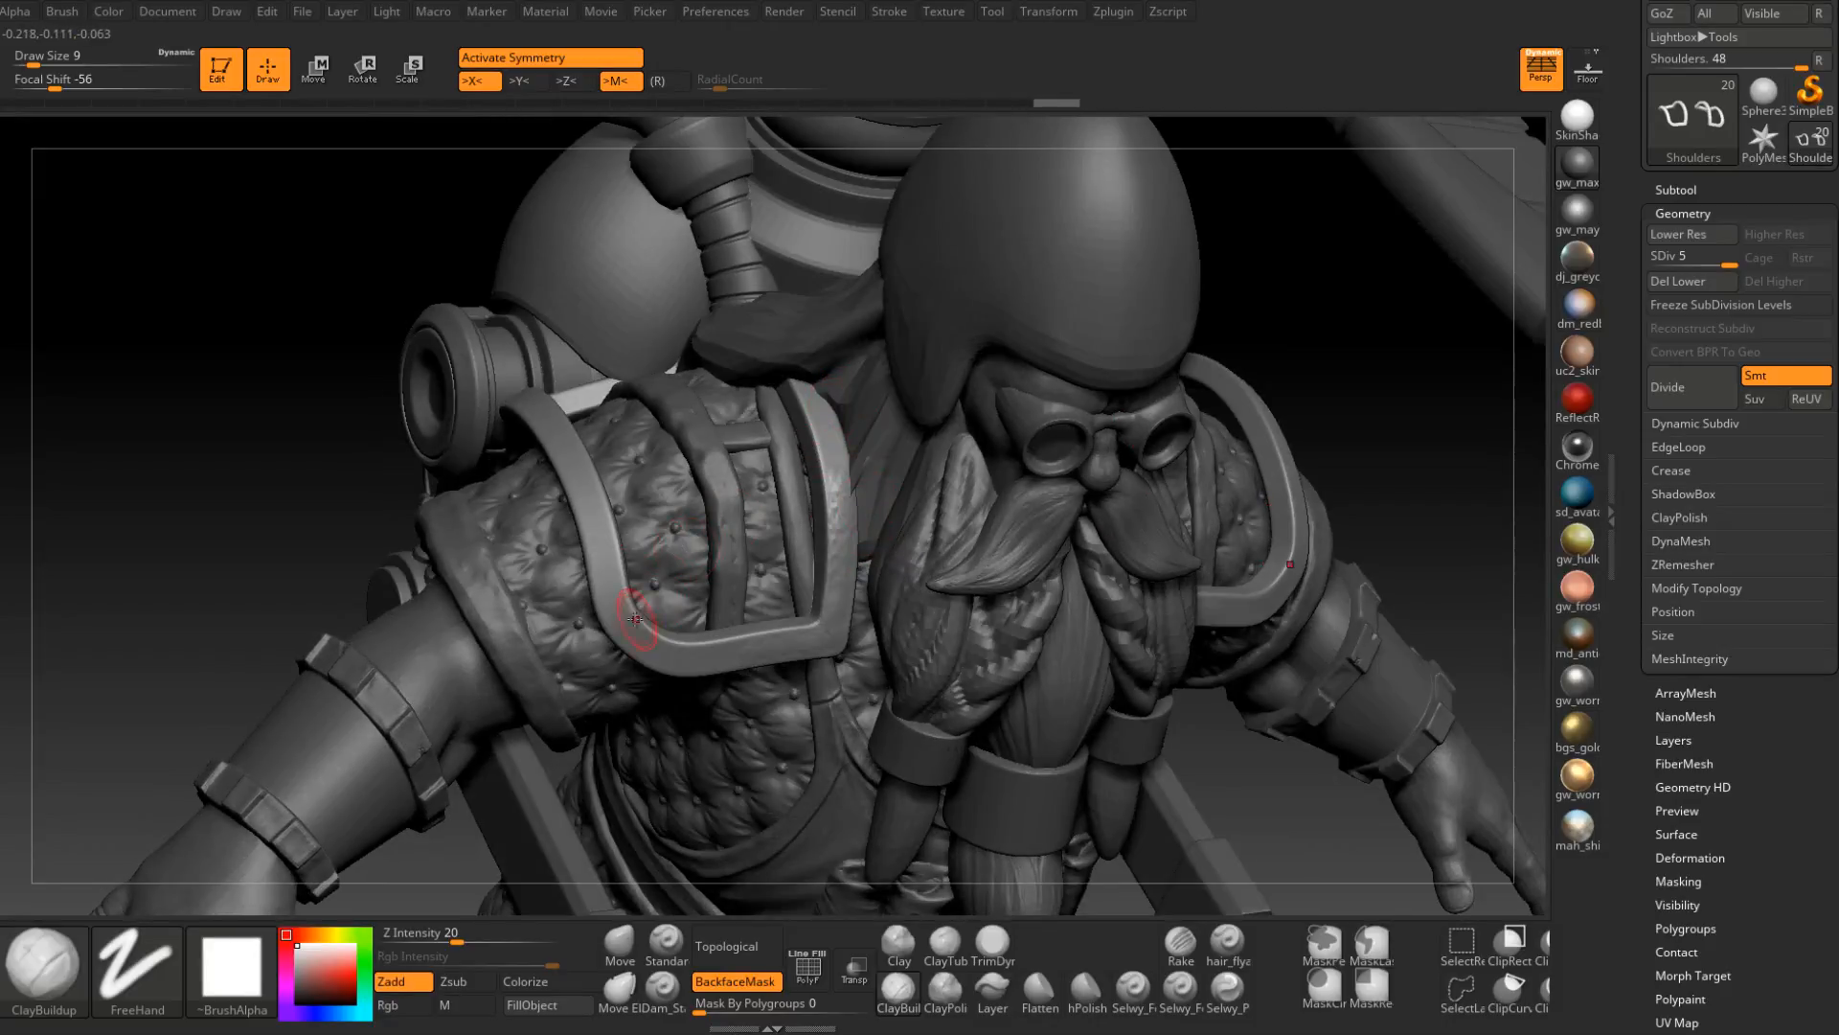
right_drag(621, 630, 638, 642)
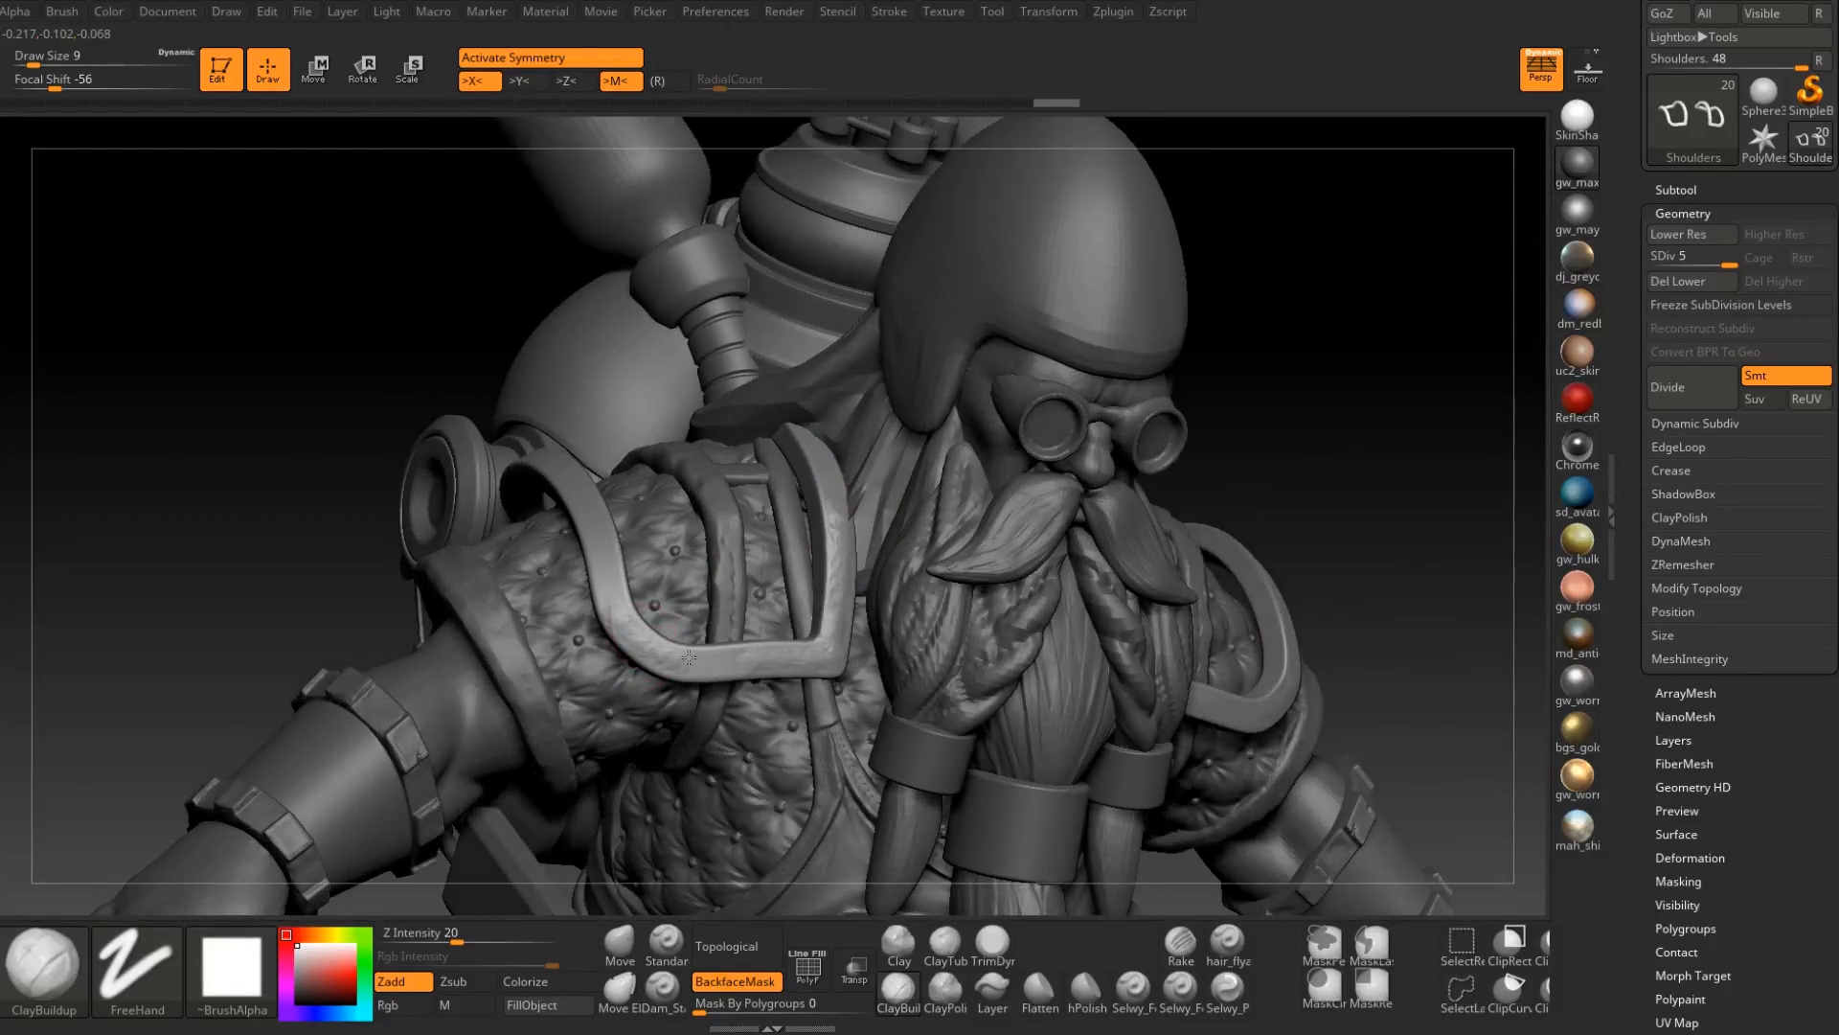
mouse_move(766, 668)
right_down()
mouse_move(699, 649)
mouse_move(736, 733)
mouse_move(711, 625)
mouse_move(616, 513)
mouse_move(594, 540)
right_up()
Turn on transparency and roughen the trims' outer side toward the back with ClayBuildup, reducing the draw size to 7.
click(854, 969)
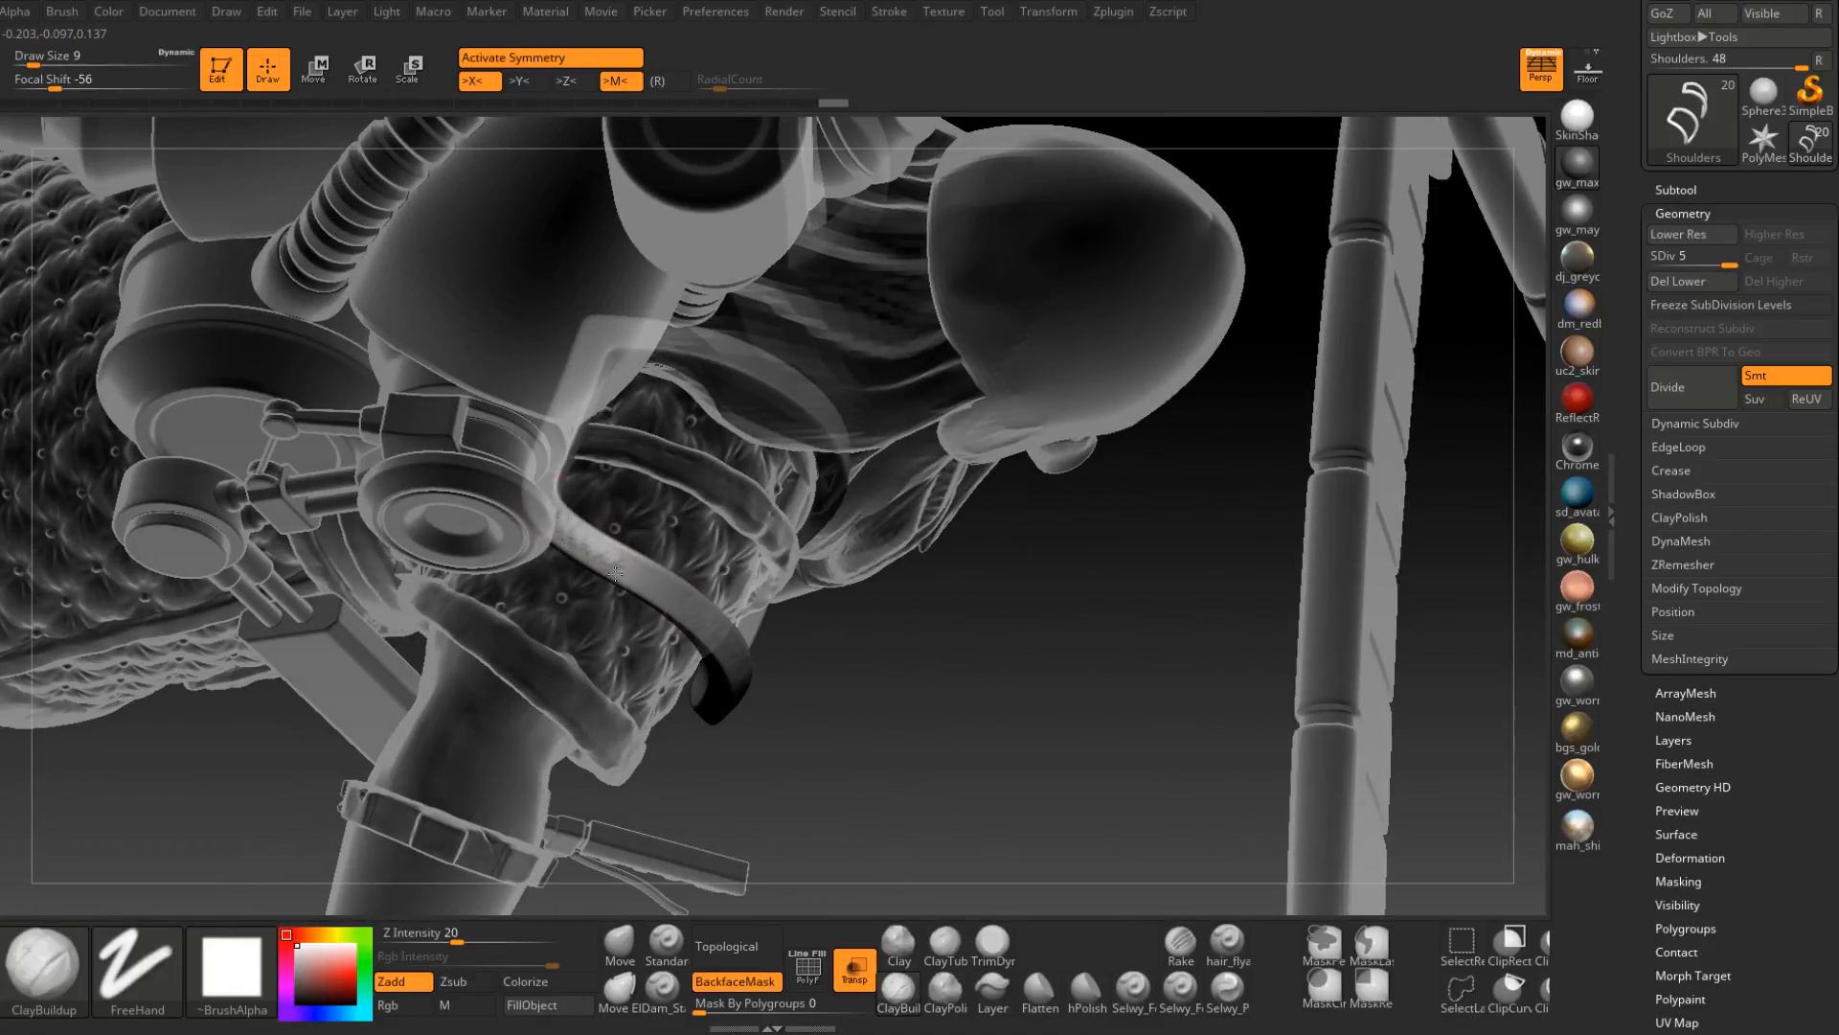
right_drag(679, 606, 710, 571)
drag(682, 598, 740, 669)
right_drag(740, 669, 720, 628)
key(space)
drag(725, 639, 717, 639)
right_drag(713, 632, 695, 618)
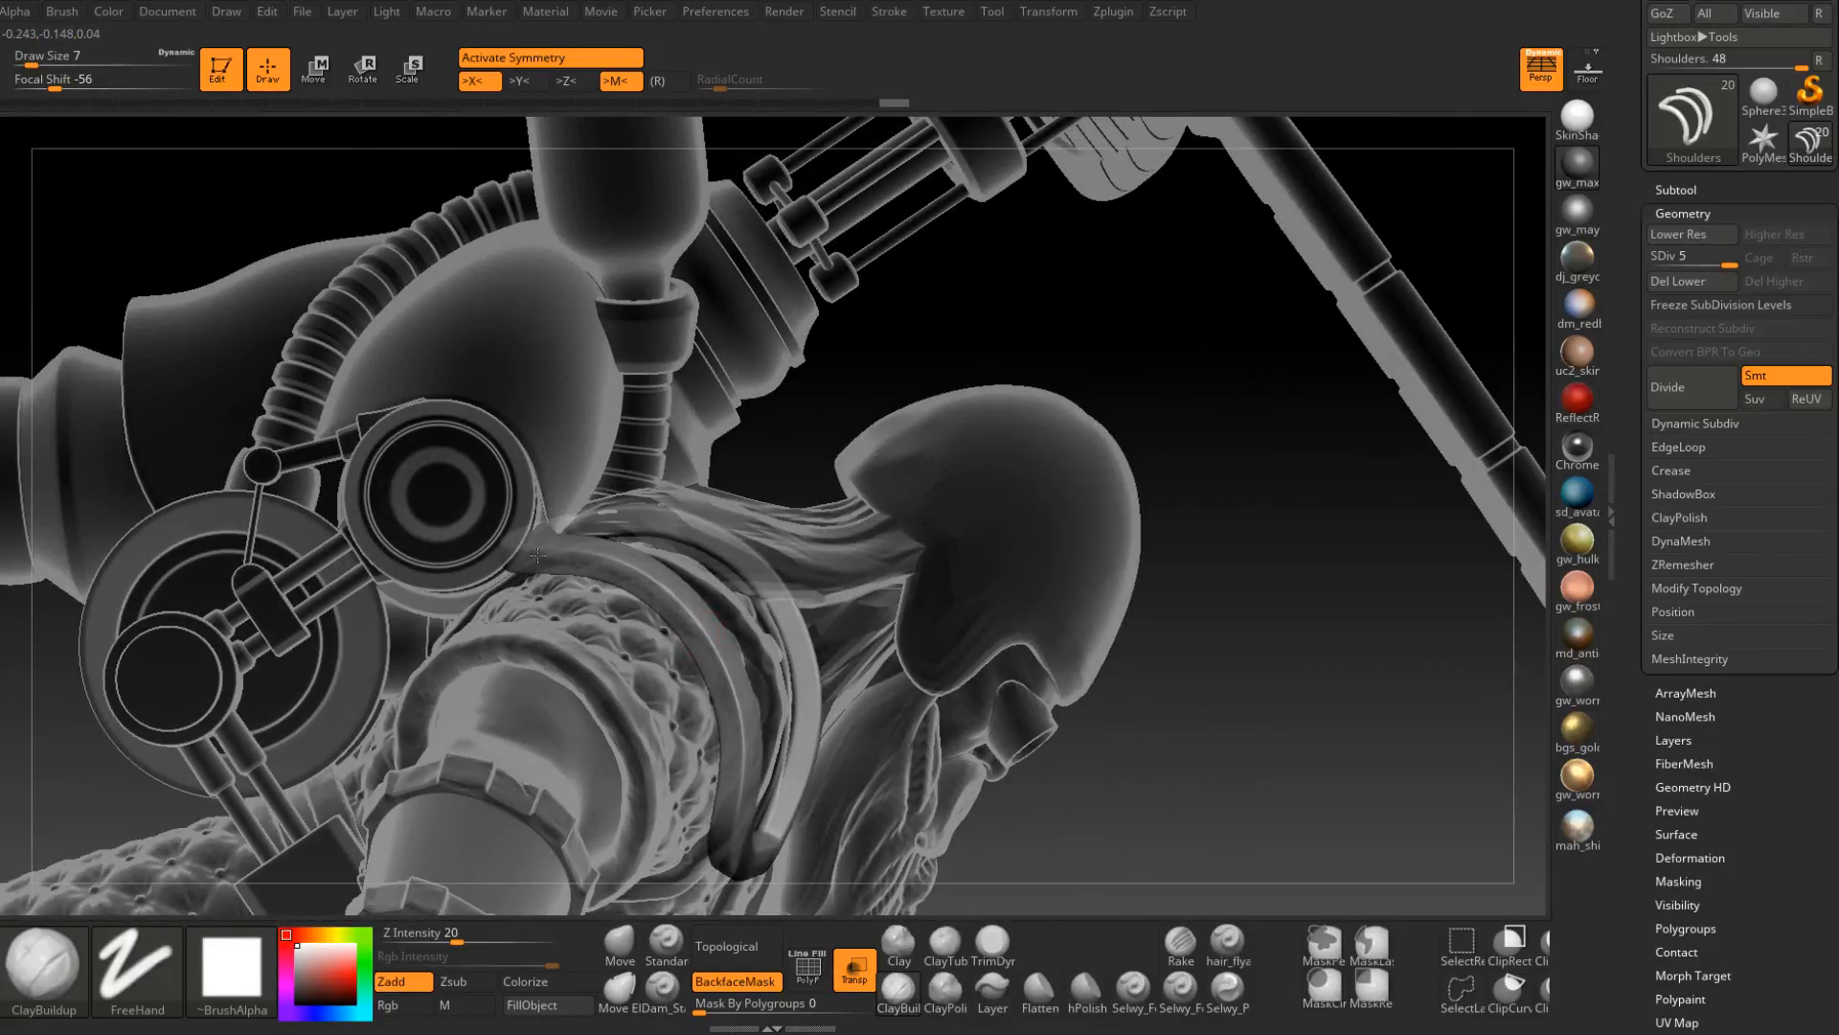
Sculpt rough ClayBuildup strokes along the trims' outer rims and down to their front corners.
right_drag(516, 558, 528, 569)
drag(532, 572, 613, 580)
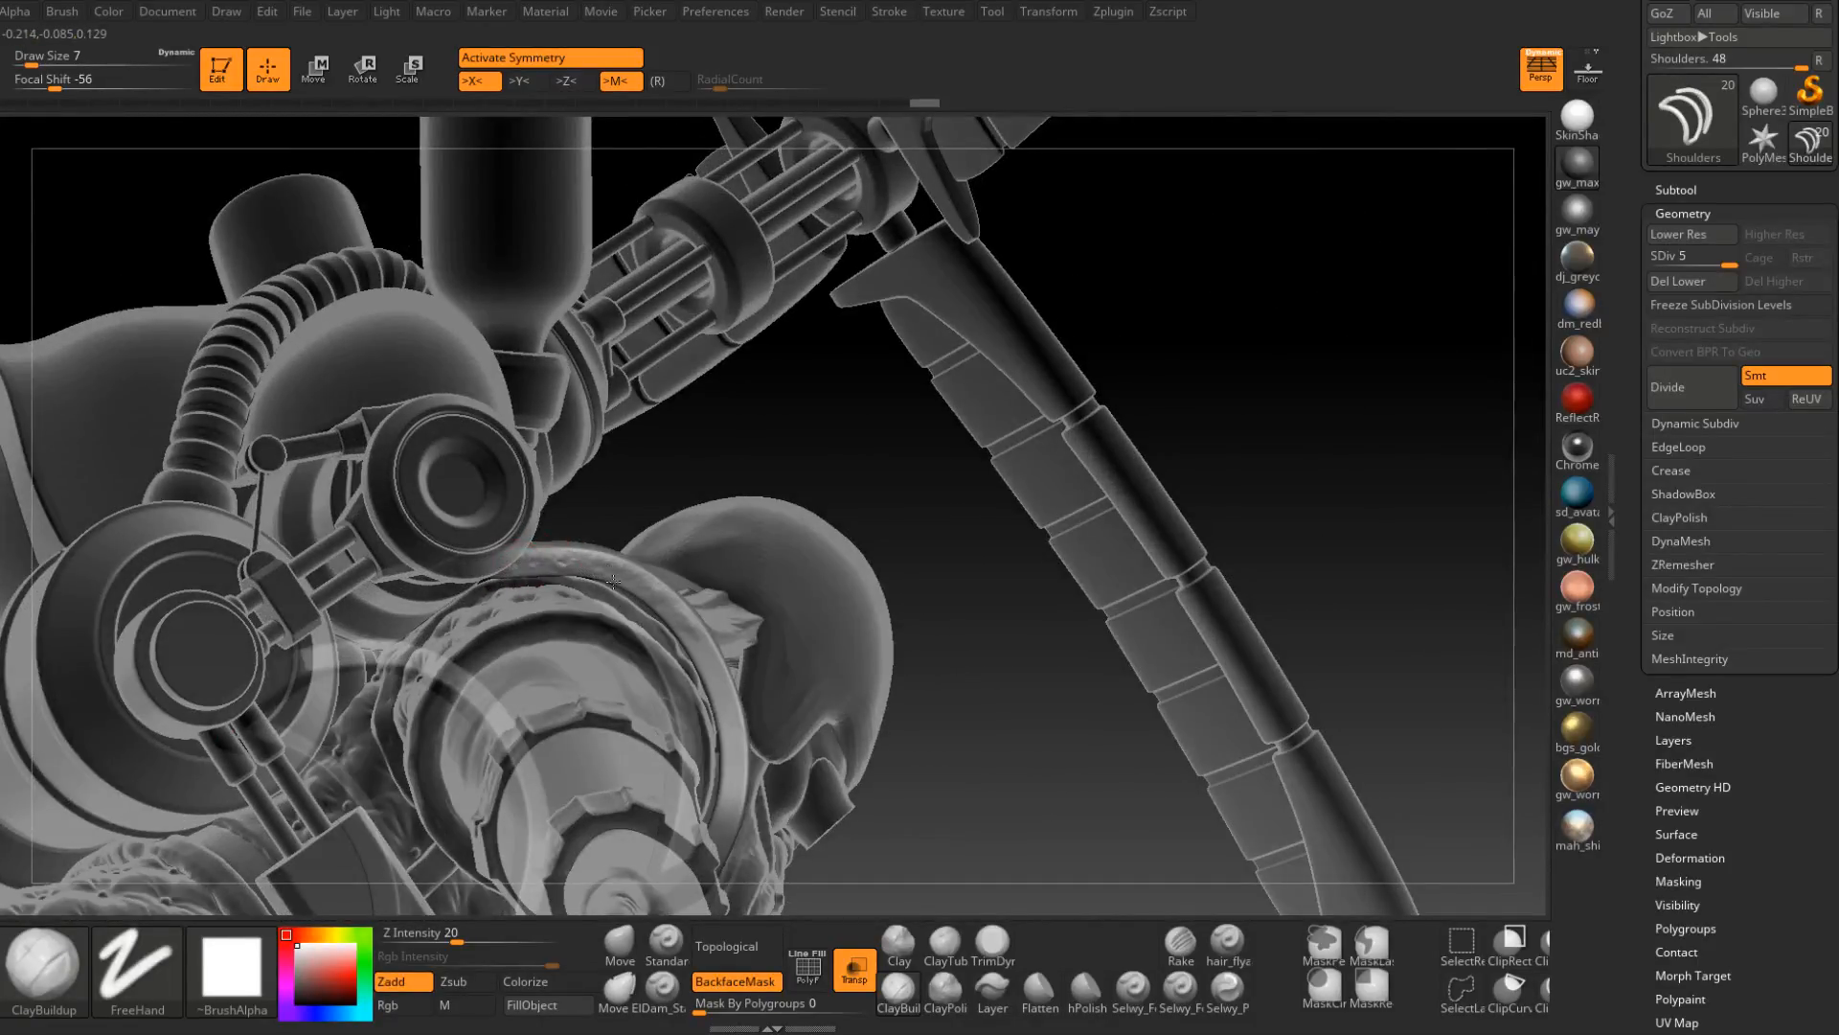
right_drag(663, 617, 685, 633)
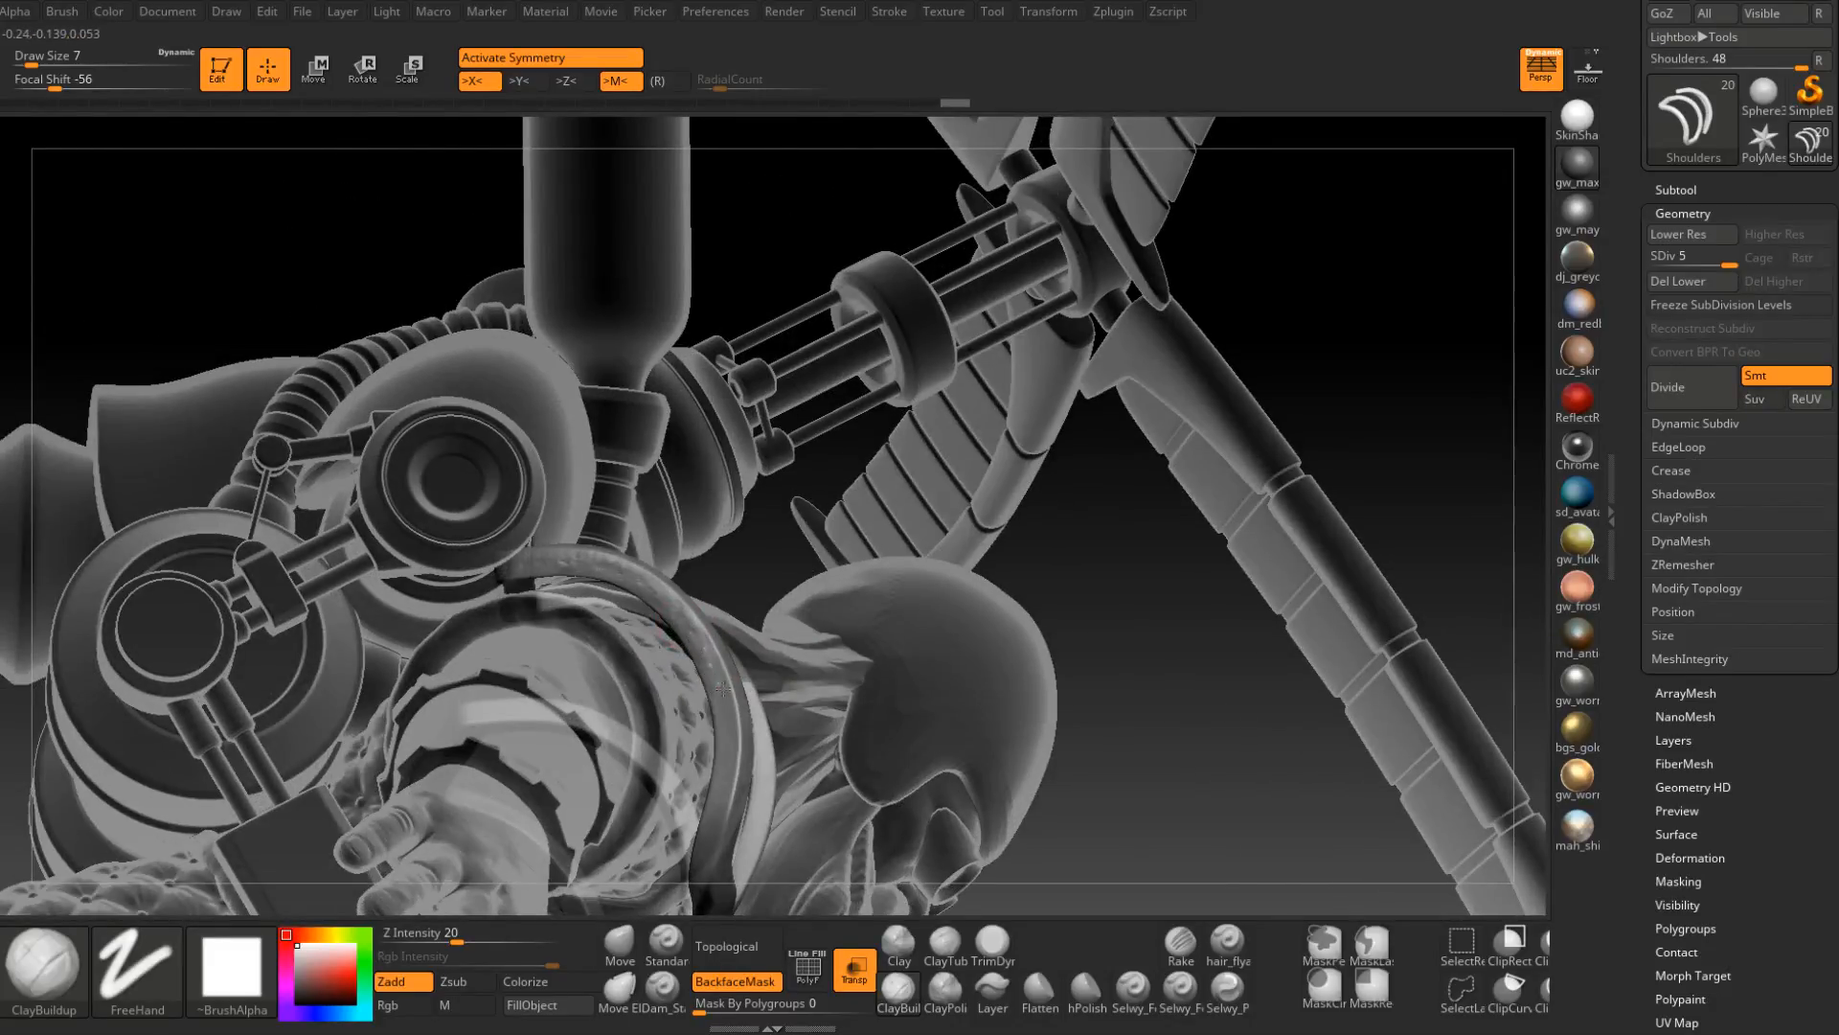
right_drag(722, 746, 737, 611)
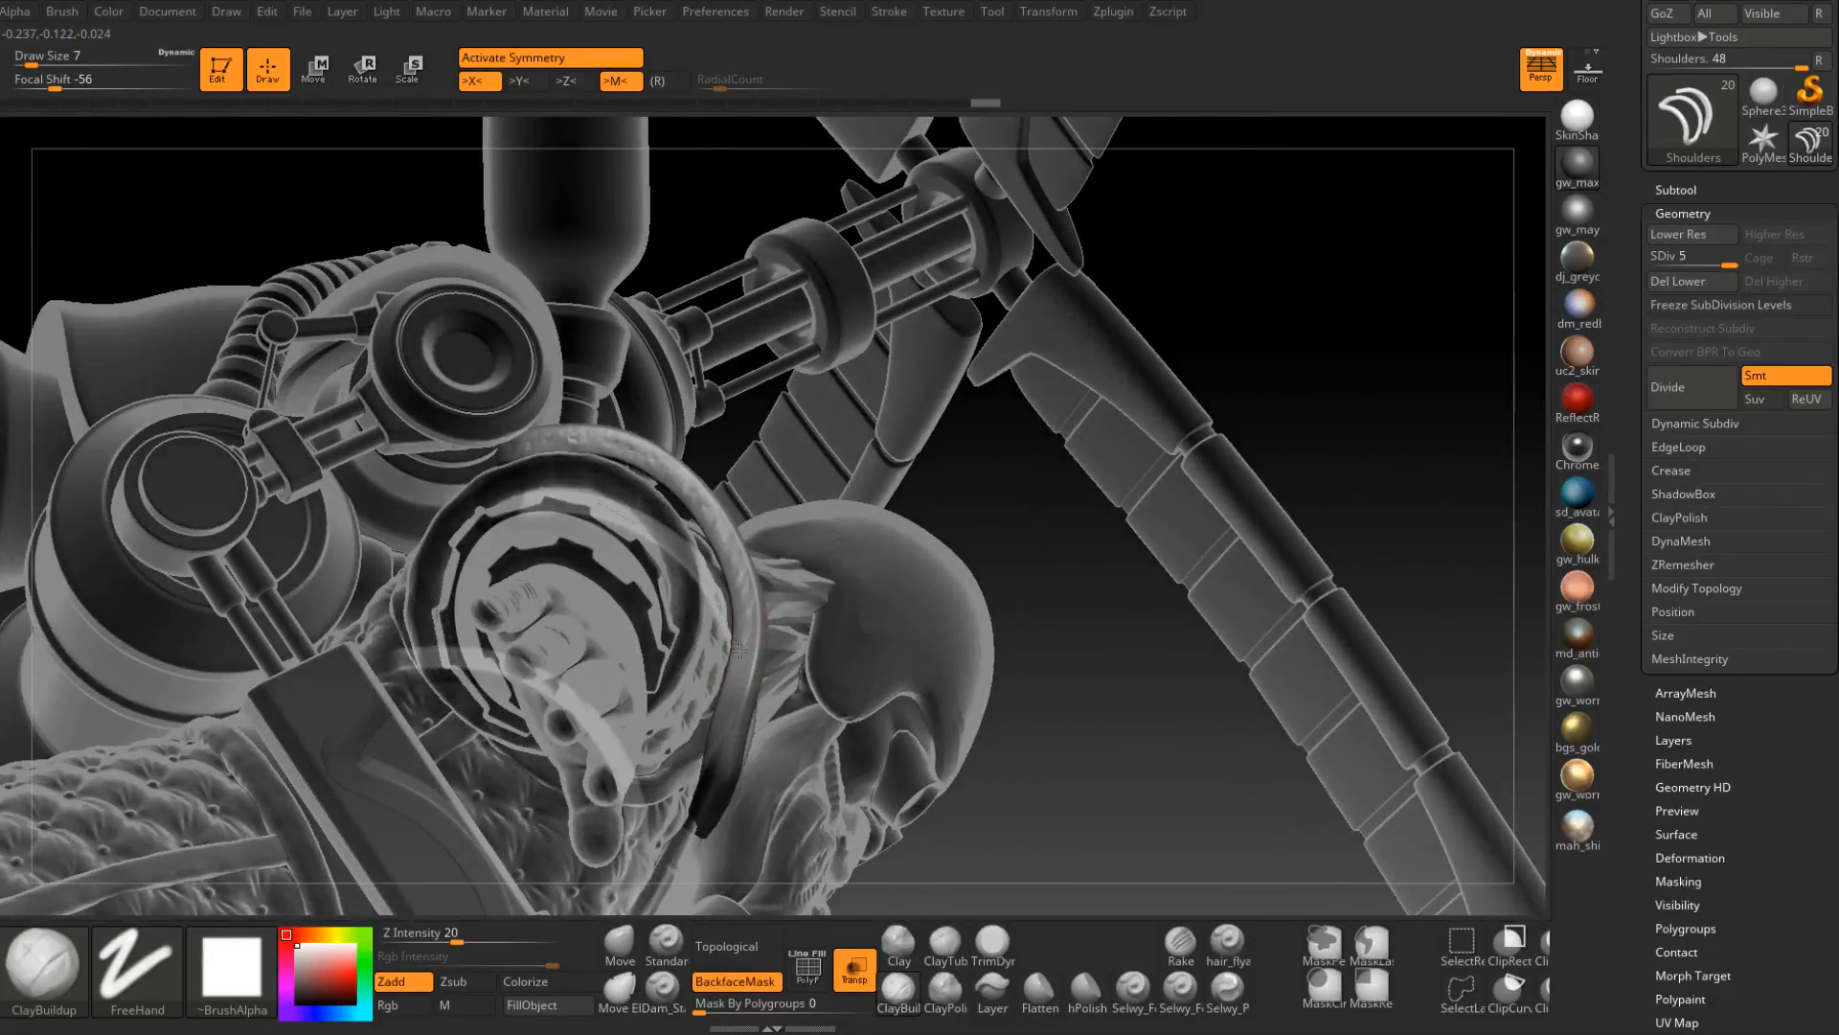
right_drag(722, 701, 828, 587)
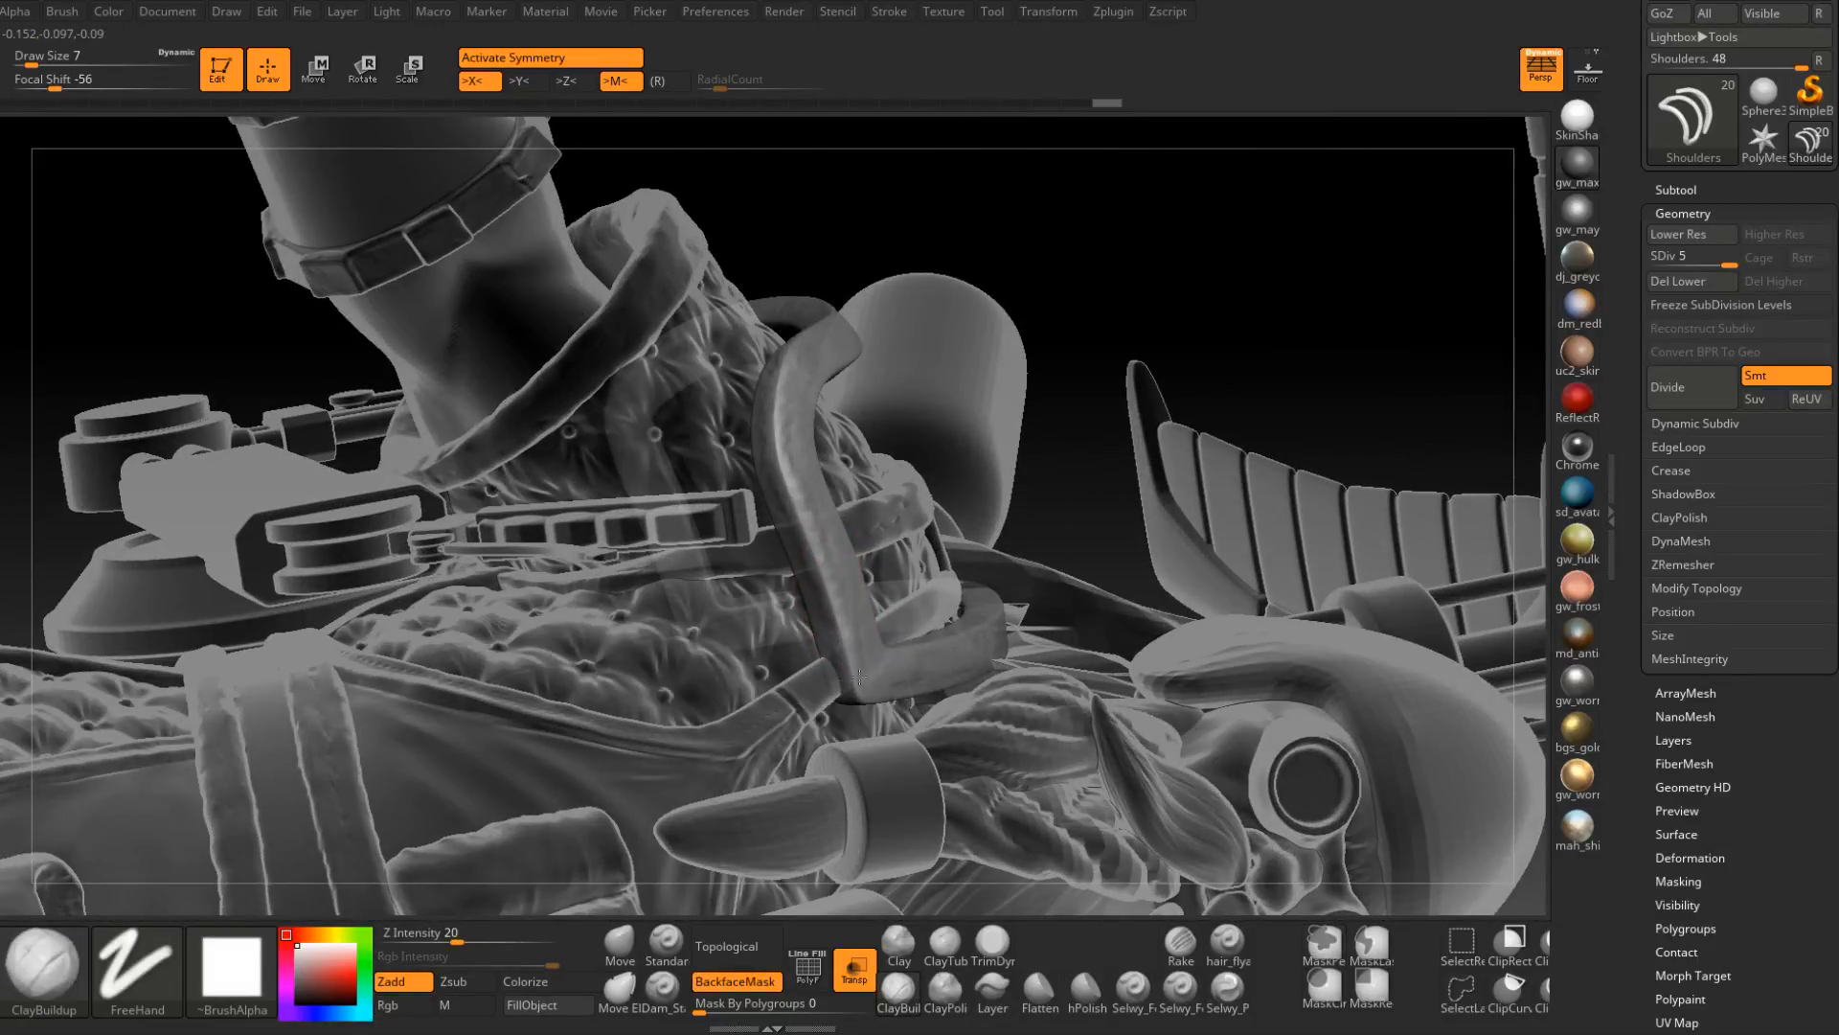
right_drag(838, 668, 776, 450)
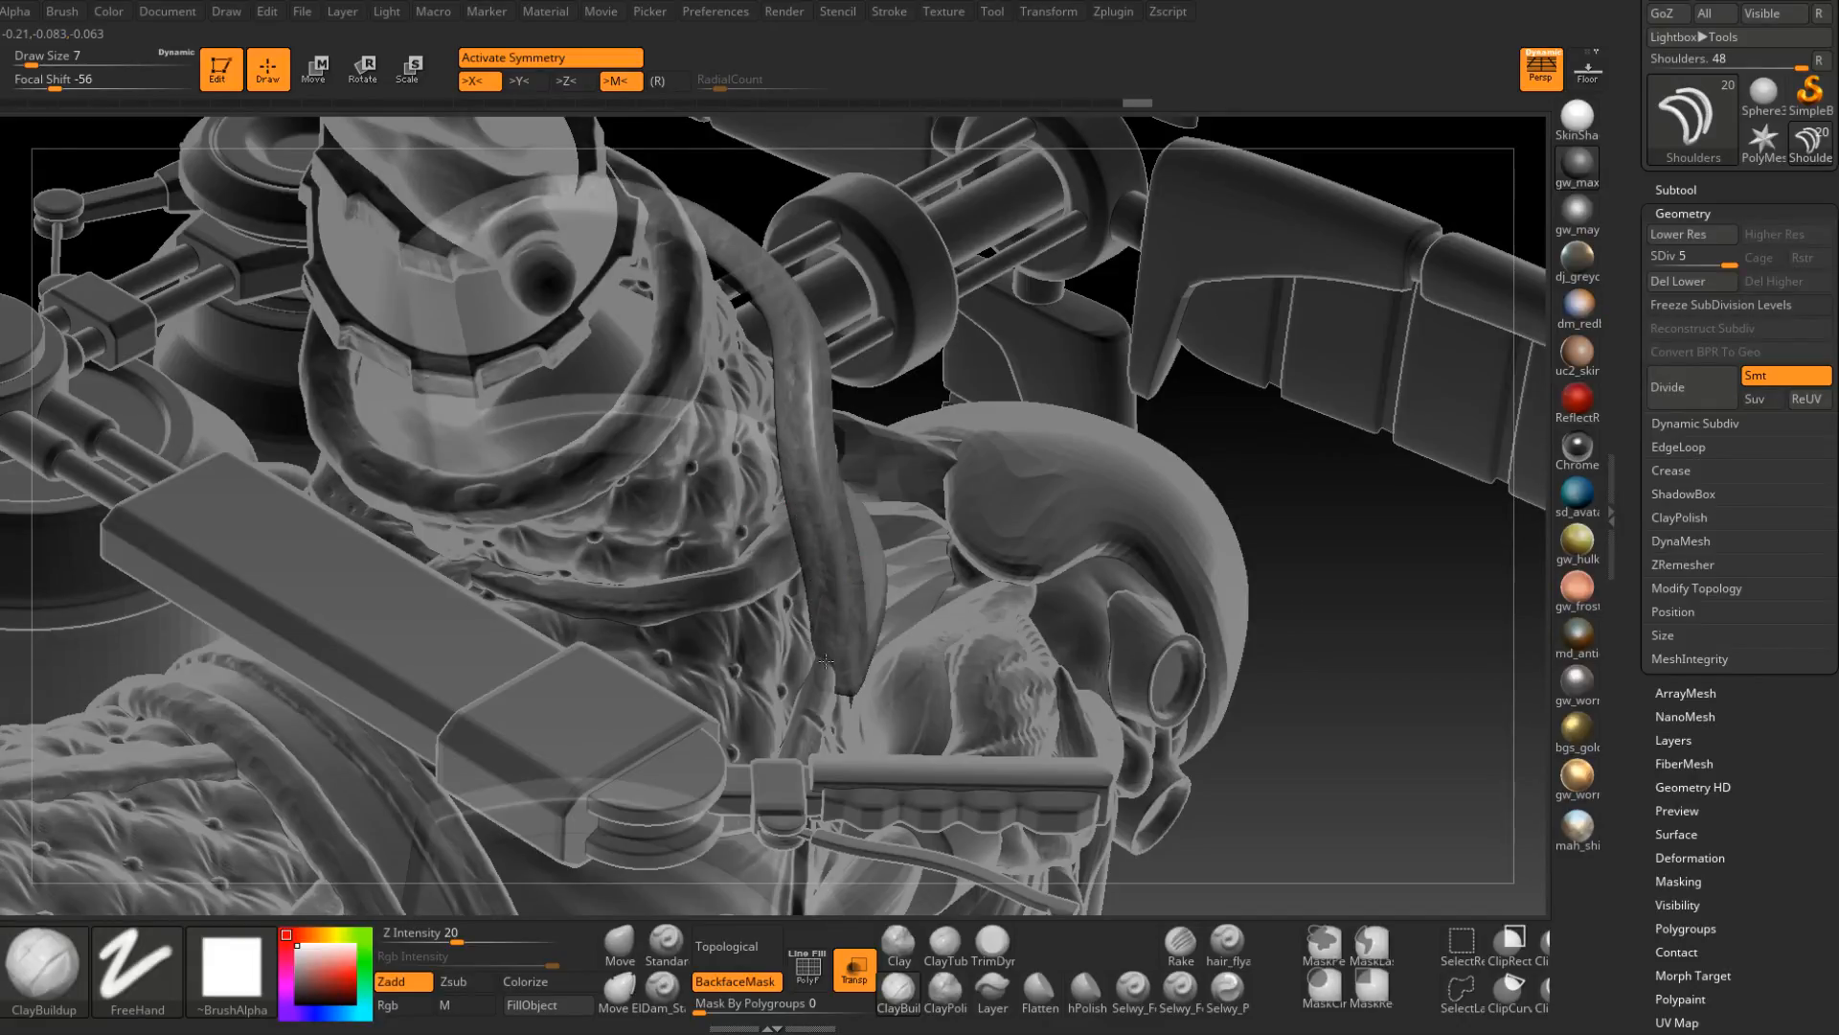
right_drag(821, 657, 883, 607)
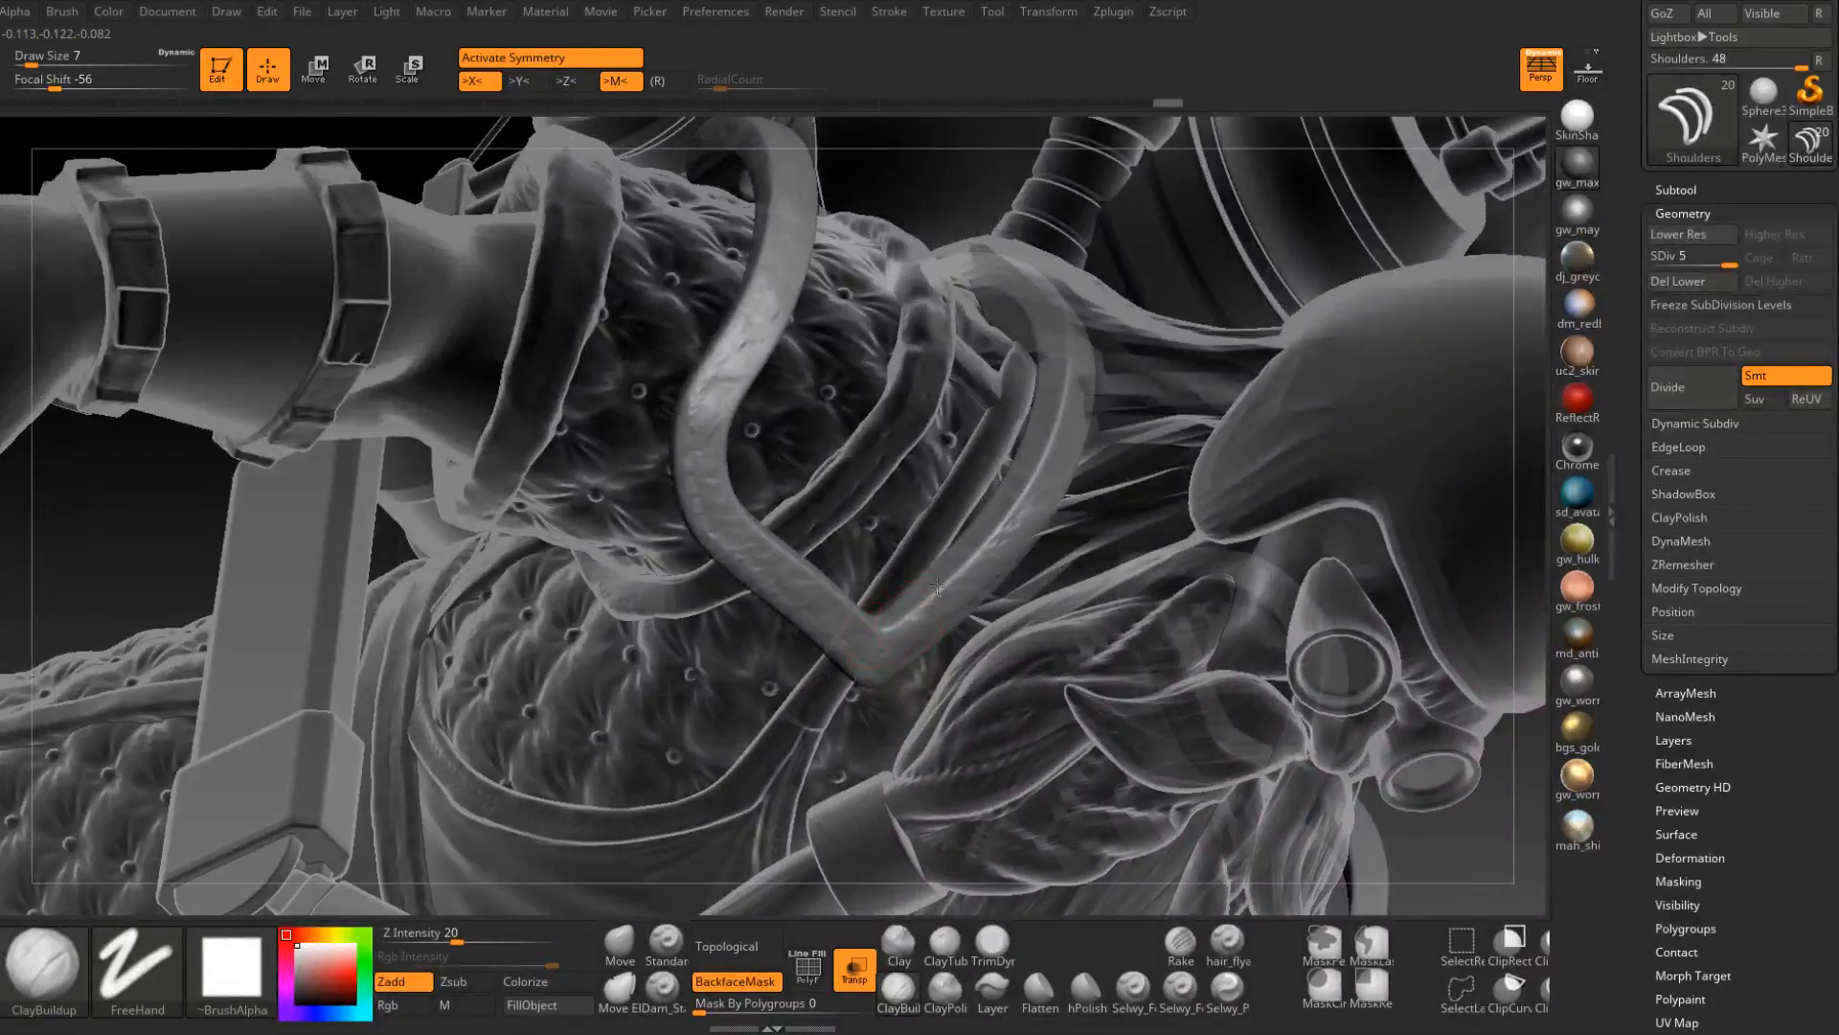
Roughen the neck-side strips and the upper rear corners of the shoulder trims with ClayBuildup strokes.
right_drag(1001, 525, 957, 623)
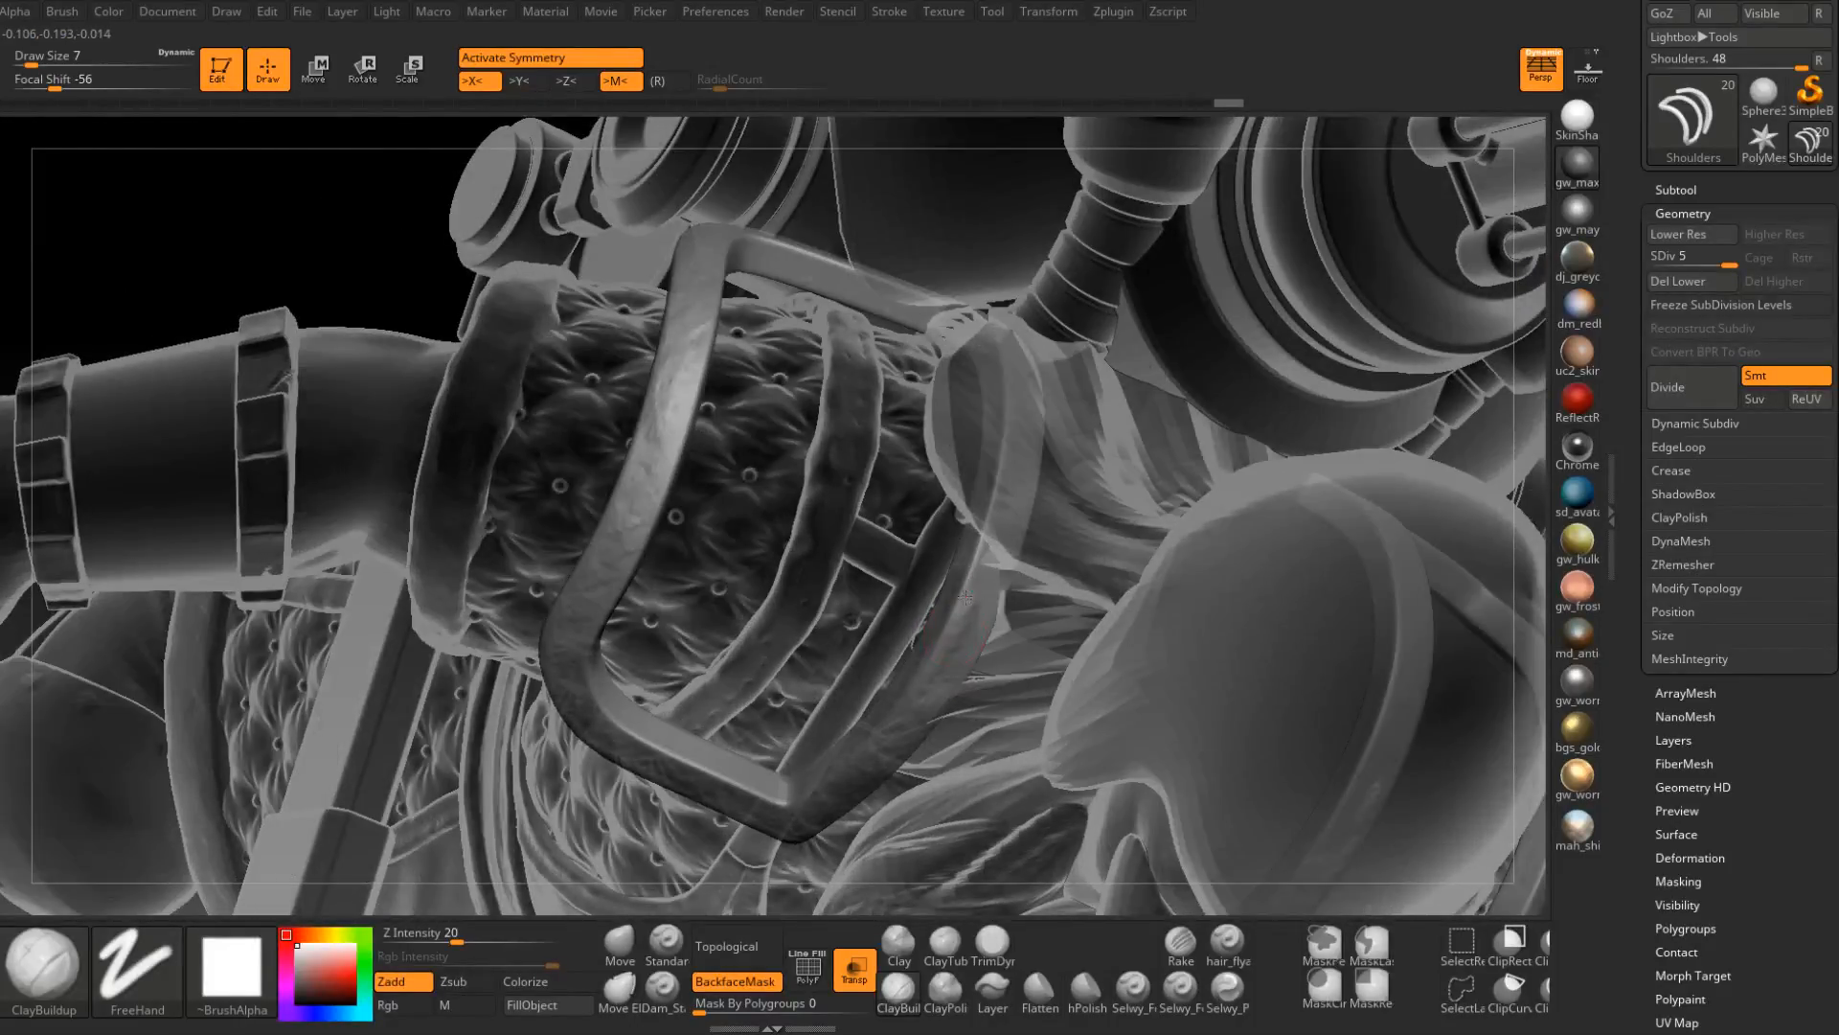
right_drag(1000, 490, 1035, 437)
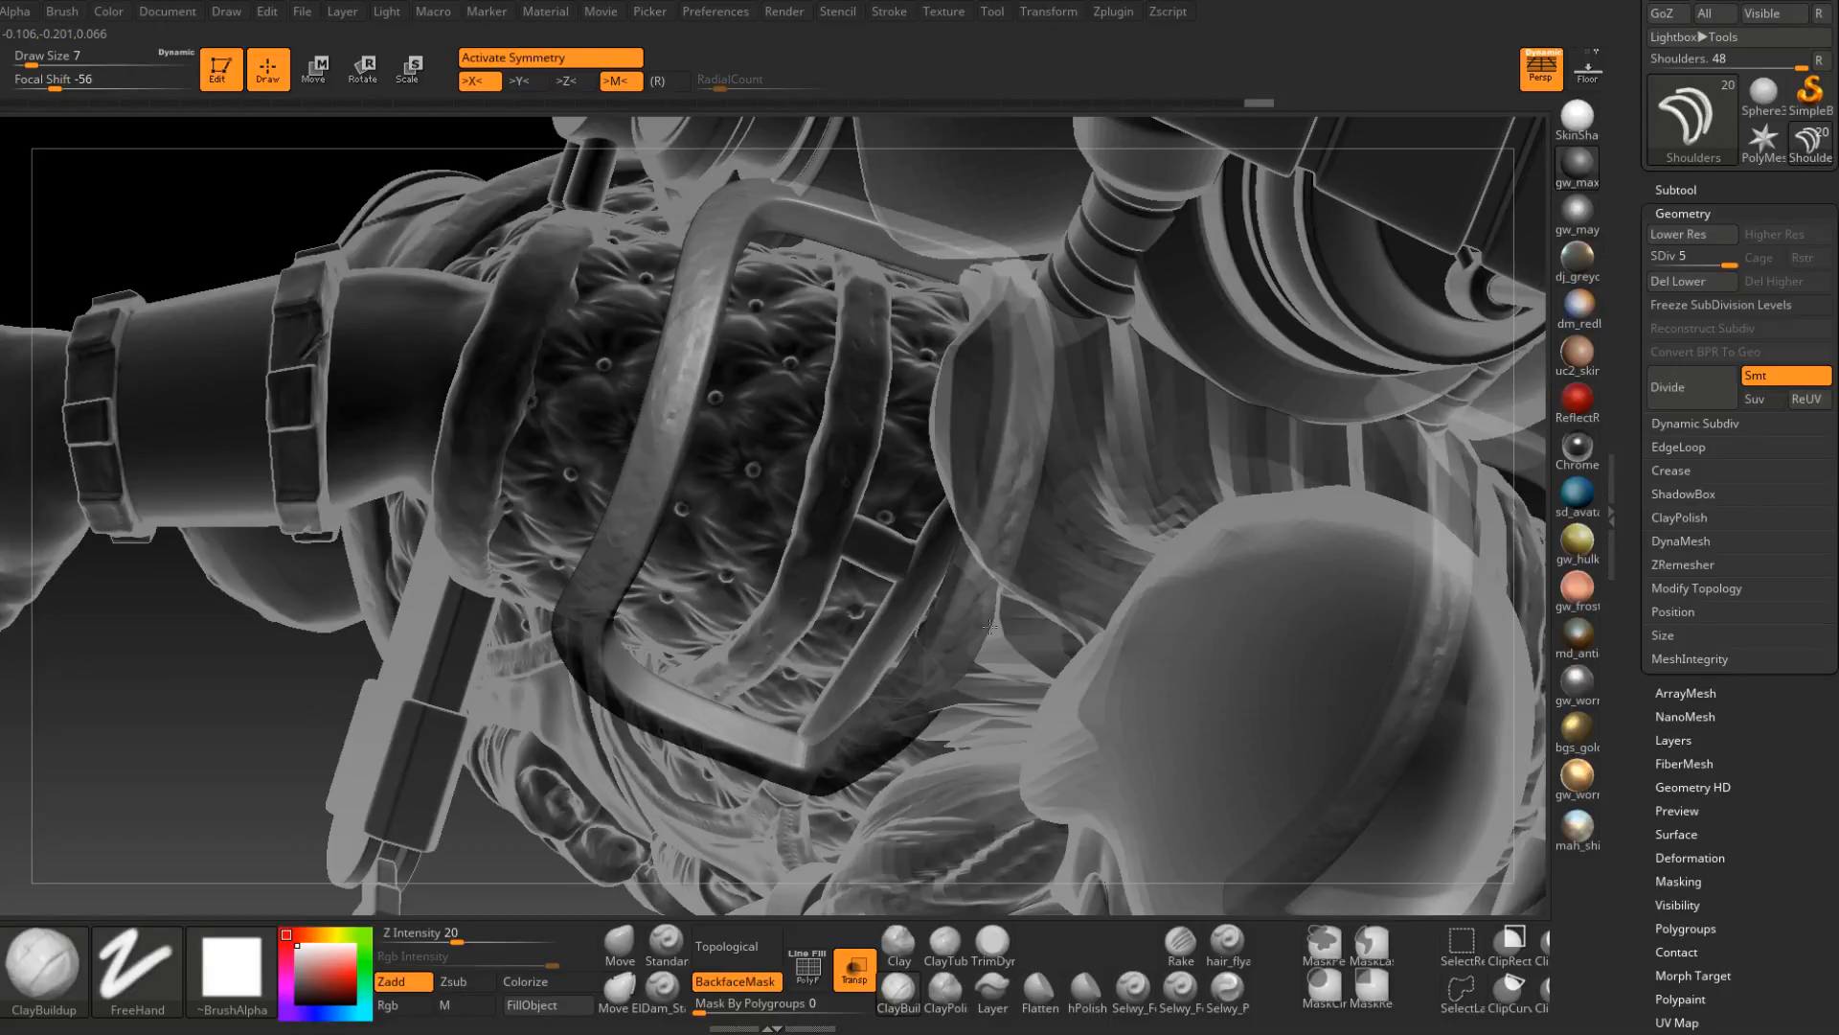
right_drag(940, 707, 1007, 448)
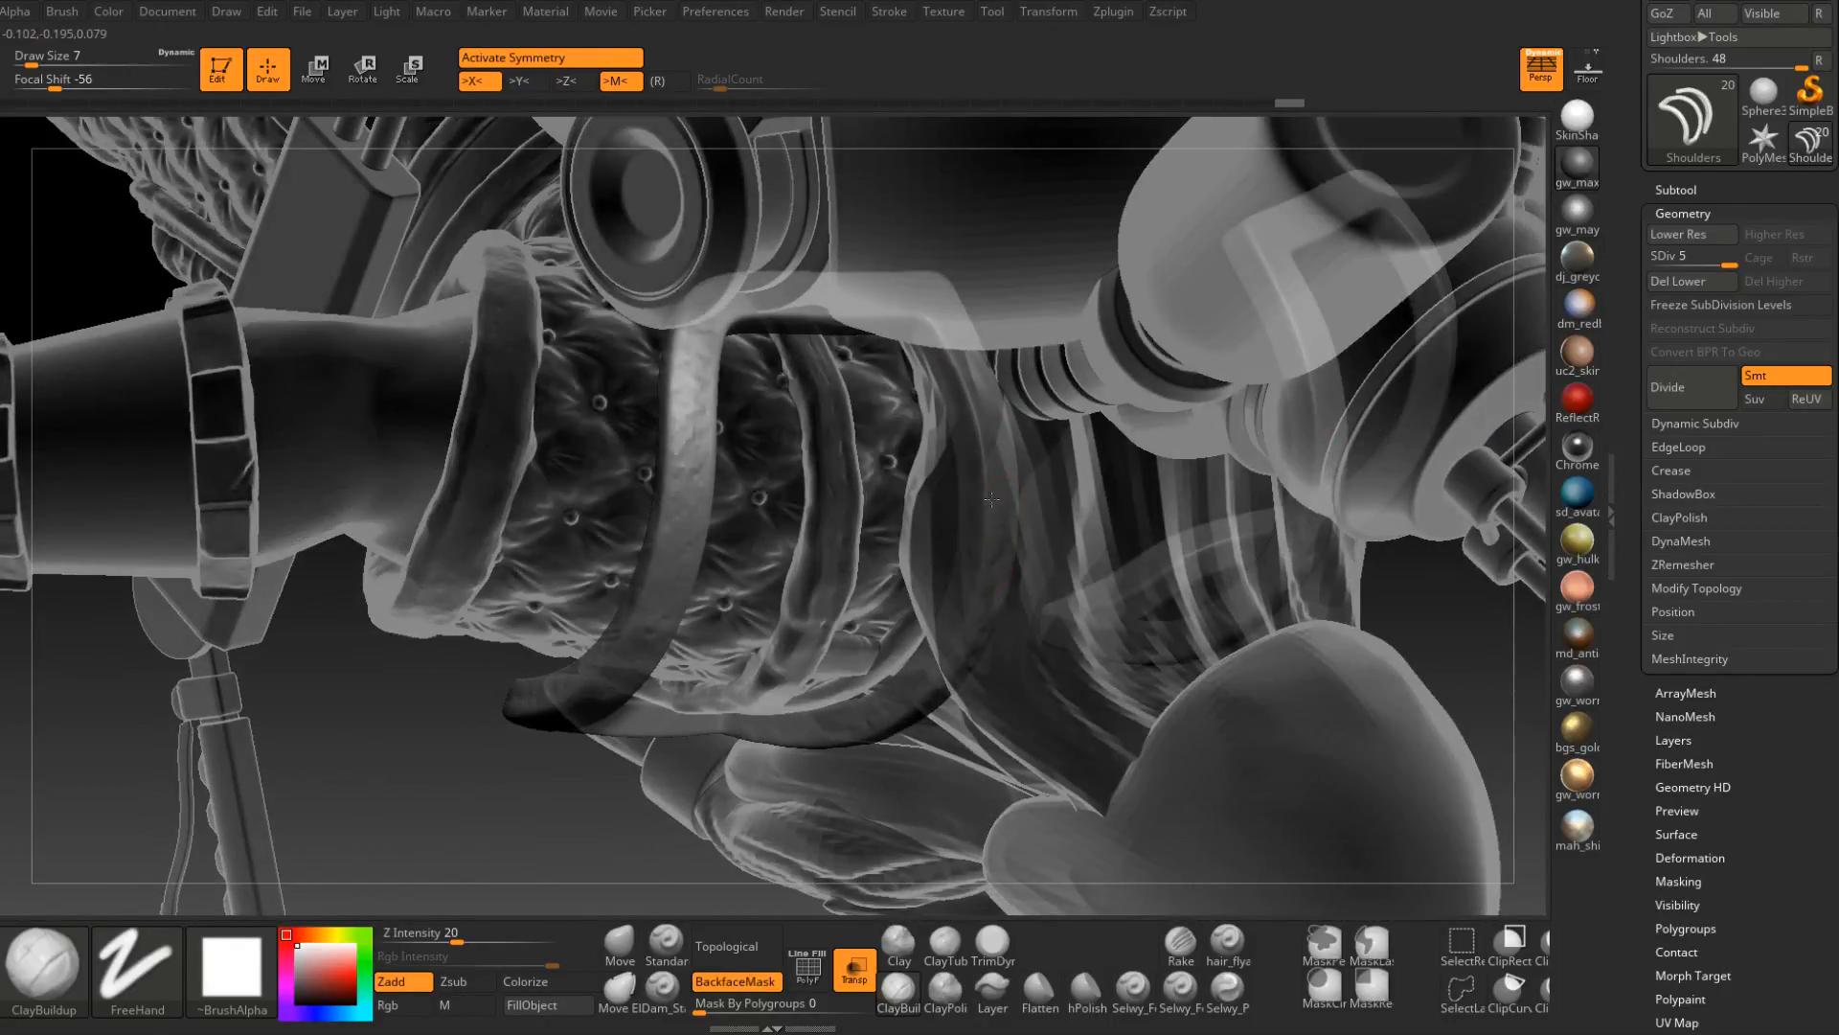
right_drag(943, 342, 924, 318)
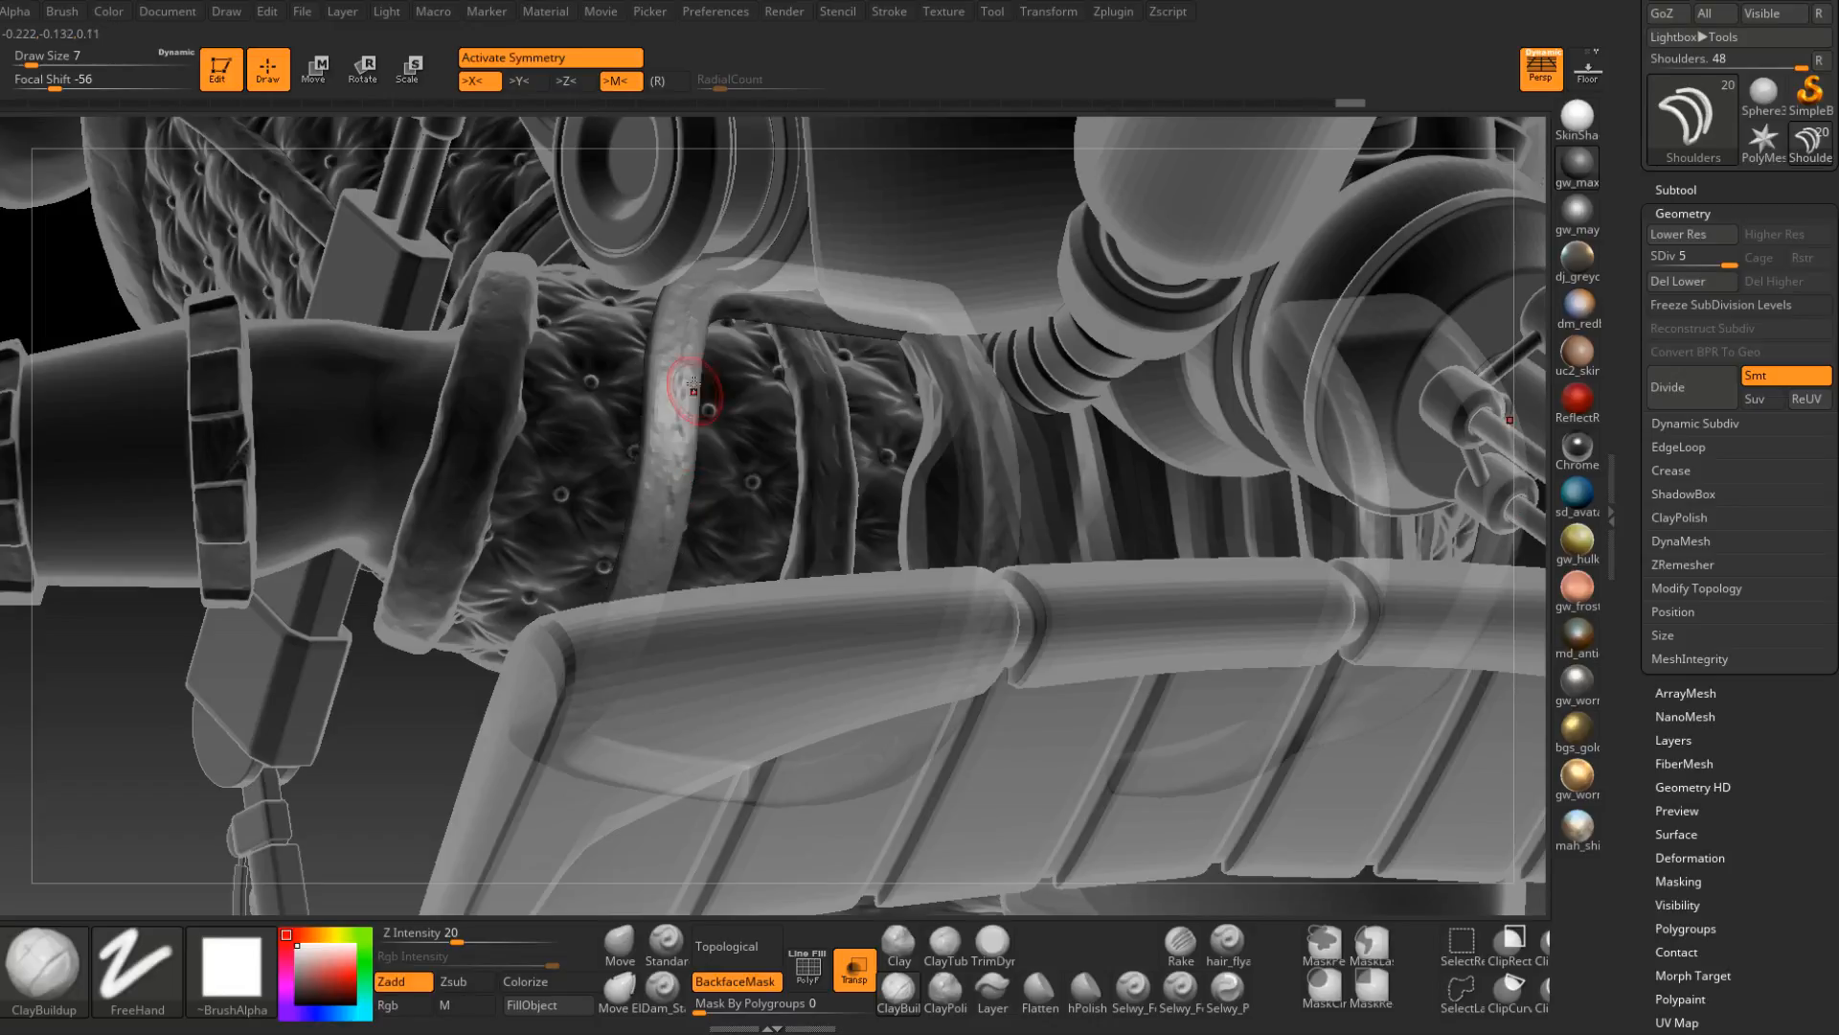
right_drag(677, 389, 727, 250)
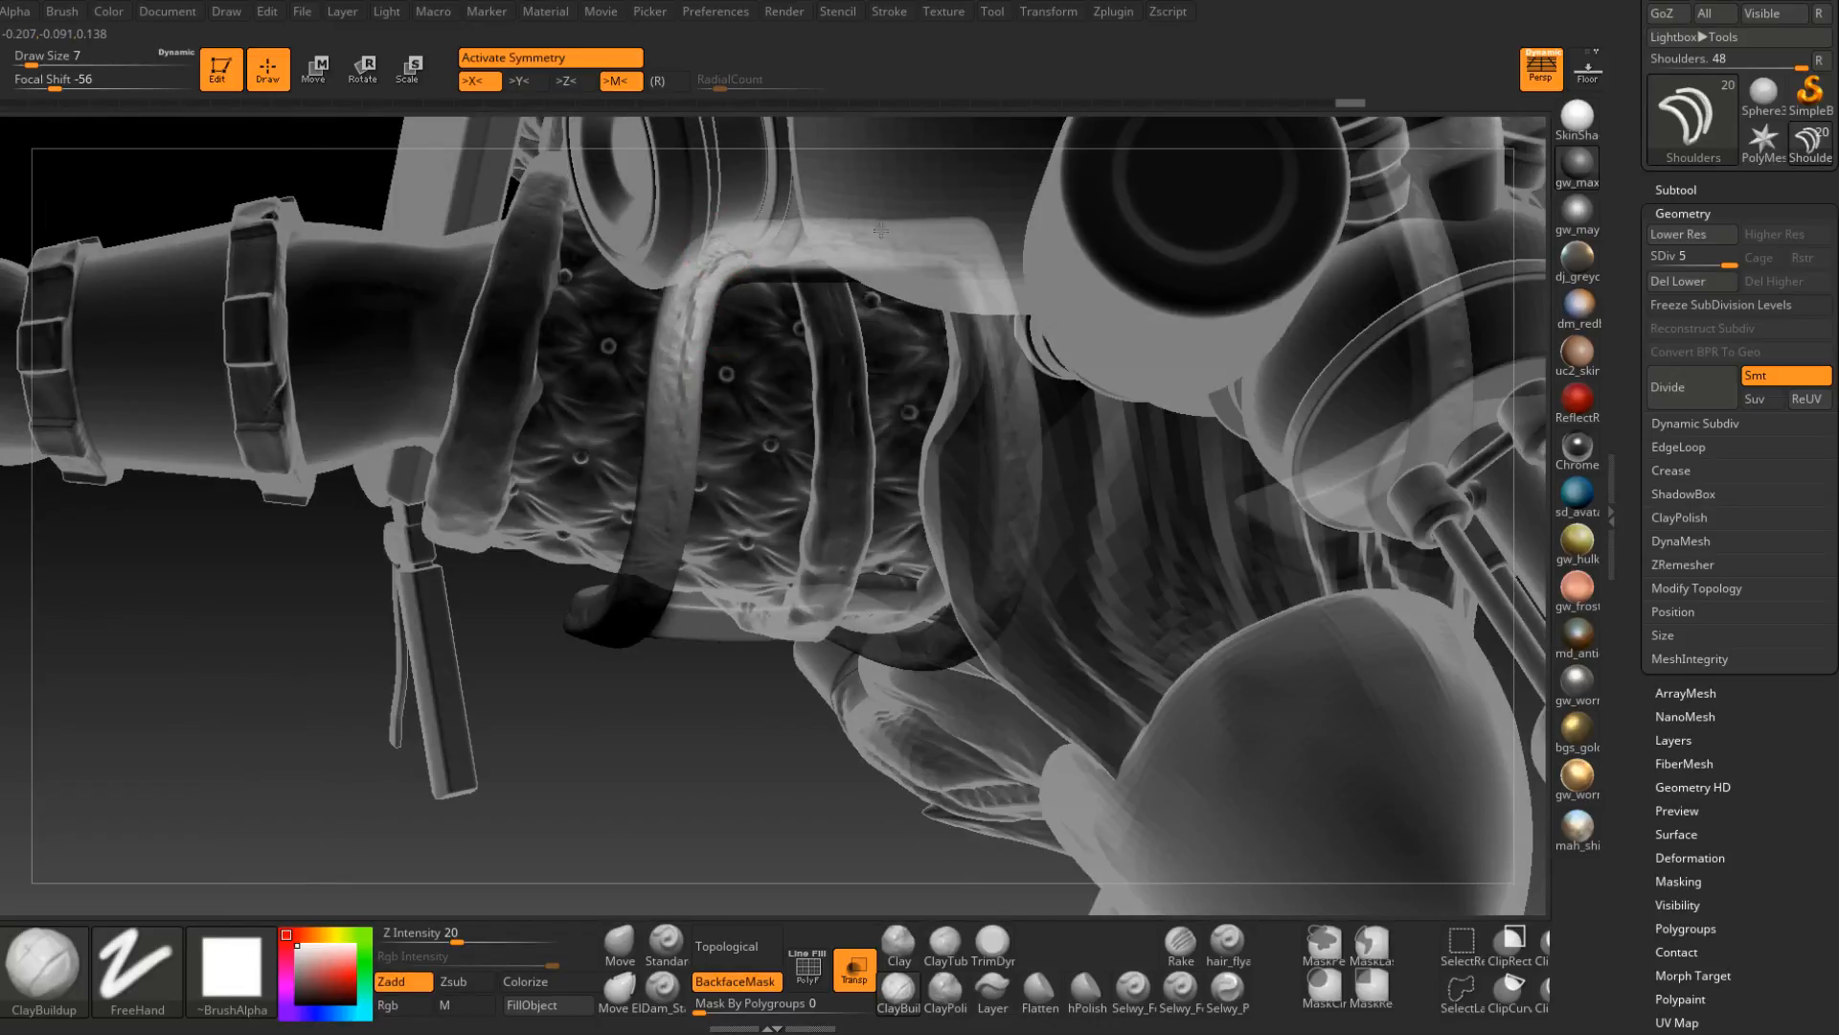
mouse_move(880, 230)
mouse_down()
mouse_move(1004, 232)
mouse_move(1033, 416)
mouse_up()
Work ClayBuildup texture into the undersides and inner edges of the shoulder trims.
mouse_move(1039, 495)
right_down()
mouse_move(936, 451)
mouse_move(984, 660)
mouse_move(932, 532)
mouse_move(740, 548)
right_up()
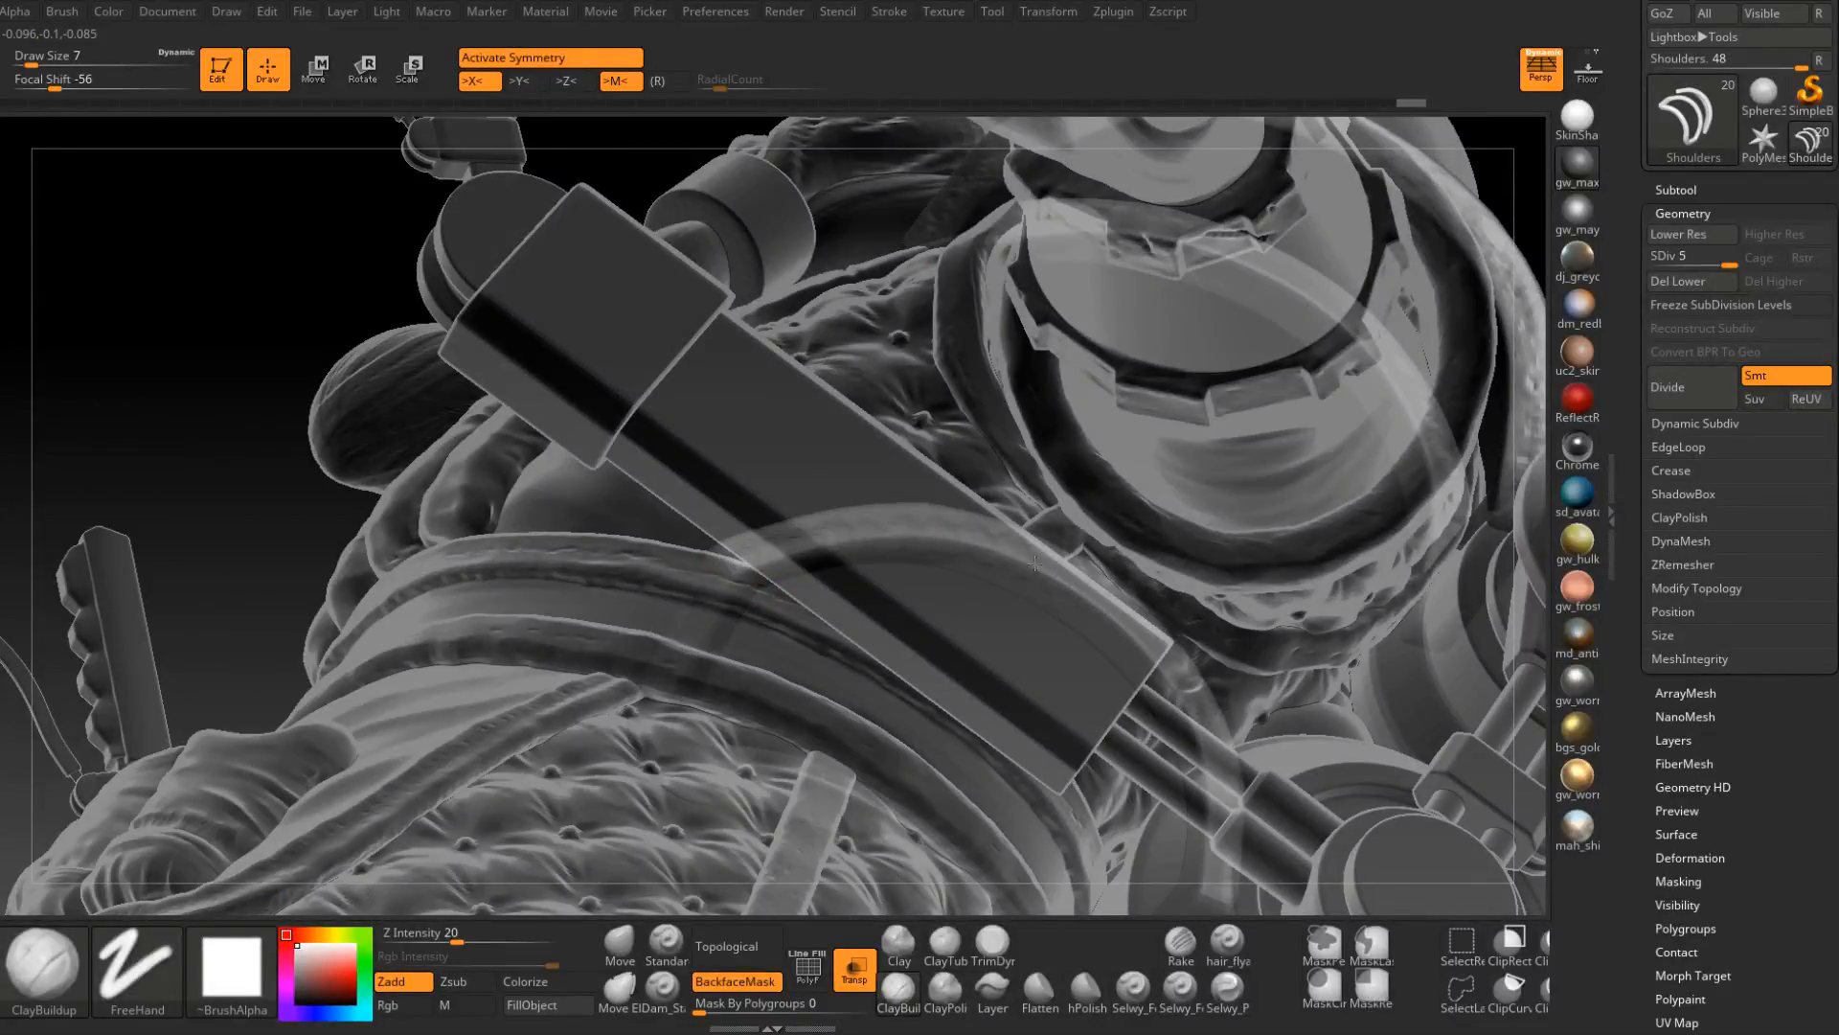
right_drag(1148, 649, 1131, 486)
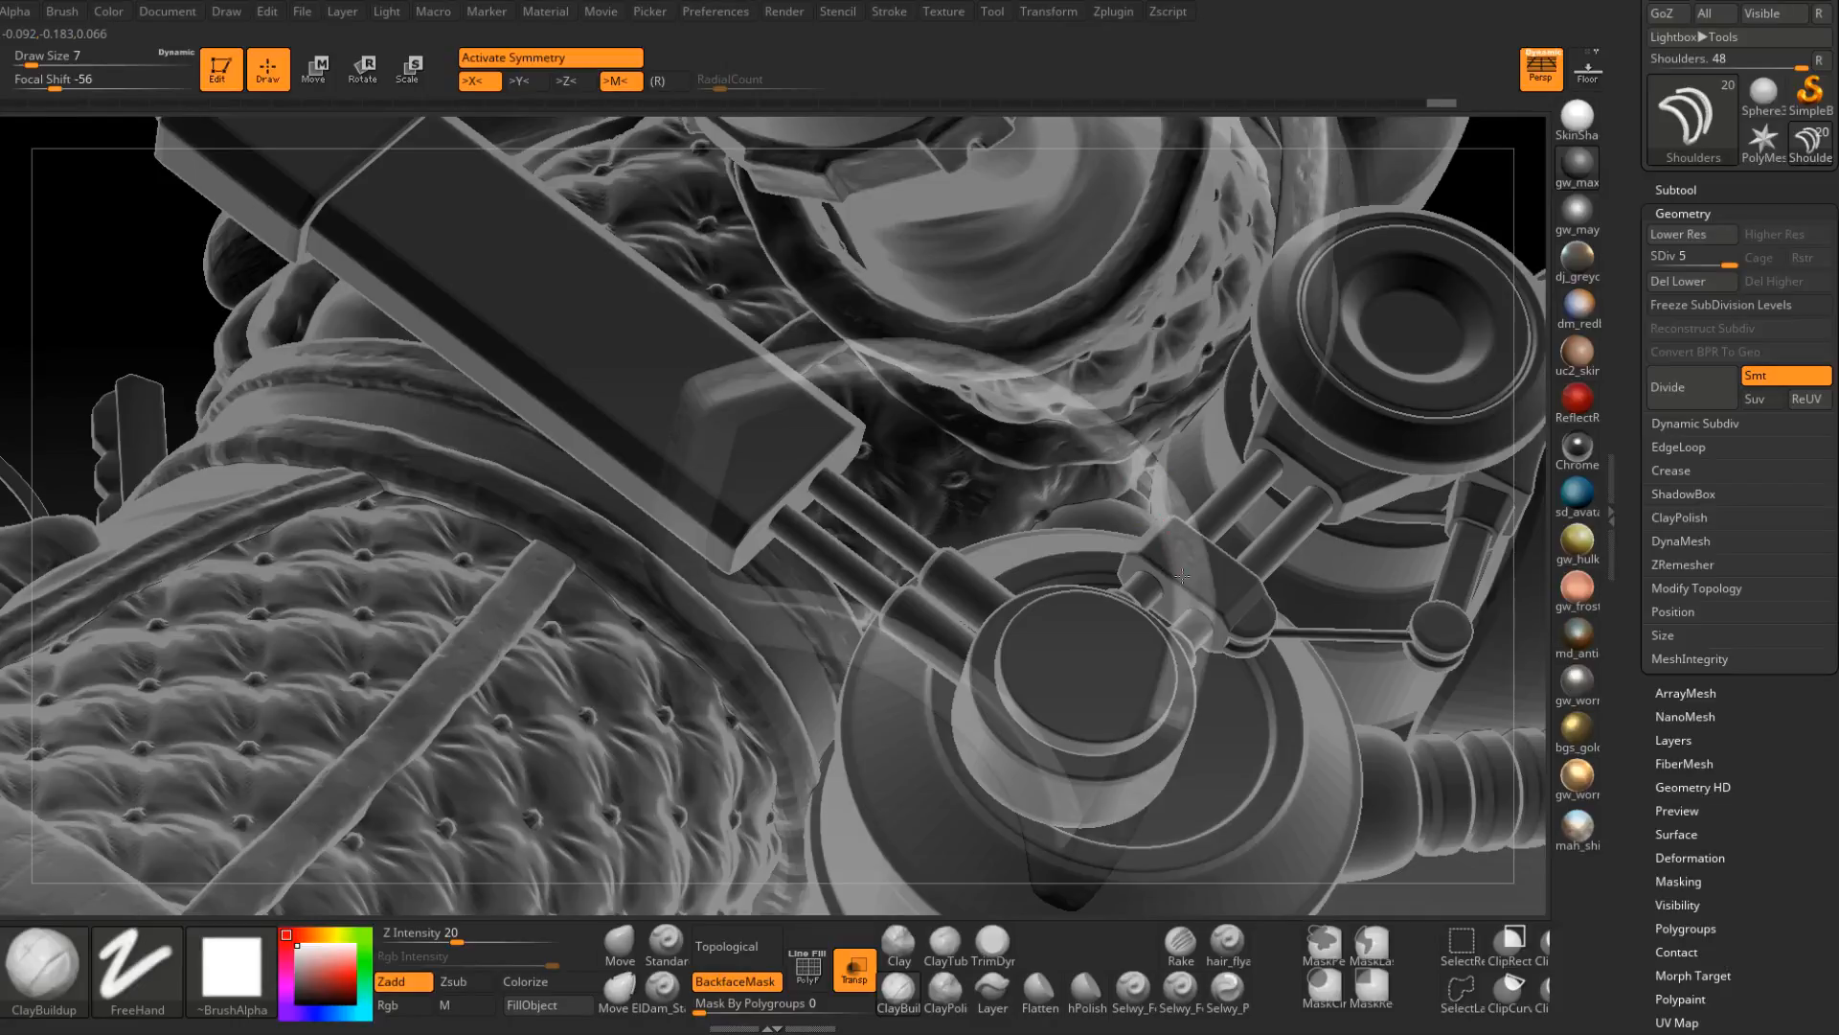
right_drag(1168, 671, 1183, 560)
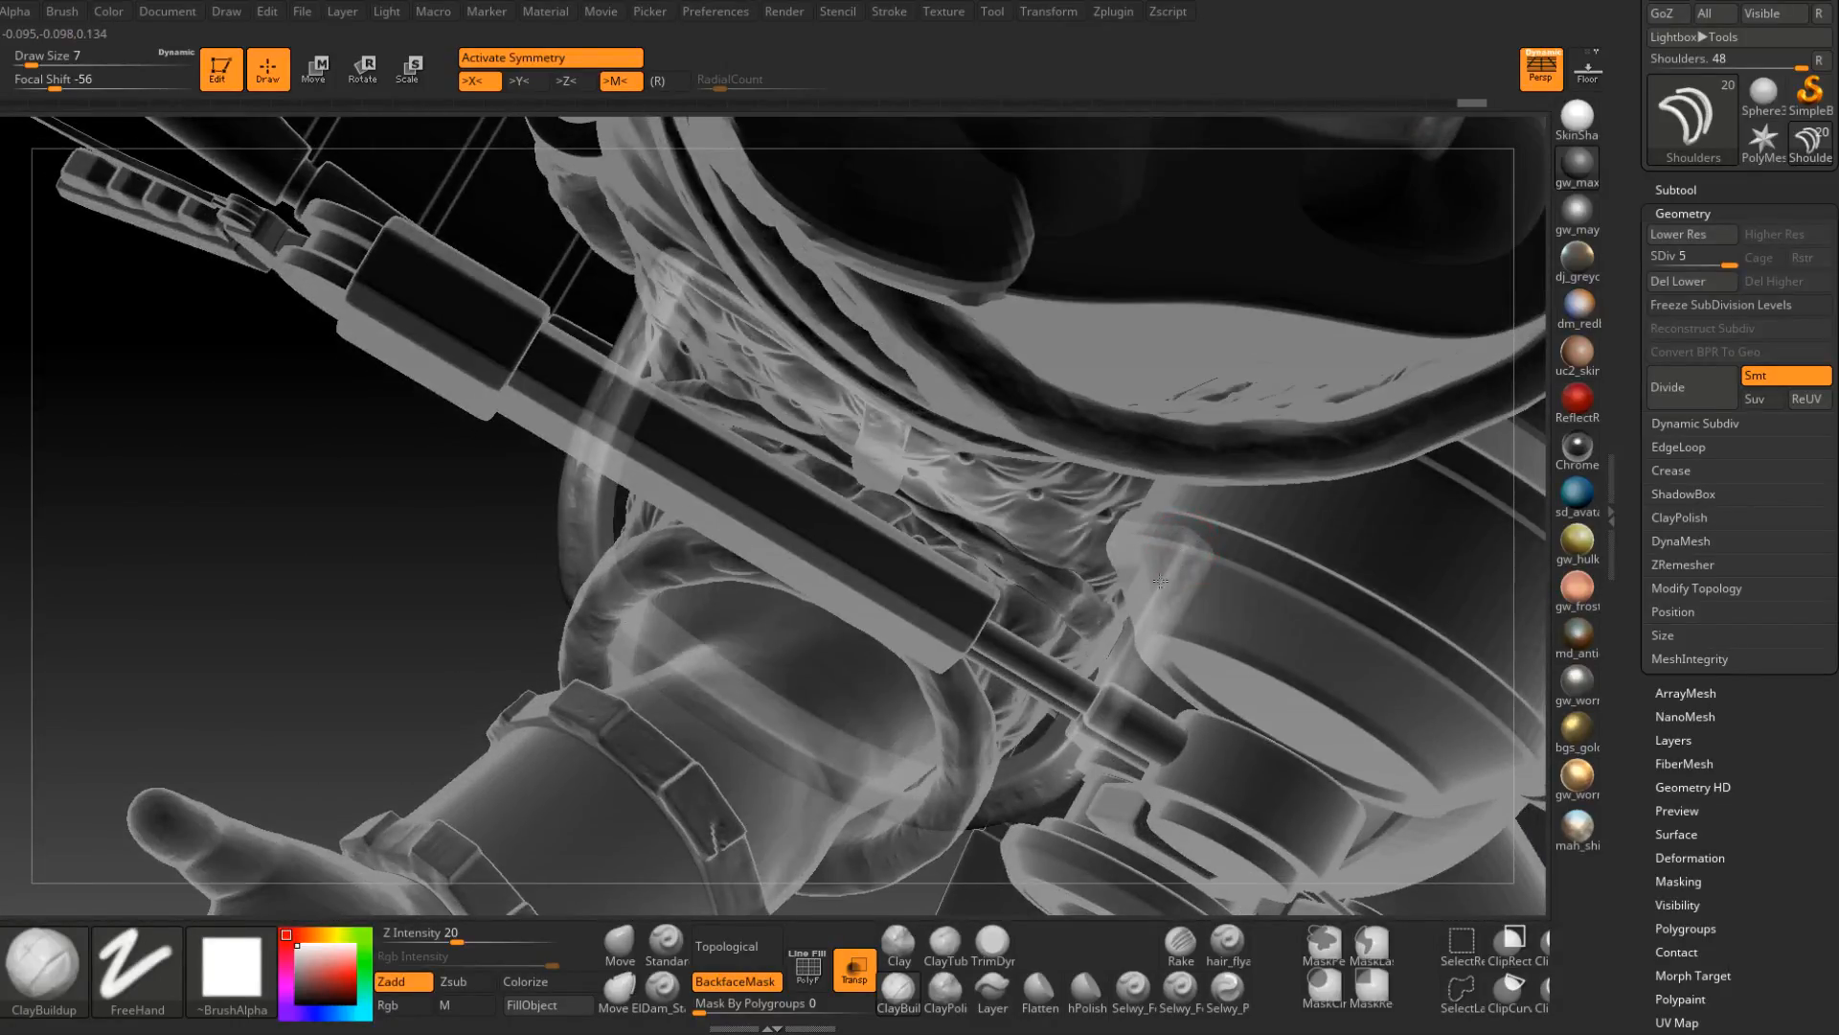
right_drag(1047, 785, 1047, 702)
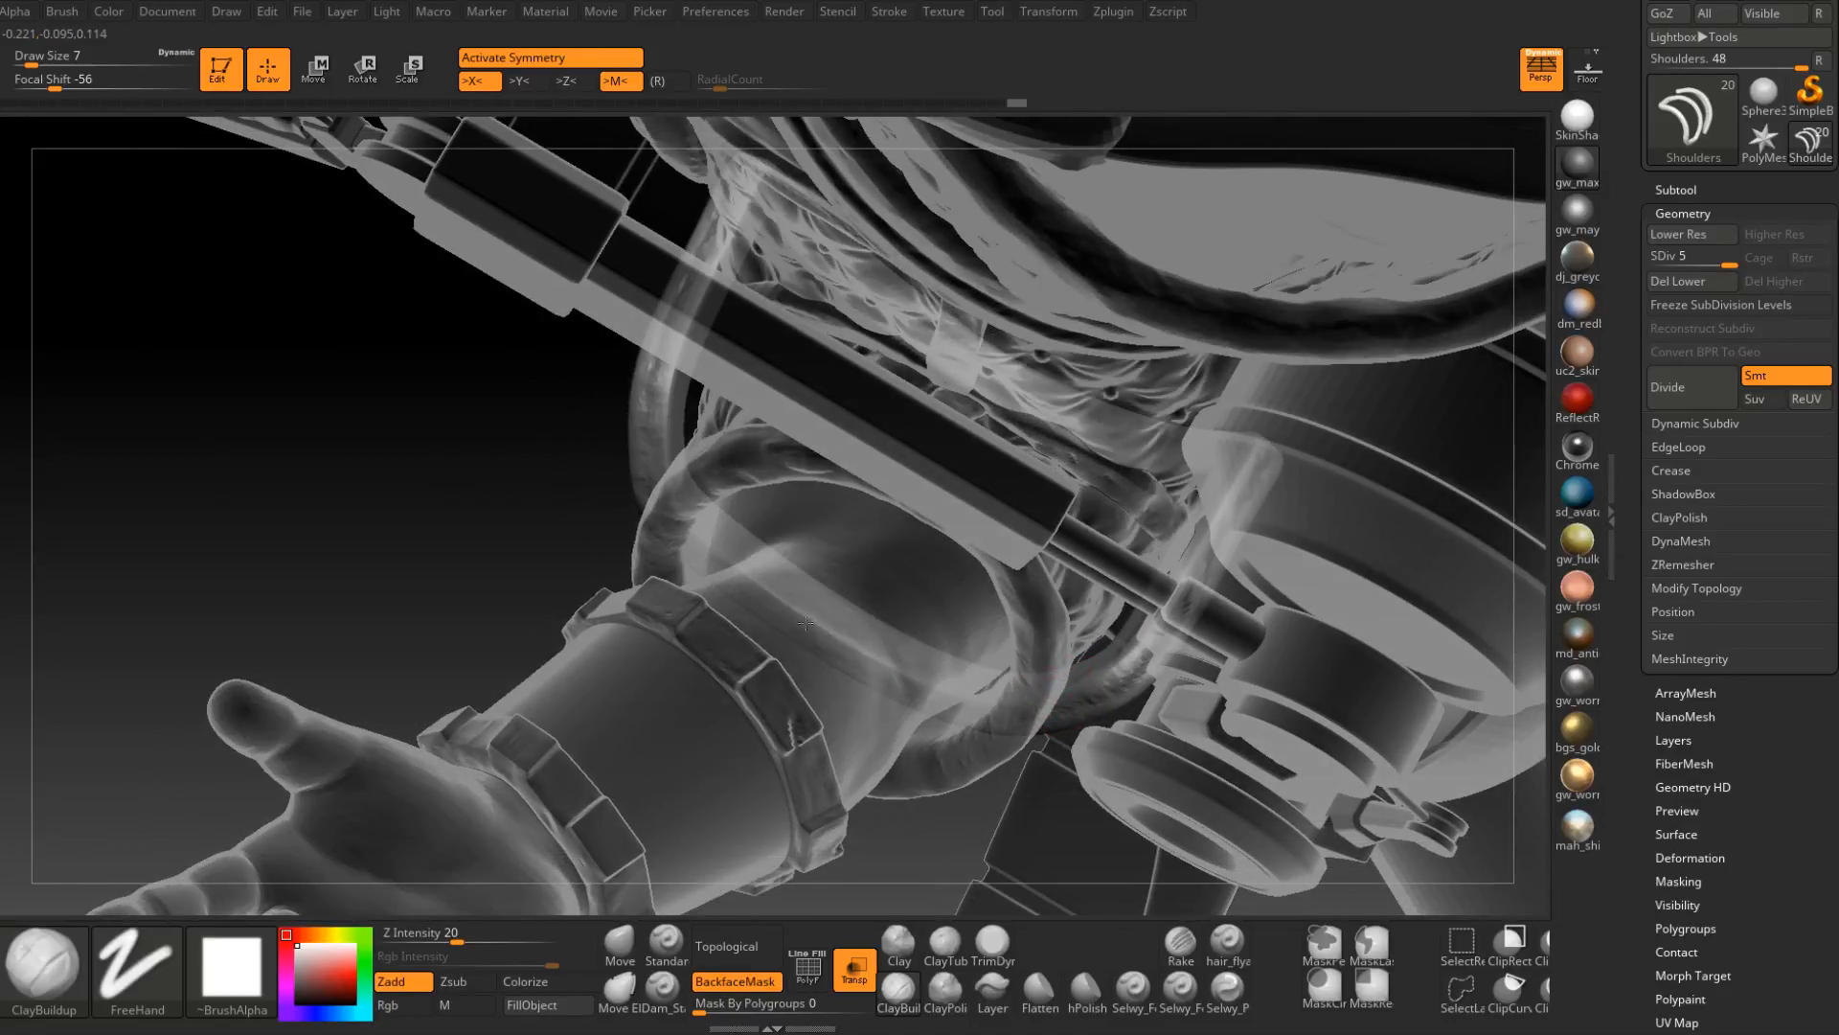
right_drag(689, 345, 678, 454)
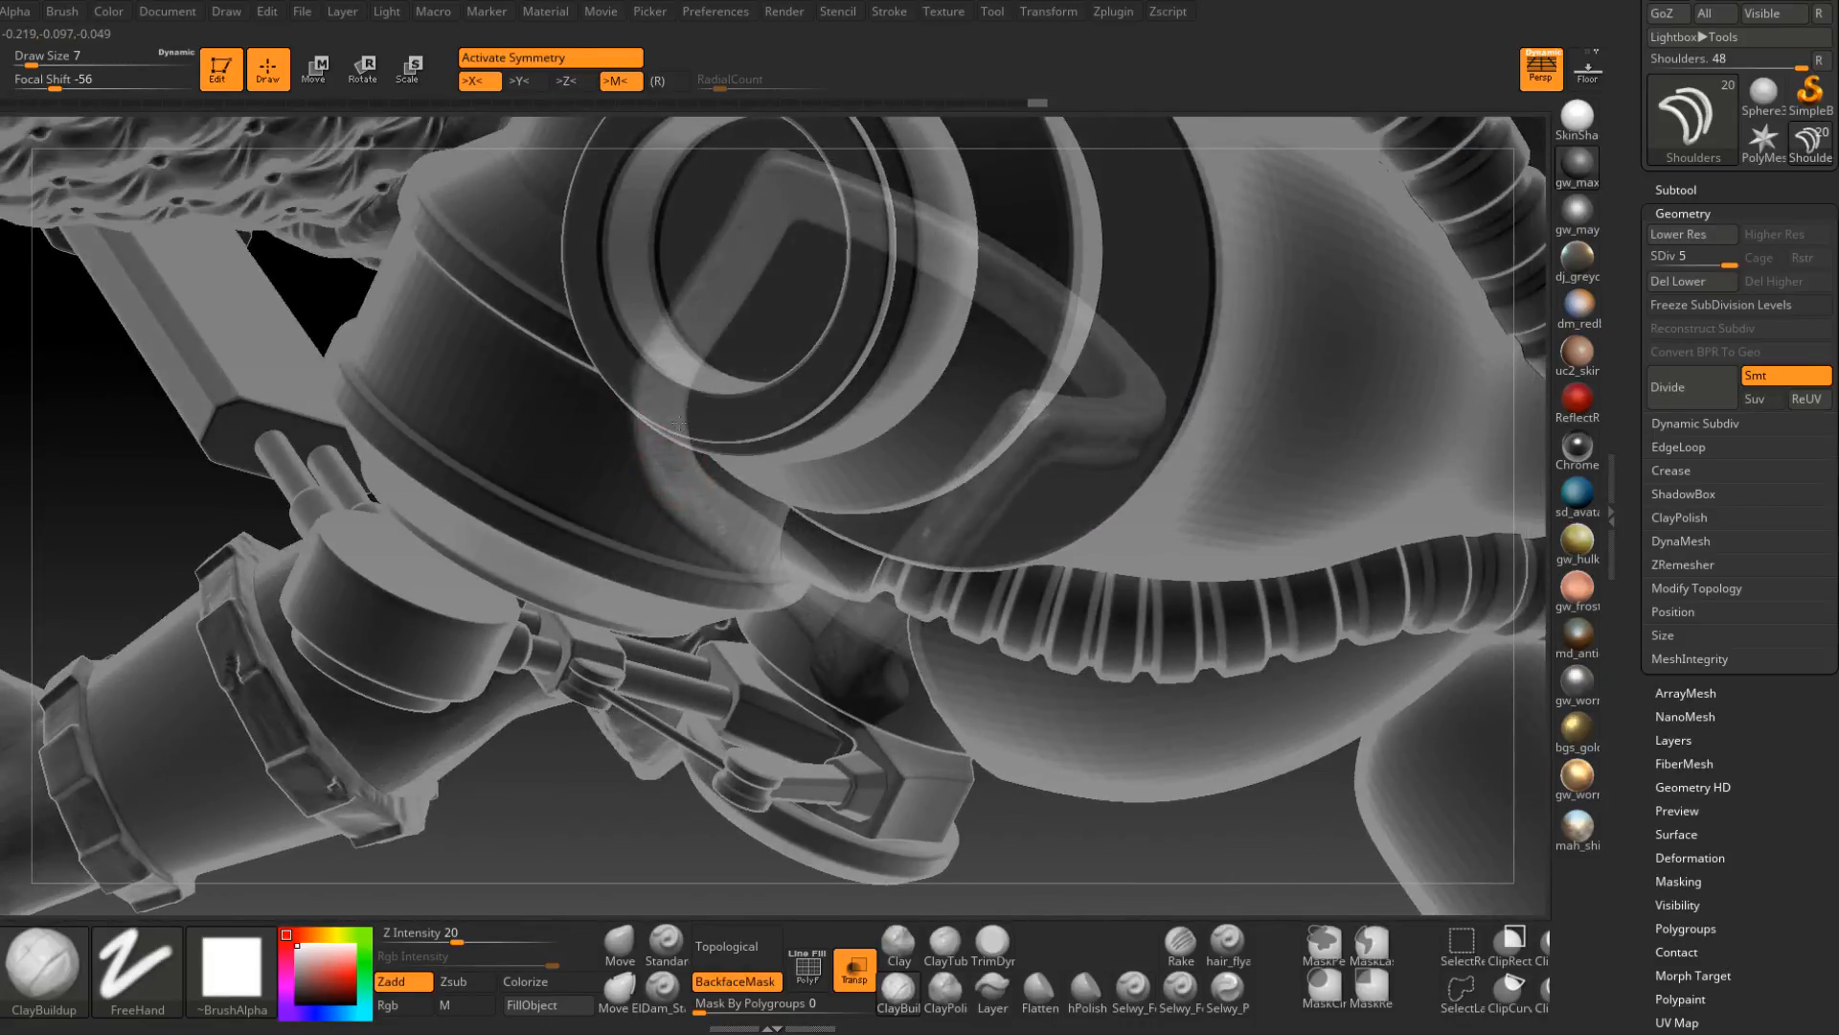
Roughen the remaining smooth stretches of the shoulder trims' undersides, corners and outer strips with ClayBuildup strokes.
right_drag(779, 240, 860, 276)
right_drag(970, 311, 1058, 326)
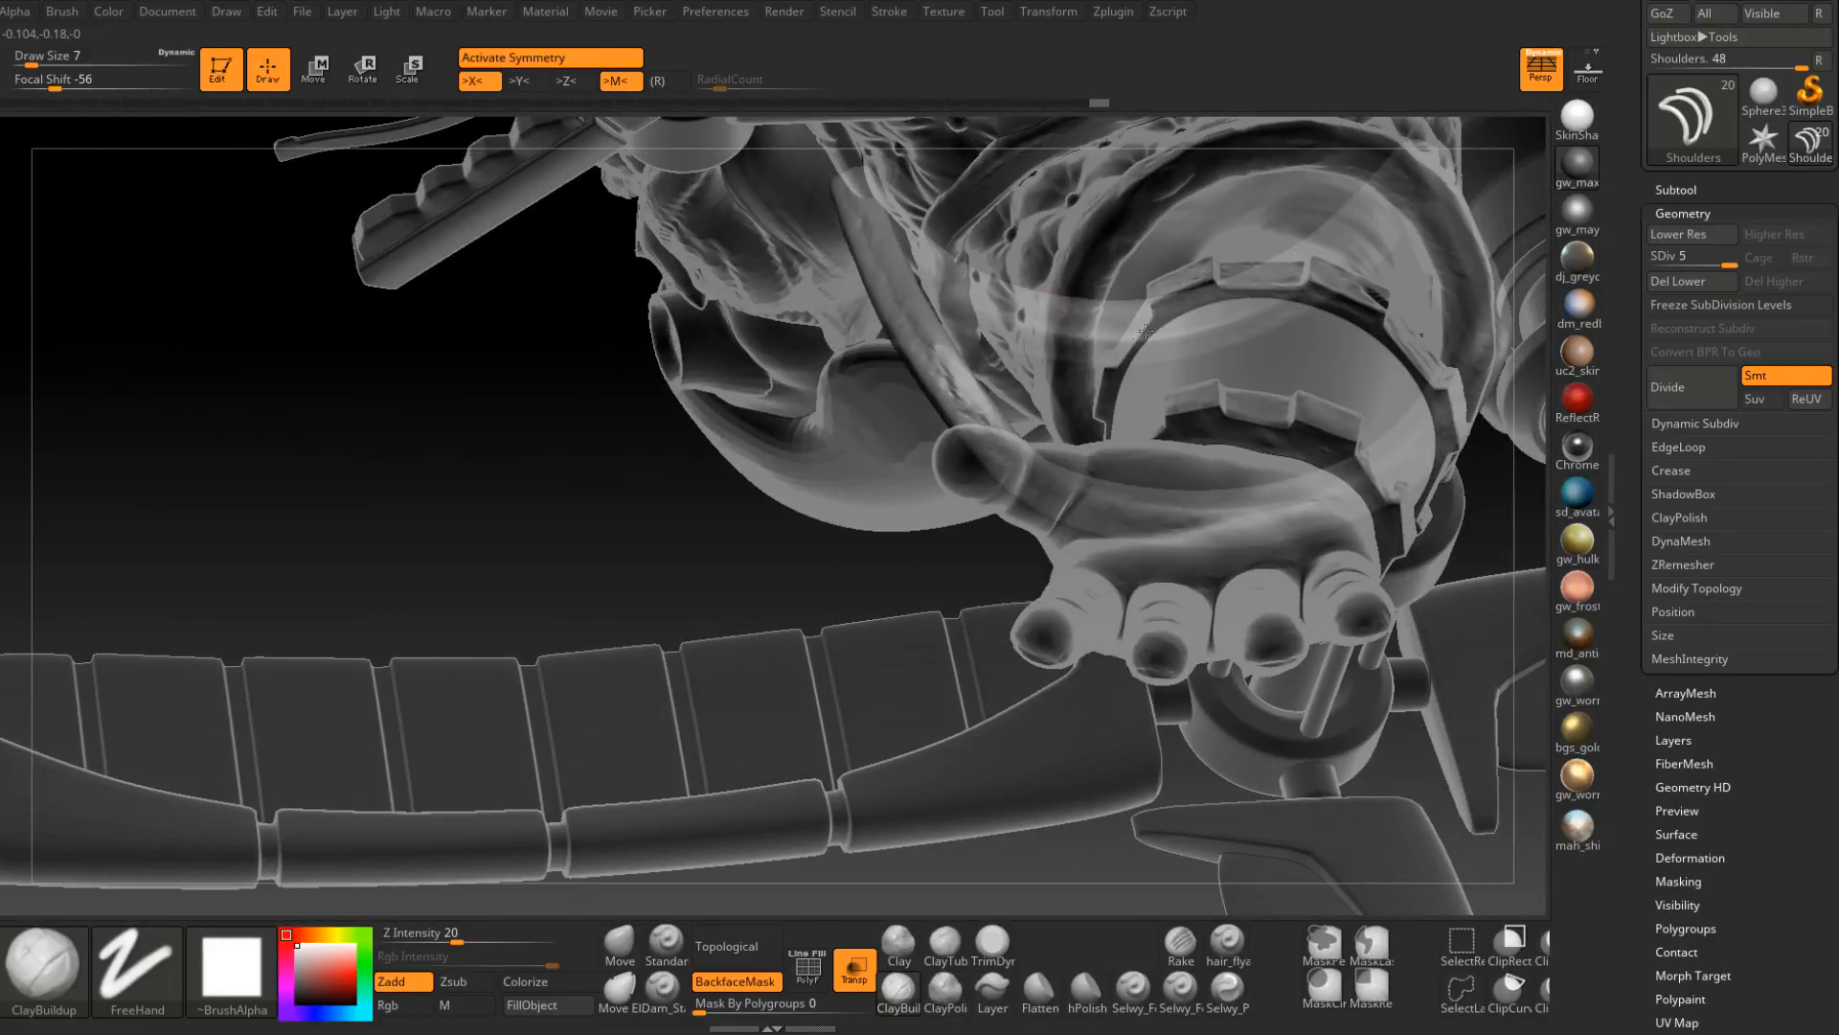
right_drag(1229, 312, 875, 560)
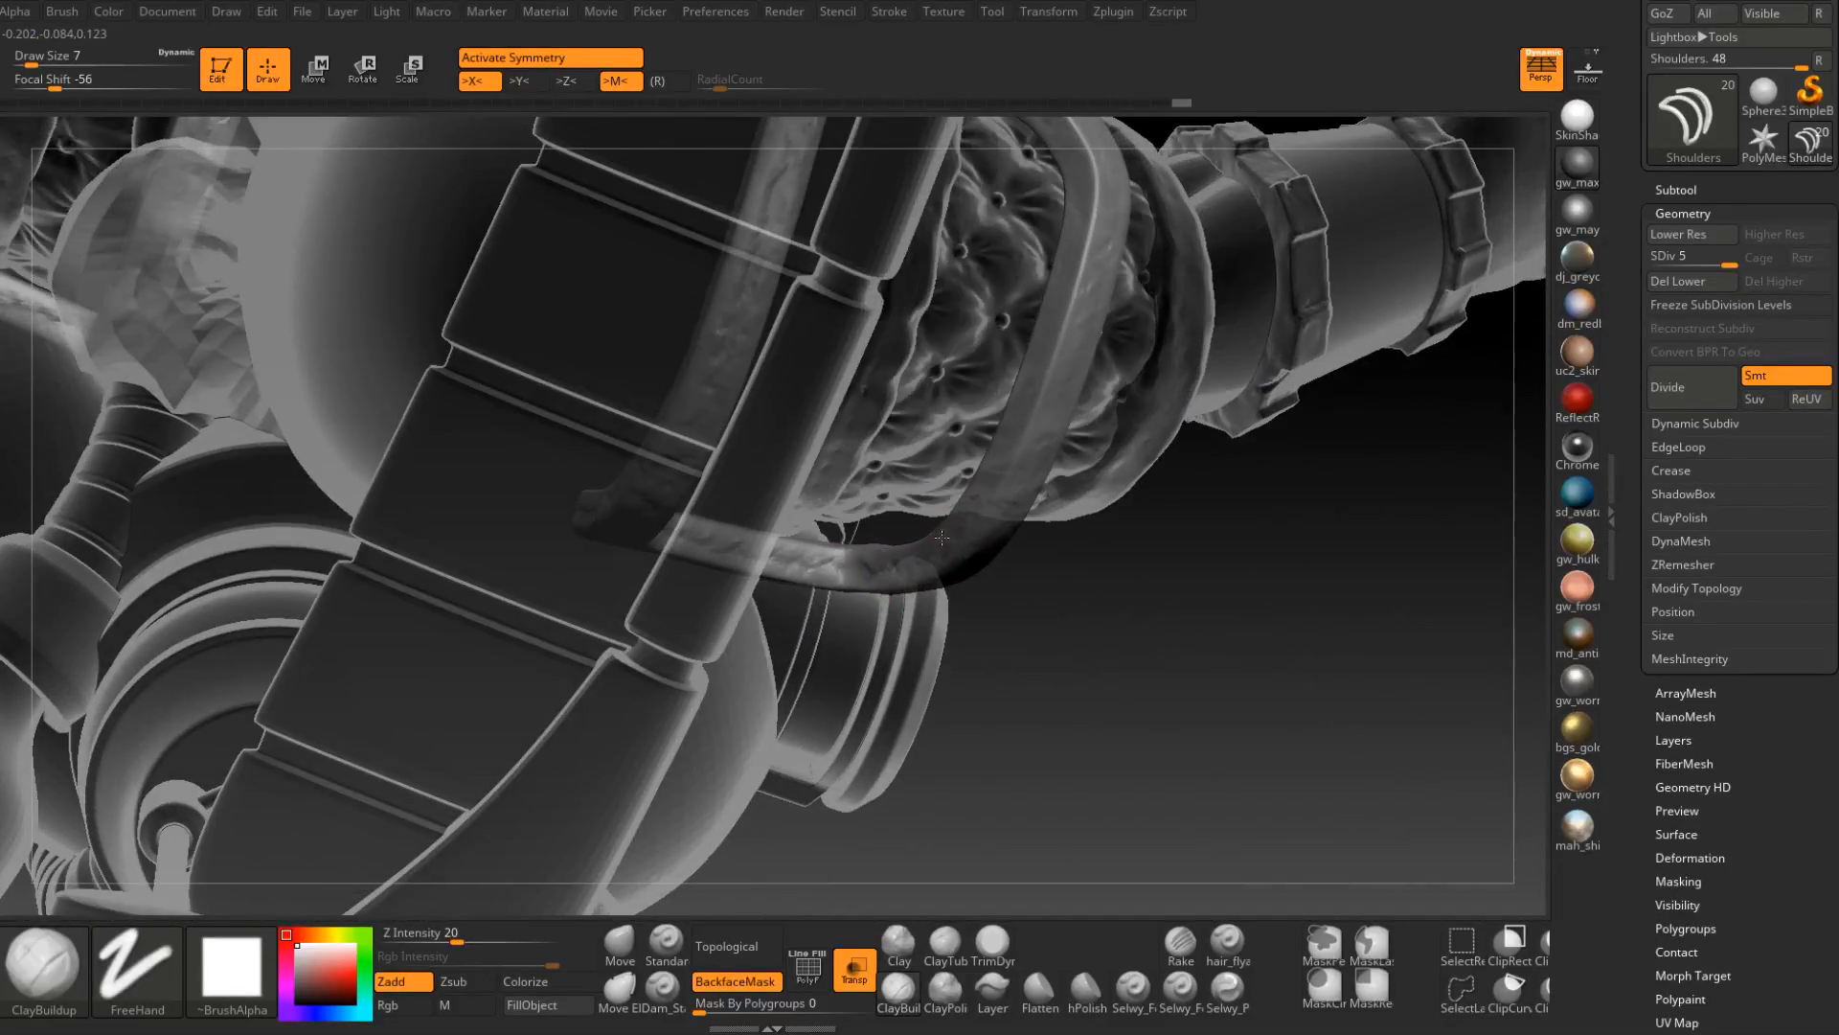
right_drag(1006, 431, 970, 520)
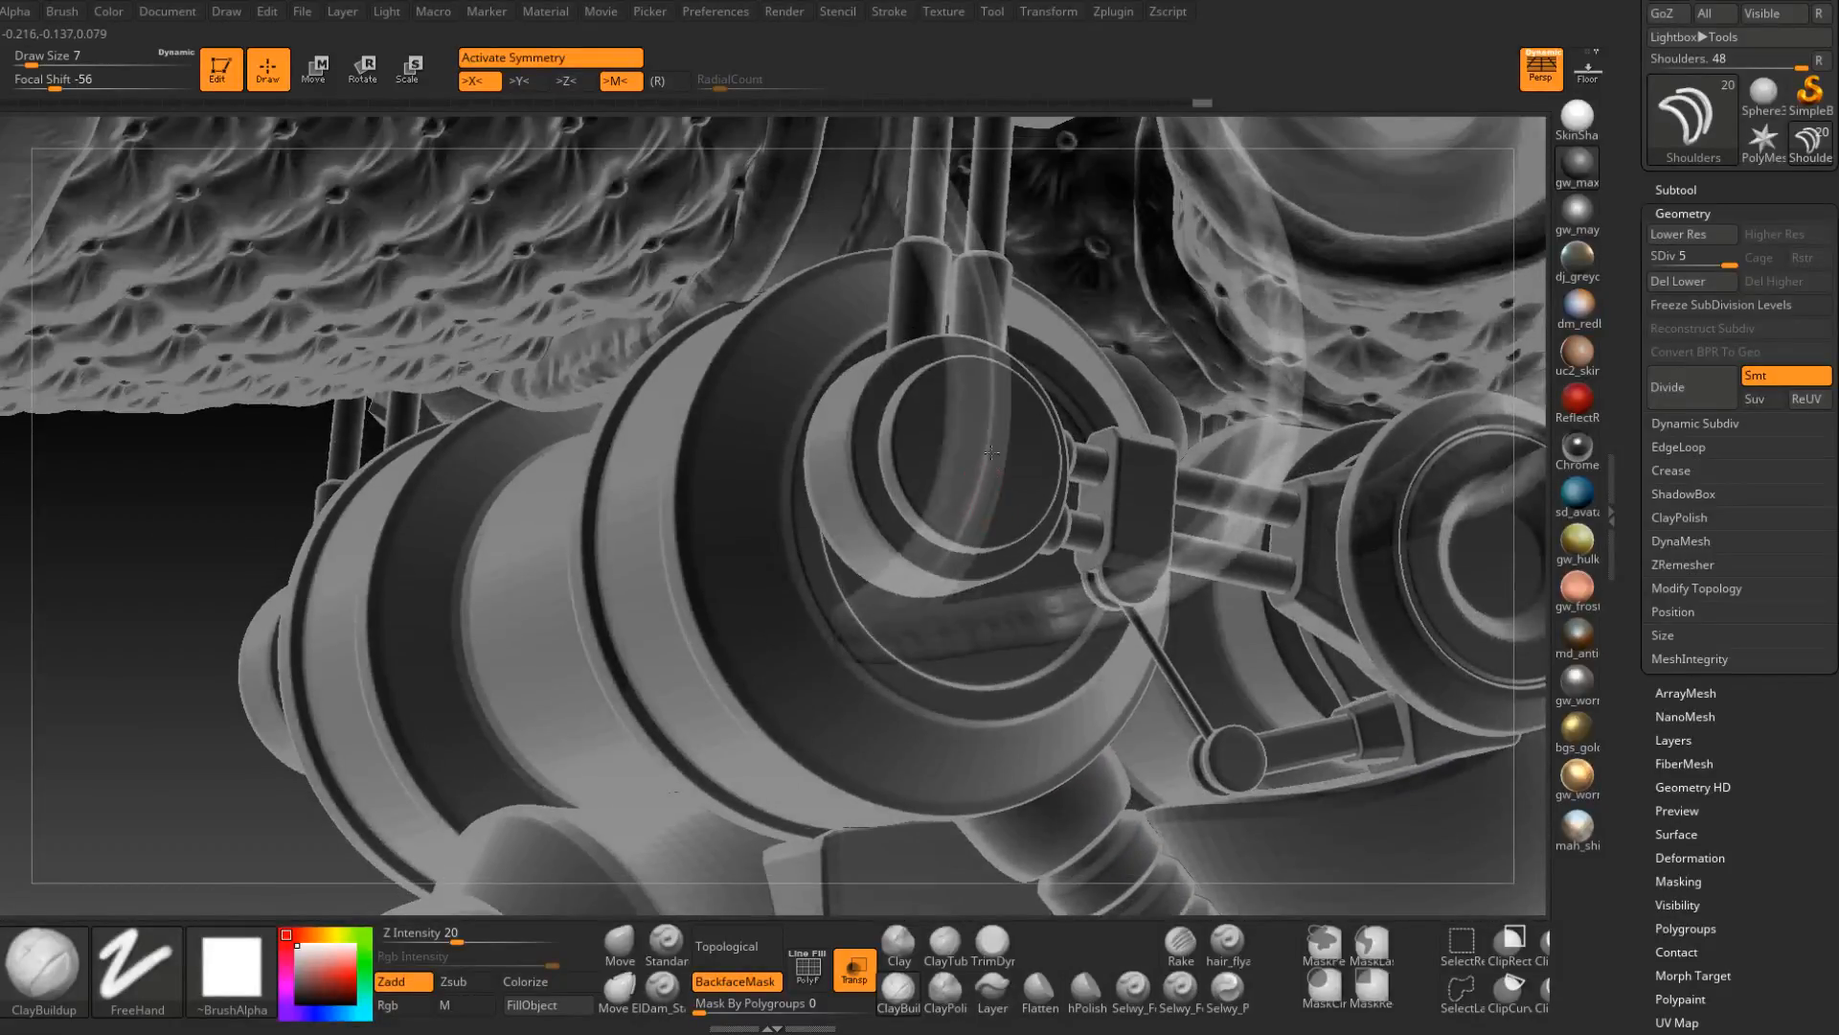
right_drag(985, 316, 934, 464)
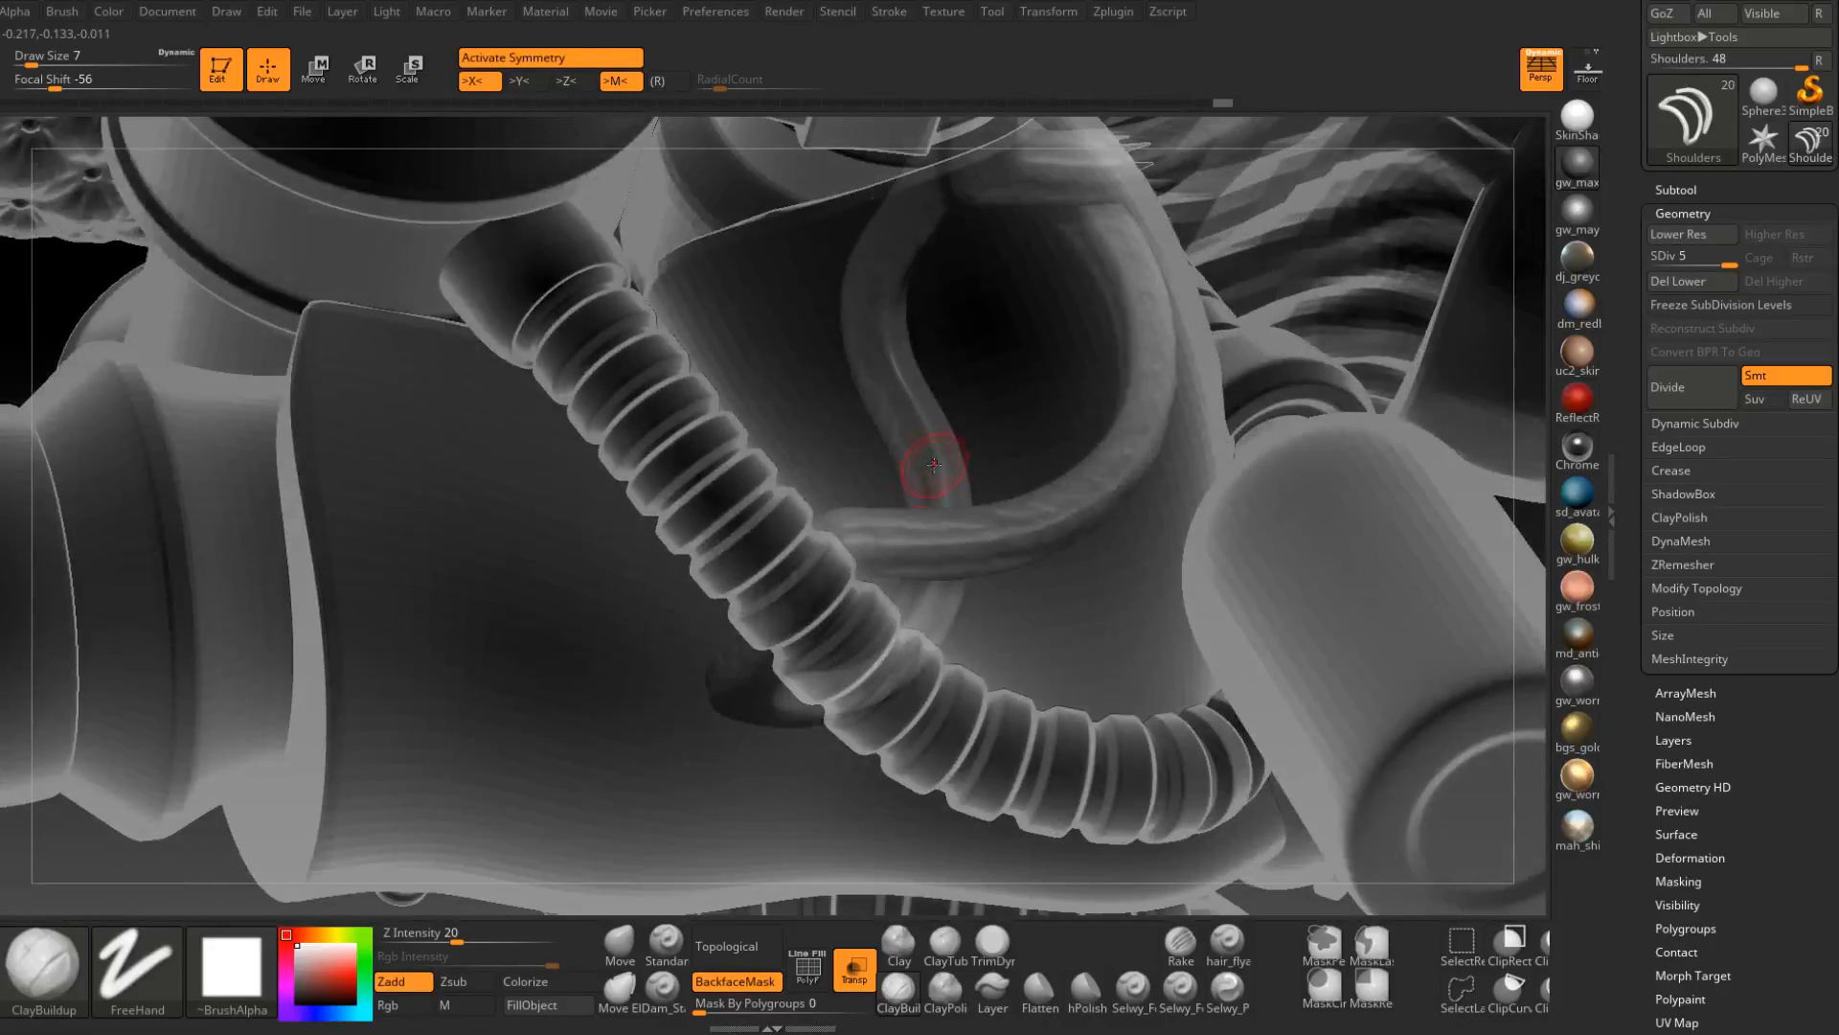
right_drag(898, 378, 853, 340)
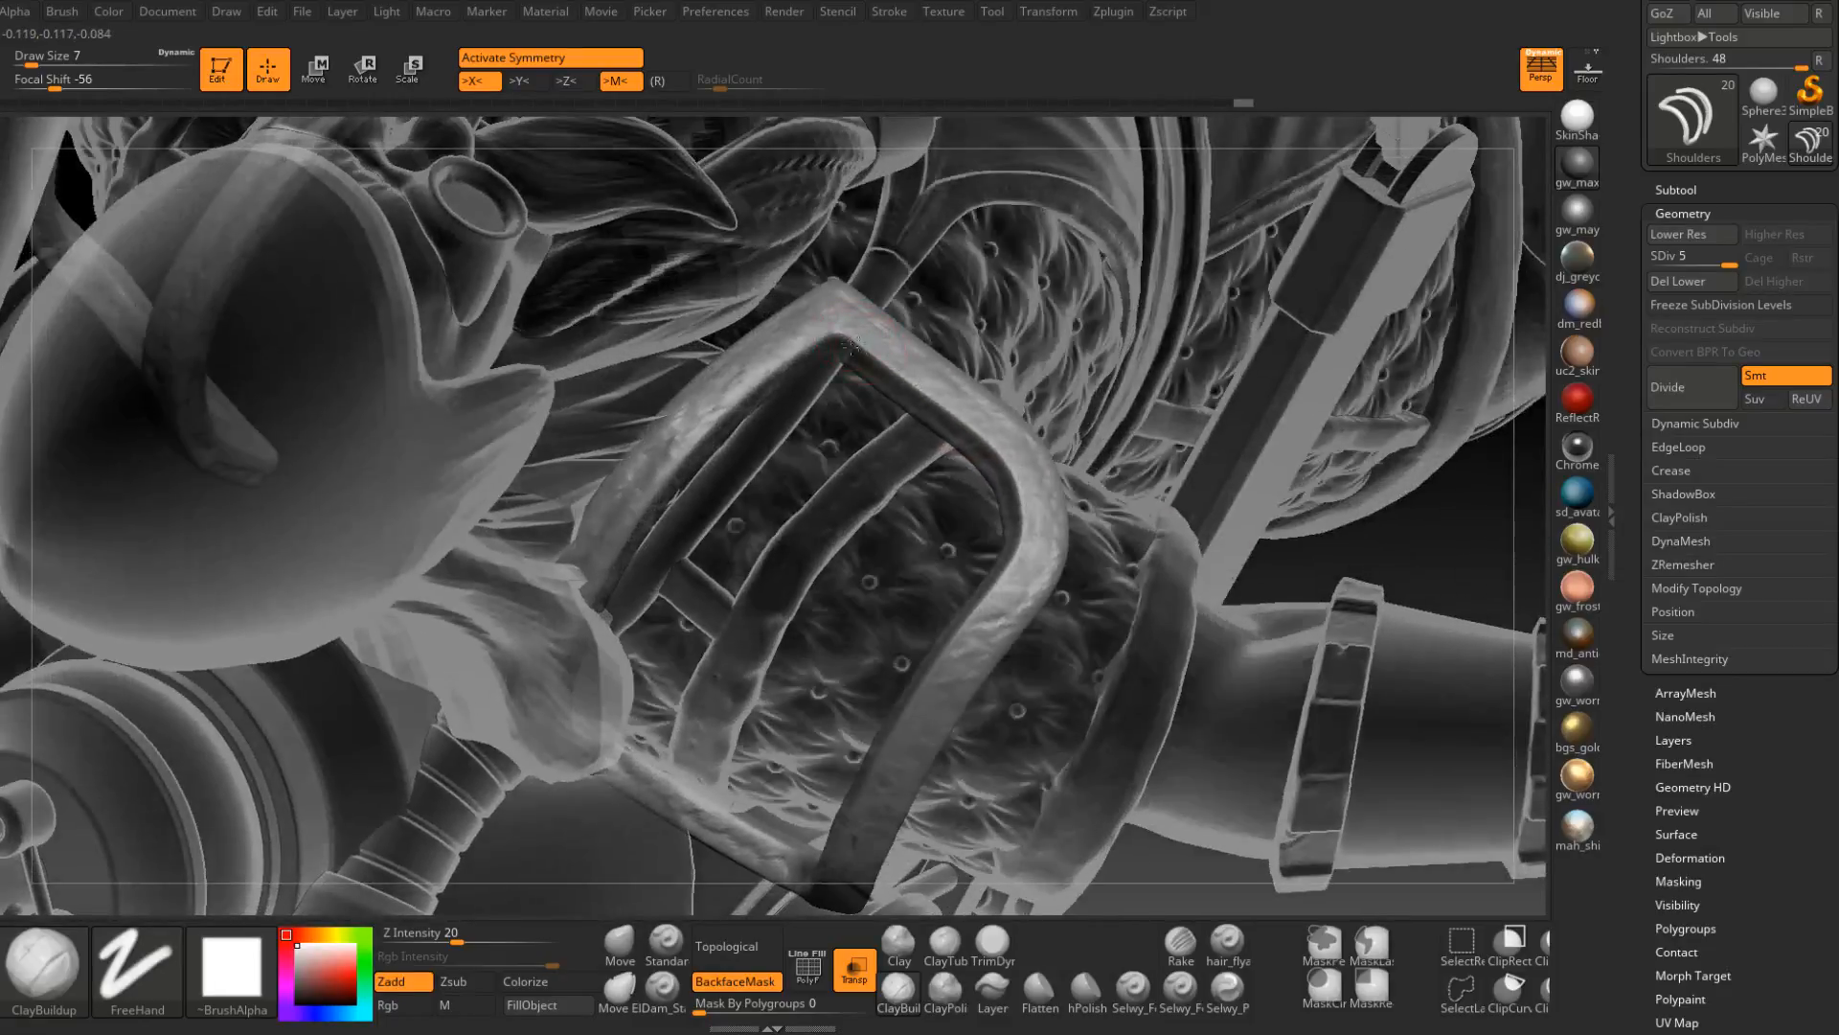
mouse_move(907, 381)
mouse_down()
mouse_move(1011, 469)
mouse_move(1029, 520)
mouse_move(1002, 584)
mouse_up()
right_drag(1002, 585, 1011, 578)
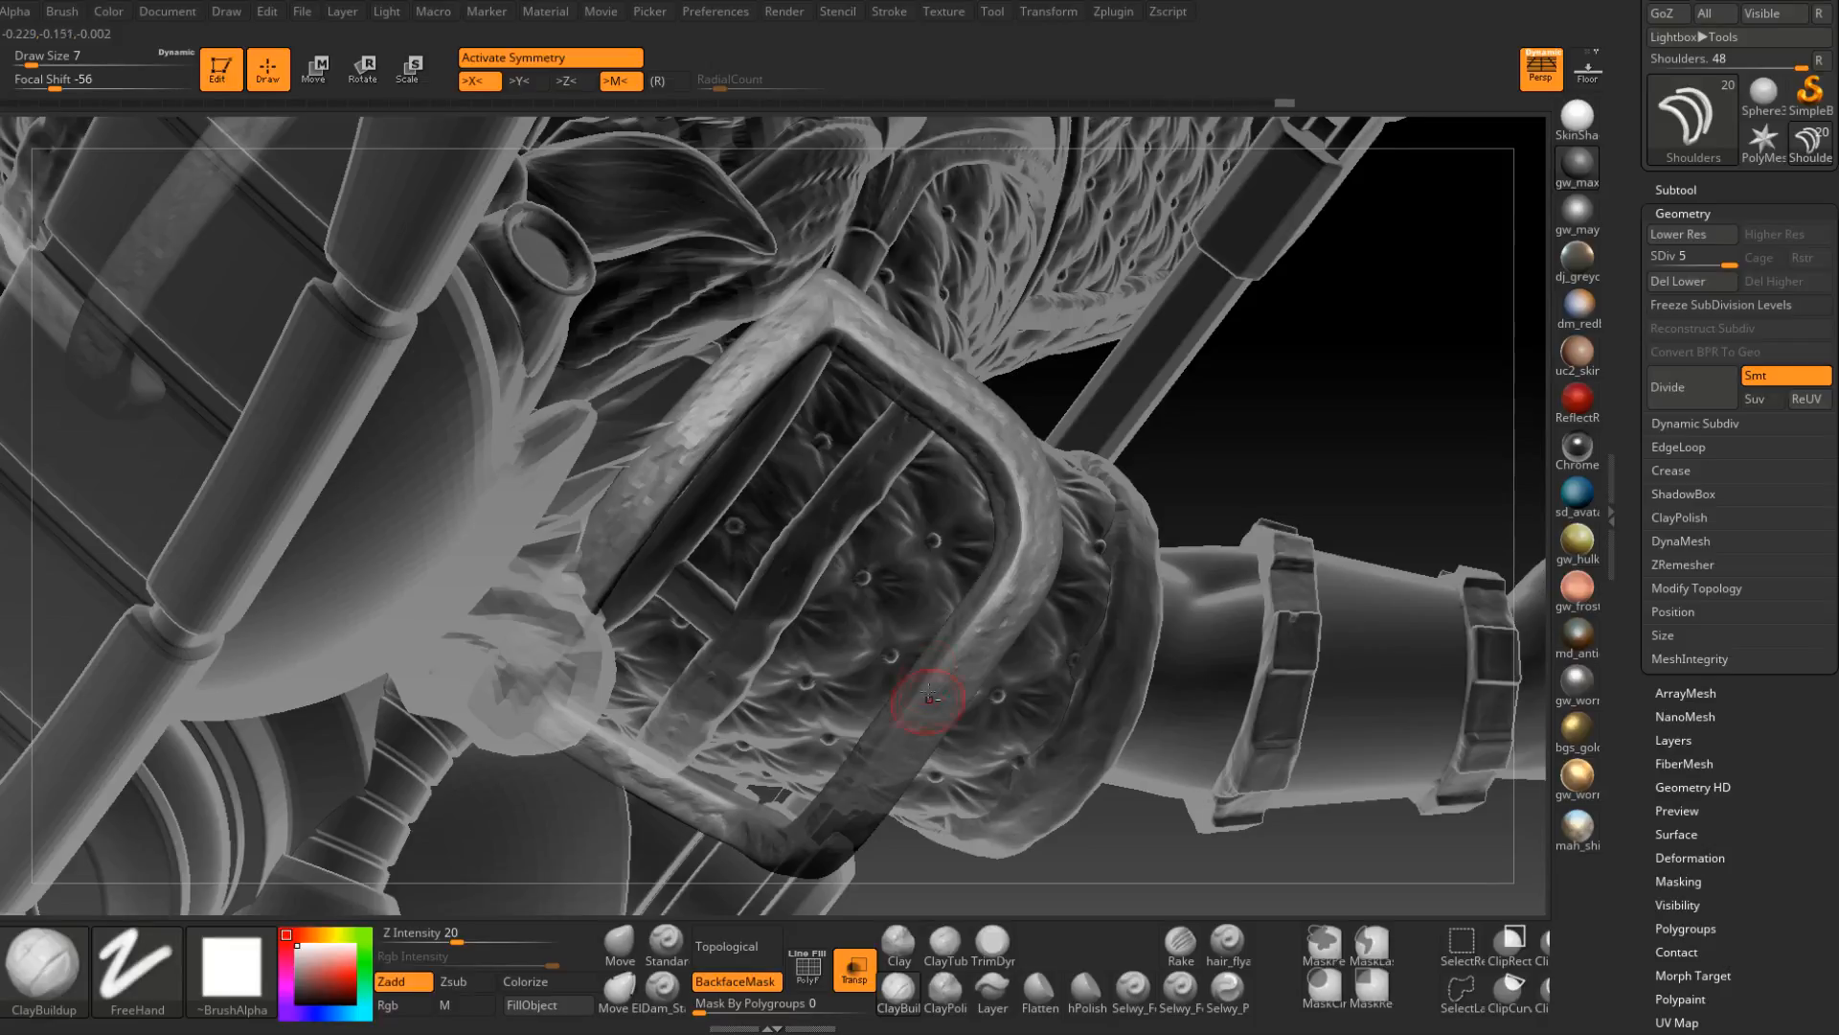
mouse_move(964, 646)
right_down()
mouse_move(993, 520)
mouse_move(939, 587)
mouse_move(878, 521)
right_up()
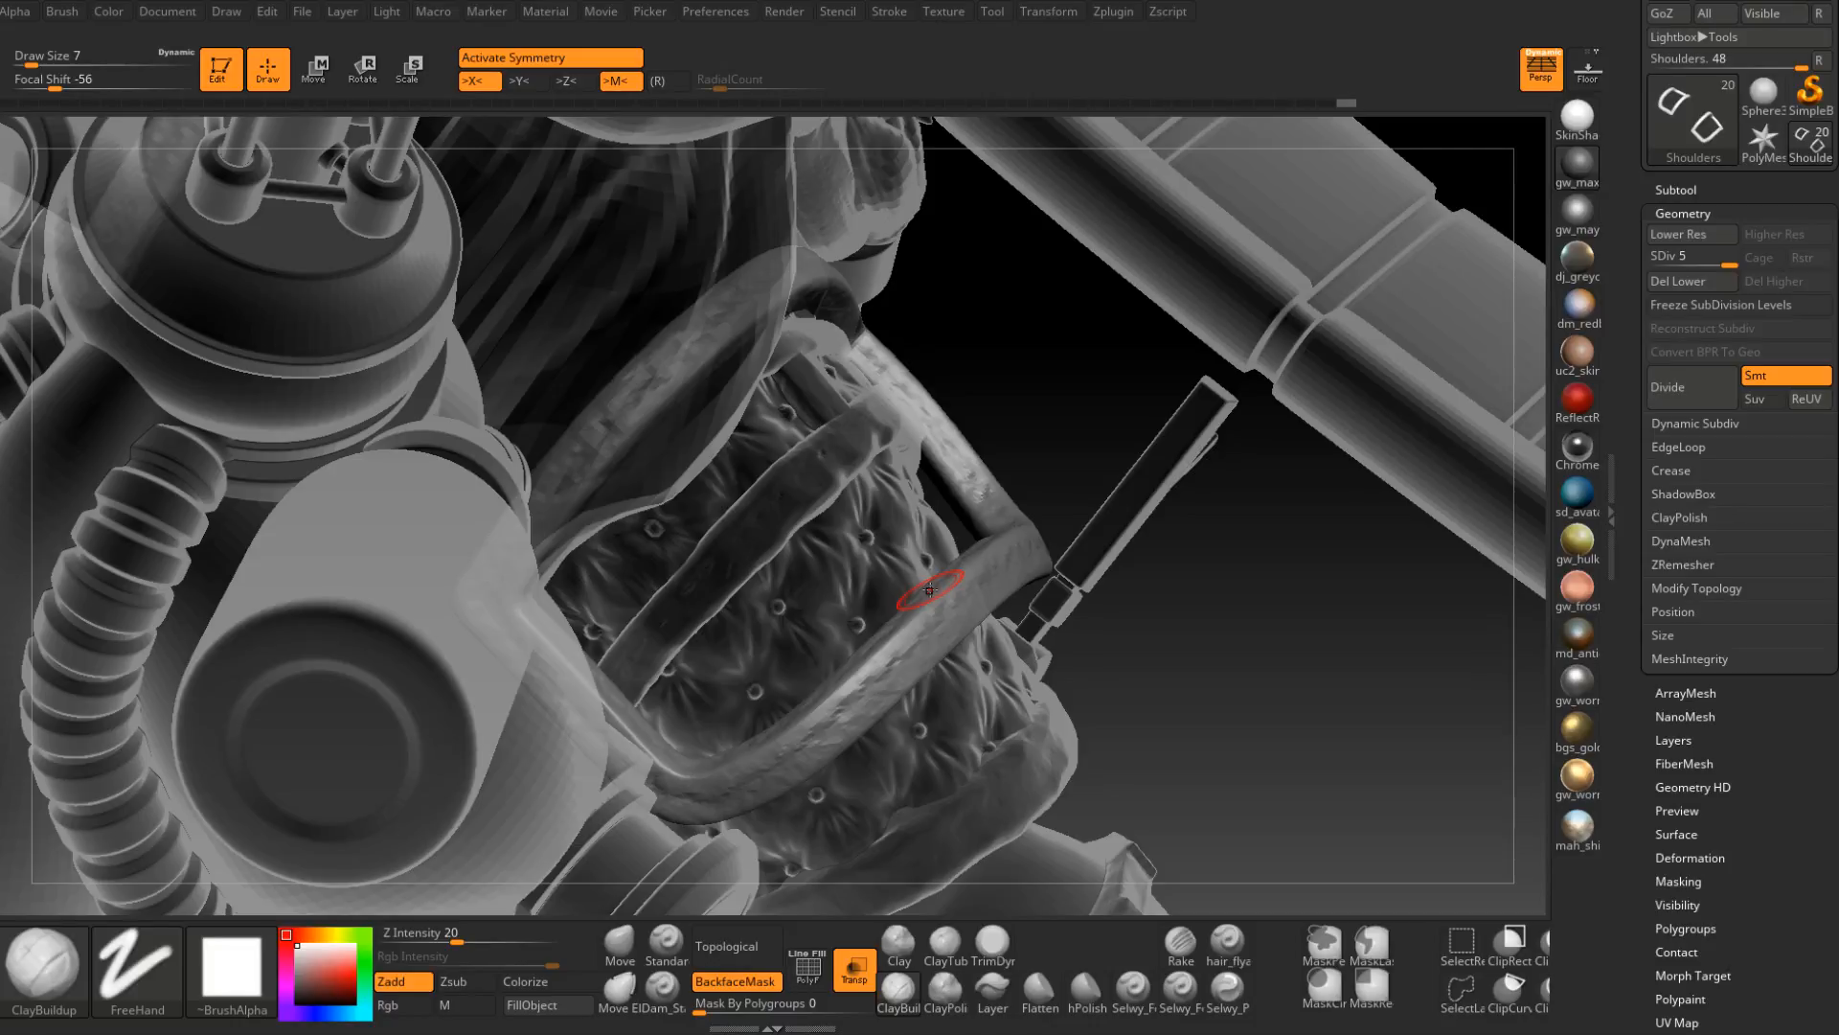
Flatten the rough clay texture along the outer strips of the shoulder trims with the TrimDynamic brush.
click(992, 943)
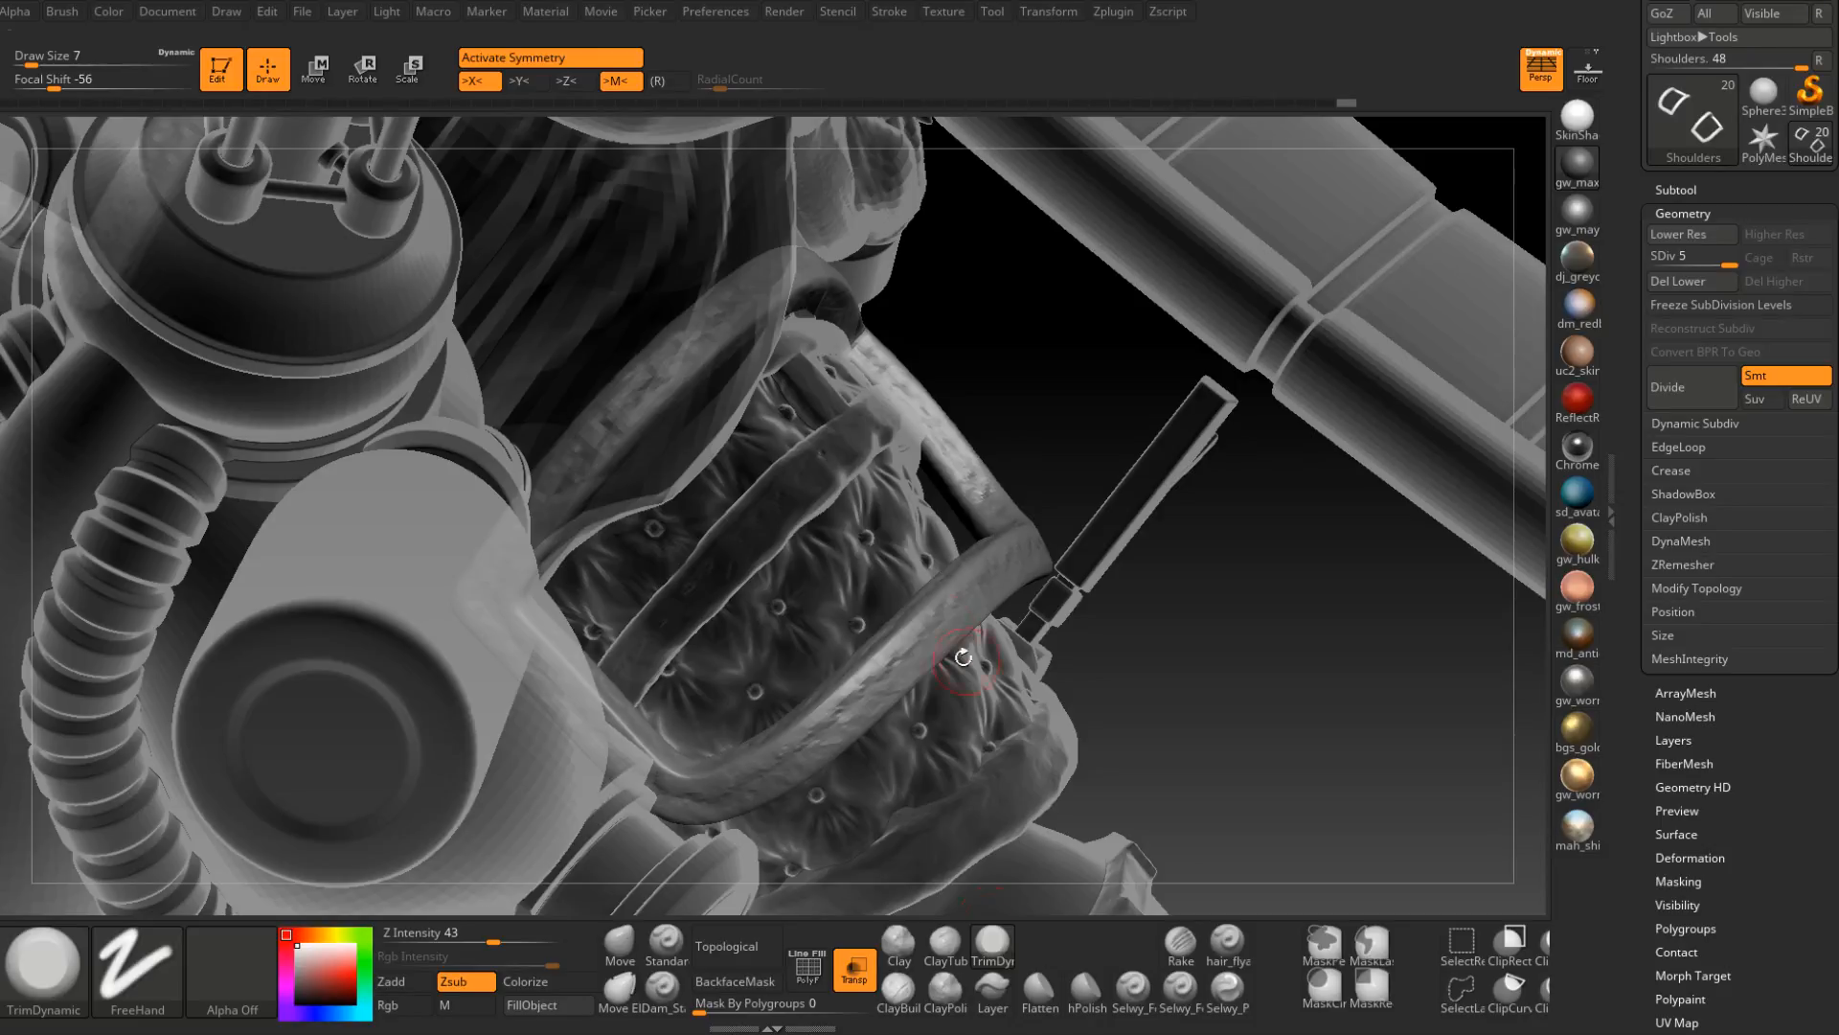
right_drag(948, 613, 944, 575)
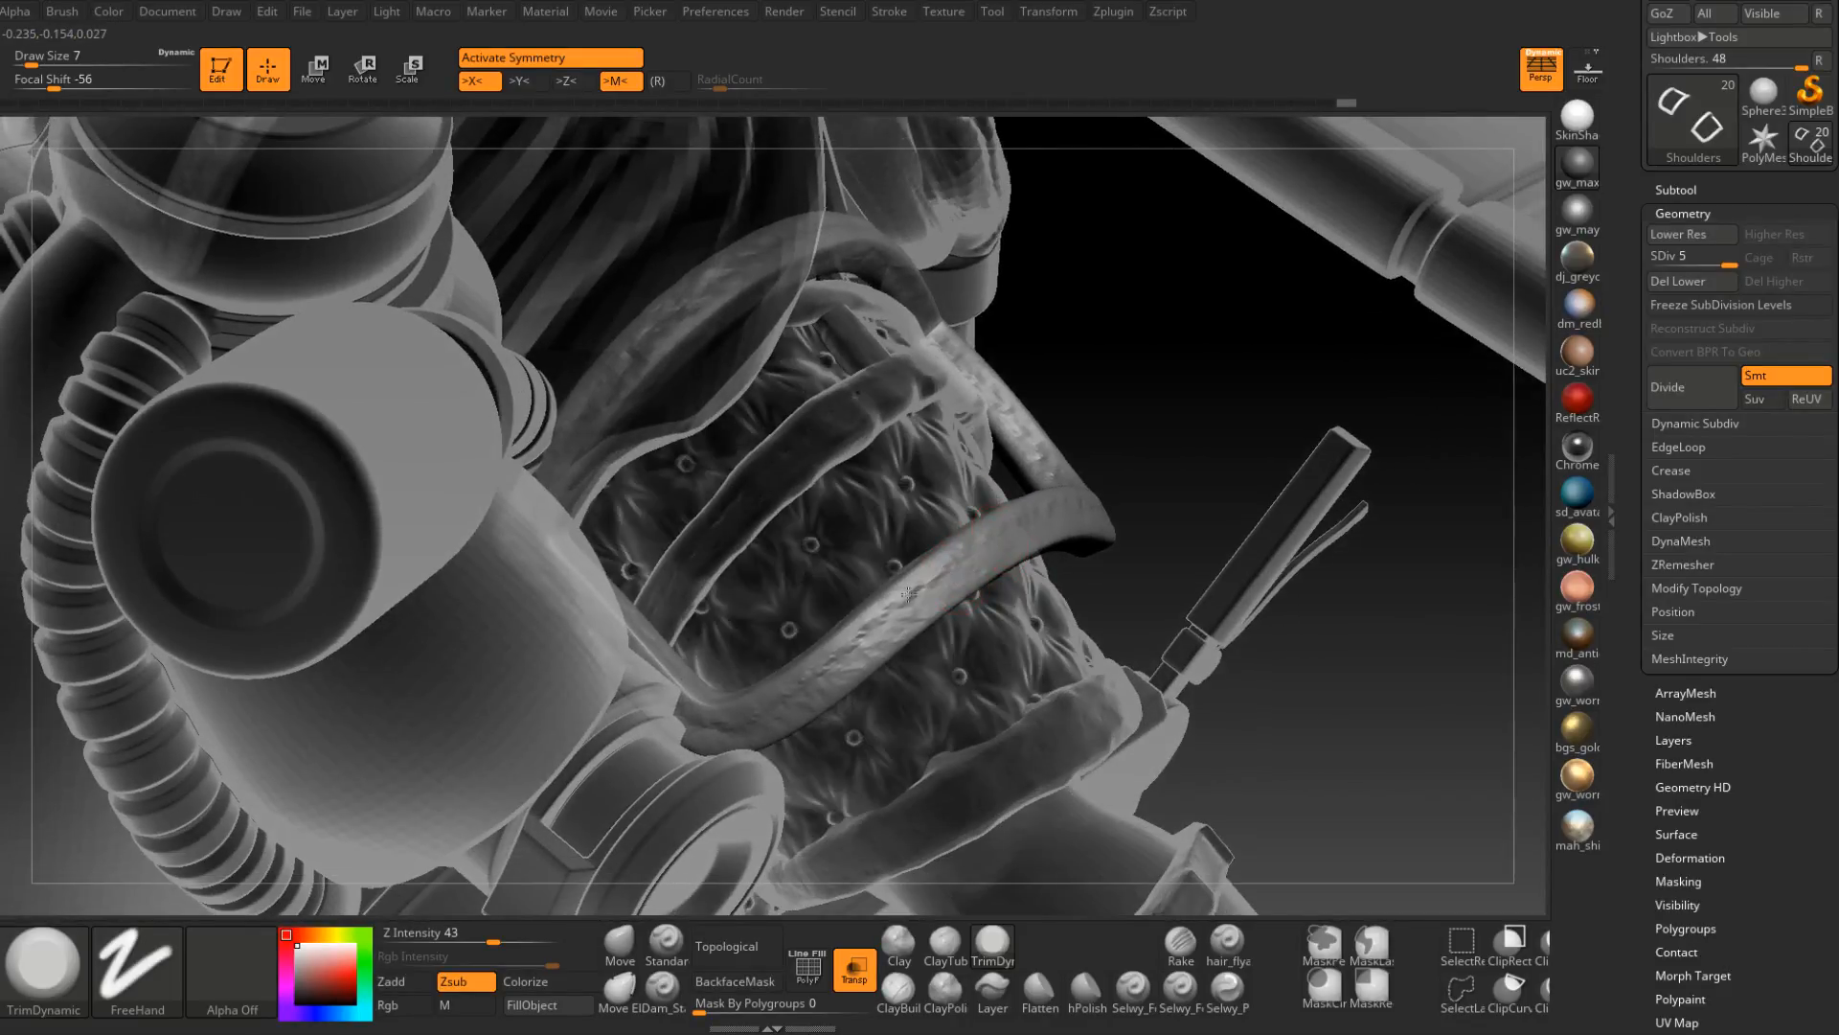
drag(907, 594, 881, 613)
right_drag(901, 605, 1057, 531)
mouse_move(1065, 507)
mouse_down()
mouse_move(1044, 520)
mouse_move(1164, 492)
mouse_up()
drag(1021, 536, 1033, 533)
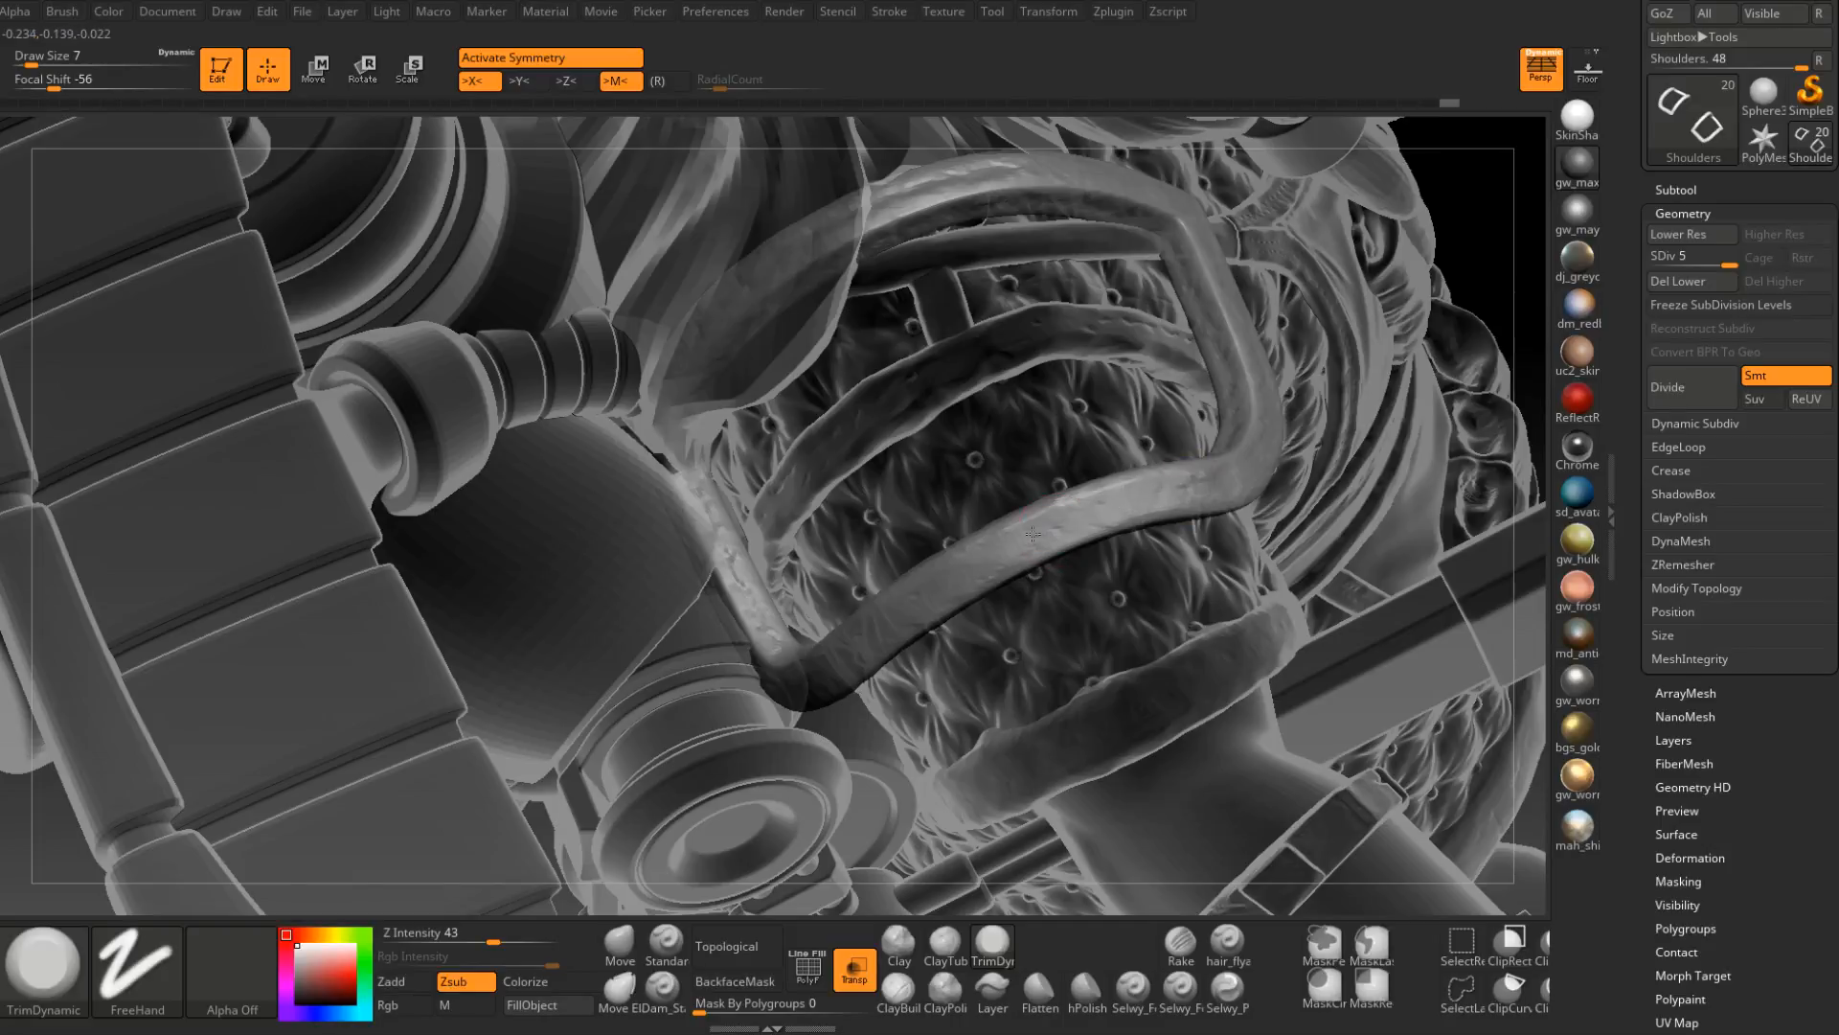
right_drag(982, 579, 1111, 613)
mouse_move(1209, 476)
mouse_down()
mouse_move(1279, 462)
mouse_move(1192, 484)
mouse_up()
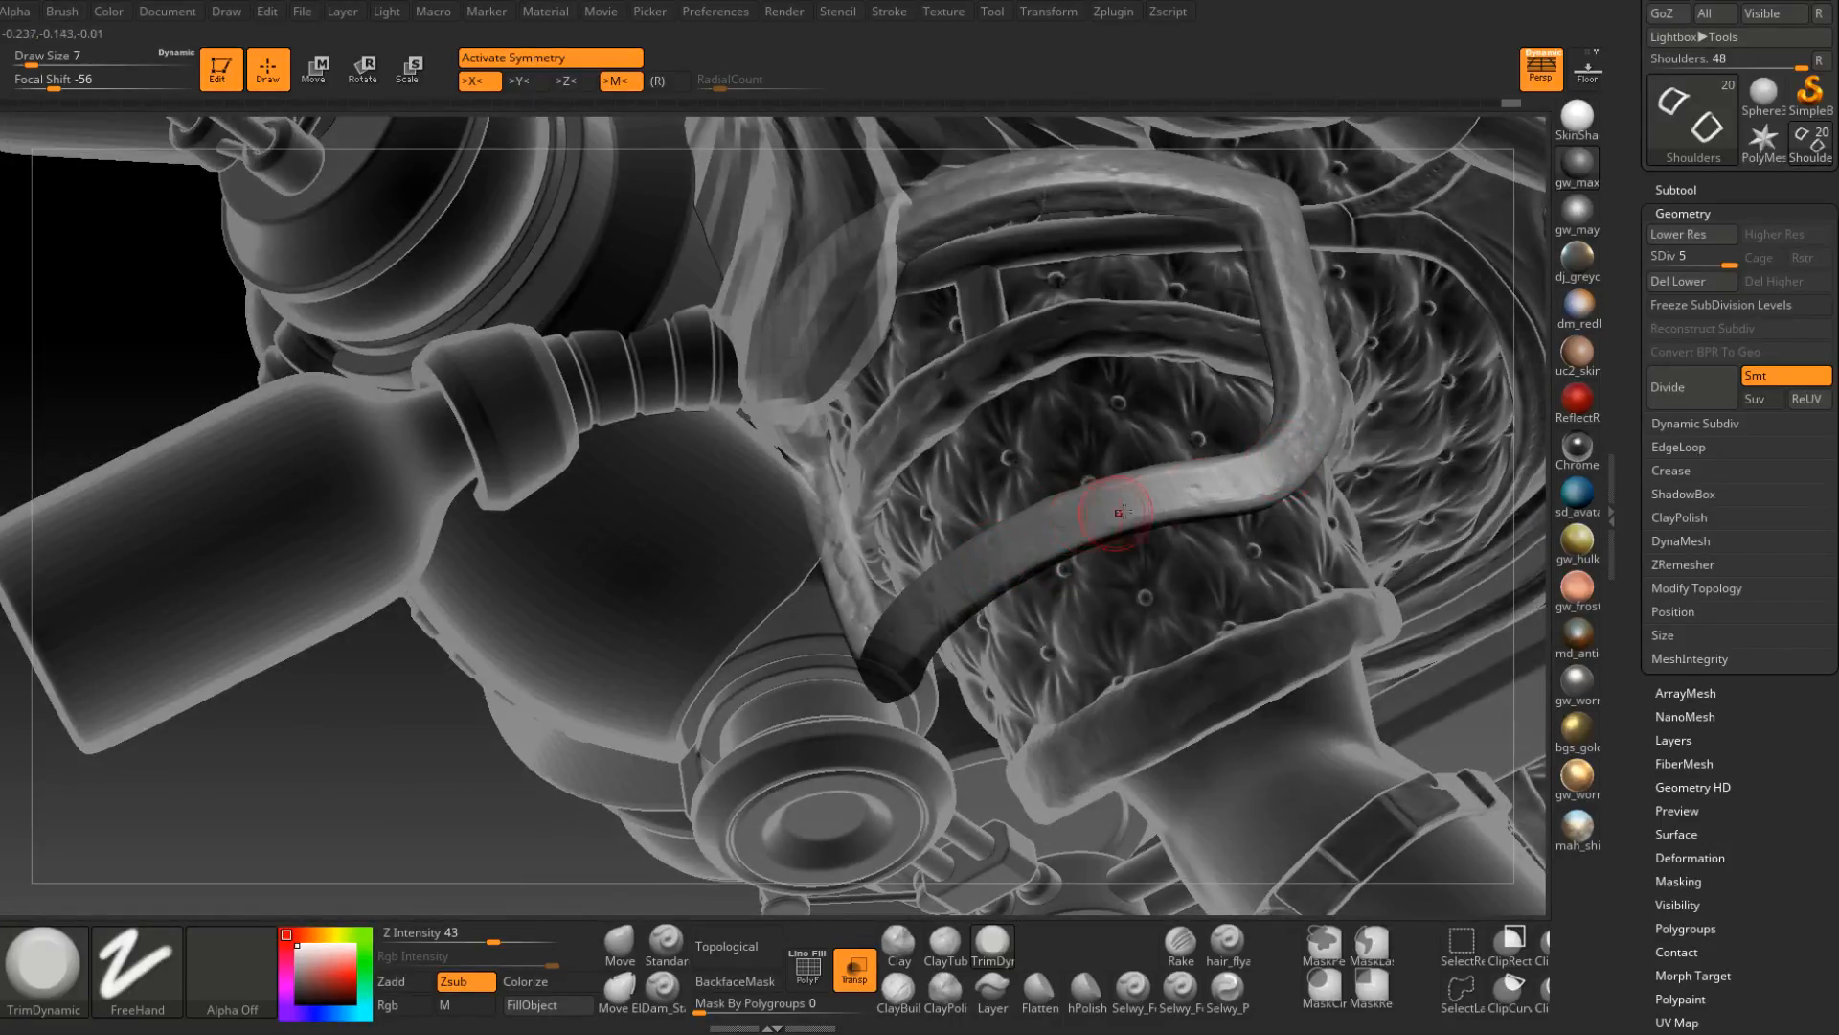
mouse_move(1101, 526)
right_down()
mouse_move(1162, 513)
mouse_move(1076, 526)
mouse_move(1149, 493)
mouse_move(1082, 498)
mouse_move(1058, 524)
right_up()
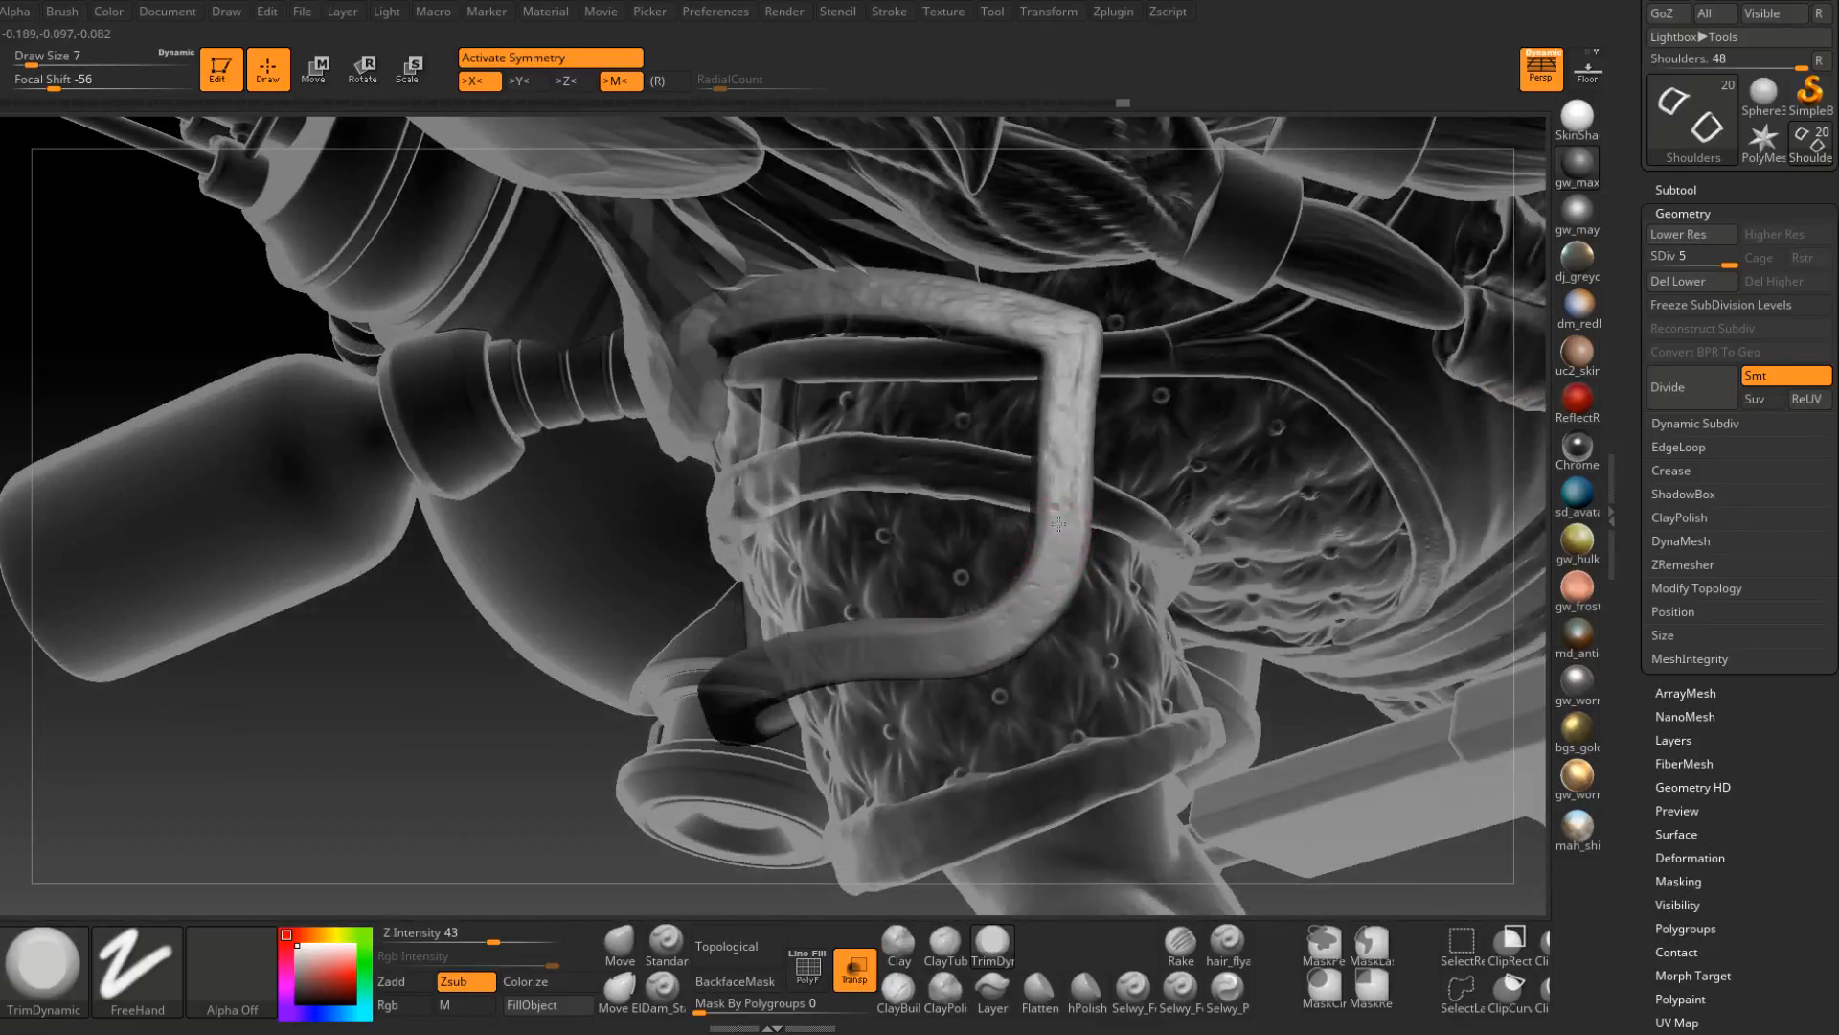
Flatten the front strips of the shoulder trims with TrimDynamic, from the upper corner around the lower bend.
drag(1059, 524, 1070, 338)
right_drag(1072, 417, 1061, 522)
drag(1061, 533, 1017, 621)
right_drag(1017, 620, 1048, 570)
drag(1073, 476, 1083, 401)
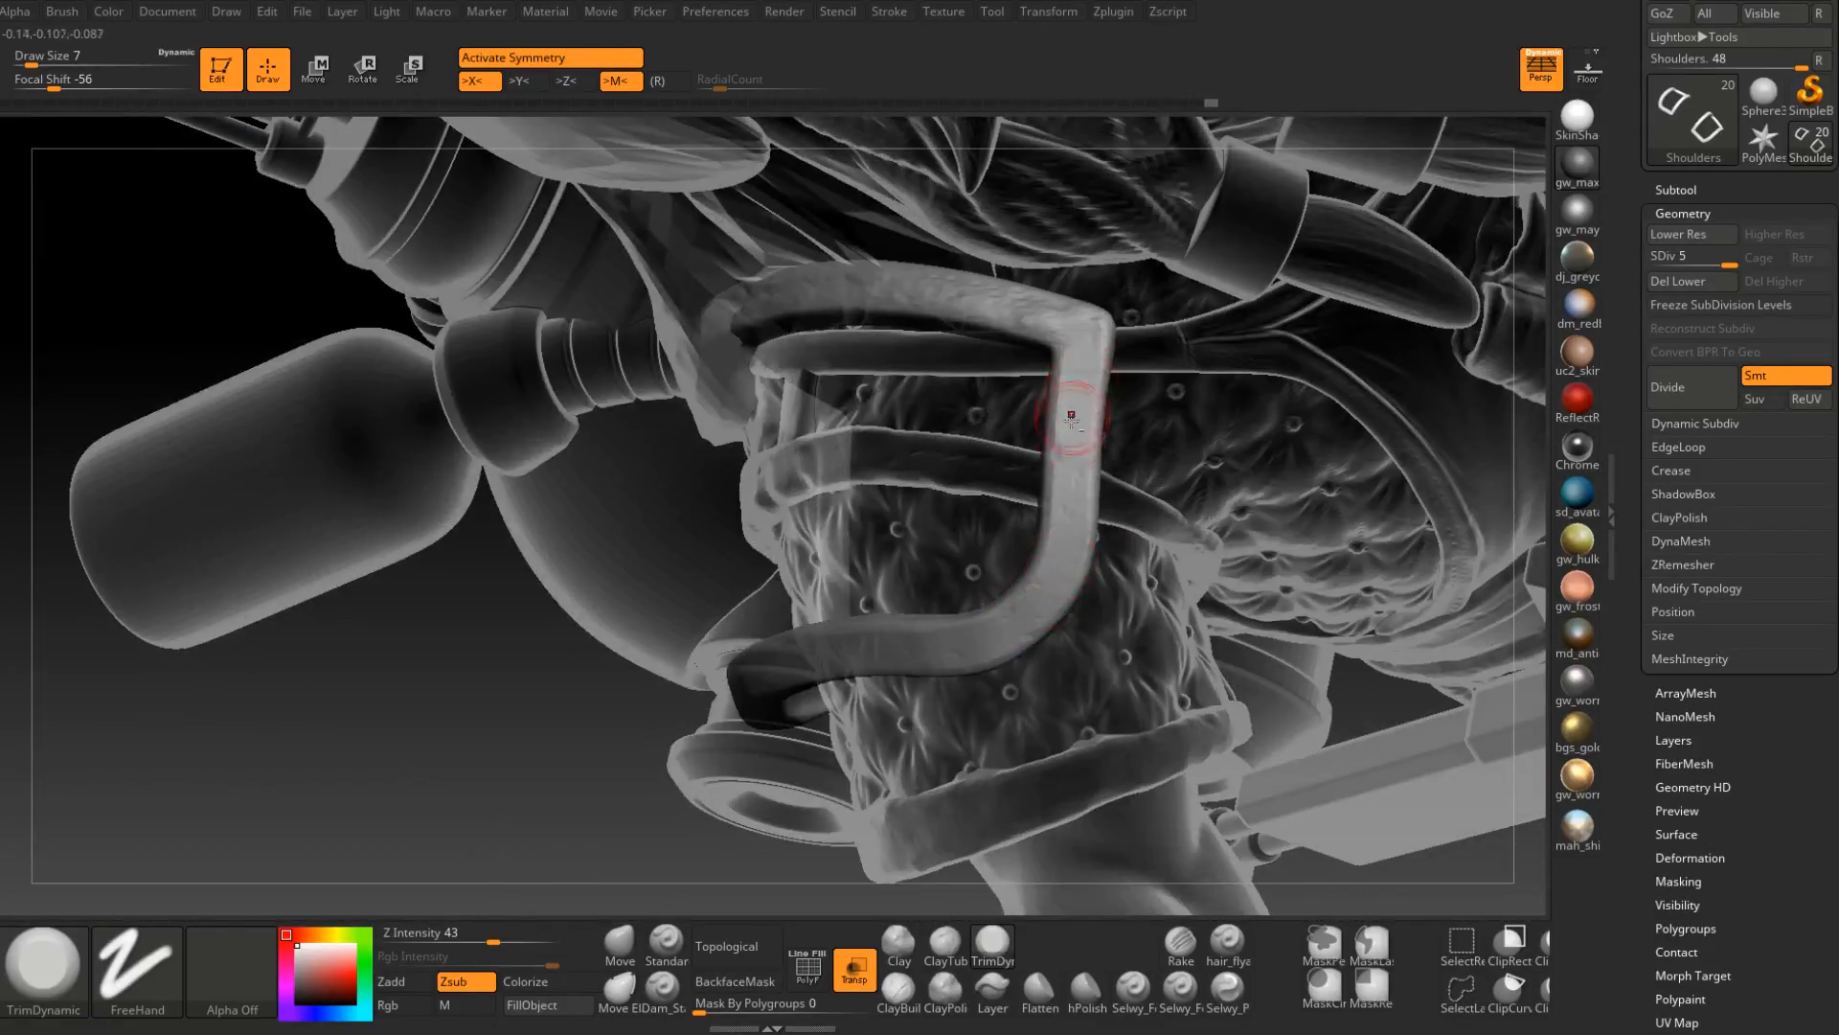
Plane down the front half of the neck-side trim strips with TrimDynamic strokes.
mouse_move(1072, 415)
alt+right_down()
mouse_move(1071, 540)
mouse_move(1126, 544)
alt+right_up()
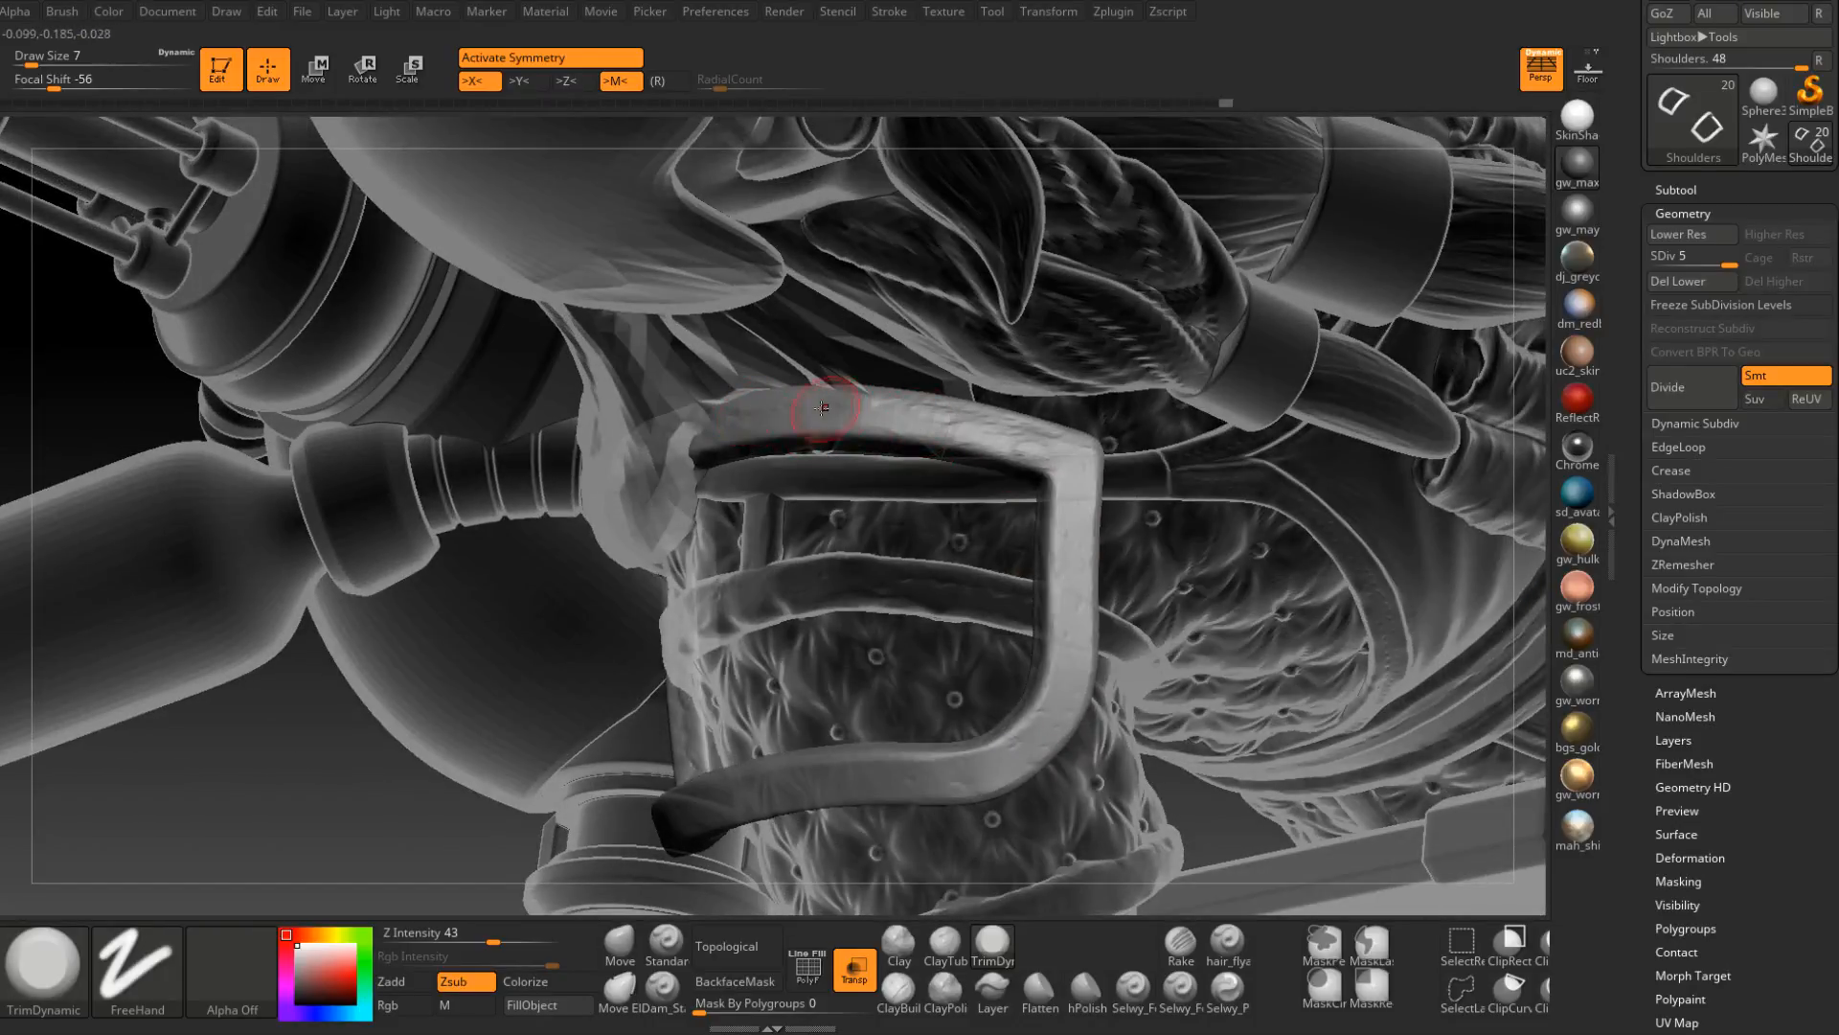
right_drag(838, 412, 935, 410)
drag(1046, 442, 986, 423)
drag(845, 407, 1017, 431)
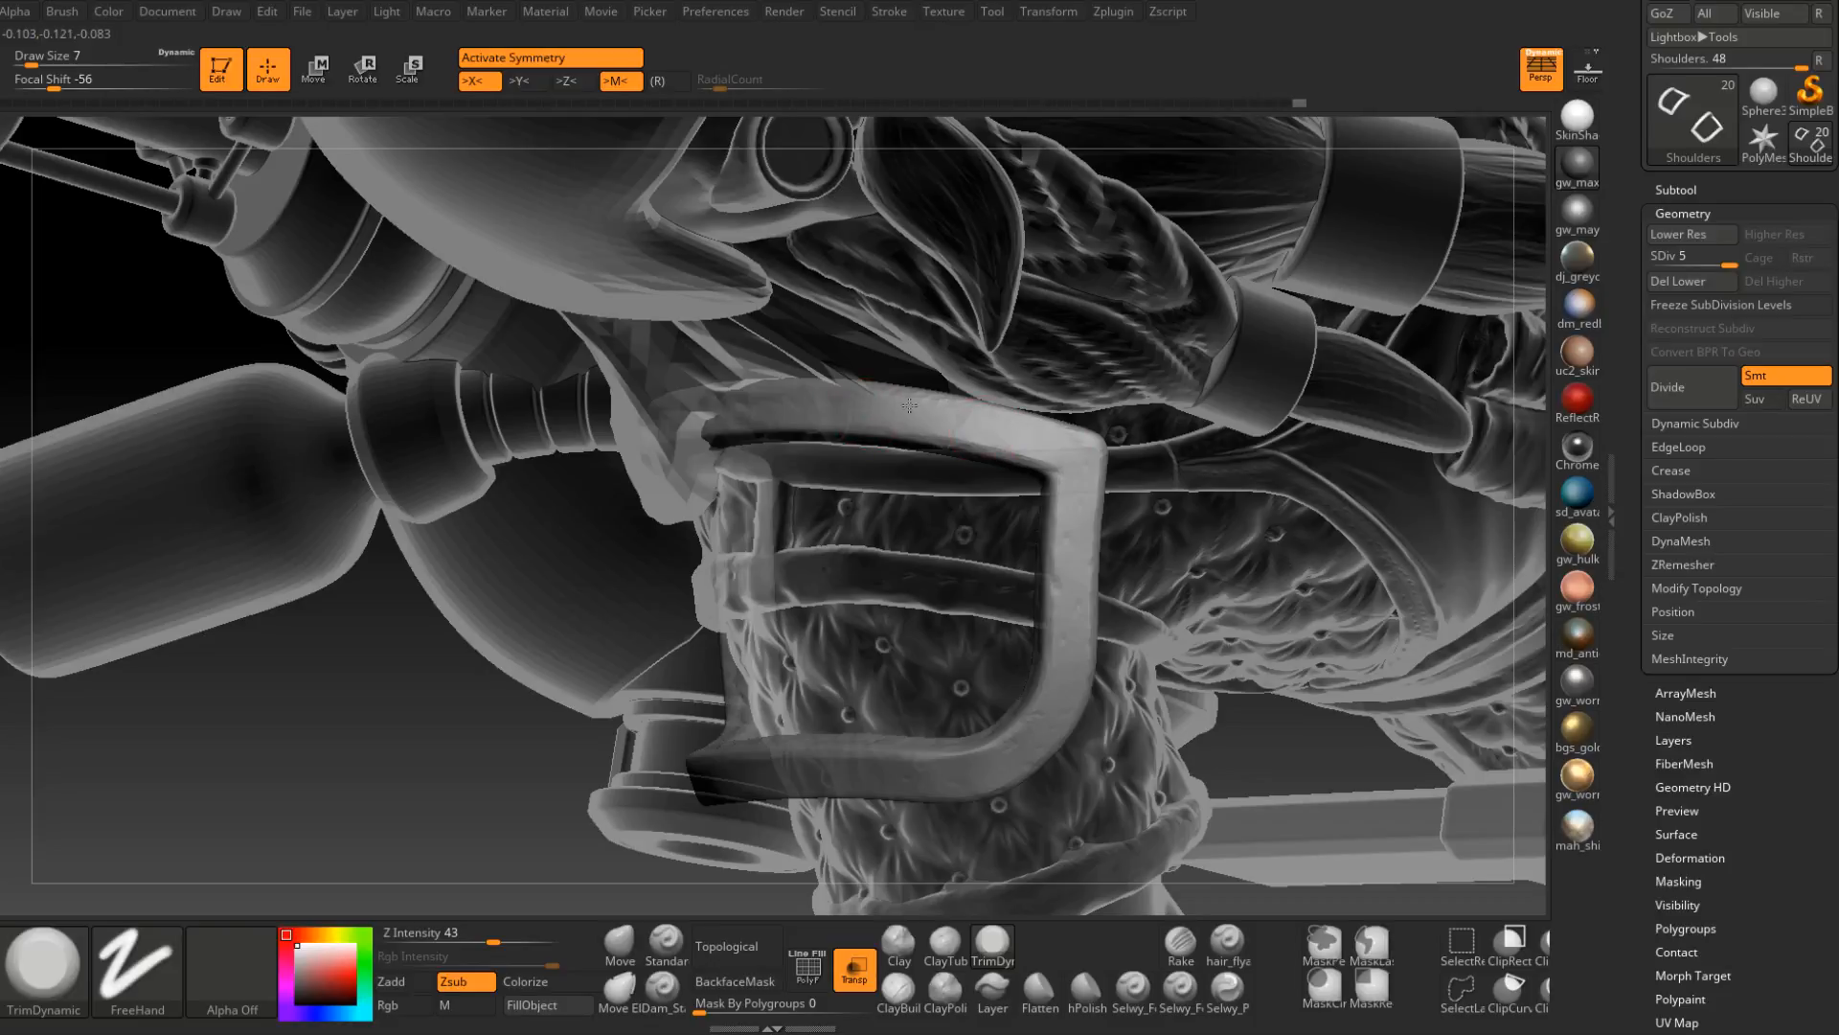
right_drag(910, 414, 718, 410)
drag(818, 400, 608, 423)
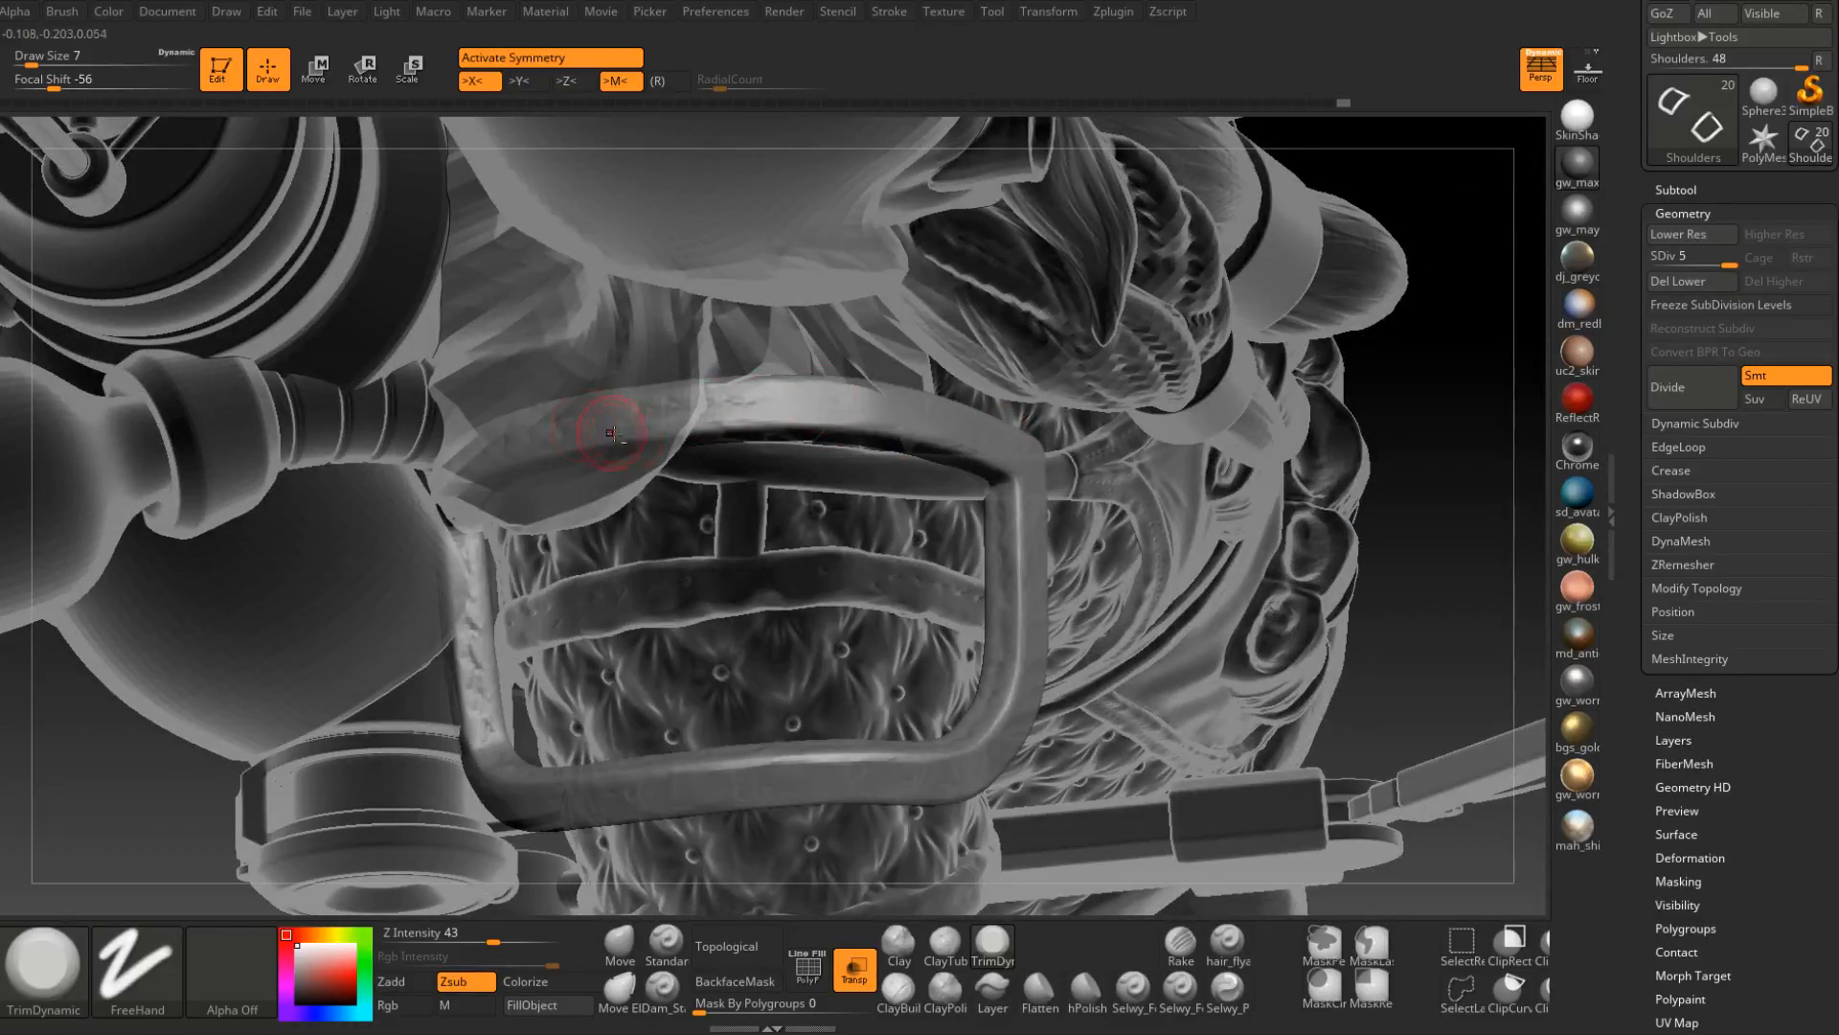
Flatten the neck-side trim strips toward the back with TrimDynamic, undoing one stray stroke.
right_drag(607, 422, 976, 446)
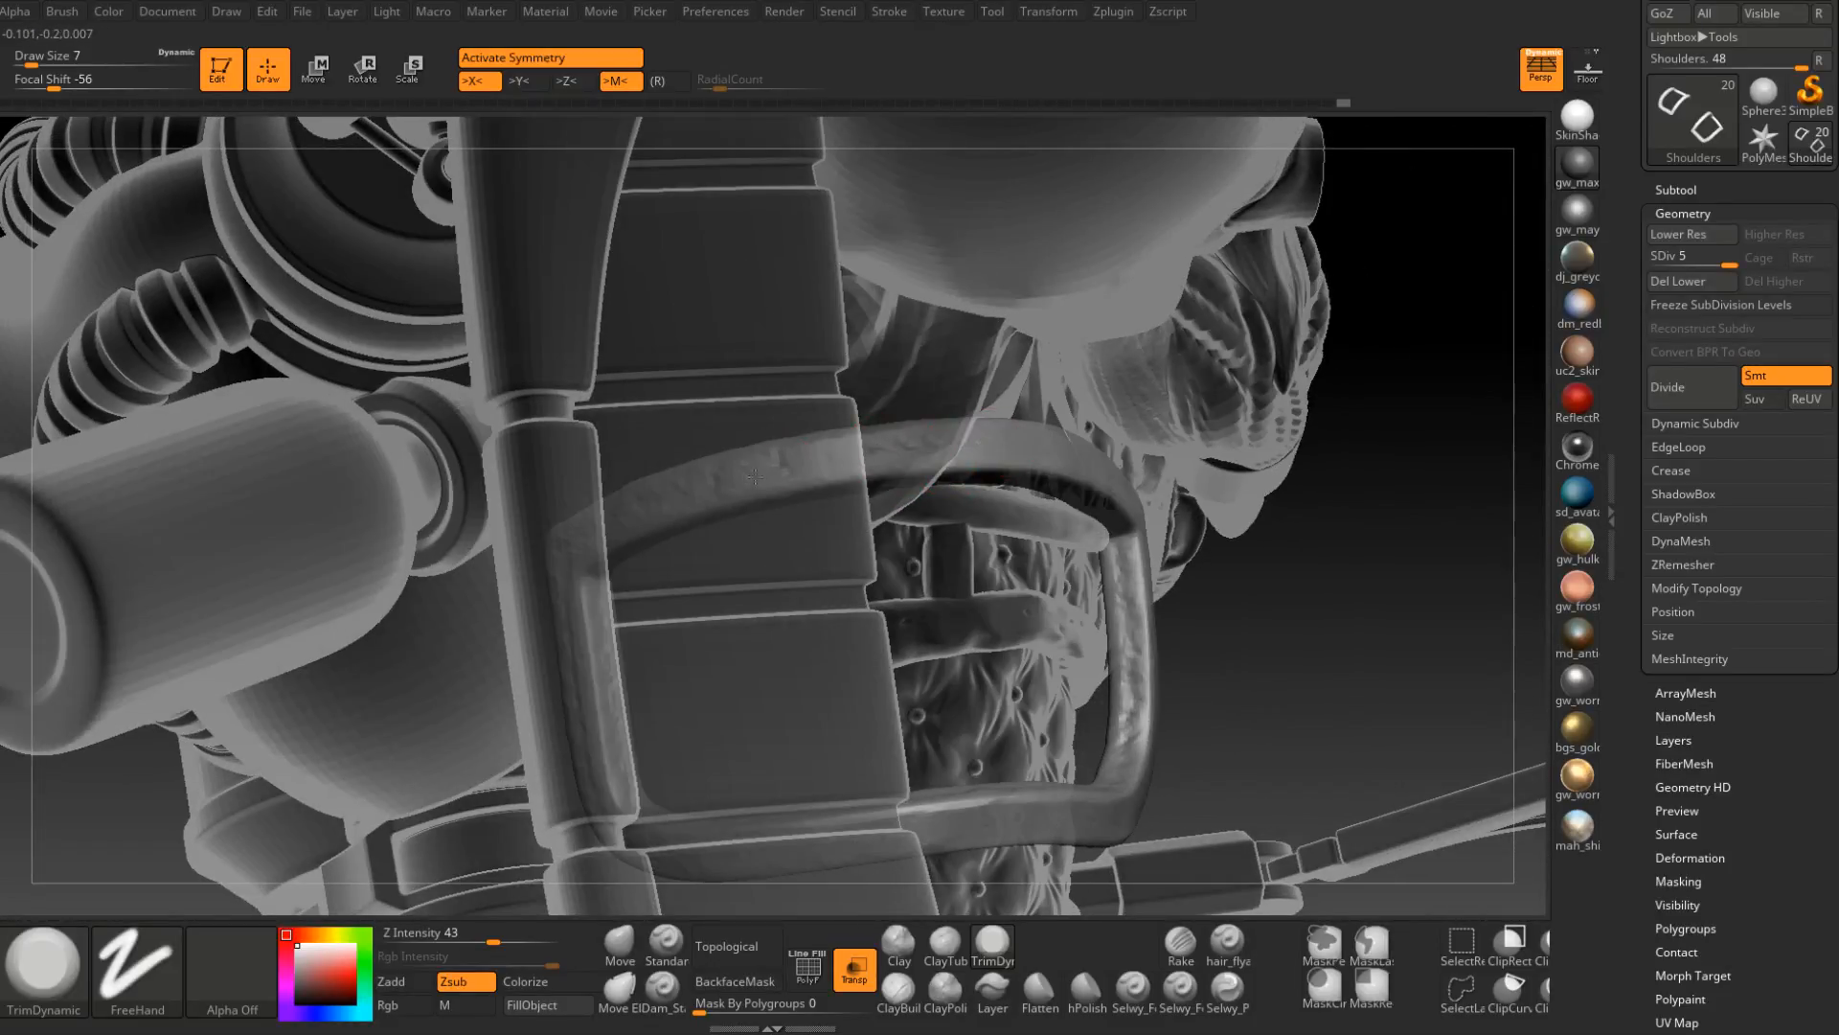
drag(755, 476, 985, 439)
drag(740, 471, 727, 479)
right_drag(707, 500, 910, 477)
mouse_move(748, 467)
mouse_down()
mouse_move(616, 501)
mouse_move(653, 468)
mouse_up()
key(ctrl+z)
mouse_move(772, 509)
right_down()
mouse_move(742, 518)
mouse_move(793, 465)
right_up()
drag(753, 475, 718, 478)
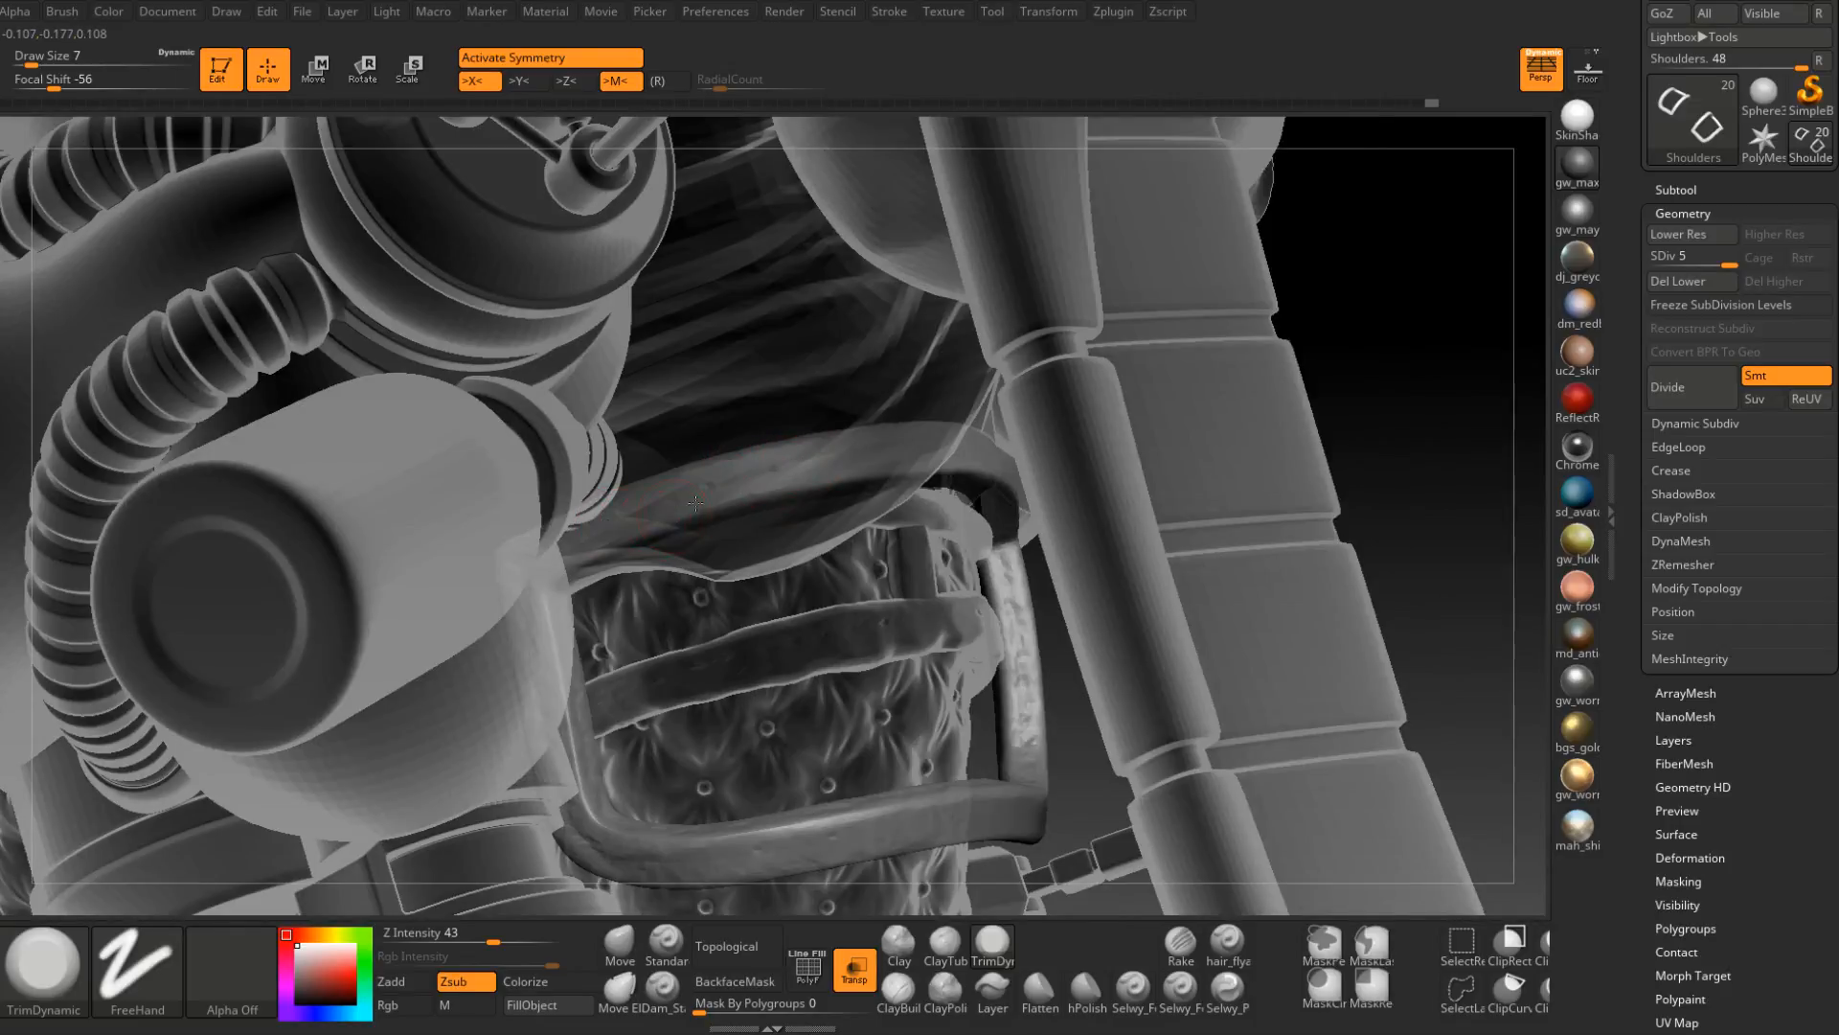
right_drag(695, 503, 771, 470)
drag(513, 557, 482, 577)
Trim the rough clay on the rear strips and rear corners of the shoulder trims with TrimDynamic.
mouse_move(515, 584)
alt+right_down()
mouse_move(564, 489)
mouse_move(534, 499)
alt+right_up()
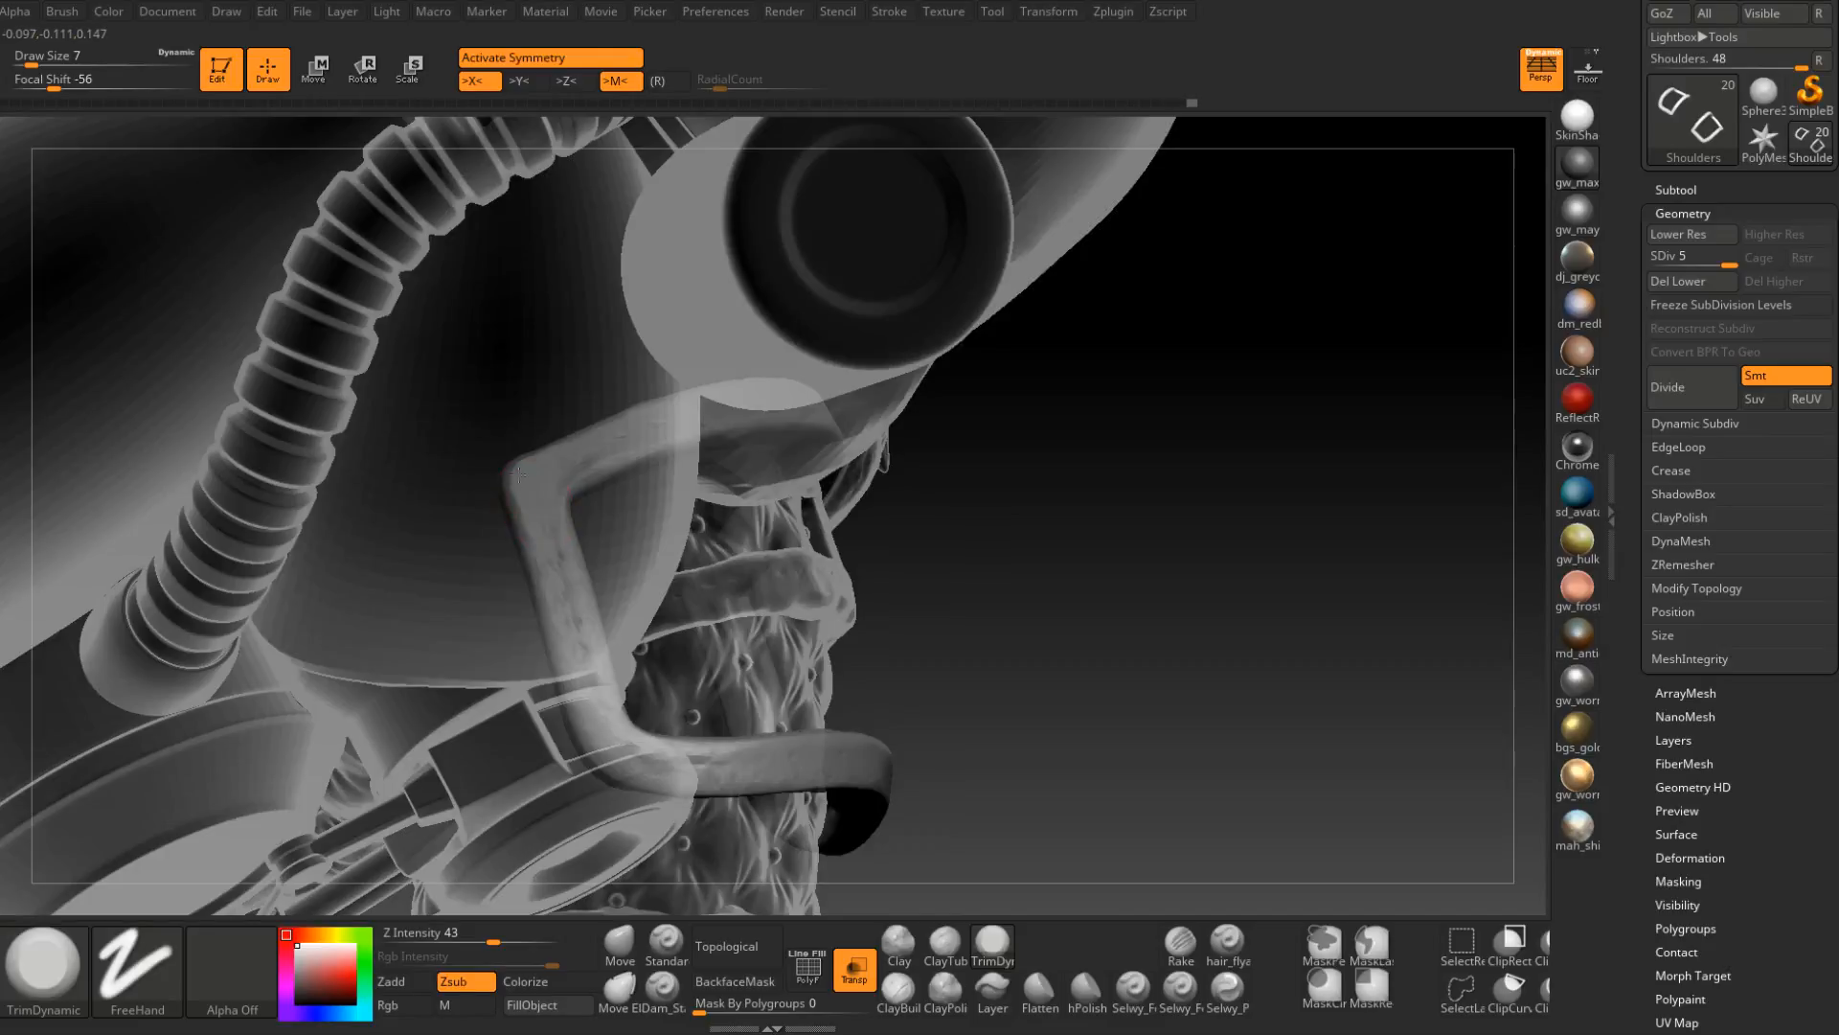
mouse_move(518, 473)
mouse_down()
mouse_move(560, 604)
mouse_move(550, 521)
mouse_move(592, 711)
mouse_move(619, 636)
mouse_move(605, 650)
mouse_up()
drag(696, 414, 657, 505)
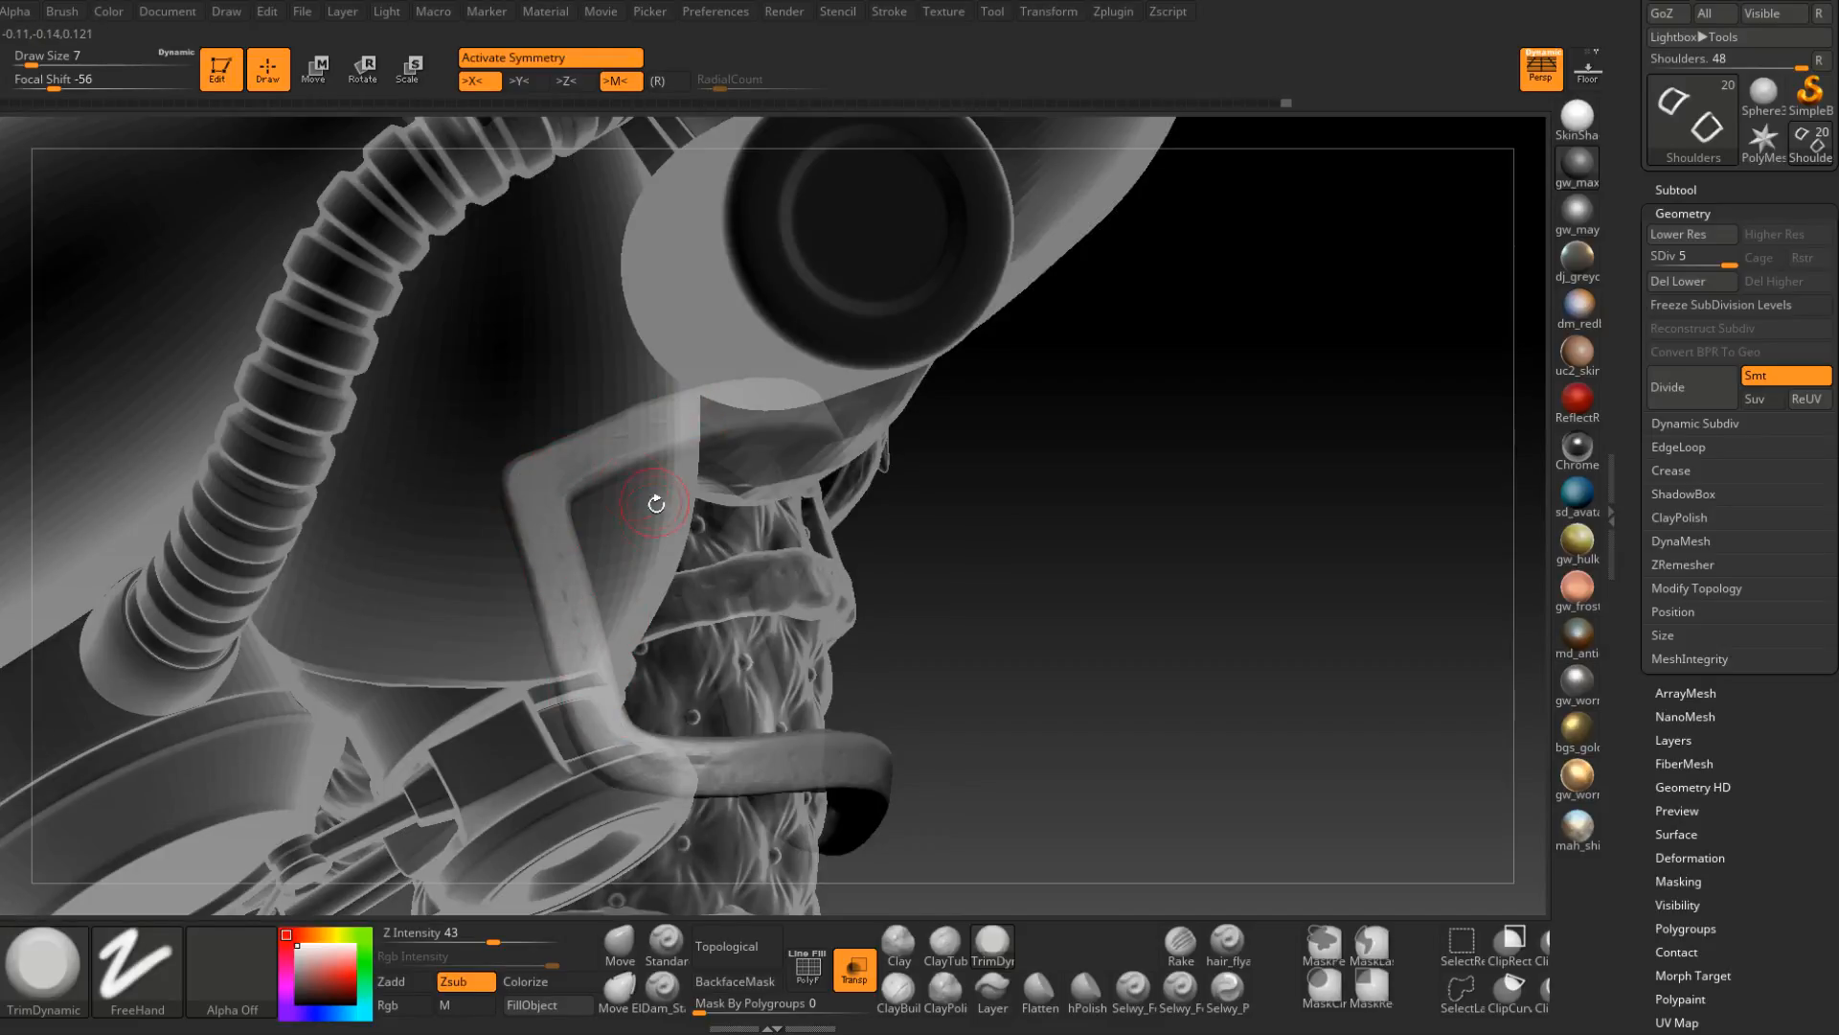
right_drag(638, 611, 628, 599)
mouse_move(615, 508)
mouse_down()
mouse_move(643, 658)
mouse_move(736, 635)
mouse_up()
right_drag(736, 635, 691, 650)
mouse_move(690, 649)
mouse_down()
mouse_move(853, 650)
mouse_move(663, 636)
mouse_up()
right_drag(687, 654, 1070, 661)
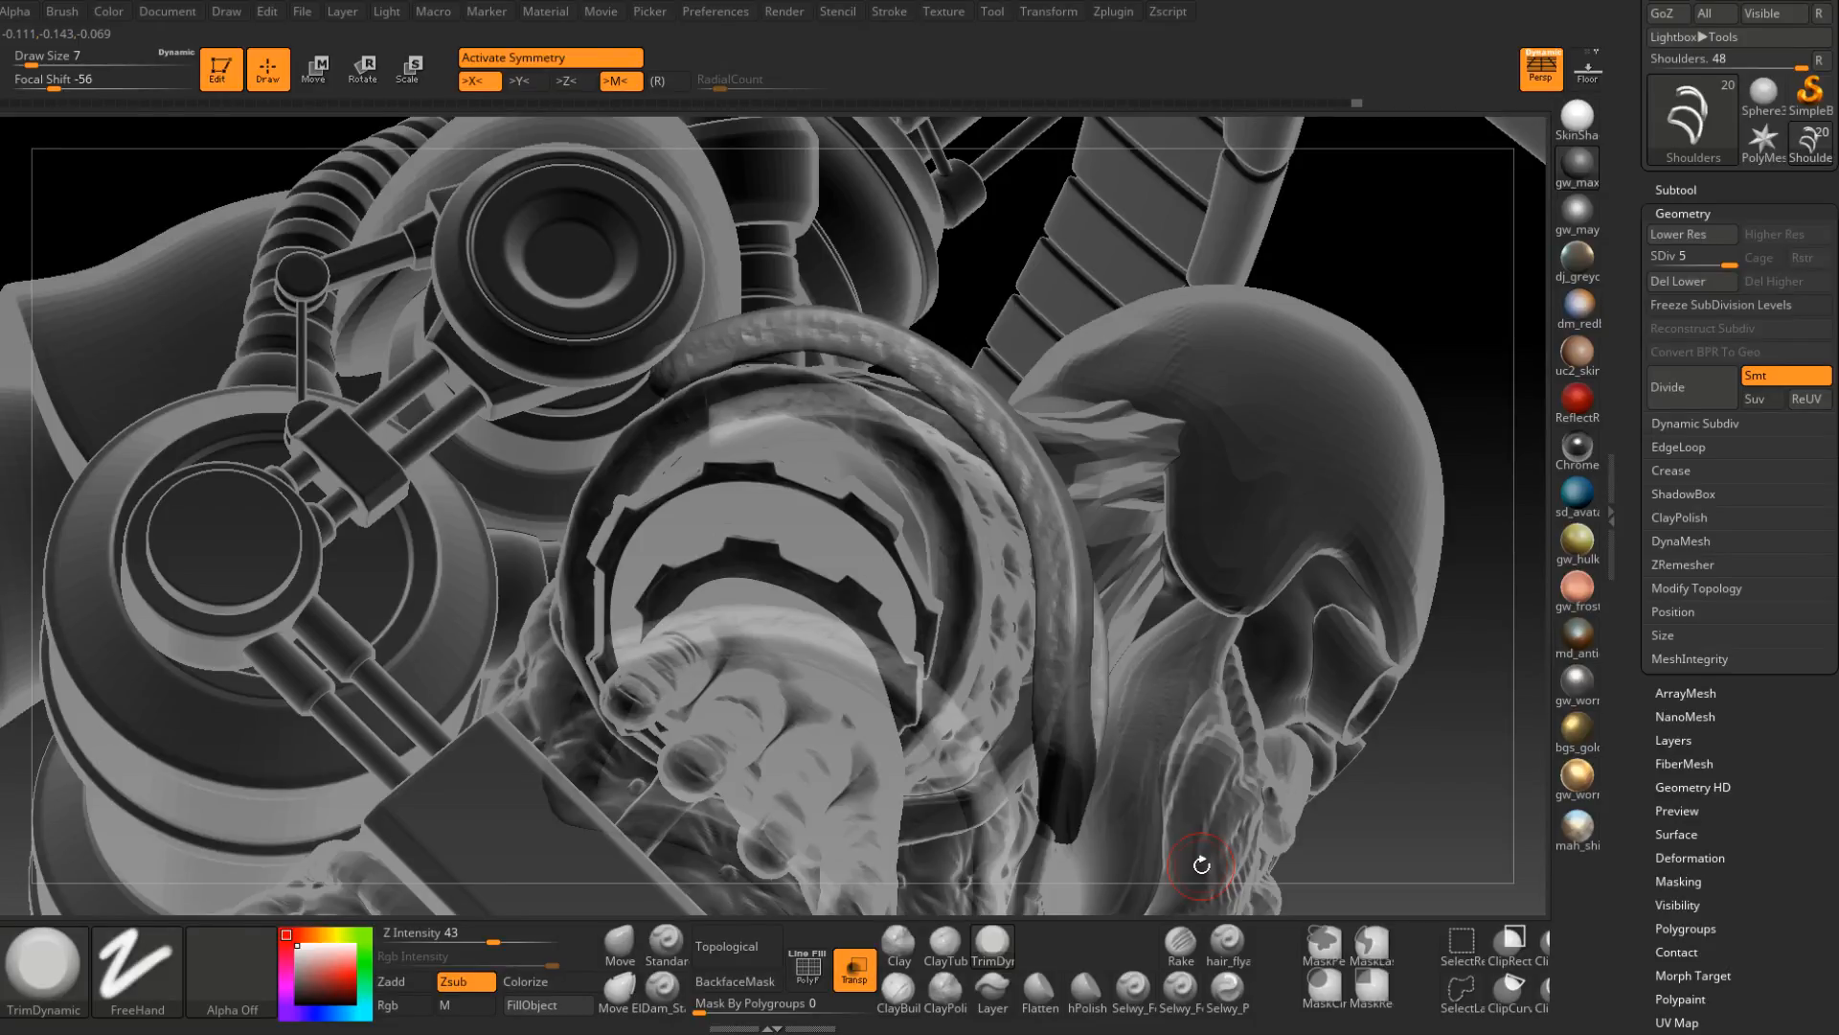
Flatten the narrow outer rims of the shoulder trims near their front ends with TrimDynamic strokes.
drag(1201, 865, 1055, 485)
mouse_move(1076, 623)
mouse_down()
mouse_move(886, 491)
mouse_move(878, 423)
mouse_move(878, 509)
mouse_up()
right_drag(877, 510, 868, 402)
drag(868, 440, 897, 623)
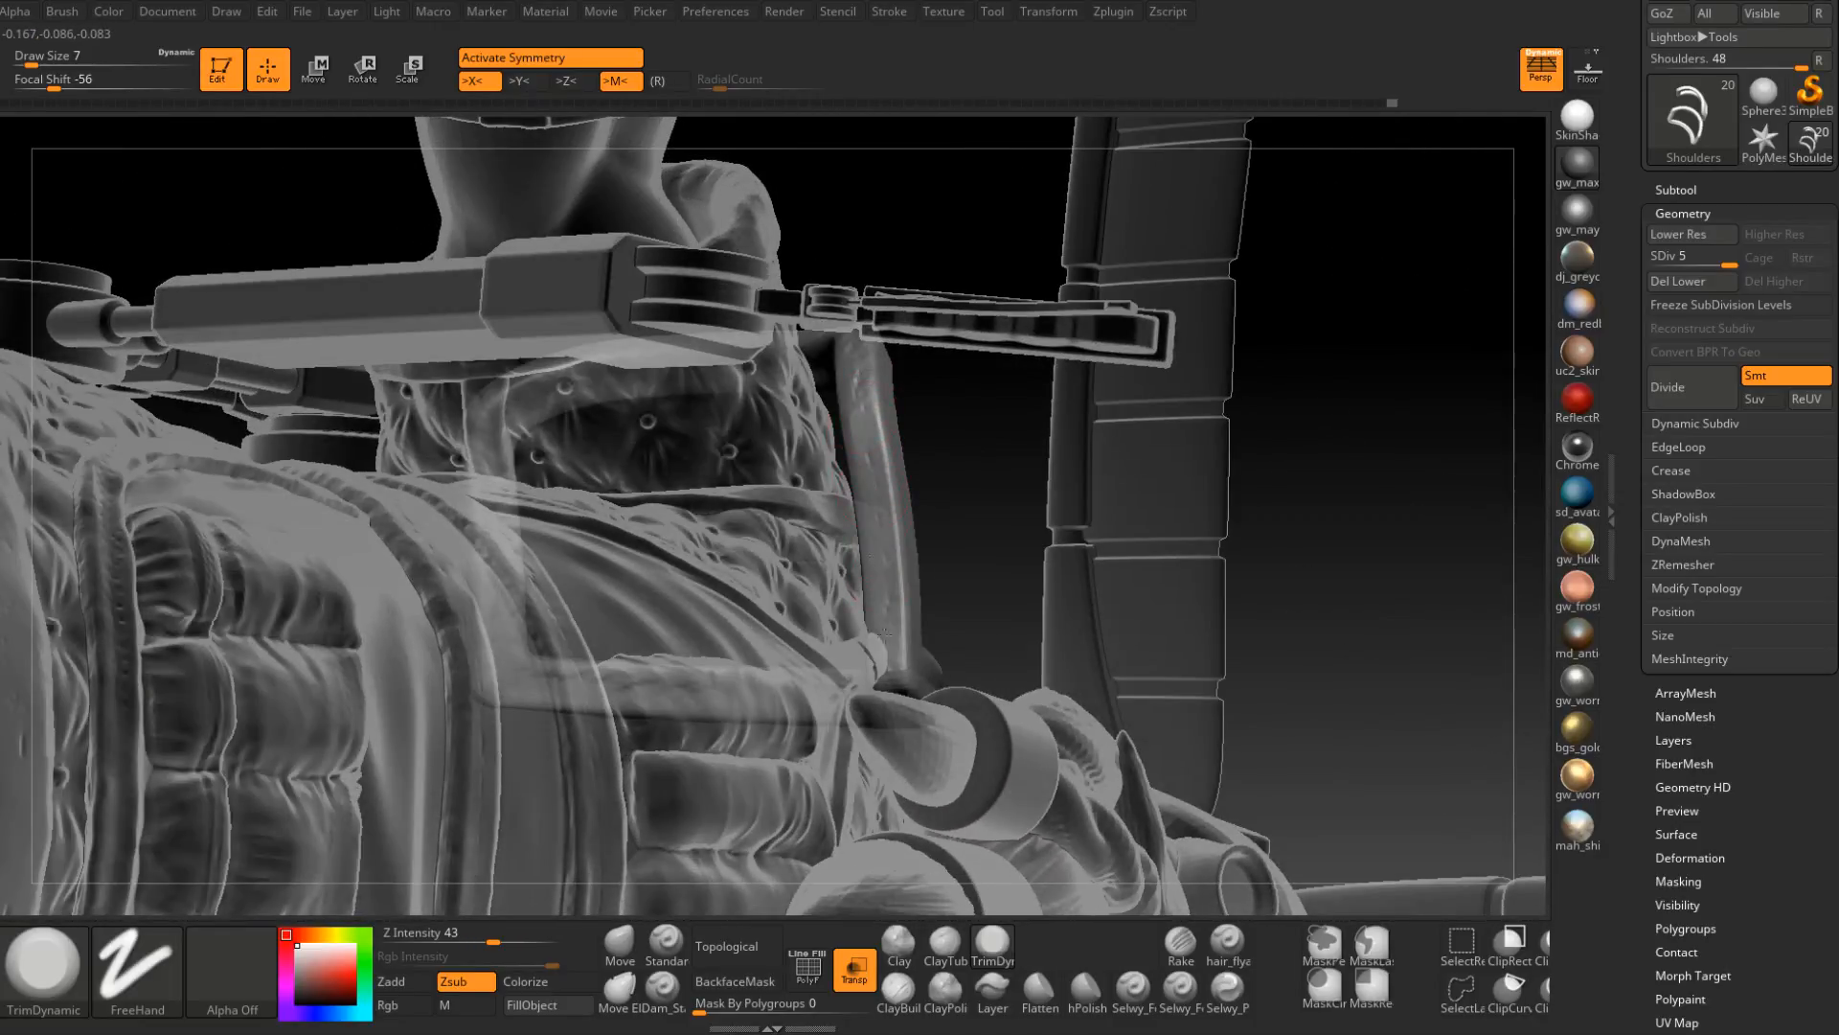
mouse_move(880, 475)
mouse_down()
mouse_move(862, 425)
mouse_move(867, 527)
mouse_up()
right_drag(867, 403, 860, 536)
drag(862, 425, 849, 362)
right_drag(814, 325, 845, 546)
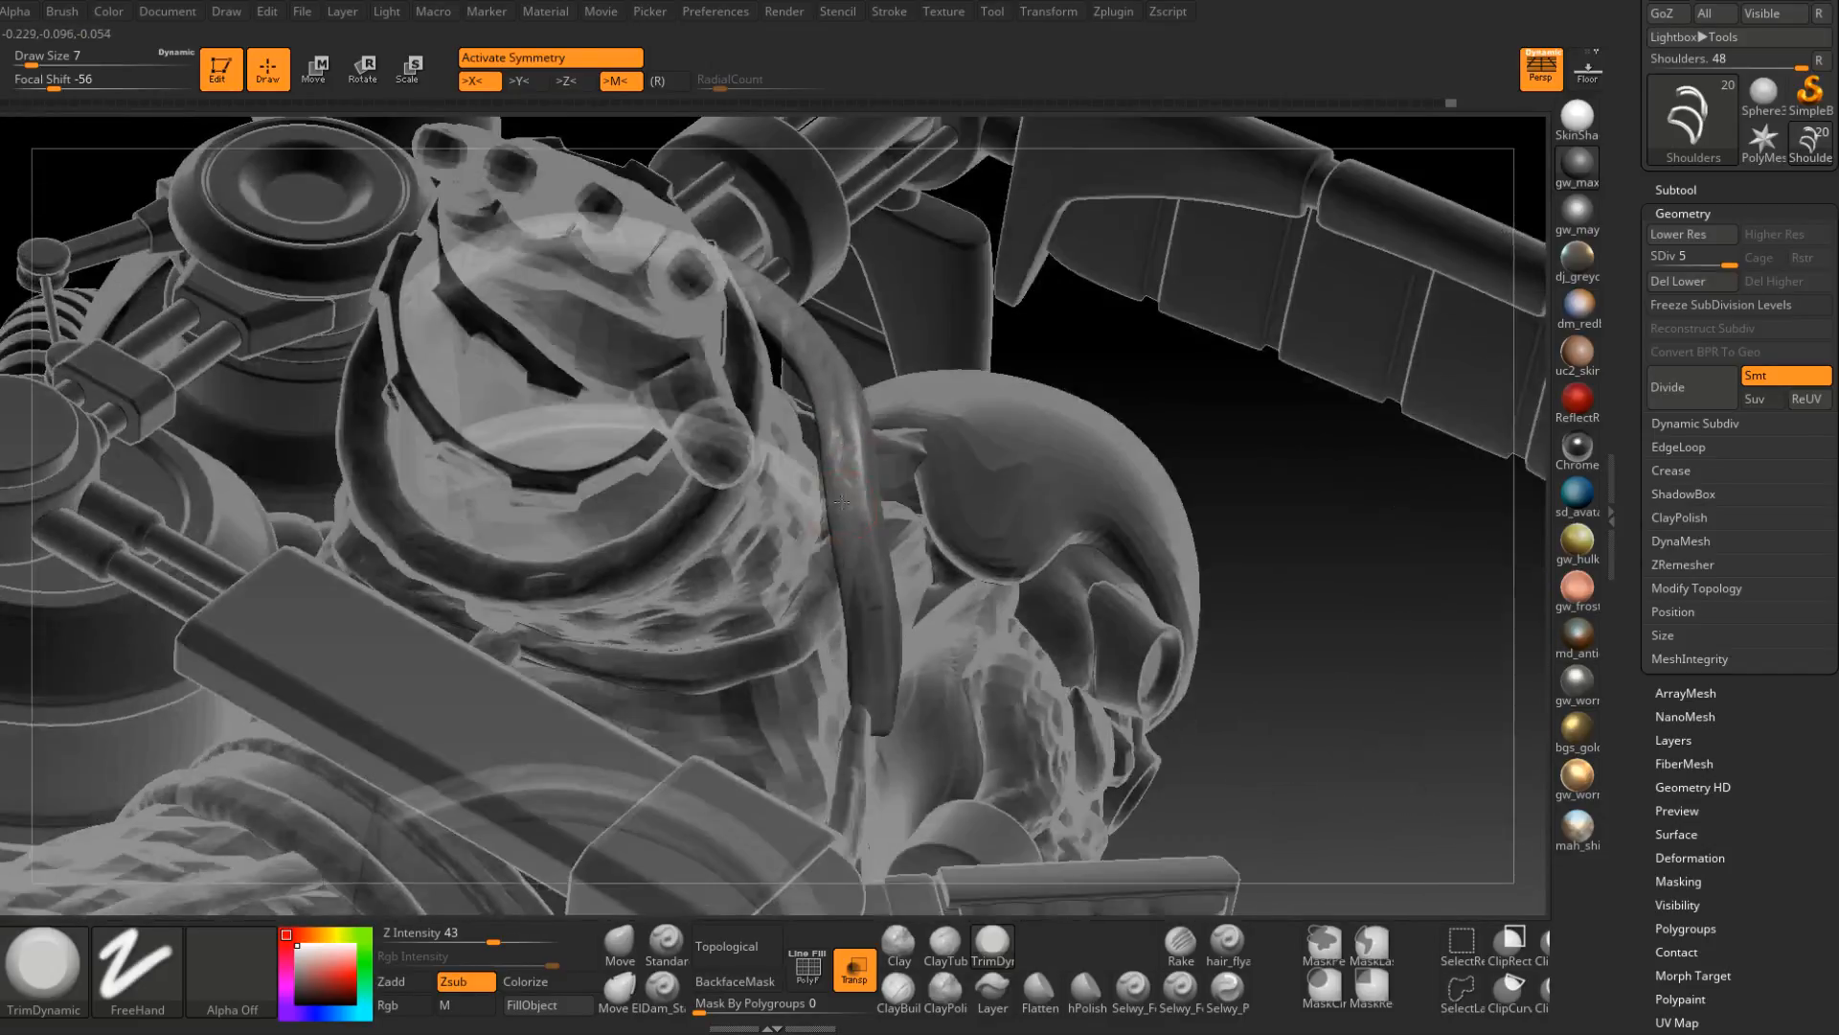
Continue planing the trims' narrow outer rims with TrimDynamic around to the back of the shoulders.
drag(850, 478, 825, 386)
mouse_move(847, 513)
mouse_down()
mouse_move(837, 445)
mouse_move(850, 483)
mouse_up()
right_drag(843, 422, 828, 512)
mouse_move(756, 426)
mouse_down()
mouse_move(812, 533)
mouse_move(734, 414)
mouse_move(656, 356)
mouse_up()
right_drag(671, 369, 838, 484)
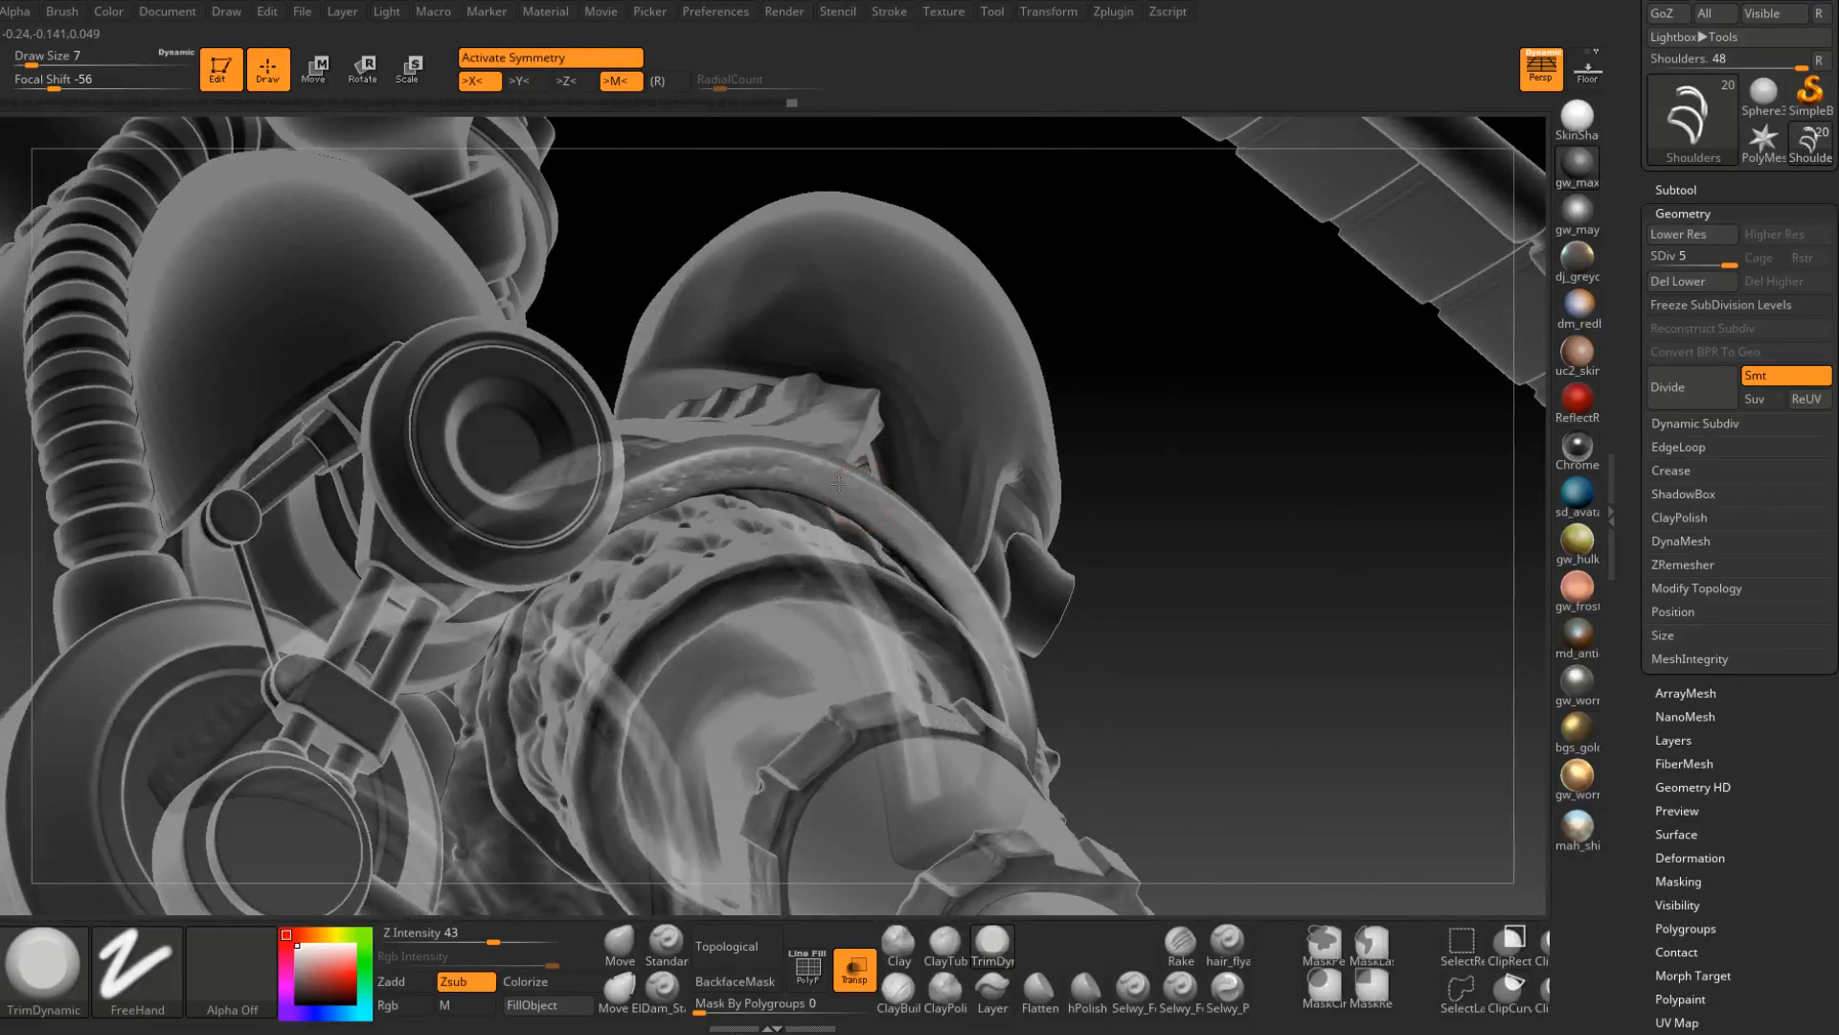
mouse_move(838, 484)
mouse_down()
mouse_move(758, 466)
mouse_move(594, 523)
mouse_up()
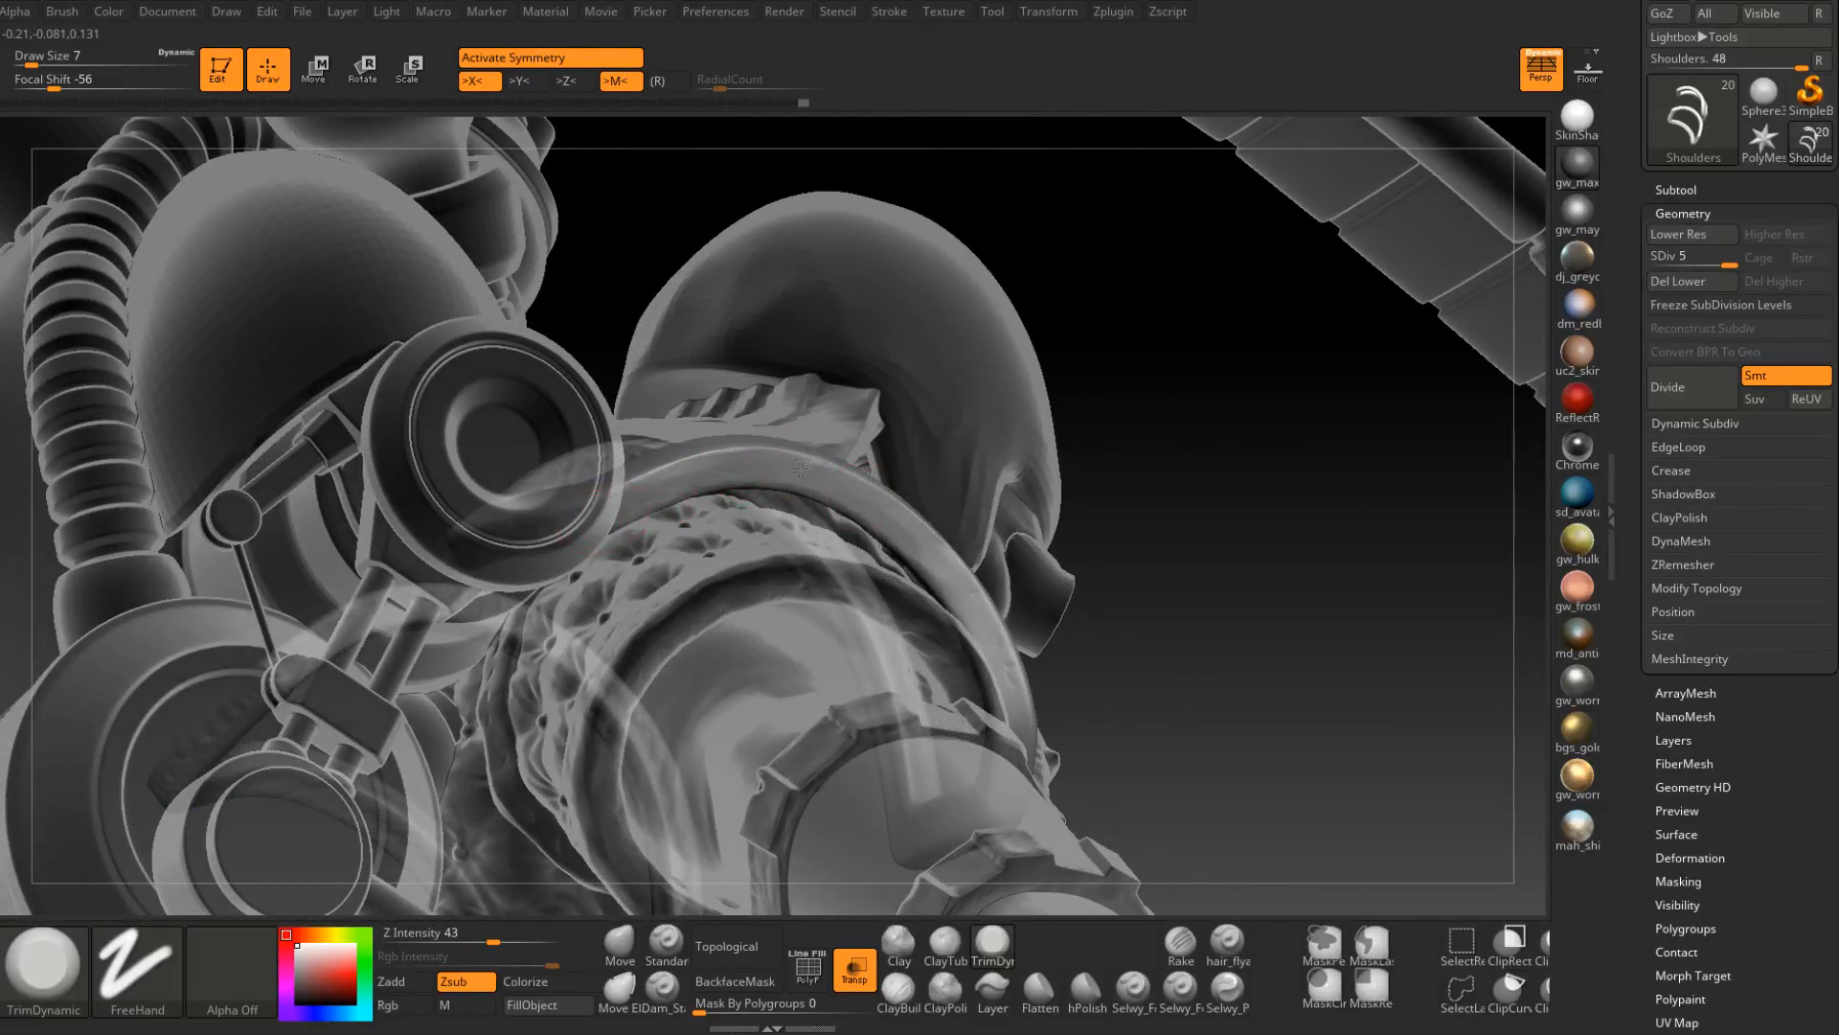
mouse_move(813, 469)
right_down()
mouse_move(1145, 448)
mouse_move(866, 498)
mouse_move(767, 336)
mouse_move(661, 476)
mouse_move(549, 500)
mouse_move(562, 476)
mouse_move(709, 431)
mouse_move(625, 462)
right_up()
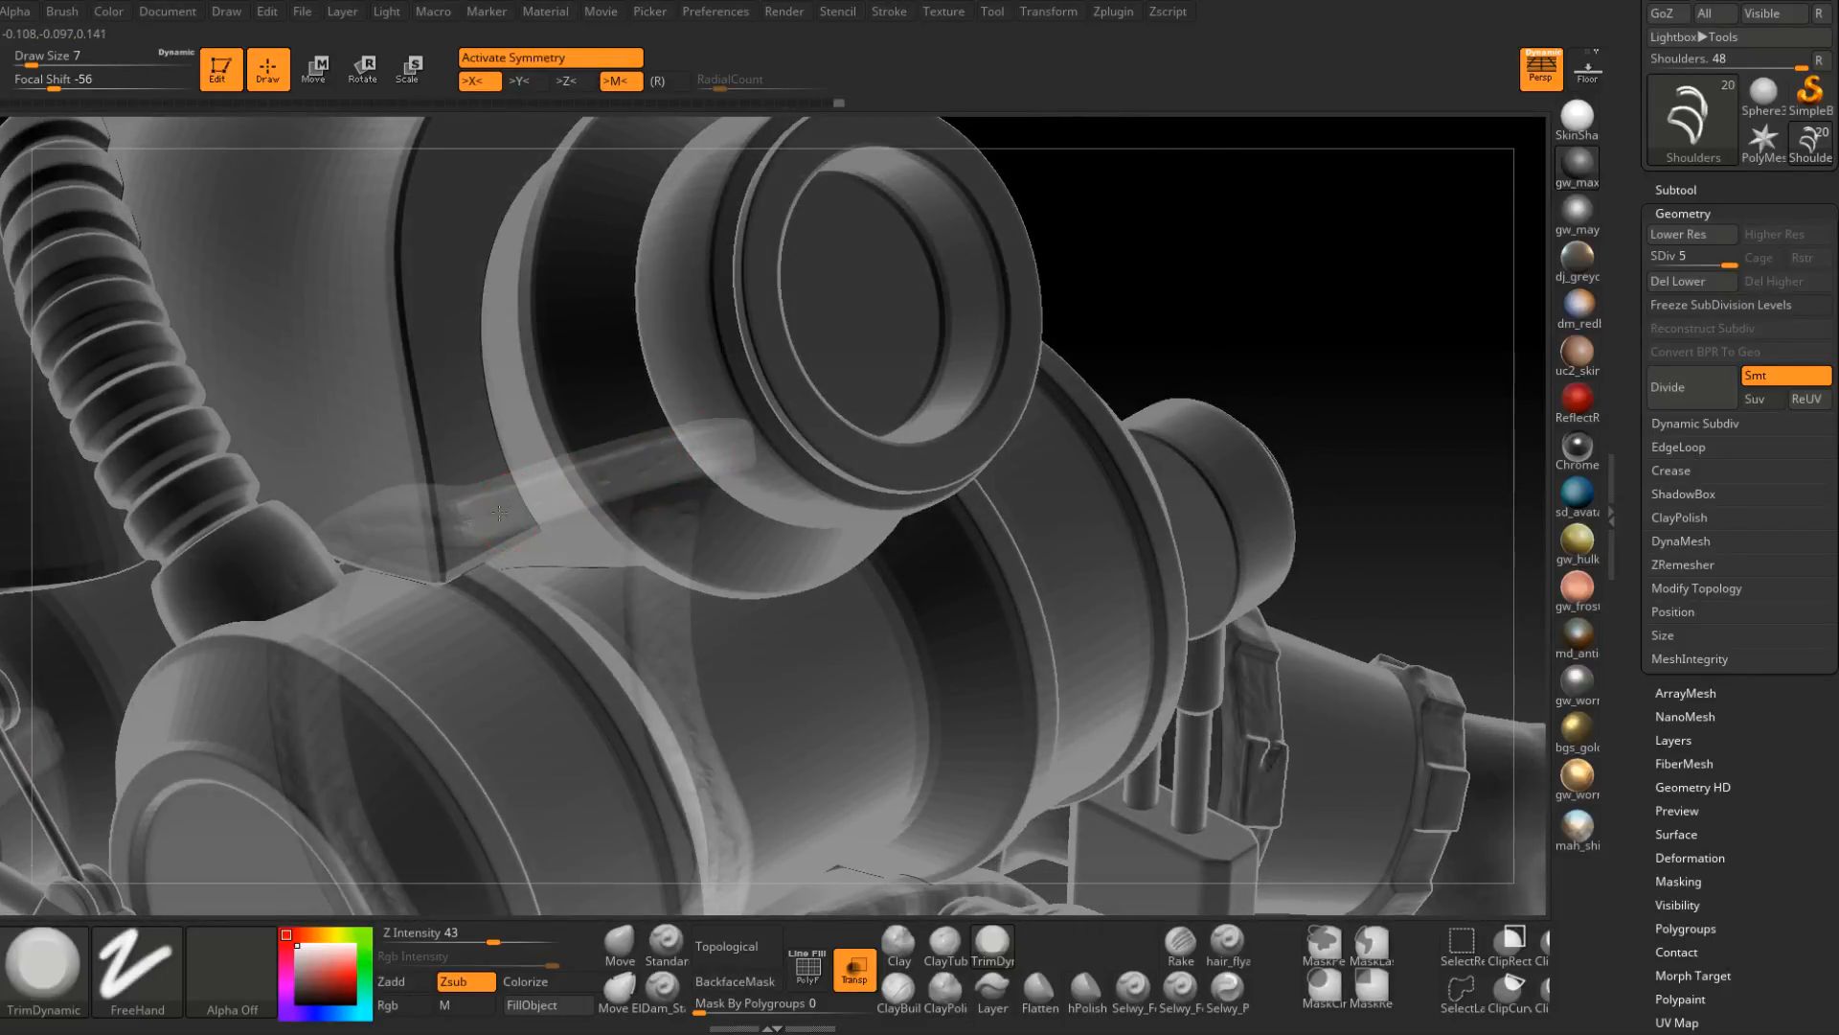
Flatten the narrow edges of the neck-side trim strips with TrimDynamic from the back corners to the front.
mouse_move(499, 514)
right_down()
mouse_move(713, 467)
mouse_move(660, 479)
right_up()
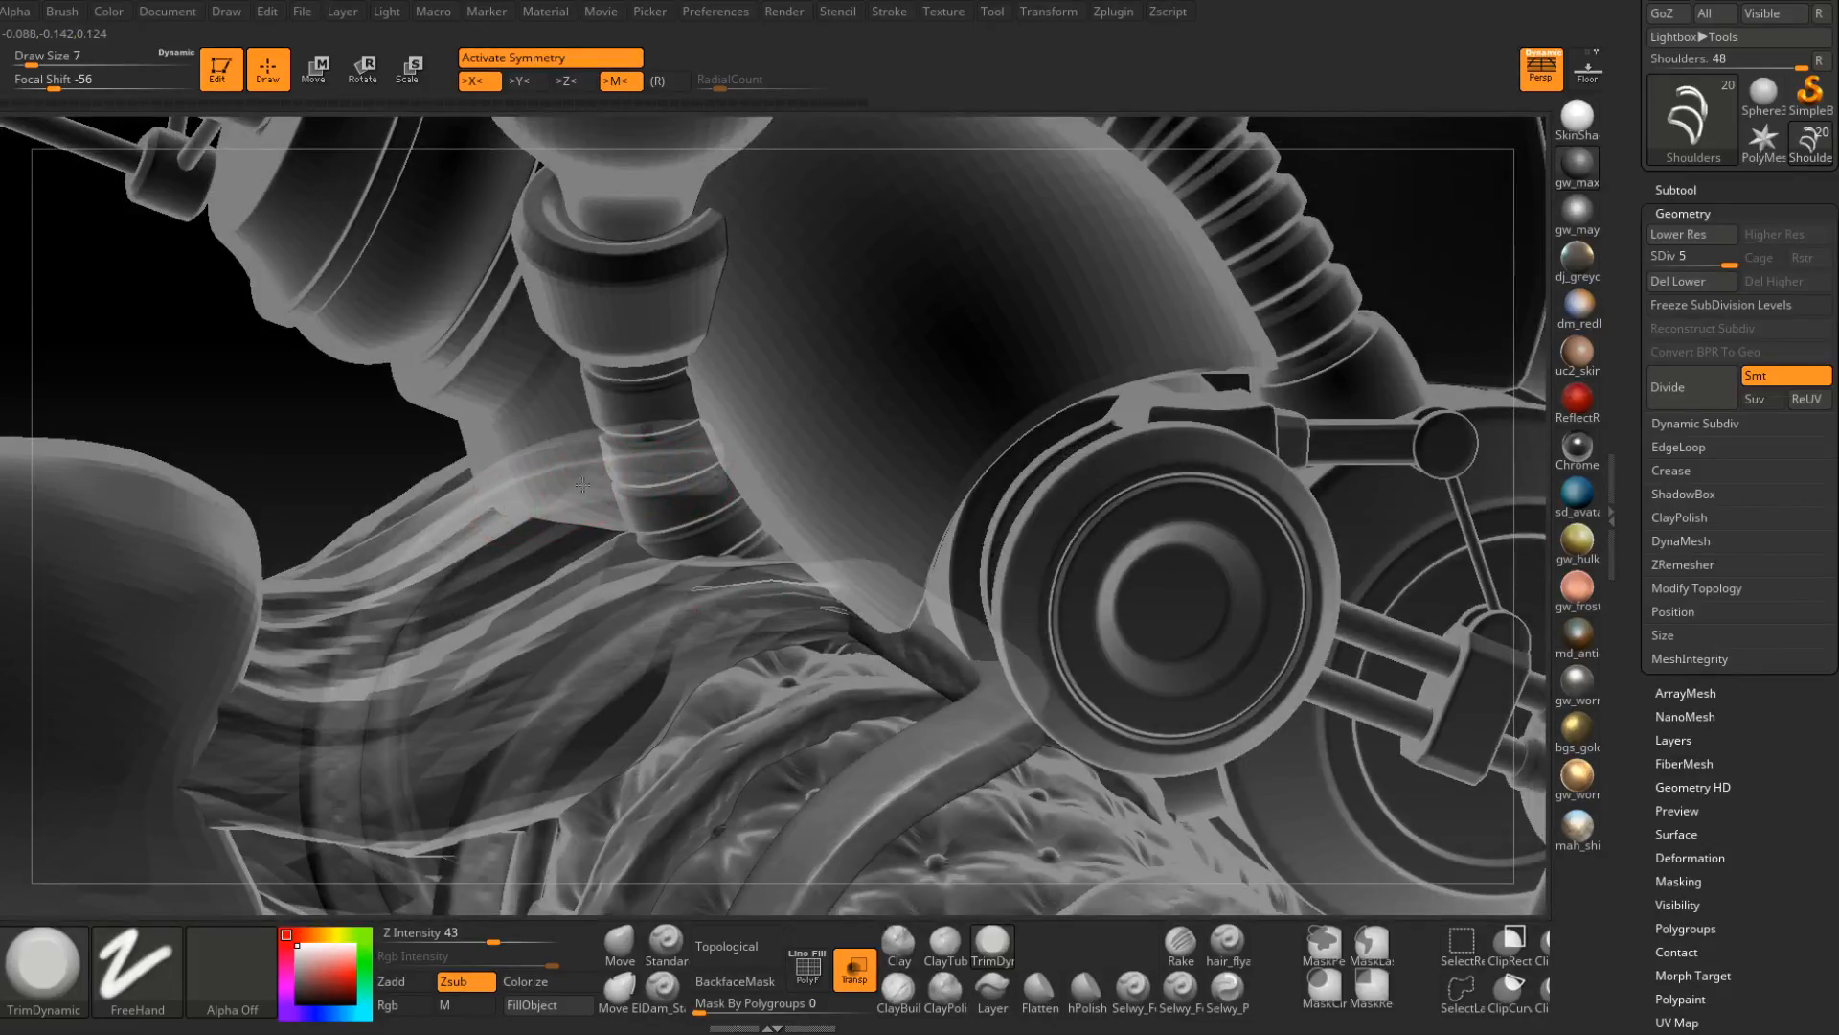
mouse_move(492, 484)
right_down()
mouse_move(485, 443)
mouse_move(525, 436)
right_up()
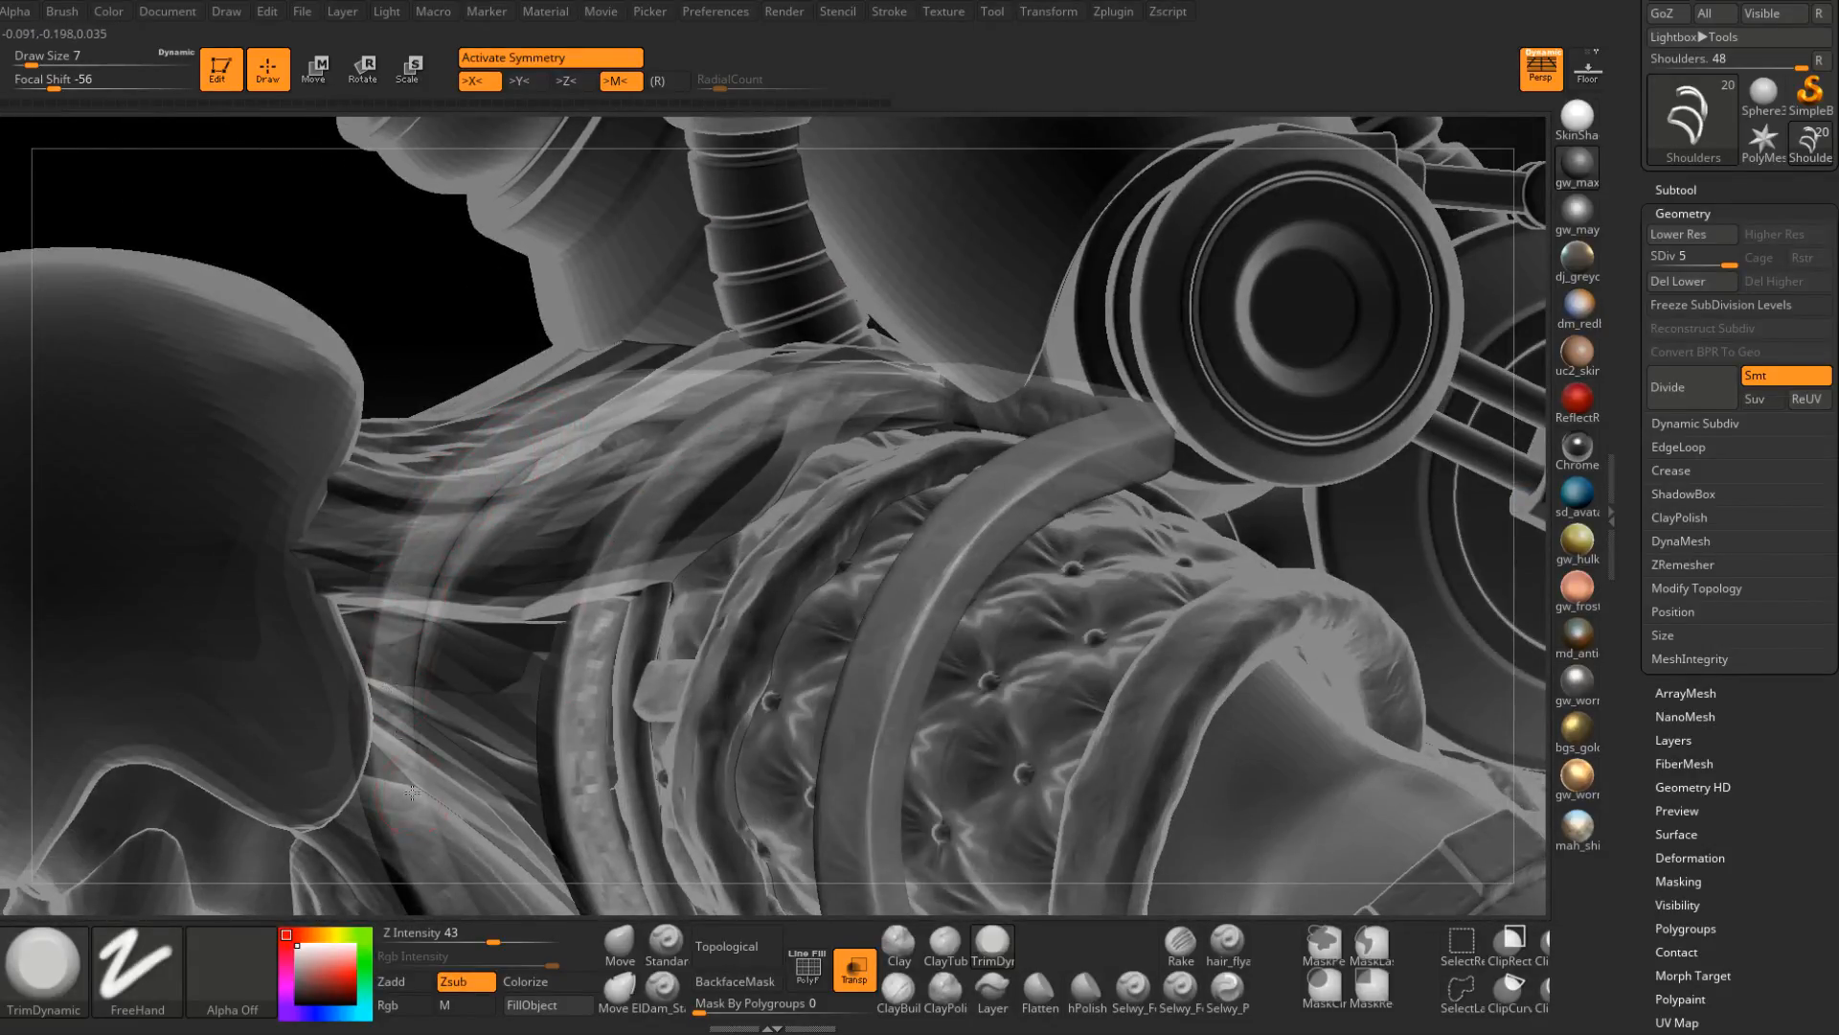
right_drag(405, 765, 472, 388)
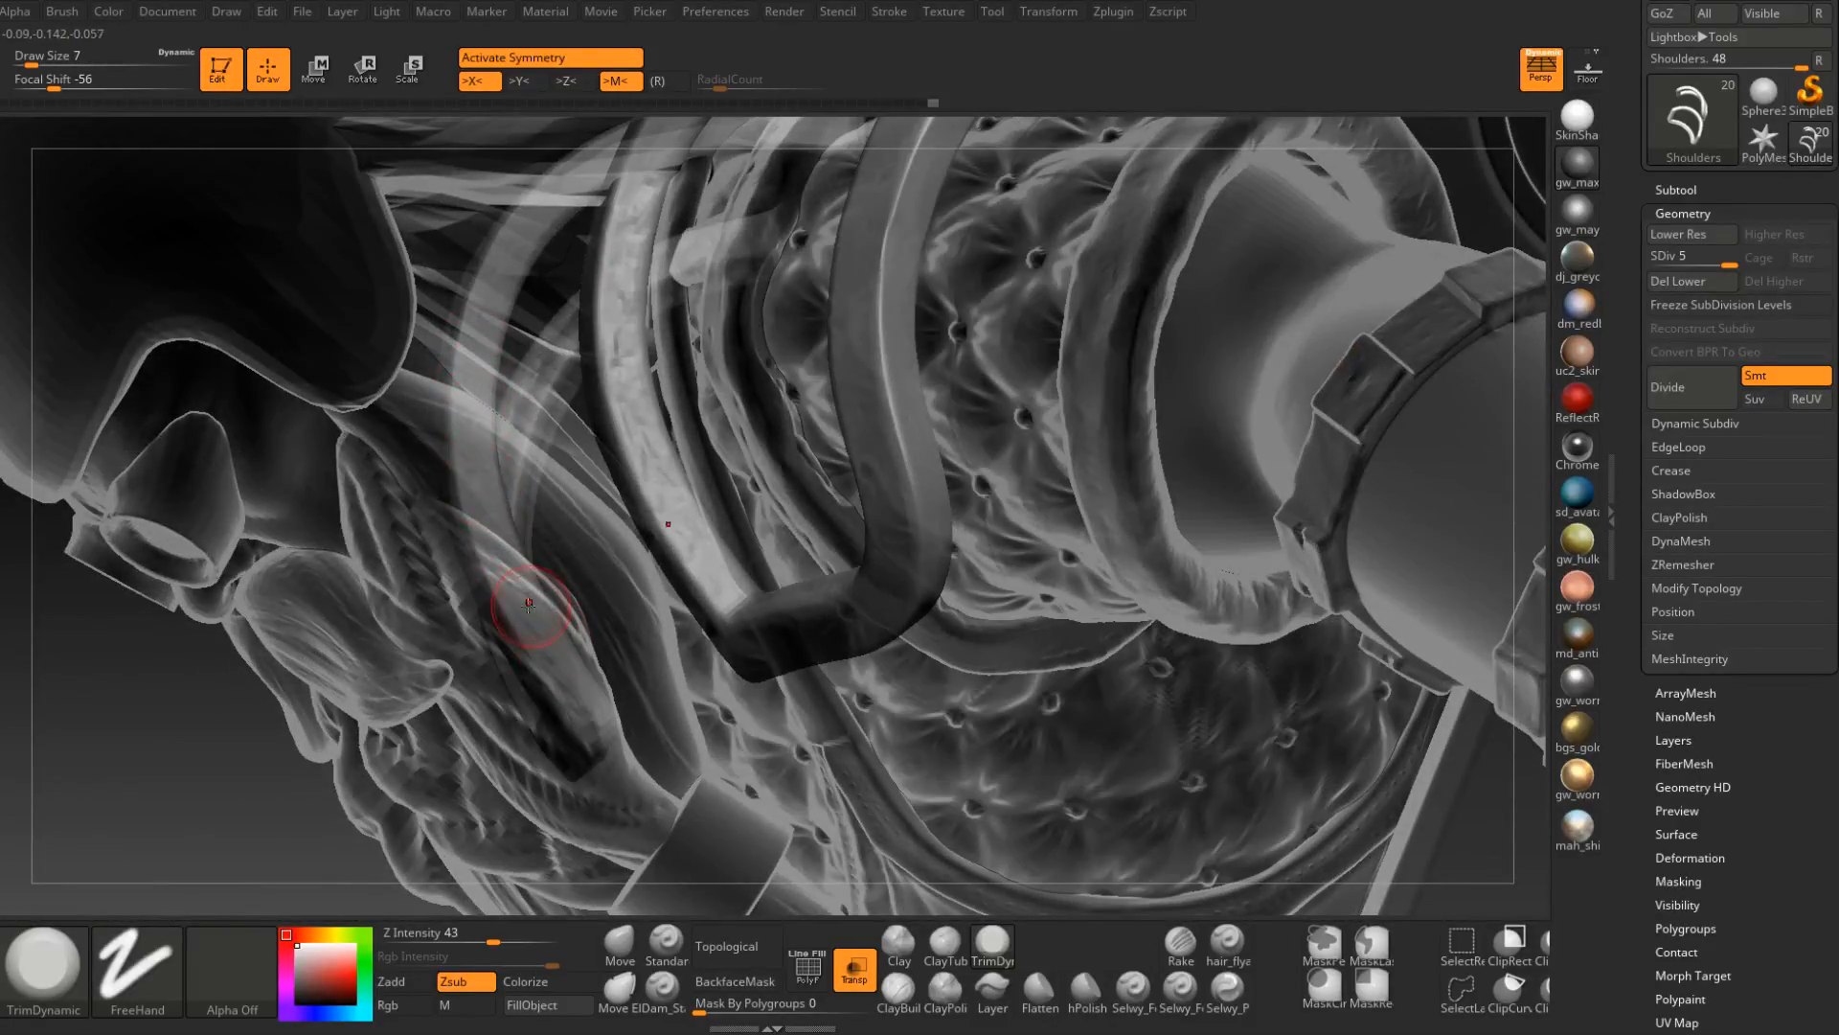
mouse_move(585, 715)
right_down()
mouse_move(593, 576)
mouse_move(638, 698)
mouse_move(582, 684)
mouse_move(698, 603)
mouse_move(619, 775)
right_up()
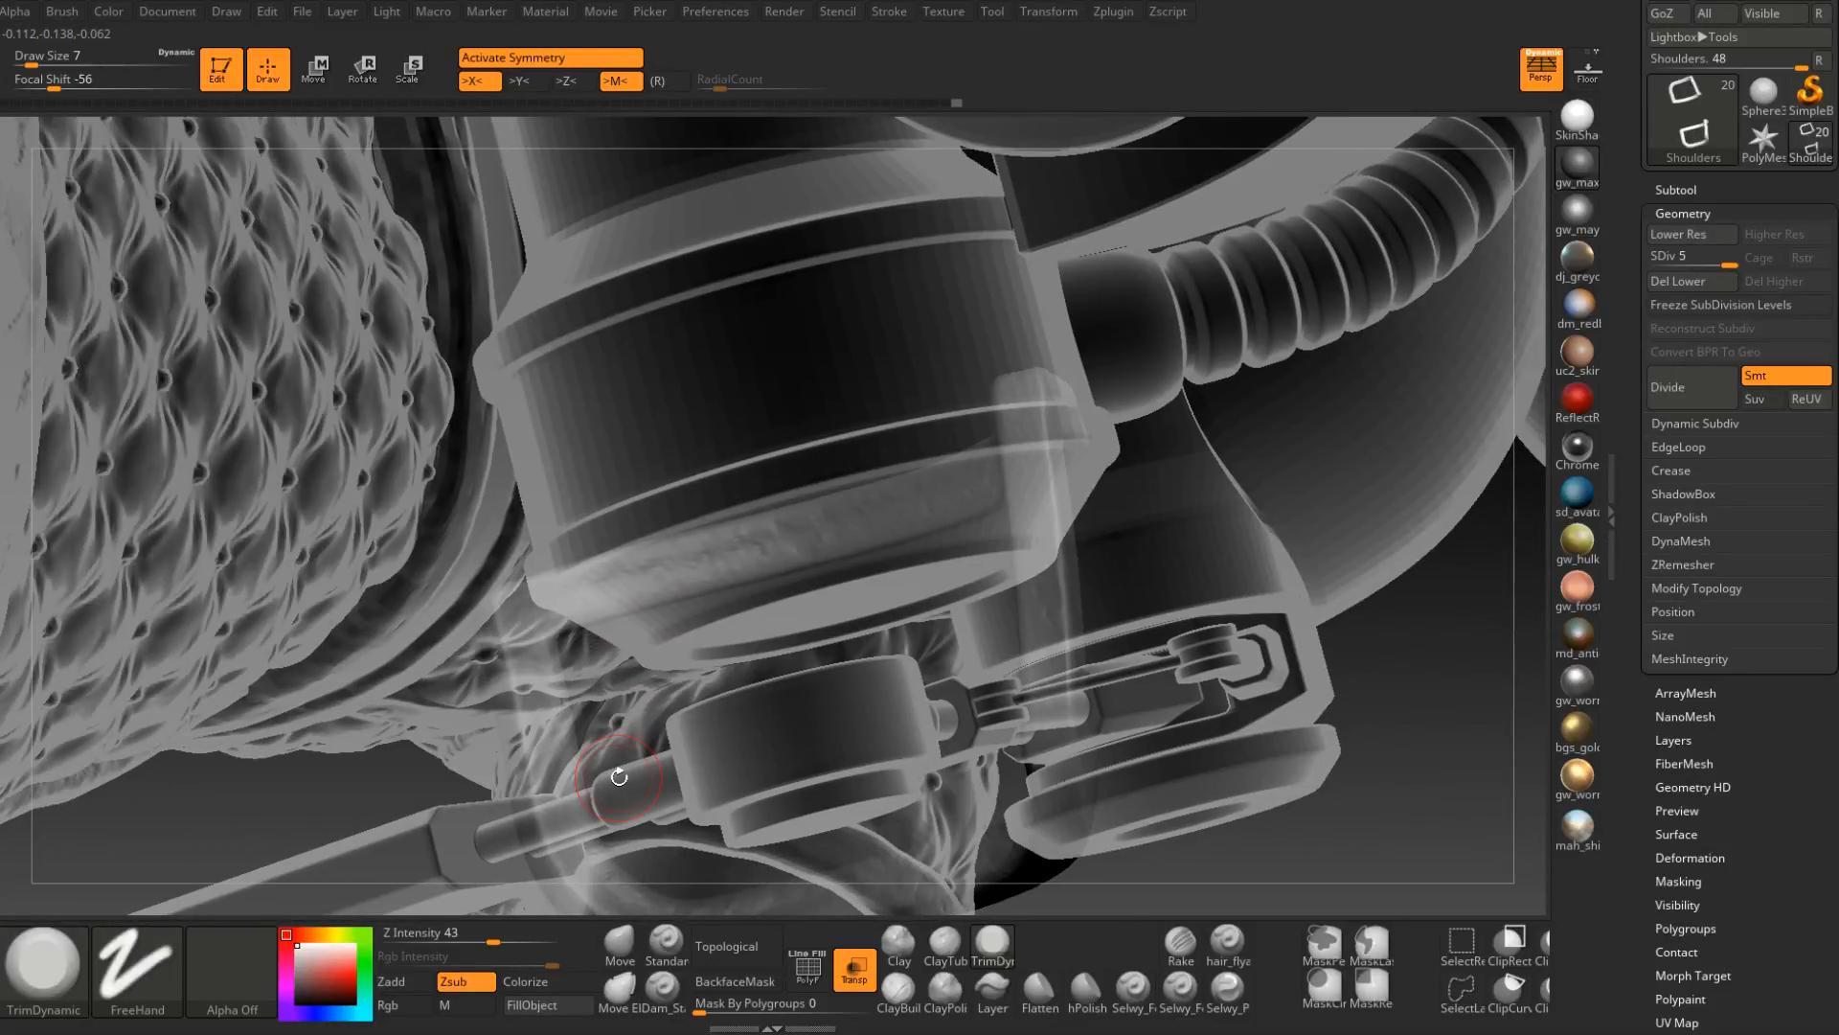
Flatten the clay texture on the undersides and inner faces of the shoulder trims with TrimDynamic.
mouse_move(619, 776)
right_down()
mouse_move(767, 550)
mouse_move(618, 544)
right_up()
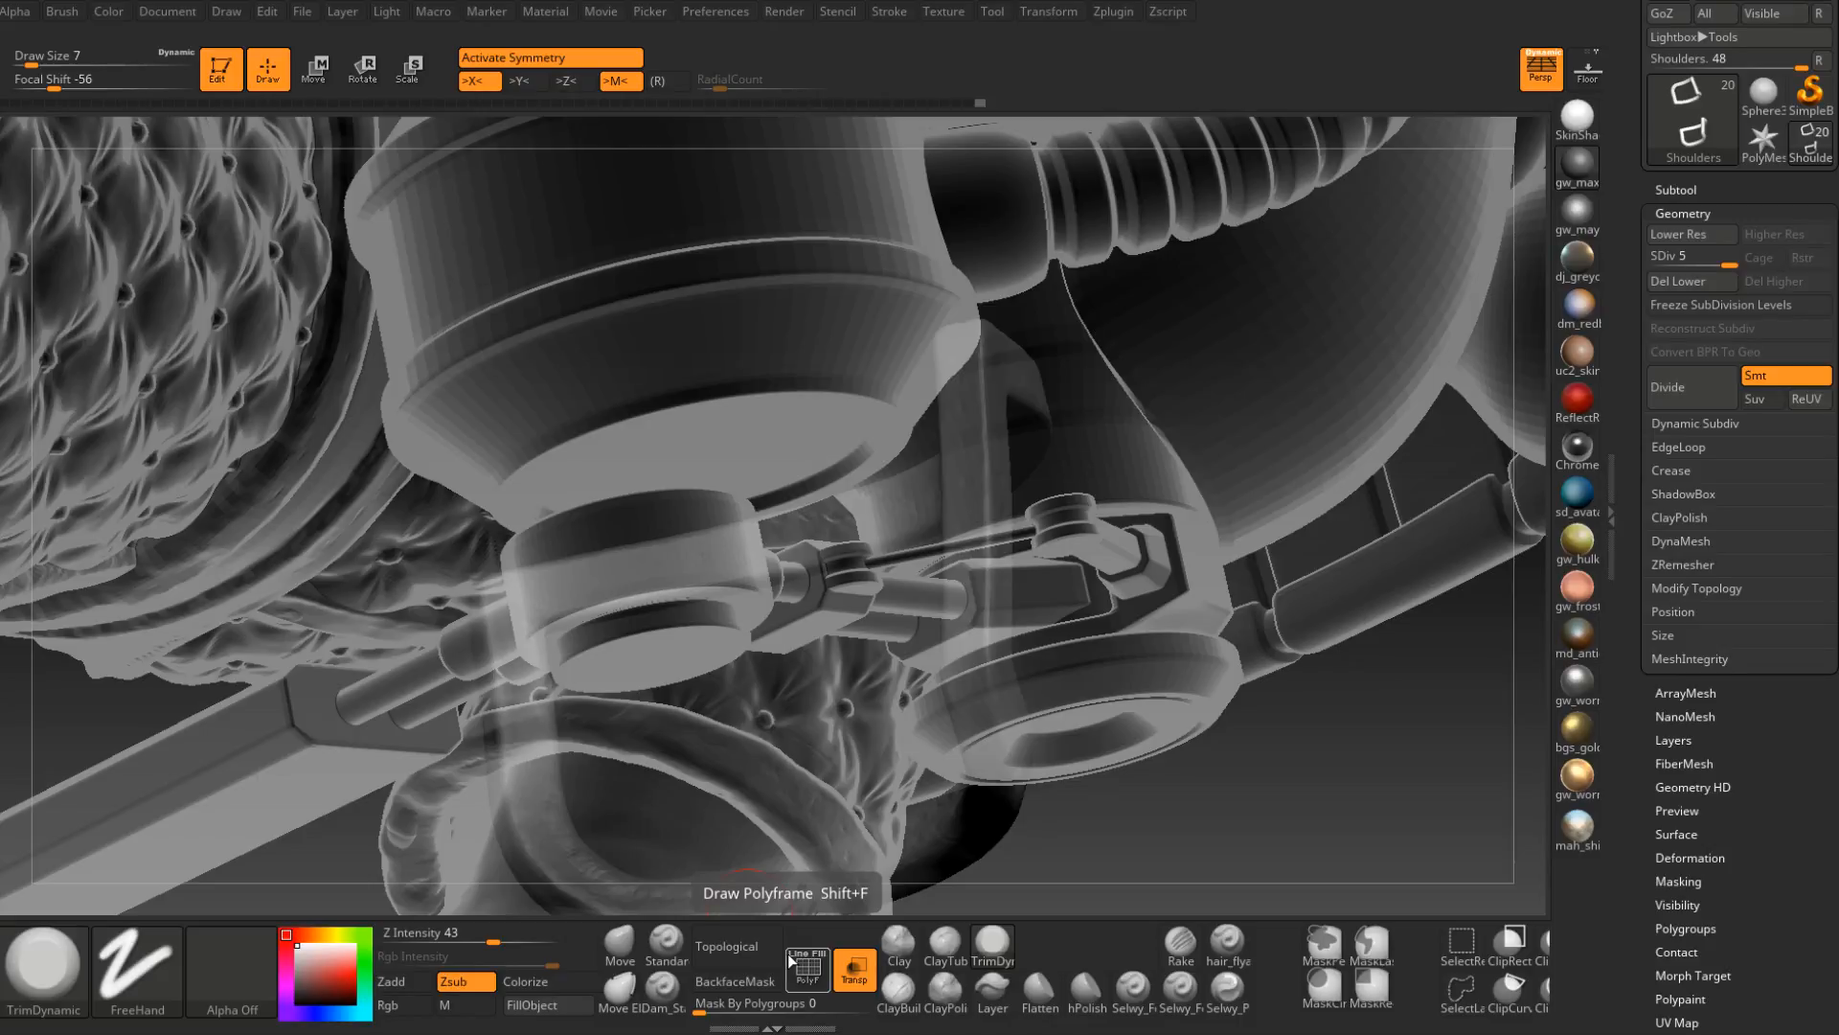
right_drag(522, 613, 616, 582)
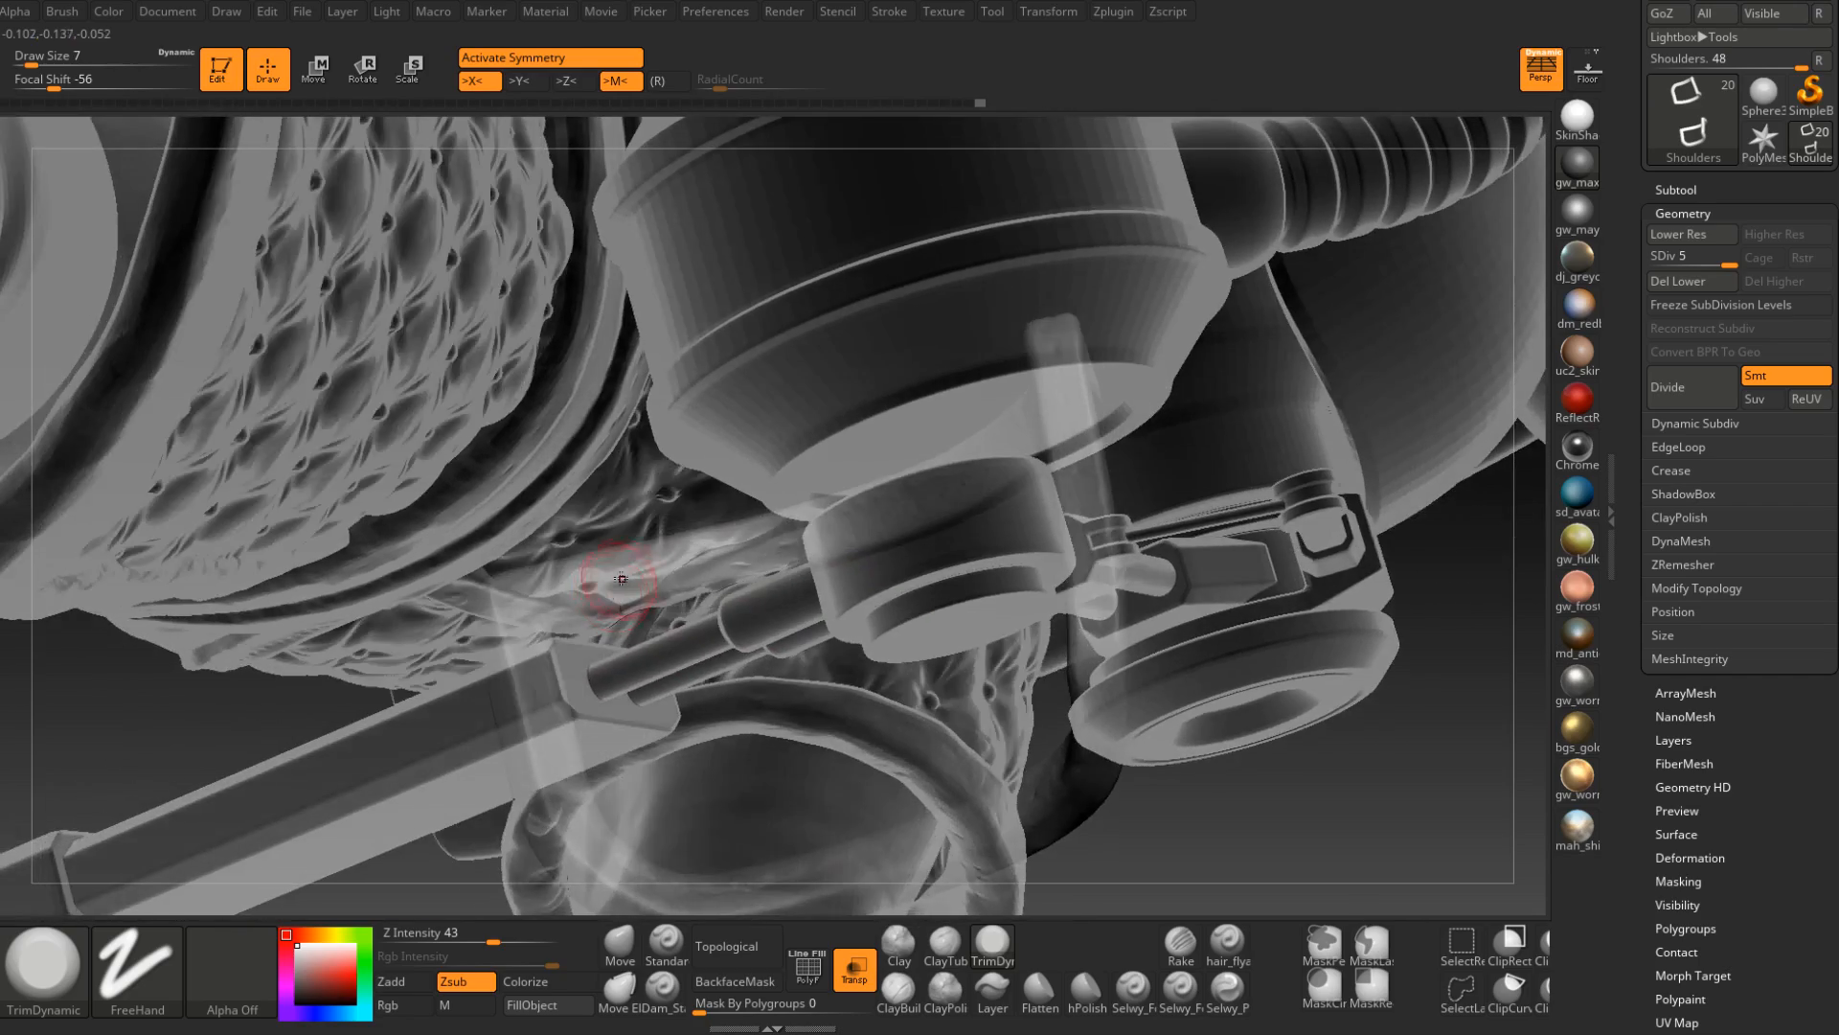
mouse_move(719, 546)
right_down()
mouse_move(998, 504)
mouse_move(1047, 411)
right_up()
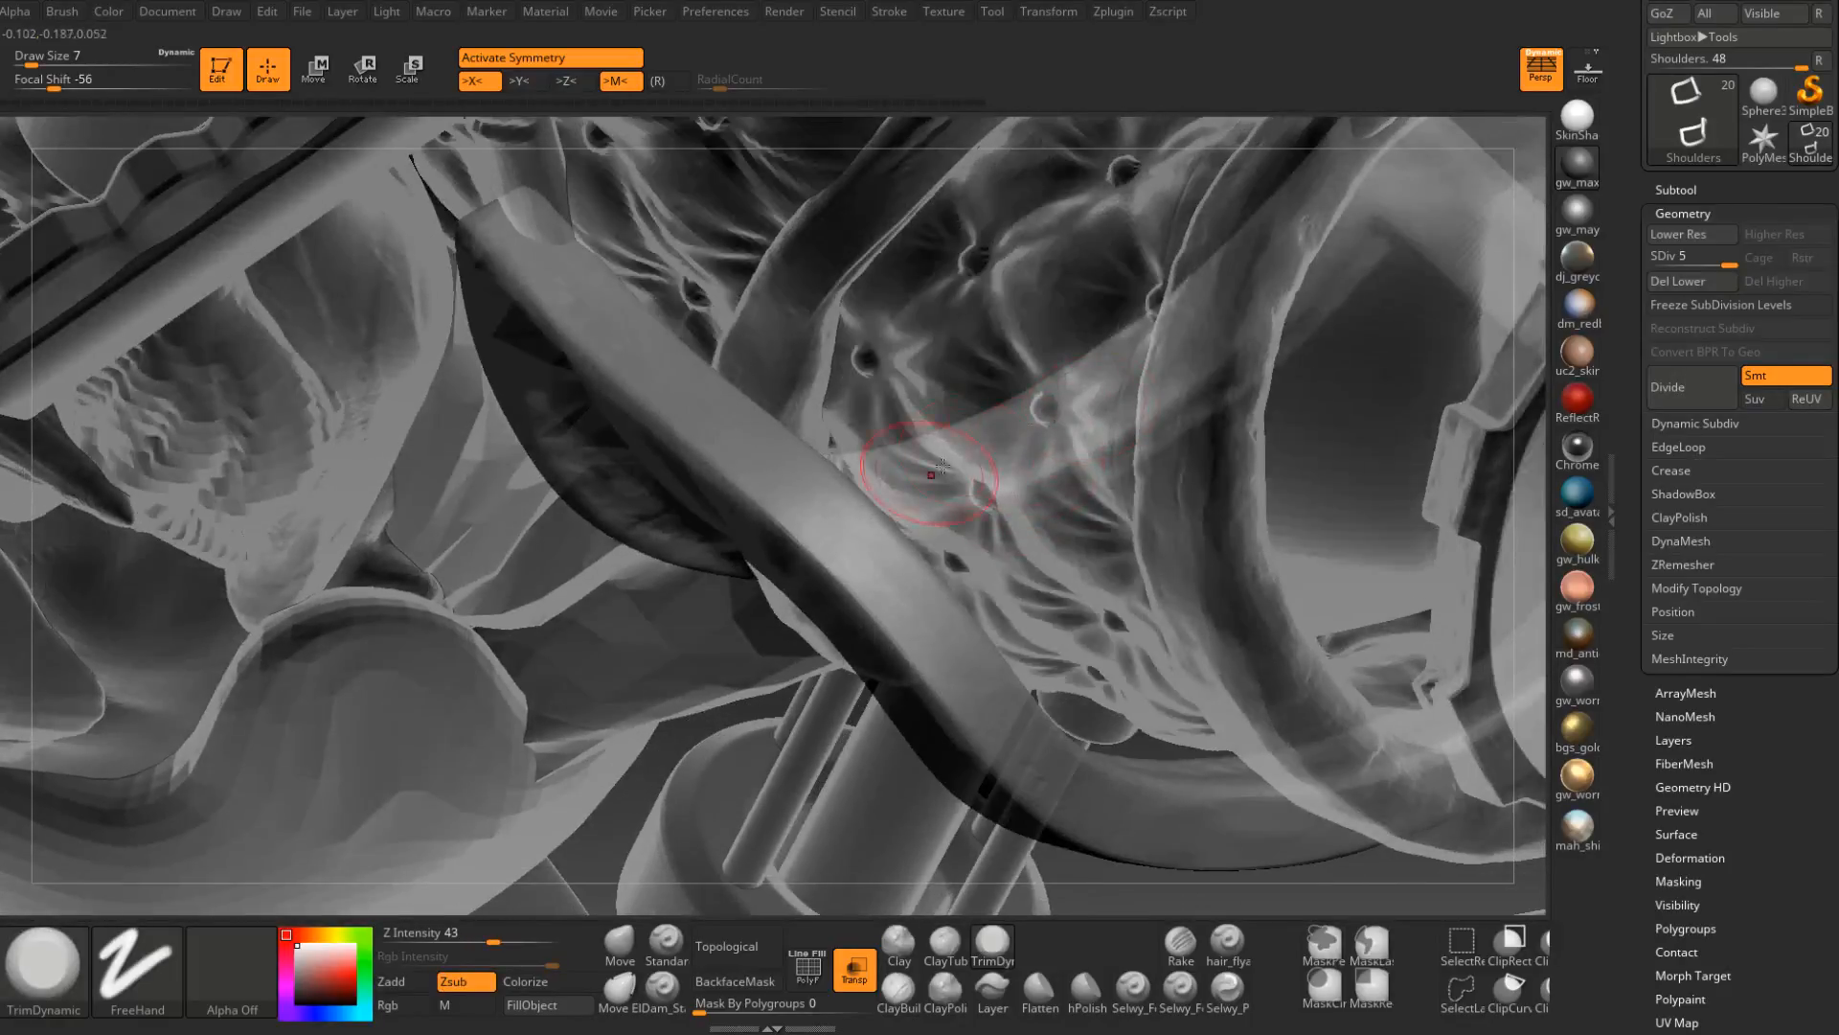
mouse_move(903, 472)
right_down()
mouse_move(987, 520)
mouse_move(1016, 479)
right_up()
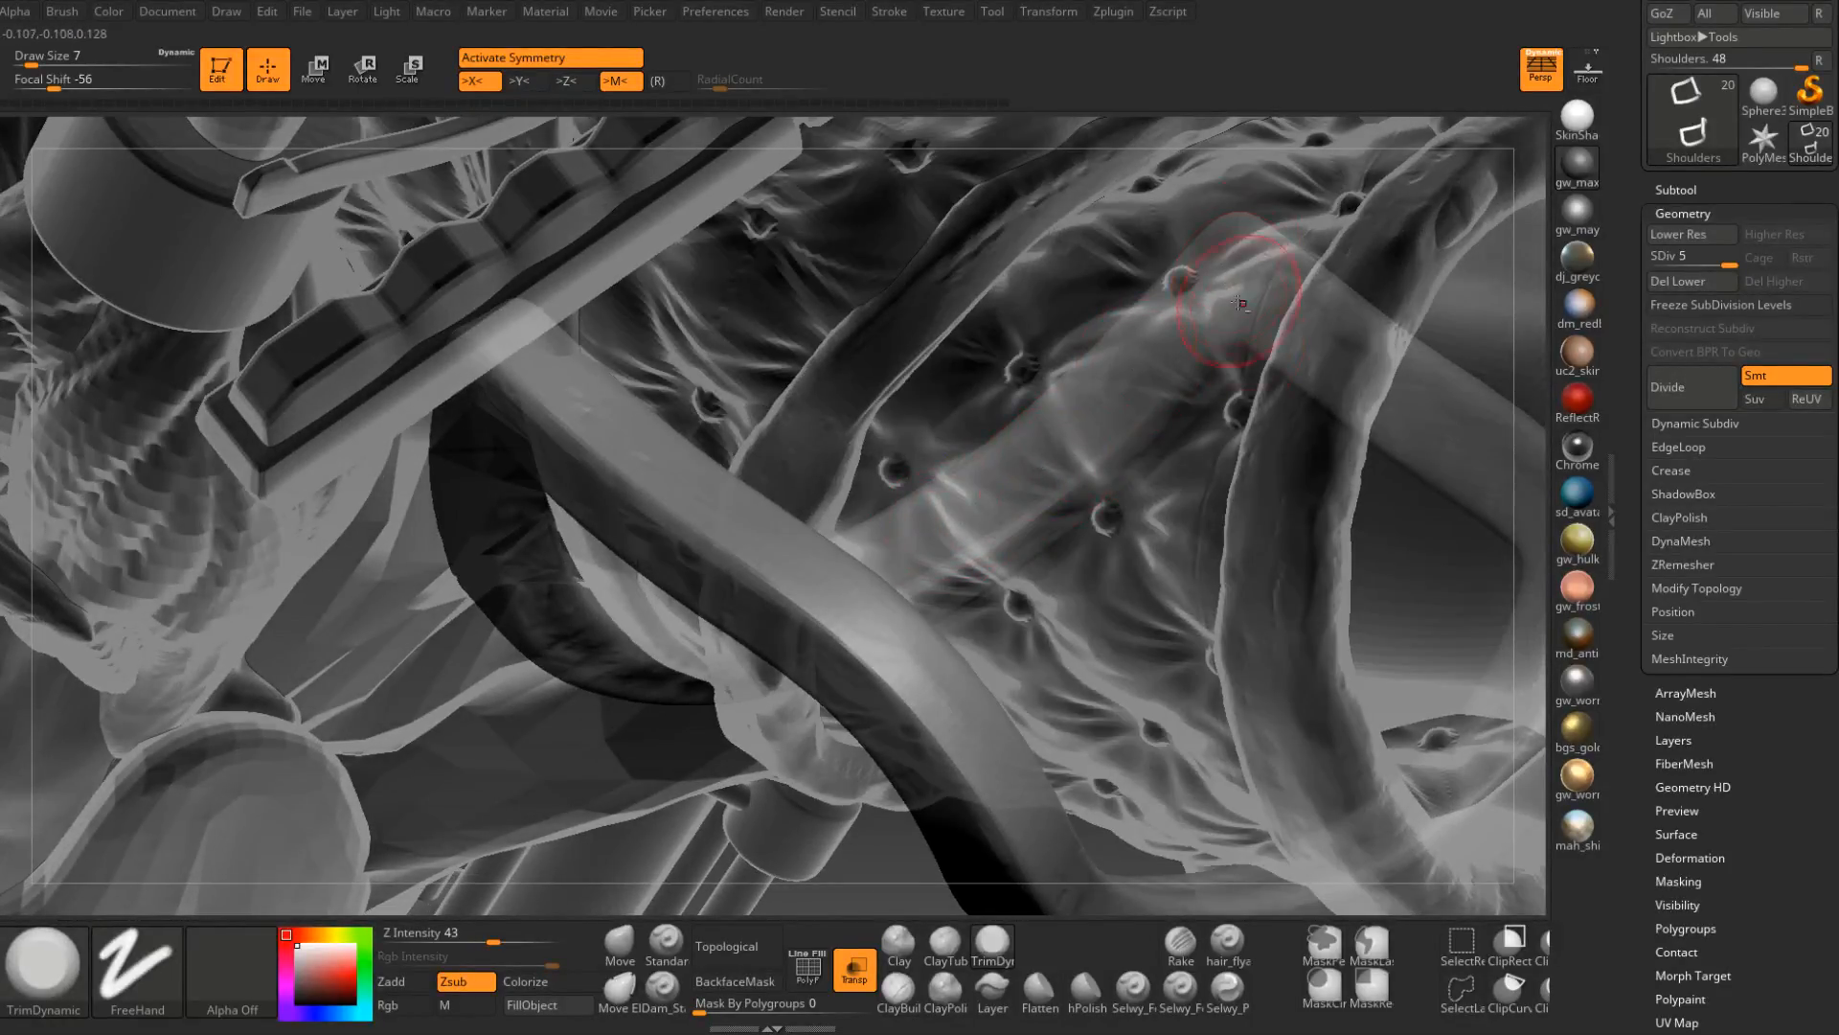
right_drag(1241, 303, 971, 463)
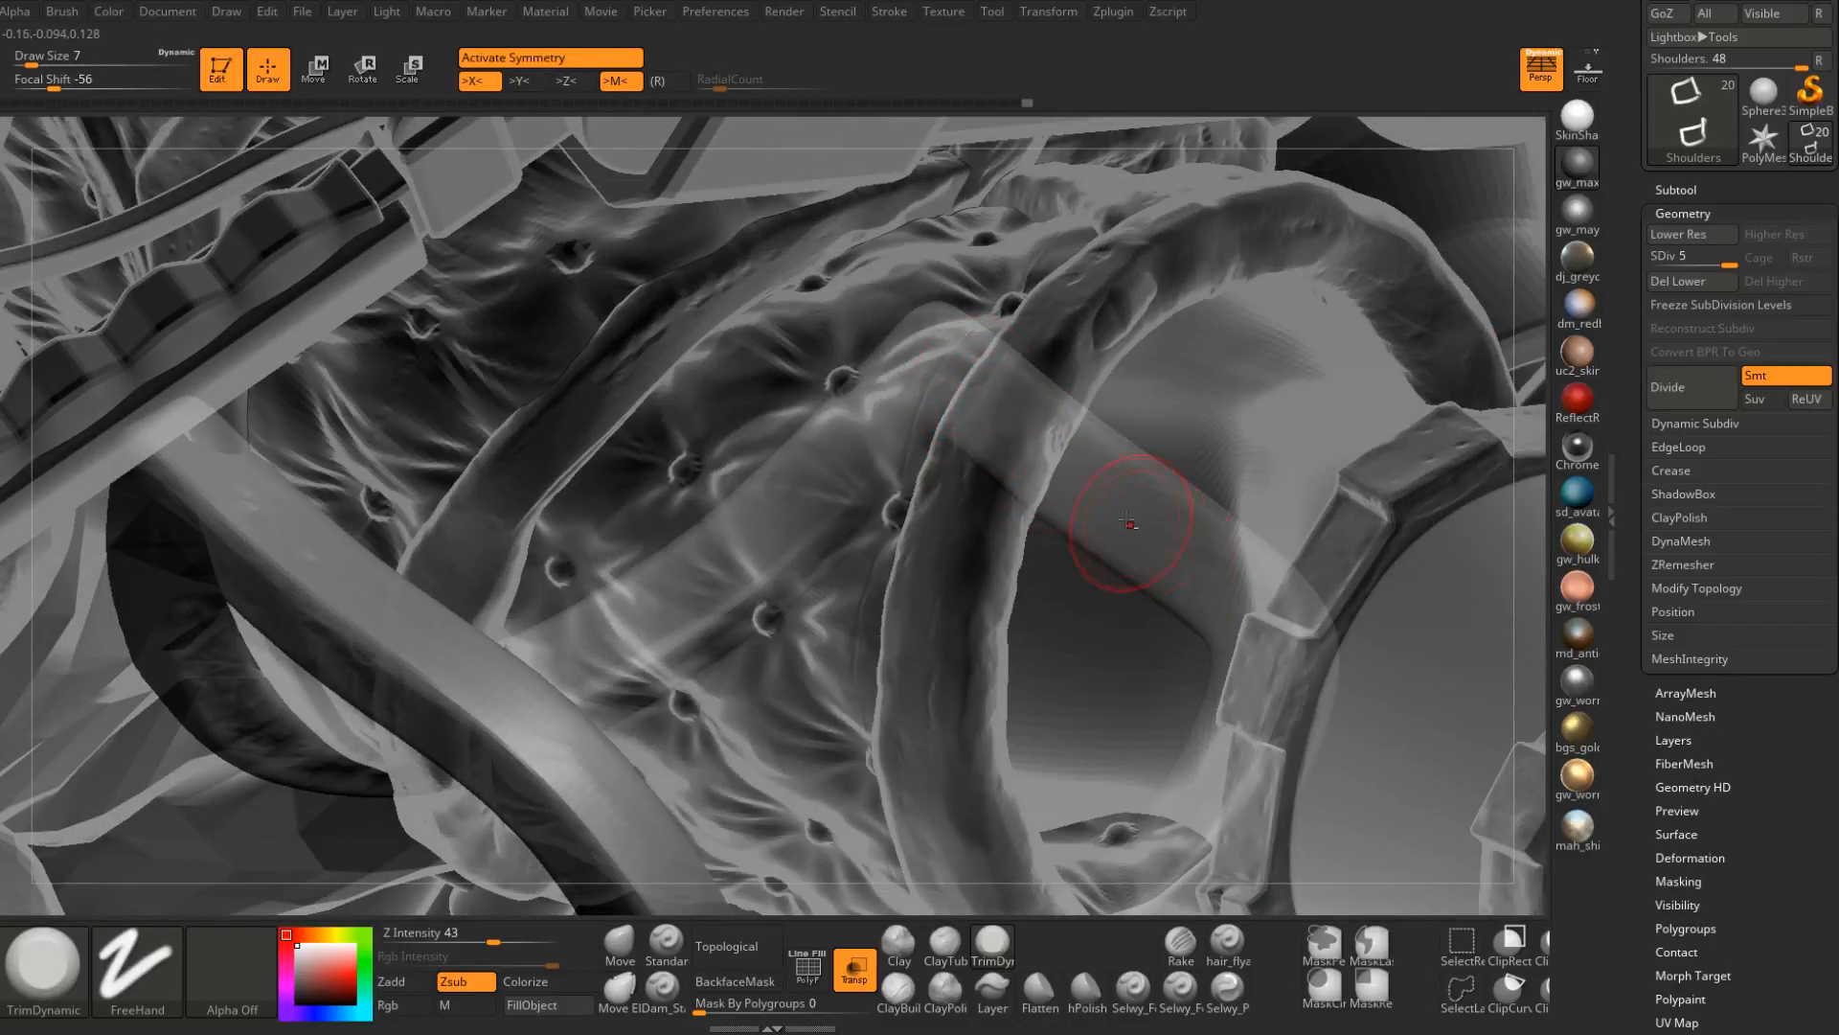
Flatten the remaining clay texture around the lower outer bend of the shoulder trims with TrimDynamic.
right_drag(1130, 523, 1049, 419)
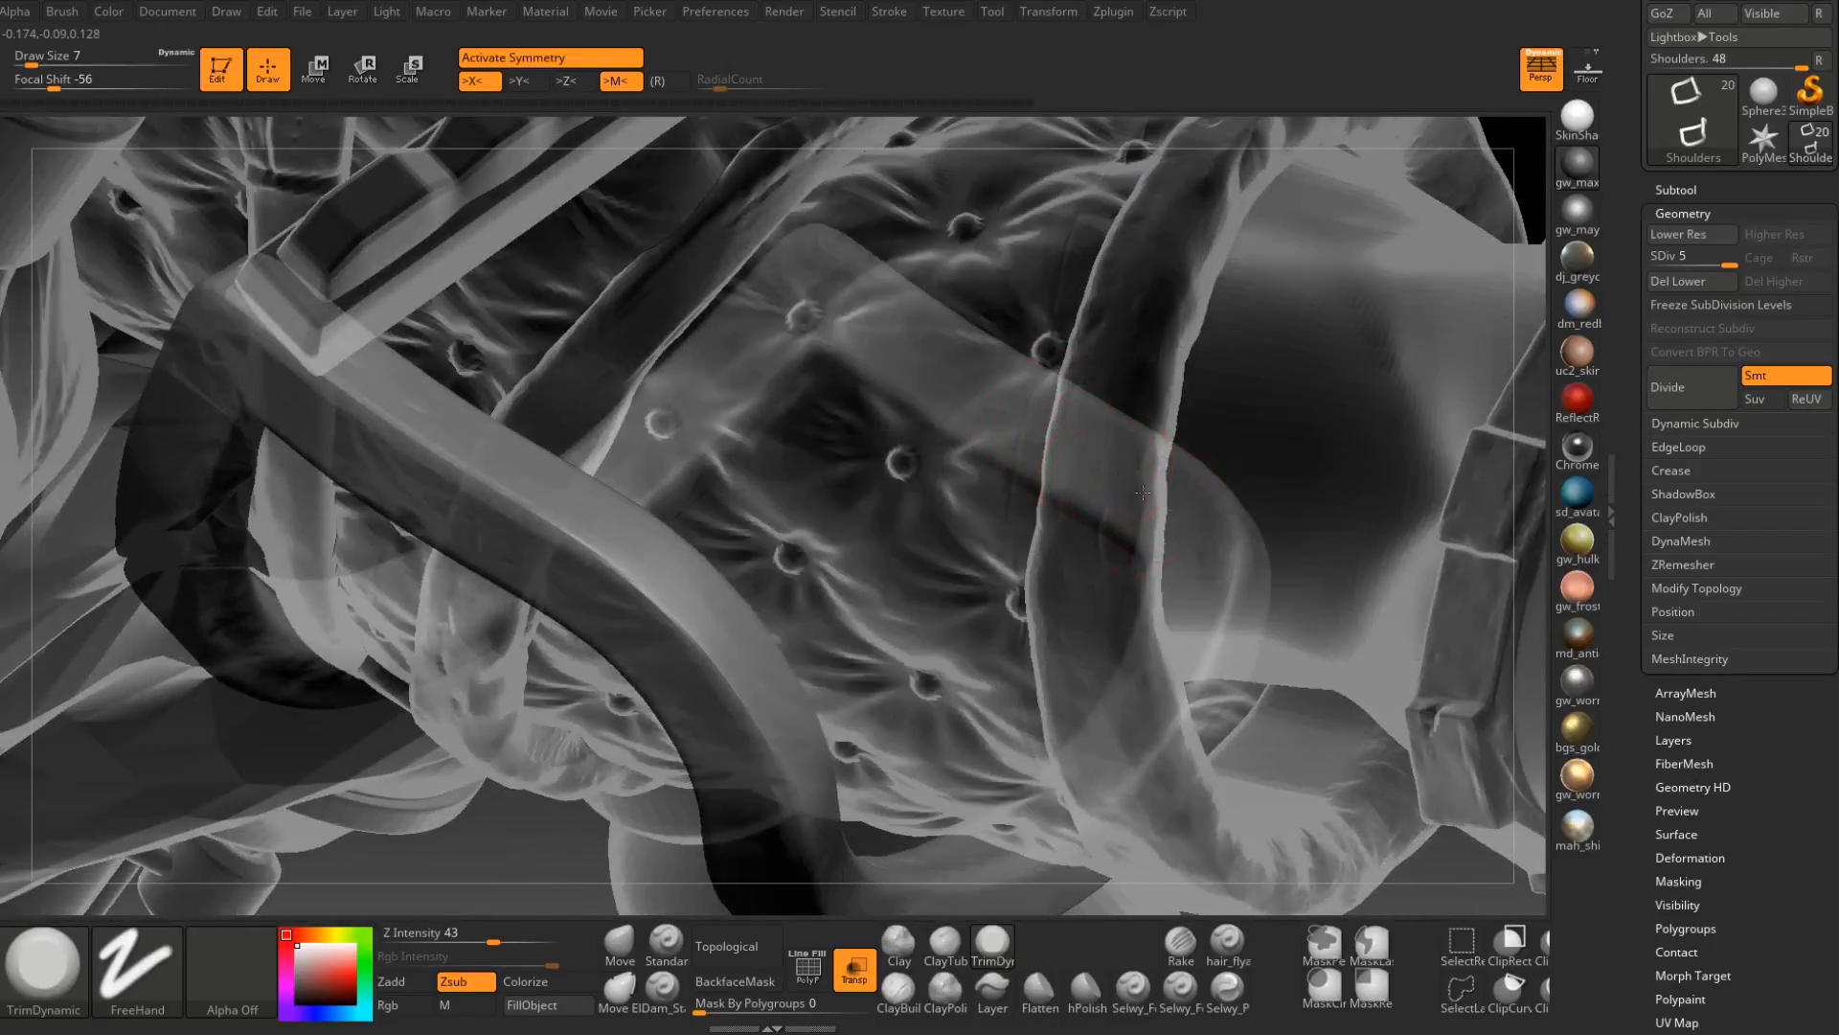
alt+right_drag(1140, 681, 1164, 543)
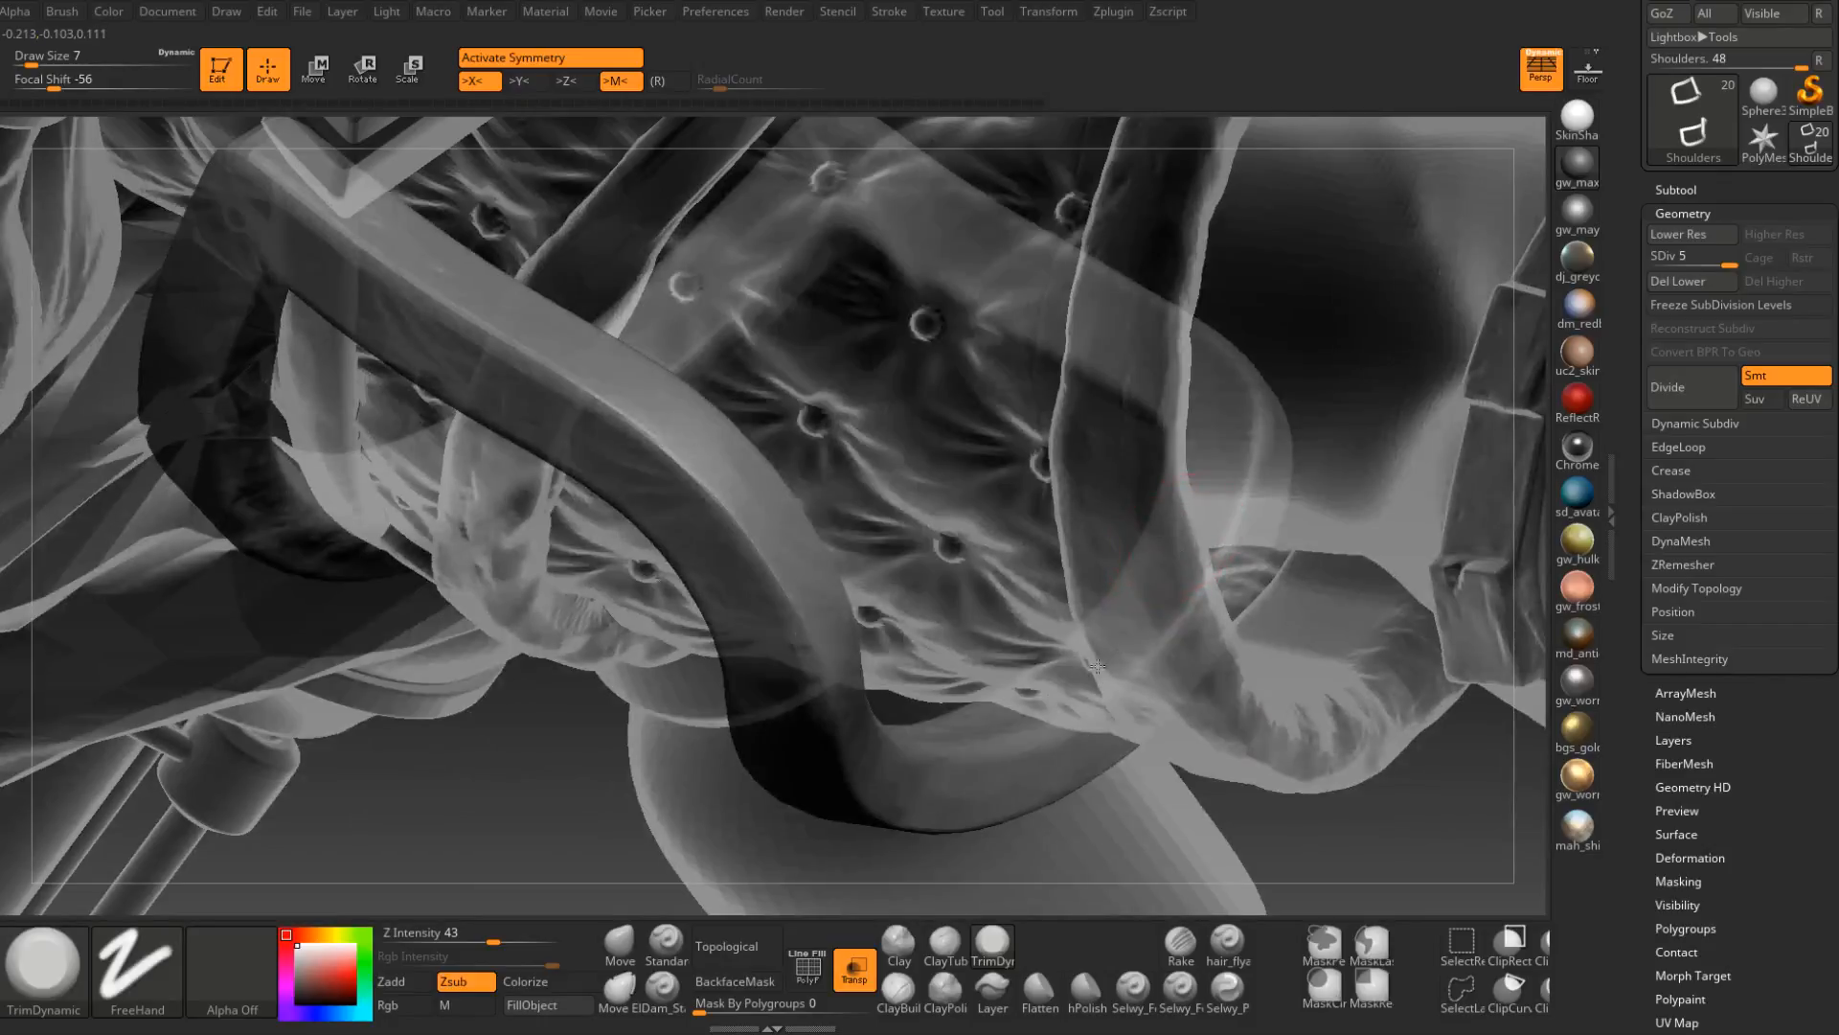
right_drag(1097, 665, 1128, 574)
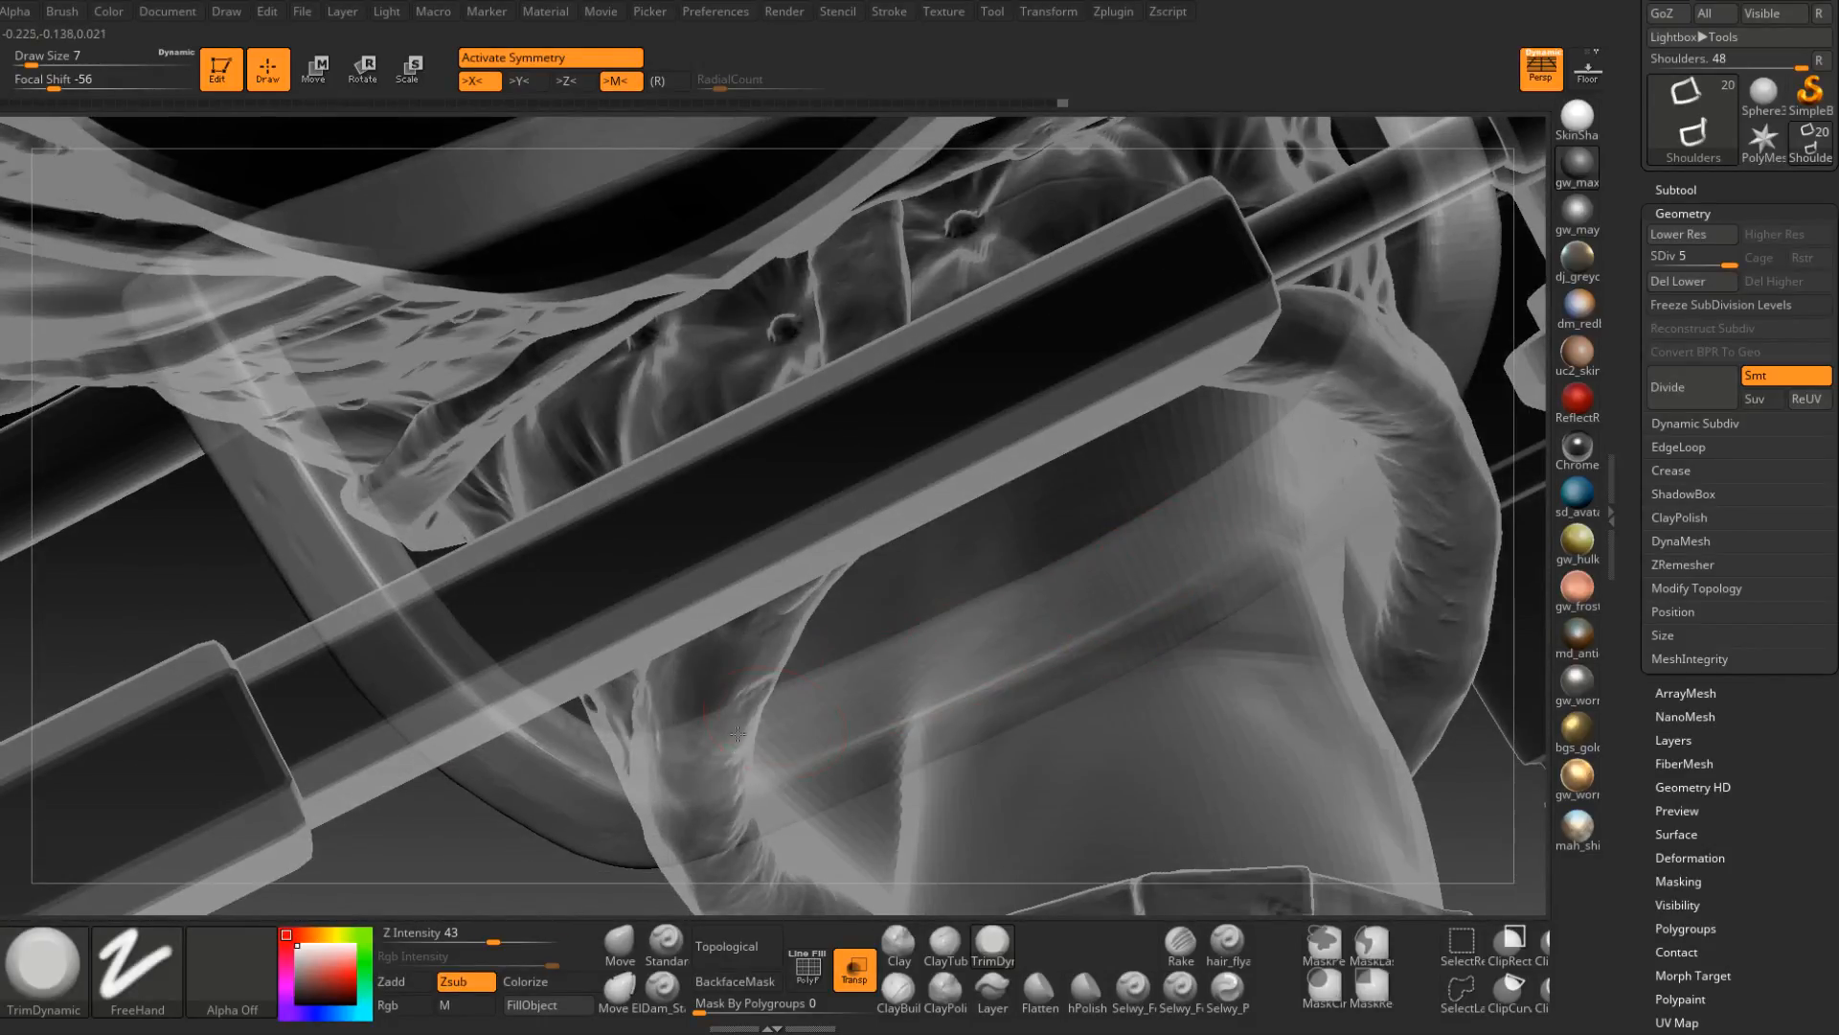
right_drag(738, 734, 679, 538)
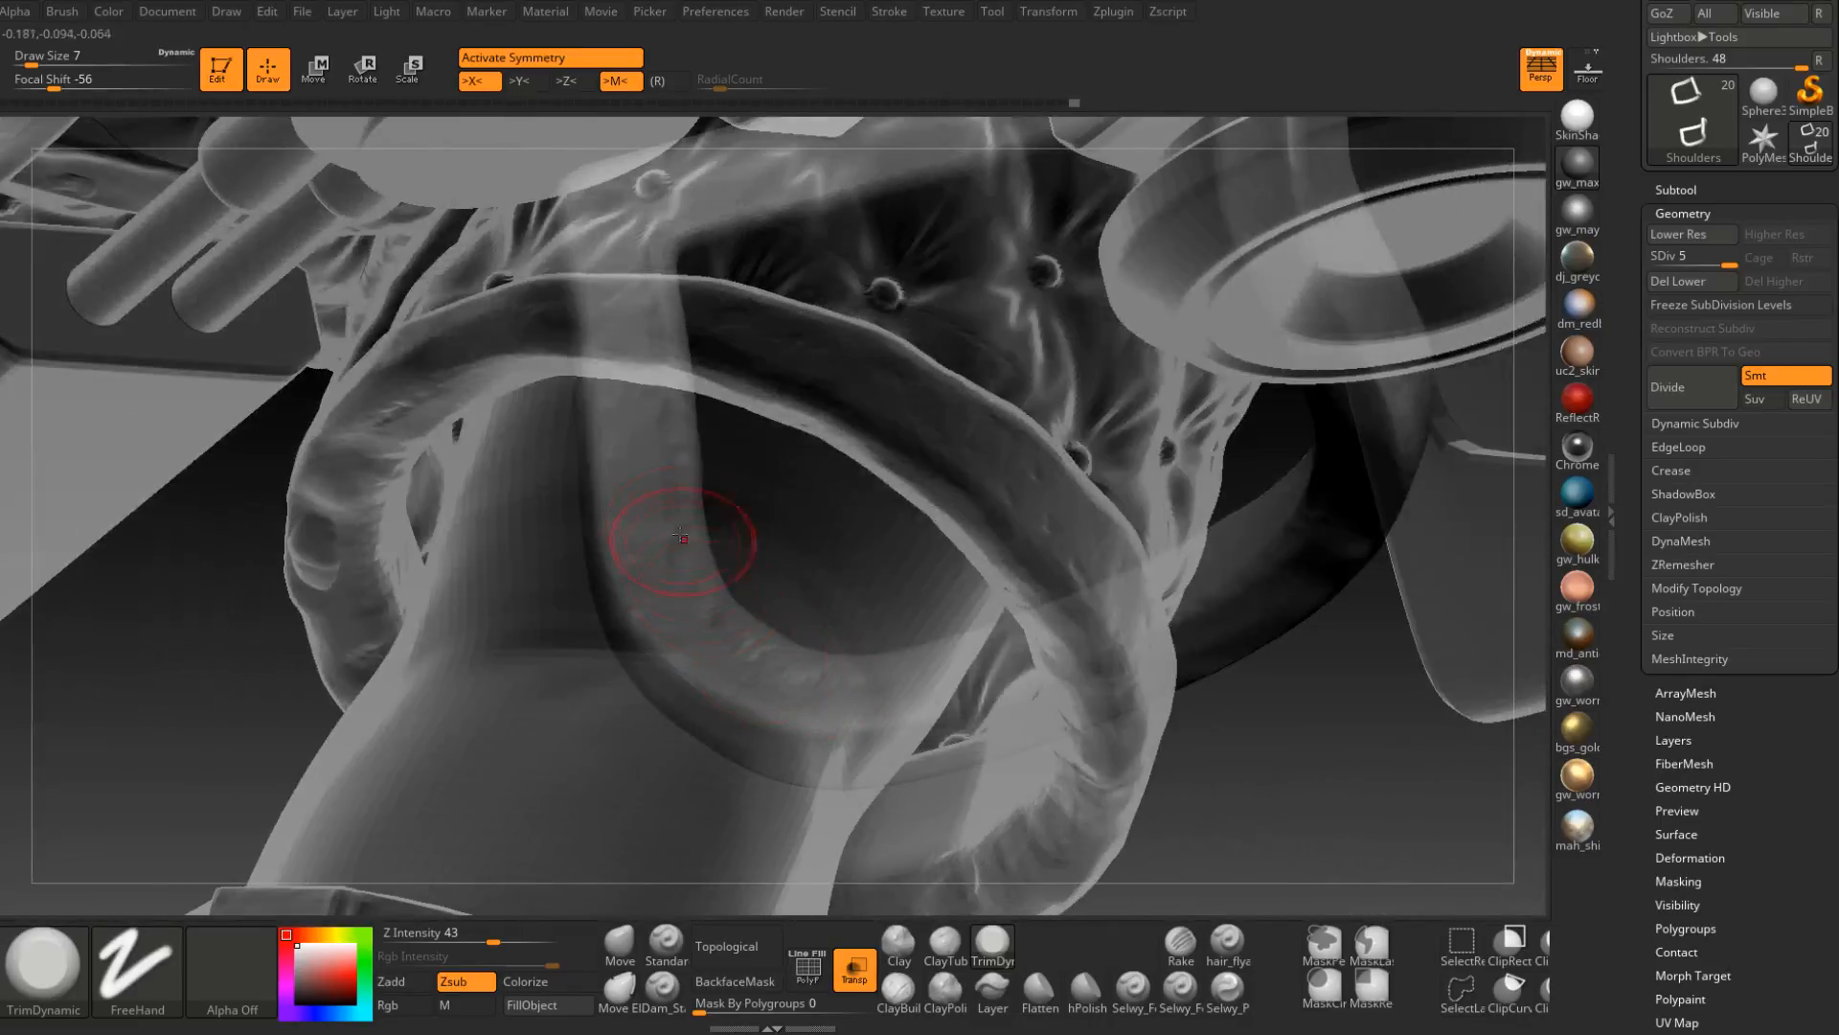
right_drag(877, 694, 595, 526)
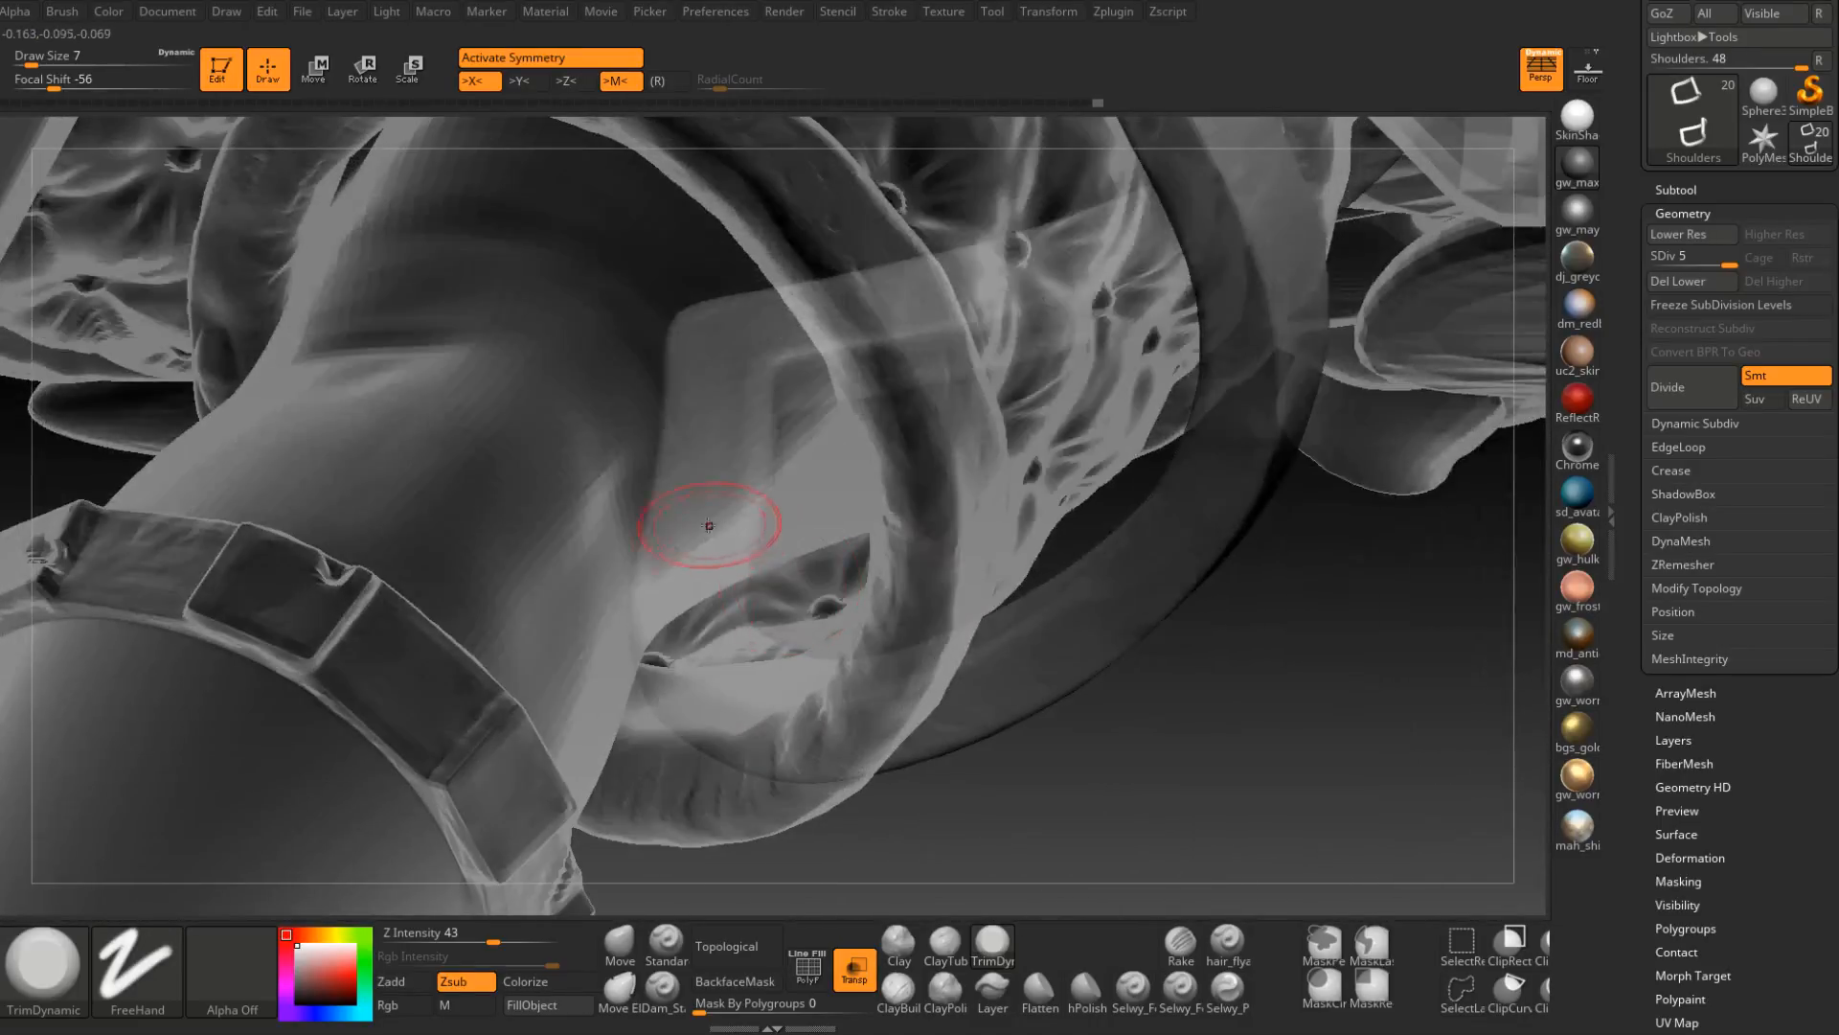
mouse_move(657, 579)
right_down()
mouse_move(714, 424)
mouse_move(842, 485)
mouse_move(759, 558)
right_up()
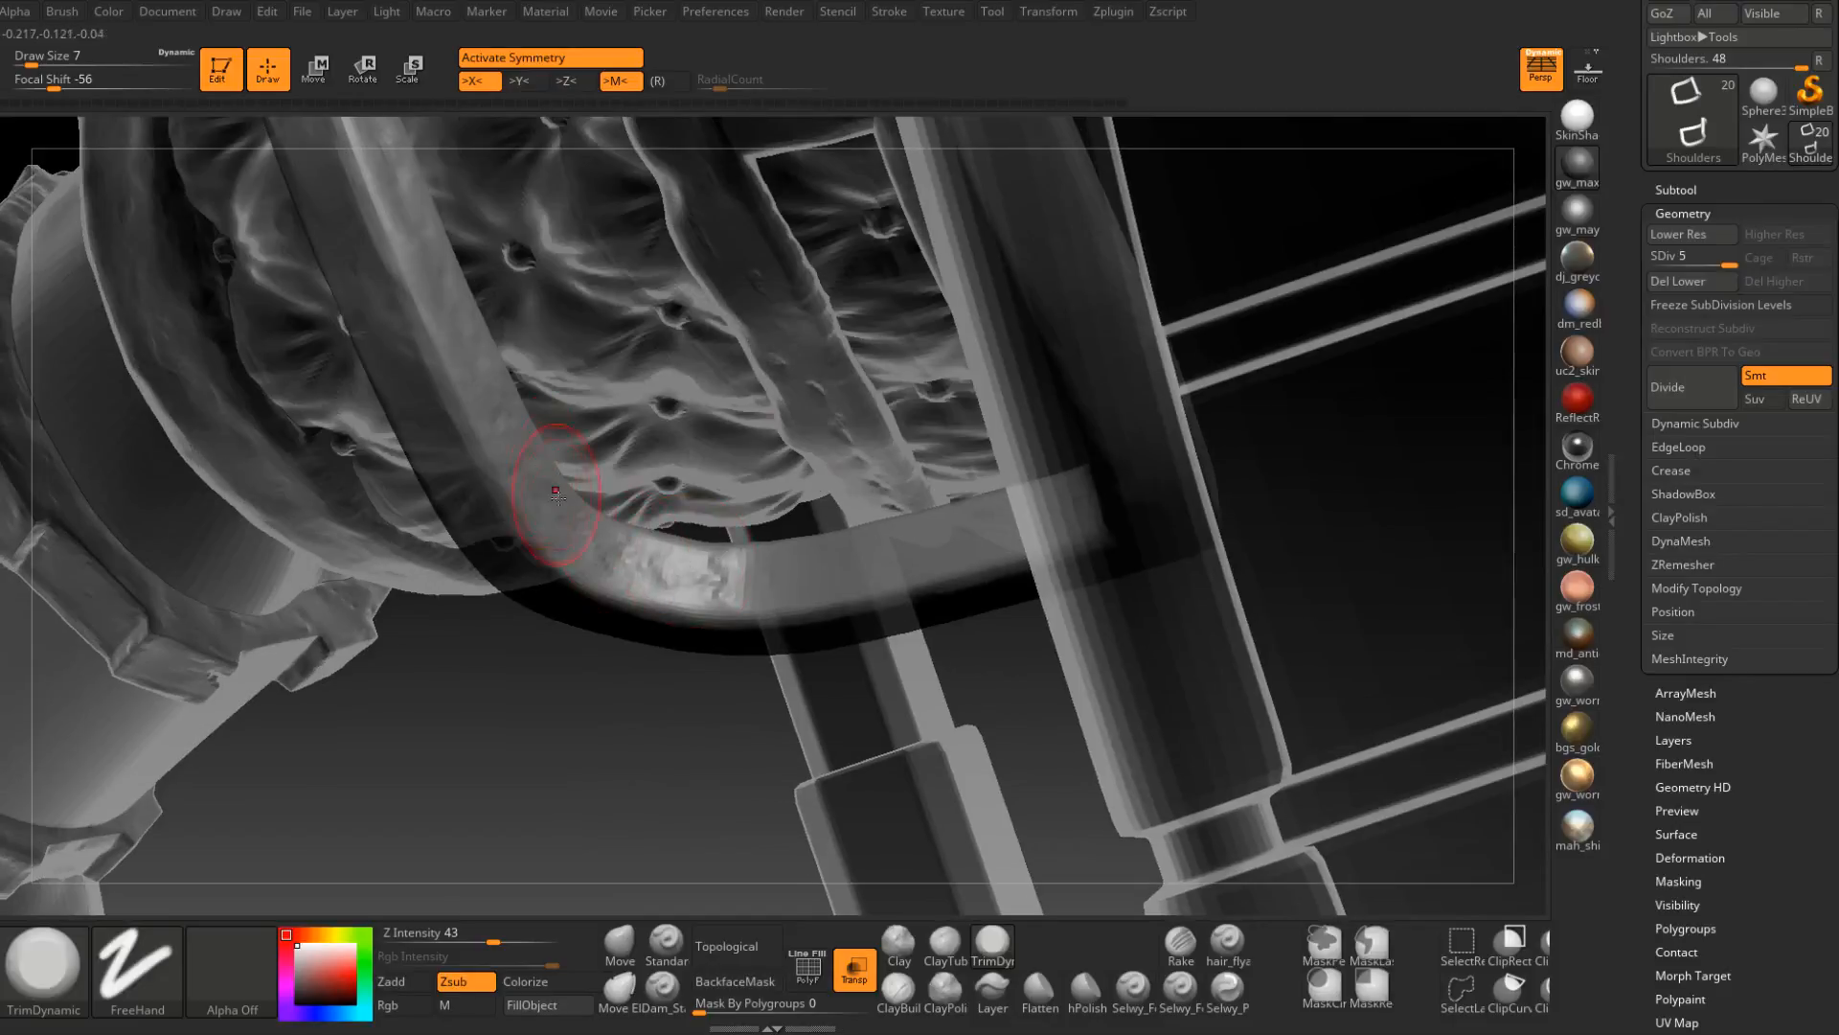
mouse_move(575, 525)
mouse_down()
mouse_move(728, 577)
mouse_move(693, 571)
mouse_up()
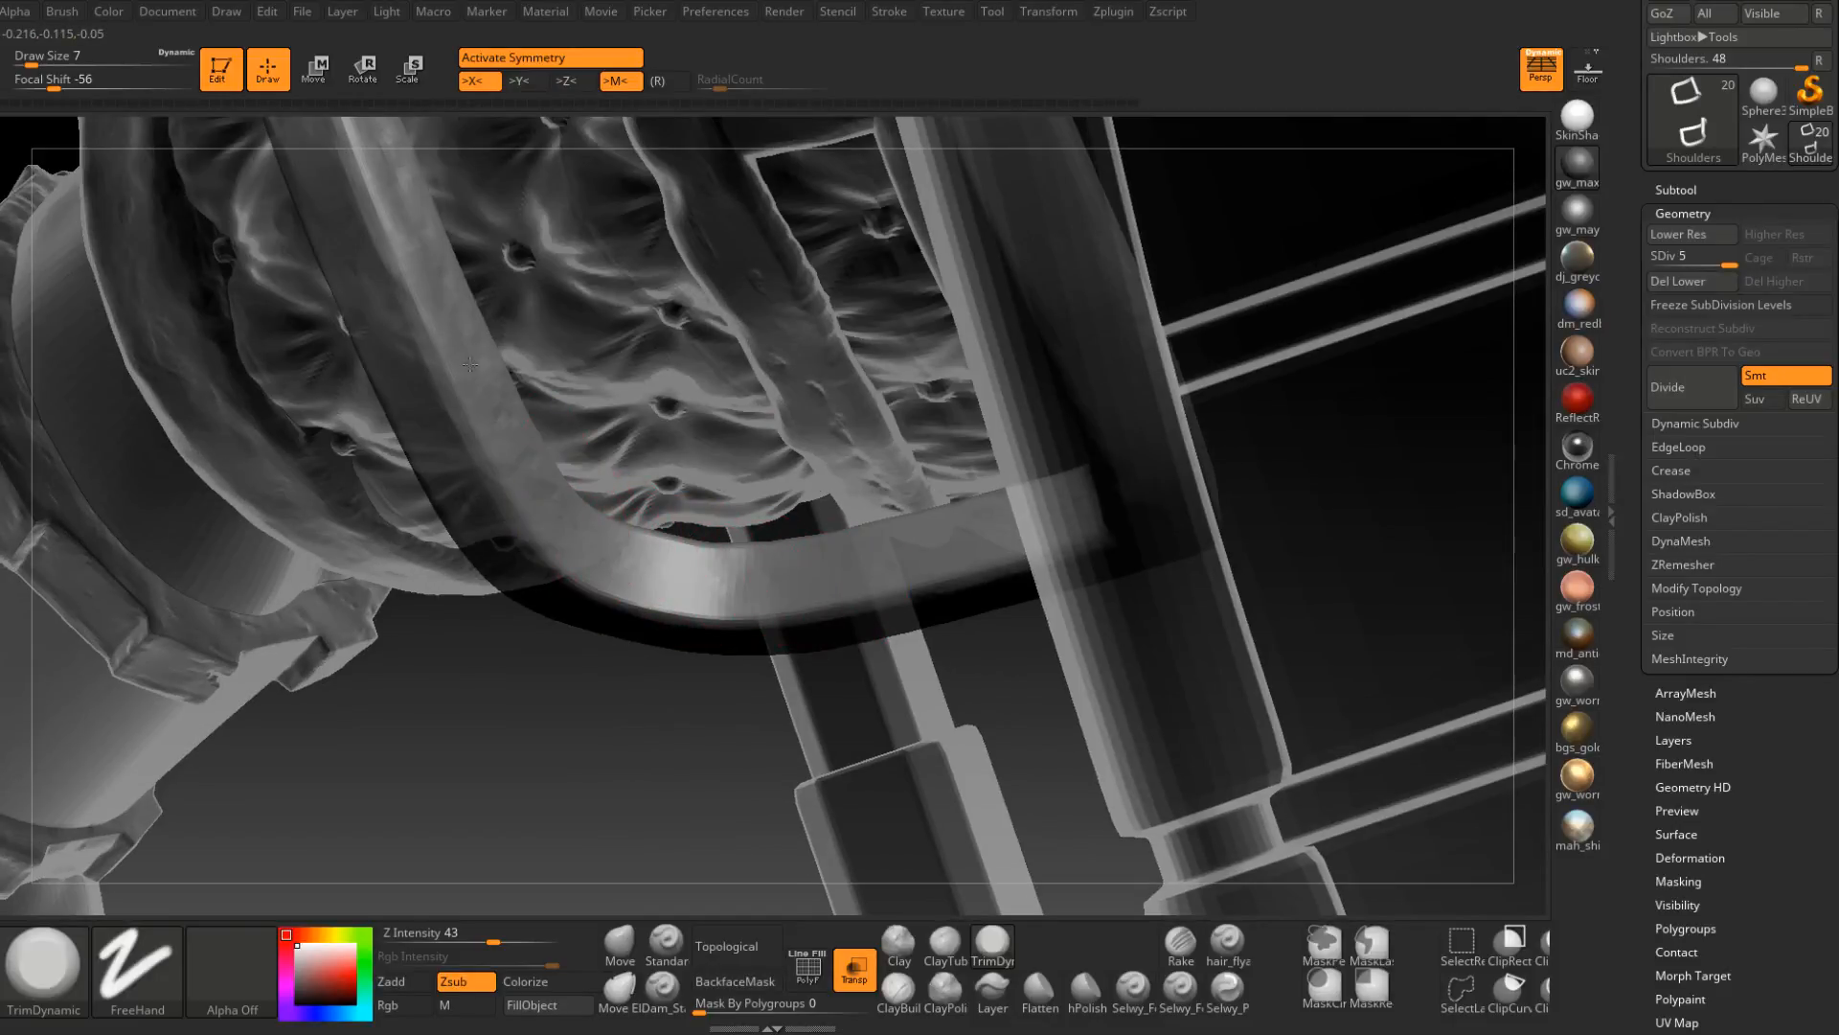
Flatten the rough clay marks along the rear strip of the shoulder trims with TrimDynamic, from the outer corner toward the neck.
alt+right_drag(465, 312, 567, 586)
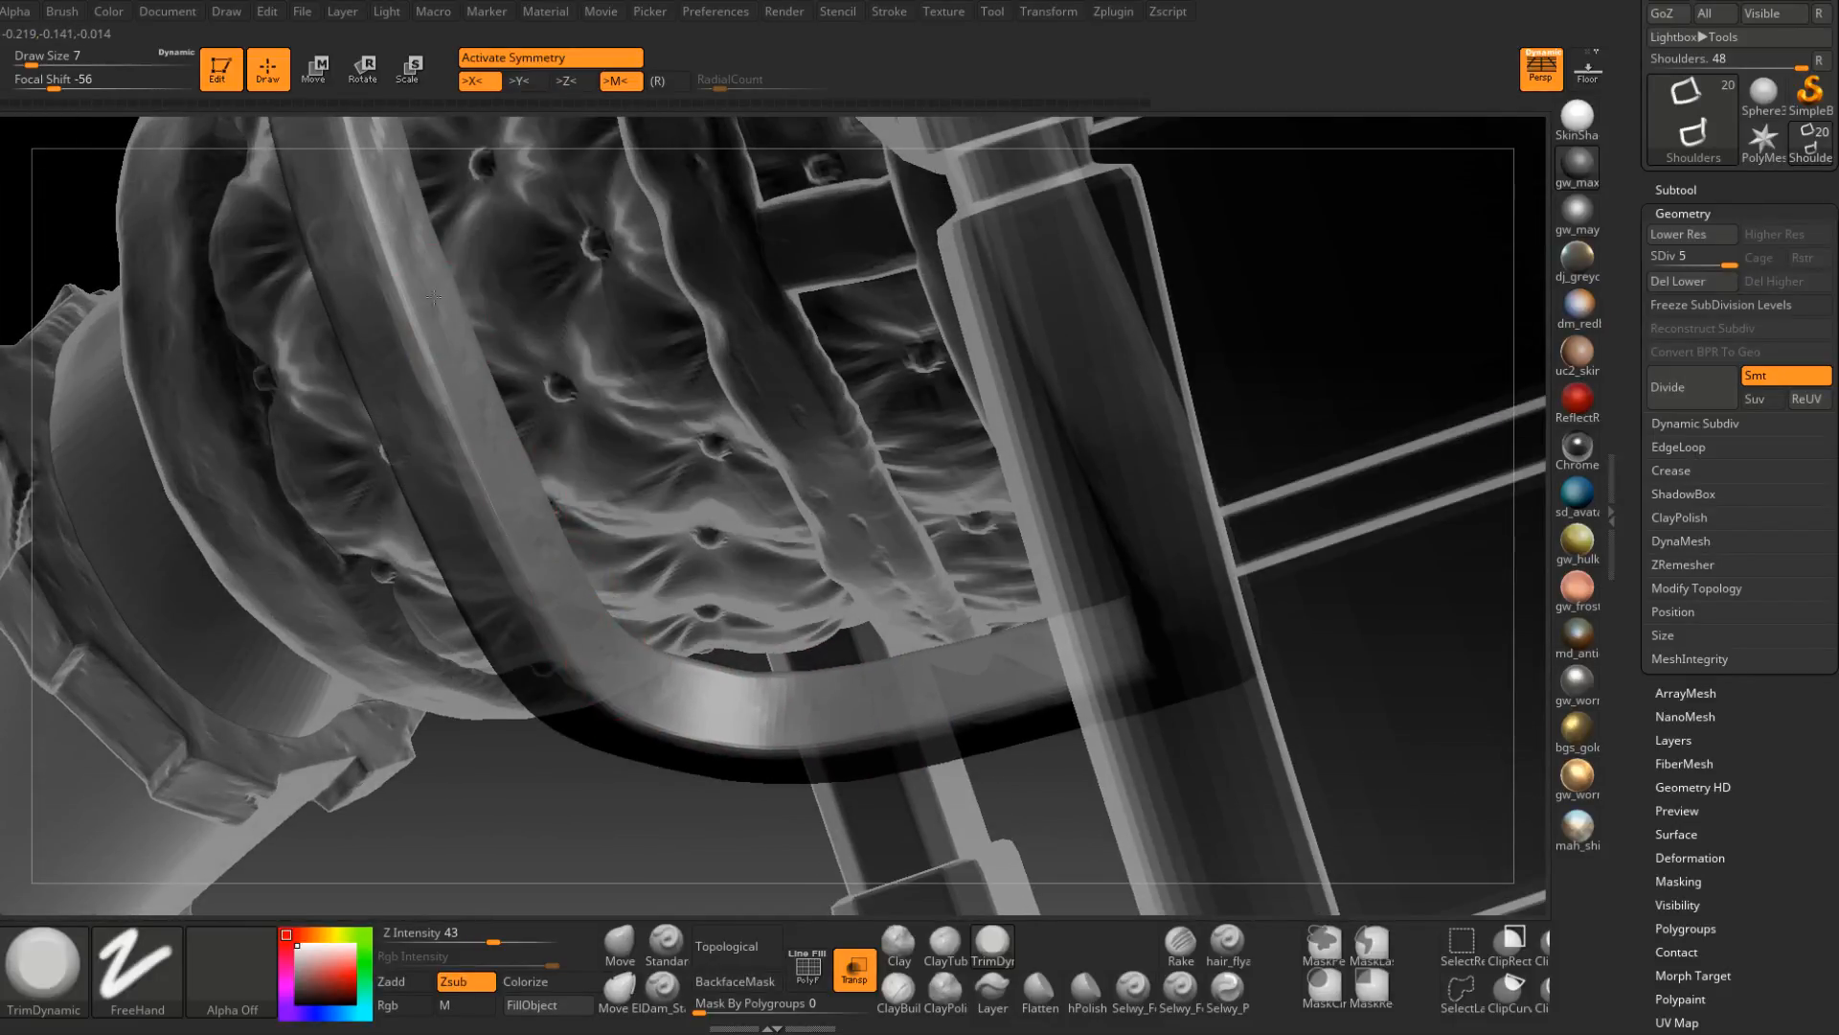
right_drag(434, 298, 484, 589)
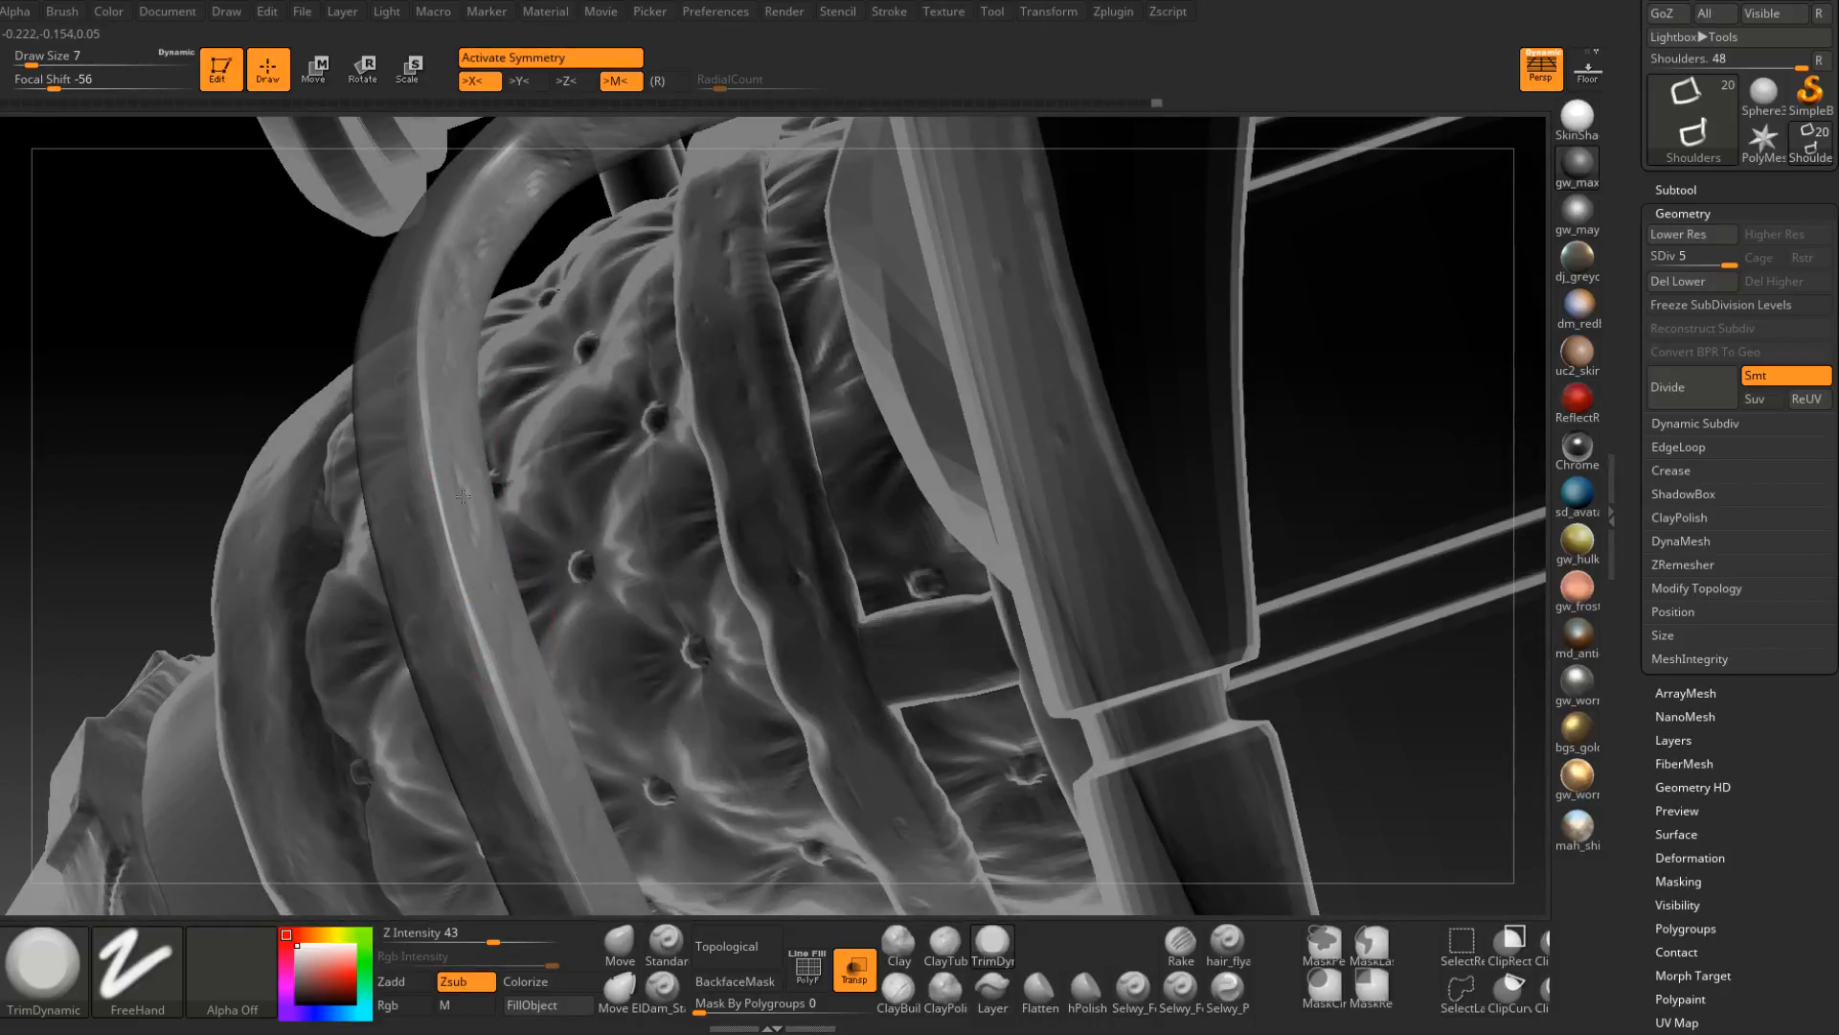
mouse_move(513, 164)
right_down()
mouse_move(492, 410)
mouse_move(522, 340)
right_up()
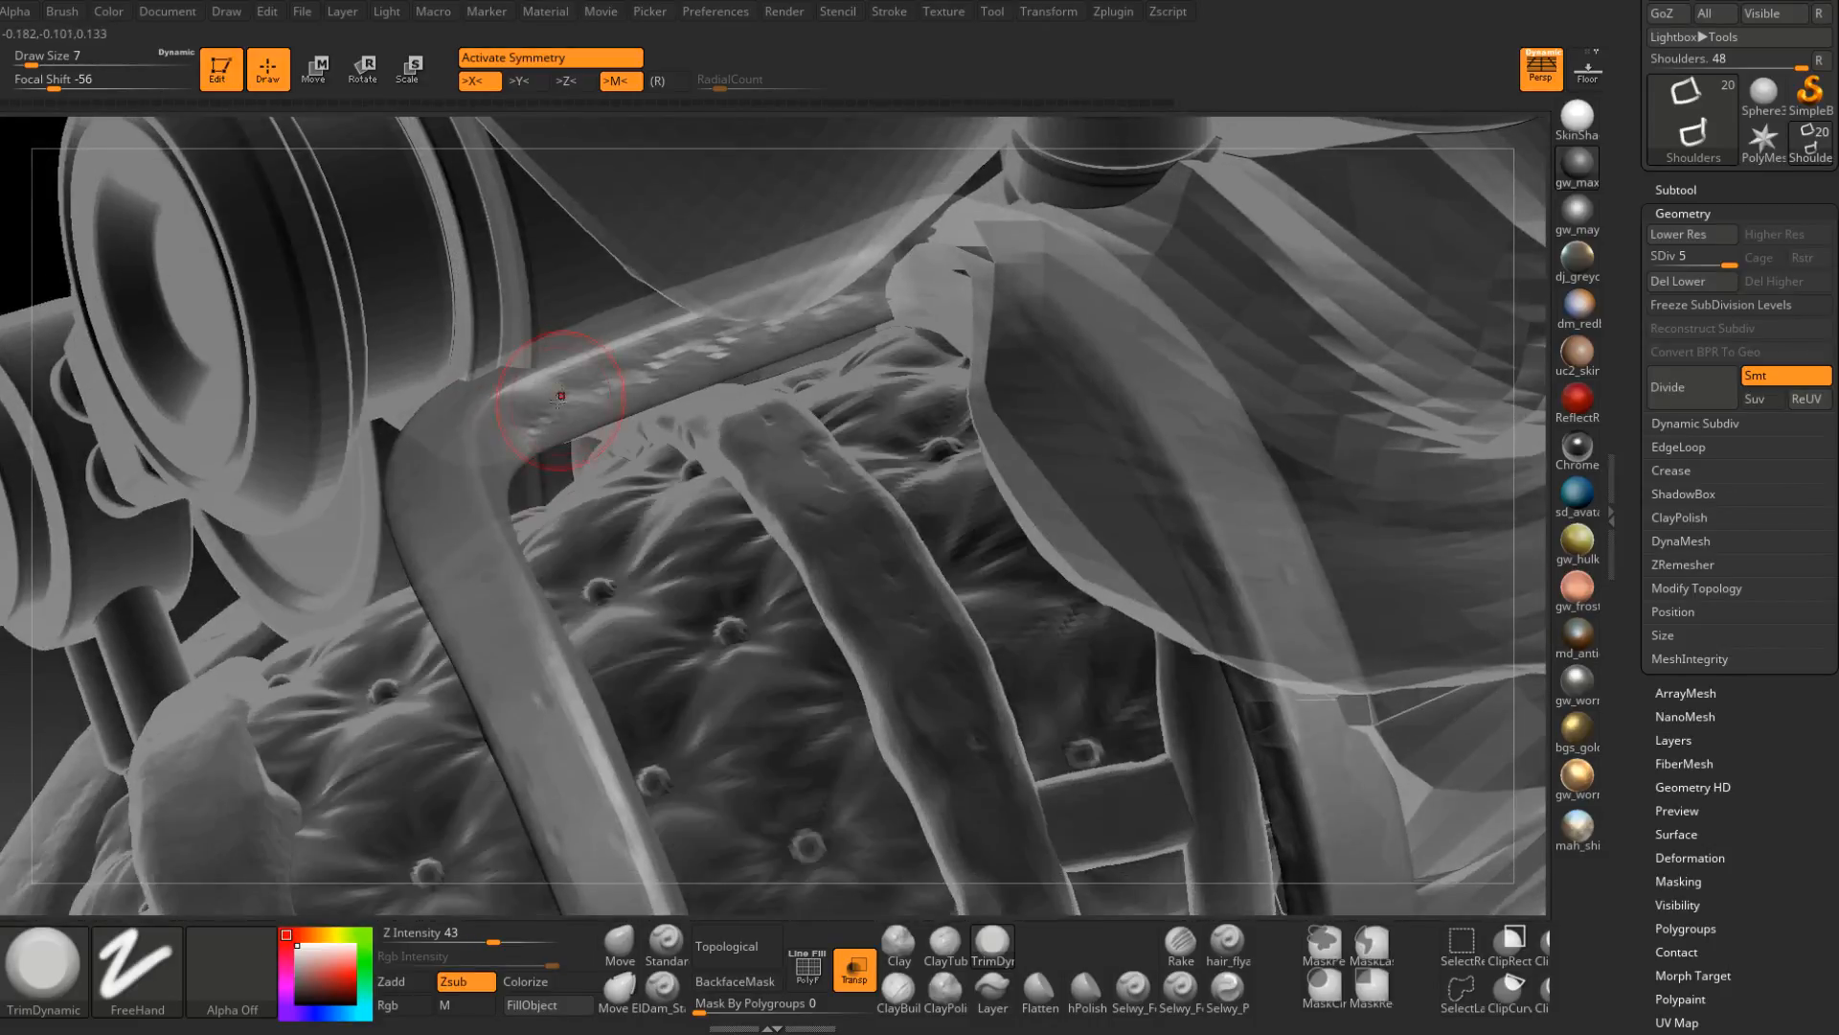
drag(547, 408, 893, 287)
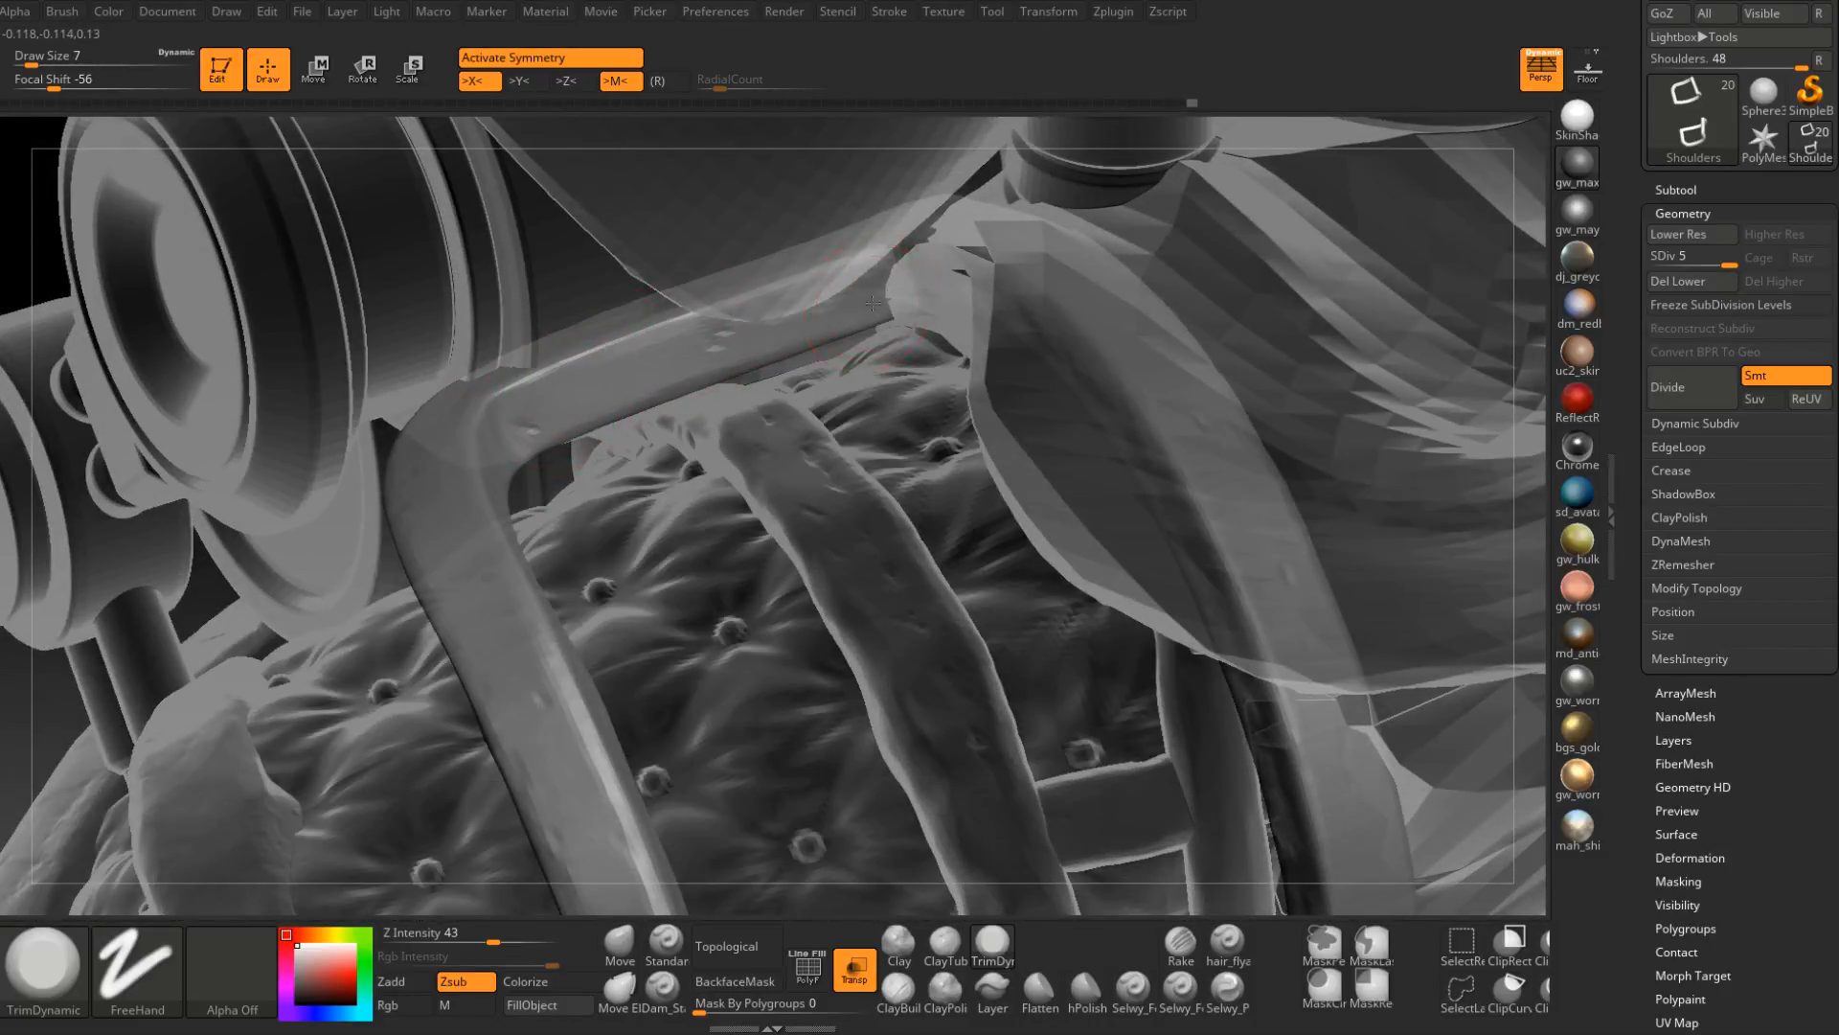
Examine the flattened shoulder trims from above, the neck side, the front and the back.
mouse_move(843, 336)
right_down()
mouse_move(883, 282)
mouse_move(1073, 239)
right_up()
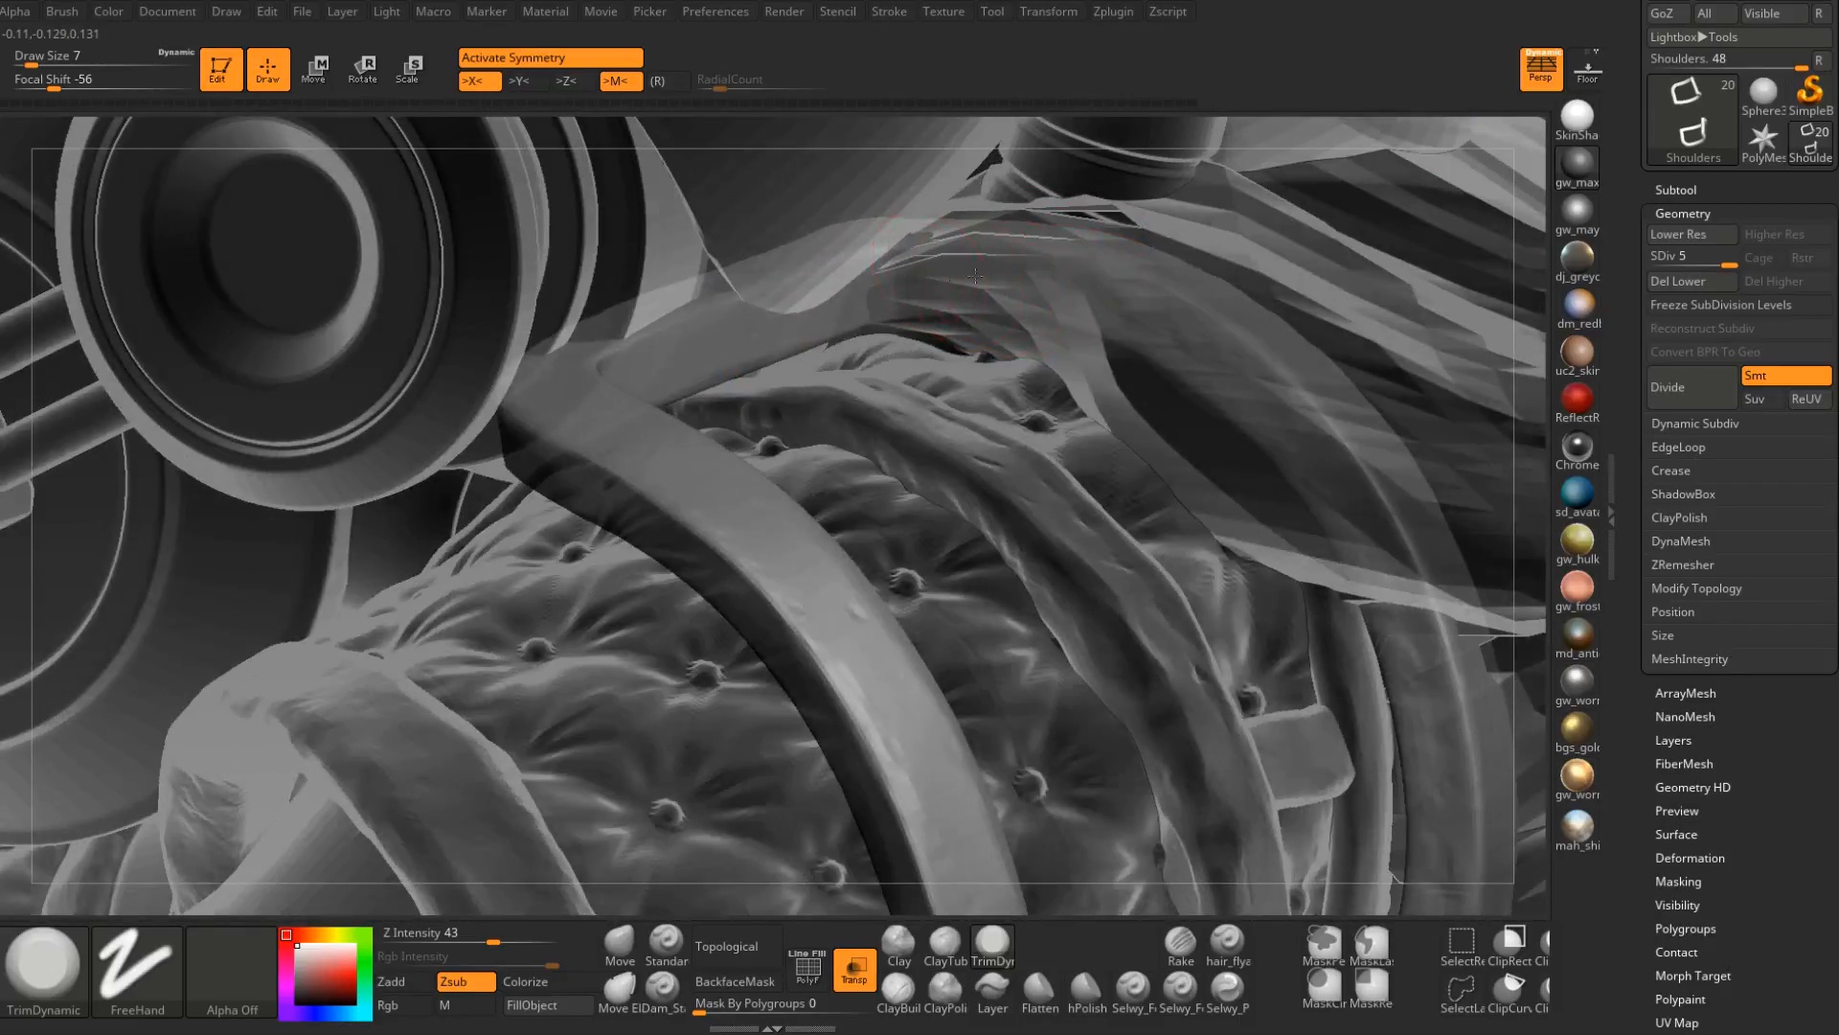
right_drag(1273, 431, 835, 272)
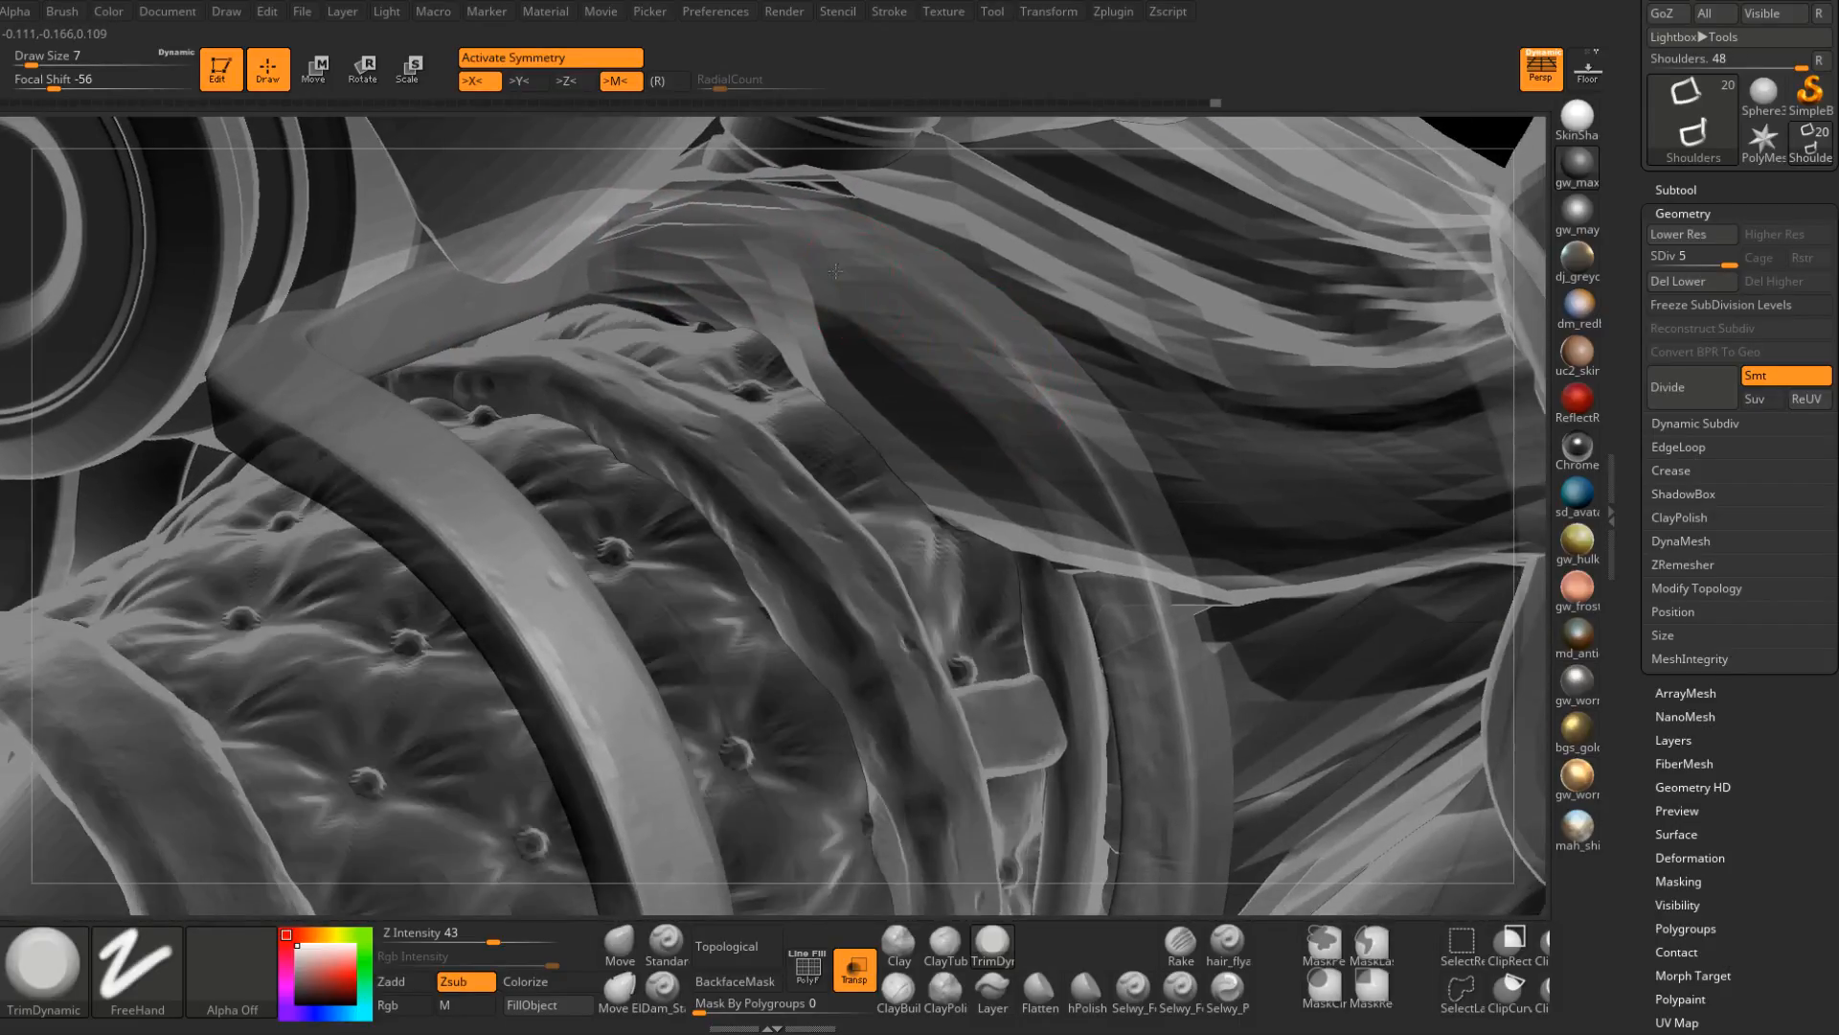
right_drag(1121, 634, 1047, 389)
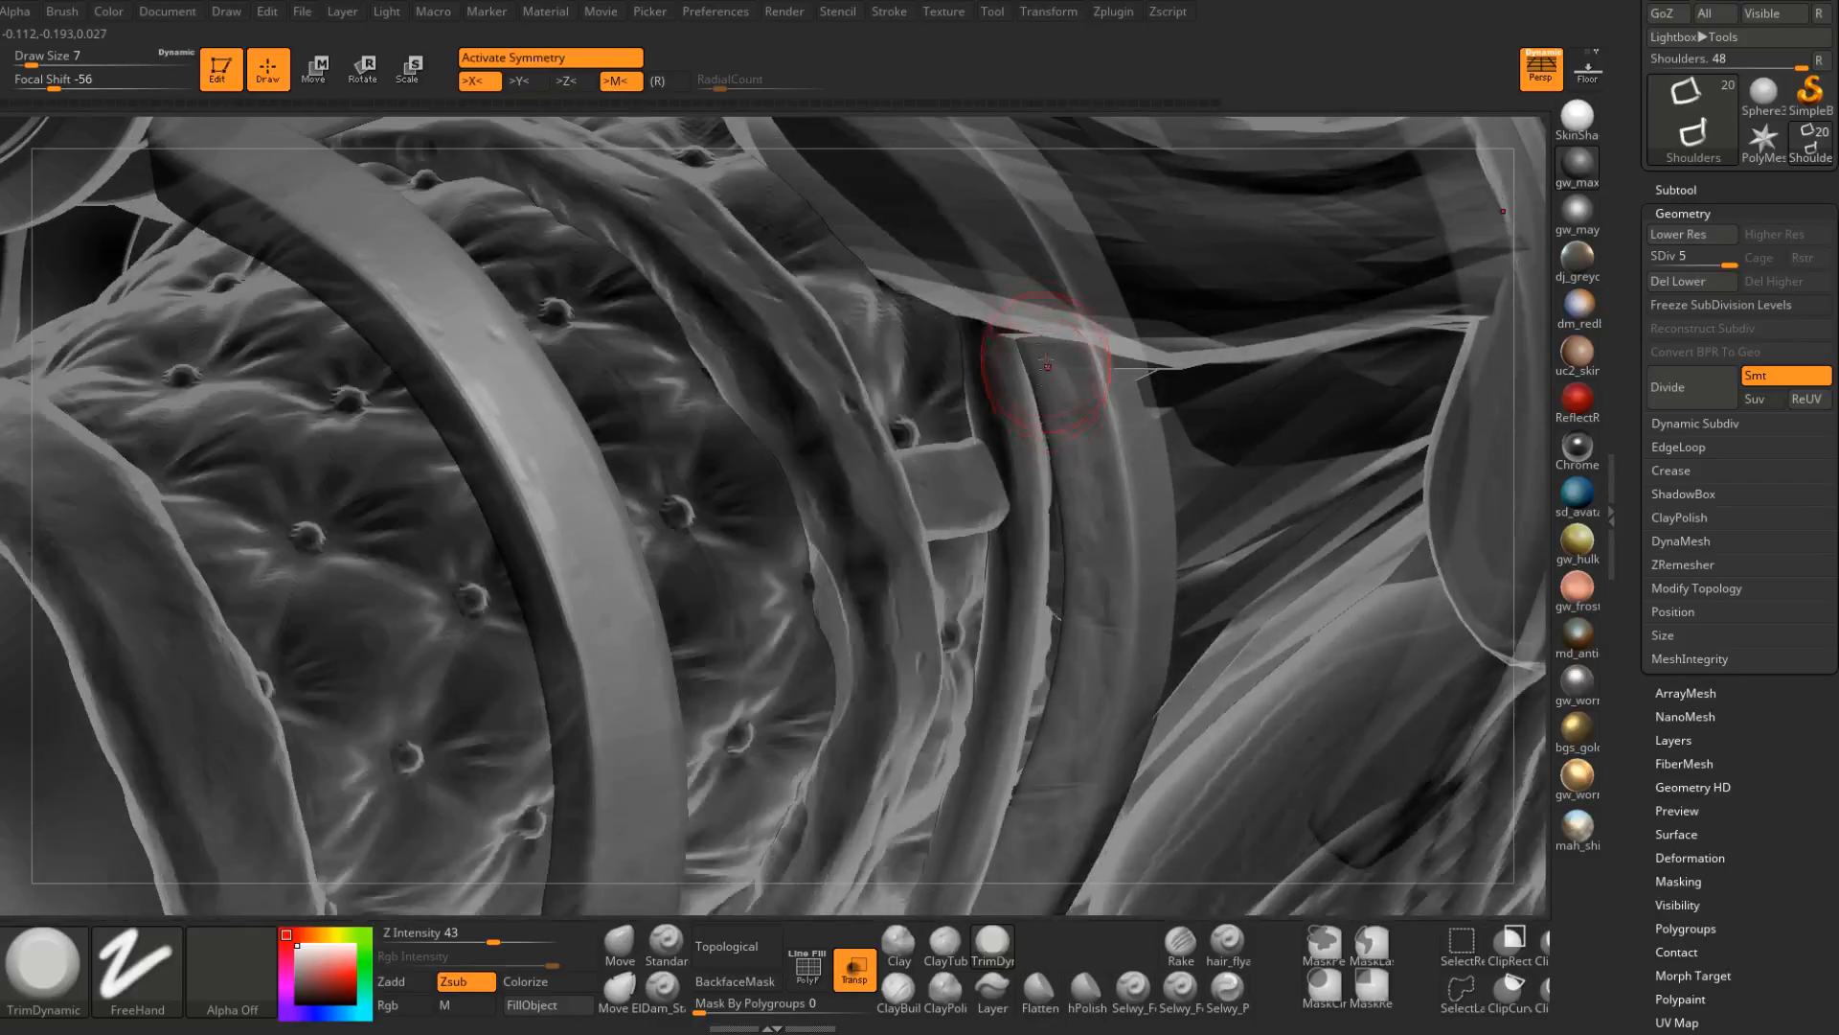
right_drag(1086, 646, 1100, 403)
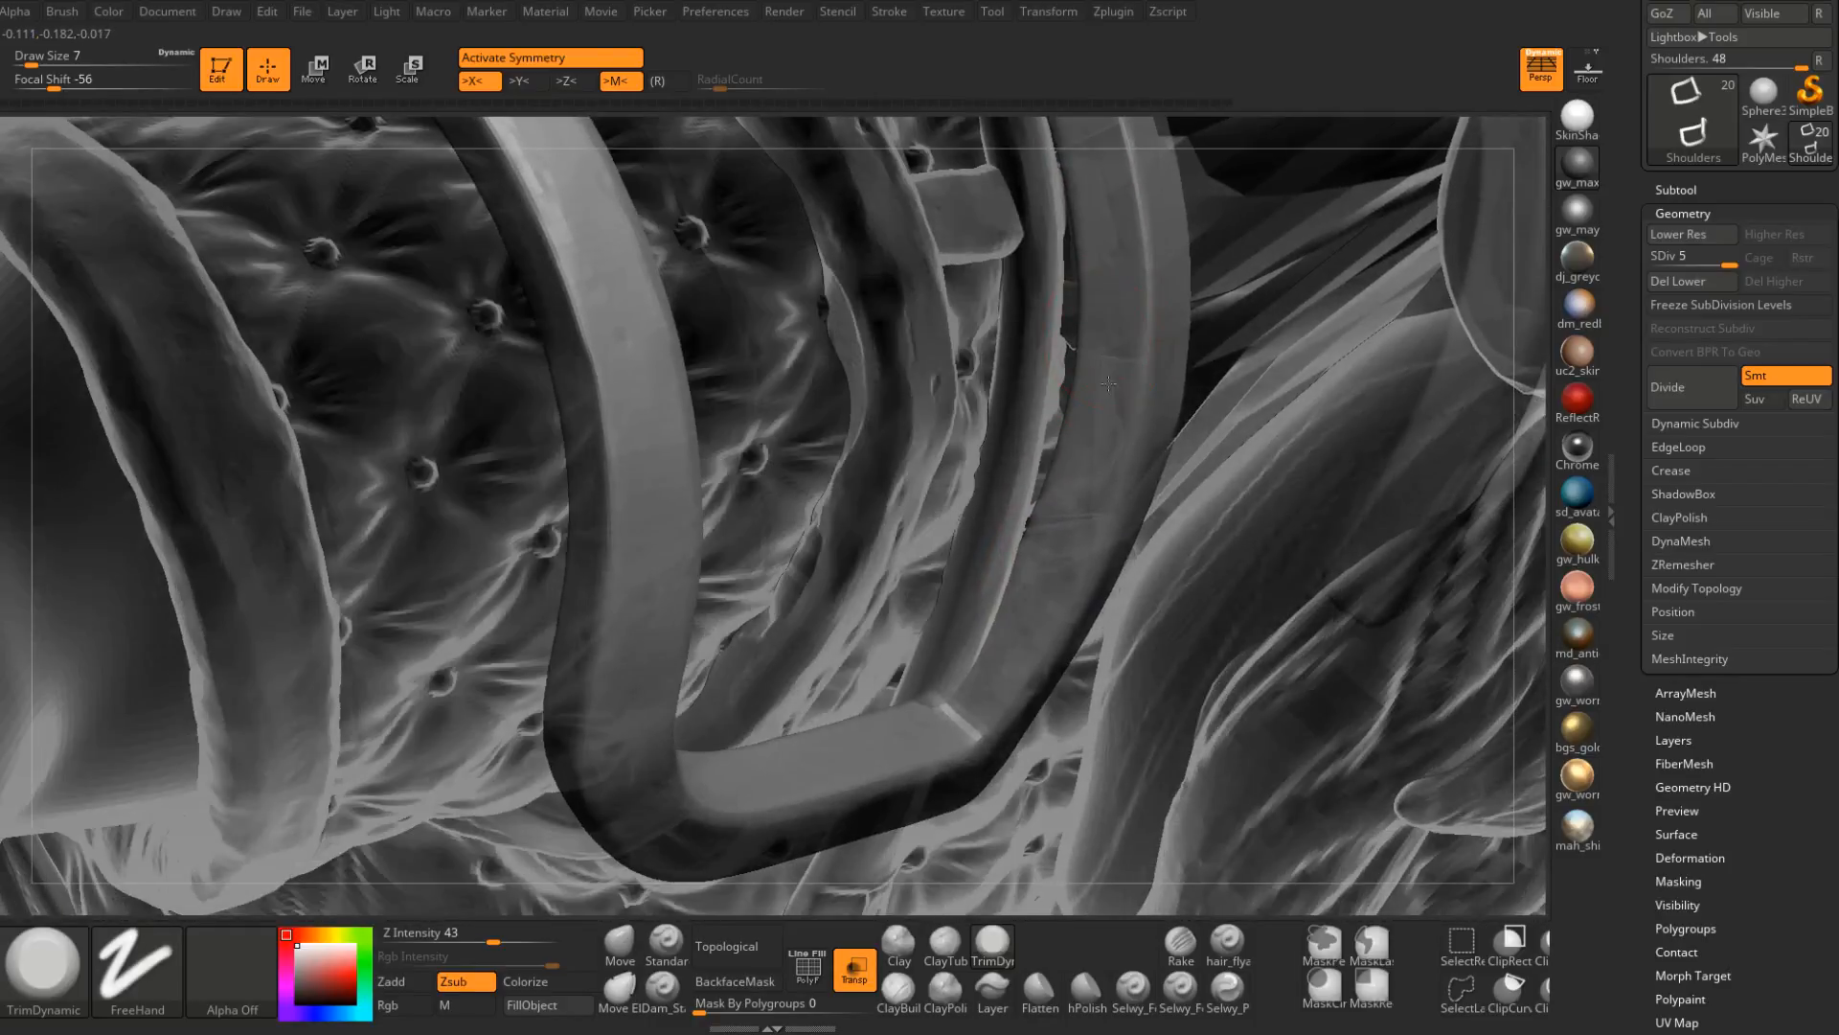
ctrl+right_drag(1056, 615, 1043, 551)
right_drag(1042, 479, 986, 595)
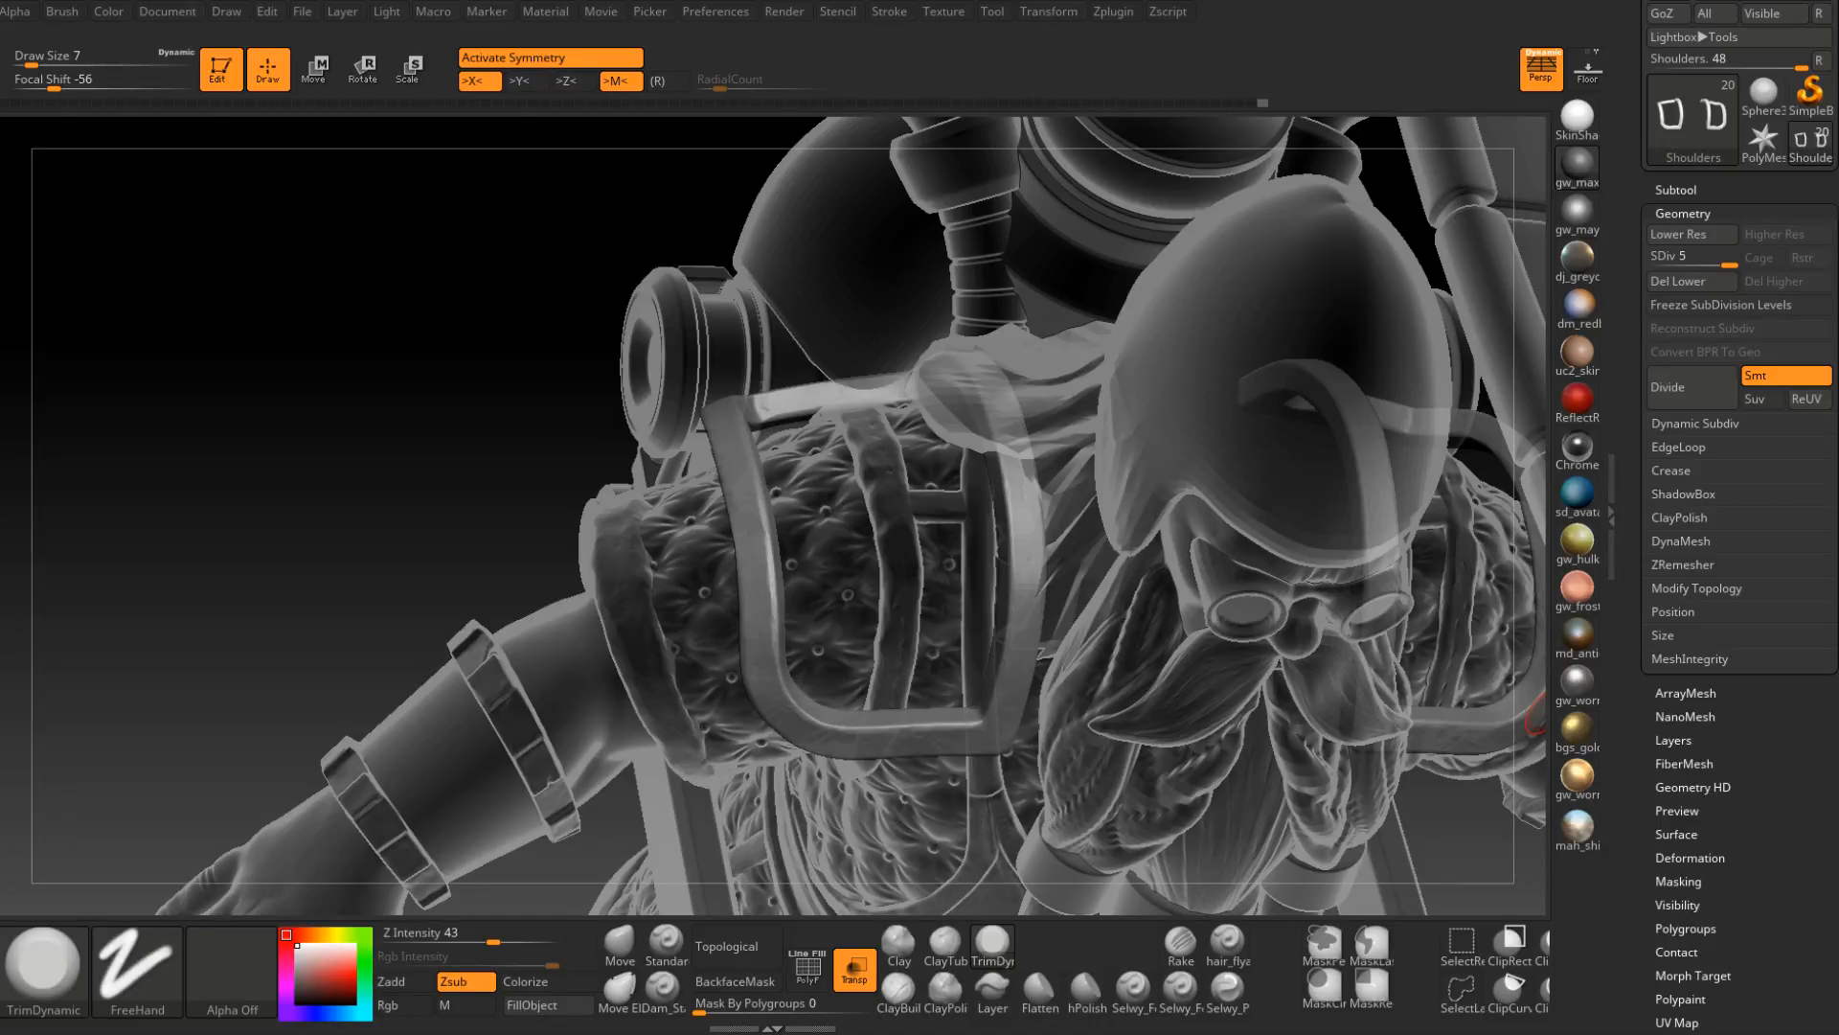
right_drag(757, 519, 747, 480)
drag(747, 480, 747, 503)
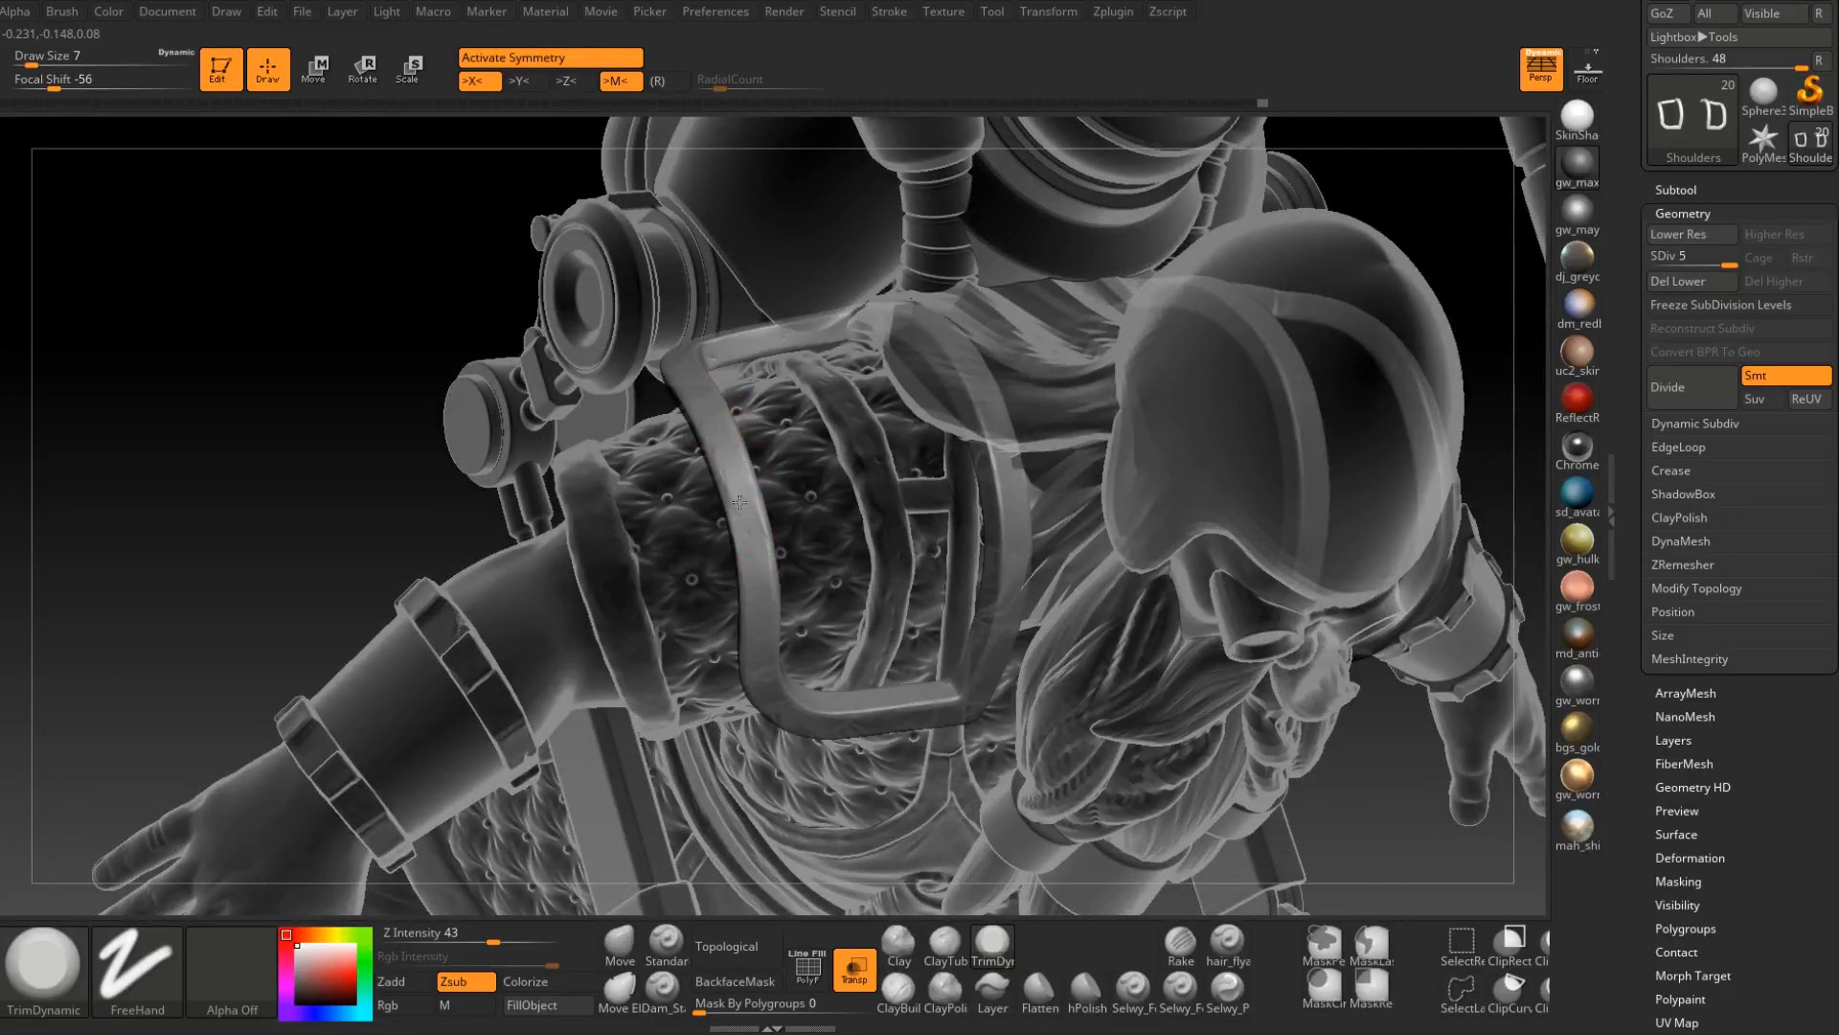
mouse_move(748, 503)
right_down()
mouse_move(737, 516)
mouse_move(755, 414)
right_up()
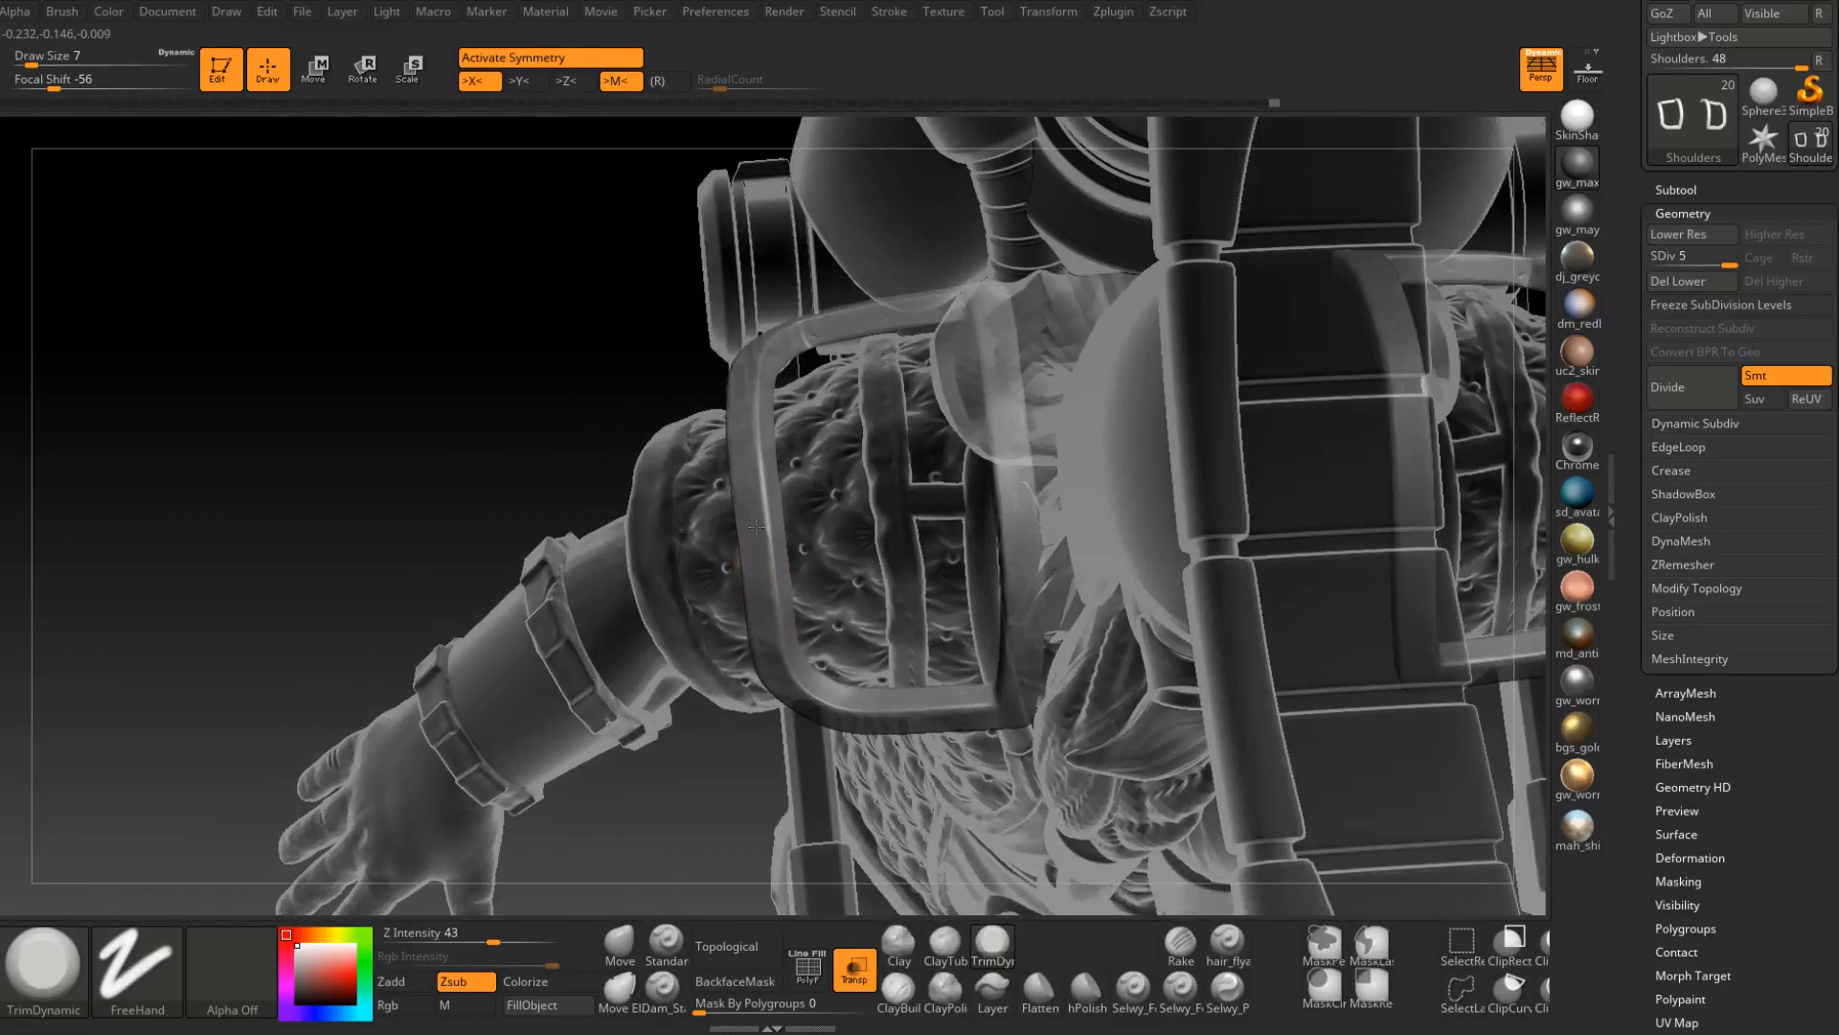
drag(755, 414, 767, 508)
right_drag(767, 507, 769, 515)
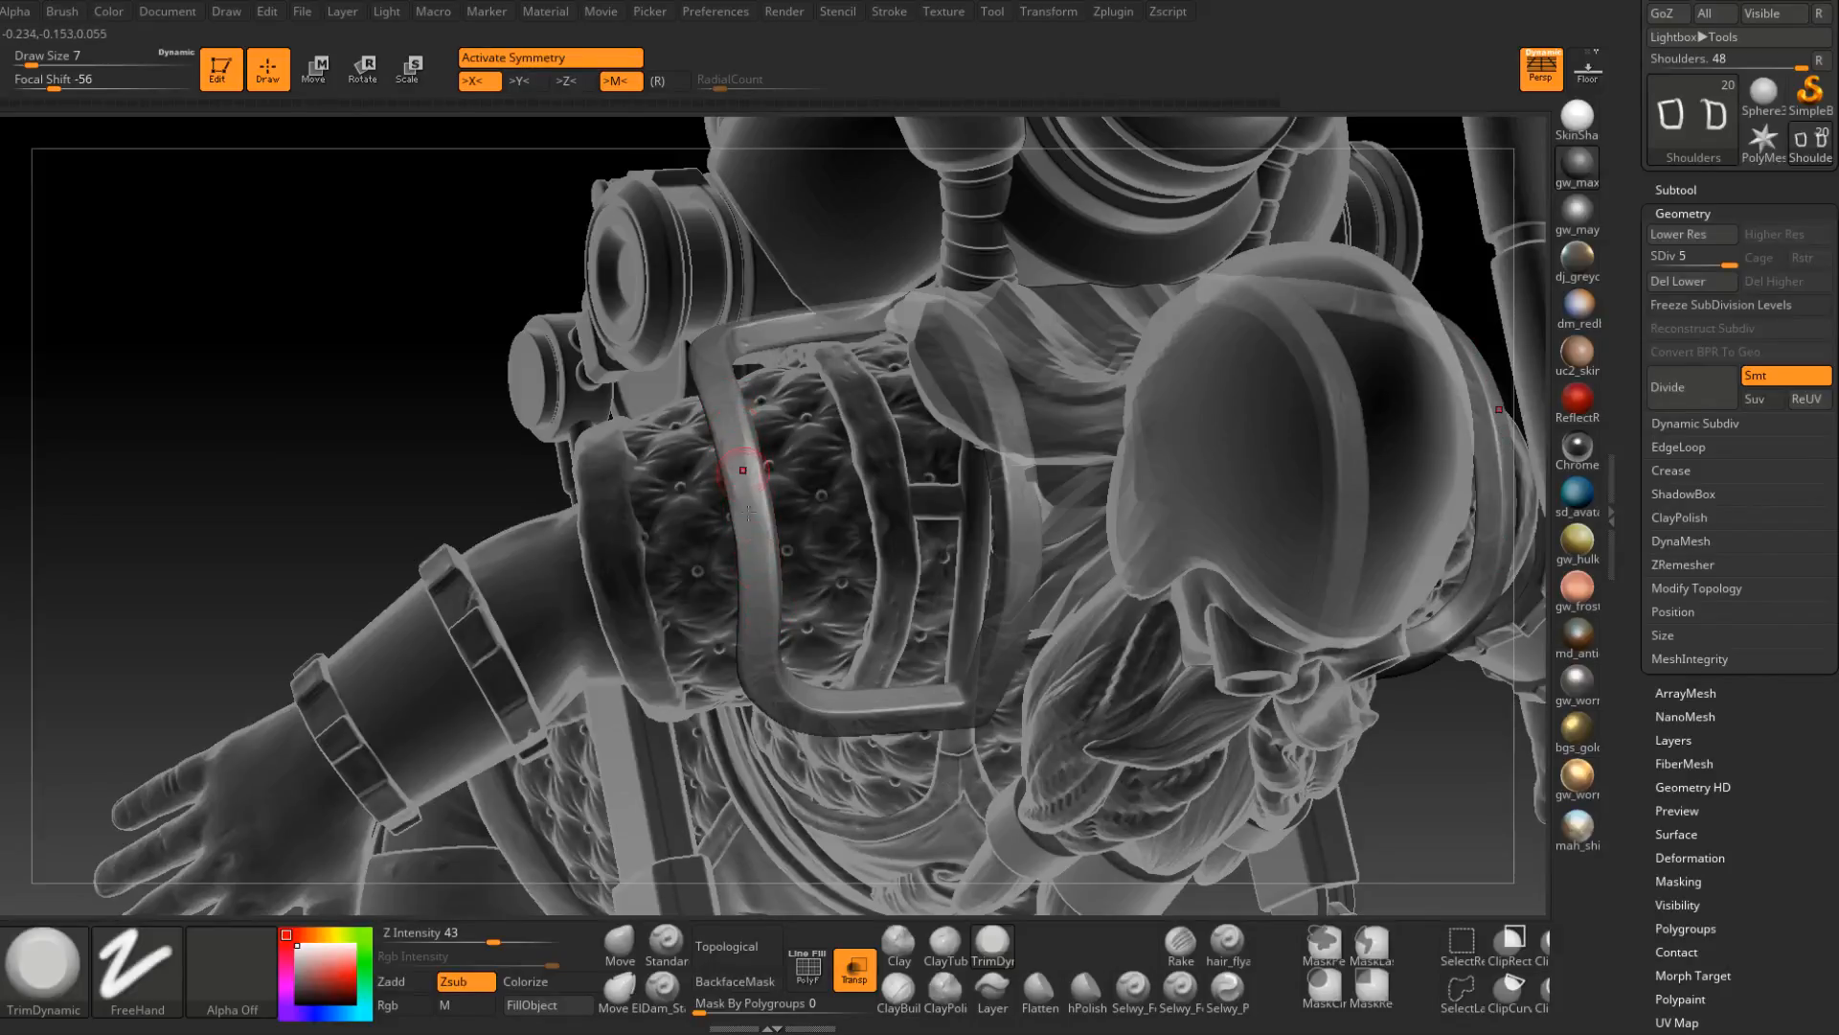
Unhide the full shoulder pads and lower them to subdivision level 2 for reshaping with the Move brush.
ctrl+shift+click(357, 522)
mouse_move(813, 583)
ctrl+right_down()
mouse_move(788, 526)
mouse_move(814, 518)
mouse_move(825, 556)
mouse_move(883, 565)
mouse_move(800, 542)
mouse_move(822, 531)
mouse_move(794, 521)
mouse_move(842, 402)
mouse_move(890, 396)
ctrl+right_up()
click(620, 931)
right_drag(814, 508, 831, 402)
key(shift+d)
key(shift+d)
key(shift+d)
key(shift+d)
key(d)
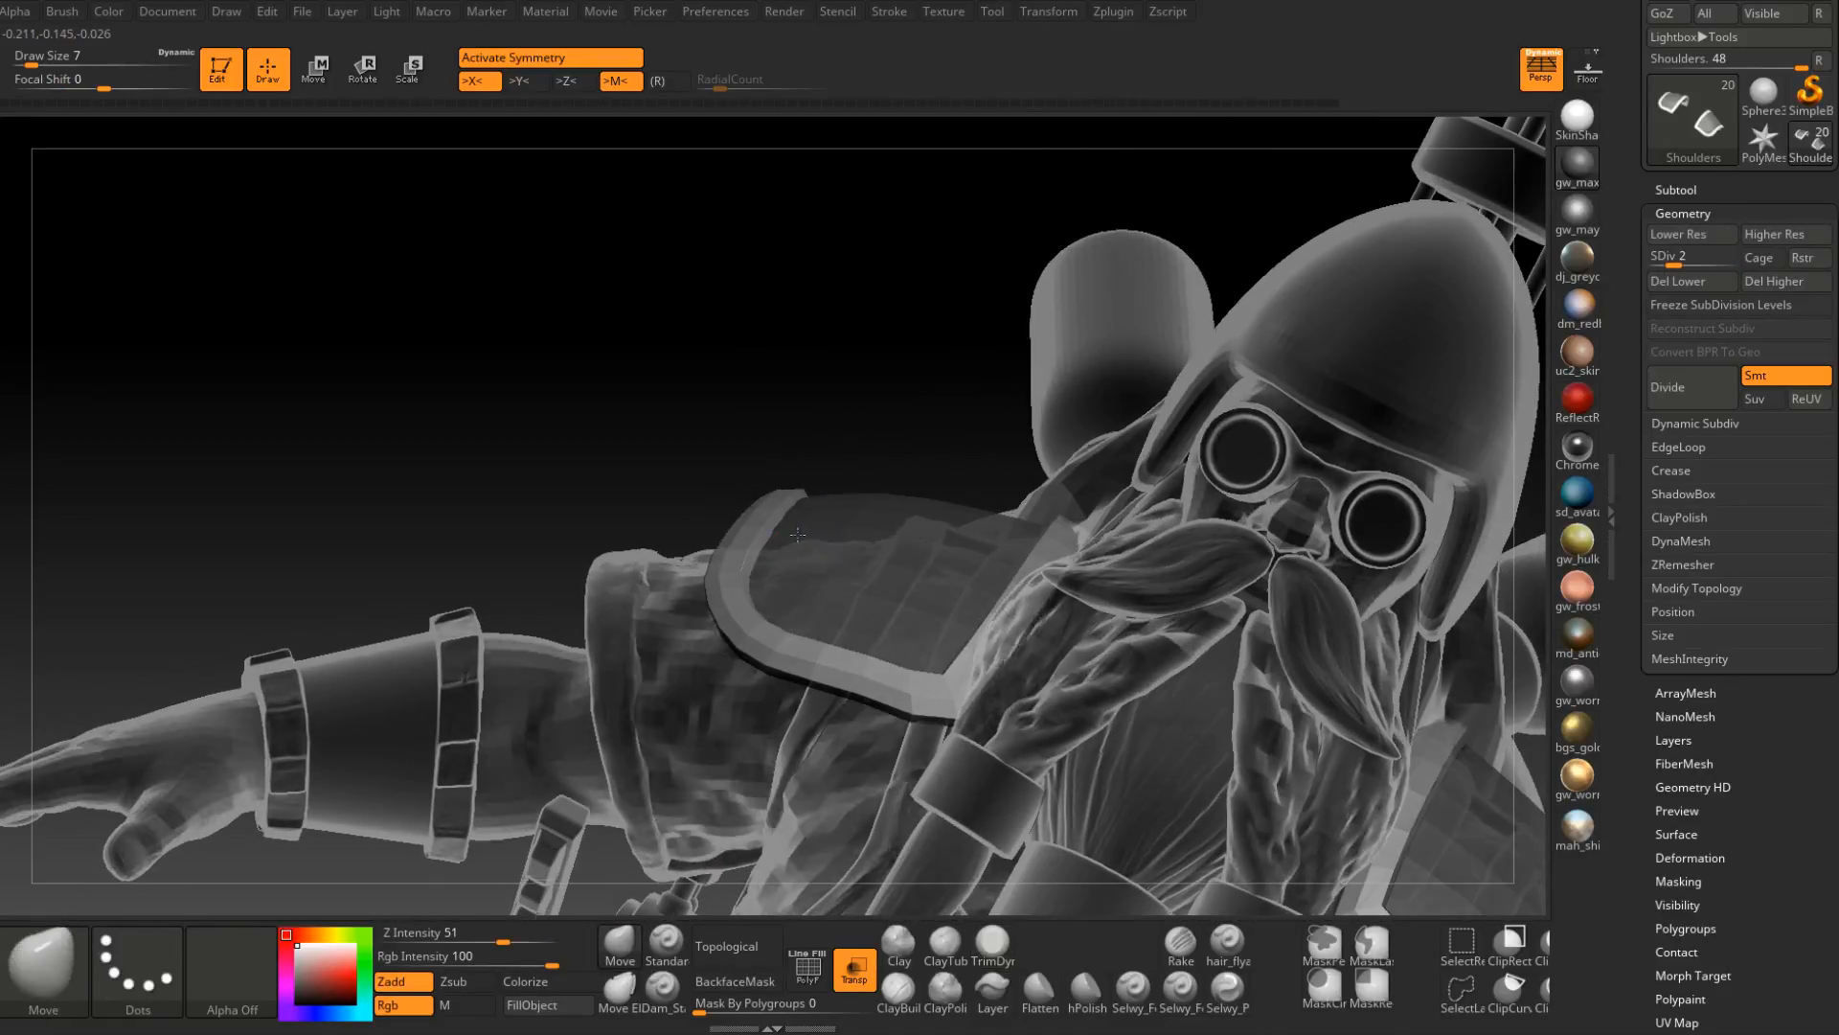
Adjust the shoulder pads' shape with the Move brush at draw size 14, working up to subdivision level 4.
right_drag(804, 539, 788, 521)
key(space)
drag(788, 526, 799, 527)
mouse_move(799, 527)
ctrl+right_down()
mouse_move(829, 546)
mouse_move(817, 500)
mouse_move(739, 563)
ctrl+right_up()
right_drag(908, 458, 1162, 472)
key(d)
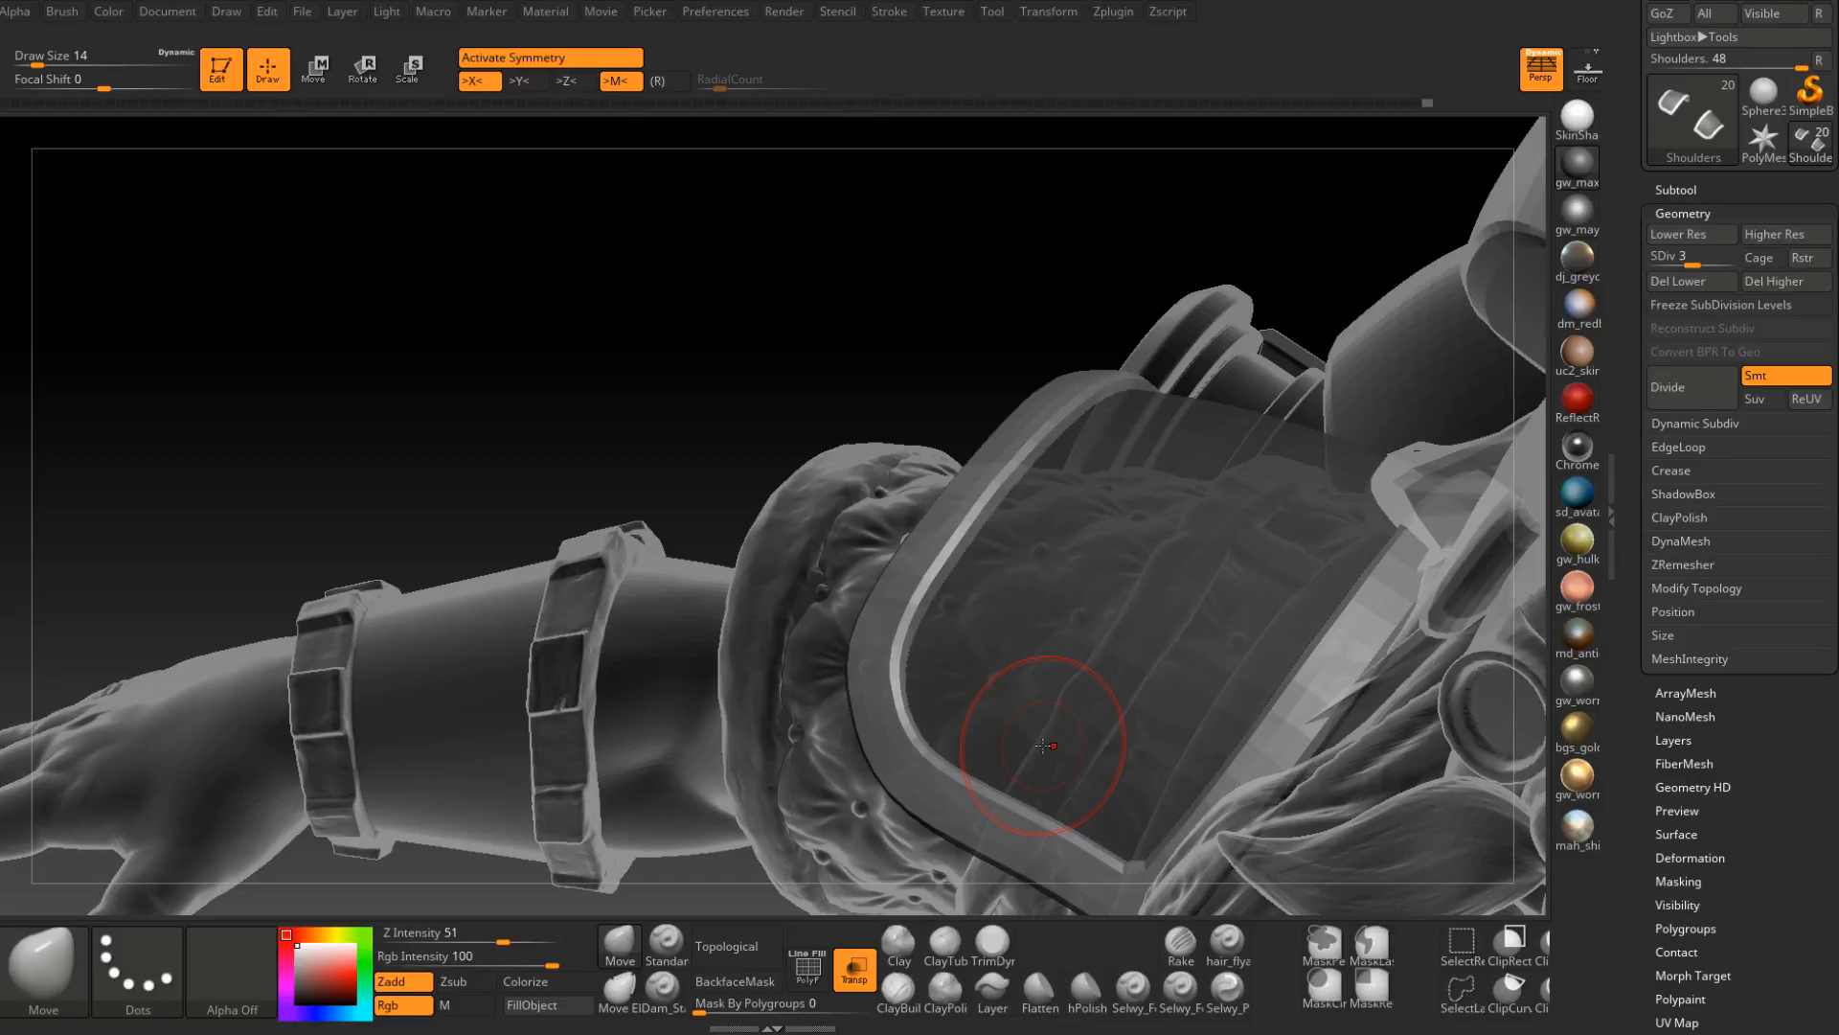
right_drag(1182, 430, 1094, 534)
key(d)
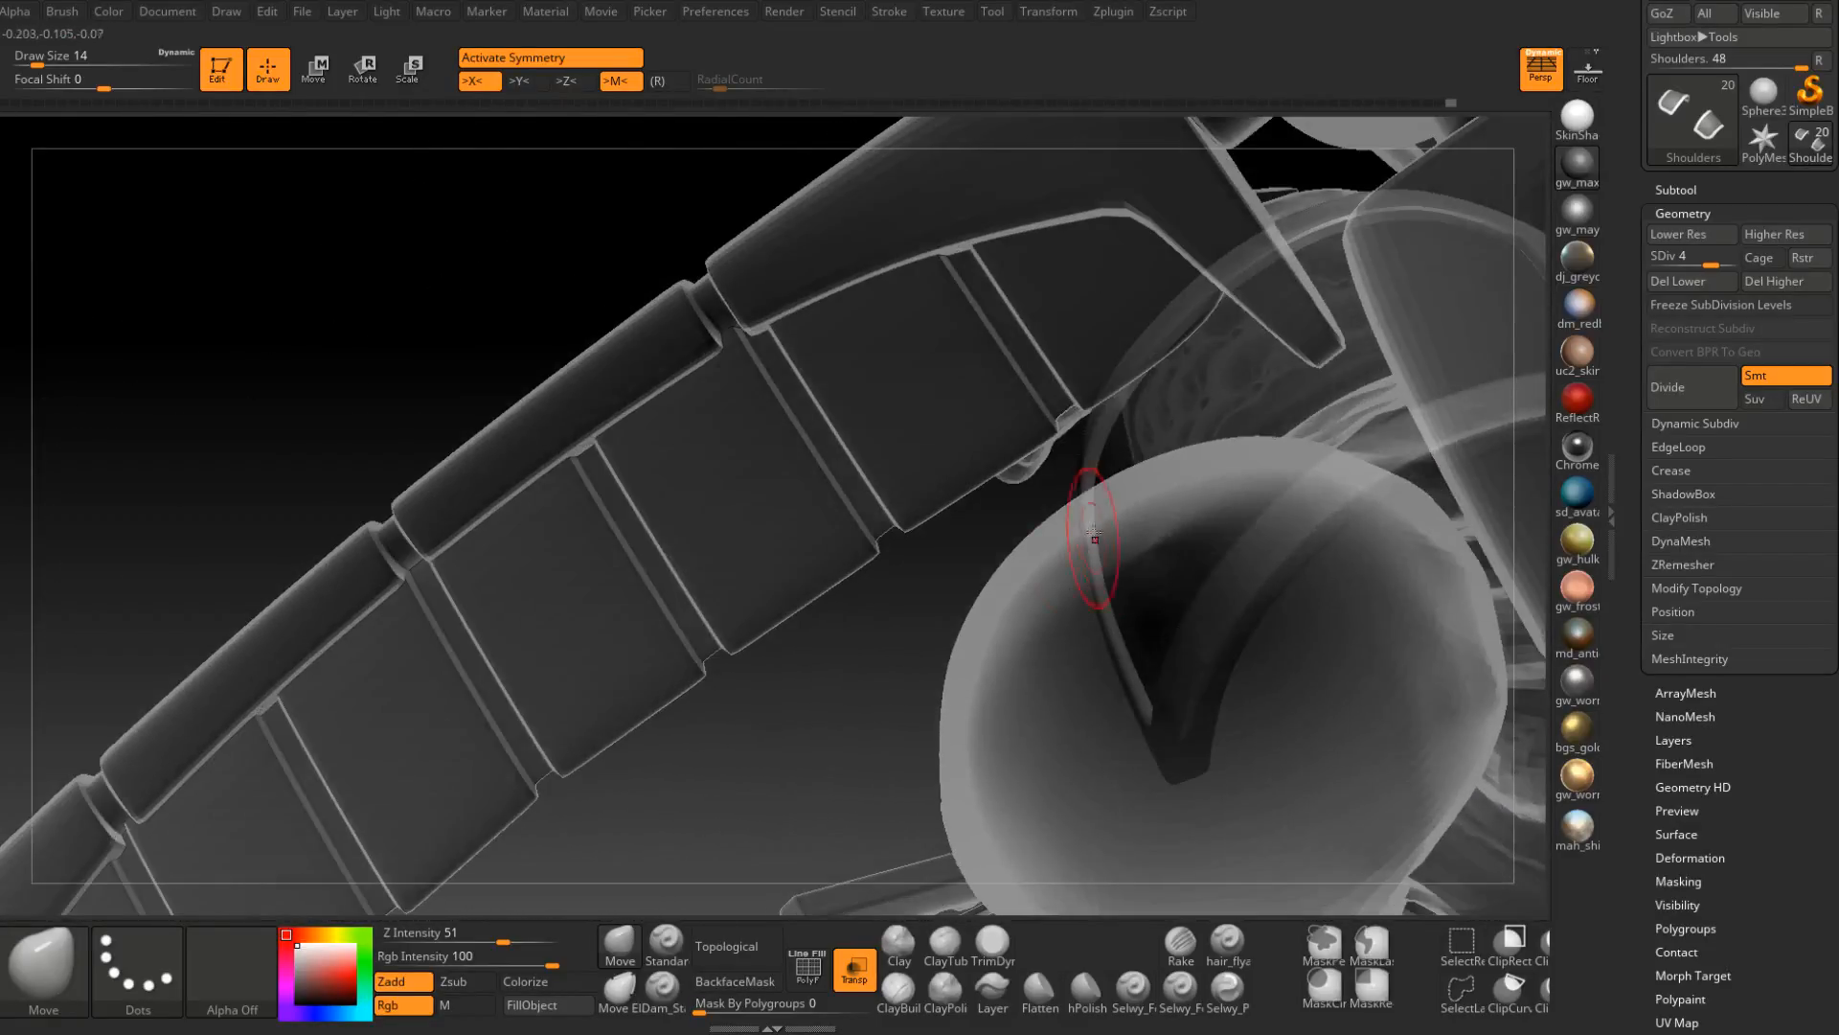
Turn off transparency for the other parts and choose the Dam_Standard brush with symmetry off.
right_drag(1176, 479, 1001, 412)
click(854, 970)
mouse_move(1191, 659)
right_down()
mouse_move(1154, 692)
mouse_move(1033, 633)
right_up()
click(661, 986)
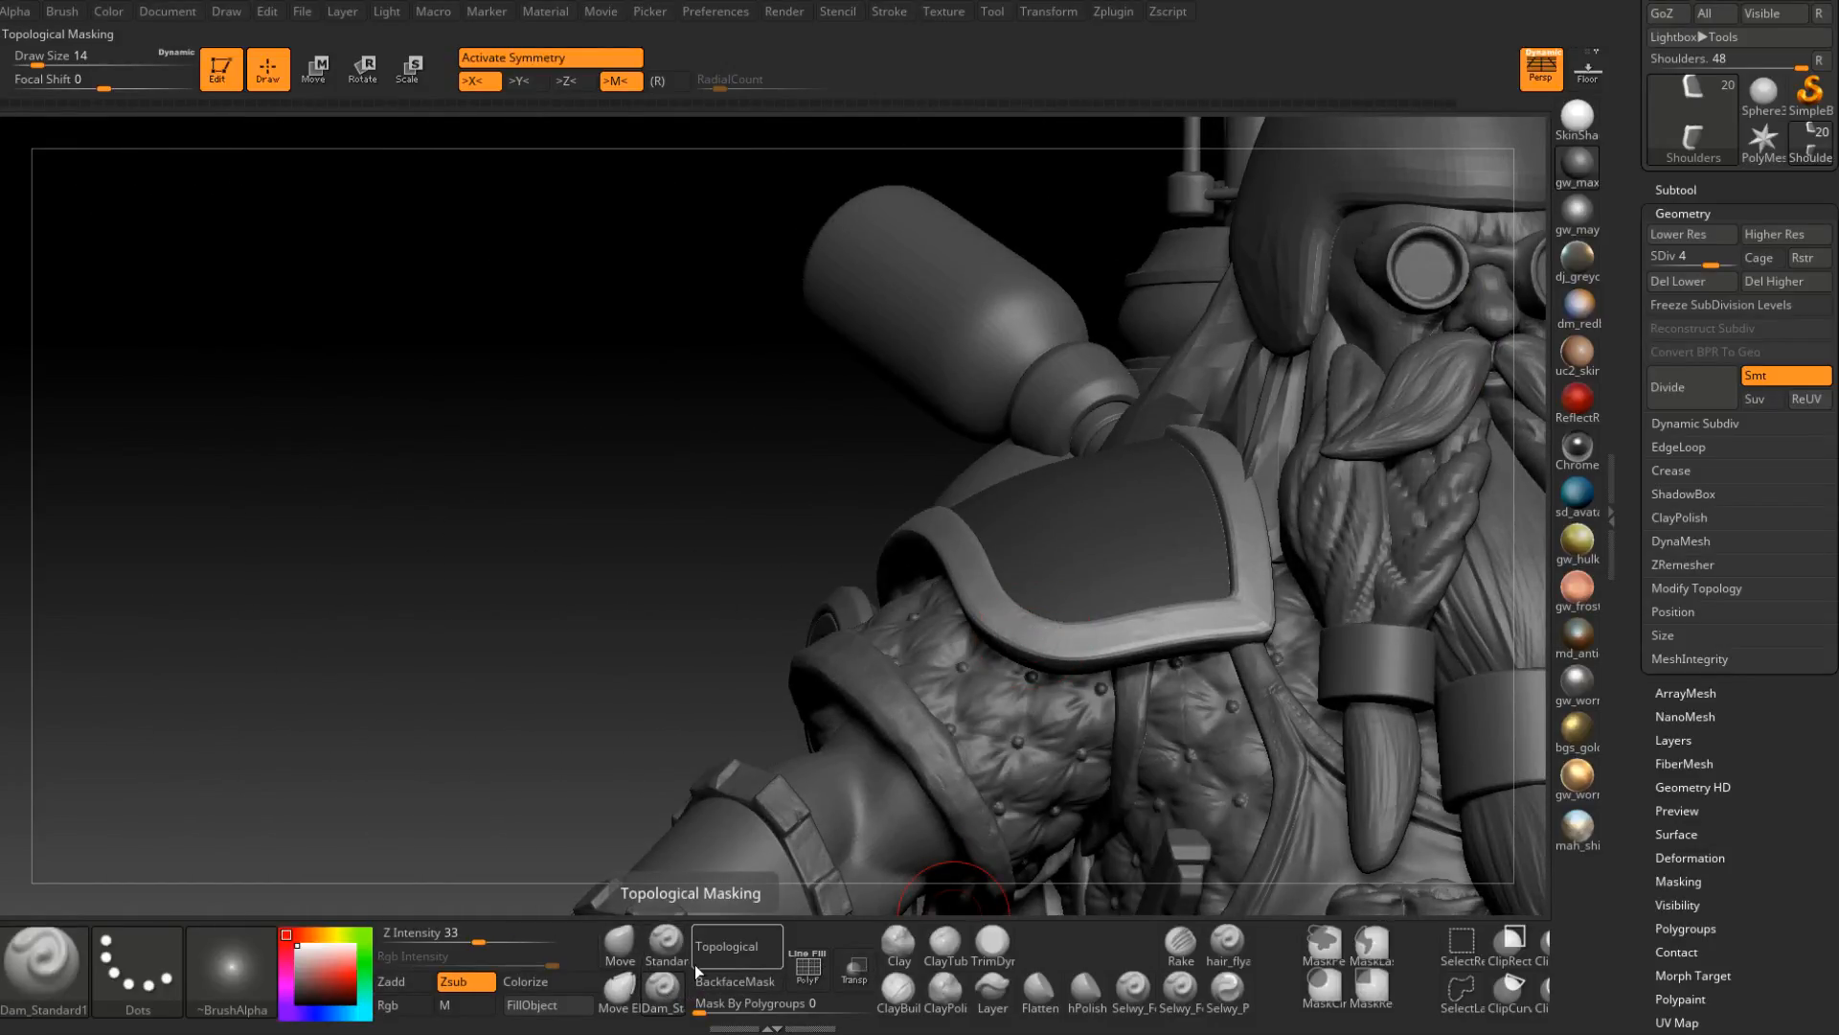
key(x)
Raise the shoulder pads to subdivision level 5 with Dam_Standard at draw size 6, and save the project.
mouse_move(1191, 634)
alt+right_down()
mouse_move(910, 517)
mouse_move(784, 542)
mouse_move(820, 554)
mouse_move(865, 680)
mouse_move(845, 562)
alt+right_up()
key(d)
ctrl+right_drag(845, 562, 866, 595)
key(space)
drag(867, 596, 860, 596)
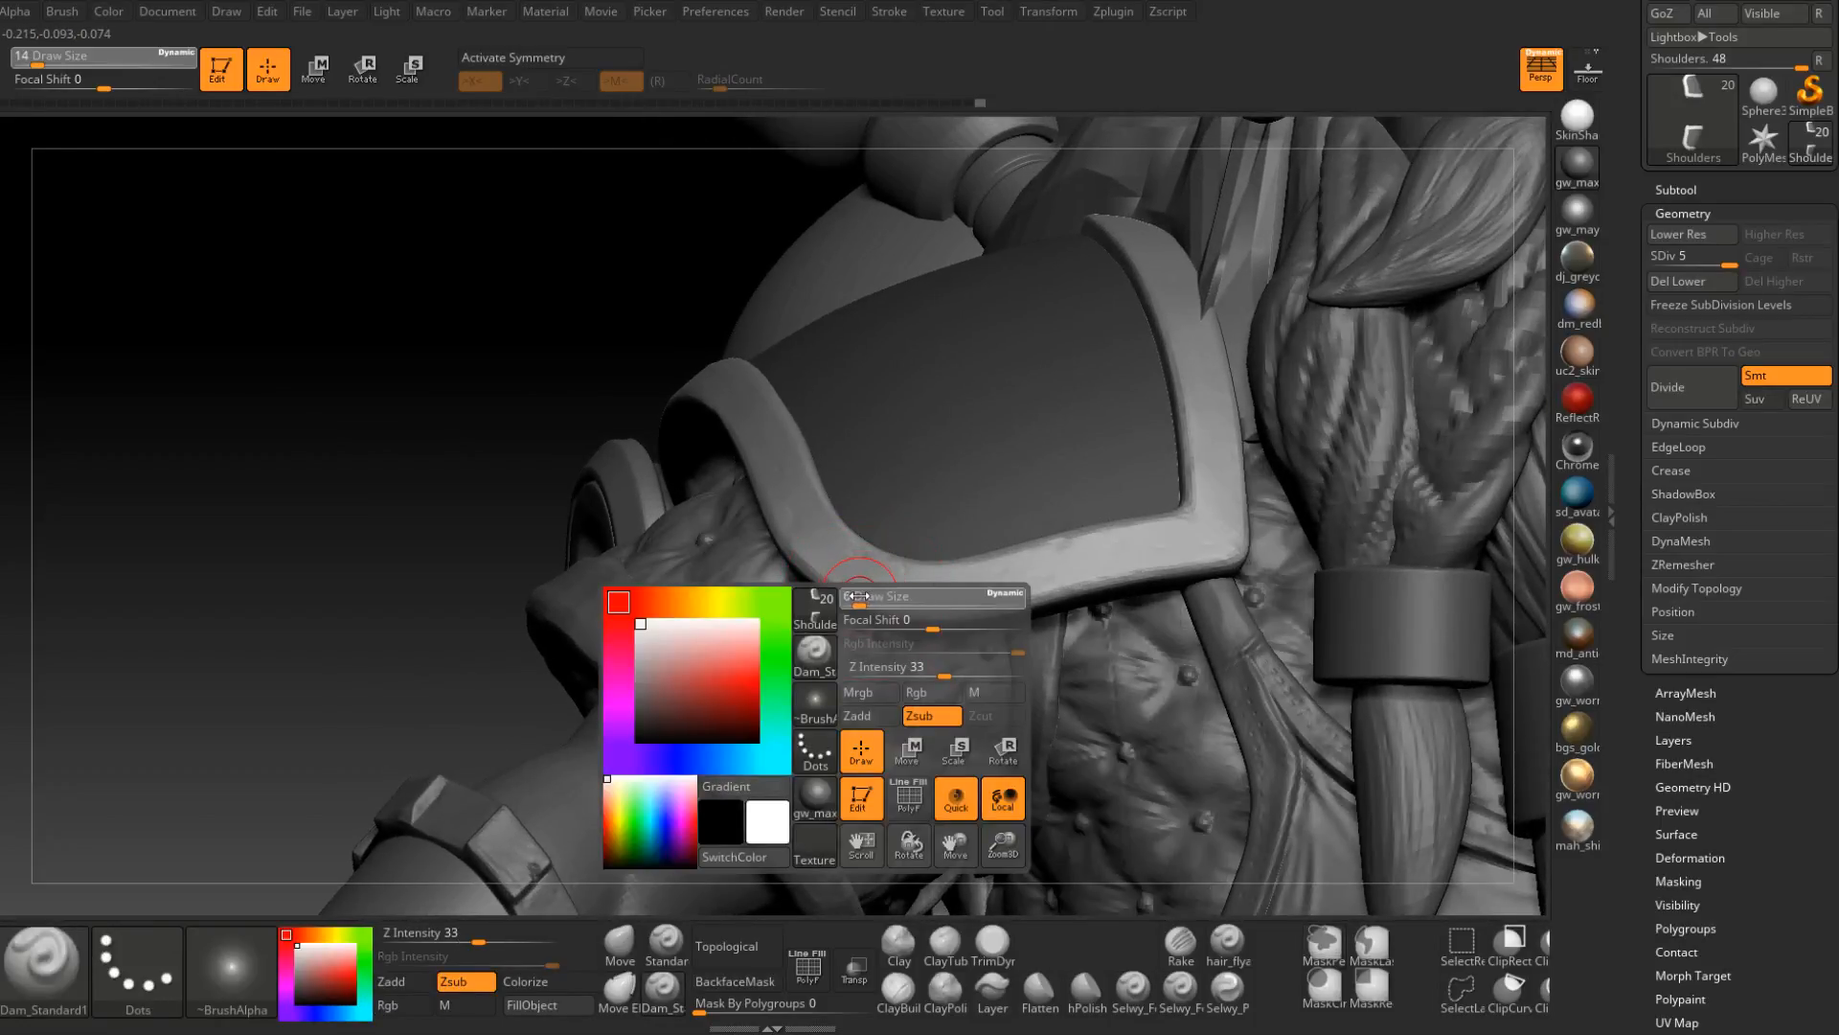
key(ctrl+s)
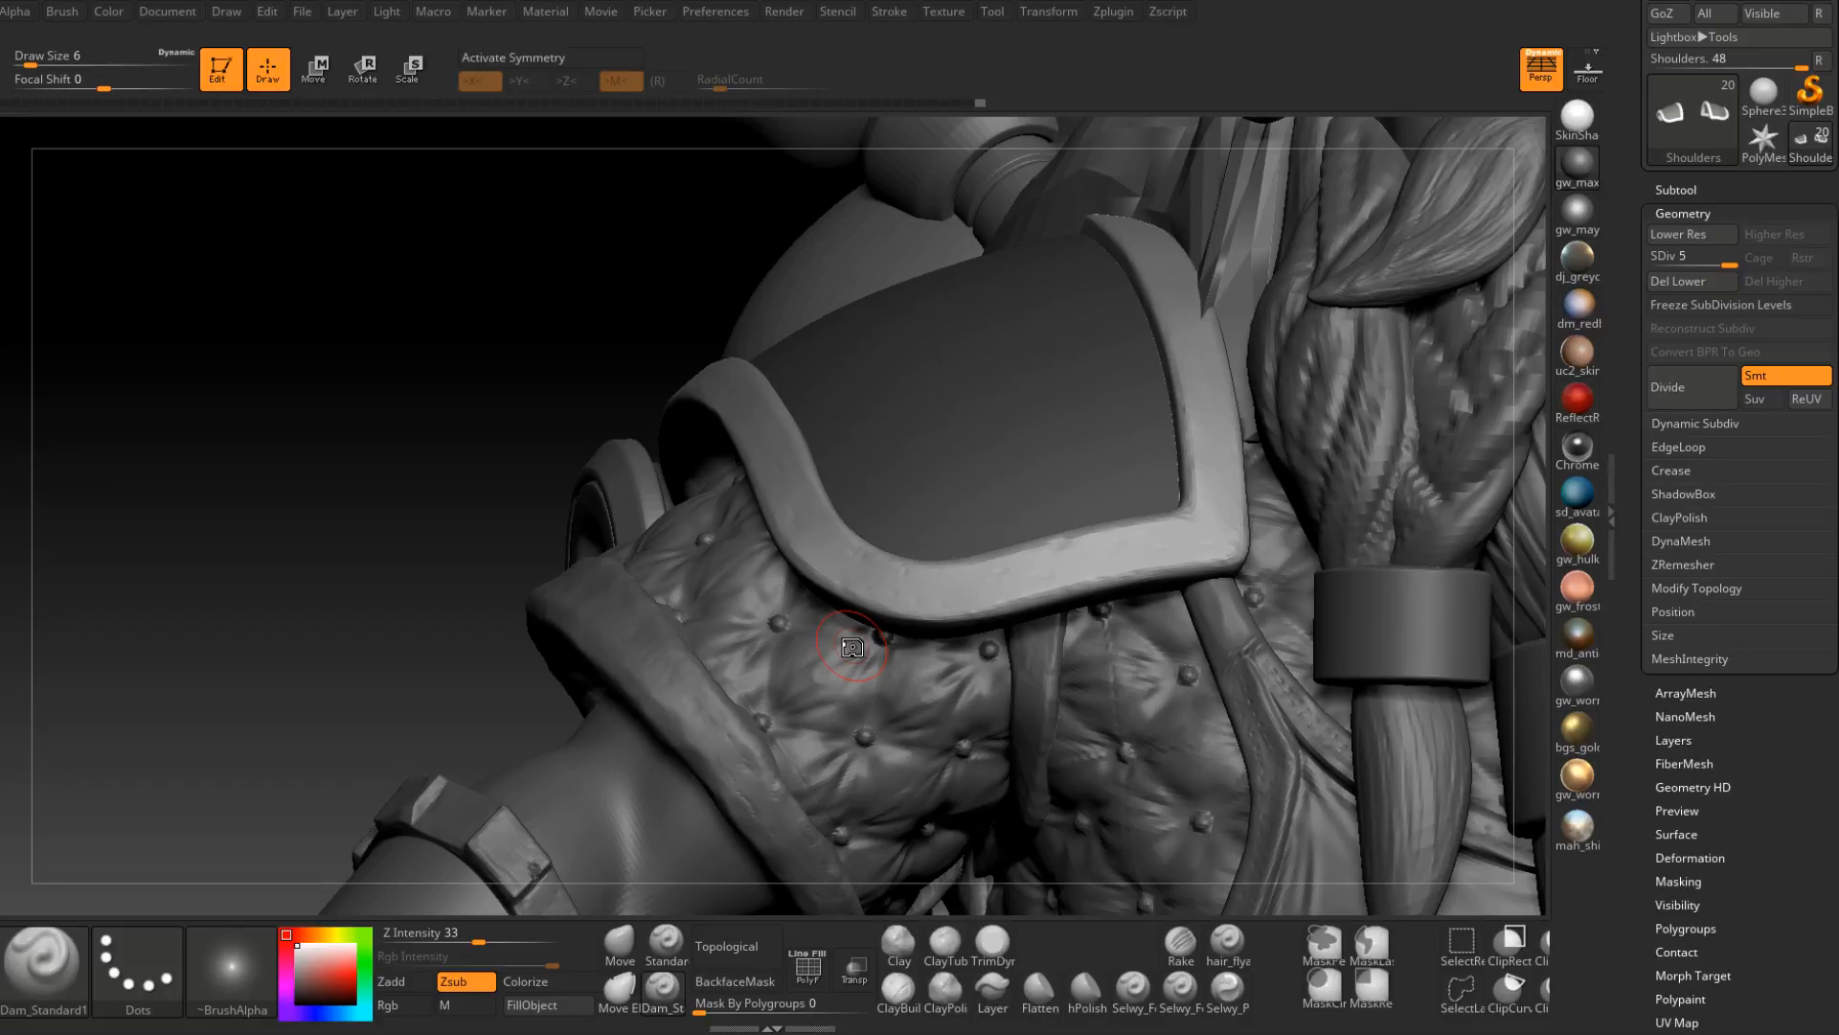
Carve a short crack across the front outer bend of one shoulder trim with Dam_Standard at draw size 3.
right_drag(852, 648, 854, 597)
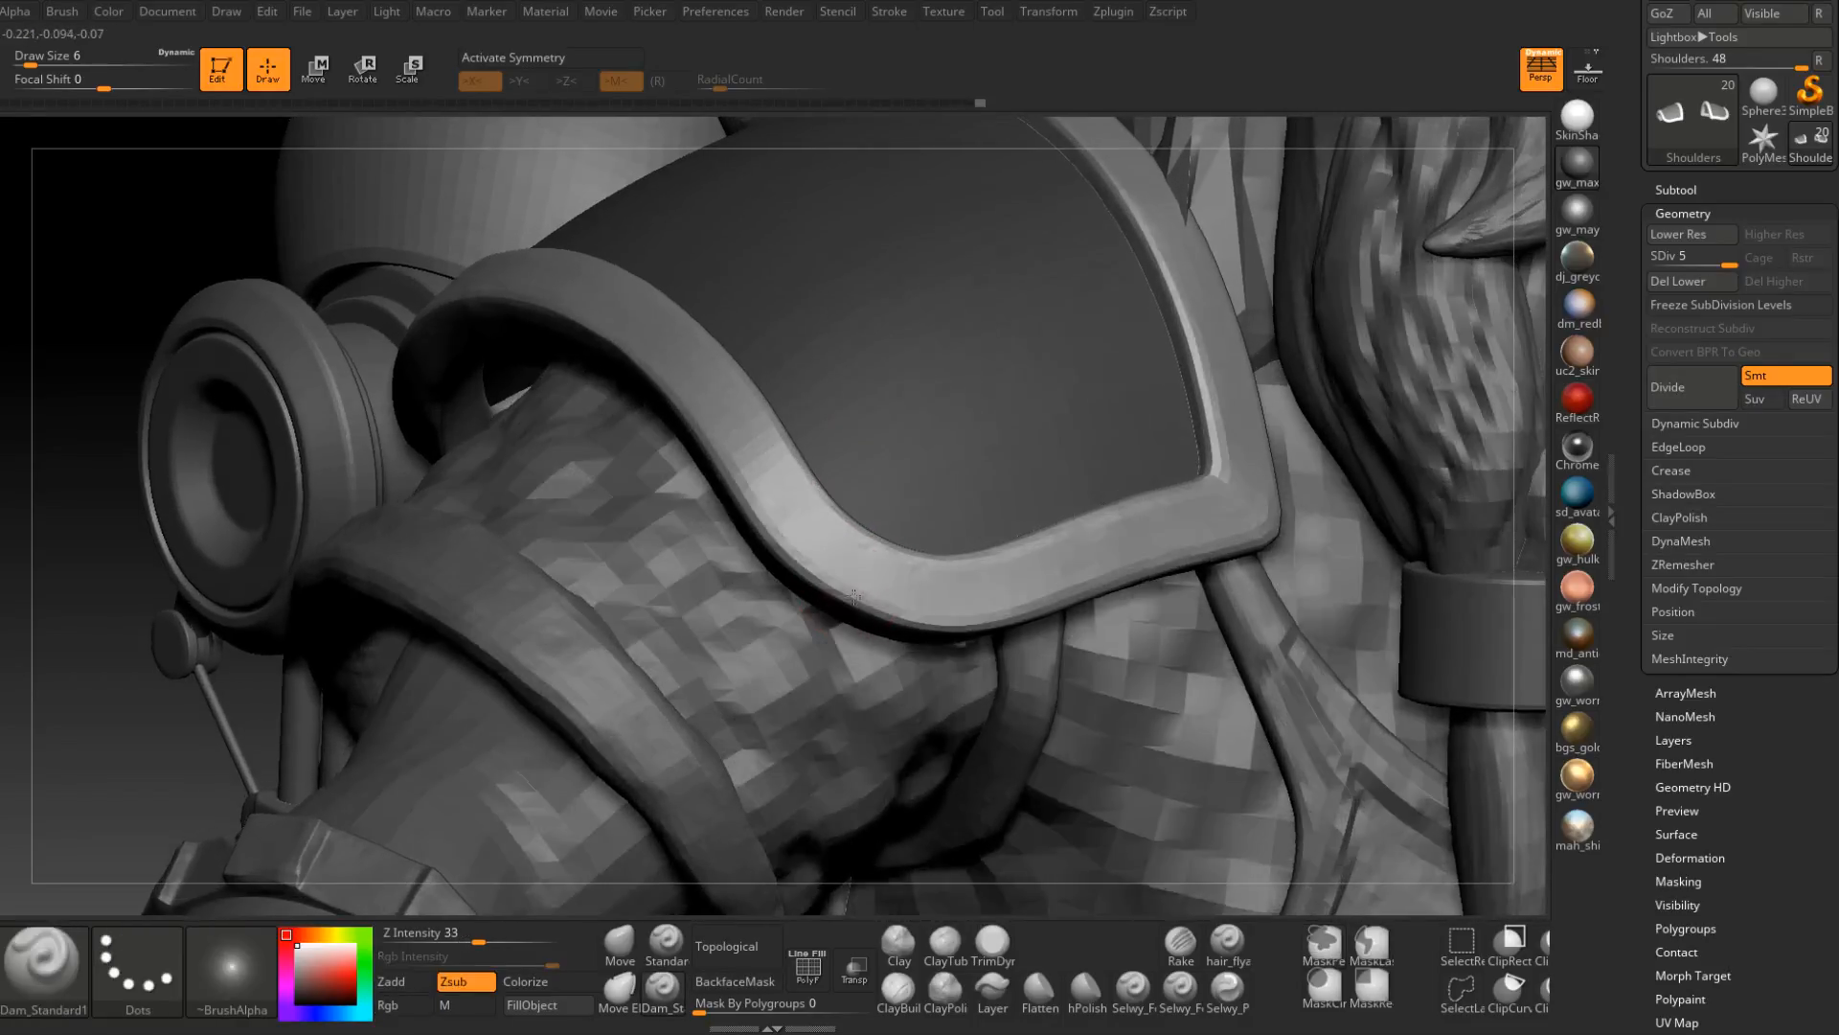
key(space)
drag(854, 596, 866, 567)
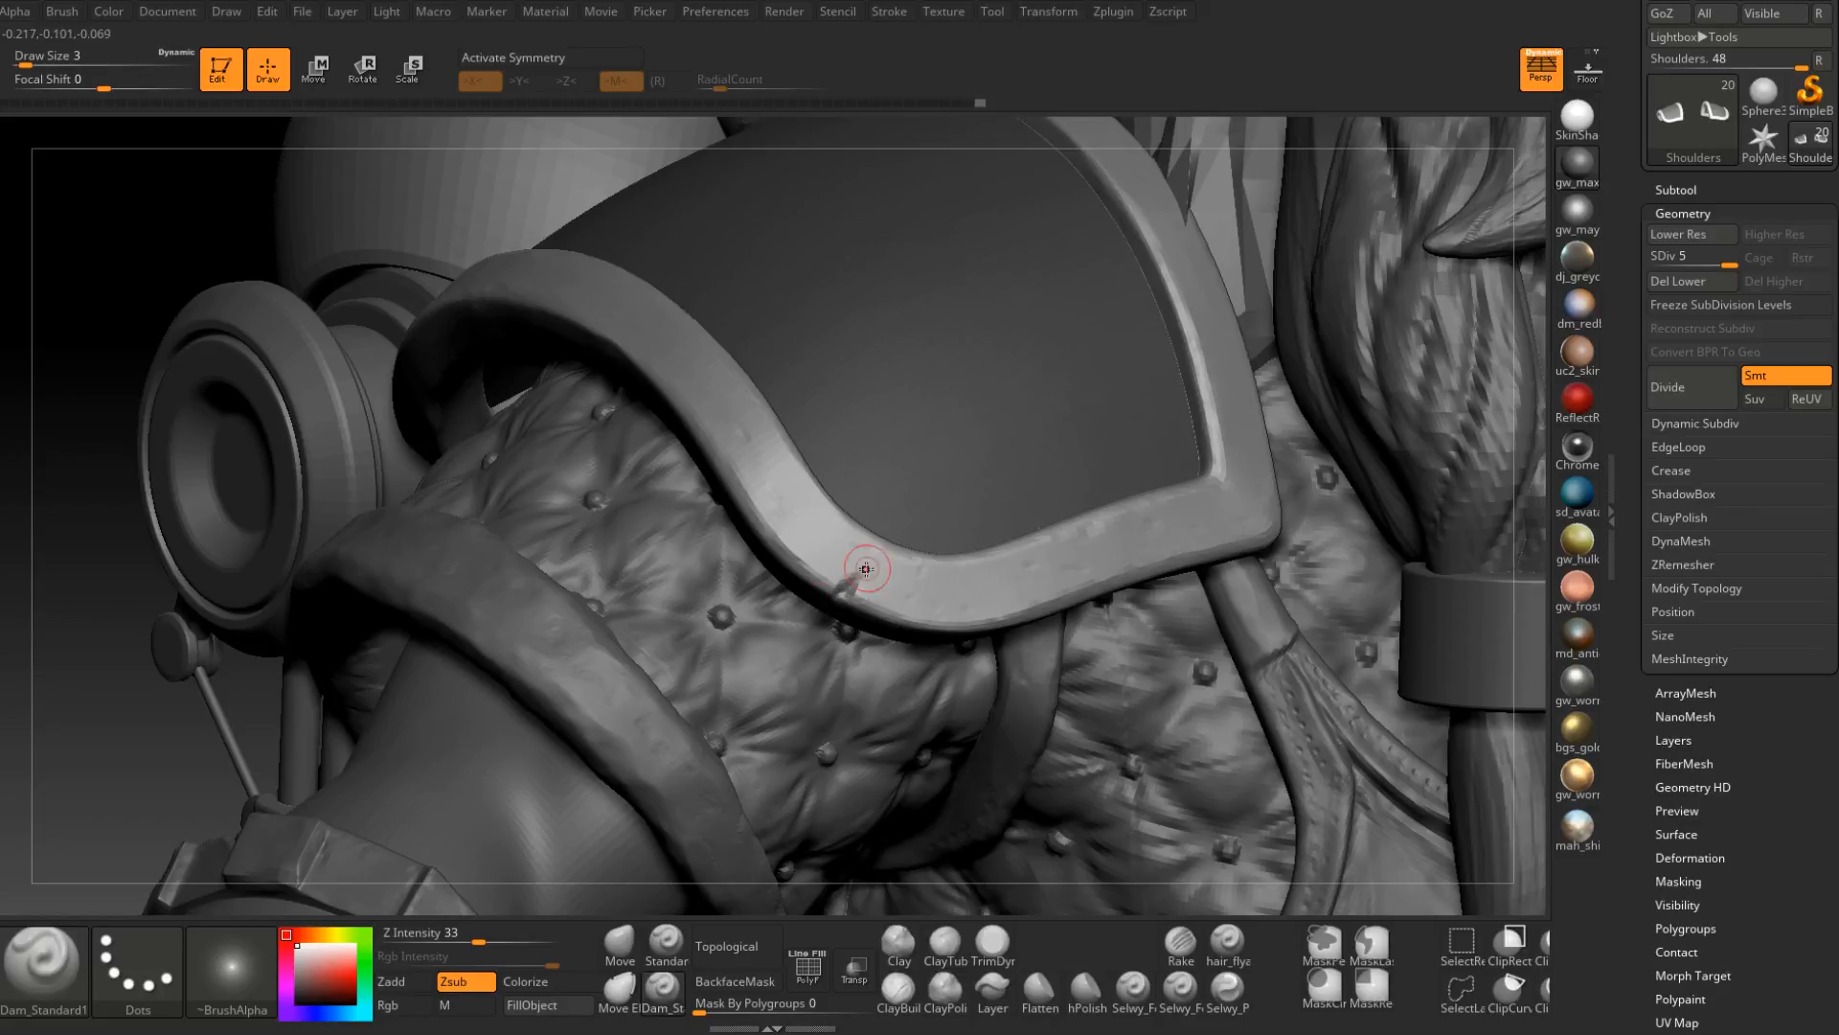
mouse_move(866, 568)
right_down()
mouse_move(834, 594)
mouse_move(893, 549)
mouse_move(821, 616)
mouse_move(842, 575)
mouse_move(821, 607)
mouse_move(887, 657)
right_up()
Shape the crack into a chipped notch in the shoulder trim with TrimDynamic at draw size 3 and save the project.
click(992, 940)
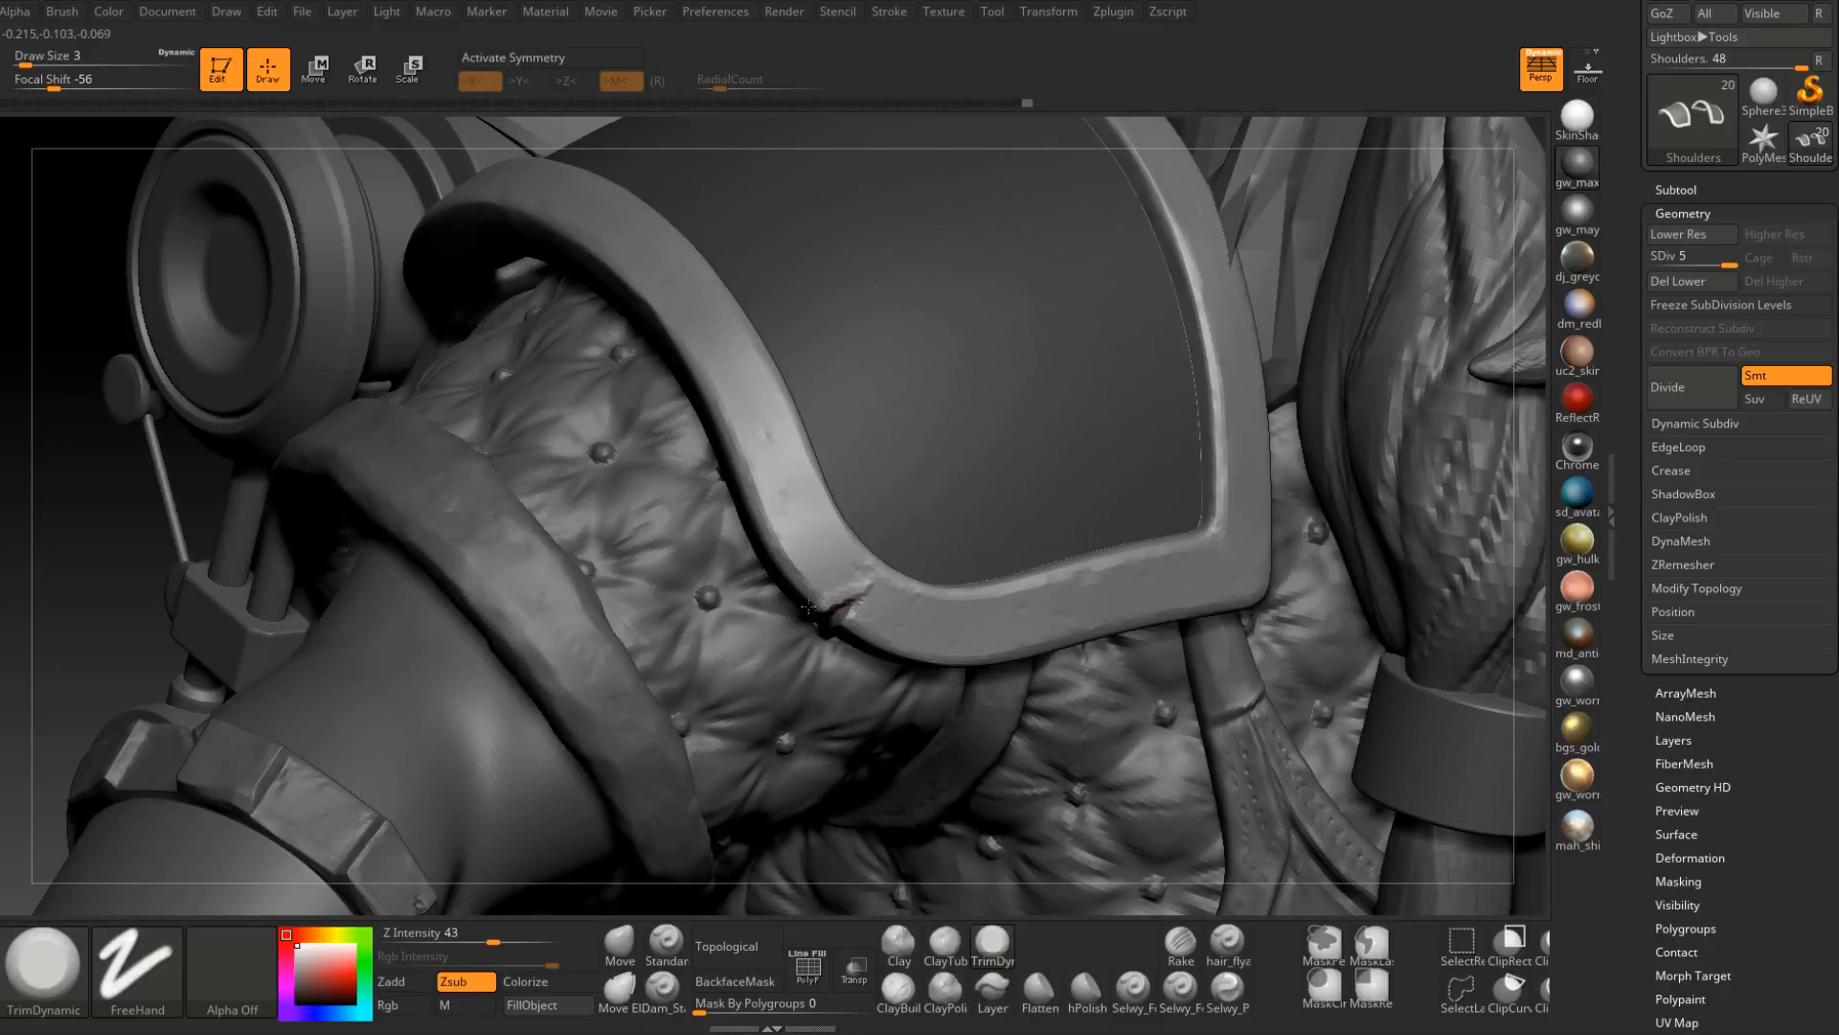
mouse_move(808, 606)
right_down()
mouse_move(820, 621)
mouse_move(823, 600)
mouse_move(814, 628)
right_up()
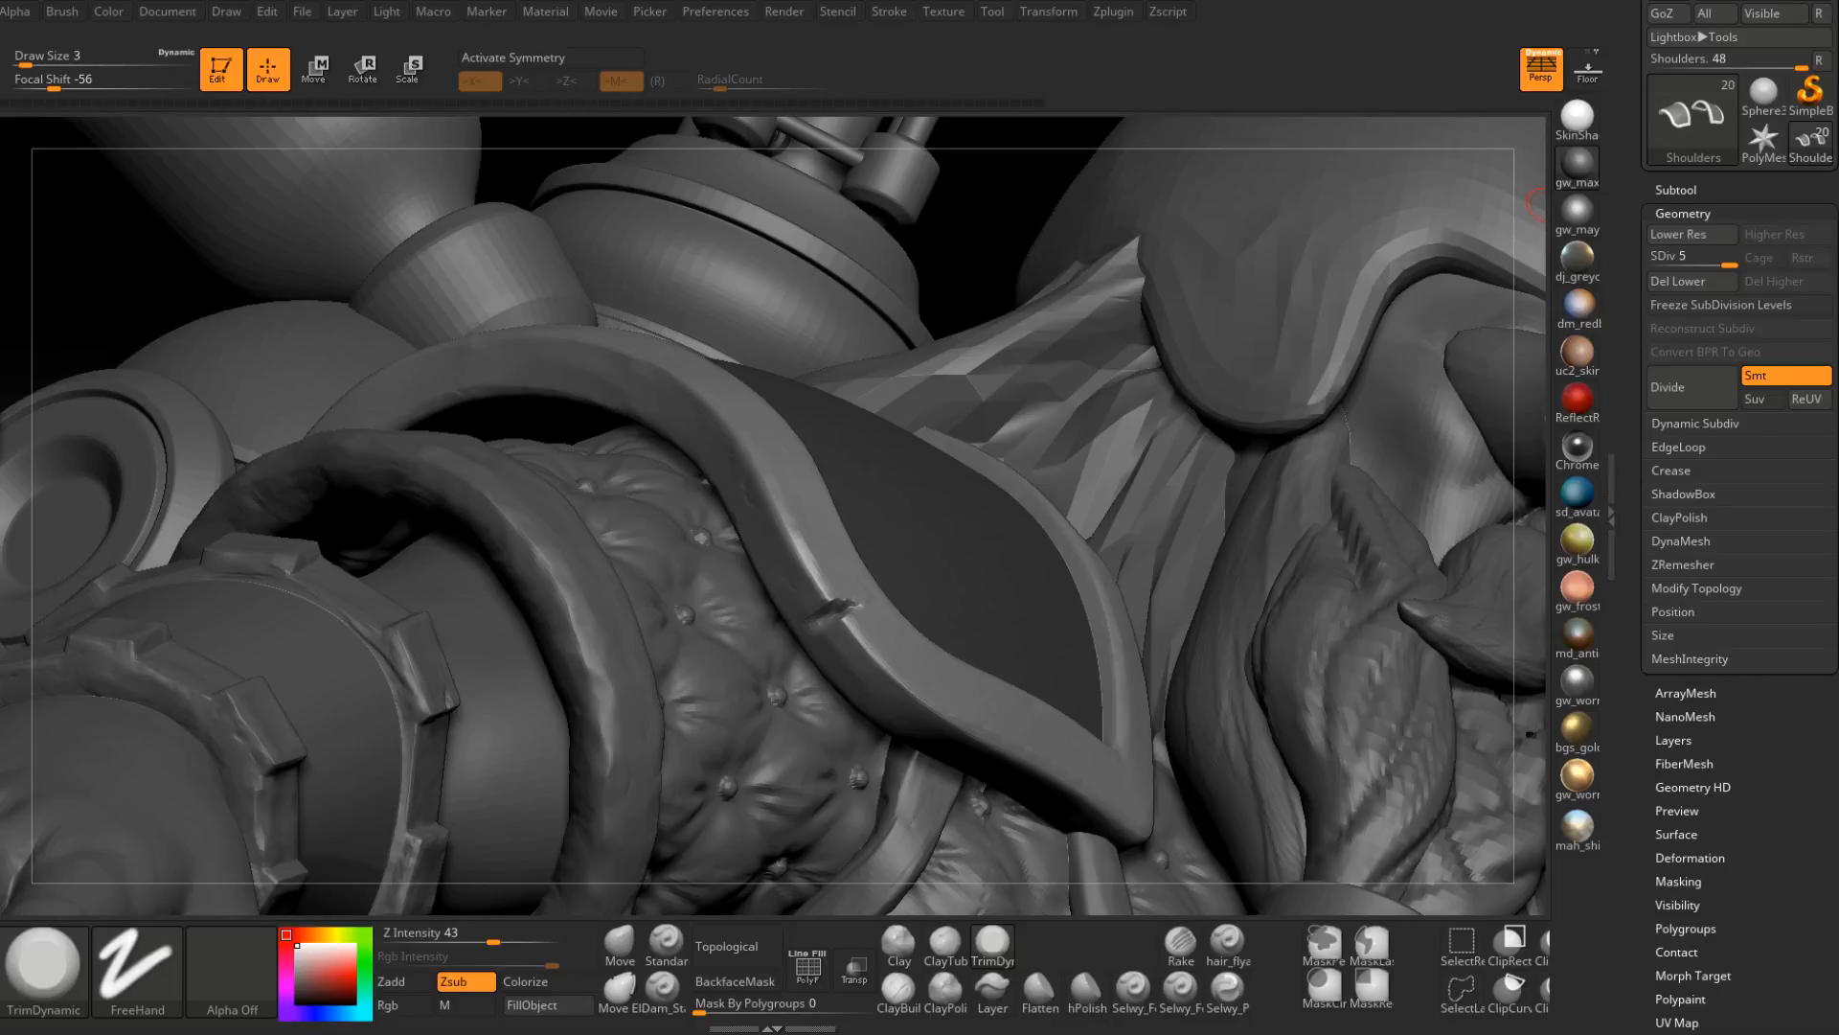
key(ctrl+s)
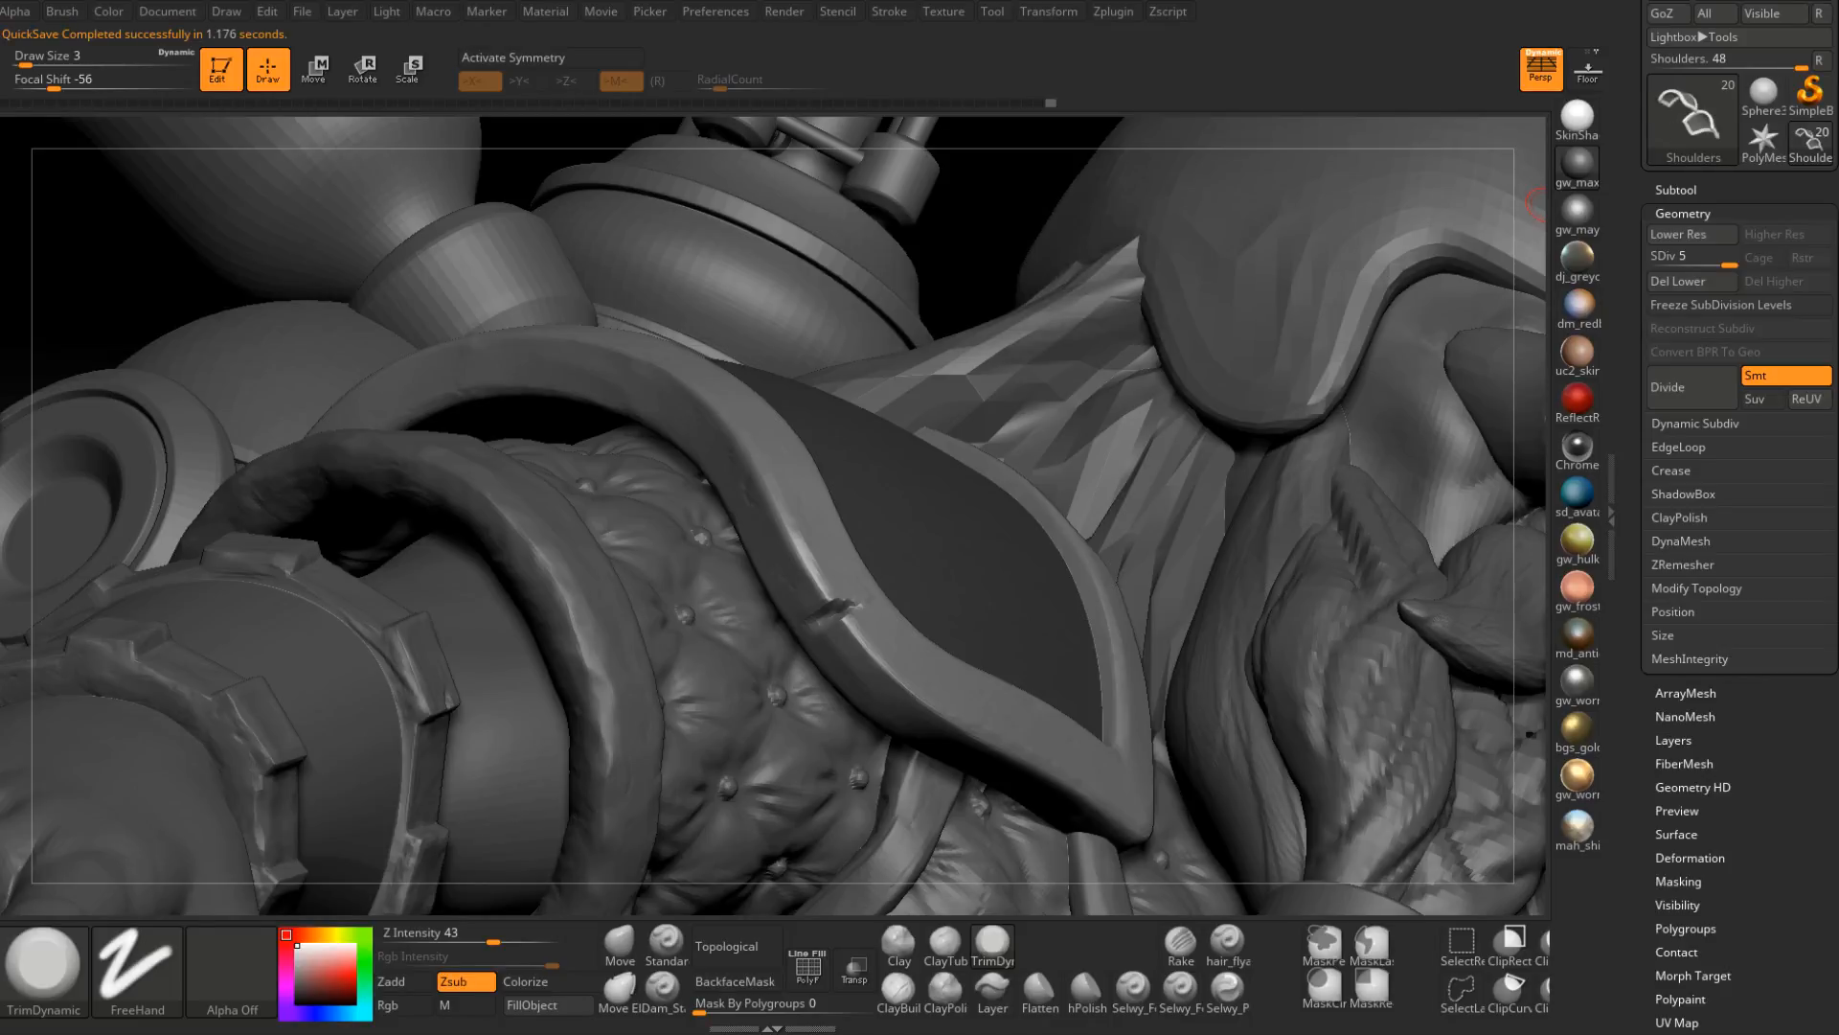
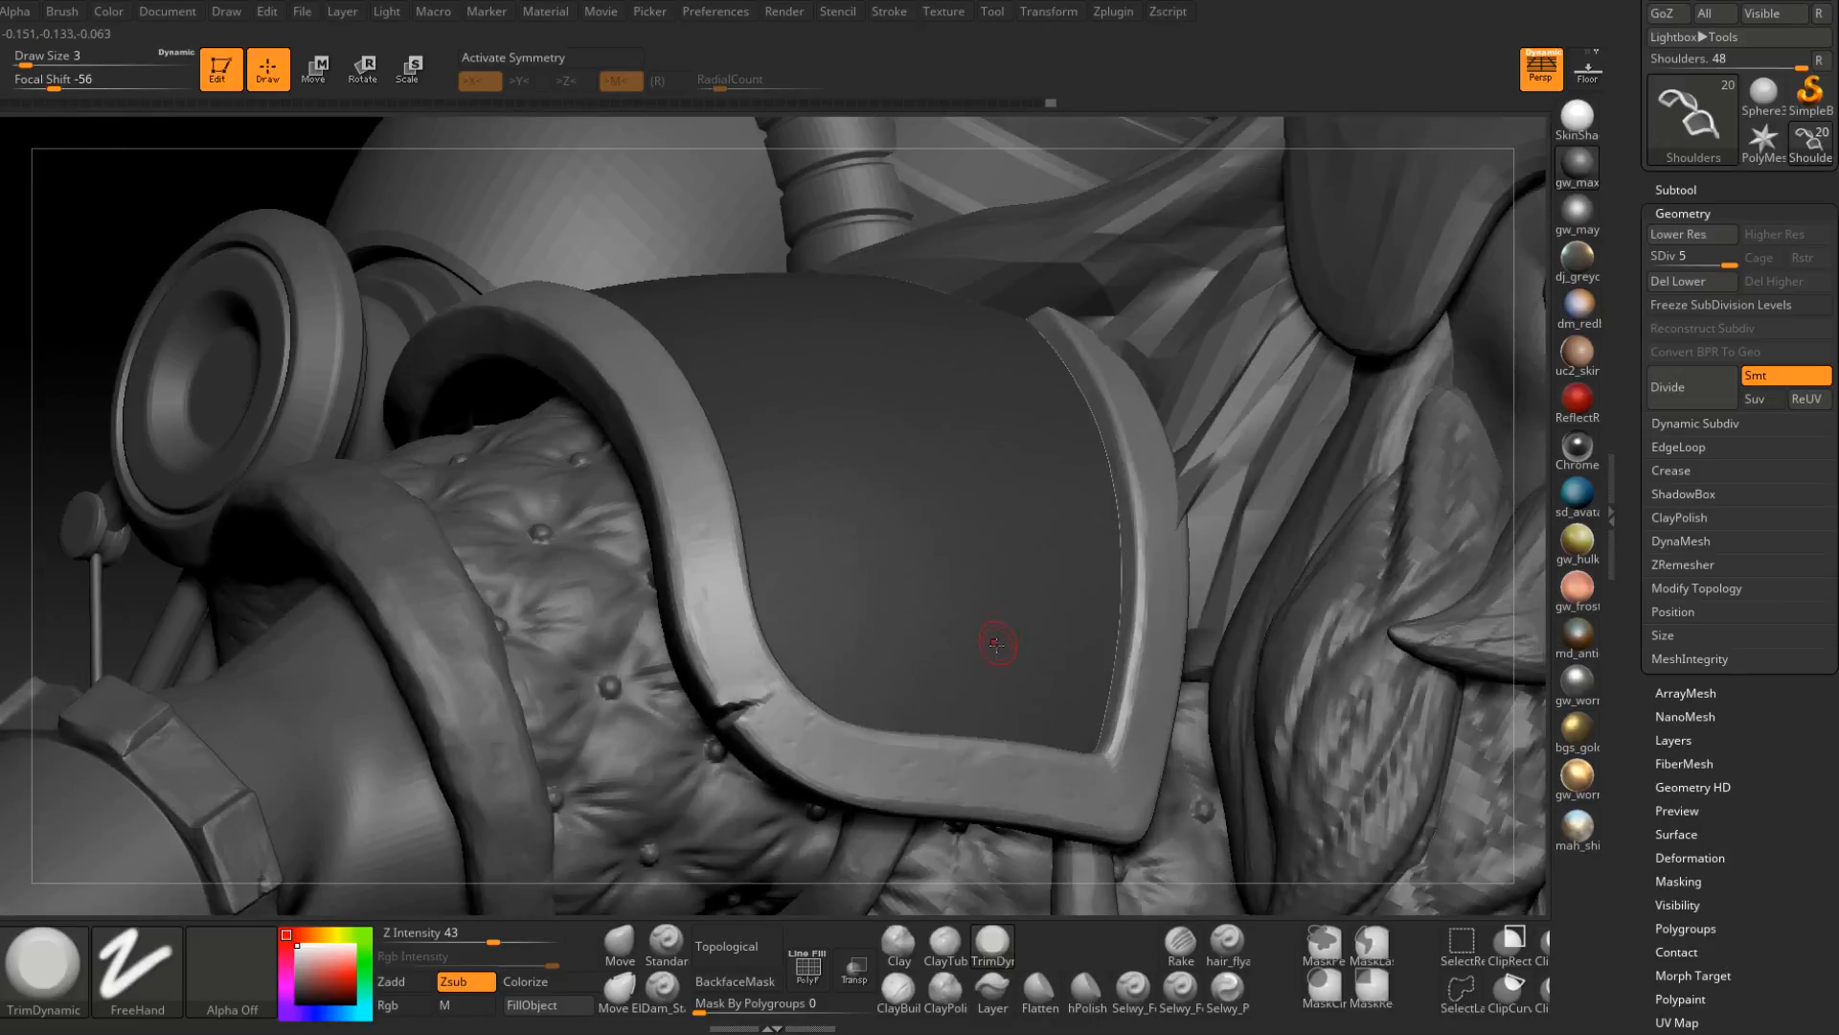
right_drag(997, 636, 1079, 637)
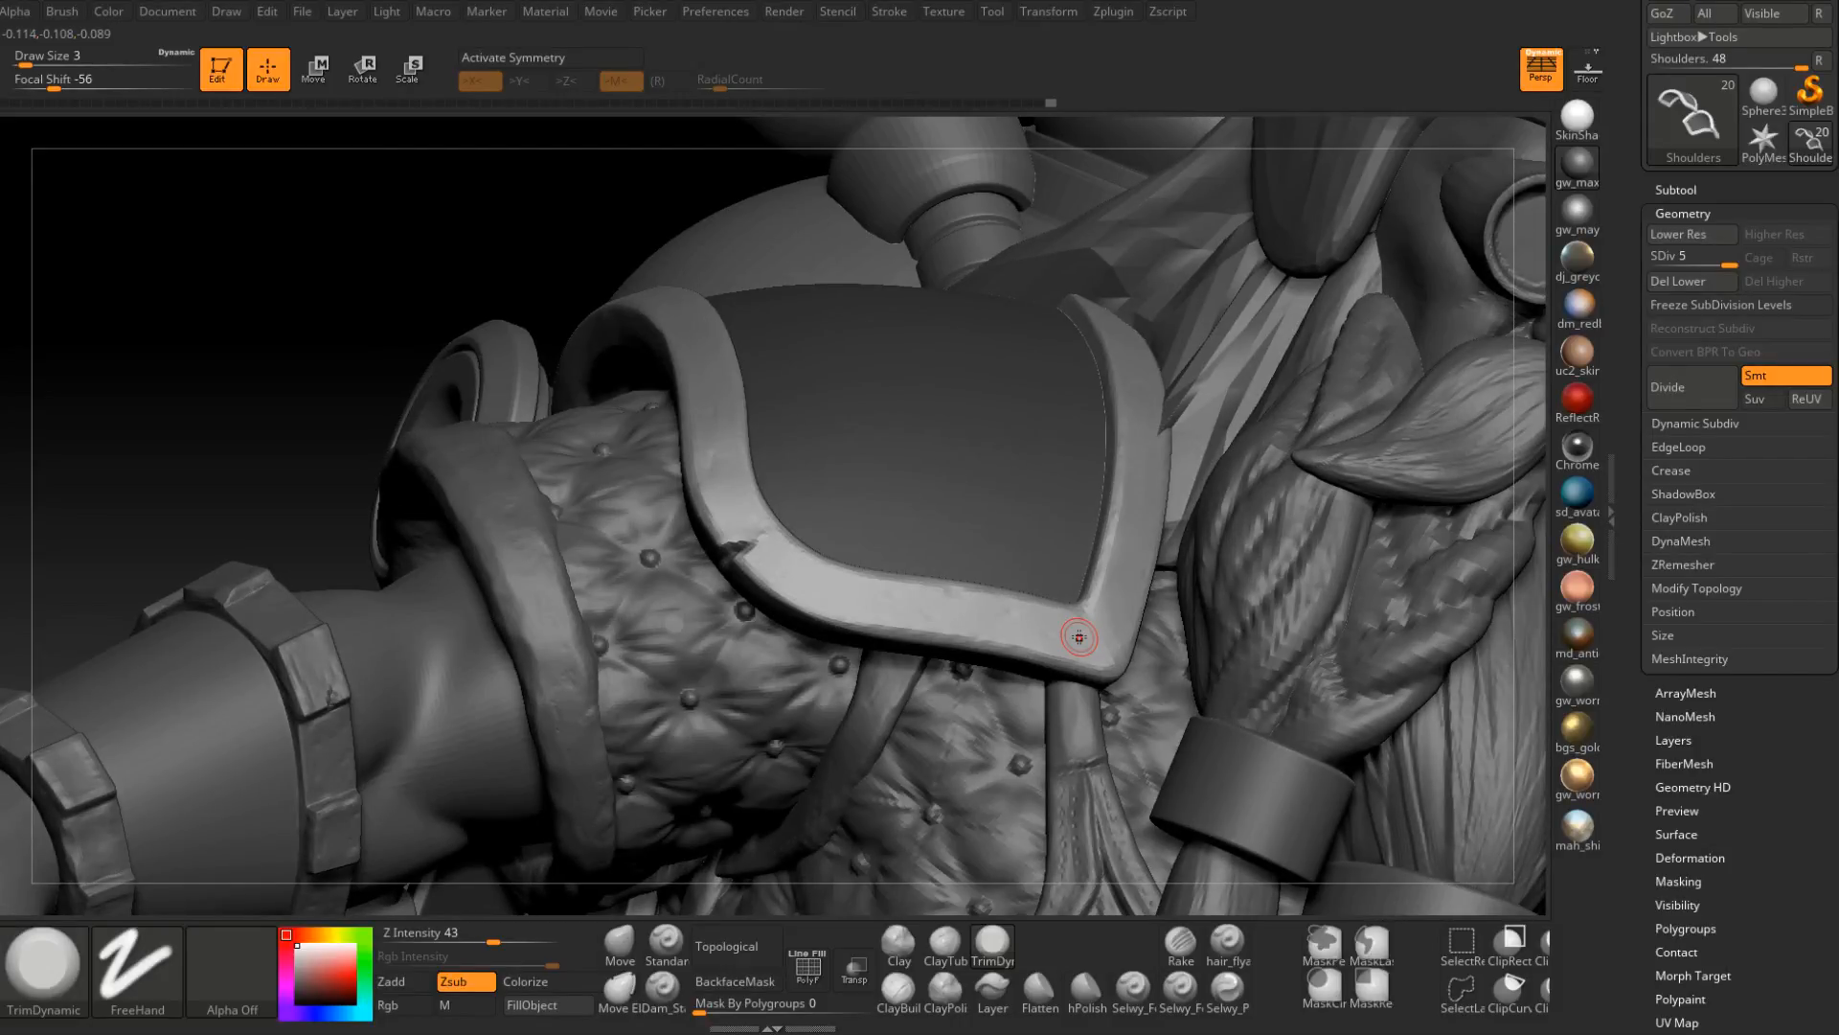
right_drag(1079, 637, 1022, 615)
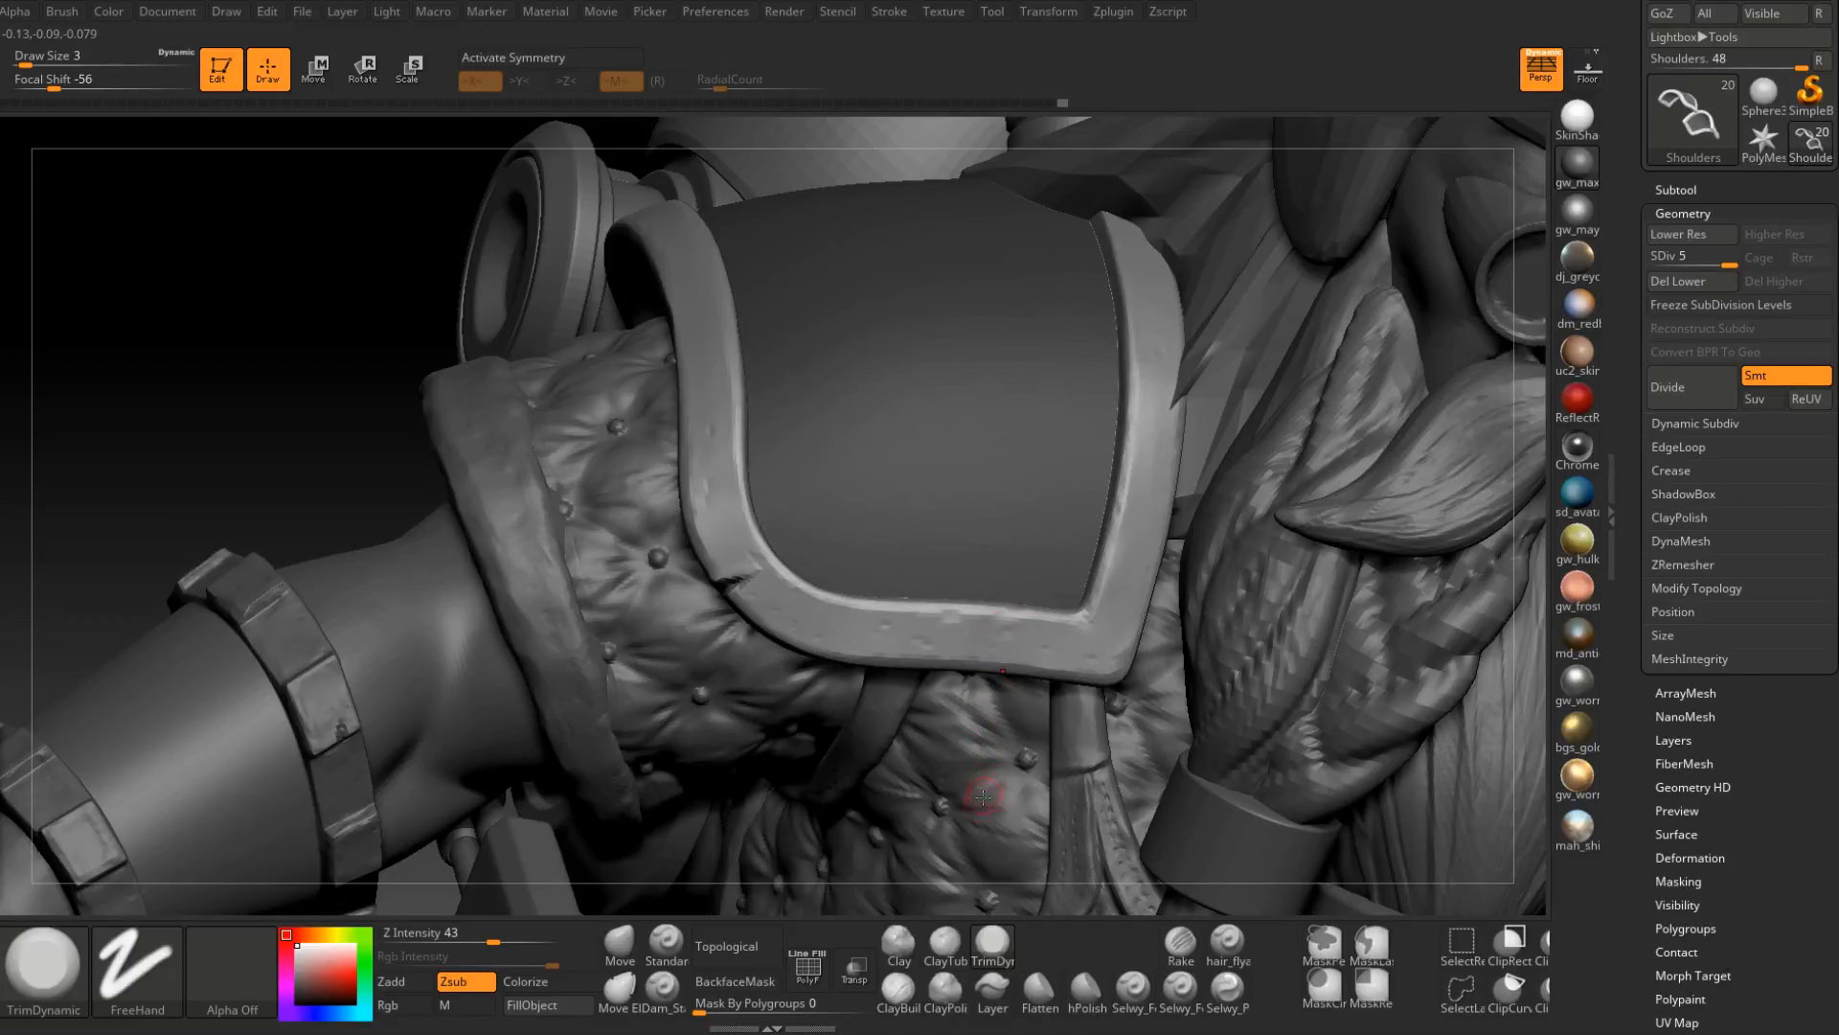
Carve a cluster of small scratches near the inner edge of the front trim strip with Dam_Standard at draw size 3.
click(667, 985)
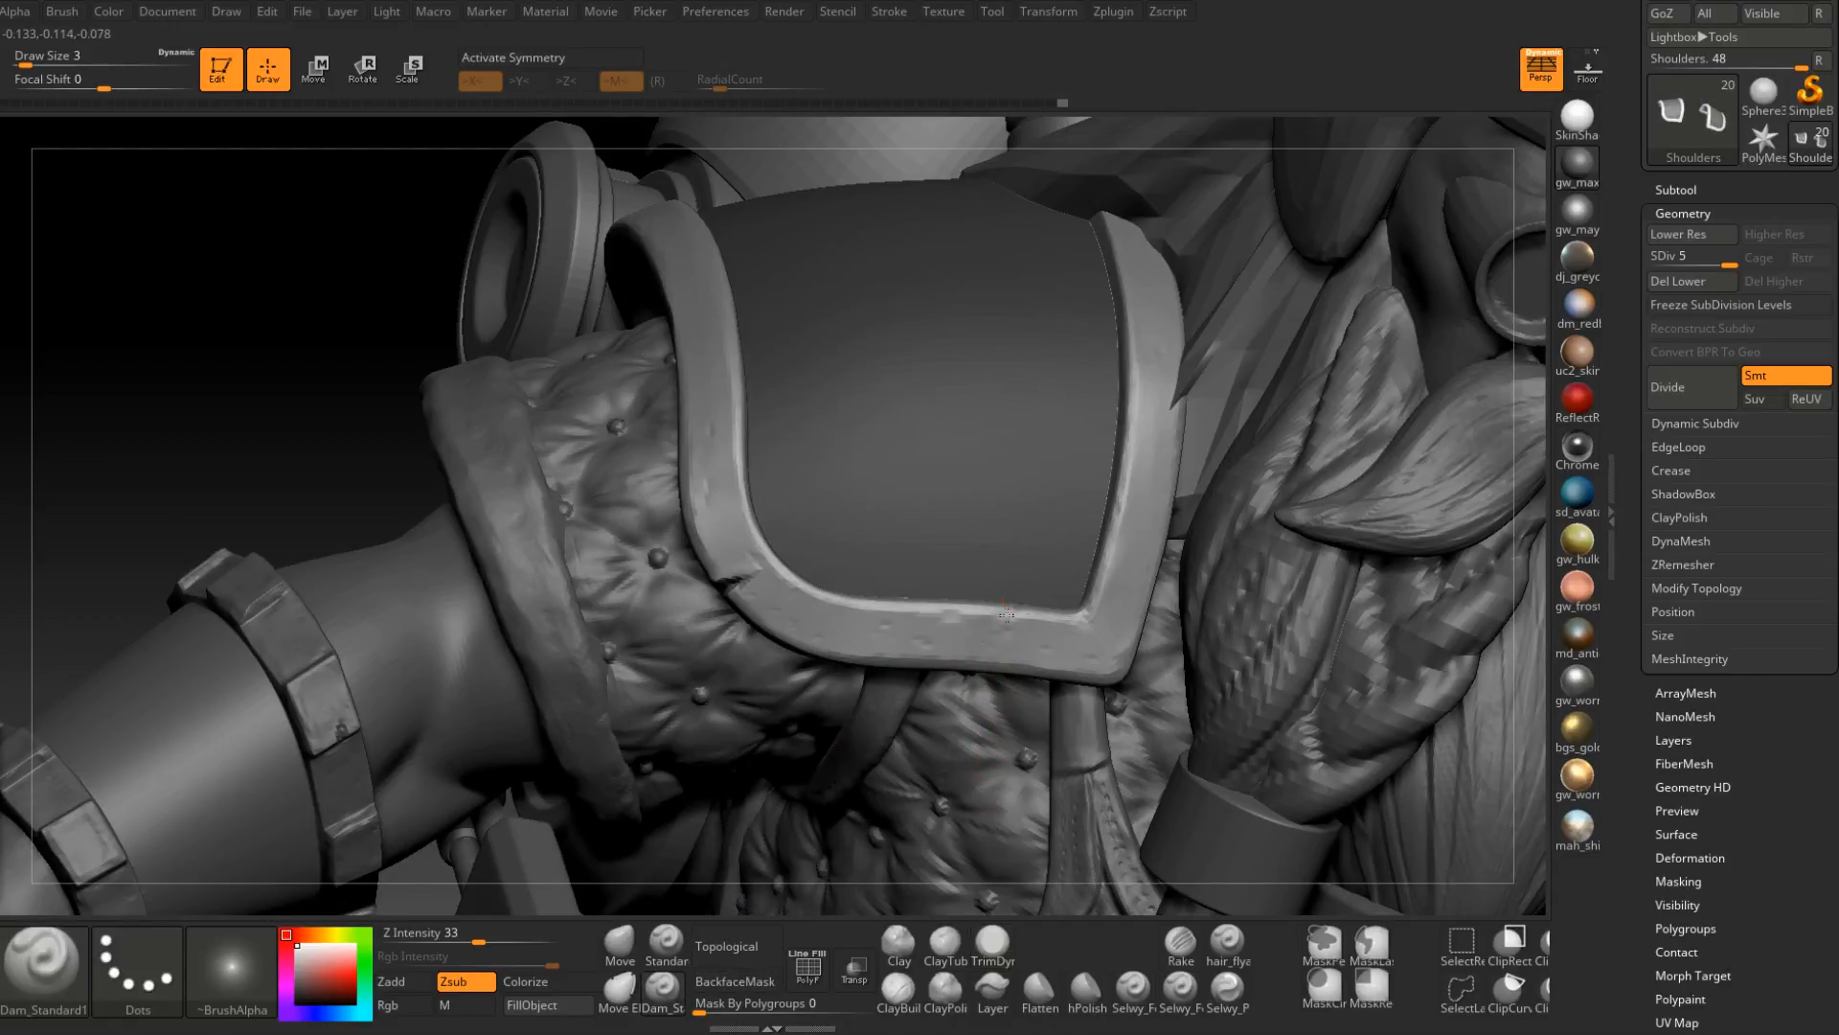
right_drag(984, 661, 960, 634)
right_drag(1015, 572, 970, 617)
drag(986, 607, 968, 620)
mouse_move(969, 620)
right_down()
mouse_move(1006, 603)
mouse_move(972, 621)
mouse_move(986, 632)
mouse_move(958, 609)
mouse_move(969, 642)
mouse_move(949, 623)
right_up()
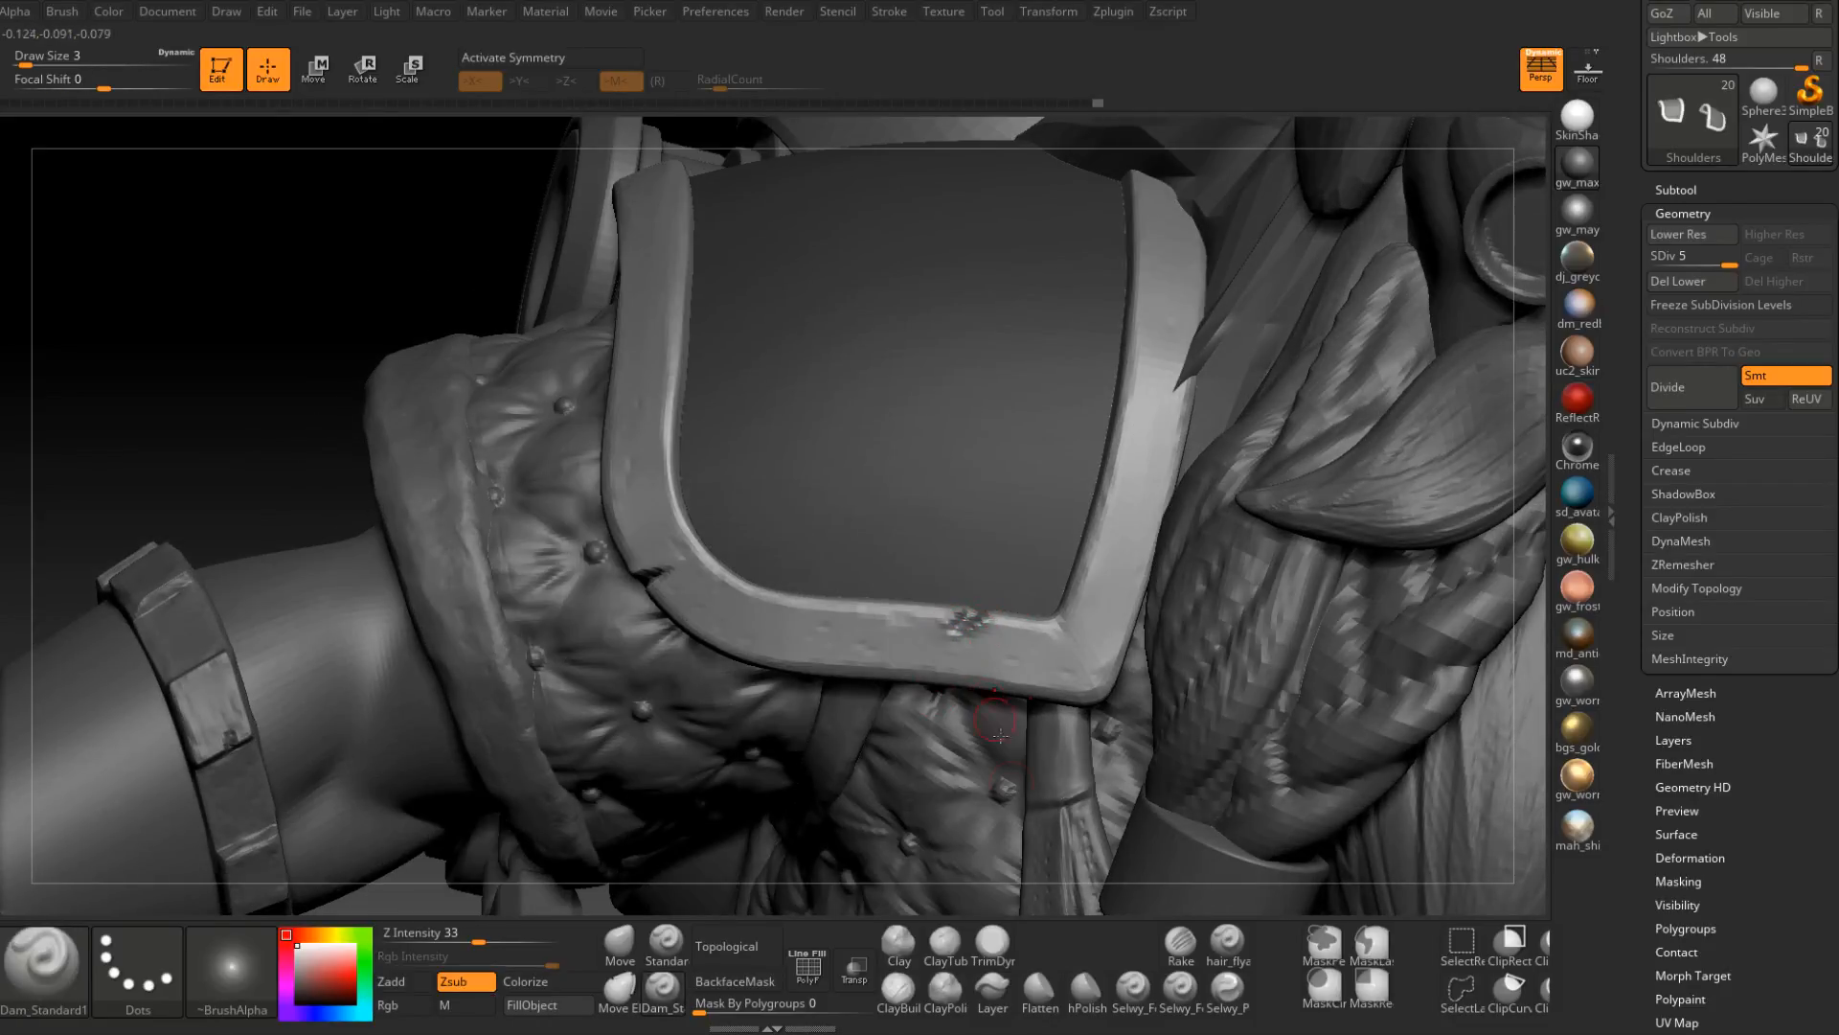
Flatten and soften the small scratches near the inner edge of the front trim strip with TrimDynamic at draw size 3.
click(986, 937)
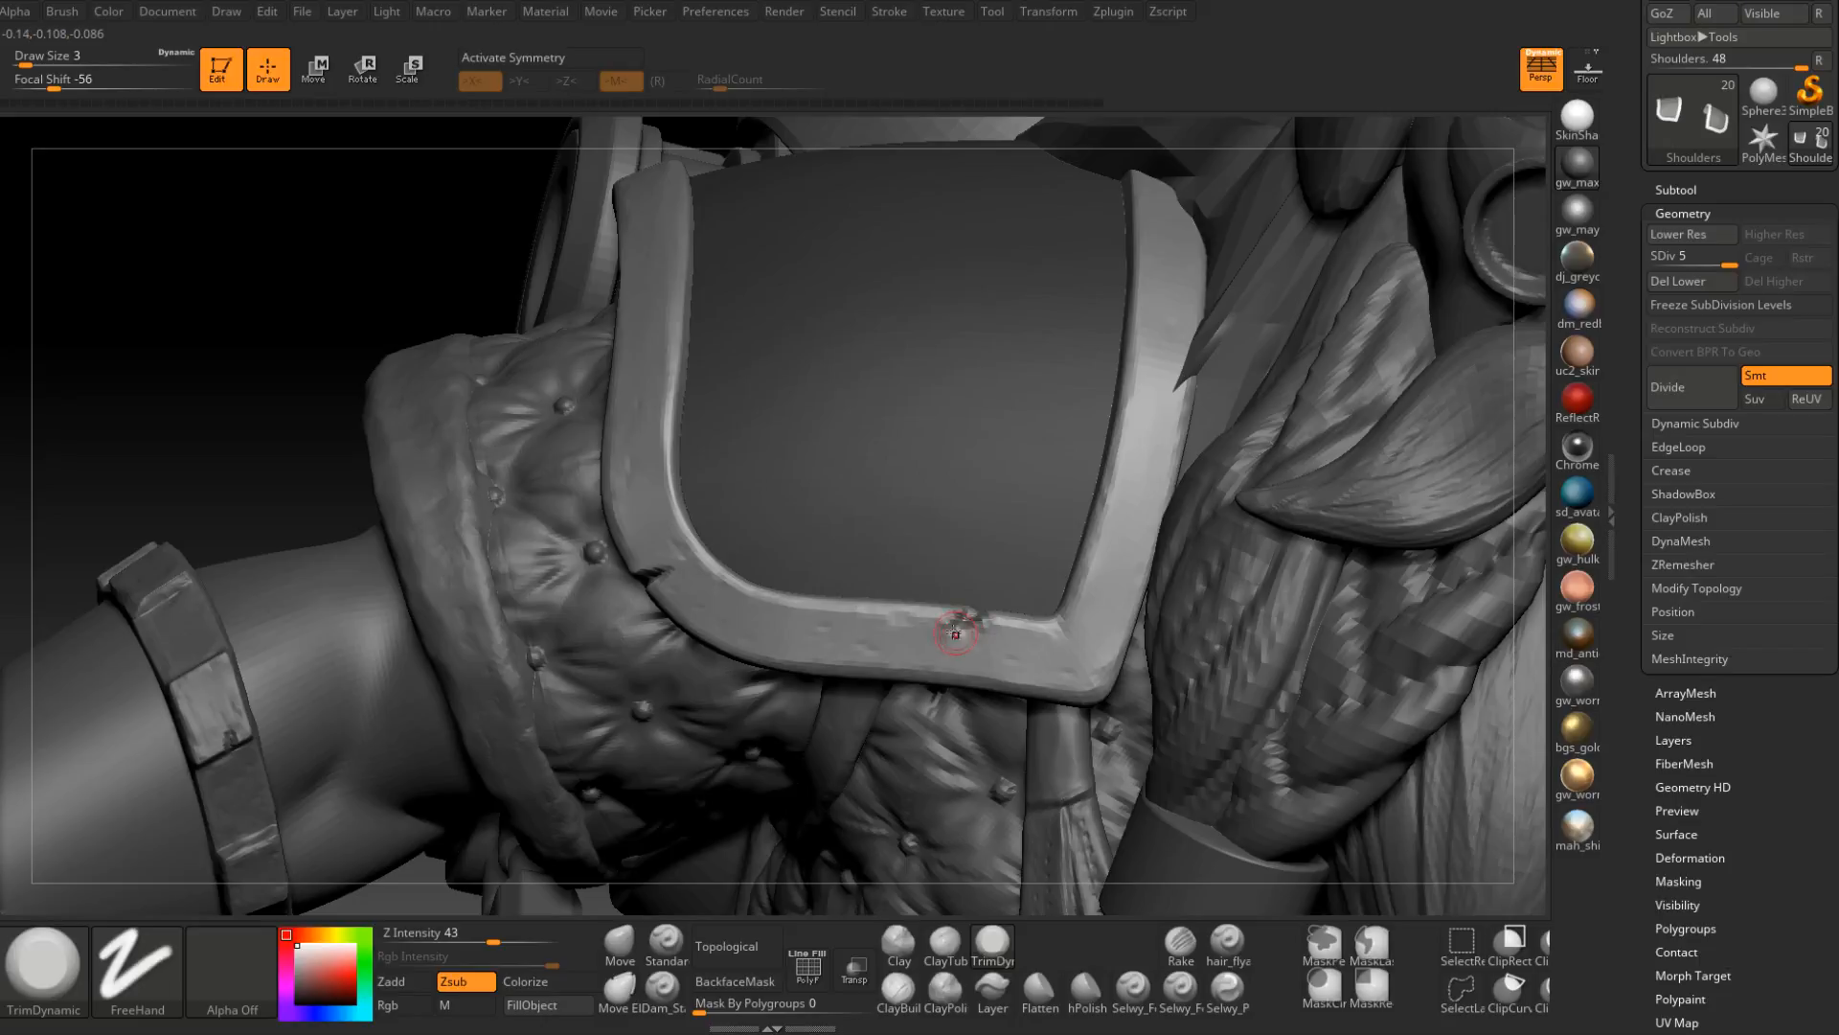
right_drag(944, 621, 961, 616)
drag(961, 616, 972, 618)
right_drag(971, 618, 996, 630)
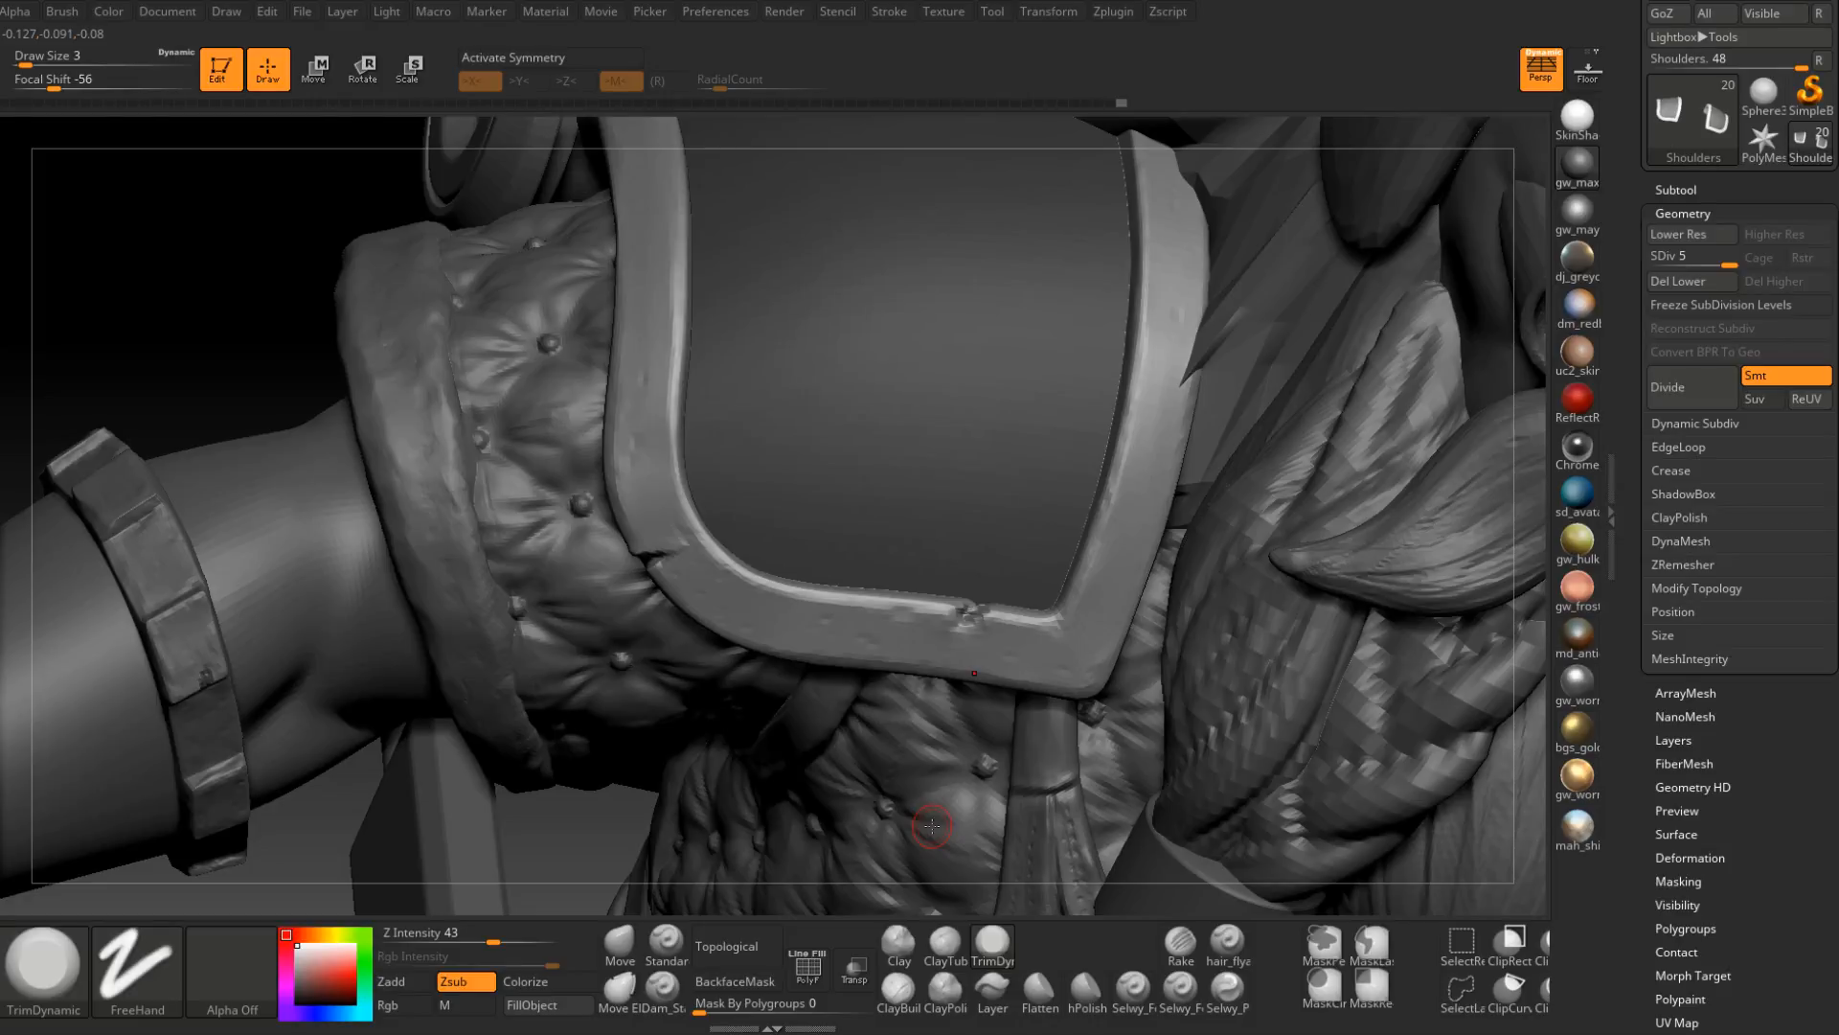
Carve a notch into the lower edge of the front trim strip near its inner corner with Dam_Standard at draw size 3, and smooth it.
click(662, 987)
right_drag(752, 879, 1002, 658)
drag(1012, 671, 1003, 683)
mouse_move(1005, 707)
right_down()
mouse_move(989, 628)
mouse_move(992, 702)
mouse_move(1026, 713)
mouse_move(1008, 638)
mouse_move(1010, 717)
right_up()
key(shift)
key(shift)
key(shift)
key(shift)
key(shift)
shift+drag(993, 690, 997, 698)
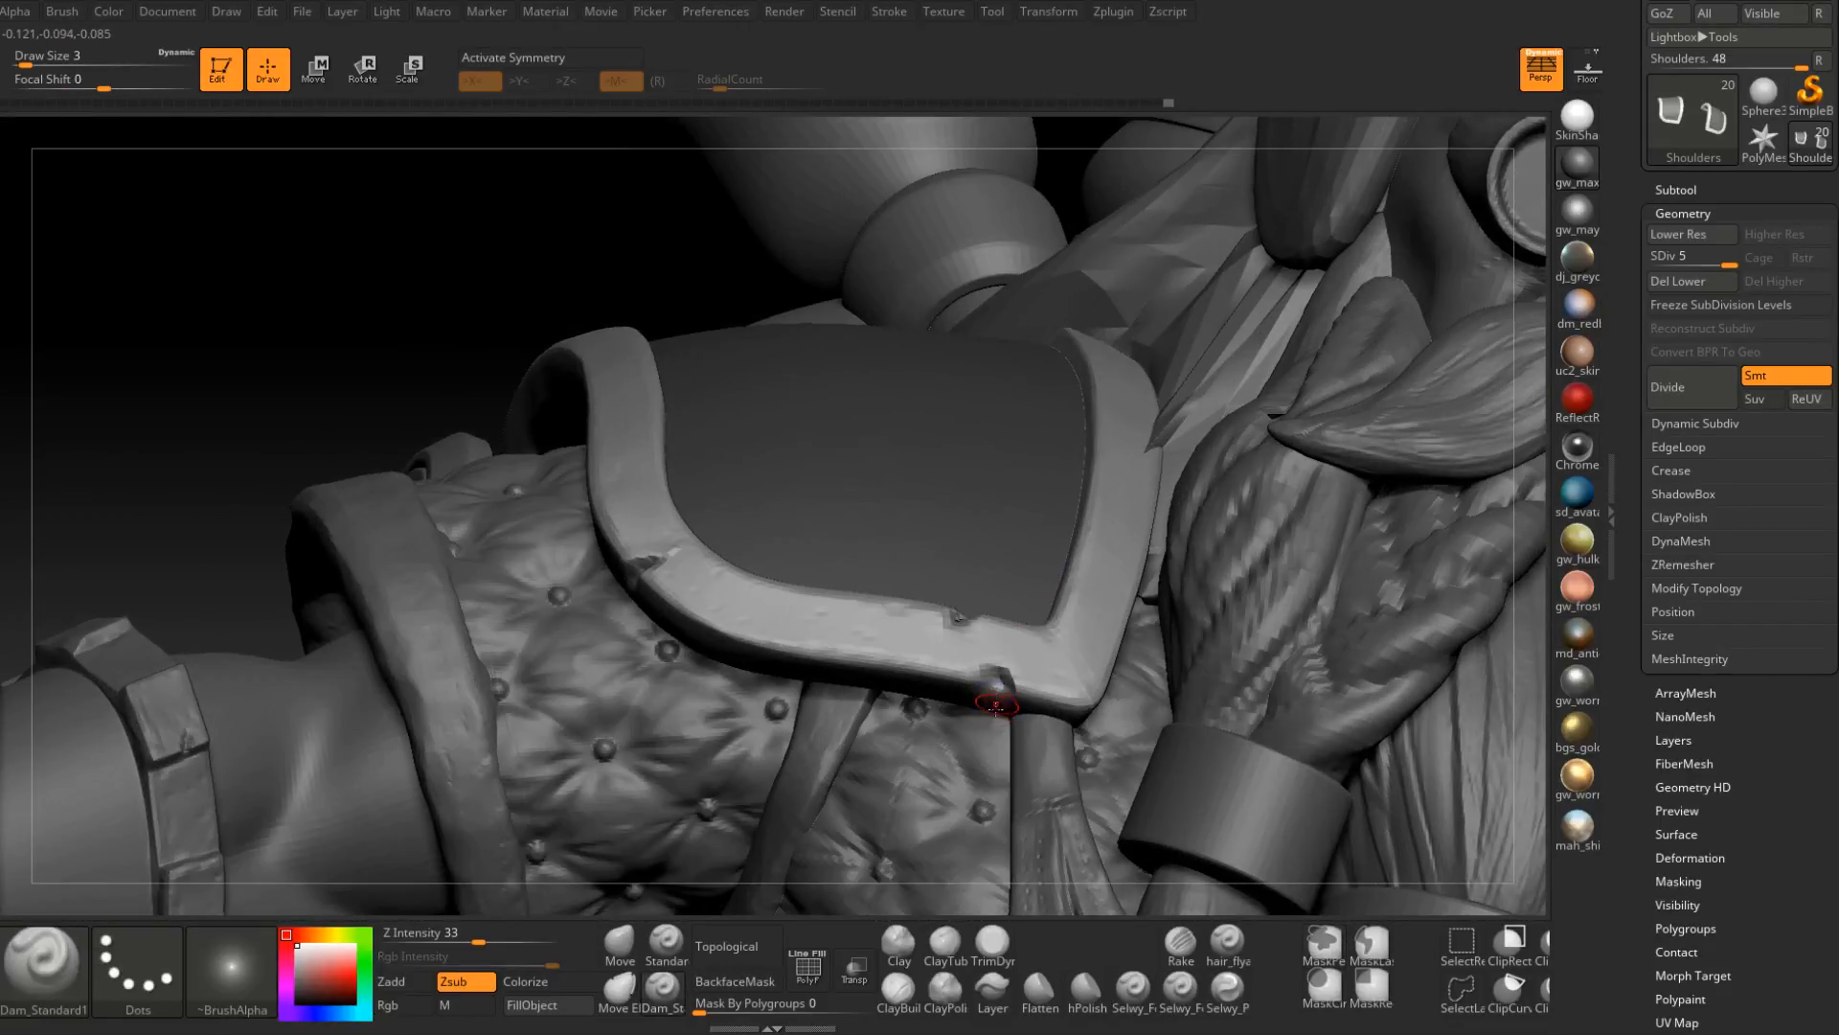
right_drag(997, 698, 980, 750)
mouse_move(998, 665)
right_down()
mouse_move(1006, 732)
mouse_move(996, 682)
right_up()
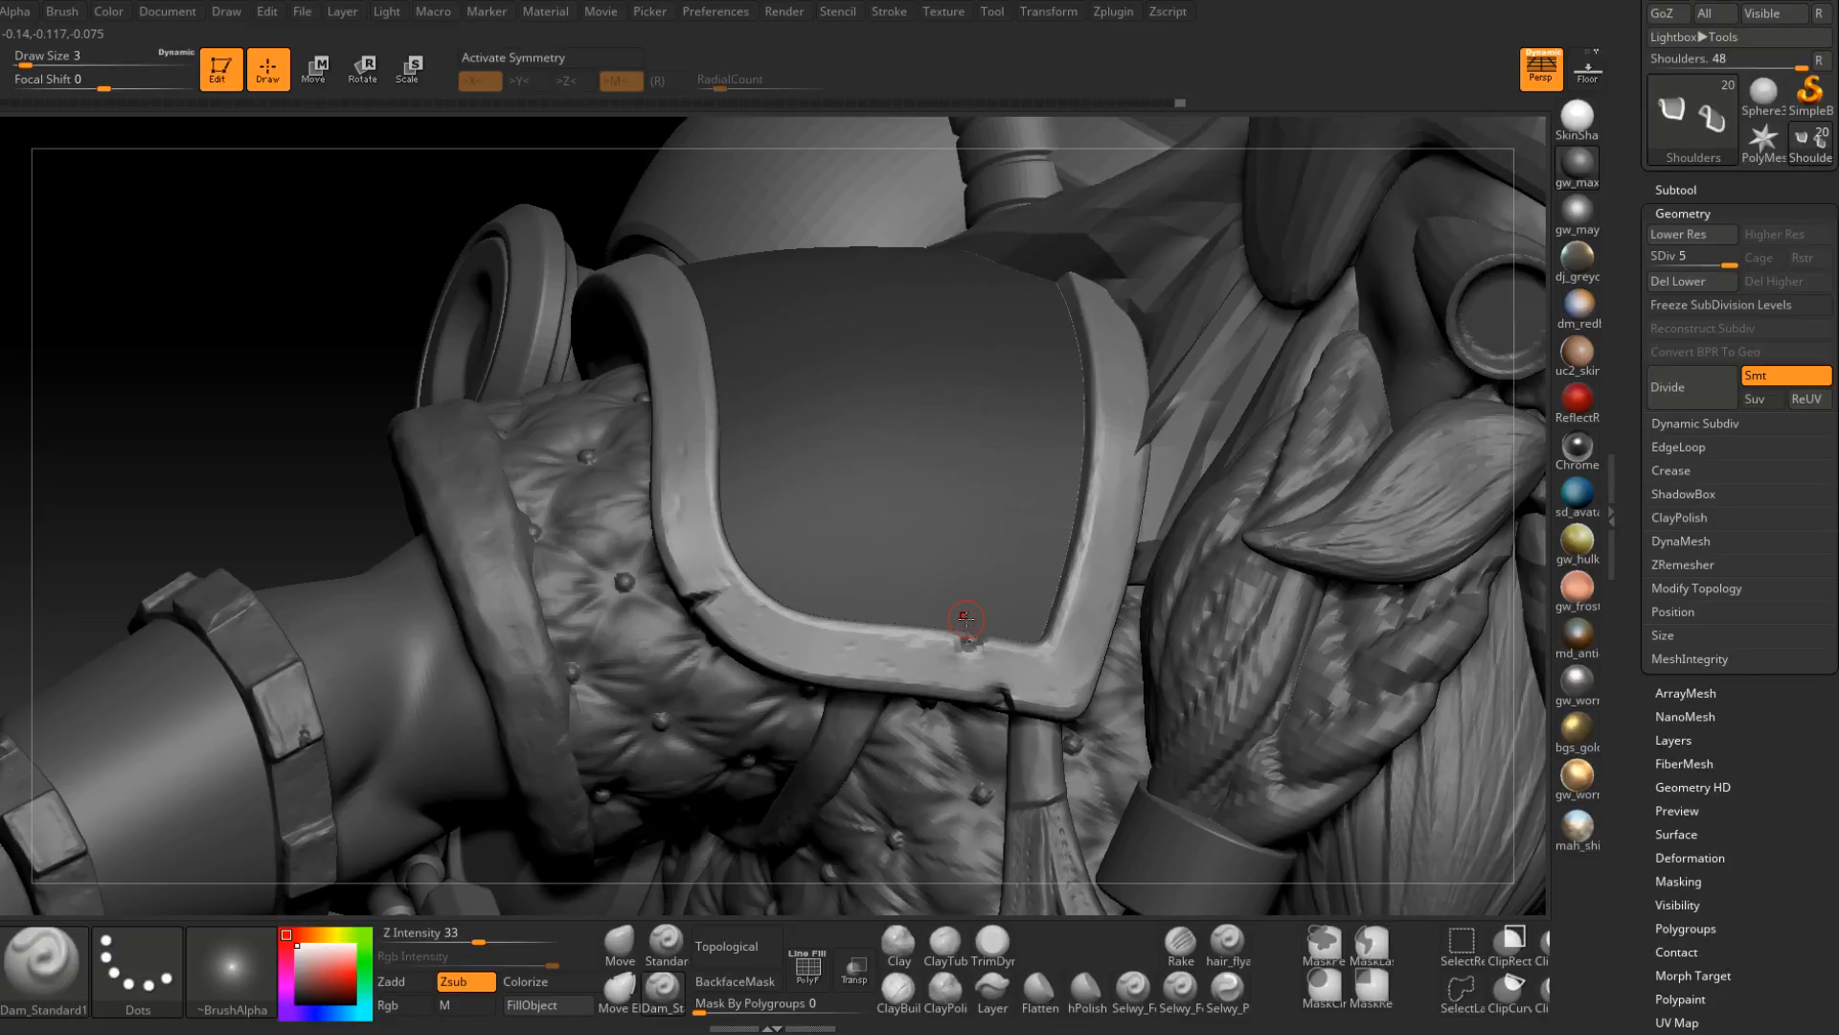
Carve a short crack into the inner edge of the shoulder pad's arm-side trim with Dam_Standard, and flatten around it with TrimDynamic.
mouse_move(965, 628)
right_down()
mouse_move(1211, 516)
mouse_move(1178, 460)
mouse_move(1116, 537)
mouse_move(1030, 594)
mouse_move(1006, 608)
mouse_move(977, 590)
mouse_move(997, 630)
mouse_move(953, 561)
mouse_move(958, 619)
mouse_move(876, 607)
mouse_move(883, 546)
mouse_move(907, 608)
mouse_move(929, 586)
mouse_move(913, 617)
right_up()
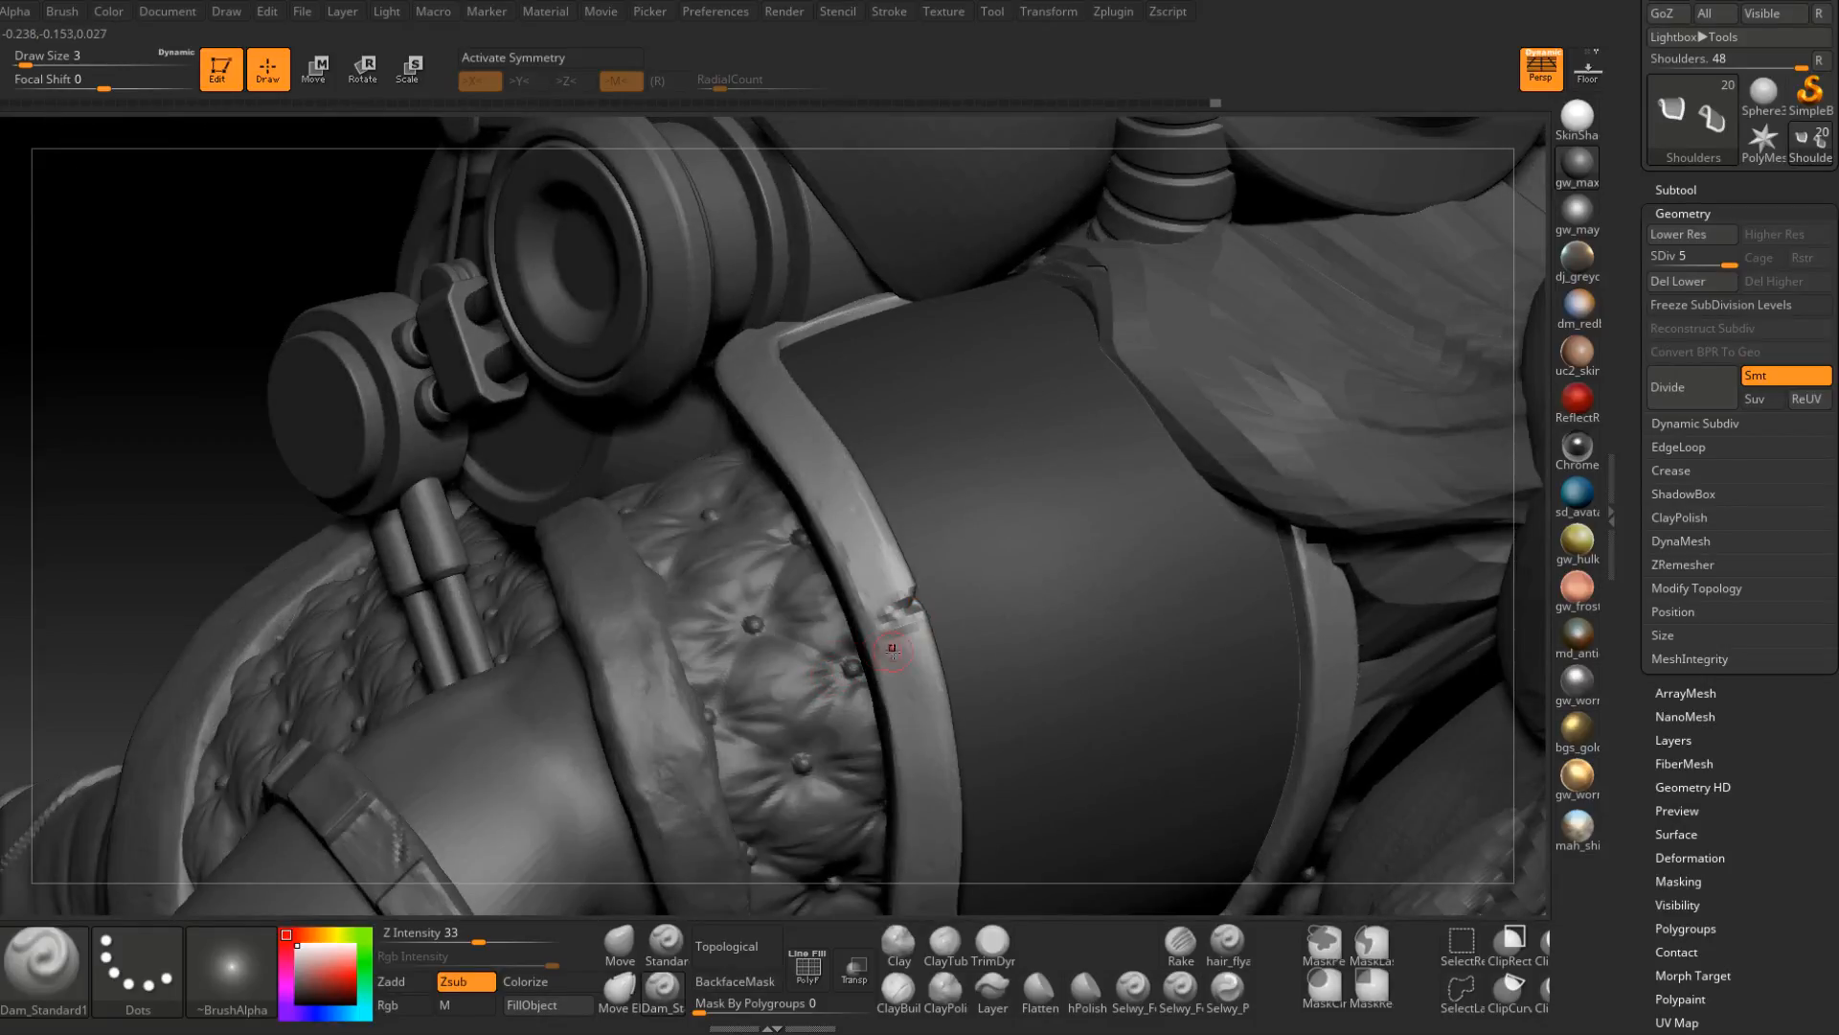
click(992, 943)
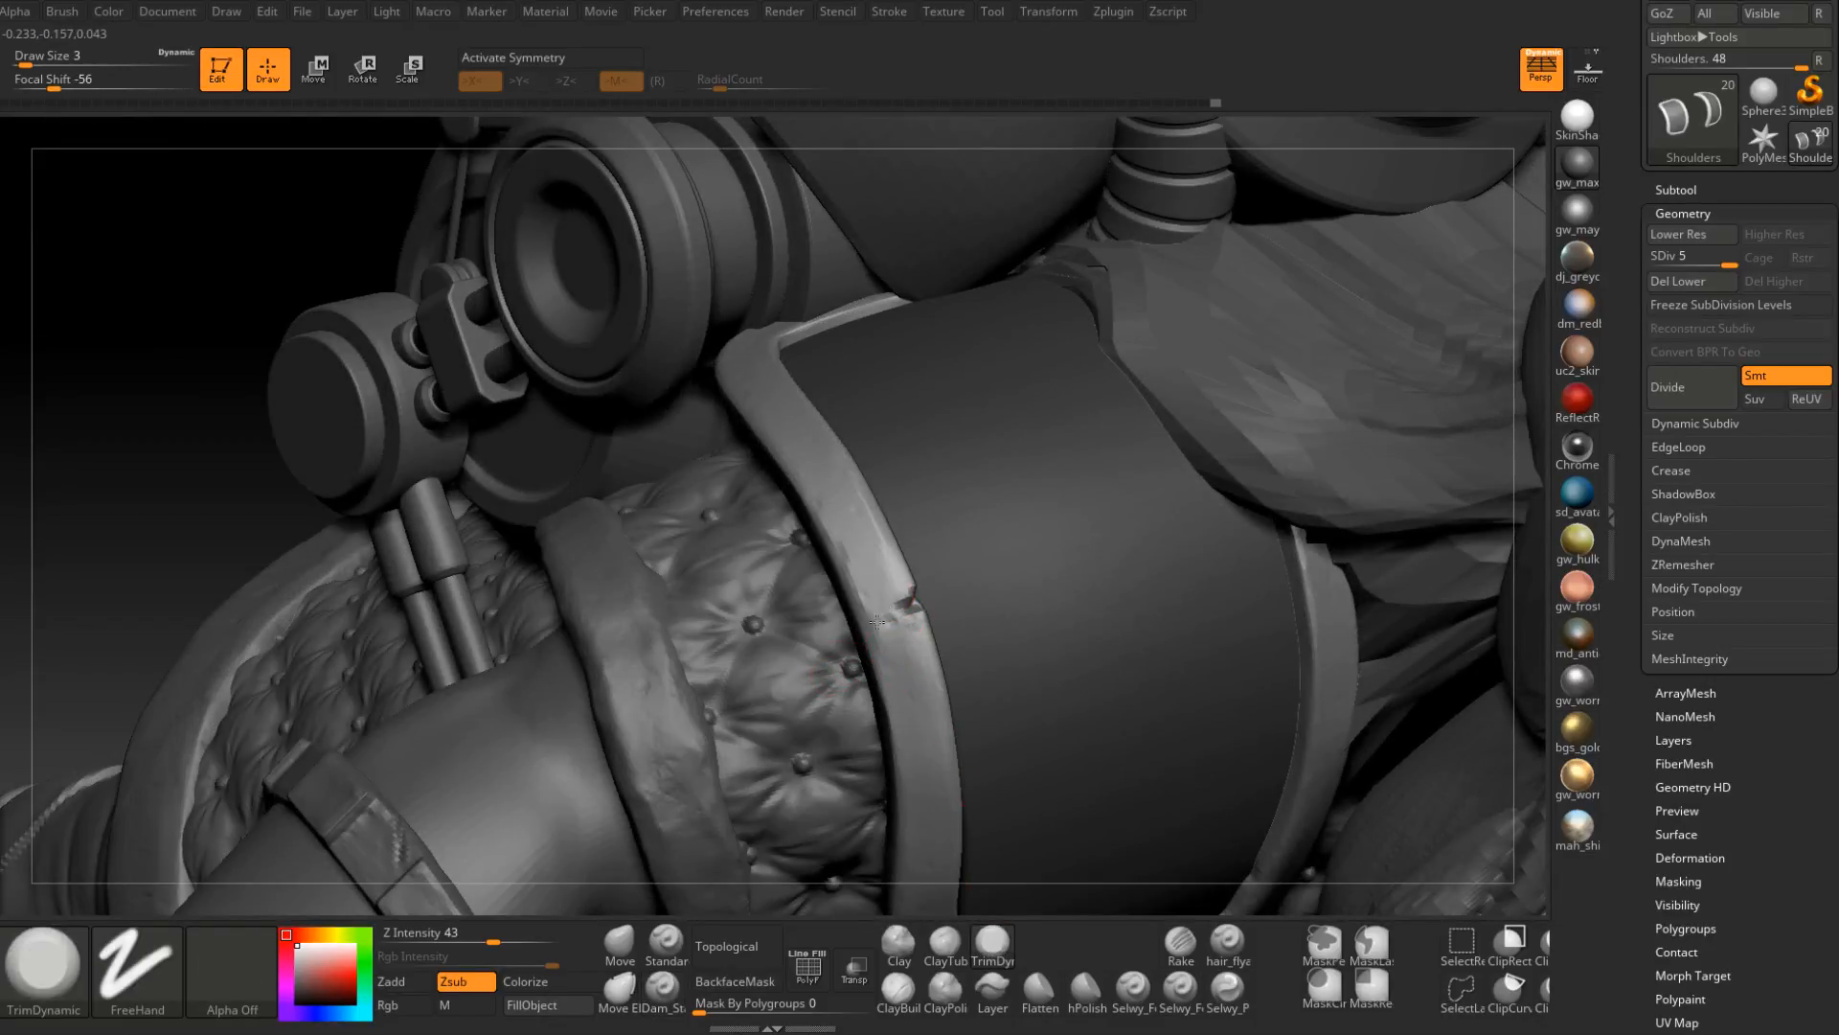
mouse_move(877, 622)
right_down()
mouse_move(904, 608)
mouse_move(936, 623)
mouse_move(898, 659)
mouse_move(908, 609)
right_up()
click(663, 985)
shift+drag(904, 605, 887, 616)
mouse_move(899, 648)
right_down()
mouse_move(909, 574)
mouse_move(887, 678)
mouse_move(908, 713)
right_up()
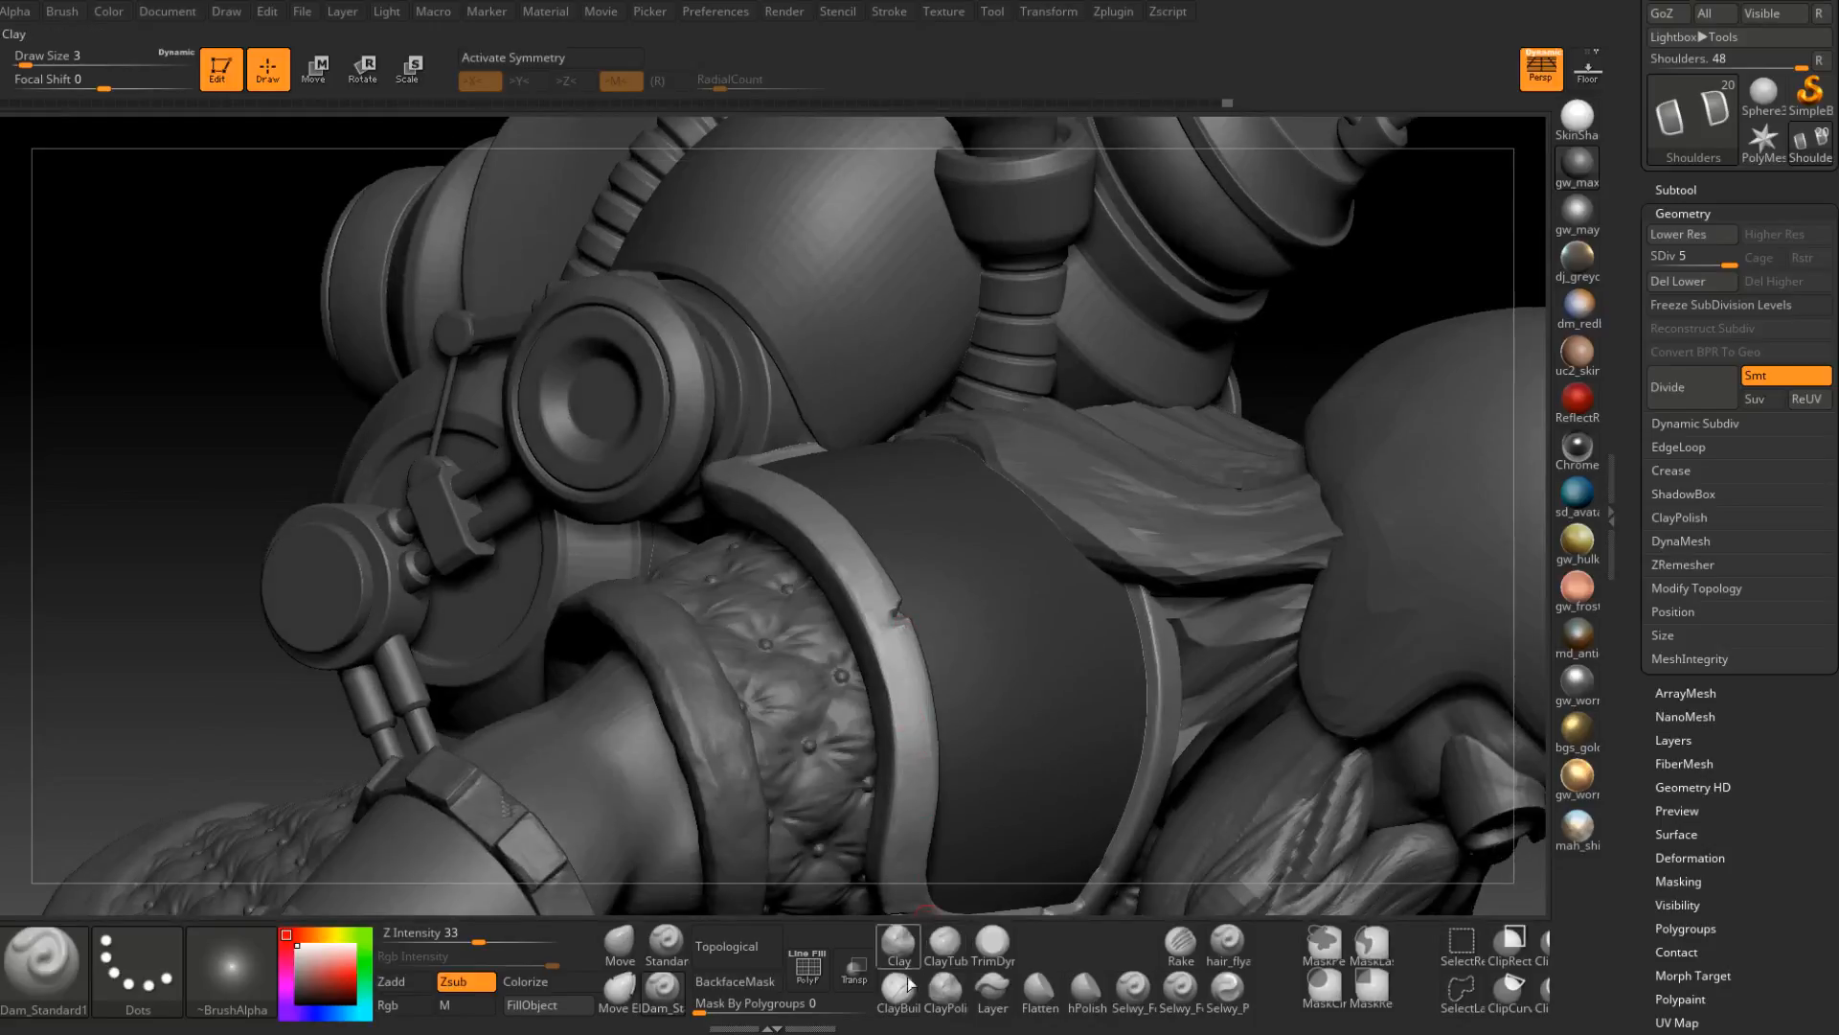
Extend the crack across the width of the arm-side trim and chip its outer edge with Dam_Standard at draw size 3.
click(669, 990)
click(843, 649)
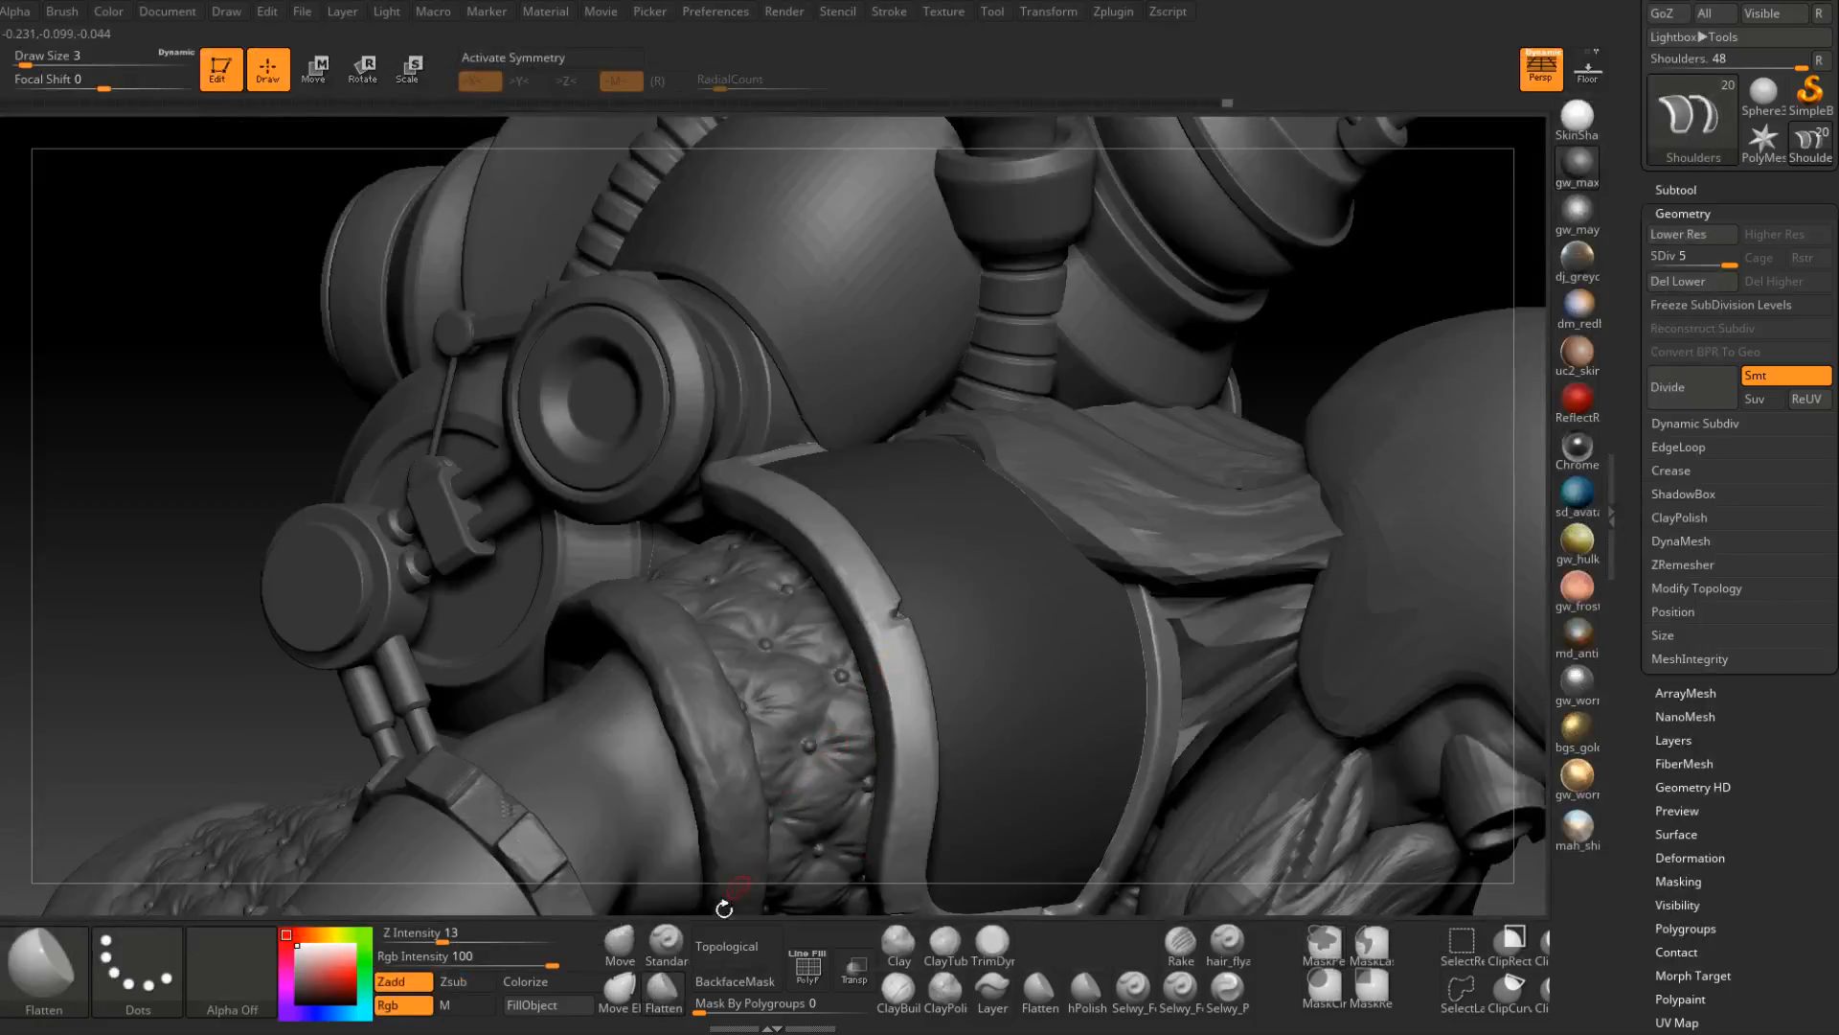
click(665, 992)
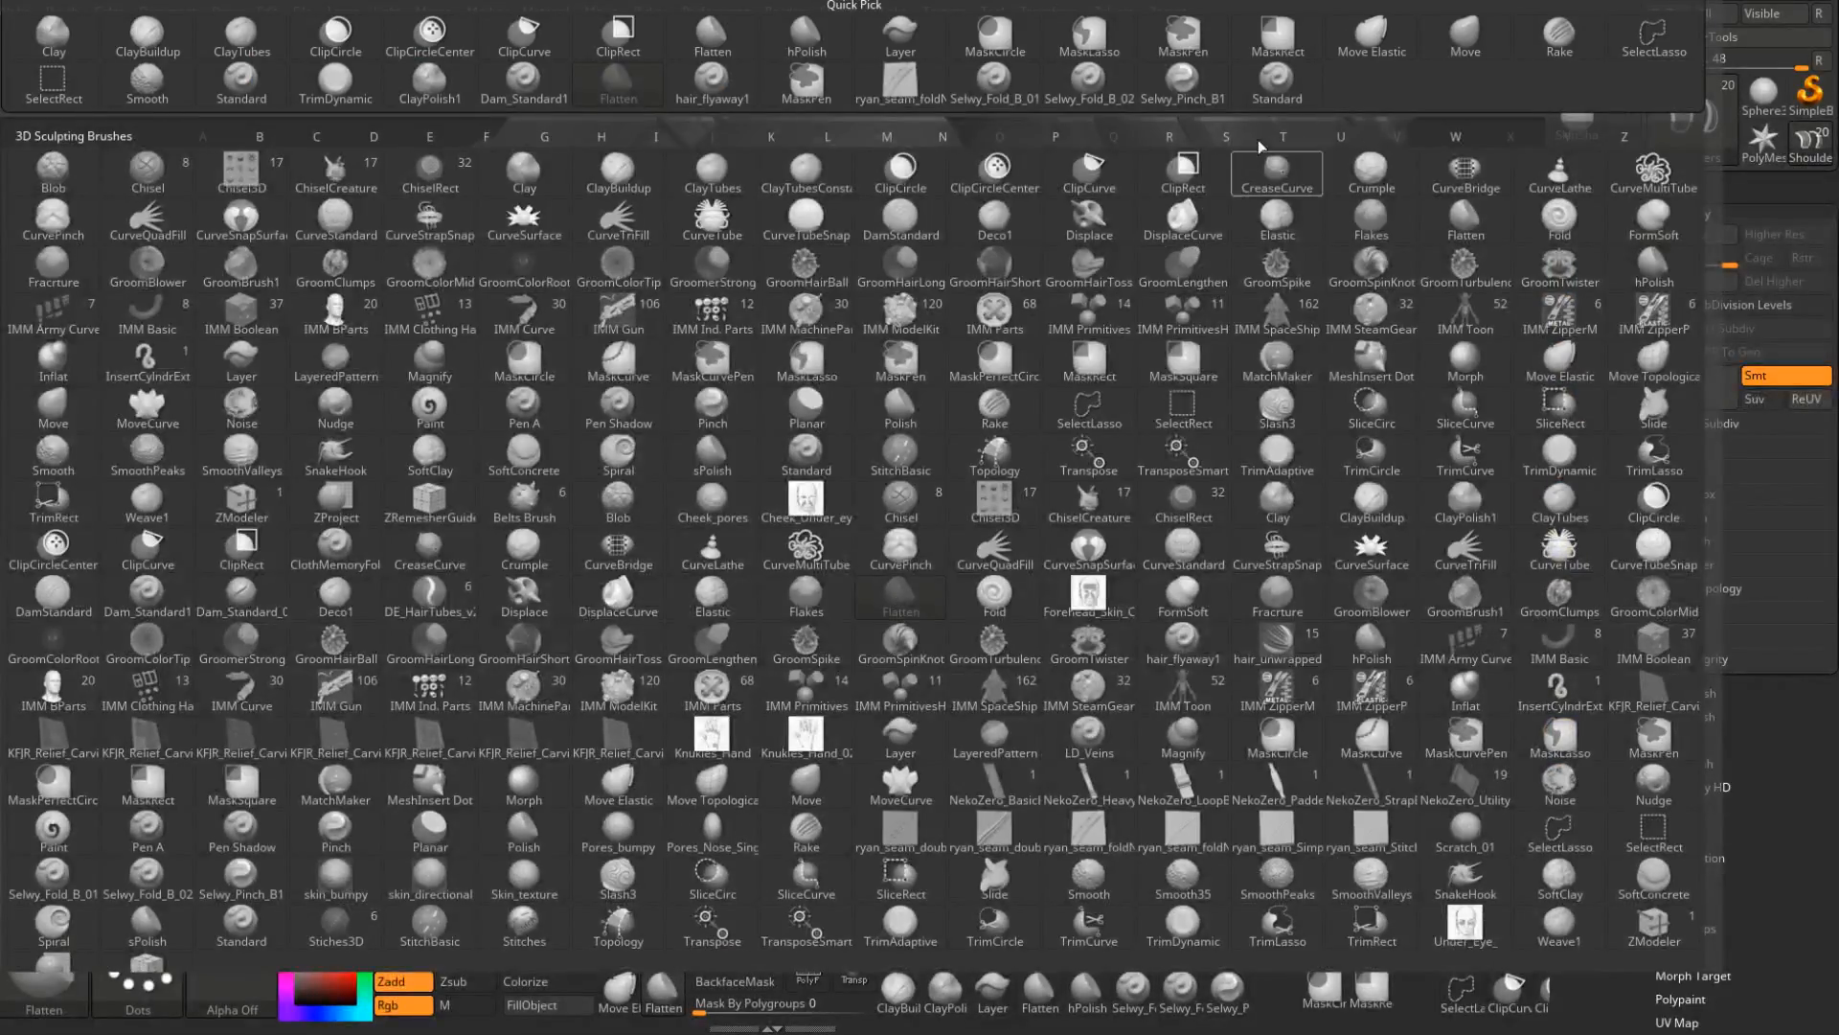
click(522, 81)
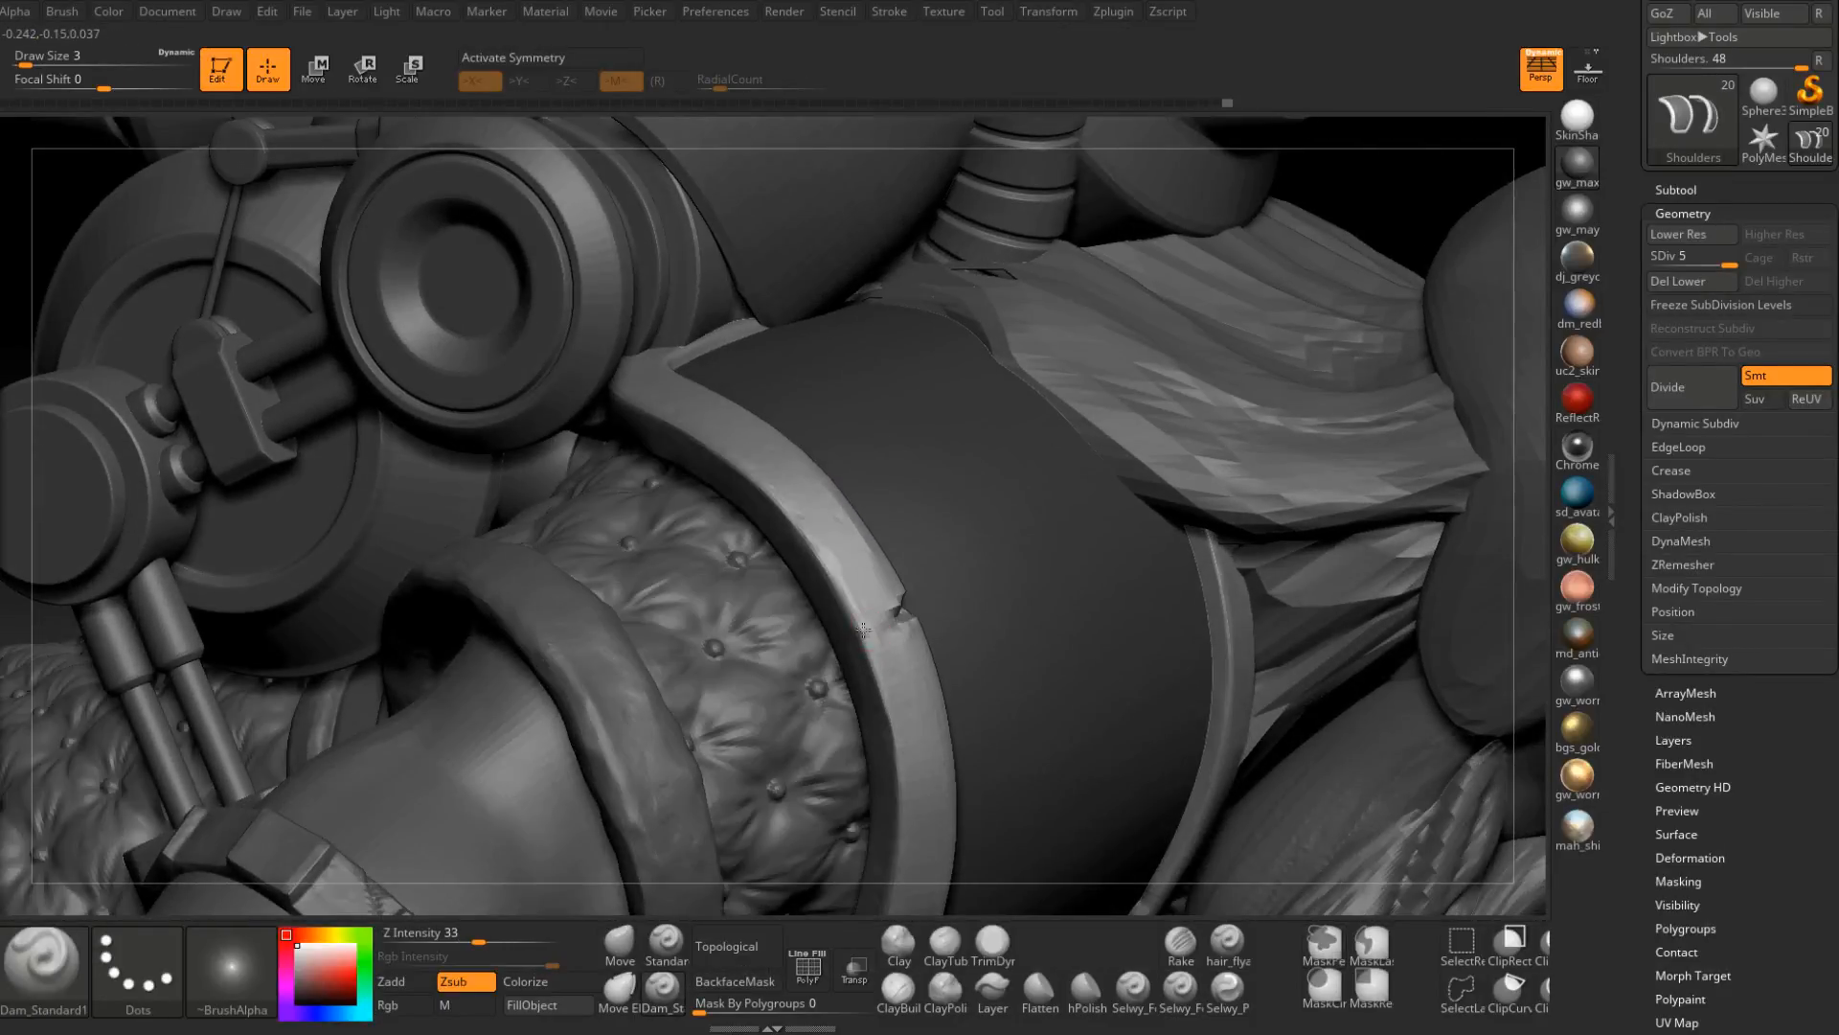
drag(863, 630, 858, 636)
right_drag(859, 636, 854, 662)
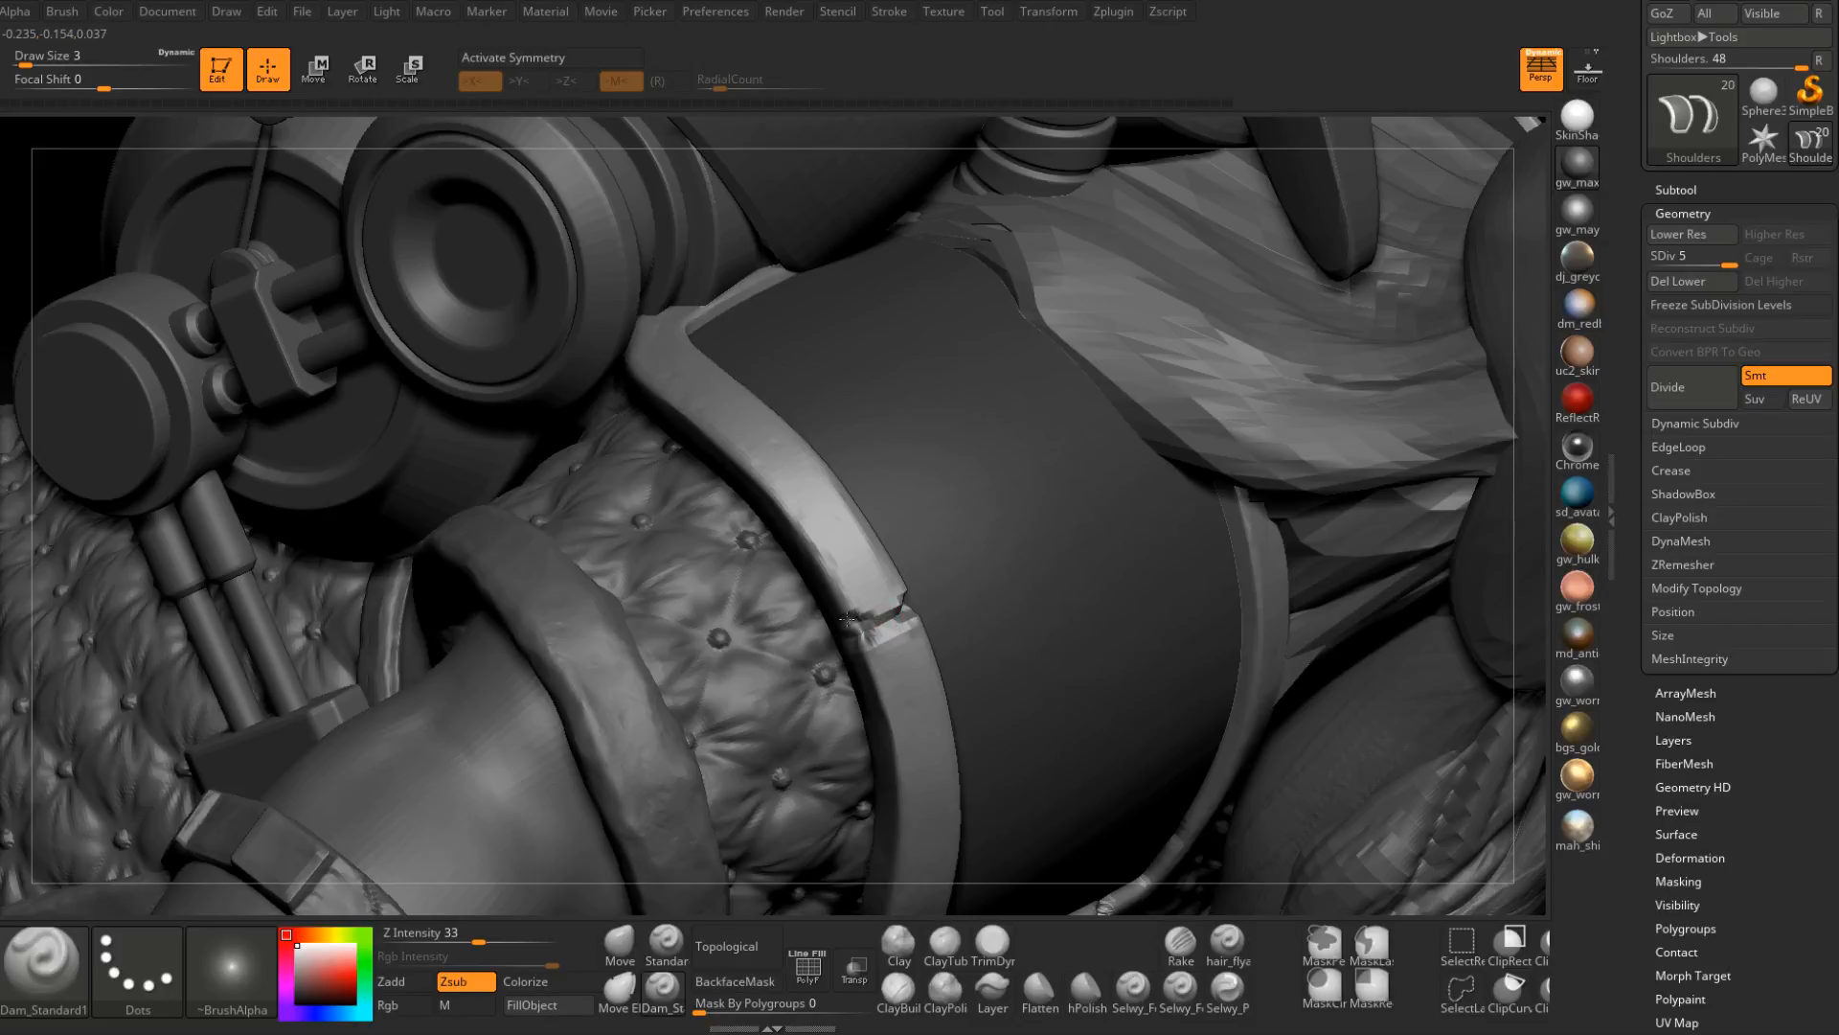
drag(885, 646, 872, 675)
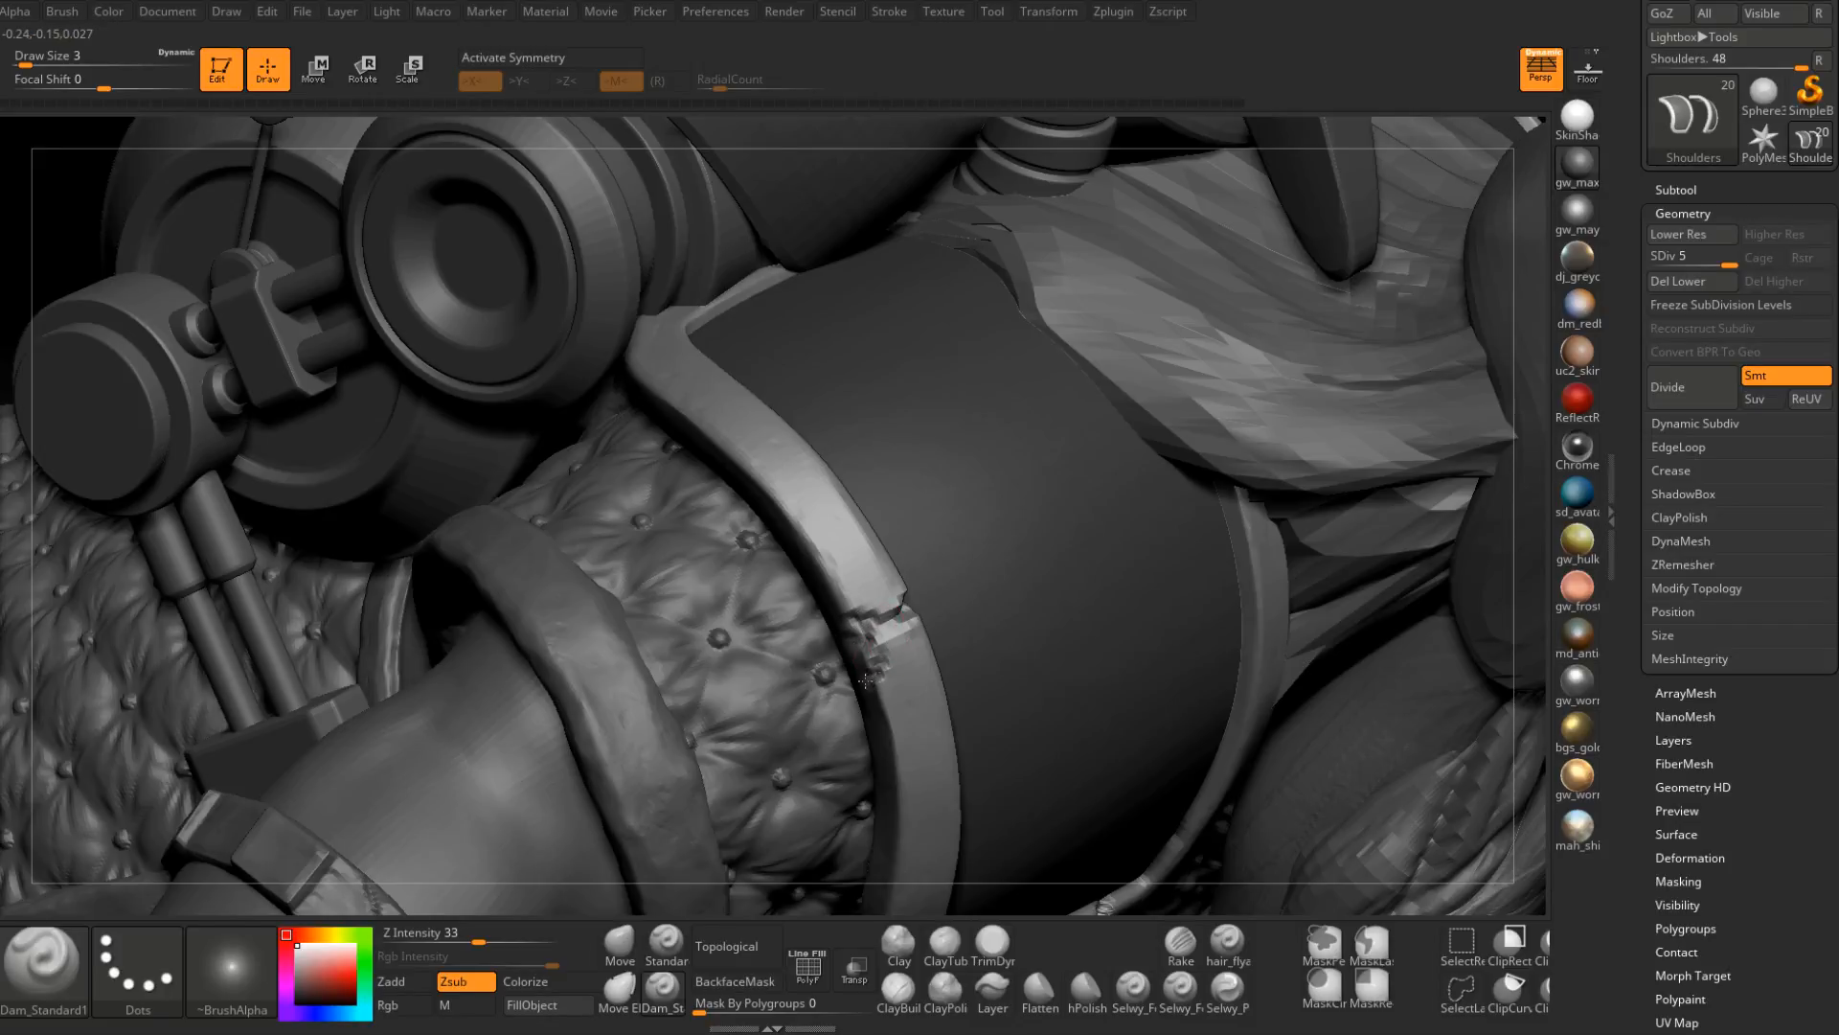
right_drag(874, 671, 878, 678)
right_drag(869, 701, 815, 700)
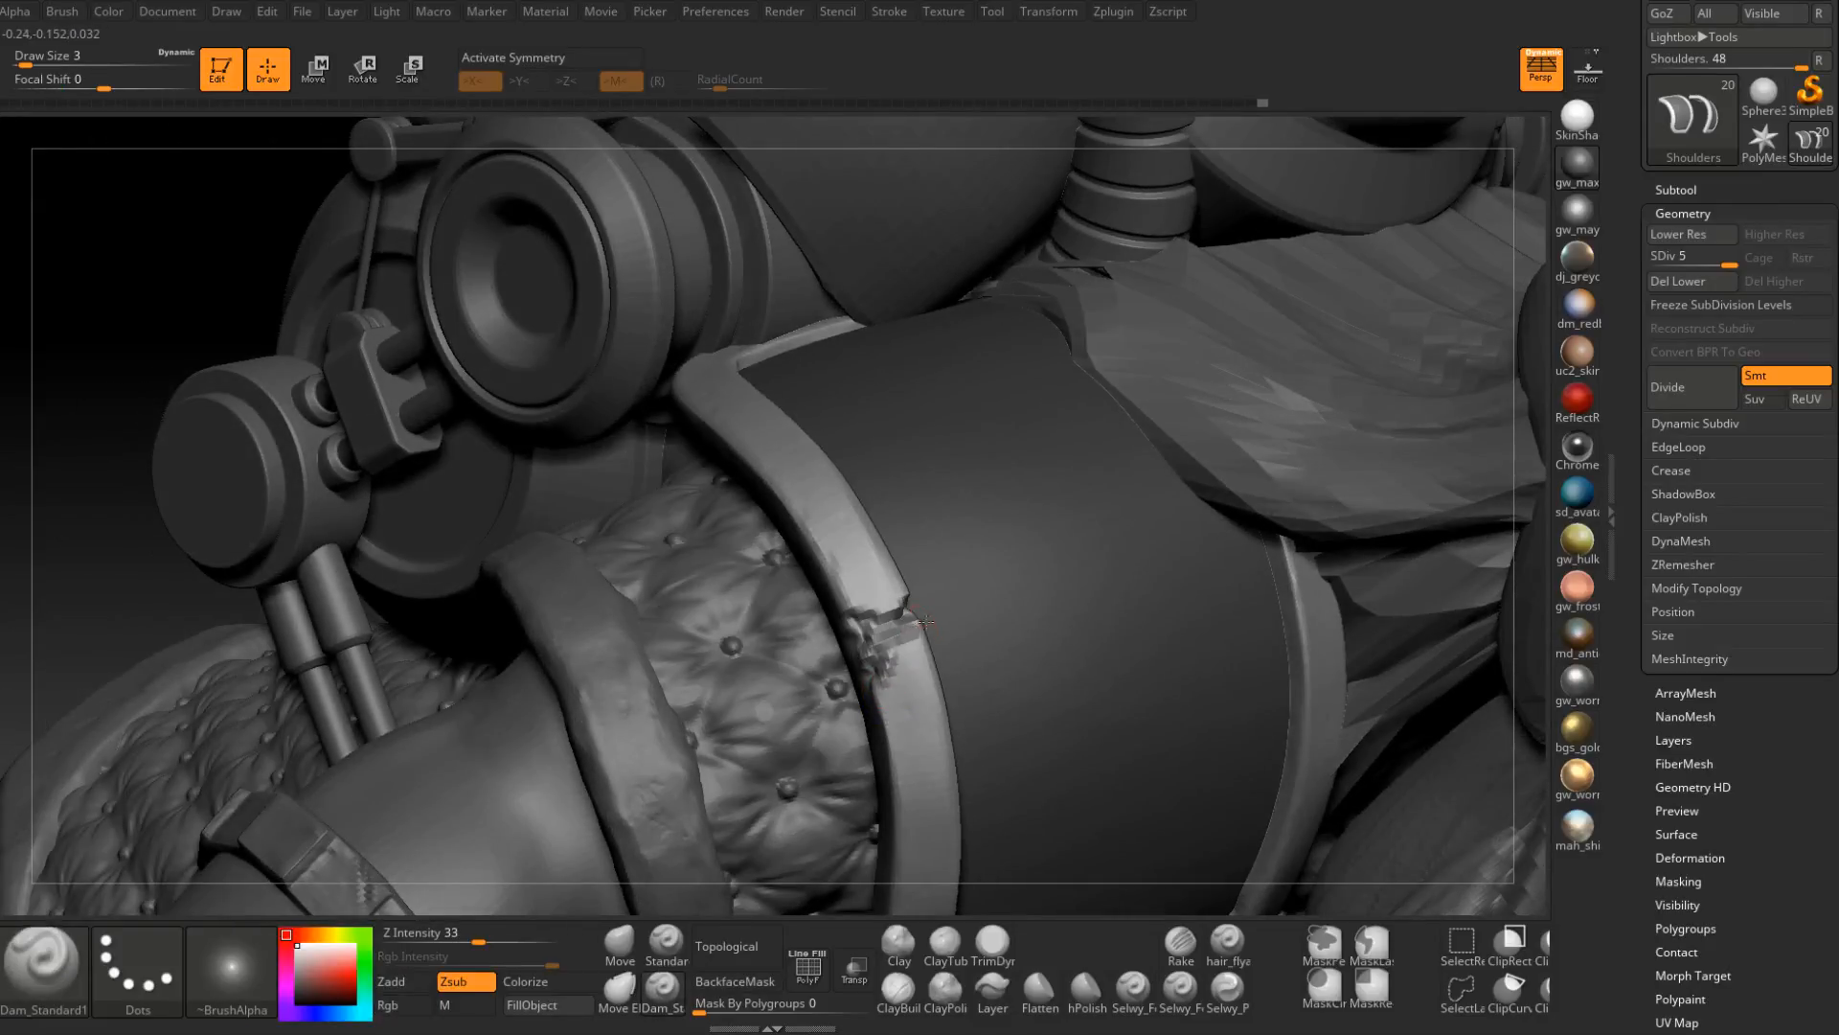
Flatten the rough borders of the crack and chips on the arm-side trim with TrimDynamic at draw size 3.
click(993, 944)
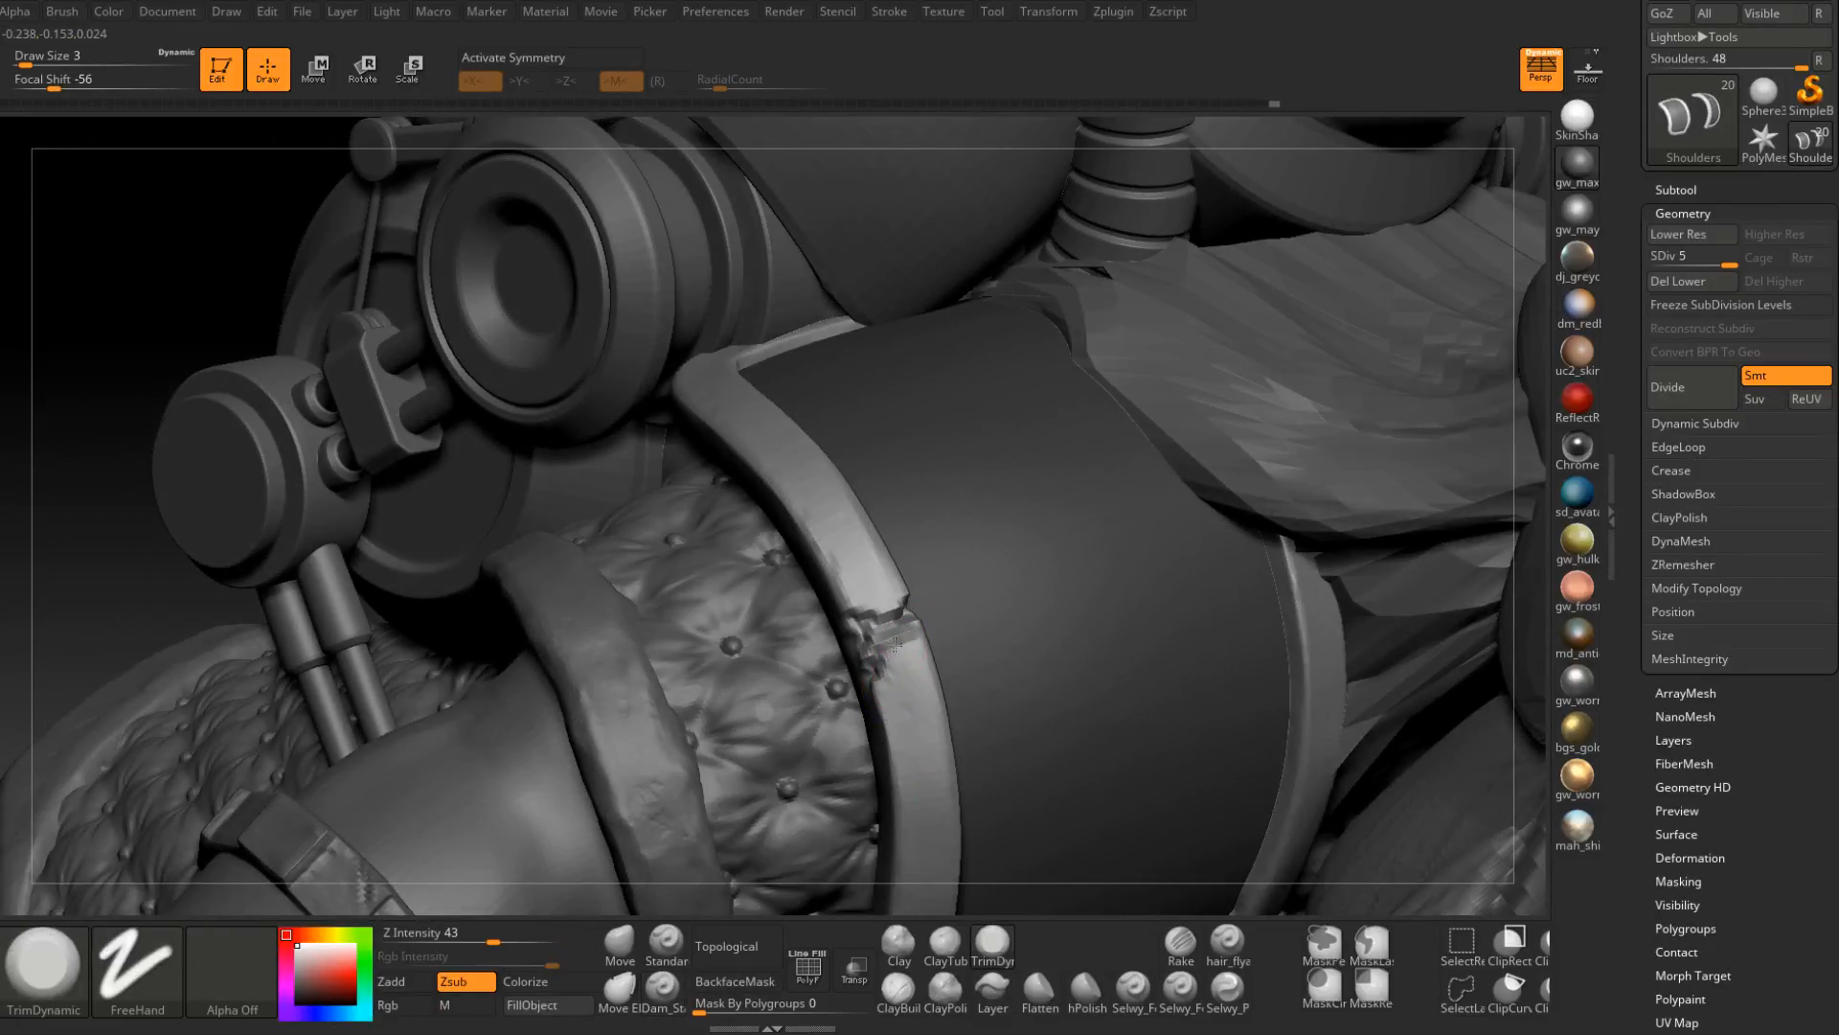
right_drag(901, 636, 855, 709)
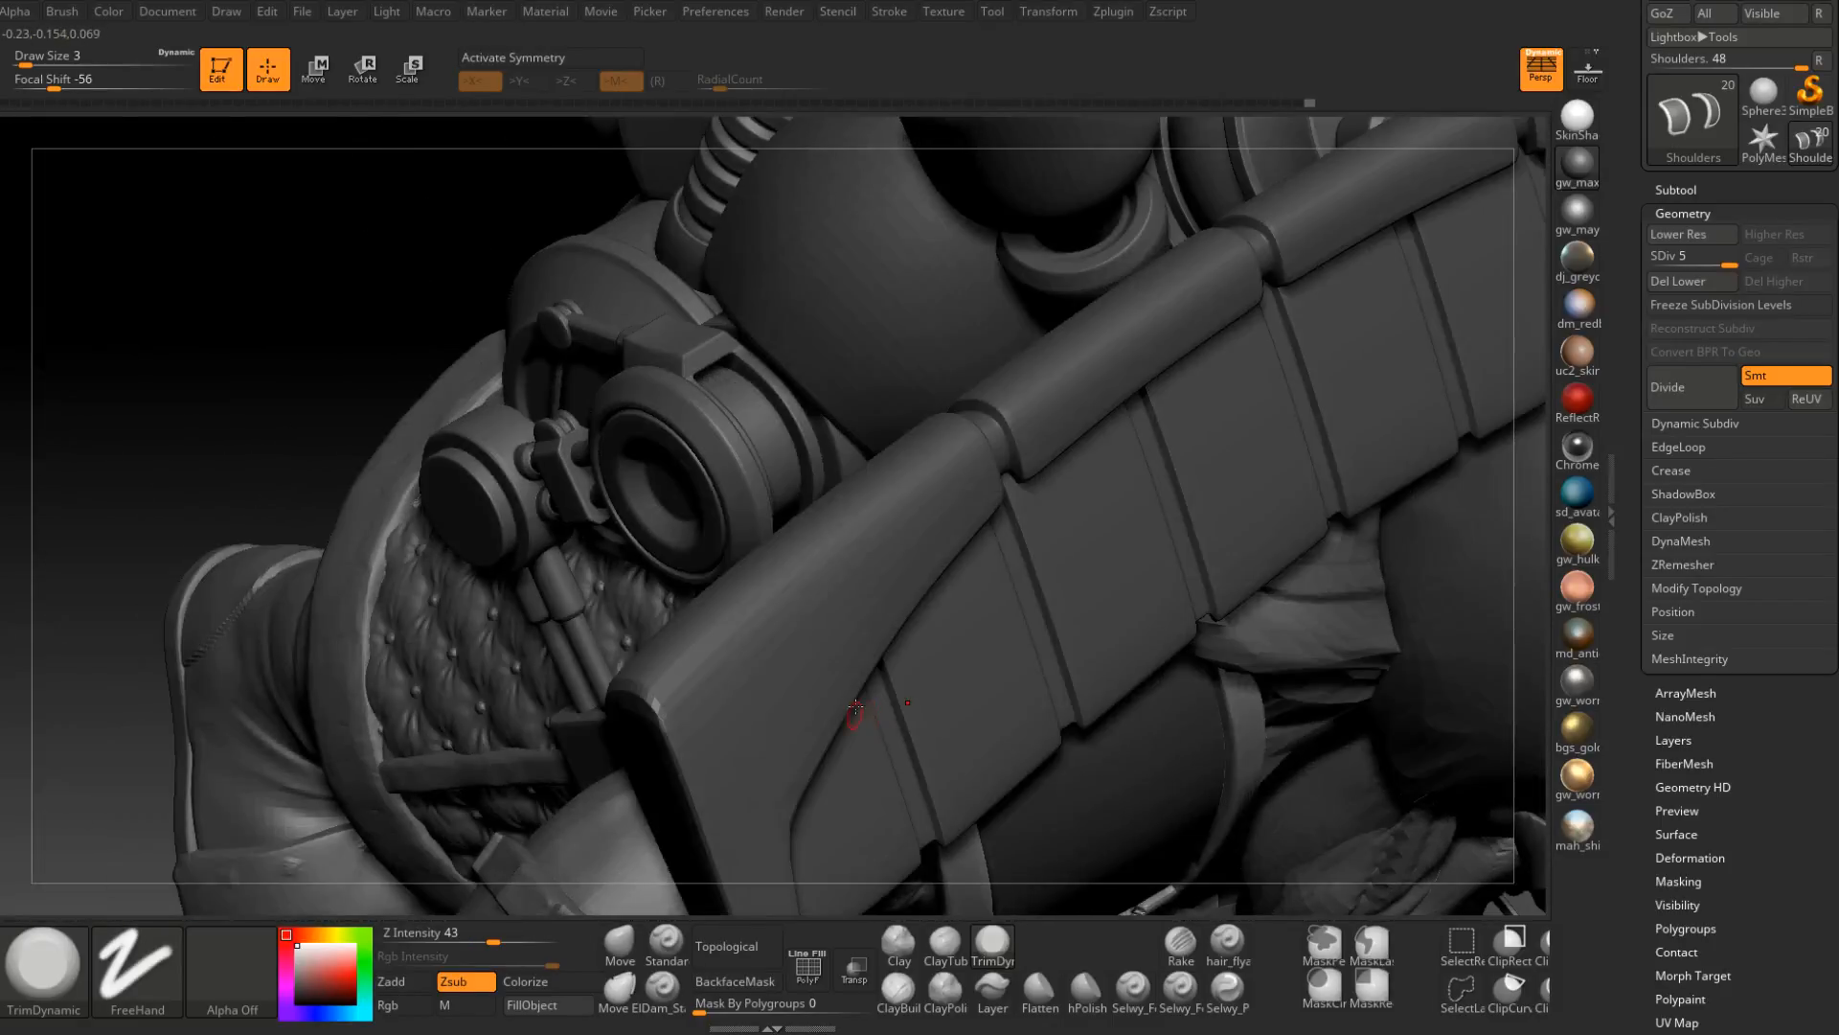
right_drag(1086, 834, 900, 728)
Carve a small dent at the inner front corner of the opposite shoulder pad's trim with Dam_Standard at draw size 3.
click(663, 989)
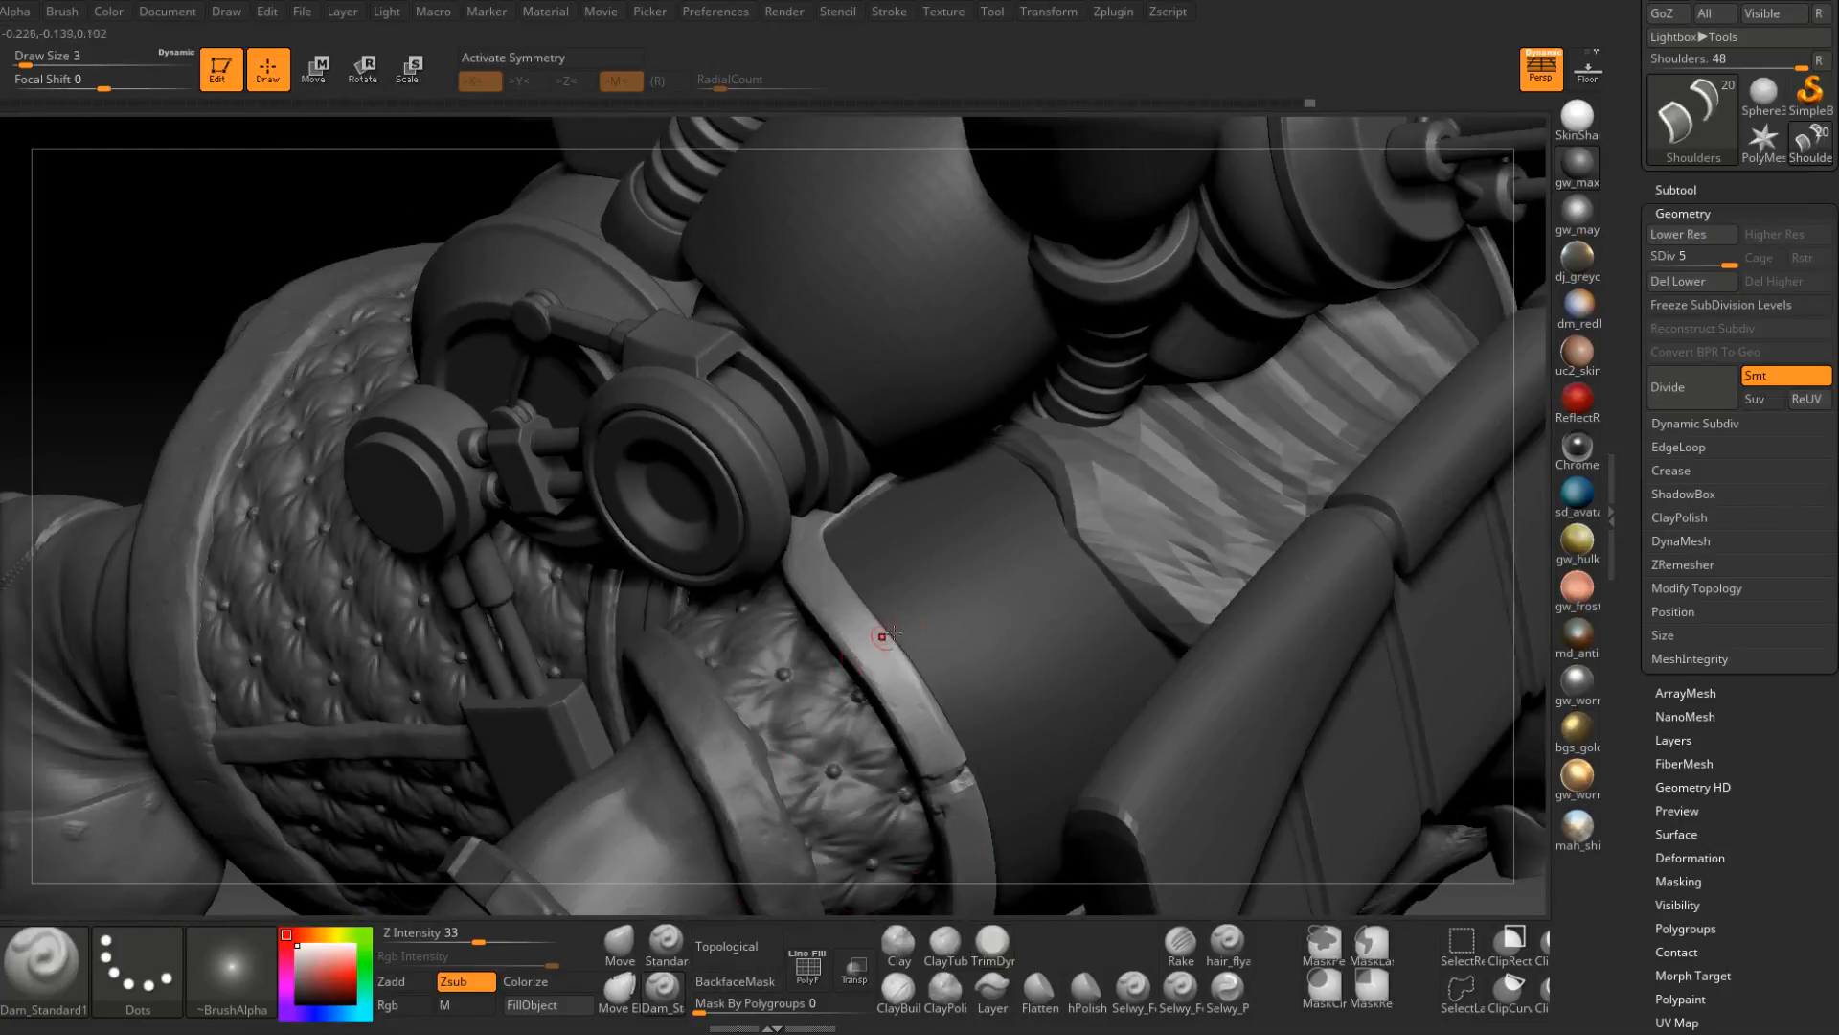
mouse_move(882, 636)
right_down()
mouse_move(897, 674)
mouse_move(907, 562)
mouse_move(855, 623)
right_up()
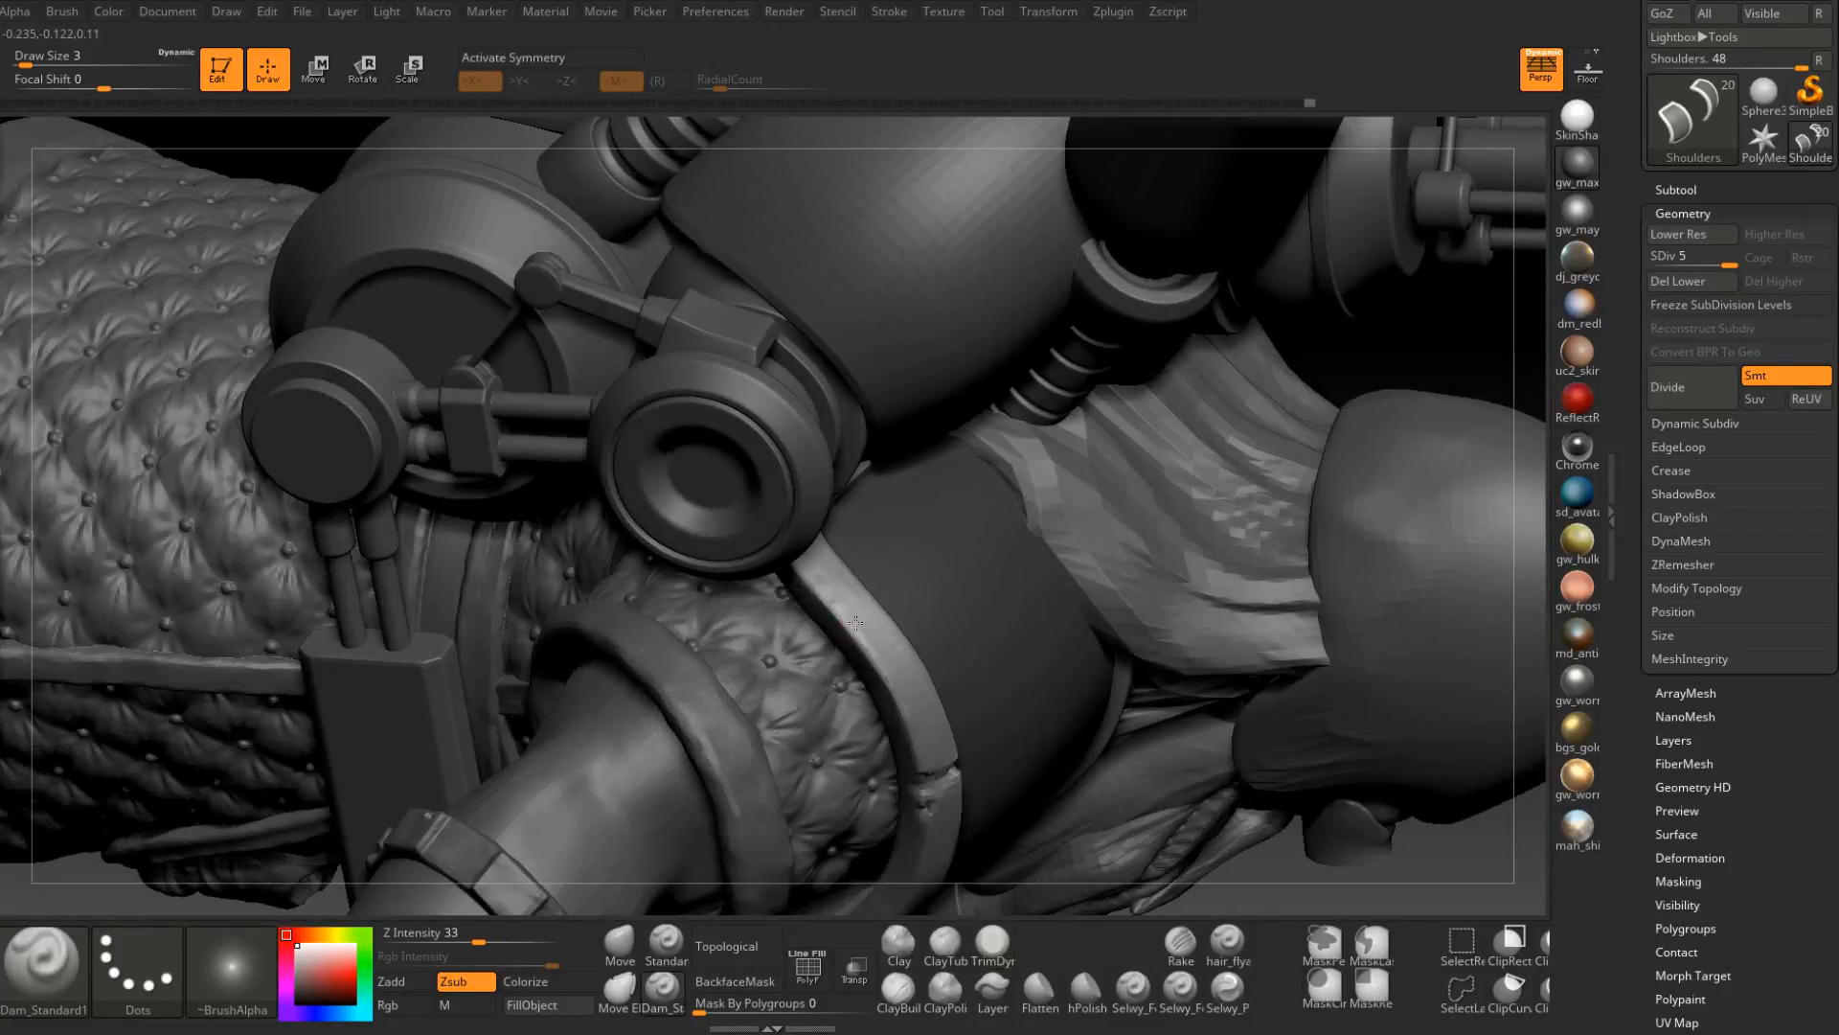
right_drag(794, 697, 719, 604)
right_drag(1182, 547, 882, 626)
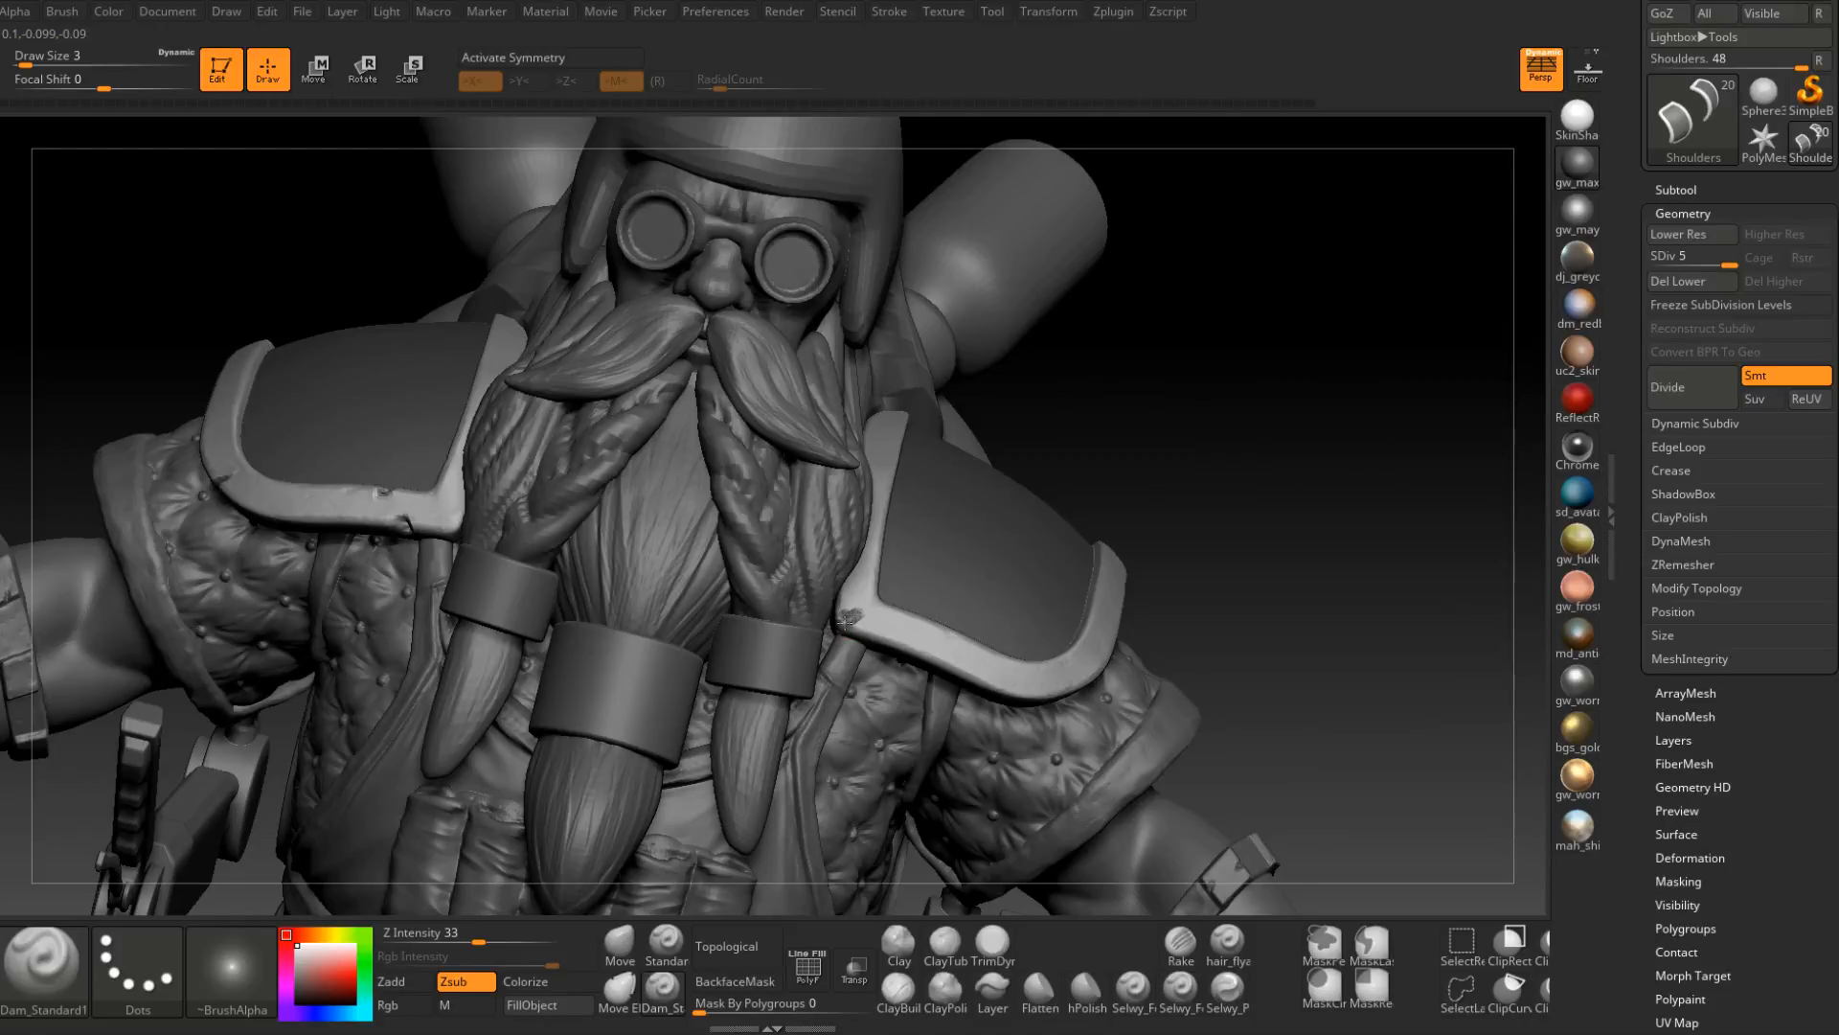
right_drag(845, 621, 952, 767)
Rework the dent at the opposite pad's inner front corner with ClayBuildup and flatten it with TrimDynamic at draw size 3.
key(b)
key(c)
key(b)
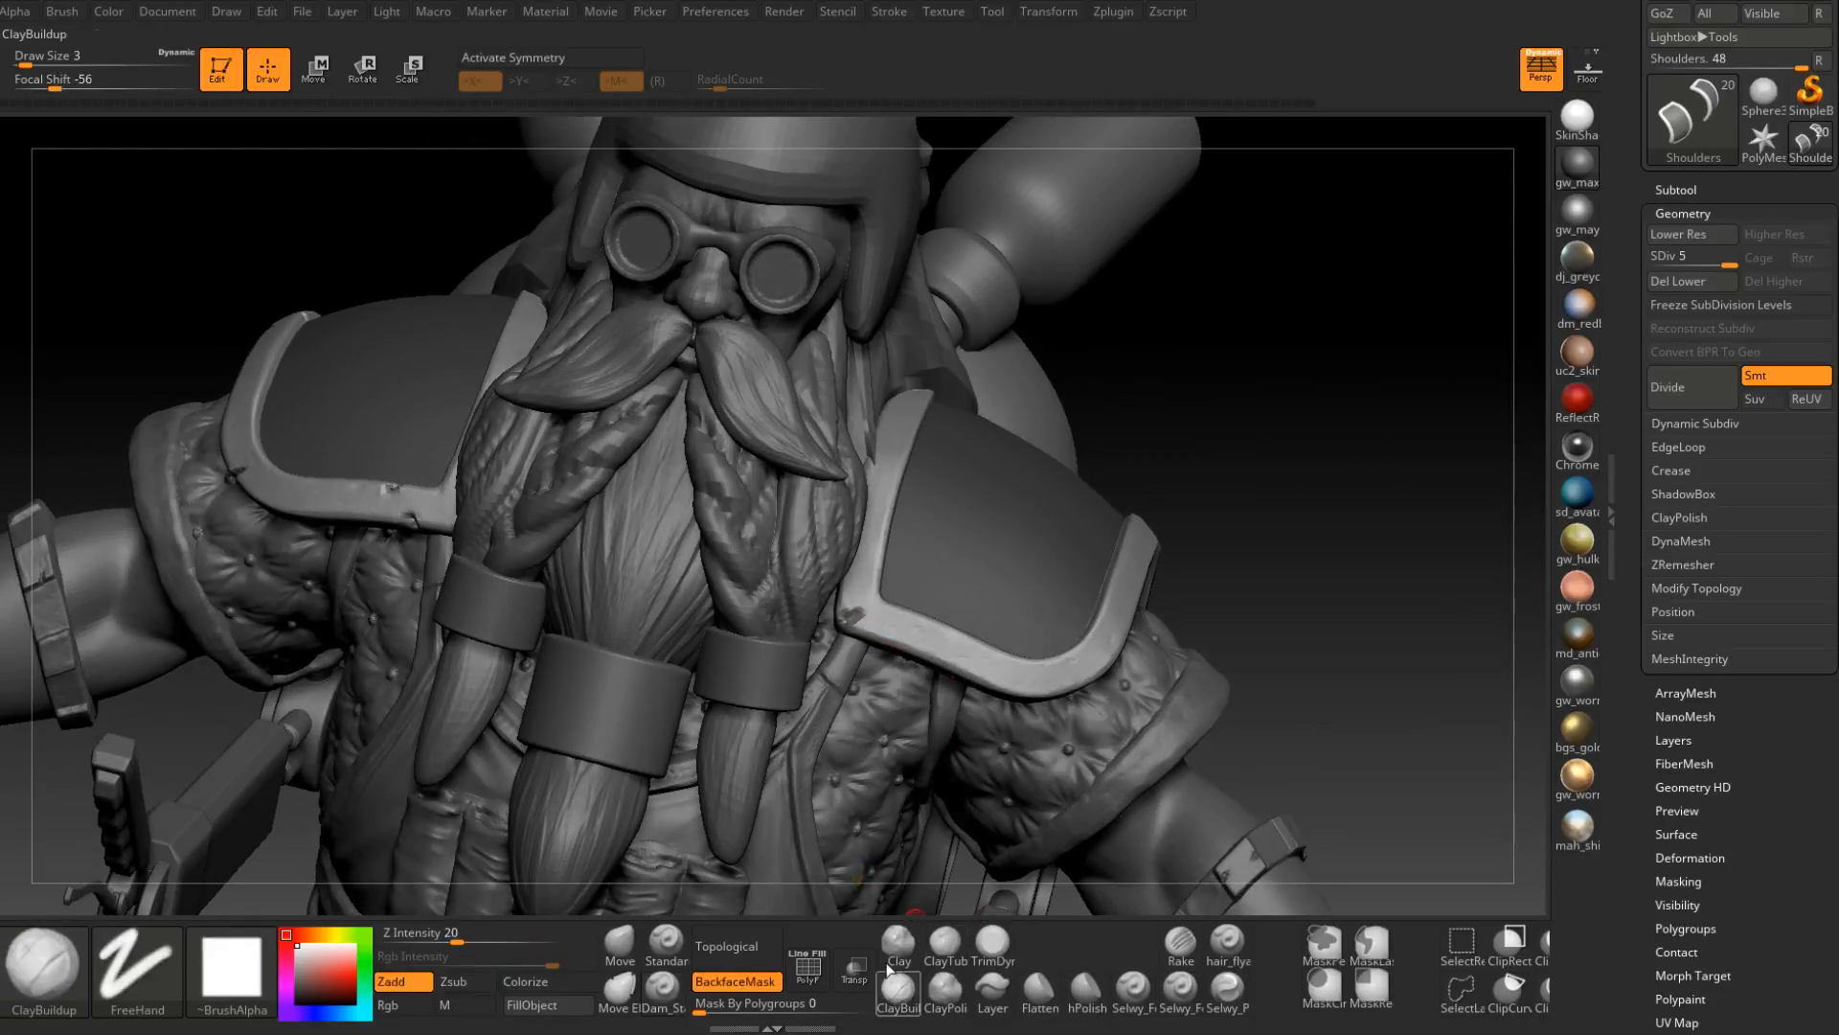
key(shift)
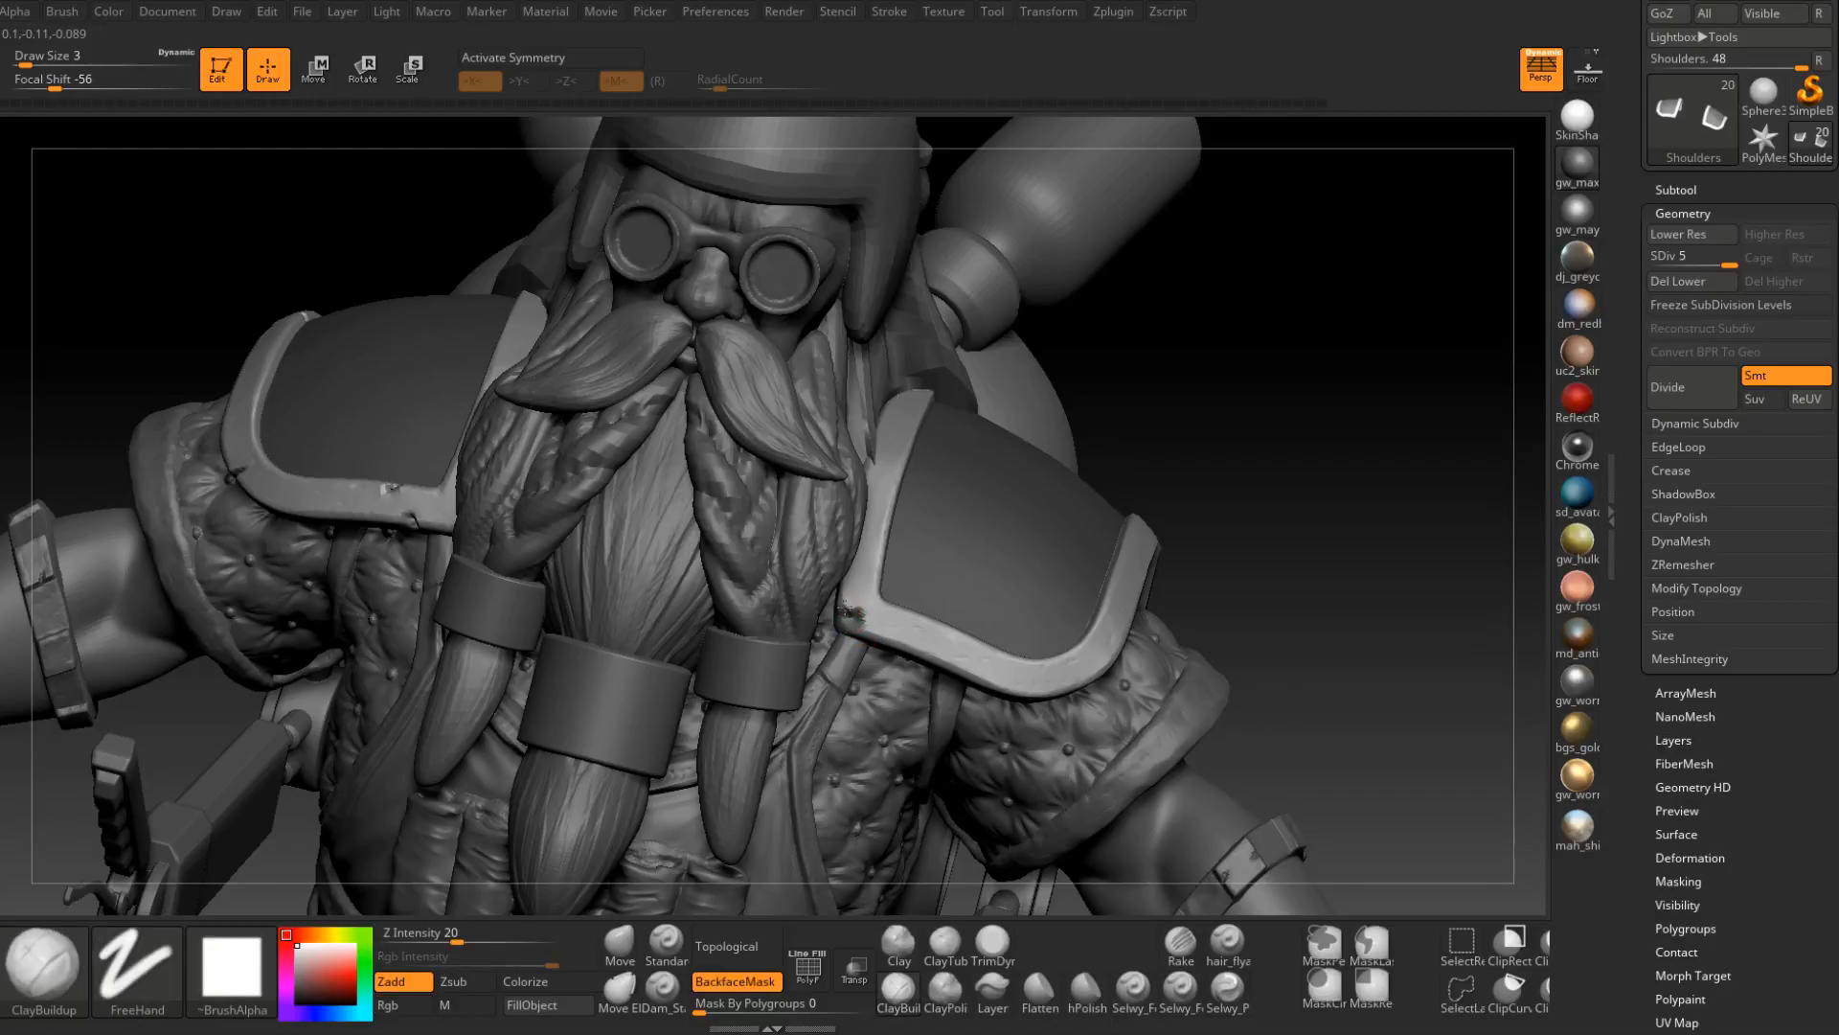
key(b)
key(t)
key(d)
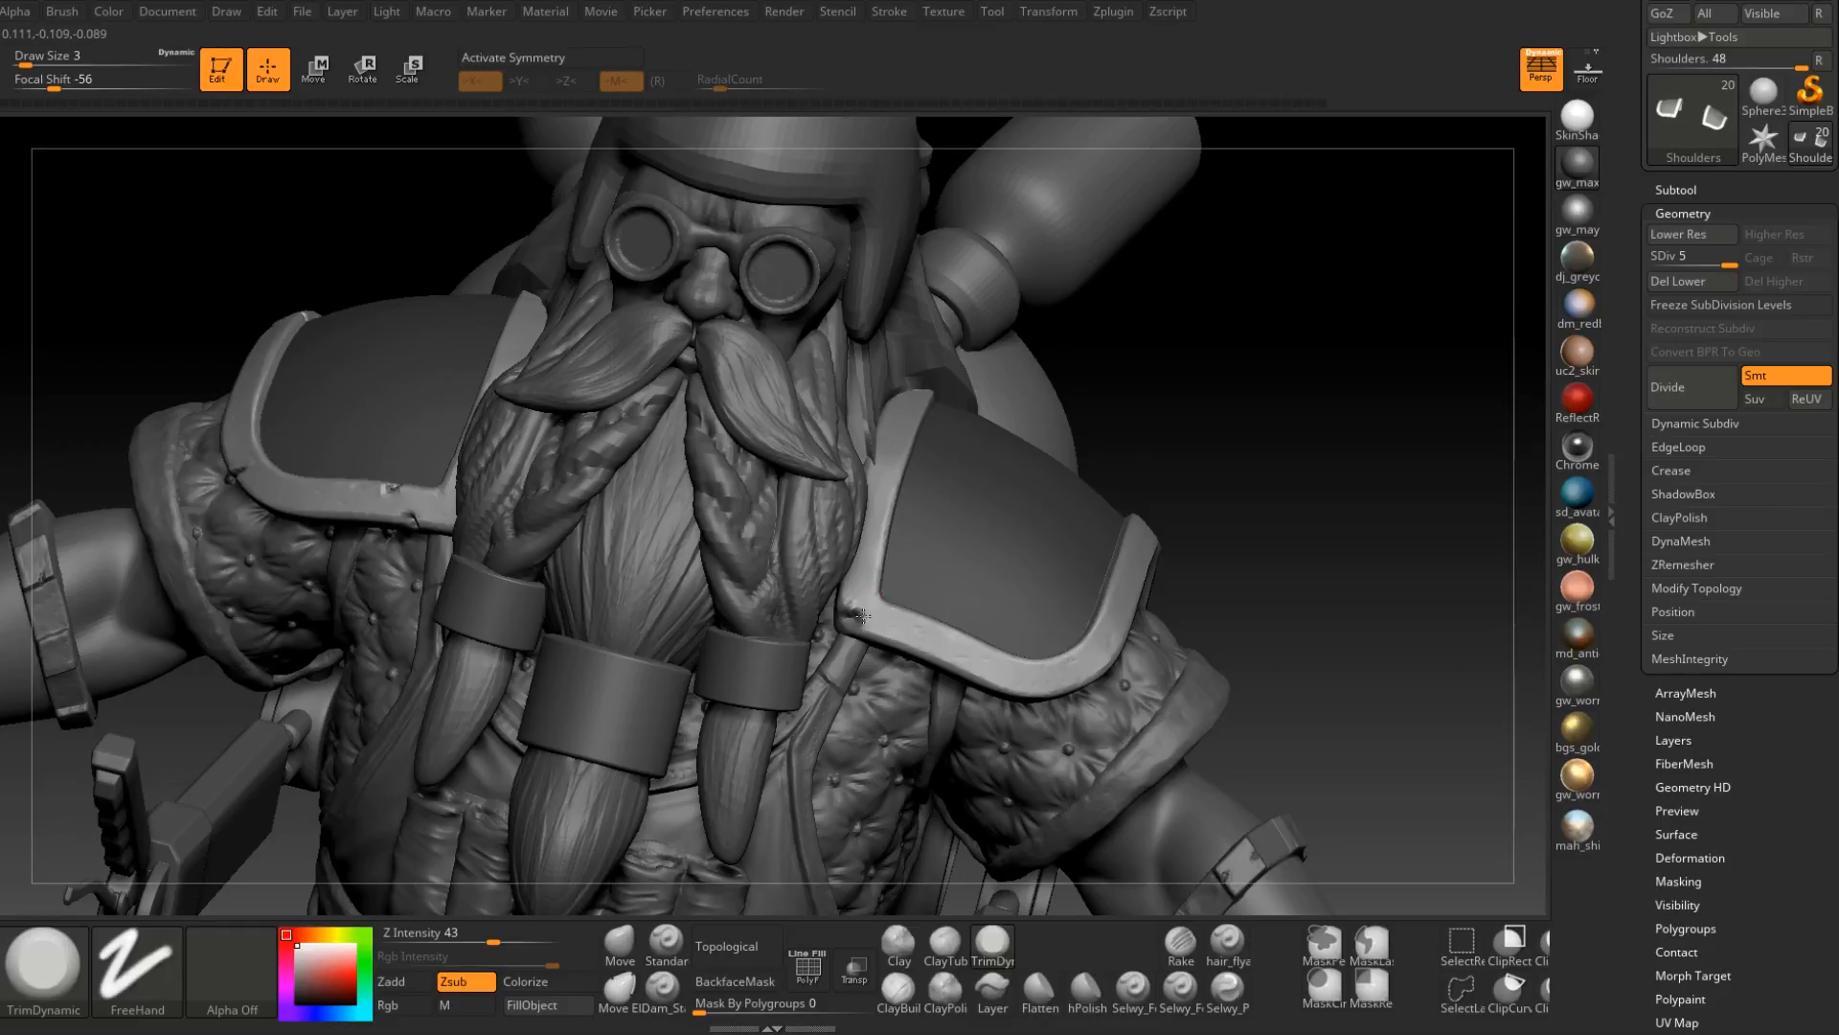
mouse_move(851, 598)
right_down()
mouse_move(910, 602)
mouse_move(851, 584)
mouse_move(851, 640)
mouse_move(877, 663)
mouse_move(915, 580)
mouse_move(852, 614)
right_up()
Carve cracks and nicks along the front, neck-side and arm-side trims of the second shoulder pad with Dam_Standard at draw size 3.
key(b)
key(d)
key(s)
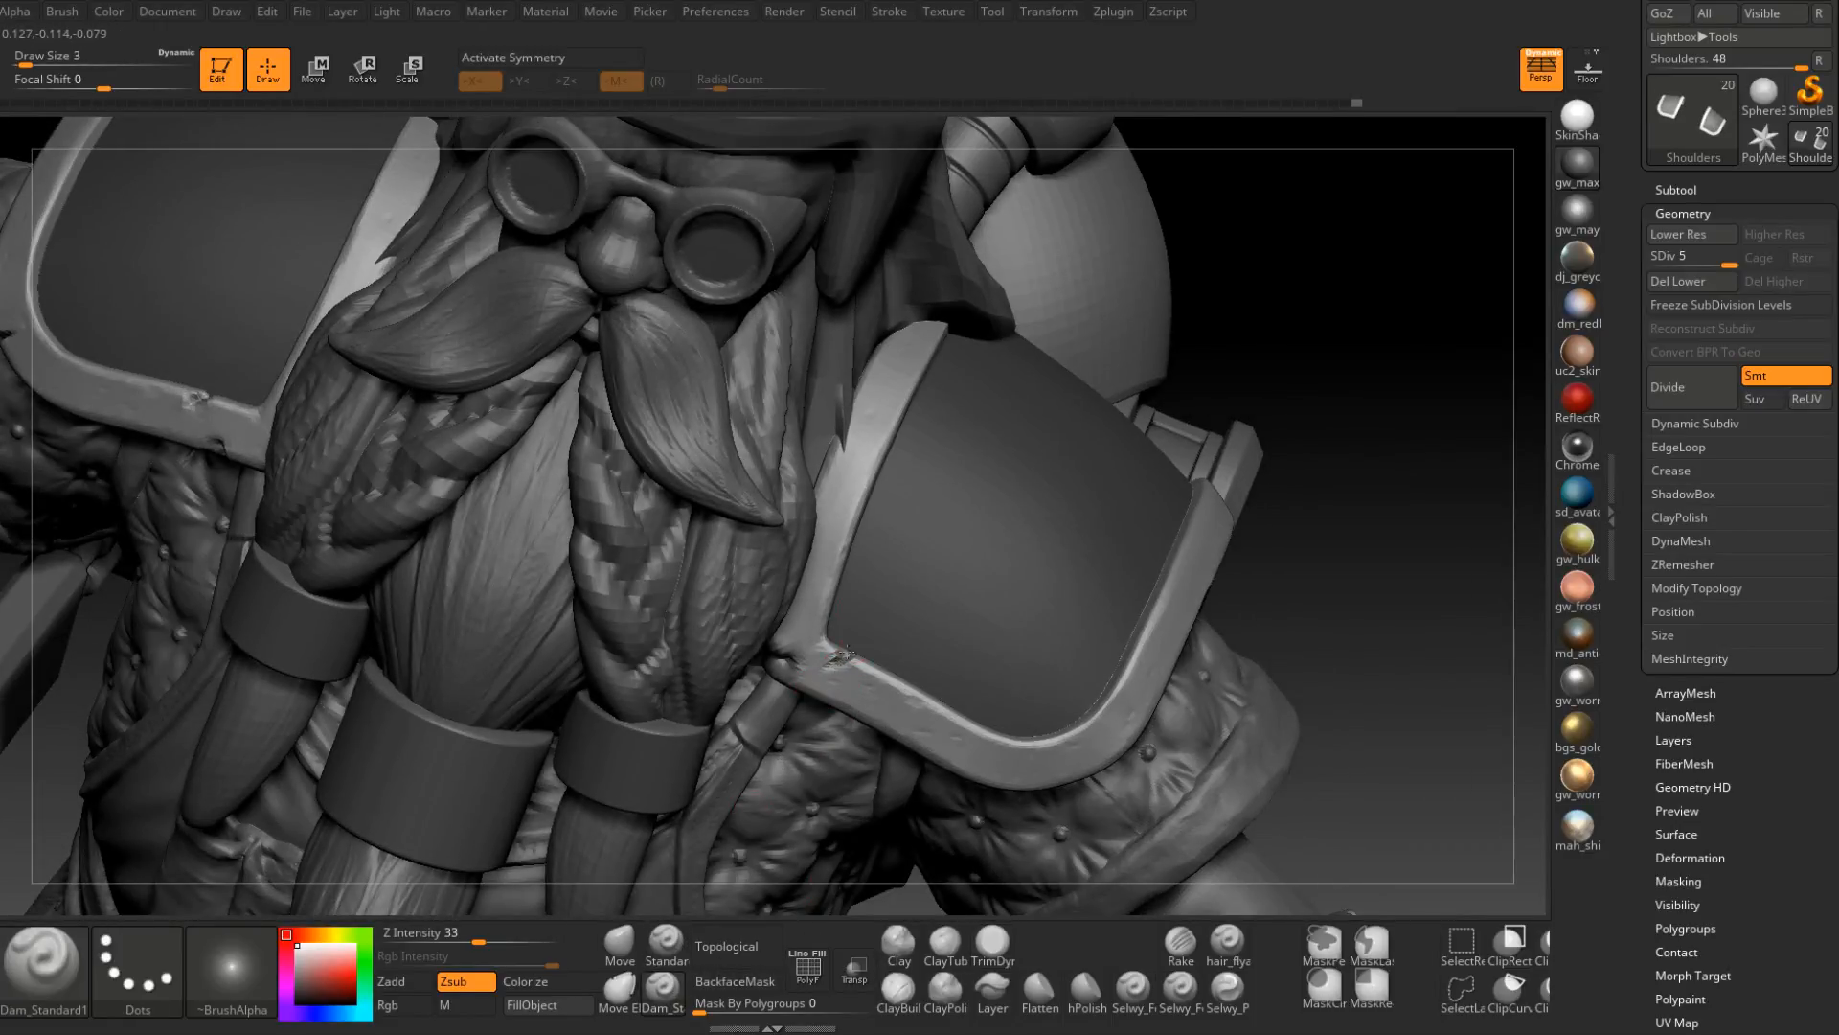
mouse_move(859, 640)
right_down()
mouse_move(848, 657)
mouse_move(968, 623)
mouse_move(962, 689)
mouse_move(954, 665)
mouse_move(977, 653)
mouse_move(951, 616)
mouse_move(934, 625)
mouse_move(1031, 577)
right_up()
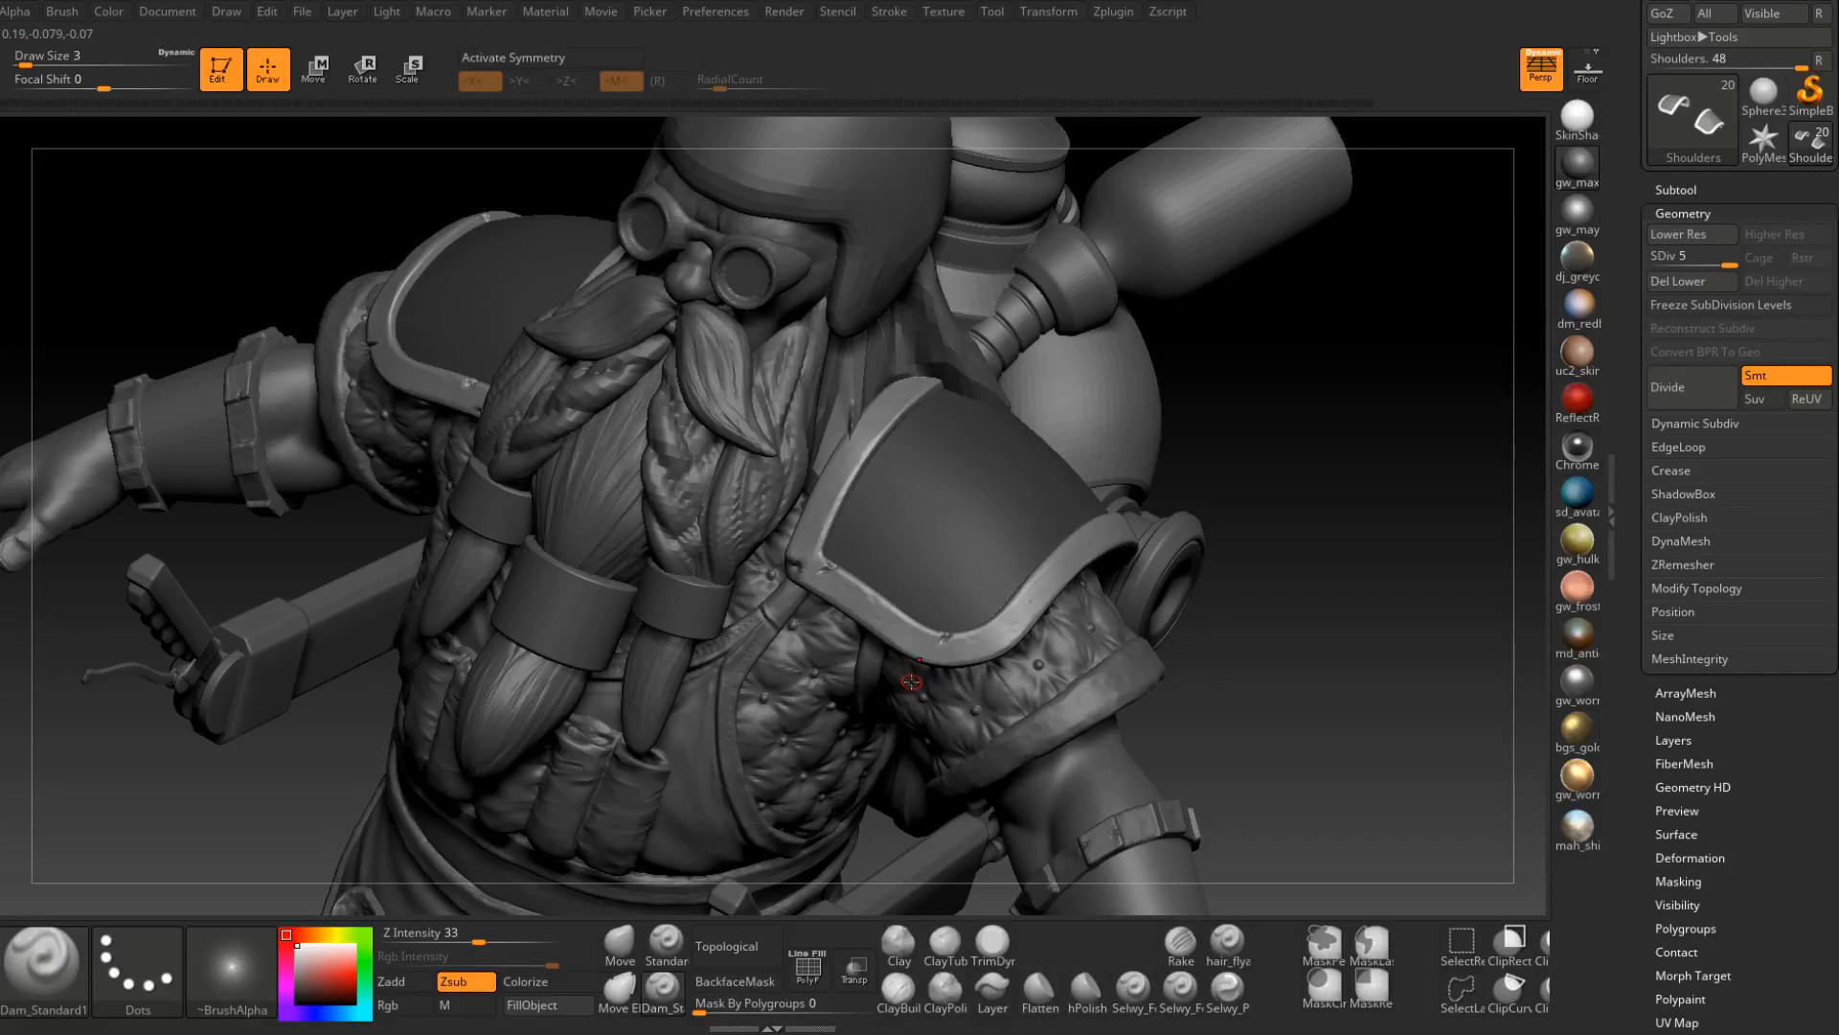
mouse_move(911, 681)
right_down()
mouse_move(766, 661)
mouse_move(728, 699)
mouse_move(671, 690)
mouse_move(785, 661)
mouse_move(897, 575)
mouse_move(871, 665)
mouse_move(852, 610)
mouse_move(843, 627)
mouse_move(889, 650)
mouse_move(853, 616)
mouse_move(918, 637)
mouse_move(868, 623)
mouse_move(981, 578)
mouse_move(943, 619)
mouse_move(978, 627)
mouse_move(895, 645)
mouse_move(925, 671)
mouse_move(848, 690)
mouse_move(866, 785)
mouse_move(833, 644)
mouse_move(834, 699)
mouse_move(694, 714)
right_up()
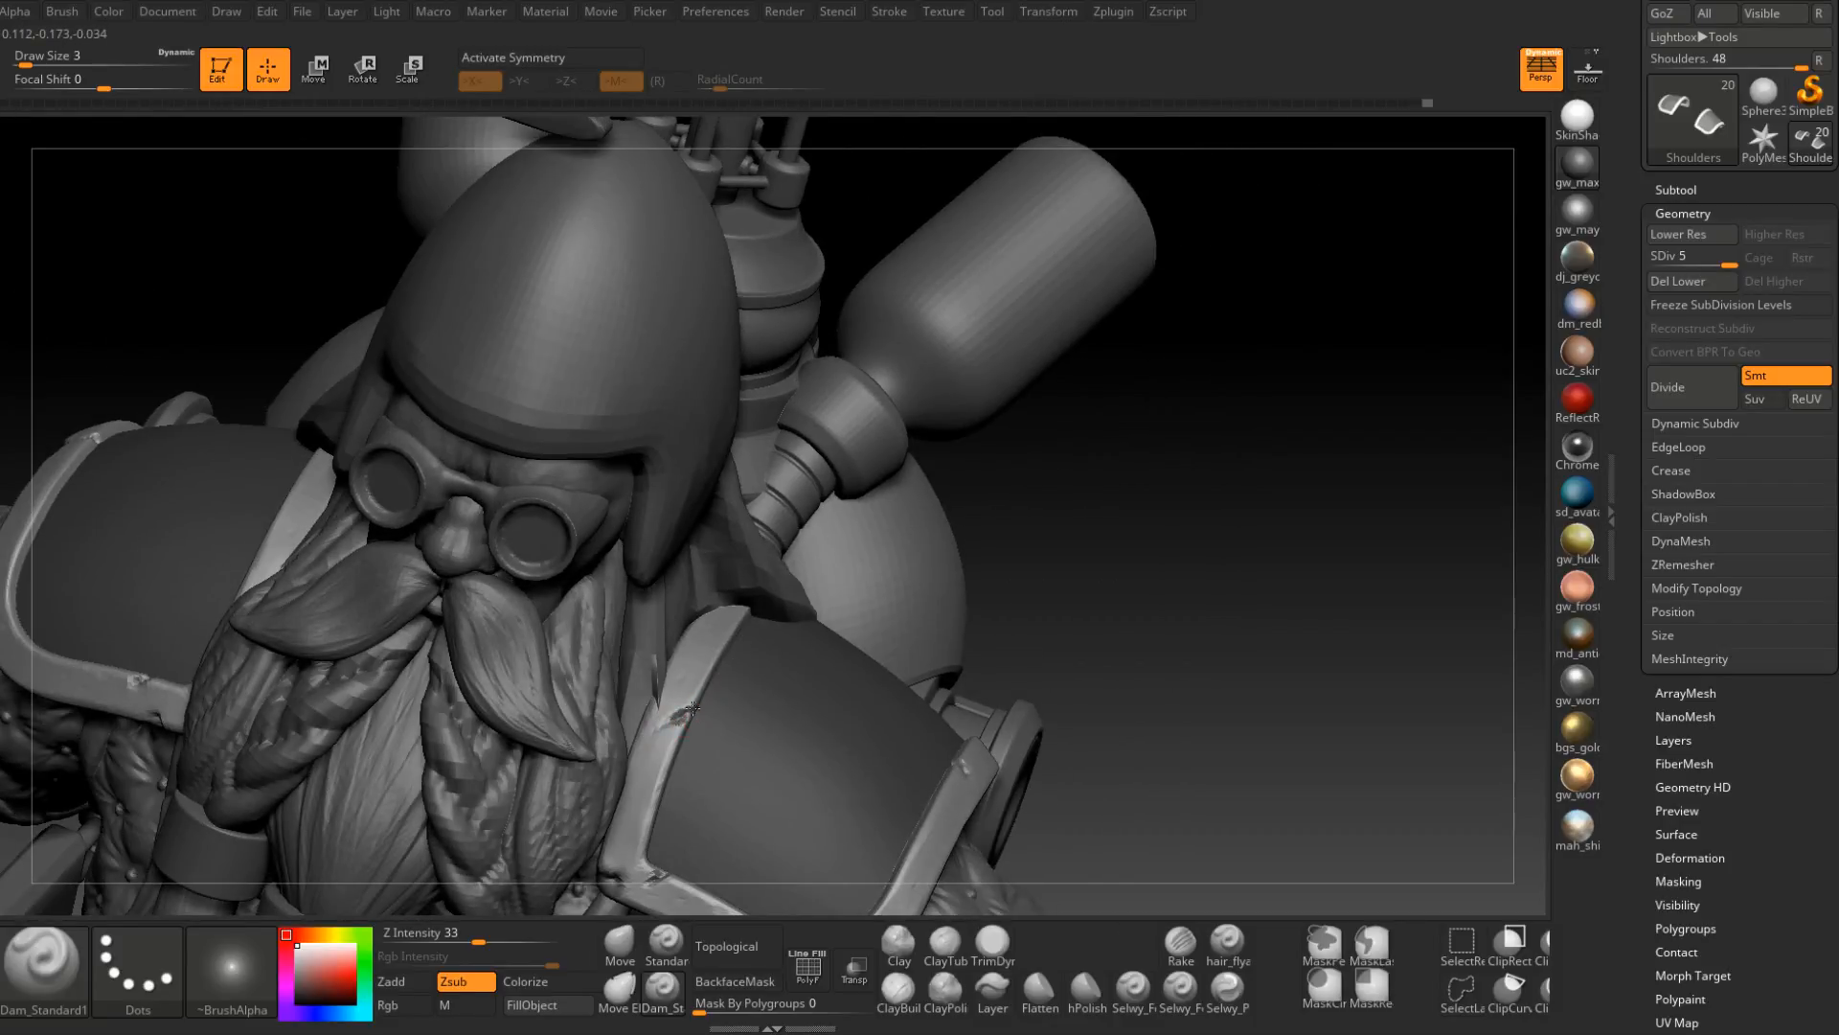
right_drag(664, 748, 908, 656)
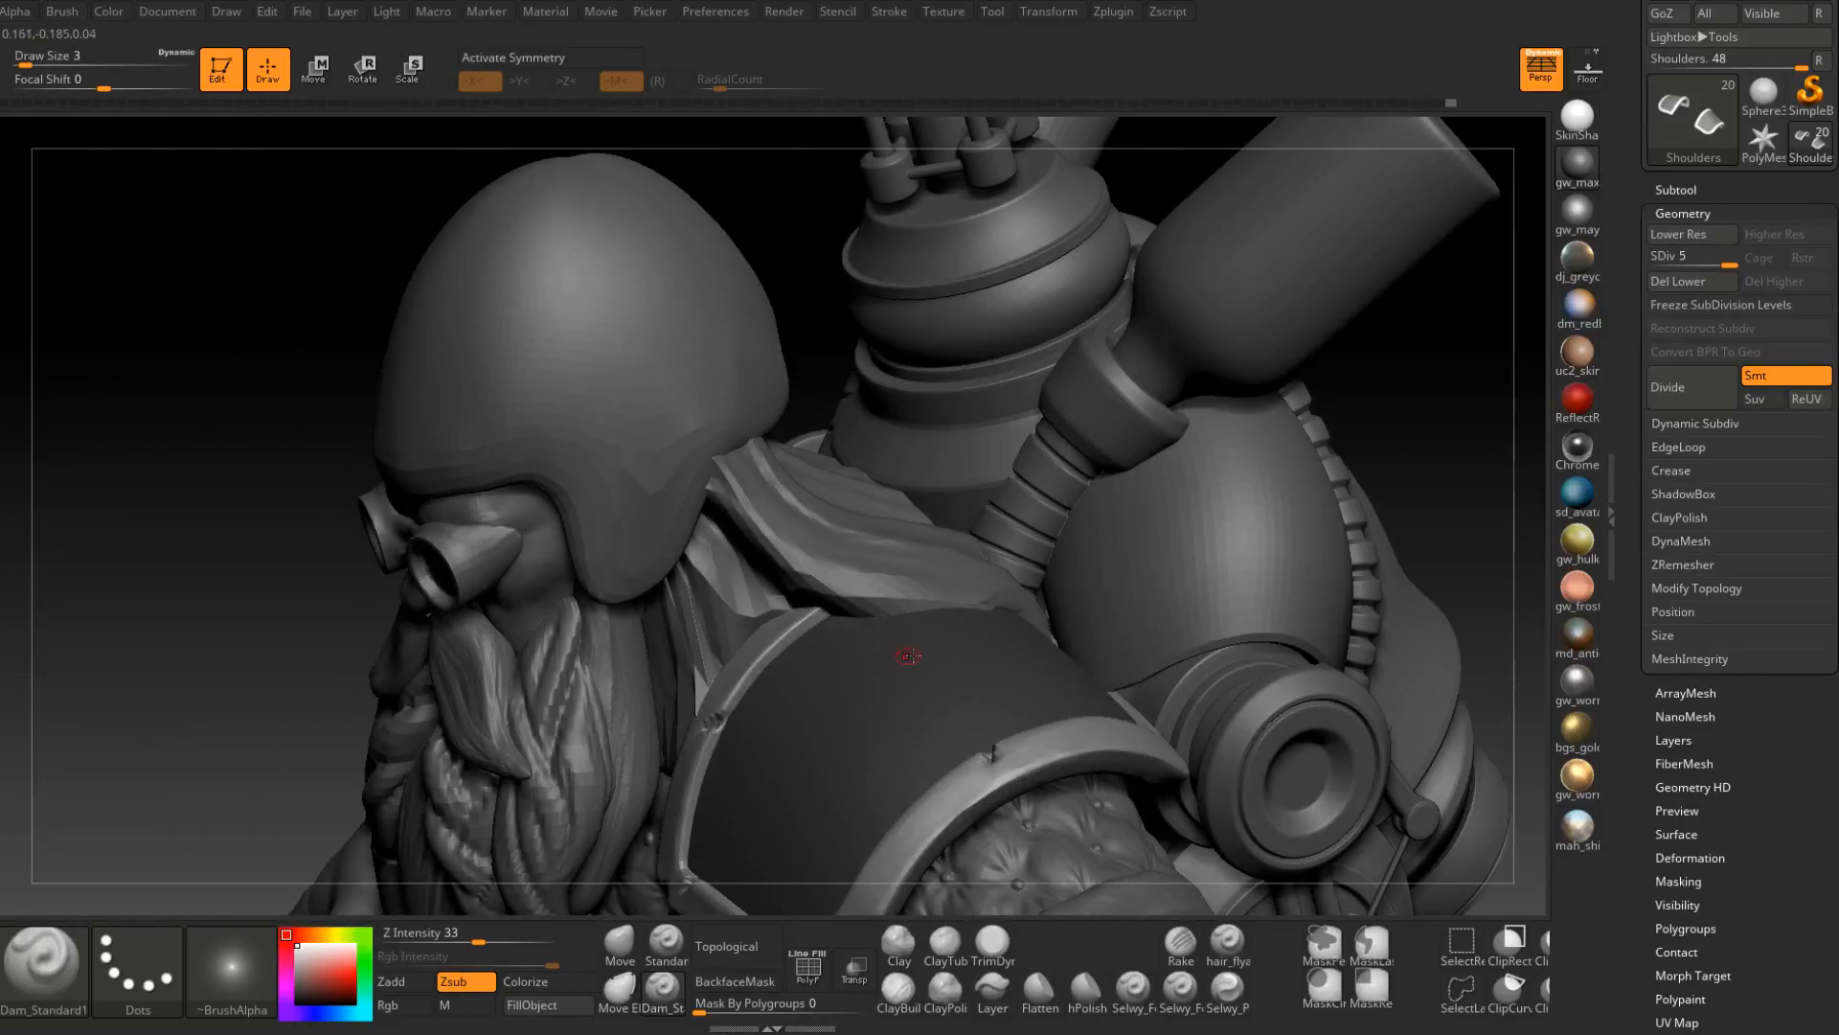
Select the helmet, remesh it with DynaMesh at resolution 528, and raise the DynaMesh resolution to 1088.
mouse_move(1018, 731)
right_down()
mouse_move(881, 599)
mouse_move(1012, 728)
right_up()
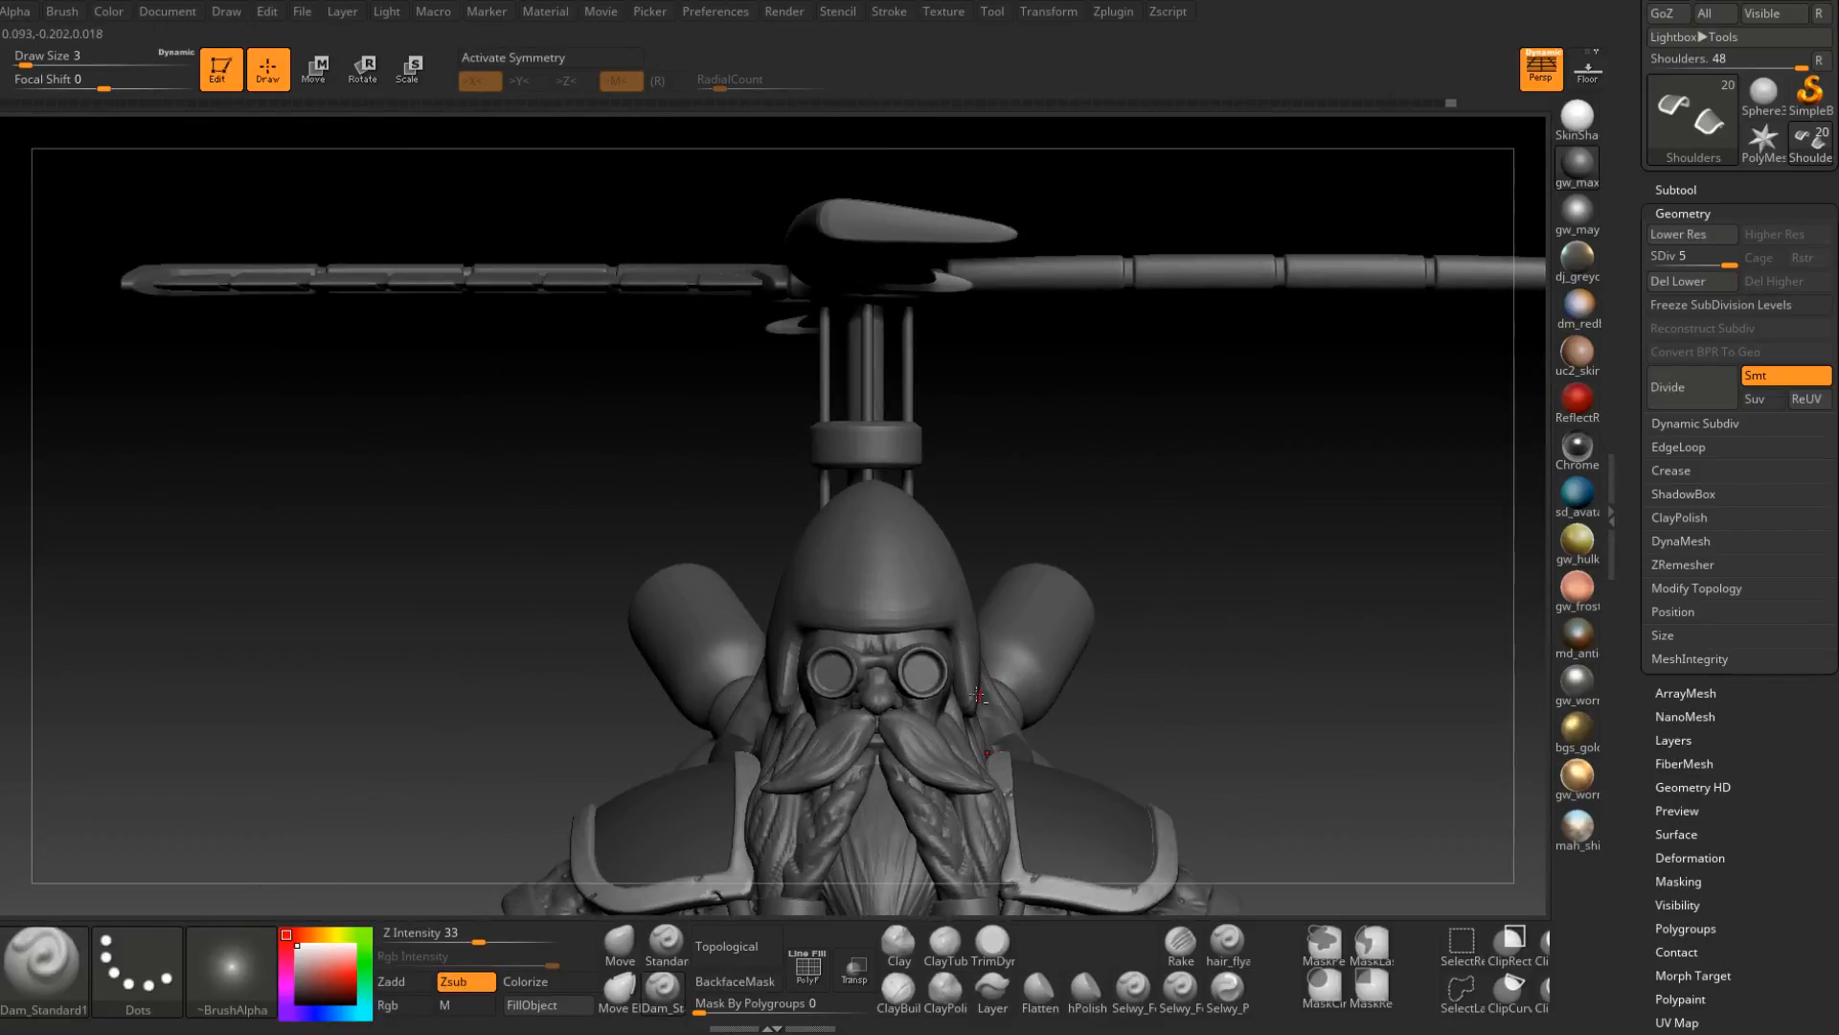
right_drag(829, 635, 1065, 499)
alt+click(893, 627)
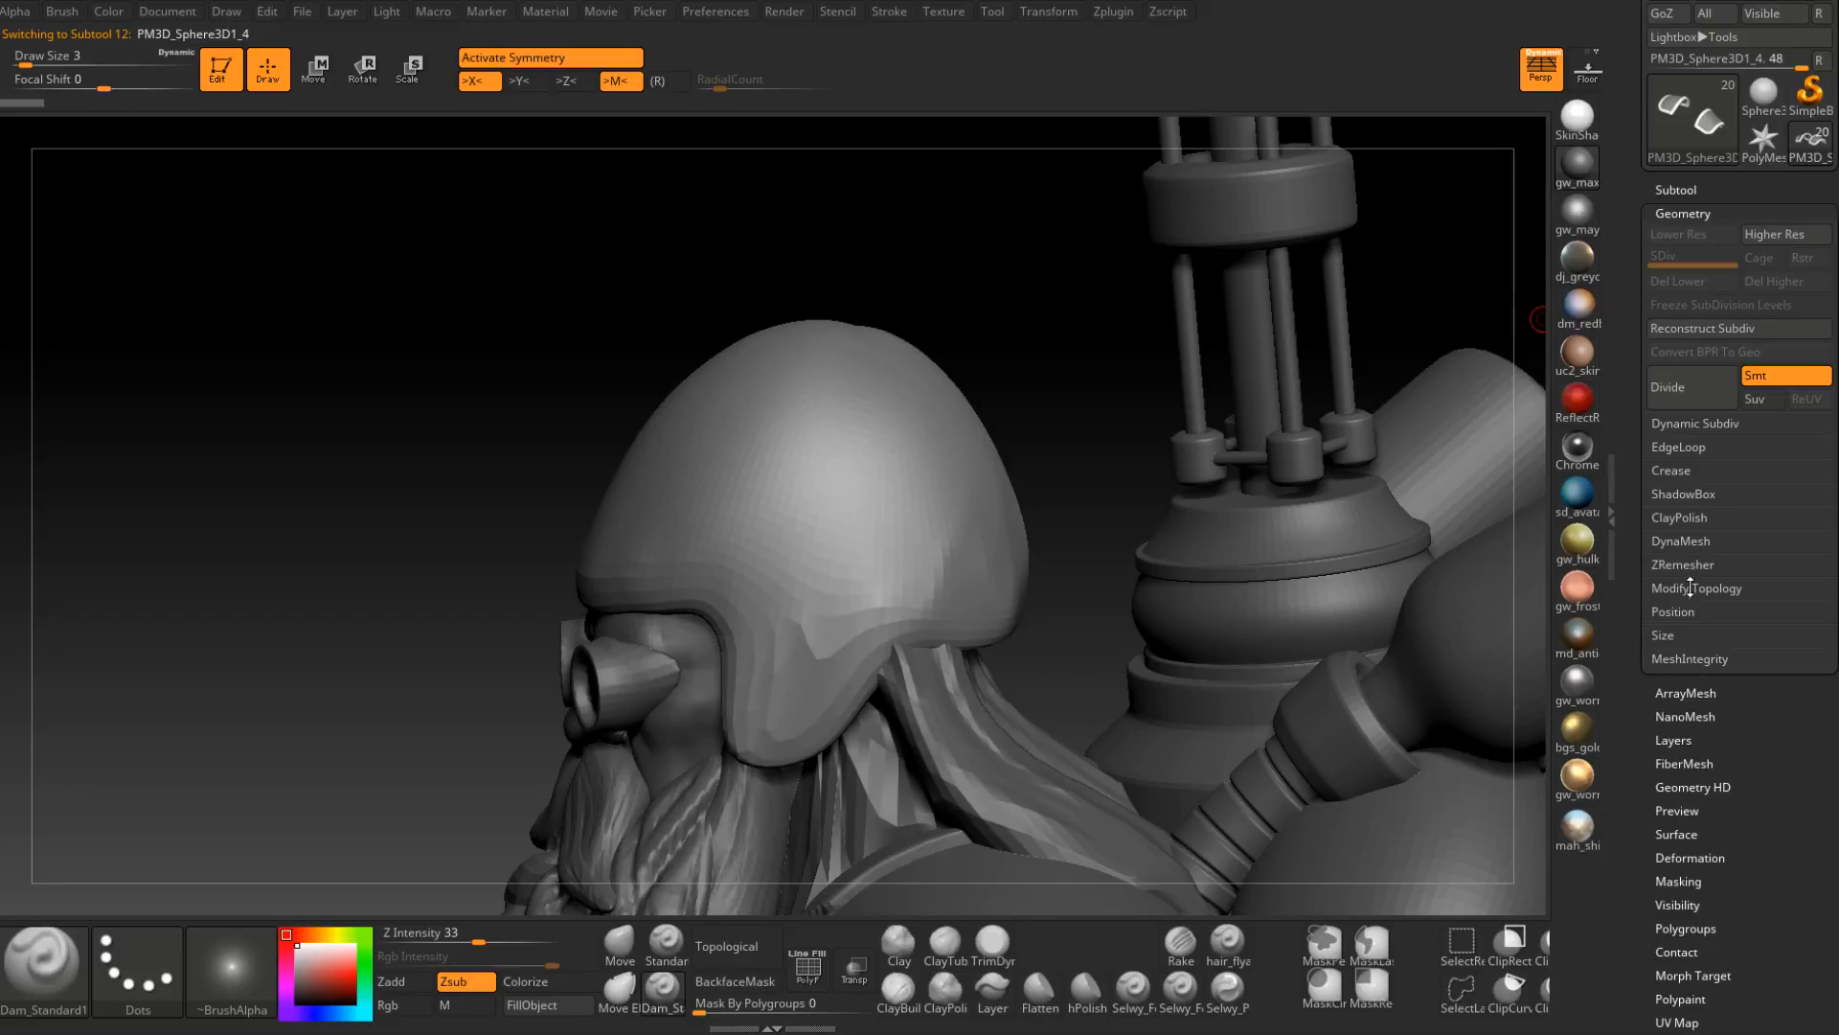
click(1688, 589)
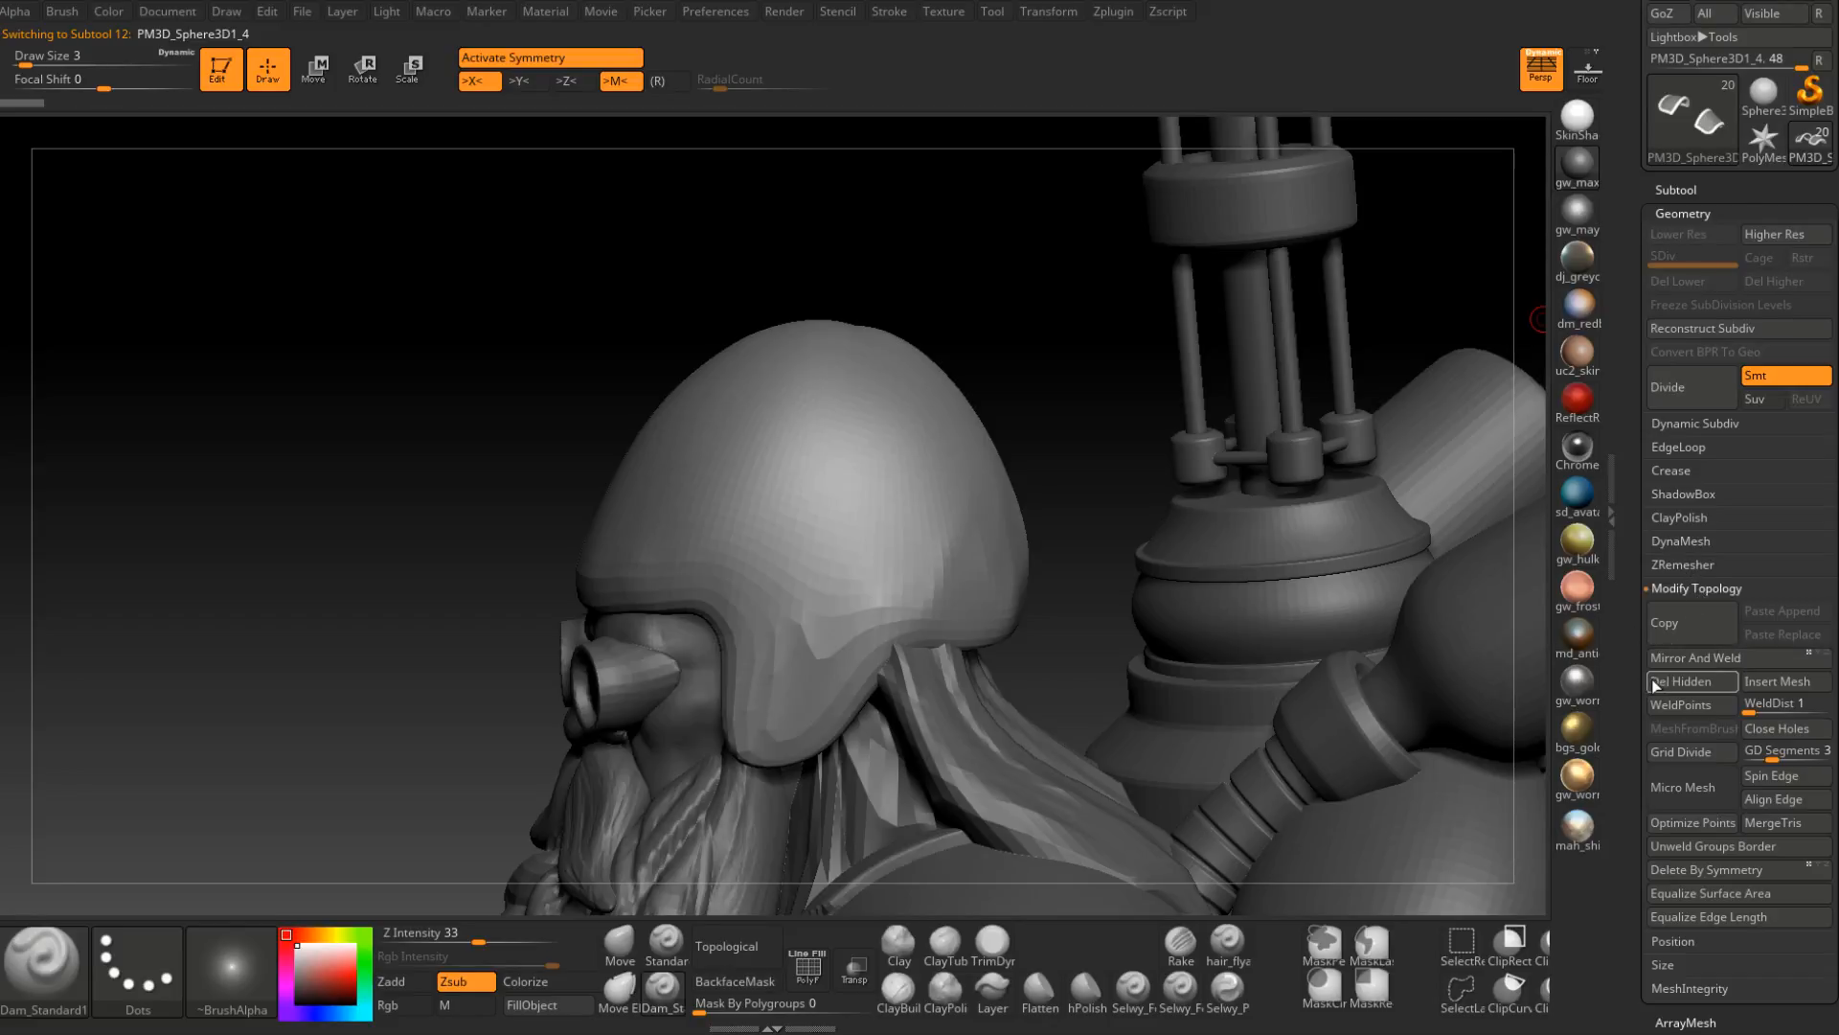
click(1681, 541)
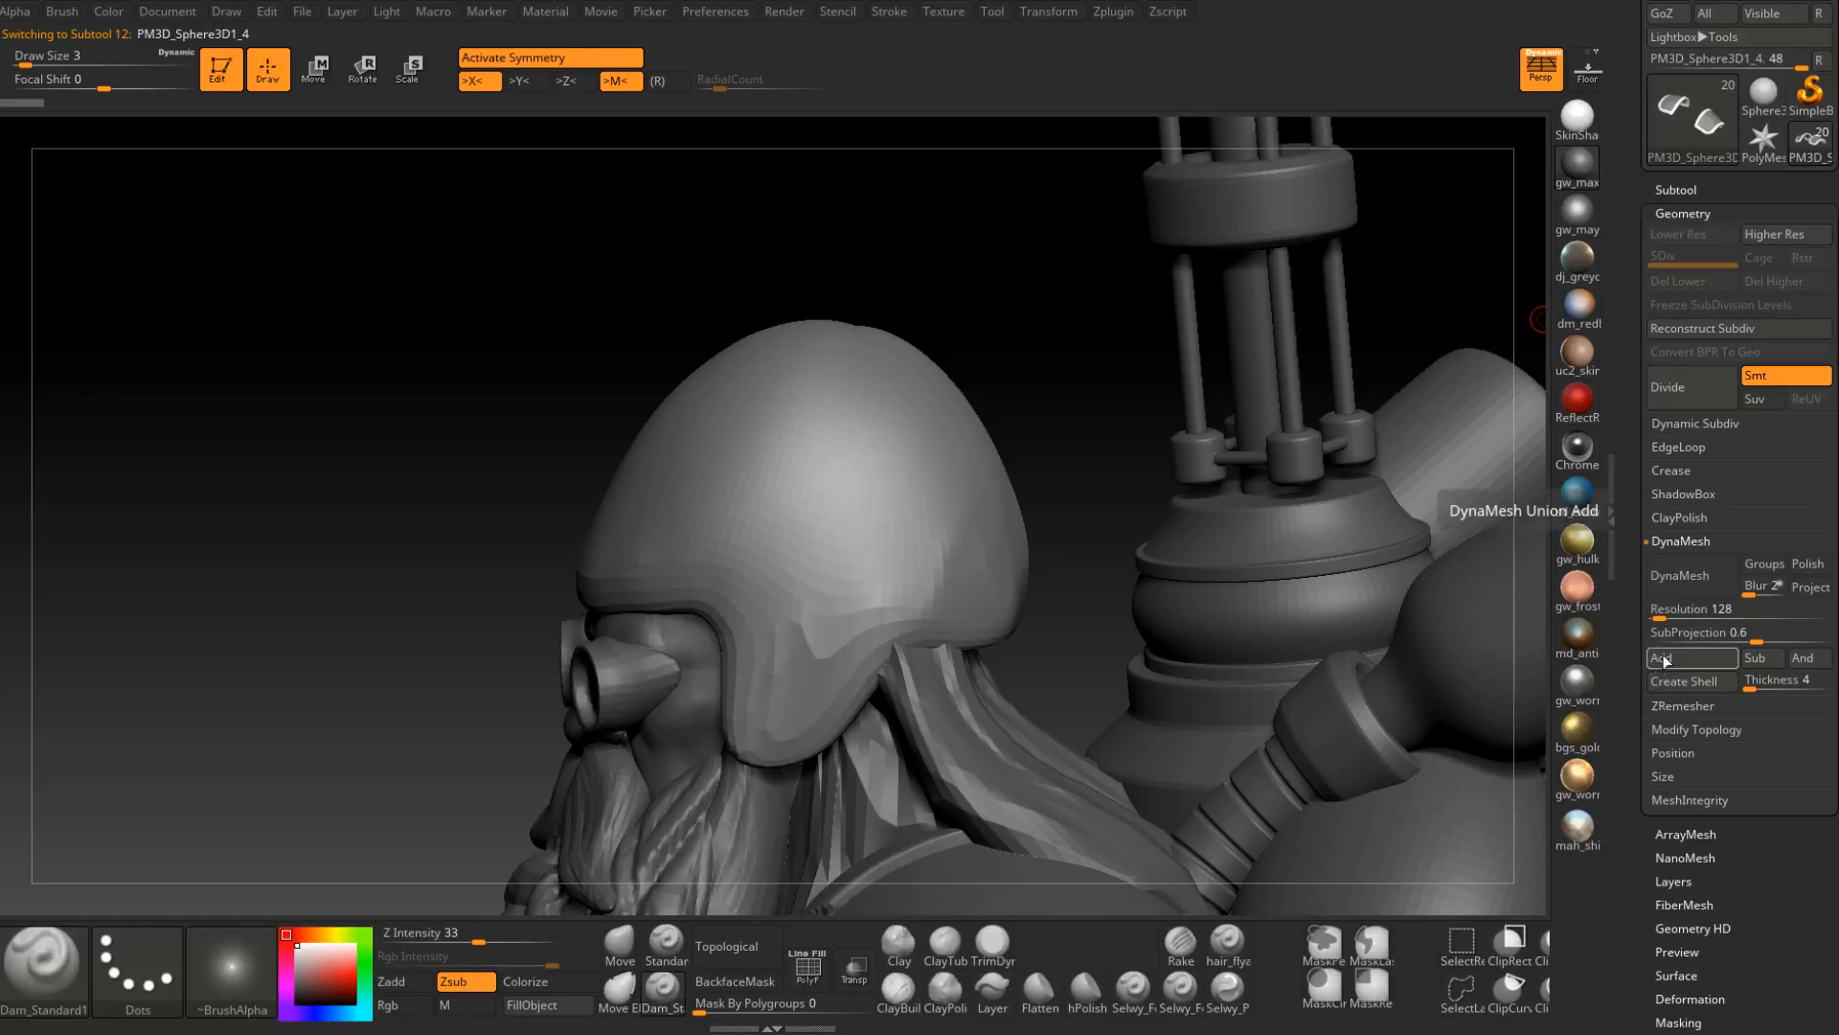
click(1674, 611)
click(1692, 574)
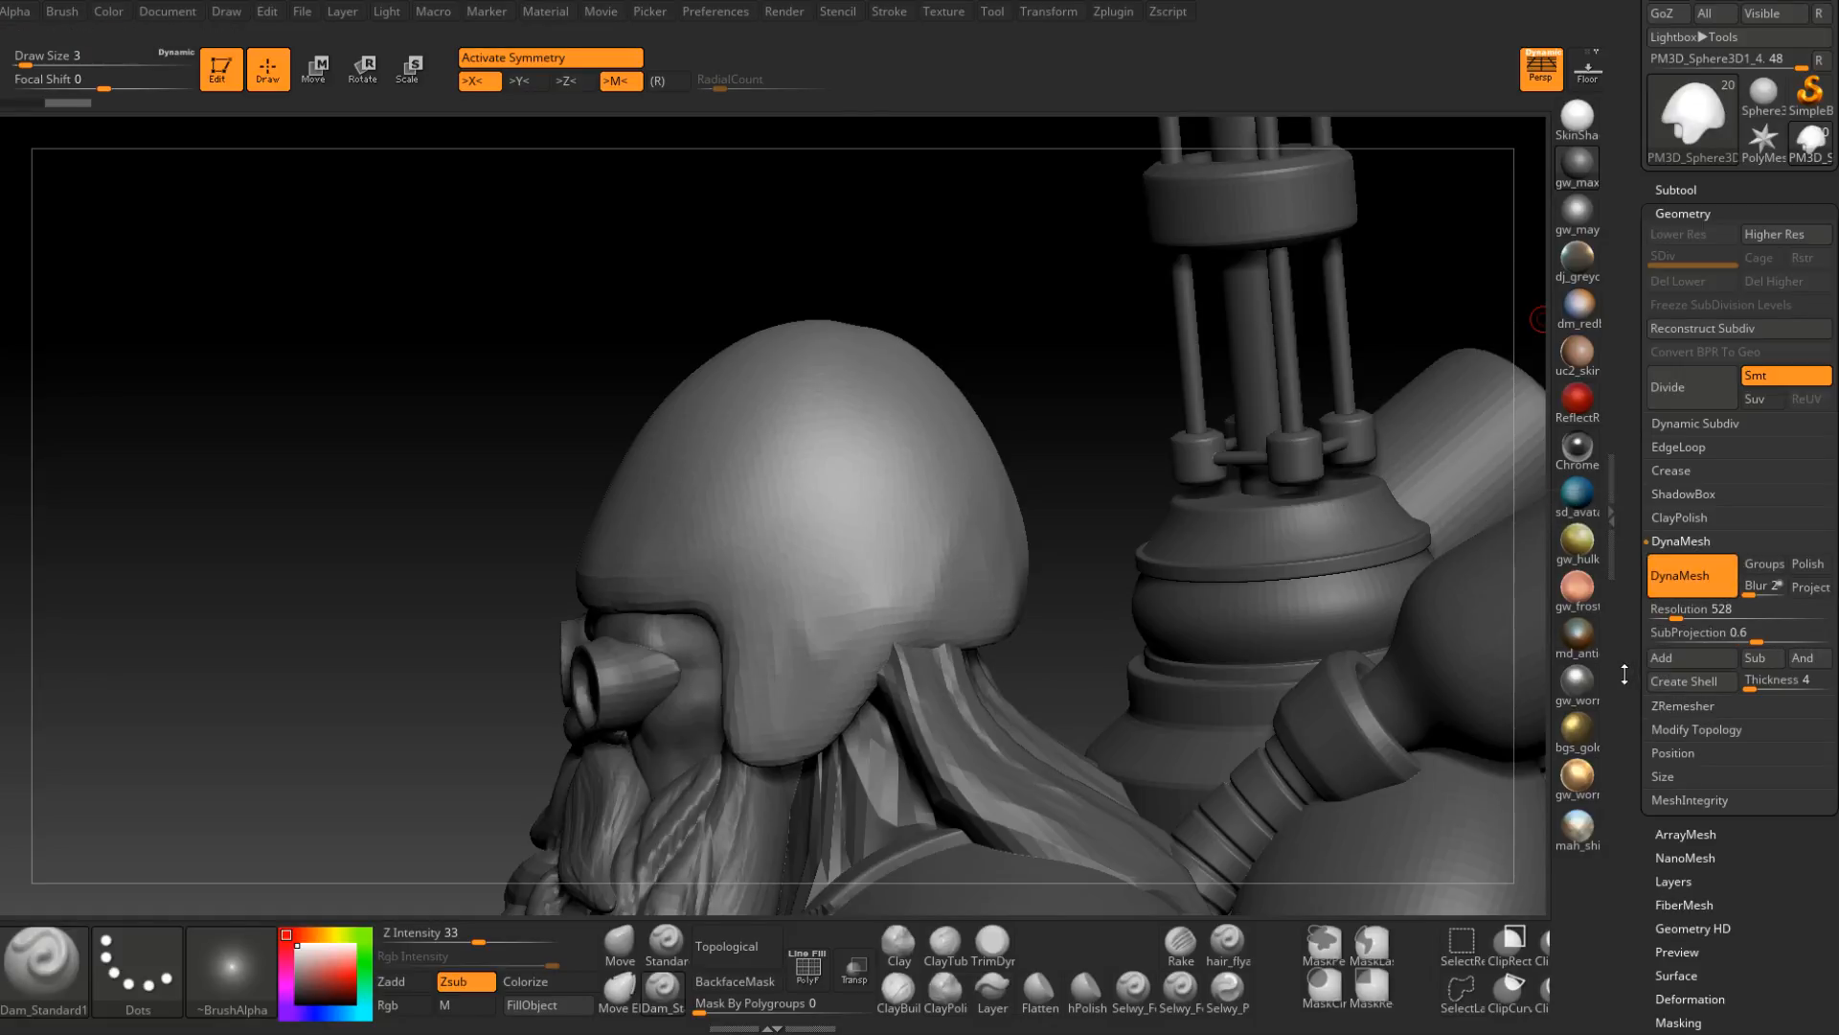
click(1699, 611)
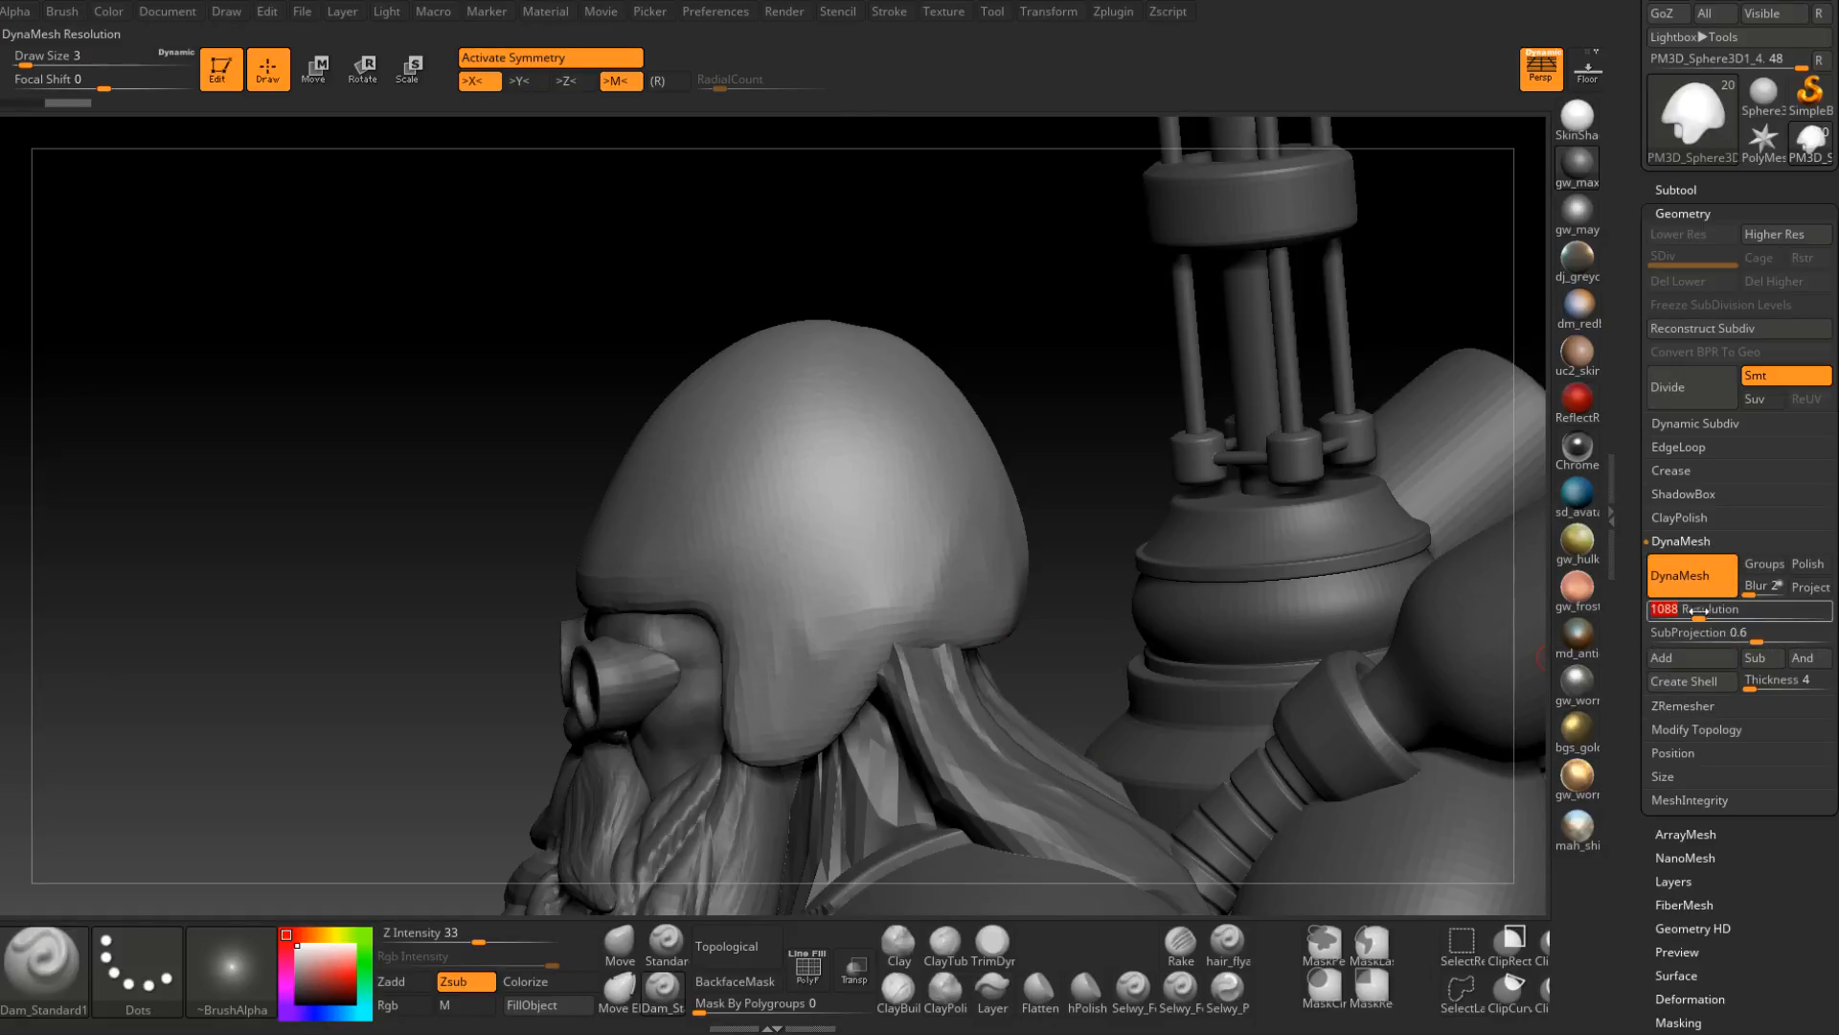
click(1692, 585)
click(1692, 592)
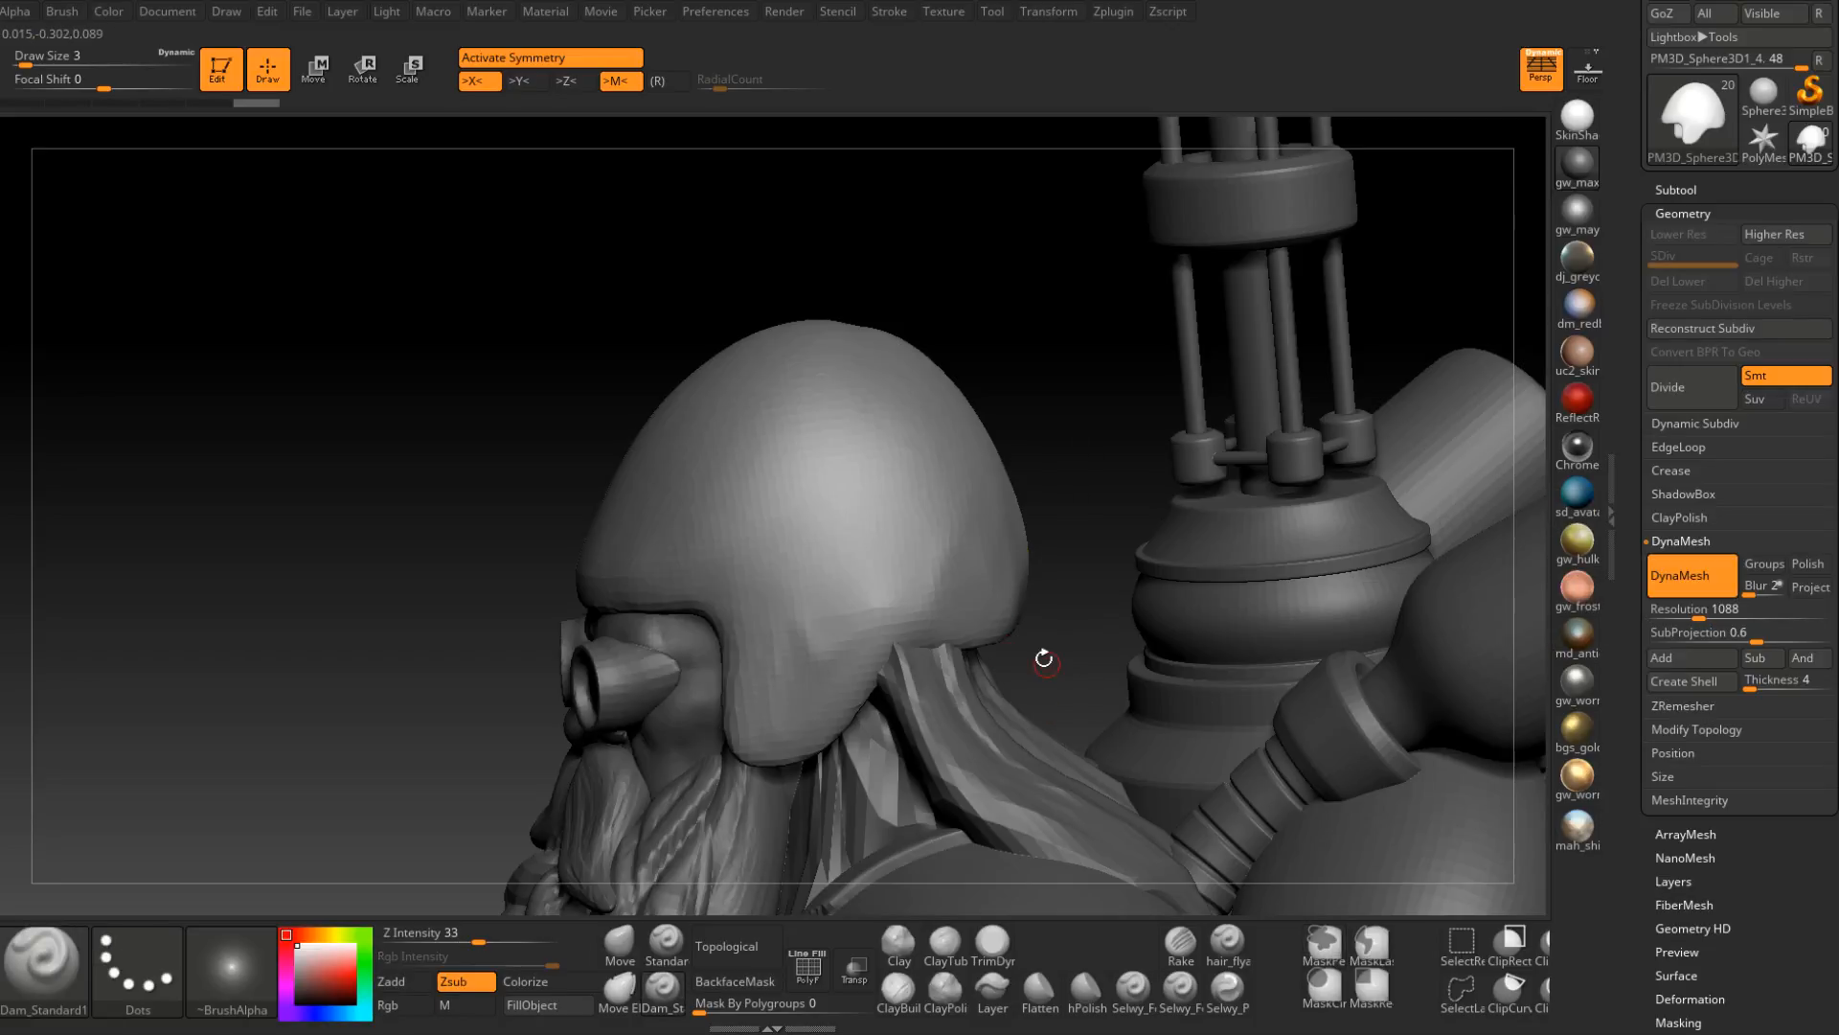
Build up the surface of the helmet's ear flap with ClayBuildup at draw size 7.
drag(1044, 659, 1034, 657)
key(b)
key(c)
key(b)
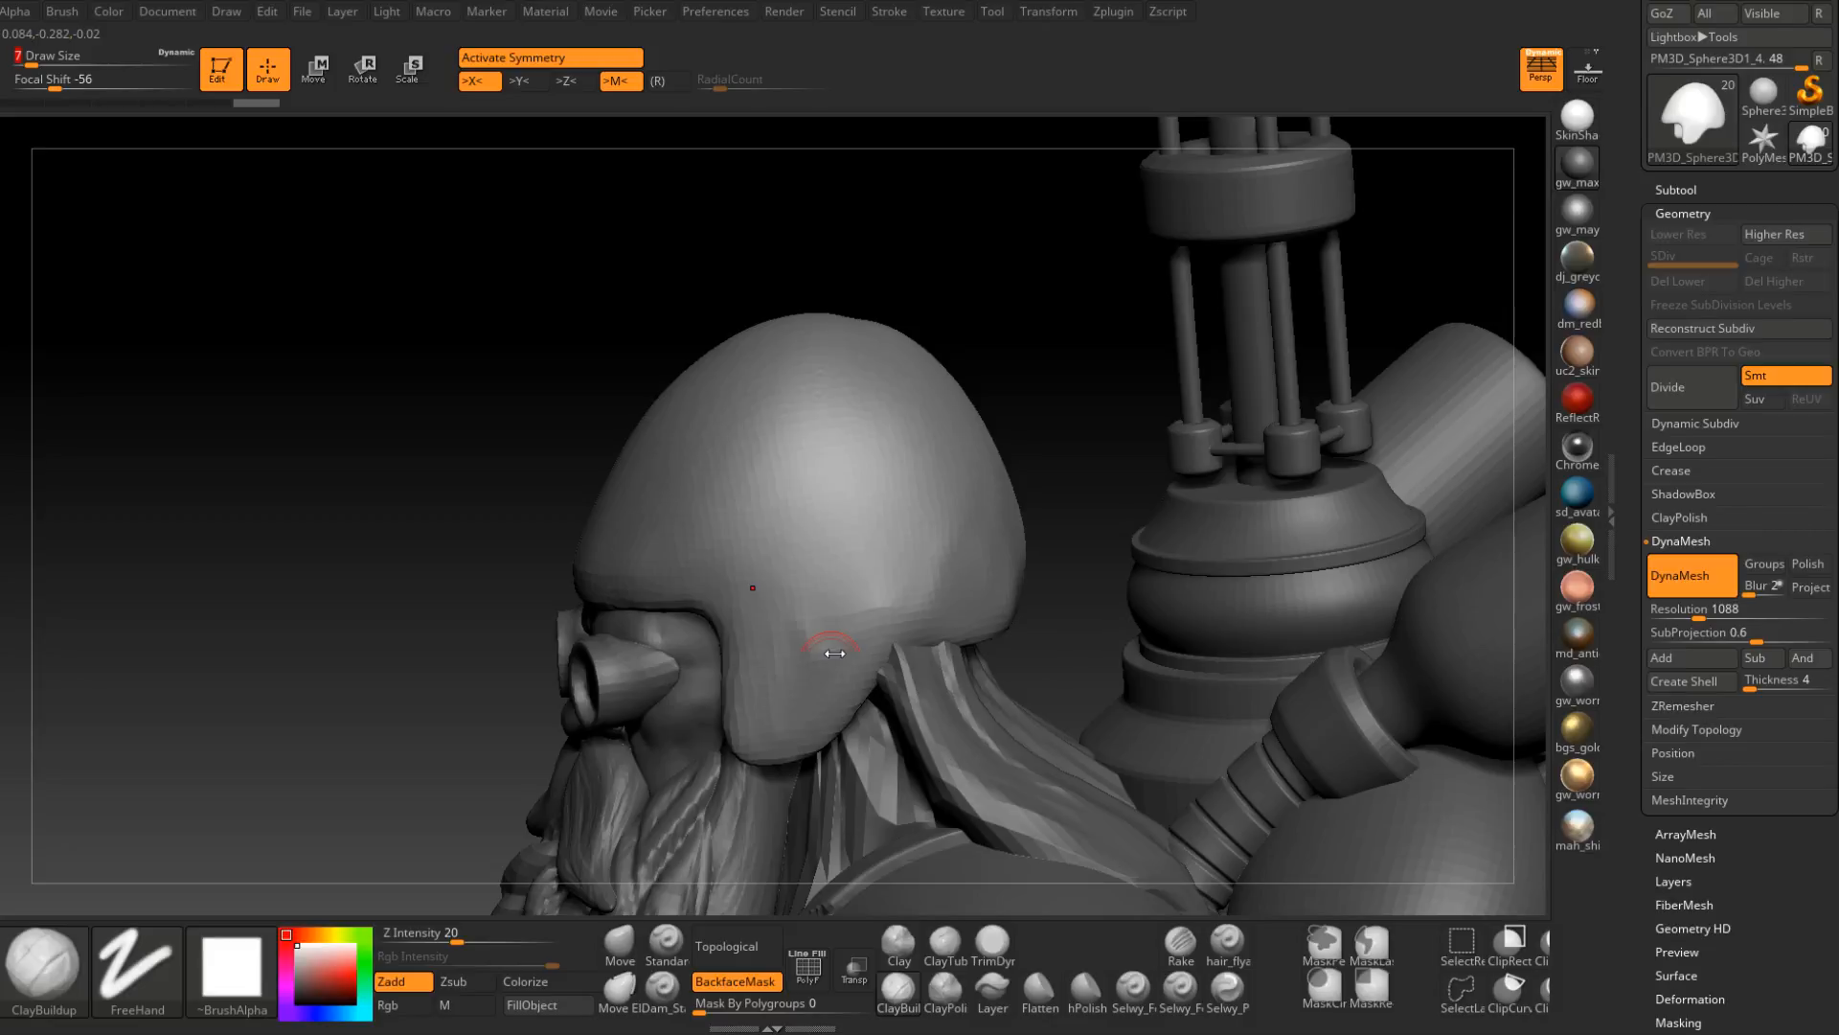
mouse_move(834, 653)
right_down()
mouse_move(943, 666)
mouse_move(879, 559)
mouse_move(627, 944)
right_up()
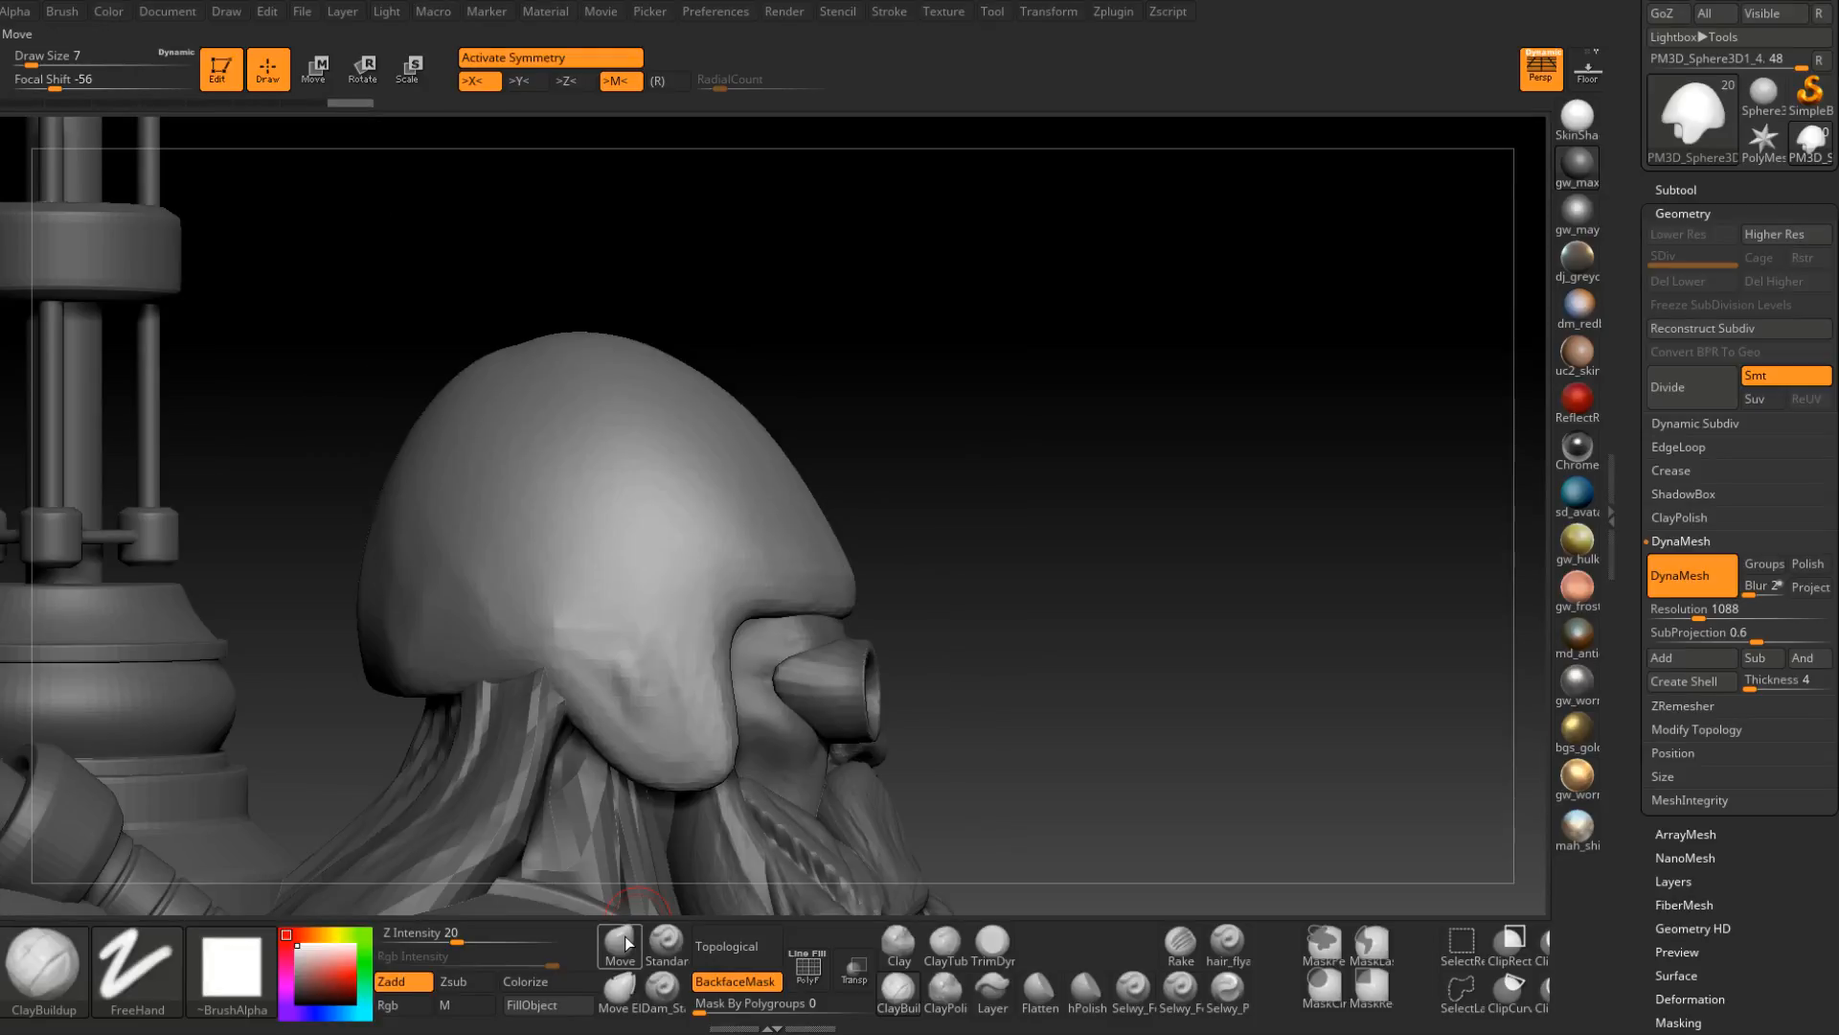
Start reshaping the helmet's dome from the side with the Move brush, beginning at draw size 49.
click(627, 943)
mouse_move(690, 613)
right_down()
mouse_move(731, 542)
mouse_move(706, 500)
right_up()
key(space)
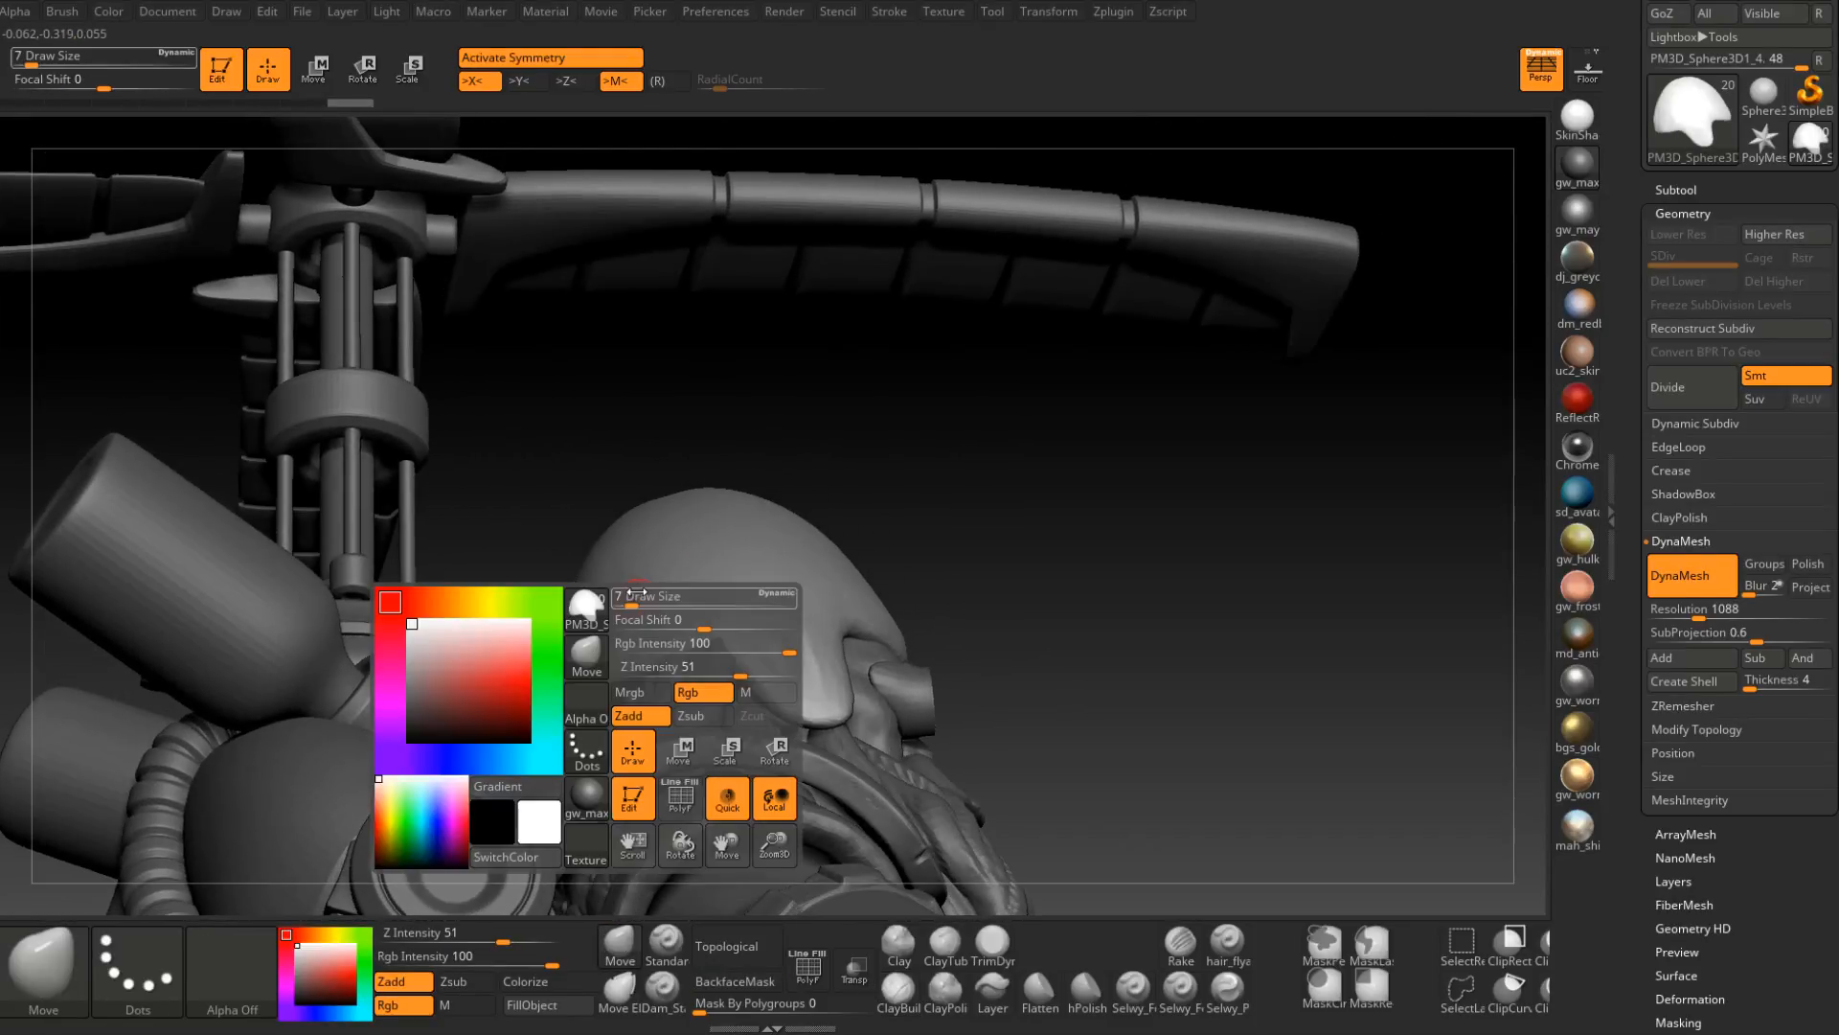
drag(637, 592, 659, 593)
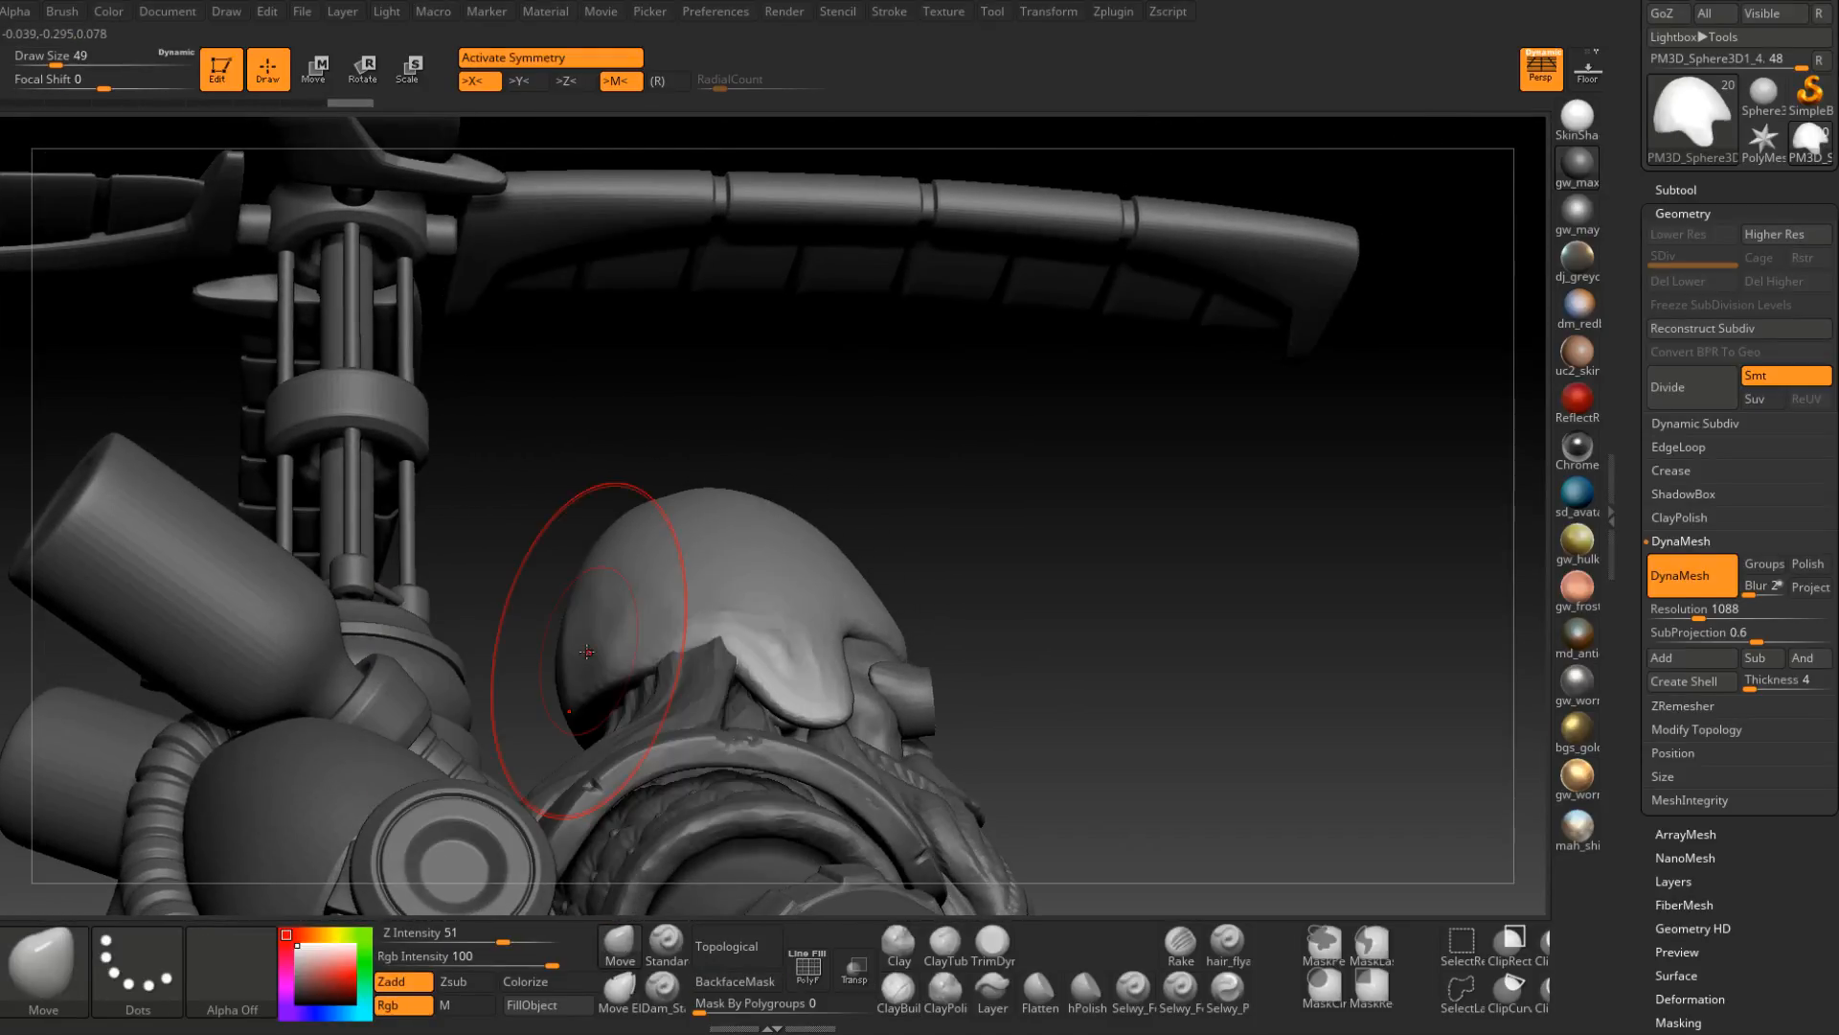
right_drag(587, 651, 709, 498)
key(space)
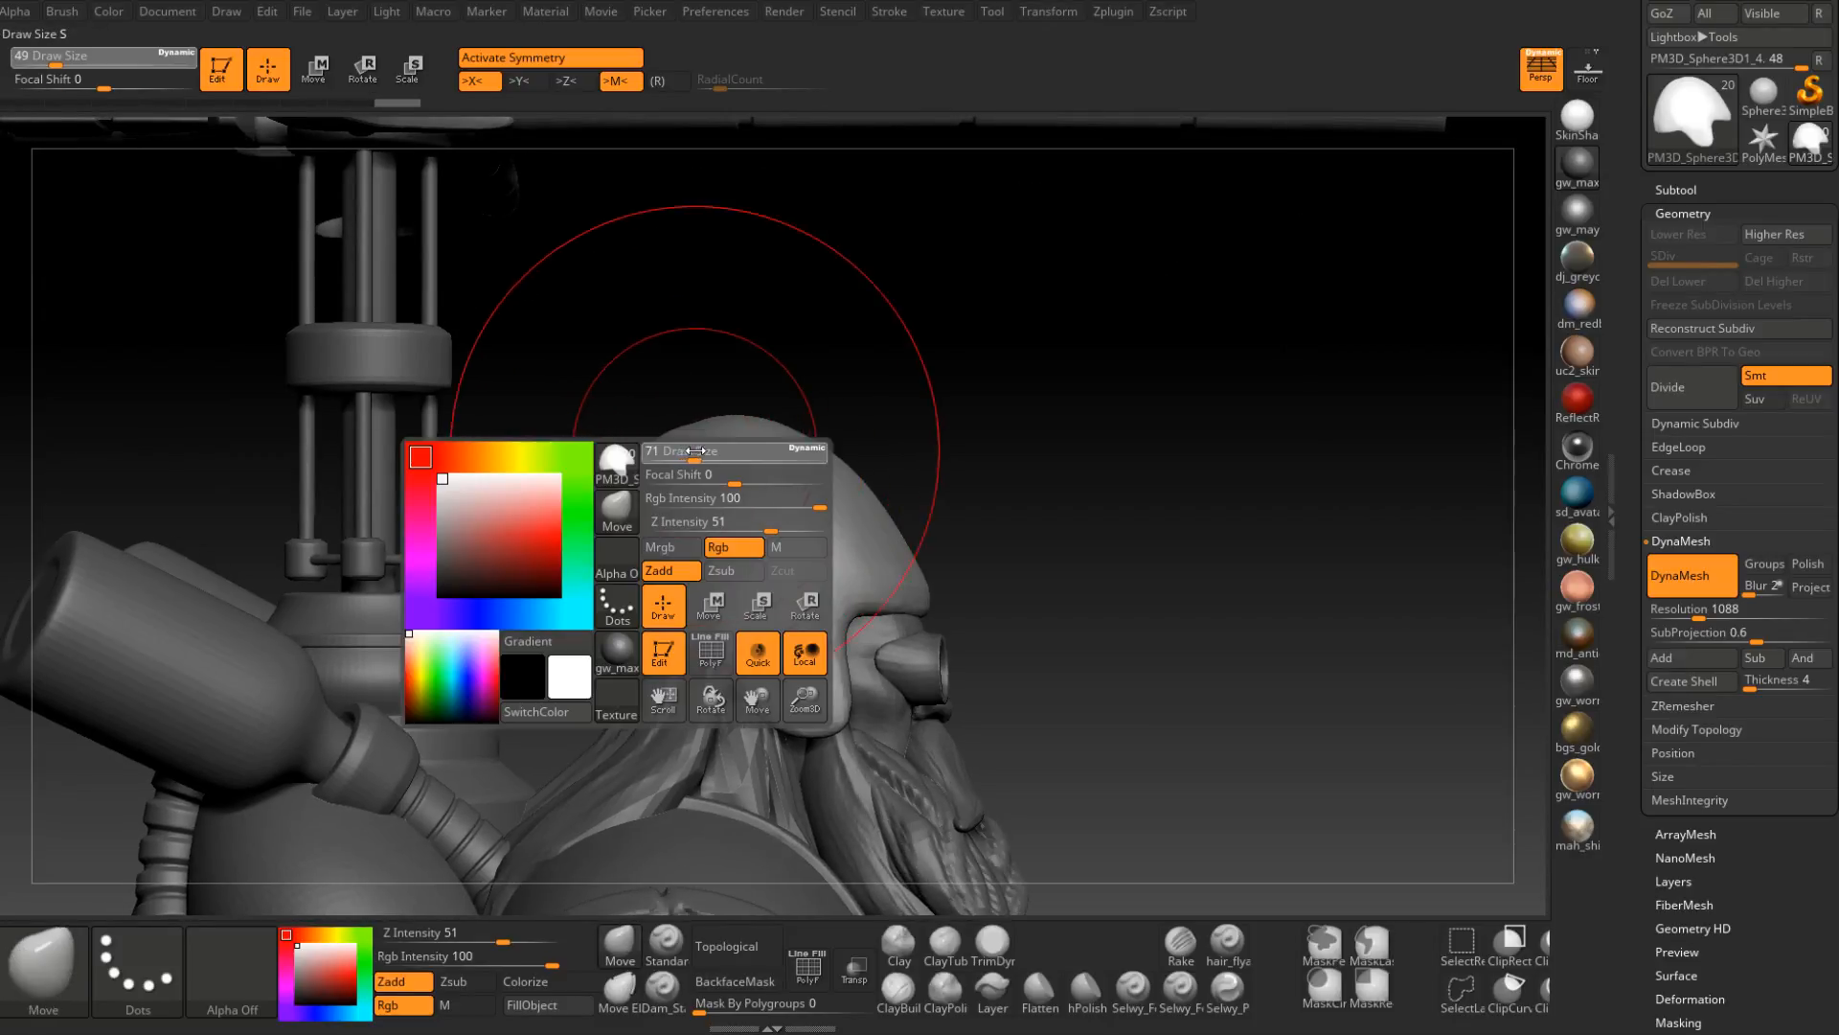
mouse_move(685, 462)
mouse_down()
mouse_move(710, 462)
mouse_move(726, 430)
mouse_move(805, 423)
mouse_move(823, 445)
mouse_up()
key(space)
Refine the helmet's silhouette from several angles with the Move brush, reducing the draw size to 41.
mouse_move(963, 450)
right_down()
mouse_move(817, 623)
mouse_move(907, 615)
mouse_move(939, 678)
mouse_move(882, 556)
right_up()
key(space)
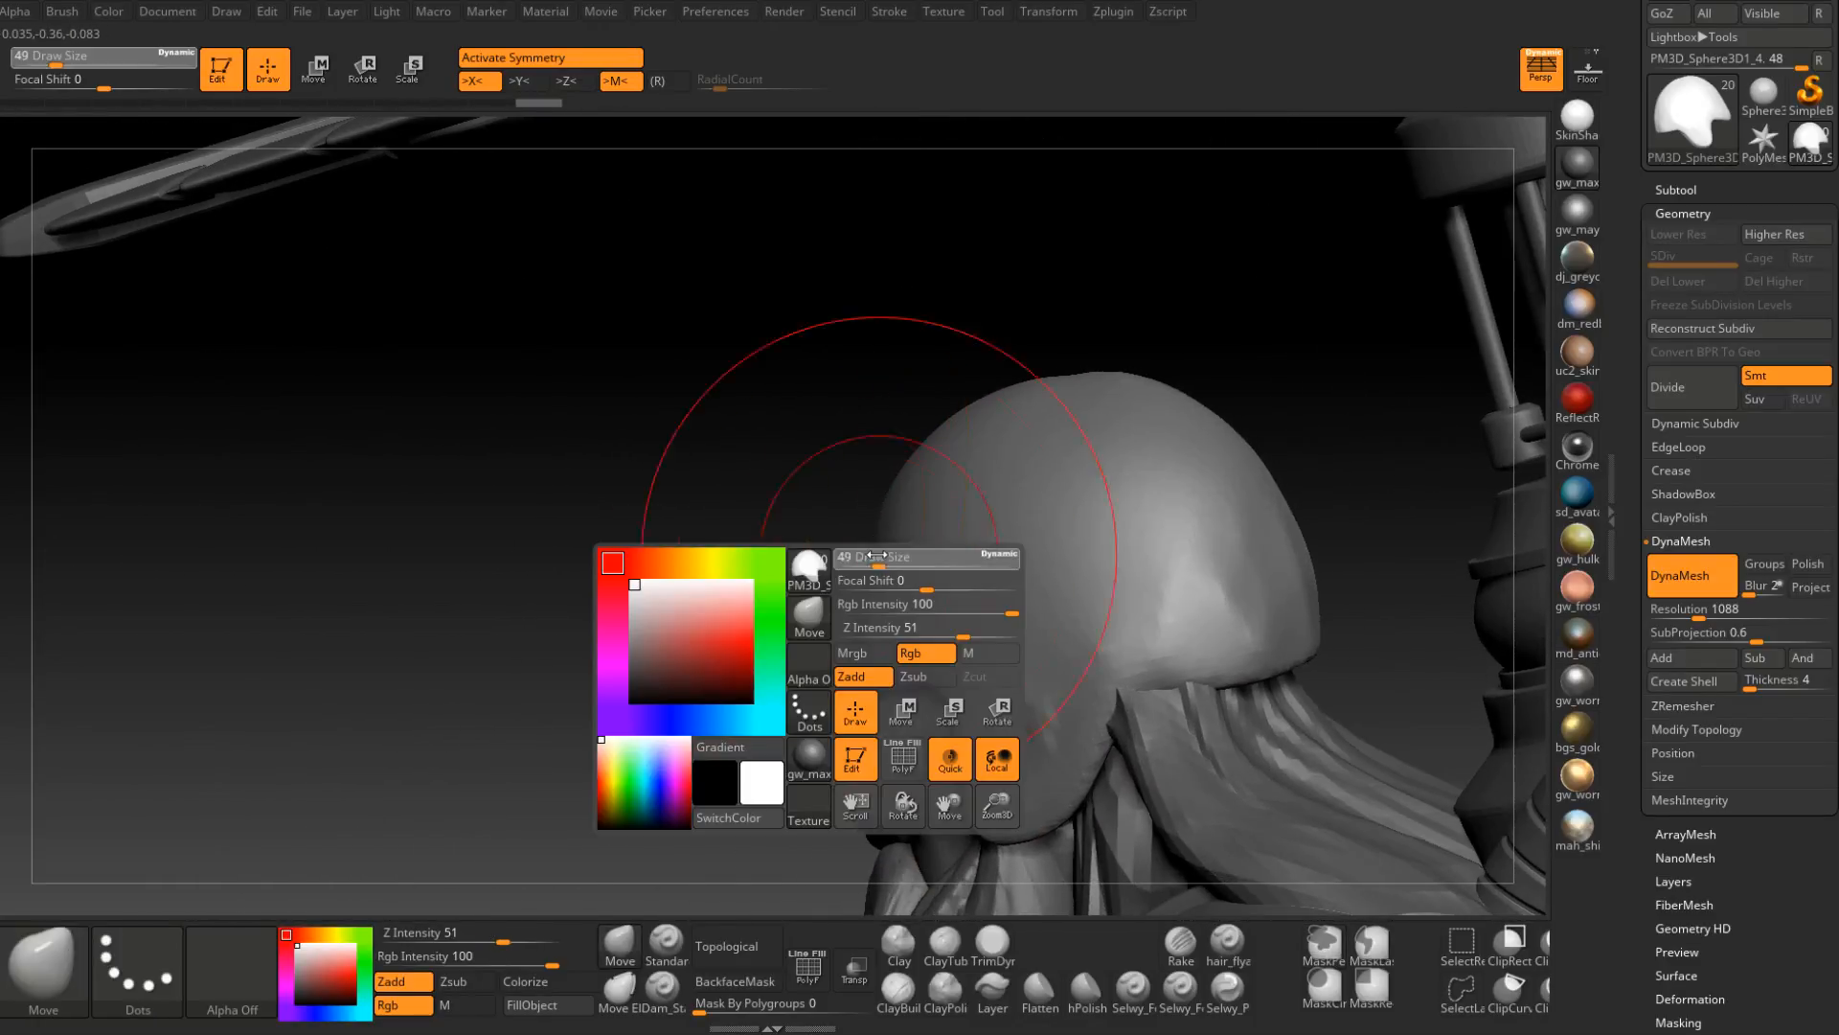
drag(881, 555, 861, 553)
mouse_move(858, 555)
right_down()
mouse_move(834, 551)
mouse_move(853, 575)
right_up()
key(space)
drag(864, 576, 852, 572)
mouse_move(968, 523)
right_down()
mouse_move(892, 571)
mouse_move(963, 464)
mouse_move(884, 592)
right_up()
key(space)
drag(934, 464, 946, 463)
right_drag(916, 429, 987, 364)
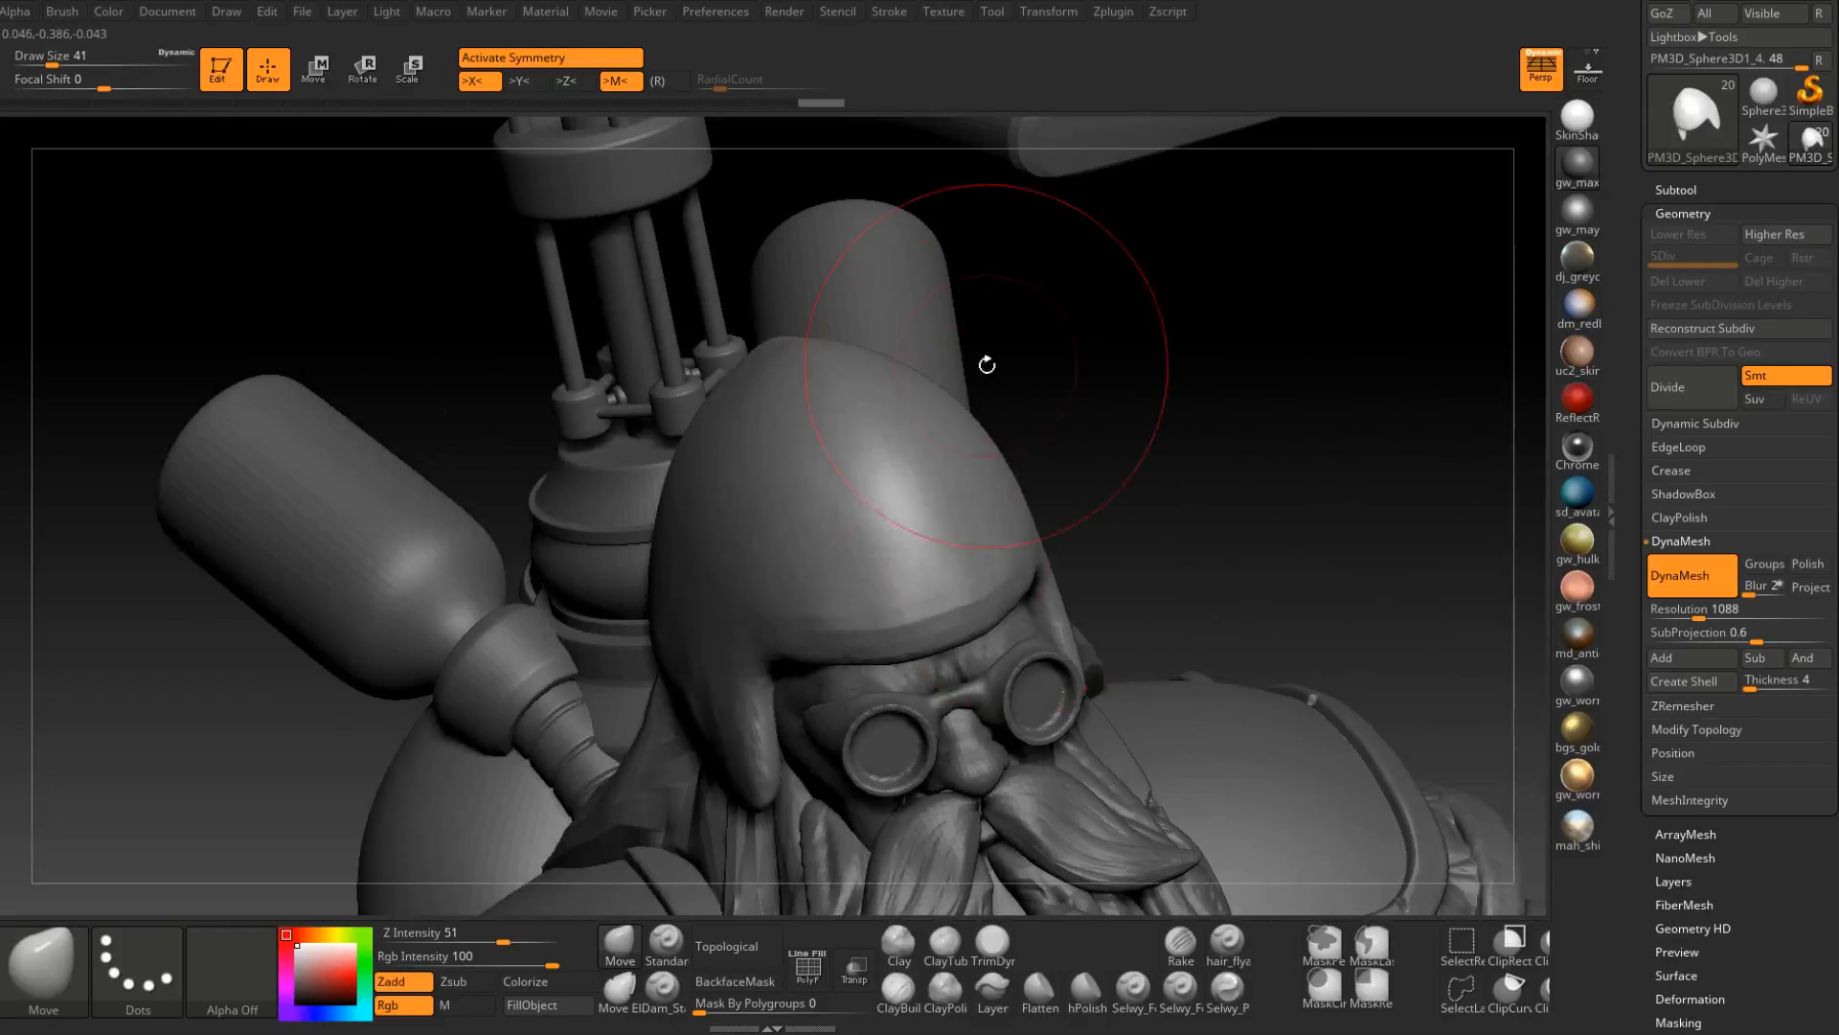
Flatten broad planes on the helmet's front and crown with TrimDynamic at draw size 27.
click(993, 944)
mouse_move(1040, 479)
right_down()
mouse_move(949, 516)
mouse_move(893, 637)
right_up()
key(space)
drag(947, 509, 934, 509)
drag(977, 423, 901, 542)
right_drag(901, 543, 934, 470)
mouse_move(1005, 527)
mouse_down()
mouse_move(915, 728)
mouse_move(944, 723)
mouse_move(998, 500)
mouse_move(977, 718)
mouse_up()
drag(1015, 570, 1005, 709)
right_drag(1005, 594, 996, 689)
drag(963, 479, 989, 706)
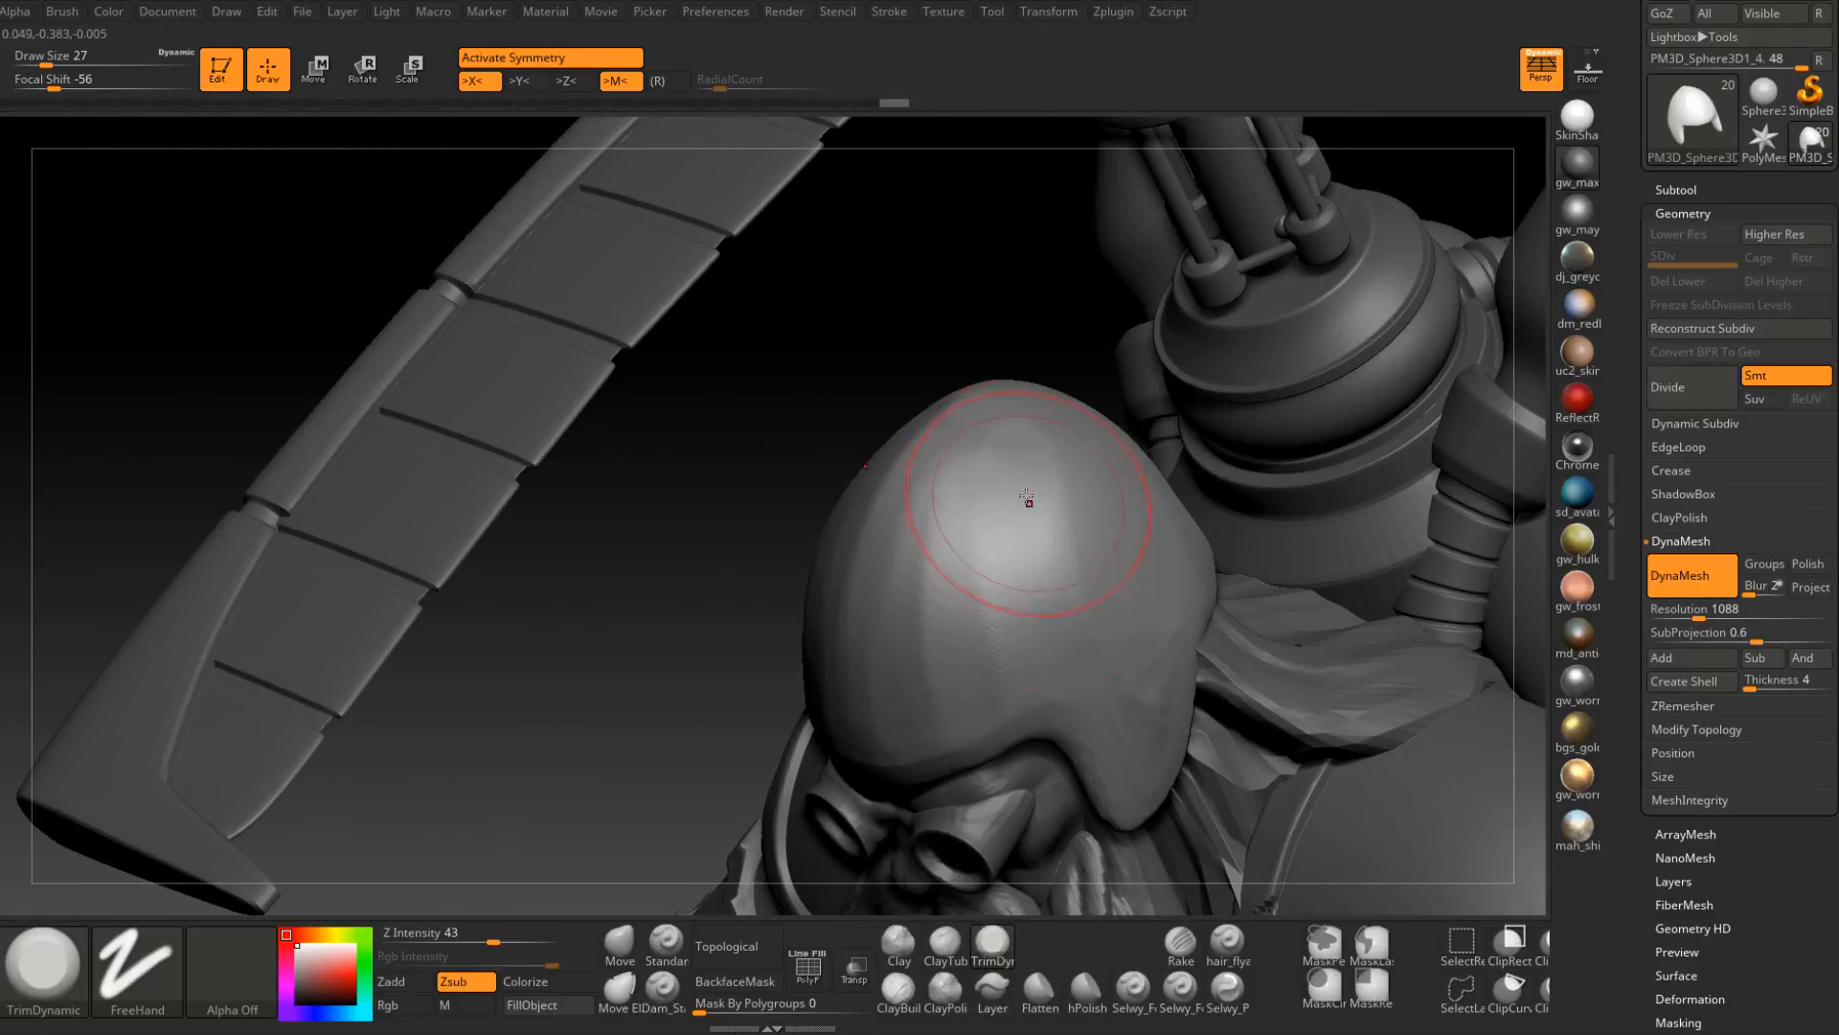
mouse_move(1010, 484)
right_down()
mouse_move(1088, 476)
mouse_move(944, 608)
right_up()
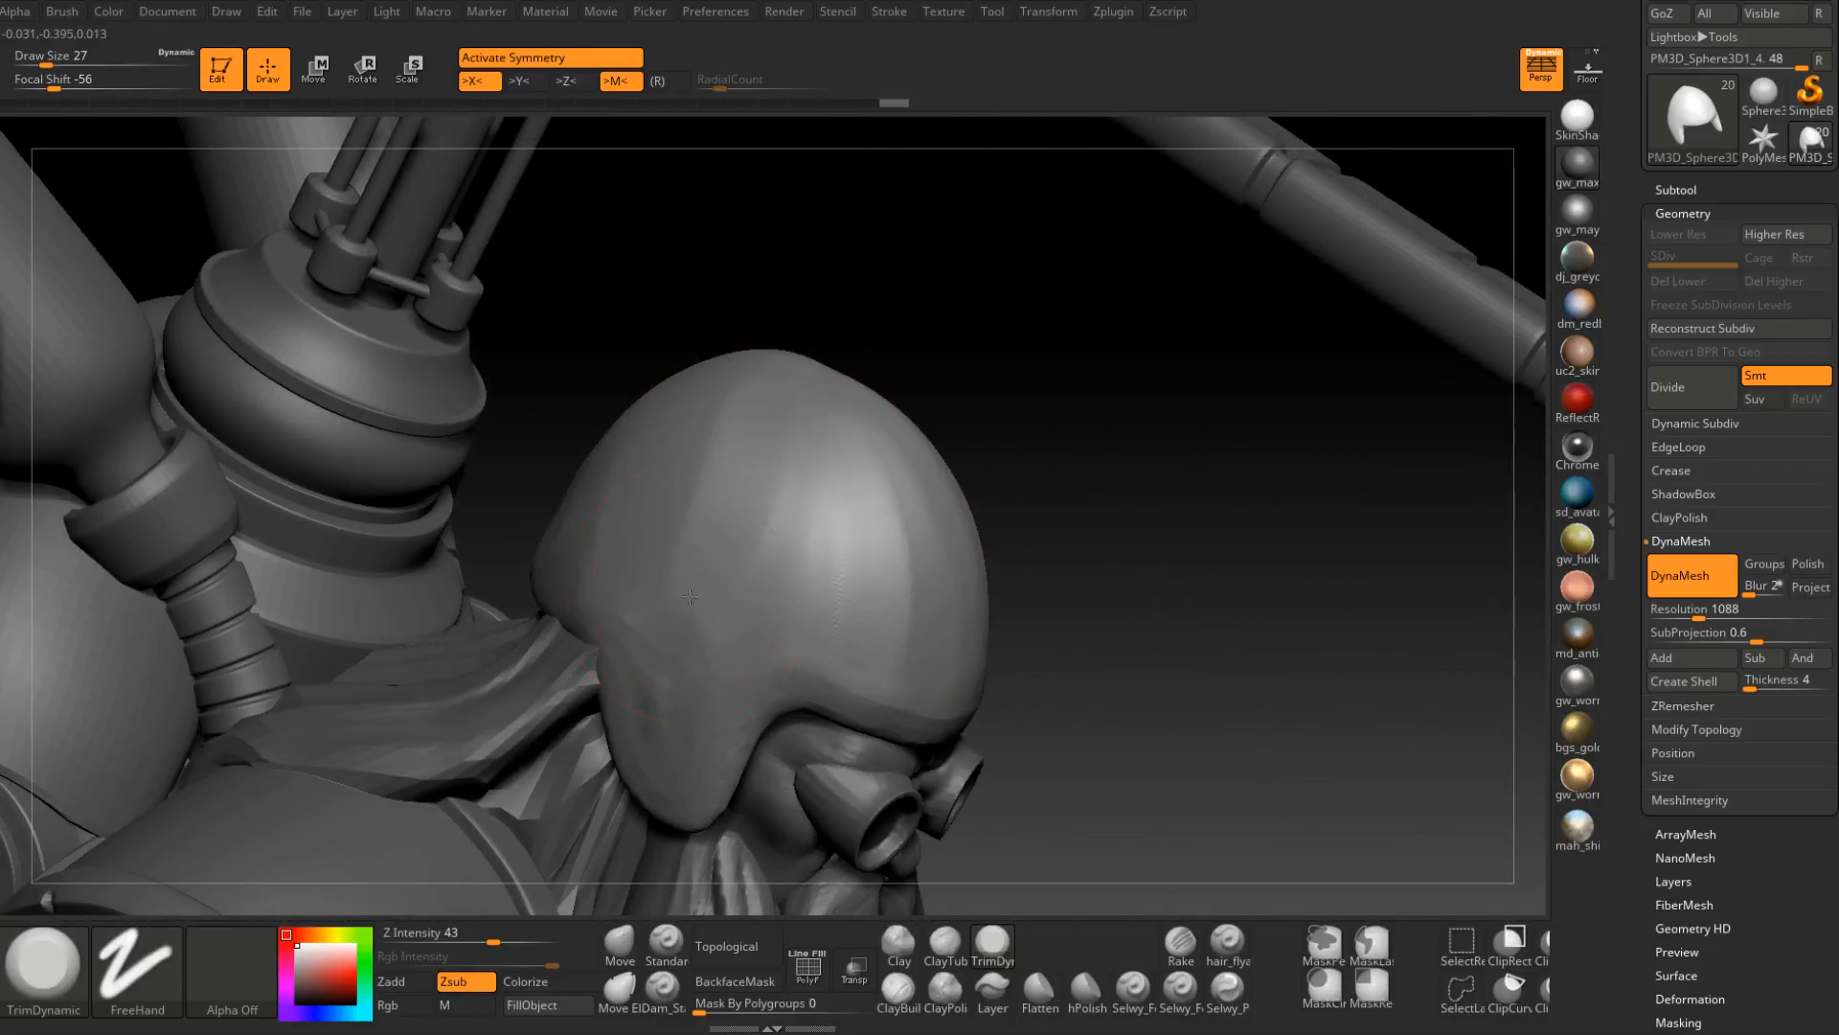
Continue planing the helmet's sides, top and back with TrimDynamic at draw size 27.
mouse_move(767, 508)
right_down()
mouse_move(705, 480)
mouse_move(660, 368)
right_up()
drag(660, 368, 575, 331)
mouse_move(437, 420)
mouse_down()
mouse_move(670, 315)
mouse_move(575, 344)
mouse_move(579, 296)
mouse_move(589, 335)
mouse_up()
mouse_move(589, 335)
right_down()
mouse_move(547, 415)
mouse_move(604, 375)
right_up()
mouse_move(603, 375)
mouse_down()
mouse_move(585, 397)
mouse_move(675, 336)
mouse_up()
drag(675, 335, 498, 539)
right_drag(498, 540, 663, 411)
mouse_move(664, 411)
mouse_down()
mouse_move(574, 509)
mouse_move(645, 490)
mouse_up()
right_drag(645, 490, 751, 382)
mouse_move(751, 382)
mouse_down()
mouse_move(693, 504)
mouse_move(766, 431)
mouse_up()
right_drag(766, 431, 738, 370)
drag(738, 370, 826, 465)
right_drag(889, 470, 1009, 542)
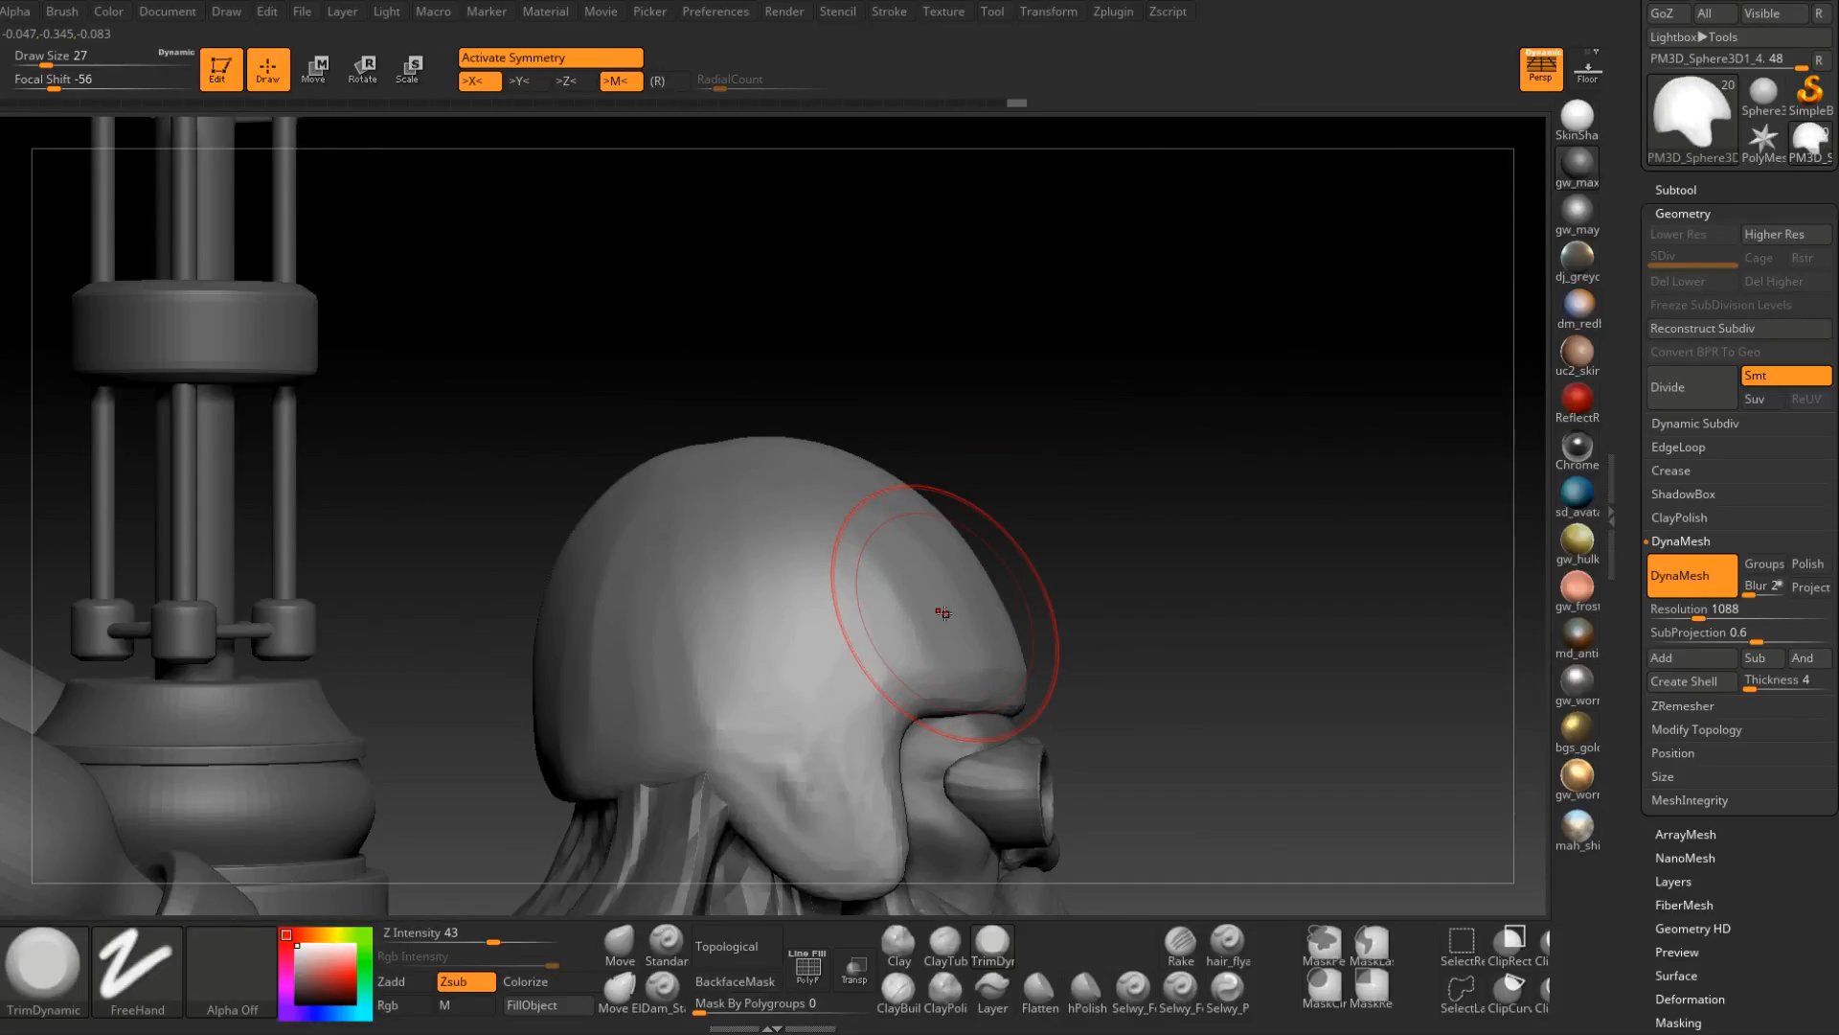
Pull the top of the helmet's crown upward with the Move brush at draw size 39.
key(b)
key(m)
key(v)
key(space)
click(750, 443)
mouse_move(750, 450)
right_down()
mouse_move(814, 470)
mouse_move(746, 459)
right_up()
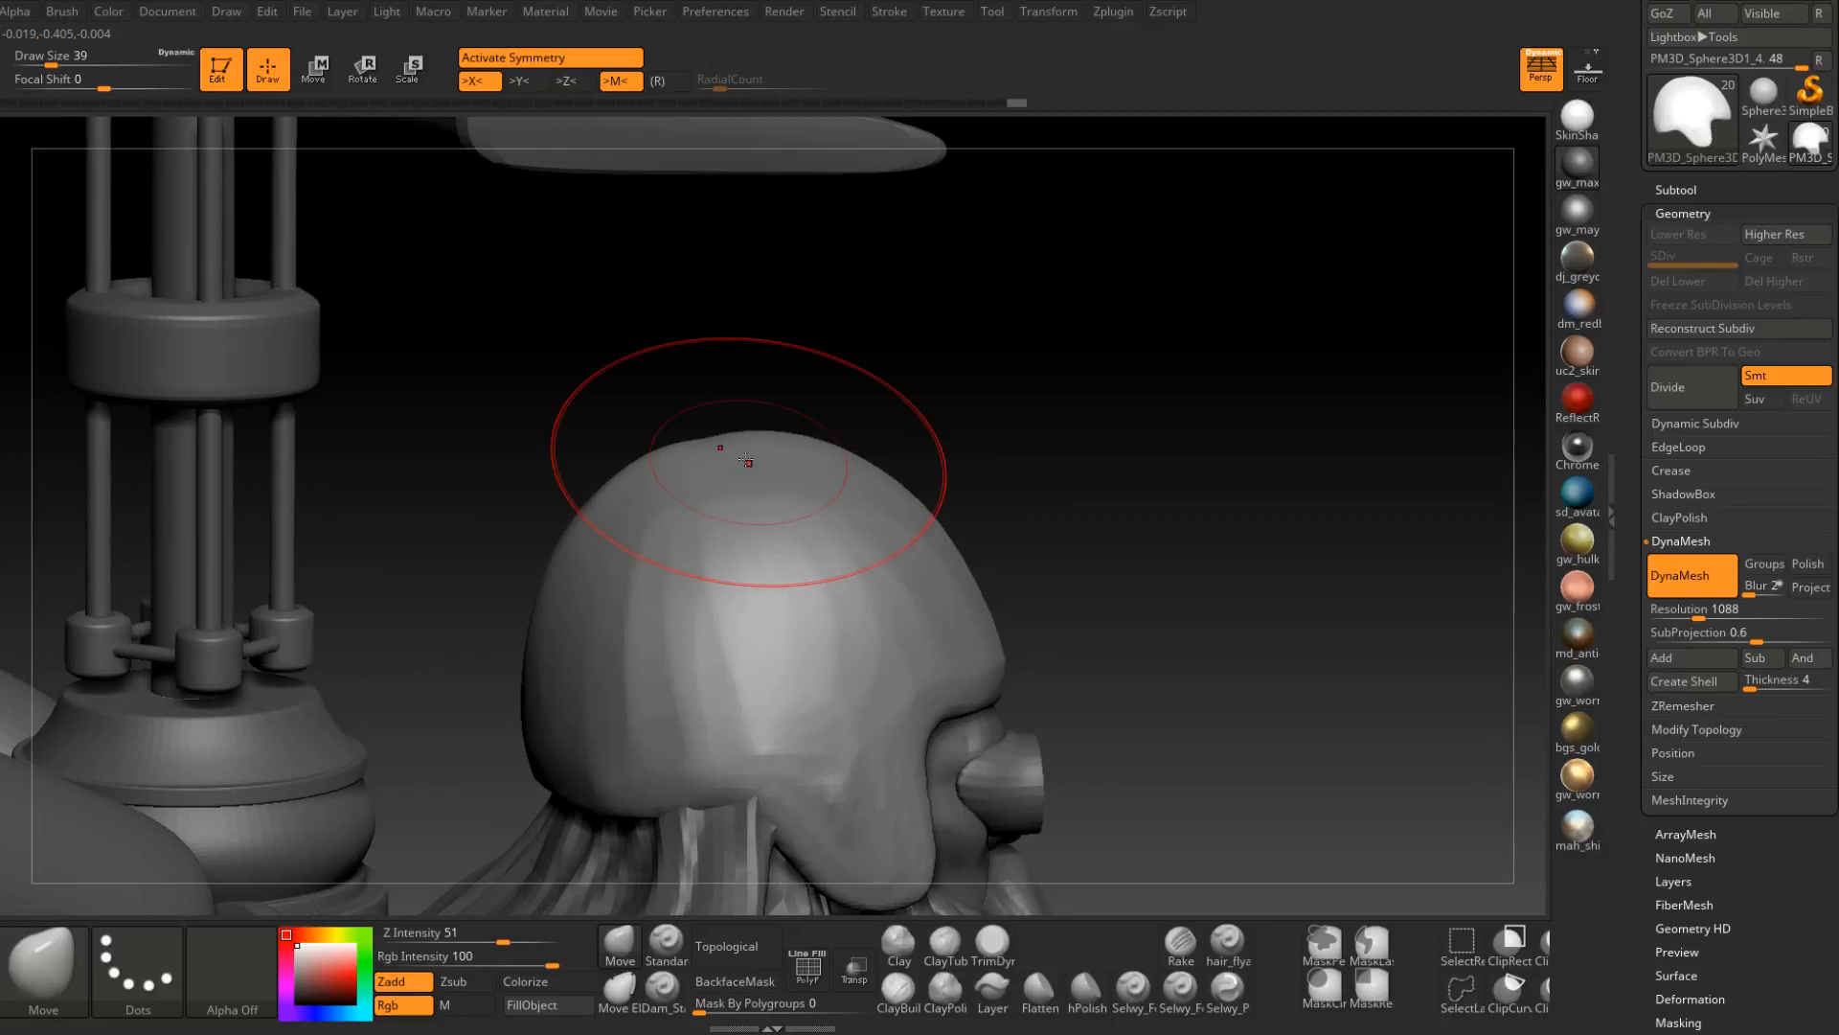
drag(746, 460, 735, 422)
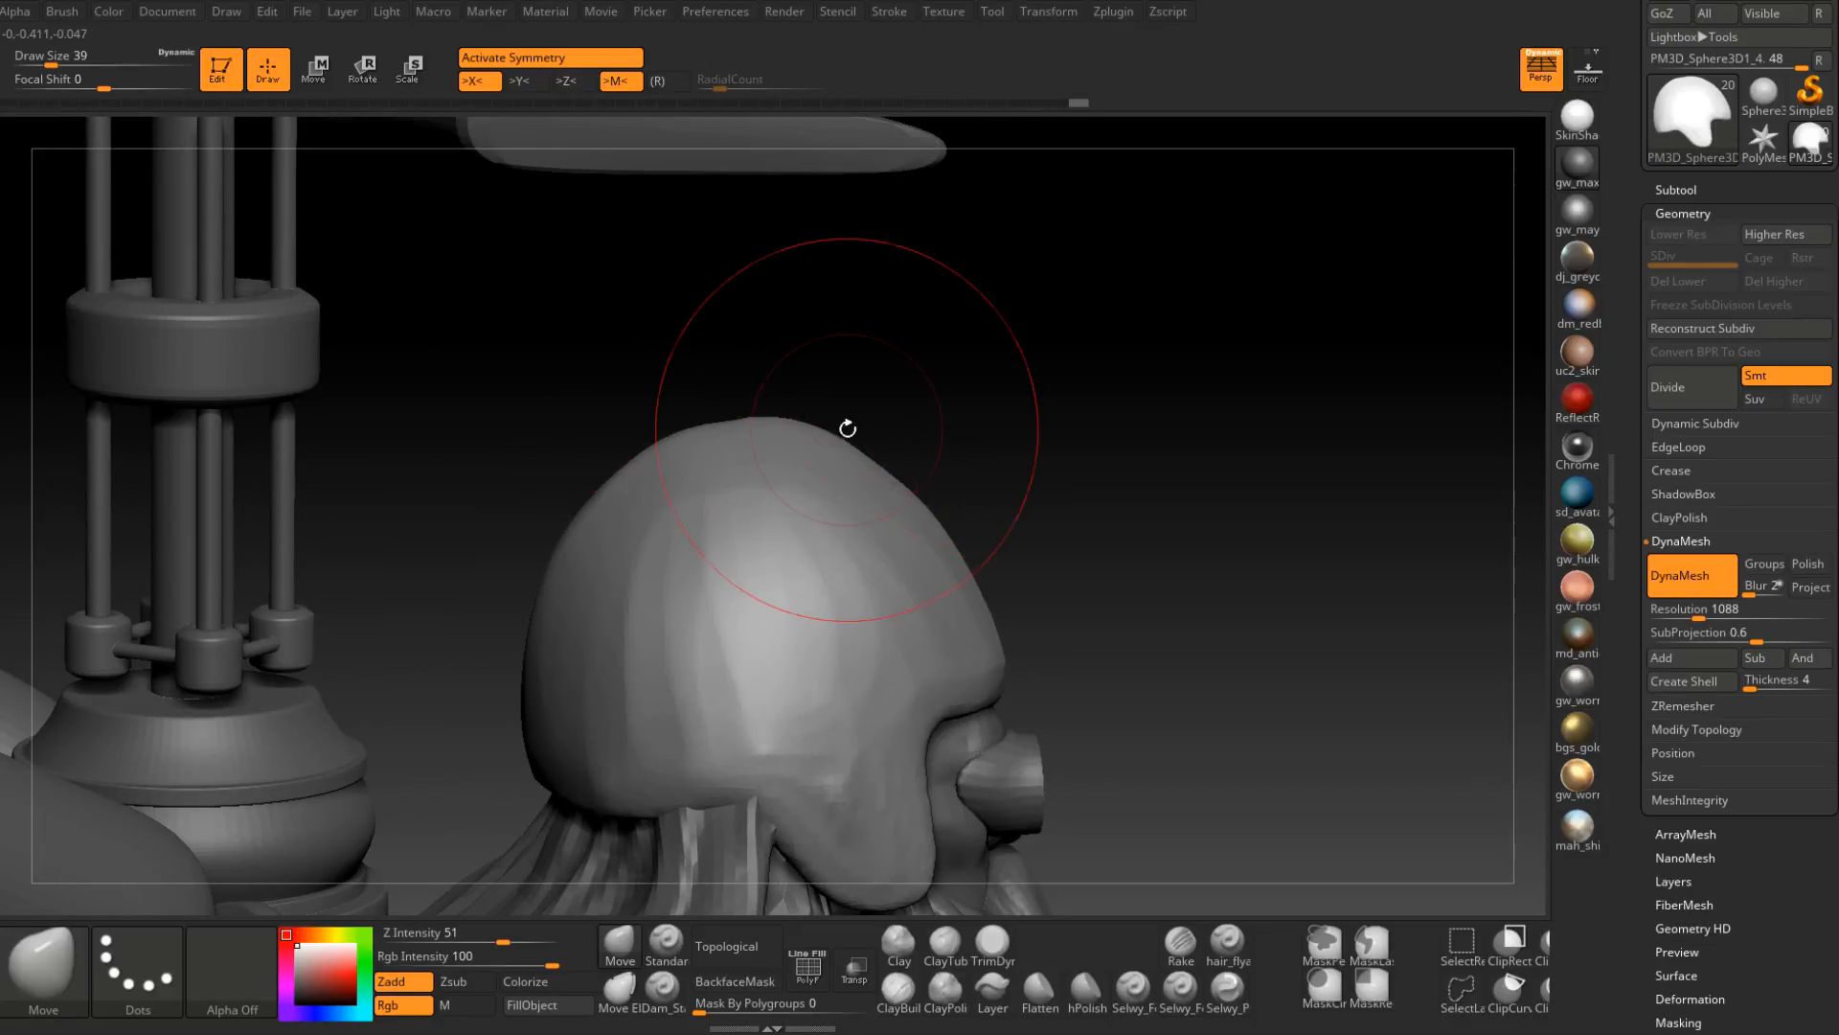
Even out the helmet's crown and forehead profile with the Move brush at draw sizes 46, 27 and 29.
mouse_move(853, 446)
right_down()
mouse_move(829, 502)
mouse_move(718, 464)
right_up()
key(space)
mouse_move(726, 458)
mouse_down()
mouse_move(710, 446)
mouse_move(808, 456)
mouse_move(840, 487)
mouse_up()
key(space)
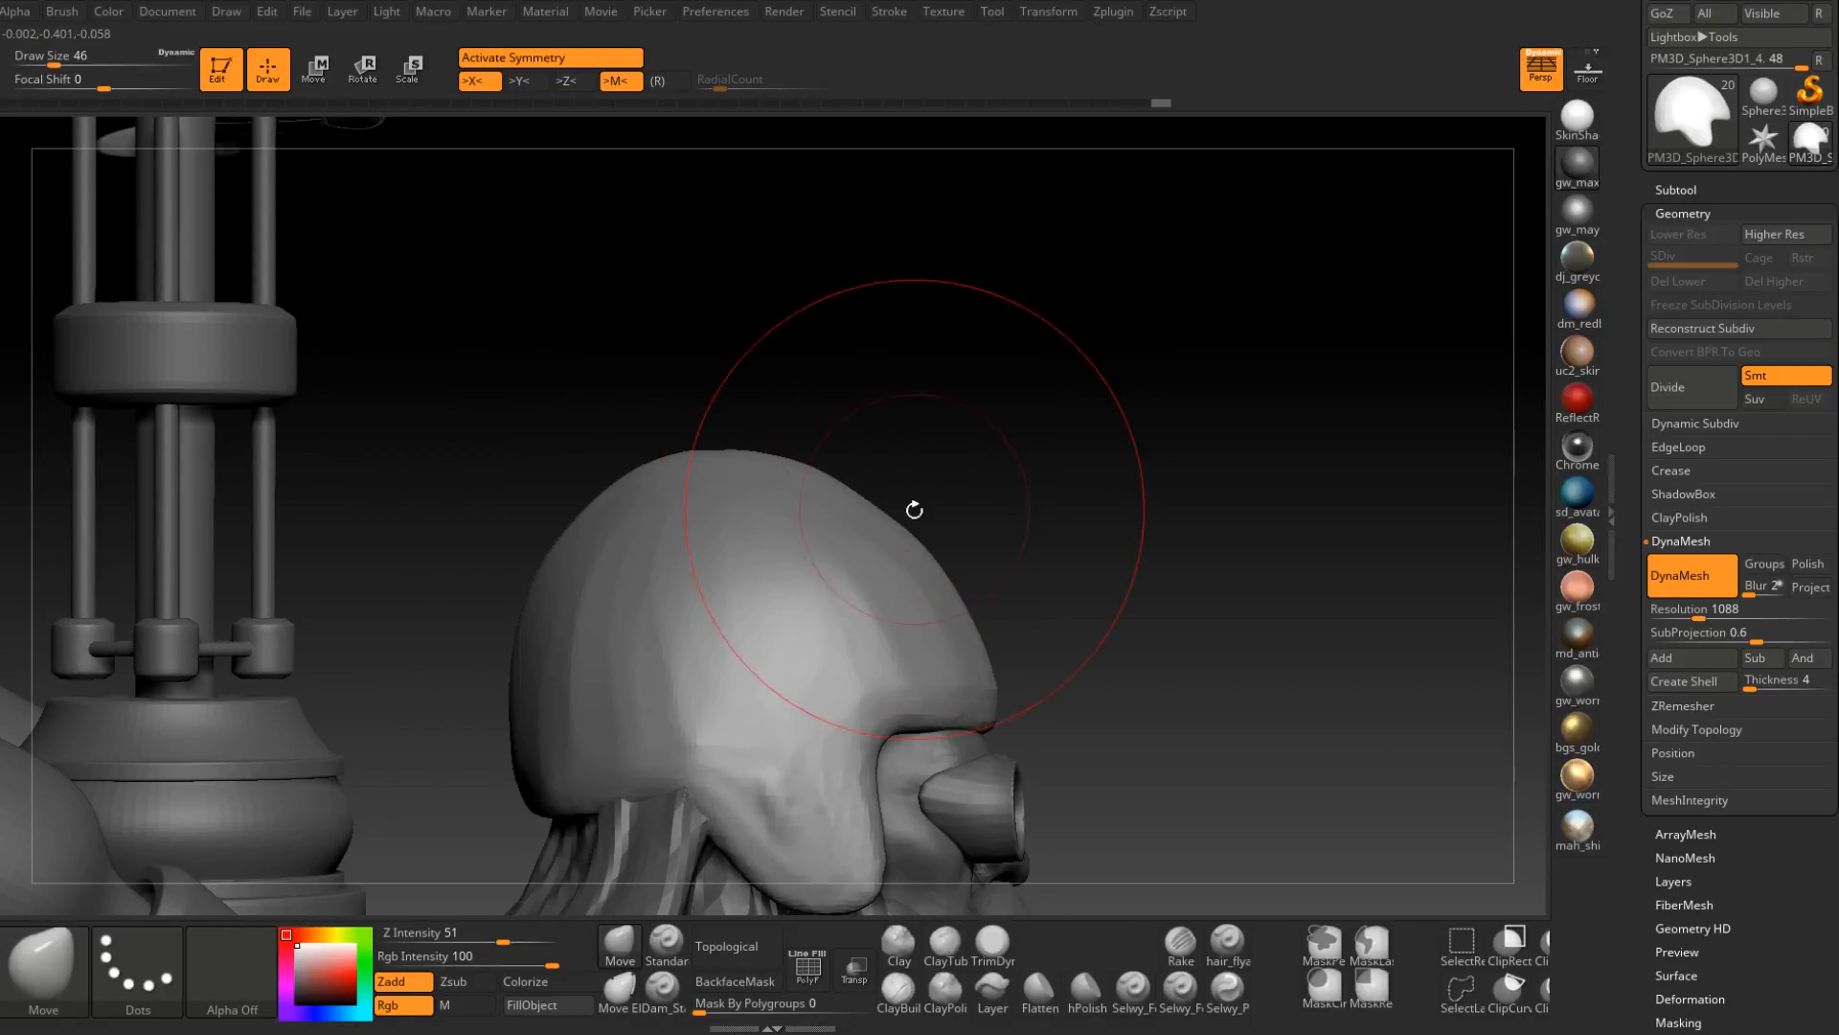
mouse_move(911, 509)
right_down()
mouse_move(891, 545)
mouse_move(916, 574)
mouse_move(1018, 583)
mouse_move(854, 509)
right_up()
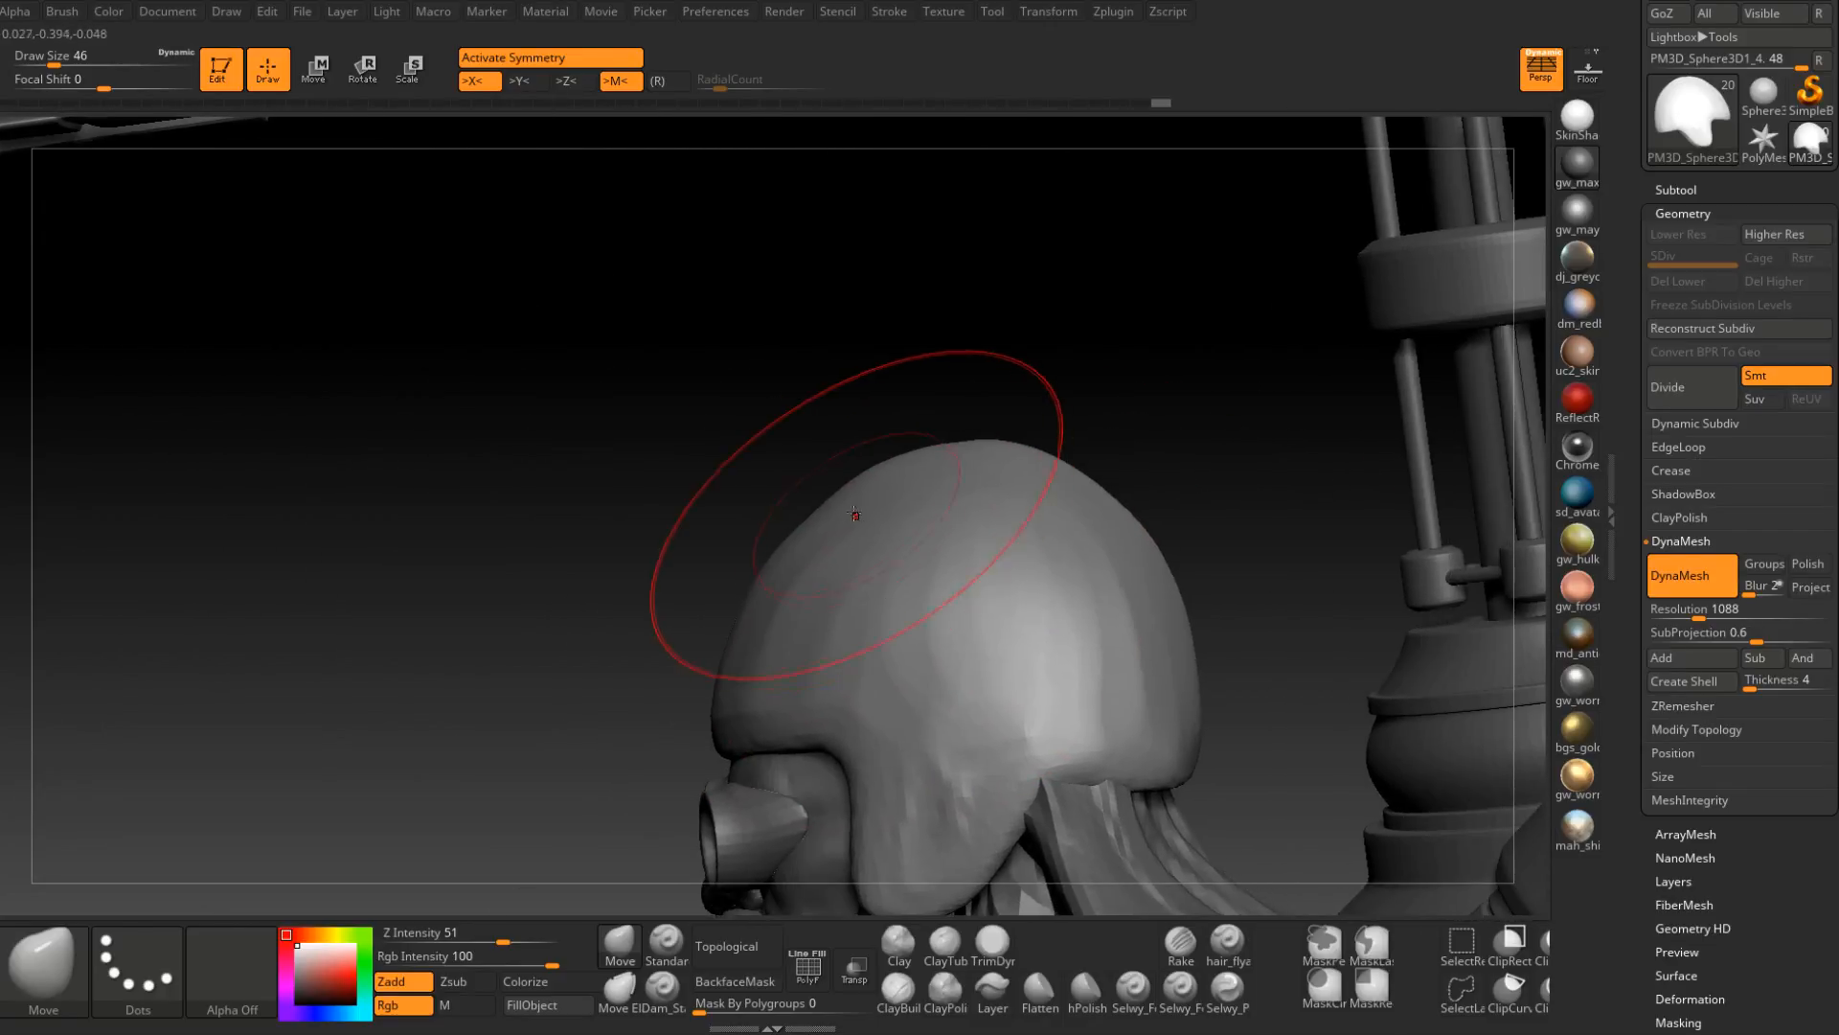
key(space)
drag(853, 509, 813, 510)
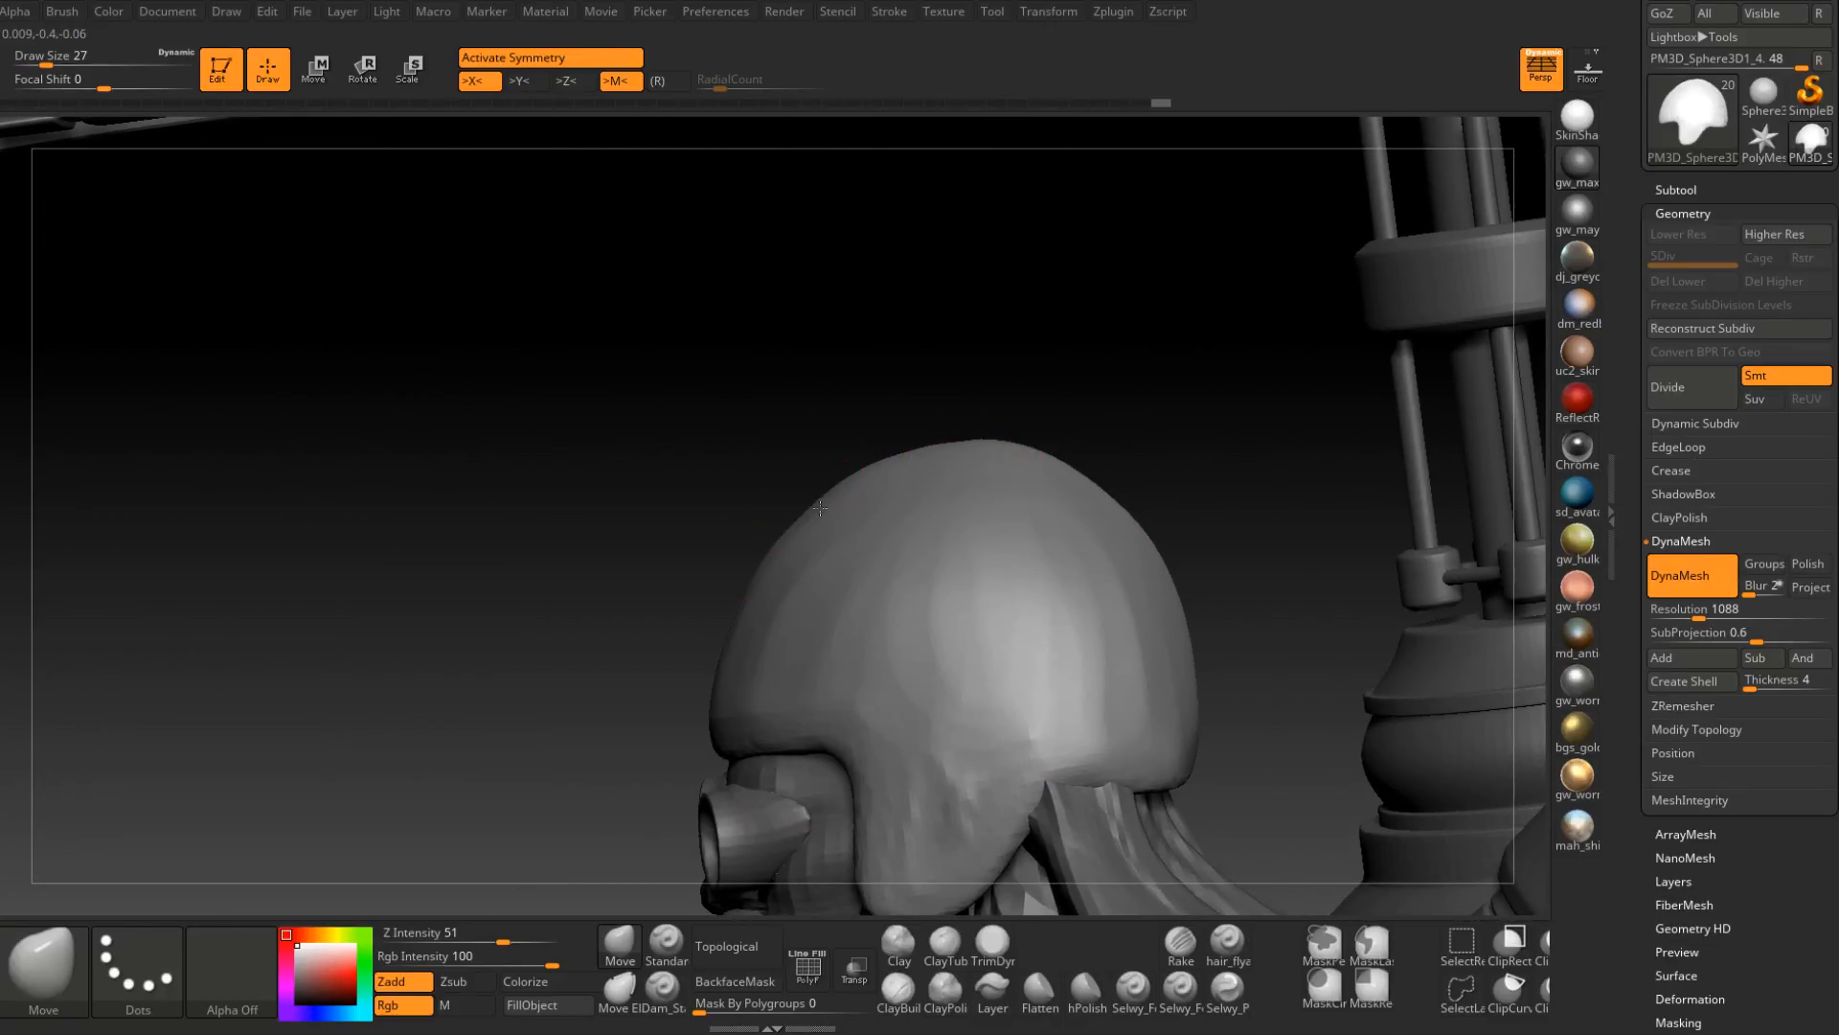
key(space)
drag(836, 483, 857, 482)
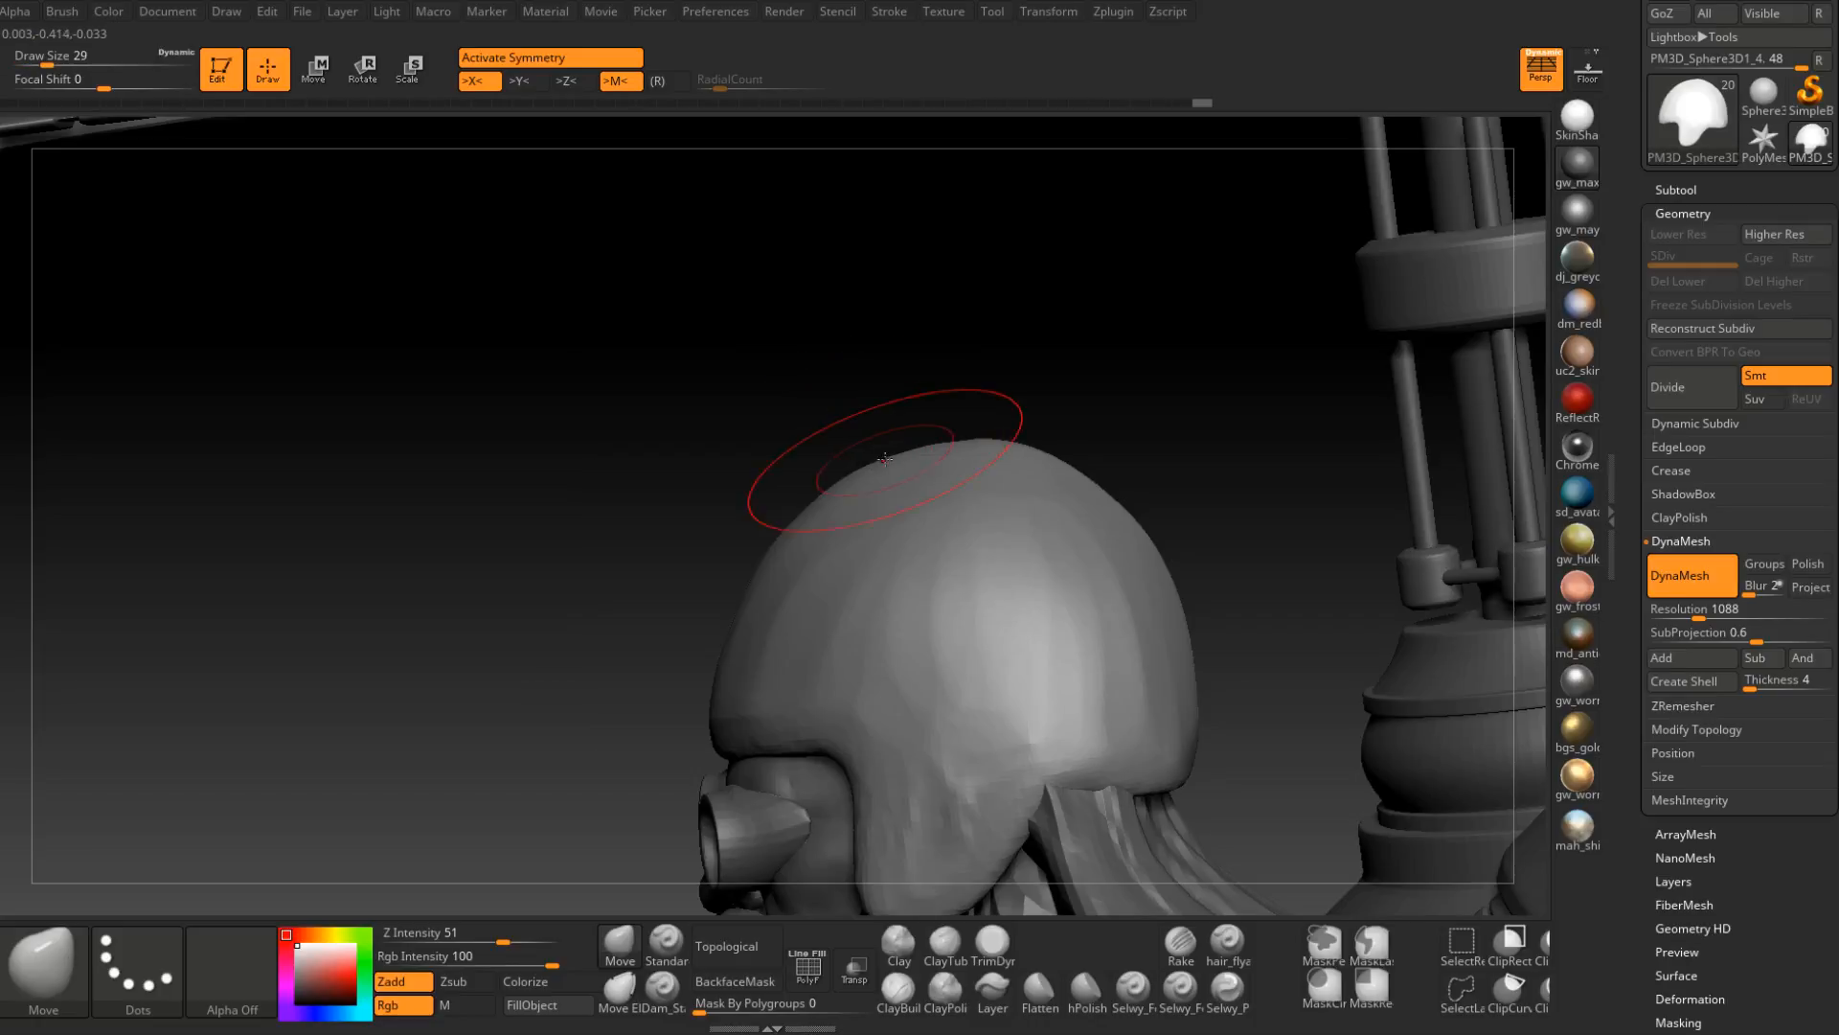
mouse_move(1065, 458)
shift+right_down()
mouse_move(1125, 448)
mouse_move(1075, 414)
shift+right_up()
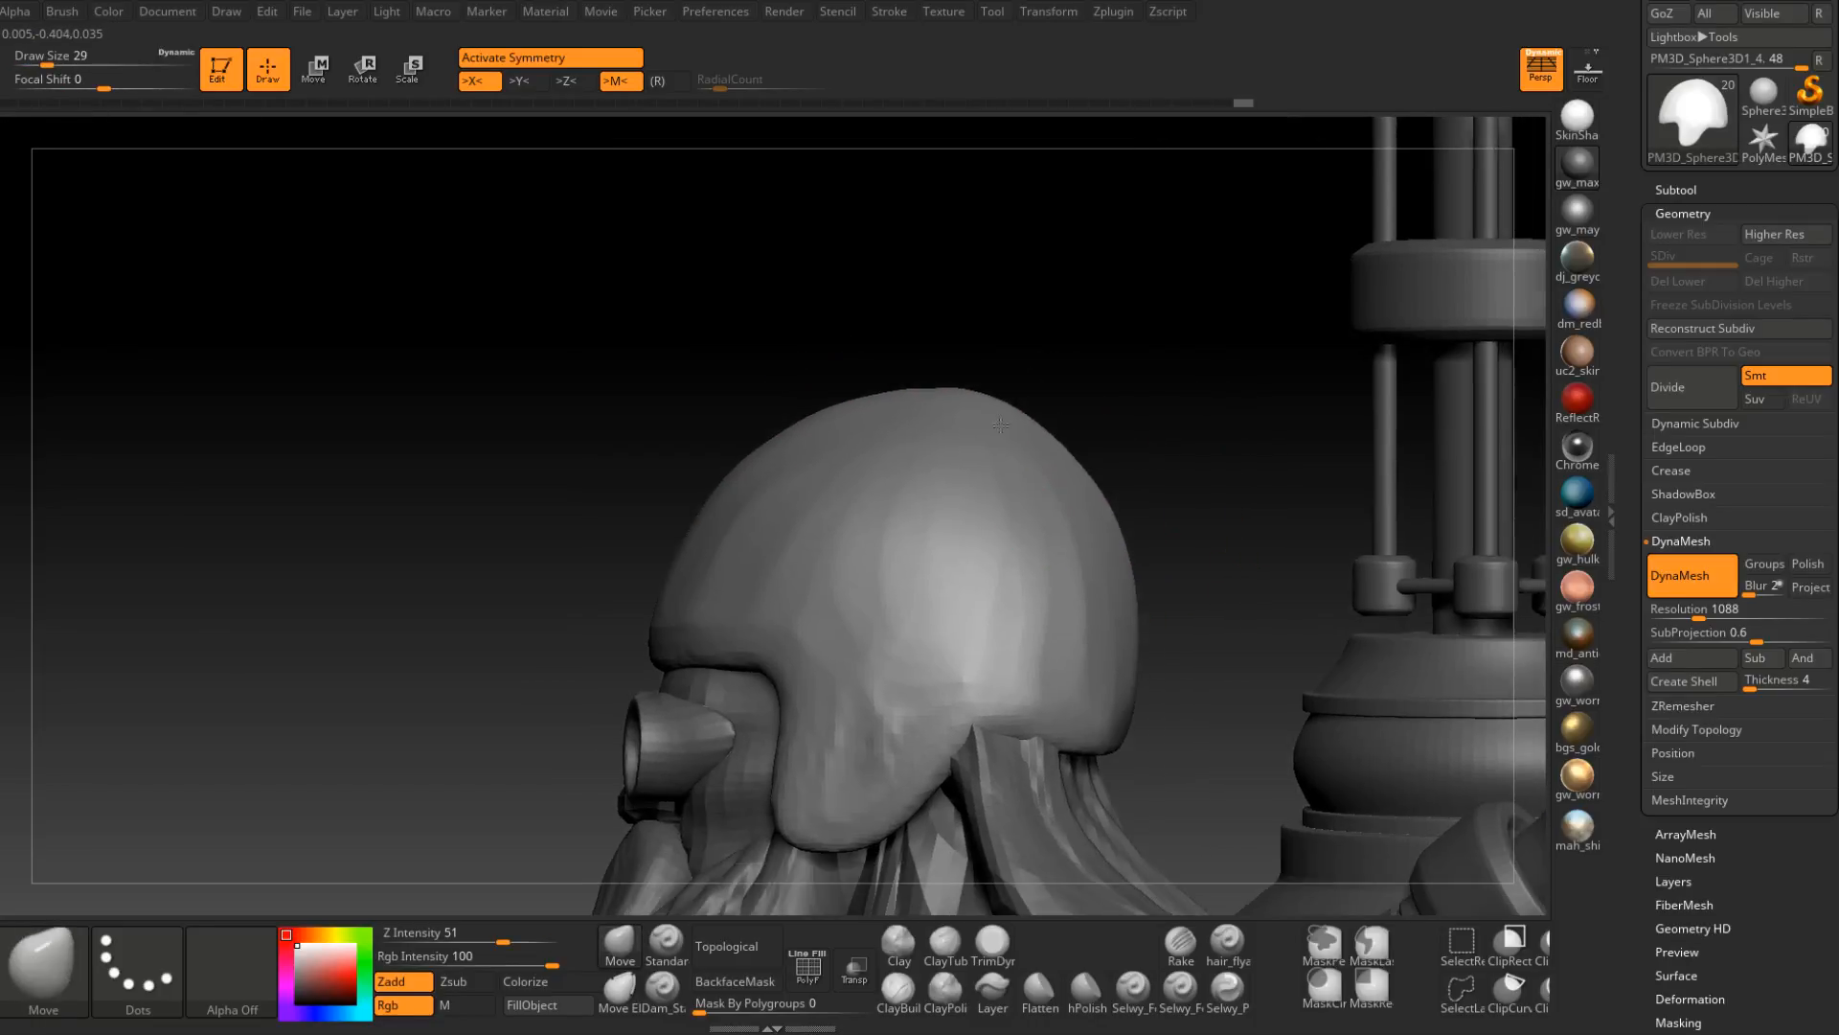
Flatten the helmet's forehead and side planes above the brim with TrimDynamic, starting at draw size 29.
click(995, 945)
right_drag(613, 383, 796, 406)
drag(796, 406, 673, 579)
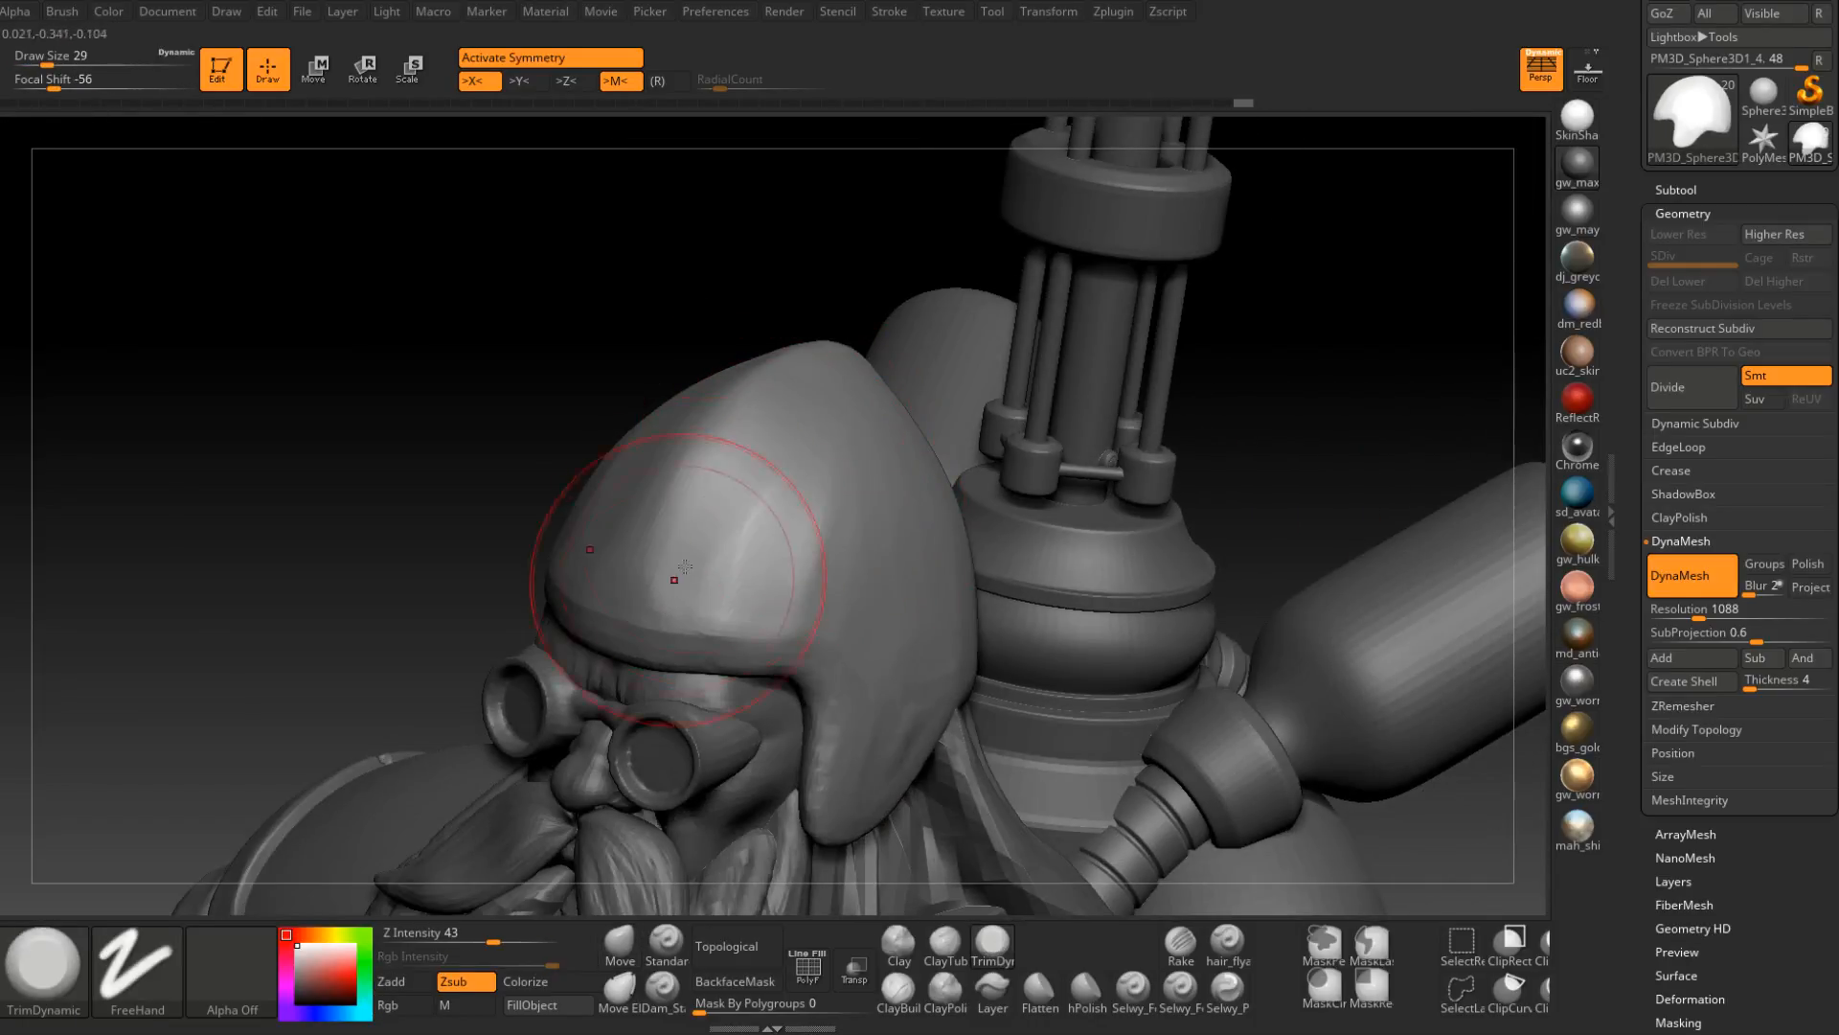
drag(772, 445, 674, 604)
right_drag(881, 431, 788, 428)
drag(788, 428, 736, 556)
mouse_move(846, 398)
mouse_down()
mouse_move(775, 551)
mouse_move(802, 549)
mouse_move(771, 618)
mouse_up()
drag(918, 462, 881, 584)
right_drag(748, 536, 850, 563)
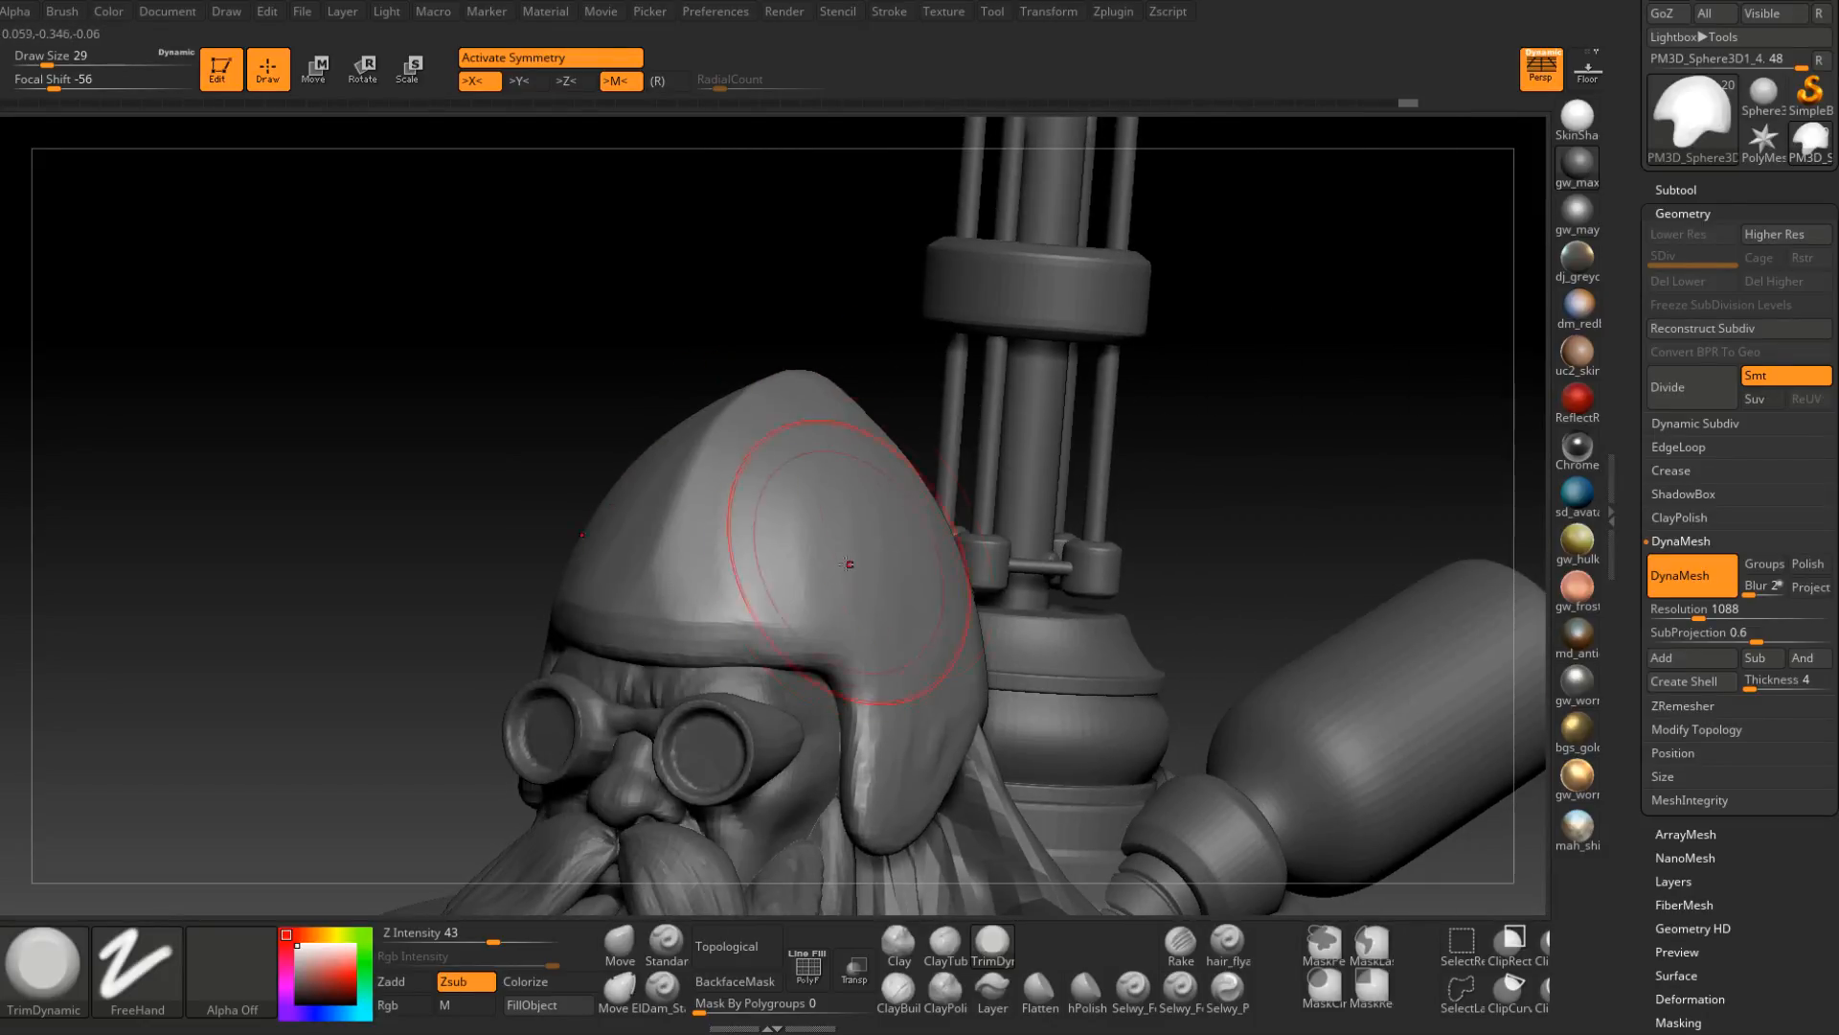
key(space)
drag(829, 574, 823, 571)
mouse_move(805, 480)
mouse_down()
mouse_move(715, 526)
mouse_move(710, 620)
mouse_up()
Build up a raised rim along the helmet's front brim with ClayBuildup at draw size 7.
right_drag(710, 620, 717, 626)
key(space)
drag(717, 623, 813, 623)
click(898, 993)
mouse_move(657, 639)
mouse_down()
mouse_move(794, 623)
mouse_move(682, 647)
mouse_move(805, 636)
mouse_move(797, 657)
mouse_move(774, 642)
mouse_move(797, 619)
mouse_up()
right_drag(788, 635, 814, 649)
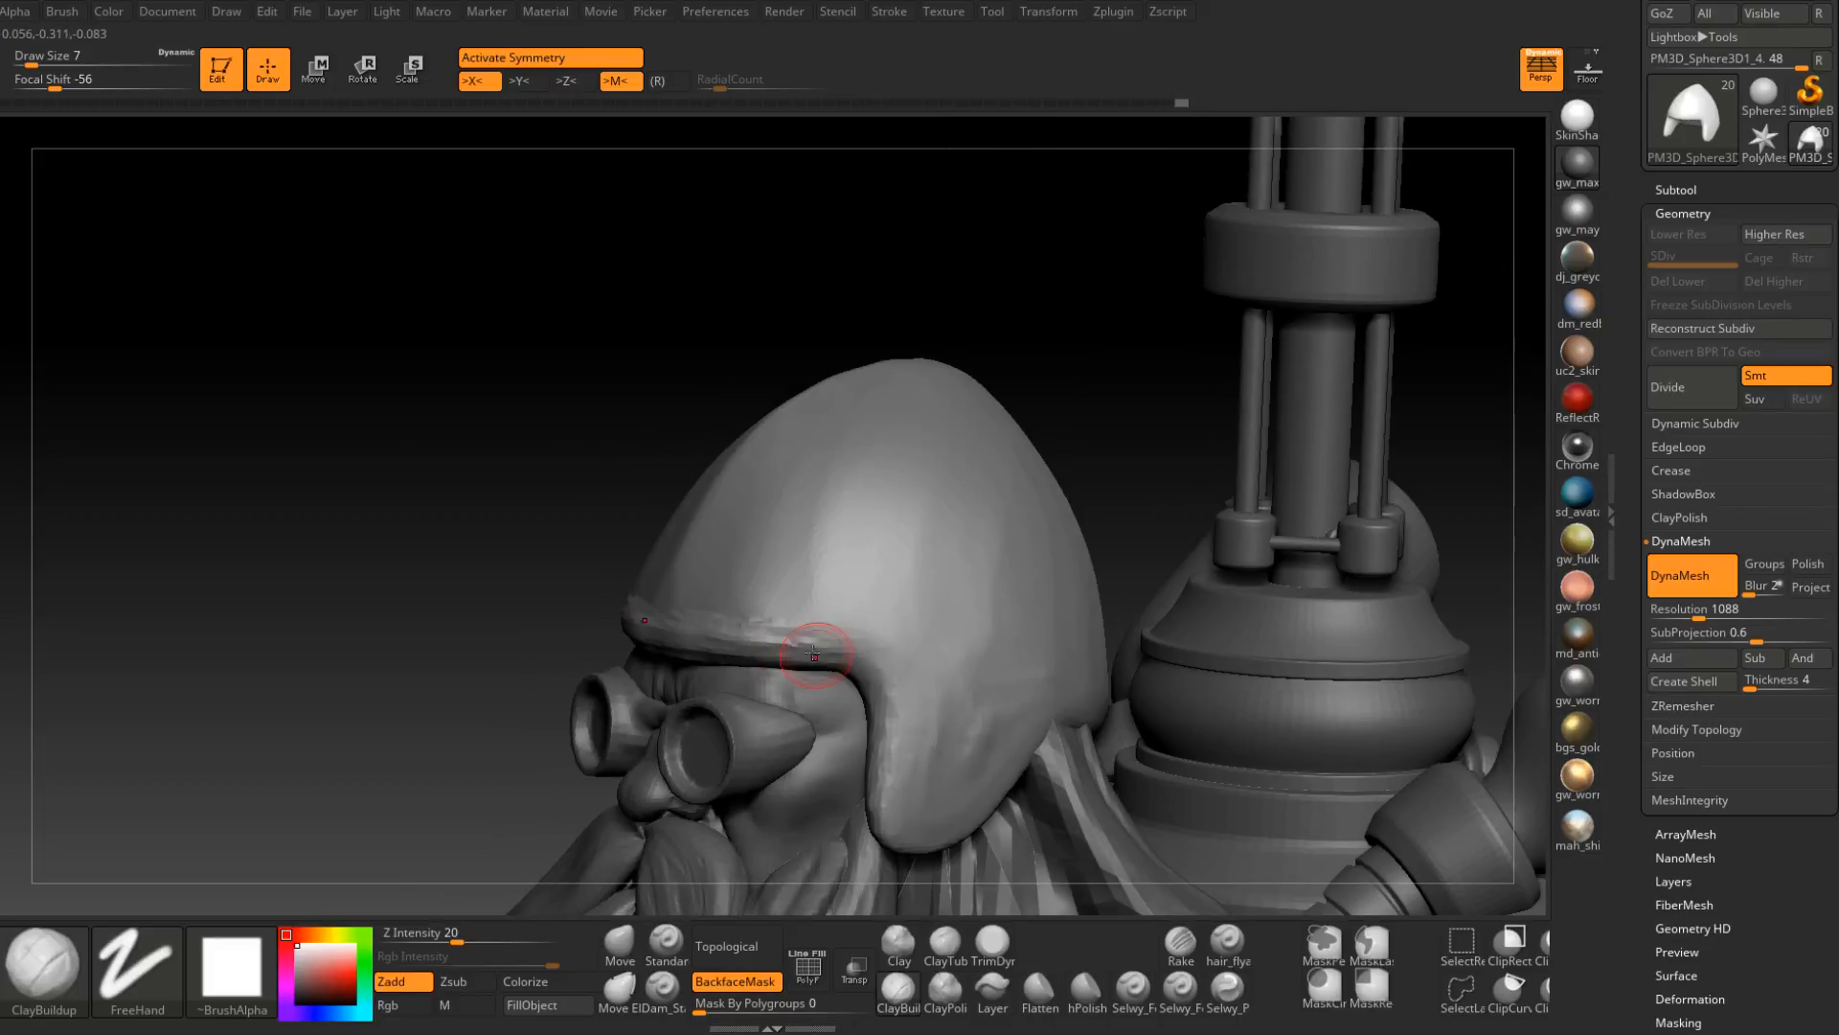
mouse_move(806, 638)
mouse_down()
mouse_move(866, 632)
mouse_move(841, 640)
mouse_move(895, 662)
mouse_up()
right_drag(894, 663, 873, 661)
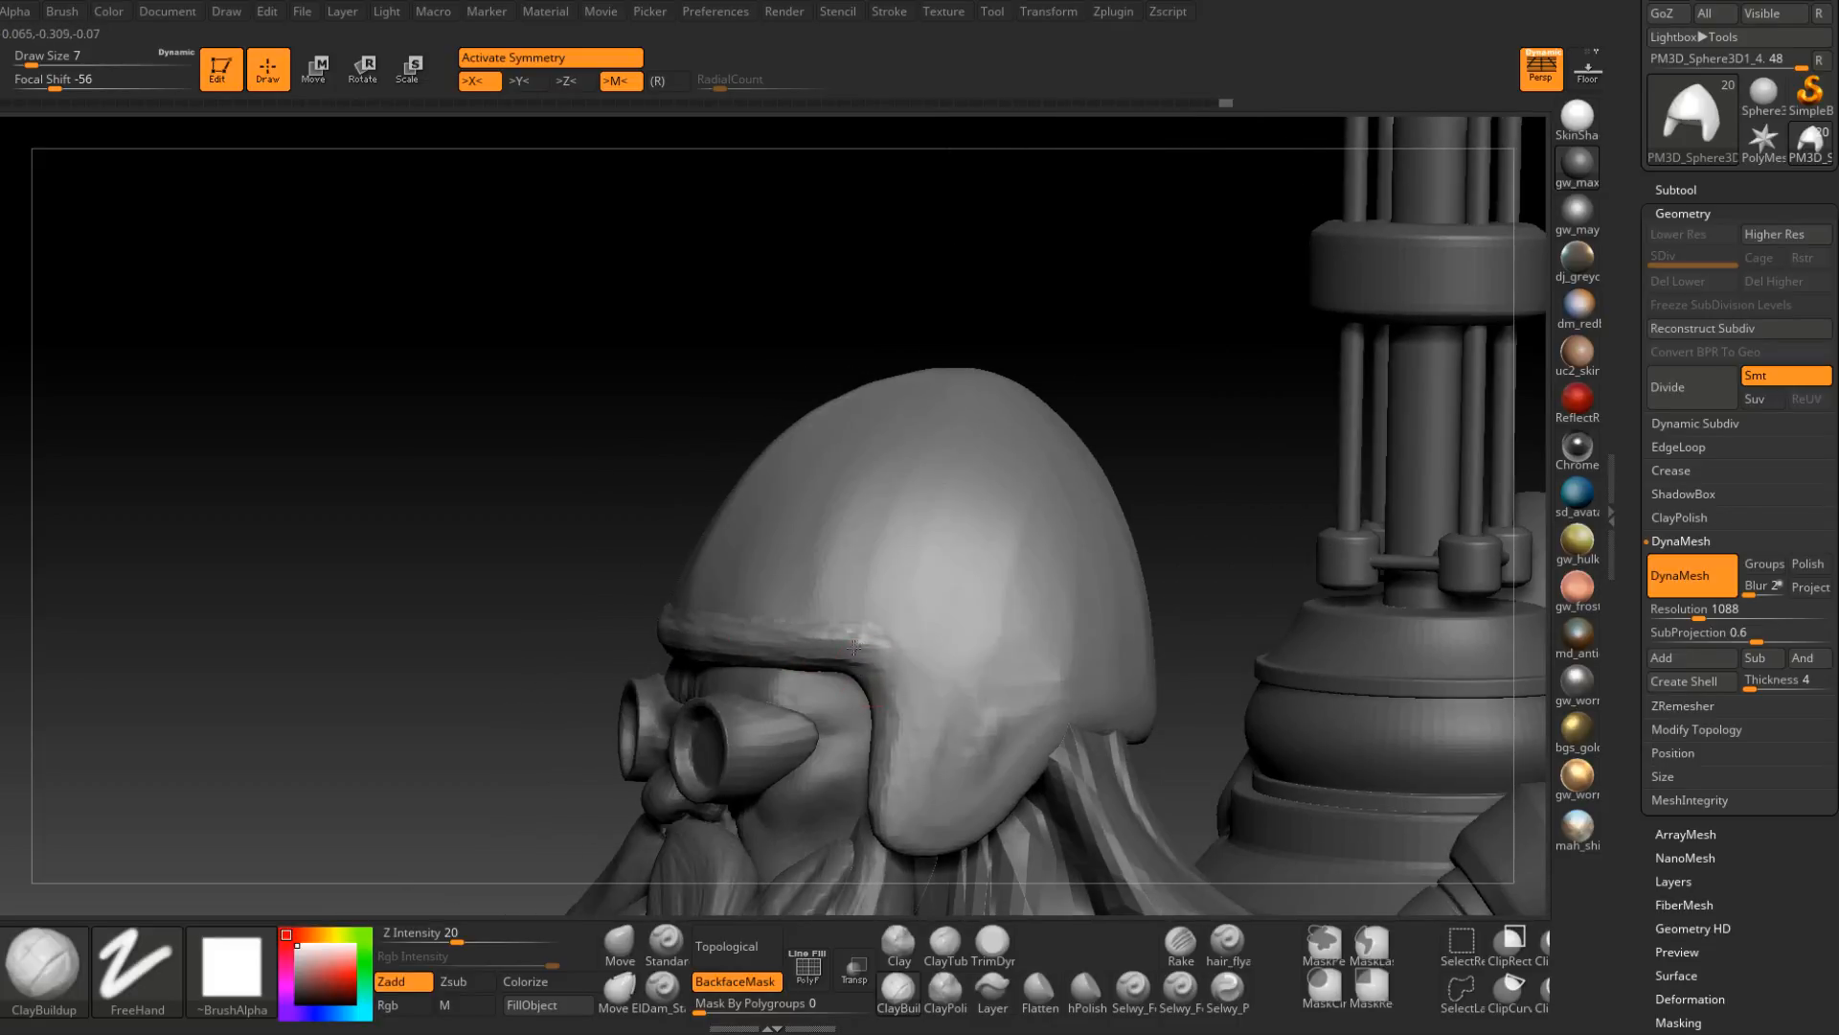
Extend the raised rim down and around the edge of the ear flap with ClayBuildup at draw size 7.
mouse_move(876, 654)
mouse_down()
mouse_move(901, 757)
mouse_move(892, 723)
mouse_move(886, 805)
mouse_up()
mouse_move(881, 739)
right_down()
mouse_move(908, 739)
mouse_move(906, 622)
mouse_move(852, 636)
right_up()
mouse_move(905, 667)
mouse_down()
mouse_move(886, 730)
mouse_move(939, 748)
mouse_up()
right_drag(969, 738, 920, 733)
mouse_move(921, 732)
mouse_down()
mouse_move(1006, 702)
mouse_move(1125, 608)
mouse_up()
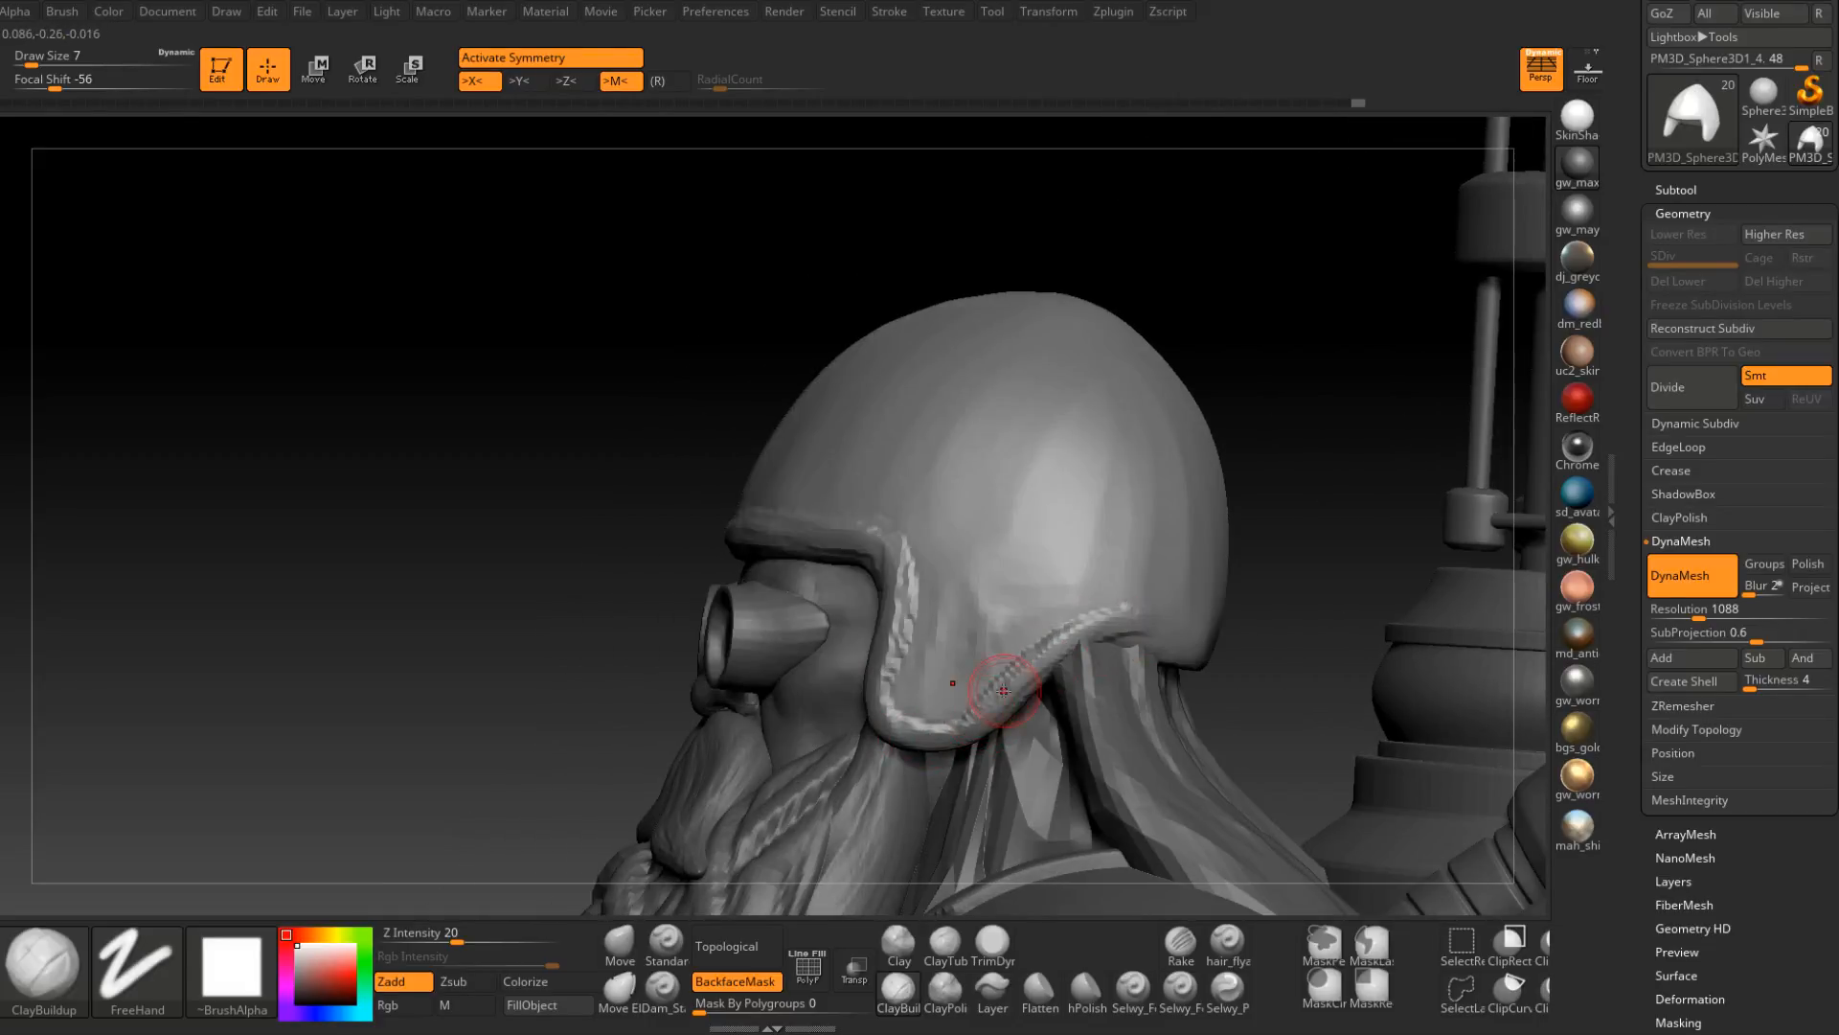
mouse_move(969, 707)
right_down()
mouse_move(953, 713)
mouse_move(952, 657)
mouse_move(990, 651)
right_up()
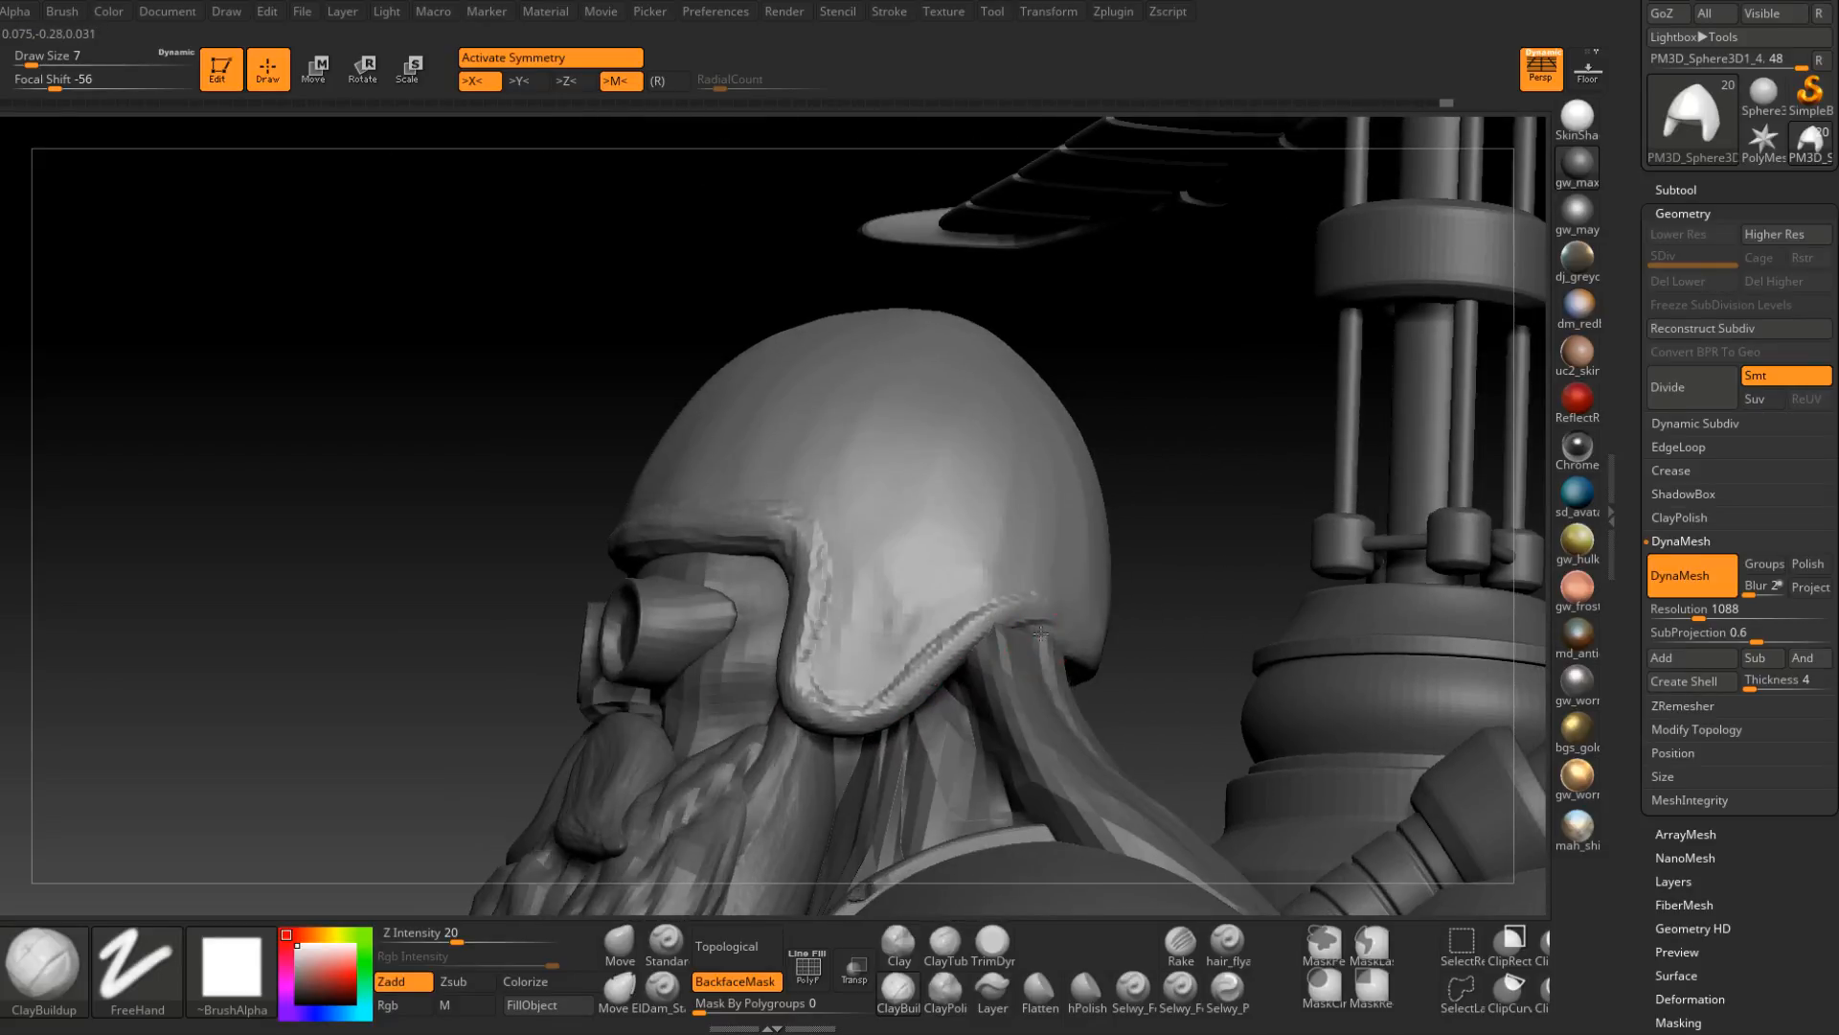
Build the rim along the helmet's rear lower edge with ClayBuildup at draw size 12.
key(space)
drag(991, 661, 1008, 661)
right_drag(1008, 661, 1023, 632)
drag(1023, 633, 1148, 665)
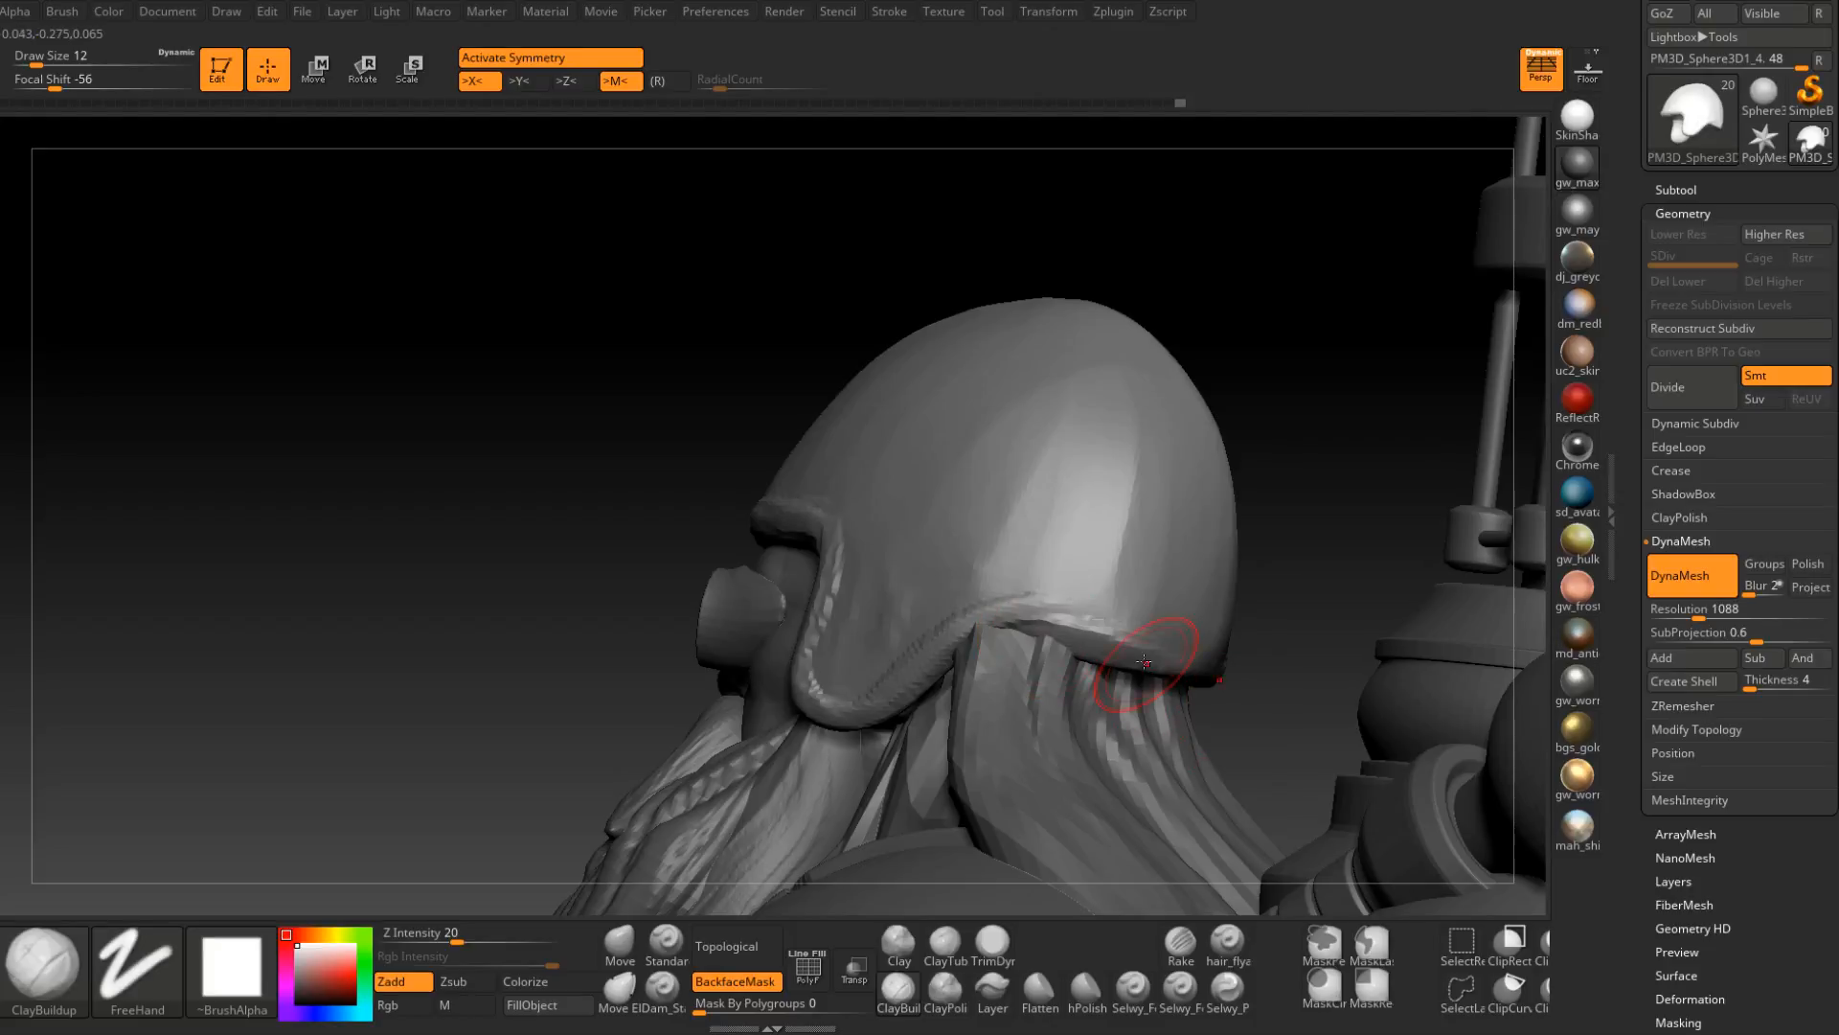
right_drag(1150, 668, 1157, 627)
drag(1150, 628, 1263, 692)
right_drag(1245, 670, 1214, 684)
drag(1149, 669, 1020, 628)
right_drag(1006, 618, 1030, 594)
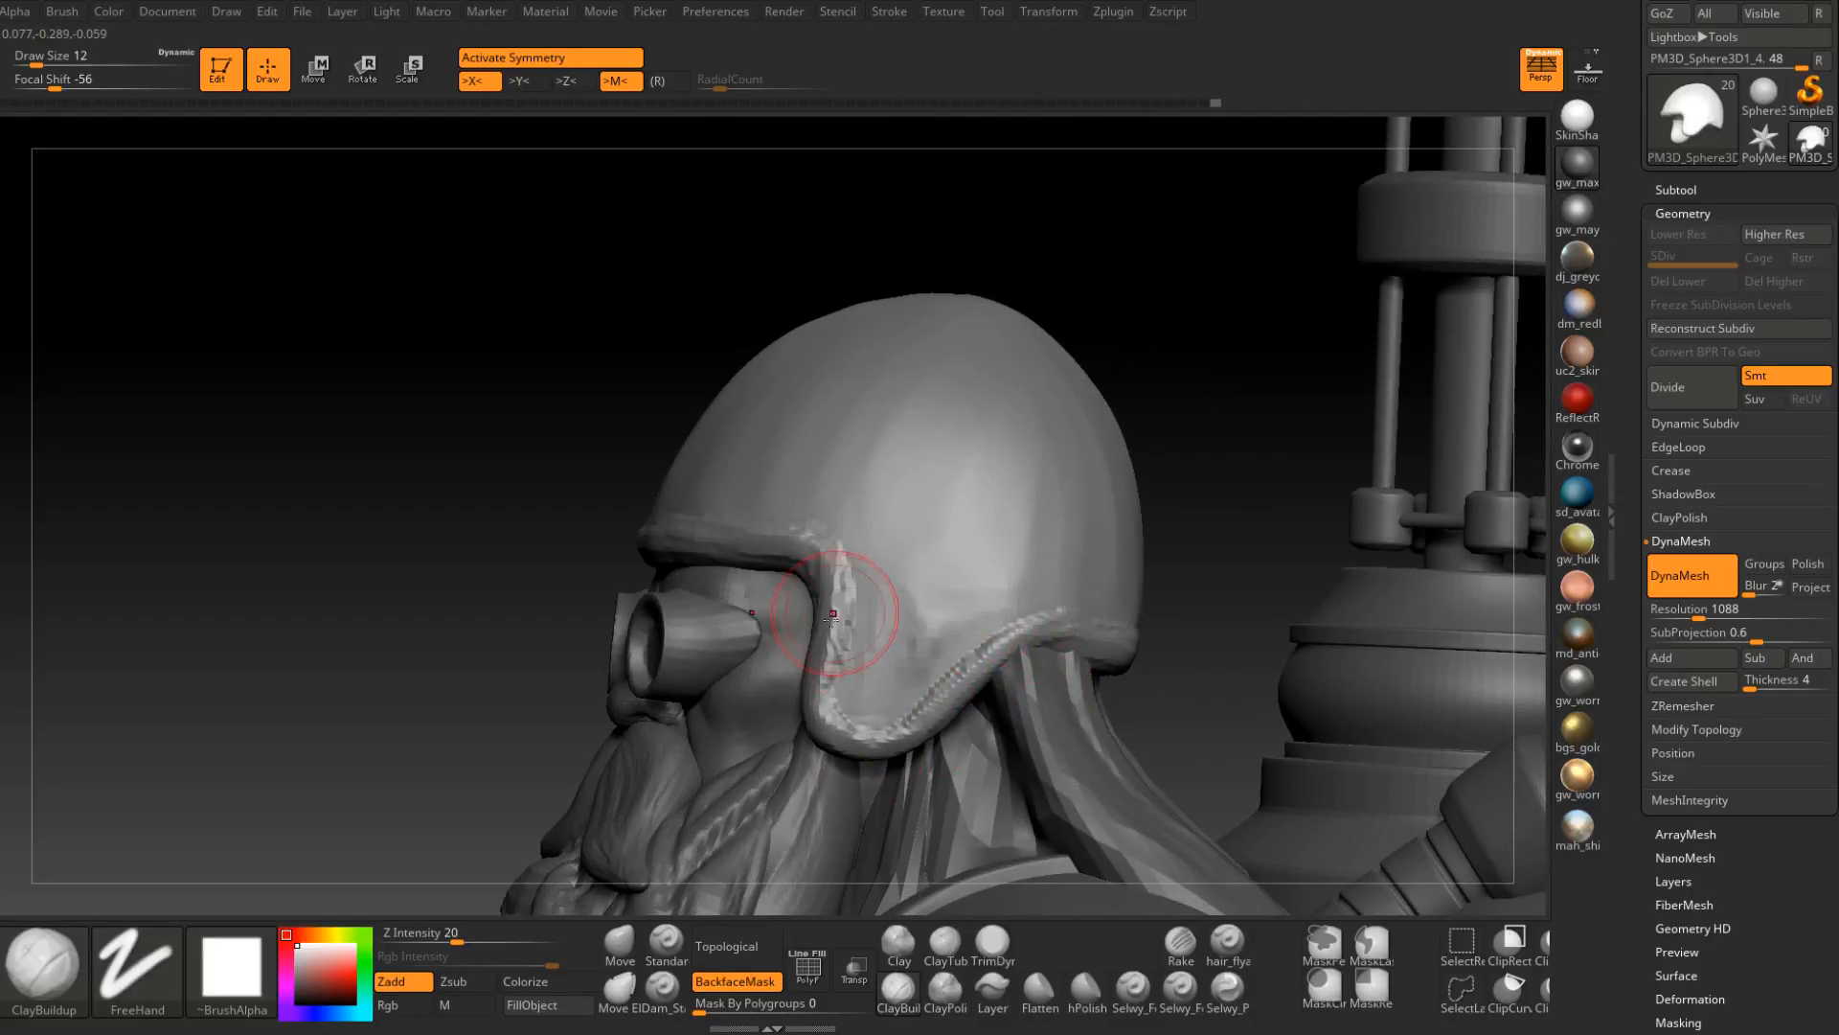
Thicken the rim around the ear flap and across the front brim with ClayBuildup at draw size 12.
mouse_move(839, 613)
mouse_down()
mouse_move(825, 718)
mouse_move(877, 737)
mouse_move(997, 649)
mouse_up()
drag(920, 697, 780, 690)
right_drag(912, 662, 1006, 682)
mouse_move(670, 675)
right_down()
mouse_move(816, 667)
mouse_move(795, 665)
right_up()
drag(815, 641, 718, 628)
mouse_move(718, 628)
right_down()
mouse_move(829, 632)
mouse_move(813, 607)
right_up()
drag(709, 613, 572, 632)
right_drag(573, 633, 692, 640)
Flatten the rim on the ear flap's front edge with TrimDynamic, reducing the draw size to 9.
click(992, 945)
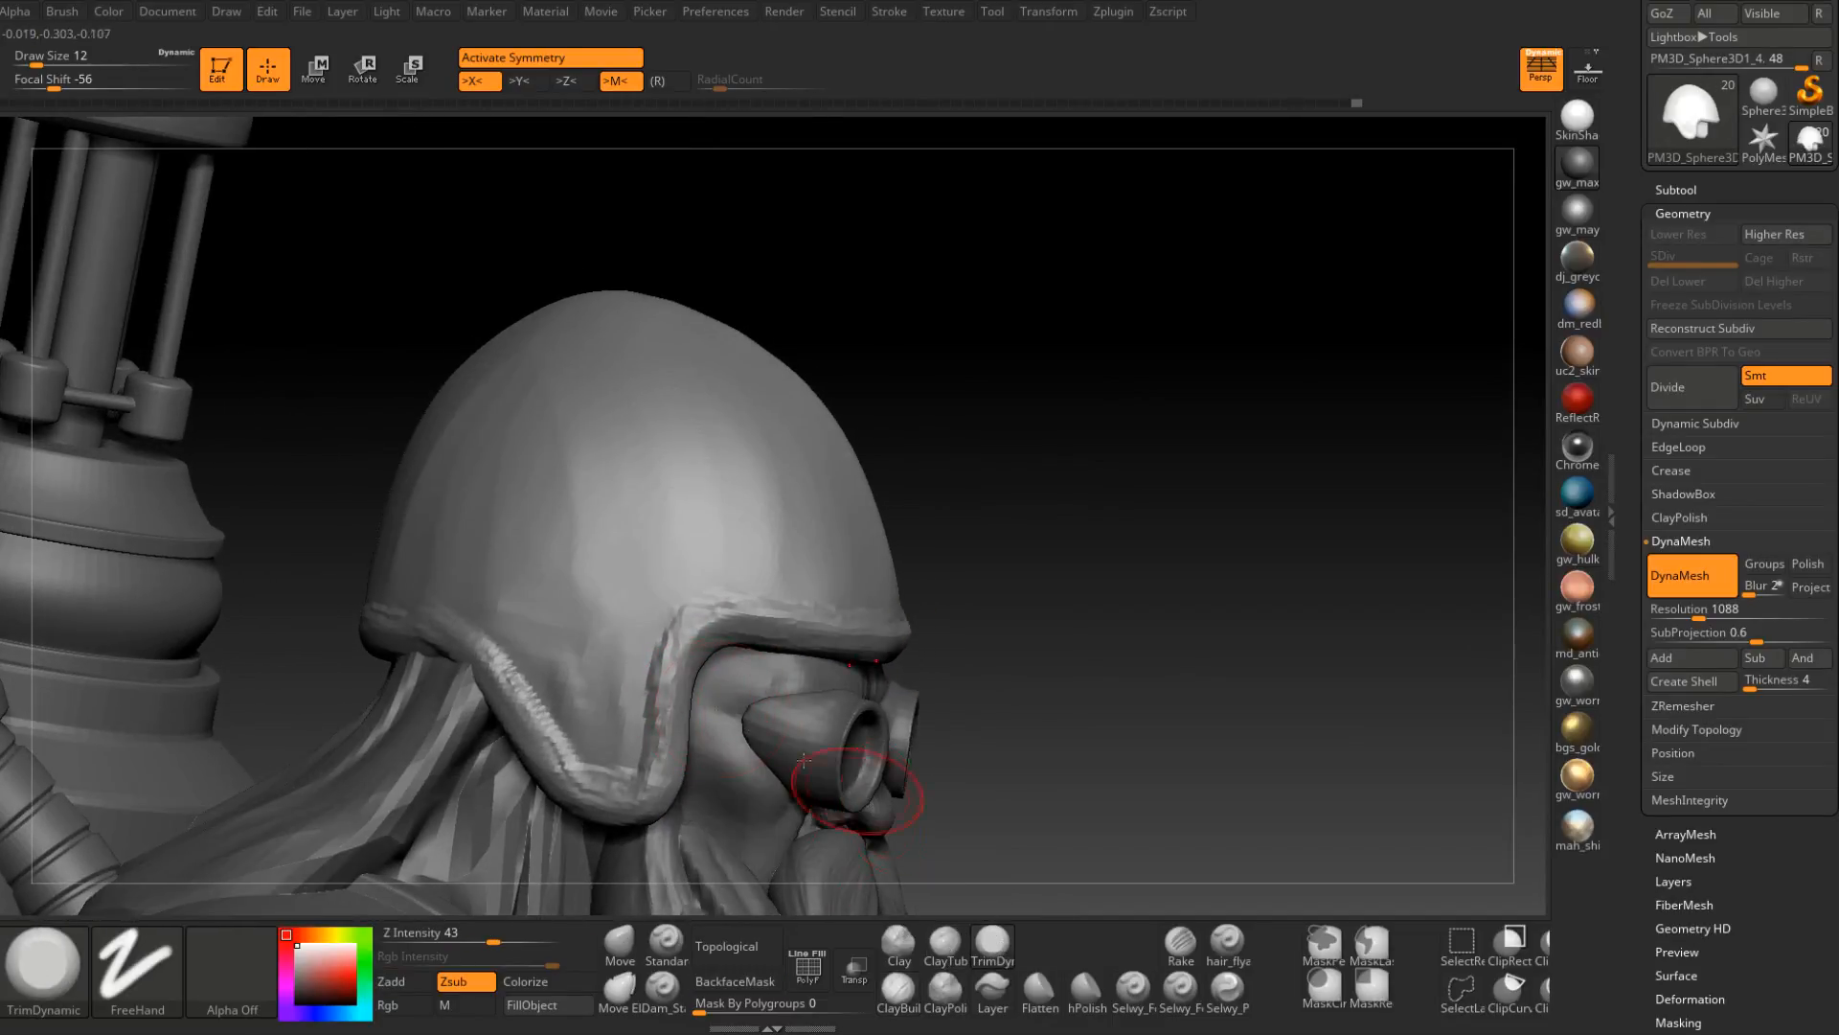
drag(675, 654, 661, 766)
key(space)
drag(671, 697, 660, 696)
mouse_move(660, 647)
mouse_down()
mouse_move(661, 722)
mouse_move(668, 676)
mouse_up()
Flatten the raised rim along the helmet's front brim with TrimDynamic at draw size 9.
alt+right_drag(743, 667, 799, 614)
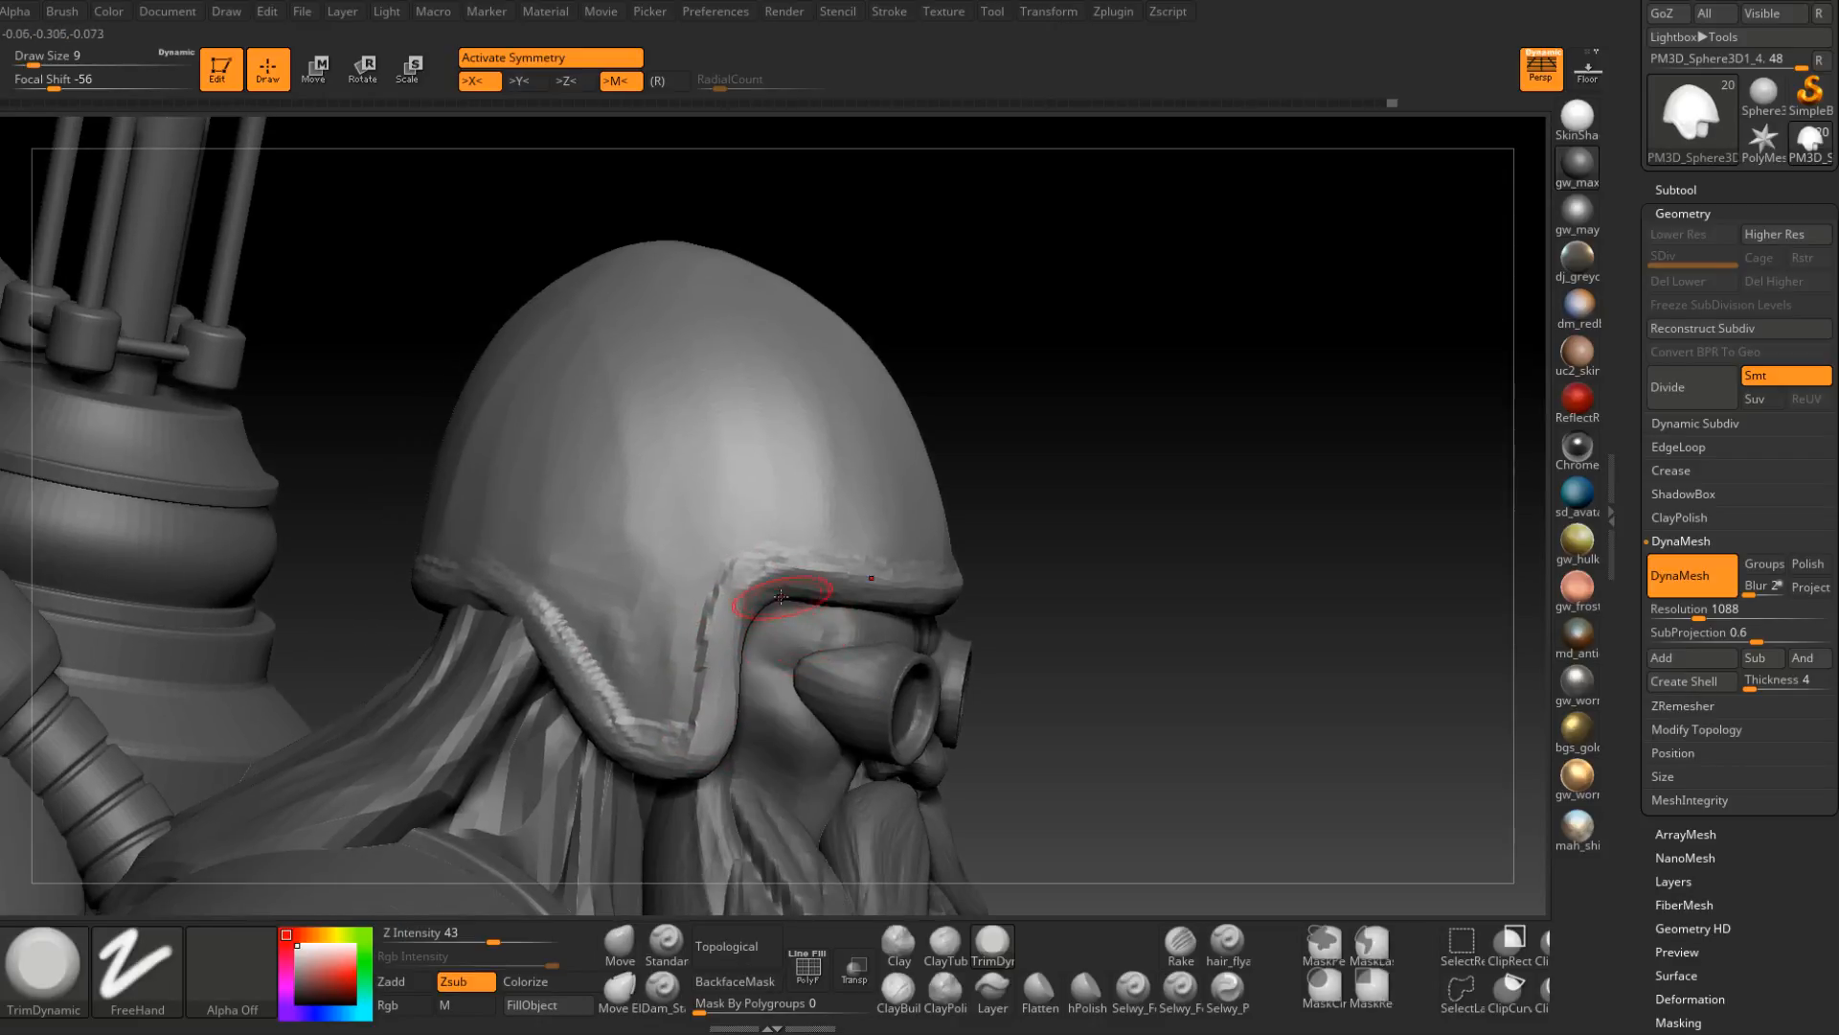
mouse_move(767, 589)
mouse_down()
mouse_move(898, 603)
mouse_move(804, 570)
mouse_move(891, 585)
mouse_up()
right_drag(943, 596, 843, 579)
drag(843, 579, 958, 602)
mouse_move(1101, 603)
right_down()
mouse_move(996, 592)
mouse_move(1026, 607)
right_up()
mouse_move(1040, 617)
mouse_down()
mouse_move(800, 603)
mouse_move(1040, 613)
mouse_up()
mouse_move(913, 606)
mouse_down()
mouse_move(1031, 609)
mouse_move(875, 602)
mouse_up()
right_drag(1034, 610, 997, 604)
drag(997, 604, 821, 603)
right_drag(774, 618, 810, 629)
Trim the rim from the brim corner down the ear flap's front edge with TrimDynamic at draw size 9.
drag(774, 606, 762, 728)
right_drag(764, 671, 817, 690)
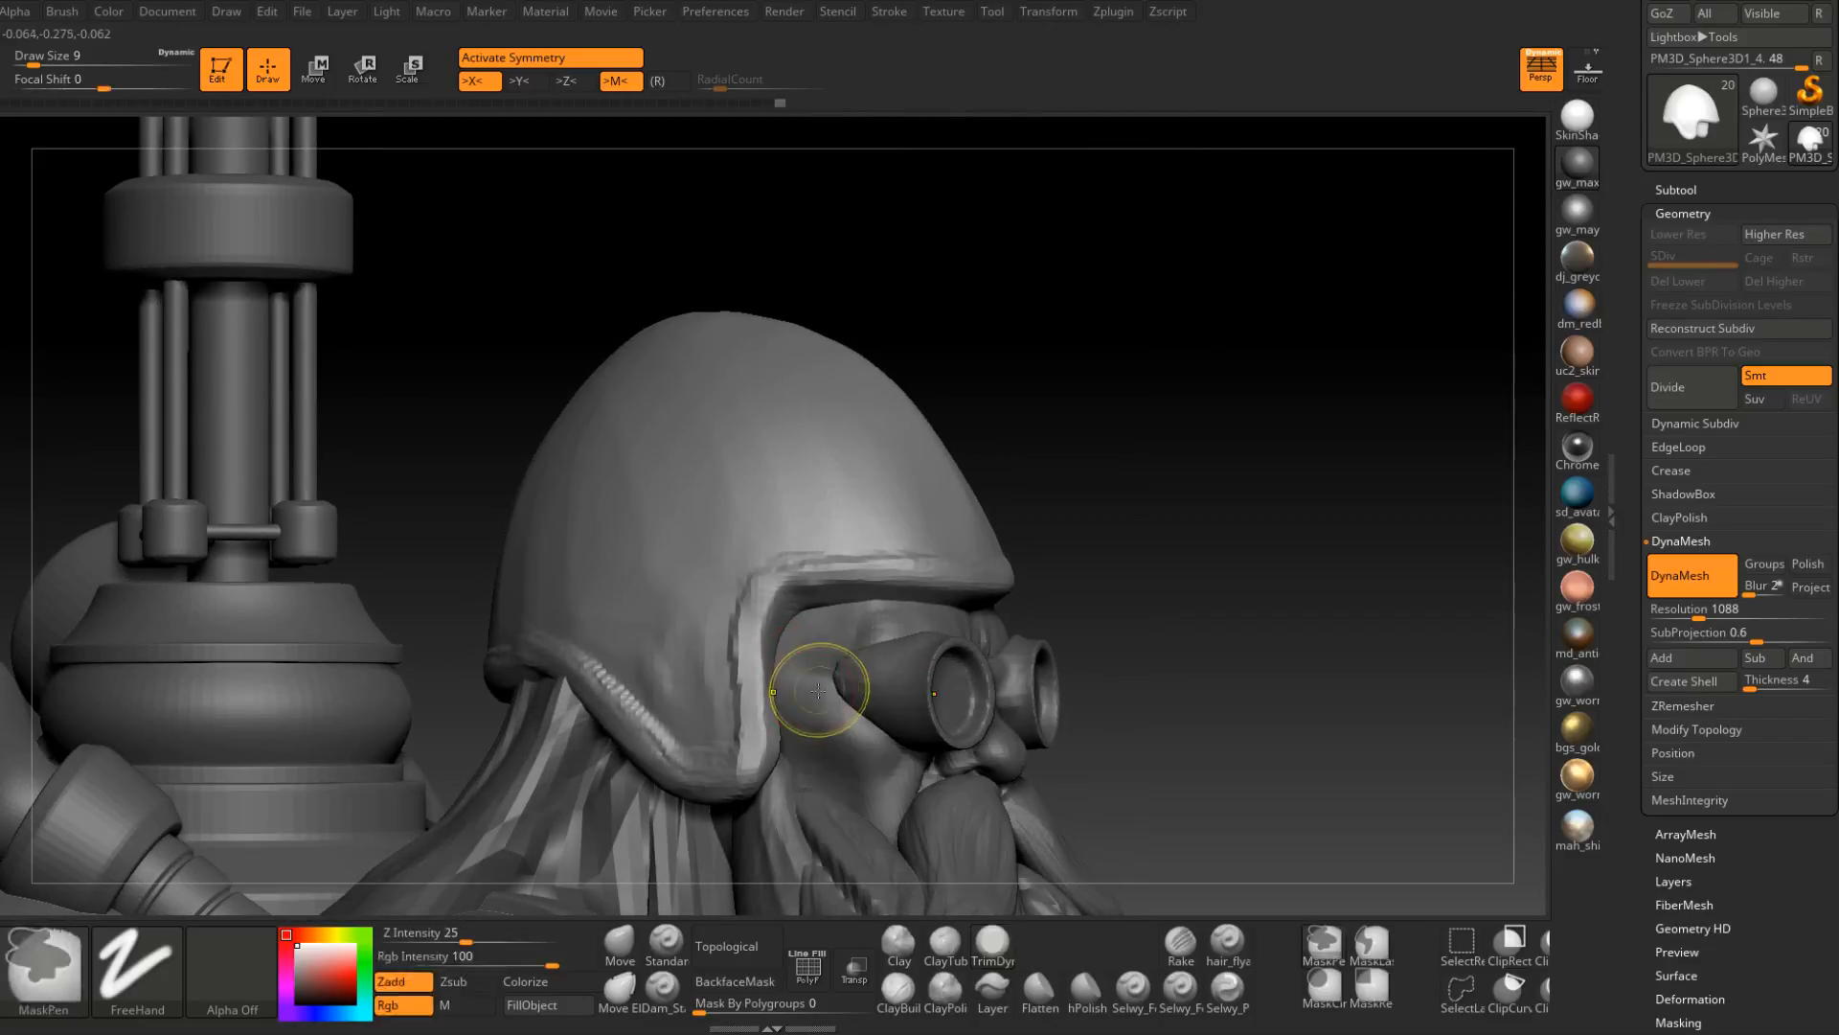
mouse_move(767, 695)
mouse_down()
mouse_move(759, 645)
mouse_move(771, 739)
mouse_up()
drag(766, 661, 771, 753)
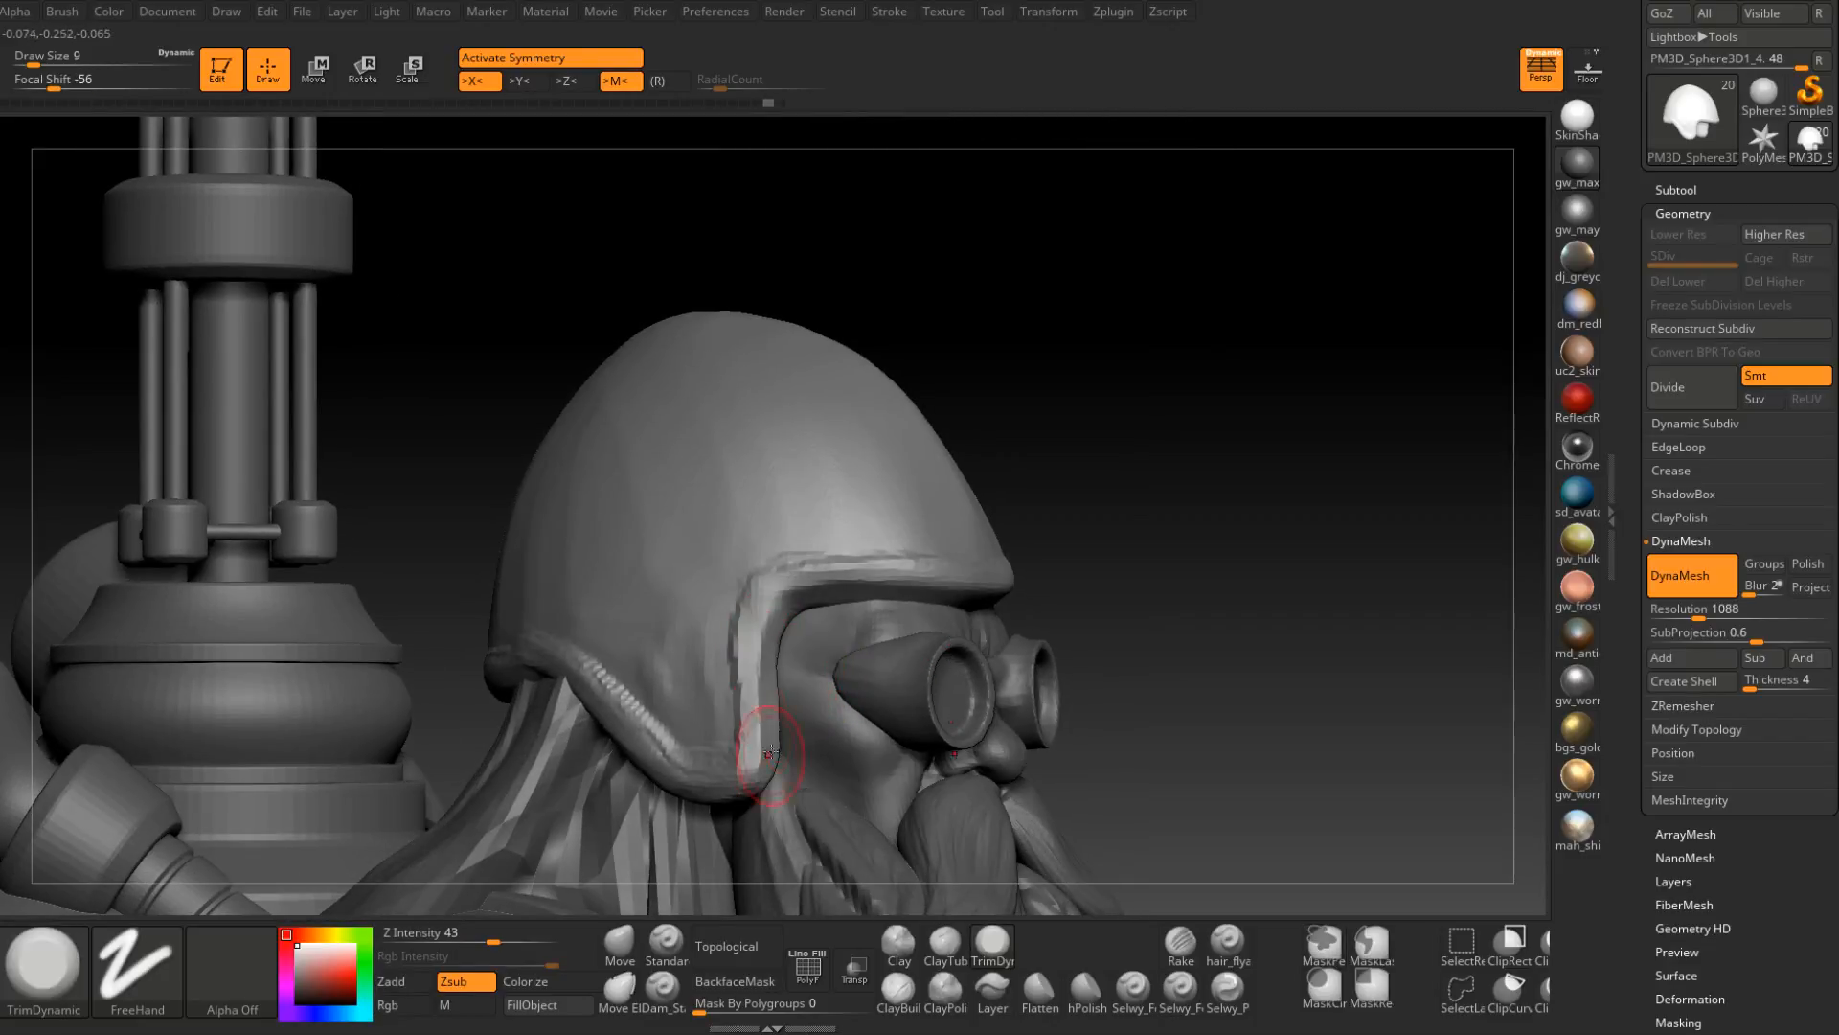
right_drag(774, 650, 805, 622)
Clean up the brim and the ear flap's lower rim with TrimDynamic at draw size 7.
key(space)
drag(801, 621, 788, 621)
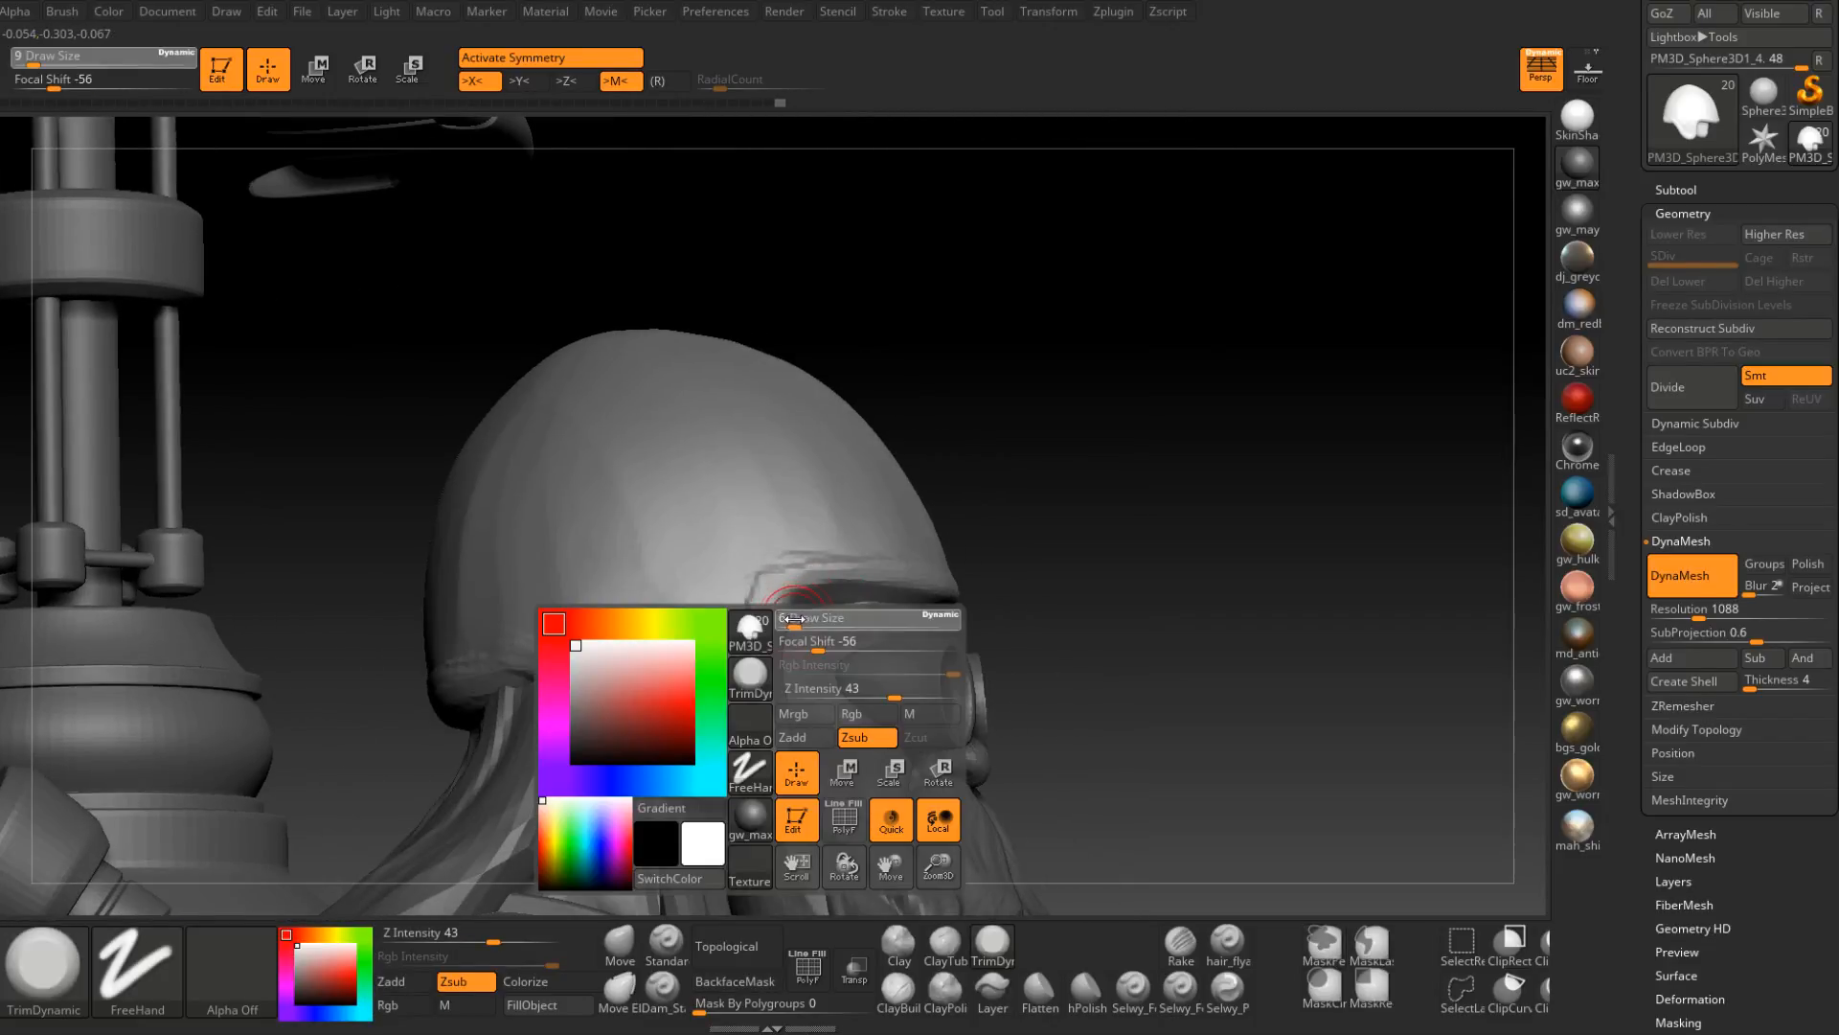
mouse_move(795, 623)
right_down()
mouse_move(765, 650)
mouse_move(795, 594)
right_up()
right_drag(922, 601, 670, 626)
key(space)
drag(671, 627, 673, 627)
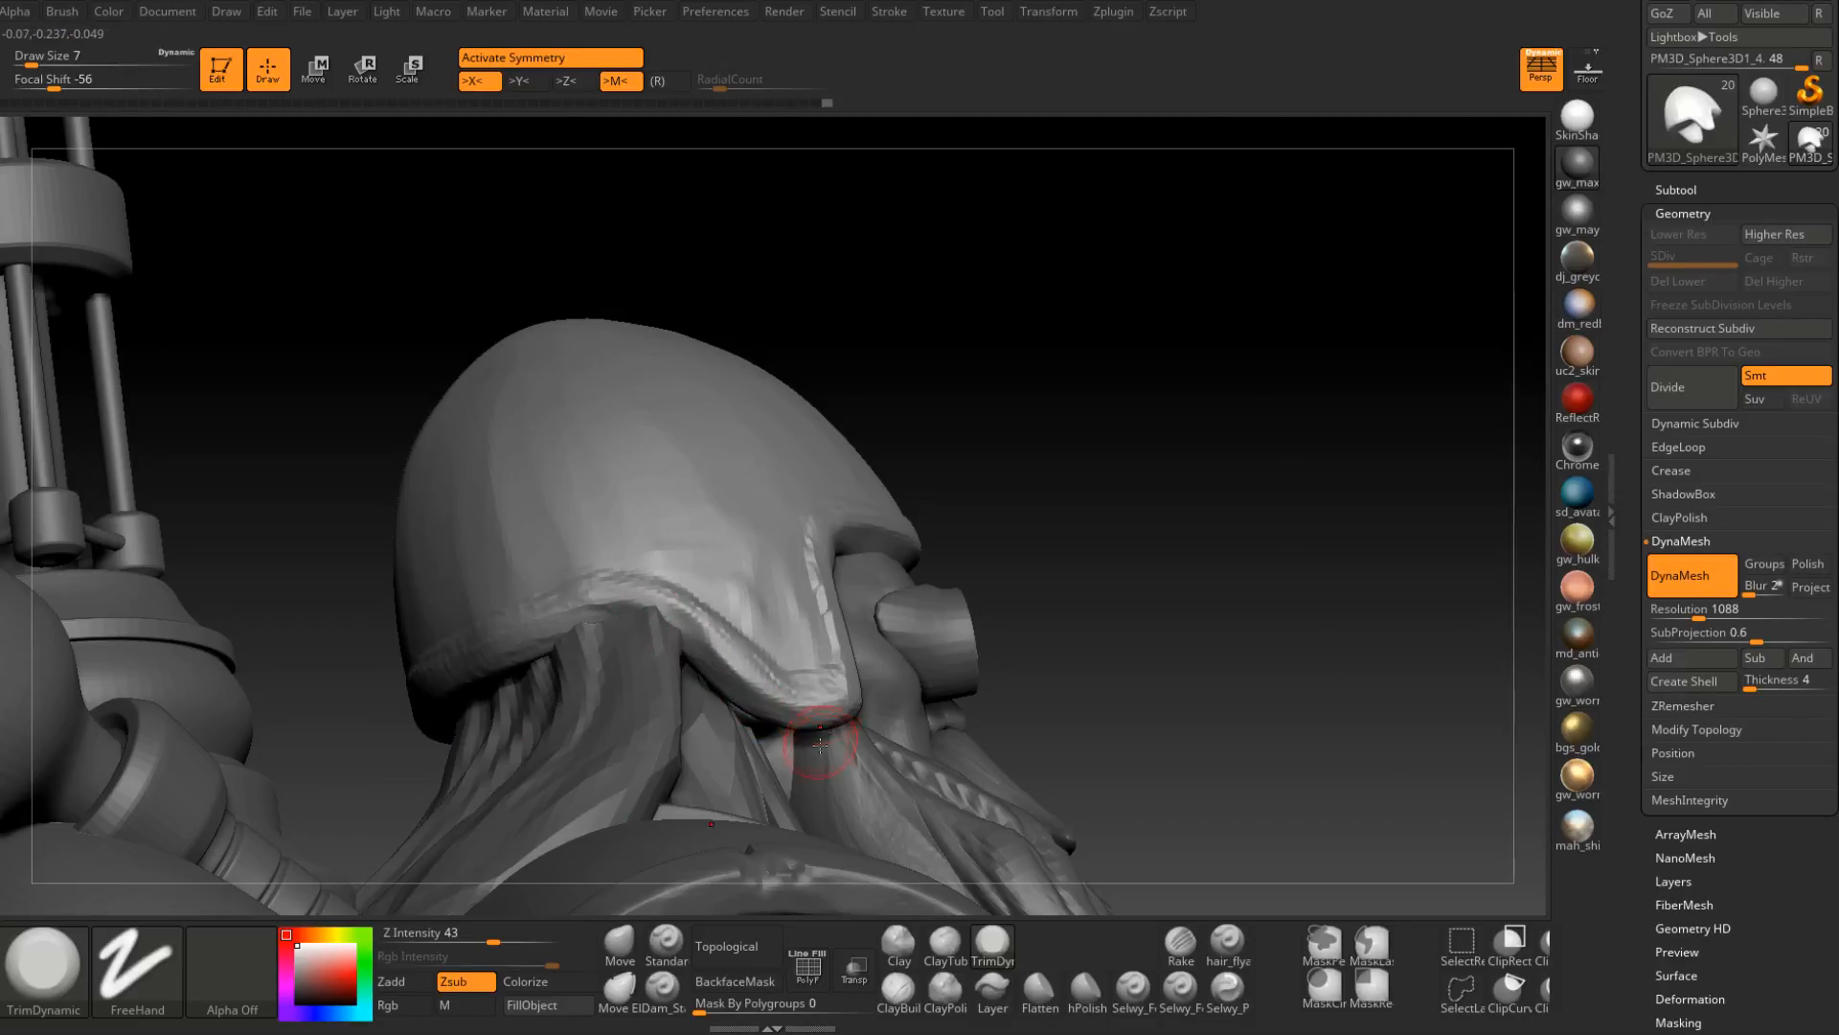
Turn on transparency, flatten the helmet's rear lower rim with TrimDynamic at draw size 9, and turn transparency off.
click(844, 972)
right_drag(736, 745, 719, 670)
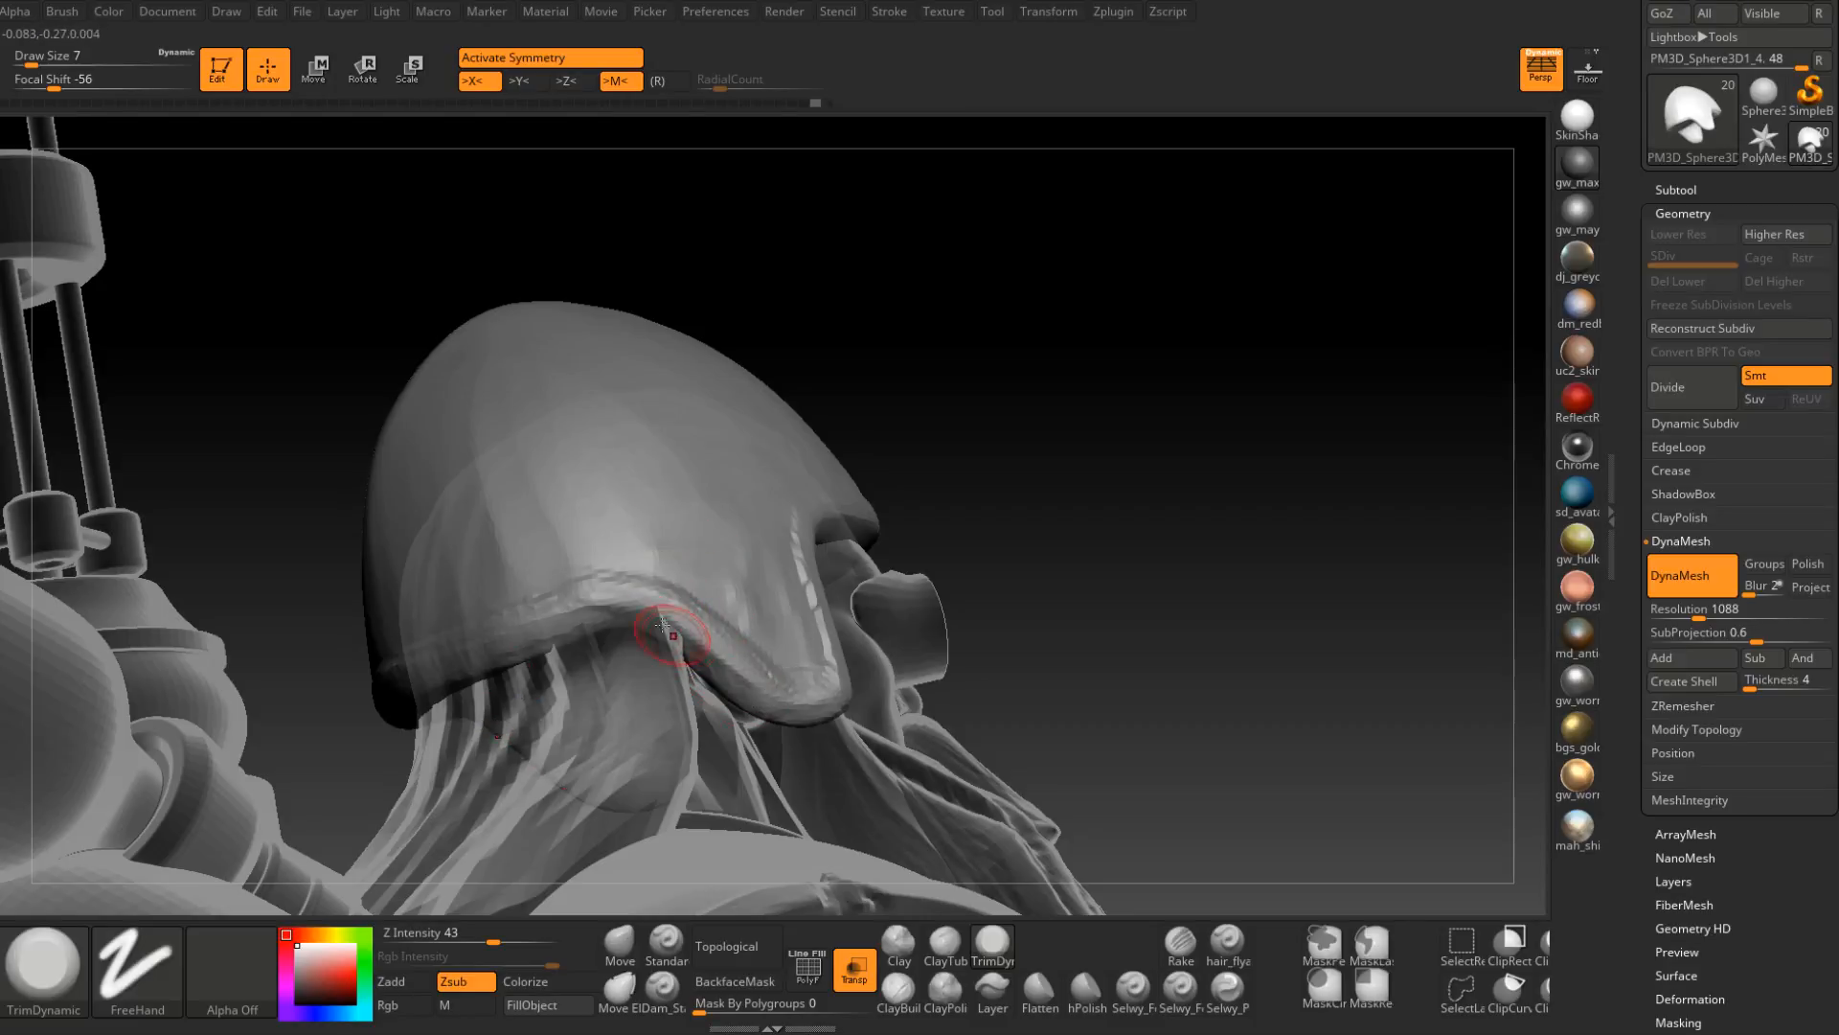
right_drag(799, 733, 862, 700)
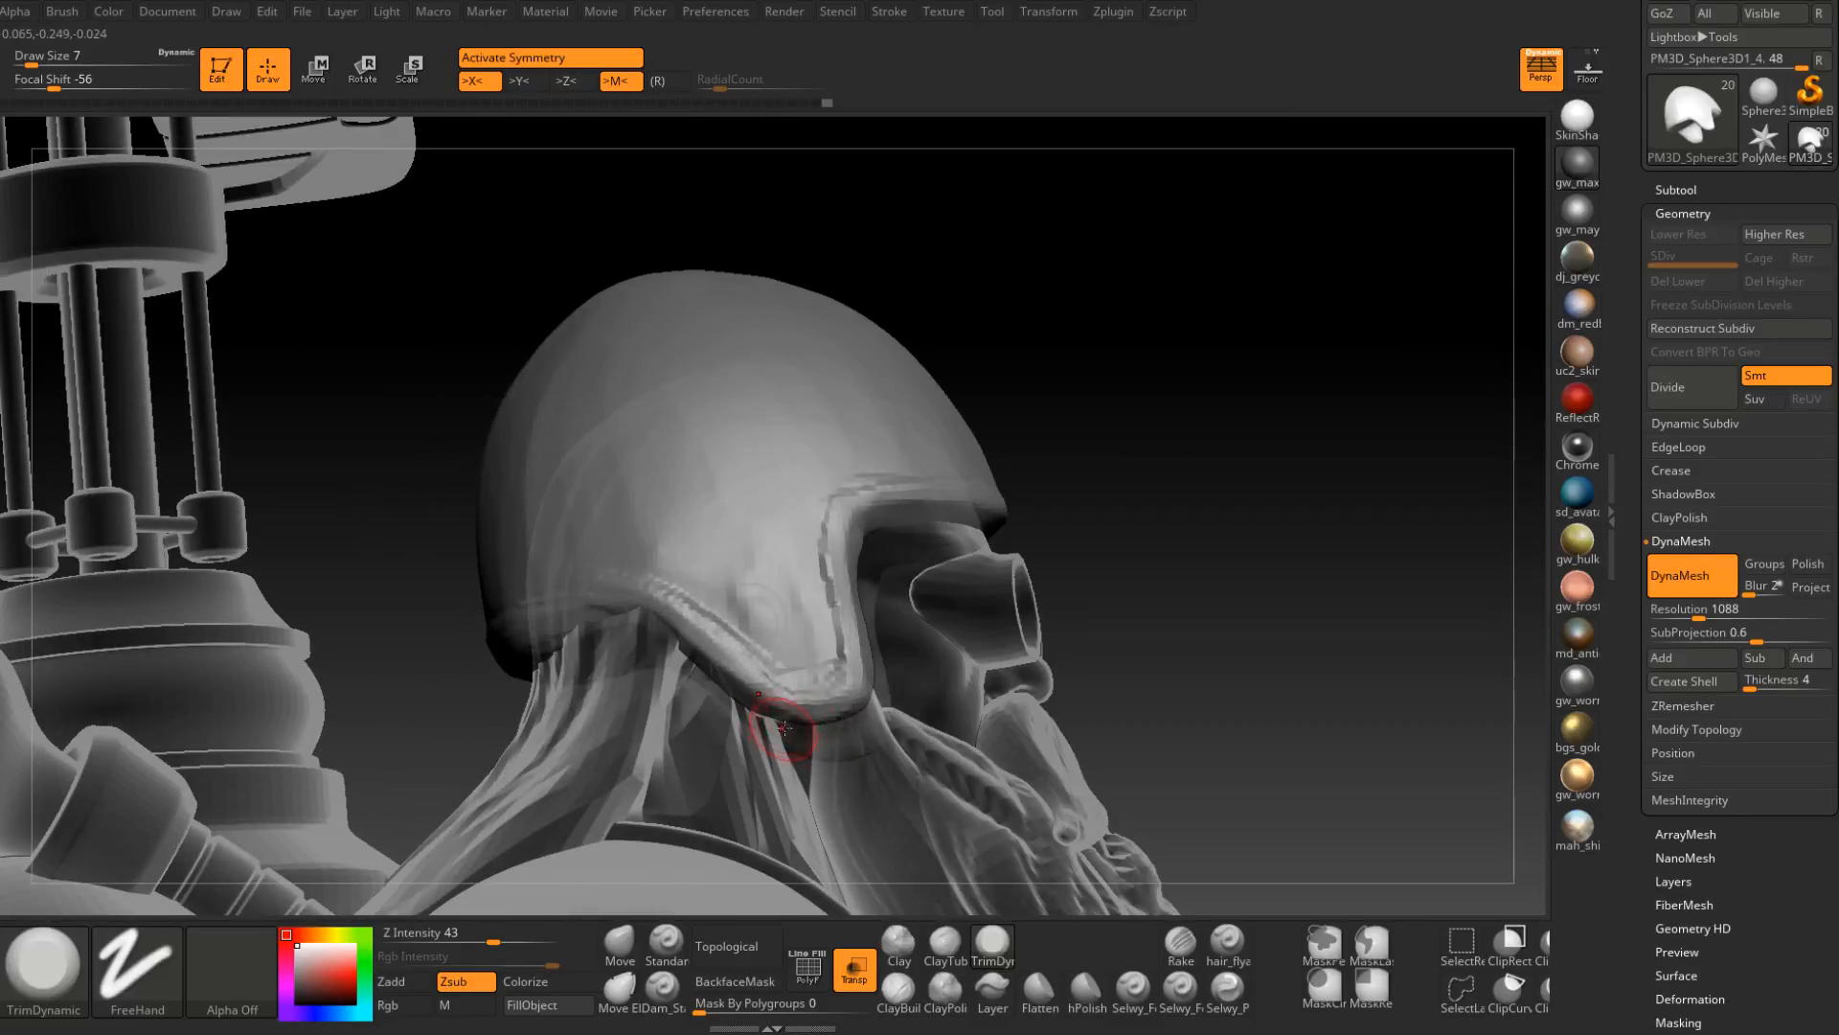
right_drag(755, 715, 780, 681)
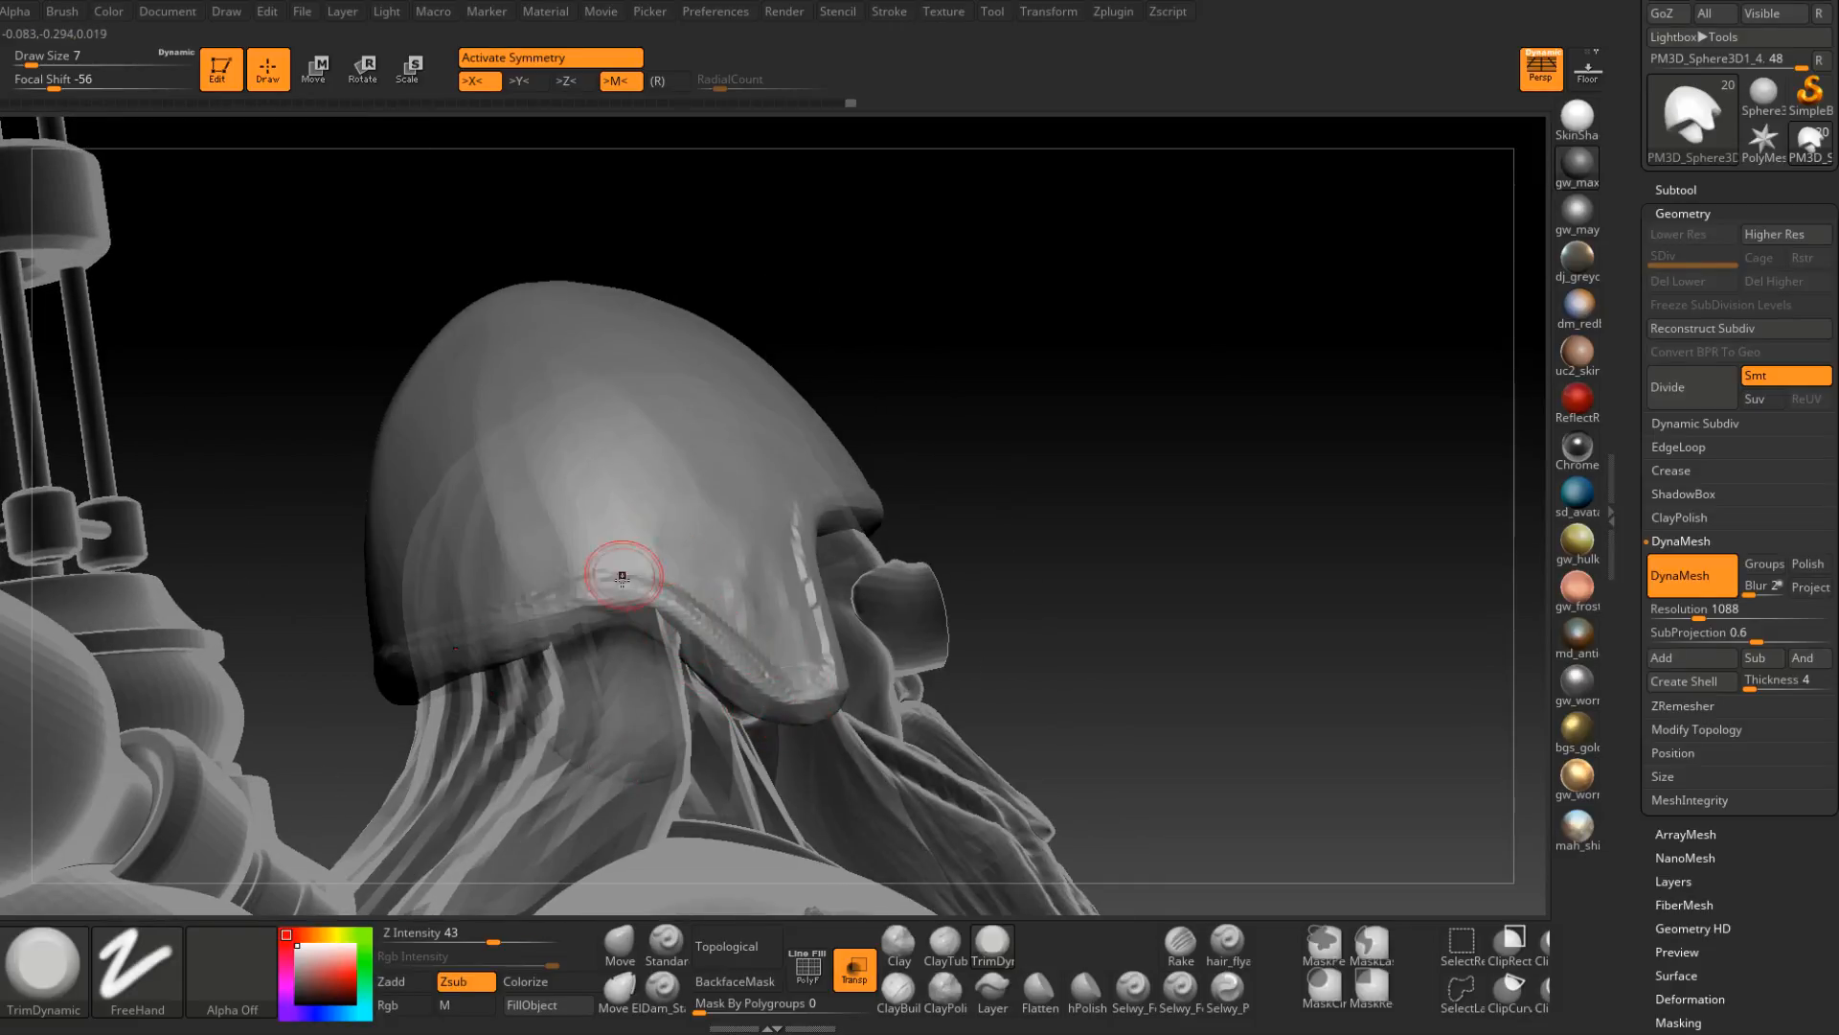
right_drag(418, 686, 517, 640)
key(space)
drag(542, 640, 550, 640)
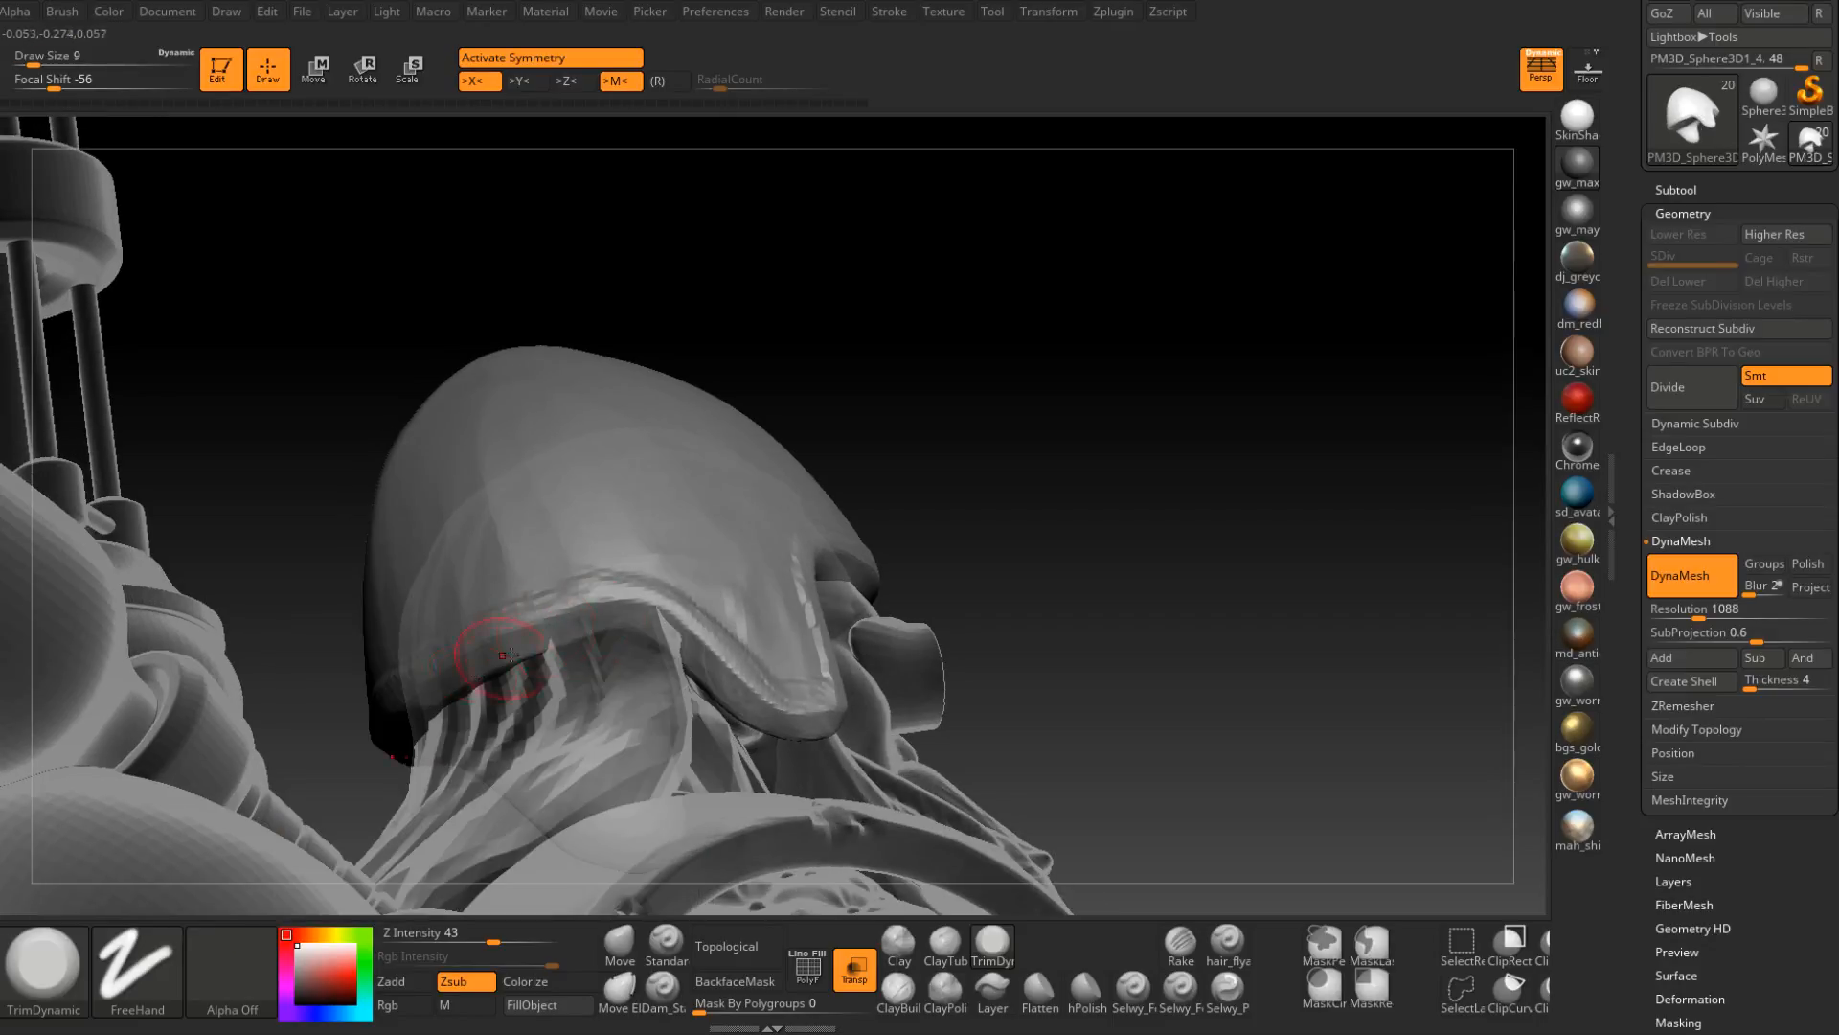
drag(437, 703, 394, 730)
drag(575, 648, 507, 643)
click(847, 971)
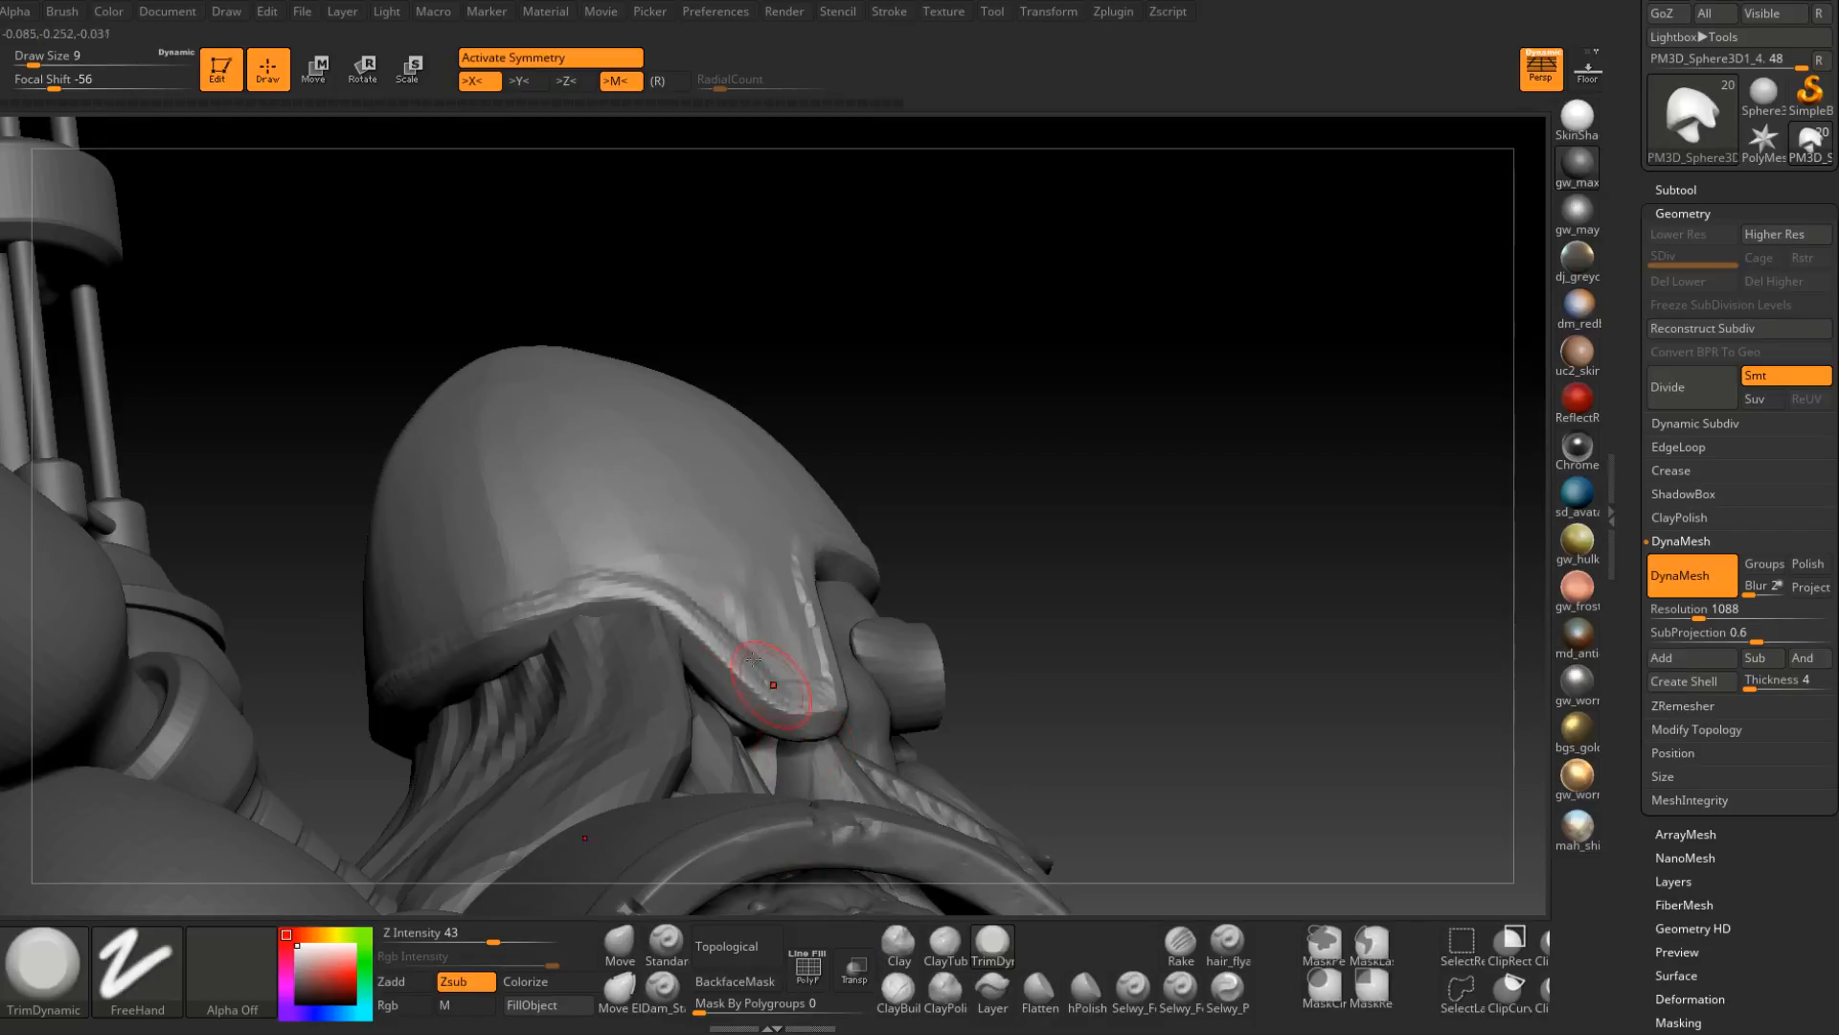
Select the hair subtool and adjust the strands beneath the helmet's ear flap with the Move brush at draw size 18.
mouse_move(772, 681)
right_down()
mouse_move(685, 680)
mouse_move(739, 587)
mouse_move(686, 603)
right_up()
alt+click(661, 676)
click(625, 934)
key(space)
drag(686, 603, 693, 604)
right_drag(623, 594, 678, 602)
key(space)
drag(678, 603, 644, 688)
mouse_move(678, 595)
right_down()
mouse_move(707, 656)
mouse_move(678, 603)
mouse_move(750, 630)
right_up()
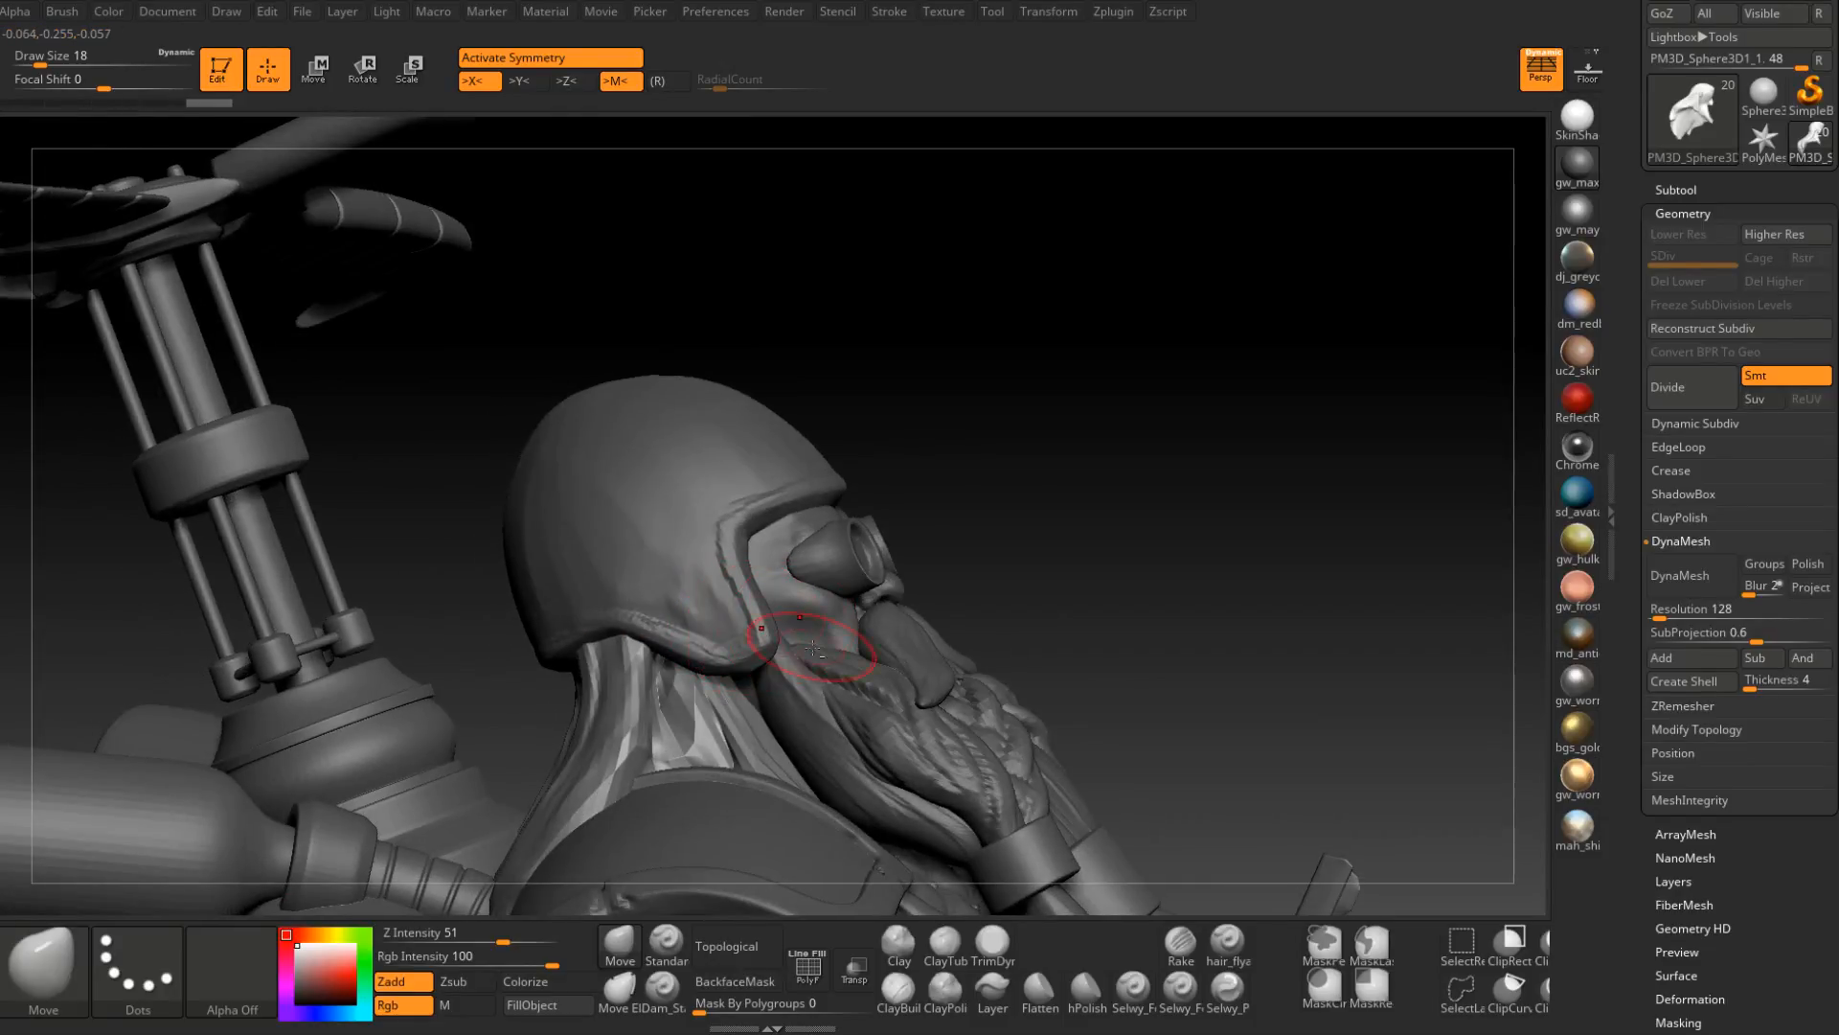
Select the helmet subtool and trim the ear flap's front edge and lower corner with TrimDynamic at draw size 7.
alt+click(751, 640)
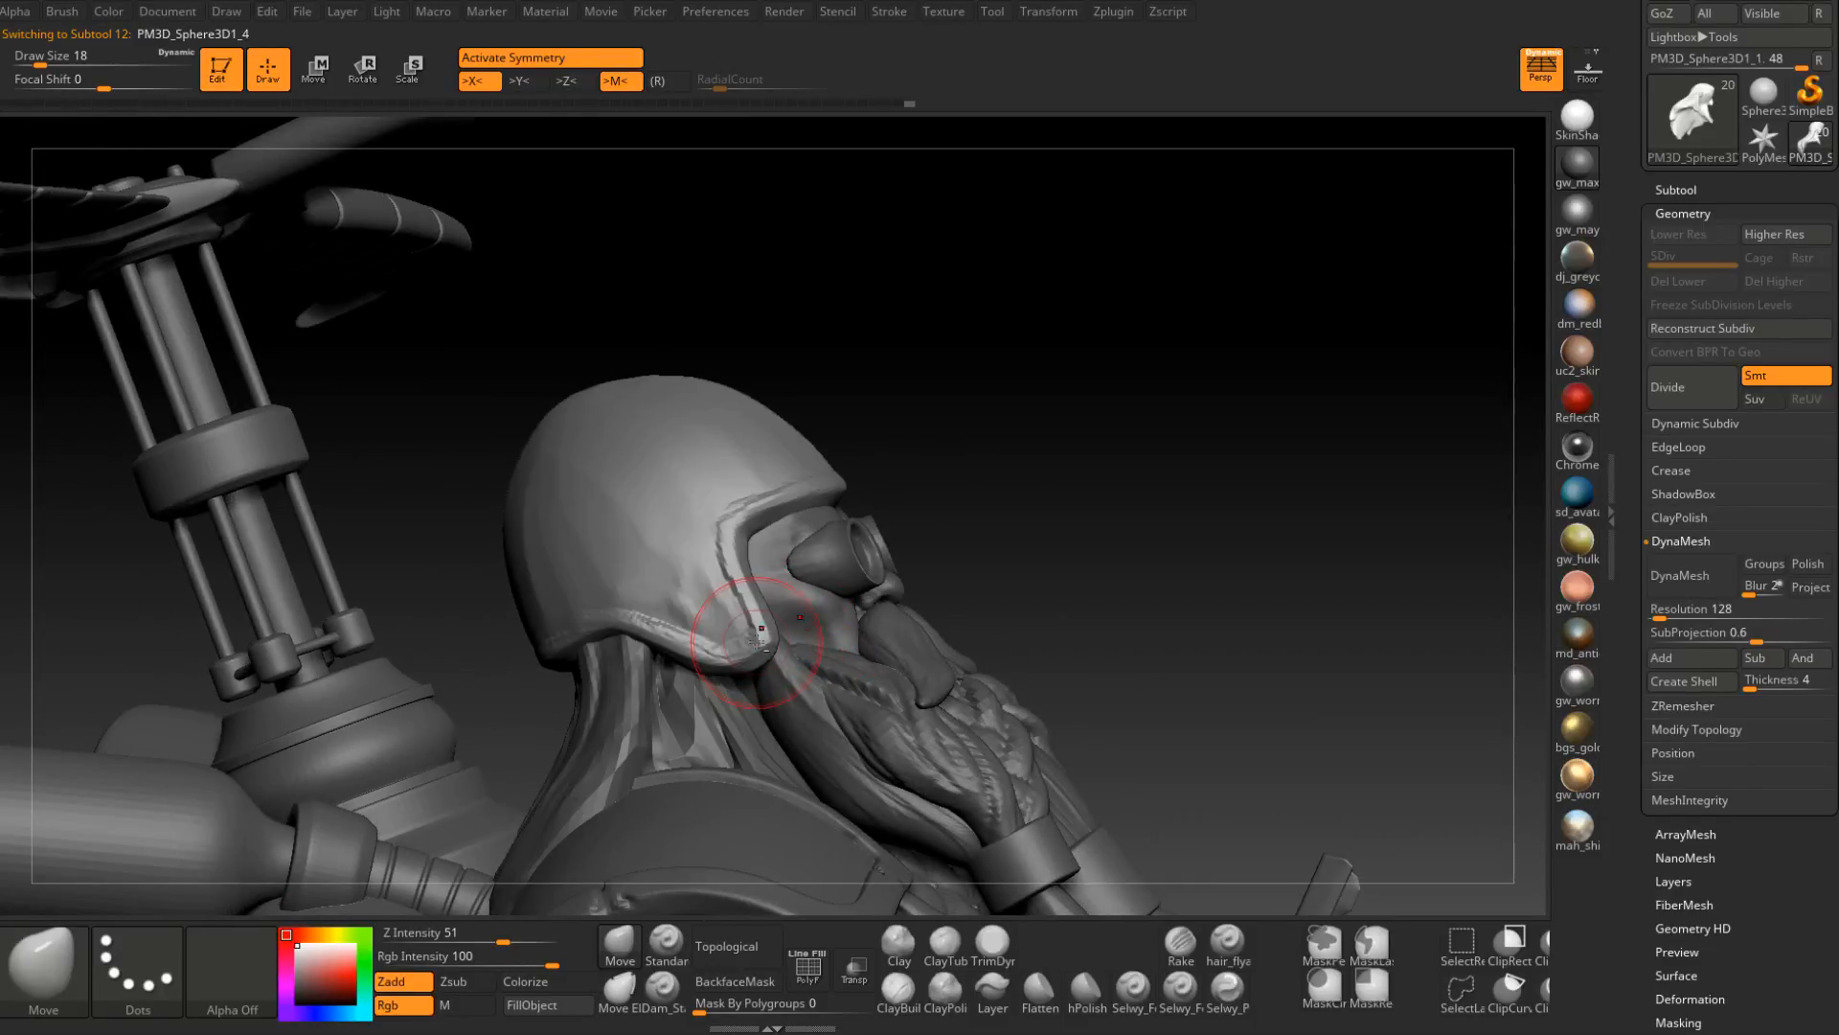
click(993, 941)
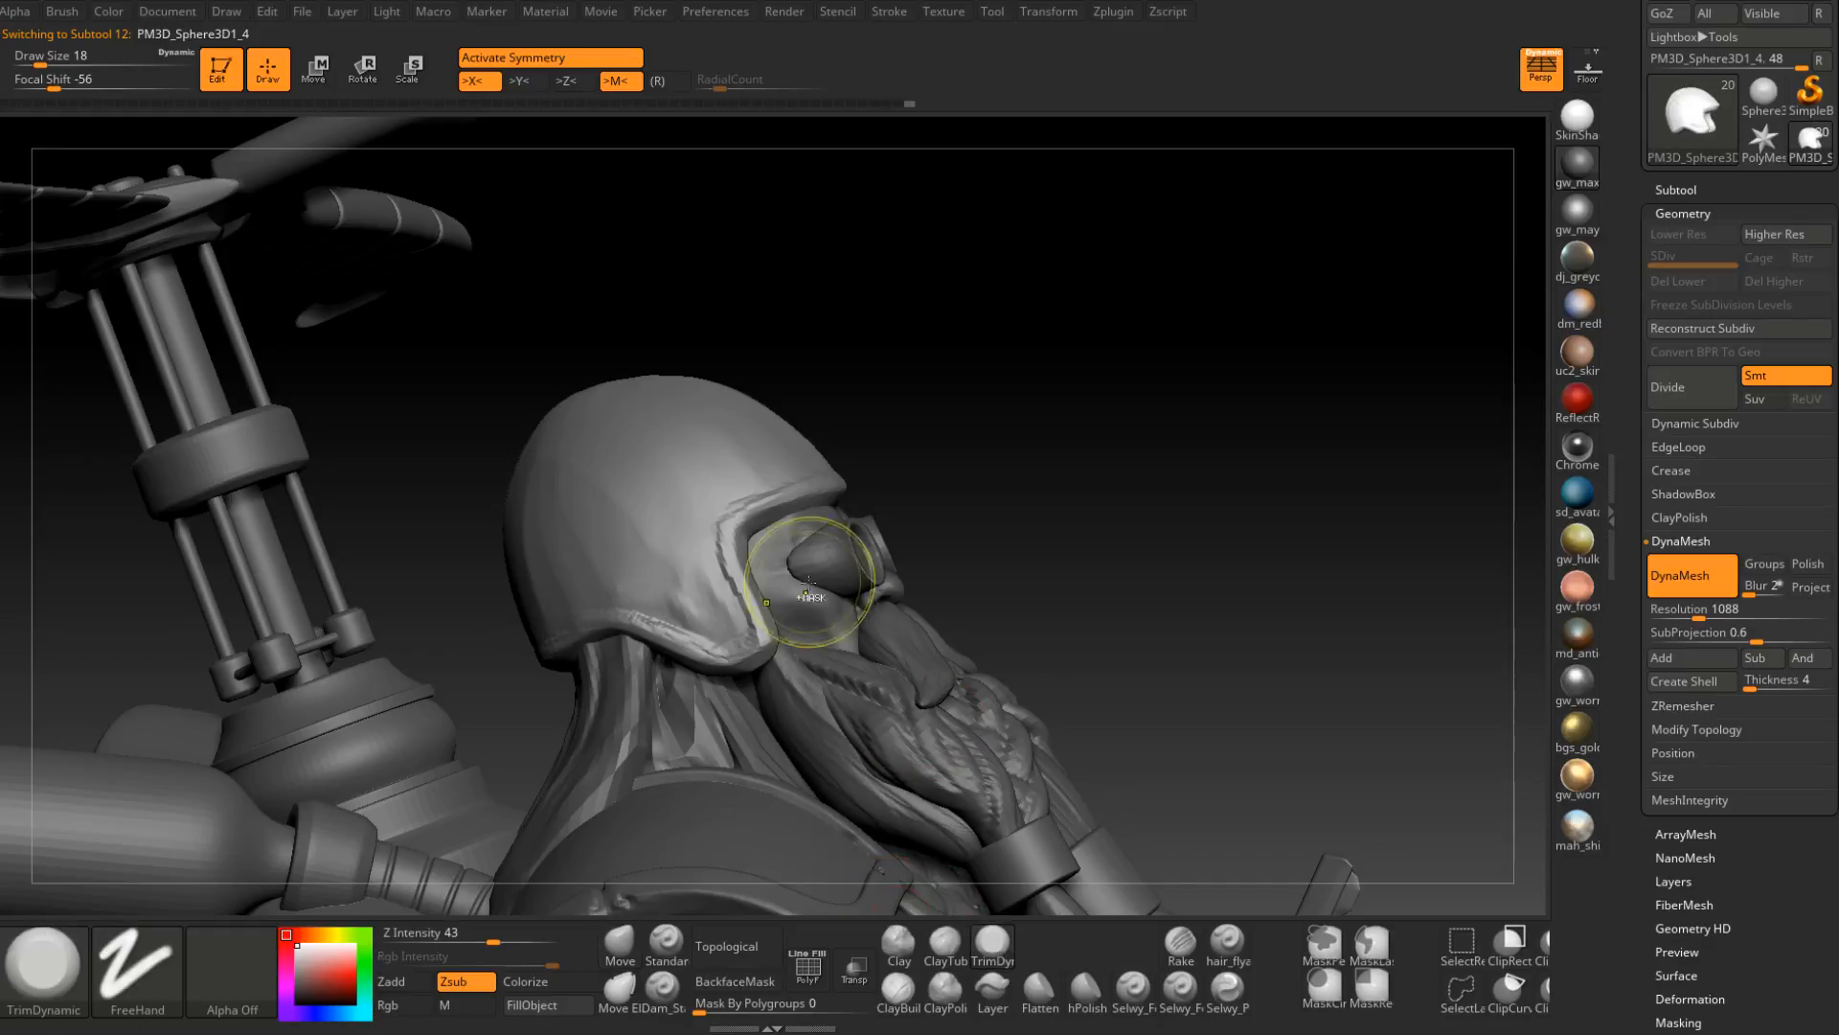
ctrl+right_drag(811, 582, 751, 583)
key(space)
mouse_move(751, 584)
mouse_down()
mouse_move(734, 581)
mouse_move(789, 710)
mouse_move(761, 739)
mouse_up()
right_drag(760, 739, 783, 711)
mouse_move(771, 713)
mouse_down()
mouse_move(723, 736)
mouse_move(743, 736)
mouse_up()
mouse_move(831, 740)
right_down()
mouse_move(771, 716)
mouse_move(775, 676)
right_up()
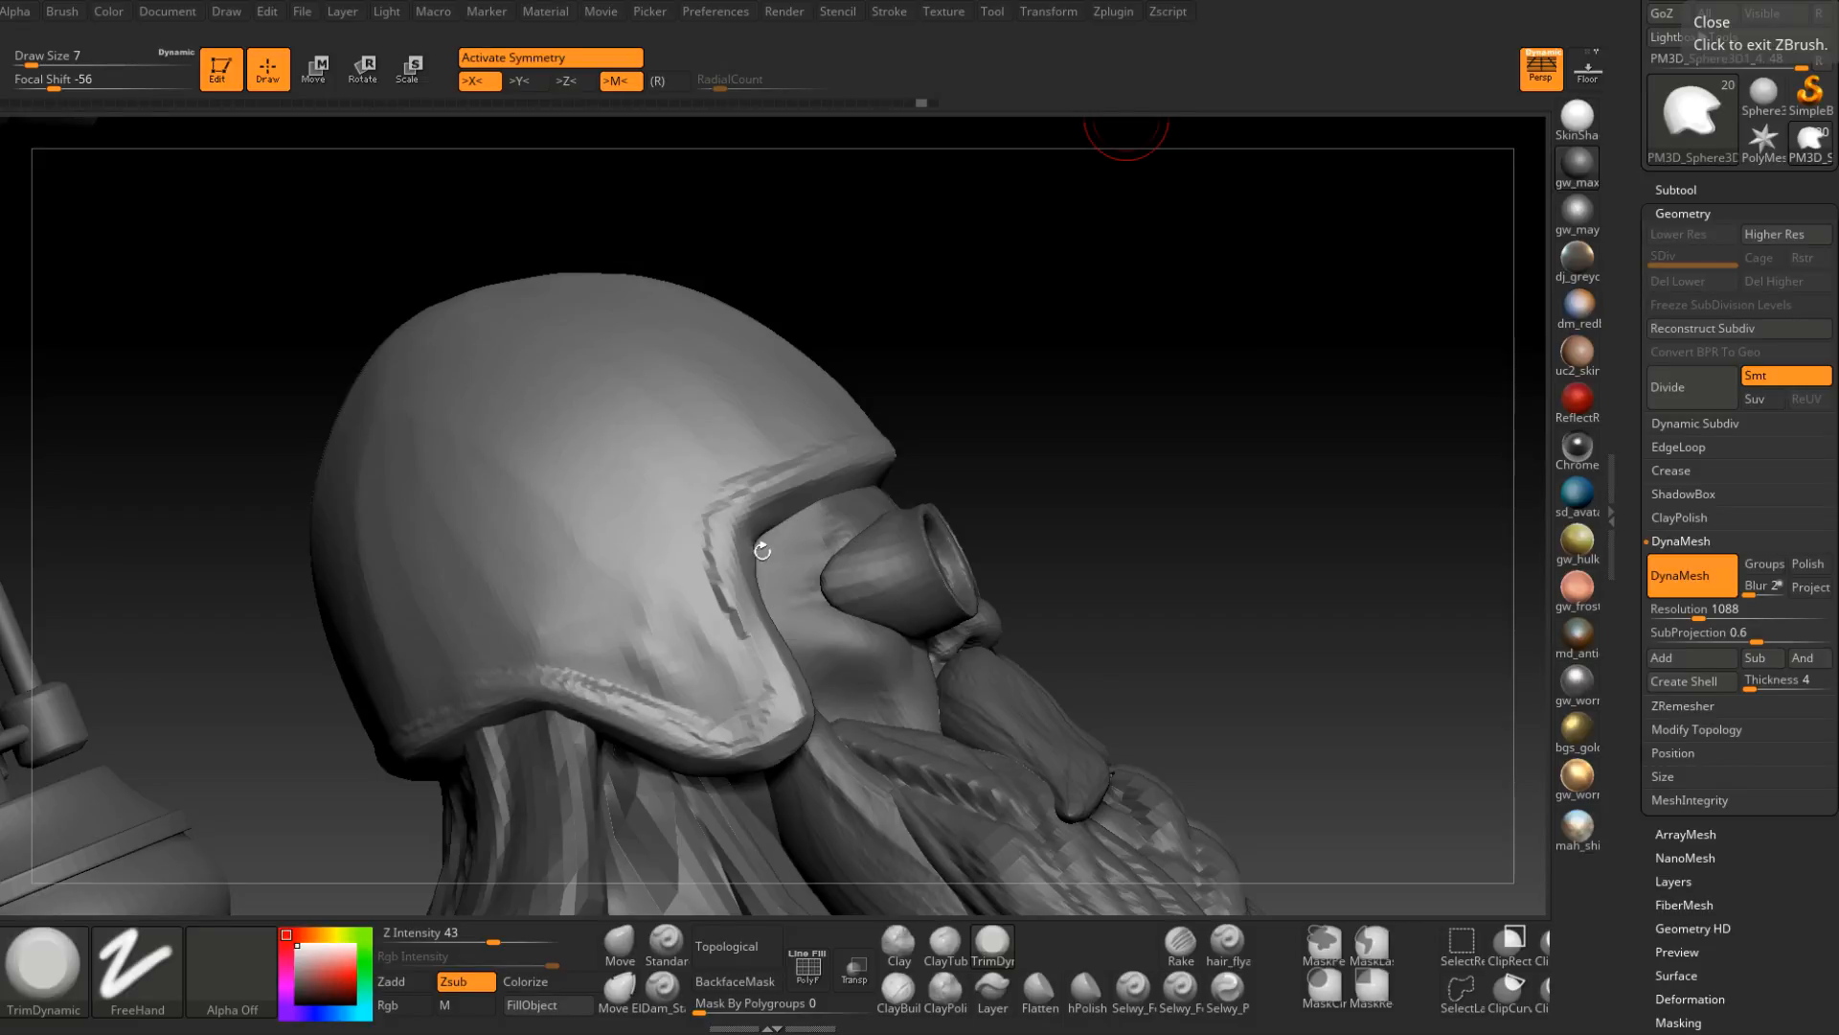
Flatten the helmet's brim edge and the corner where it meets the ear flap with TrimDynamic at draw size 7.
mouse_move(762, 550)
mouse_down()
mouse_move(780, 533)
mouse_move(809, 564)
mouse_up()
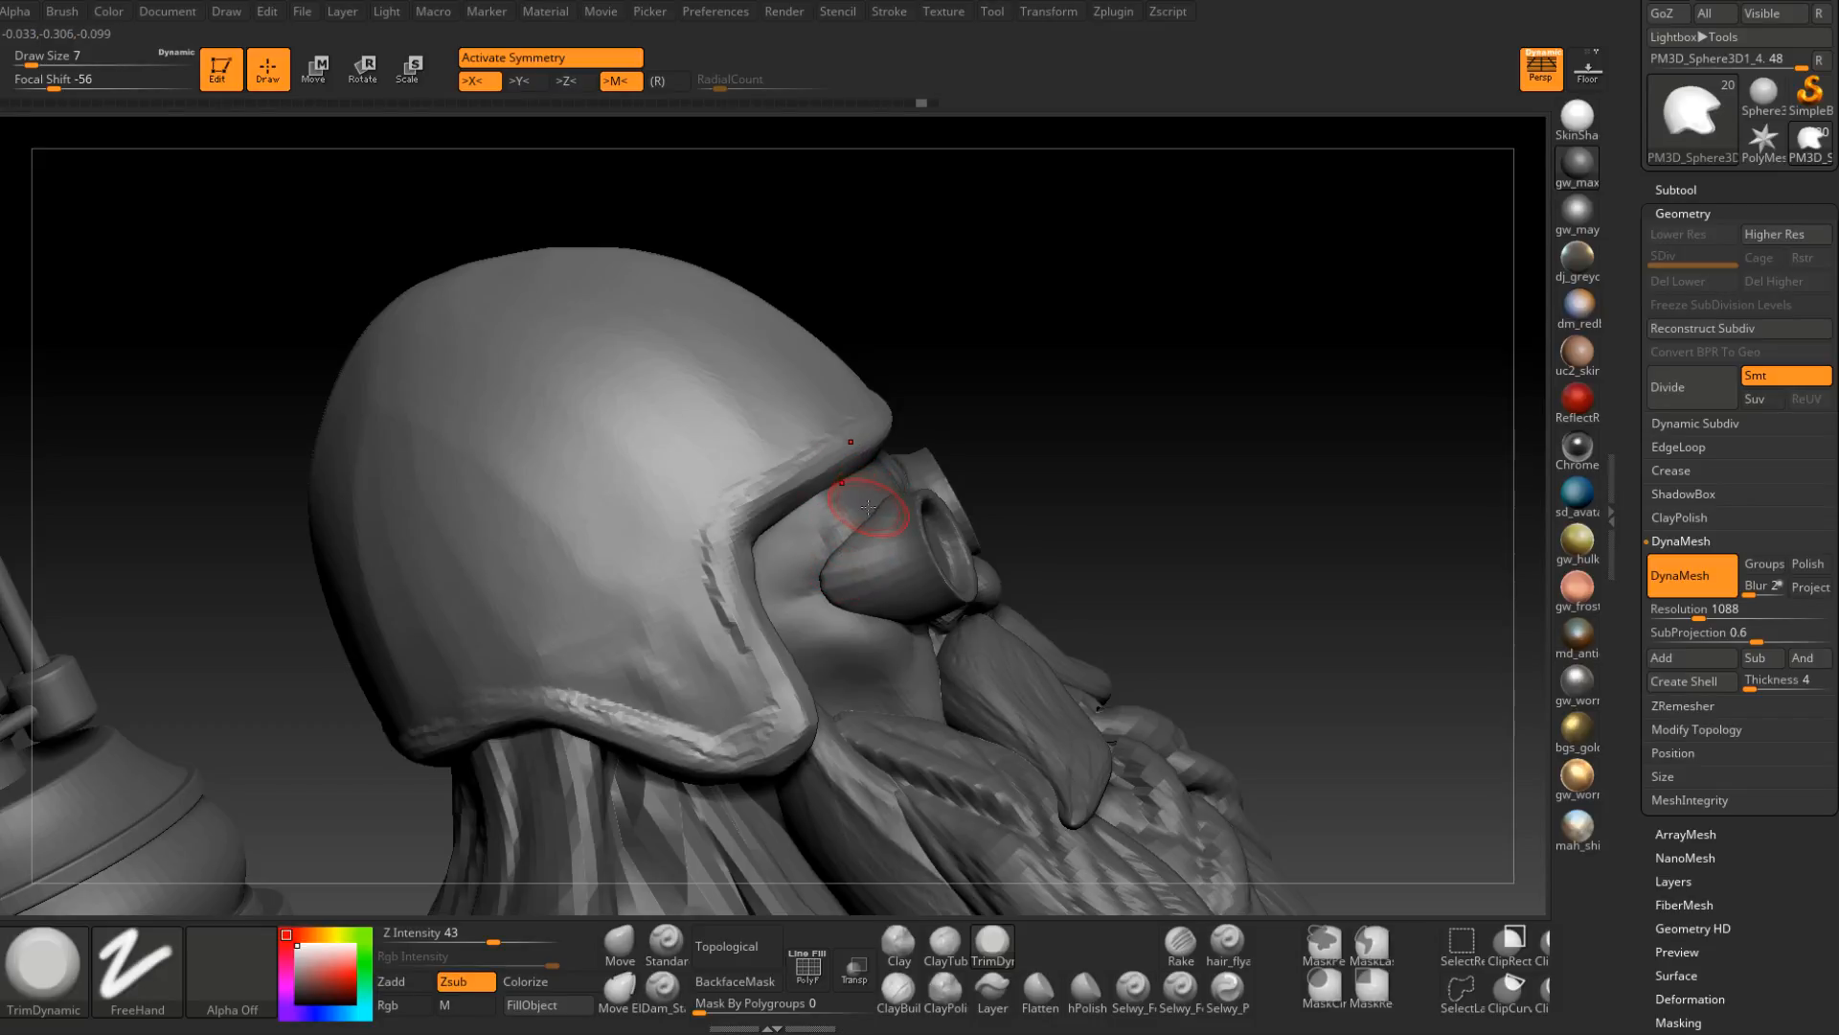
right_drag(853, 535, 796, 522)
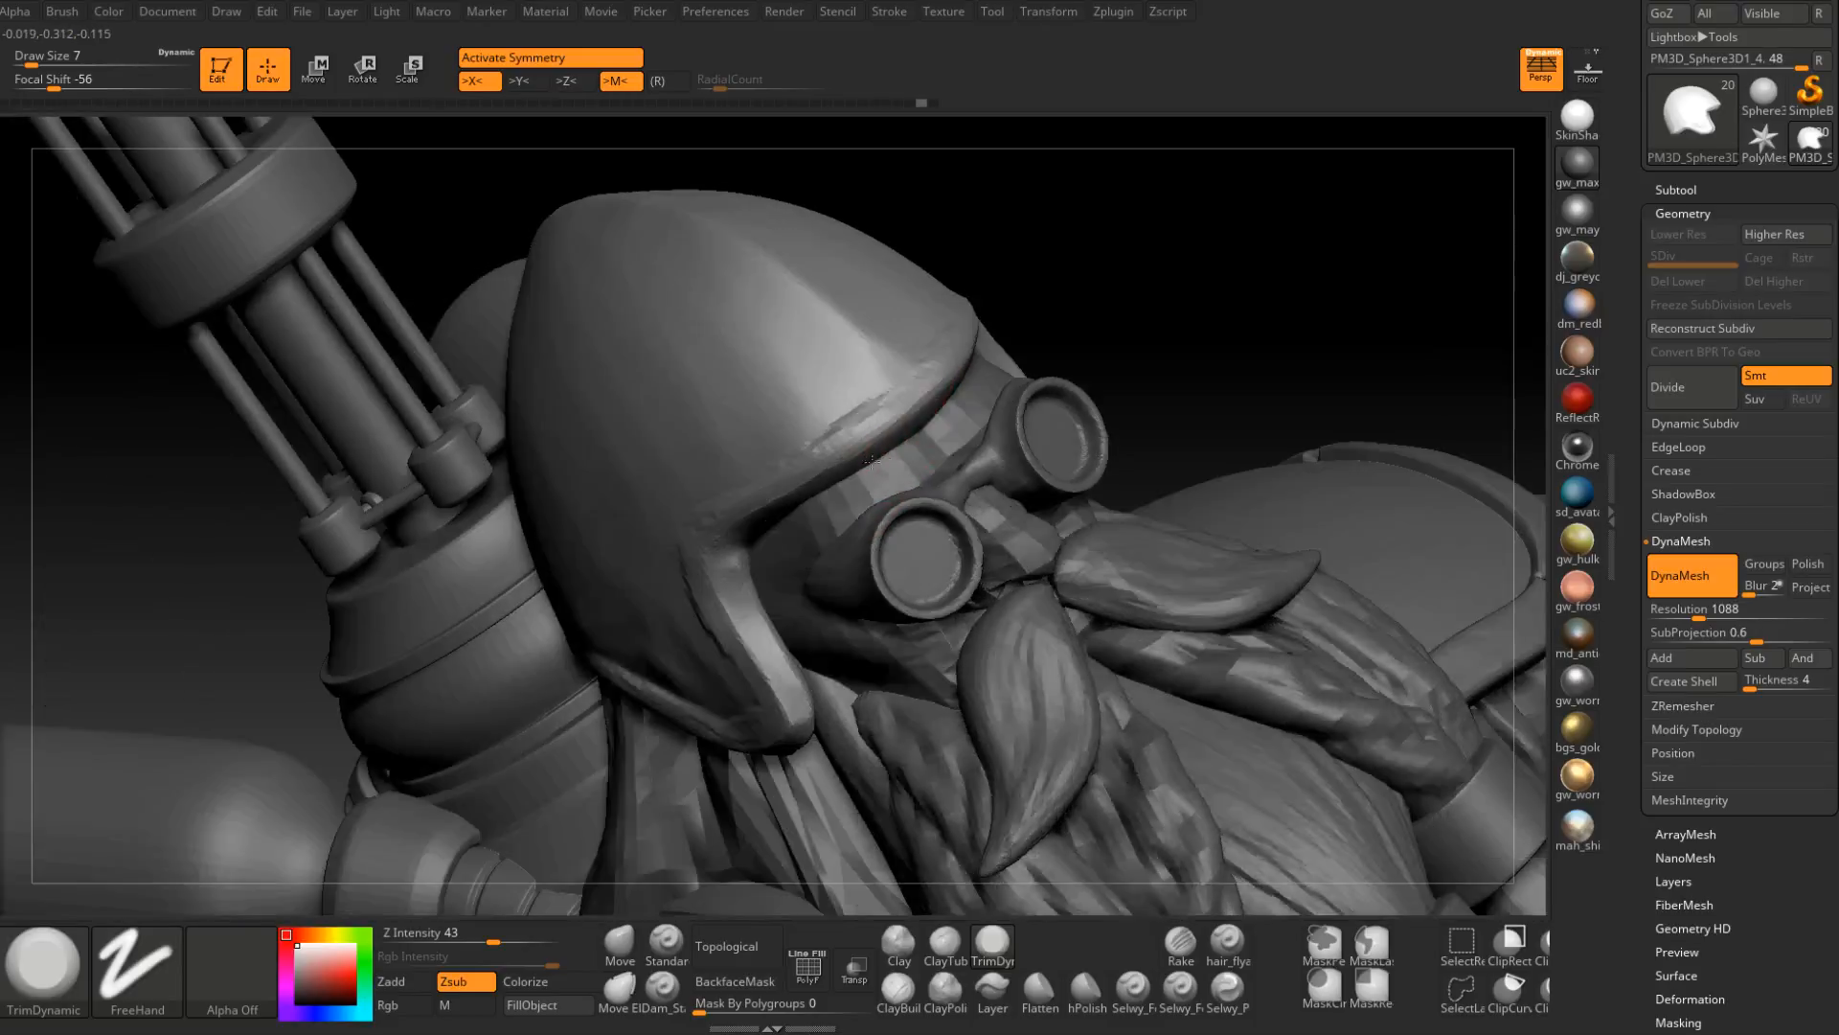
drag(907, 388, 726, 510)
right_drag(725, 510, 853, 411)
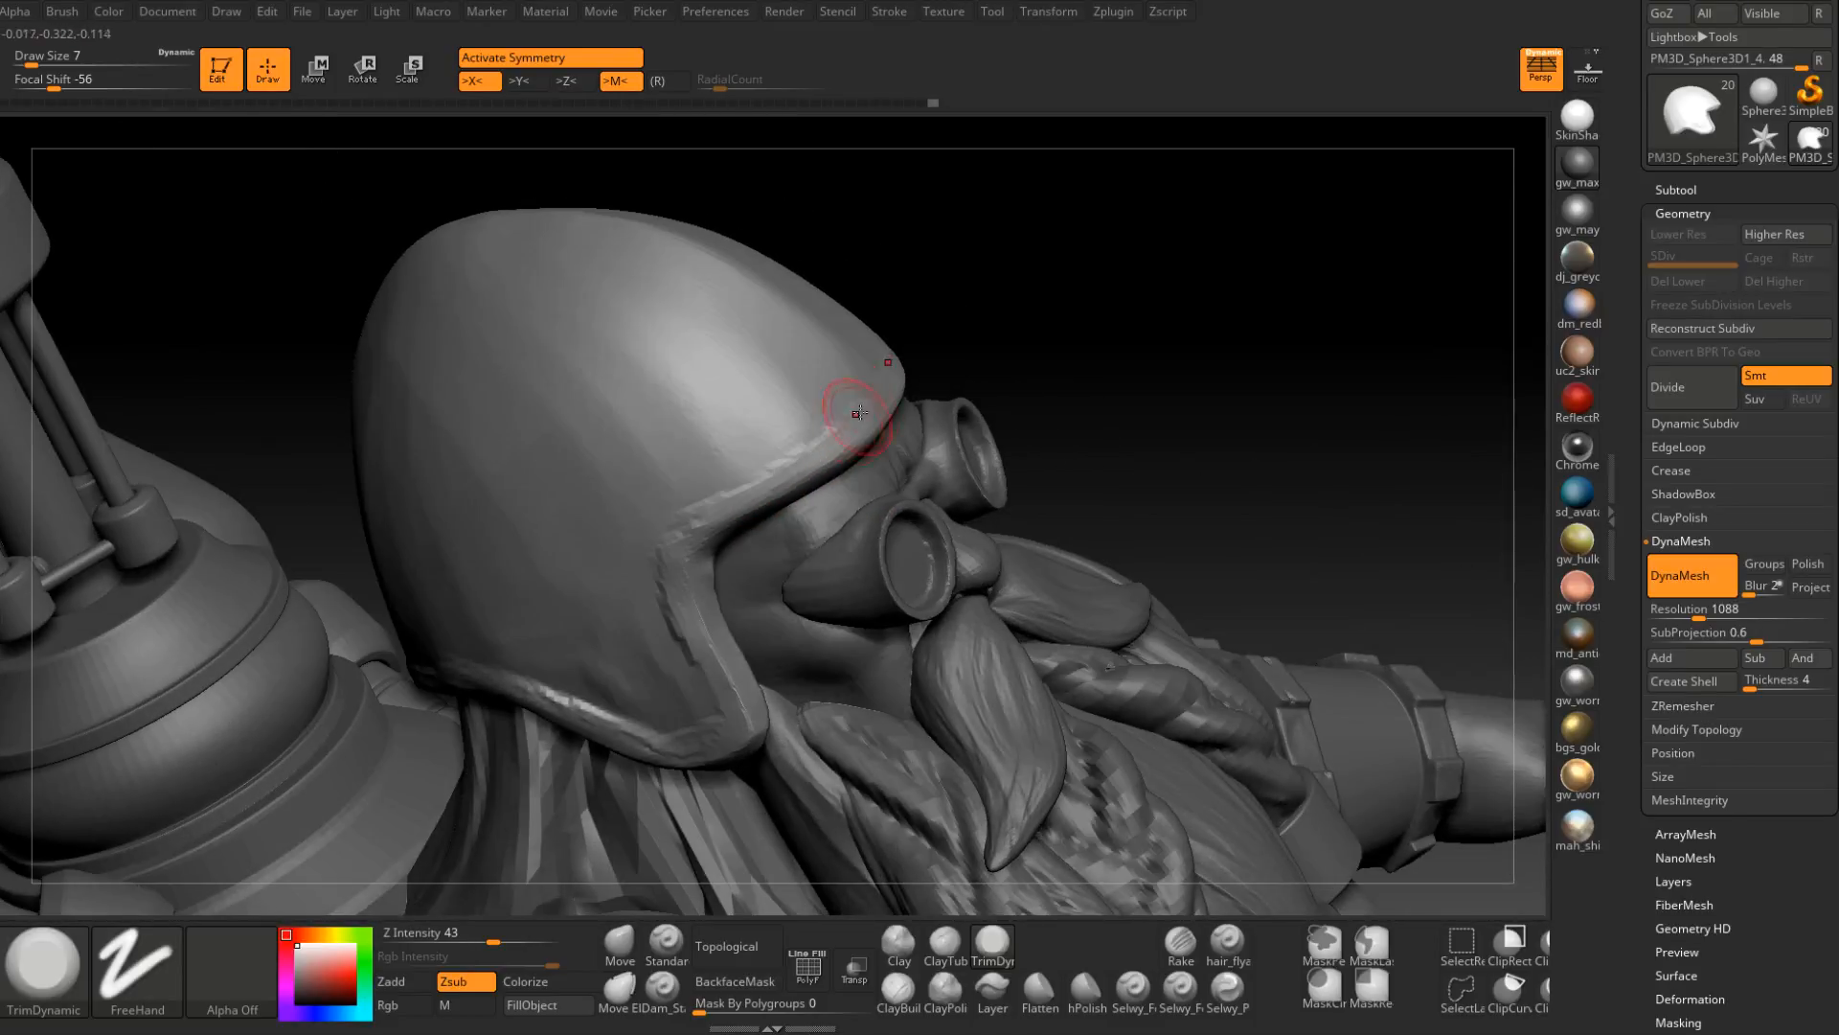
drag(854, 411, 699, 527)
right_drag(699, 527, 781, 518)
mouse_move(716, 519)
mouse_down()
mouse_move(676, 538)
mouse_move(675, 578)
mouse_up()
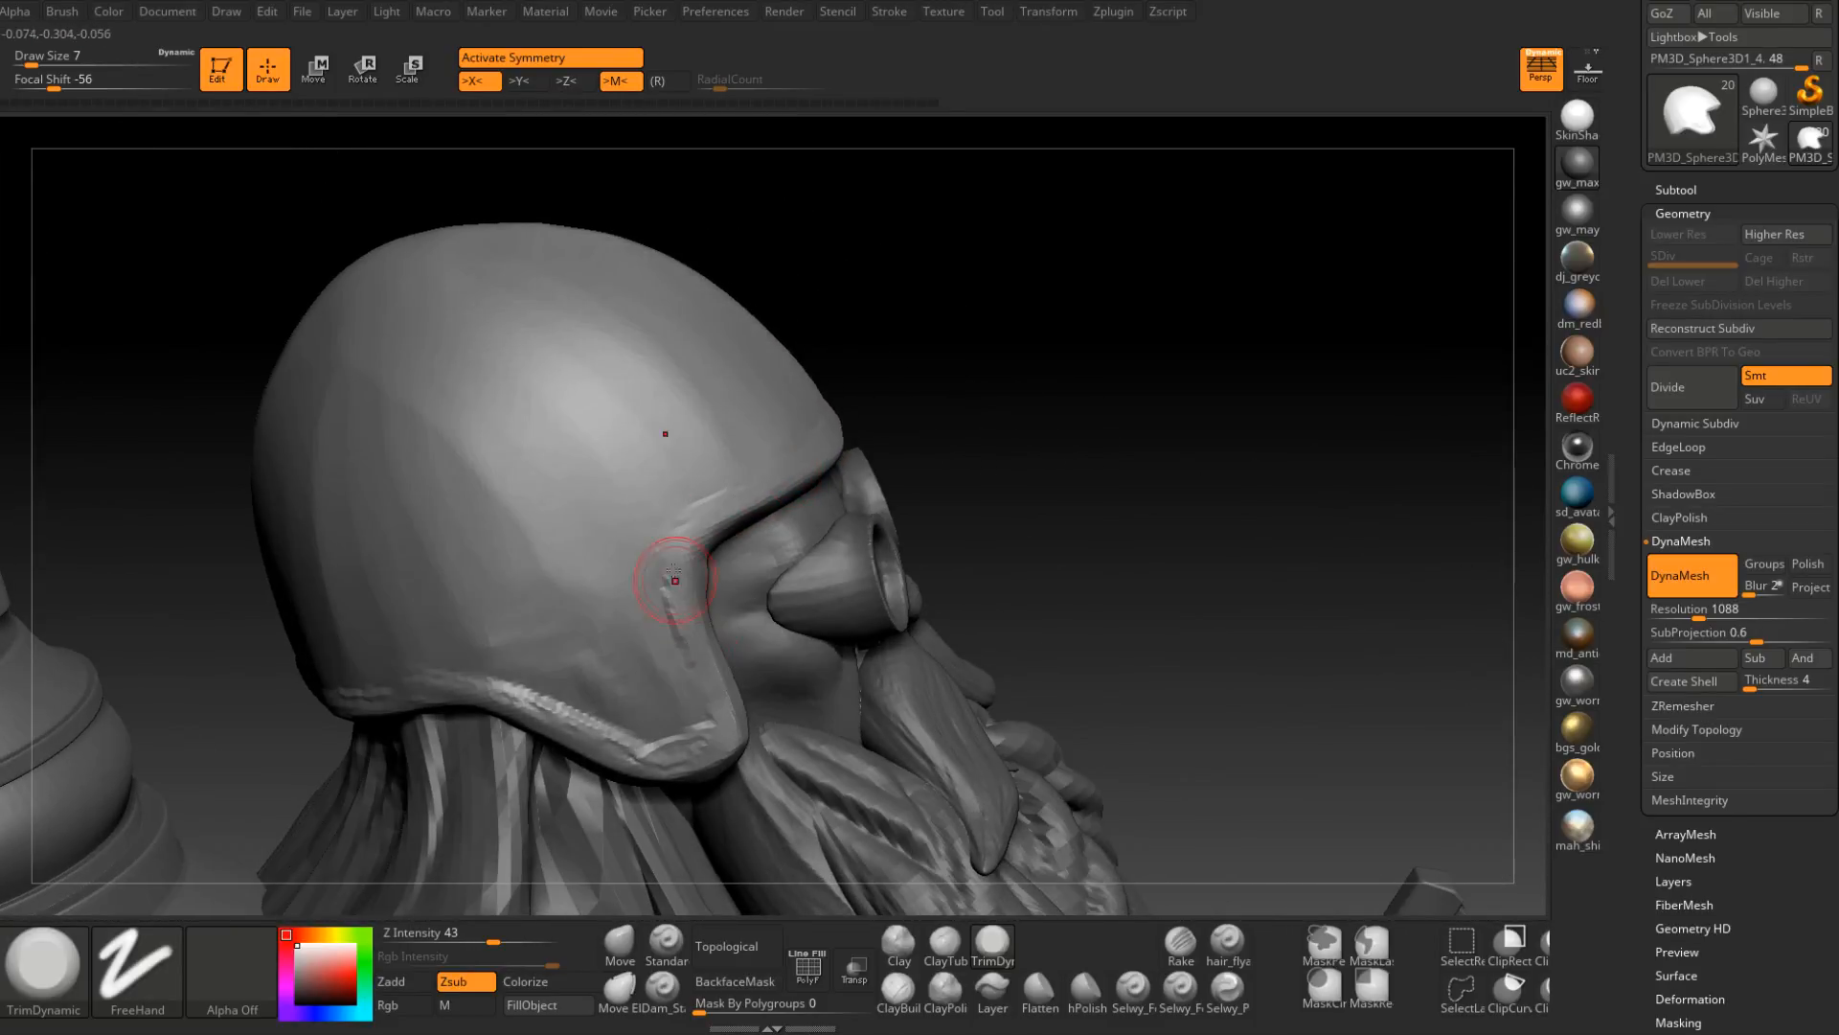
Trim down the ear flap's front edge and along its lower rim to the back of the helmet with TrimDynamic.
right_drag(705, 669, 681, 549)
drag(681, 550, 706, 685)
mouse_move(706, 686)
right_down()
mouse_move(742, 671)
mouse_move(728, 661)
right_up()
right_drag(621, 643, 661, 636)
drag(520, 616, 685, 684)
mouse_move(685, 684)
right_down()
mouse_move(632, 670)
mouse_move(706, 692)
mouse_move(657, 615)
mouse_move(513, 649)
mouse_move(616, 608)
right_up()
drag(383, 665, 347, 658)
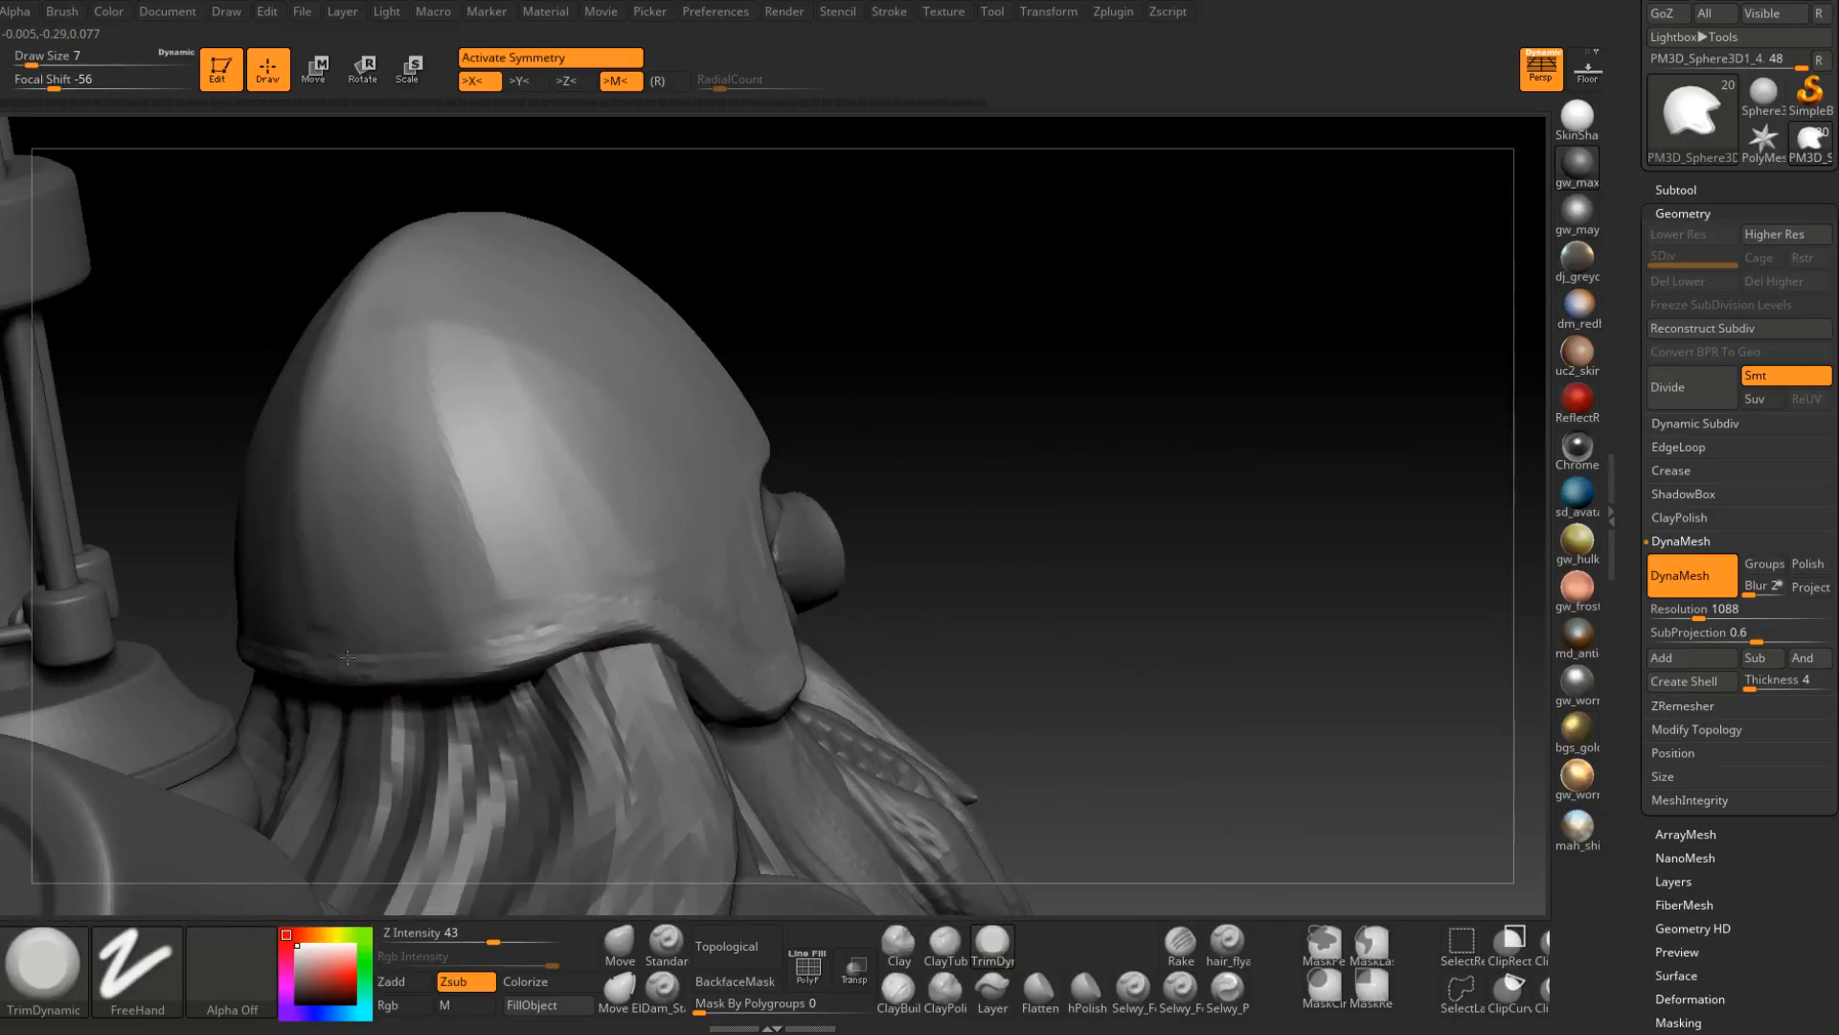
right_drag(616, 587, 415, 629)
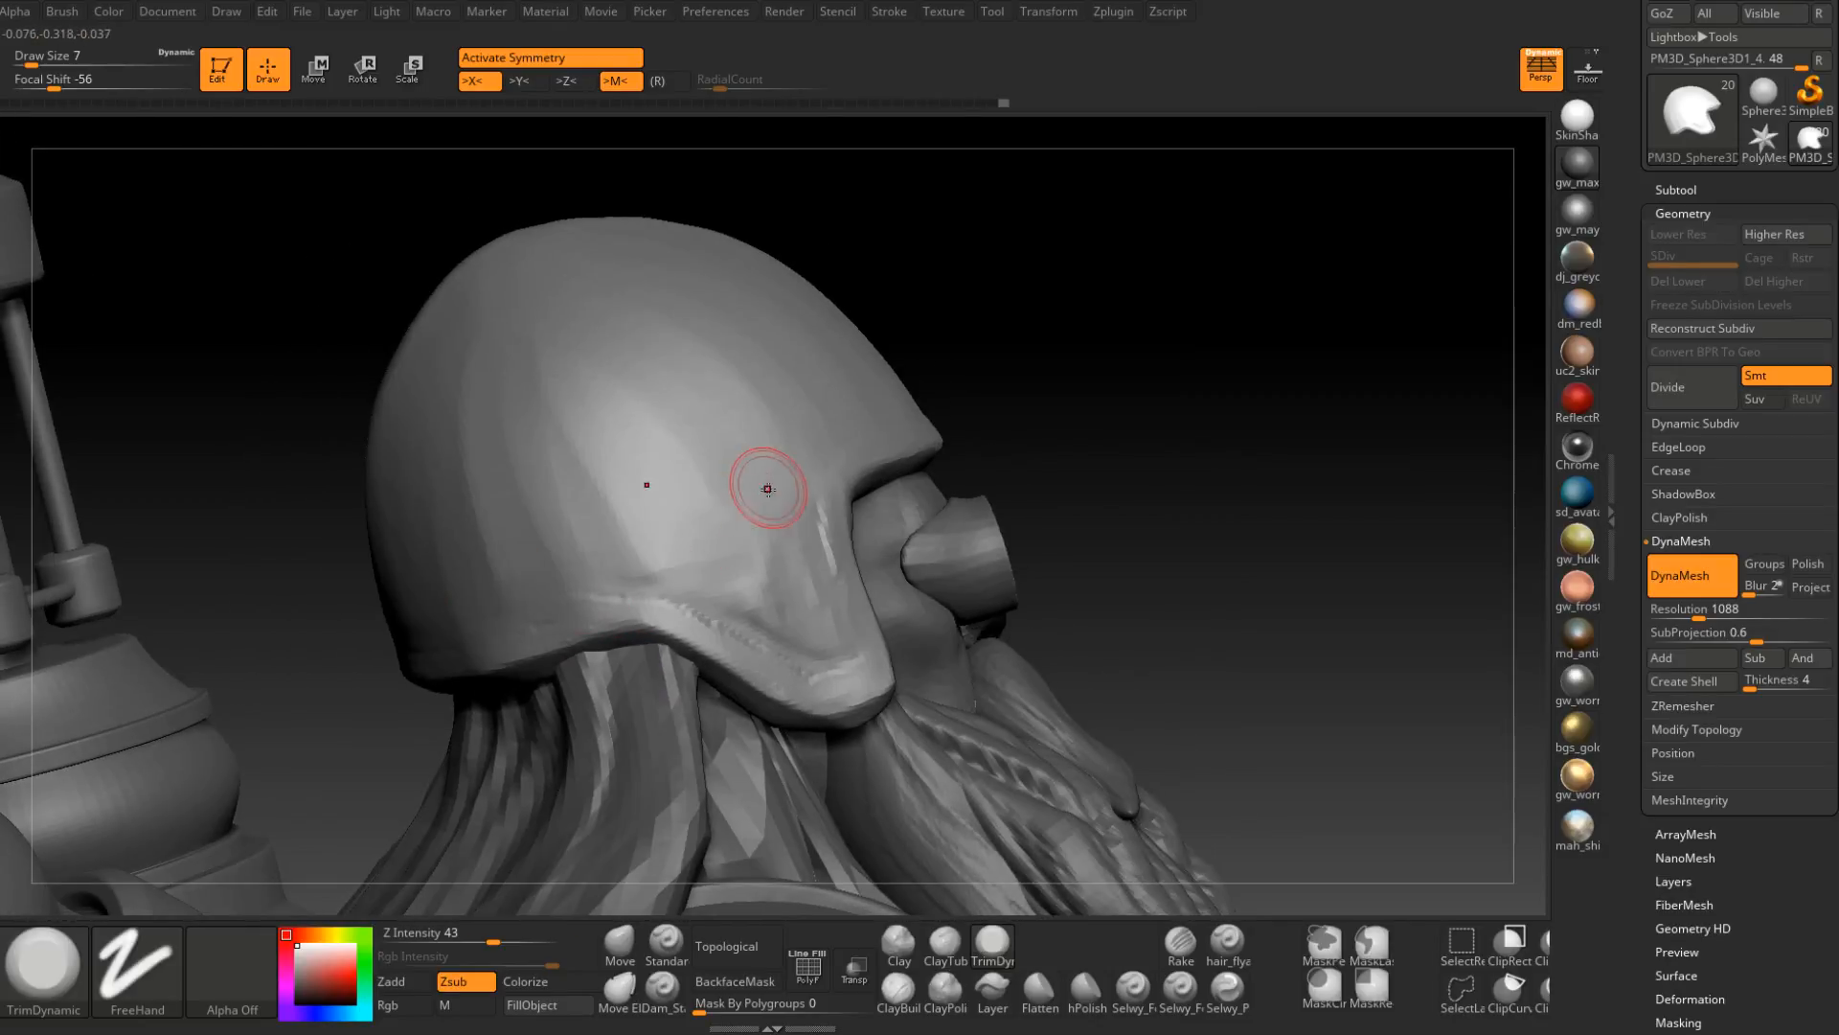
Switch to the Dam_Standard brush at draw size 3 for carving the helmet's rim.
click(661, 991)
right_drag(537, 785, 546, 757)
key(space)
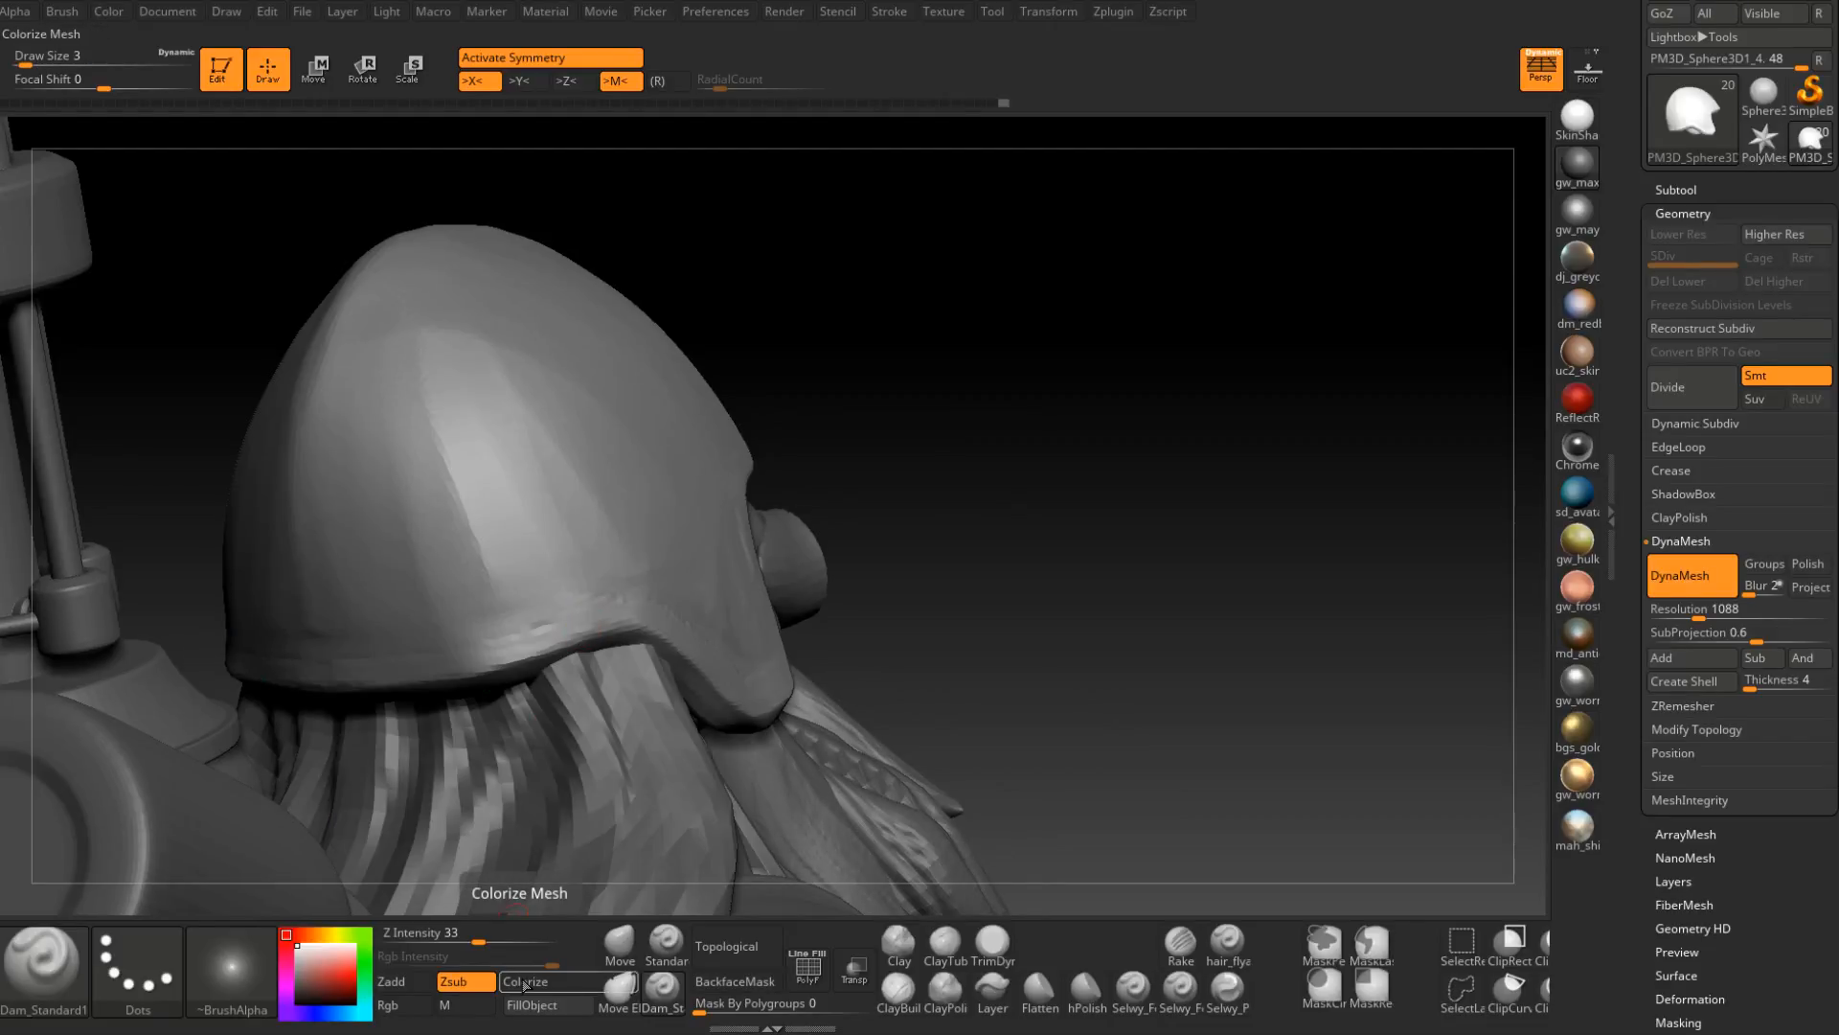
Carve a groove along the helmet's rear lower rim with the Dam_Standard brush at draw size 3.
right_drag(460, 767, 345, 790)
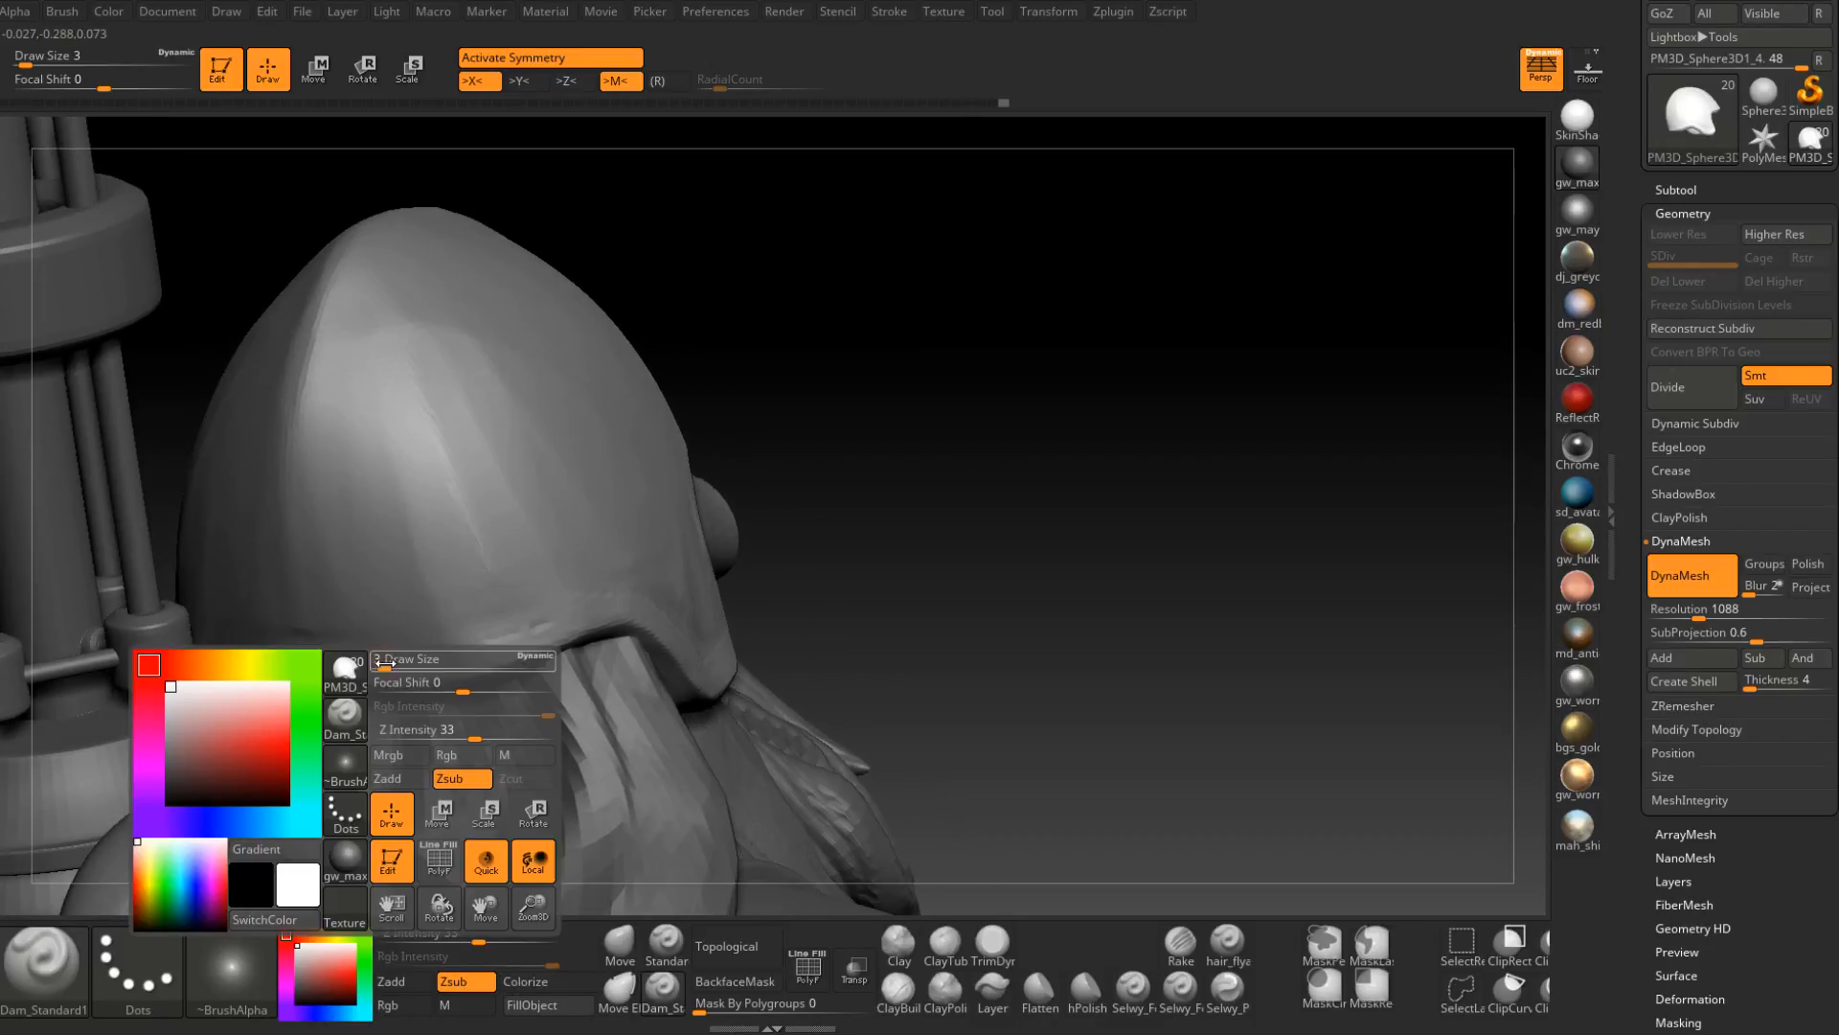
mouse_move(382, 657)
right_down()
mouse_move(546, 639)
mouse_move(451, 617)
right_up()
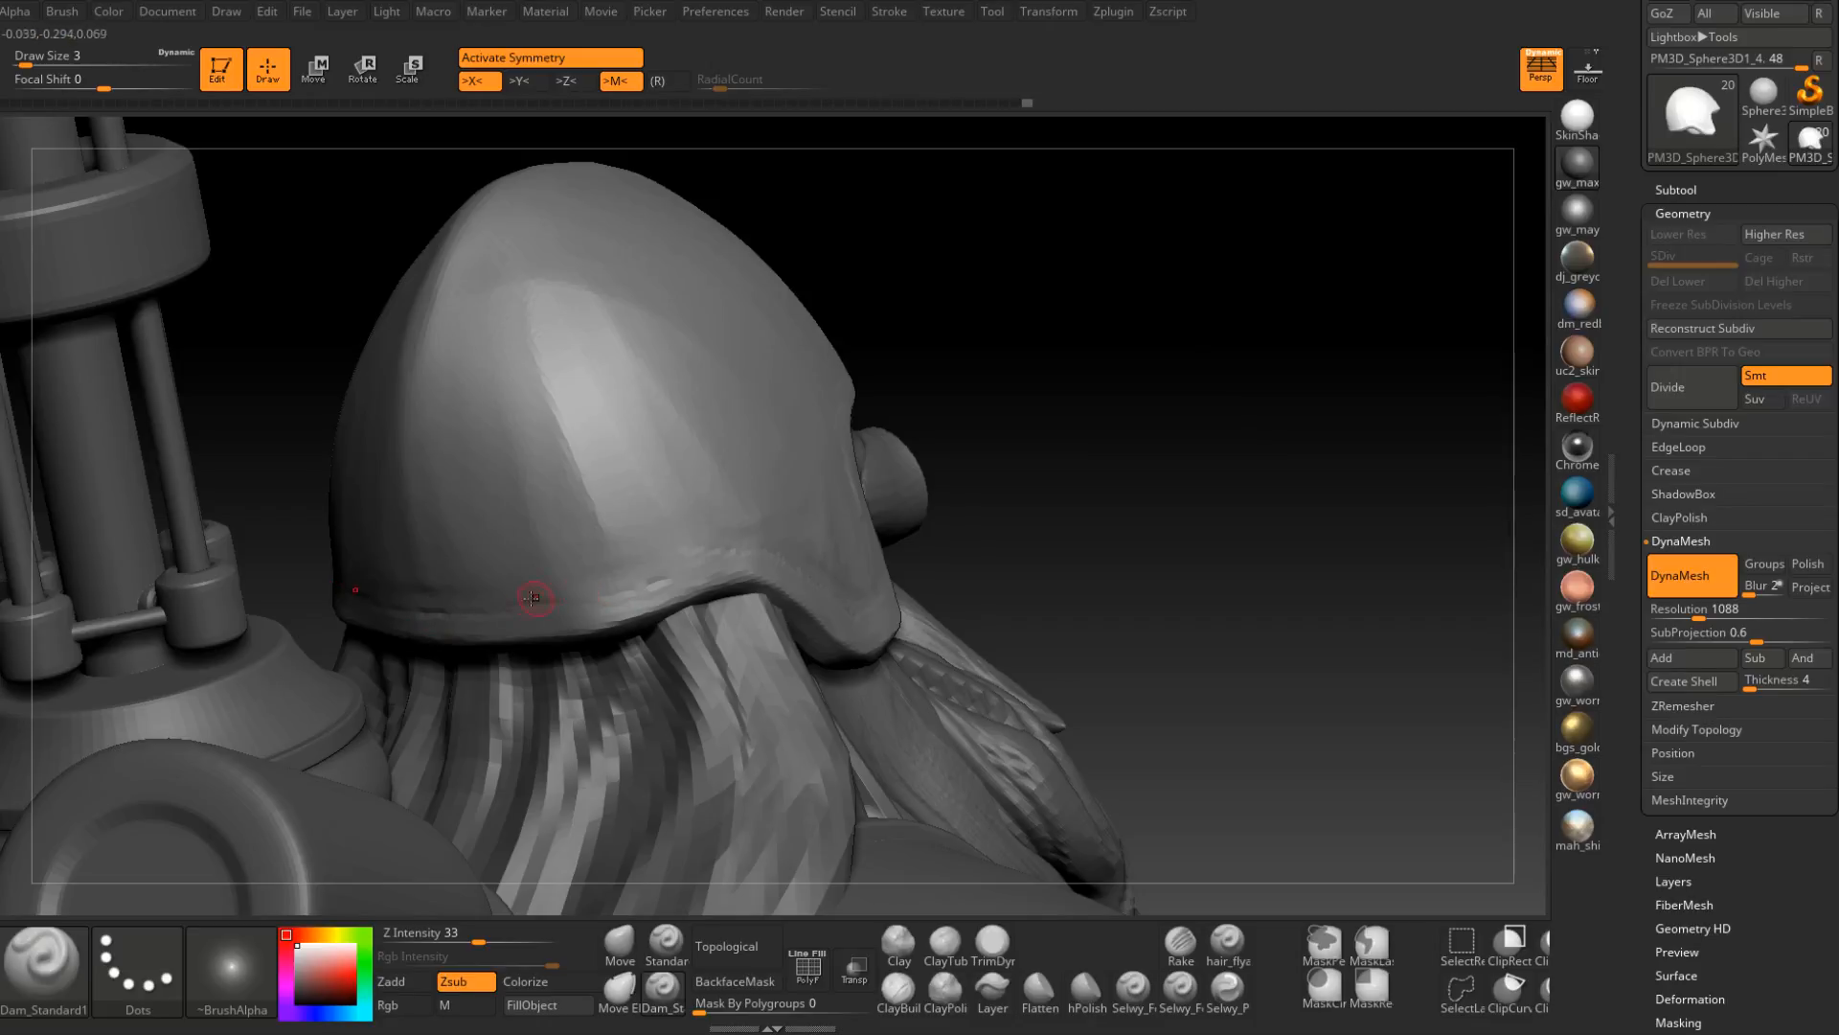
drag(584, 606, 640, 588)
key(ctrl+z)
right_drag(575, 630, 518, 612)
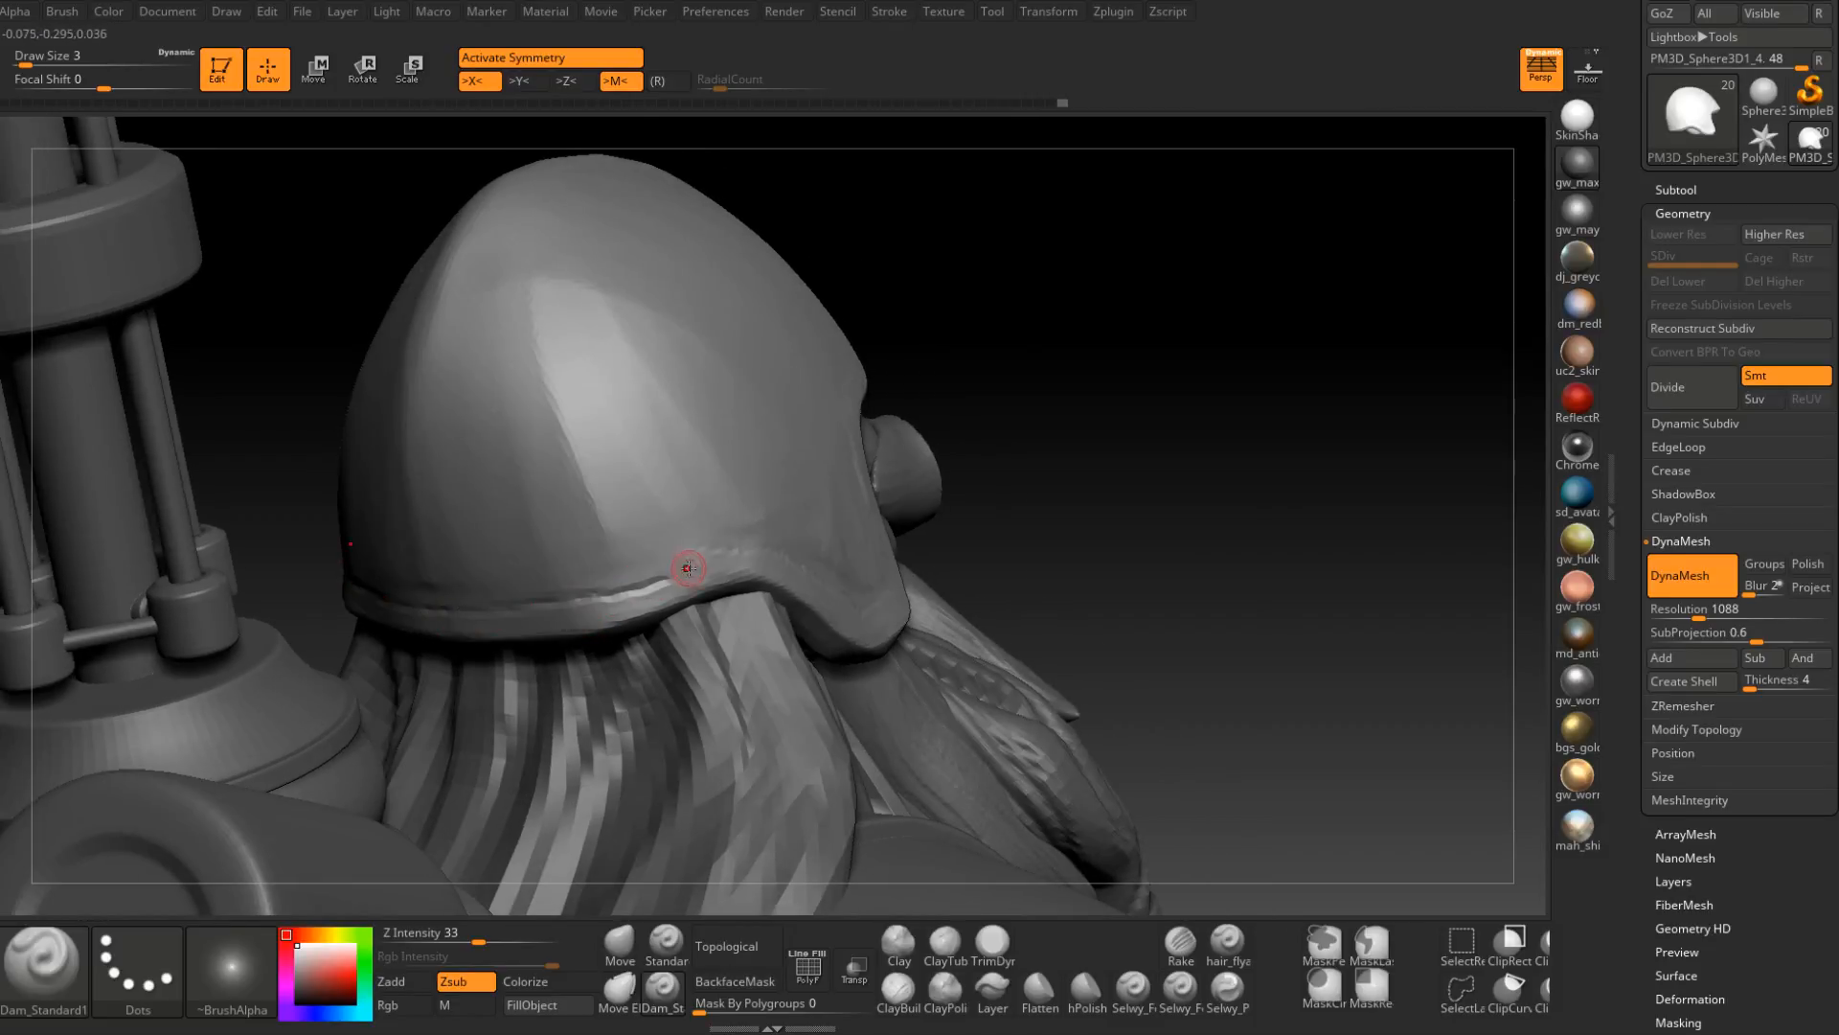
right_drag(681, 559, 604, 587)
right_drag(771, 542, 593, 599)
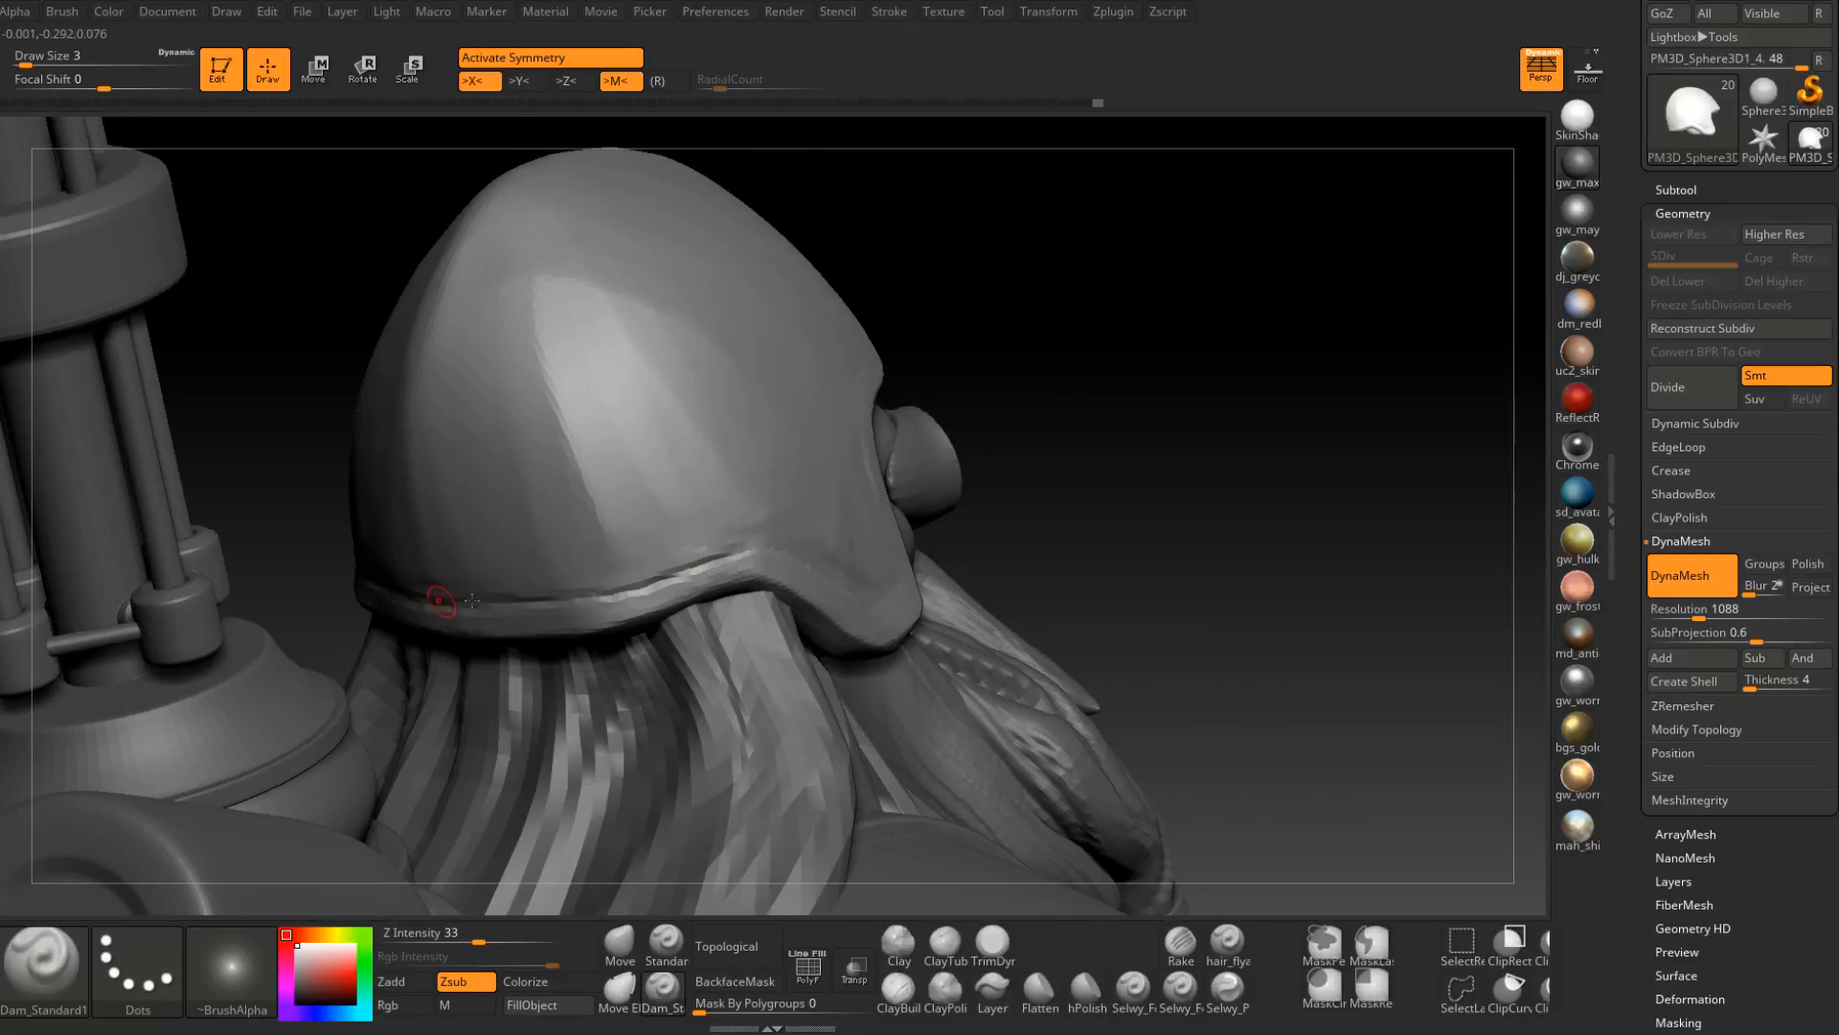
right_drag(410, 616, 742, 552)
right_drag(902, 548, 767, 624)
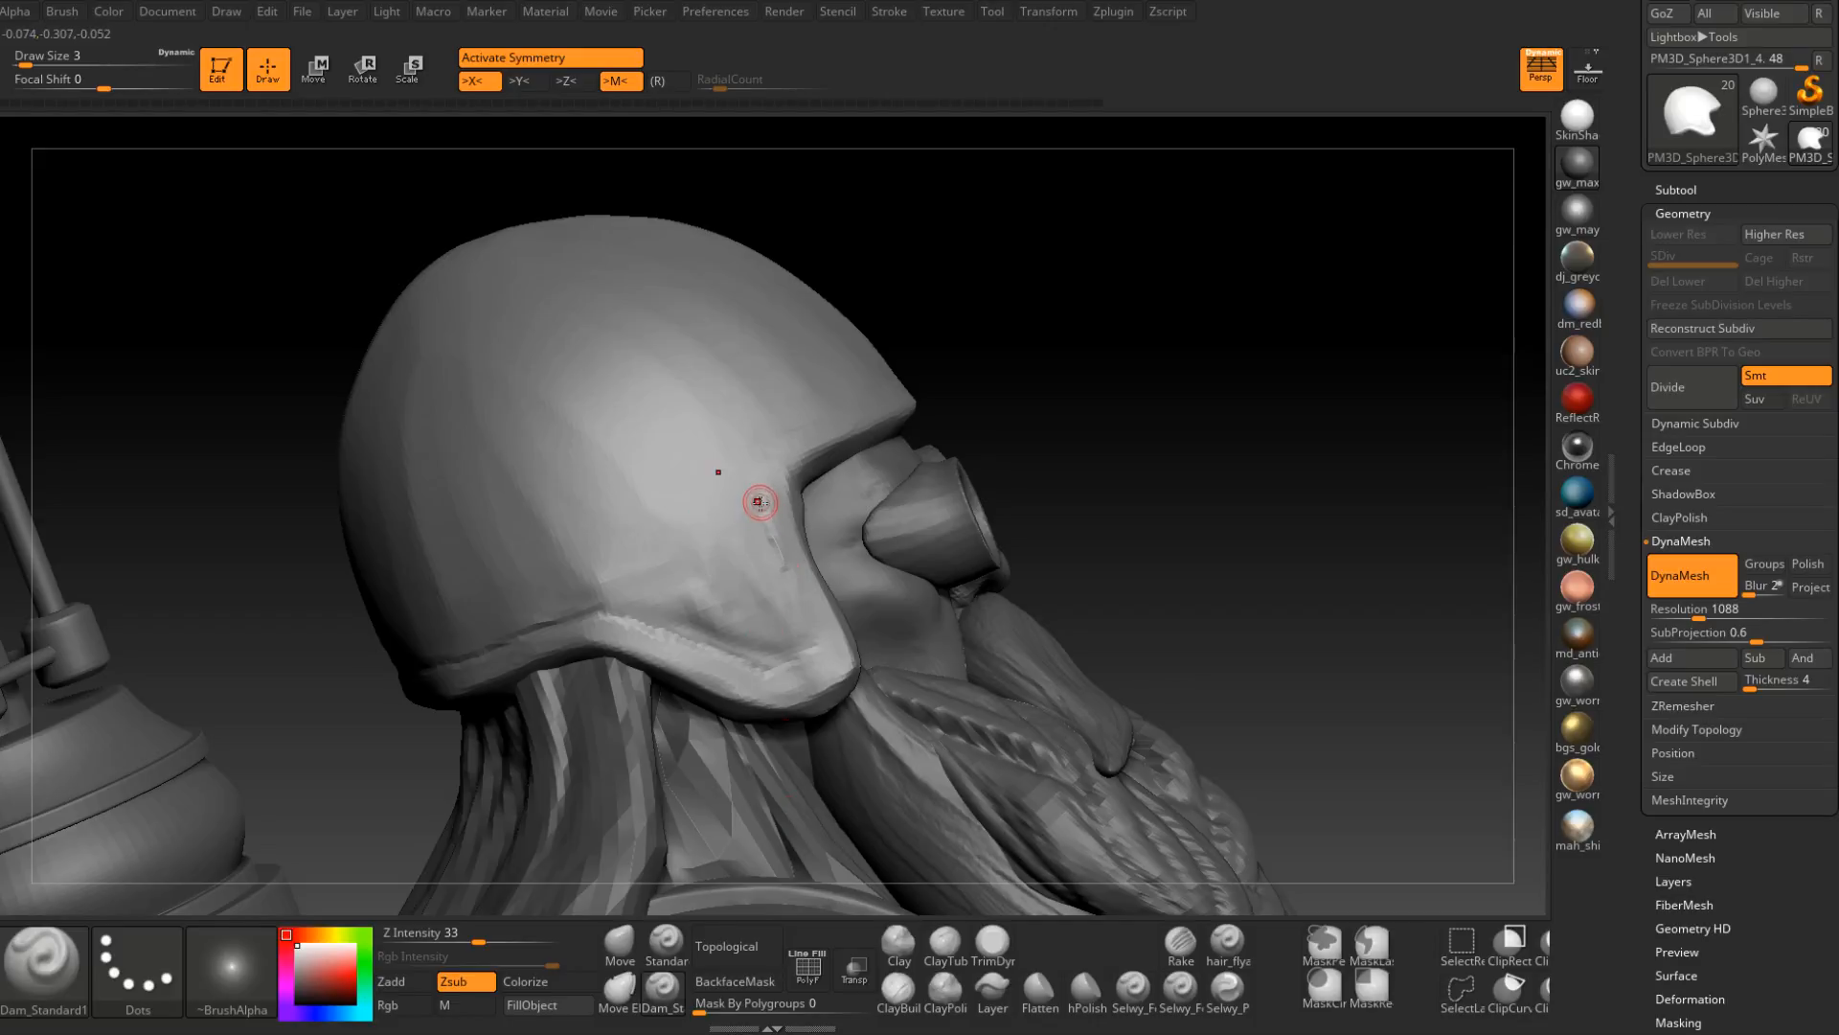
Carve the rim groove down the front of the helmet's ear flap and along its lower edge.
drag(760, 501, 813, 635)
right_drag(813, 635, 808, 633)
drag(821, 643, 793, 657)
drag(596, 615, 771, 675)
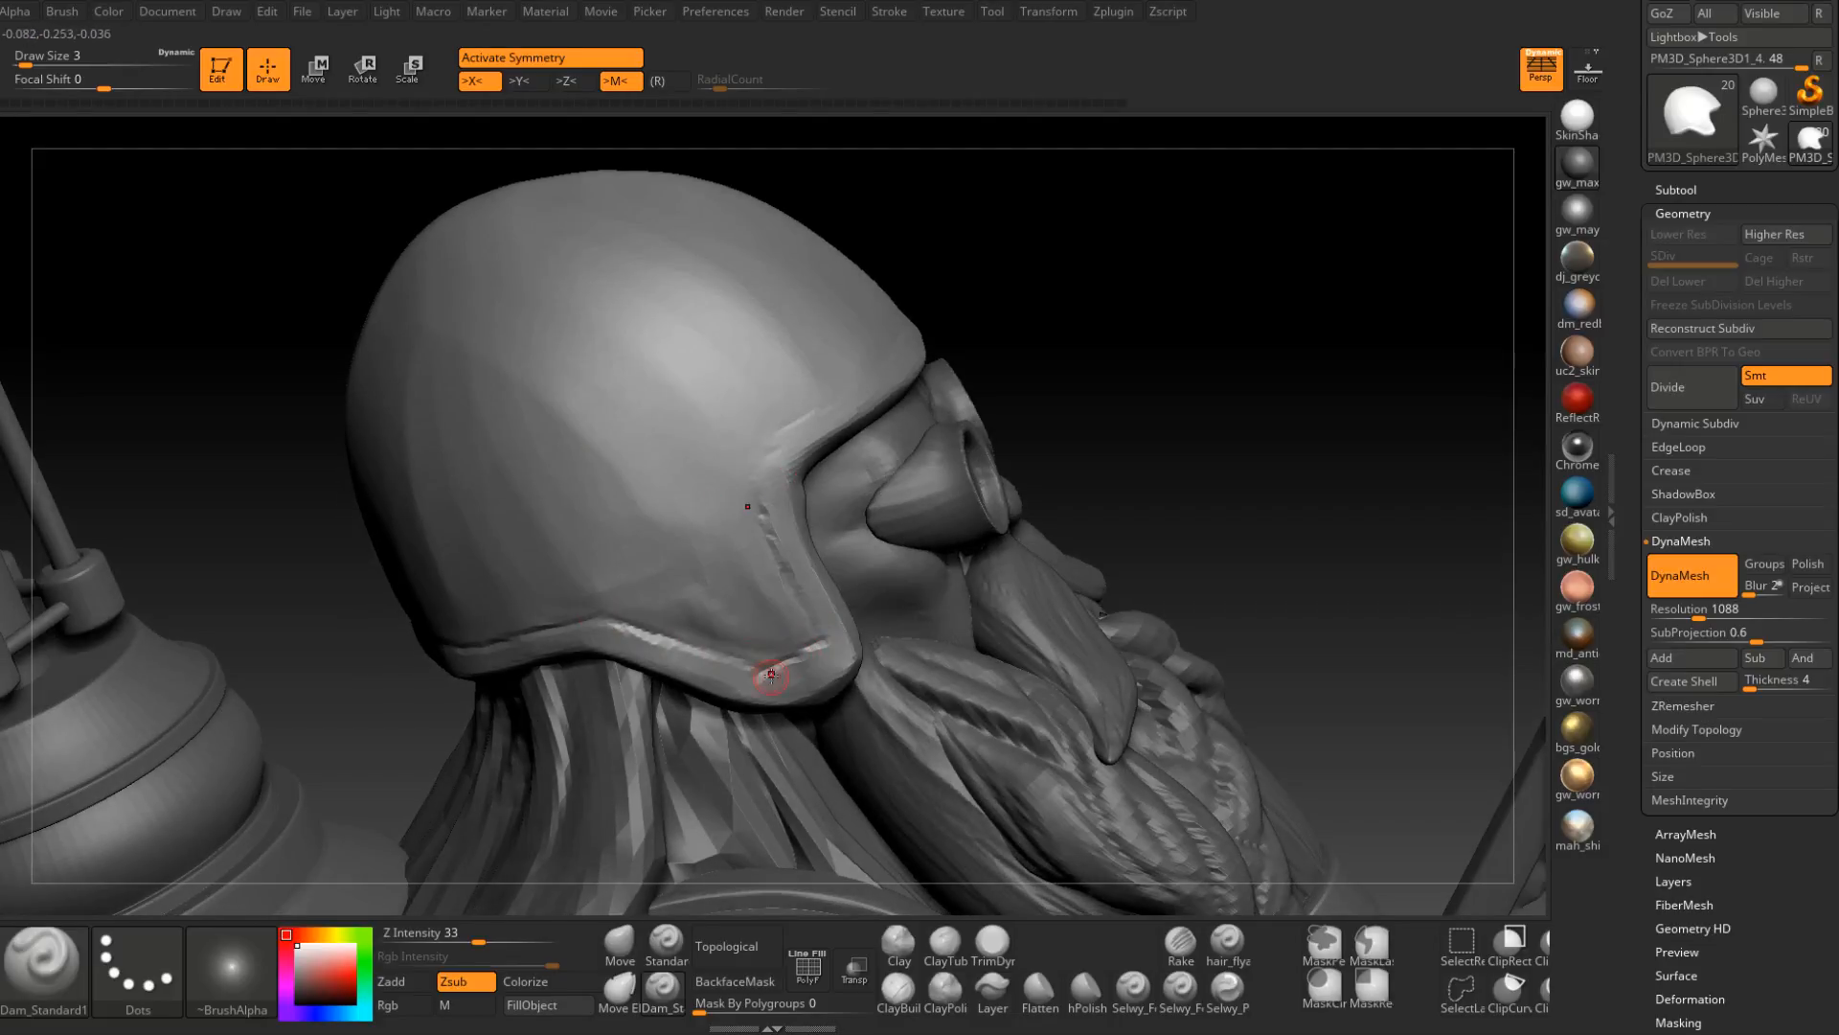
drag(654, 631, 754, 665)
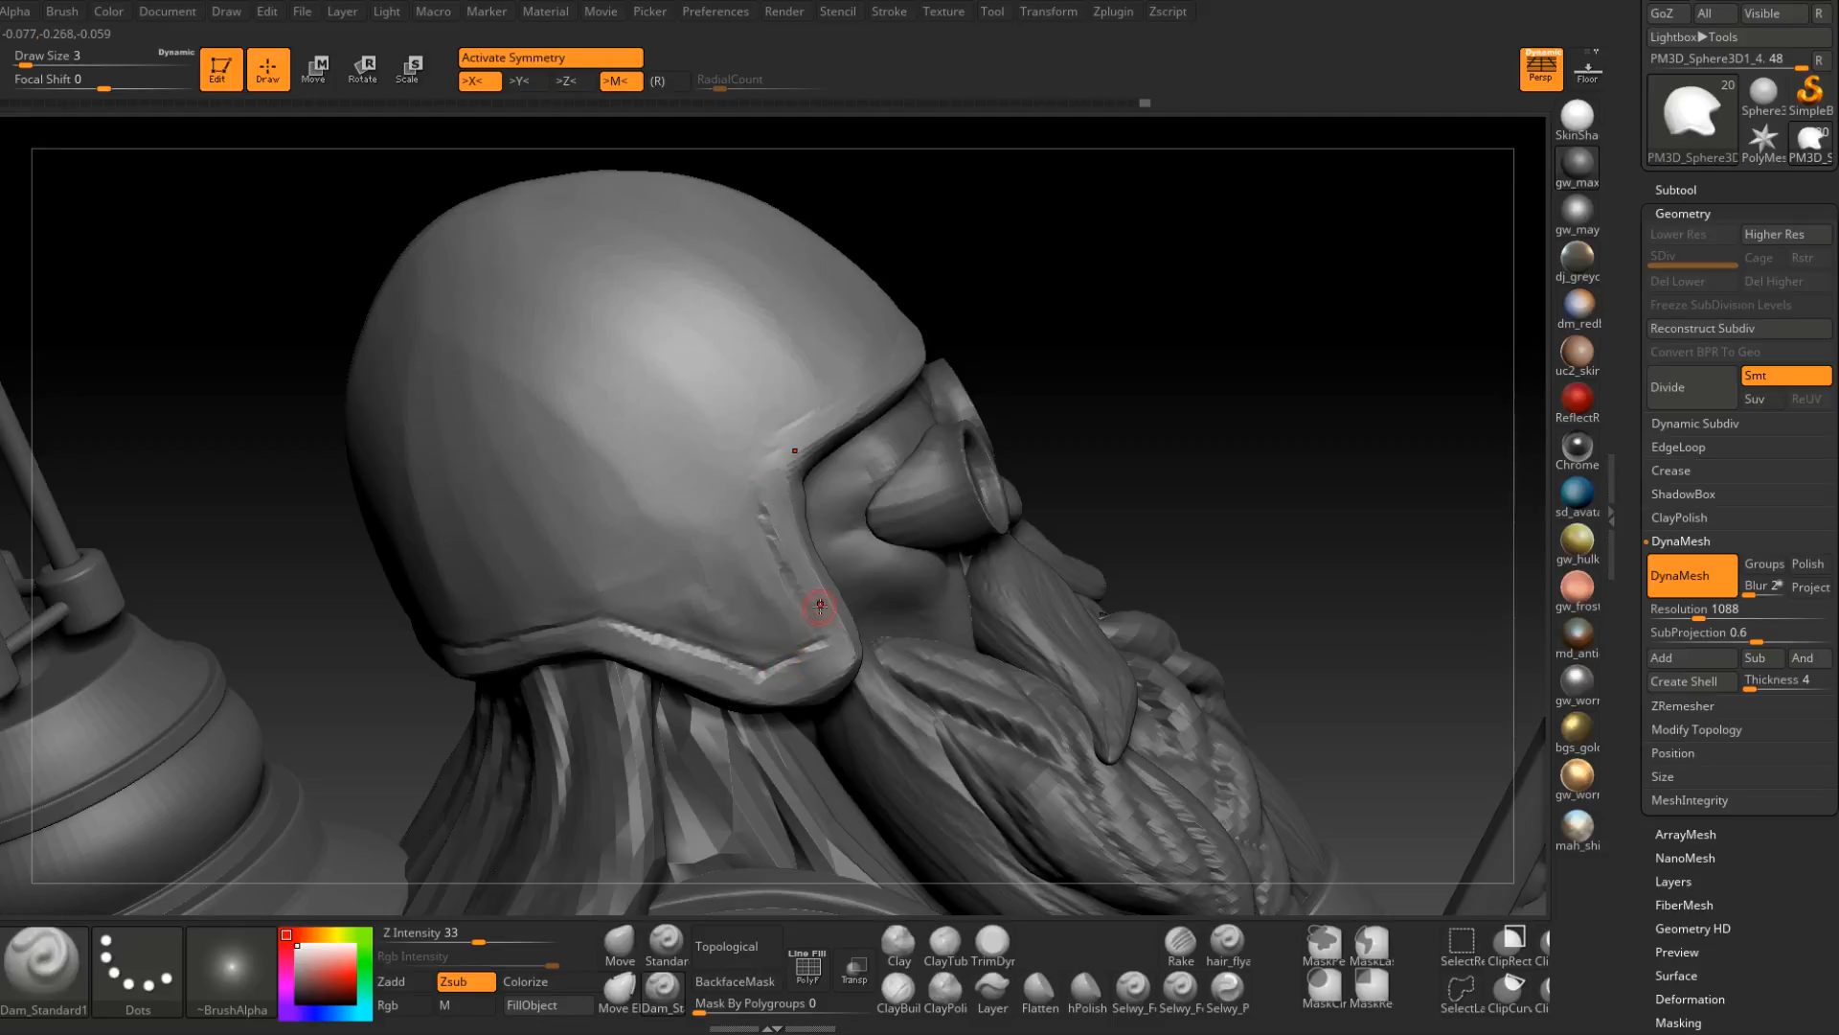
Continue the groove from the ear flap's front edge up along the brow of the helmet.
mouse_move(779, 543)
mouse_down()
mouse_move(762, 468)
mouse_move(790, 439)
mouse_up()
right_drag(789, 438, 767, 452)
drag(768, 451, 883, 362)
right_drag(883, 362, 842, 372)
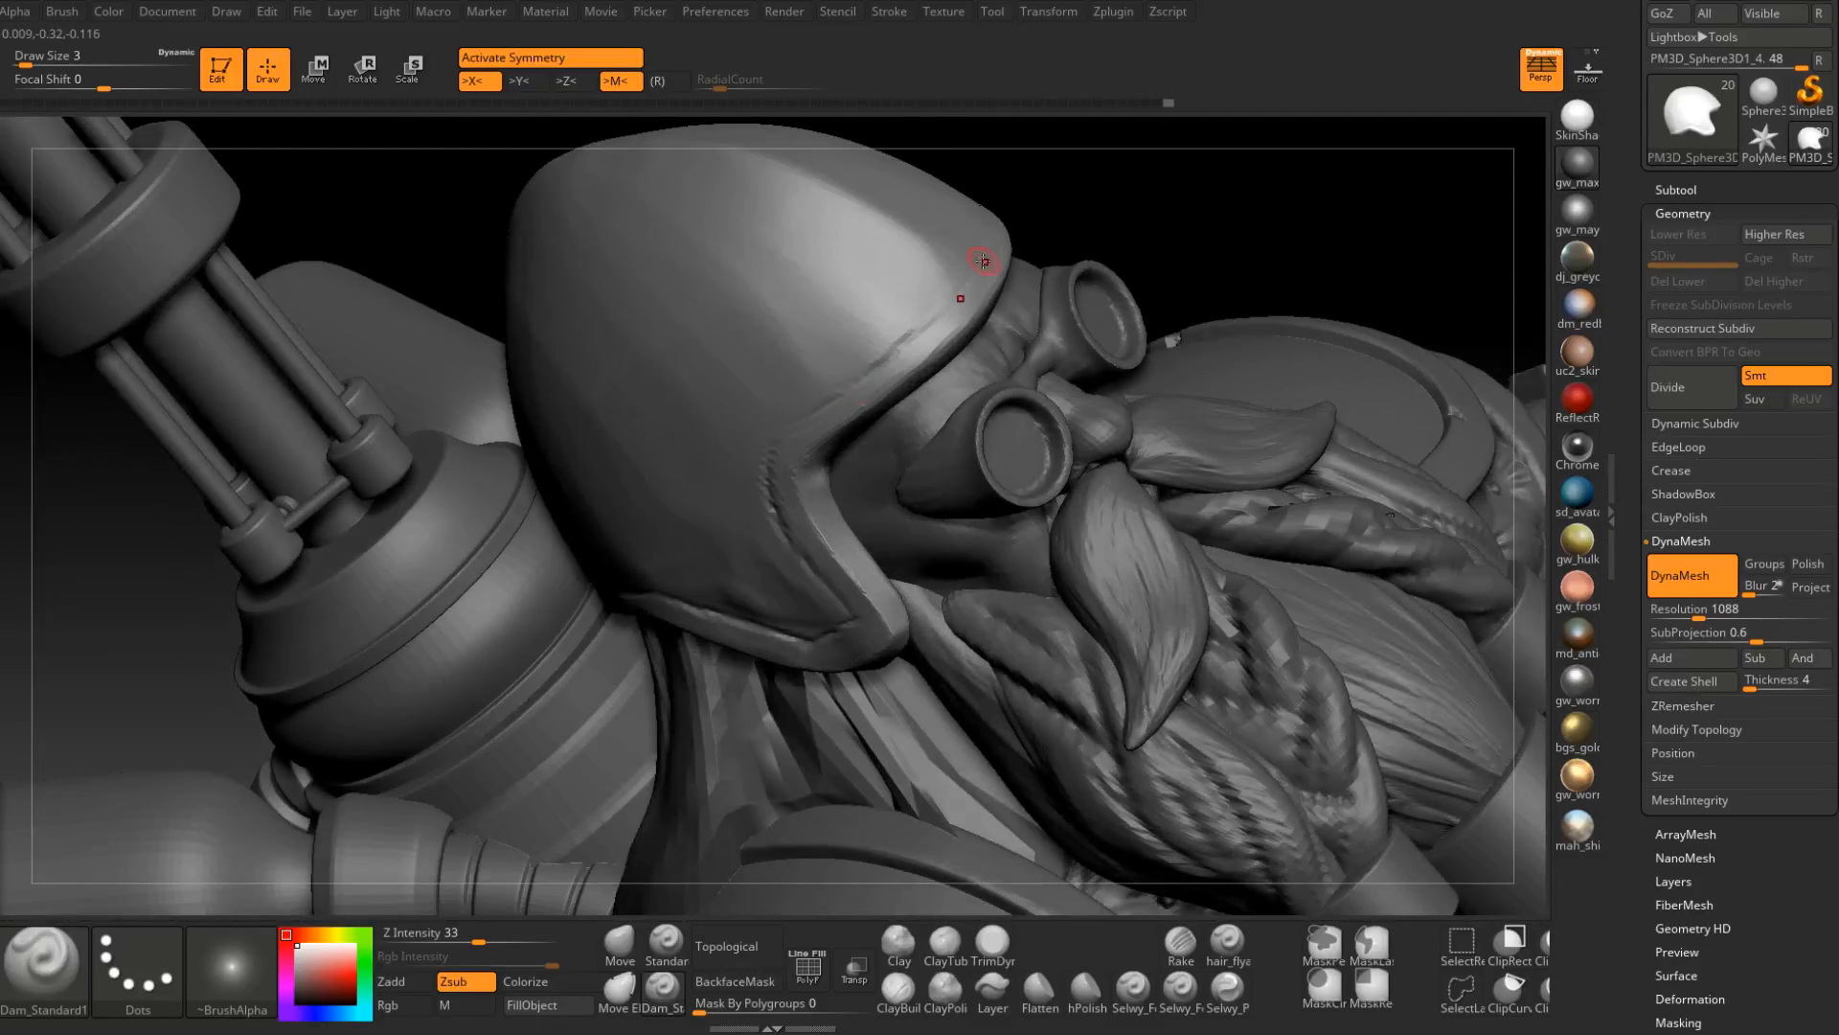
right_drag(927, 309, 810, 465)
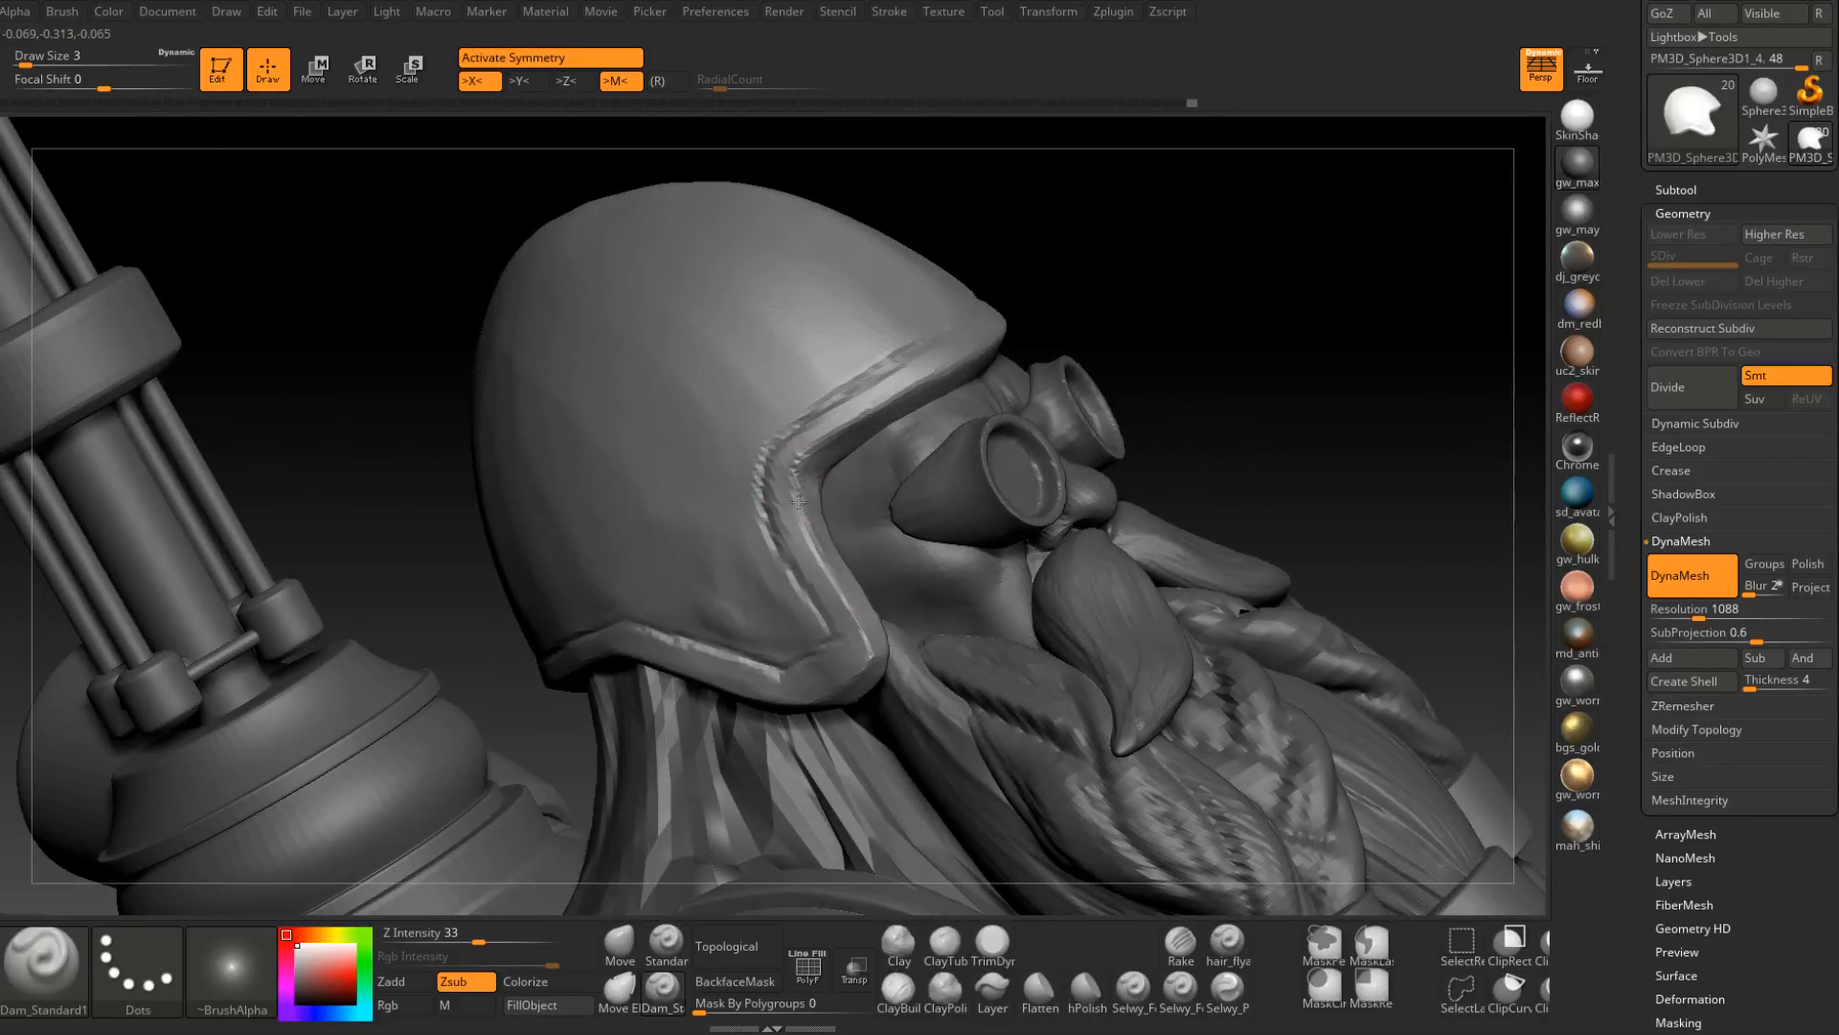
Deepen the groove around the helmet's face opening, from the ear flap's tip to the middle of the brow.
drag(797, 501, 877, 667)
drag(833, 582, 795, 459)
right_drag(813, 460, 802, 465)
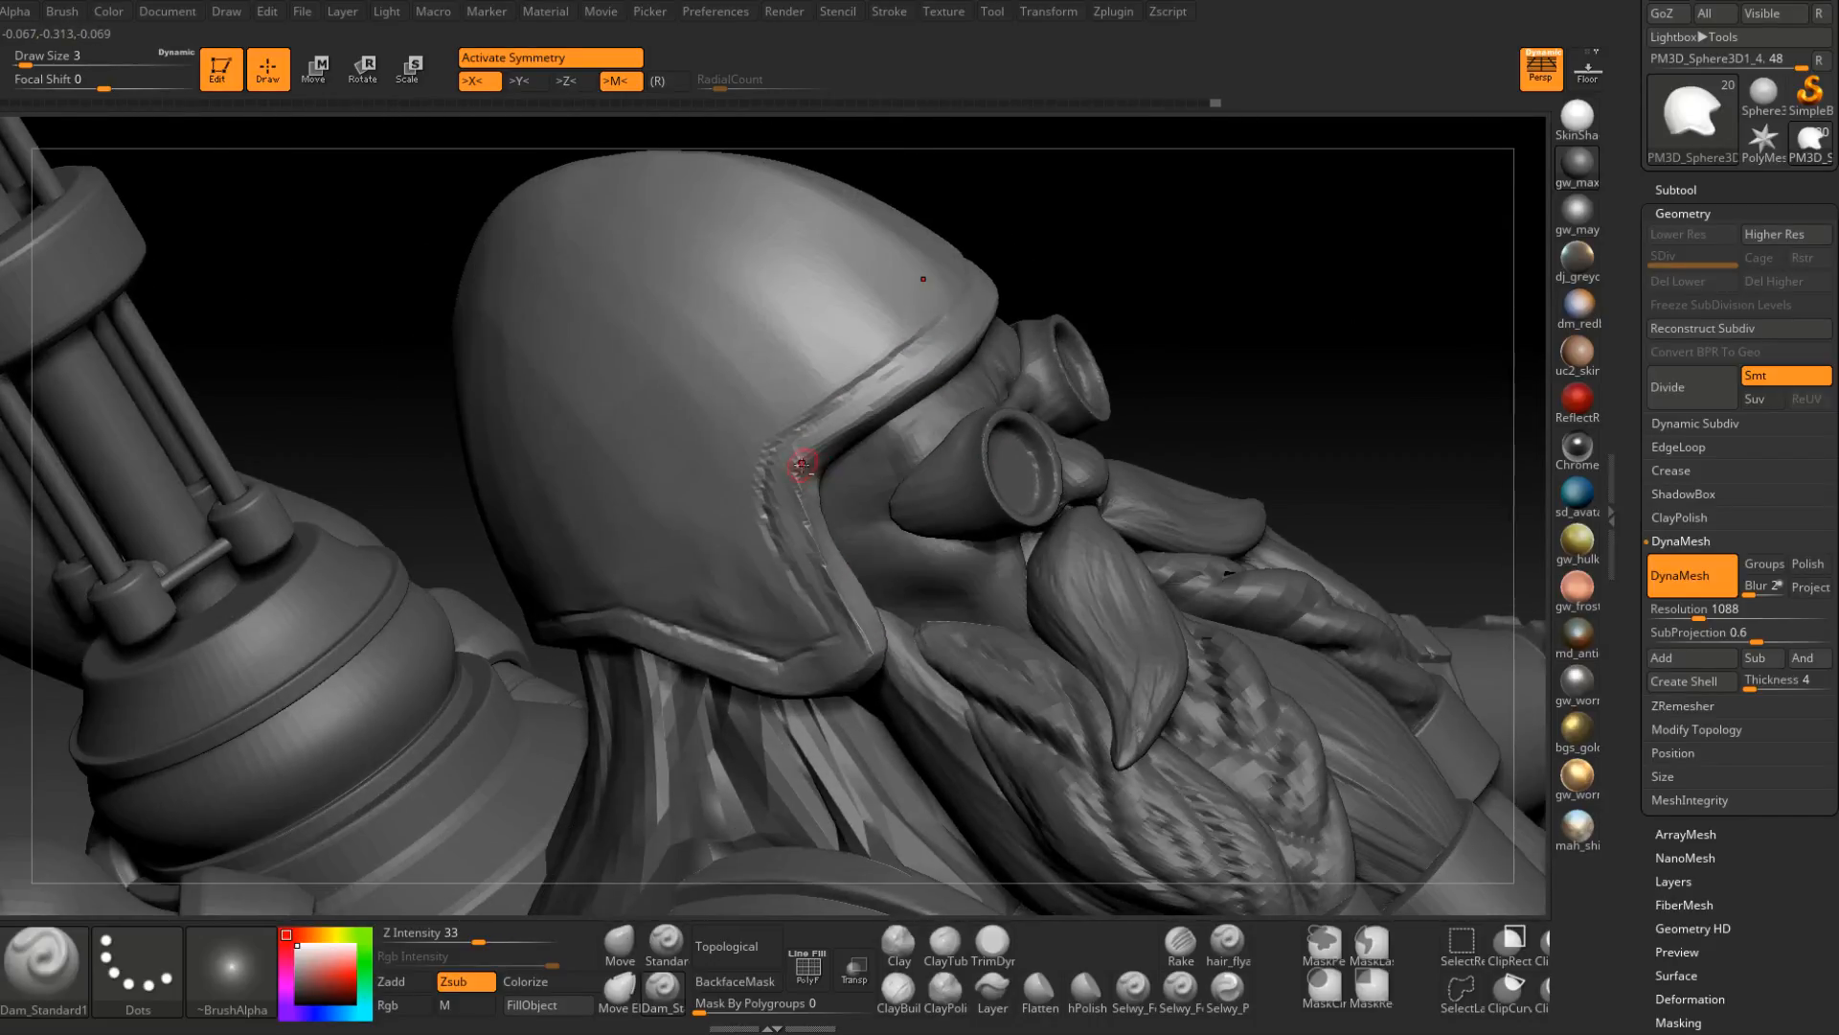
drag(802, 465, 951, 357)
right_drag(1010, 309, 944, 356)
drag(1029, 297, 943, 366)
mouse_move(944, 366)
right_down()
mouse_move(1032, 292)
mouse_move(1111, 288)
right_up()
drag(901, 640, 845, 676)
right_drag(845, 677, 821, 597)
Flatten the rim along the ear flap's front edge with the TrimDynamic brush at draw size 6.
right_click(821, 597)
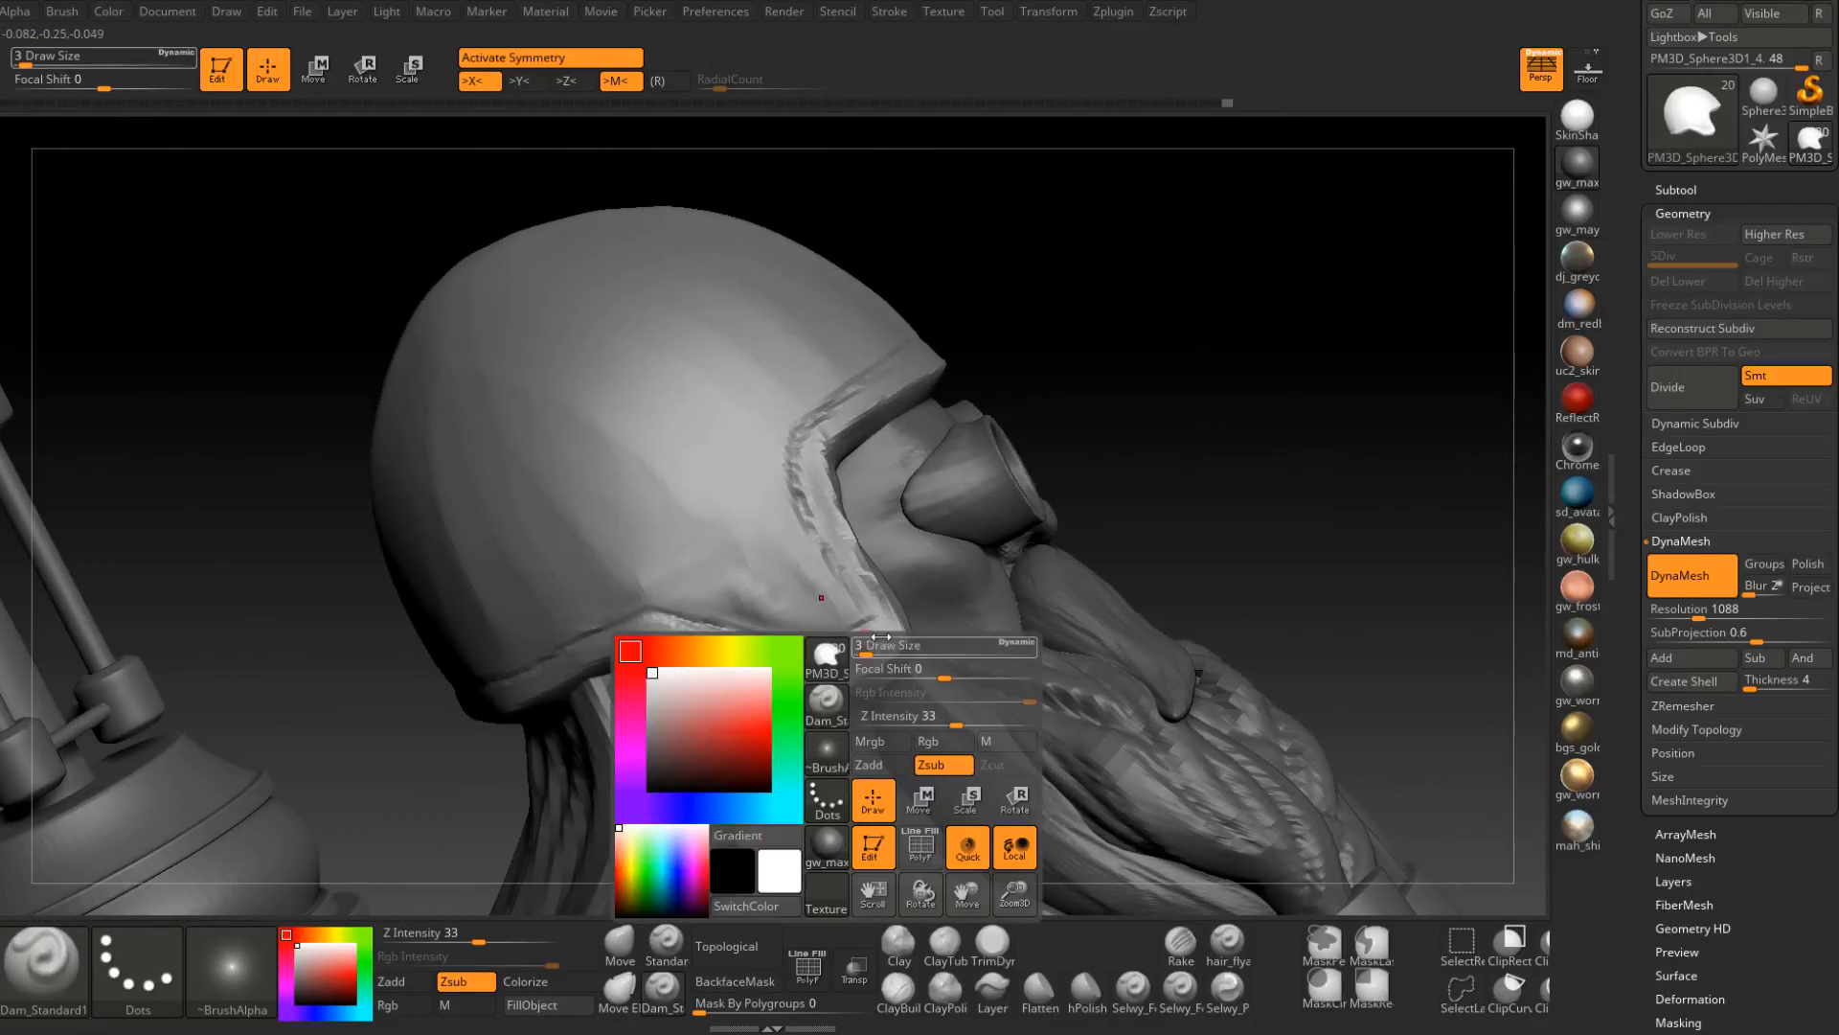
drag(880, 637, 875, 638)
click(992, 945)
right_drag(882, 613, 786, 602)
right_click(785, 601)
drag(837, 511, 846, 512)
right_drag(814, 451, 825, 499)
mouse_move(820, 474)
mouse_down()
mouse_move(891, 632)
mouse_move(882, 594)
mouse_up()
Flatten the helmet's brow rim with the TrimDynamic brush.
right_drag(826, 494, 845, 434)
drag(846, 434, 986, 314)
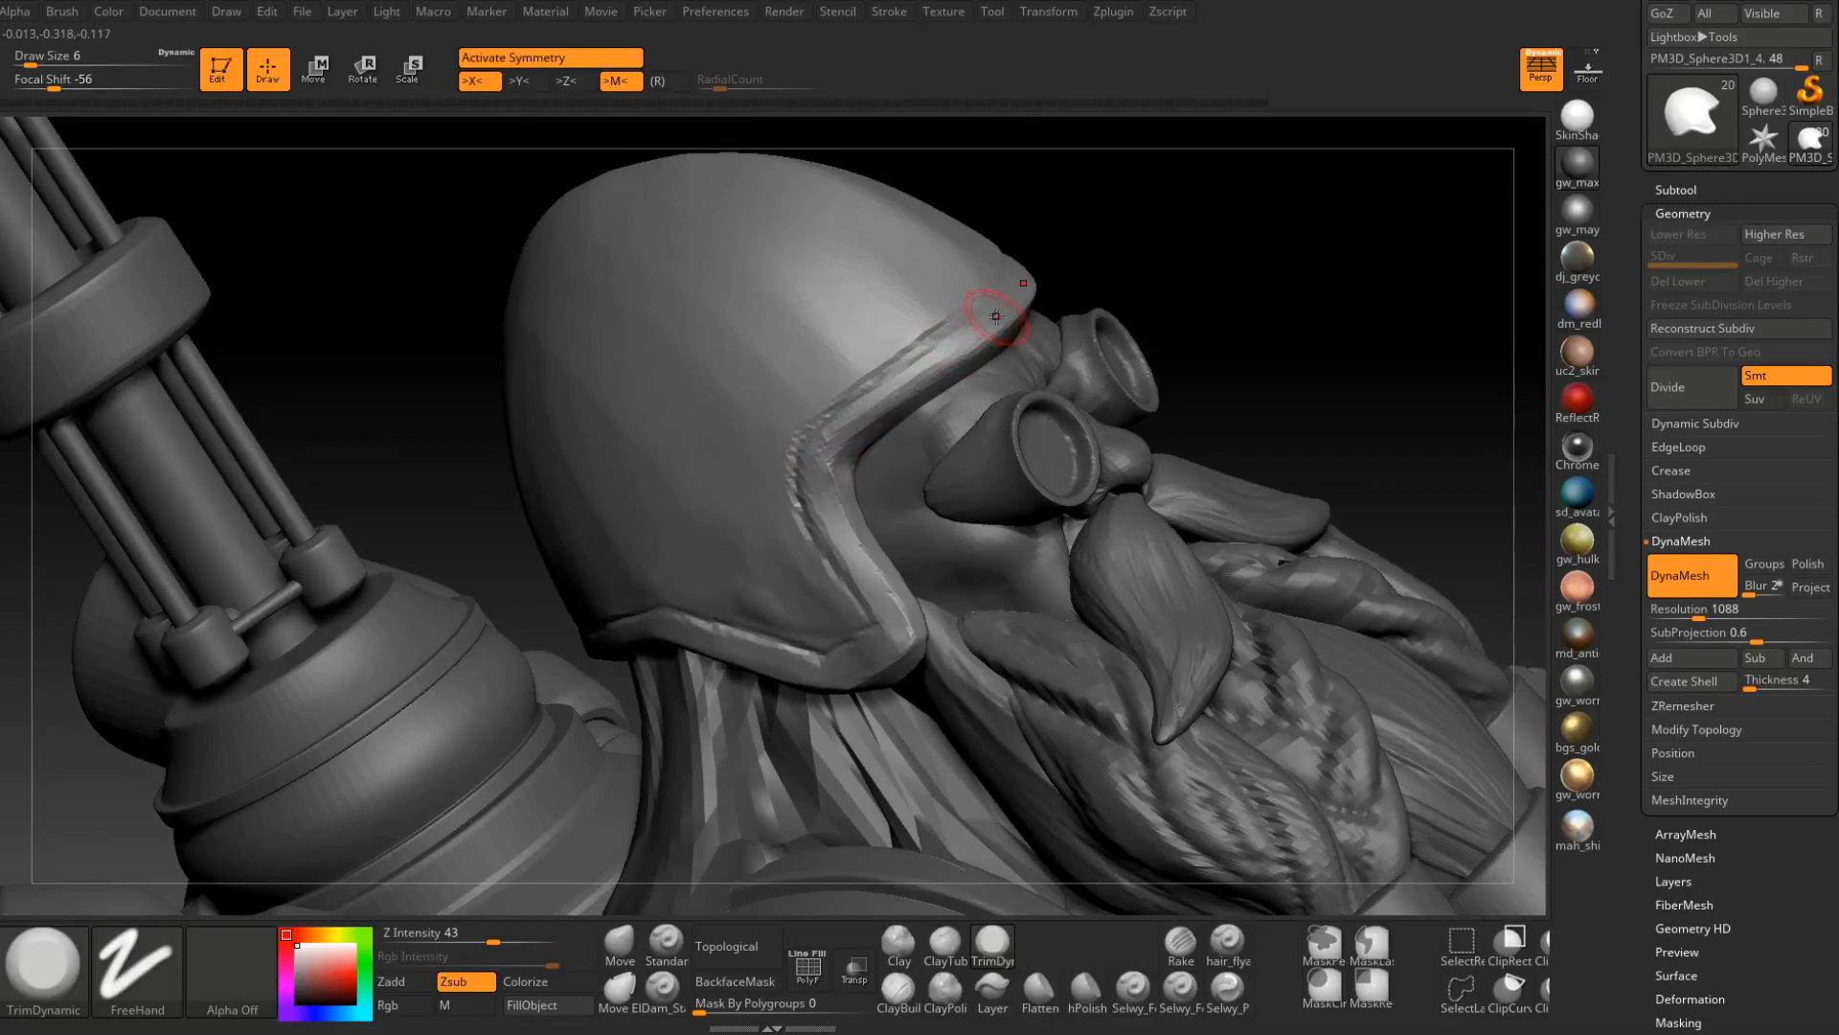
drag(843, 436, 981, 320)
right_drag(1073, 278, 997, 289)
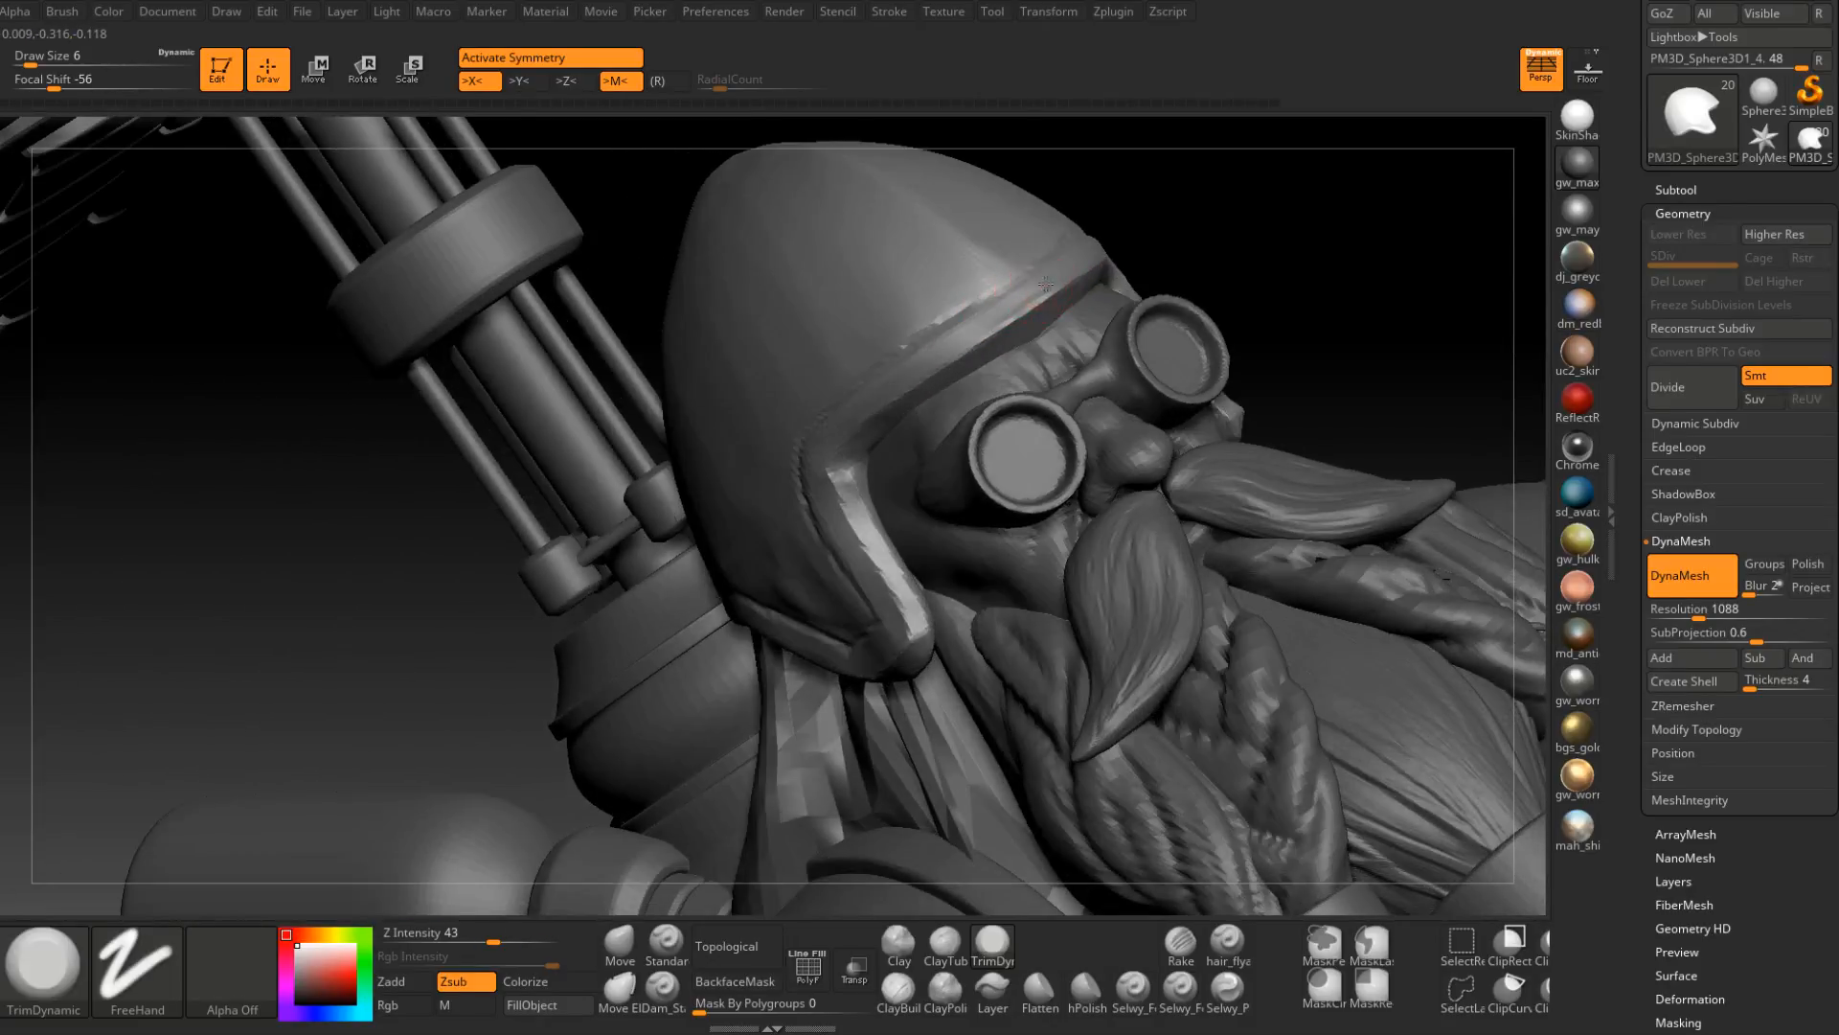
drag(940, 360, 1065, 282)
right_drag(902, 374, 986, 326)
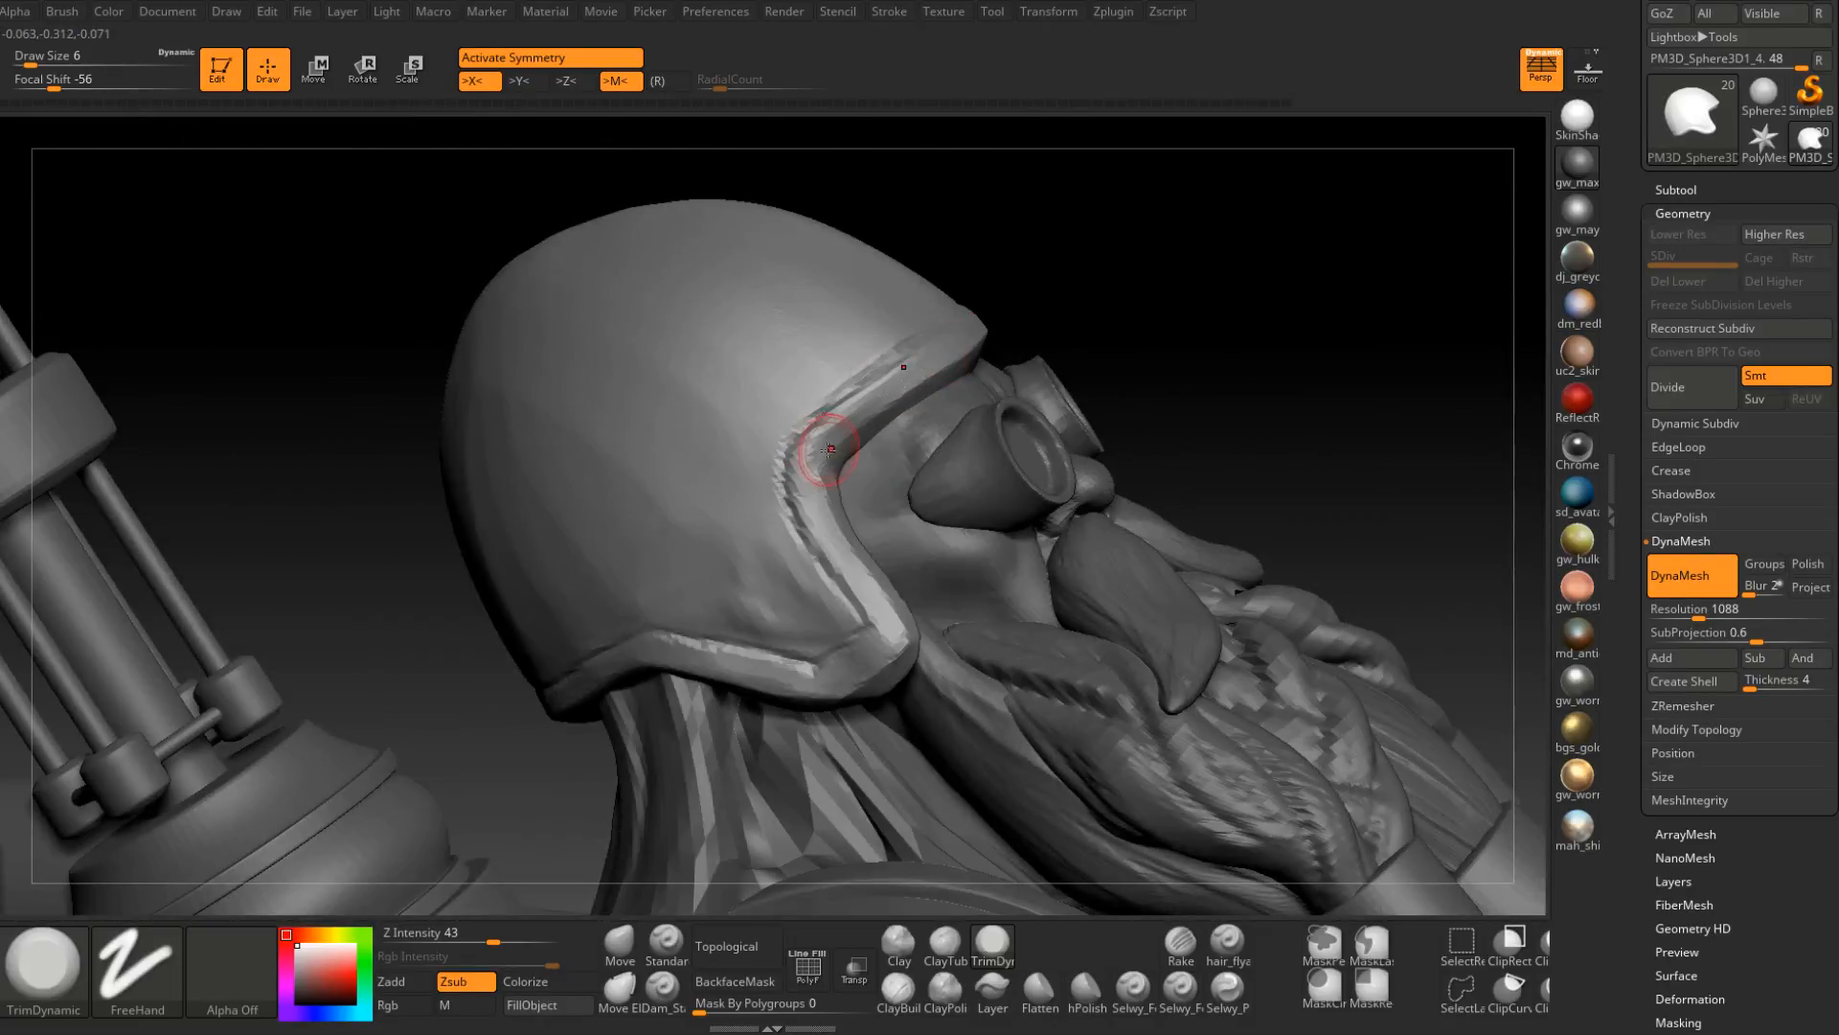
Trim the rim's inner corner beside the goggles and the upper part of the ear flap's front edge.
right_drag(920, 407, 867, 424)
drag(826, 477, 853, 444)
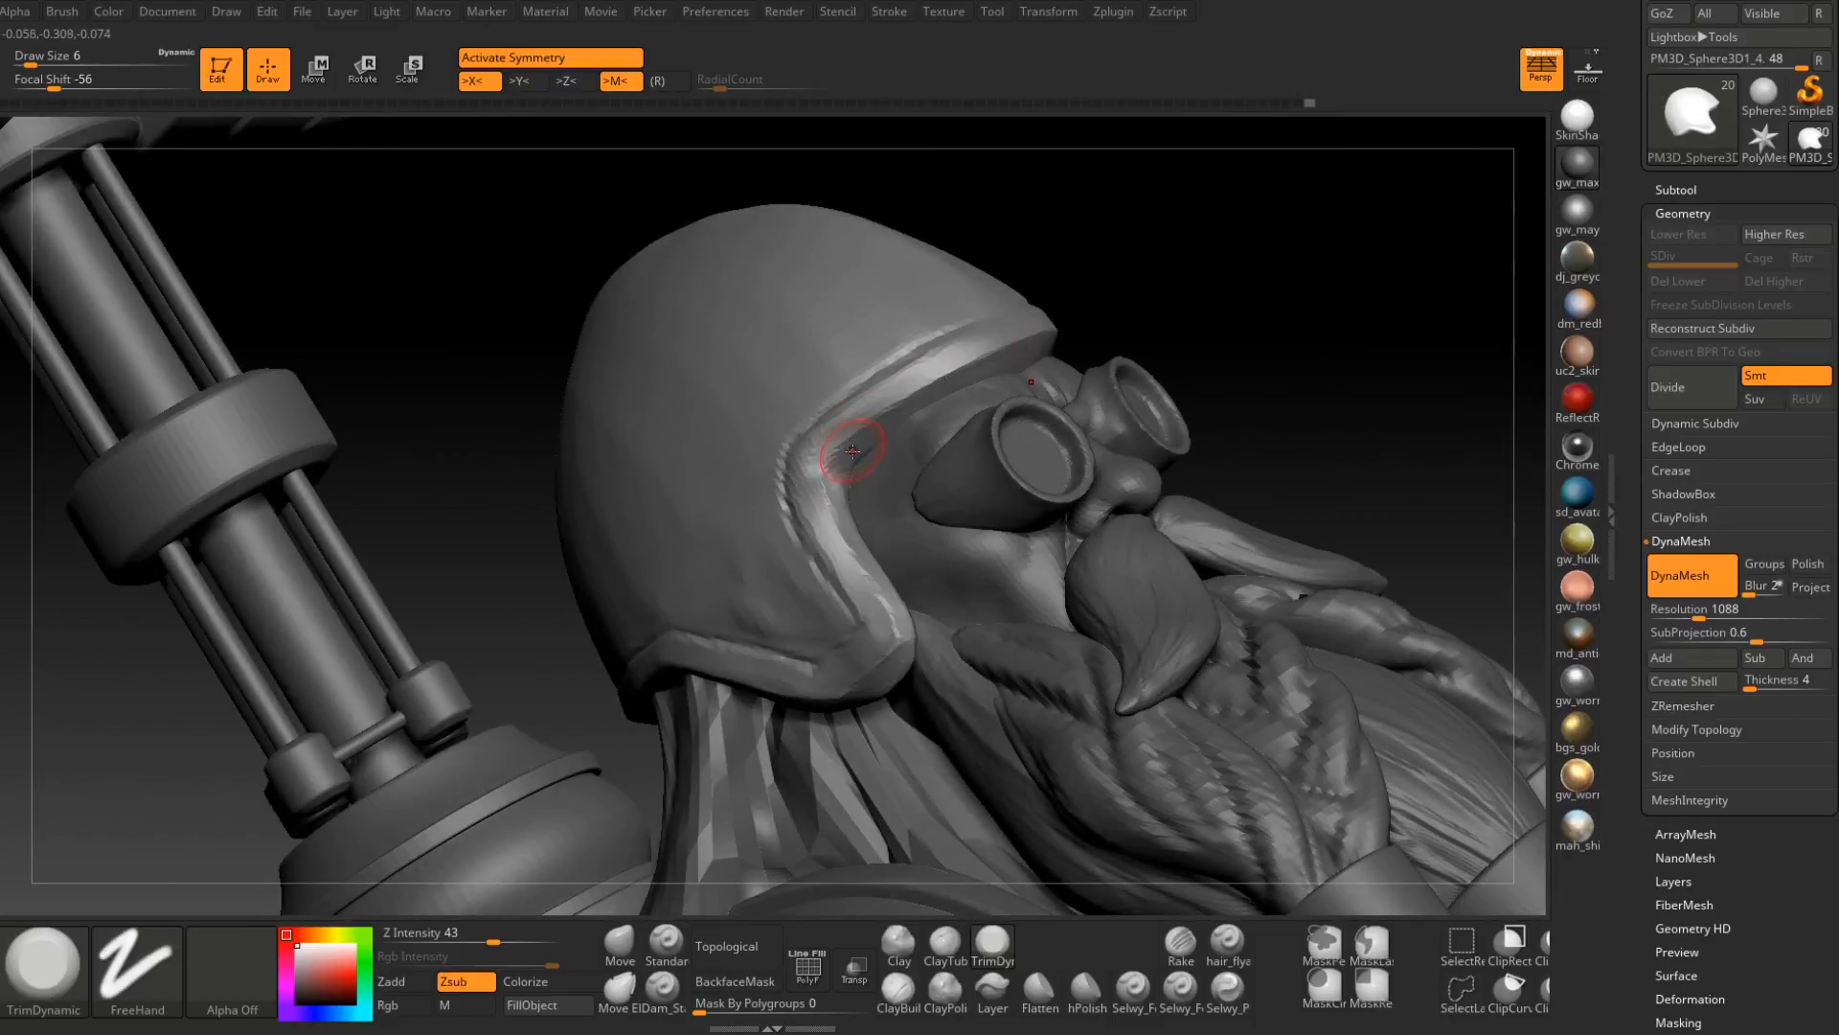
right_drag(853, 443, 829, 485)
drag(829, 487, 843, 542)
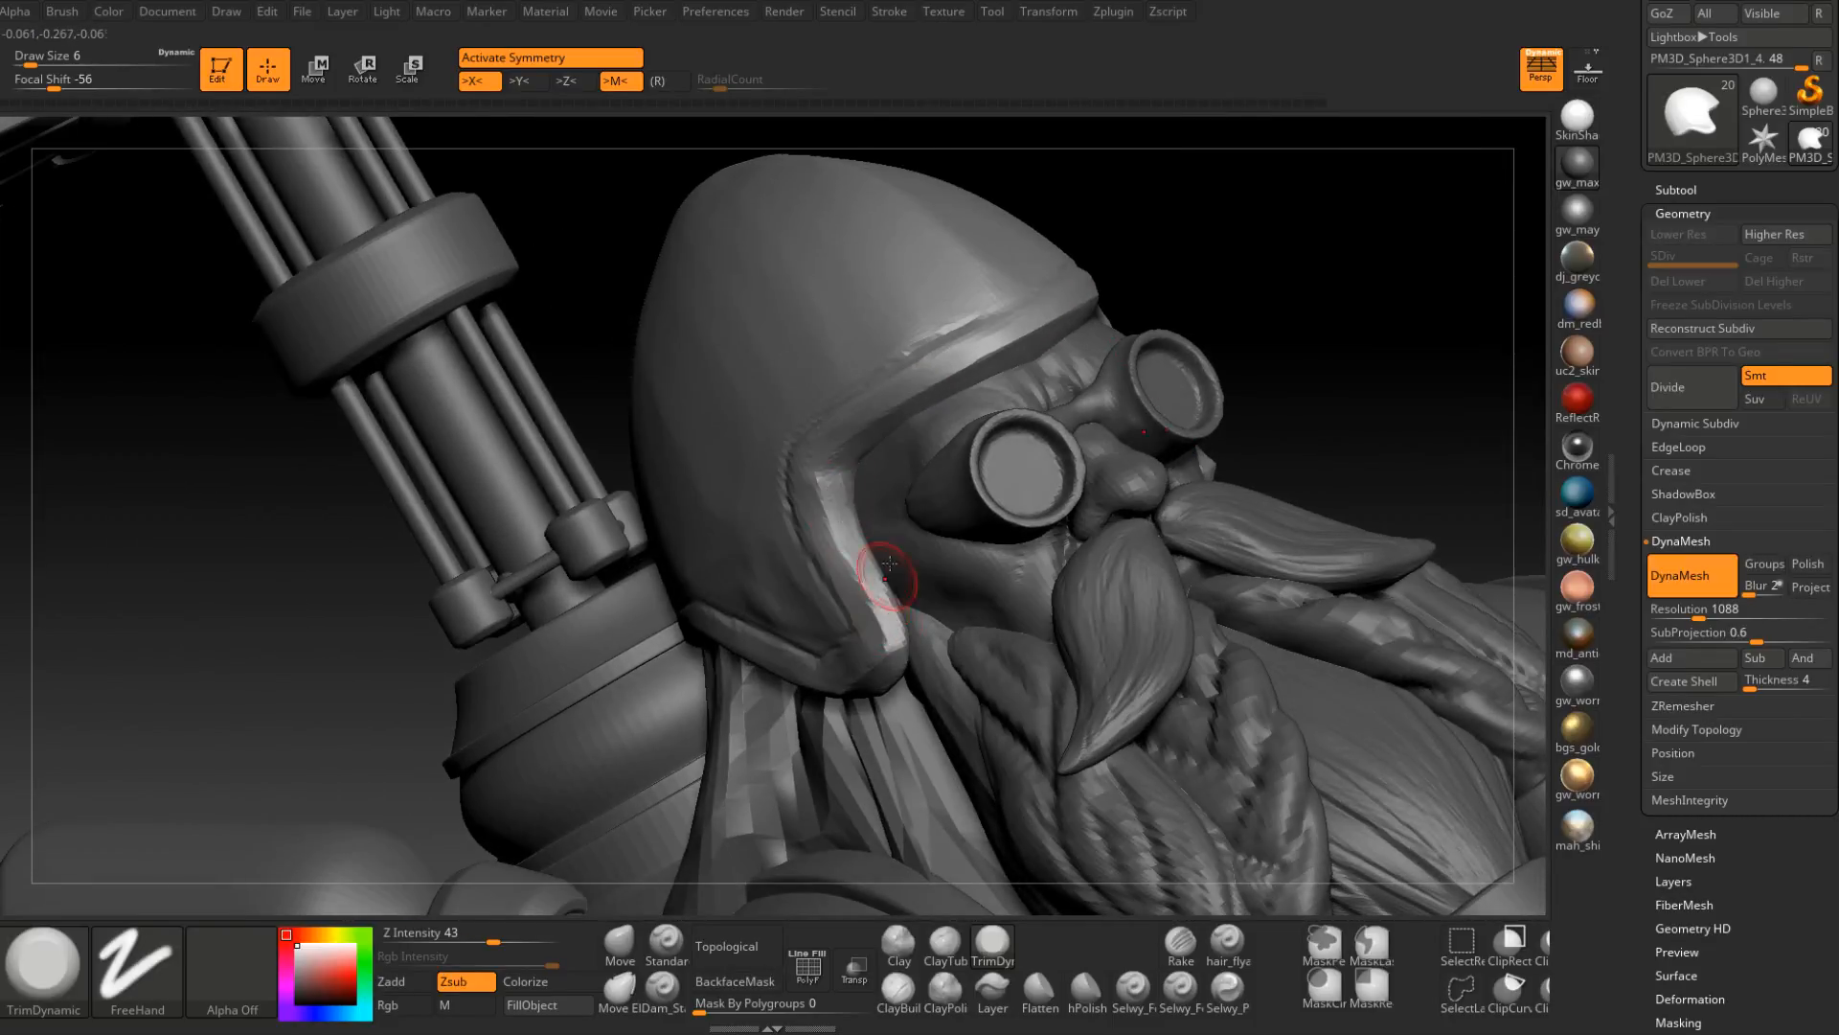
mouse_move(881, 599)
right_down()
mouse_move(918, 617)
mouse_move(848, 700)
mouse_move(854, 738)
right_up()
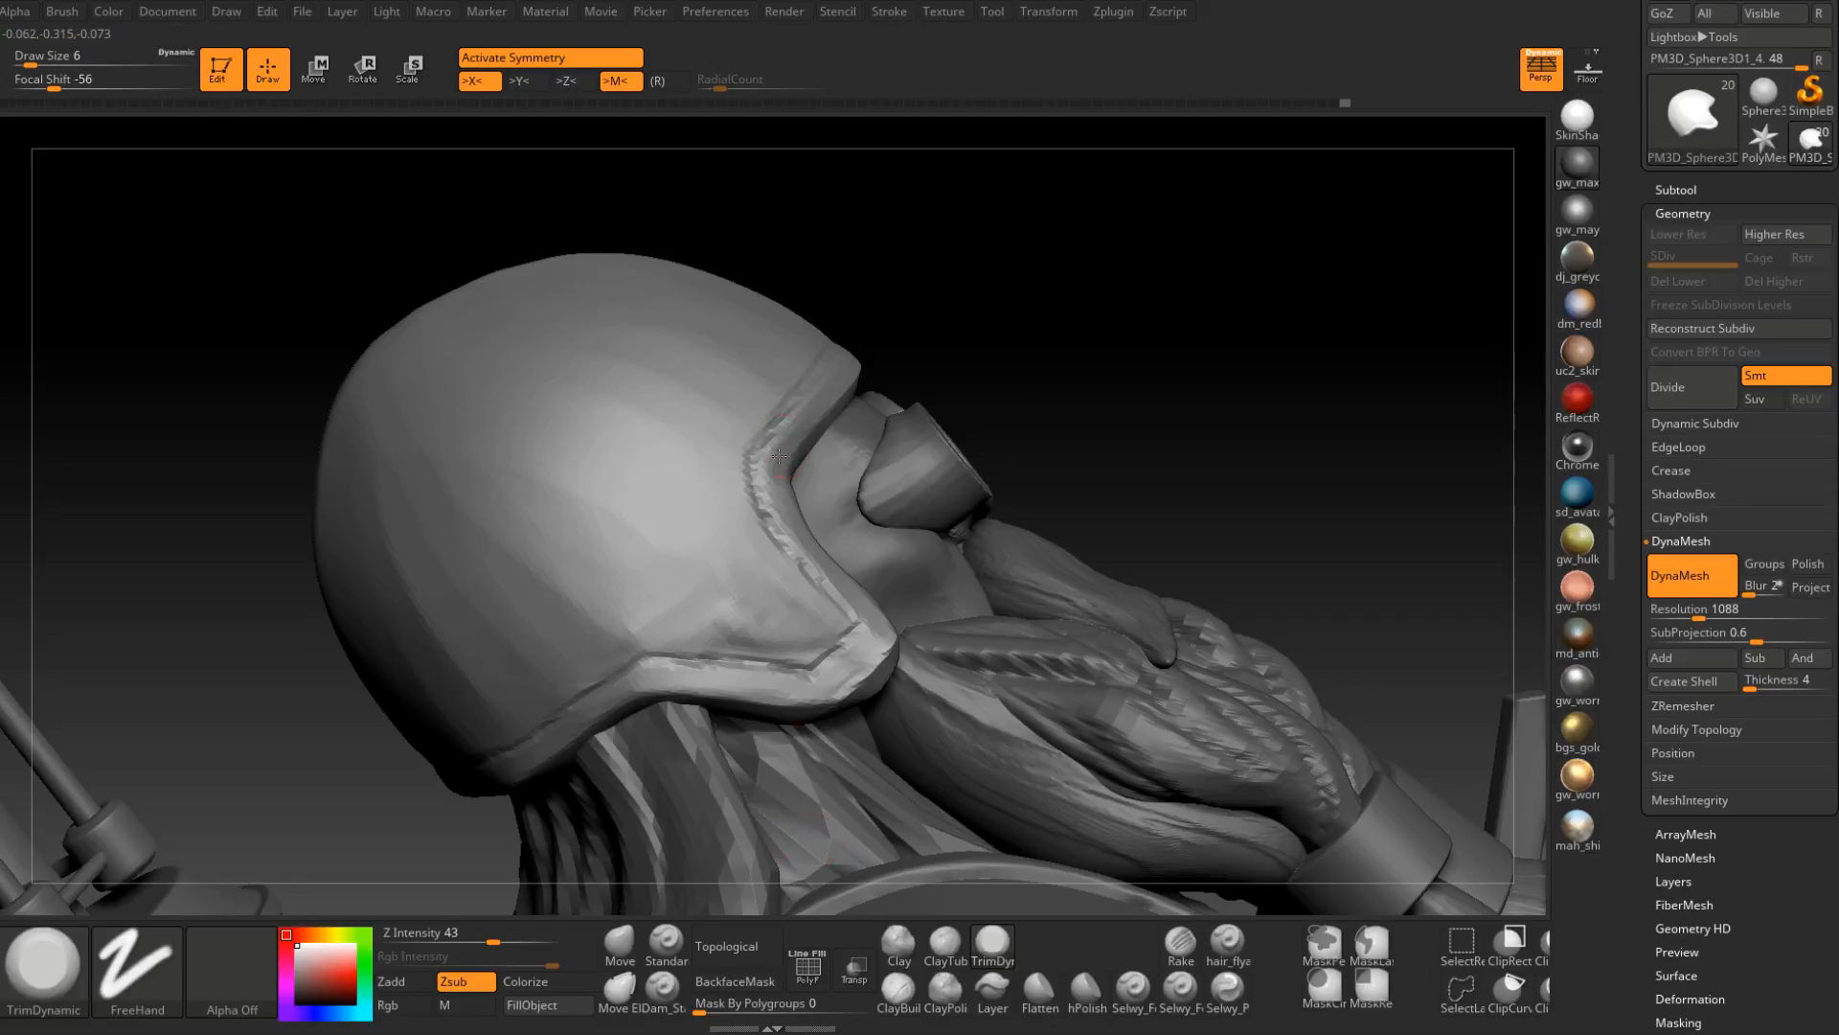
right_drag(779, 455, 880, 441)
Sharpen the groove along the brow and the ear flap's front edge with the Dam_Standard brush at draw size 6.
click(662, 987)
right_drag(780, 595, 945, 308)
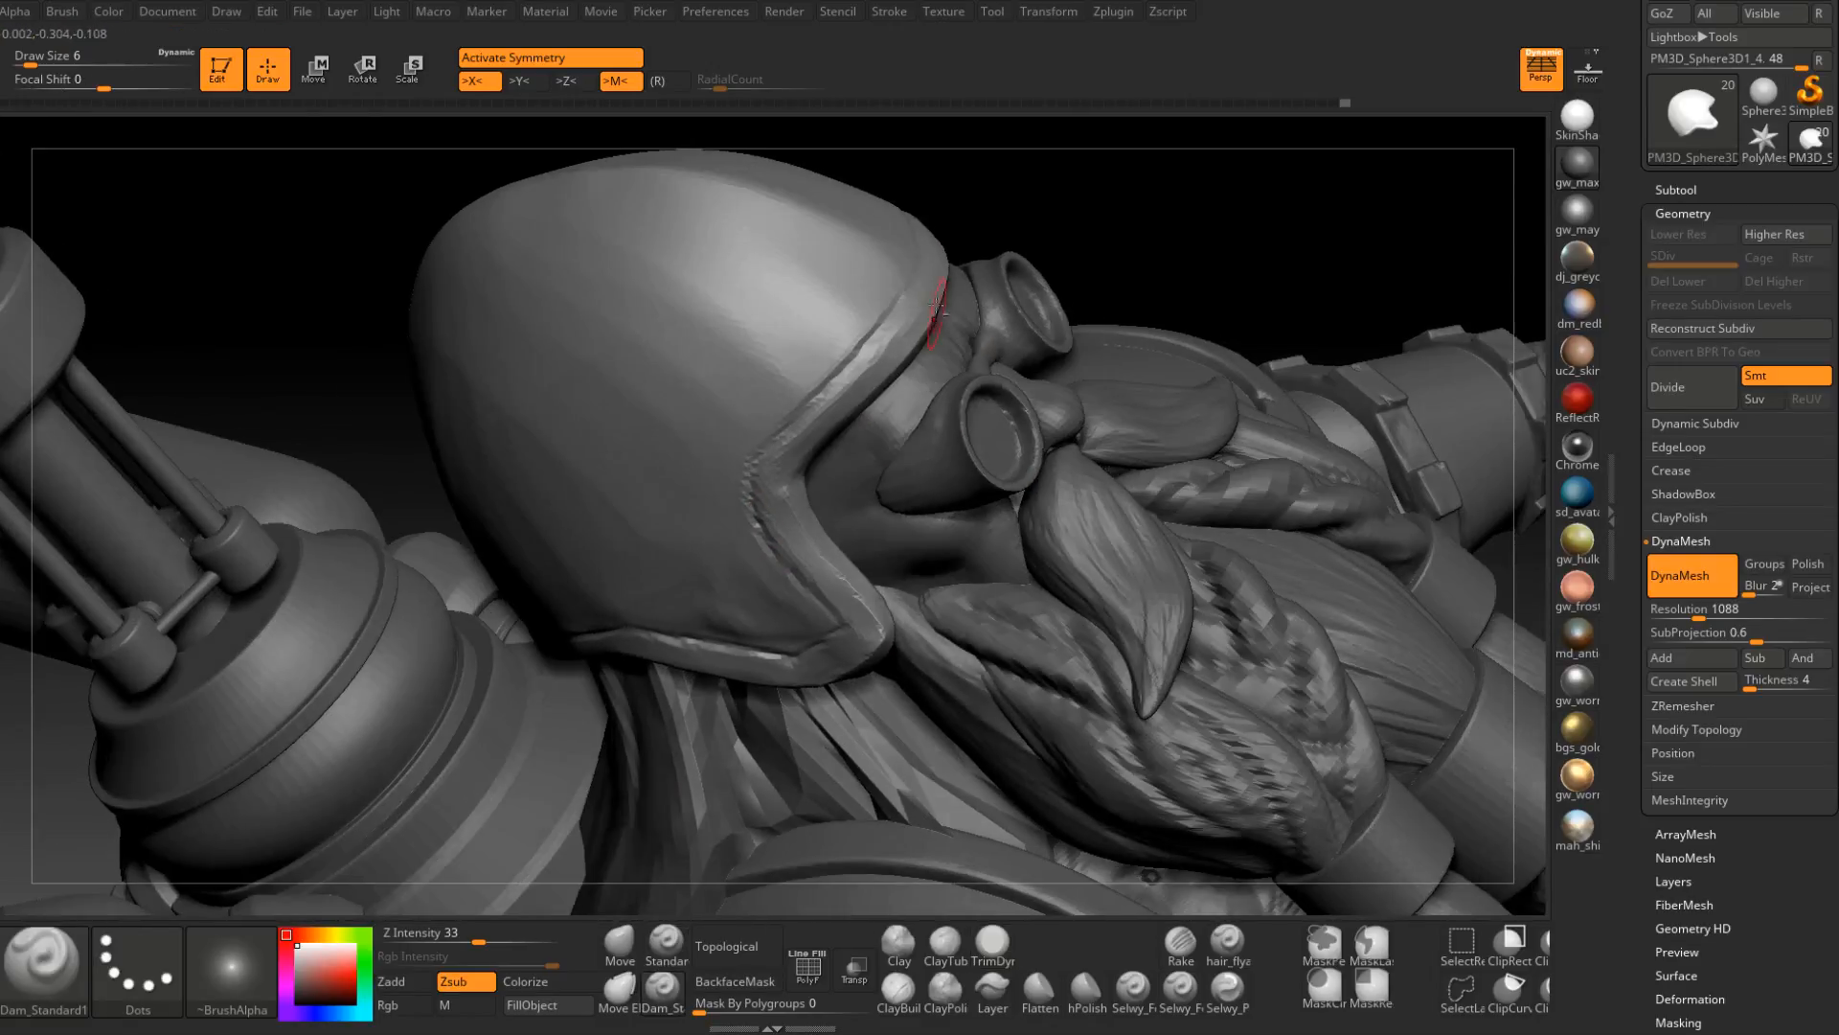
right_drag(851, 384, 882, 296)
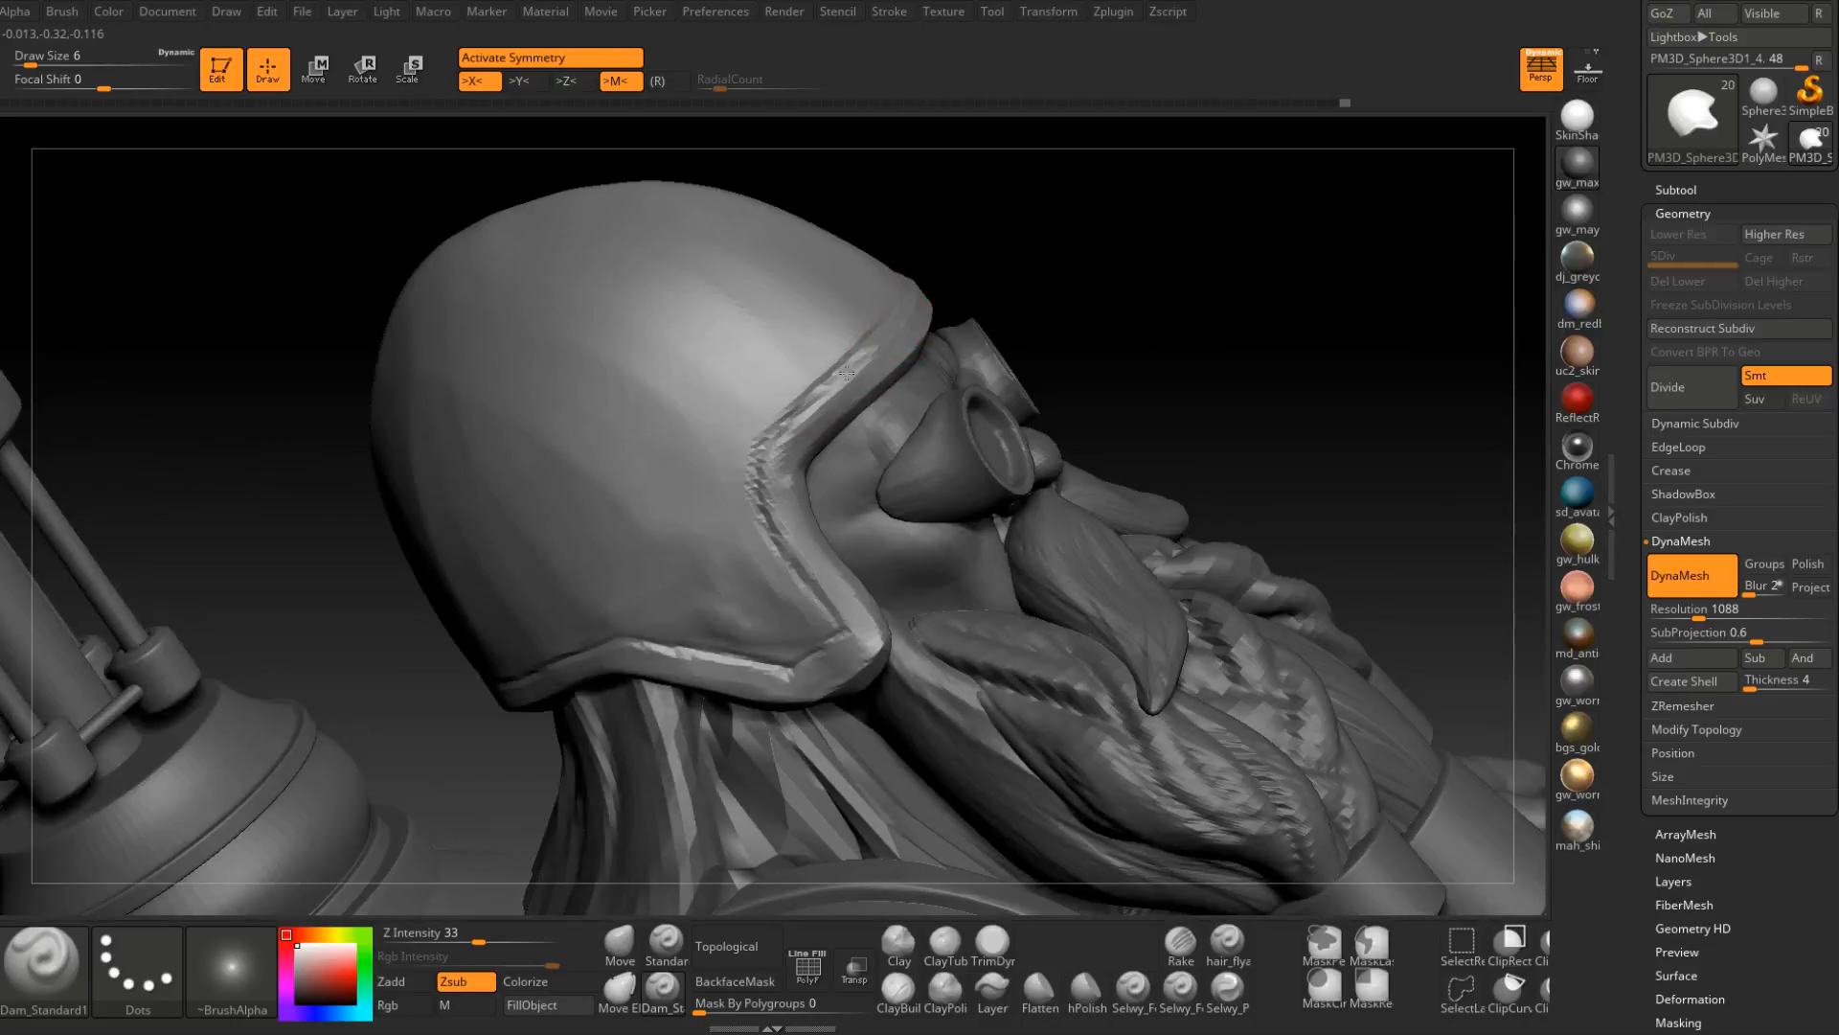
right_drag(826, 394, 816, 414)
drag(812, 413, 757, 472)
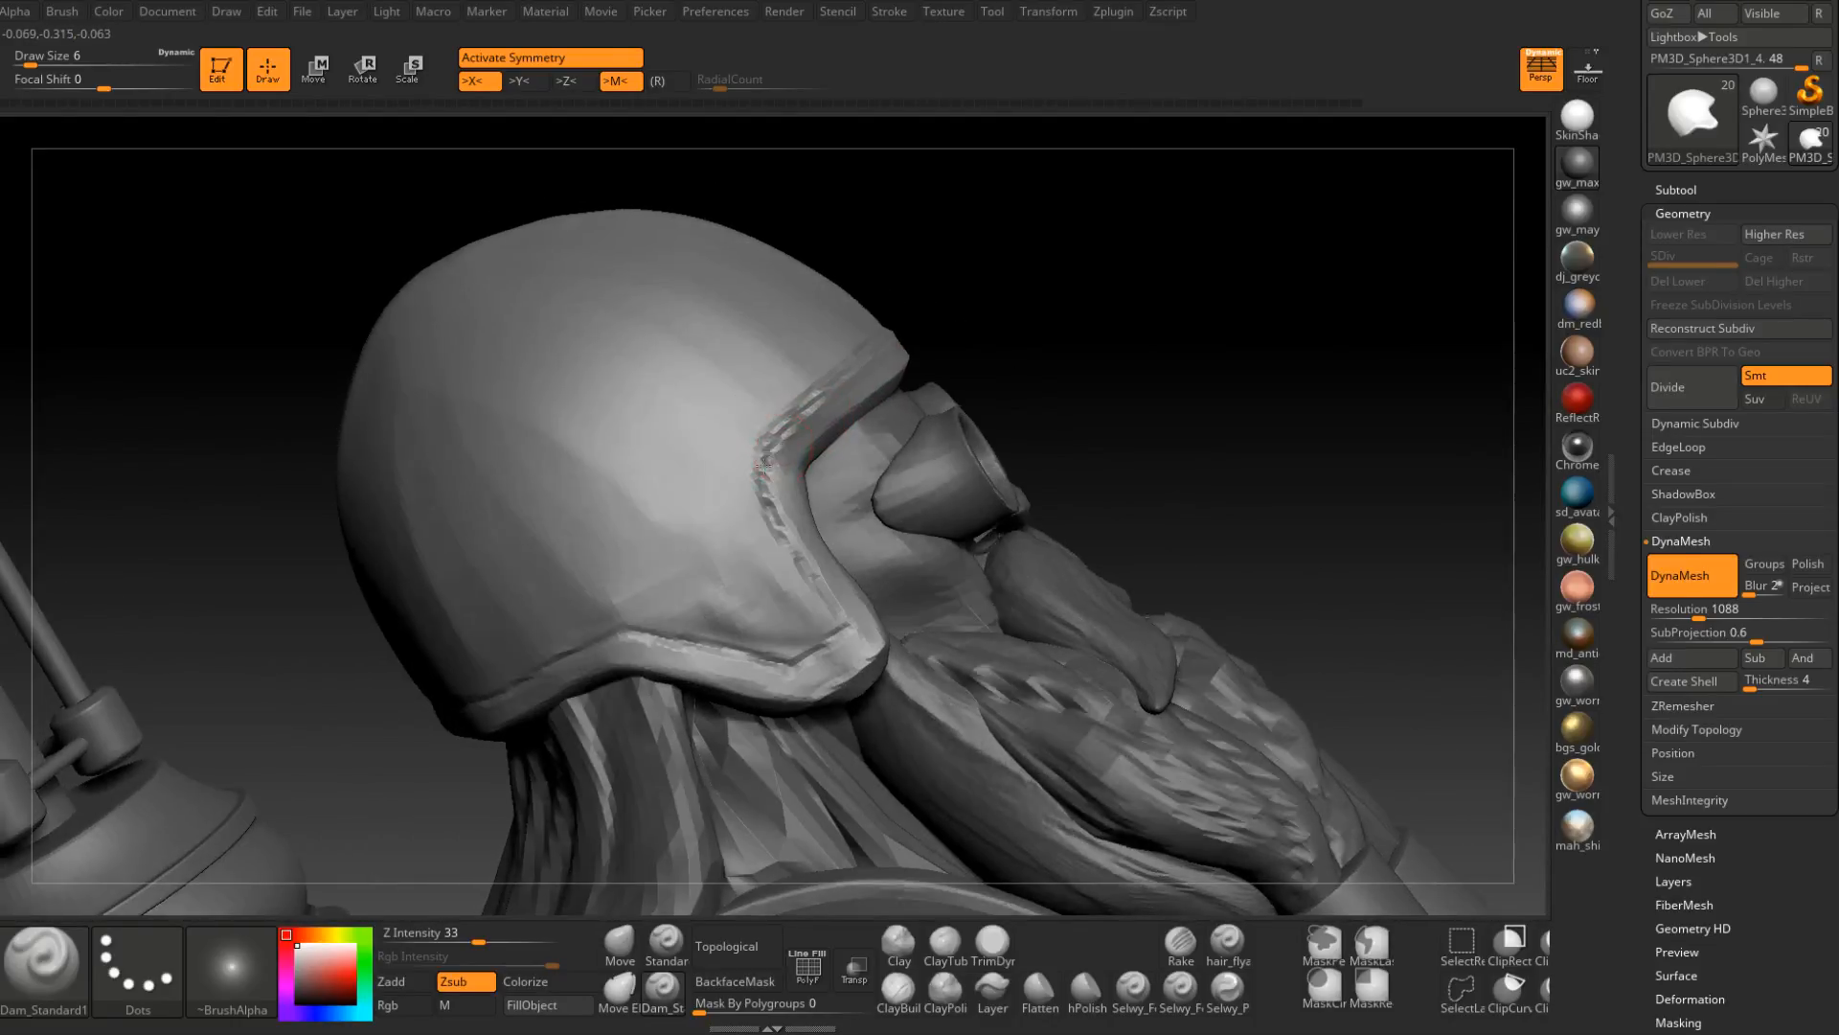
right_drag(757, 475, 793, 498)
mouse_move(793, 522)
mouse_down()
mouse_move(771, 482)
mouse_move(853, 647)
mouse_up()
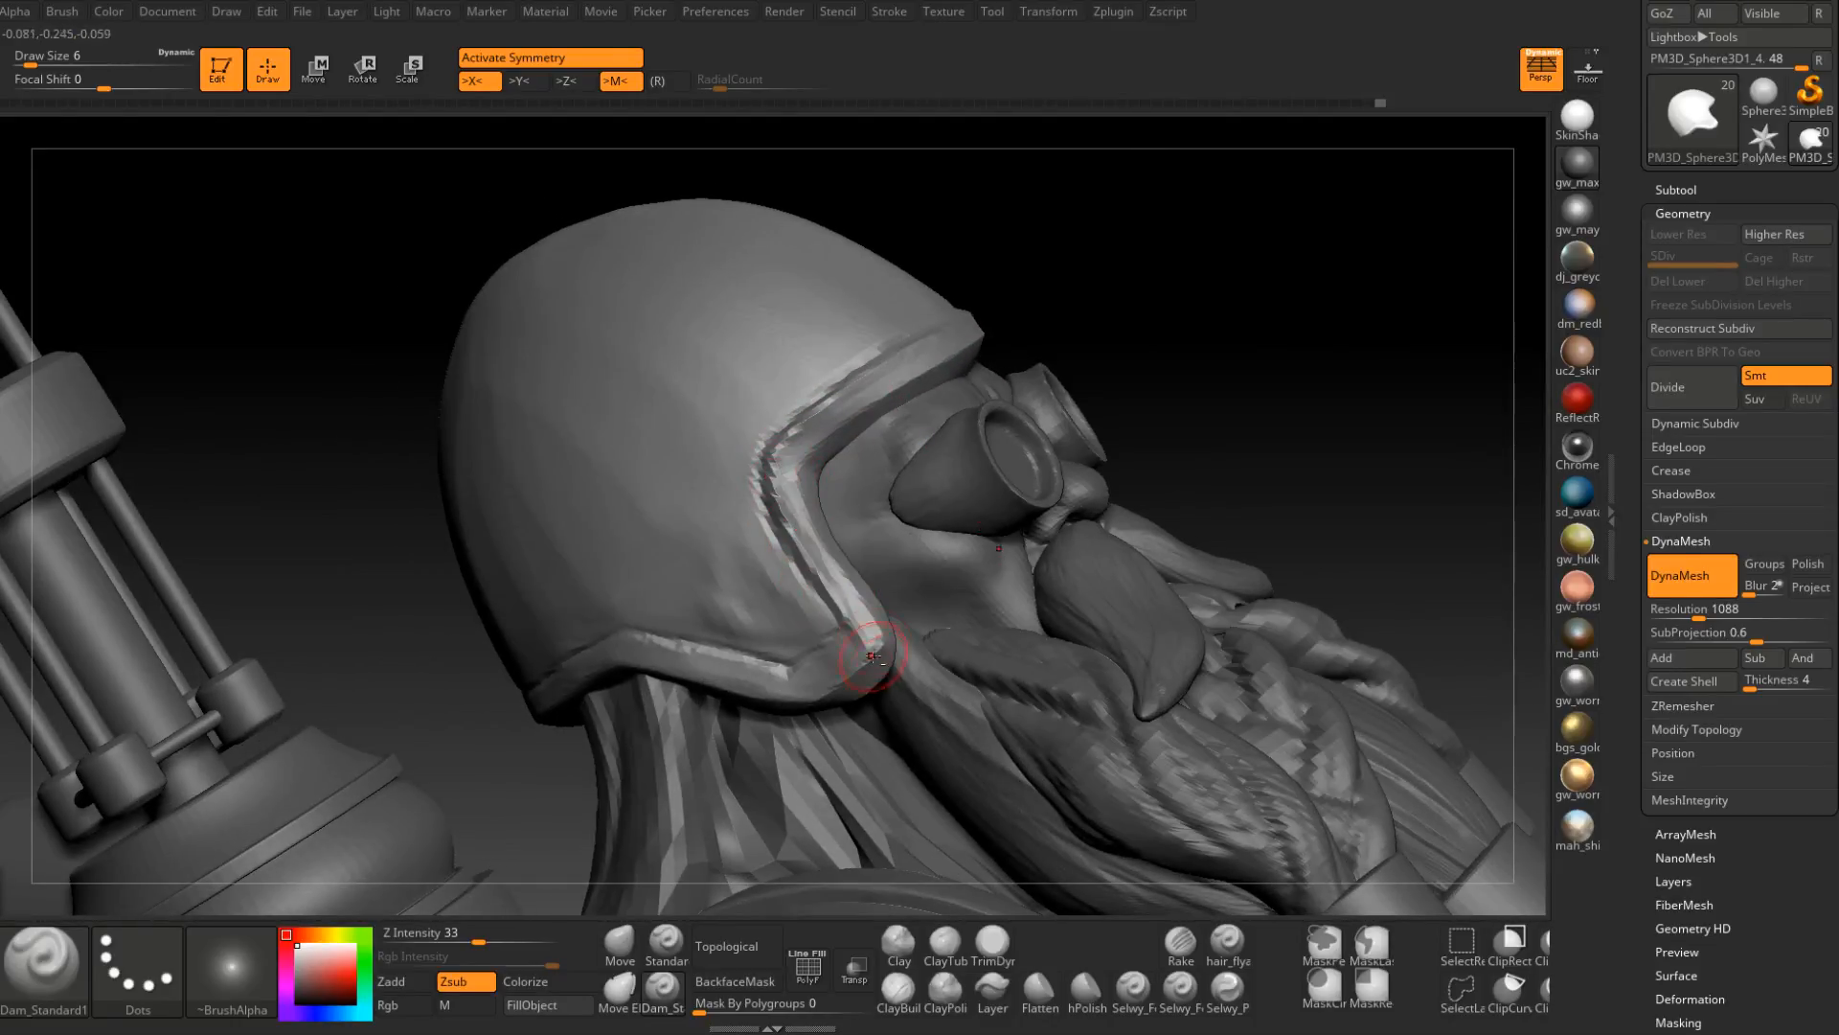
Sharpen the groove around the ear flap's tip and along its lower edge with Dam_Standard.
right_drag(851, 591, 845, 645)
drag(861, 627, 790, 668)
right_drag(766, 674, 795, 672)
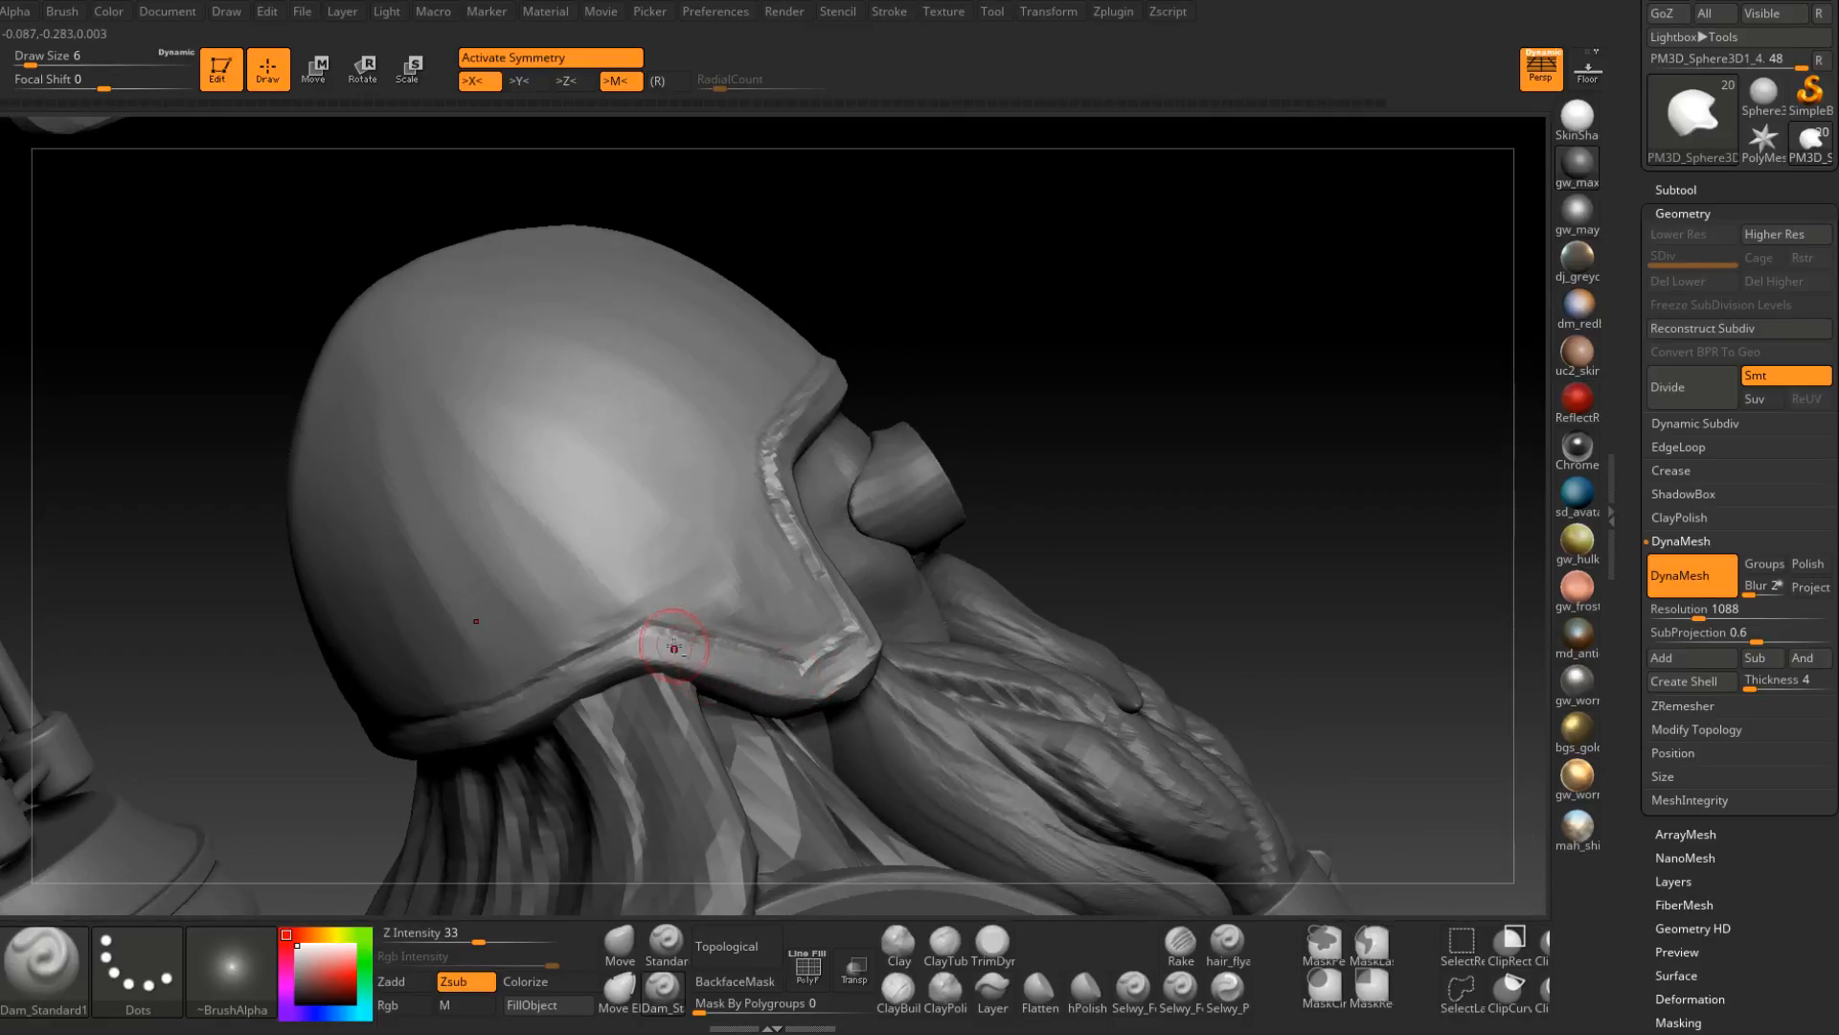
drag(651, 629, 800, 665)
mouse_move(805, 670)
right_down()
mouse_move(782, 691)
mouse_move(670, 636)
right_up()
drag(670, 636, 809, 658)
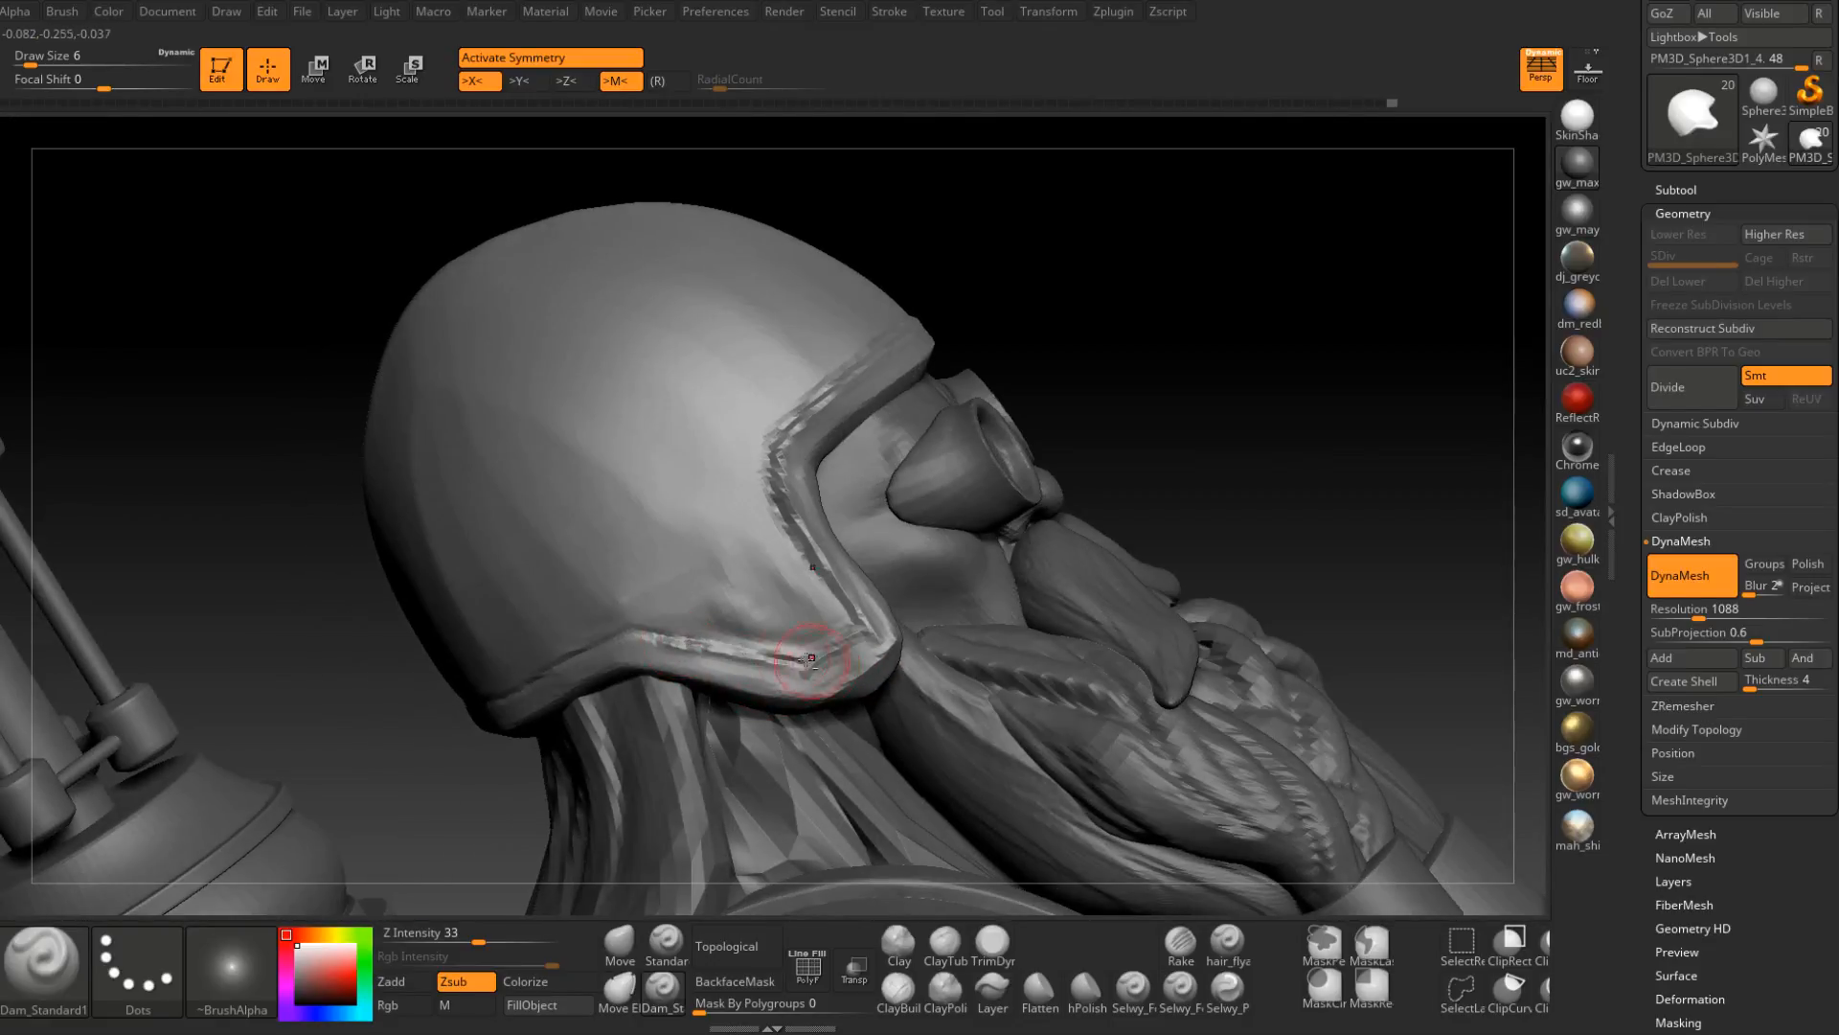
mouse_move(671, 634)
mouse_down()
mouse_move(780, 661)
mouse_move(833, 643)
mouse_move(862, 606)
mouse_up()
right_drag(862, 606, 871, 624)
Build up the uneven surface of the ear flap inside the groove with the ClayBuildup brush.
key(b)
key(c)
key(b)
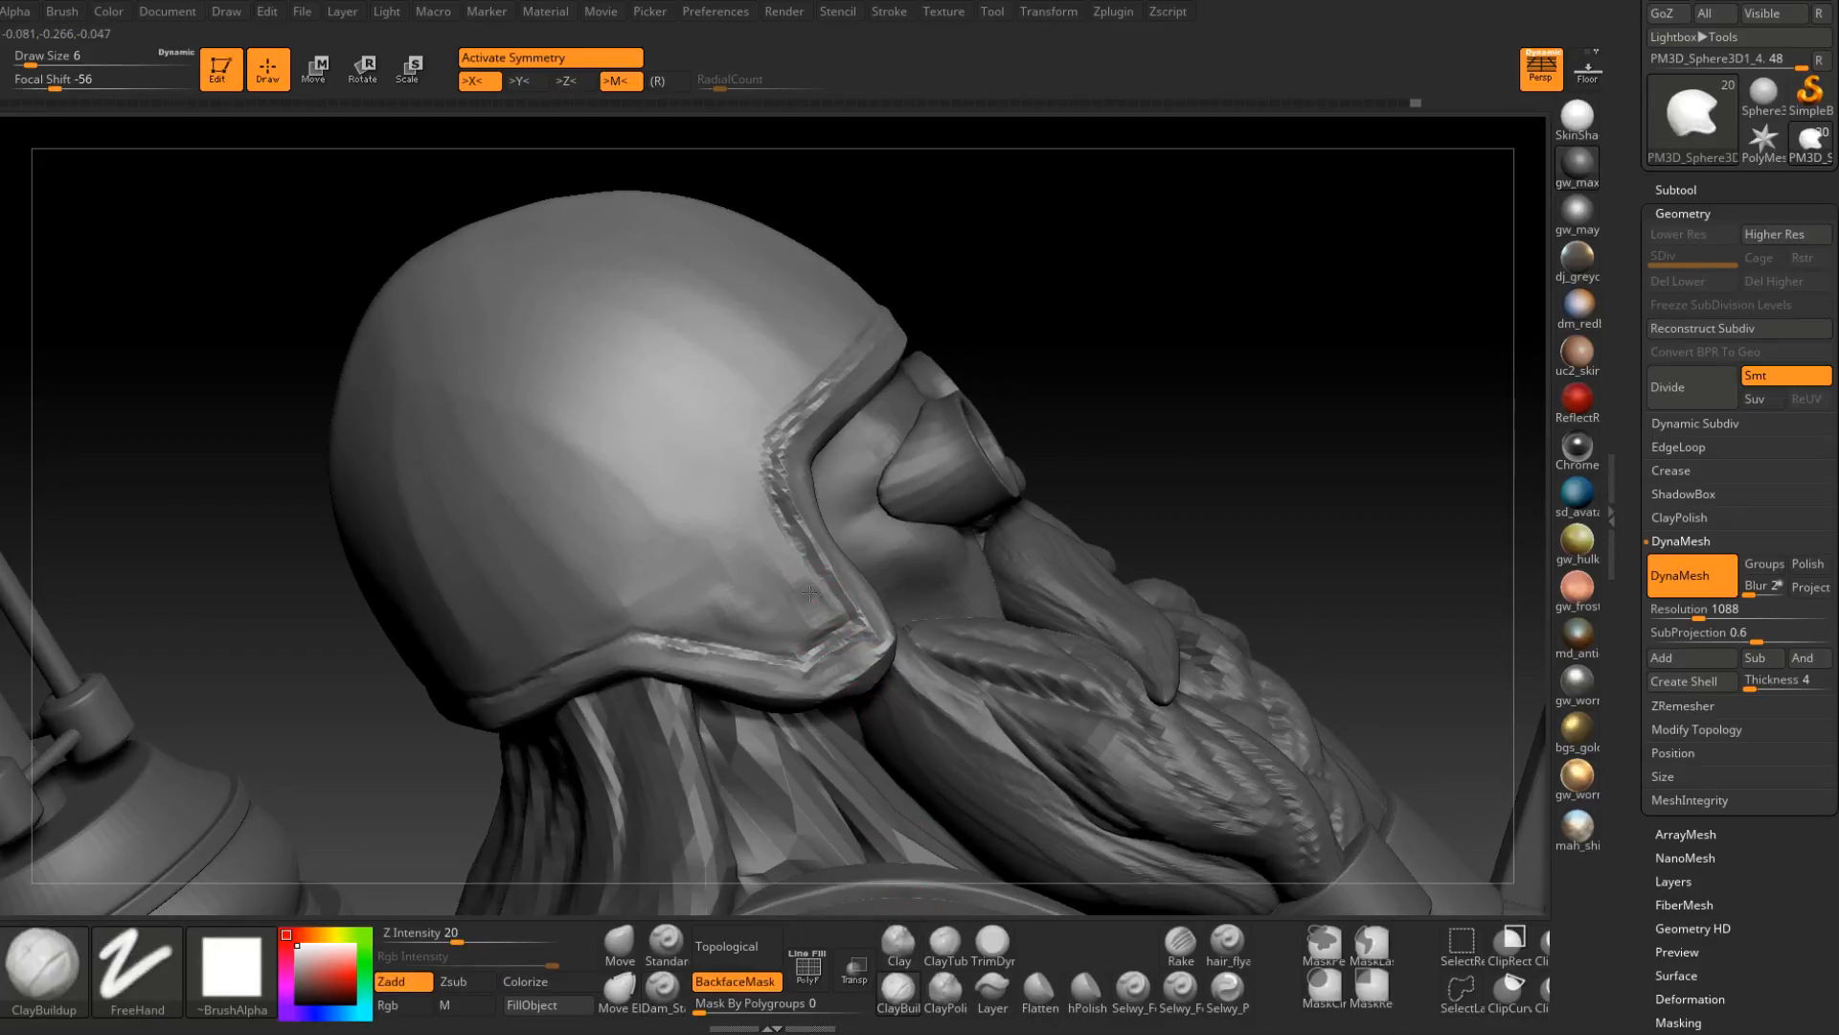
mouse_move(783, 543)
mouse_down()
mouse_move(829, 605)
mouse_move(642, 615)
mouse_move(749, 628)
mouse_move(737, 599)
mouse_up()
Flatten the helmet's crown with the TrimDynamic brush at draw size 18.
click(989, 937)
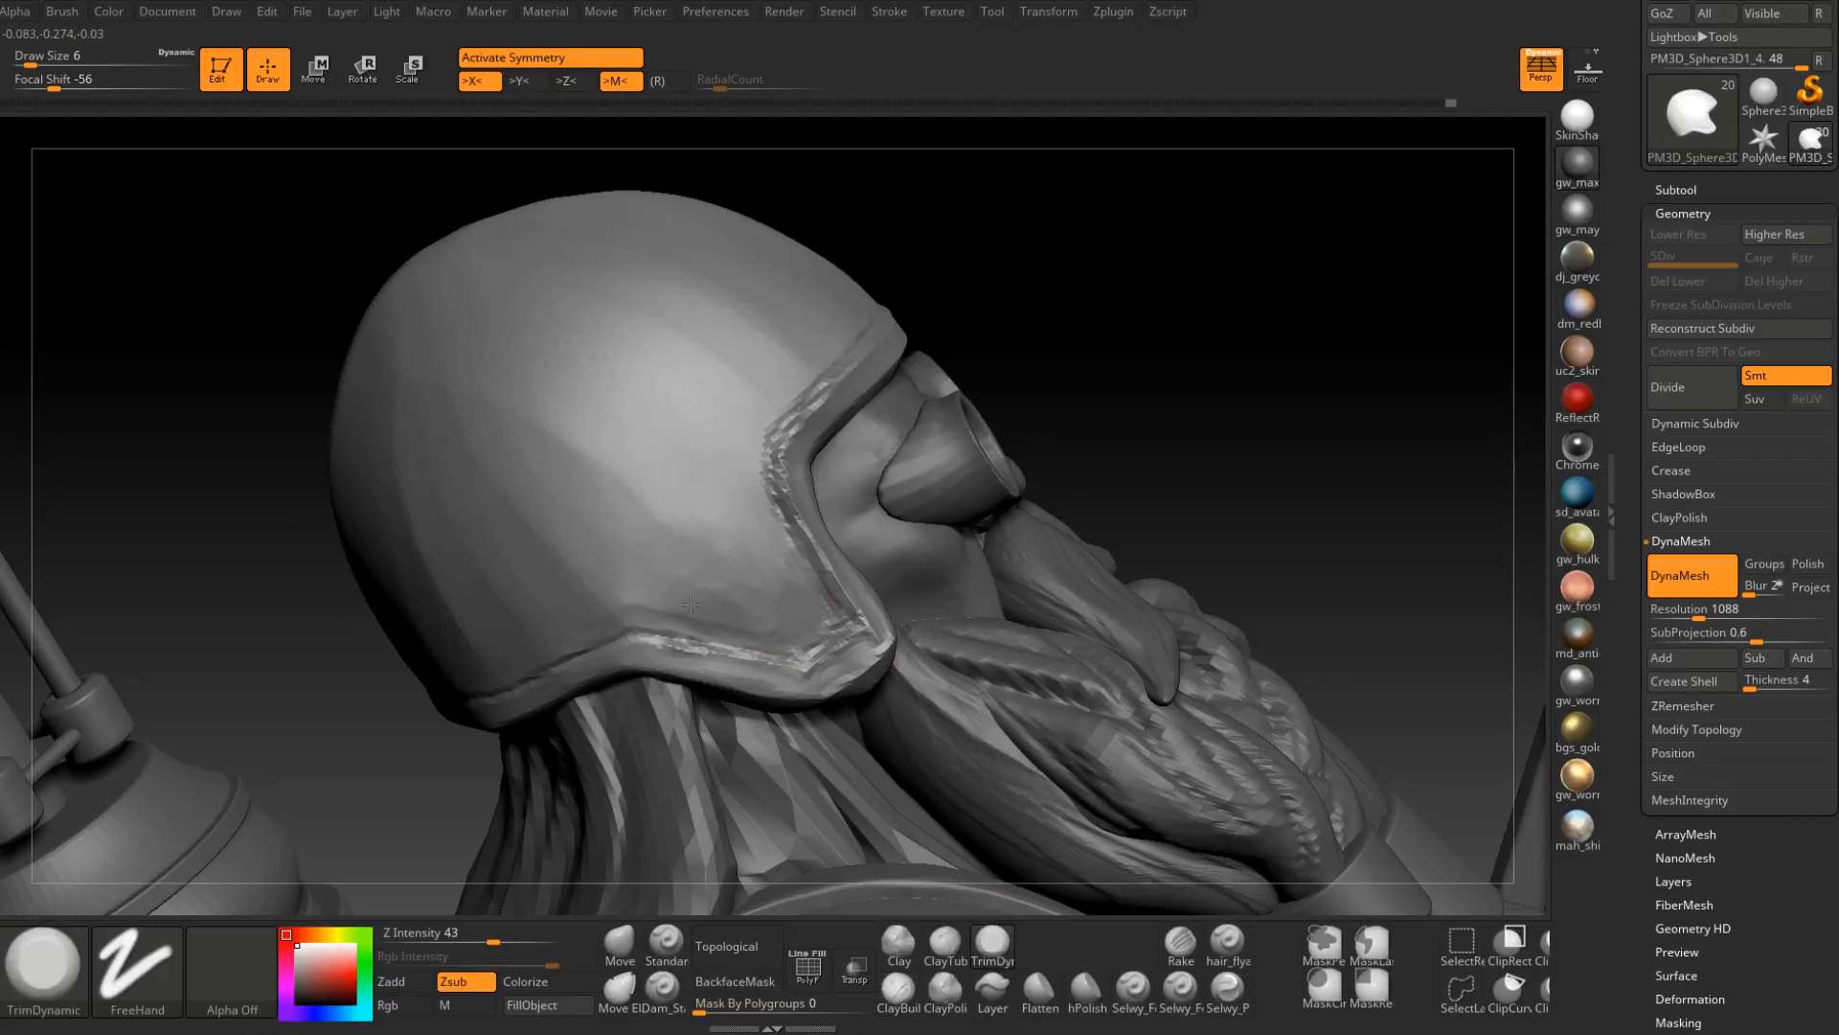
mouse_move(690, 605)
right_down()
mouse_move(693, 492)
mouse_move(1038, 349)
mouse_move(891, 484)
mouse_move(882, 464)
right_up()
right_click(882, 463)
drag(886, 465, 920, 466)
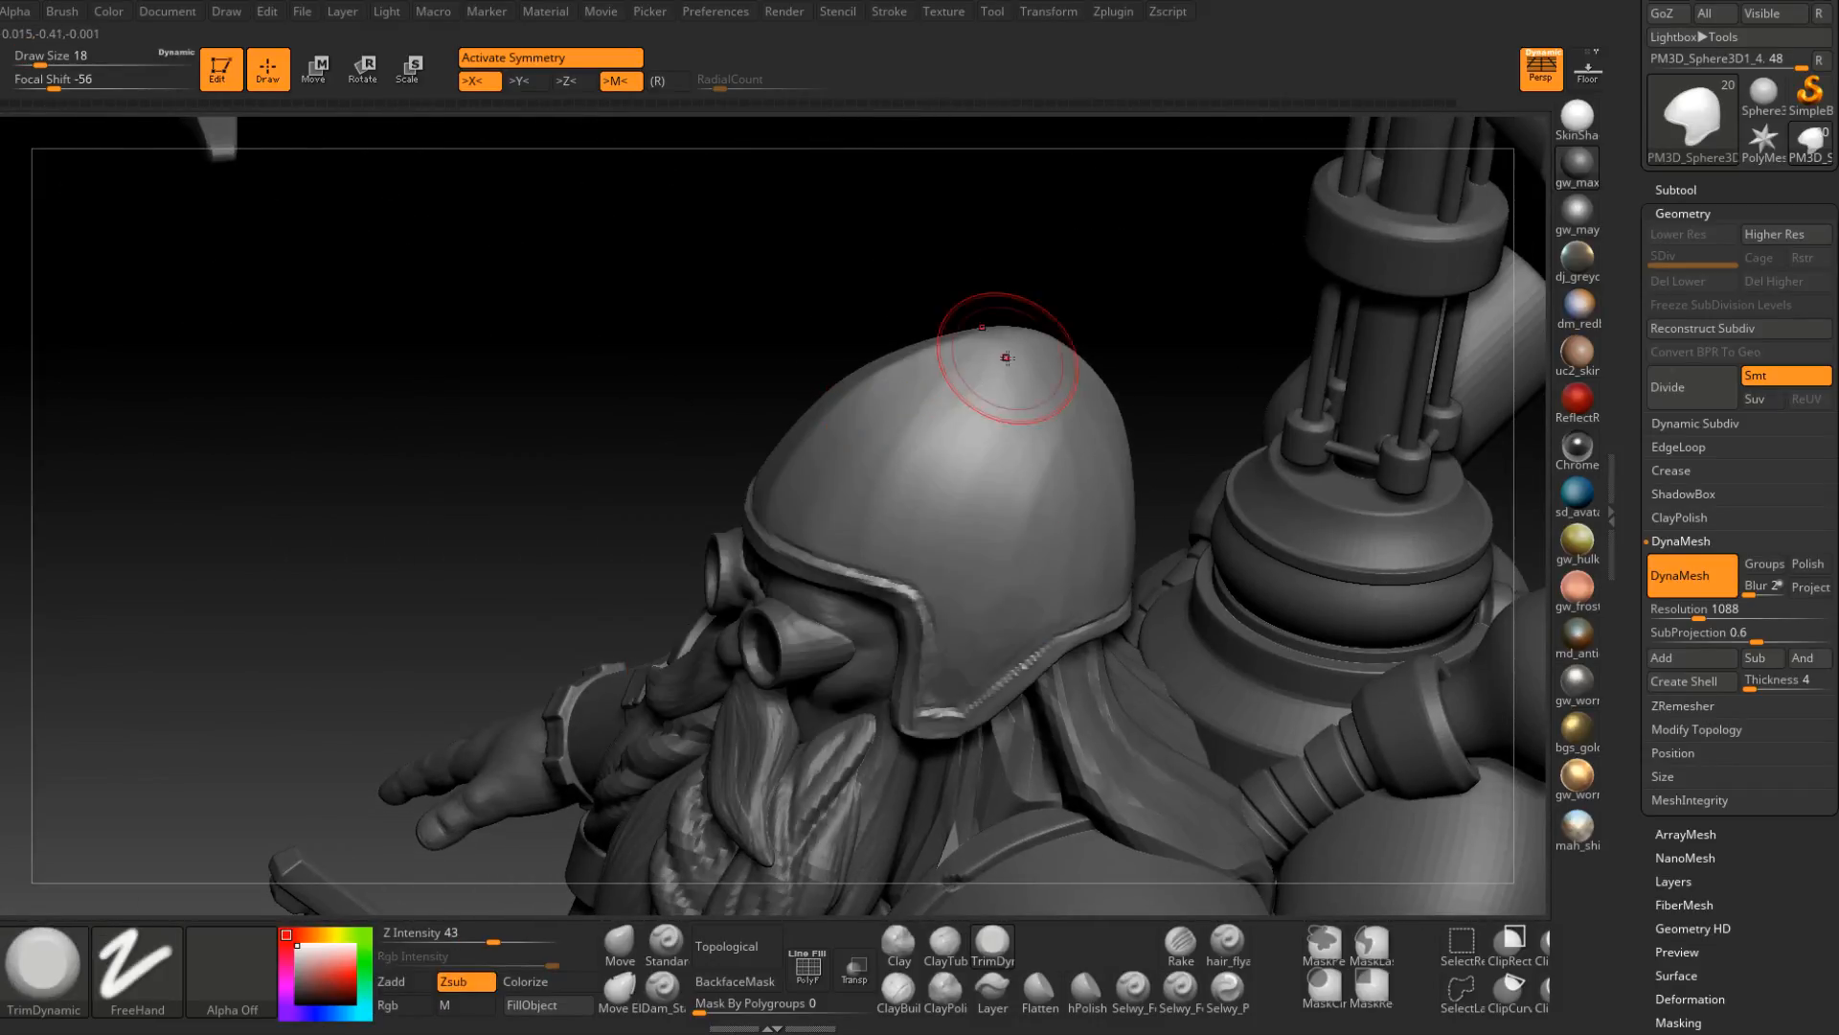
drag(1006, 358, 992, 356)
right_drag(855, 451, 842, 484)
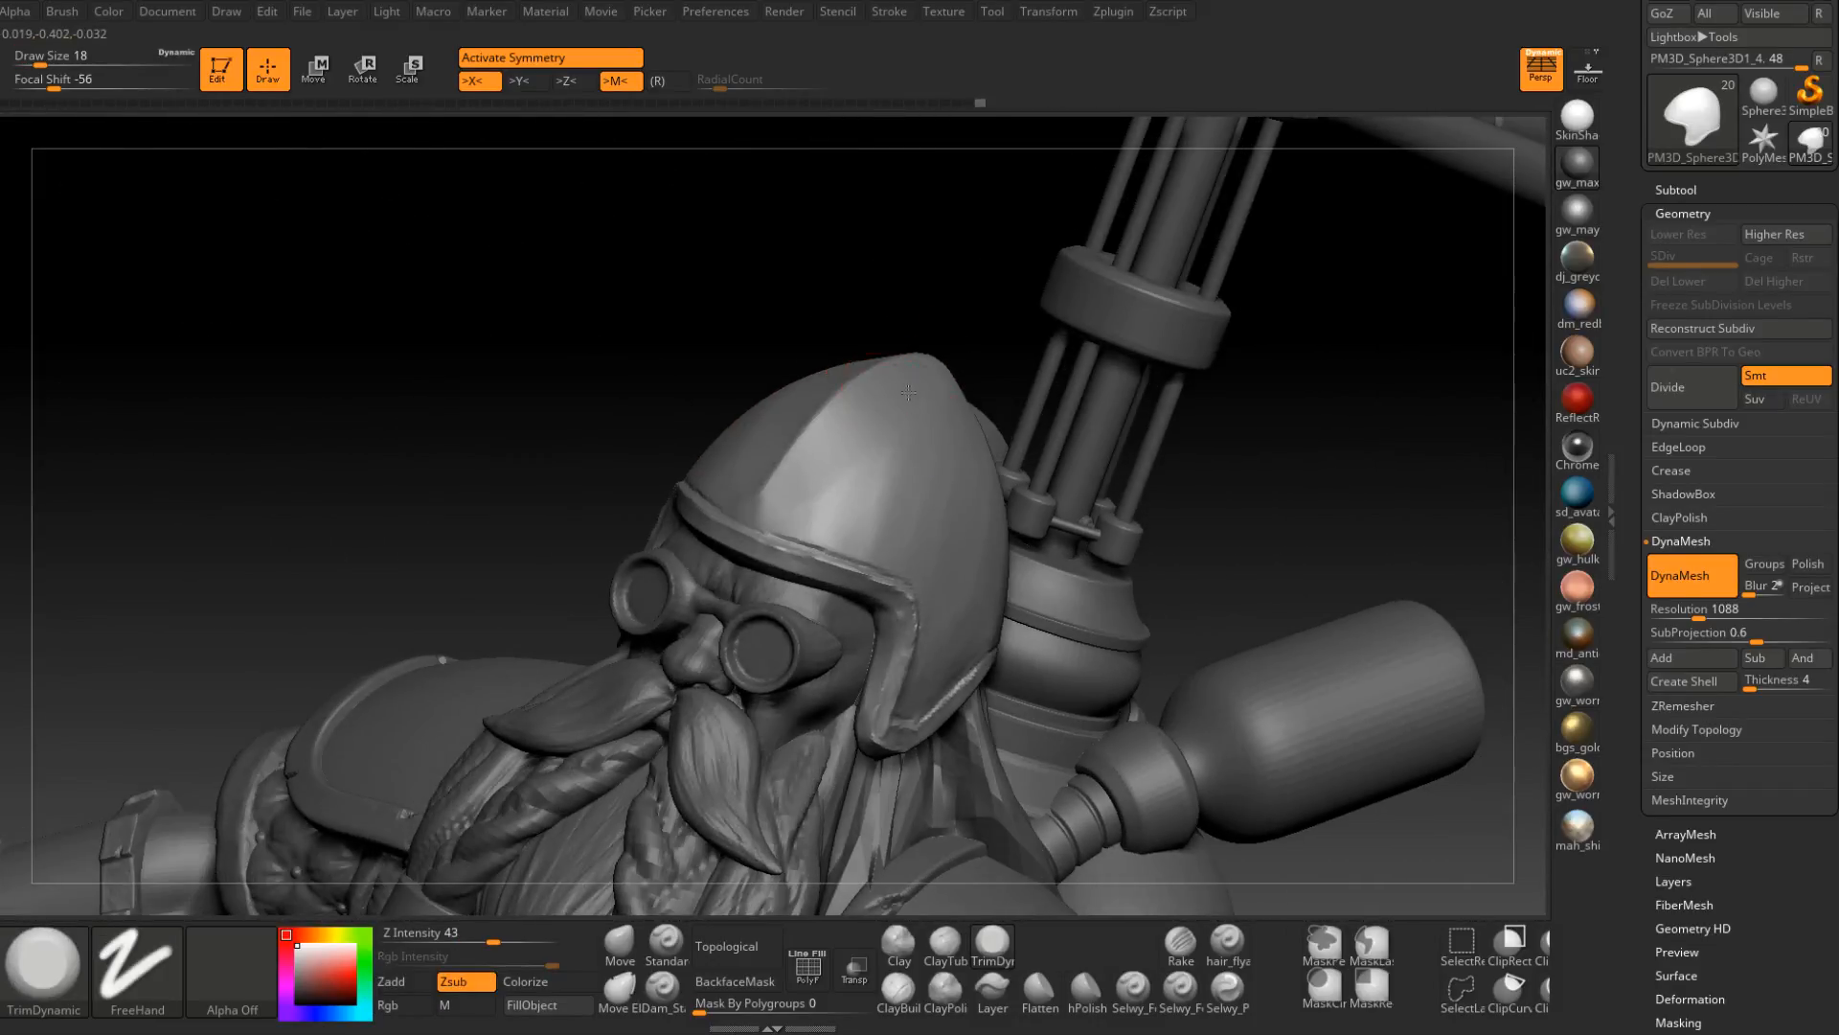
Trim broad planes across the side of the helmet dome with TrimDynamic.
right_drag(939, 364, 821, 488)
mouse_move(819, 490)
mouse_down()
mouse_move(1012, 374)
mouse_move(956, 433)
mouse_move(987, 461)
mouse_up()
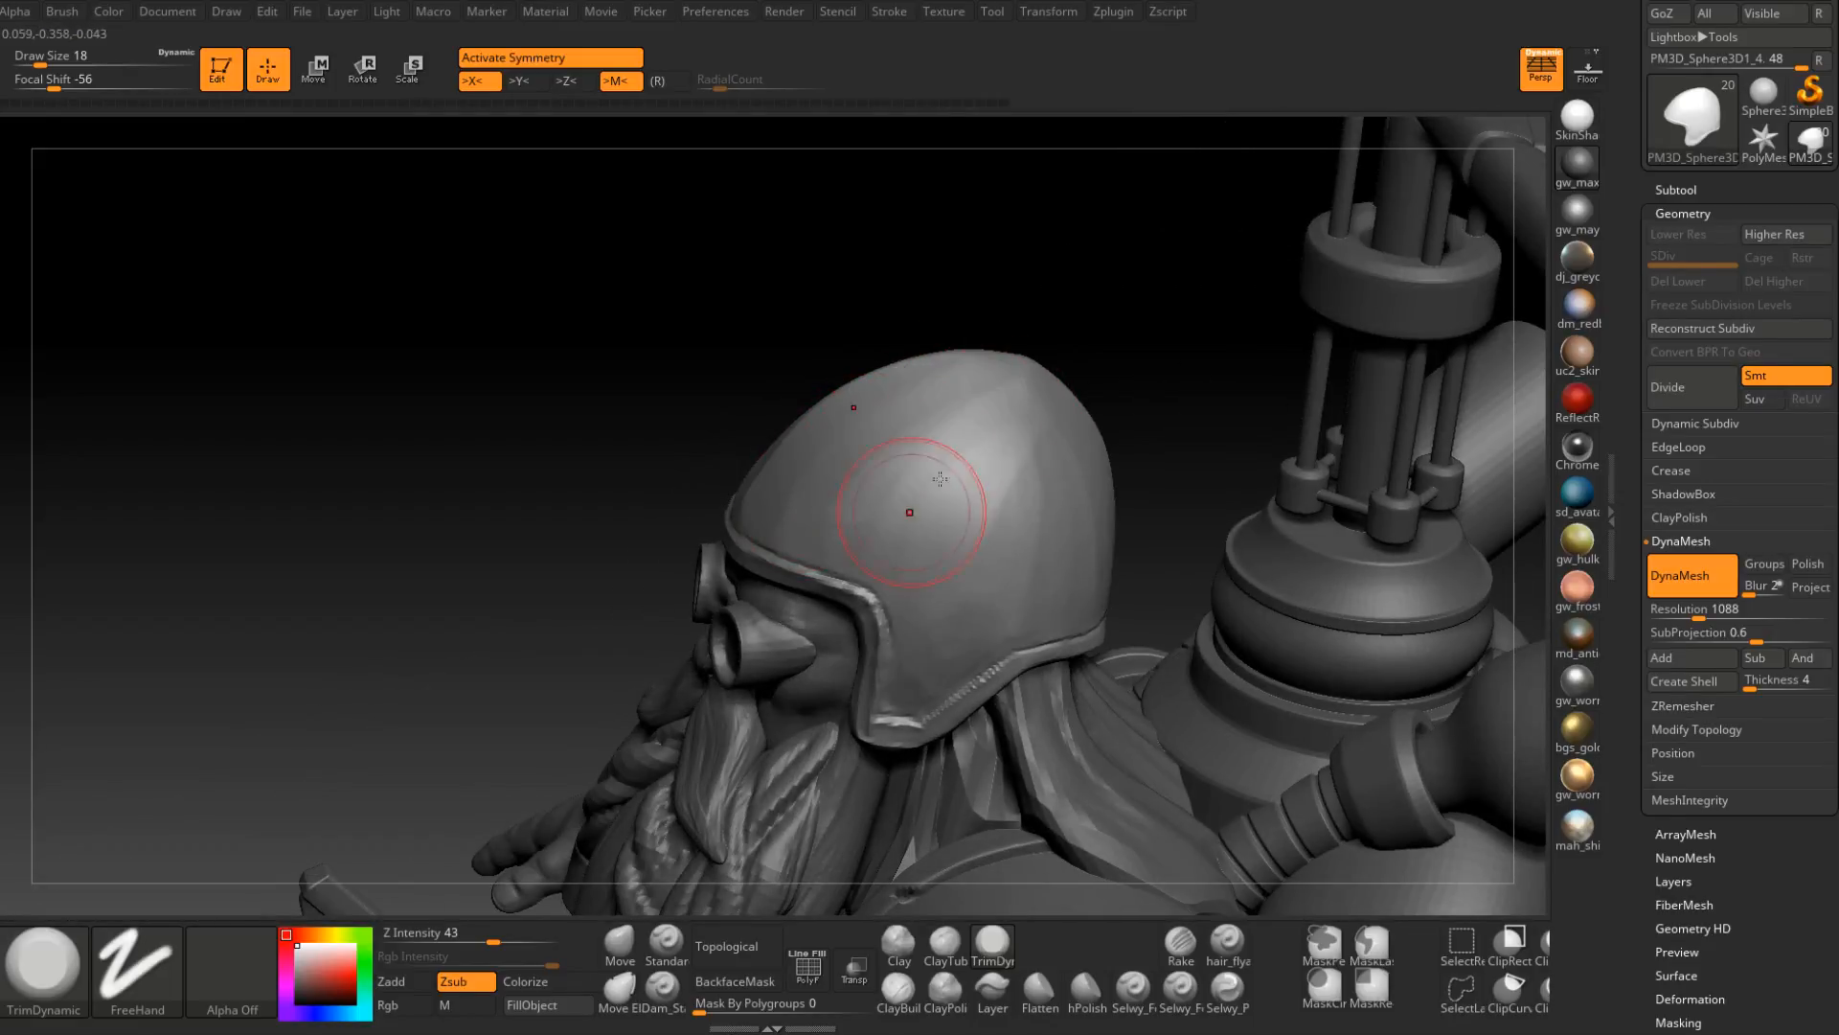
drag(911, 514, 1029, 403)
mouse_move(1004, 498)
right_down()
mouse_move(966, 523)
mouse_move(1026, 472)
mouse_move(1113, 567)
right_up()
right_drag(891, 484, 1092, 479)
Trim the rim around the ear flap's tip and front edge with TrimDynamic at draw size 8.
mouse_move(890, 604)
alt+right_down()
mouse_move(934, 483)
mouse_move(1023, 510)
alt+right_up()
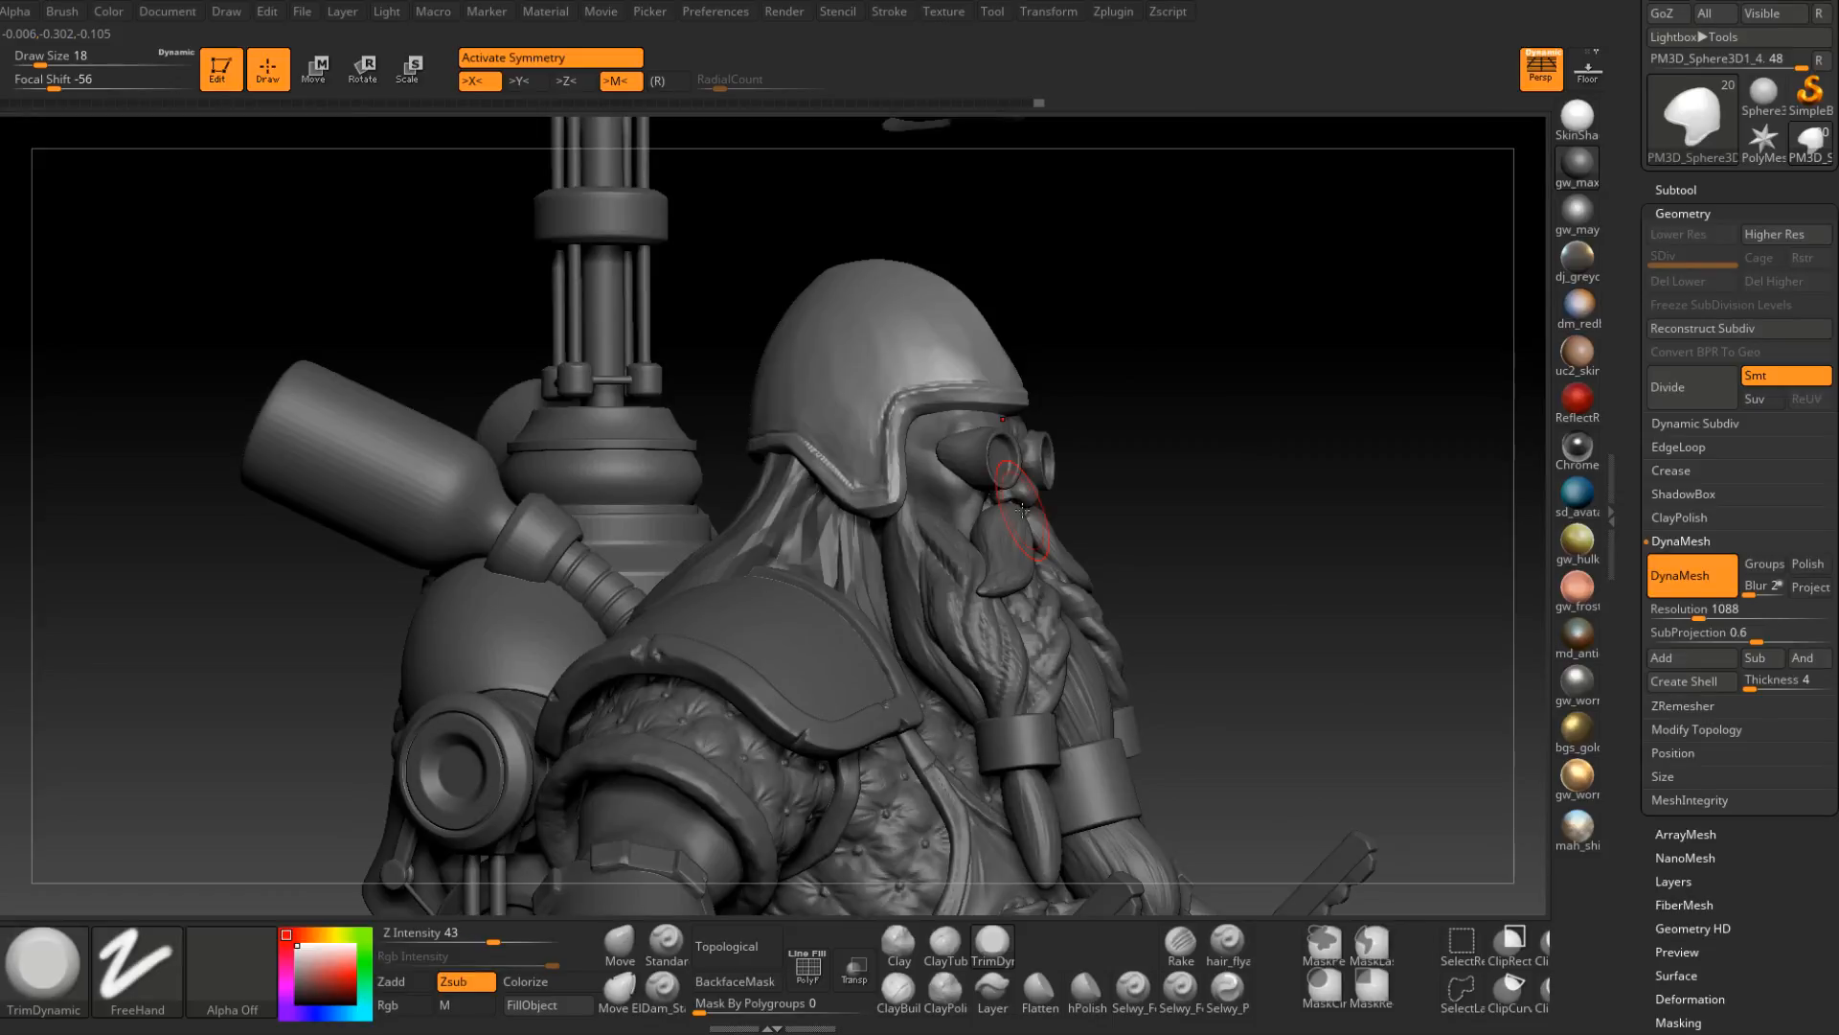
mouse_move(1022, 510)
right_down()
mouse_move(1112, 513)
mouse_move(862, 537)
right_up()
ctrl+right_drag(862, 536, 770, 630)
key(space)
drag(829, 498, 805, 495)
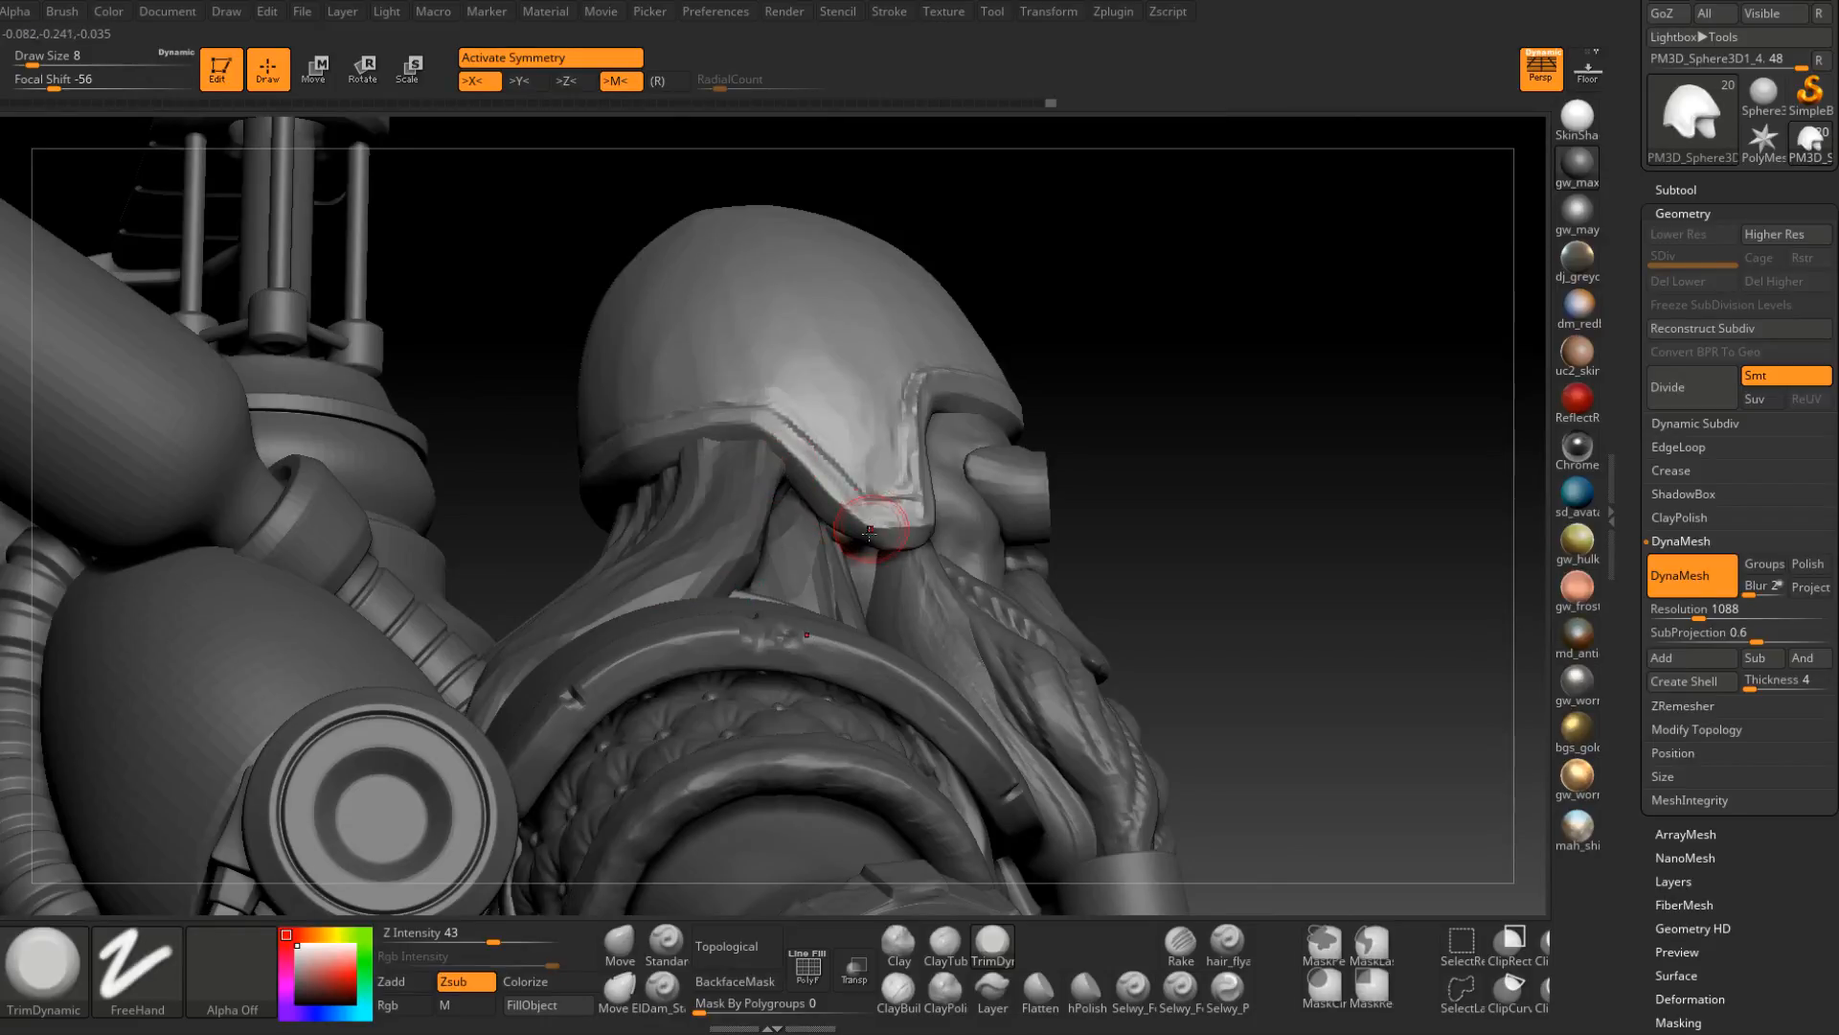
right_drag(875, 521, 985, 437)
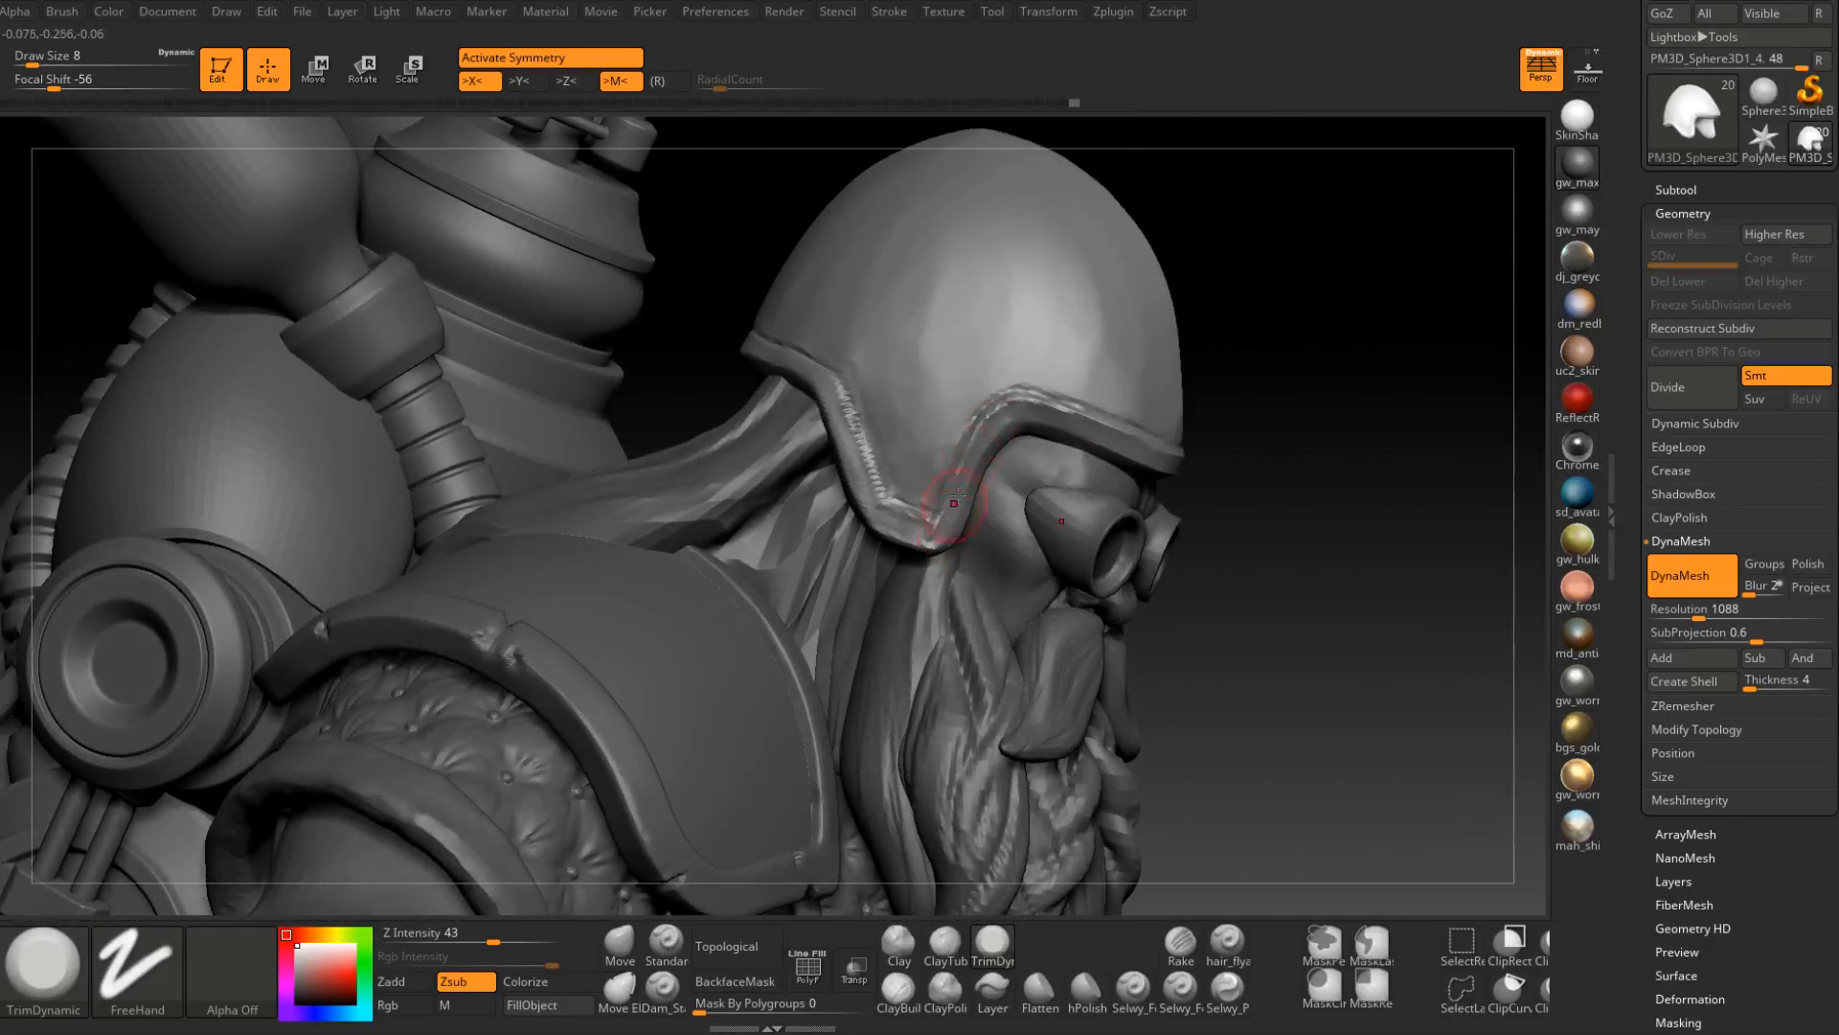
mouse_move(985, 433)
mouse_down()
mouse_move(955, 492)
mouse_move(1007, 401)
mouse_up()
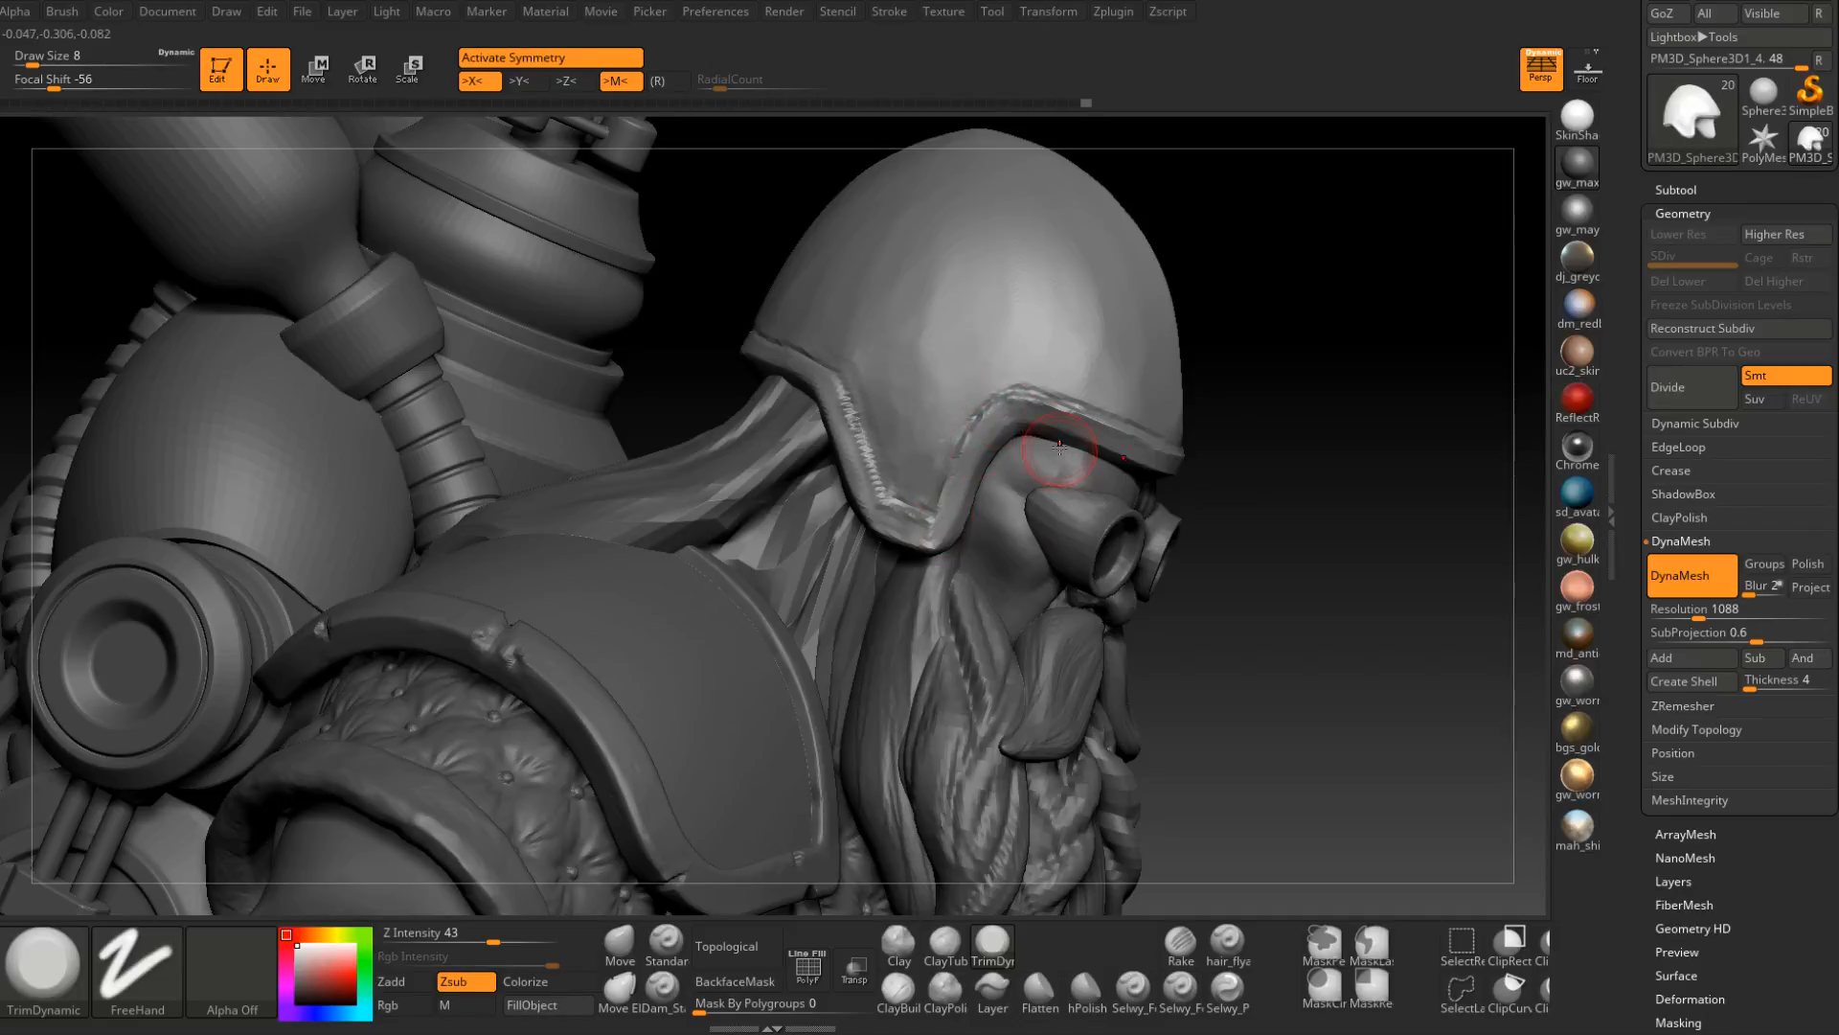
right_drag(1059, 447, 1077, 570)
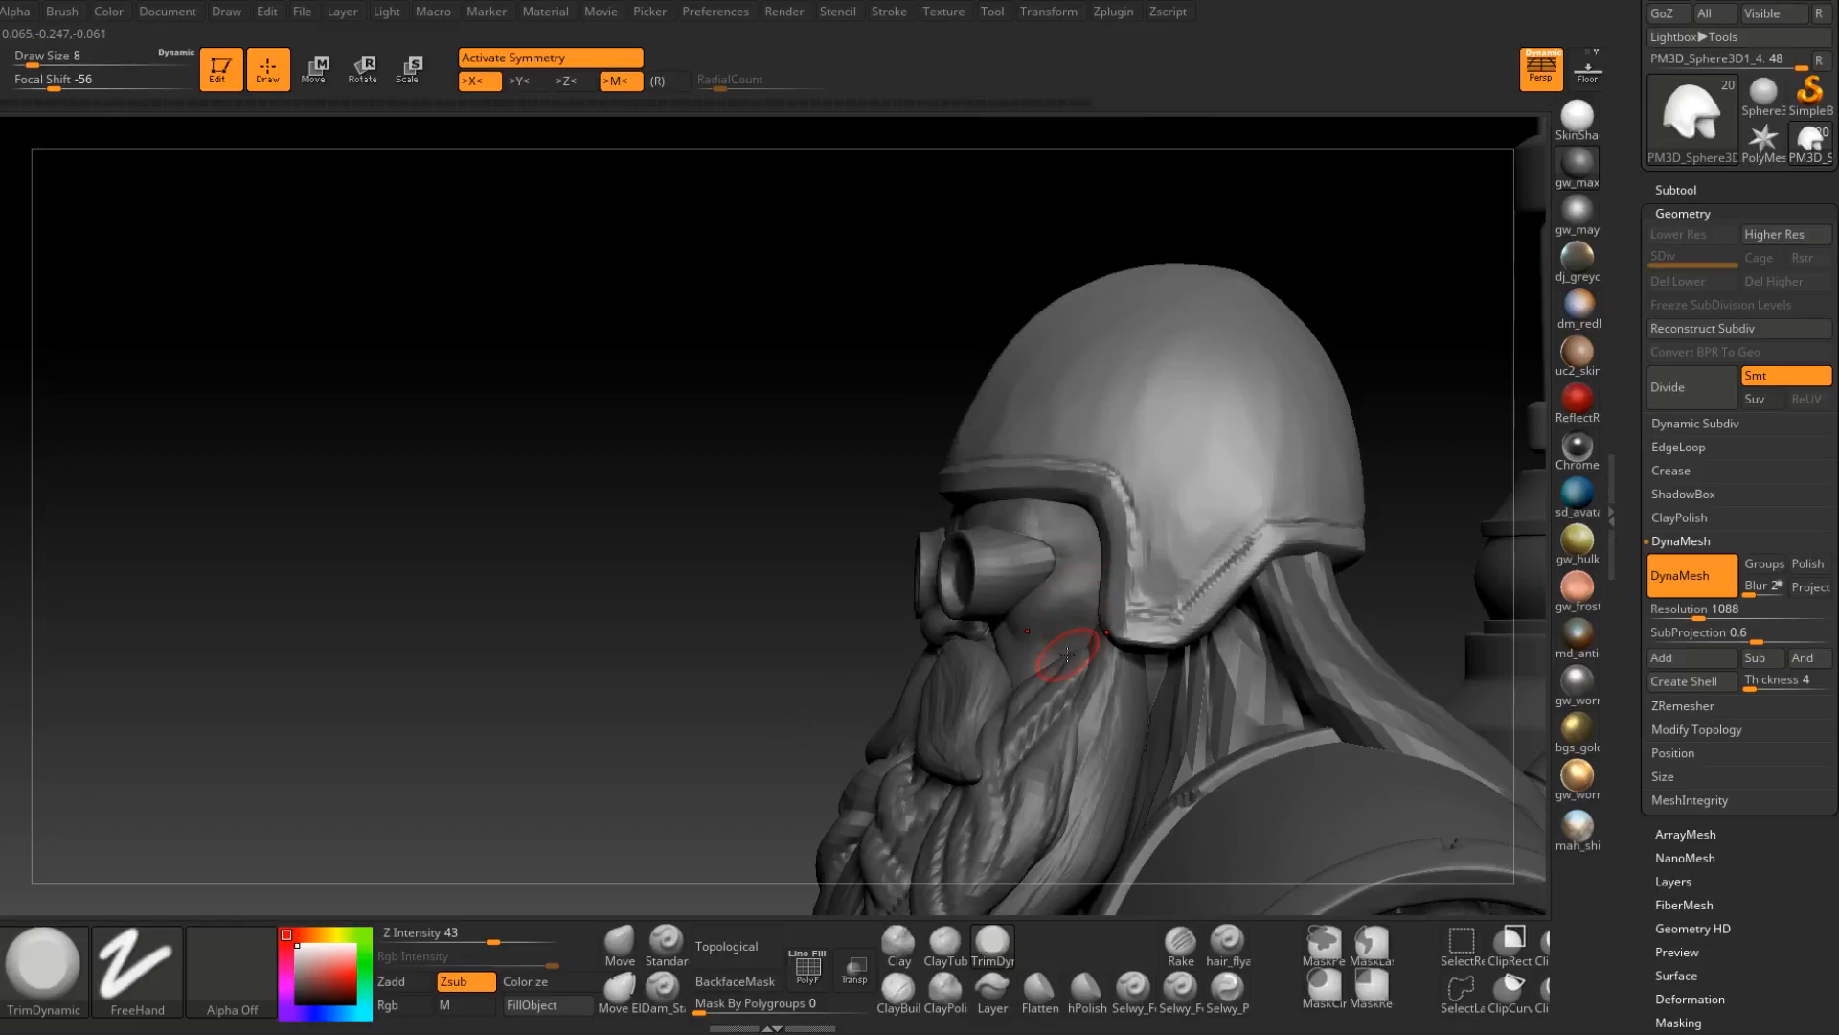
Make the goggles subtool Jhfifi_1 the active one.
right_drag(1067, 654, 967, 607)
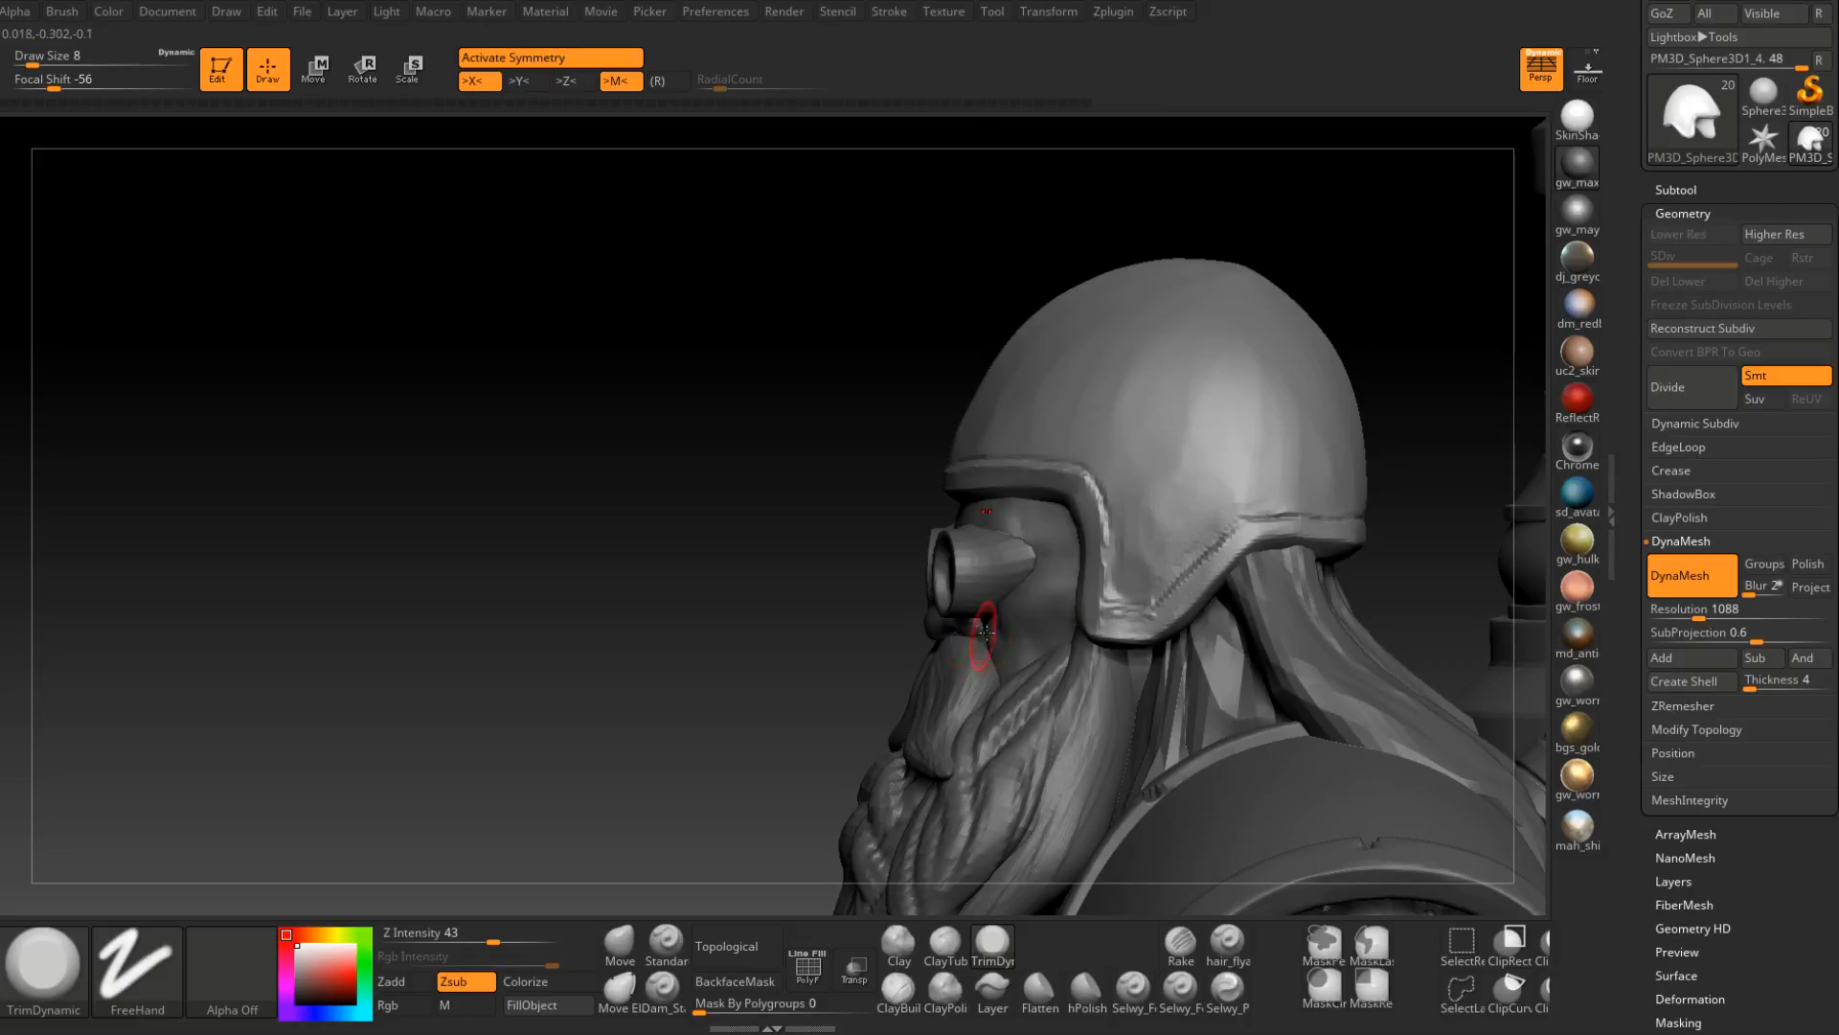
mouse_move(985, 632)
right_down()
mouse_move(1021, 657)
mouse_move(998, 568)
mouse_move(926, 575)
right_up()
alt+click(925, 576)
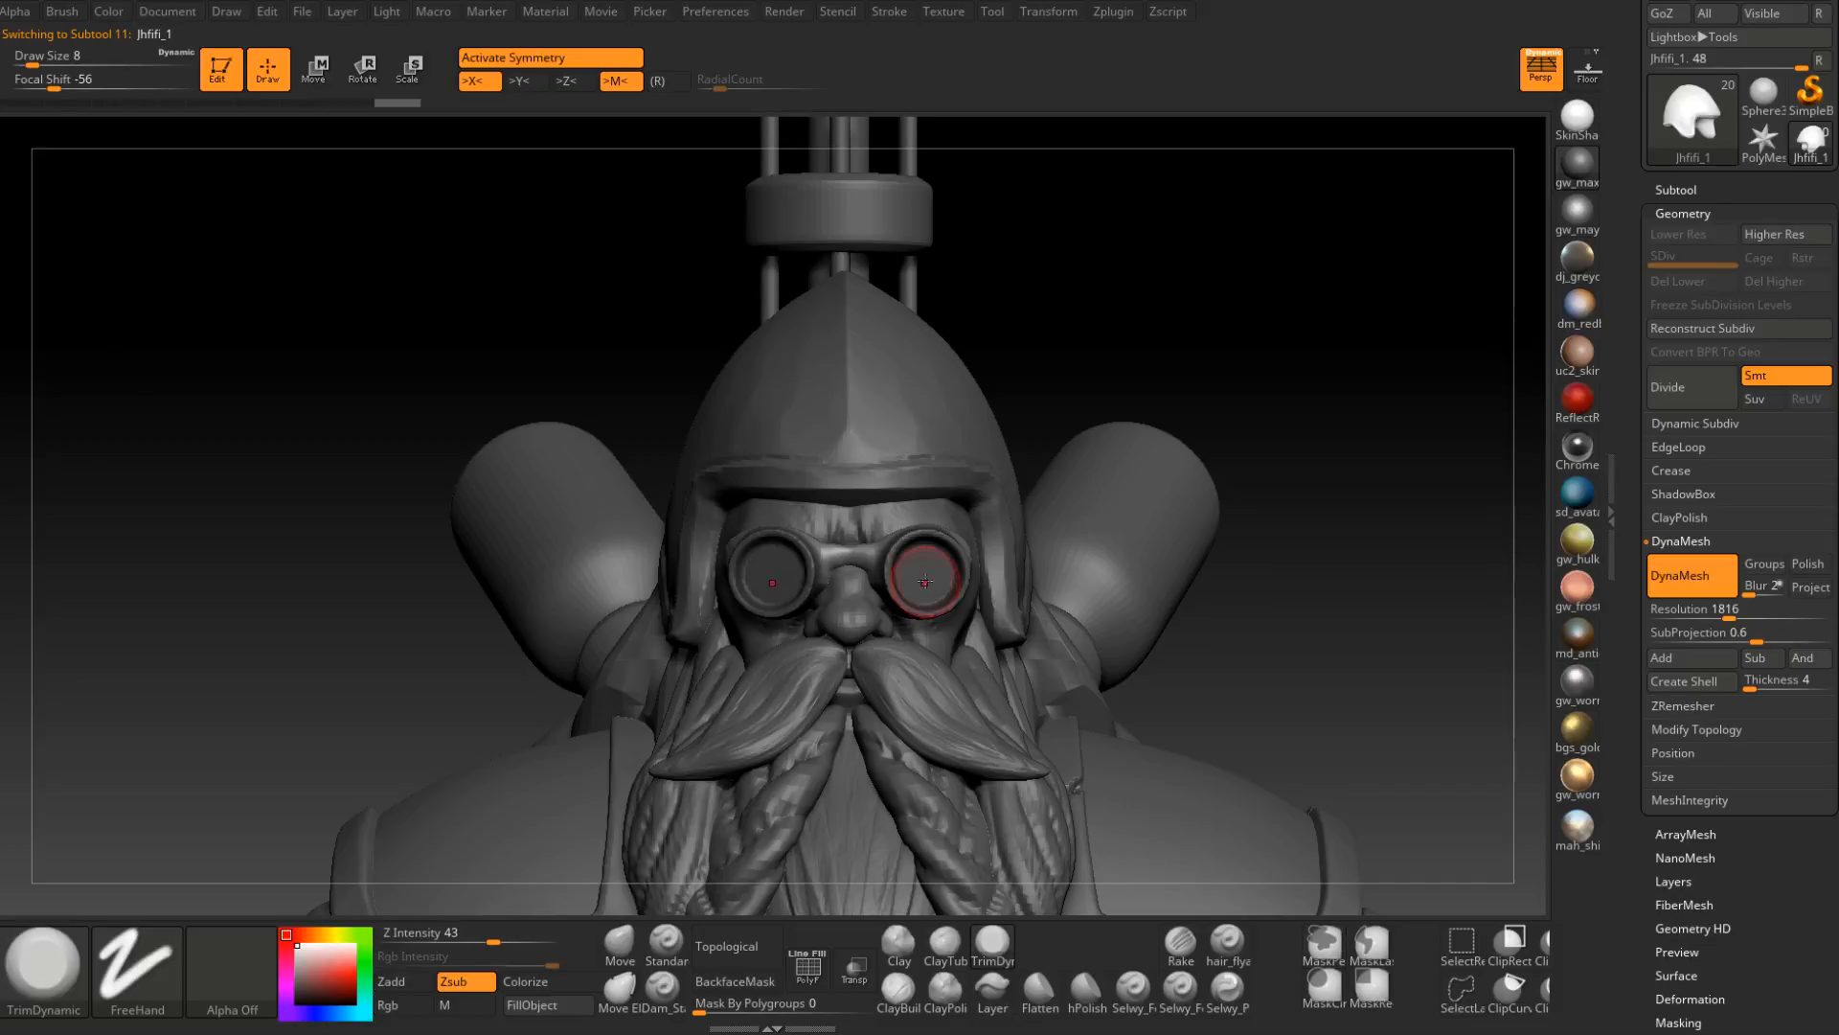
mouse_move(948, 560)
right_down()
mouse_move(943, 534)
mouse_move(1256, 420)
right_up()
ctrl+drag(1421, 382, 1378, 344)
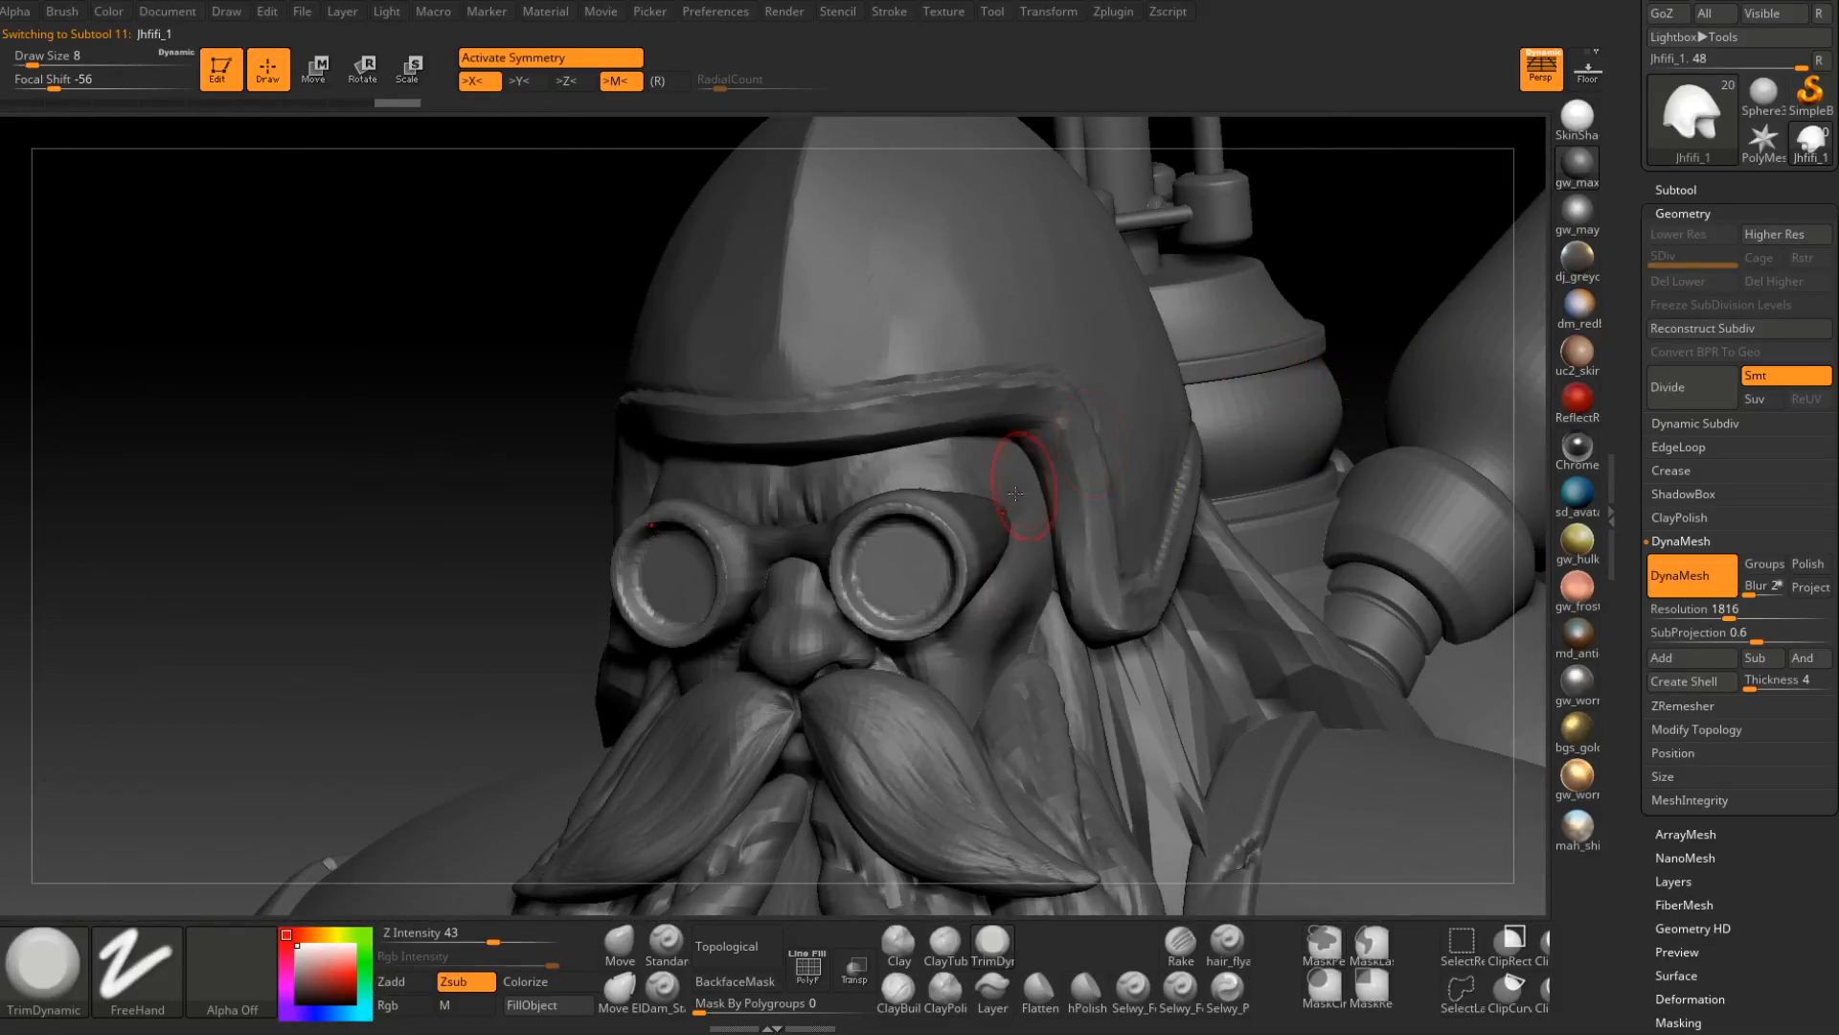
right_drag(1026, 482, 710, 559)
ctrl+click(912, 561)
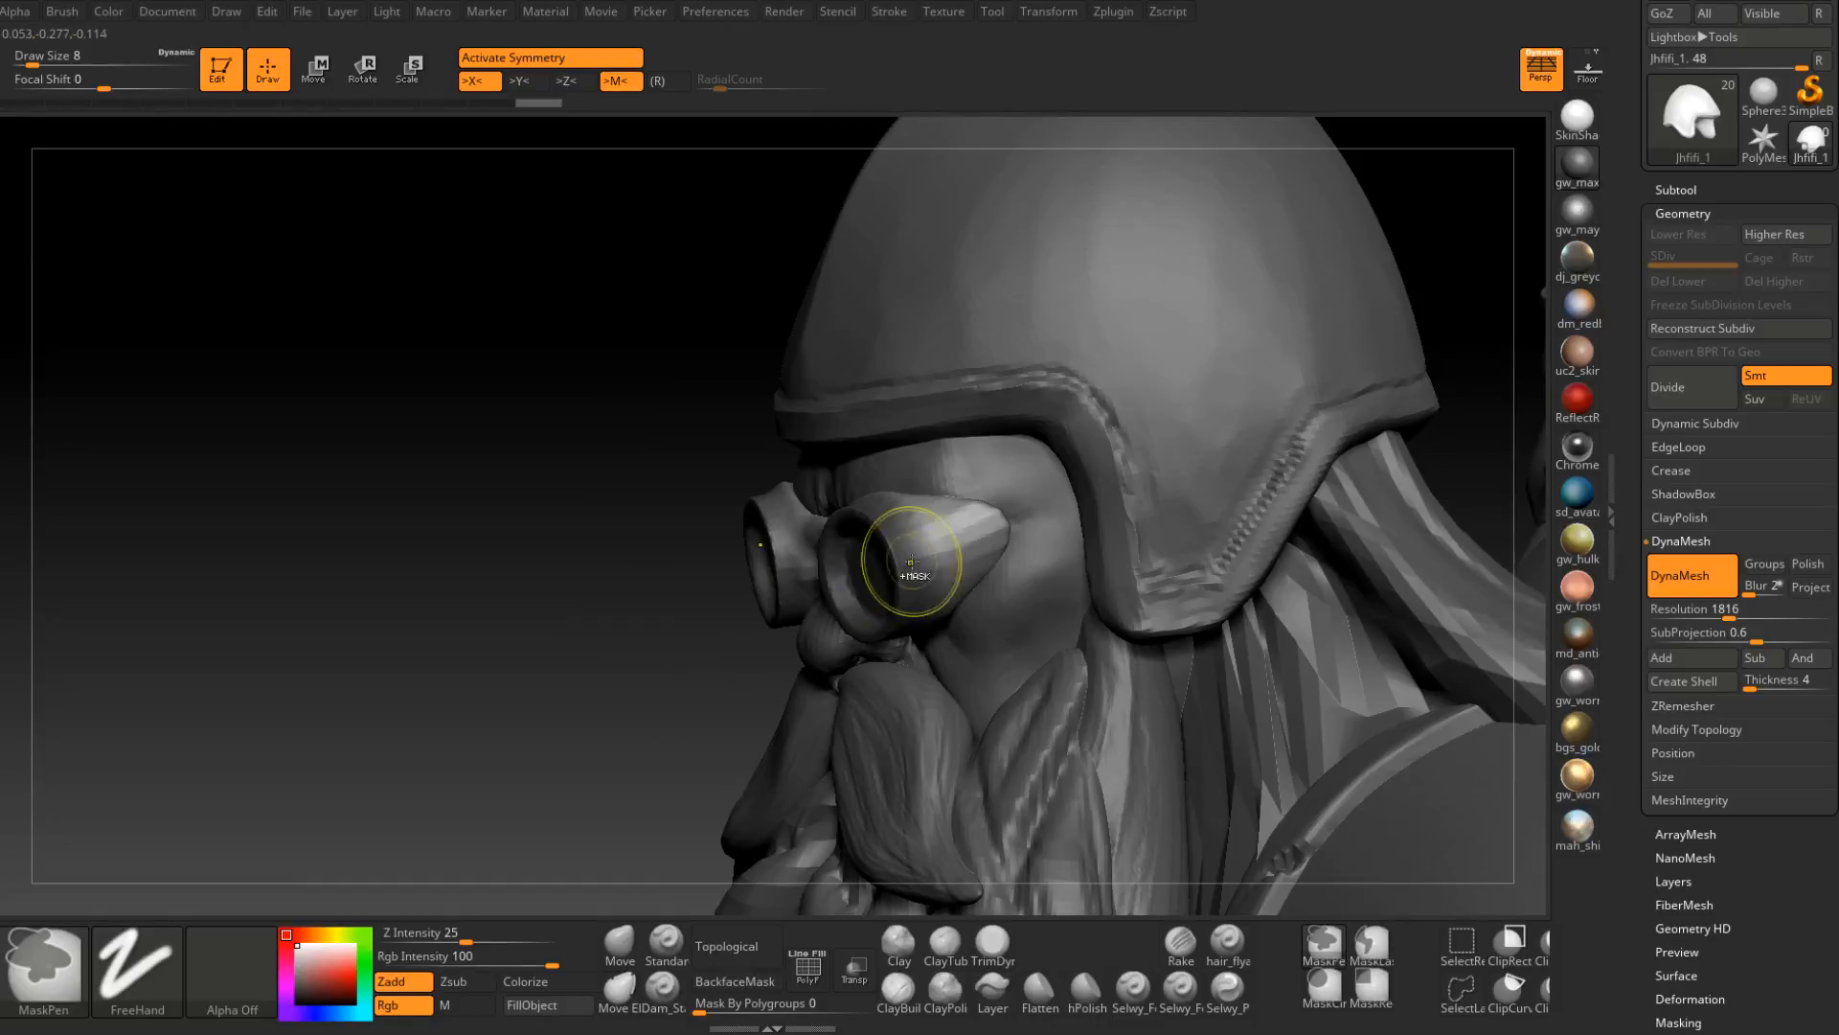
key(ctrl+shift+z)
key(ctrl+shift+z)
key(ctrl+shift+z)
right_drag(1102, 412, 1005, 395)
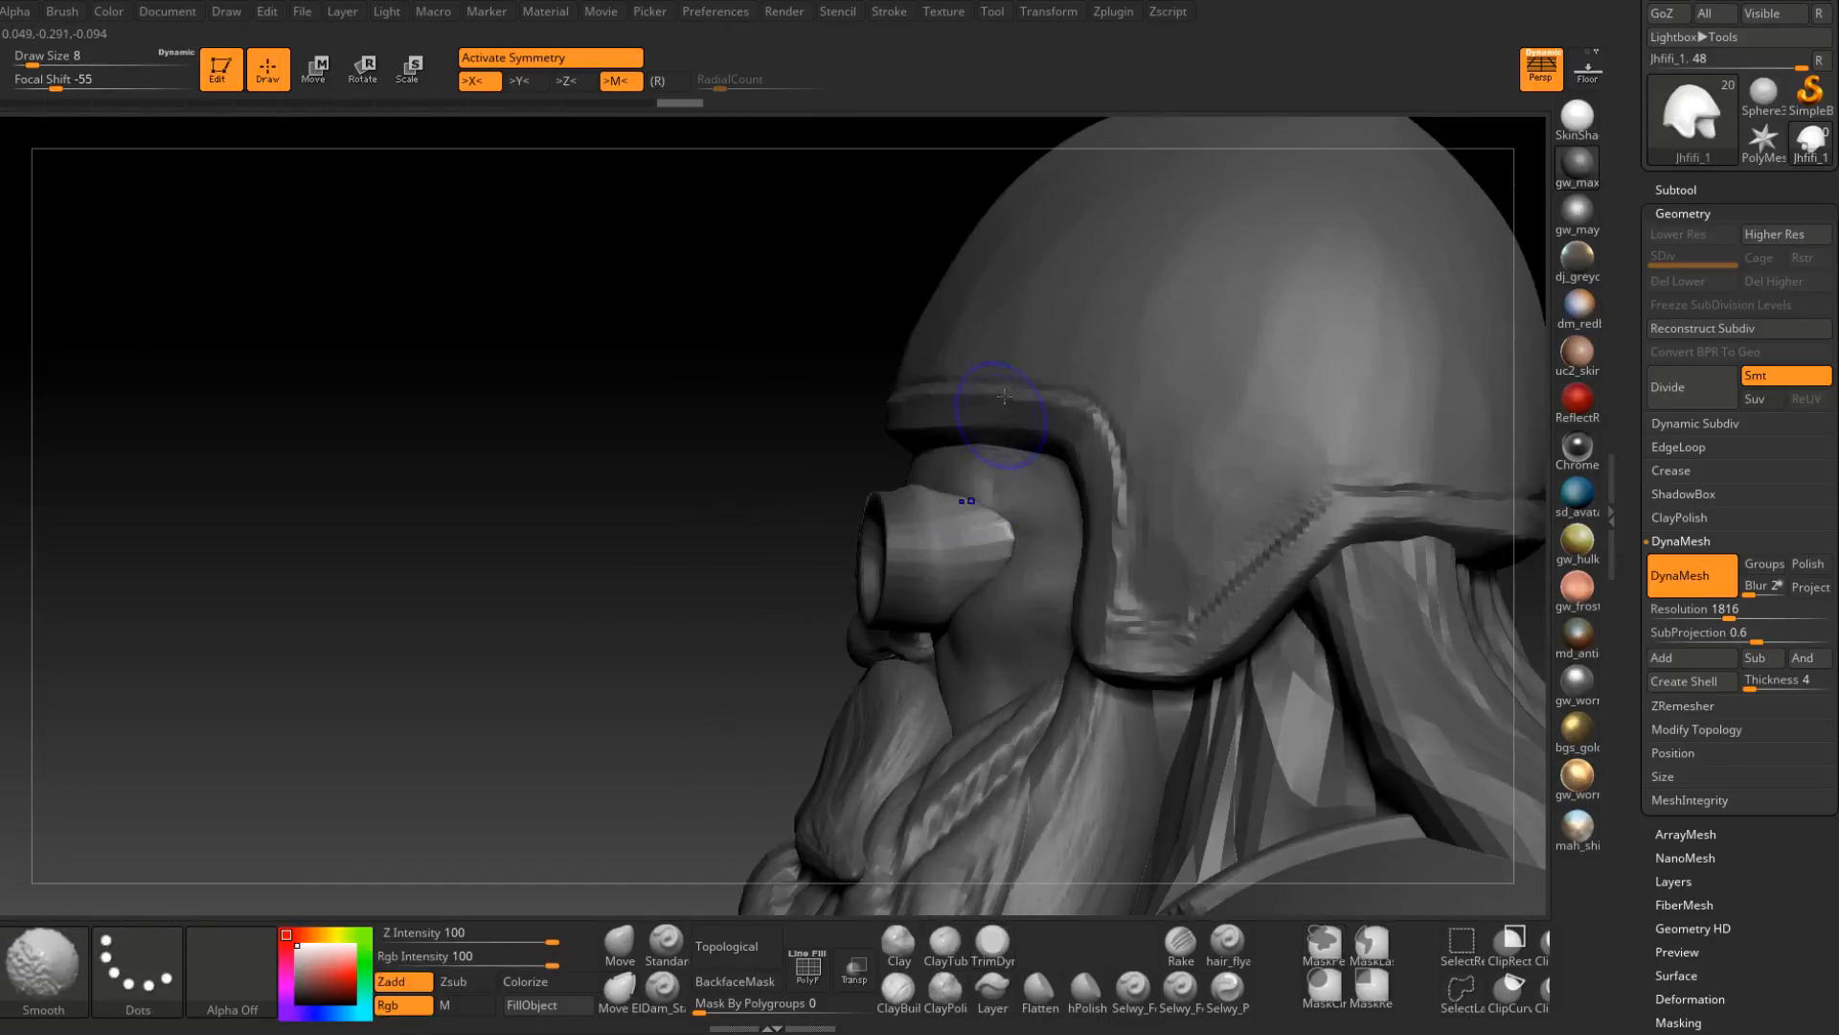
Pull the goggles' outer side pieces up and back toward the helmet rim with the Move brush, using draw sizes 17 and 12.
click(619, 944)
key(space)
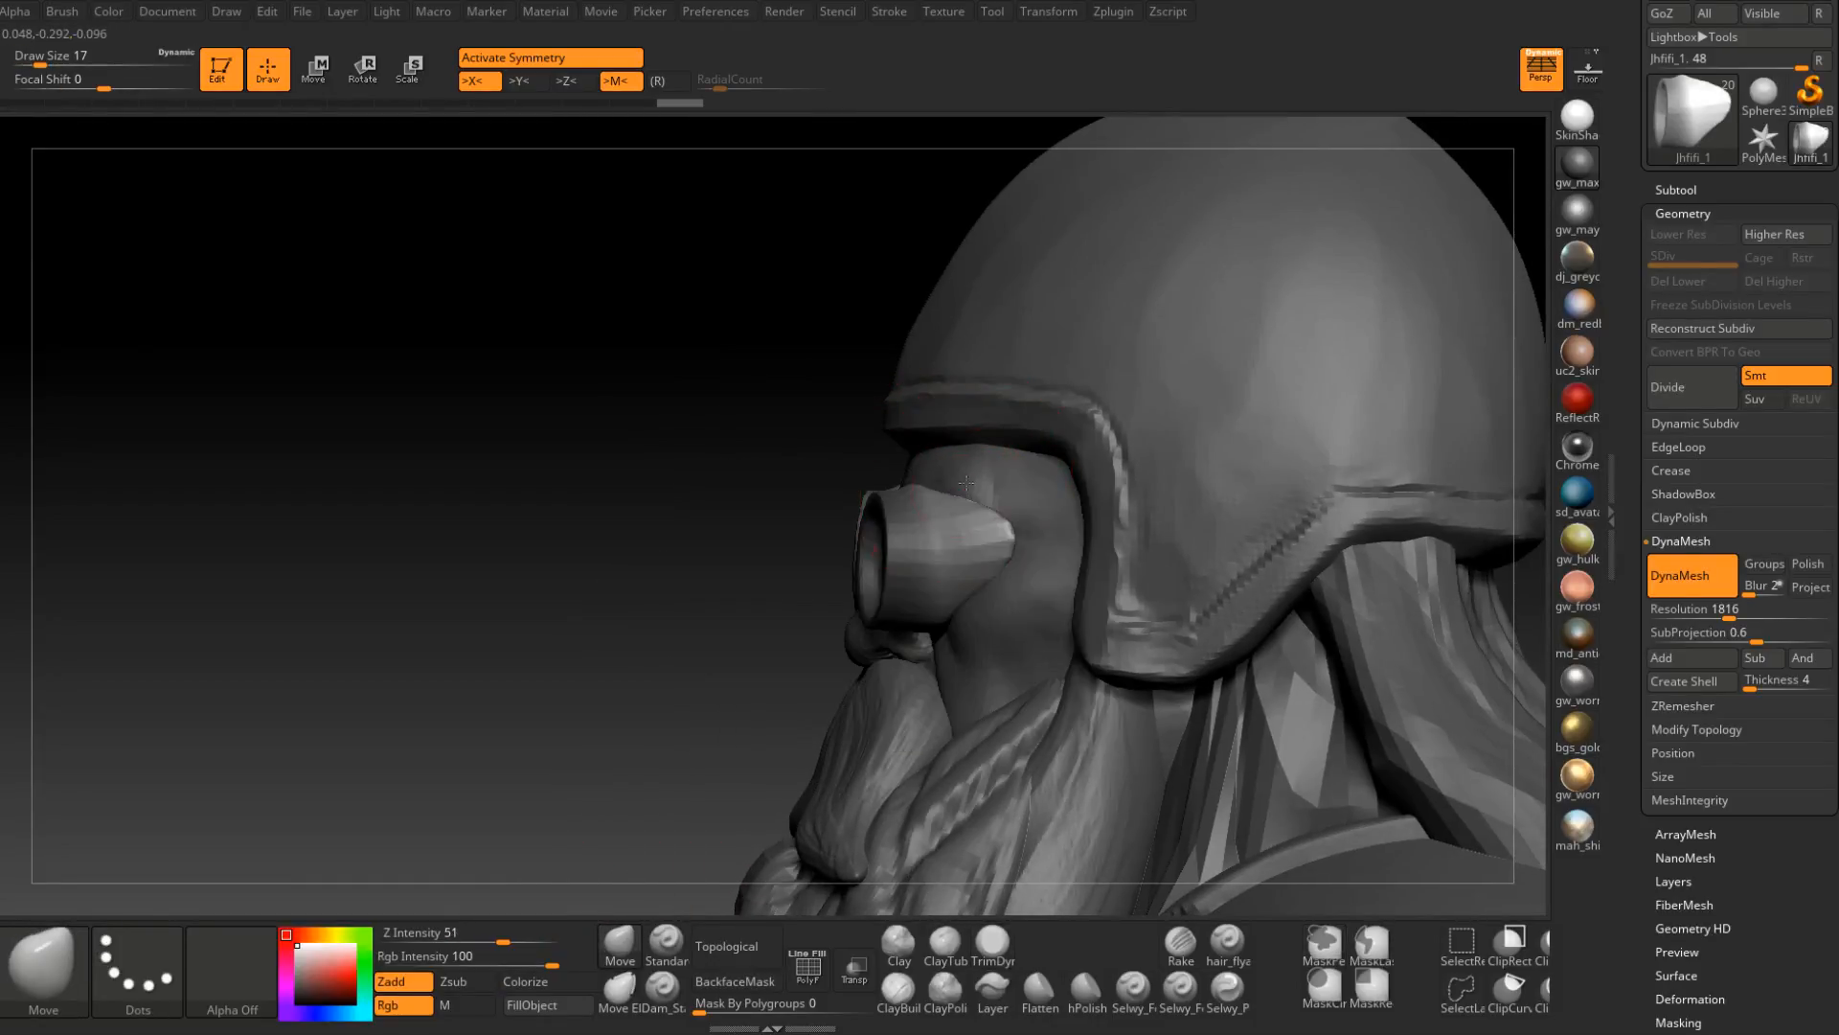
mouse_move(989, 413)
right_down()
mouse_move(1009, 508)
mouse_move(1139, 502)
mouse_move(1104, 471)
mouse_move(760, 364)
mouse_move(856, 476)
mouse_move(822, 623)
right_up()
key(space)
drag(866, 496, 860, 496)
drag(897, 502, 886, 486)
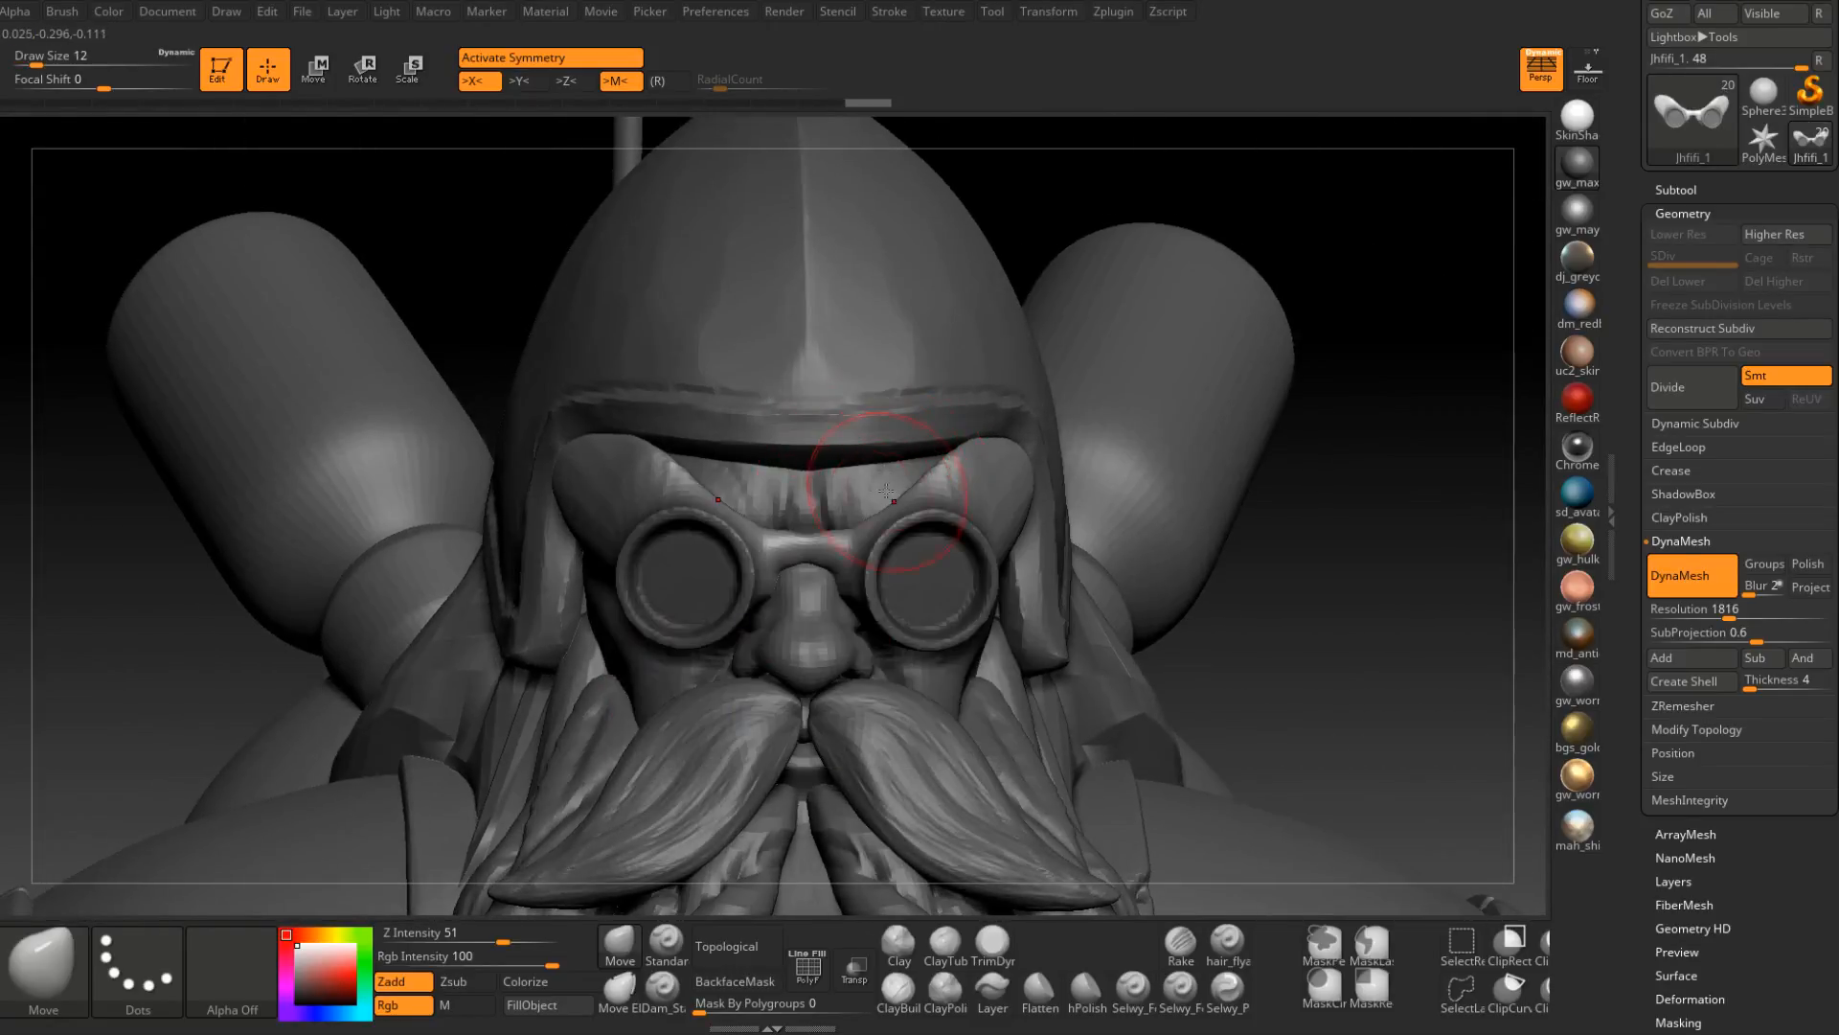
Raise the goggles' nose bridge up to the helmet rim with the Move brush at draw size 9.
mouse_move(887, 517)
right_down()
mouse_move(890, 492)
mouse_move(816, 491)
right_up()
key(space)
drag(825, 497, 819, 496)
drag(820, 509, 820, 456)
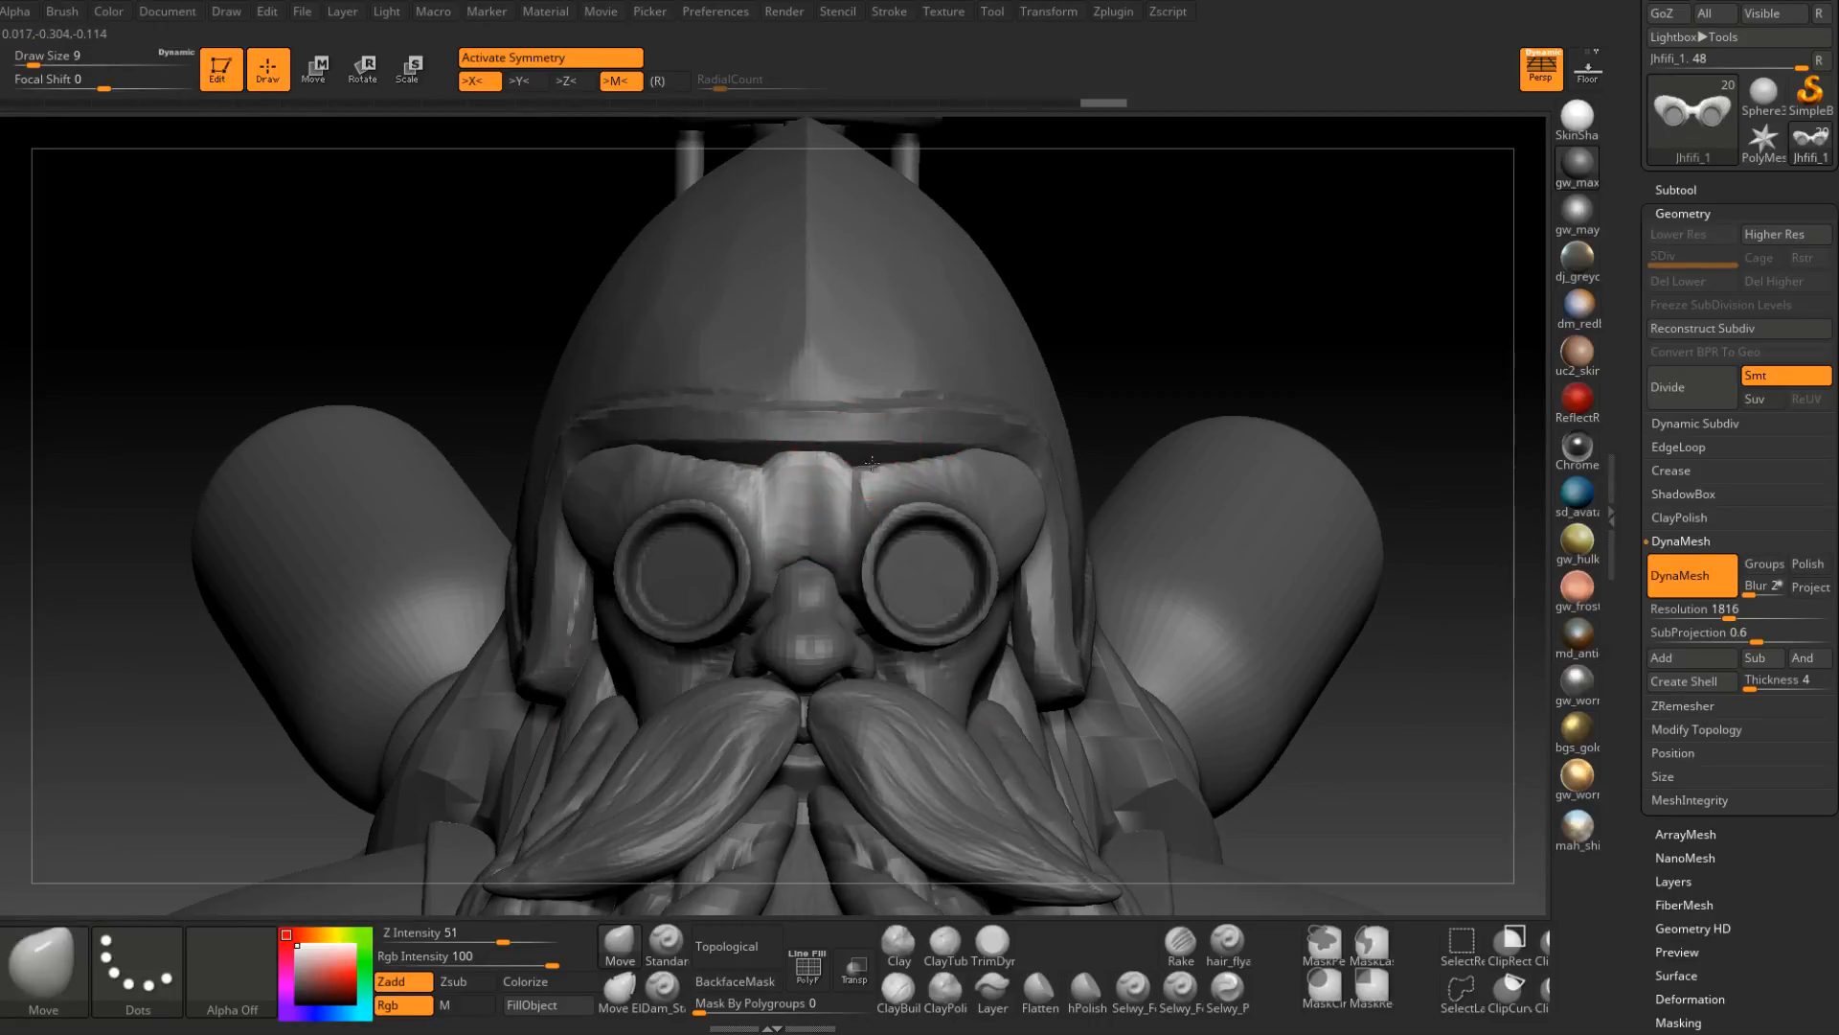
Fit the goggles' upper edge to the brow line beneath the helmet rim with the Move brush at draw size 14.
right_drag(872, 463, 864, 422)
key(space)
drag(860, 453, 867, 452)
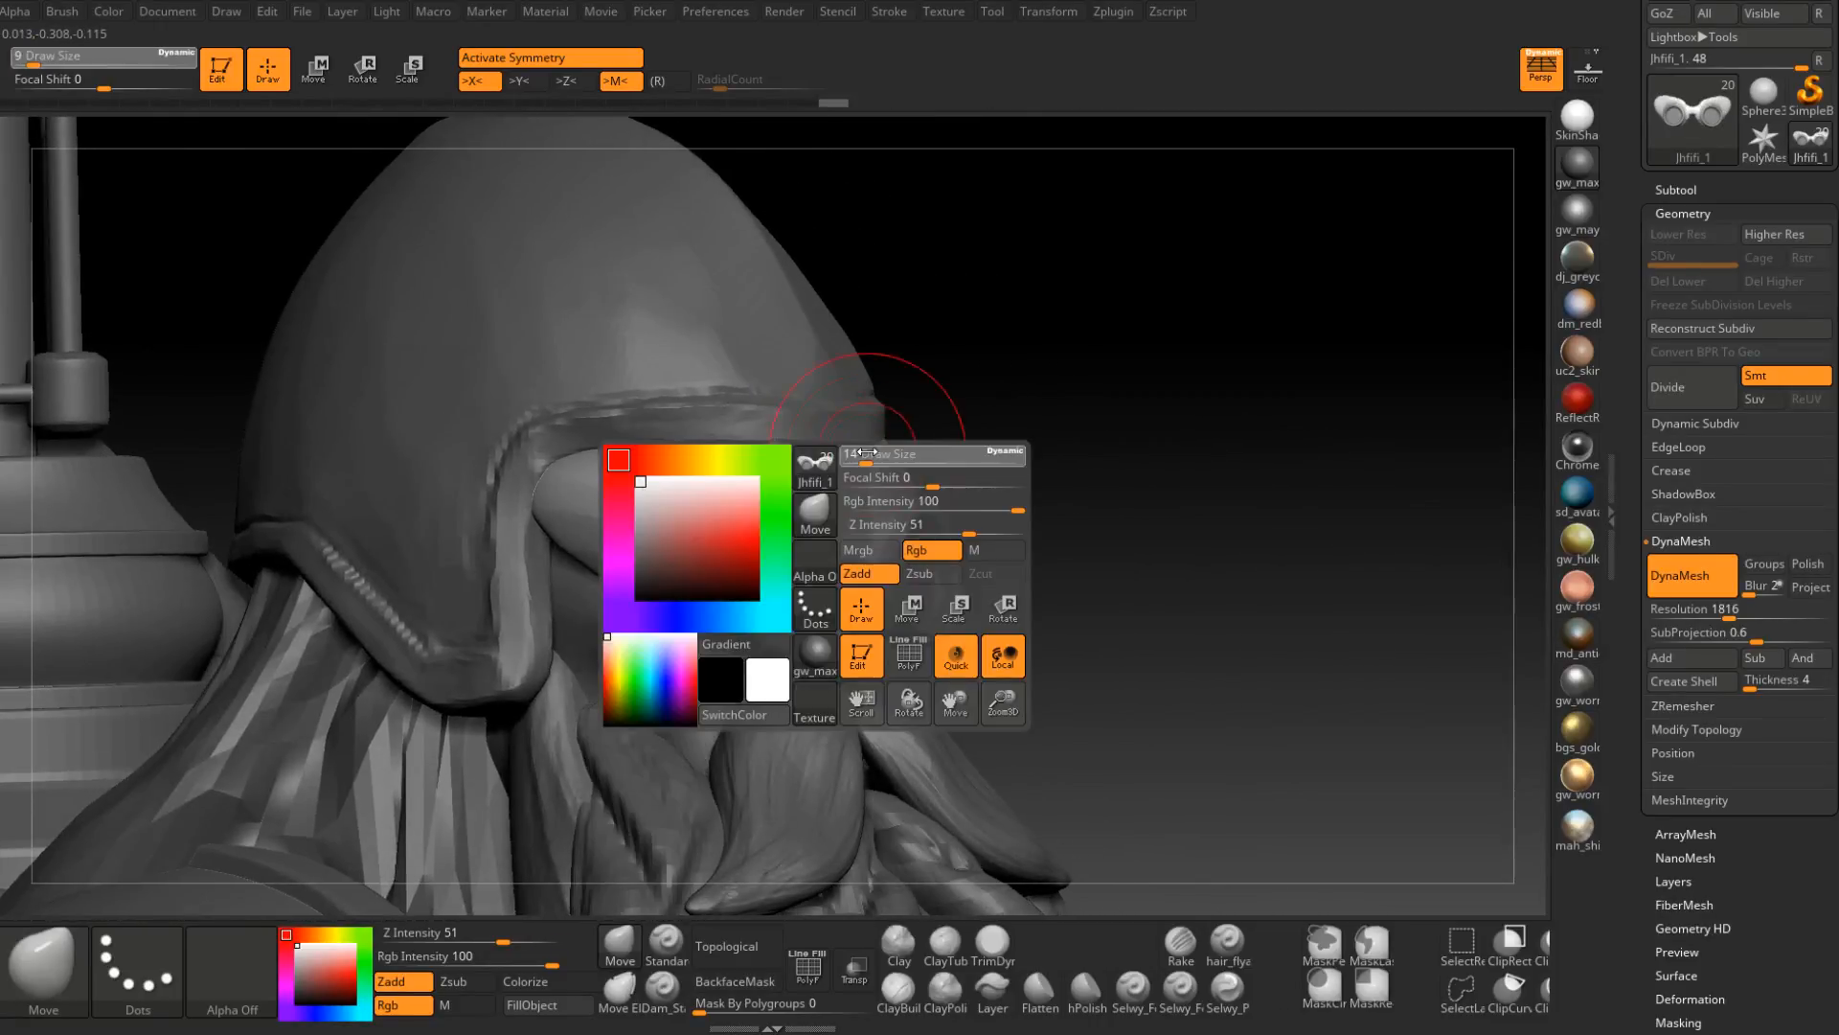
mouse_move(869, 435)
right_down()
mouse_move(973, 430)
mouse_move(916, 447)
right_up()
key(space)
drag(917, 449, 903, 448)
mouse_move(823, 446)
right_down()
mouse_move(648, 481)
mouse_move(895, 465)
right_up()
key(space)
drag(895, 467, 908, 467)
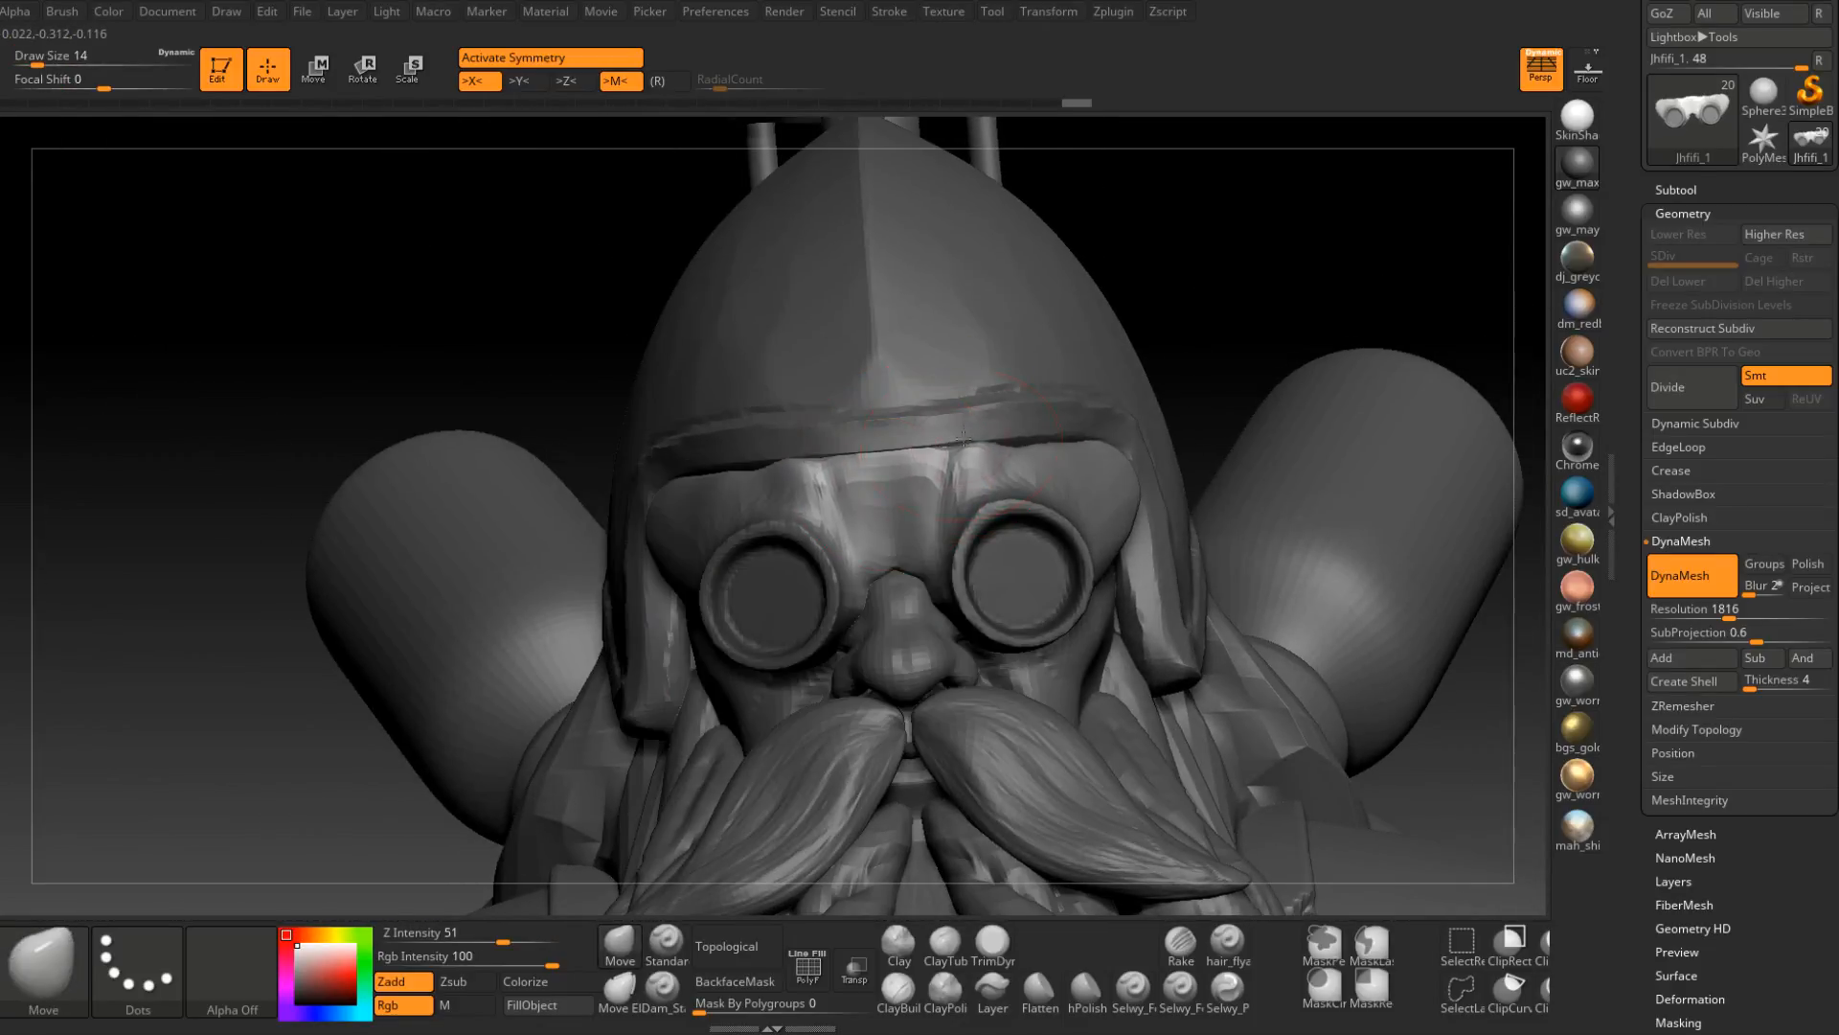
Pull the goggles' upper outer corners sideways along the helmet rim at draw size 14.
mouse_move(988, 430)
right_down()
mouse_move(936, 441)
mouse_move(1019, 444)
right_up()
drag(1040, 411, 1063, 418)
right_drag(1130, 426, 1079, 414)
drag(1080, 414, 1124, 435)
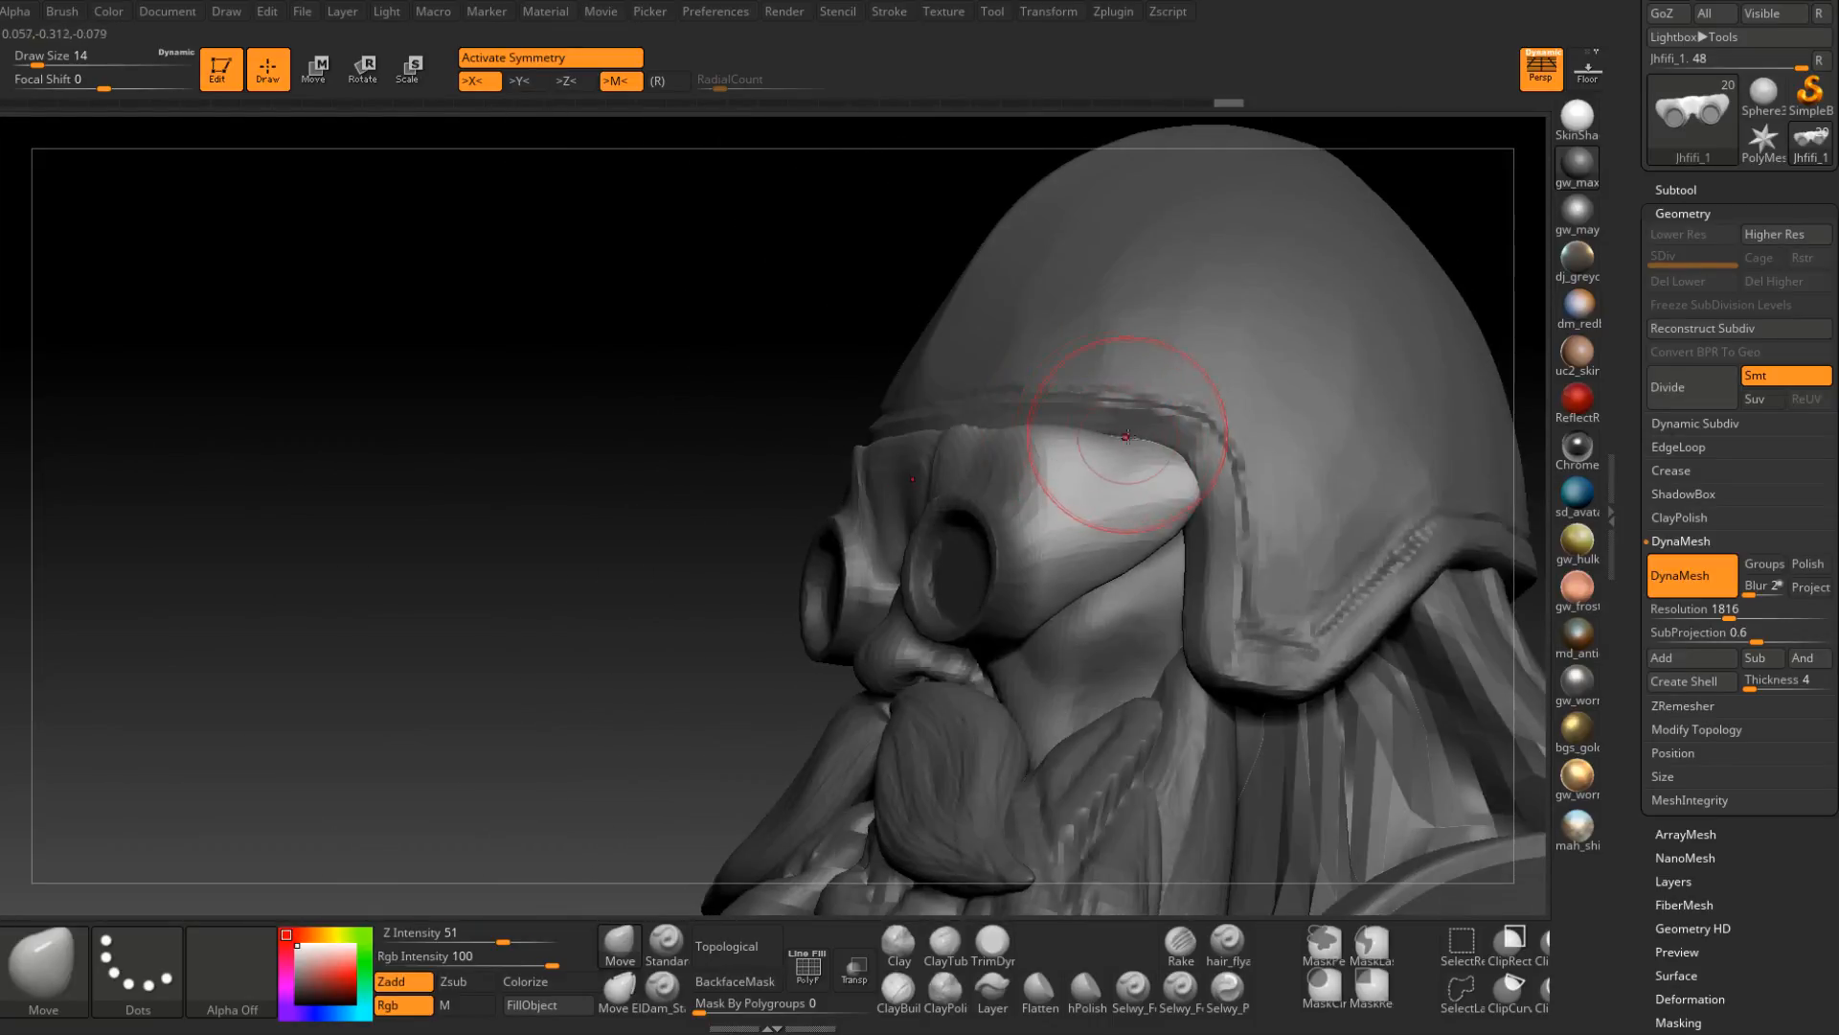
Stretch the goggles' side ends outward past the helmet rim with the Move brush at draw size 29.
right_drag(1064, 433, 1153, 454)
key(space)
drag(1155, 458, 1161, 430)
mouse_move(1161, 424)
right_down()
mouse_move(1118, 398)
mouse_move(1155, 464)
mouse_move(1149, 436)
mouse_move(1067, 441)
mouse_move(958, 517)
mouse_move(1140, 537)
mouse_move(1408, 494)
right_up()
key(space)
drag(1173, 544, 1163, 548)
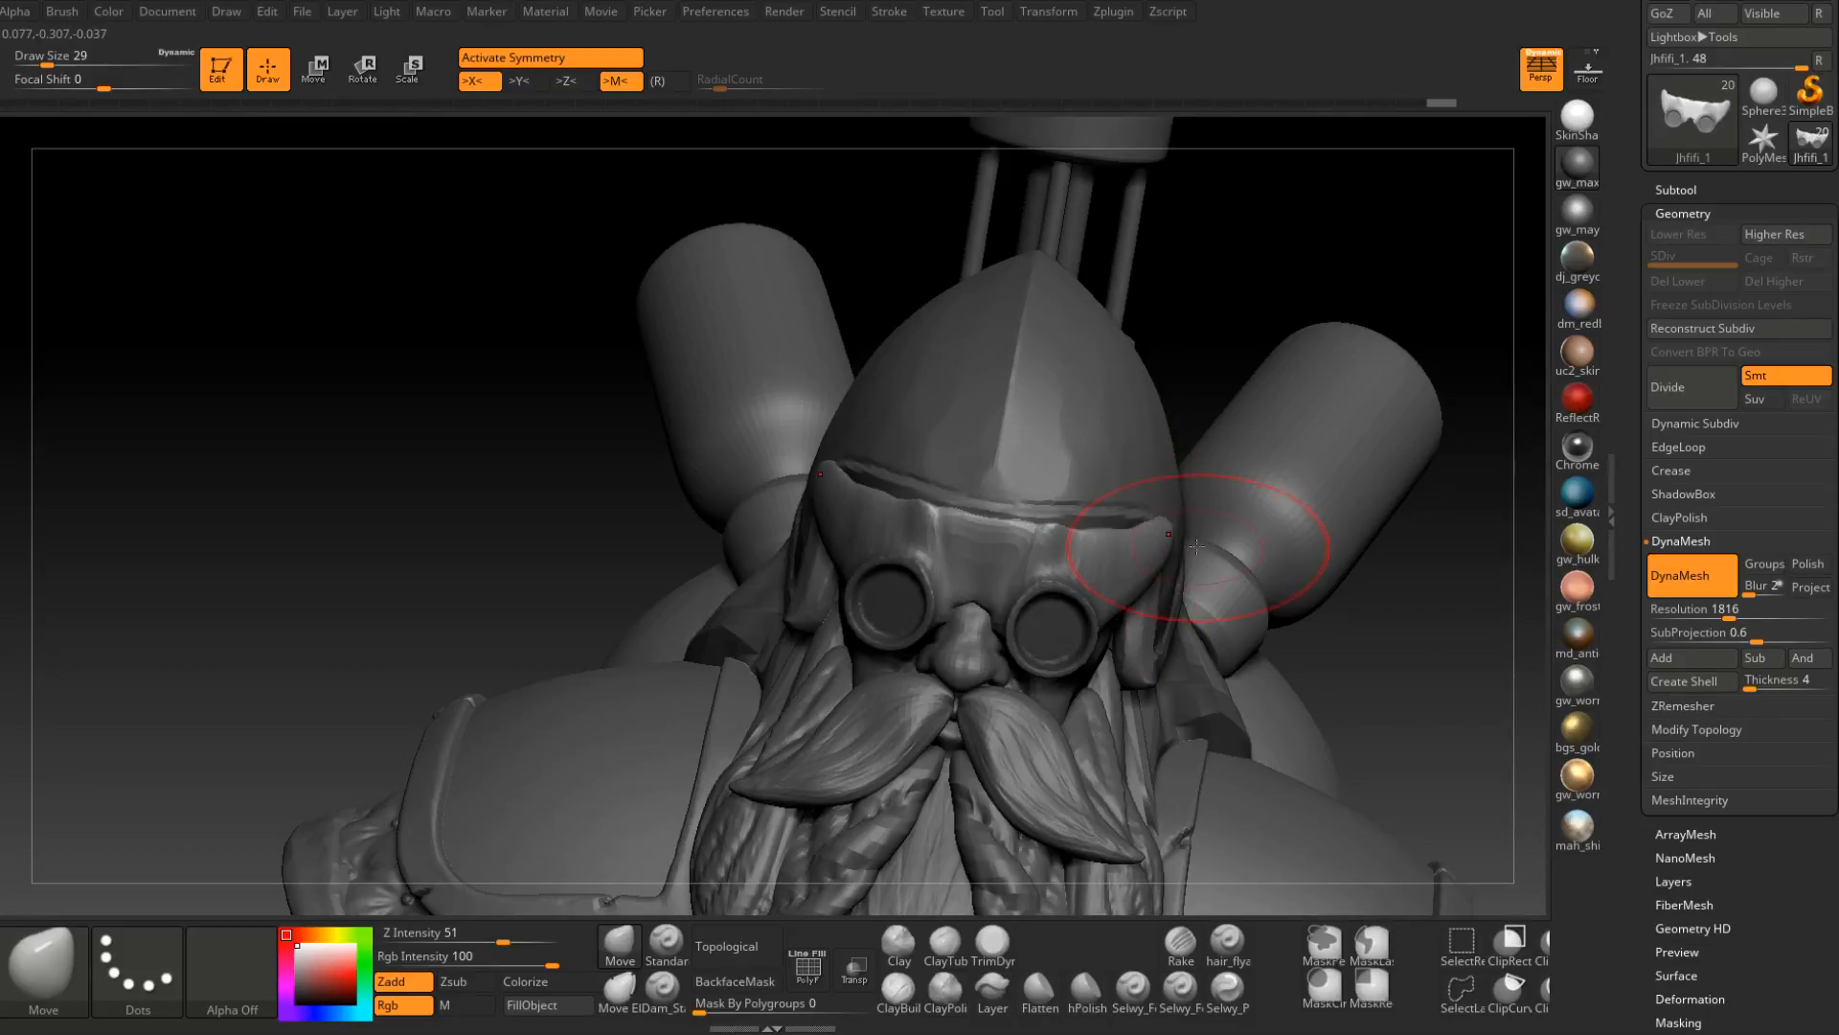
Extend and widen the goggles' side ends backward over the ear flaps with the Move brush at draw sizes 14 and 20.
mouse_move(1197, 546)
right_down()
mouse_move(1016, 541)
mouse_move(1049, 546)
right_up()
key(s)
drag(1163, 562, 1148, 562)
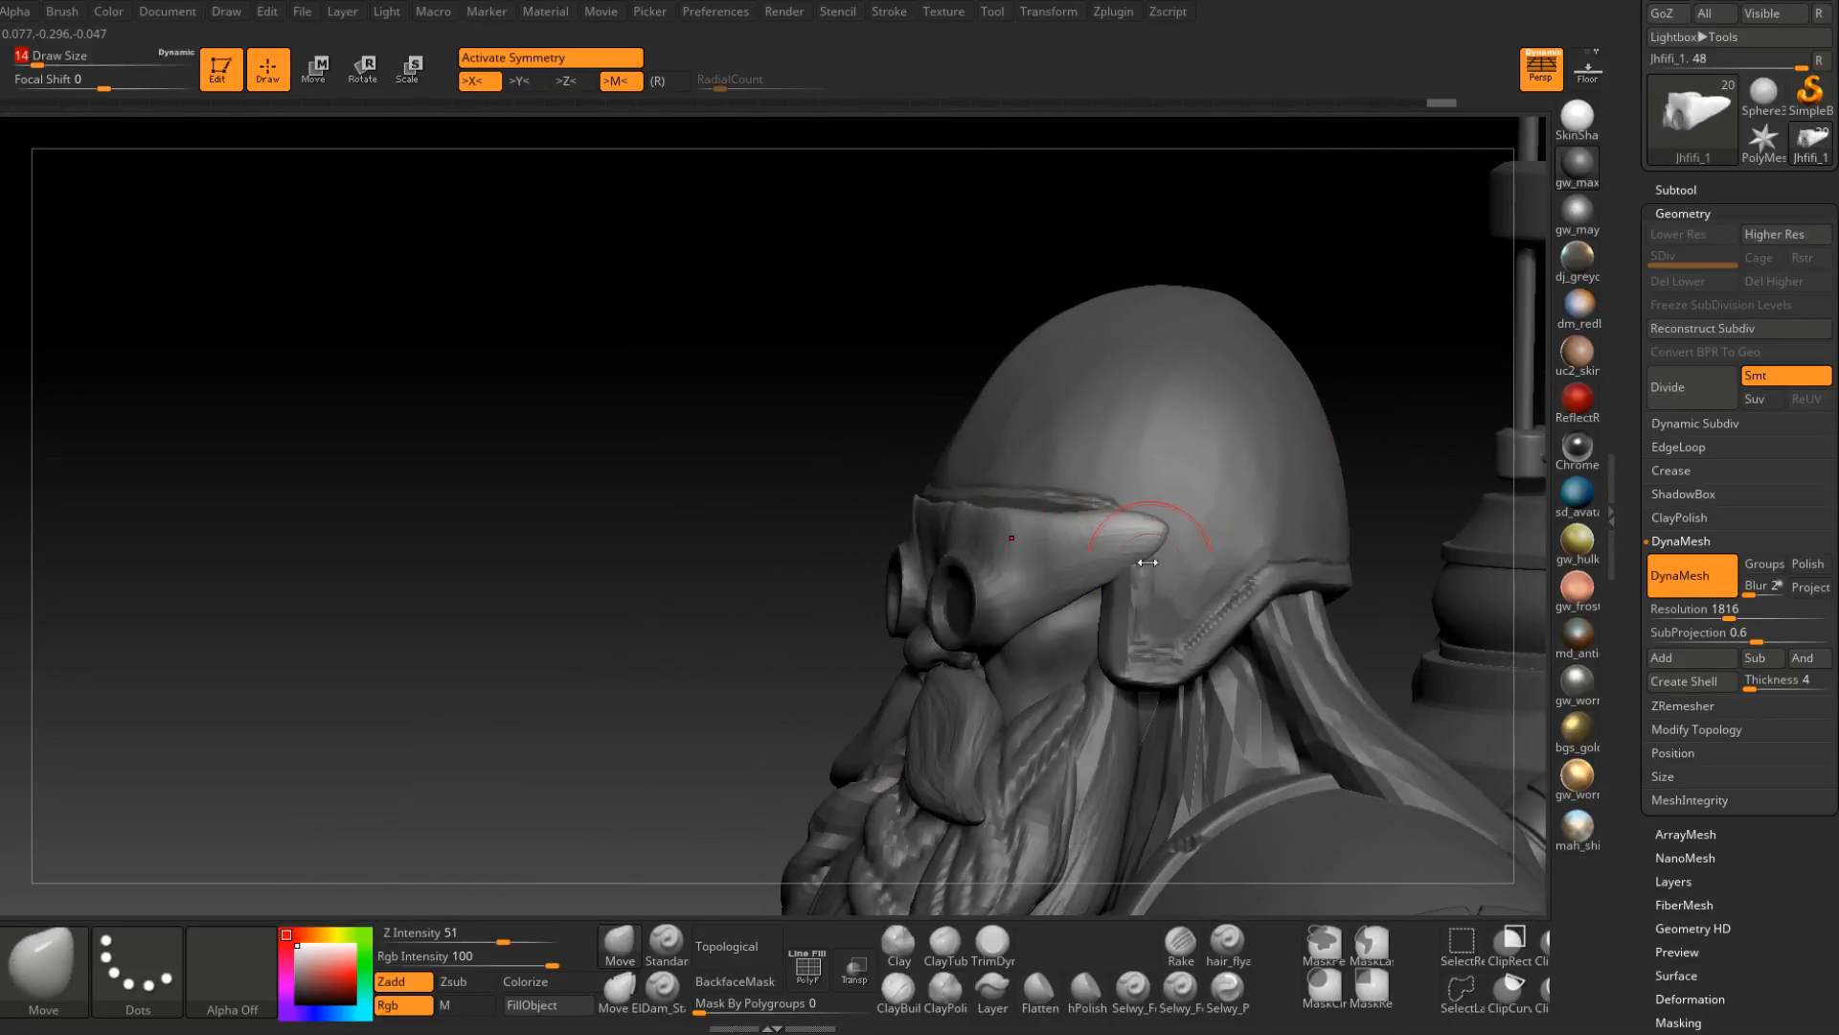
right_drag(1110, 596, 1180, 599)
key(space)
drag(1082, 613, 1084, 615)
right_drag(1088, 613, 1149, 594)
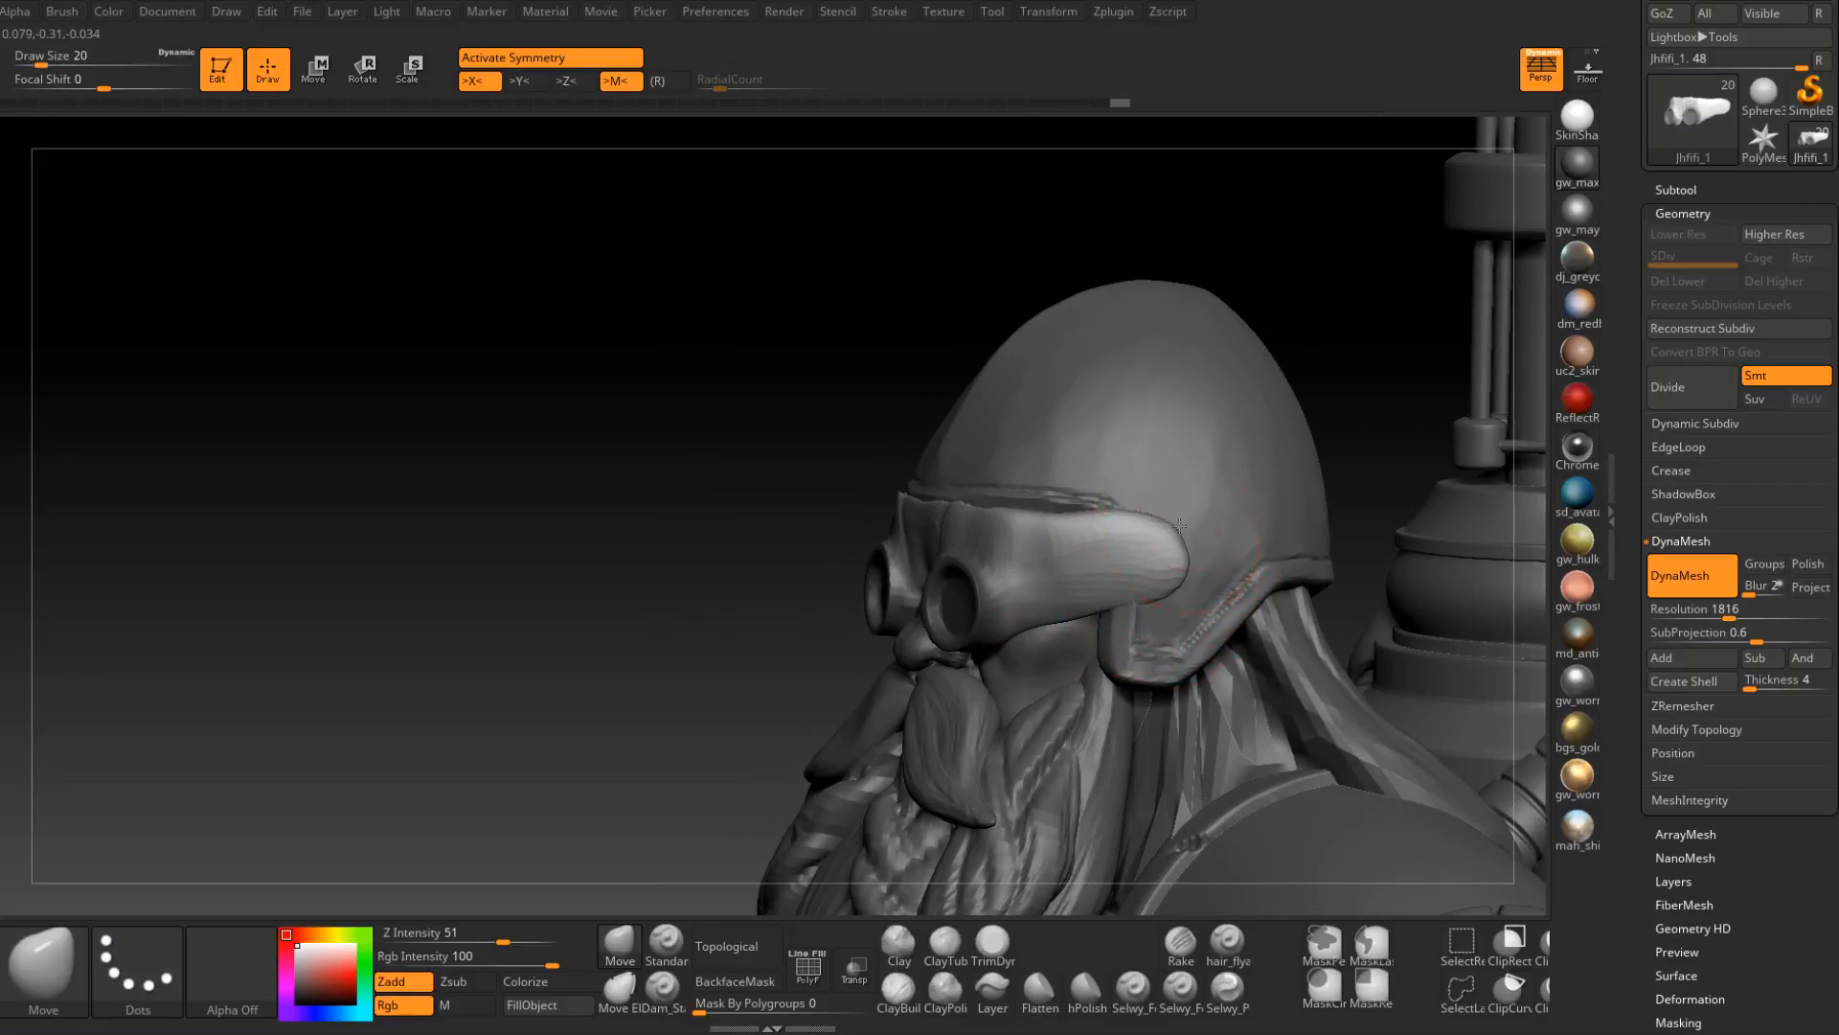
Lengthen the side ends along the helmet at draw size 29 and round their upper outline at draw size 14.
mouse_move(1211, 509)
right_down()
mouse_move(1197, 568)
mouse_move(1195, 525)
right_up()
key(space)
drag(1201, 542, 1210, 542)
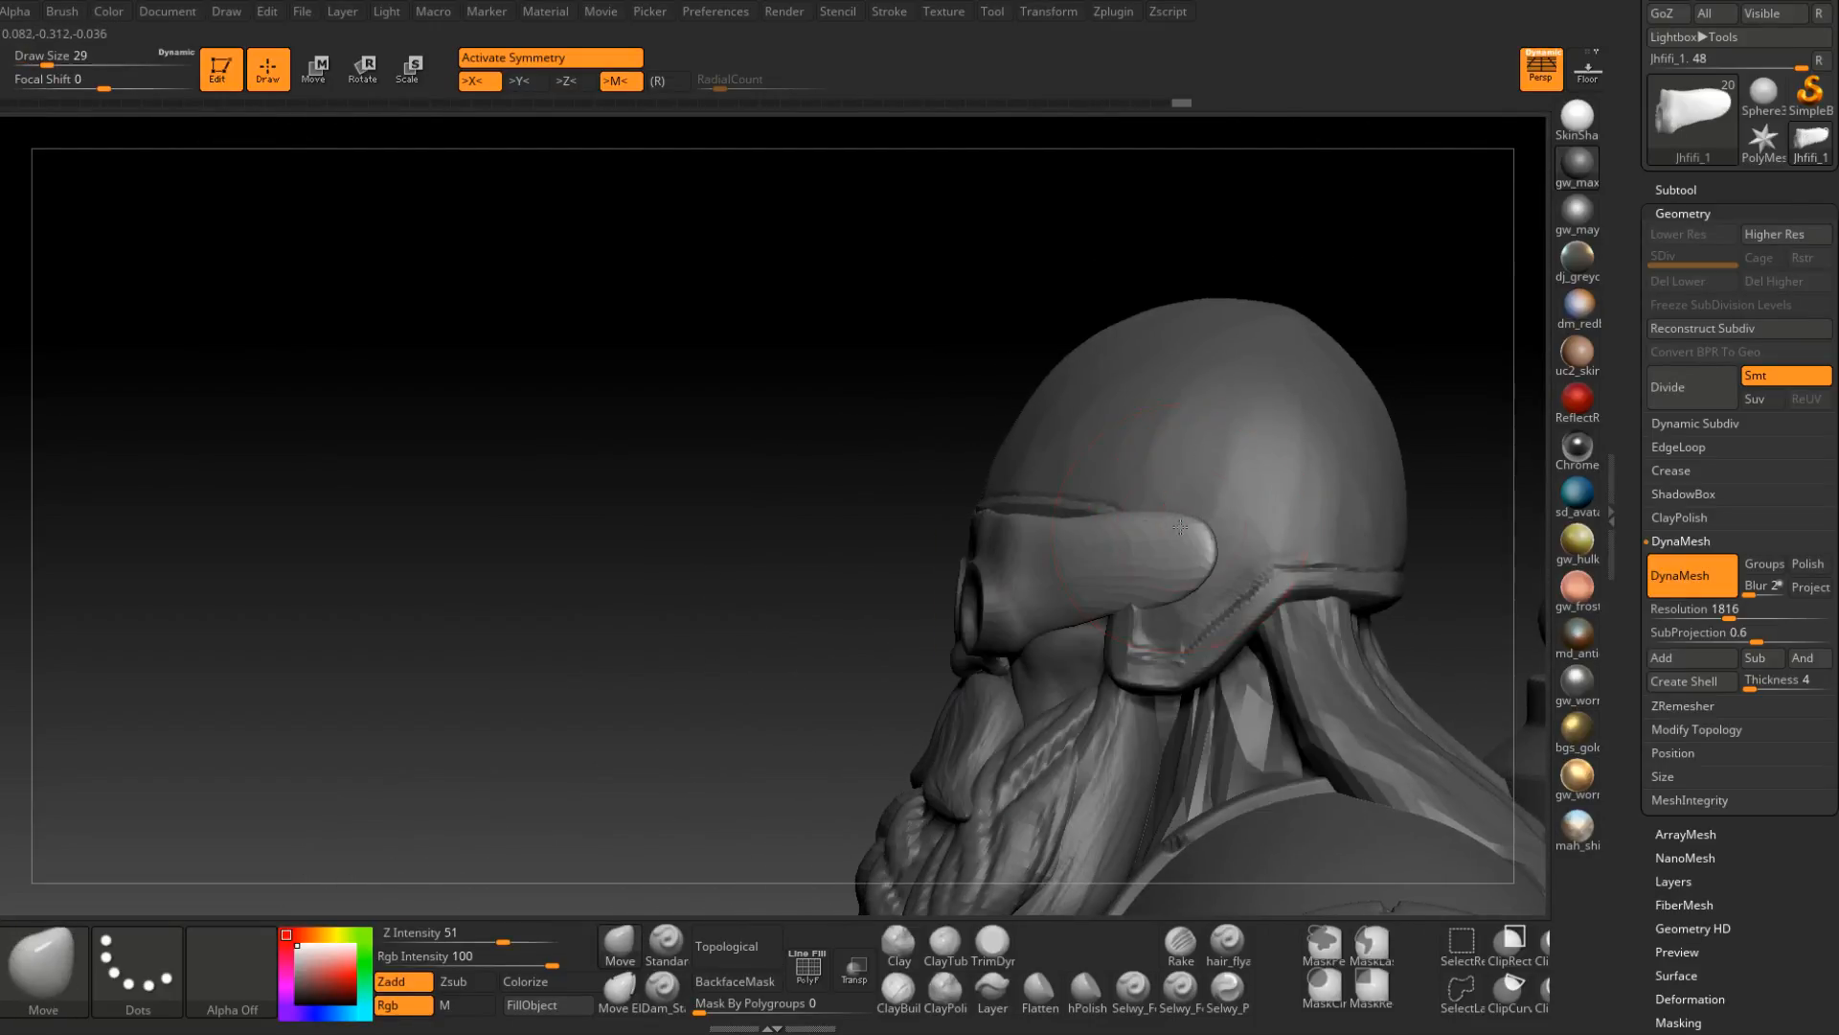
right_drag(1207, 539, 1178, 525)
key(s)
drag(1179, 525, 1162, 503)
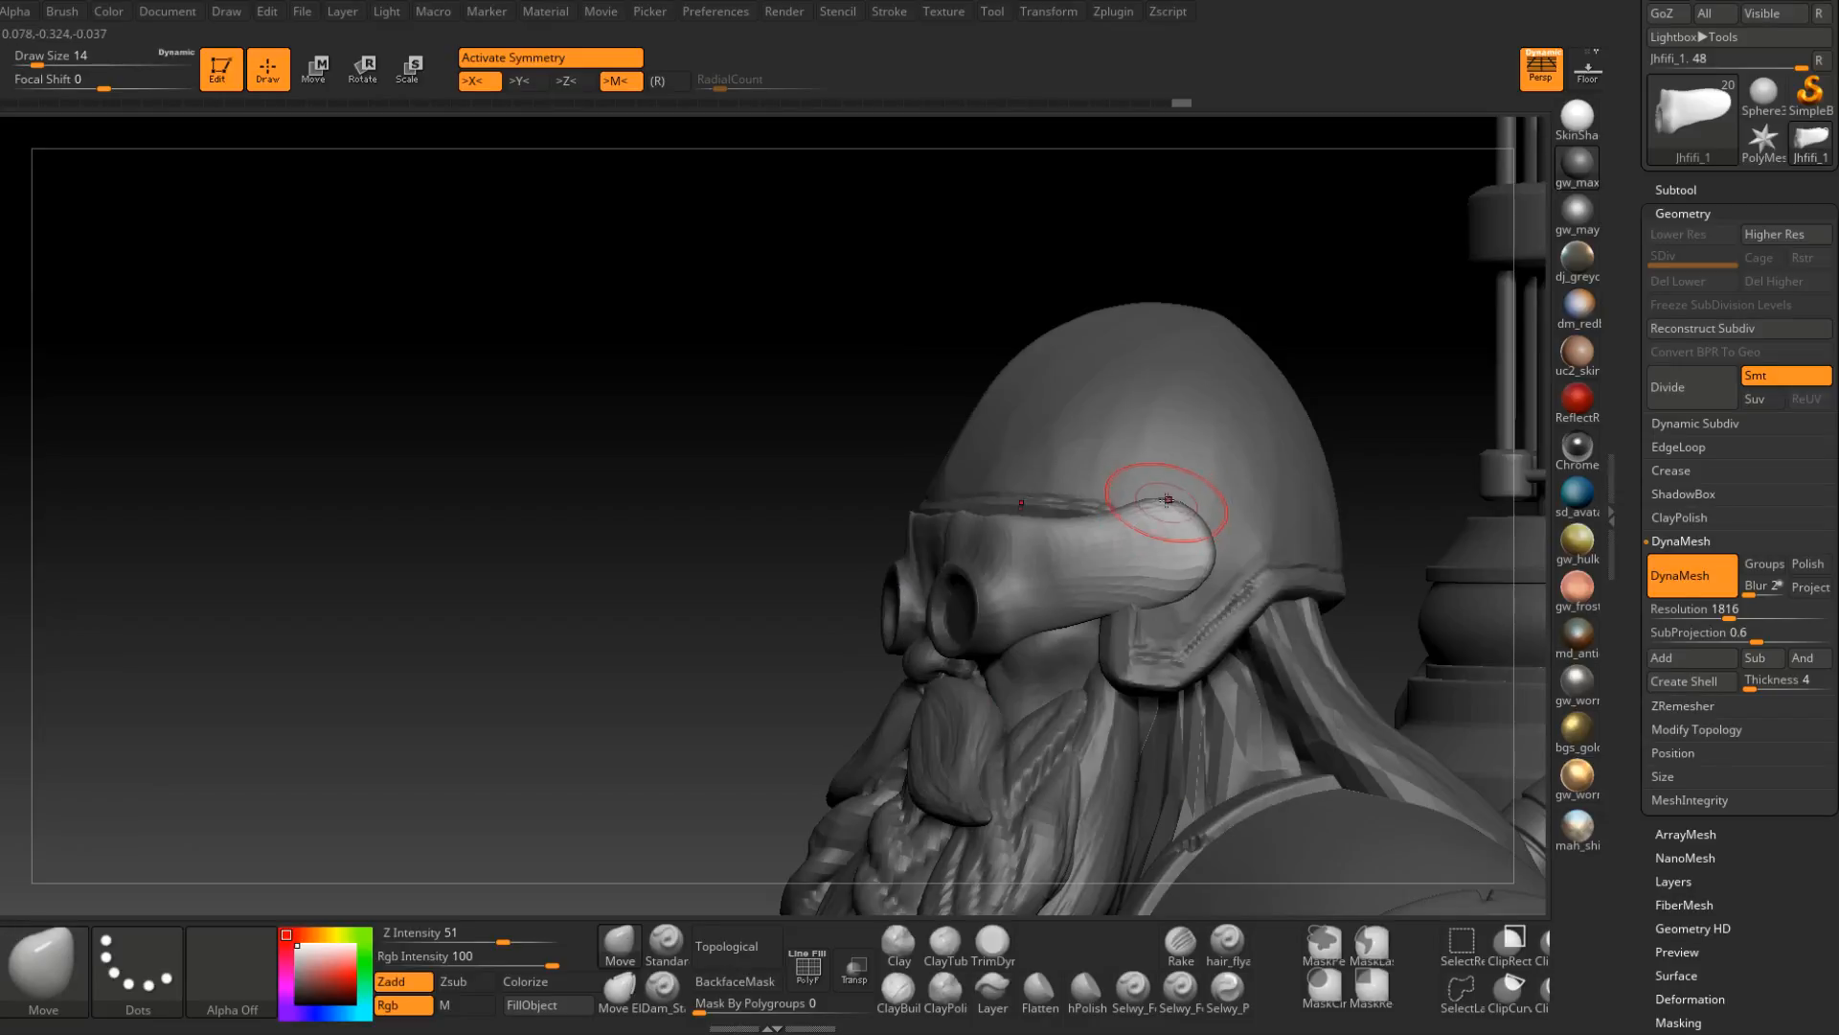
Refine the goggles' side ends into round discs on the helmet with the Move brush at draw size 9.
right_drag(1215, 526, 1169, 533)
key(space)
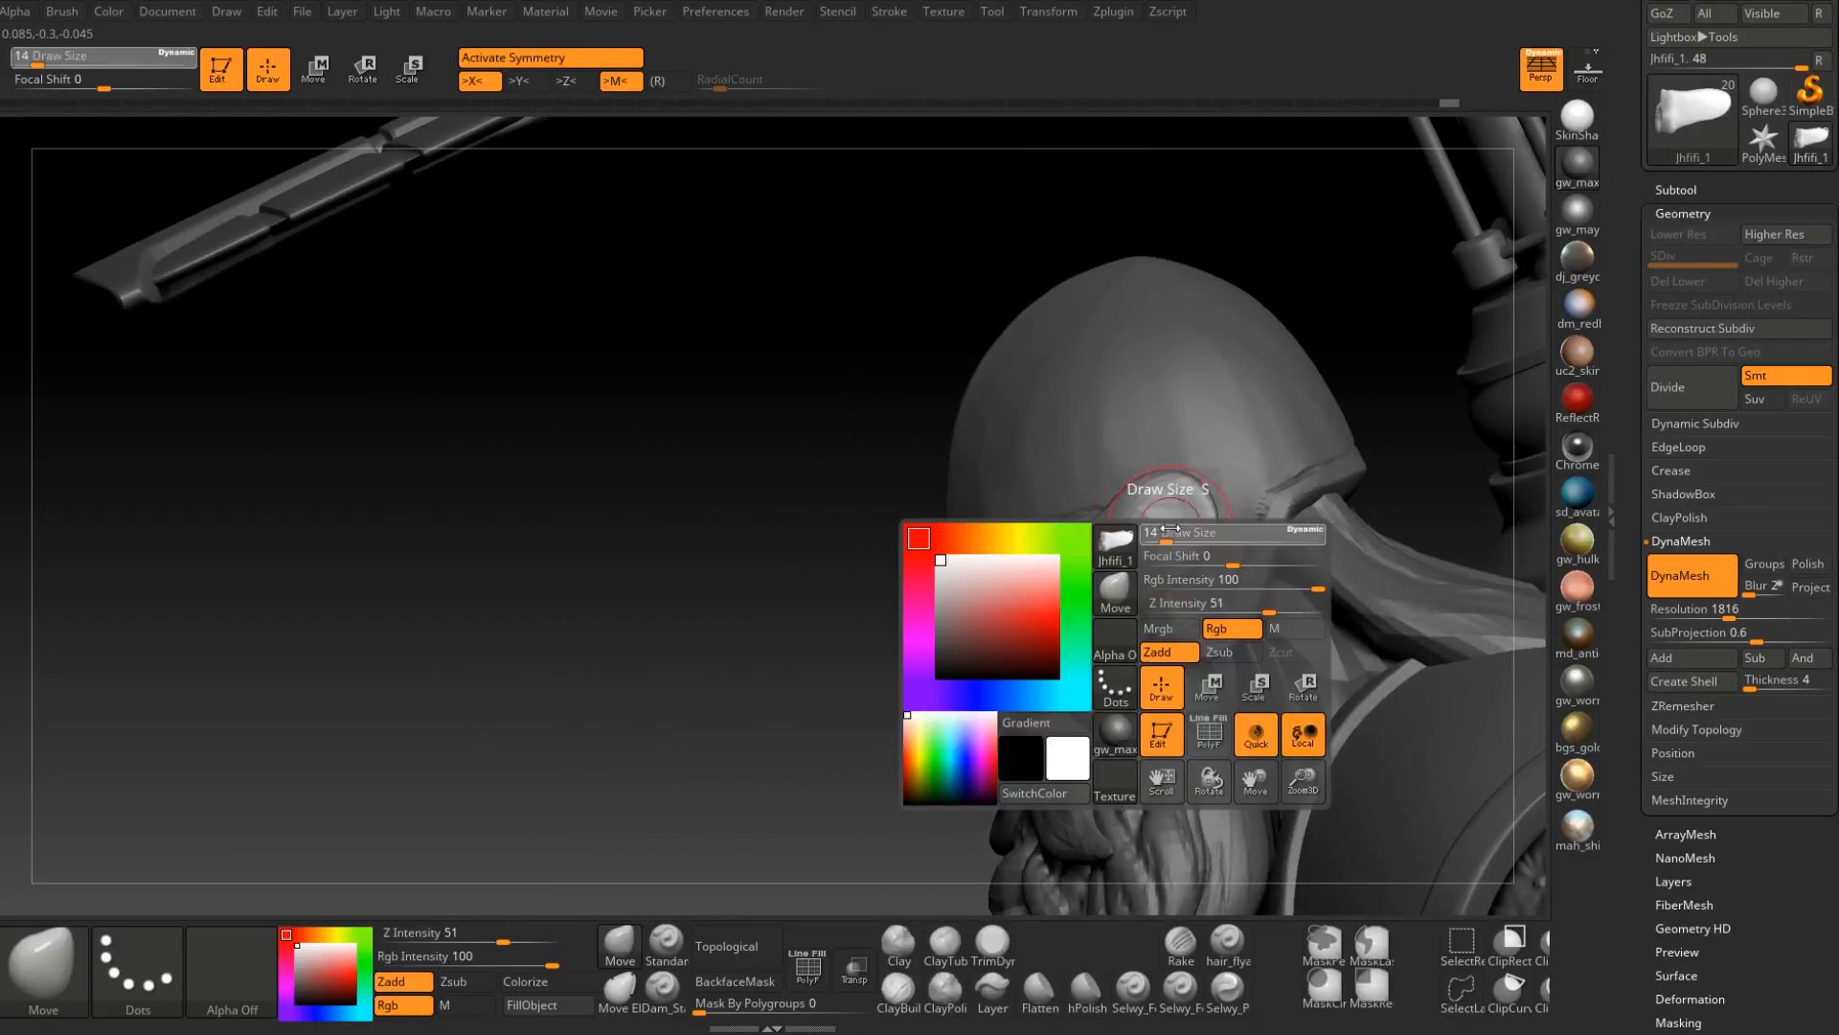
key(shift)
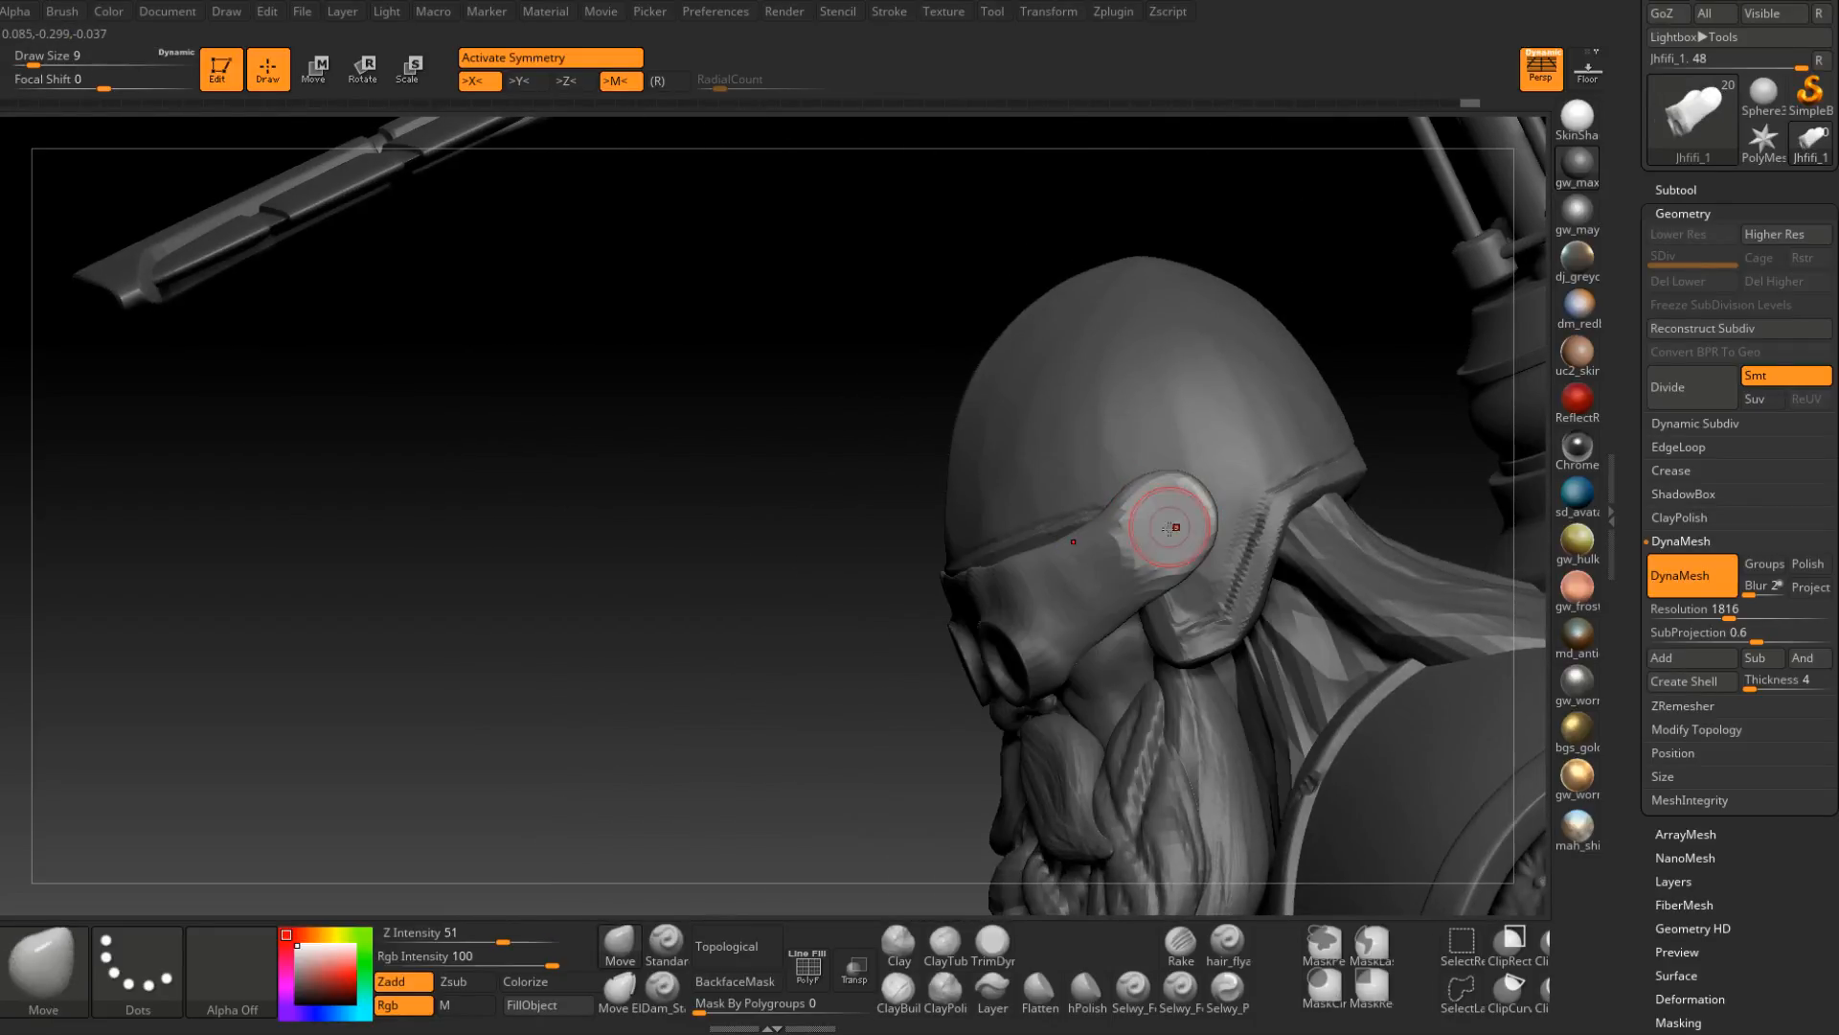
Smooth the goggles' band across the forehead above the eyepieces at draw size 9.
mouse_move(1170, 534)
right_down()
mouse_move(1092, 585)
mouse_move(971, 598)
right_up()
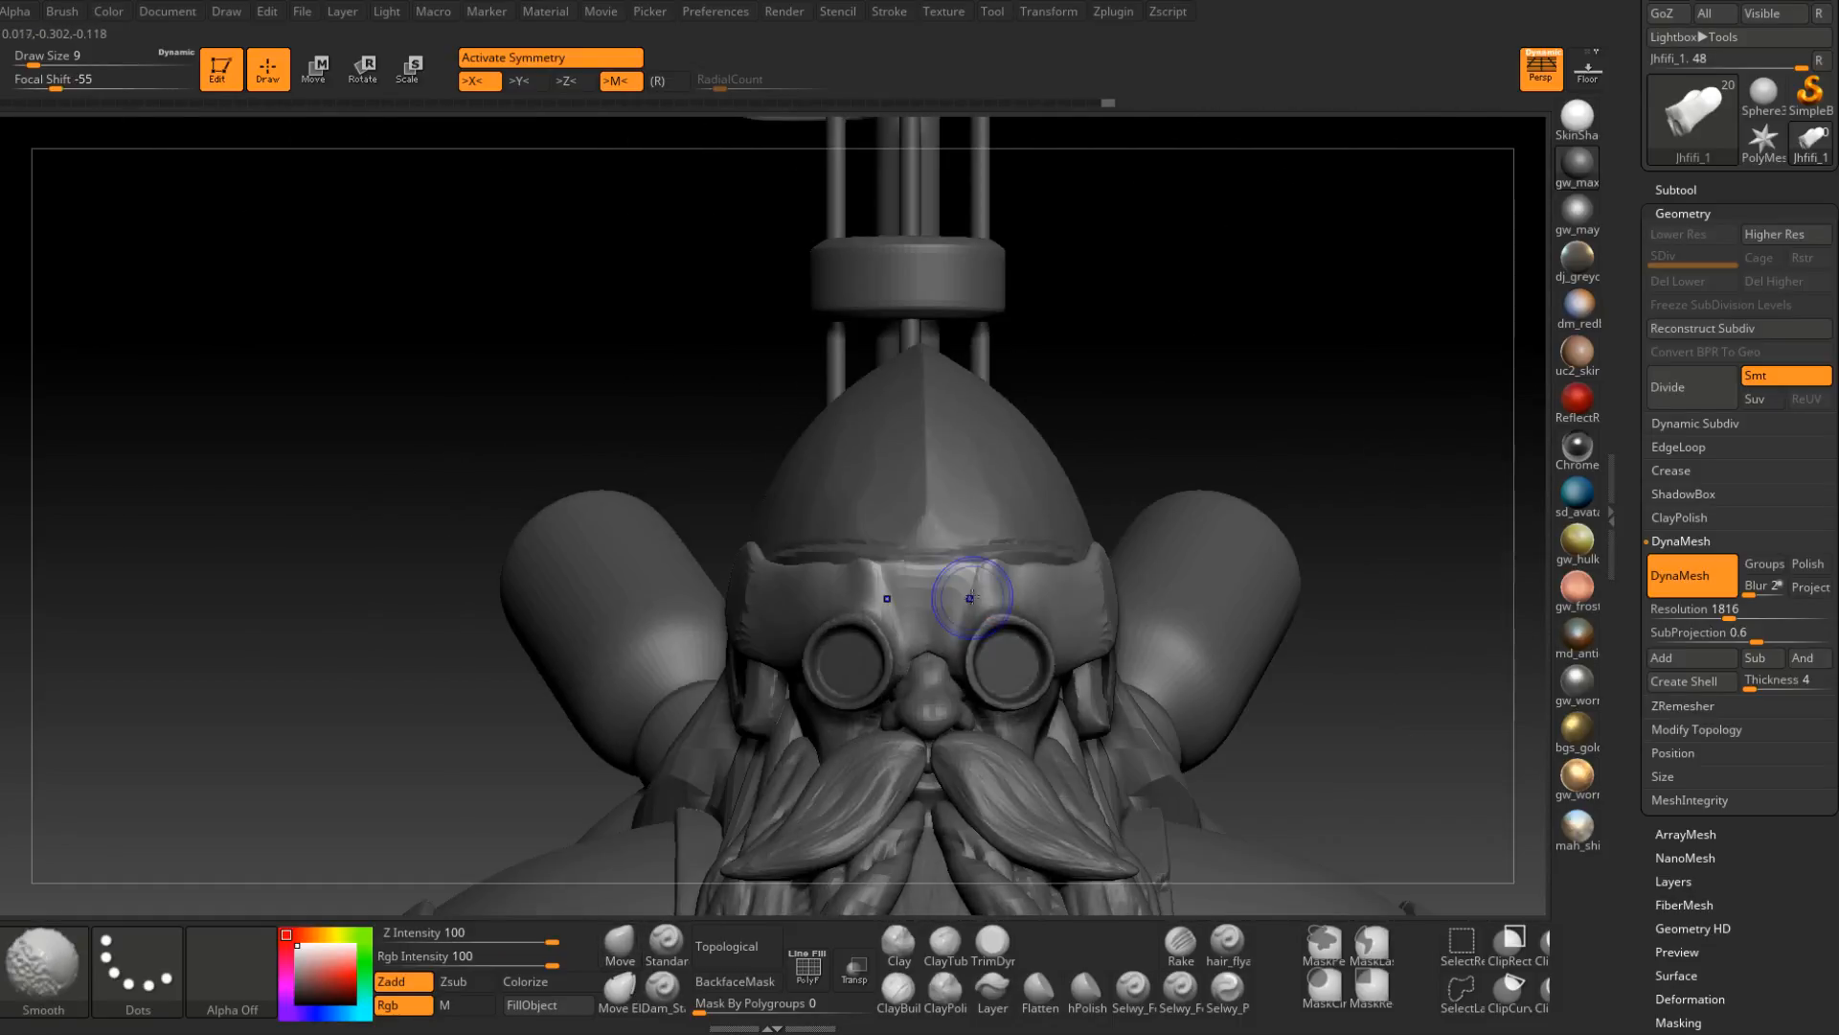
shift+drag(1024, 573, 963, 586)
right_drag(1029, 572, 900, 594)
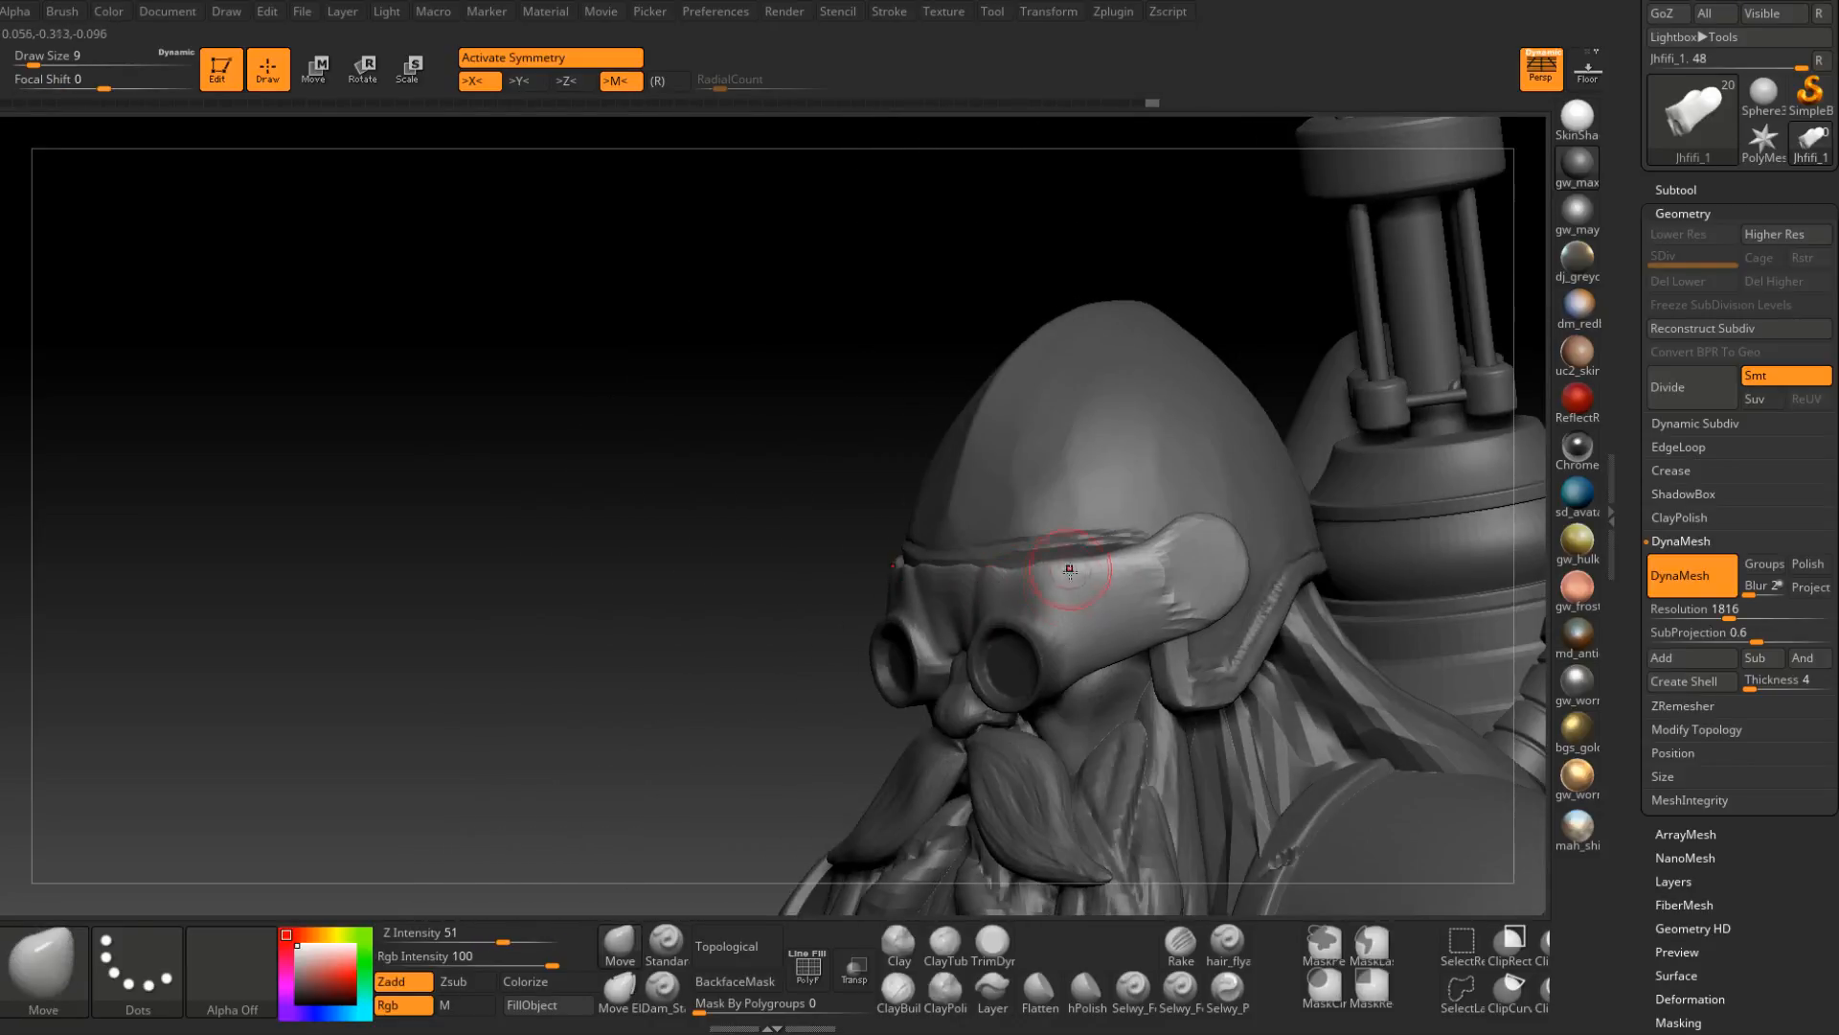
Turn on transparency and trim the goggles' upper edge with the TrimDynamic brush at draw size 6.
mouse_move(792, 706)
right_down()
mouse_move(891, 627)
mouse_move(1014, 613)
right_up()
click(993, 946)
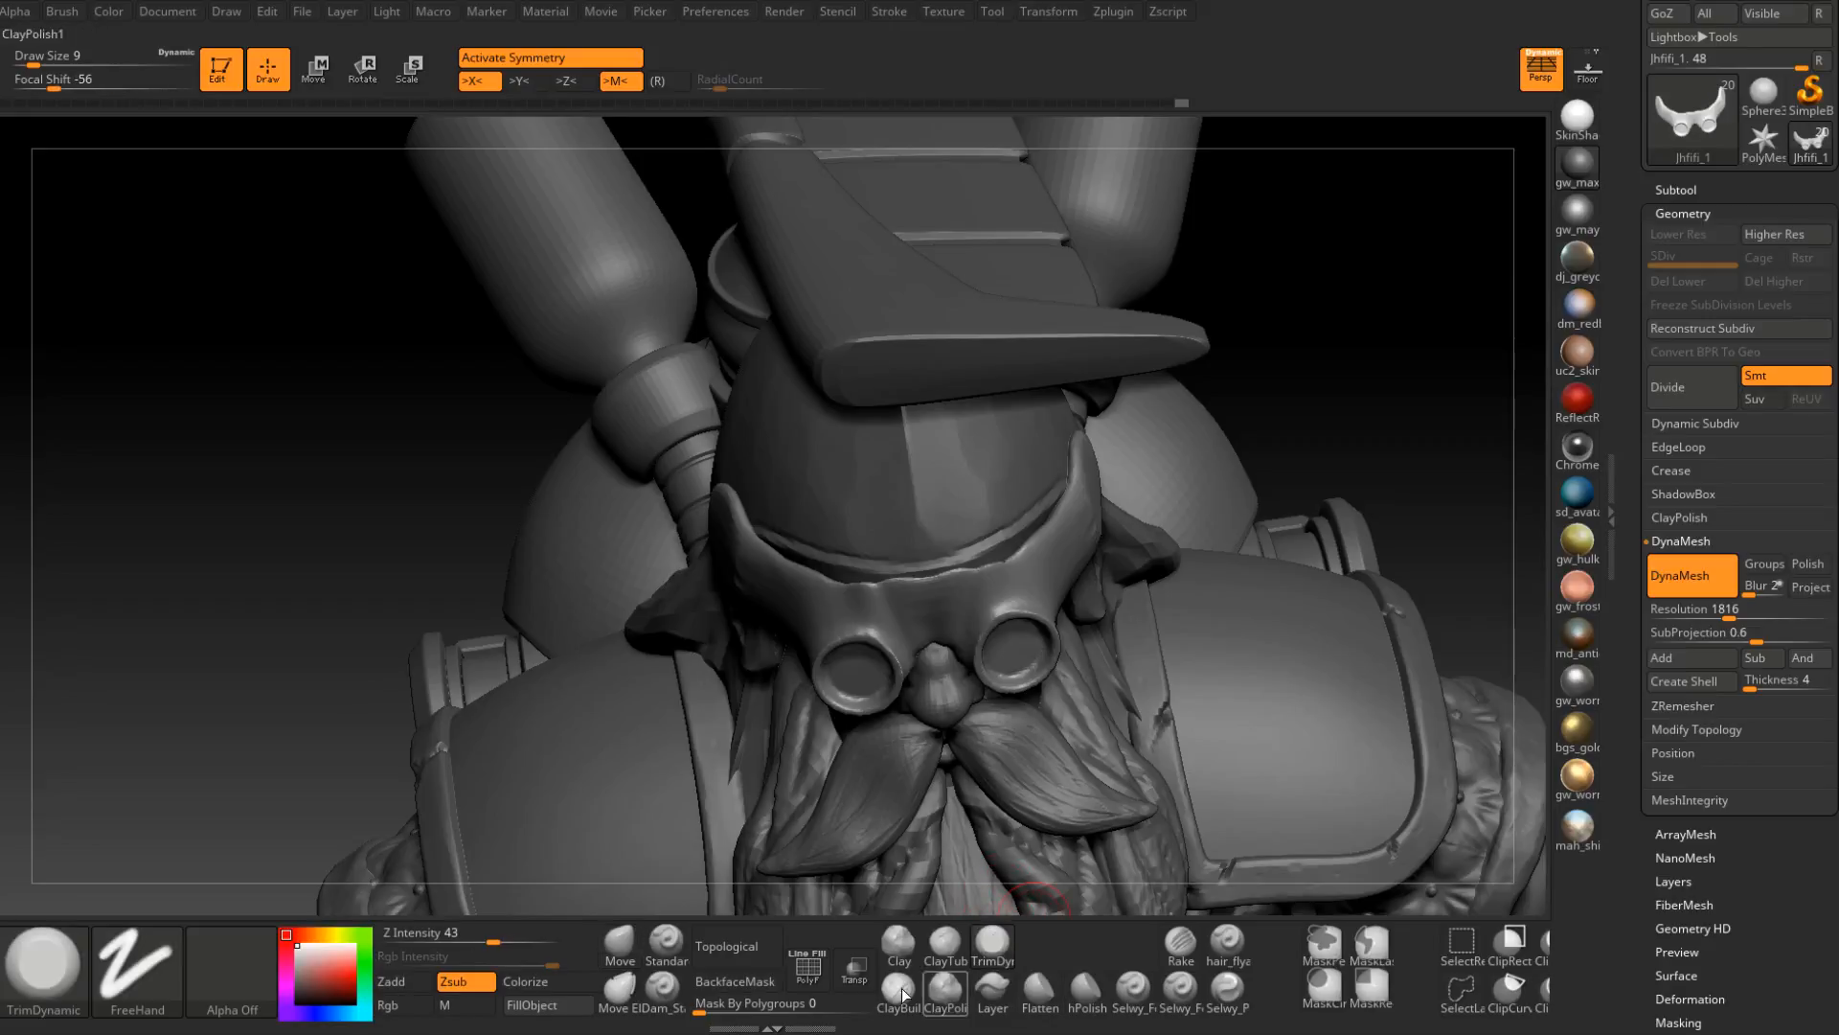
click(854, 968)
mouse_move(927, 704)
right_down()
mouse_move(996, 623)
mouse_move(1026, 533)
mouse_move(970, 678)
right_up()
key(space)
drag(1016, 548, 1010, 547)
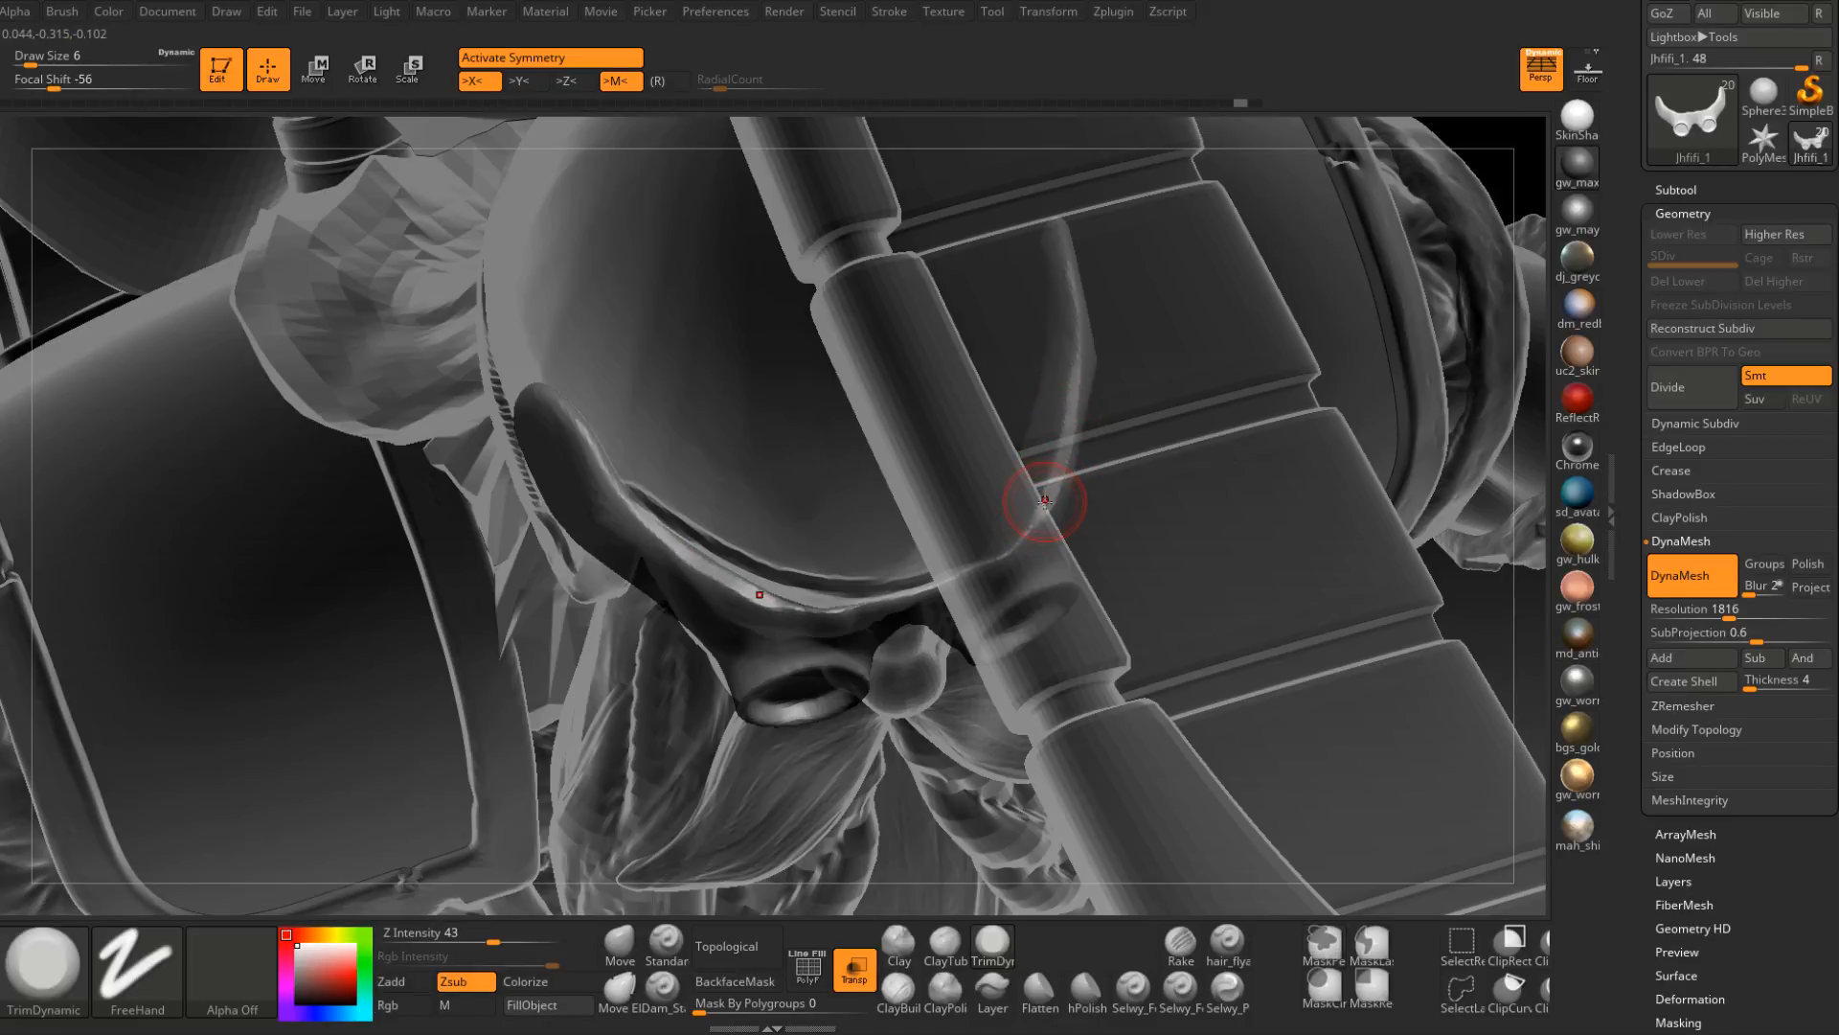
Trim the top surface of the goggles' band along the brow with TrimDynamic at draw size 5.
mouse_move(939, 582)
right_down()
mouse_move(985, 575)
mouse_move(994, 473)
mouse_move(934, 402)
mouse_move(991, 527)
mouse_move(945, 573)
mouse_move(1027, 510)
mouse_move(997, 548)
right_up()
right_click(975, 548)
right_click(996, 549)
drag(998, 554, 988, 553)
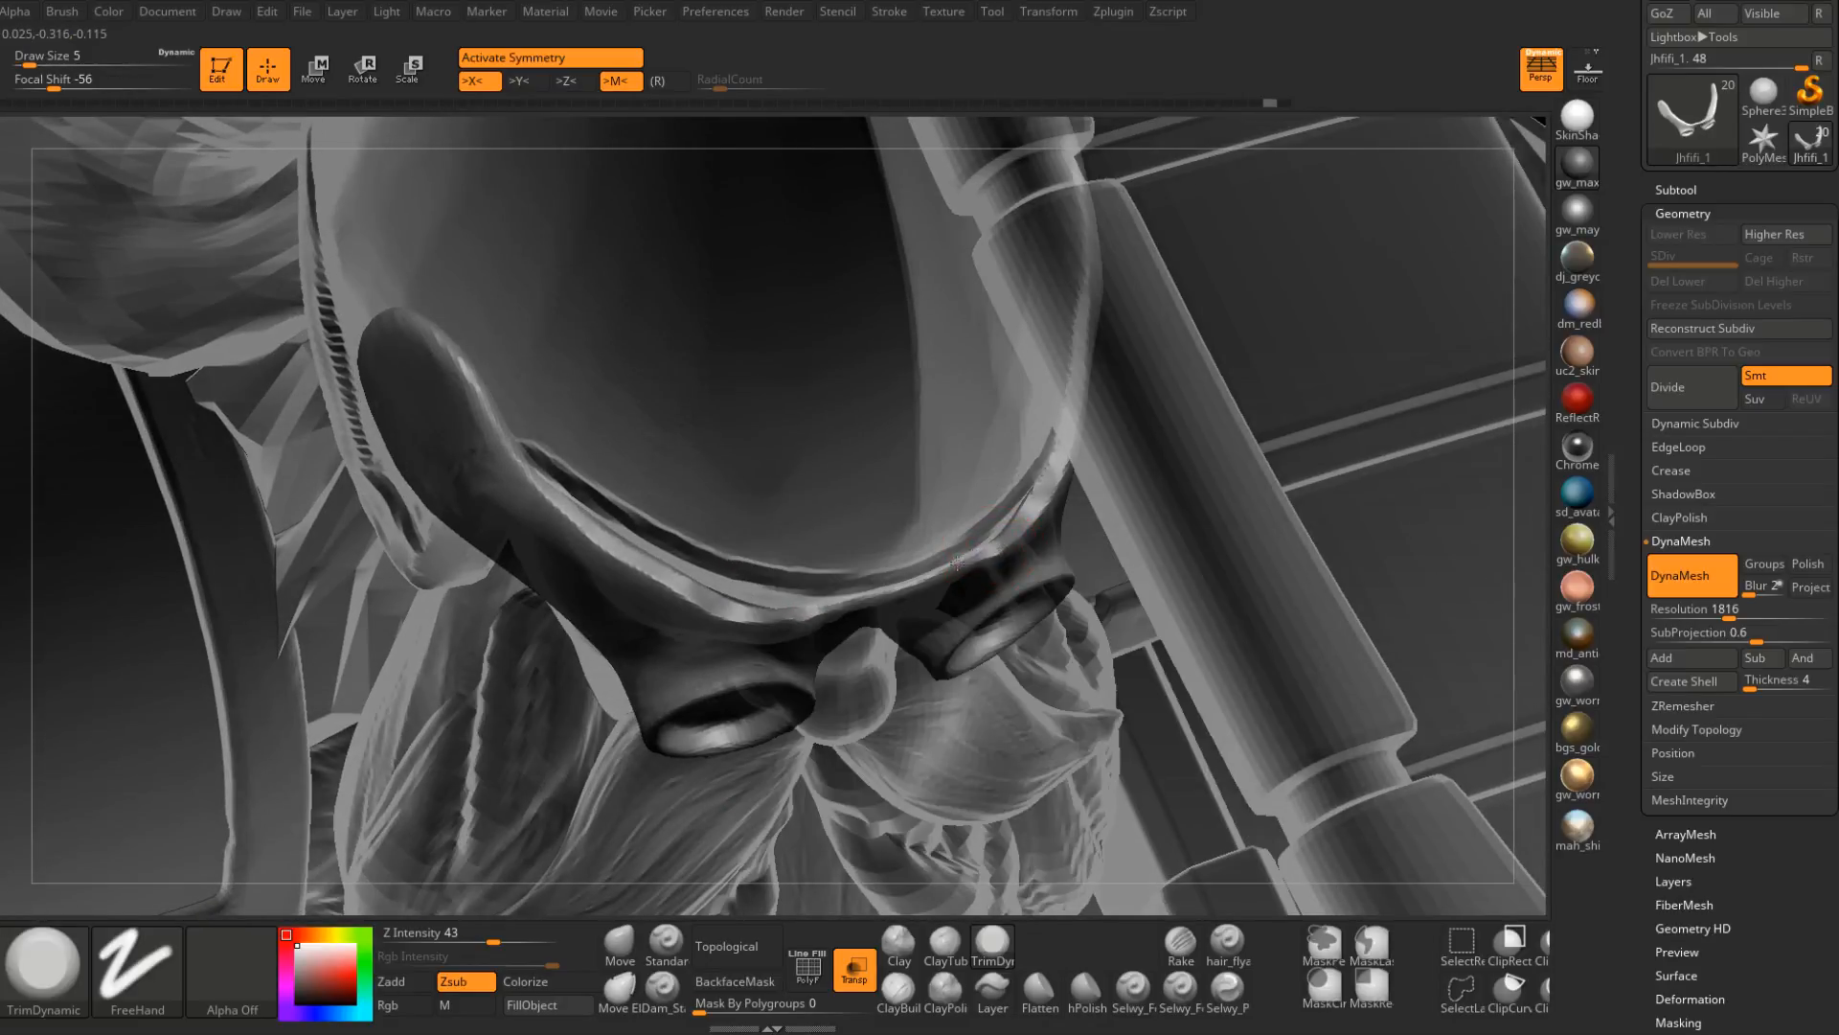
right_drag(963, 556, 916, 581)
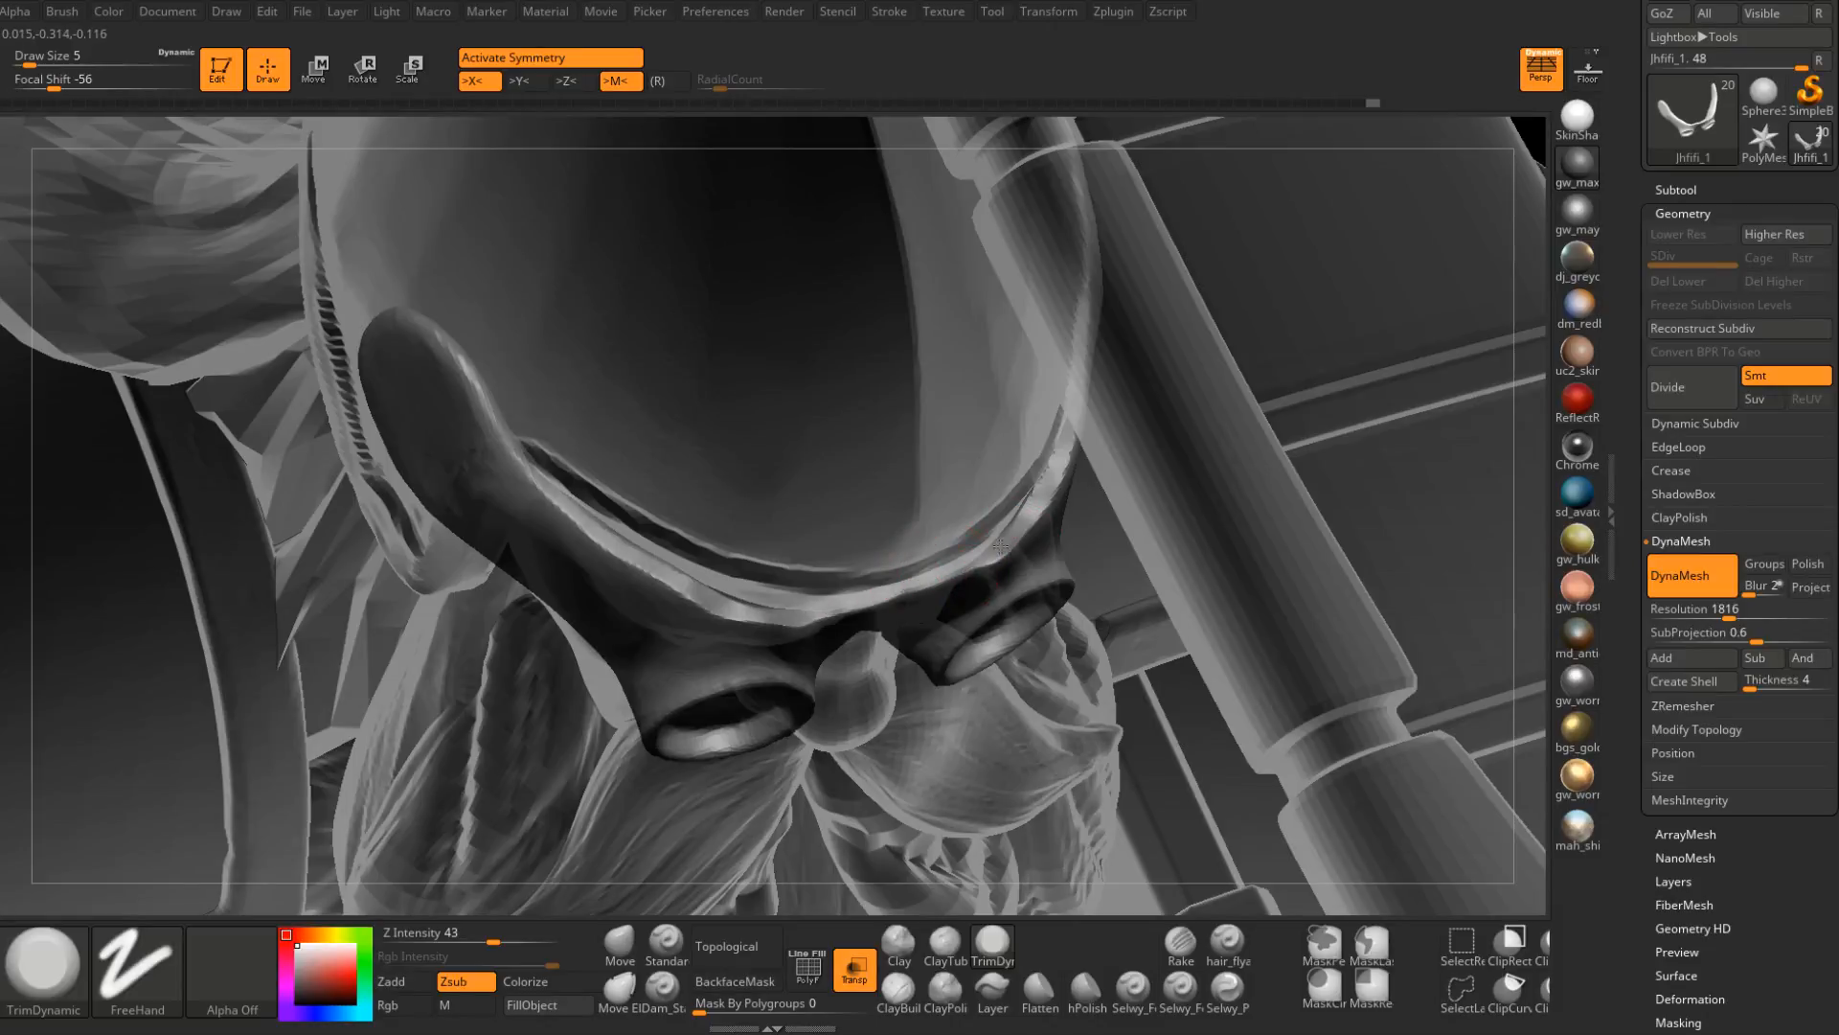
mouse_move(885, 560)
right_down()
mouse_move(875, 501)
mouse_move(937, 587)
mouse_move(980, 579)
mouse_move(938, 524)
mouse_move(934, 470)
mouse_move(900, 460)
mouse_move(948, 441)
mouse_move(1069, 533)
mouse_move(1023, 593)
right_up()
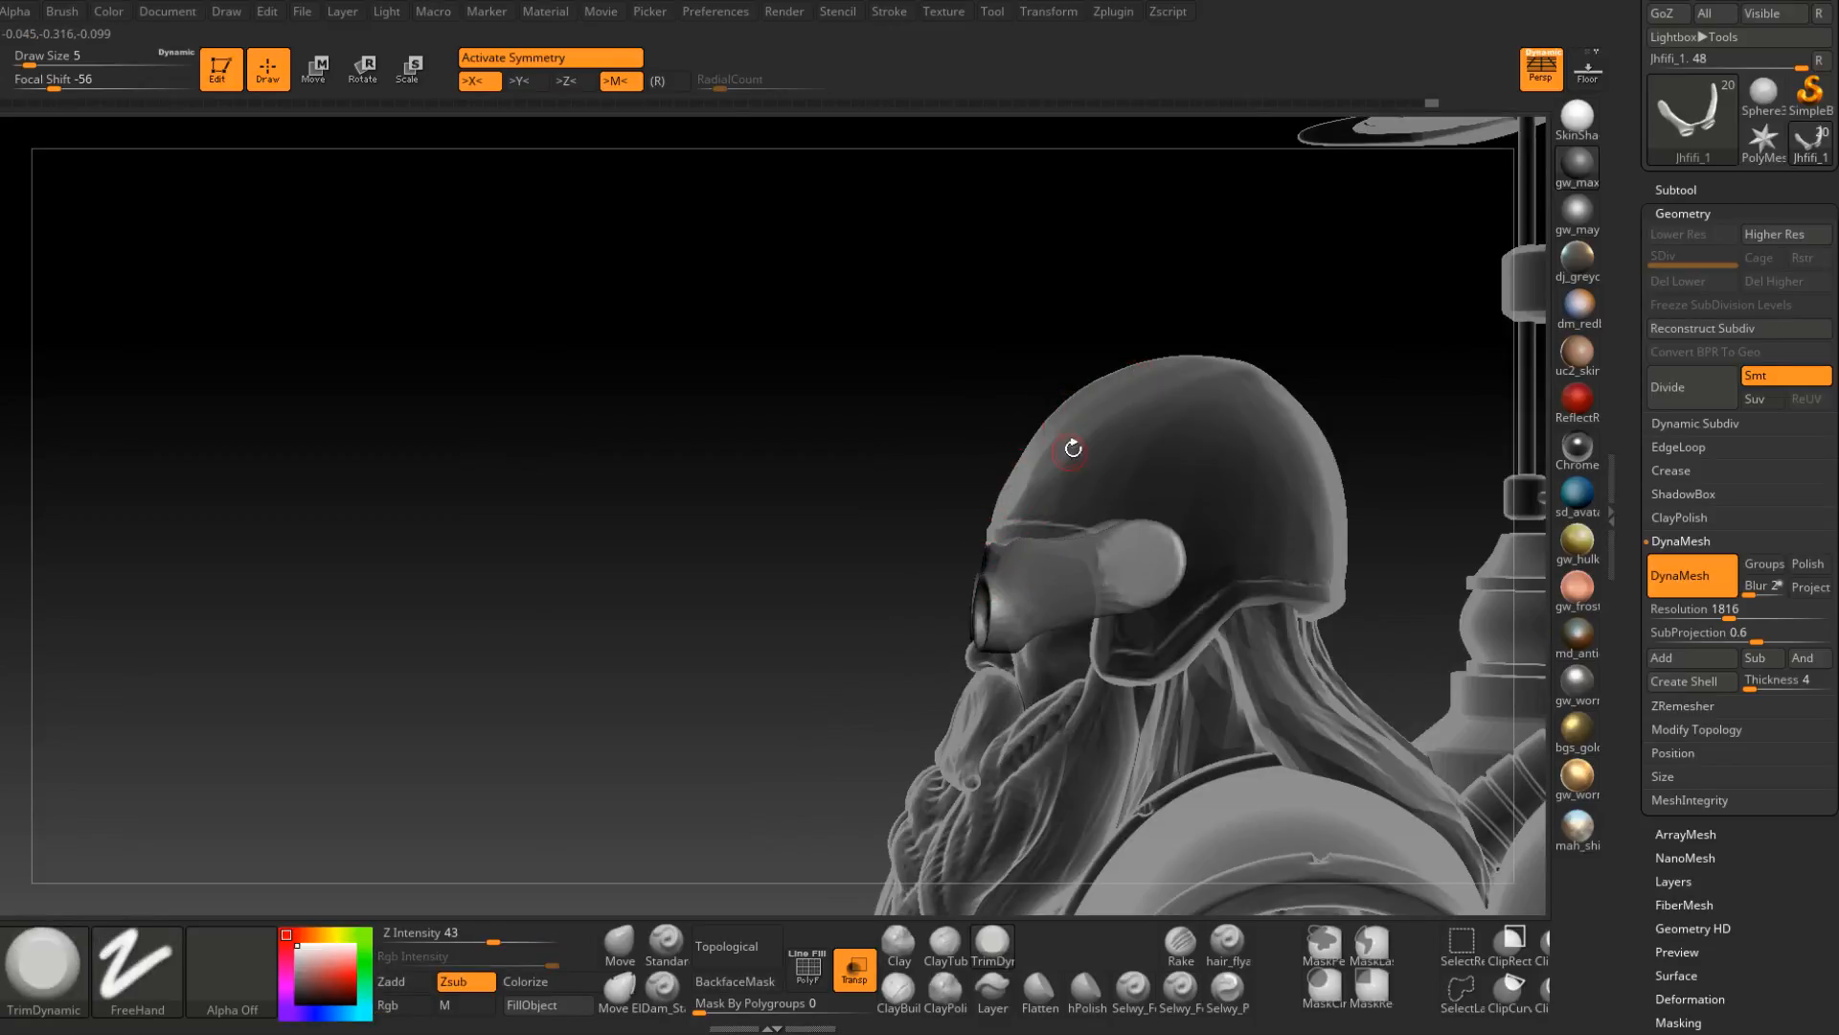
Flatten the round disc on the side of the goggles with TrimDynamic at draw size 11.
mouse_move(1114, 457)
right_down()
mouse_move(952, 479)
mouse_move(1014, 580)
mouse_move(901, 575)
mouse_move(981, 558)
right_up()
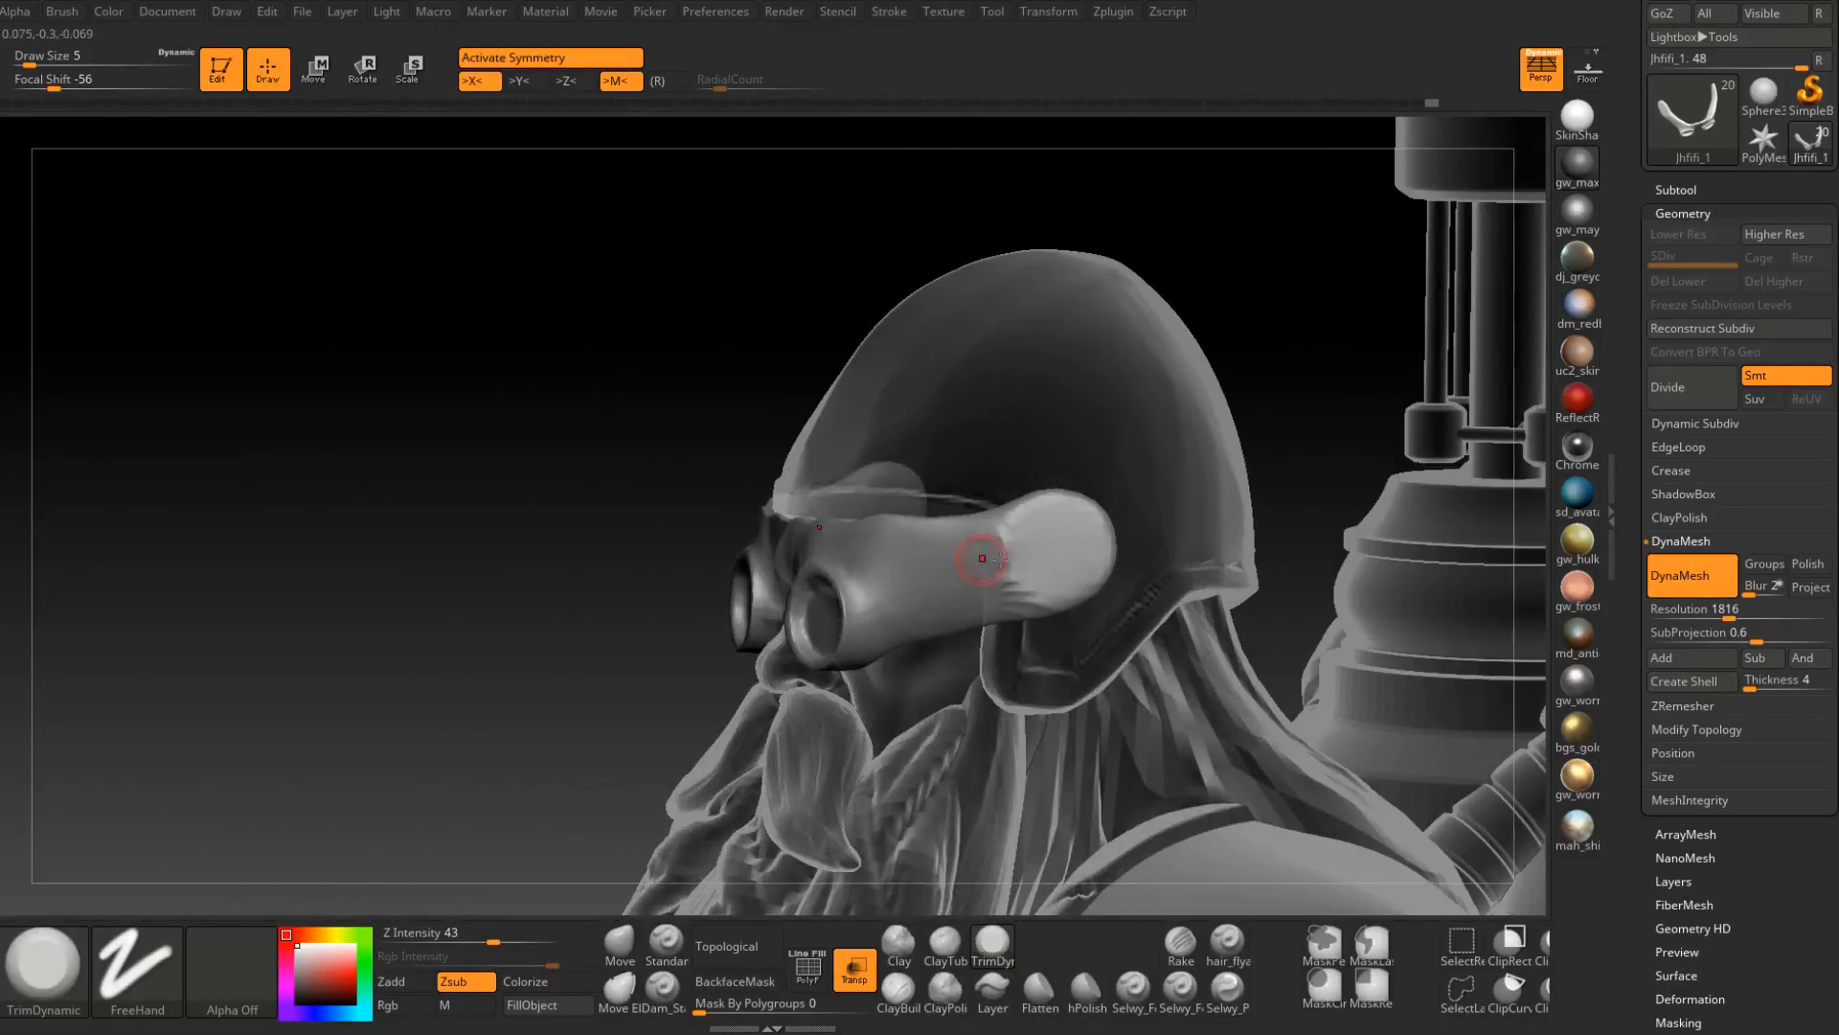
right_drag(1099, 508, 1051, 553)
key(space)
drag(1051, 554, 1055, 554)
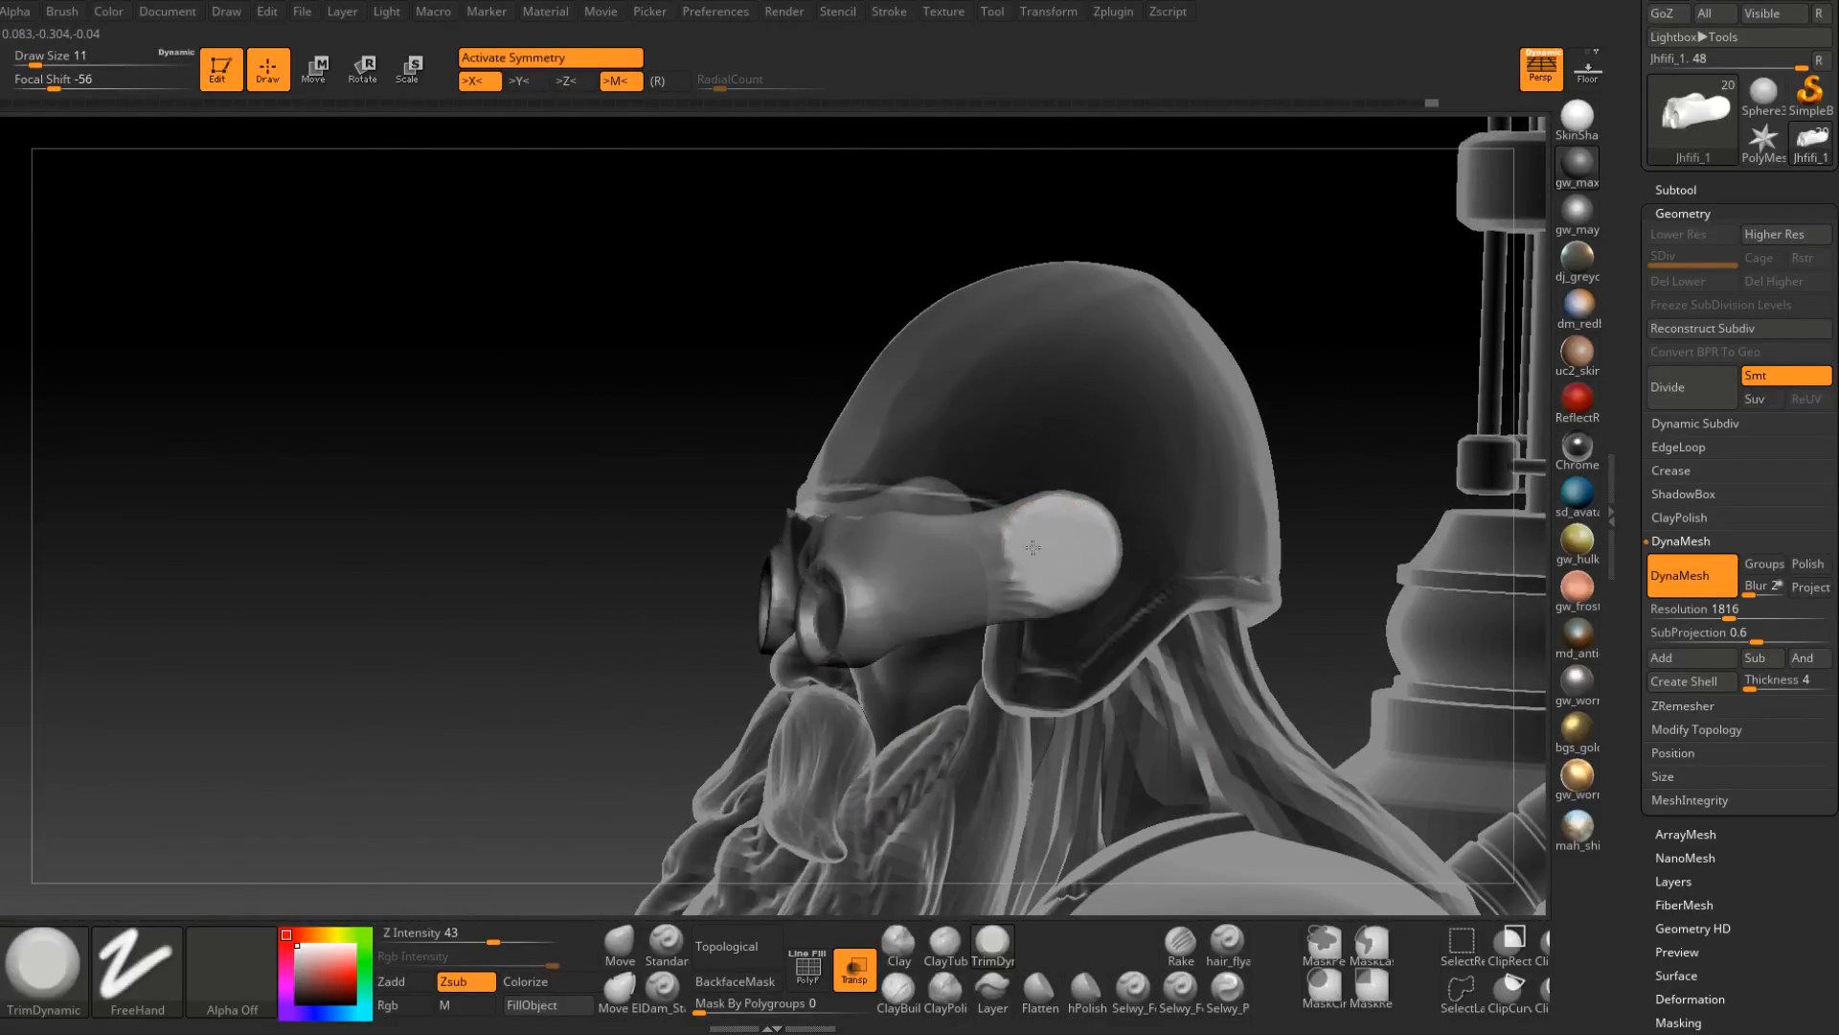
Trim the goggles' upper edge between the eyepiece and the side disc with TrimDynamic at draw size 7.
mouse_move(1044, 553)
right_down()
mouse_move(918, 574)
mouse_move(917, 507)
right_up()
key(space)
drag(927, 505, 945, 503)
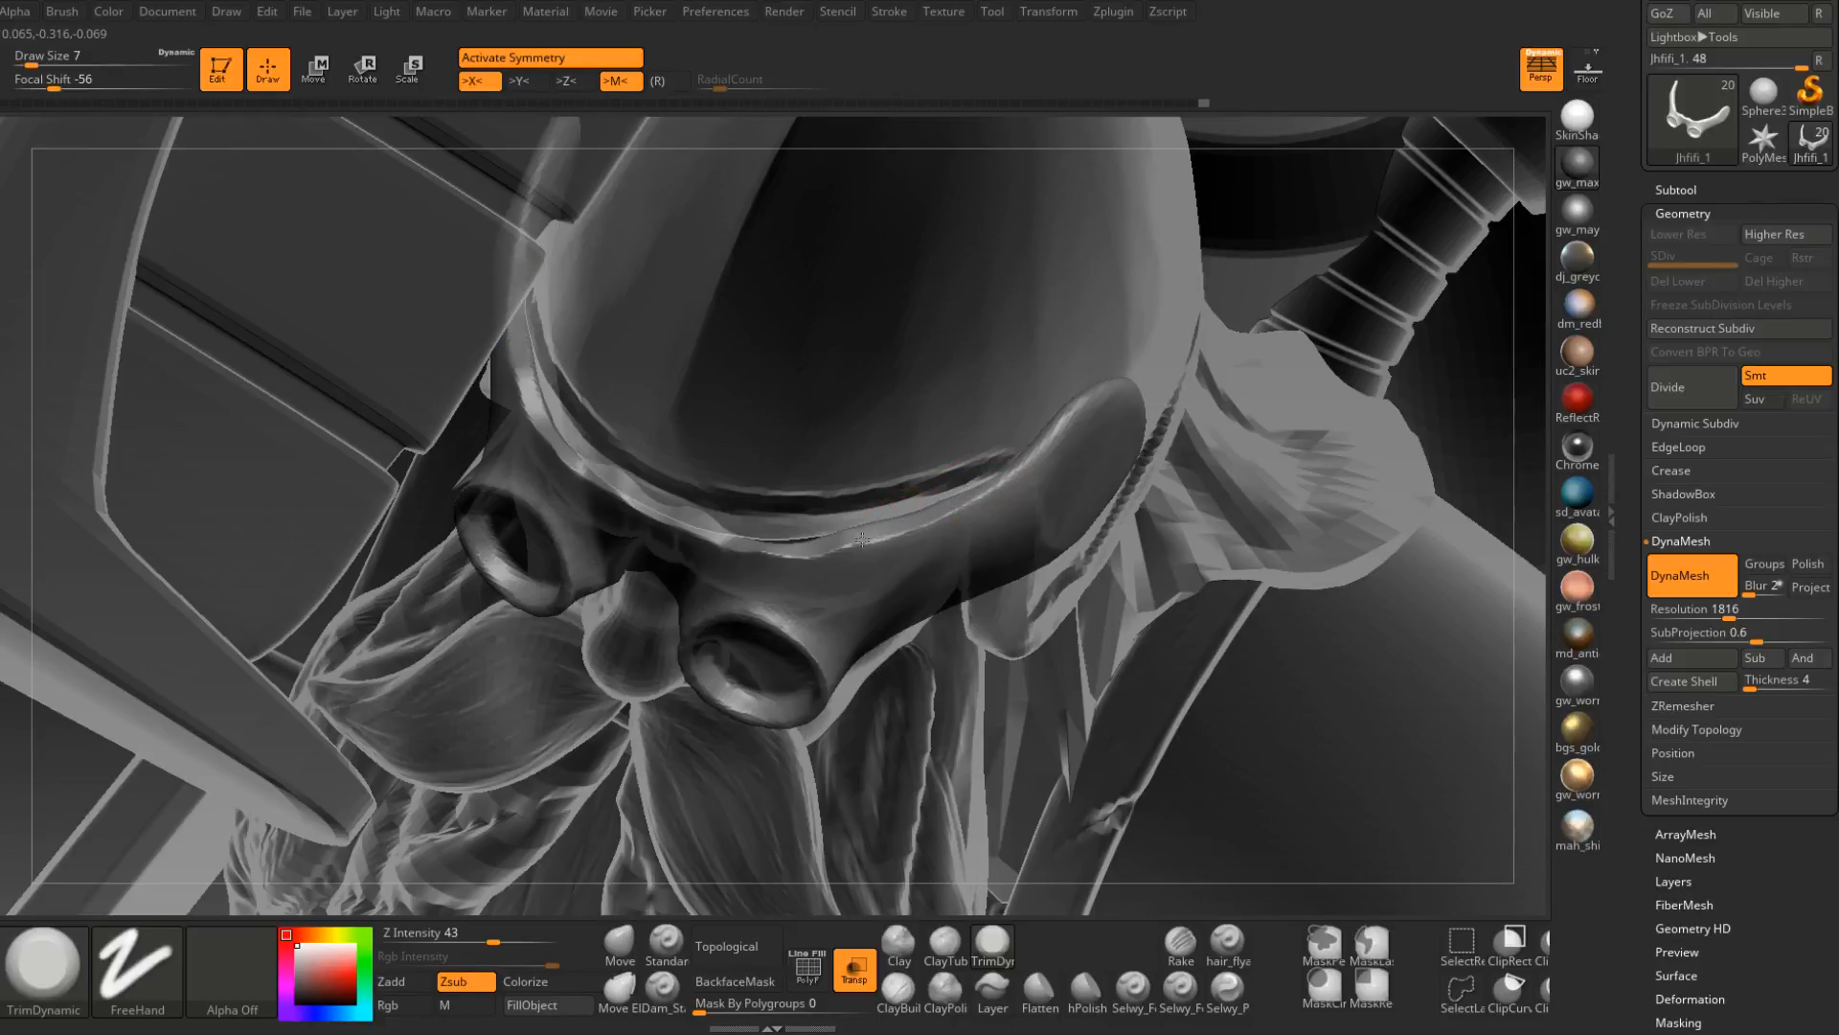
right_drag(943, 440, 915, 781)
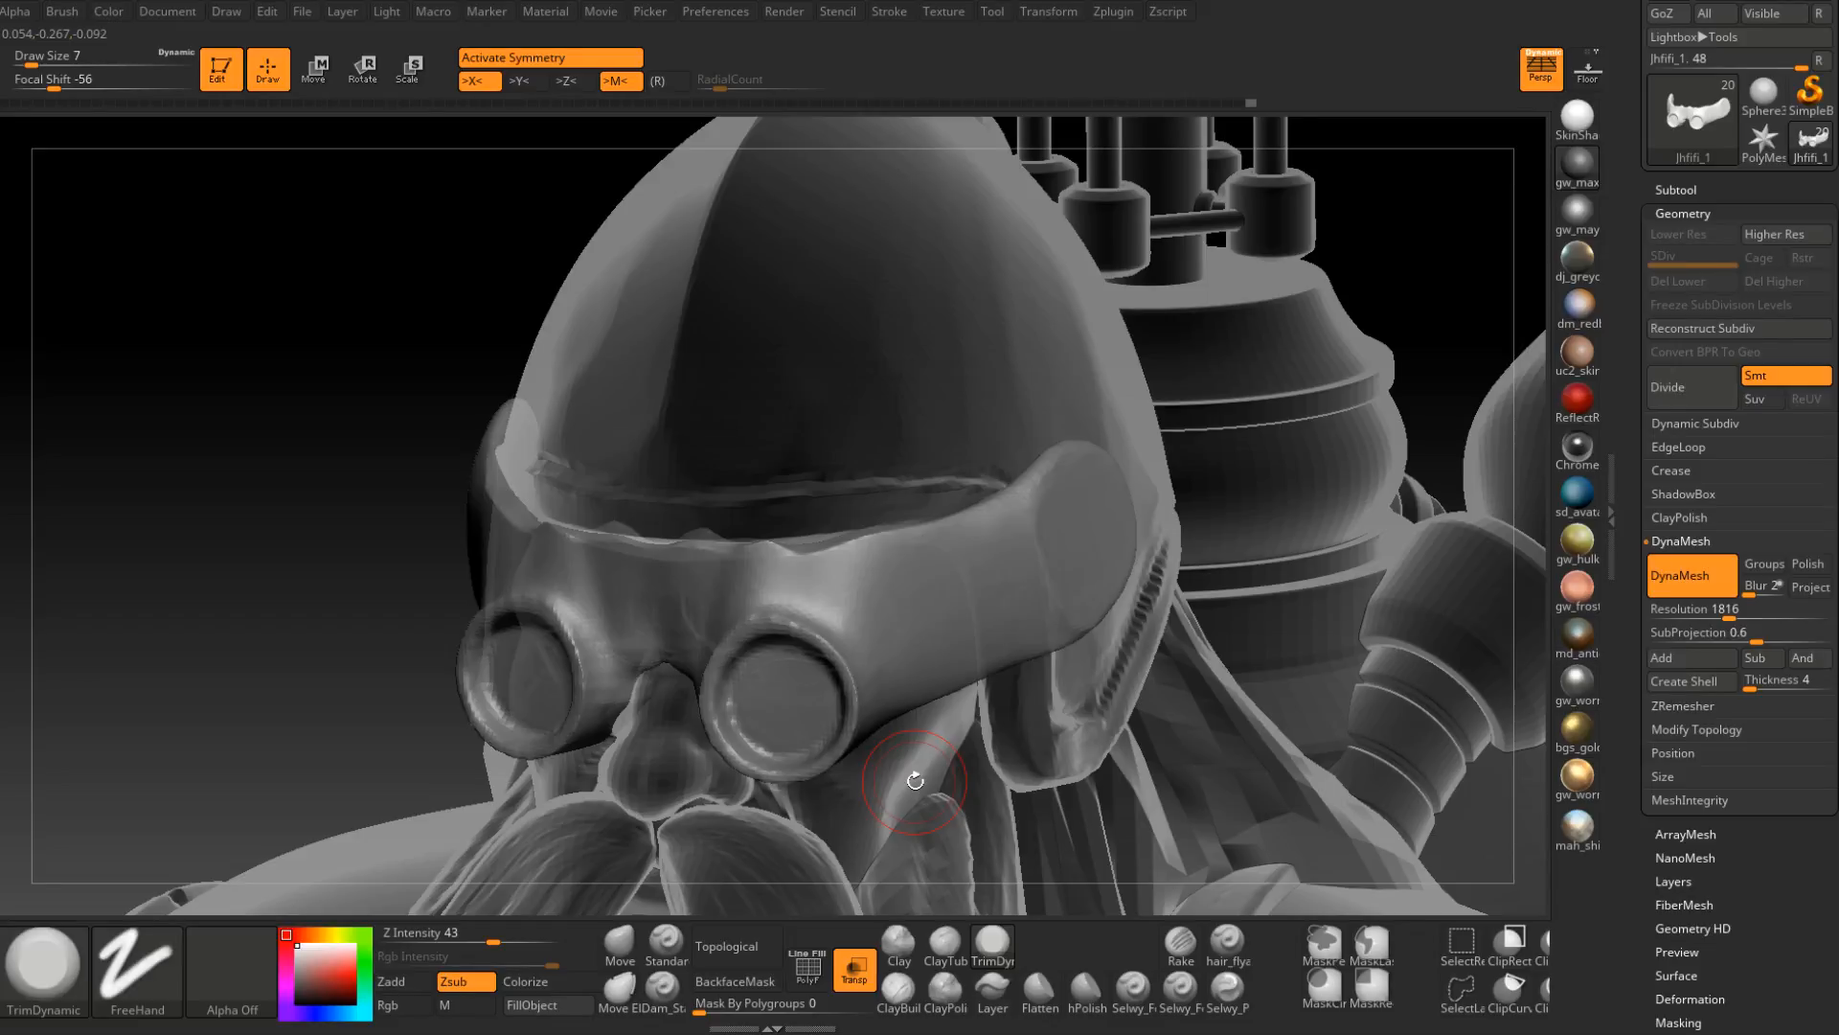
Trim the narrow upper ledge above the eyepiece and nose bridge with TrimDynamic at draw size 4.
mouse_move(787, 555)
right_down()
mouse_move(795, 709)
mouse_move(792, 566)
right_up()
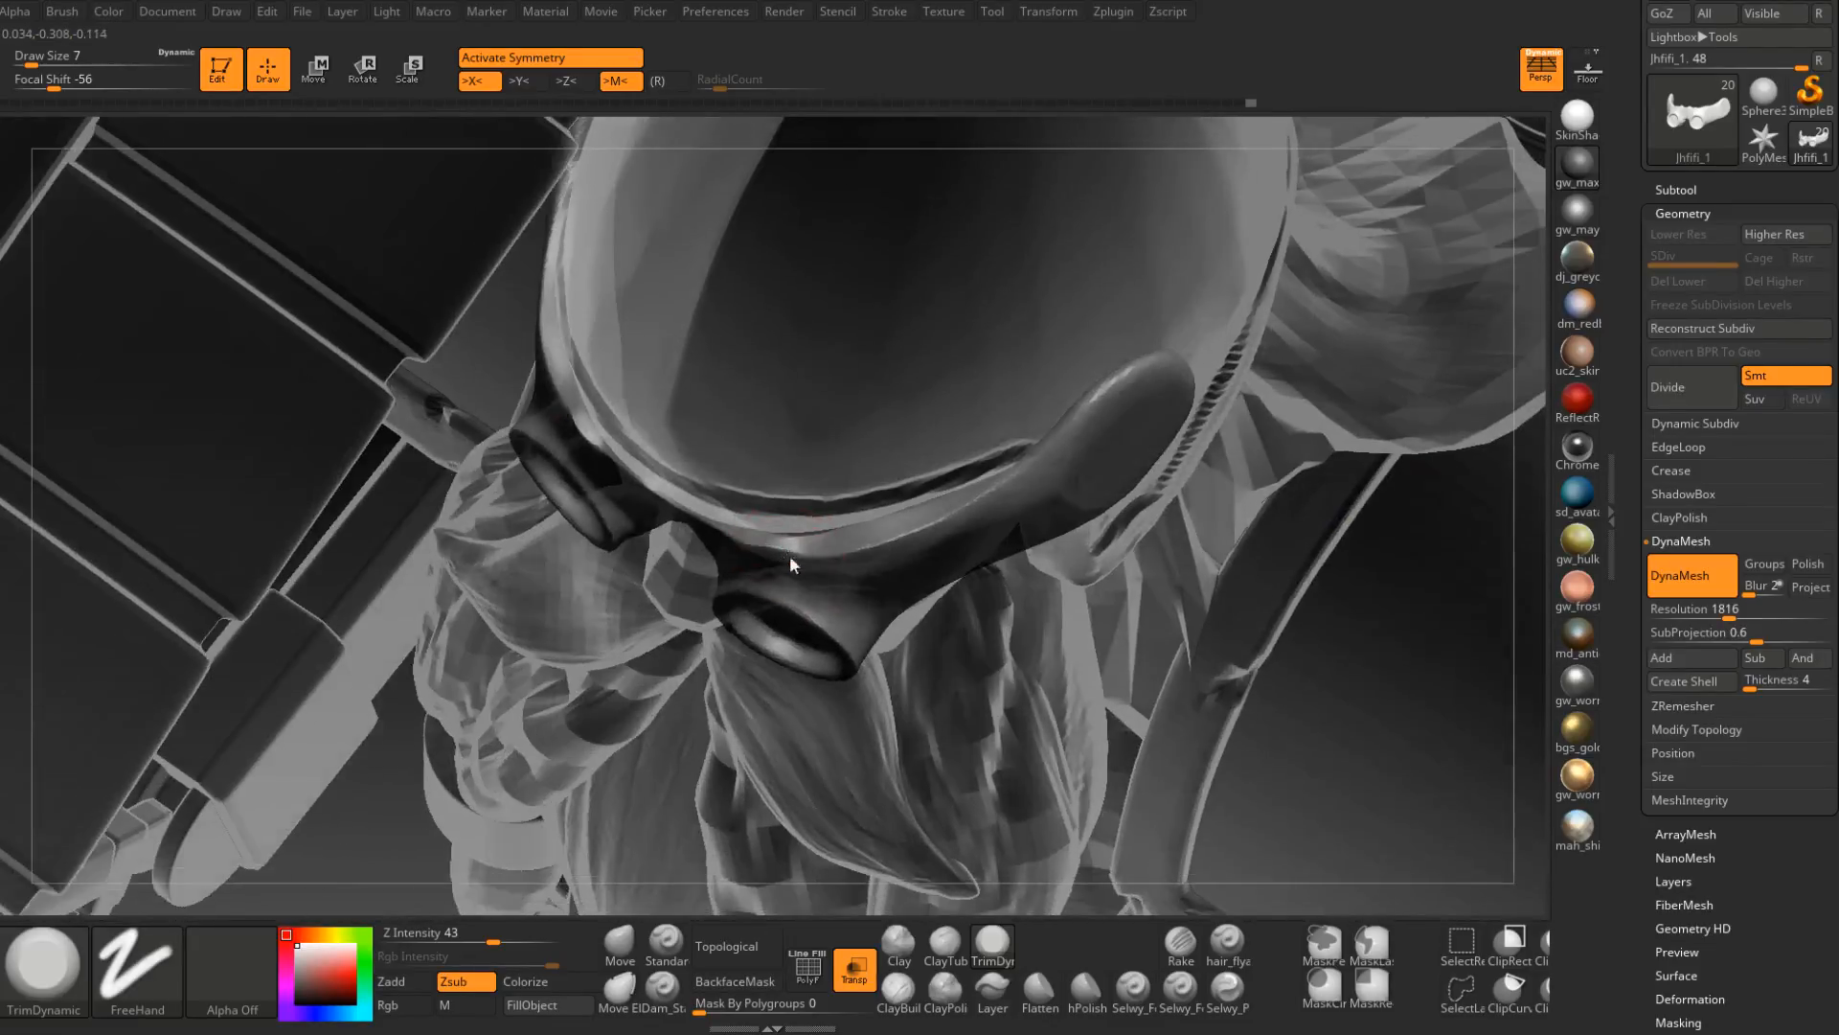
key(space)
mouse_move(782, 557)
mouse_down()
mouse_move(813, 540)
mouse_move(745, 542)
mouse_up()
drag(716, 537, 771, 542)
mouse_move(771, 546)
right_down()
mouse_move(761, 613)
mouse_move(718, 514)
mouse_move(763, 535)
right_up()
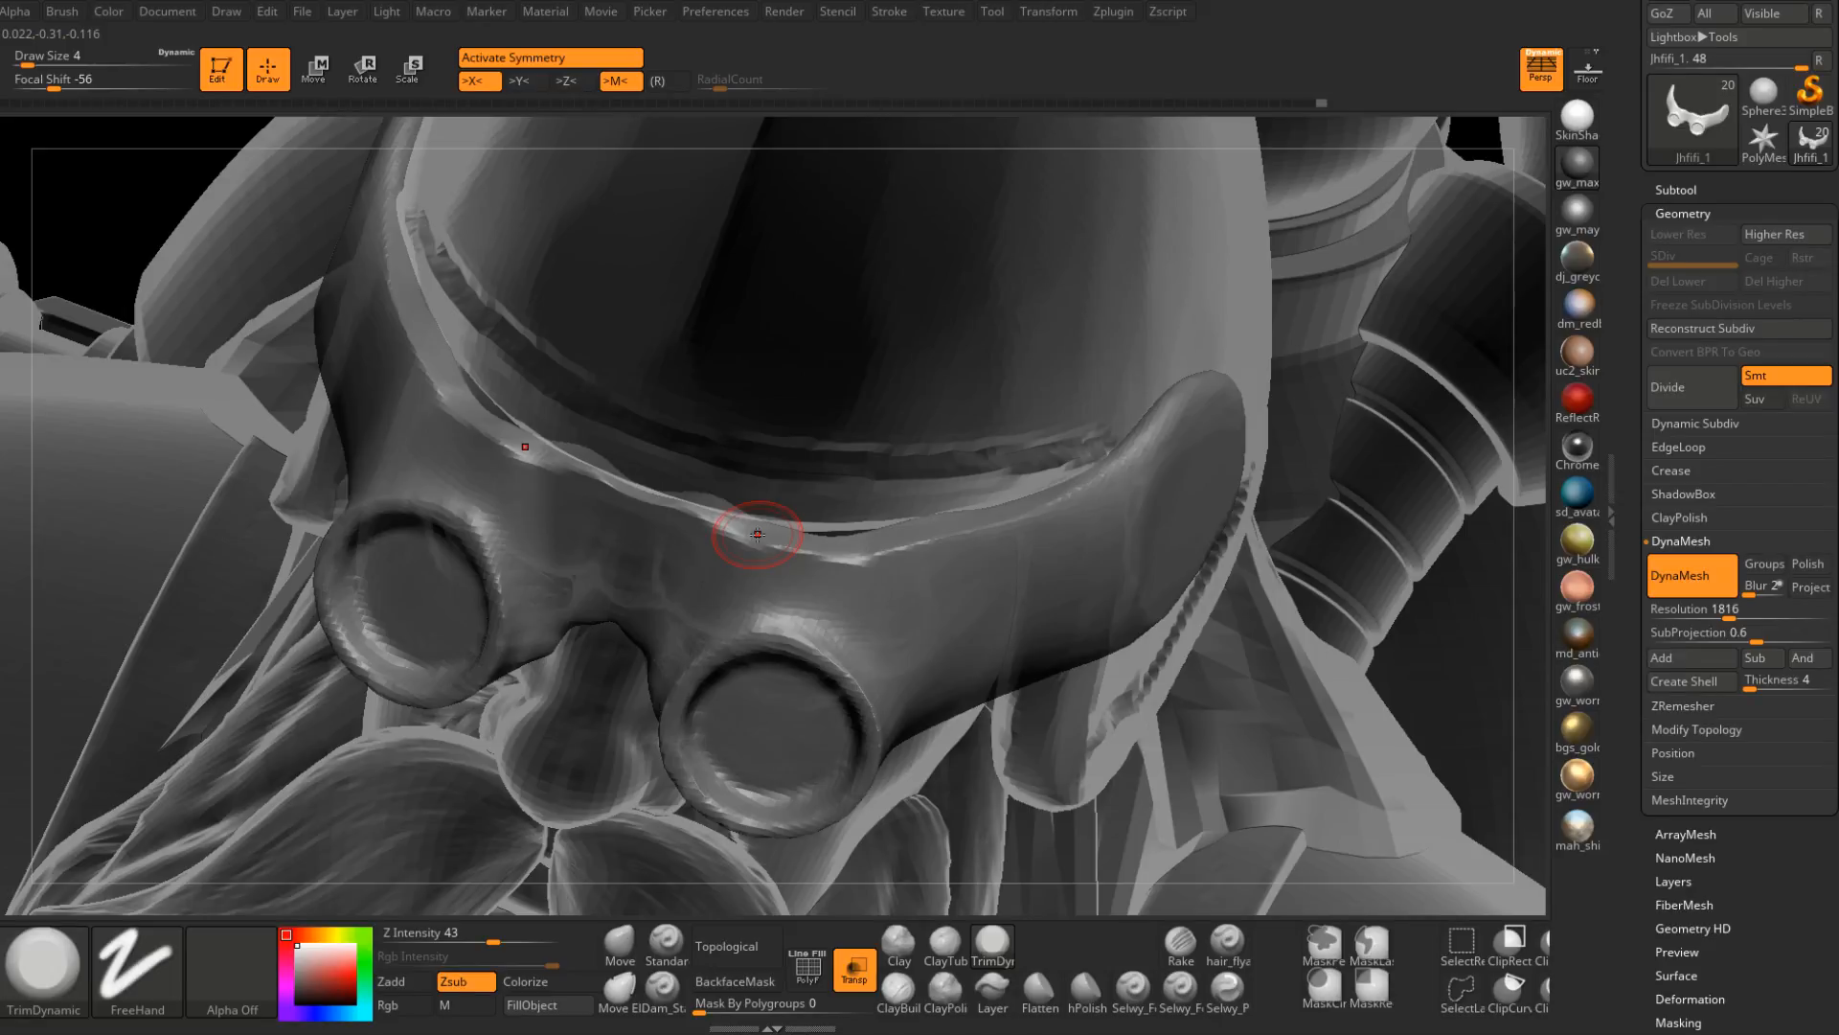
Smooth and trim the uneven upper ledge of the goggles above the eyepieces at draw size 4.
right_drag(757, 533, 846, 477)
right_drag(772, 526, 764, 489)
key(shift)
shift+drag(781, 499, 825, 487)
right_drag(825, 486, 710, 550)
shift+drag(710, 550, 751, 526)
mouse_move(751, 526)
right_down()
mouse_move(689, 576)
mouse_move(712, 537)
mouse_move(683, 520)
mouse_move(709, 462)
right_up()
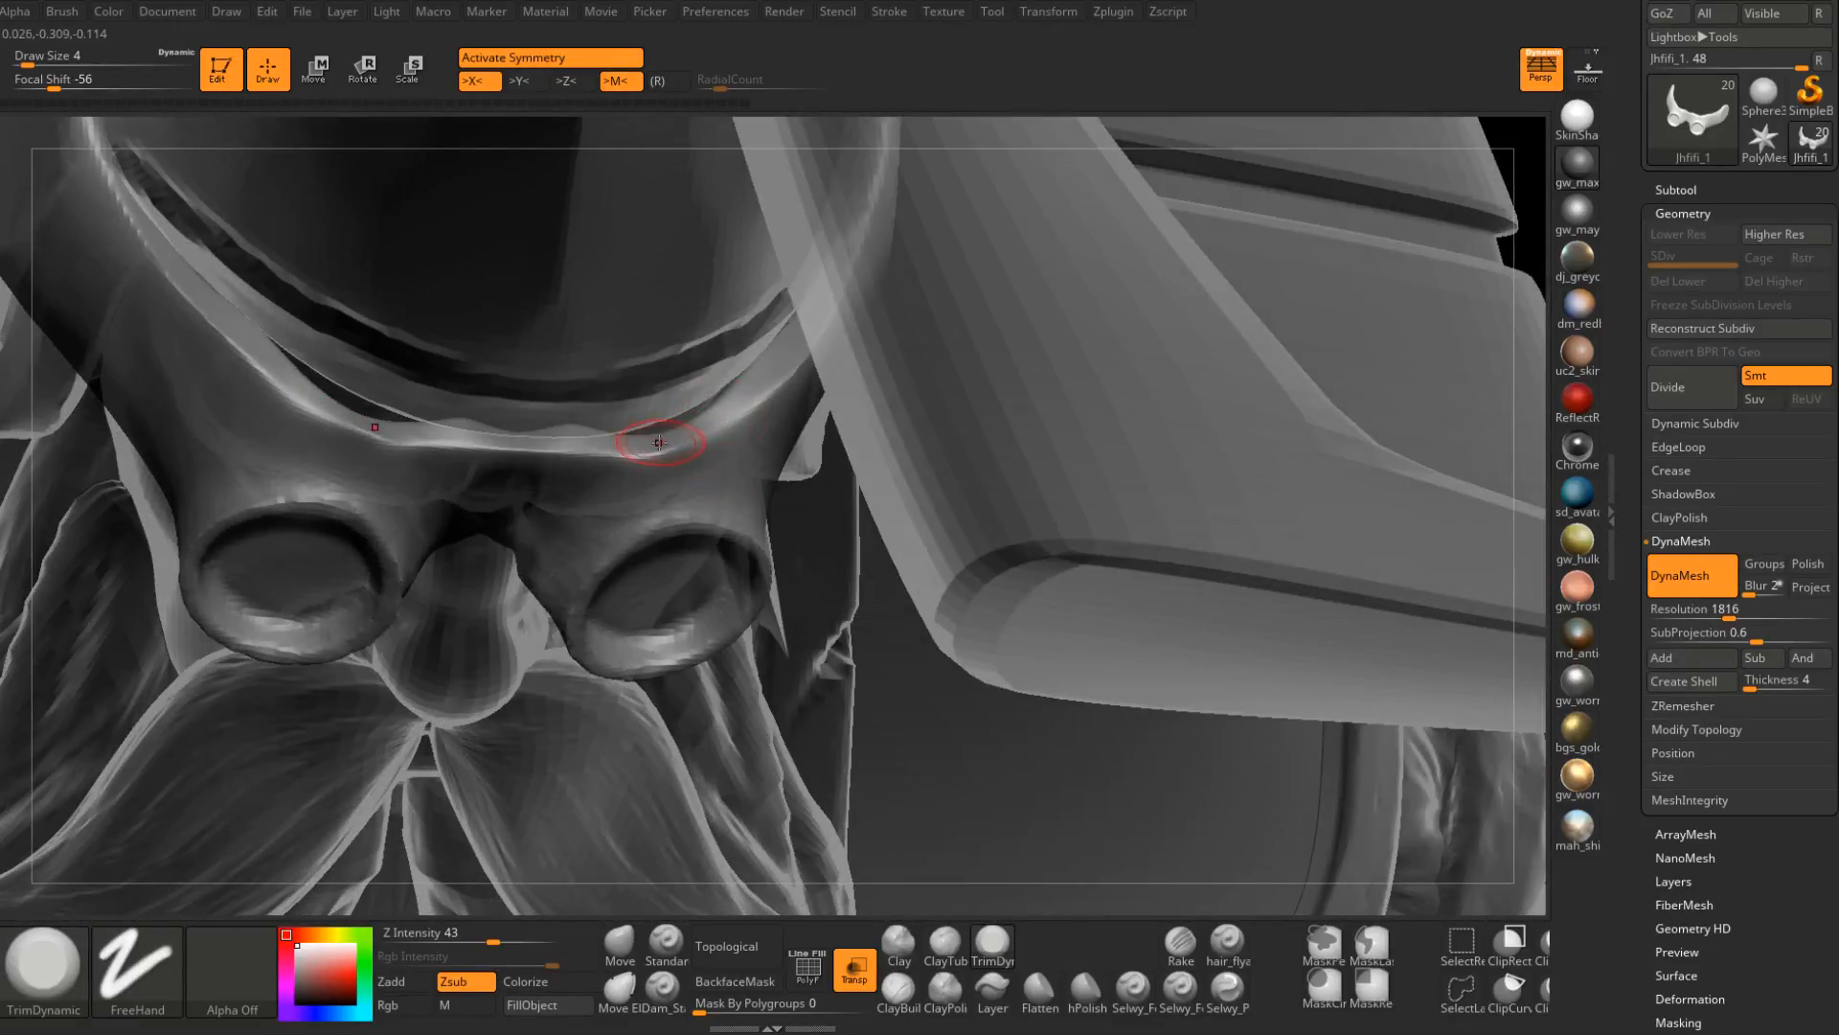
Adjust the contour of the goggles' upper edge with the Move brush at draw size 4.
mouse_move(623, 440)
right_down()
mouse_move(684, 491)
mouse_move(751, 480)
mouse_move(710, 485)
mouse_move(704, 517)
right_up()
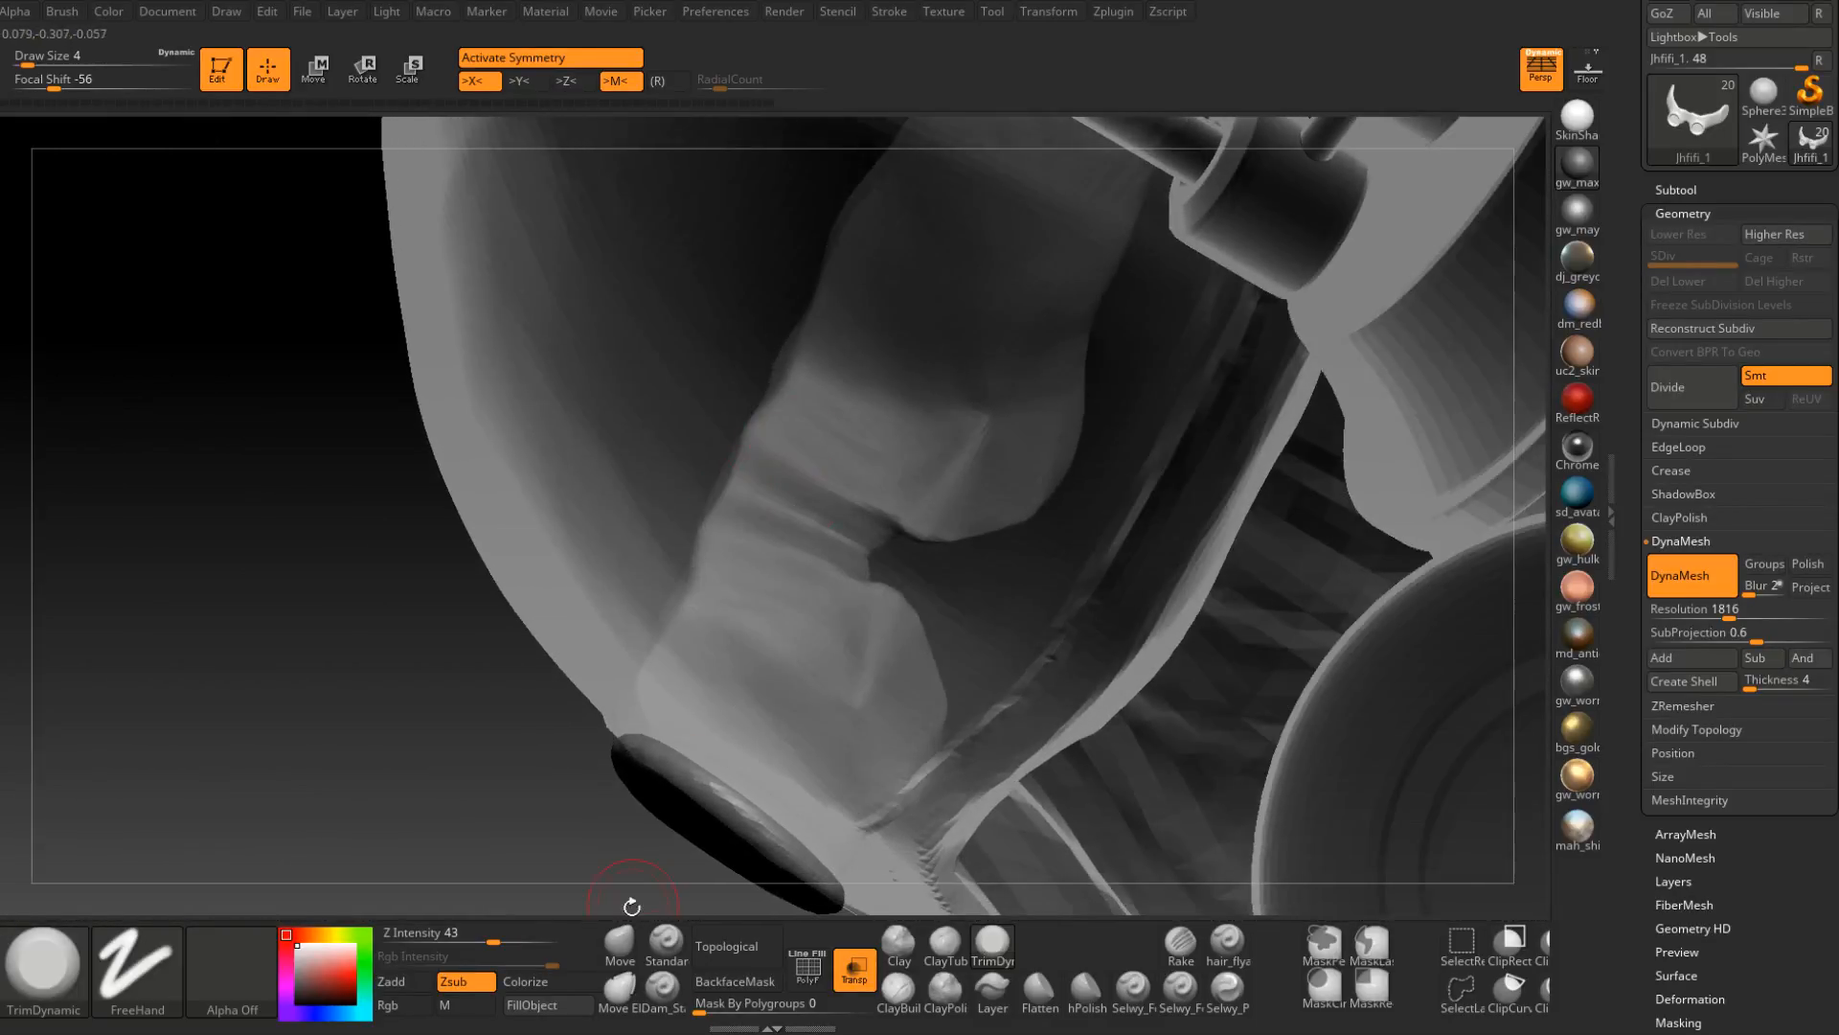
click(619, 944)
right_drag(821, 431, 799, 381)
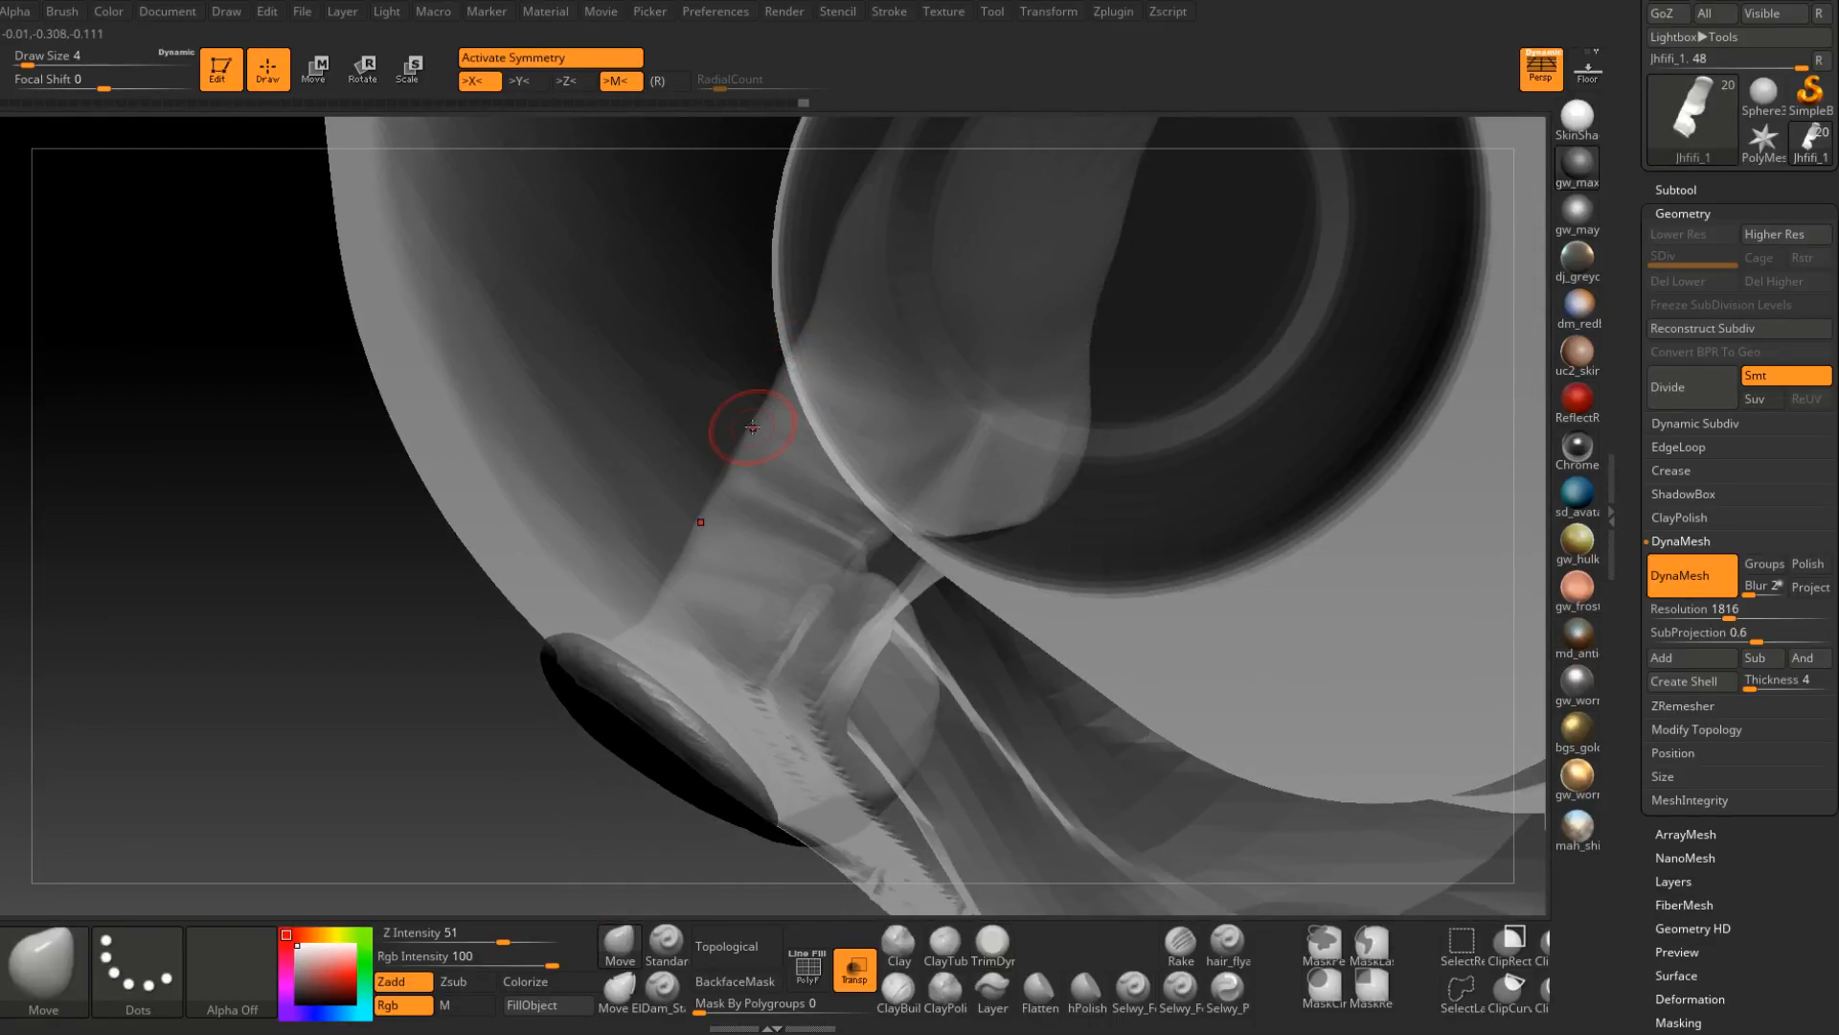
right_drag(752, 427, 822, 468)
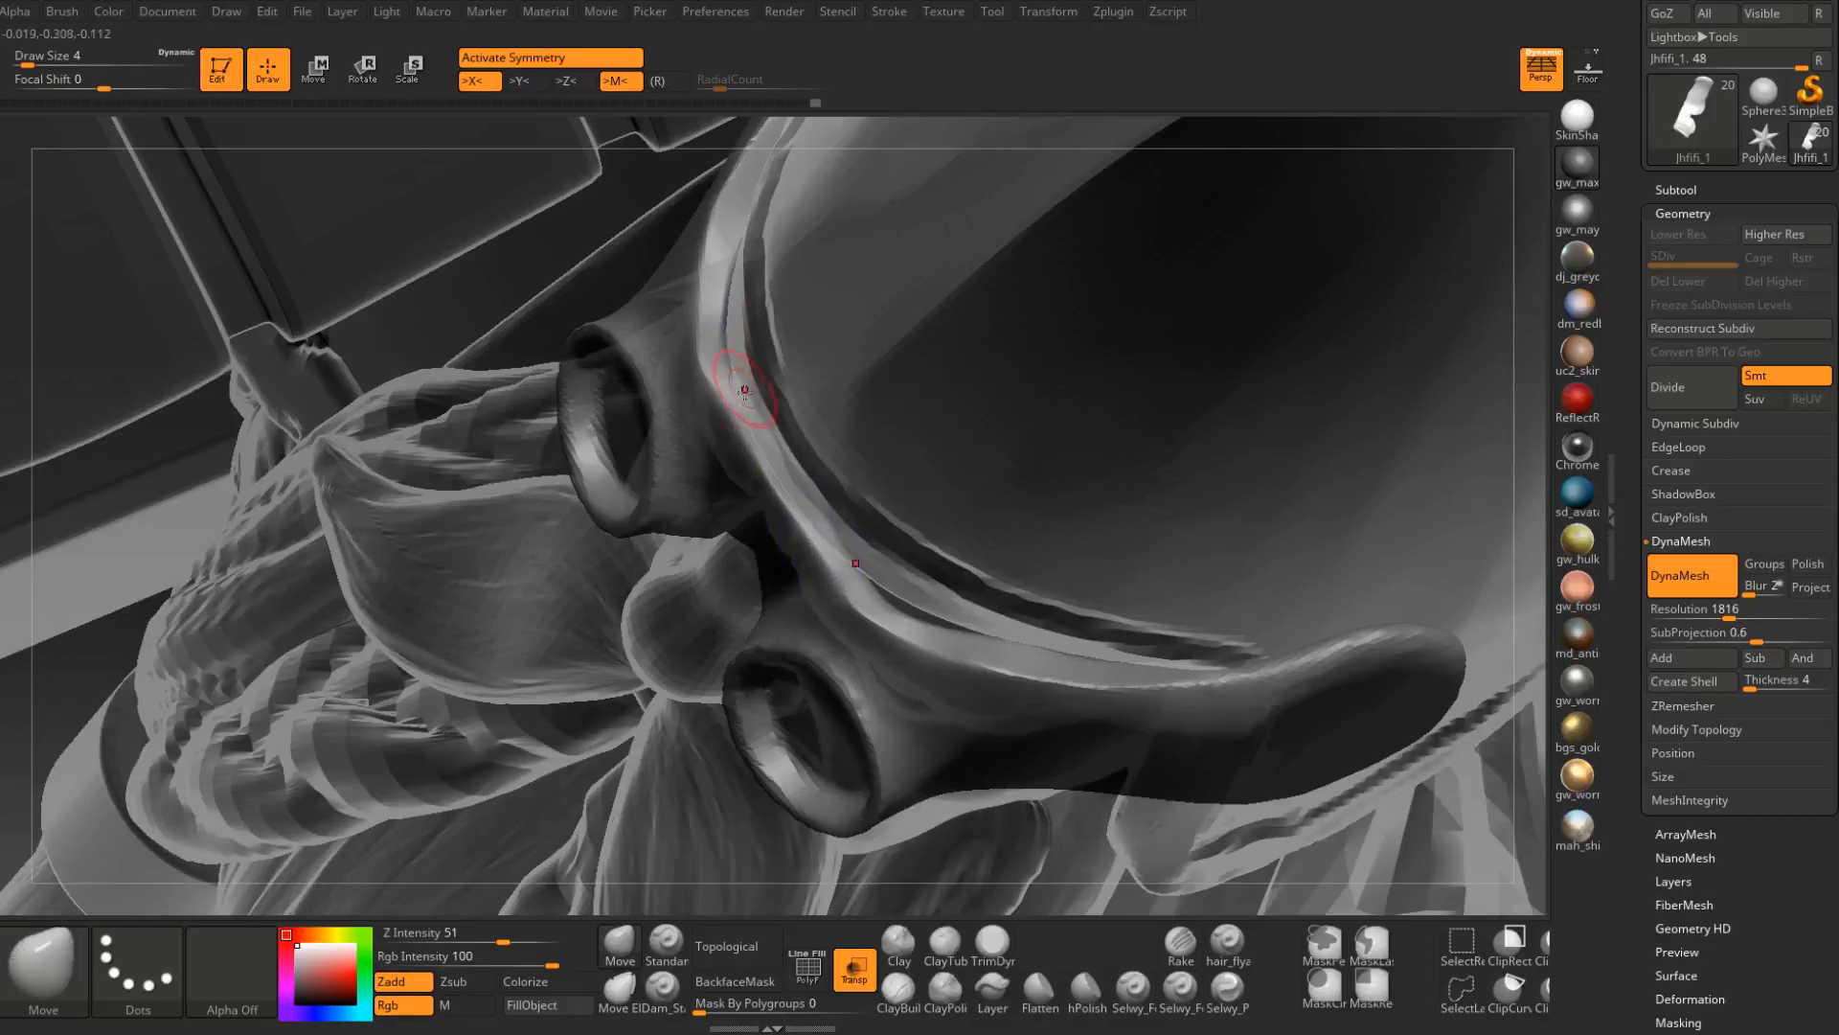
mouse_move(743, 393)
right_down()
mouse_move(797, 438)
mouse_move(723, 493)
right_up()
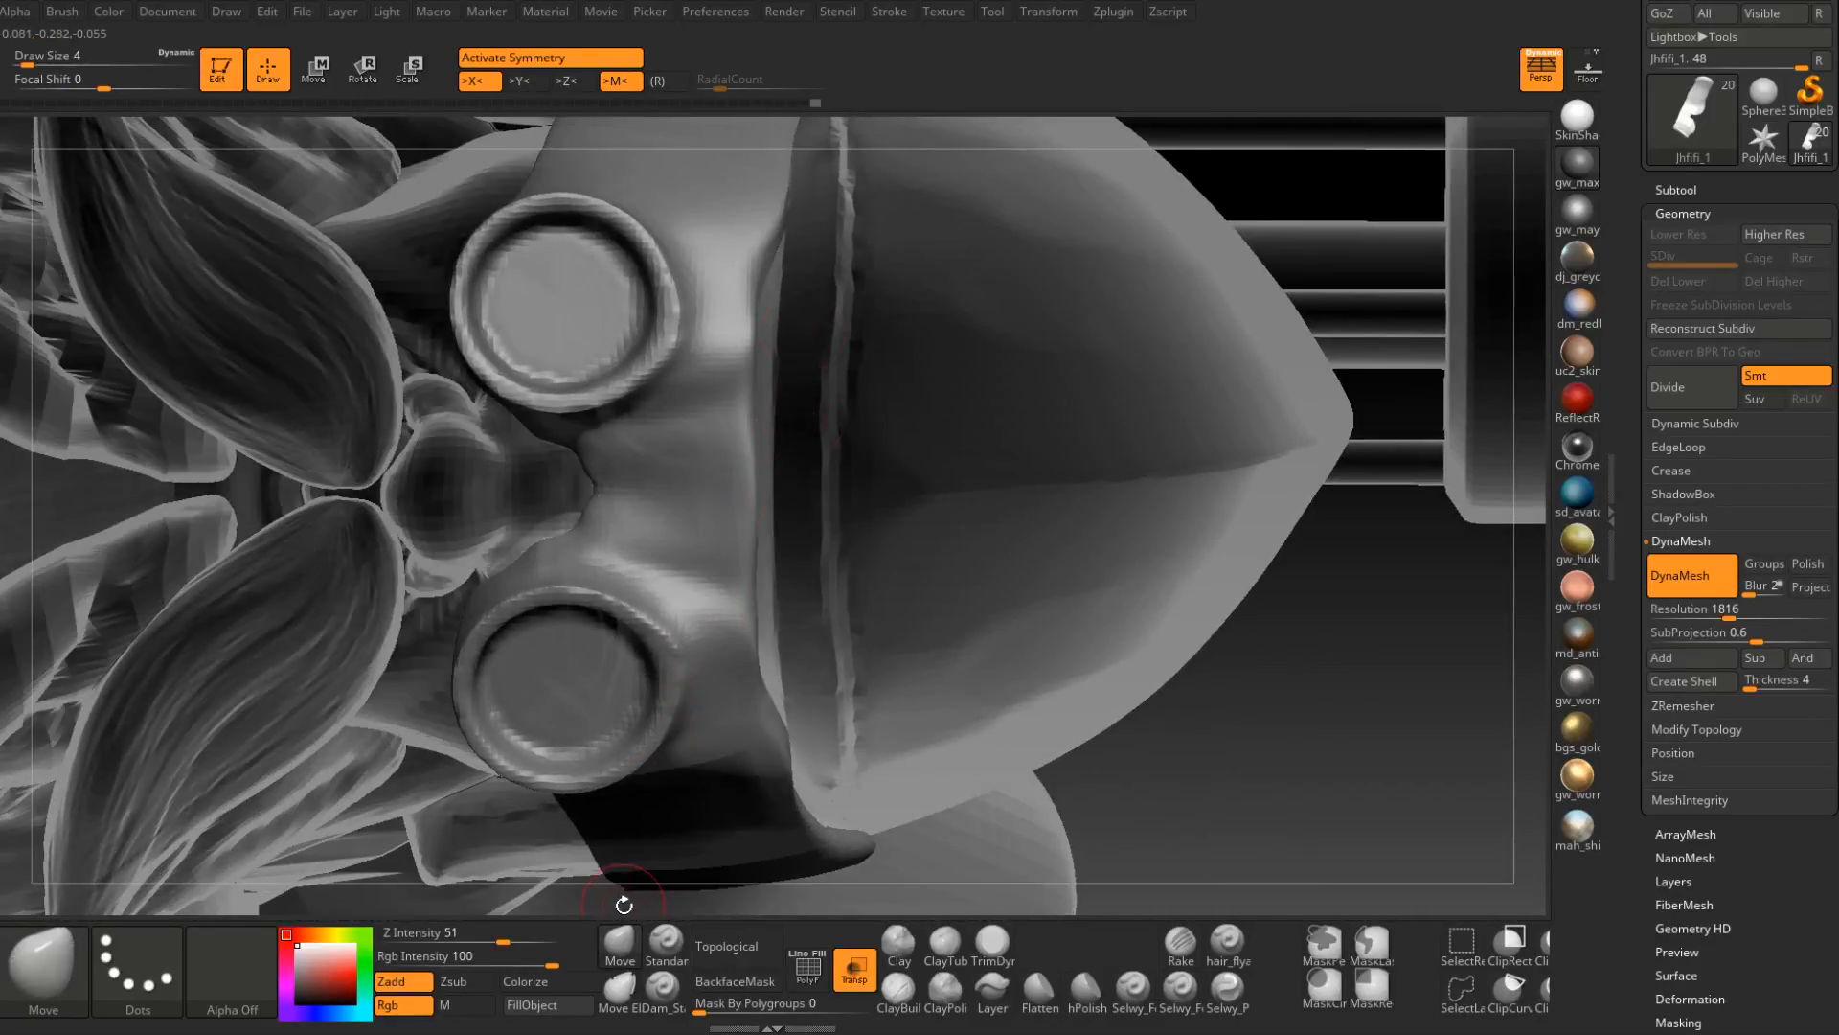
Even out the goggles' upper edge above the eyepieces and bridge with the Move brush at draw size 7.
key(space)
drag(767, 291, 780, 297)
mouse_move(780, 299)
right_down()
mouse_move(797, 292)
mouse_move(768, 317)
right_up()
drag(770, 290, 777, 290)
key(space)
drag(778, 292, 764, 286)
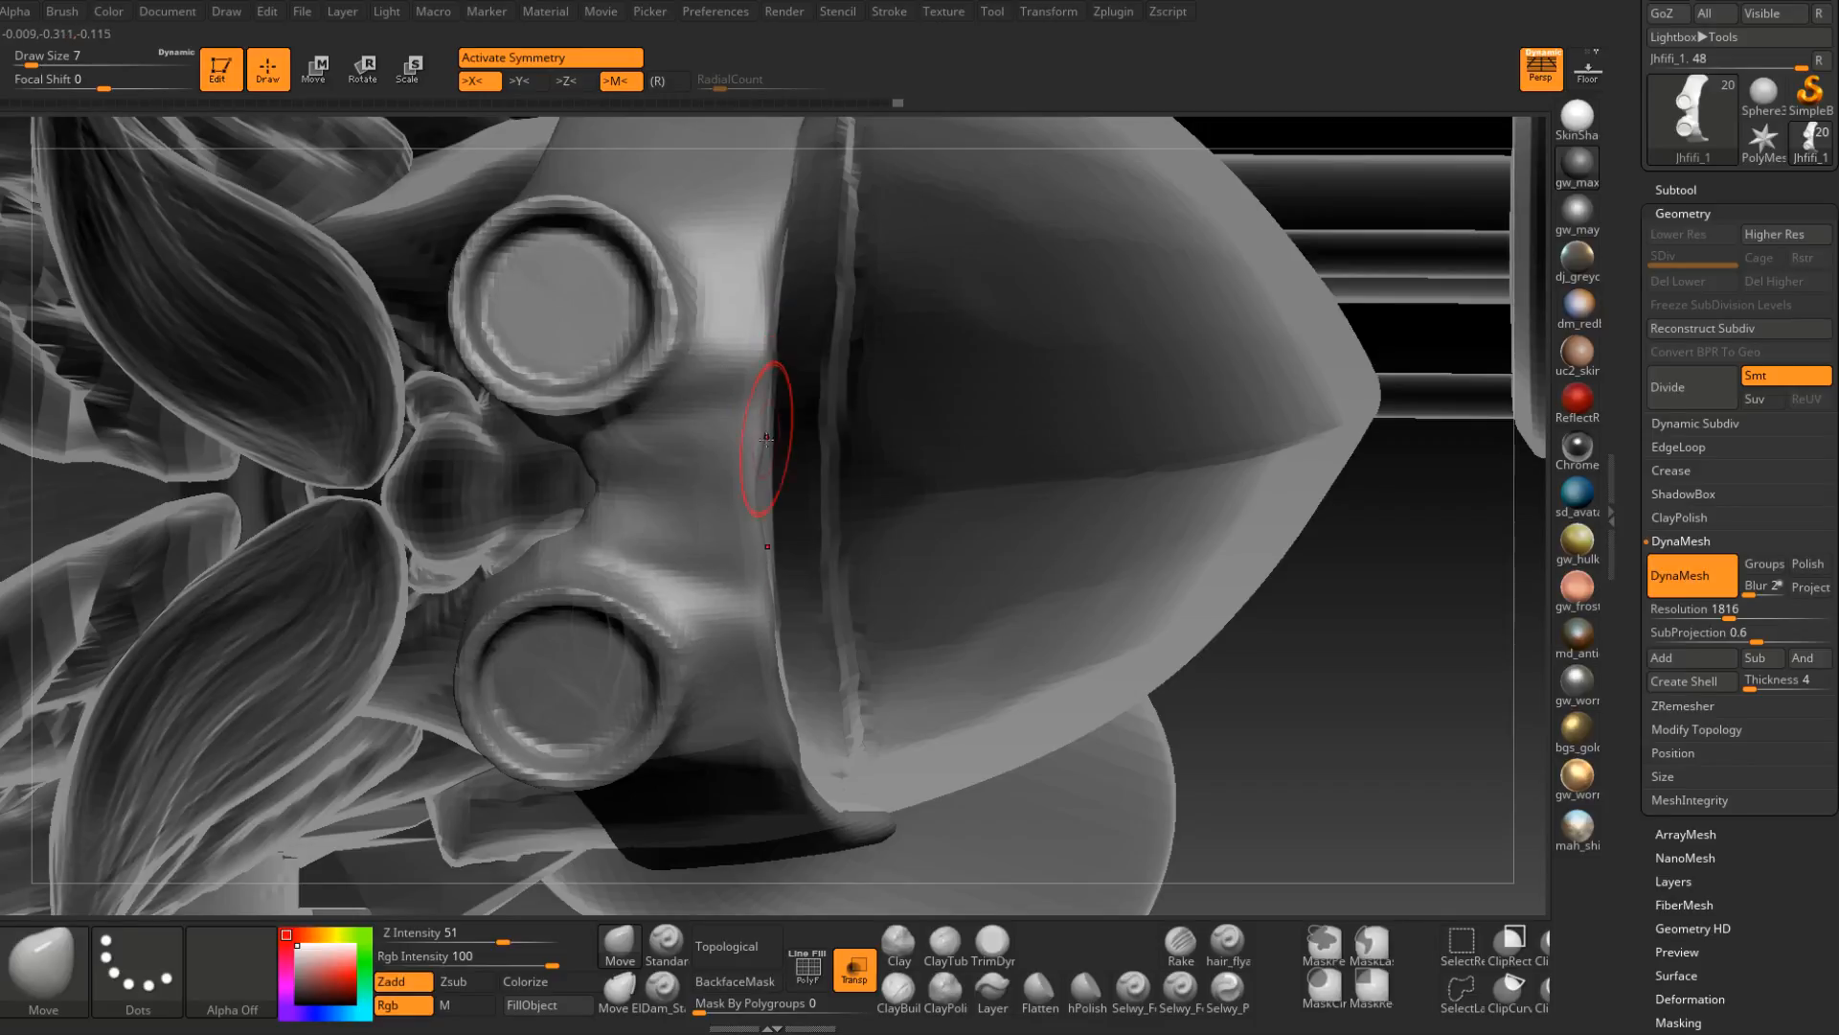
Adjust the goggles' band just above the eyepiece rims with the Move brush at draw sizes 3 and 5.
mouse_move(780, 474)
right_down()
mouse_move(767, 434)
mouse_move(821, 415)
mouse_move(846, 436)
mouse_move(829, 415)
right_up()
key(space)
drag(829, 414, 822, 411)
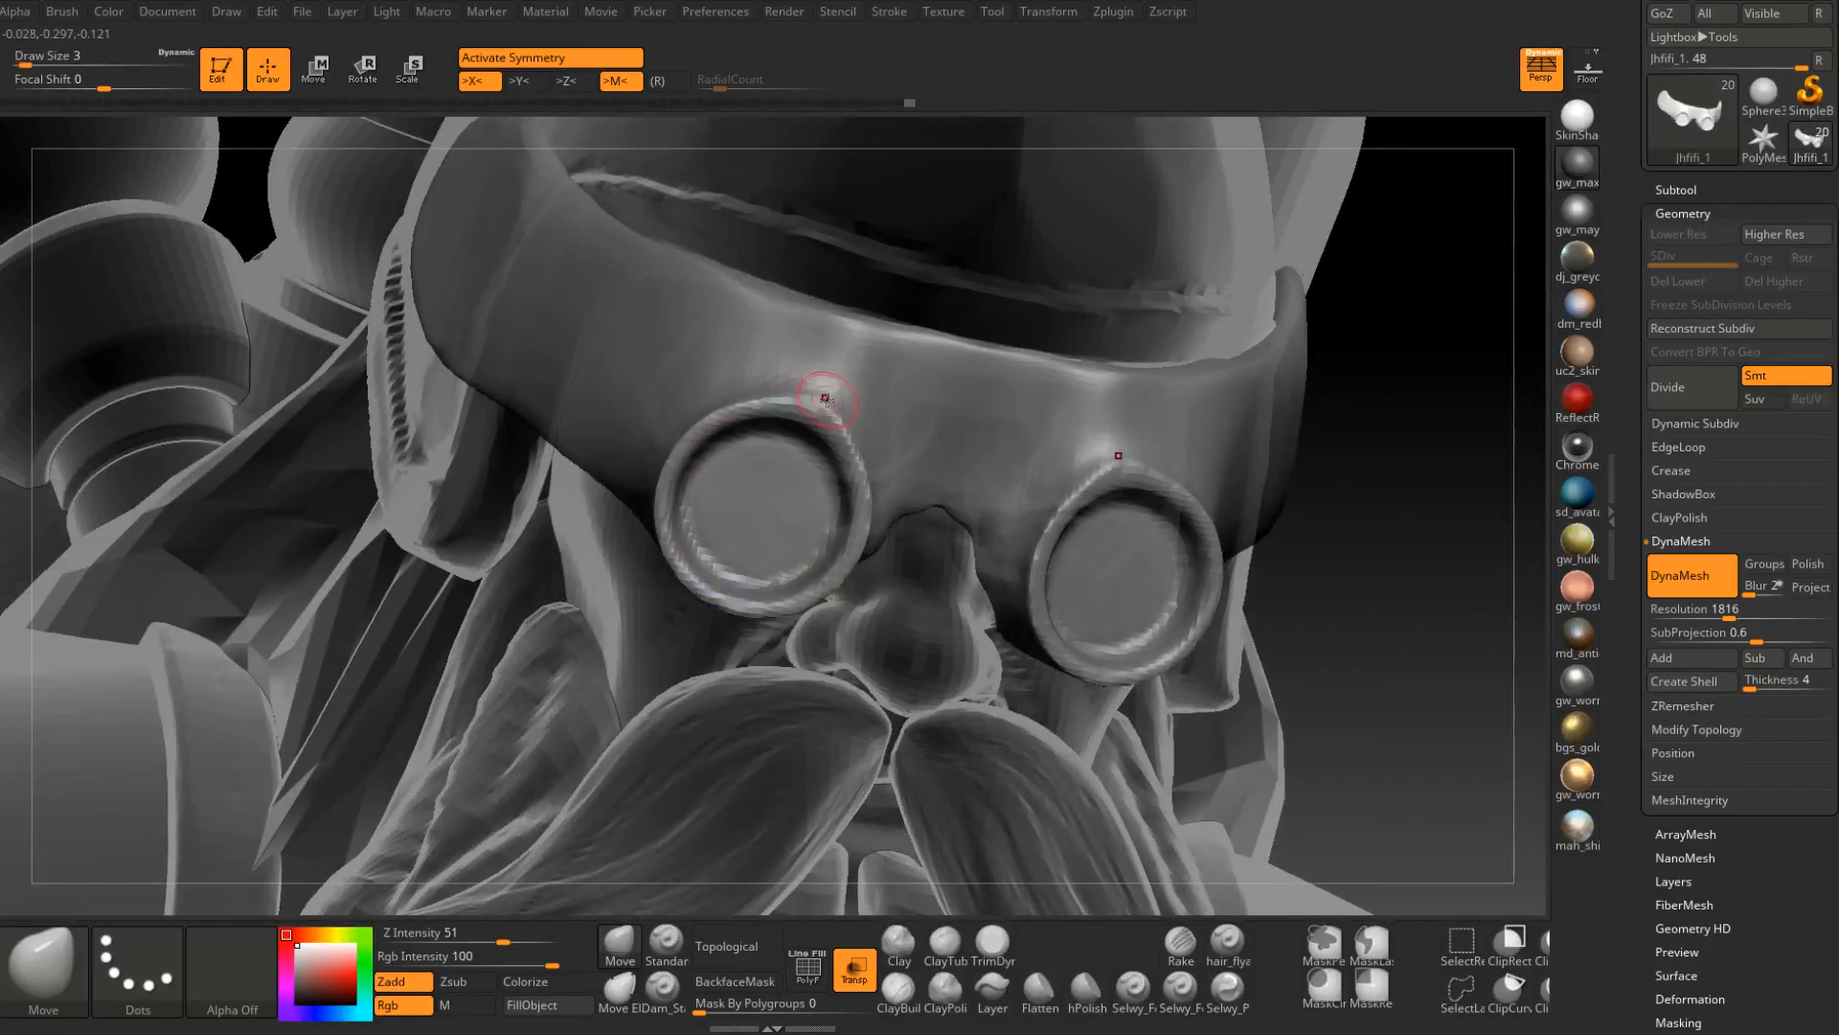
right_drag(821, 394, 830, 401)
key(space)
click(829, 401)
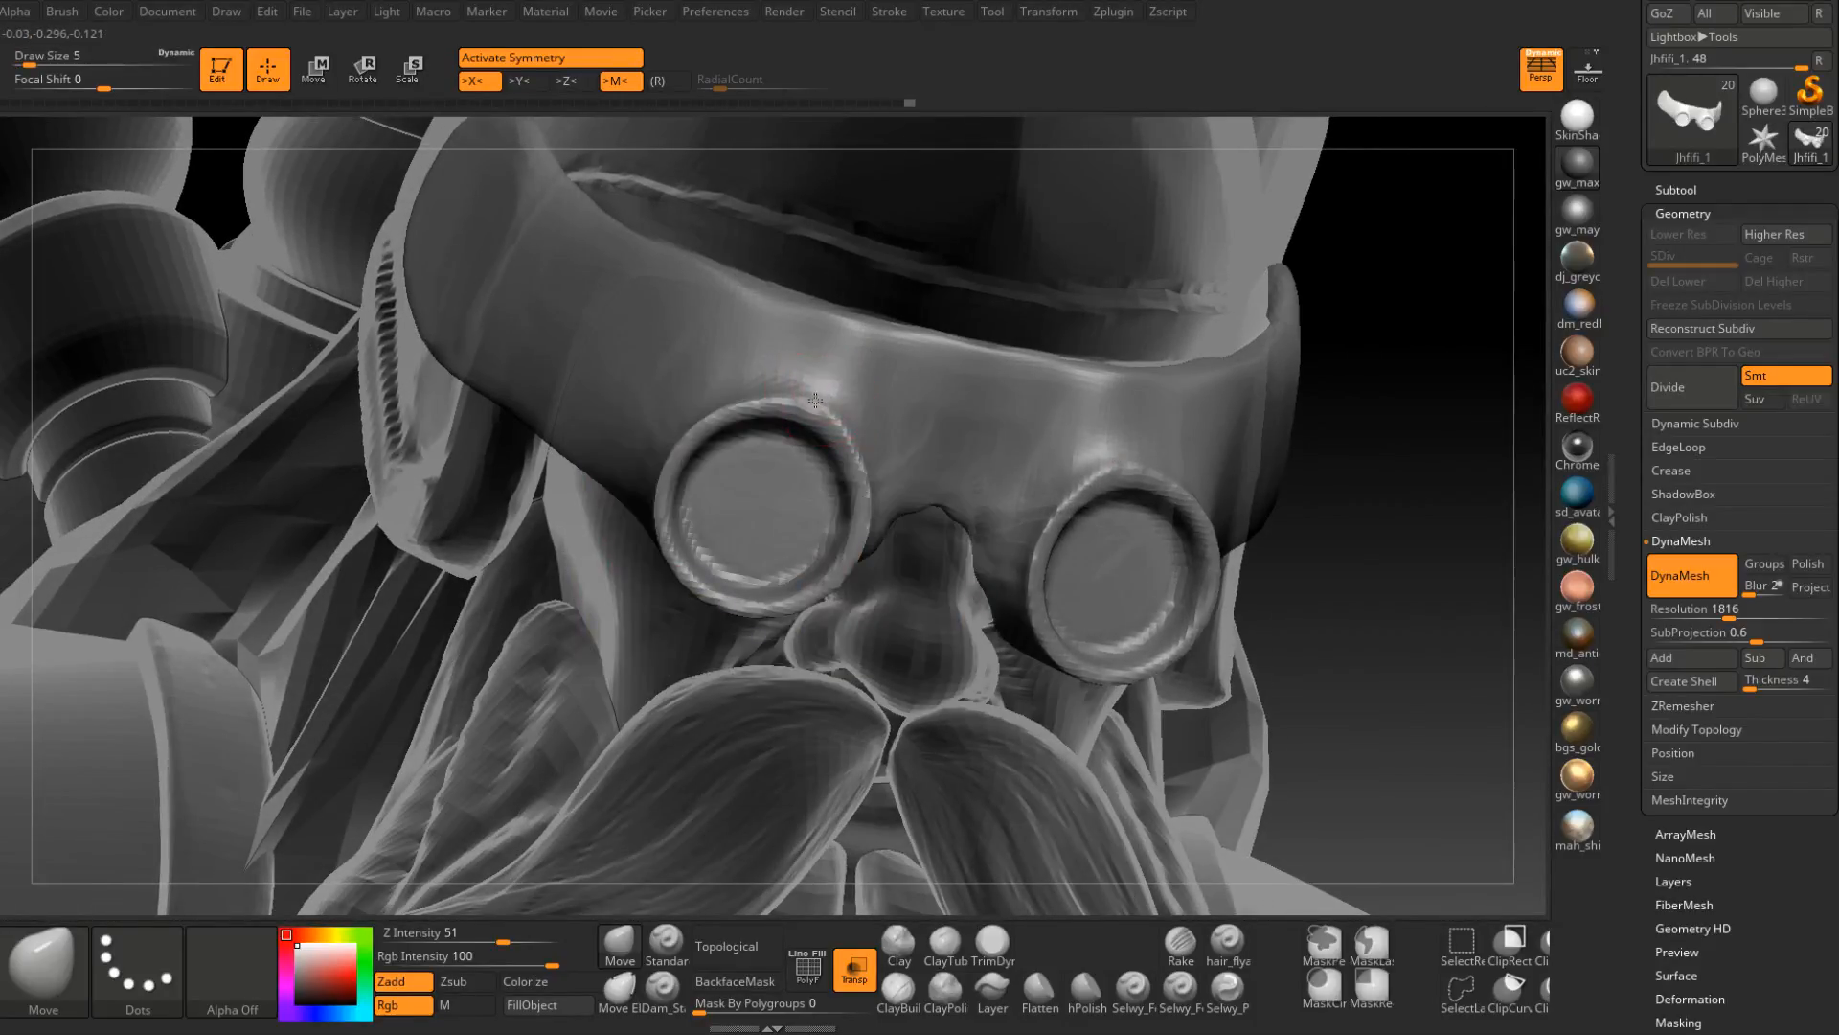
Mask both round eyepieces of the goggles with MaskPen at draw size 8, leaving the band unmasked.
mouse_move(849, 422)
right_down()
mouse_move(994, 503)
mouse_move(917, 438)
right_up()
key(space)
key(space)
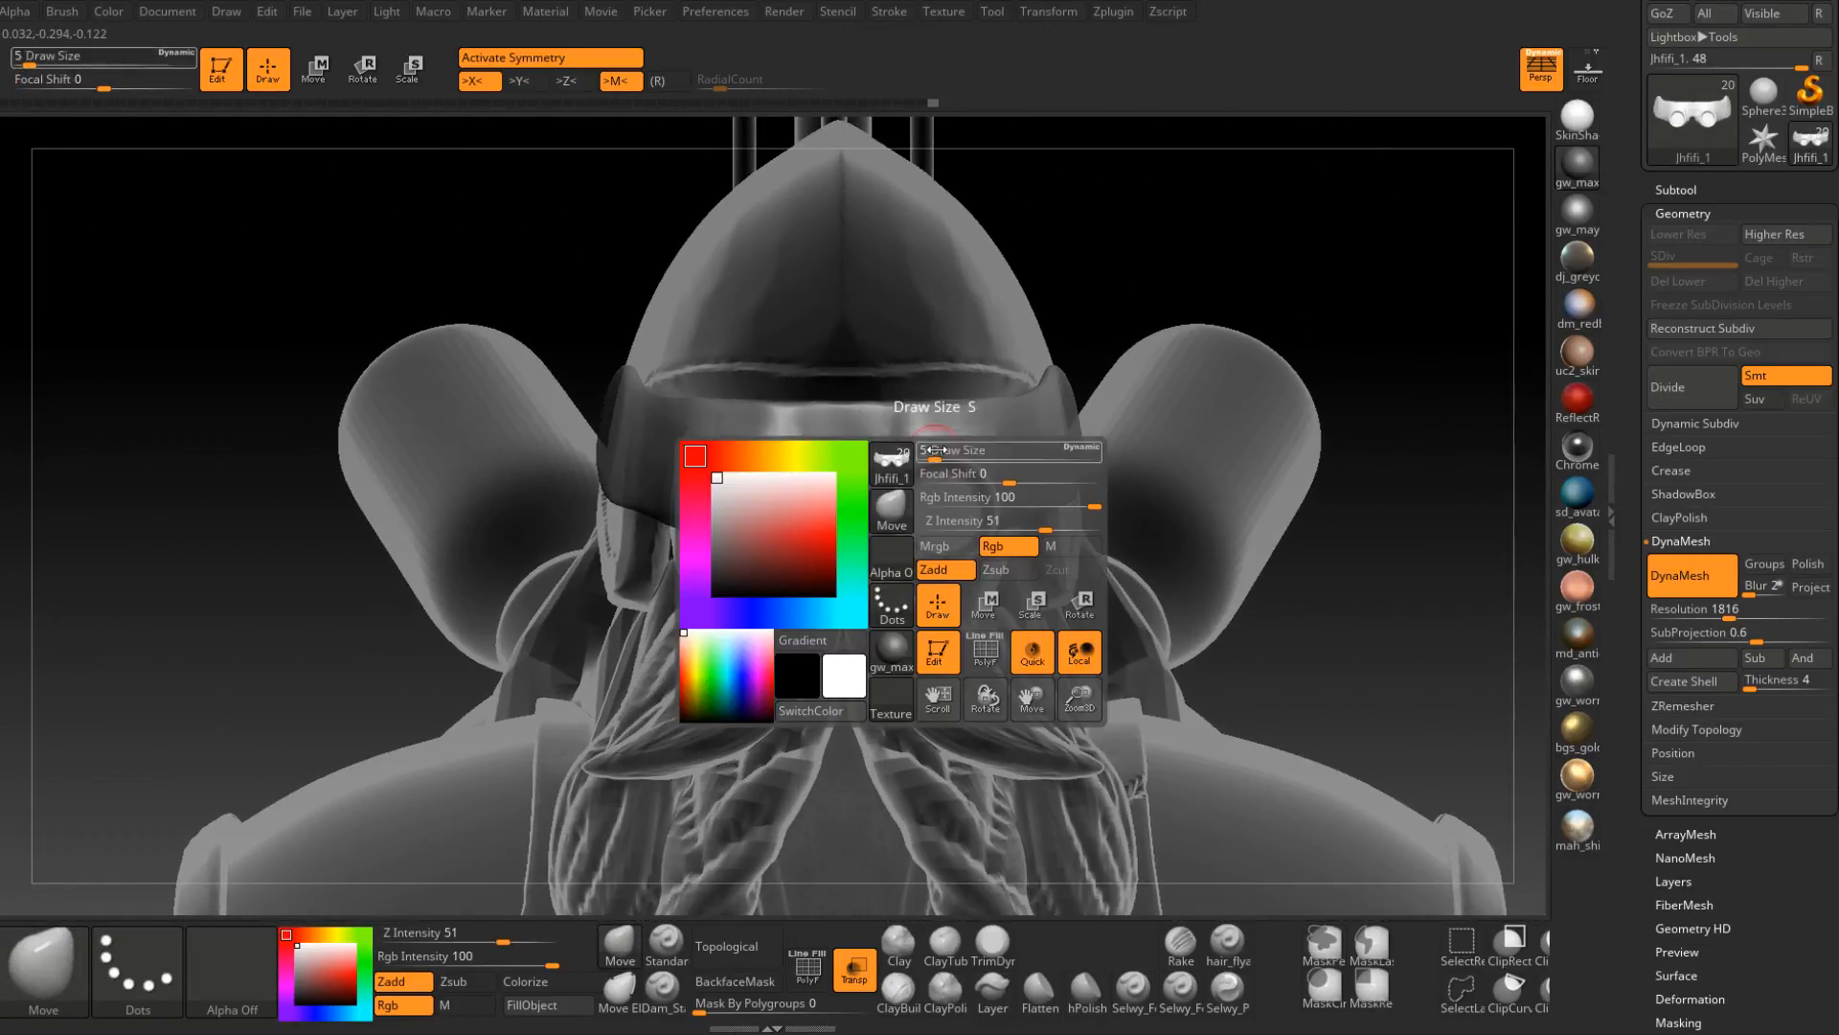
click(938, 449)
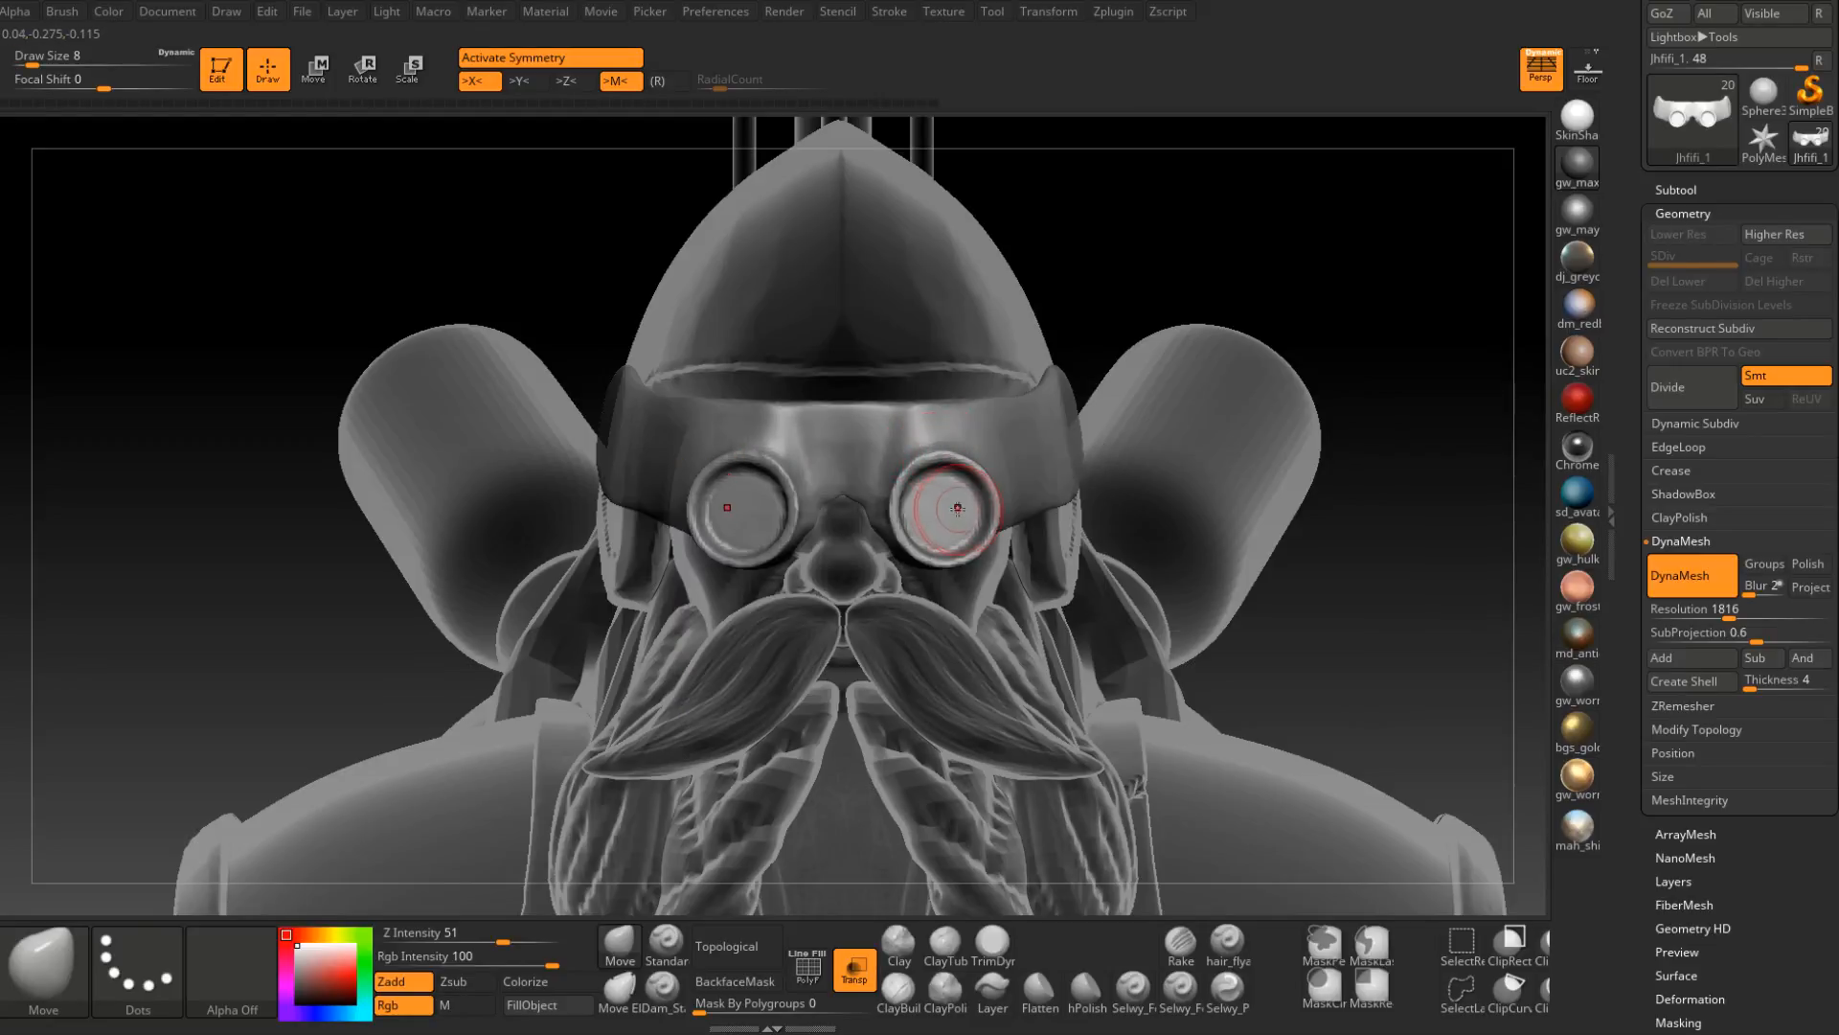
key(ctrl)
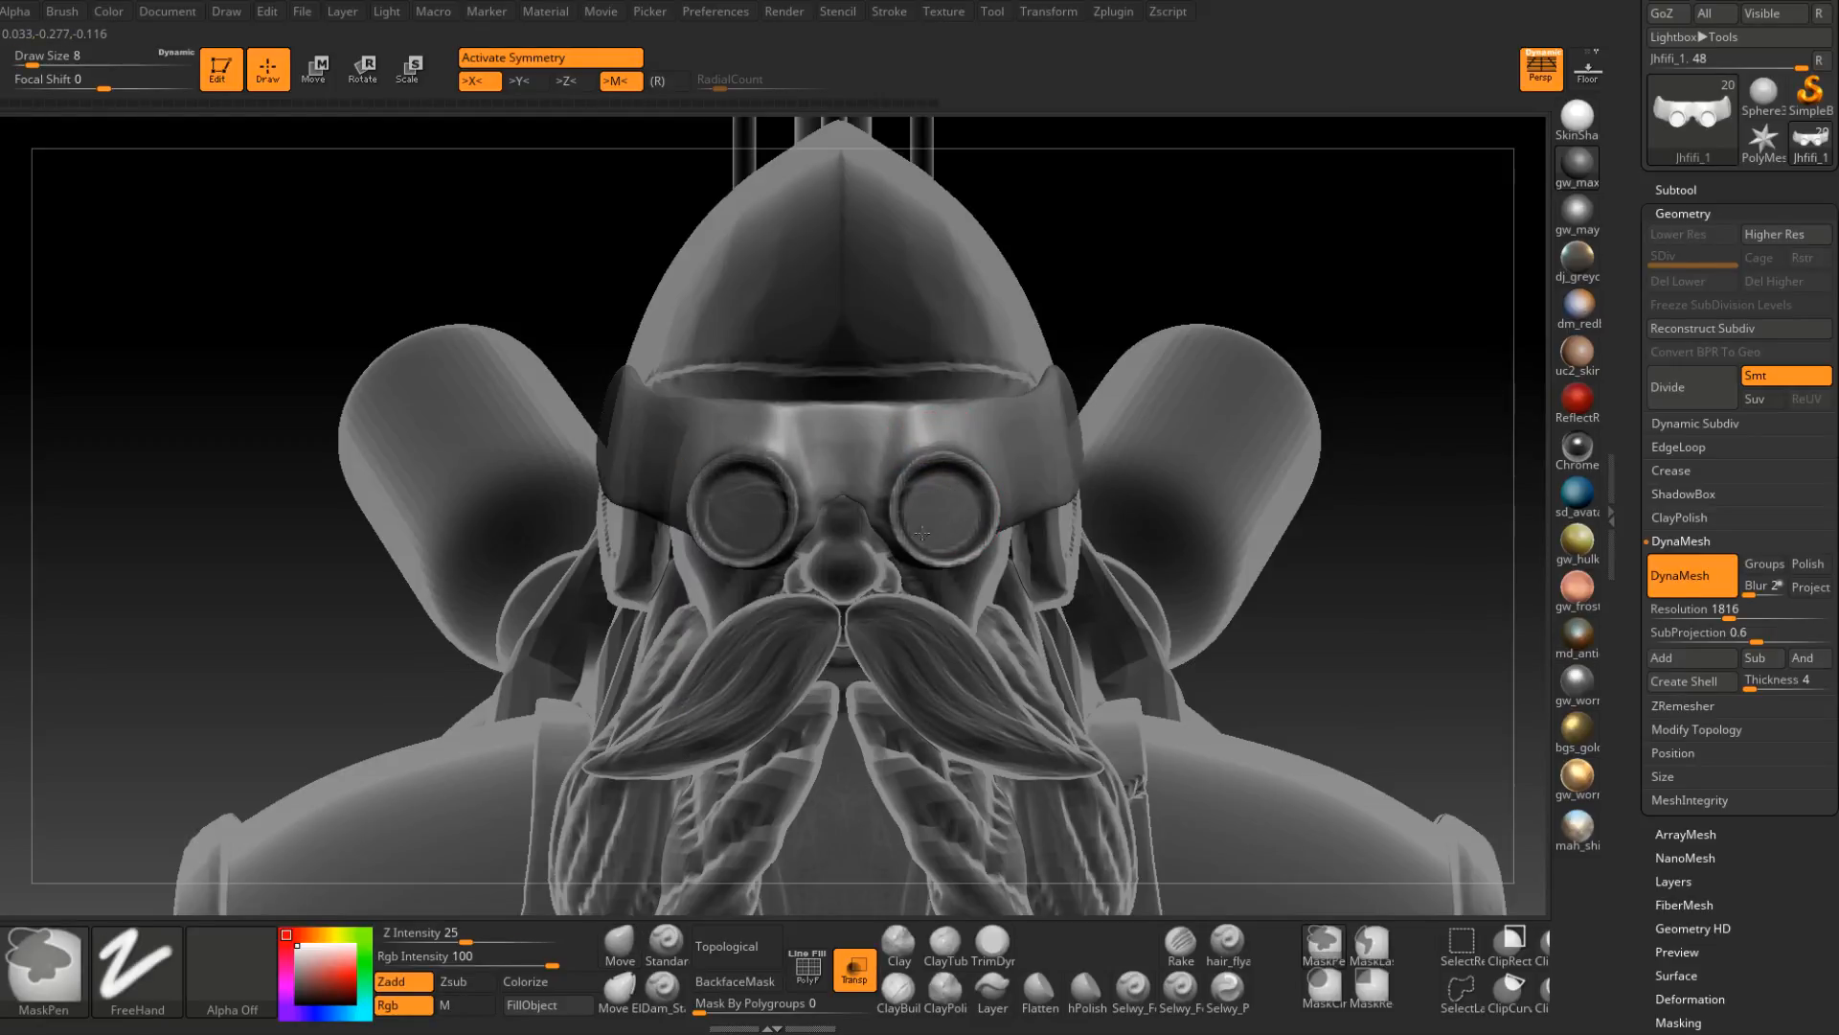
mouse_move(948, 535)
right_down()
mouse_move(925, 534)
mouse_move(954, 513)
right_up()
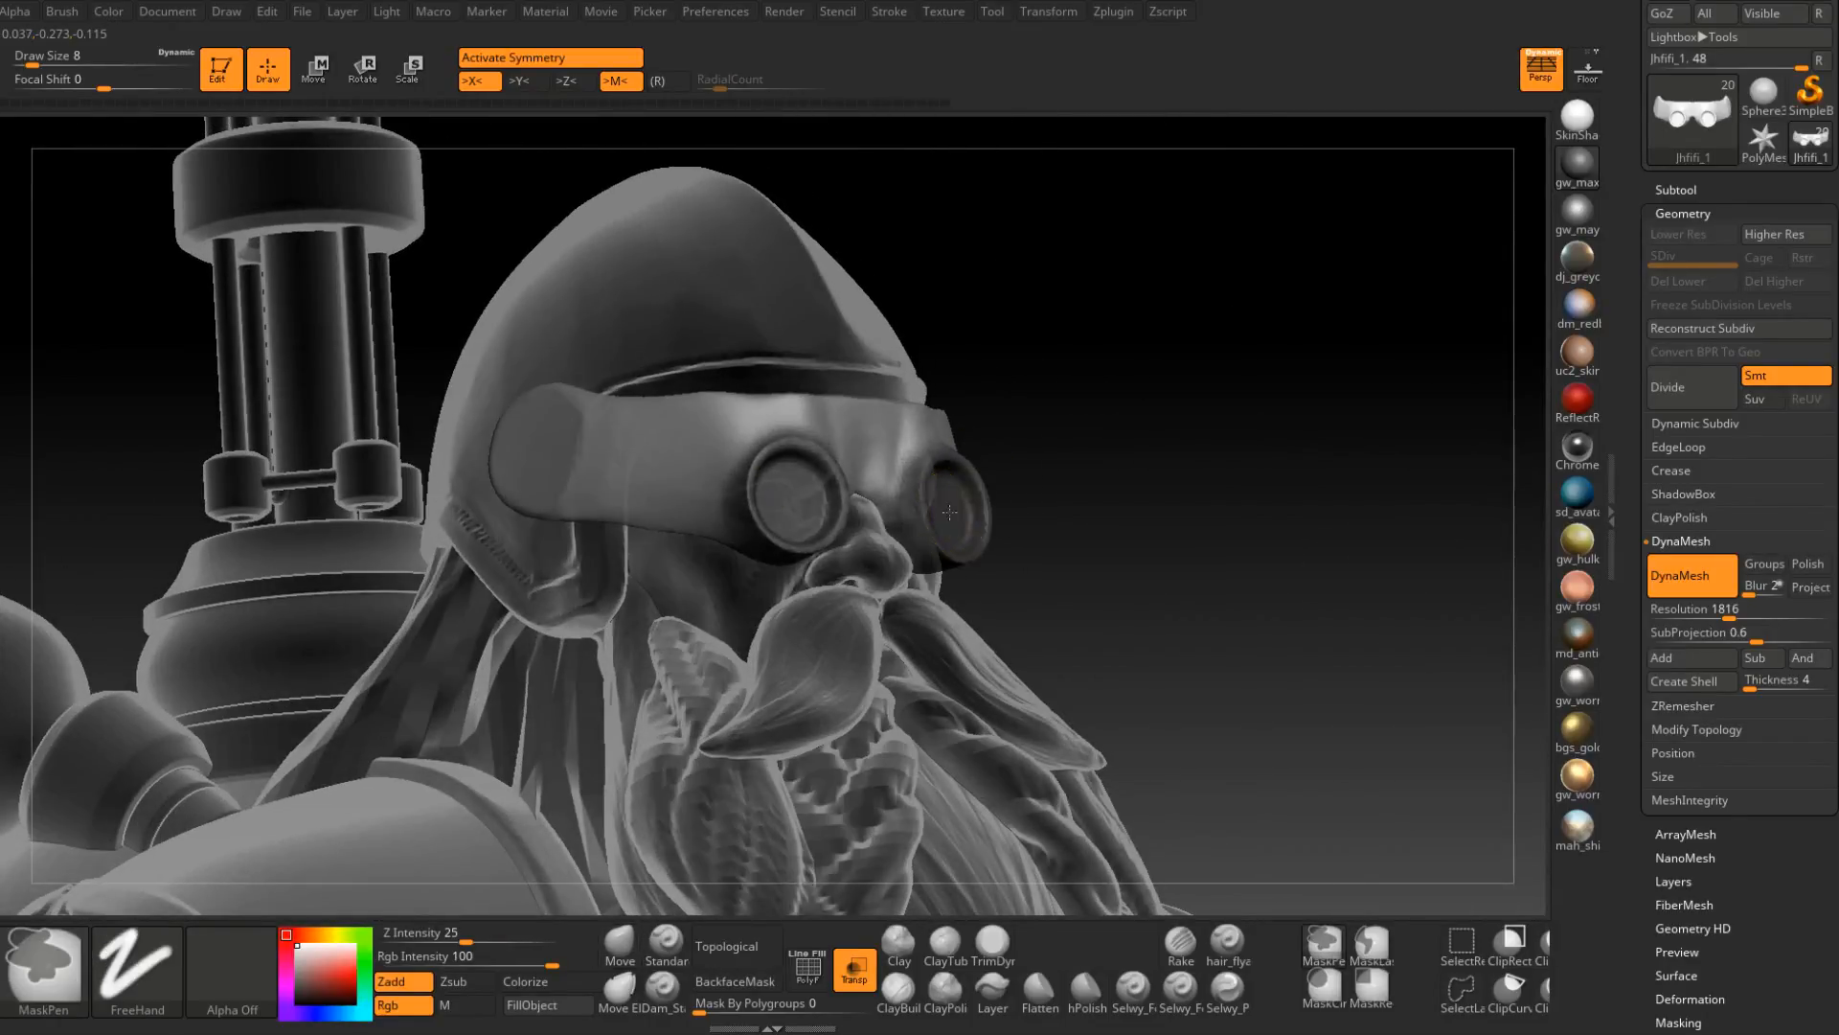
ctrl+click(1065, 450)
right_drag(1065, 450, 1012, 500)
ctrl+click(1300, 458)
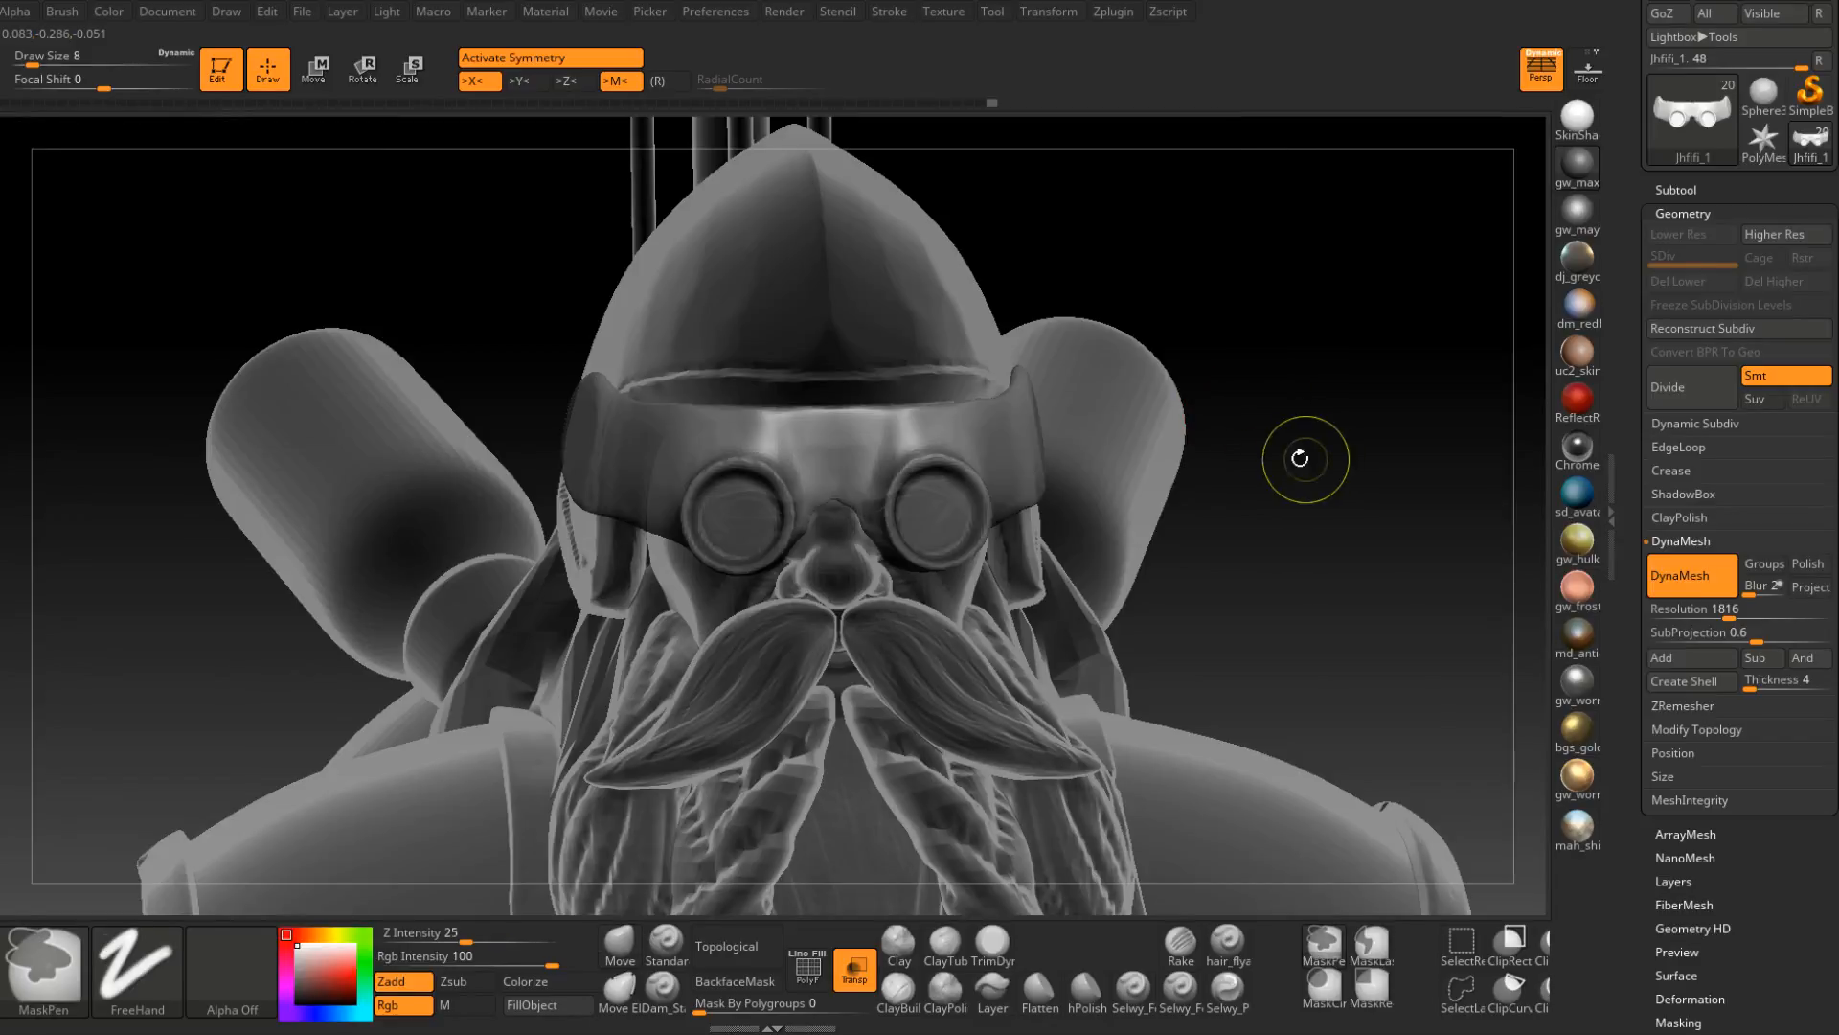
mouse_move(1248, 665)
right_down()
mouse_move(1054, 661)
mouse_move(1360, 671)
right_up()
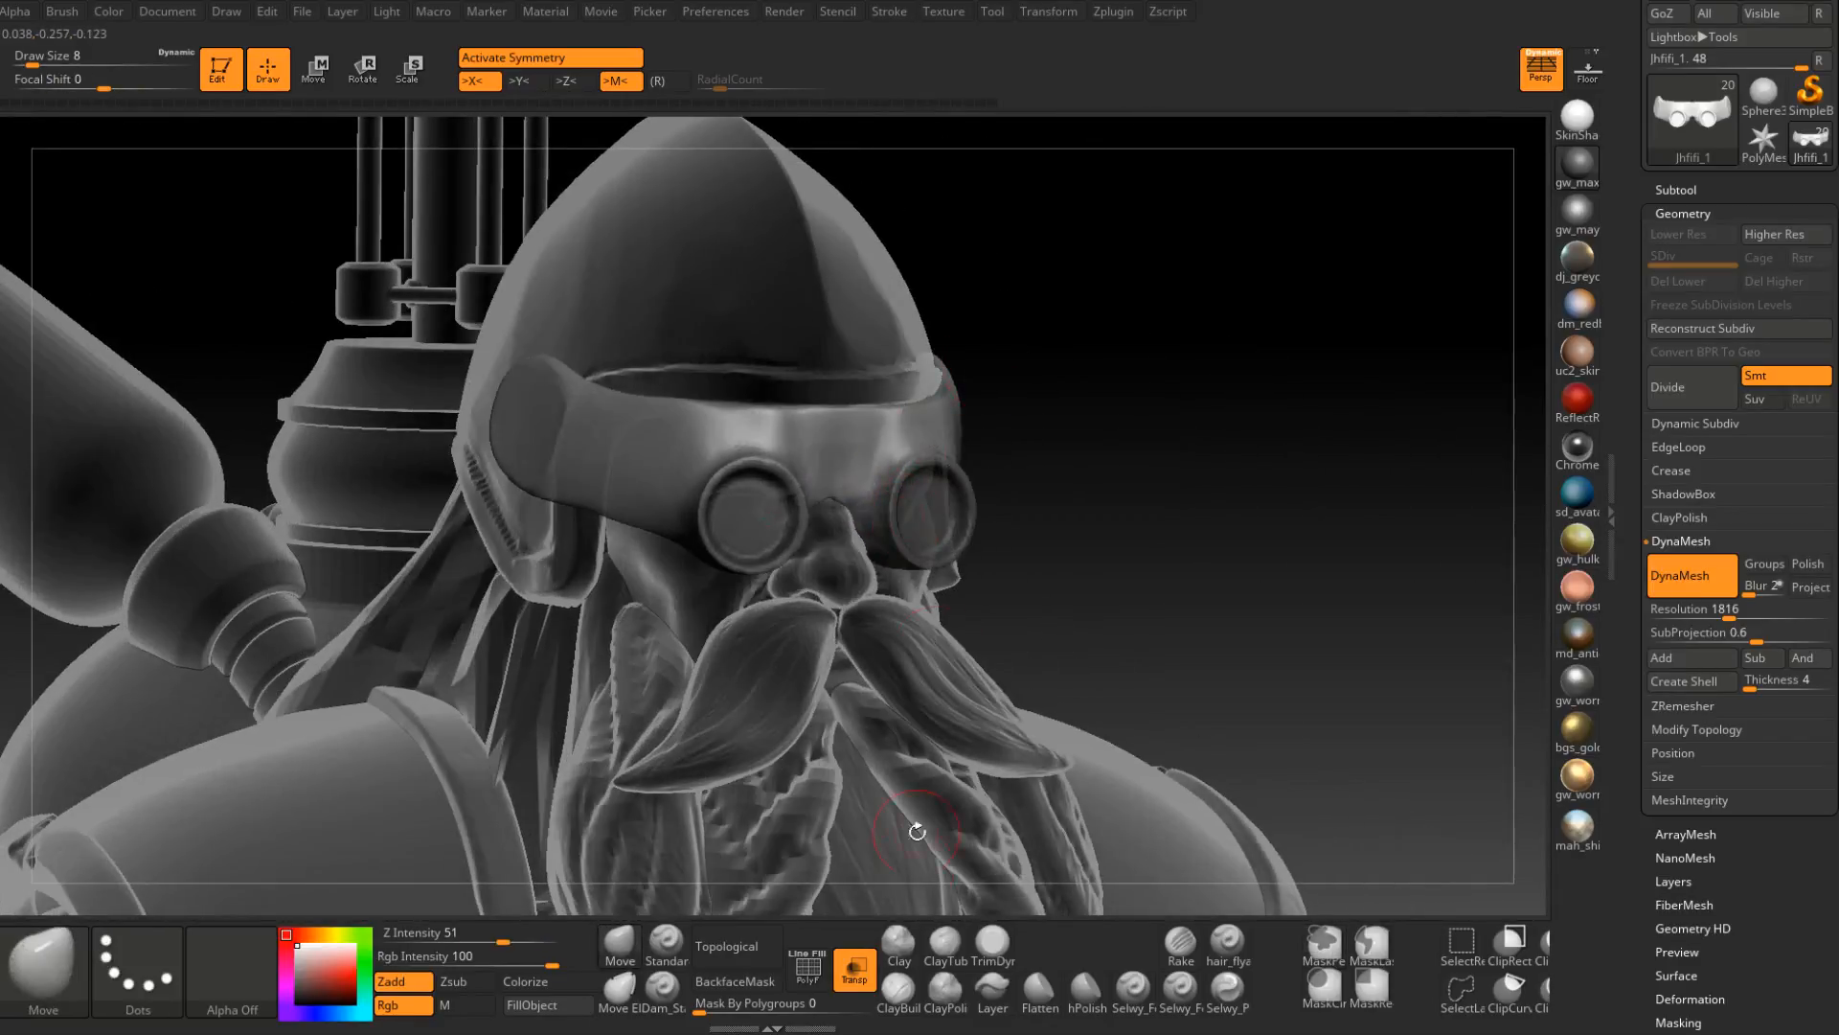
Build up the band between and above the masked eyepieces with ClayBuildup and smooth the added strokes.
click(898, 990)
mouse_move(875, 767)
ctrl+right_down()
mouse_move(895, 460)
mouse_move(805, 484)
ctrl+right_up()
mouse_move(804, 488)
mouse_down()
mouse_move(824, 517)
mouse_move(805, 481)
mouse_move(907, 444)
mouse_move(824, 436)
mouse_up()
right_drag(843, 441, 943, 445)
mouse_move(895, 431)
mouse_down()
mouse_move(814, 431)
mouse_move(872, 412)
mouse_move(916, 443)
mouse_move(852, 451)
mouse_up()
shift+right_drag(858, 469, 805, 469)
mouse_move(852, 426)
shift+mouse_down()
mouse_move(819, 465)
mouse_move(853, 453)
shift+mouse_up()
key(space)
shift+drag(855, 435, 915, 452)
mouse_move(842, 450)
right_down()
mouse_move(915, 444)
mouse_move(1096, 538)
right_up()
Flatten the built-up band above the nose with TrimDynamic at draw size 6 and clear the eyepiece mask.
click(993, 941)
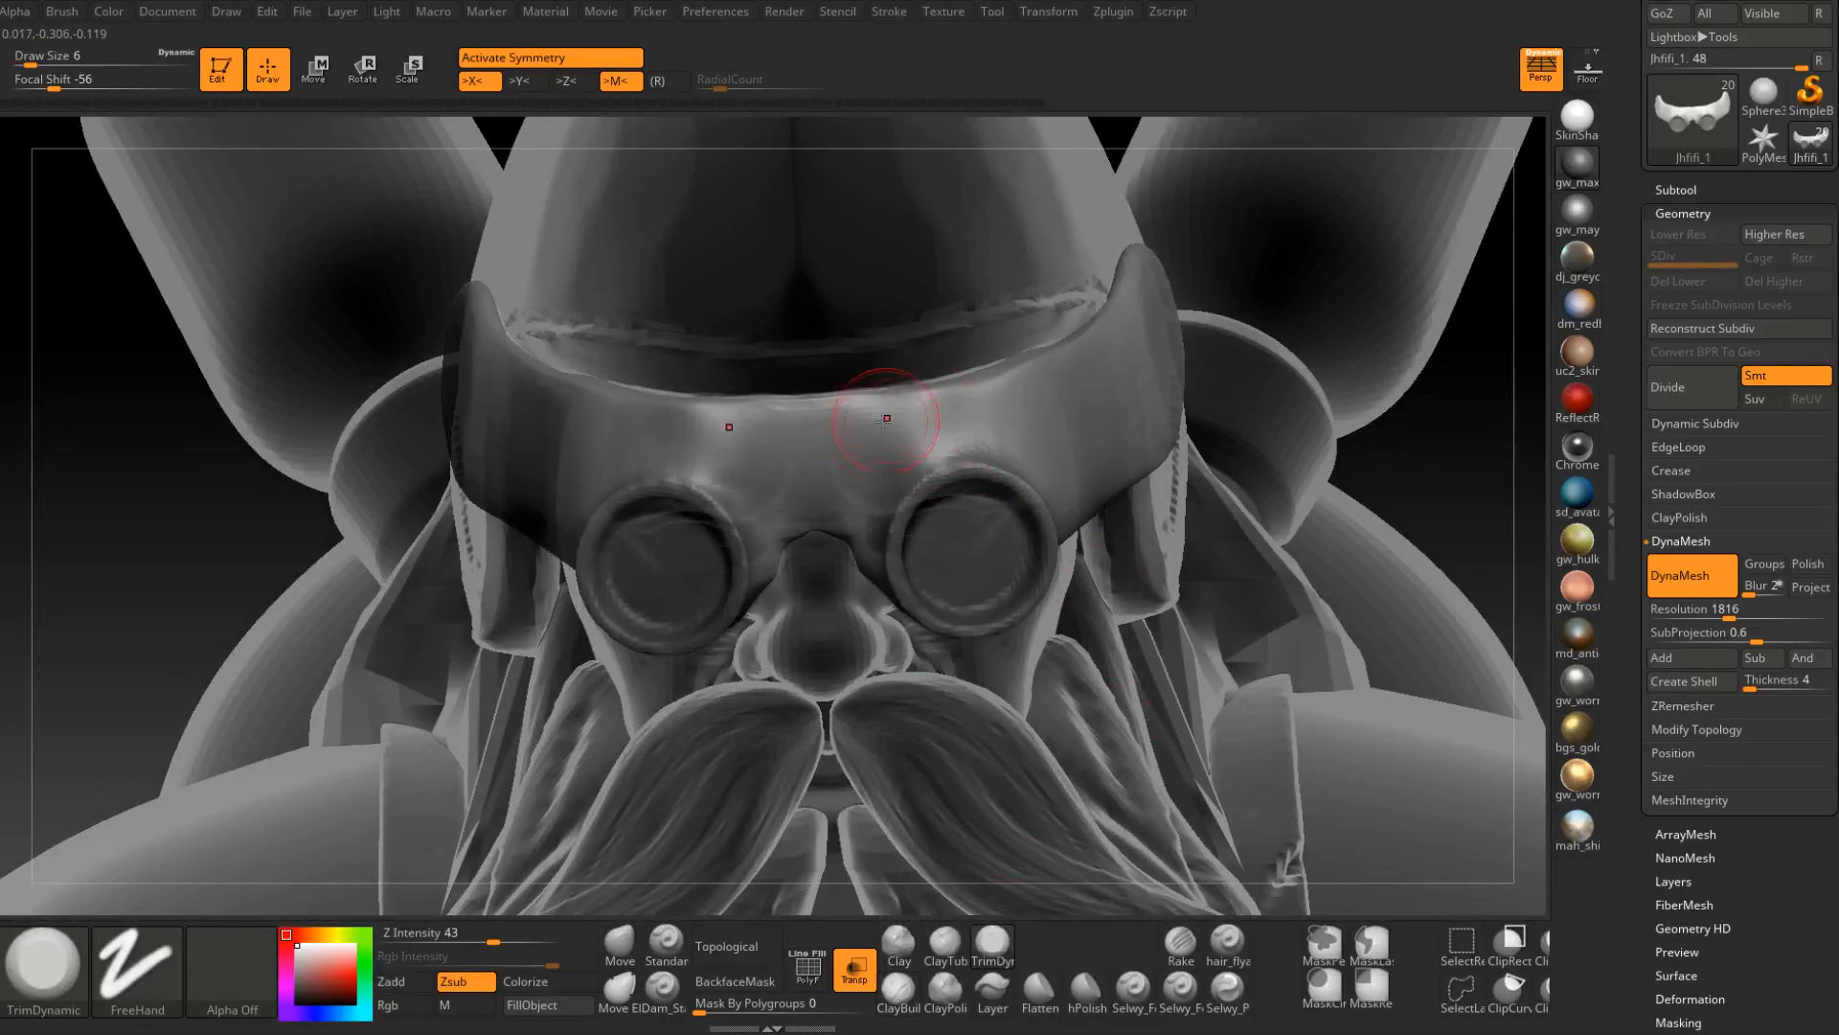
right_drag(934, 427, 938, 426)
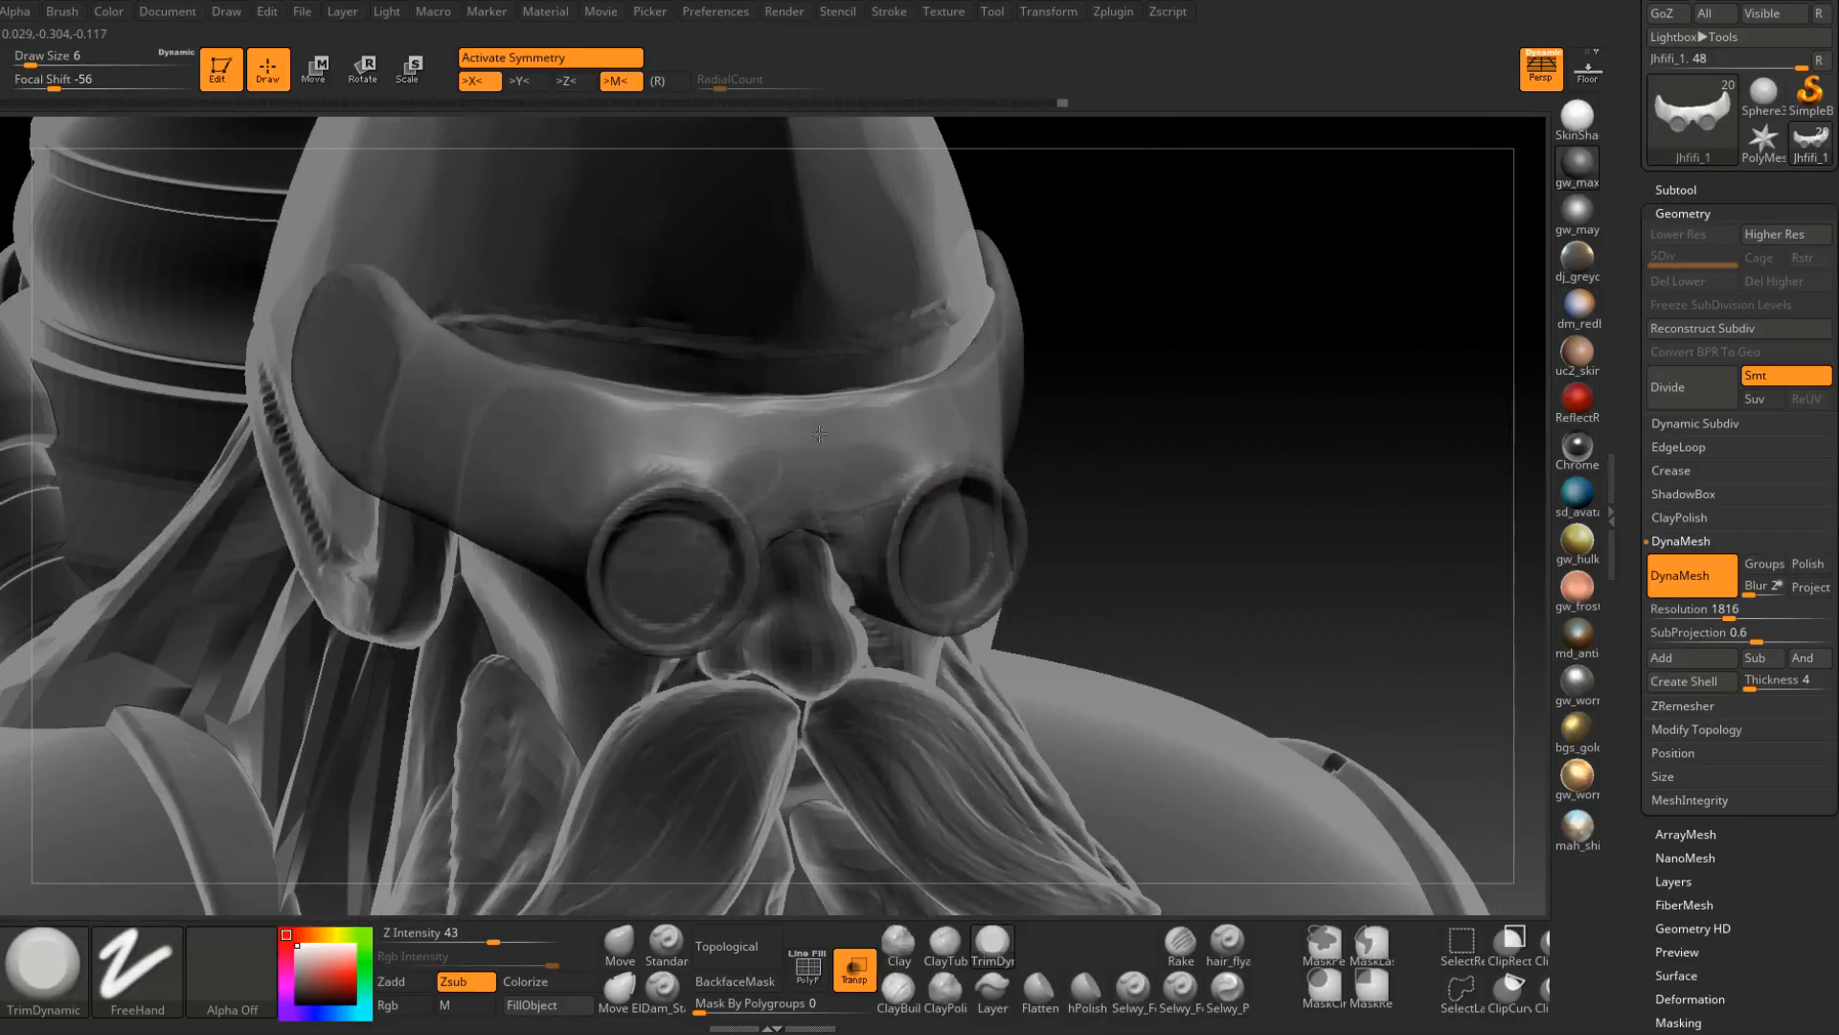
right_drag(817, 431, 721, 458)
drag(856, 473, 835, 497)
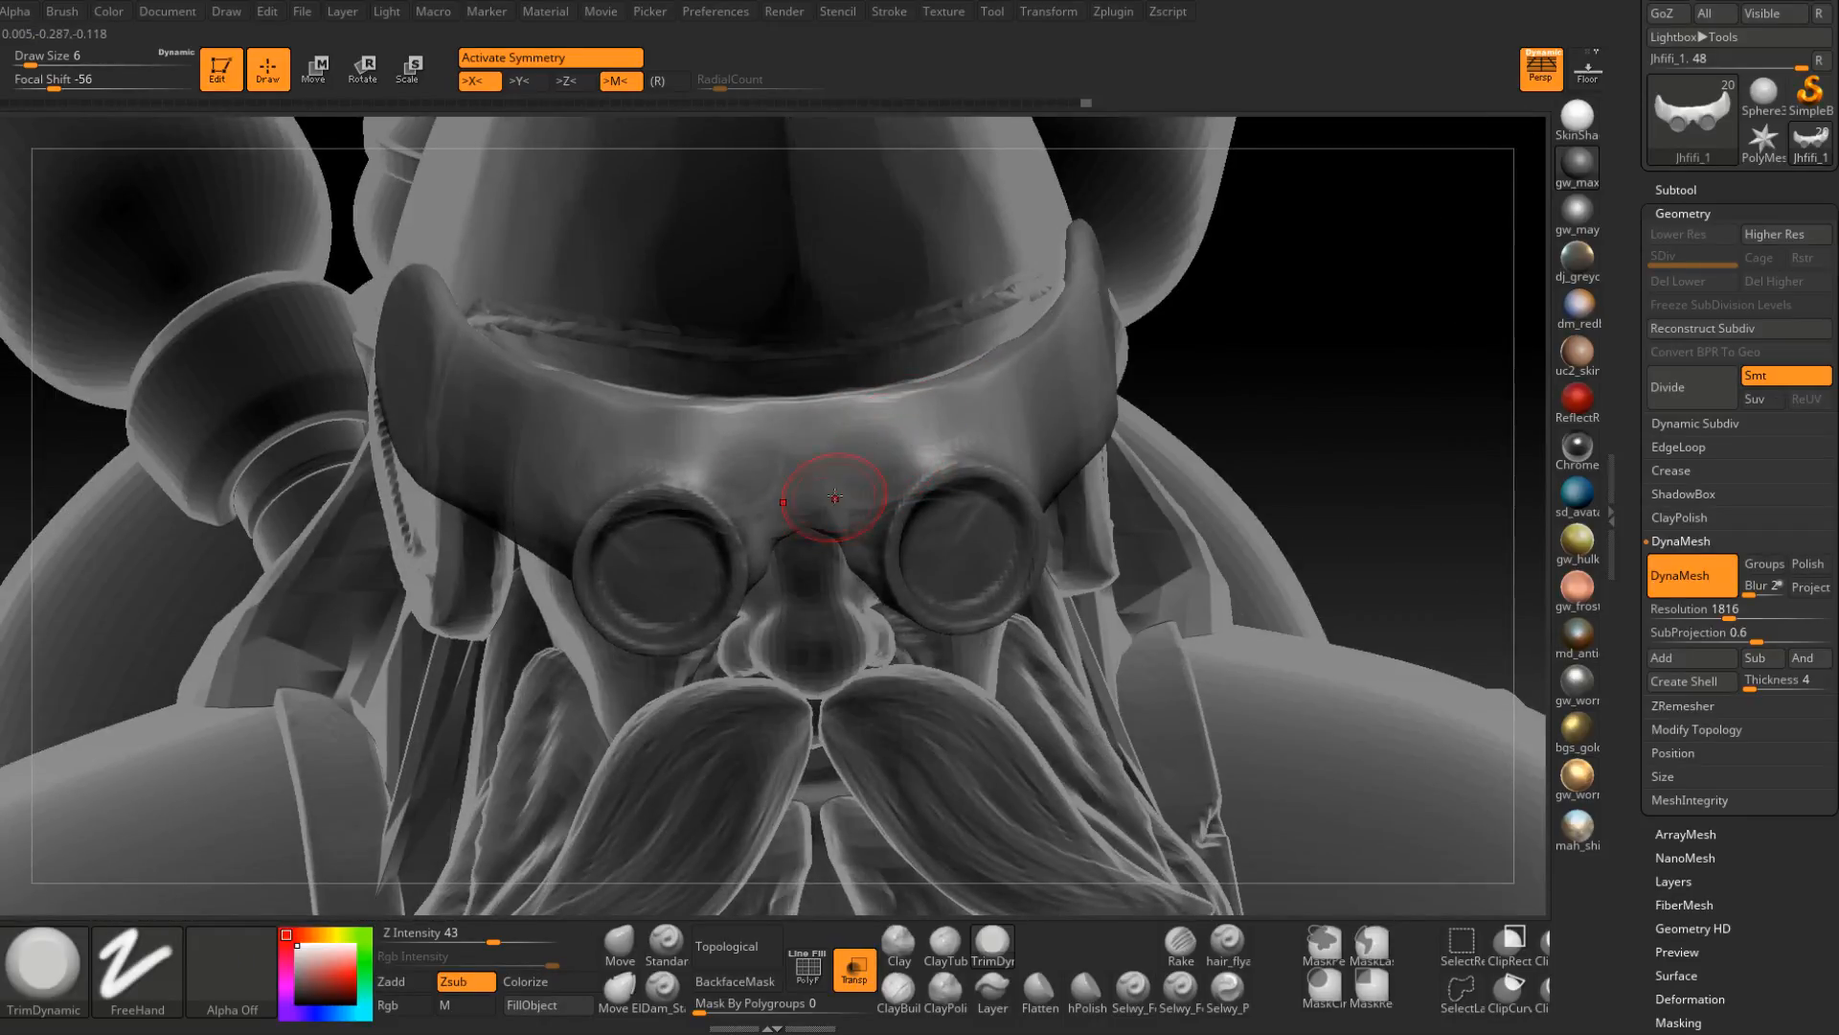
right_drag(928, 429, 886, 465)
mouse_move(968, 422)
right_down()
mouse_move(815, 445)
mouse_move(962, 420)
mouse_move(977, 436)
mouse_move(893, 476)
mouse_move(961, 460)
mouse_move(985, 497)
mouse_move(1255, 427)
right_up()
ctrl+drag(1255, 427, 1294, 460)
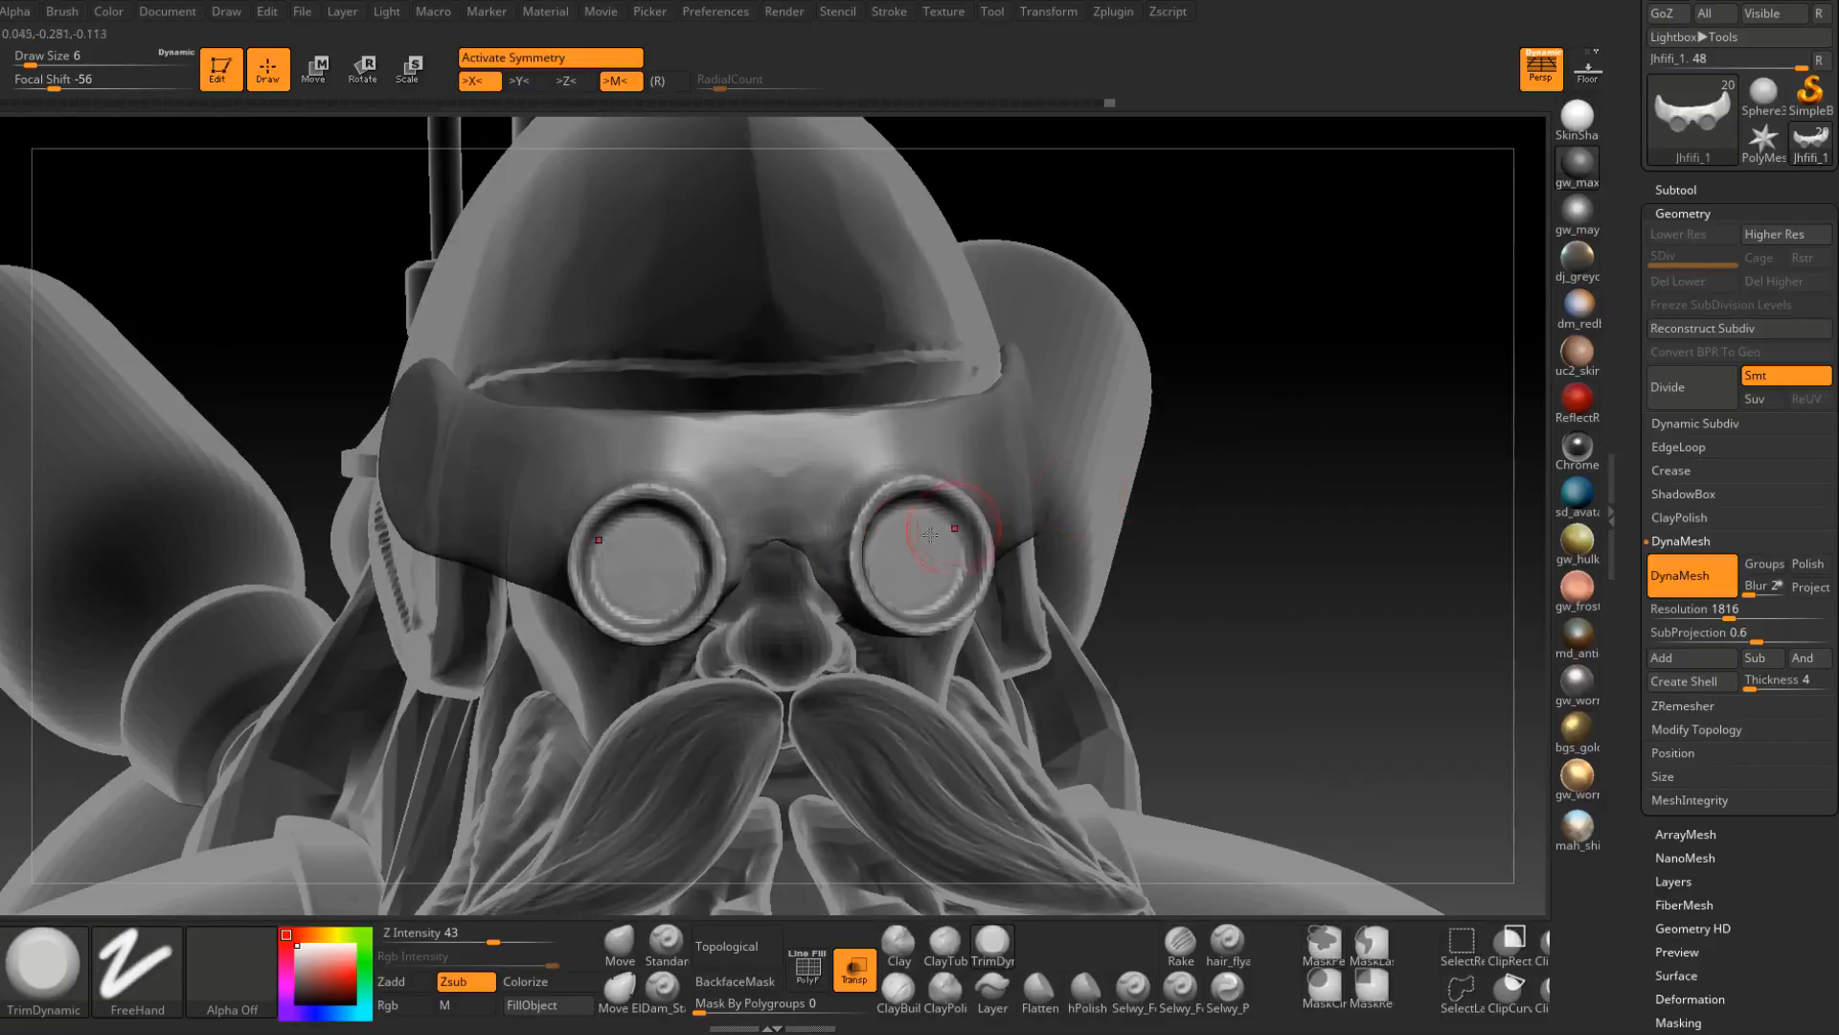
Thicken the goggles' lower bridge edge above the nose with ClayBuildup at draw size 3 and flatten it with TrimDynamic.
mouse_move(936, 526)
right_down()
mouse_move(807, 480)
mouse_move(853, 412)
right_up()
click(897, 992)
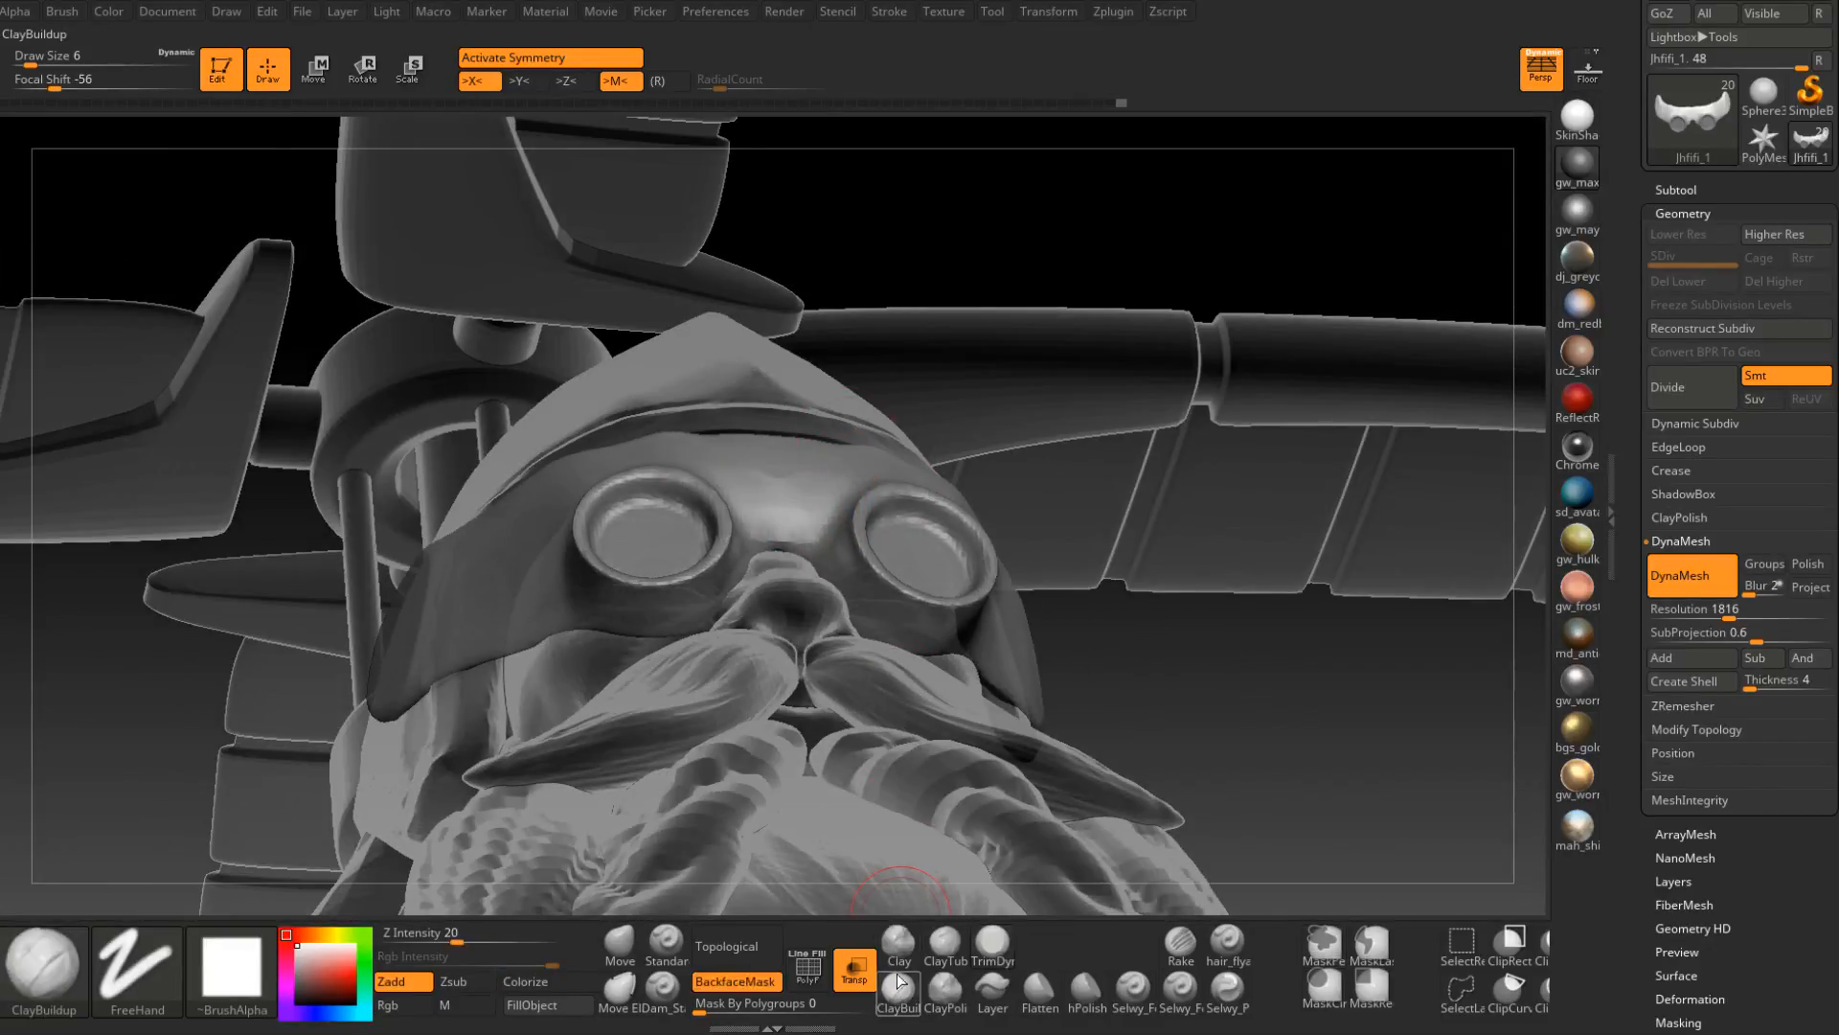
ctrl+right_drag(788, 517, 786, 563)
key(space)
drag(787, 561, 786, 526)
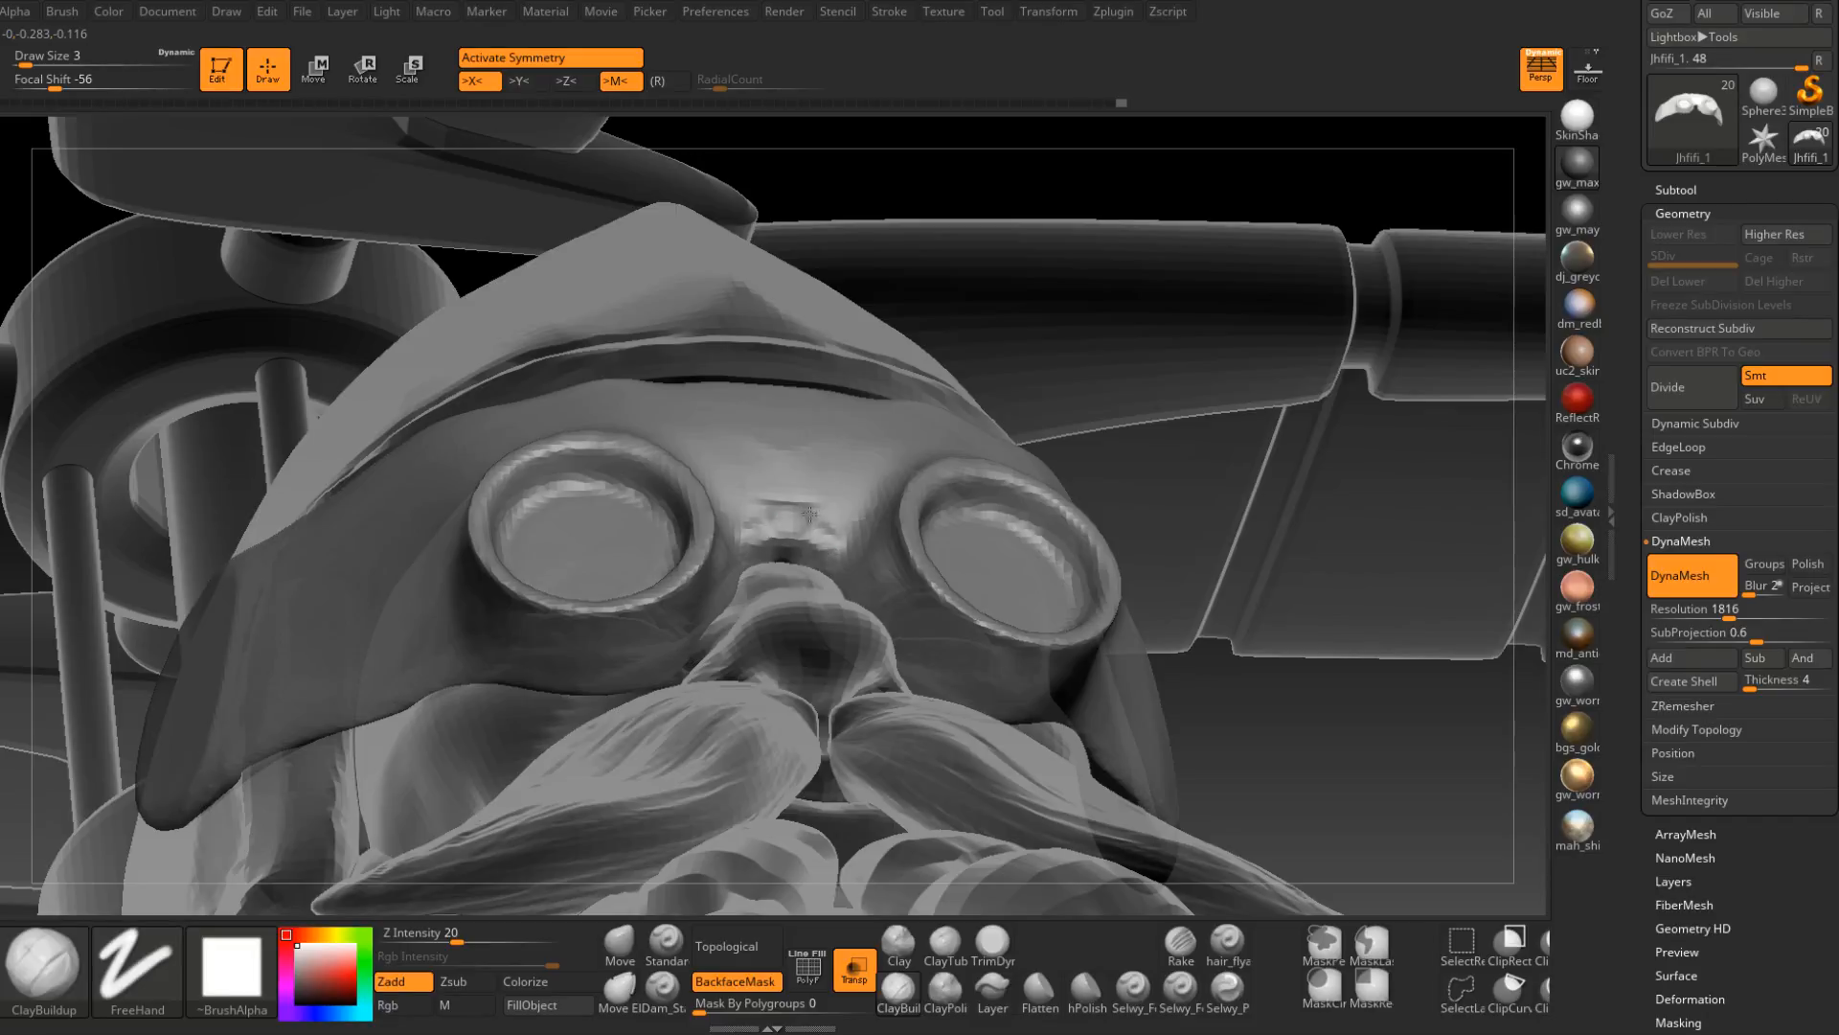
drag(789, 493, 856, 498)
click(999, 934)
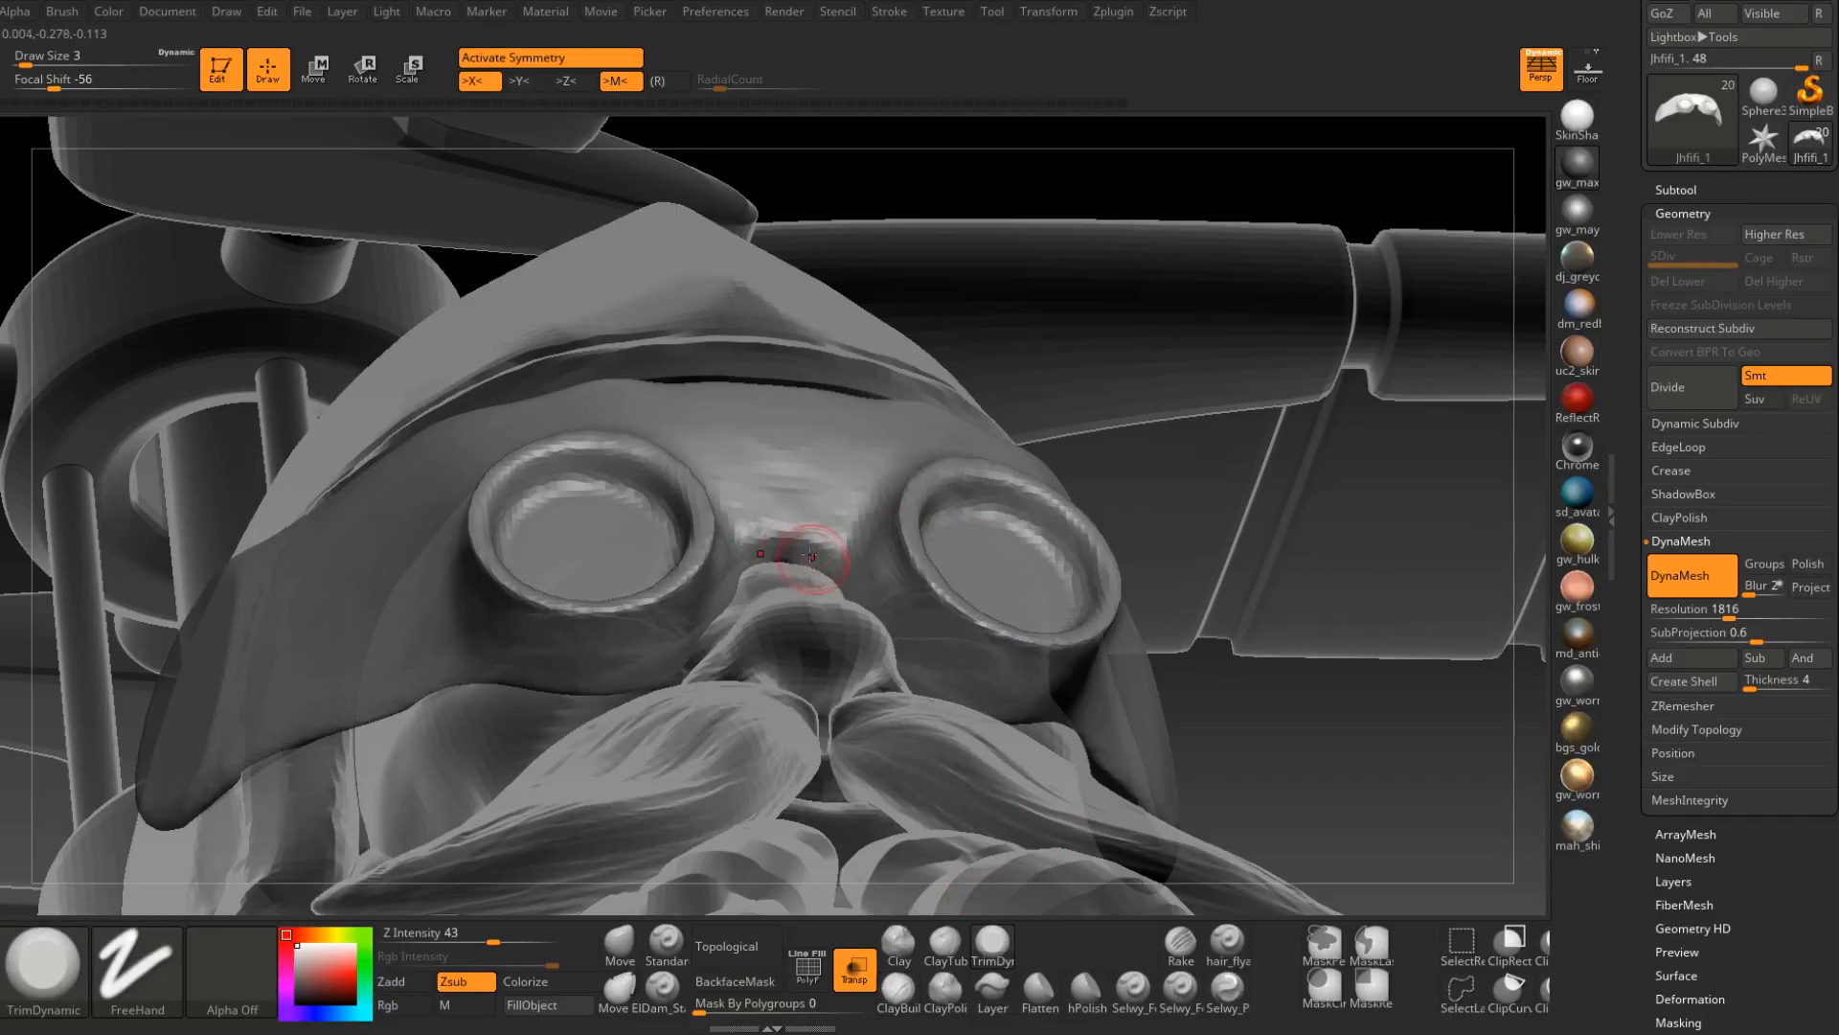
mouse_move(803, 569)
right_down()
mouse_move(783, 547)
mouse_move(793, 586)
mouse_move(751, 557)
mouse_move(824, 553)
right_up()
Sharpen the notch over the nose with Dam_Standard at draw size 3 and smooth the bridge around it.
click(662, 987)
mouse_move(814, 550)
shift+mouse_down()
mouse_move(781, 536)
mouse_move(858, 463)
shift+mouse_up()
right_drag(843, 498, 792, 575)
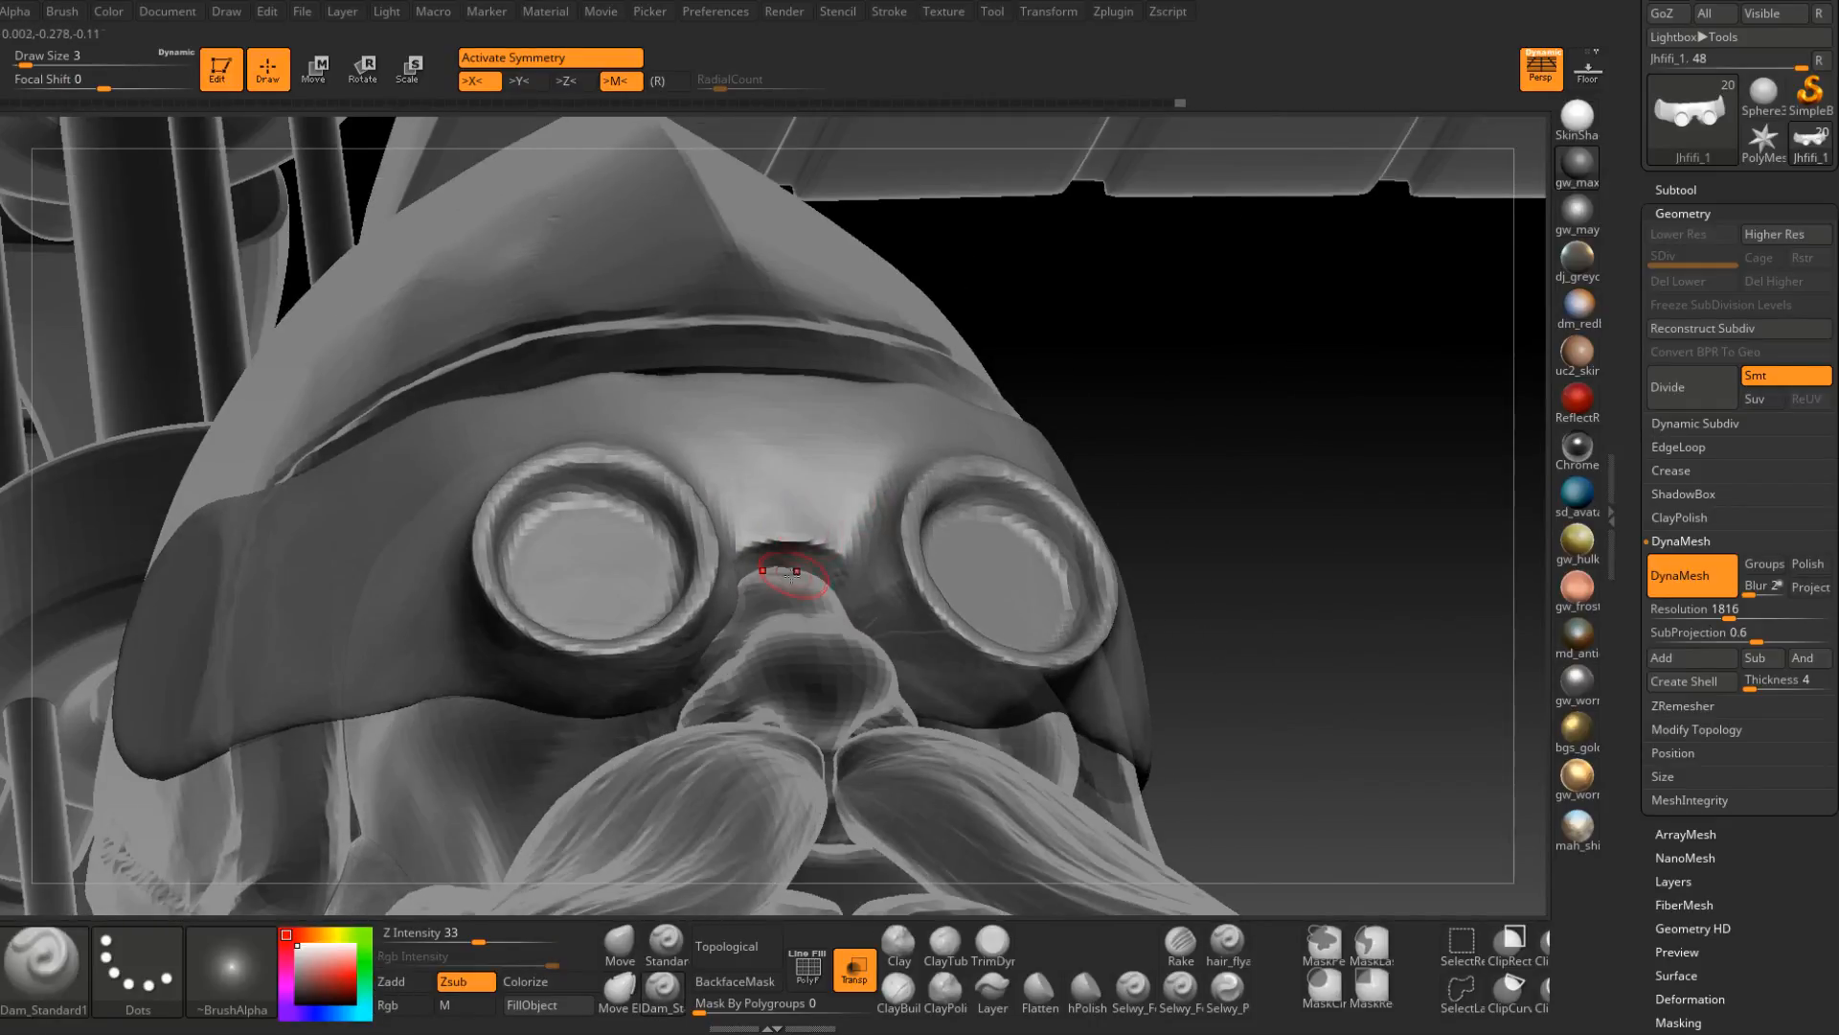
right_drag(905, 755, 752, 555)
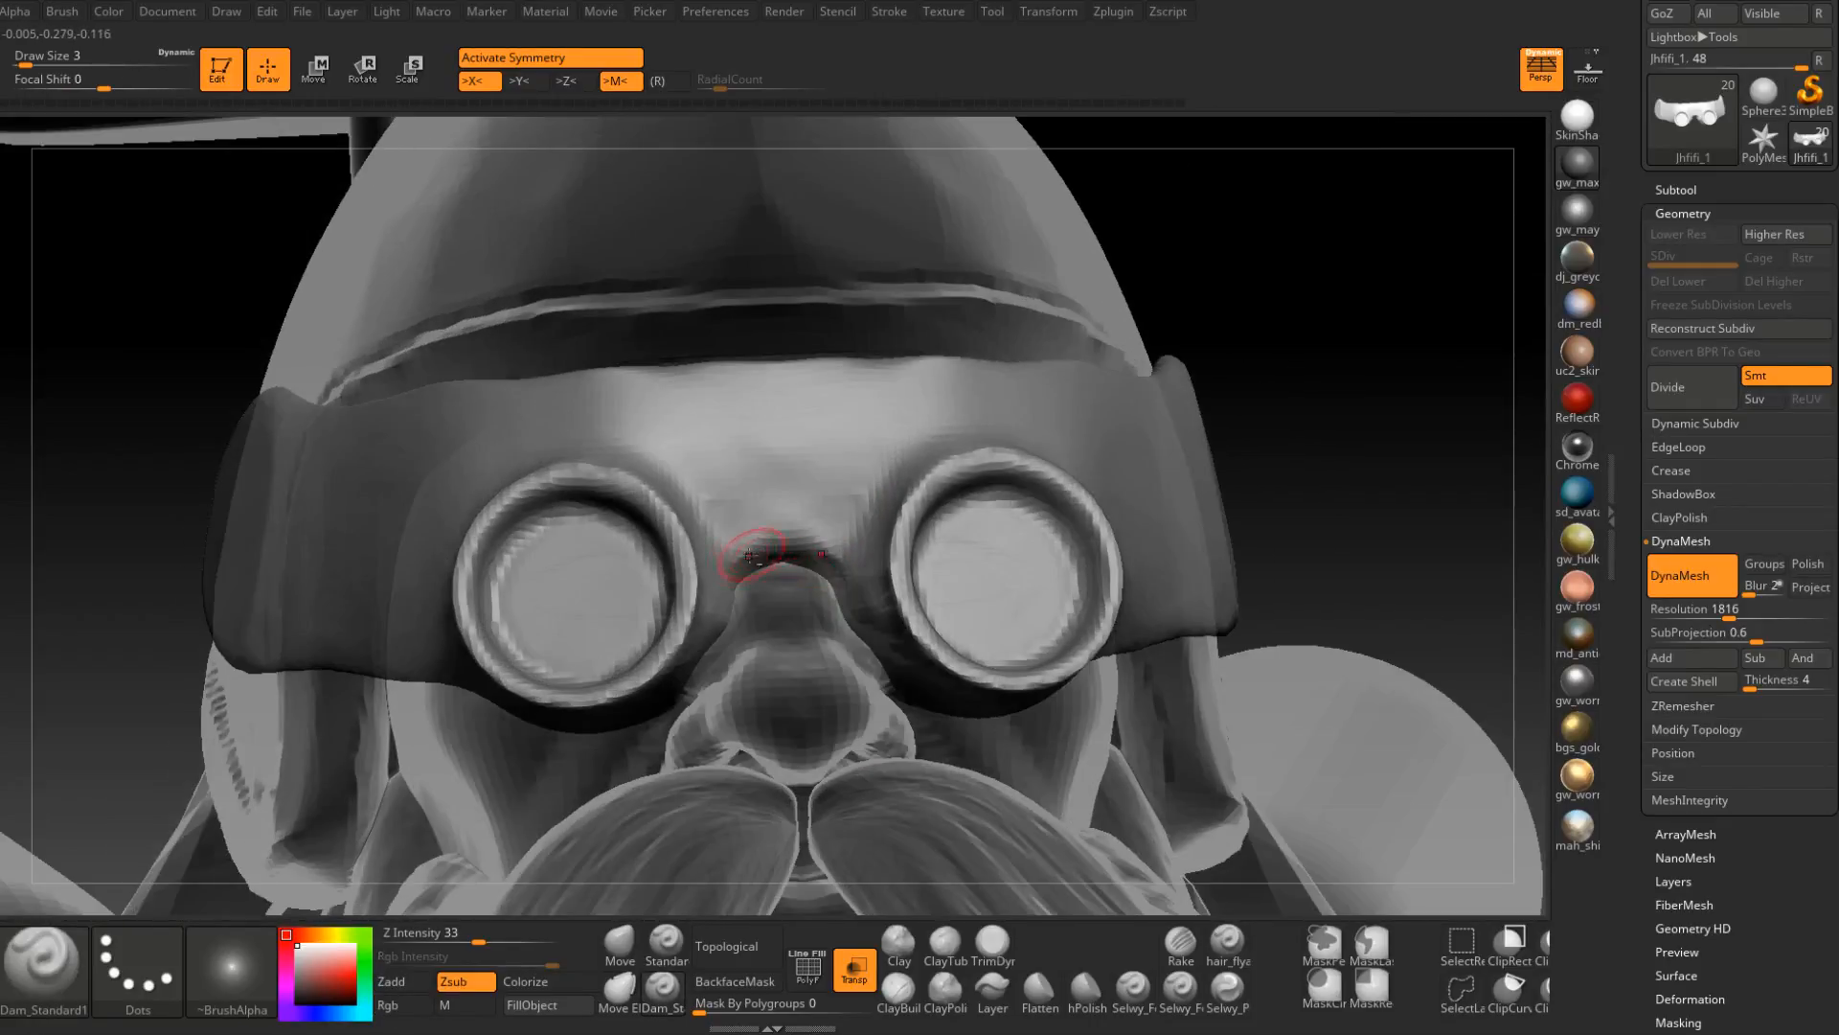
mouse_move(813, 547)
shift+mouse_down()
mouse_move(785, 521)
mouse_move(815, 542)
shift+mouse_up()
Carve creases along the upper eyepiece rims where they meet the band, using Dam_Standard at draw size 3.
mouse_move(841, 533)
ctrl+right_down()
mouse_move(871, 476)
mouse_move(860, 534)
ctrl+right_up()
drag(859, 535, 965, 448)
right_drag(965, 448, 903, 505)
drag(903, 504, 1030, 428)
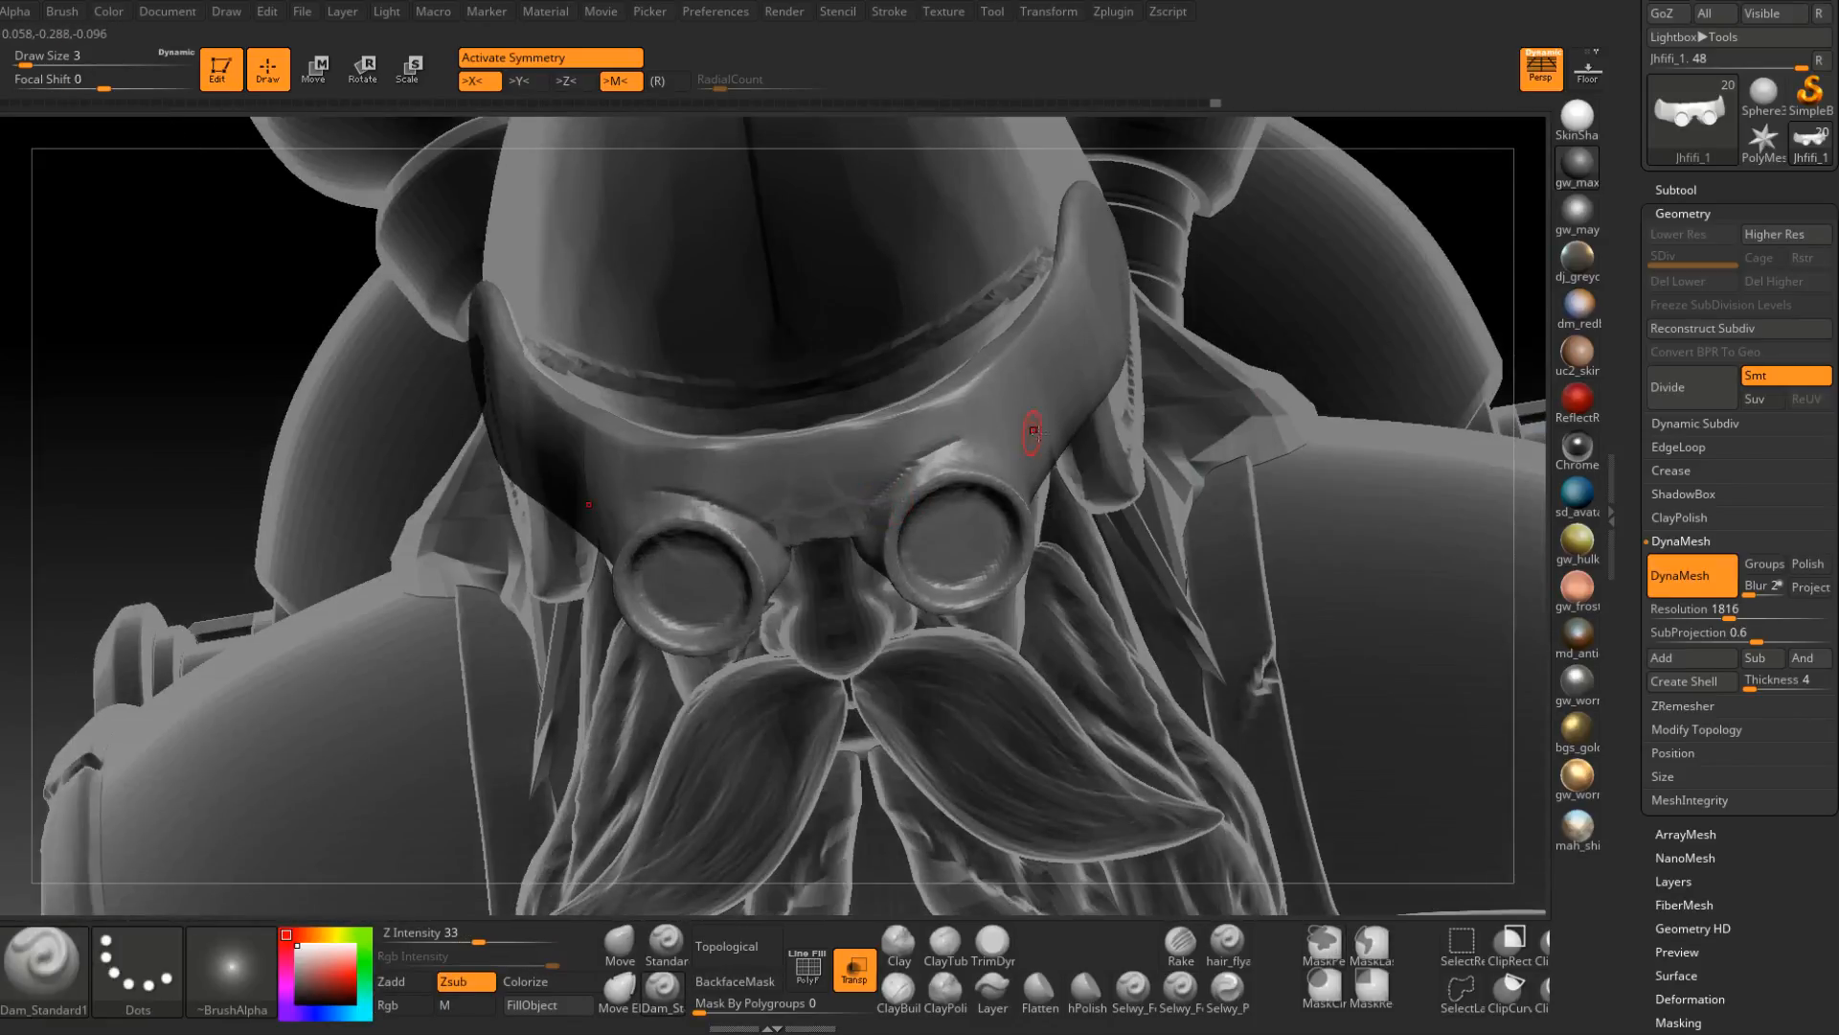
right_drag(910, 484, 958, 455)
drag(958, 455, 867, 503)
mouse_move(867, 503)
right_down()
mouse_move(881, 484)
mouse_move(850, 497)
right_up()
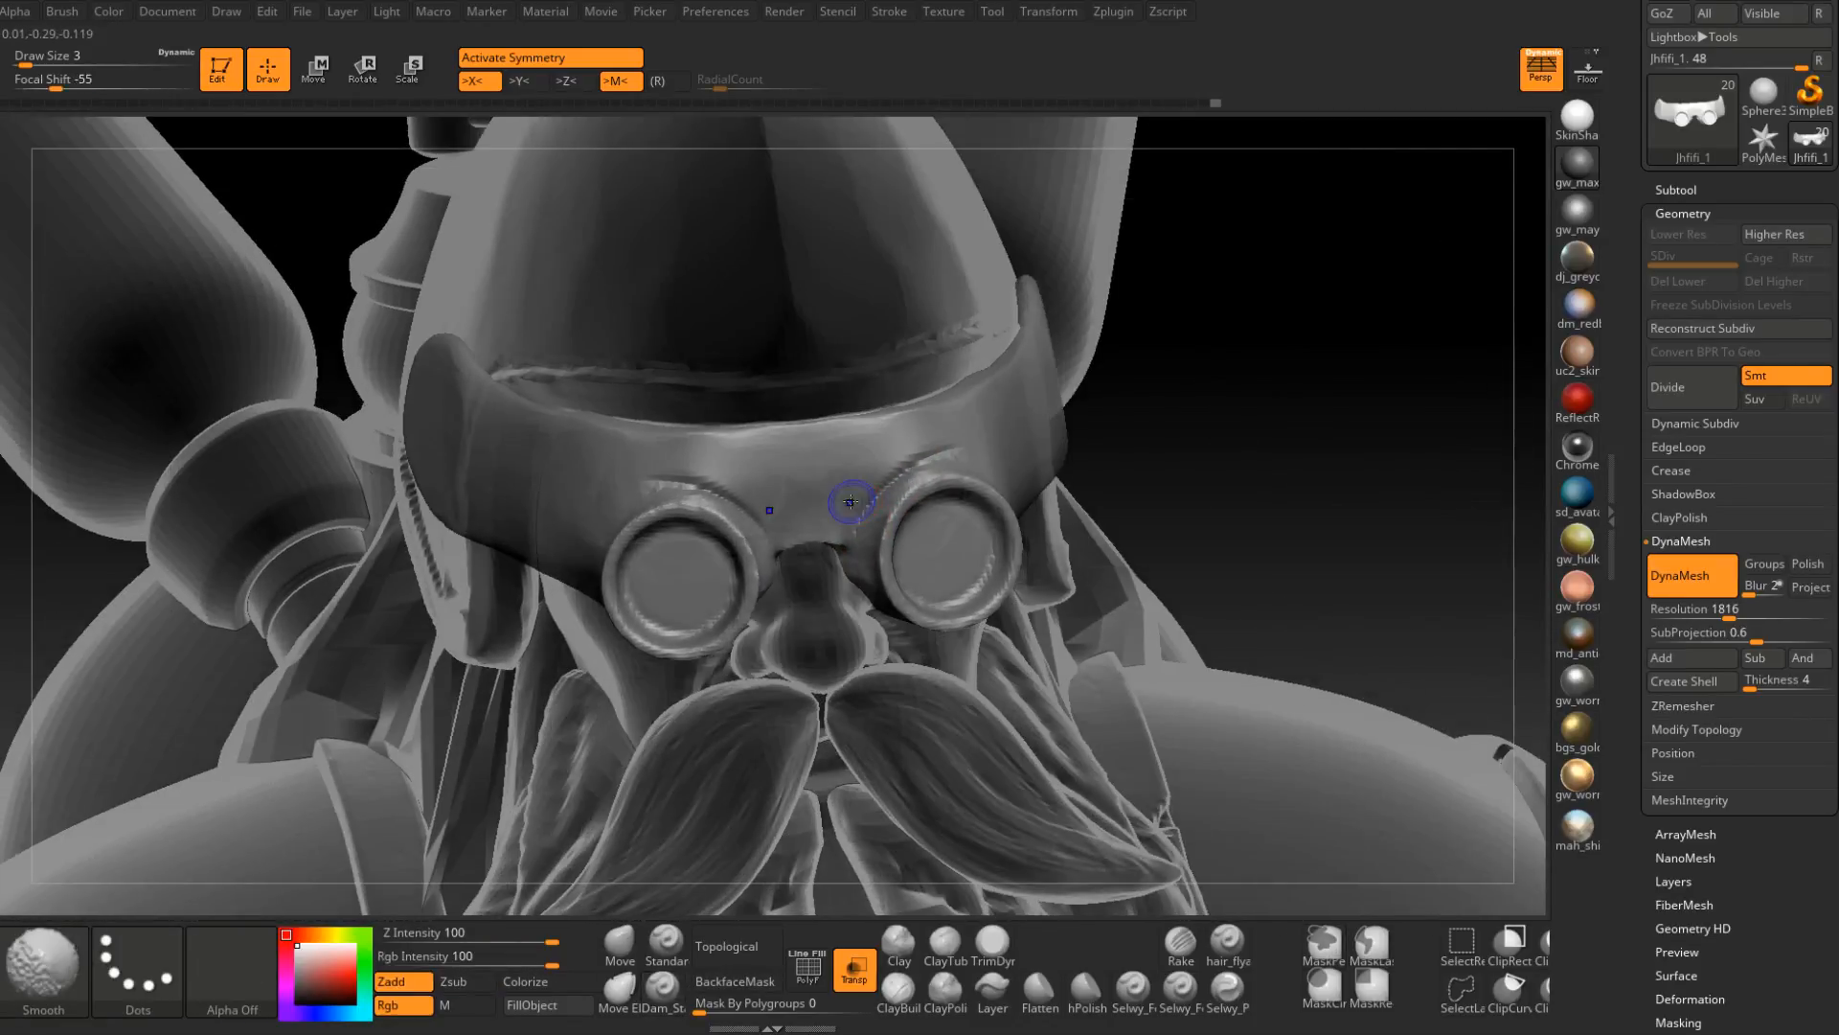
Smooth the bridge beside the eyepieces and deepen the creases above their rims with Dam_Standard at draw size 3.
shift+drag(849, 497, 908, 453)
right_drag(907, 452, 868, 536)
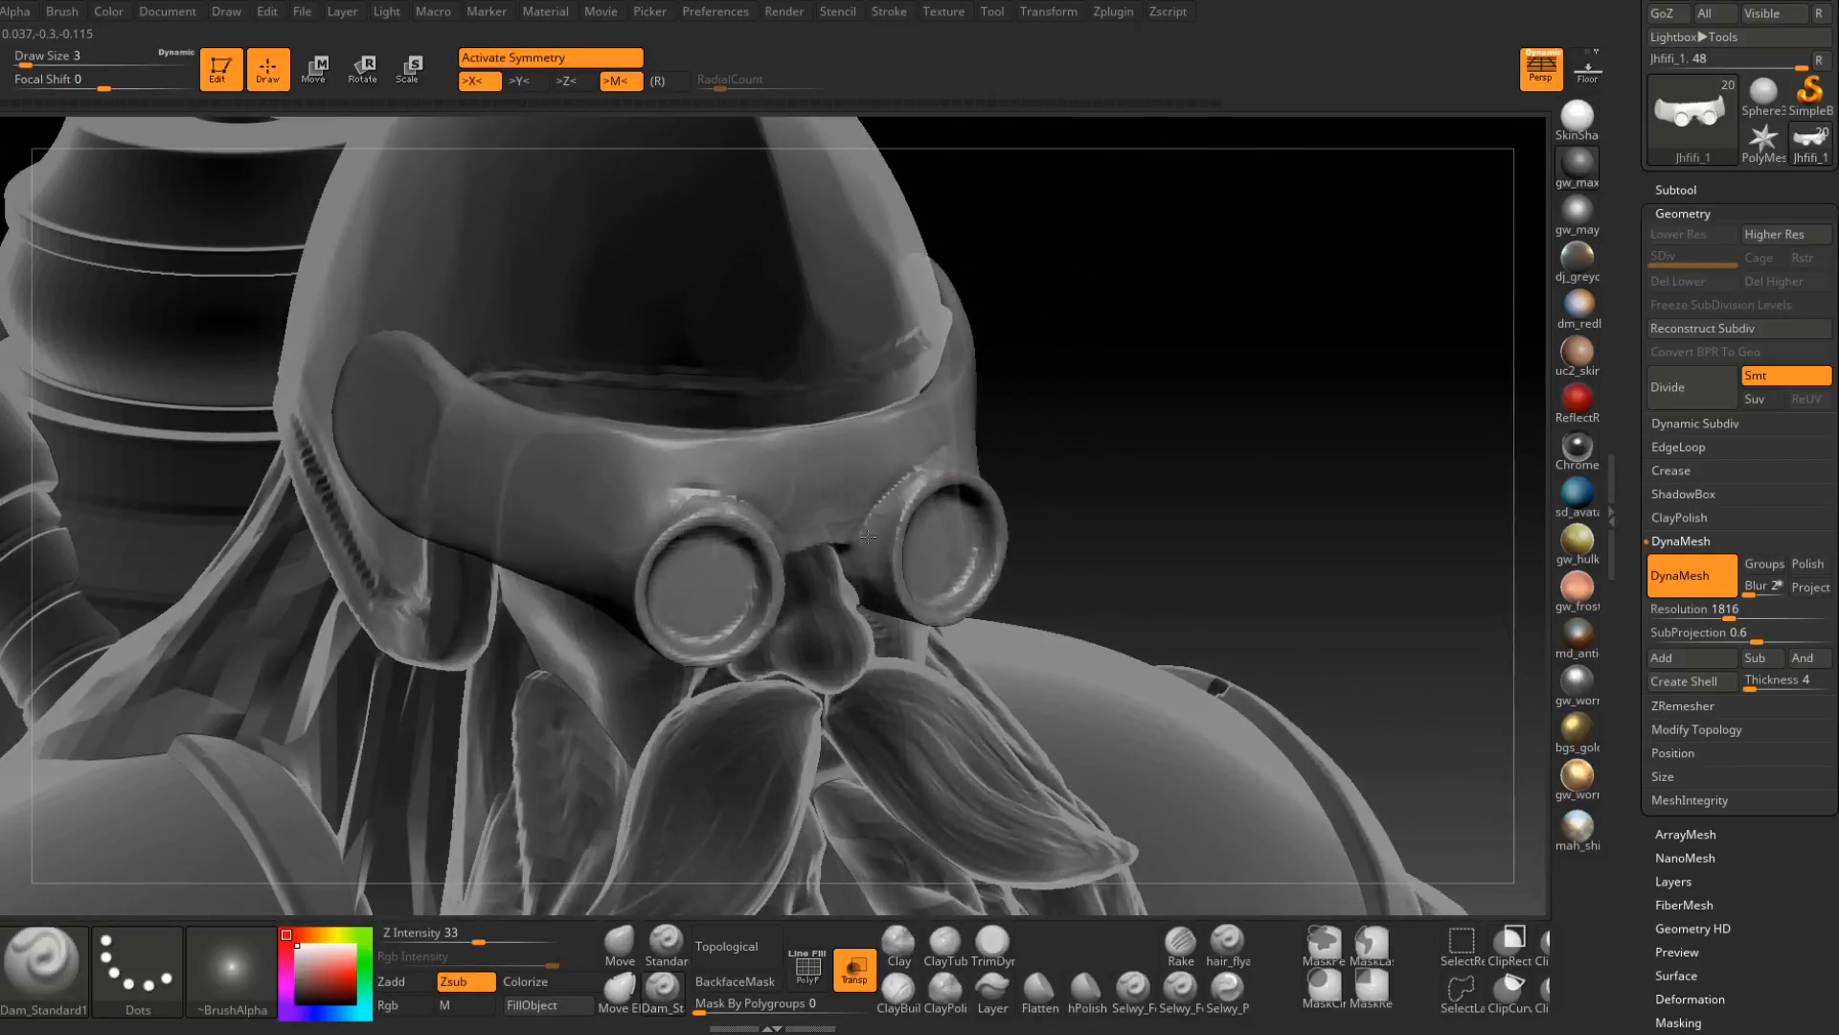
drag(918, 466, 895, 487)
right_drag(894, 486, 910, 474)
drag(910, 474, 1011, 423)
right_drag(1012, 422, 940, 427)
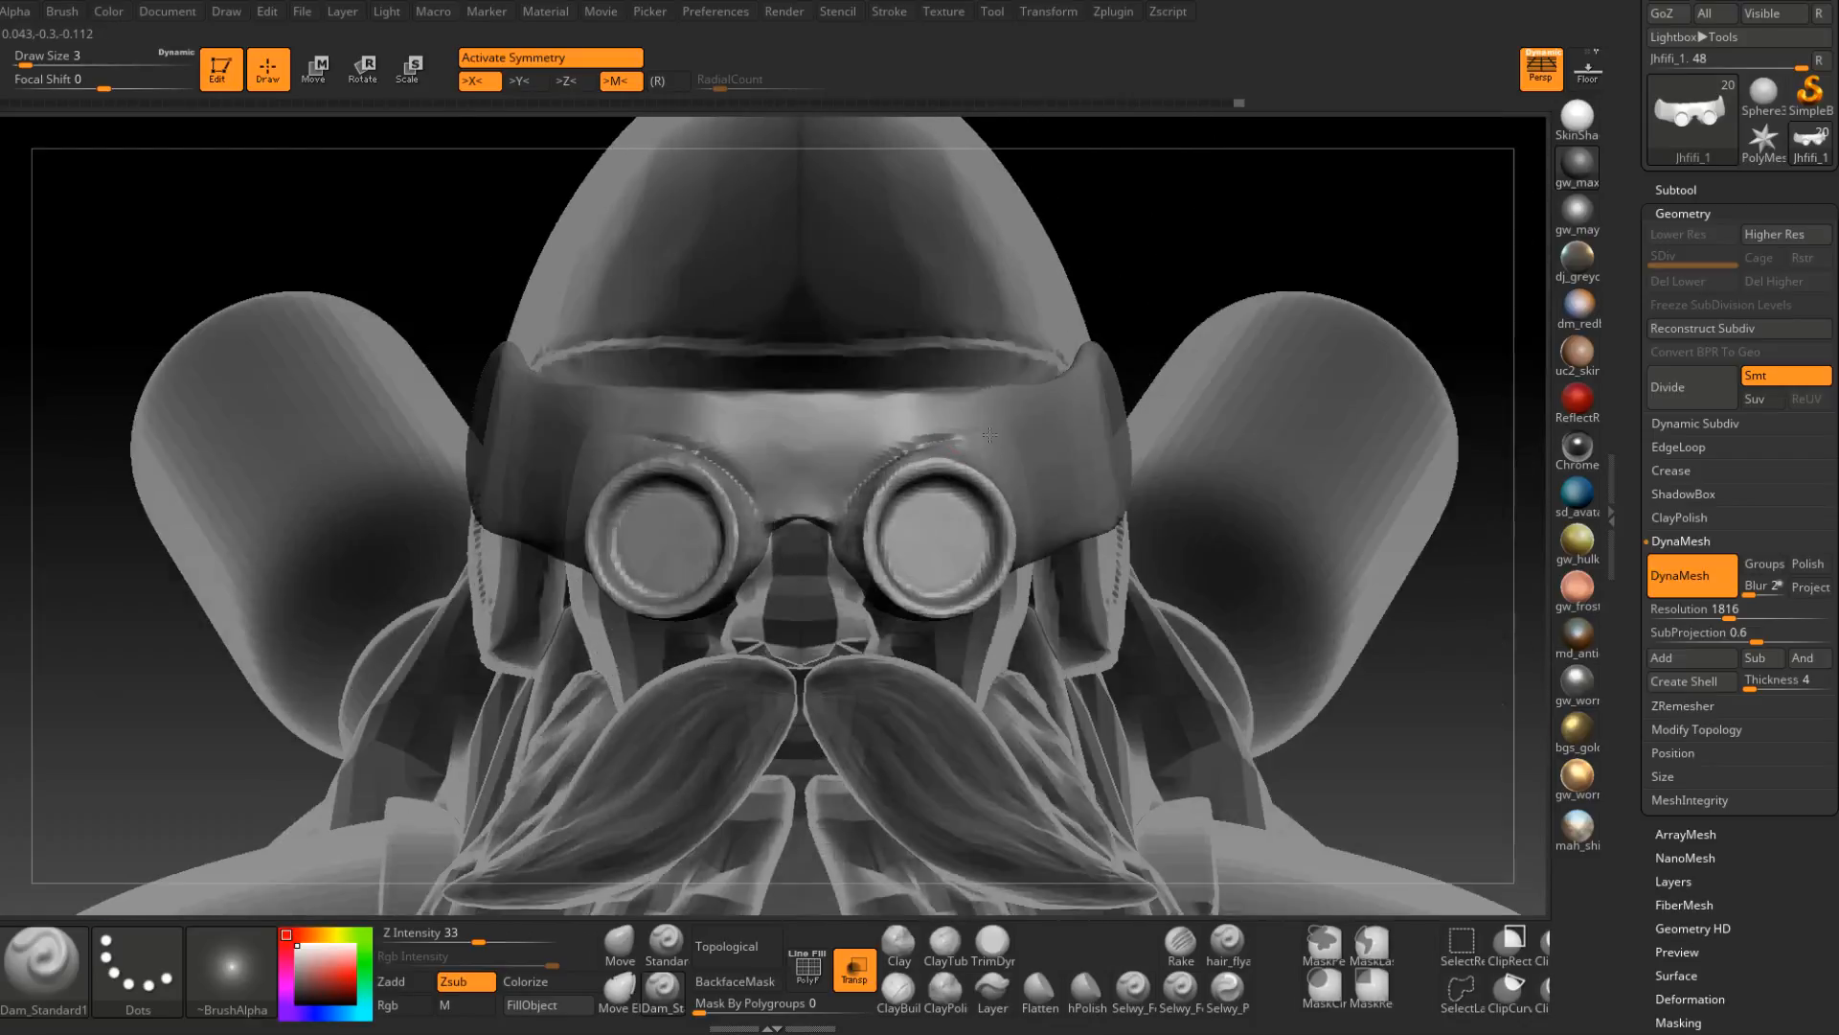
Turn off the transparent display and inspect the goggles from the side.
mouse_move(1059, 411)
right_down()
mouse_move(1034, 410)
mouse_move(1001, 736)
right_up()
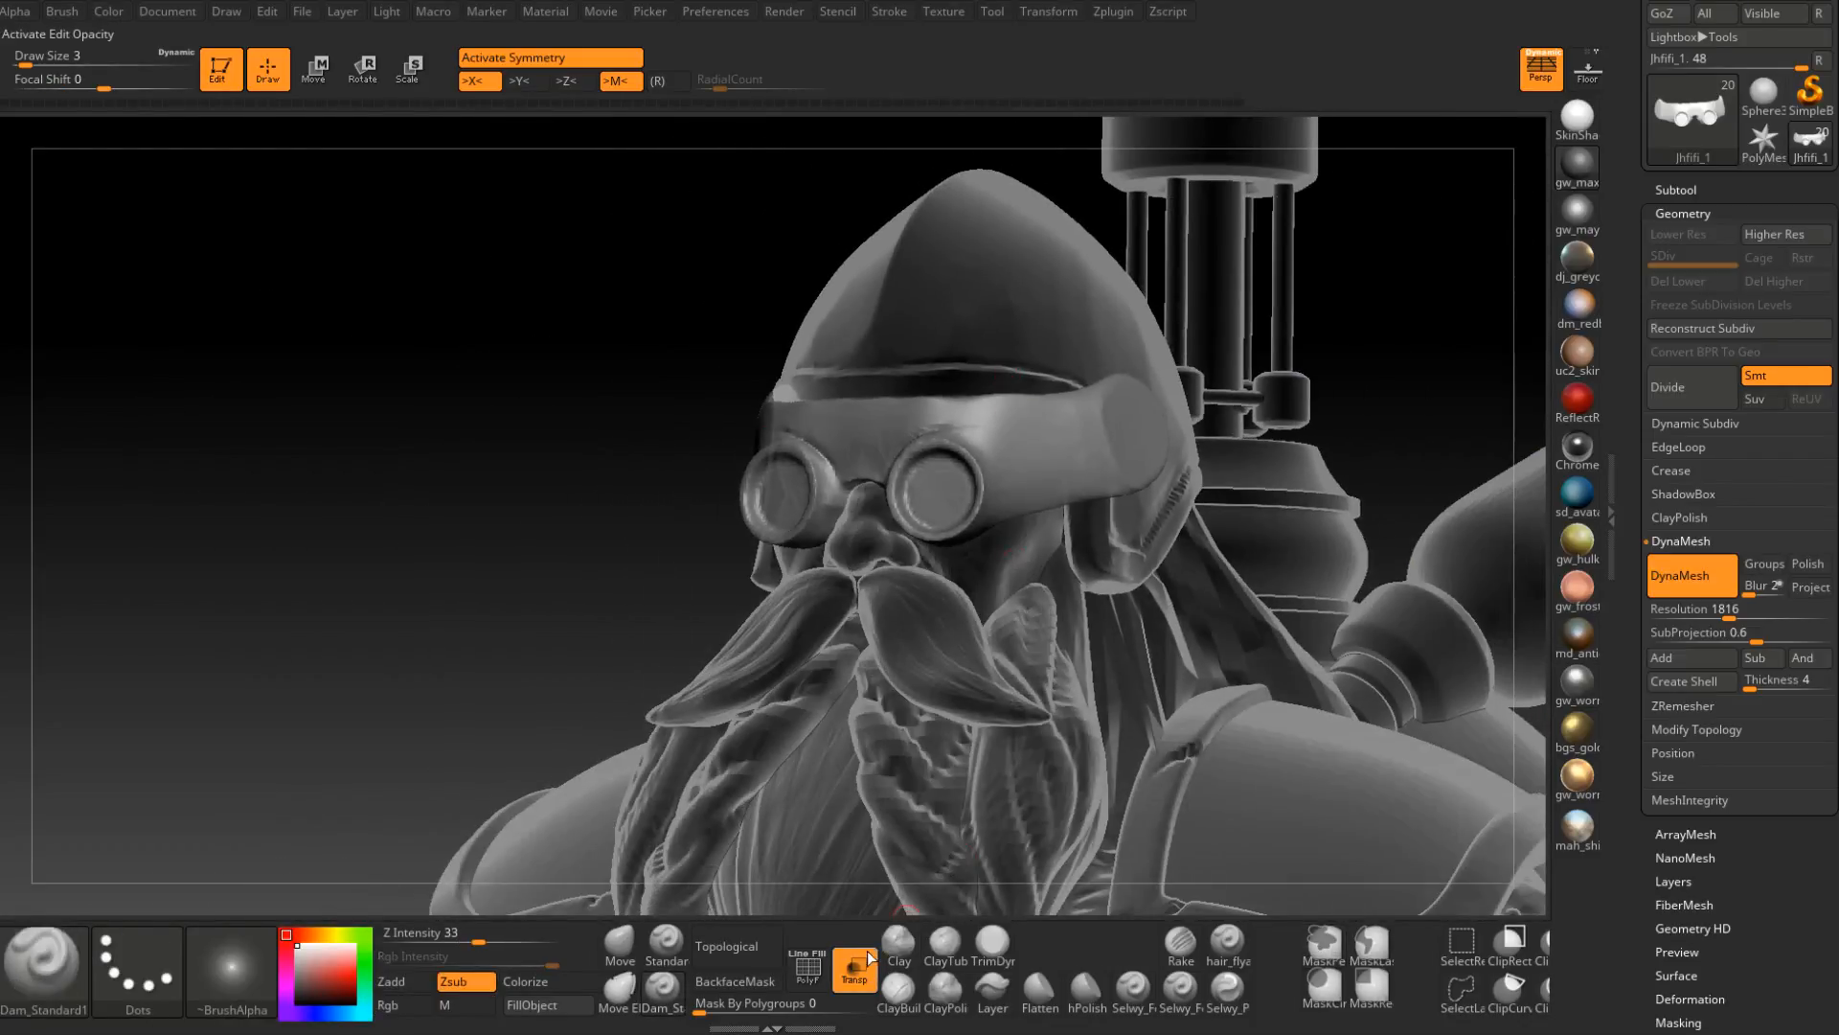
click(855, 969)
right_drag(944, 484, 1107, 516)
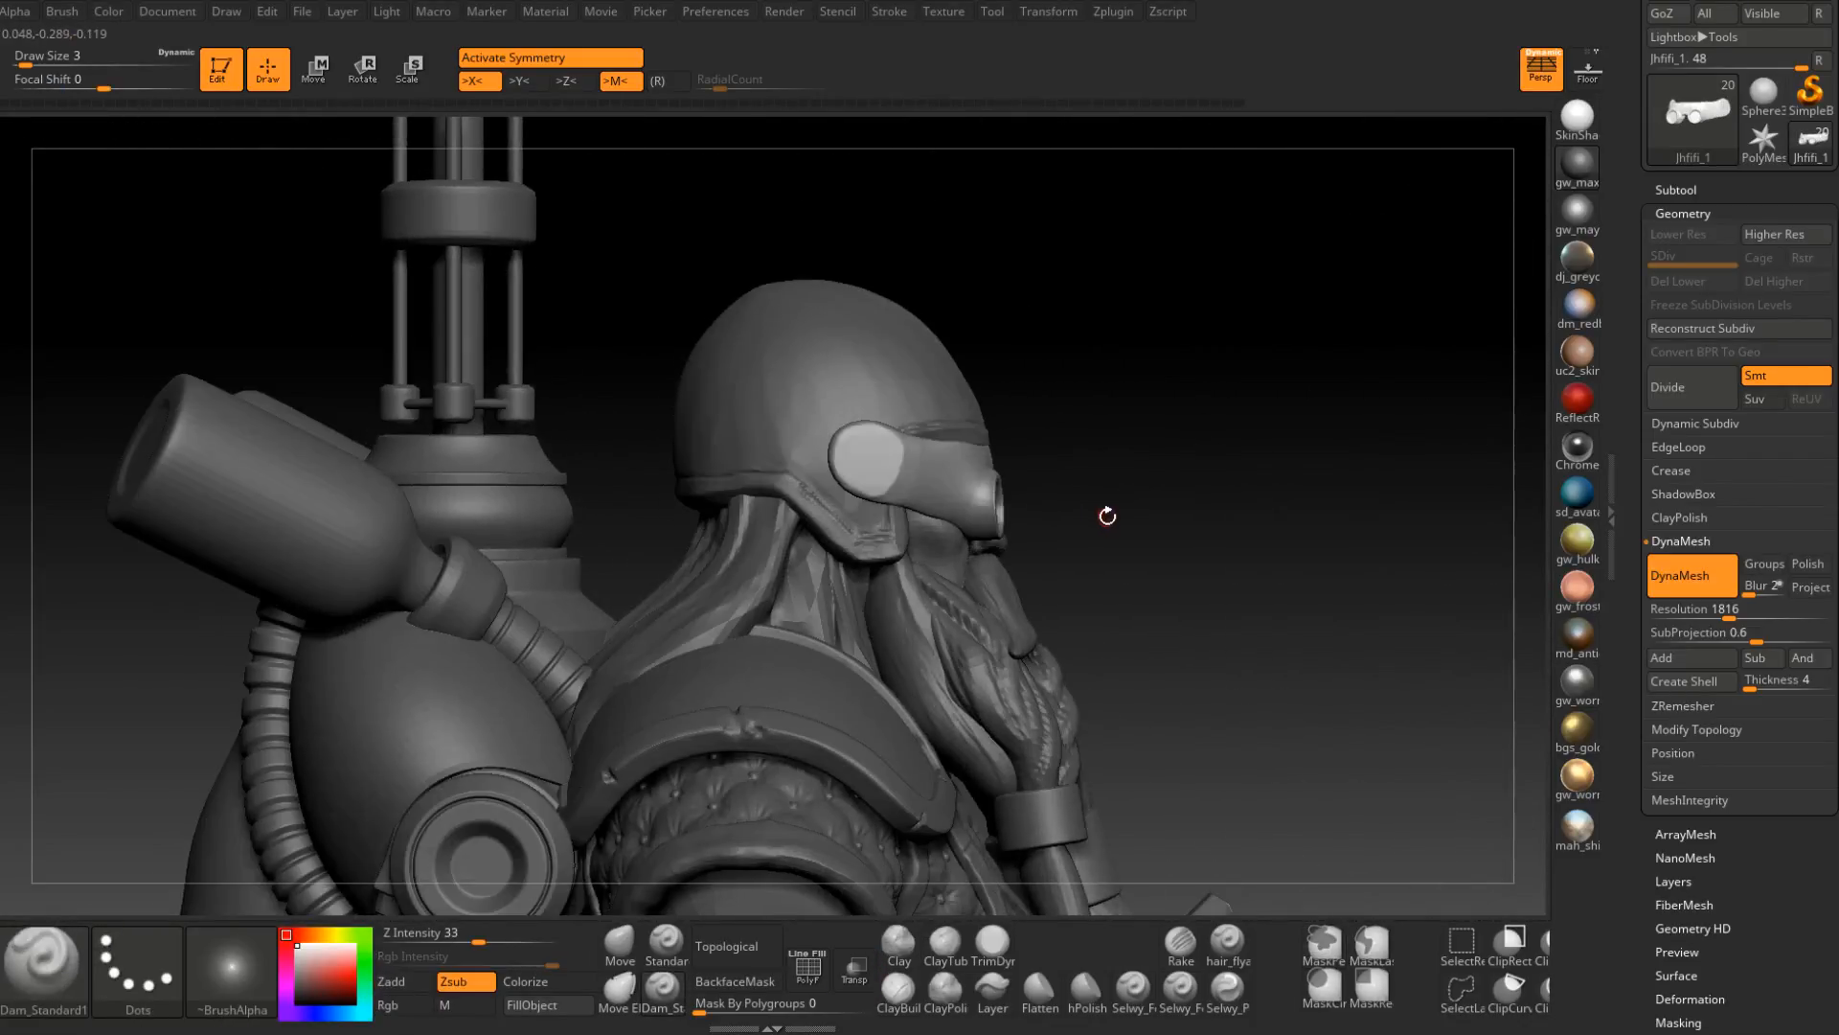
mouse_move(1030, 349)
ctrl+right_down()
mouse_move(1022, 549)
mouse_move(985, 442)
ctrl+right_up()
Mask the goggles' round side disc and soften the mask's edge where it meets the band.
click(619, 942)
key(space)
mouse_move(989, 499)
mouse_down()
mouse_move(1012, 499)
mouse_move(994, 499)
mouse_up()
ctrl+drag(783, 437, 833, 472)
drag(1016, 522, 909, 532)
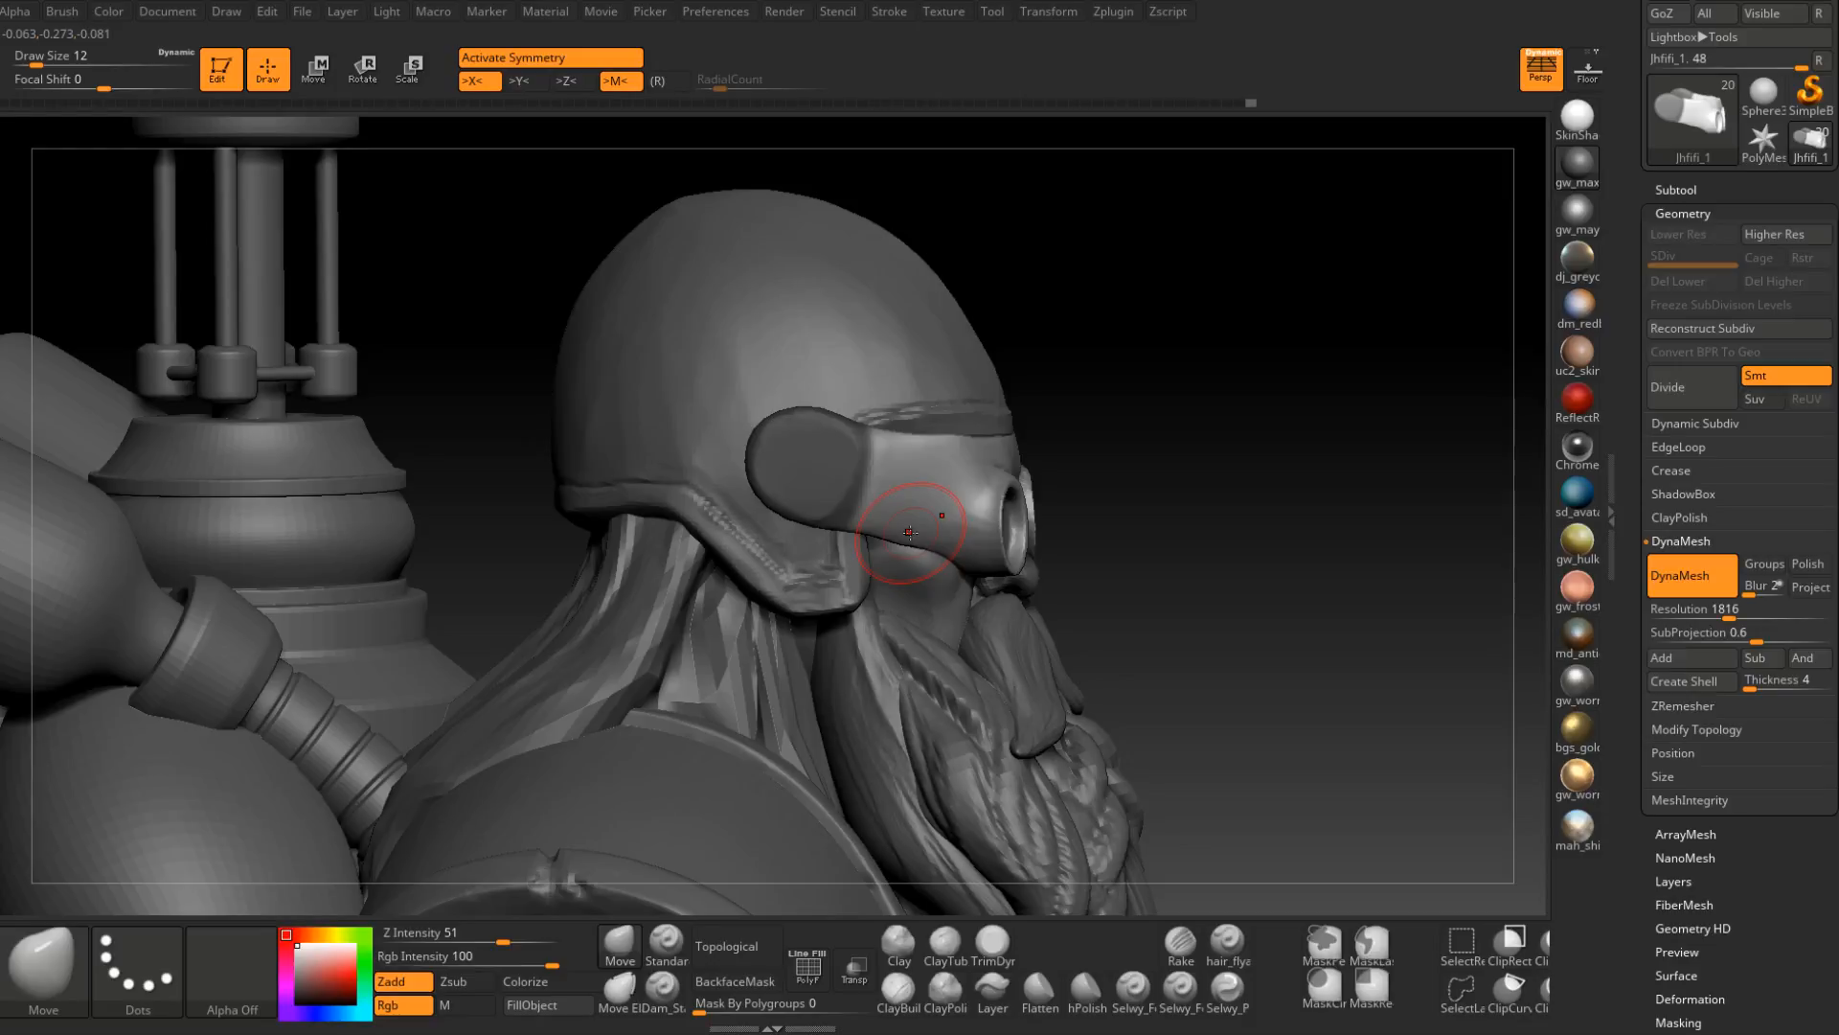
ctrl+click(1059, 493)
ctrl+click(943, 518)
ctrl+click(949, 514)
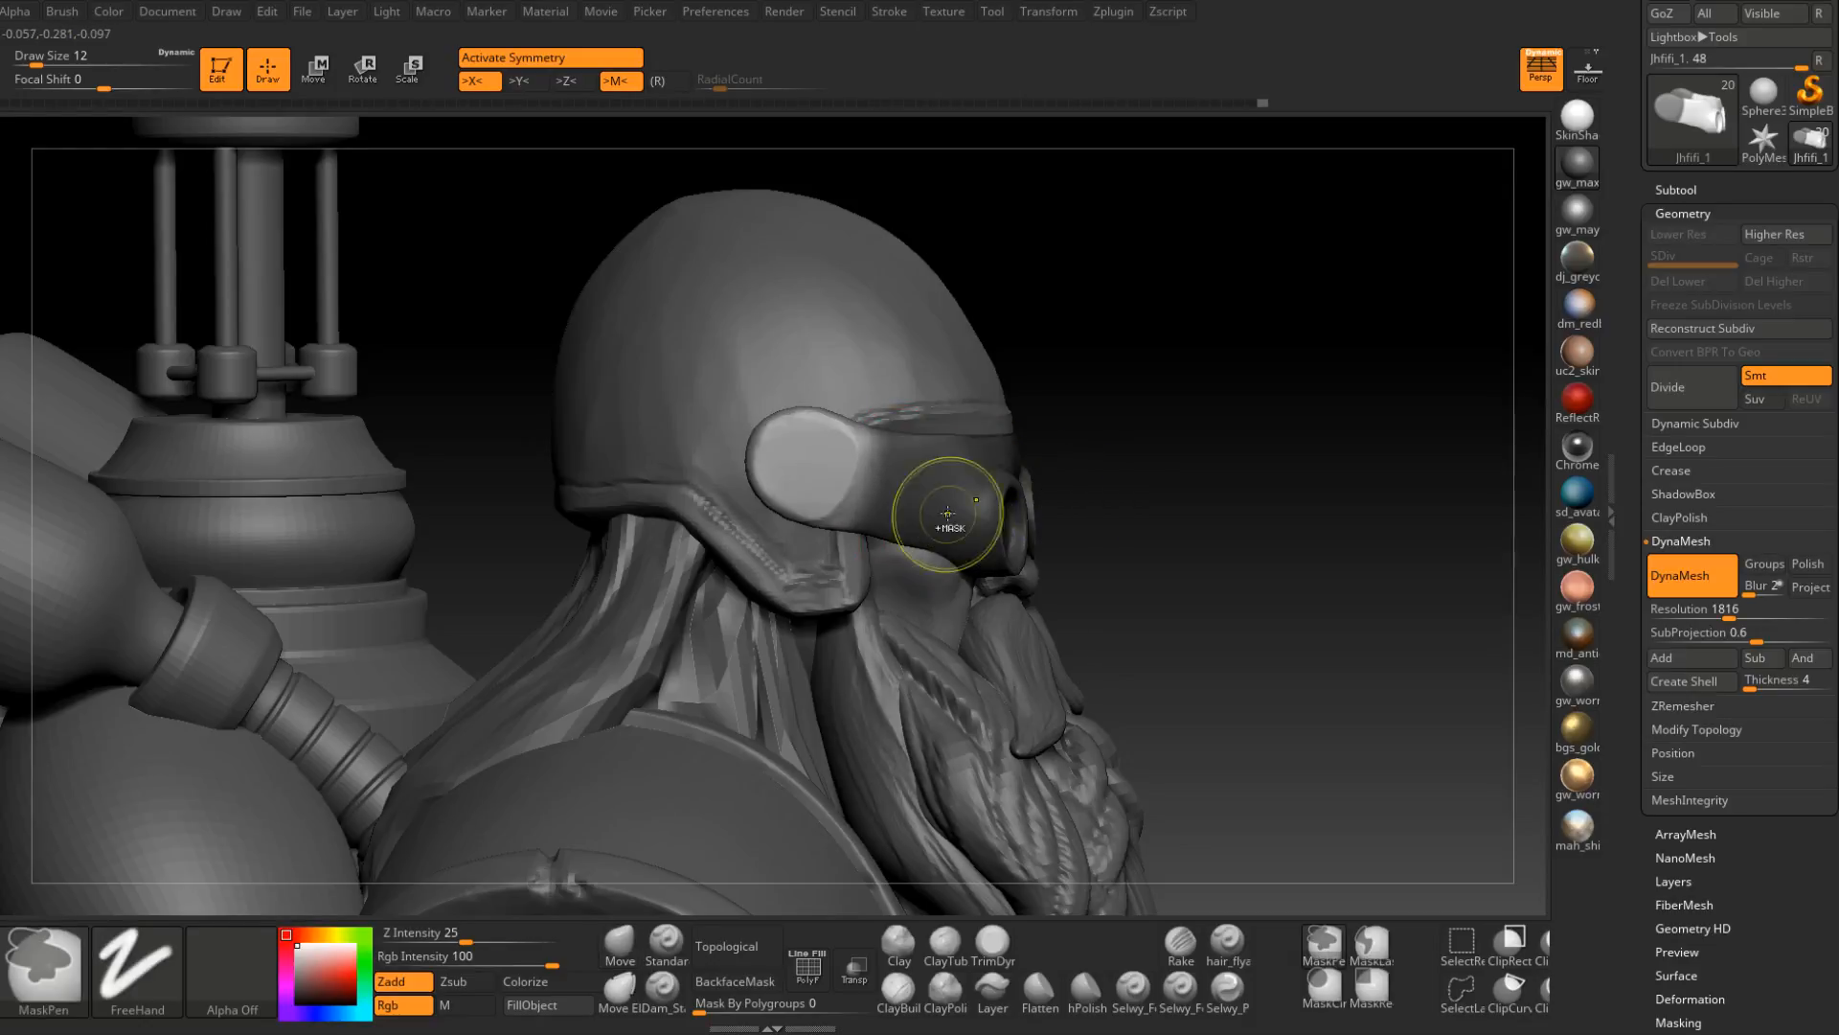
ctrl+click(948, 509)
ctrl+click(1095, 443)
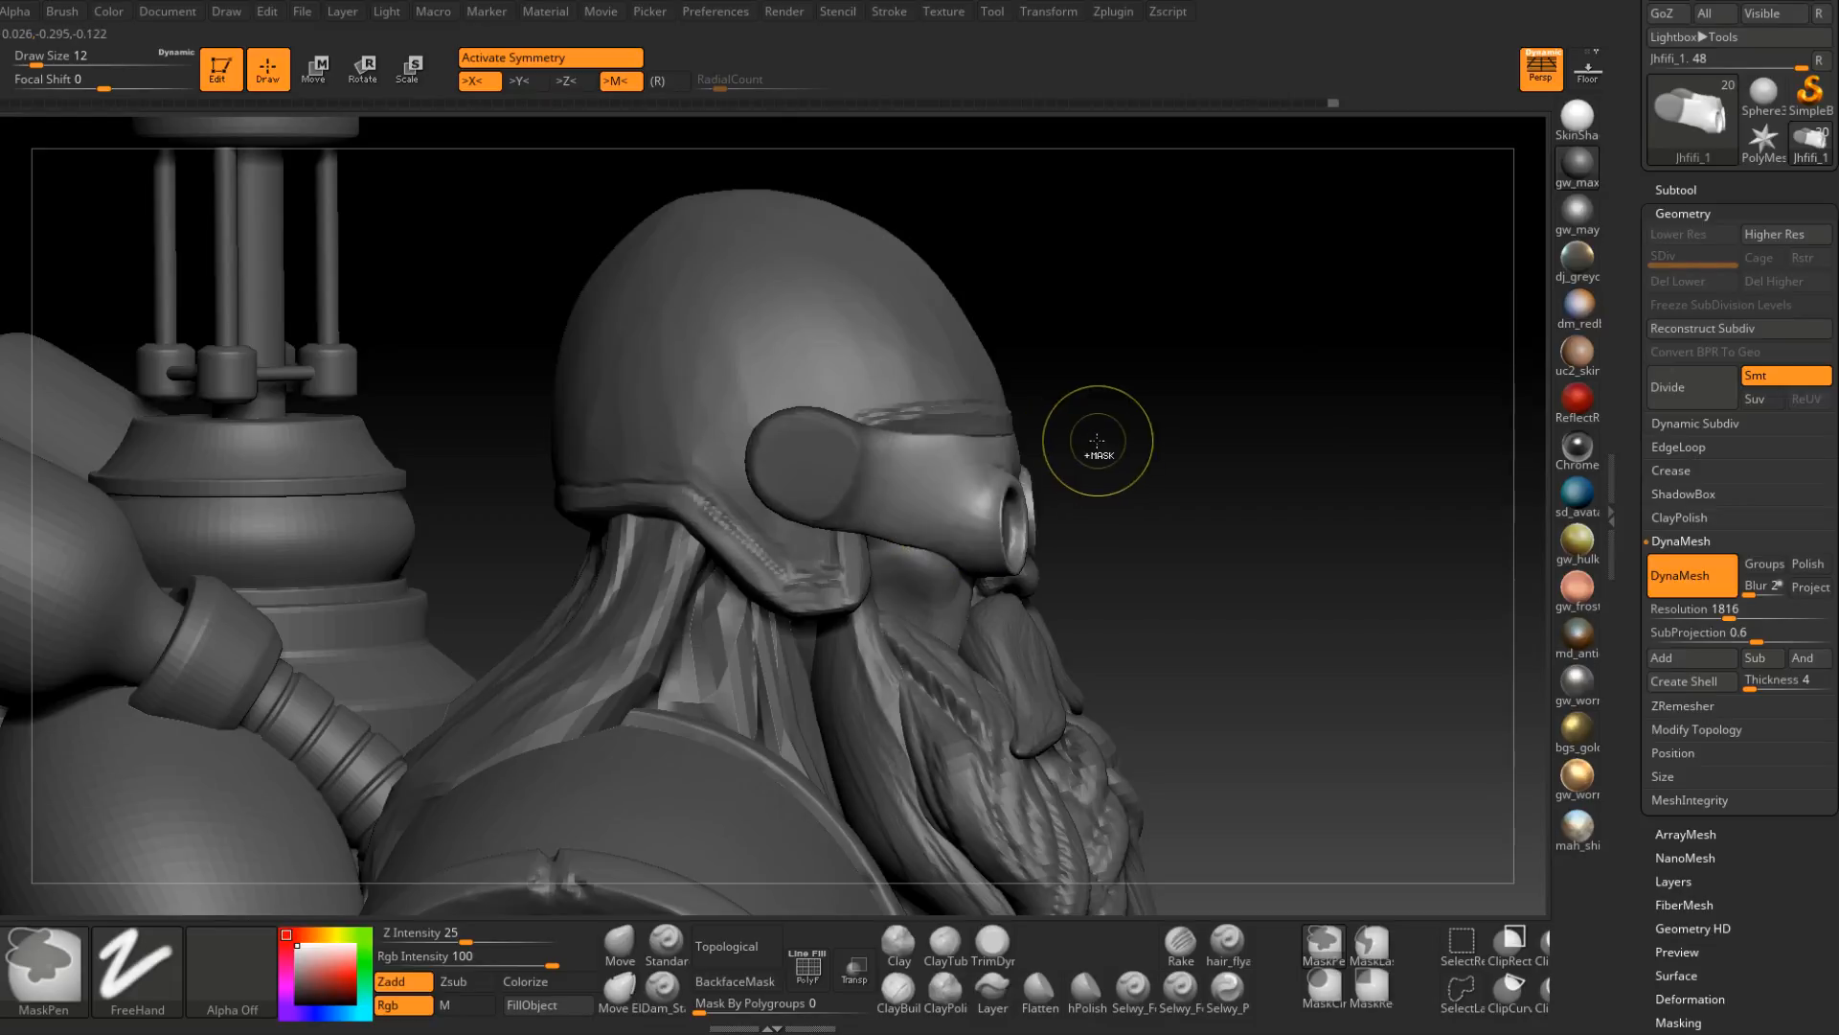
Reshape the front of the goggles in profile with the Move brush at draw size 46.
key(b)
key(m)
key(v)
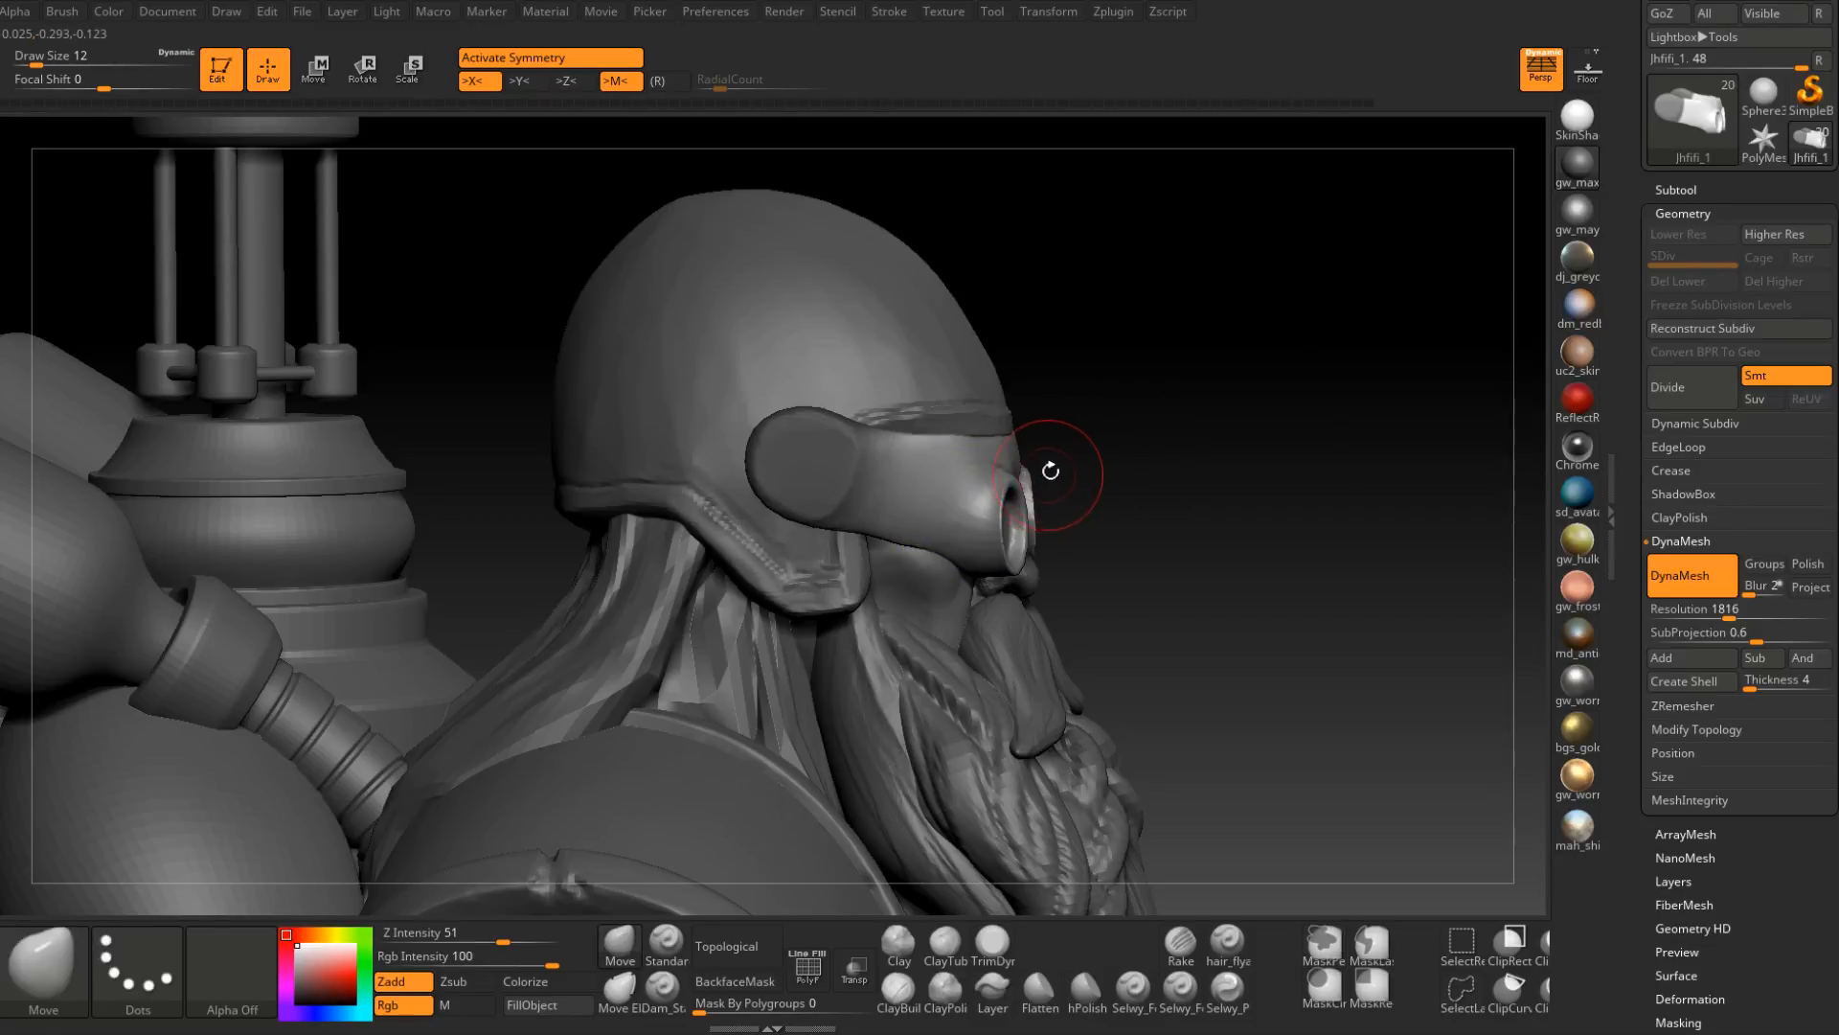
mouse_move(1047, 473)
mouse_down()
mouse_move(1062, 481)
mouse_move(1017, 505)
mouse_up()
right_click(1025, 496)
right_click(1006, 504)
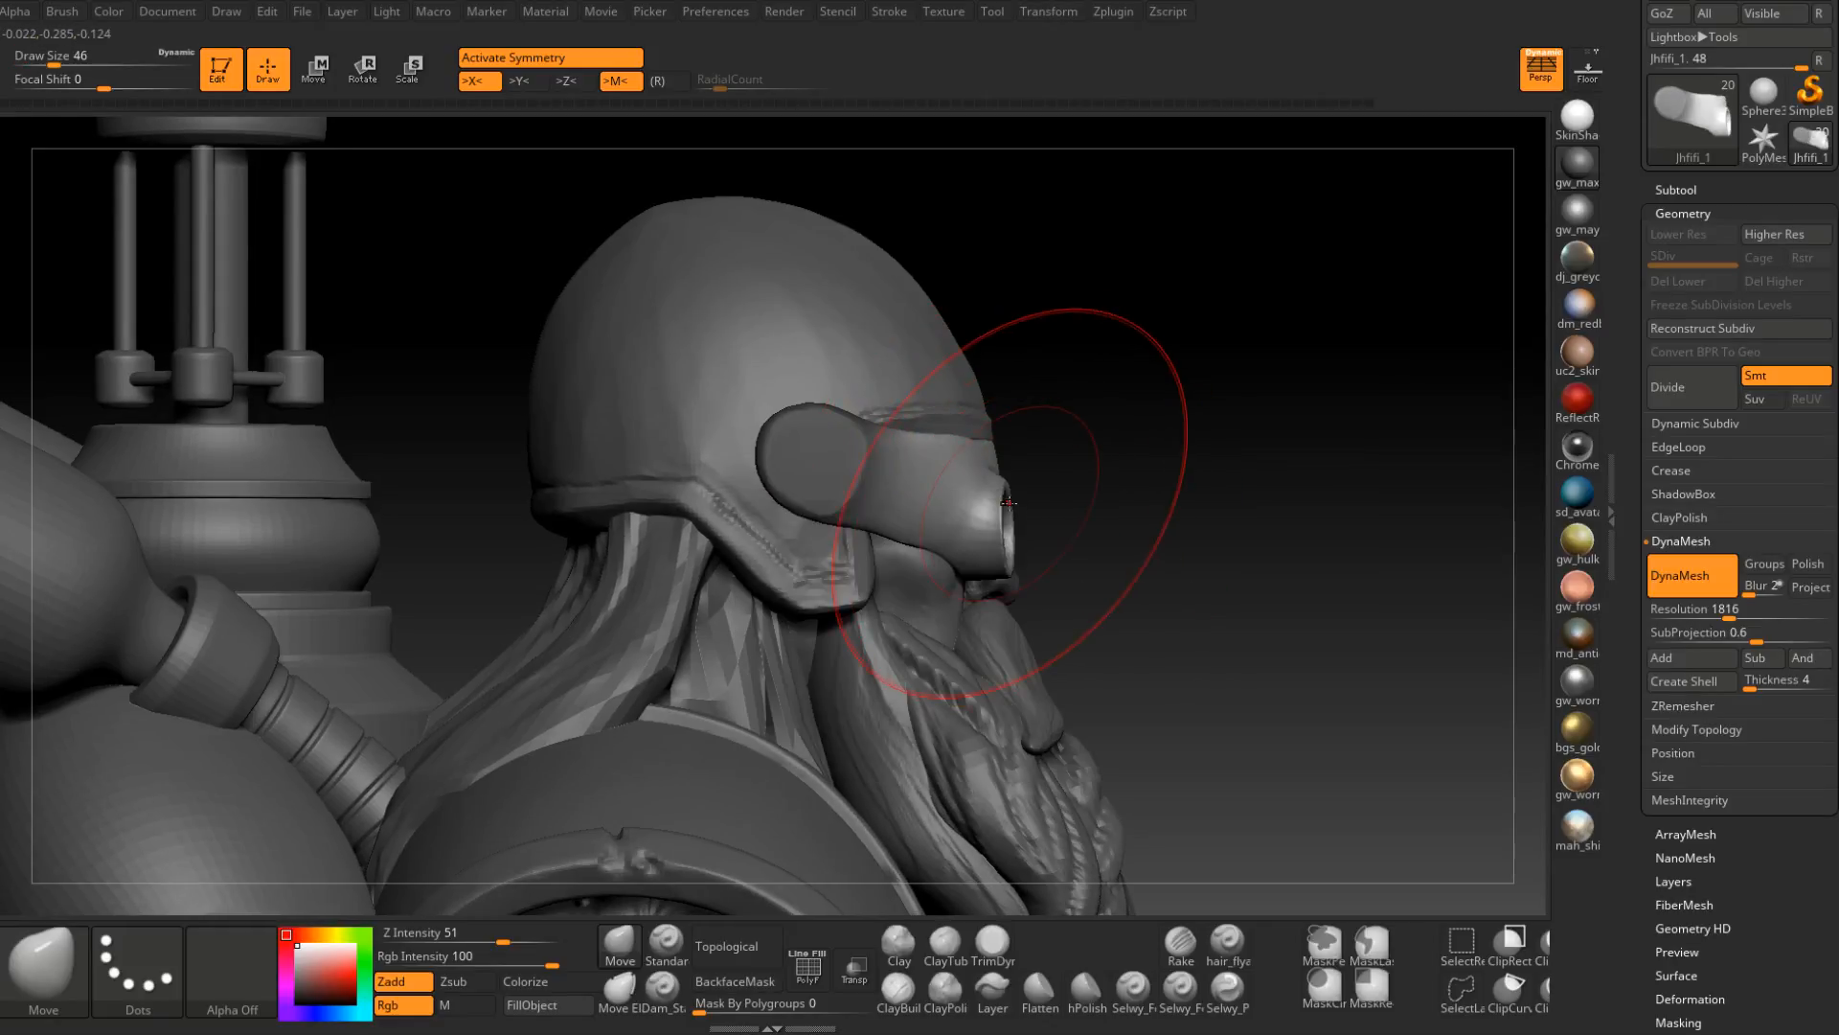
drag(1128, 413, 973, 528)
Refine the goggles' band between the side discs and eyepieces with the Move brush at draw size 17.
mouse_move(972, 529)
right_down()
mouse_move(1077, 475)
mouse_move(1191, 497)
right_up()
key(space)
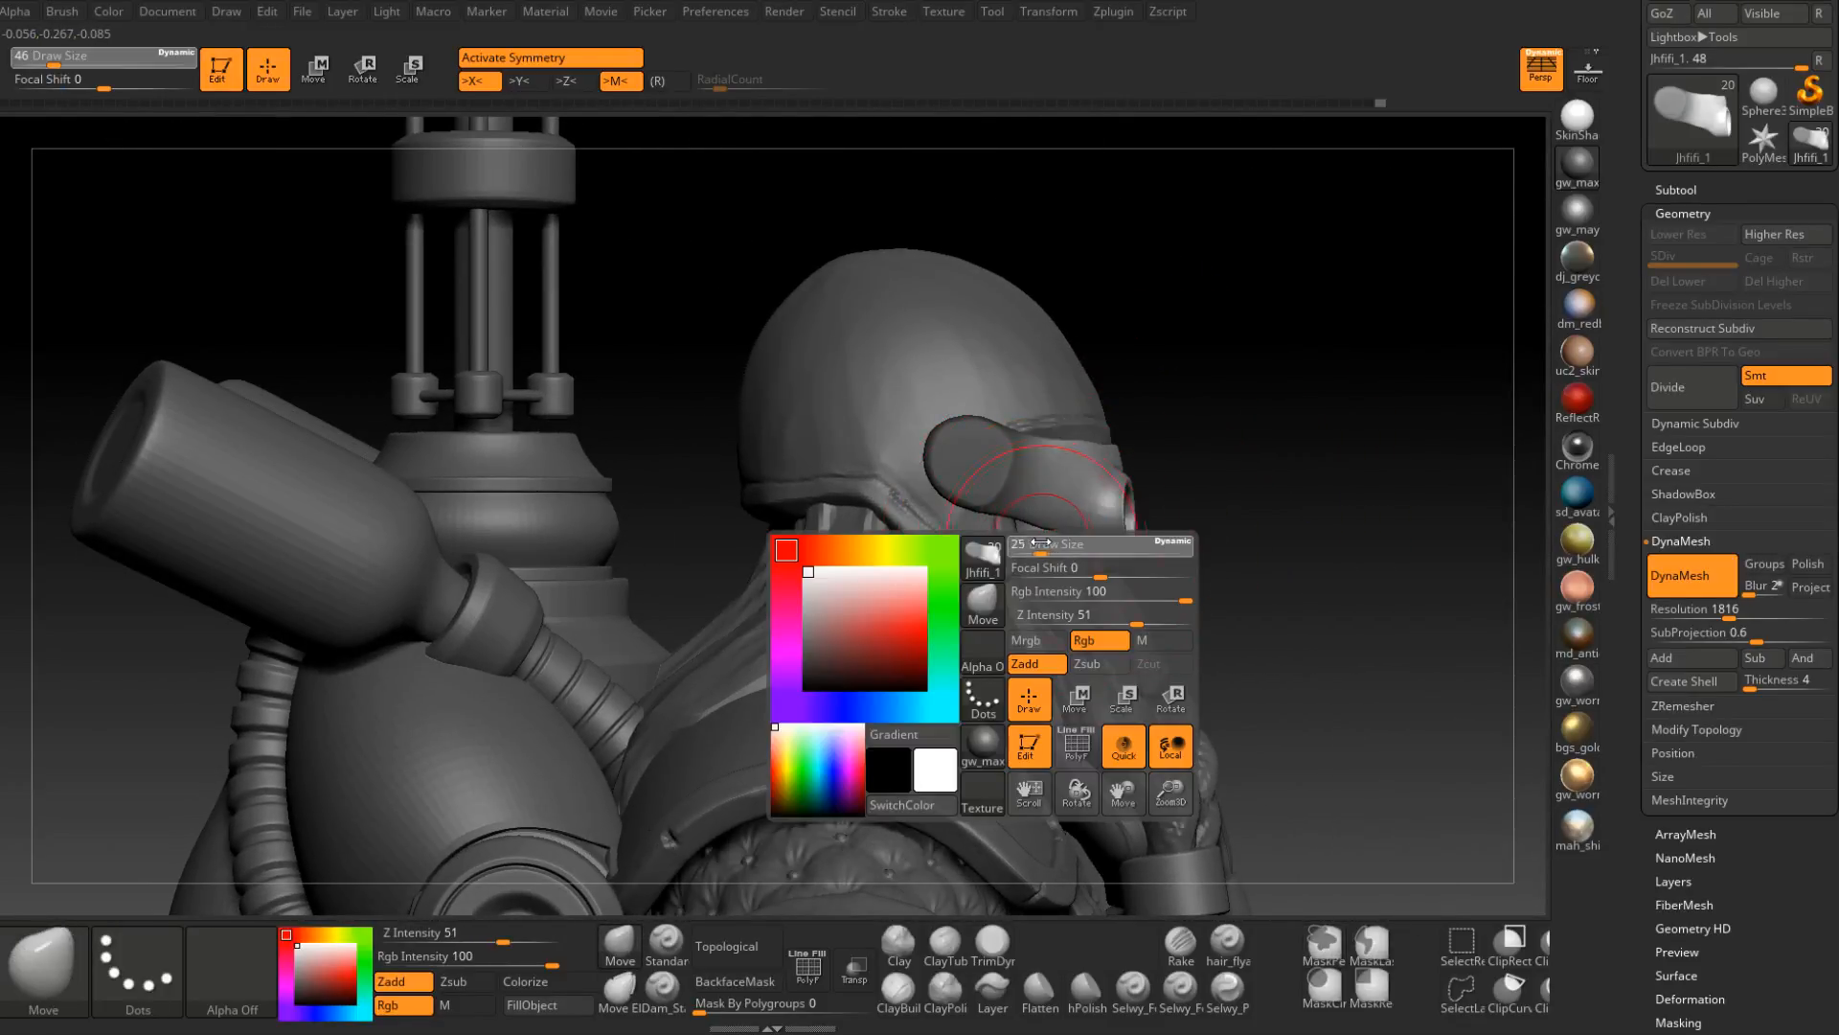
drag(1052, 544, 1039, 542)
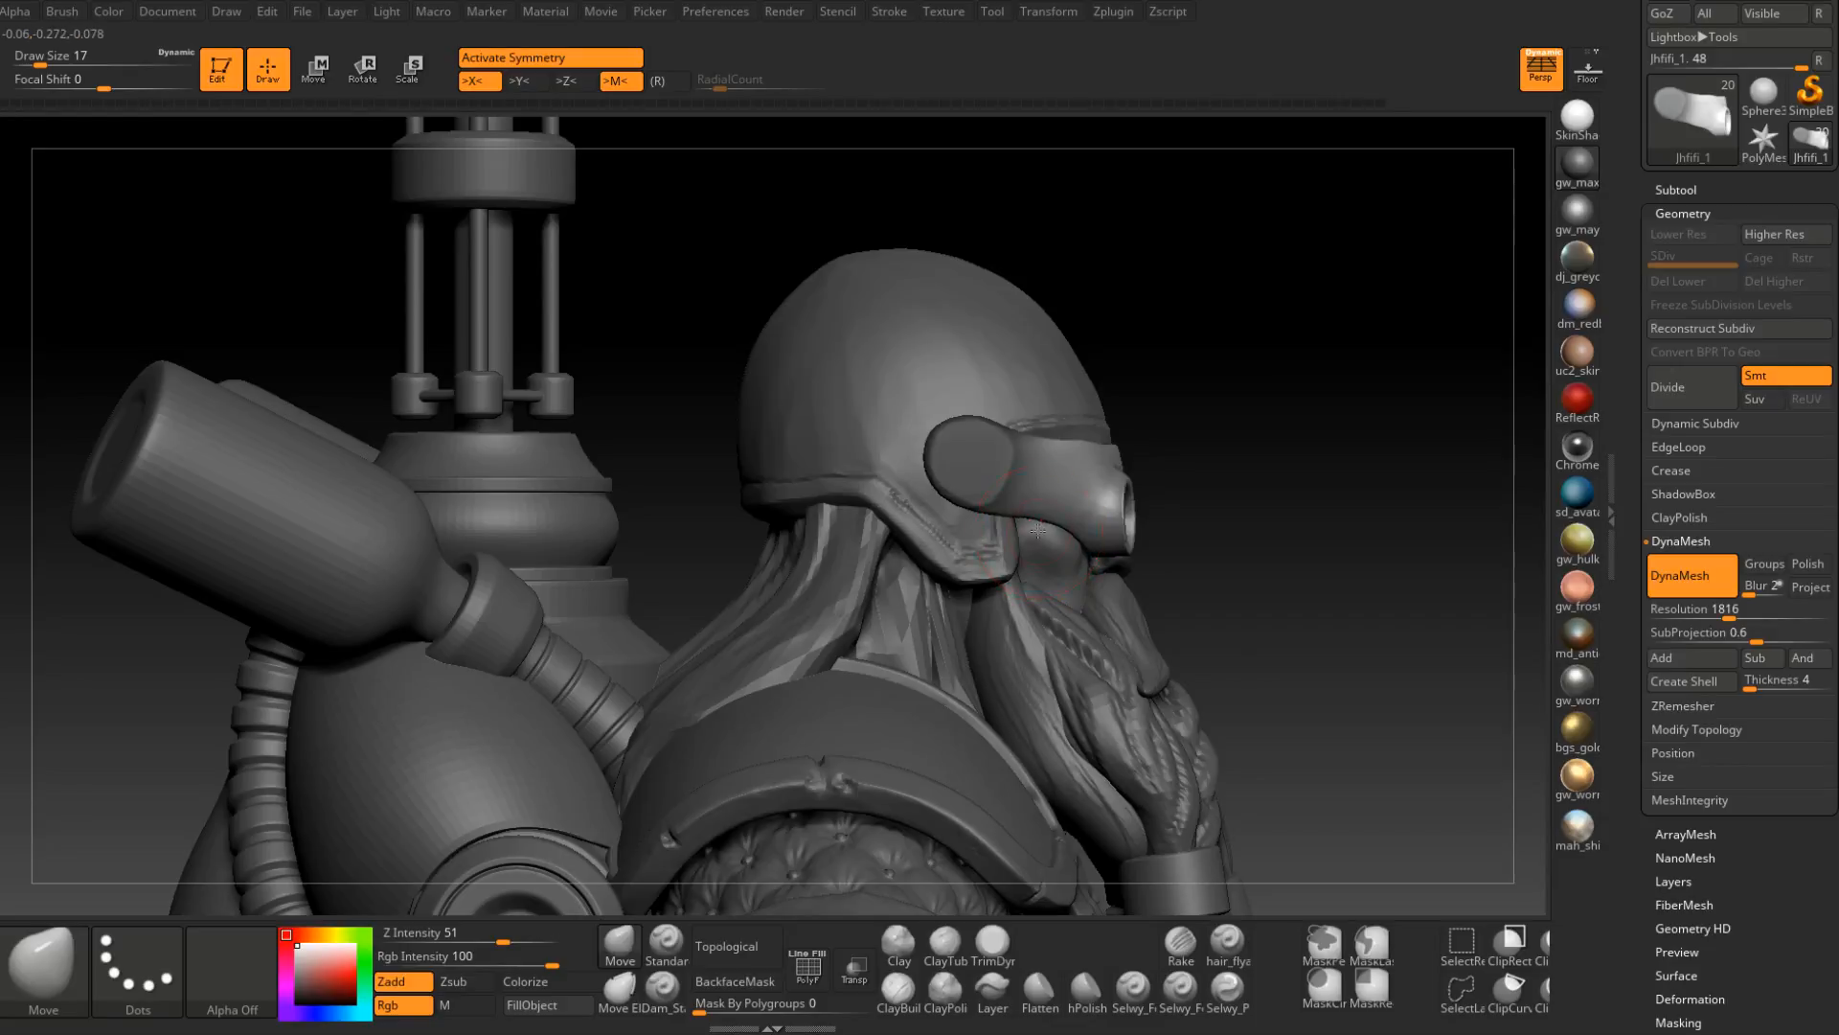
right_drag(1146, 508, 978, 515)
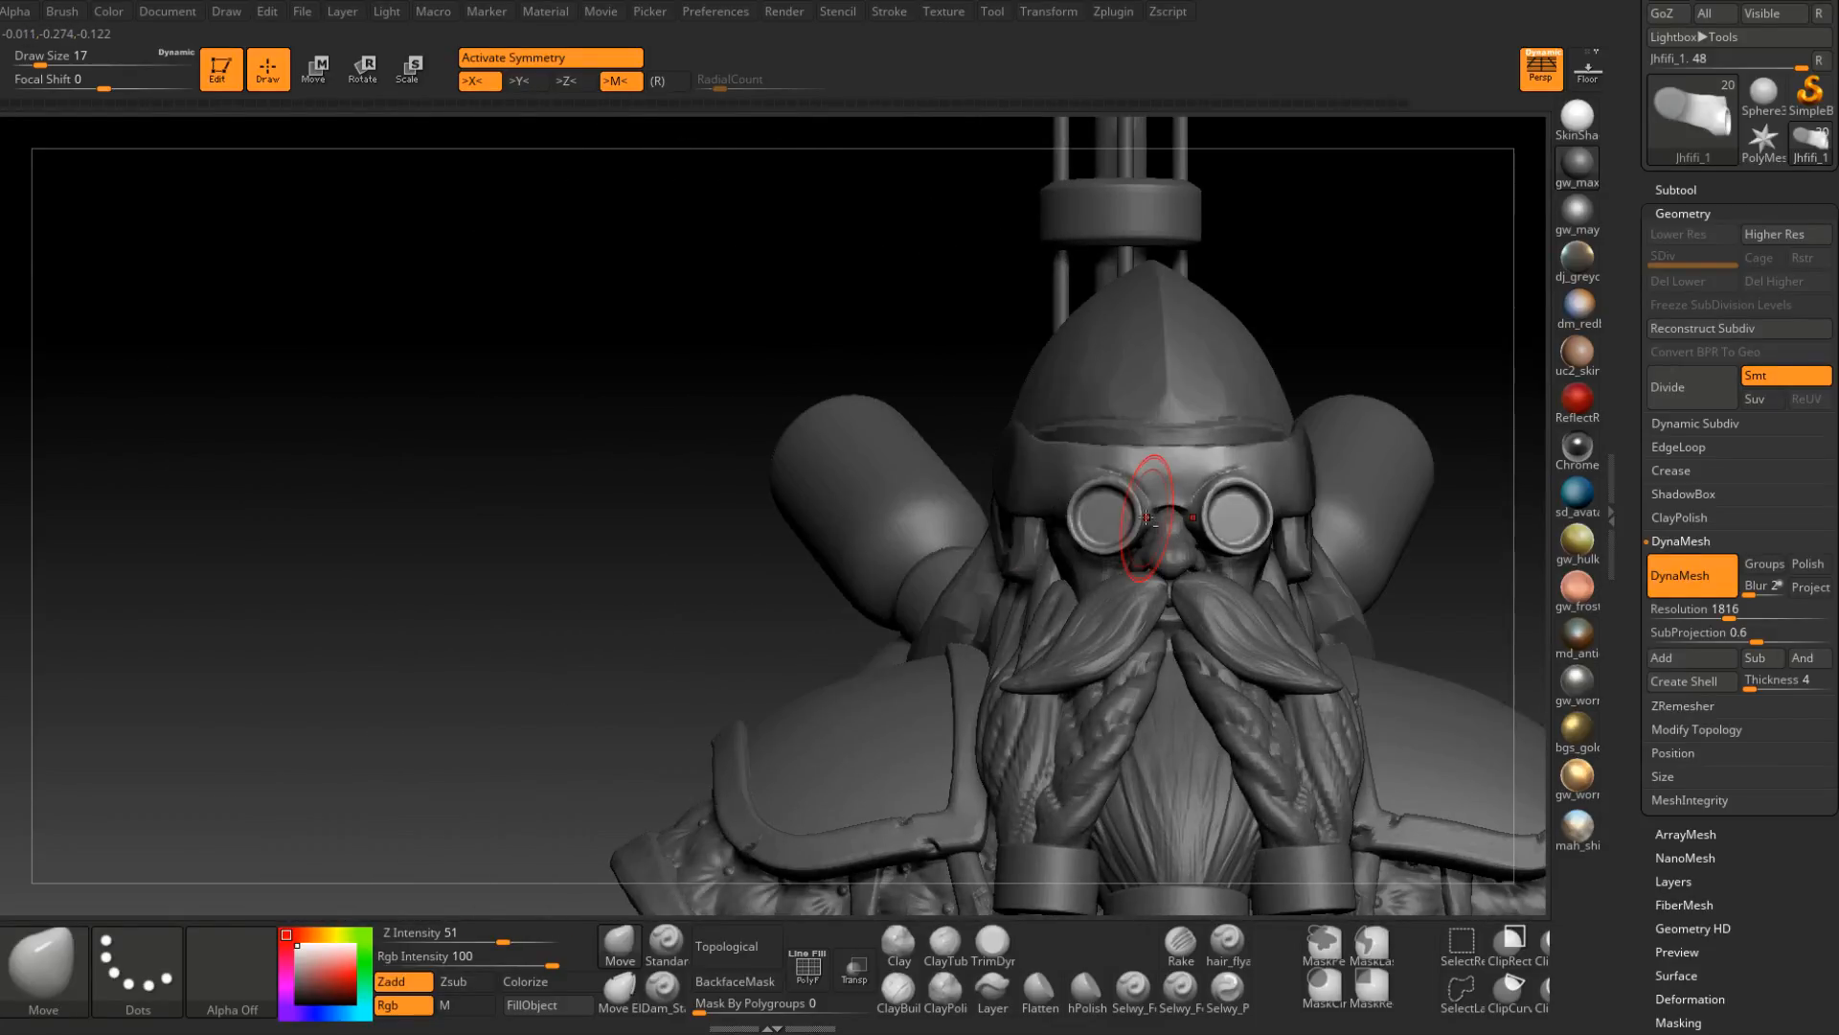
right_drag(1146, 517, 883, 554)
key(ctrl)
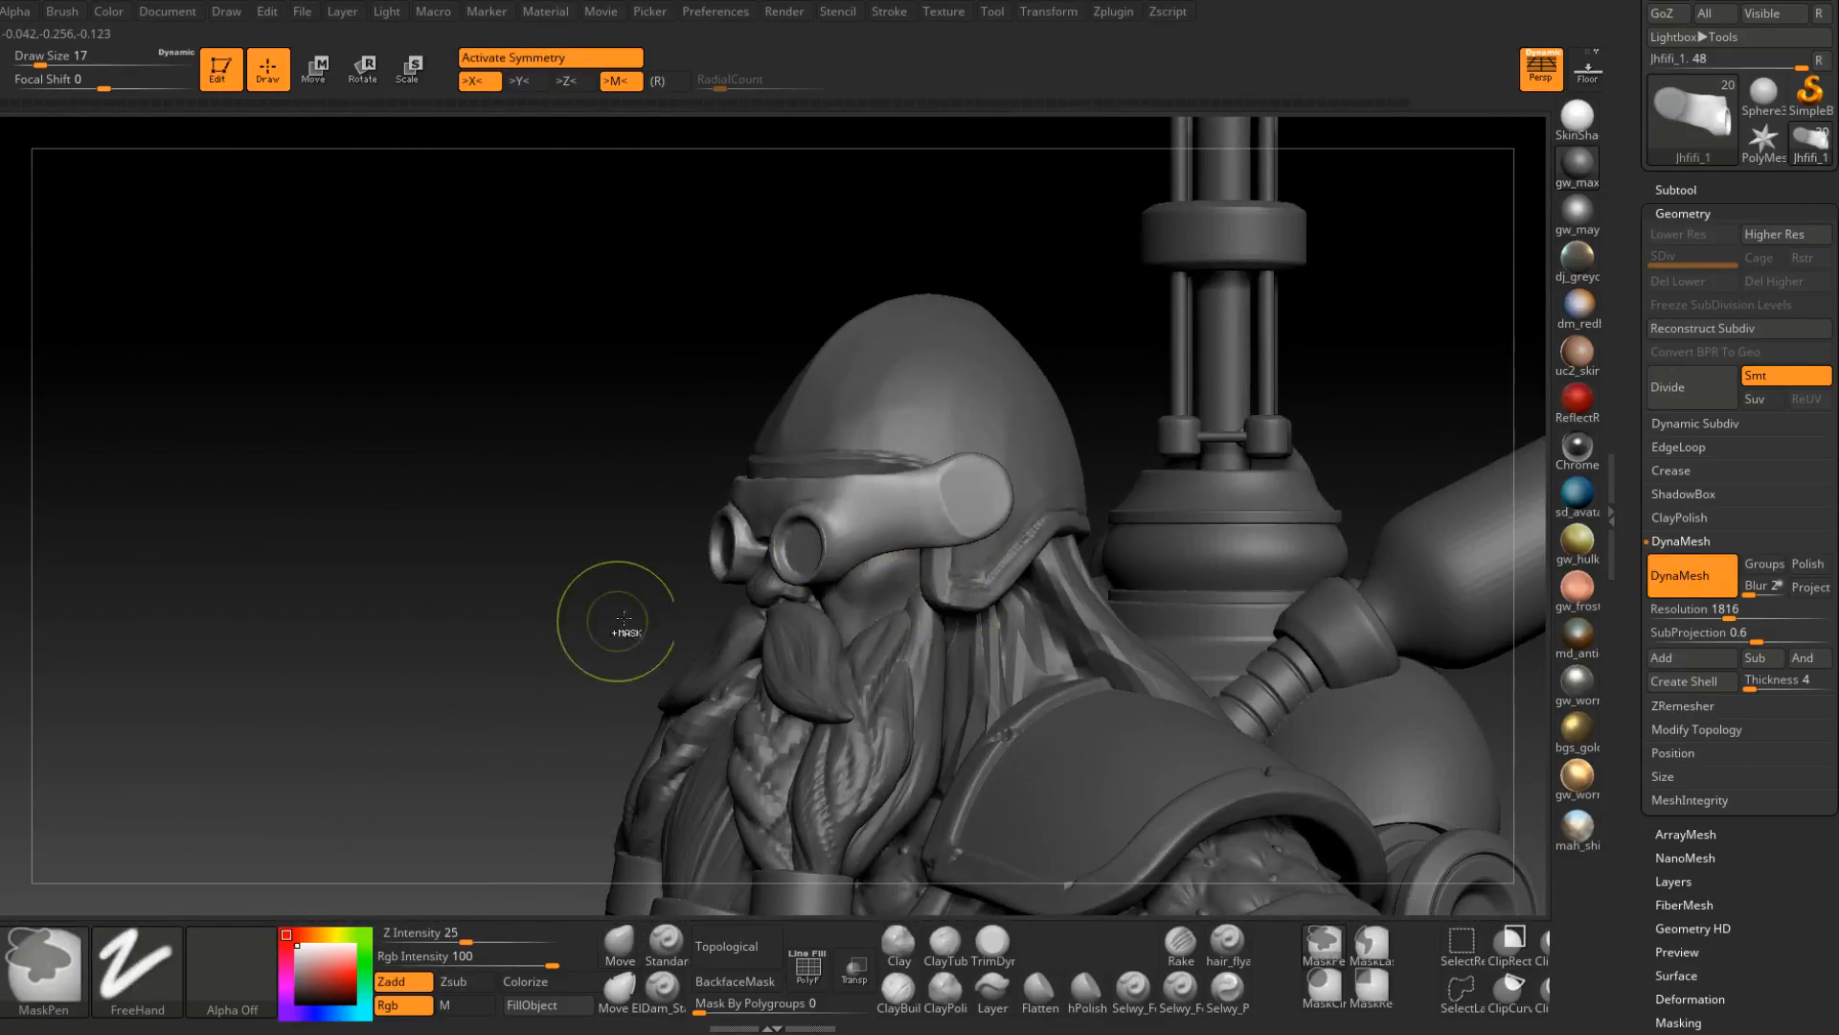
mouse_move(623, 620)
right_down()
mouse_move(919, 611)
mouse_move(1063, 571)
right_up()
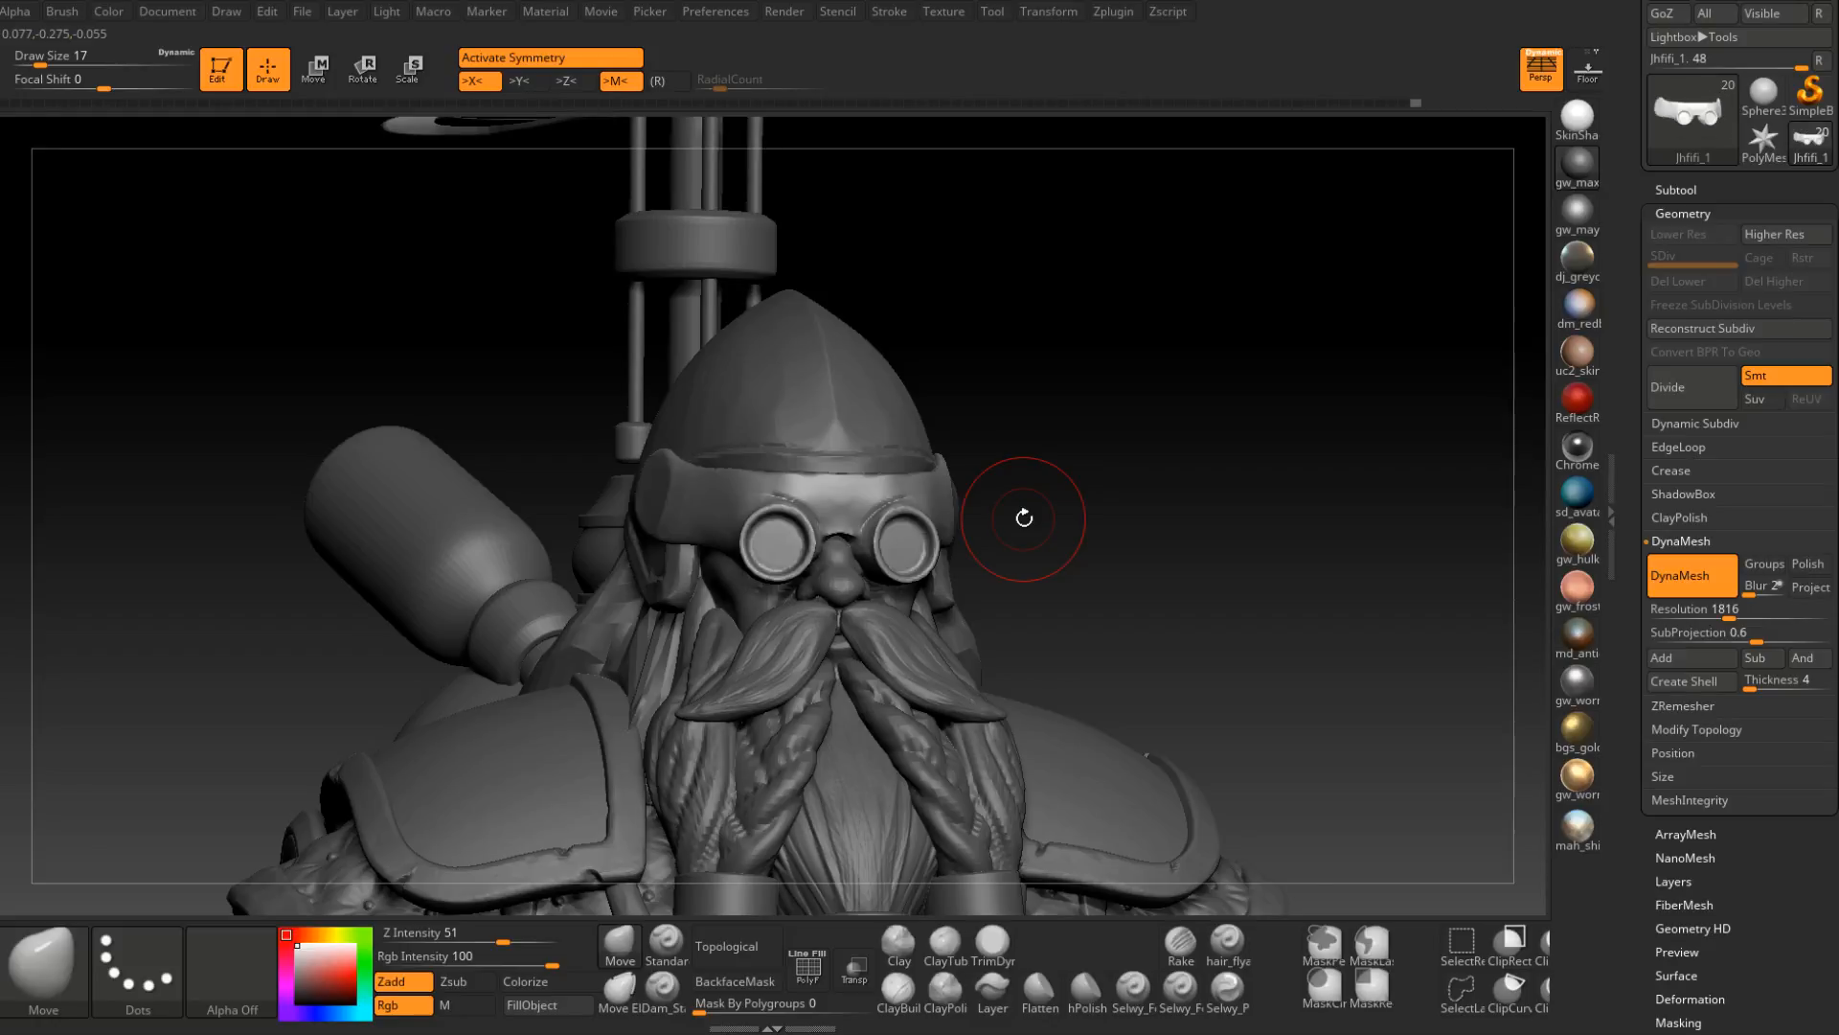
Make the helmet the active subtool.
right_drag(1024, 517, 1180, 502)
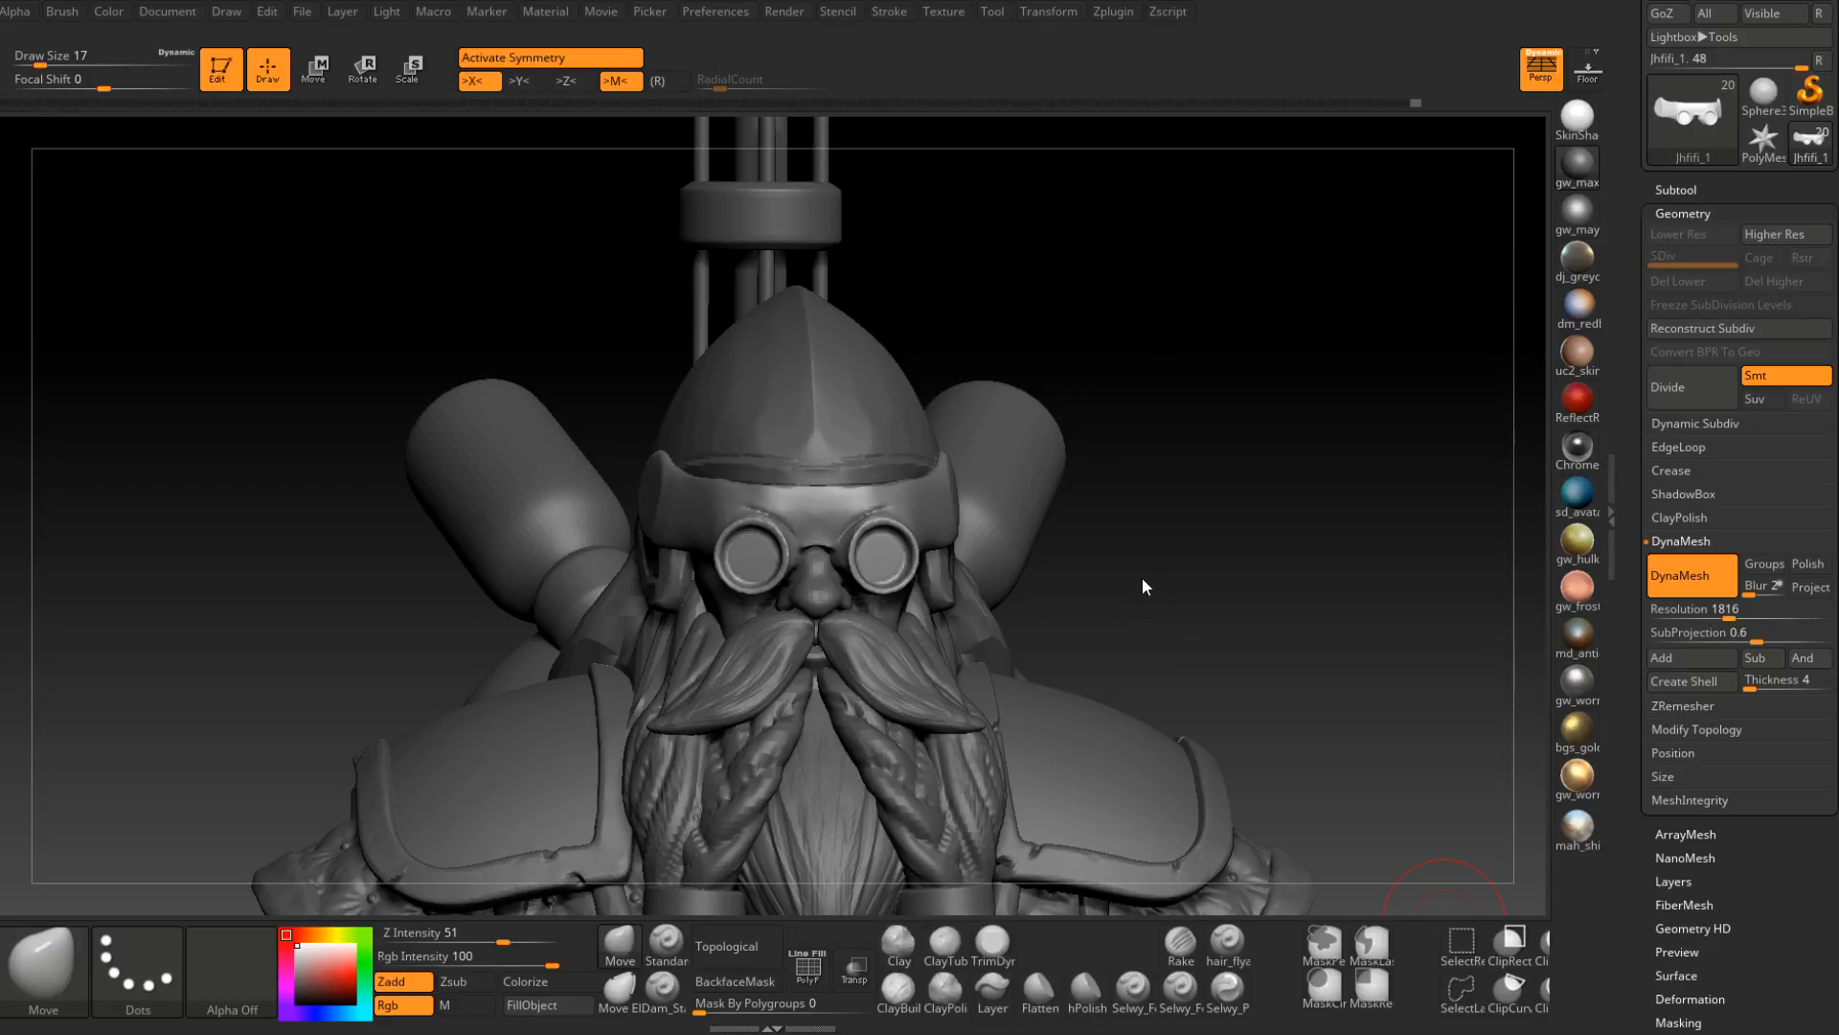
drag(1330, 524, 1236, 525)
alt+click(871, 429)
drag(1266, 464, 1402, 423)
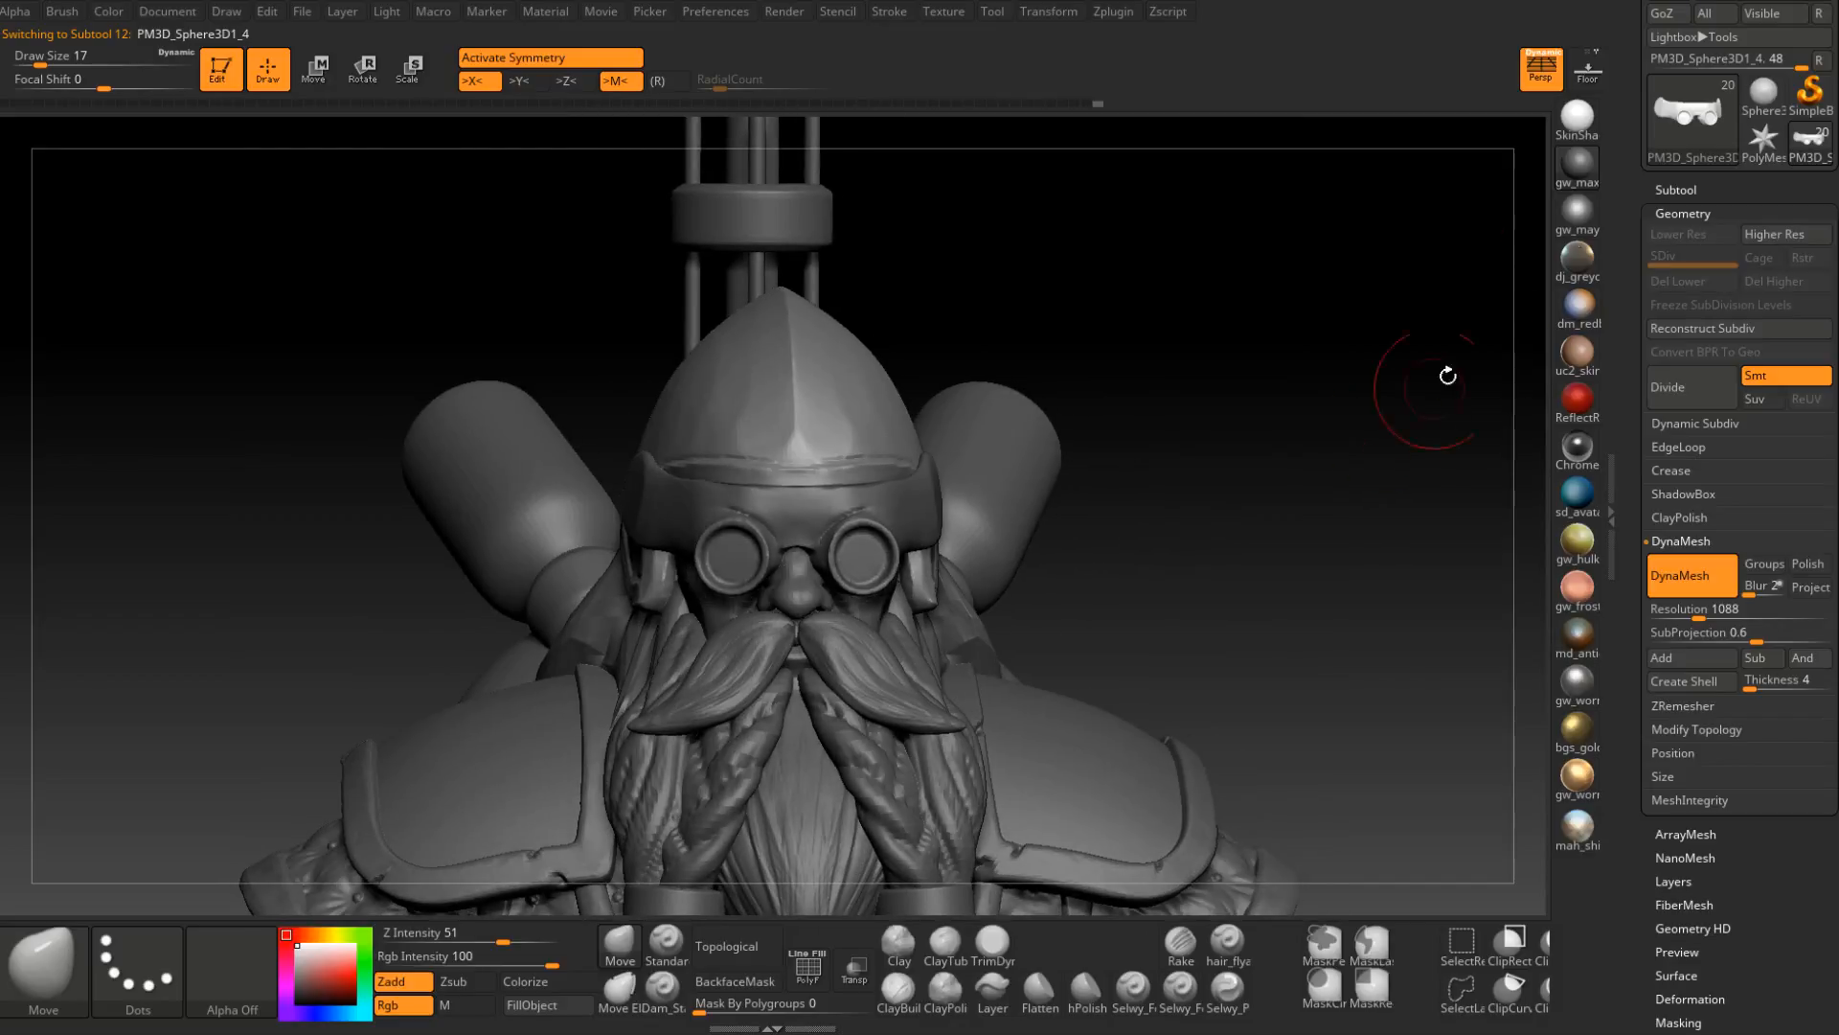
Export the active helmet subtool to the Mervon folder as HelmetBase in OBJ format.
drag(1624, 92, 1670, 326)
click(1773, 90)
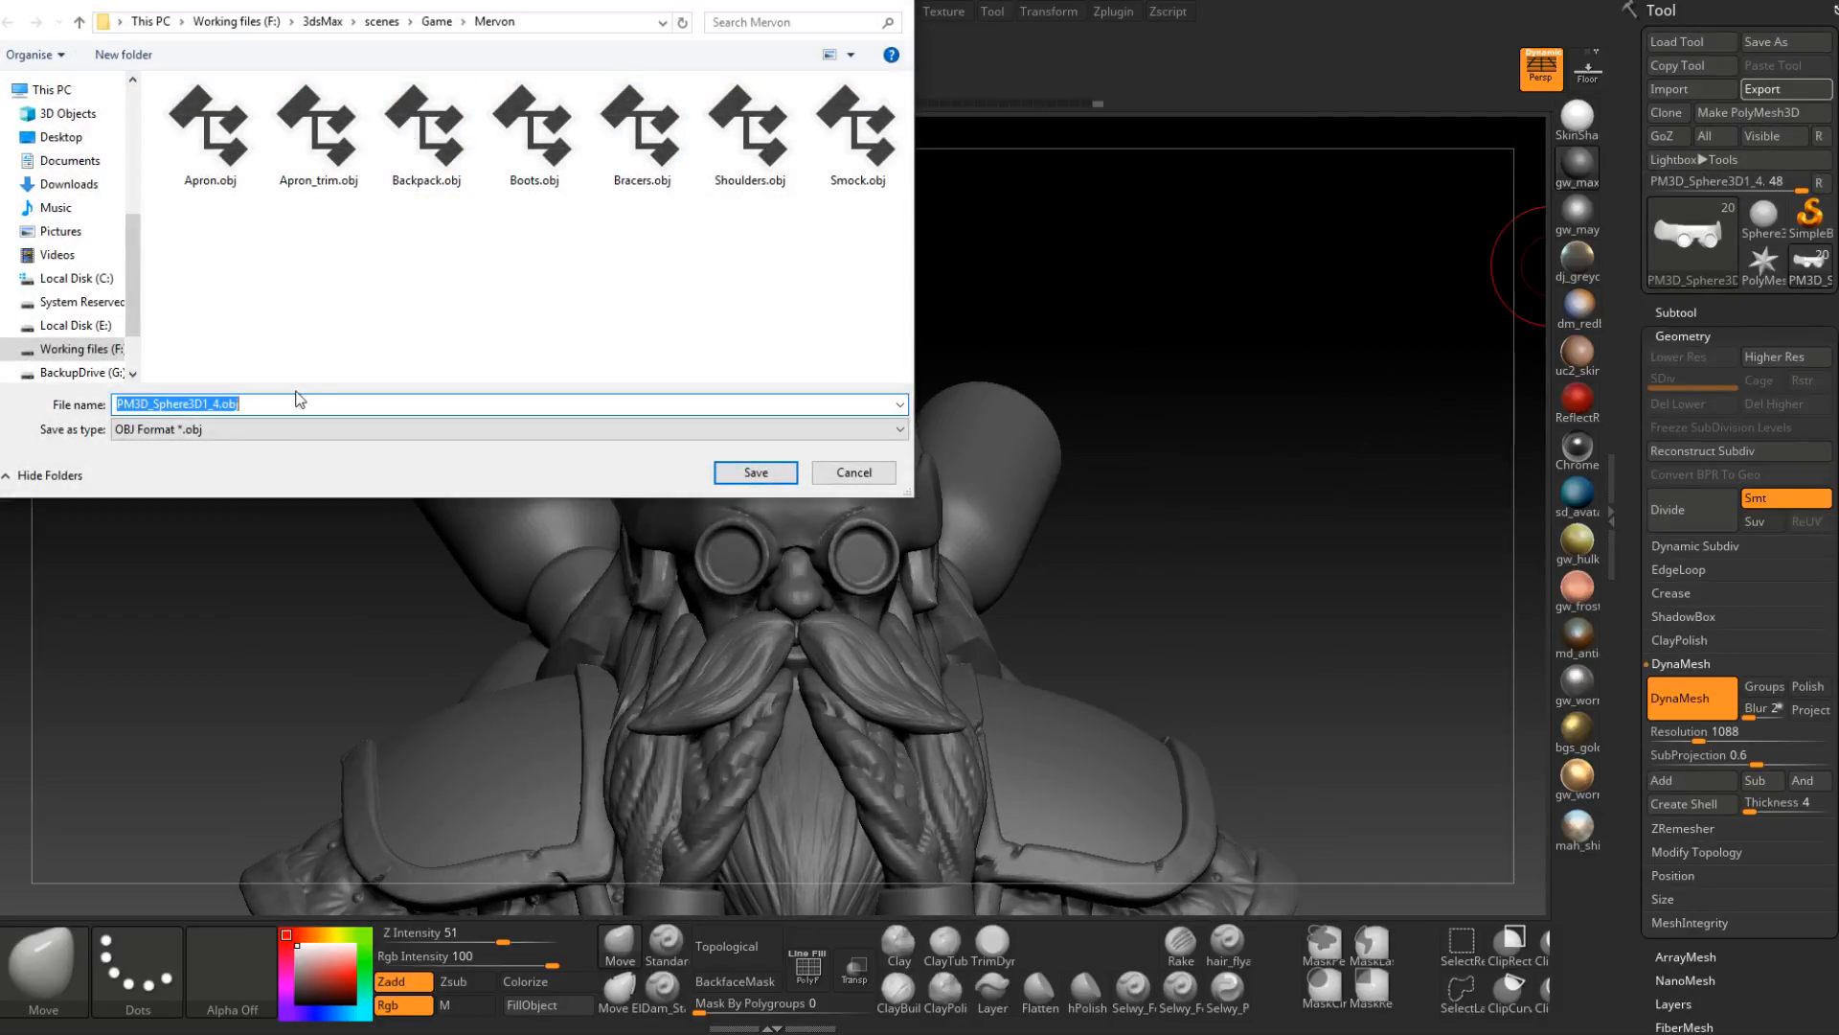
text(HelmetB)
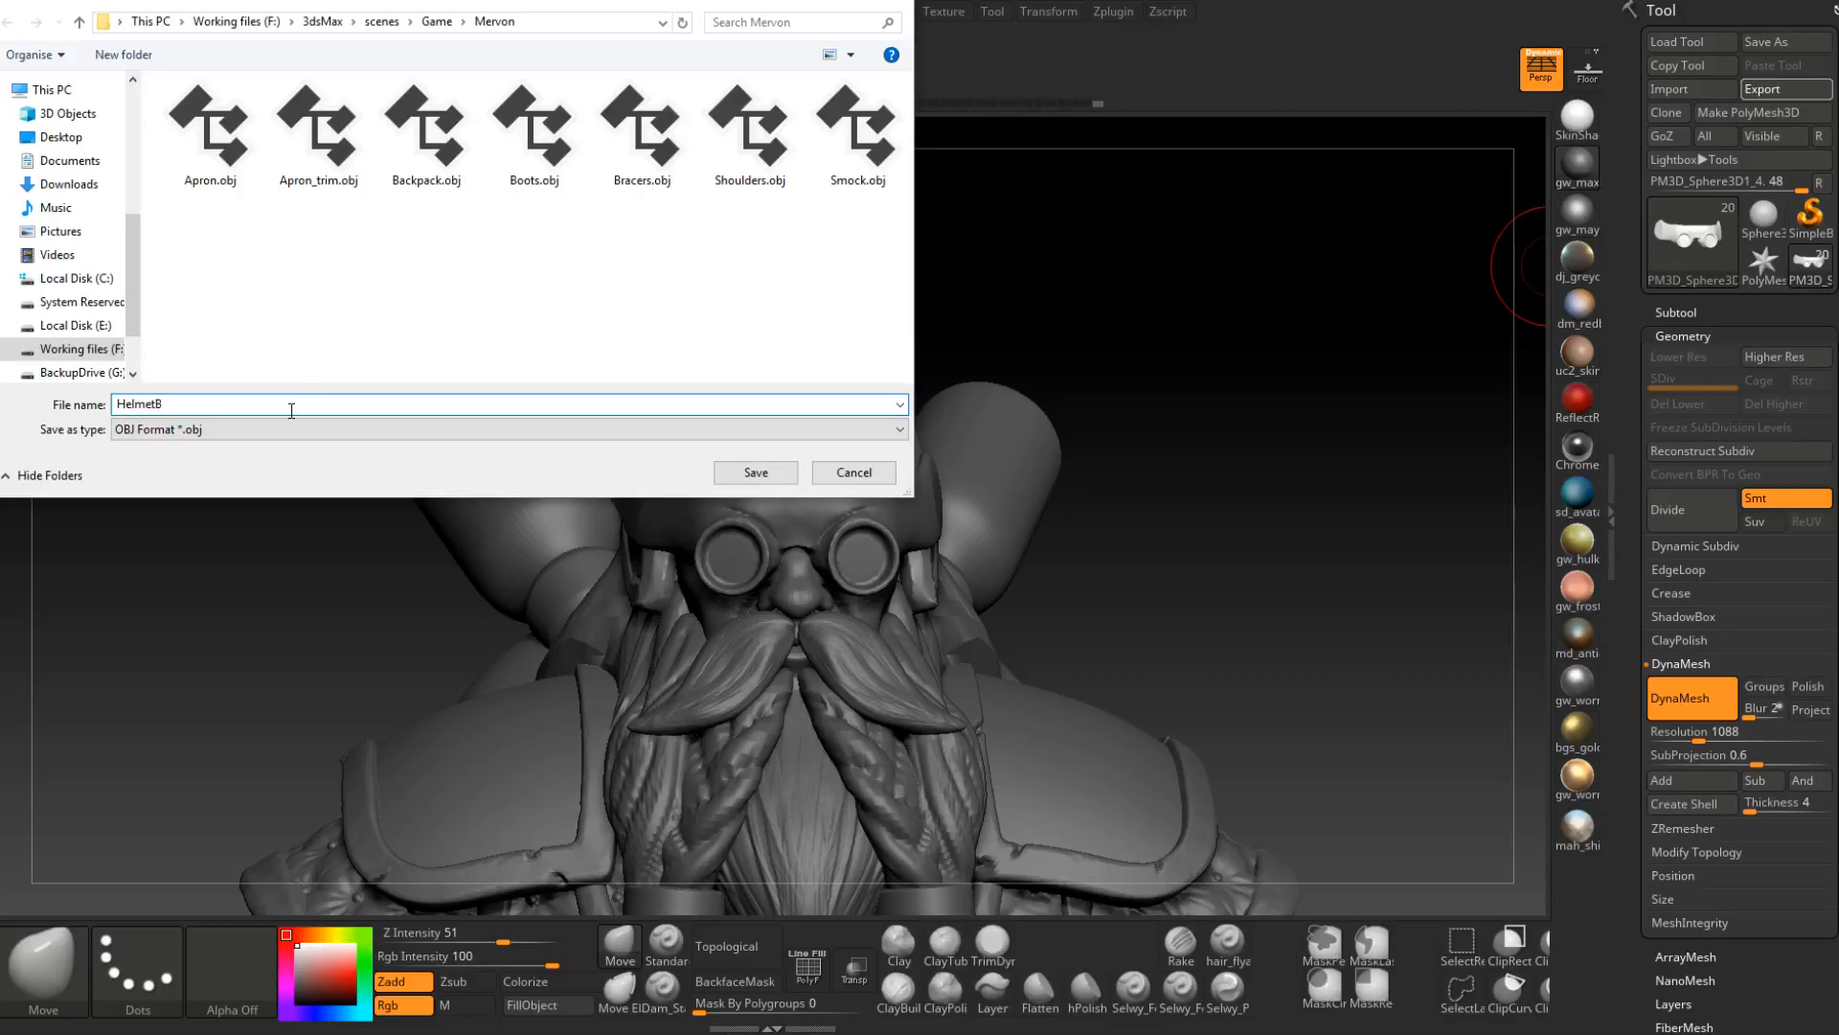
key(BackSpace)
key(BackSpace)
key(BackSpace)
key(BackSpace)
key(BackSpace)
key(BackSpace)
text(e)
click(291, 410)
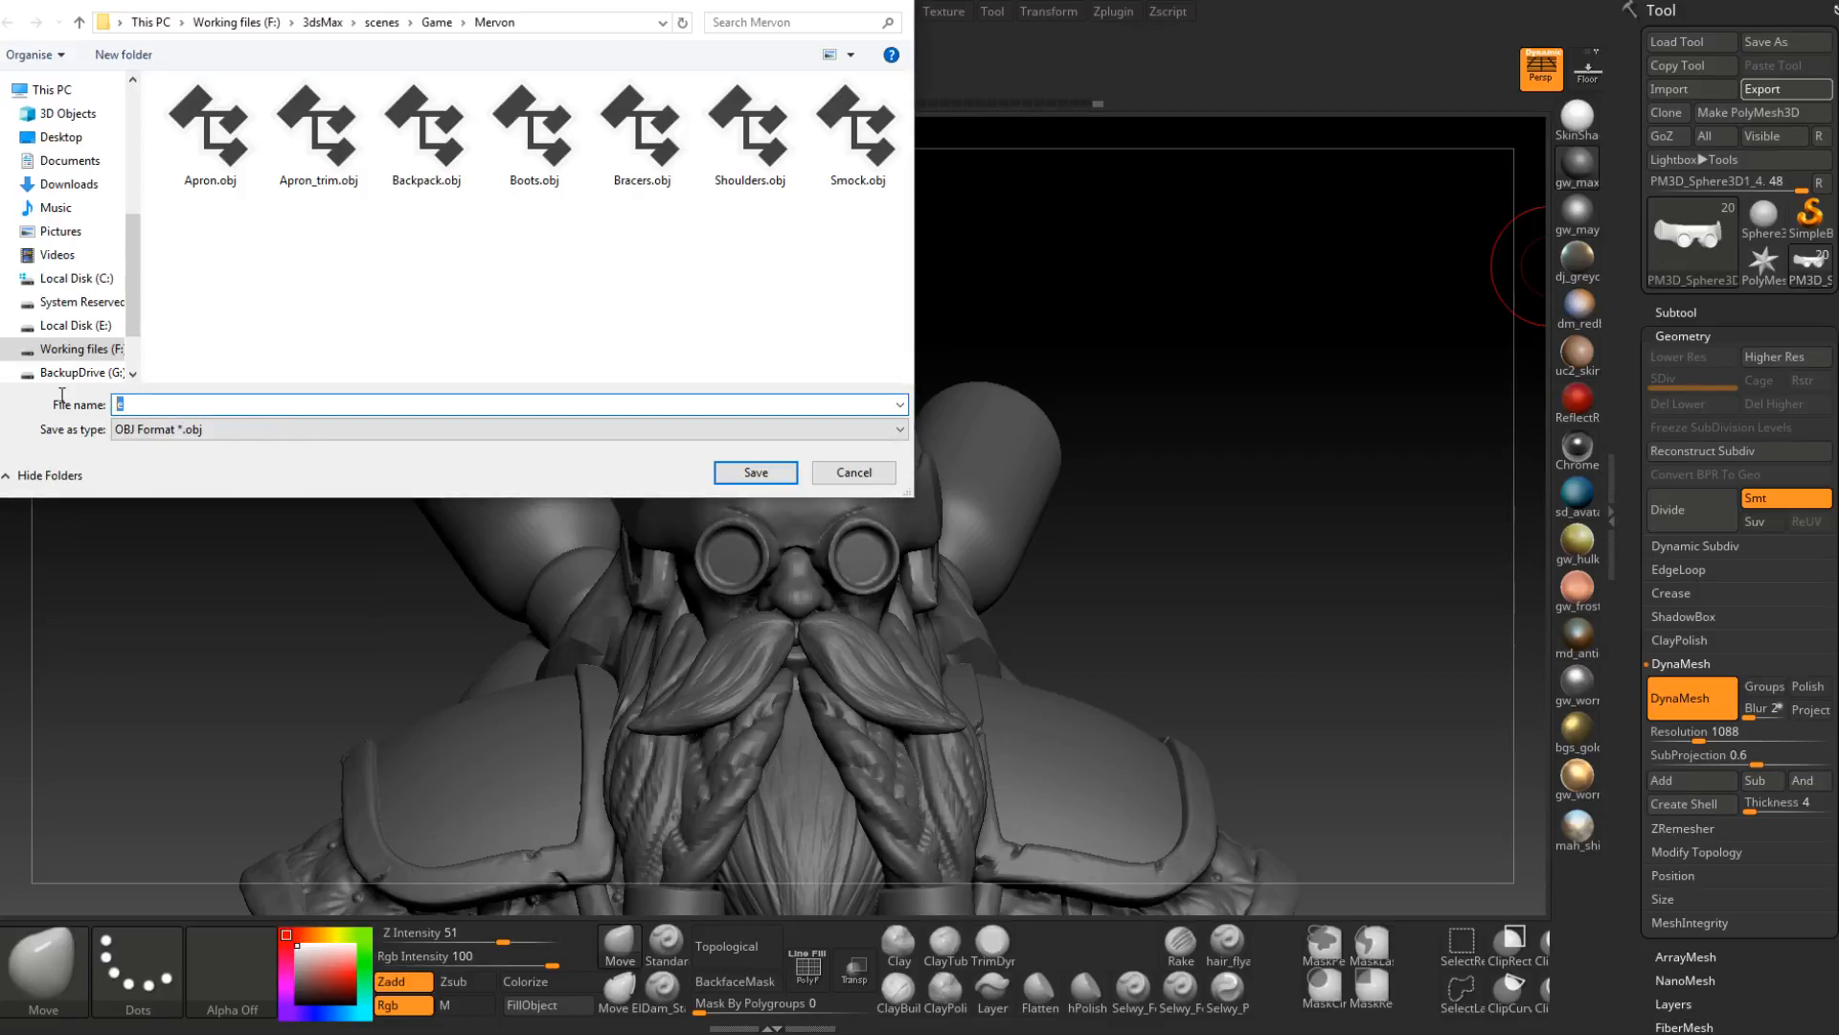
key(Return)
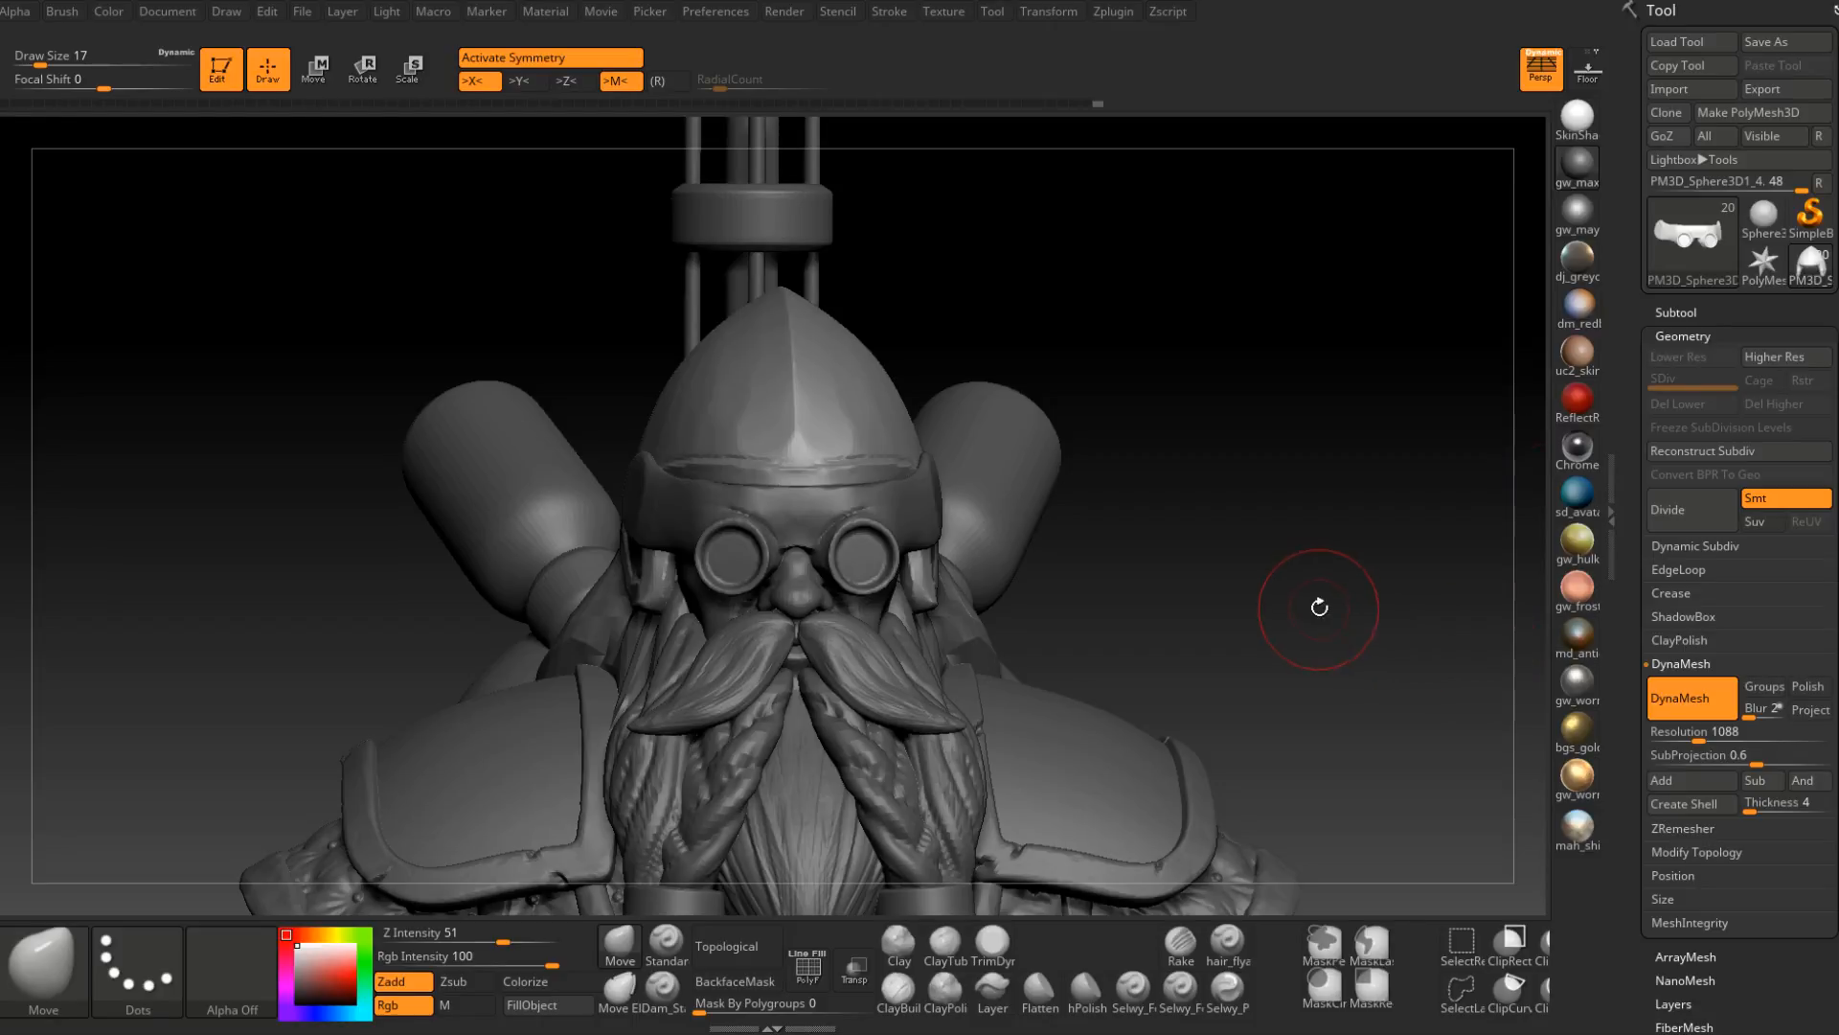
Make the goggles the active subtool, mask them and bring up the transform gizmo.
drag(1175, 562, 1288, 554)
alt+click(854, 518)
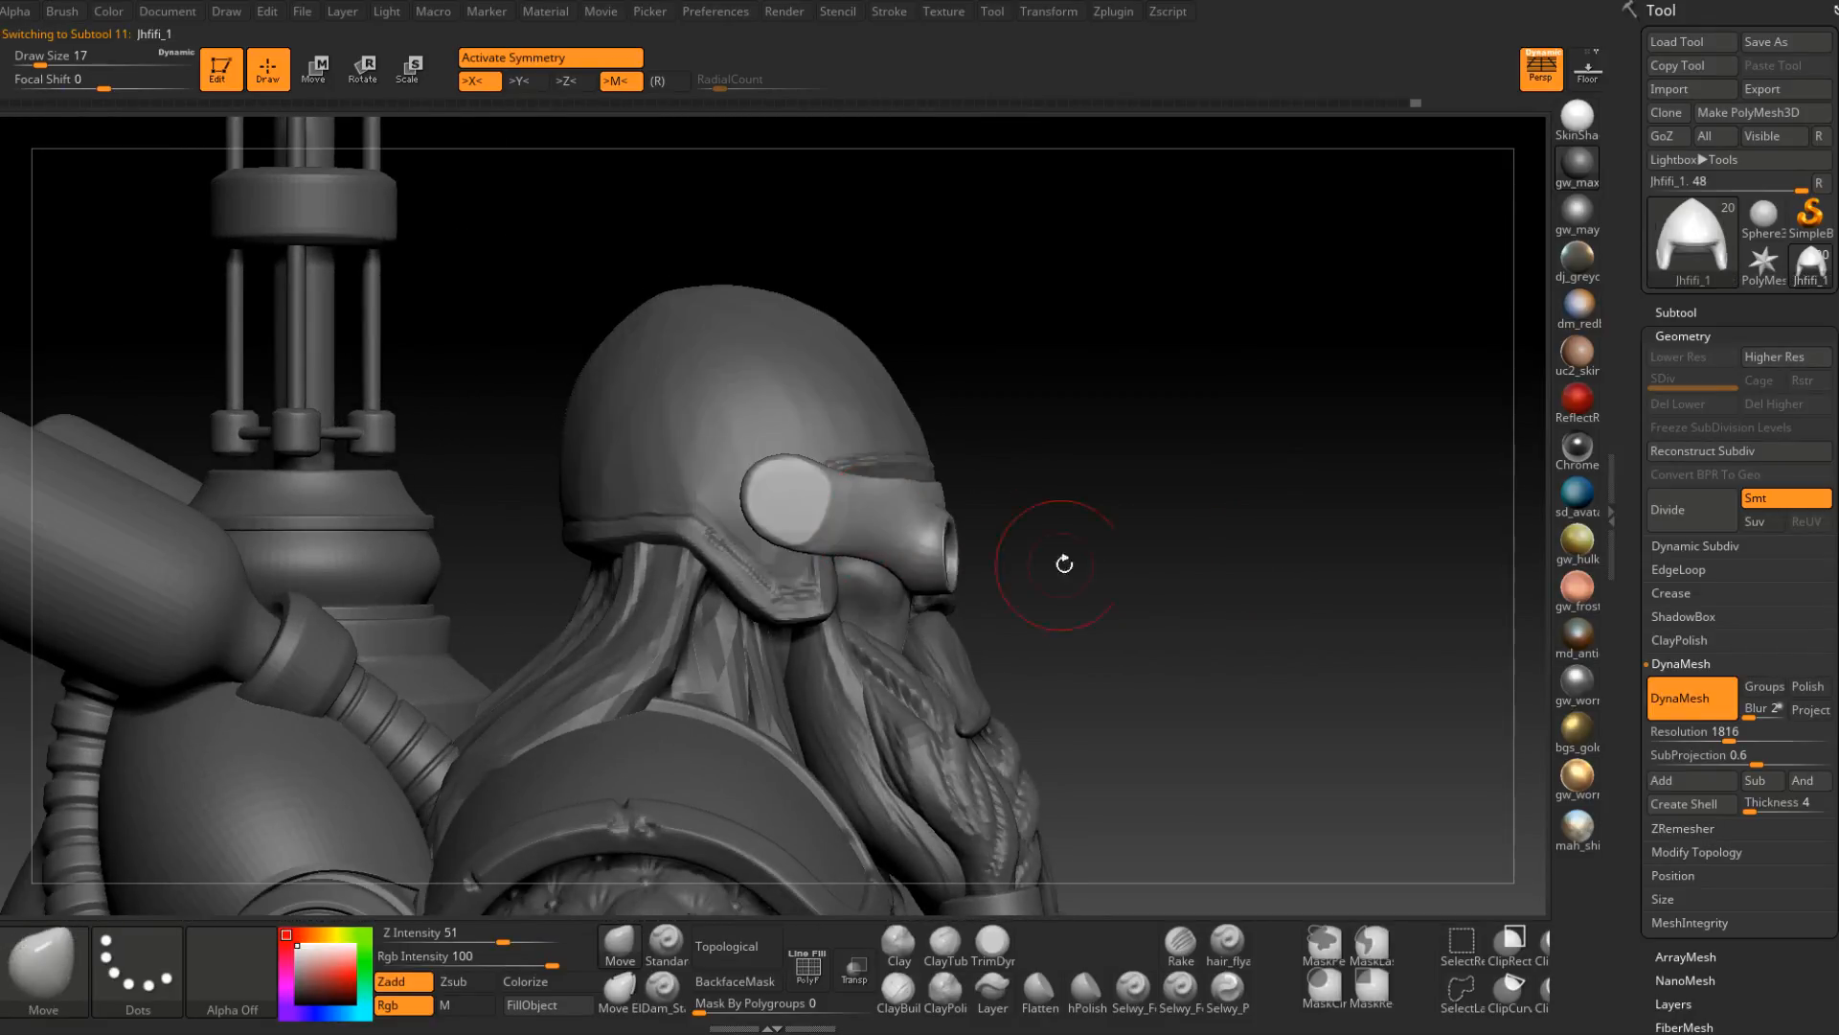
key(ctrl)
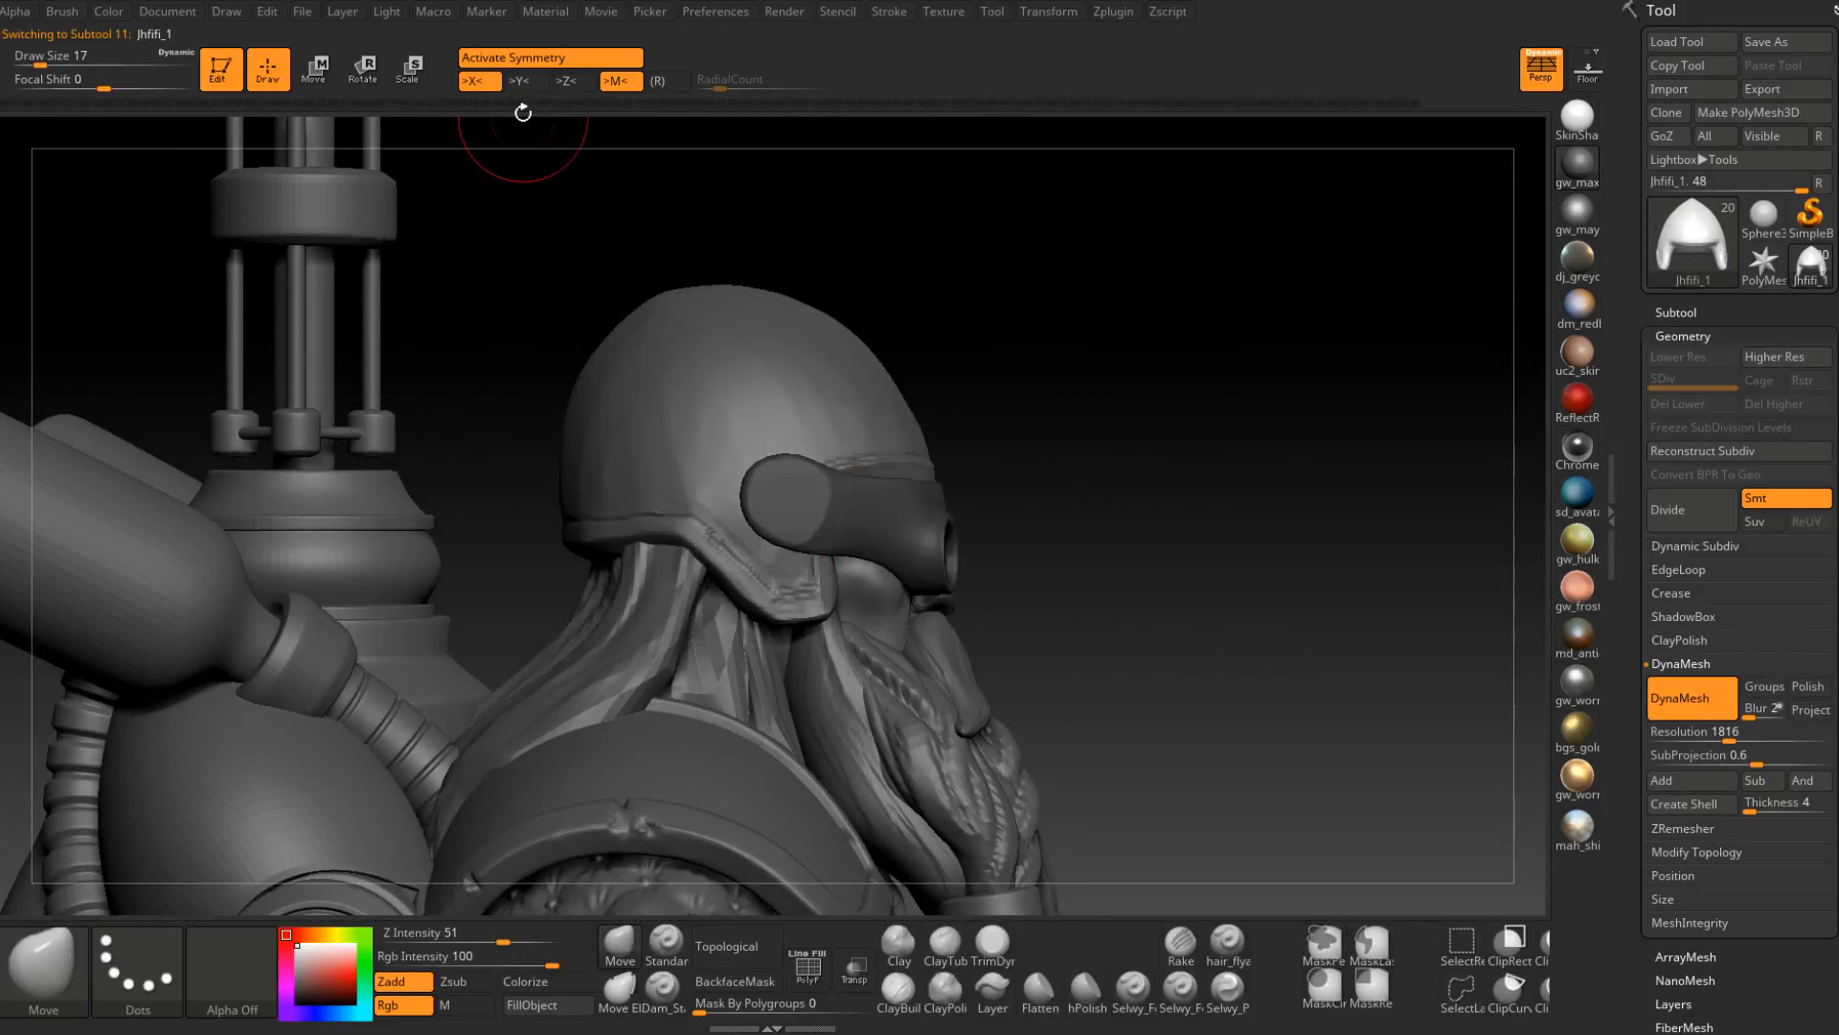
click(410, 69)
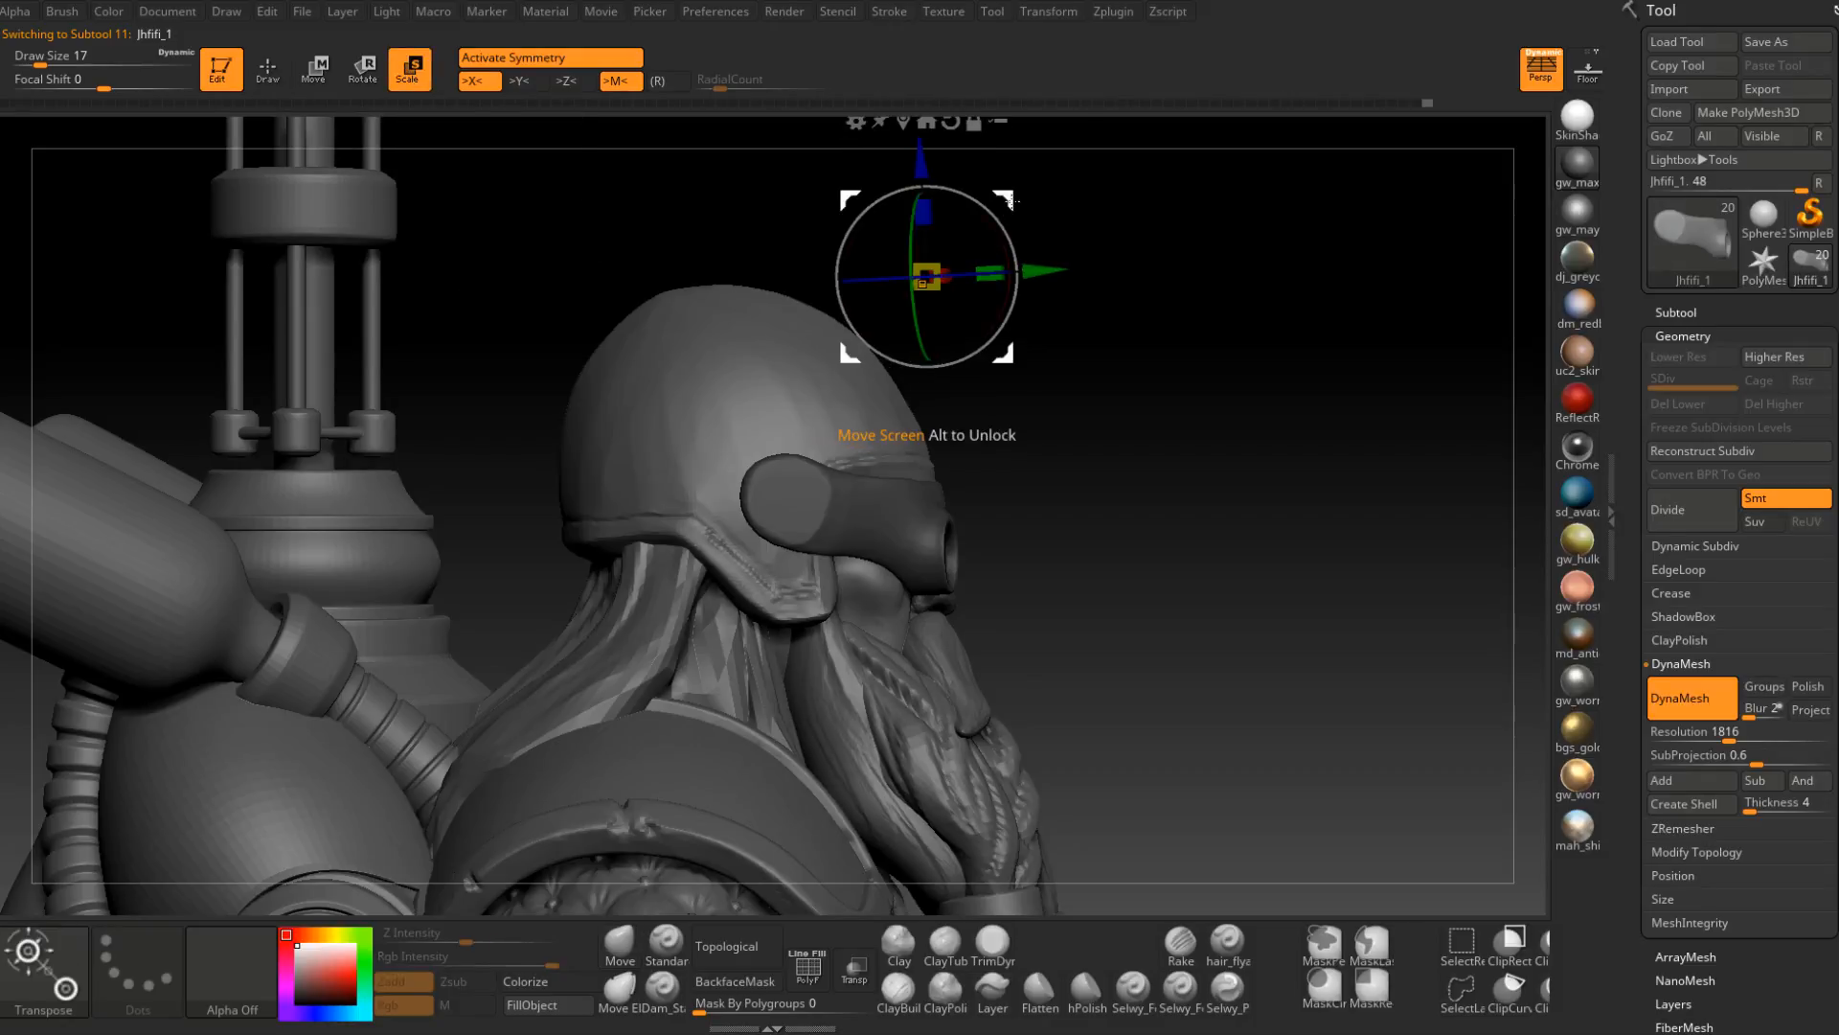
Place the gizmo's pivot on the centre of the goggles' side disc with its orientation reset, and clear the mask.
click(782, 496)
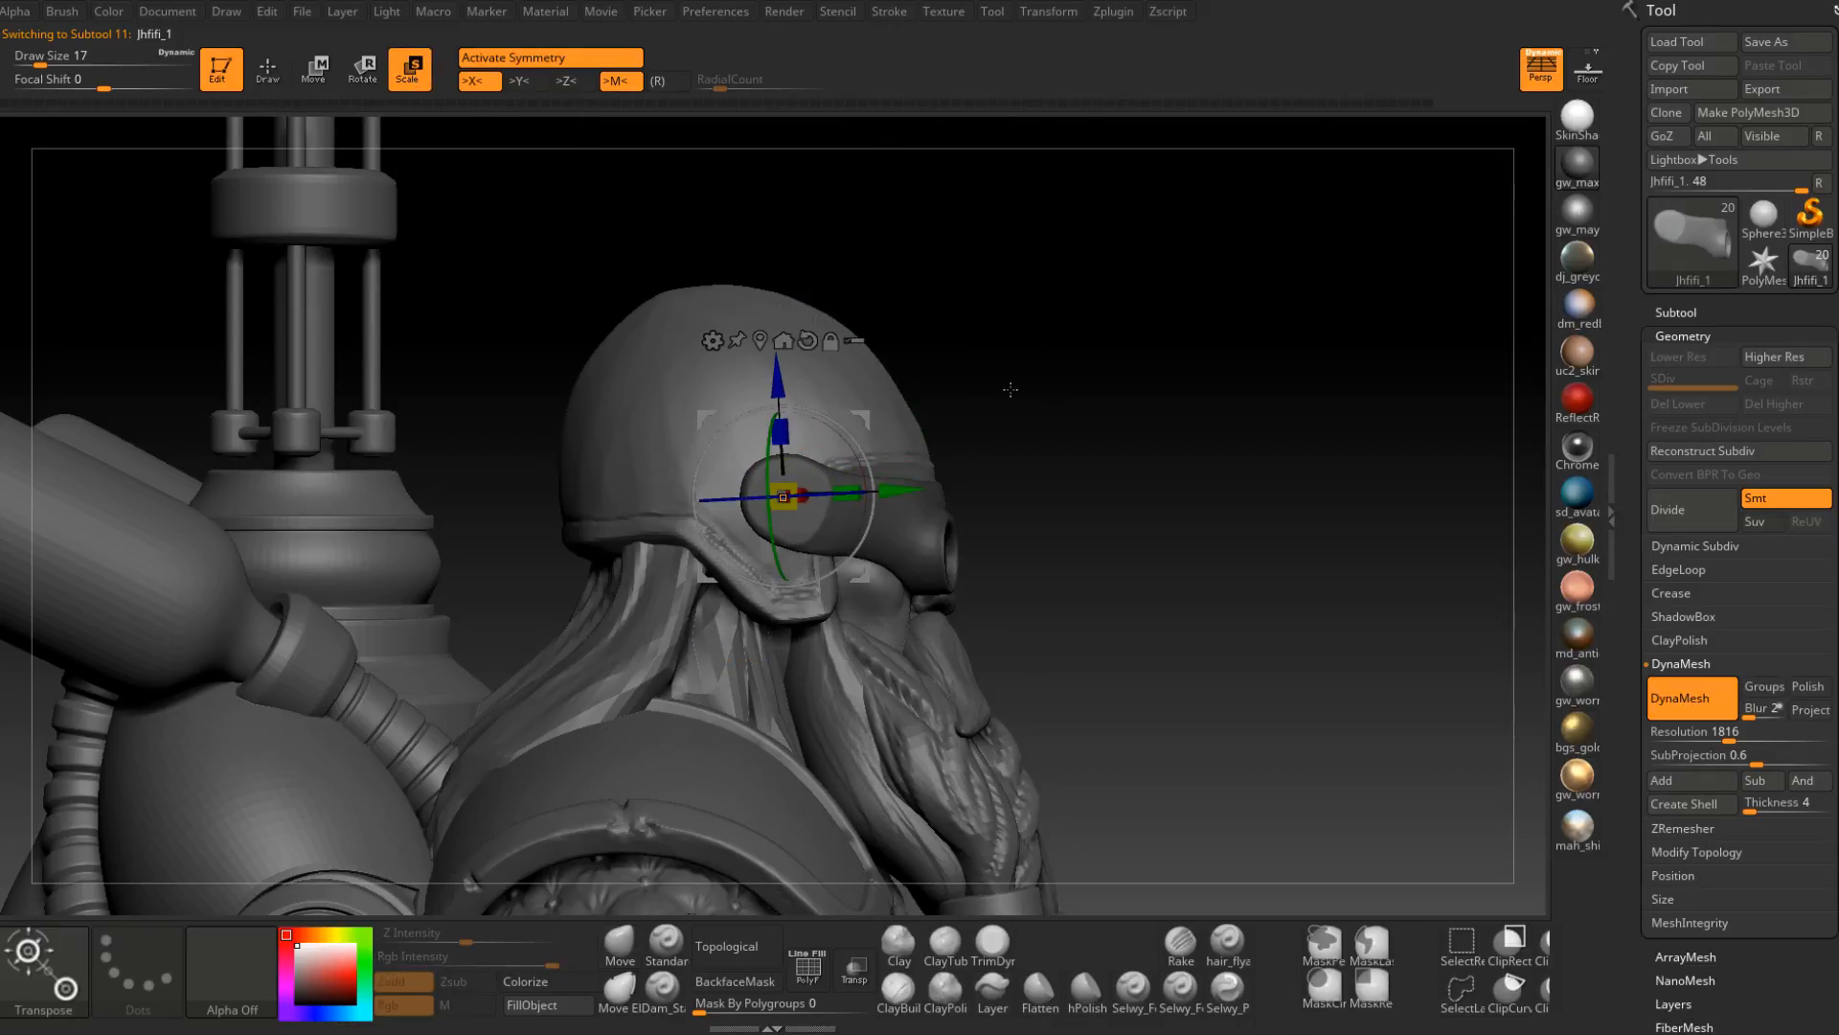
drag(1010, 389, 785, 424)
drag(518, 232, 631, 234)
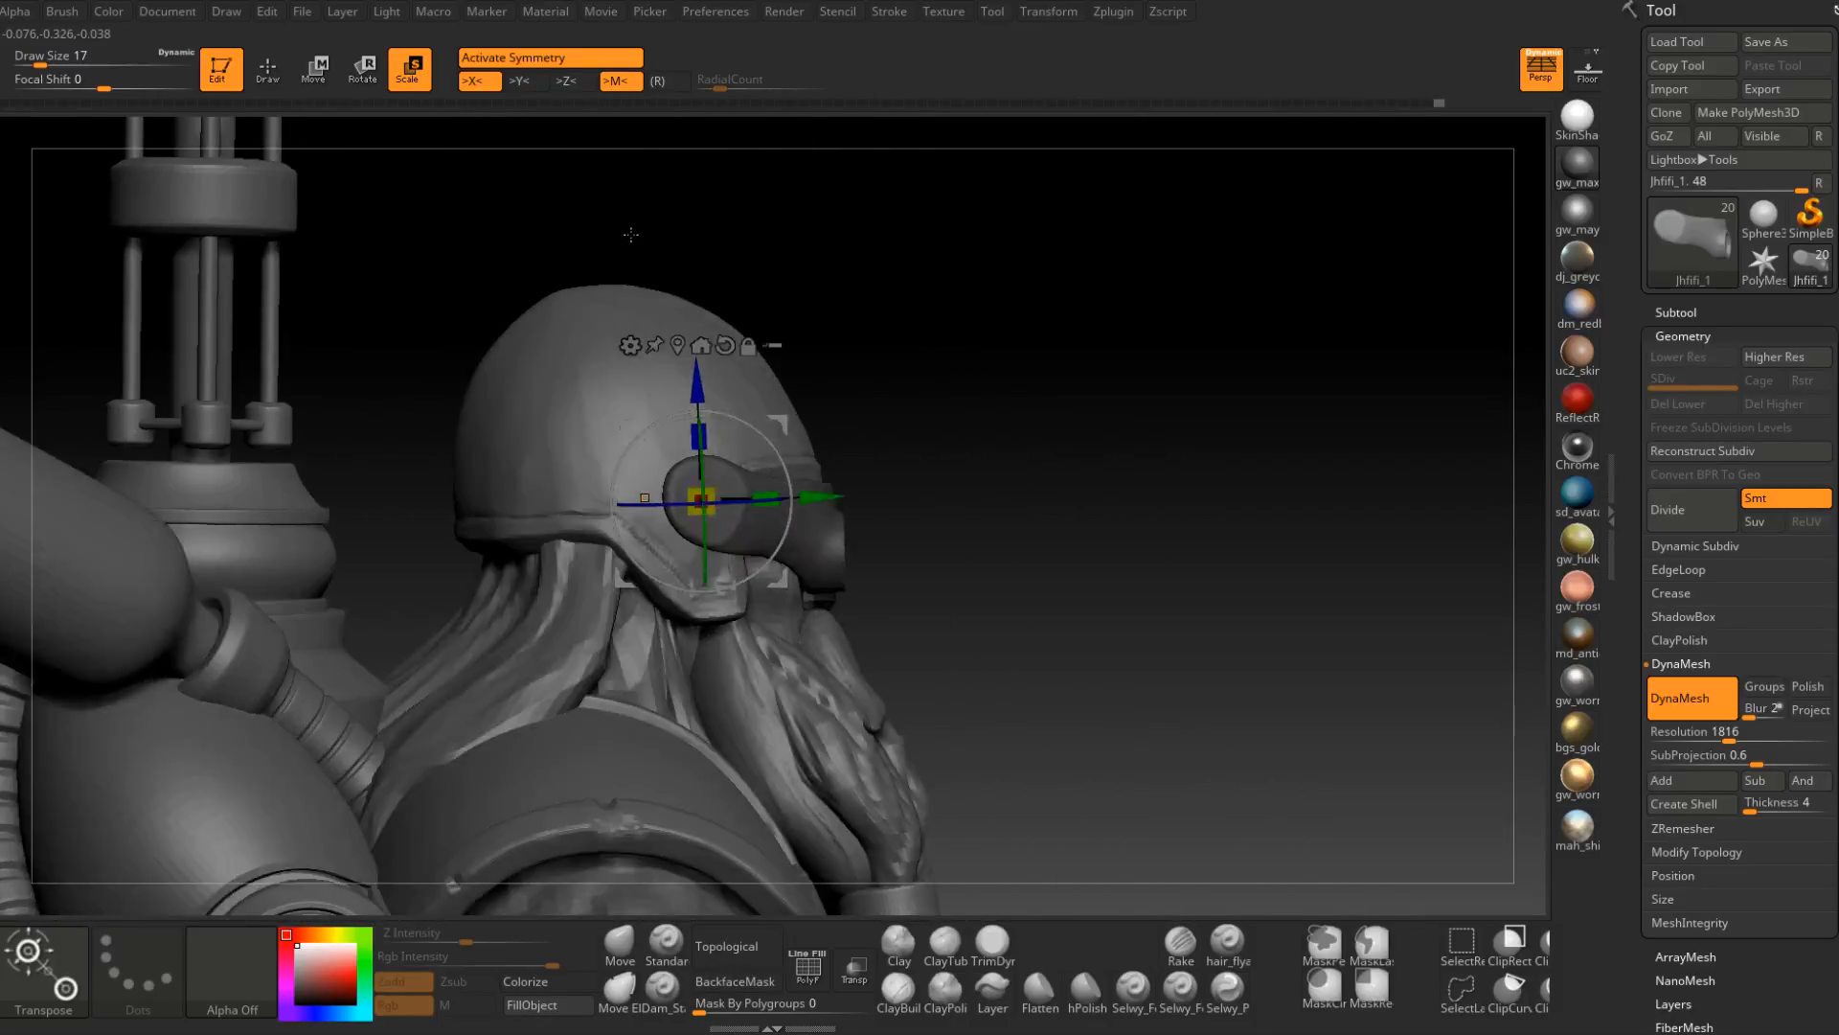
mouse_move(1052, 402)
alt+mouse_down()
mouse_move(965, 402)
mouse_move(1055, 412)
alt+mouse_up()
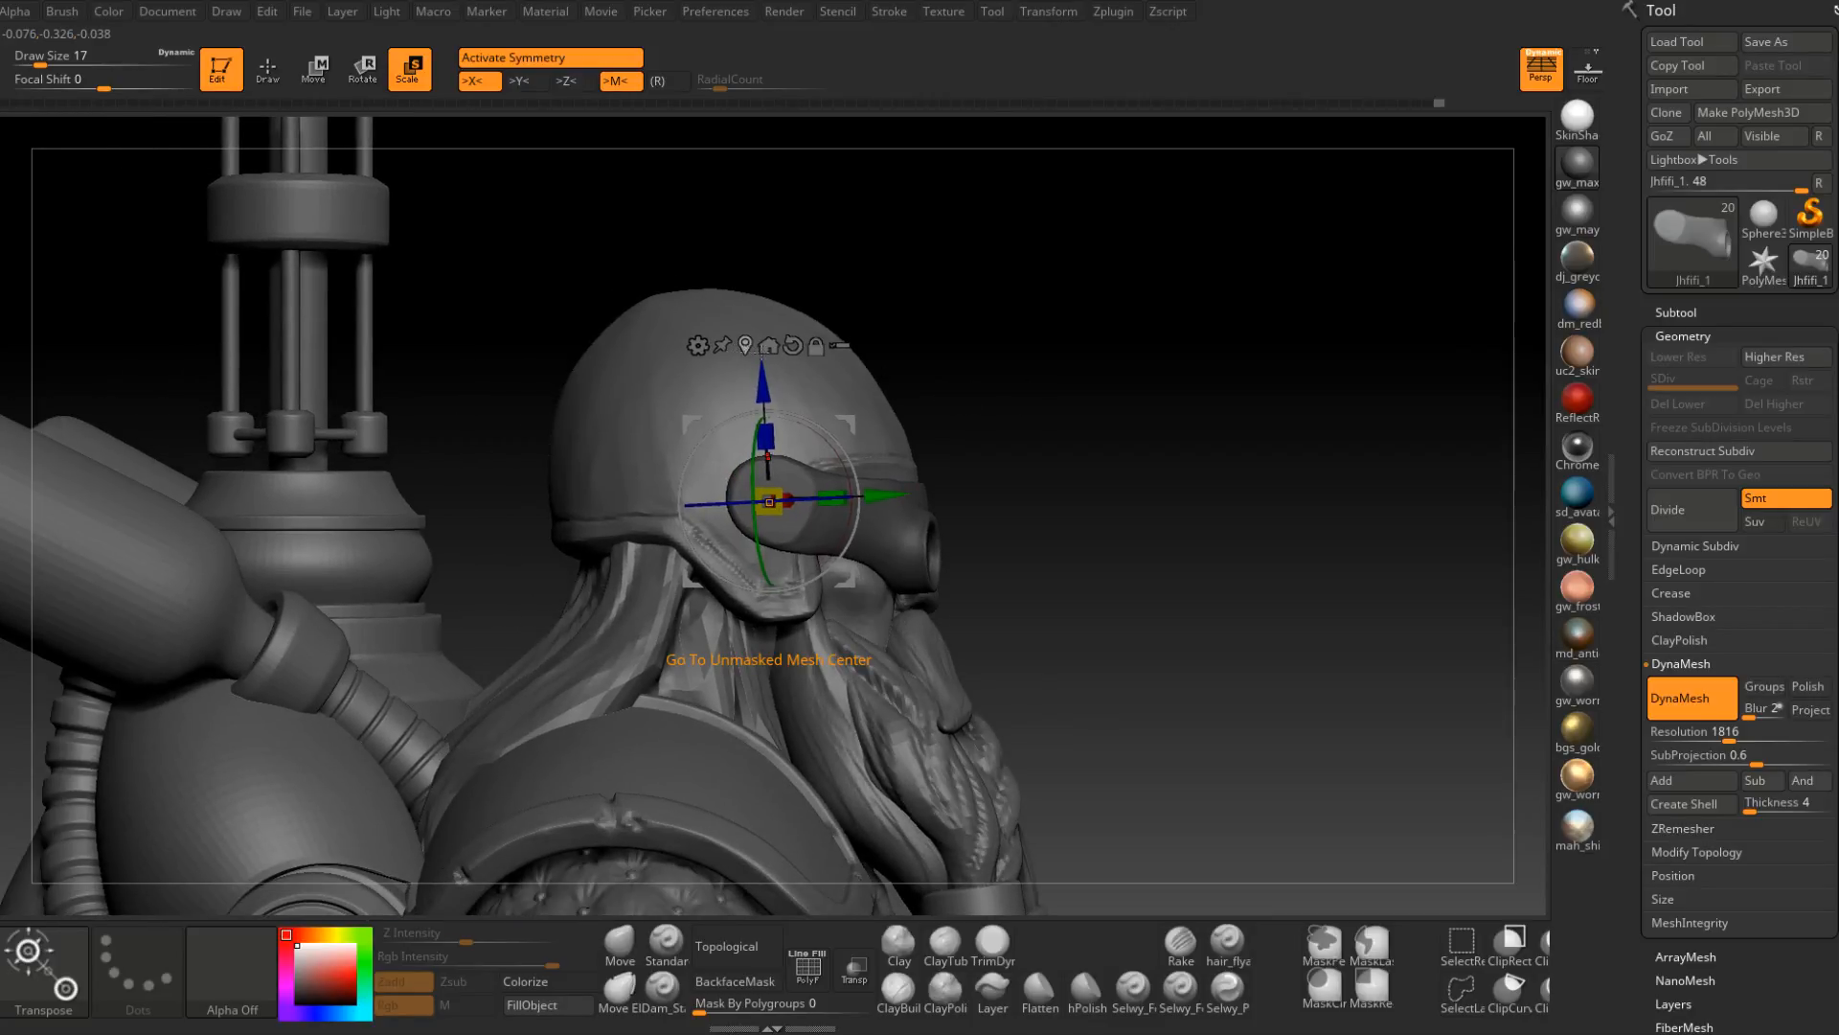
click(770, 346)
alt+right_drag(1236, 762, 1002, 434)
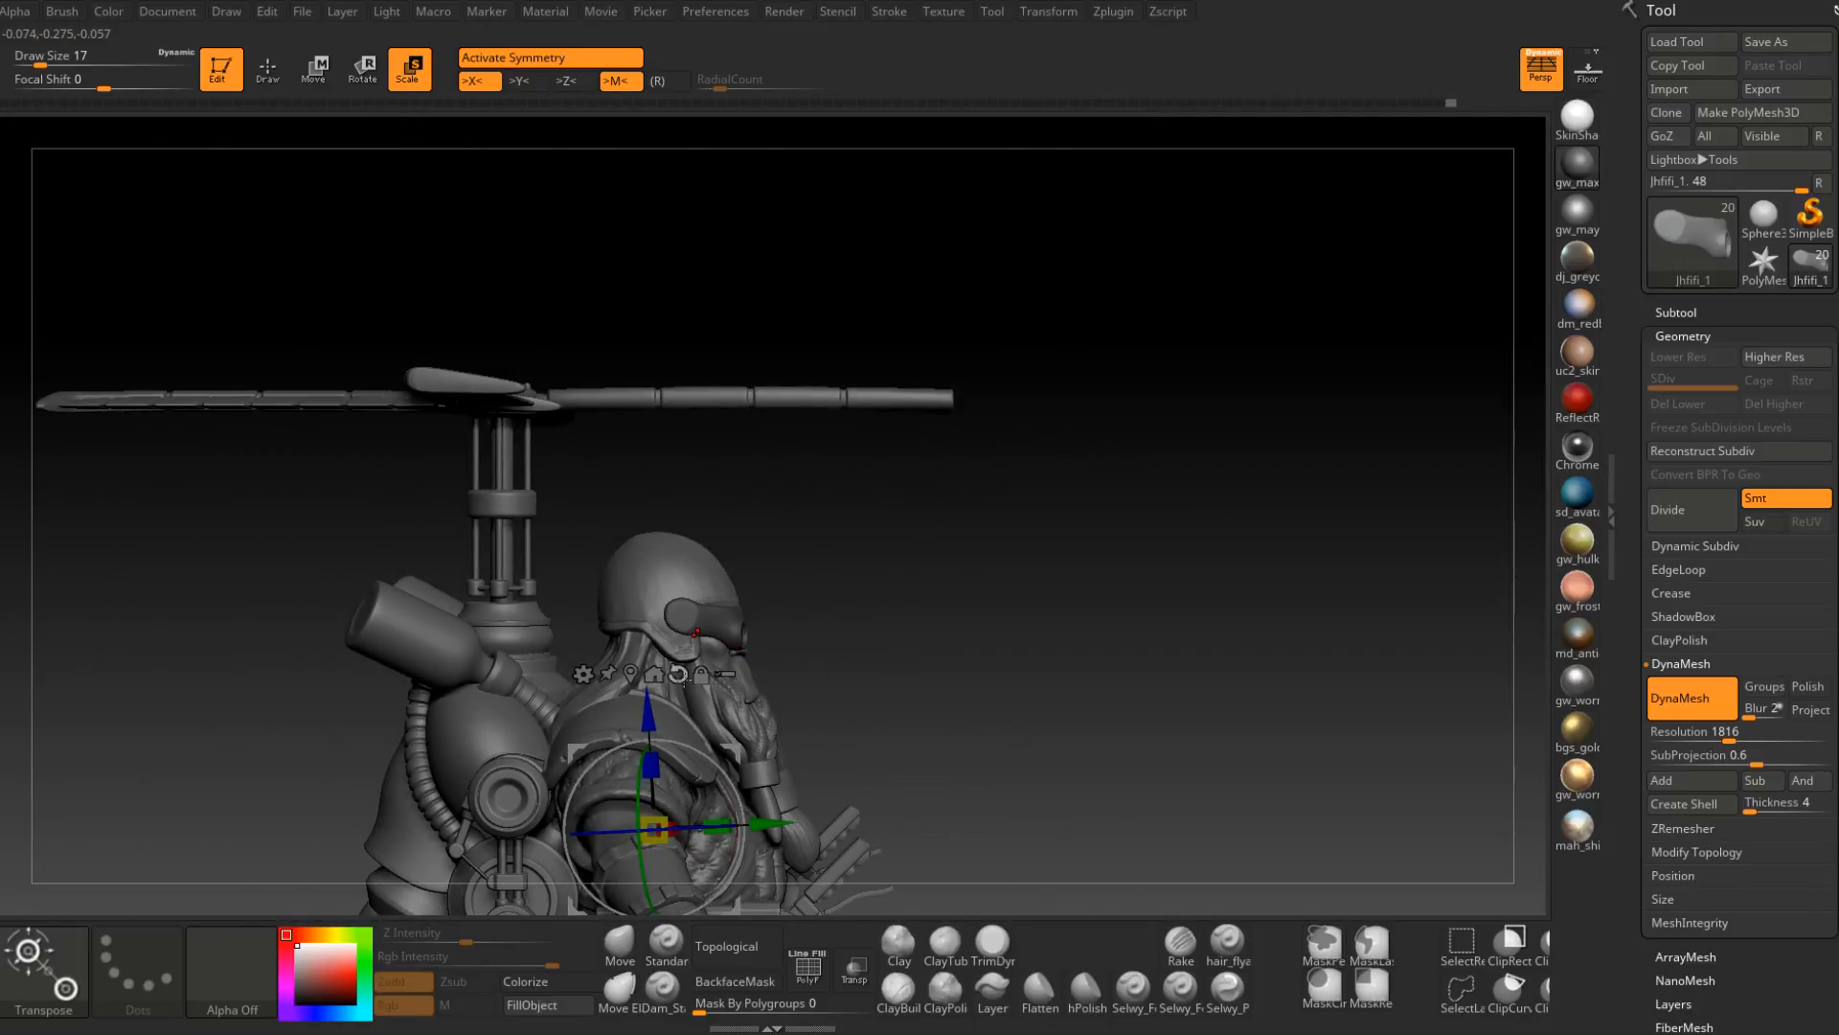
click(682, 677)
alt+drag(655, 829, 683, 614)
mouse_move(823, 565)
ctrl+right_down()
mouse_move(910, 670)
mouse_move(932, 632)
ctrl+right_up()
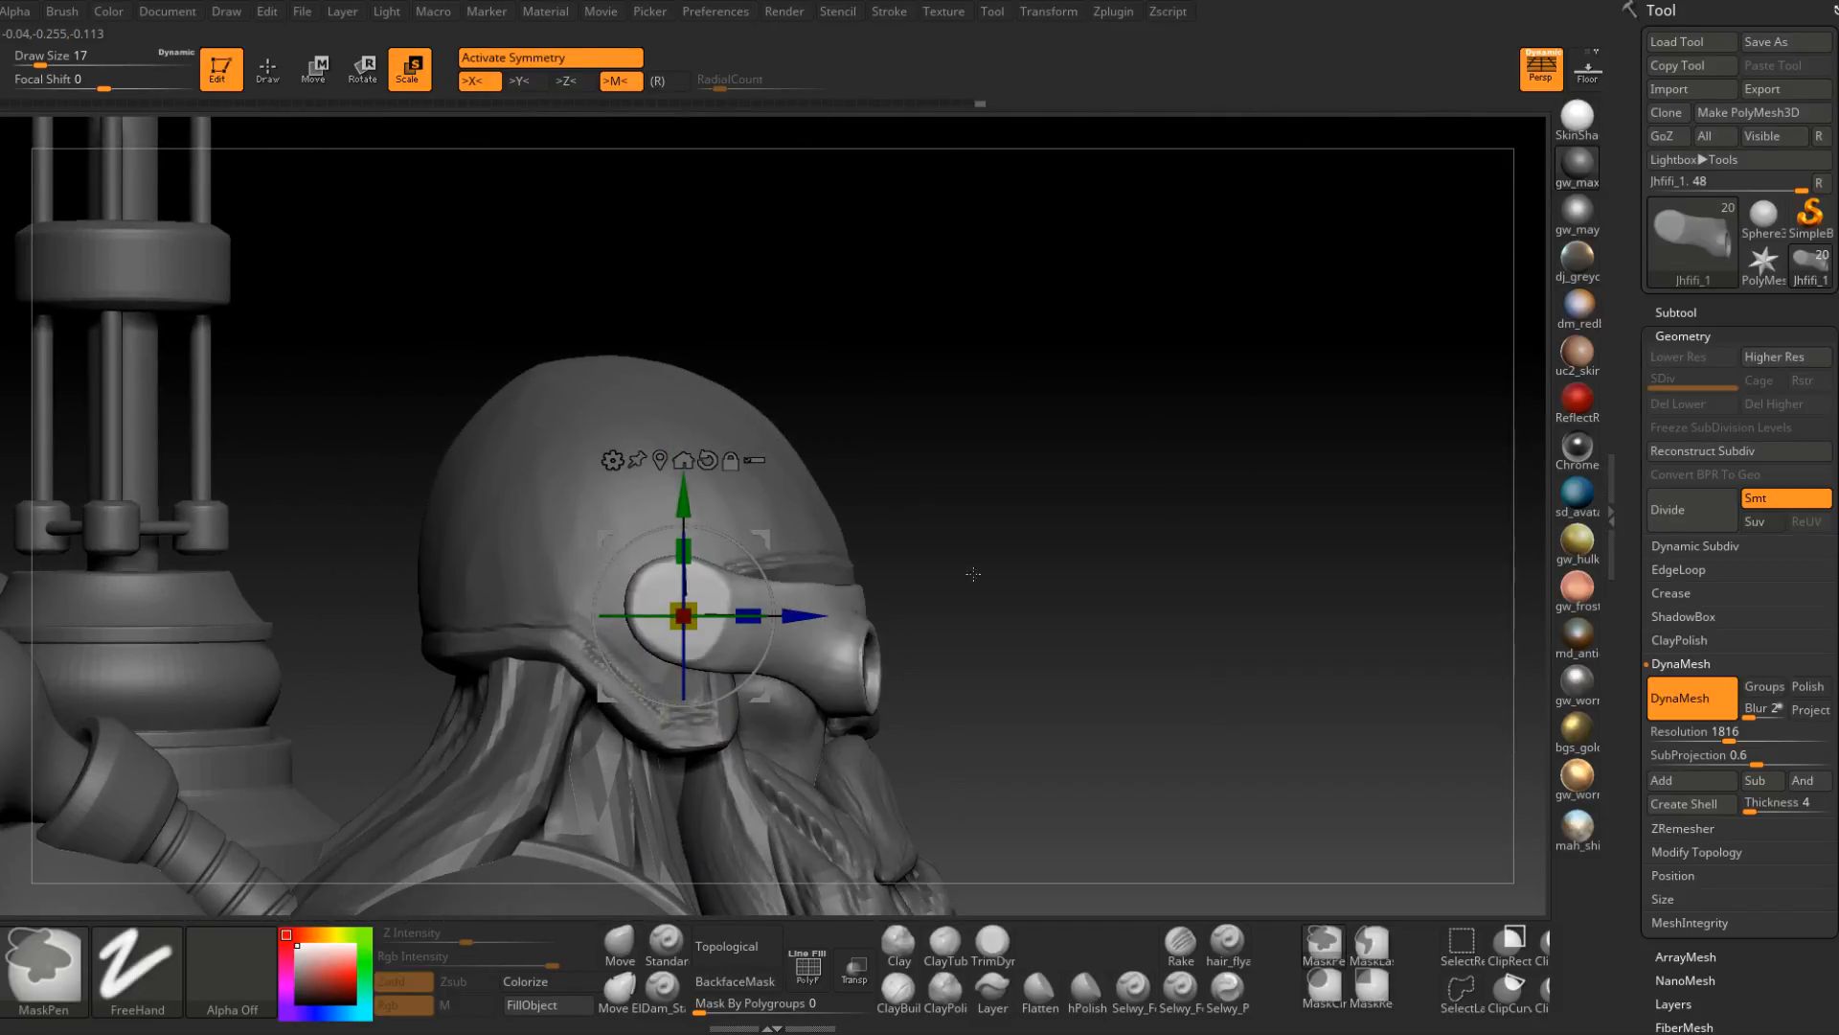
Rotate the goggles upward about their side discs onto the forehead and return to Draw mode.
drag(761, 568, 752, 471)
drag(1196, 523, 1013, 425)
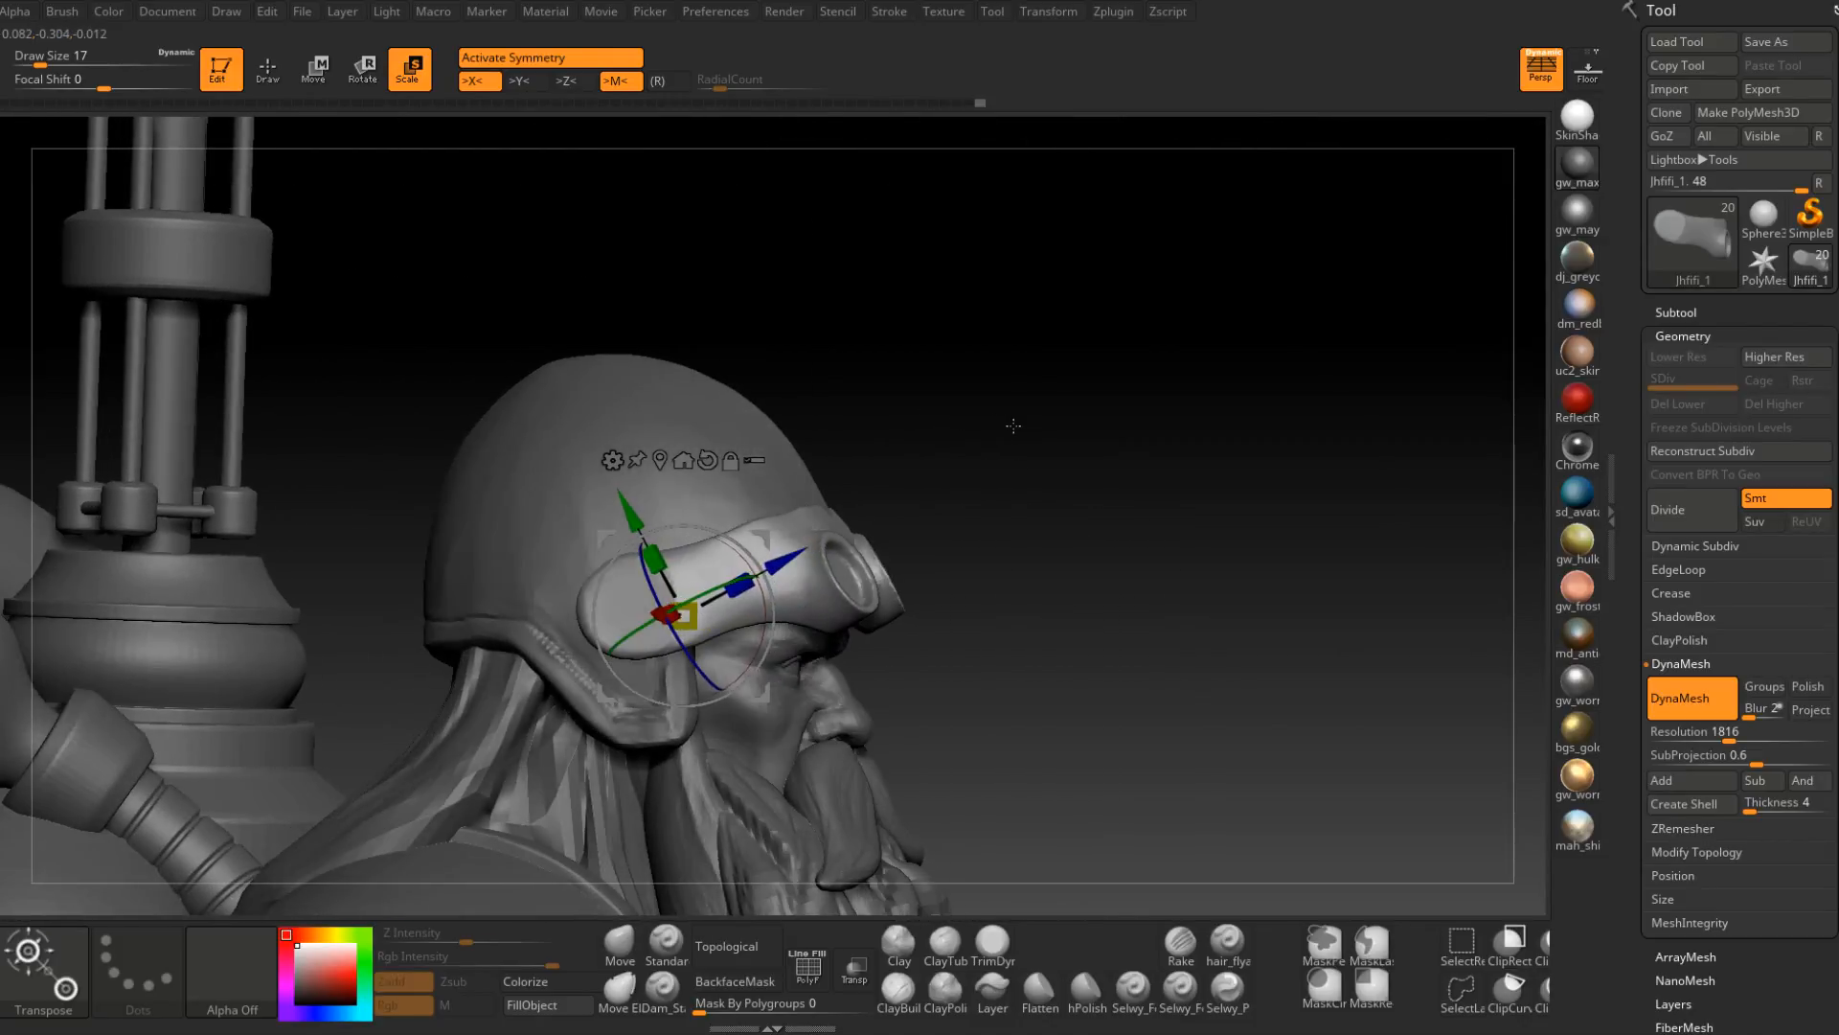
click(268, 67)
drag(1027, 501, 1134, 498)
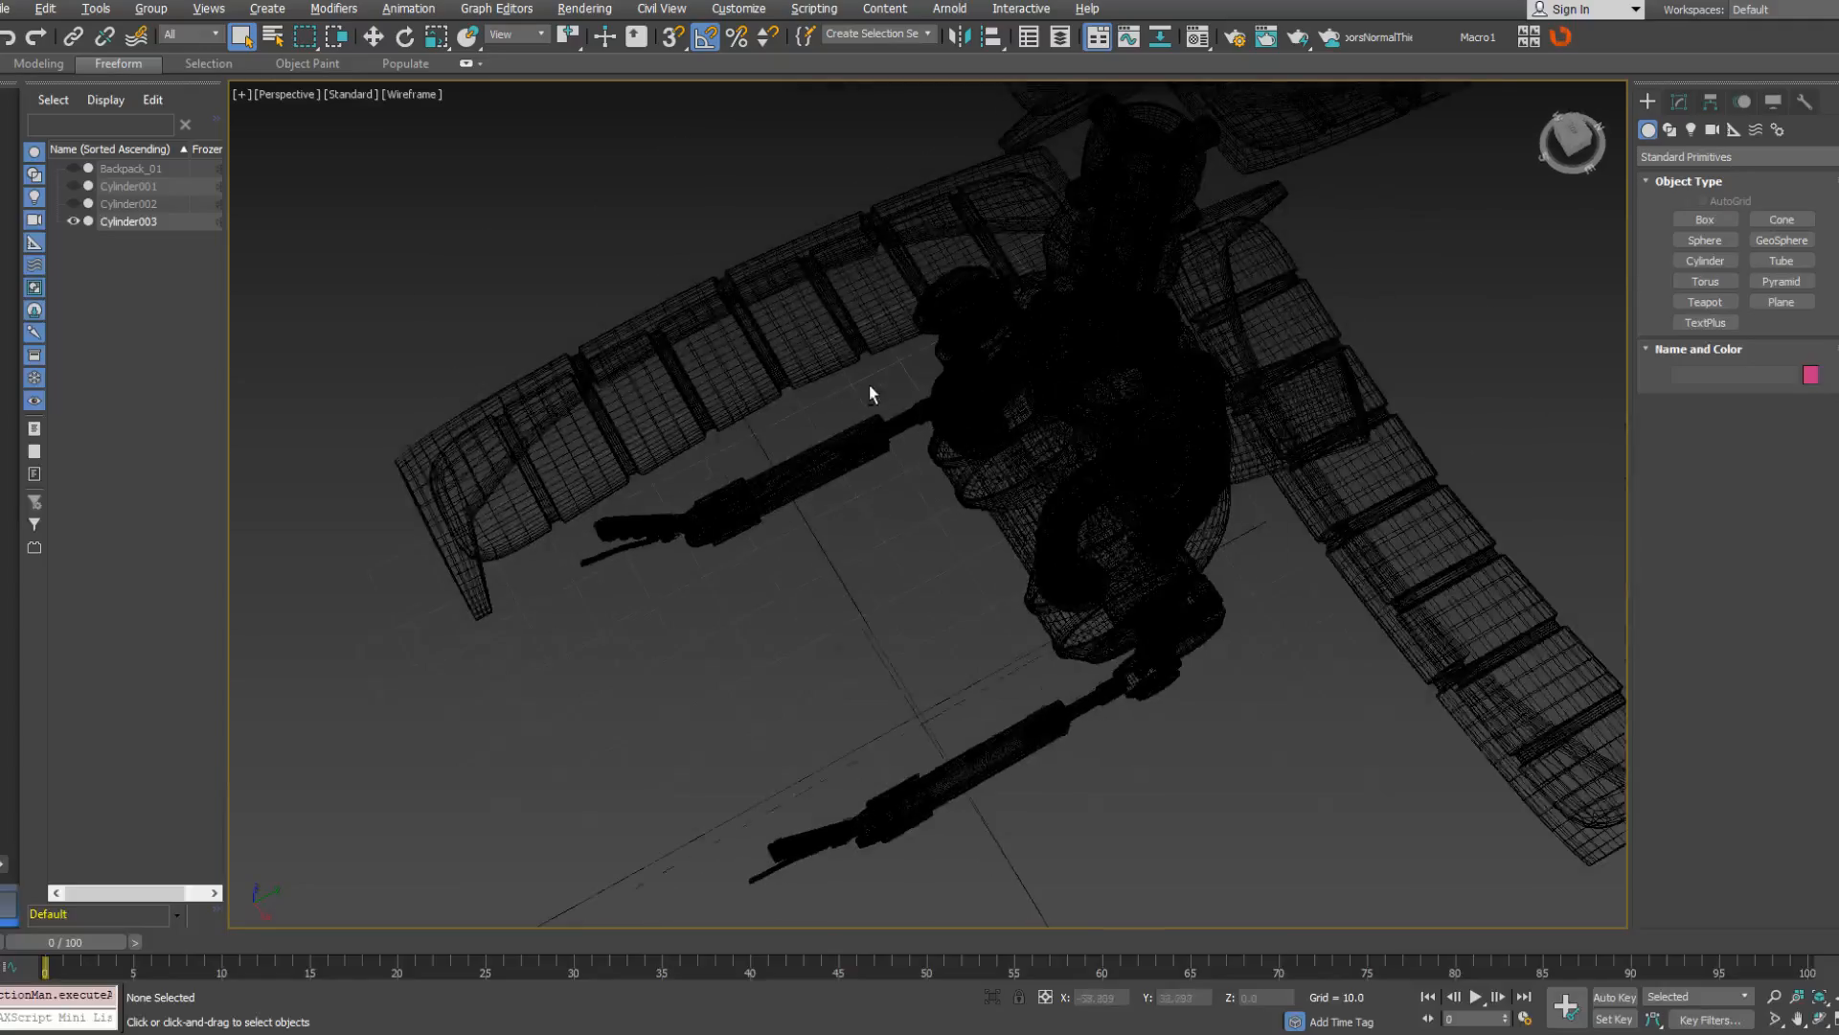
Switch to 3ds Max and import HelmetBase.obj from the Mervon folder.
alt+middle_drag(871, 394, 779, 403)
scroll(808, 403, up, 5)
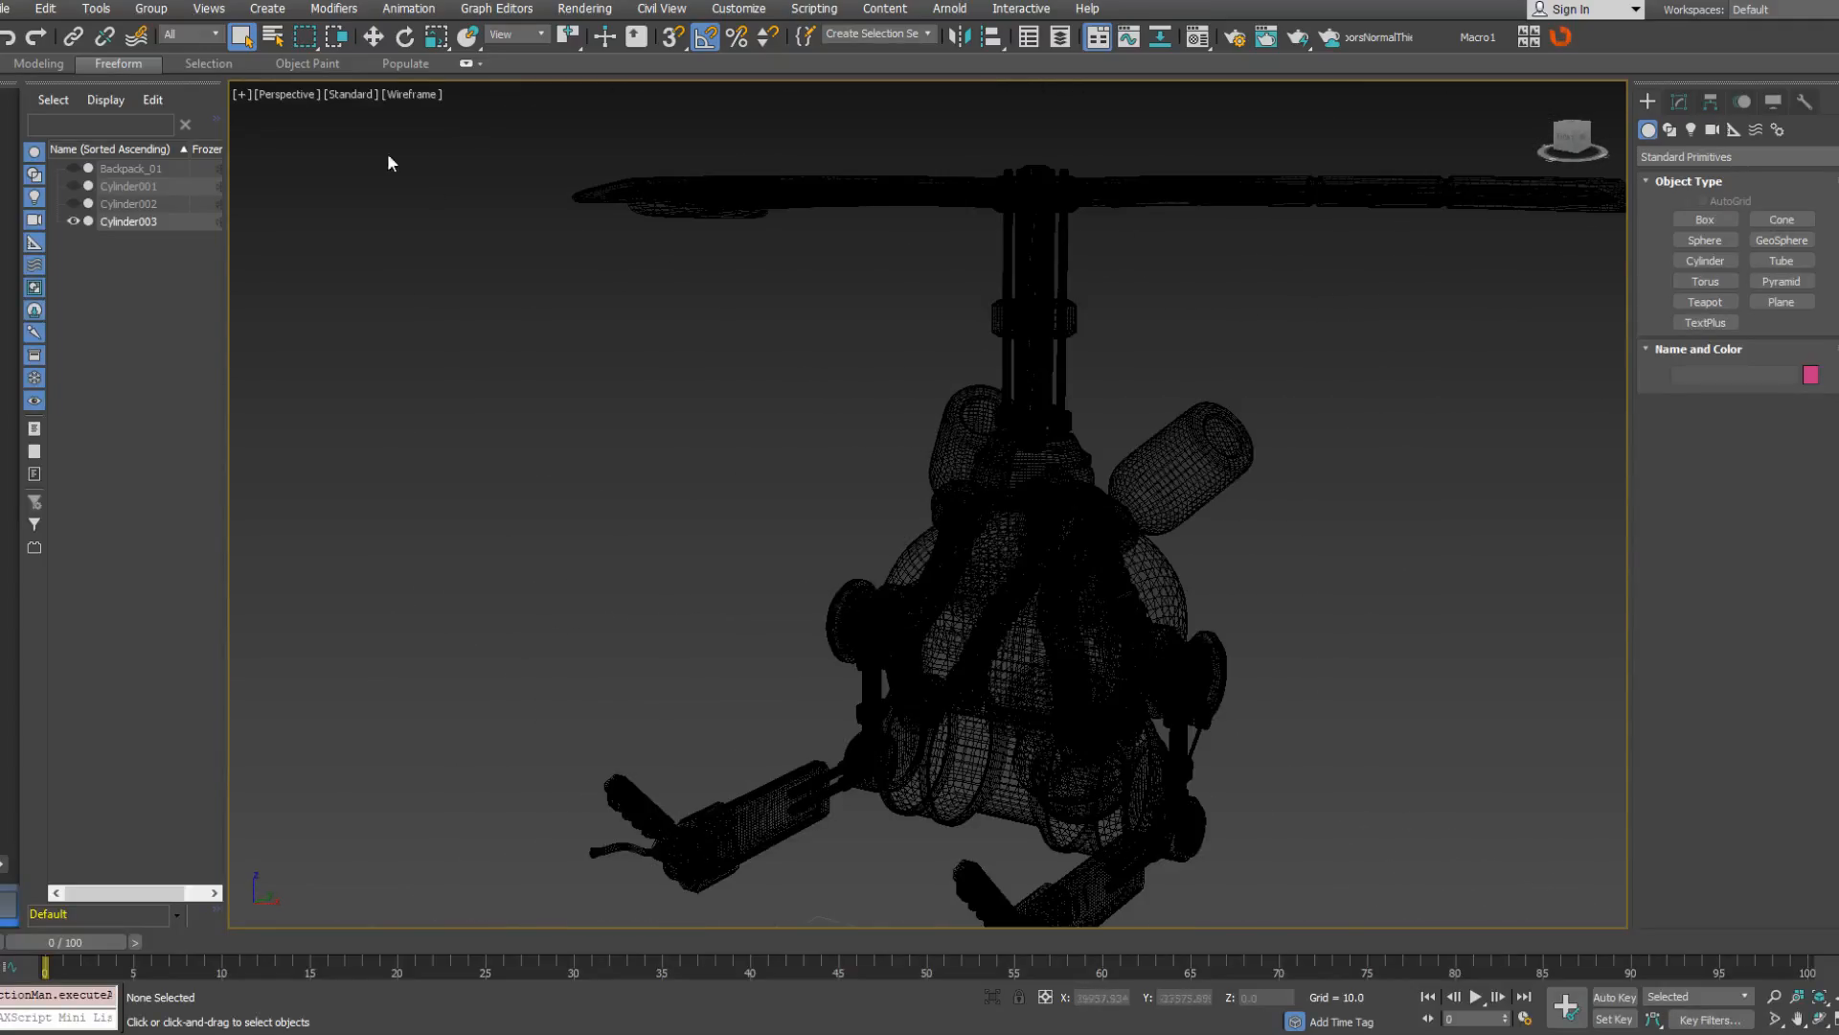
click(12, 9)
mouse_move(74, 278)
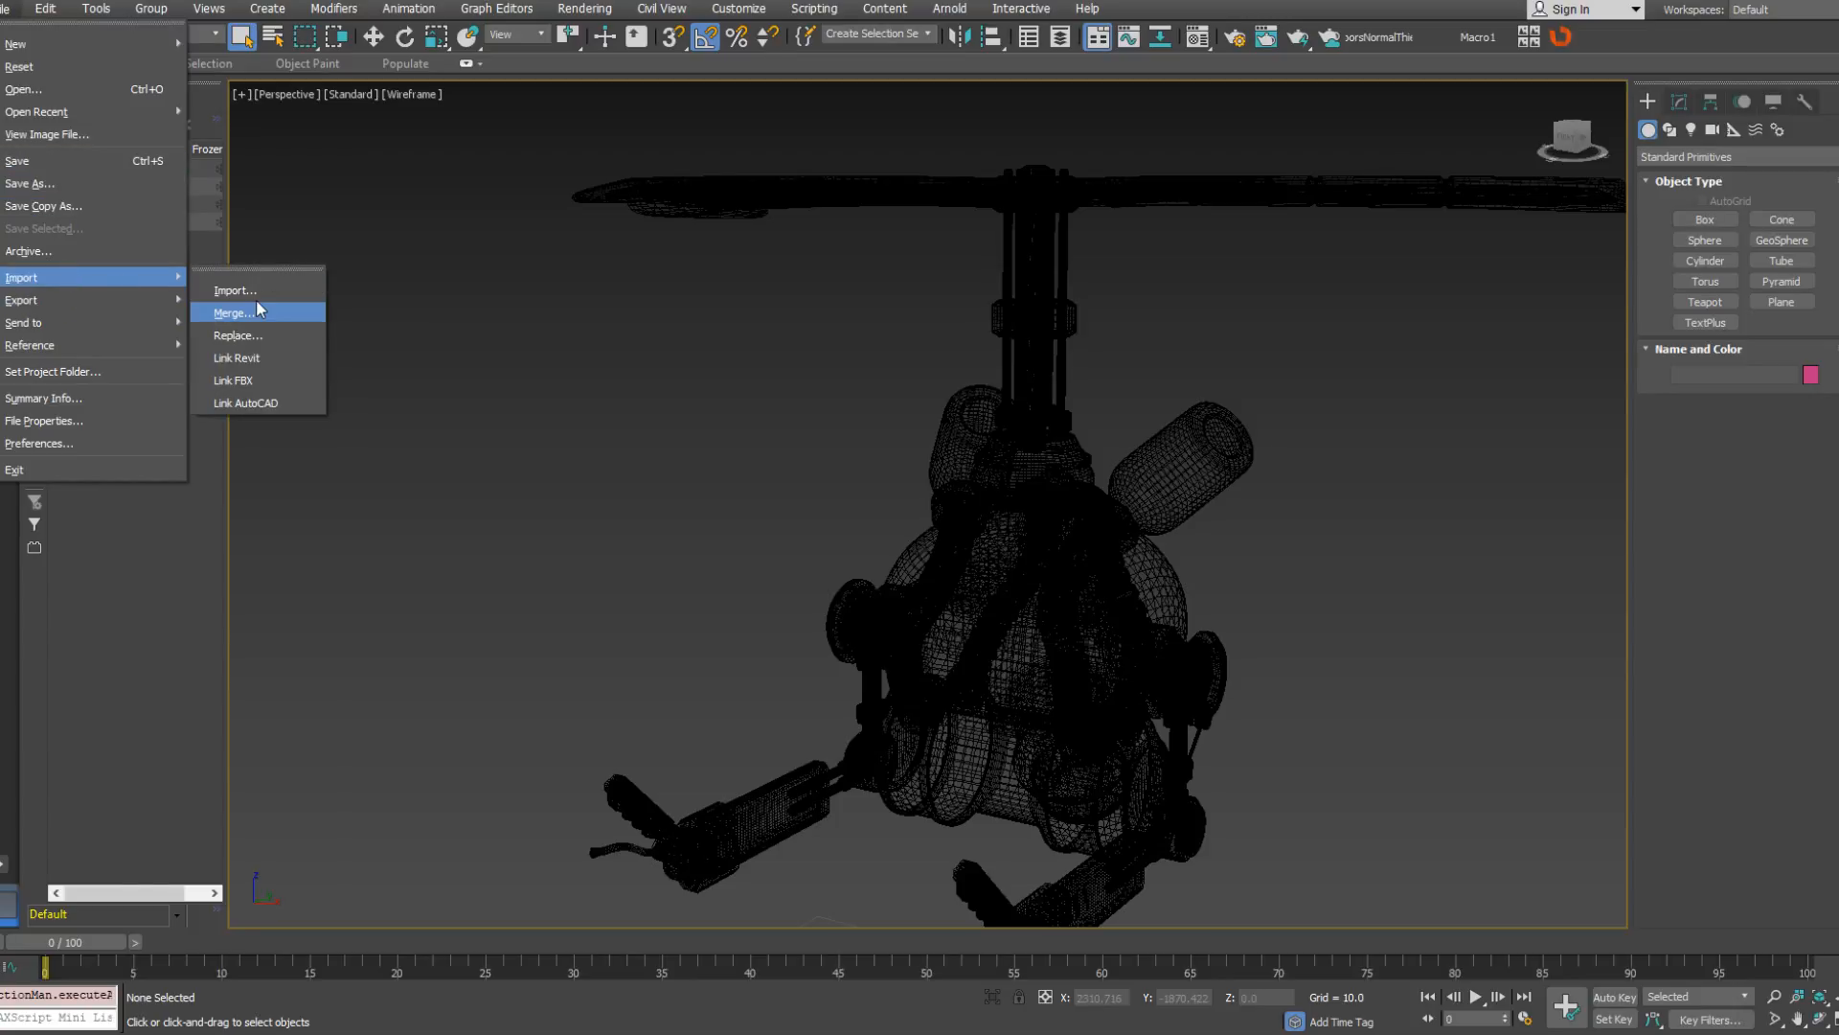
click(235, 290)
click(308, 46)
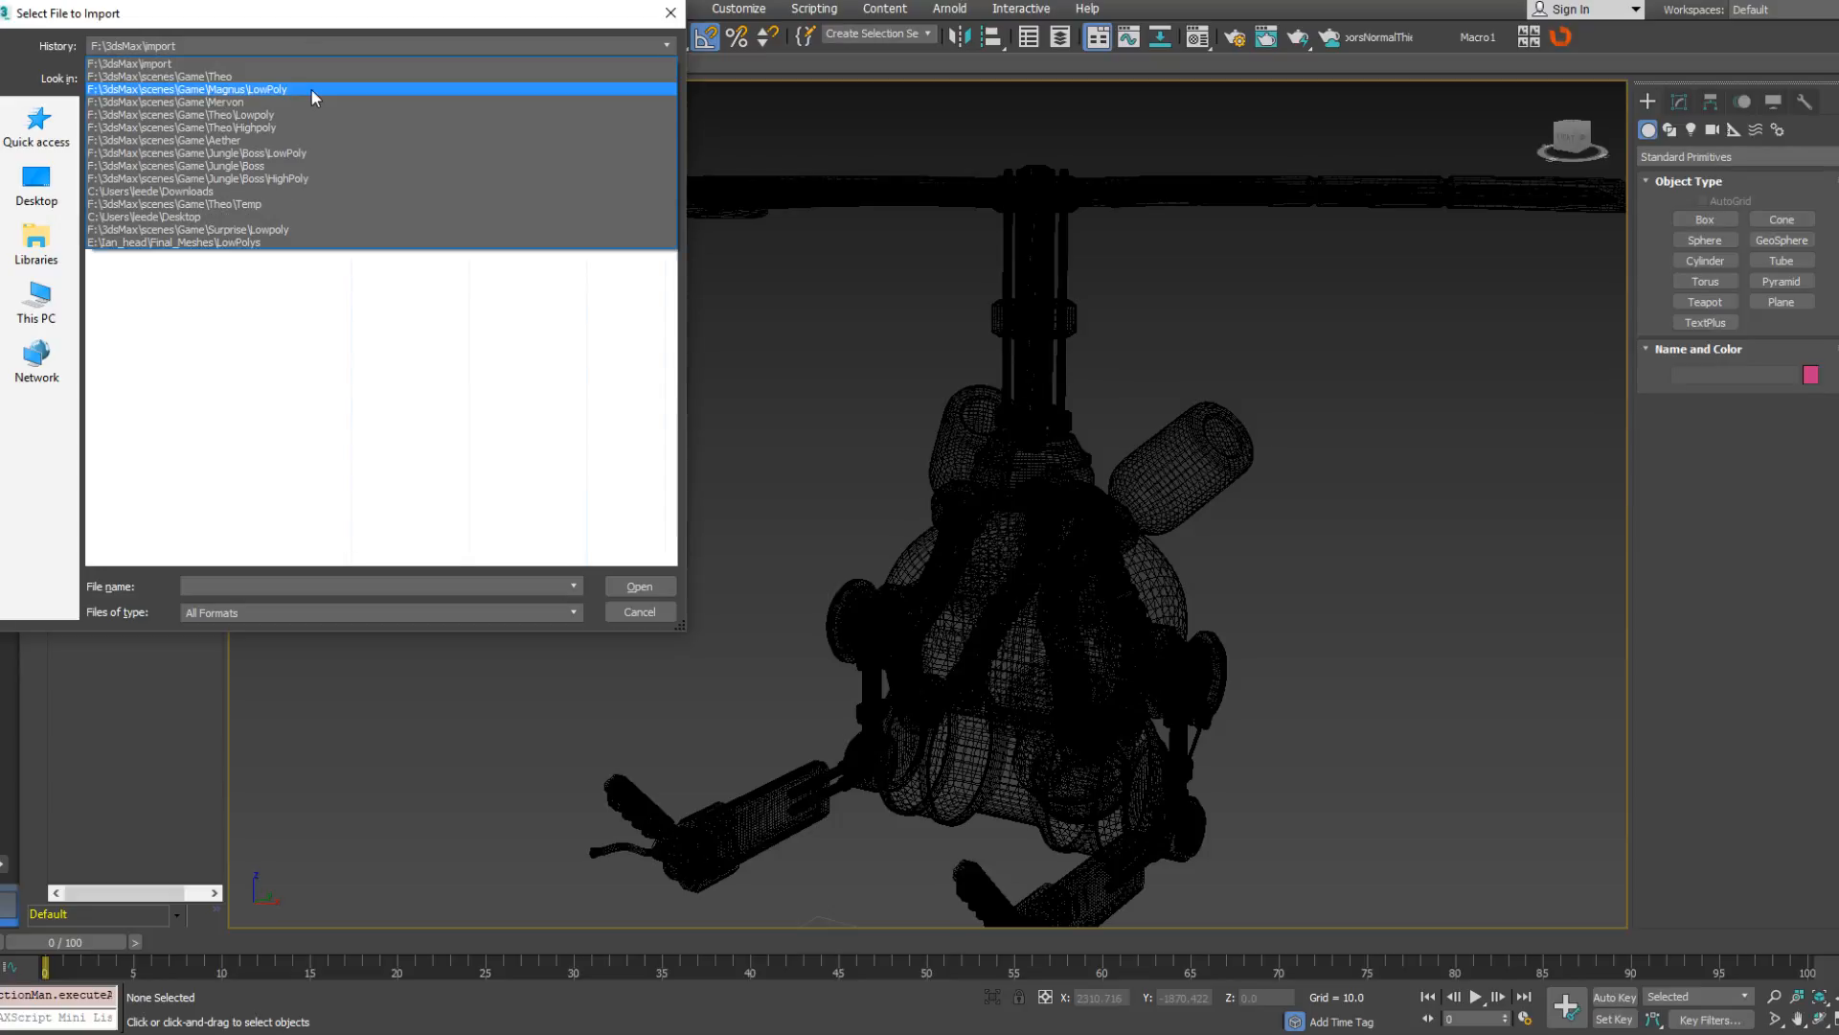
click(313, 102)
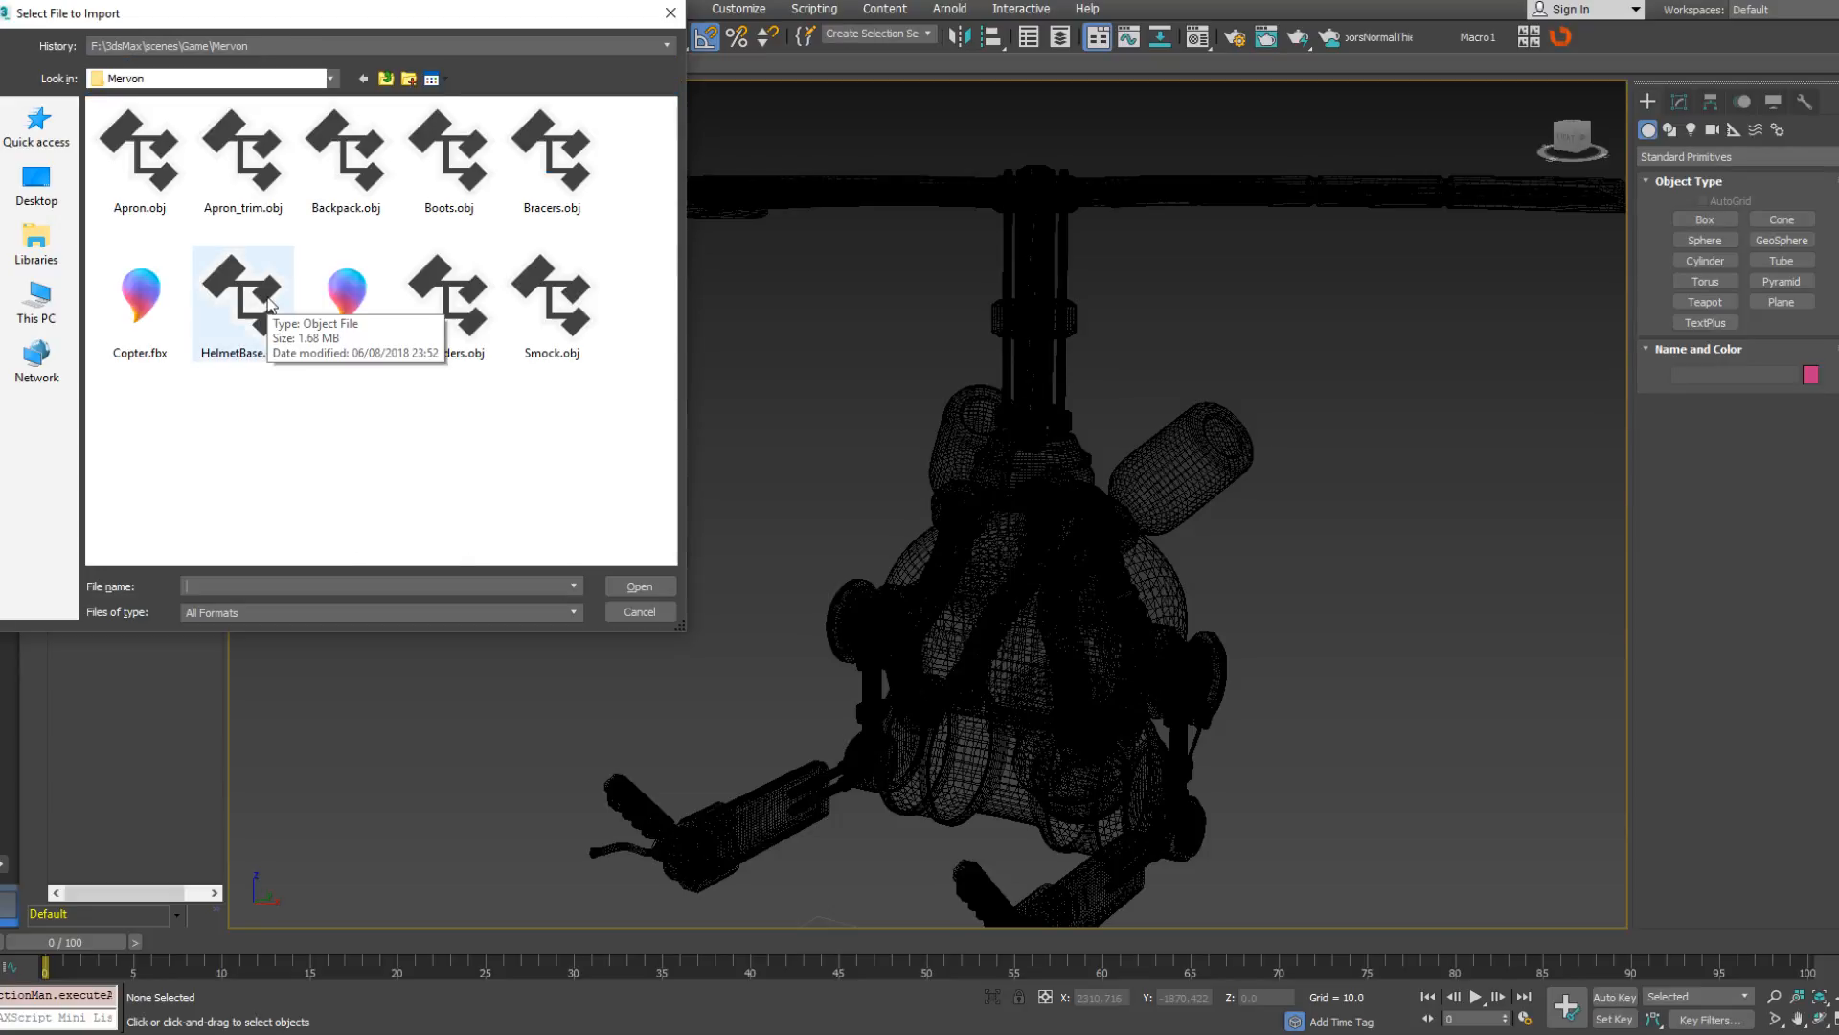
double_click(268, 303)
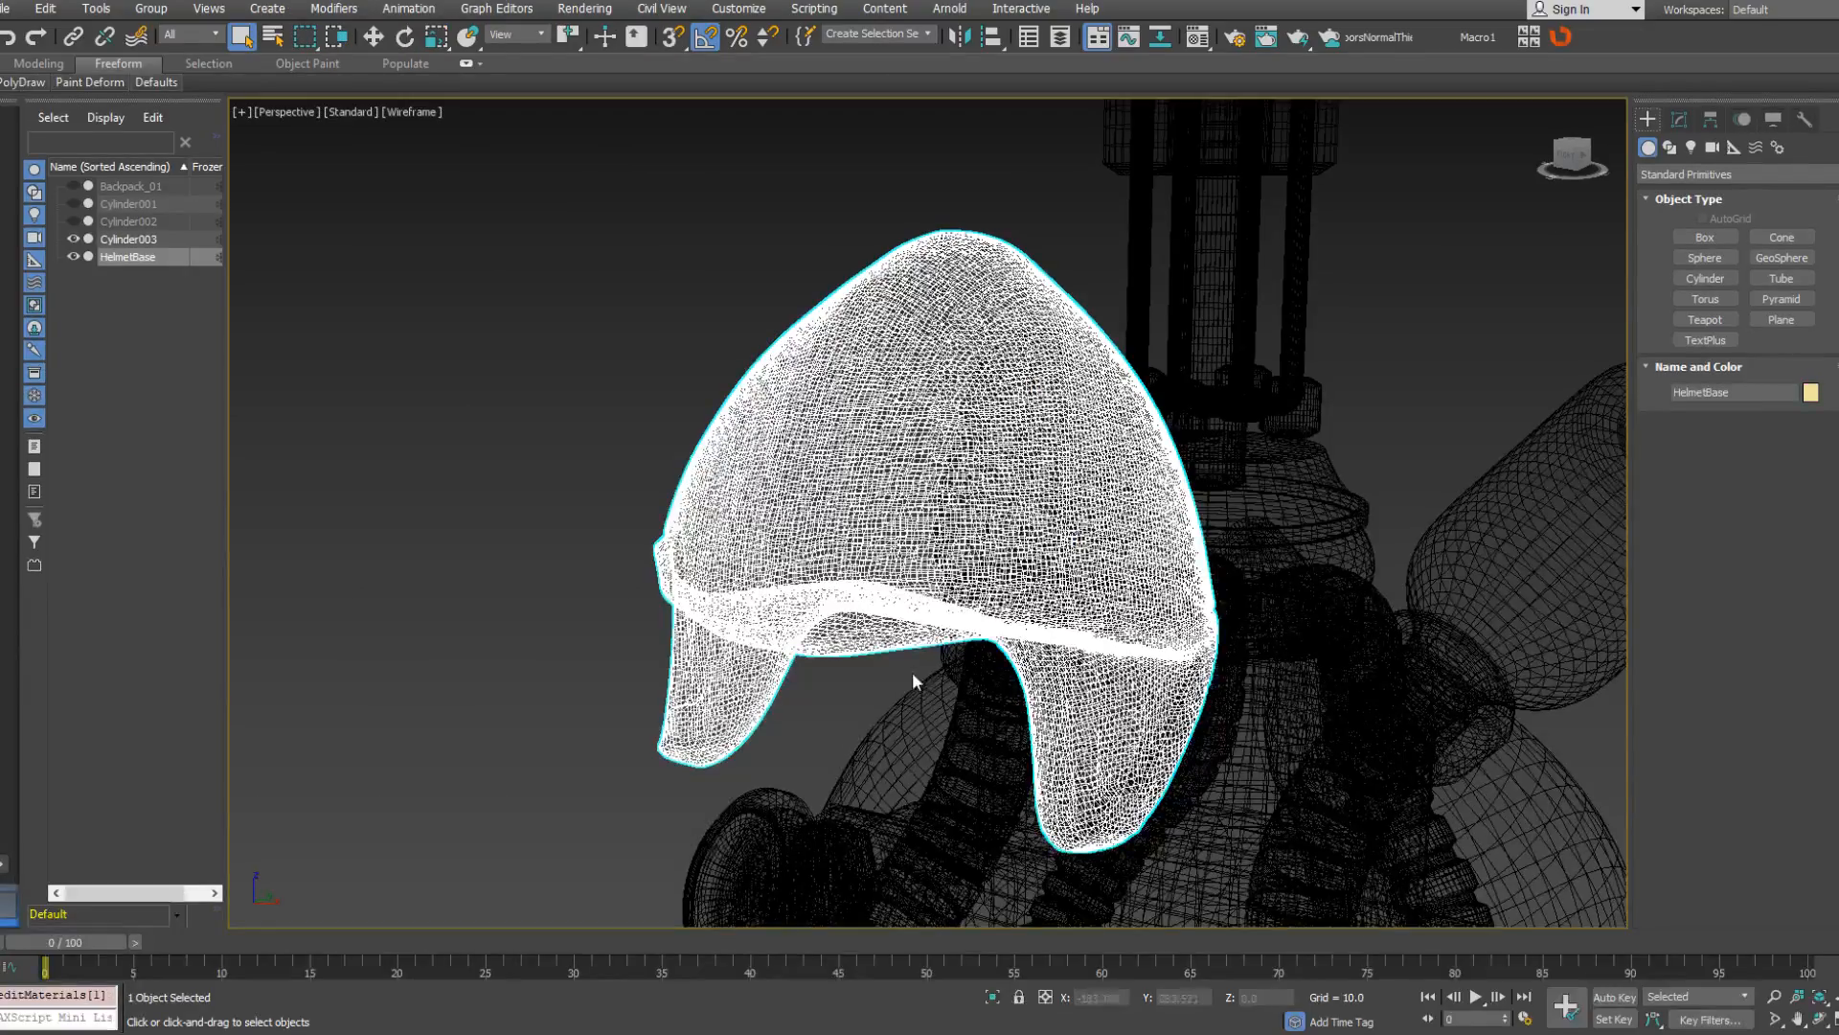
scroll(960, 558, down, 5)
alt+middle_drag(986, 566, 1025, 568)
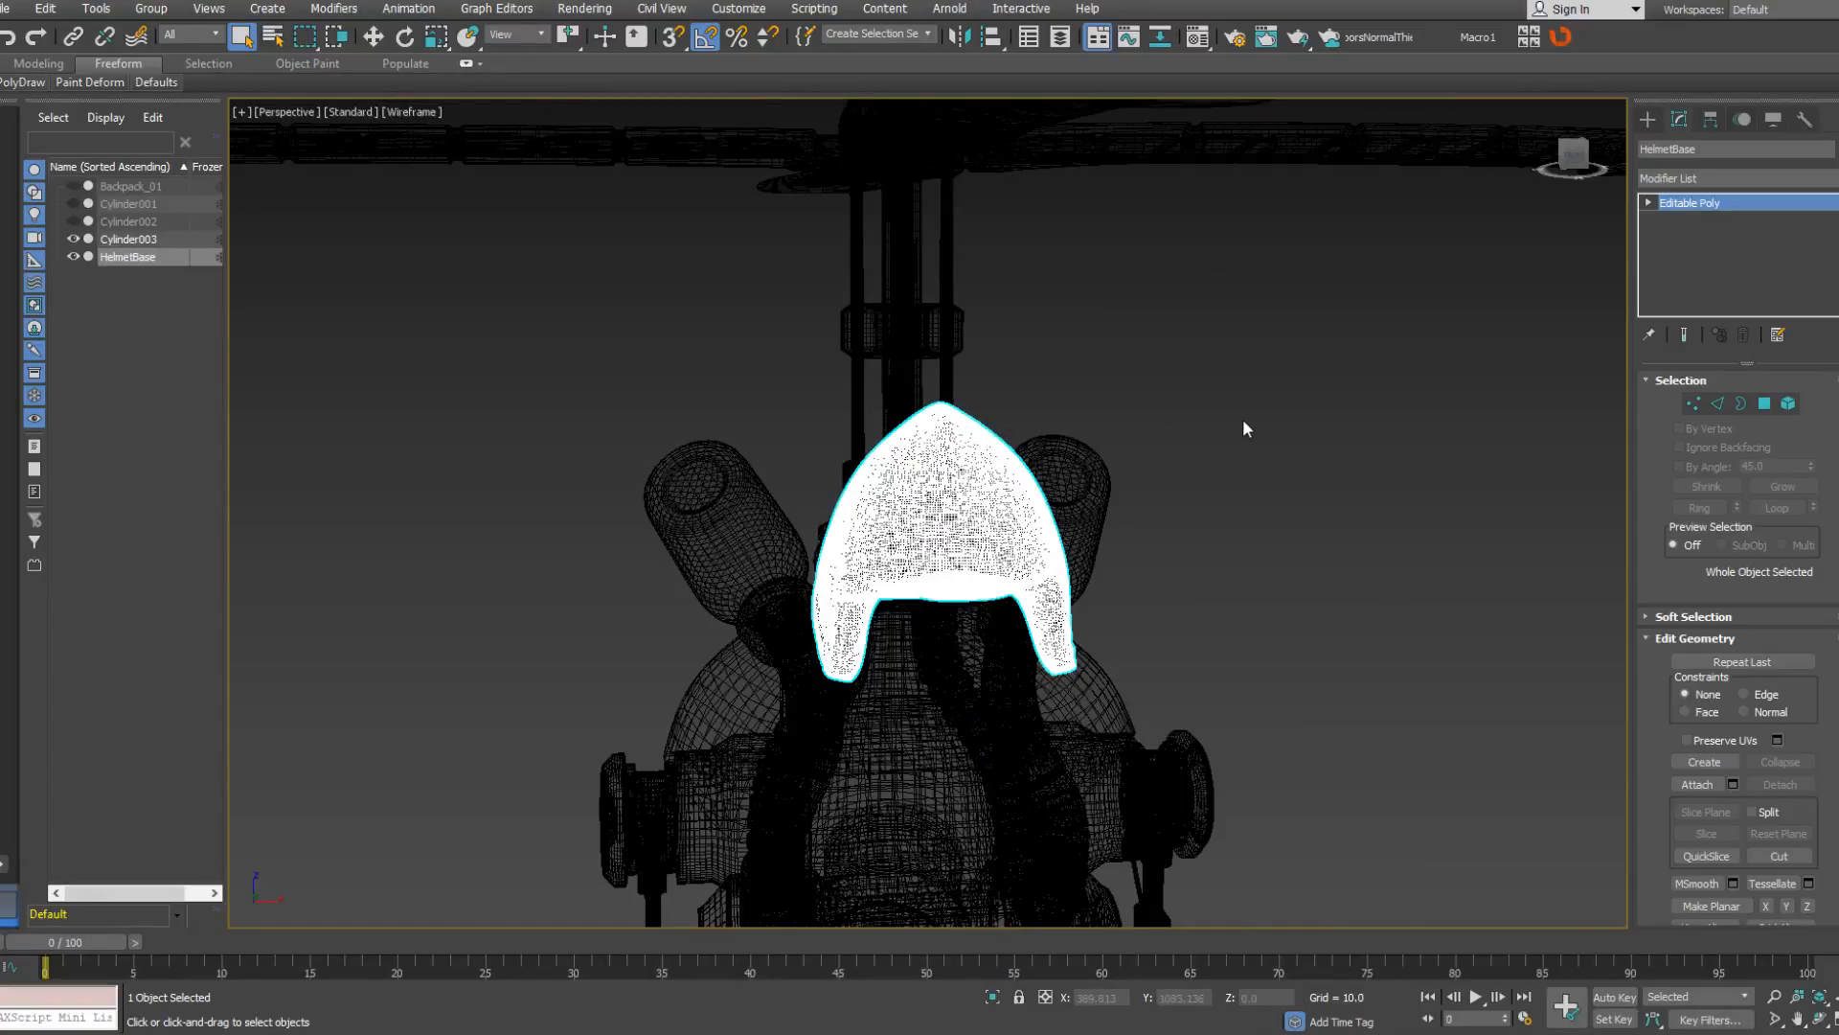
Change the imported helmet's wireframe colour to black.
click(1243, 428)
alt+middle_drag(1153, 435, 1054, 450)
click(1040, 479)
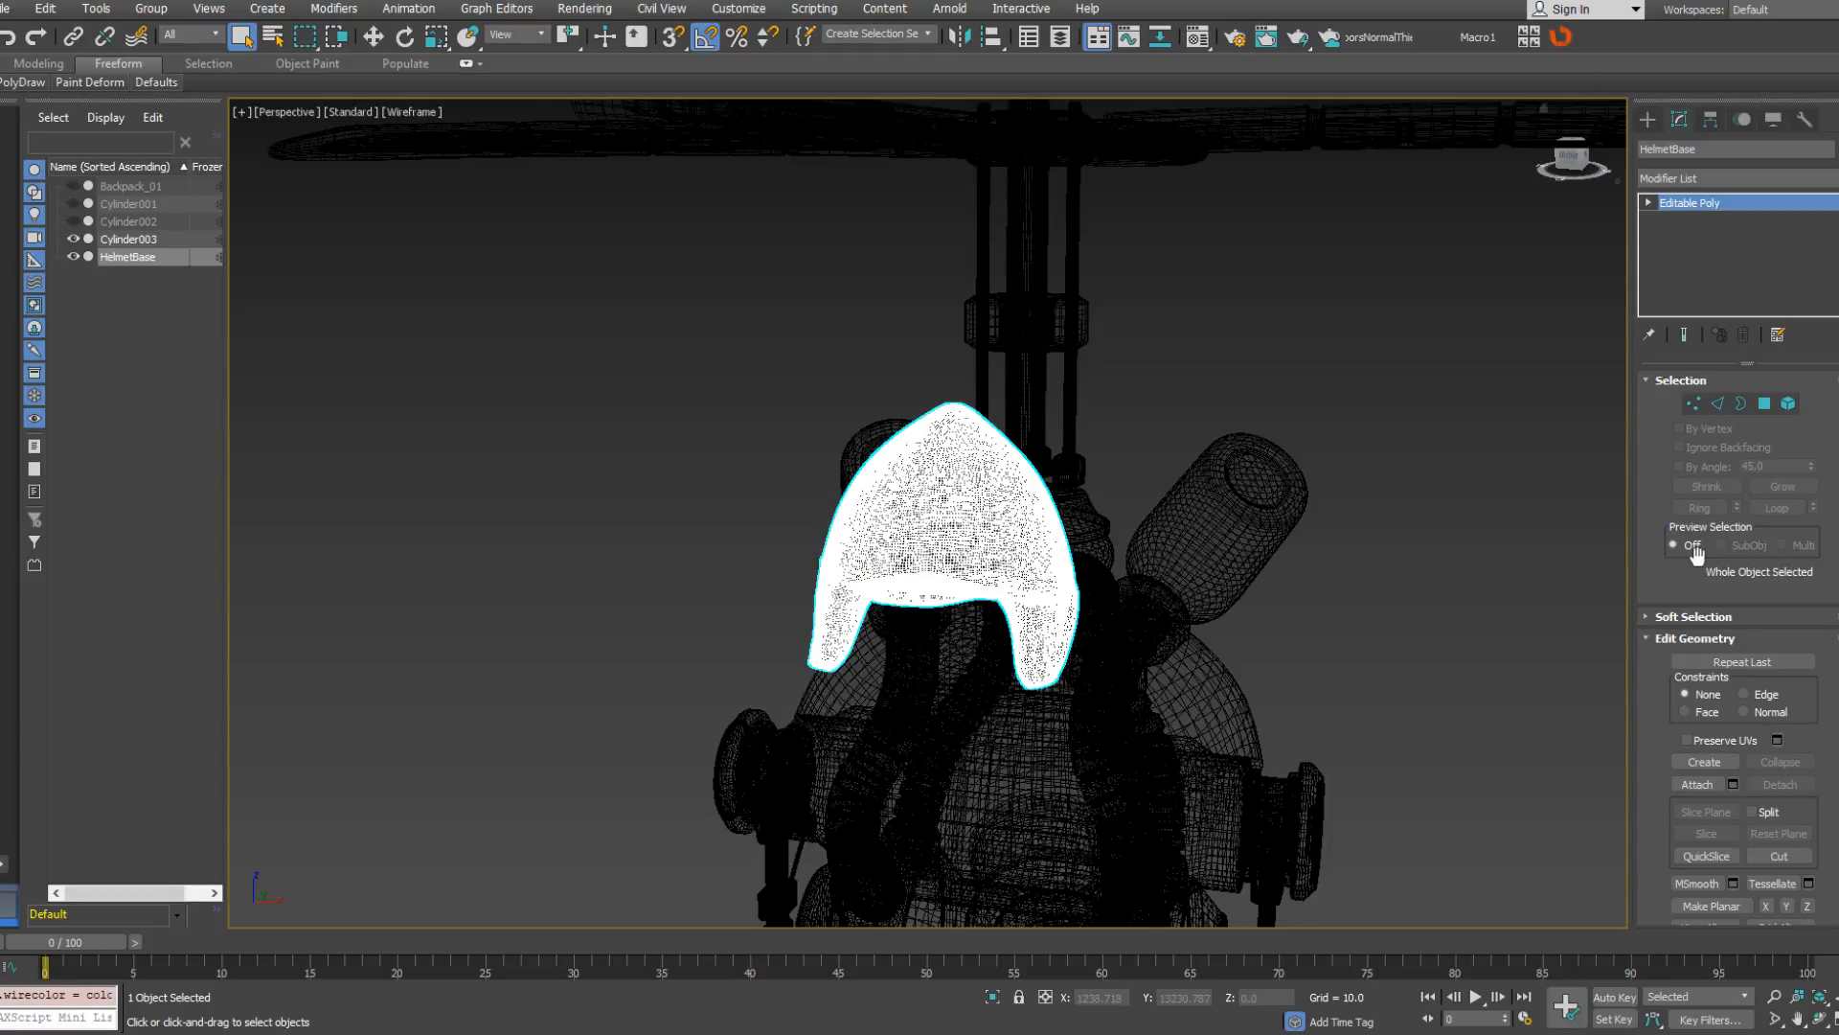
alt+middle_drag(1092, 501, 1056, 498)
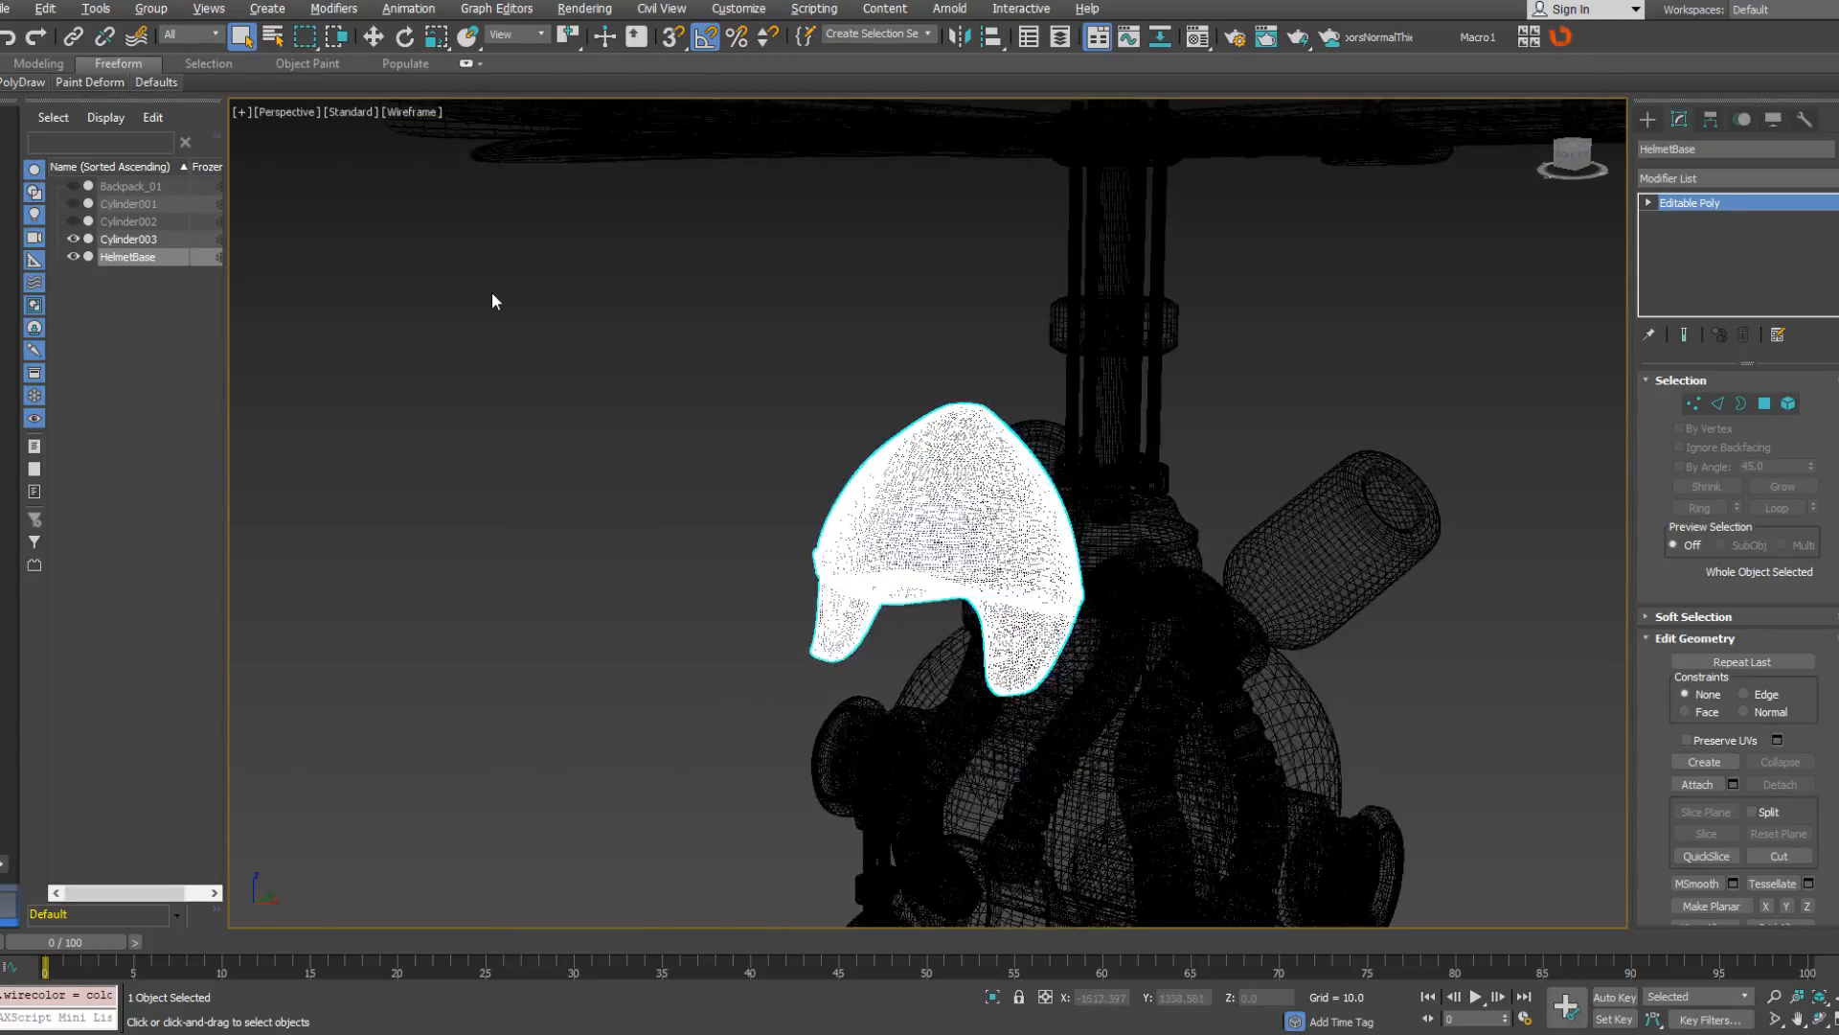
Create a new PolyDraw object and name it Mervon_Helmet_High.
mouse_move(27, 94)
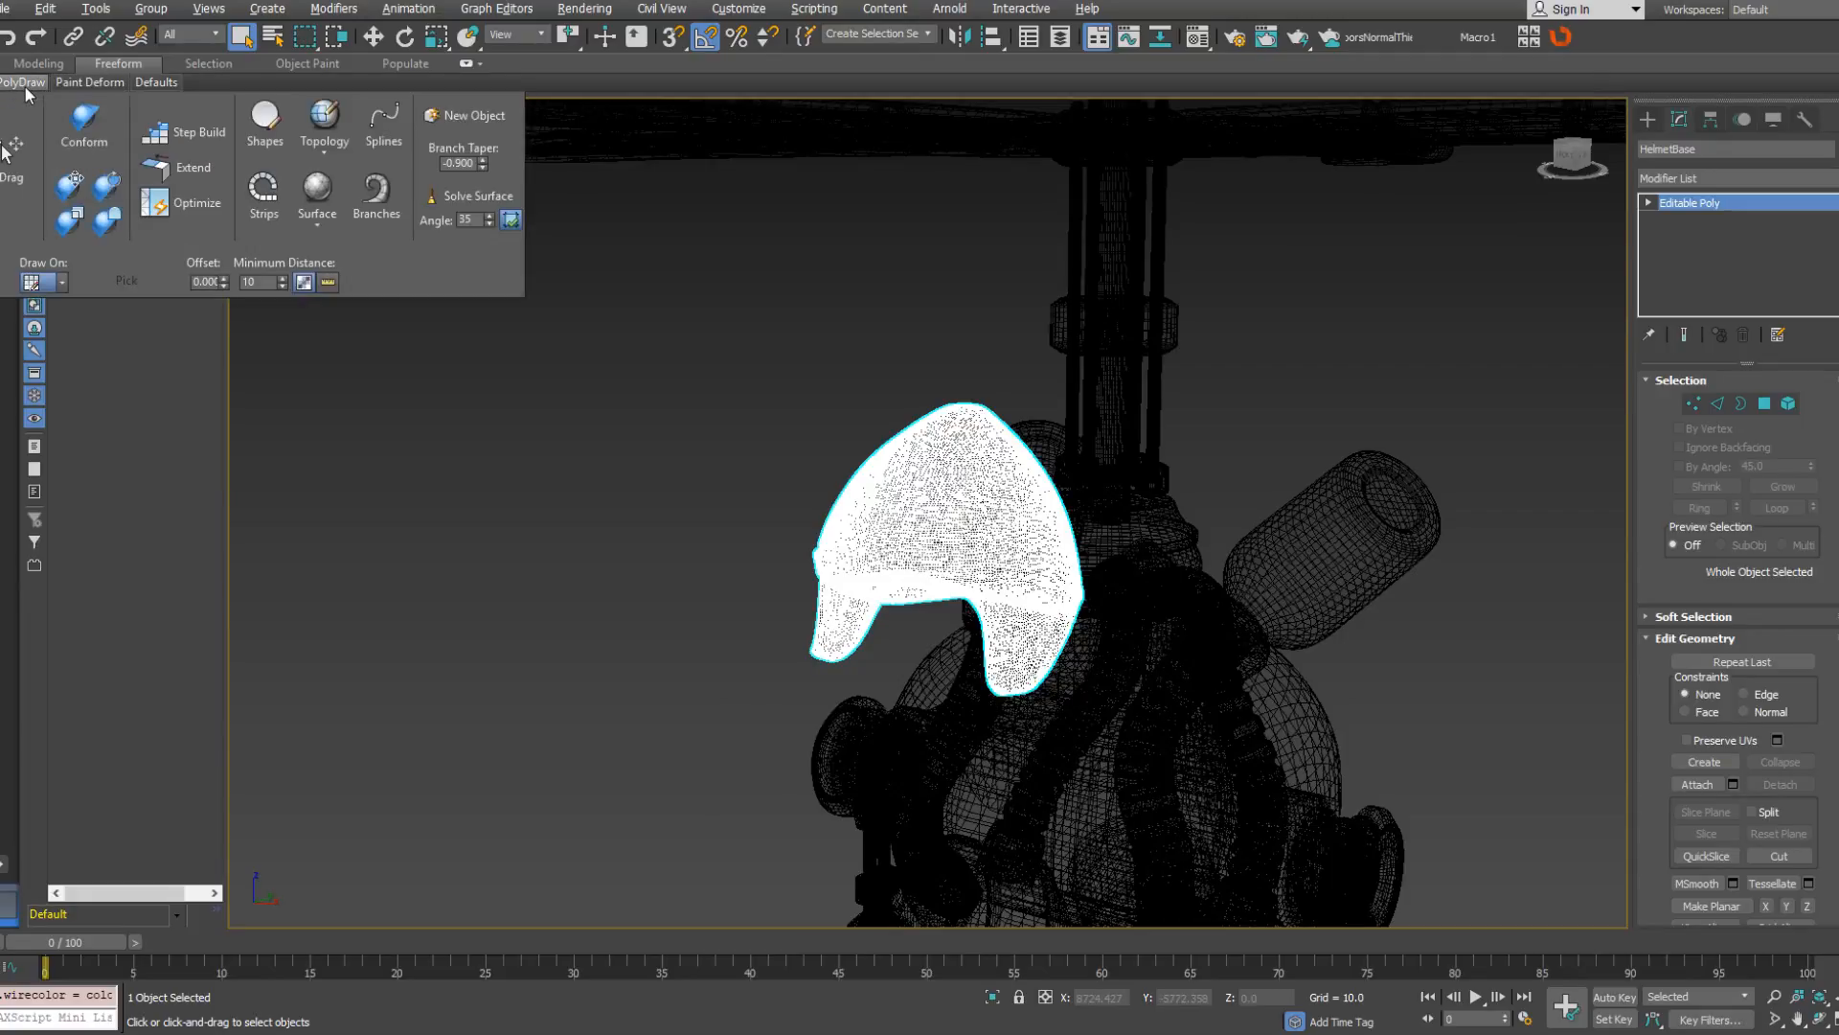
click(473, 116)
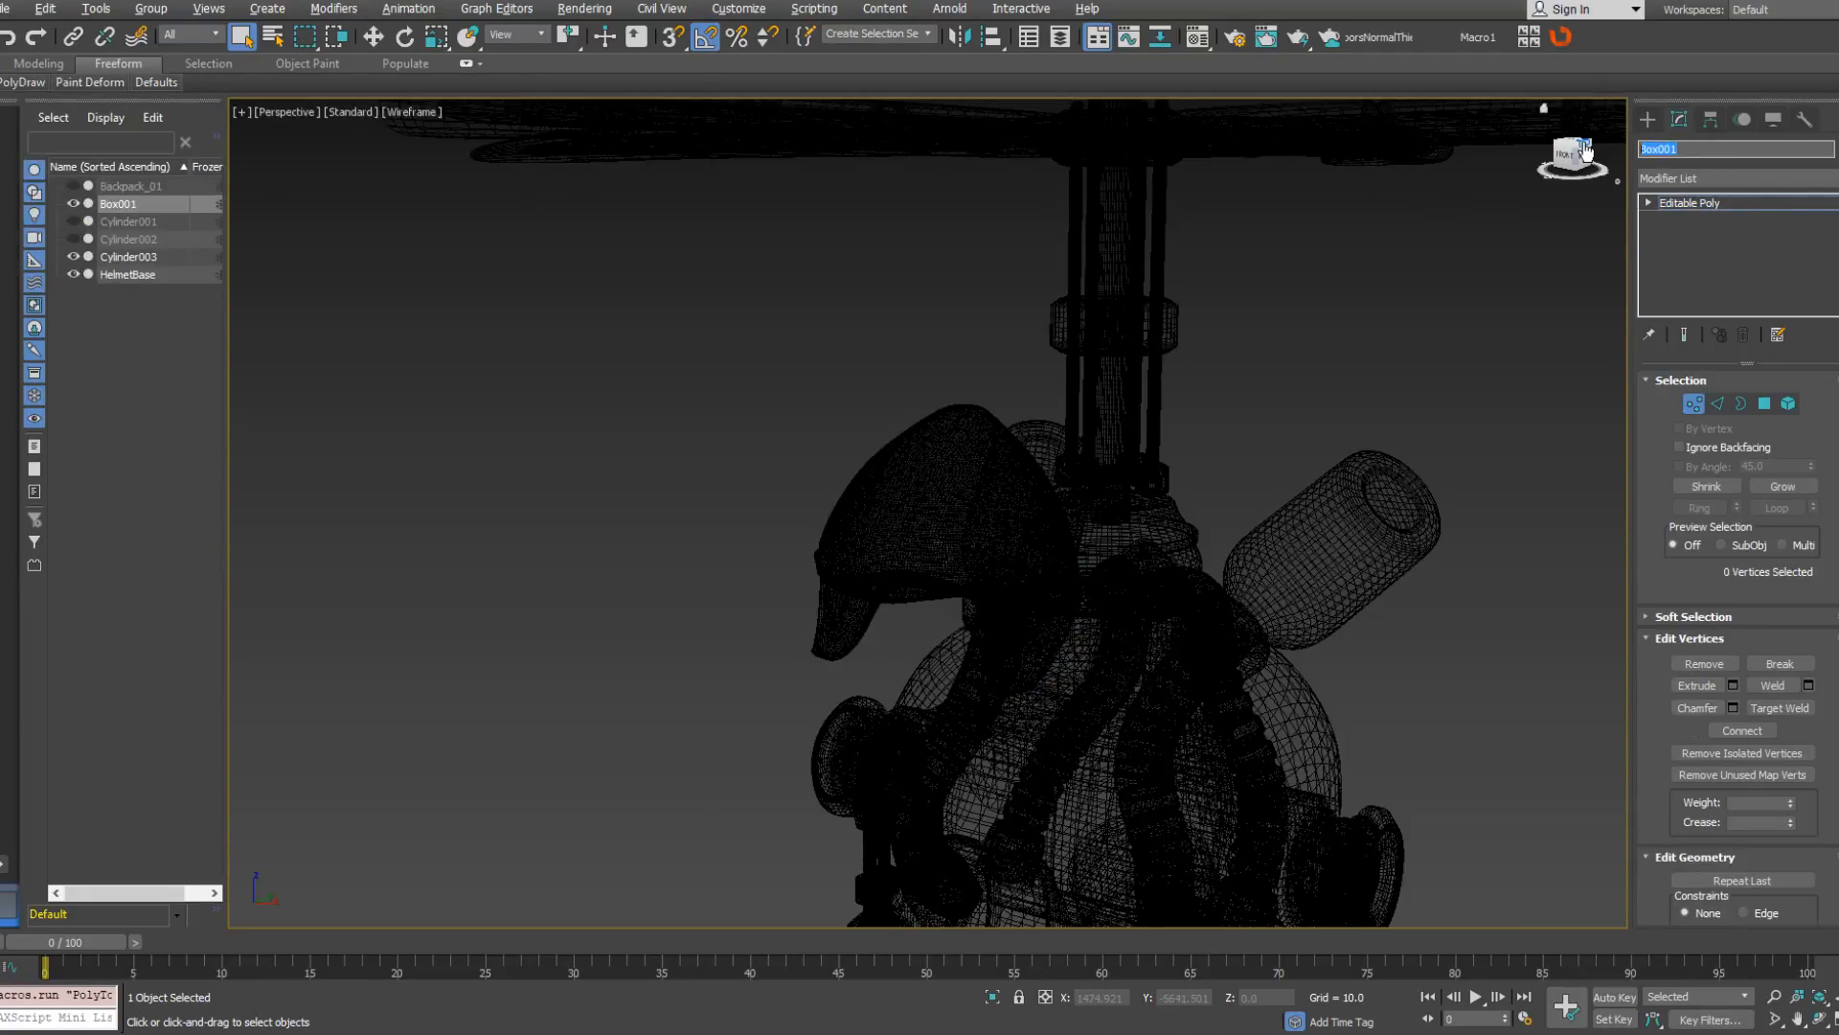
text(Mervon_Helmet_High)
key(Return)
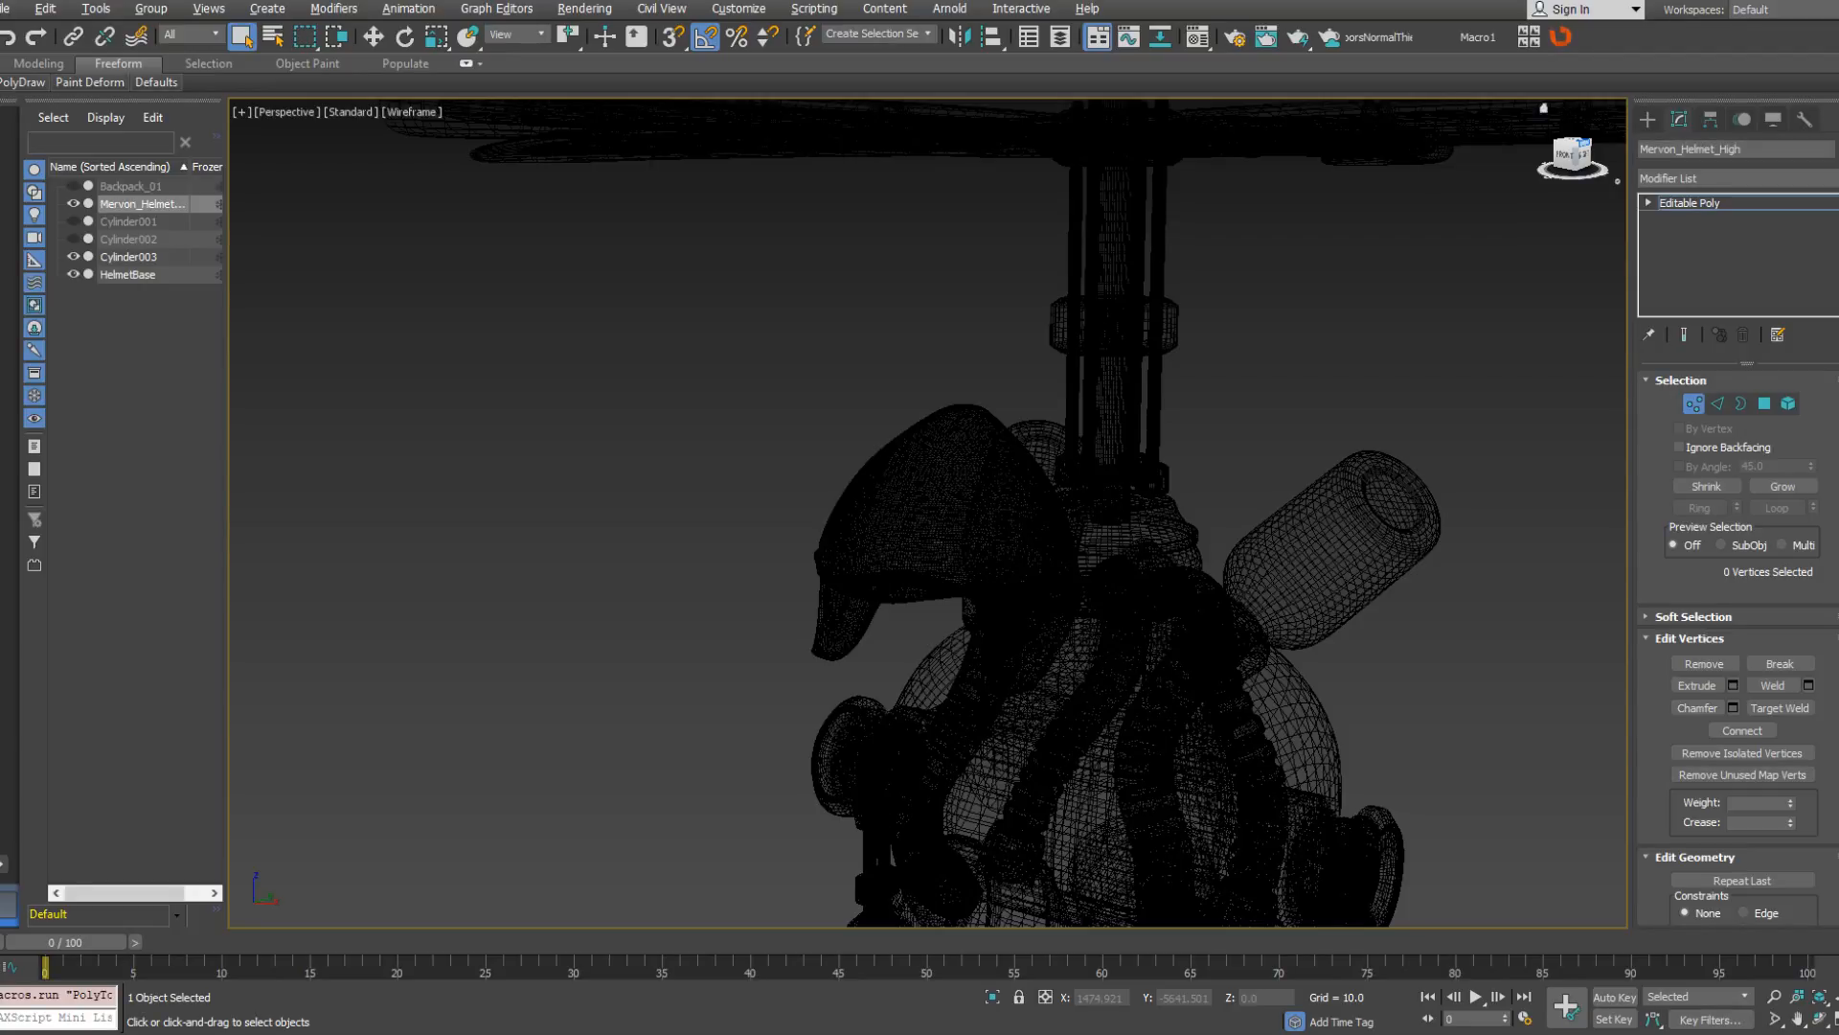
Set PolyDraw to draw on a surface and pick HelmetBase as the target.
mouse_move(27, 84)
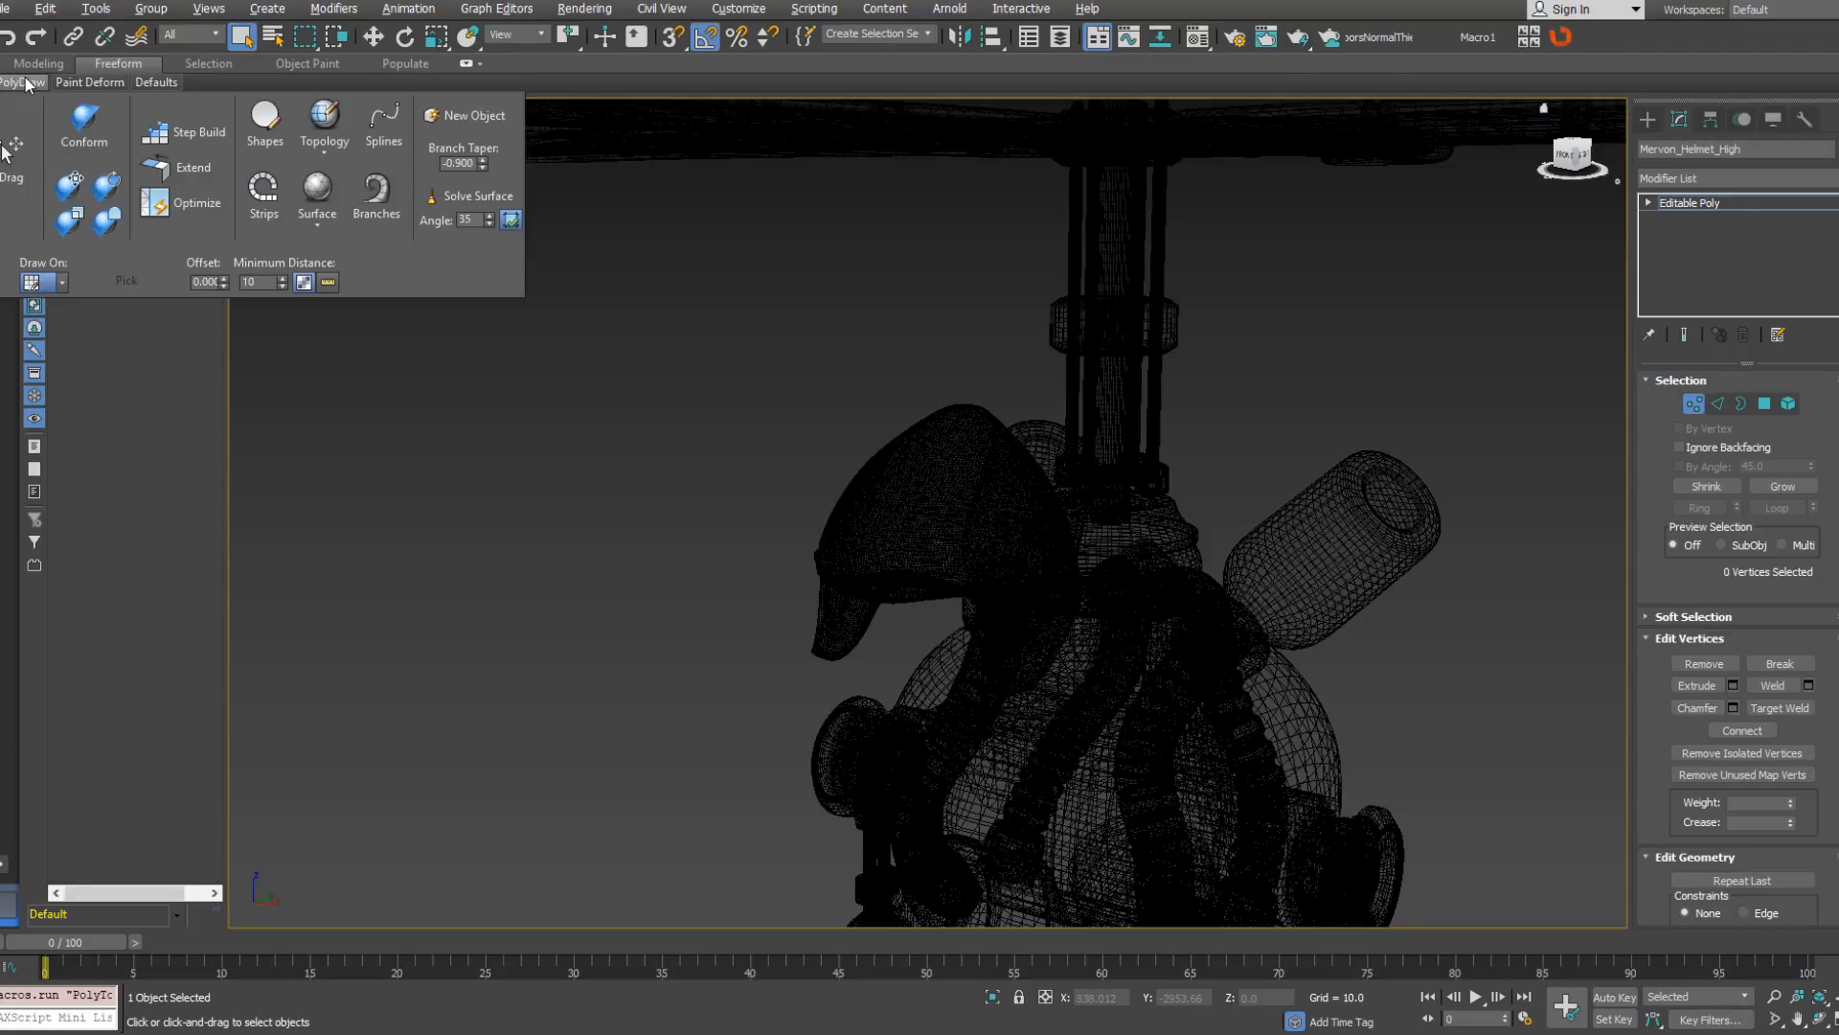
click(61, 283)
click(70, 329)
click(125, 281)
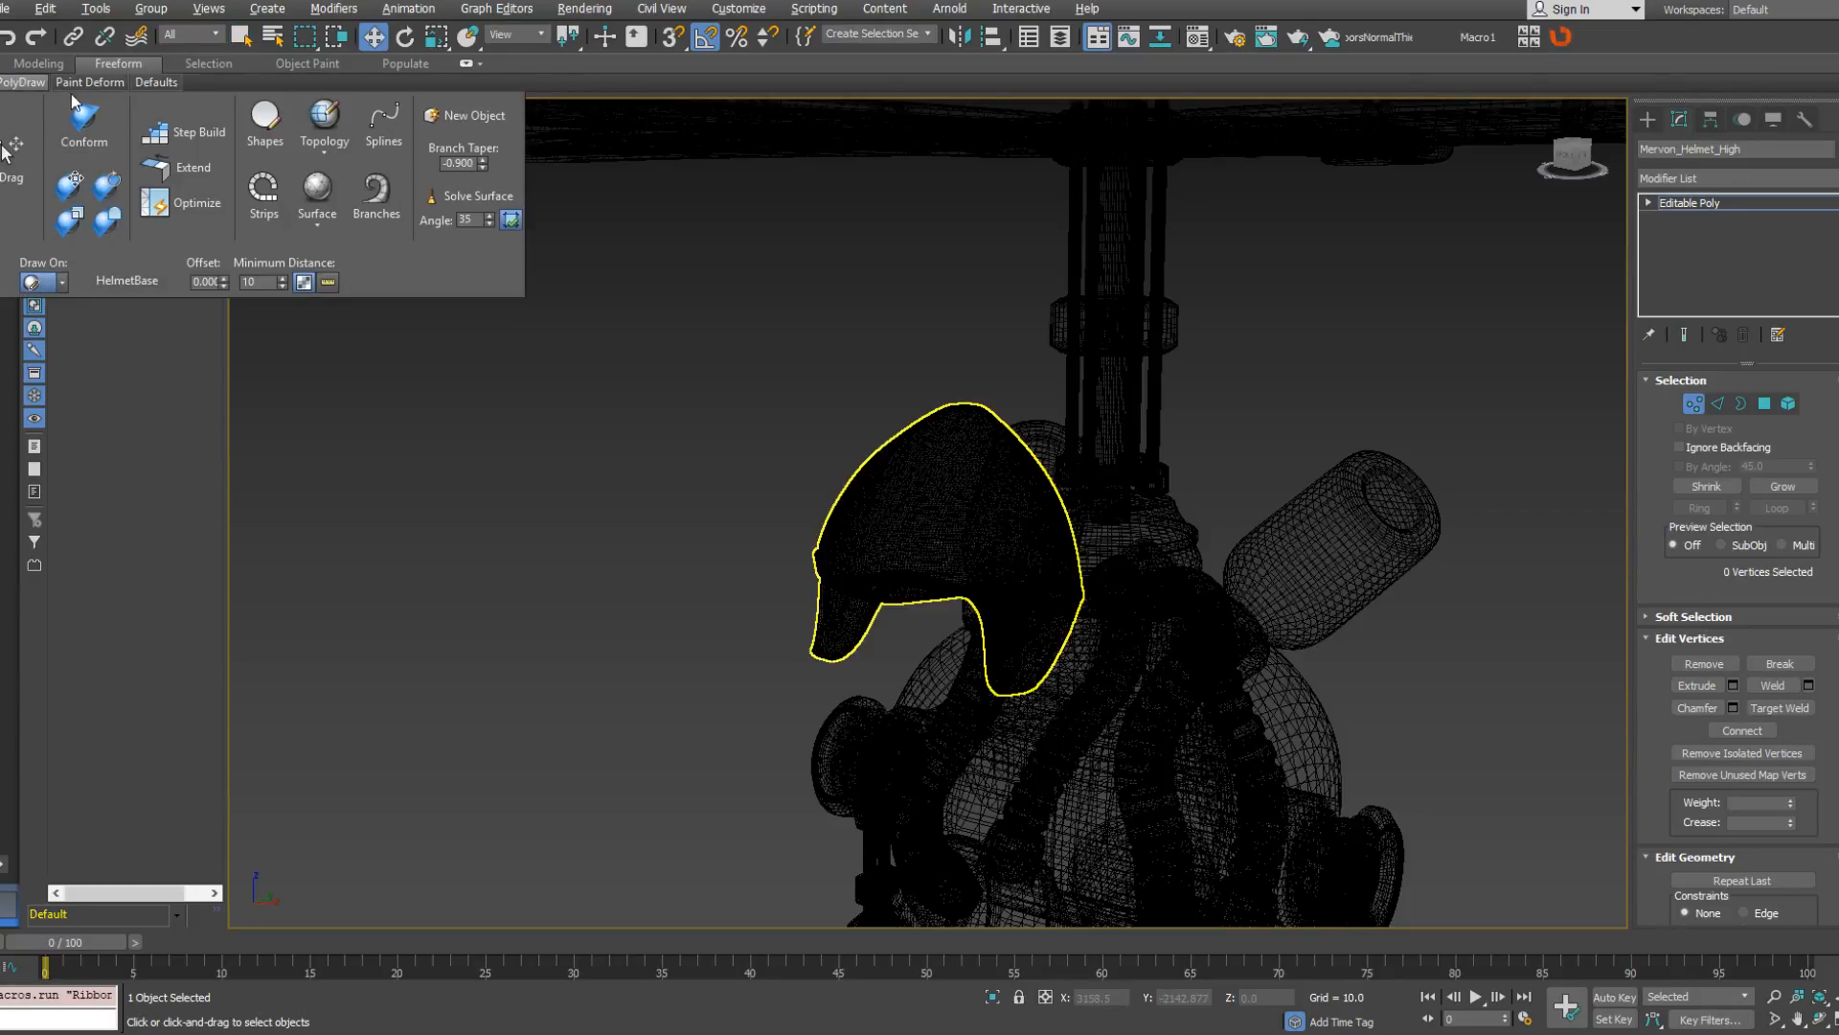
Use Step Build to place four vertices on the helmet's front and fill them with a quad.
mouse_move(67, 82)
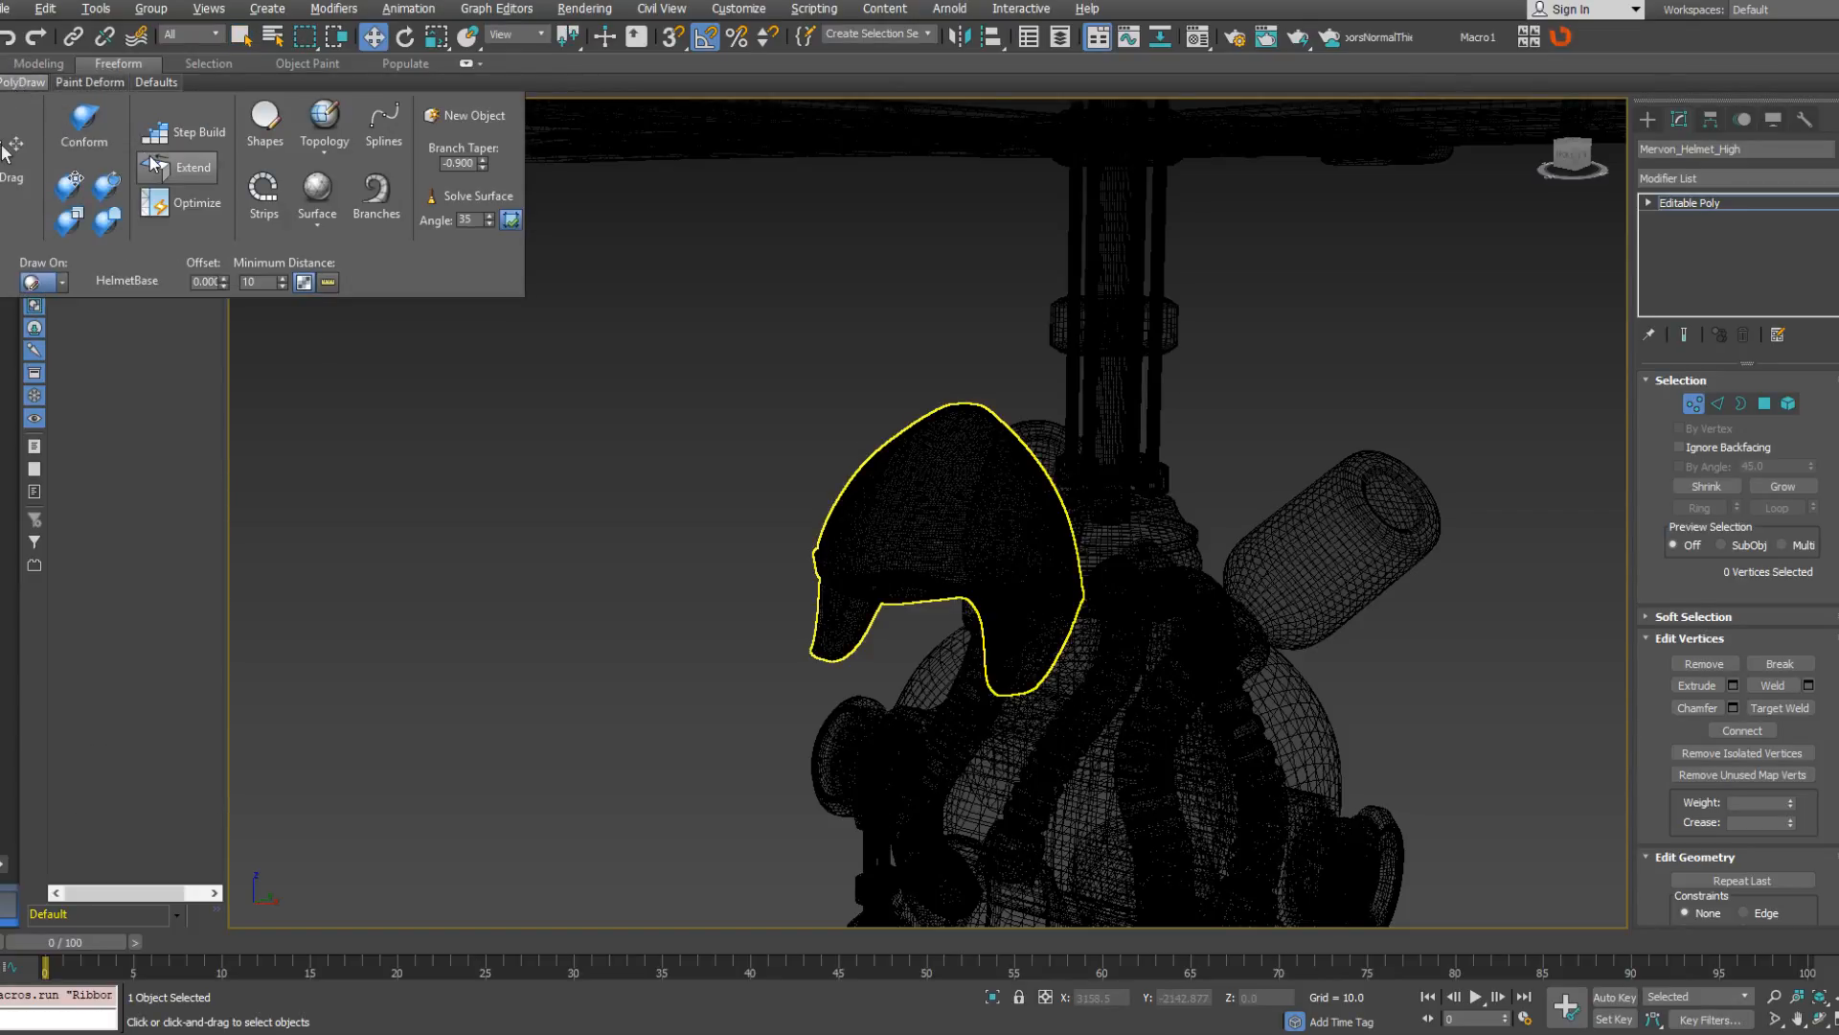
click(183, 133)
alt+middle_drag(925, 497, 953, 497)
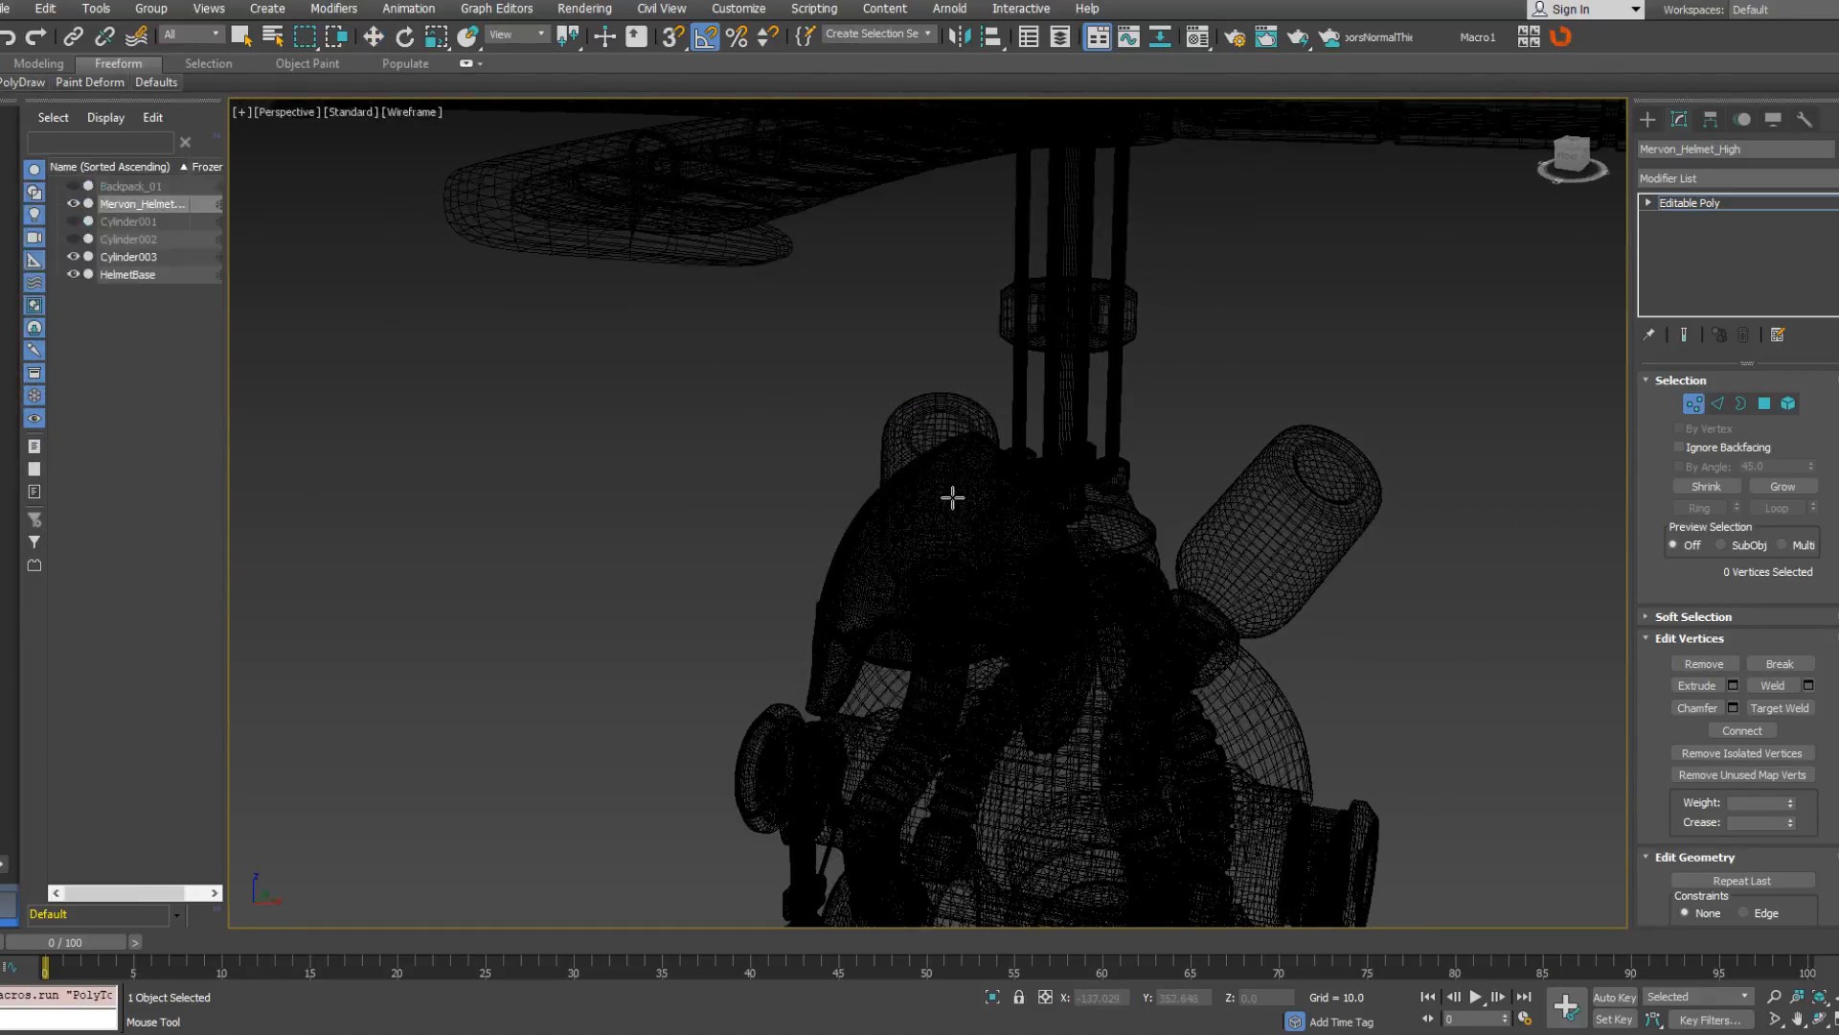
click(952, 497)
click(945, 540)
click(976, 540)
click(985, 509)
mouse_move(951, 498)
shift+mouse_down()
mouse_move(945, 517)
mouse_move(988, 510)
shift+mouse_up()
scroll(968, 496, up, 5)
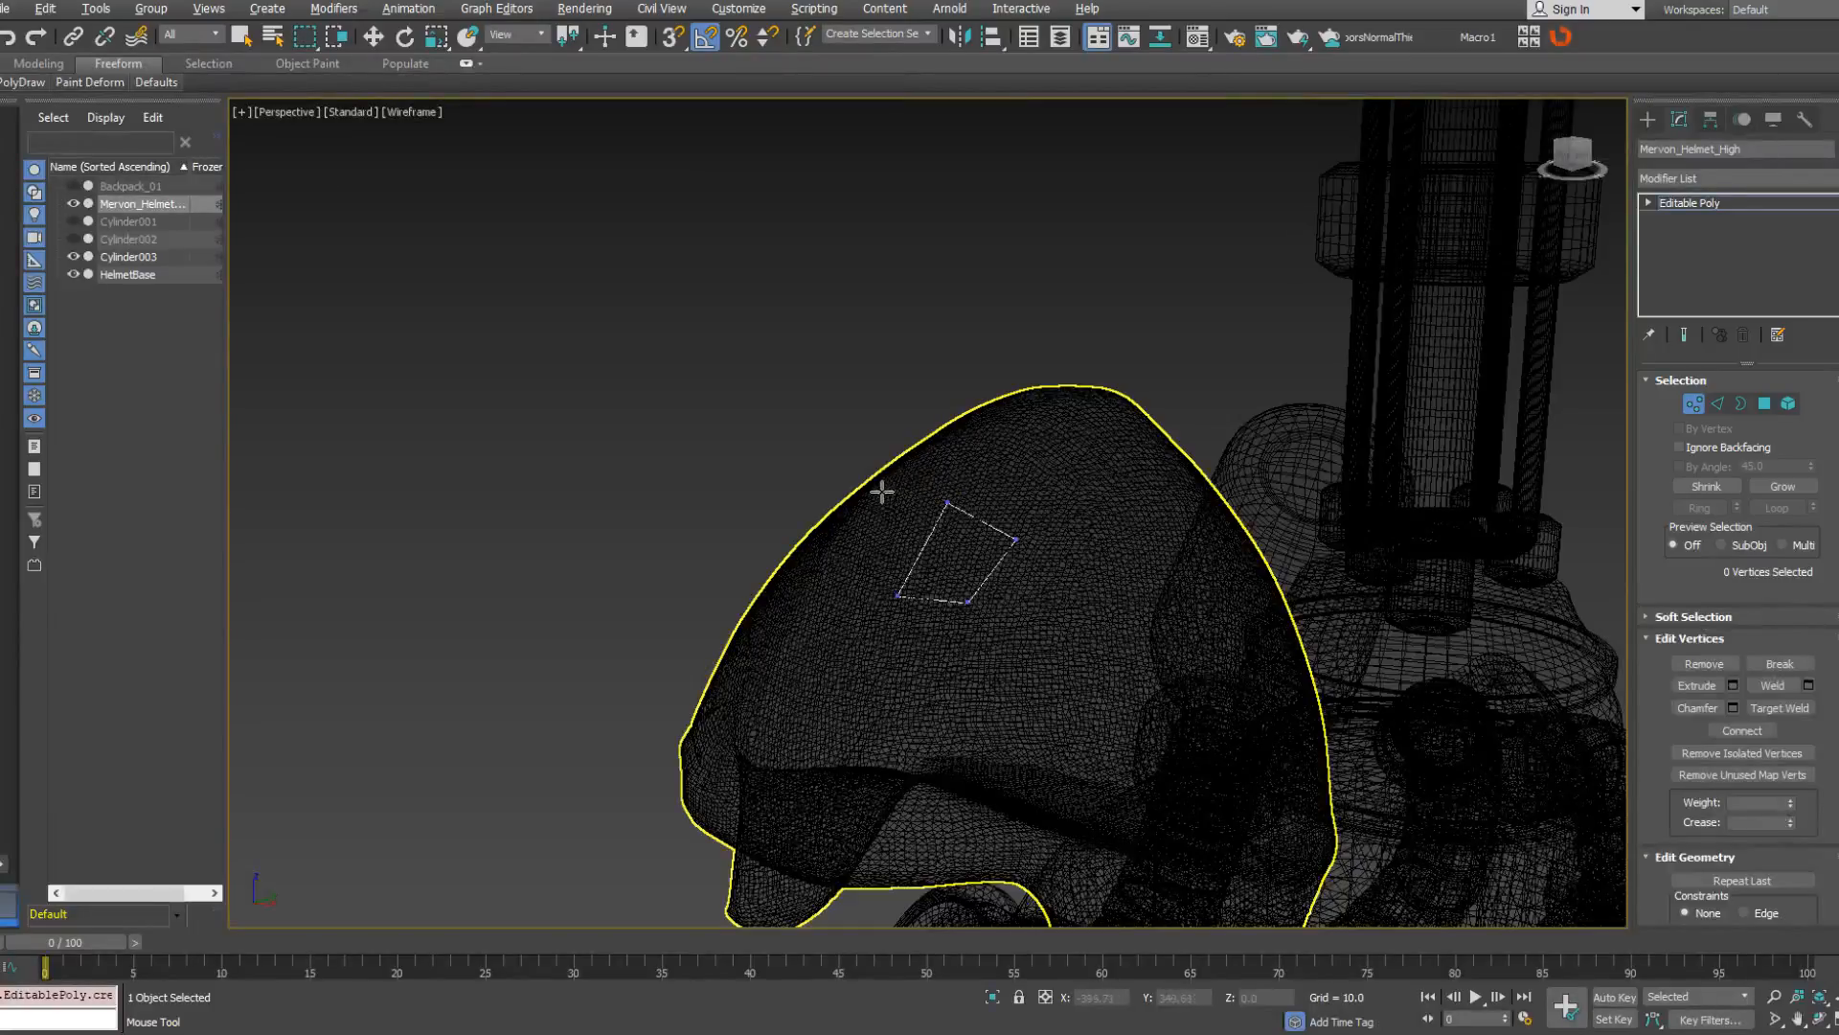
Show the viewport shaded with edged faces and move the quad's four corners towards the helmet's front ridge.
key(F3)
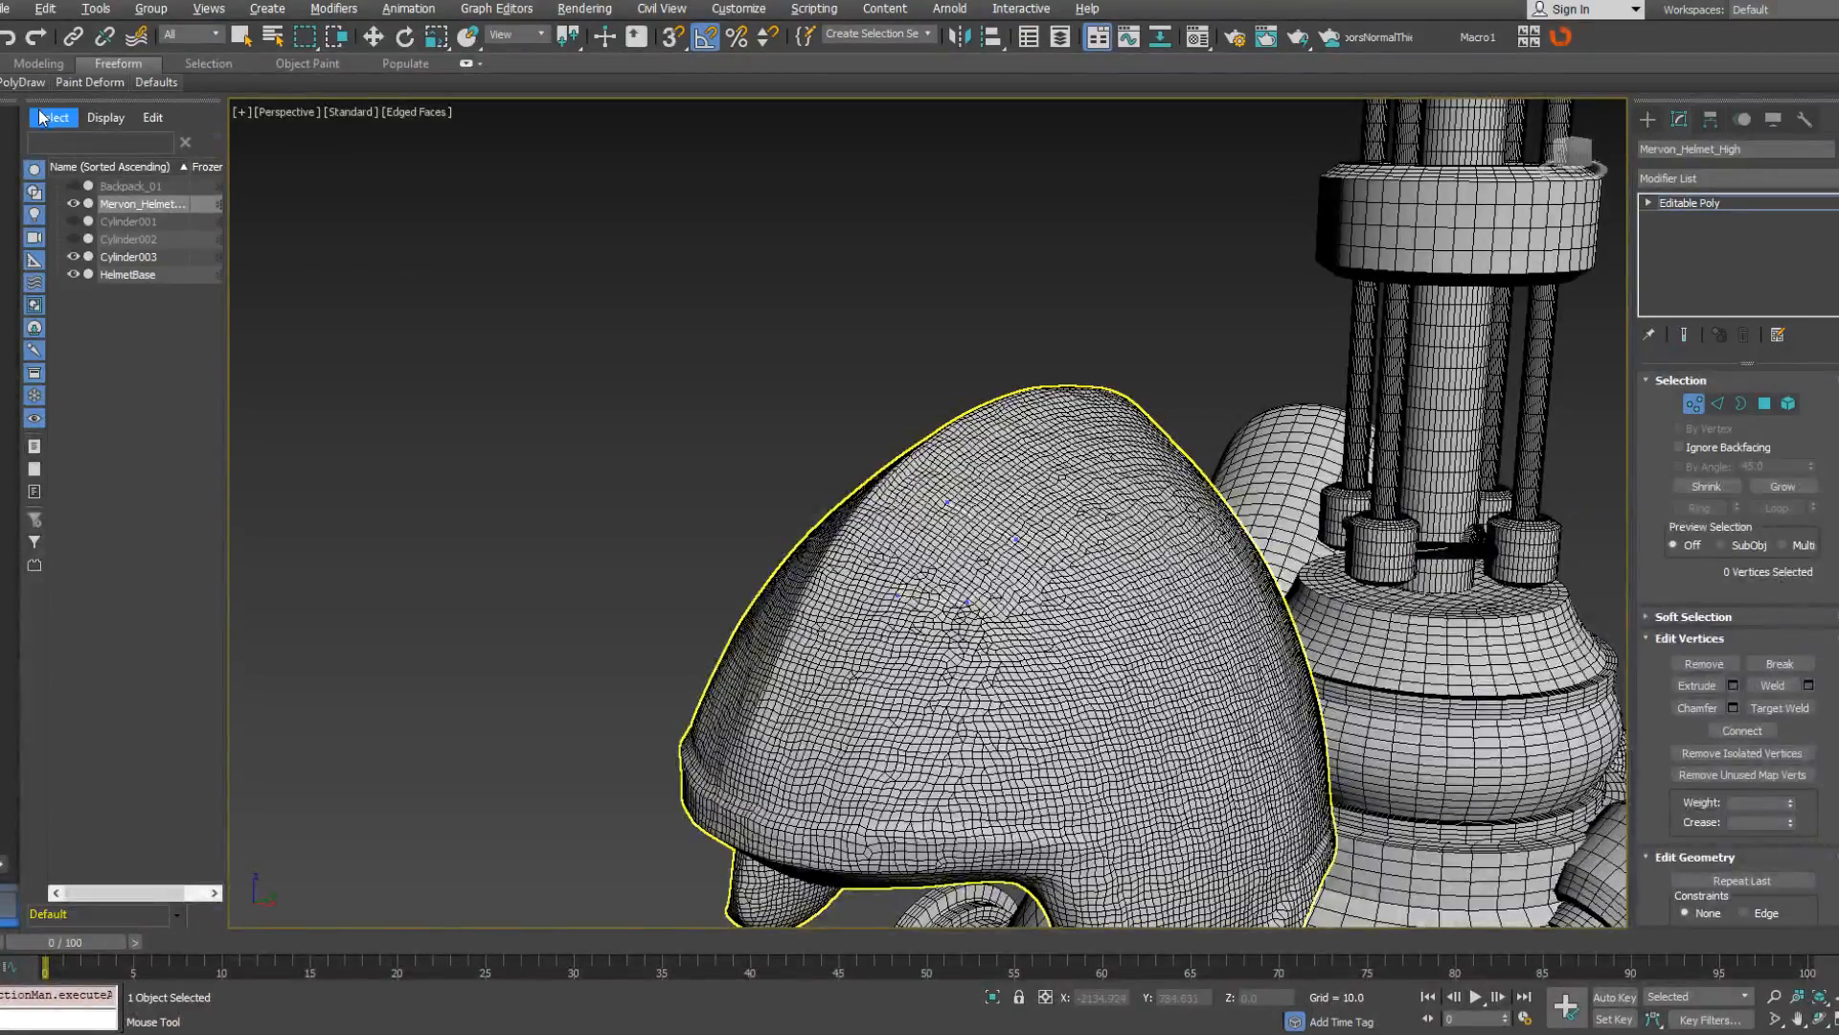
mouse_move(30, 88)
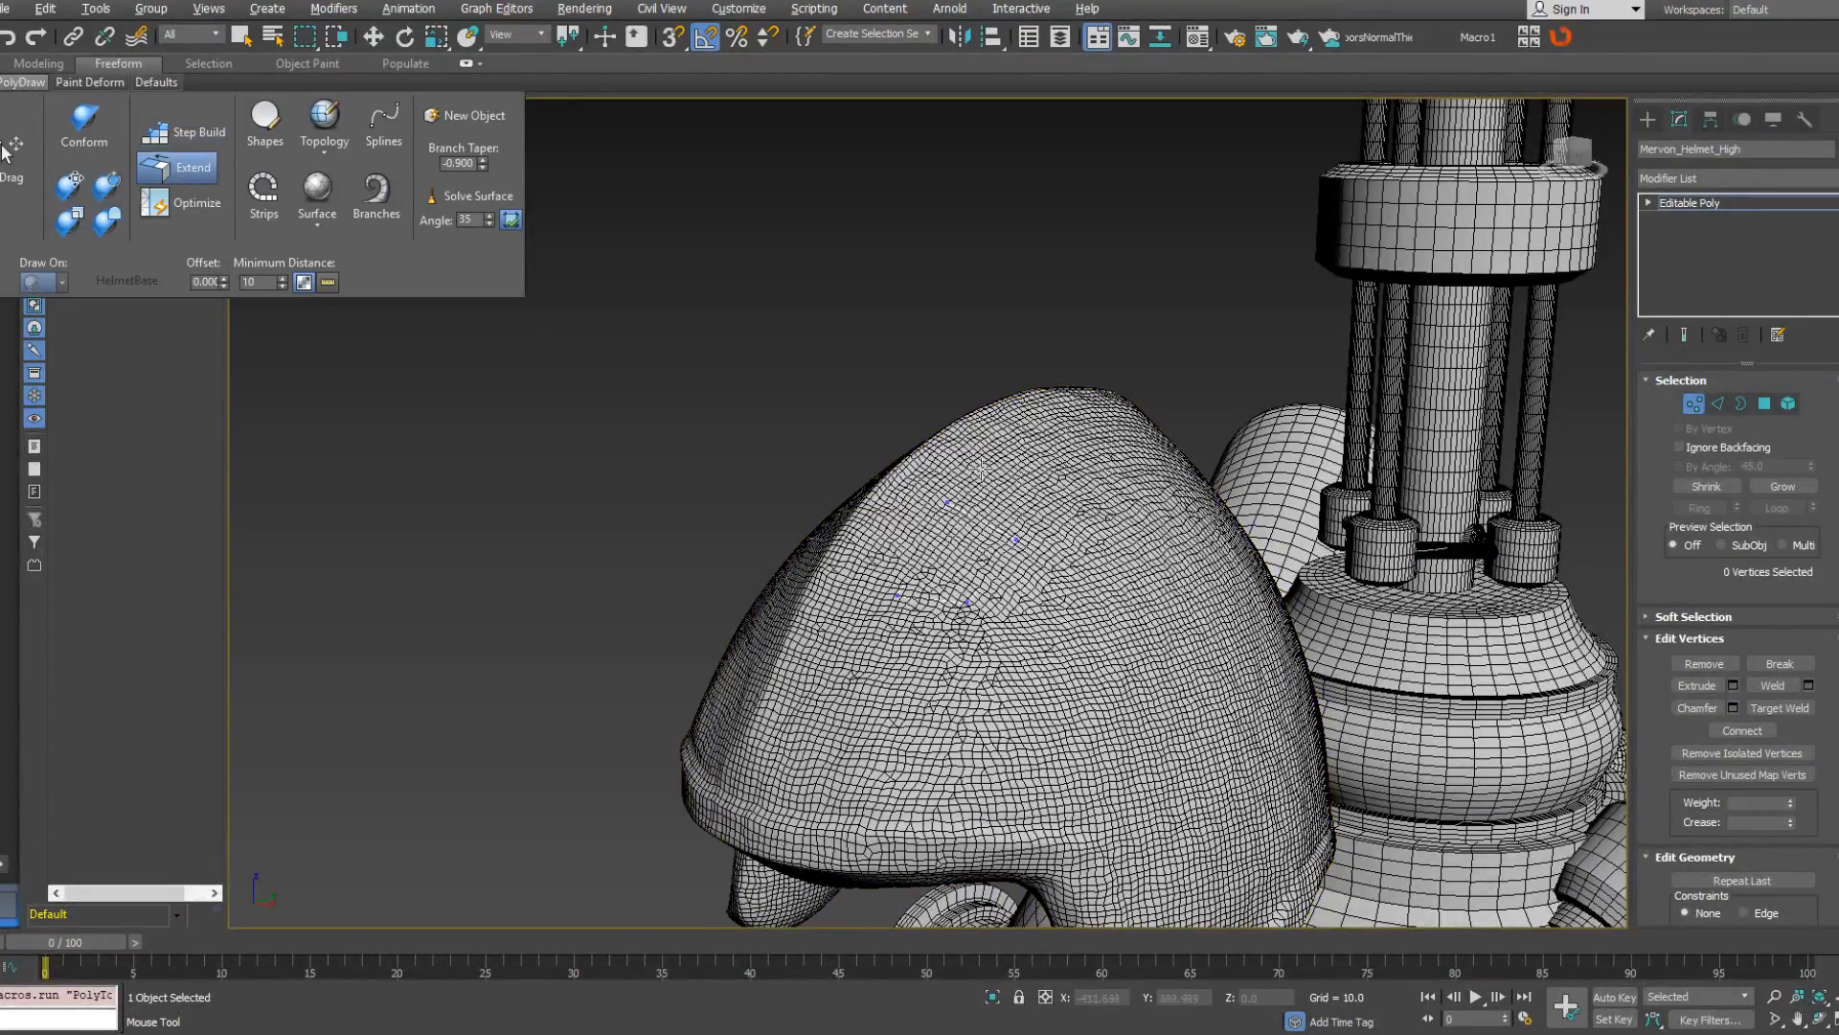
click(947, 501)
drag(948, 503, 902, 464)
drag(898, 595, 831, 550)
alt+middle_drag(830, 550, 795, 575)
drag(1010, 564, 983, 517)
drag(949, 628, 913, 603)
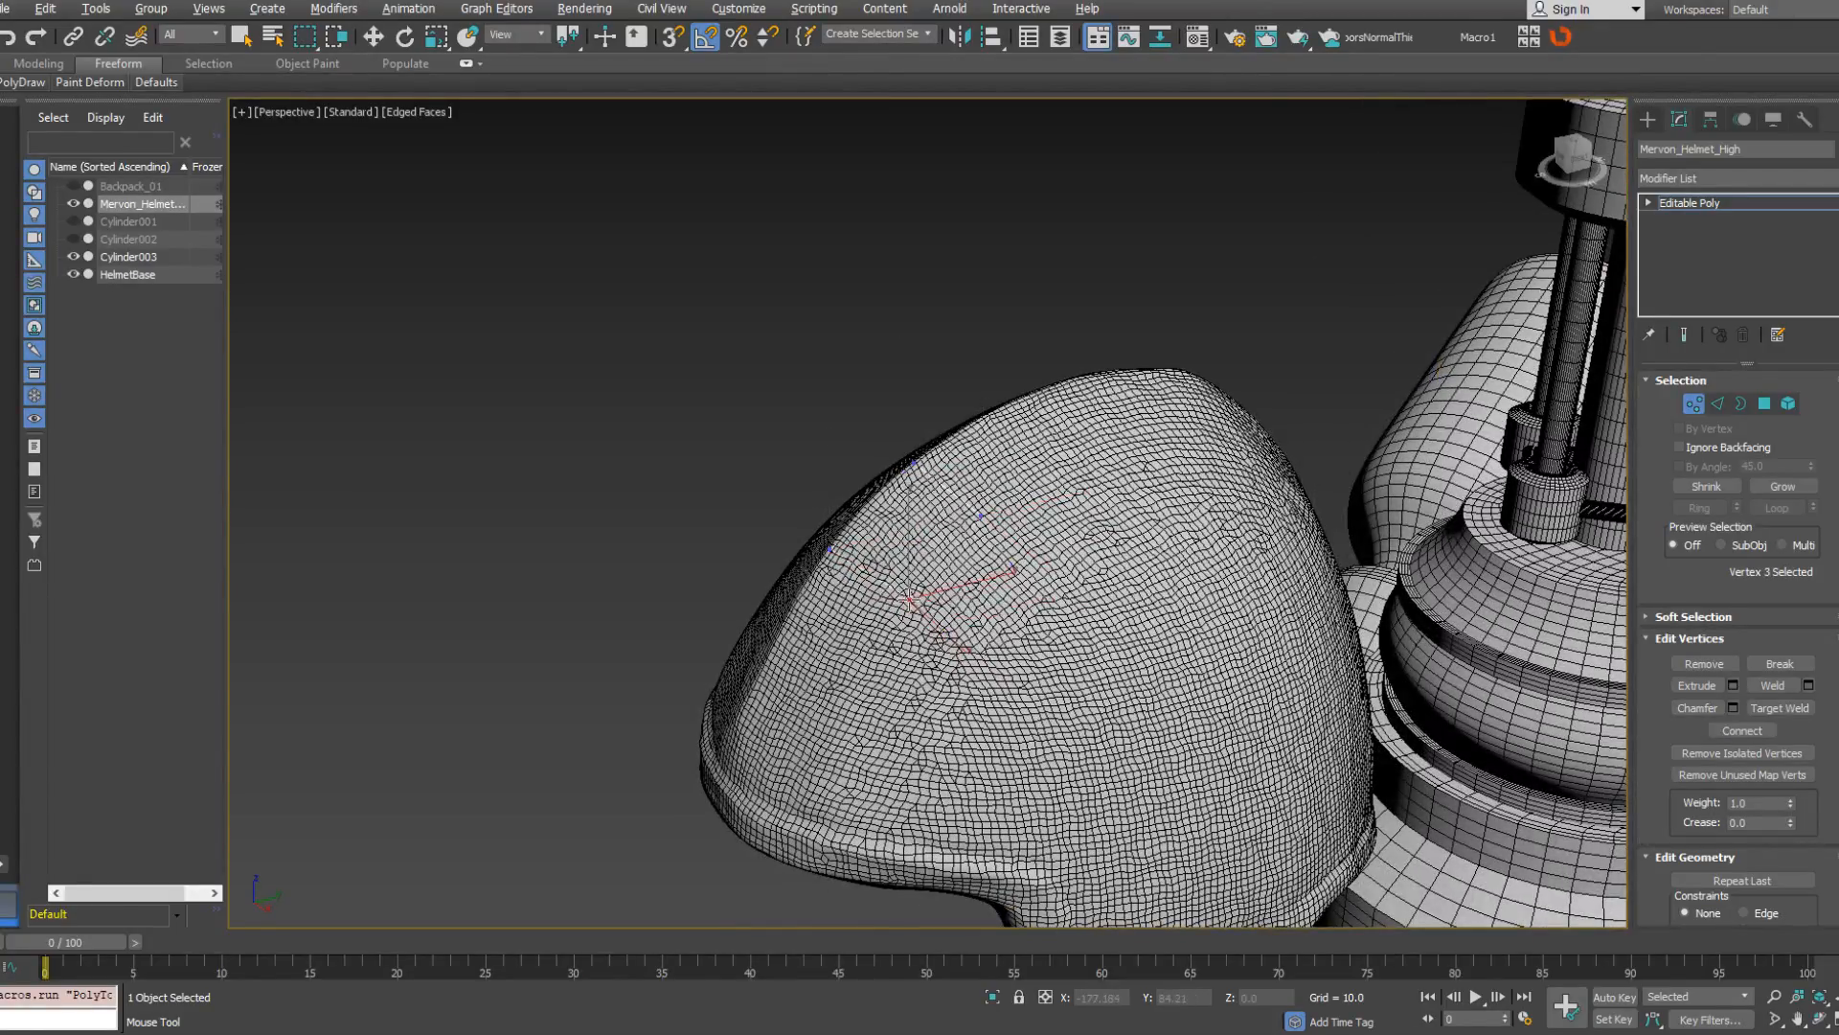
Extend the quad strip down the helmet's front ridge to the front rim, keeping its vertices on the surface.
alt+middle_drag(819, 625, 835, 627)
shift+drag(834, 628, 794, 747)
alt+middle_drag(797, 751, 796, 620)
shift+drag(787, 618, 720, 705)
alt+middle_drag(843, 728, 805, 731)
click(830, 637)
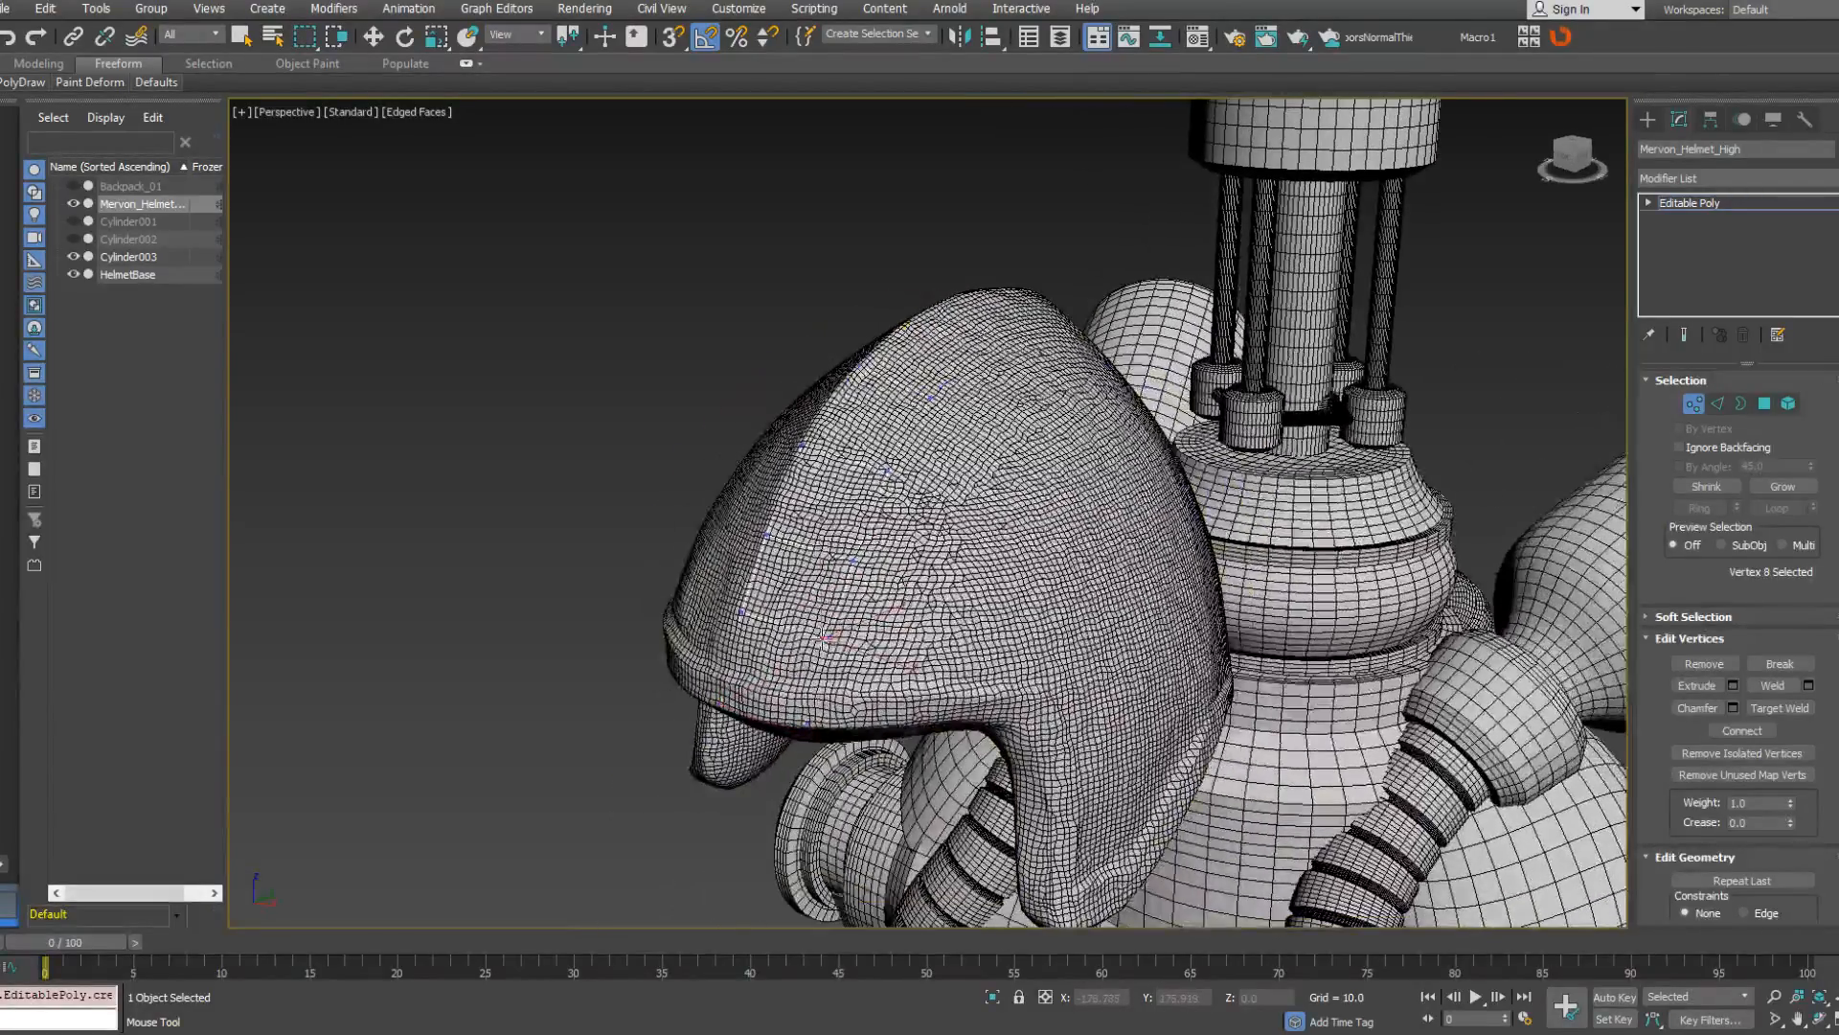
shift+drag(811, 710, 812, 730)
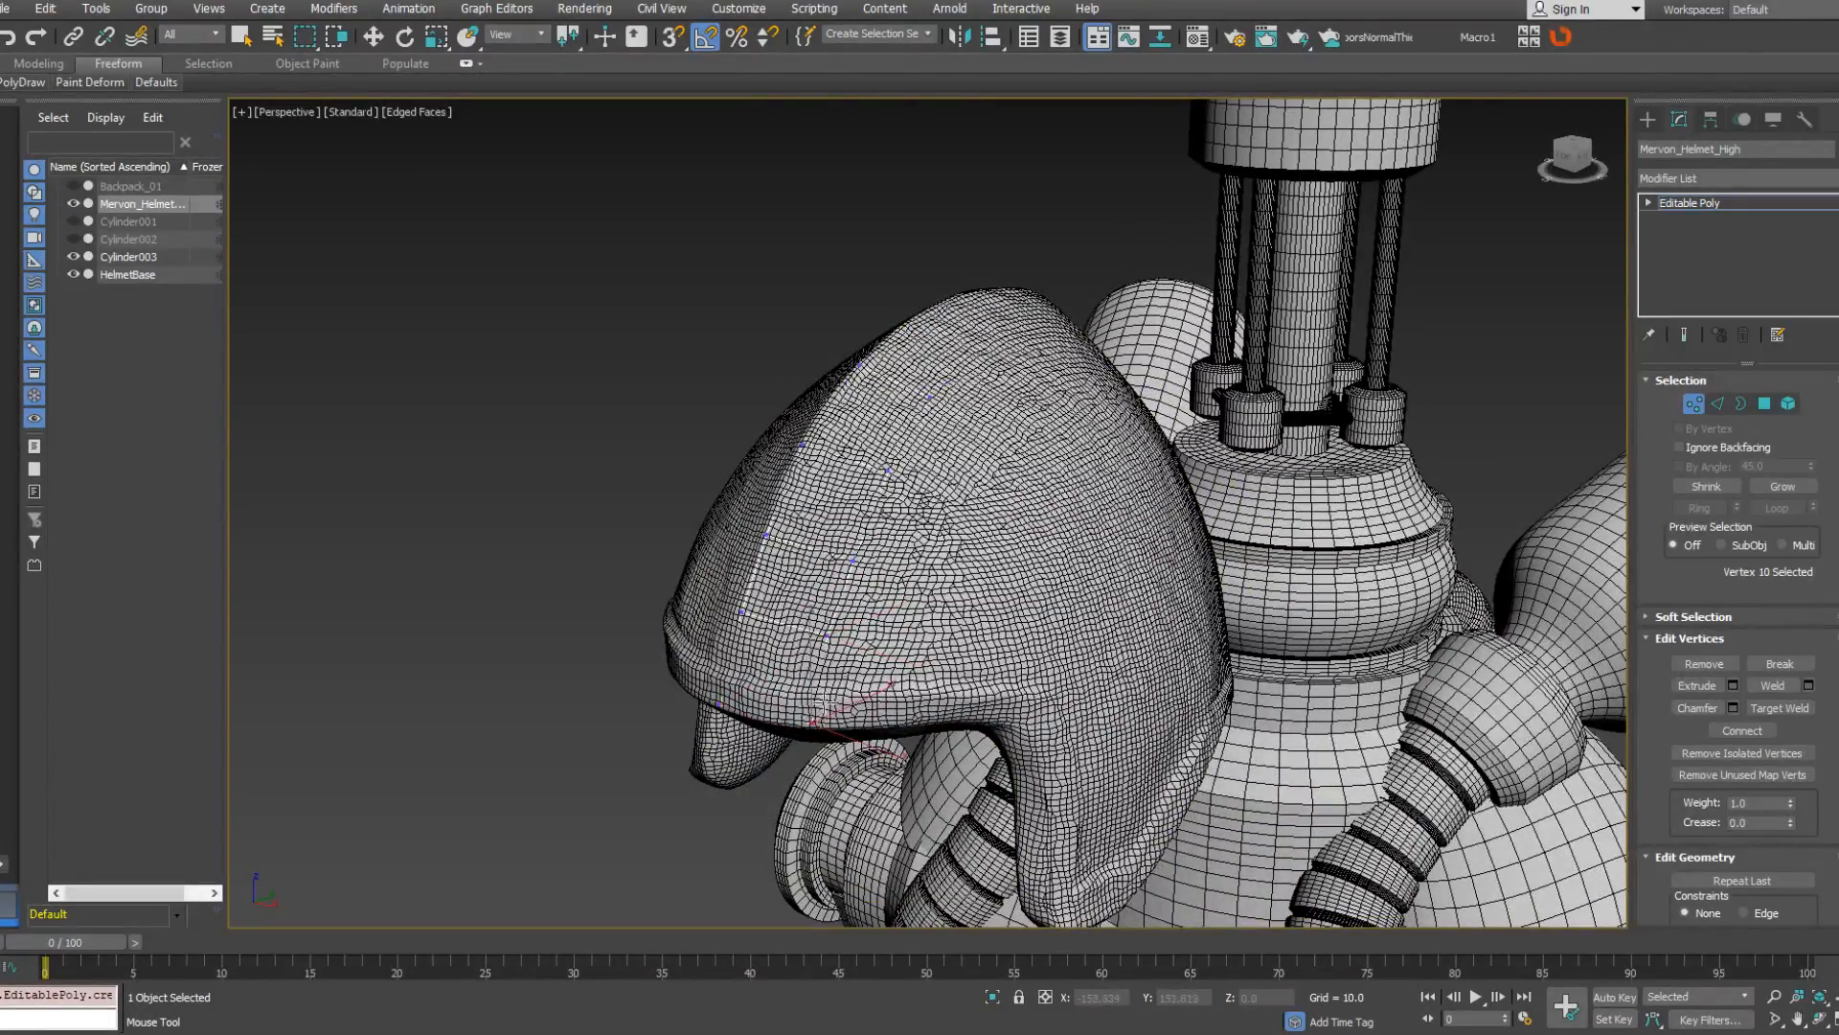
Extend the quad strip from its upper end over the helmet's crown towards the back.
alt+middle_drag(821, 702, 826, 573)
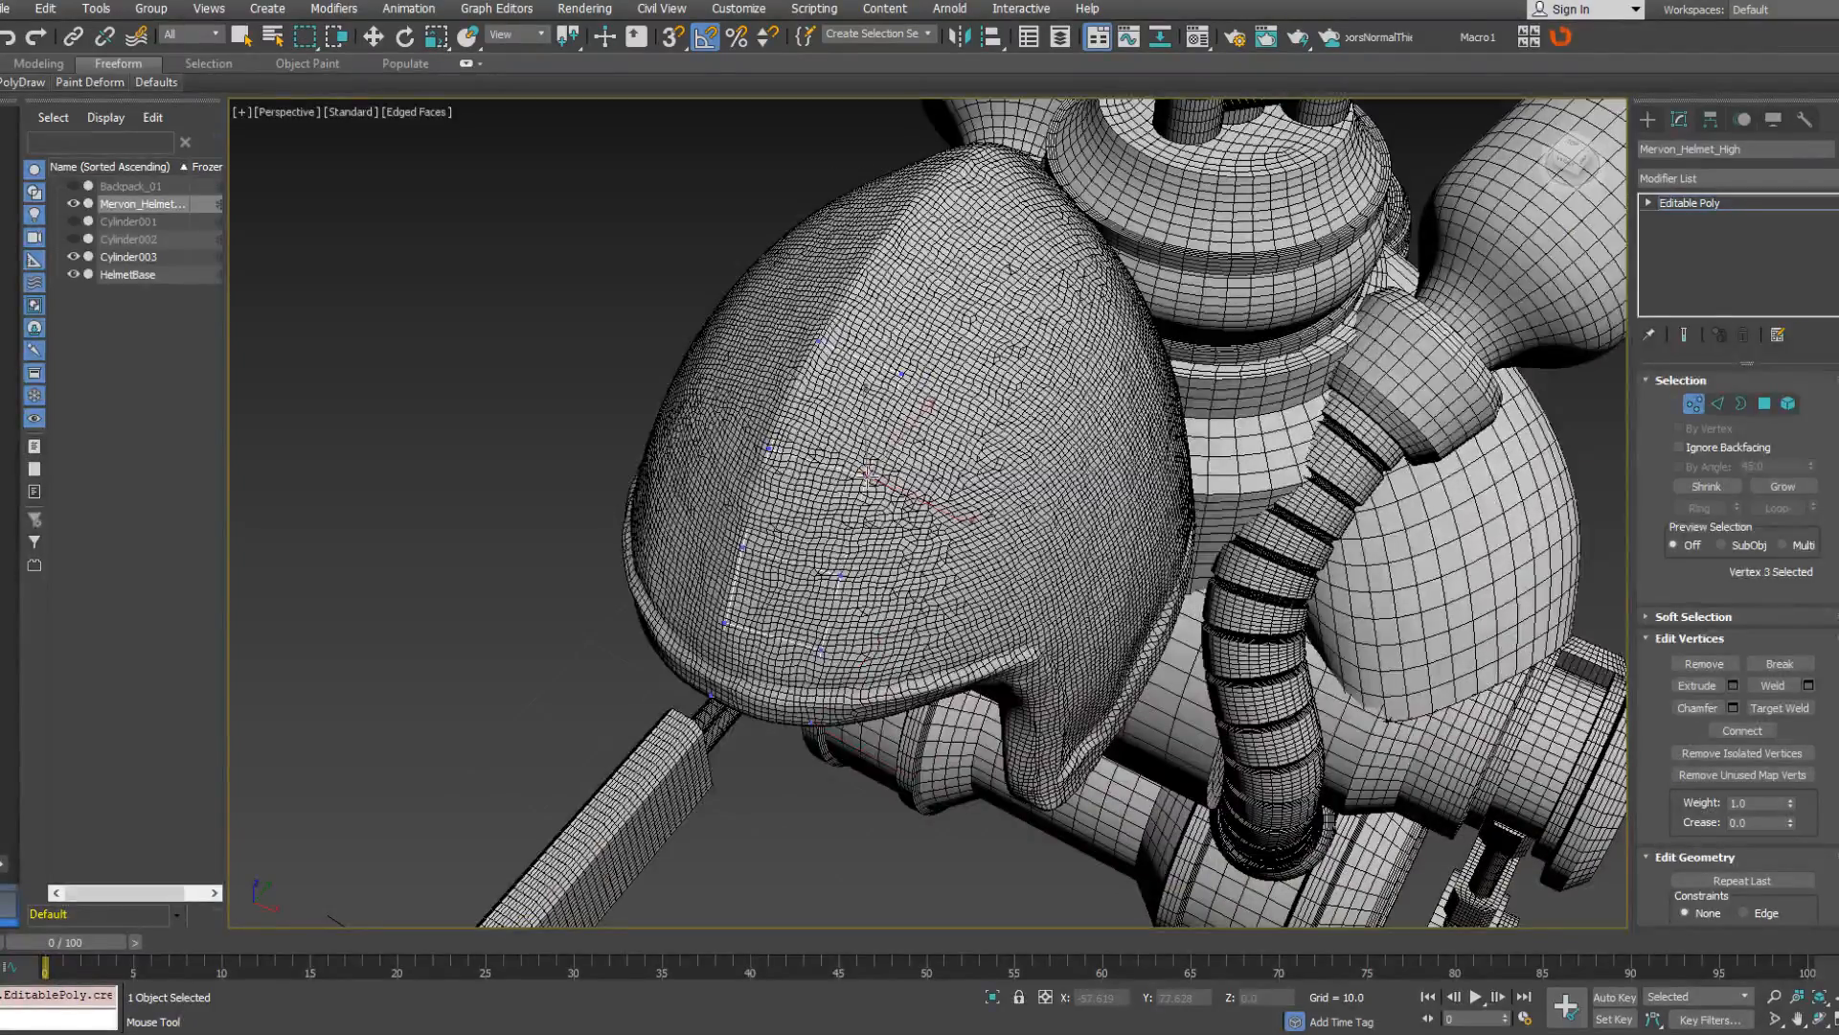
alt+middle_drag(896, 401, 969, 312)
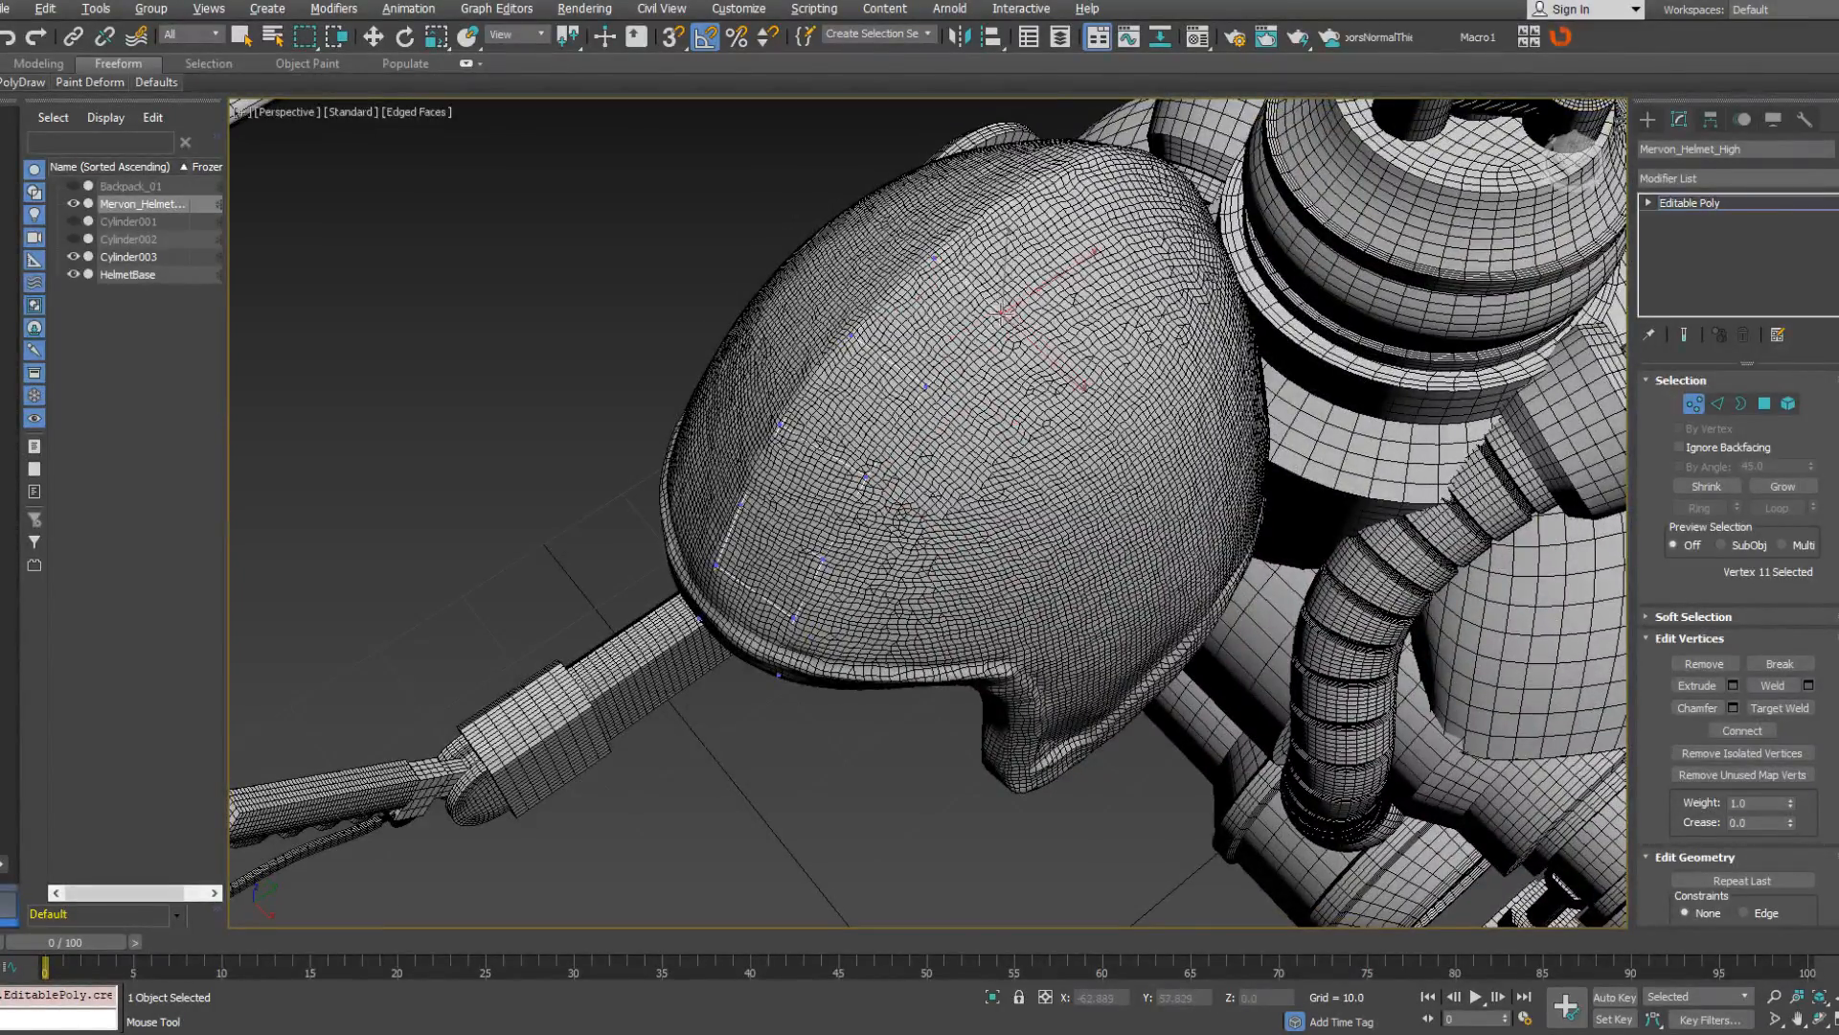
alt+middle_drag(1003, 312, 825, 313)
click(674, 296)
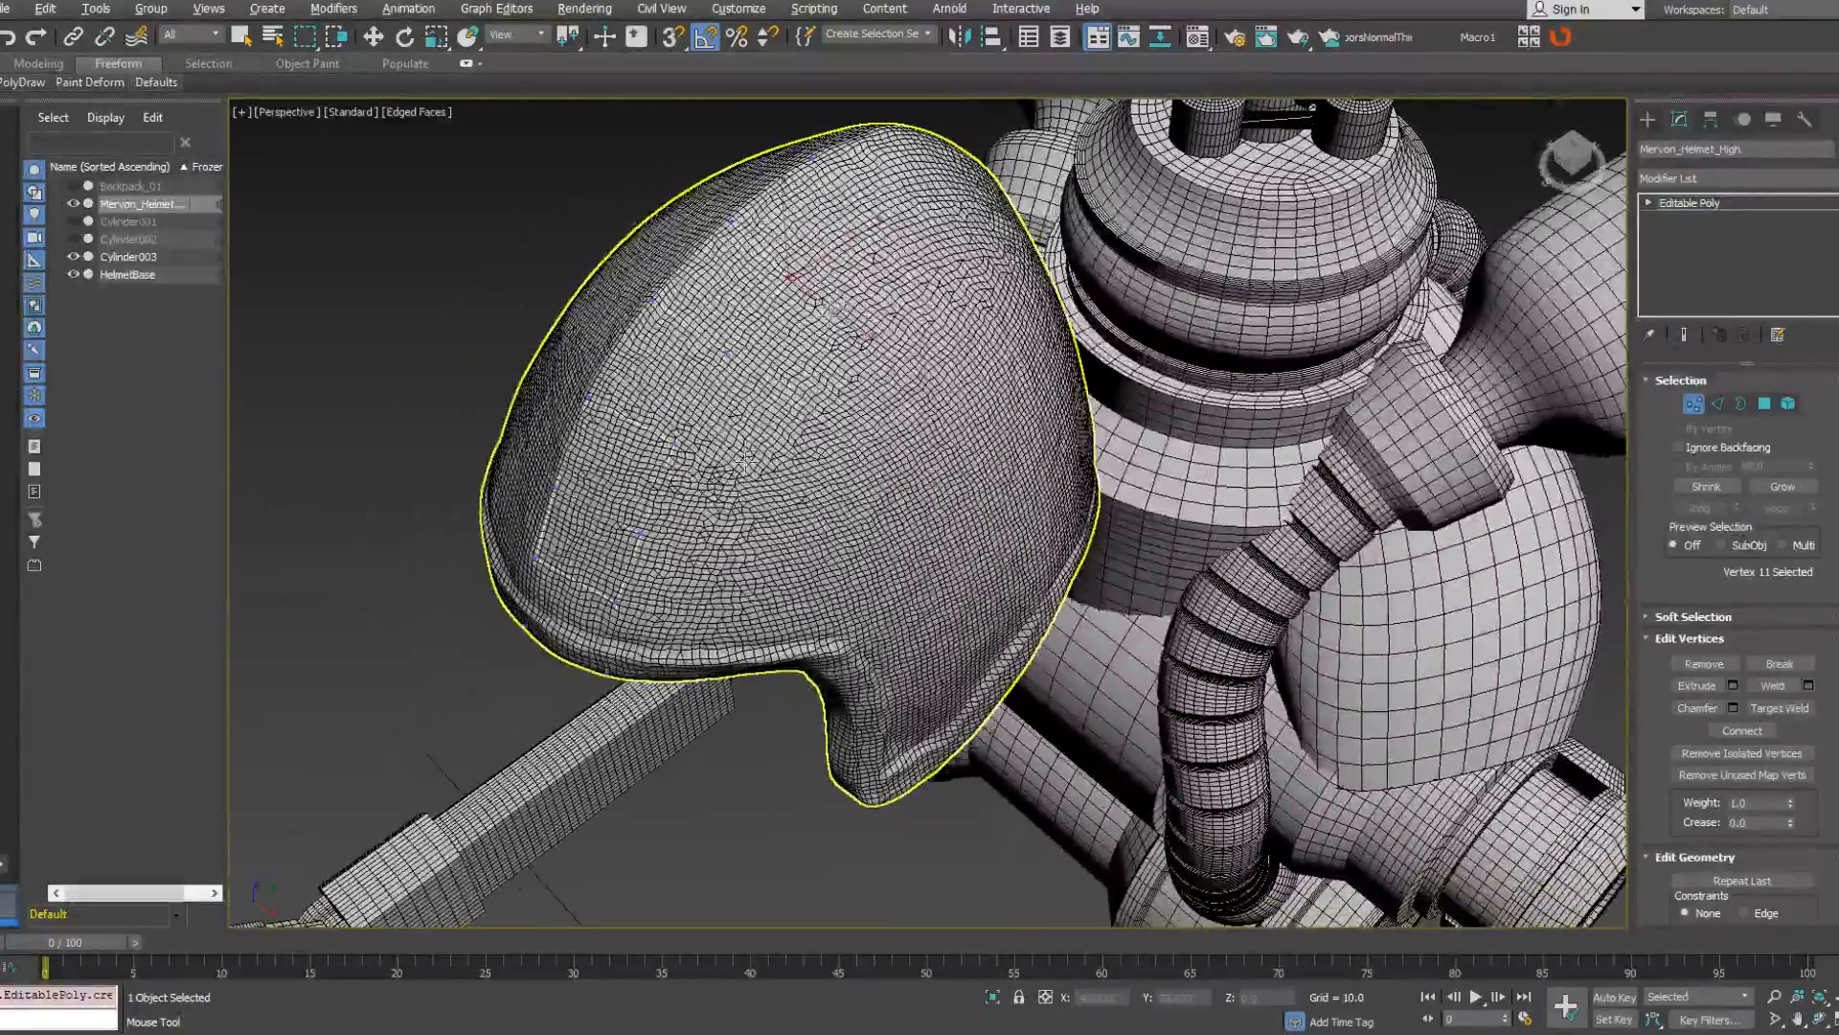
alt+middle_drag(745, 461, 636, 454)
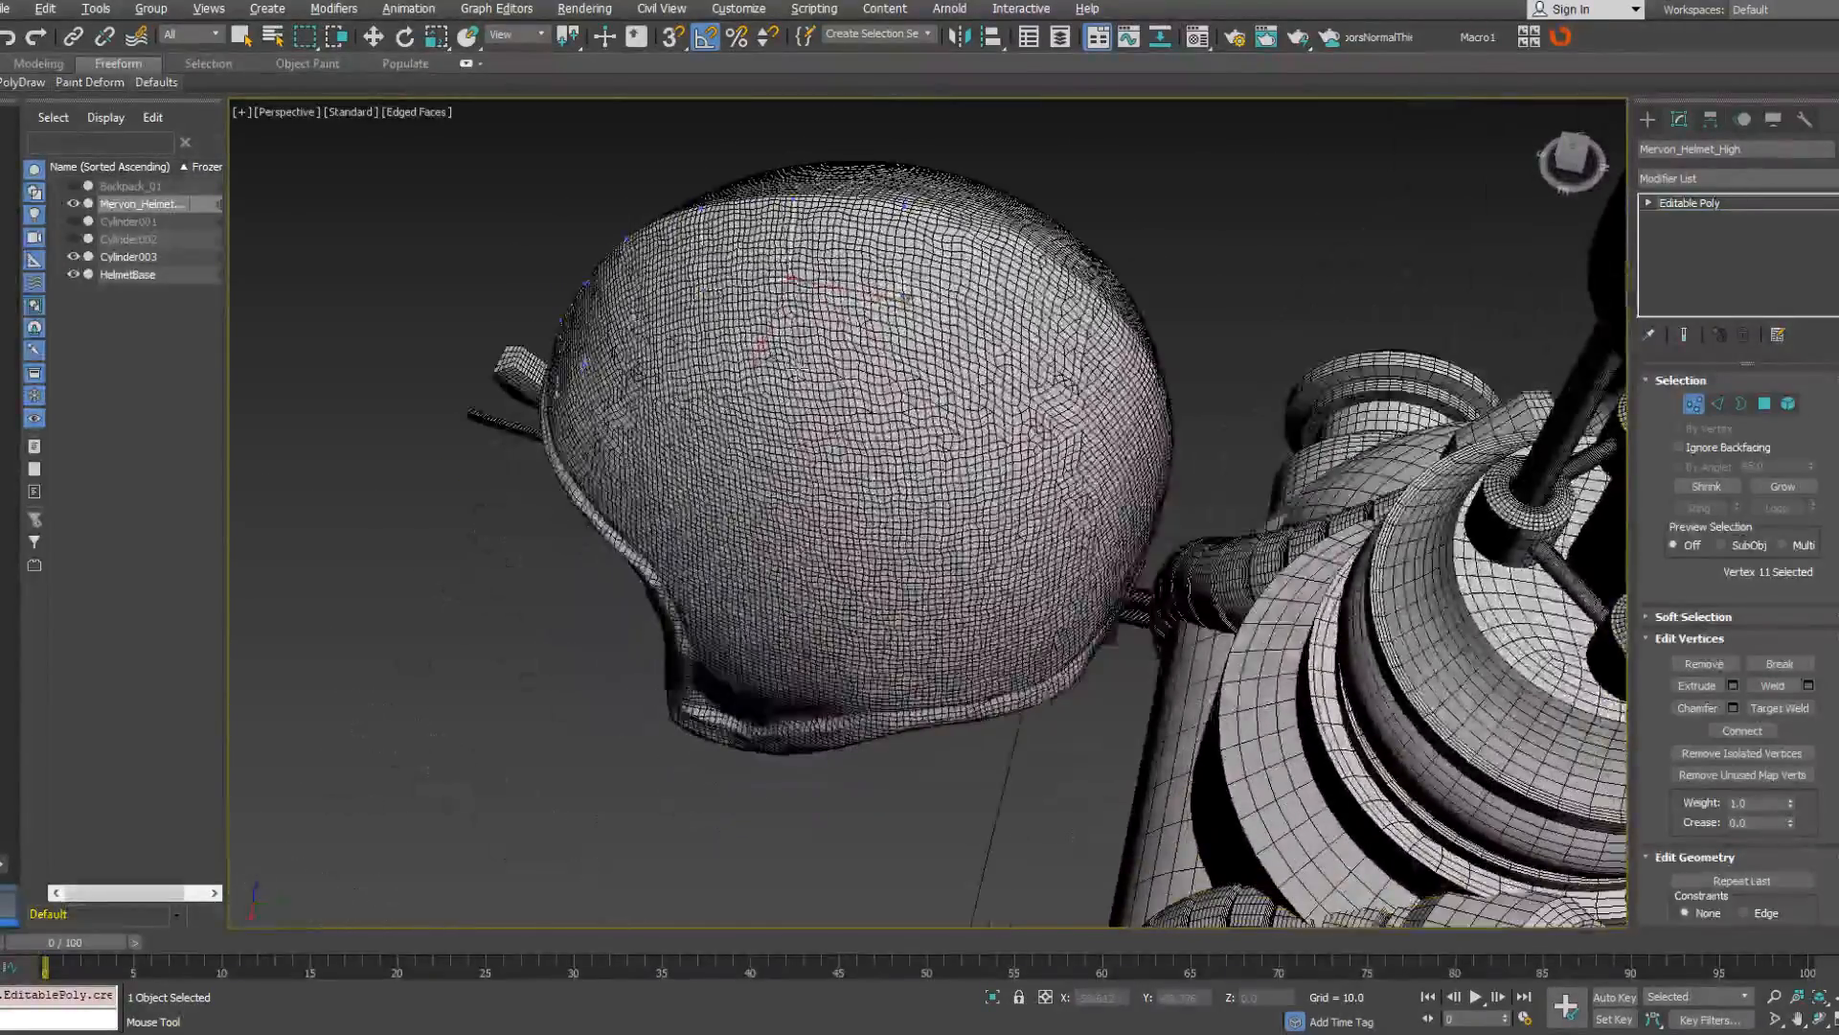
ctrl+click(791, 279)
ctrl+click(904, 293)
alt+middle_drag(889, 294, 937, 313)
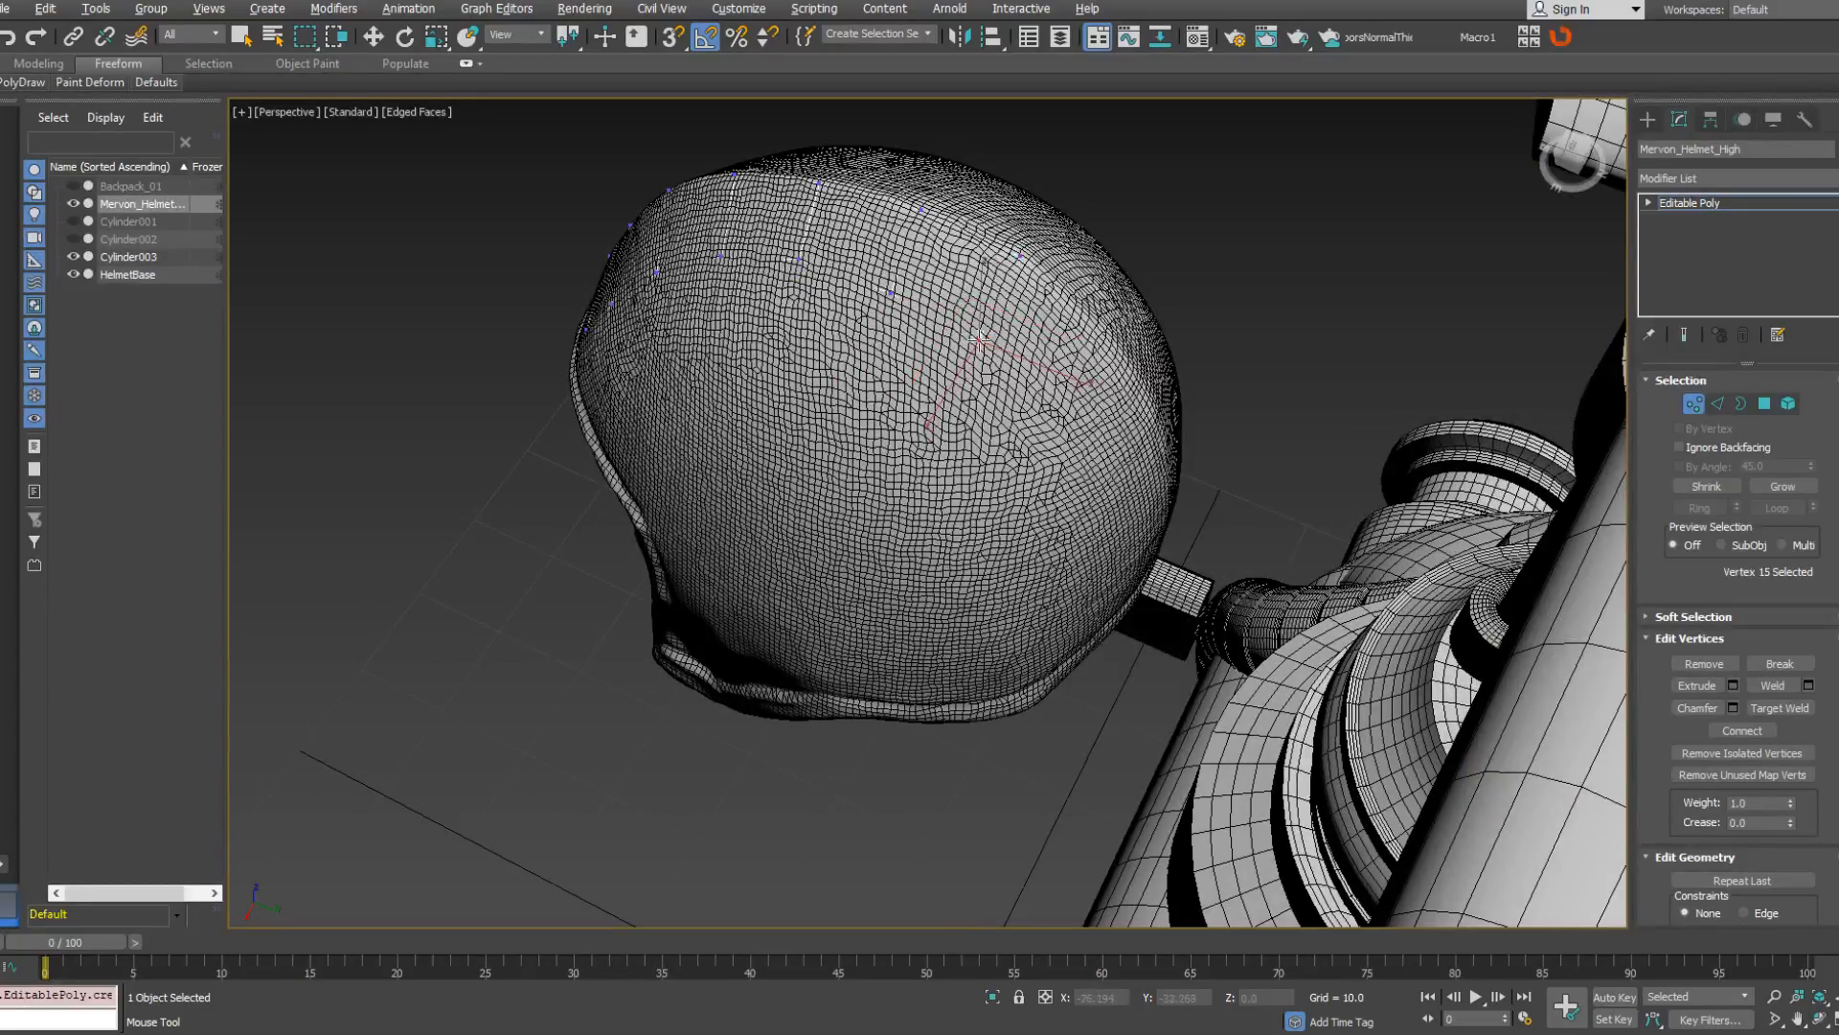
alt+middle_drag(979, 341, 1024, 326)
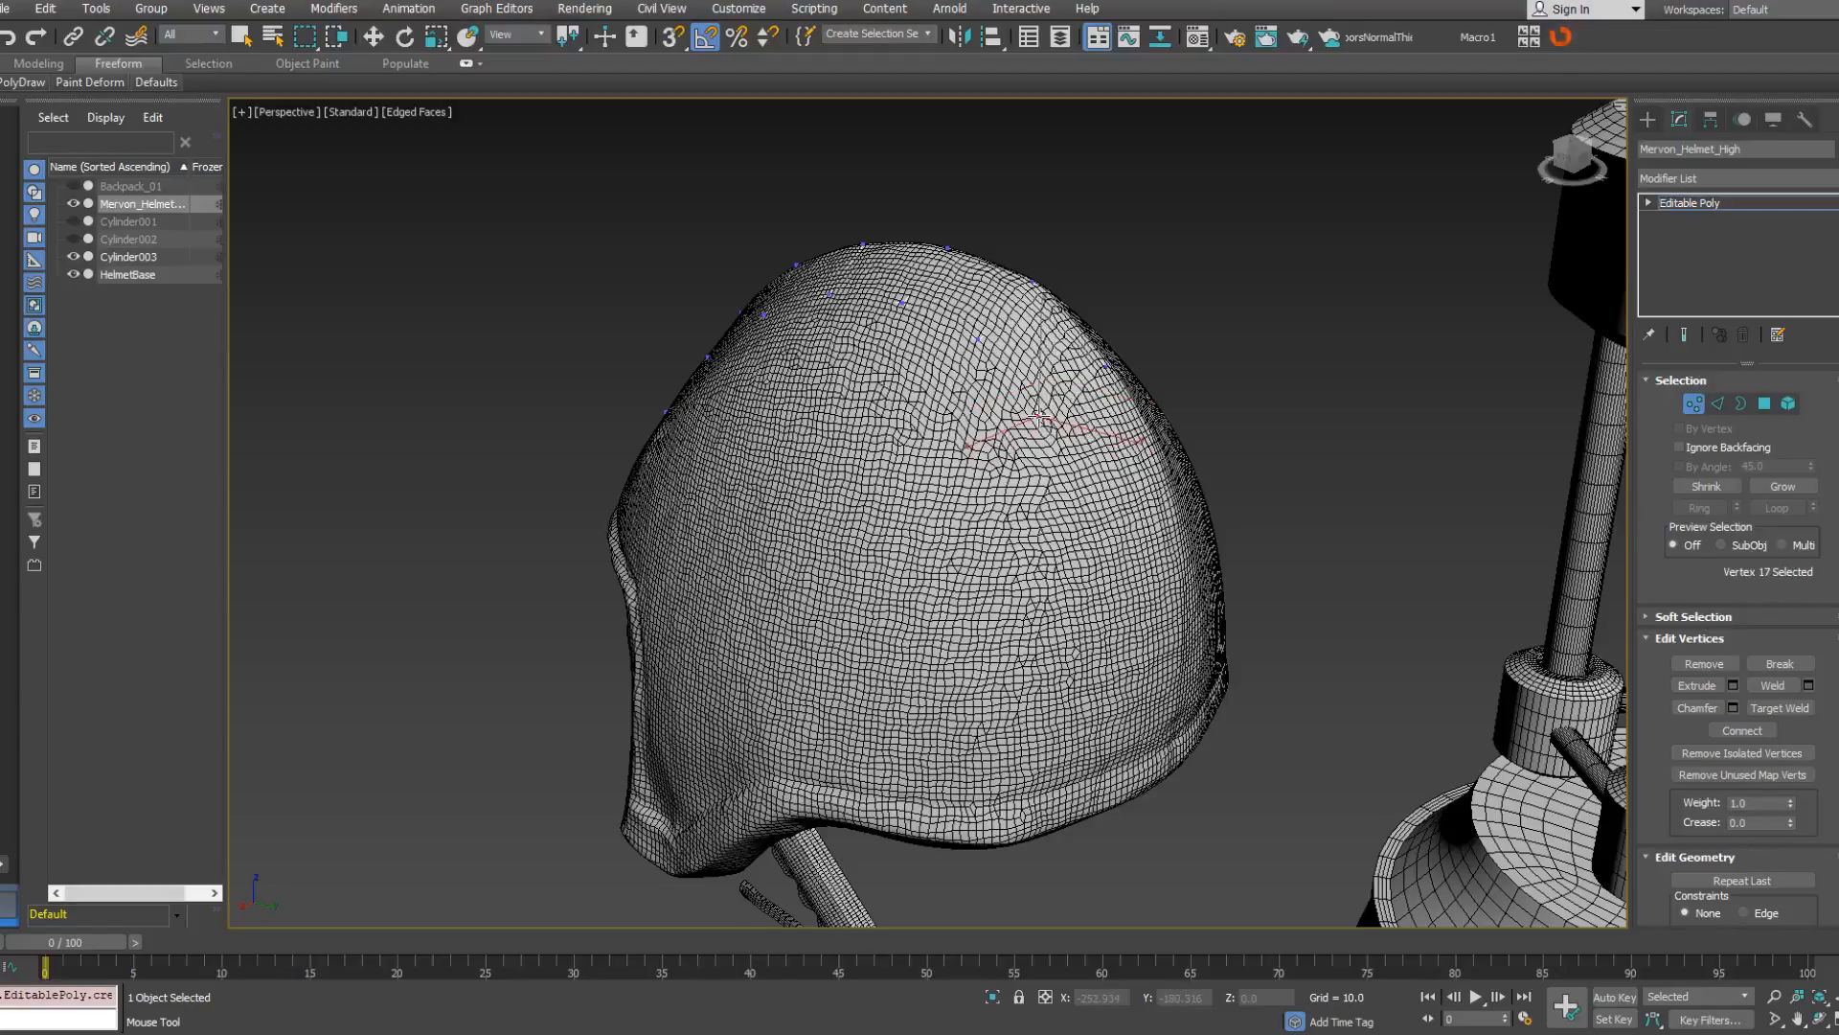
alt+middle_drag(979, 374, 958, 364)
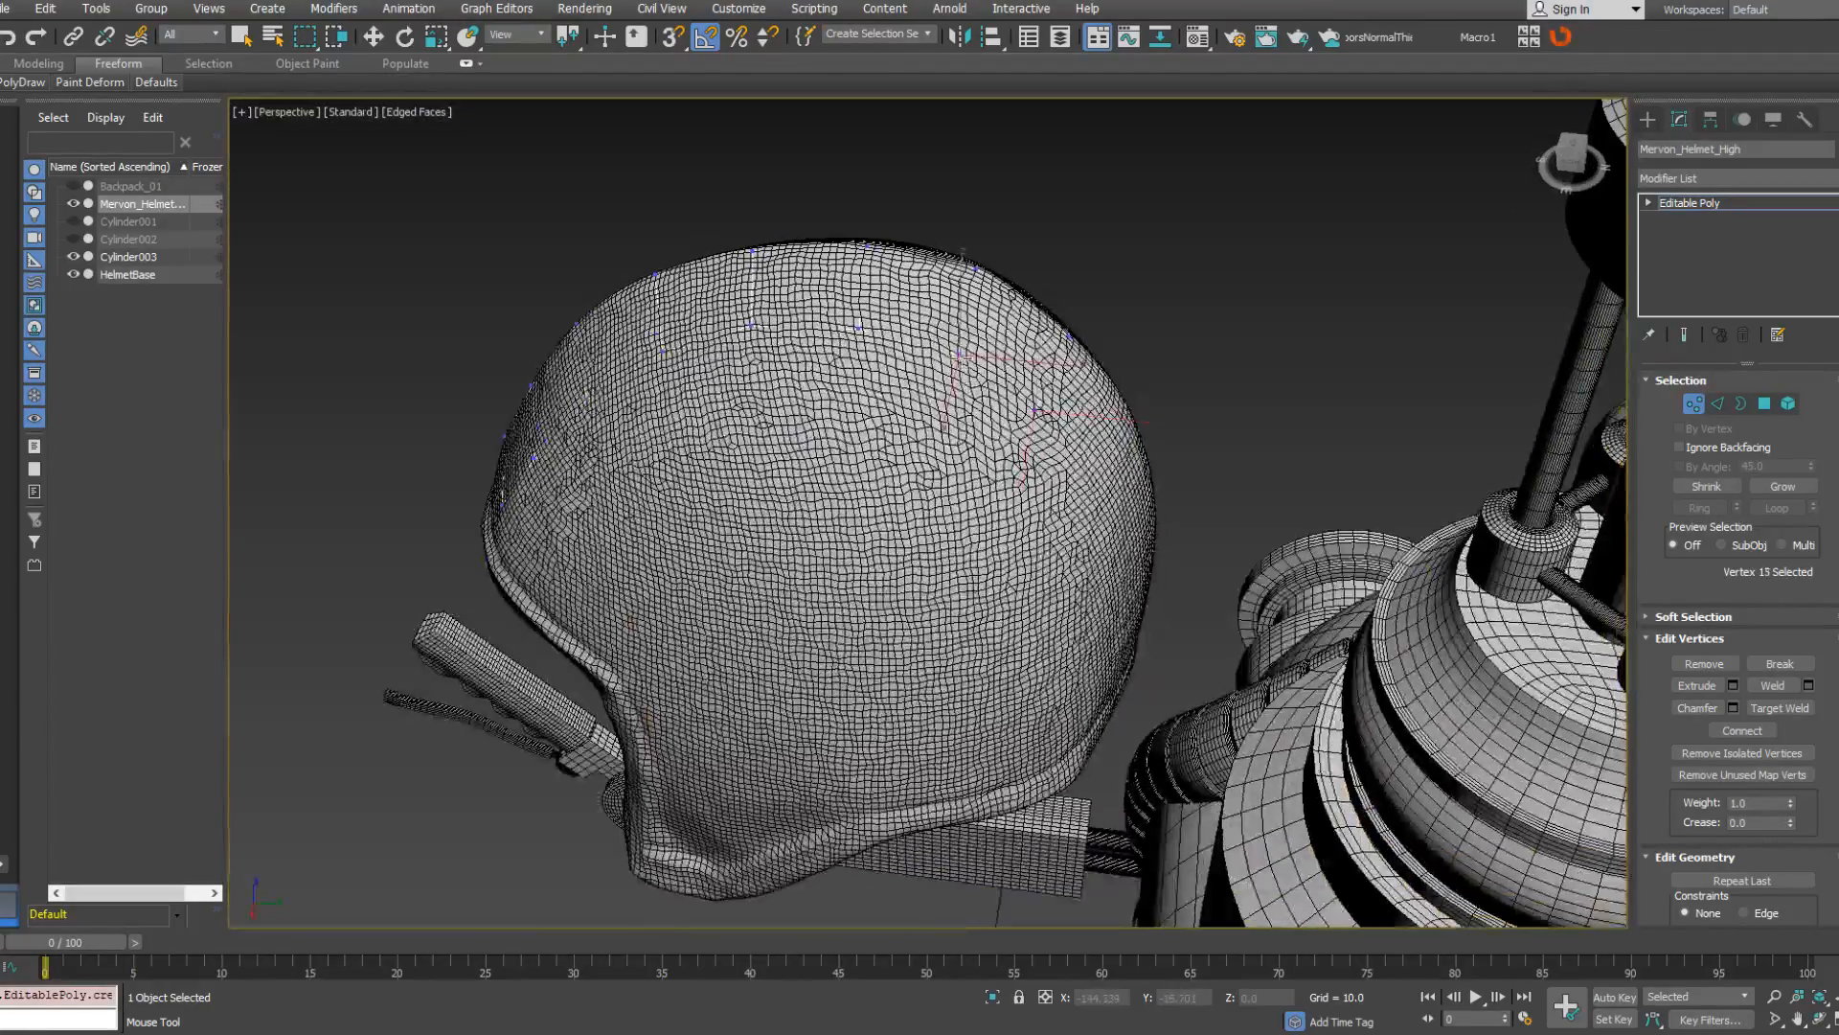
Extend the quad strip down the back of the helmet to the rear rim and adjust its lowest vertices.
alt+middle_drag(1131, 477, 1054, 451)
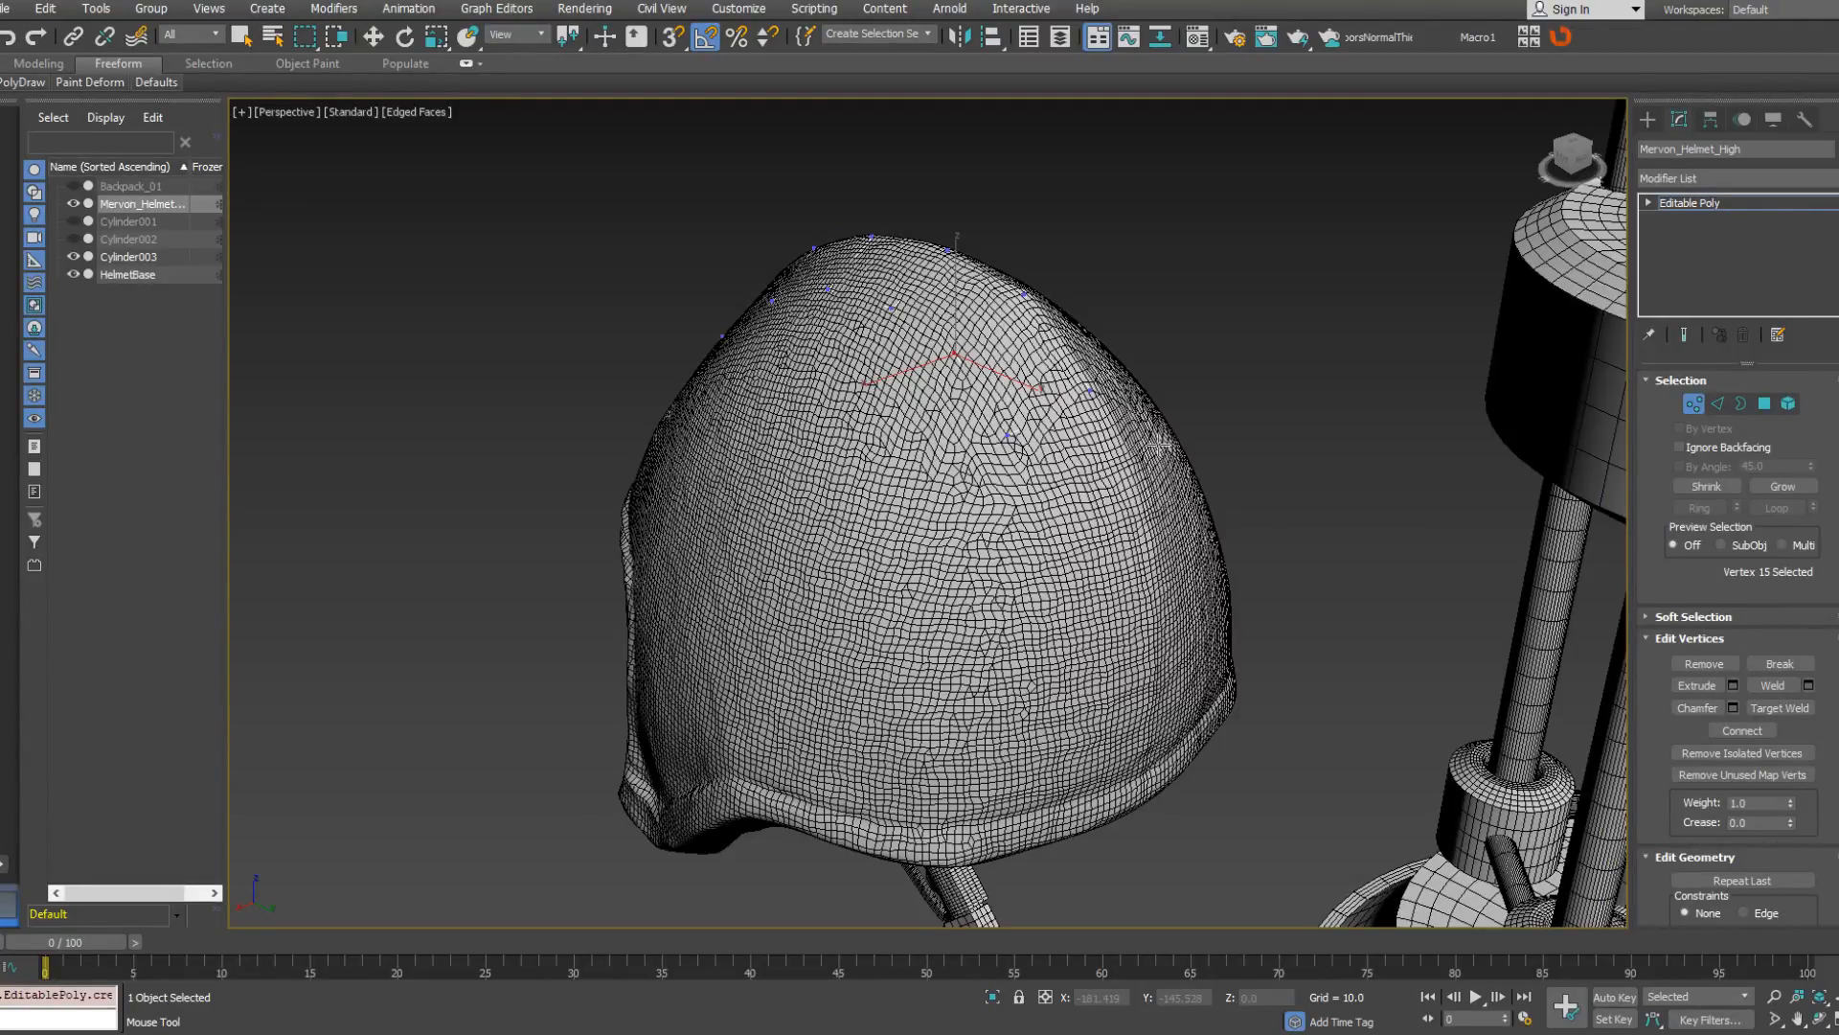
shift+drag(1052, 412, 1096, 511)
alt+middle_drag(1092, 537, 1101, 556)
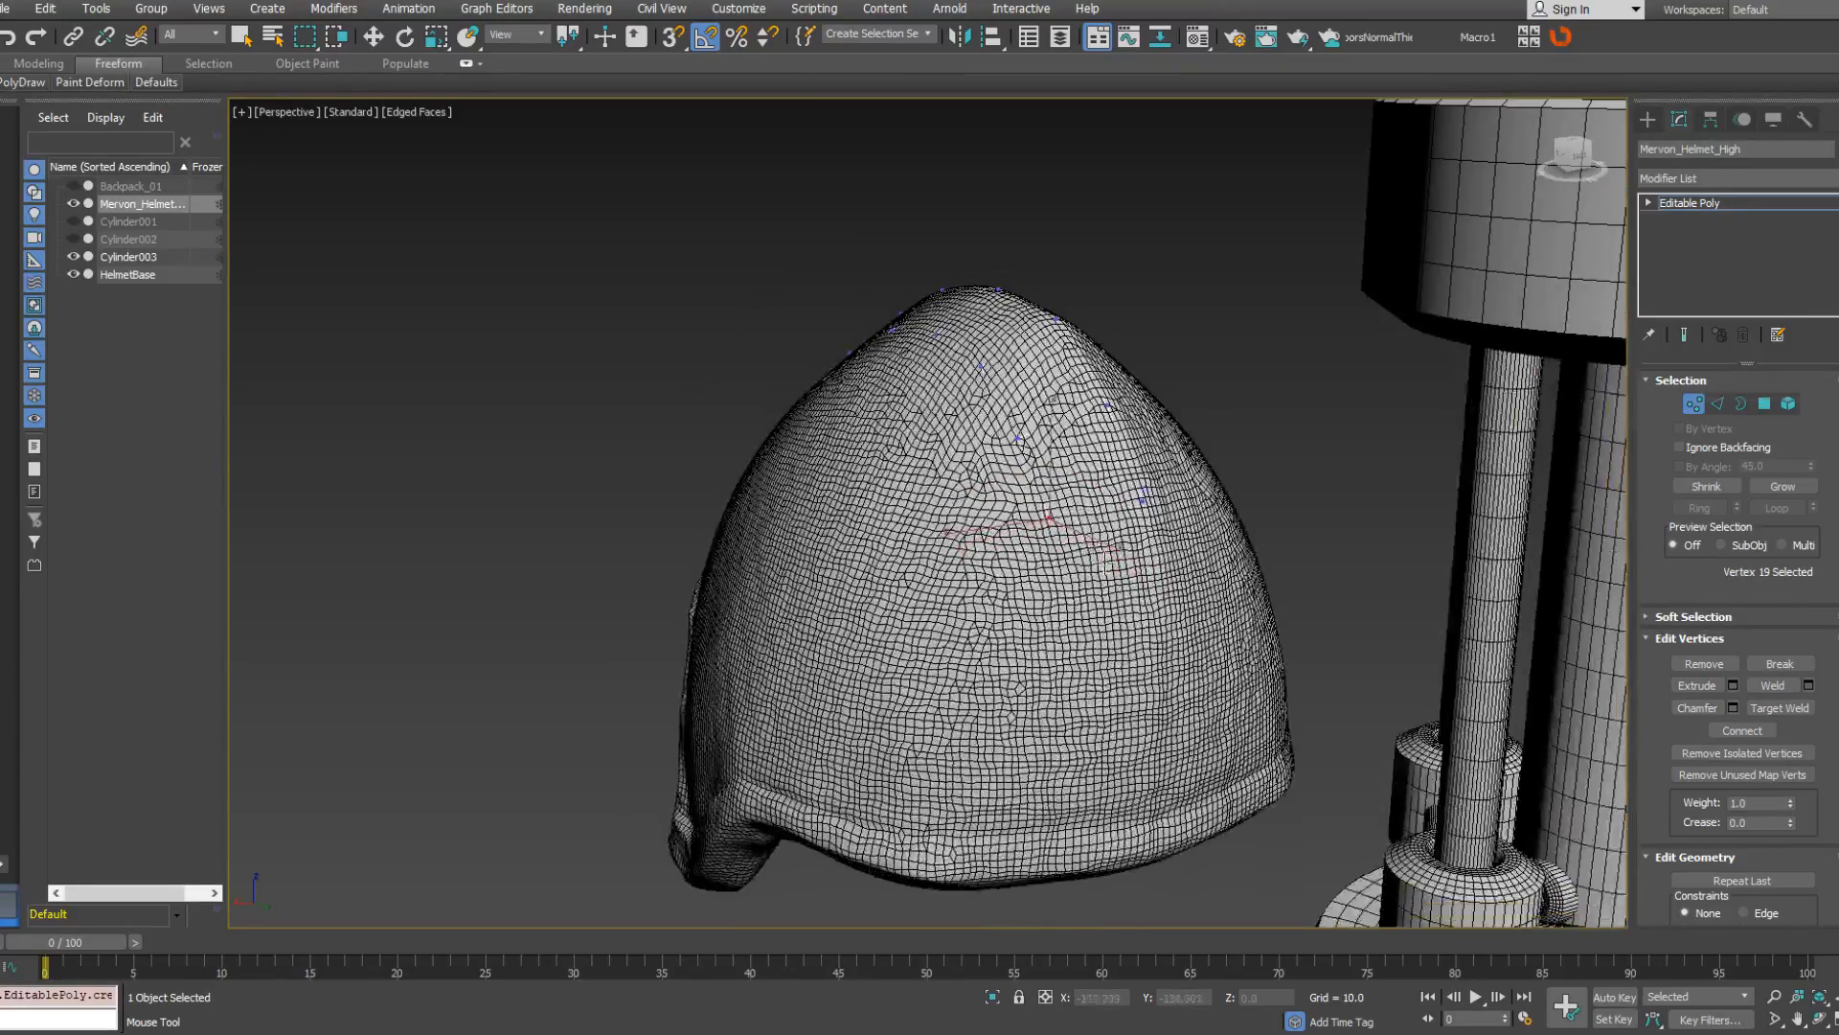
shift+drag(1108, 601, 1112, 855)
click(1064, 863)
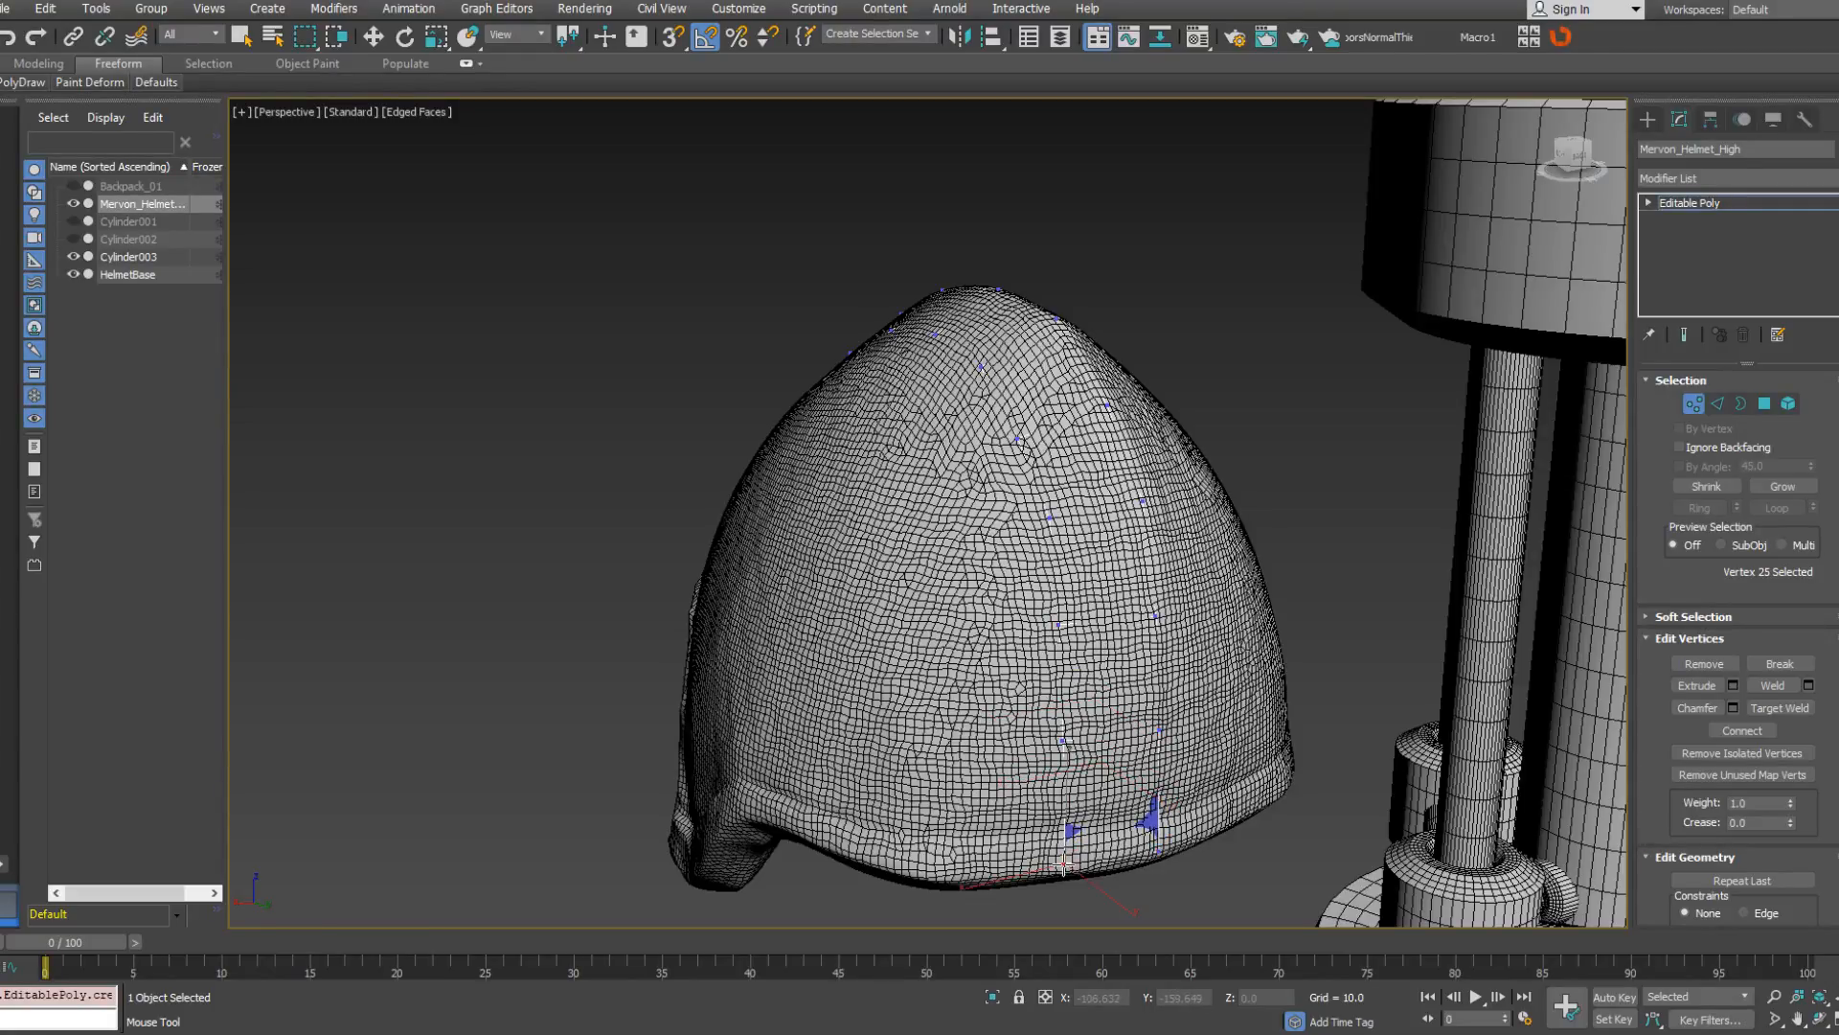
click(1062, 741)
Extend the strip's whole side border into a second row of quads and move its front and crown vertices outward.
alt+middle_drag(623, 556, 895, 826)
scroll(895, 556, down, 2)
alt+middle_drag(912, 632, 902, 603)
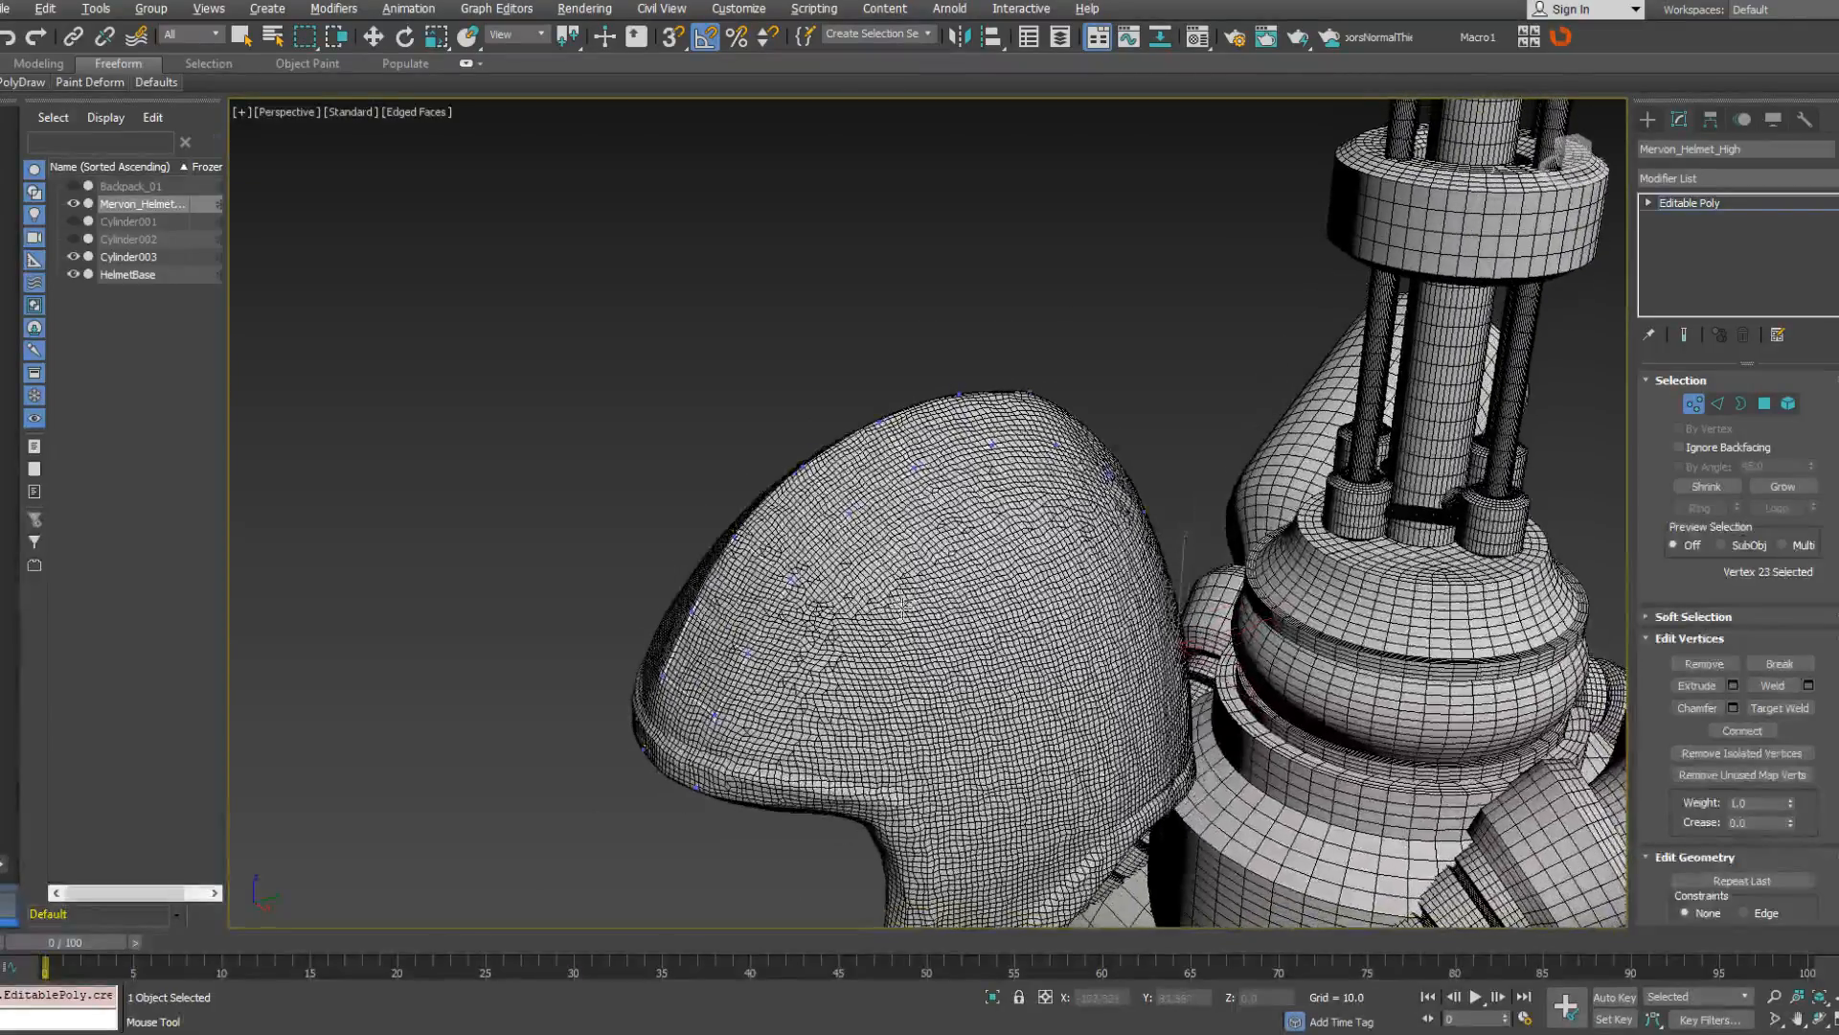
ctrl+shift+drag(895, 540, 898, 548)
ctrl+alt+shift+drag(706, 811, 788, 802)
ctrl+alt+shift+drag(727, 740, 799, 744)
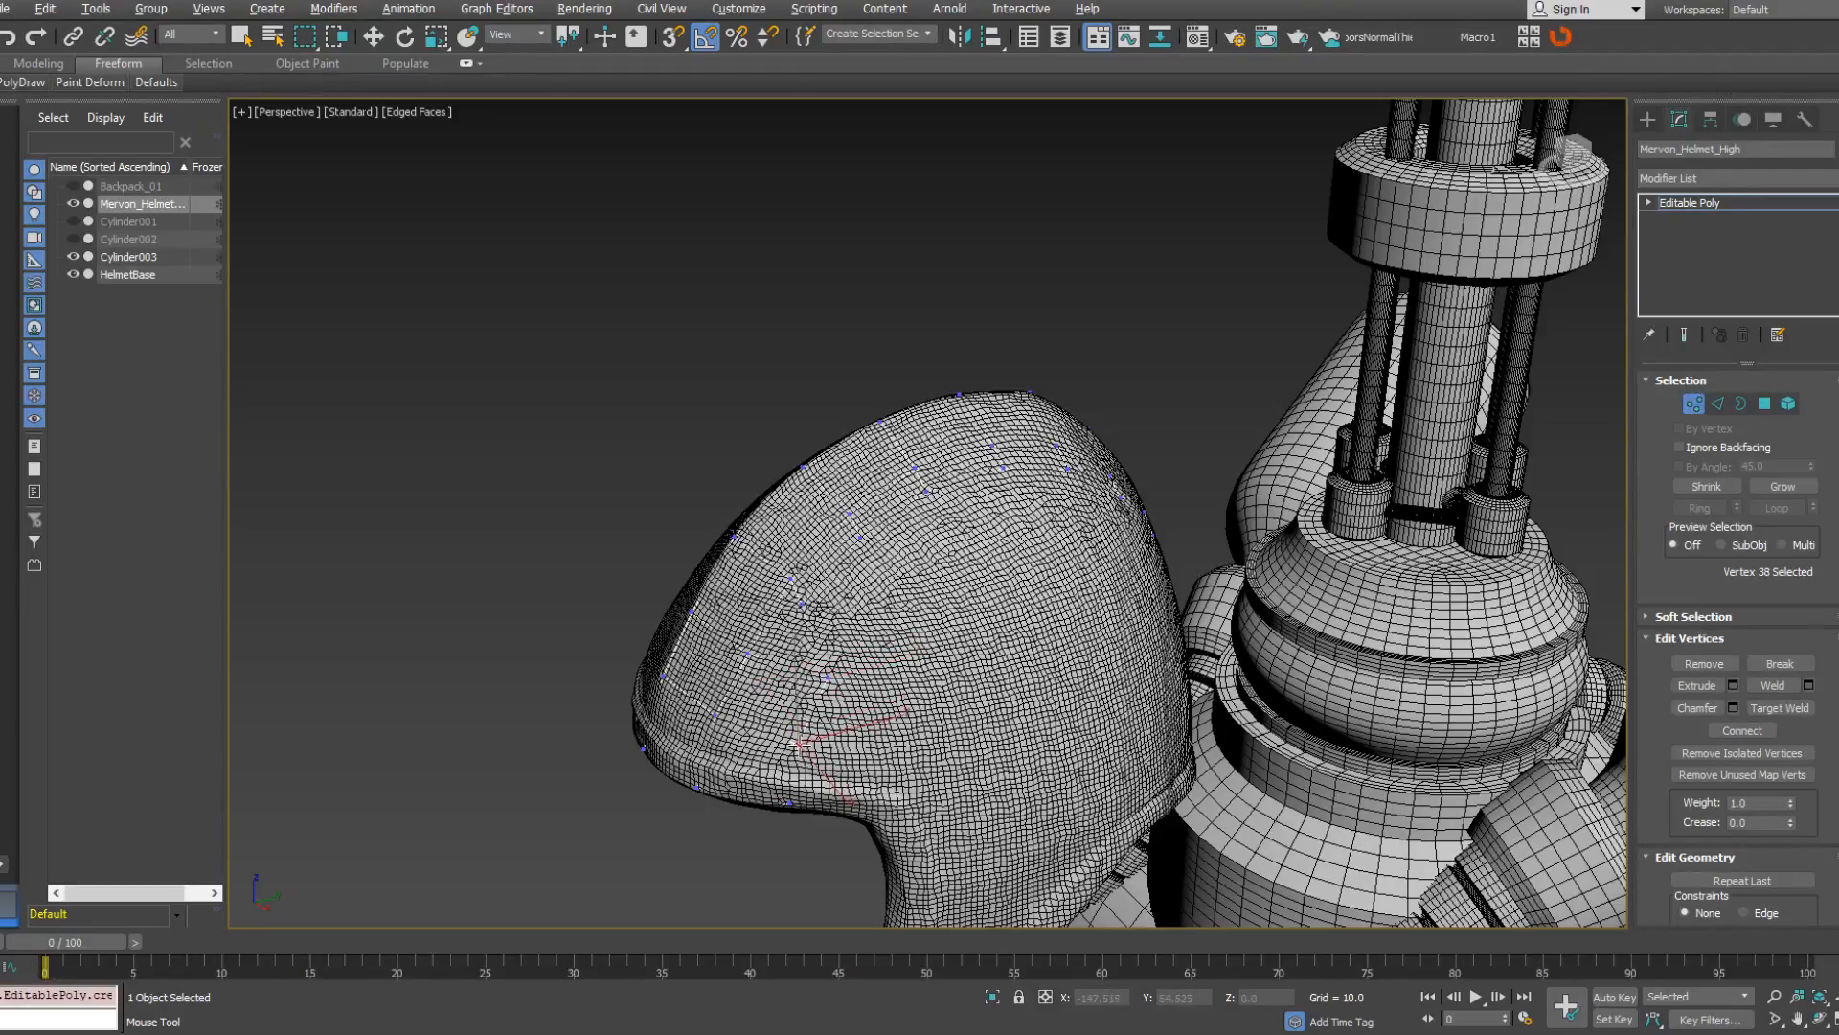
ctrl+alt+shift+drag(800, 604, 860, 629)
ctrl+alt+shift+drag(859, 537, 966, 558)
alt+middle_drag(964, 556, 1047, 575)
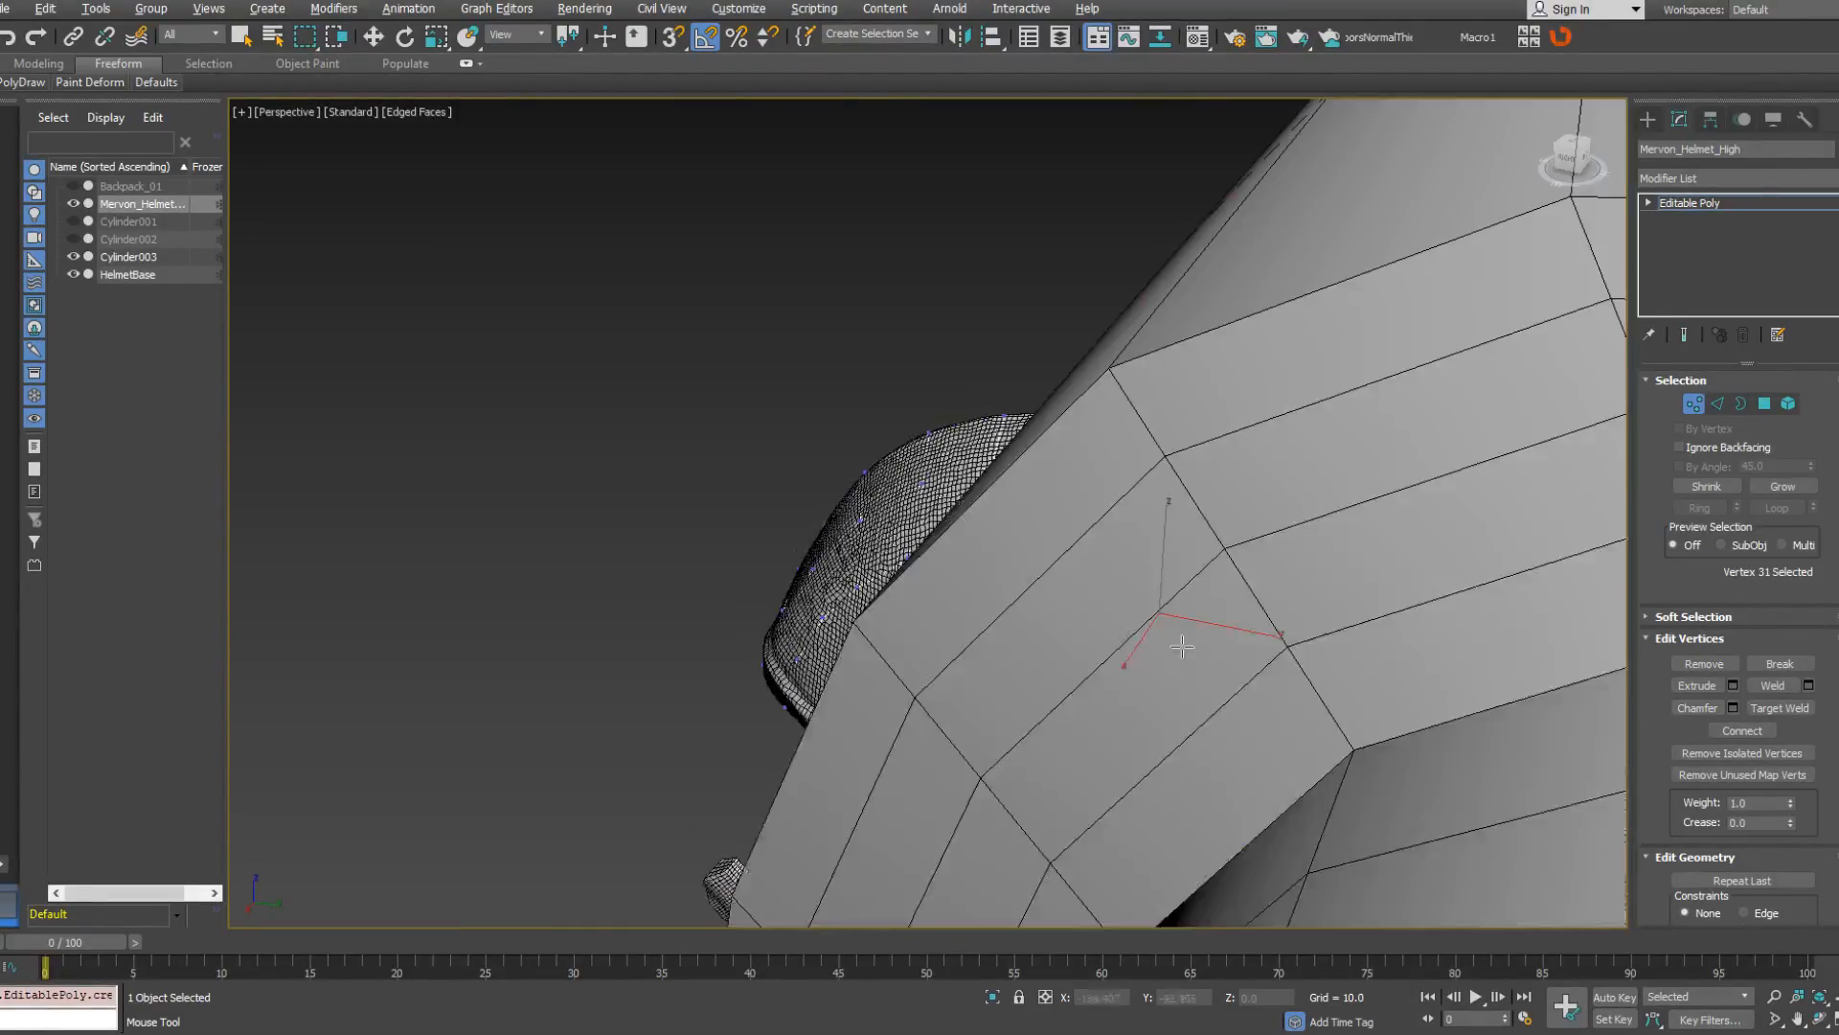
Move the second row's back vertices away from the centre strip, down to the rear rim.
scroll(1182, 648, down, 3)
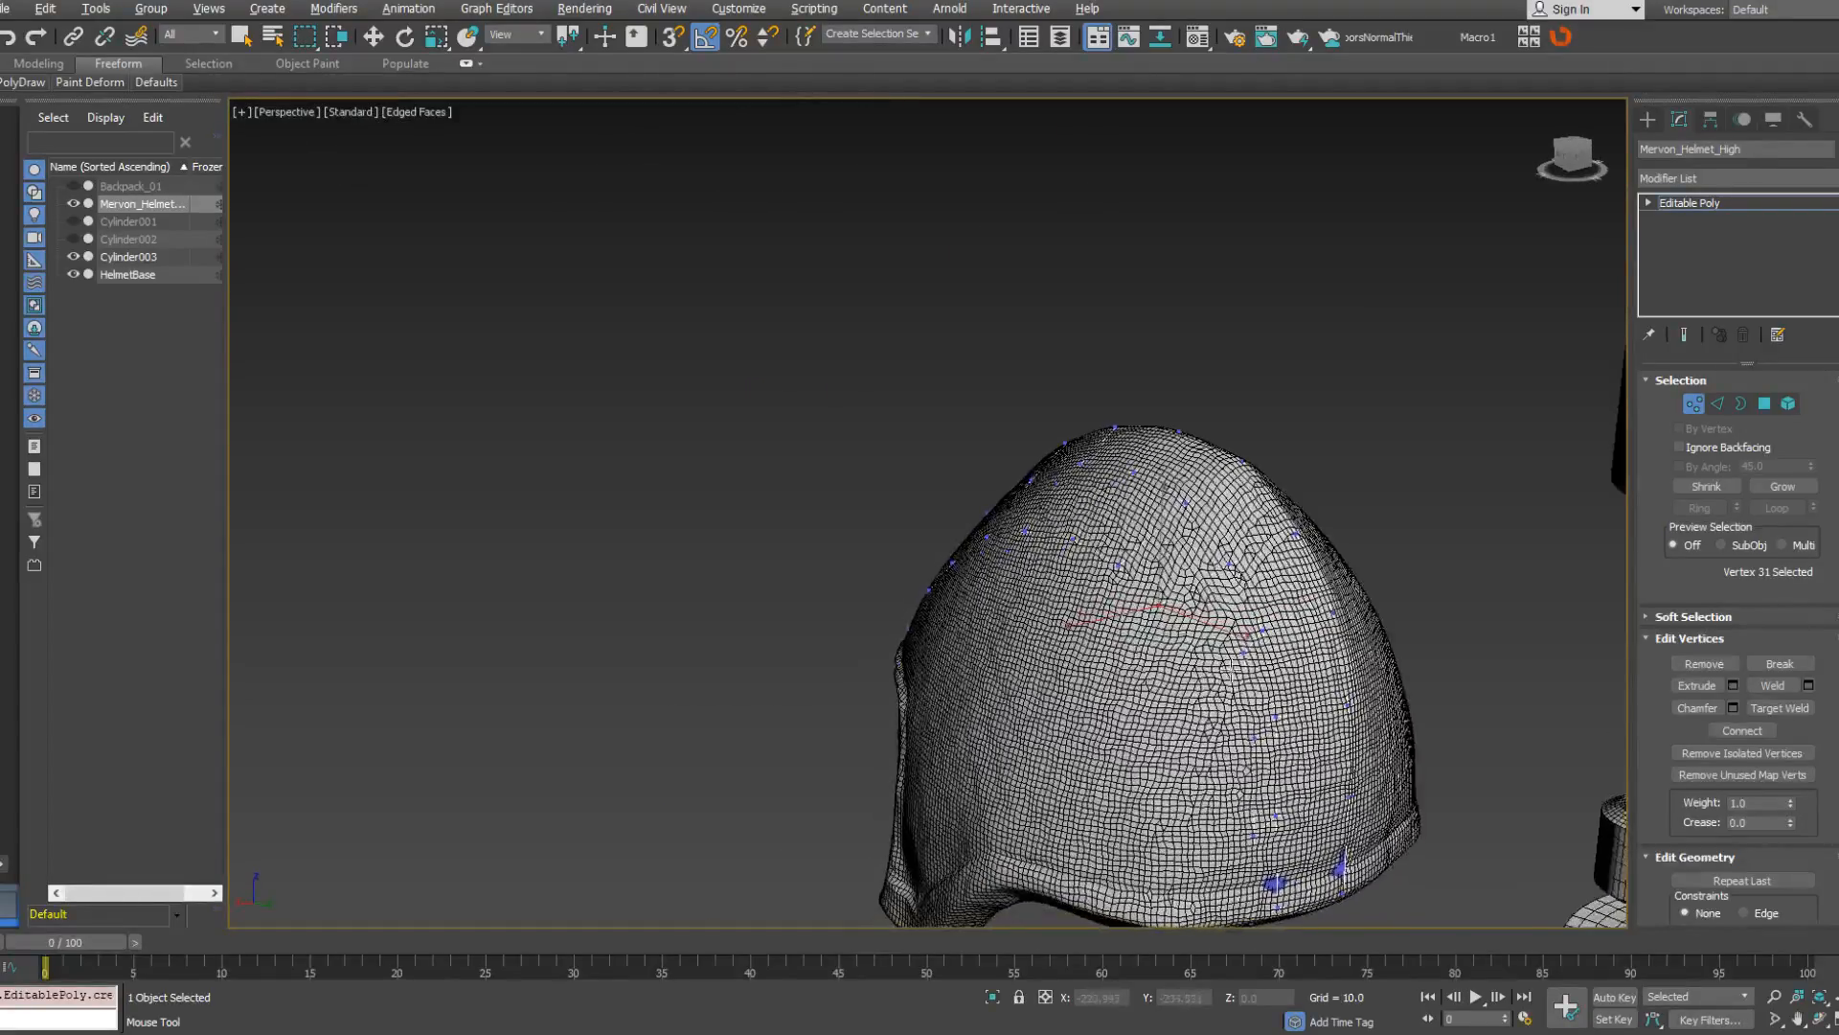
drag(1243, 653, 1174, 652)
drag(1254, 734, 1185, 725)
drag(1254, 836, 1241, 834)
middle_drag(1215, 813, 1193, 667)
click(1170, 778)
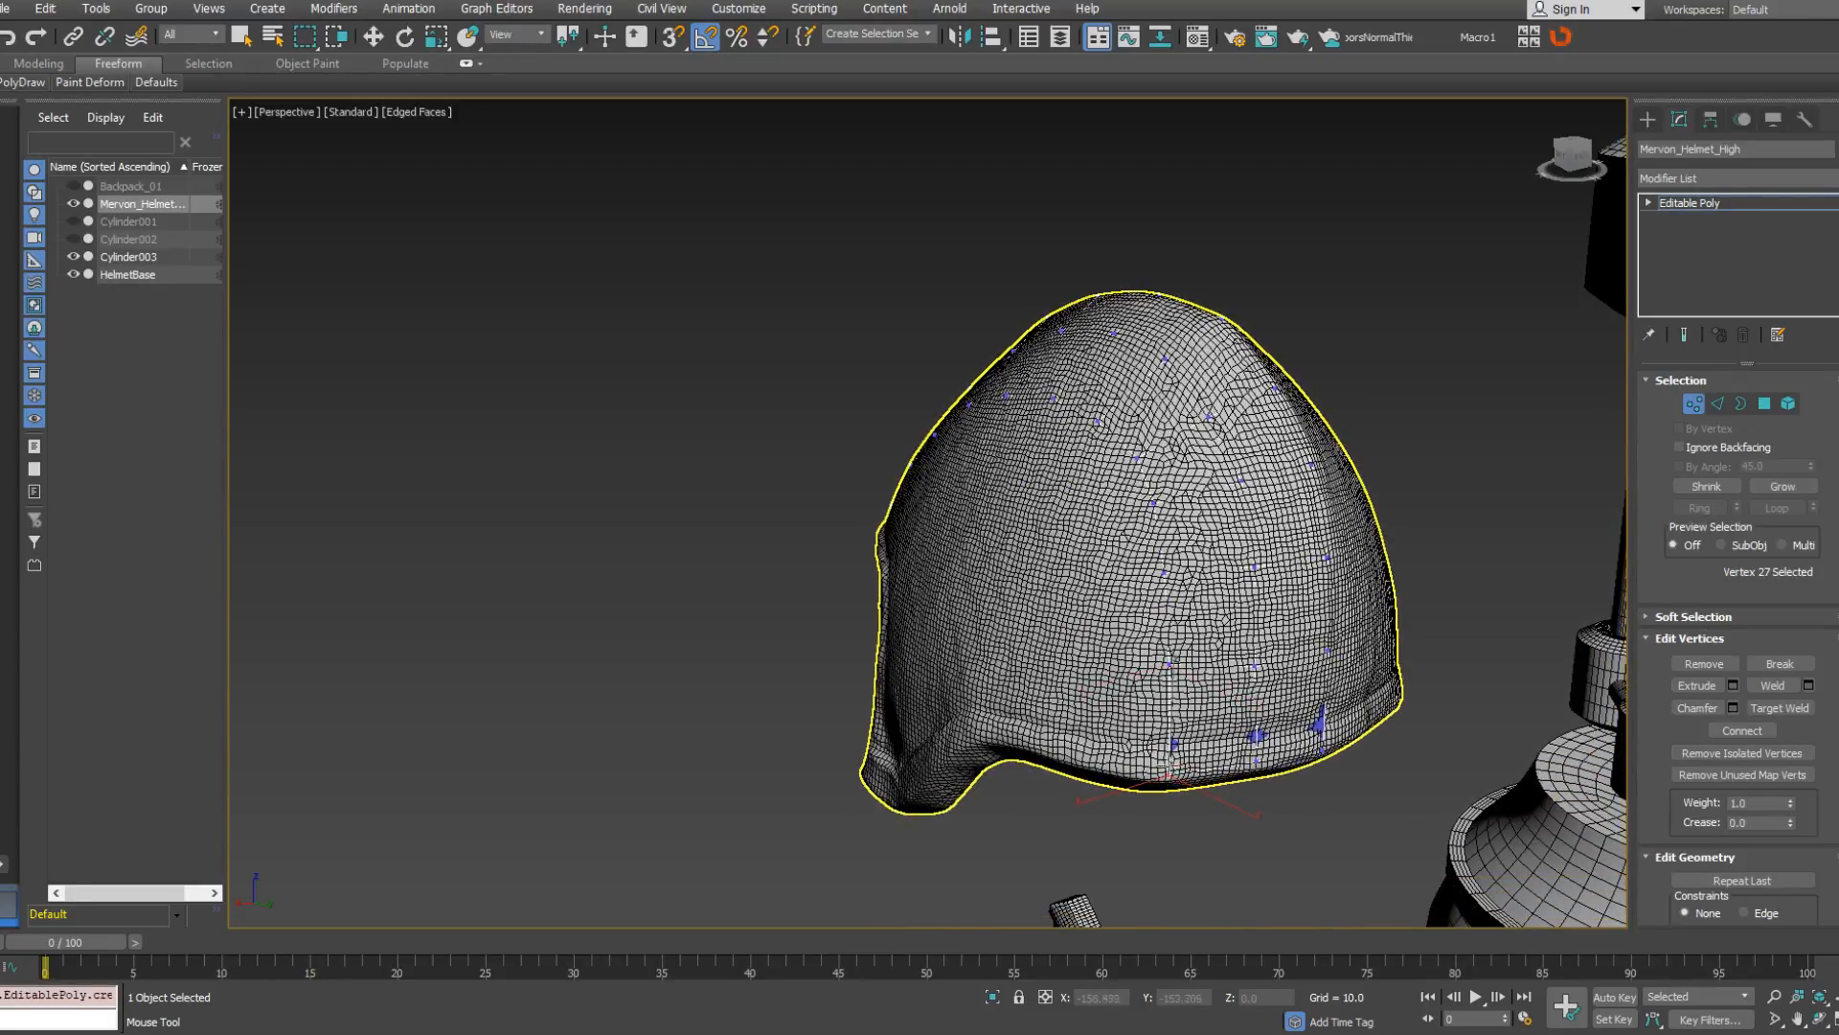
Extend another quad along the front rim towards the corner above the ear flap.
alt+middle_drag(1169, 763, 819, 554)
scroll(1006, 591, down, 4)
scroll(1038, 574, up, 3)
shift+drag(822, 558, 880, 570)
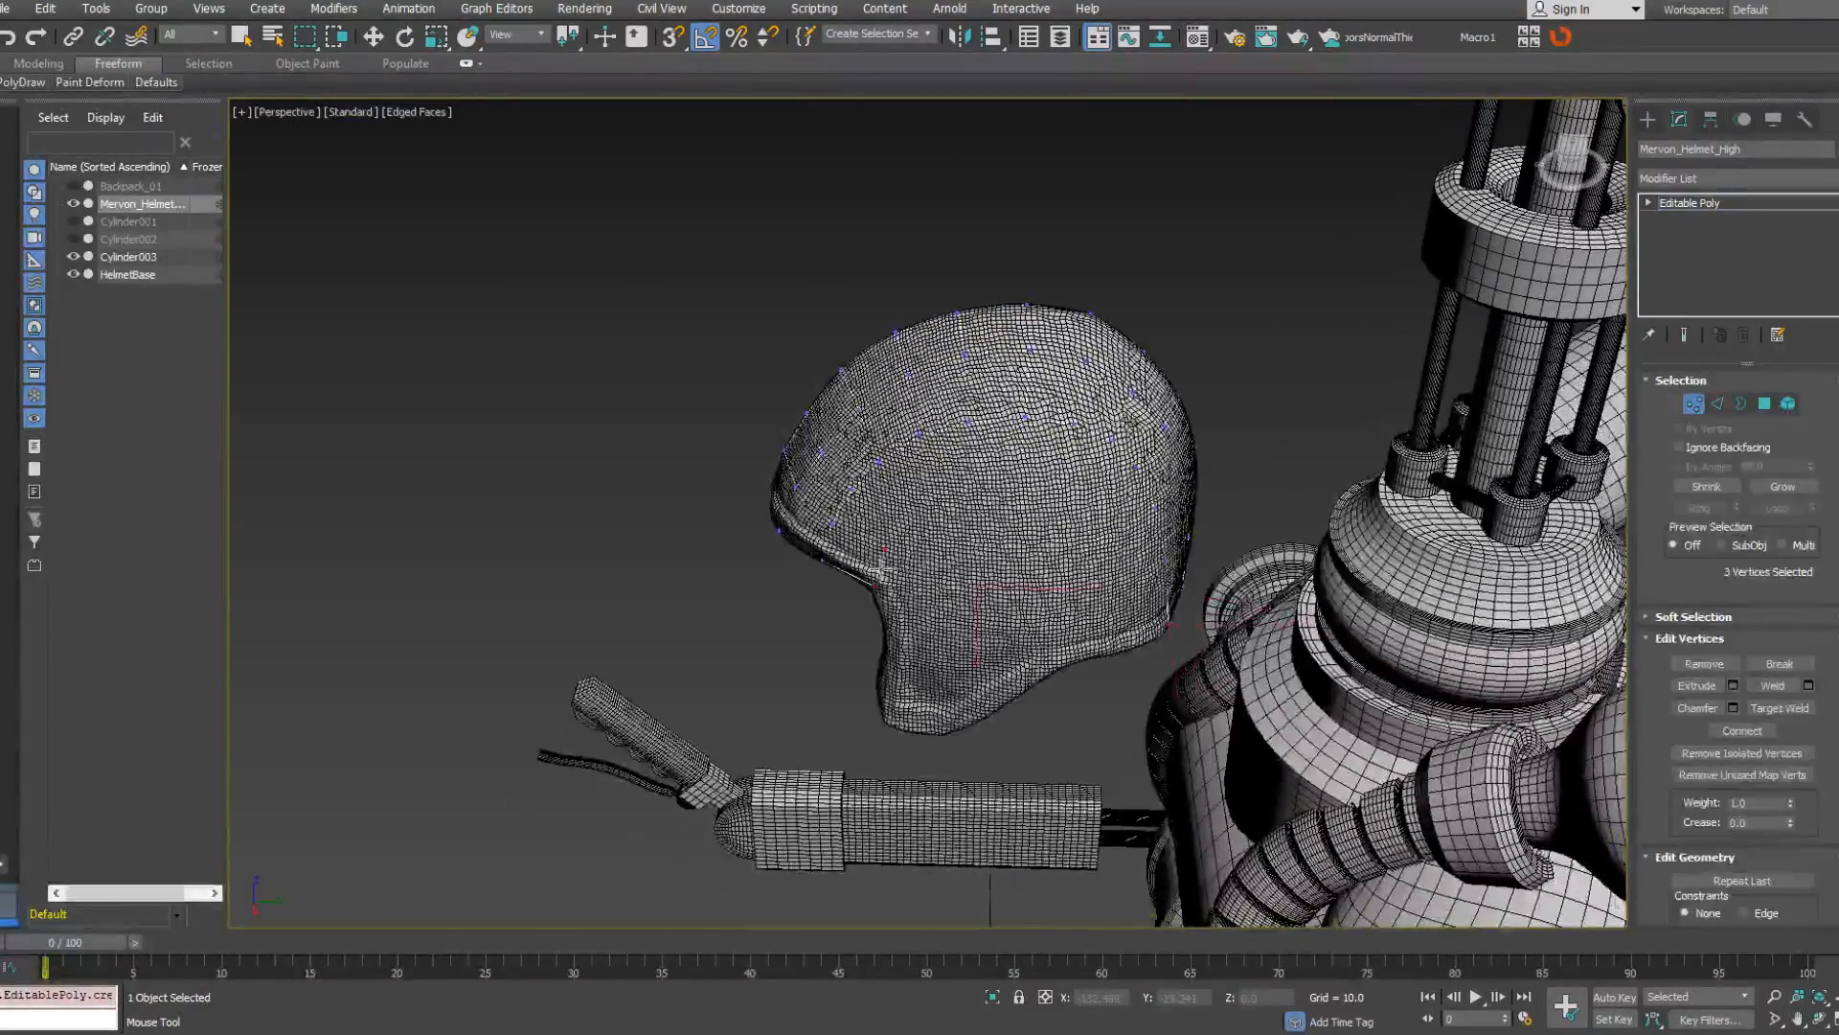
alt+middle_drag(888, 552, 910, 558)
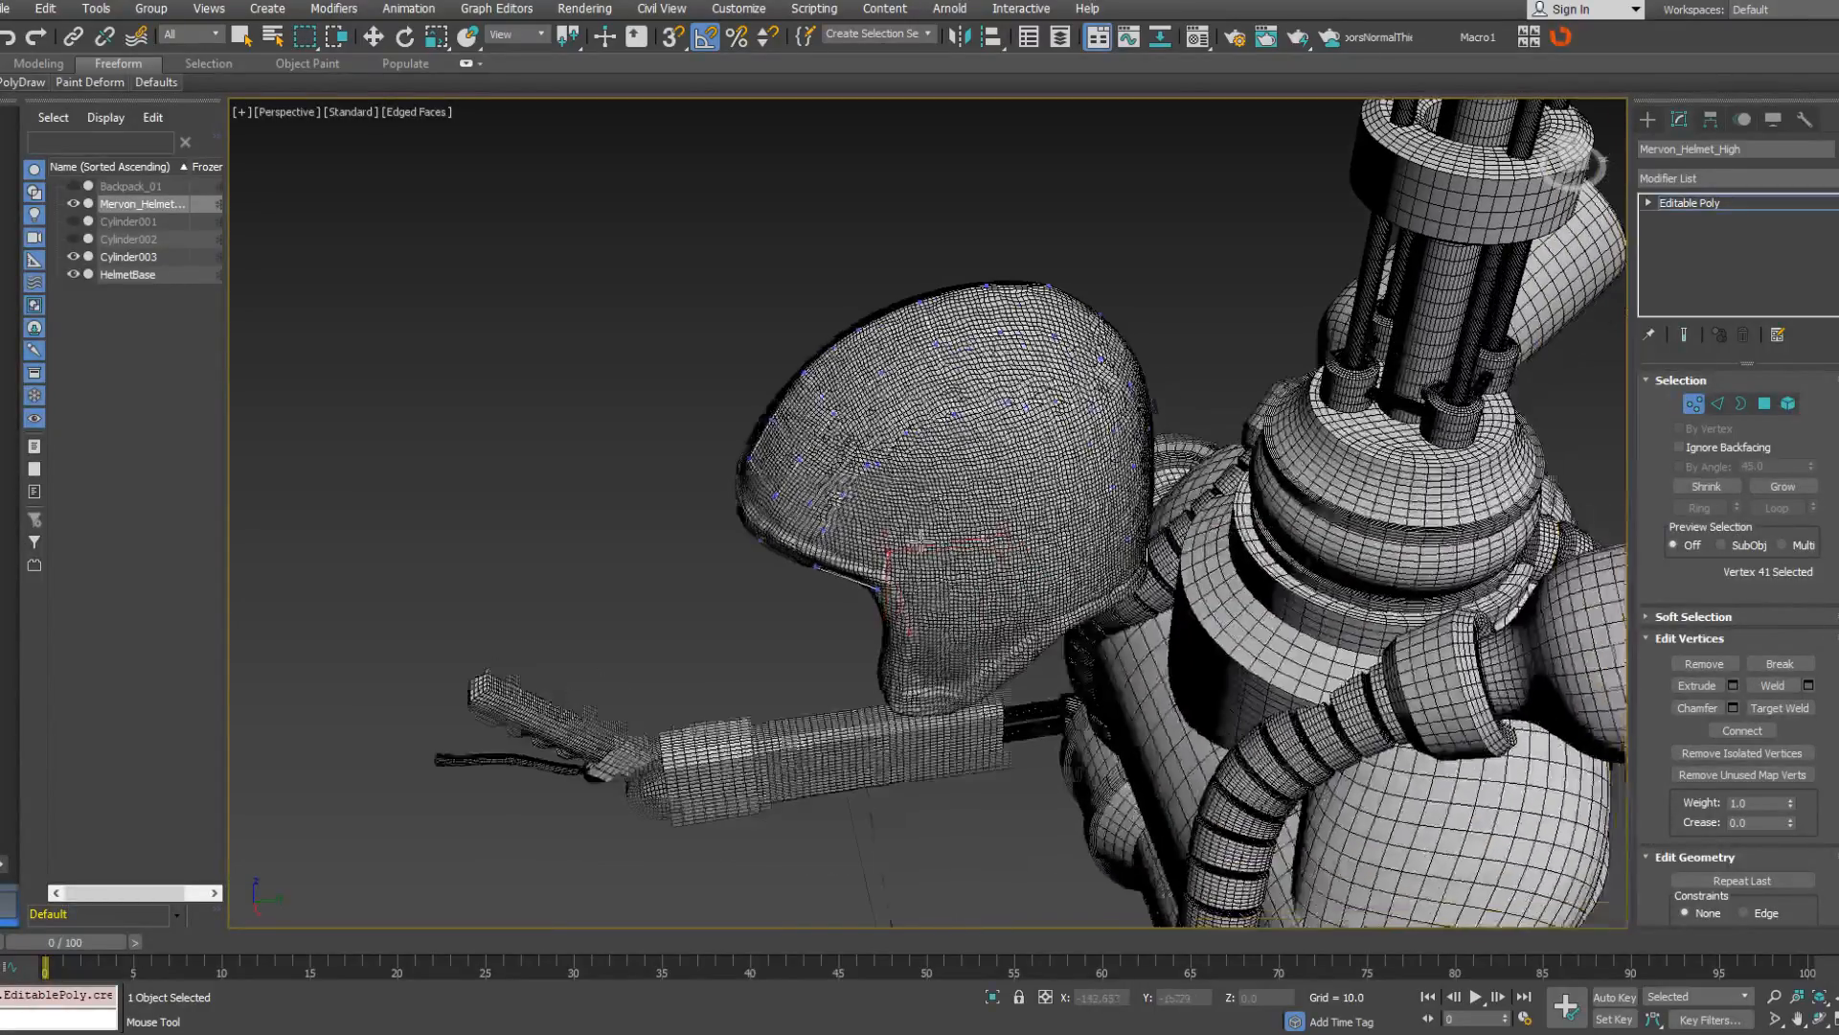
Reposition the second row's side vertices and refine the corner vertices above the ear flap.
click(871, 474)
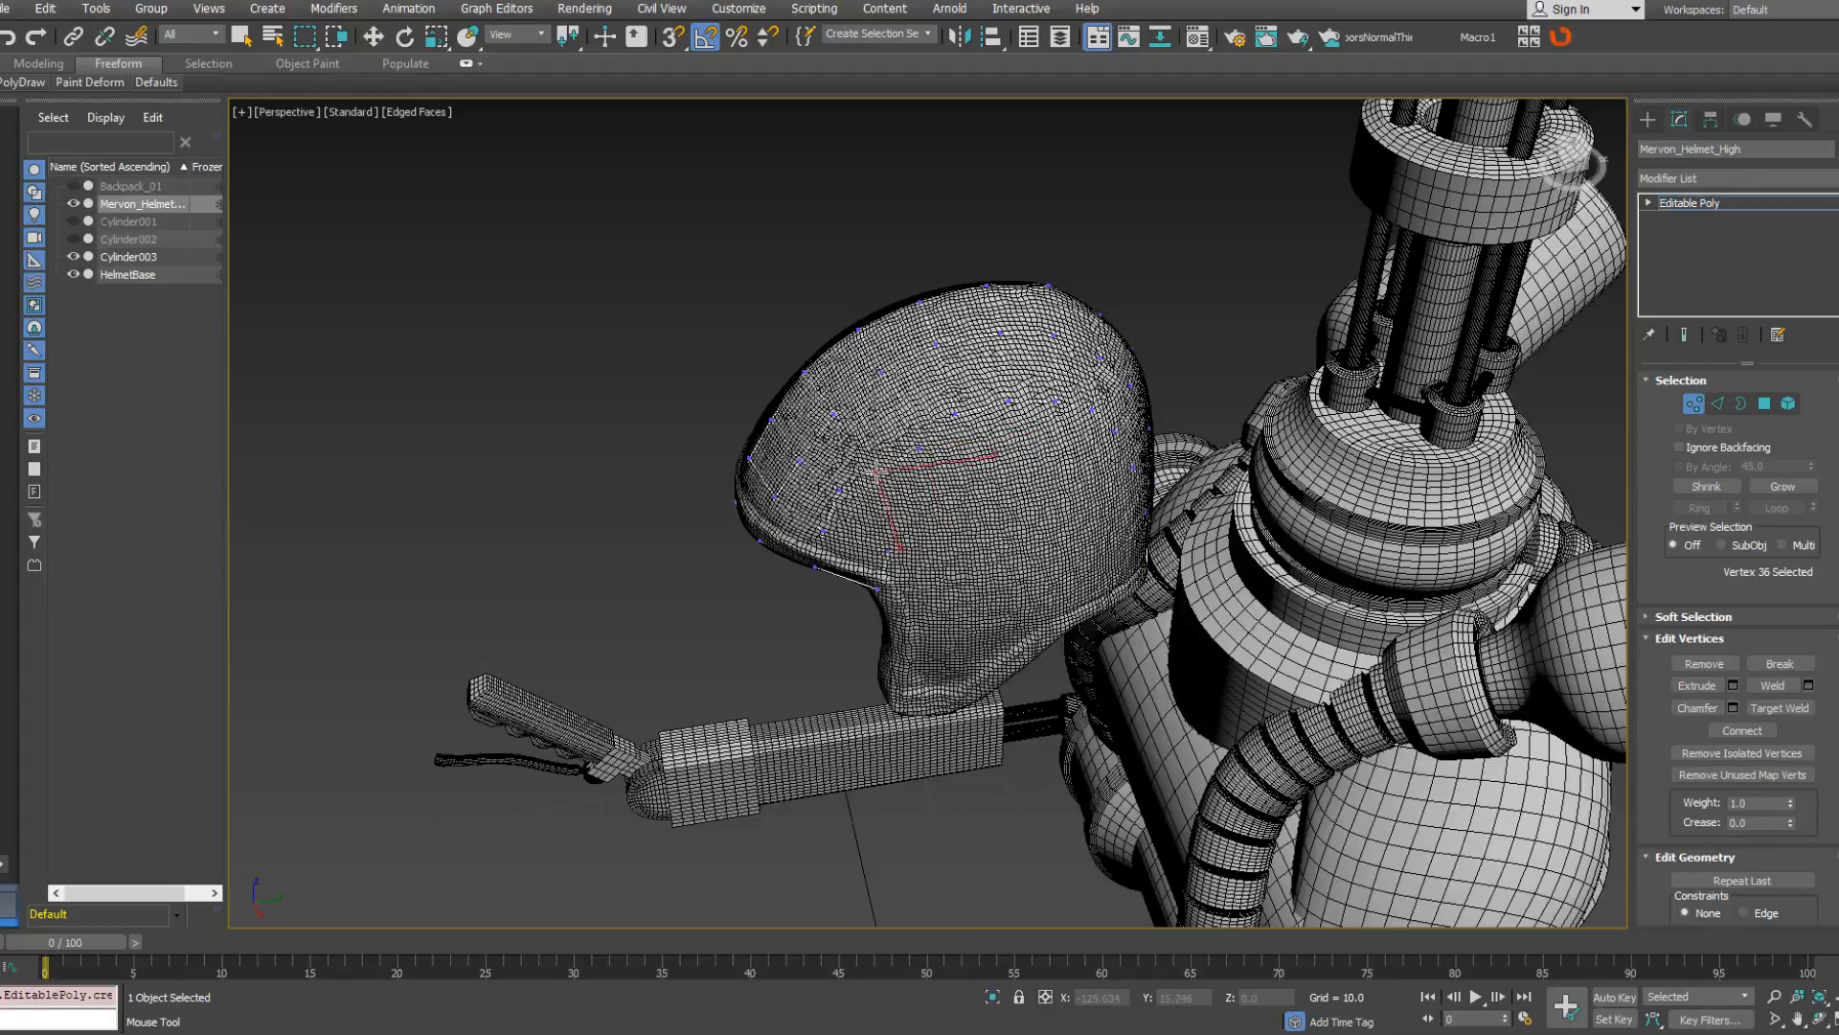
drag(954, 410, 965, 417)
click(878, 469)
alt+middle_drag(1034, 464, 925, 527)
click(1017, 431)
click(1064, 428)
click(875, 556)
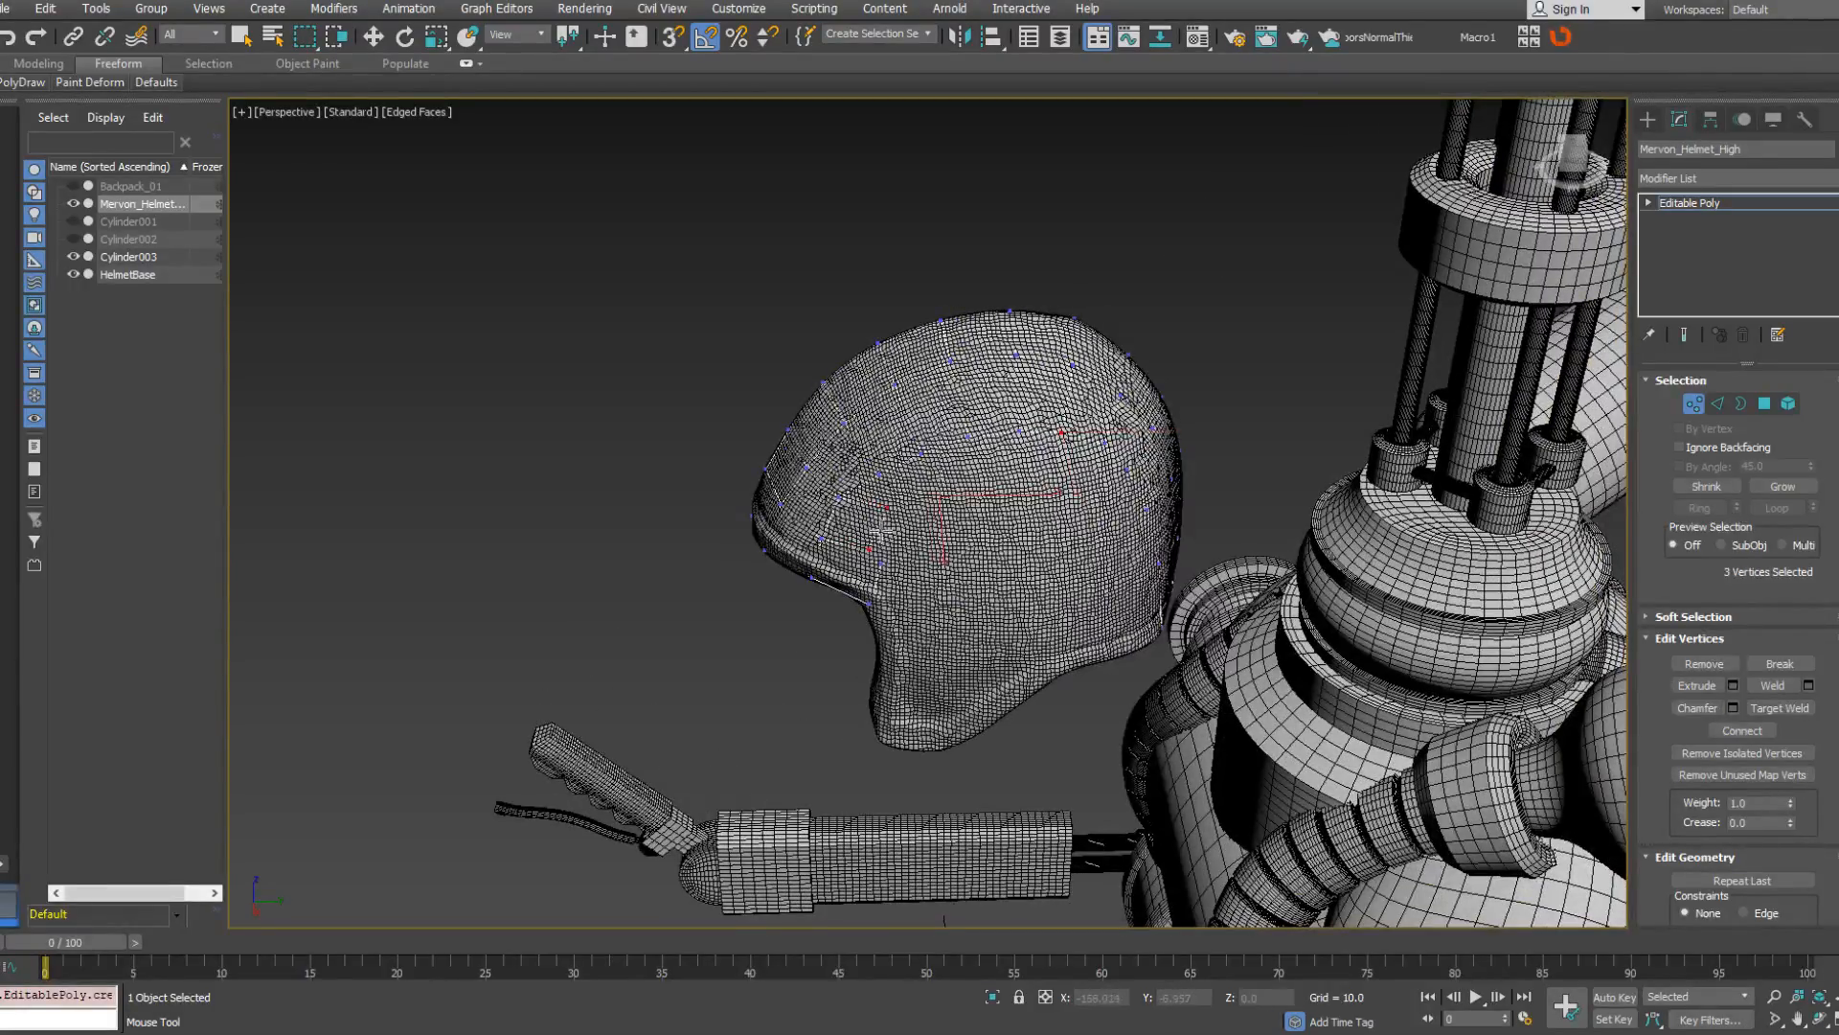
click(899, 520)
mouse_move(21, 82)
scroll(893, 565, up, 3)
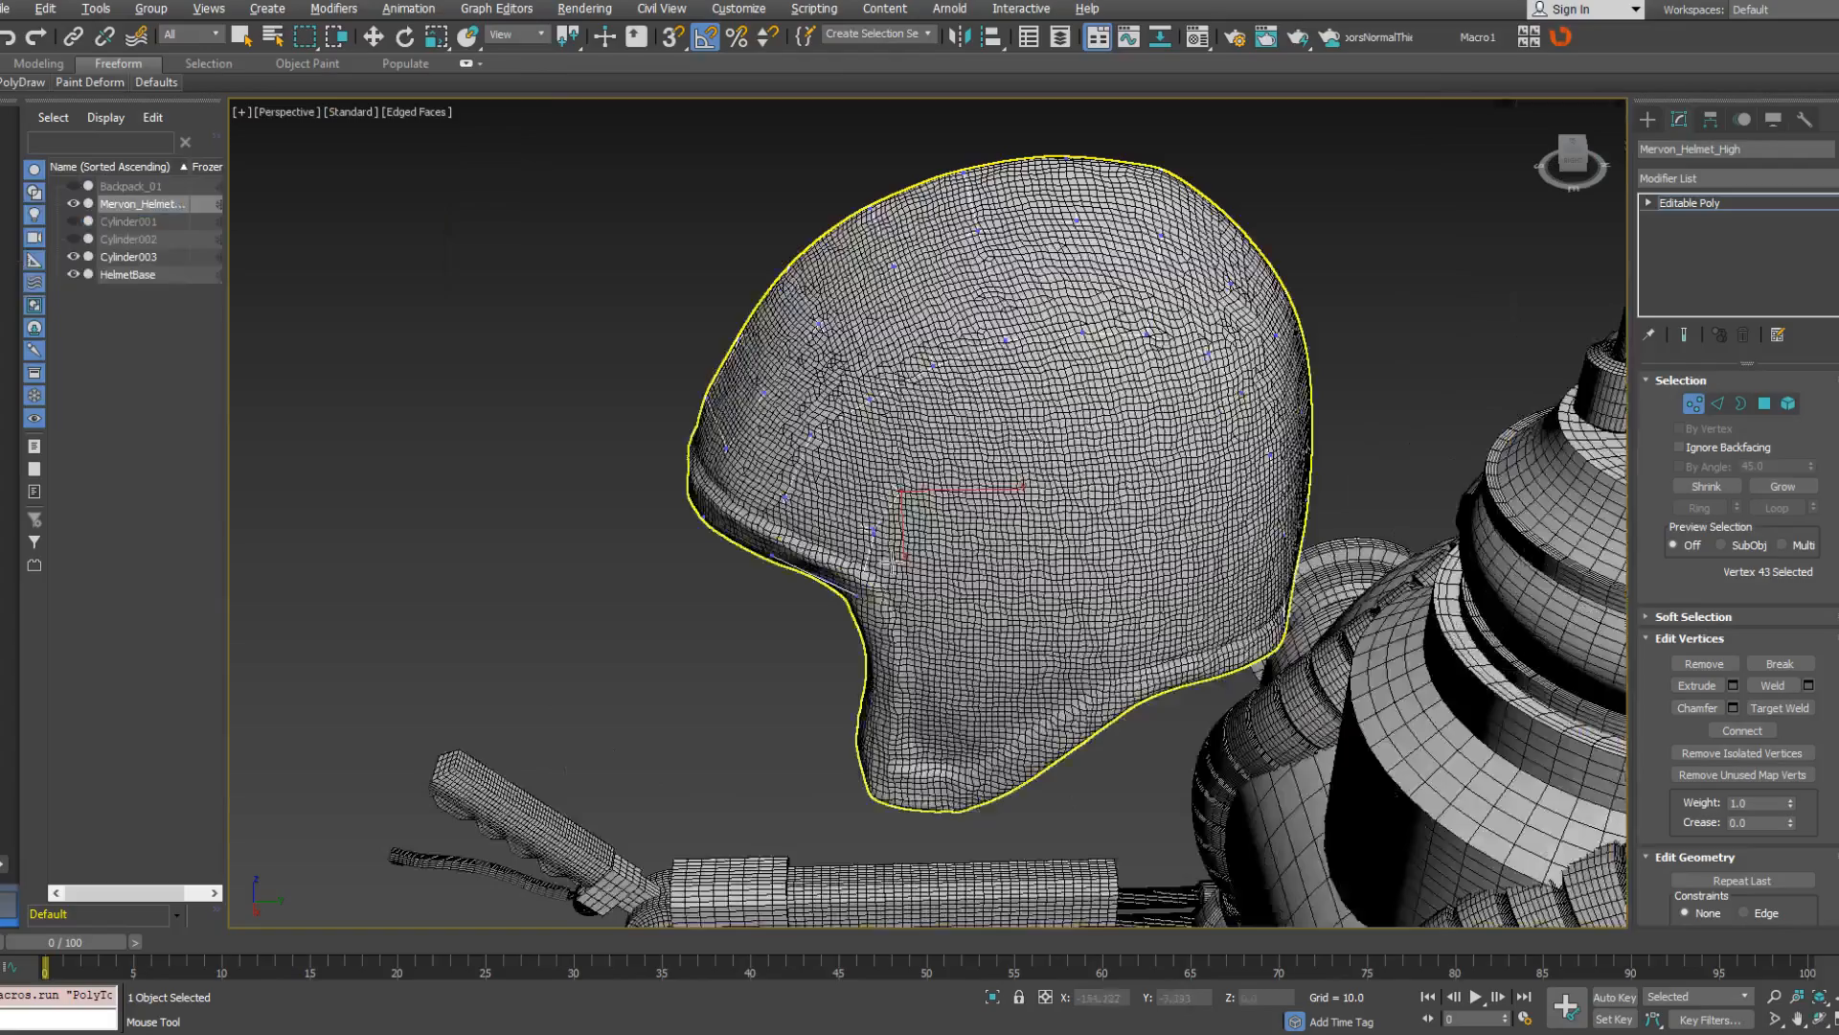
click(871, 530)
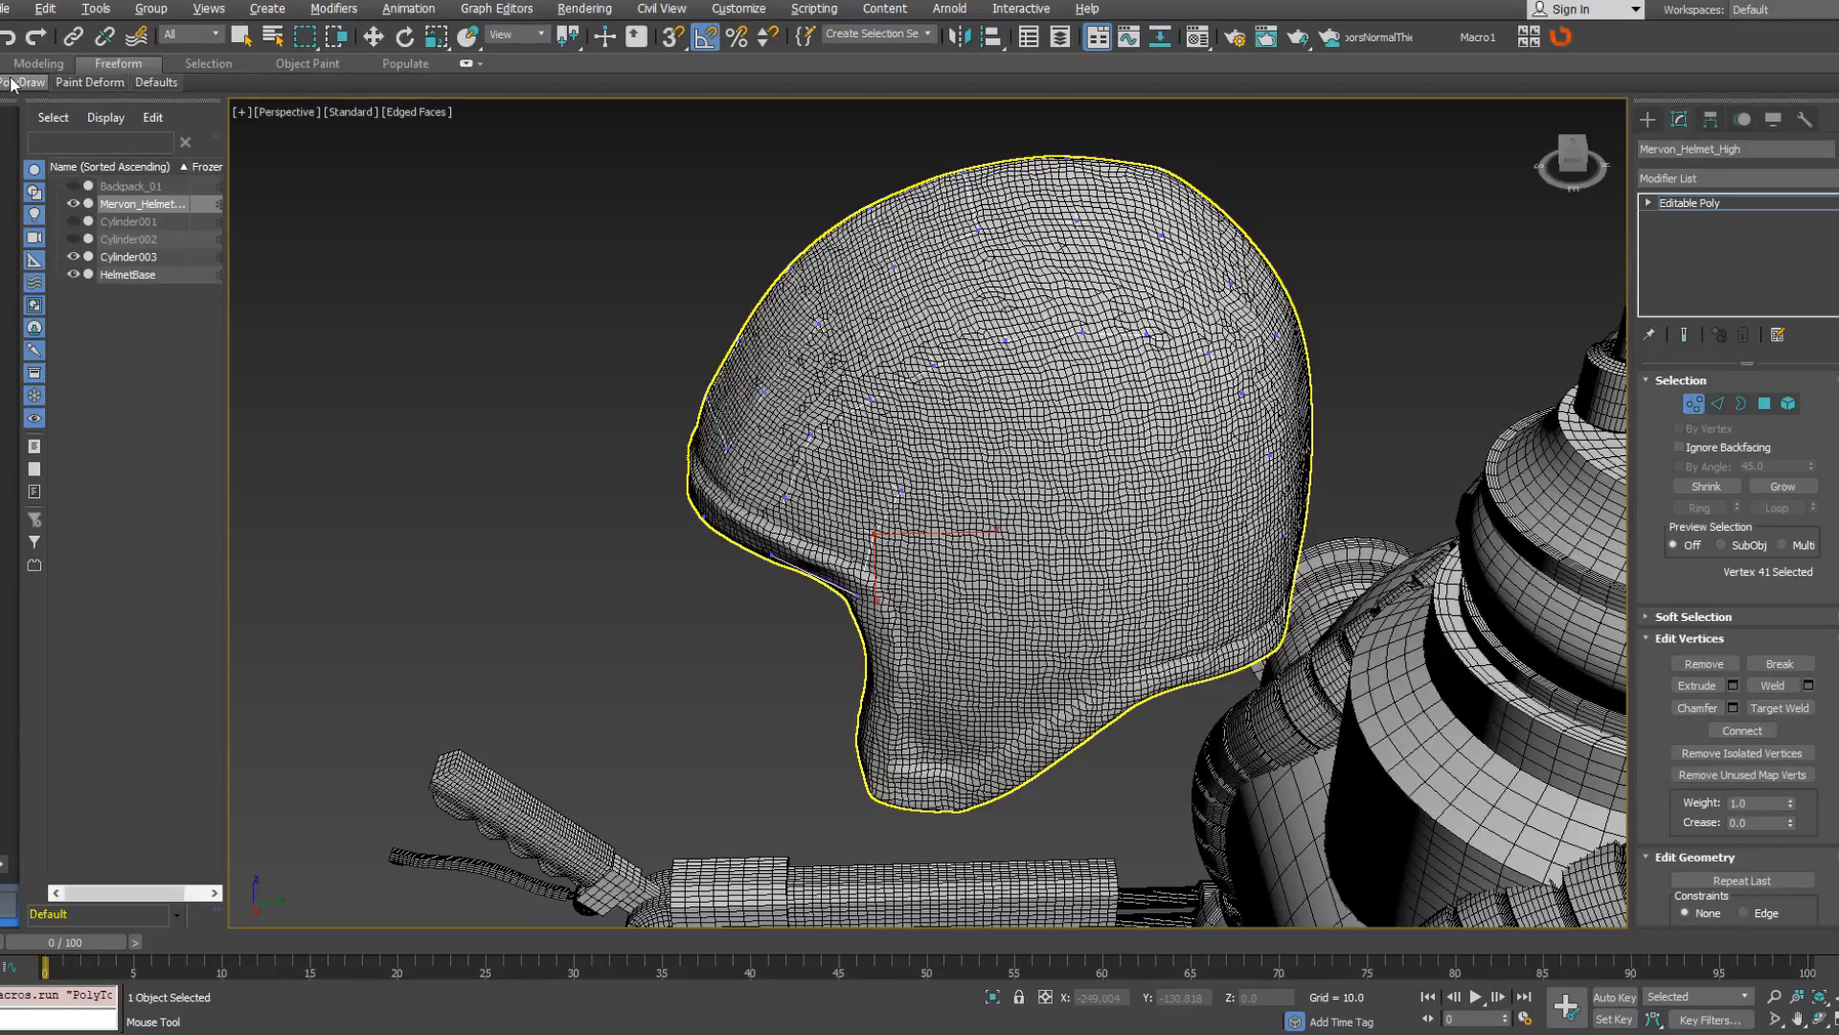
Switch PolyDraw to Extend and even out the spacing of the second row's vertices along the helmet's side.
mouse_move(21, 82)
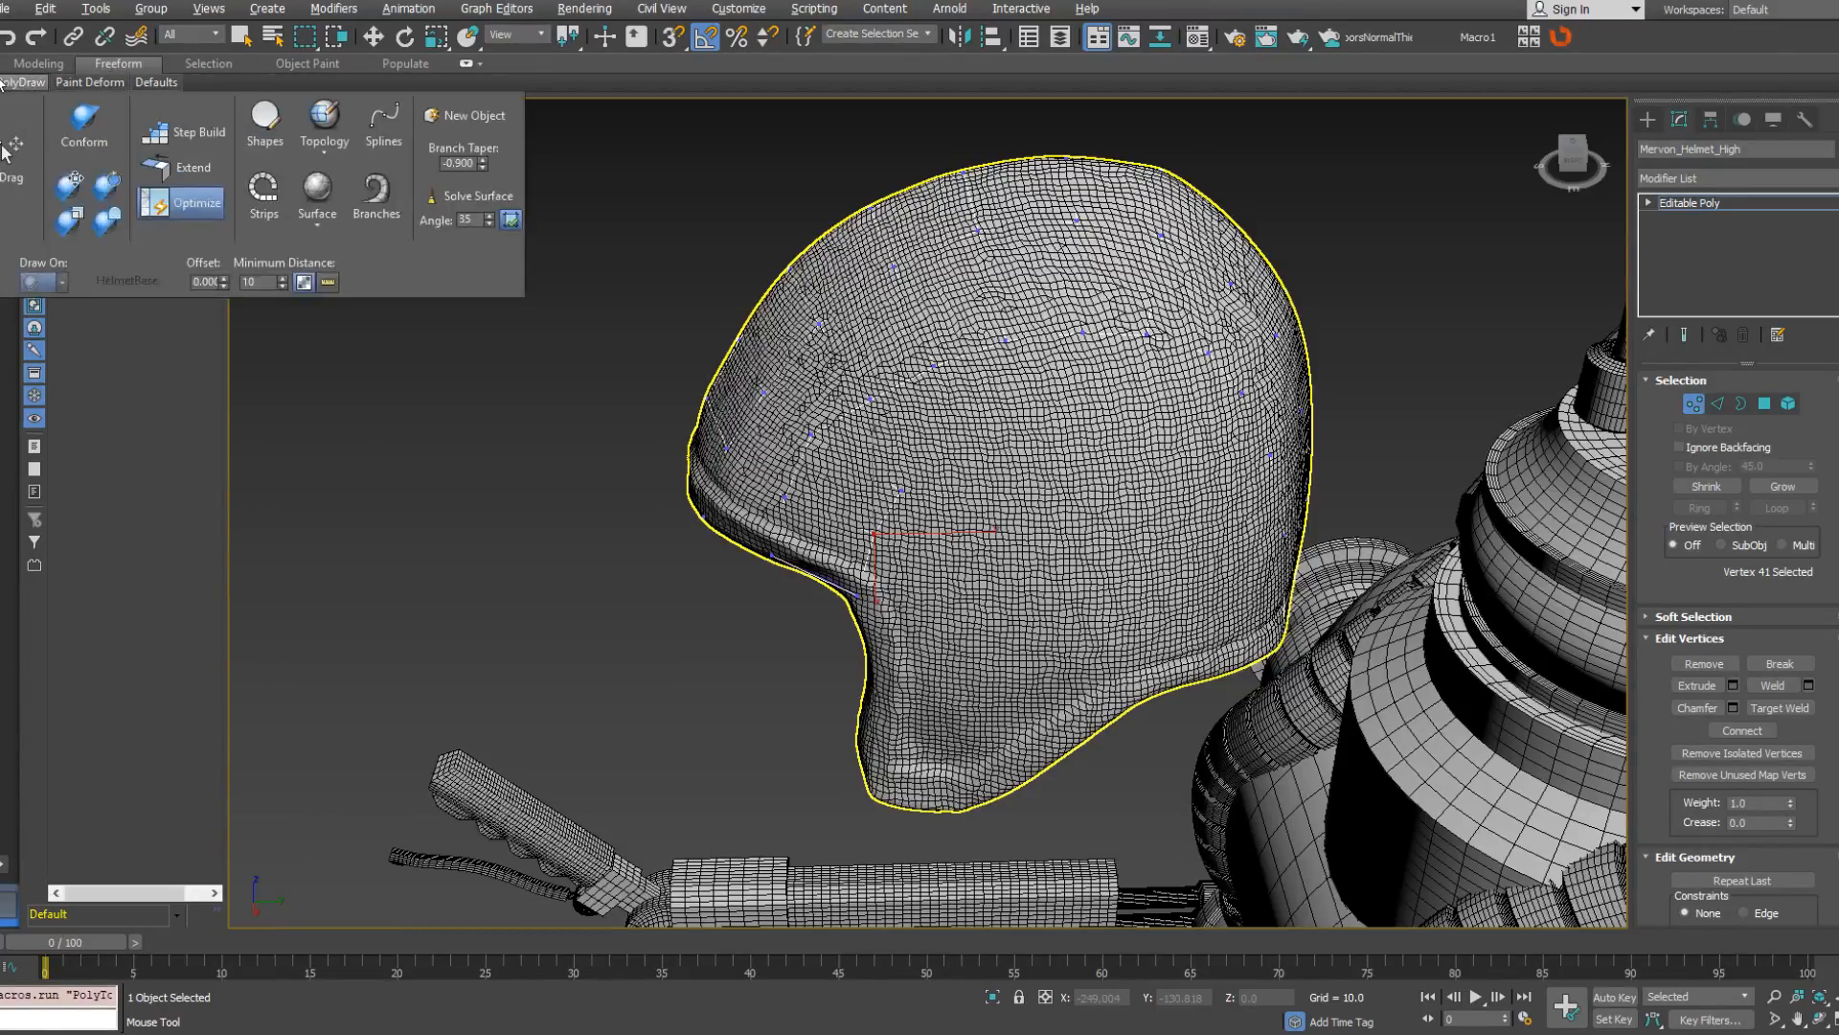
click(163, 168)
alt+middle_drag(843, 379, 853, 397)
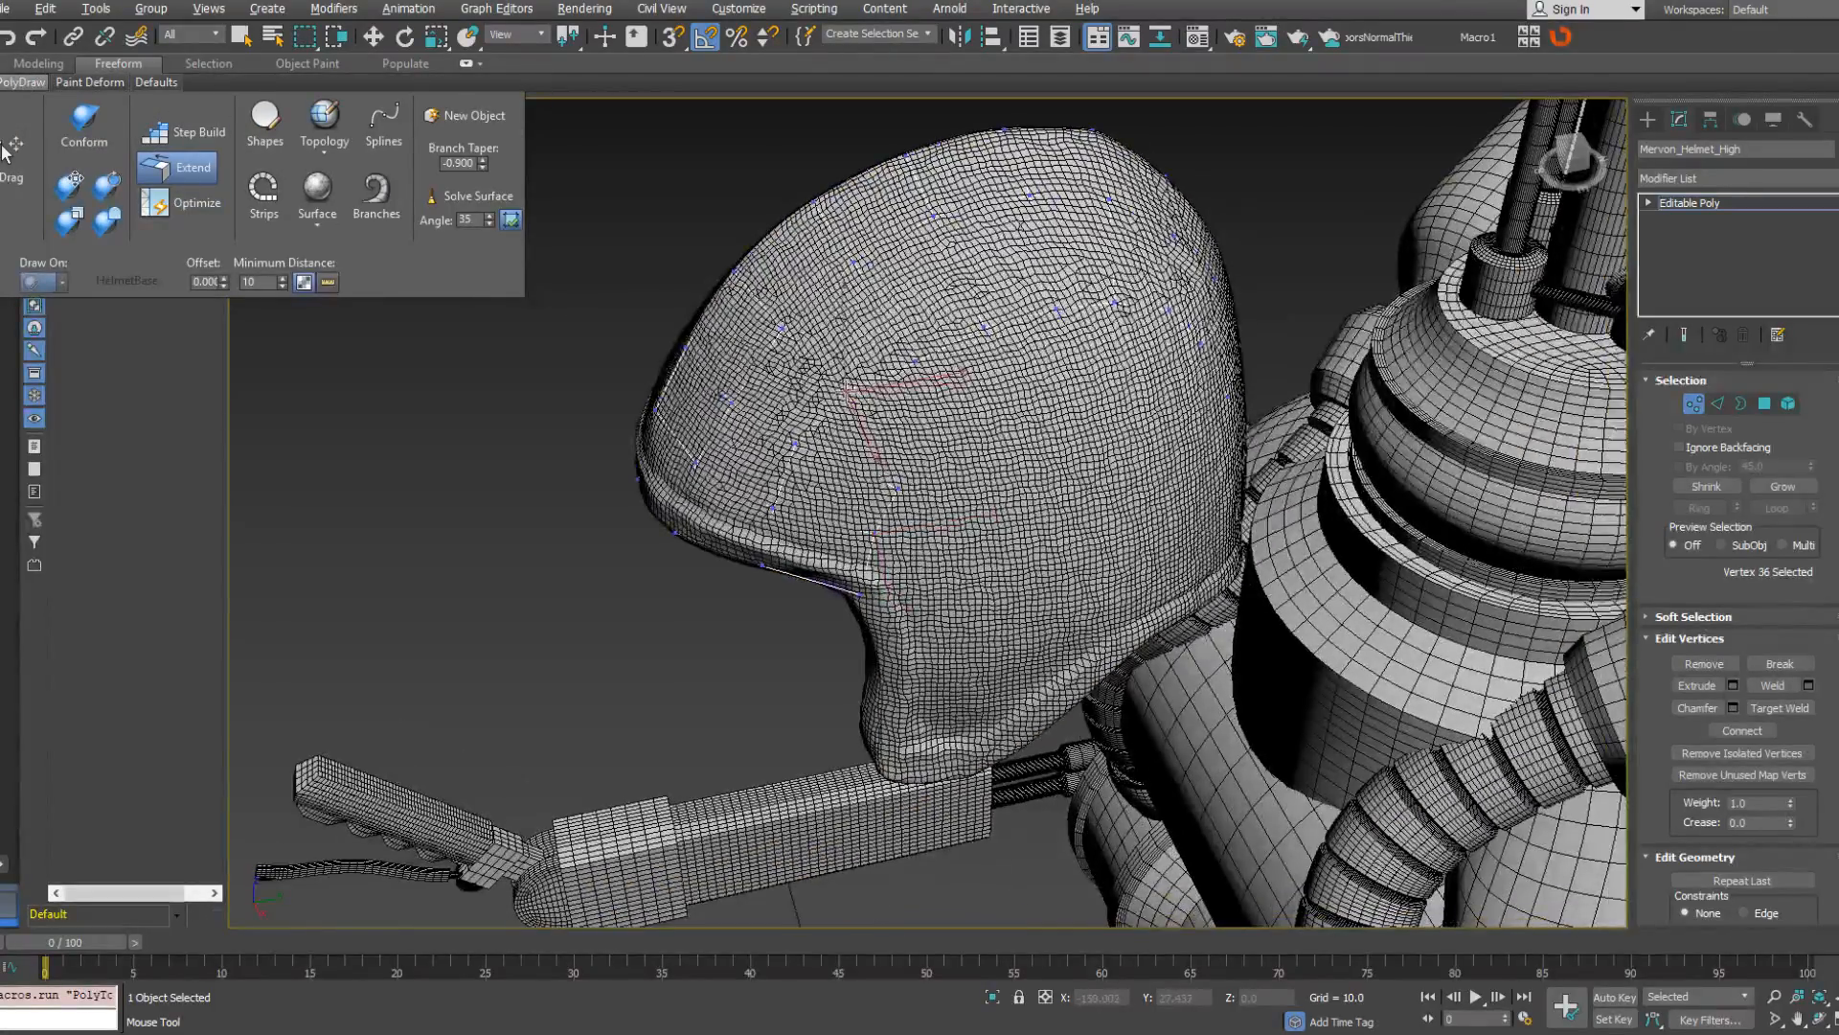
drag(915, 361, 915, 349)
alt+middle_drag(934, 412, 988, 341)
drag(988, 337, 979, 331)
alt+middle_drag(1048, 335, 997, 347)
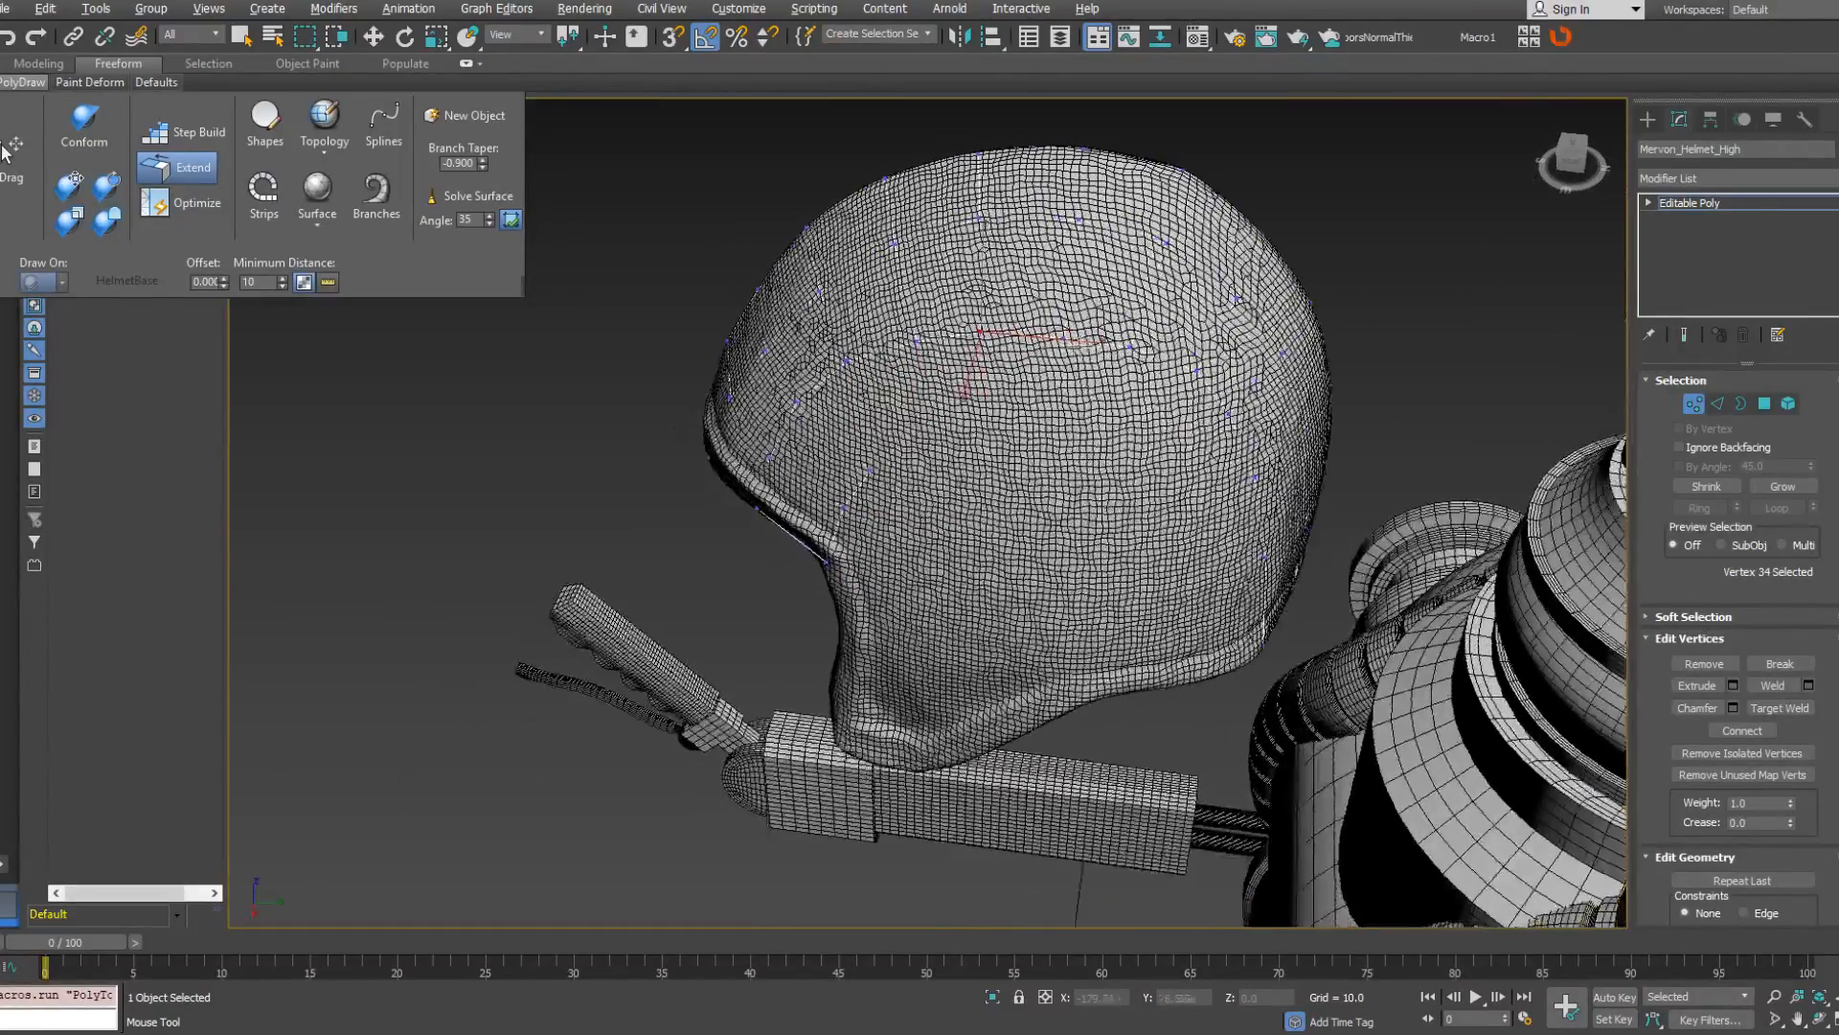
drag(1063, 340, 1128, 345)
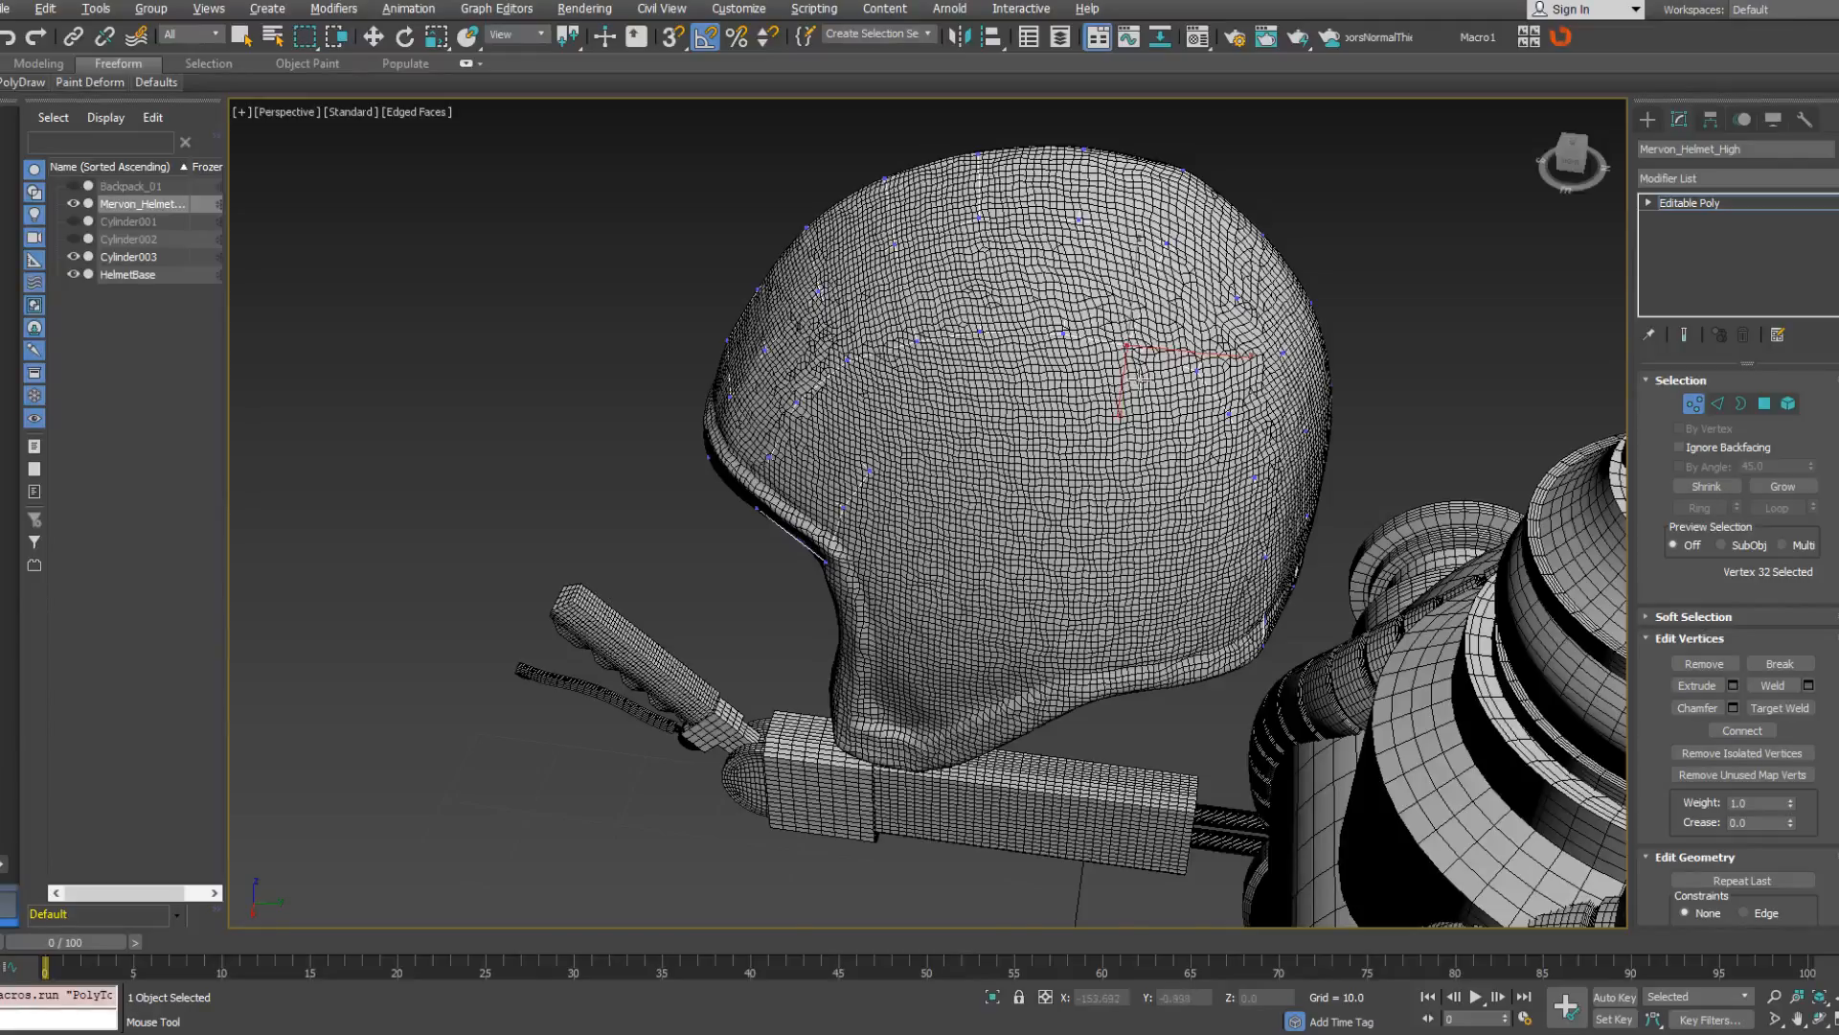
Add a quad at the rear inner corner and extend the remaining side border into a third row.
alt+middle_drag(1141, 379, 1100, 448)
click(1177, 515)
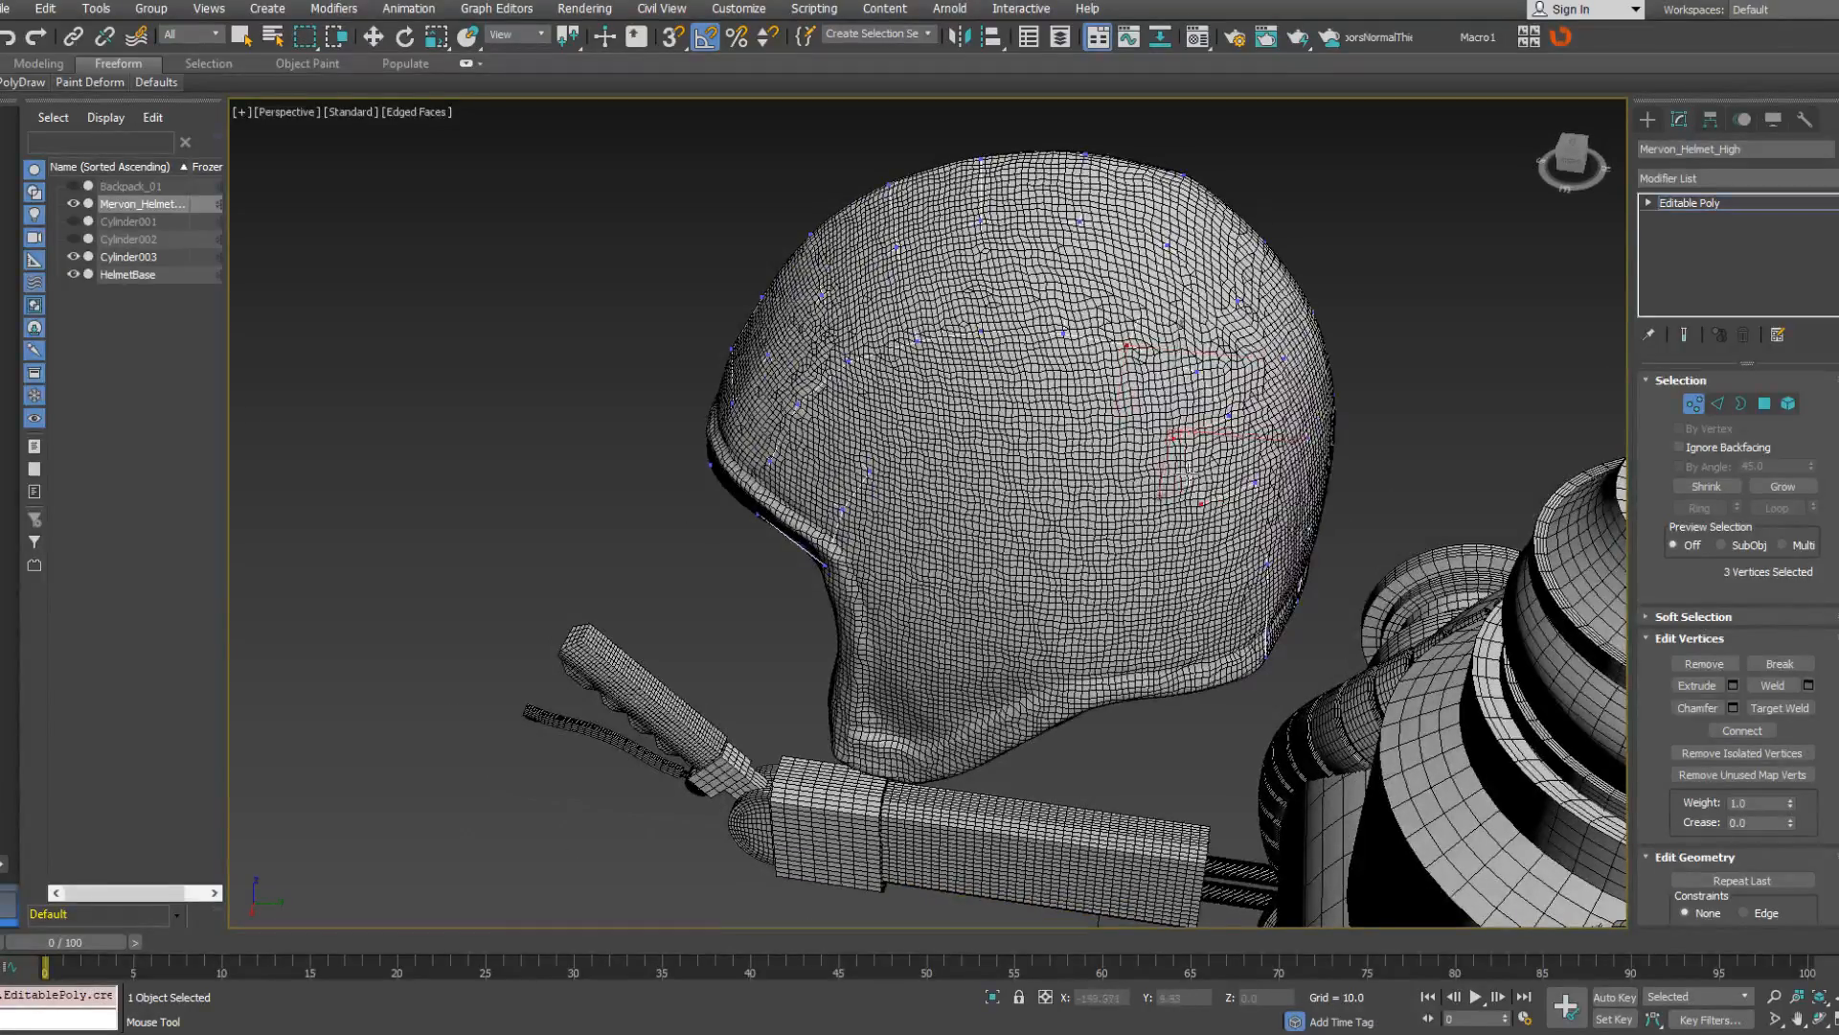
click(1149, 450)
ctrl+shift+drag(991, 359, 997, 384)
Switch PolyDraw to Optimize, merge the surplus vertices at the third row's ends, and pull its middle vertices down the side.
mouse_move(25, 84)
click(169, 205)
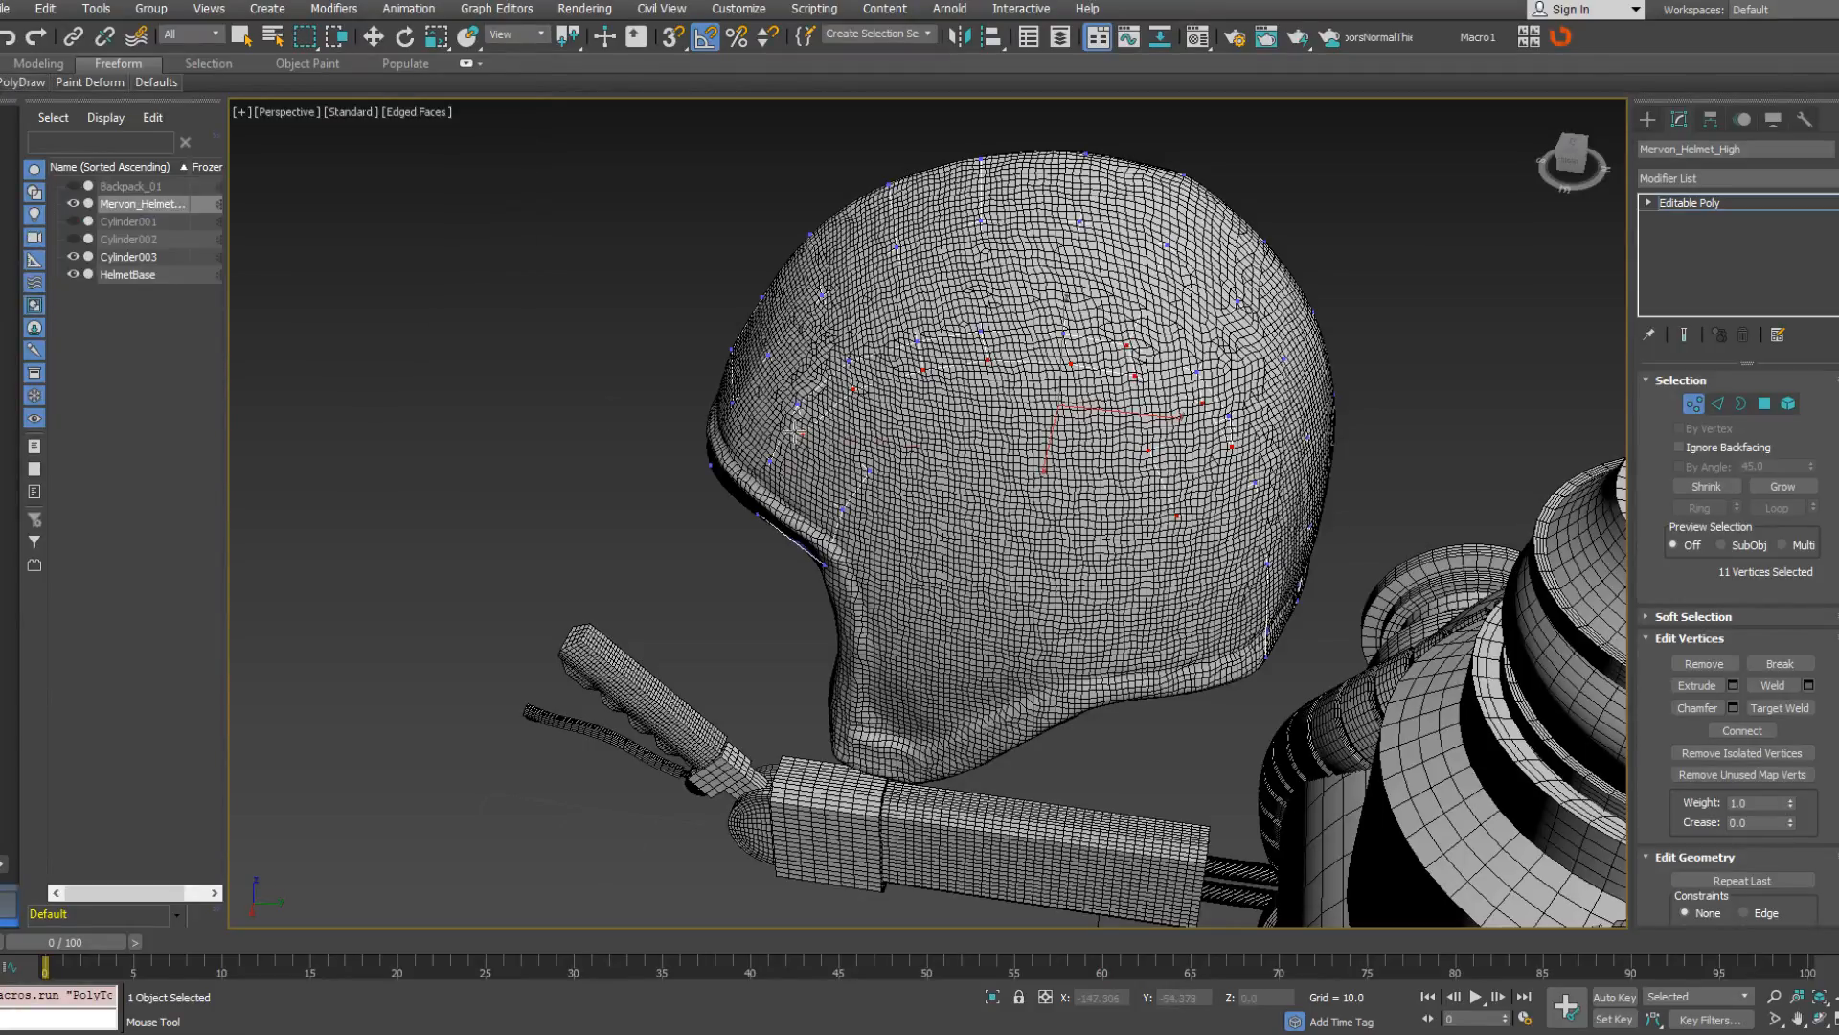
click(794, 432)
drag(871, 472, 865, 470)
drag(923, 370, 930, 435)
drag(987, 360, 987, 429)
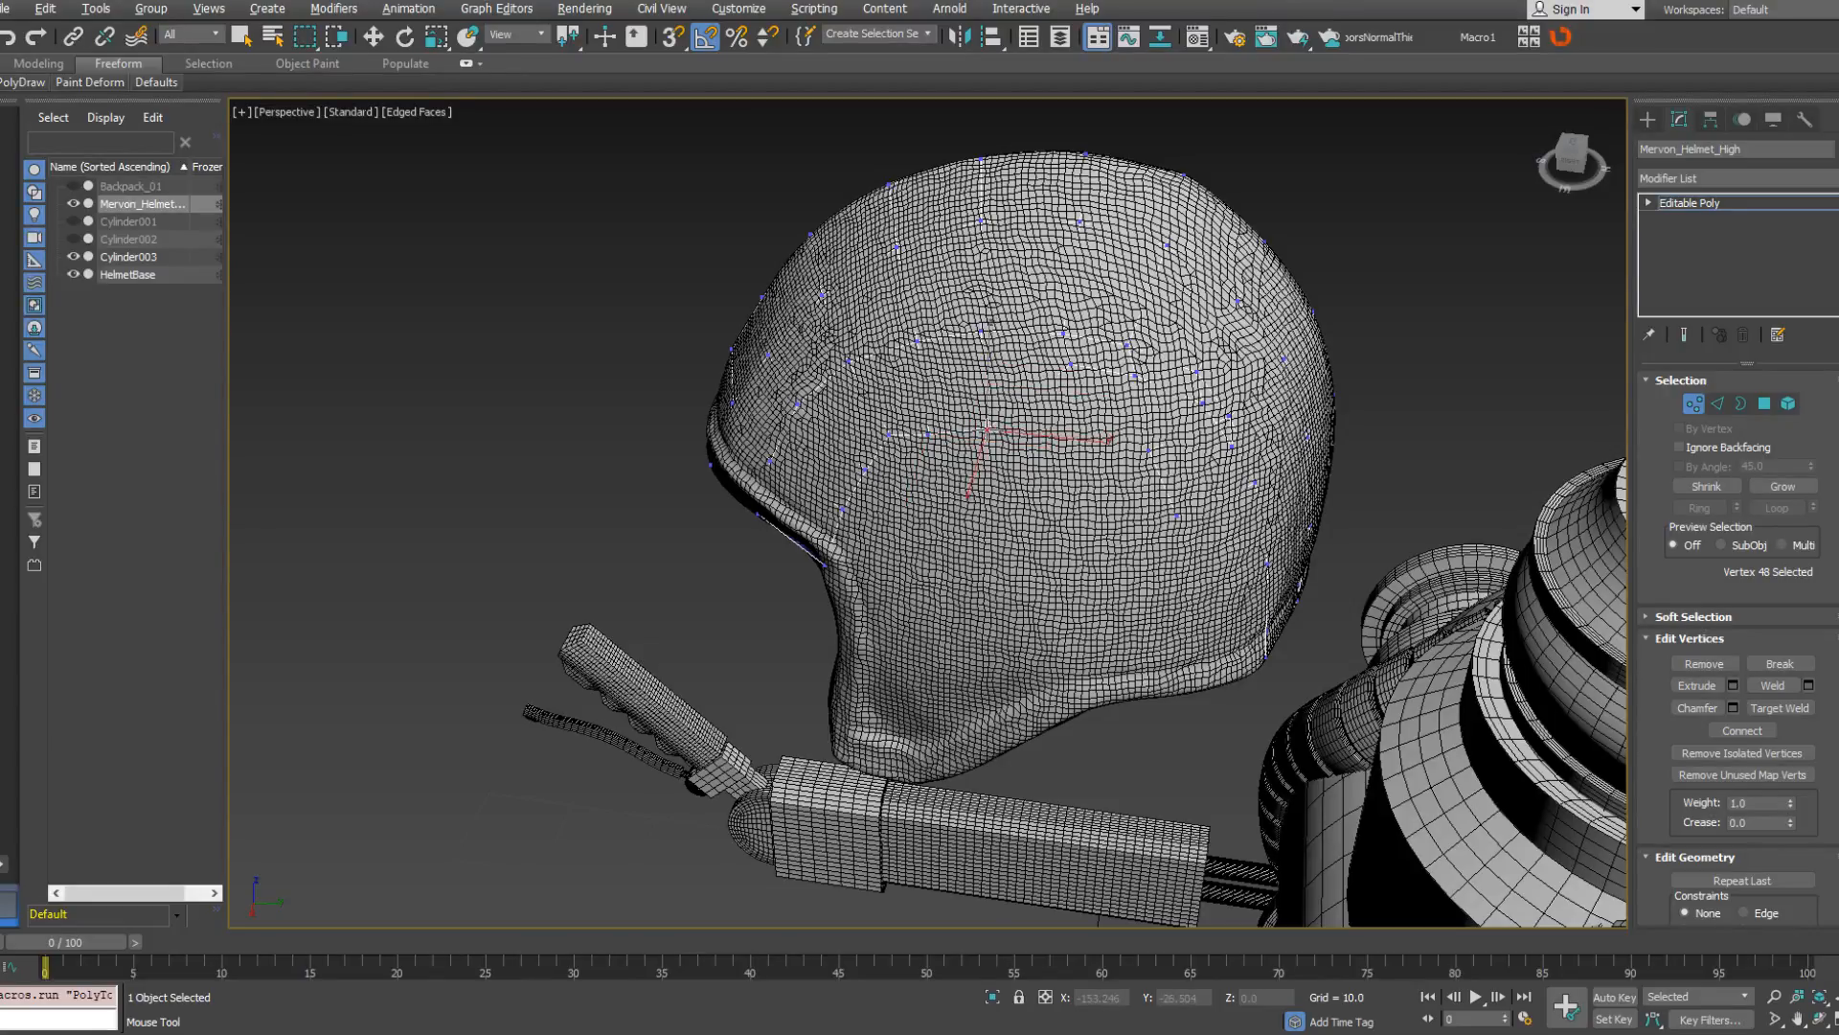
drag(1071, 364, 1052, 428)
drag(1134, 375, 1150, 447)
click(1202, 403)
click(1232, 447)
Clean up the third row's rear vertices and shift its middle vertices into an even line across the helmet's side.
alt+middle_drag(1149, 448, 1178, 451)
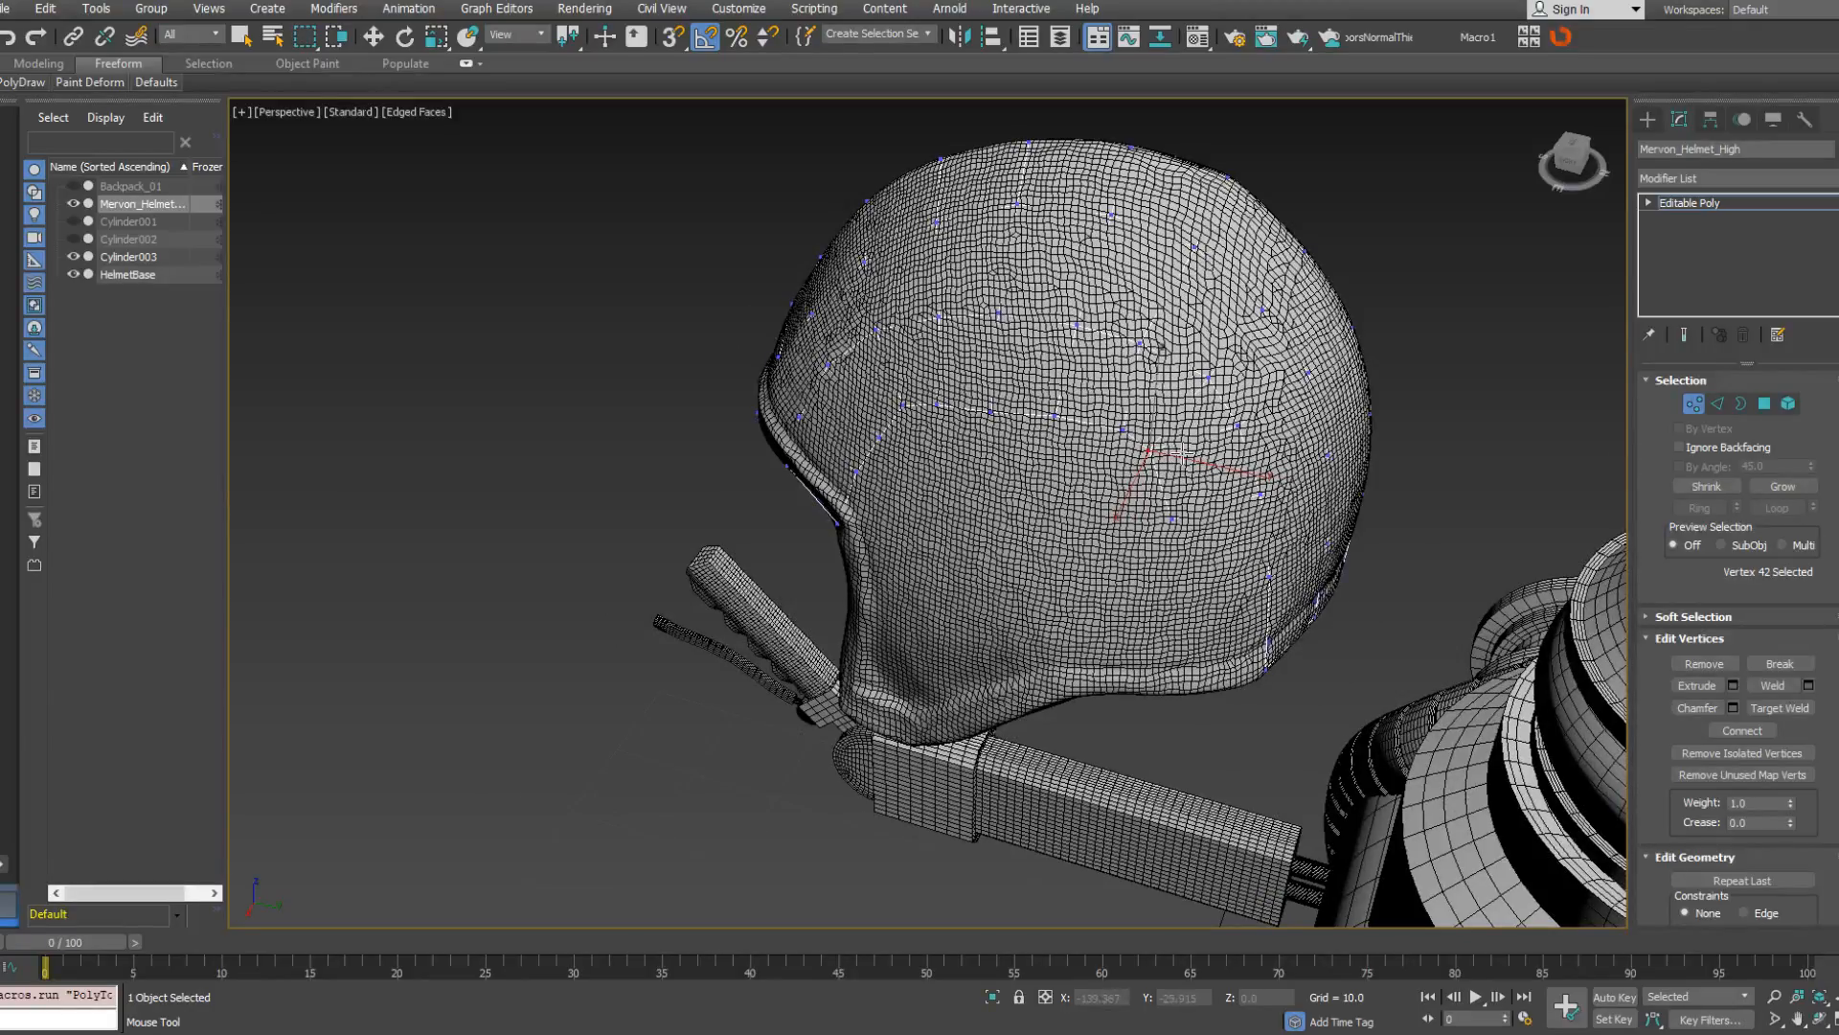
alt+middle_drag(1182, 453, 1189, 446)
click(1187, 412)
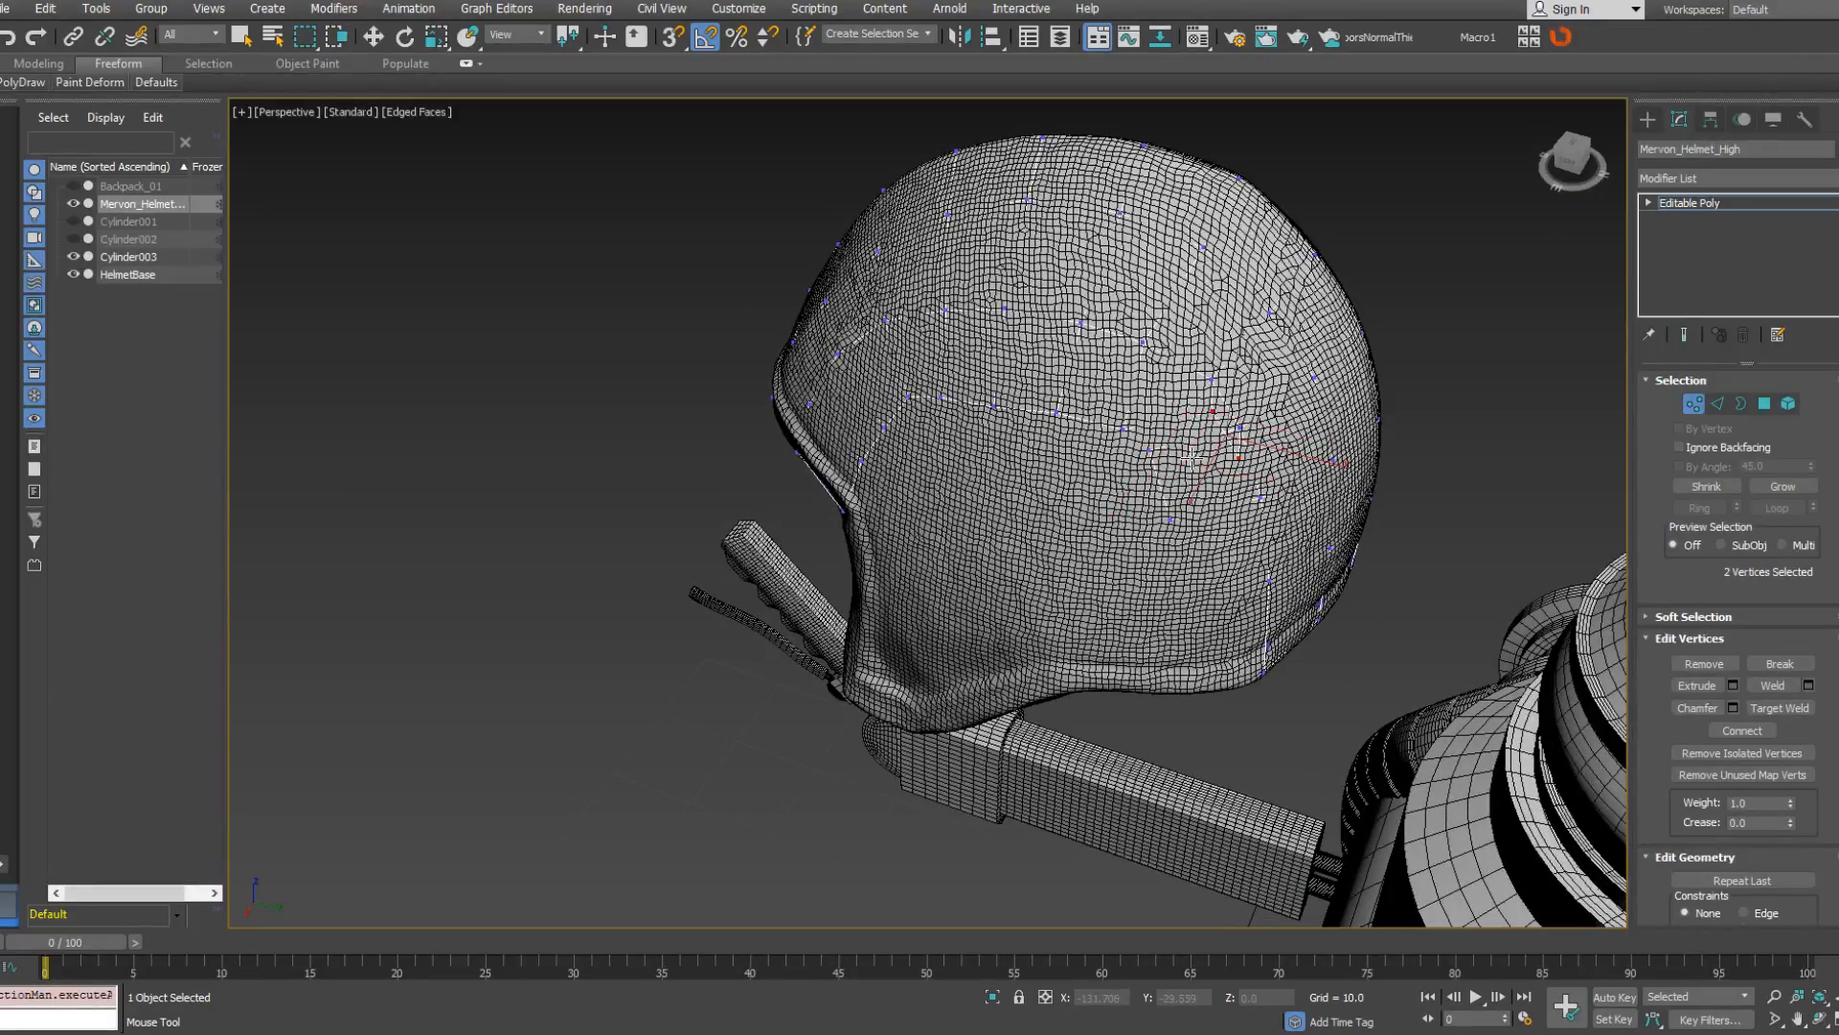
click(1127, 430)
drag(1126, 430, 1117, 418)
click(1165, 439)
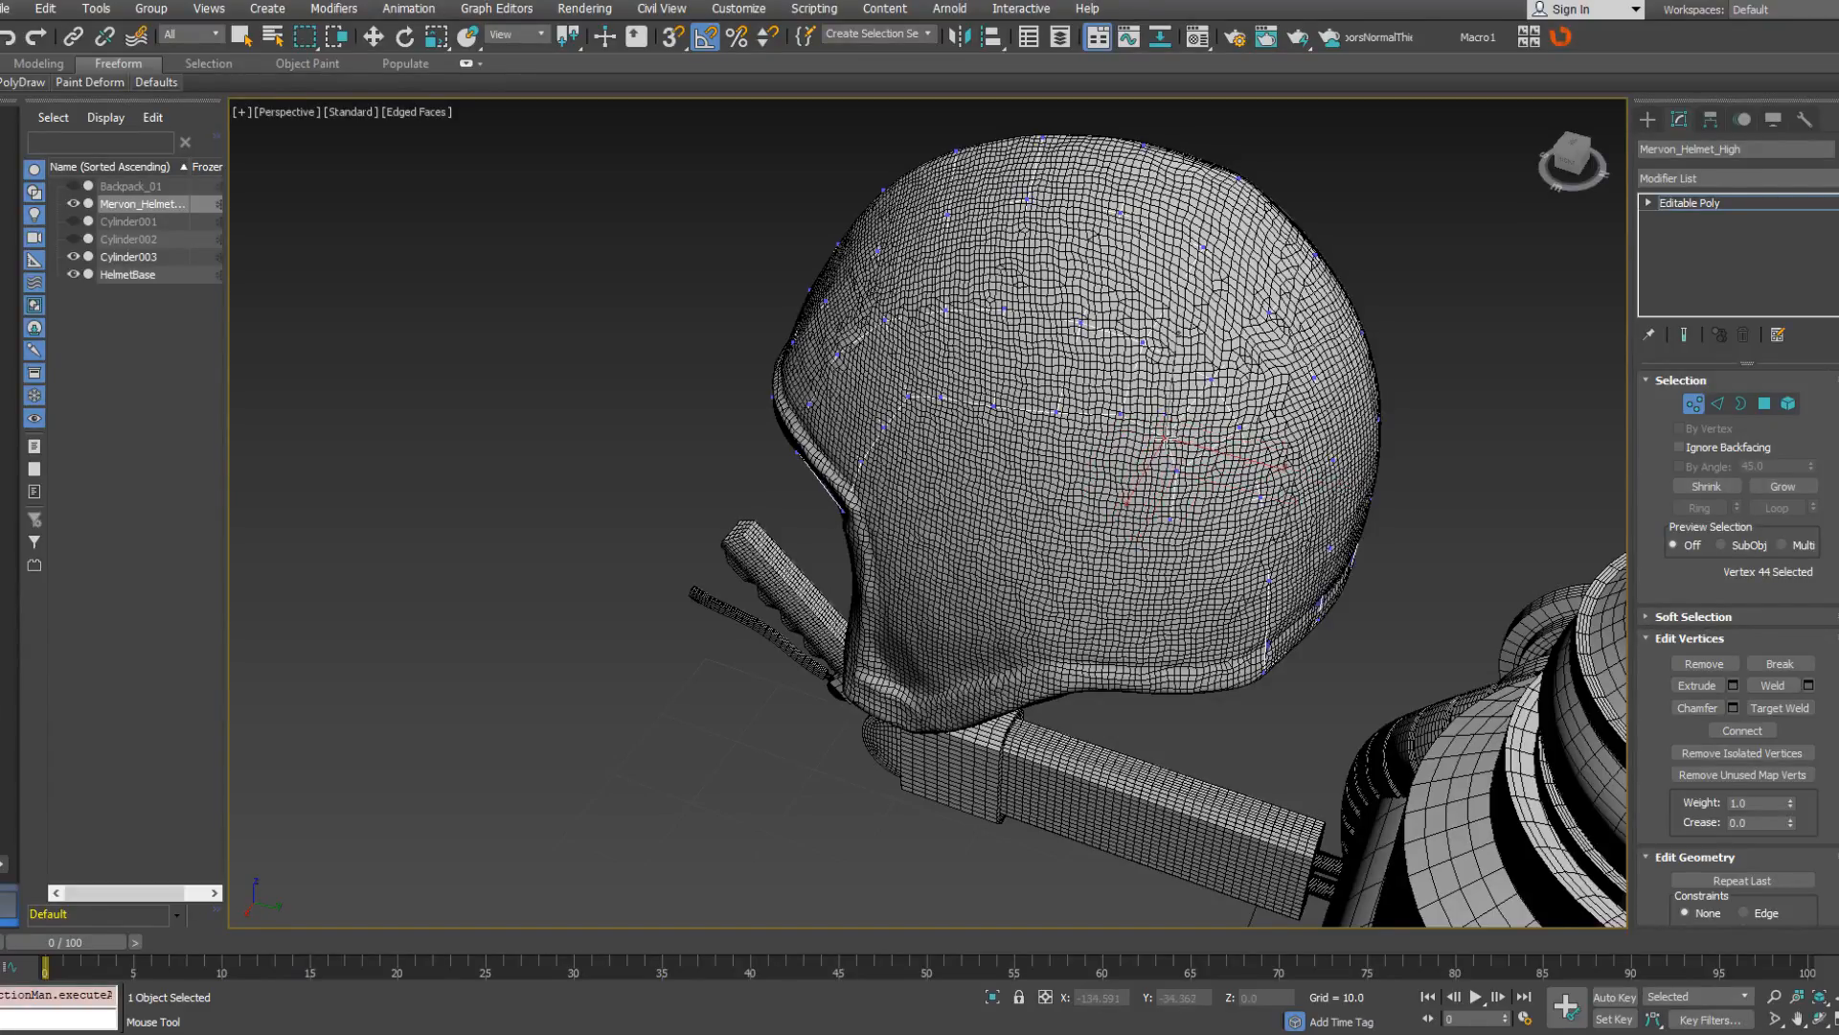
click(1059, 414)
drag(1059, 415, 1054, 403)
drag(994, 406, 939, 393)
mouse_move(1211, 479)
alt+middle_down()
mouse_move(1188, 508)
mouse_move(1222, 485)
alt+middle_up()
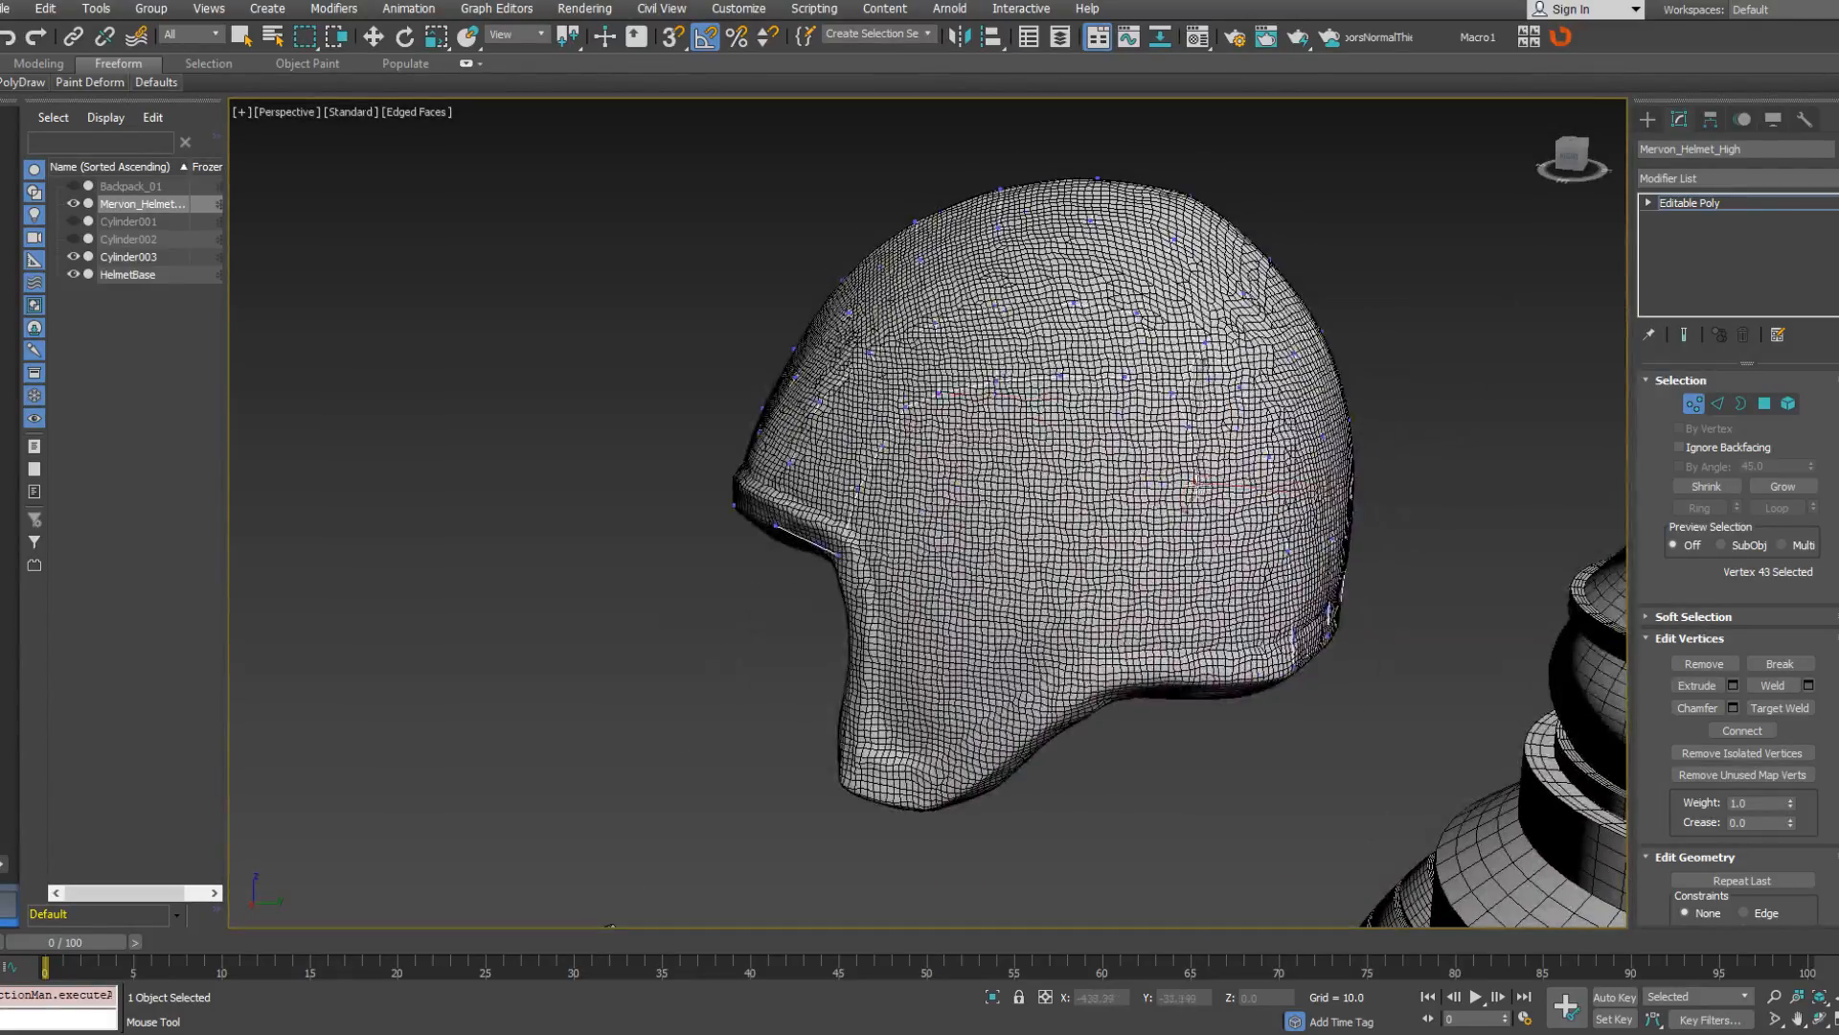
Adjust the vertices at the third row's rear corner to smooth the quad flow towards the back.
click(1190, 428)
drag(1193, 431, 1198, 431)
click(1173, 395)
alt+middle_drag(1133, 401, 1152, 409)
mouse_move(21, 86)
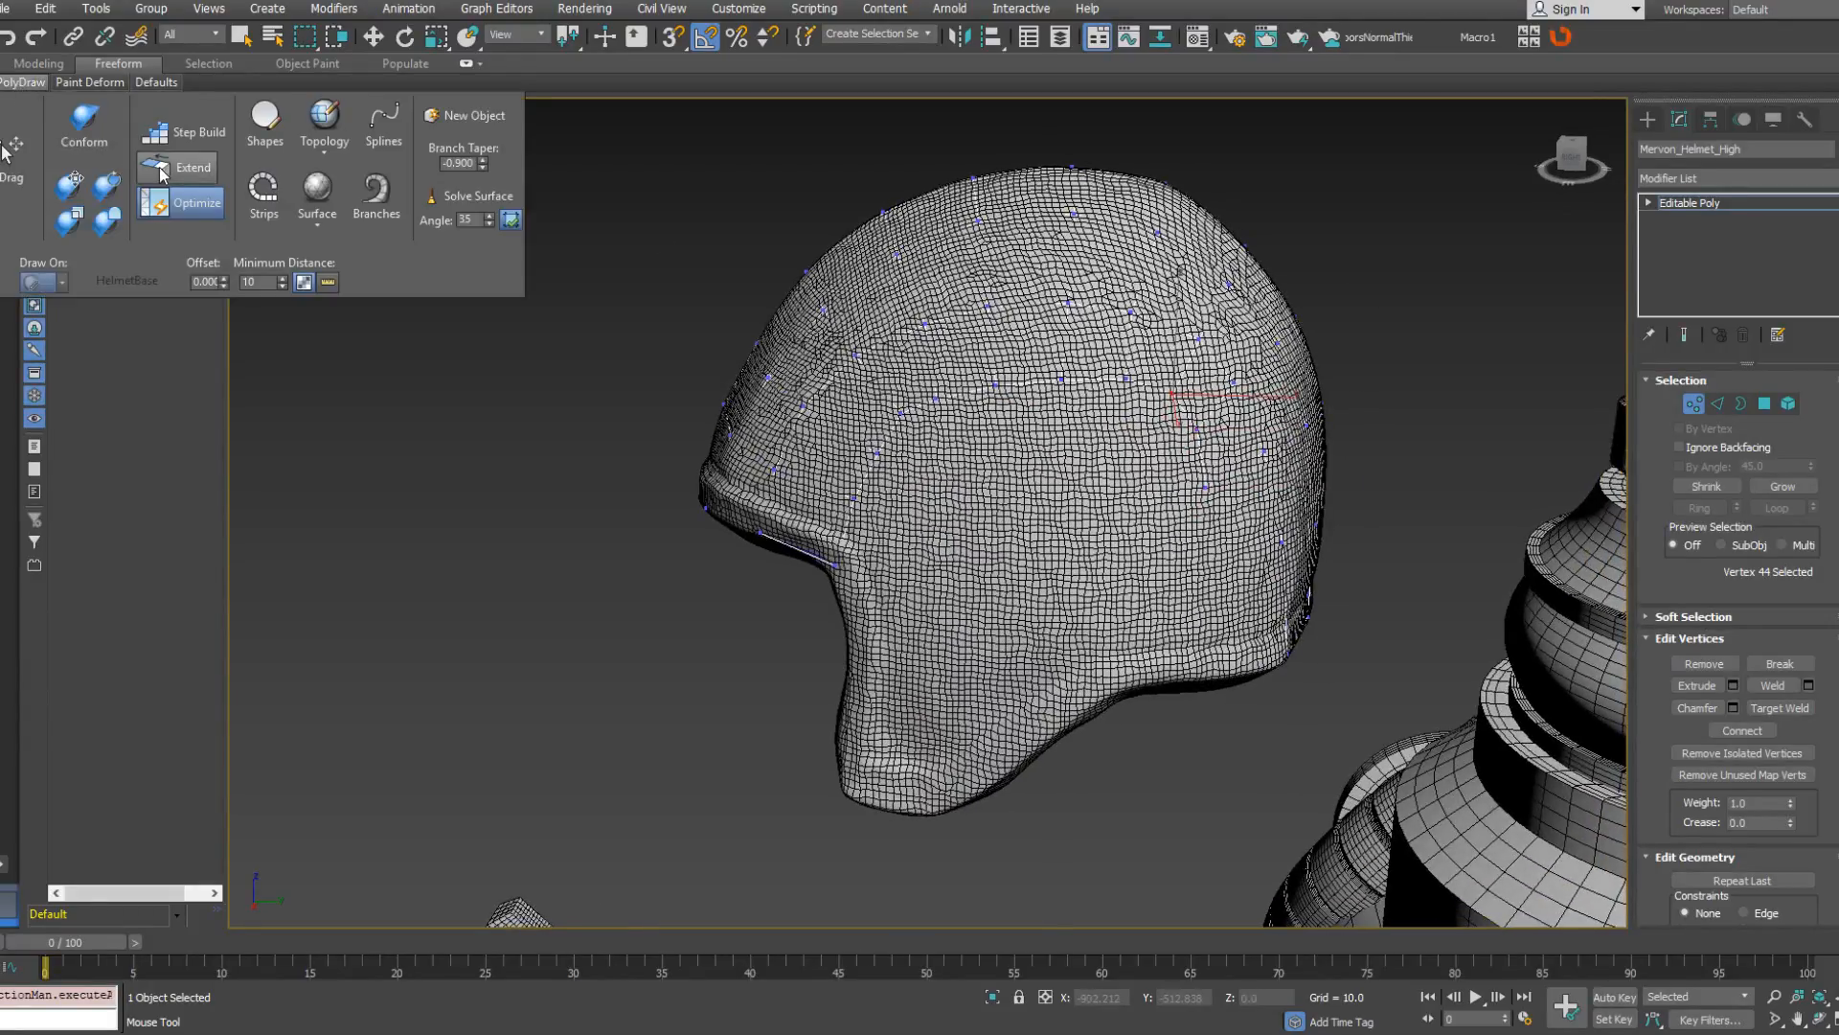
Switch PolyDraw to Extend and grow new quads from the open front end of the helmet's side border.
click(176, 167)
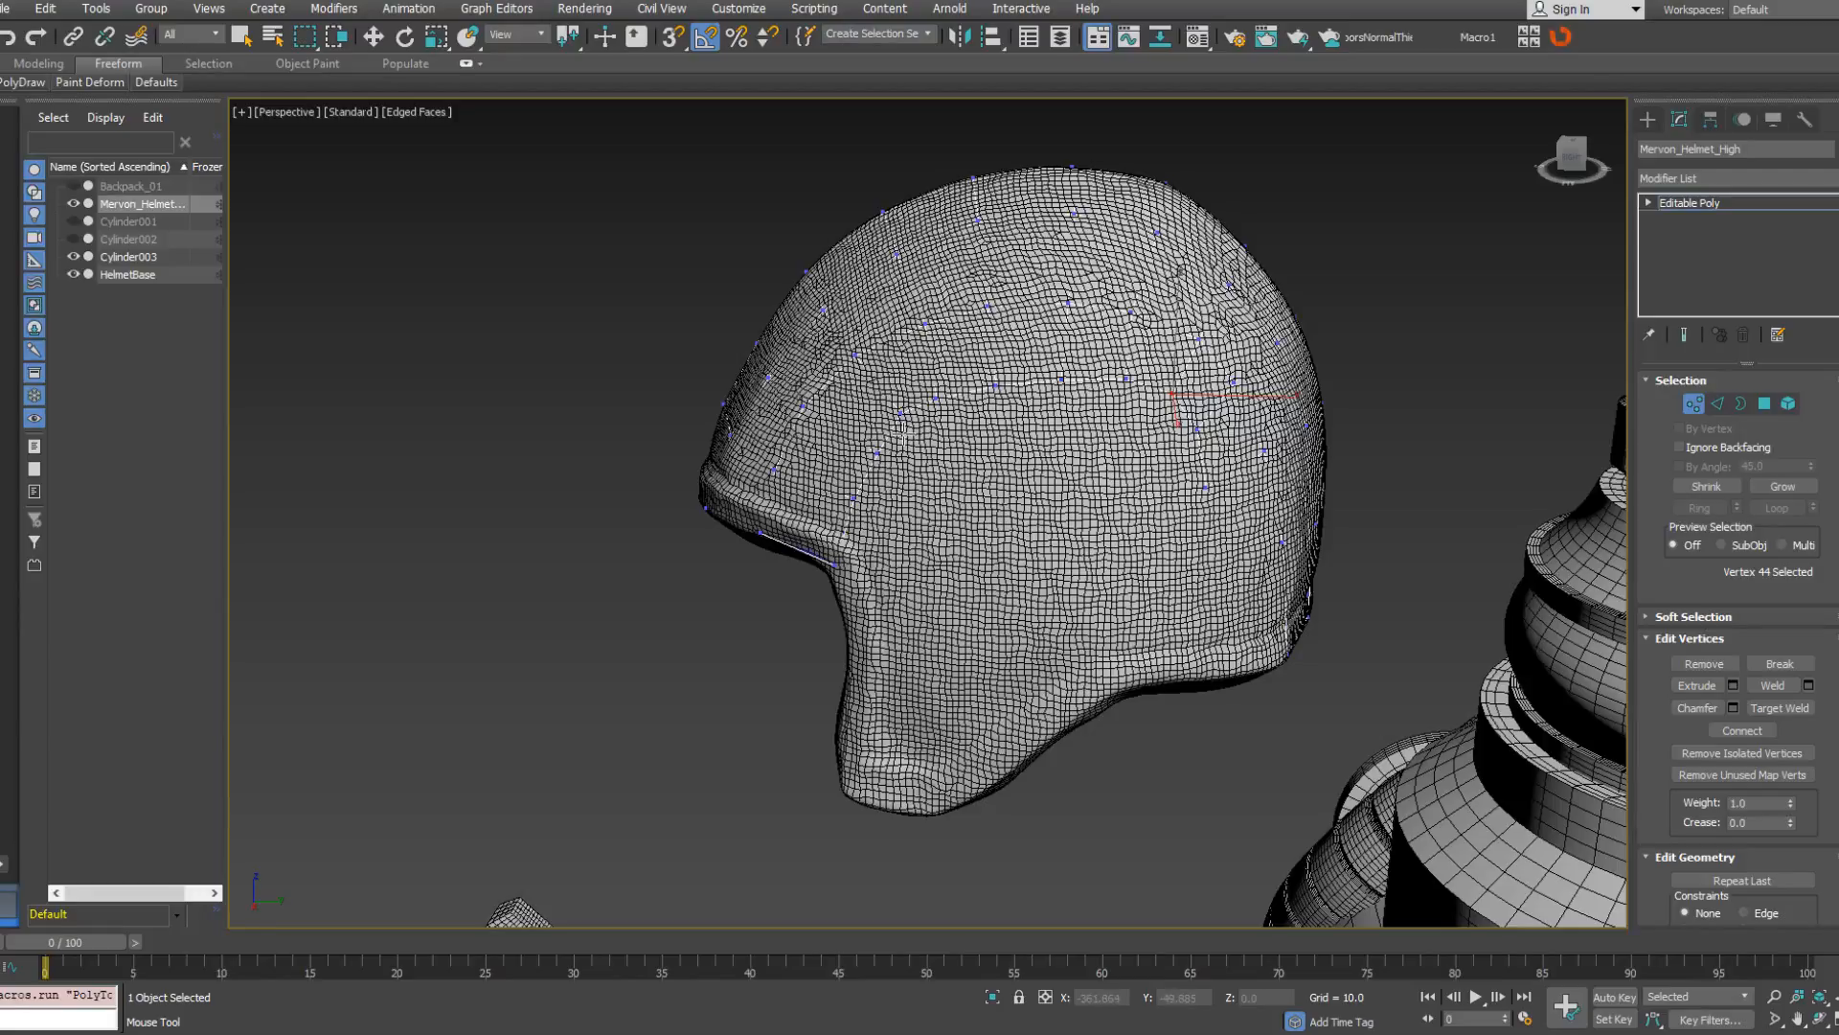
shift+drag(889, 432, 935, 428)
ctrl+shift+drag(857, 517, 917, 533)
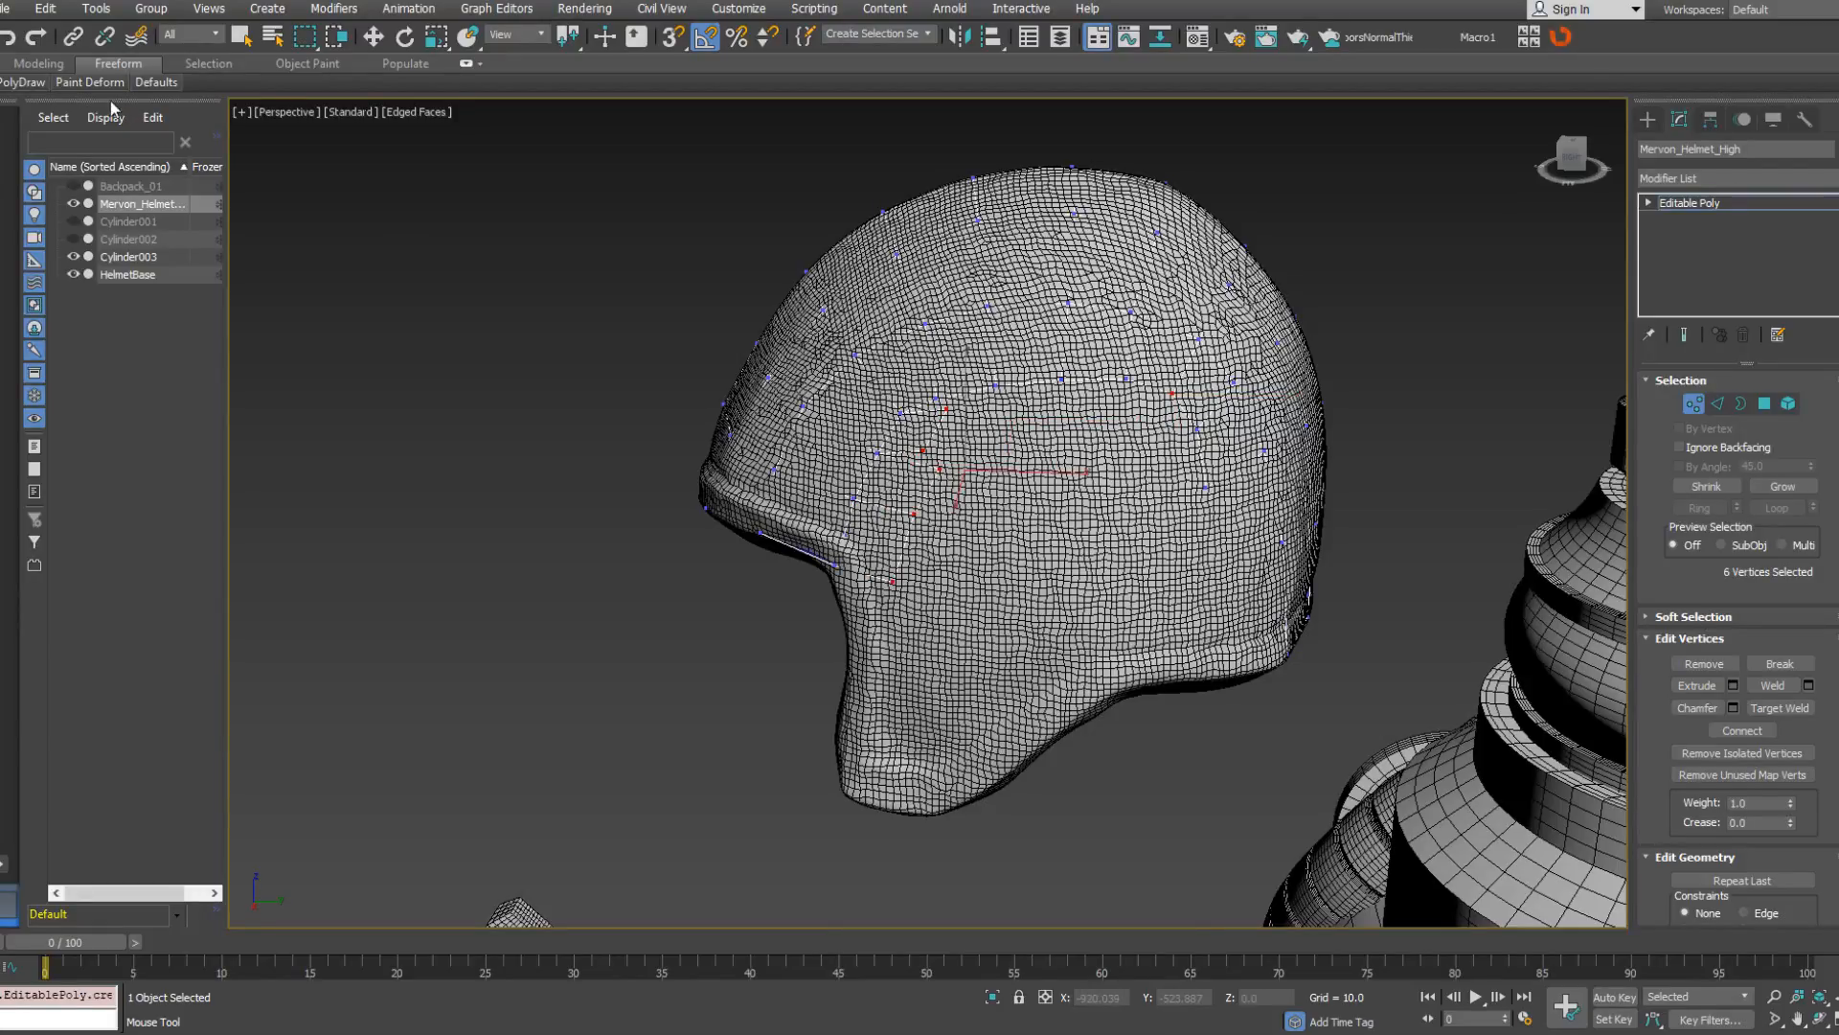
Merge the surplus vertices of the new front quads with Optimize and shift the remaining ones into an even column.
mouse_move(21, 83)
click(179, 200)
shift+drag(946, 408, 934, 514)
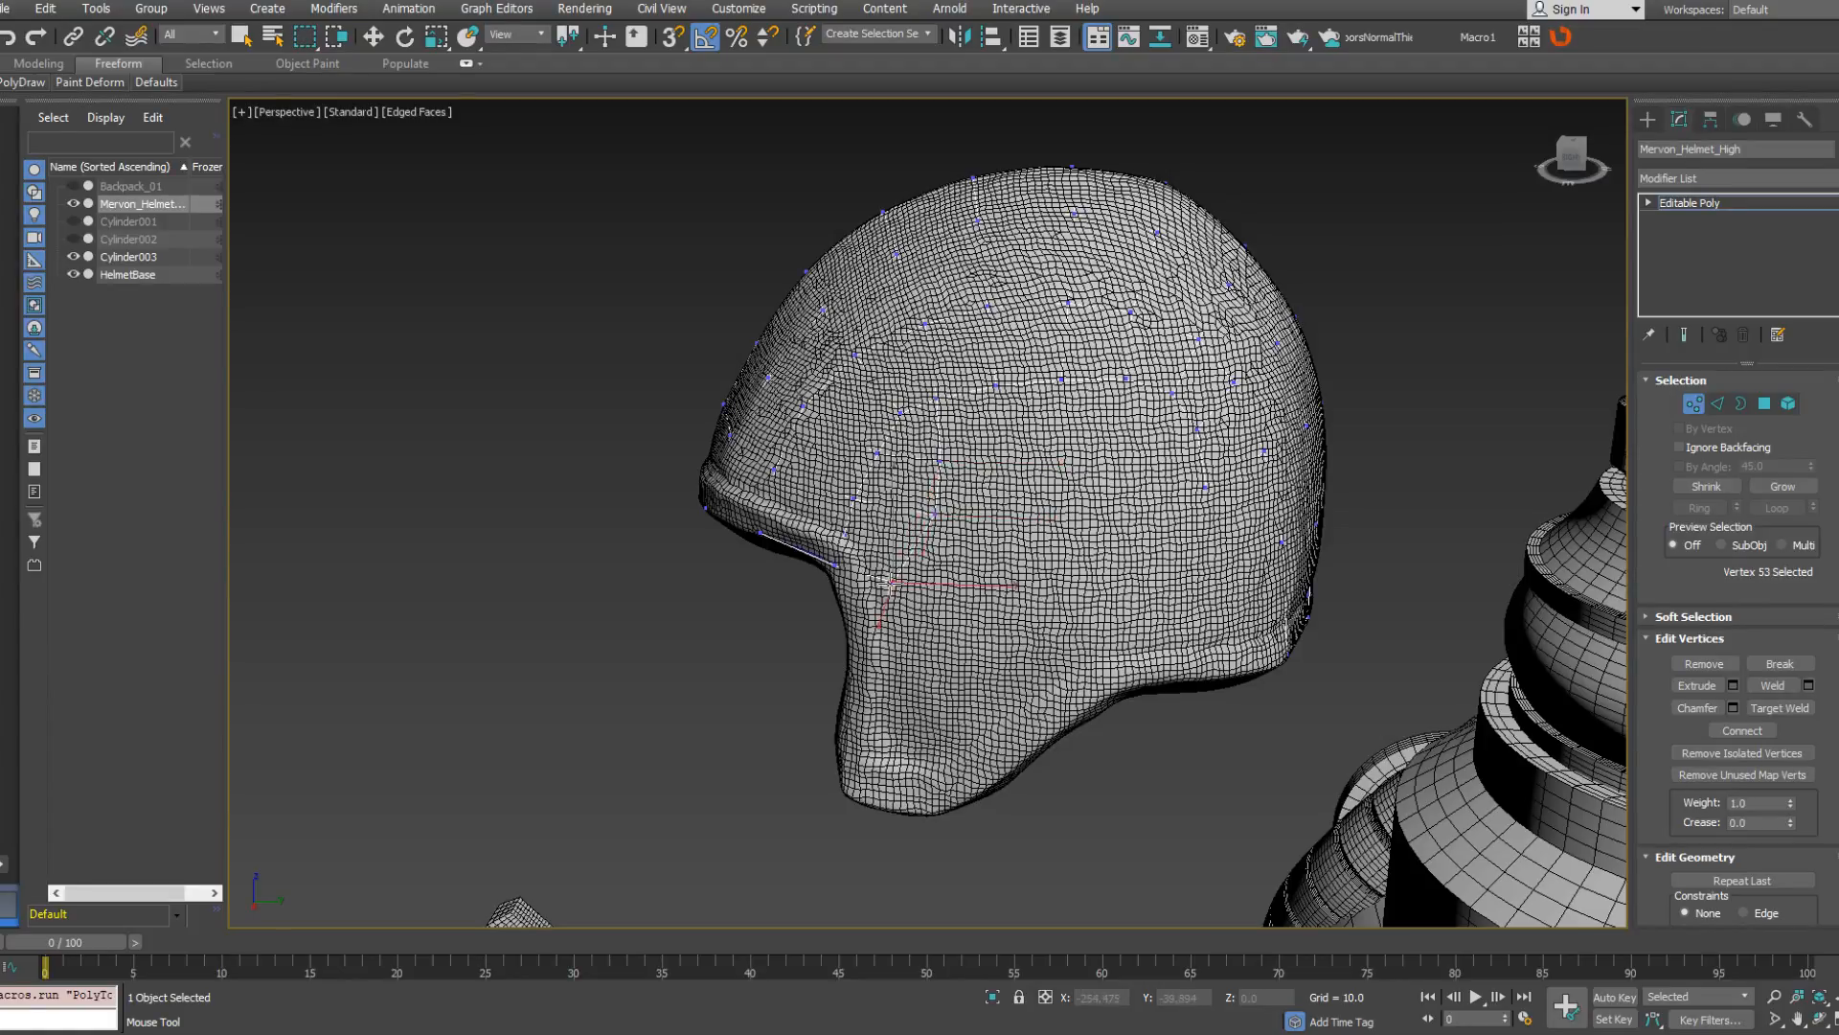
ctrl+alt+shift+drag(892, 581, 924, 585)
ctrl+alt+shift+drag(934, 514, 932, 523)
ctrl+alt+shift+drag(940, 461, 938, 464)
Extend the front column backwards across the helmet's side and merge the duplicate vertices into the third row with Optimize.
mouse_move(21, 82)
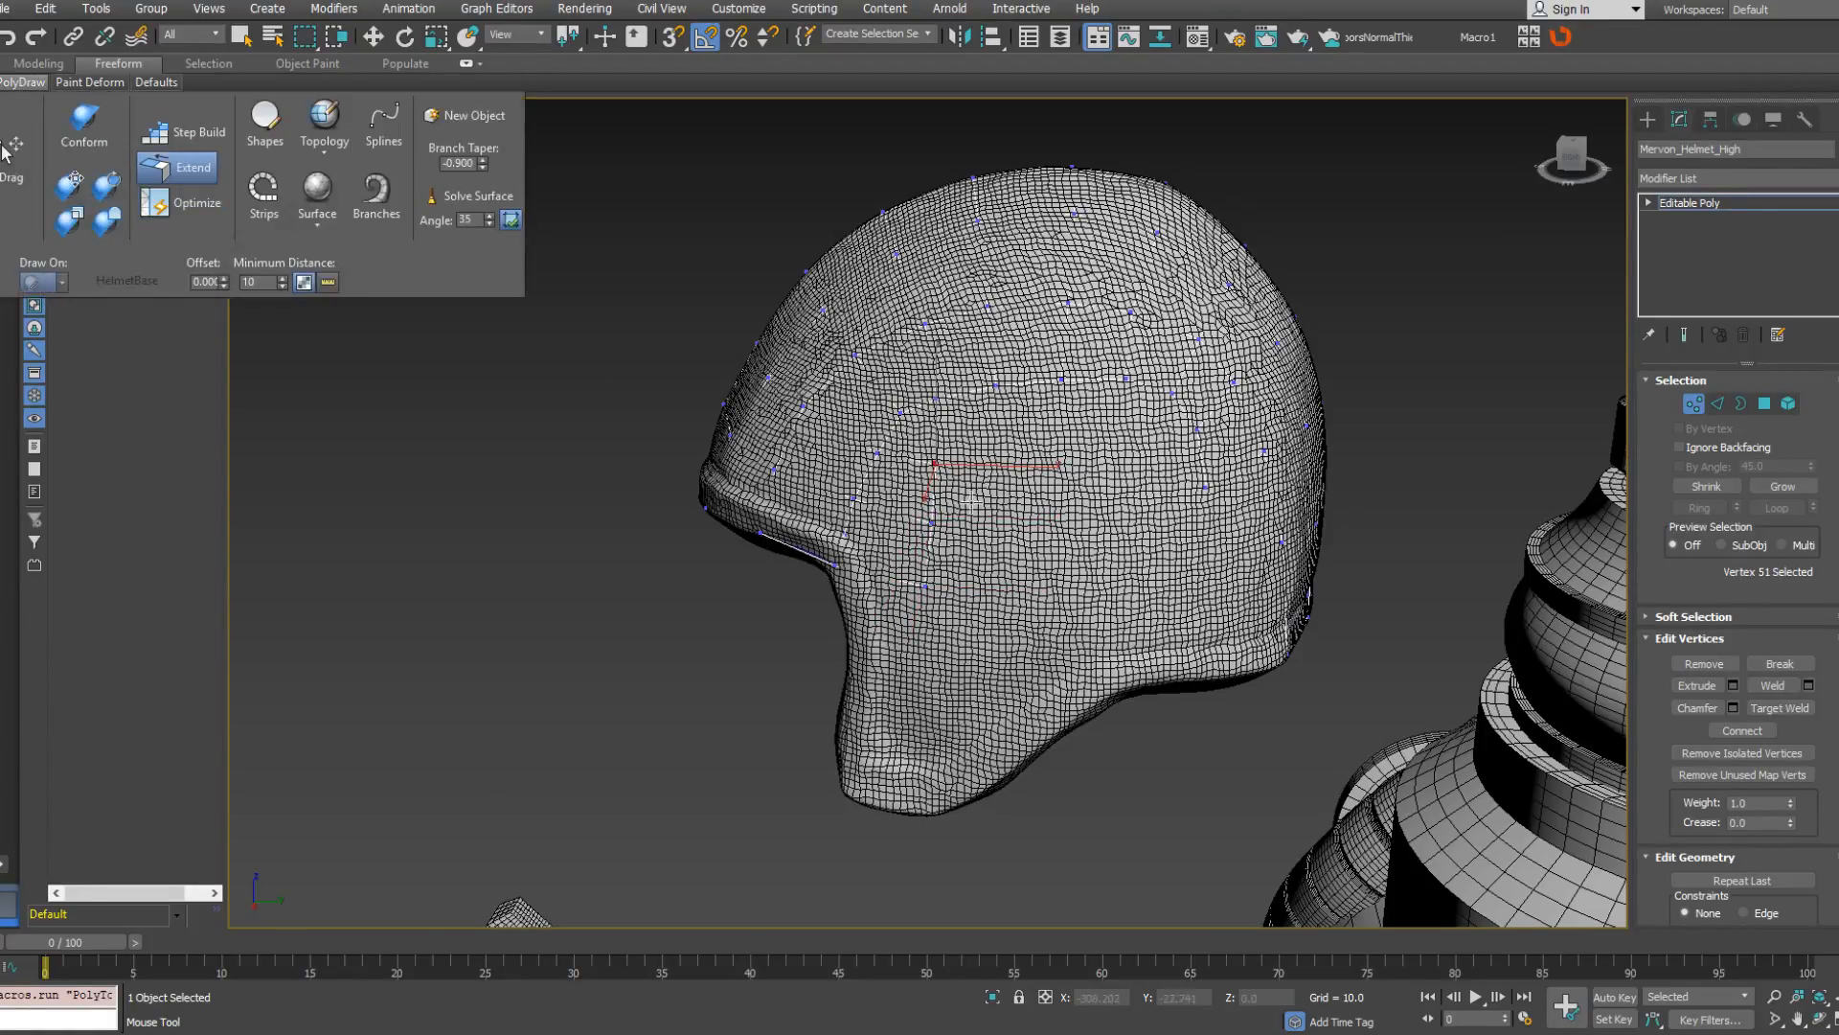
ctrl+shift+drag(933, 501, 1176, 497)
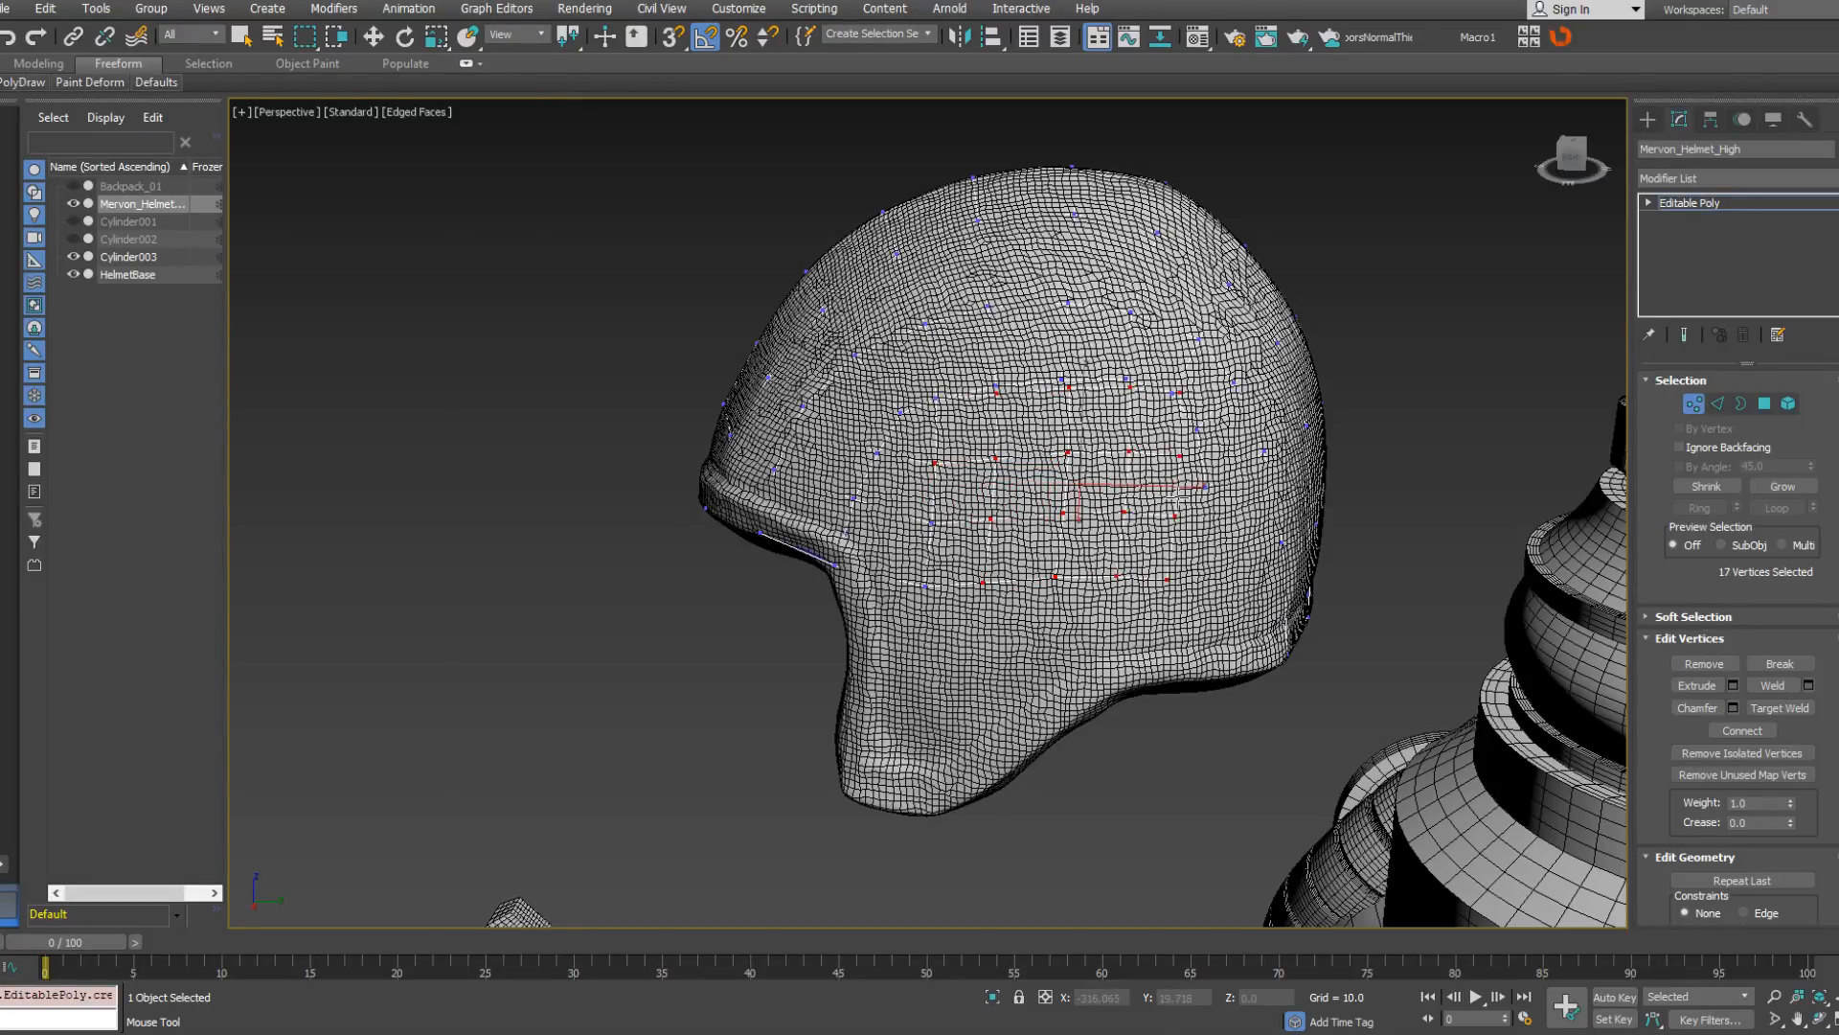
mouse_move(21, 82)
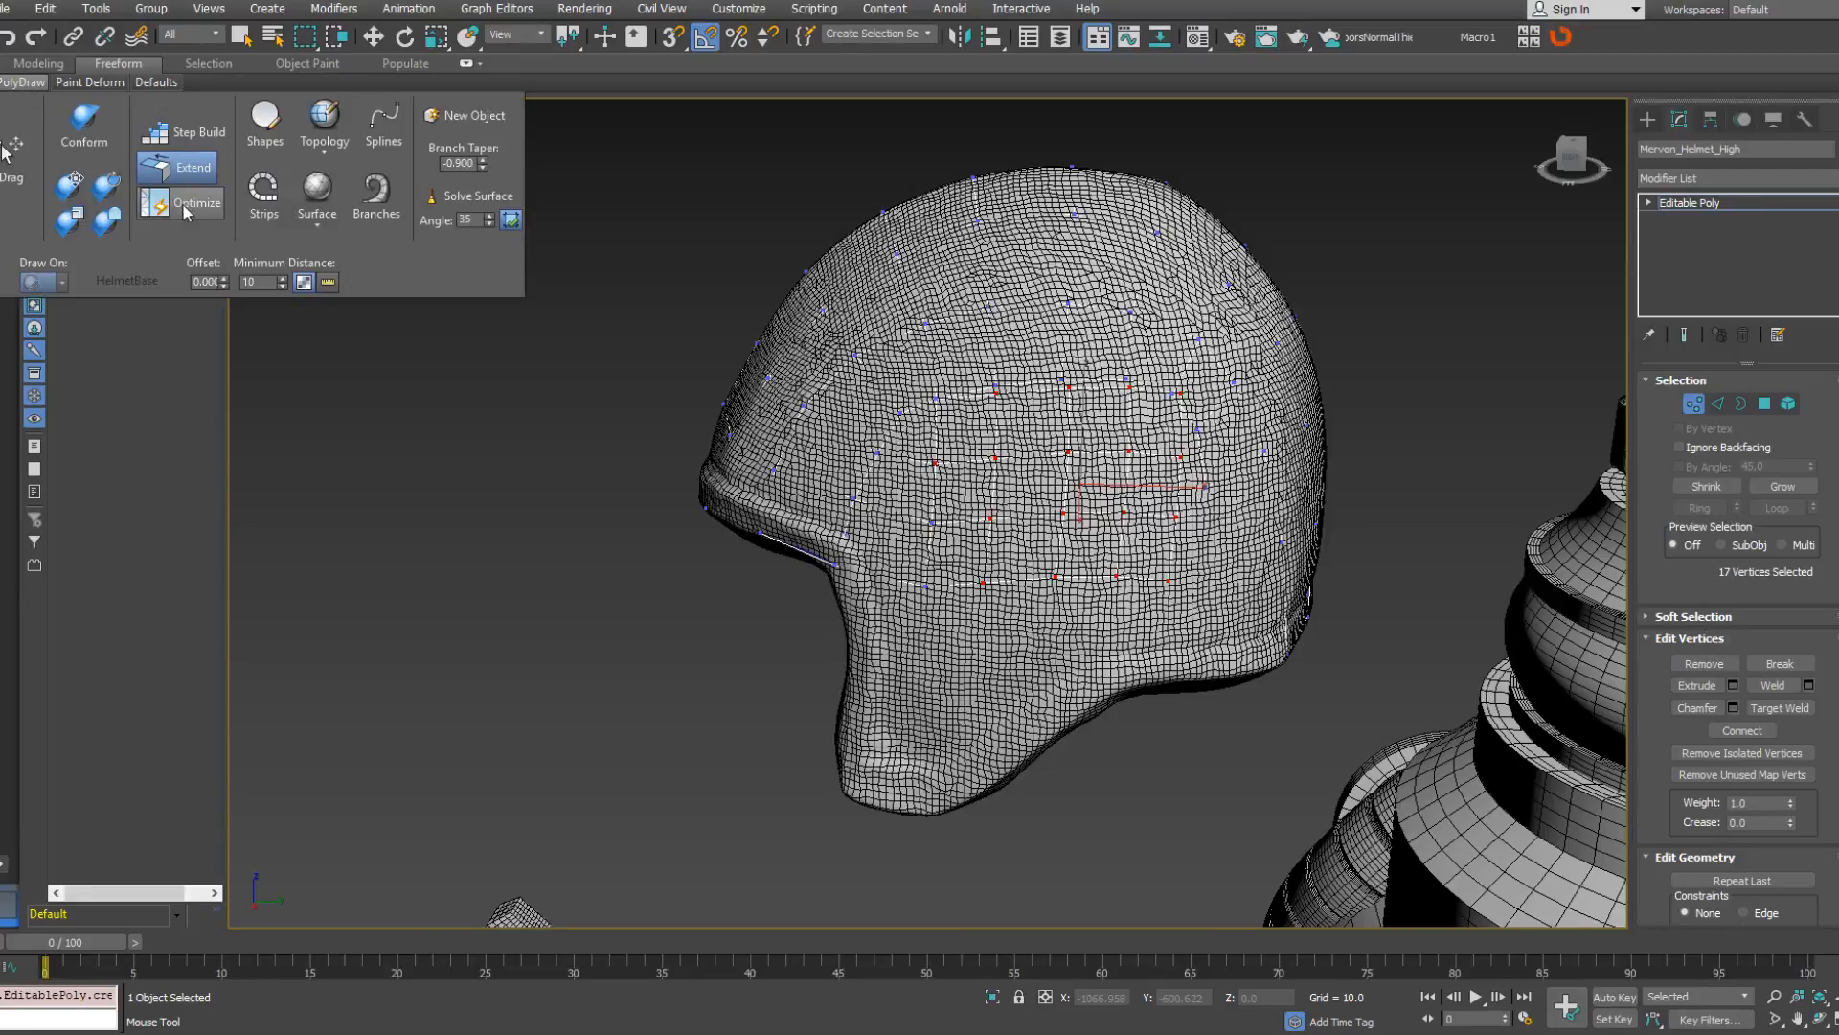
click(187, 206)
click(1068, 393)
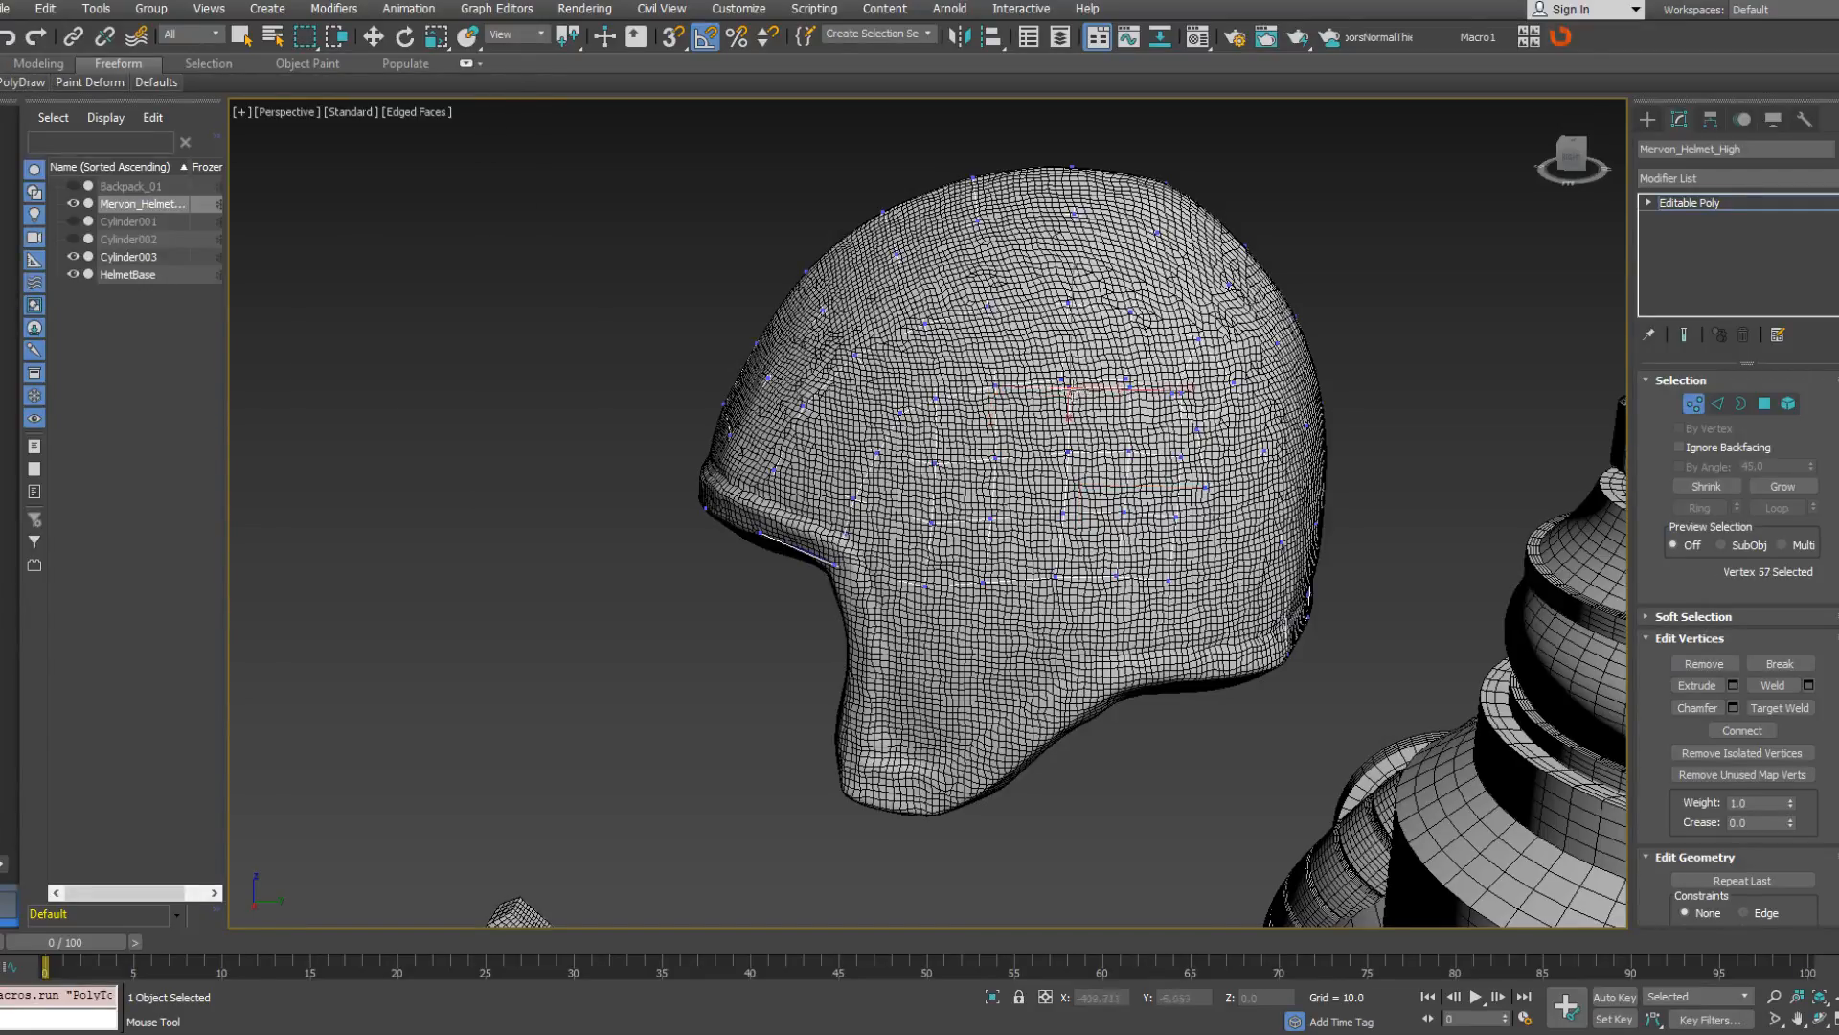
drag(1069, 393, 1176, 394)
click(1189, 447)
click(1214, 369)
click(1203, 491)
alt+middle_drag(1204, 493, 862, 402)
click(1192, 557)
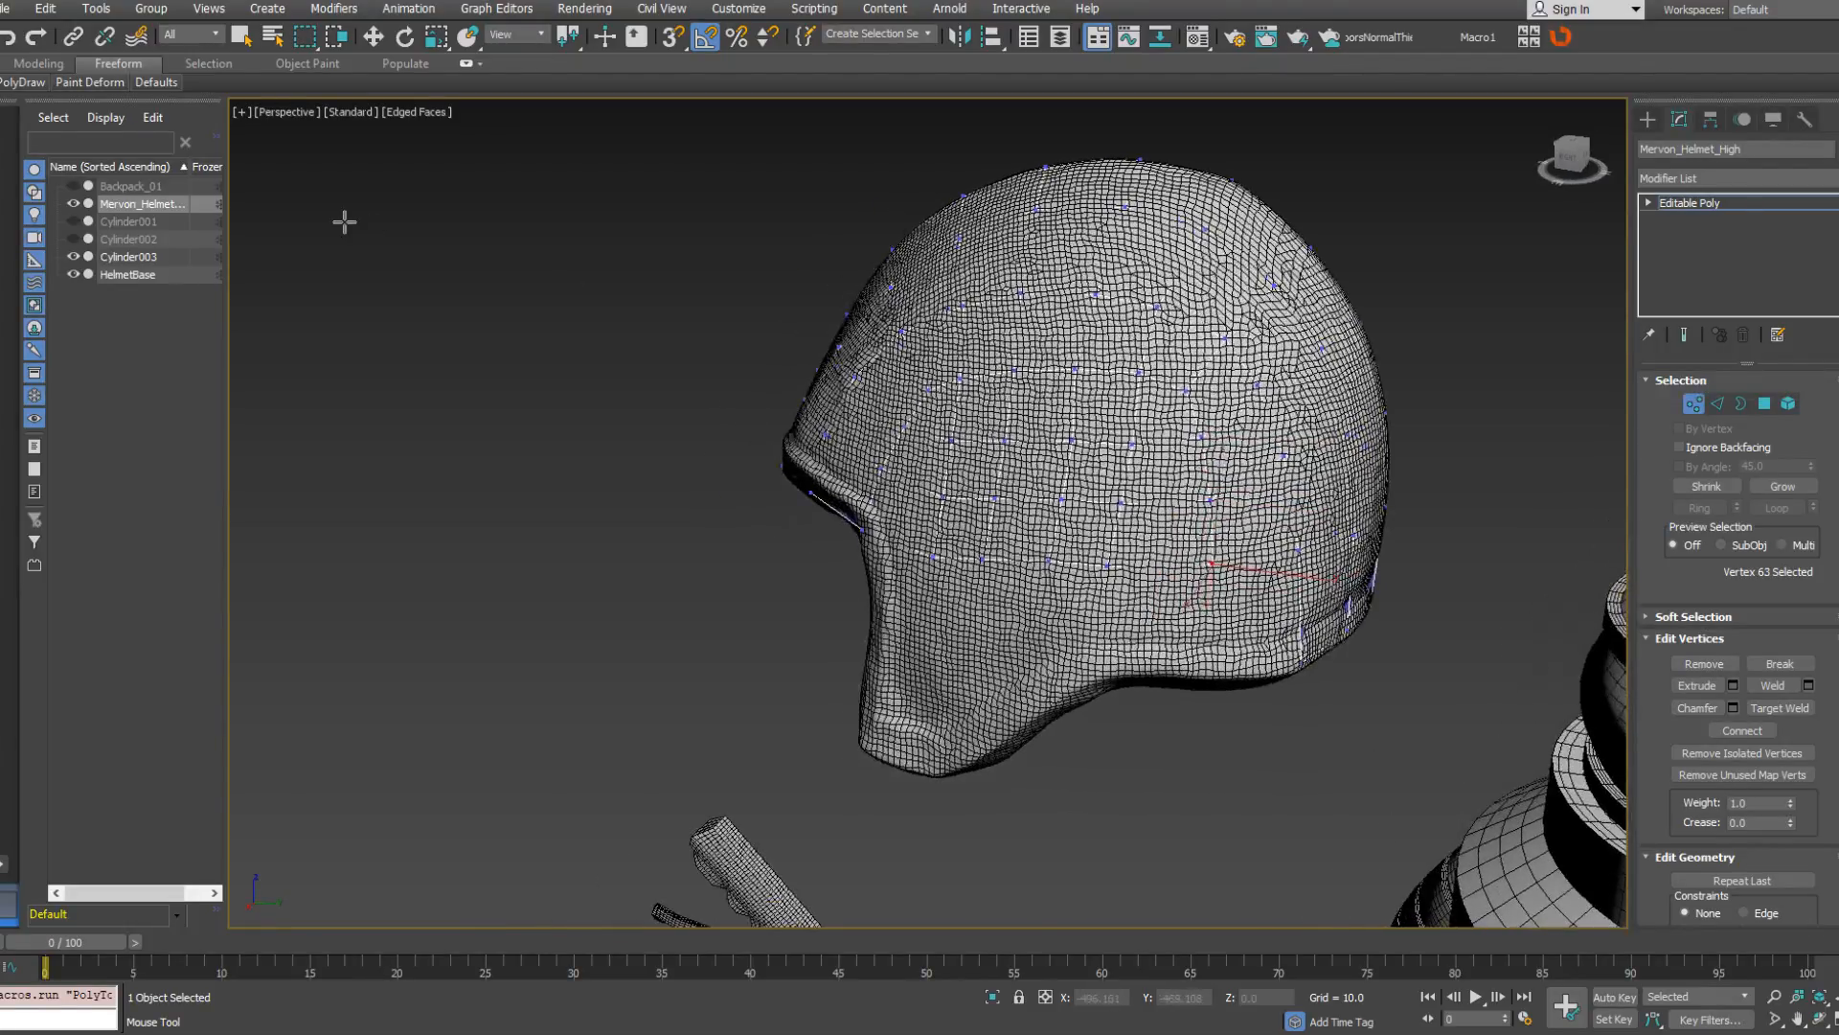
Extend the border at the rear of the side and merge the new quad's vertices into the neighbouring rear mesh.
mouse_move(21, 82)
click(174, 163)
shift+drag(1215, 530, 1269, 512)
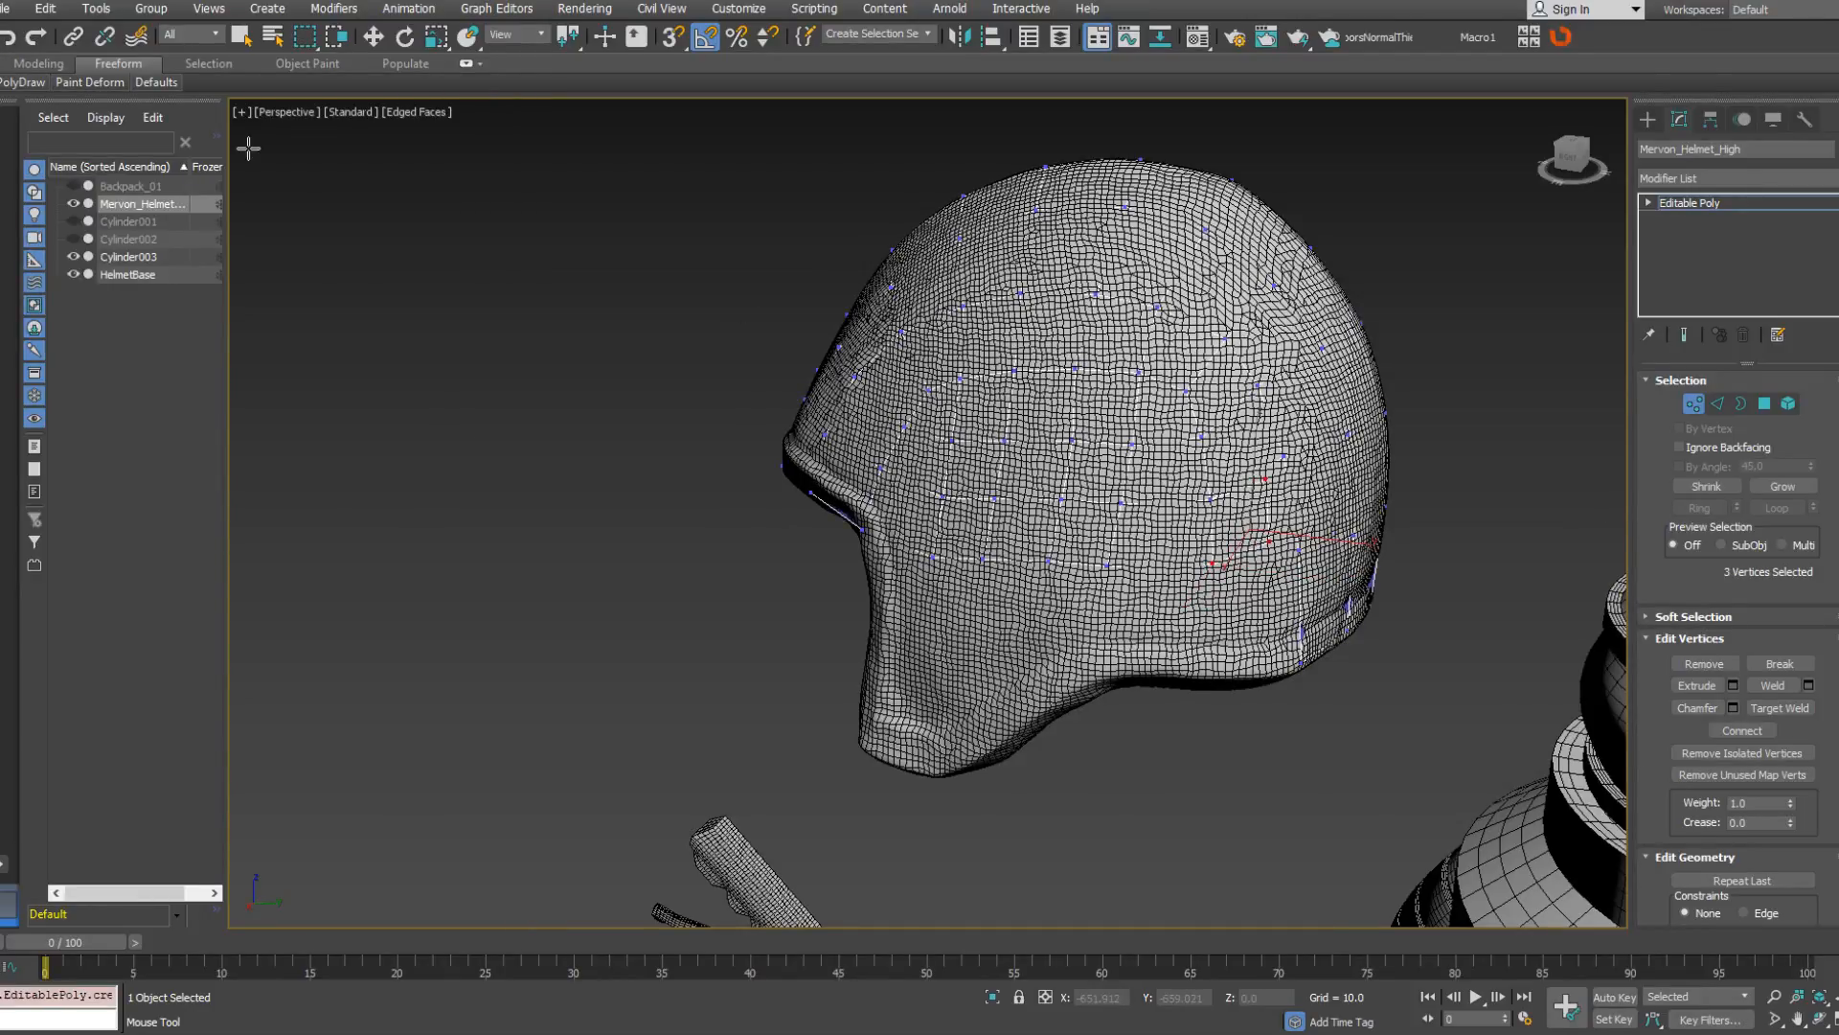
shift+drag(1266, 479, 1283, 456)
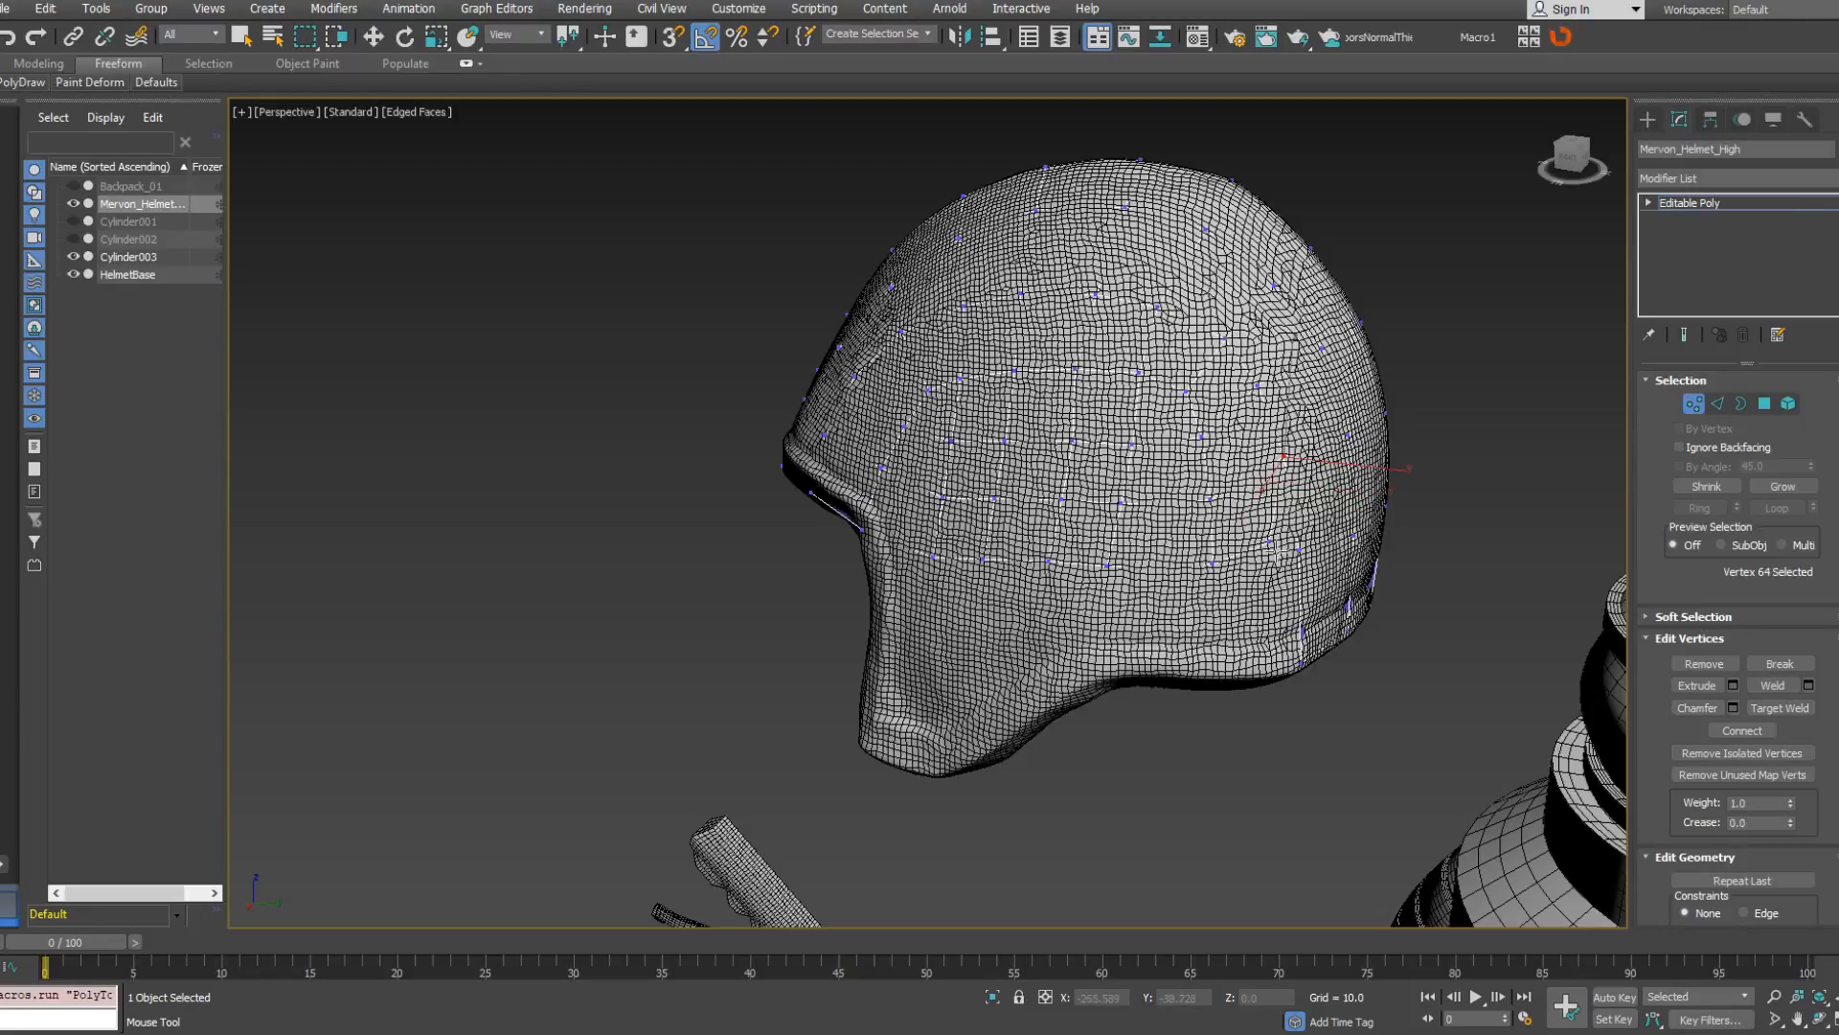
shift+drag(1269, 541, 1298, 552)
Extend the front corner and the whole lower side border down into another row of quads.
alt+middle_drag(1070, 548, 1094, 478)
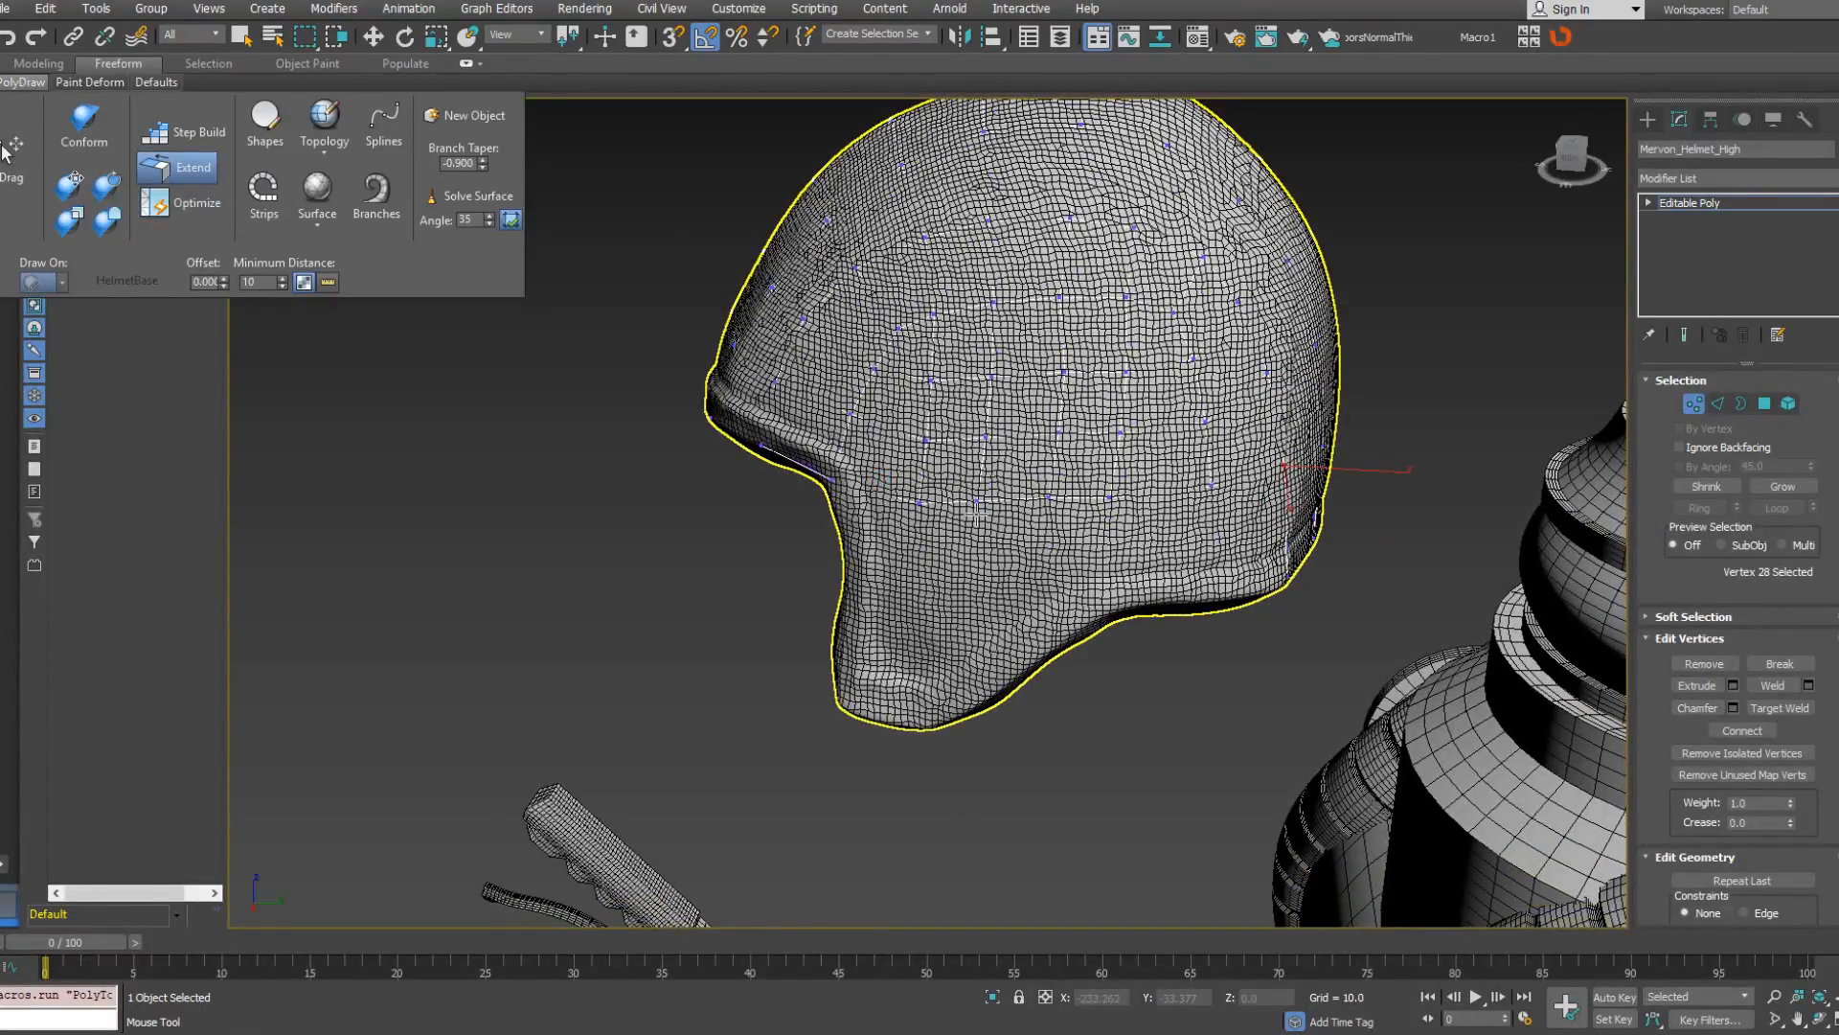
shift+drag(878, 495, 919, 577)
ctrl+shift+drag(1077, 496, 1081, 547)
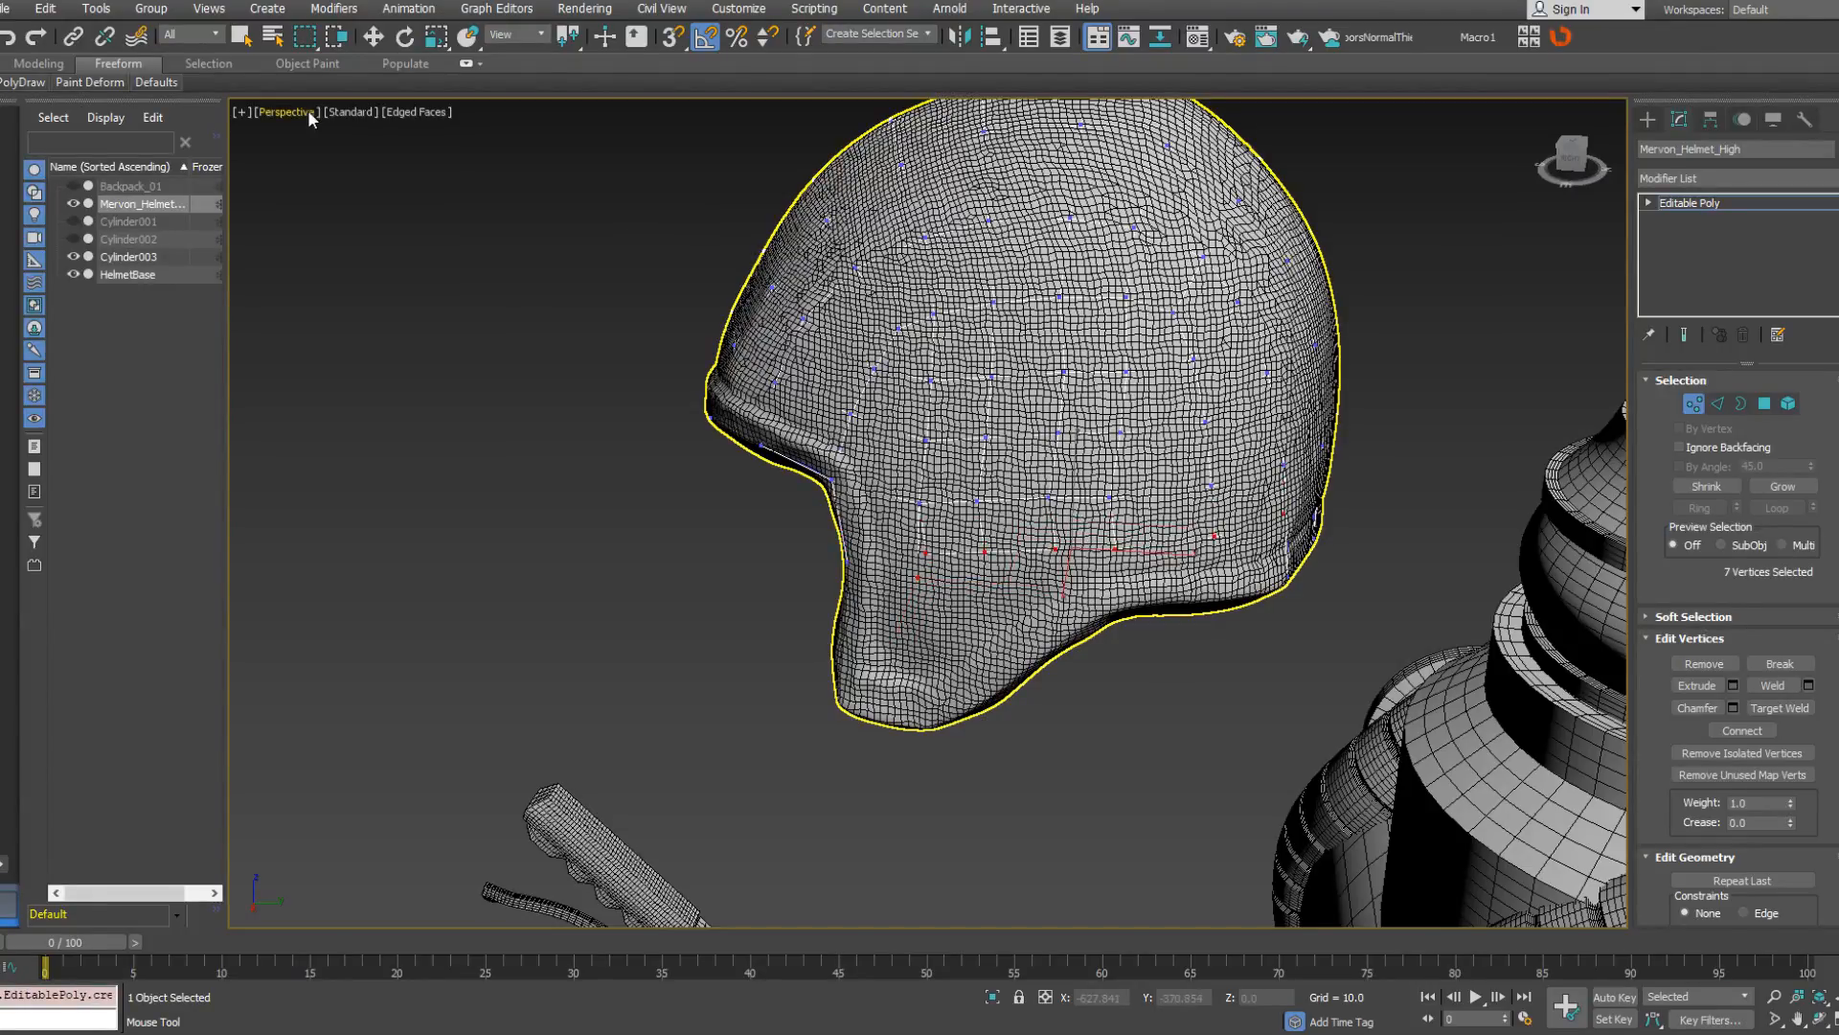
Merge the new row's end vertices with Optimize and pull its remaining vertices down towards the helmet's lower rim.
mouse_move(27, 84)
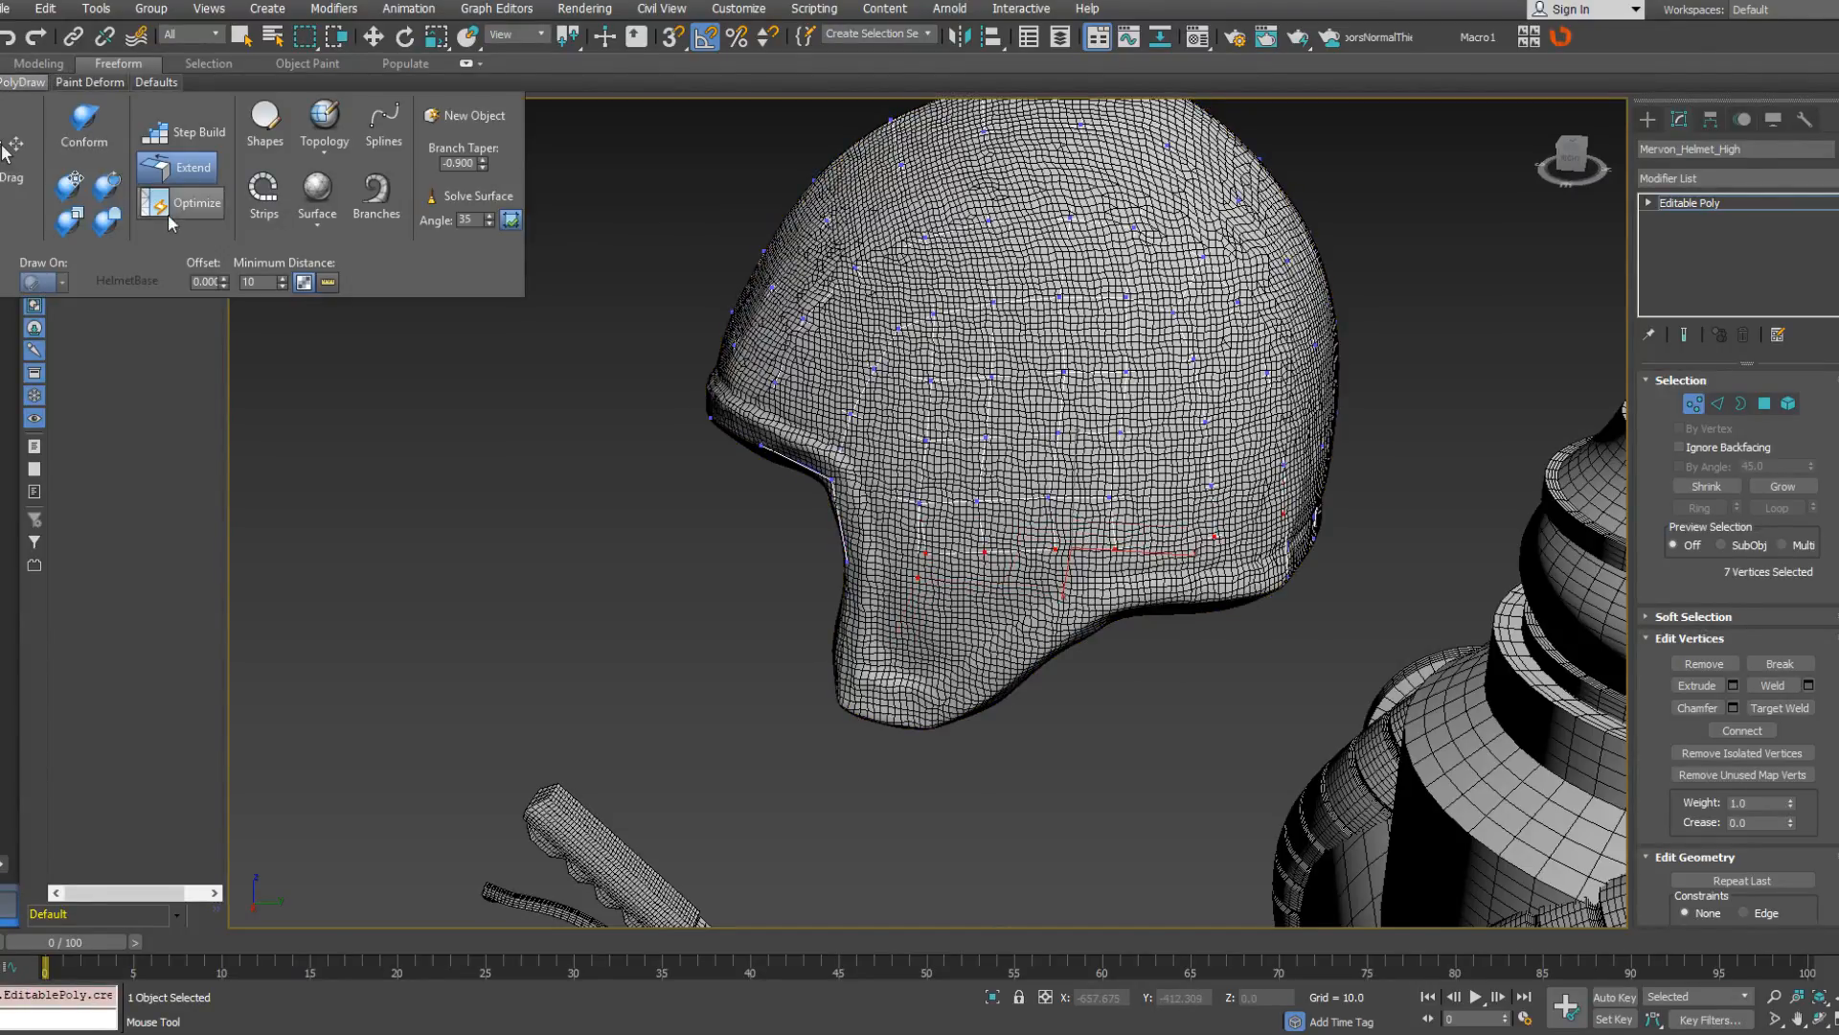
click(168, 215)
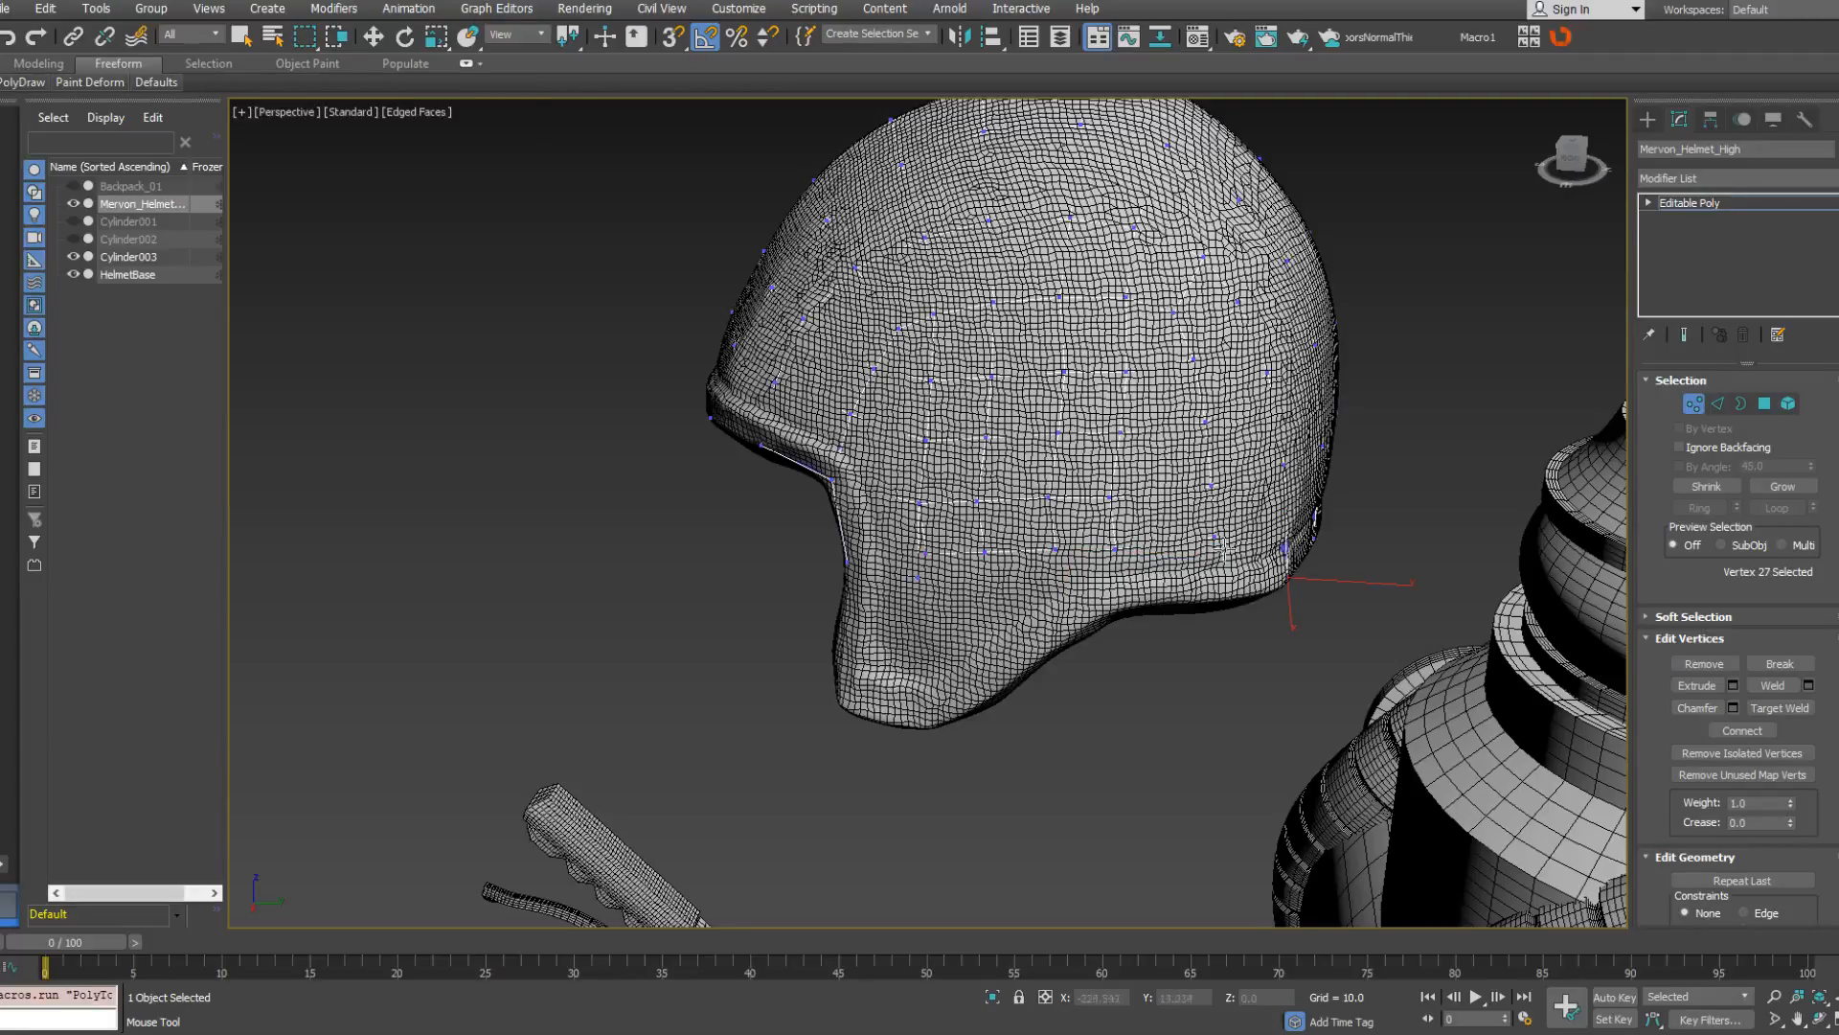
ctrl+alt+shift+drag(1214, 536, 1207, 596)
ctrl+alt+shift+drag(1115, 549, 1120, 603)
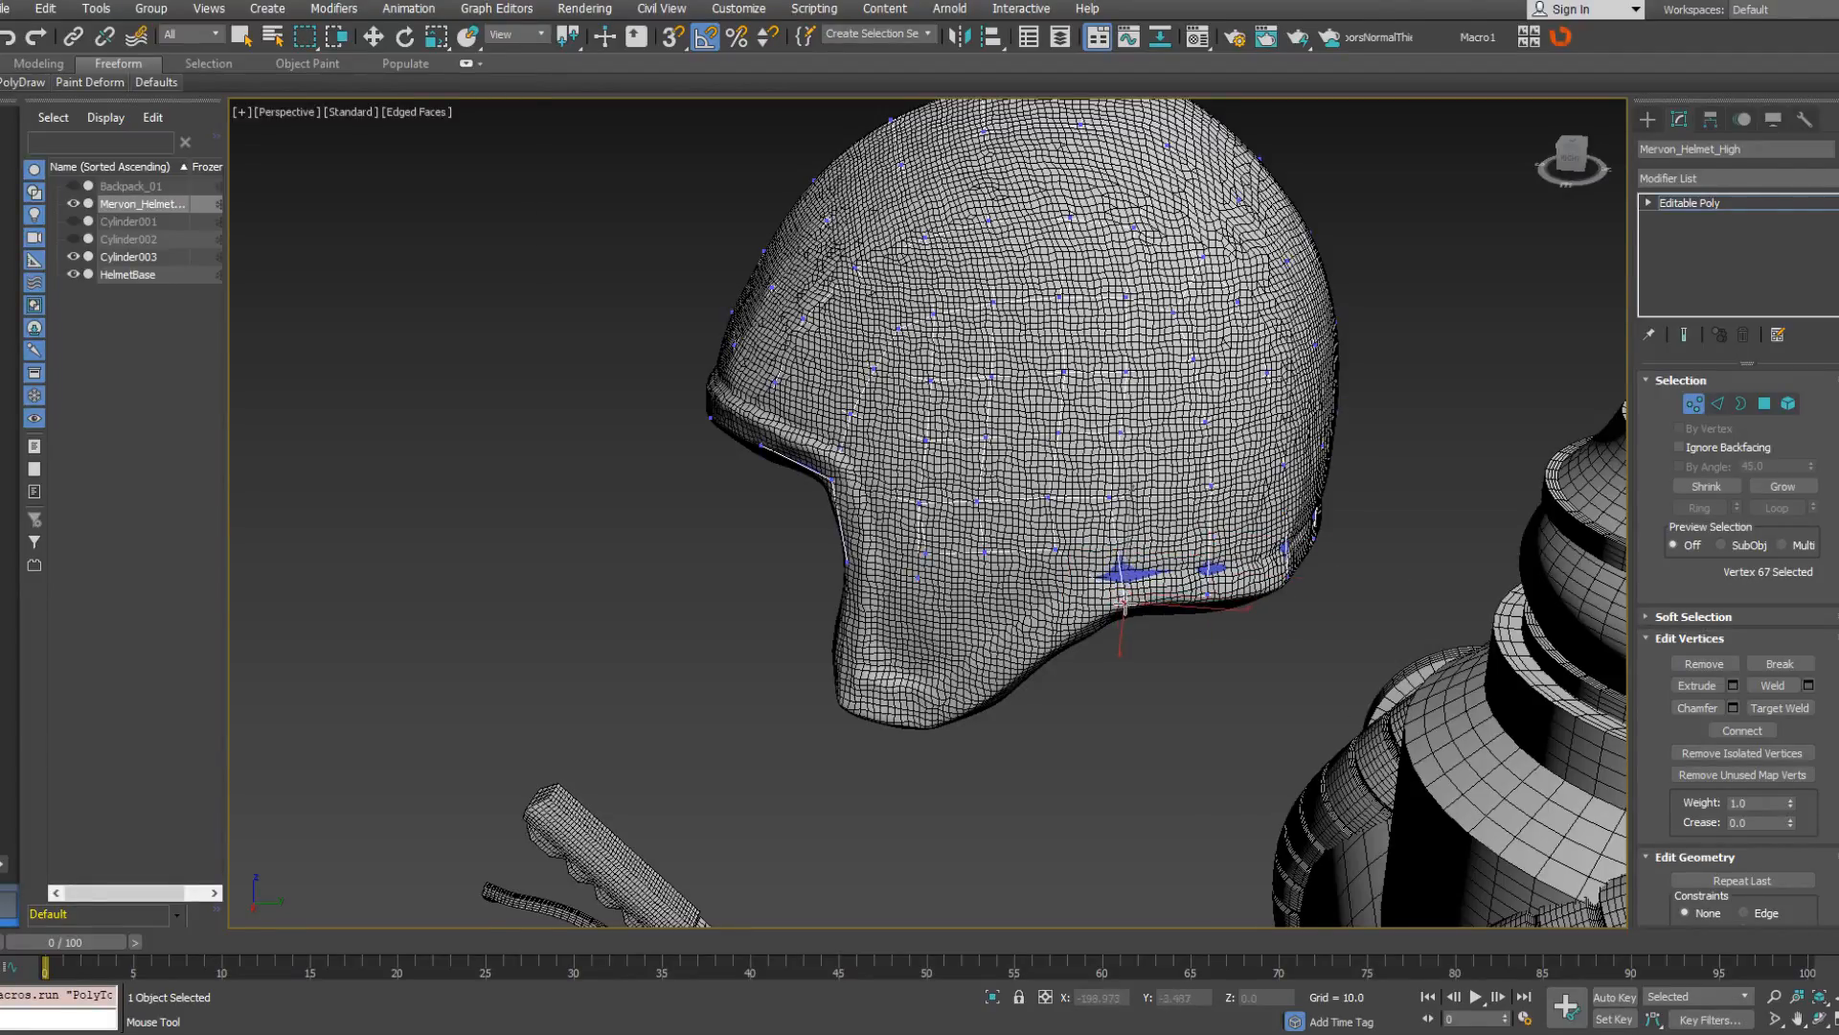
ctrl+alt+shift+drag(1109, 498, 1126, 500)
ctrl+alt+shift+drag(1120, 432, 1128, 430)
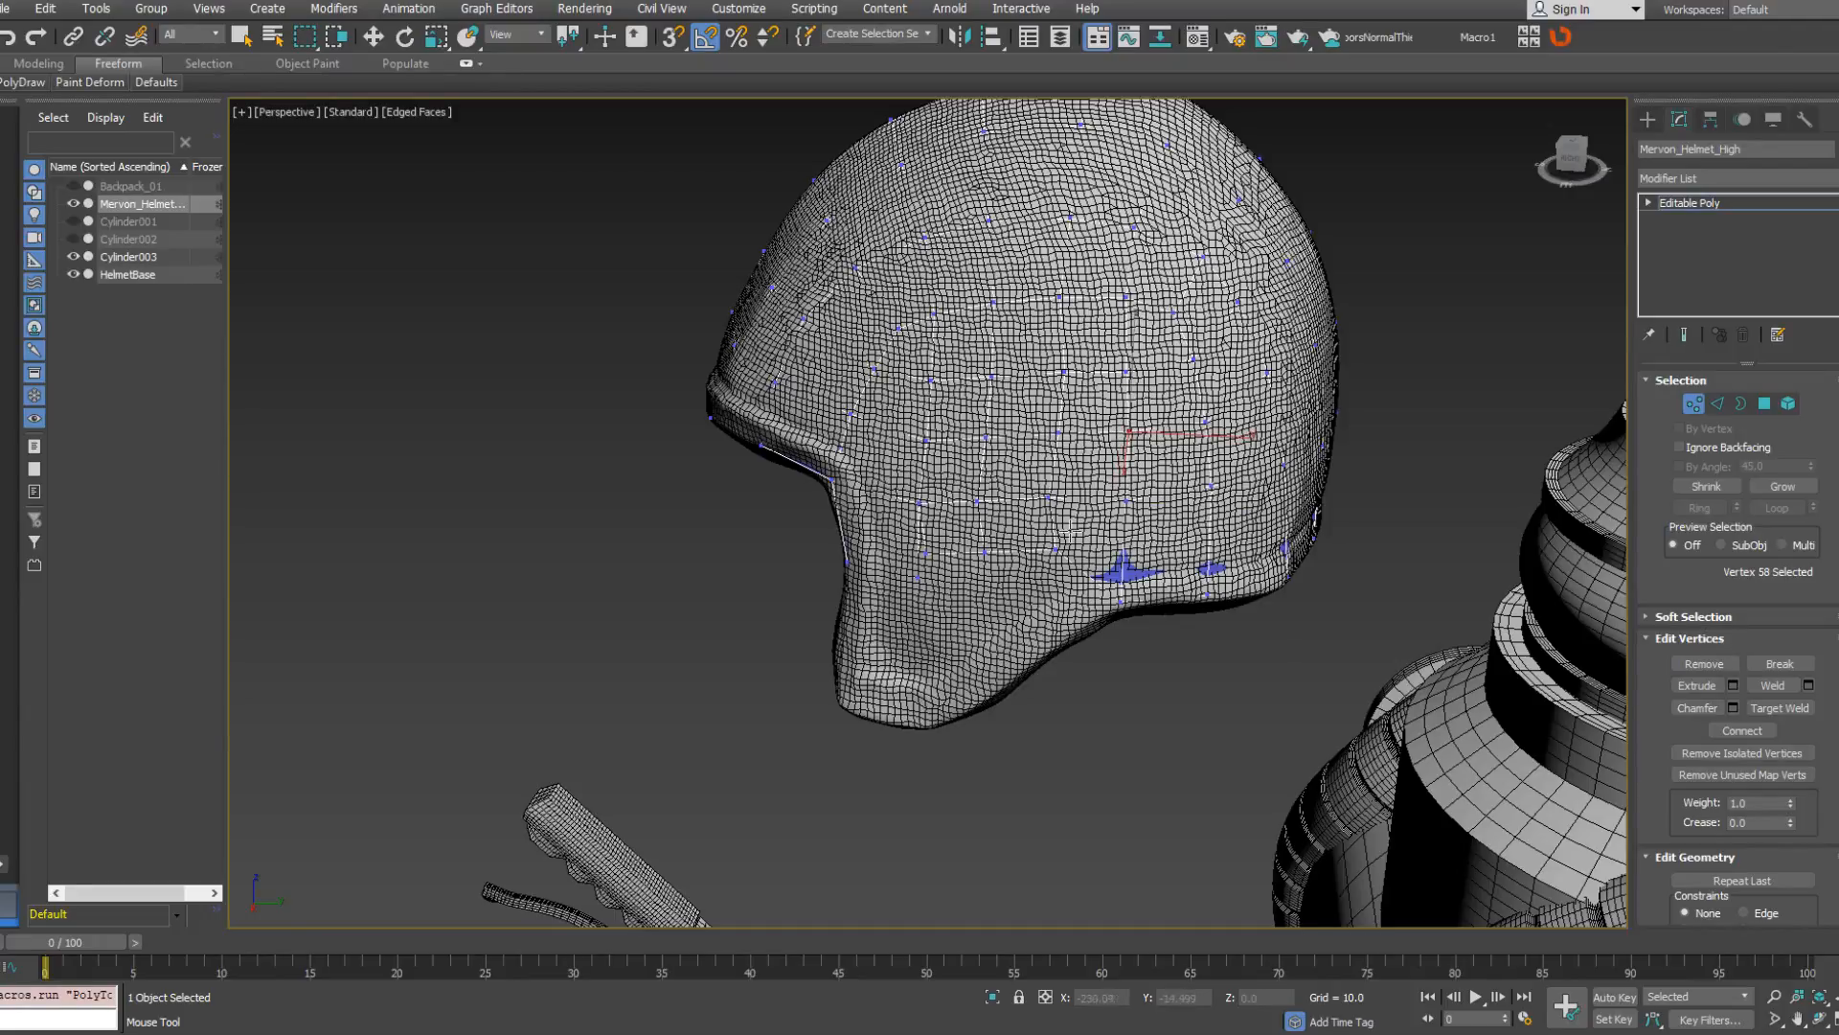
ctrl+alt+shift+drag(1055, 549, 1058, 581)
ctrl+alt+shift+drag(927, 553, 977, 589)
click(916, 579)
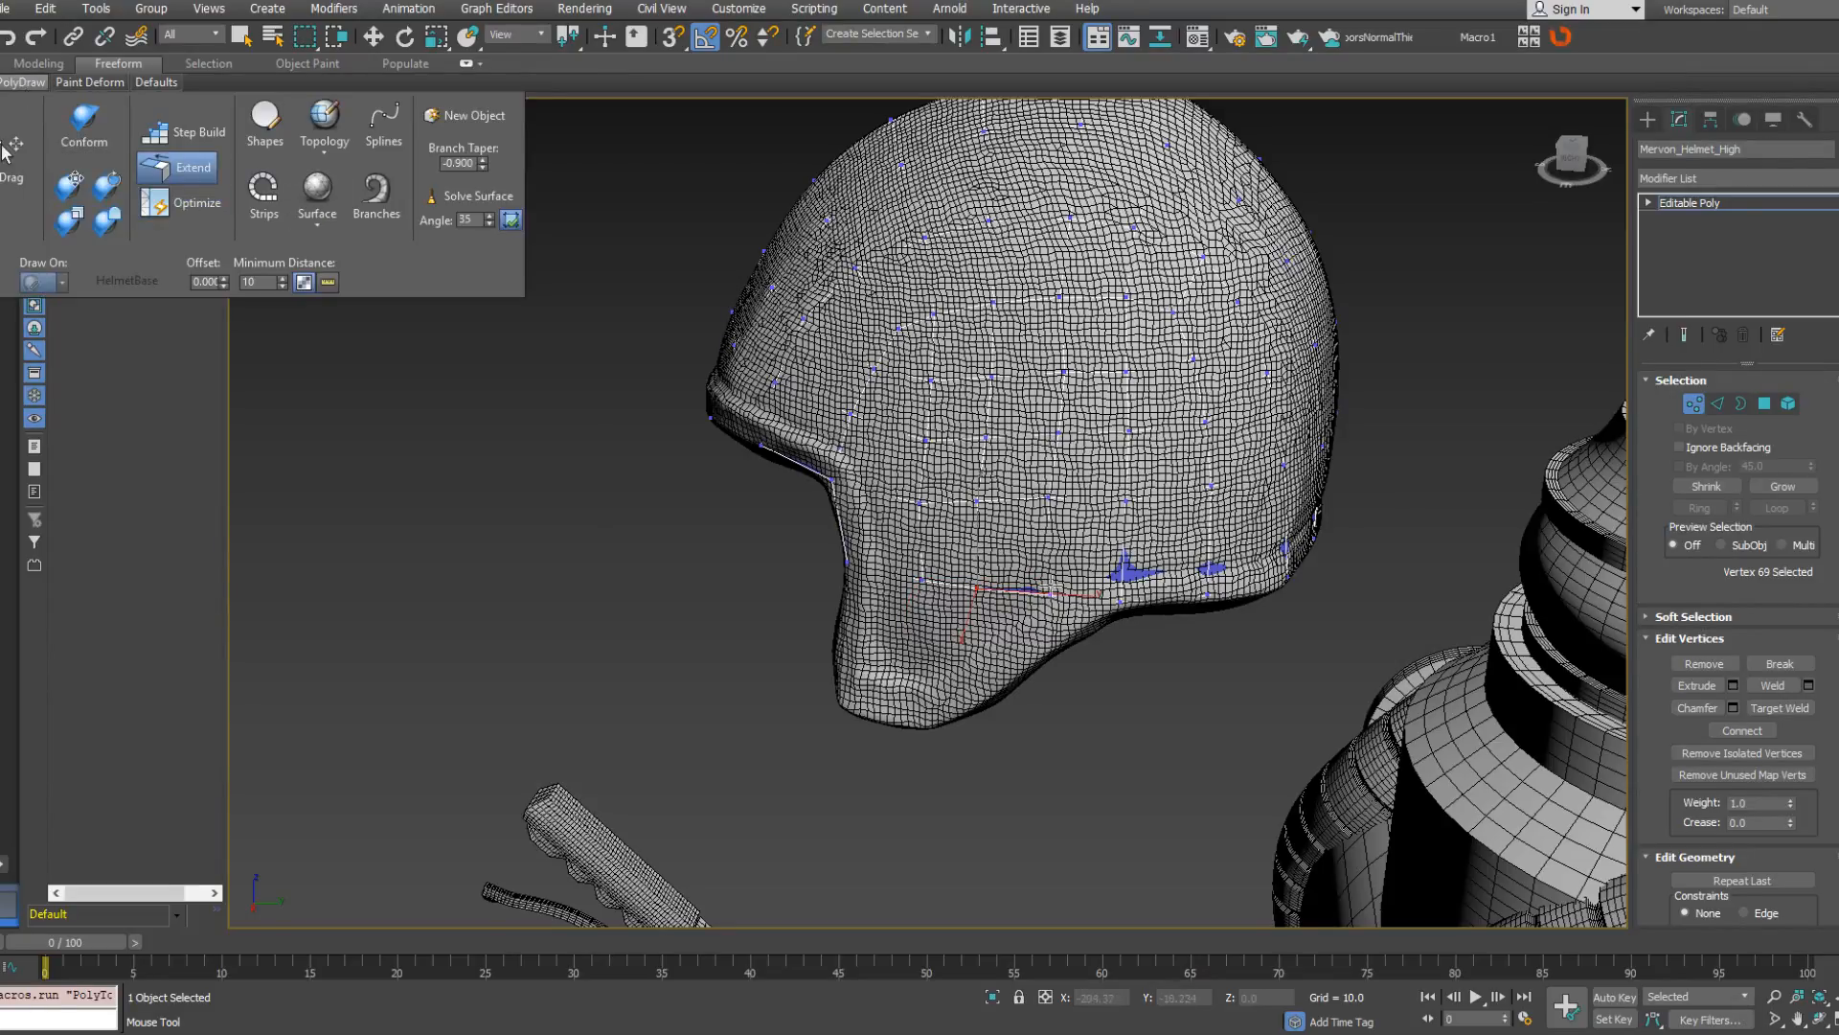
Extend the border above the ear flap into new quads reaching down onto the flap.
click(974, 588)
shift+drag(1088, 597, 1052, 637)
ctrl+shift+drag(922, 581, 915, 647)
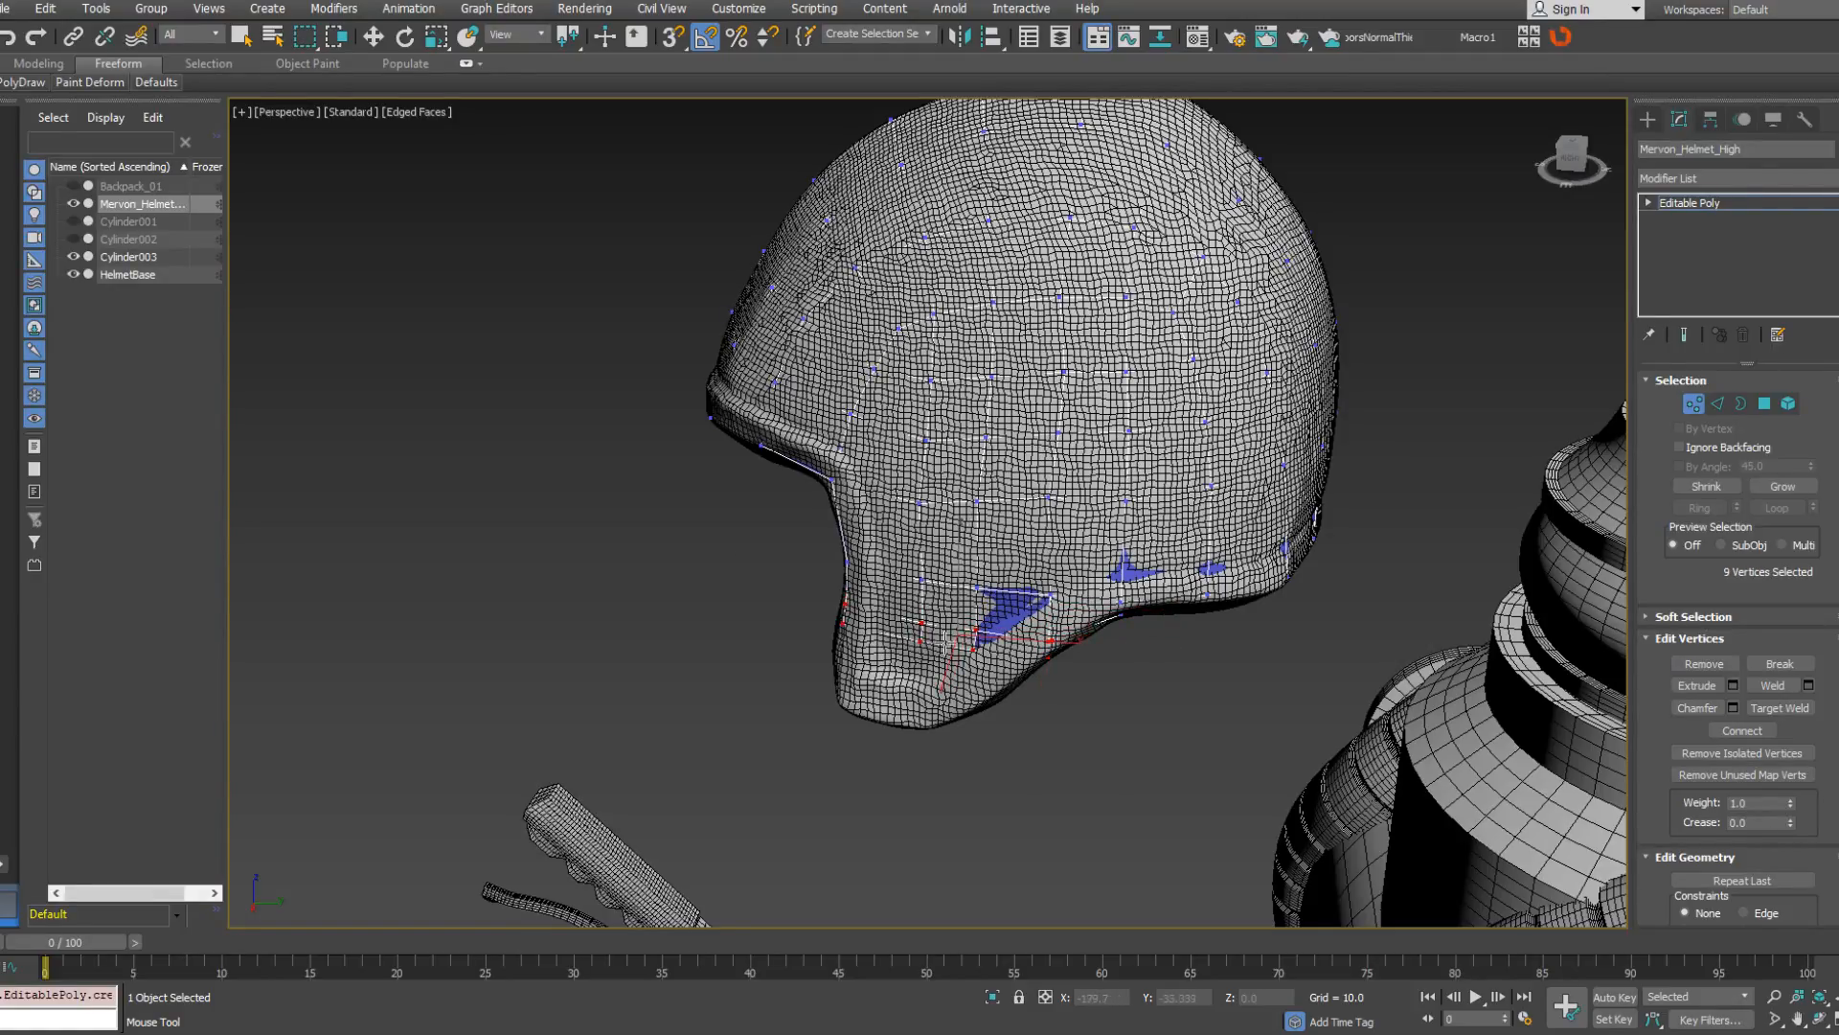
Merge the flap row into the rim and pull its vertices down to the ear flap's lower edge with Optimize.
click(1117, 606)
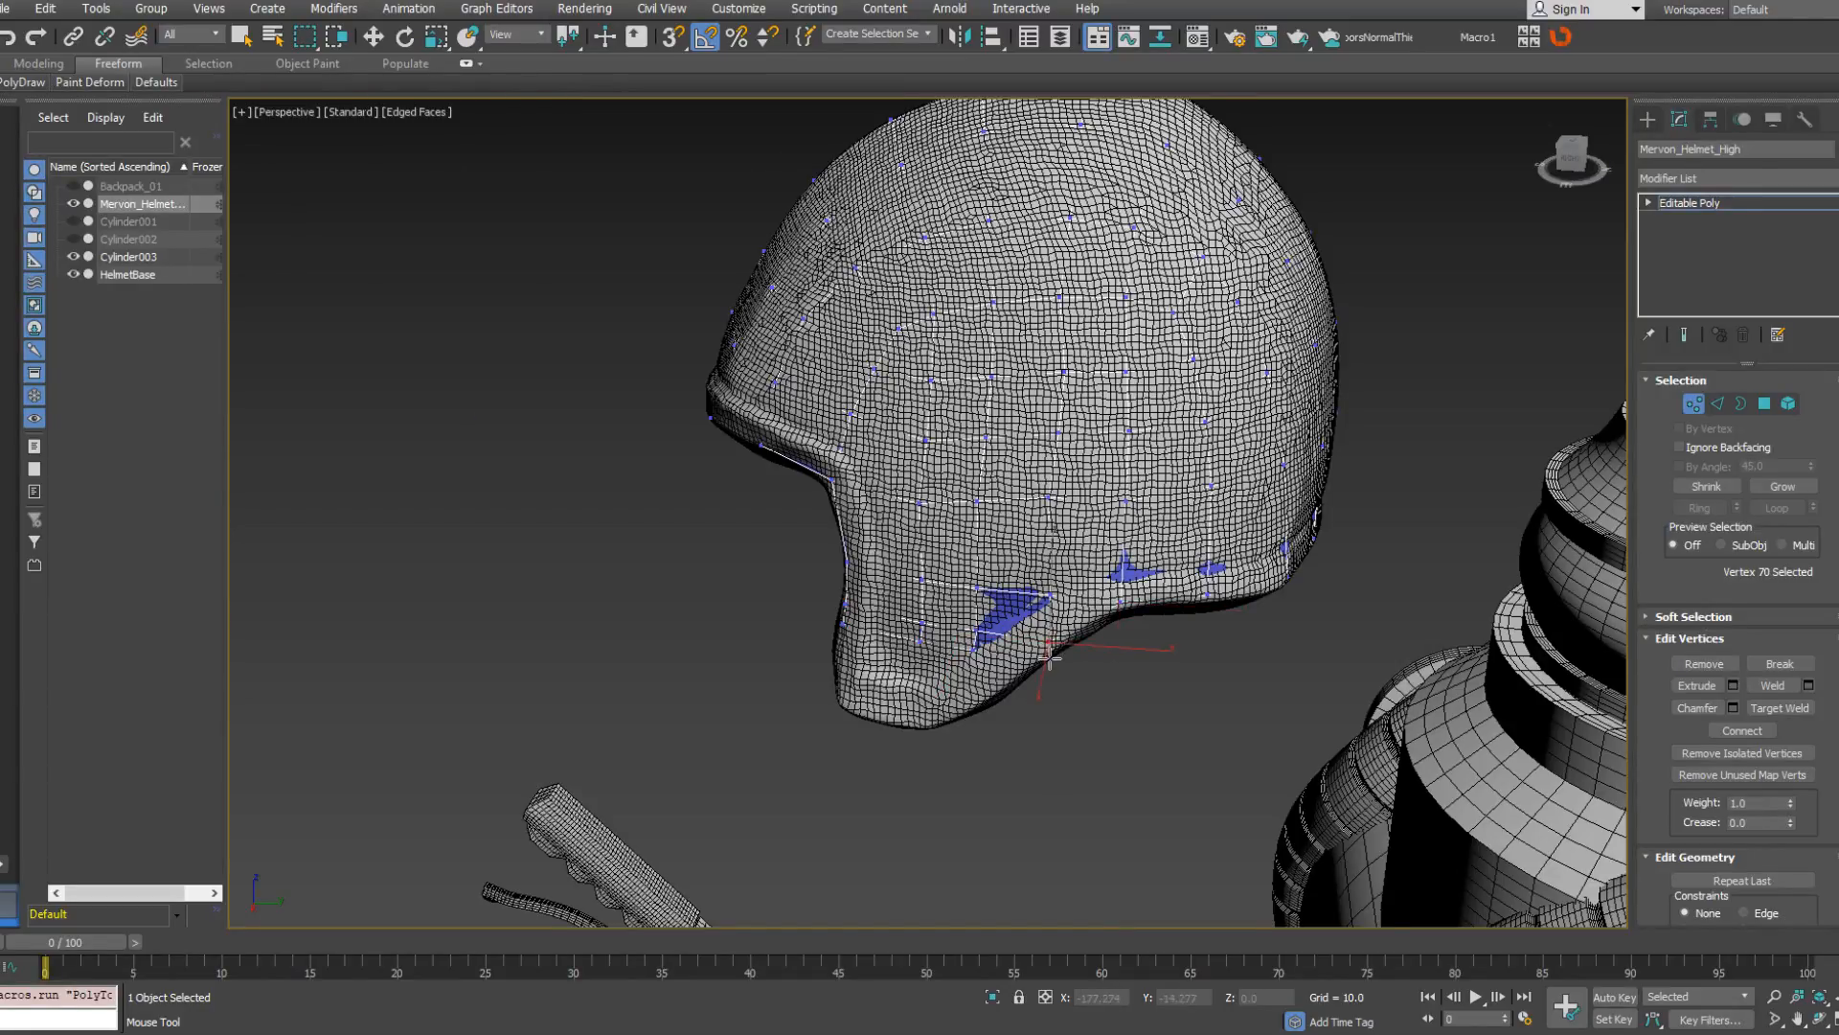
drag(973, 651, 975, 704)
drag(918, 651, 925, 725)
drag(843, 624, 840, 709)
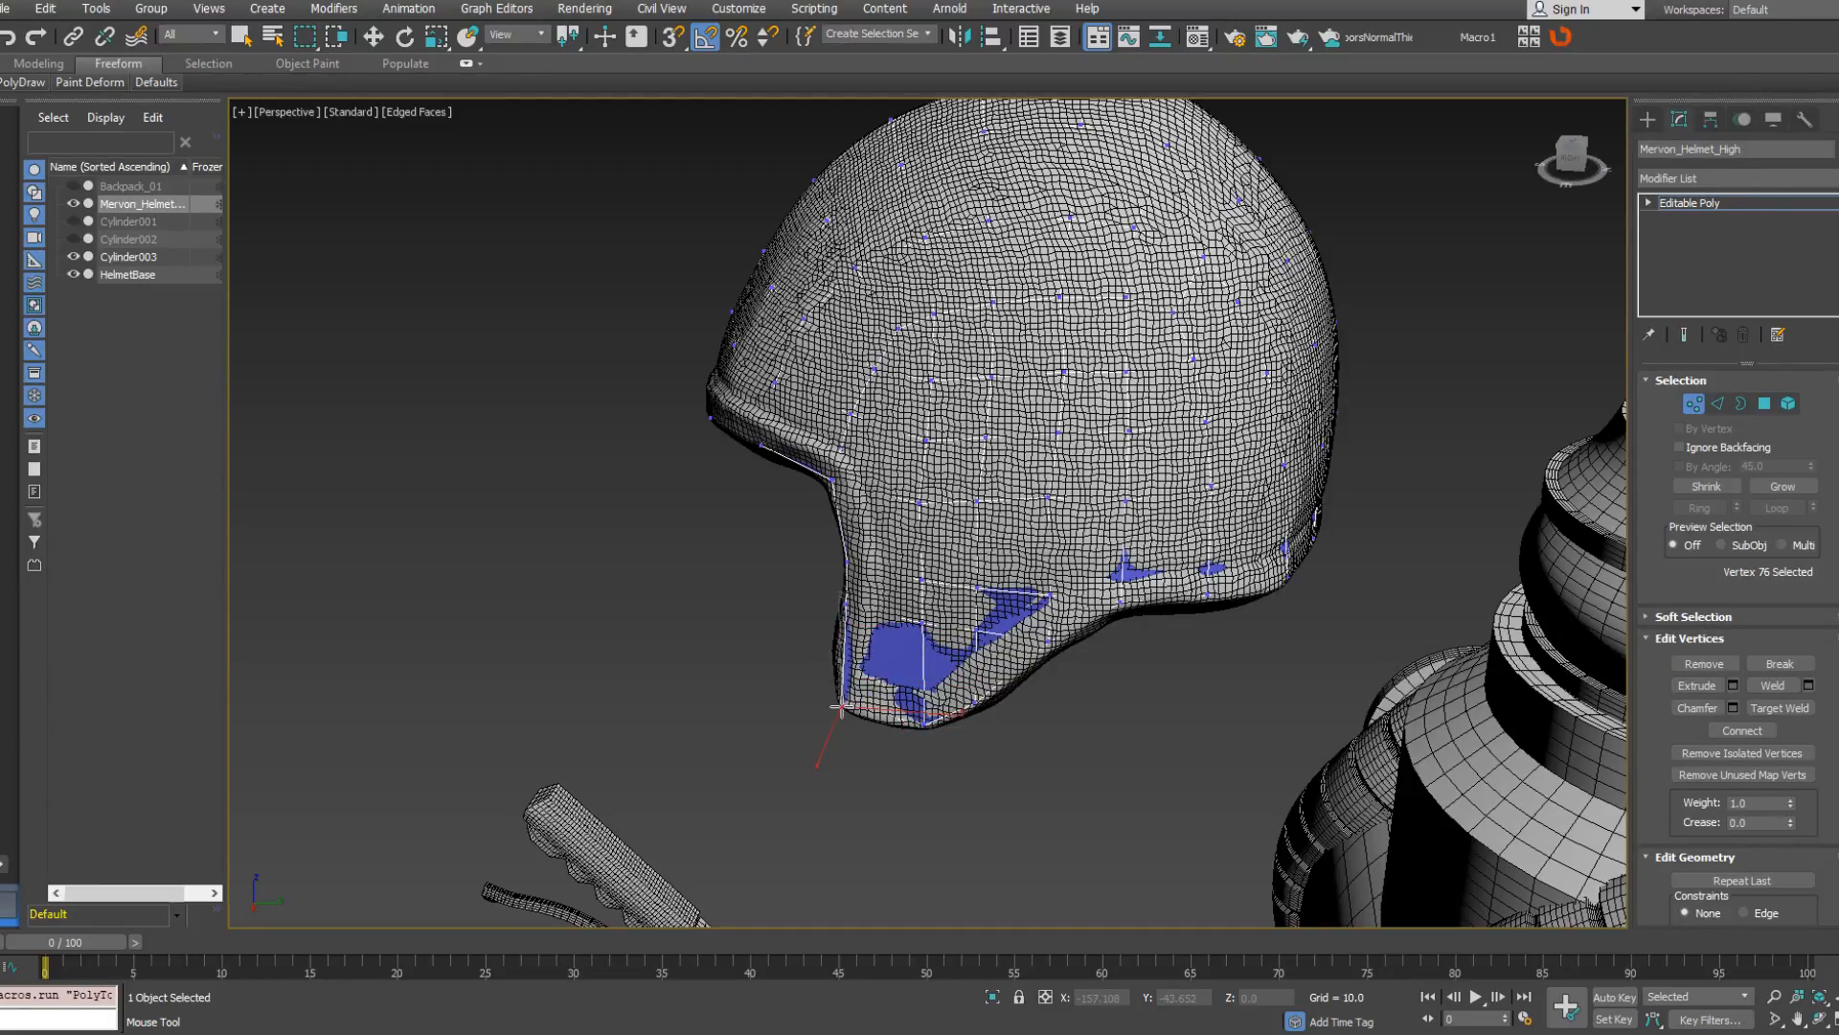
drag(845, 604, 978, 594)
Activate a PolyDraw transform conform brush and set its Conform value to 0.790.
alt+middle_drag(982, 575, 950, 543)
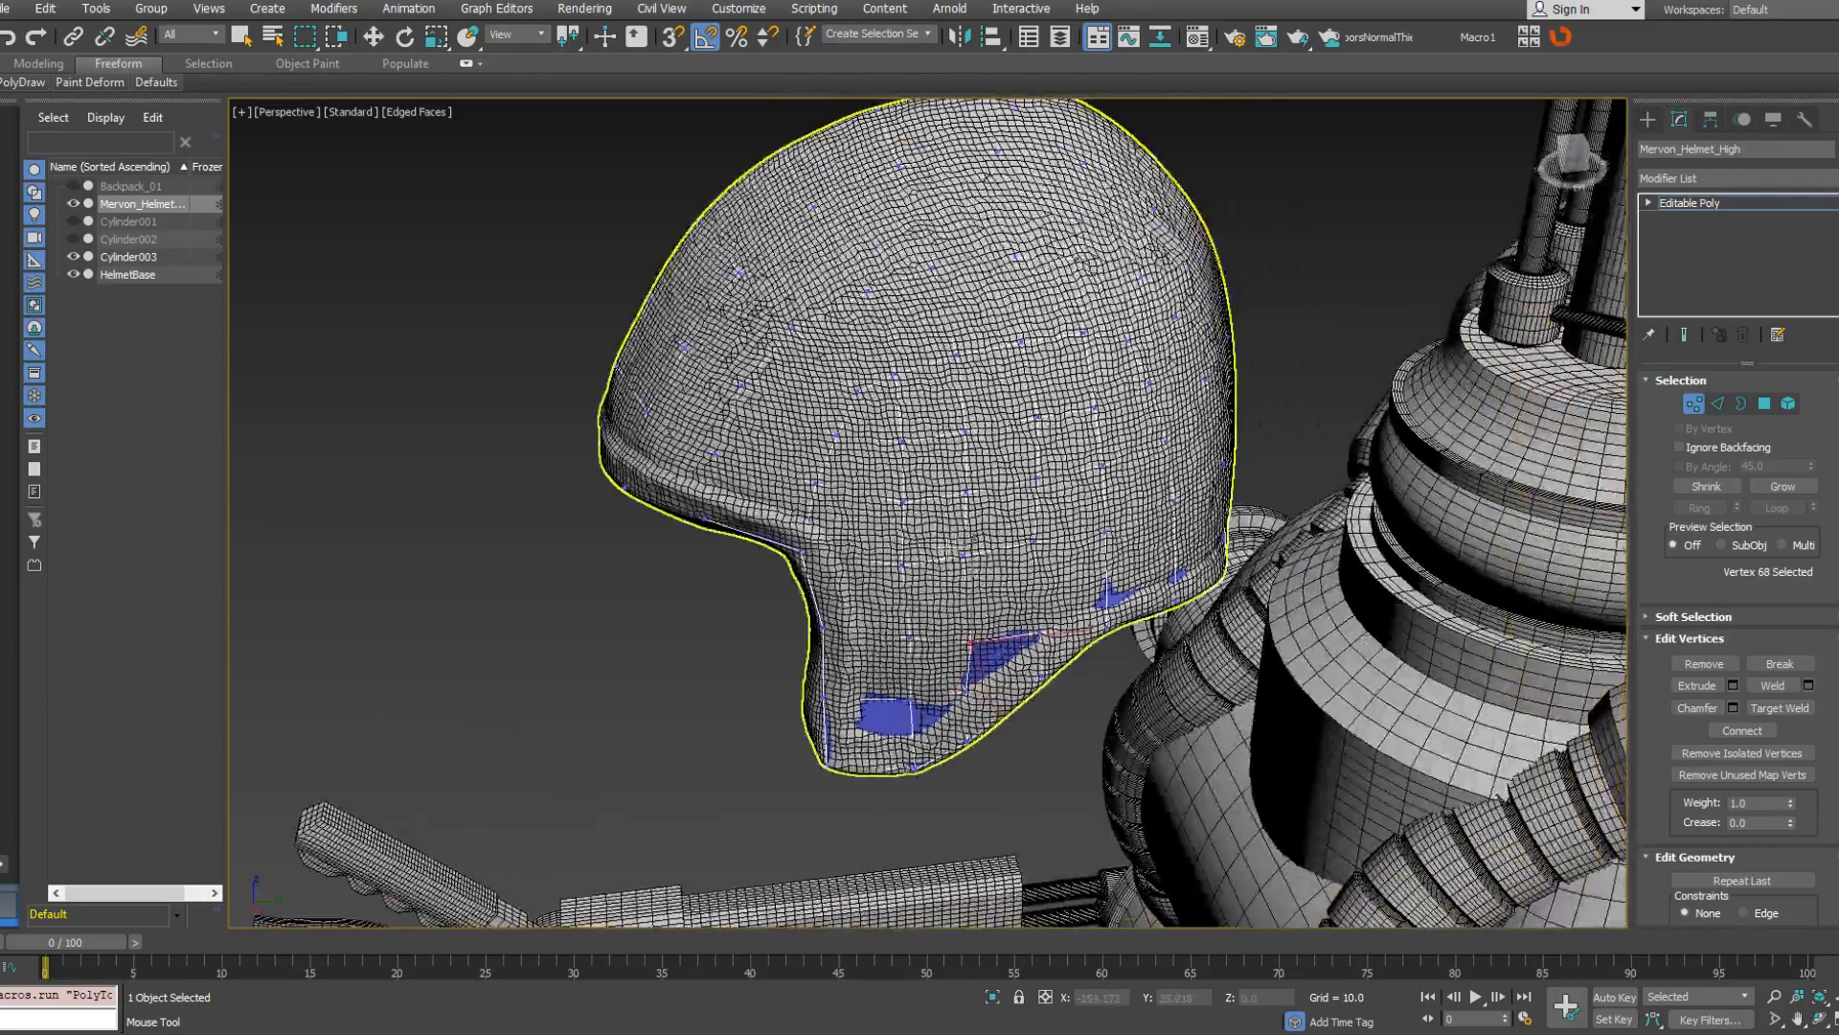
mouse_move(27, 87)
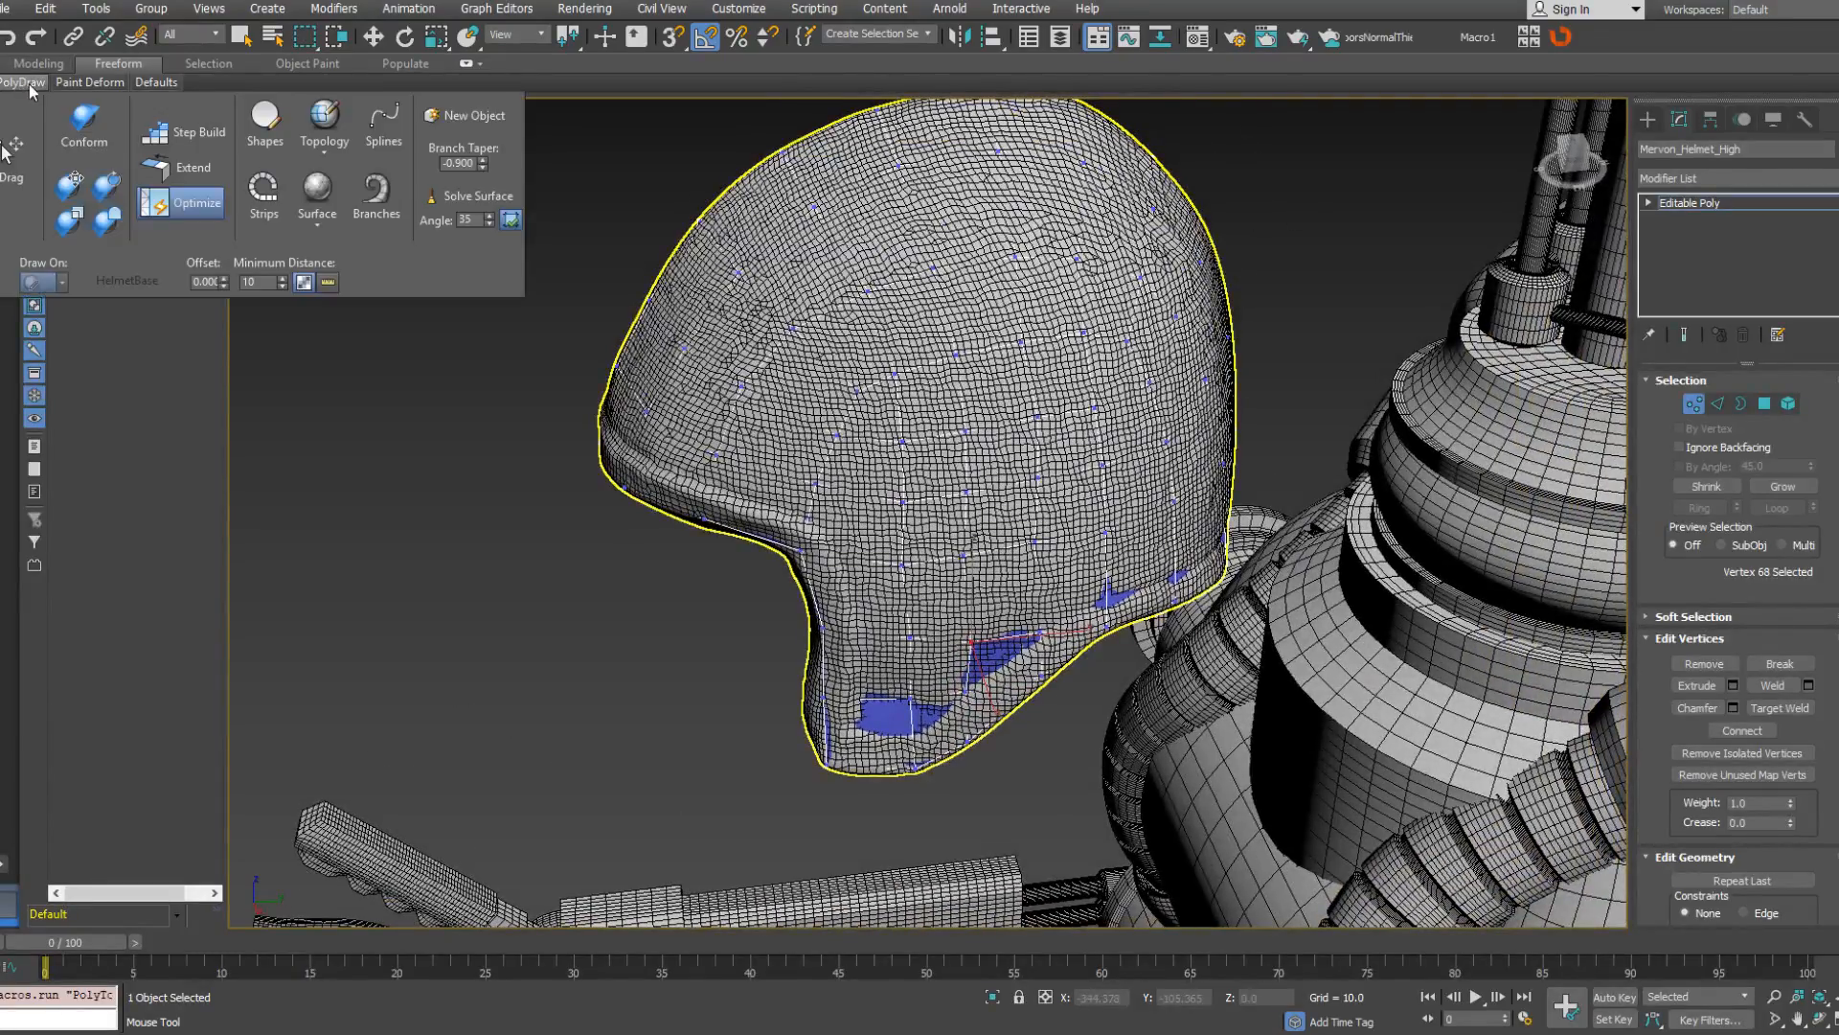
click(185, 165)
click(108, 220)
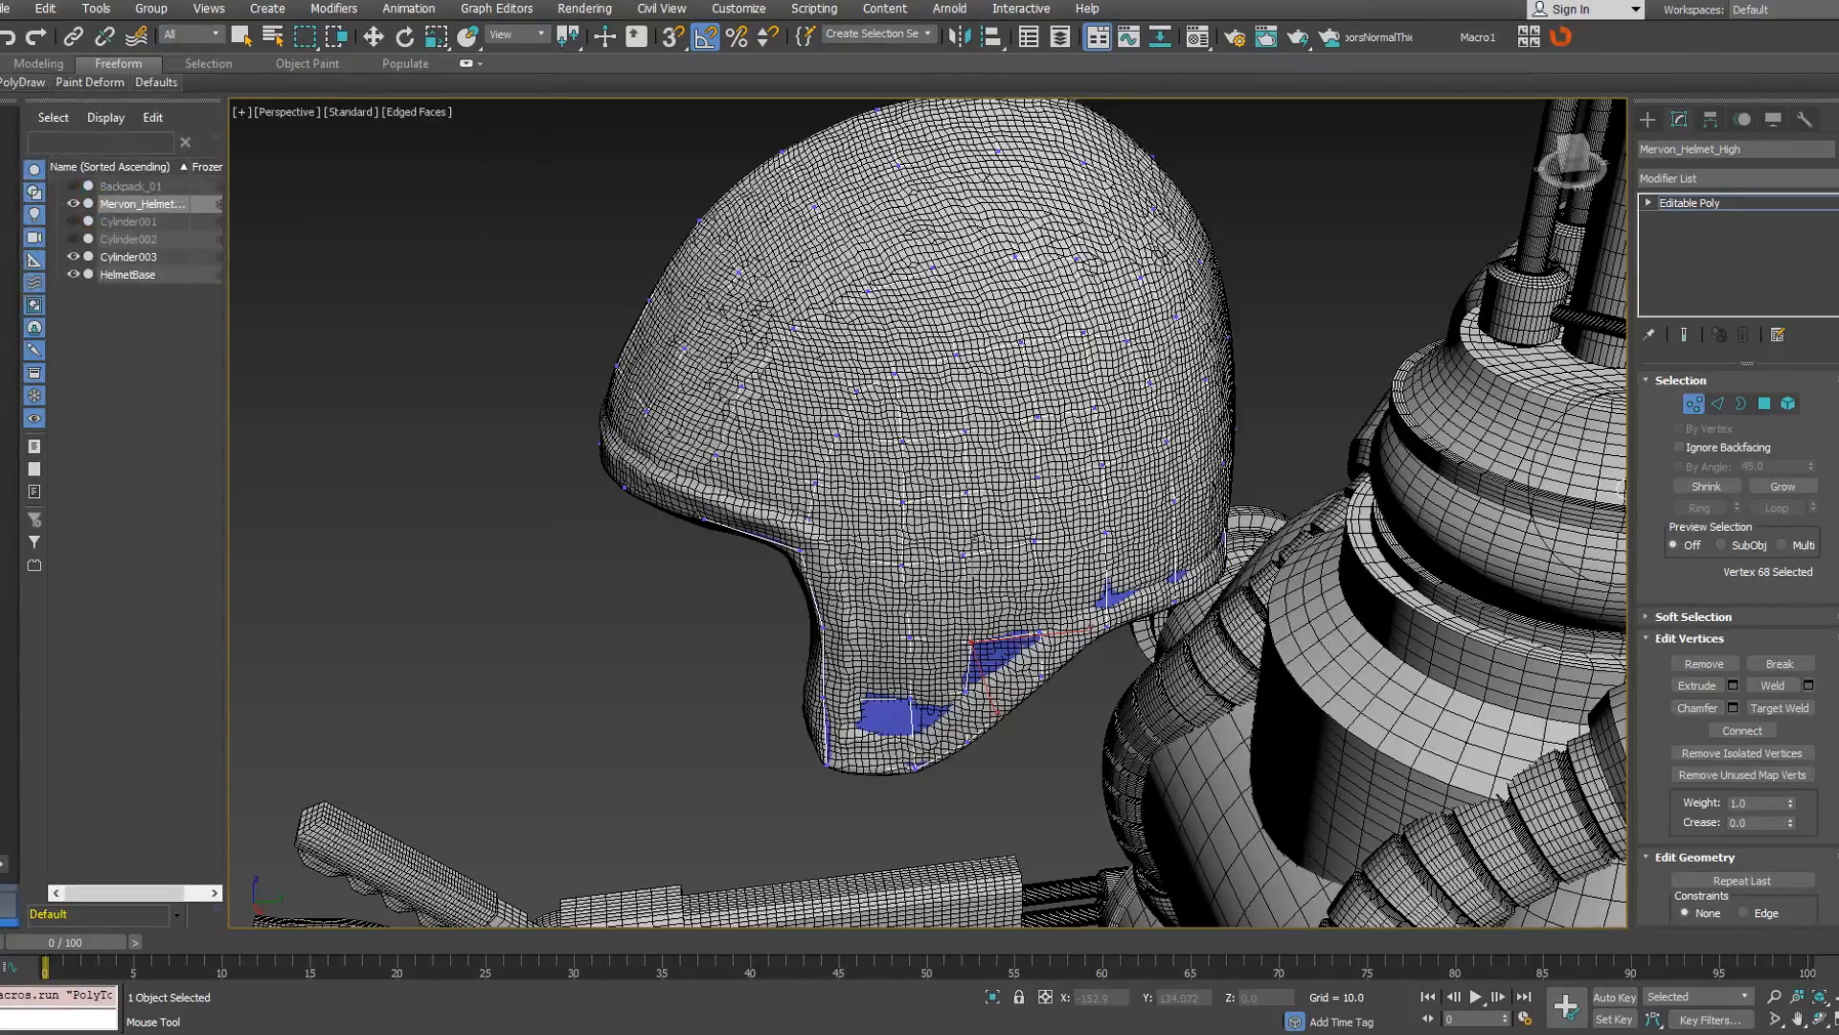
drag(1825, 153, 1360, 233)
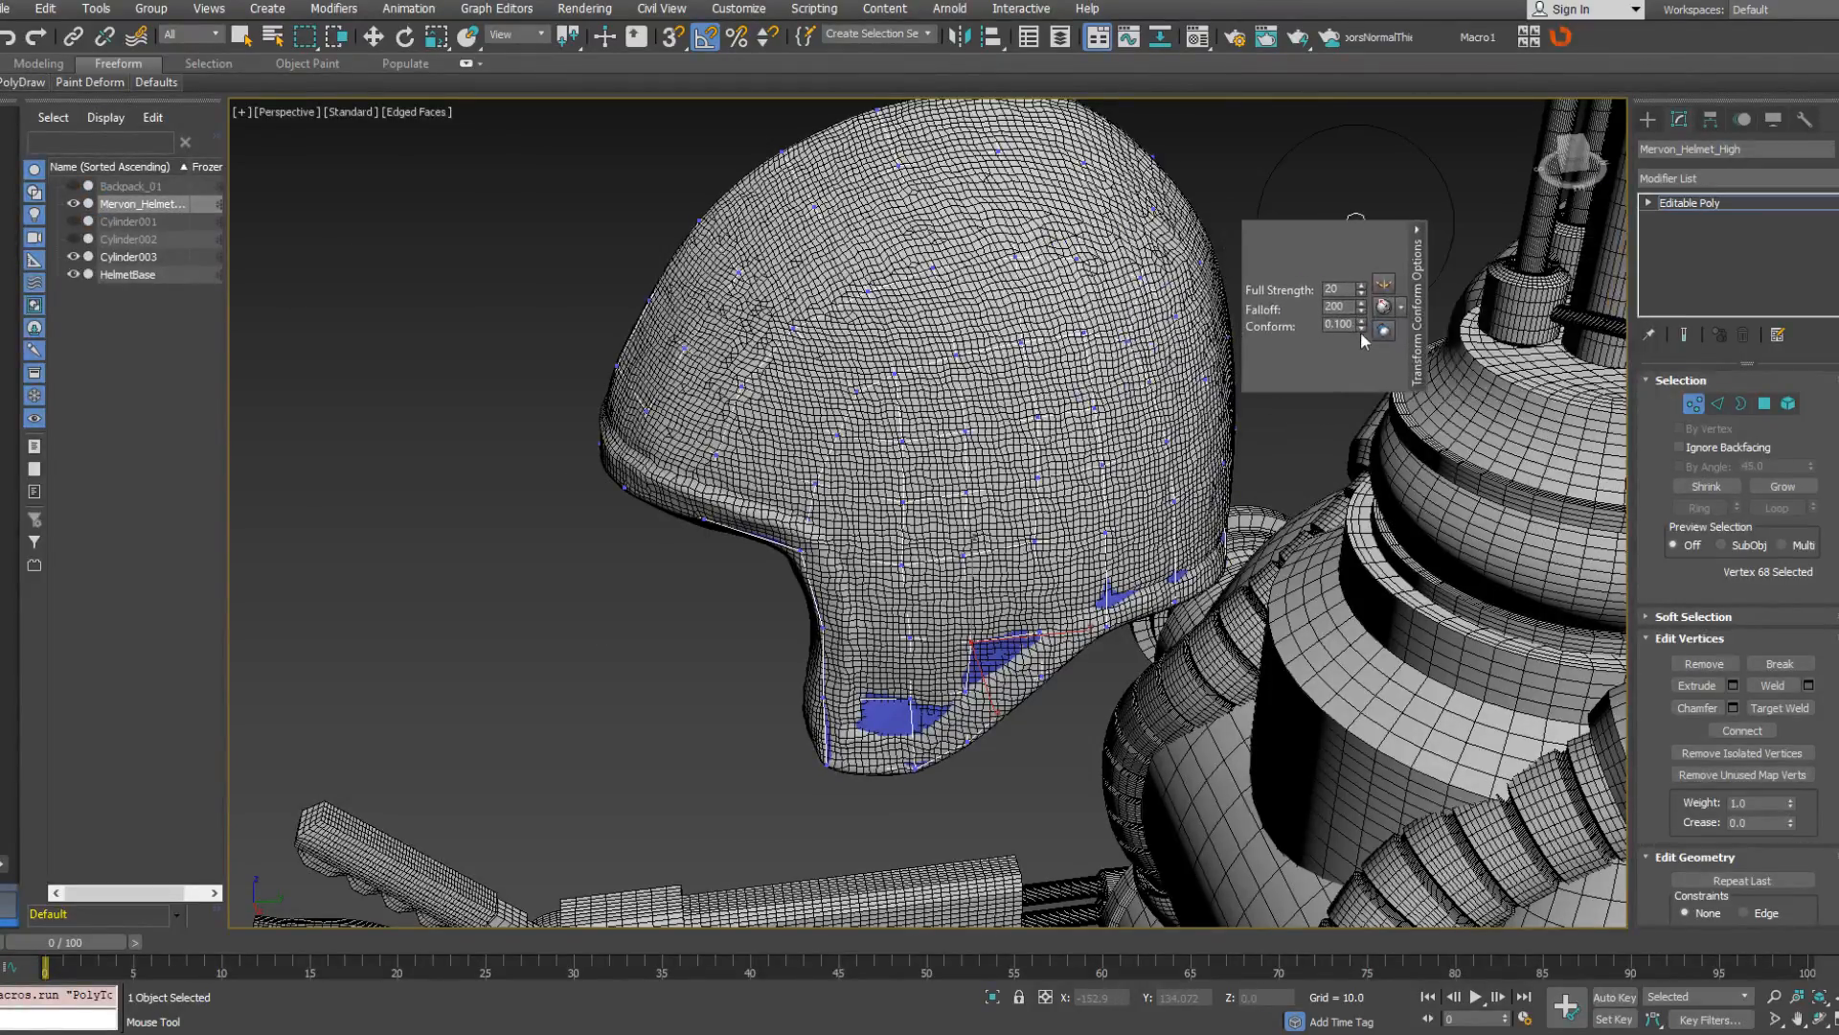
drag(1361, 328, 1360, 245)
Brush over the helmet's crown, side and front with the conform brush to even out the vertex spacing.
mouse_move(998, 322)
mouse_down()
mouse_move(1001, 302)
mouse_move(1111, 312)
mouse_move(1102, 287)
mouse_move(920, 287)
mouse_up()
drag(867, 448, 841, 416)
drag(996, 503, 1015, 522)
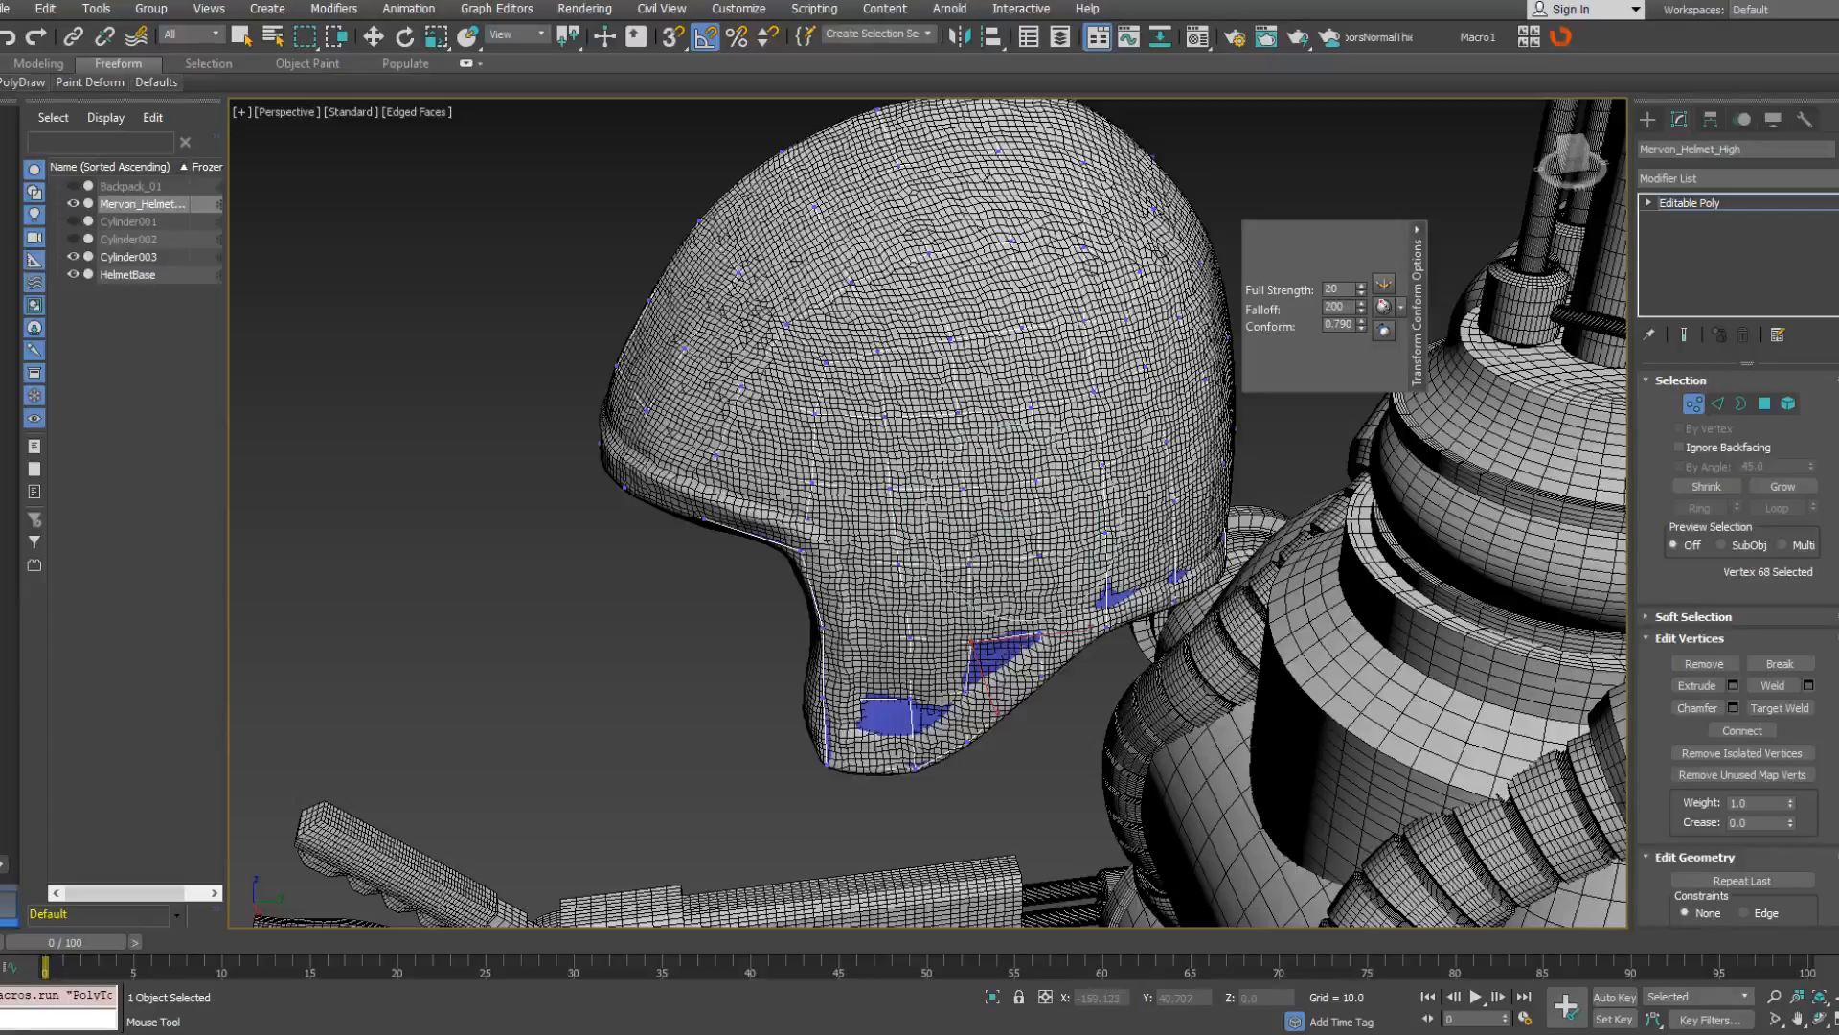
alt+middle_drag(1016, 522, 973, 489)
middle_drag(973, 488, 1073, 412)
scroll(1062, 429, up, 5)
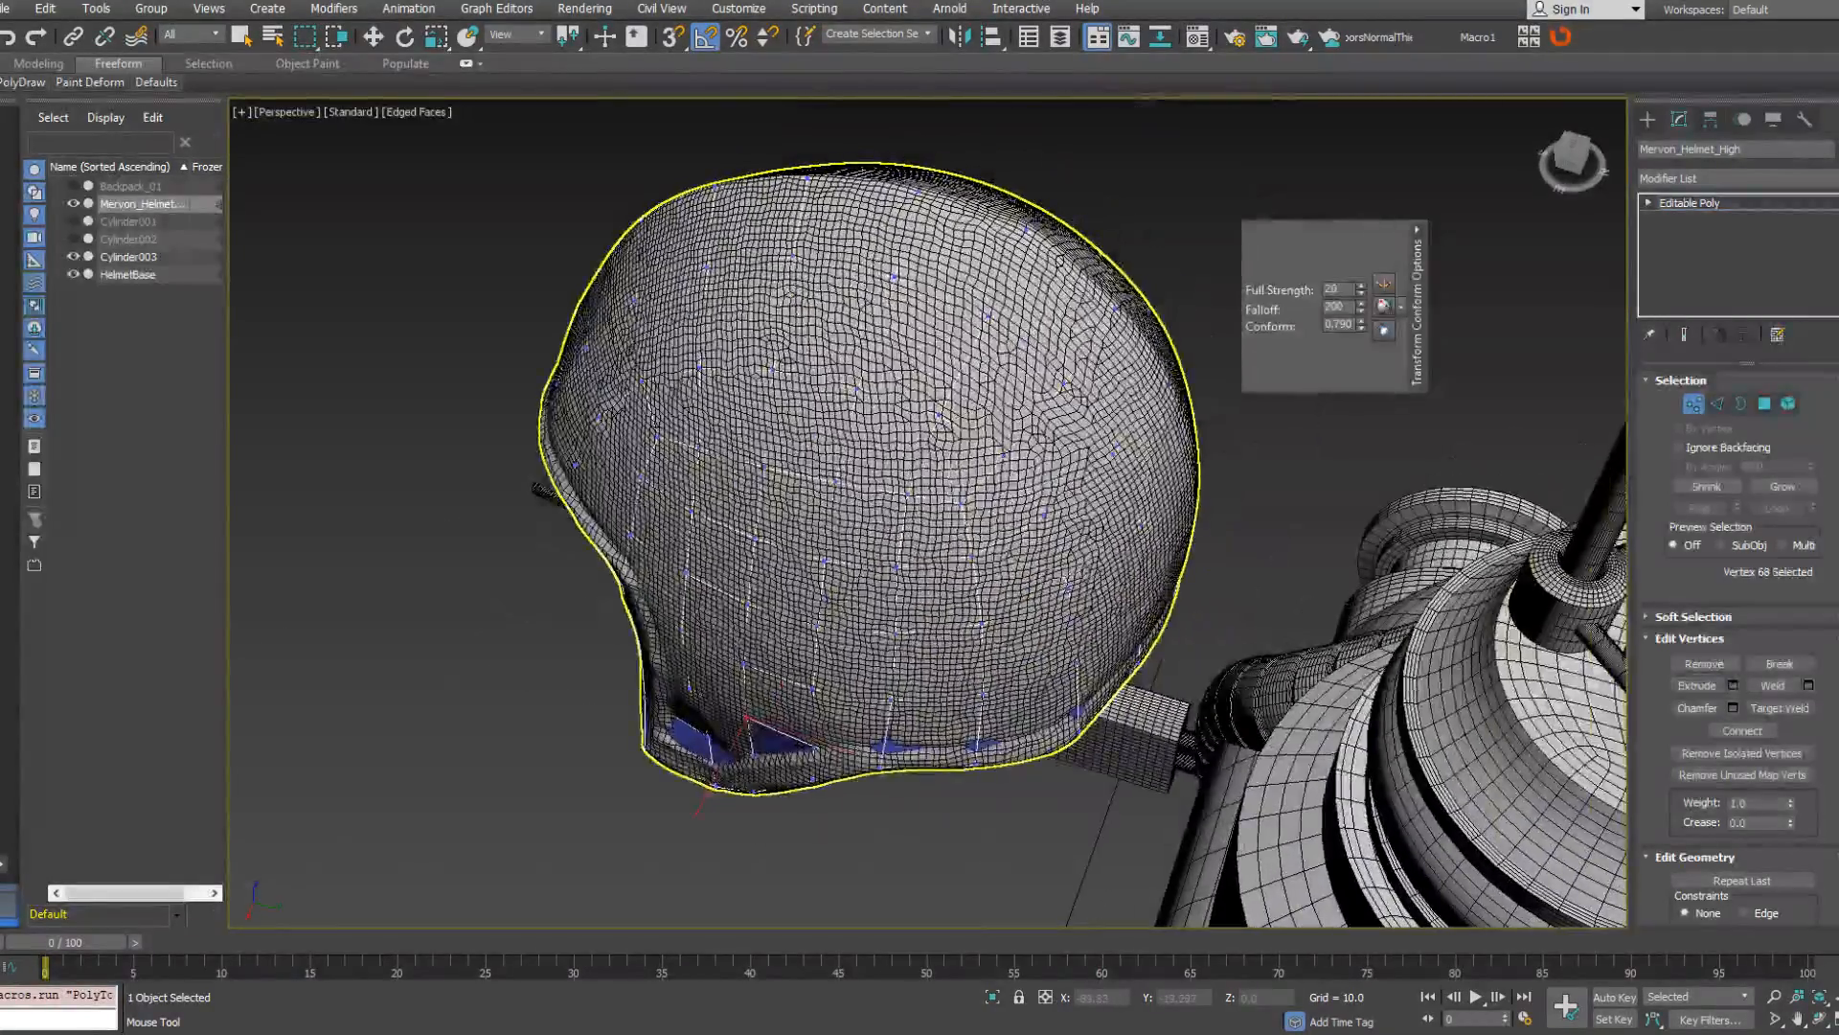
alt+middle_drag(771, 347, 896, 445)
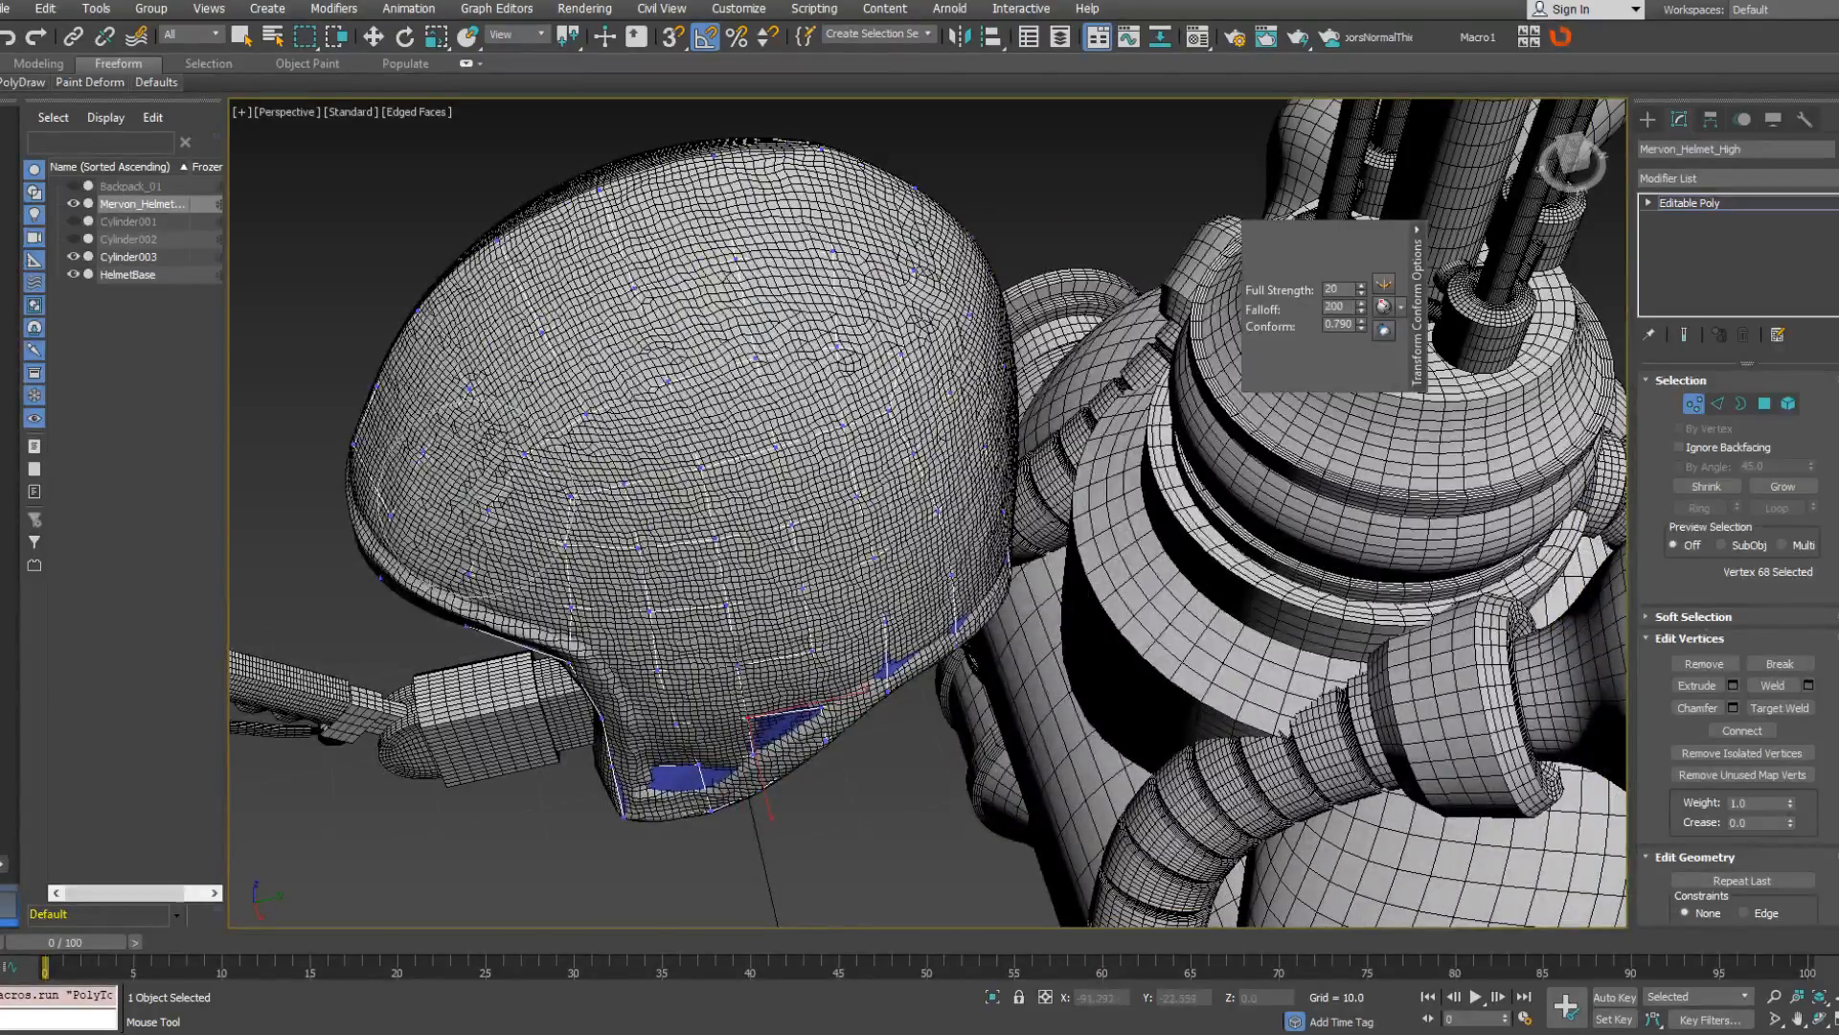
drag(460, 482, 466, 465)
mouse_move(498, 460)
alt+middle_down()
mouse_move(660, 412)
mouse_move(850, 421)
mouse_move(843, 393)
alt+middle_up()
scroll(661, 412, down, 2)
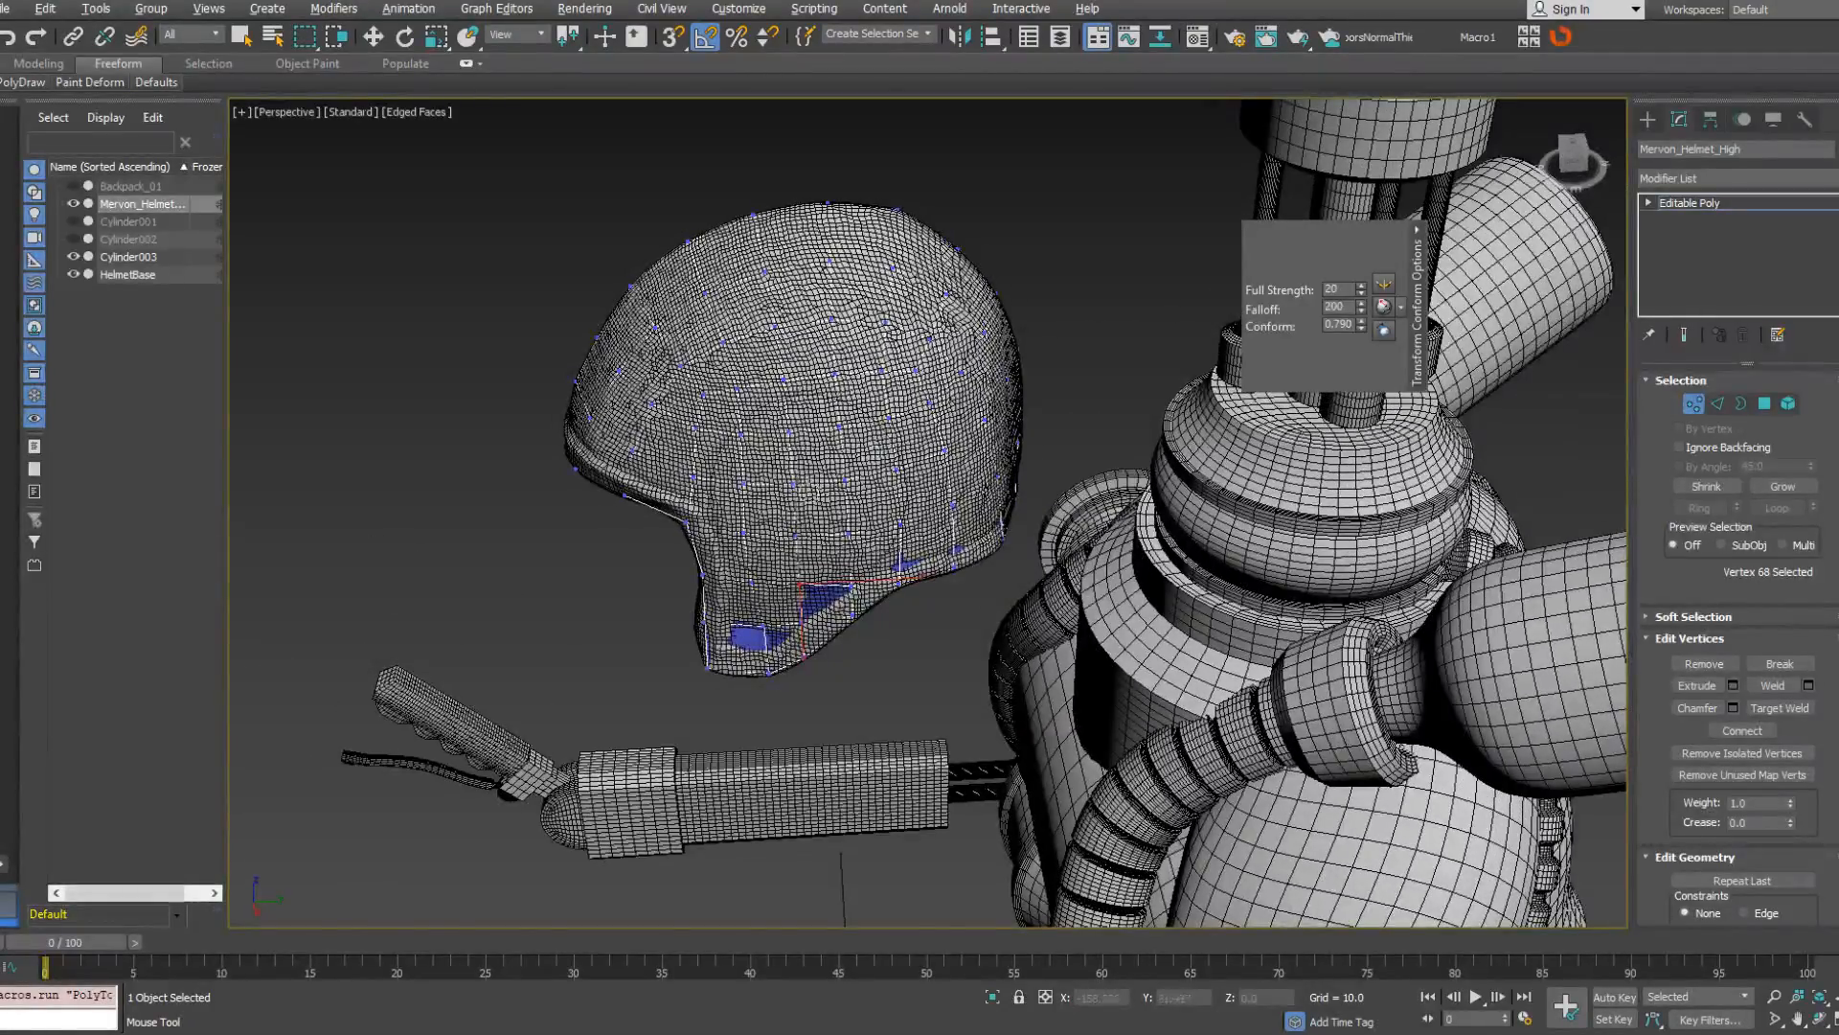
alt+middle_drag(834, 460, 867, 441)
scroll(833, 460, up, 3)
scroll(757, 594, up, 2)
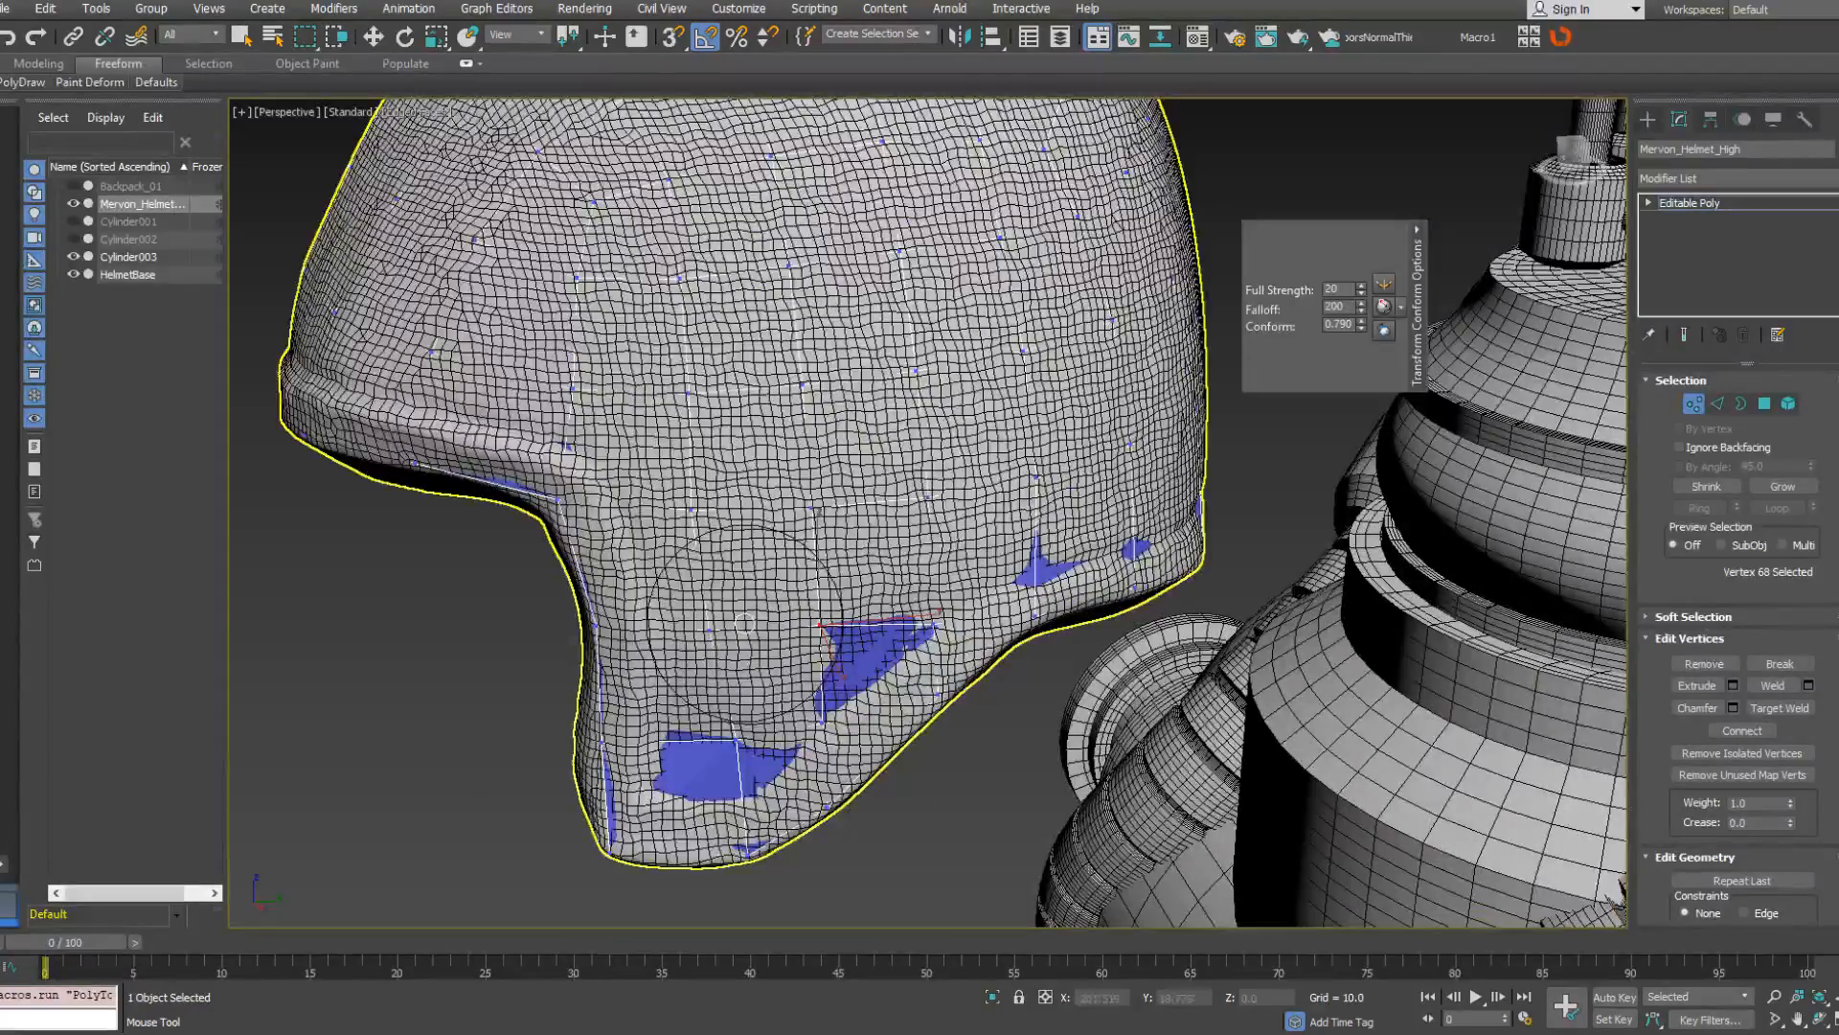
scroll(599, 428, down, 3)
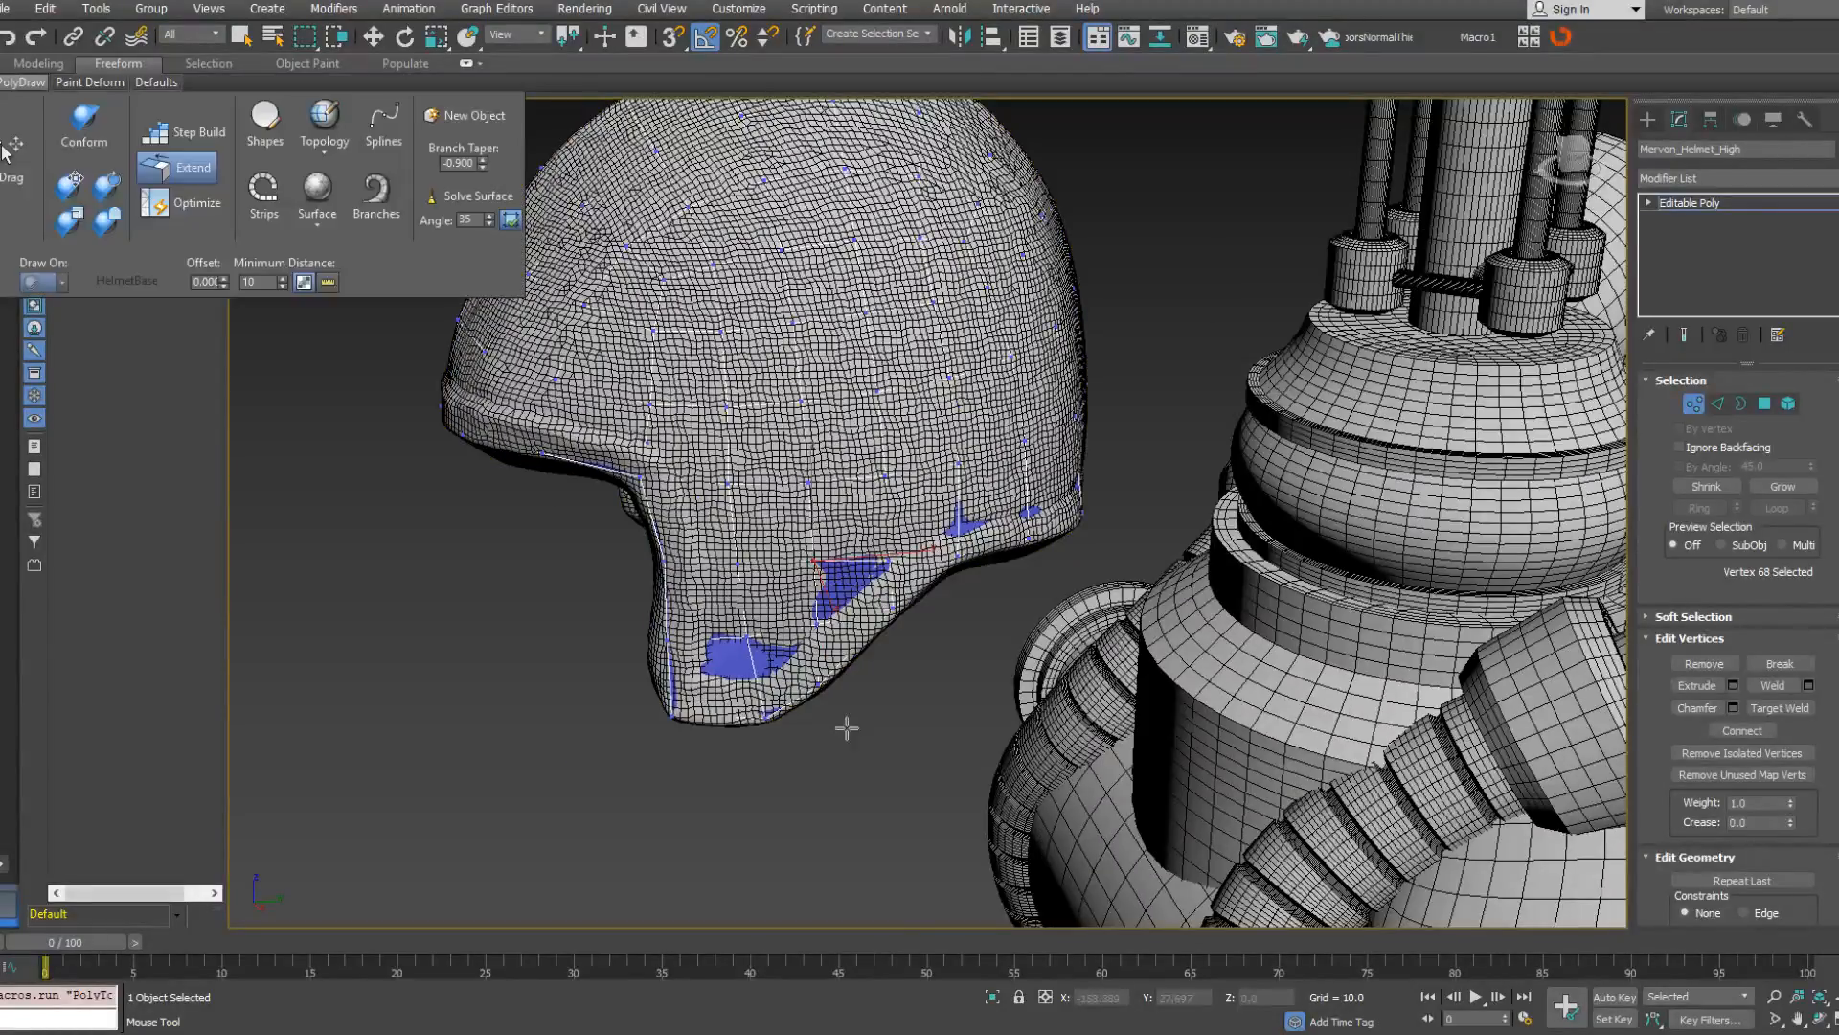
Leave vertex editing and mirror the retopologized helmet half across the X axis as a copy.
alt+middle_drag(846, 728, 867, 709)
scroll(766, 651, down, 4)
alt+middle_drag(728, 632, 661, 579)
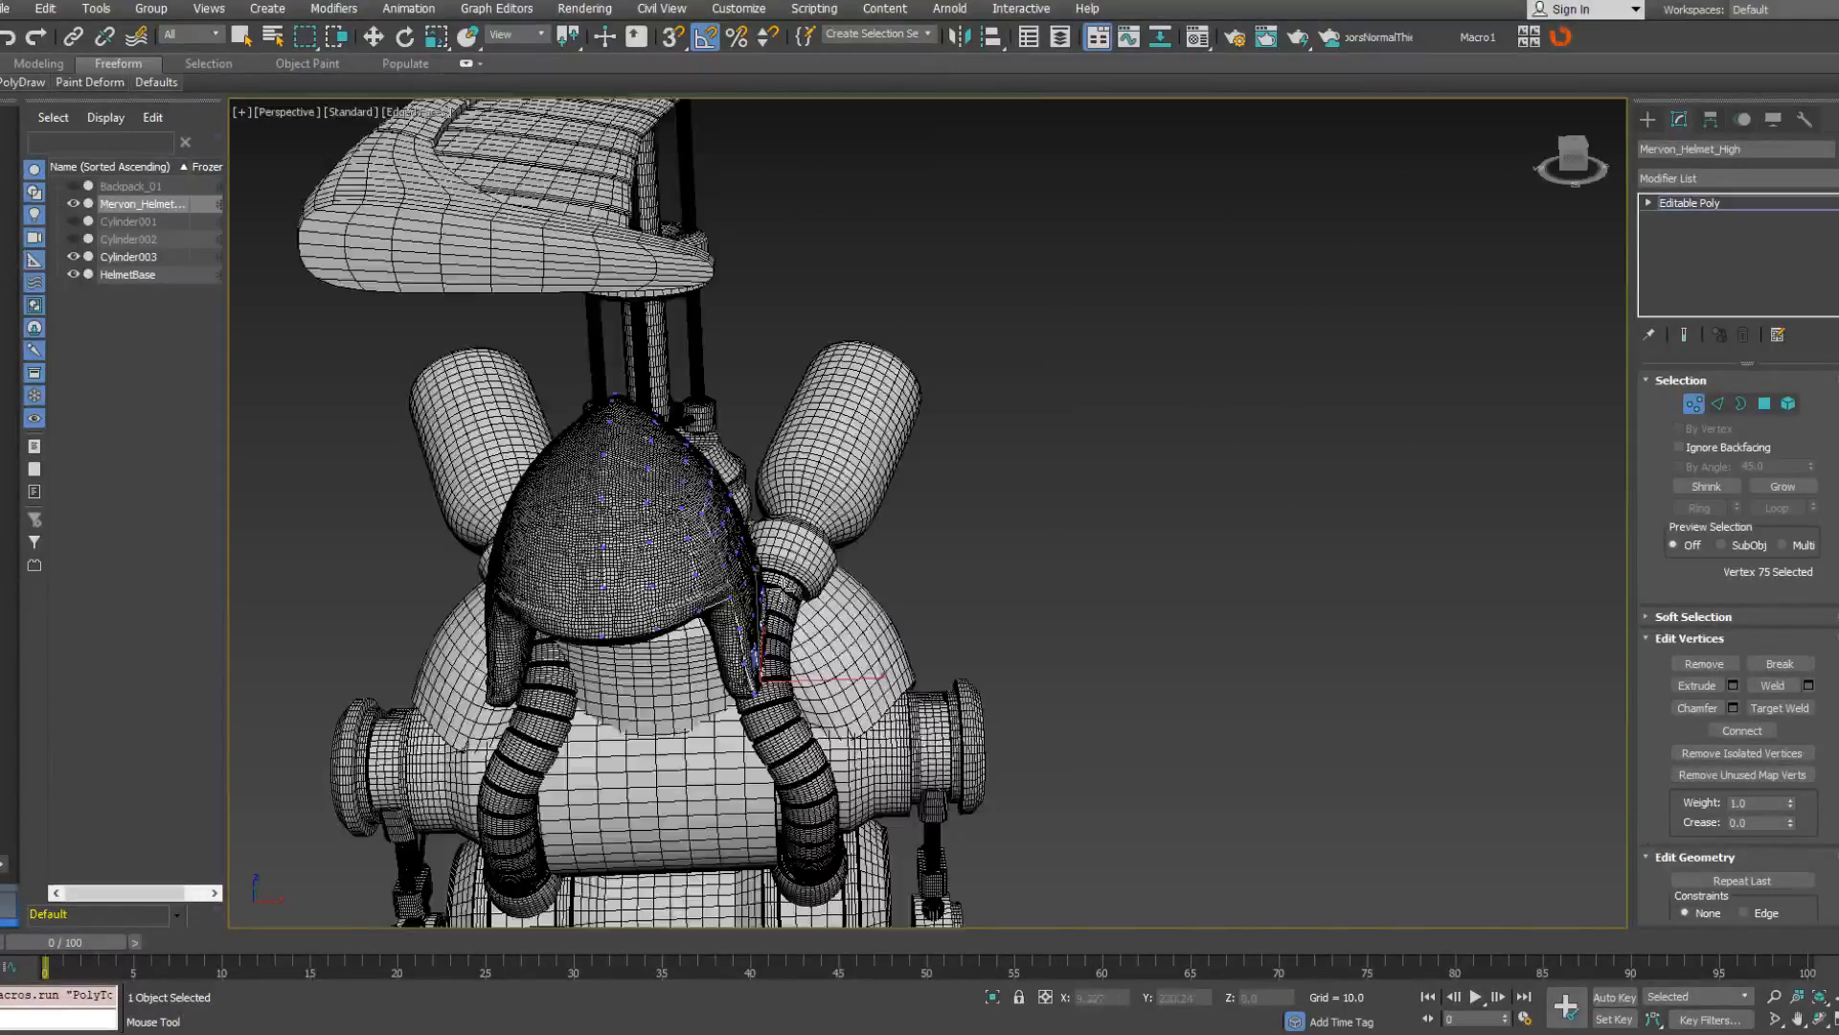
alt+middle_drag(783, 590, 862, 585)
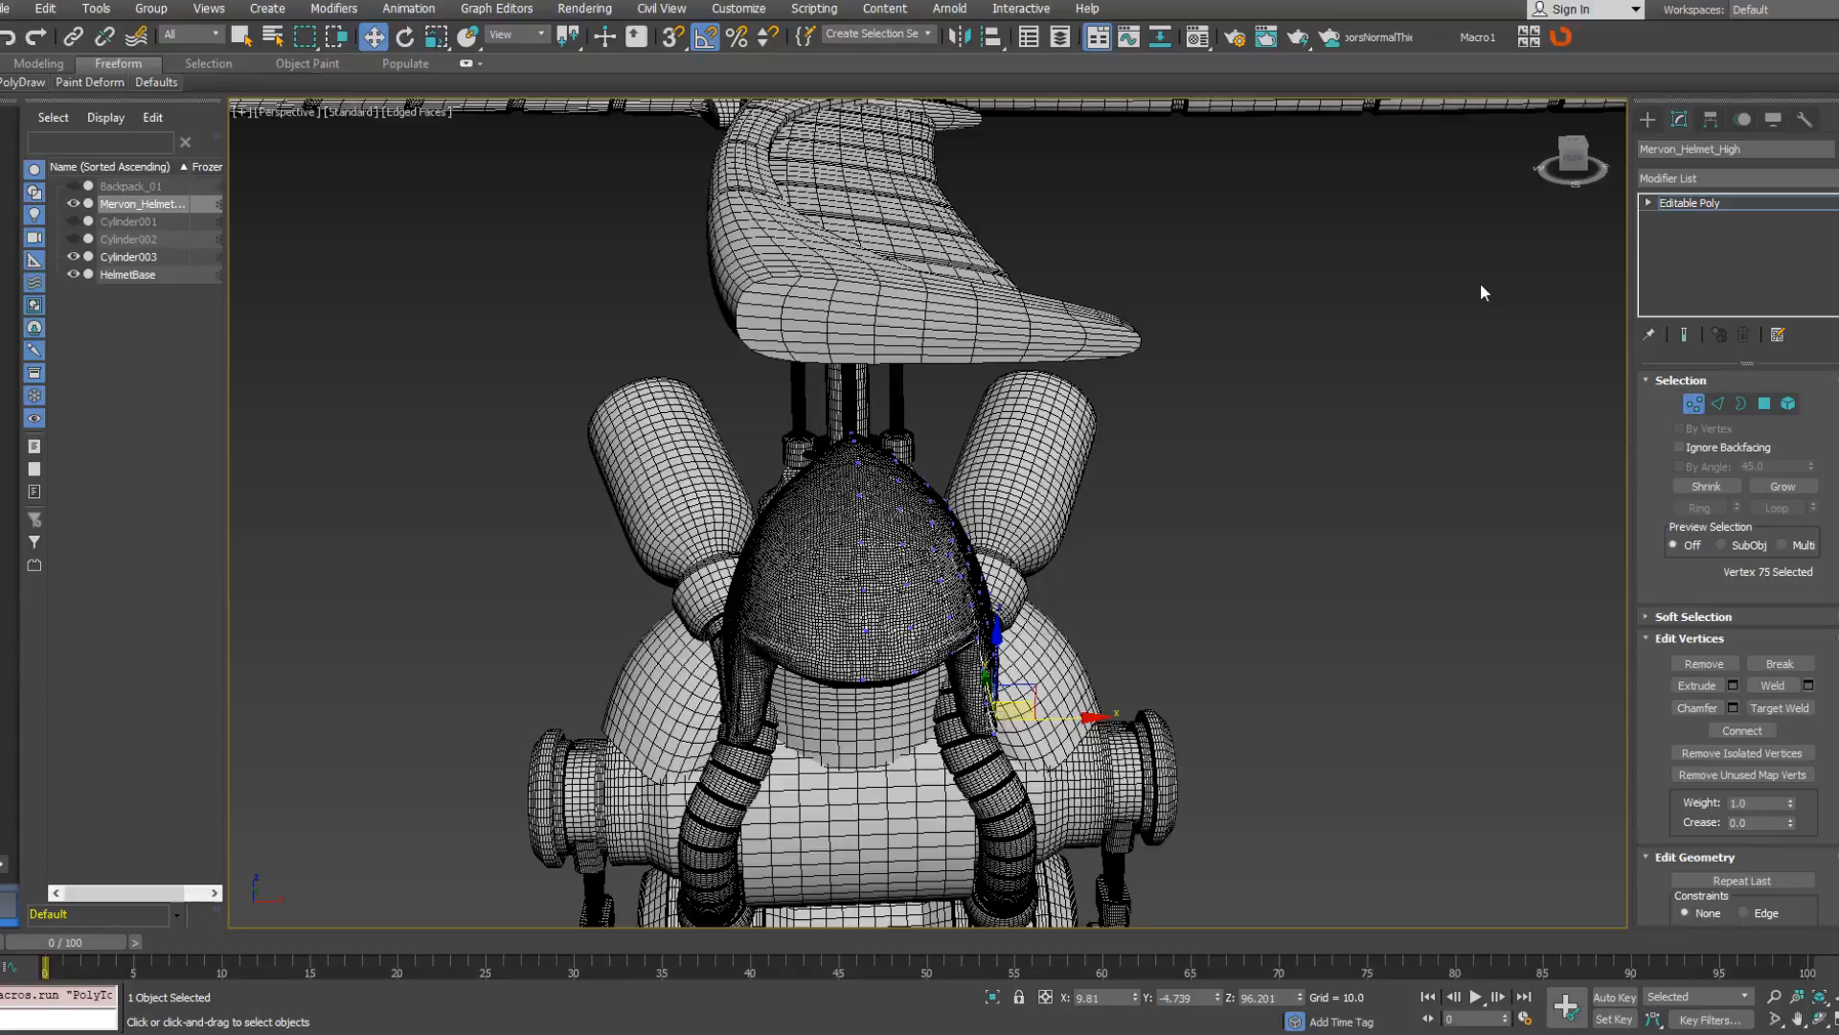
key(1)
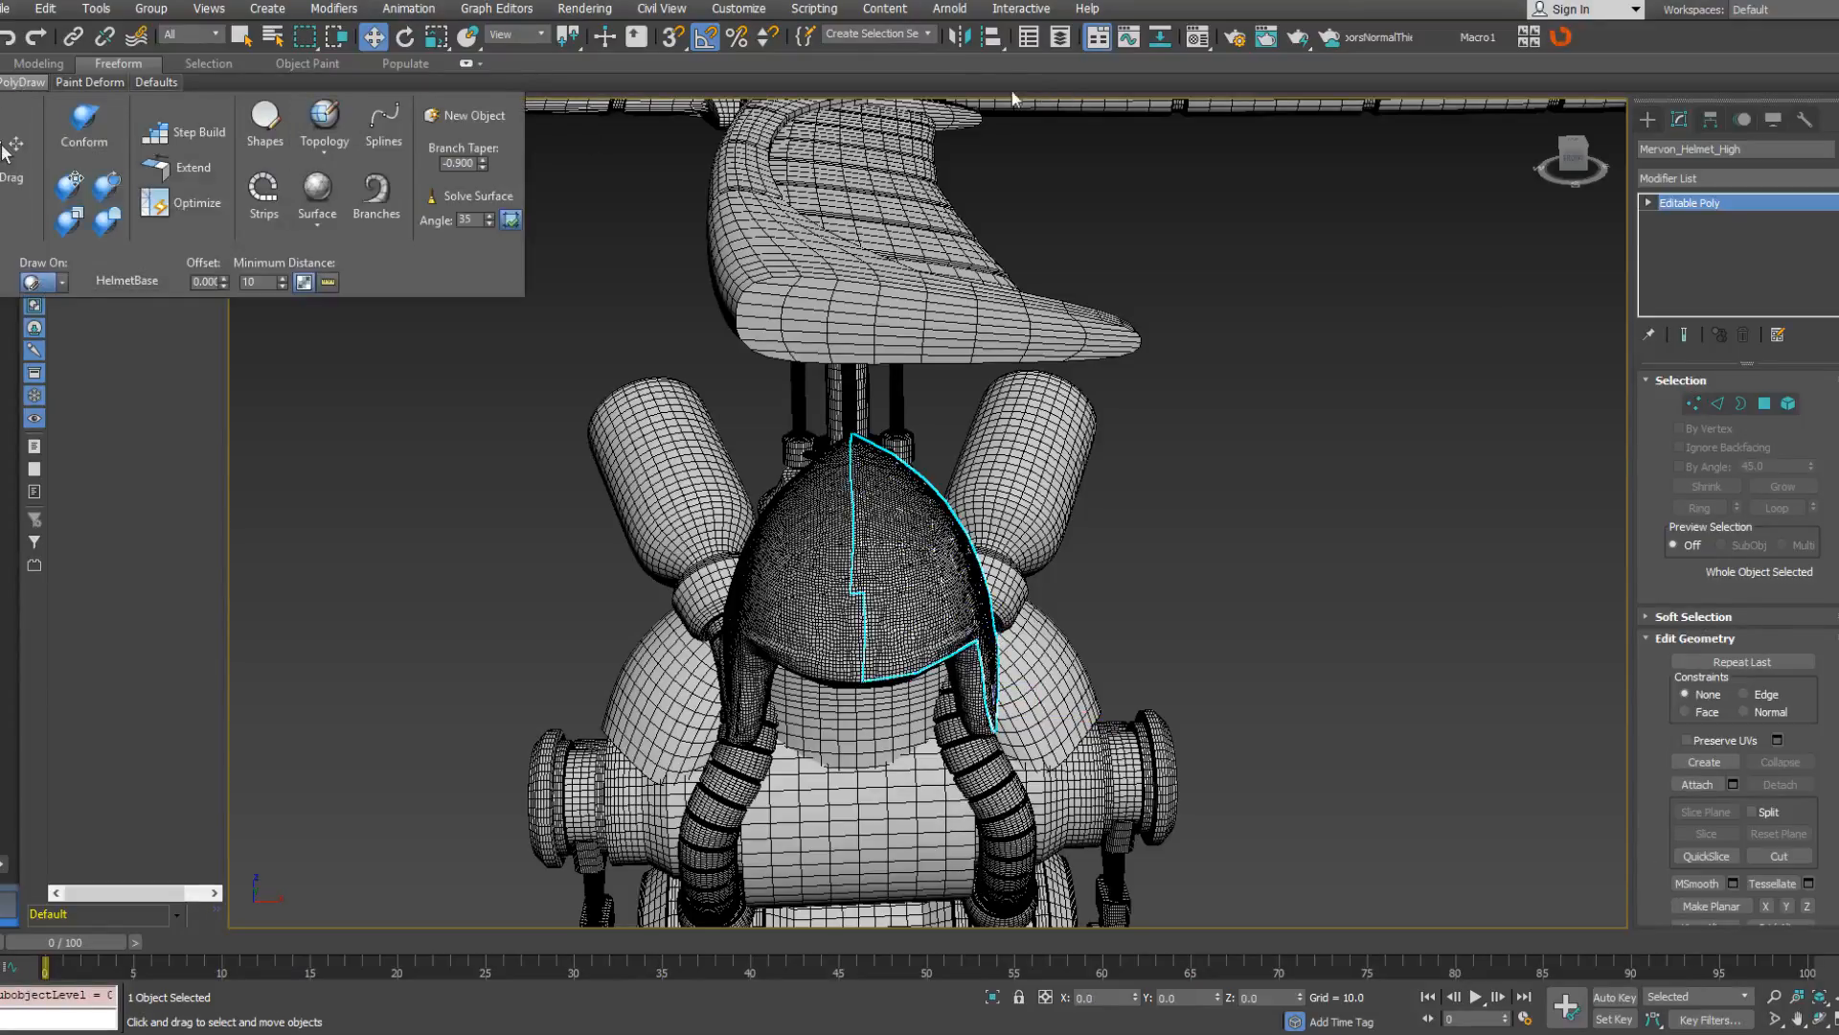
click(960, 39)
click(906, 554)
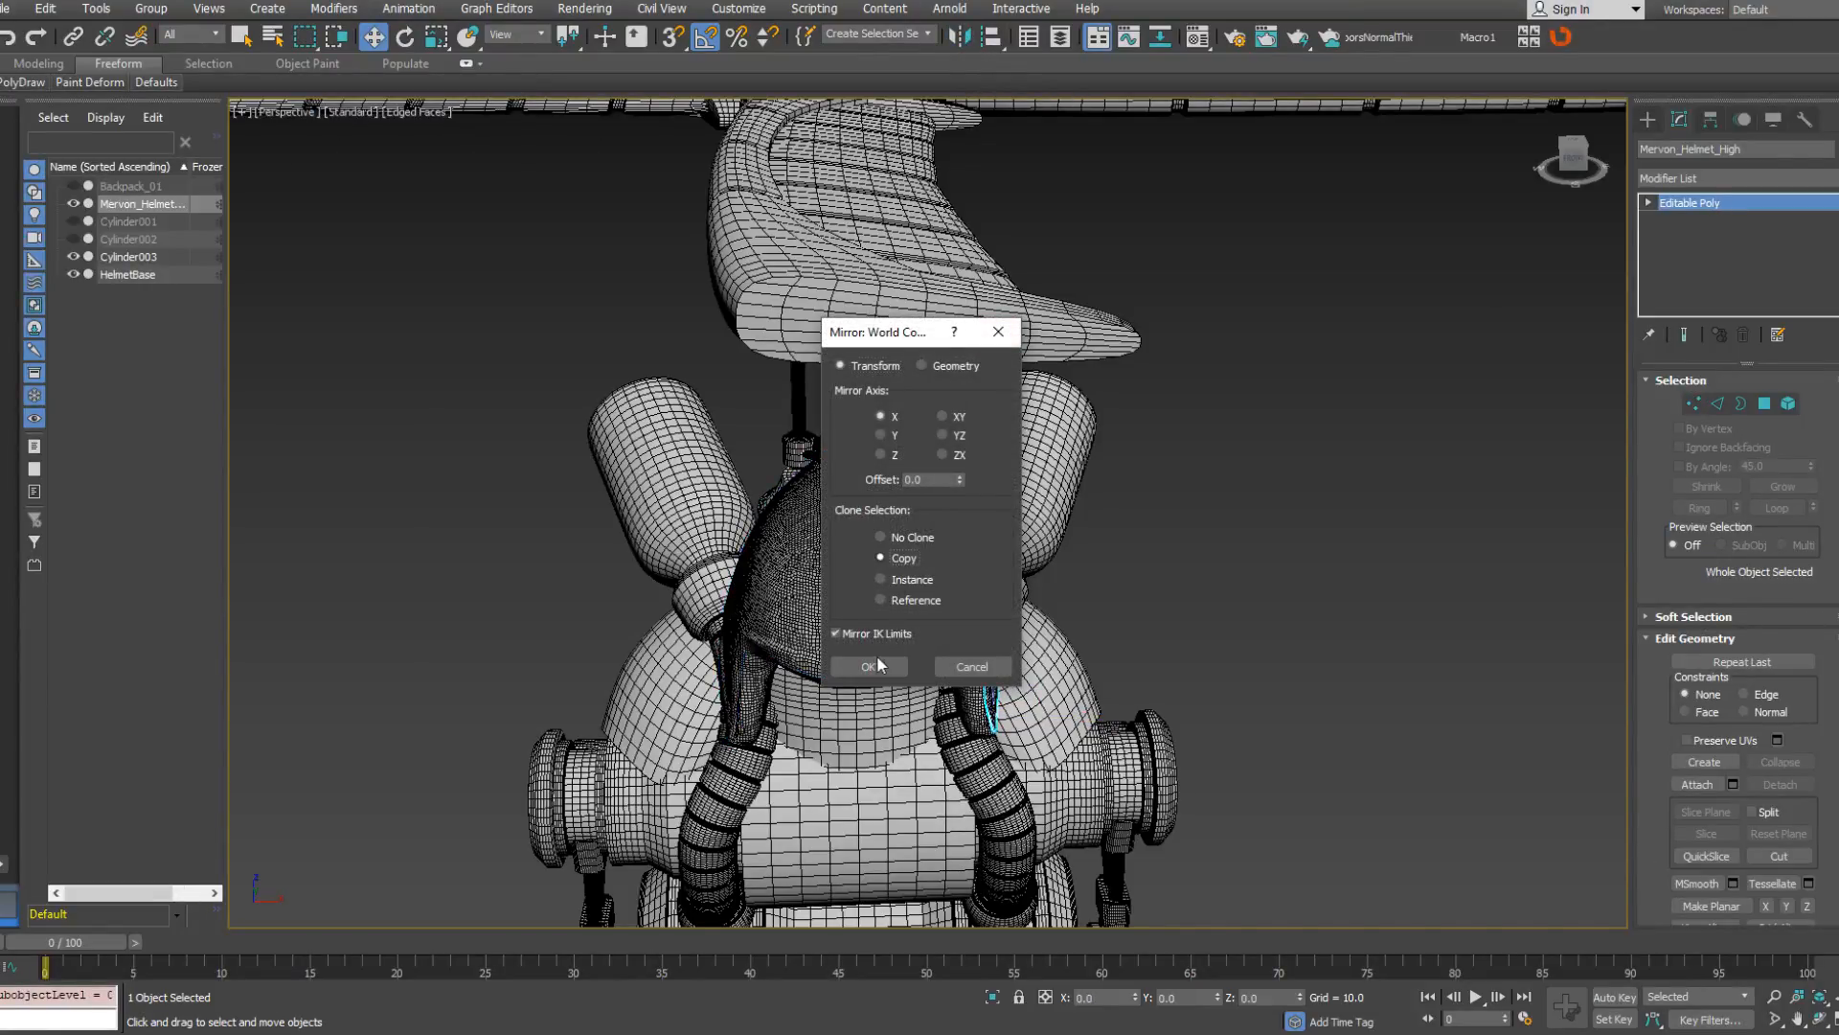
click(877, 653)
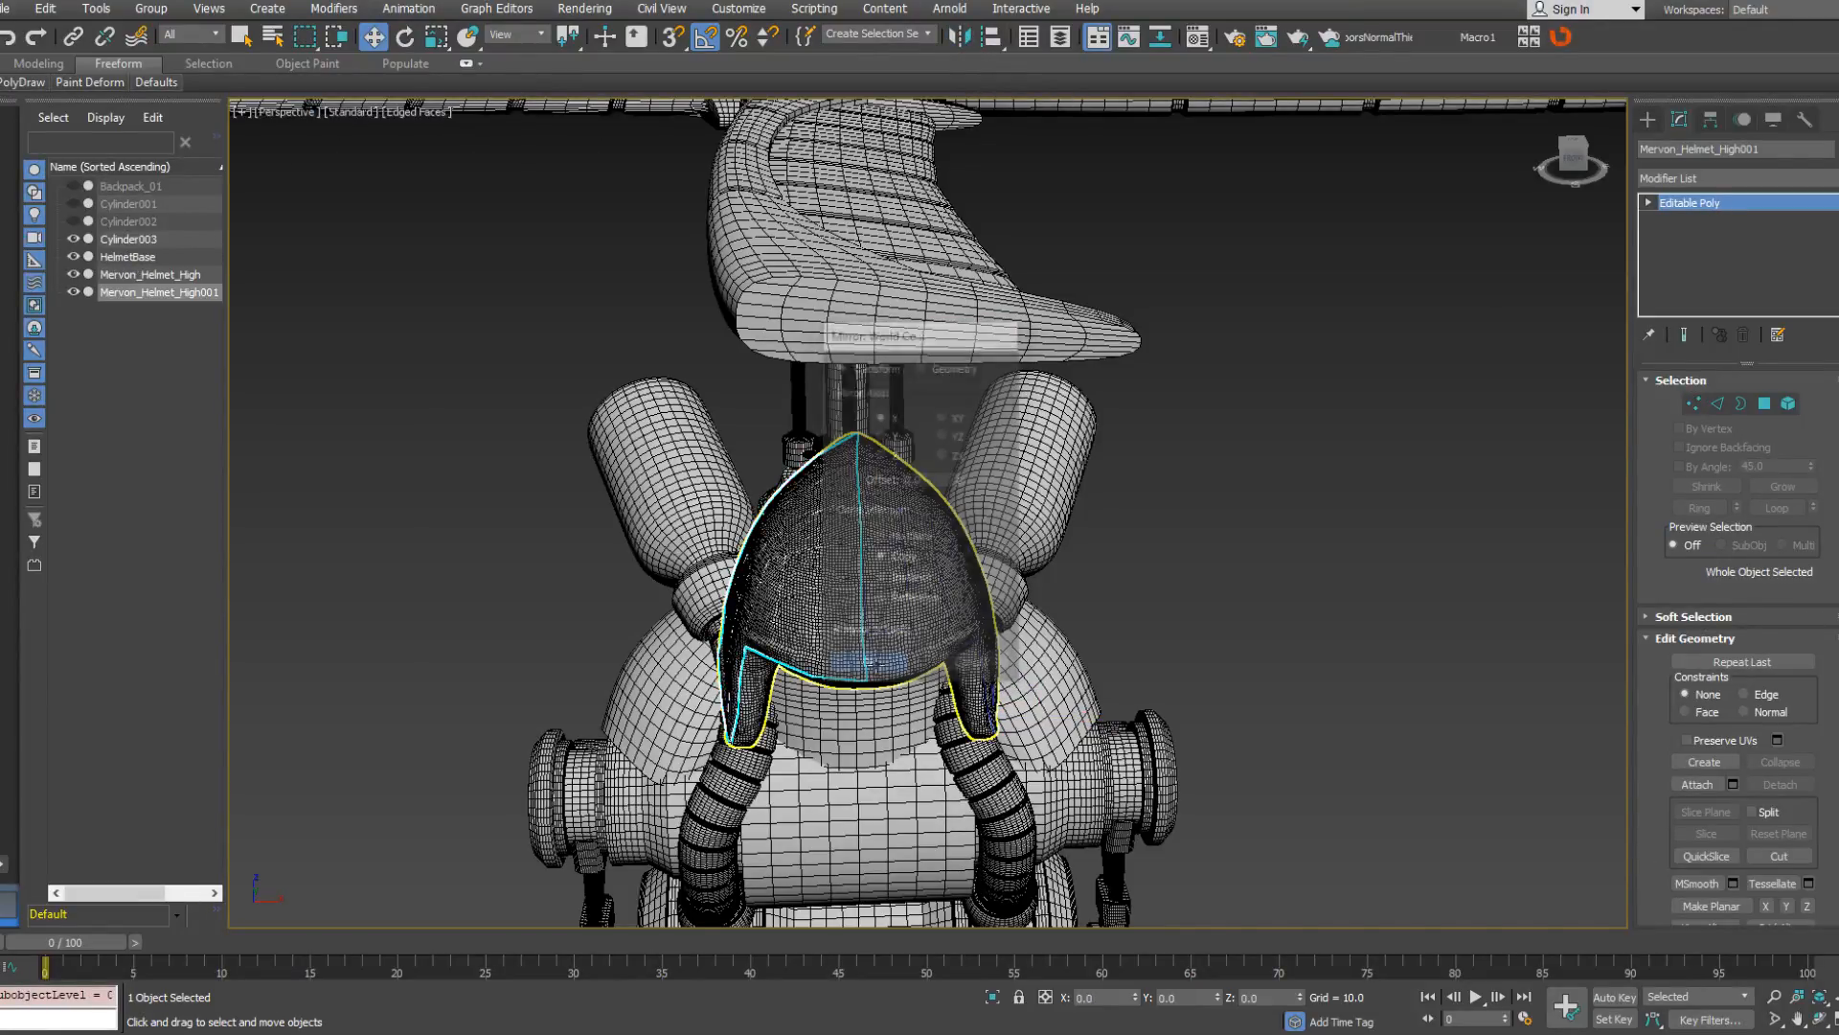
Hide HelmetBase and attach the mirrored copy to Mervon_Helmet_High so both helmet halves form one object.
click(73, 274)
click(72, 274)
click(73, 257)
alt+middle_drag(816, 501, 728, 507)
click(913, 581)
right_click(909, 575)
click(883, 421)
click(824, 609)
right_click(728, 506)
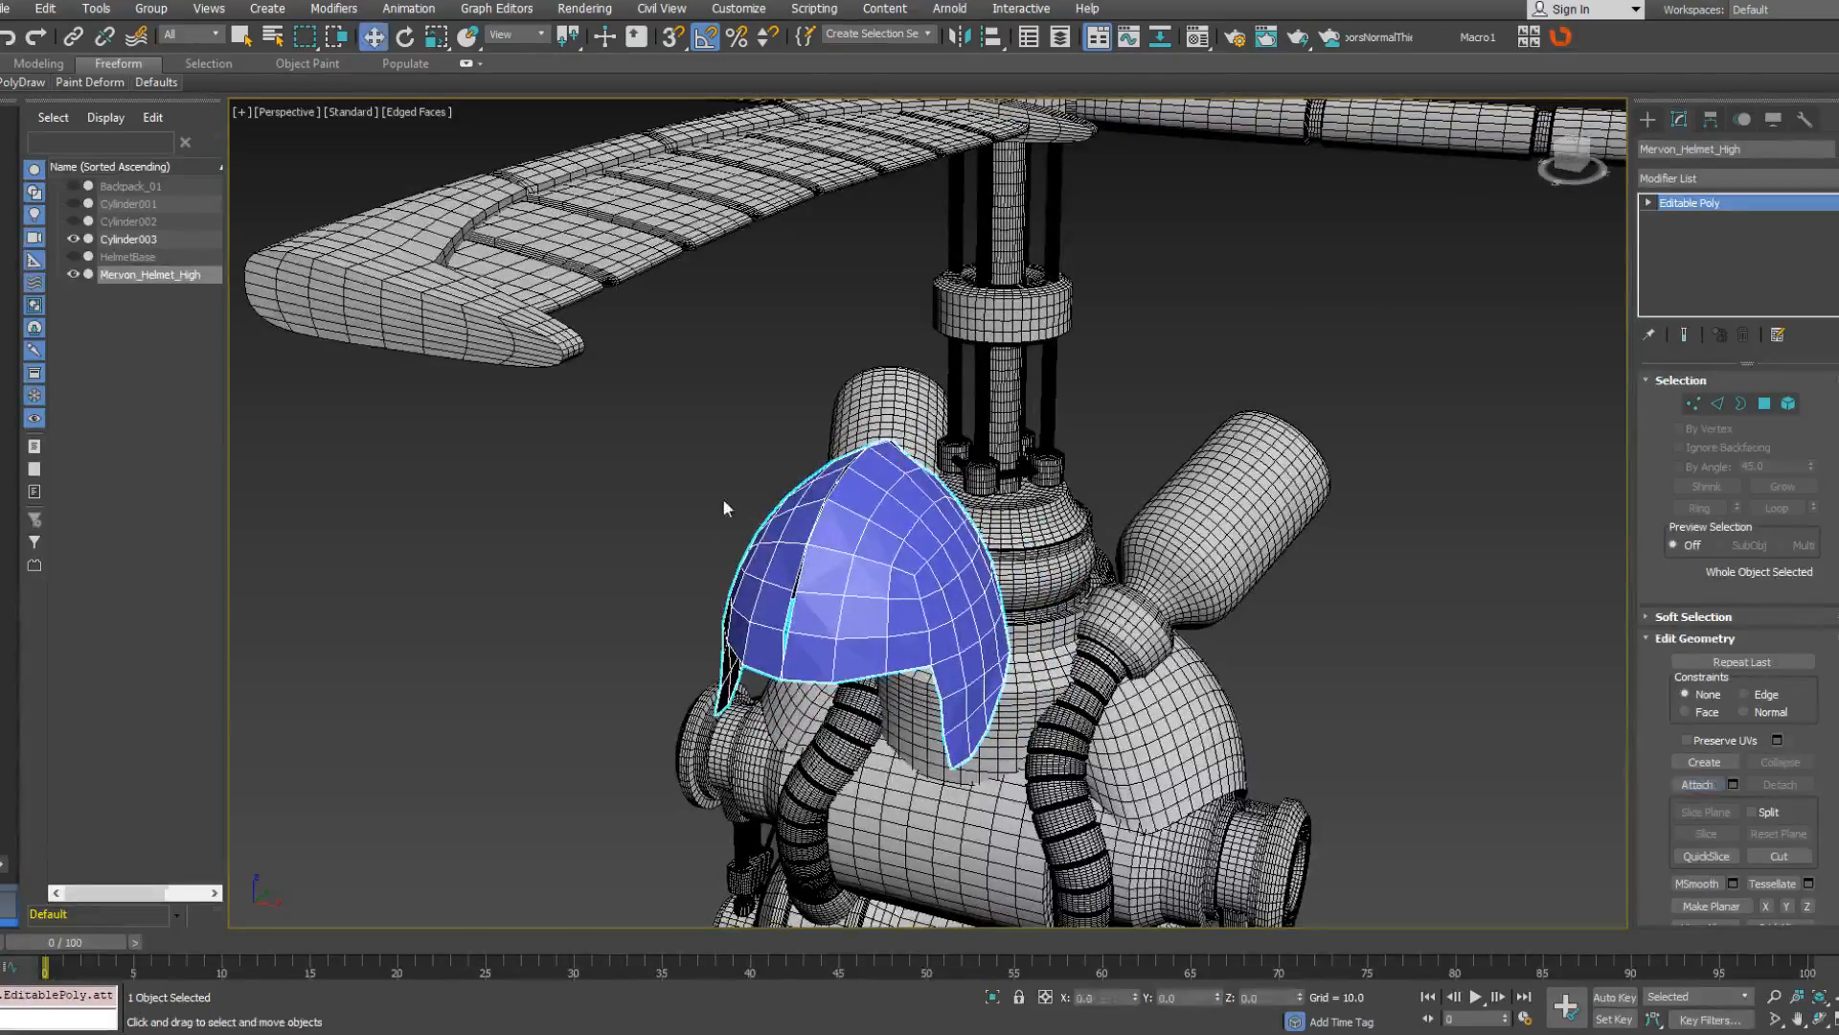
Select both halves' edge loops along the helmet's centre seam and convert the selection to vertices.
click(1719, 407)
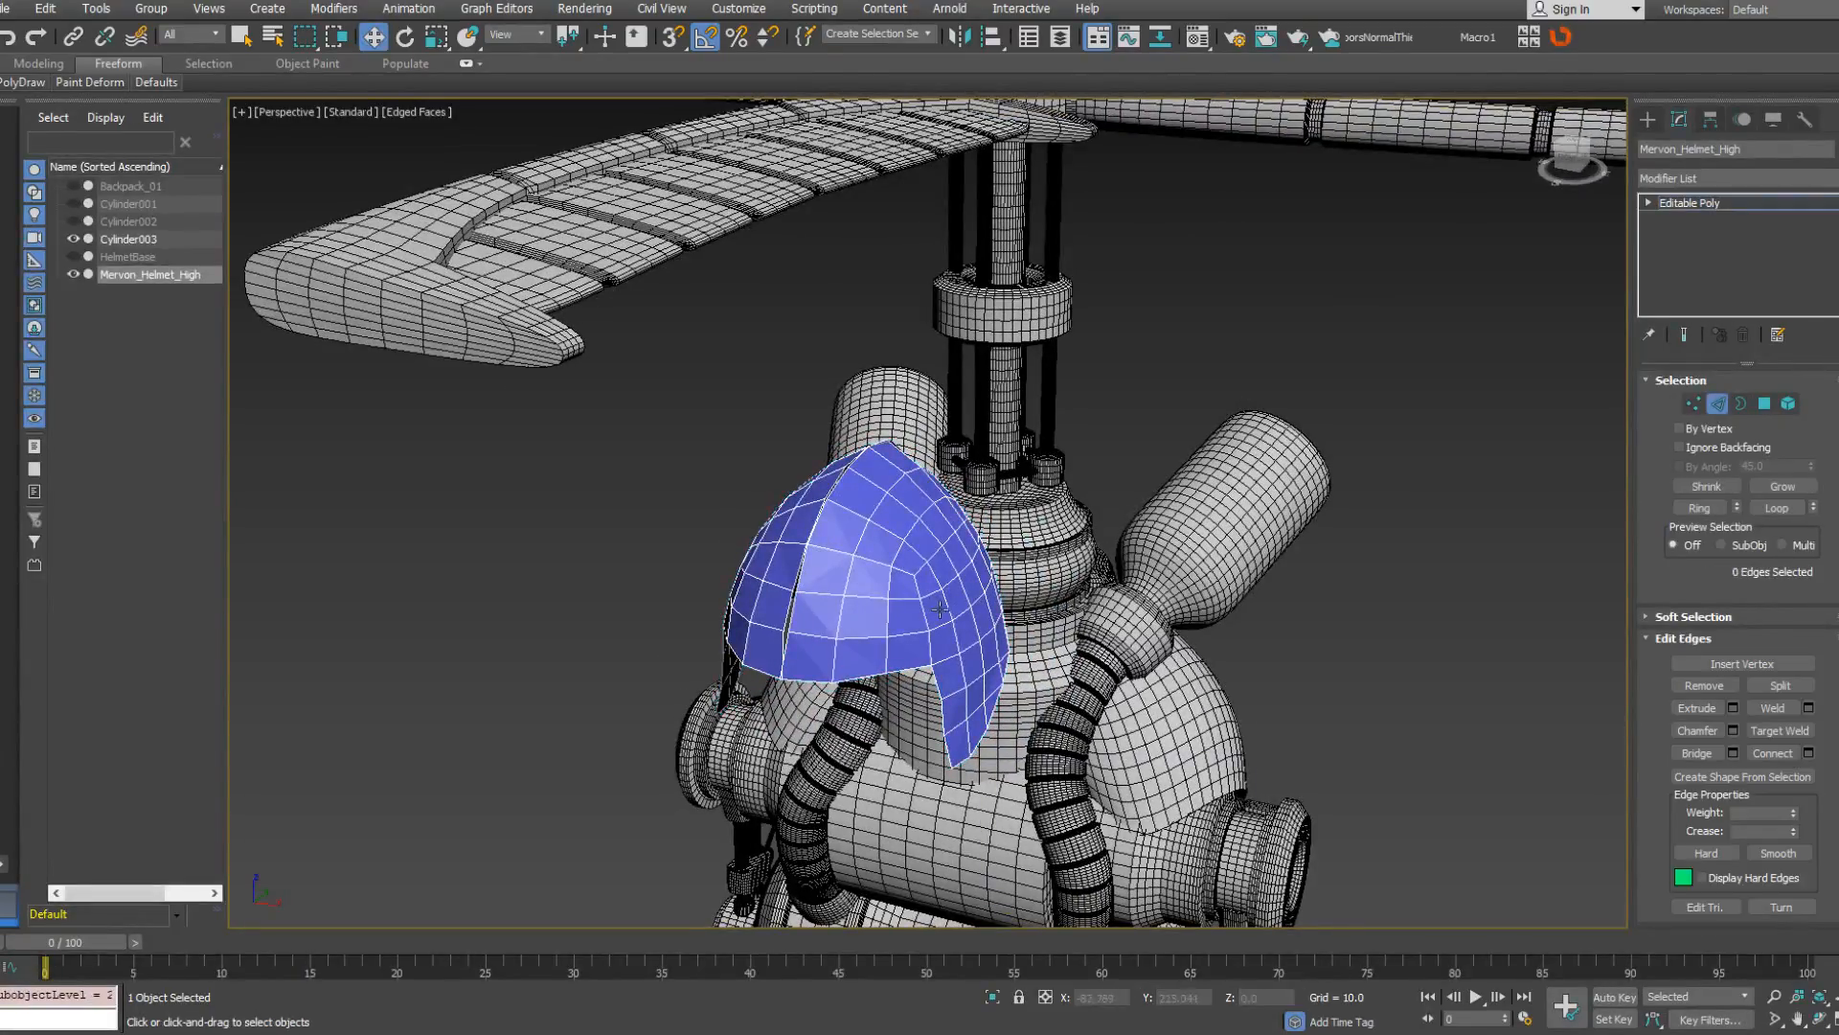
double_click(784, 621)
drag(778, 621, 808, 604)
double_click(784, 614)
alt+middle_drag(784, 614, 875, 543)
right_click(874, 542)
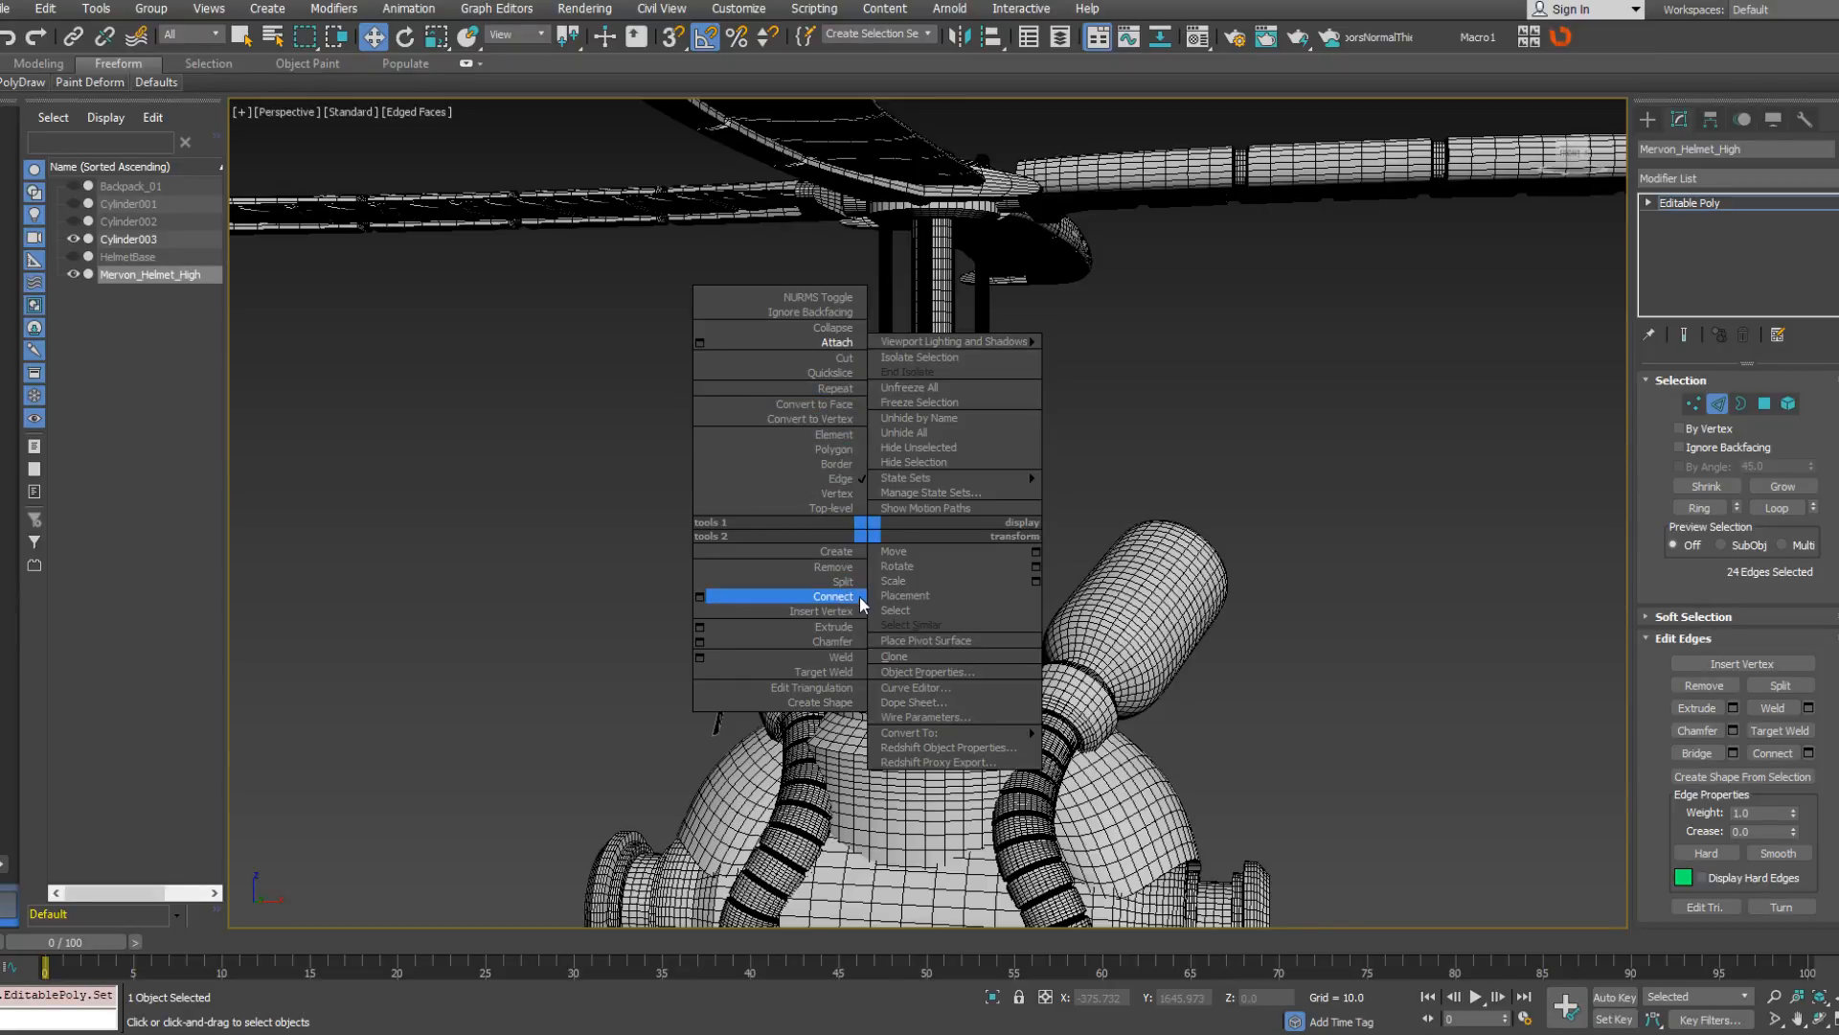
click(832, 418)
Scale the paired centre seam vertices together and weld them.
right_click(981, 514)
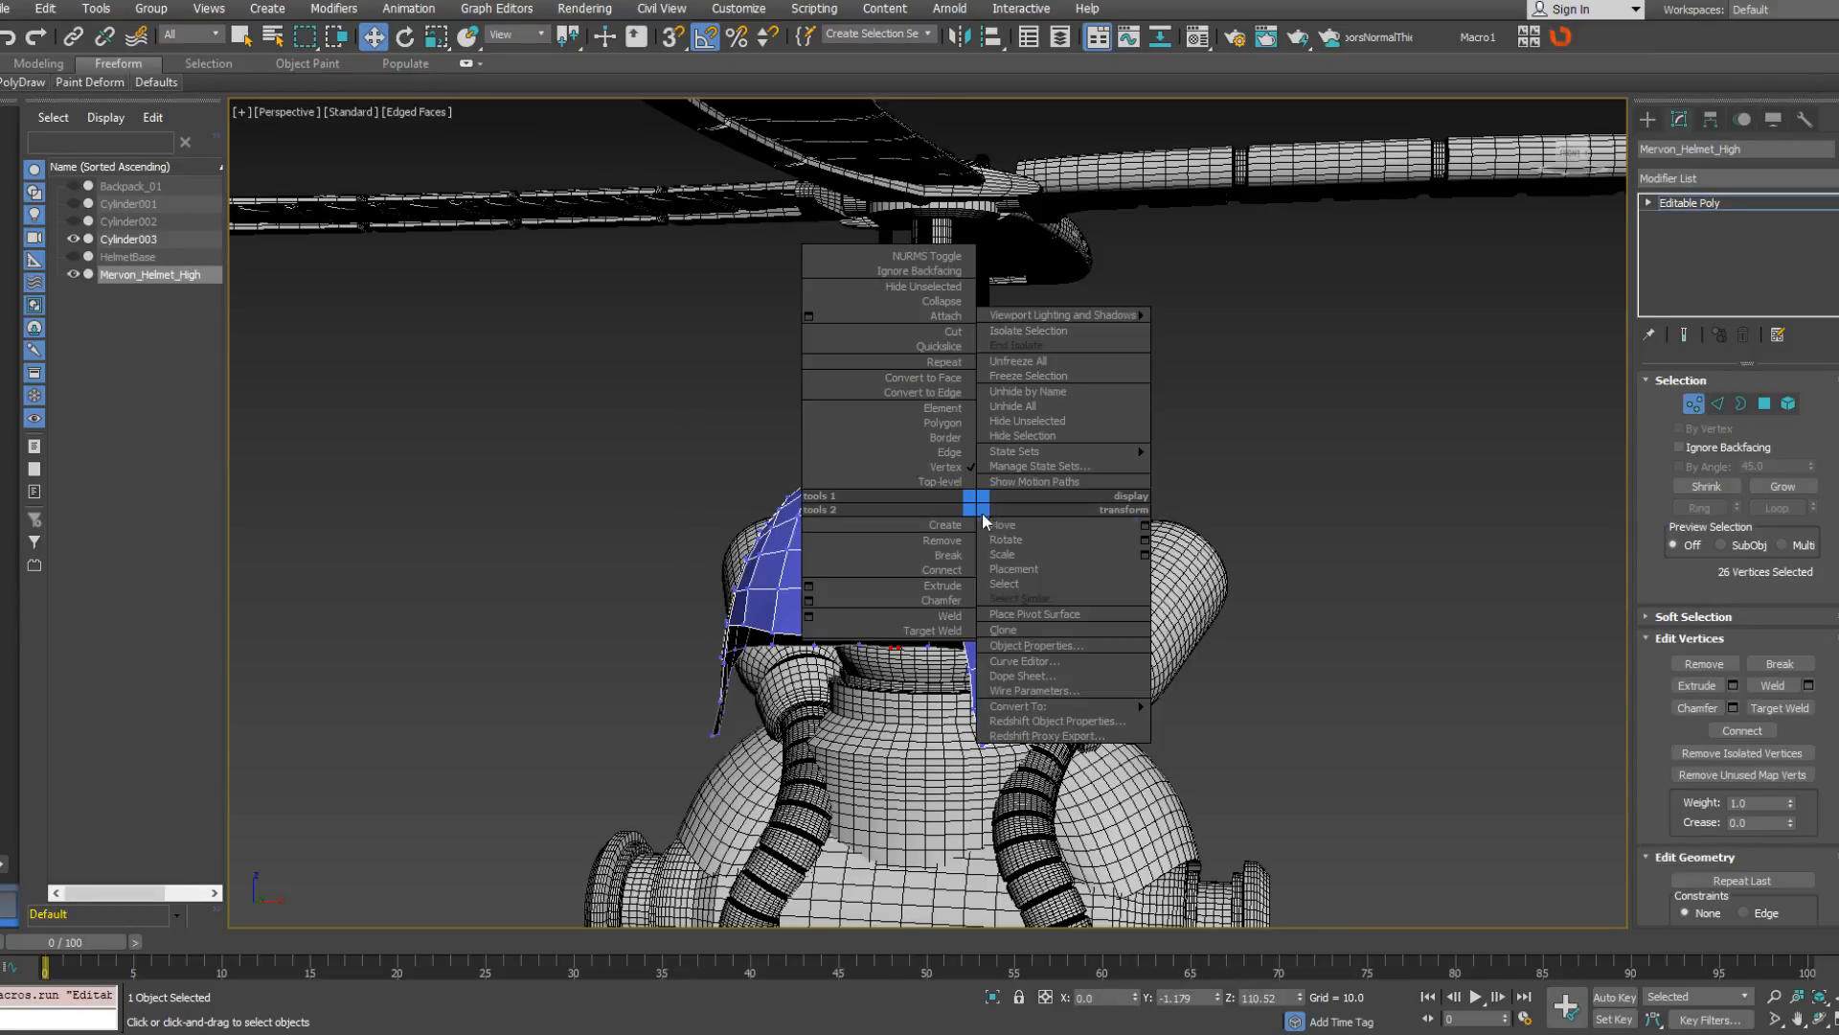
click(992, 554)
alt+middle_drag(992, 550, 1044, 549)
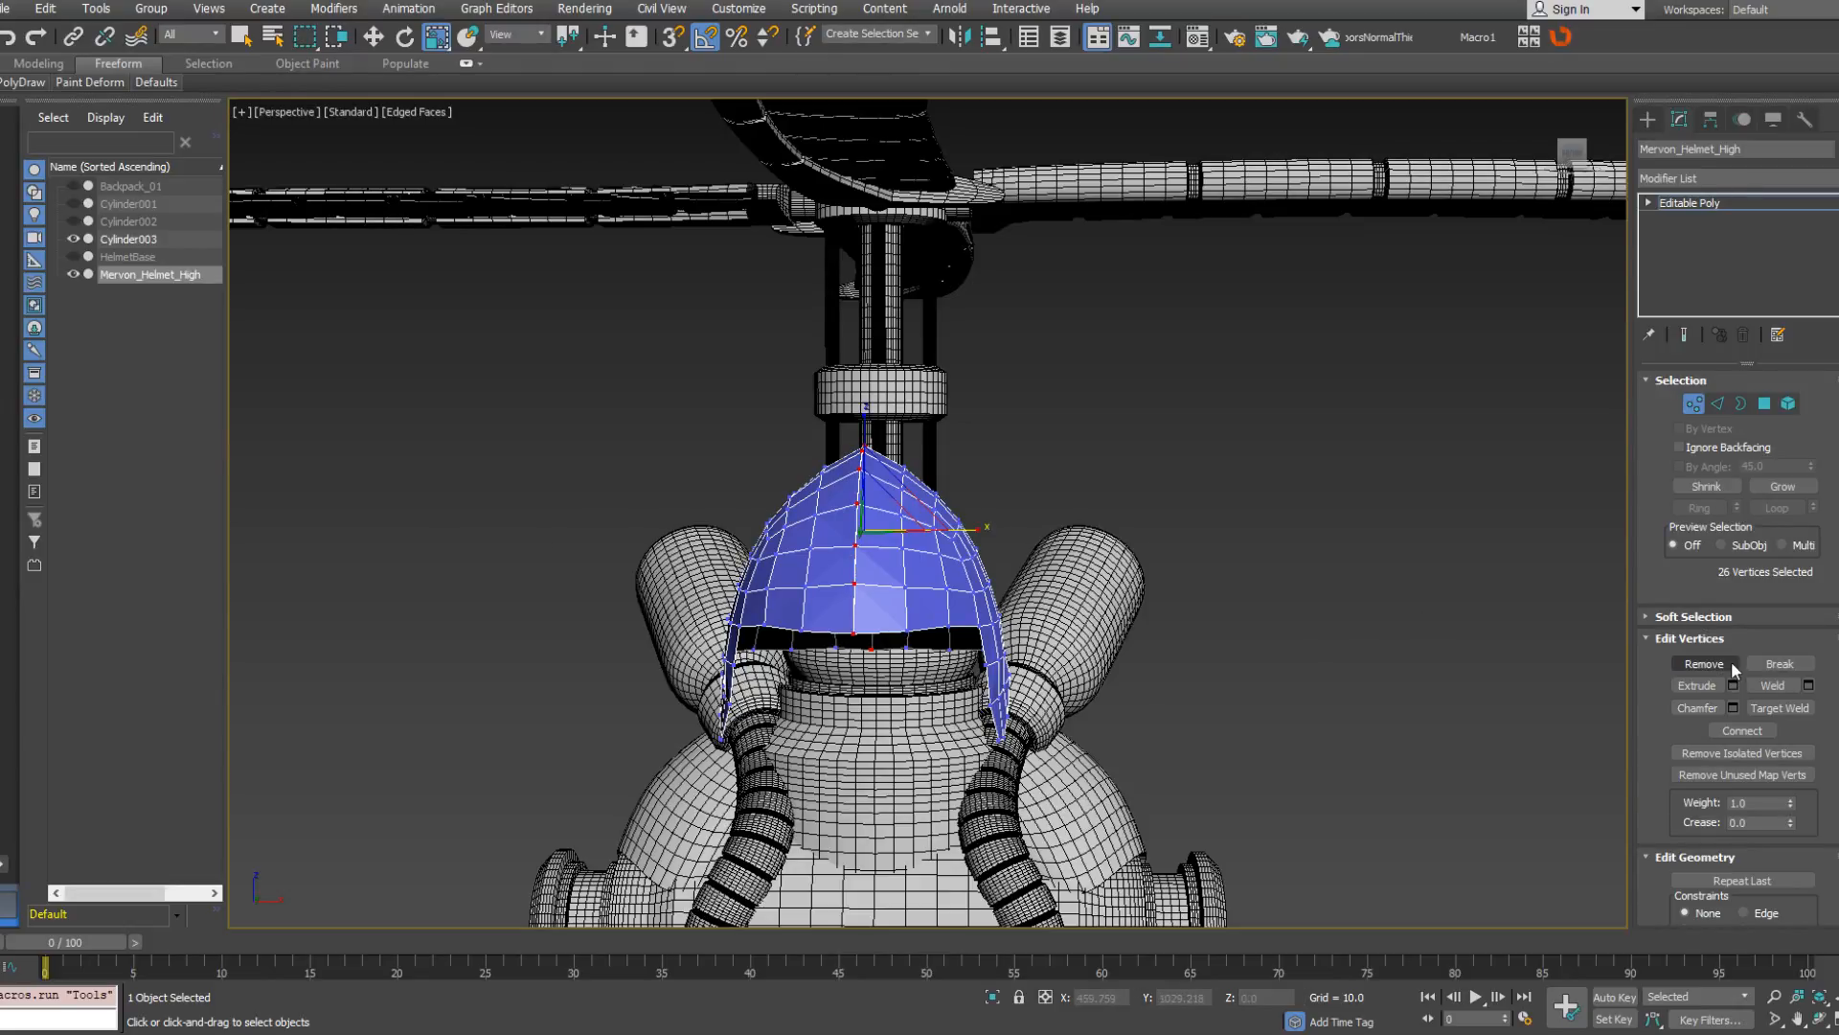
click(1772, 682)
alt+middle_drag(1245, 574, 1150, 548)
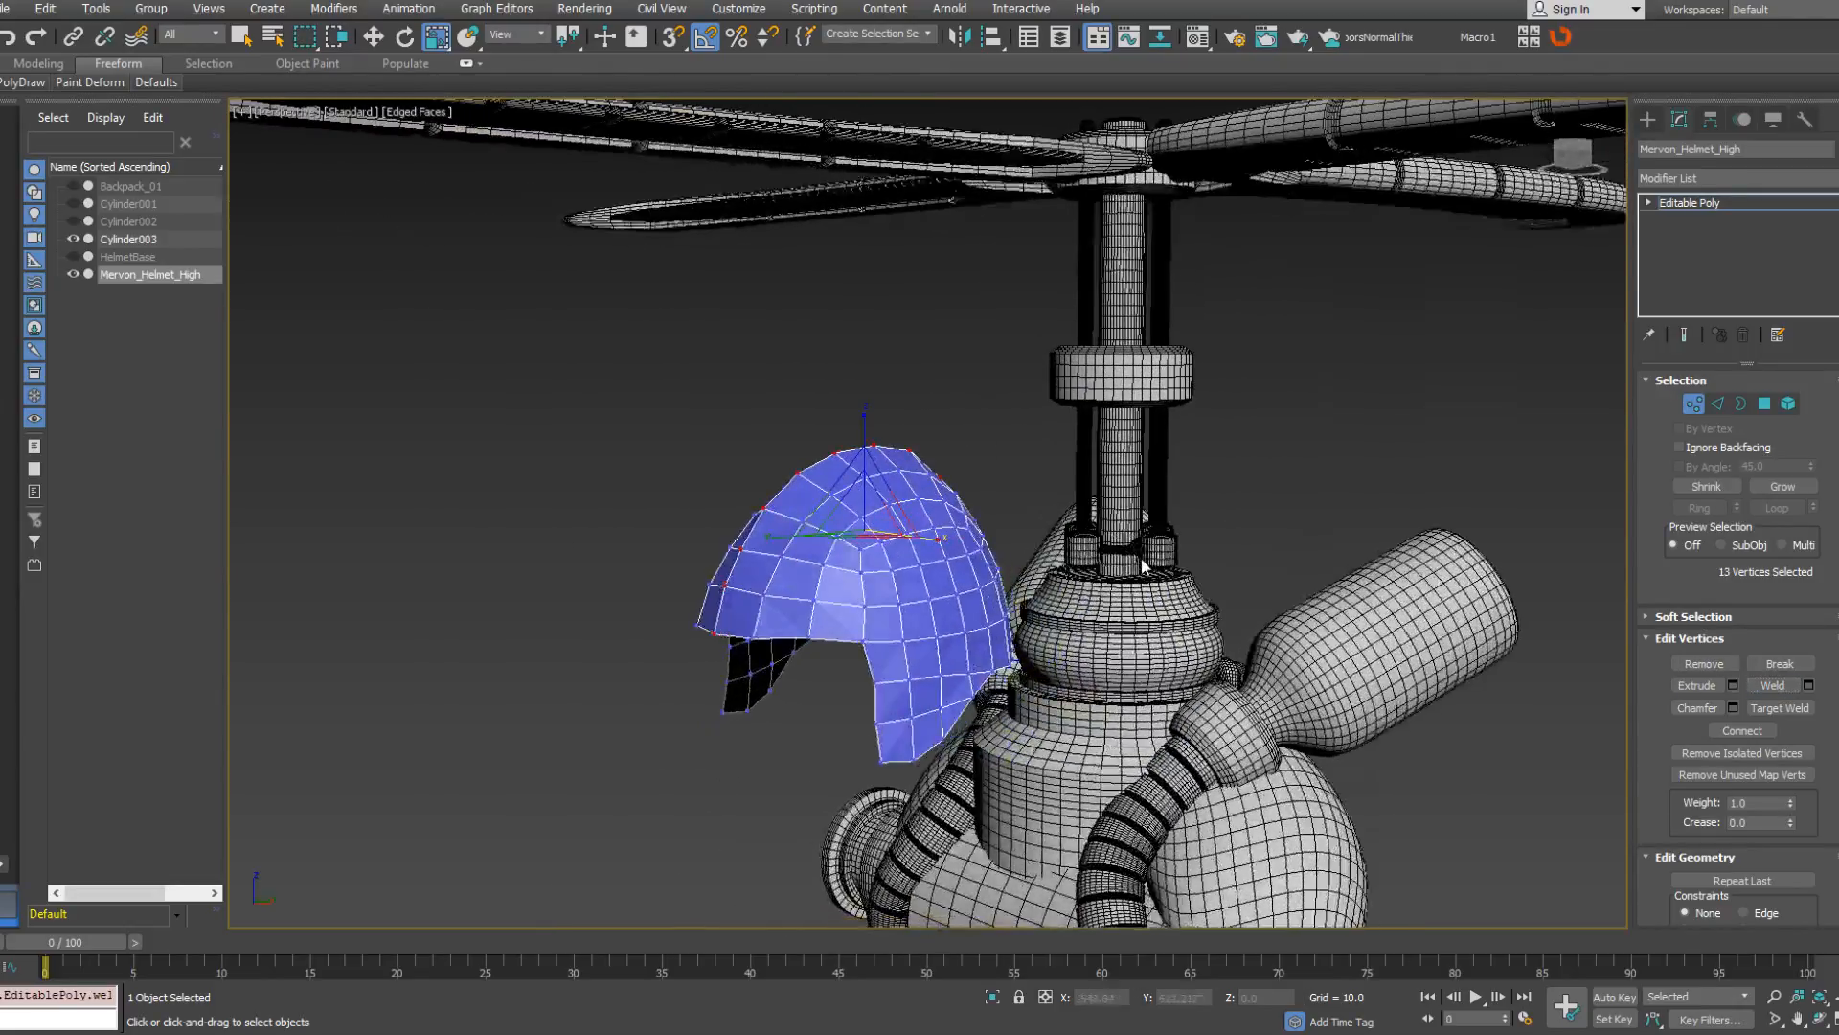
right_click(1153, 550)
Select the whole helmet as an element and assign it to smoothing group 1.
click(1712, 404)
click(1694, 405)
click(1788, 403)
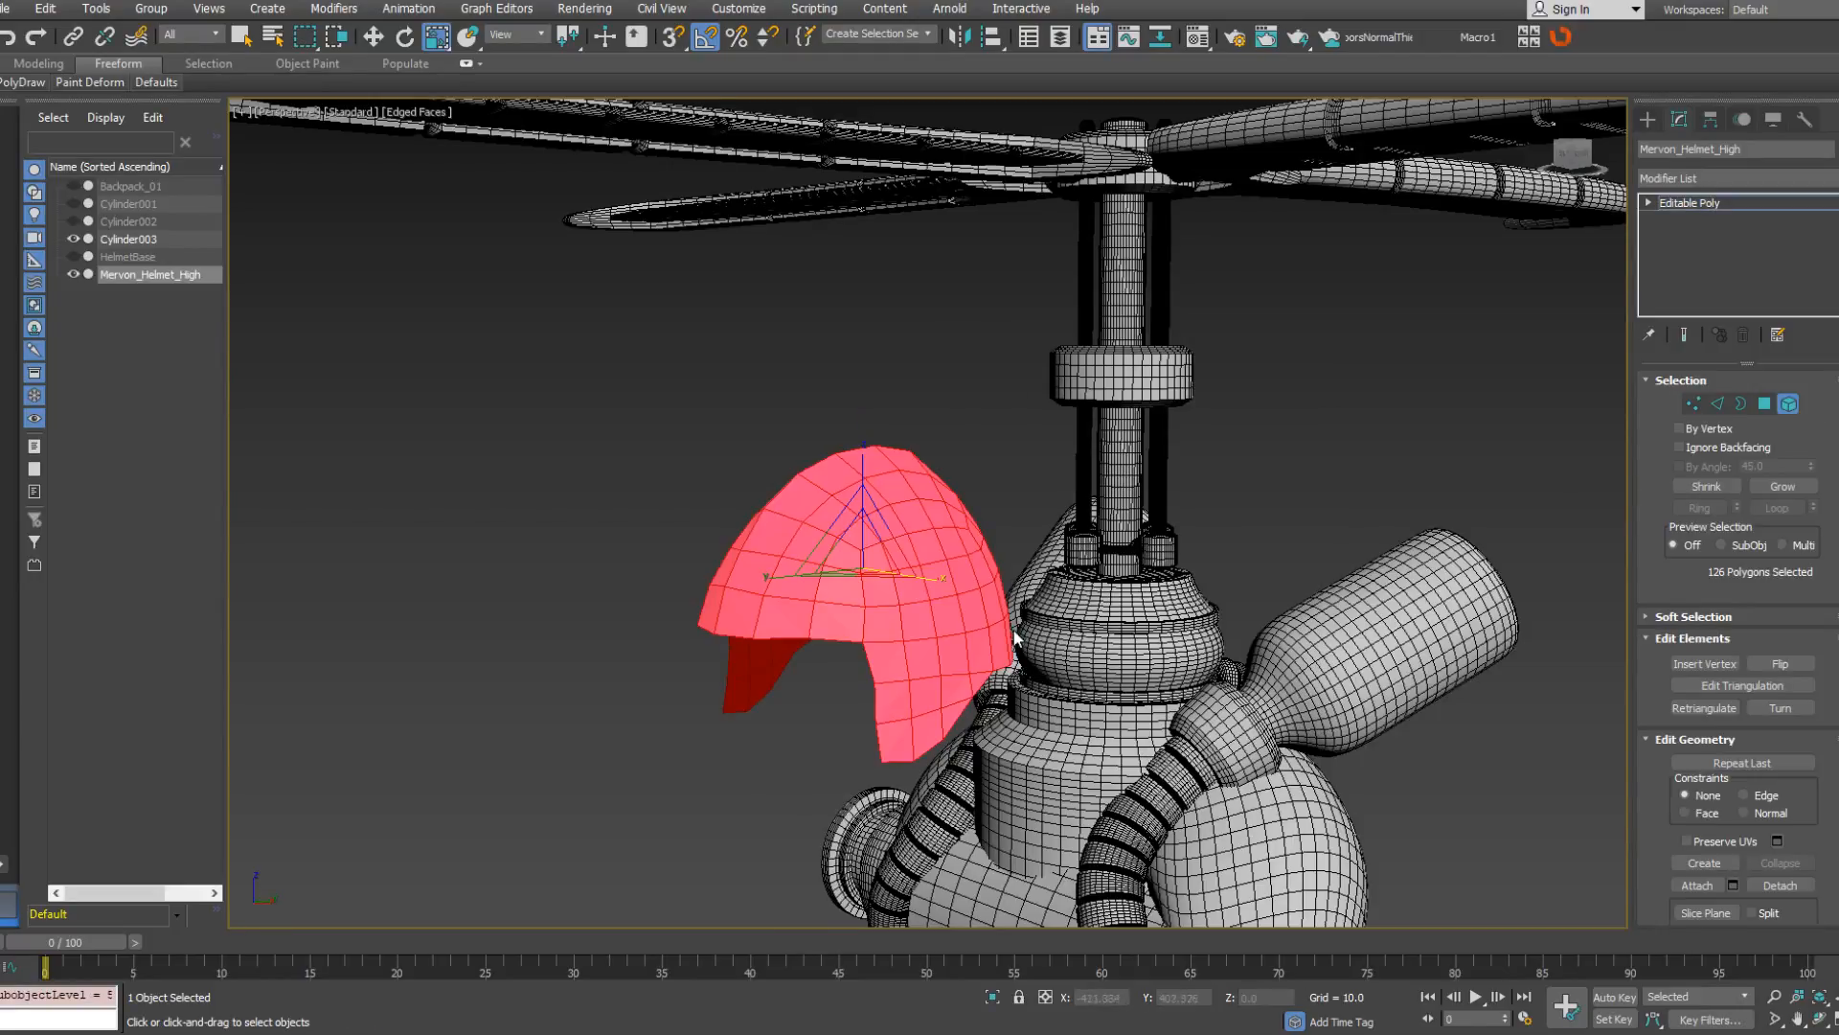
scroll(1799, 608, down, 5)
scroll(1763, 680, down, 3)
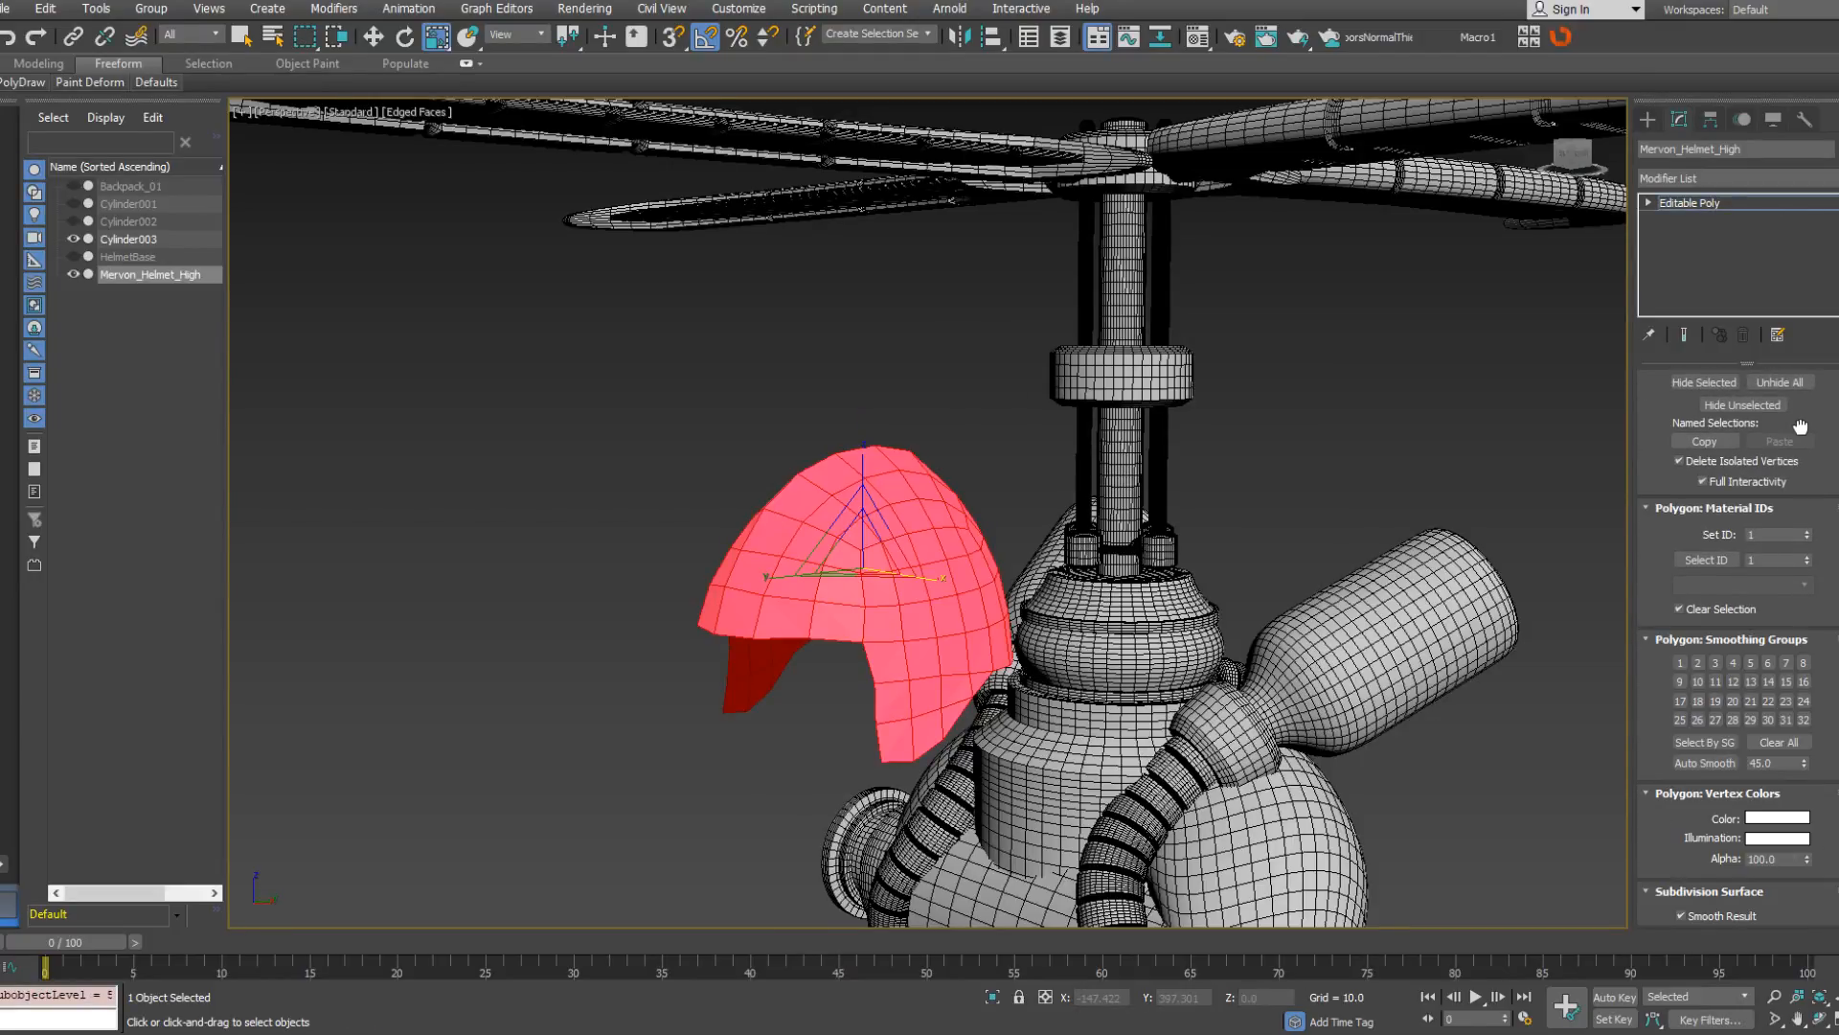
click(1681, 659)
Select the polygons of one helmet half, assign them to smoothing group 2 and leave polygon editing.
alt+middle_drag(1613, 647, 1341, 536)
click(1648, 202)
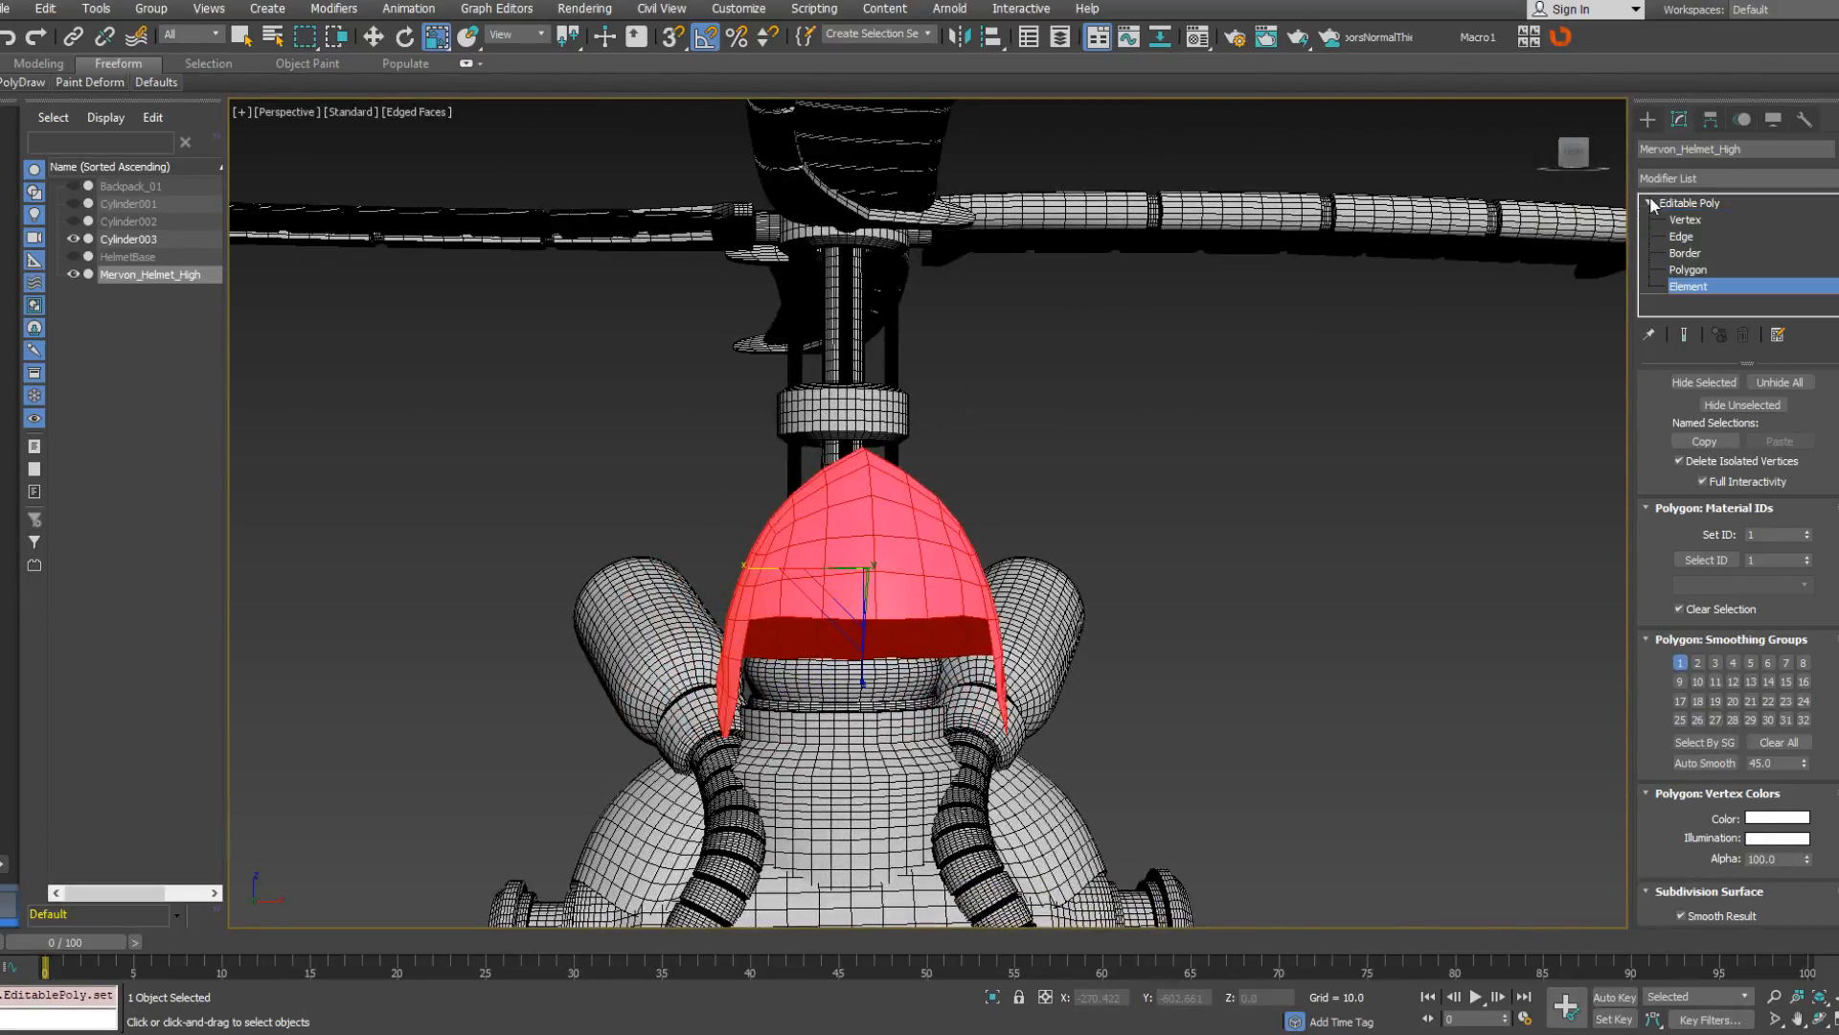
click(1688, 269)
mouse_move(1015, 613)
alt+middle_down()
mouse_move(1004, 572)
mouse_move(1026, 628)
alt+middle_up()
drag(1112, 771, 901, 408)
alt+middle_drag(1197, 517, 785, 551)
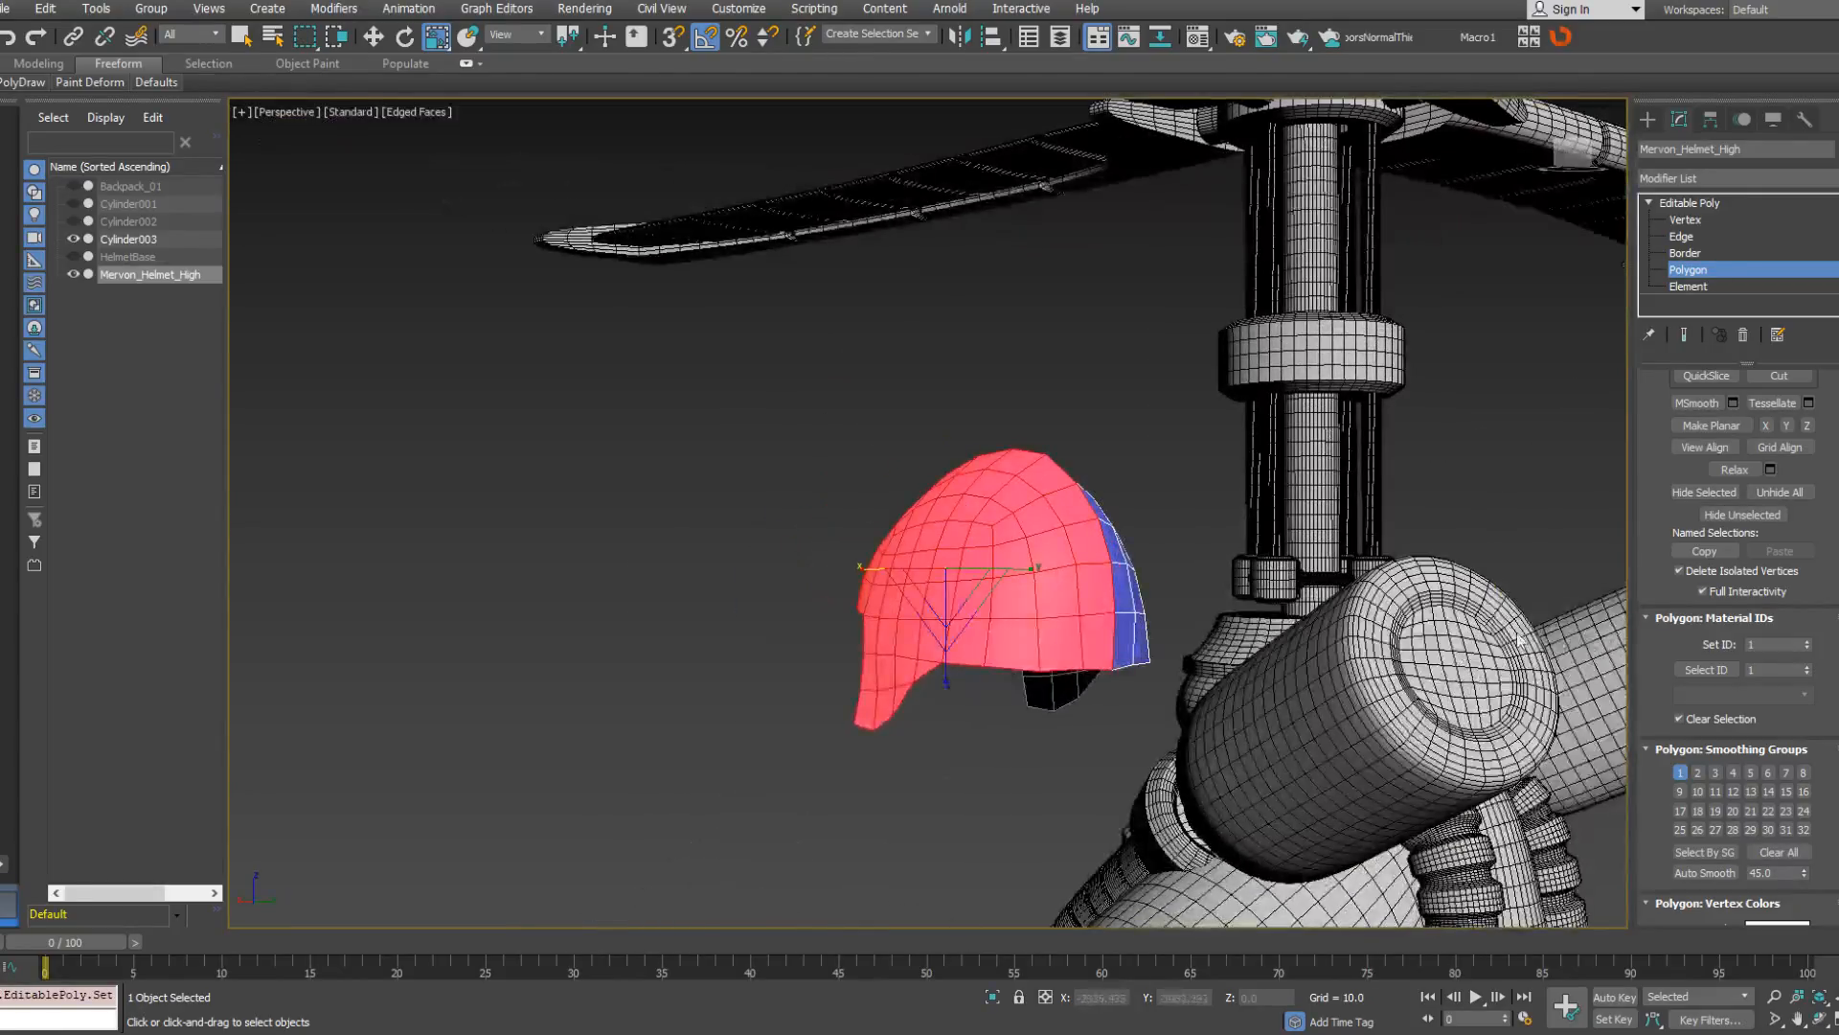
click(1699, 773)
alt+middle_drag(1092, 592, 958, 589)
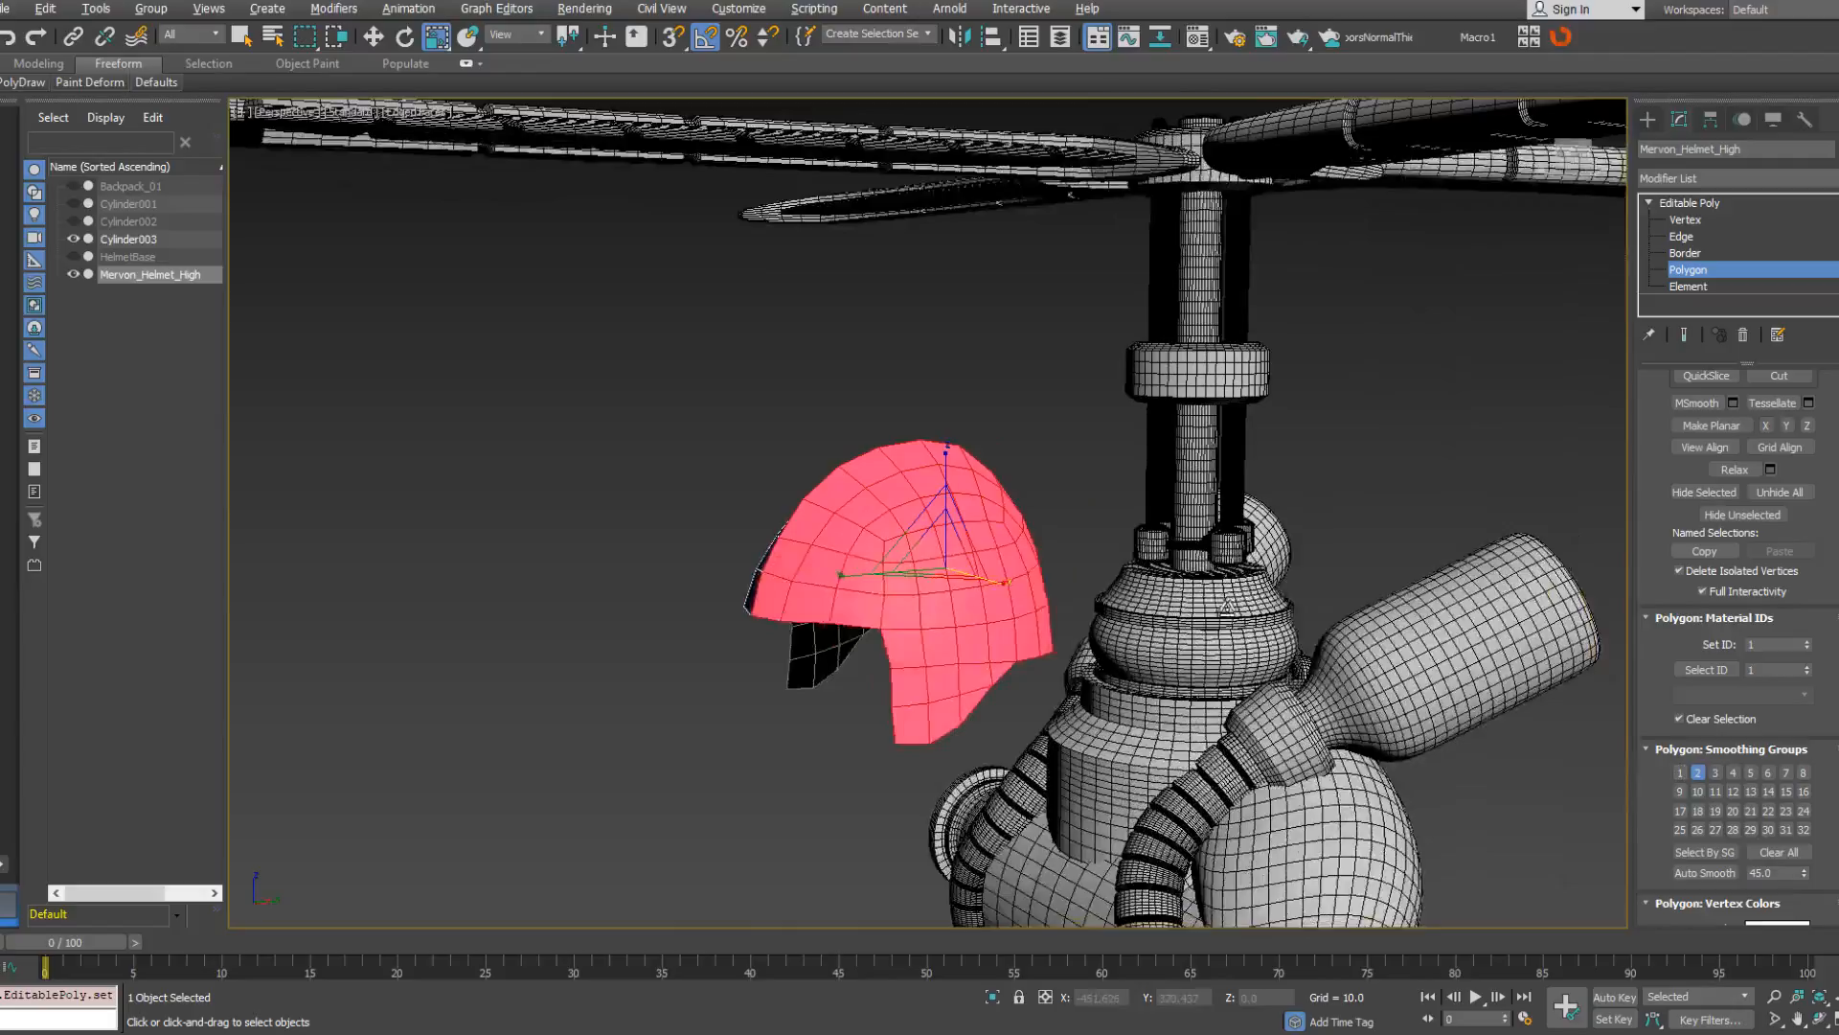
click(1703, 272)
click(1734, 178)
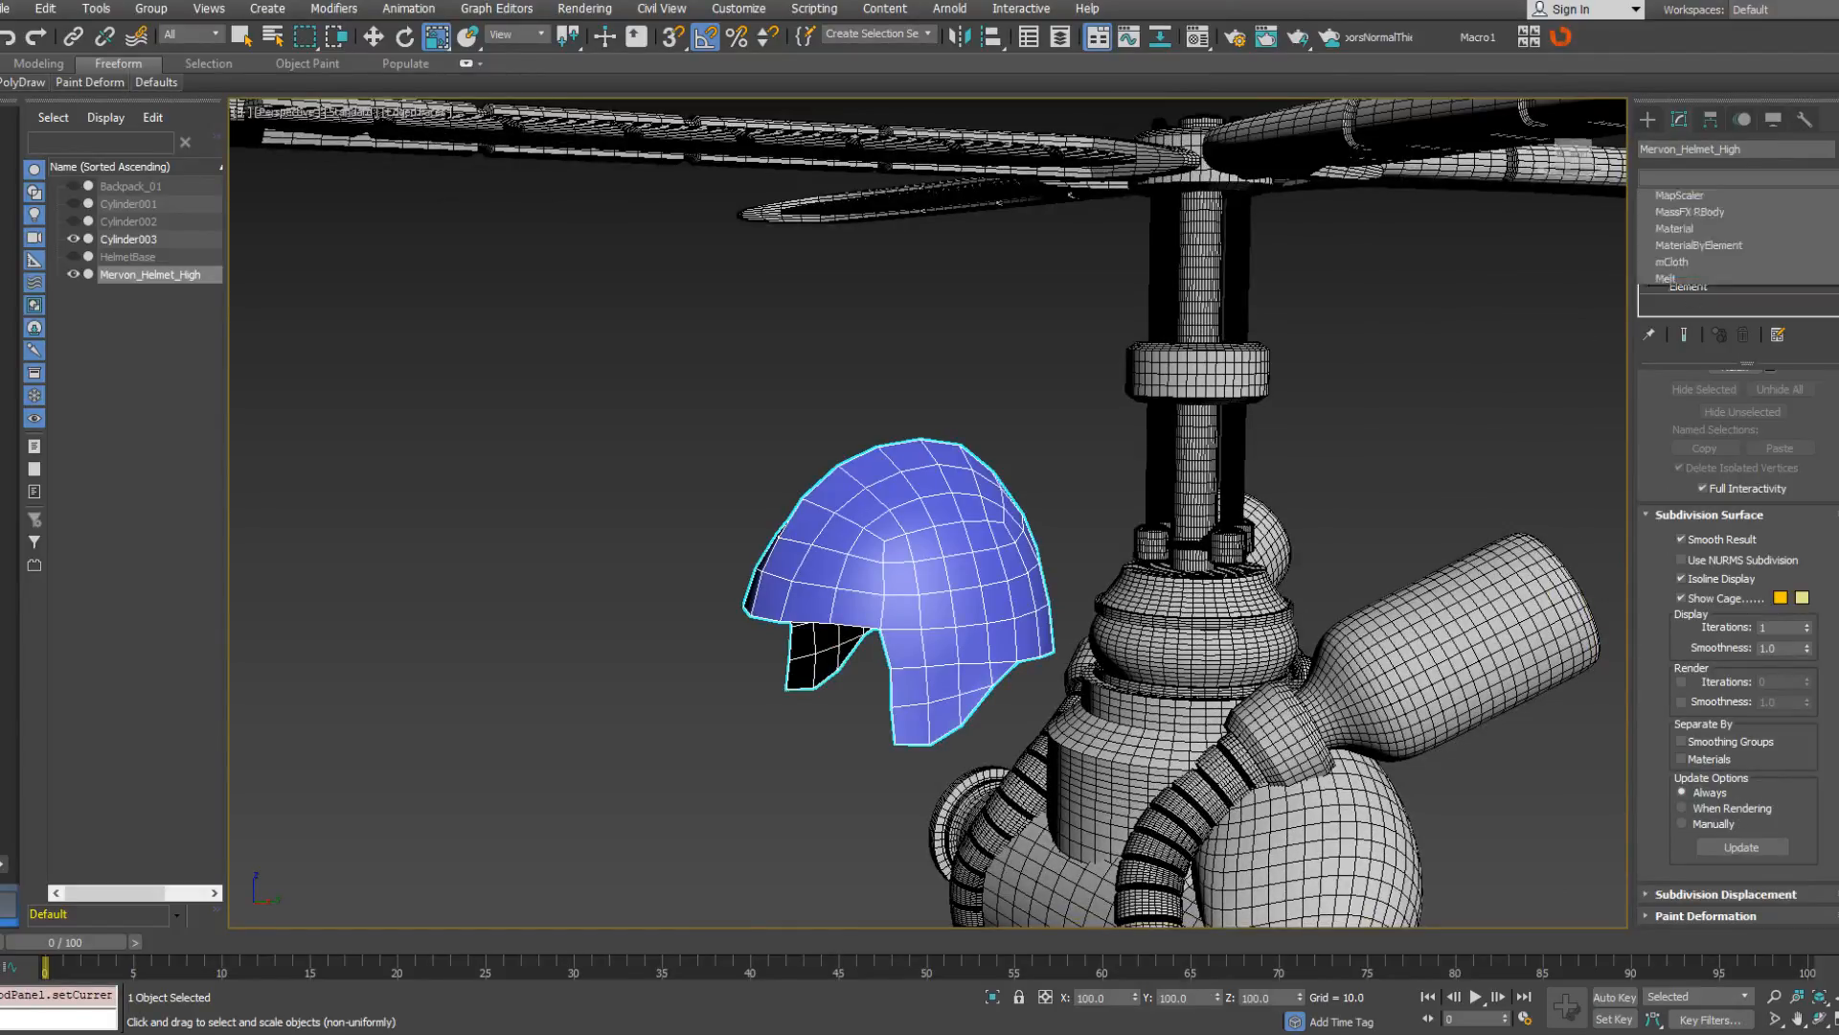
click(1734, 178)
click(1734, 178)
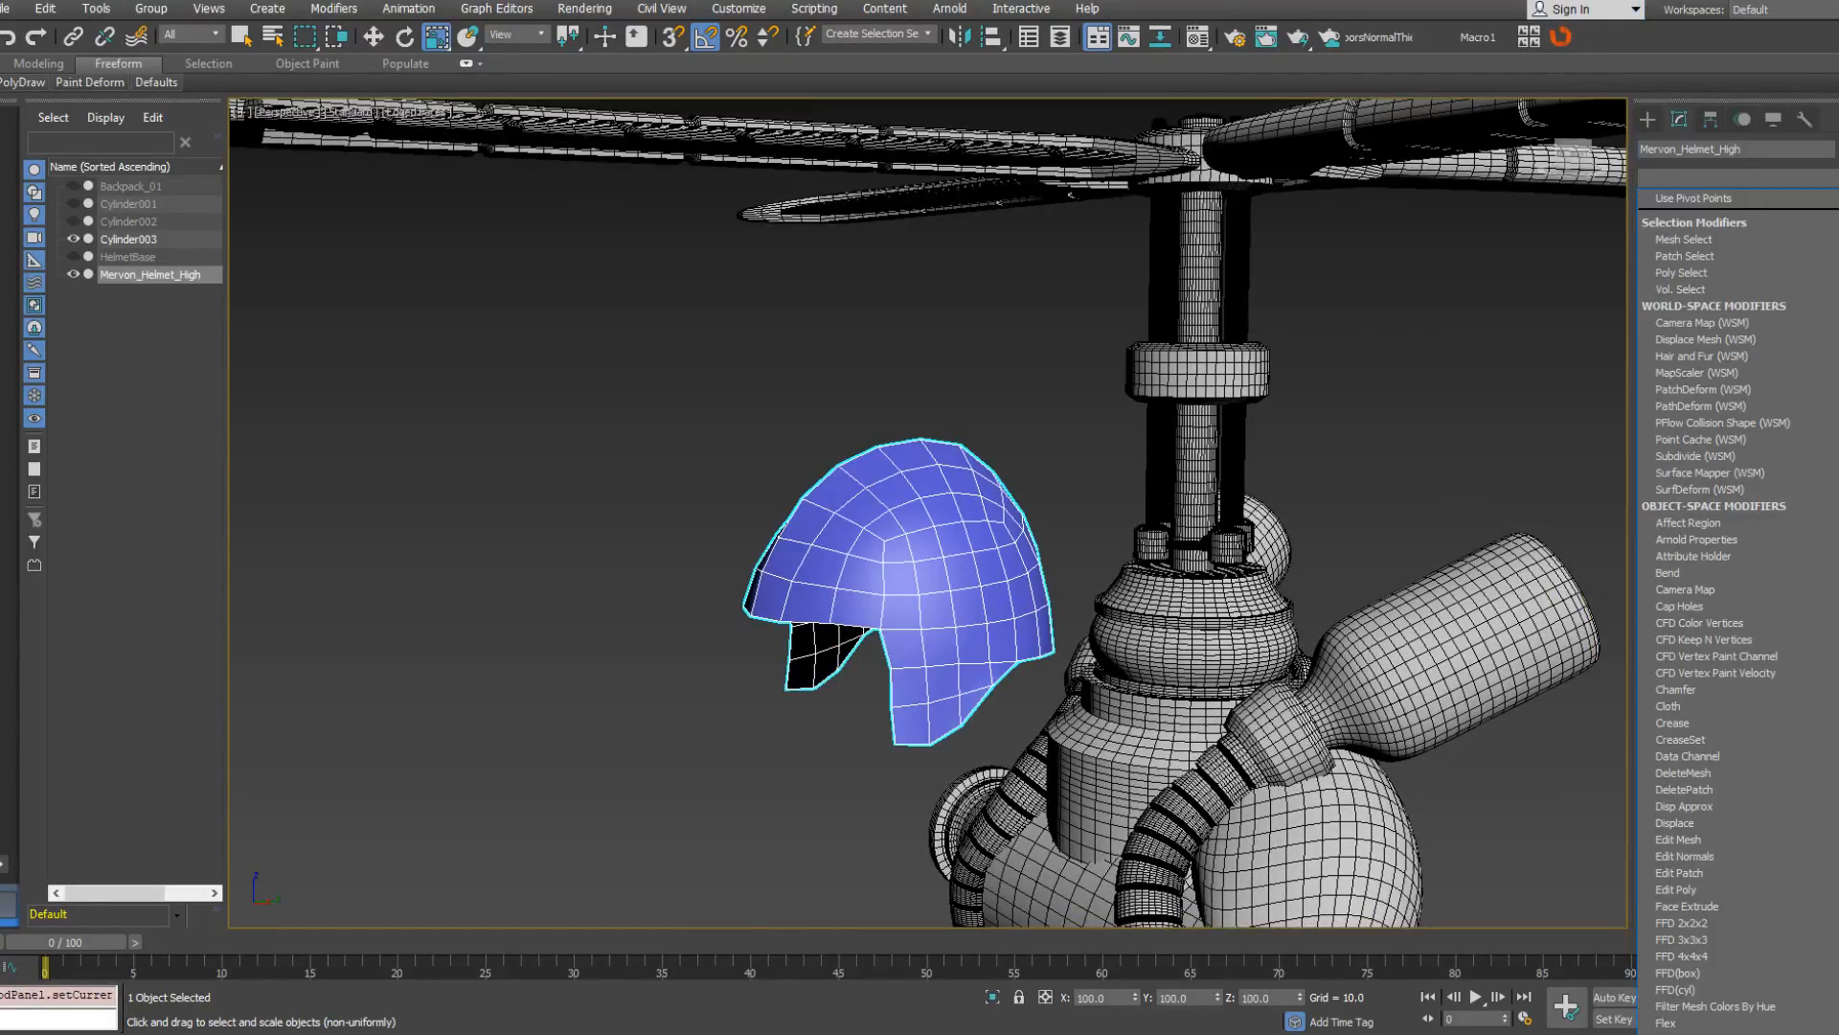
scroll(1734, 604, down, 10)
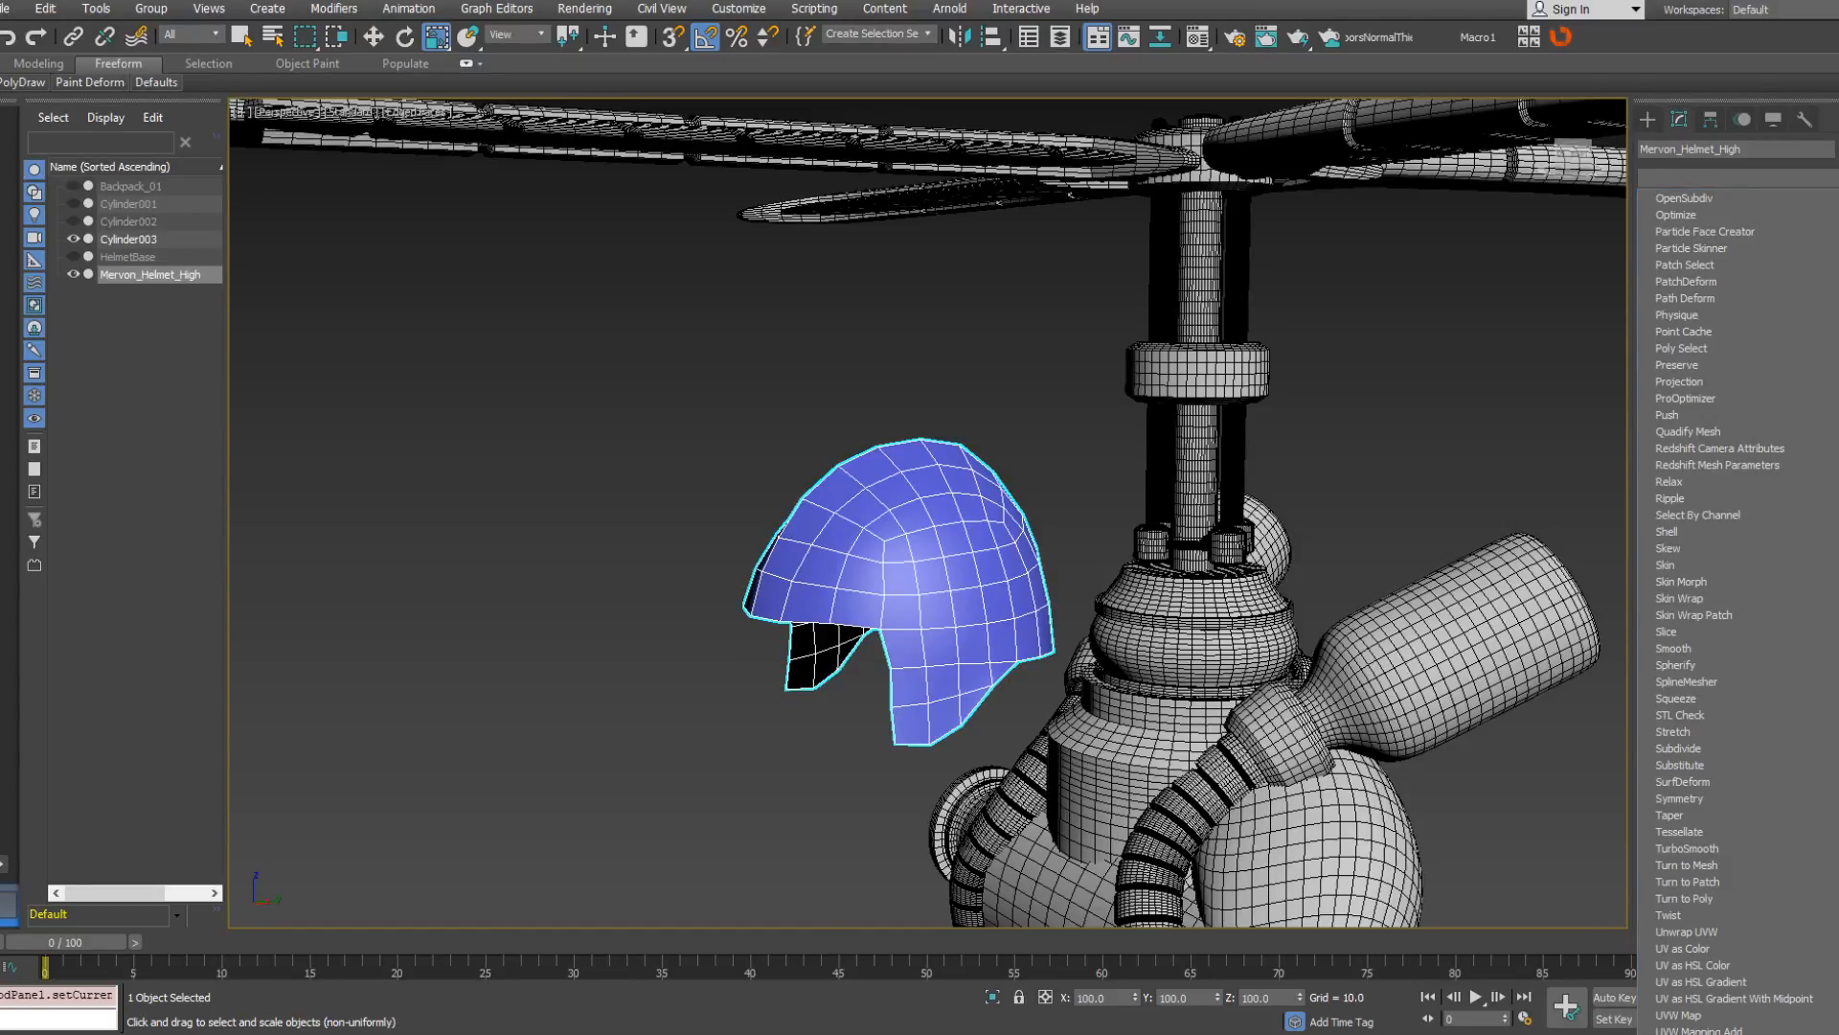
key(Escape)
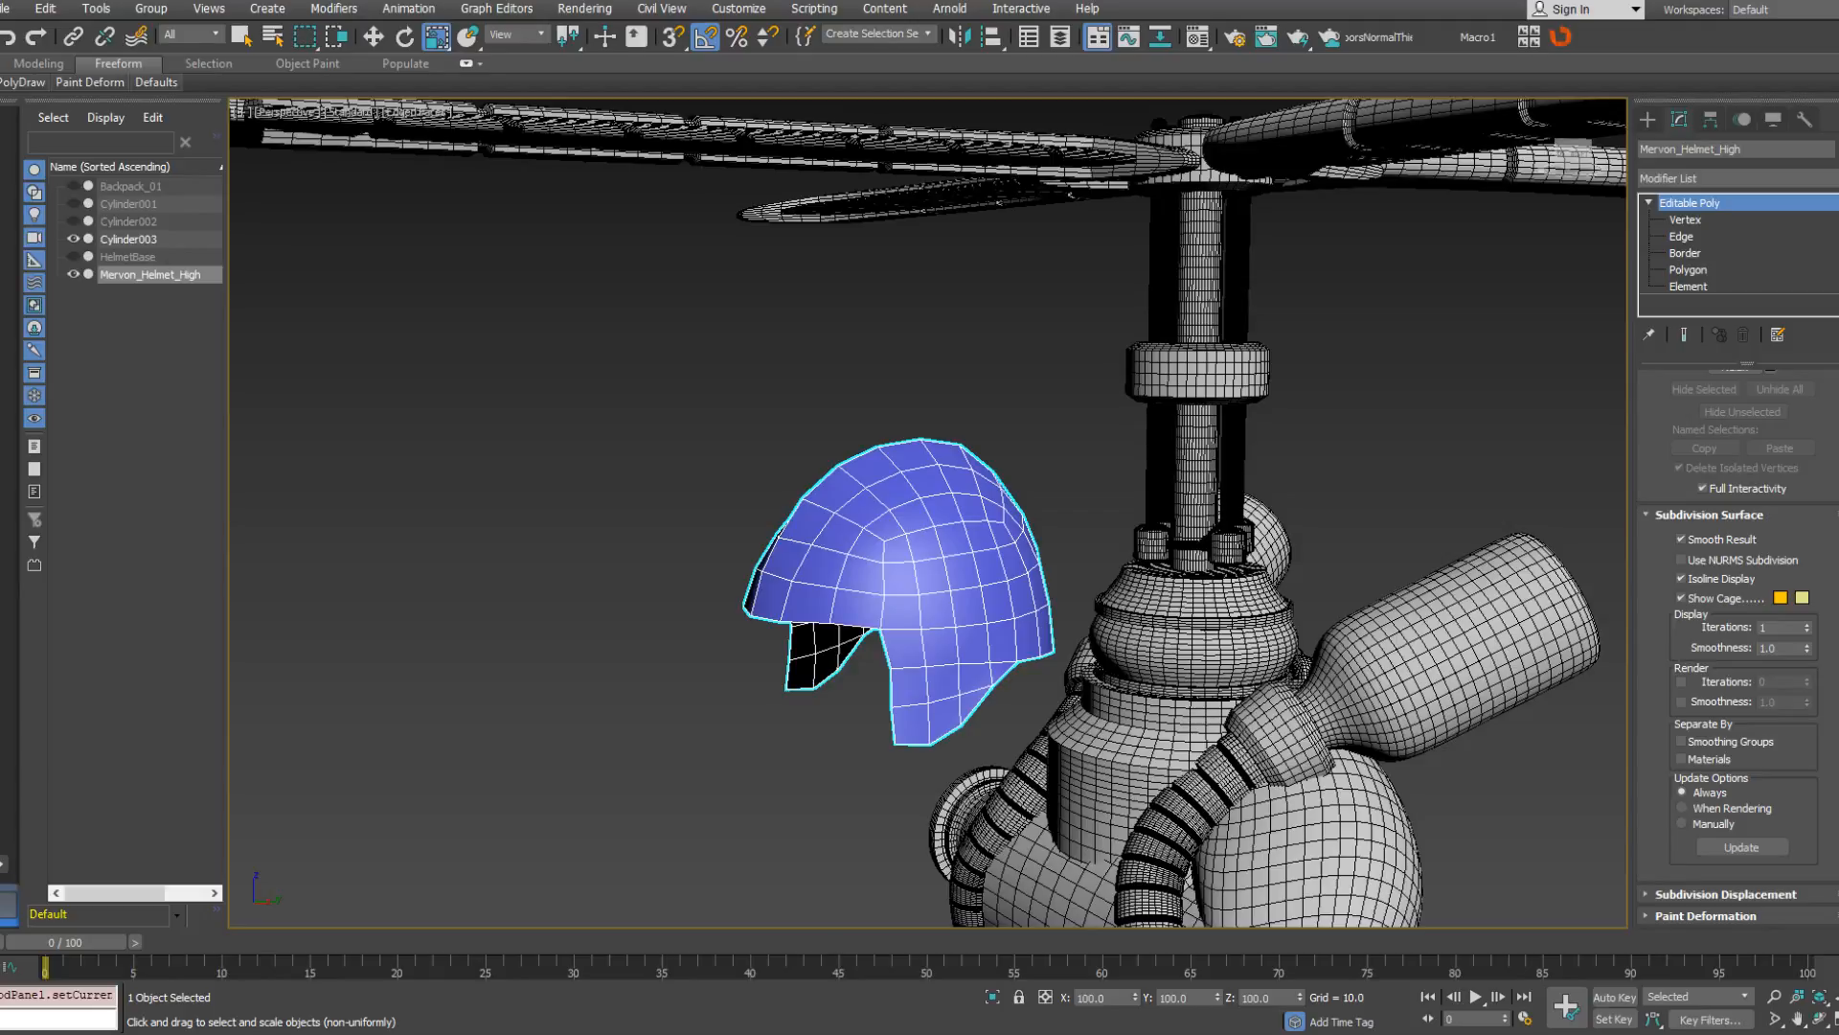
Add a Shell modifier to the helmet and set its Inner Amount to 1.0.
alt+middle_drag(781, 541, 903, 602)
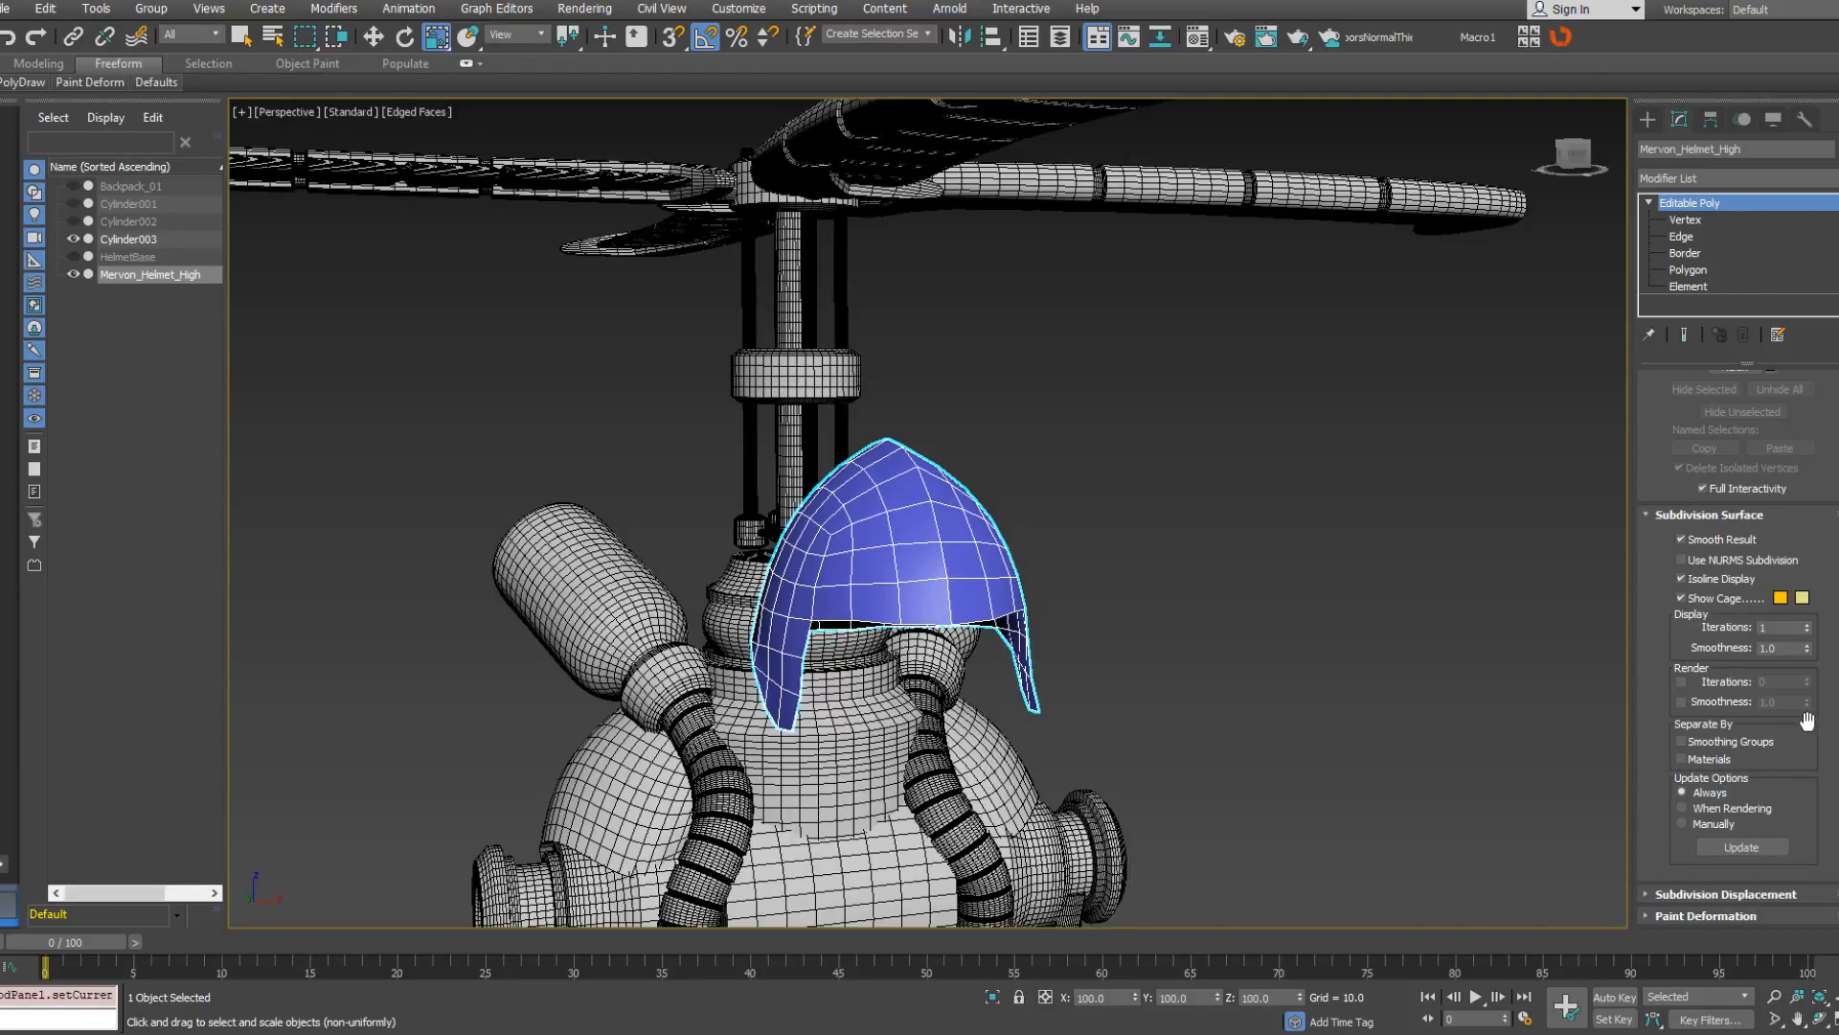
alt+middle_drag(1155, 563, 987, 630)
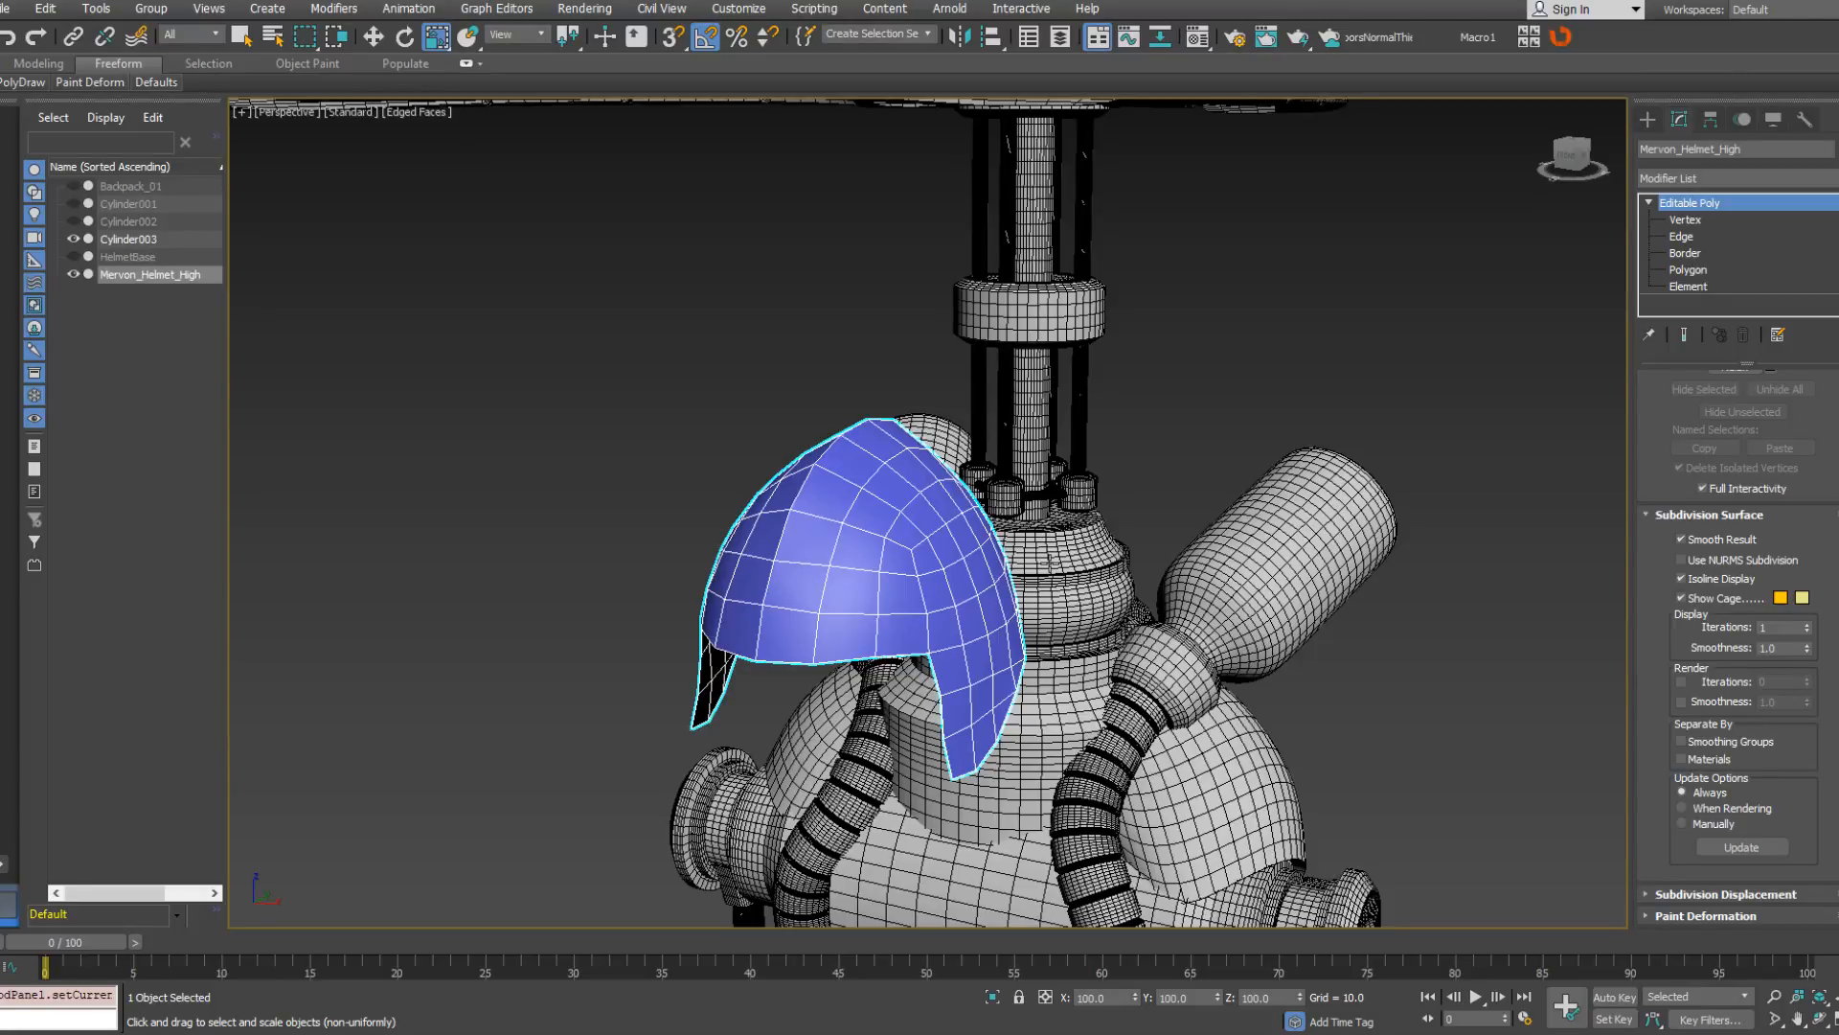
middle_drag(1050, 563, 1055, 510)
click(1821, 184)
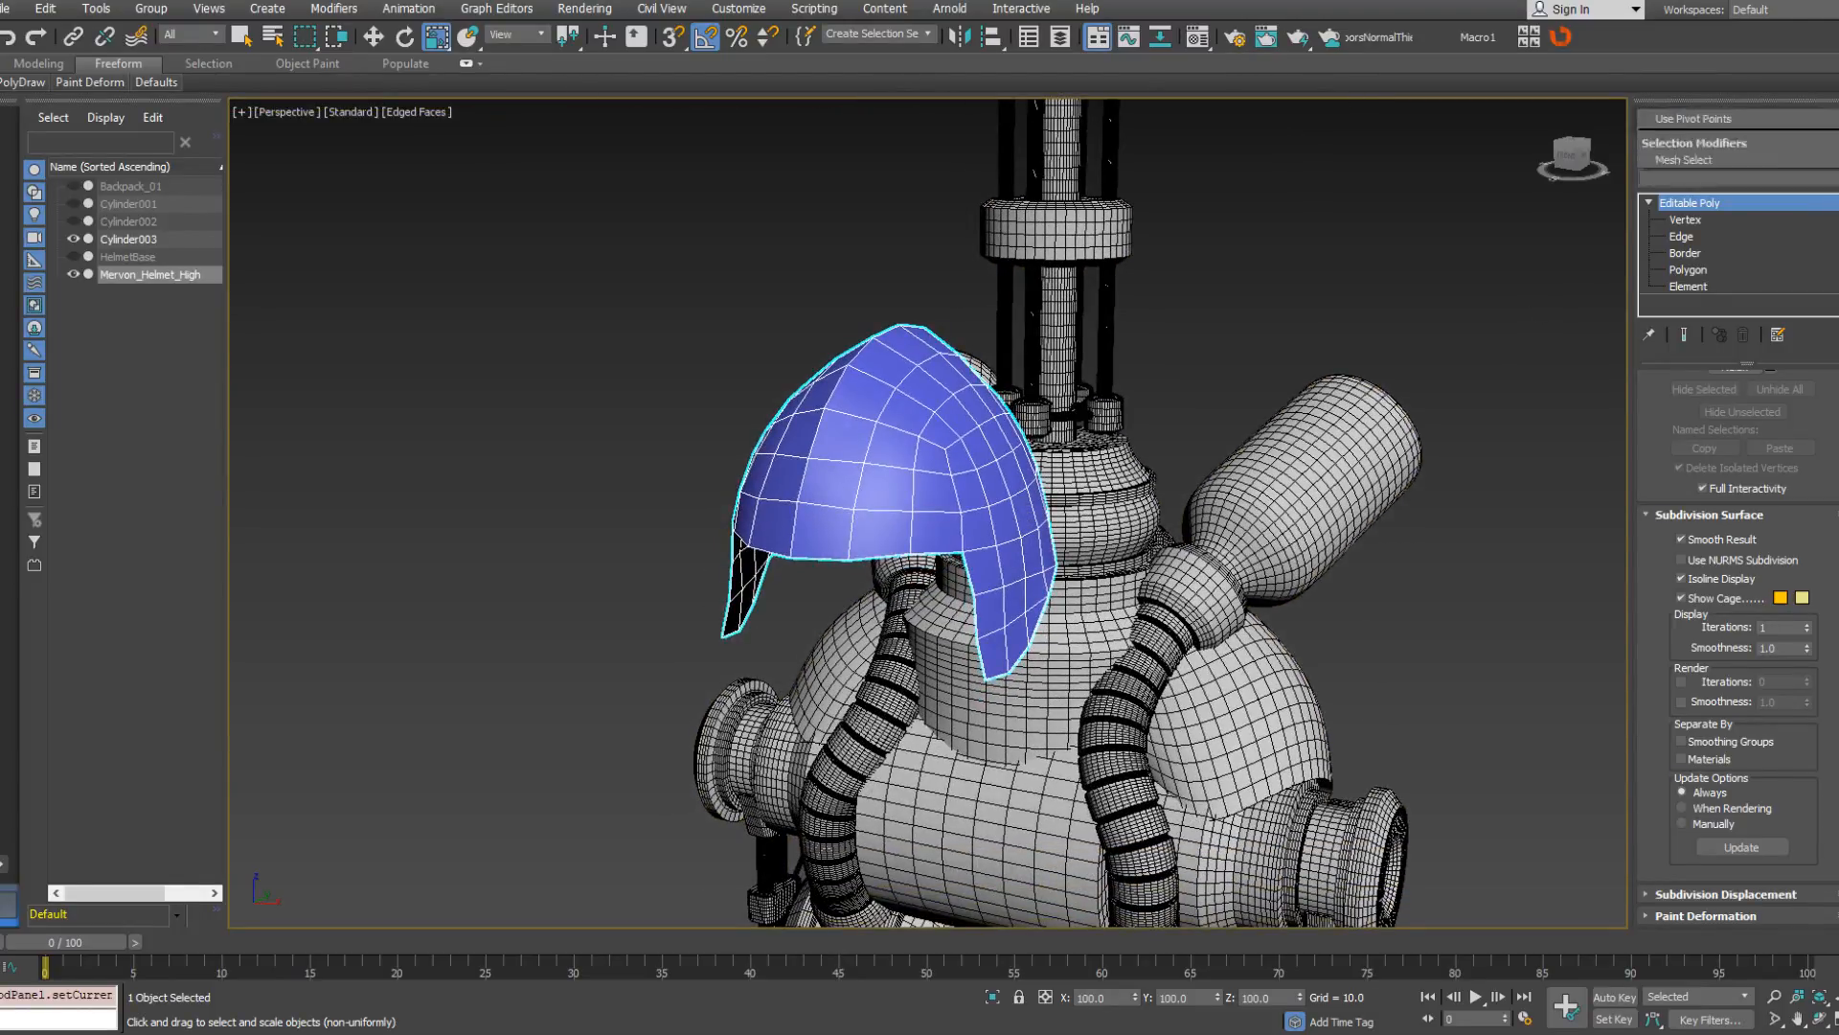
scroll(1736, 766, down, 10)
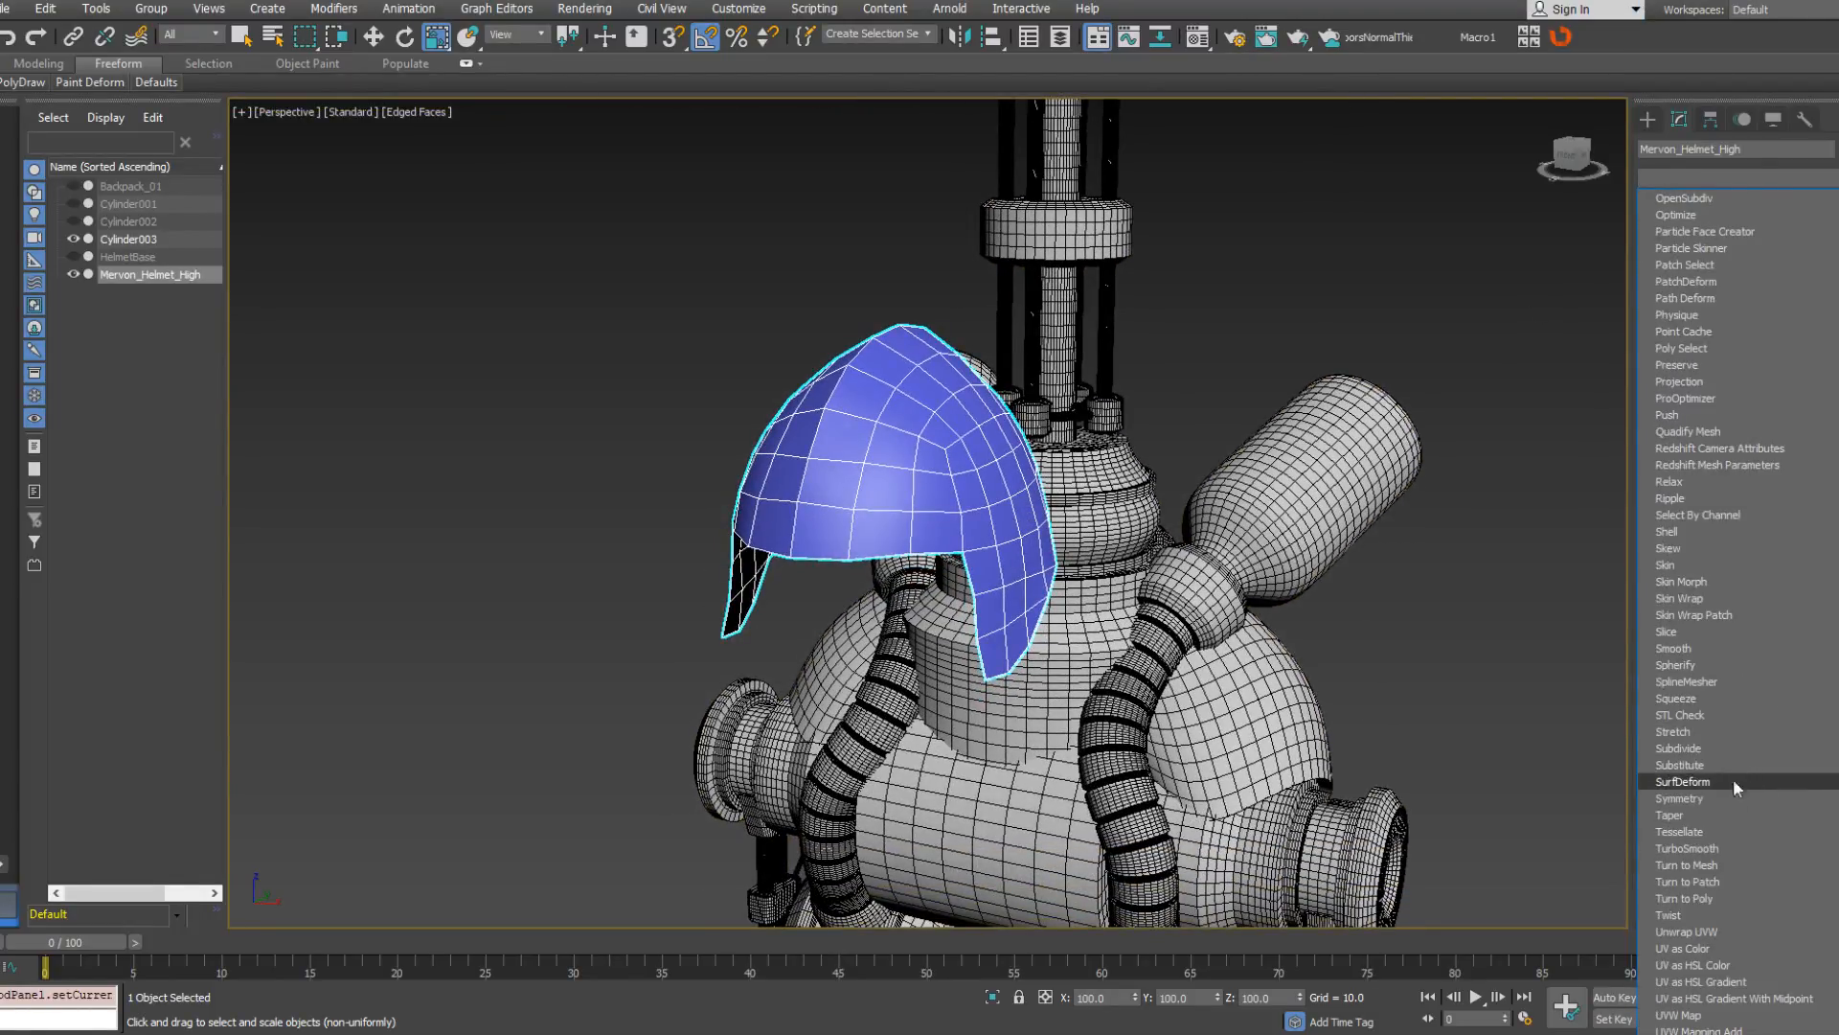
click(1667, 530)
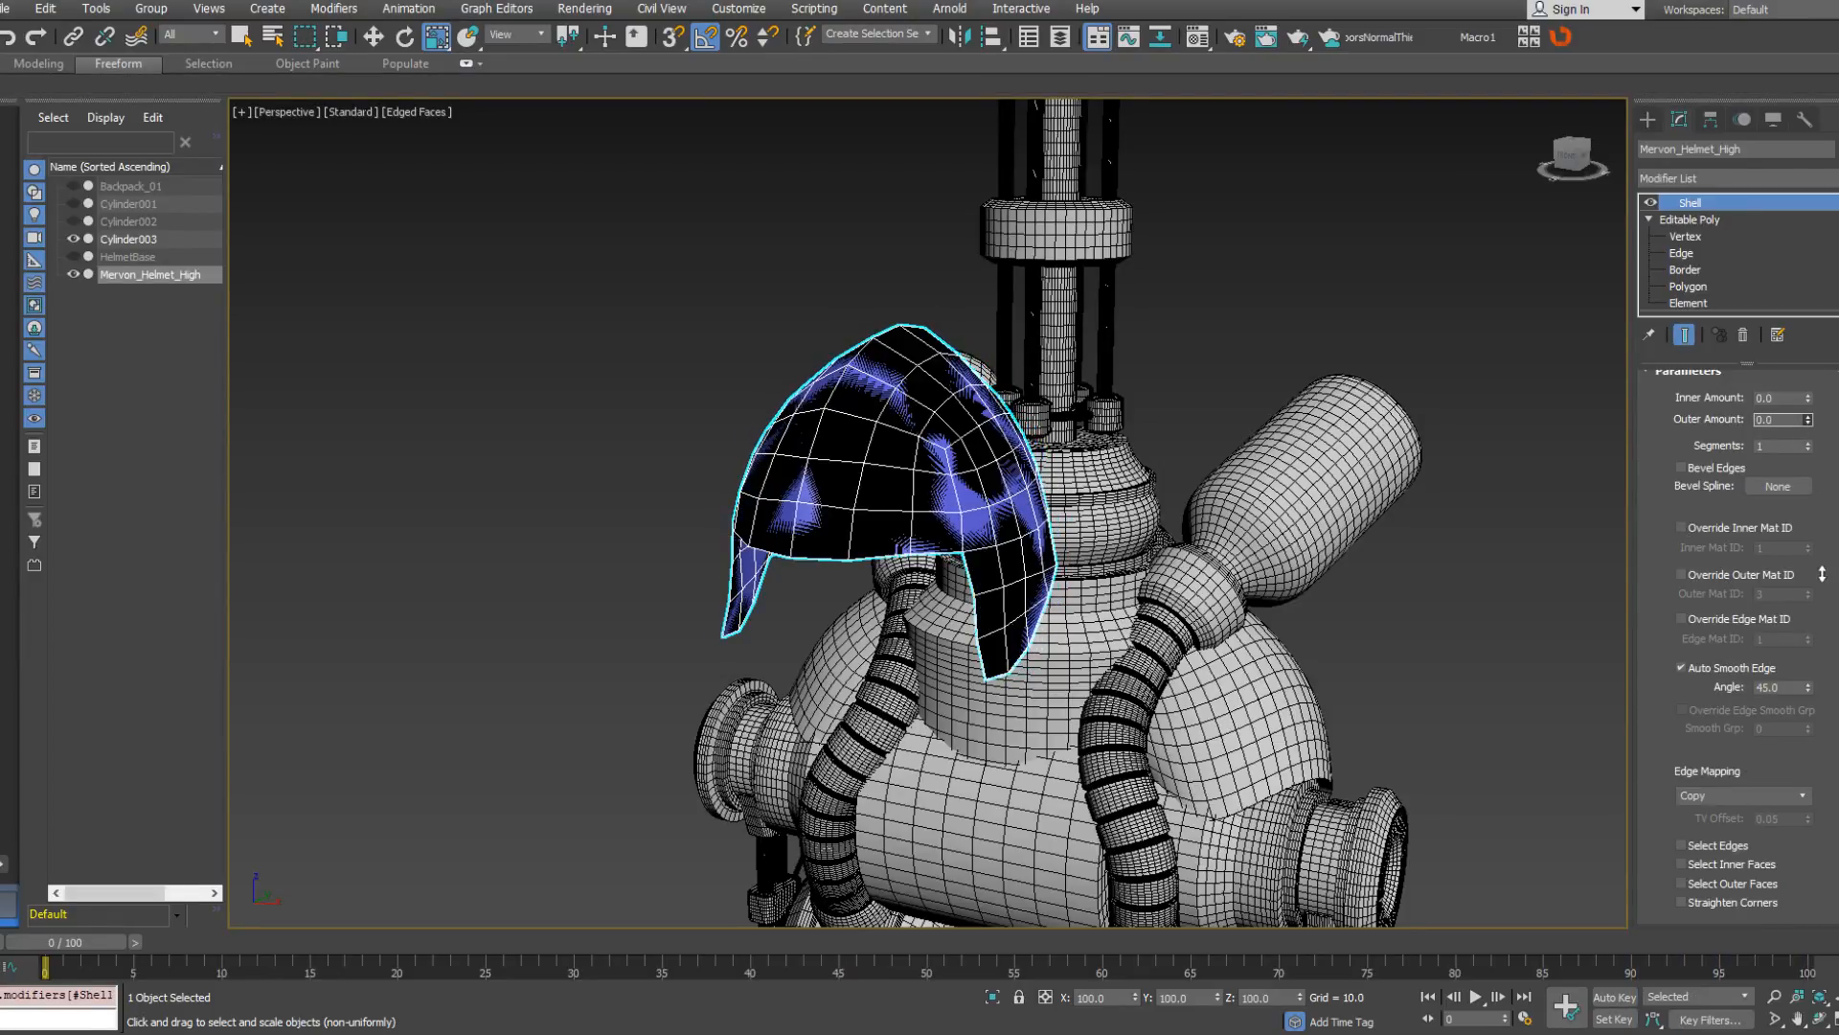
drag(1807, 398, 1811, 305)
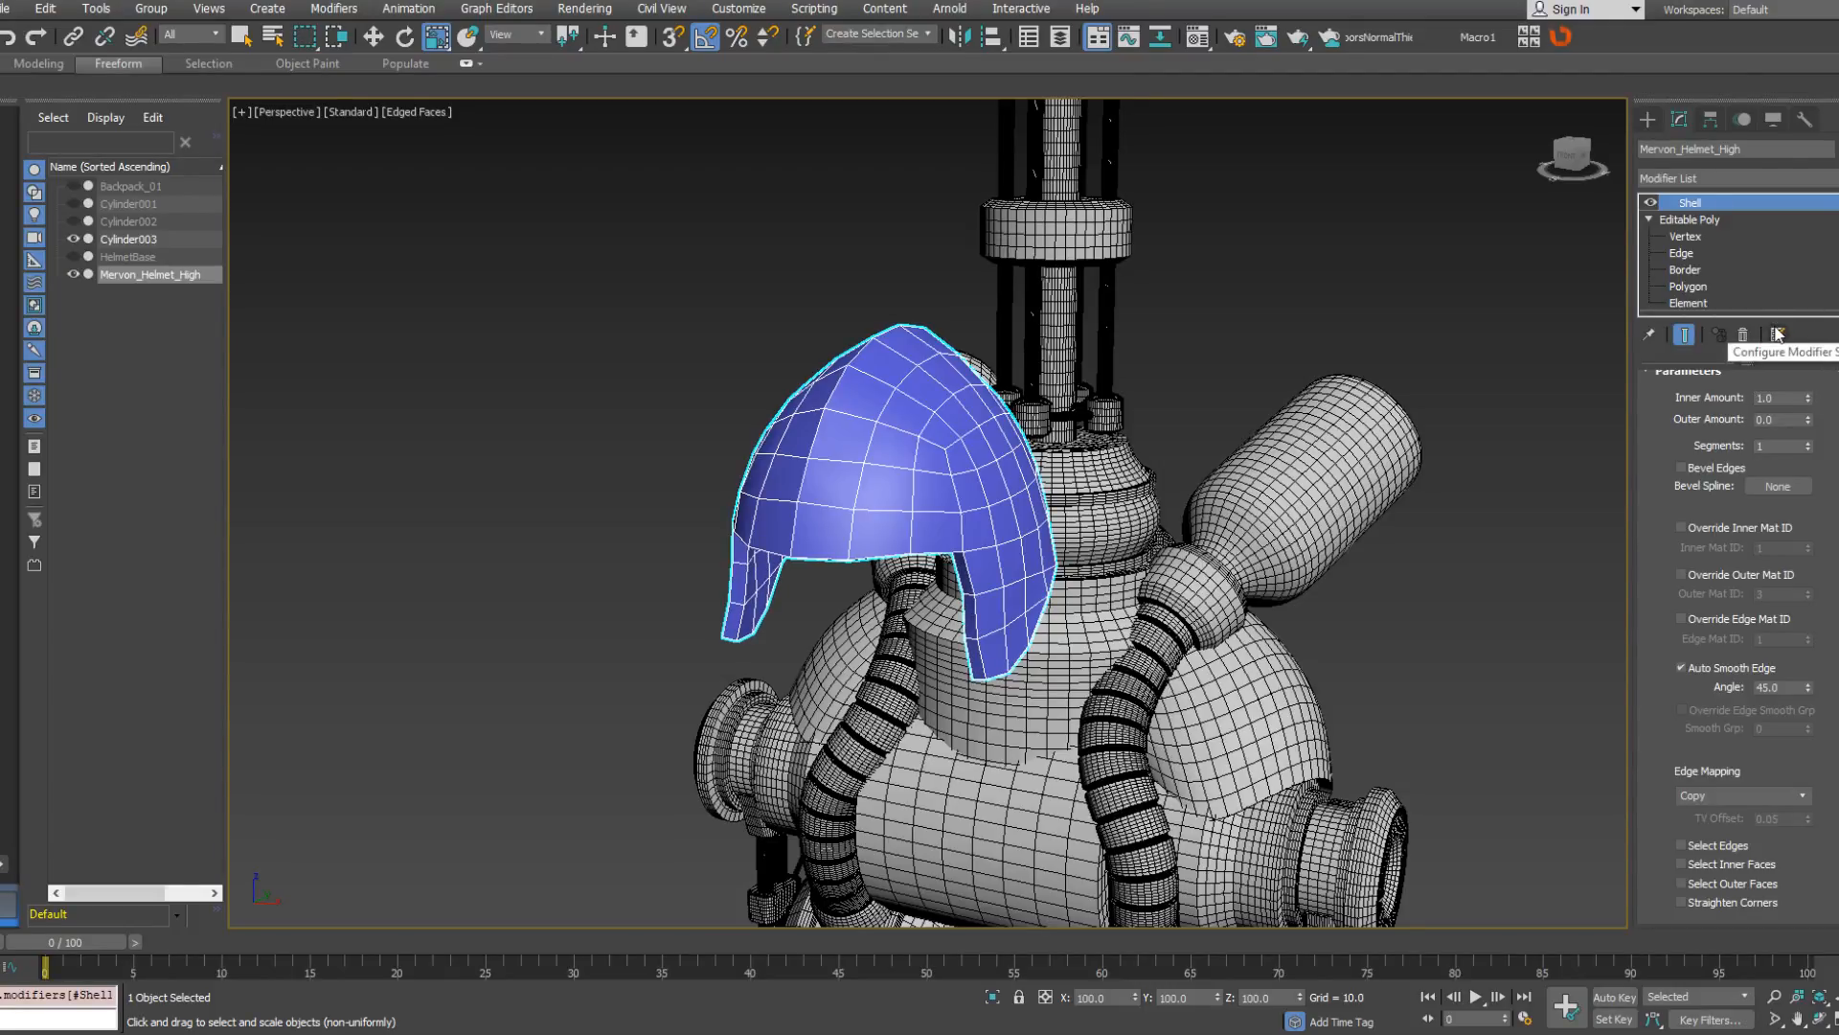
Collapse the helmet's whole modifier stack and convert the result to Editable Poly.
right_click(1736, 203)
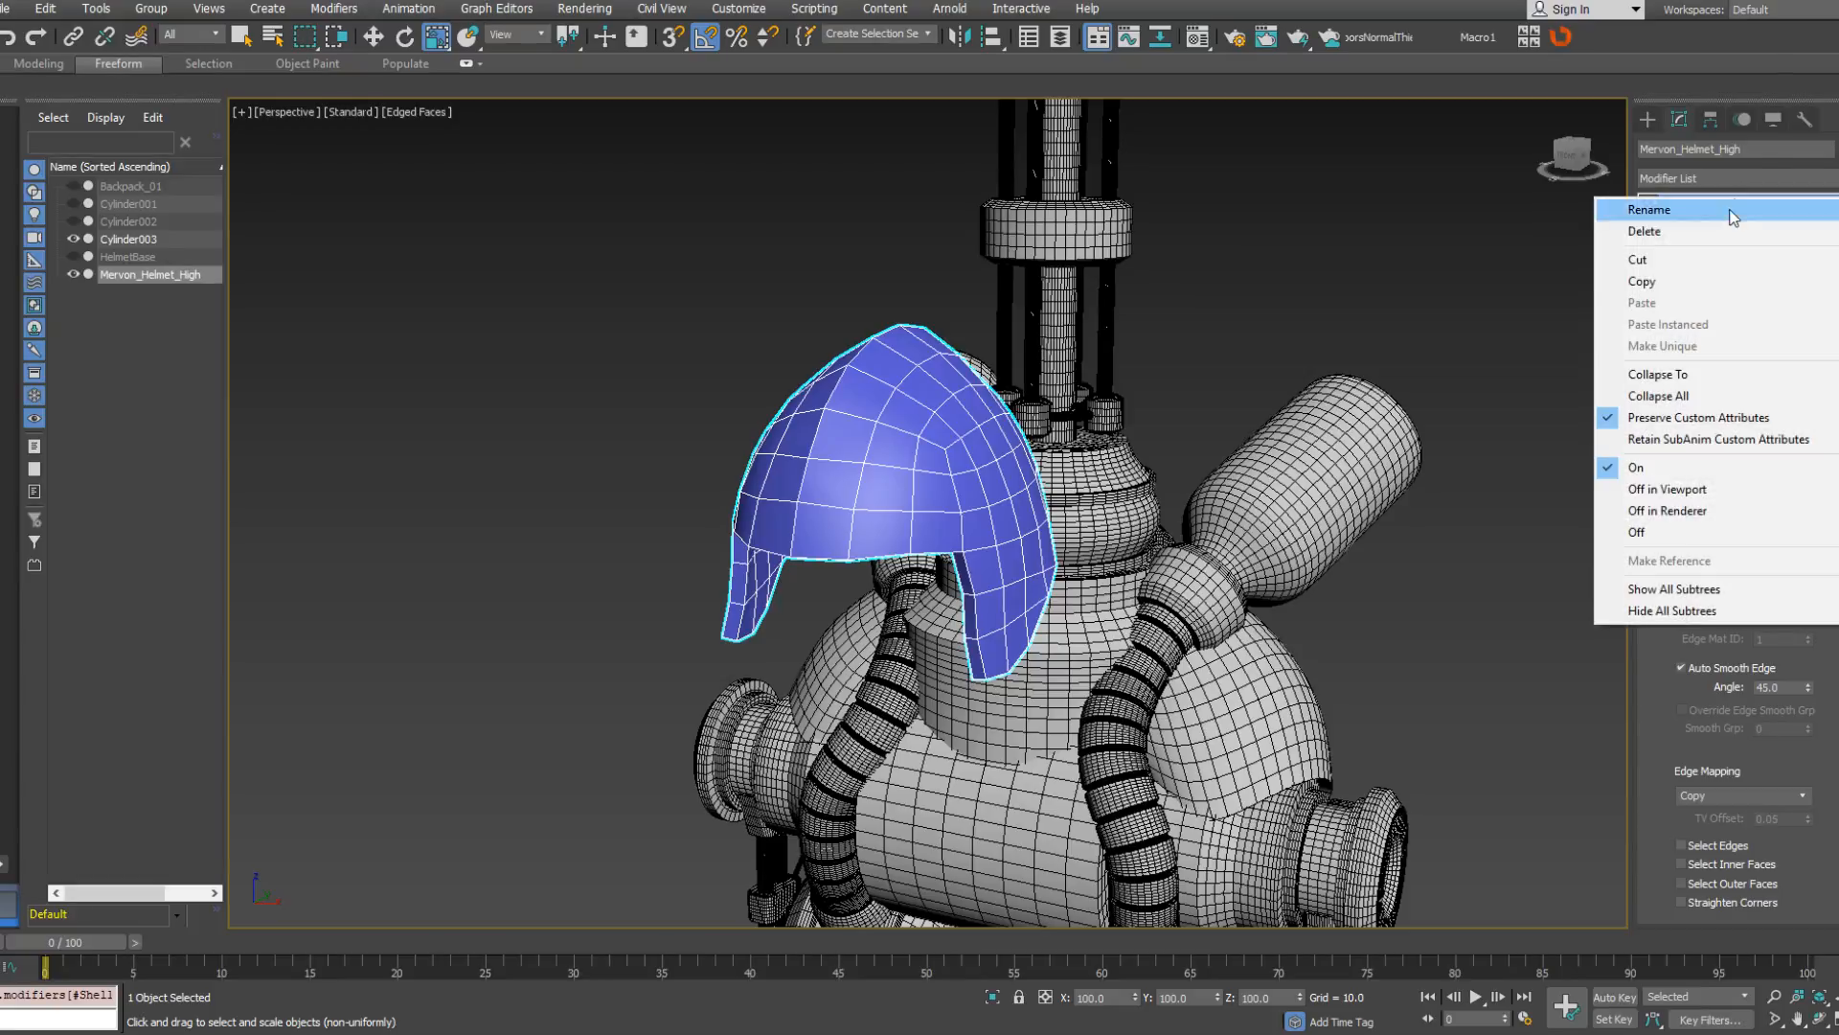
click(1662, 395)
right_click(1684, 281)
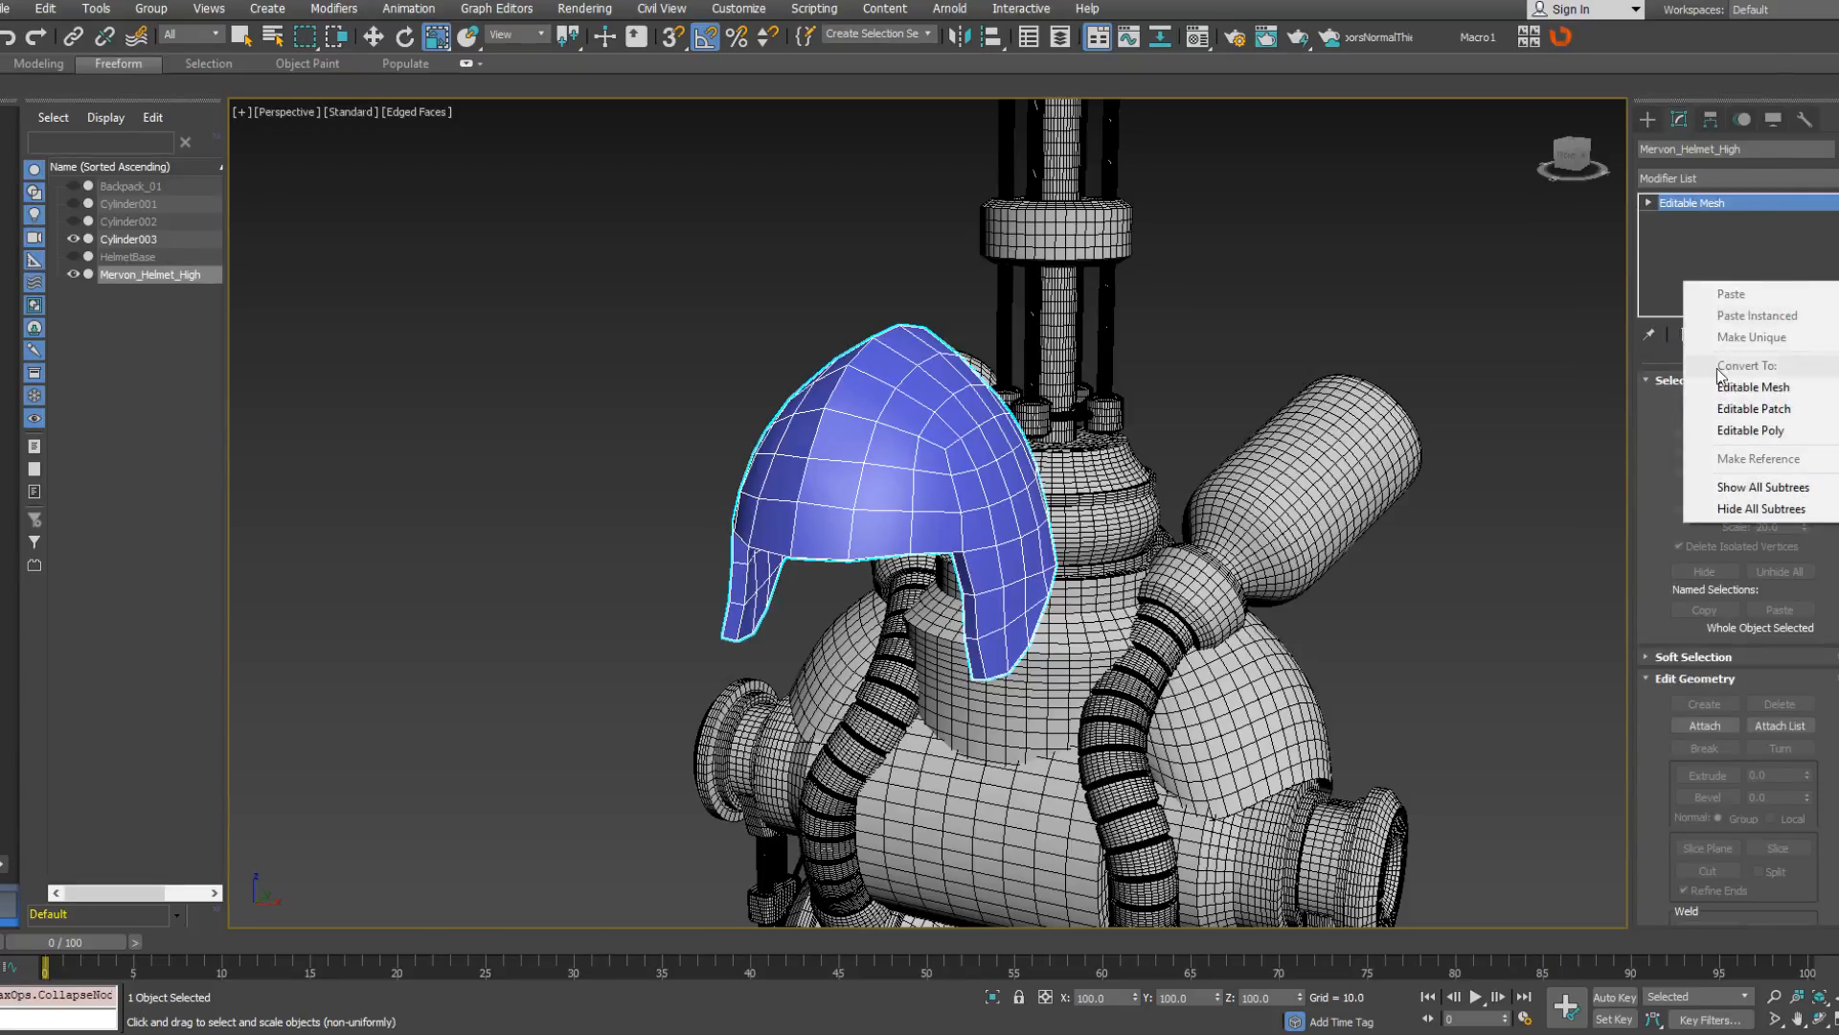
click(1736, 431)
Enter polygon editing, select a front rim polygon on the helmet's underside to check its smoothing group, and activate Move.
alt+middle_drag(1236, 537, 1191, 371)
click(1649, 202)
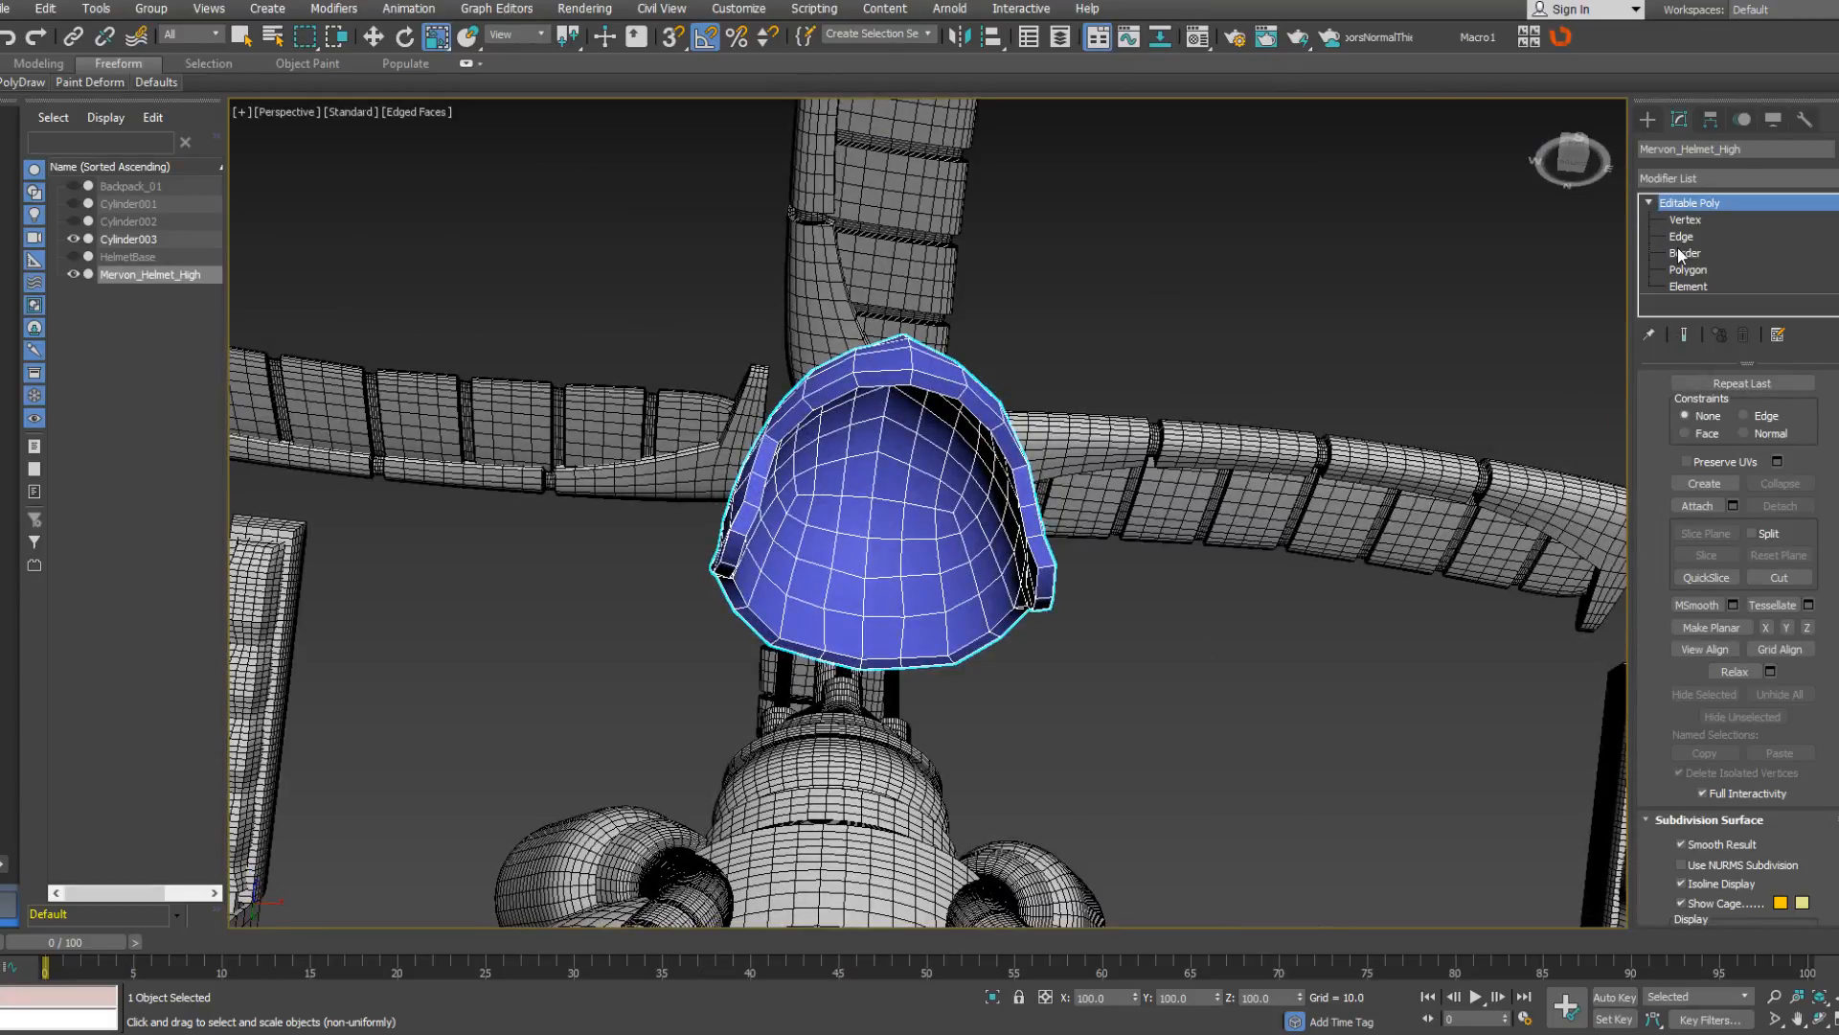
click(1689, 270)
click(939, 385)
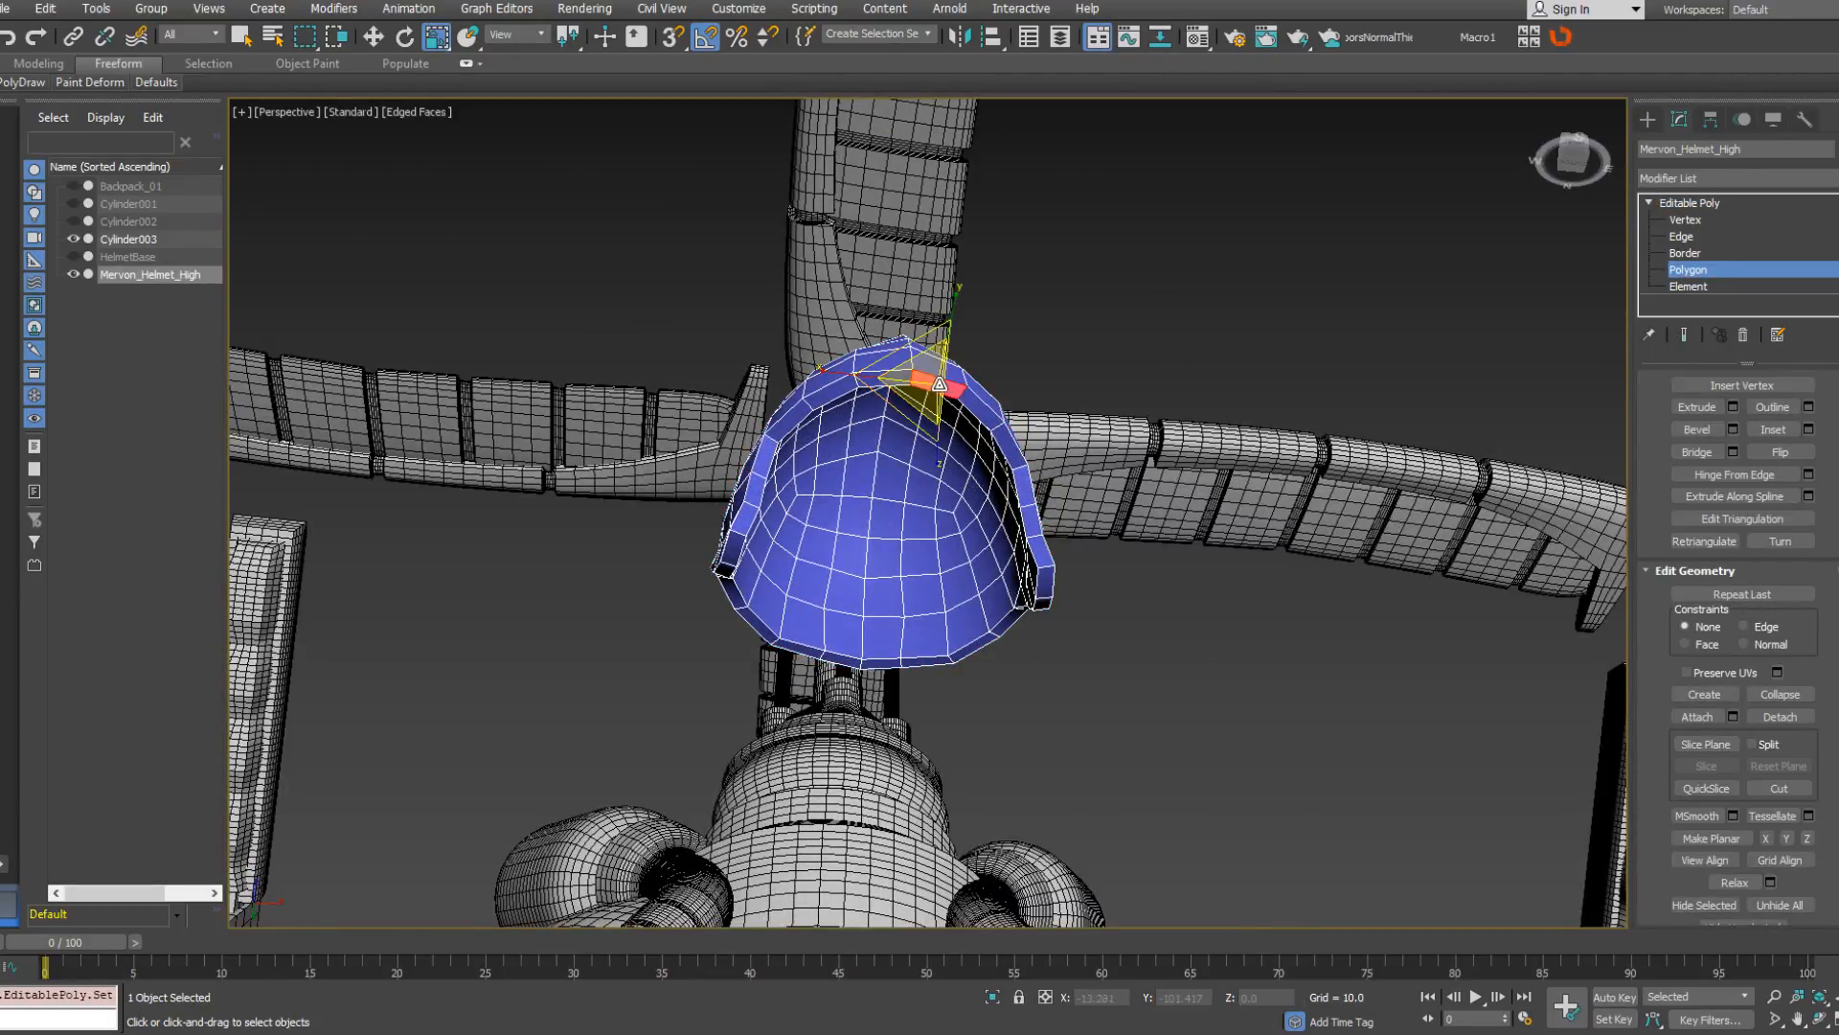
scroll(1743, 582, down, 3)
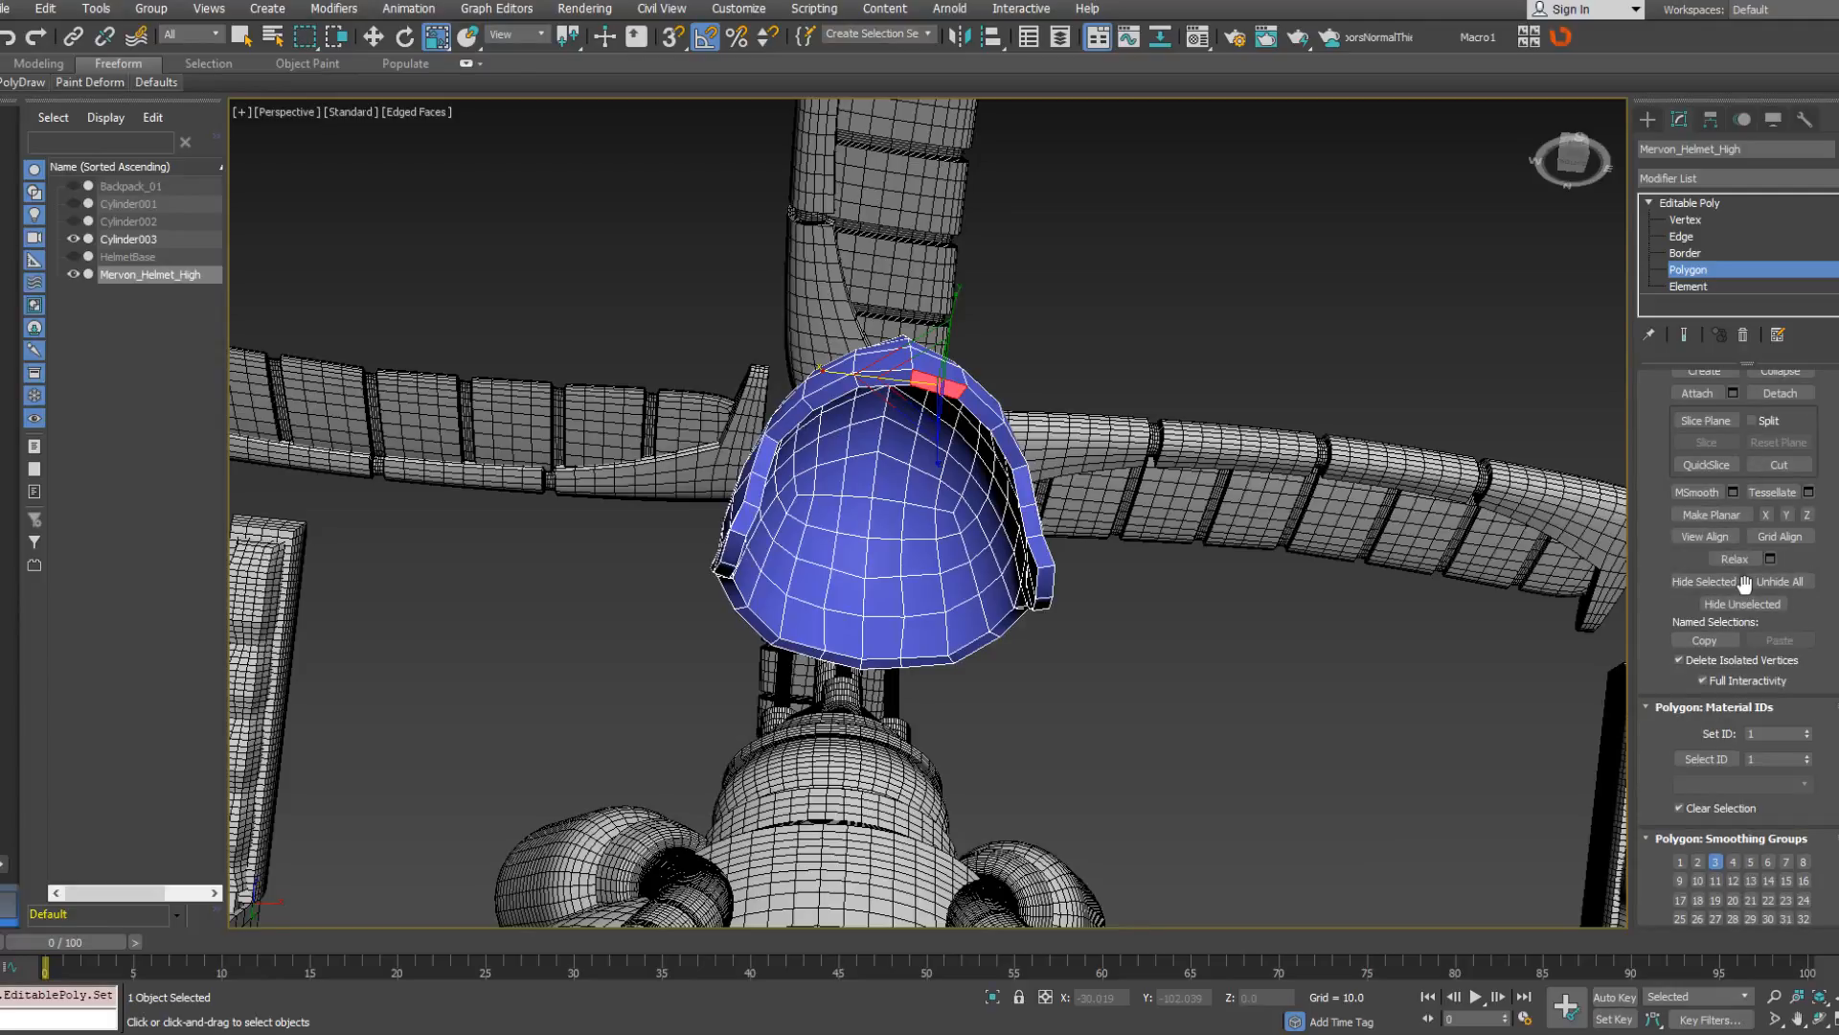
right_click(1243, 373)
click(1256, 389)
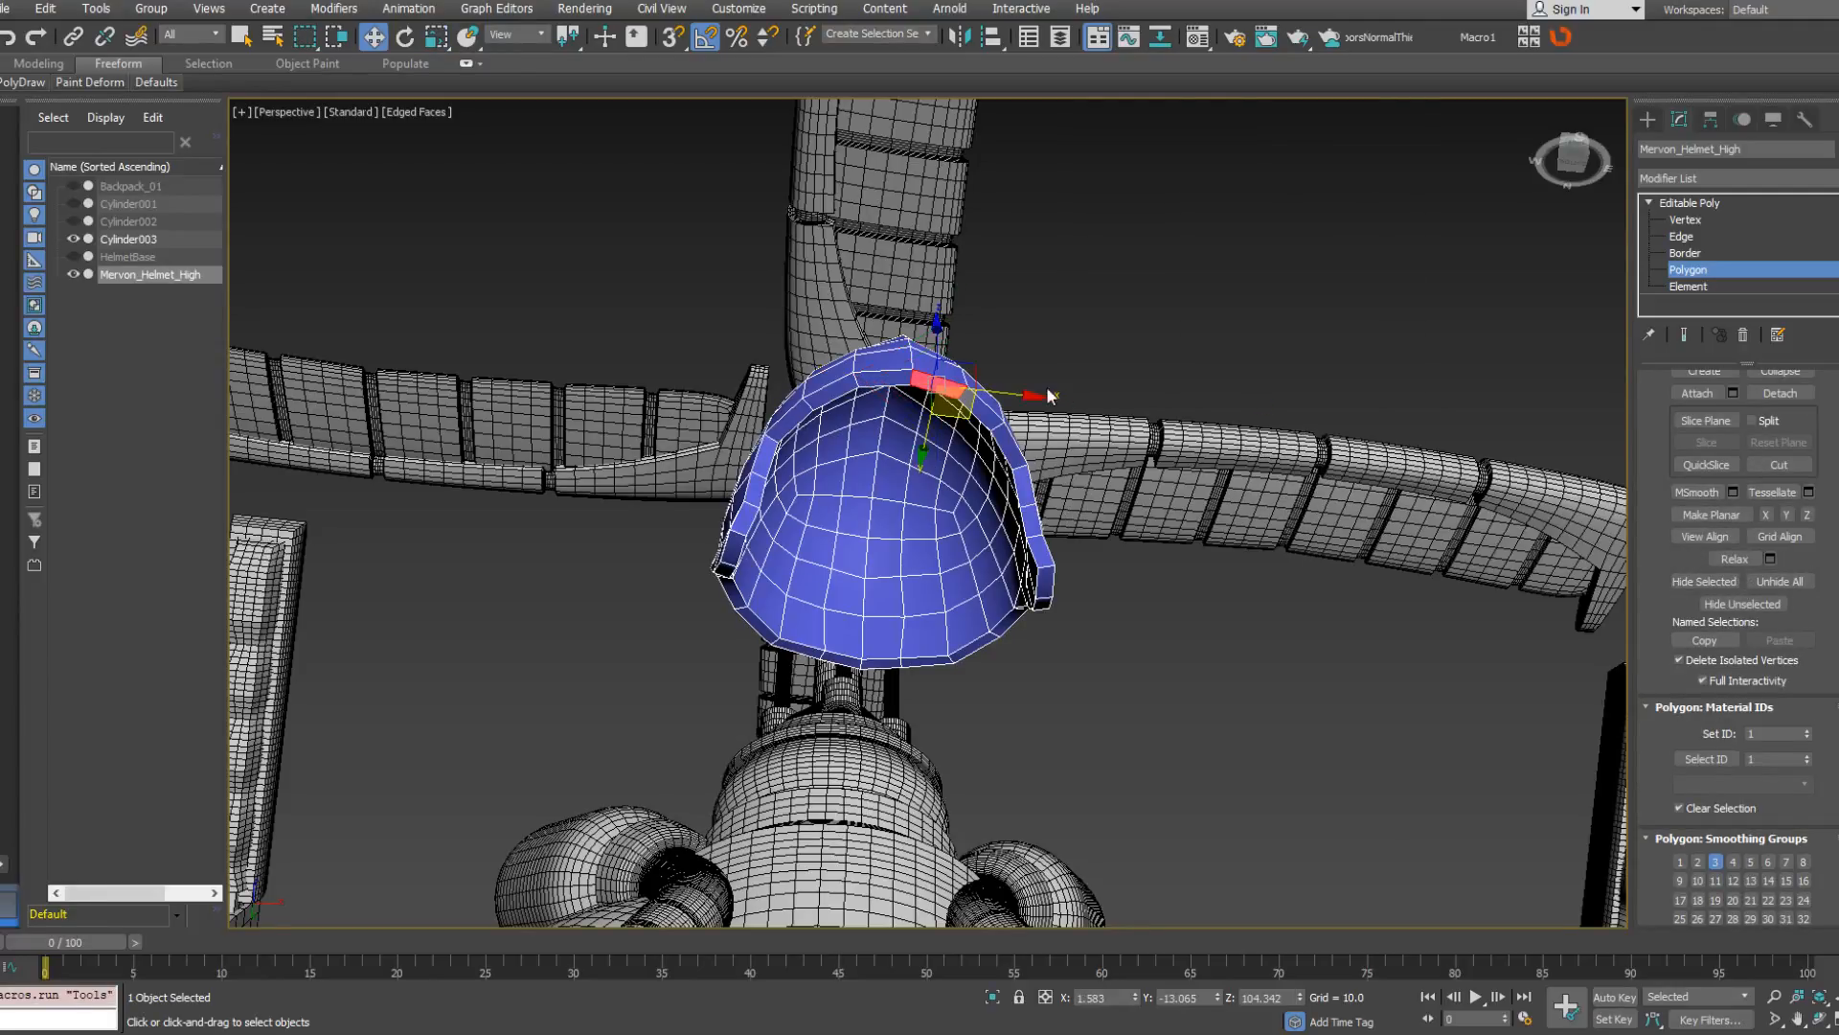
Select the rim polygons along one half of the helmet's front edge and switch them to smoothing group 4.
click(890, 376)
alt+middle_drag(889, 376, 847, 414)
click(829, 392)
ctrl+click(806, 405)
ctrl+click(876, 379)
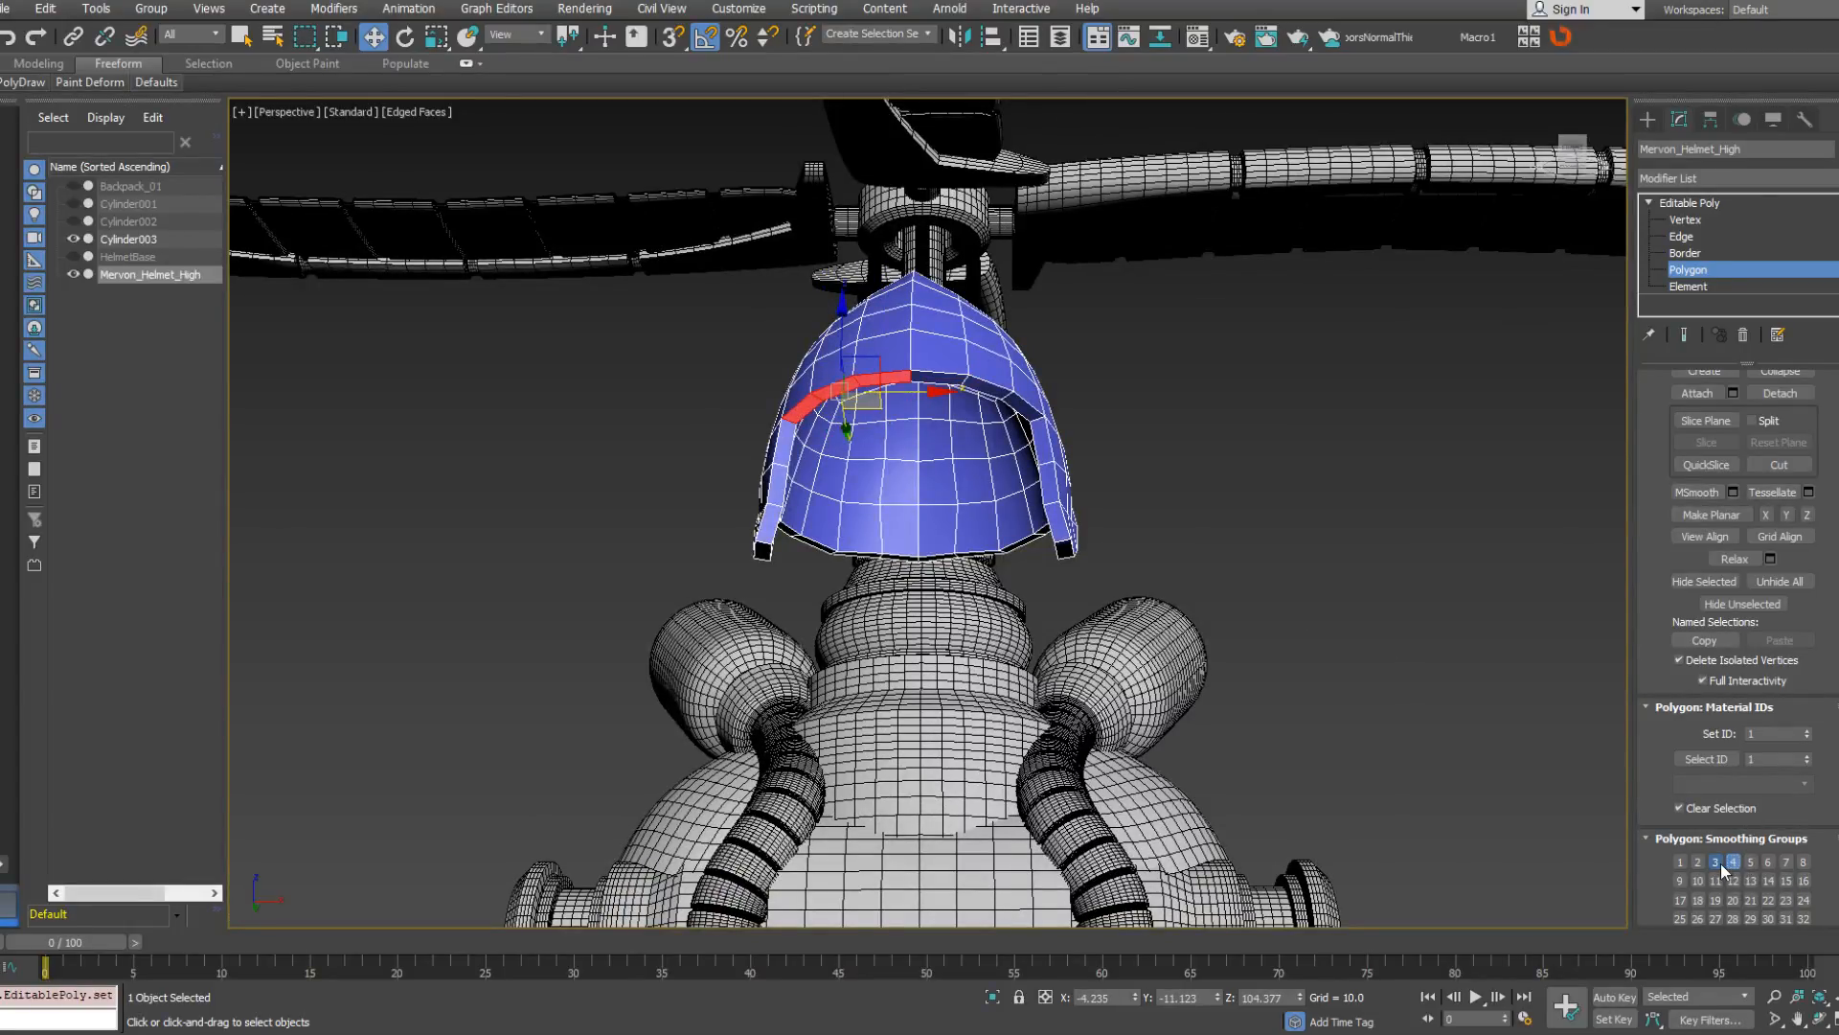
Inspect the smoothing groups of individual rim polygons around the ear flaps and the helmet's back.
click(1038, 452)
alt+middle_drag(1050, 452, 882, 581)
click(1077, 532)
click(843, 641)
alt+middle_drag(1169, 567, 1055, 578)
click(1060, 491)
alt+middle_drag(1060, 491, 1049, 466)
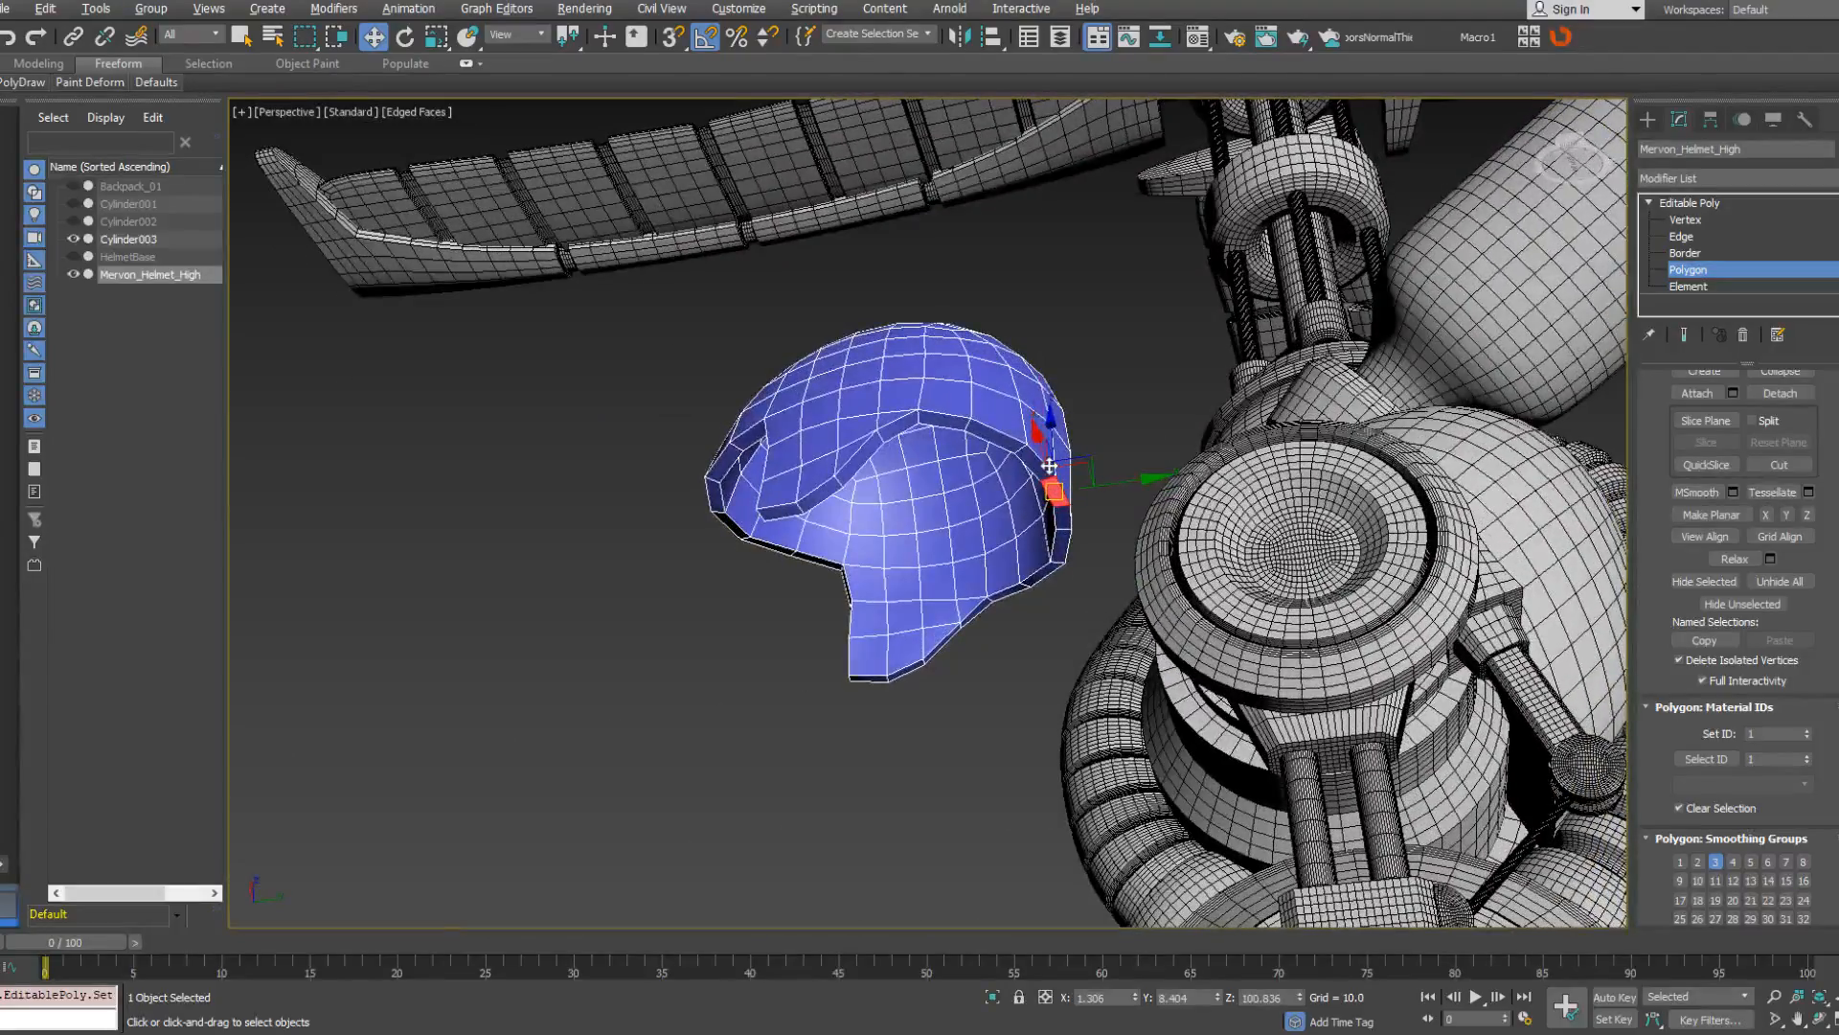
click(783, 511)
ctrl+click(822, 492)
ctrl+click(852, 466)
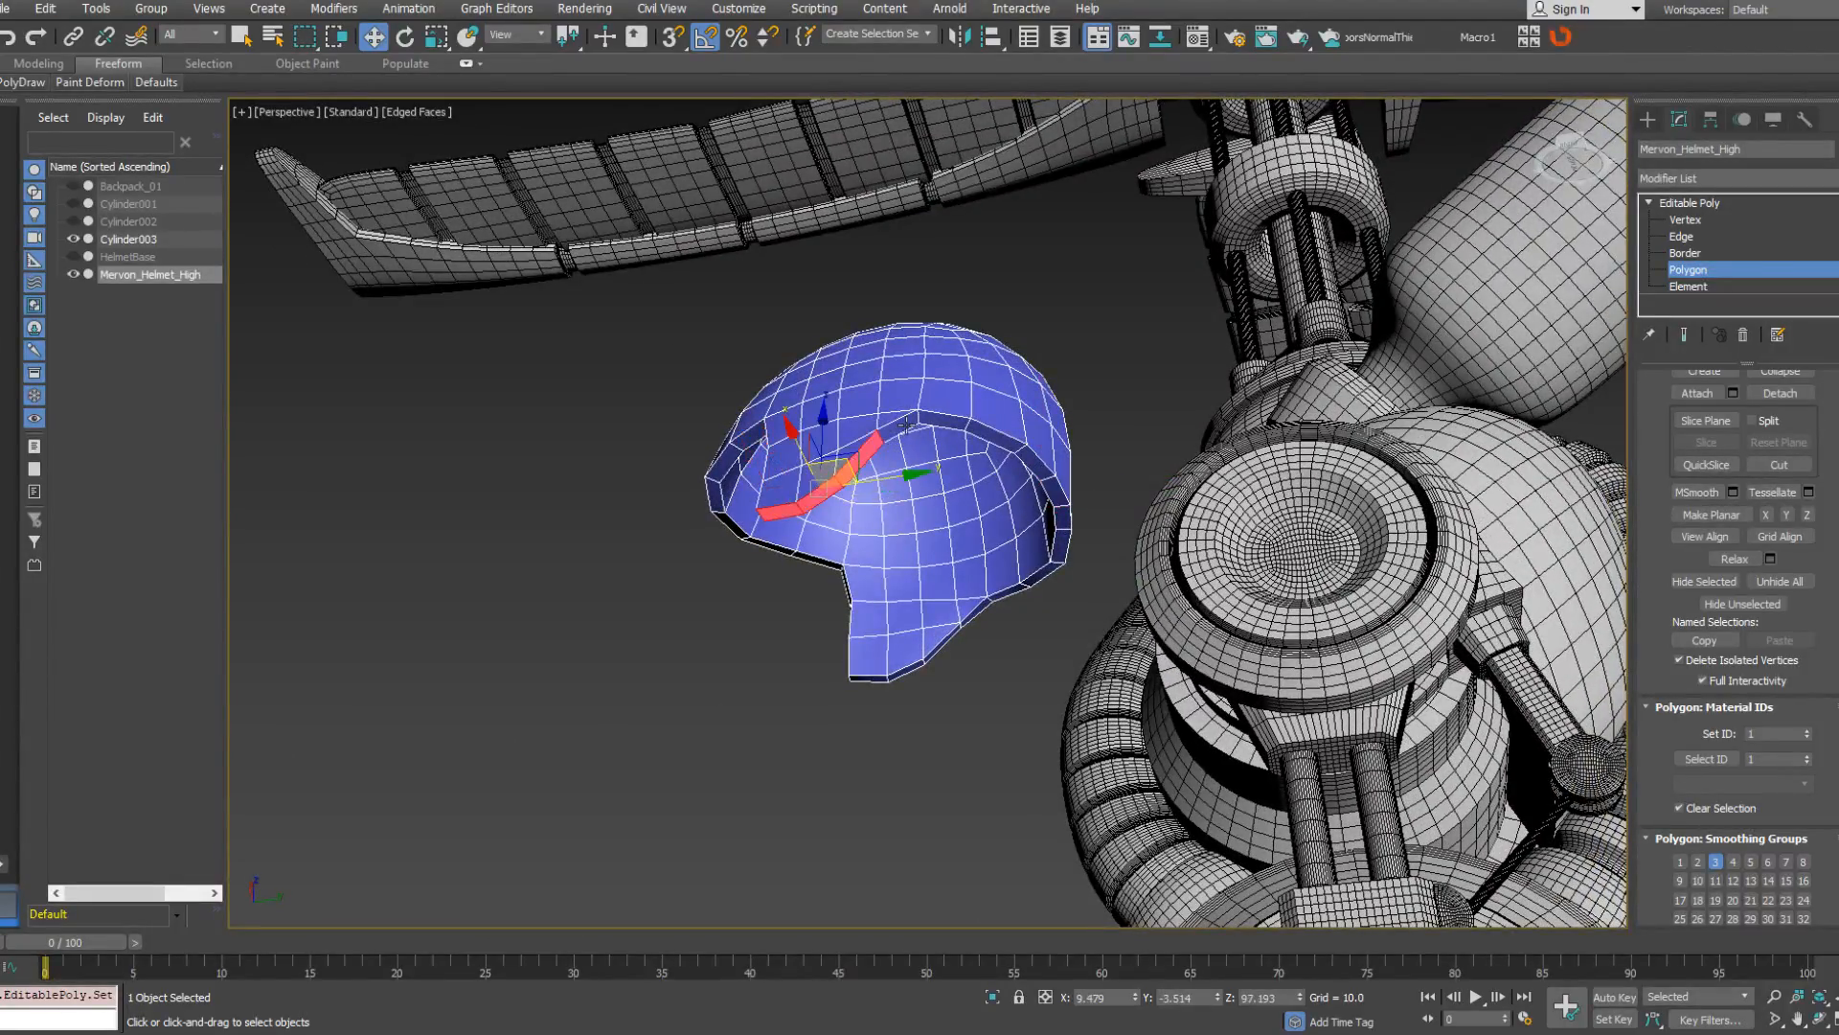
ctrl+click(906, 425)
ctrl+click(947, 423)
ctrl+click(987, 437)
ctrl+click(1041, 471)
ctrl+click(1059, 503)
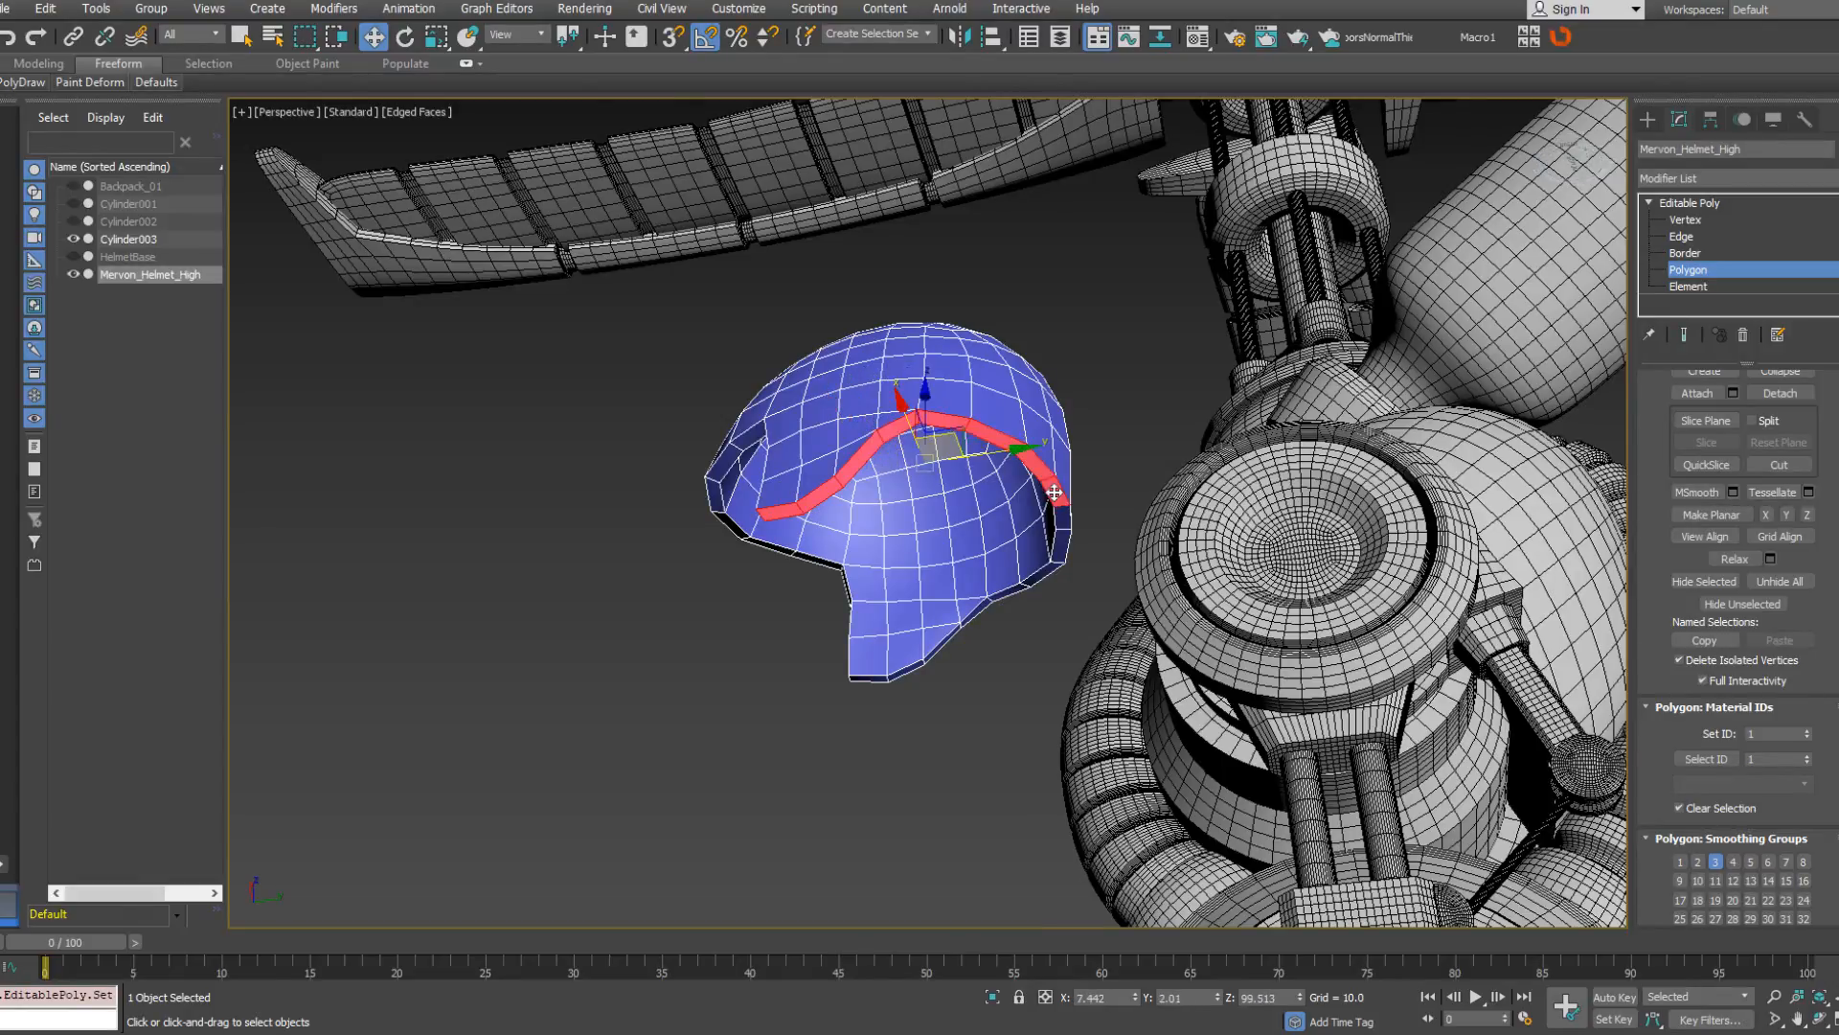
mouse_move(1059, 503)
alt+middle_down()
mouse_move(1055, 558)
mouse_move(1100, 582)
mouse_move(1072, 579)
mouse_move(1062, 500)
alt+middle_up()
Select the four rim polygons running from the far ear flap to the helmet's back and change their smoothing group.
click(944, 423)
ctrl+click(993, 444)
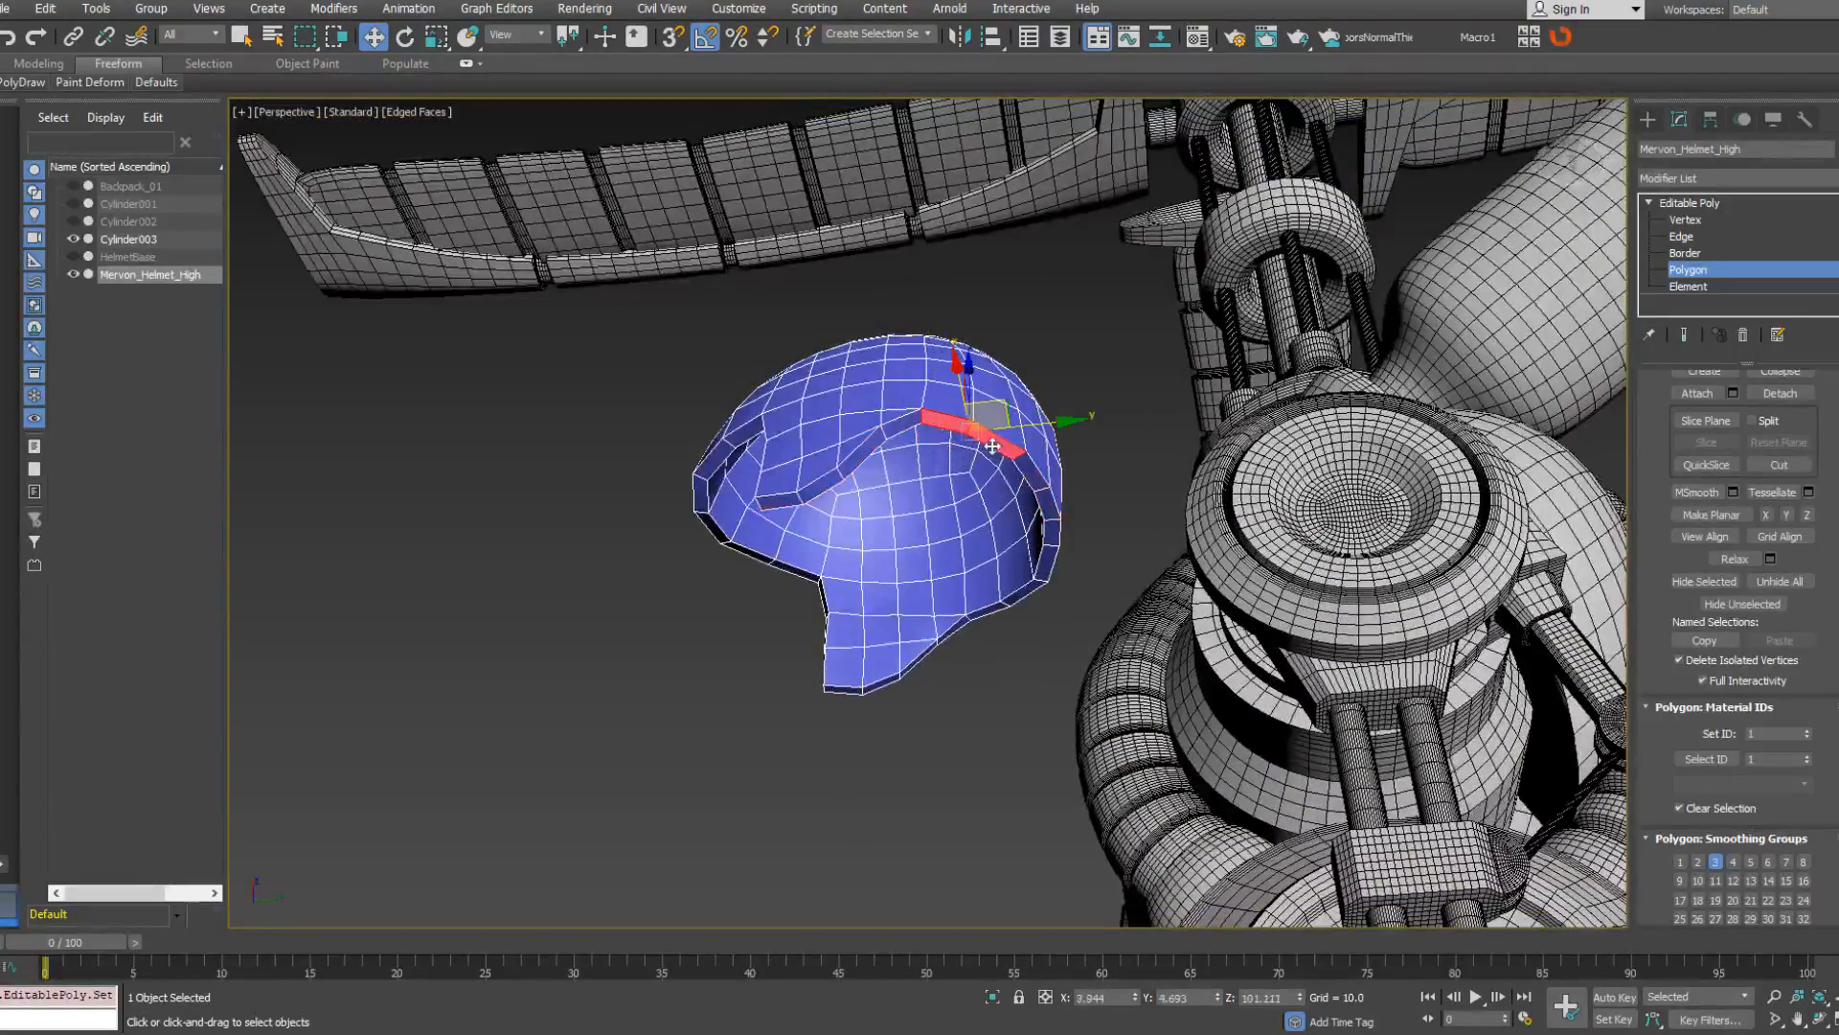
ctrl+click(1035, 479)
ctrl+click(1051, 505)
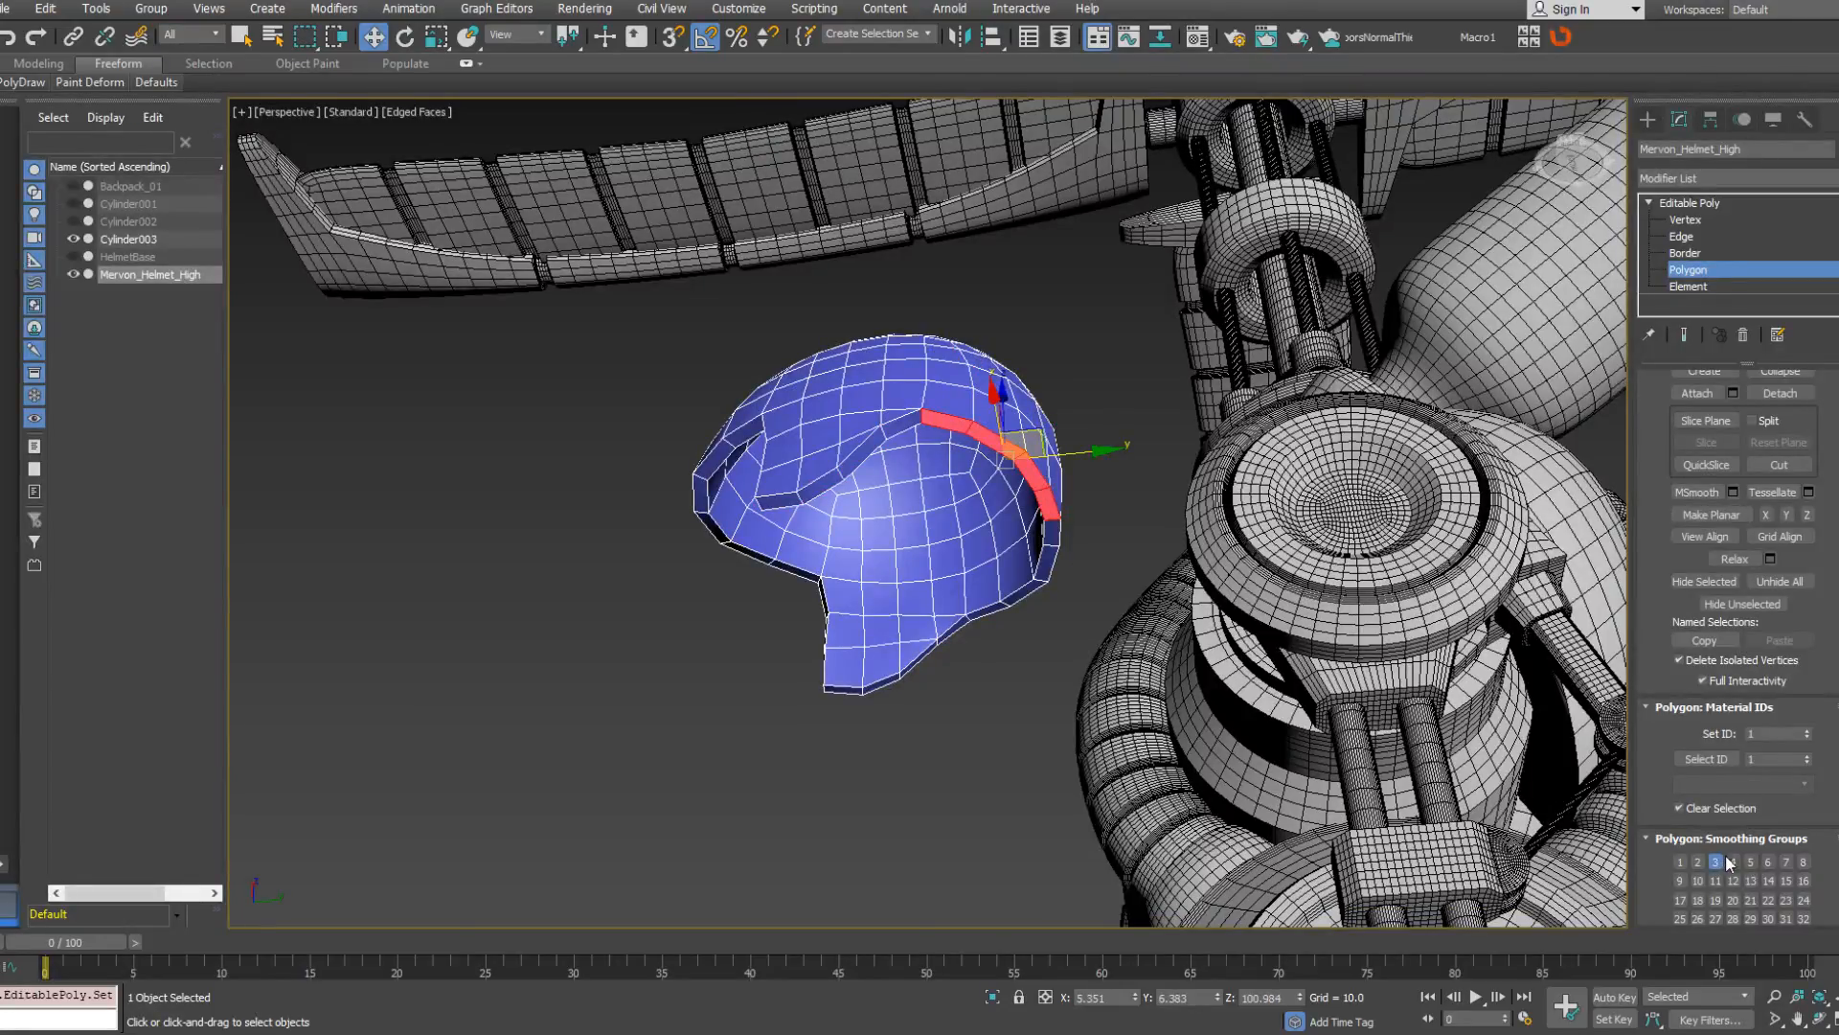
Select the rim polygons along the other half of the helmet's back and switch them to smoothing group 5.
click(1053, 532)
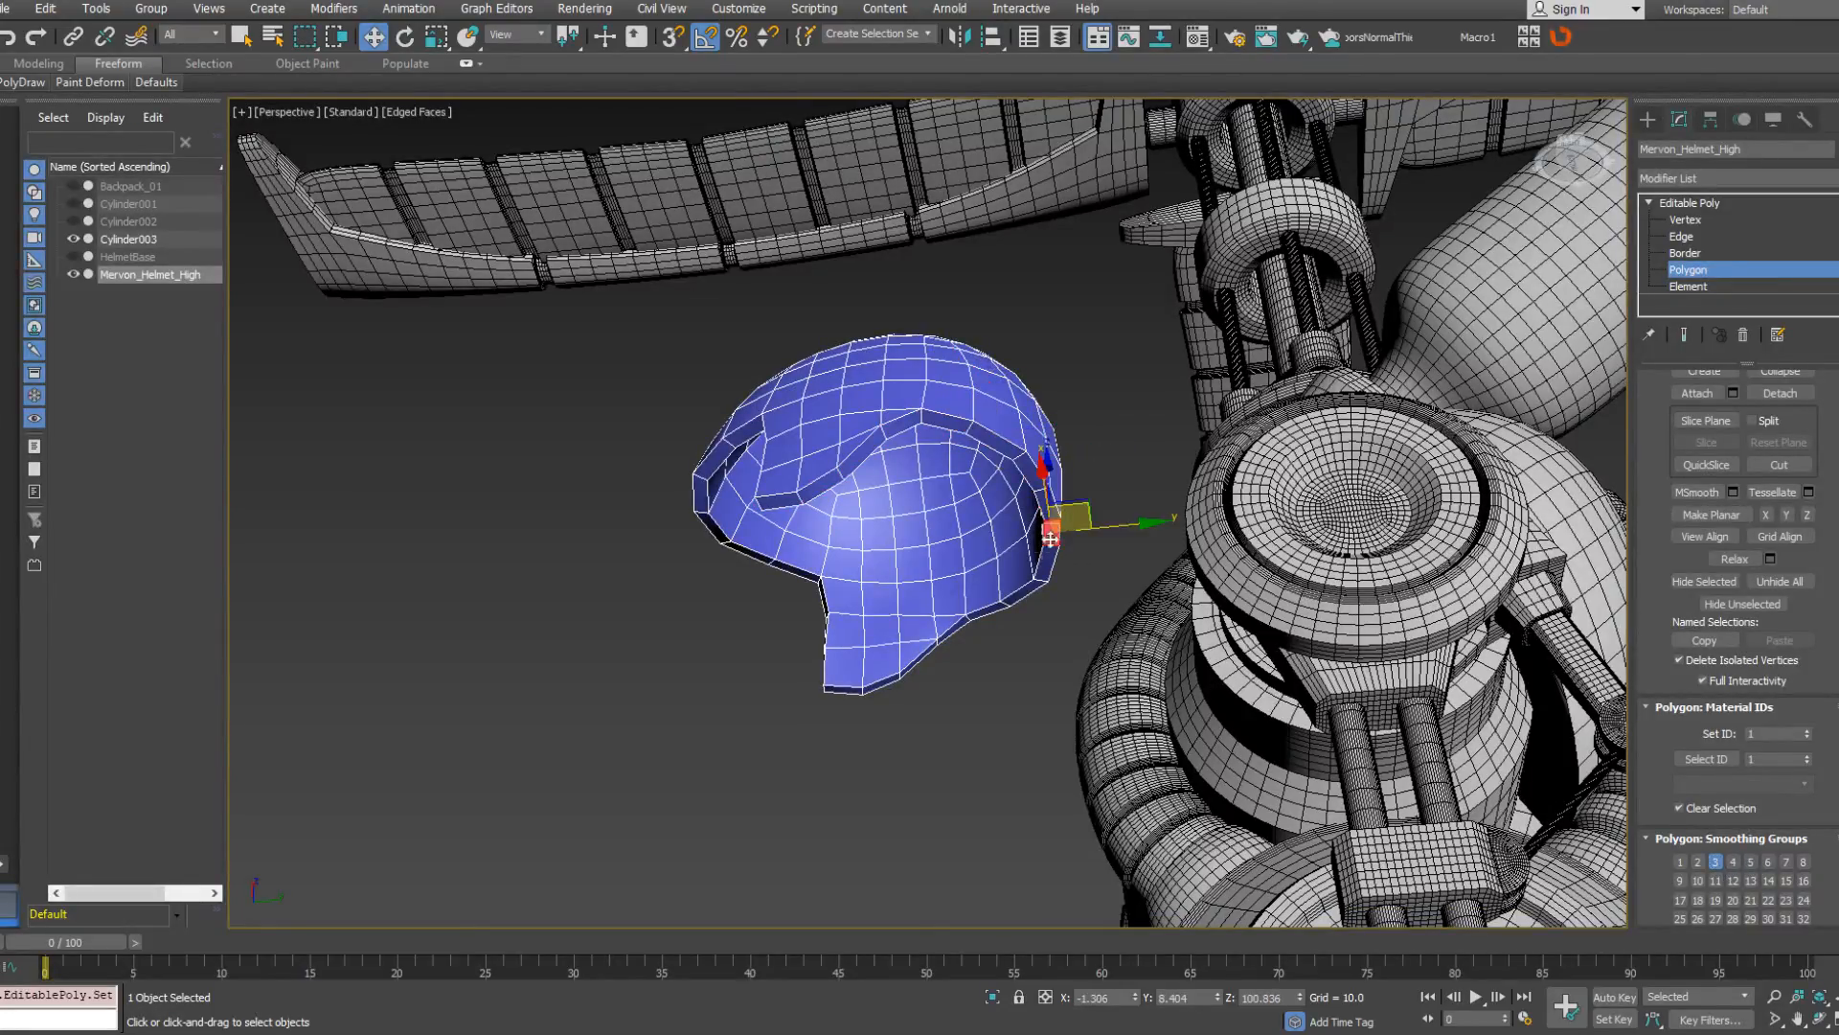
ctrl+click(1047, 561)
ctrl+click(1025, 591)
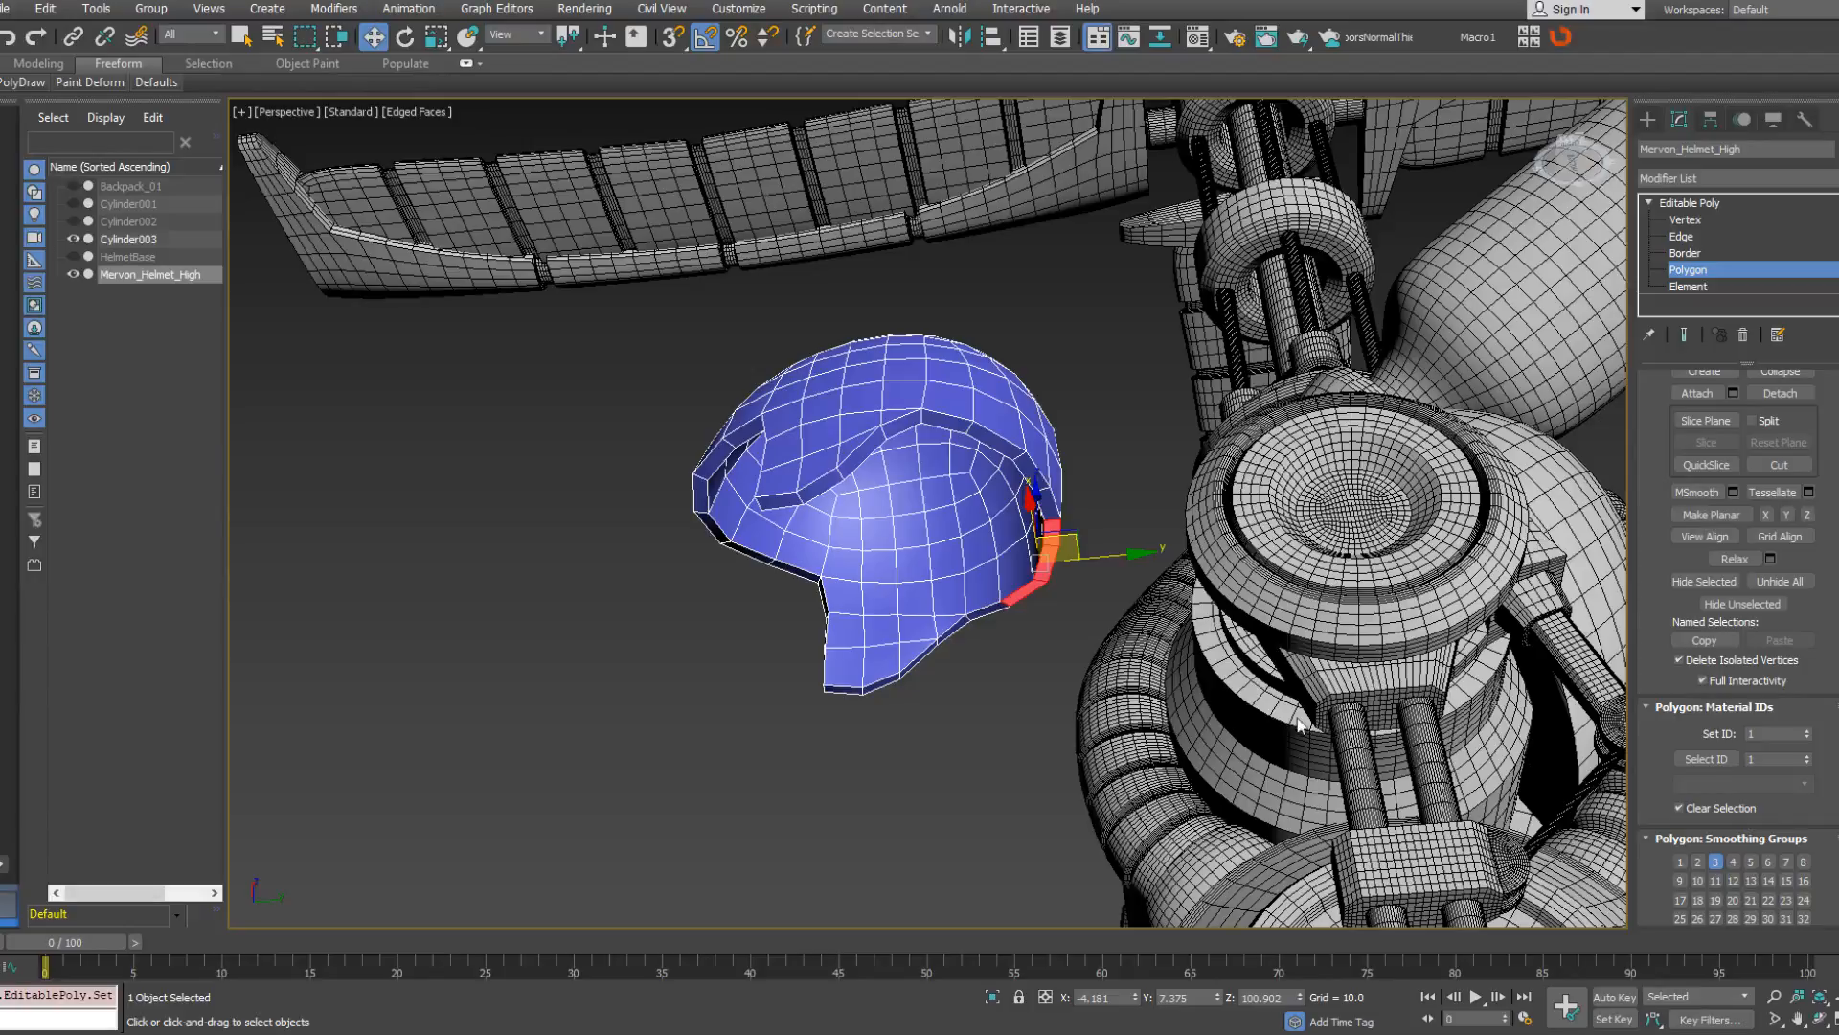
alt+middle_drag(993, 602, 1322, 699)
click(1715, 861)
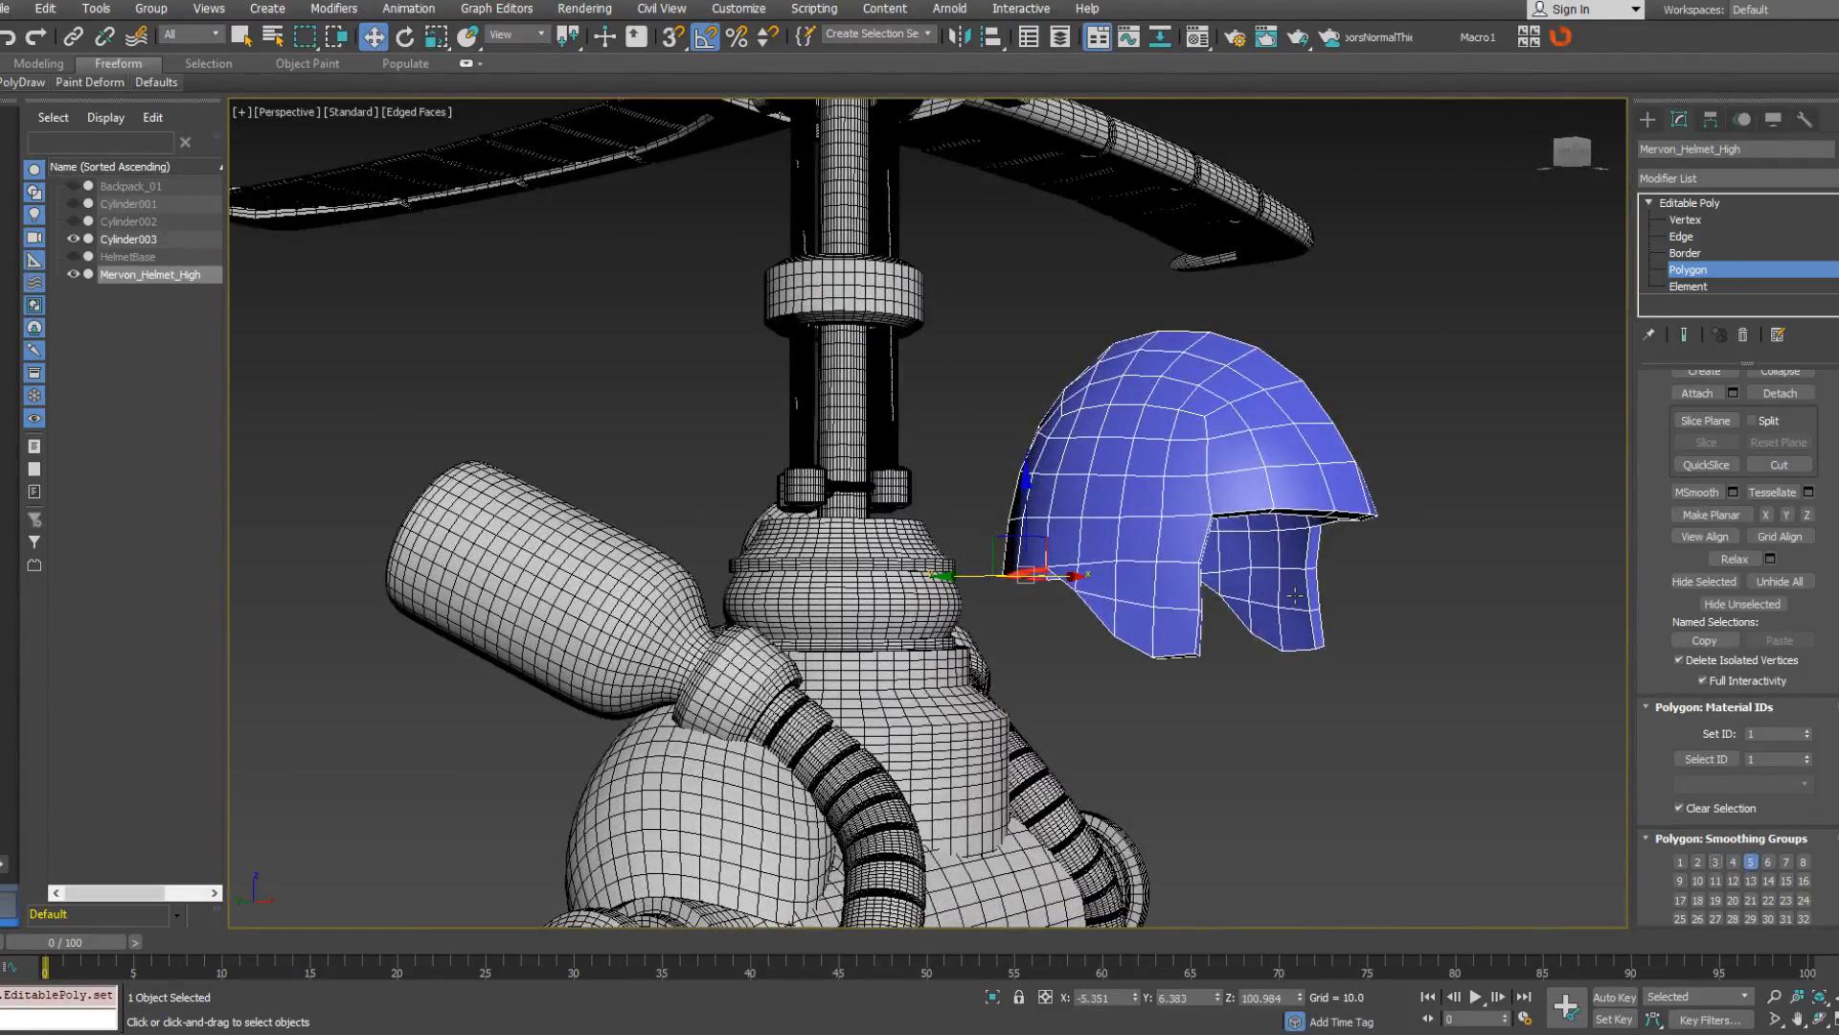
Leave polygon editing and copy the helmet about 33 units along X, naming the copy Mervon_Helmet_High001.
alt+middle_drag(1252, 563, 1150, 580)
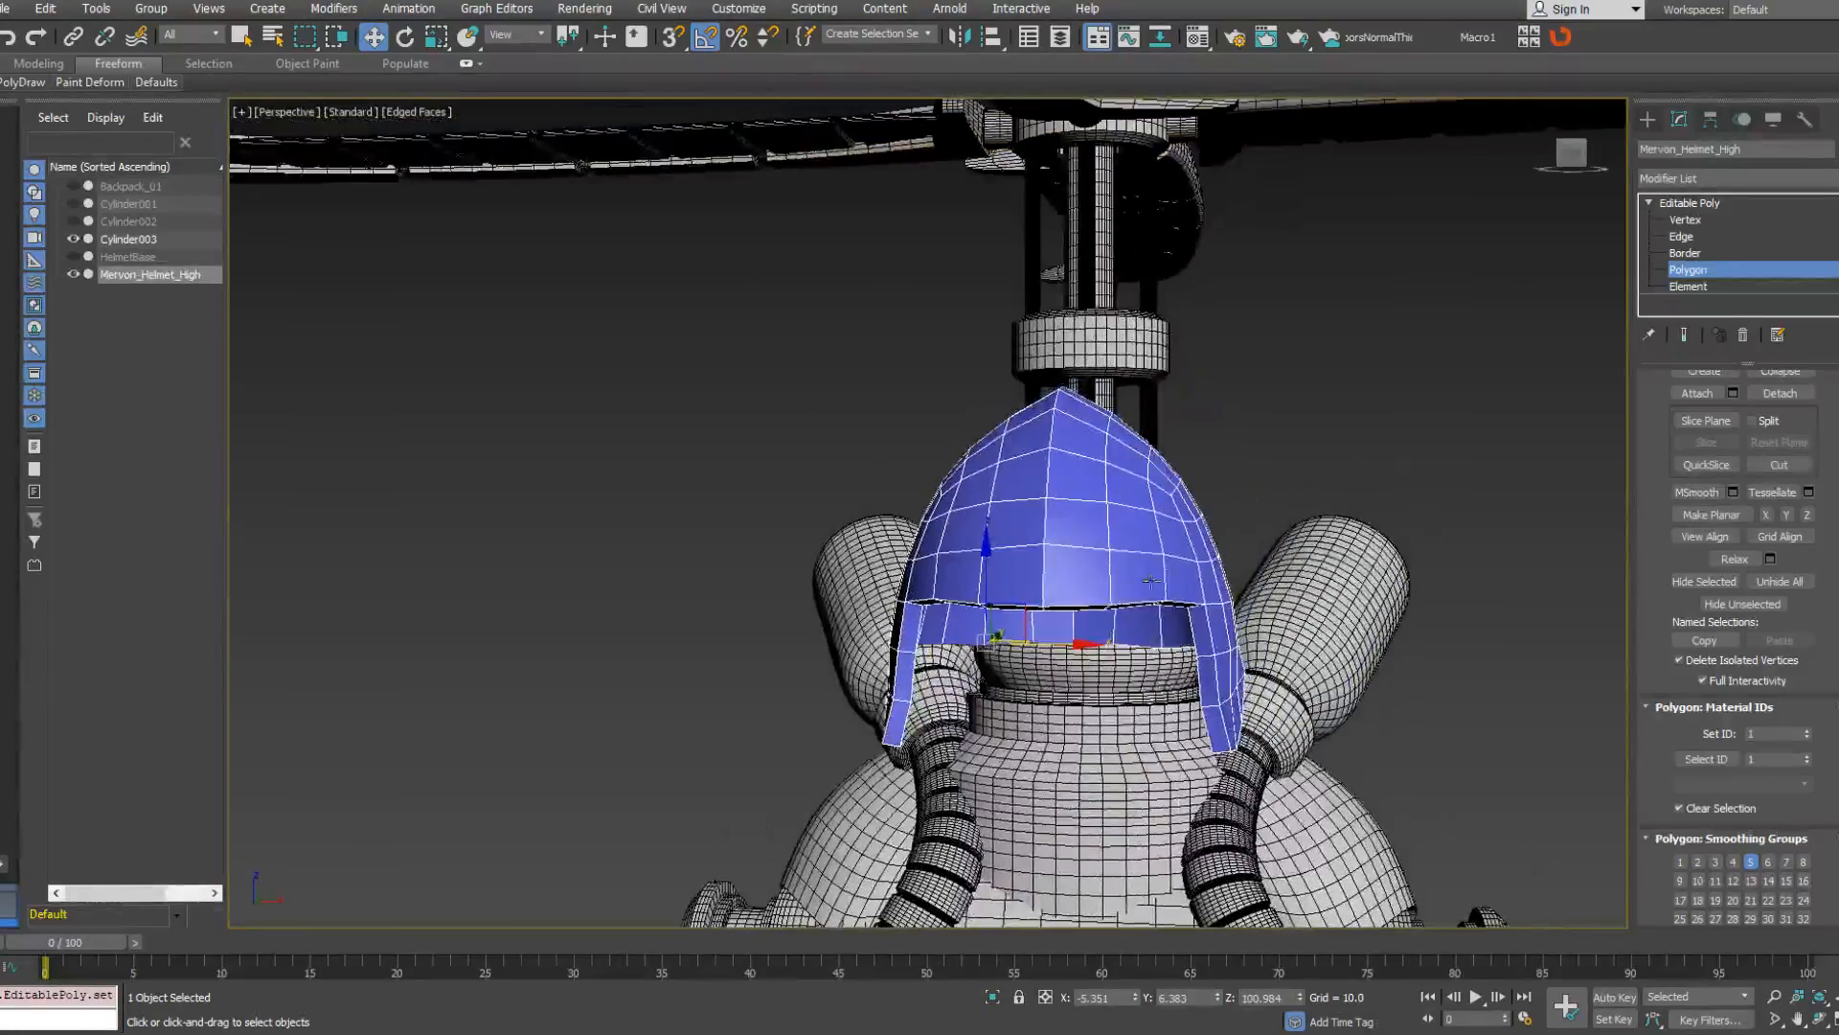
click(1709, 272)
scroll(1364, 463, down, 5)
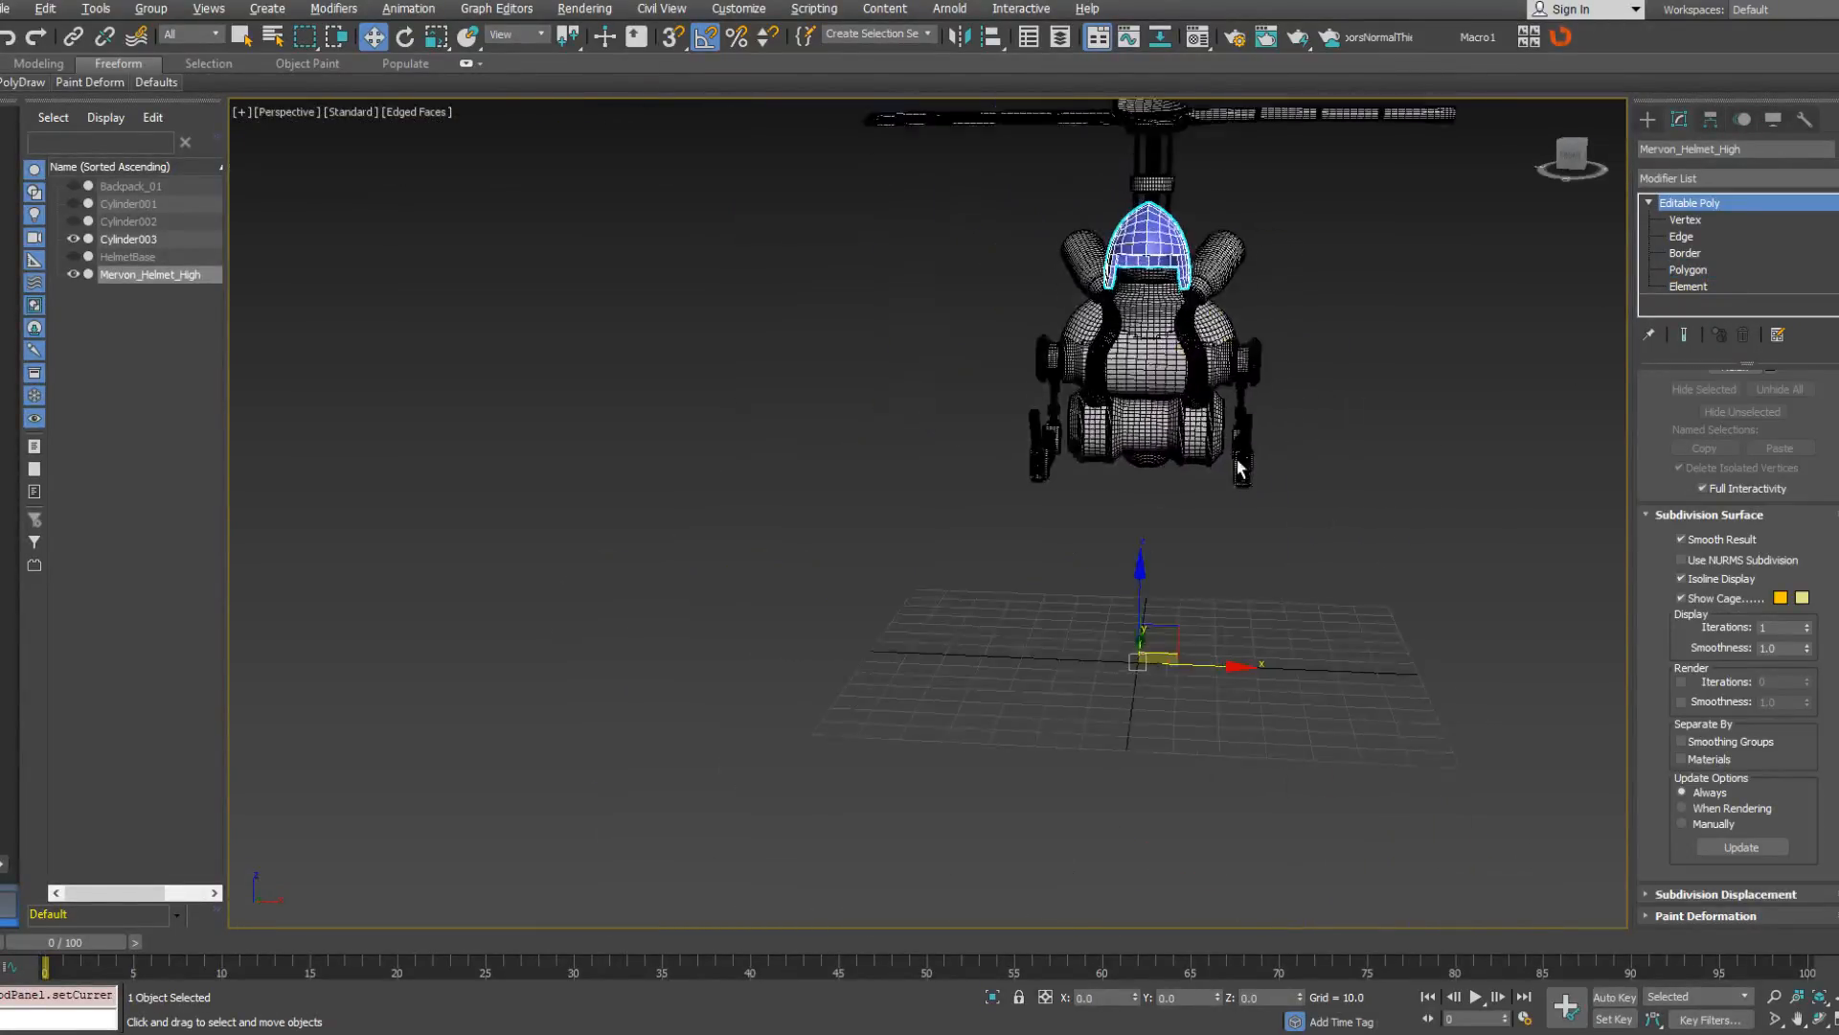
shift+drag(1209, 663, 1341, 664)
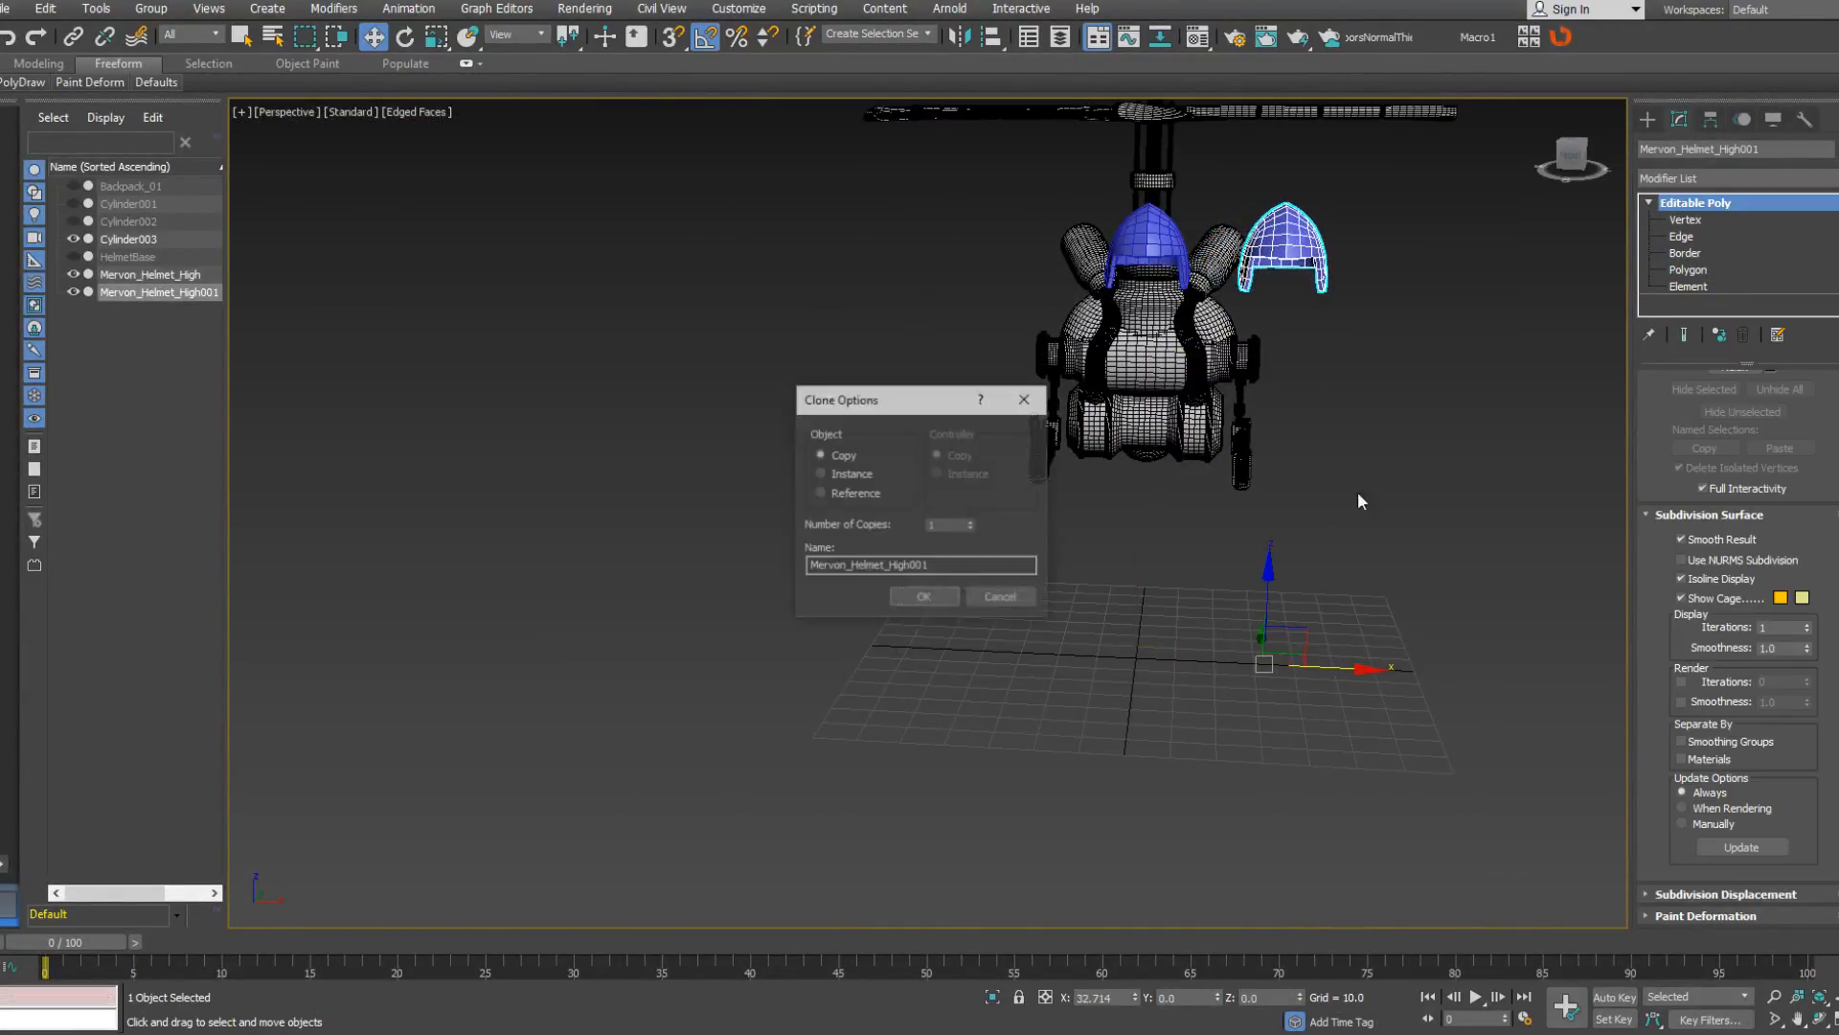
key(Return)
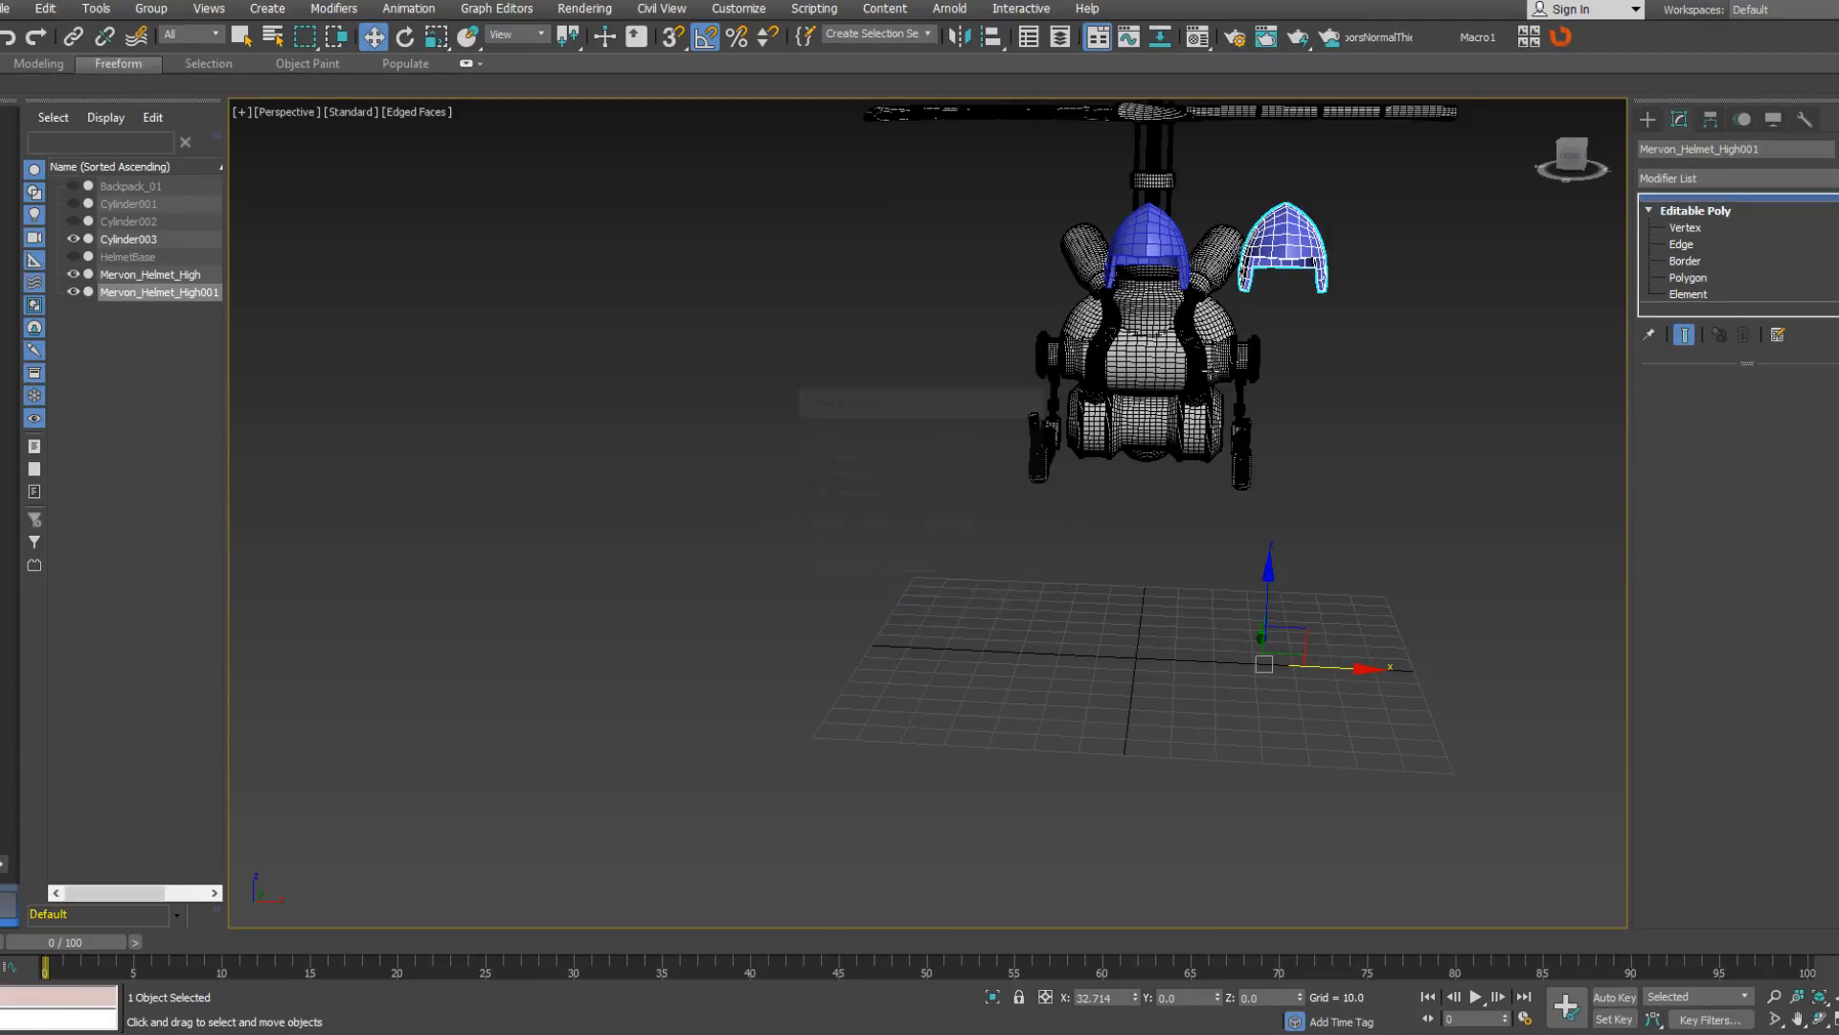
Add a TurboSmooth modifier to the helmet copy, separated by smoothing groups, with 2 iterations.
scroll(1318, 105, up, 5)
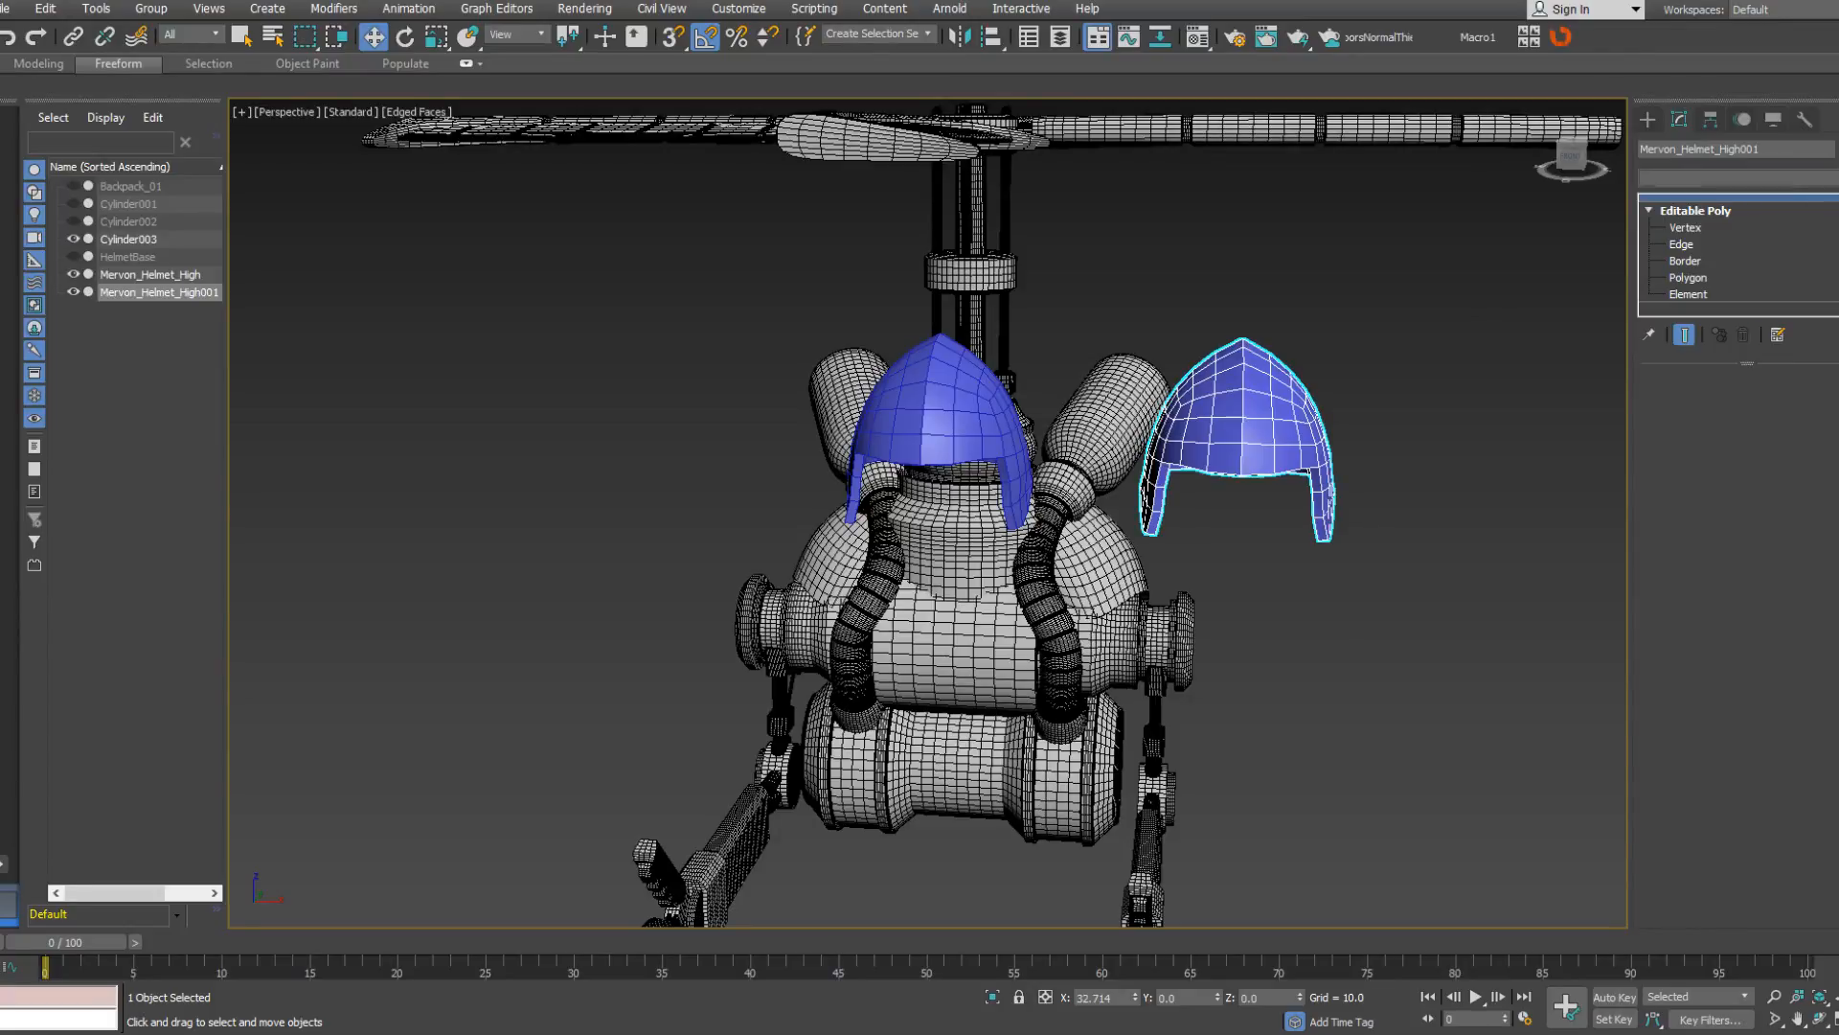
click(1830, 177)
scroll(1736, 603, down, 20)
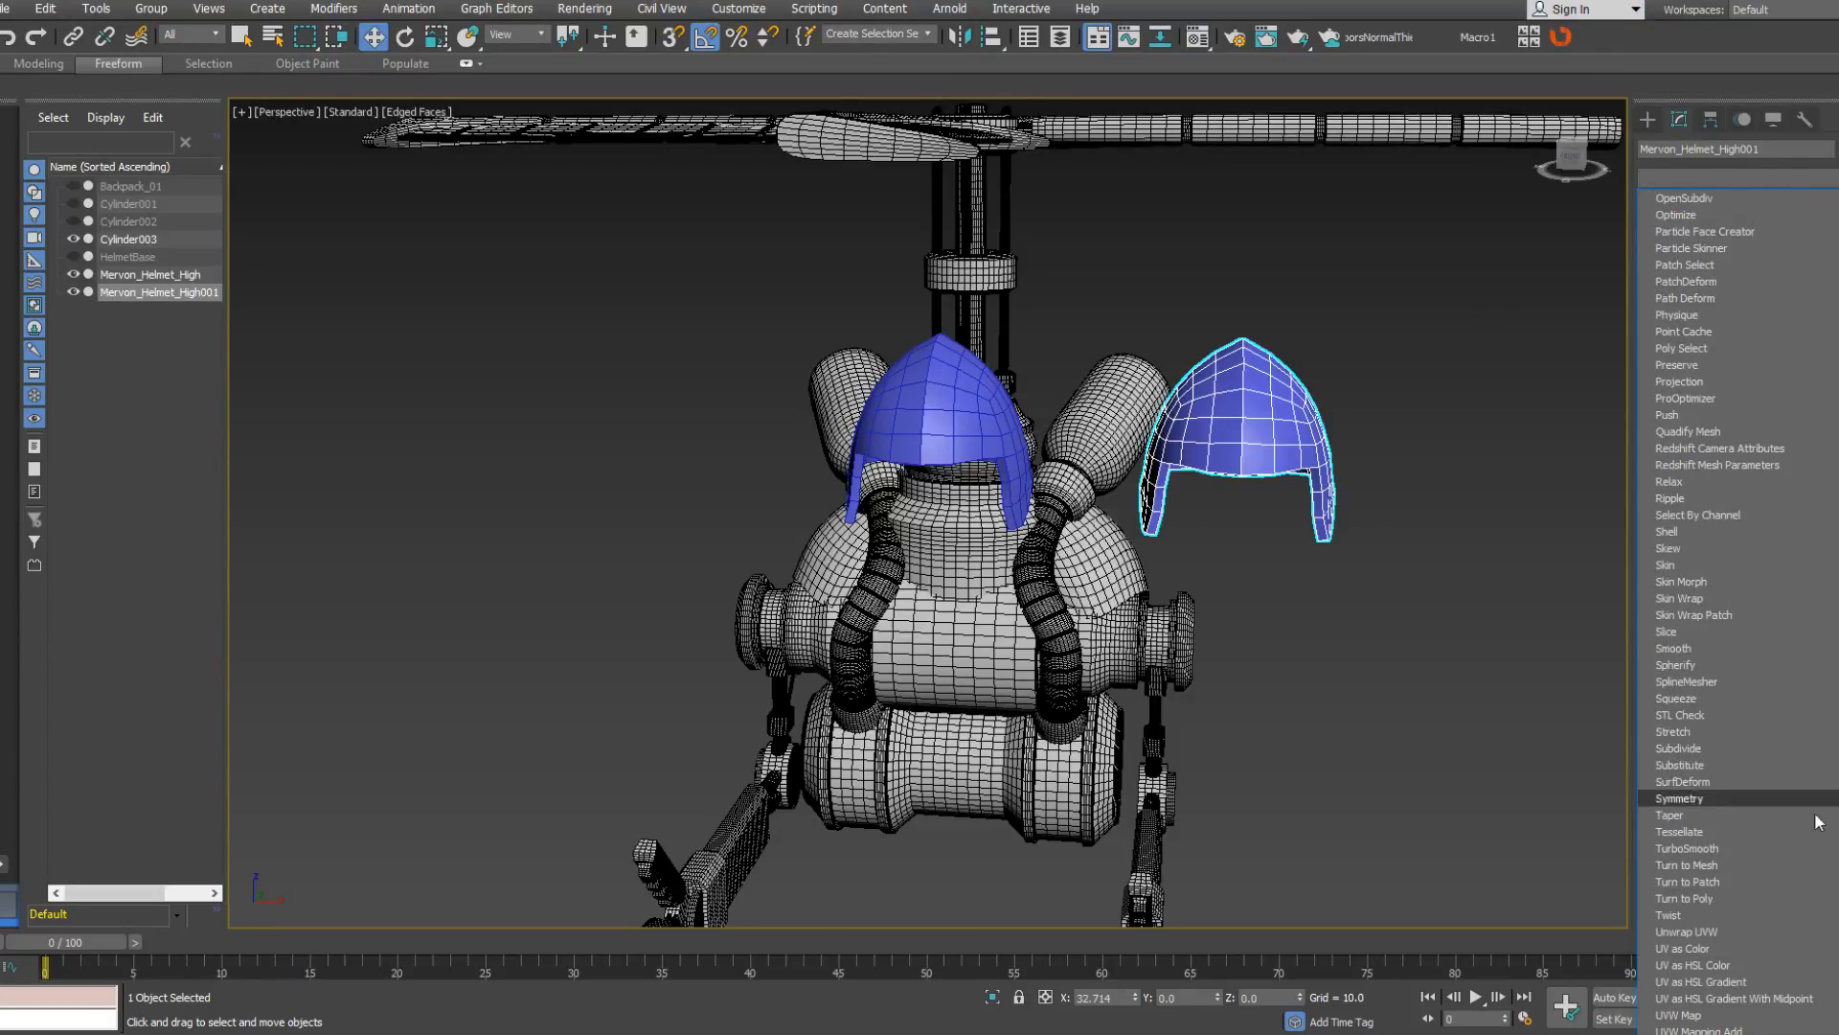
click(1770, 848)
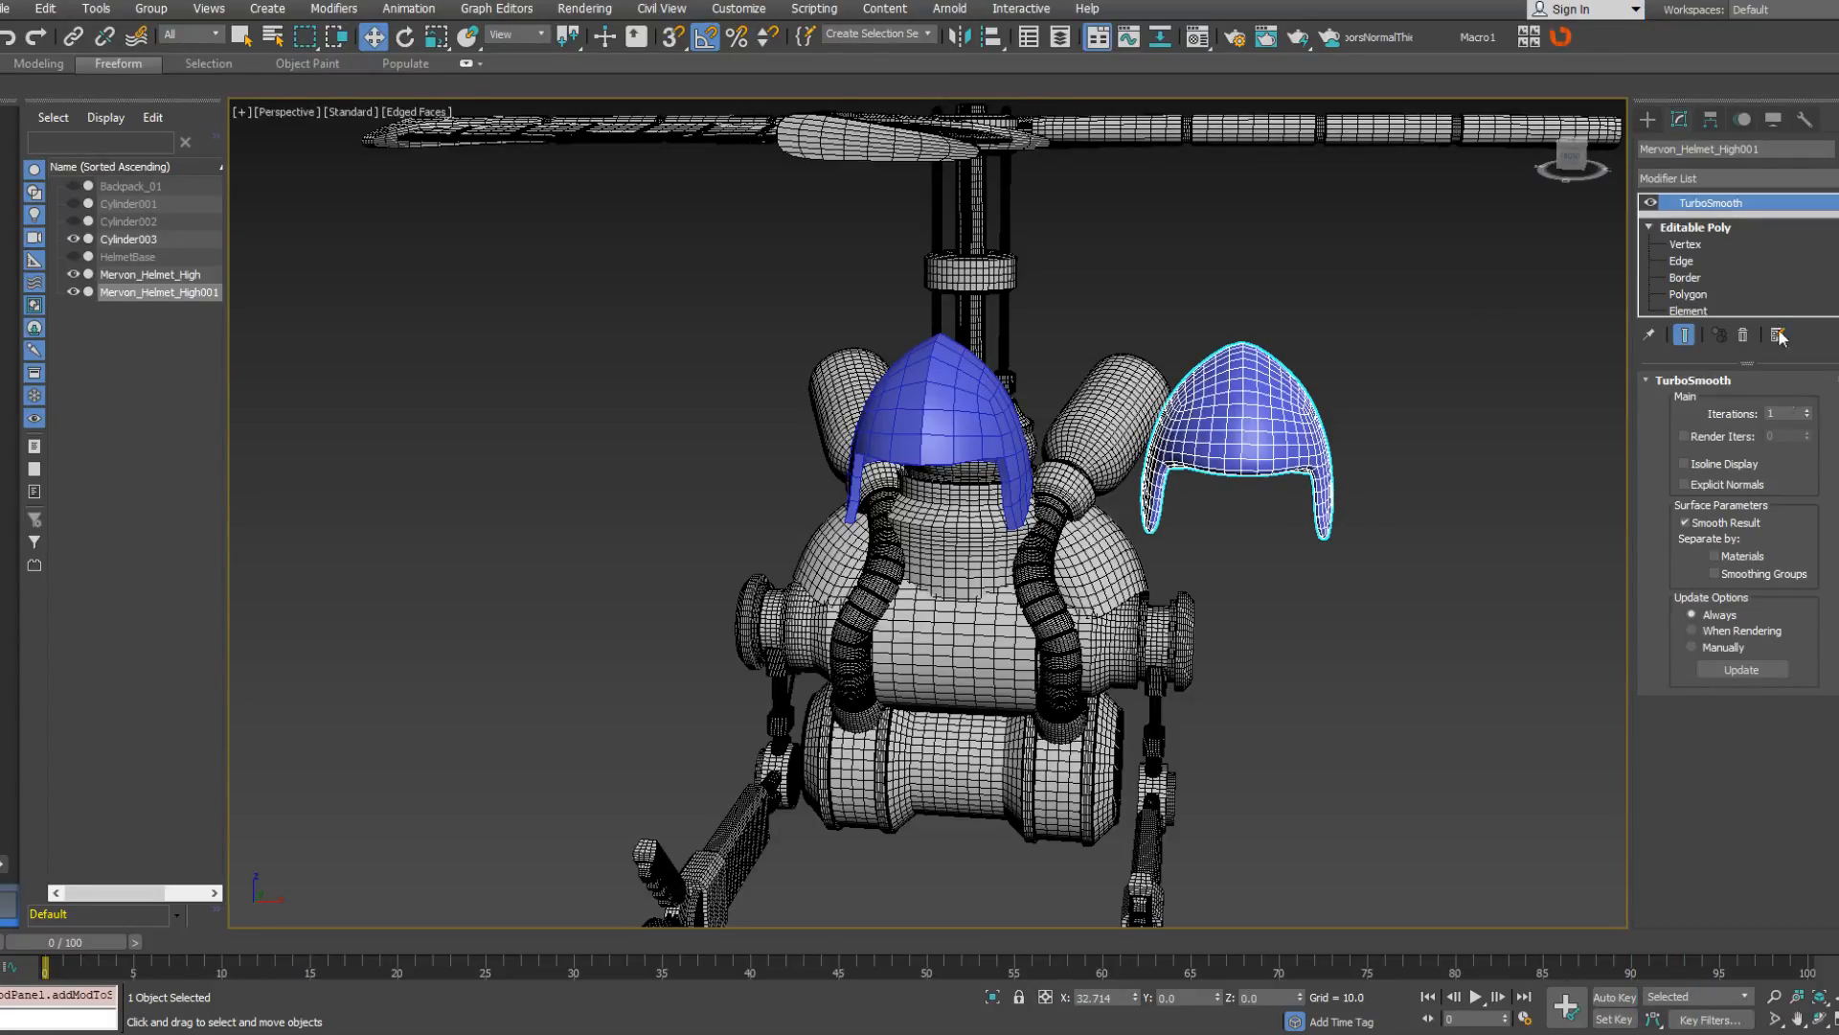
click(1714, 573)
click(1807, 410)
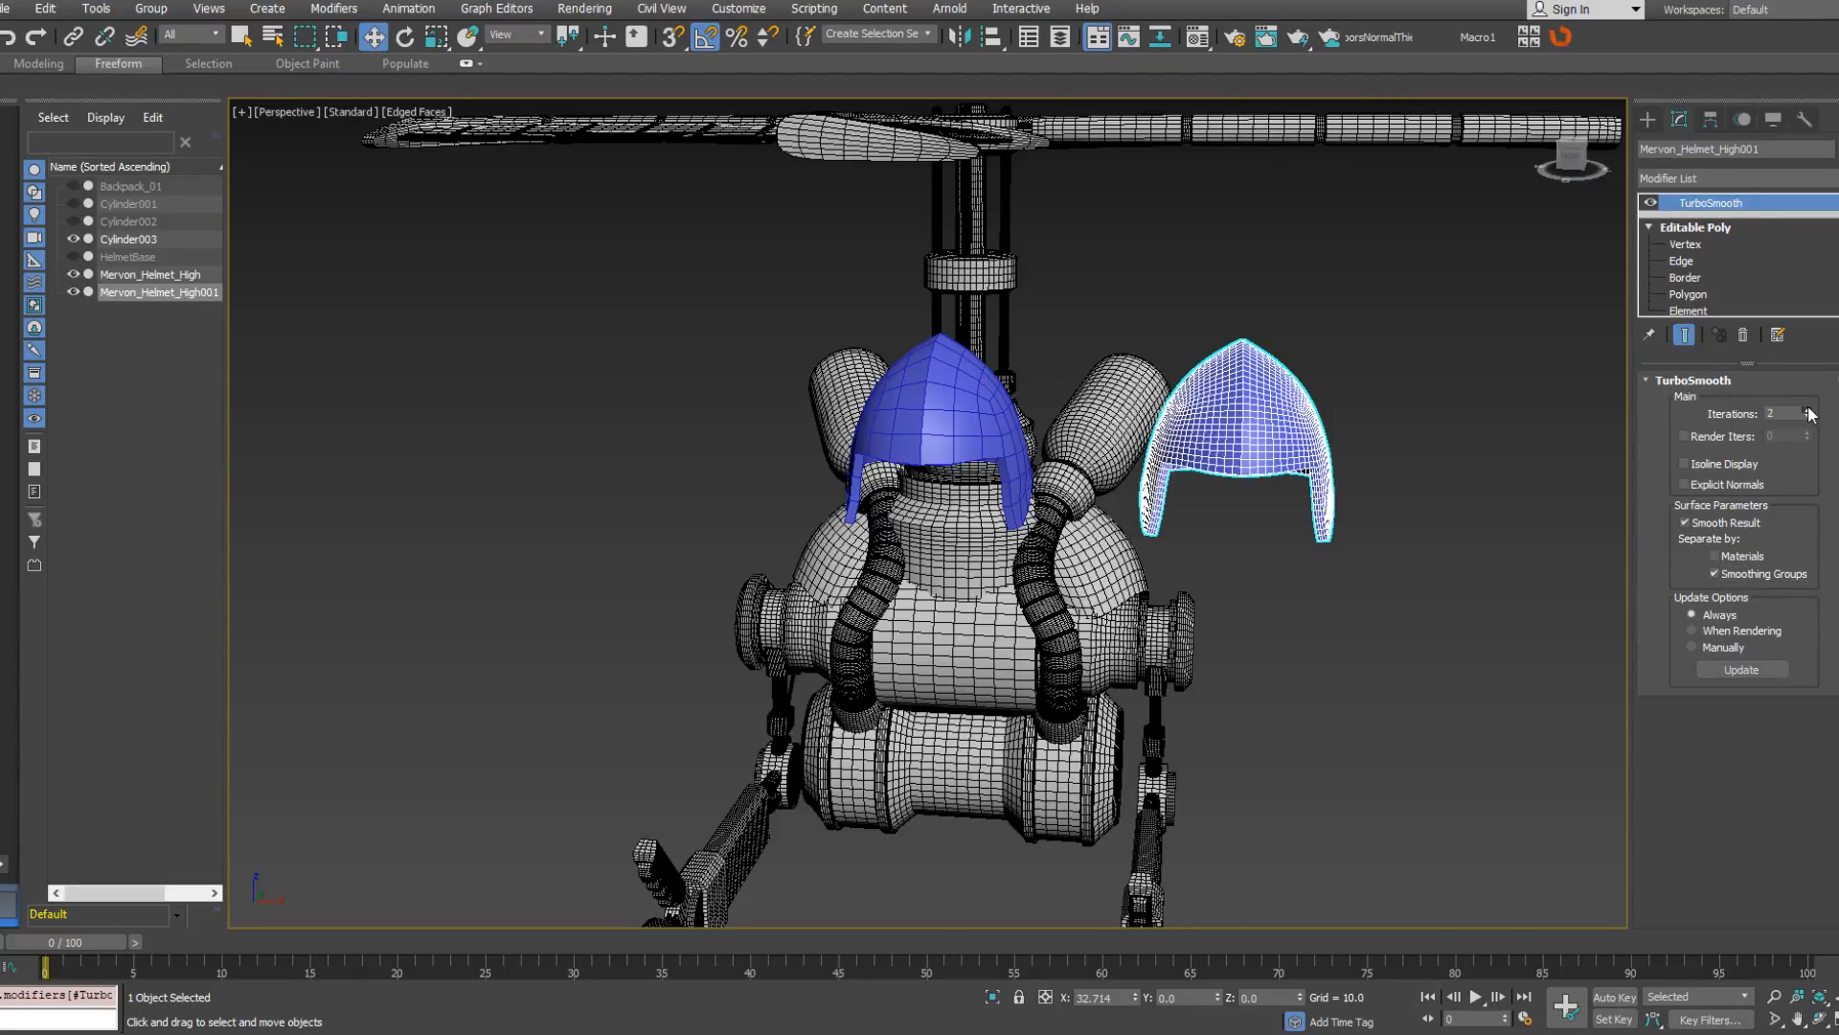
Duplicate TurboSmooth on the helmet copy, turning off smoothing-group separation and setting 1 iteration on the second one.
alt+middle_drag(1571, 411, 1460, 417)
click(1460, 418)
middle_drag(1350, 480, 1099, 448)
scroll(1296, 534, up, 3)
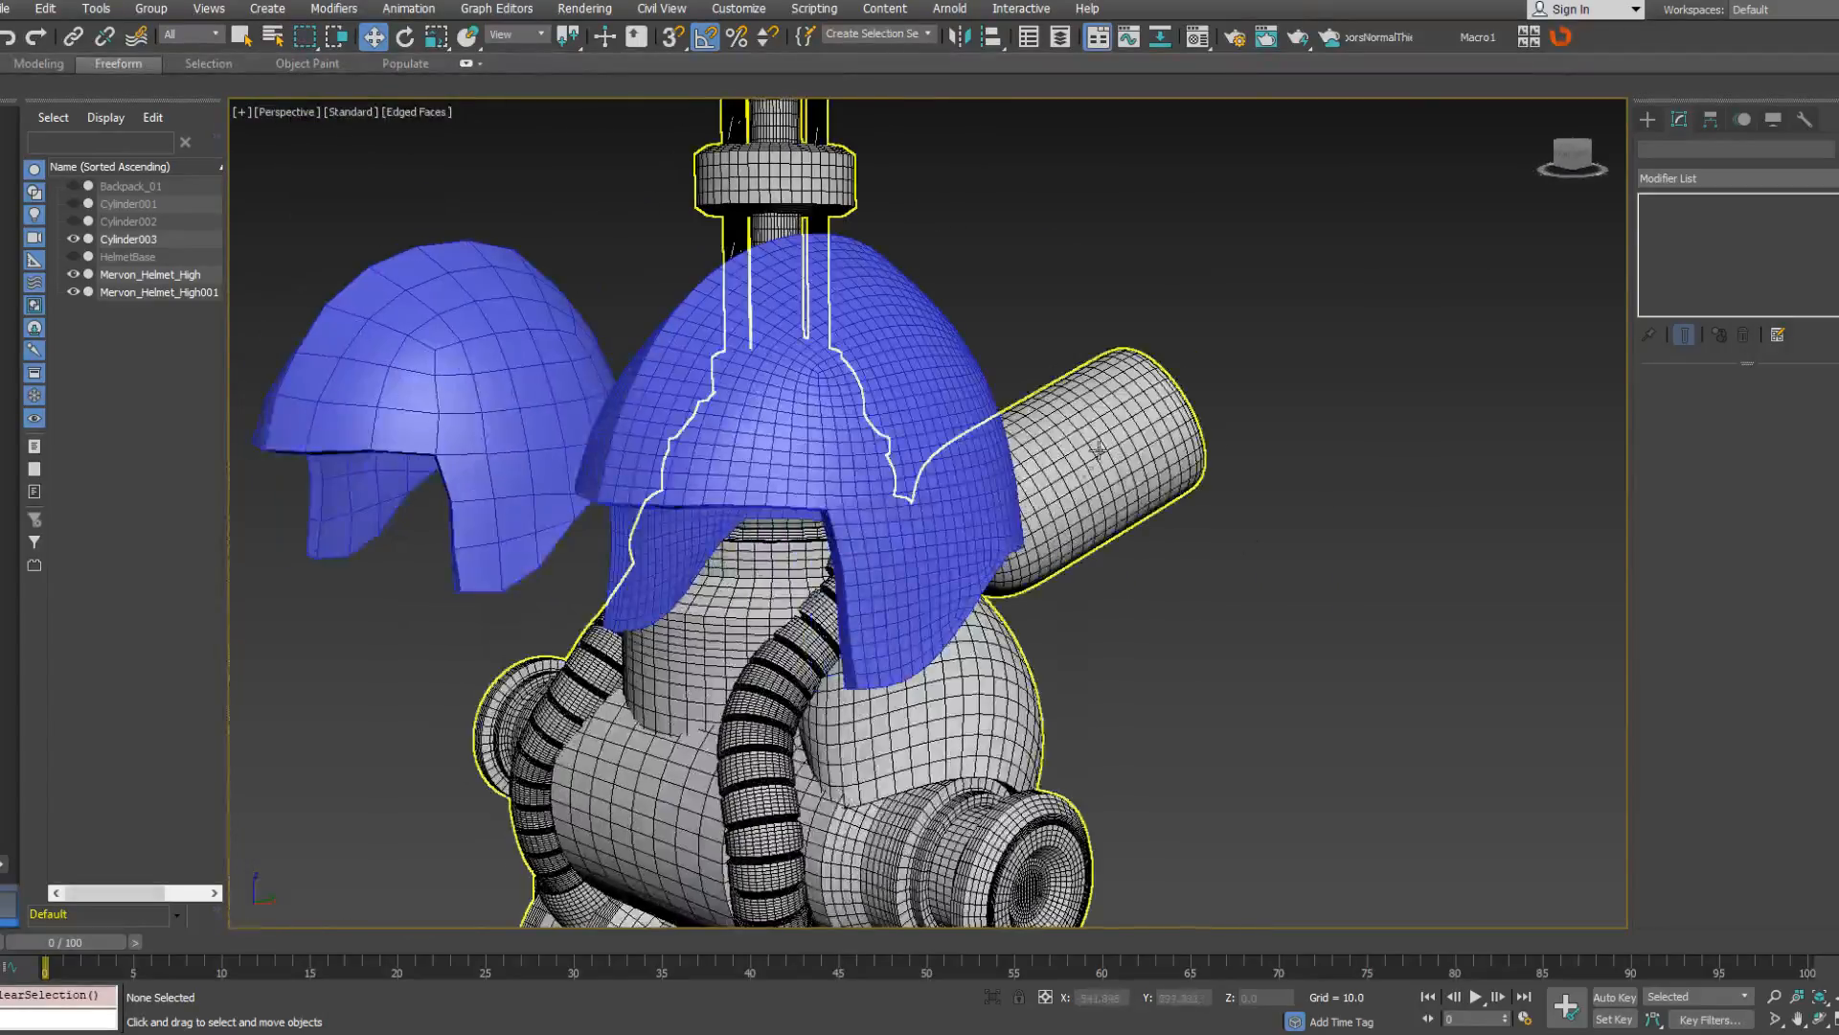
click(901, 482)
right_click(1794, 207)
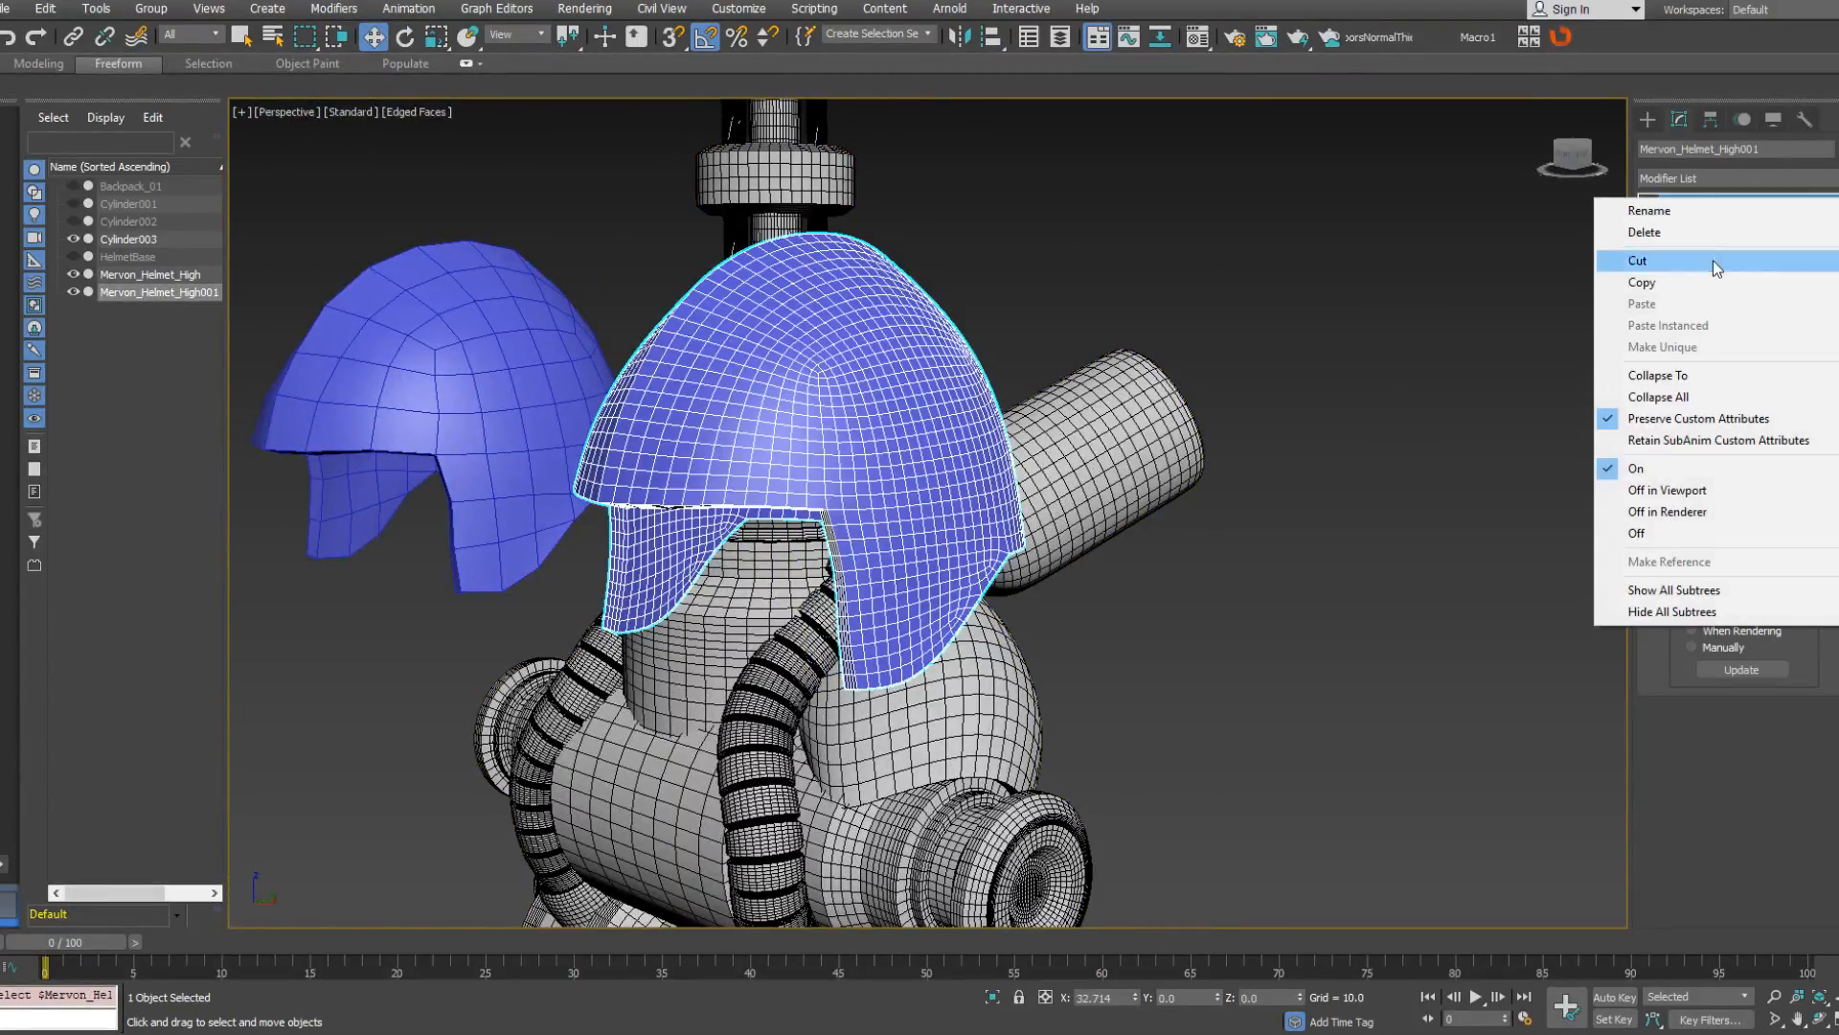
key(Escape)
right_click(1717, 223)
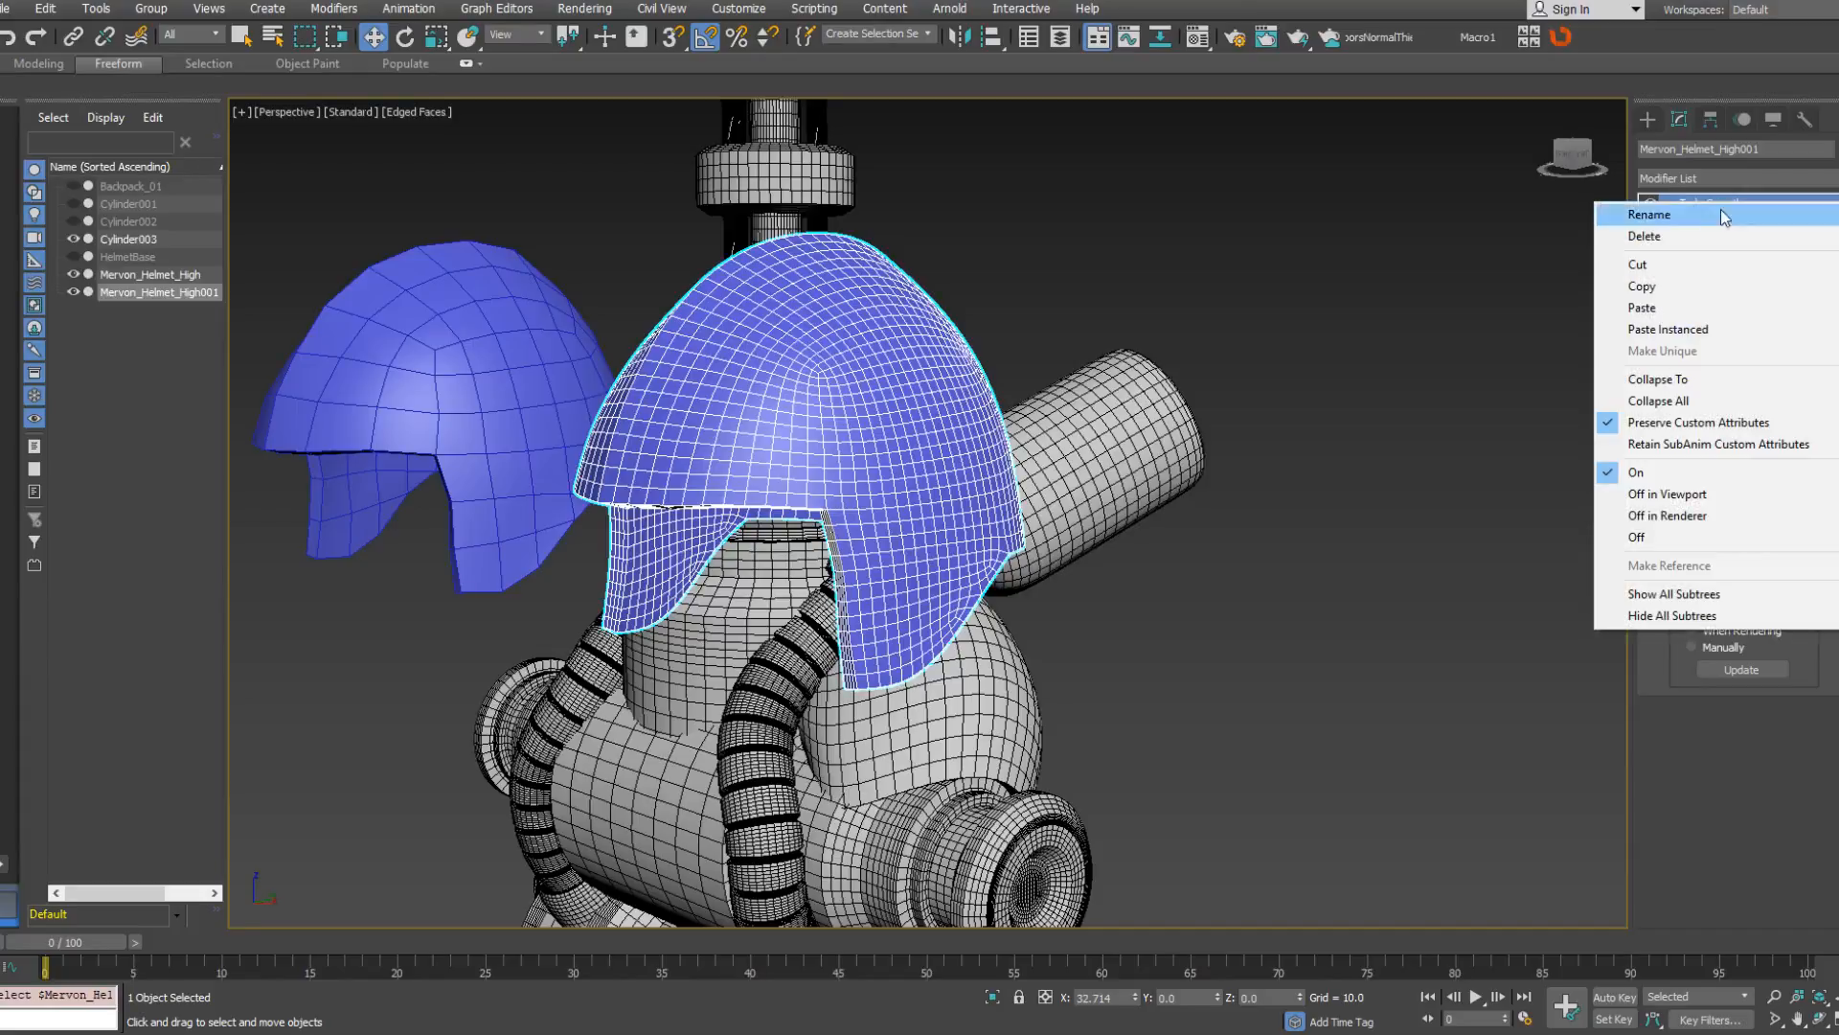
click(1724, 327)
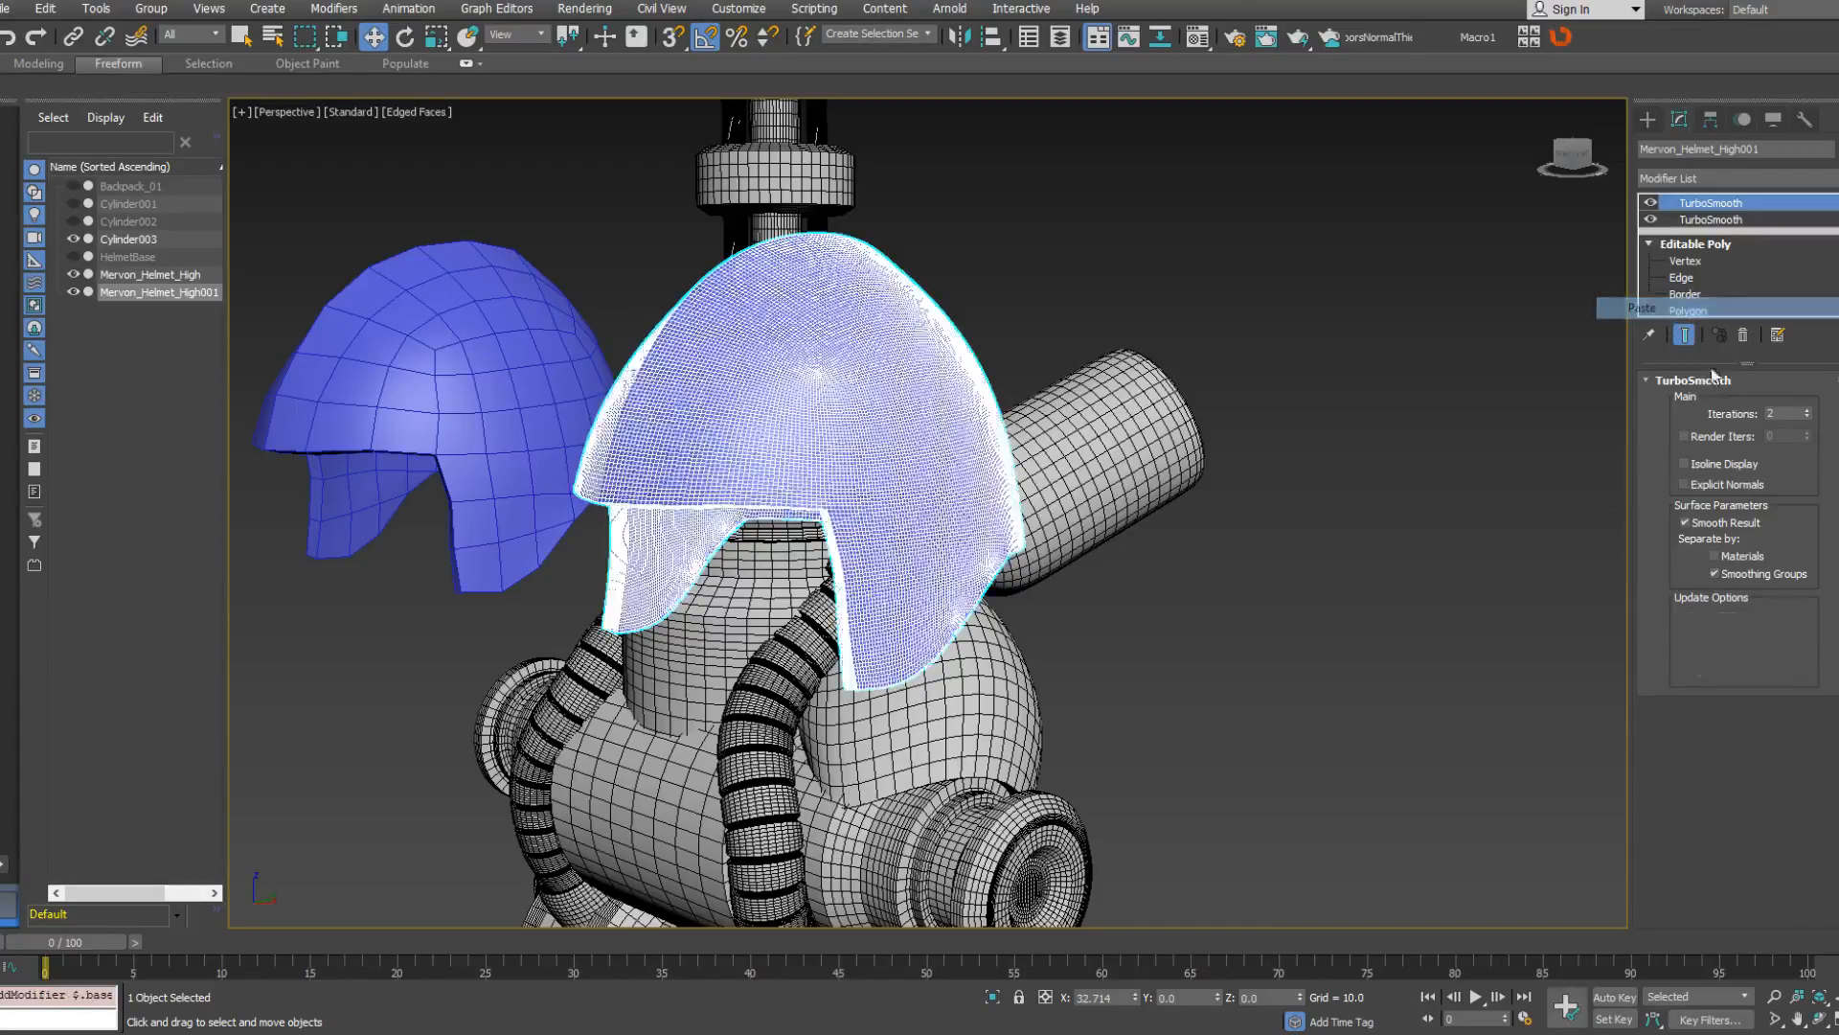
click(1716, 575)
click(1806, 418)
middle_drag(658, 391, 1092, 446)
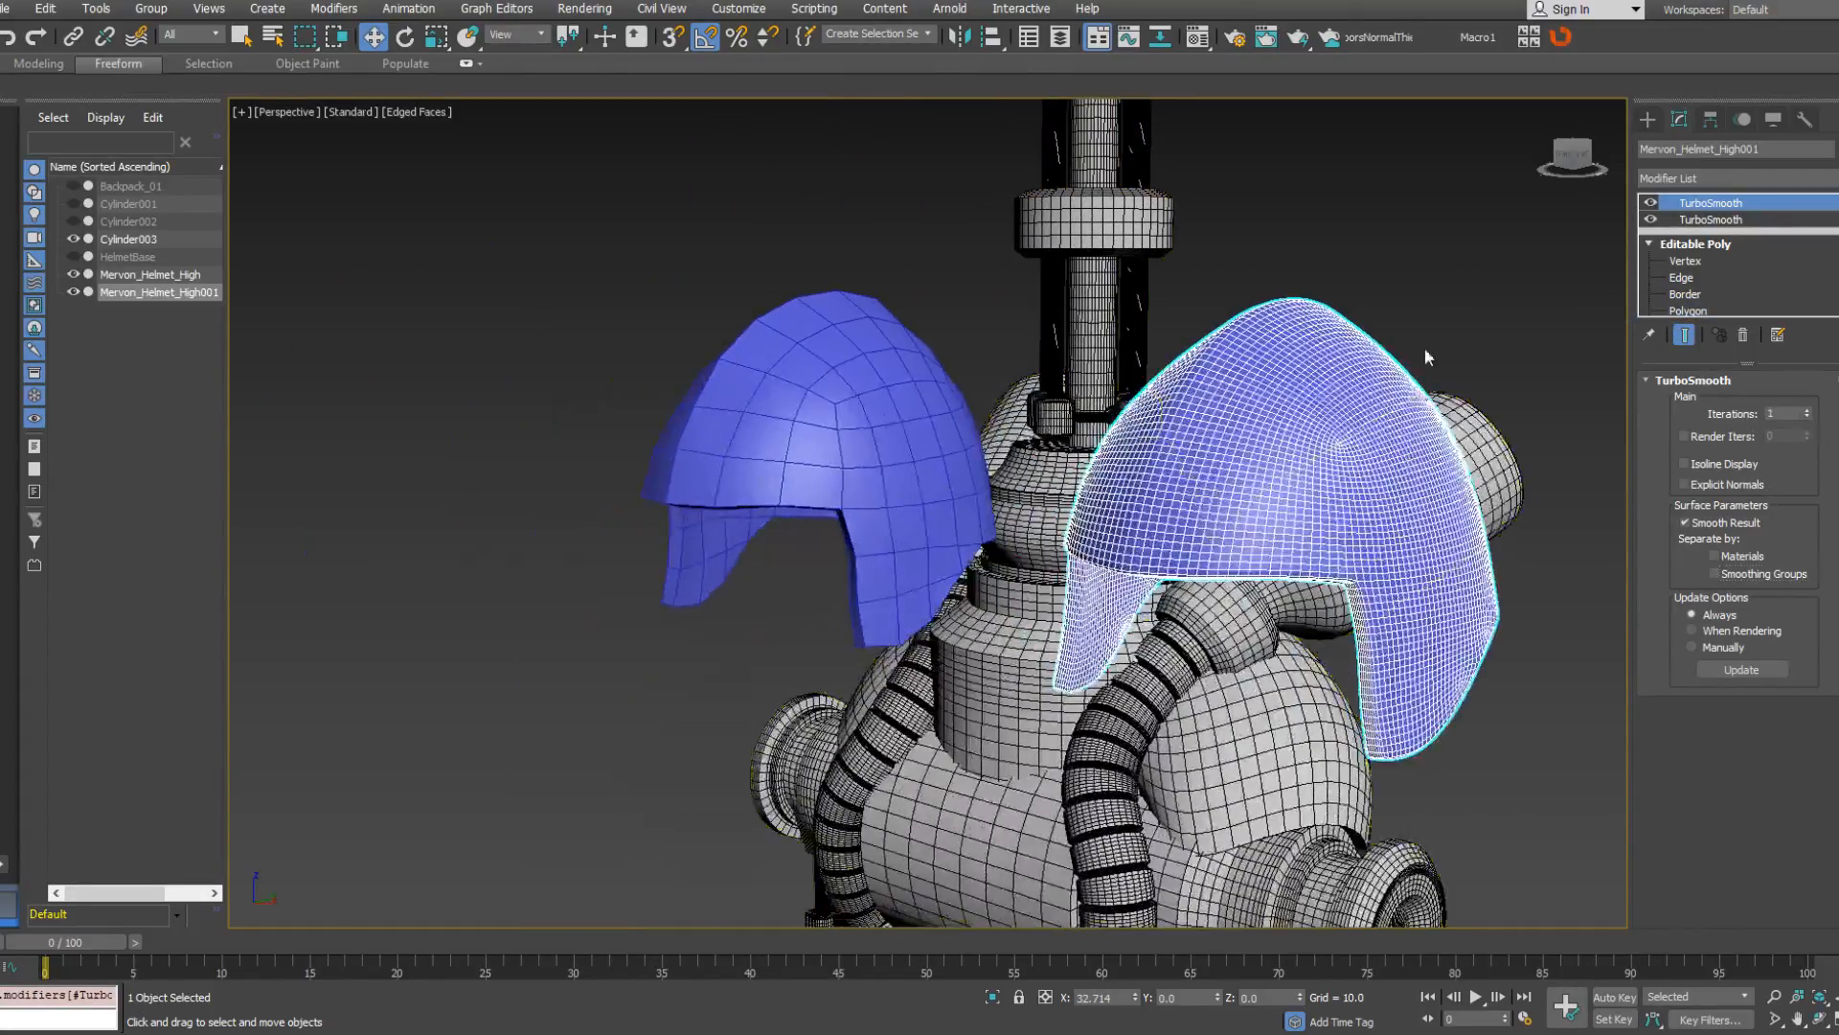
On the original helmet, select the full ring of edges crossing the rim and convert it to a polygon selection.
click(1423, 347)
click(834, 364)
alt+middle_drag(833, 364, 859, 476)
scroll(858, 476, up, 2)
middle_drag(670, 508, 1140, 421)
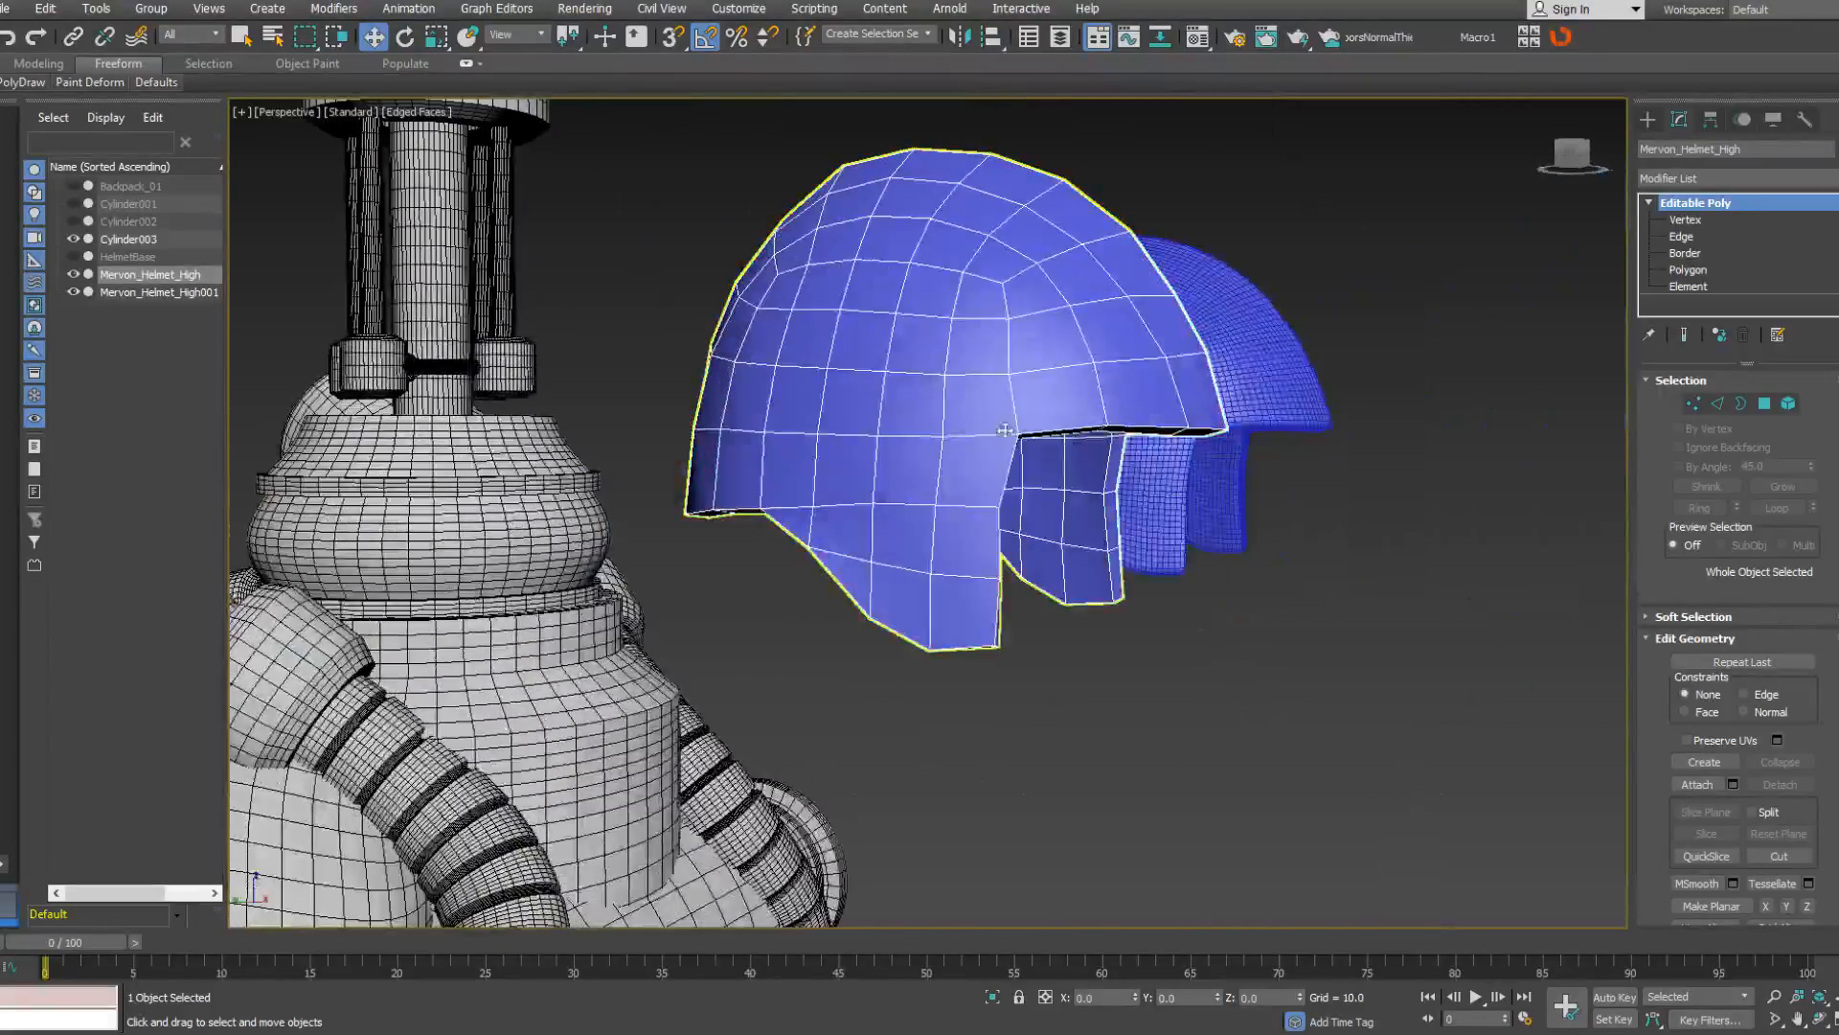
click(1682, 237)
click(1177, 431)
alt+middle_drag(1177, 431, 1101, 320)
click(1711, 510)
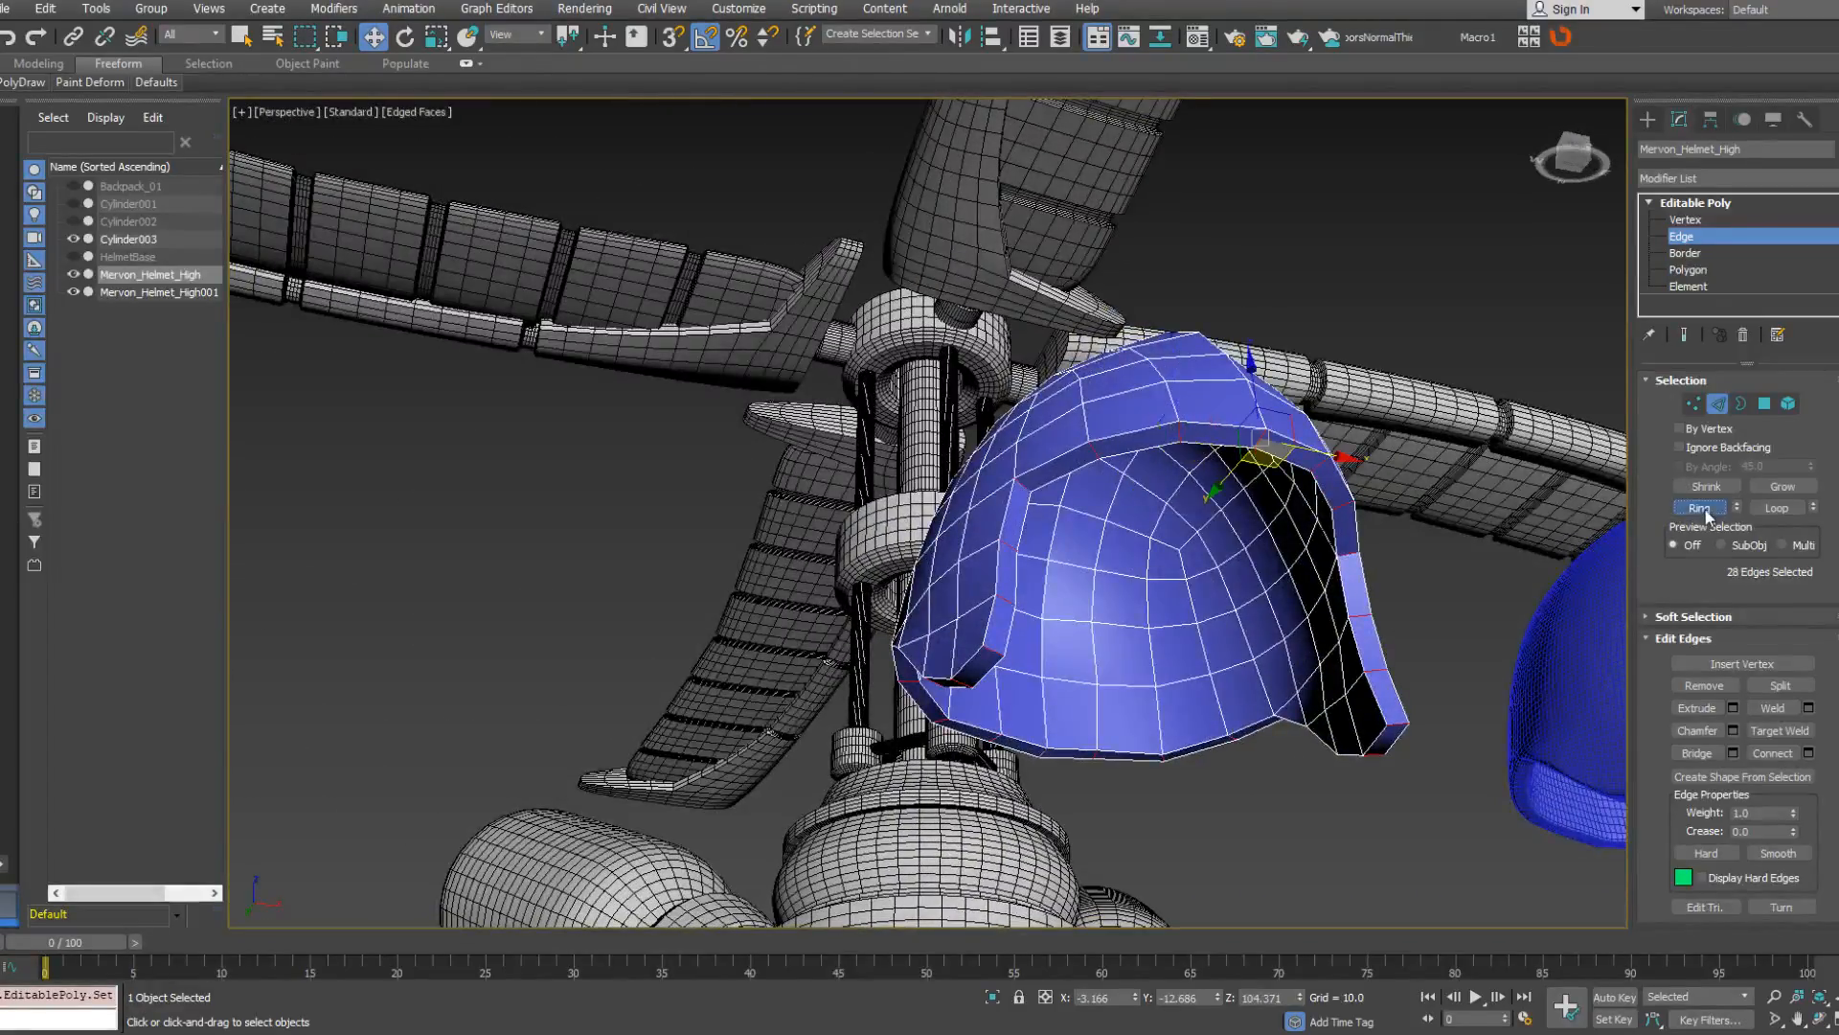
alt+middle_drag(1178, 431, 1240, 432)
right_click(1241, 432)
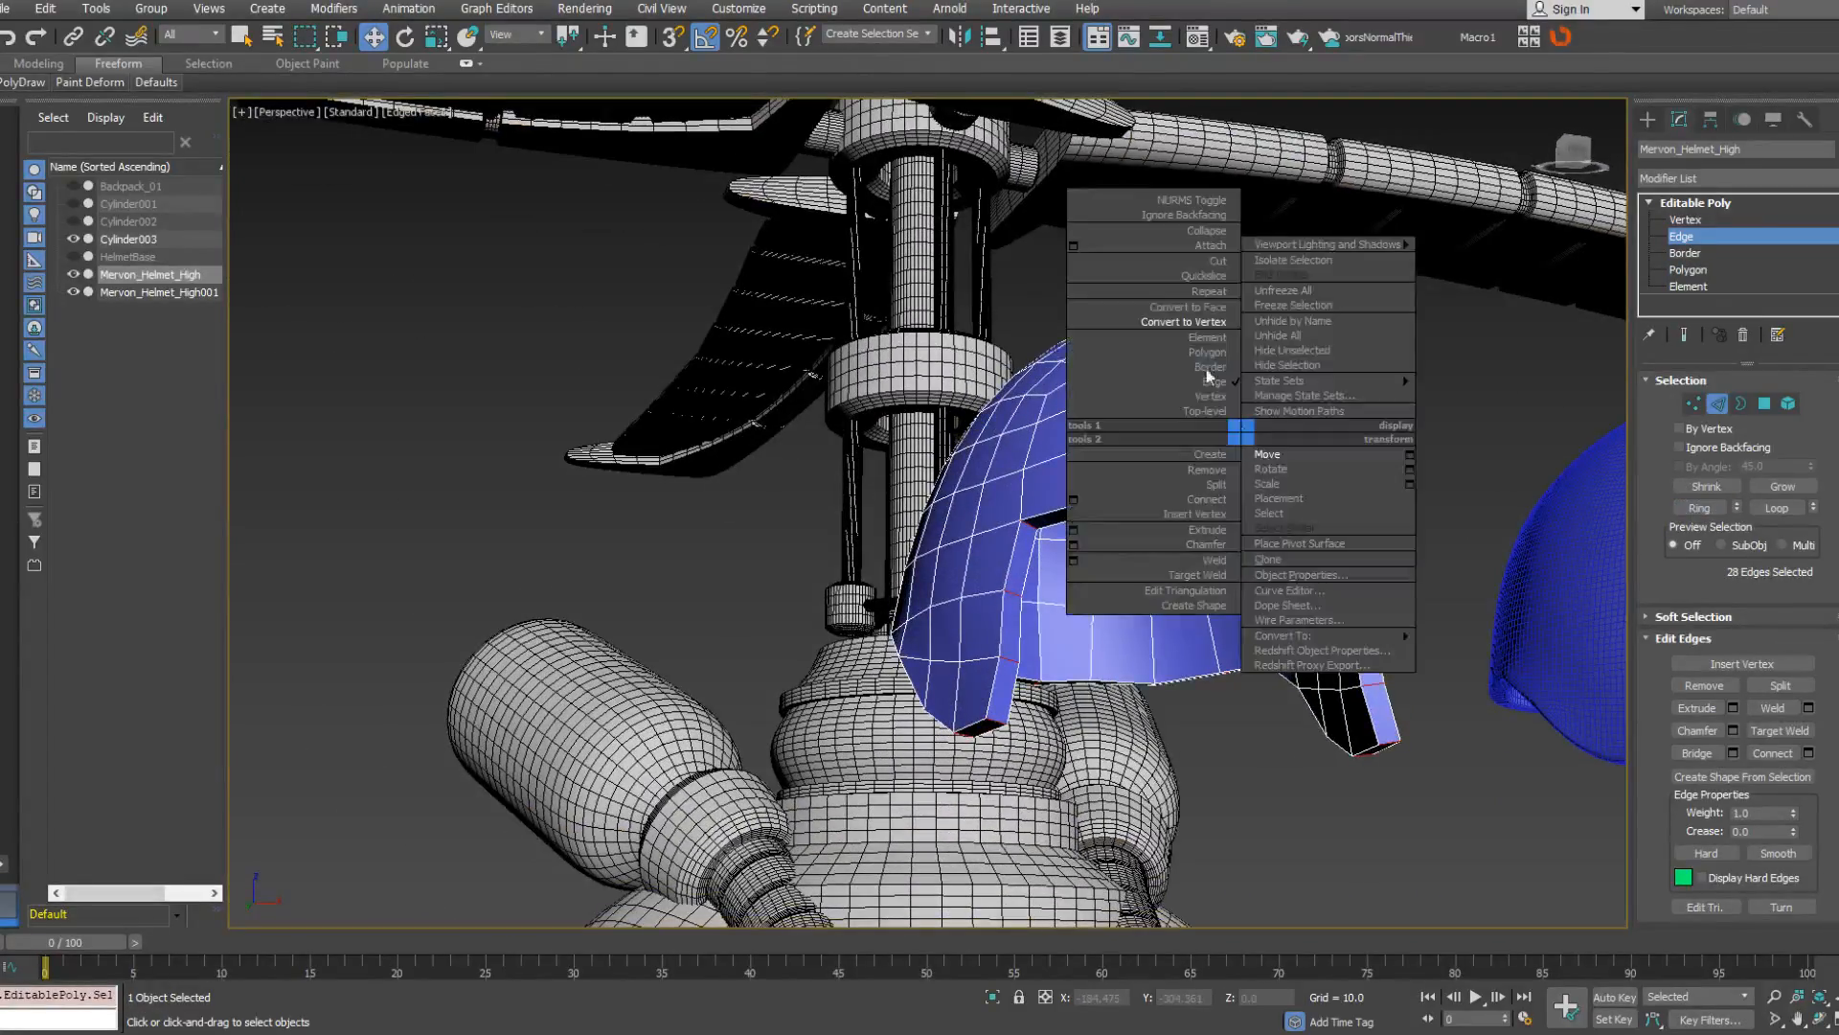
click(1192, 306)
alt+middle_drag(1192, 307, 1374, 565)
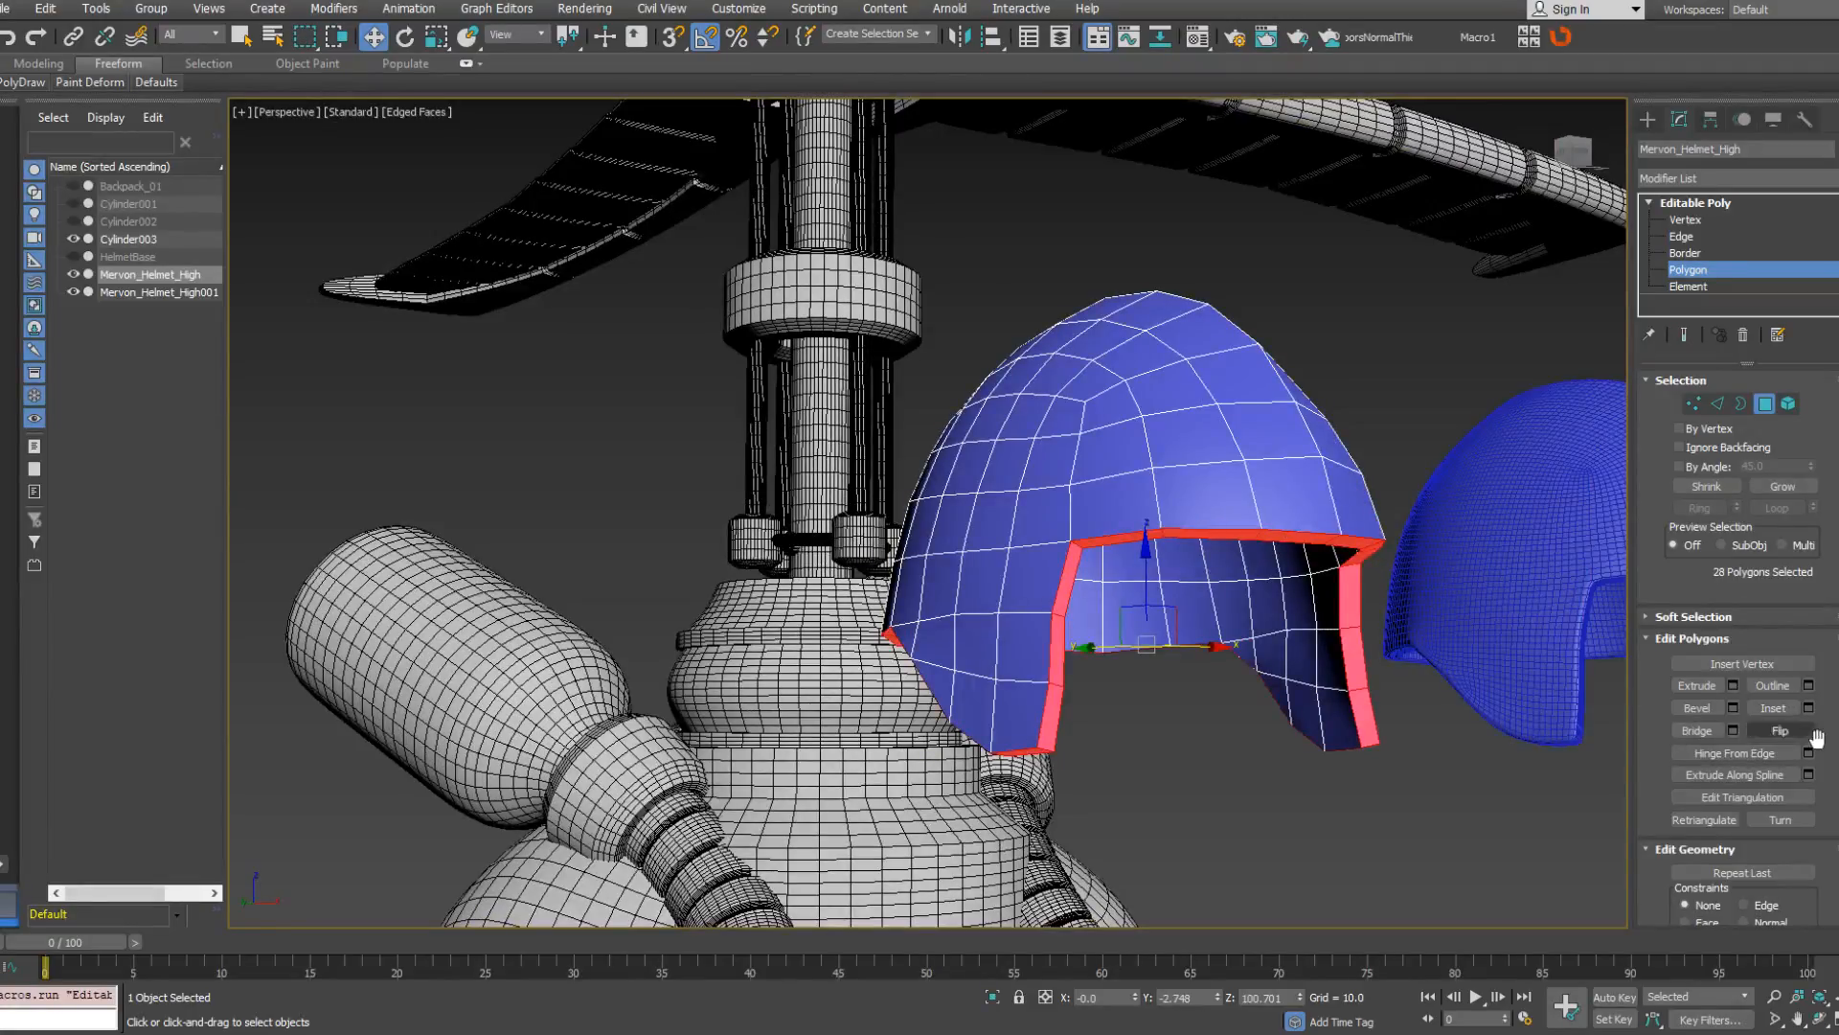
Detach the selected rim polygons as a clone named Object001 and leave polygon editing on the helmet.
drag(1834, 763, 1817, 535)
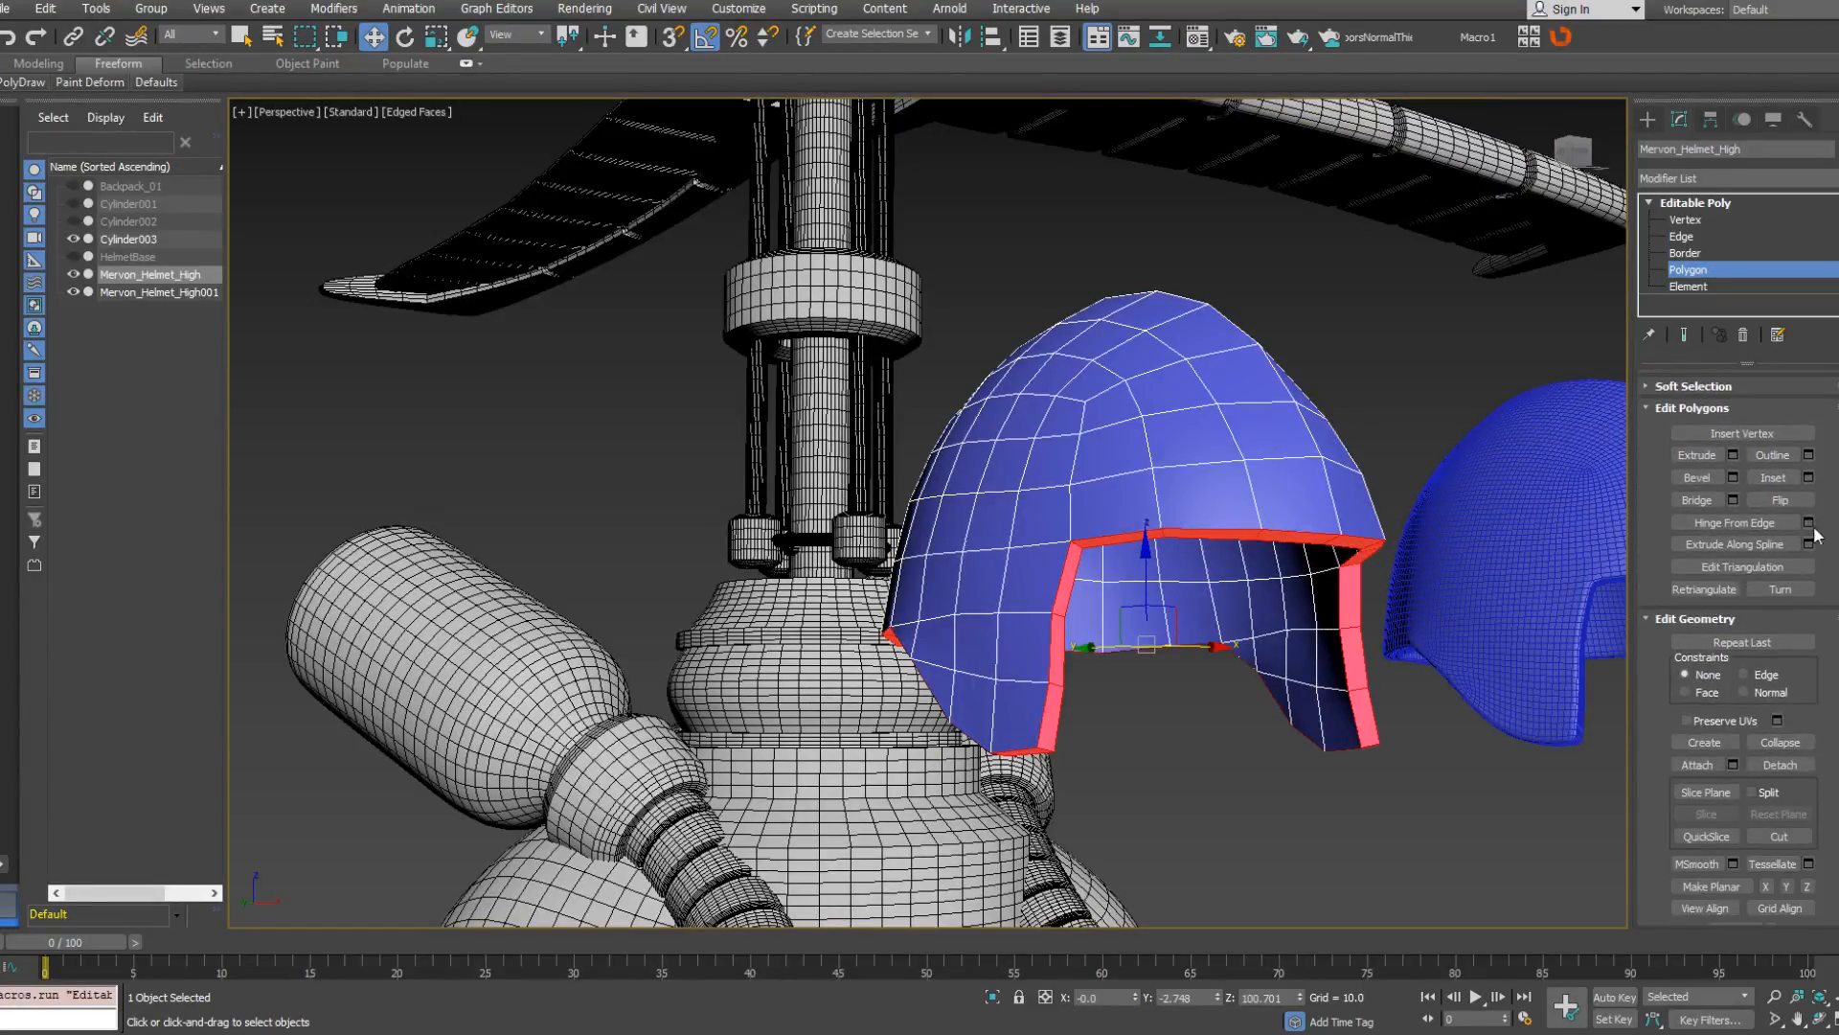
click(1780, 765)
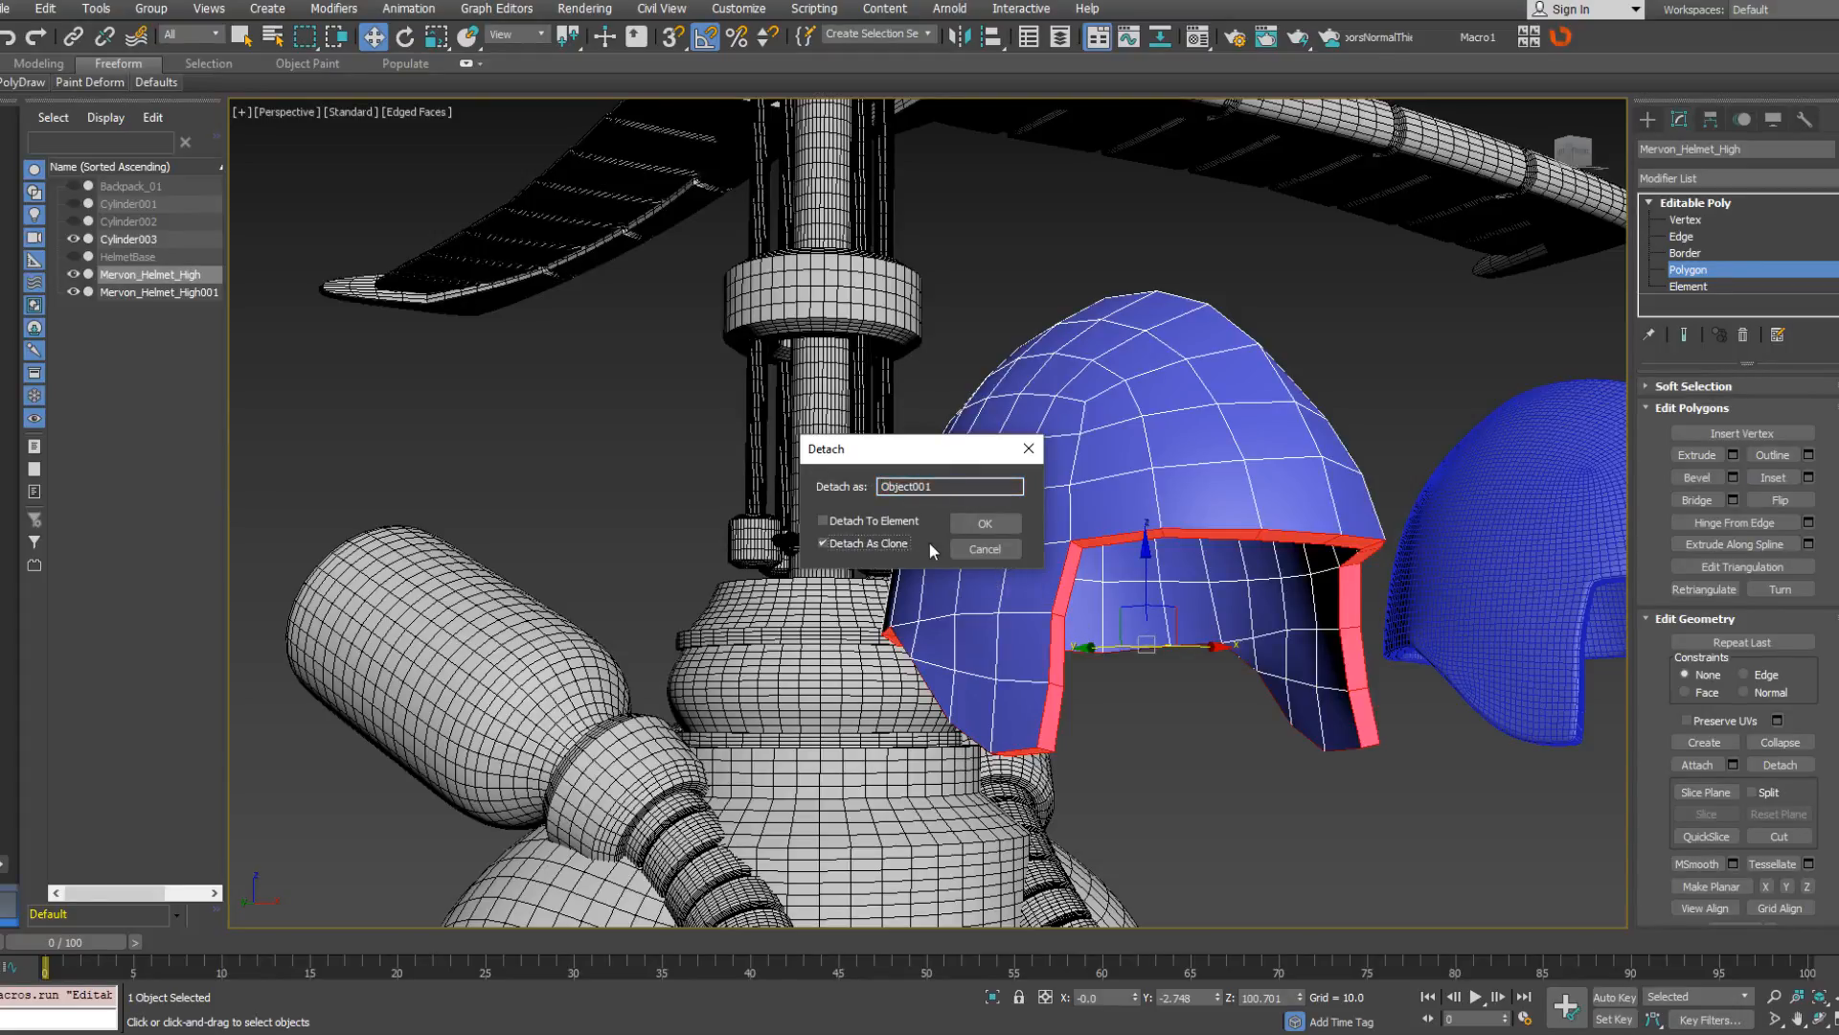
click(986, 525)
click(1676, 272)
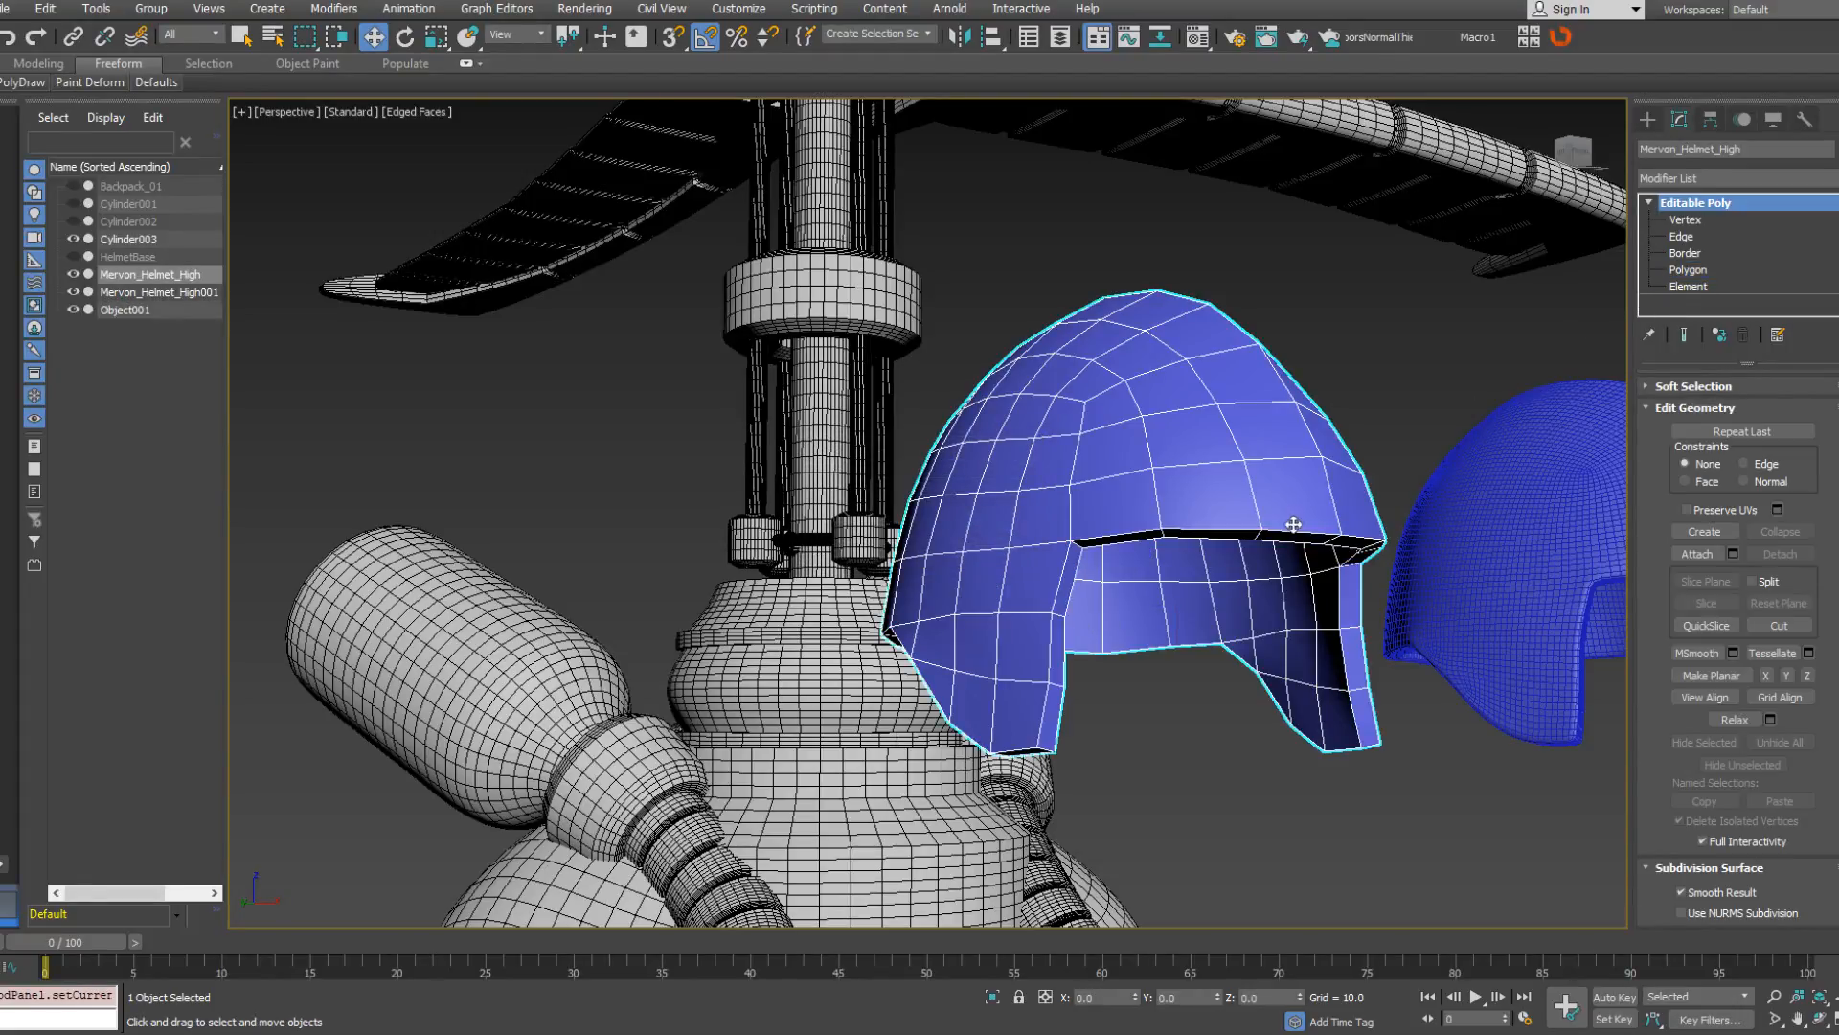
Add a Shell modifier to the detached rim strip Object001 with an inner amount of 1.75.
click(1291, 532)
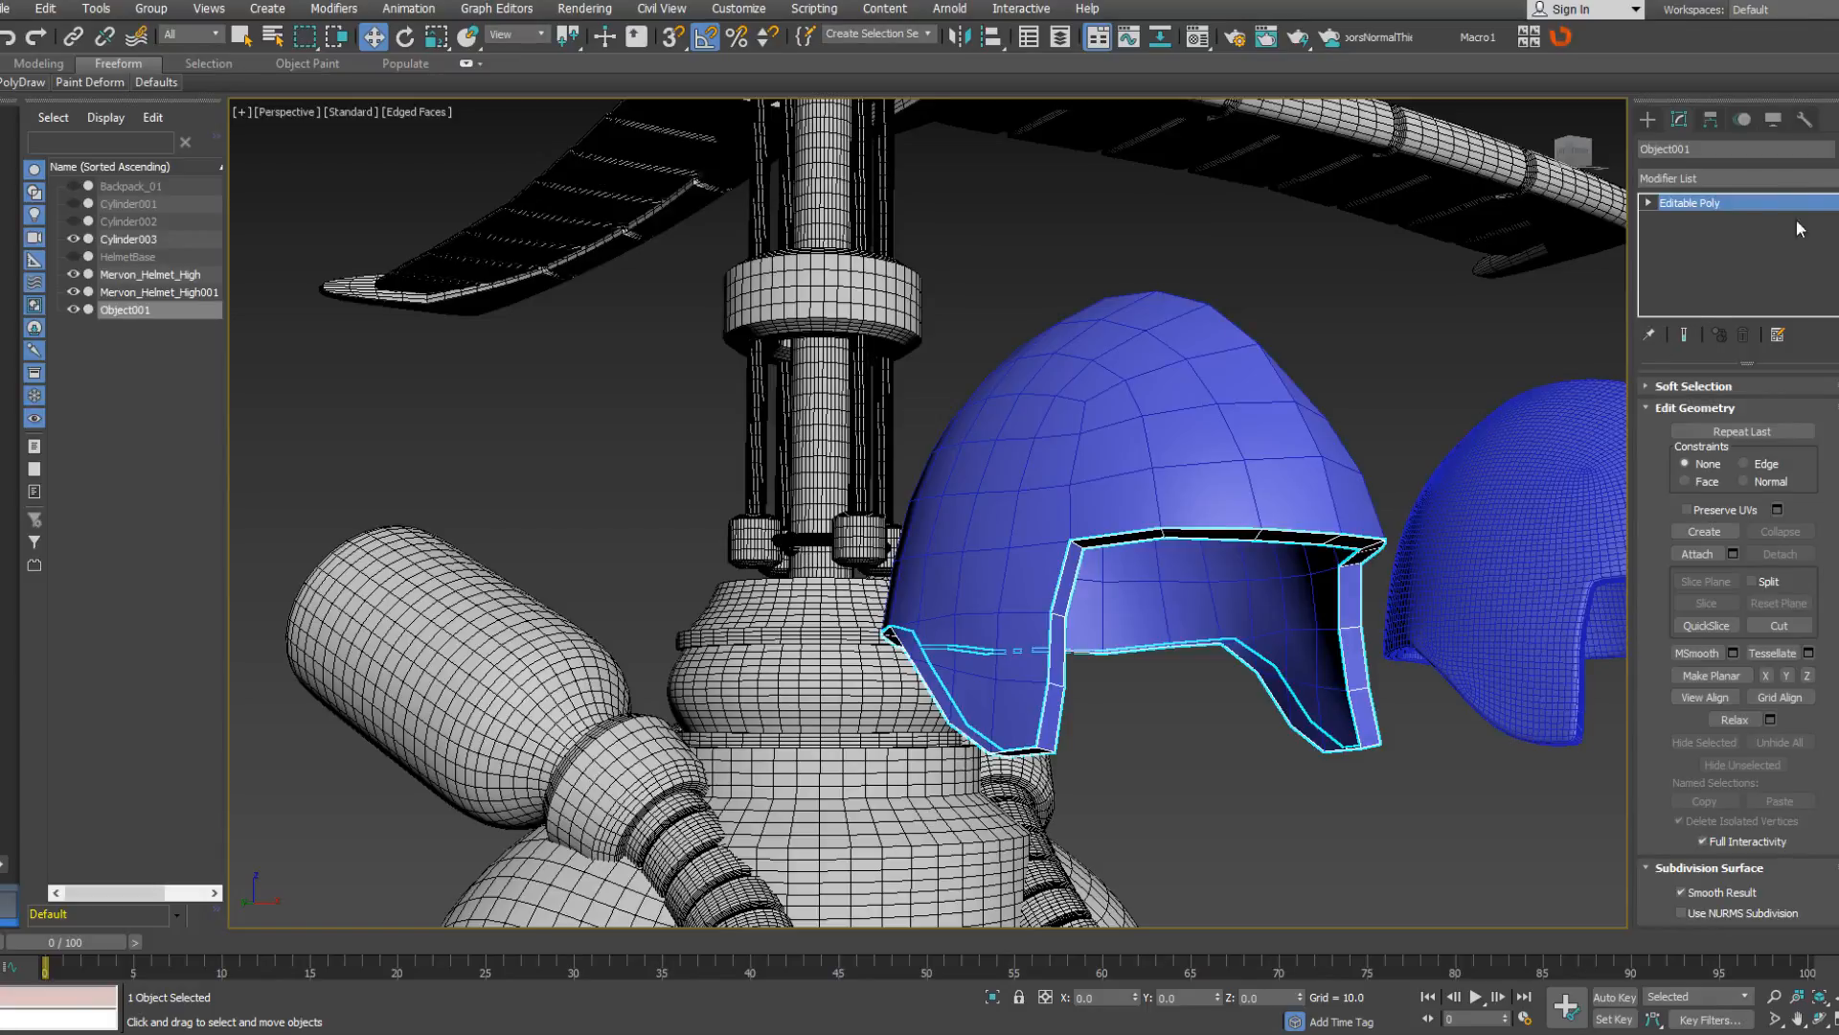
click(1820, 178)
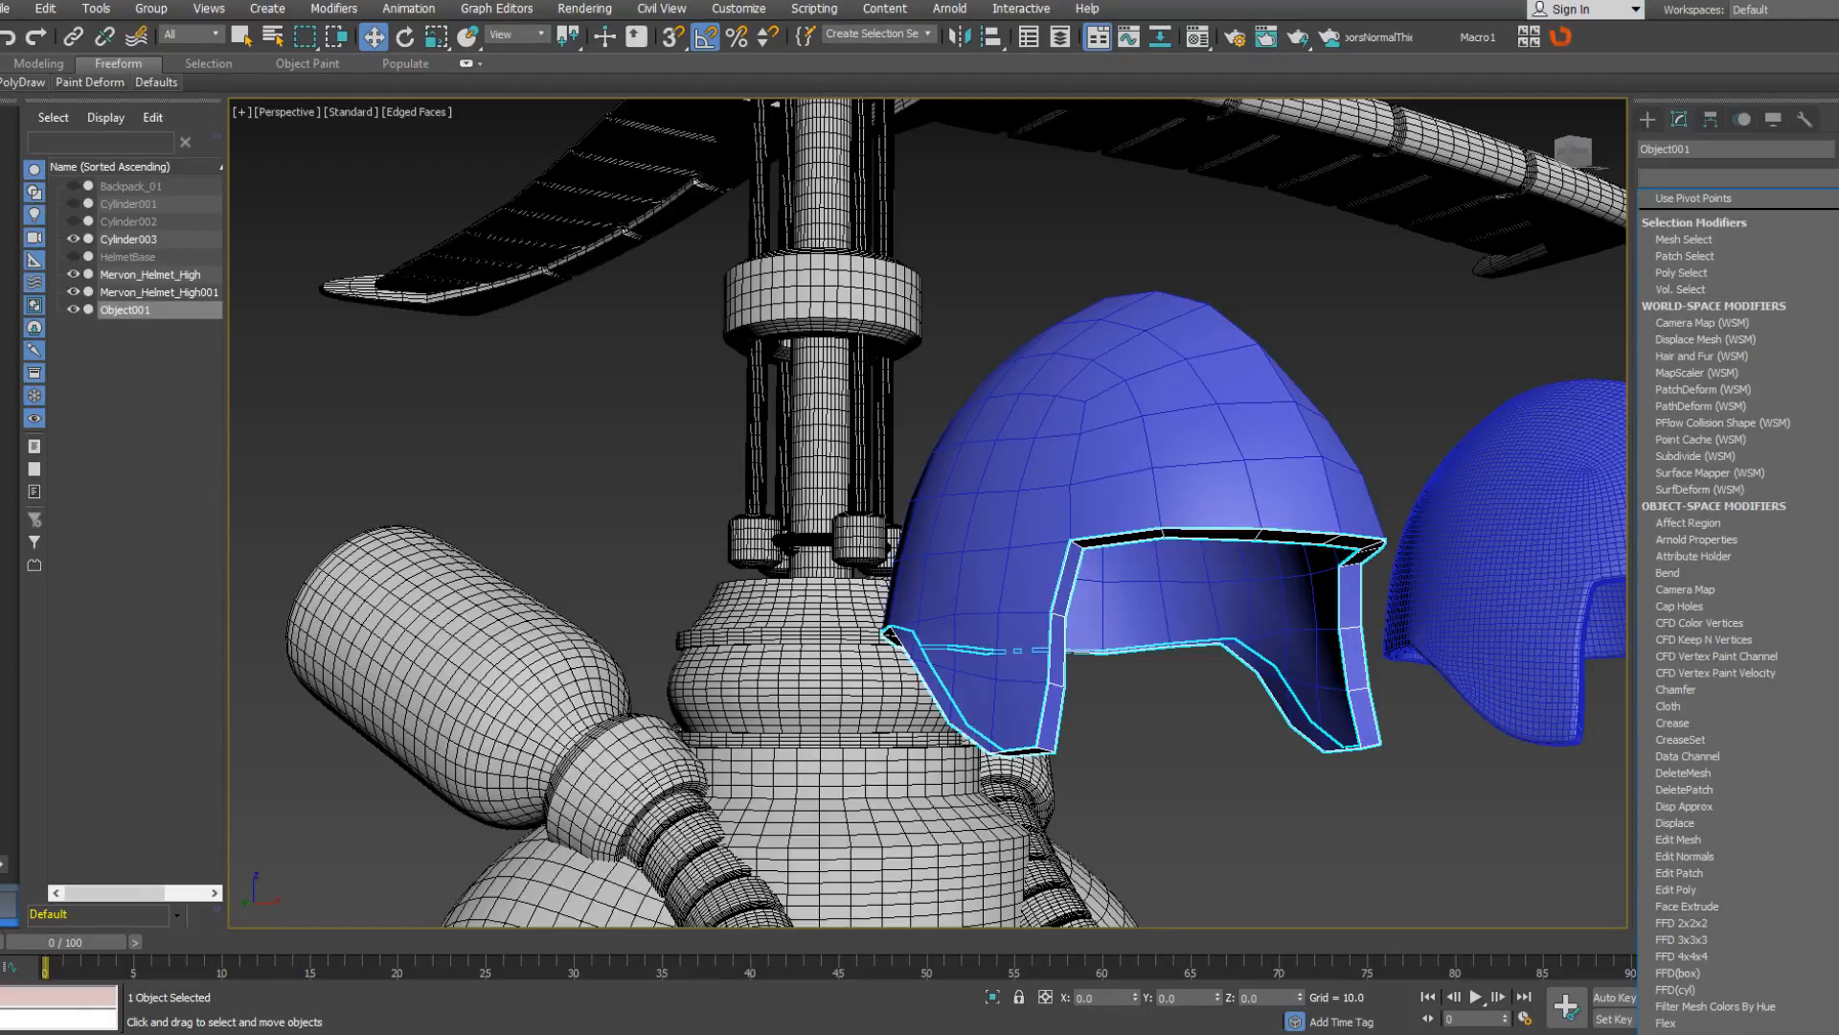
click(1715, 536)
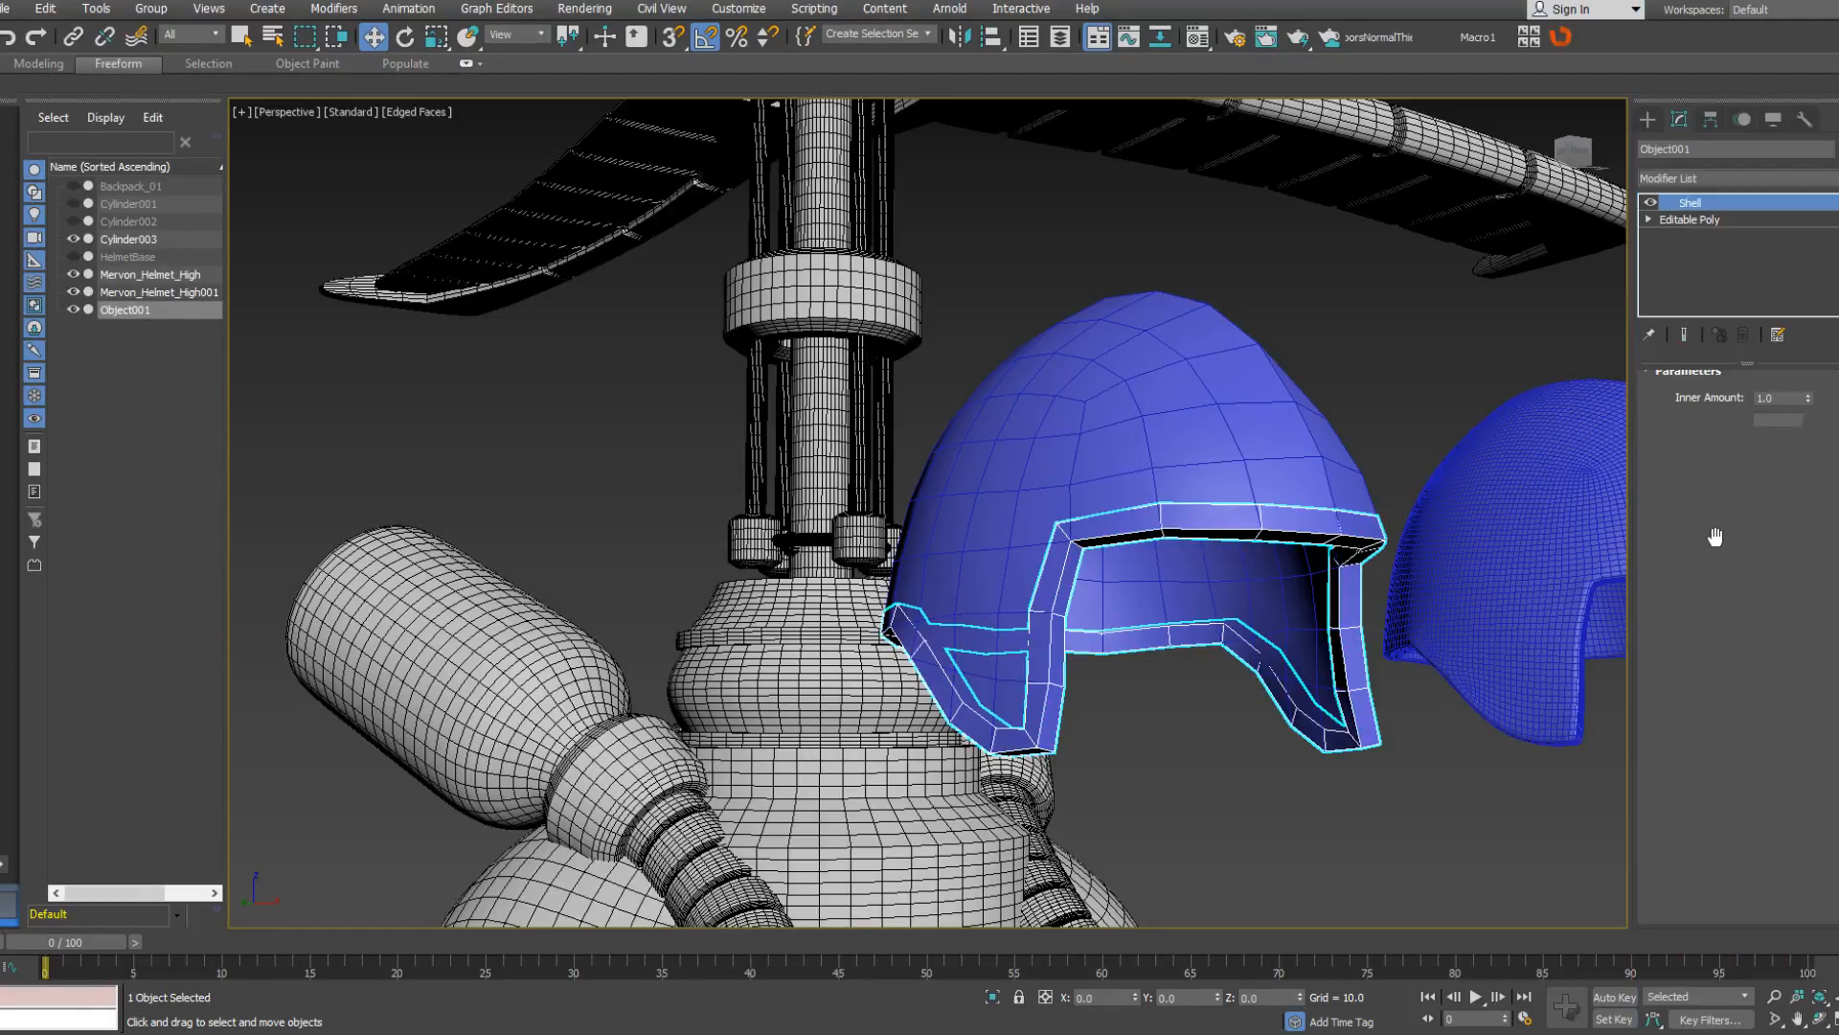
alt+middle_drag(1458, 622, 1418, 602)
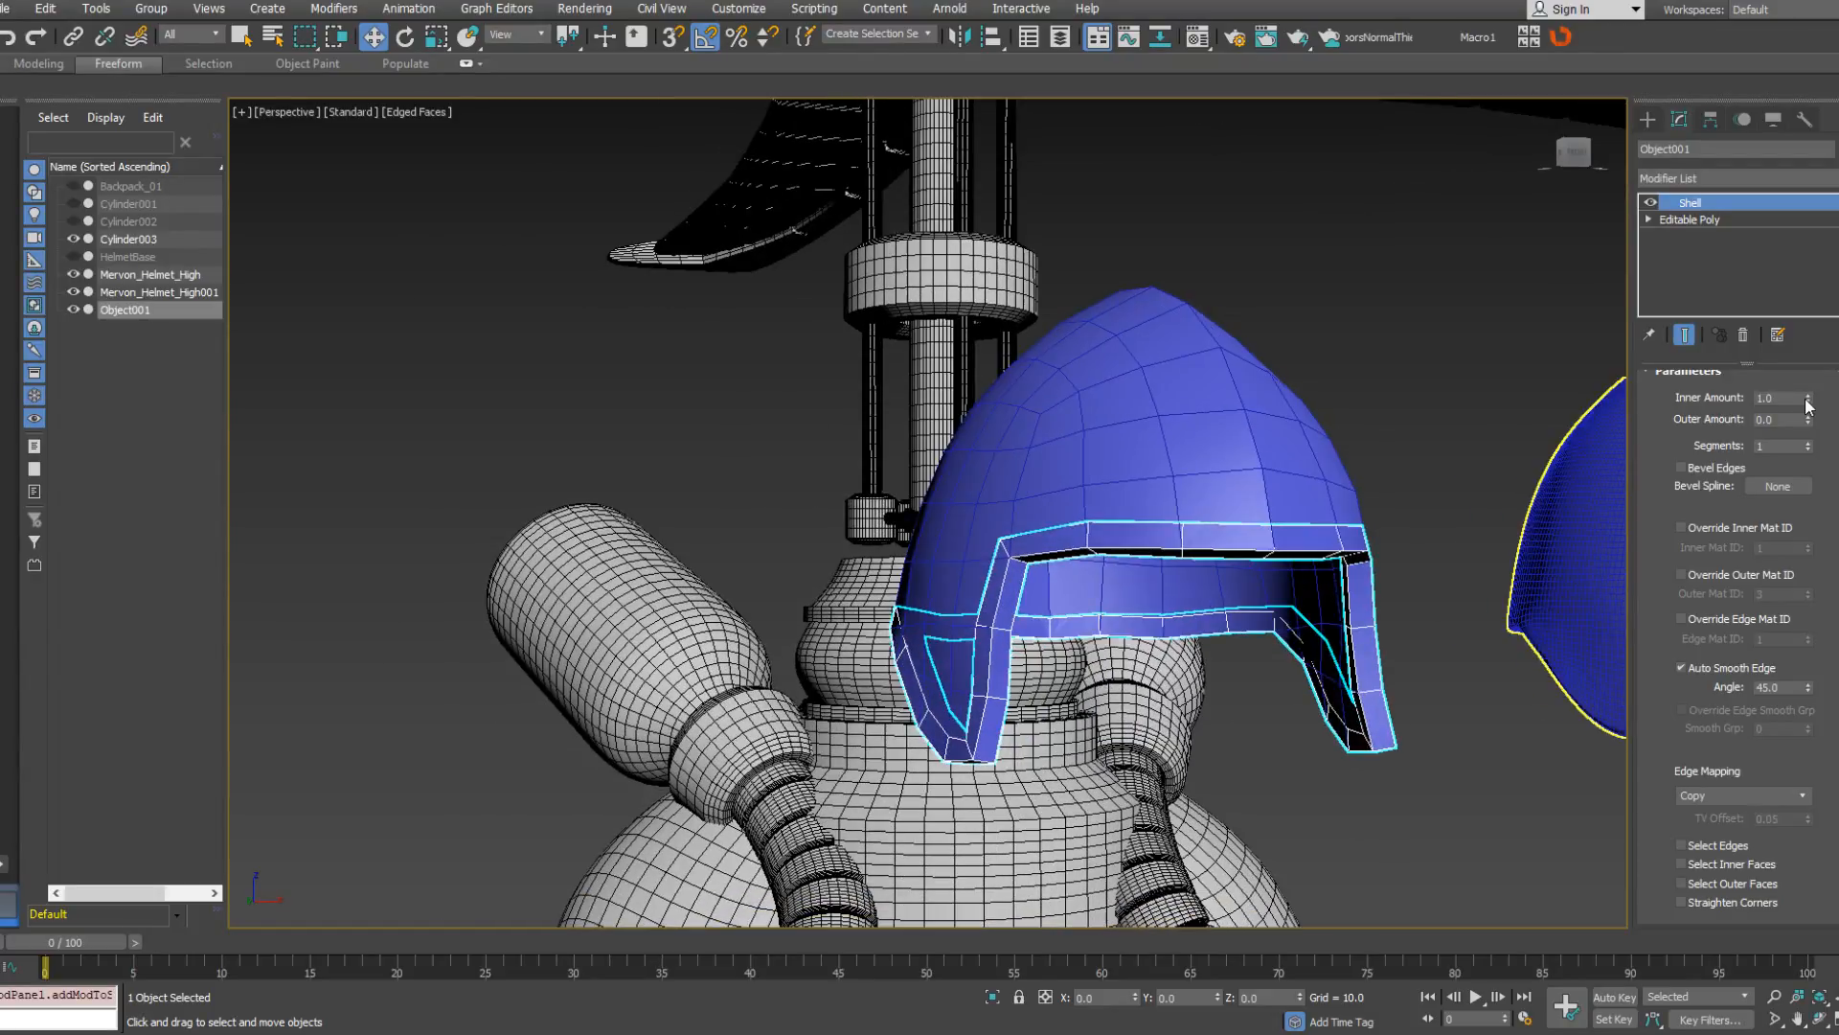
drag(1809, 401, 1794, 328)
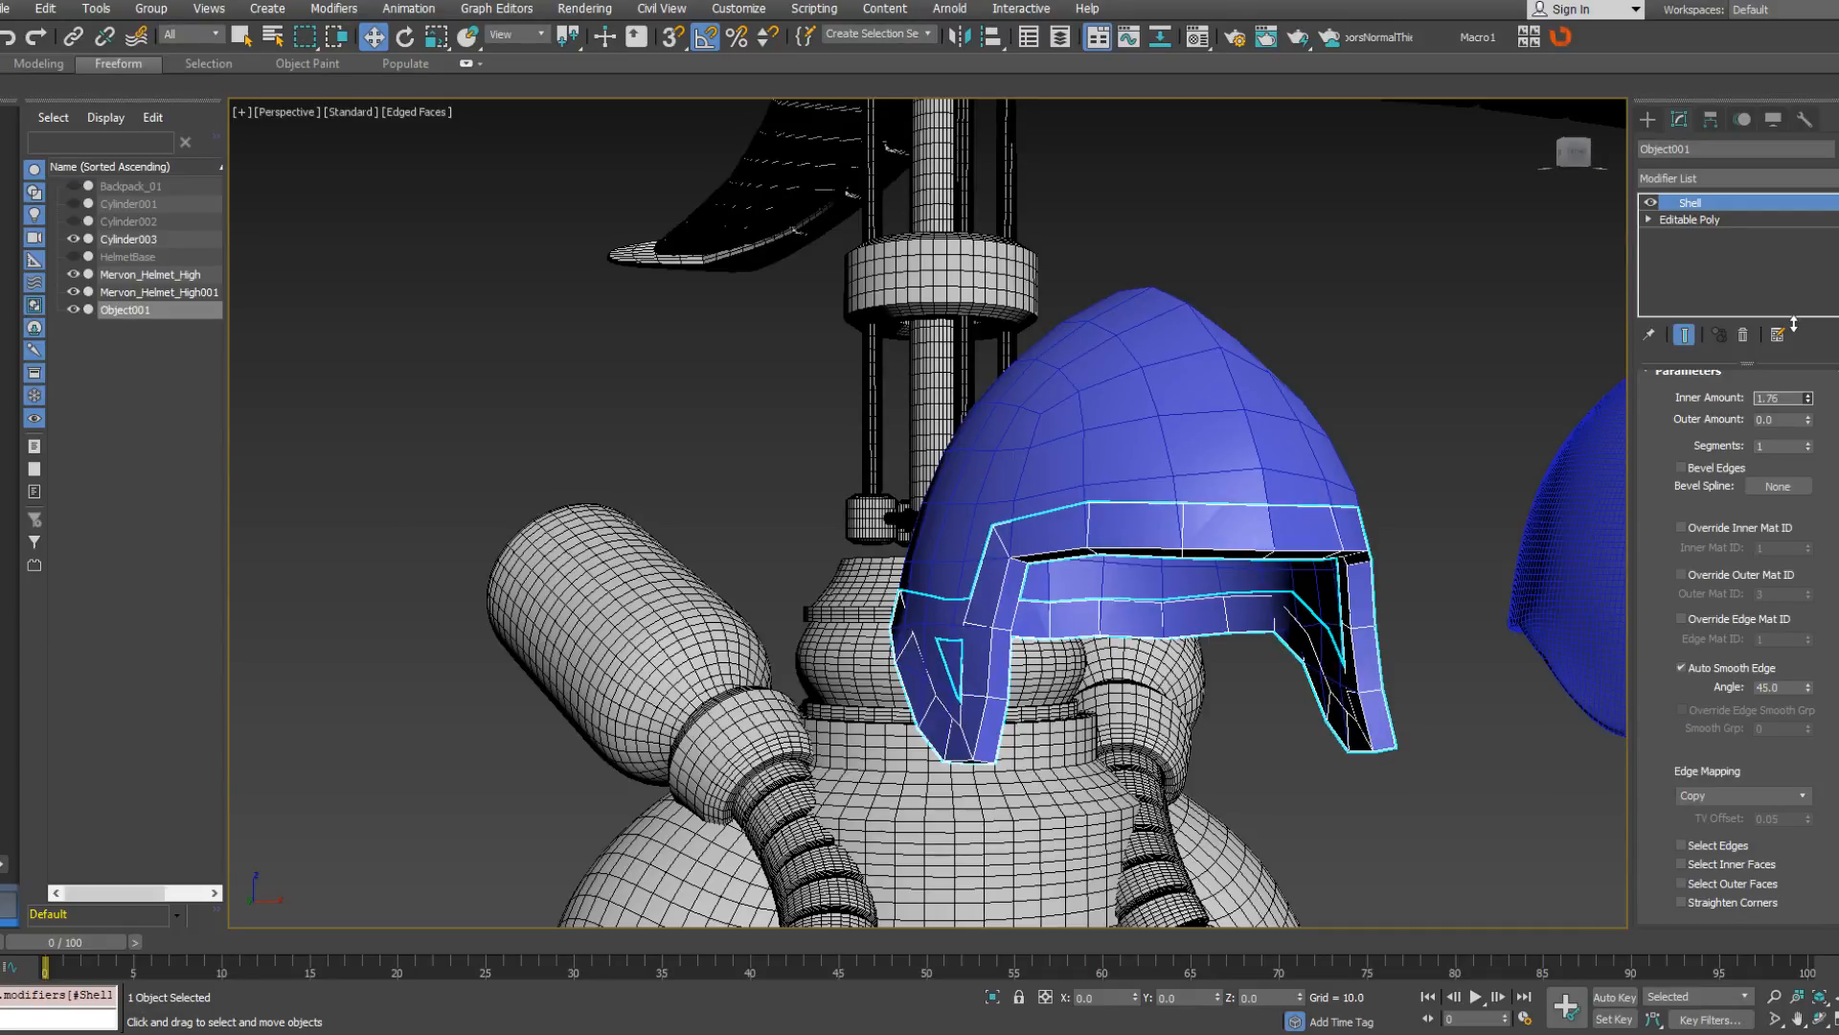
Collapse the Shell modifier on Object001 and convert the resulting mesh to an Editable Poly.
alt+middle_drag(1285, 549, 1198, 747)
scroll(1195, 751, up, 6)
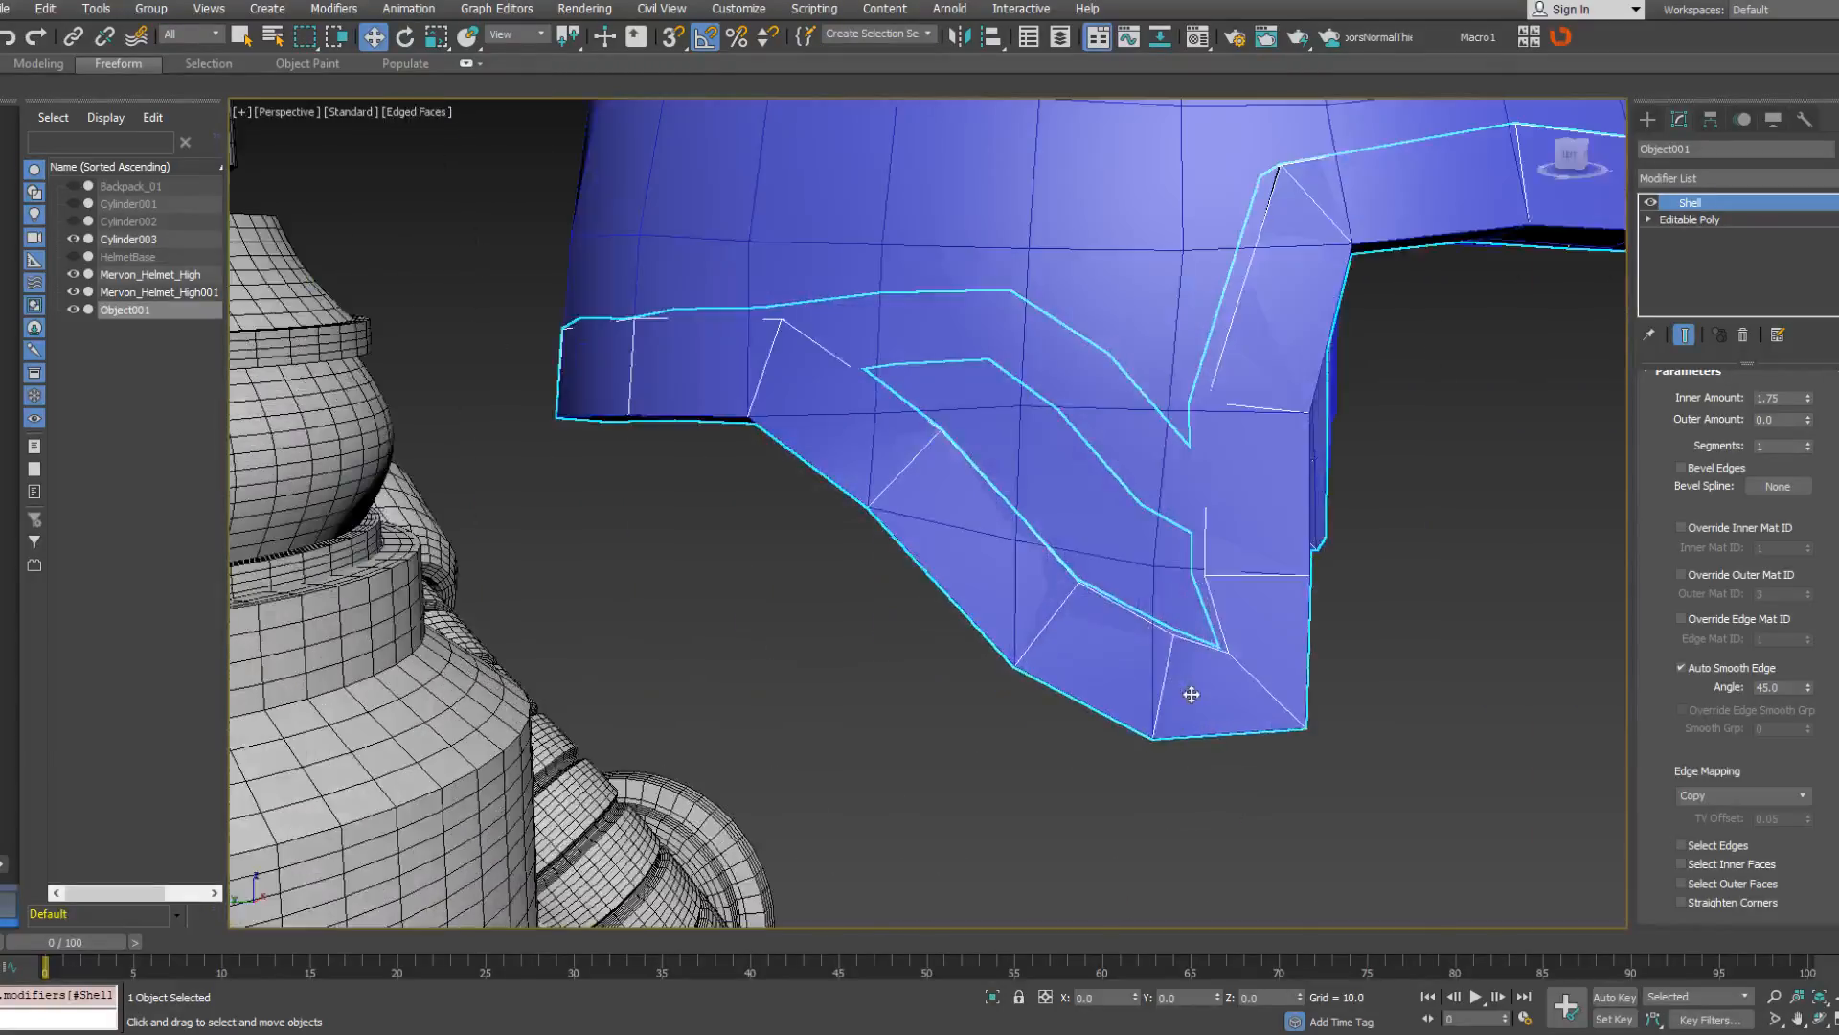
alt+middle_drag(1233, 667, 1227, 677)
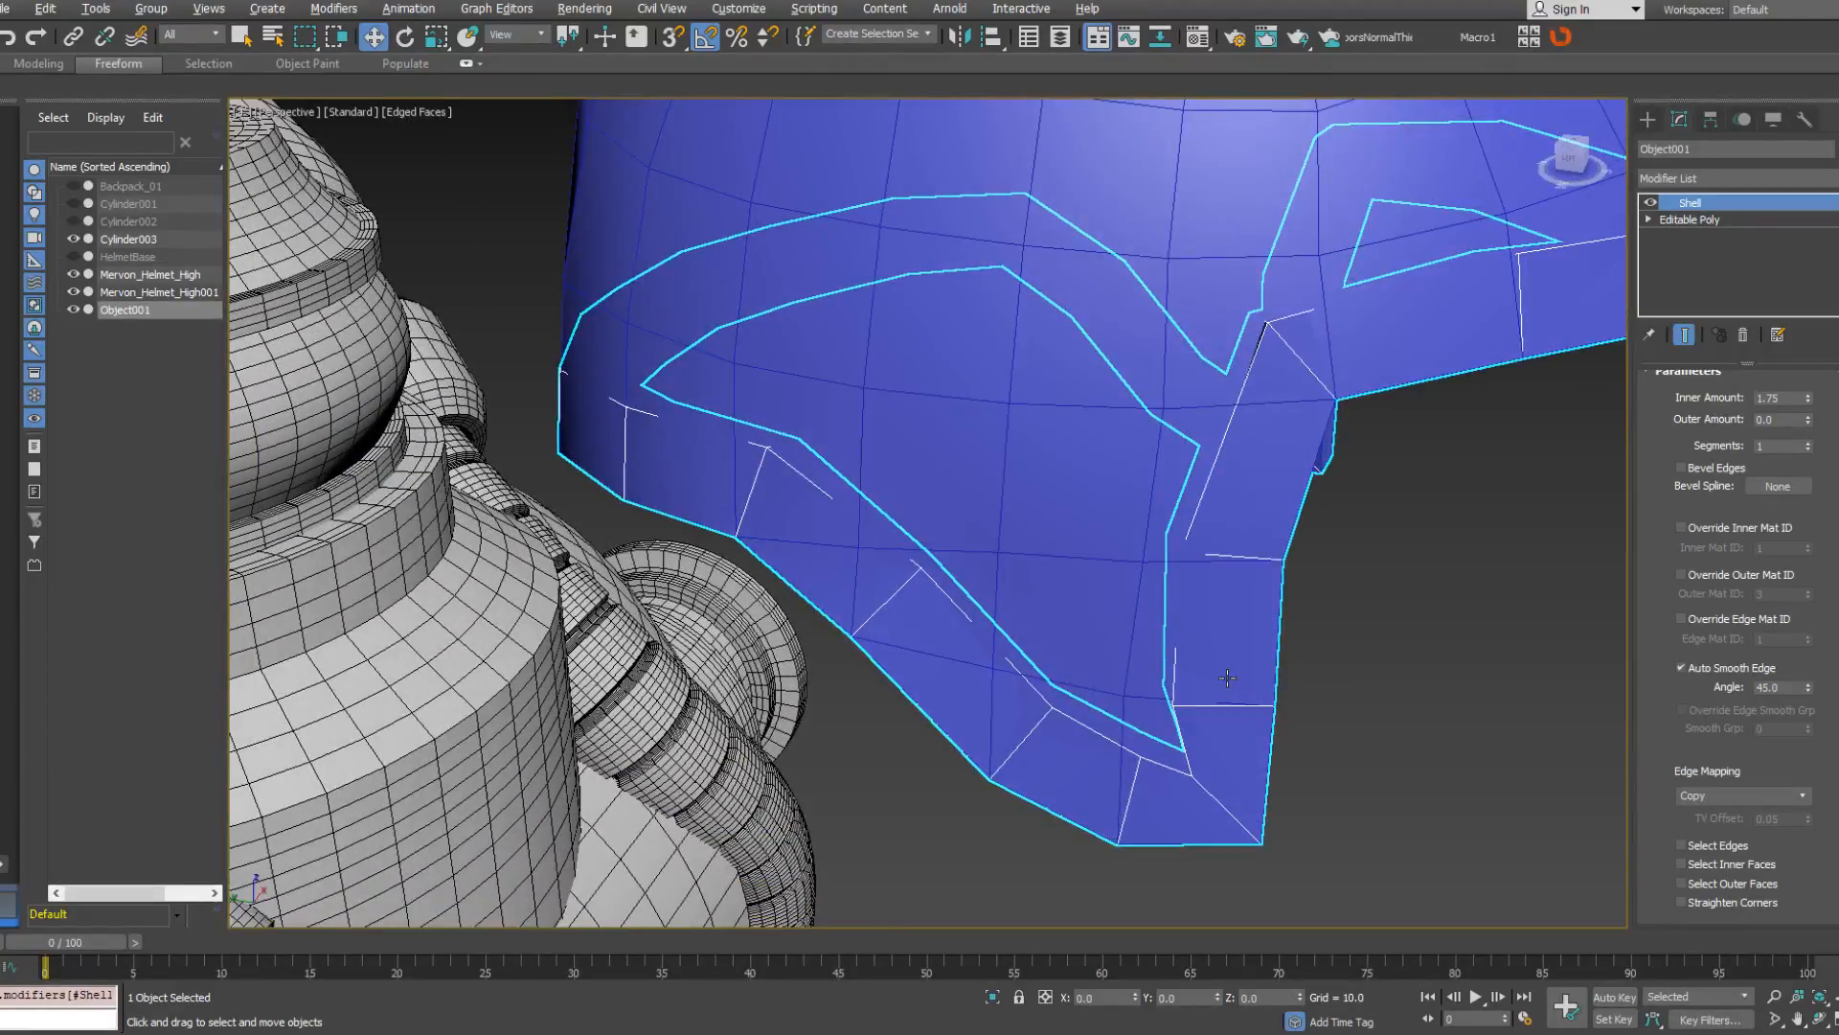
click(1719, 464)
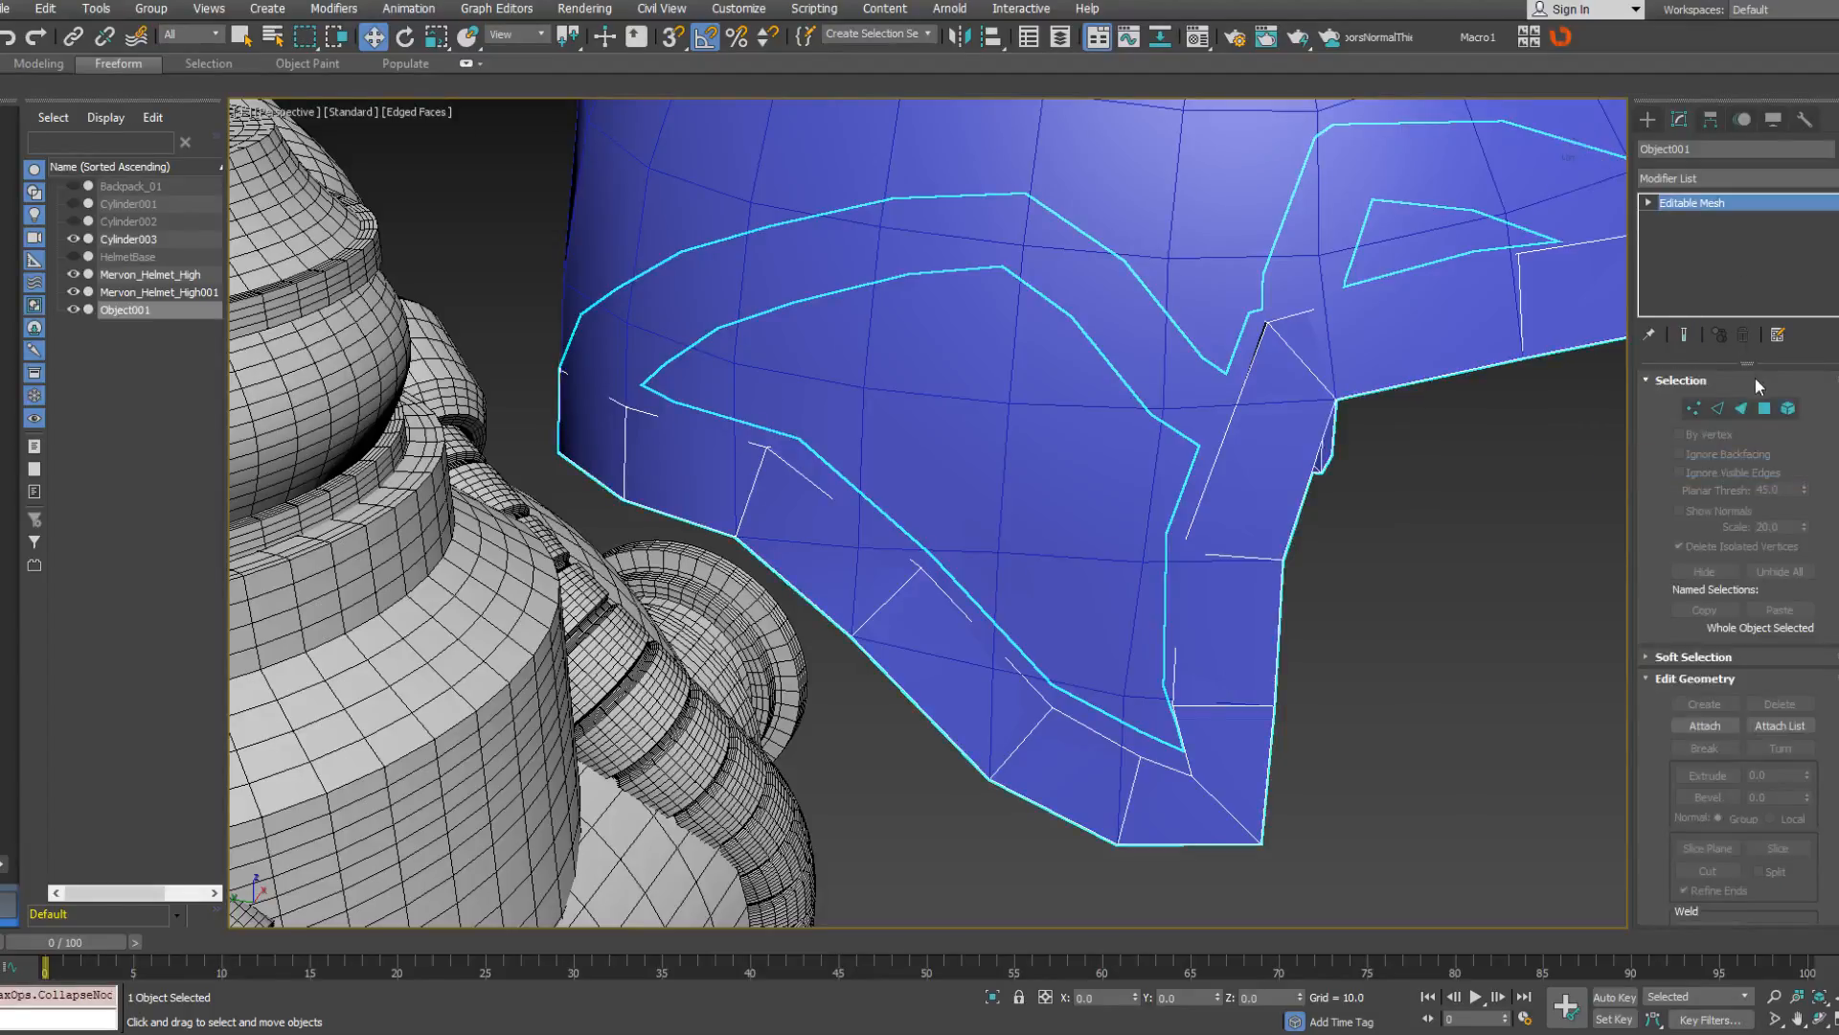
right_click(1727, 271)
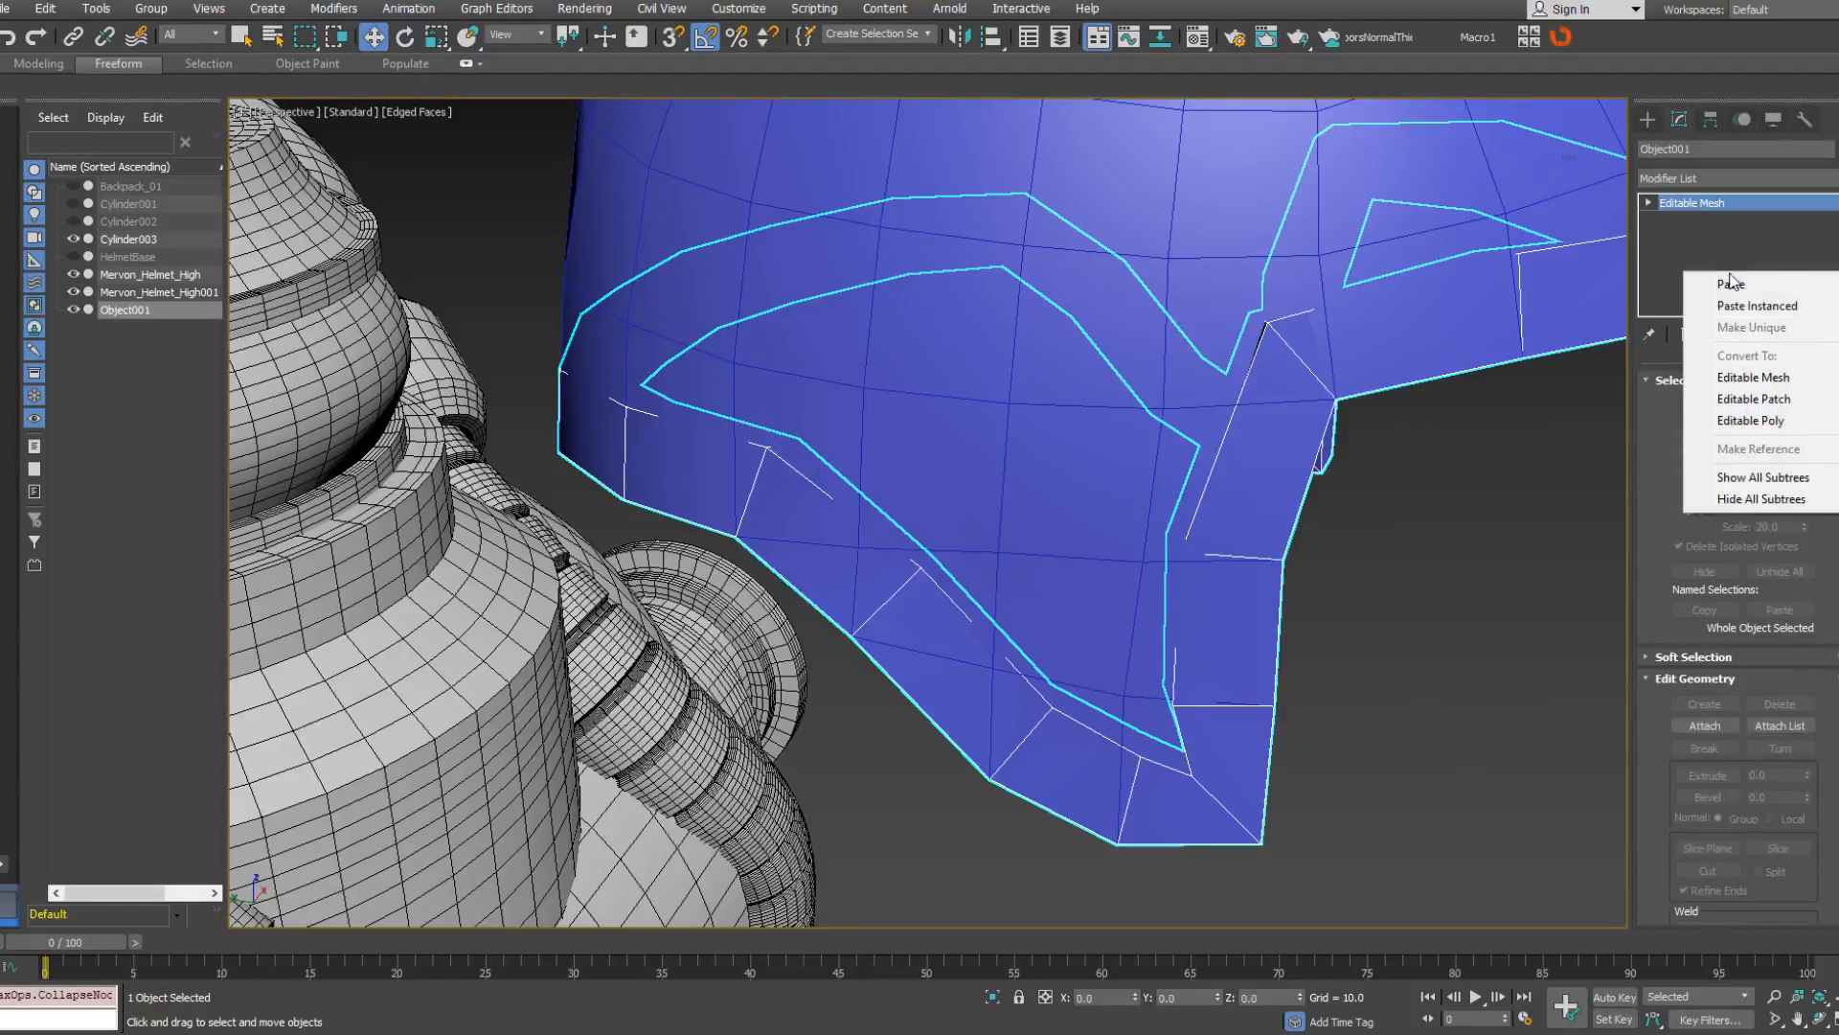
click(1752, 421)
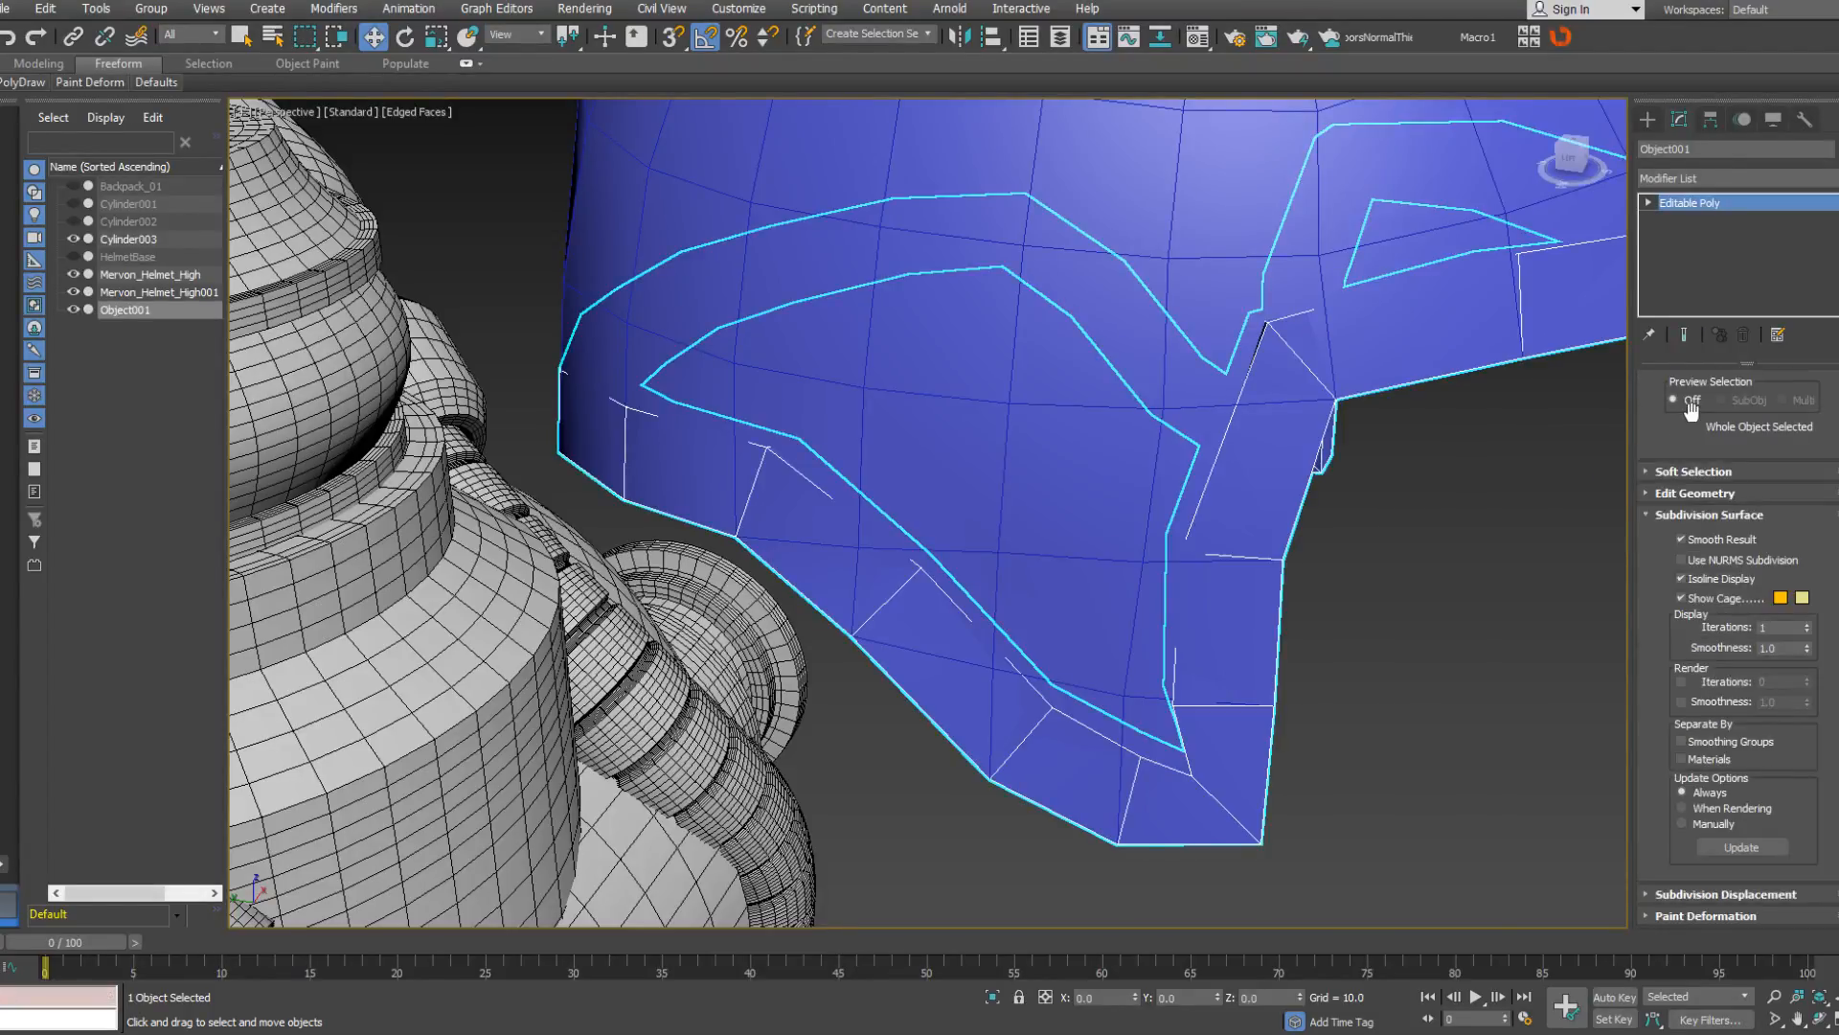
Collapse the two outer-face vertices at the rim's lower cheek corner into one and nudge the merged vertex into place.
drag(1662, 437, 1704, 678)
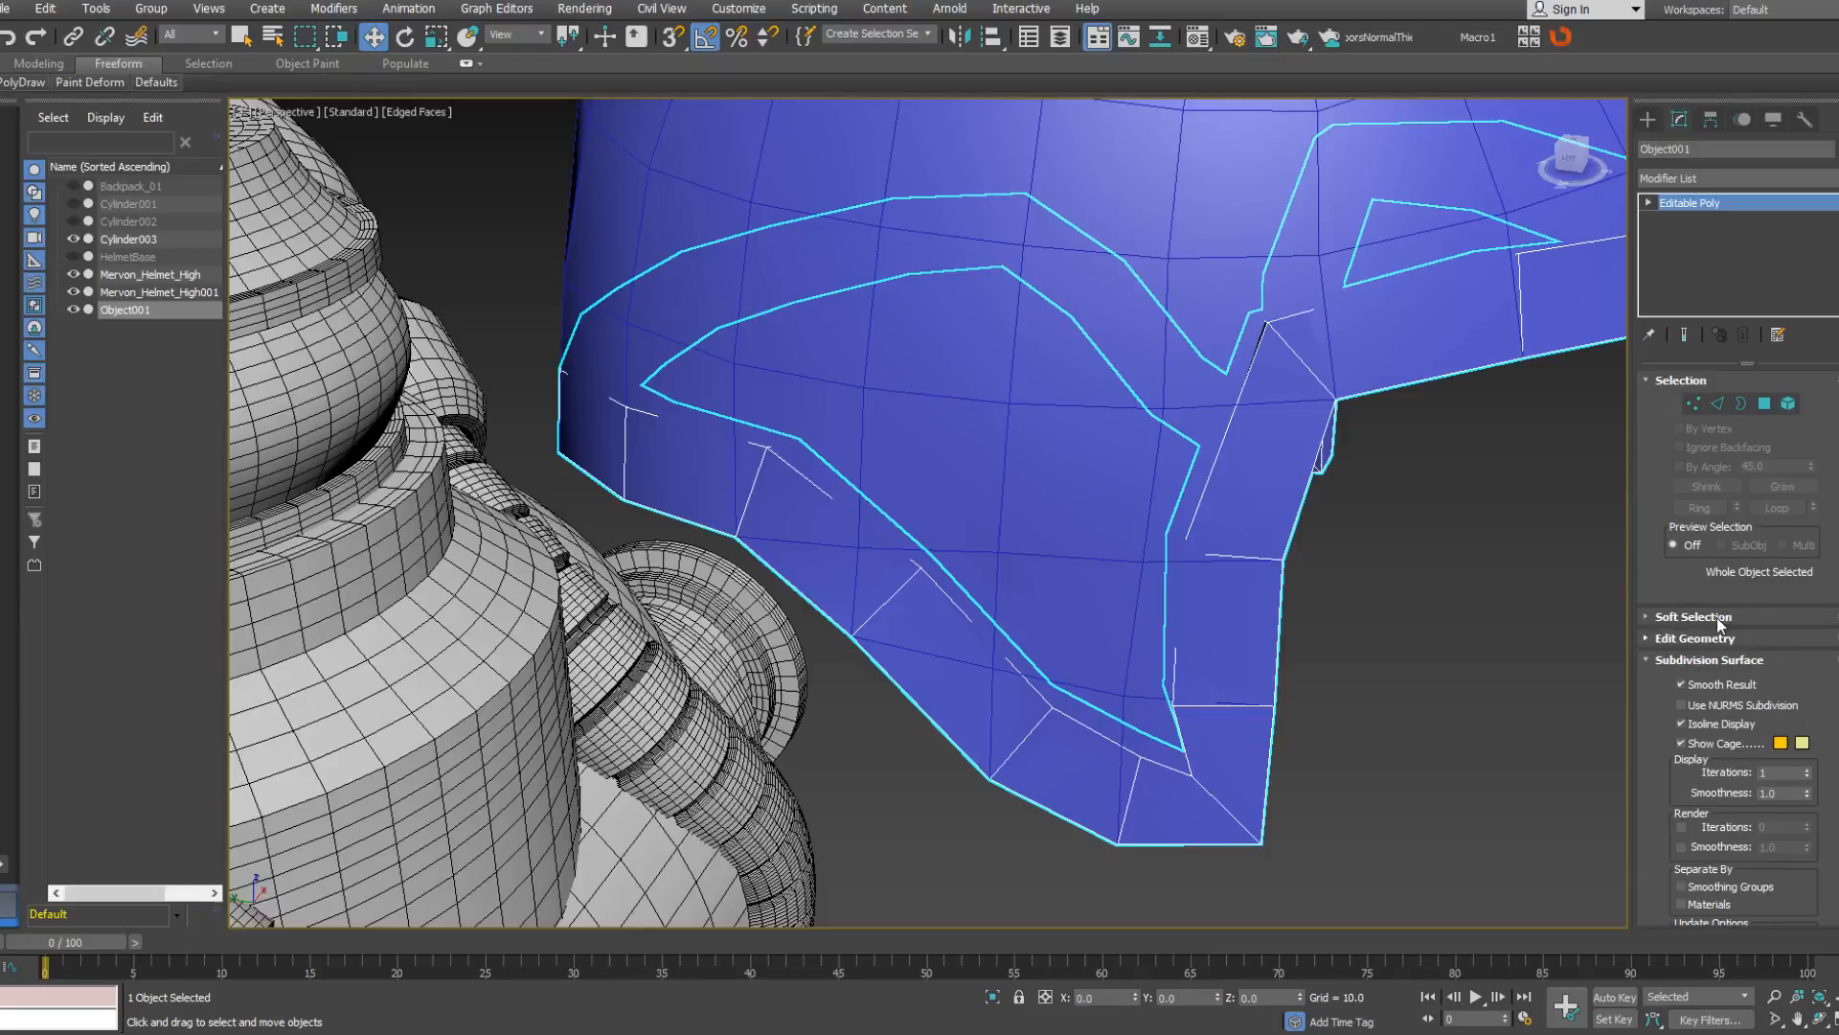
click(1690, 403)
alt+middle_drag(1192, 774, 1119, 685)
click(1032, 656)
ctrl+click(1090, 679)
right_click(1115, 674)
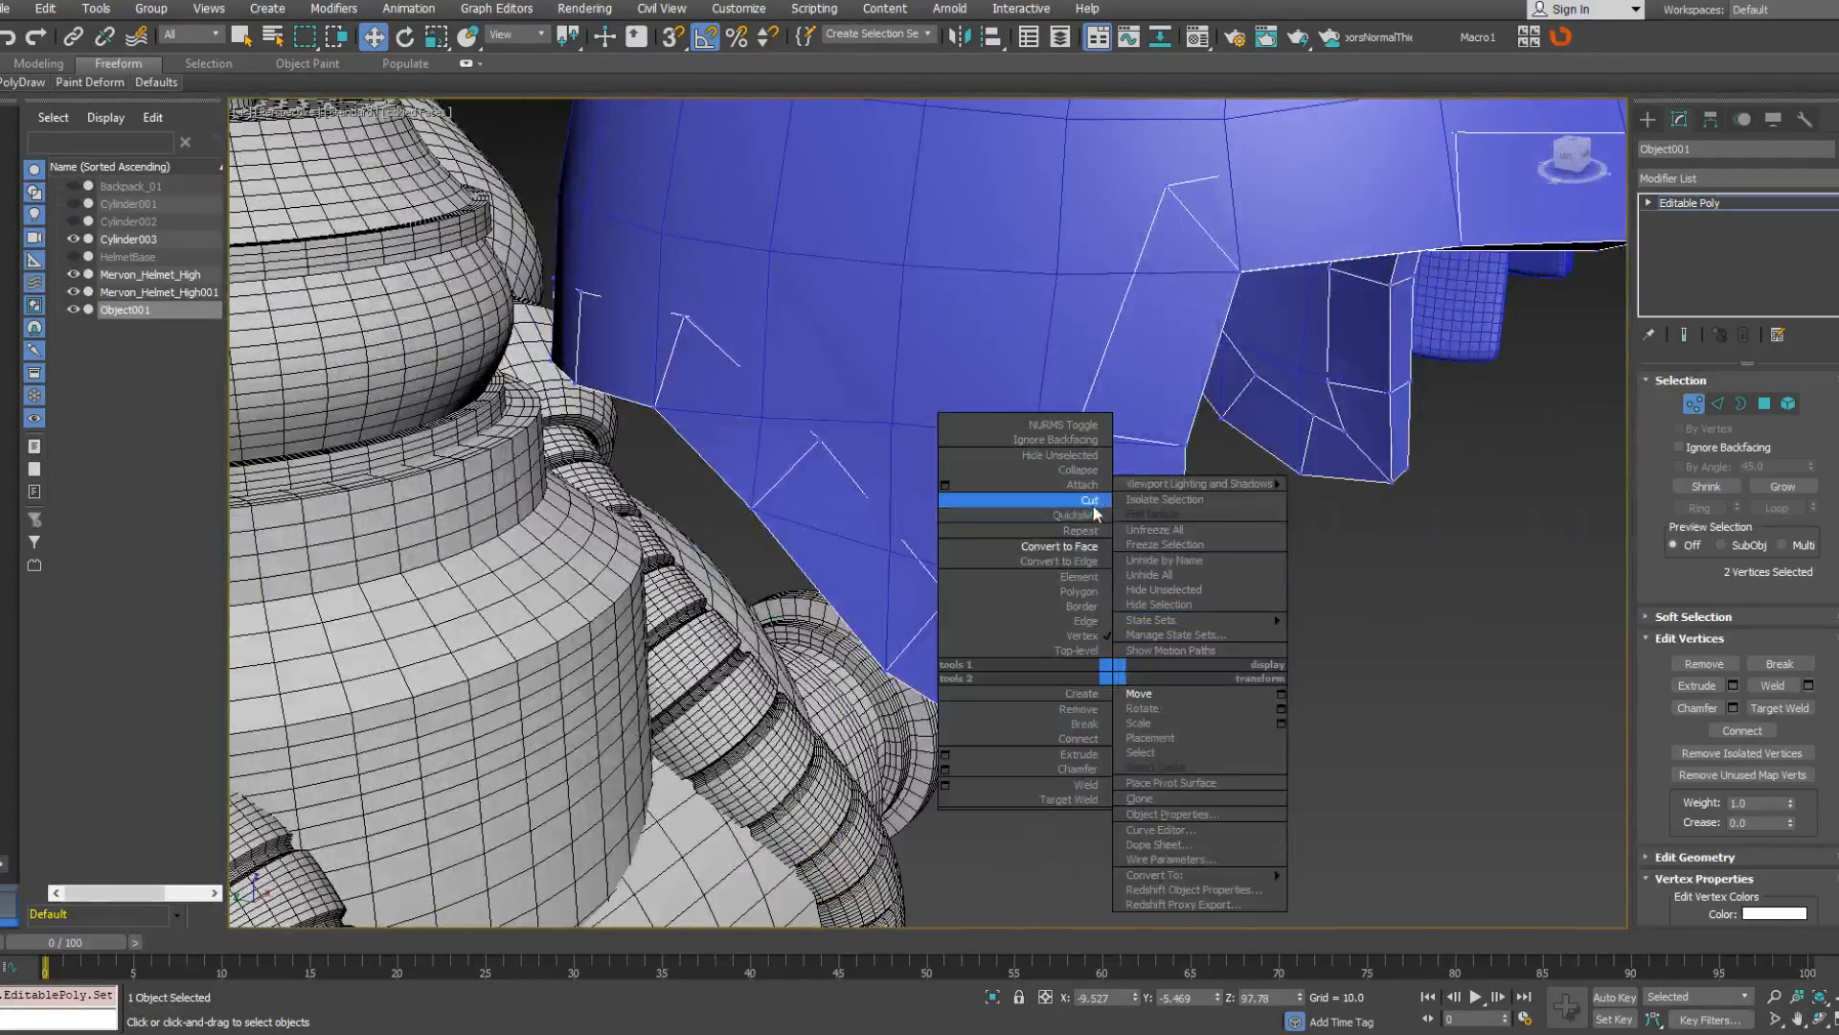
click(1079, 469)
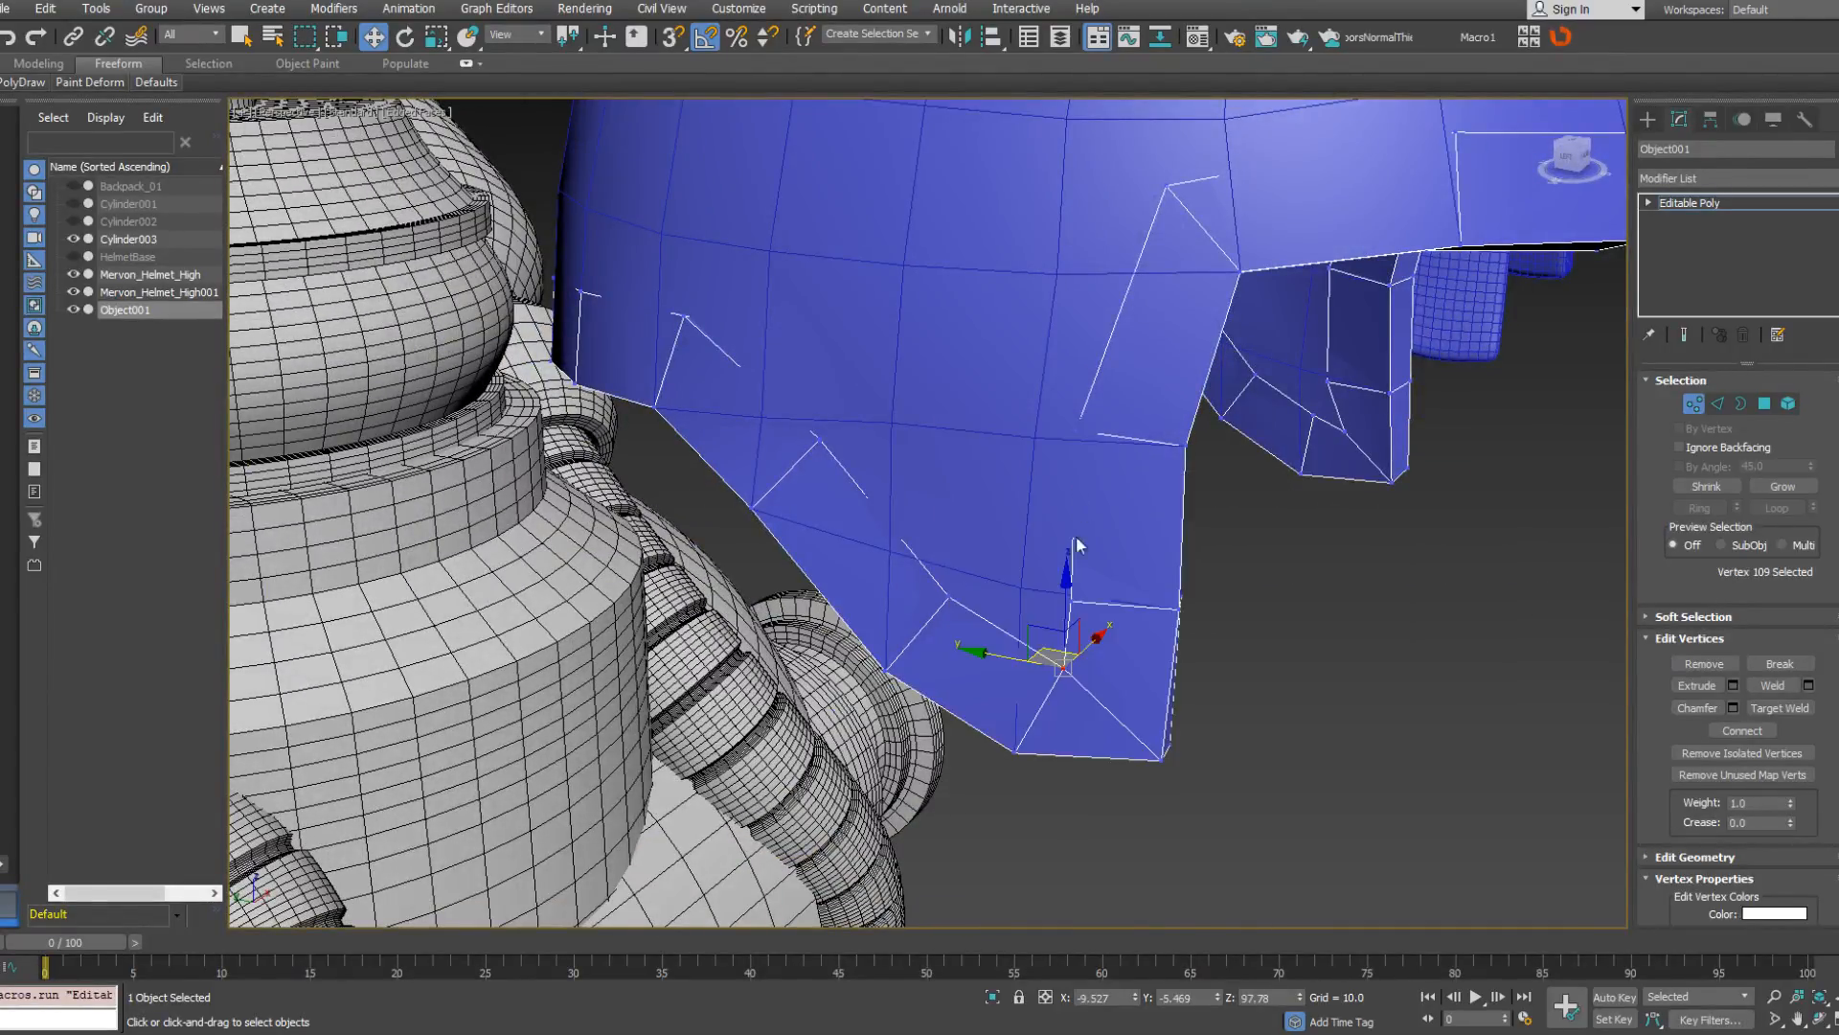
click(1082, 686)
click(1061, 663)
alt+middle_drag(1064, 665, 1050, 626)
drag(1050, 626, 1038, 618)
In wireframe display, collapse the matching pair of inner-face vertices at the same cheek corner and adjust the merged vertex's position.
alt+middle_drag(1274, 623, 975, 619)
key(F3)
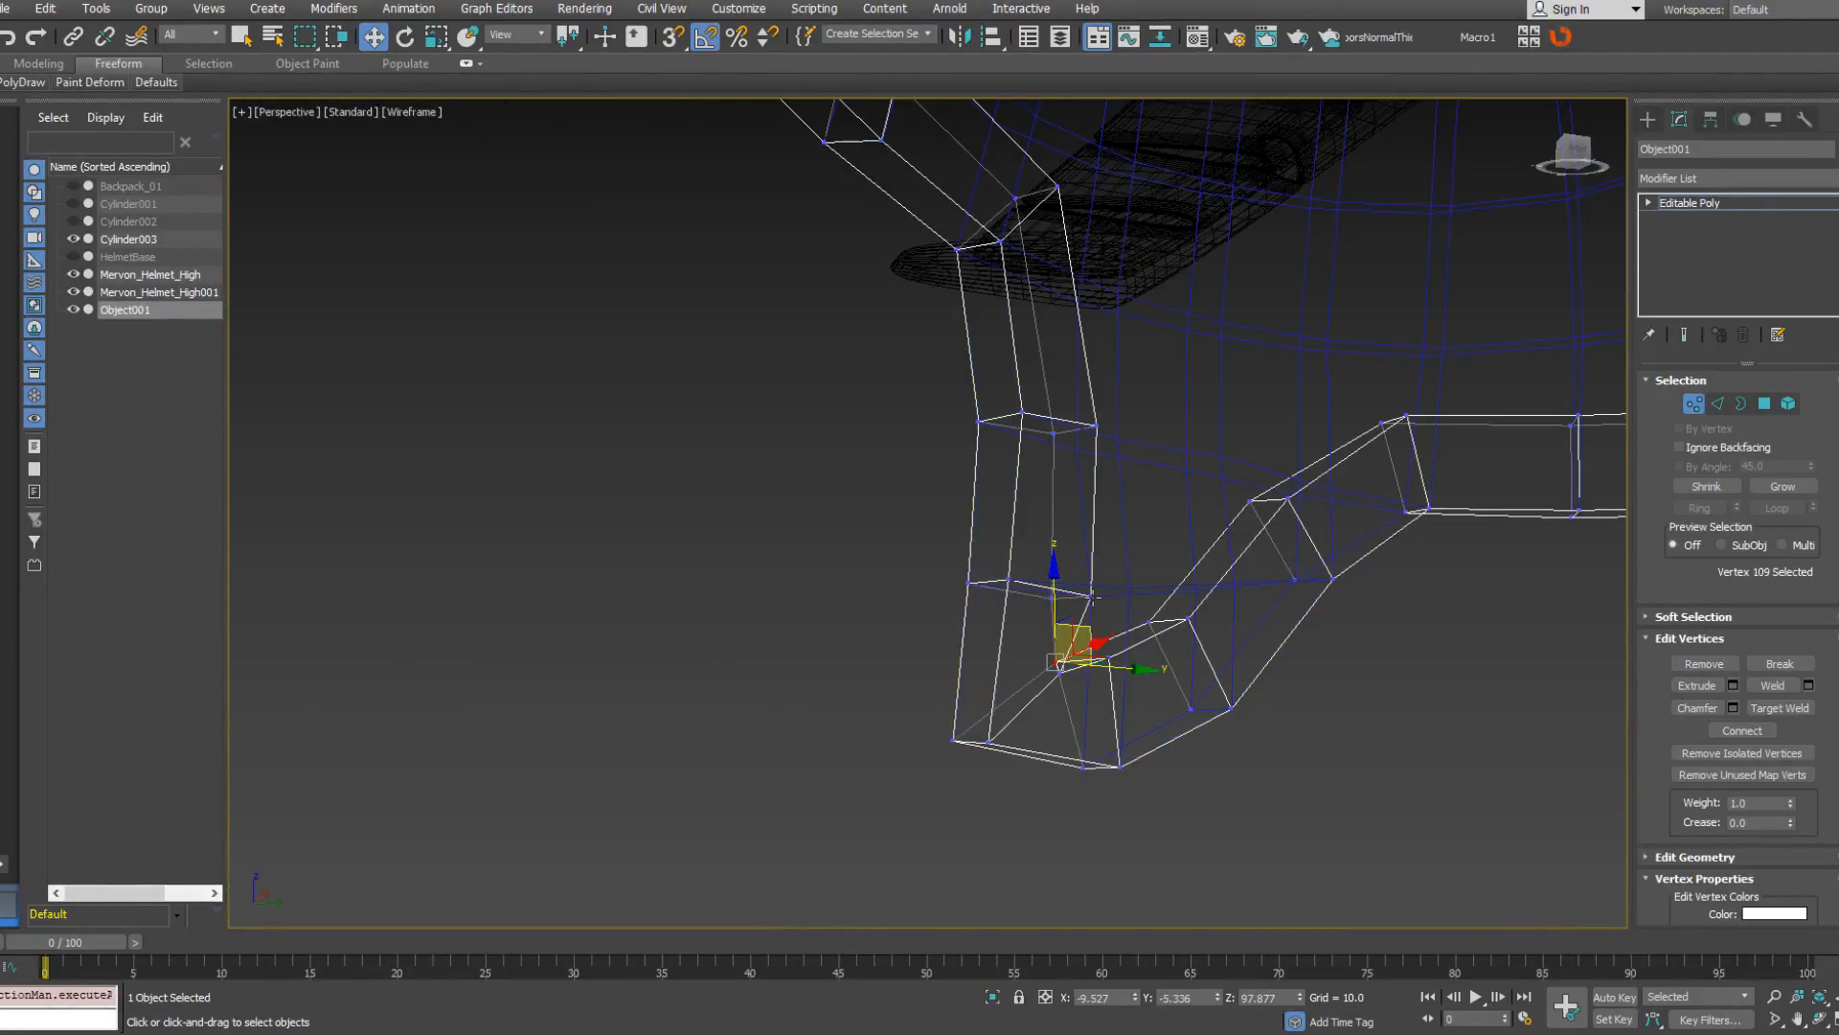
click(1092, 596)
ctrl+click(1107, 658)
alt+middle_drag(1106, 657, 1050, 661)
click(1057, 673)
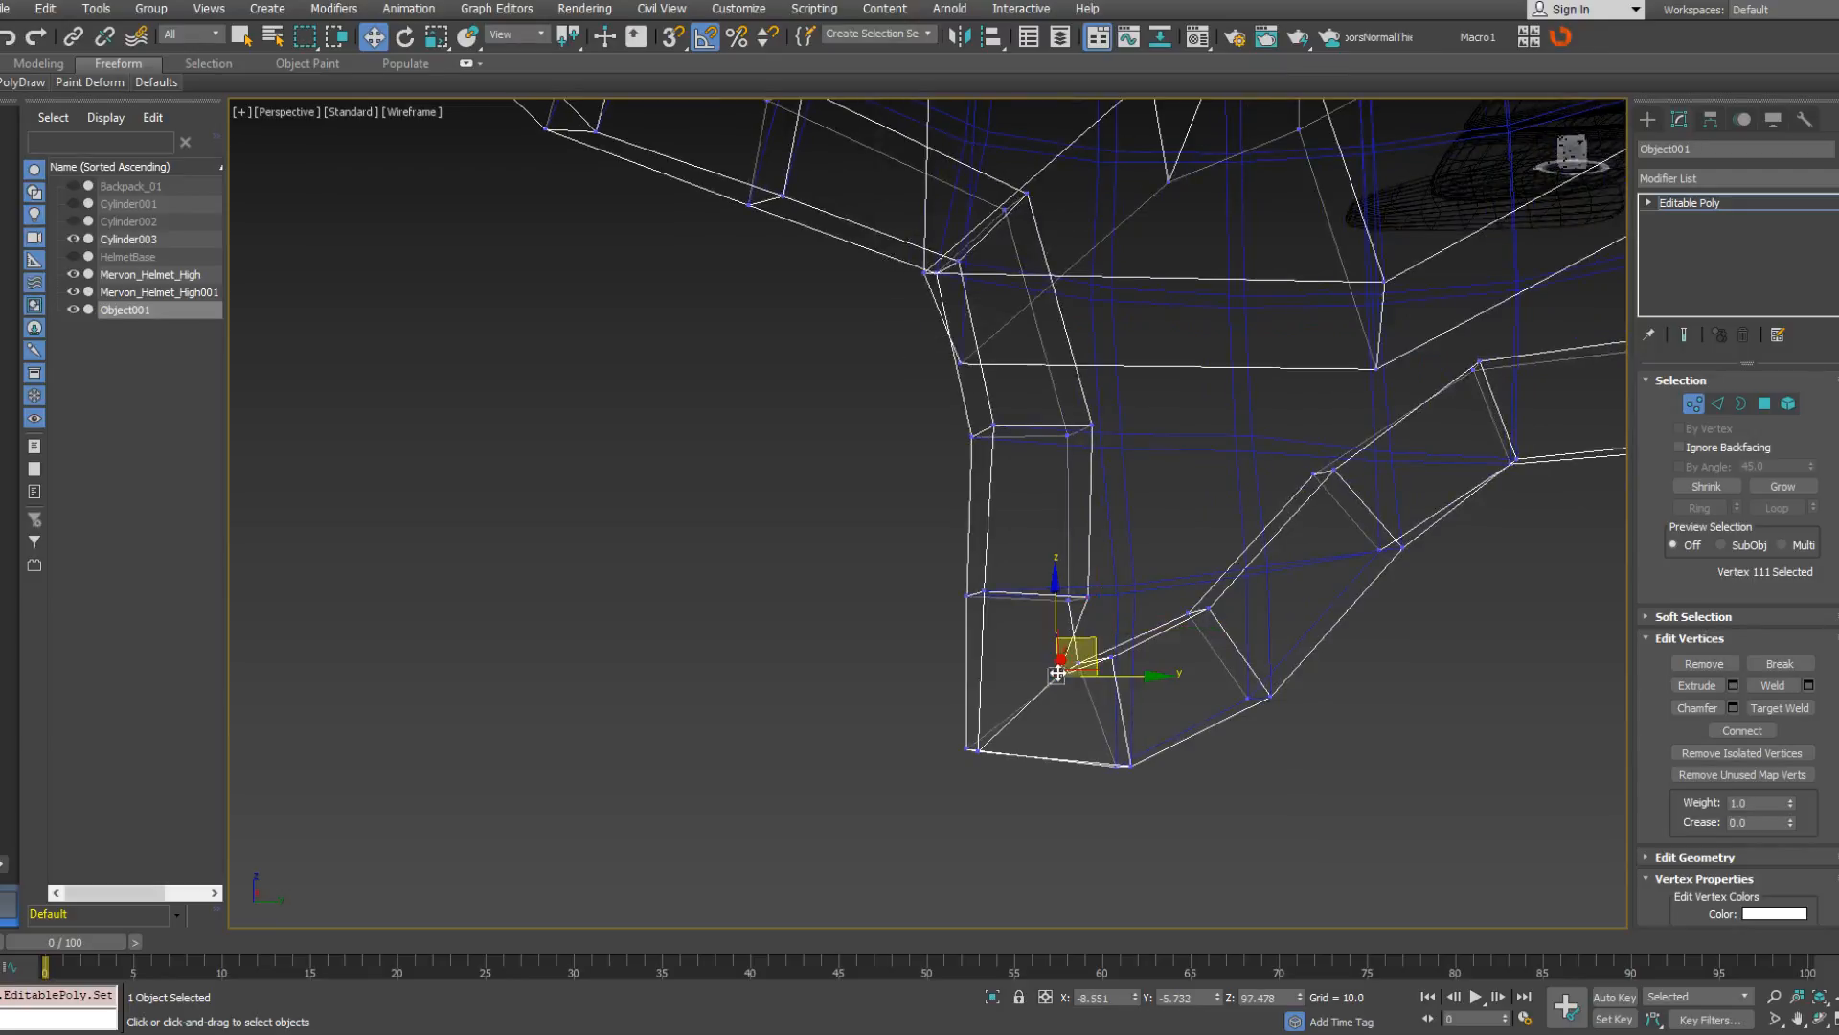
right_click(1154, 633)
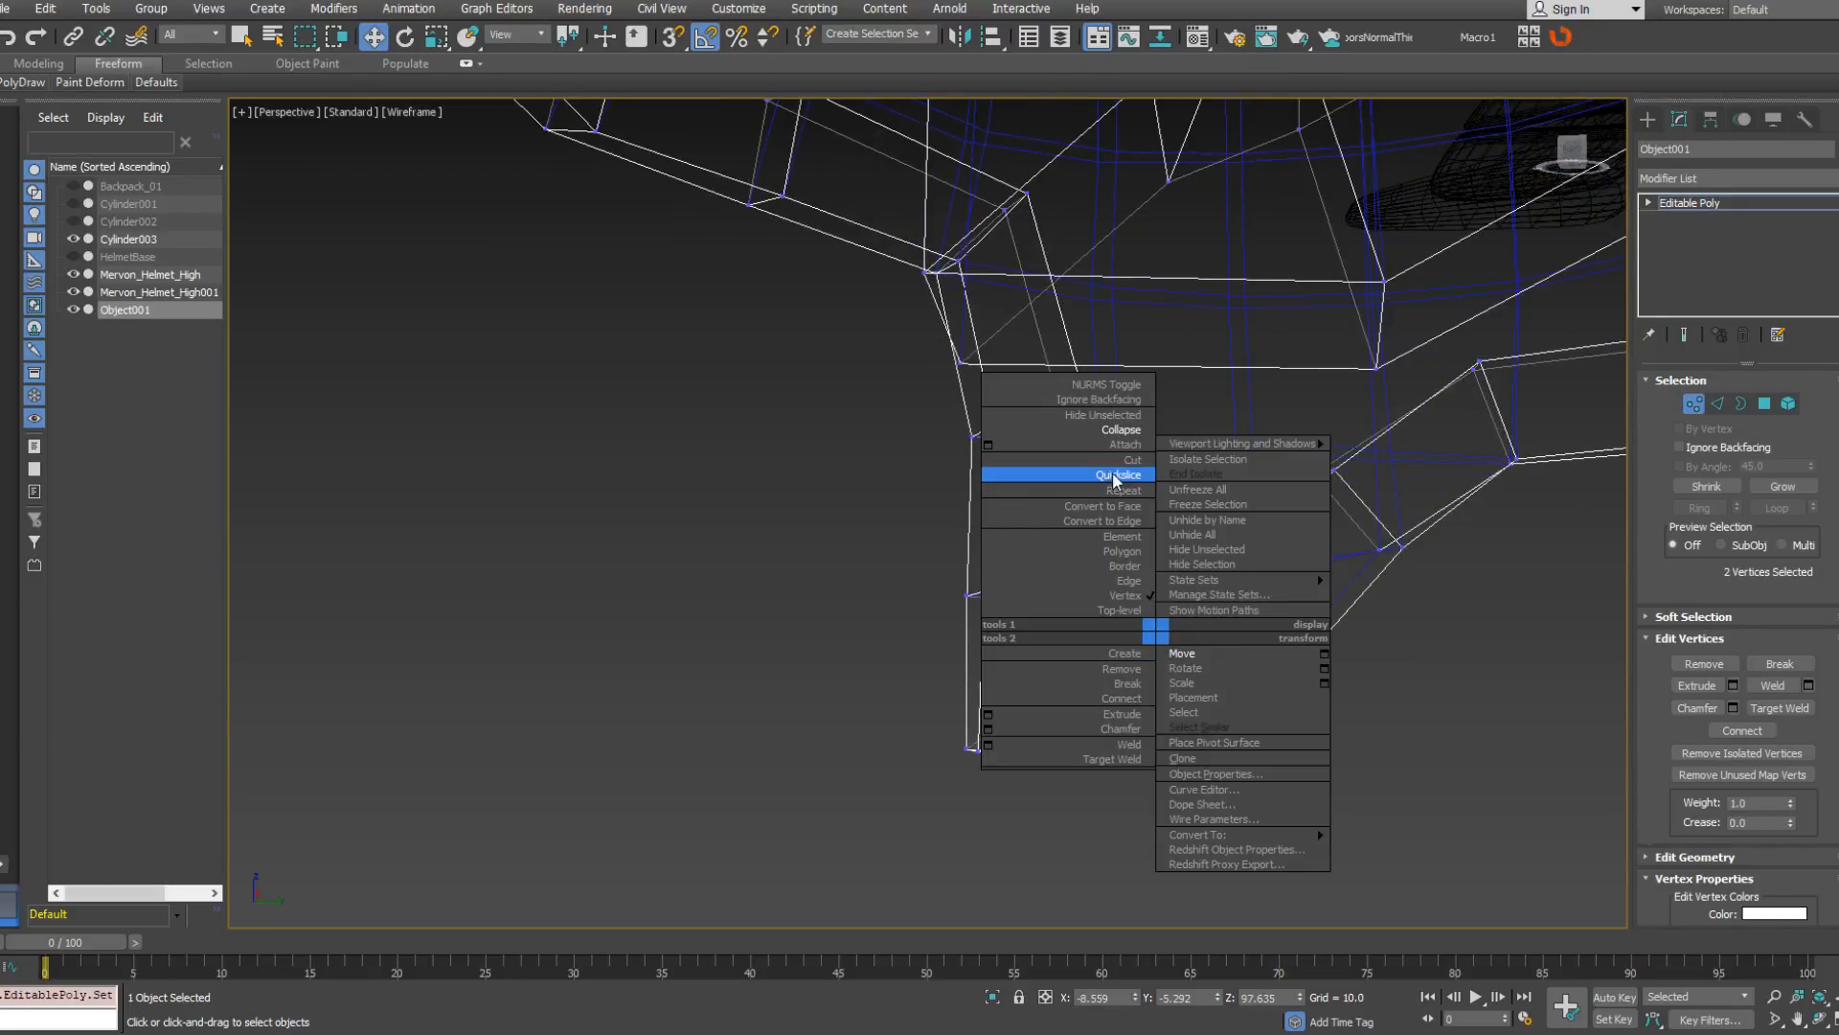
click(1138, 431)
alt+middle_drag(1149, 638, 1073, 641)
drag(1110, 634, 1133, 625)
Delete the half of rim strip Object001 opposite the corrected cheek corner, up to the helmet's centre line.
alt+middle_drag(1133, 624, 954, 582)
scroll(1193, 636, down, 3)
alt+middle_drag(1250, 579, 1177, 474)
scroll(1067, 635, down, 10)
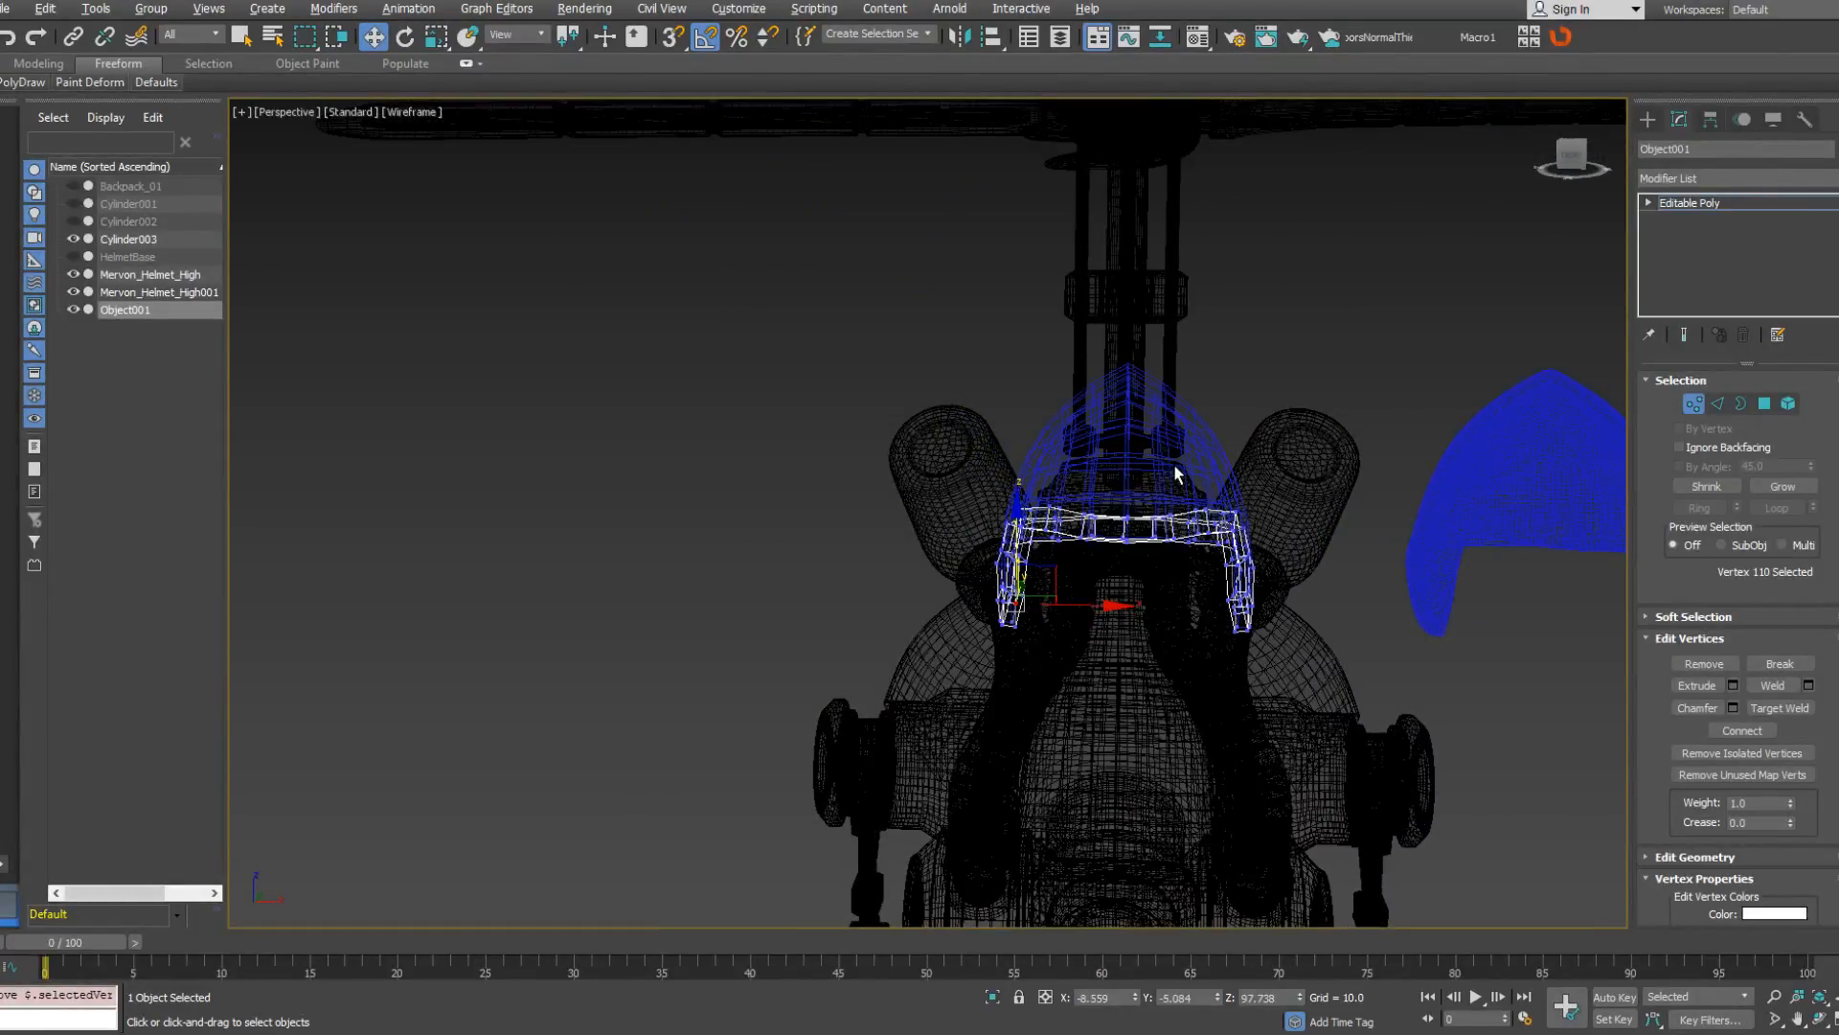
key(Delete)
Leave vertex editing and mirror the remaining rim half to the other side of the helmet as a copy.
scroll(1276, 583, up, 5)
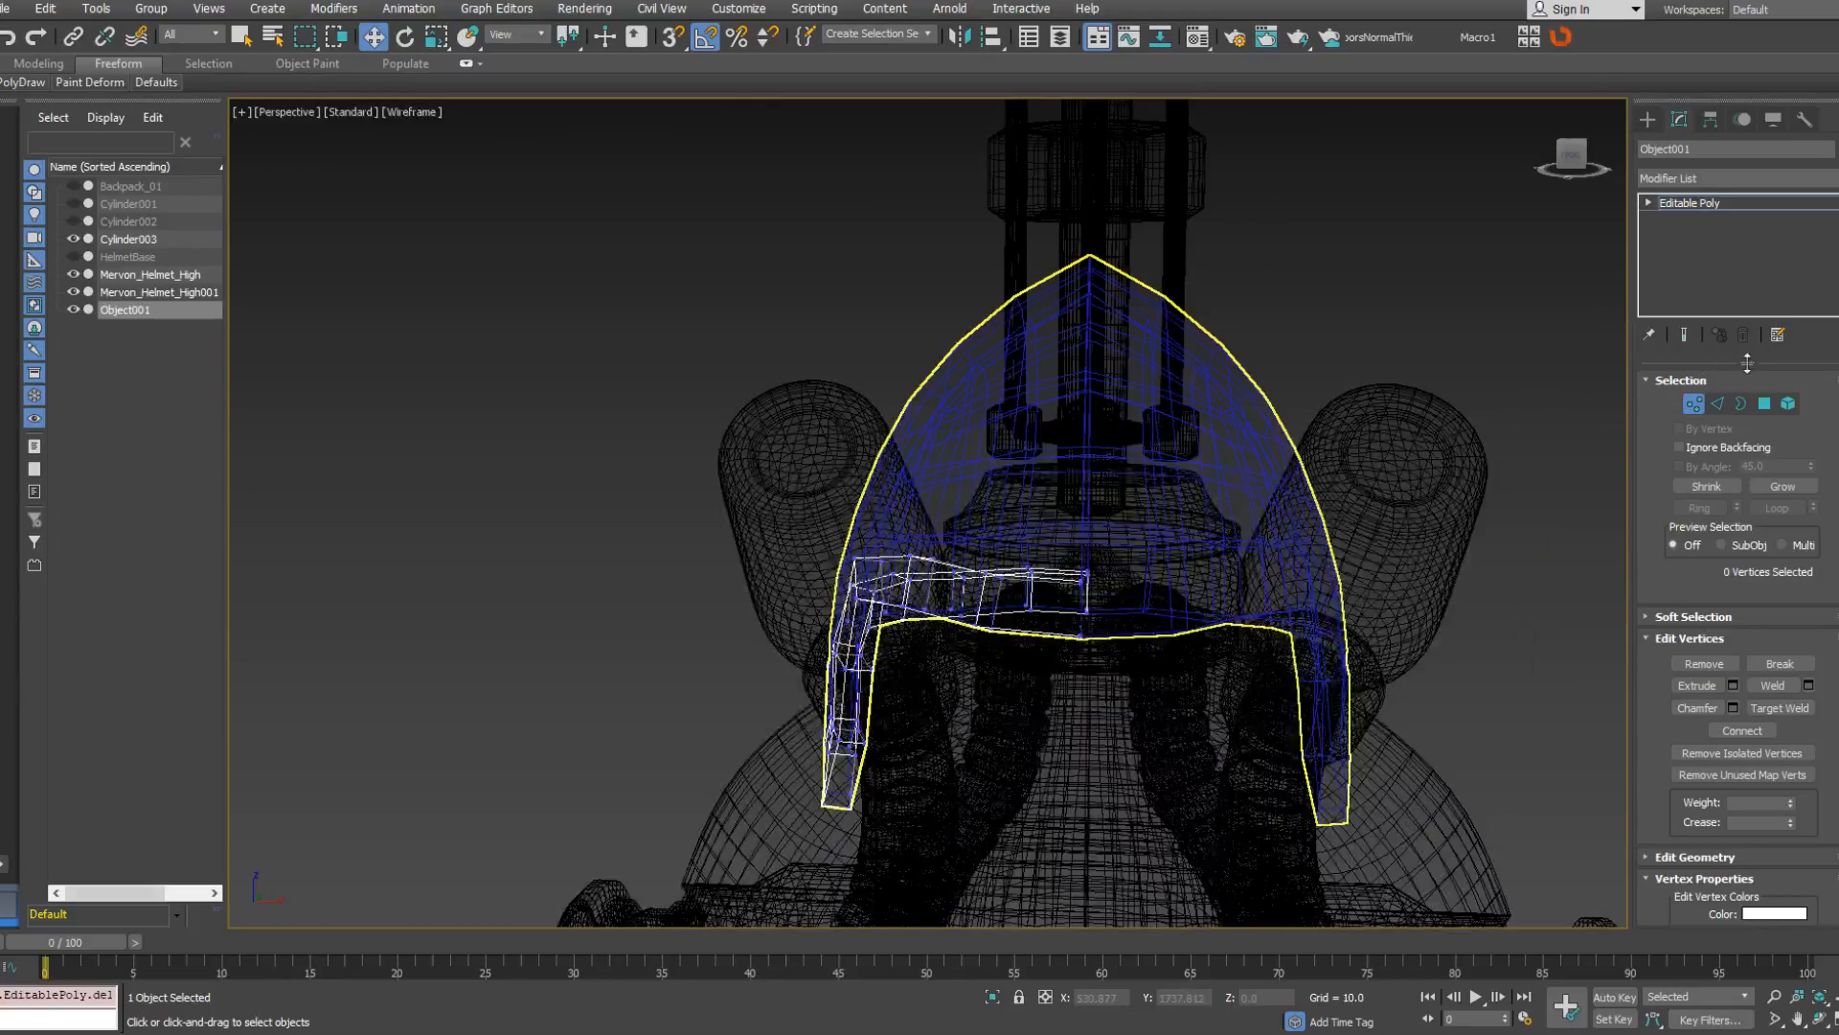
click(1693, 403)
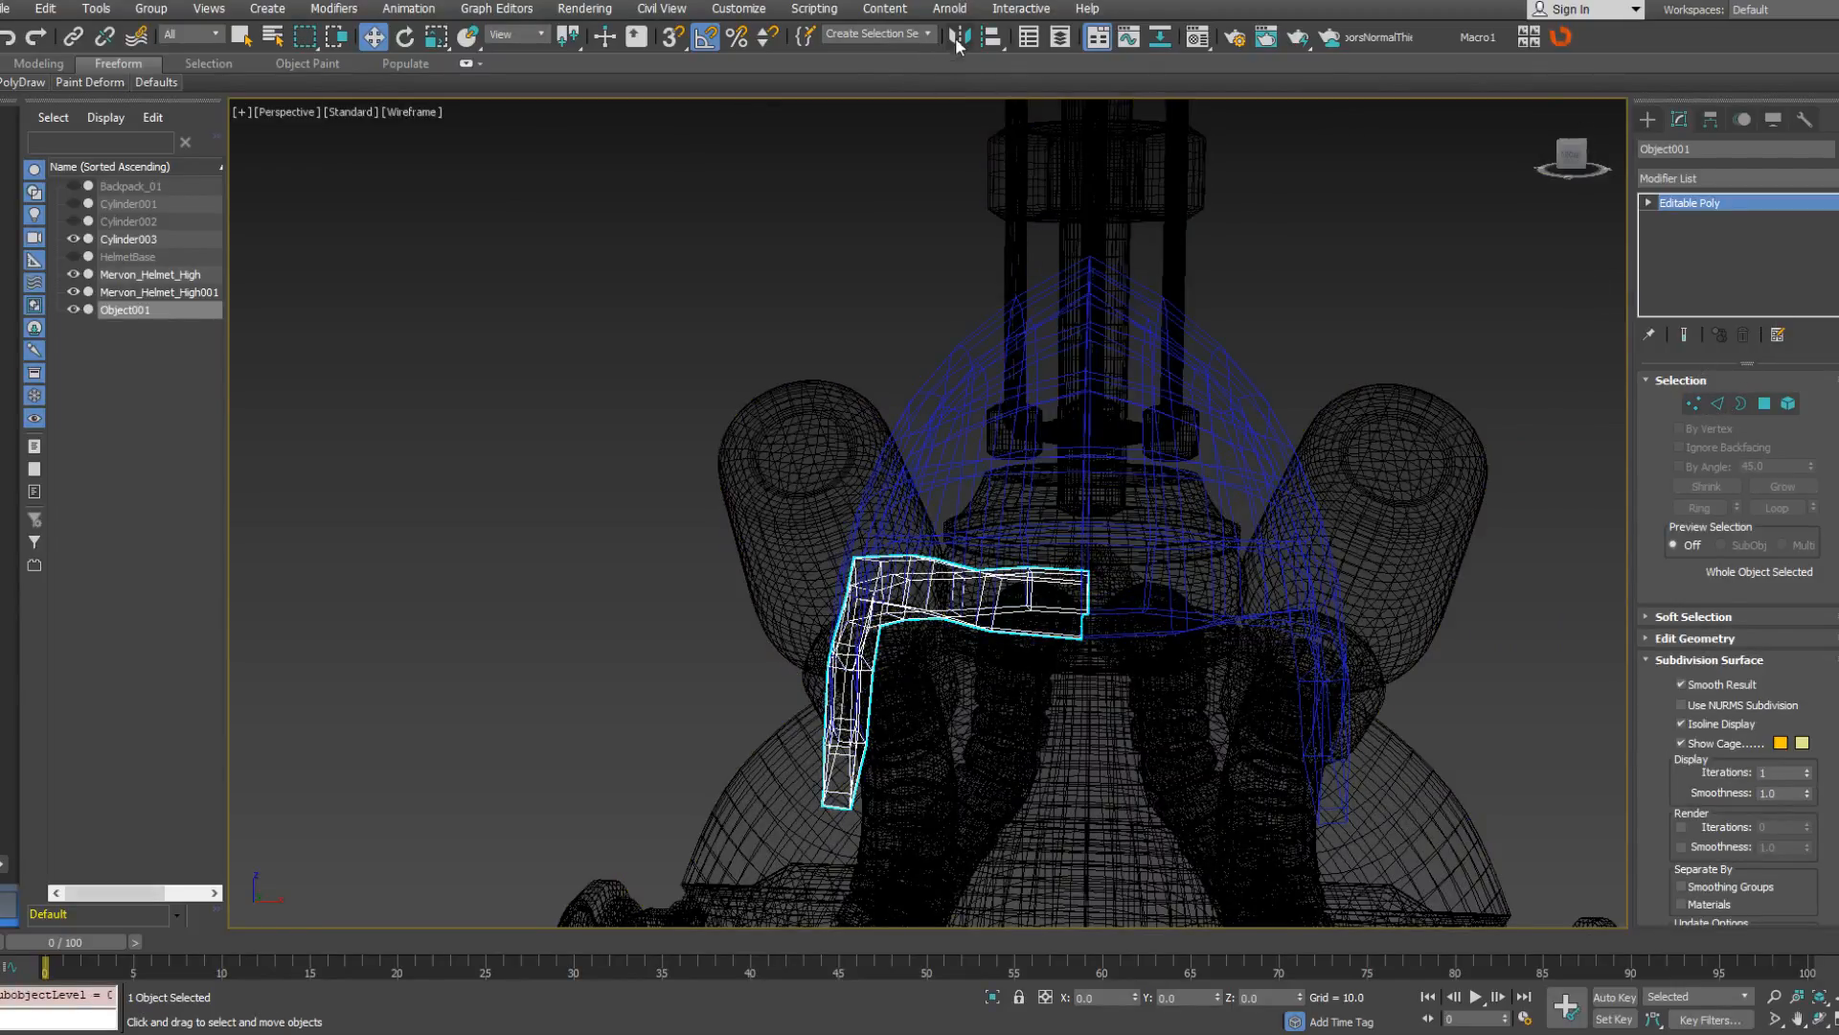
click(956, 39)
click(902, 668)
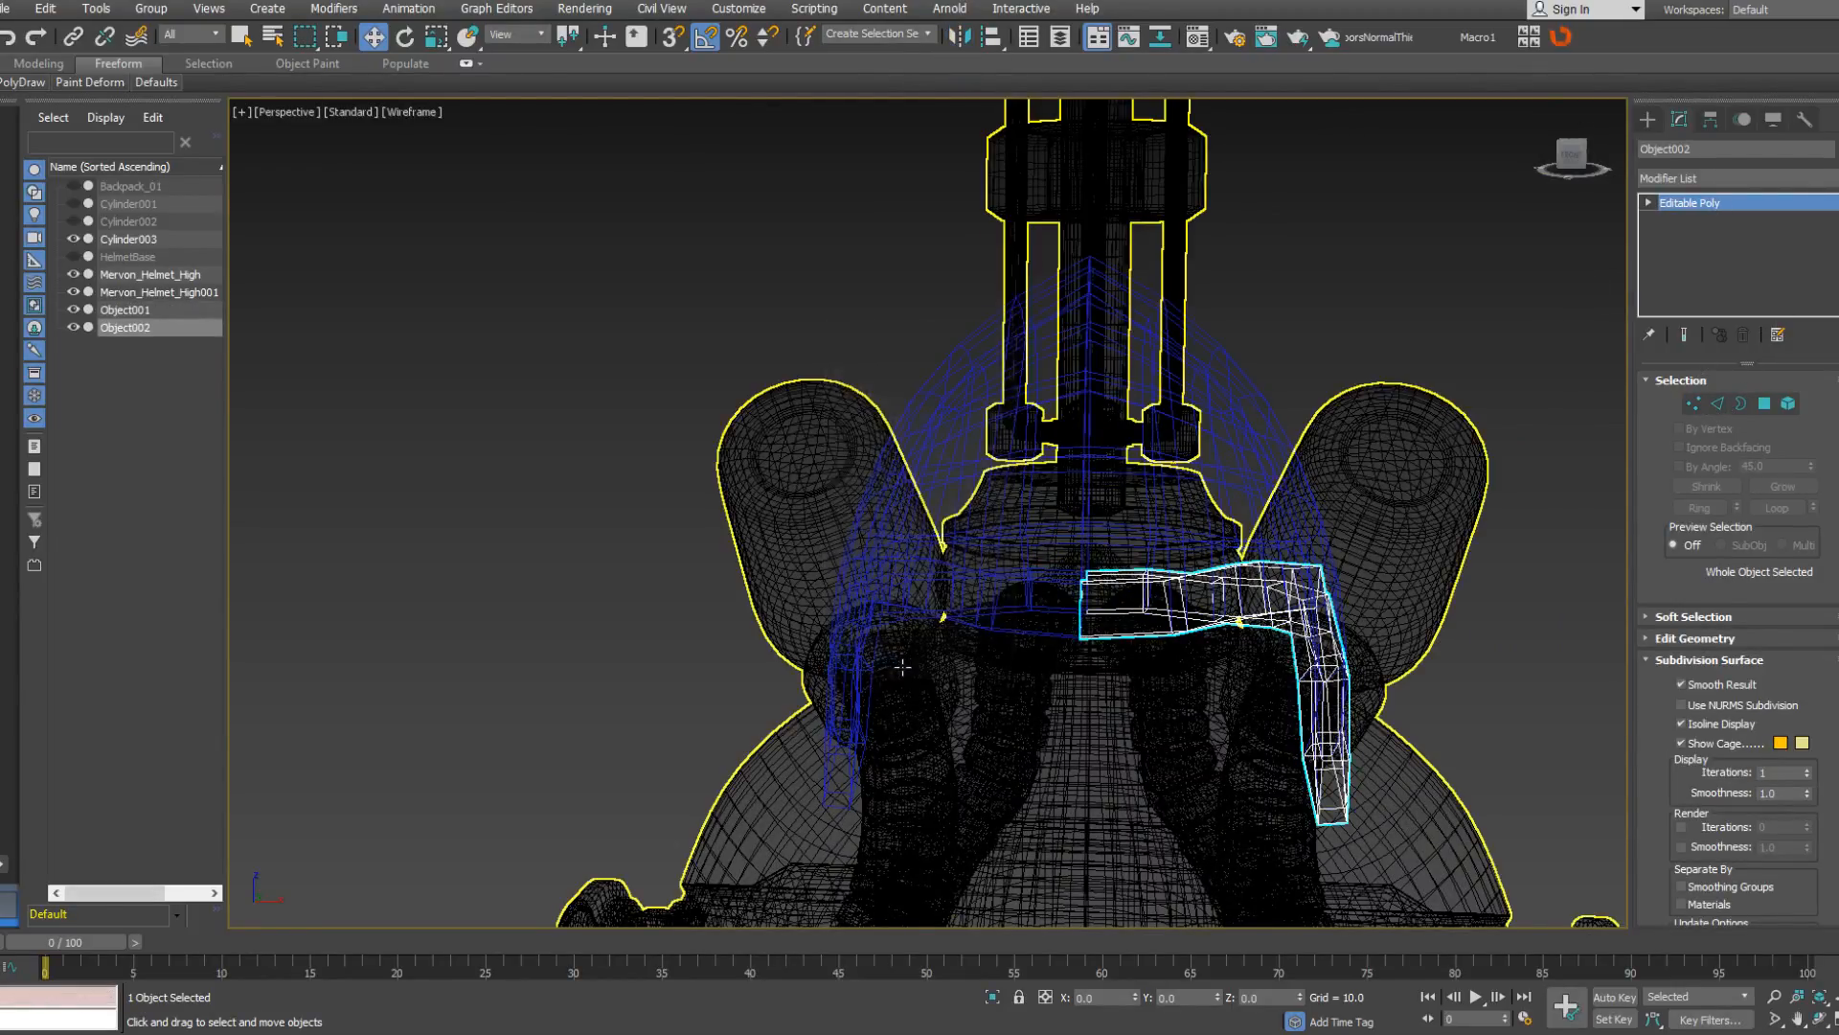
Attach the mirrored half Object002 to Object001 so the rim is a single object.
click(1054, 586)
right_click(1050, 582)
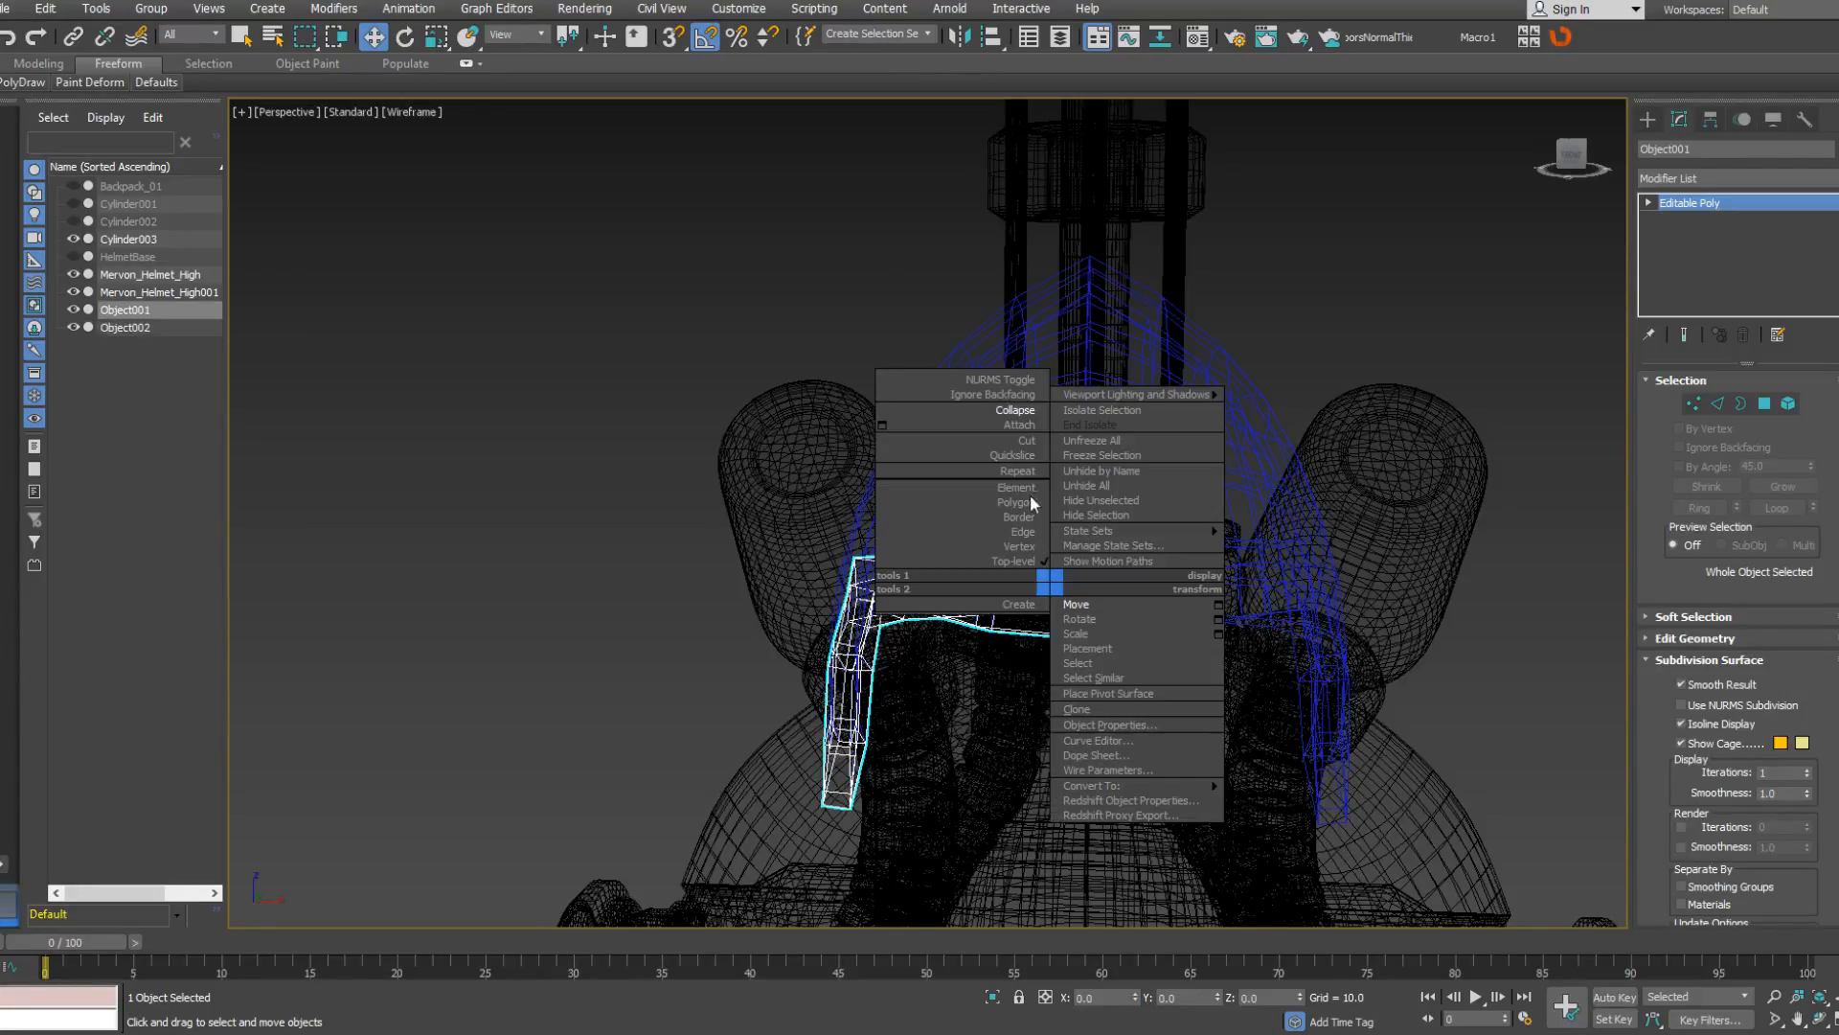
click(1018, 424)
click(1132, 599)
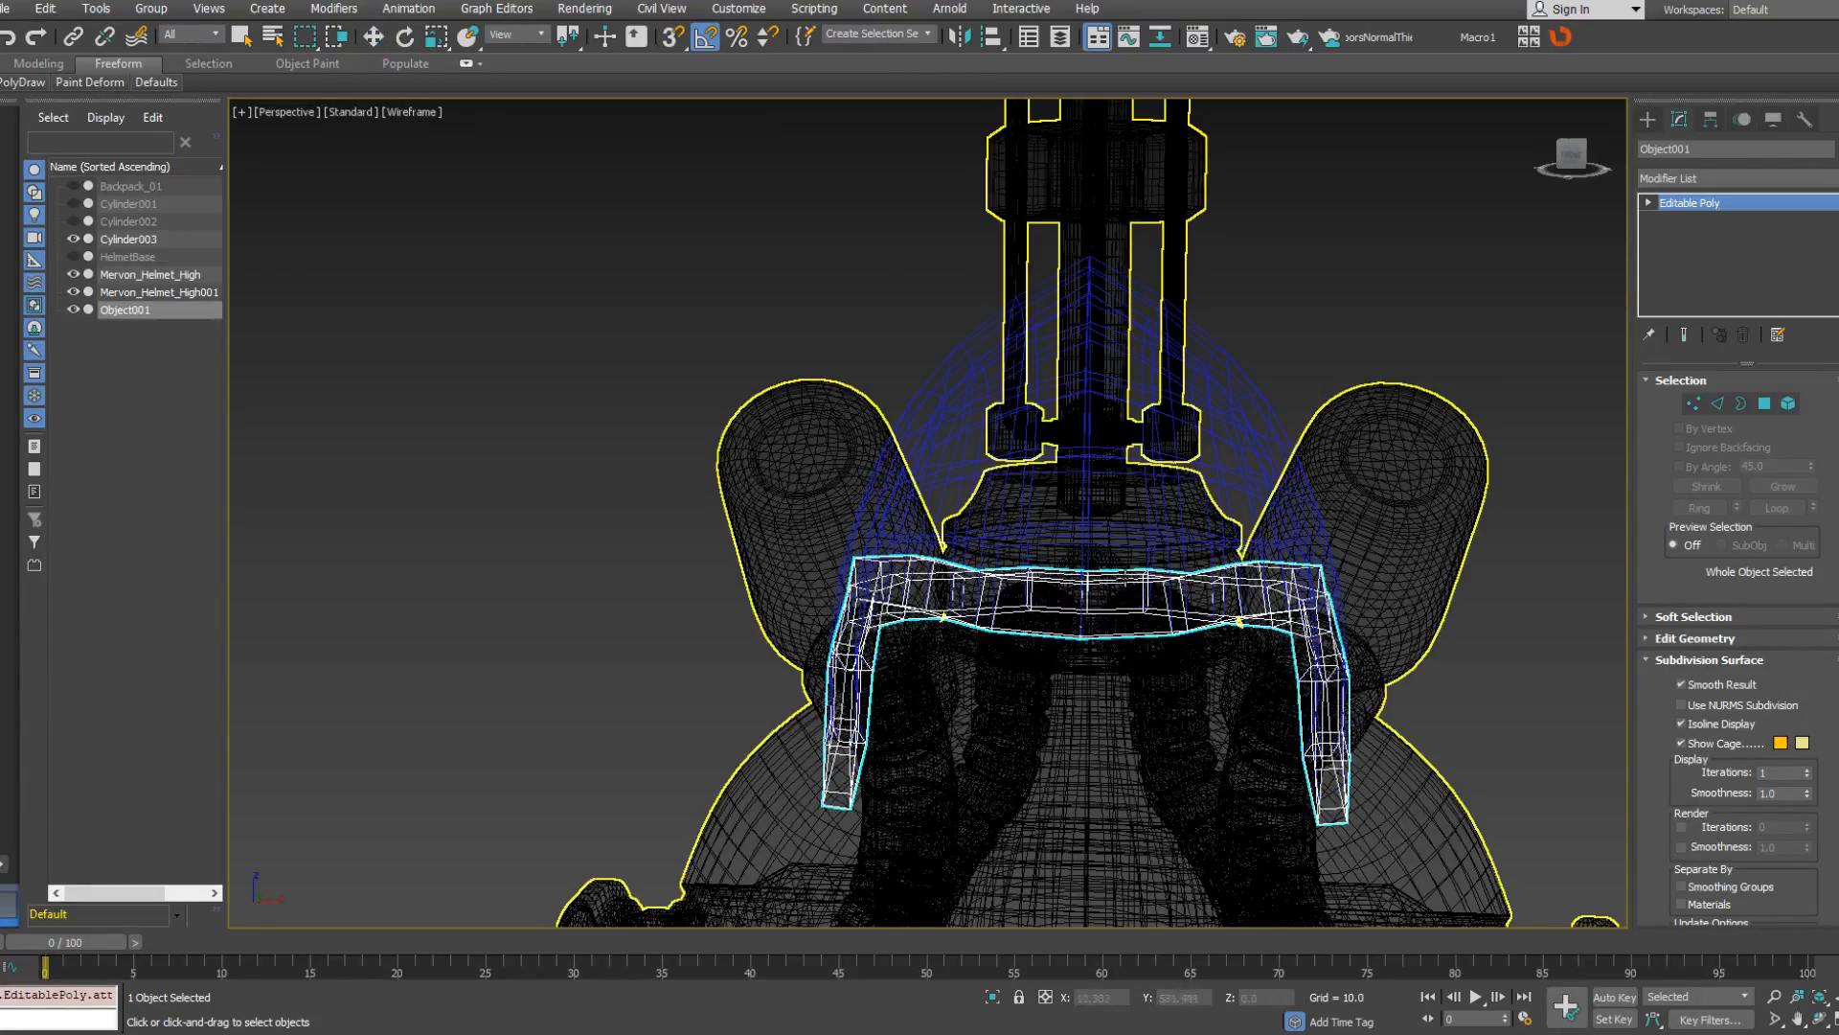
key(w)
Select the rim's seam vertices along the centre line and weld them together.
click(1694, 404)
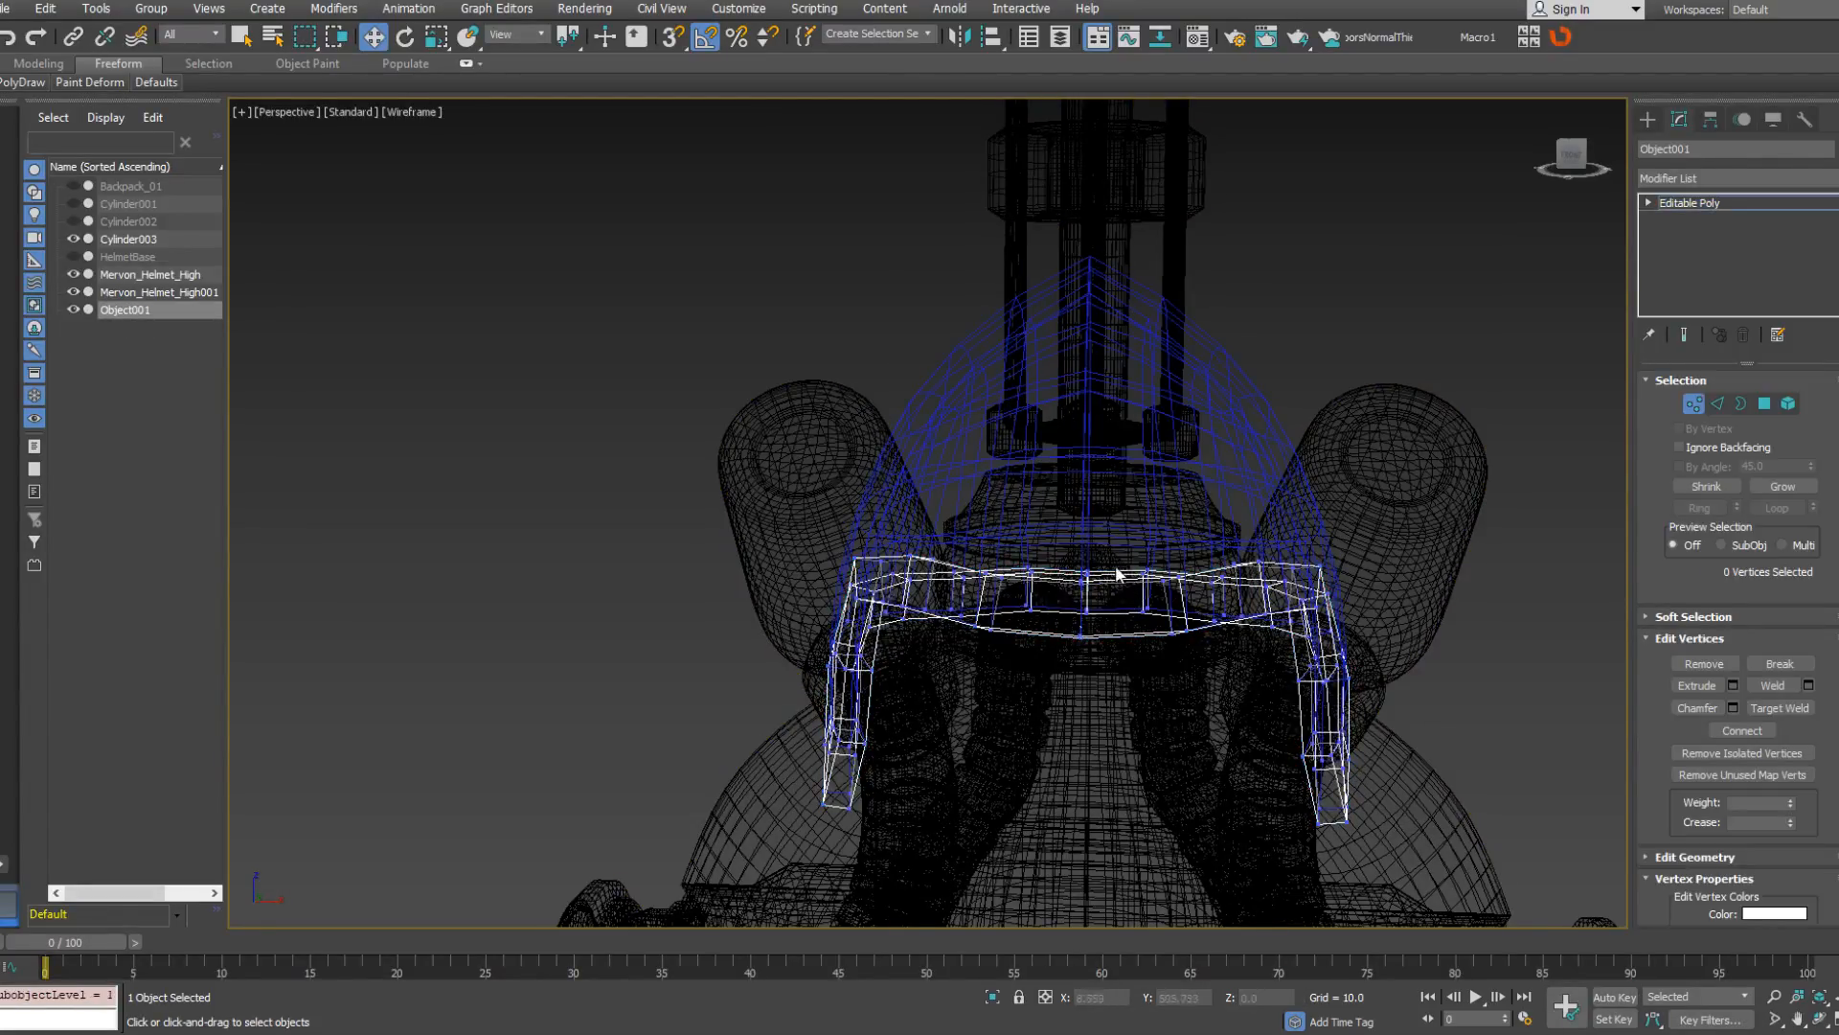
alt+middle_drag(1101, 584, 1093, 638)
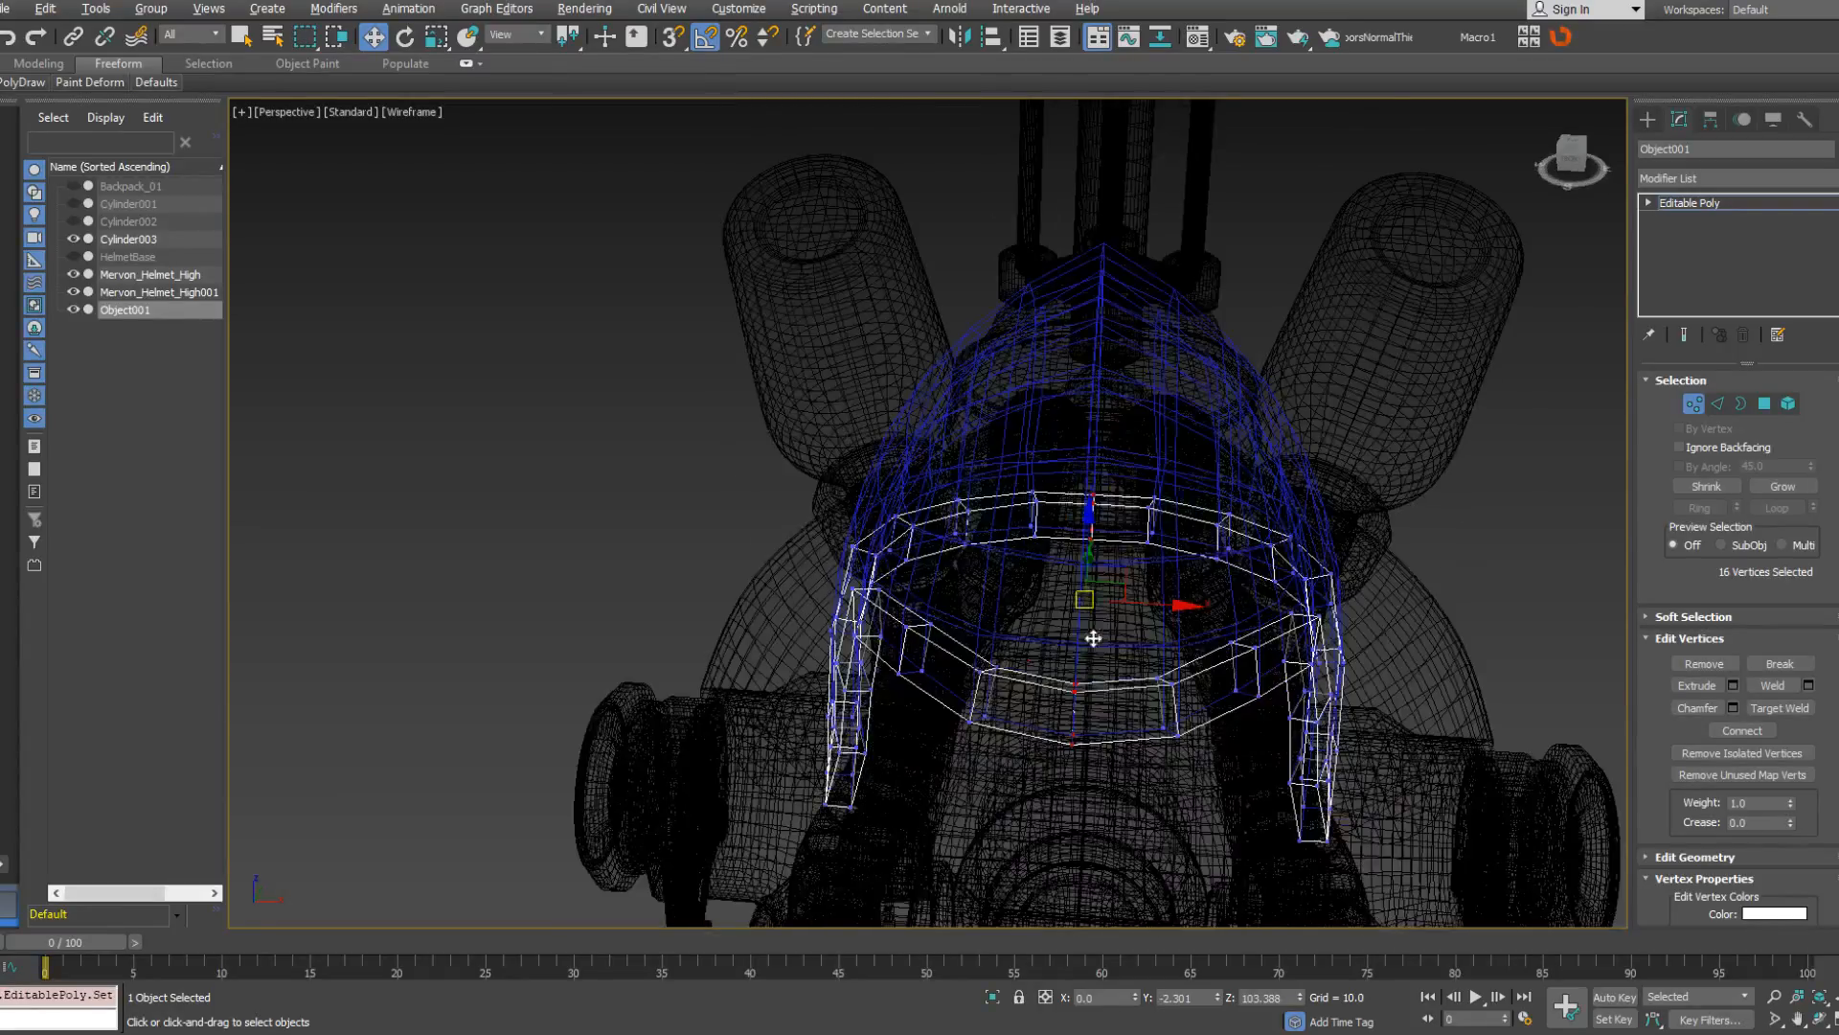
scroll(1093, 638, up, 4)
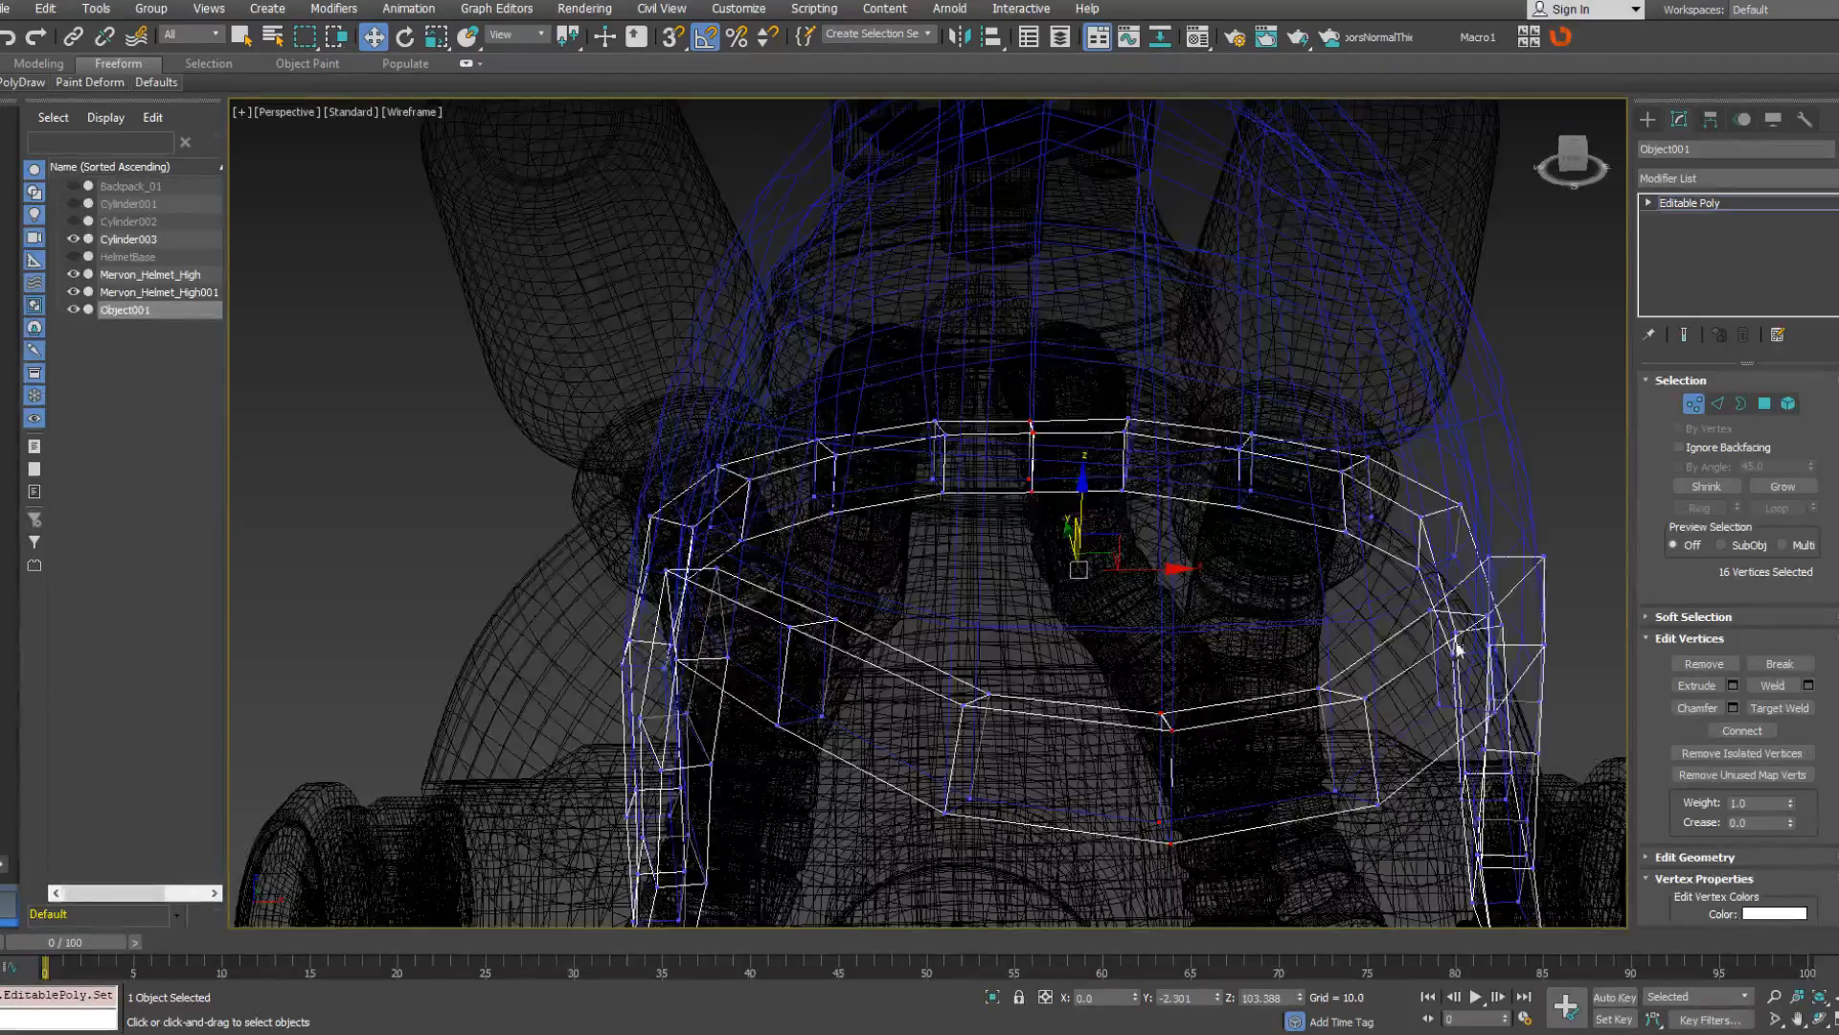
click(1769, 684)
Select two crossing edges on the rim strip and extend them to their full edge rings.
alt+middle_drag(1147, 601, 1259, 512)
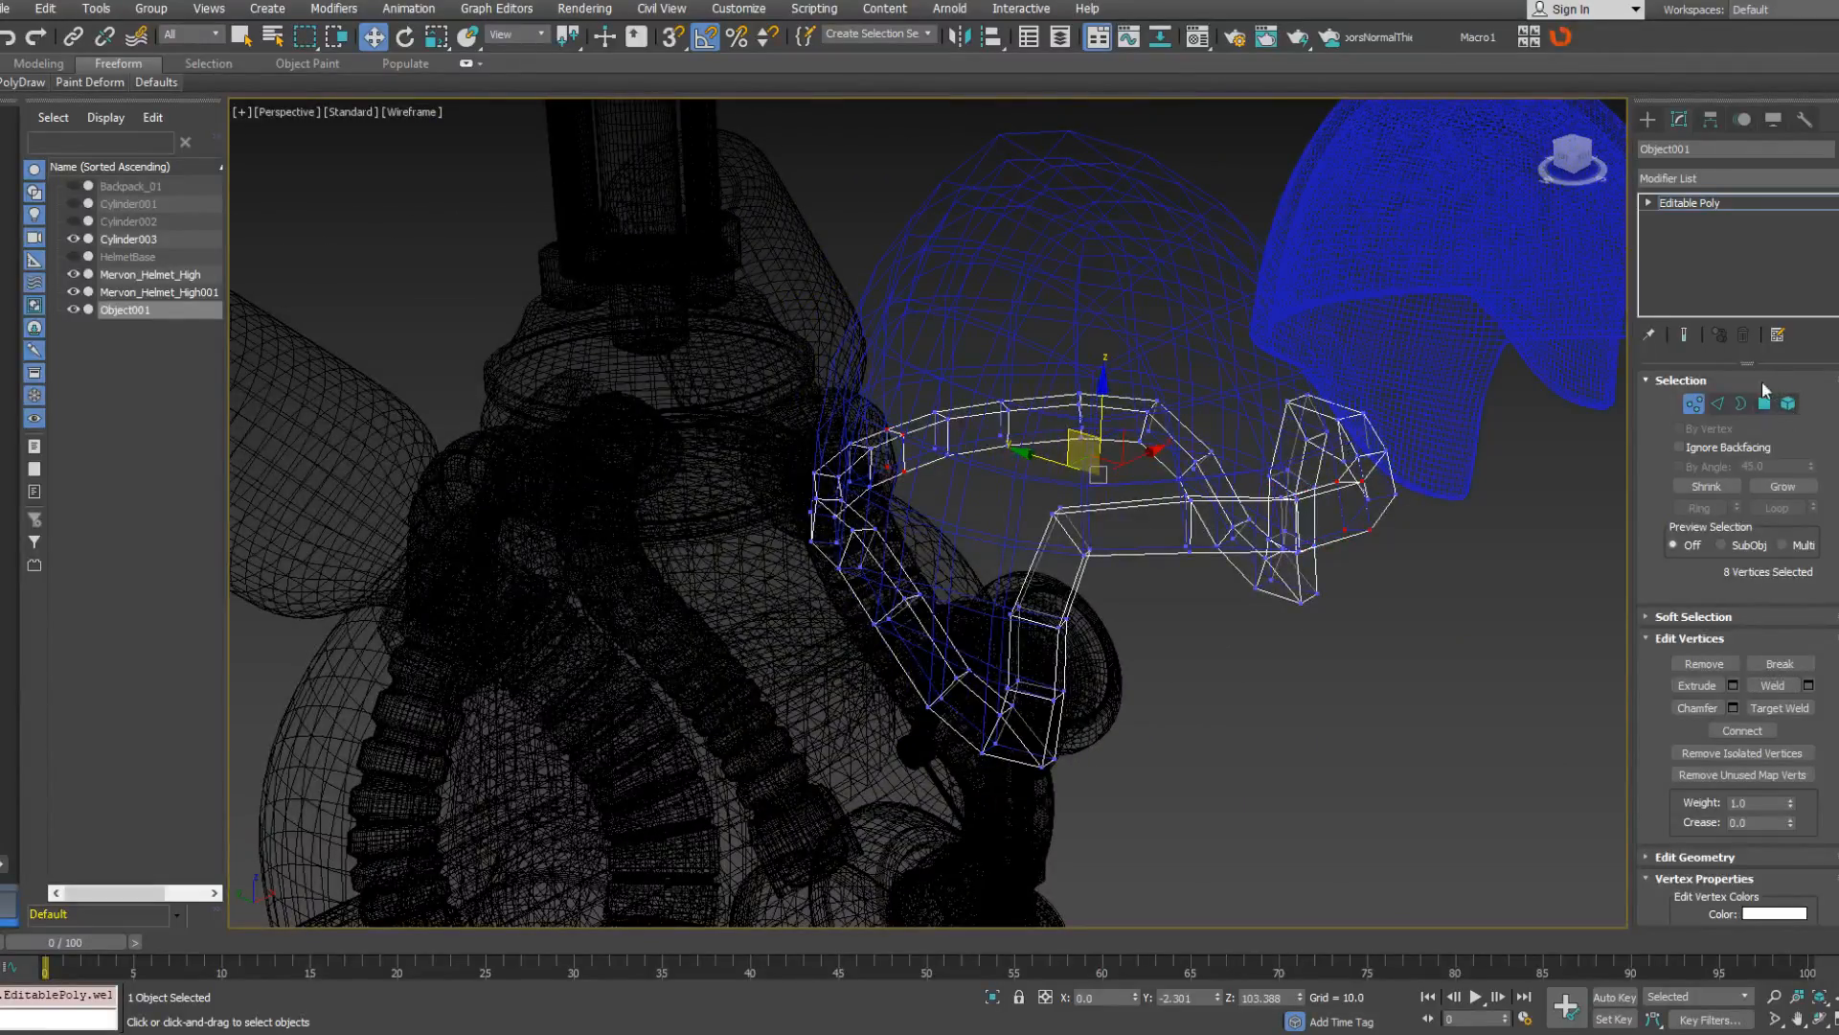
click(1717, 405)
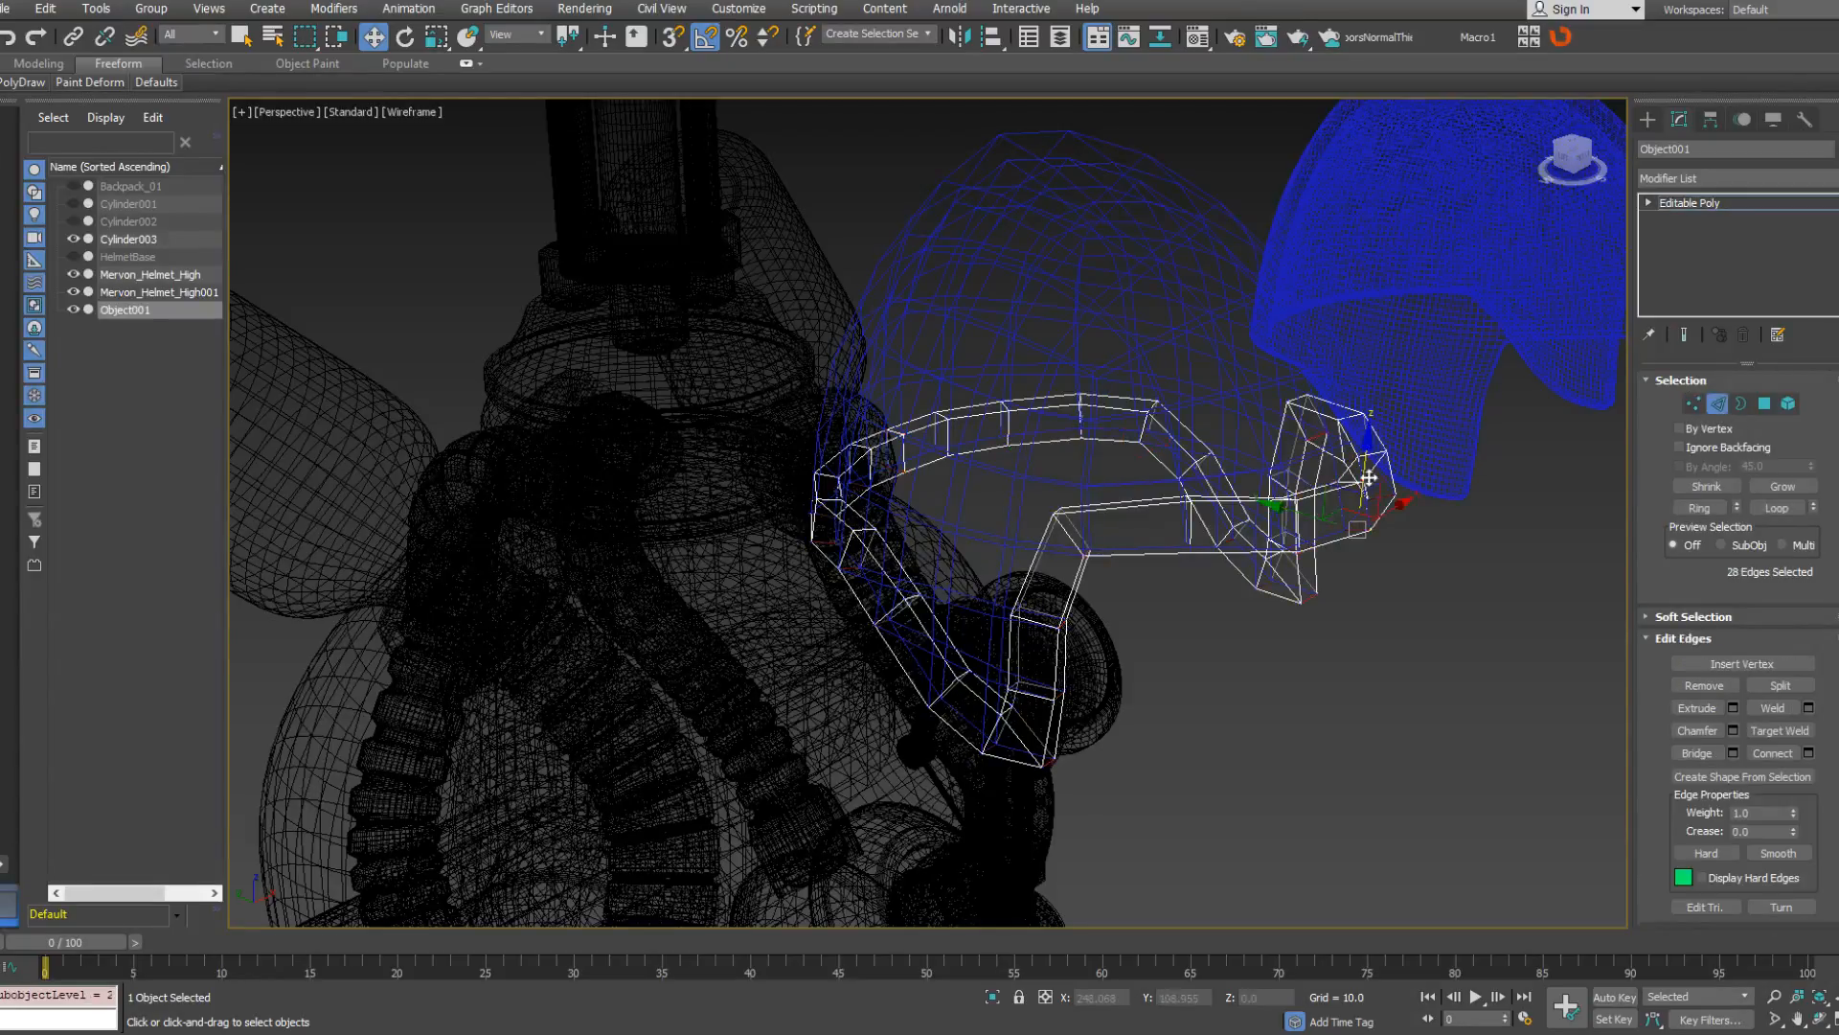
click(1349, 484)
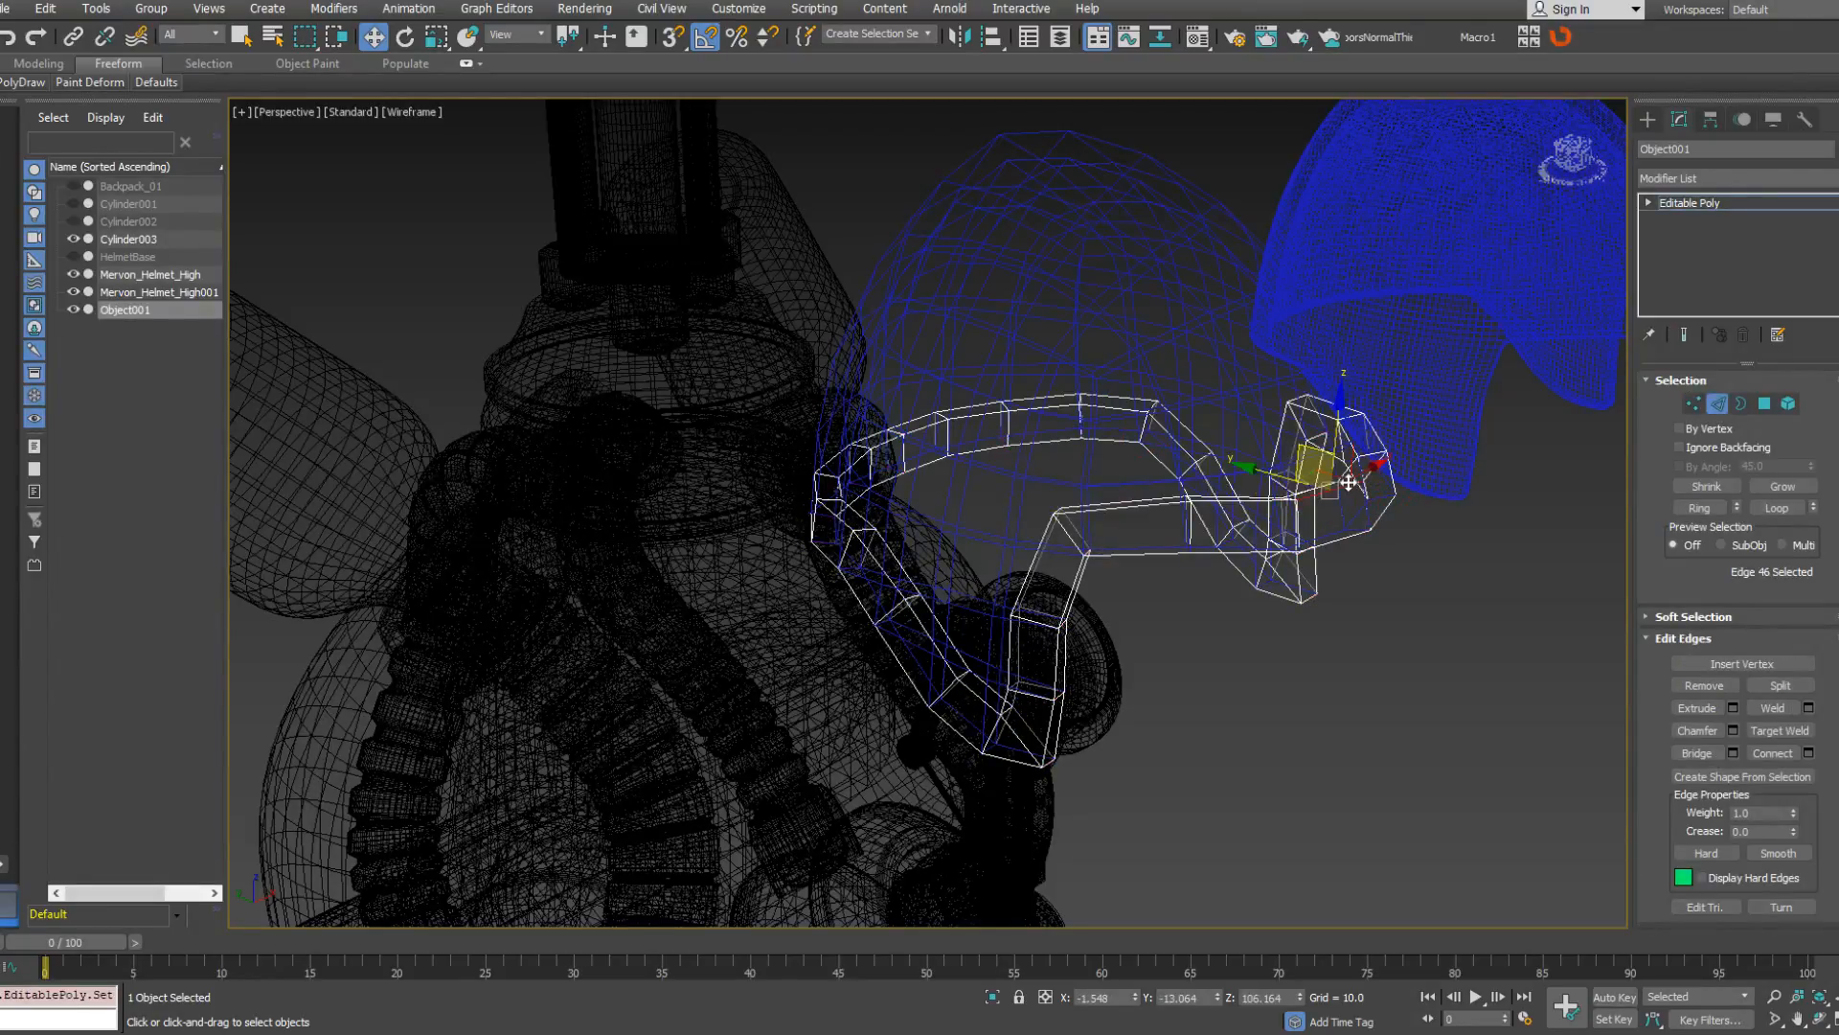
click(1349, 481)
alt+middle_drag(1348, 482, 1330, 410)
ctrl+click(1374, 547)
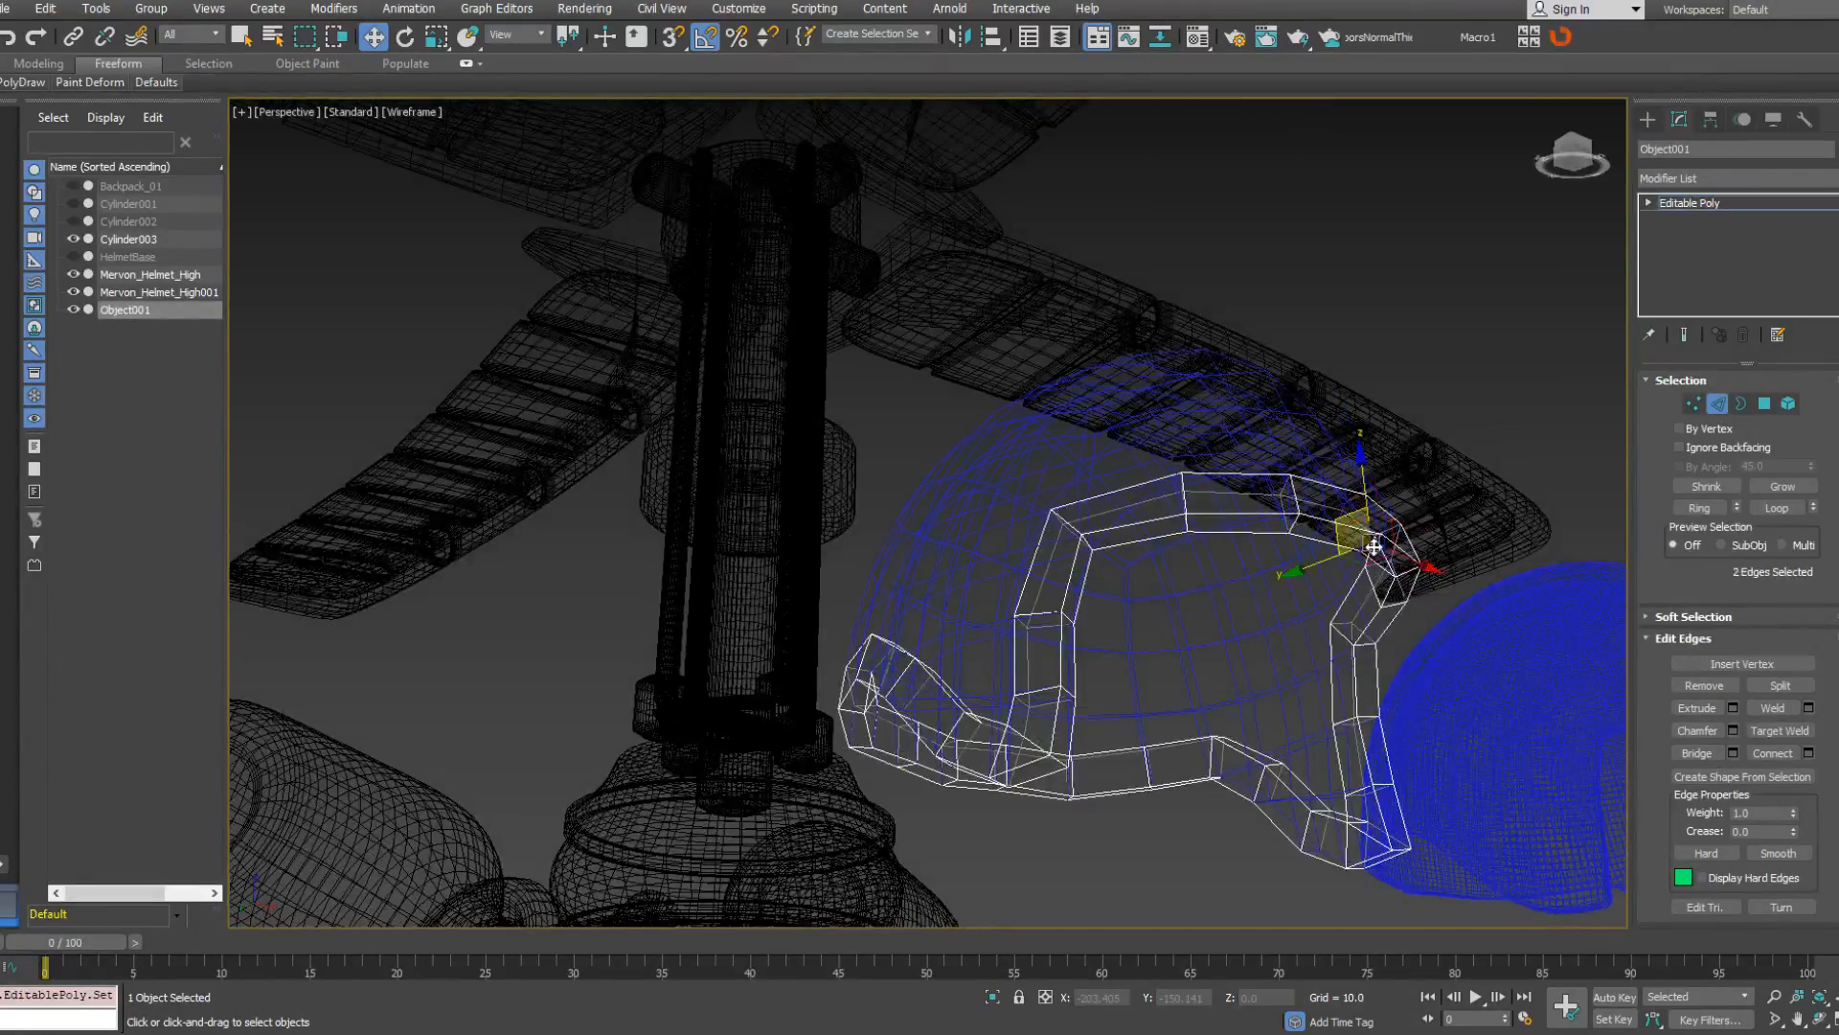
click(1700, 509)
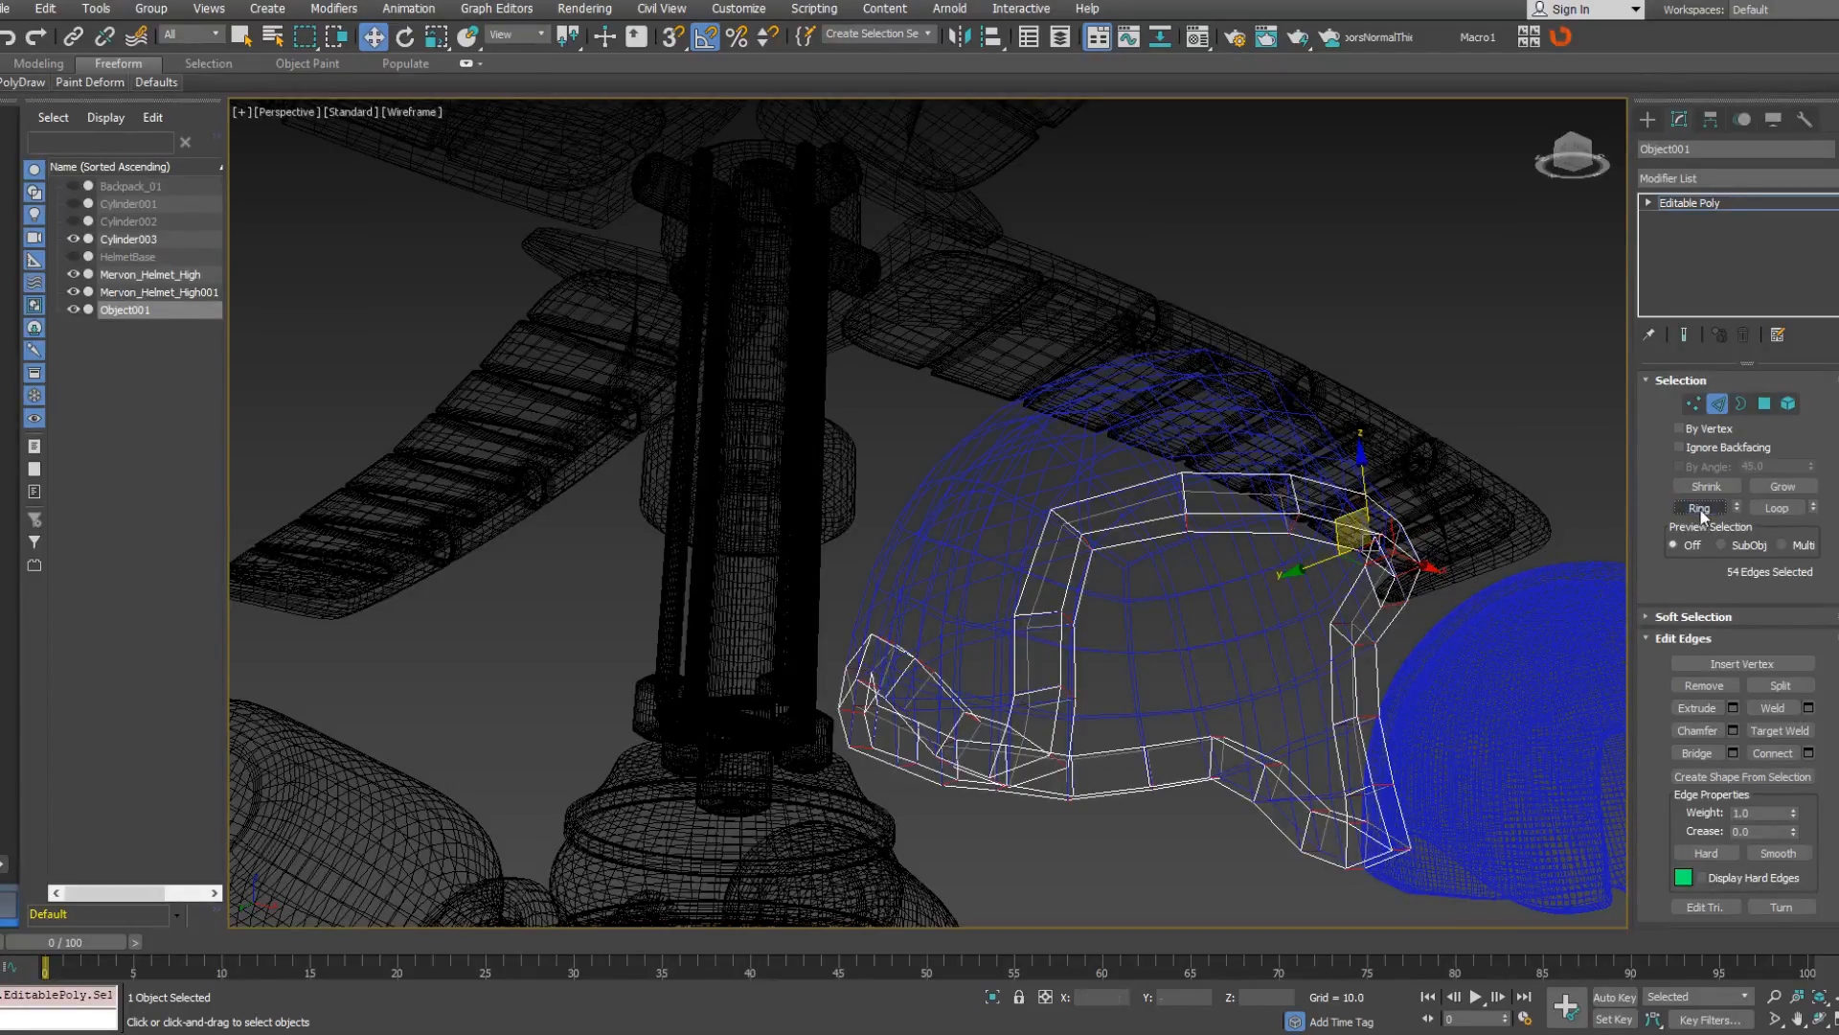
Scale the selected edge rings up slightly so the rim sits outside the helmet, and return to shaded display.
alt+middle_drag(1332, 503, 1292, 557)
right_click(1291, 558)
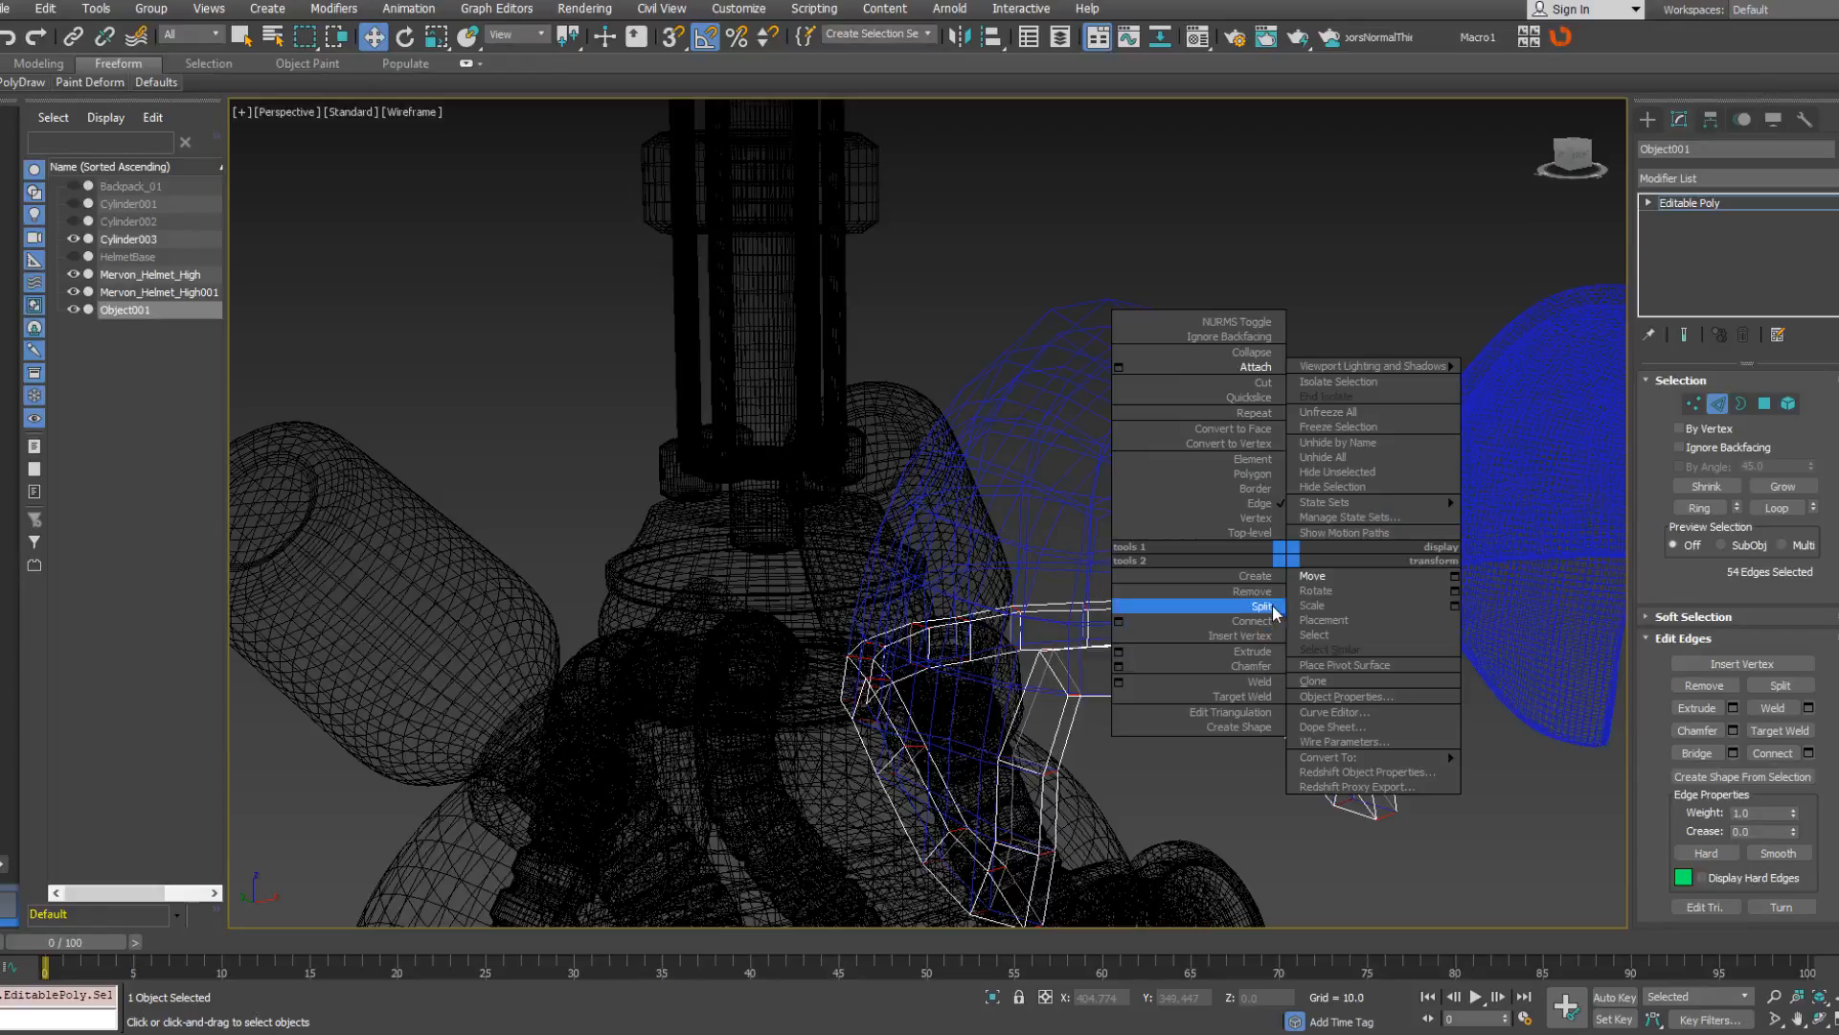
click(1330, 603)
alt+middle_drag(1330, 601, 1303, 632)
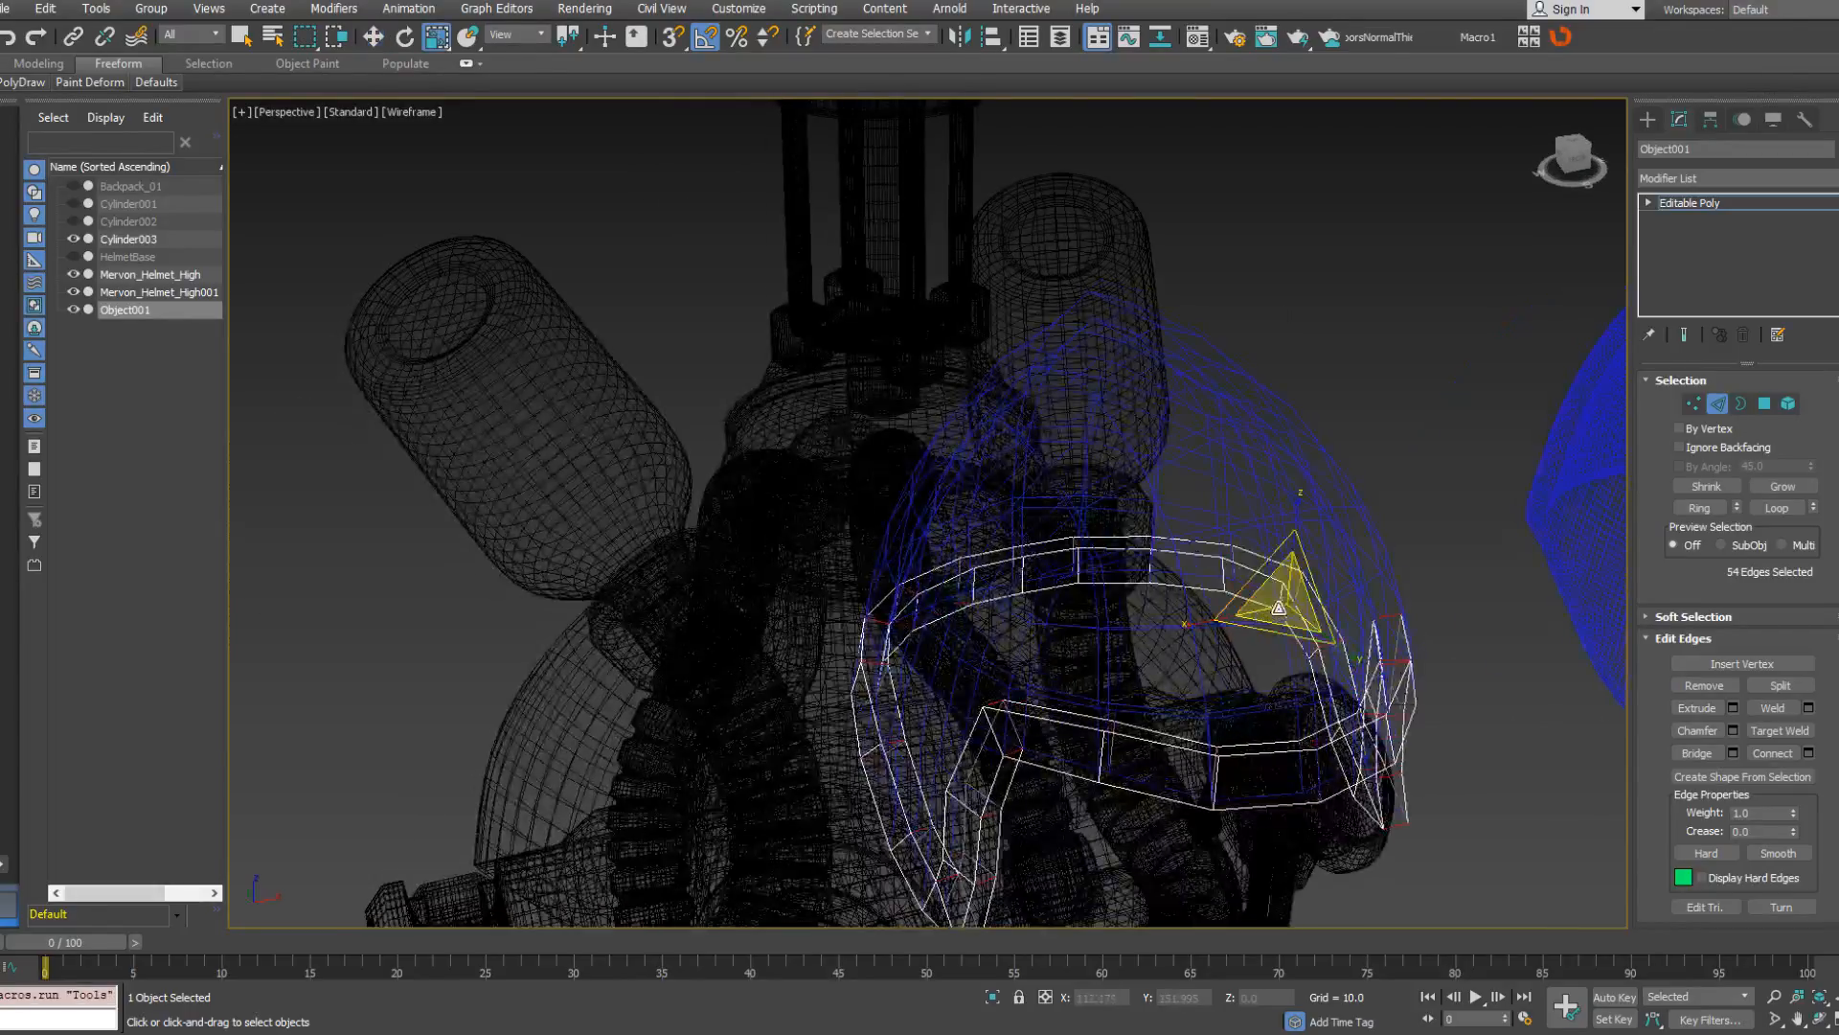
drag(1281, 601, 1290, 499)
key(F3)
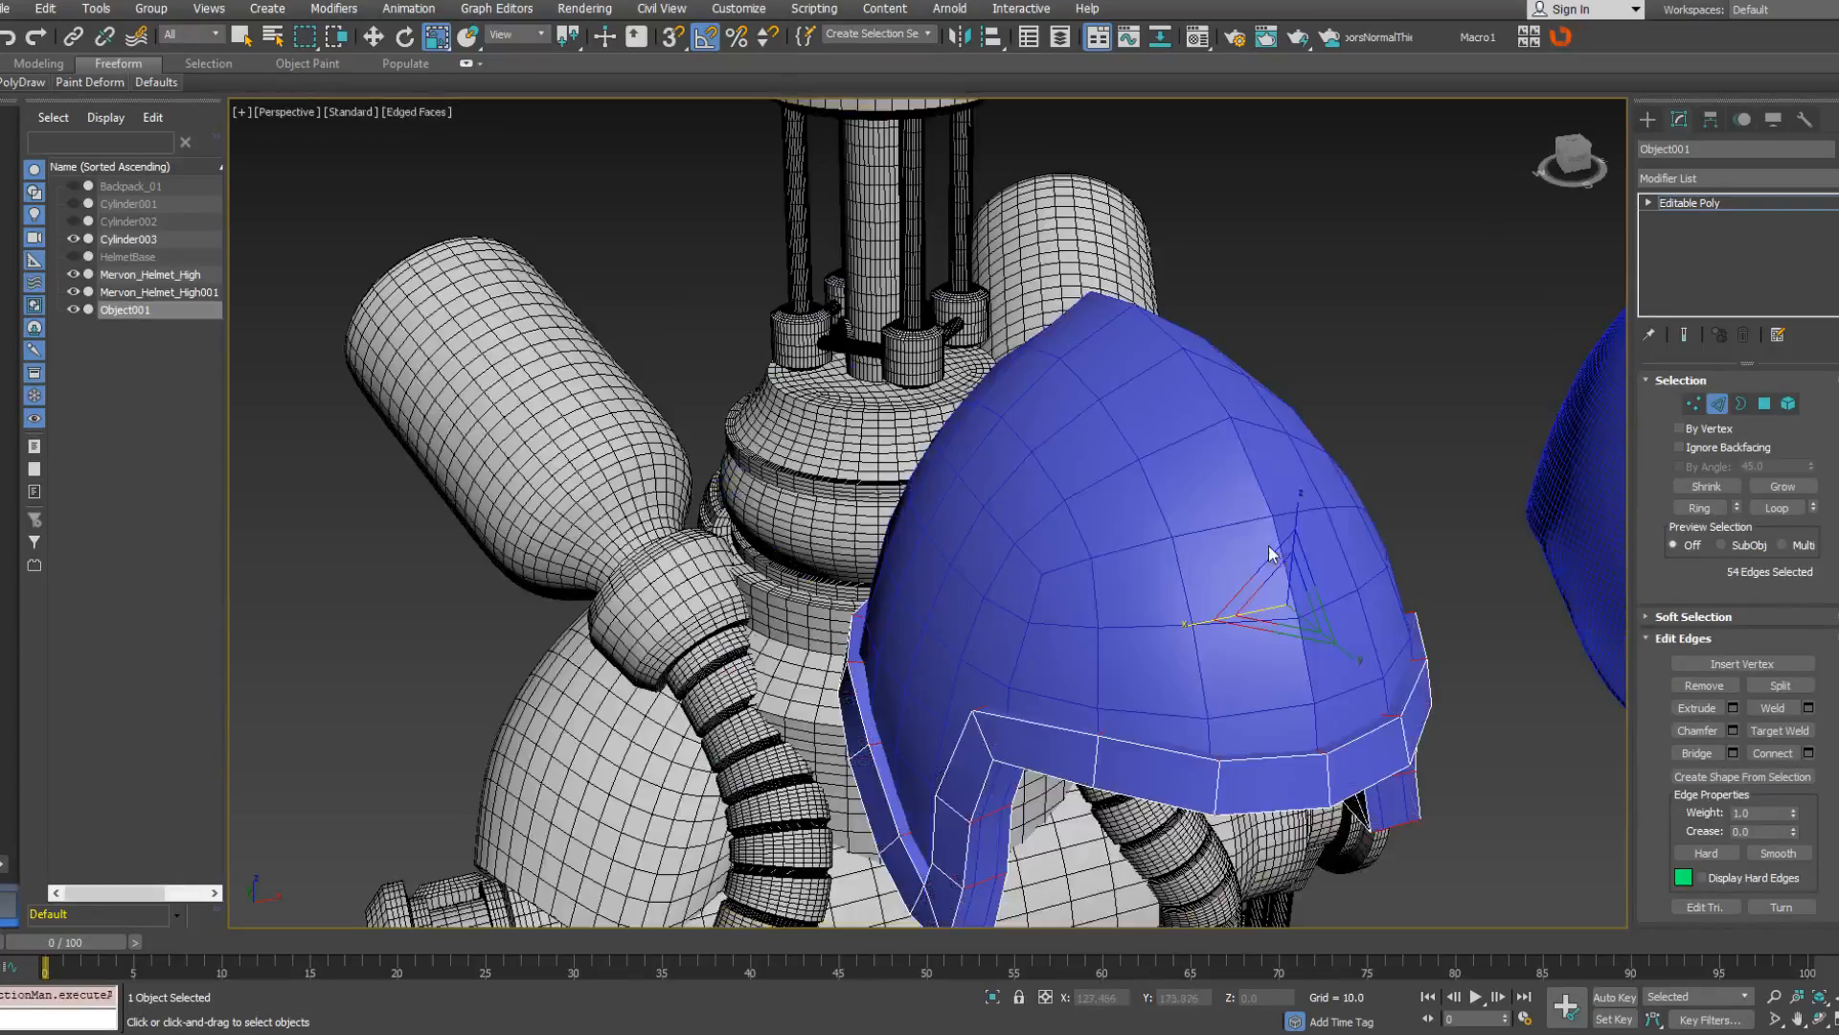
Select the edge ring crossing the rim's outer face around the face opening and scale it up slightly.
alt+middle_drag(1270, 554, 1221, 520)
alt+middle_drag(1300, 647, 1248, 632)
click(1253, 556)
click(1686, 514)
ctrl+click(1270, 602)
click(1695, 510)
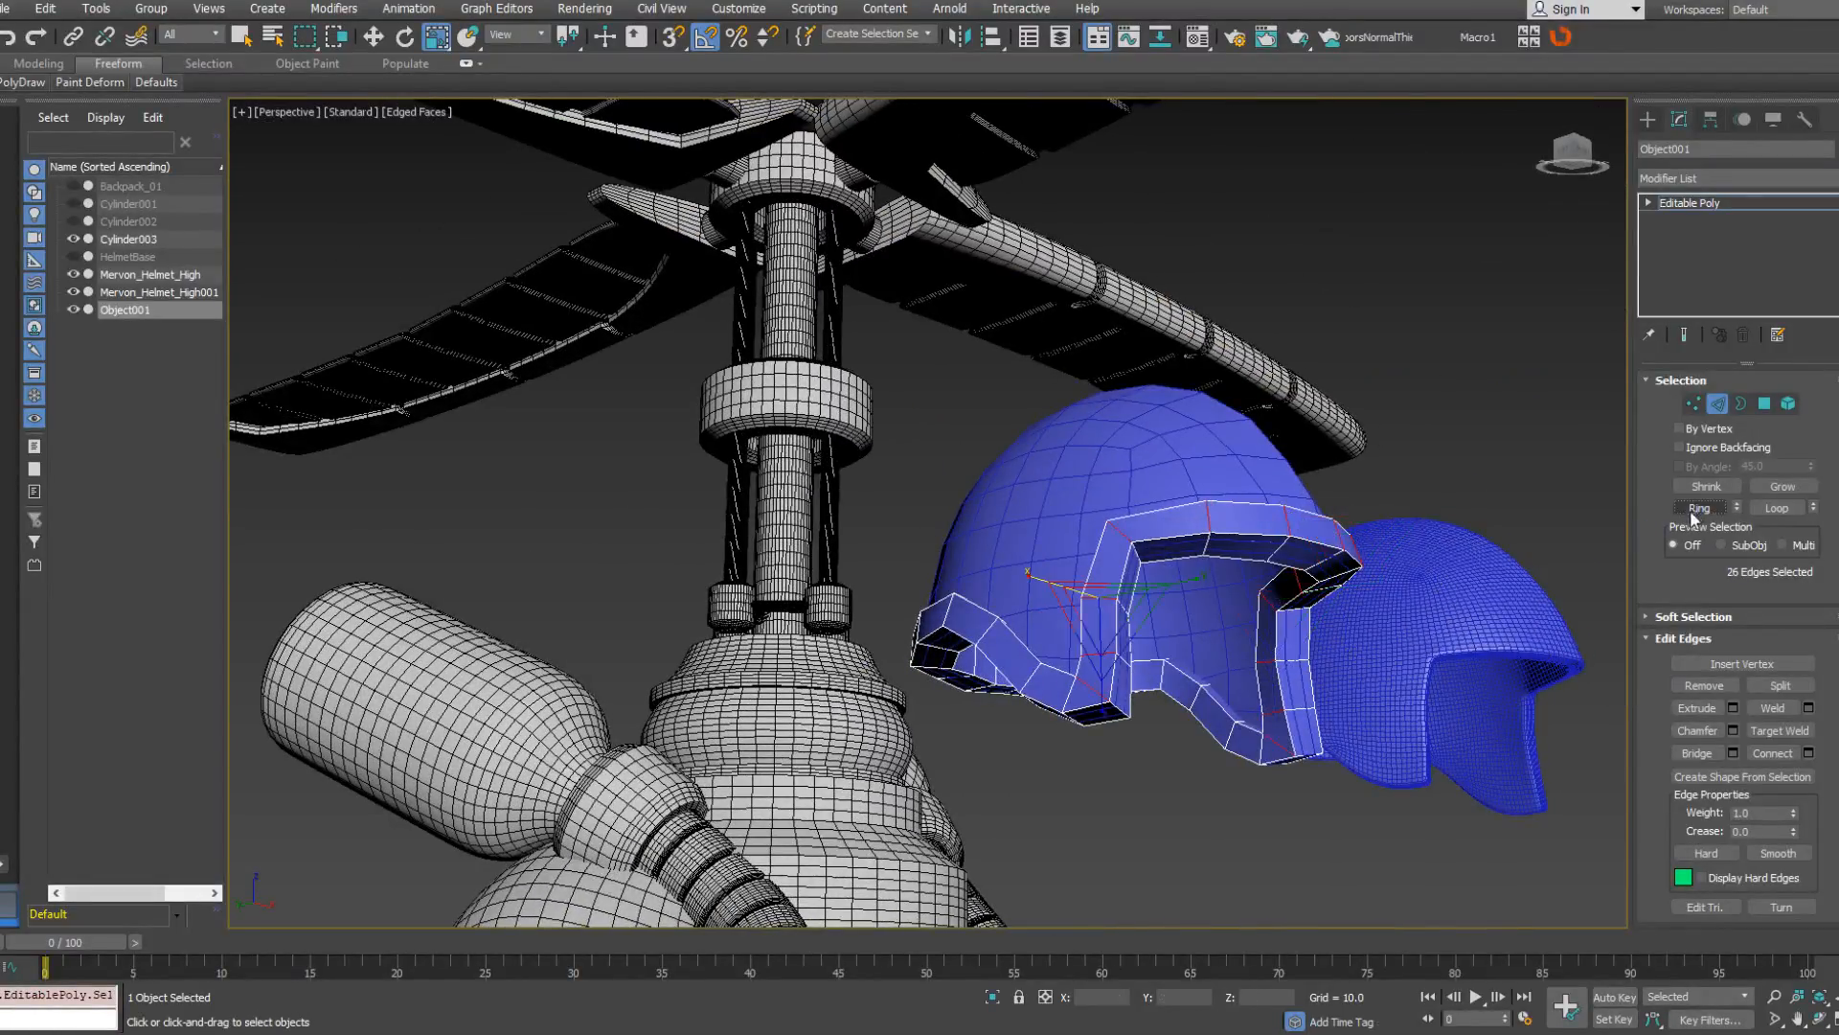
drag(1074, 600, 1102, 583)
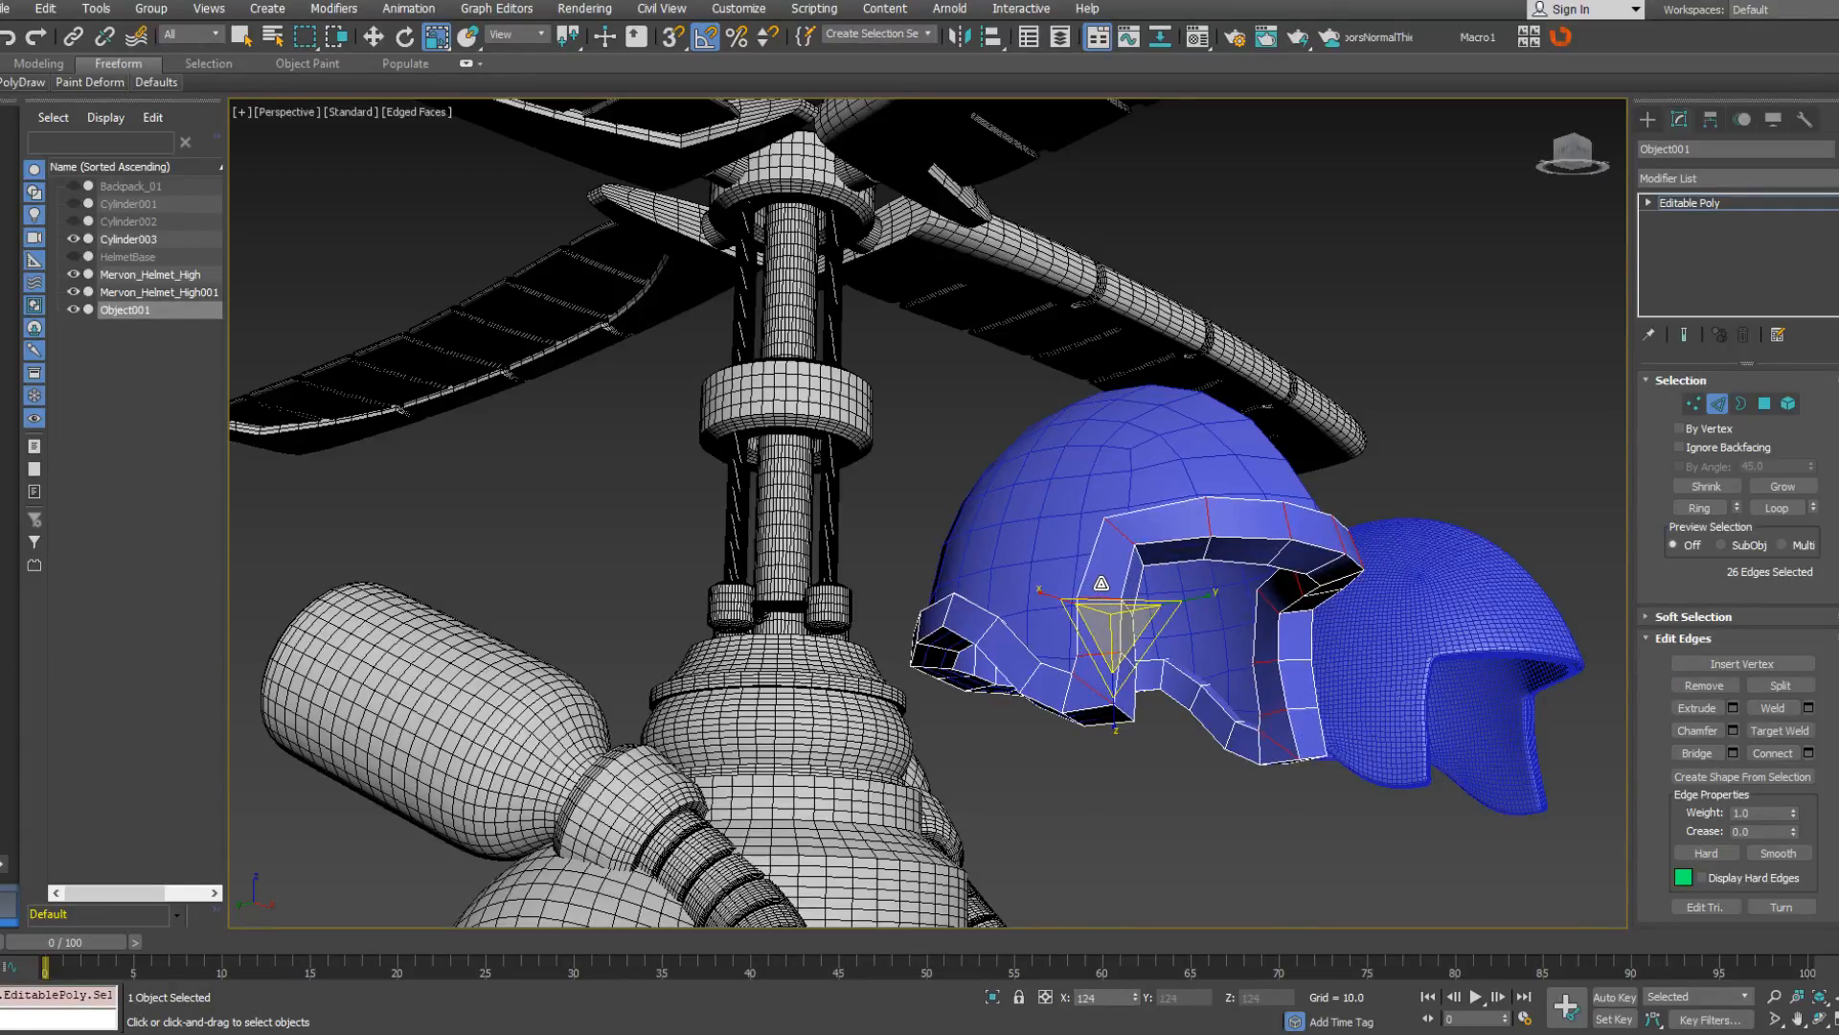
alt+middle_drag(1101, 584, 899, 682)
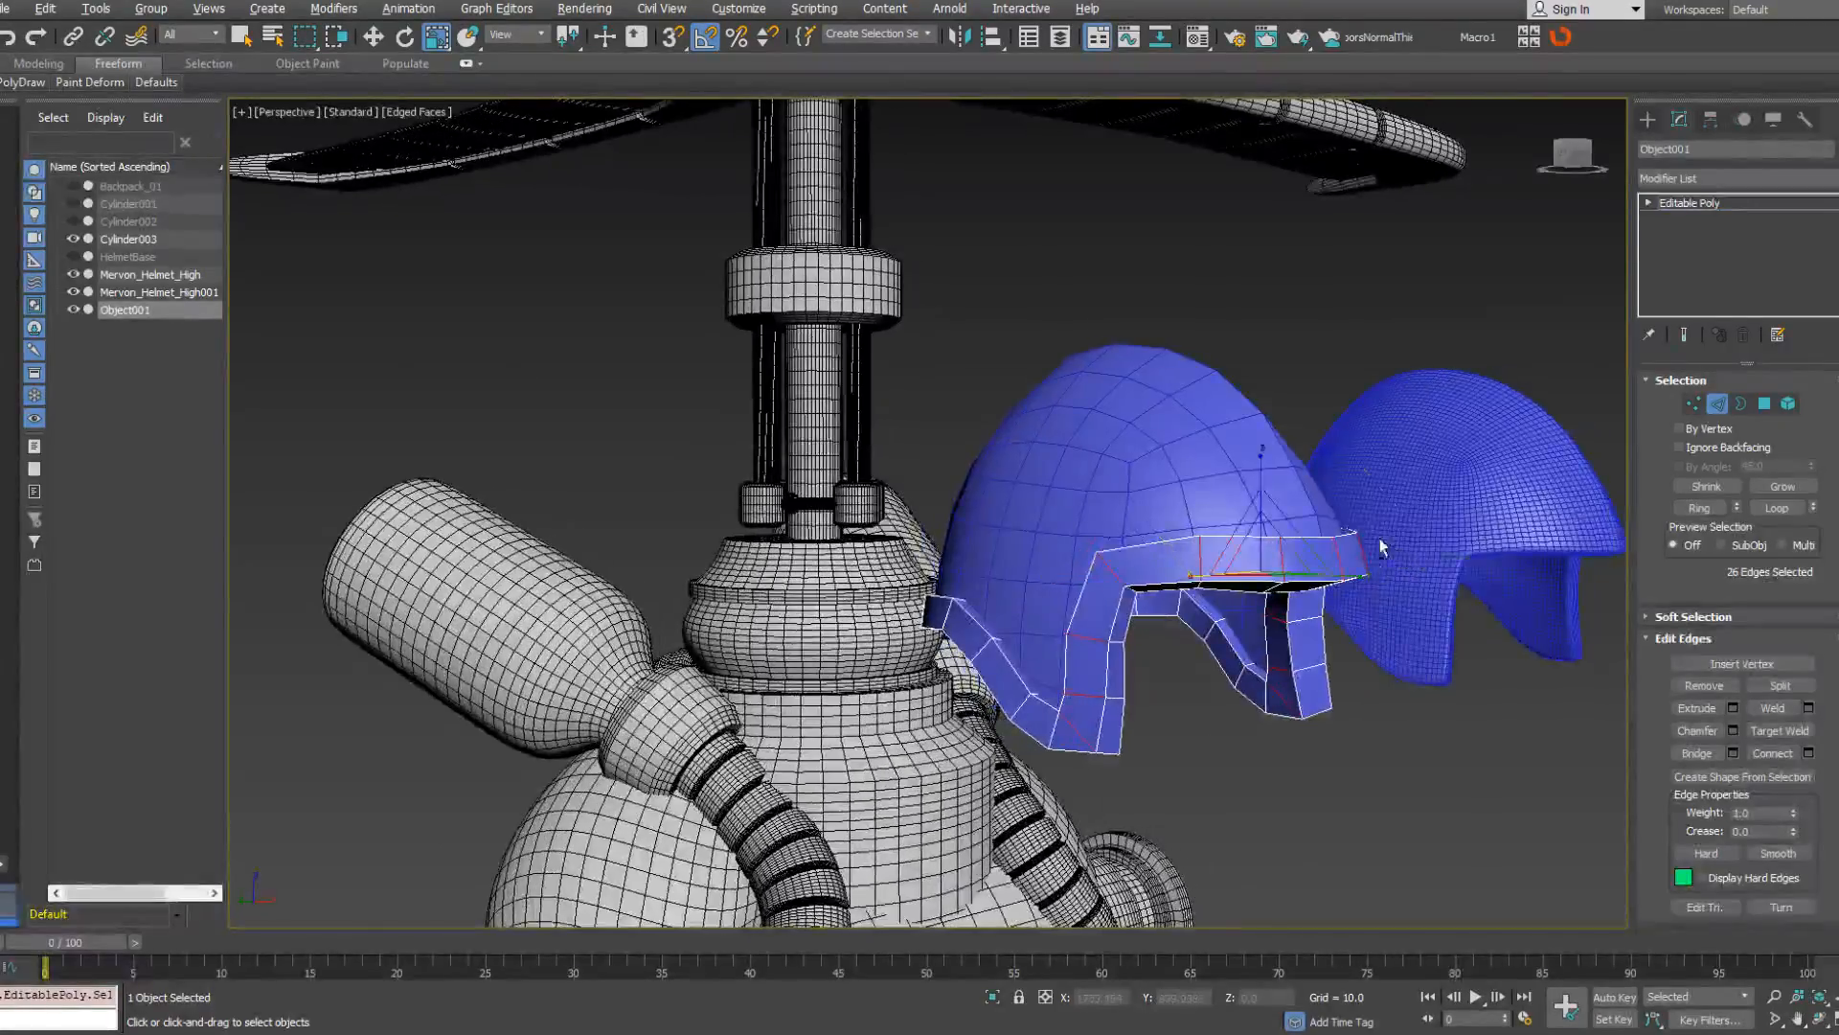
alt+middle_drag(1383, 542, 1159, 544)
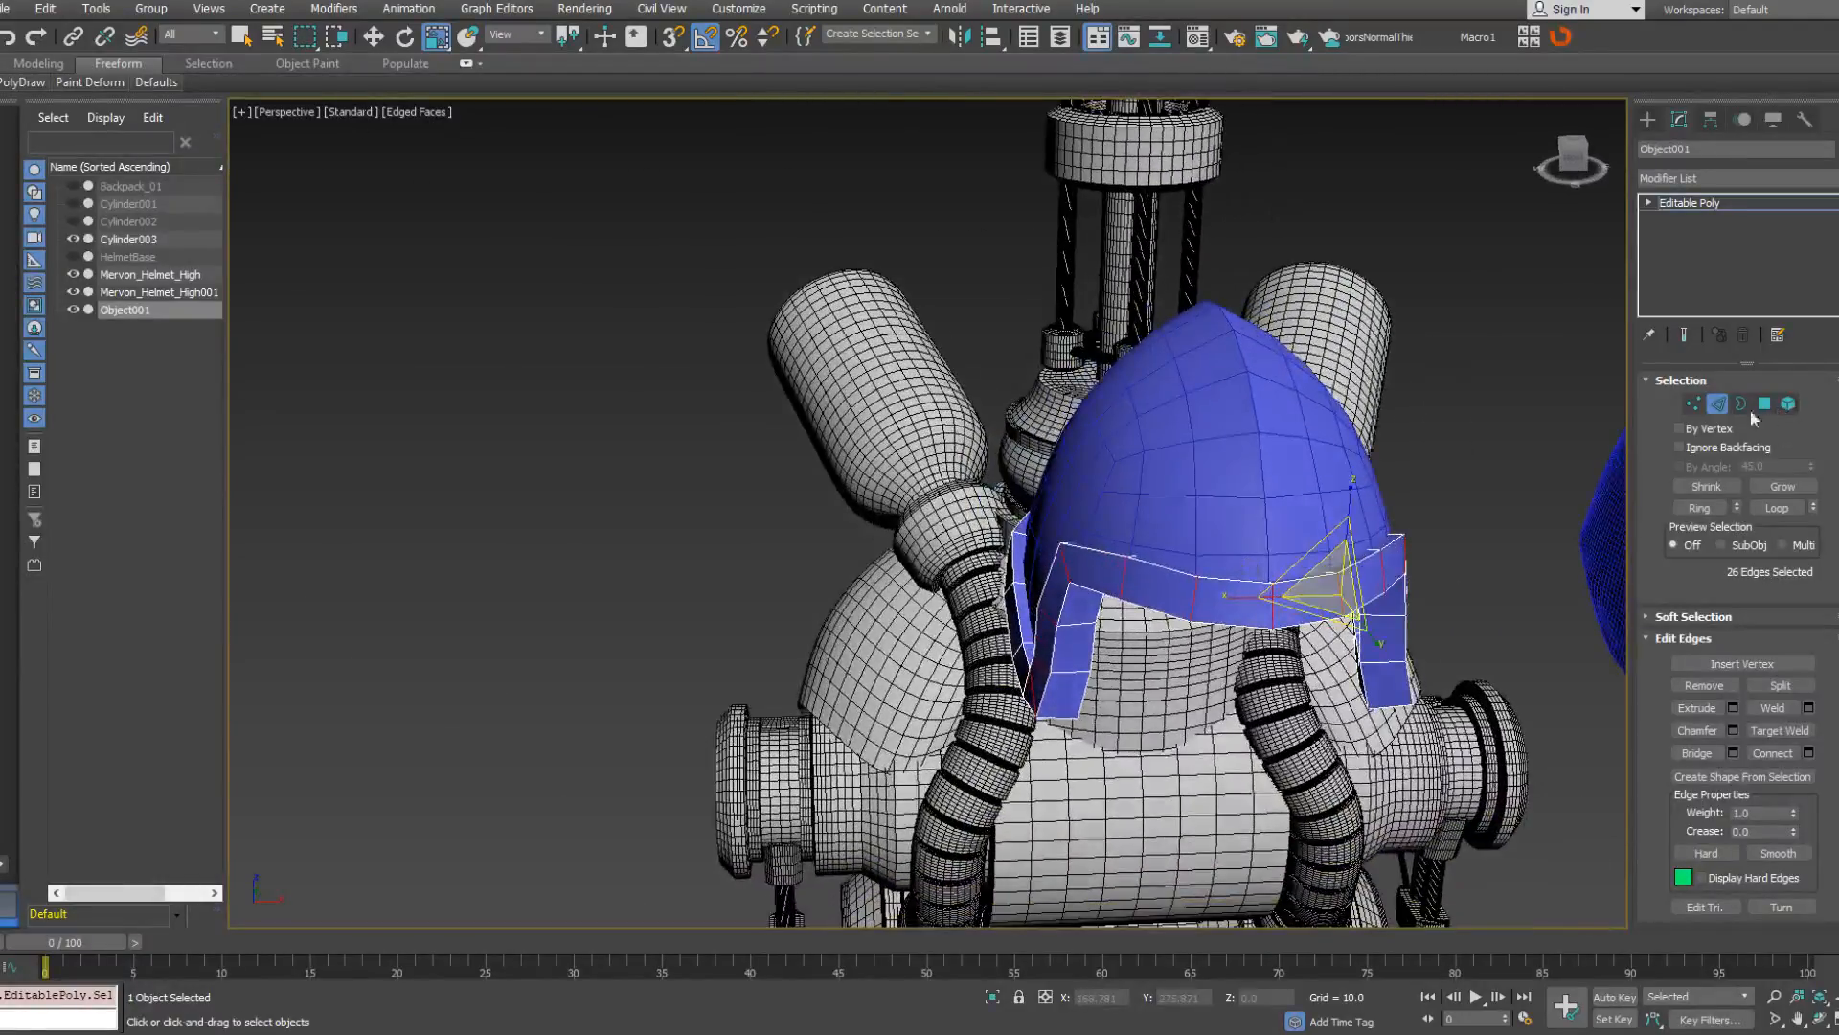
Convert the edge ring to polygons, clear their smoothing groups and assign them to smoothing group 1.
drag(1791, 575, 1835, 715)
right_click(1369, 517)
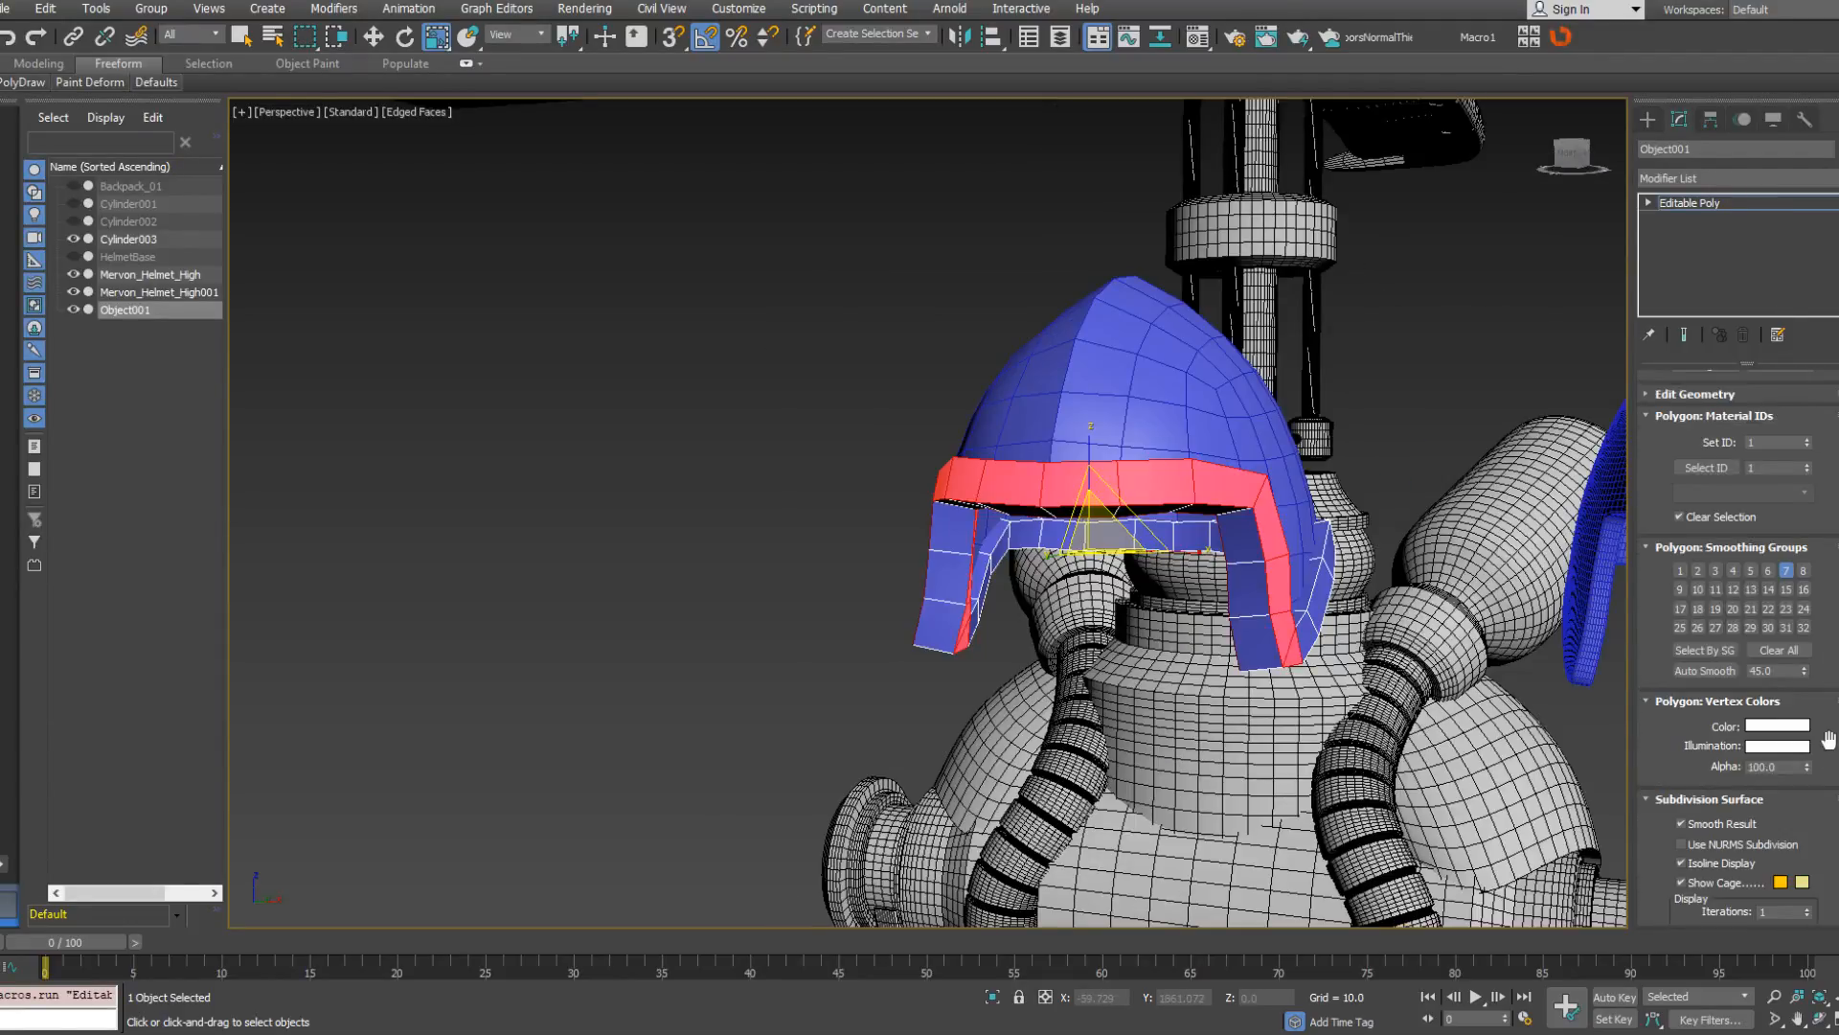
click(1794, 657)
click(1680, 570)
alt+middle_drag(1283, 507, 1301, 494)
alt+middle_drag(1457, 478, 1314, 491)
mouse_move(864, 389)
alt+middle_down()
mouse_move(929, 443)
mouse_move(887, 388)
alt+middle_up()
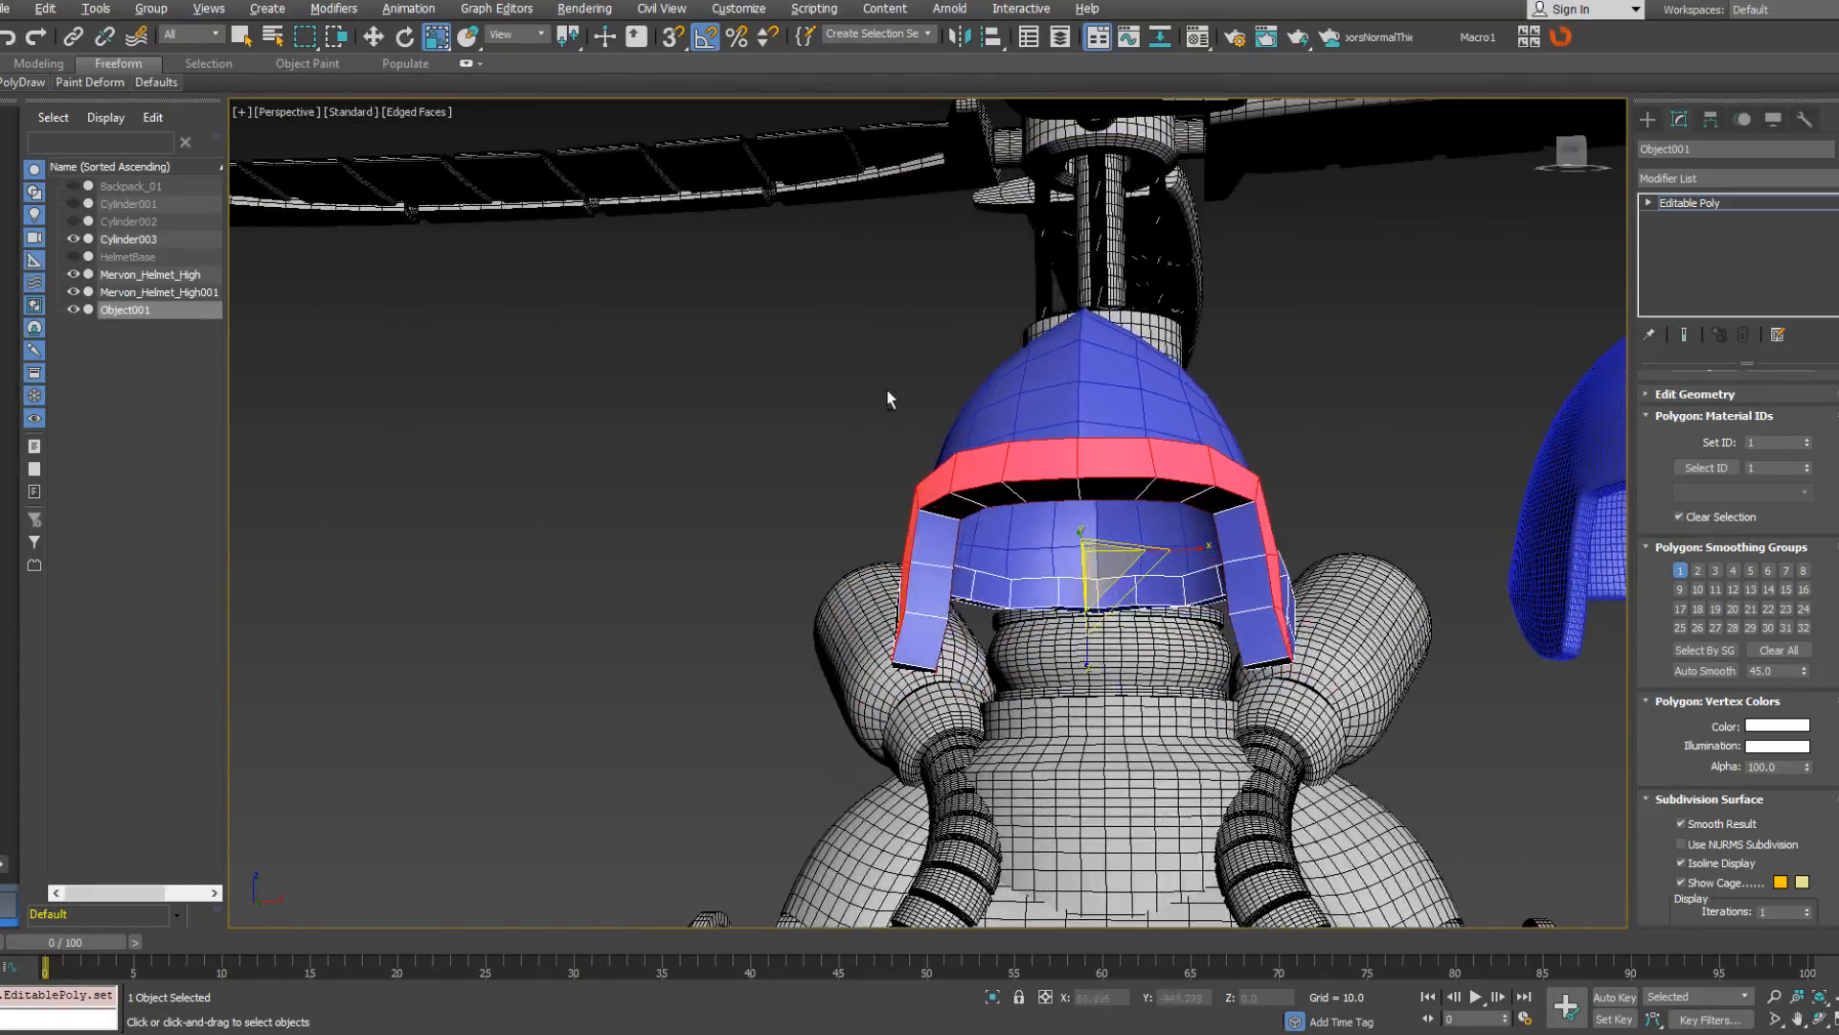
drag(876, 378, 993, 664)
drag(843, 520, 843, 519)
alt+middle_drag(843, 519, 974, 521)
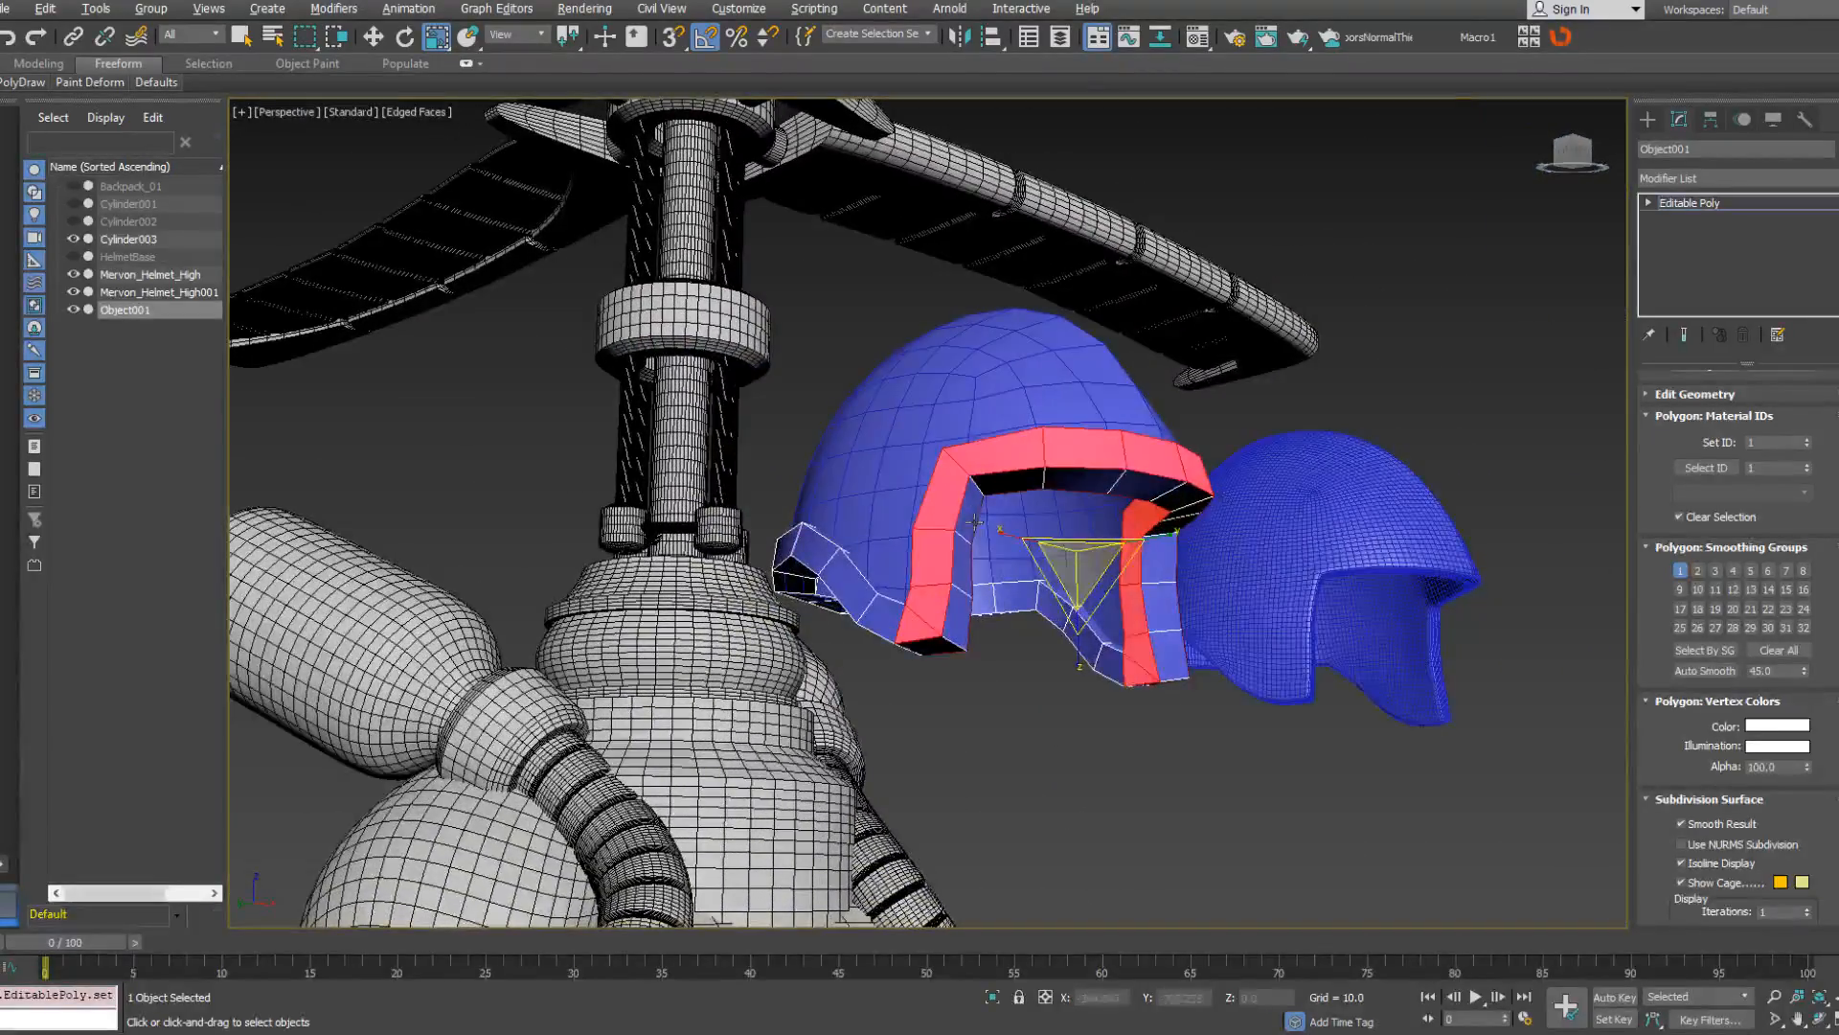
Add the neighbouring lower rim edges to the edge selection, extend it to full rings and convert it to polygons.
key(2)
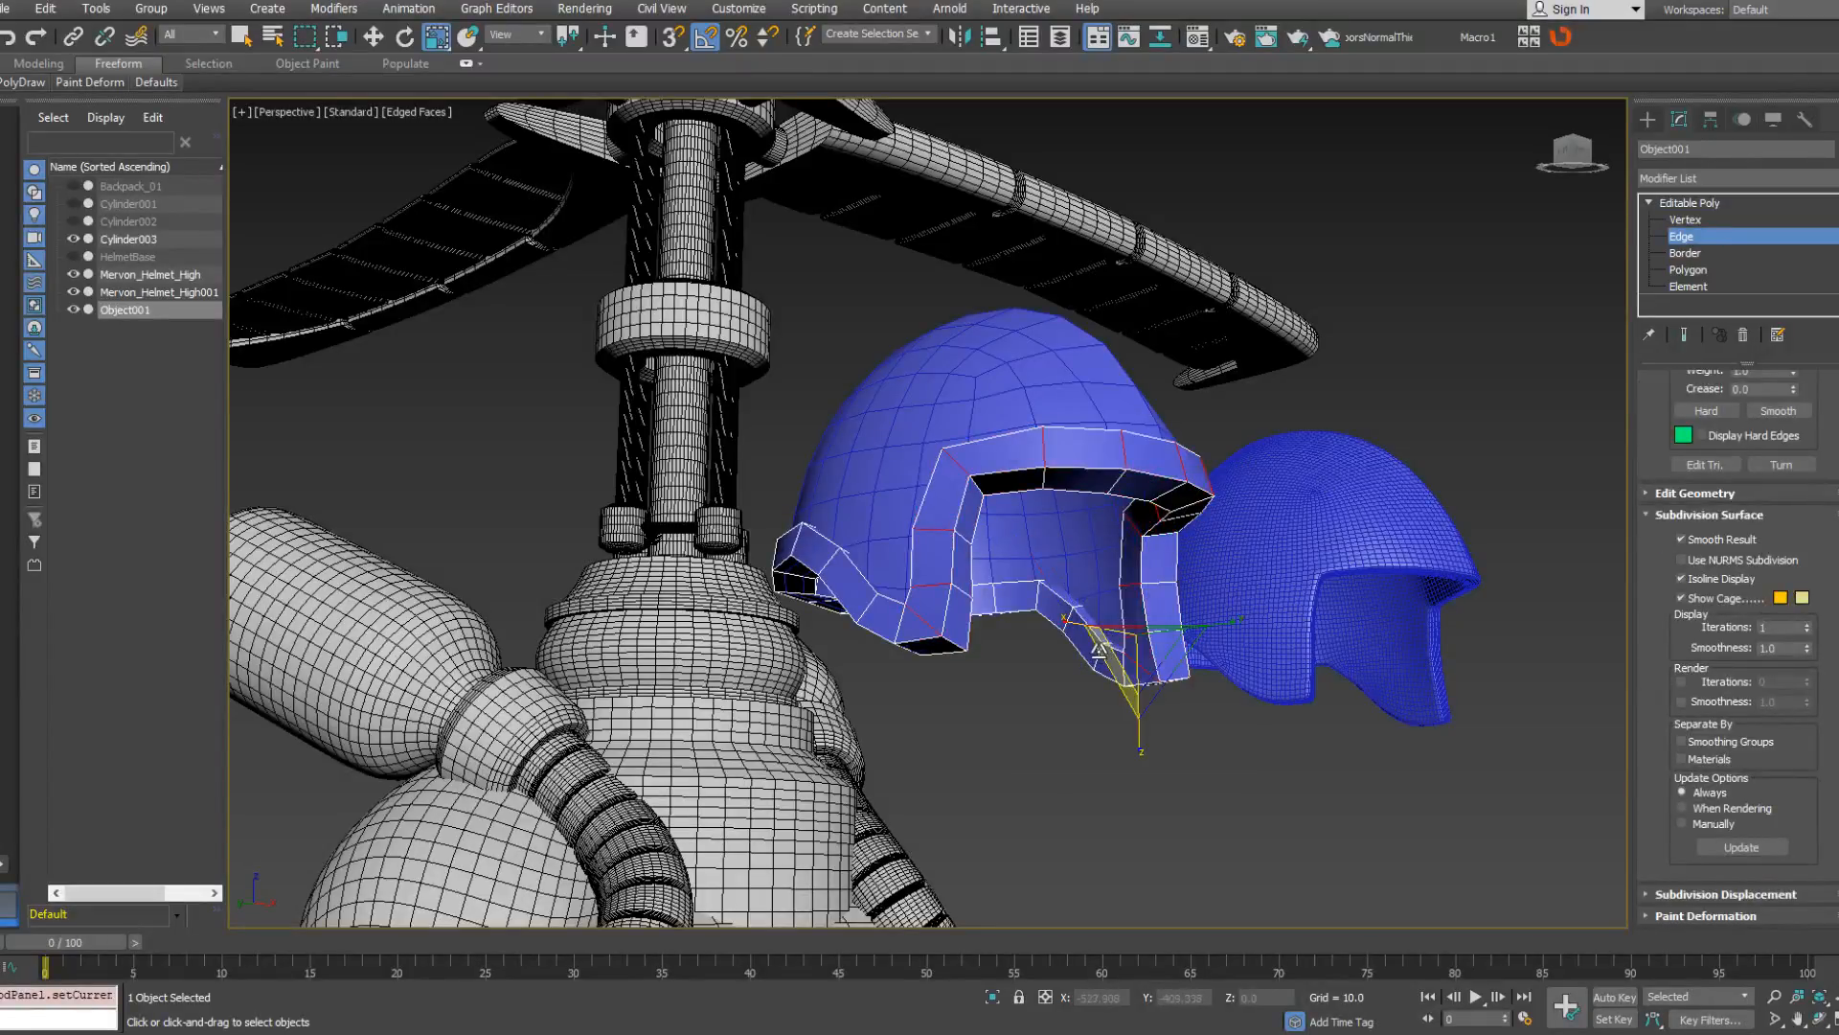
ctrl+click(1100, 651)
alt+middle_drag(1341, 670, 1131, 656)
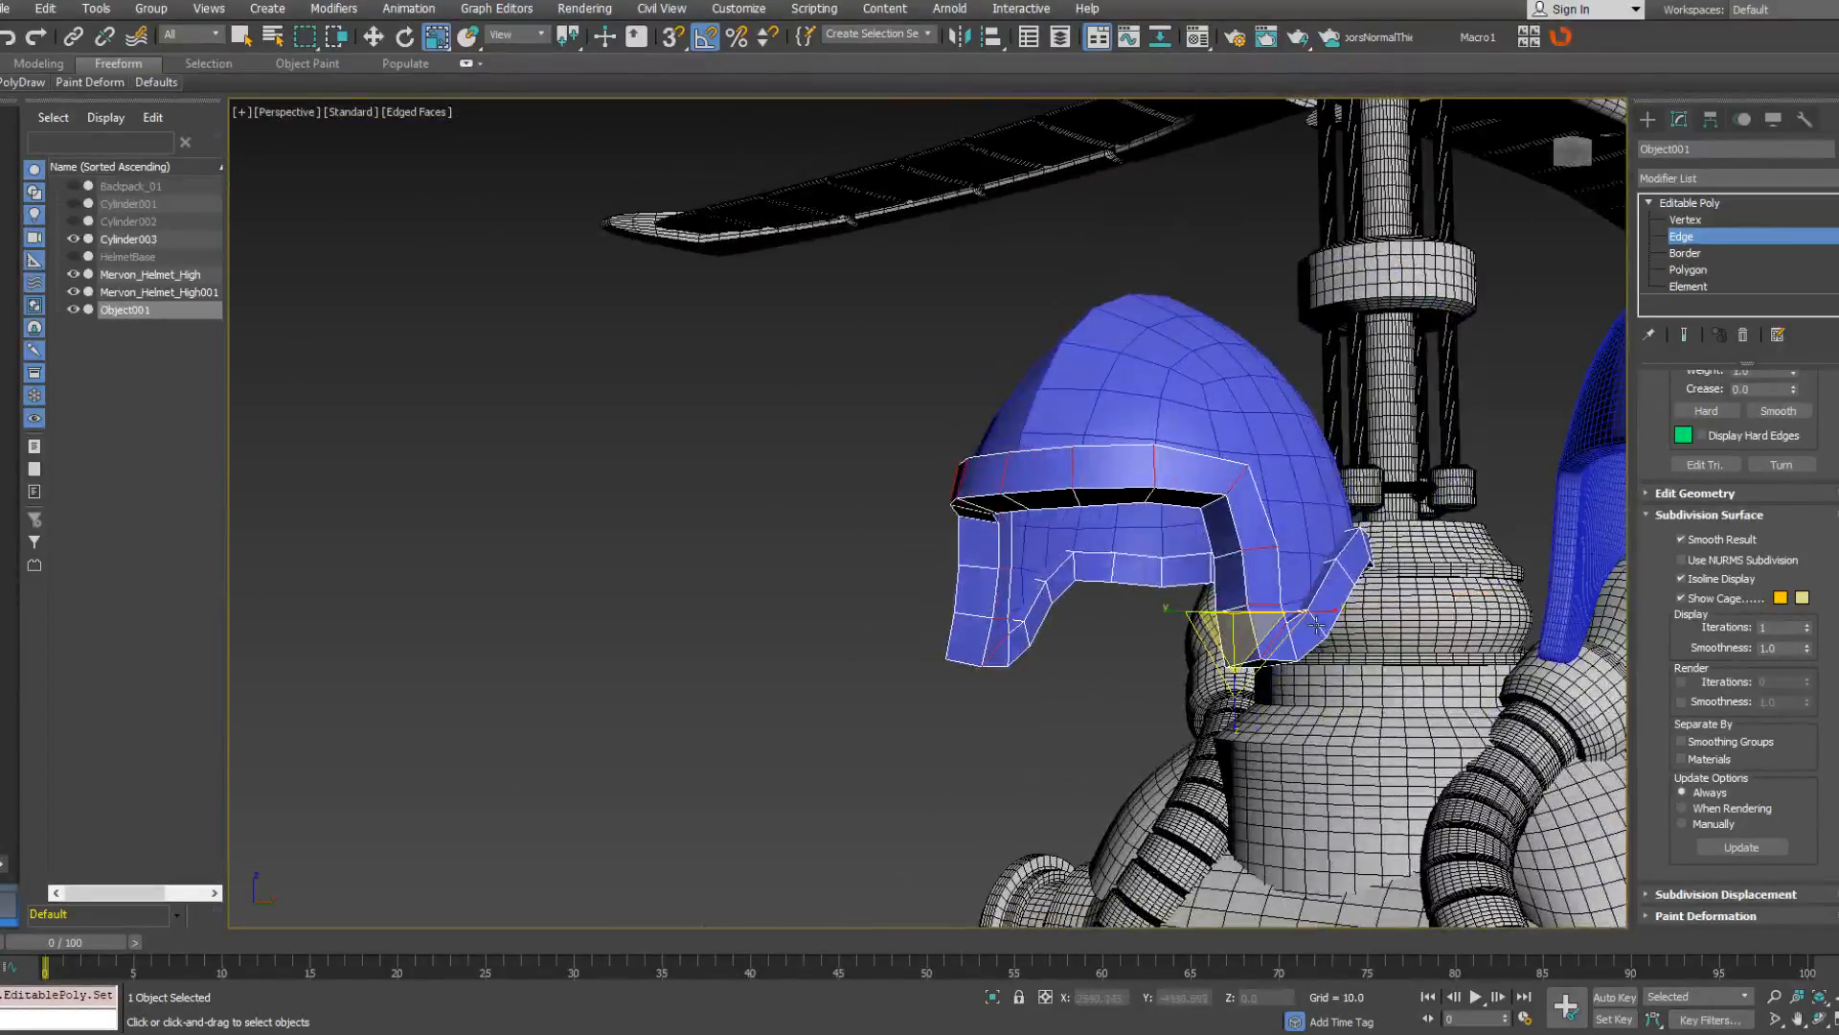
ctrl+click(1316, 624)
click(1761, 517)
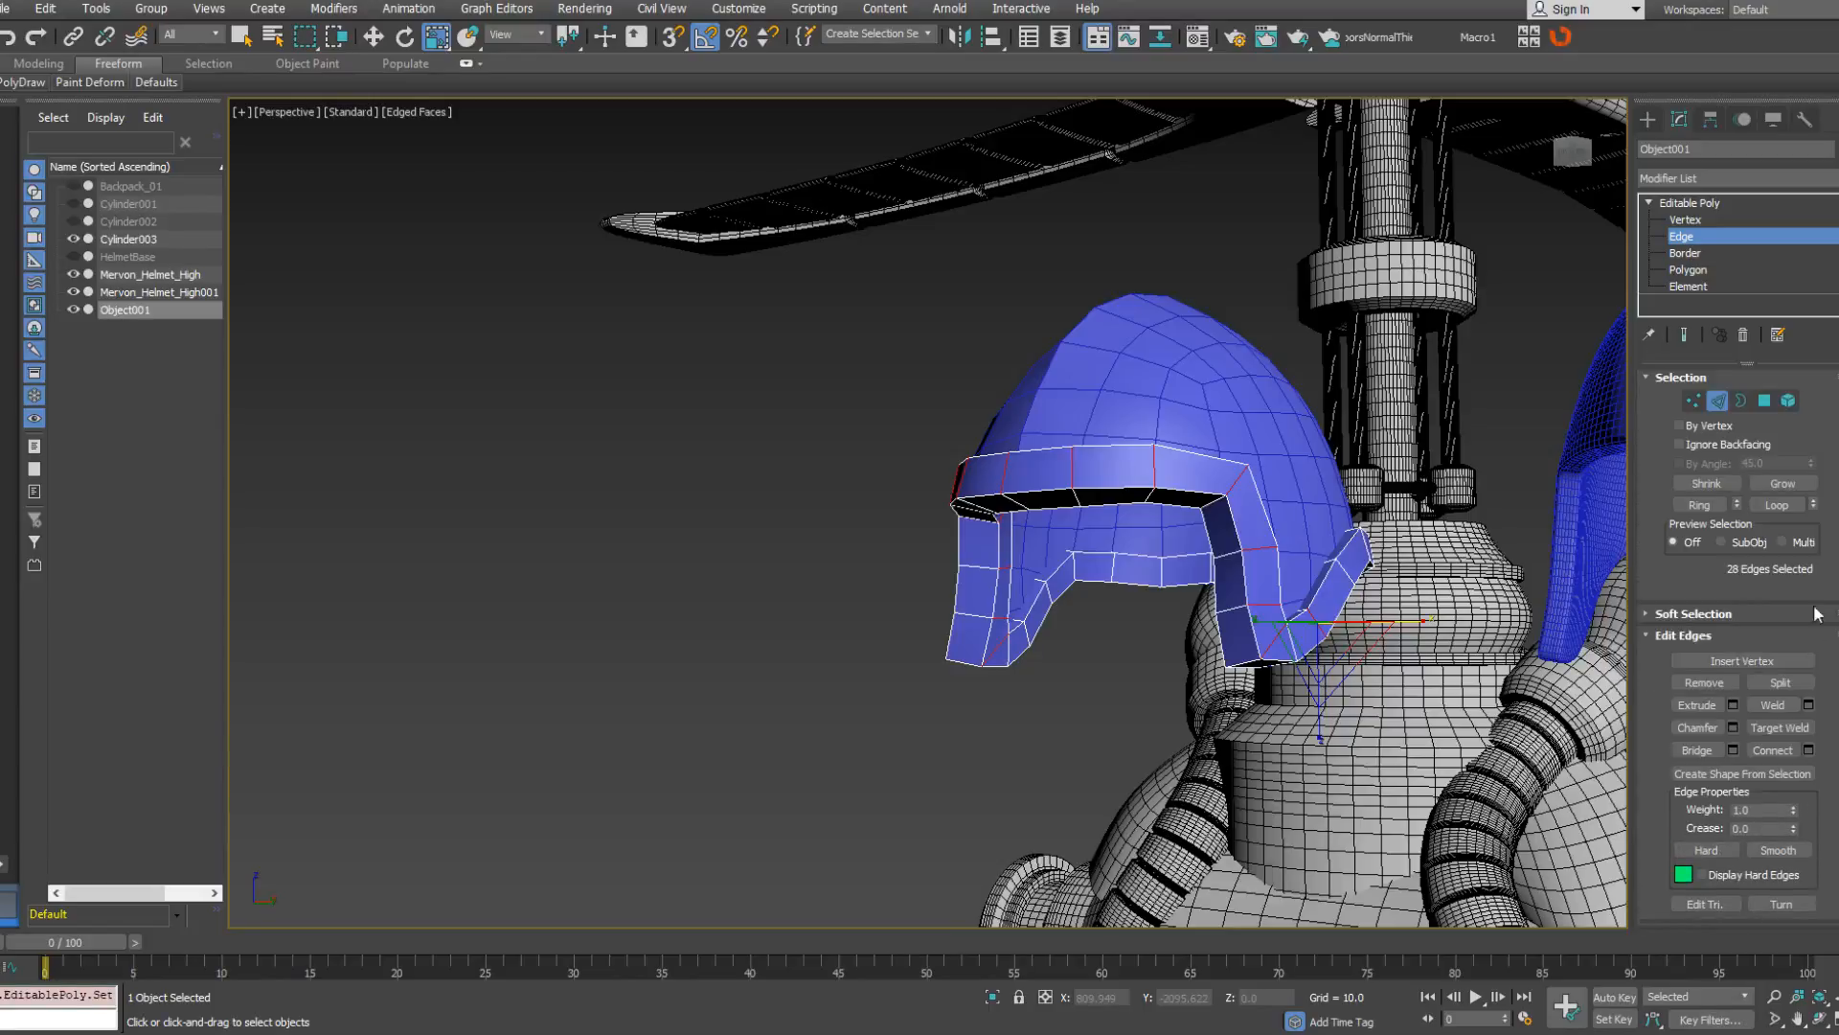
click(1711, 506)
alt+middle_drag(1398, 584, 1366, 615)
right_click(1370, 615)
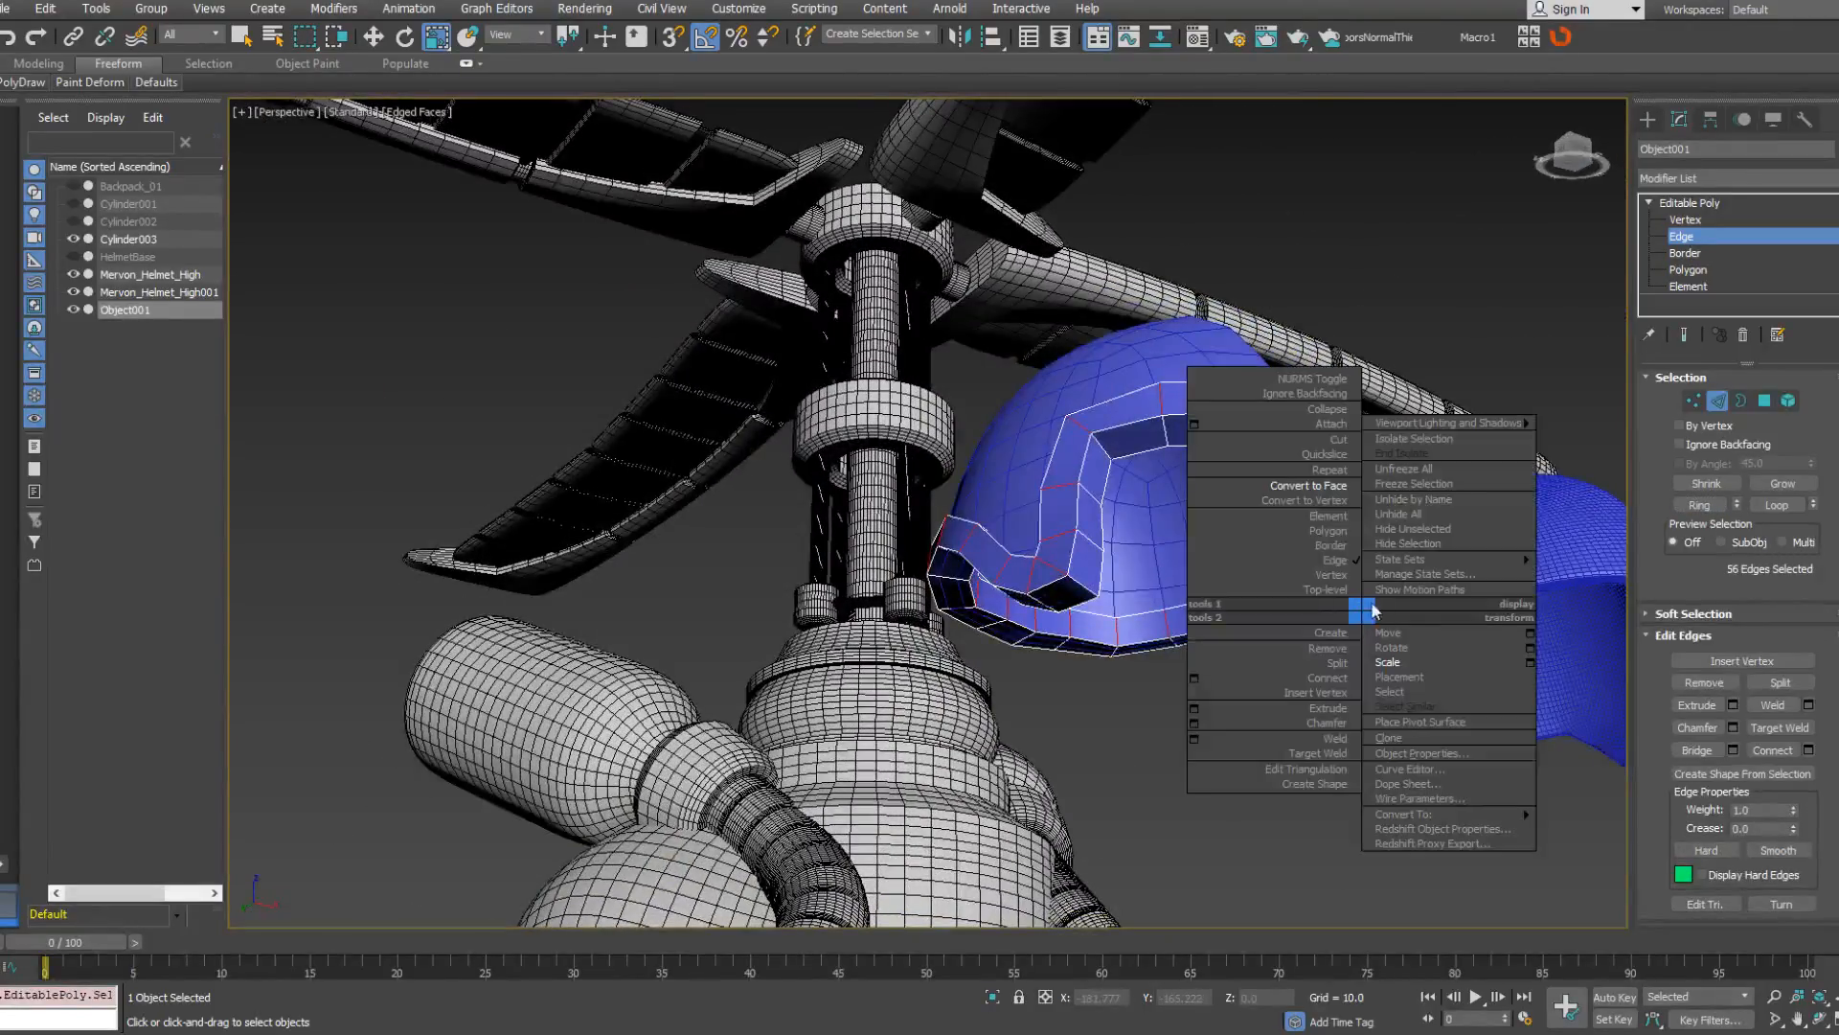
click(1275, 476)
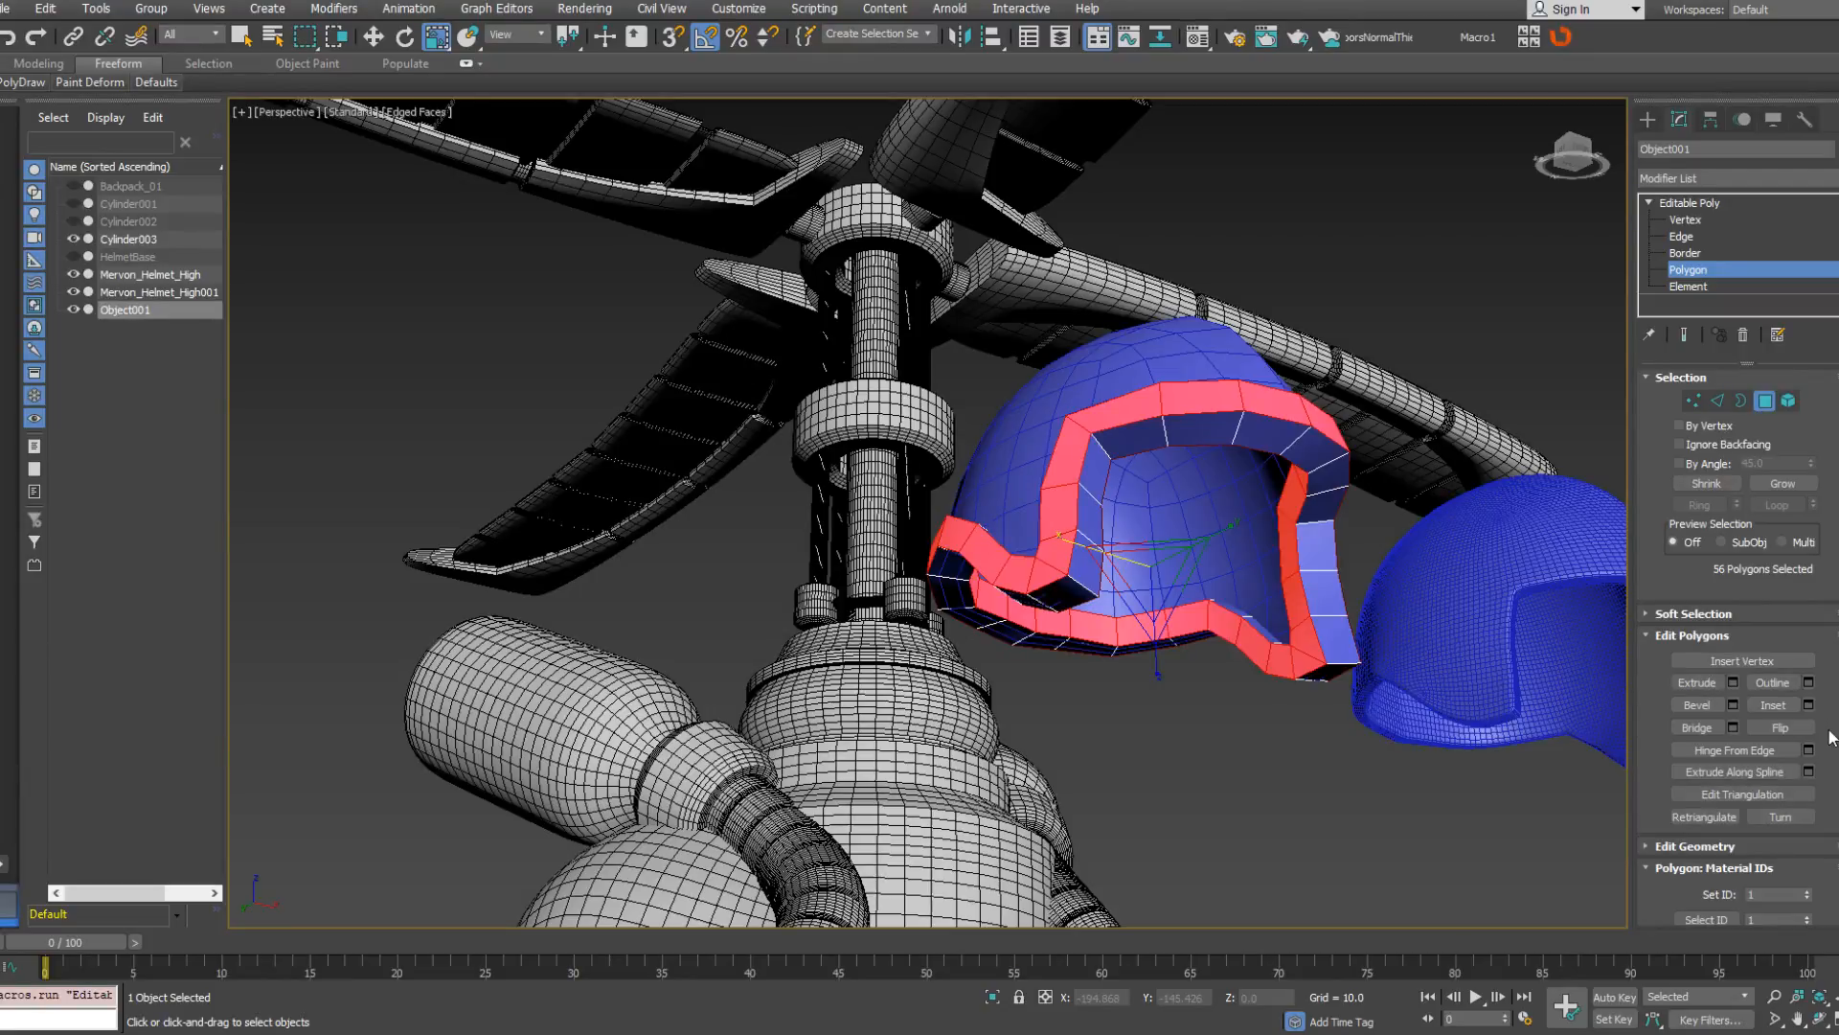
Deselect one symmetrical half of the rim polygons and assign the remaining half to smoothing group 2.
scroll(1685, 632, down, 5)
alt+middle_drag(1623, 615, 1318, 617)
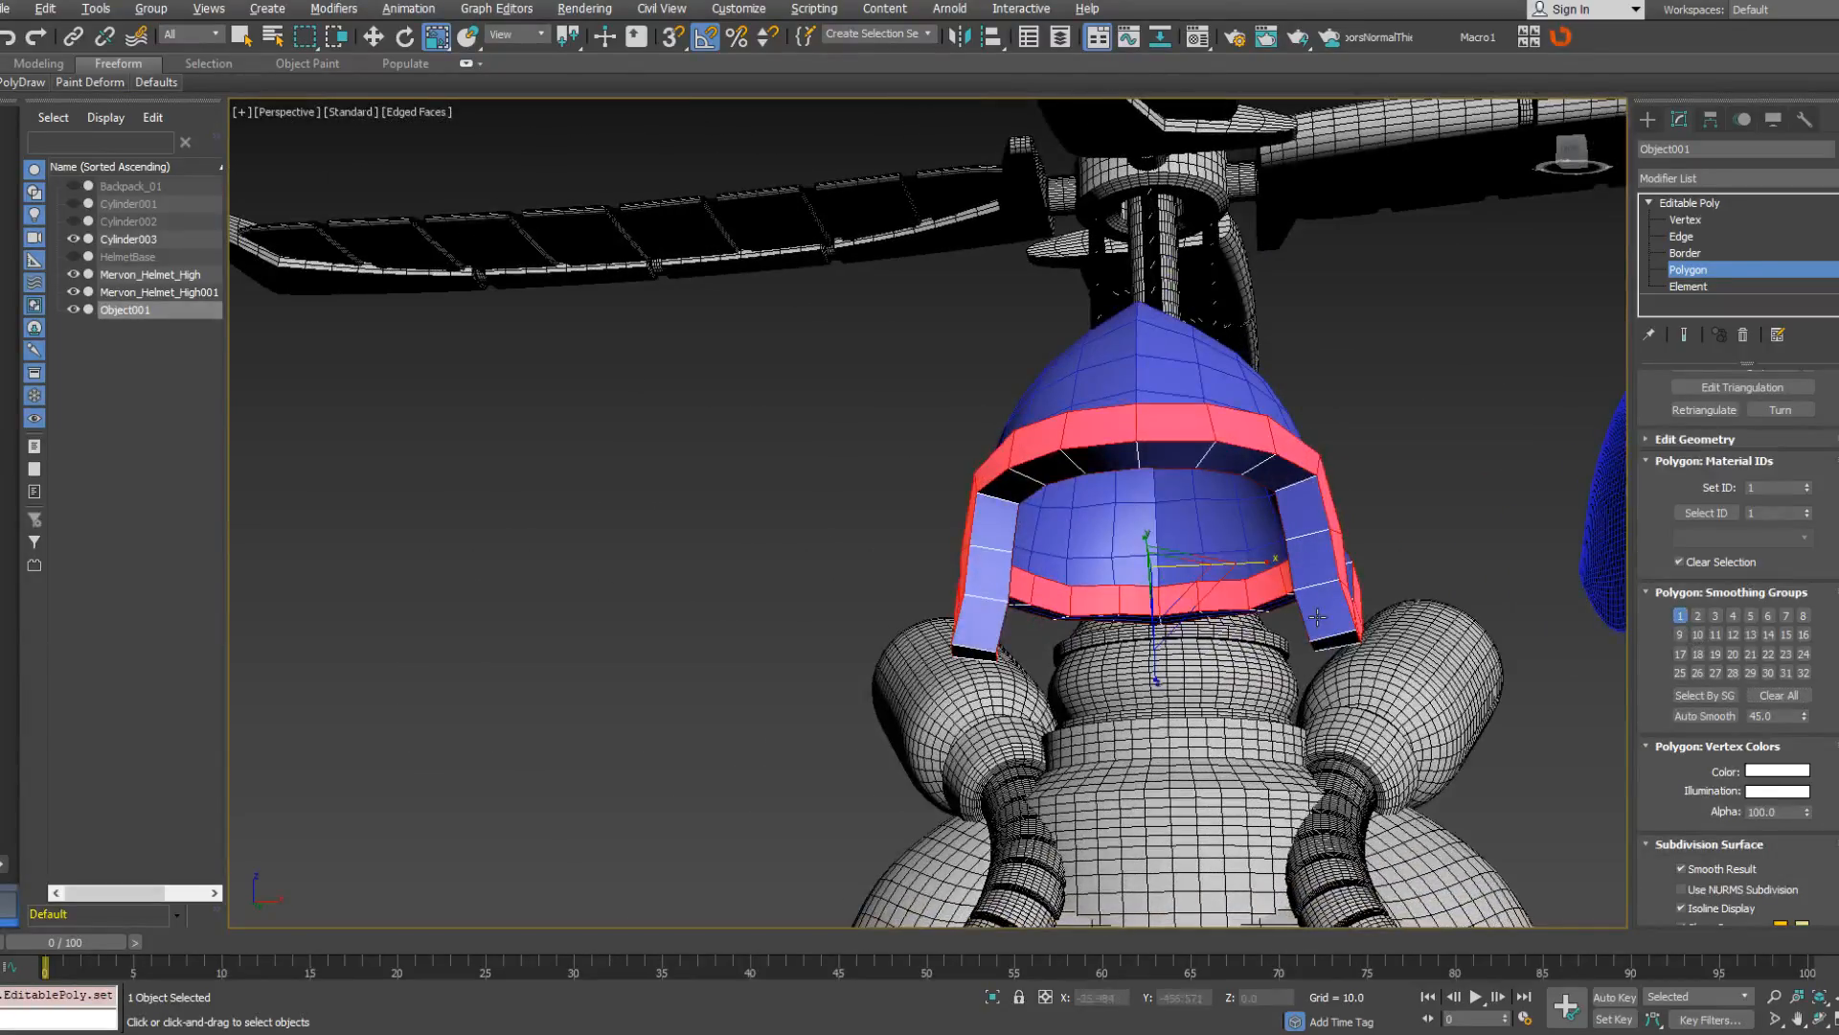
alt+drag(915, 373, 1087, 670)
alt+drag(1082, 632, 1127, 643)
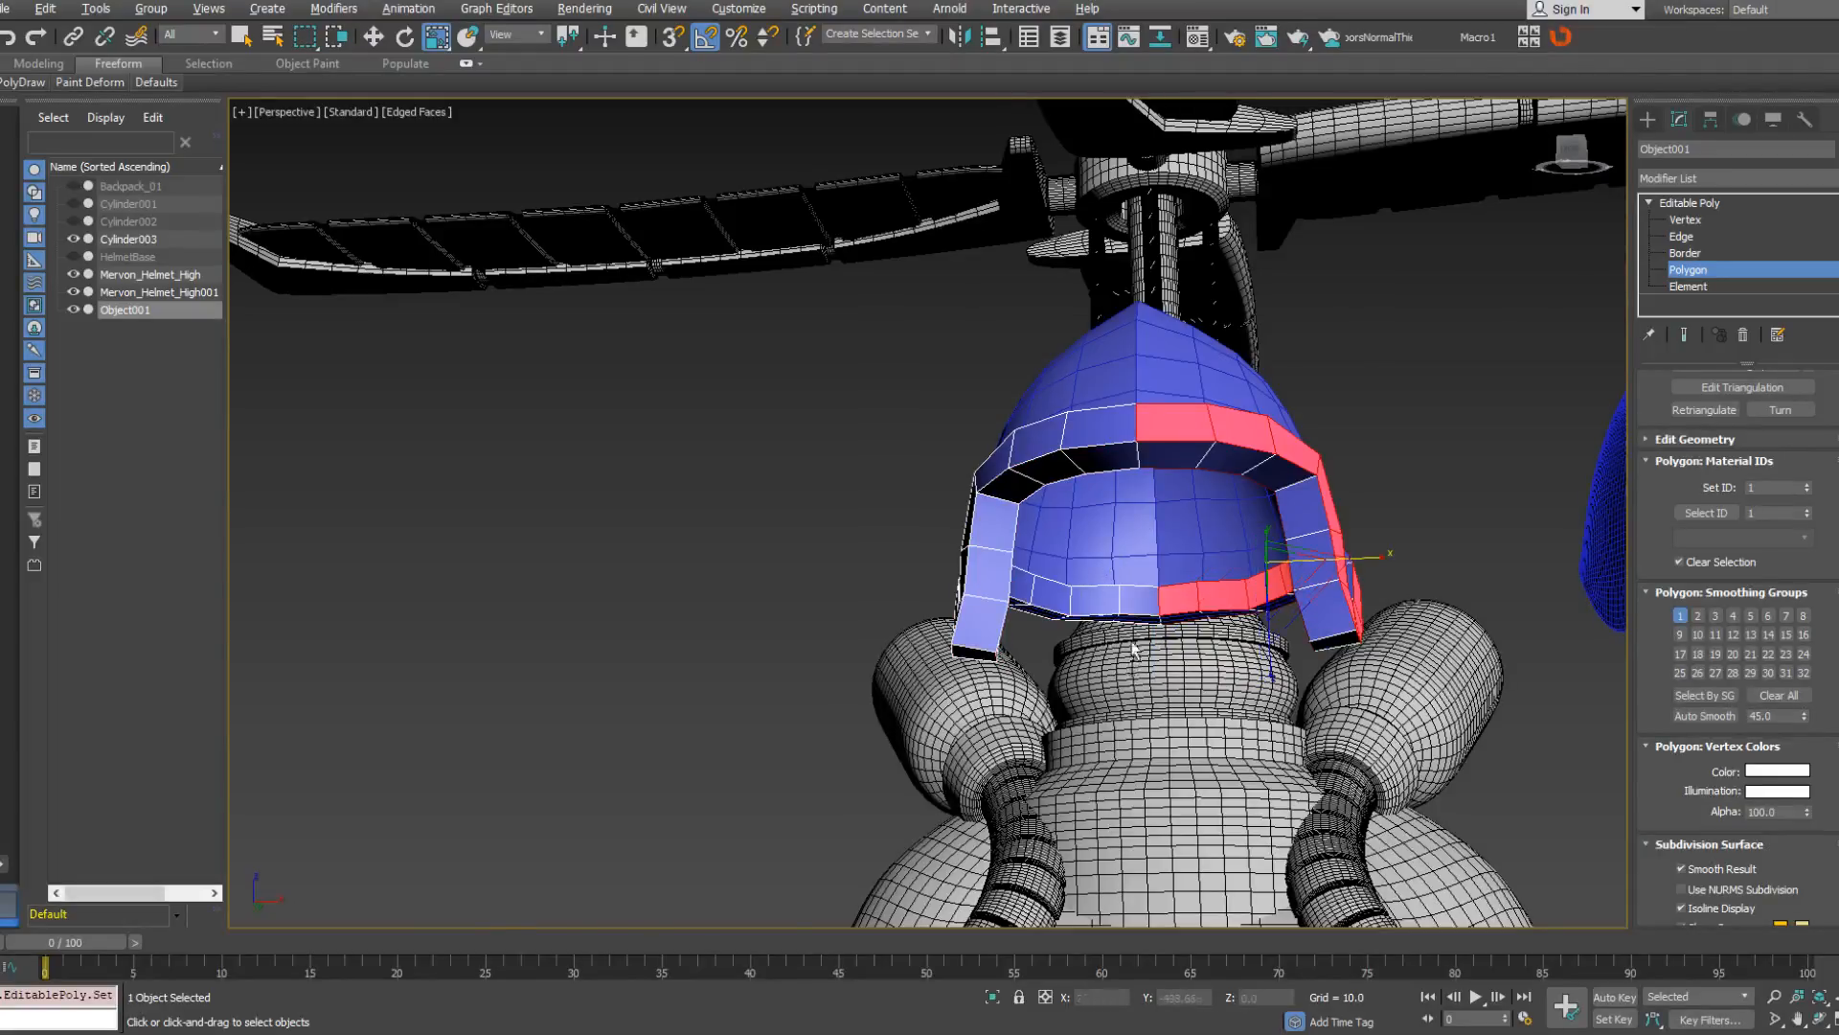
mouse_move(1127, 644)
alt+middle_down()
mouse_move(1402, 652)
mouse_move(1201, 655)
mouse_move(1293, 613)
alt+middle_up()
click(1698, 616)
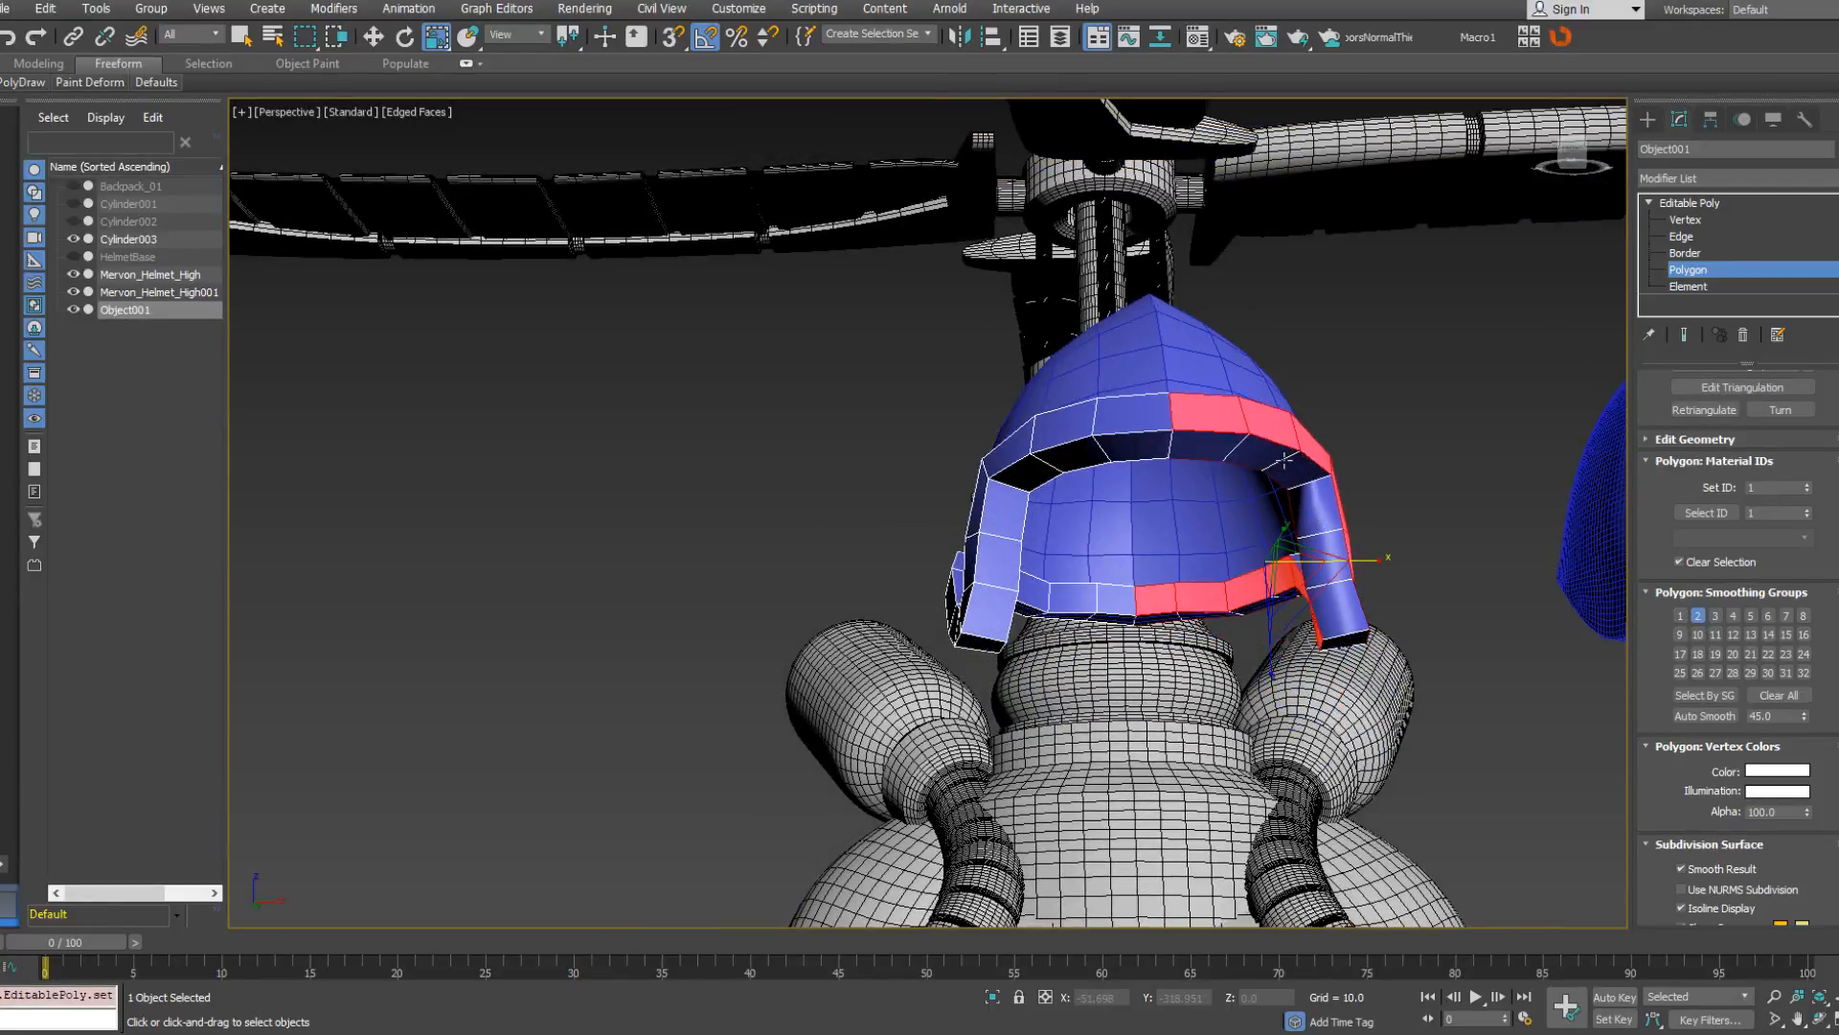
Select the edge rings across the rim's narrow side faces, convert them to polygons, clear their smoothing groups and assign smoothing group 3.
key(2)
alt+middle_drag(1284, 461, 1341, 405)
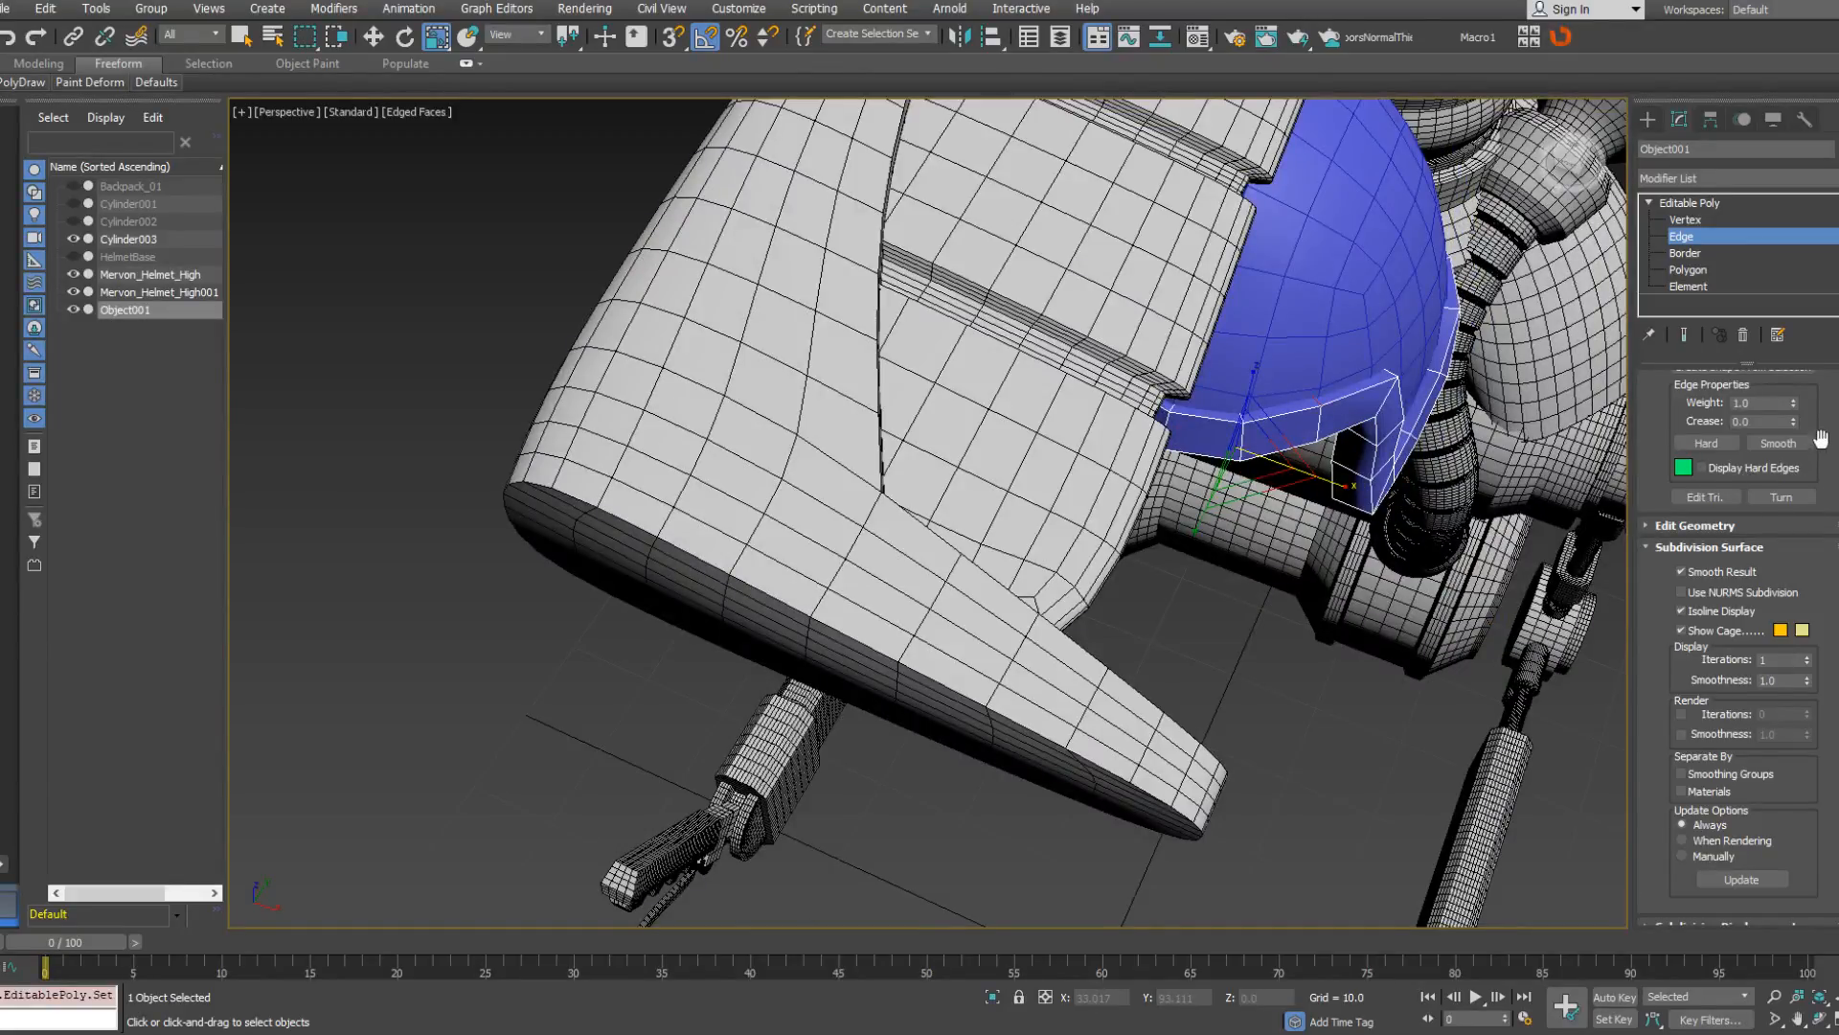
scroll(1820, 441, up, 5)
click(1701, 507)
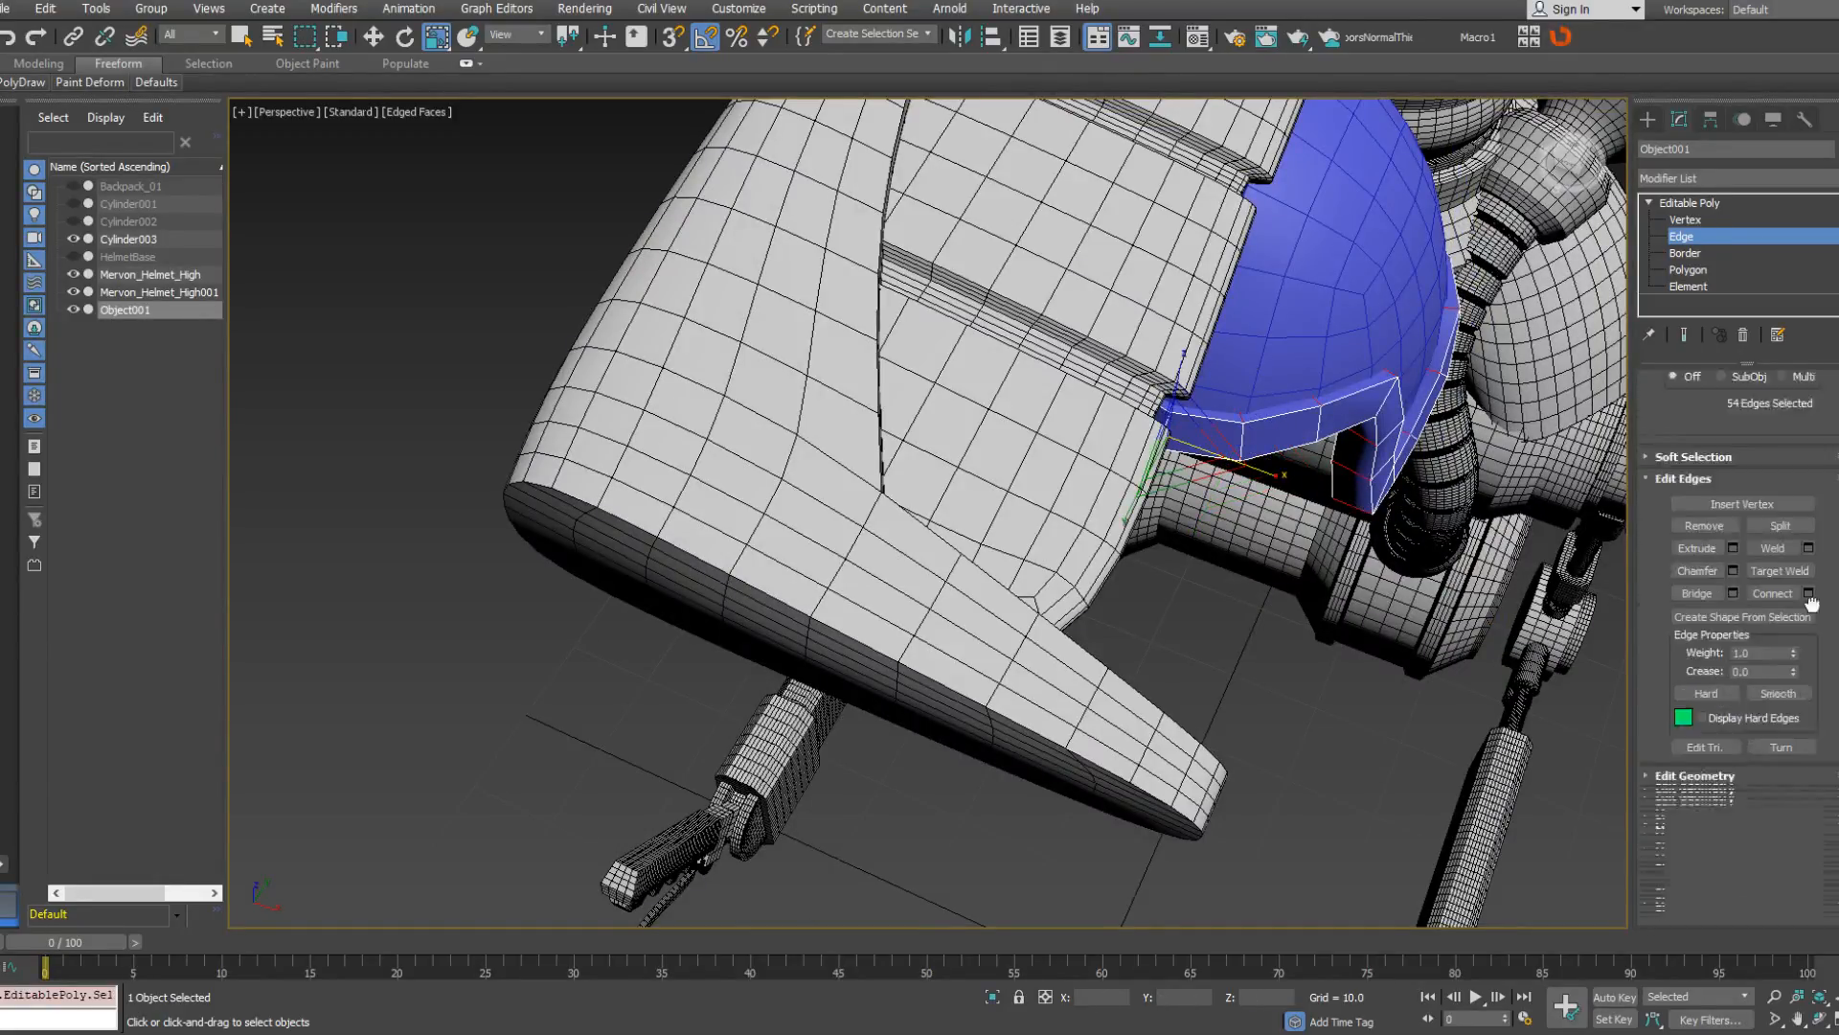
scroll(1725, 575, down, 5)
right_click(1368, 578)
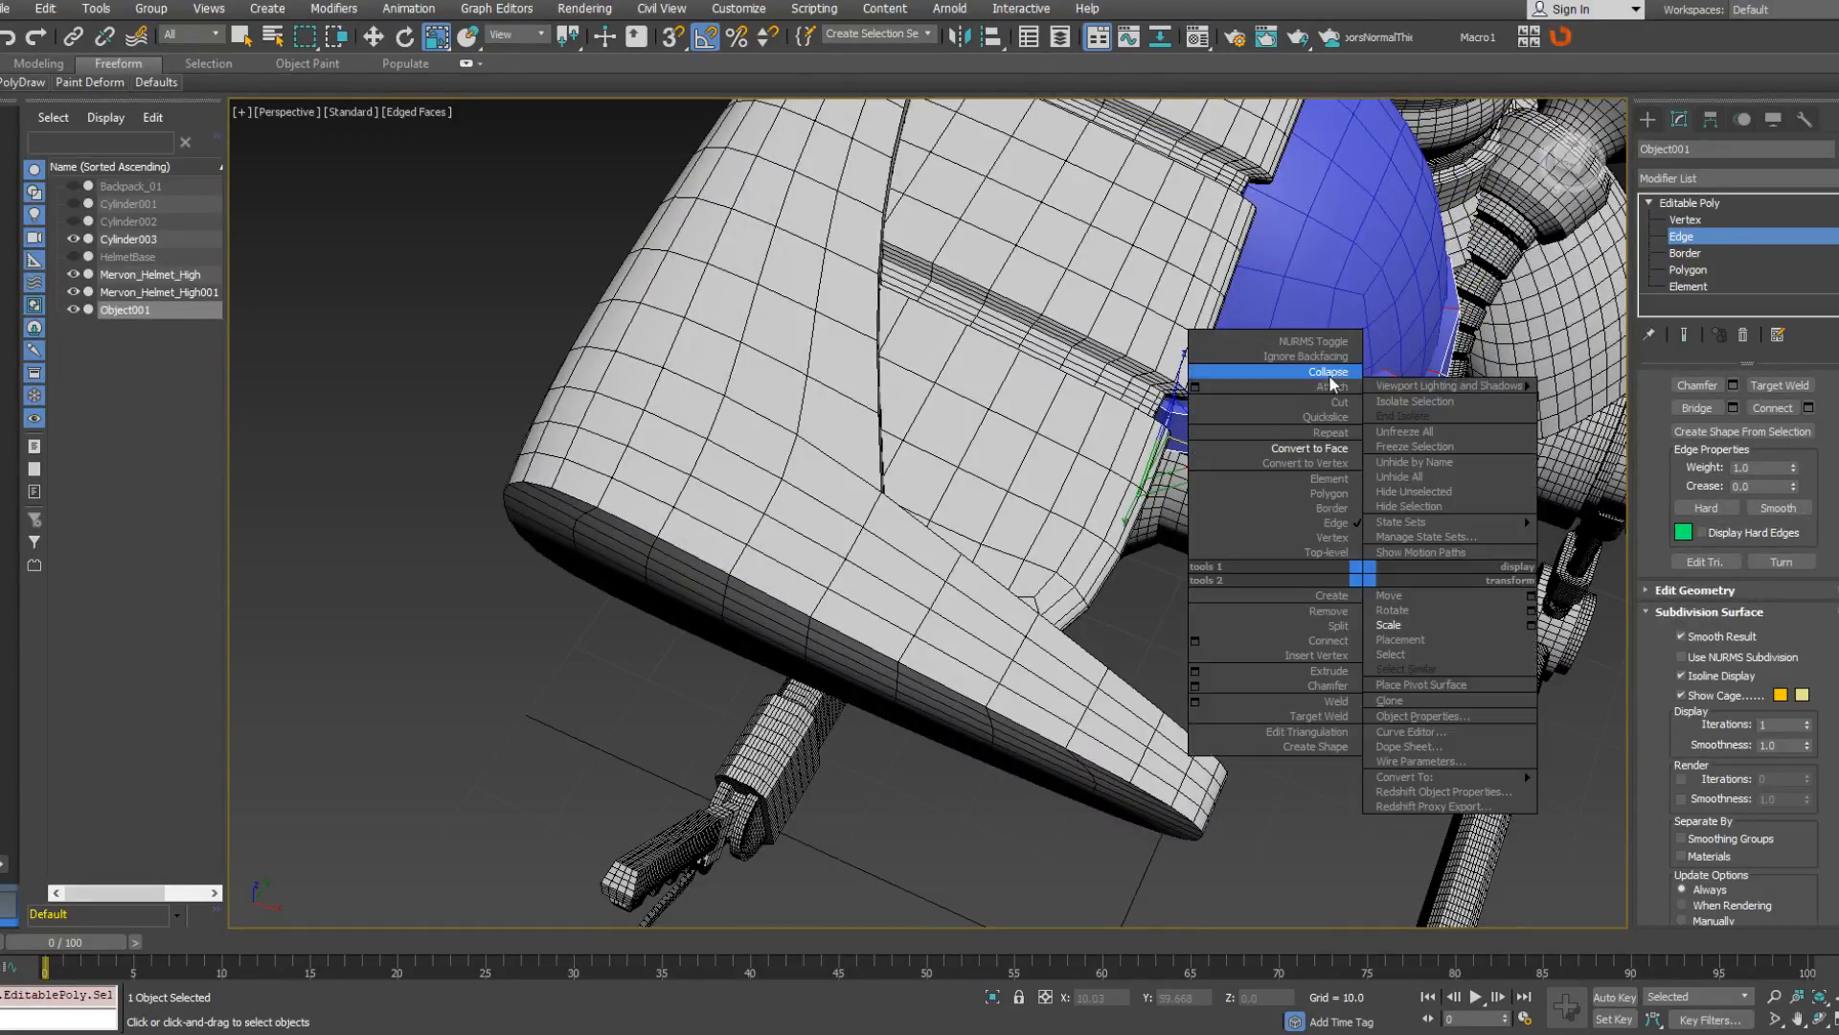
click(1321, 448)
scroll(1828, 760, down, 1)
click(1789, 696)
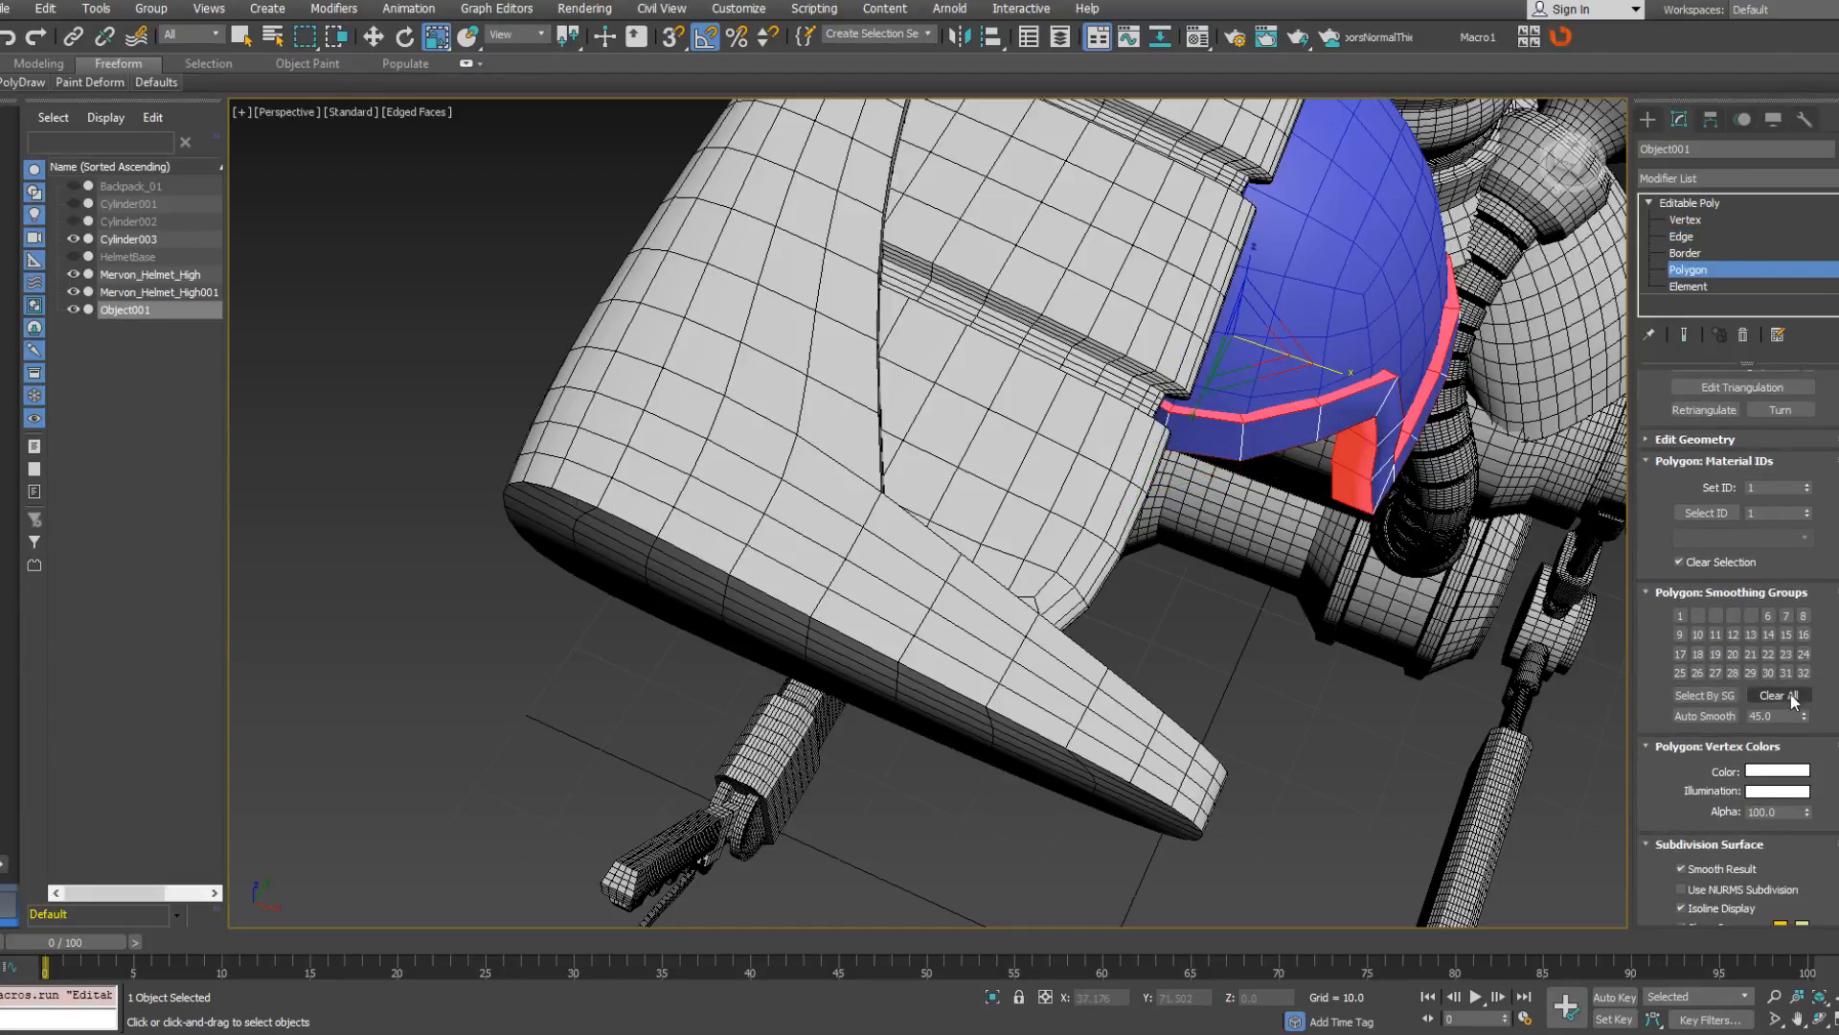
click(1715, 615)
Deselect the narrow rim polygons above the face opening on one half of the trim.
alt+middle_drag(1451, 661, 958, 422)
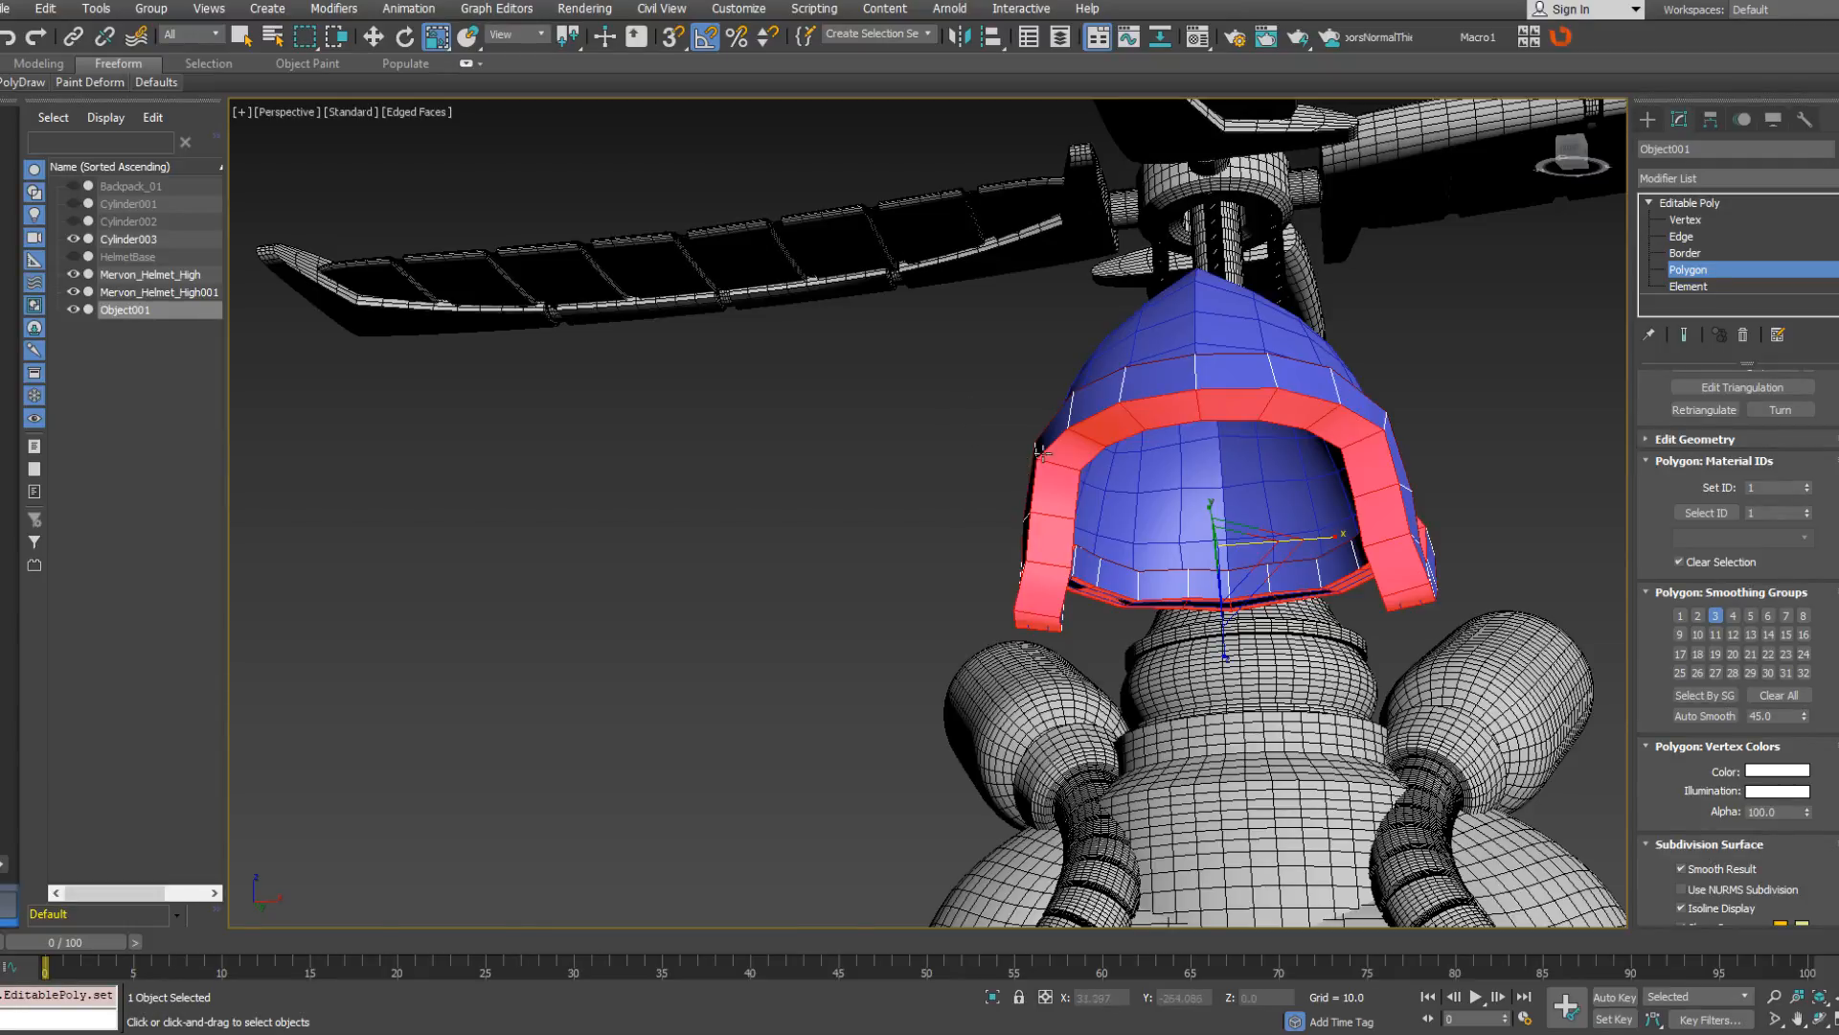
alt+middle_drag(1044, 454, 905, 433)
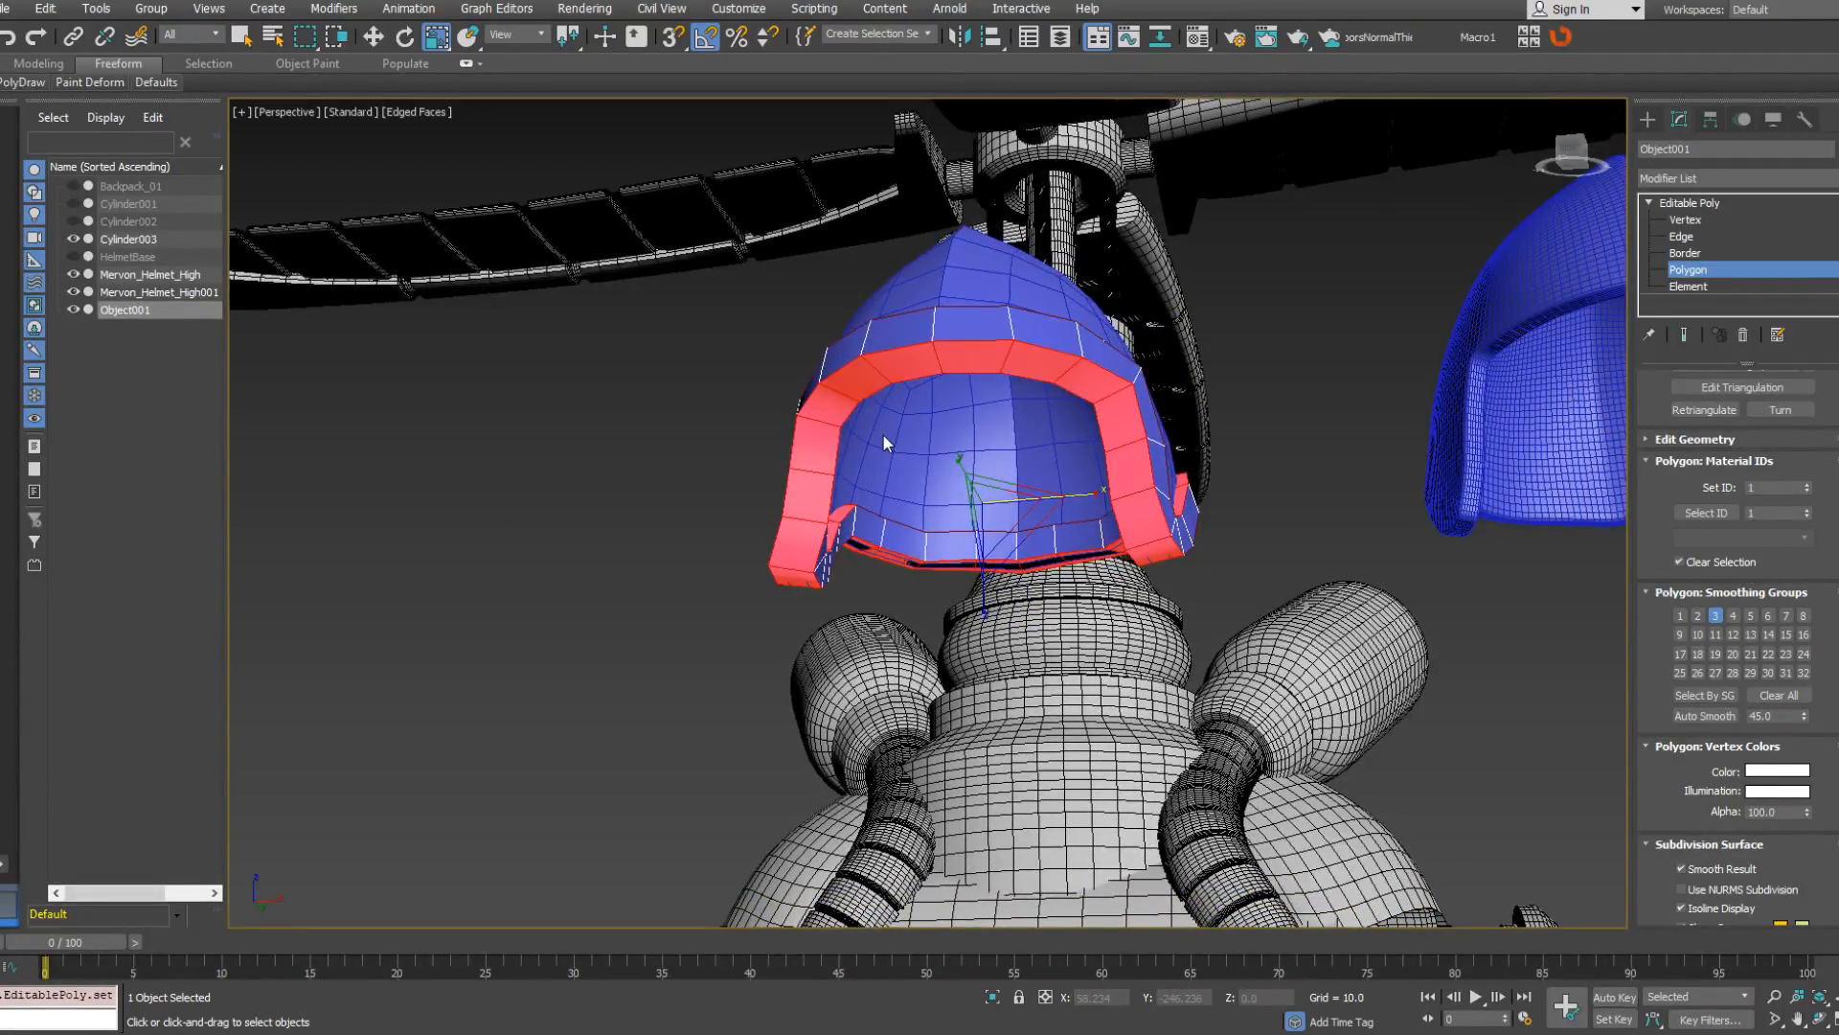
mouse_move(883, 433)
alt+middle_down()
mouse_move(871, 465)
mouse_move(871, 428)
alt+middle_up()
alt+click(844, 392)
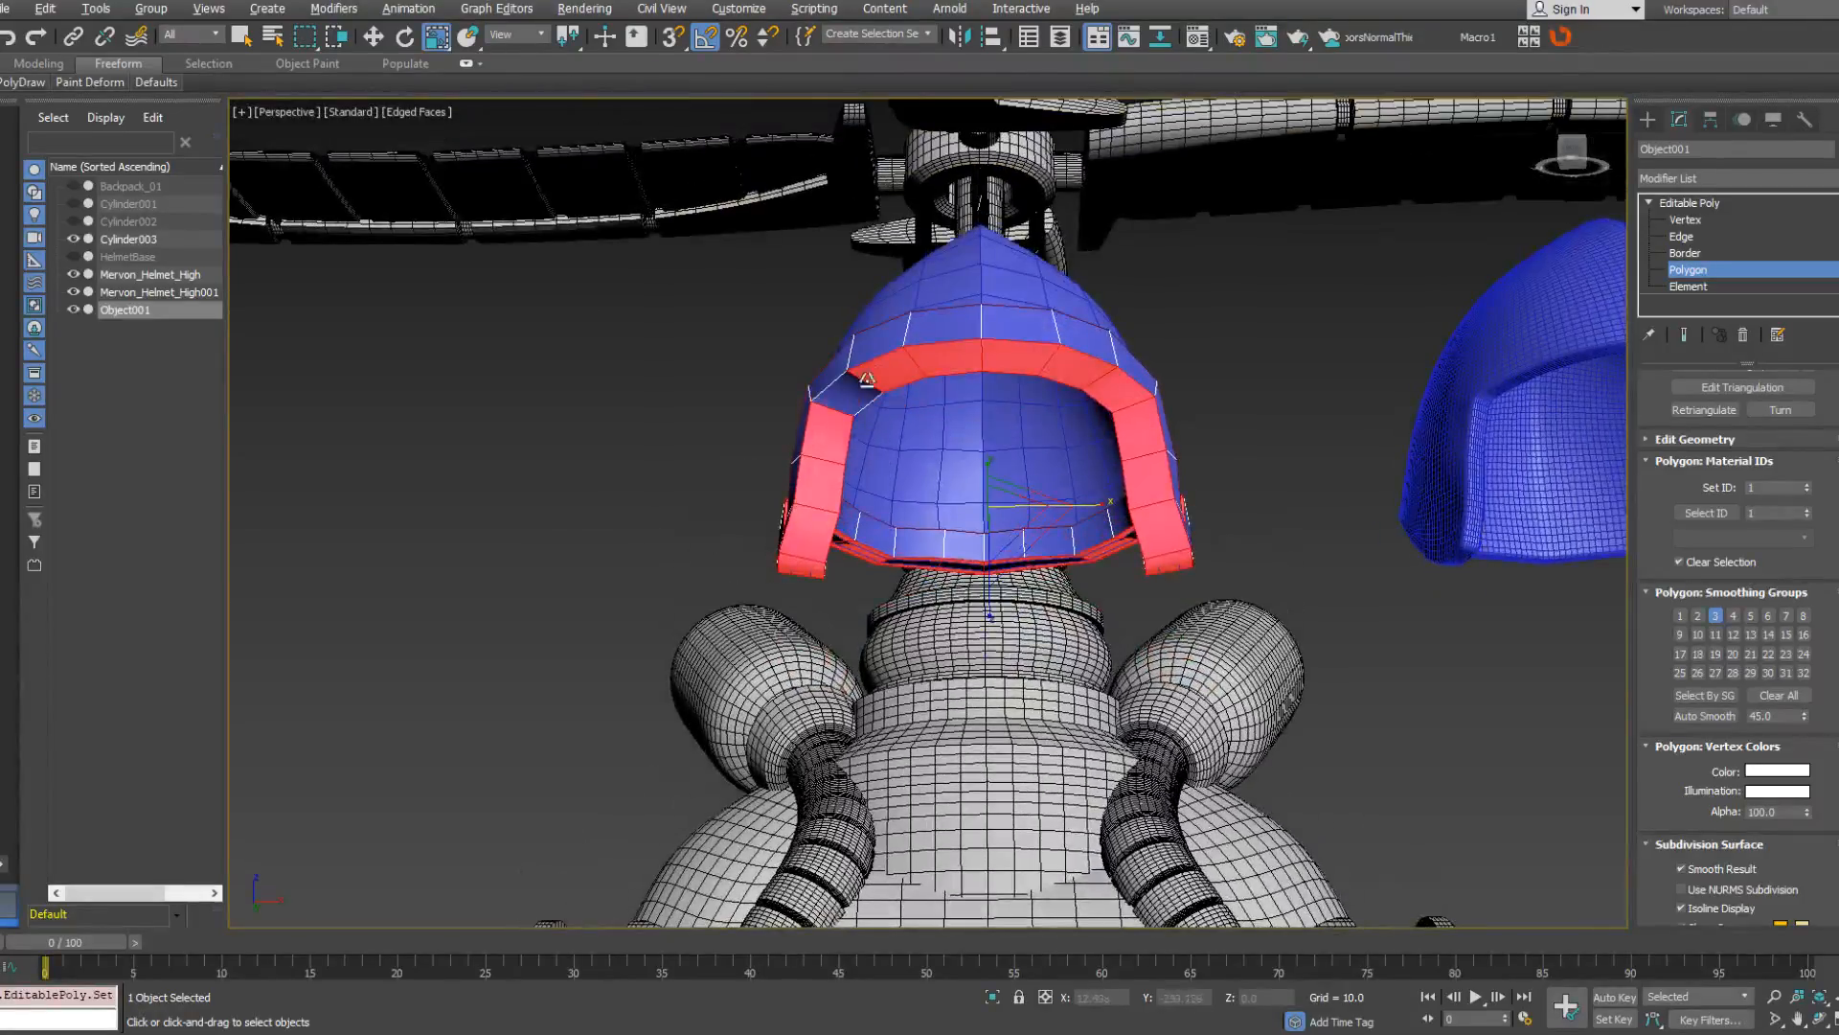
alt+click(886, 371)
alt+click(945, 360)
alt+middle_drag(946, 361, 940, 484)
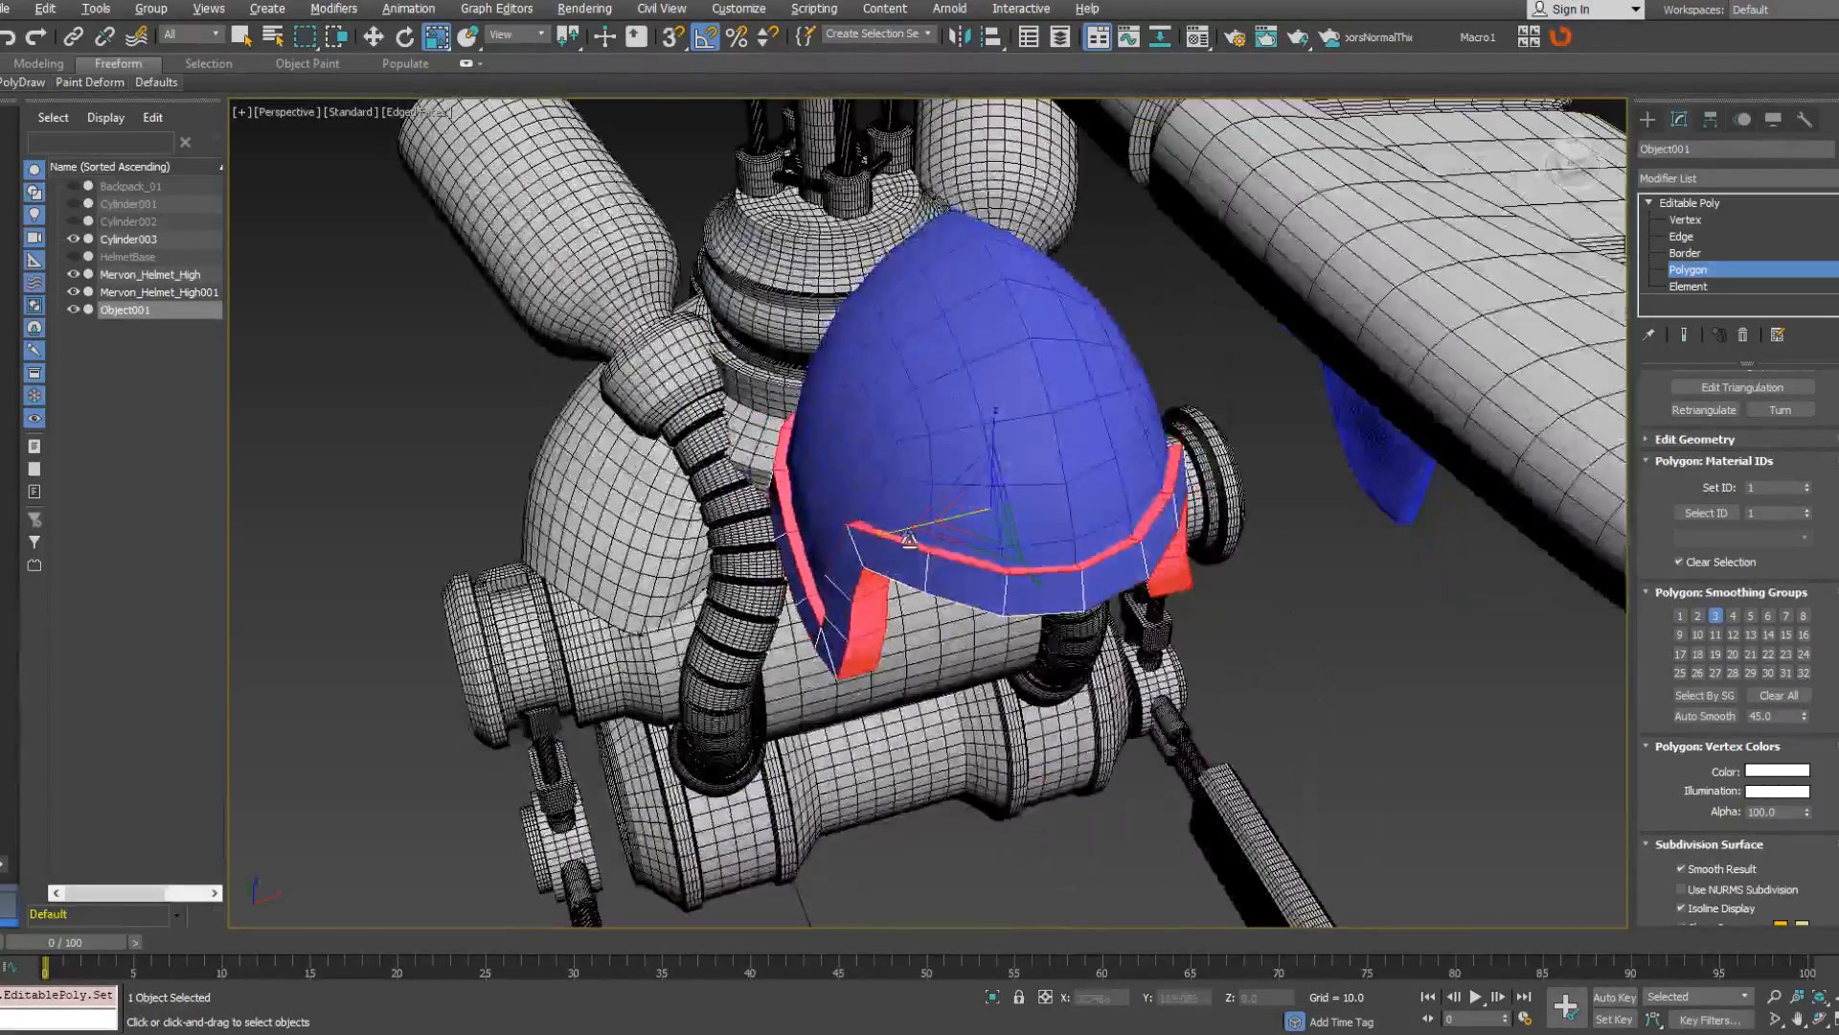
alt+click(908, 538)
alt+middle_drag(984, 556, 903, 581)
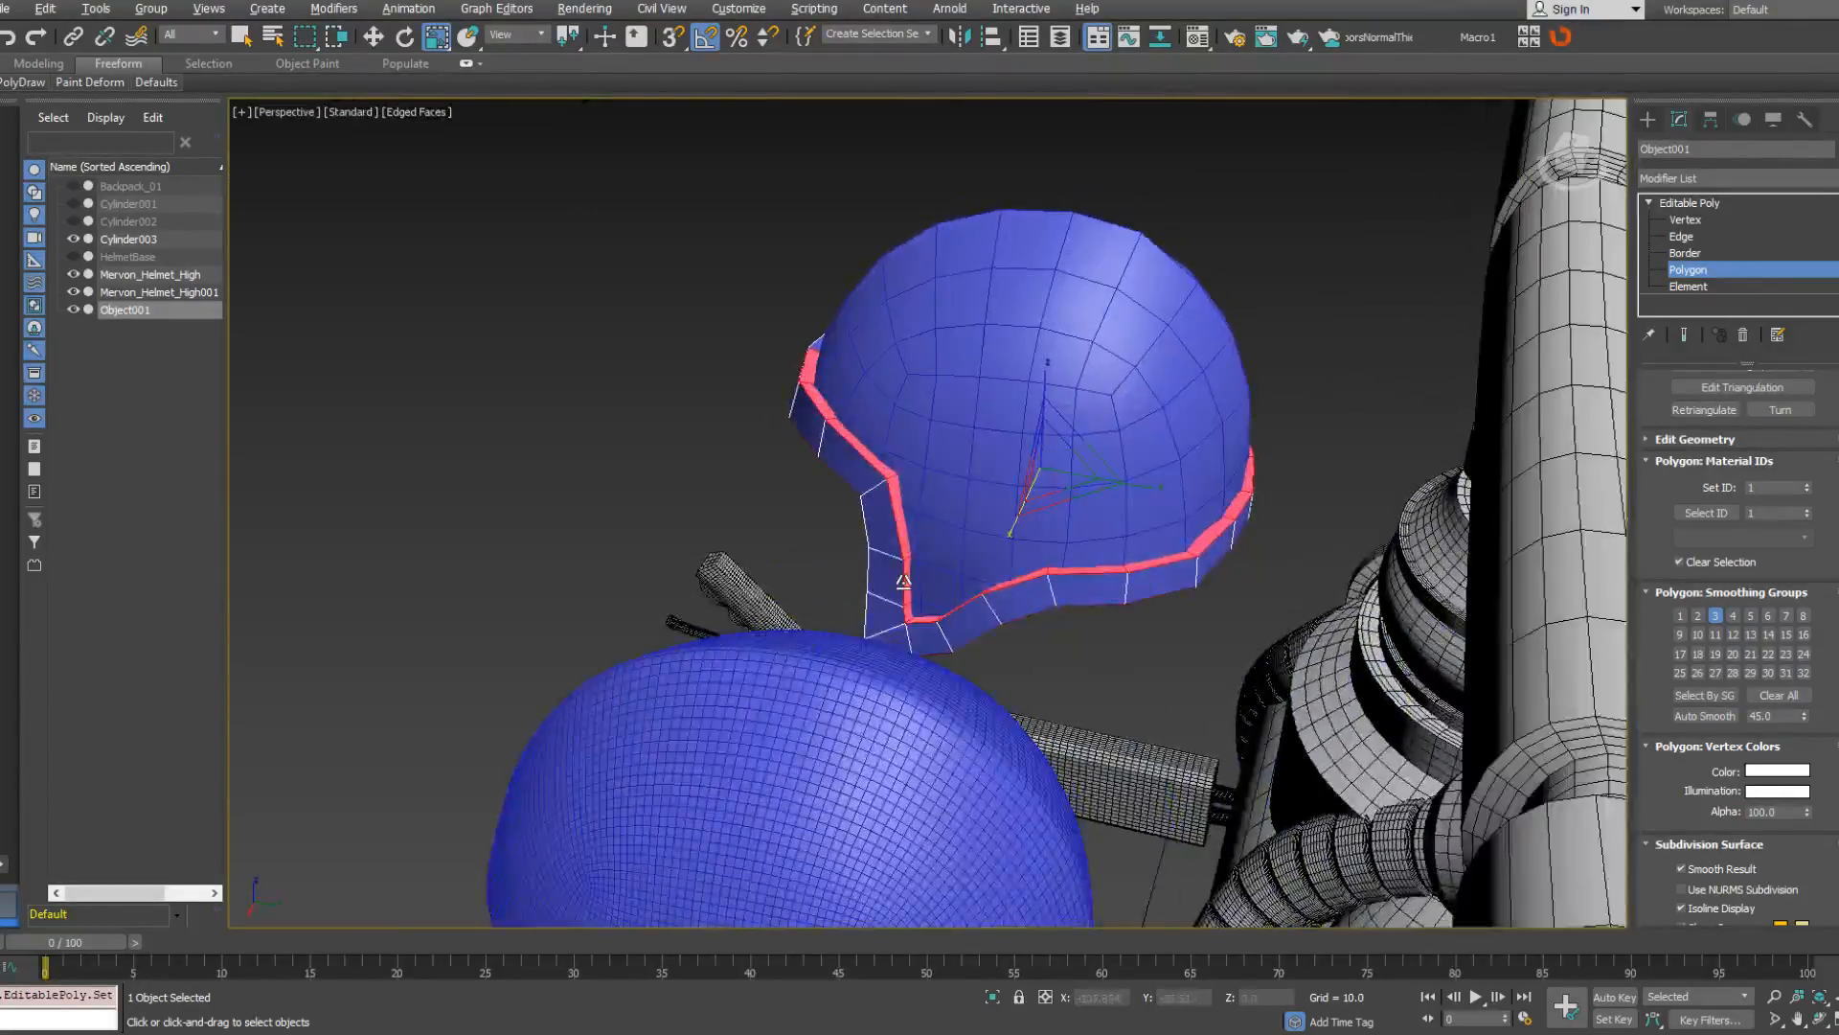
Deselect more of the narrow polygons along the rim's lower side edge, on both its underside and its outer strip.
alt+middle_drag(900, 518, 924, 440)
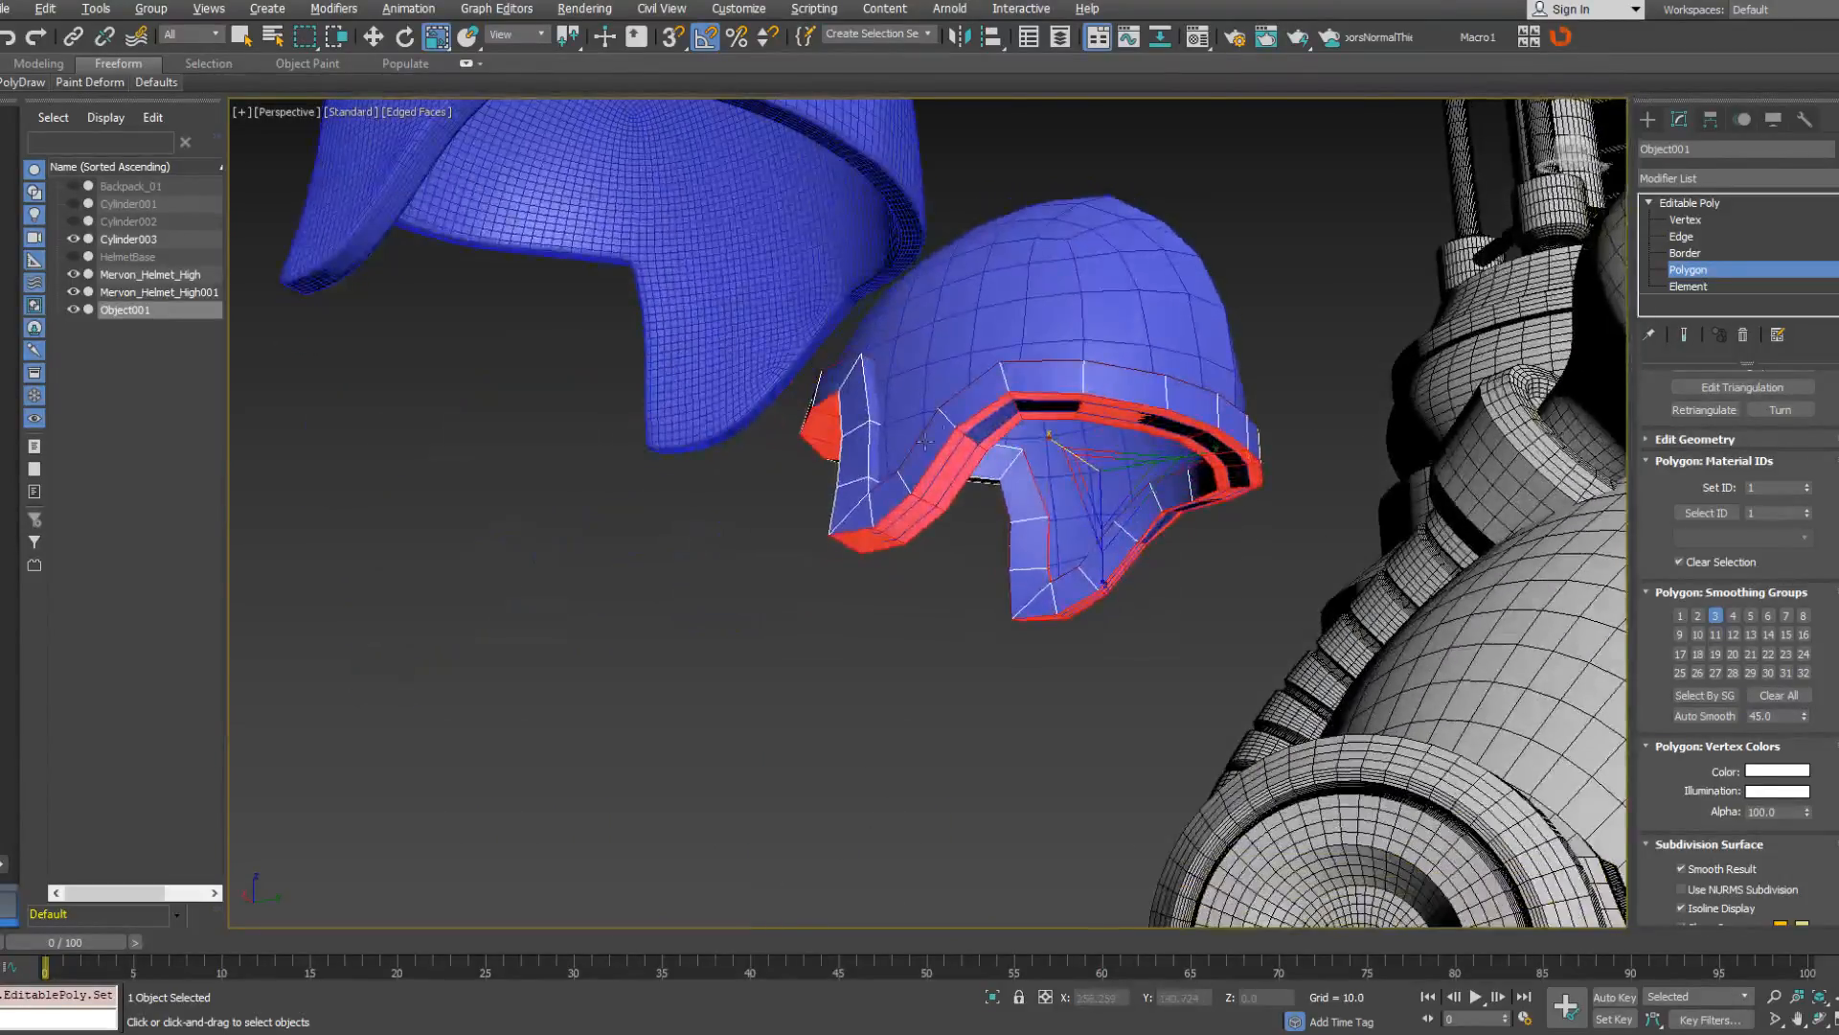
alt+click(1054, 407)
alt+click(1112, 409)
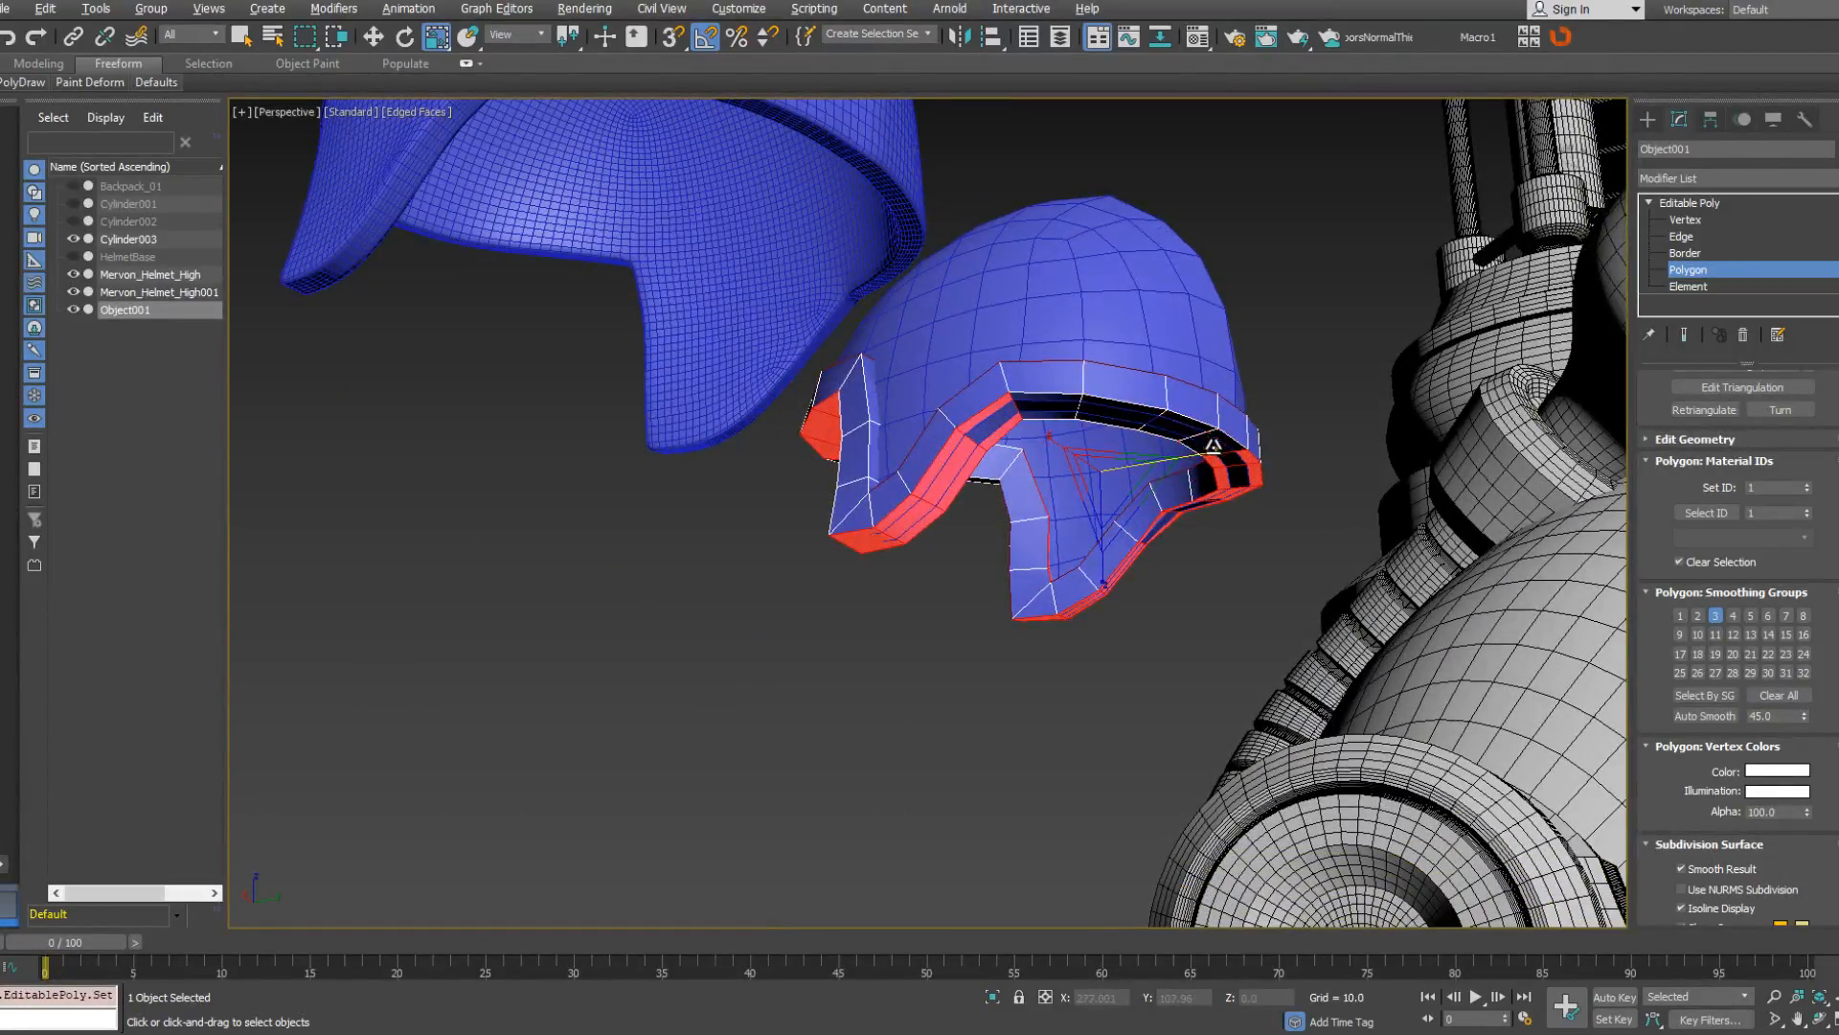
alt+middle_drag(1212, 445, 1133, 451)
alt+middle_drag(1073, 380, 1059, 495)
alt+click(978, 564)
alt+click(1067, 575)
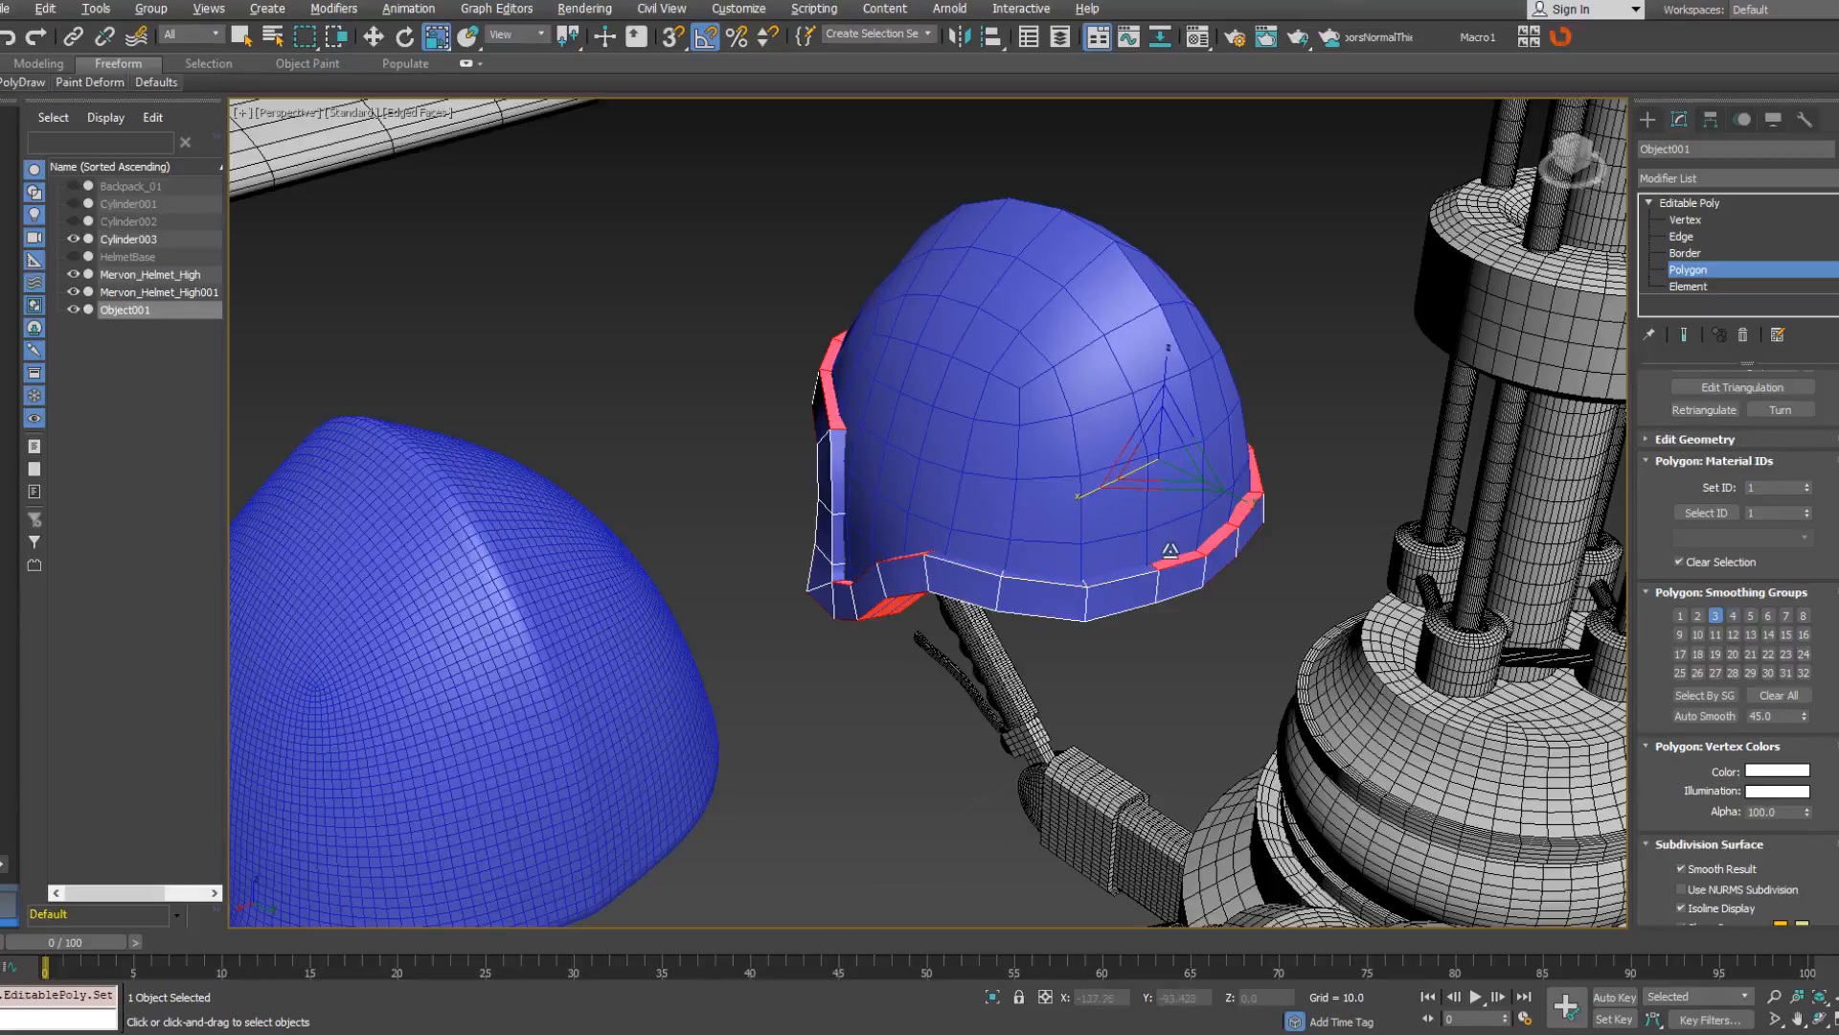
Deselect the leftover side polygons, assign the remaining narrow rim polygons to smoothing group 4 and leave polygon editing.
alt+middle_drag(1205, 552, 965, 448)
alt+click(1020, 465)
alt+click(967, 450)
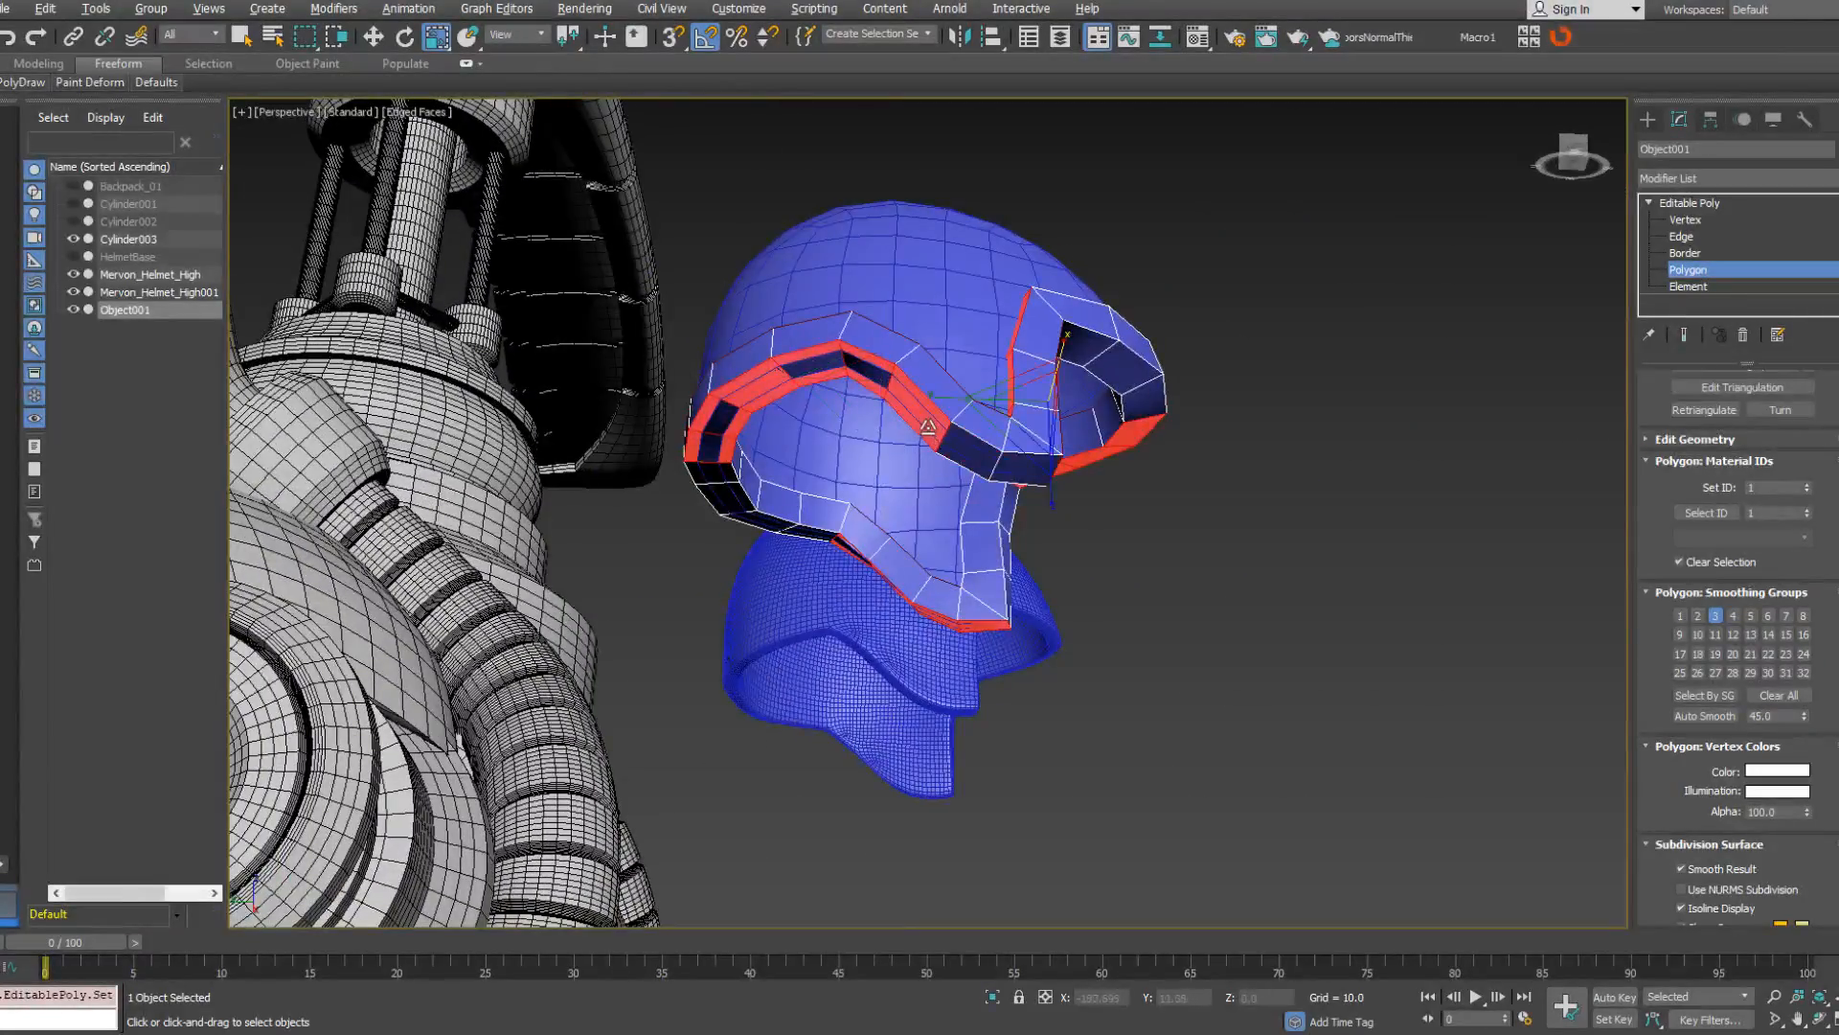
alt+click(926, 422)
alt+middle_drag(885, 383, 828, 493)
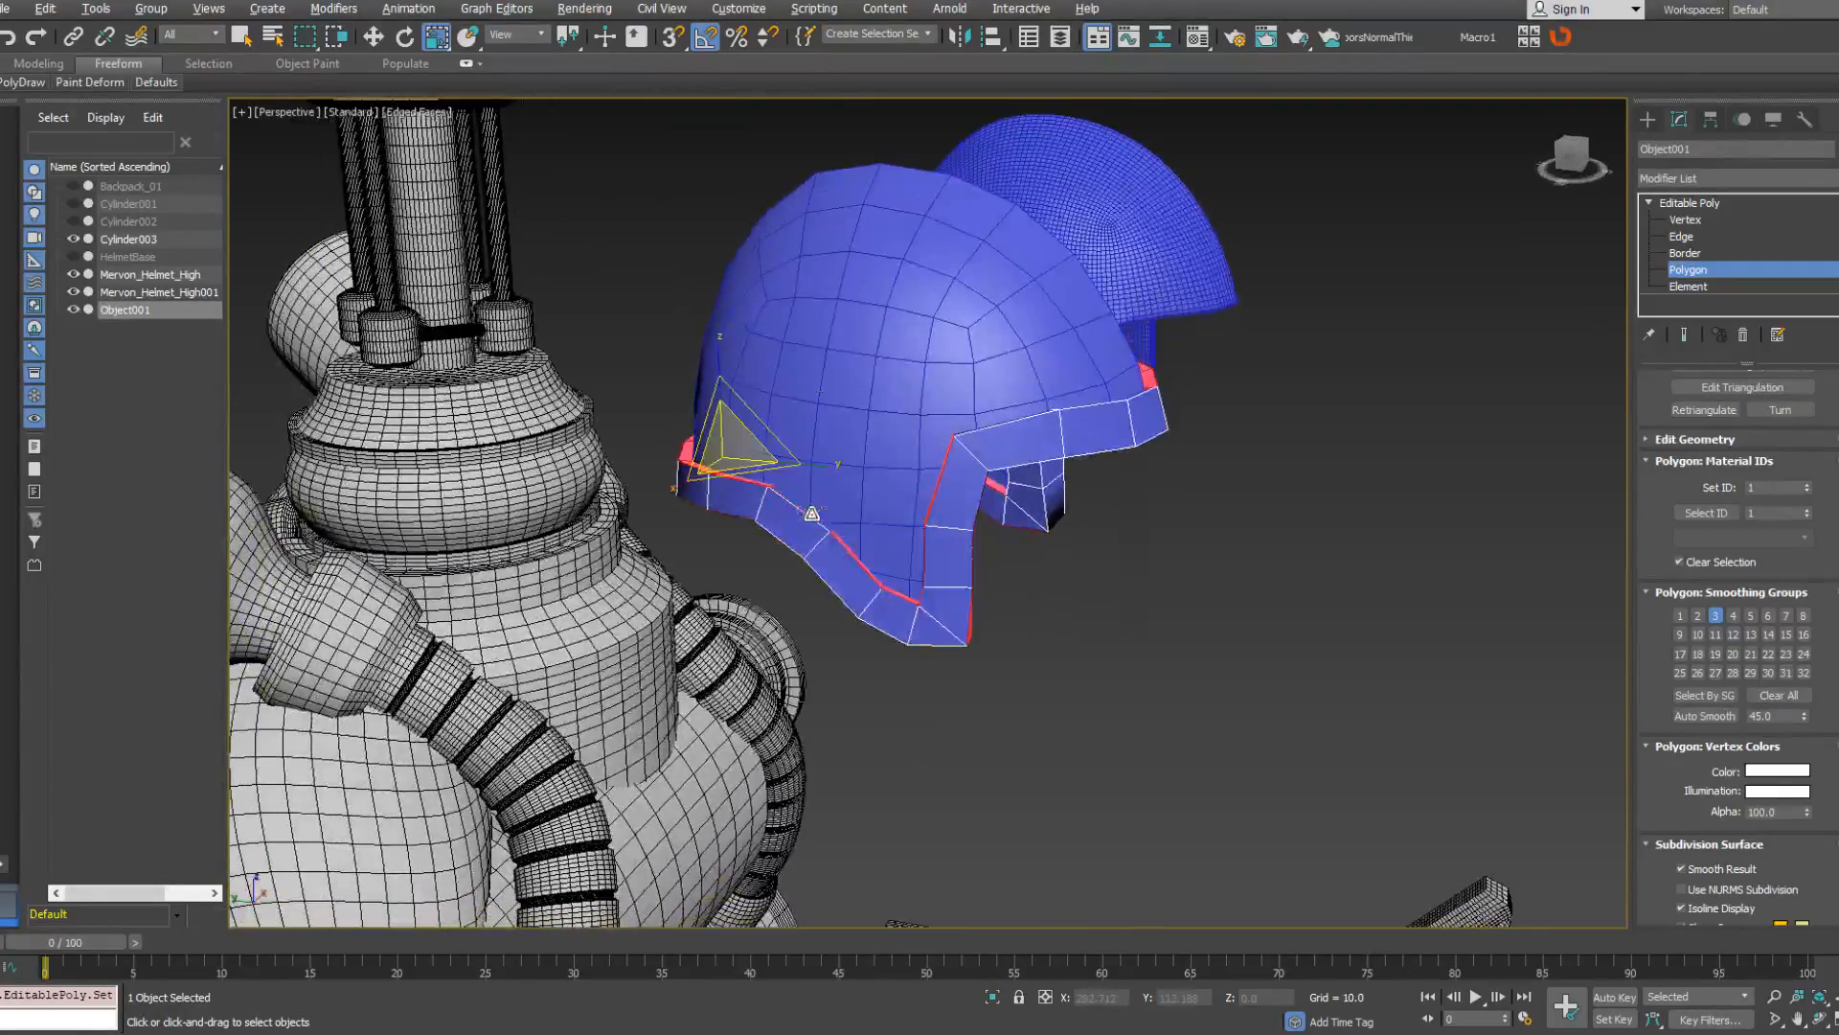
alt+middle_drag(893, 589, 1634, 563)
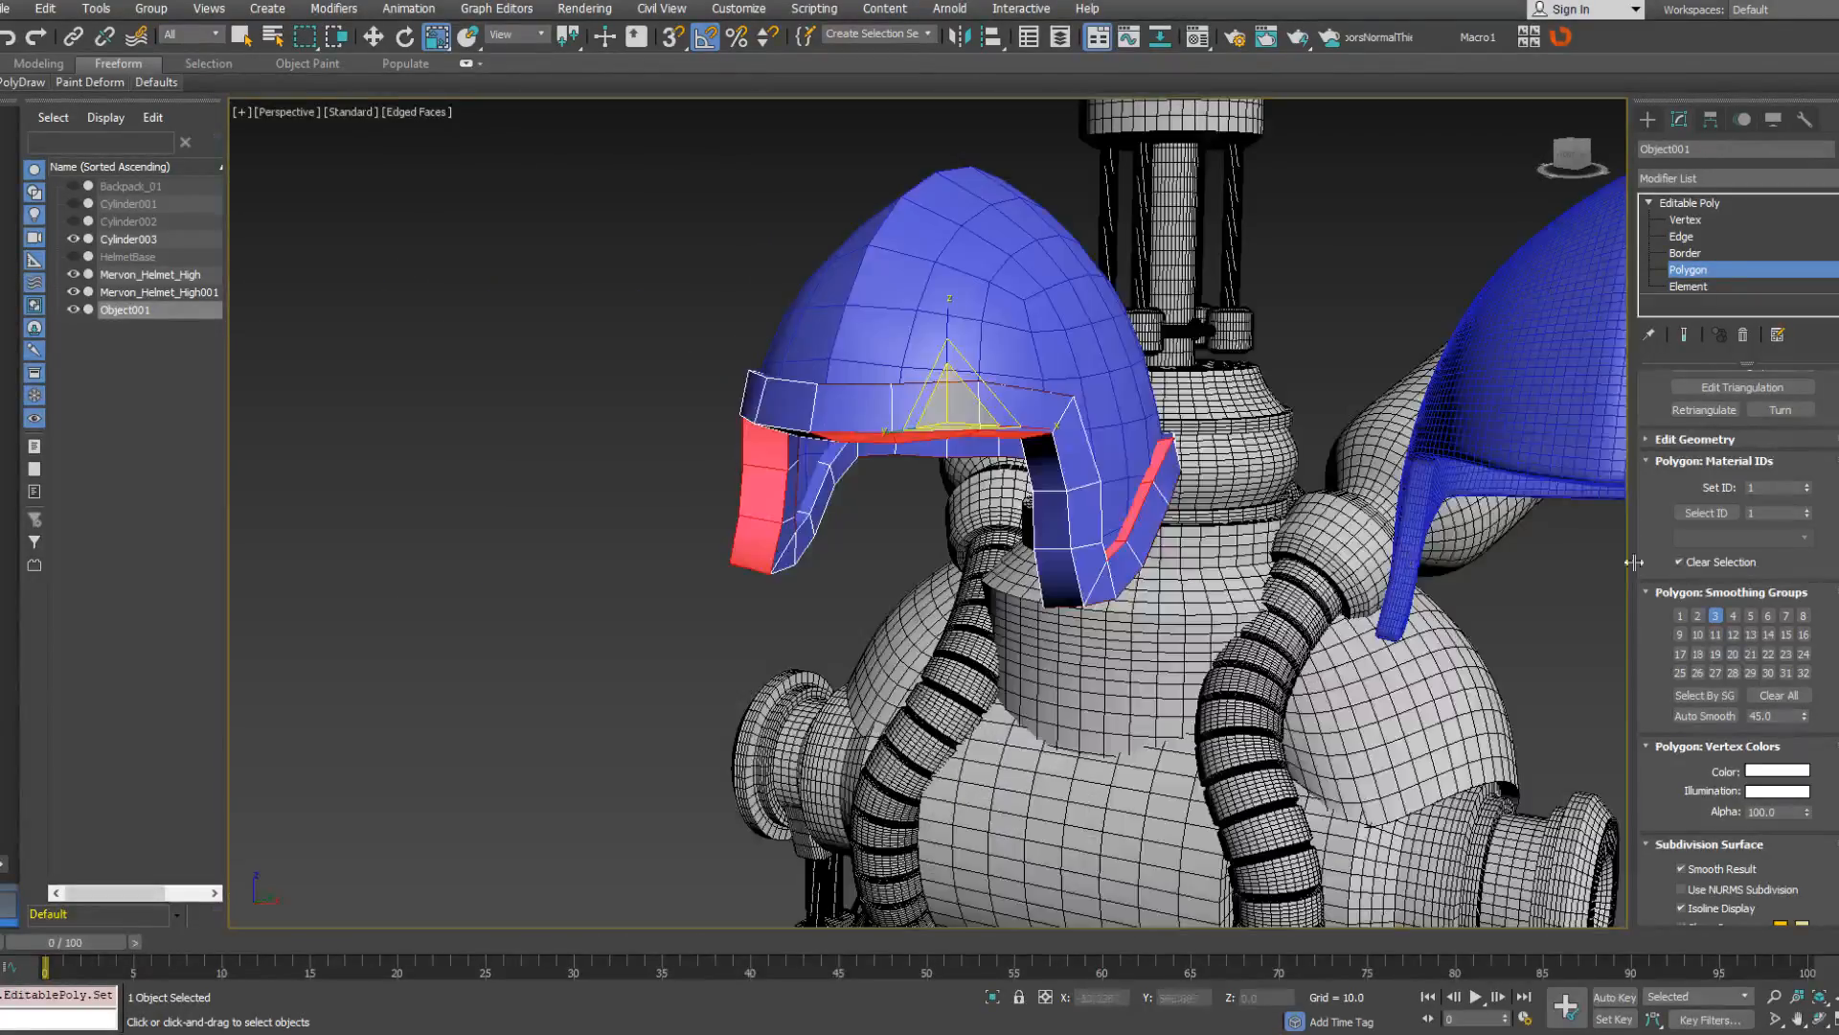
click(1720, 617)
alt+middle_drag(958, 489, 1269, 477)
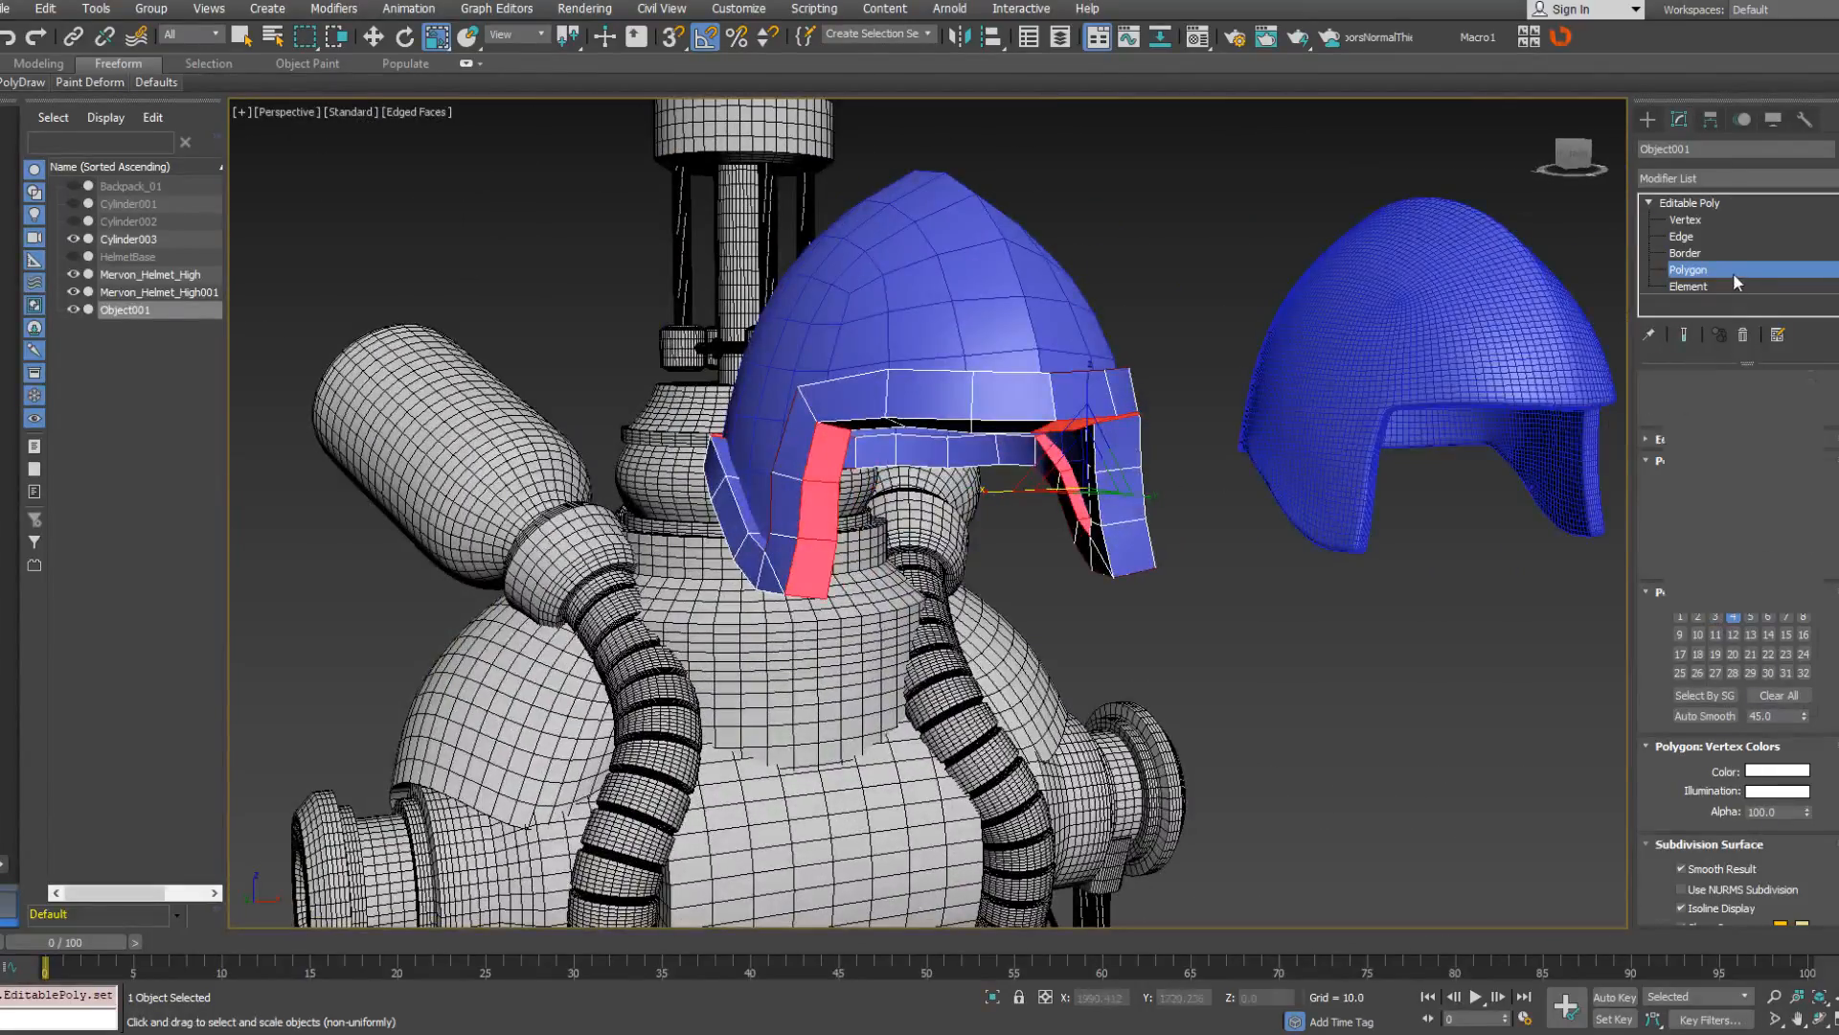
click(1733, 270)
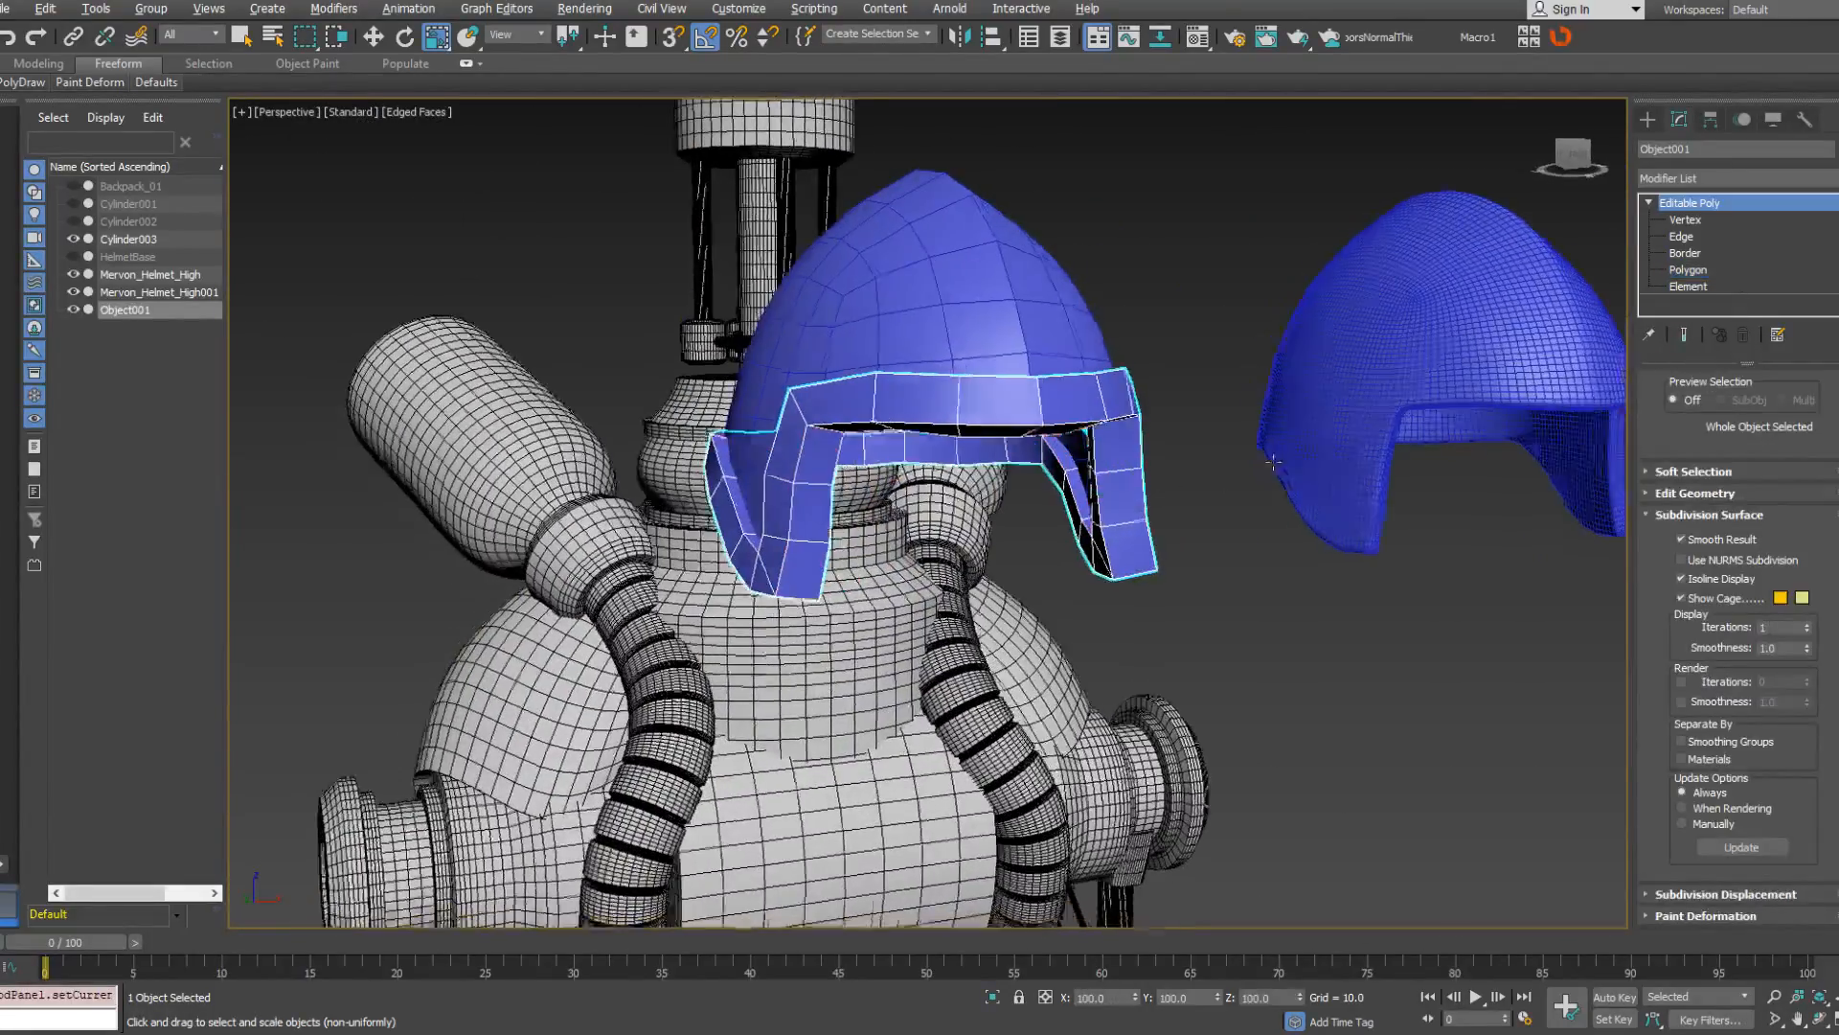
Clone the rim trim along X onto the smoothed helmet copy as a single Reference named Object002.
alt+middle_drag(1273, 461, 1142, 477)
scroll(1116, 447, down, 4)
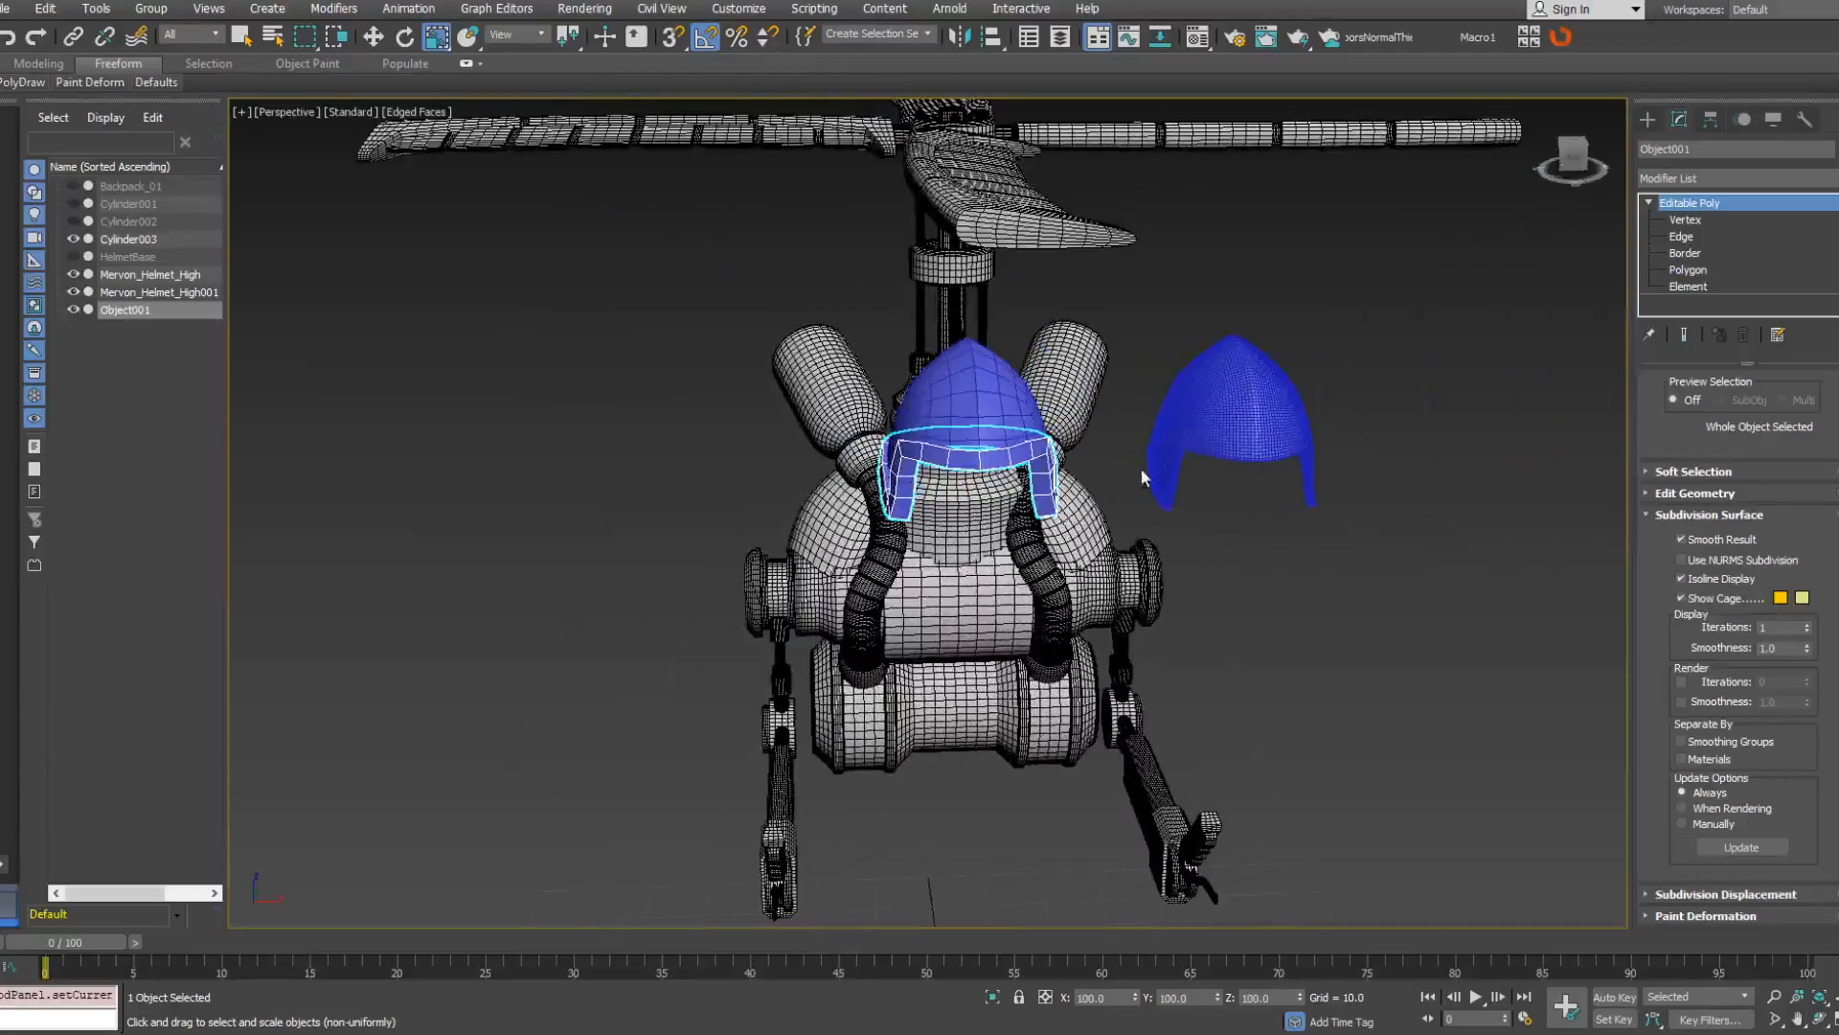
click(1183, 450)
right_click(1205, 443)
click(1364, 450)
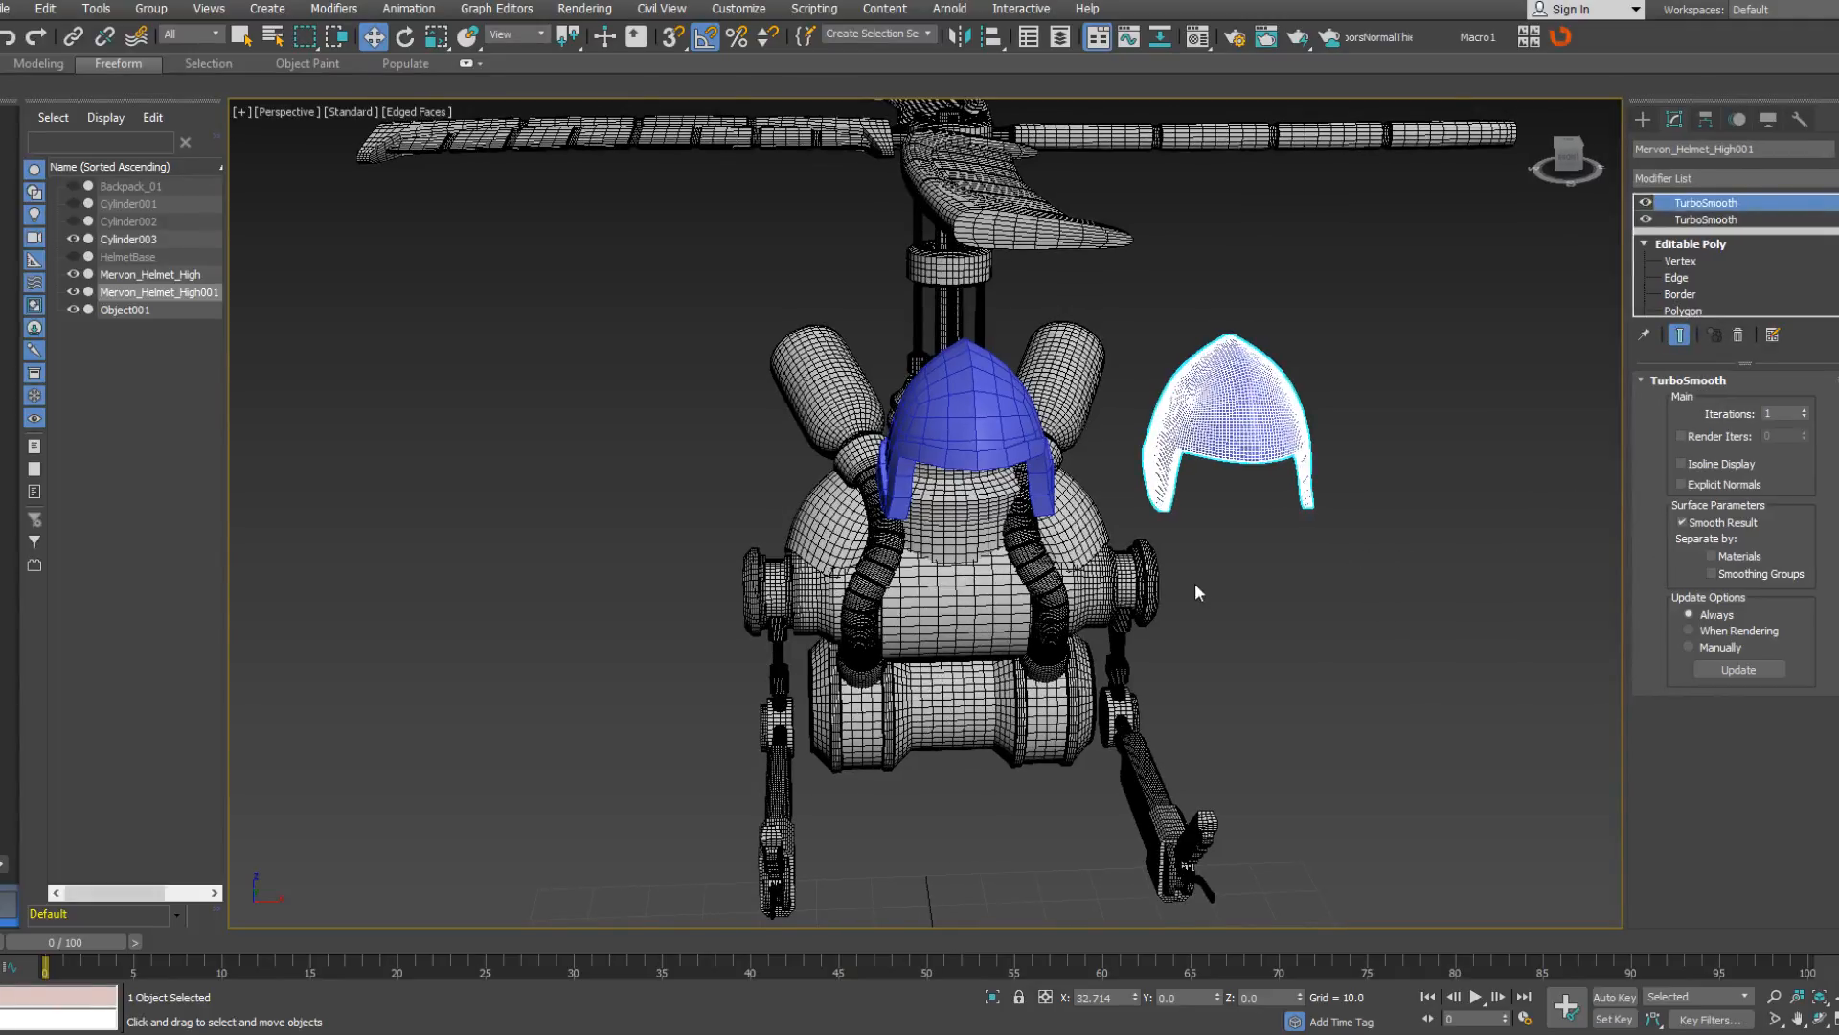
click(1194, 585)
click(1041, 479)
right_click(1042, 480)
click(1062, 505)
scroll(1076, 542, down, 4)
middle_drag(1000, 829, 993, 707)
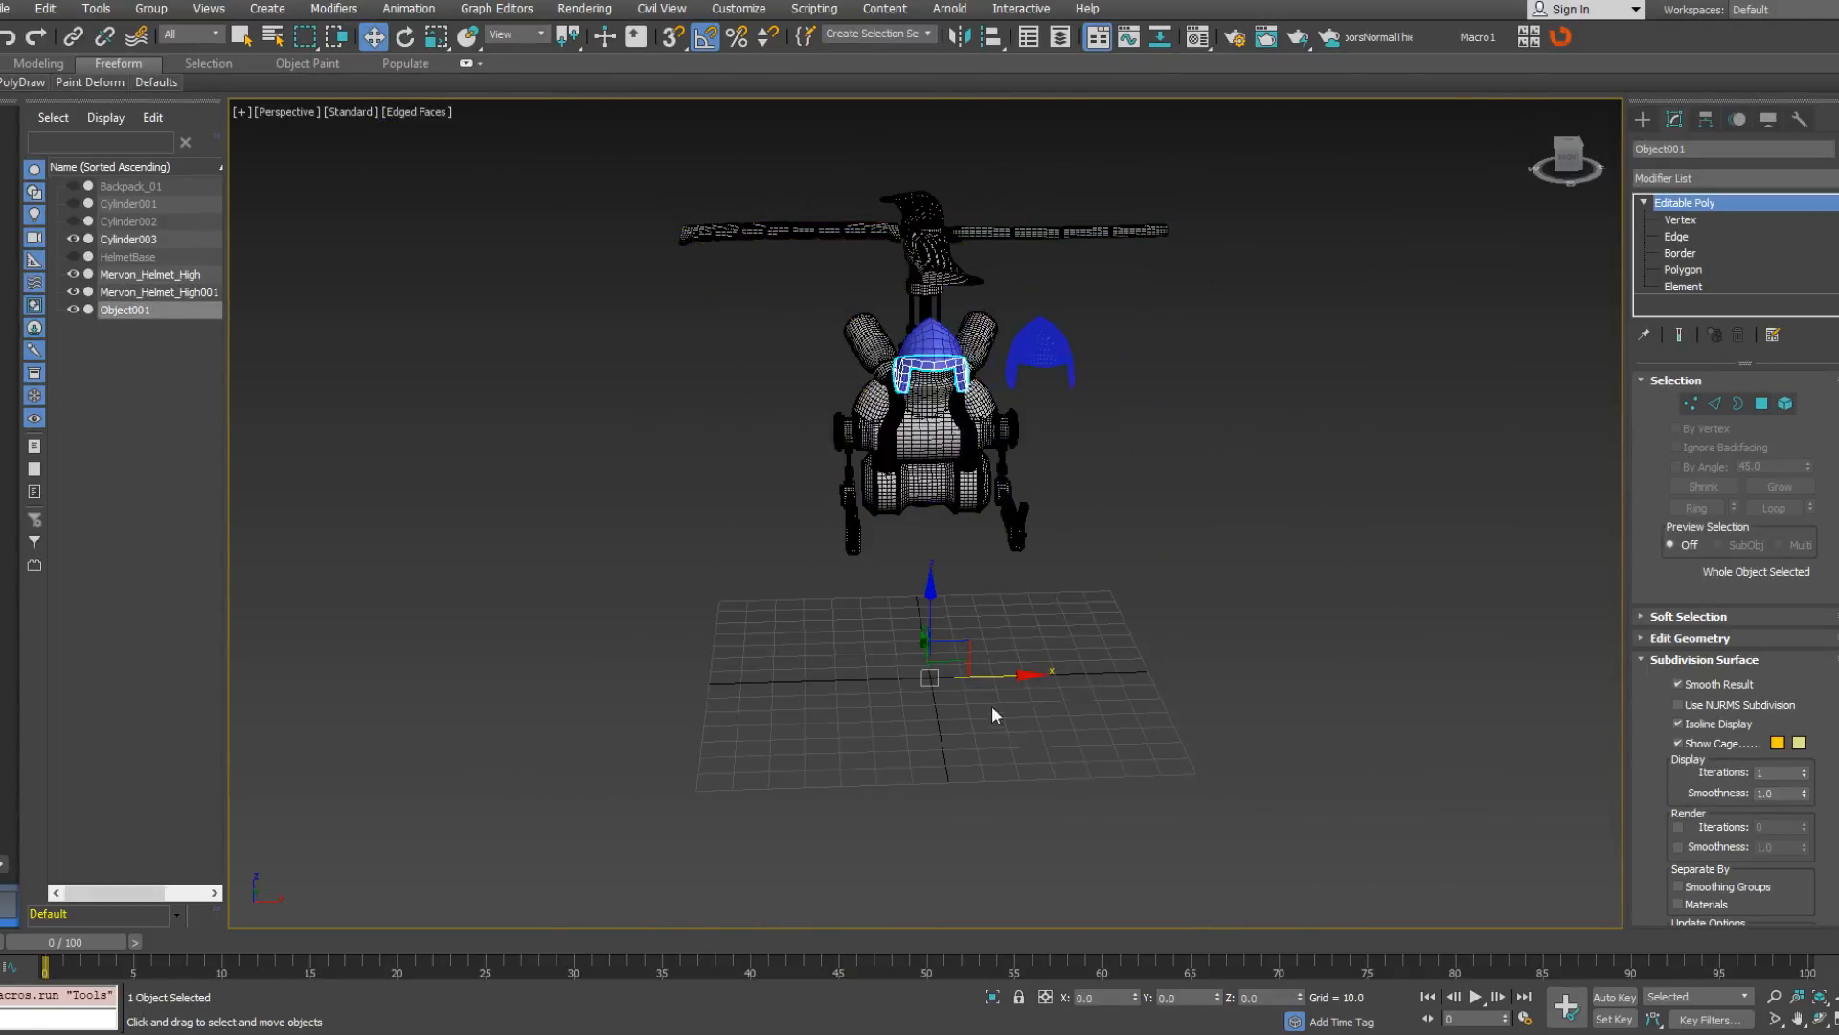
mouse_move(1000, 677)
shift+mouse_down()
mouse_move(1130, 674)
mouse_move(1102, 675)
shift+mouse_up()
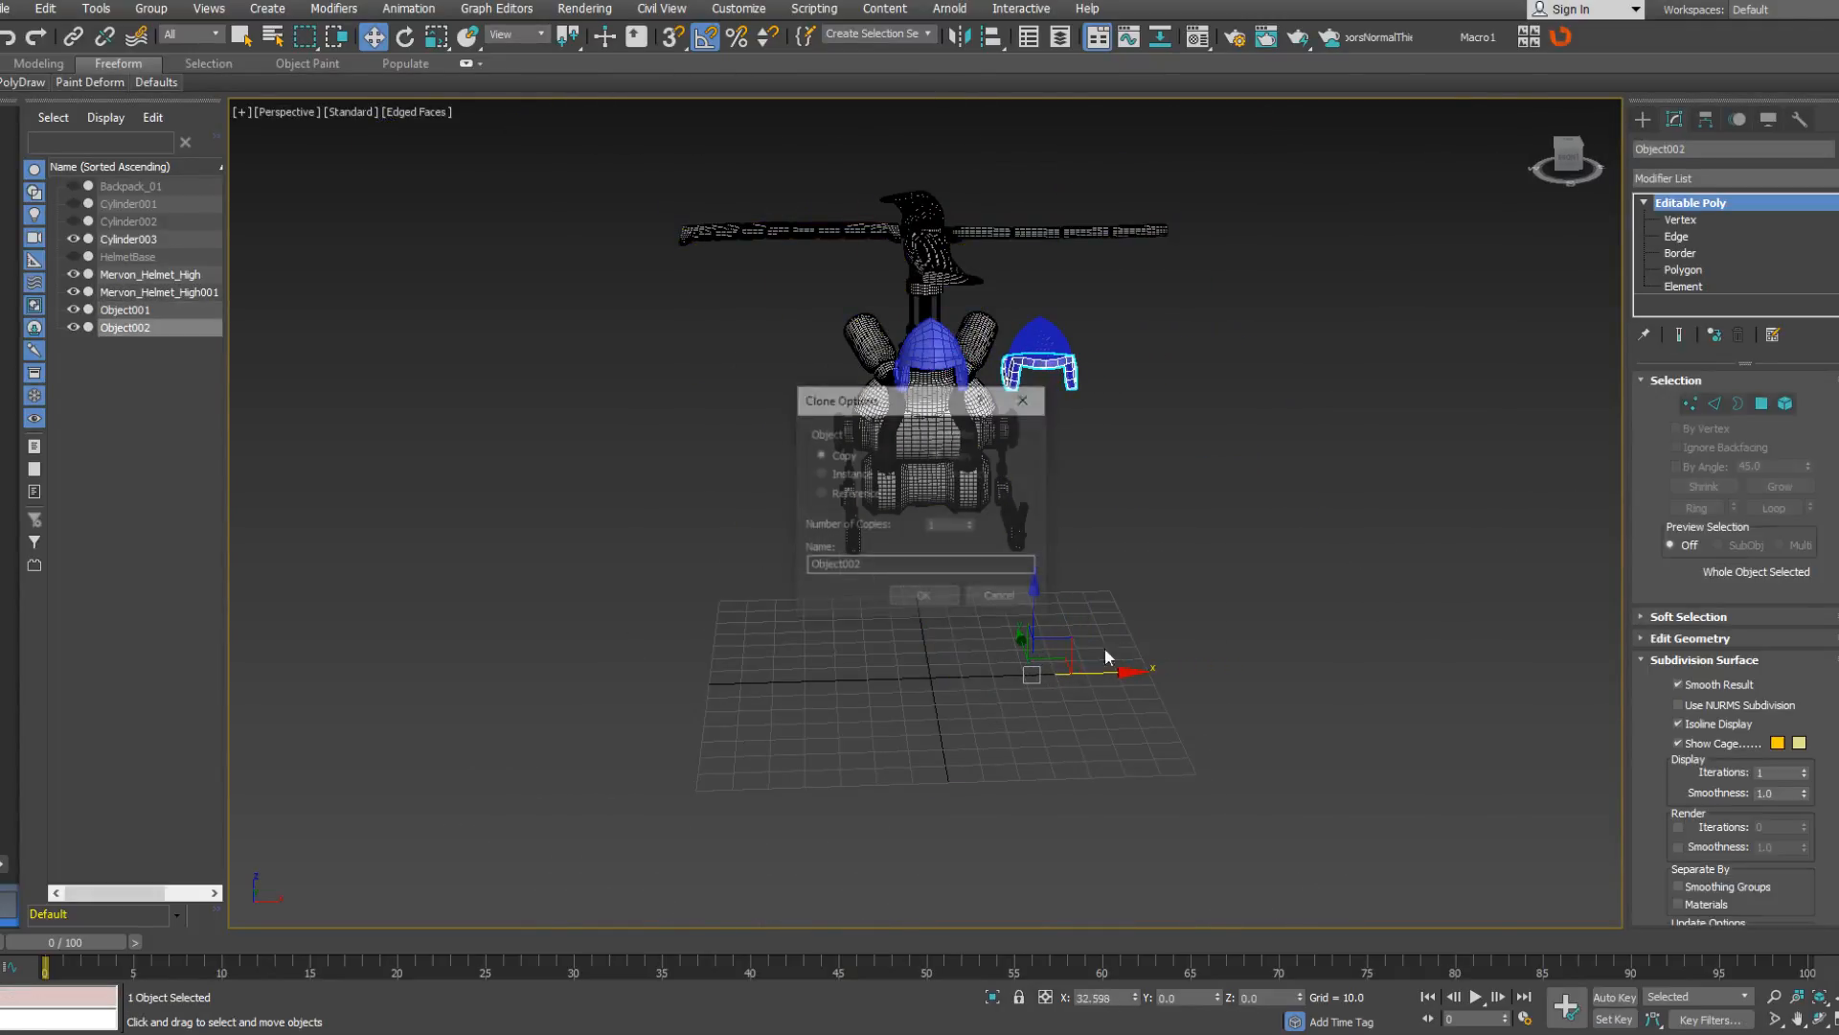
click(872, 493)
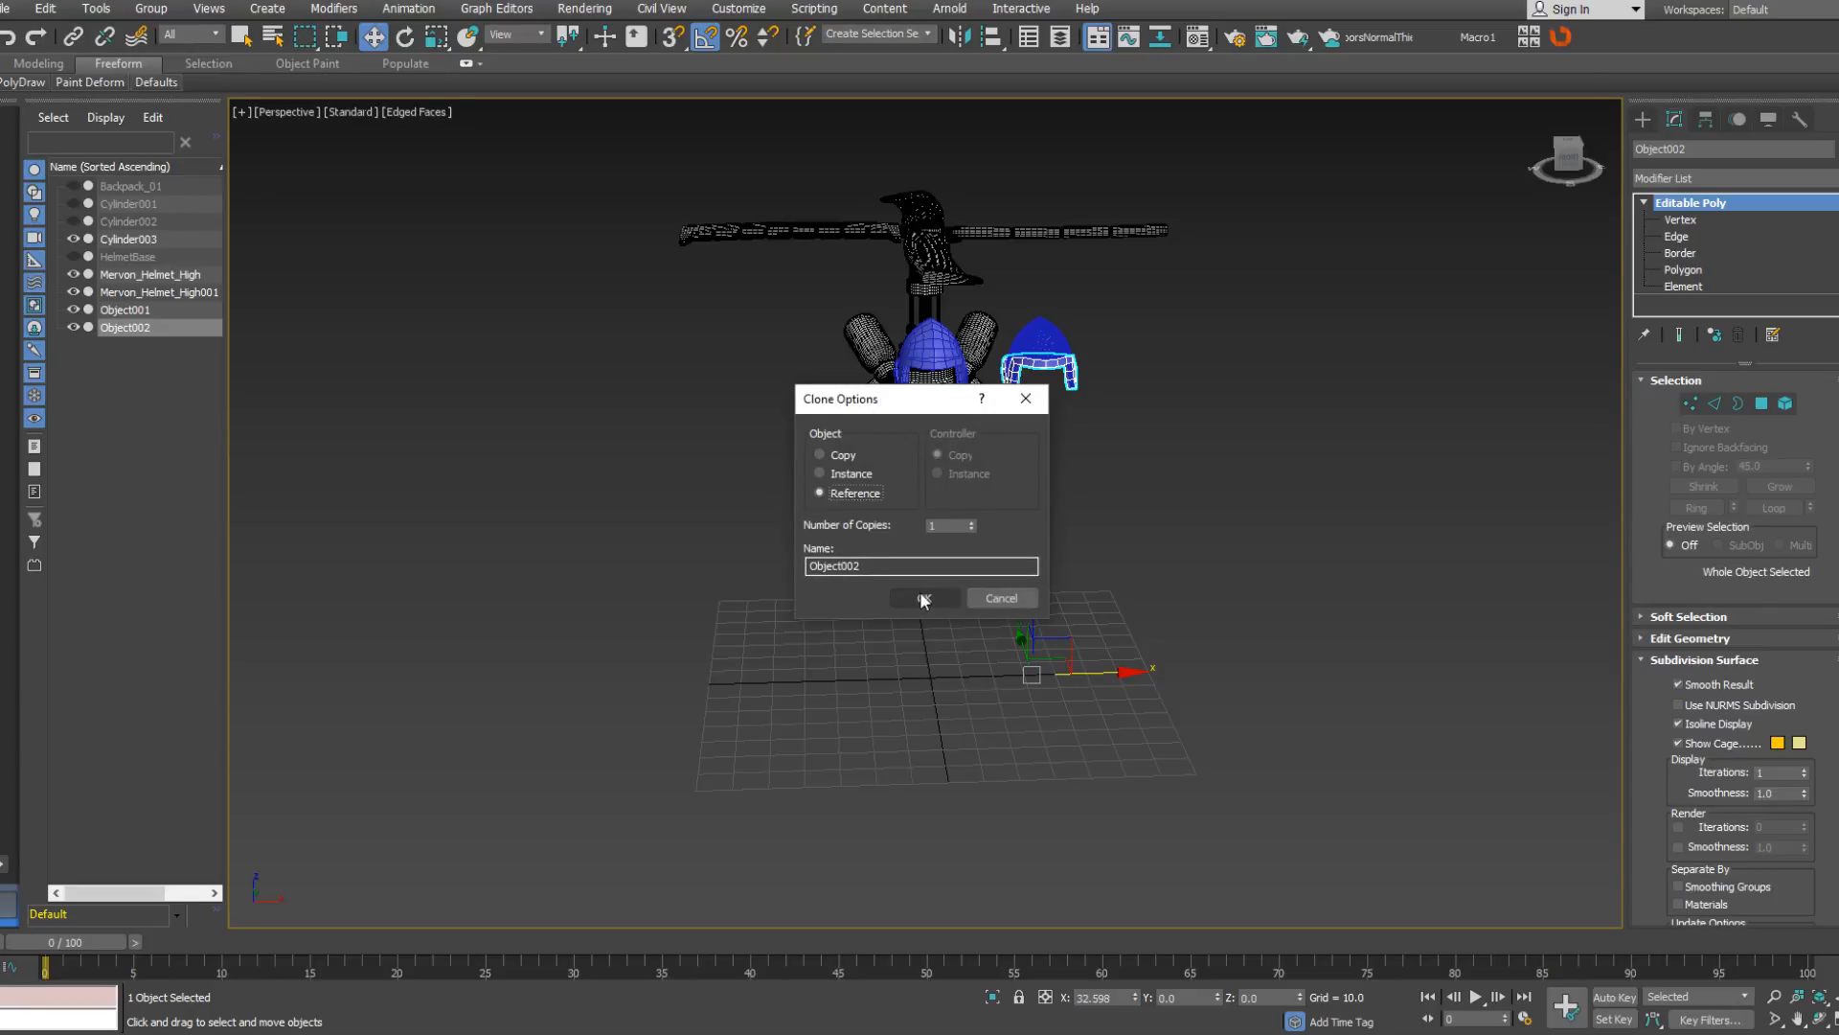
click(925, 598)
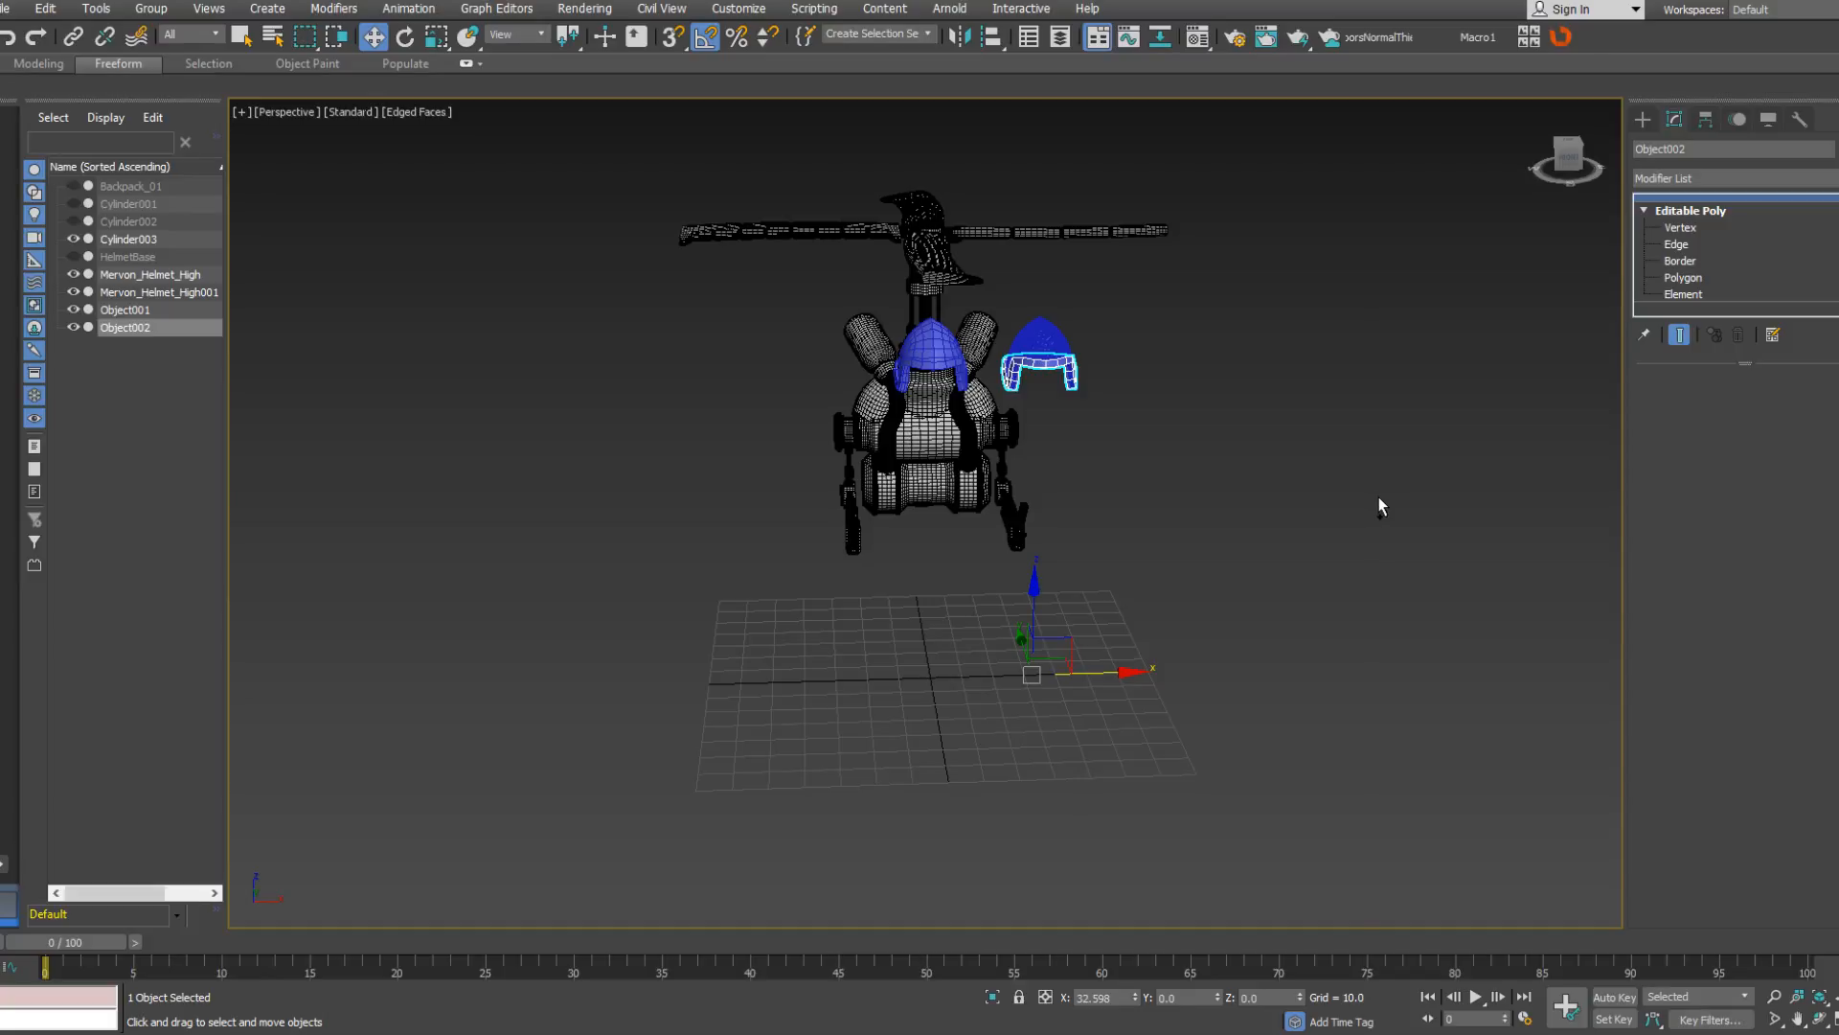
Match the cloned rim's X position to the smoothed helmet copy by setting it to 32.714.
click(1050, 342)
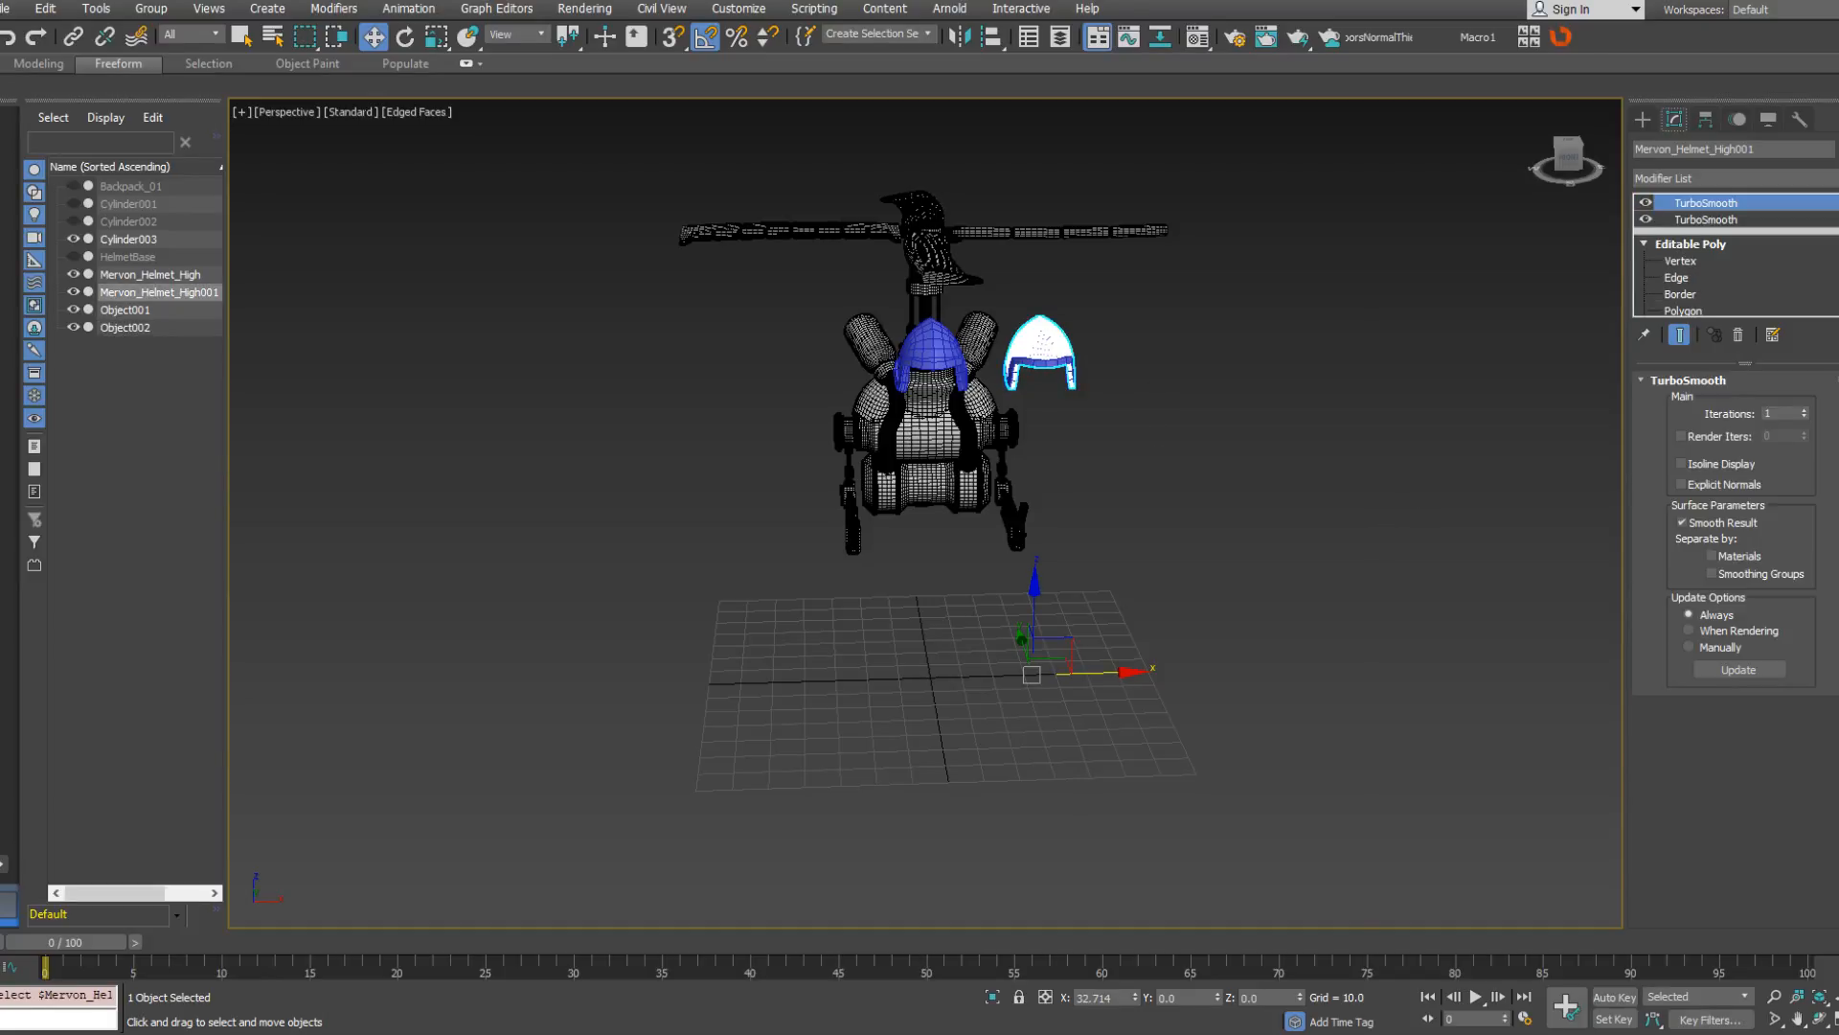
click(1068, 367)
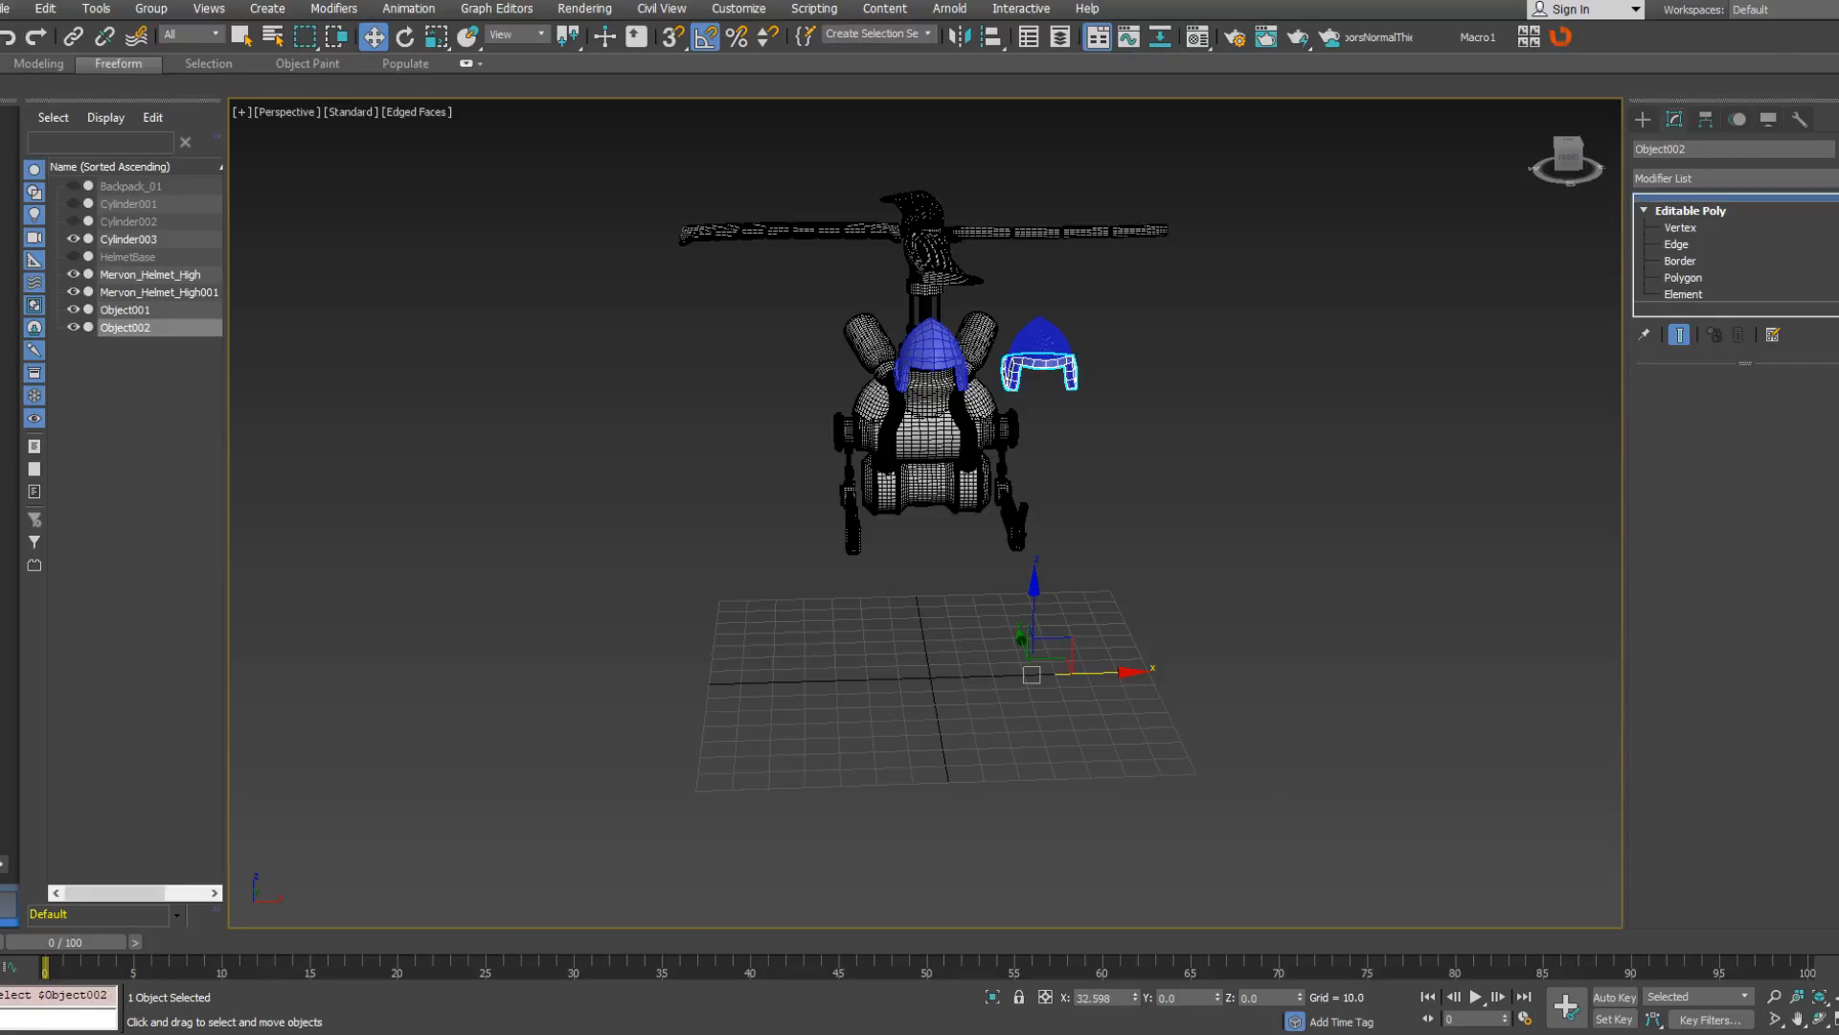
scroll(1080, 444, up, 8)
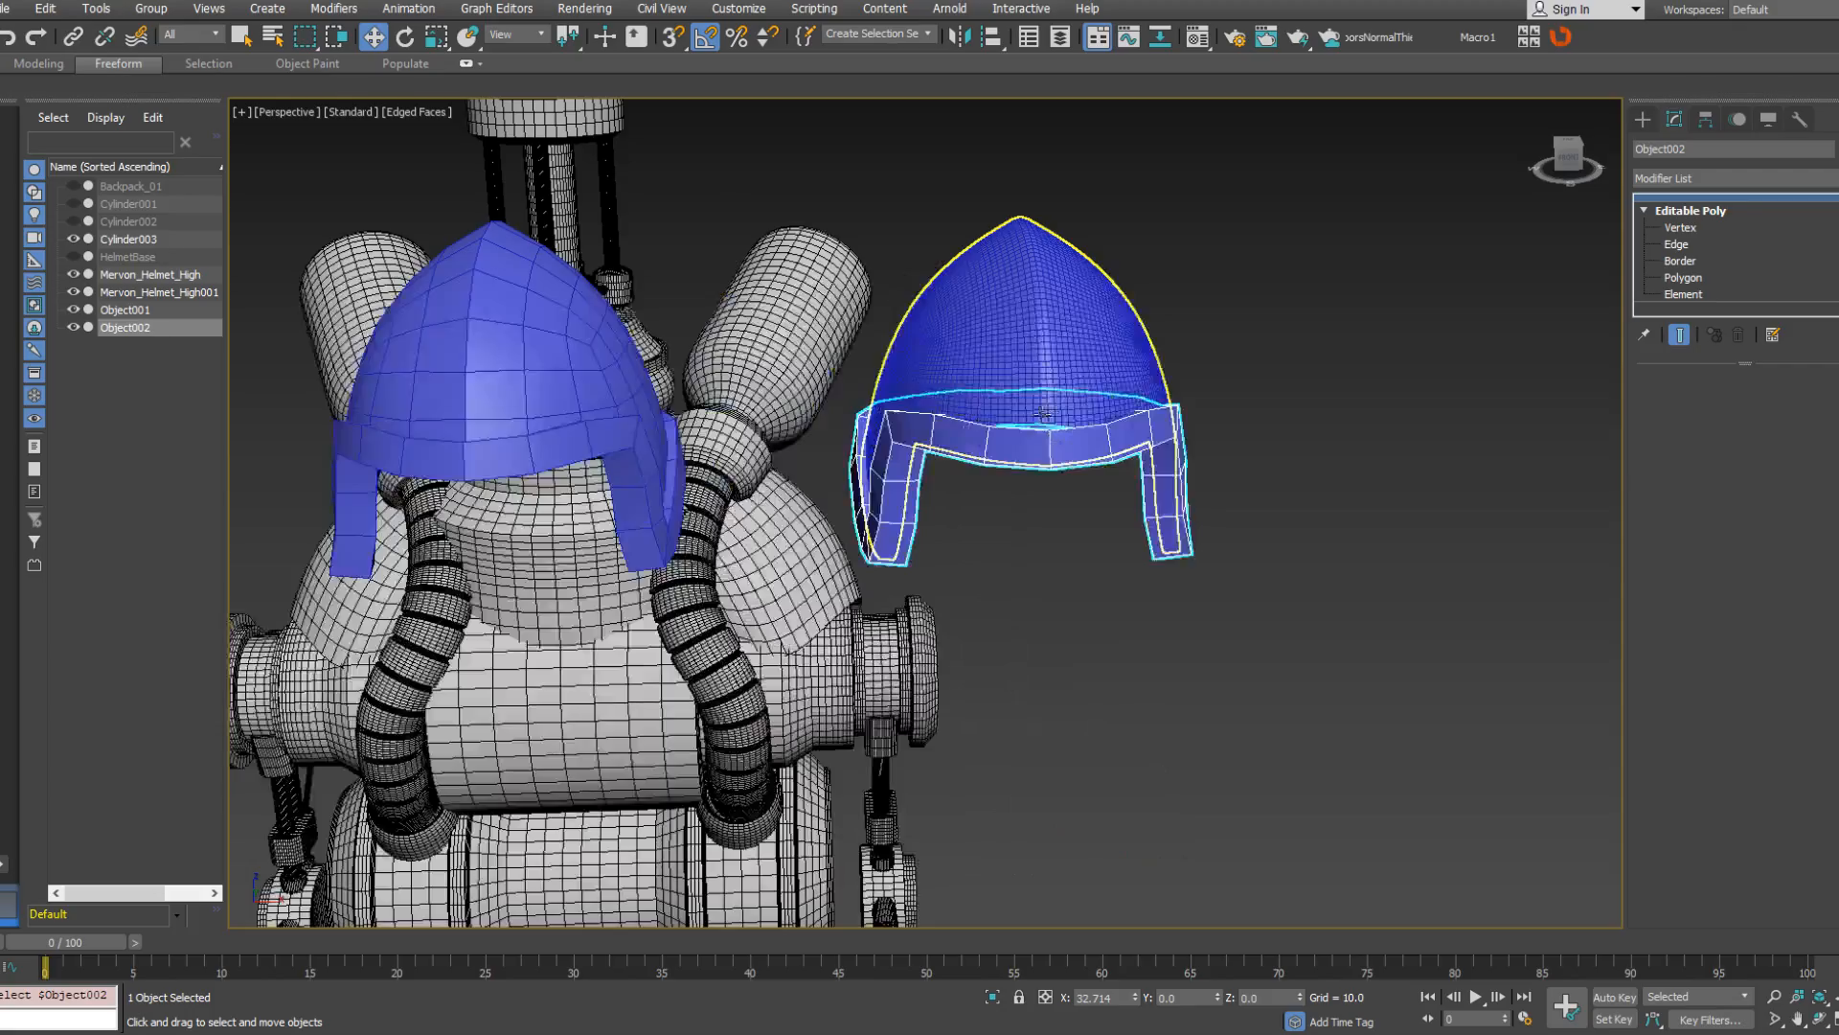
Copy both TurboSmooth modifiers from the smoothed helmet copy and paste them onto the cloned rim.
click(1111, 360)
alt+middle_drag(1111, 360, 1485, 277)
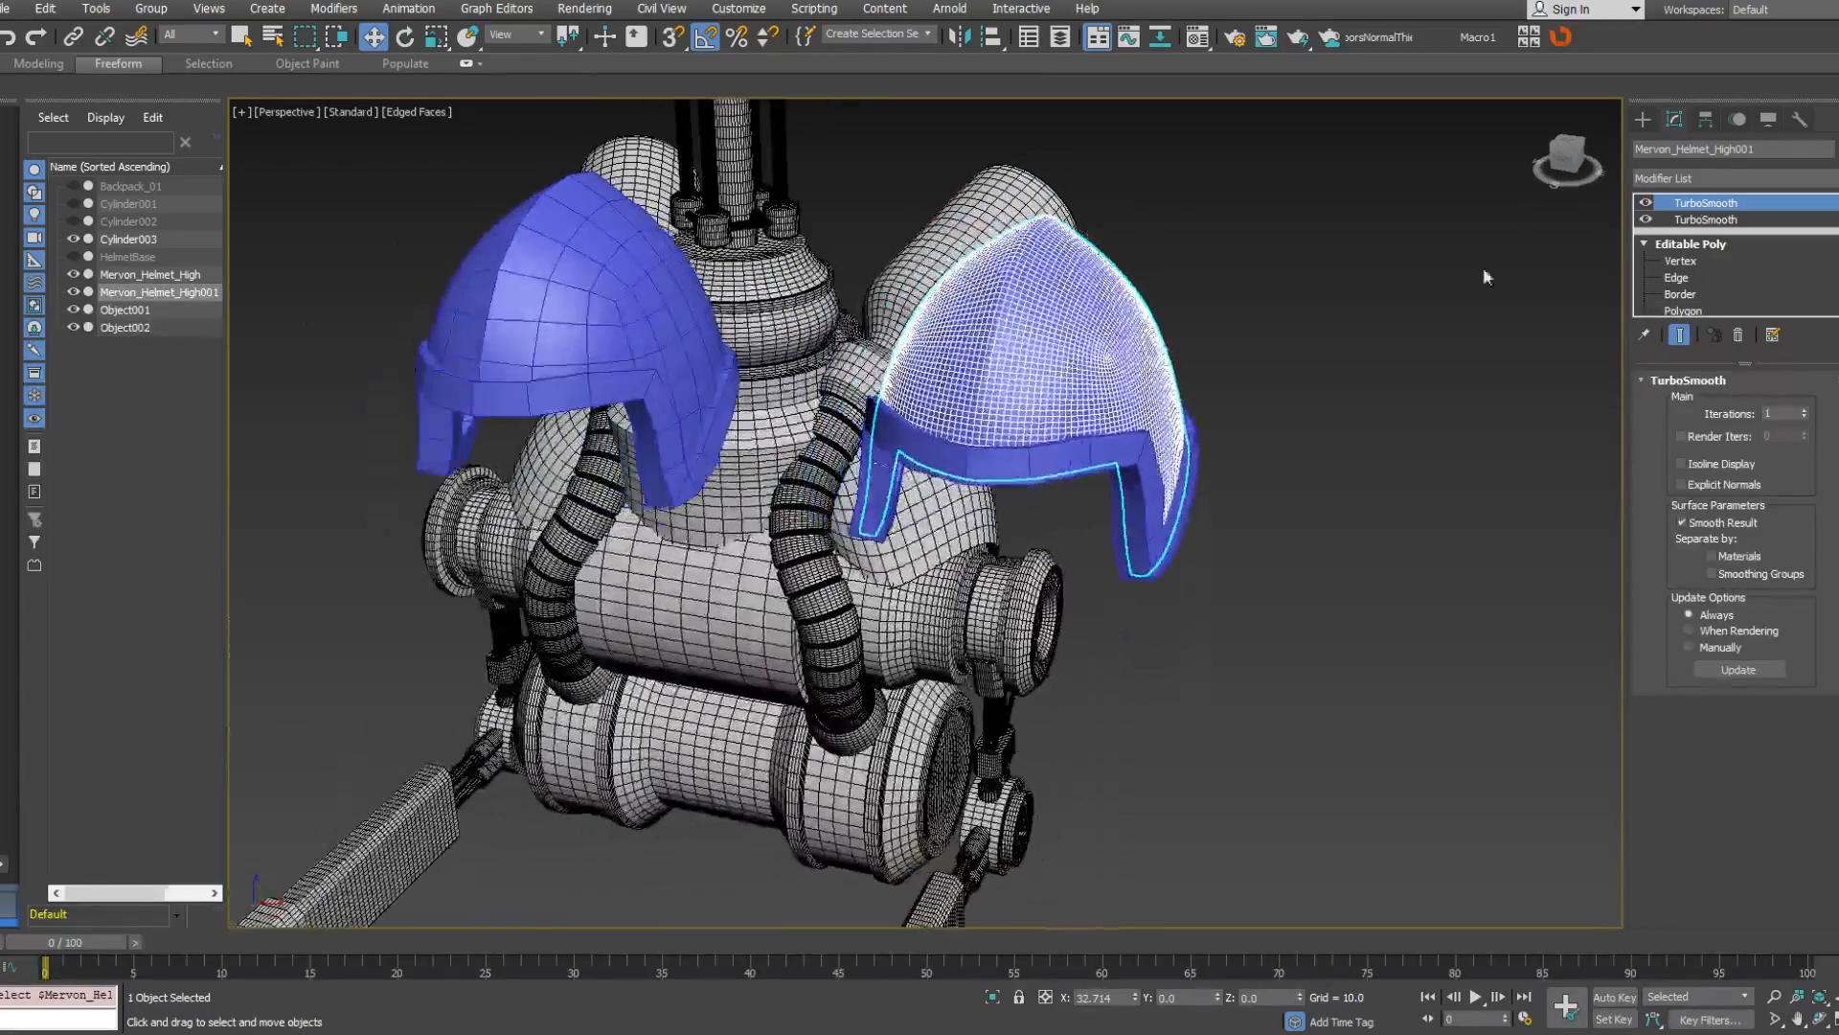
ctrl+click(1700, 220)
right_click(1700, 220)
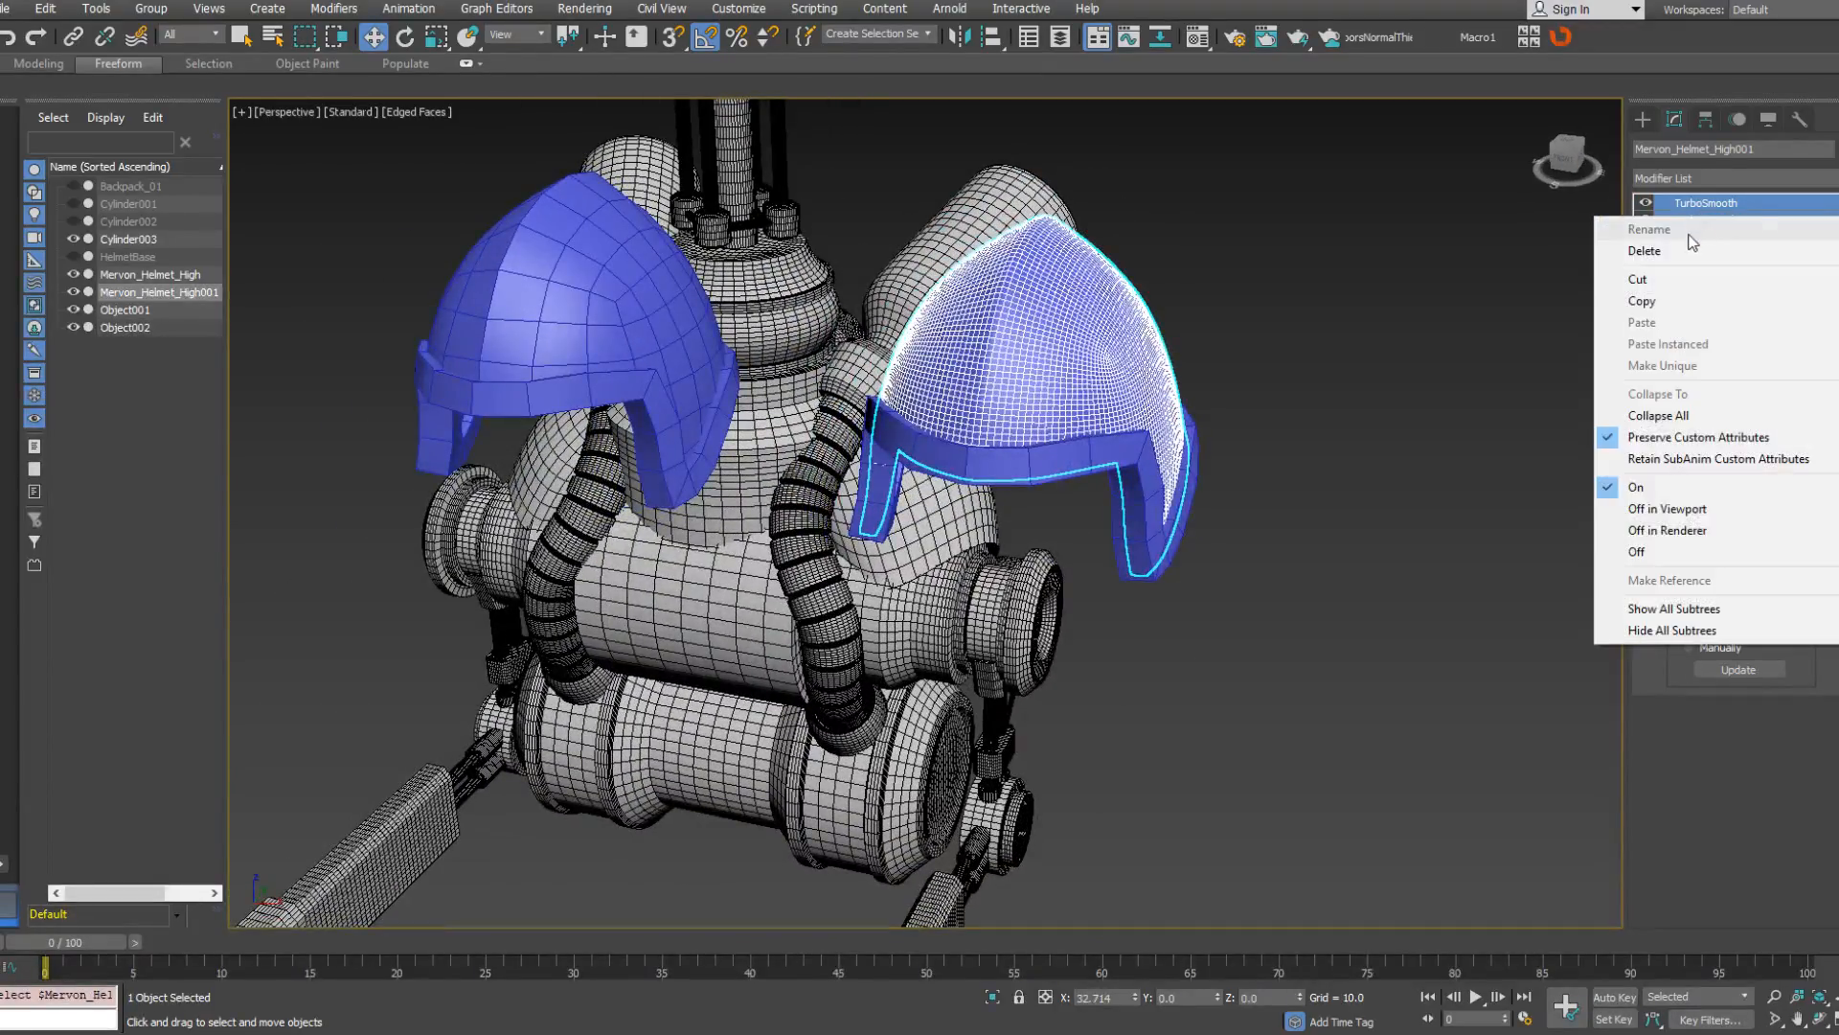
click(1655, 305)
click(1144, 456)
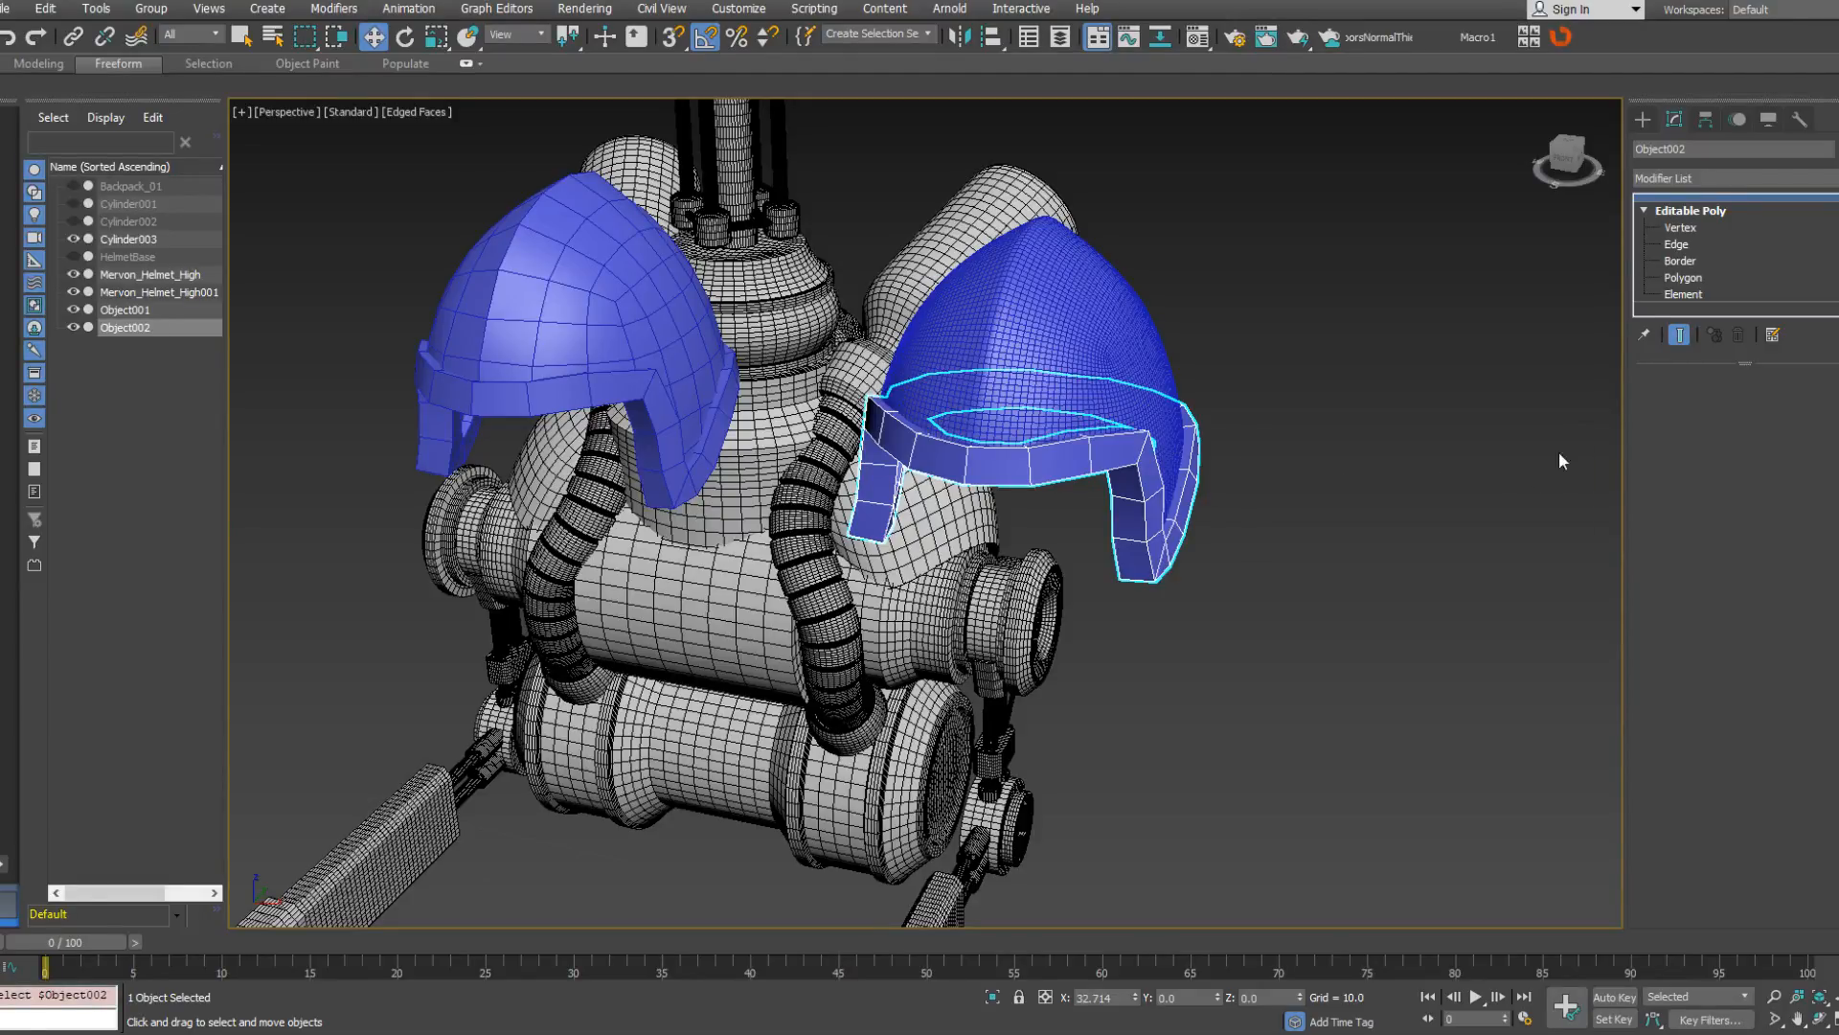
alt+middle_drag(1210, 479, 1081, 525)
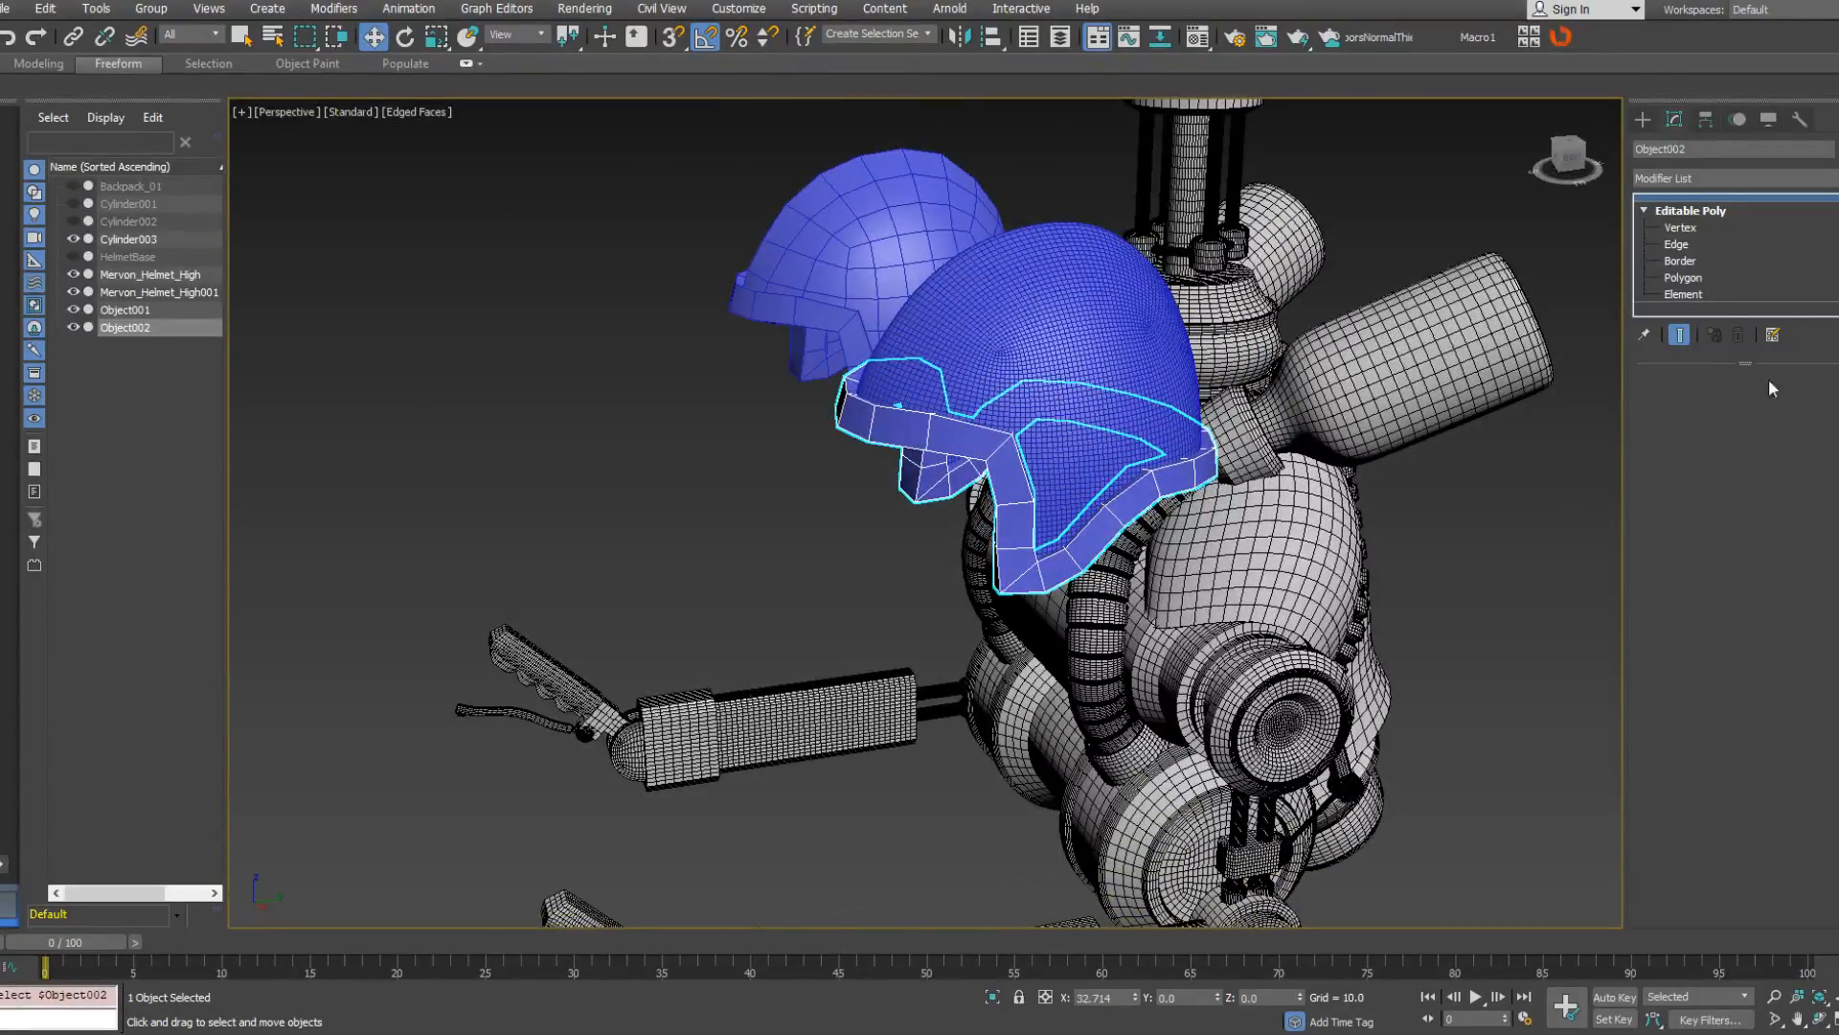
right_click(1688, 215)
click(1671, 323)
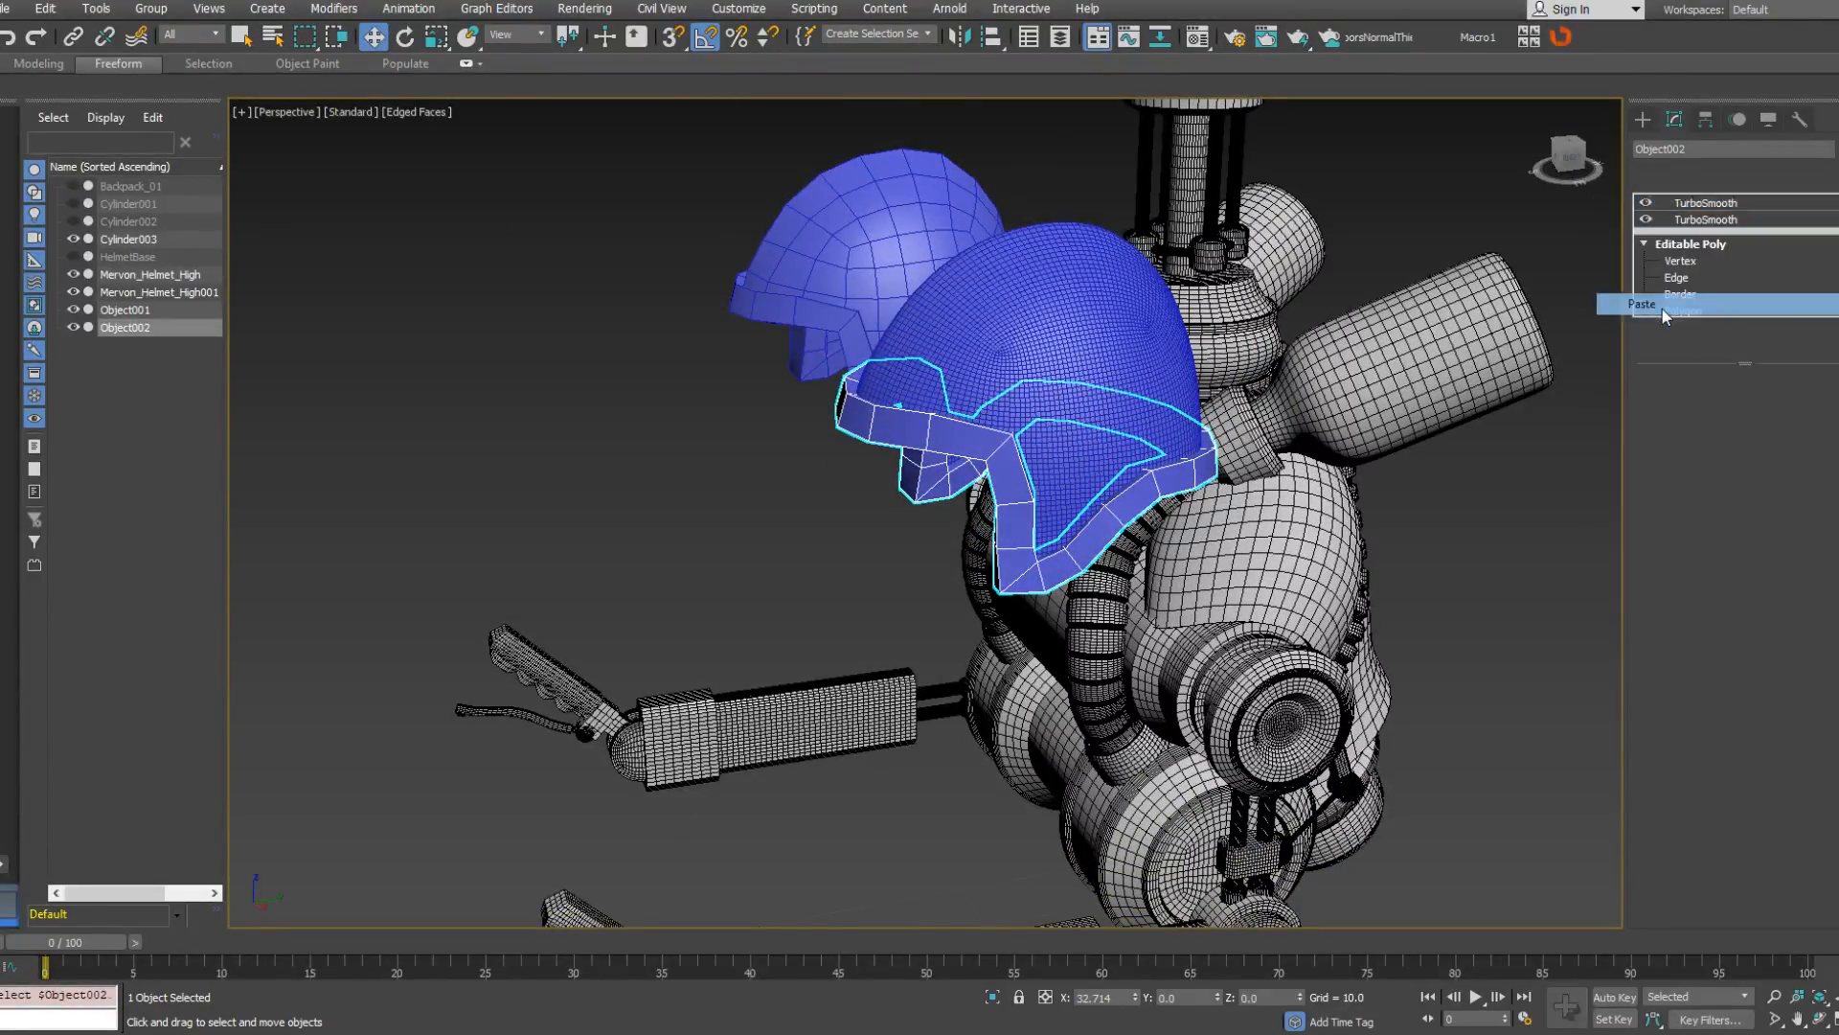
alt+middle_drag(1044, 481, 981, 464)
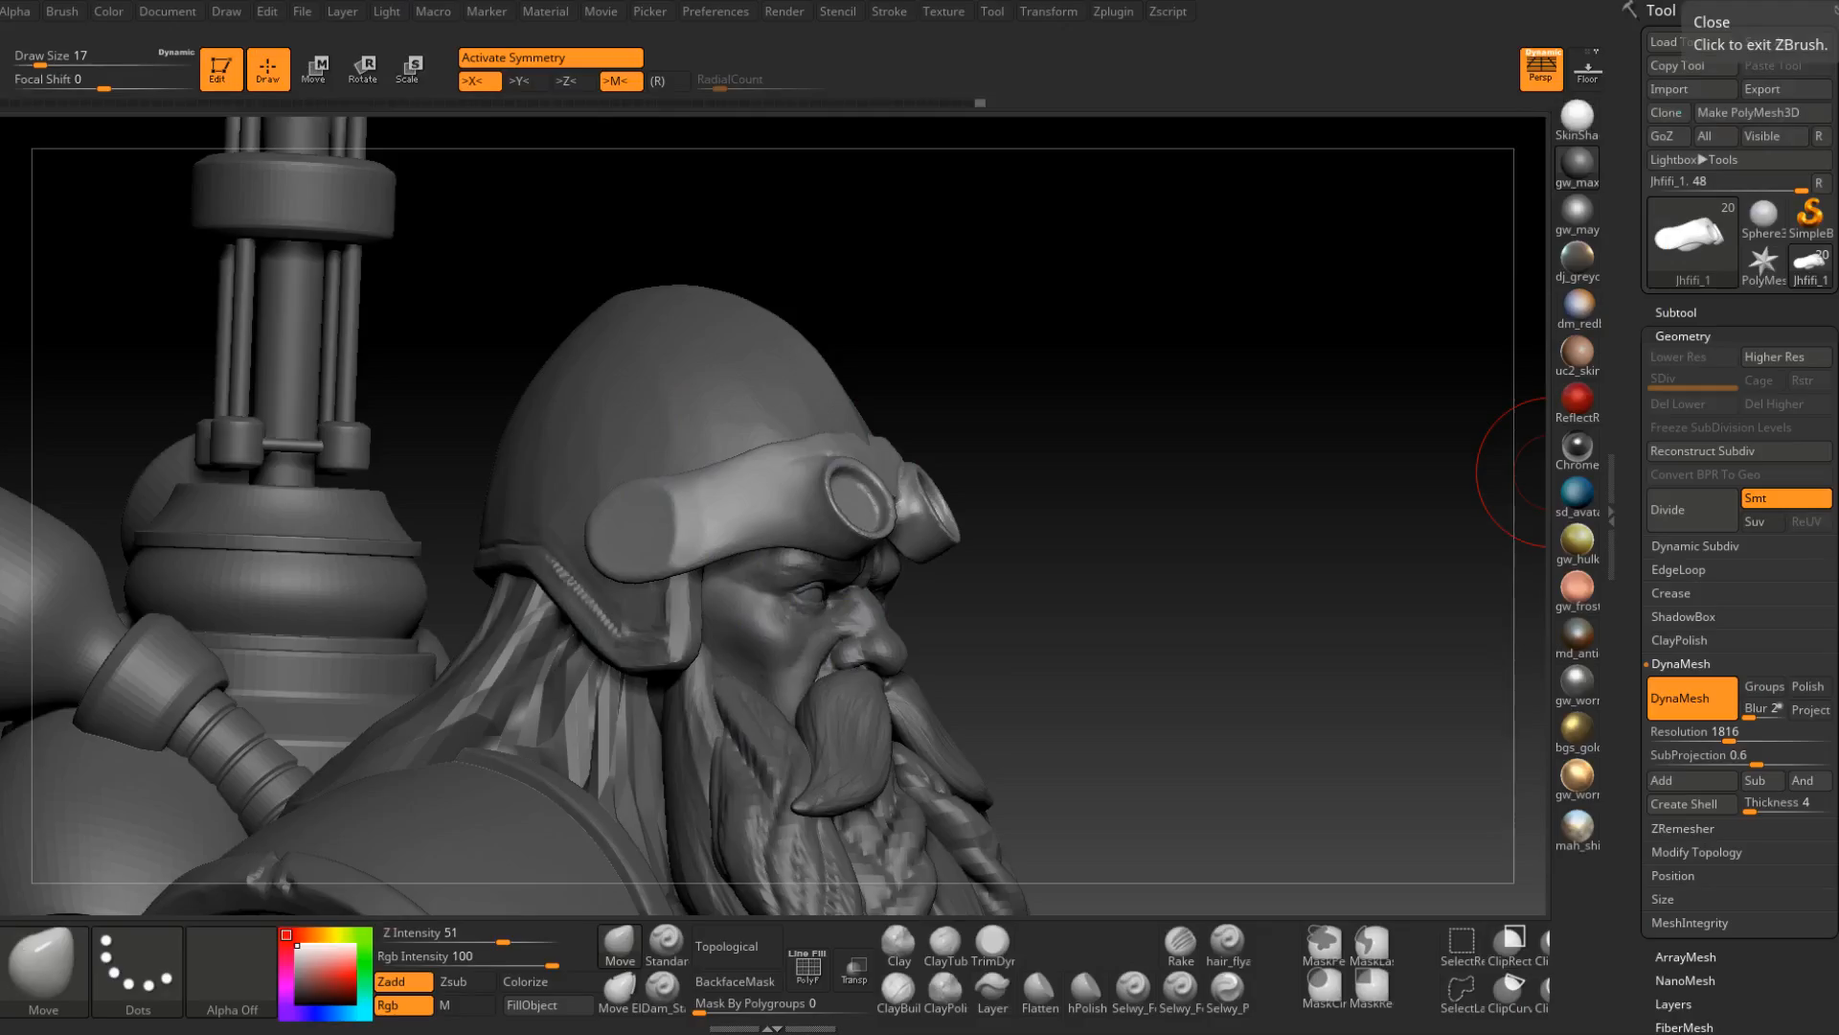
In ZBrush, make the Mervon character mesh the active subtool and export it as an OBJ file.
alt+click(845, 620)
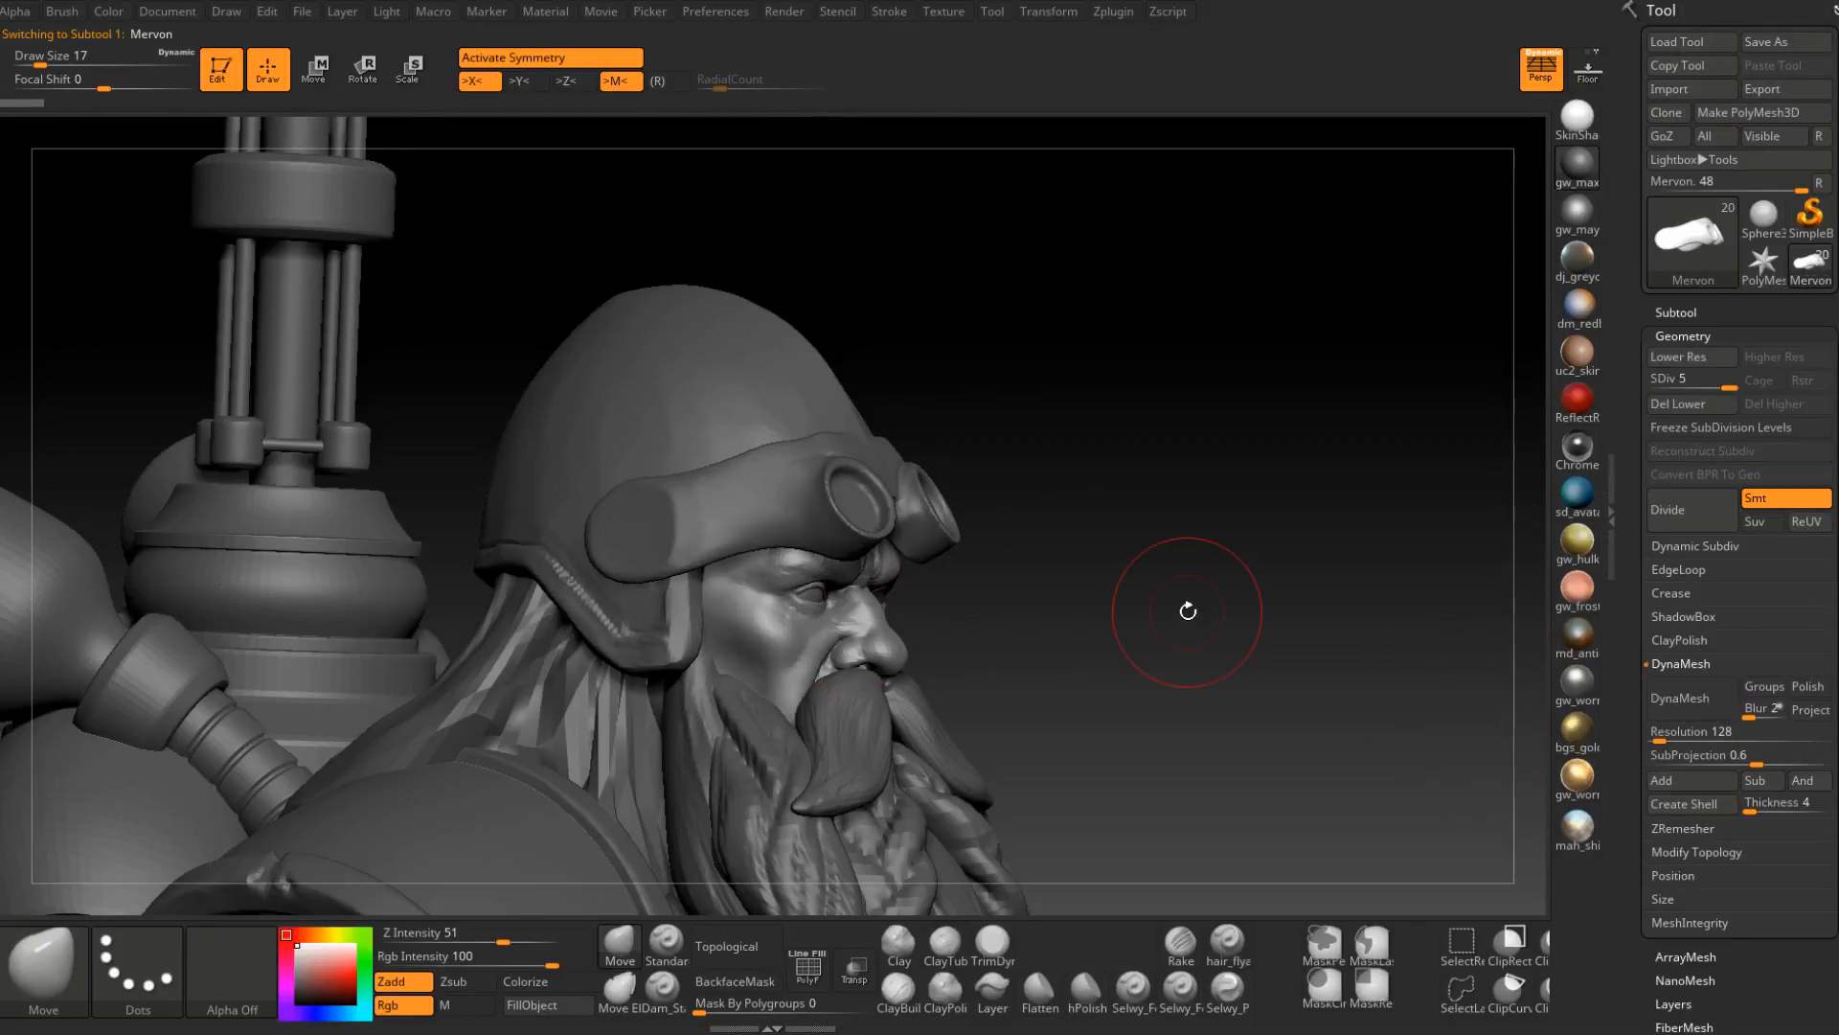
drag(1186, 607, 1542, 366)
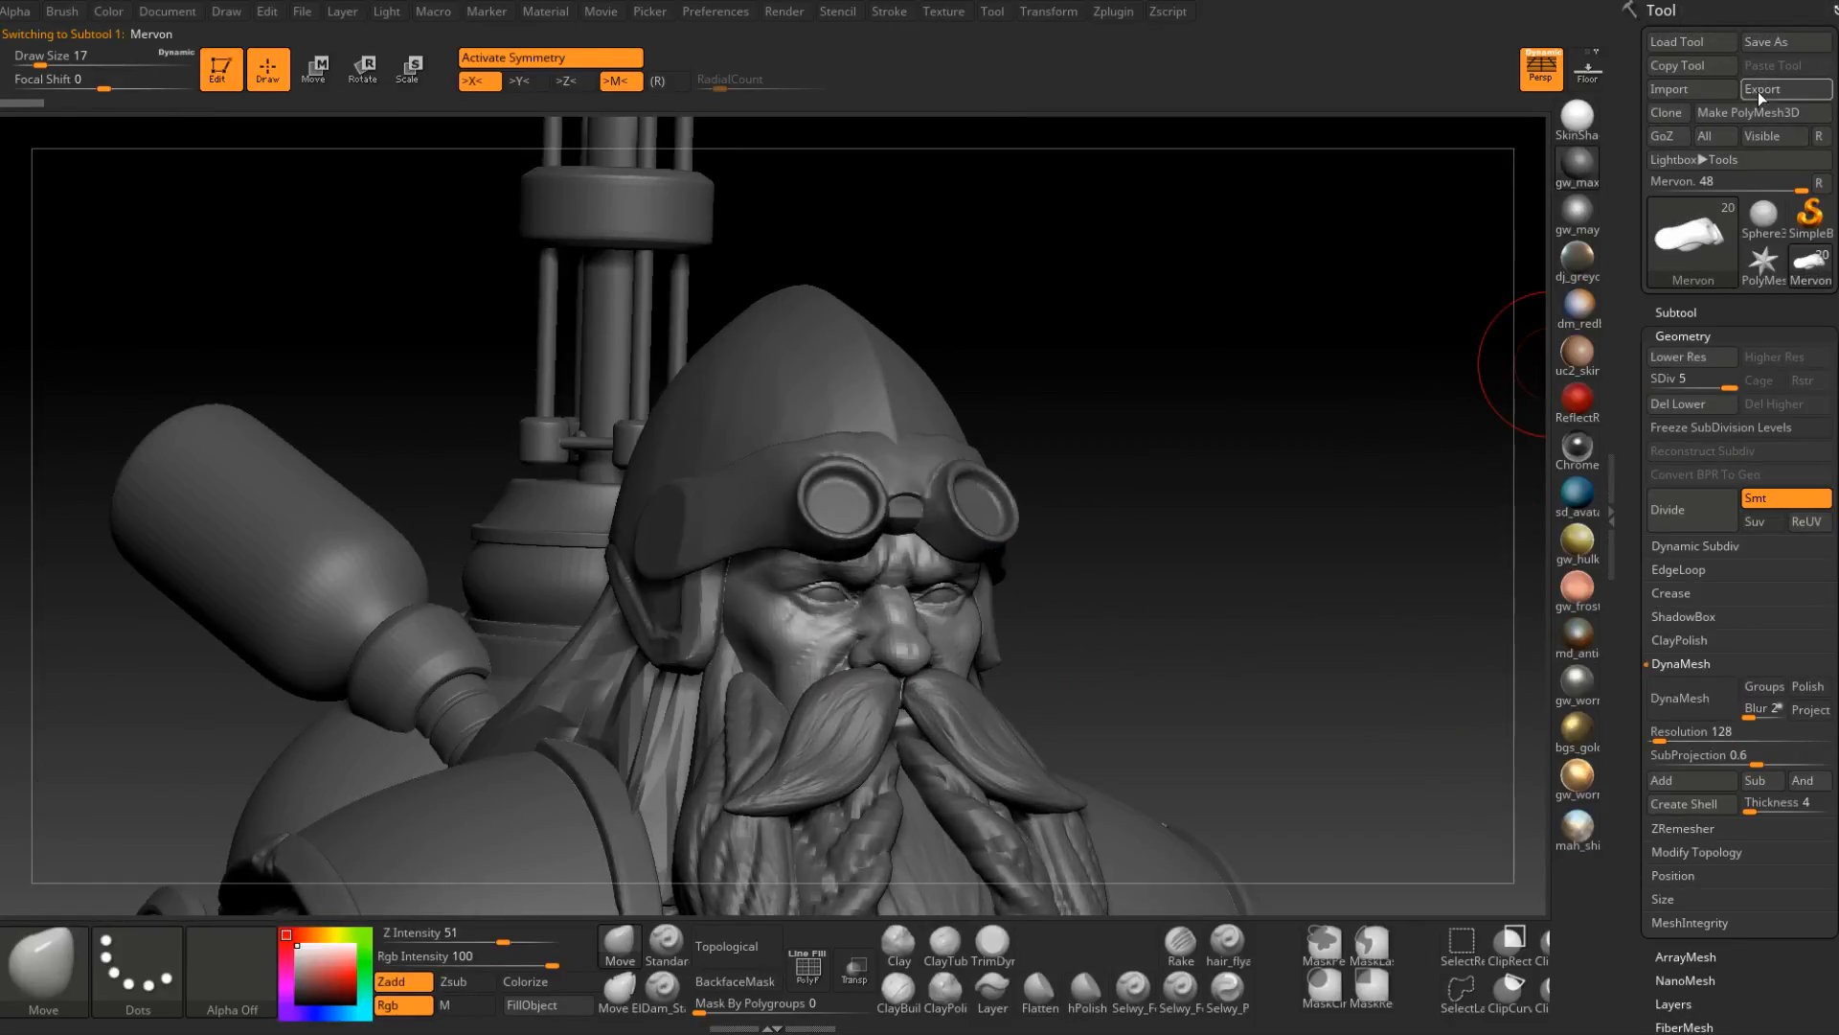
click(1788, 88)
click(747, 470)
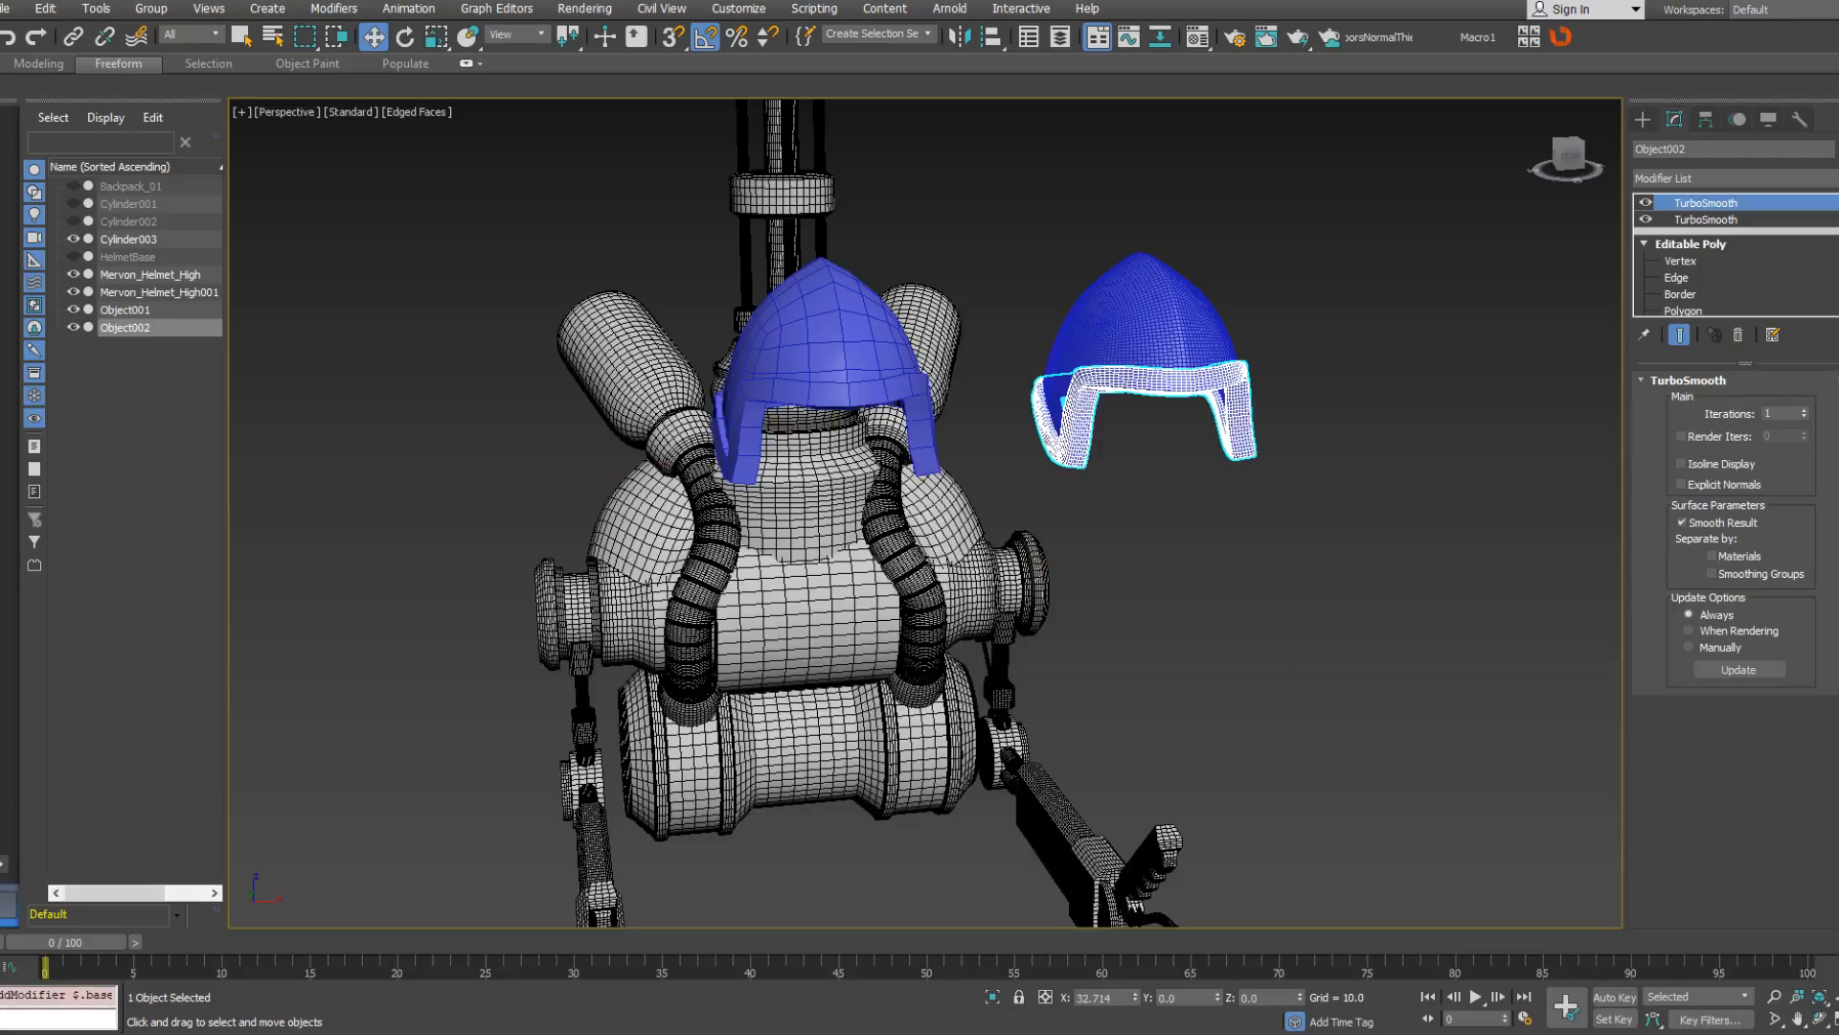
Switch to 3ds Max and import Mervon.OBJ from the Mervon folder into the helmet scene.
click(7, 10)
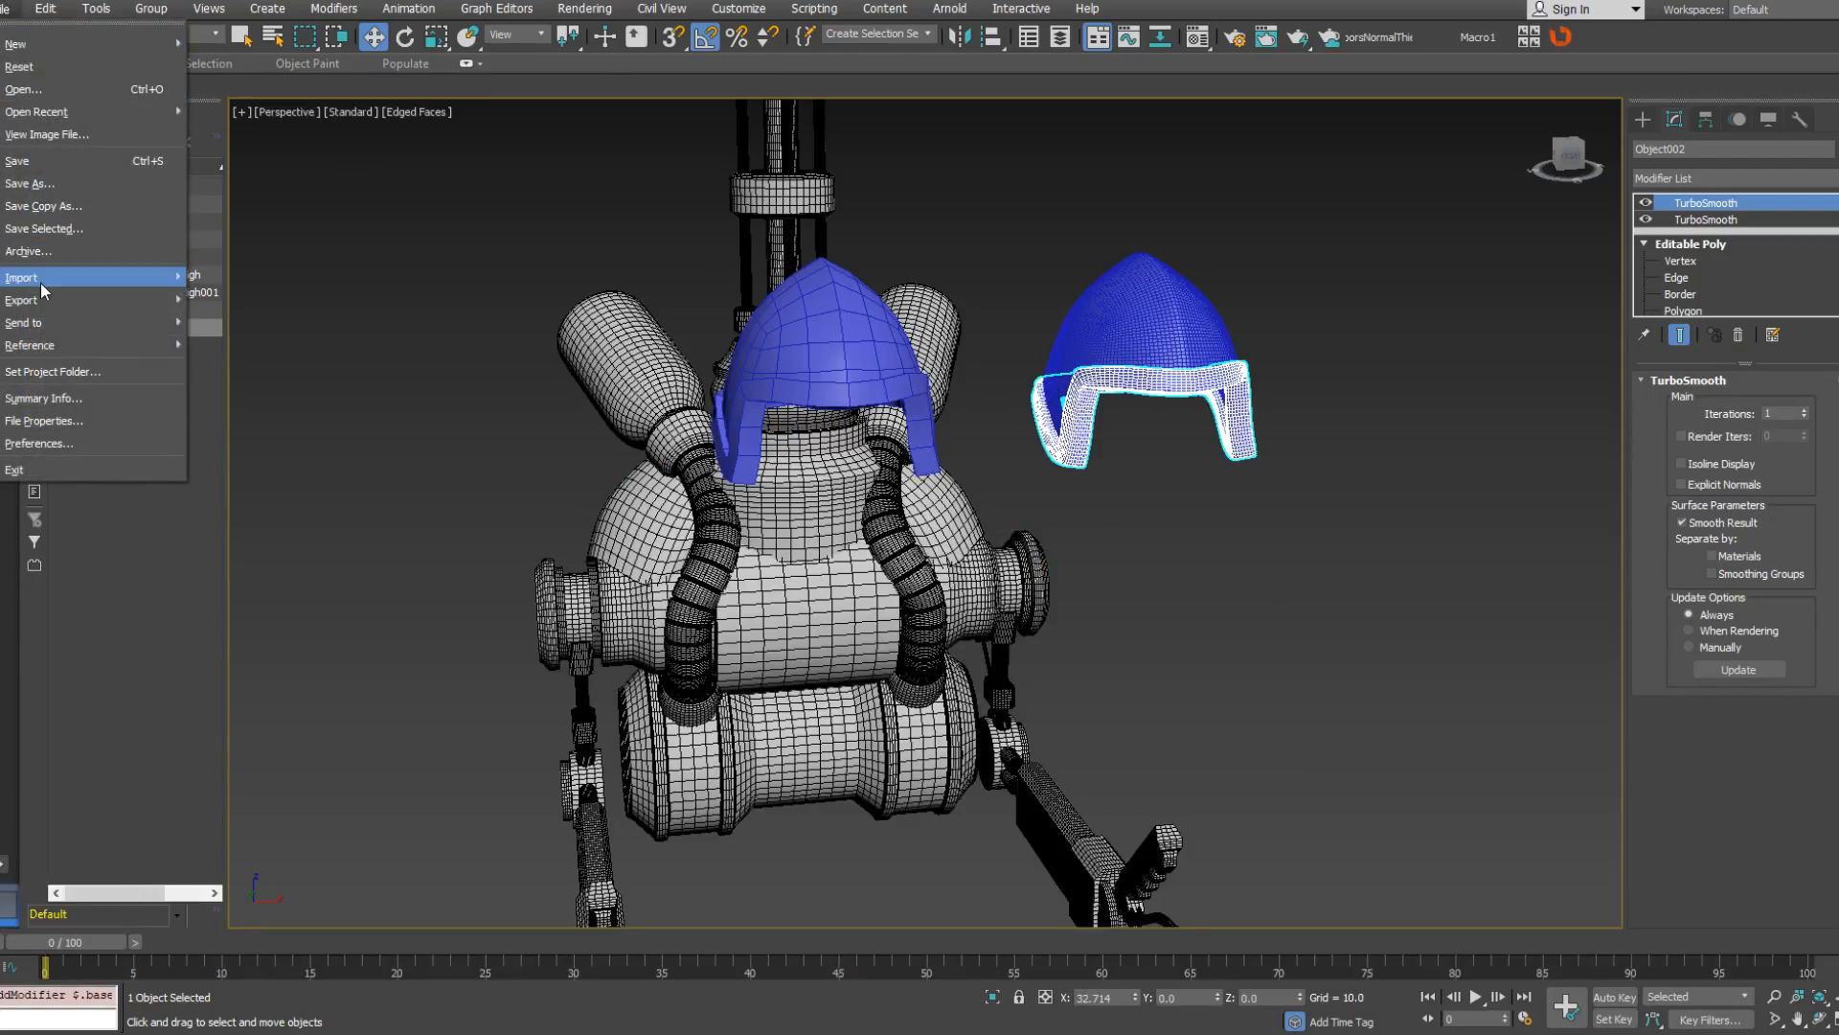
mouse_move(42, 284)
click(319, 289)
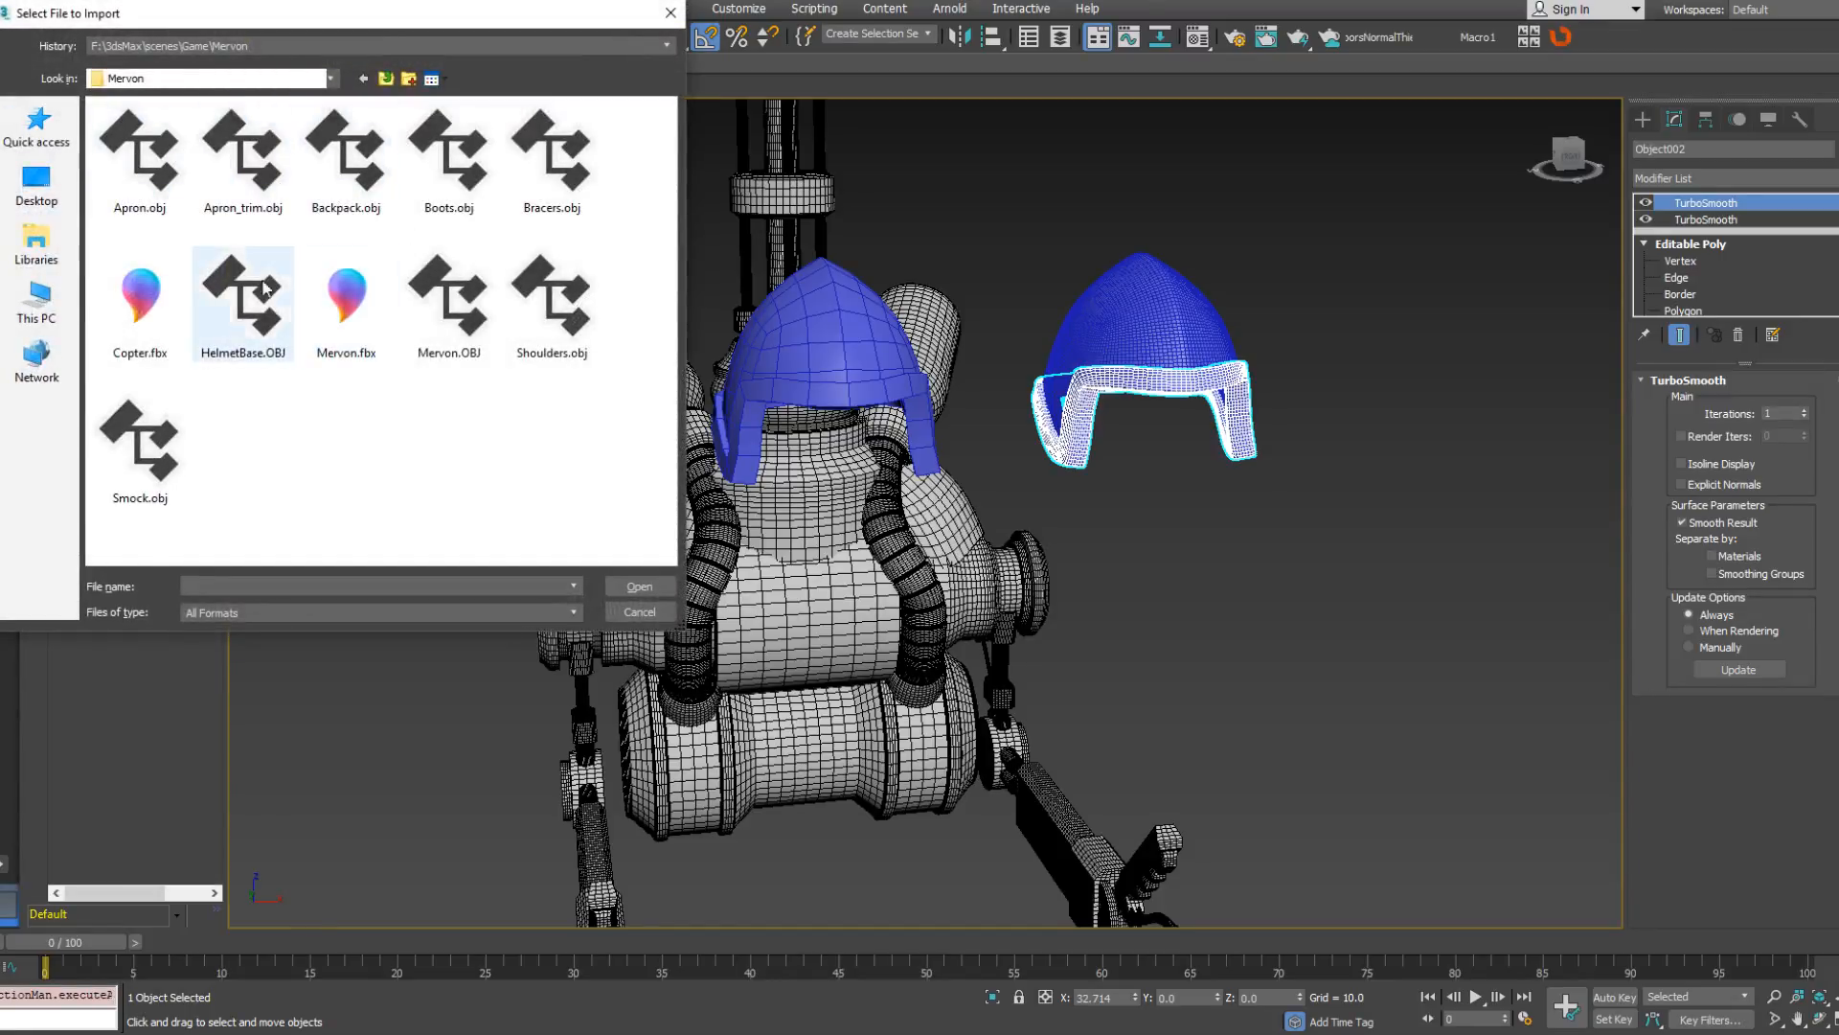
double_click(446, 306)
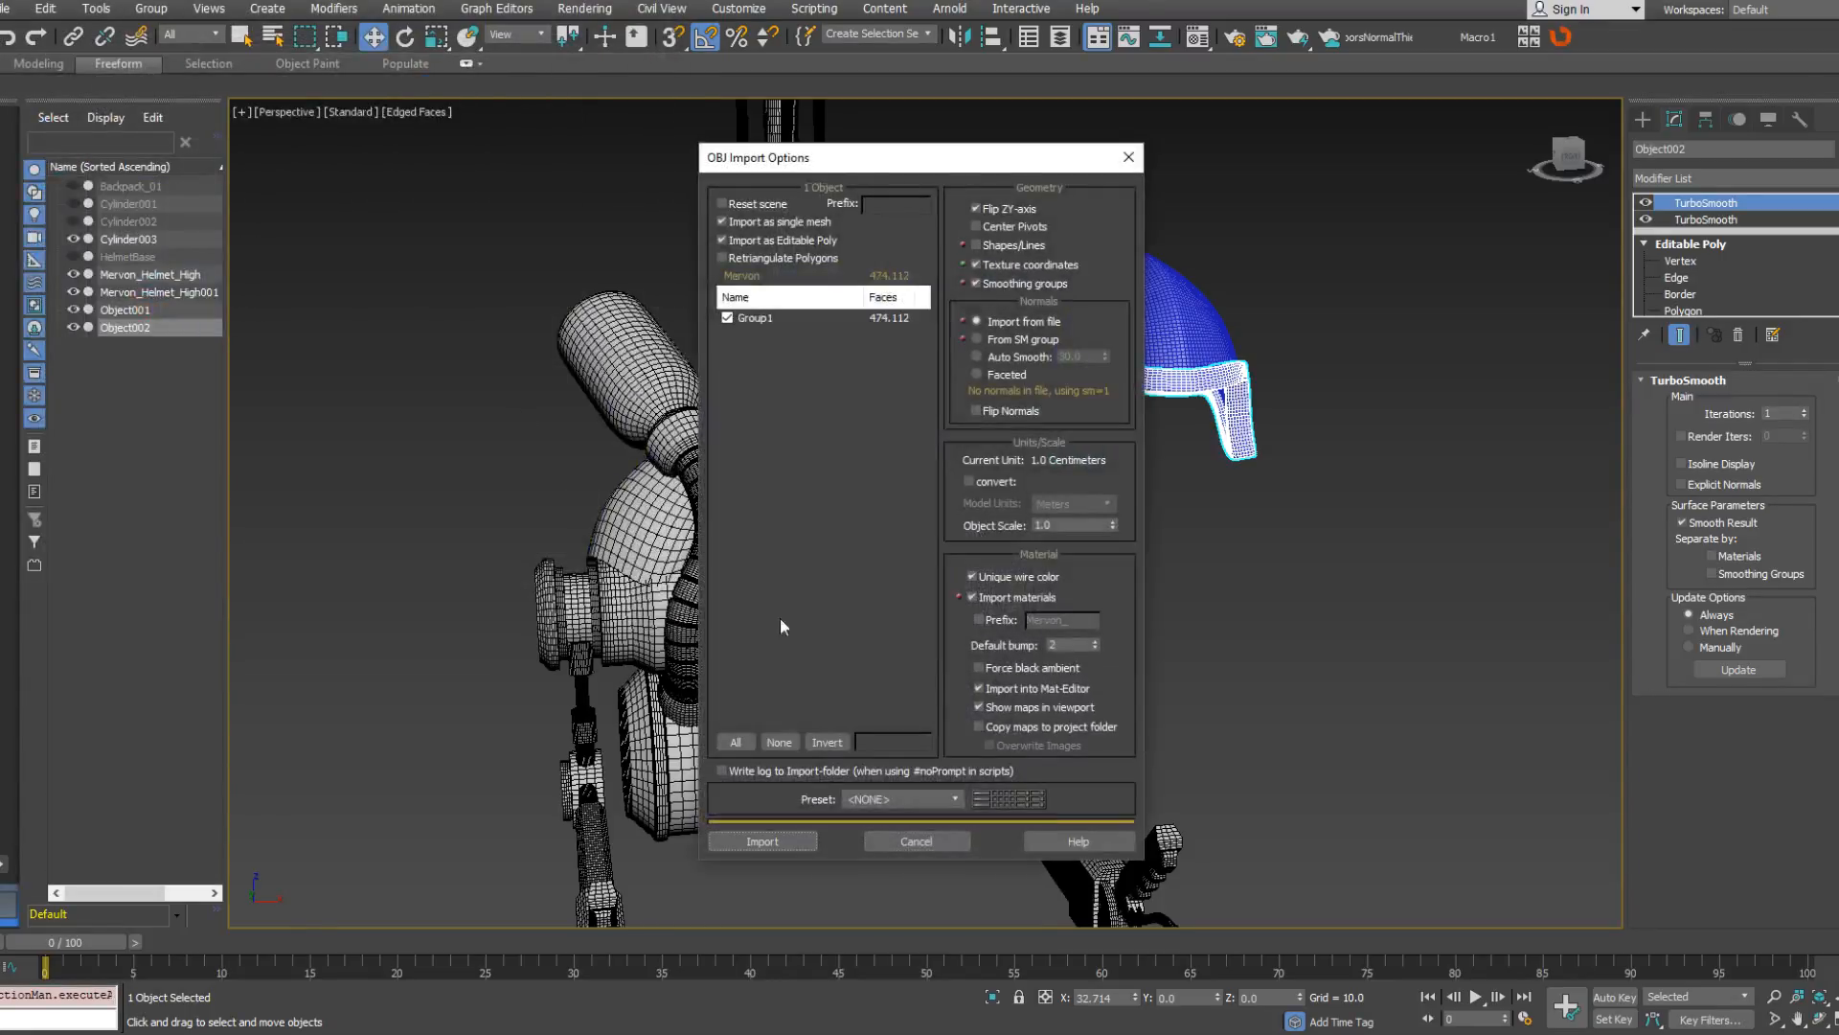
Import the Mervon OBJ as a single editable poly mesh using the current import options.
click(793, 829)
click(887, 524)
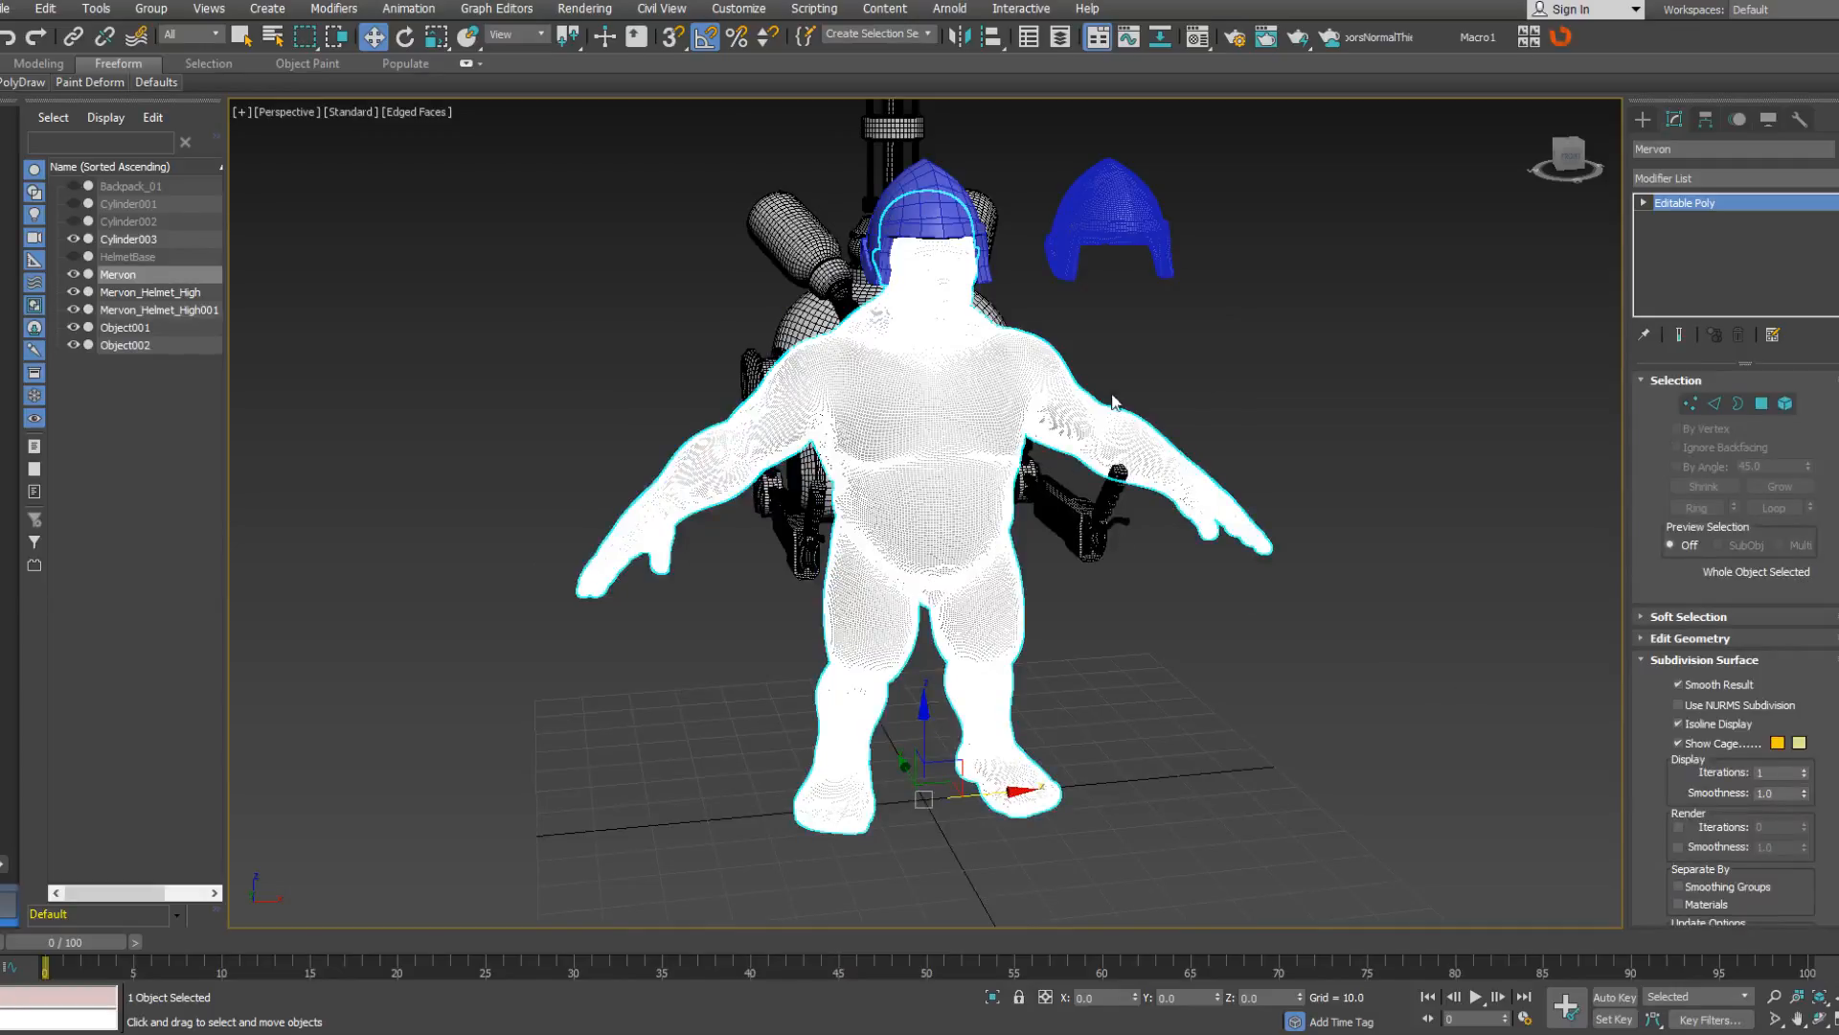
scroll(1112, 401, up, 5)
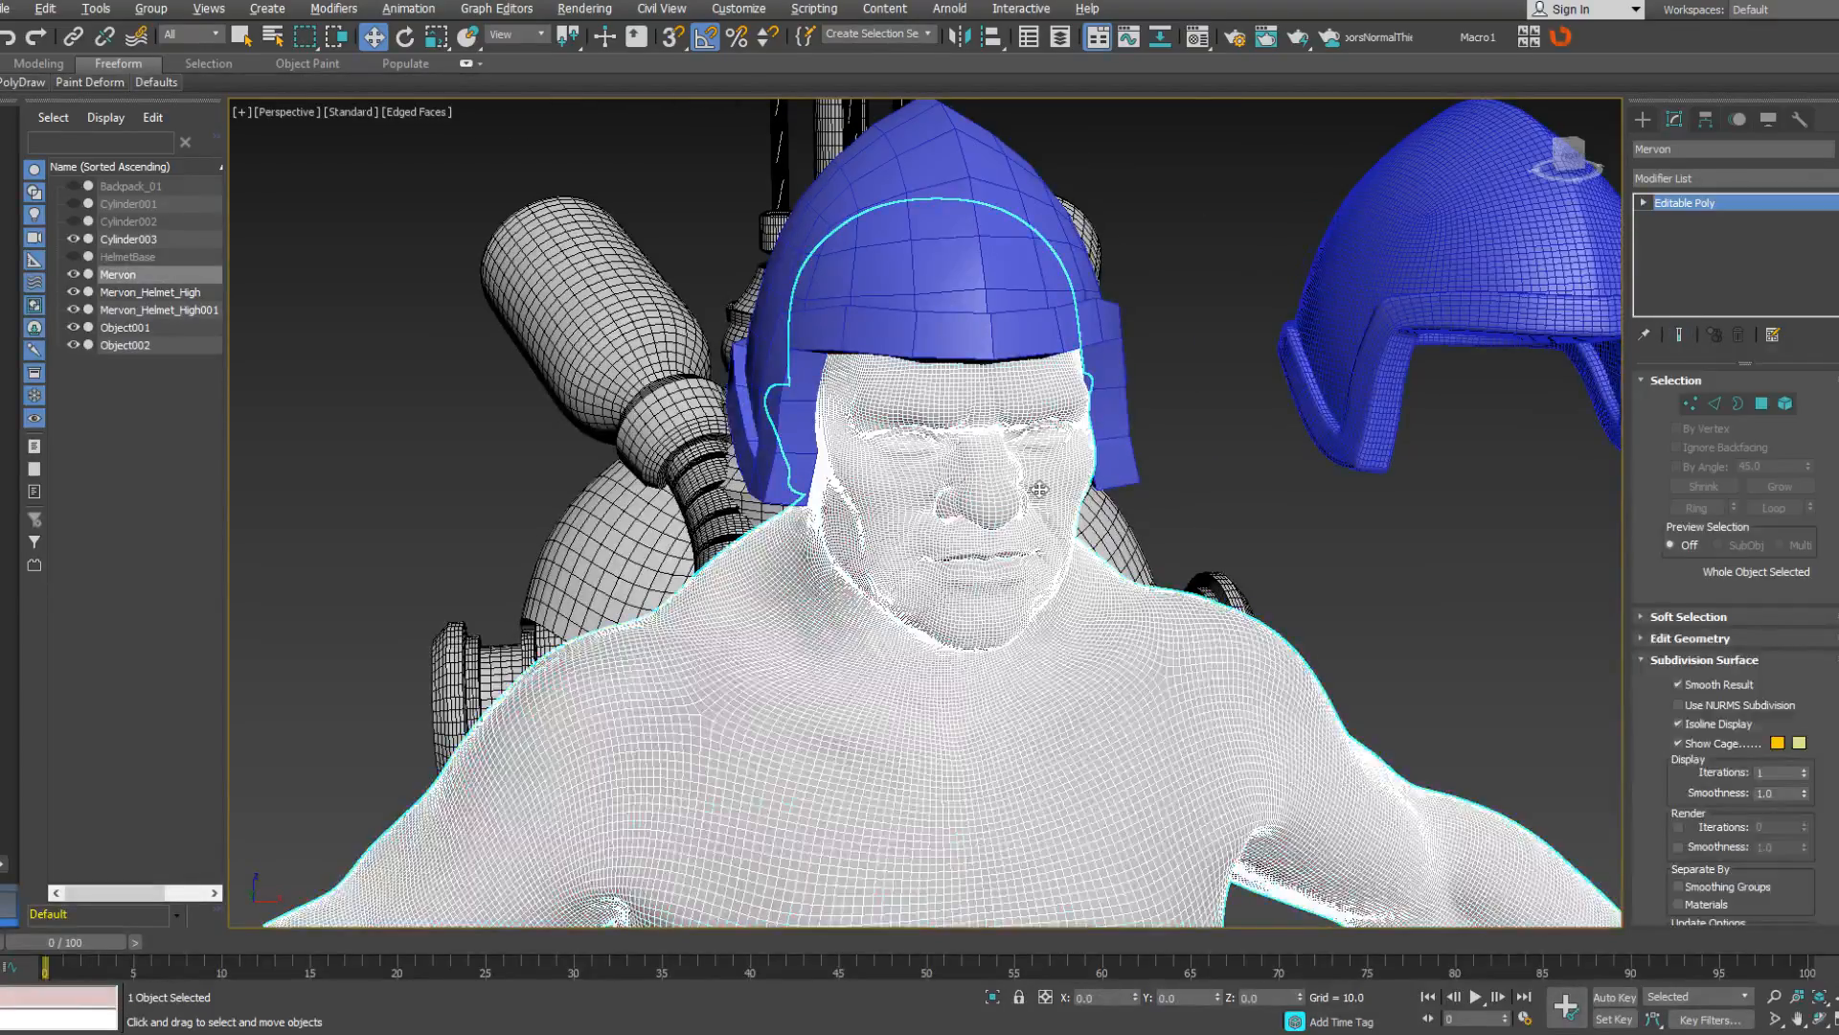
alt+middle_drag(1040, 488, 1149, 483)
scroll(1092, 479, down, 4)
Select the character body and all helmet parts, and assign one material to the whole selection.
drag(1026, 248, 1278, 479)
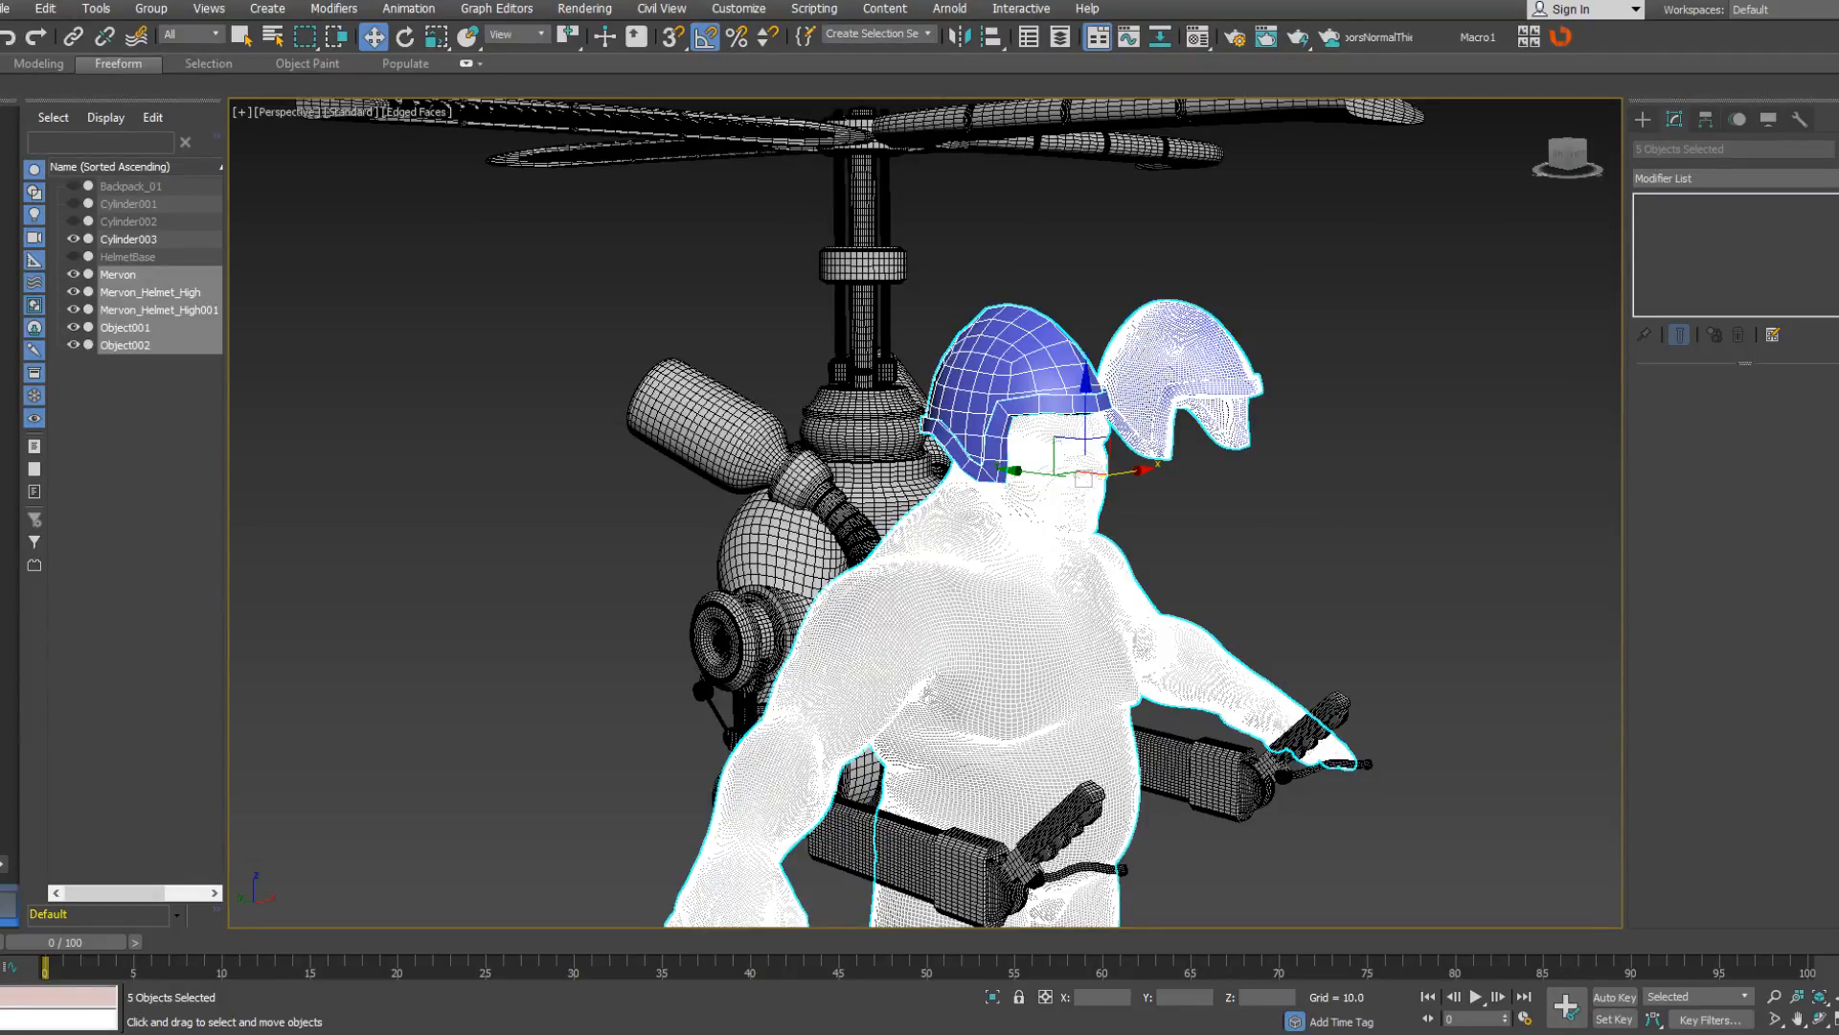
click(1391, 560)
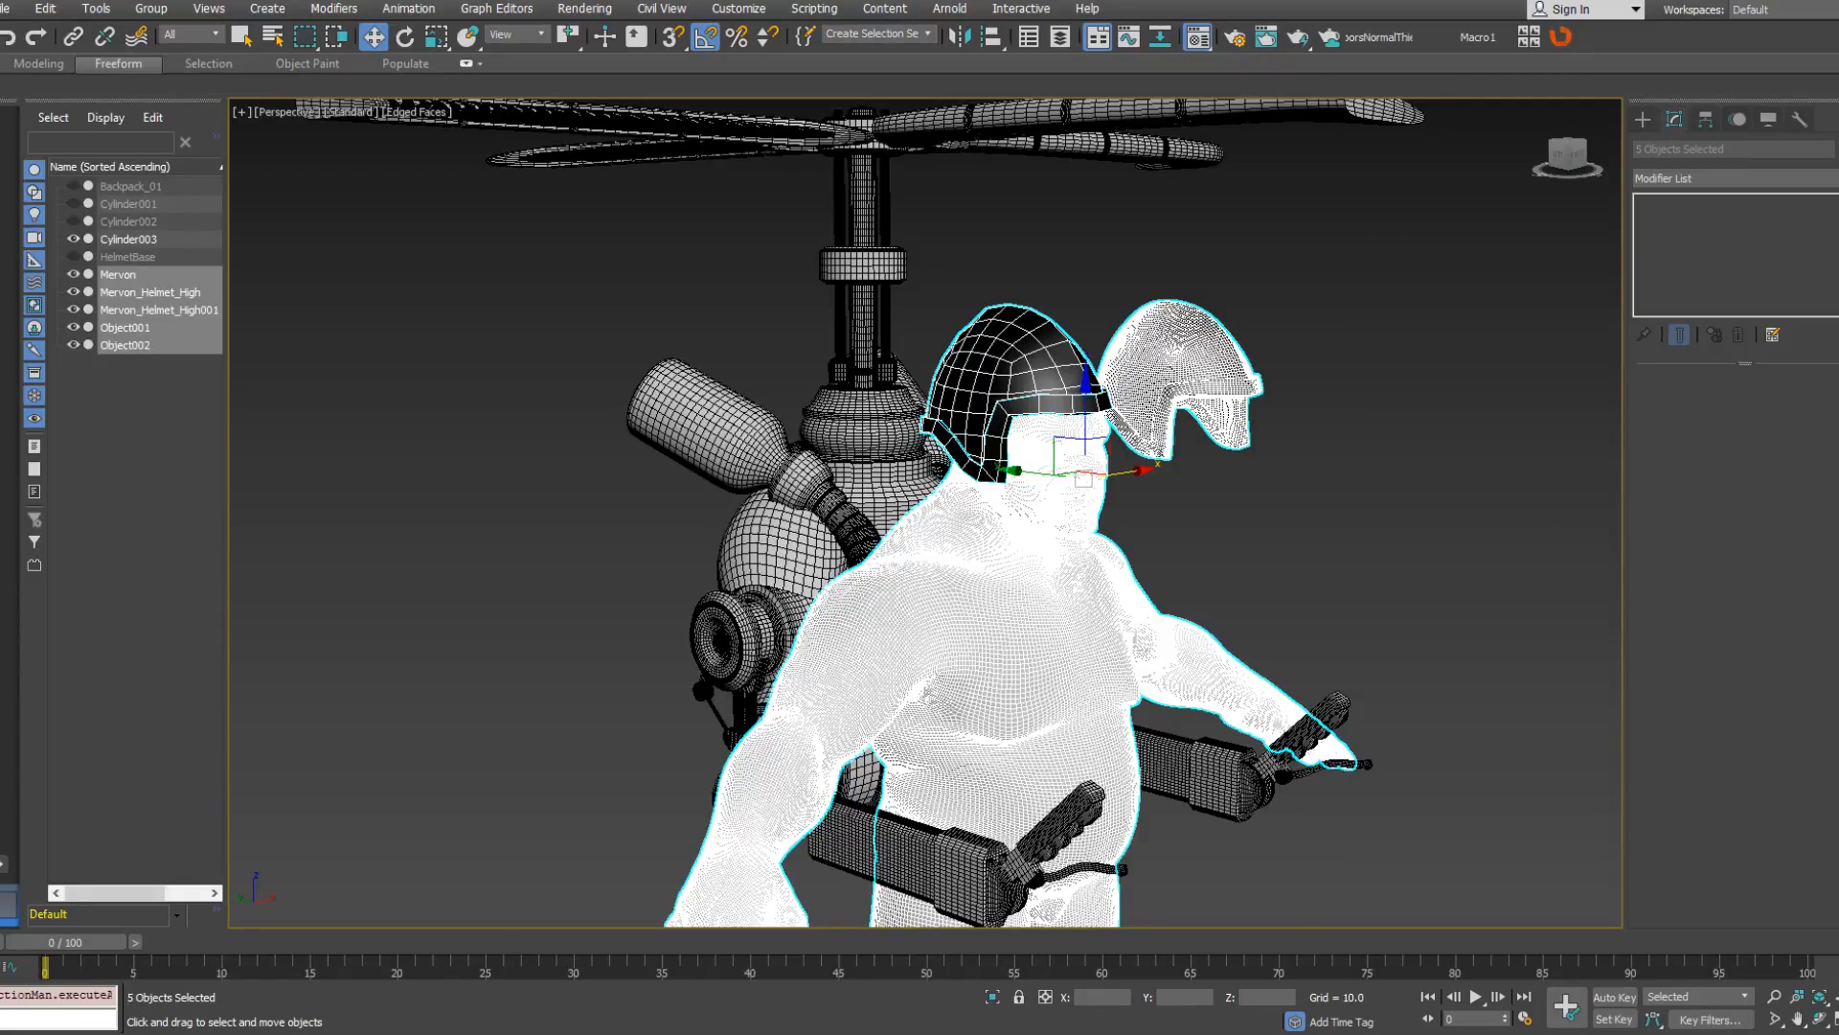
drag(1222, 698, 1225, 702)
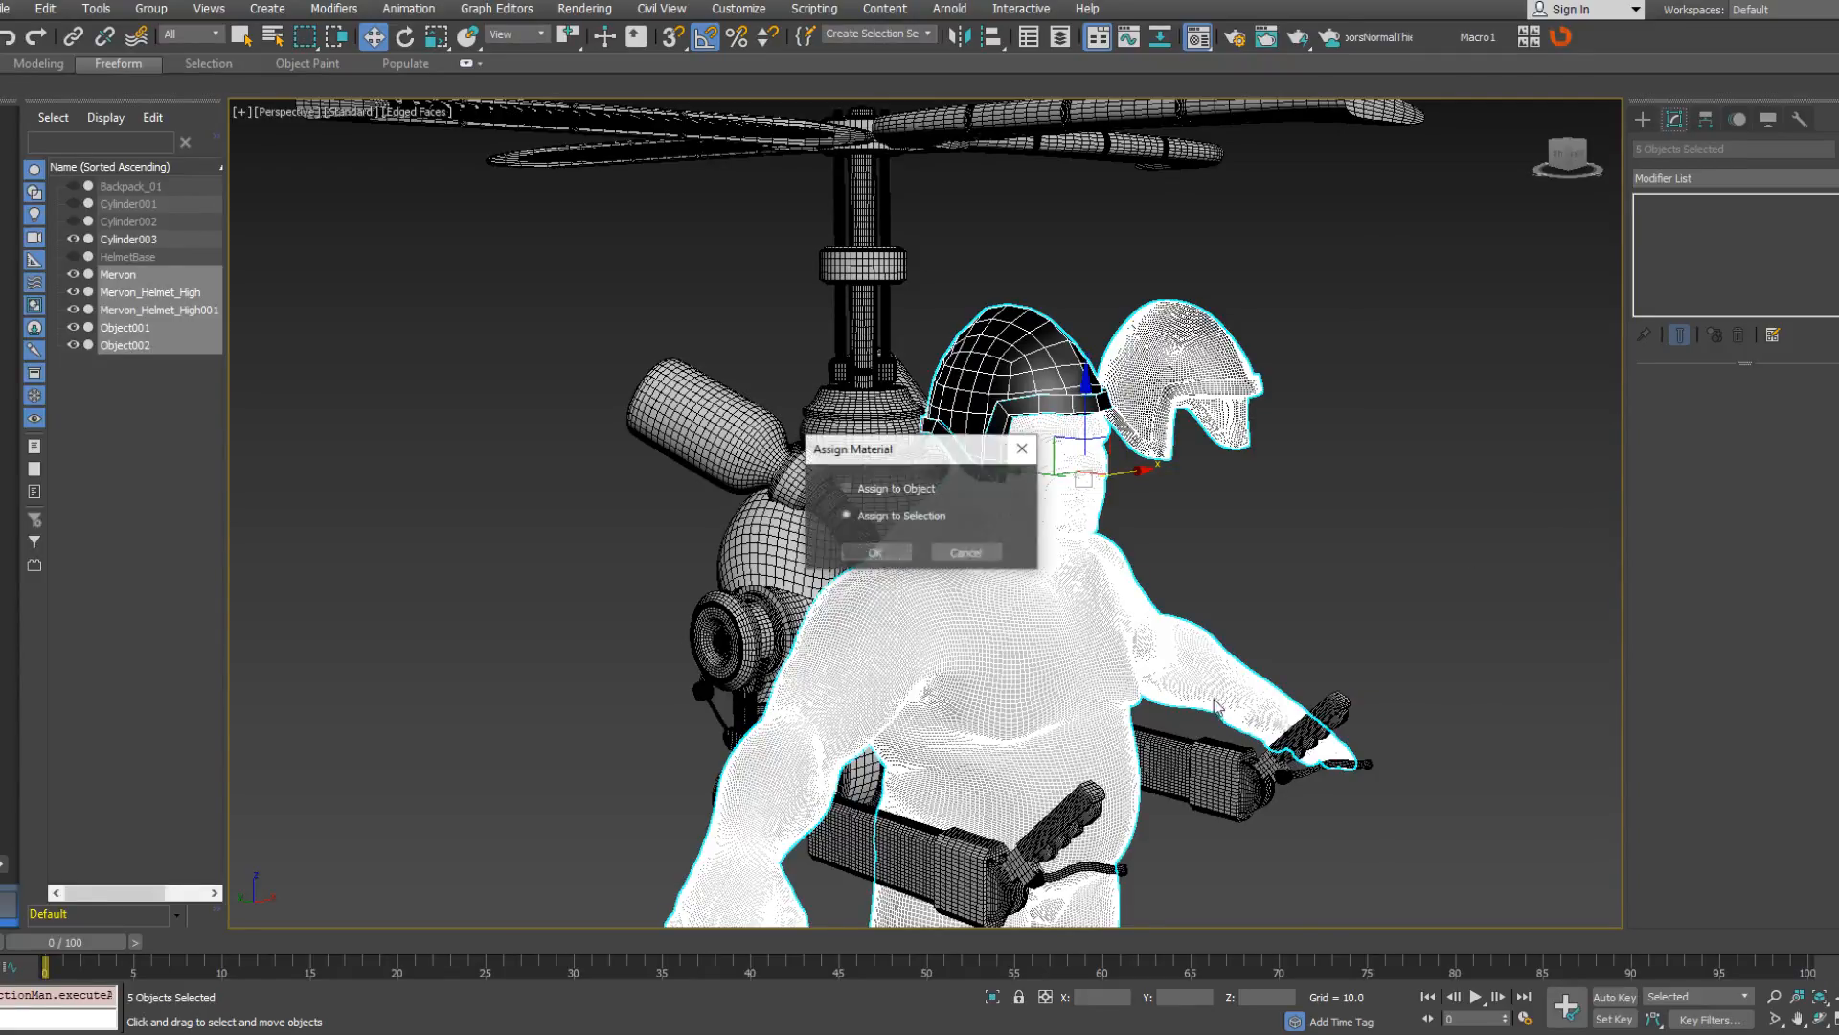
click(874, 553)
Select the low-poly helmet's rim and examine from several angles how the helmet fits the character's head.
scroll(1109, 431, up, 8)
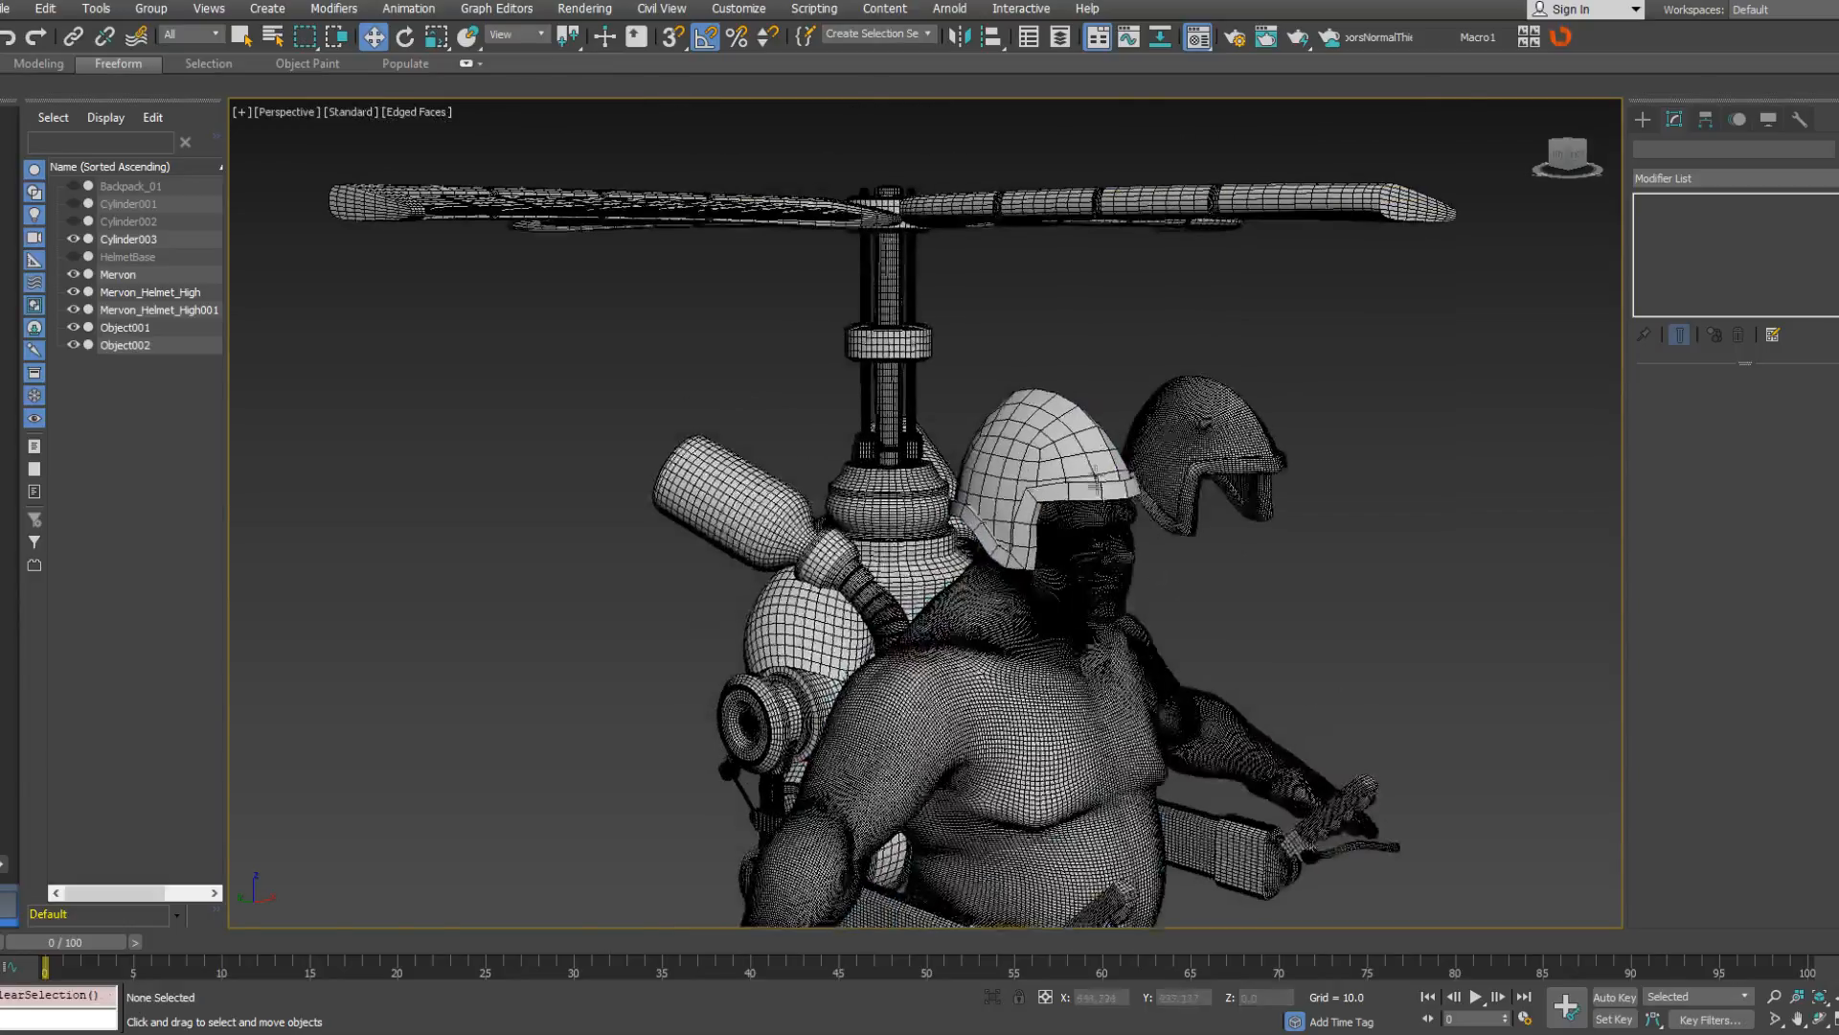
click(1111, 551)
alt+middle_drag(1111, 551, 872, 545)
scroll(1002, 515, down, 4)
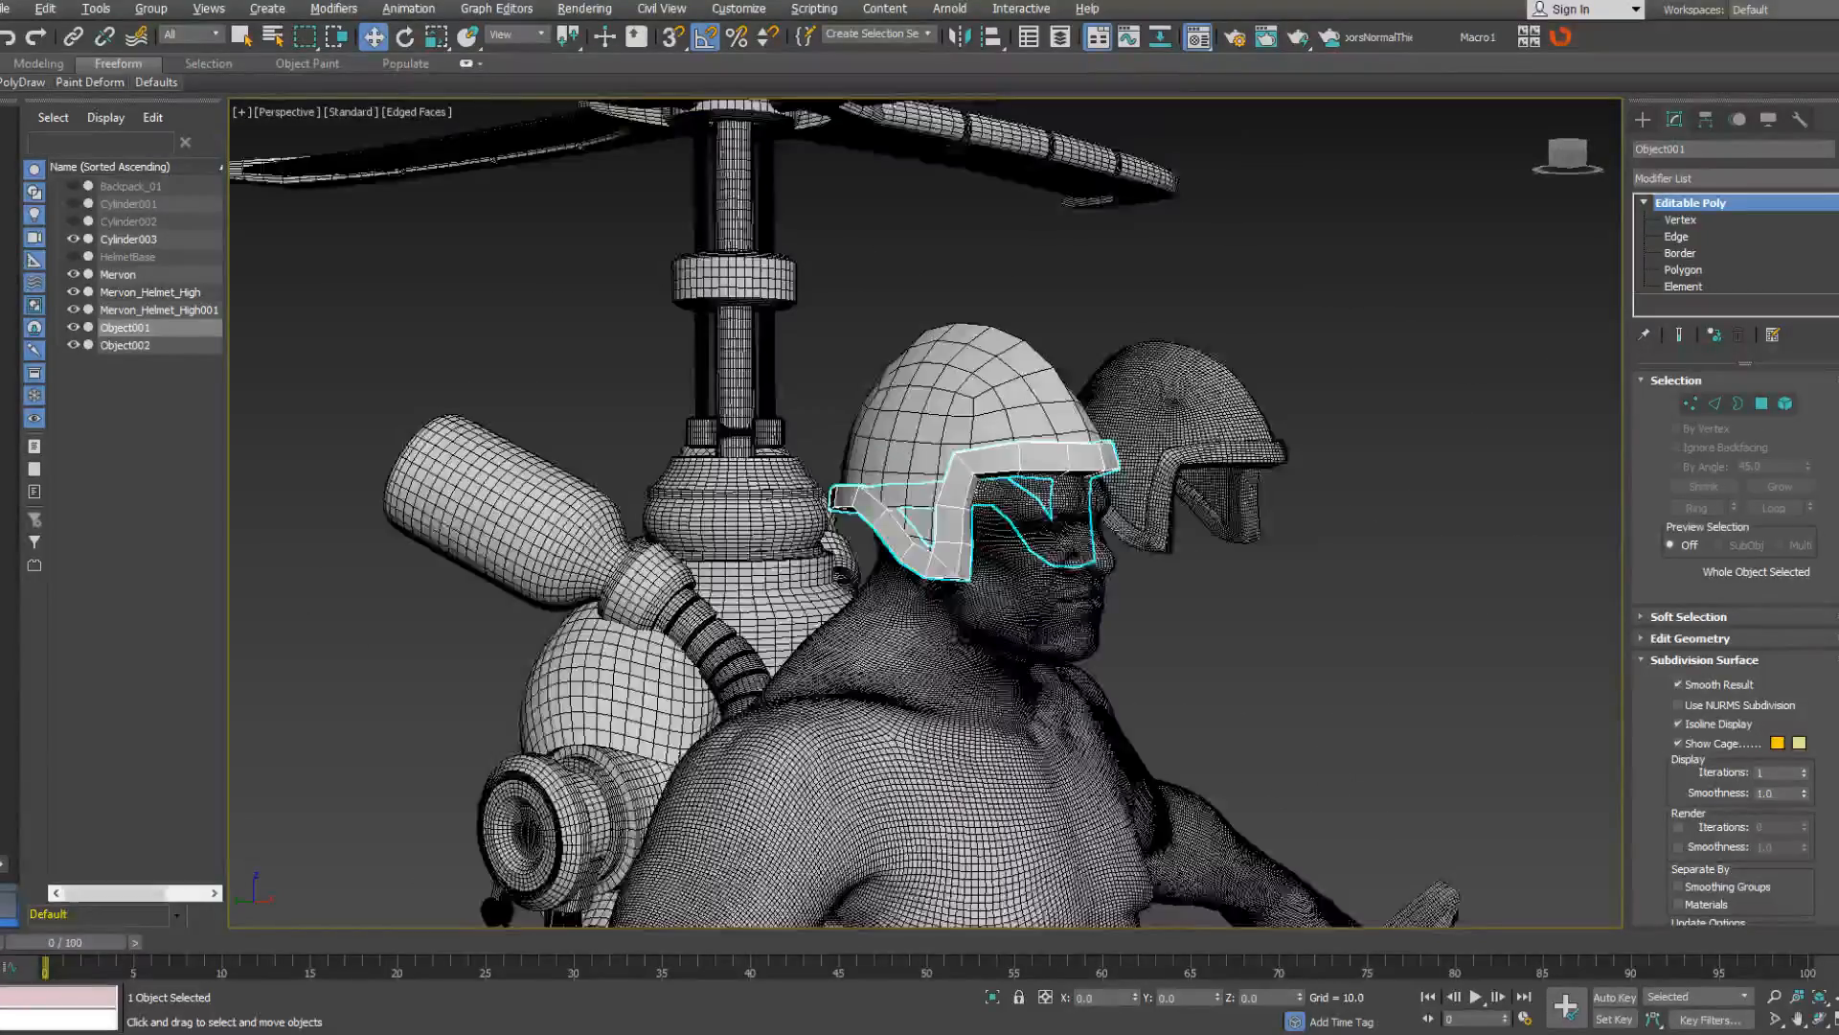
scroll(901, 560, up, 4)
mouse_move(1054, 541)
alt+middle_down()
mouse_move(901, 560)
mouse_move(905, 584)
mouse_move(1054, 575)
alt+middle_up()
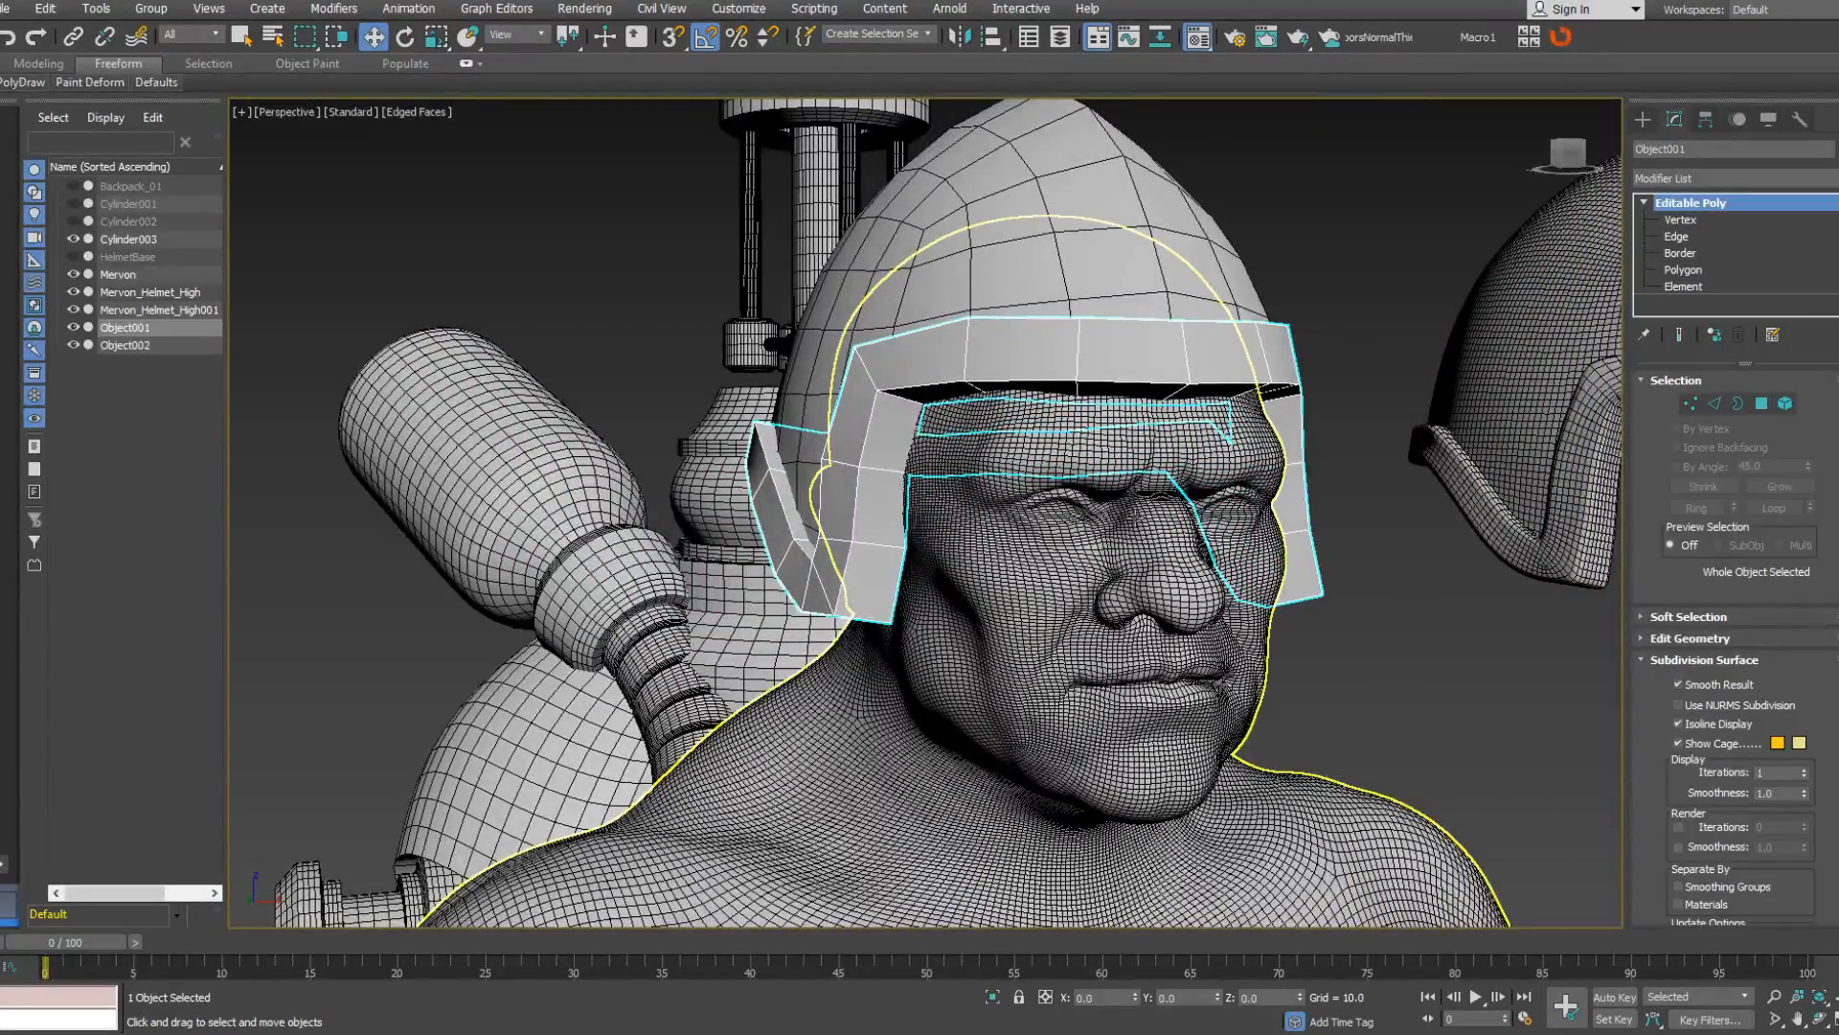
alt+middle_drag(1071, 499, 934, 489)
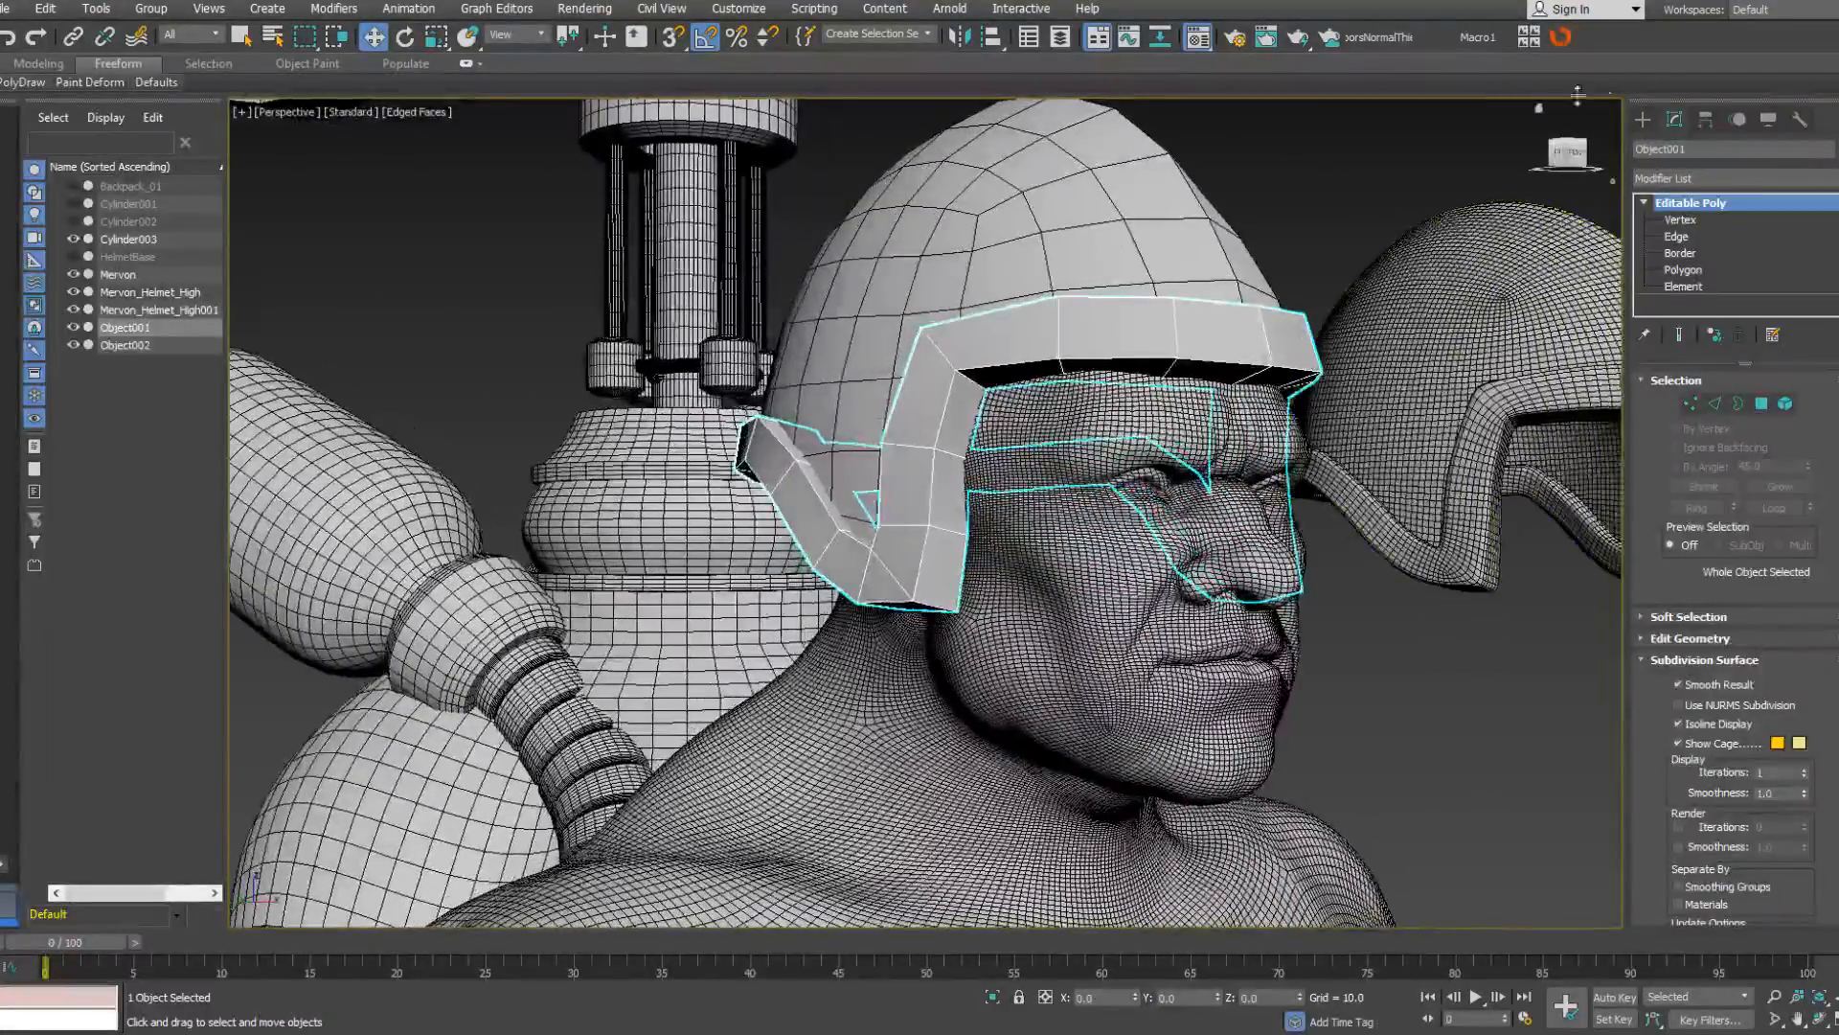
Create a cylinder between the character's feet, about 5.9 in radius and 12.5 high, and switch to the Move tool.
click(1646, 119)
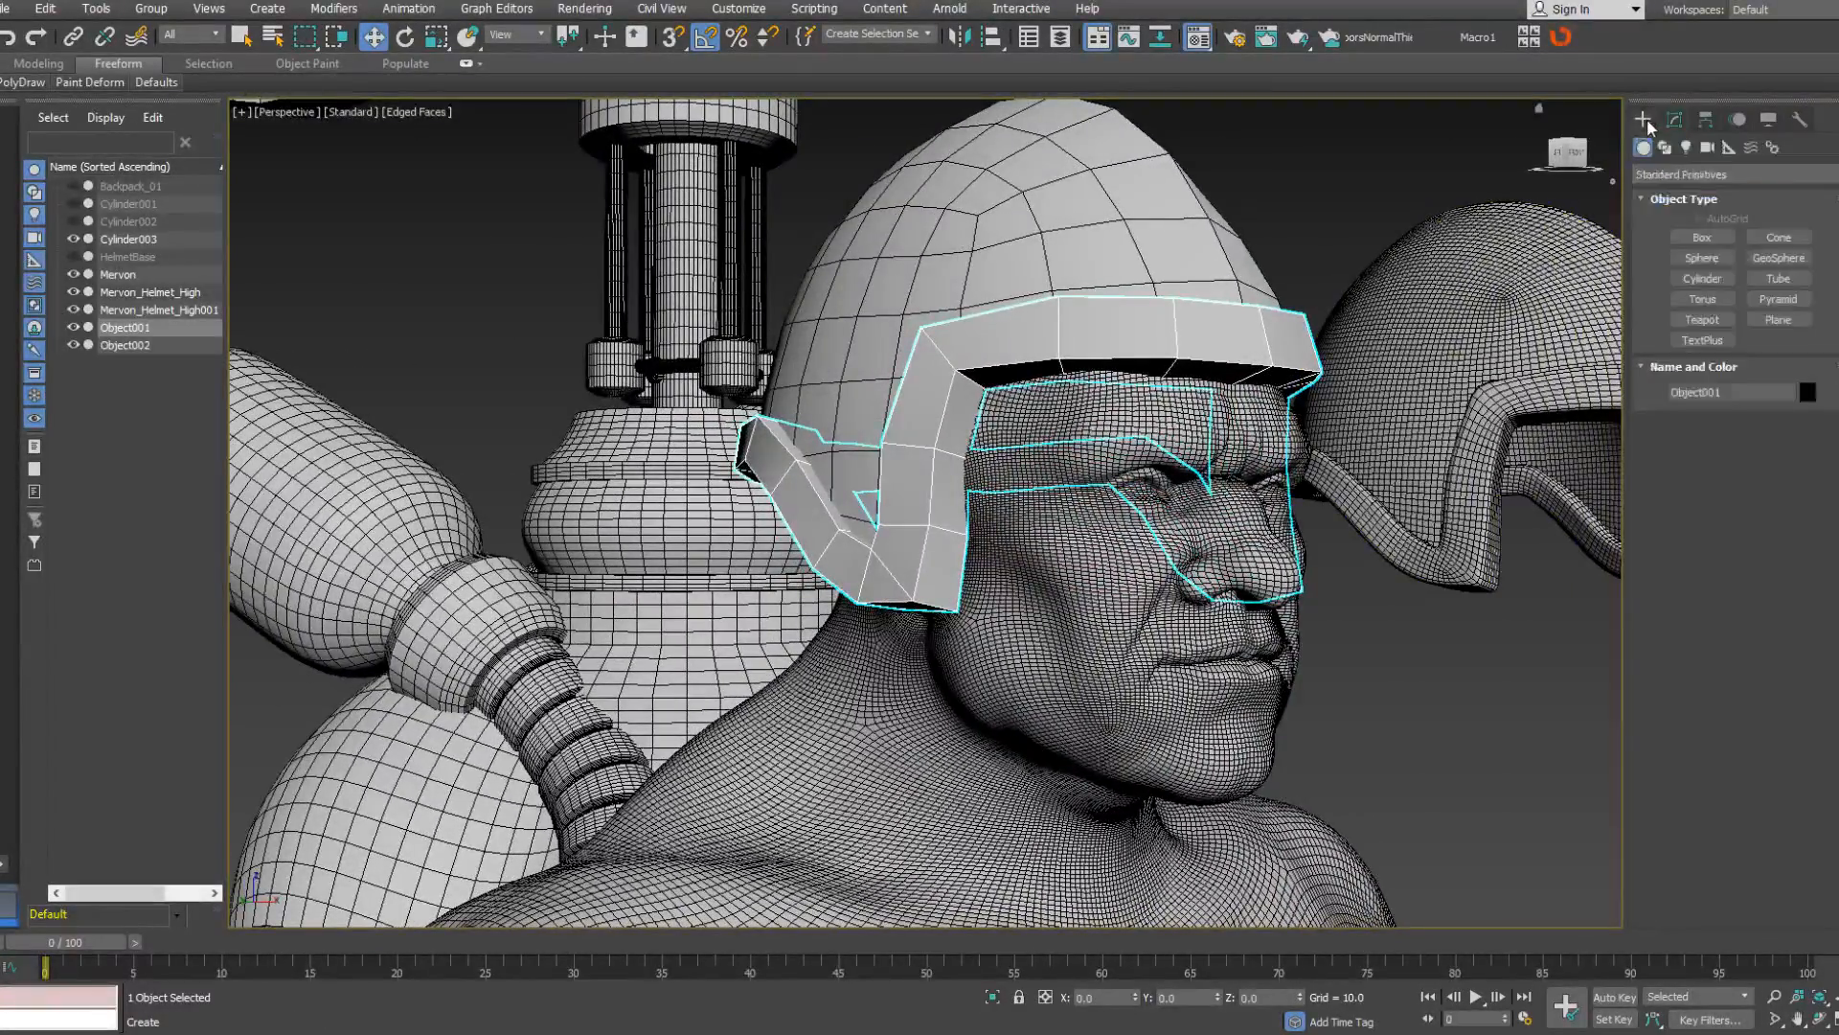
click(1714, 275)
scroll(1360, 325, down, 8)
alt+middle_drag(1273, 415, 1228, 579)
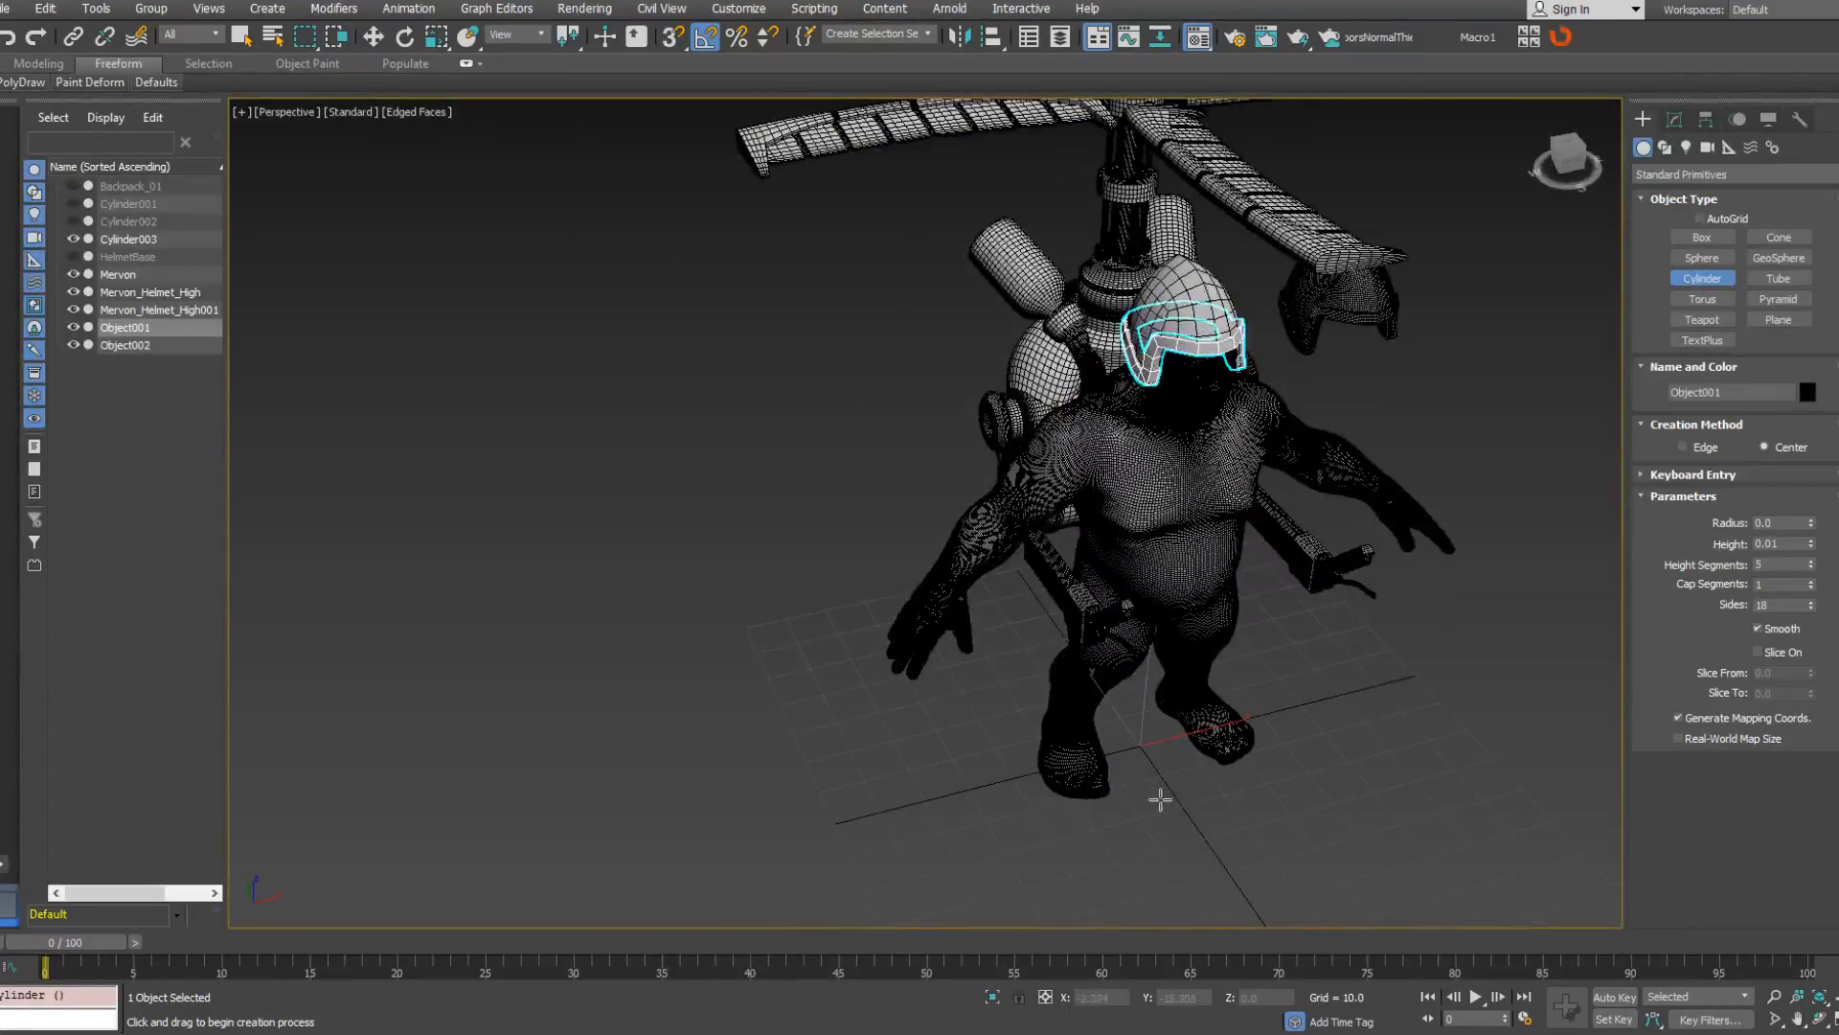
drag(1142, 749, 1150, 757)
click(1167, 705)
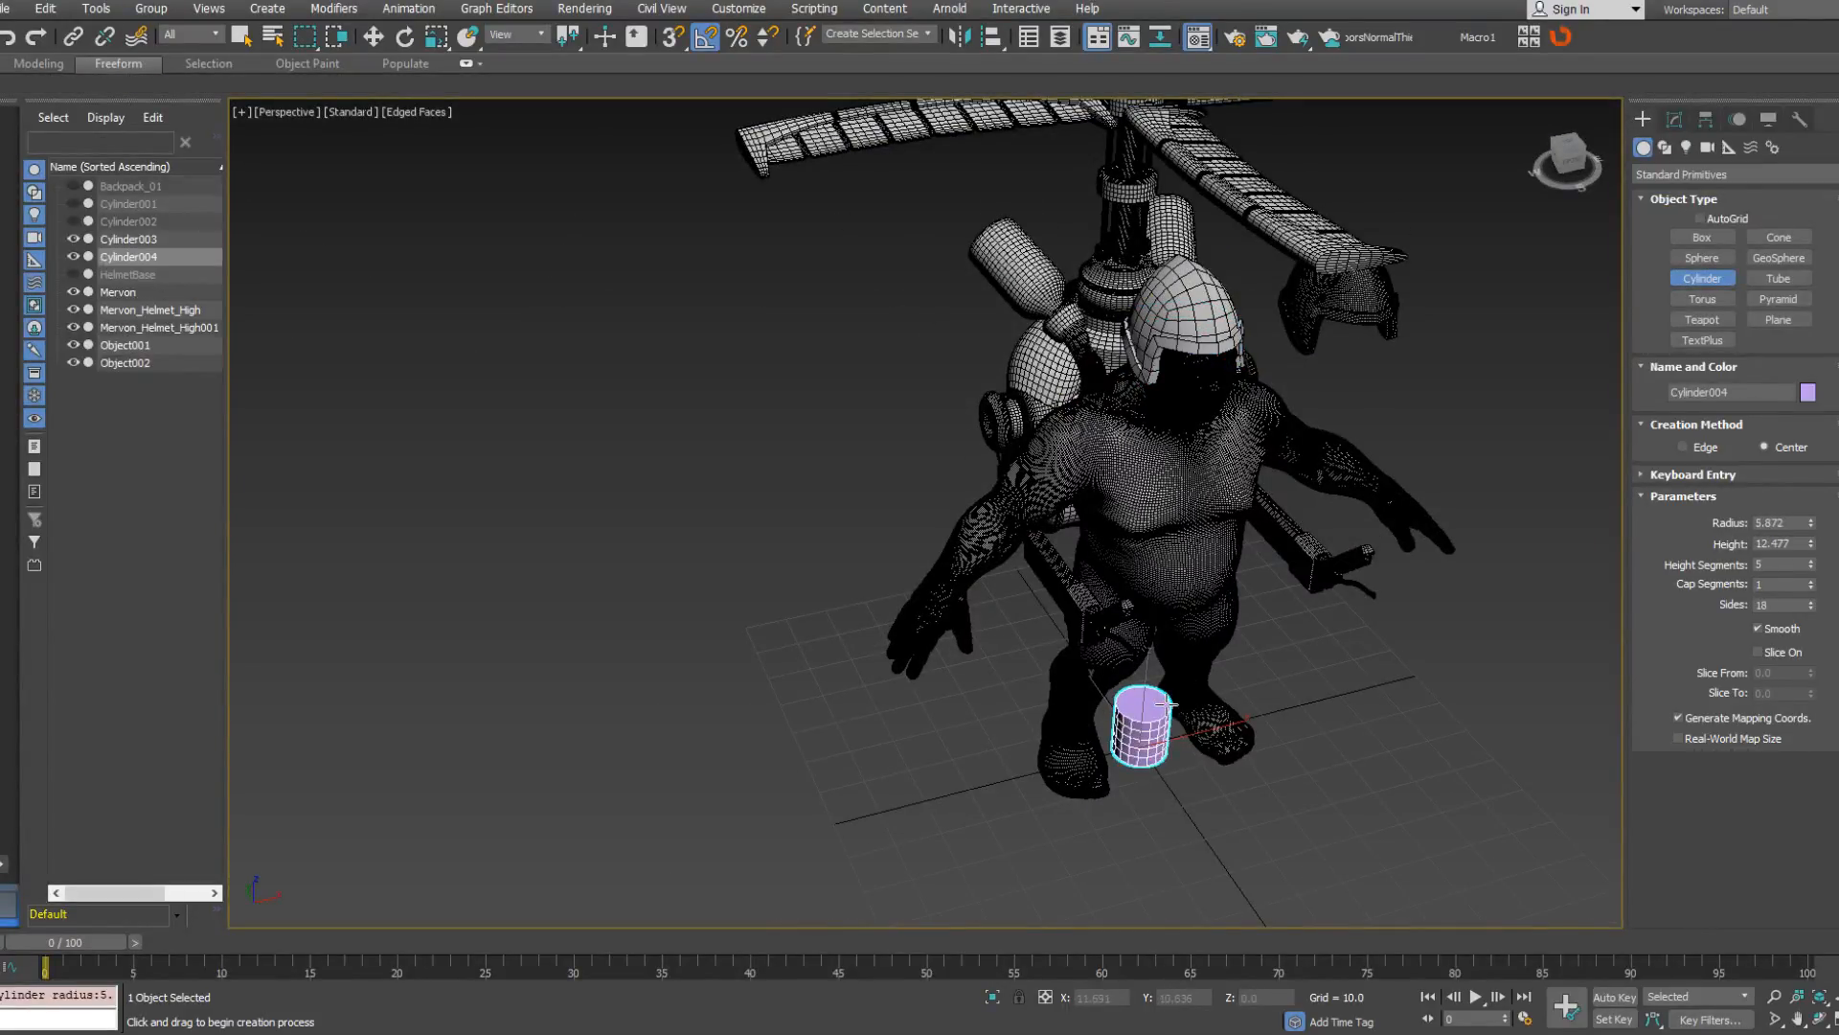
alt+middle_drag(1268, 715, 1239, 691)
right_click(1167, 740)
right_click(1173, 750)
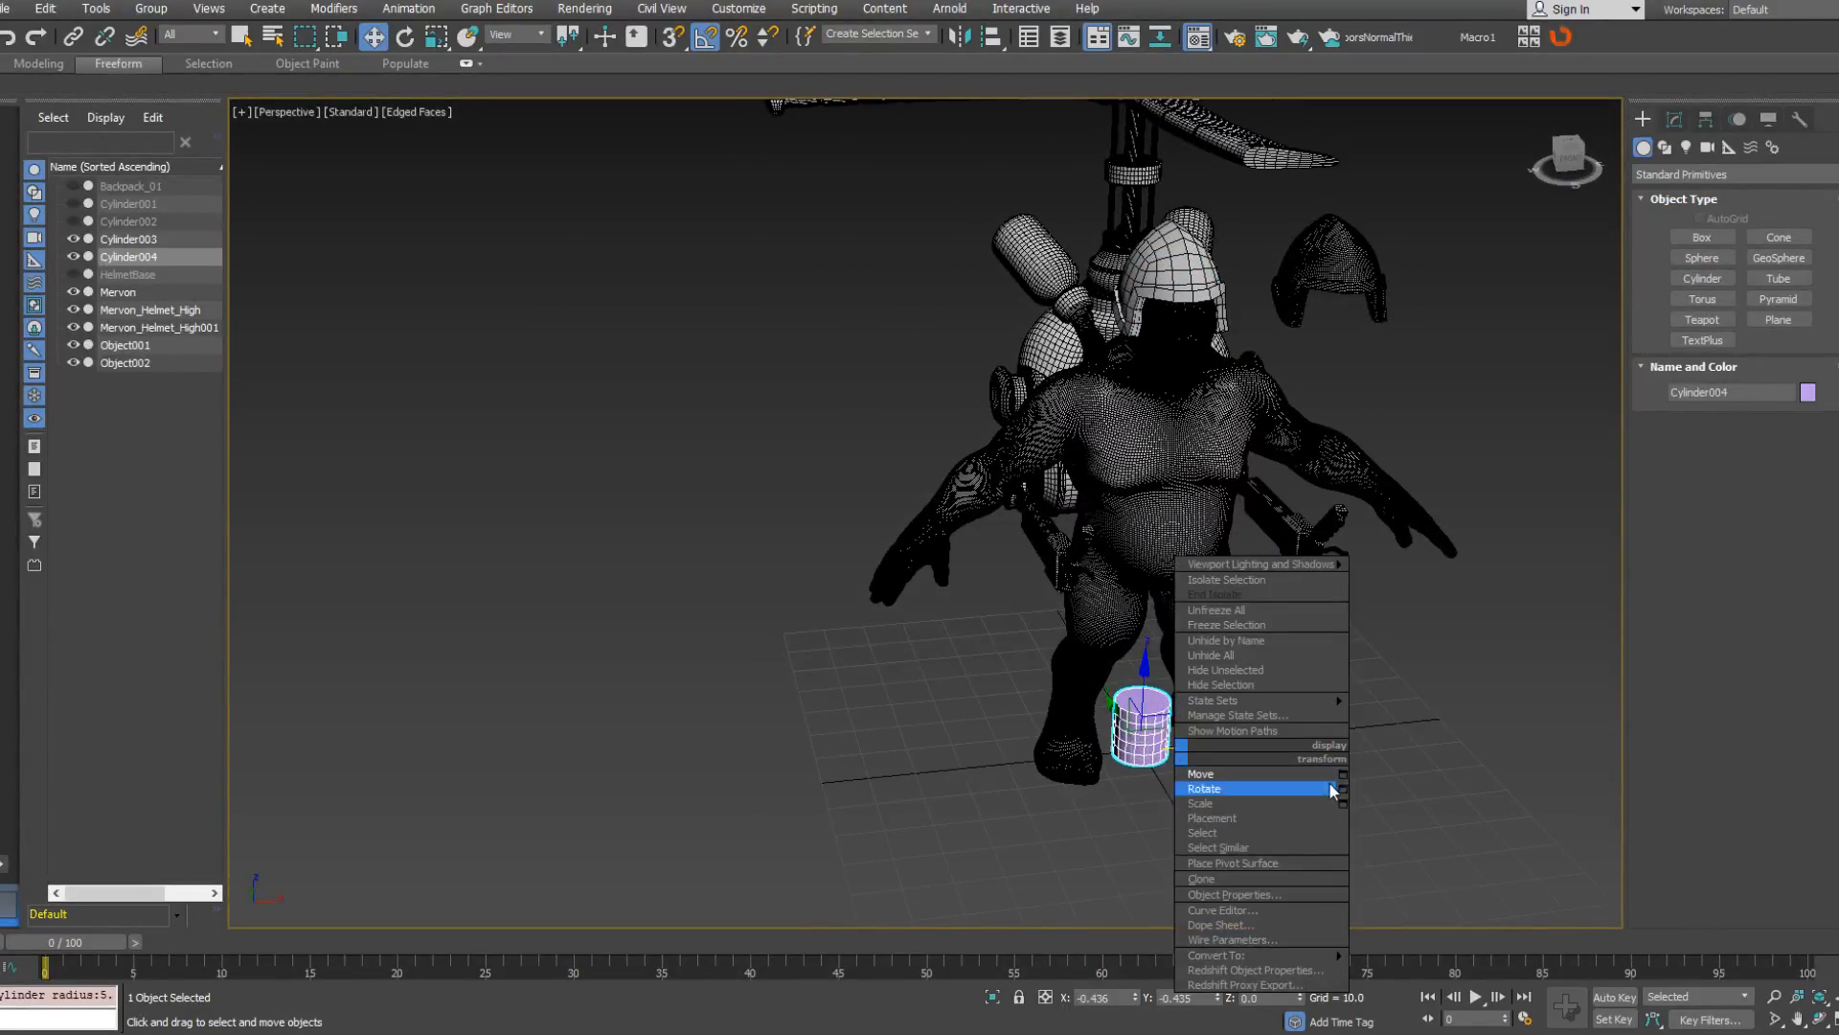
click(1322, 774)
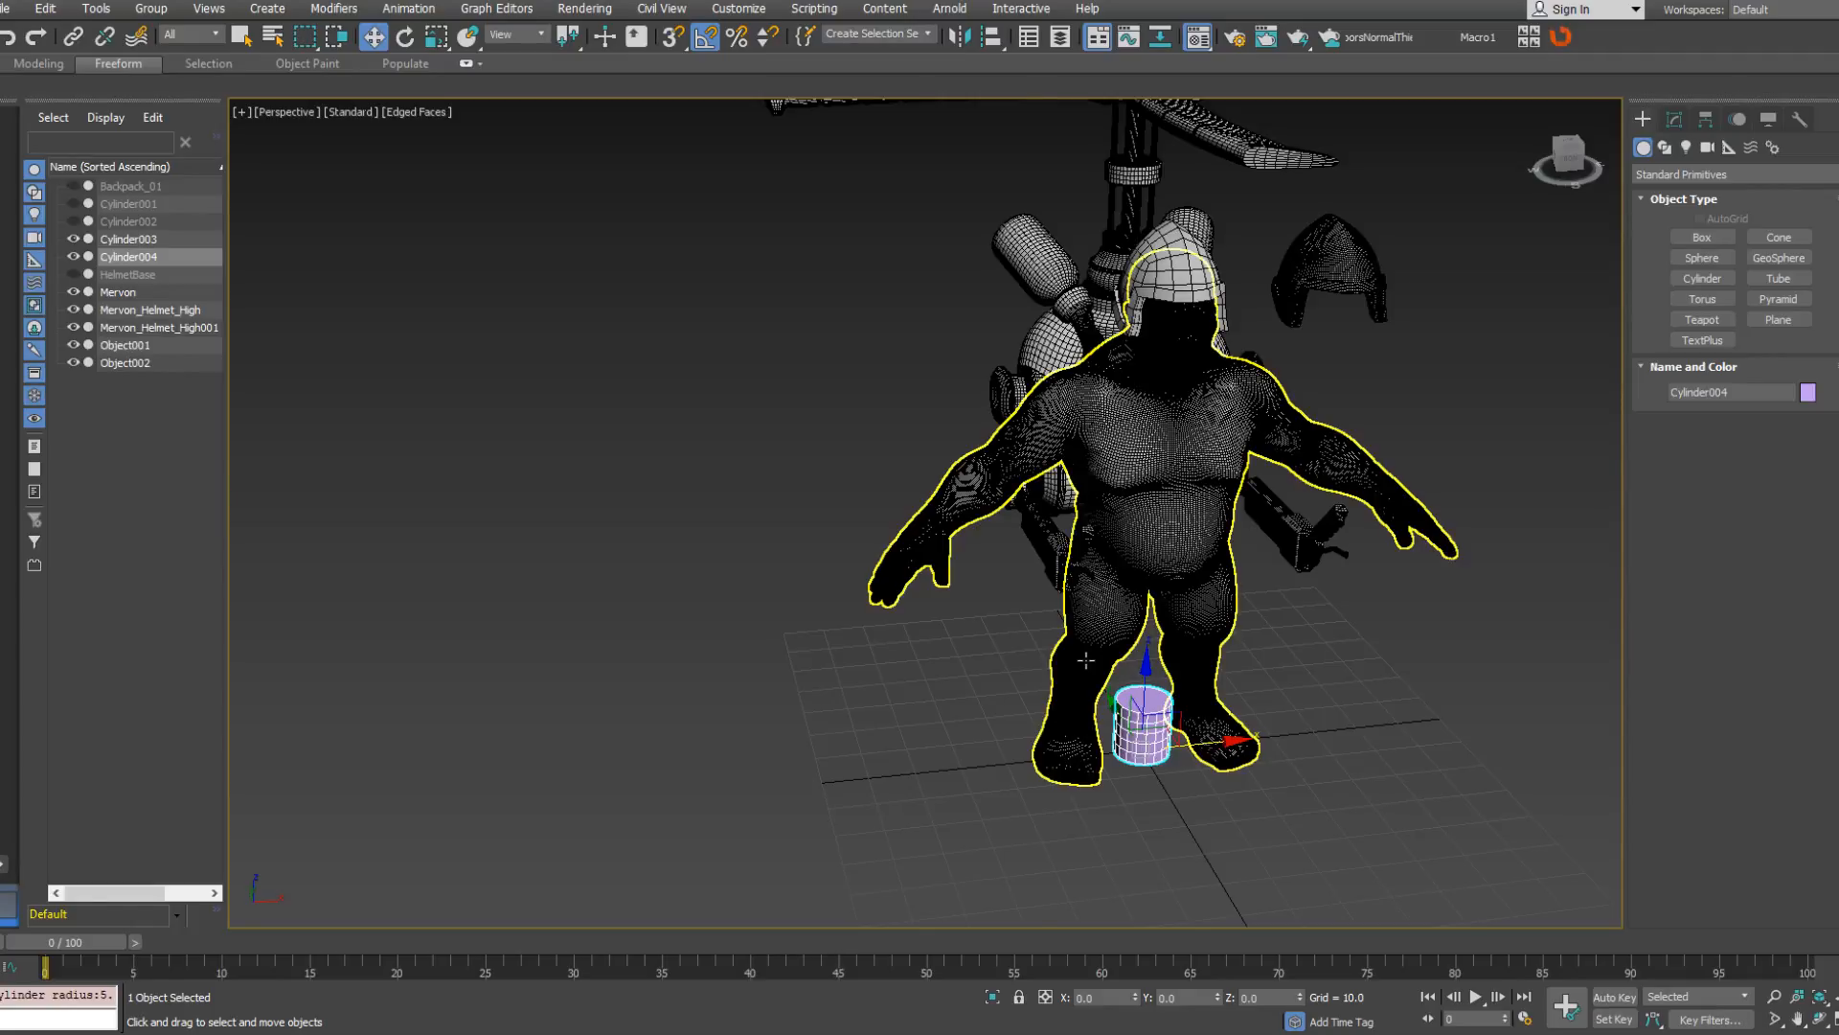
Set the cylinder's sides to 12 and convert it to an editable poly.
alt+middle_drag(1120, 712, 1068, 728)
middle_drag(1130, 787, 1197, 705)
scroll(1137, 726, up, 6)
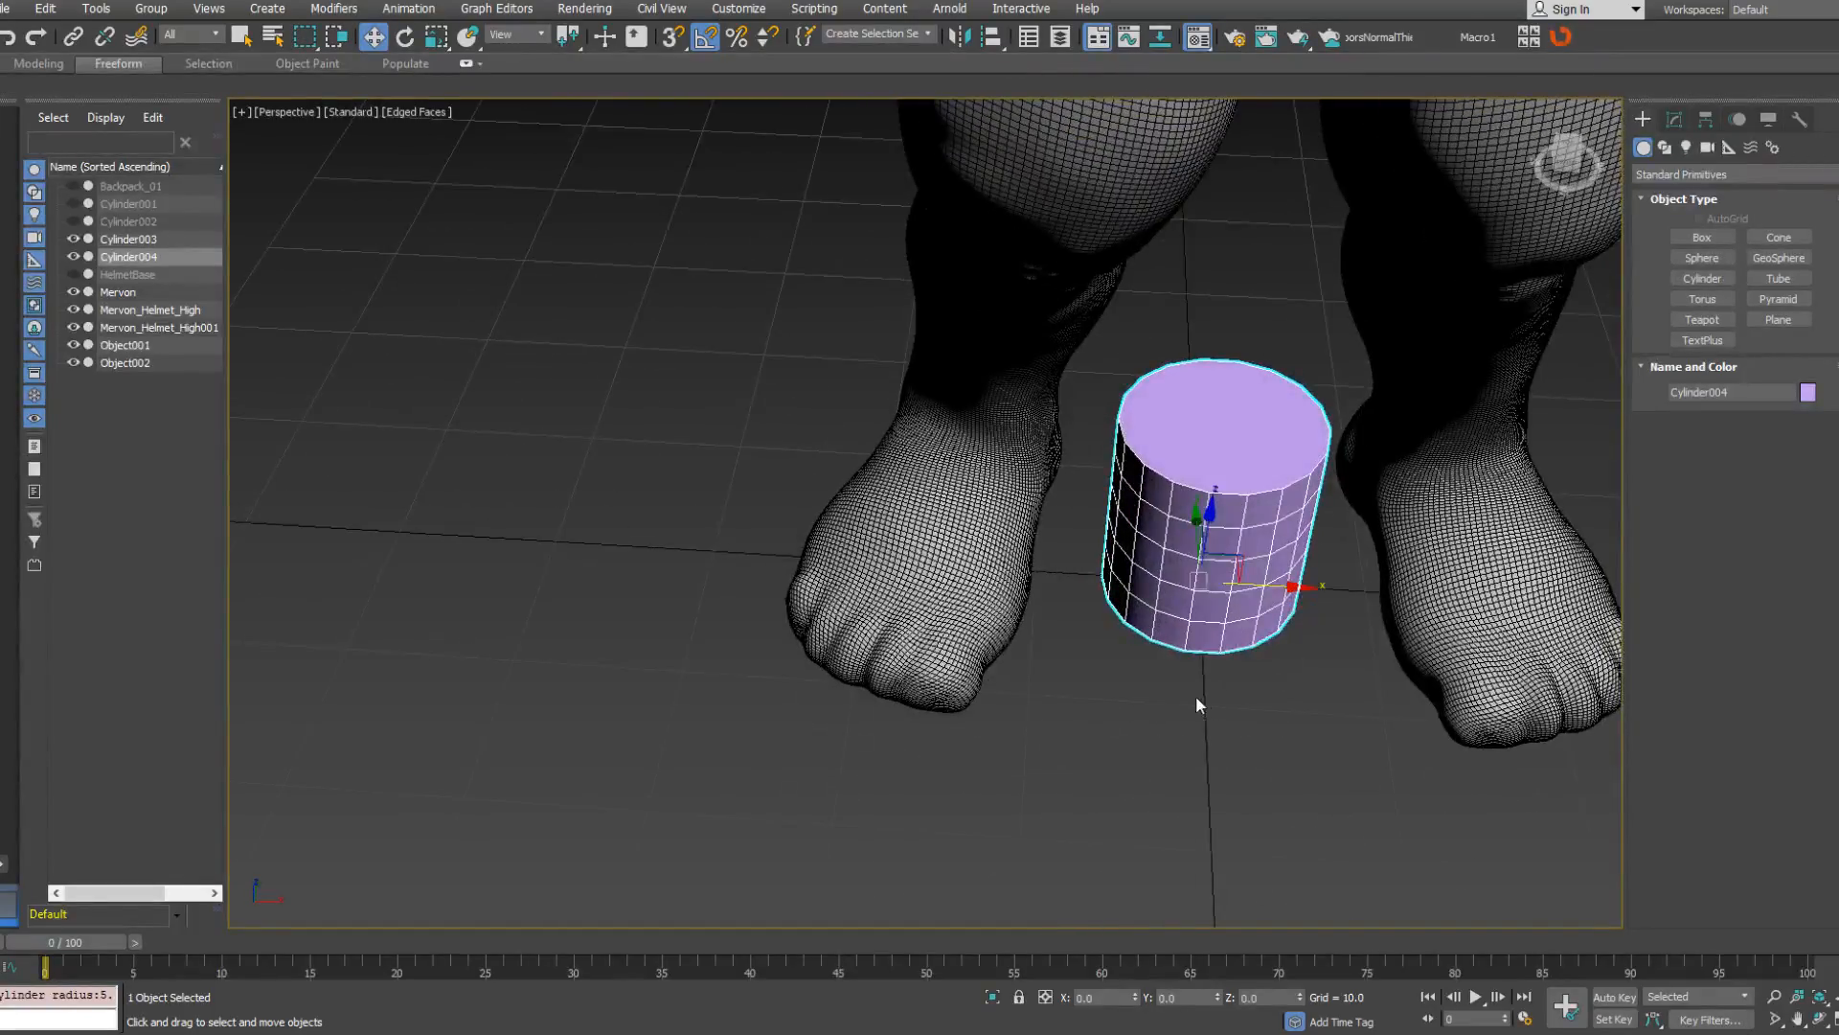
click(1675, 120)
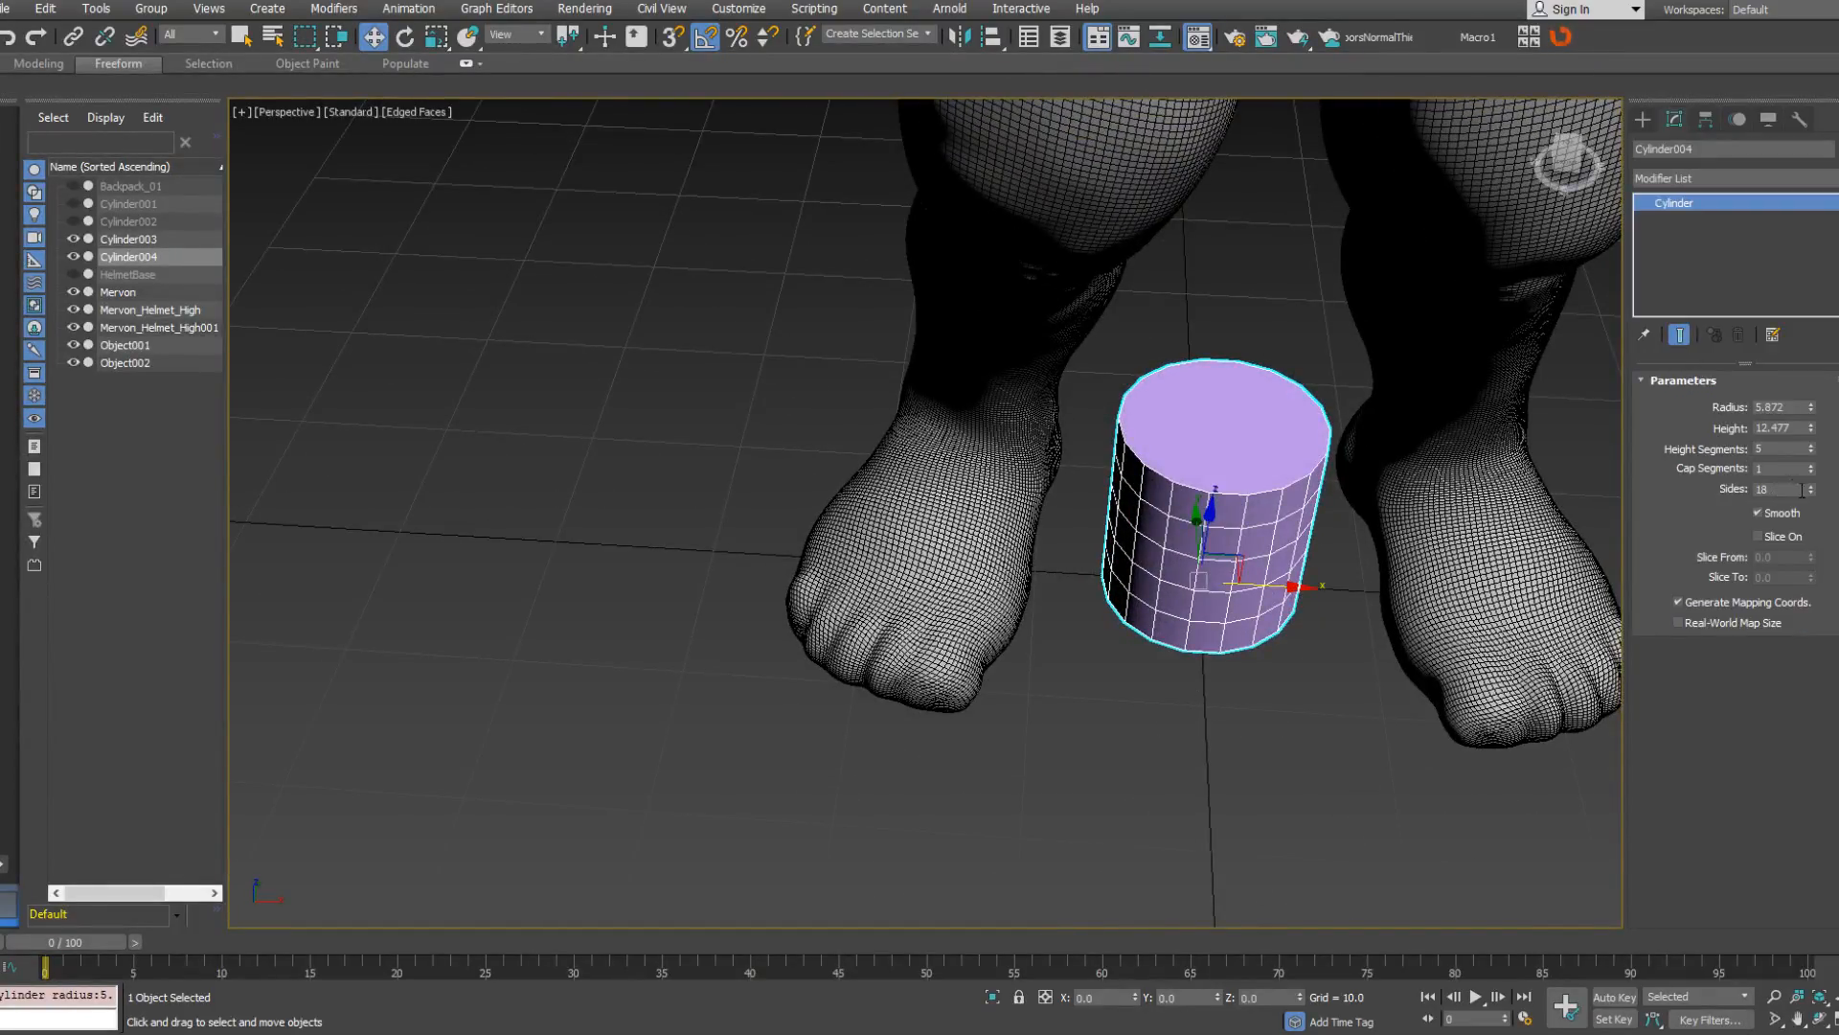
drag(1812, 493, 1816, 500)
alt+middle_drag(1210, 532, 1312, 575)
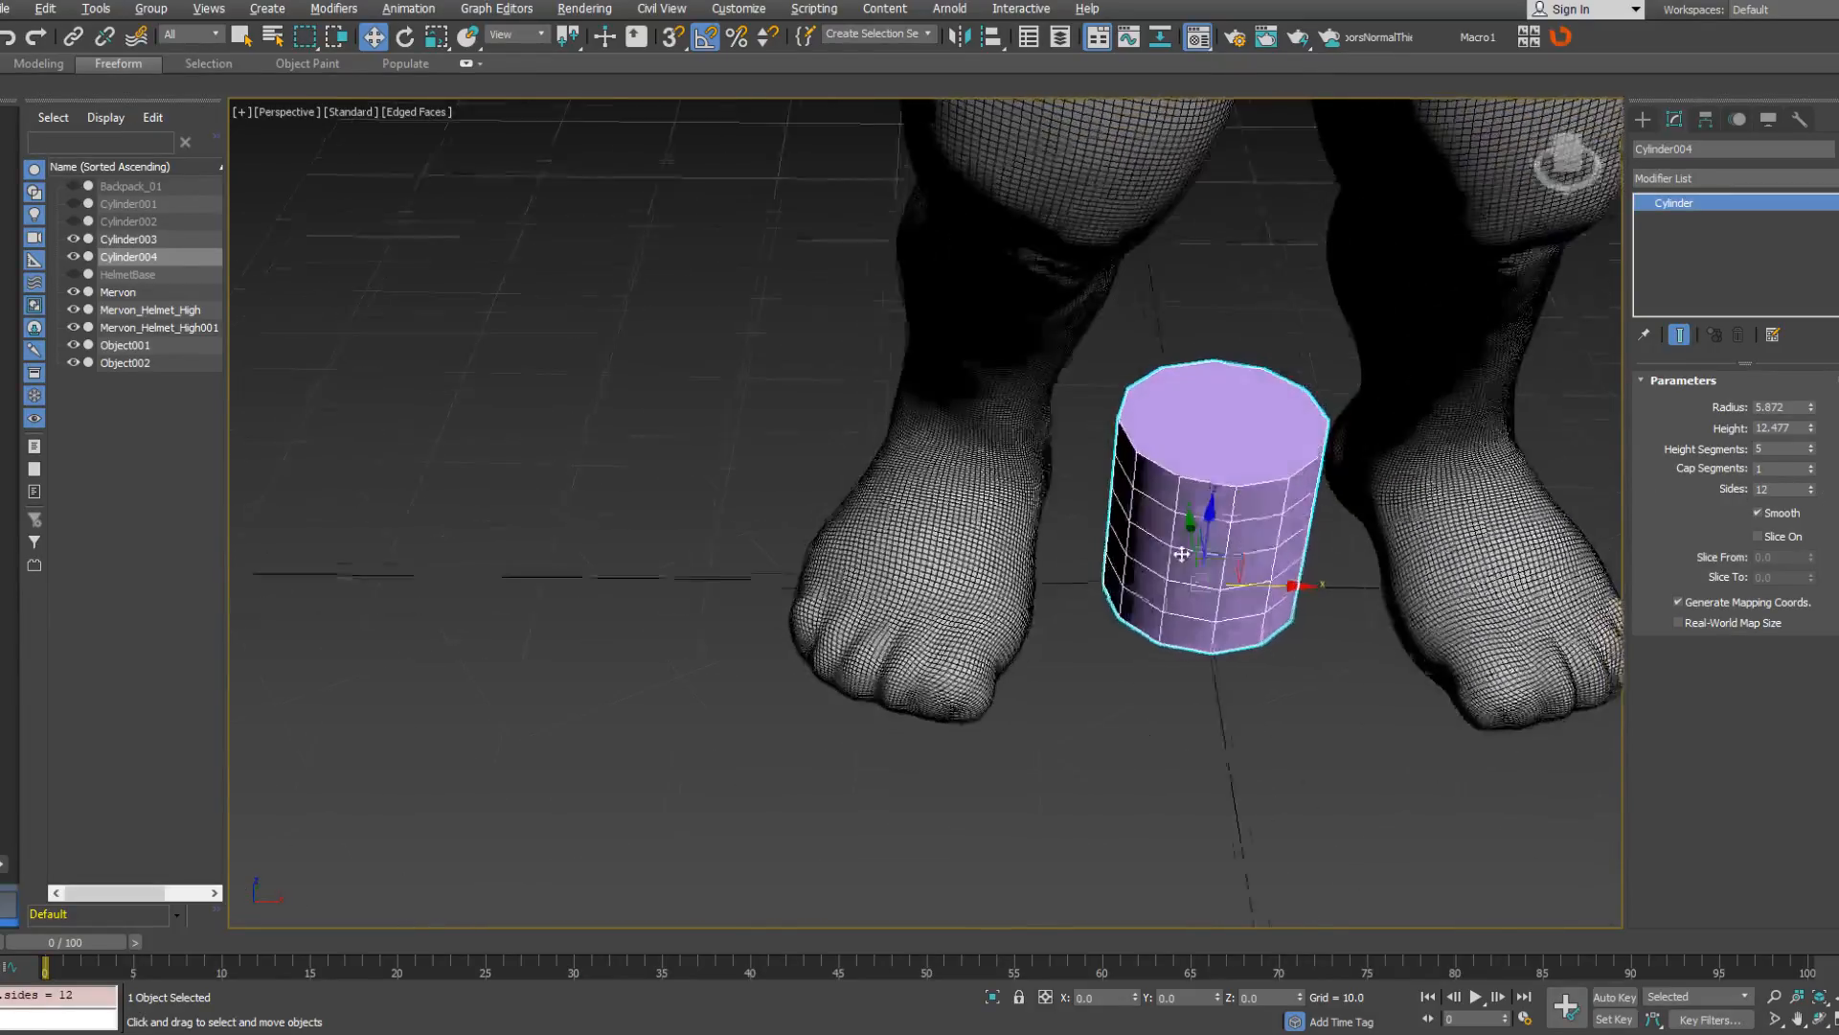
right_click(1324, 620)
mouse_move(1437, 821)
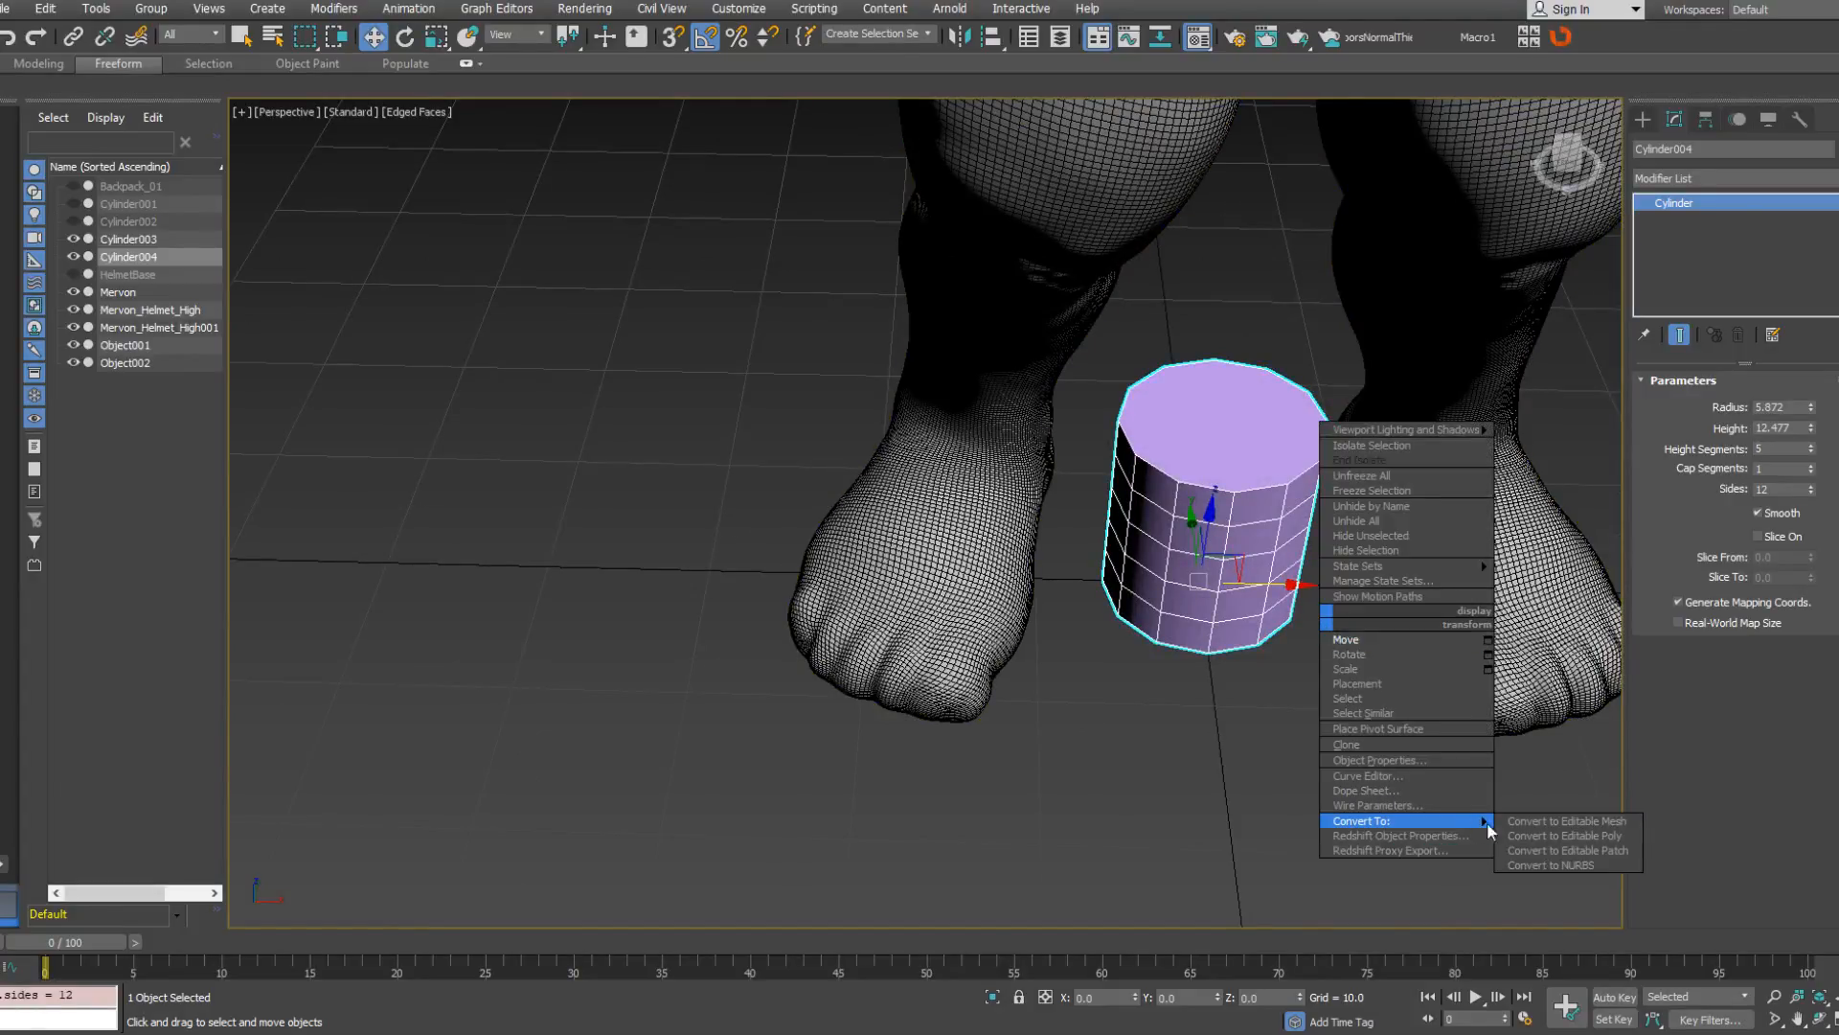
click(1571, 834)
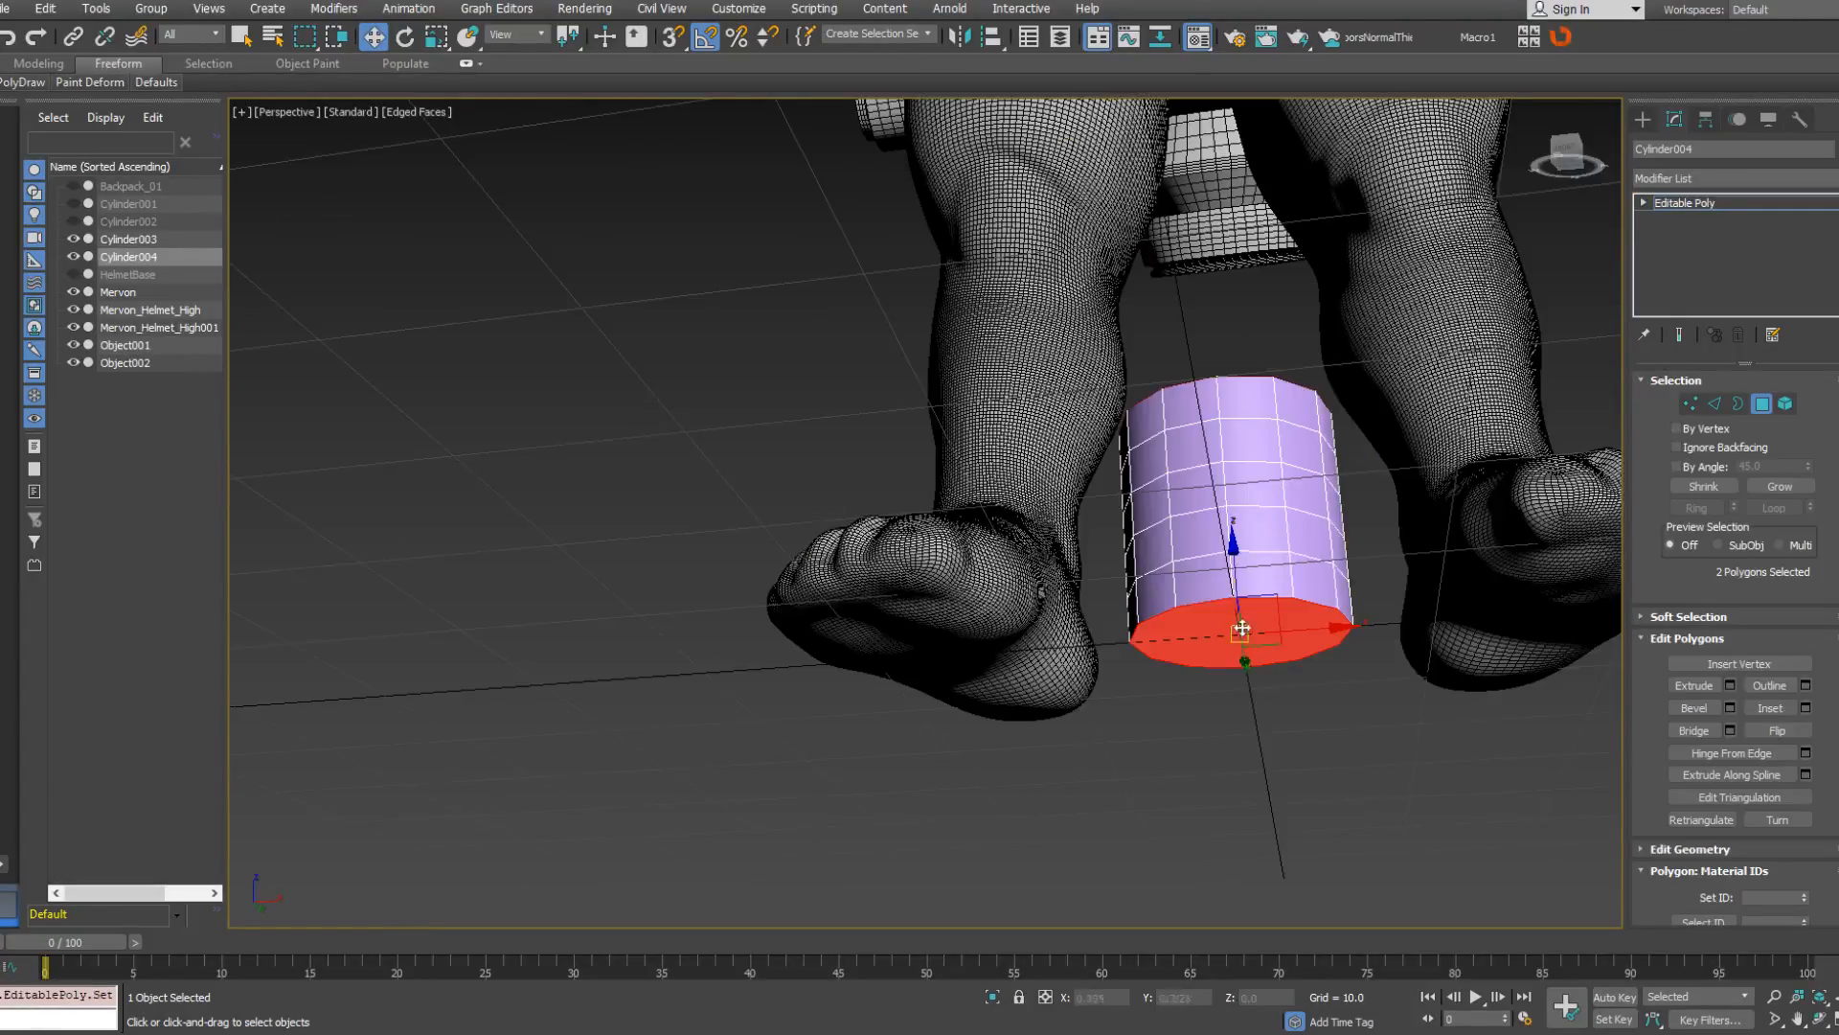
Delete the cylinder's end caps and its upper three rows of polygons.
alt+middle_drag(1240, 624, 1289, 577)
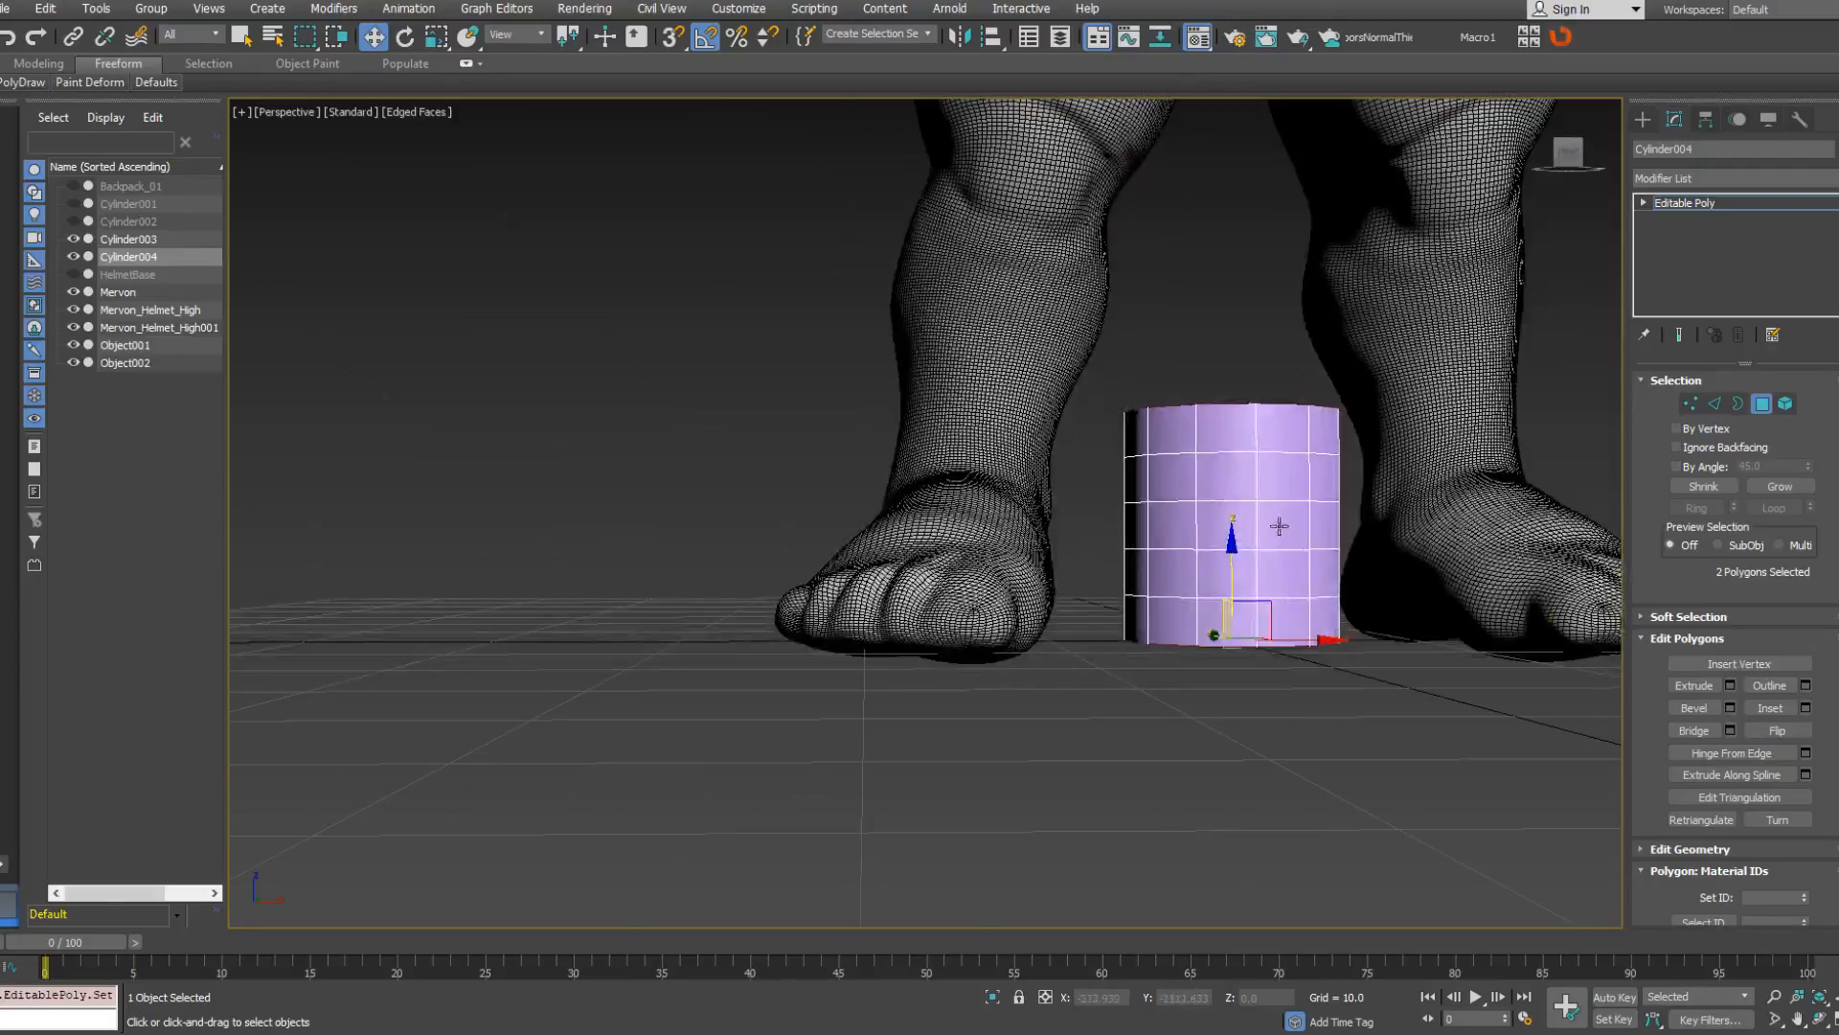
drag(1418, 525, 1418, 525)
key(Delete)
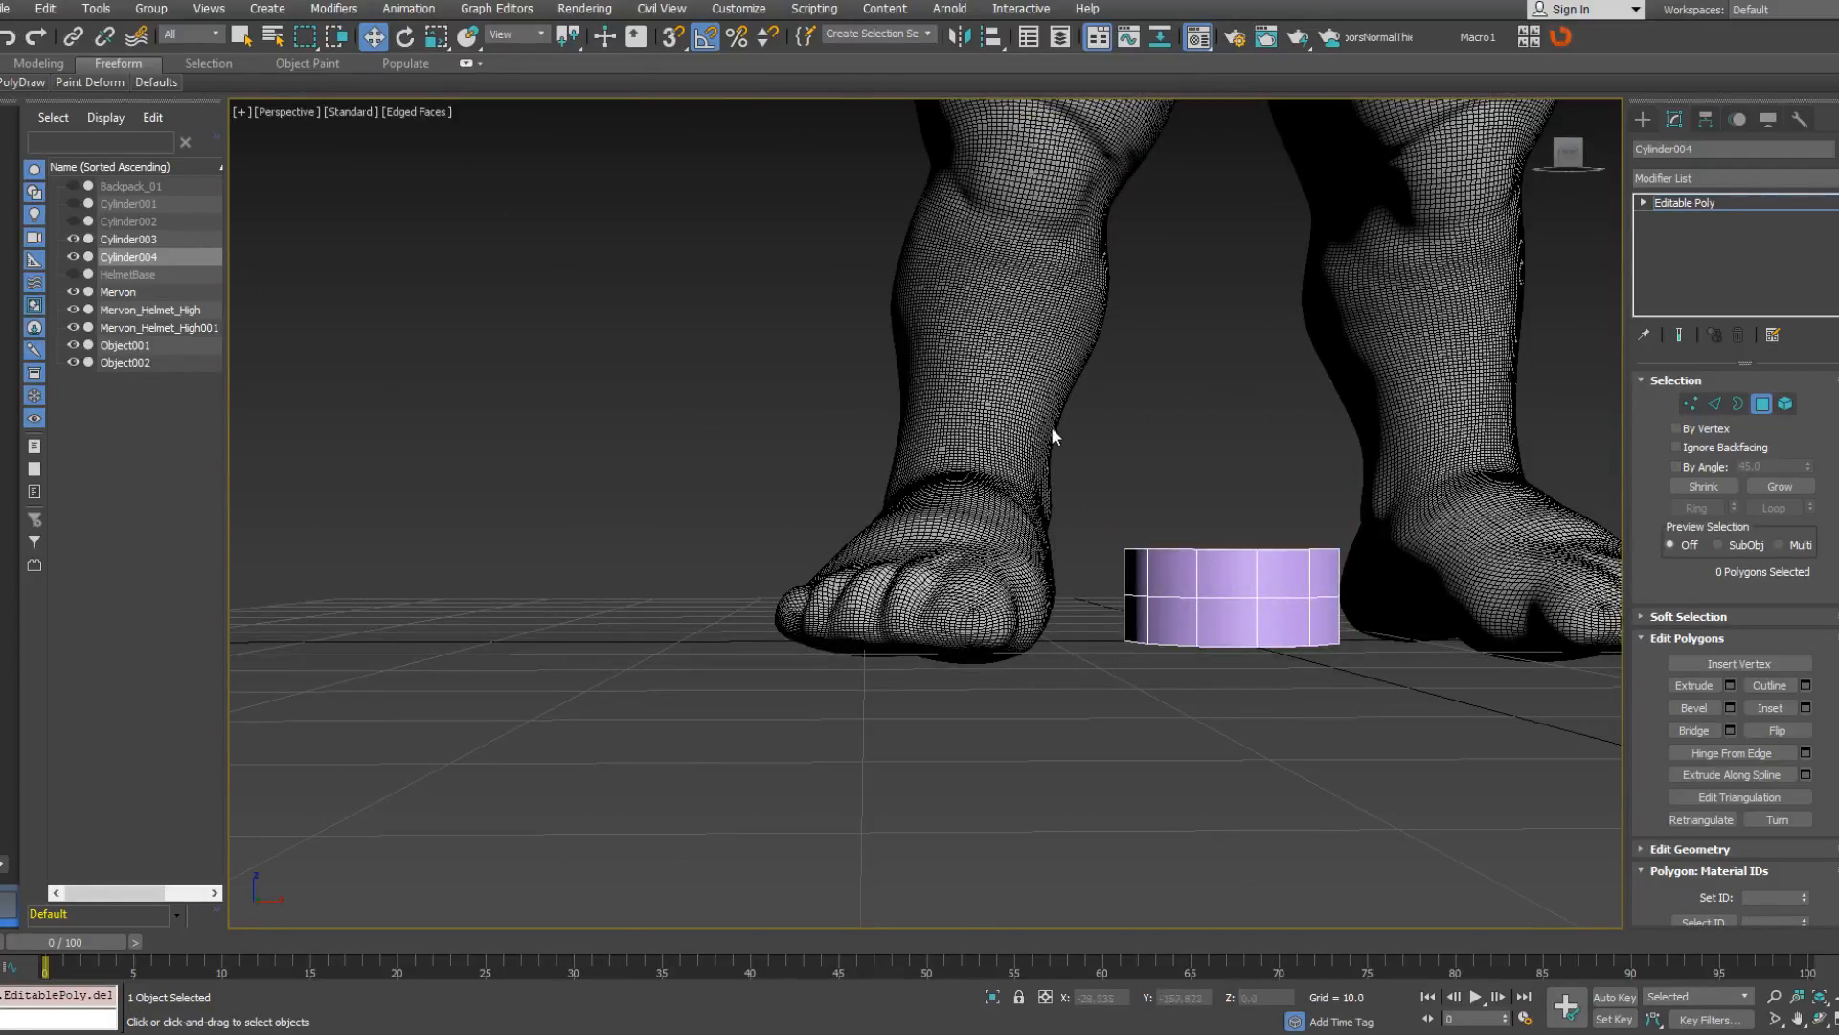
Select the polygons of the ring's rear half and delete them to leave a curved front band.
alt+middle_drag(1118, 482, 1464, 578)
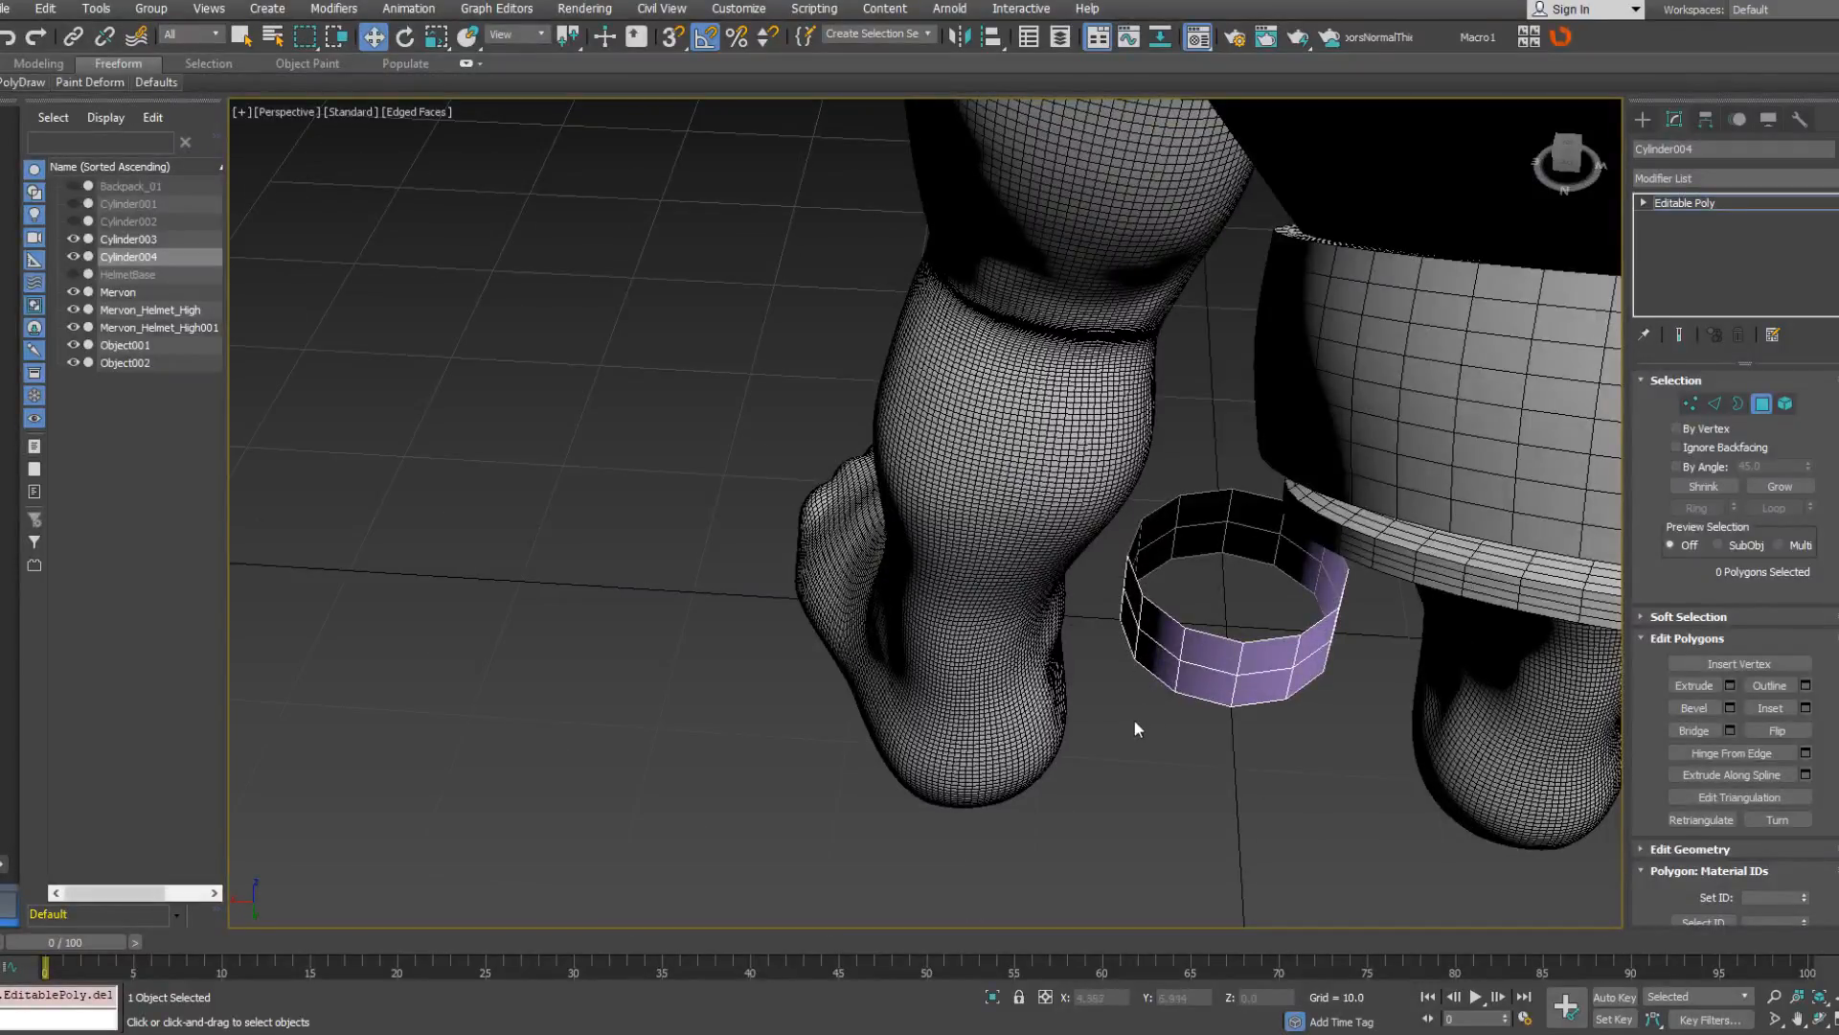
drag(1197, 651, 1197, 651)
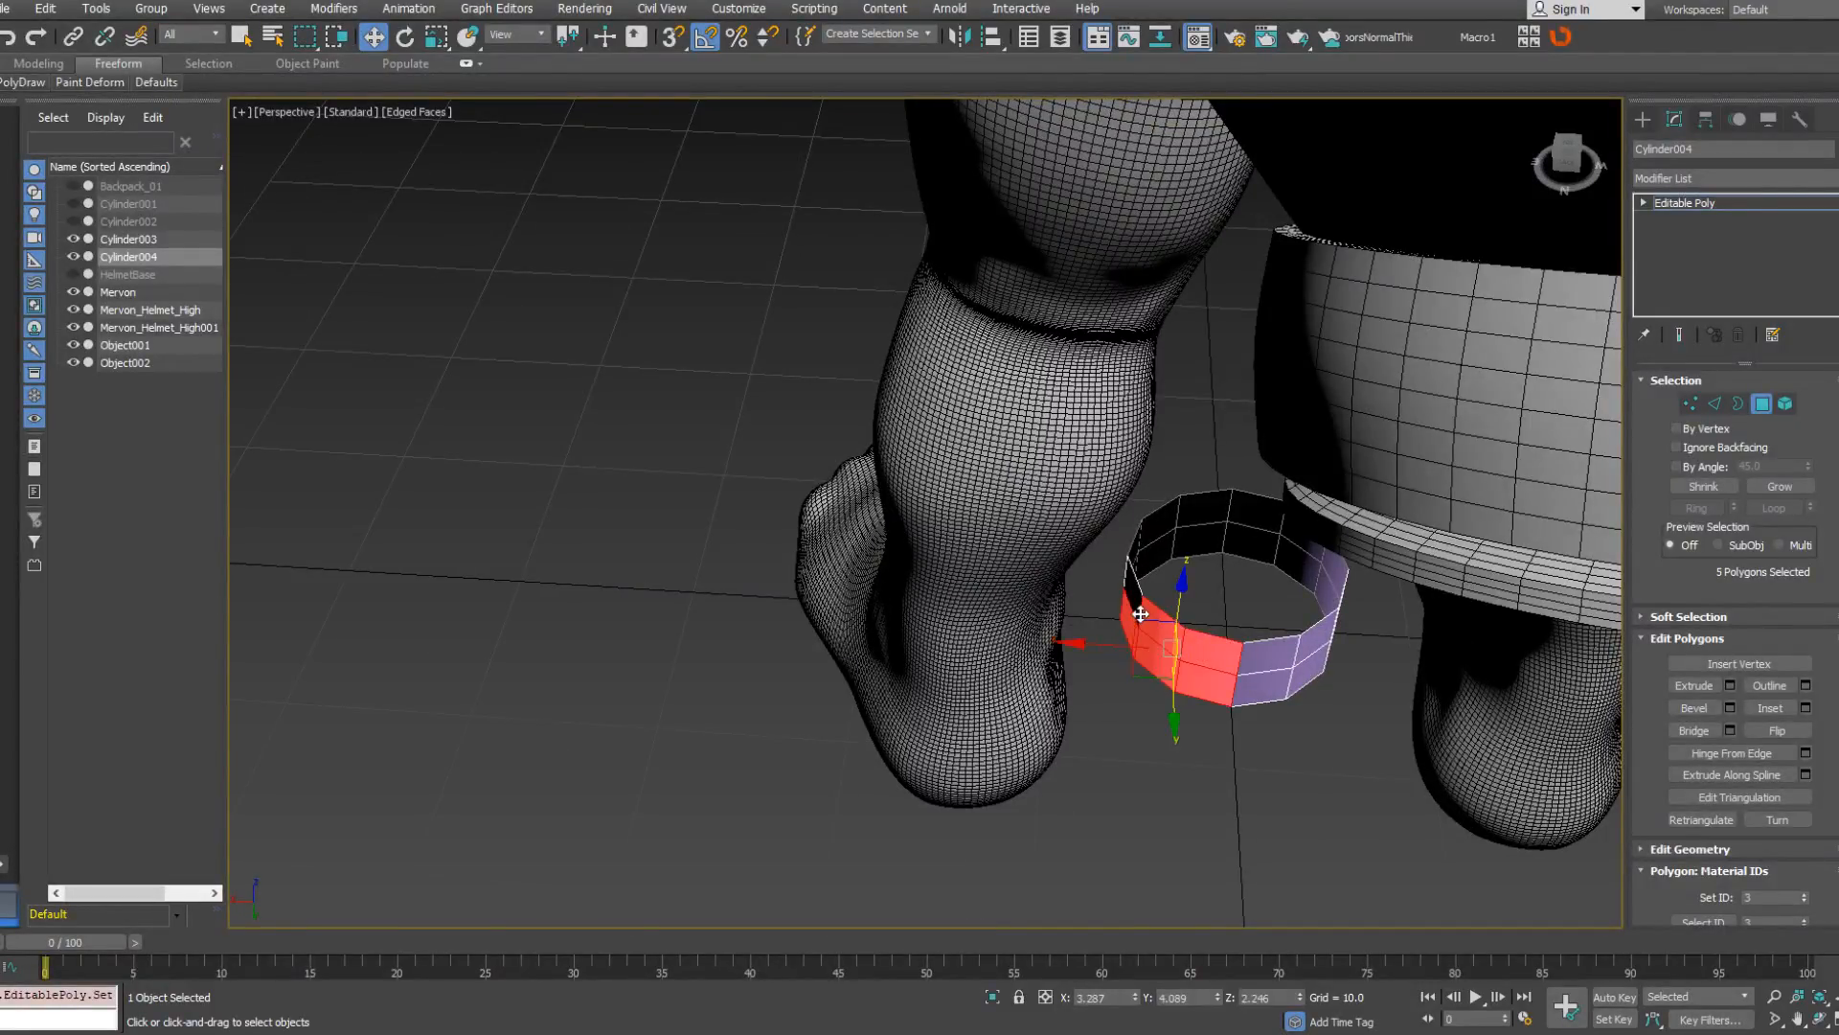
alt+middle_drag(1204, 642, 1167, 774)
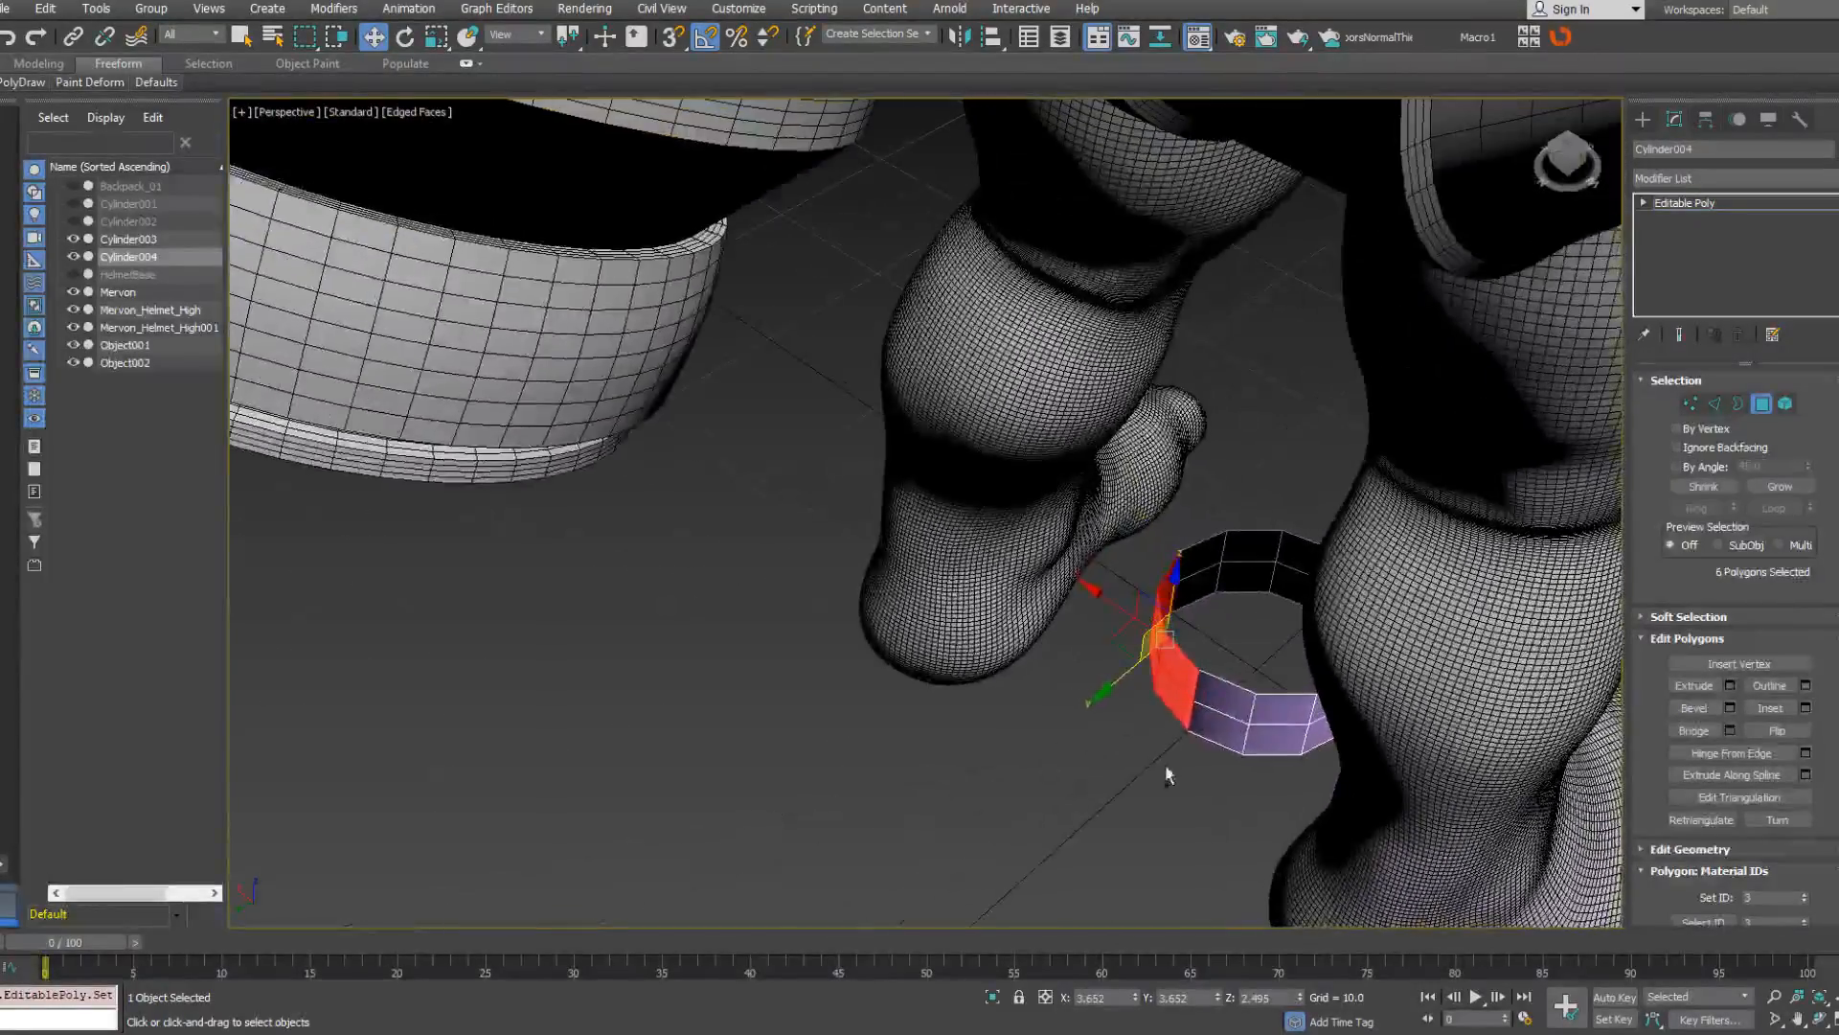
ctrl+drag(1295, 686, 1313, 676)
alt+middle_drag(1313, 676, 1071, 628)
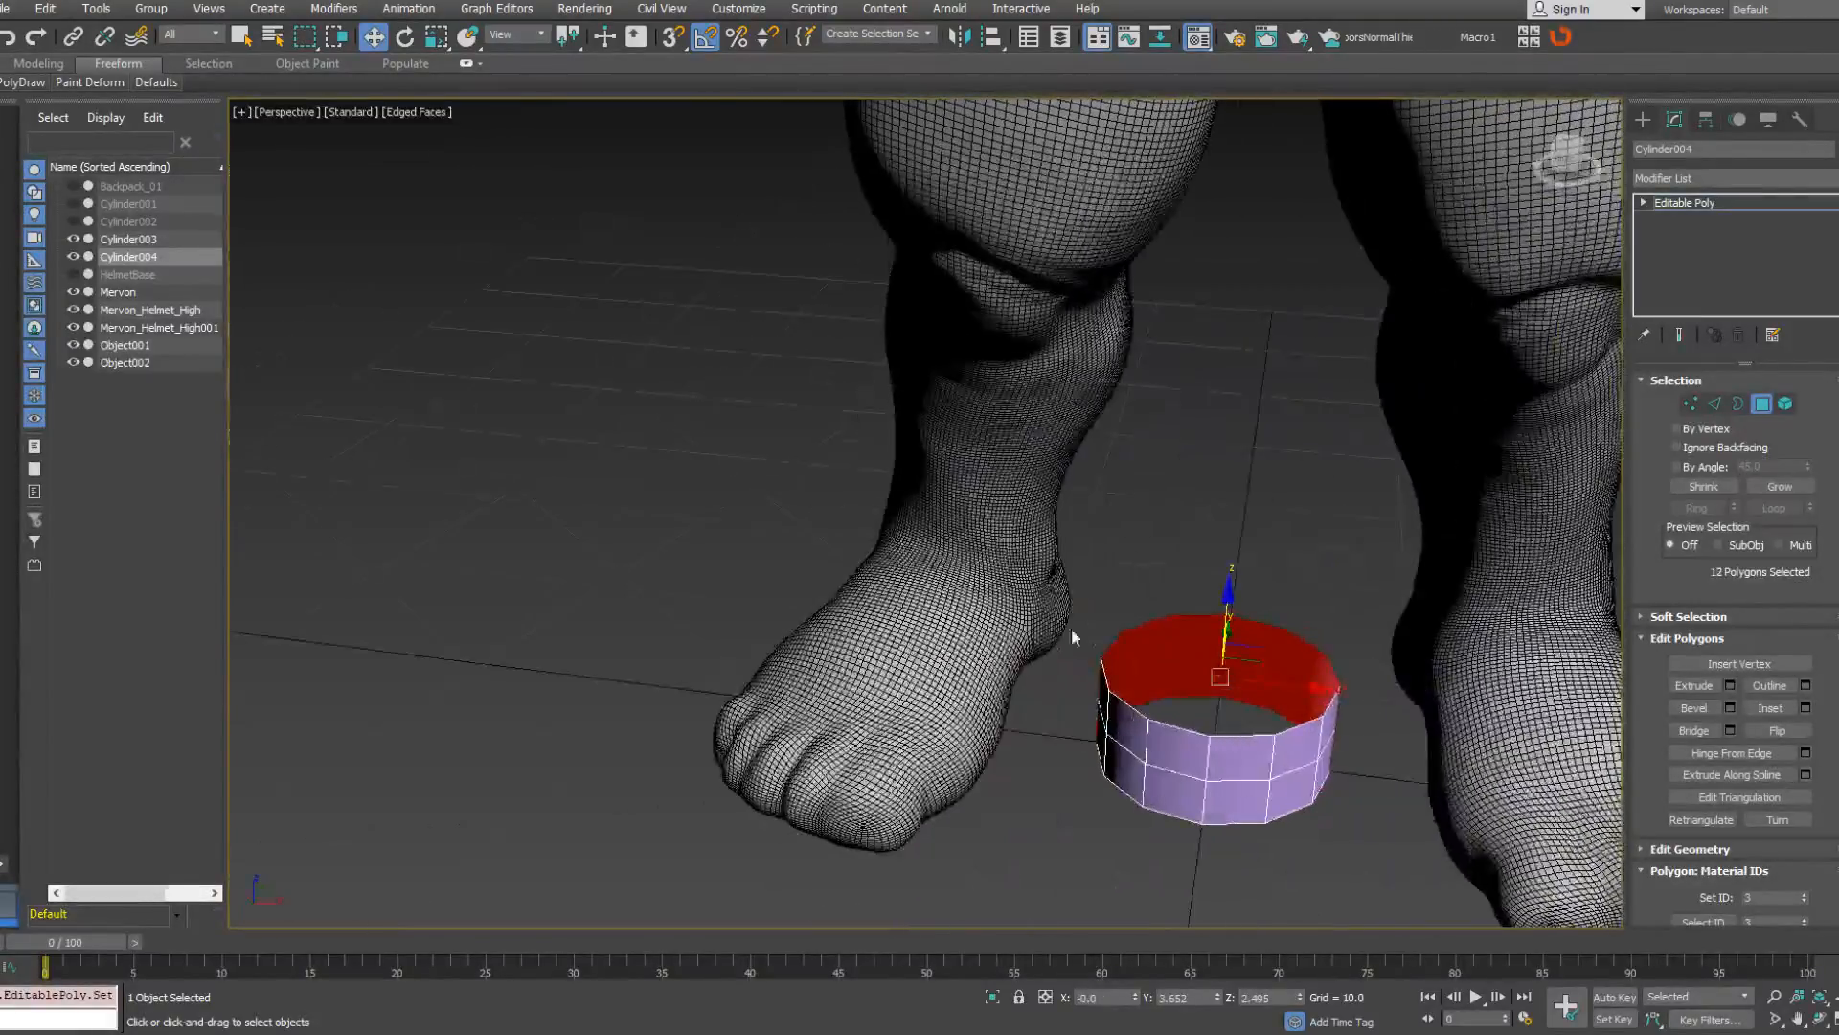
key(Delete)
Select all polygons of the remaining half band and move them up to the character's eye level beneath the helmet's brim.
drag(1100, 600, 1427, 819)
scroll(1054, 689, down, 5)
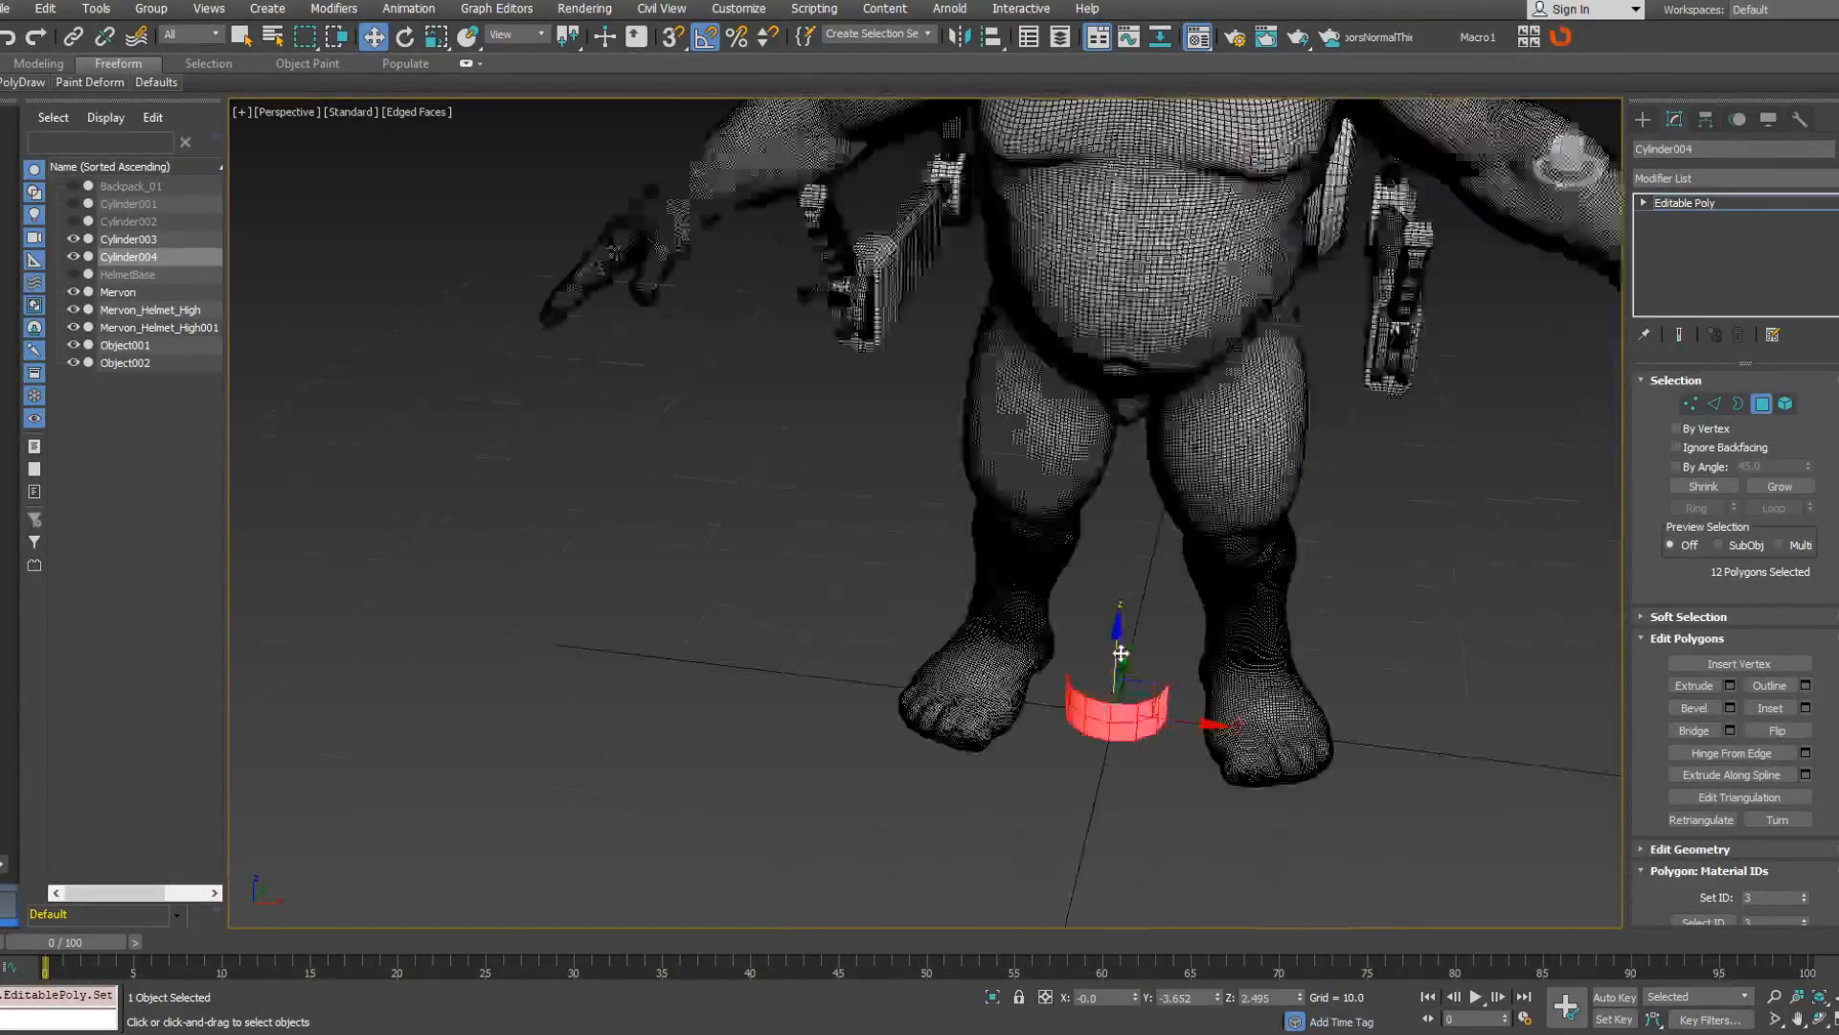
alt+middle_drag(1083, 661, 1140, 677)
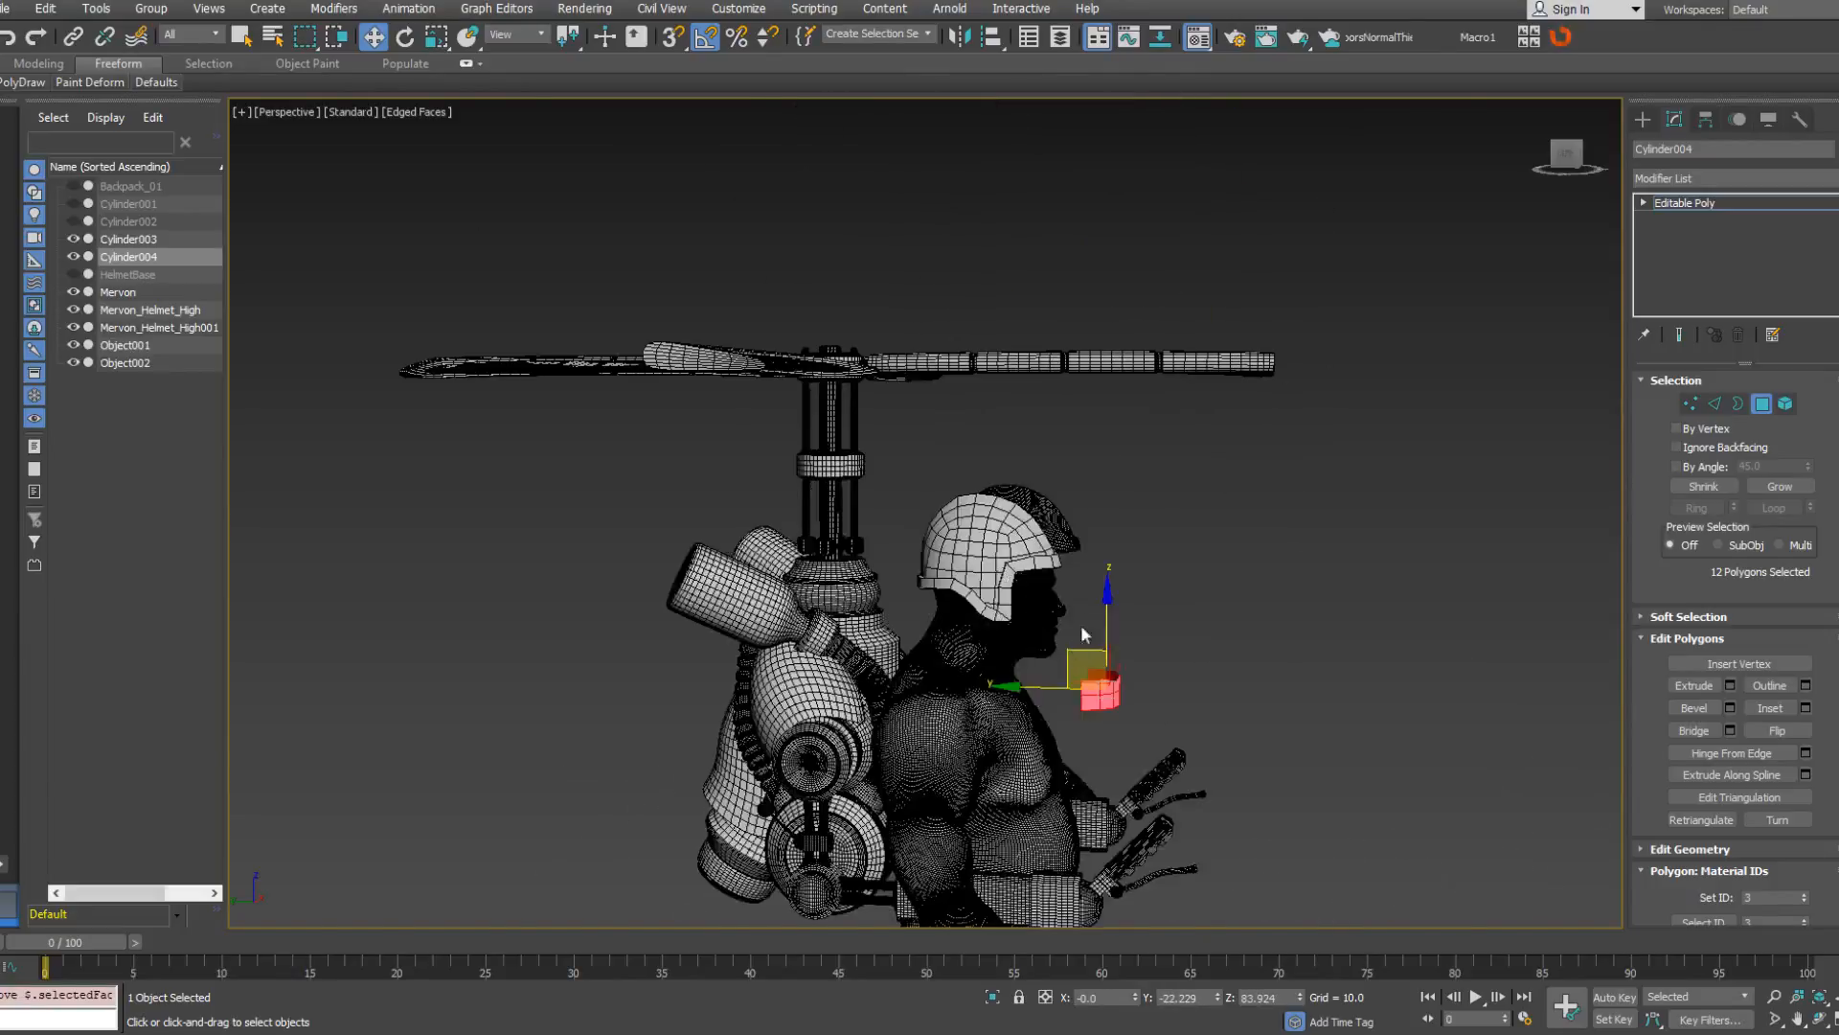
scroll(1081, 625, up, 5)
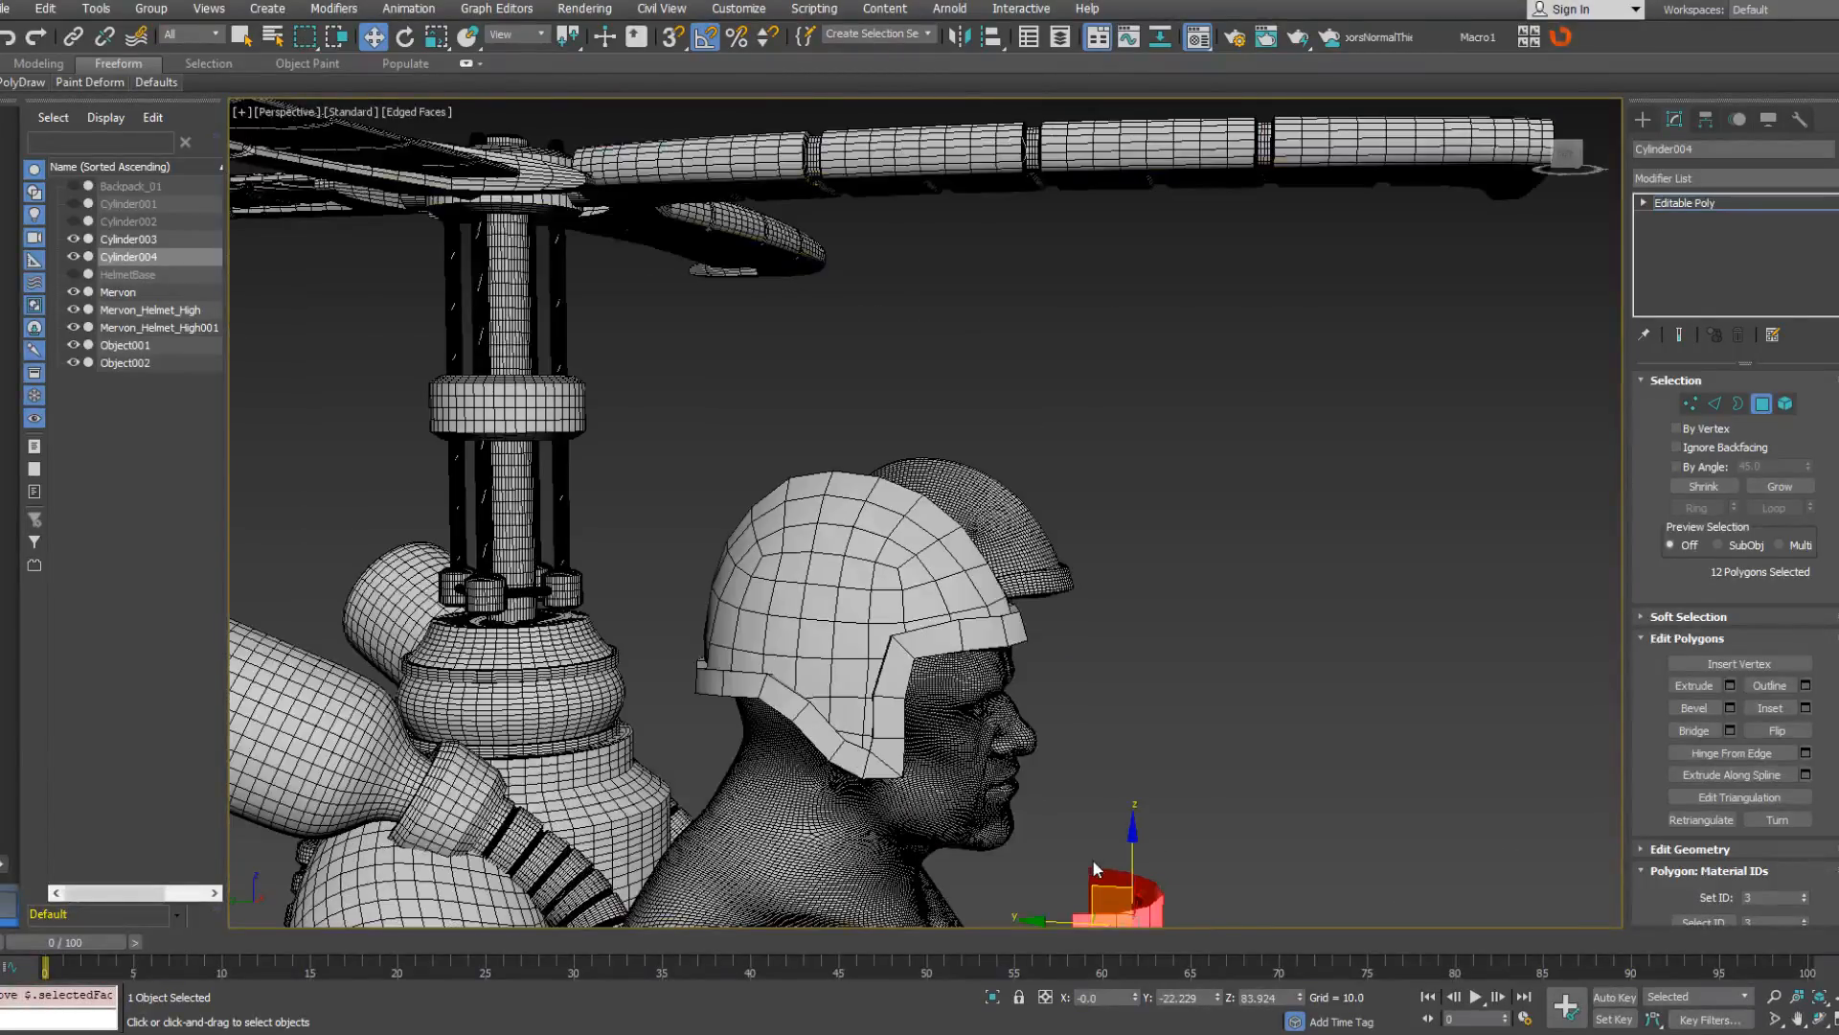
drag(1098, 887, 966, 668)
Scale the visor band along X to suit the face's width, and to about 136% along Y.
alt+middle_drag(1140, 622, 1015, 689)
right_click(1006, 714)
click(1054, 733)
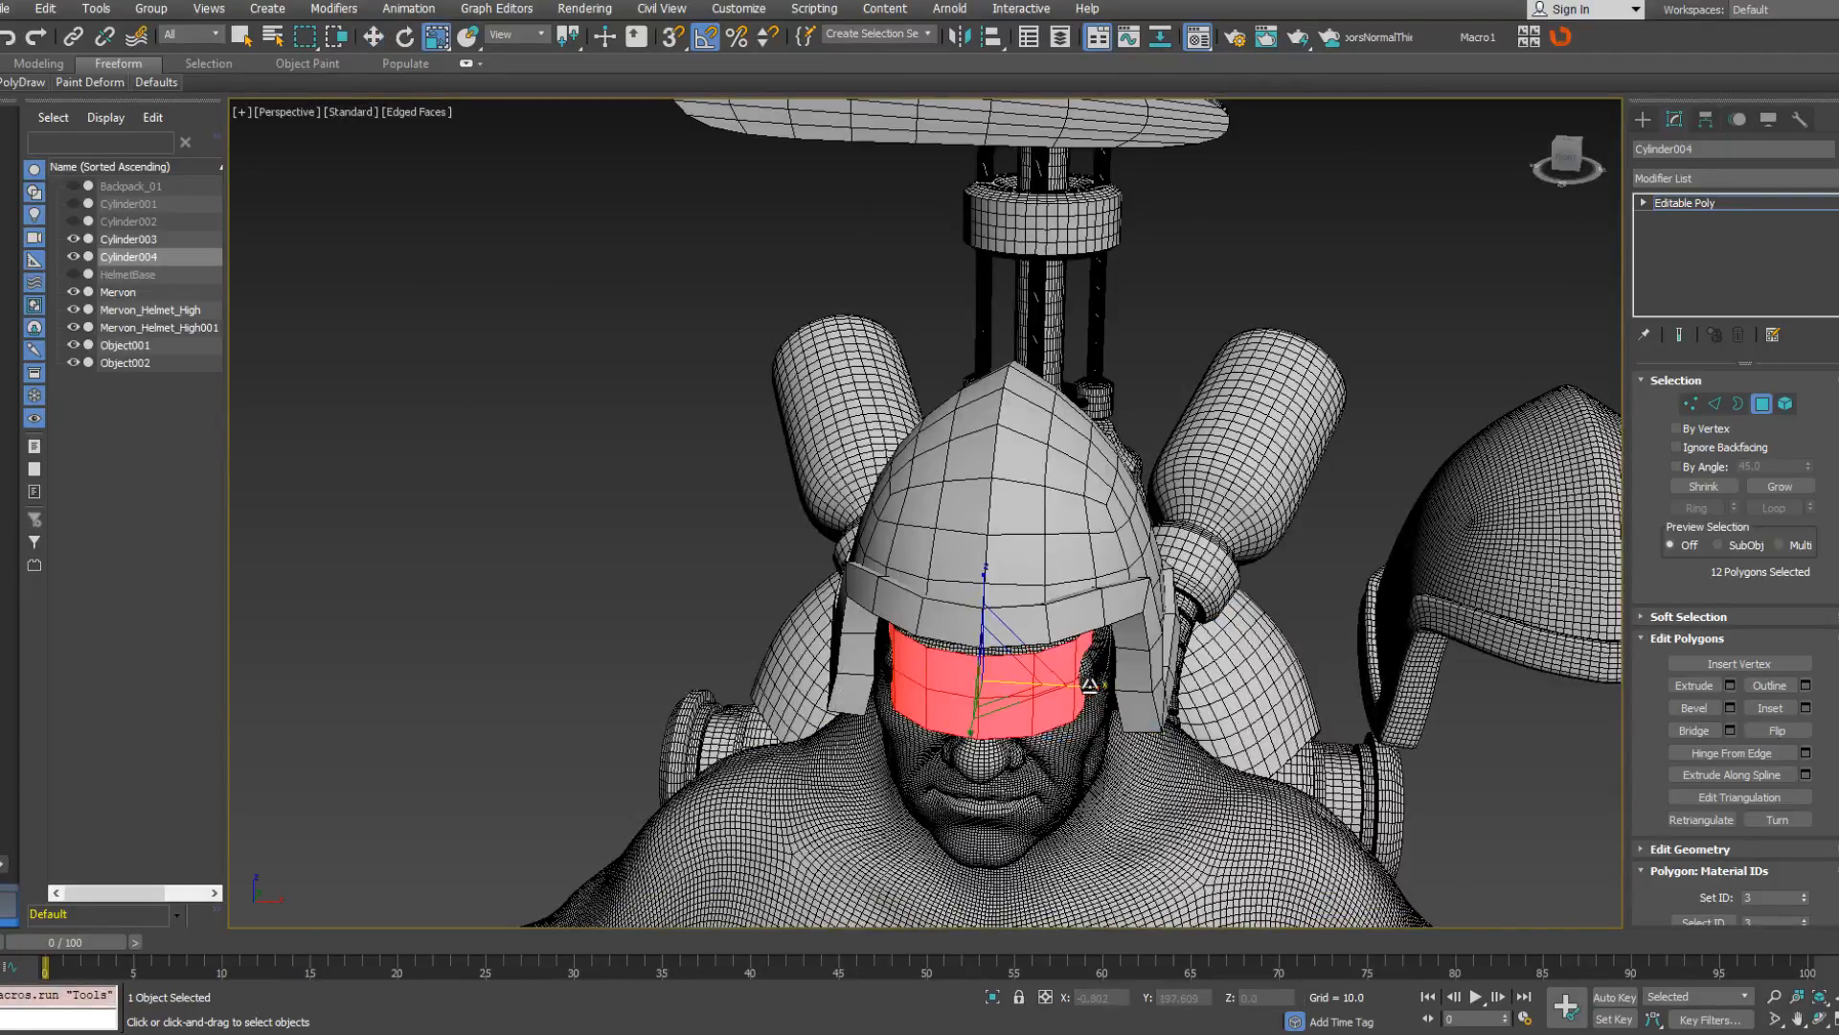
drag(1090, 684, 1100, 676)
alt+middle_drag(1100, 677, 1009, 668)
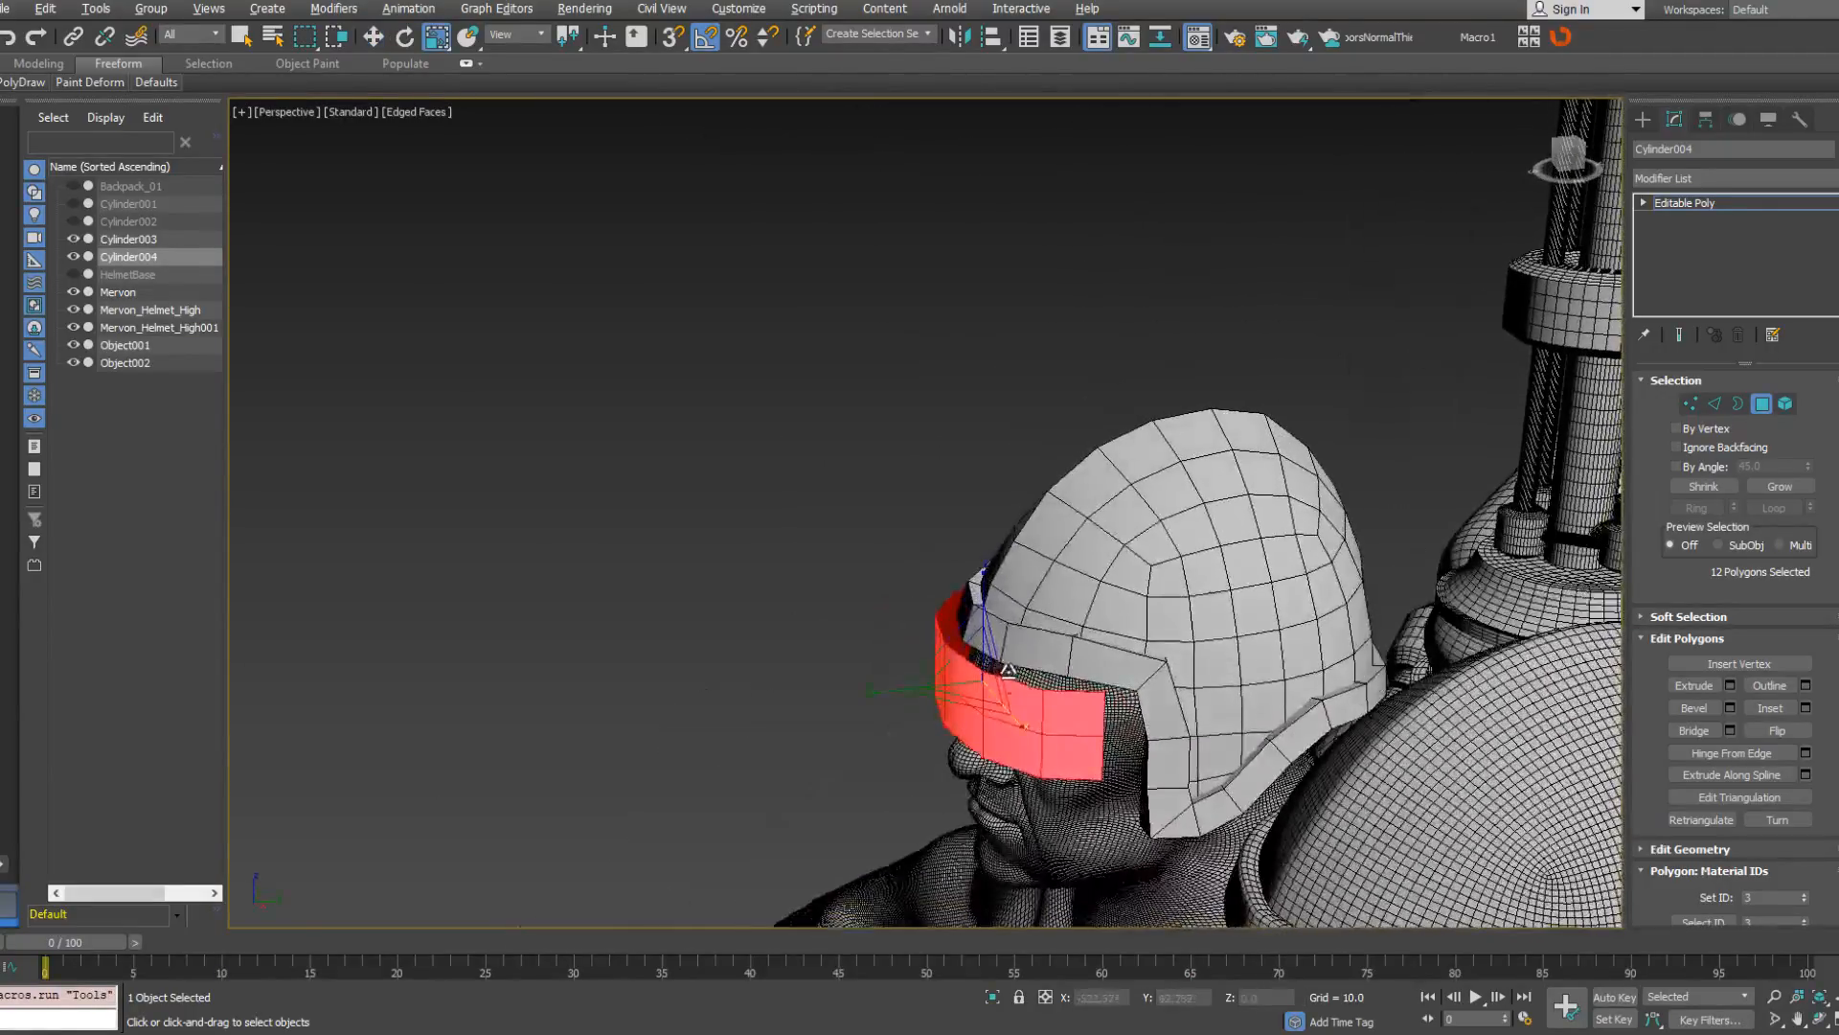
drag(882, 695, 873, 693)
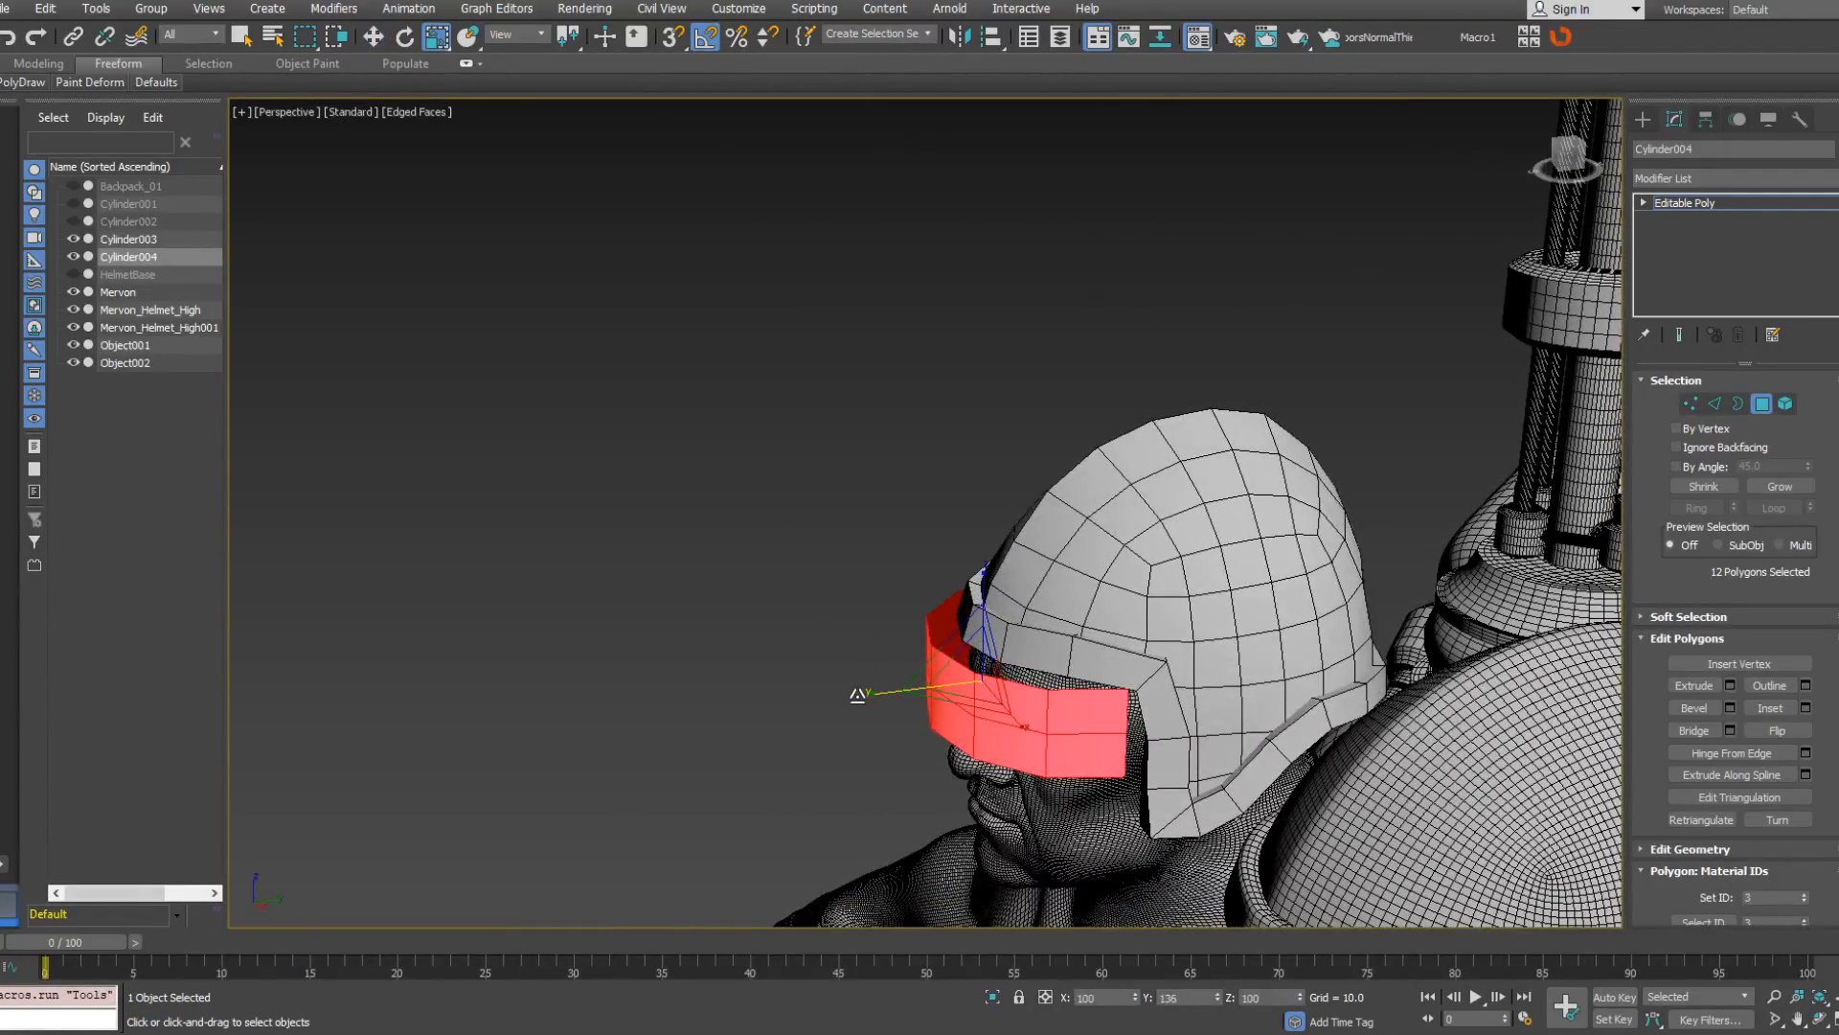
alt+middle_drag(858, 694, 1199, 635)
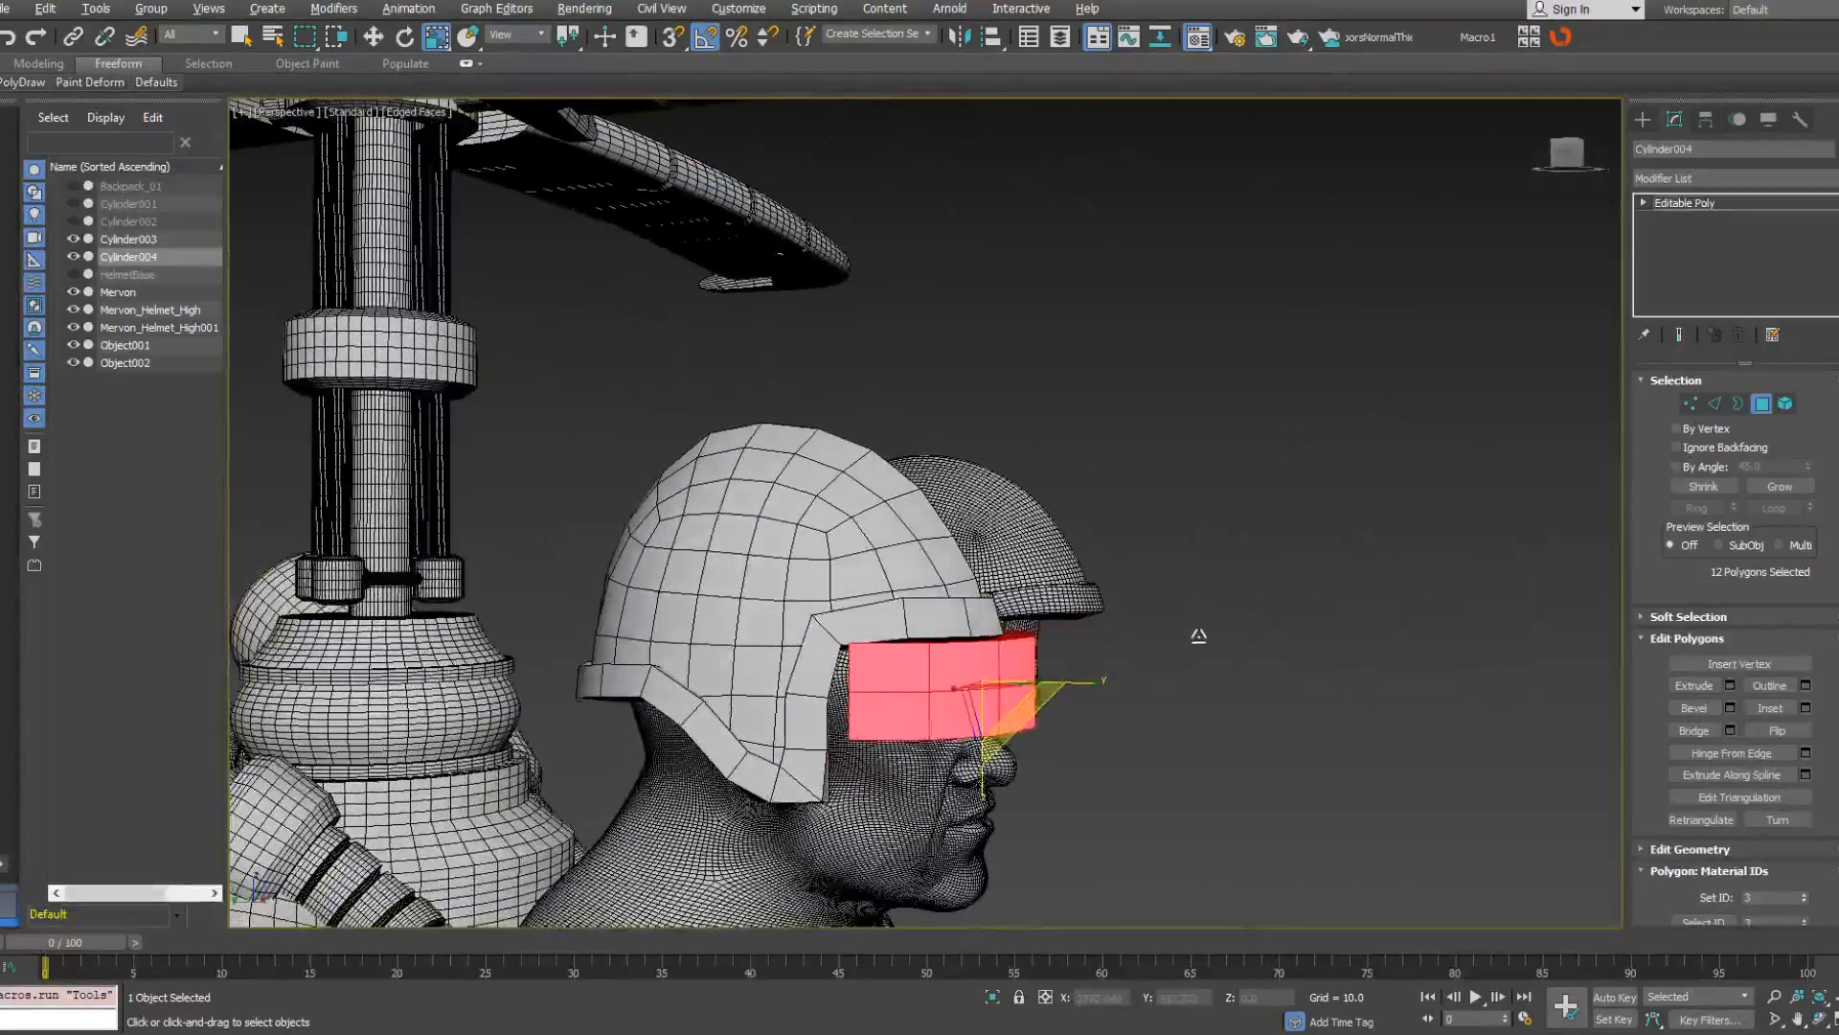
Select the visor band's vertical end edges on both sides, move them back toward the helmet's side flaps, and switch to vertex editing.
click(1716, 402)
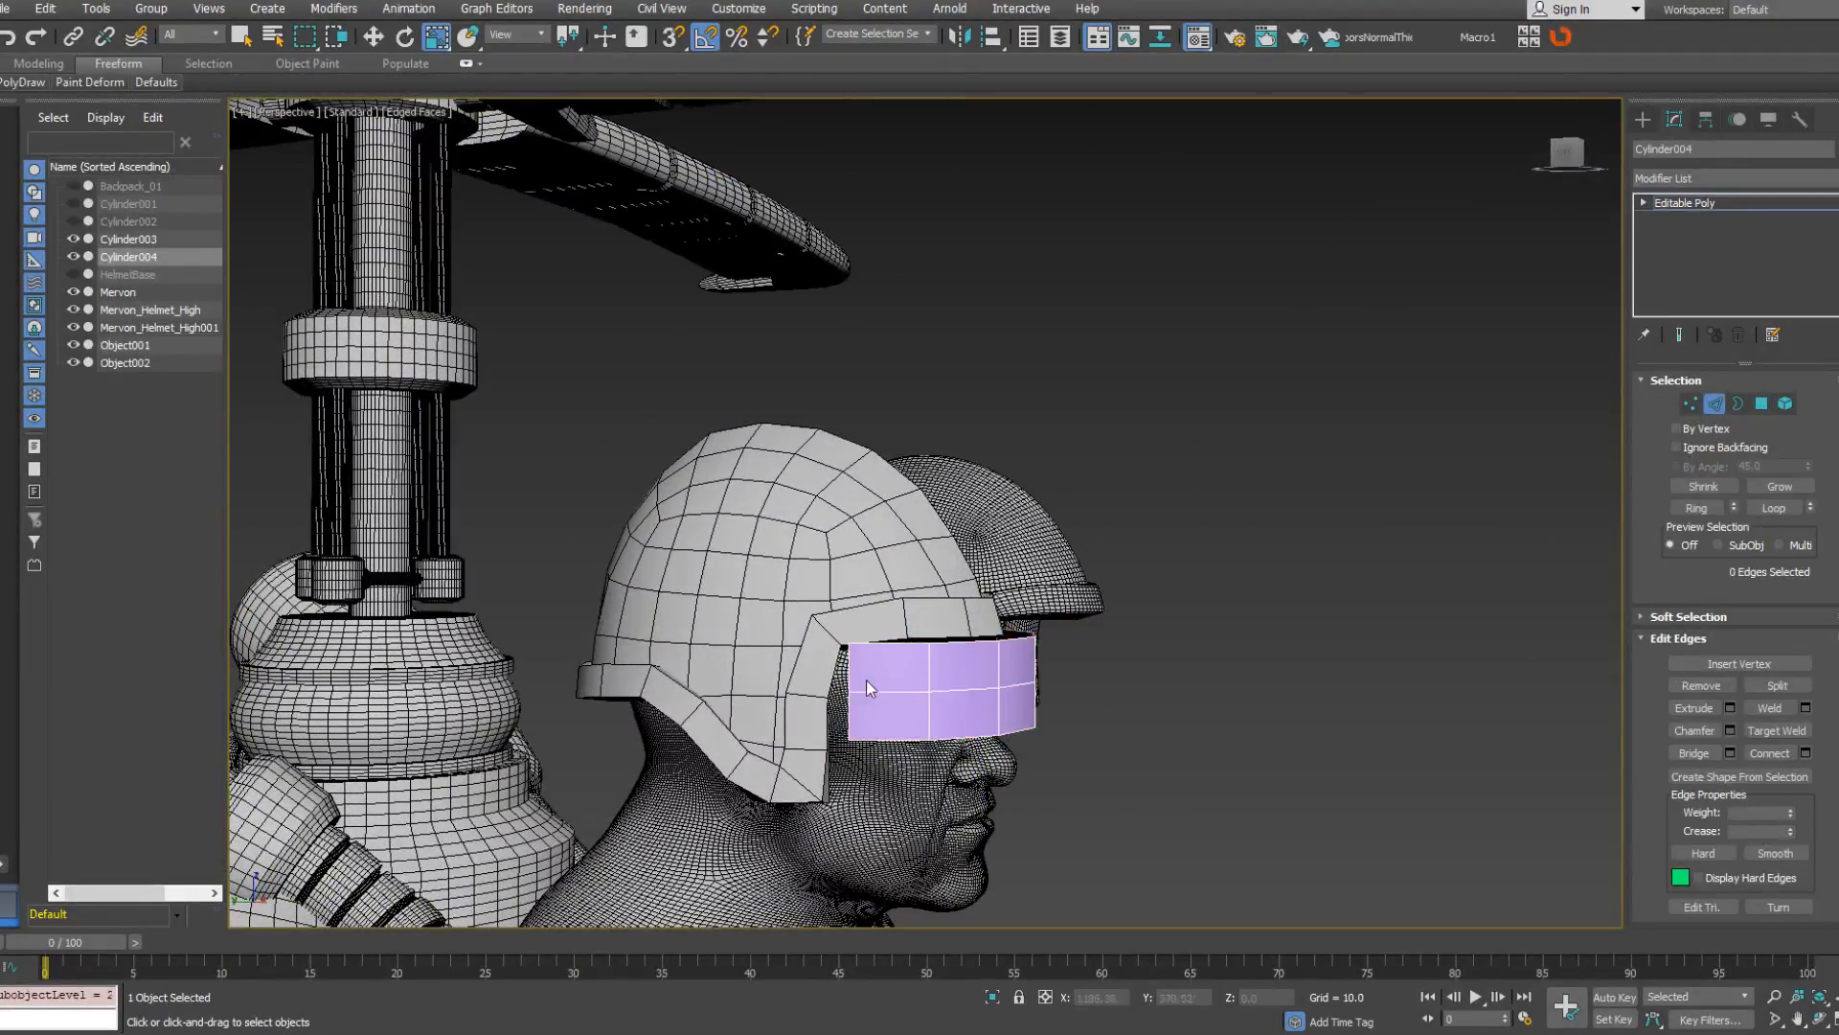
alt+middle_drag(850, 674, 1088, 706)
right_click(1089, 706)
click(1109, 731)
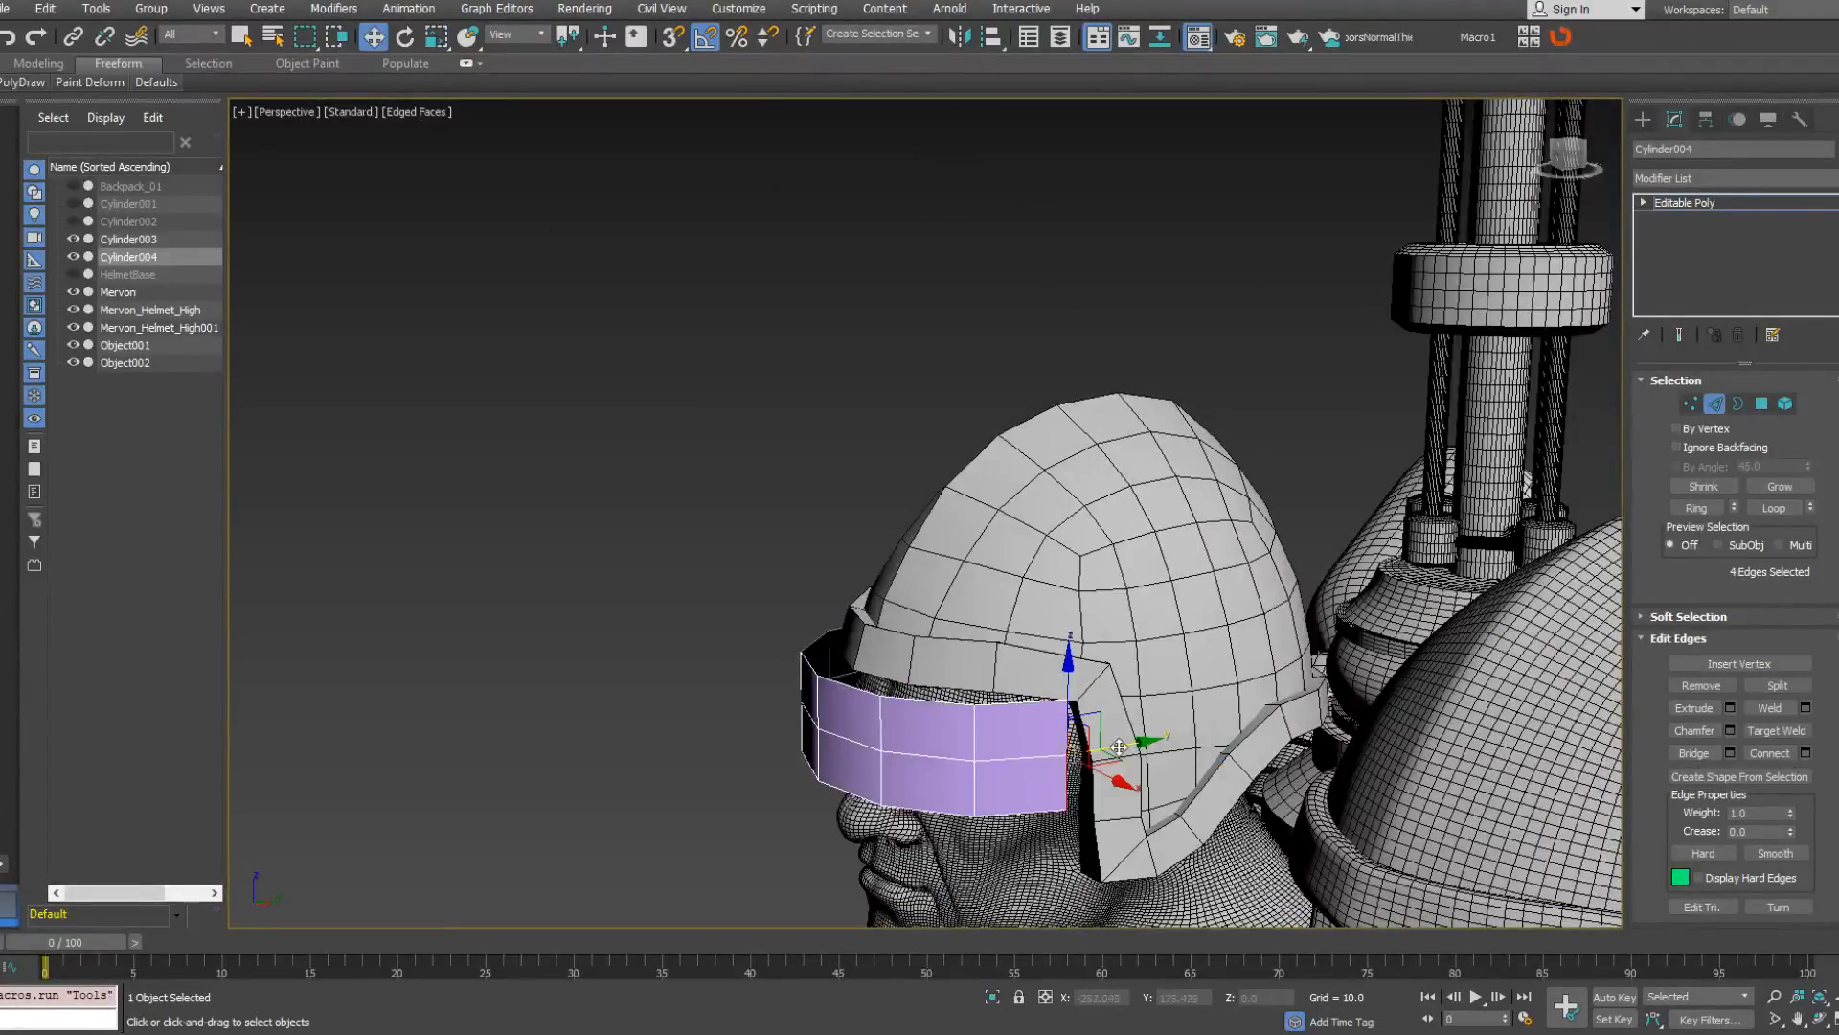
alt+middle_drag(1212, 680, 1191, 637)
key(1)
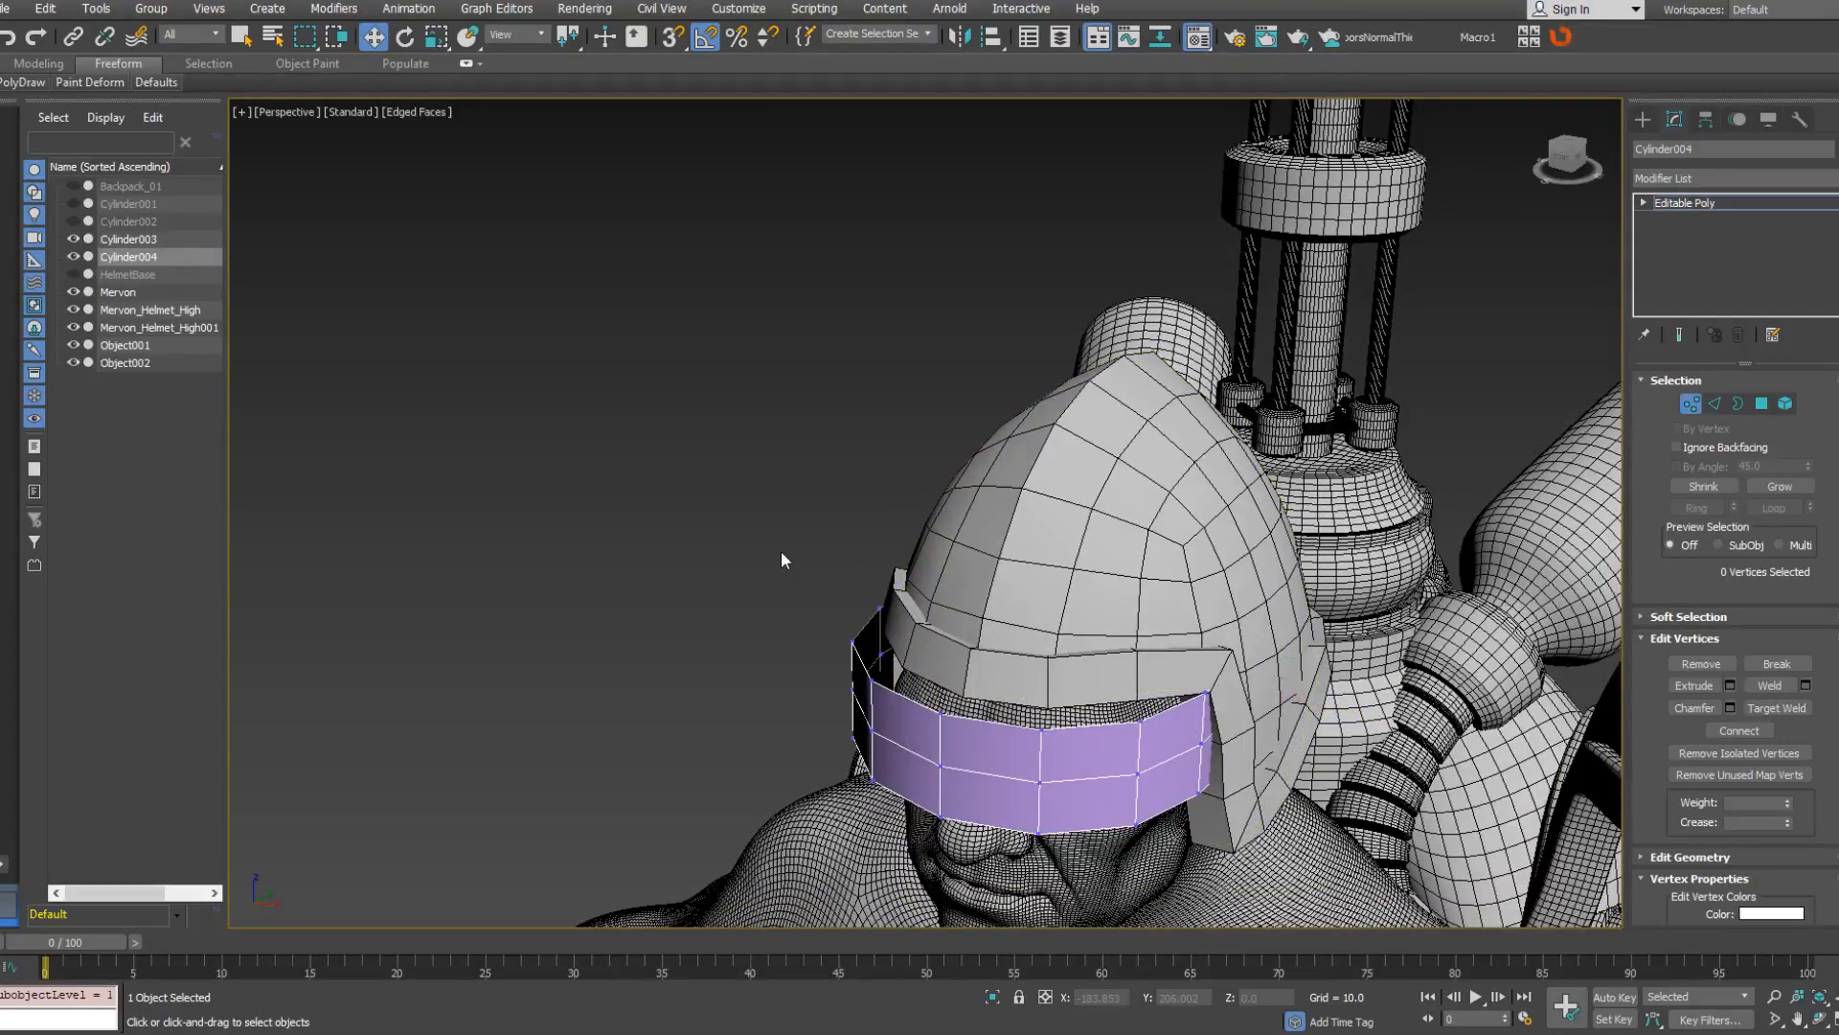
Select all vertices of the visor band and scale it along X to fit the helmet's width.
drag(1176, 851, 1176, 851)
alt+middle_drag(1177, 851, 659, 466)
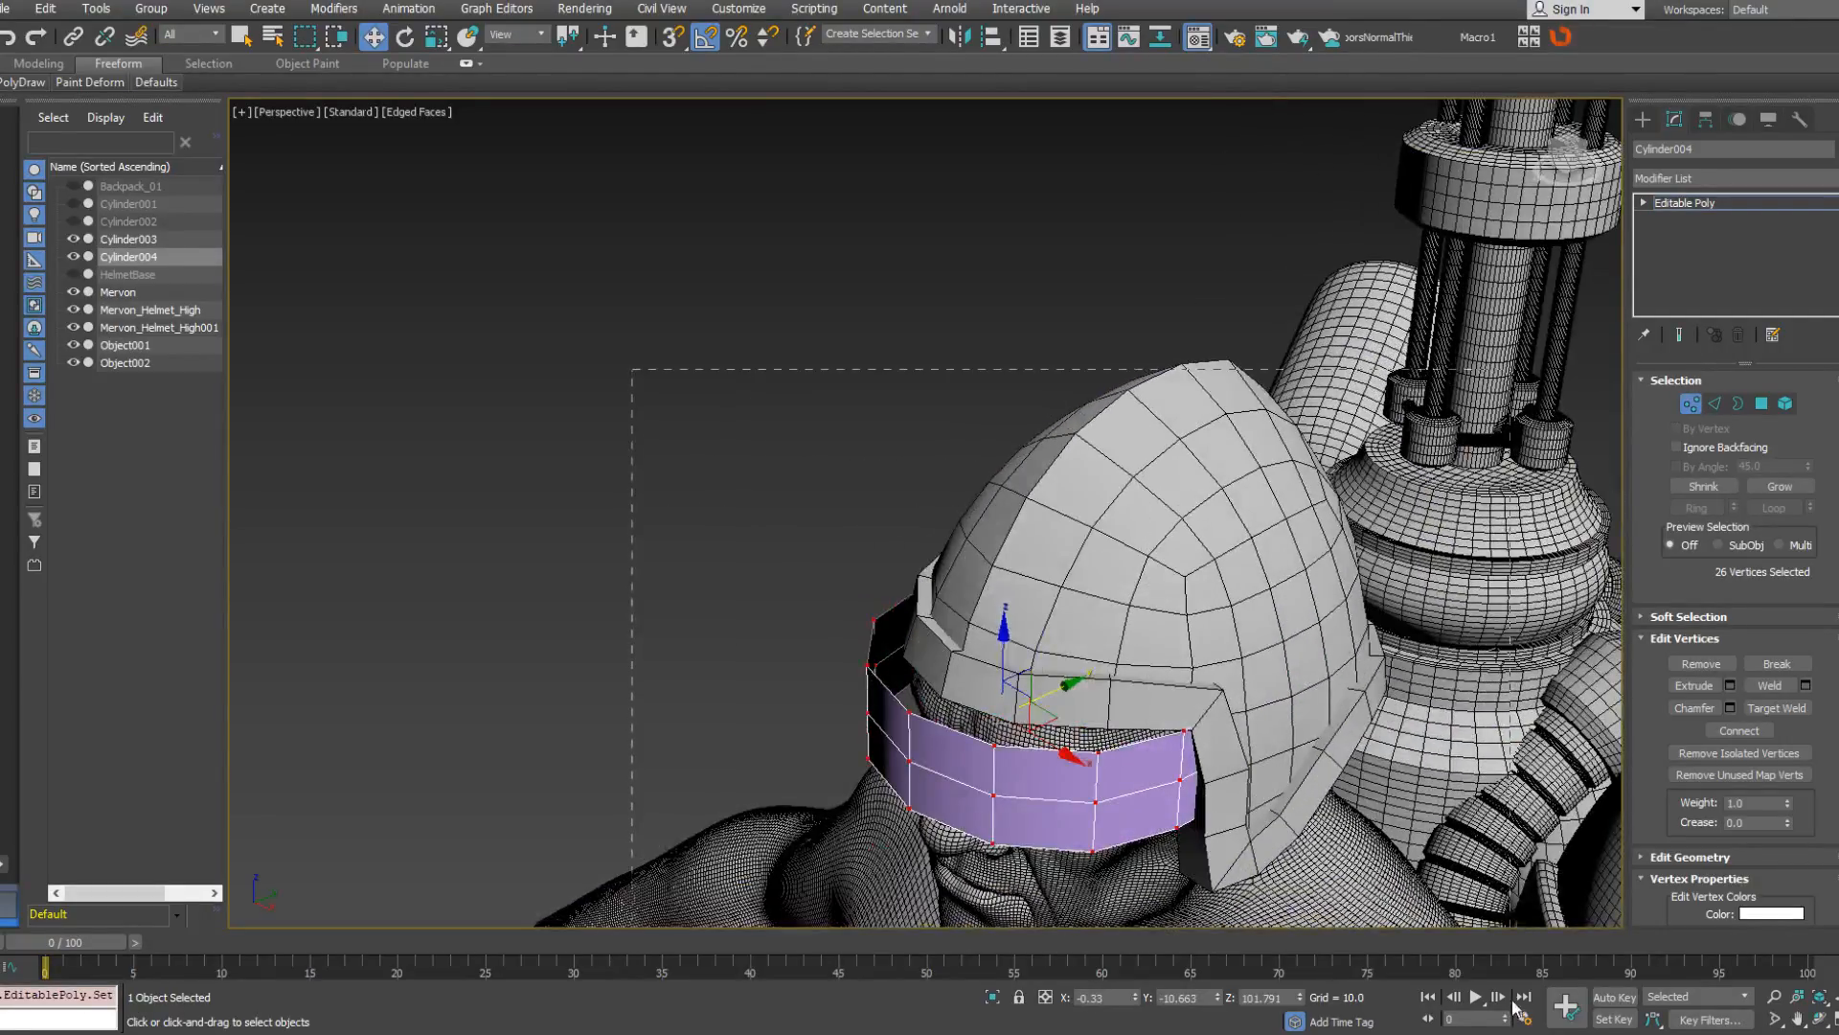
right_click(1250, 728)
click(1282, 776)
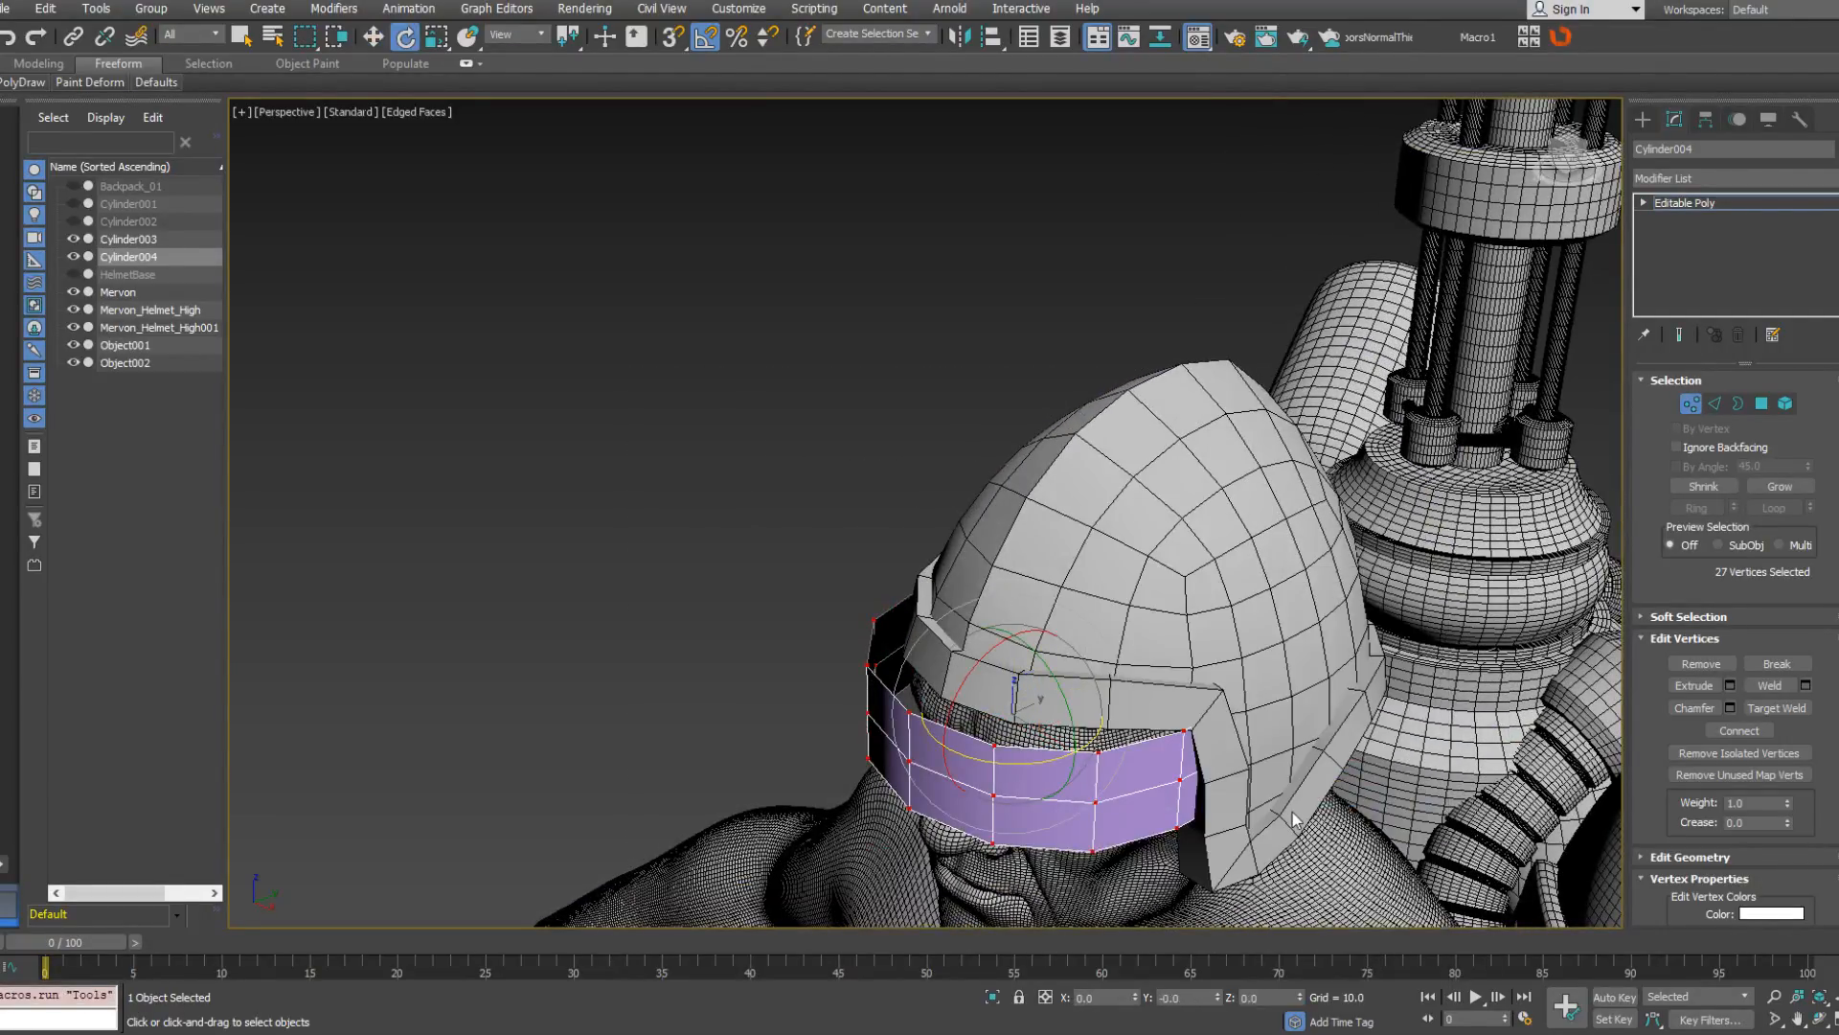
right_click(1291, 812)
click(1339, 860)
alt+middle_drag(1340, 861, 1284, 919)
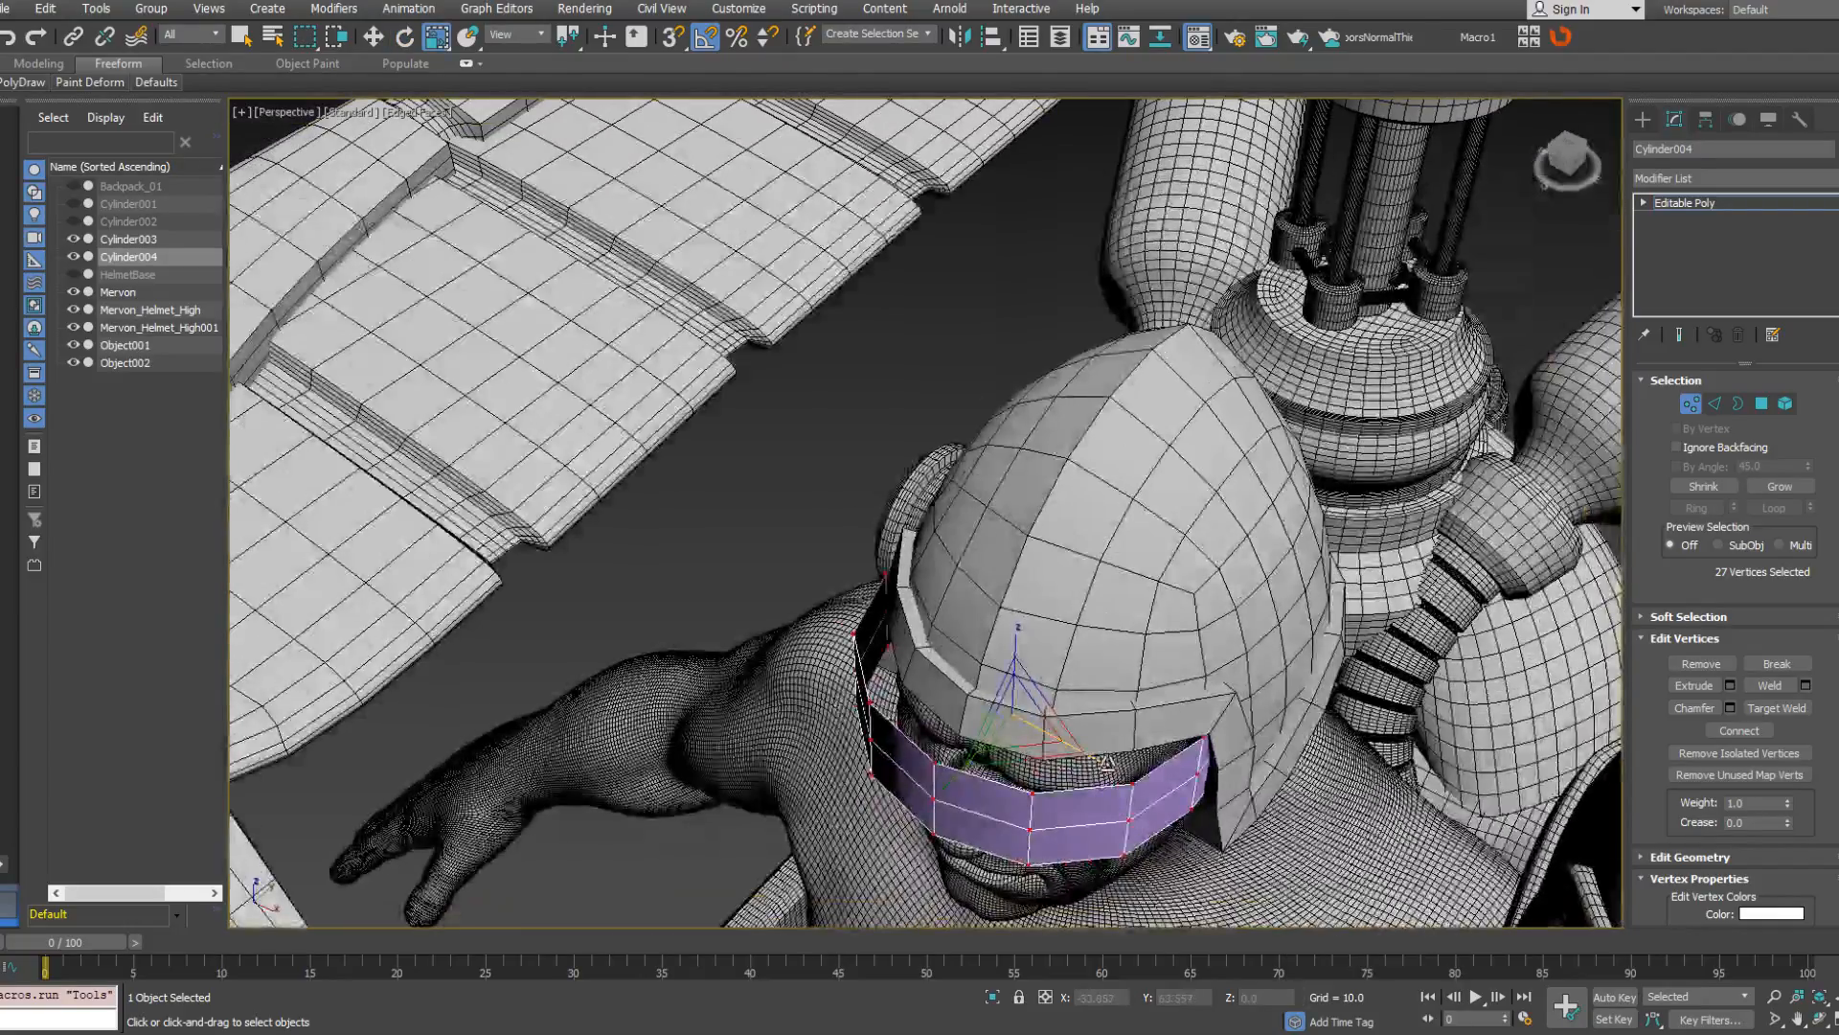
drag(1119, 811, 1119, 770)
alt+middle_drag(1118, 770, 915, 571)
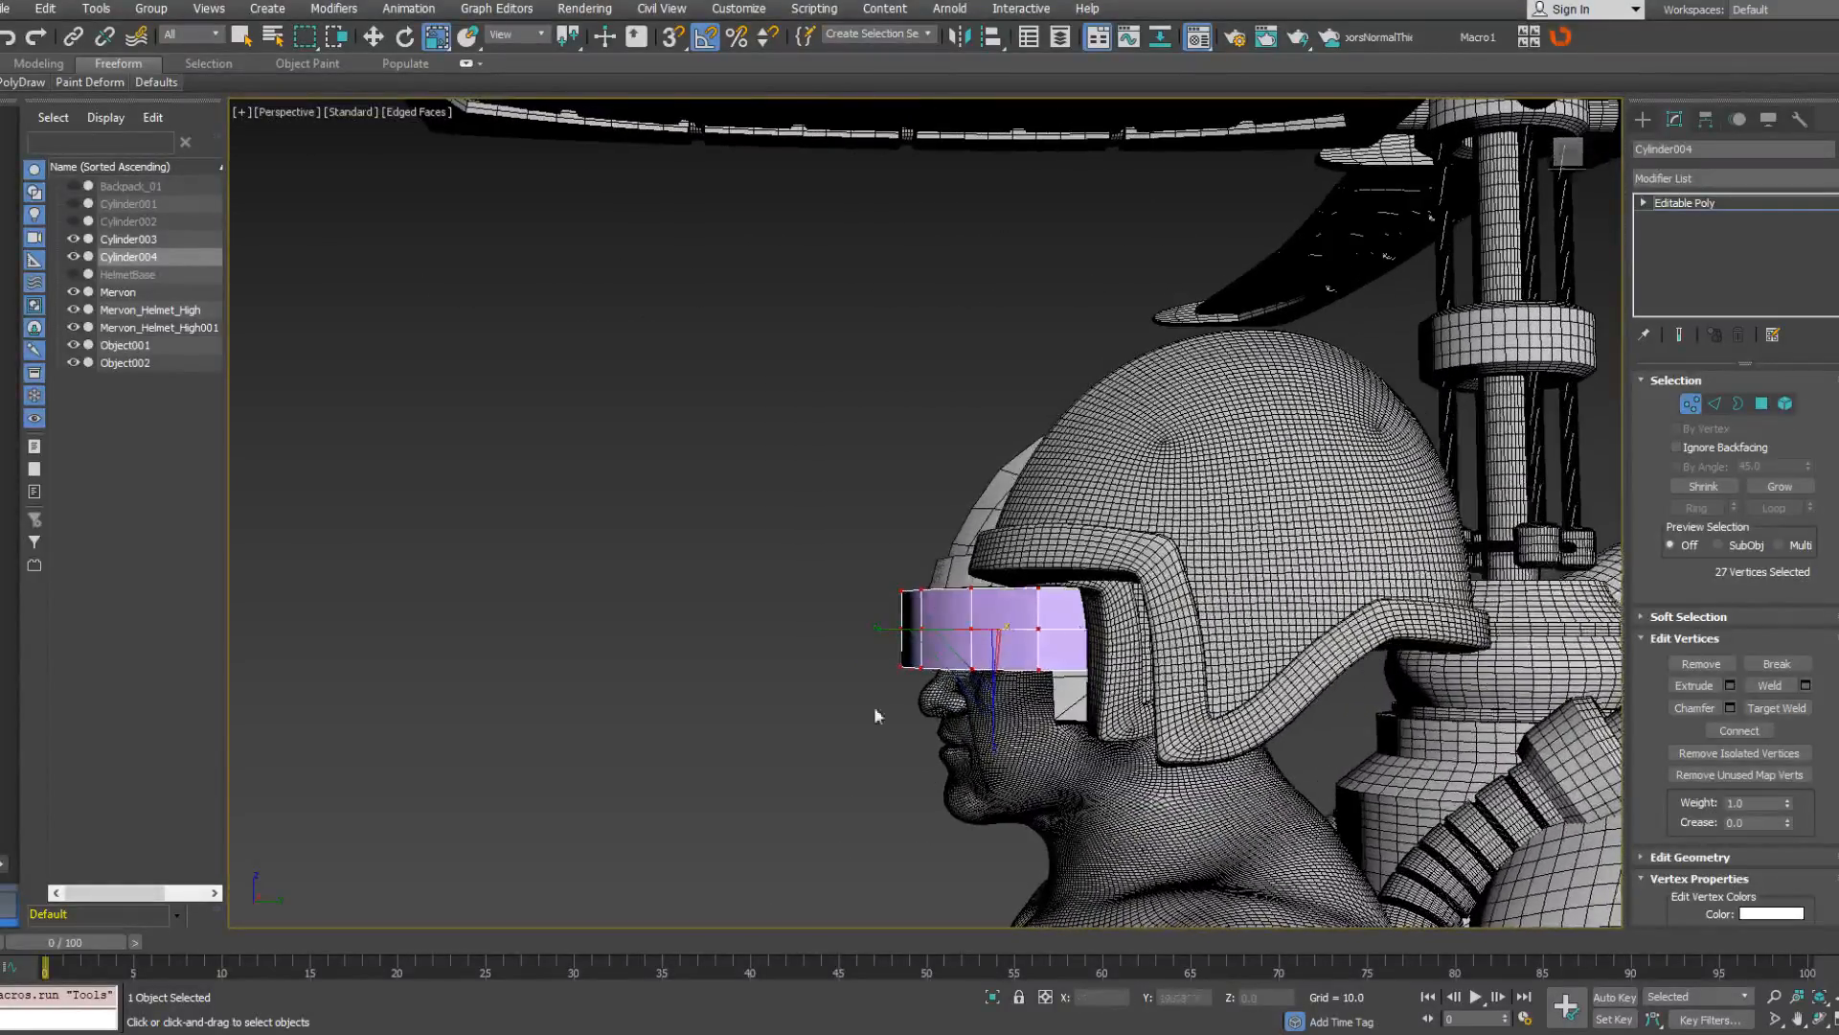
Select the five vertices on the visor band's lower front edge and move them down toward the nose, to about Z 97.5.
alt+middle_drag(997, 661, 1231, 663)
right_click(1009, 668)
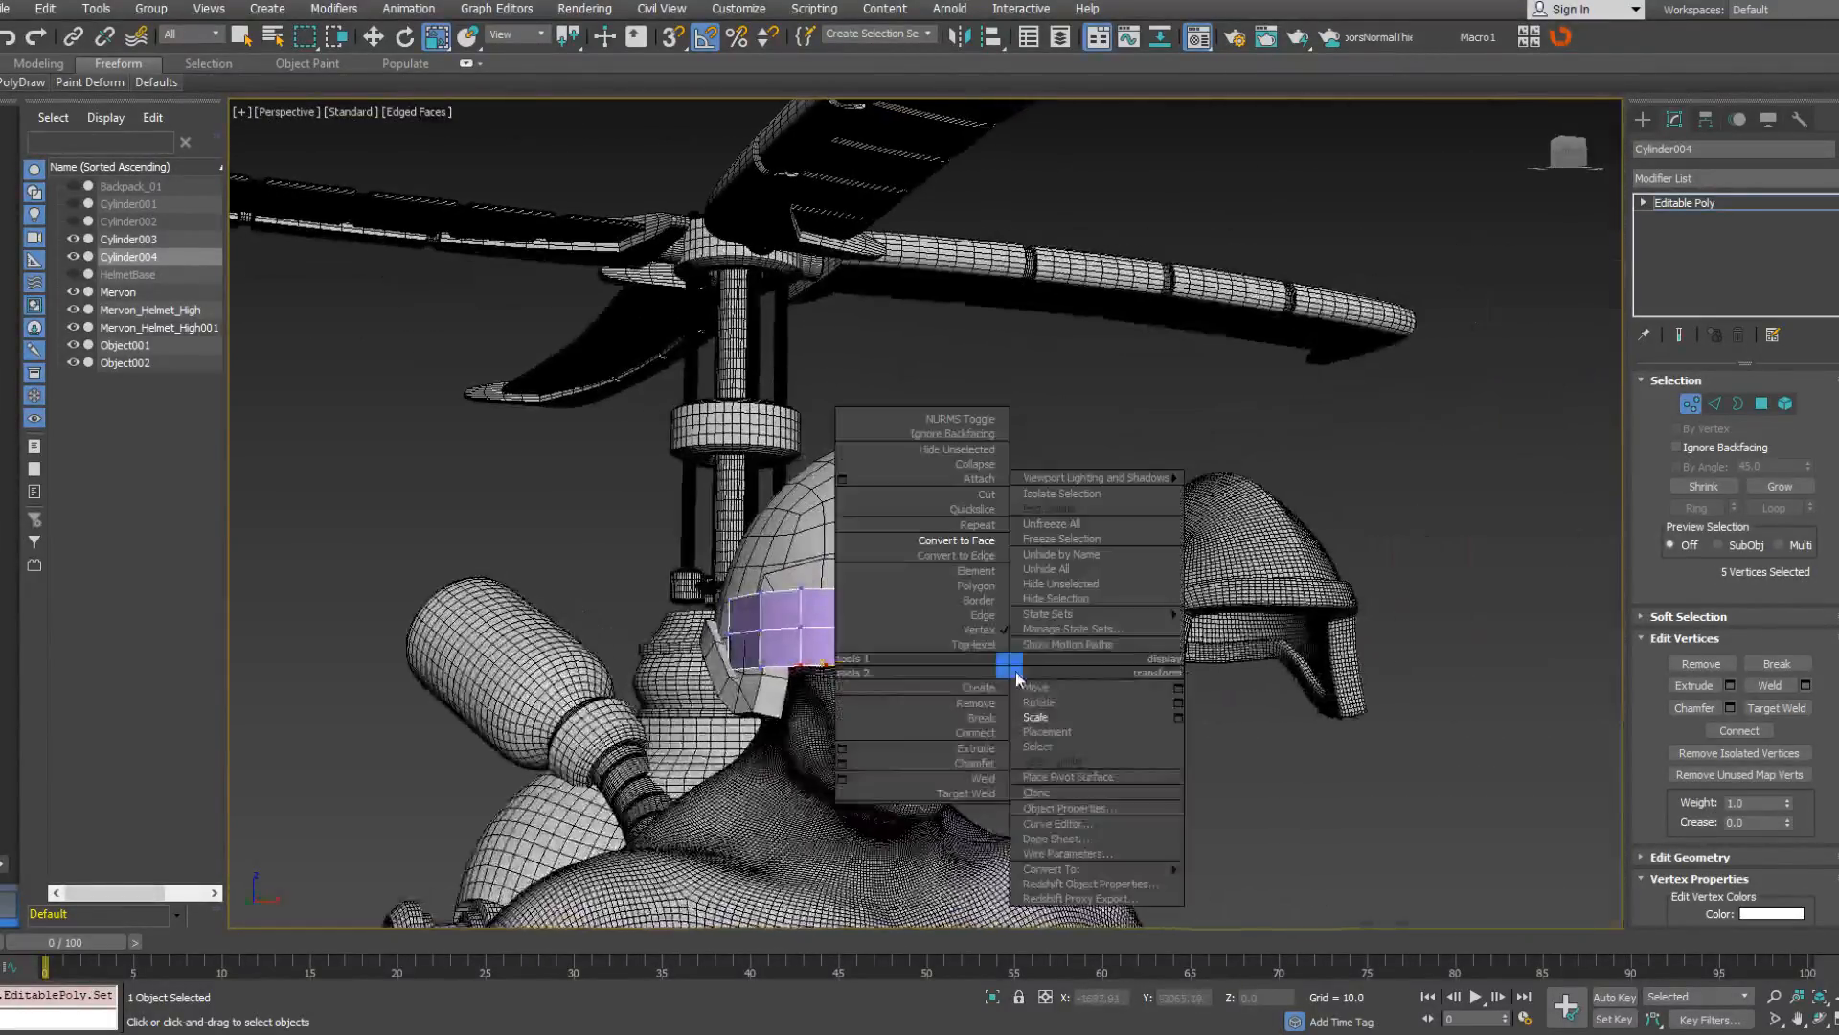
click(1036, 688)
alt+middle_drag(970, 671, 997, 674)
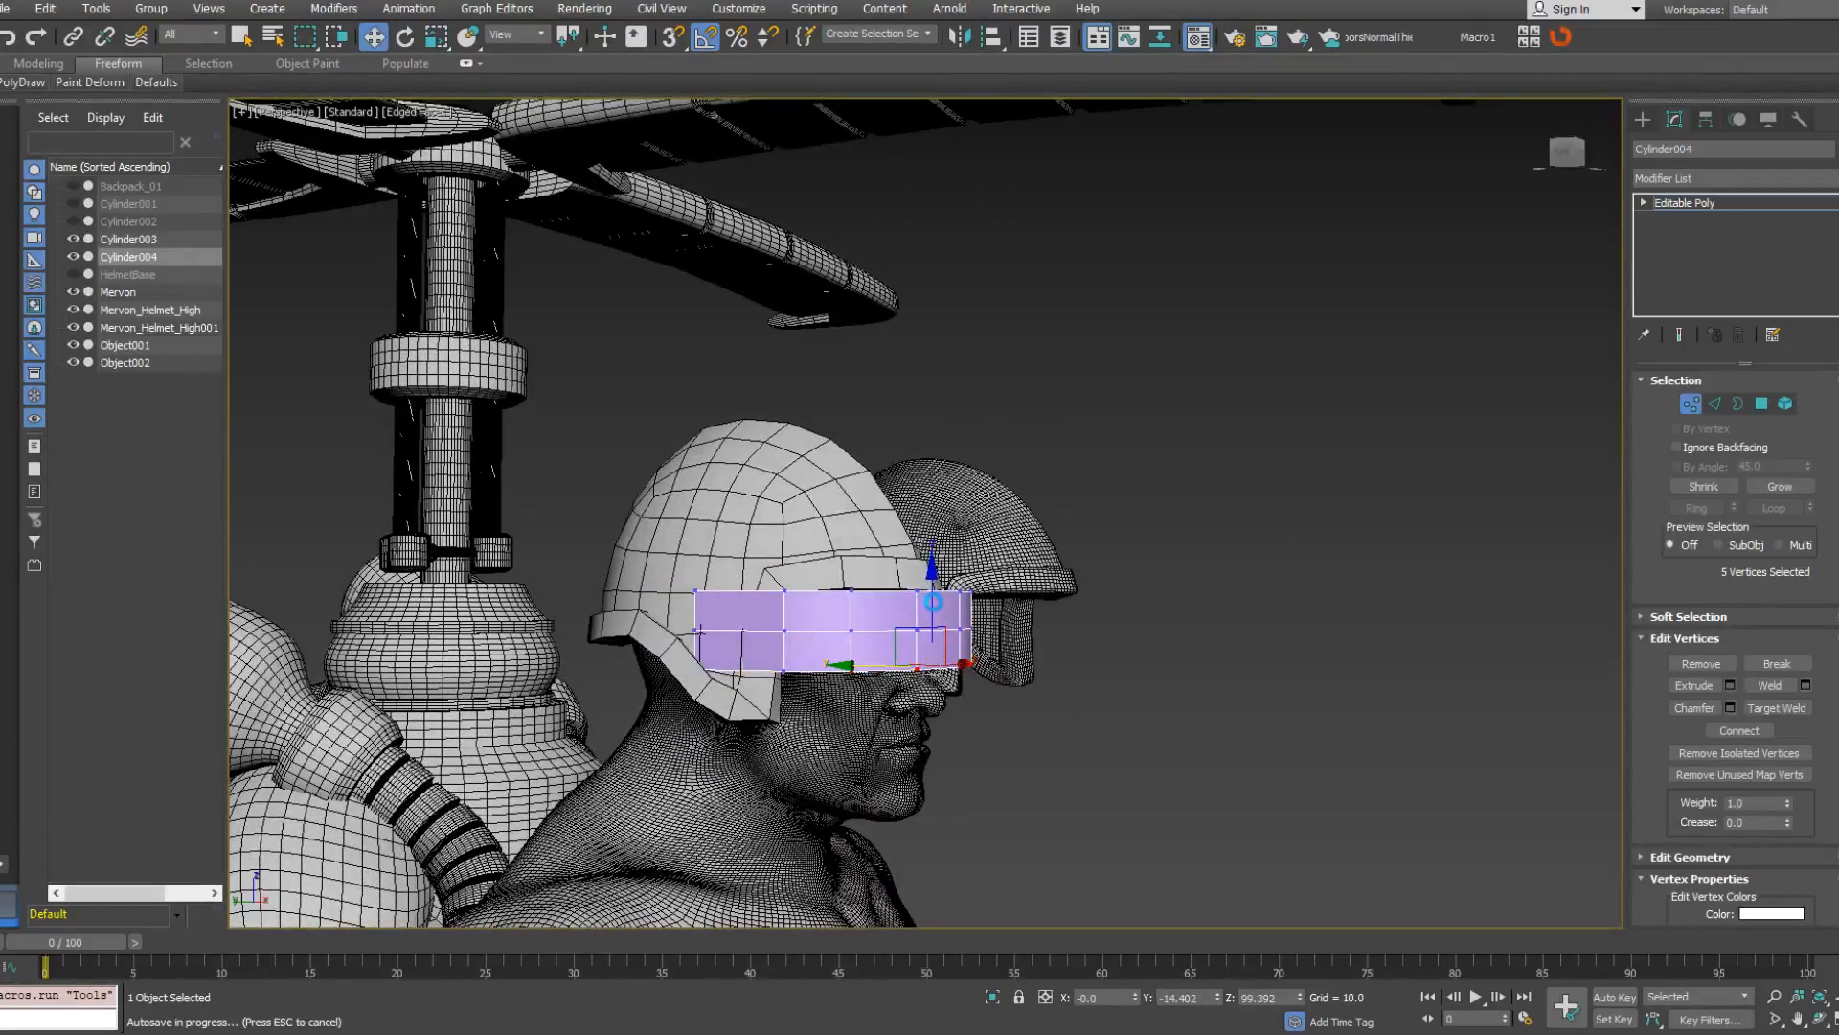
alt+middle_drag(939, 608, 931, 610)
scroll(931, 602, up, 3)
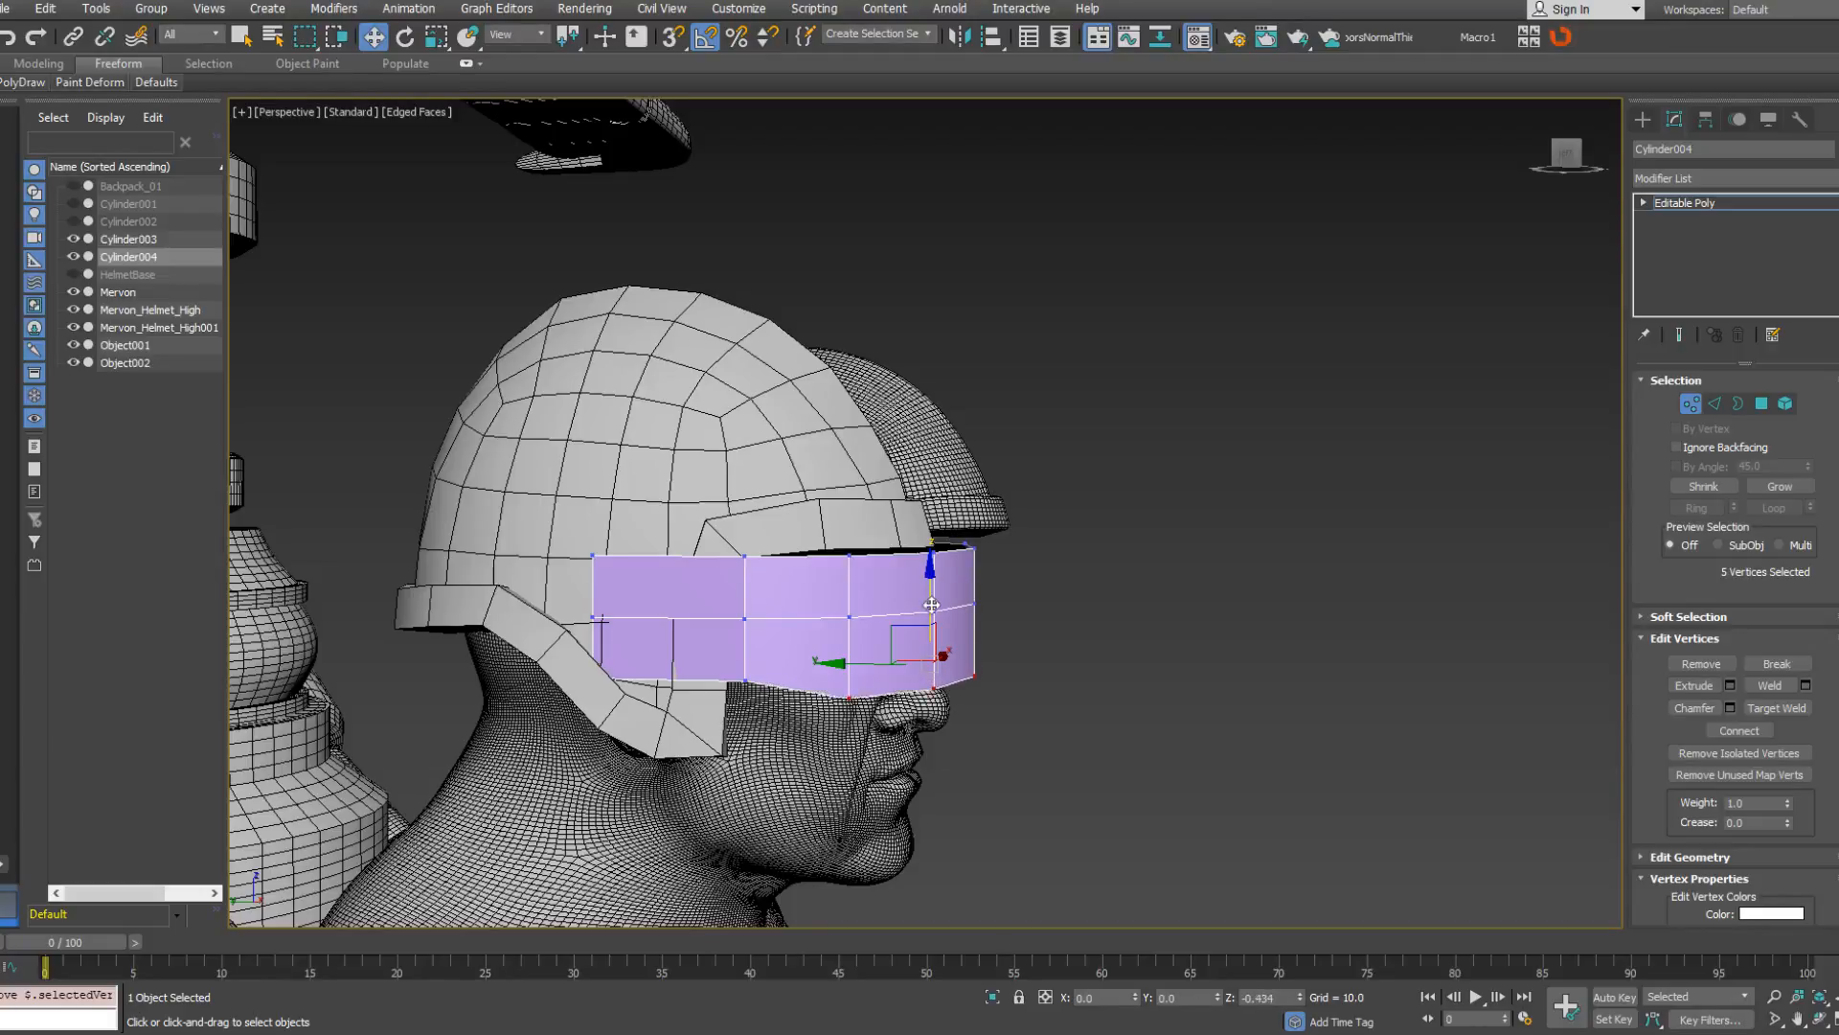
alt+middle_drag(930, 628, 1021, 628)
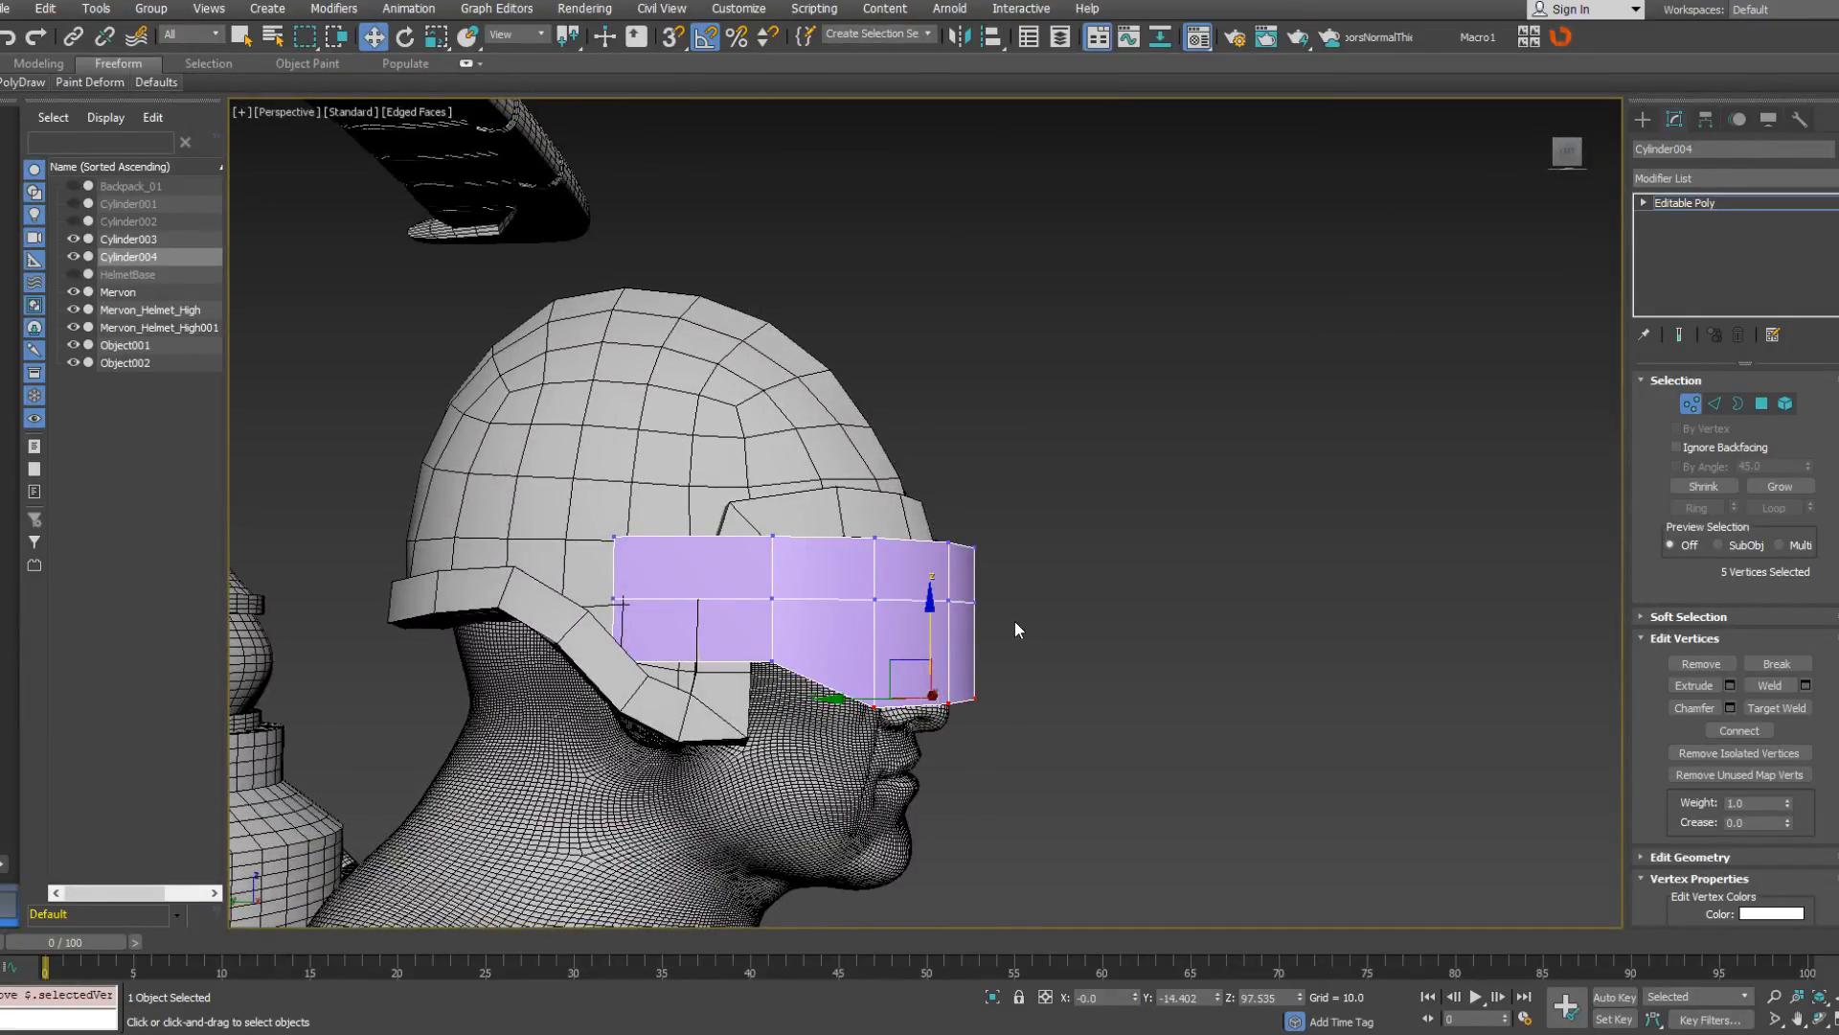
mouse_move(1014, 621)
alt+middle_down()
mouse_move(1082, 627)
mouse_move(757, 642)
mouse_move(852, 647)
mouse_move(803, 675)
mouse_move(784, 676)
mouse_move(1021, 623)
mouse_move(974, 652)
mouse_move(1053, 613)
mouse_move(686, 652)
mouse_move(1022, 623)
alt+middle_up()
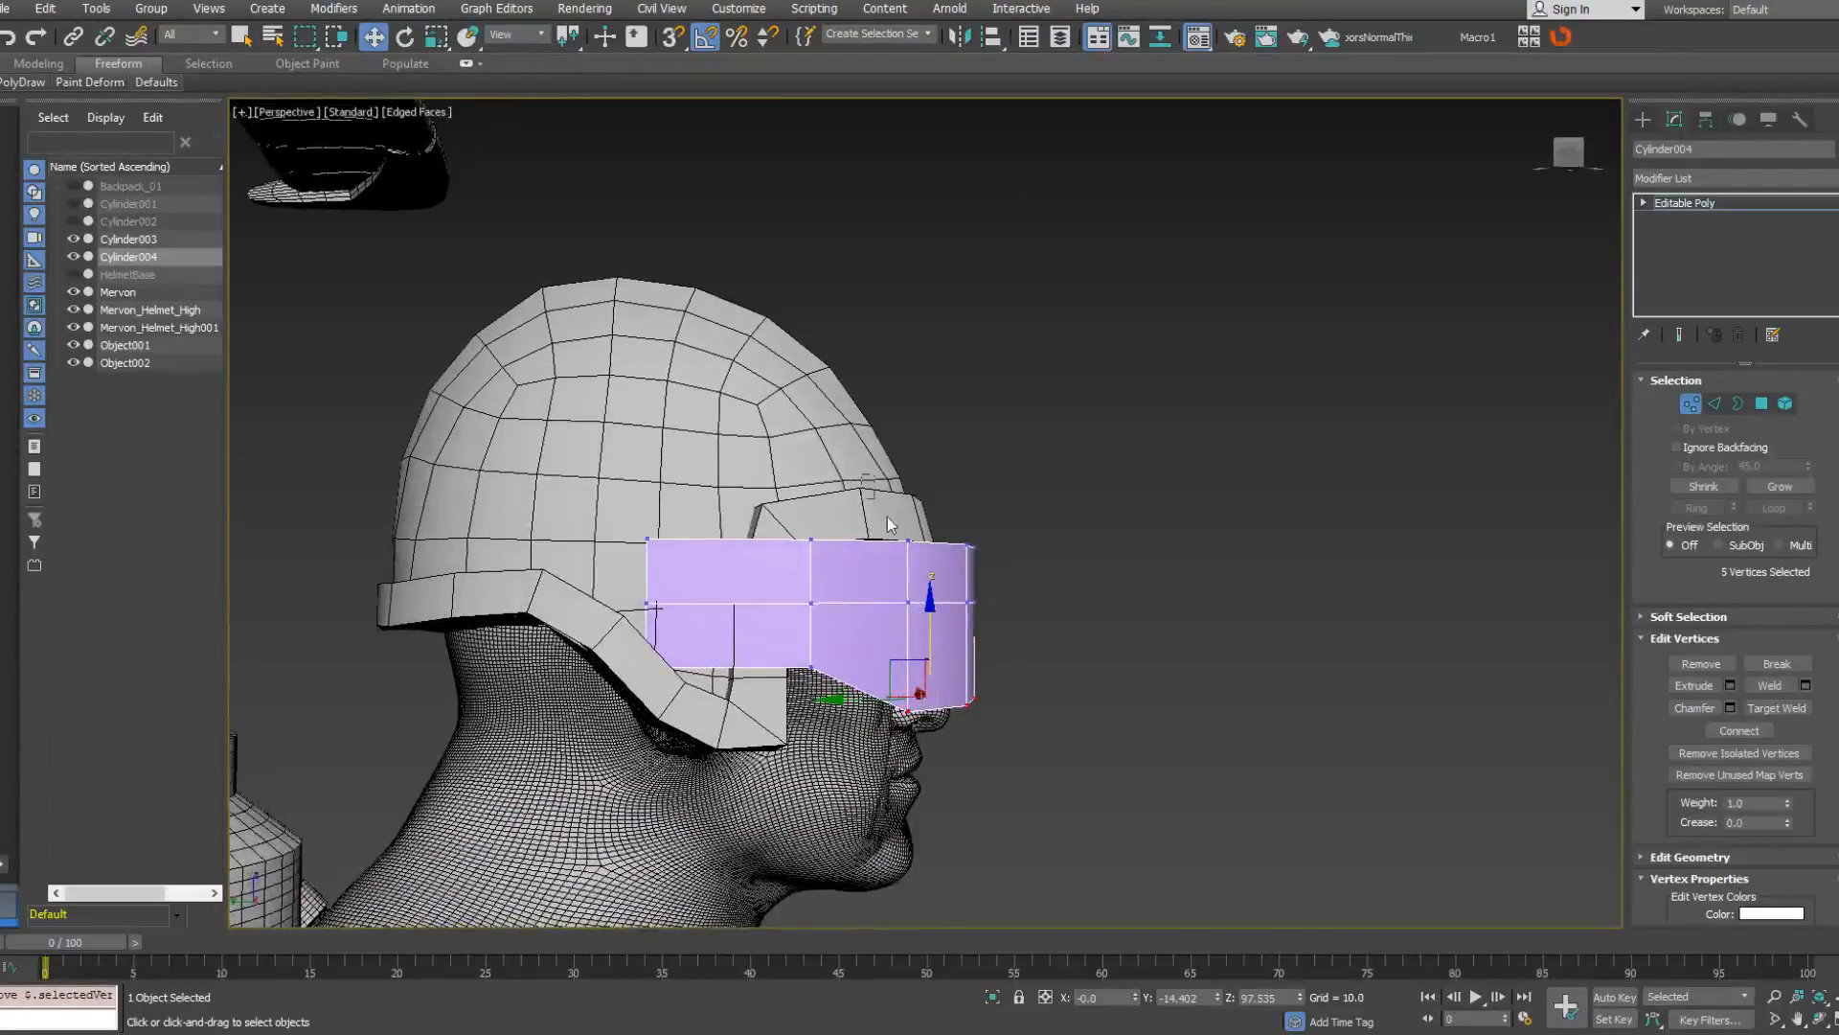
Select the 21 vertices in front of the band's rear ends and move them back closer to the face, to about Y -12.
drag(1070, 642, 1070, 642)
alt+middle_drag(1070, 642, 769, 644)
alt+middle_drag(784, 573, 728, 701)
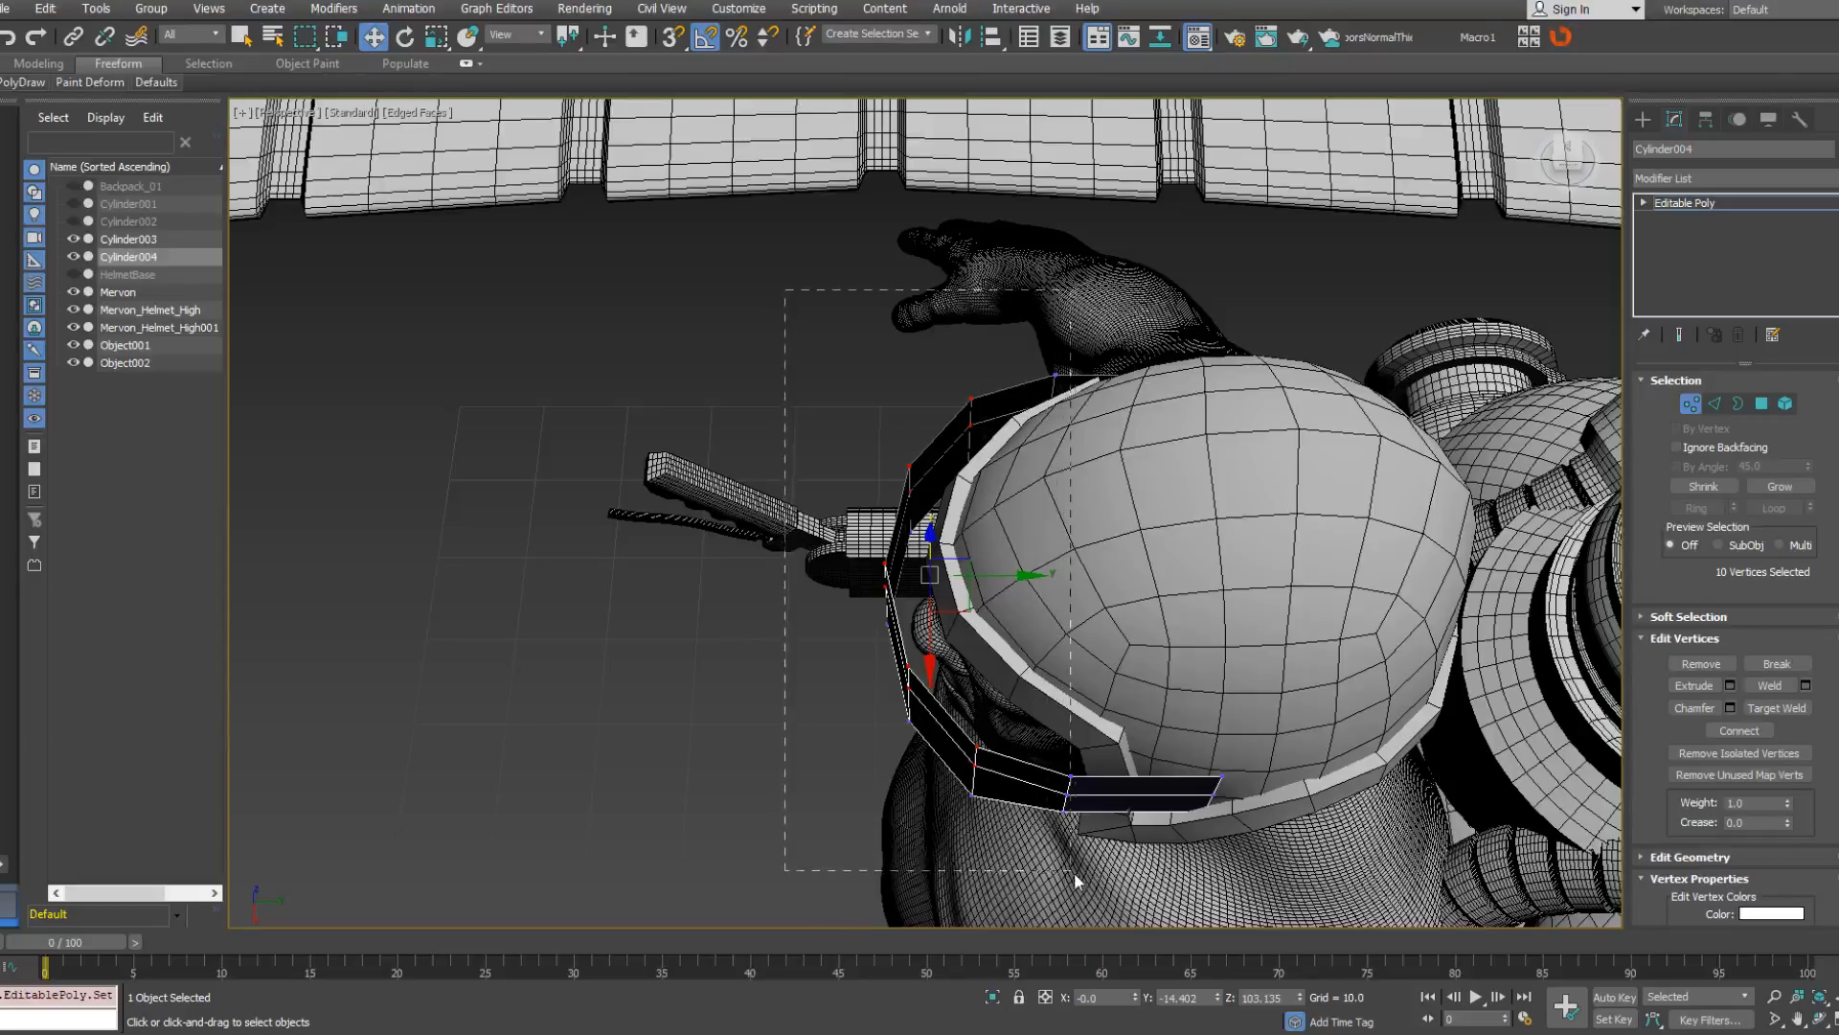
drag(1047, 591, 1070, 588)
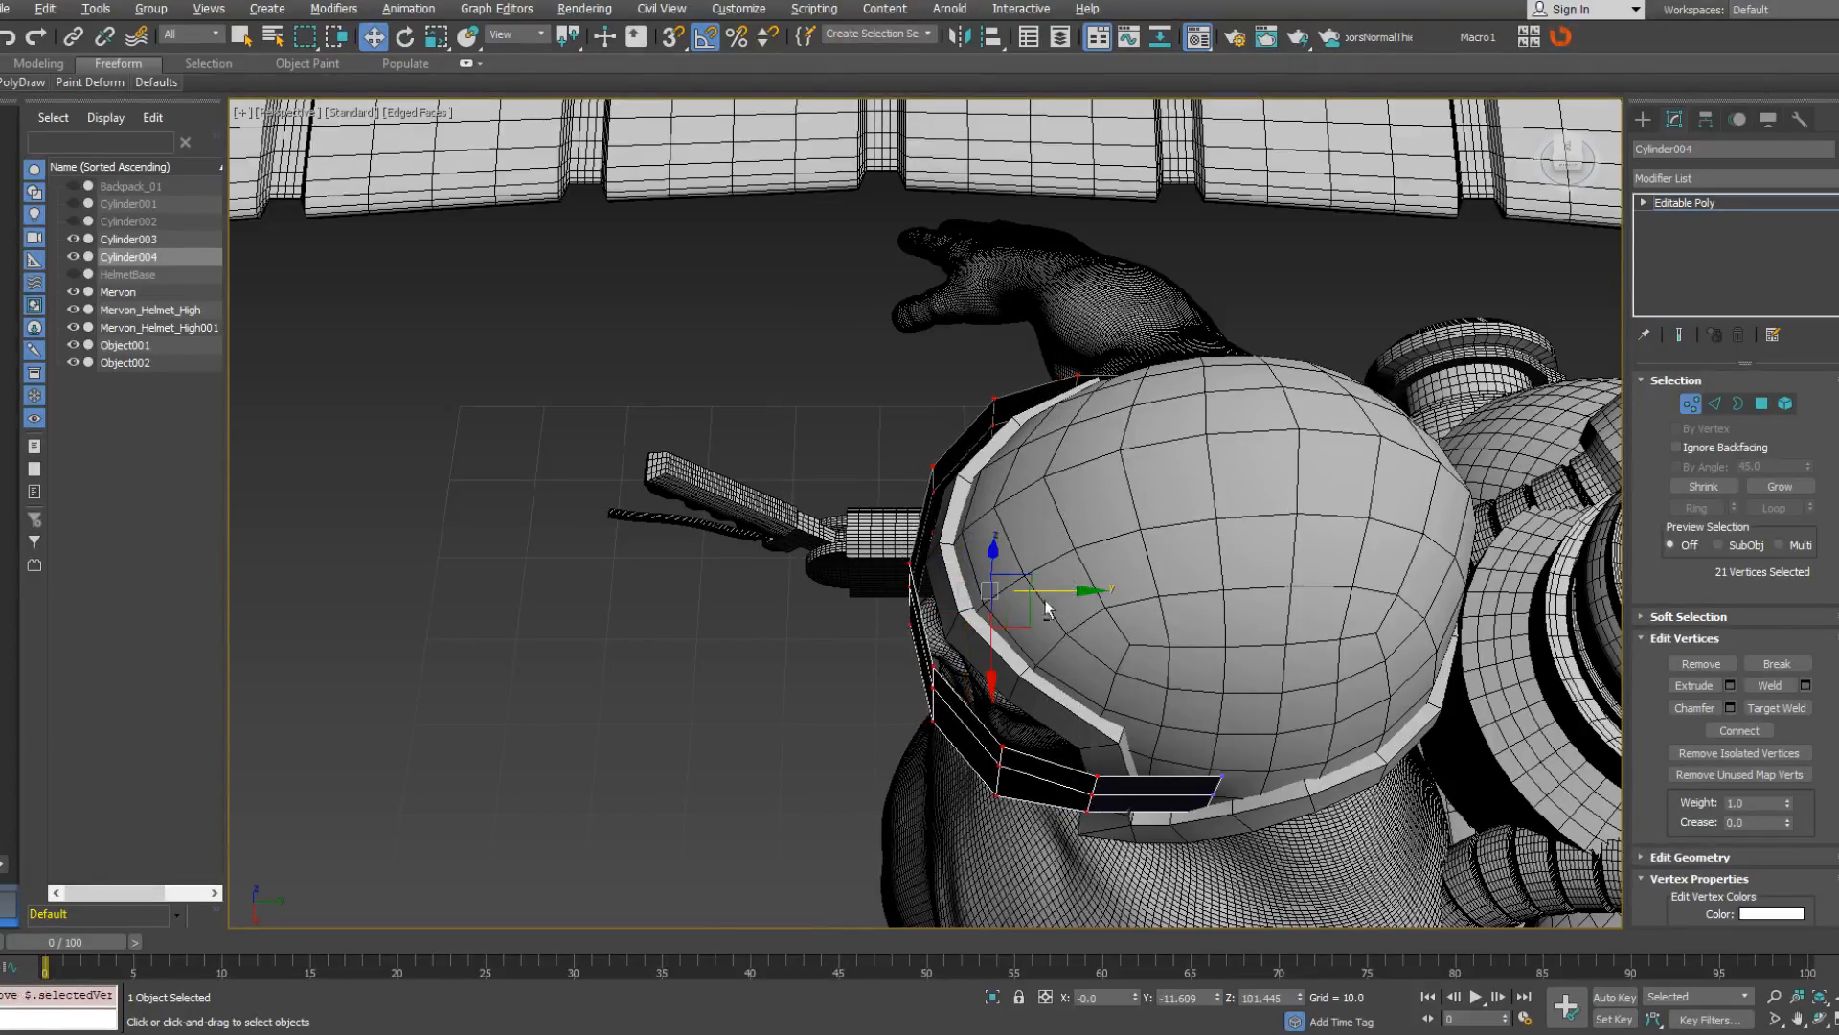
alt+middle_drag(1047, 611, 1314, 534)
drag(945, 592, 956, 592)
alt+middle_drag(956, 592, 745, 419)
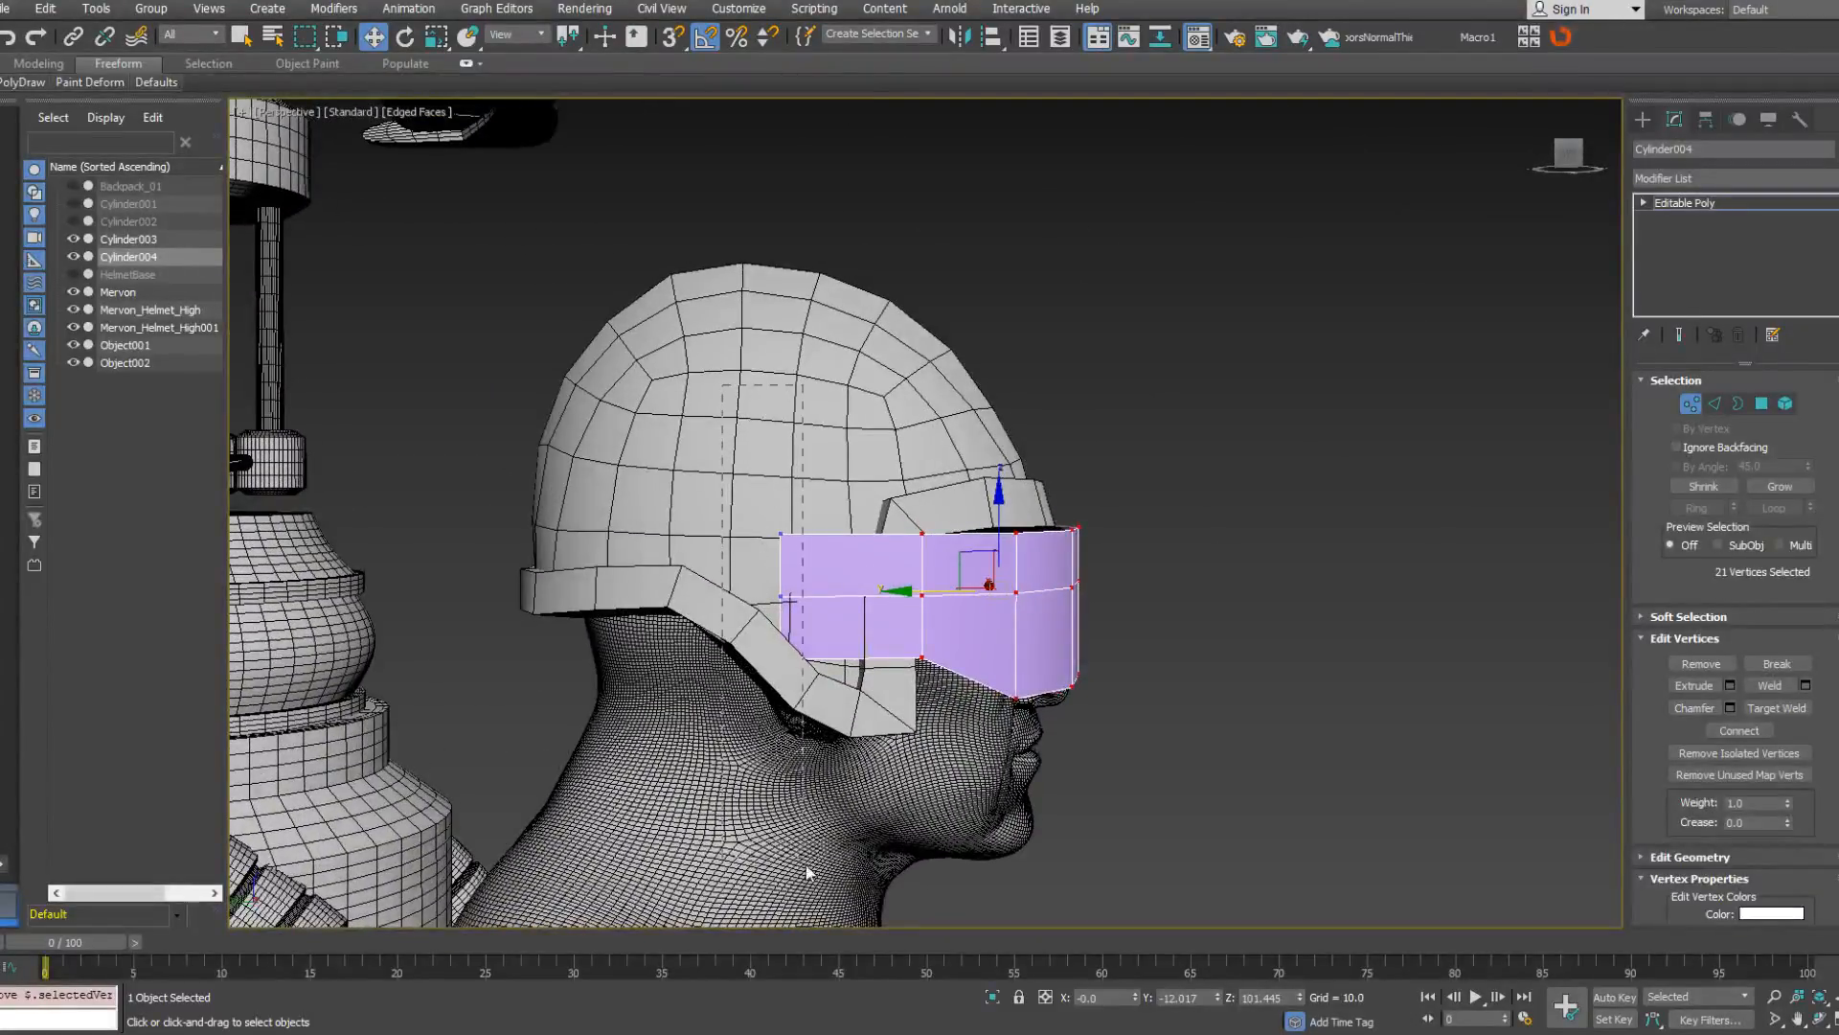
Move the band's rear end vertices forward on both sides, add the neighbouring side vertices and scale them to 101% along X.
drag(806, 873, 804, 868)
alt+middle_drag(862, 801, 643, 789)
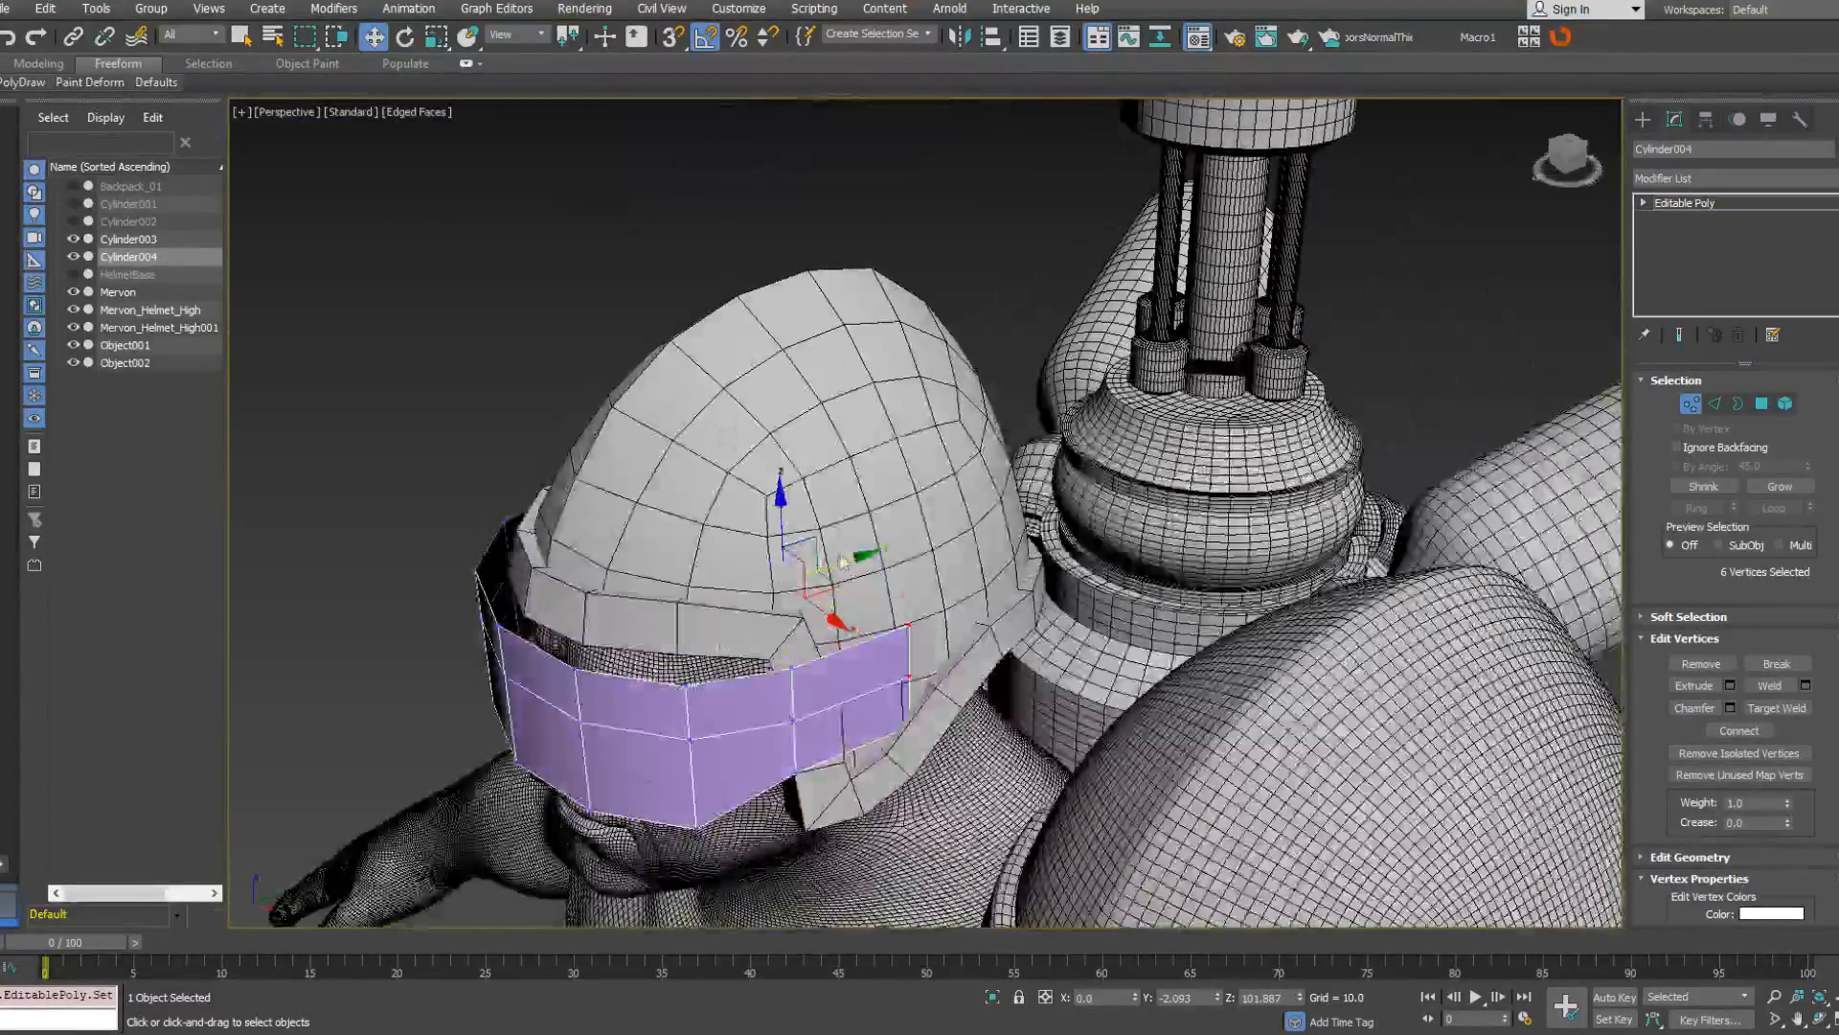
alt+middle_drag(803, 584, 533, 517)
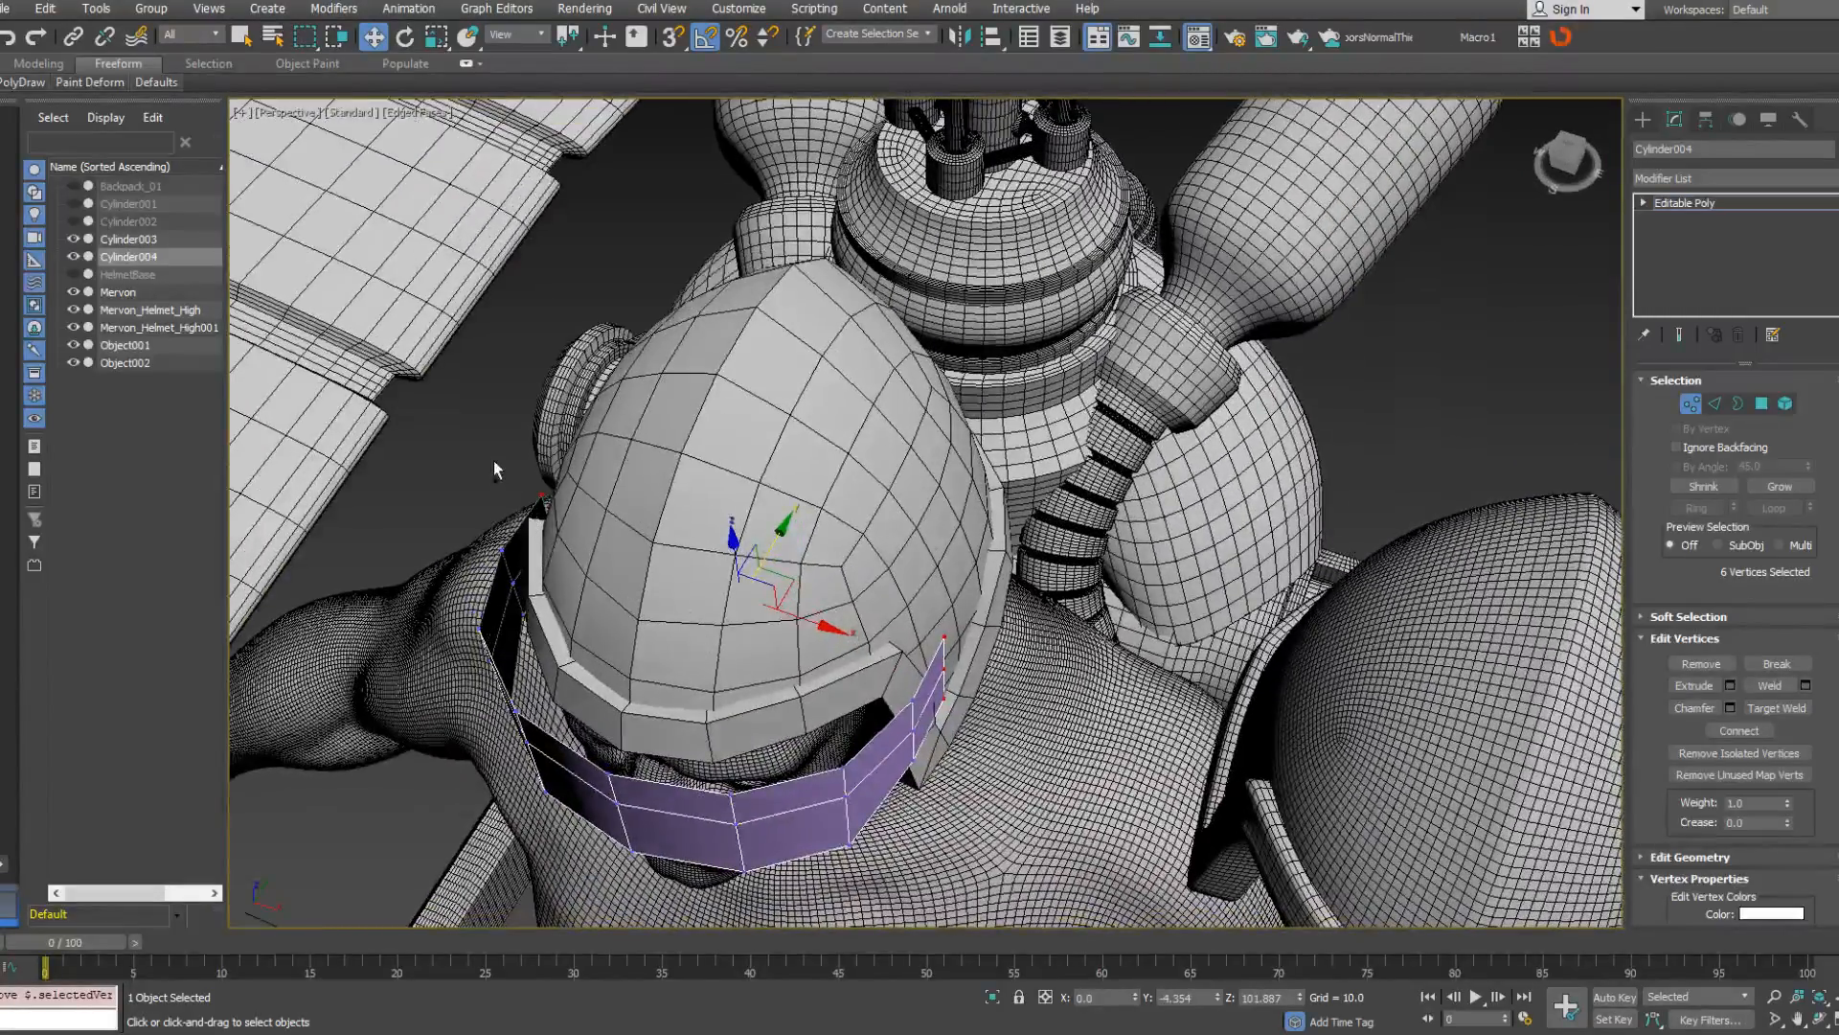
ctrl+drag(607, 621, 609, 620)
alt+middle_drag(609, 621, 806, 761)
right_click(807, 760)
click(814, 781)
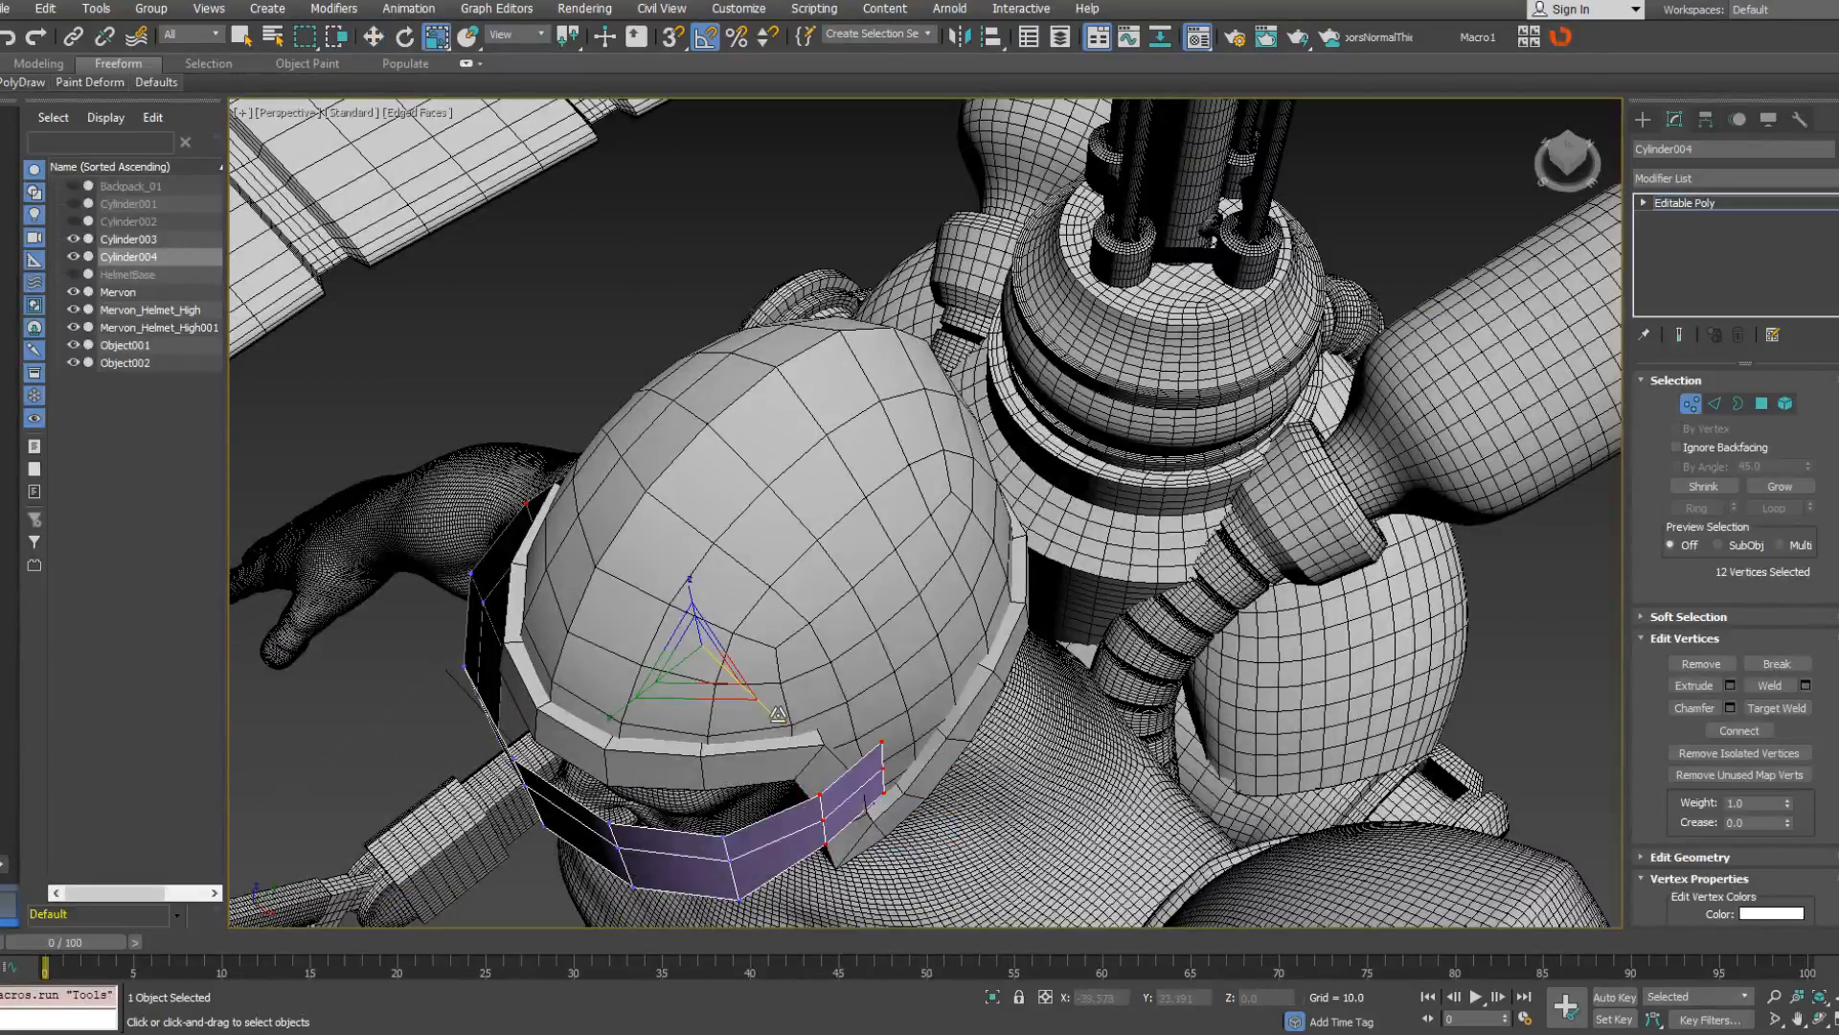
drag(778, 713, 779, 715)
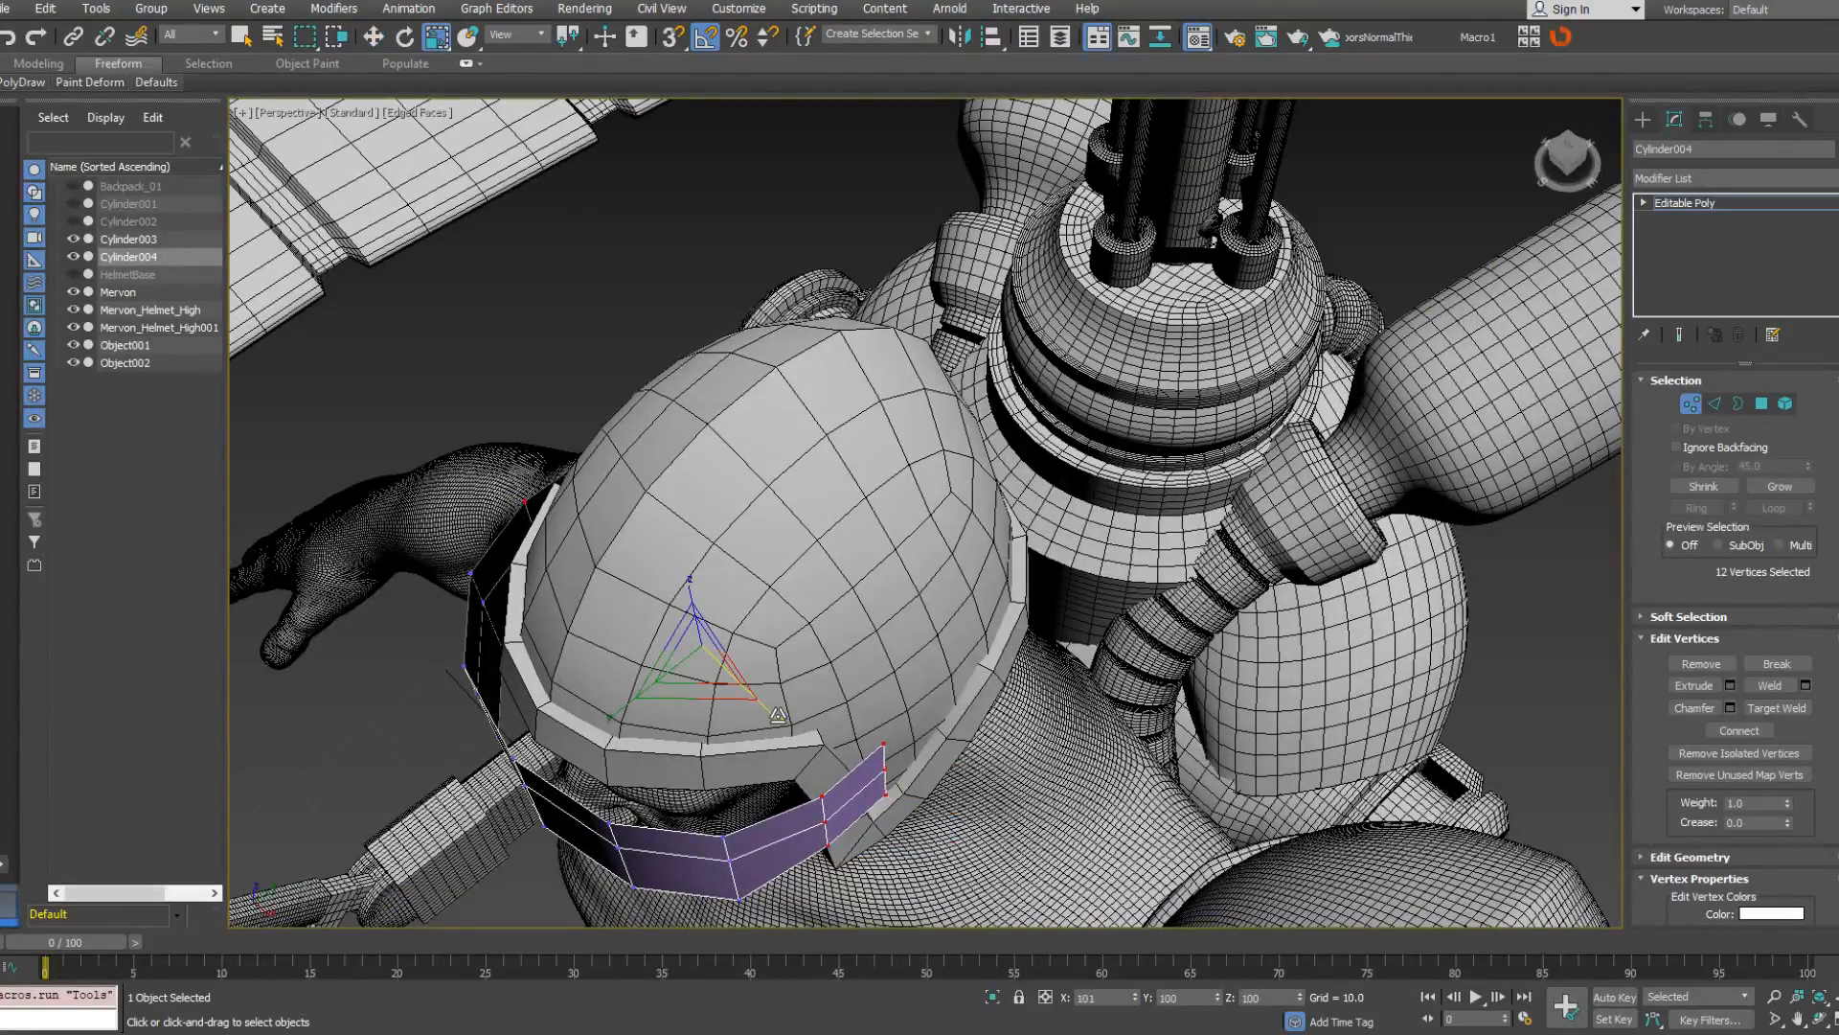
Extend the band's rear end edges backward along Y on both sides and scale the new ends down vertically into a taper.
click(1715, 404)
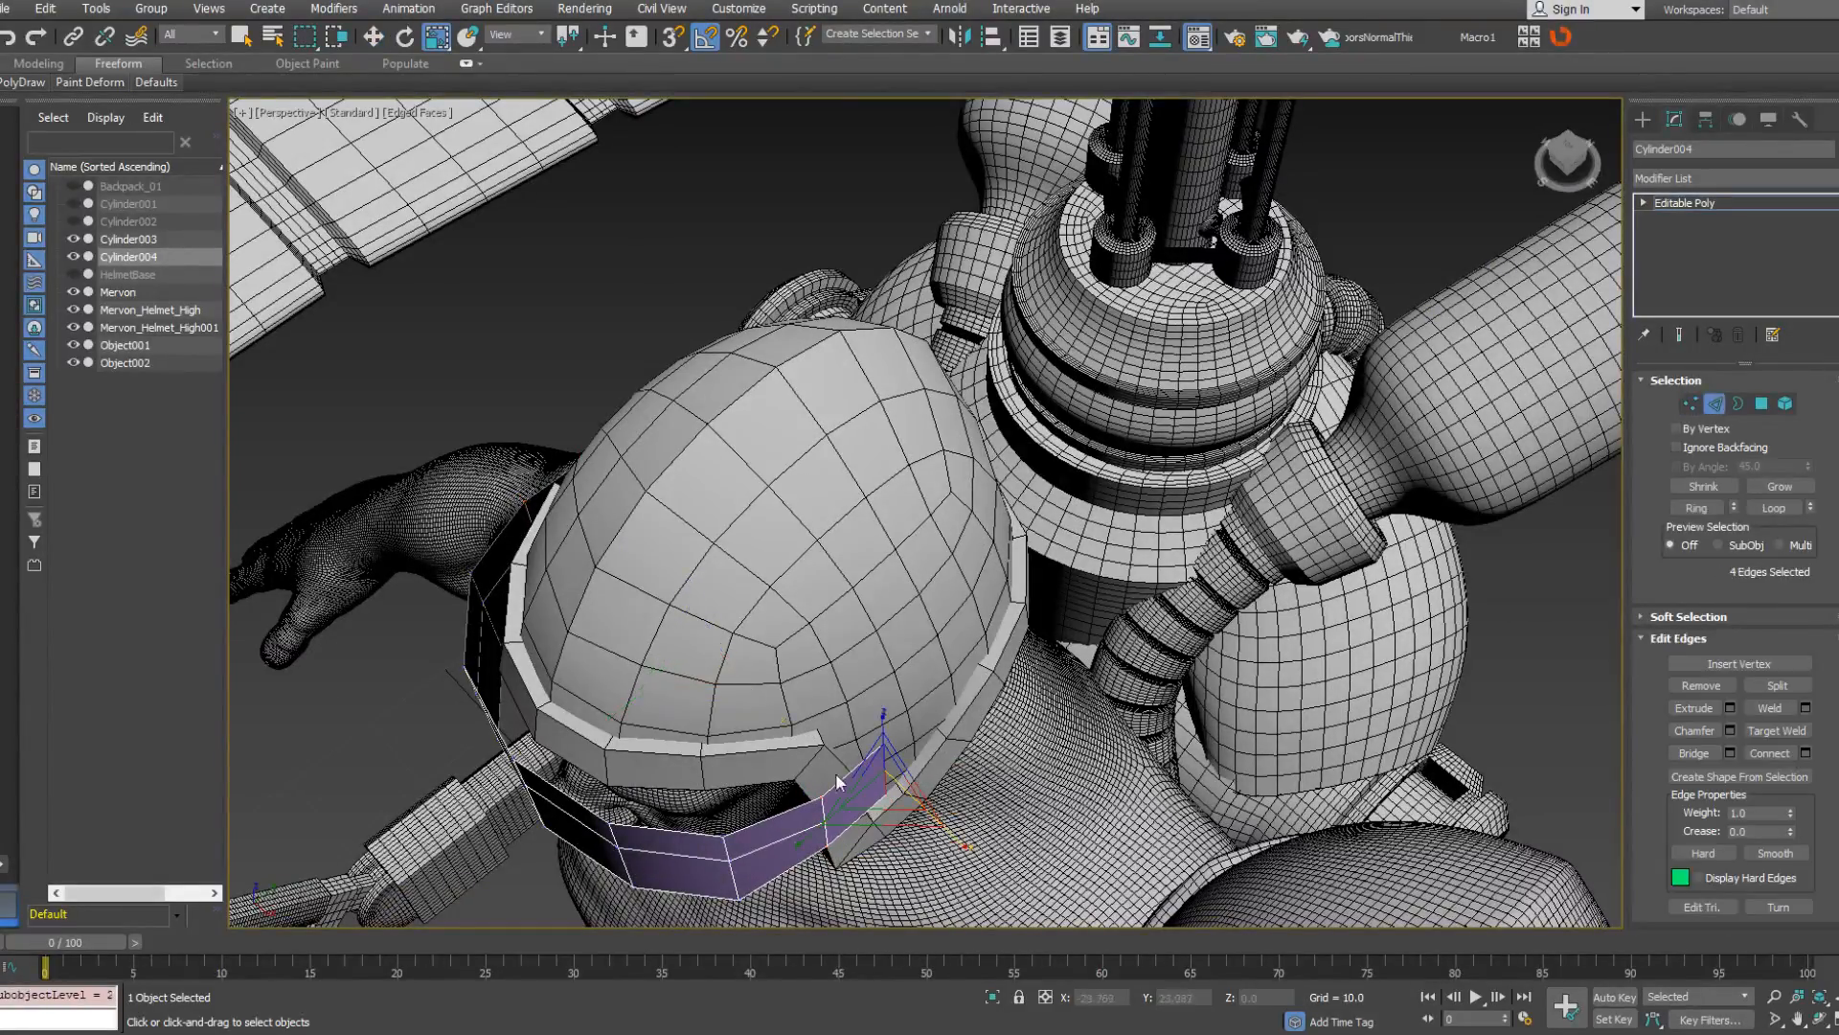
alt+middle_drag(824, 689, 1144, 590)
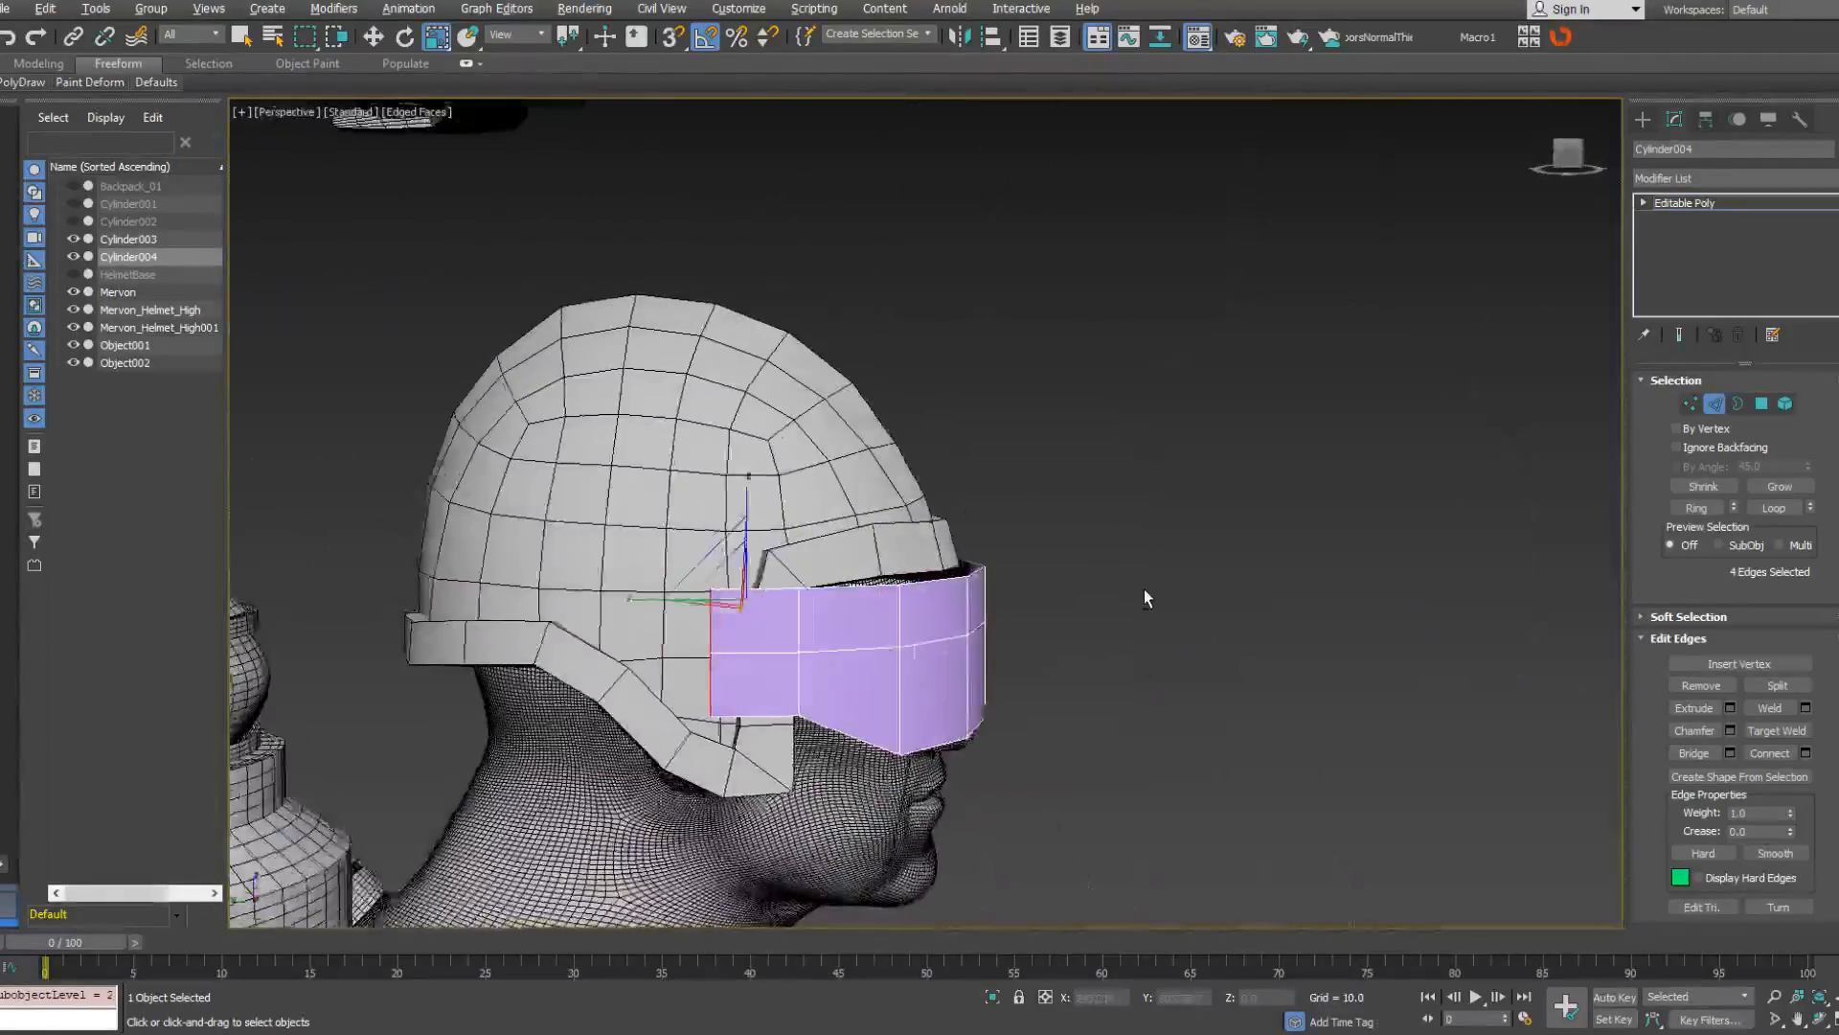
right_click(1145, 589)
click(1165, 604)
shift+drag(686, 596, 645, 605)
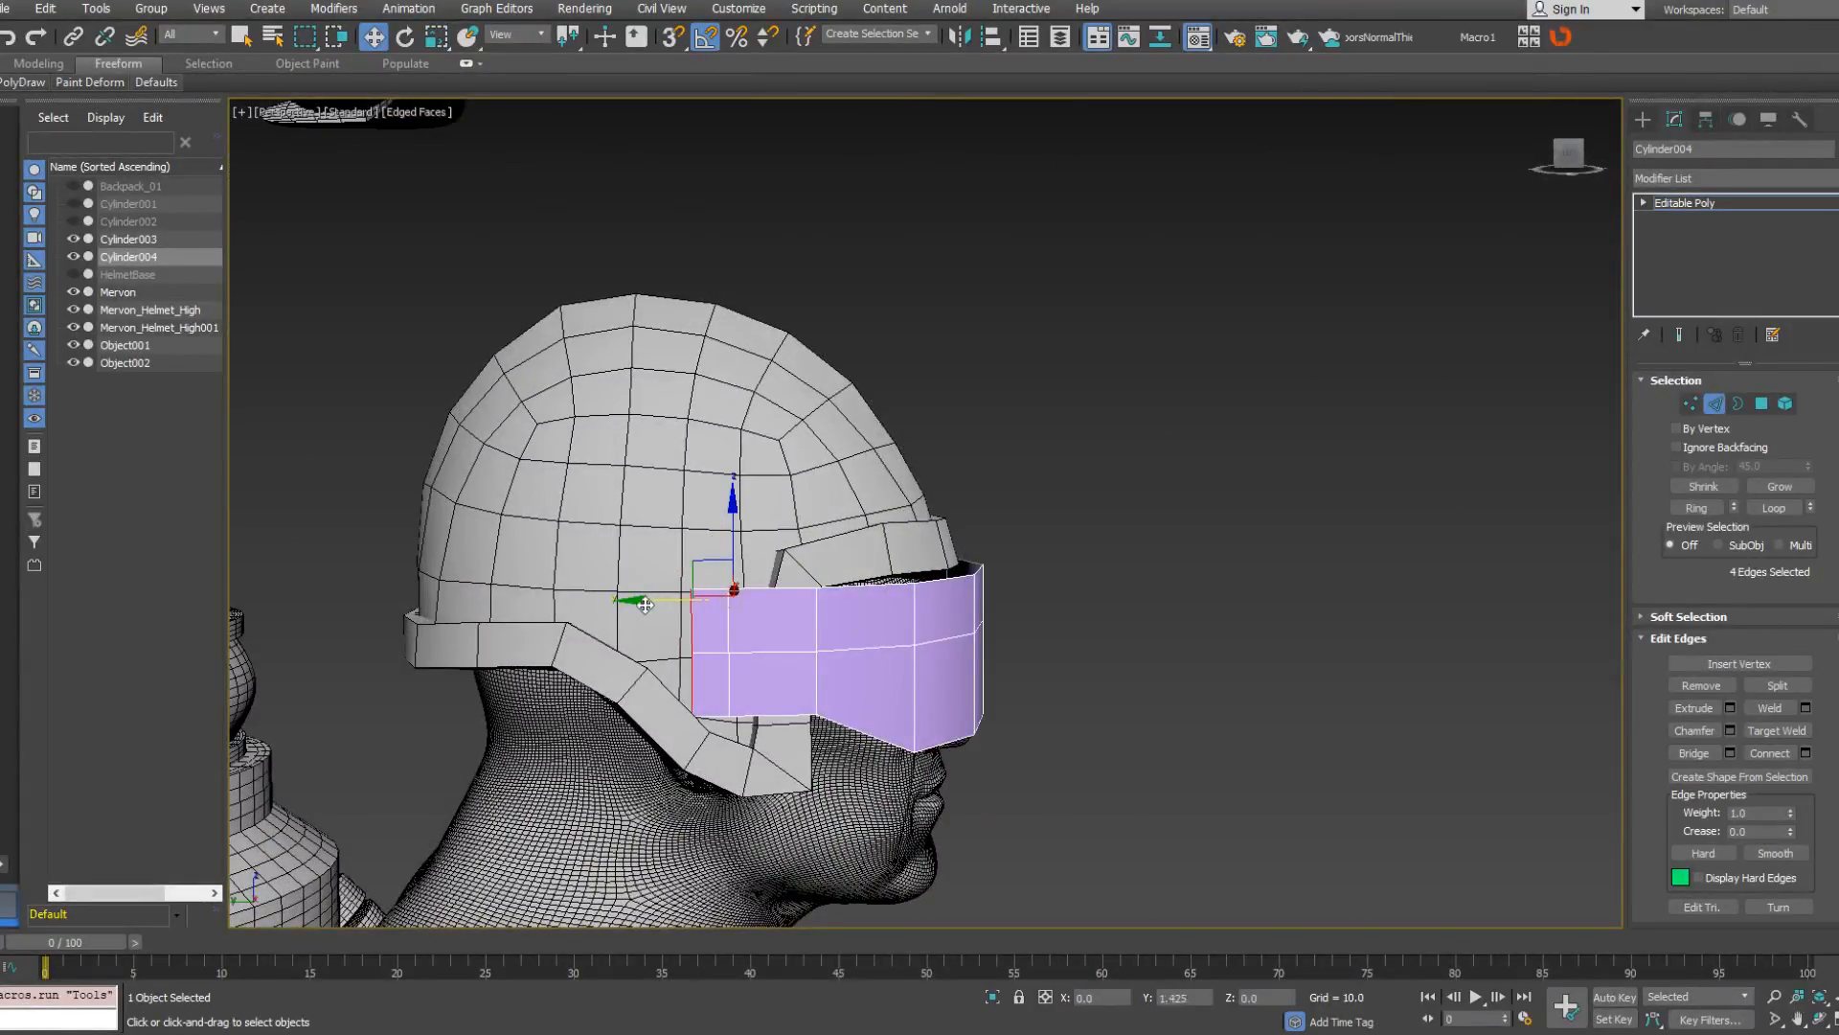
right_click(632, 607)
click(684, 653)
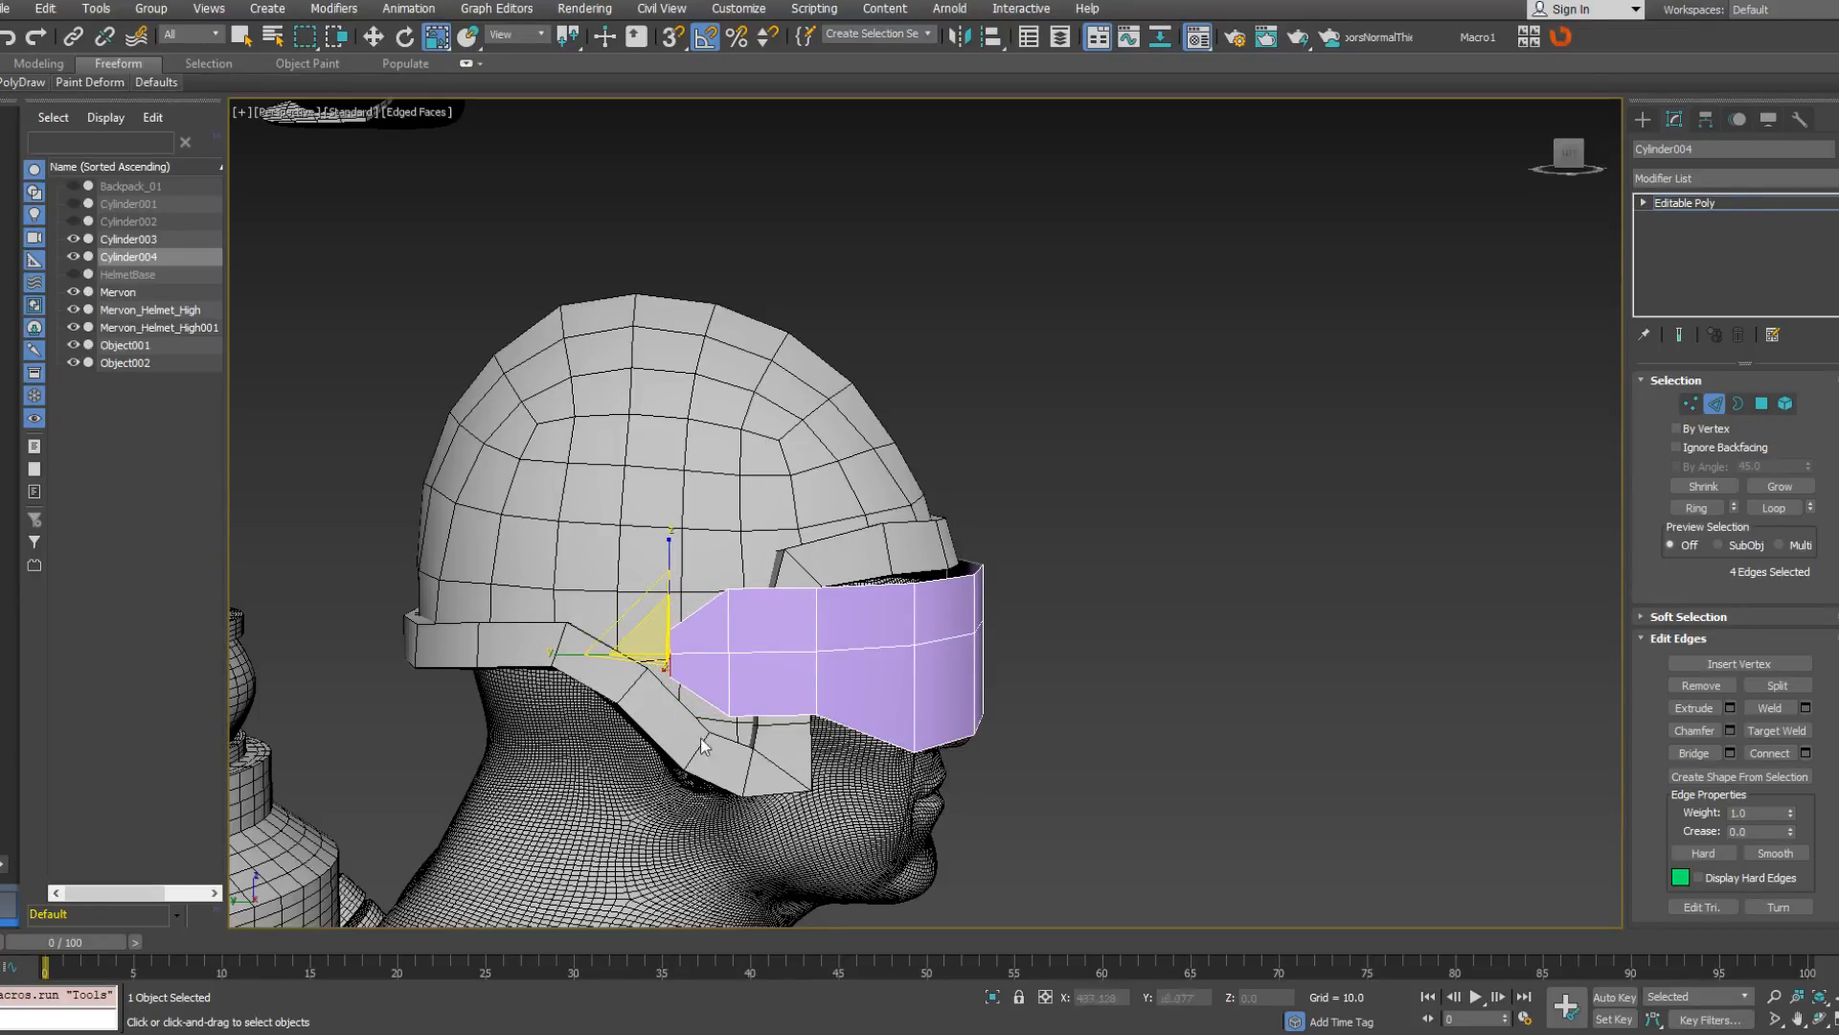
Select the visor band's 21 front vertices, leaving out the tapered rear ends, and scale them to 96% along X.
alt+middle_drag(702, 746, 762, 548)
alt+middle_drag(774, 287, 938, 776)
click(1692, 403)
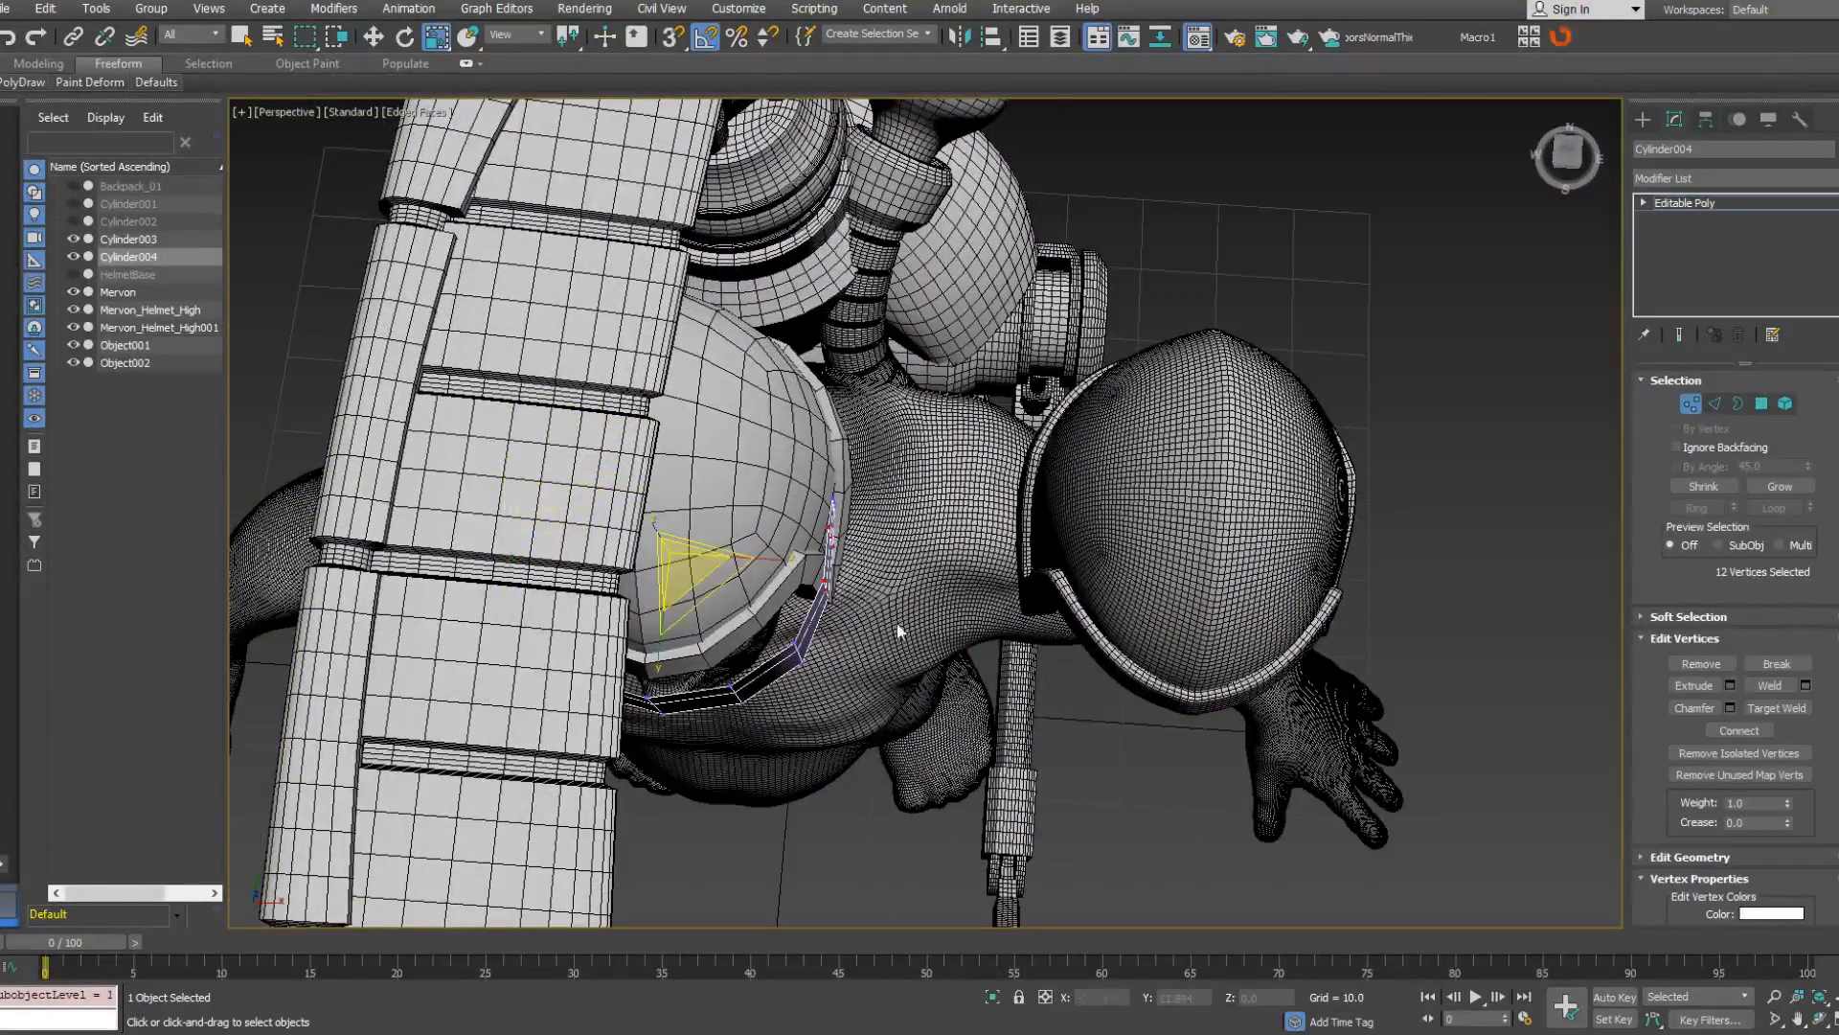
alt+middle_drag(900, 632, 603, 791)
alt+middle_drag(660, 668, 692, 484)
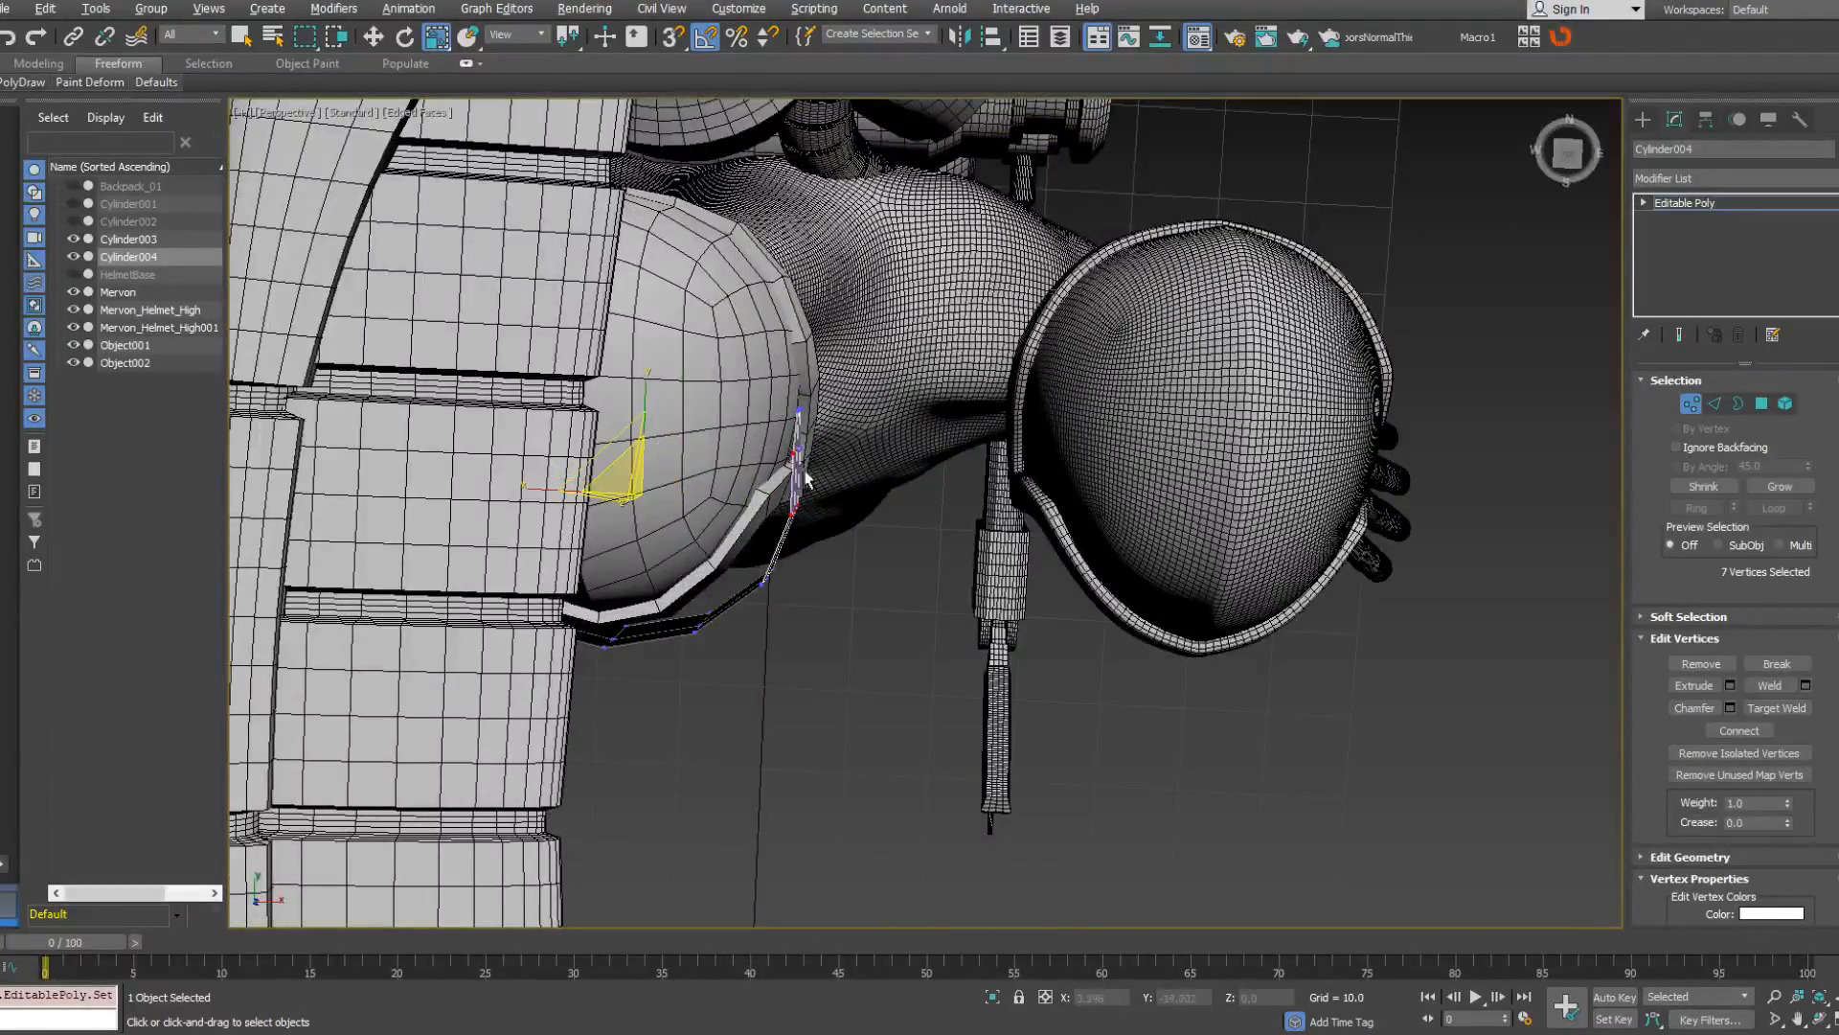
alt+drag(826, 469, 830, 474)
alt+middle_drag(829, 473, 913, 457)
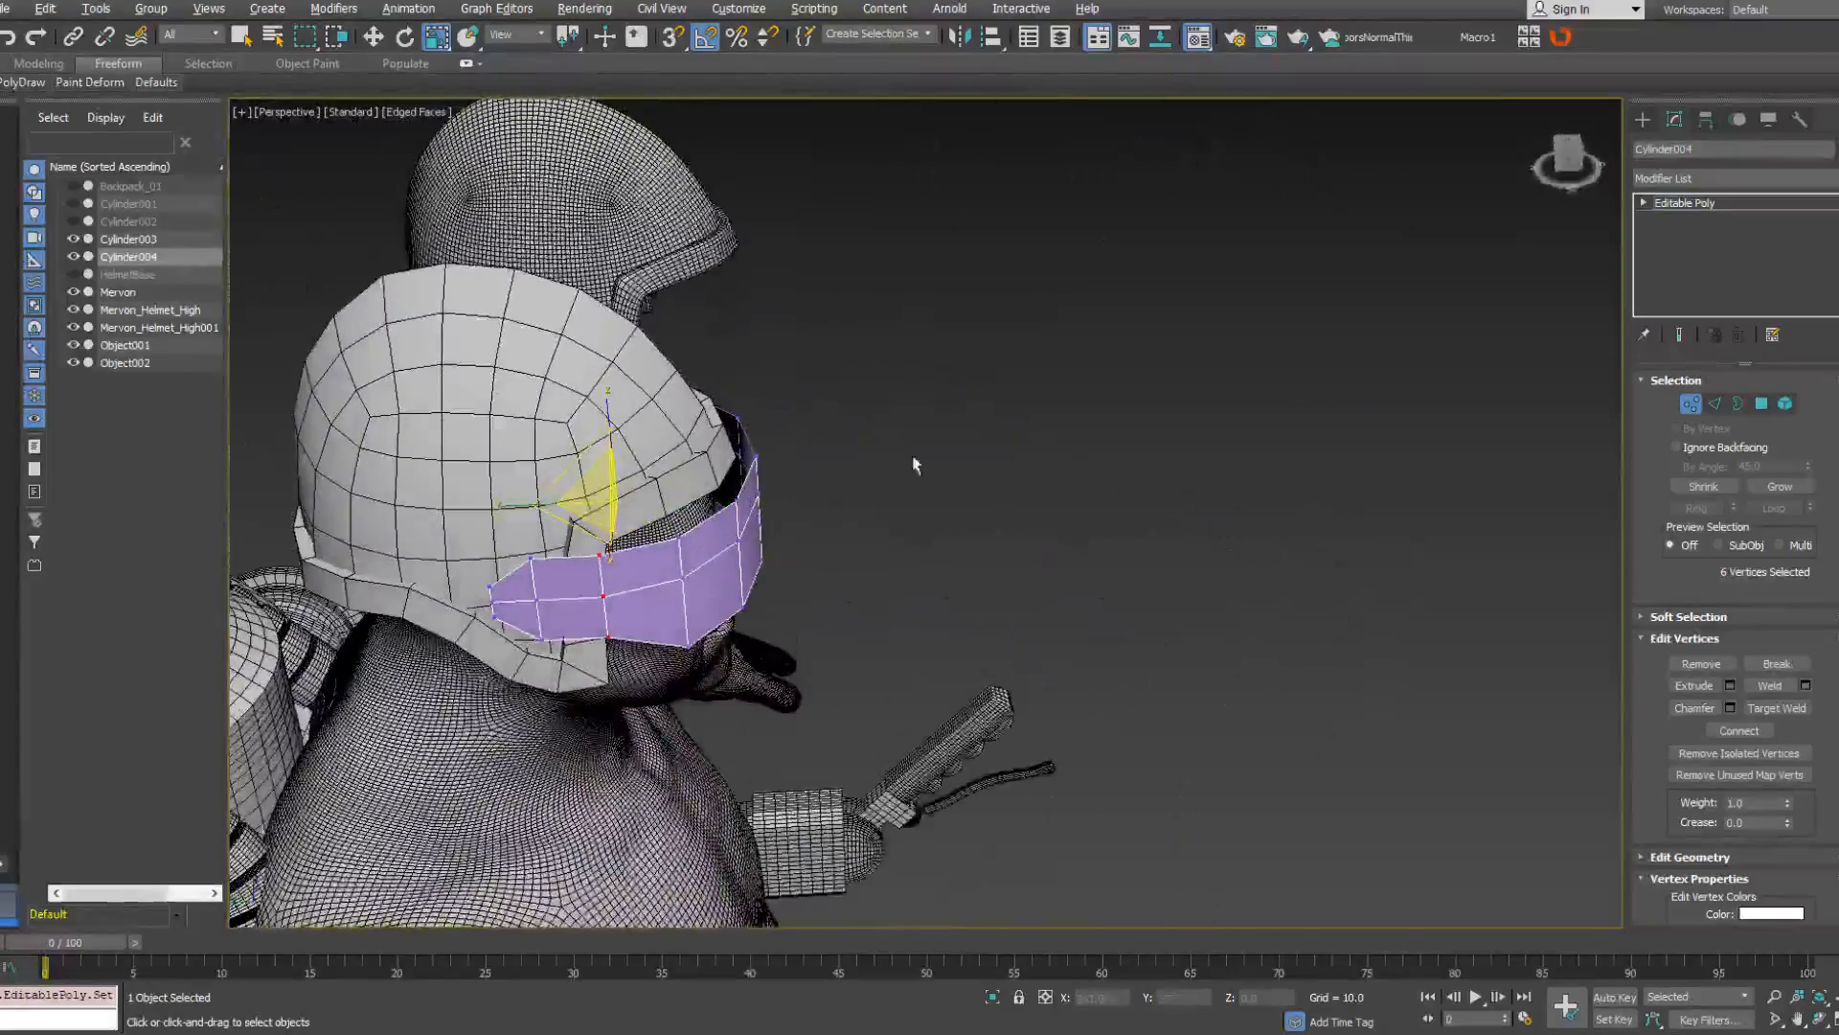
ctrl+drag(664, 360, 665, 360)
alt+middle_drag(665, 360, 783, 565)
drag(782, 540, 784, 538)
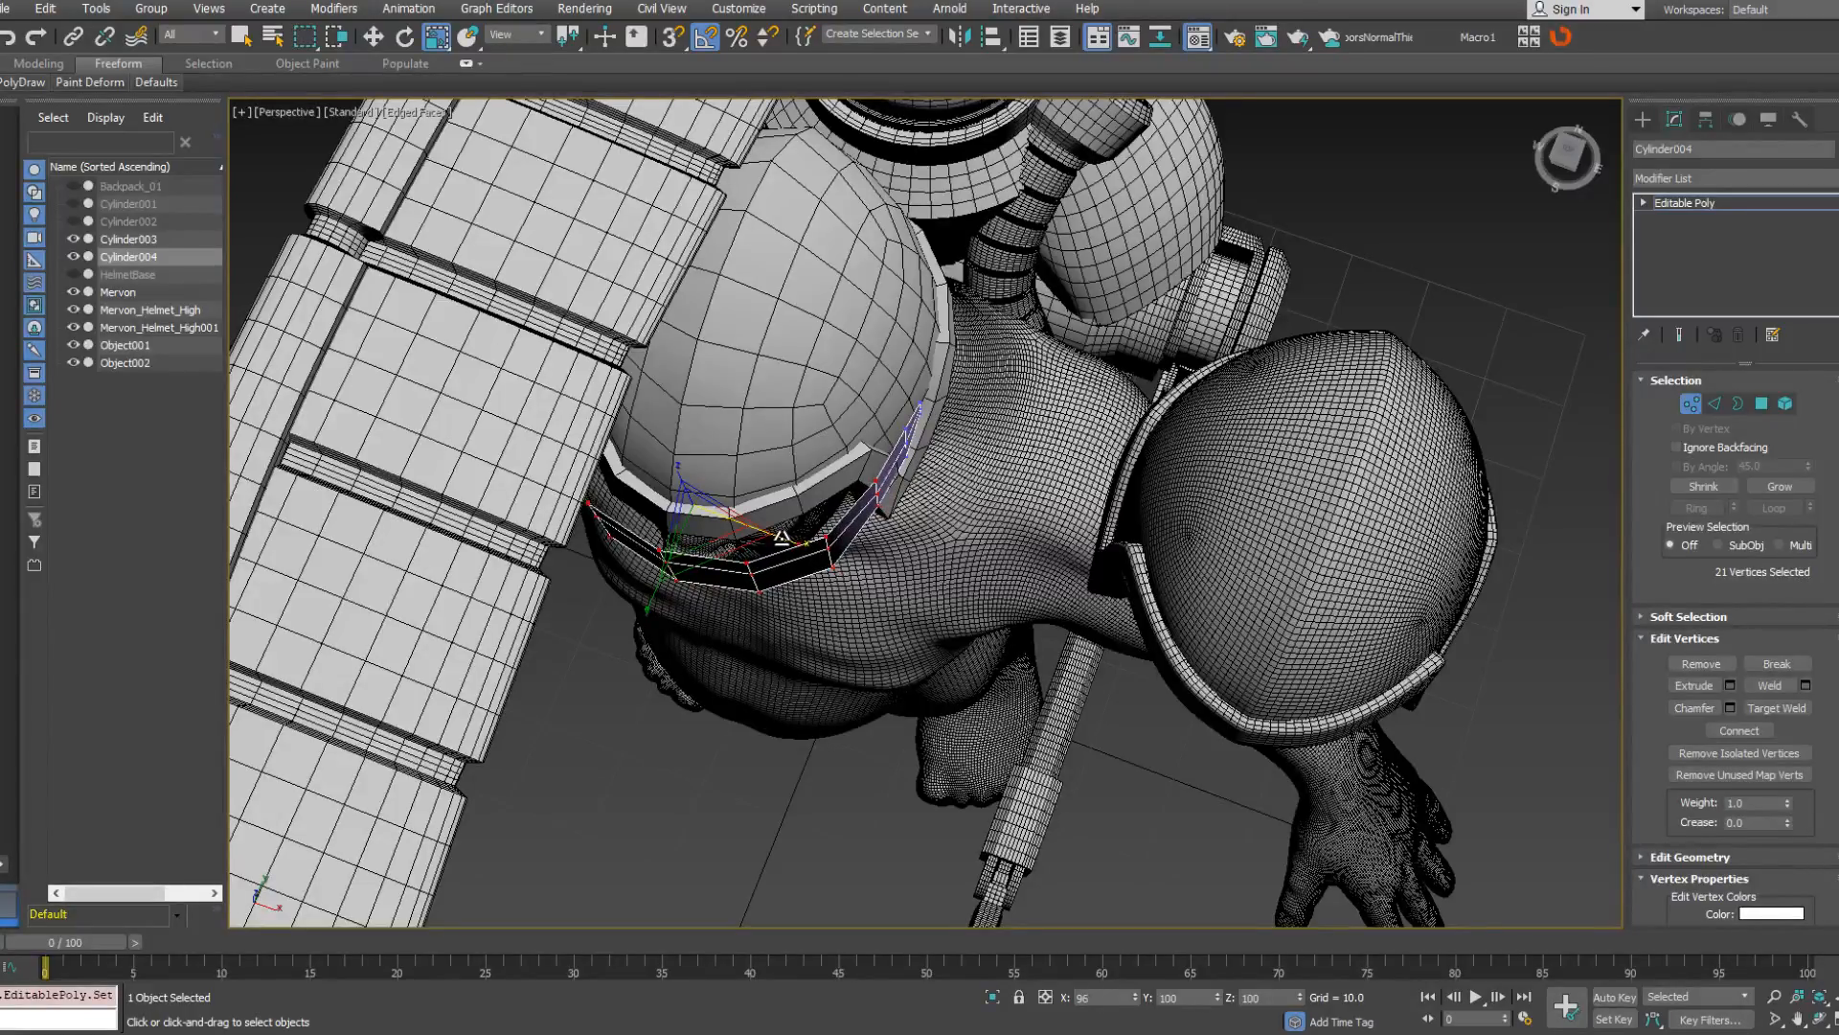
alt+middle_drag(783, 539, 707, 520)
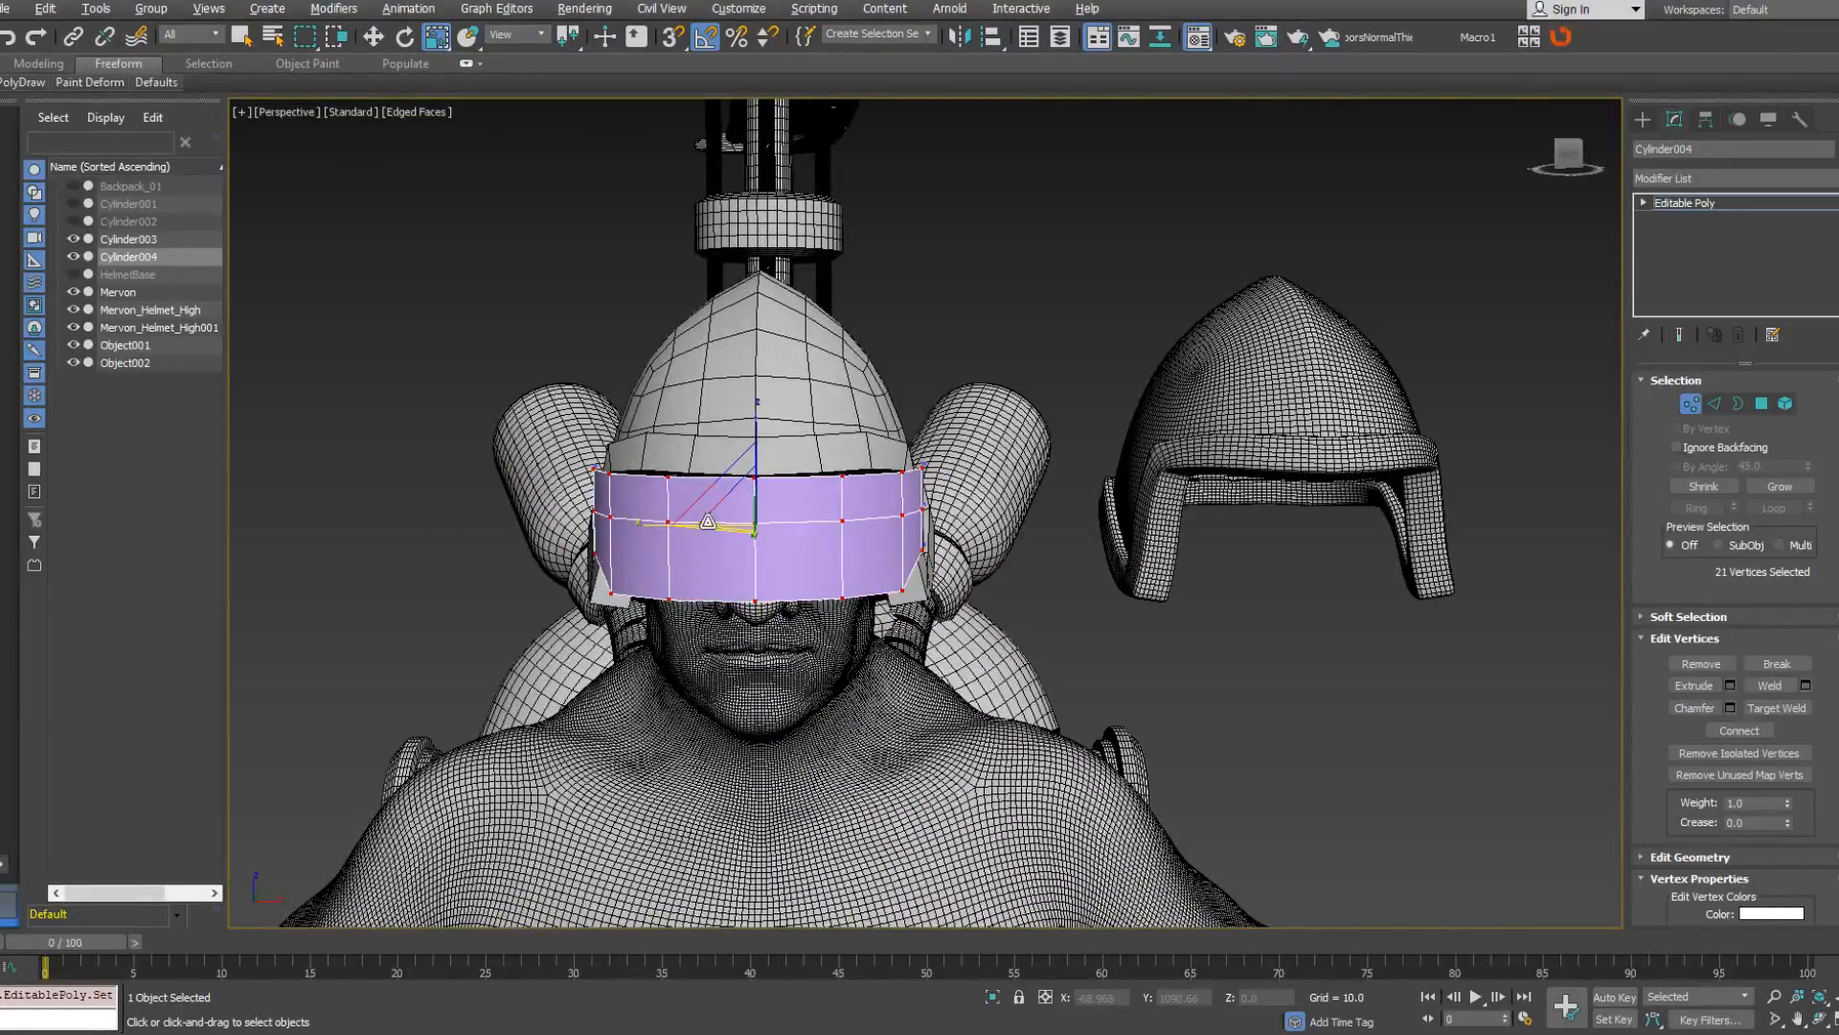
Select the rear end vertices on both sides of the visor band and delete them to shorten it behind the helmet's flaps.
alt+middle_drag(688, 518, 829, 524)
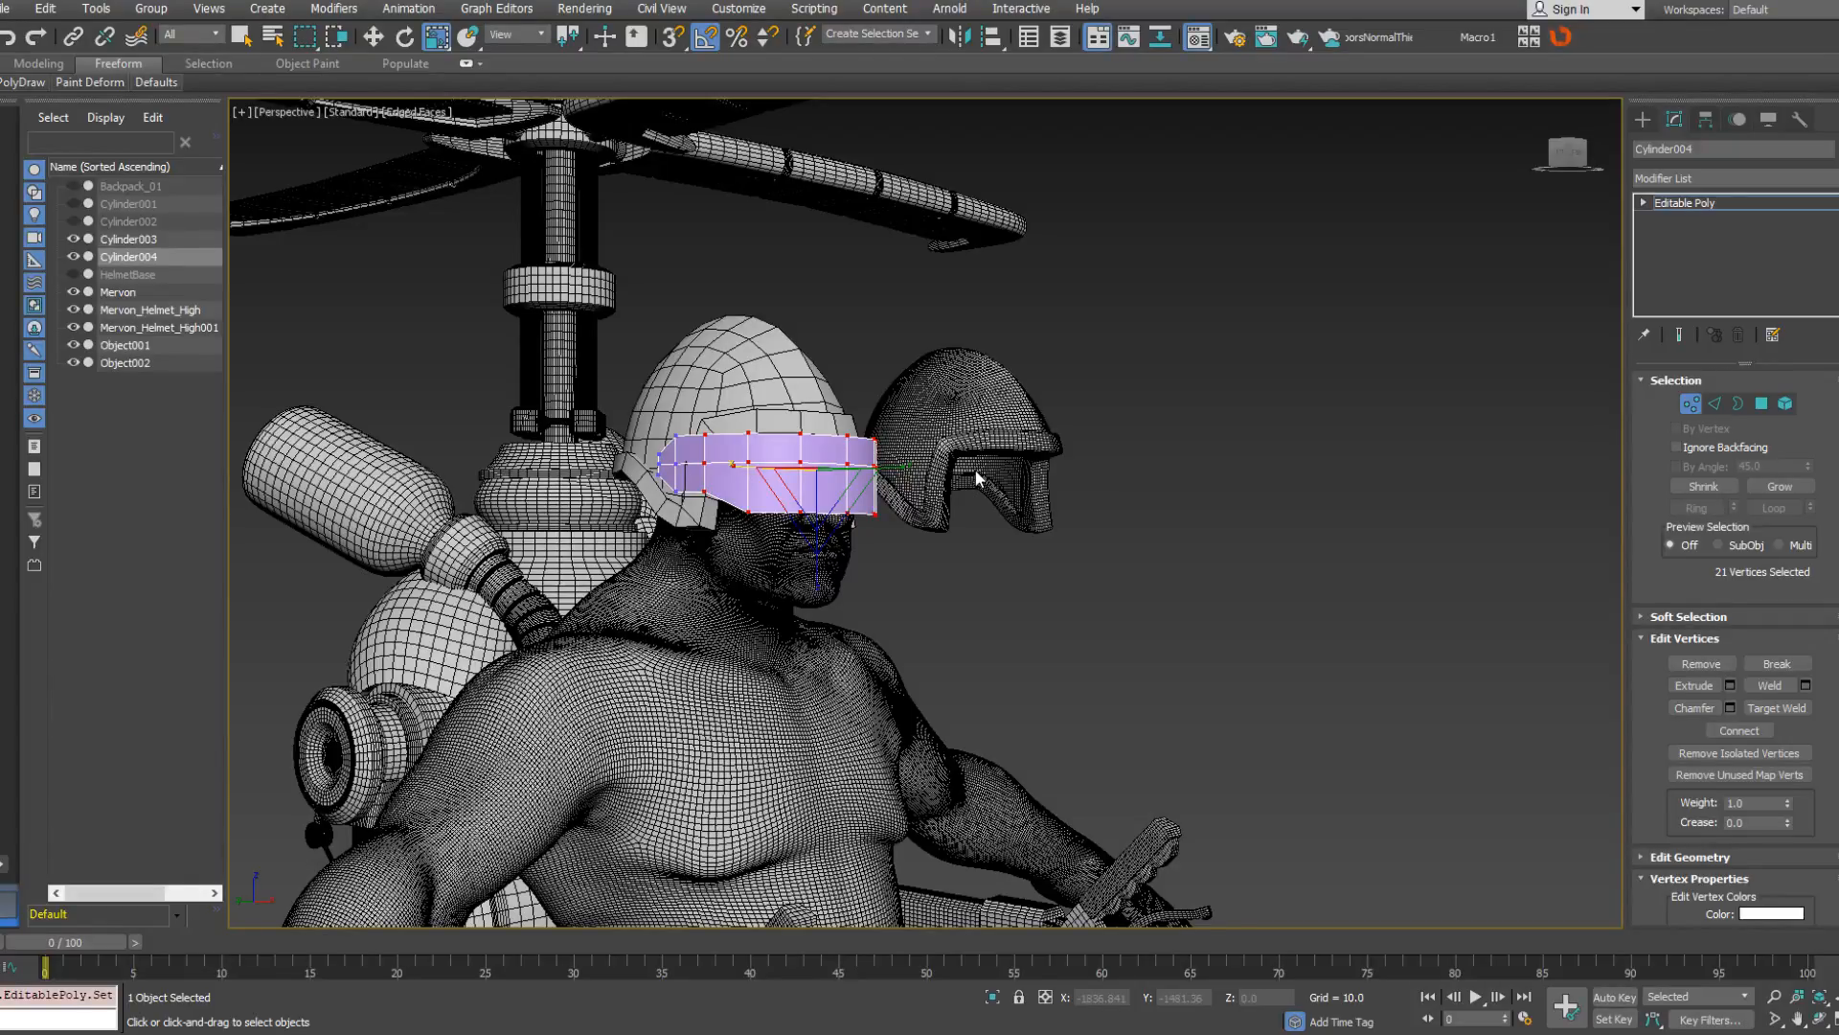
alt+middle_drag(923, 480, 1059, 508)
scroll(878, 532, up, 5)
scroll(775, 527, down, 3)
scroll(856, 505, down, 2)
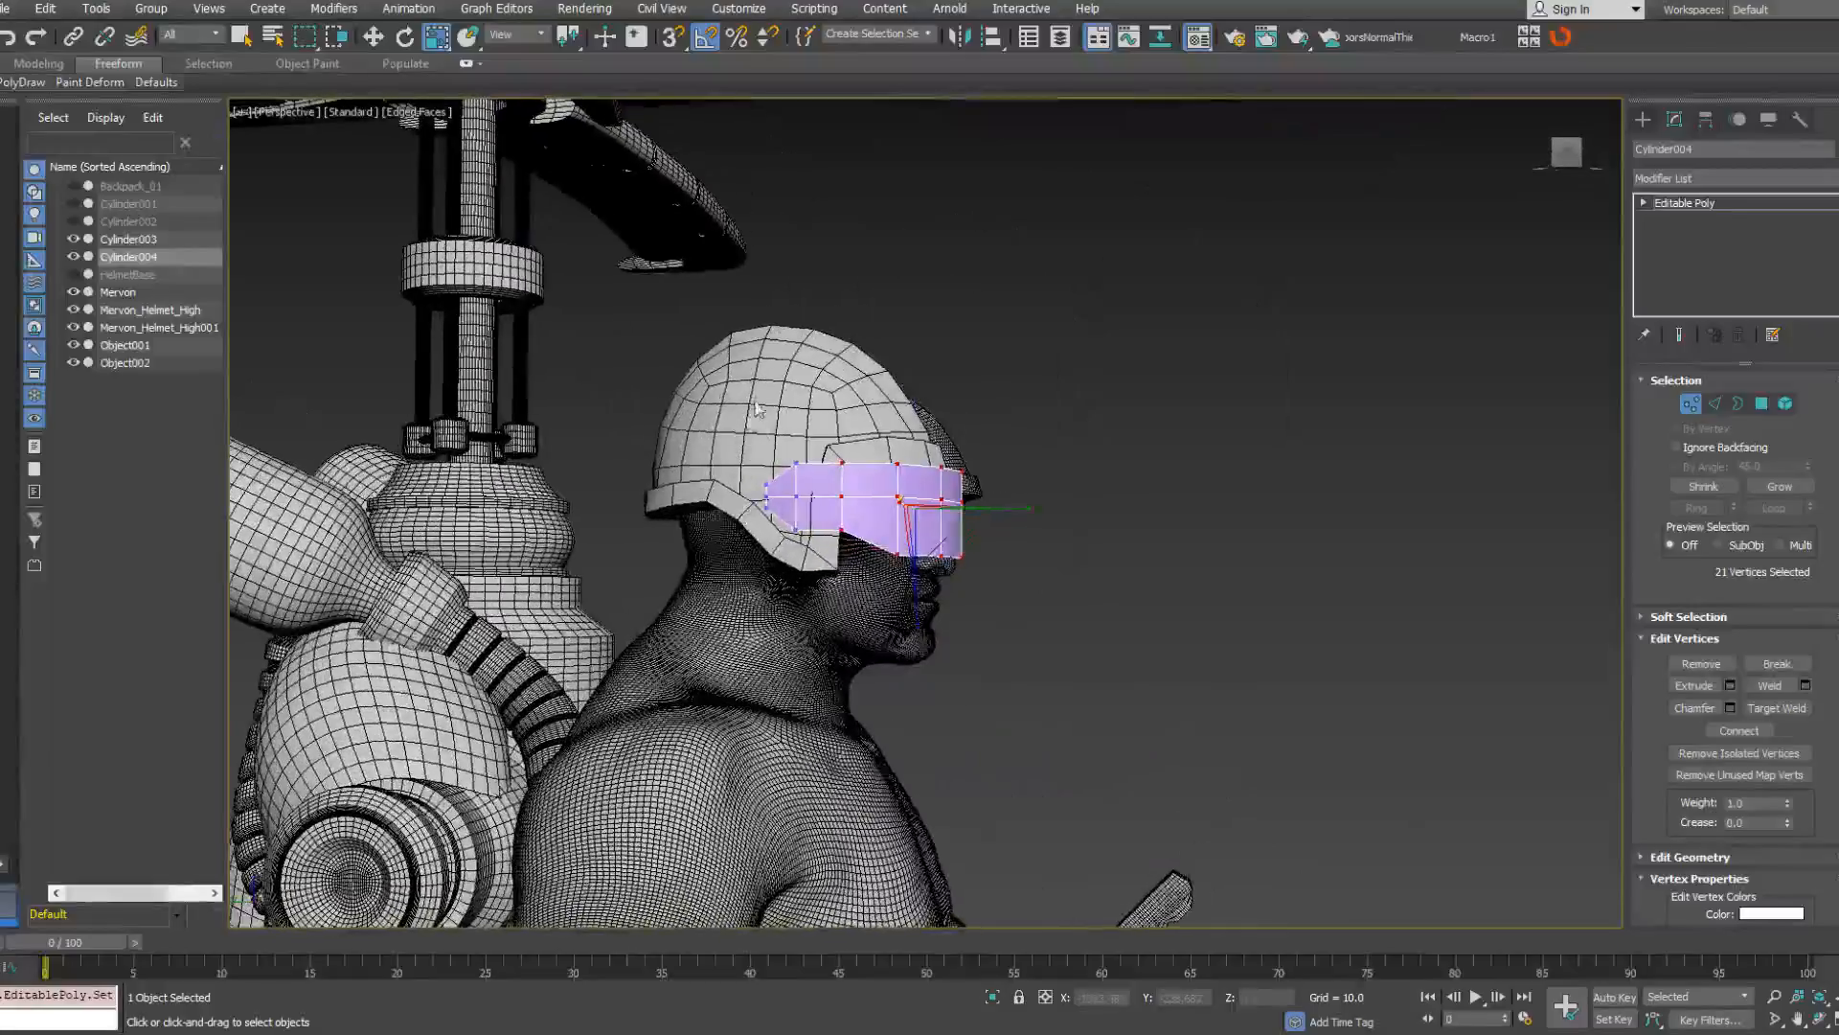
drag(750, 402, 822, 573)
alt+middle_drag(819, 560, 931, 622)
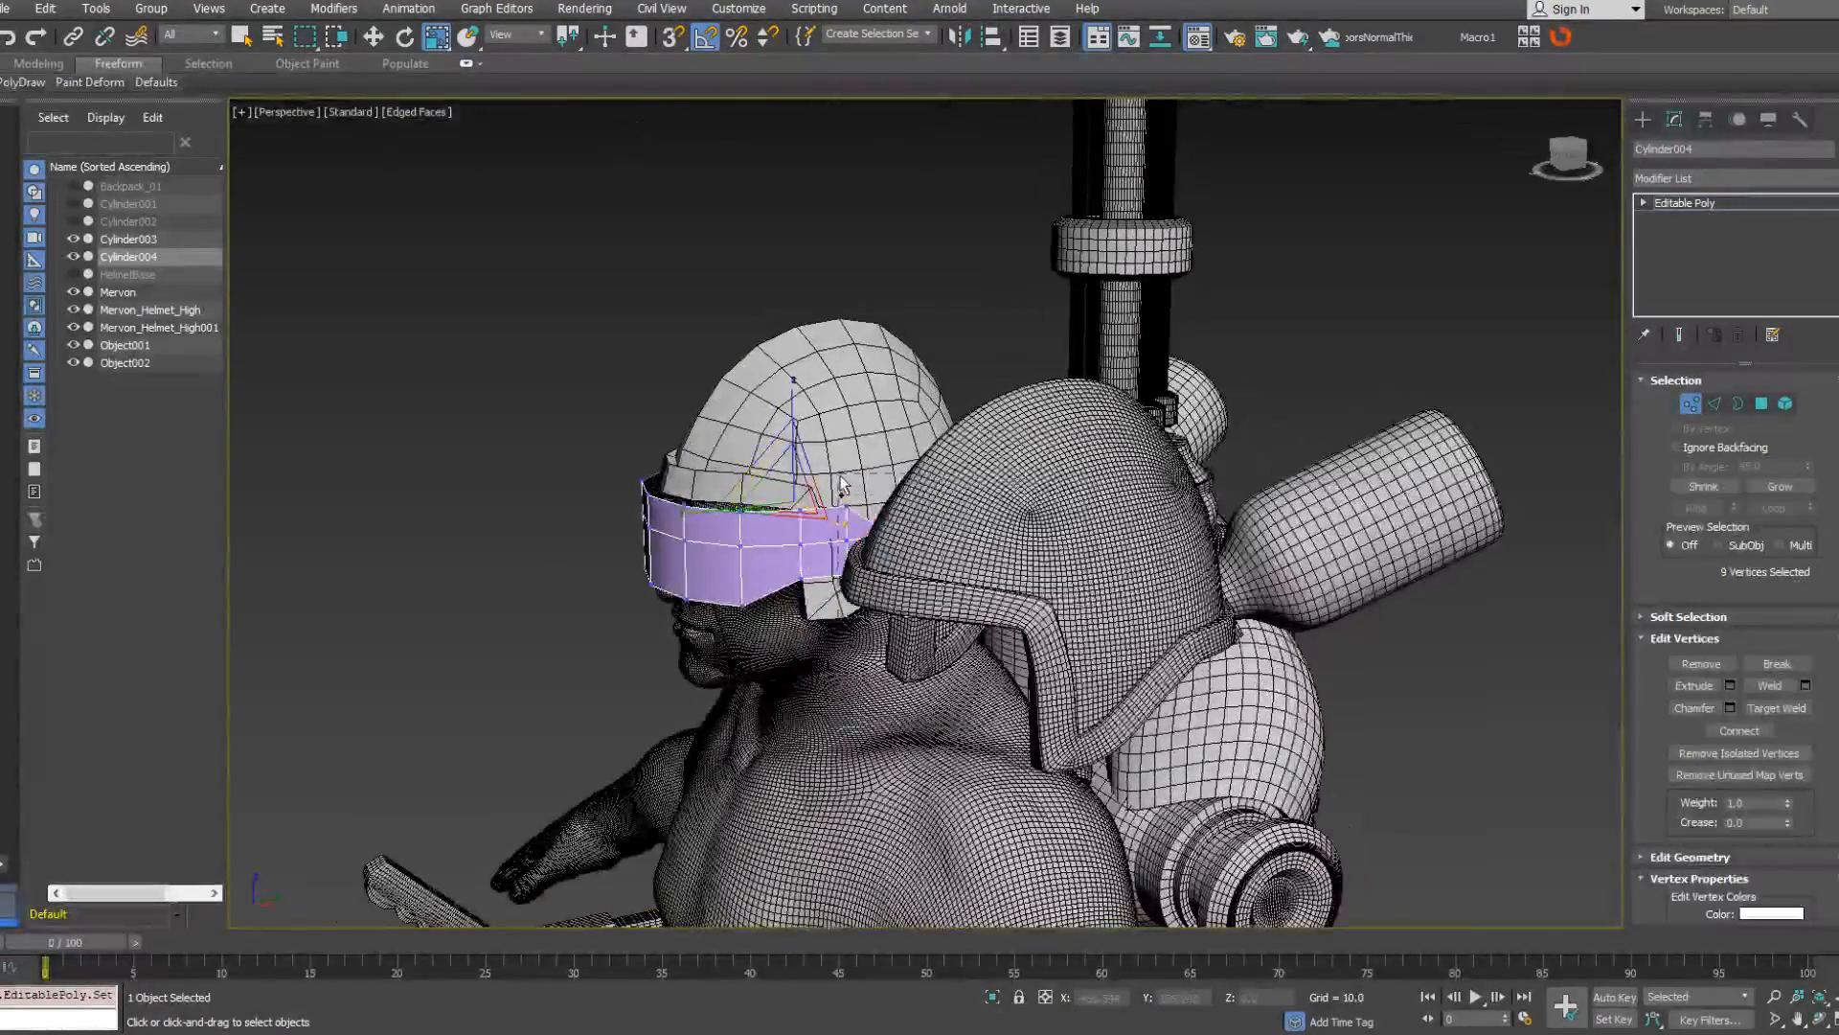
ctrl+drag(840, 477, 838, 475)
alt+middle_drag(839, 474, 951, 479)
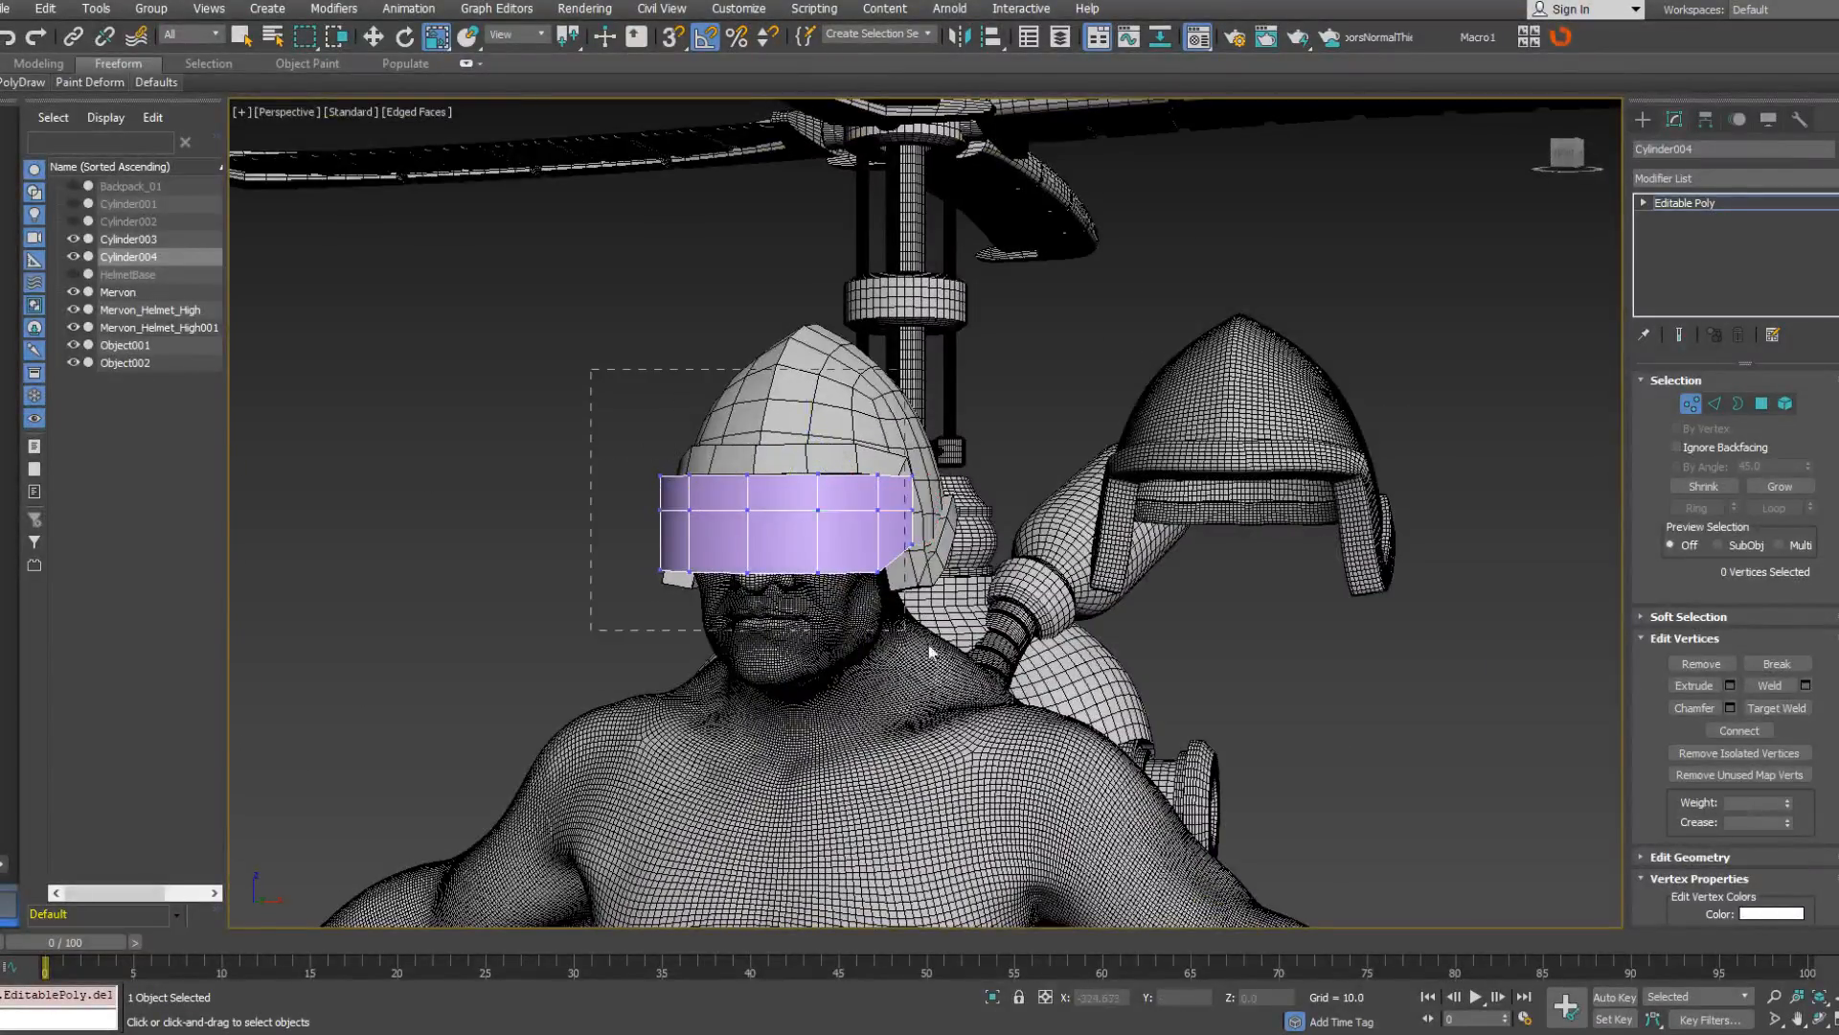
Select all remaining visor vertices and rotate them in side view so the lower edge tilts forward.
drag(929, 652, 934, 656)
alt+middle_drag(671, 512, 850, 553)
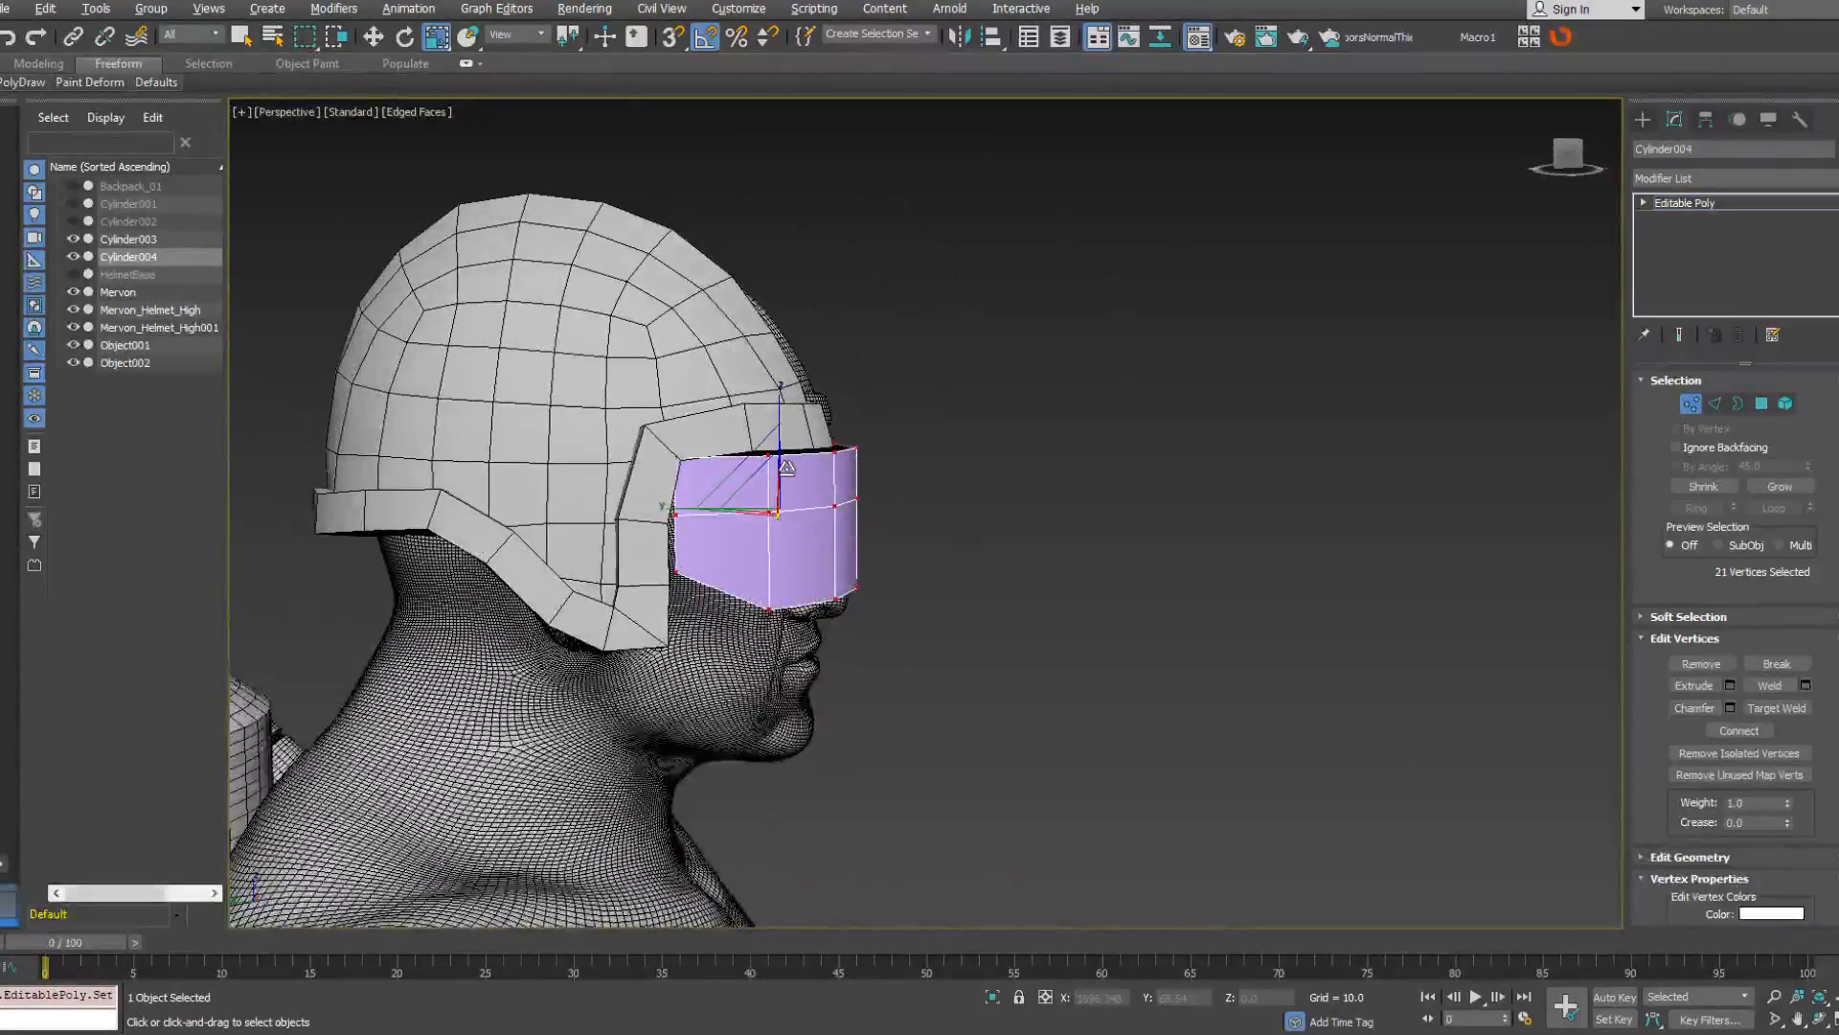
right_click(795, 490)
click(872, 501)
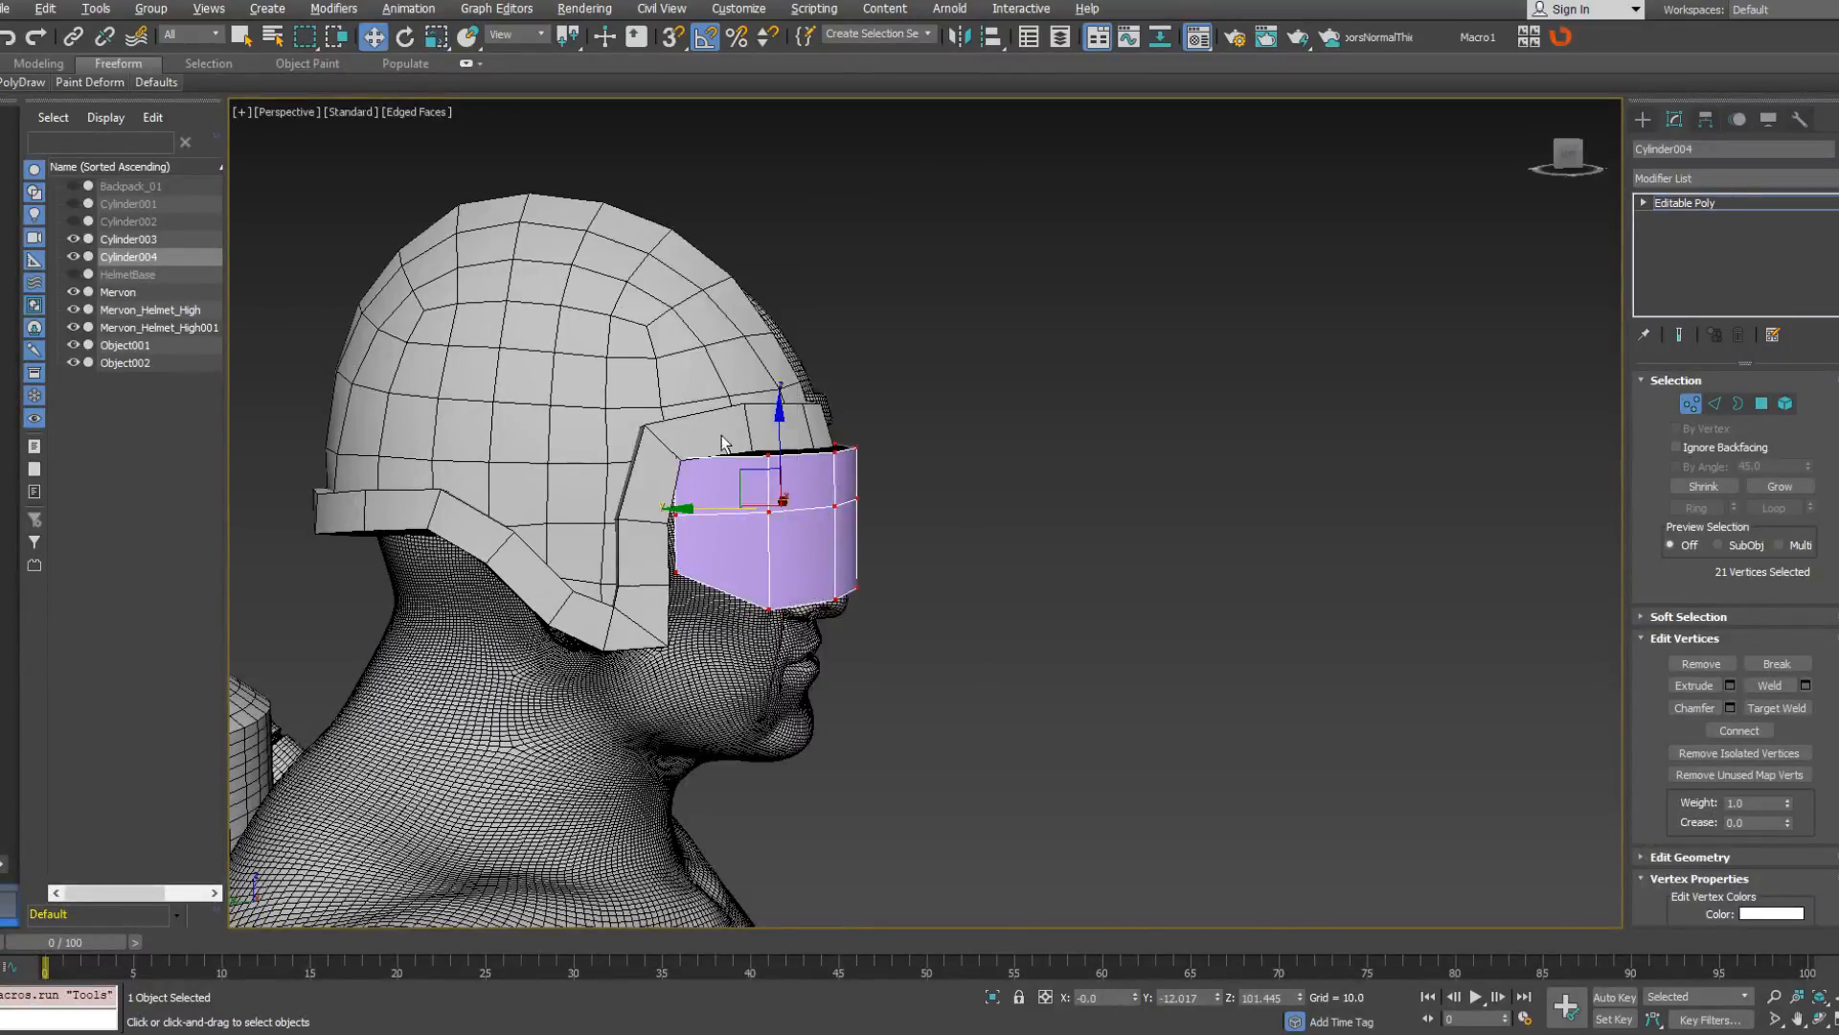
alt+middle_drag(722, 443, 691, 450)
right_click(791, 513)
click(828, 548)
drag(864, 484, 857, 452)
Move the tilted visor slightly down and back so it sits beneath the helmet's brim.
right_click(853, 459)
click(856, 468)
right_click(855, 474)
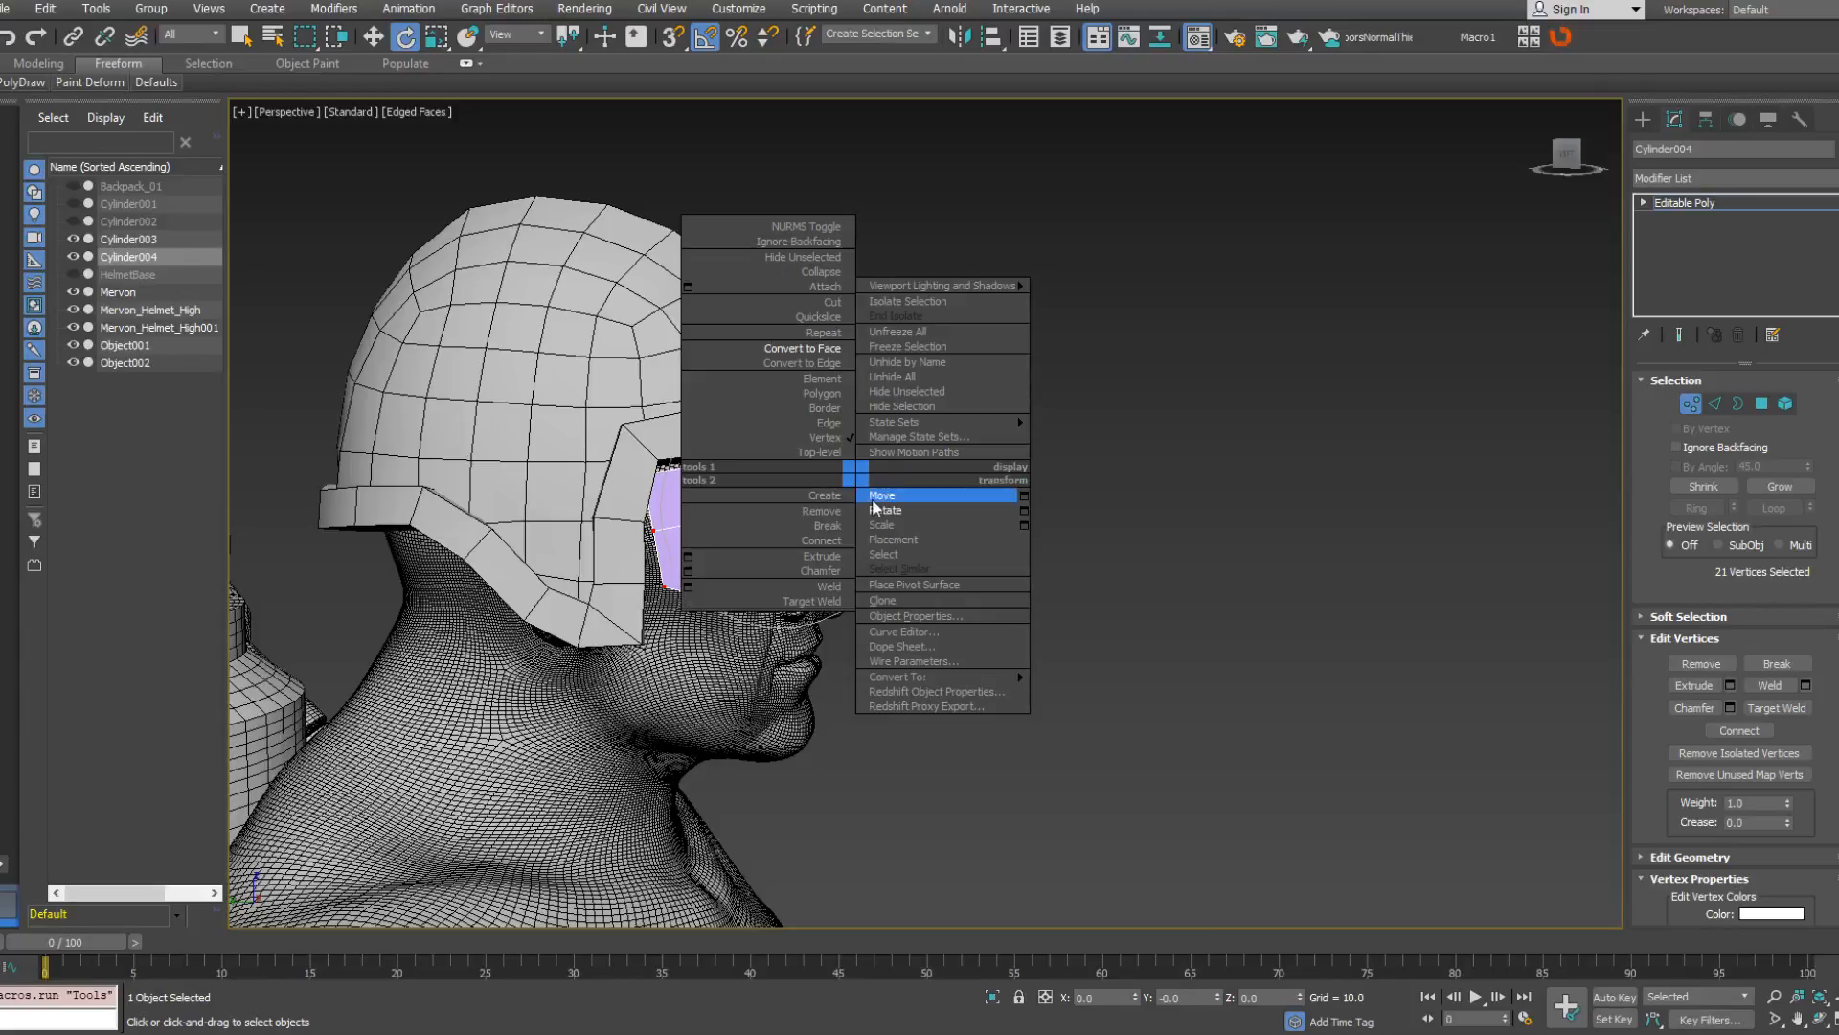
click(873, 497)
drag(751, 470, 738, 498)
In side view, move the three front vertices on the visor's upper edge back about 0.7 and down about 0.2 beneath the brim.
click(660, 499)
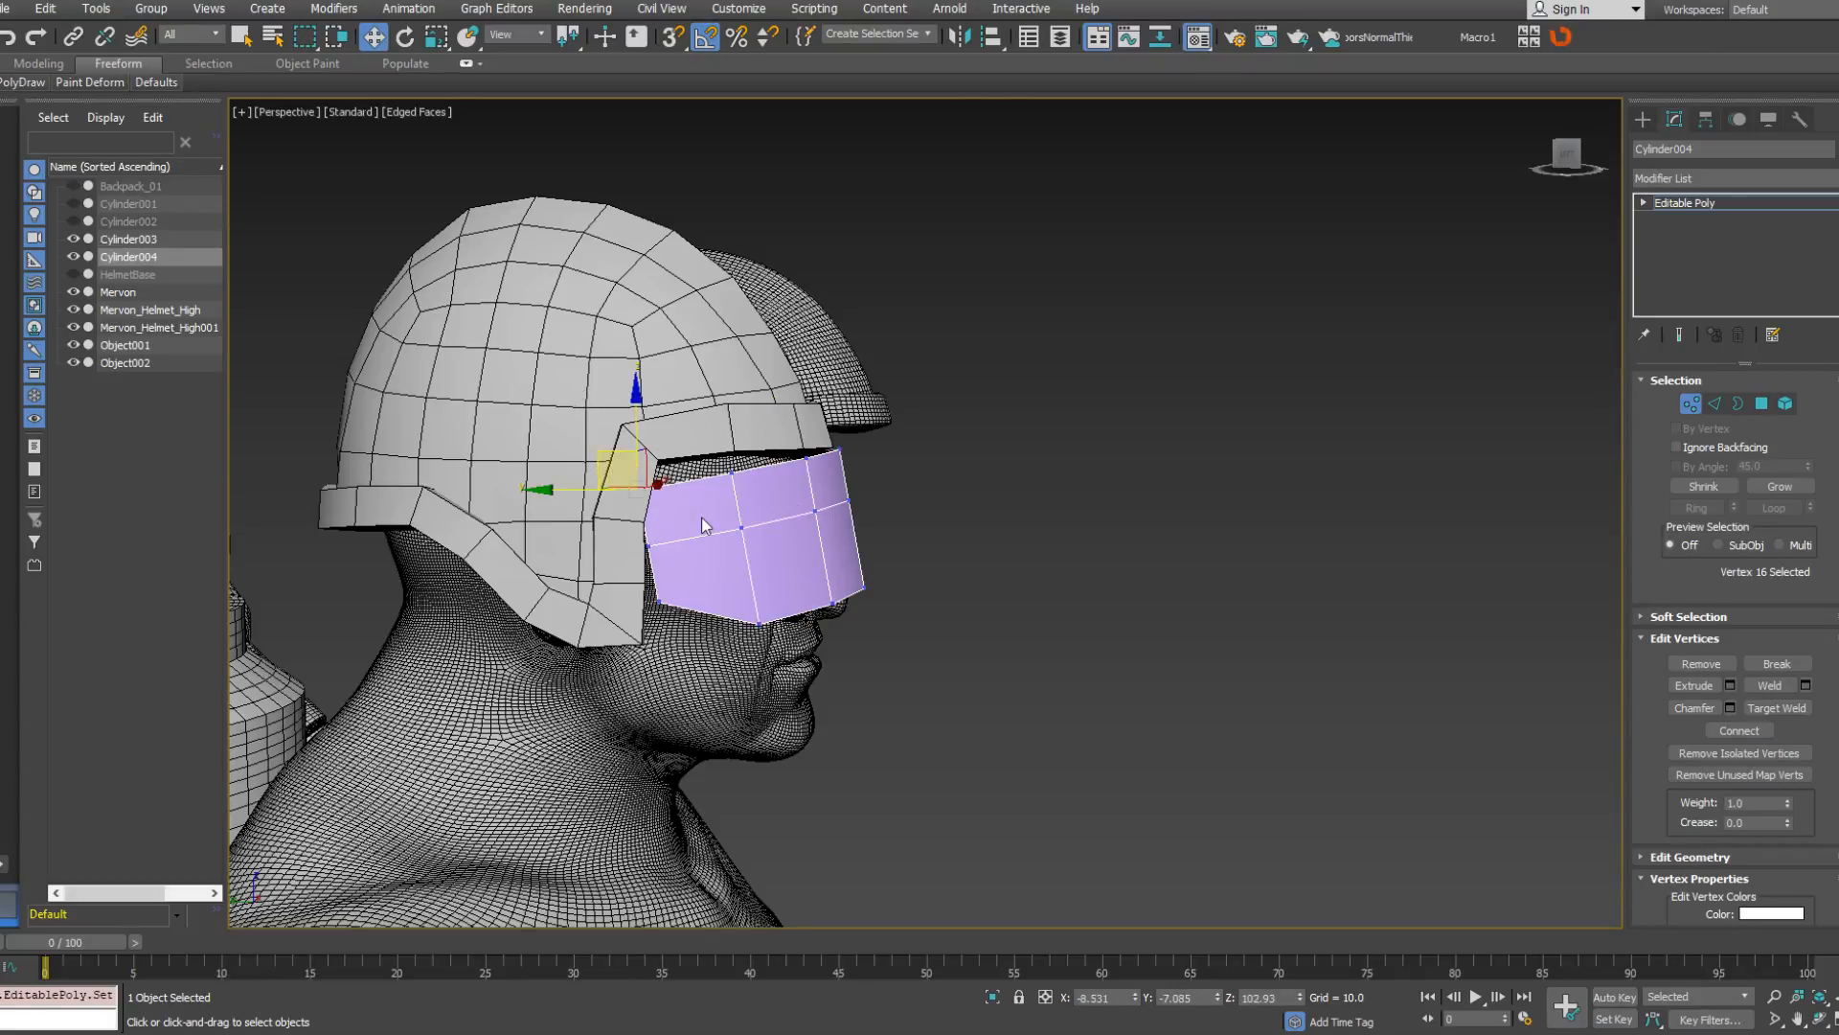
key(l)
key(z)
scroll(809, 557, up, 4)
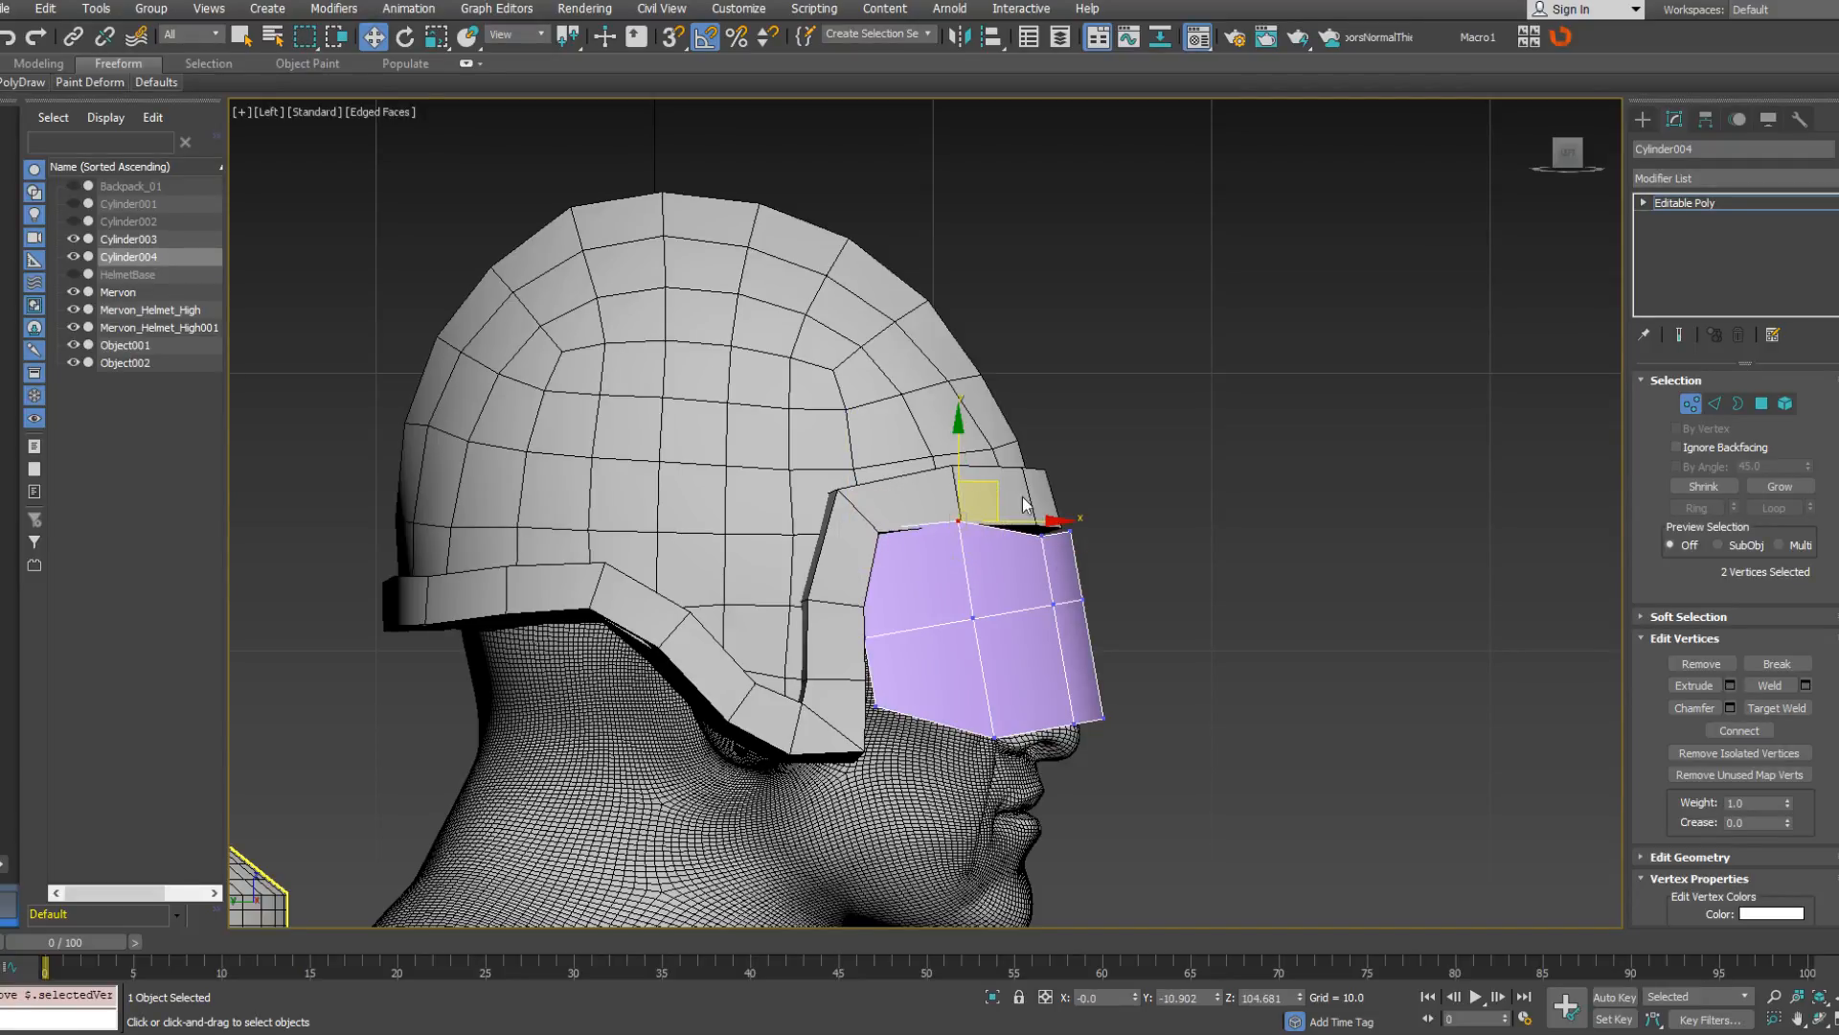
drag(1060, 554, 1060, 550)
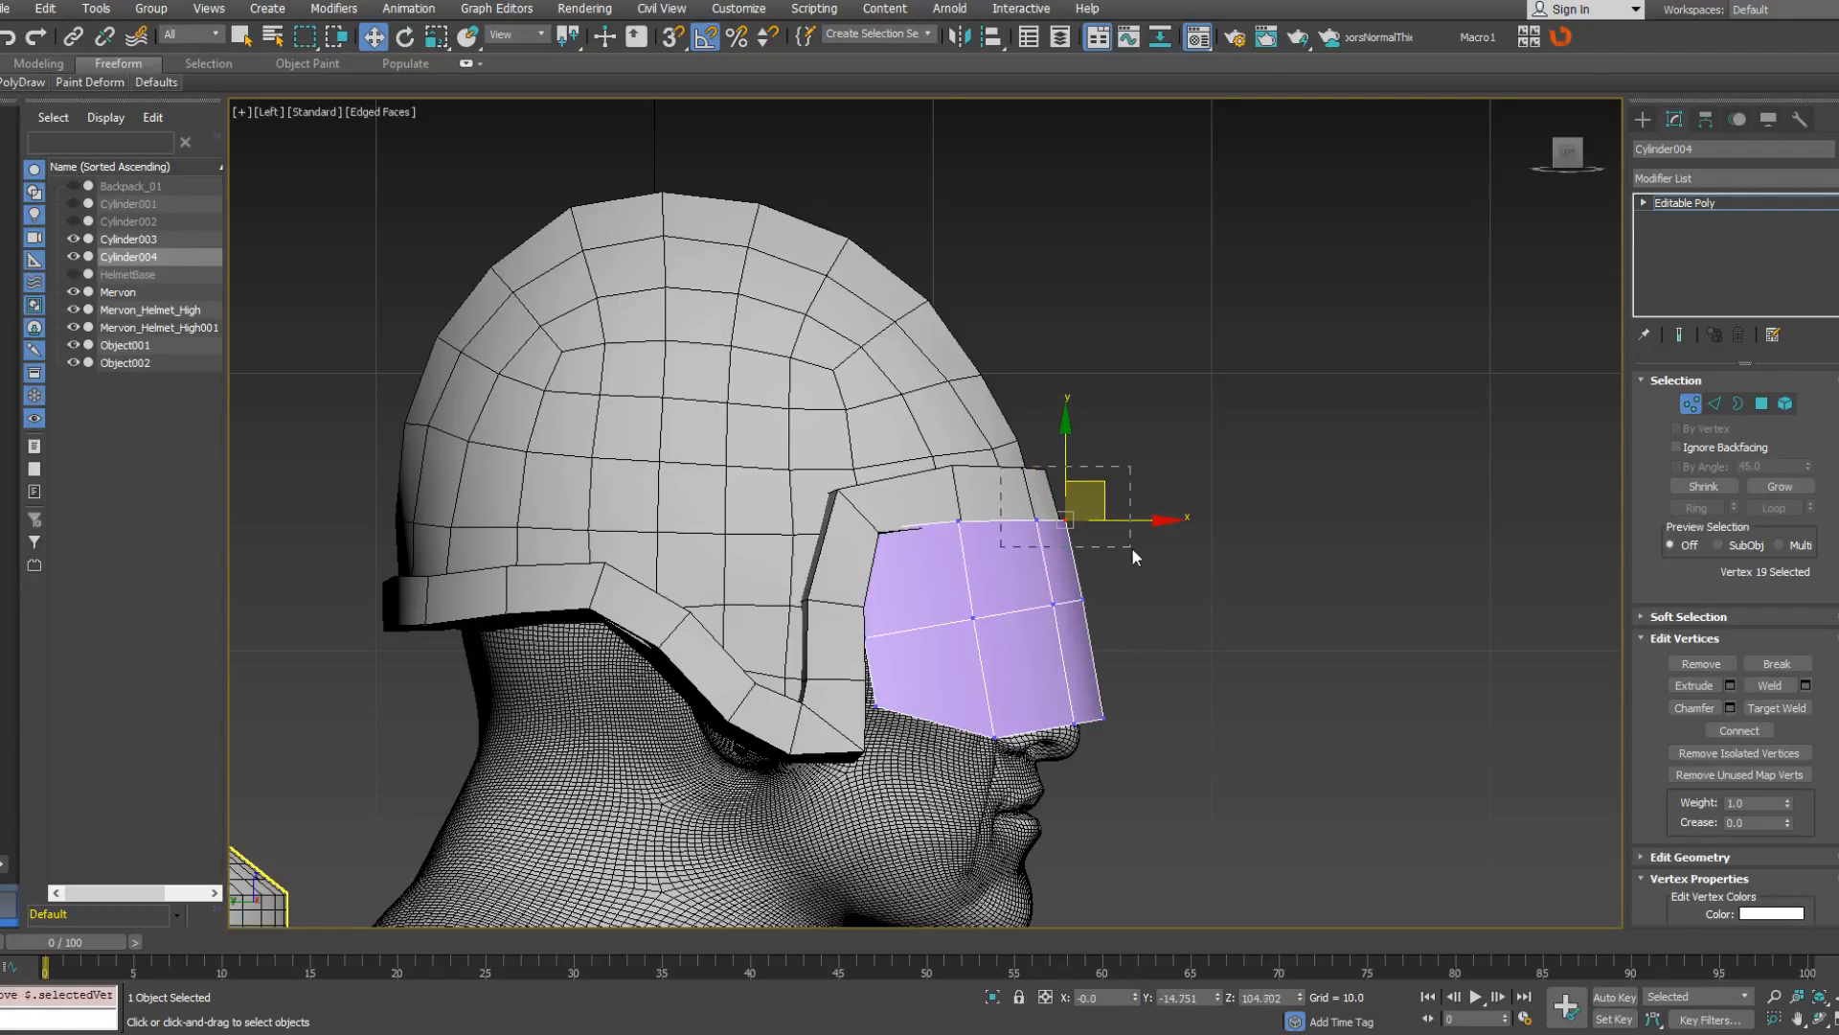
drag(1086, 489, 1063, 502)
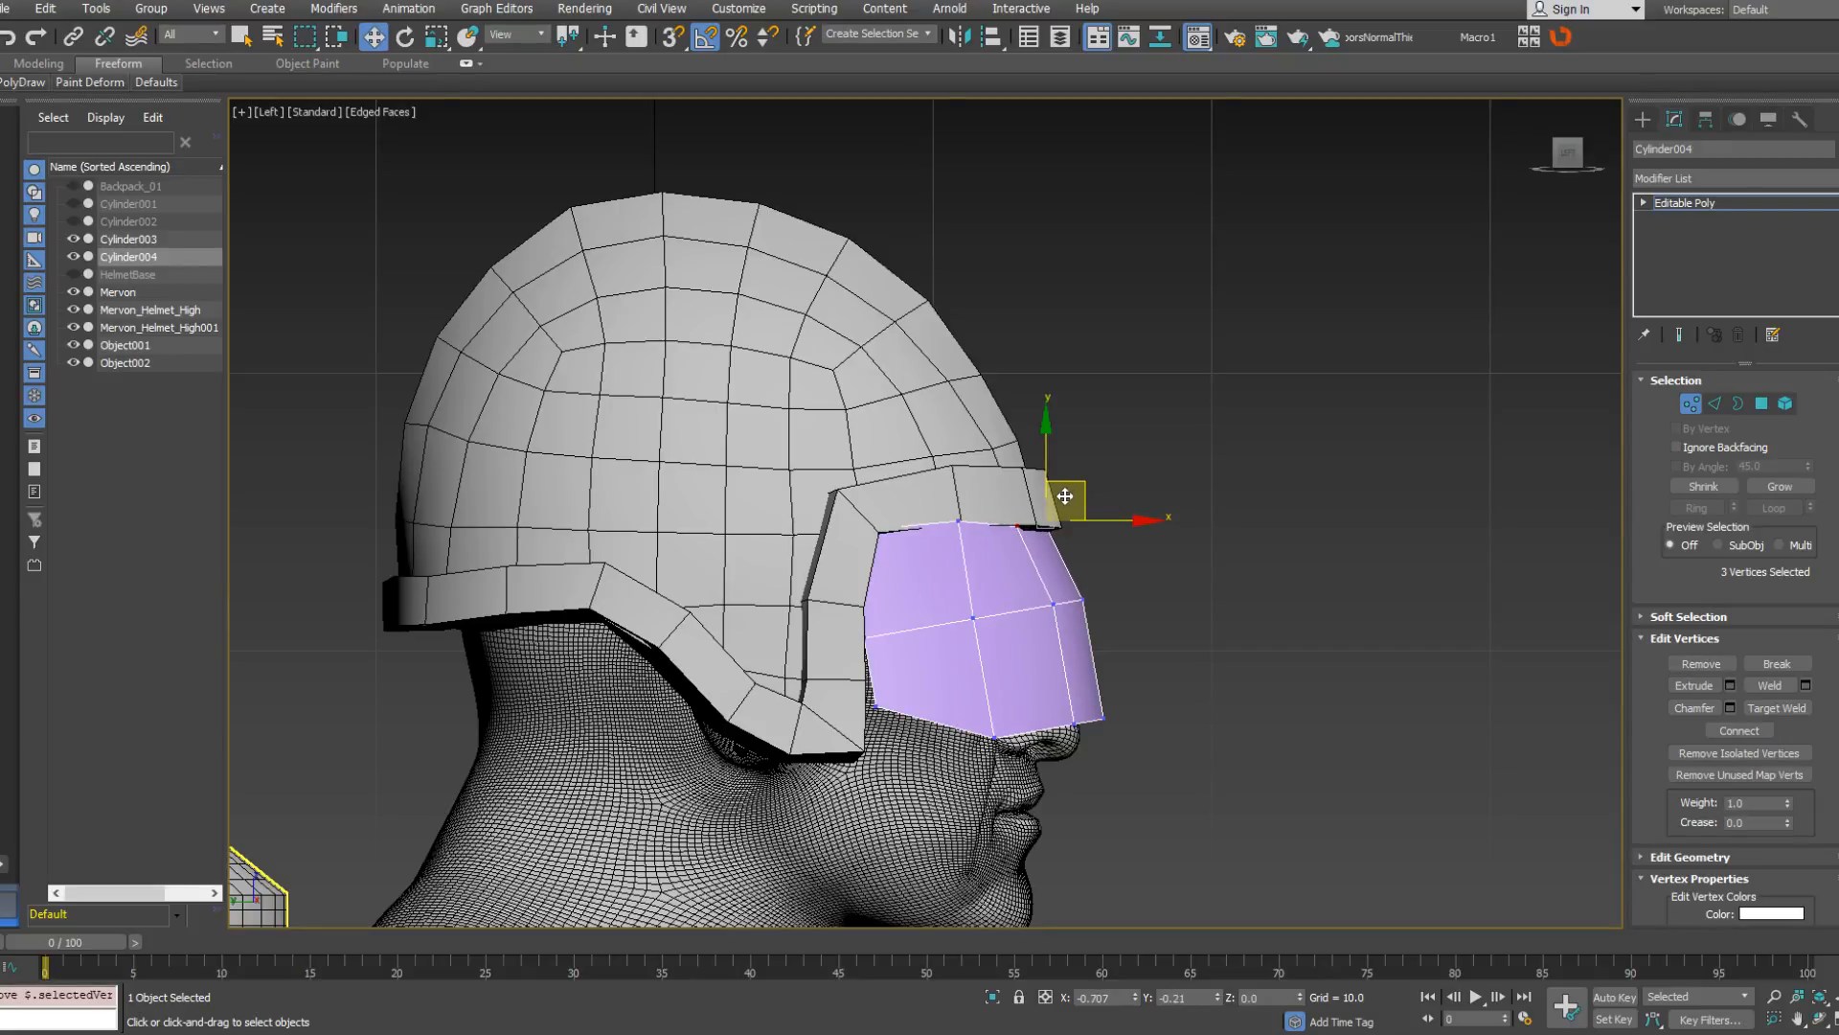
Scale the next two pairs of vertices along the visor's upper edge so that edge follows the curve of the helmet's brim.
drag(985, 552, 986, 554)
alt+middle_drag(986, 554, 814, 539)
right_click(814, 539)
click(848, 592)
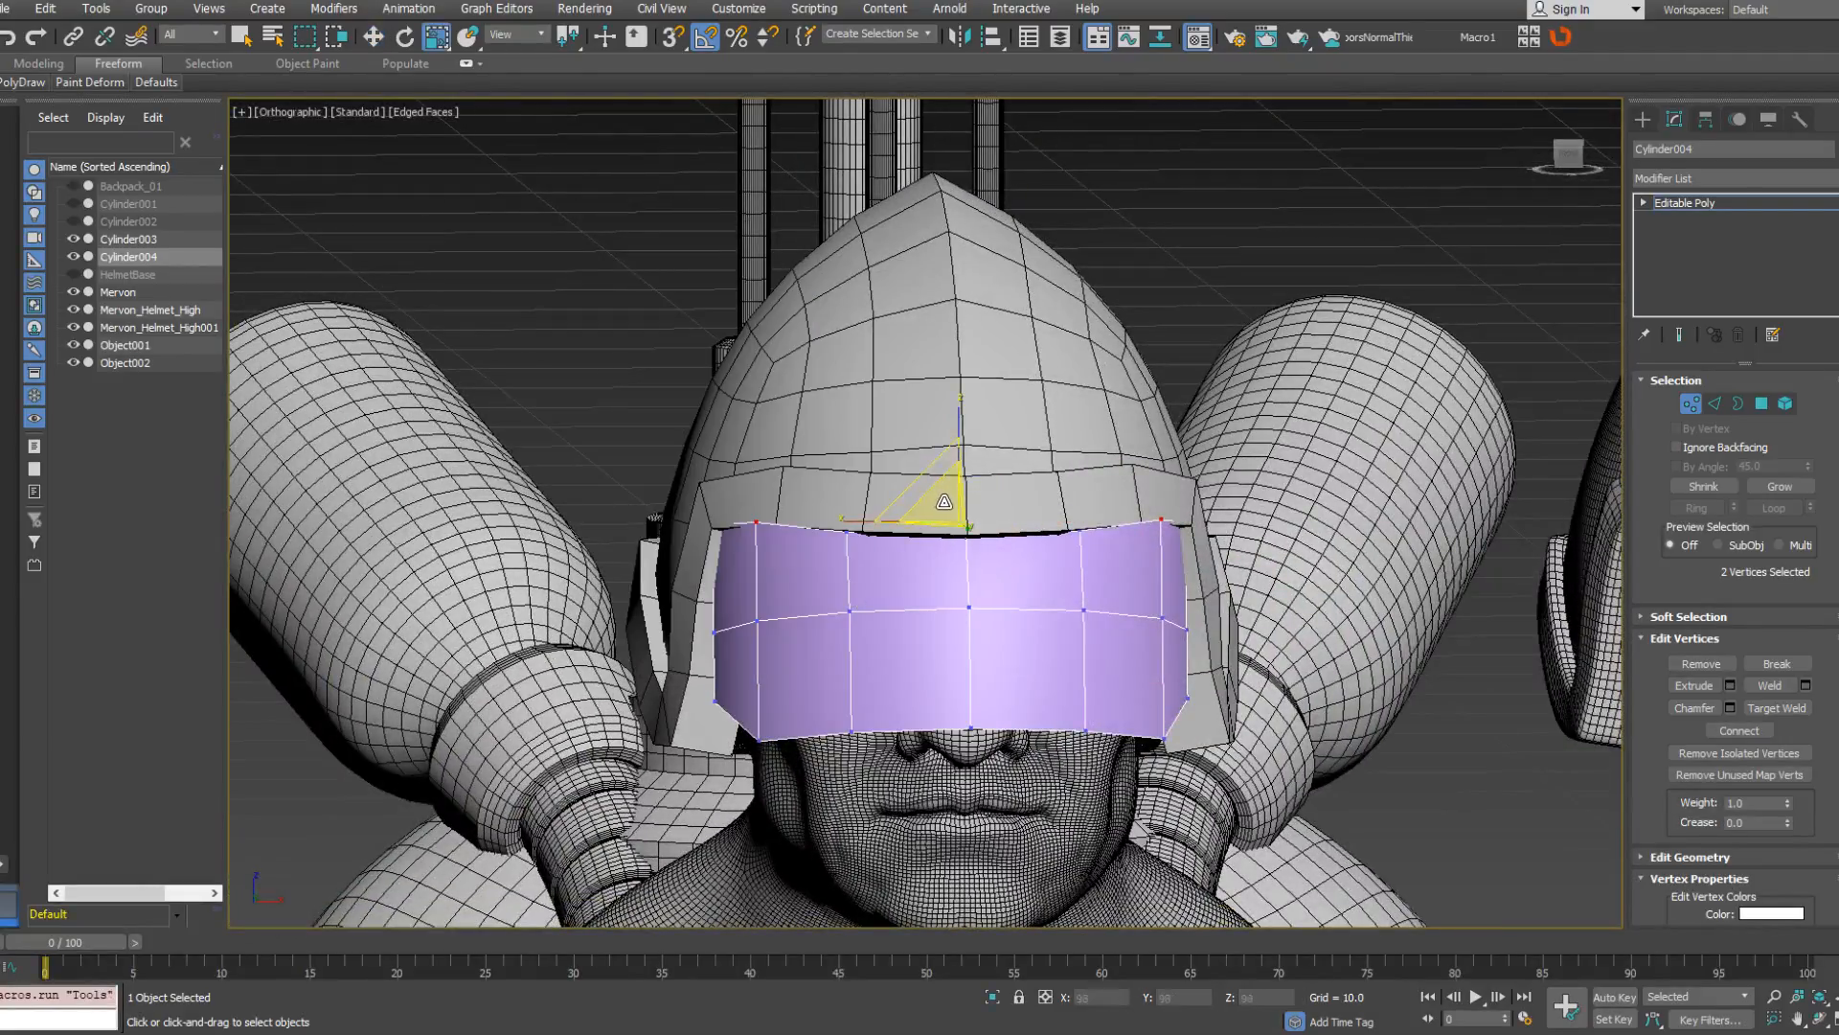
alt+middle_drag(950, 522, 845, 429)
click(859, 504)
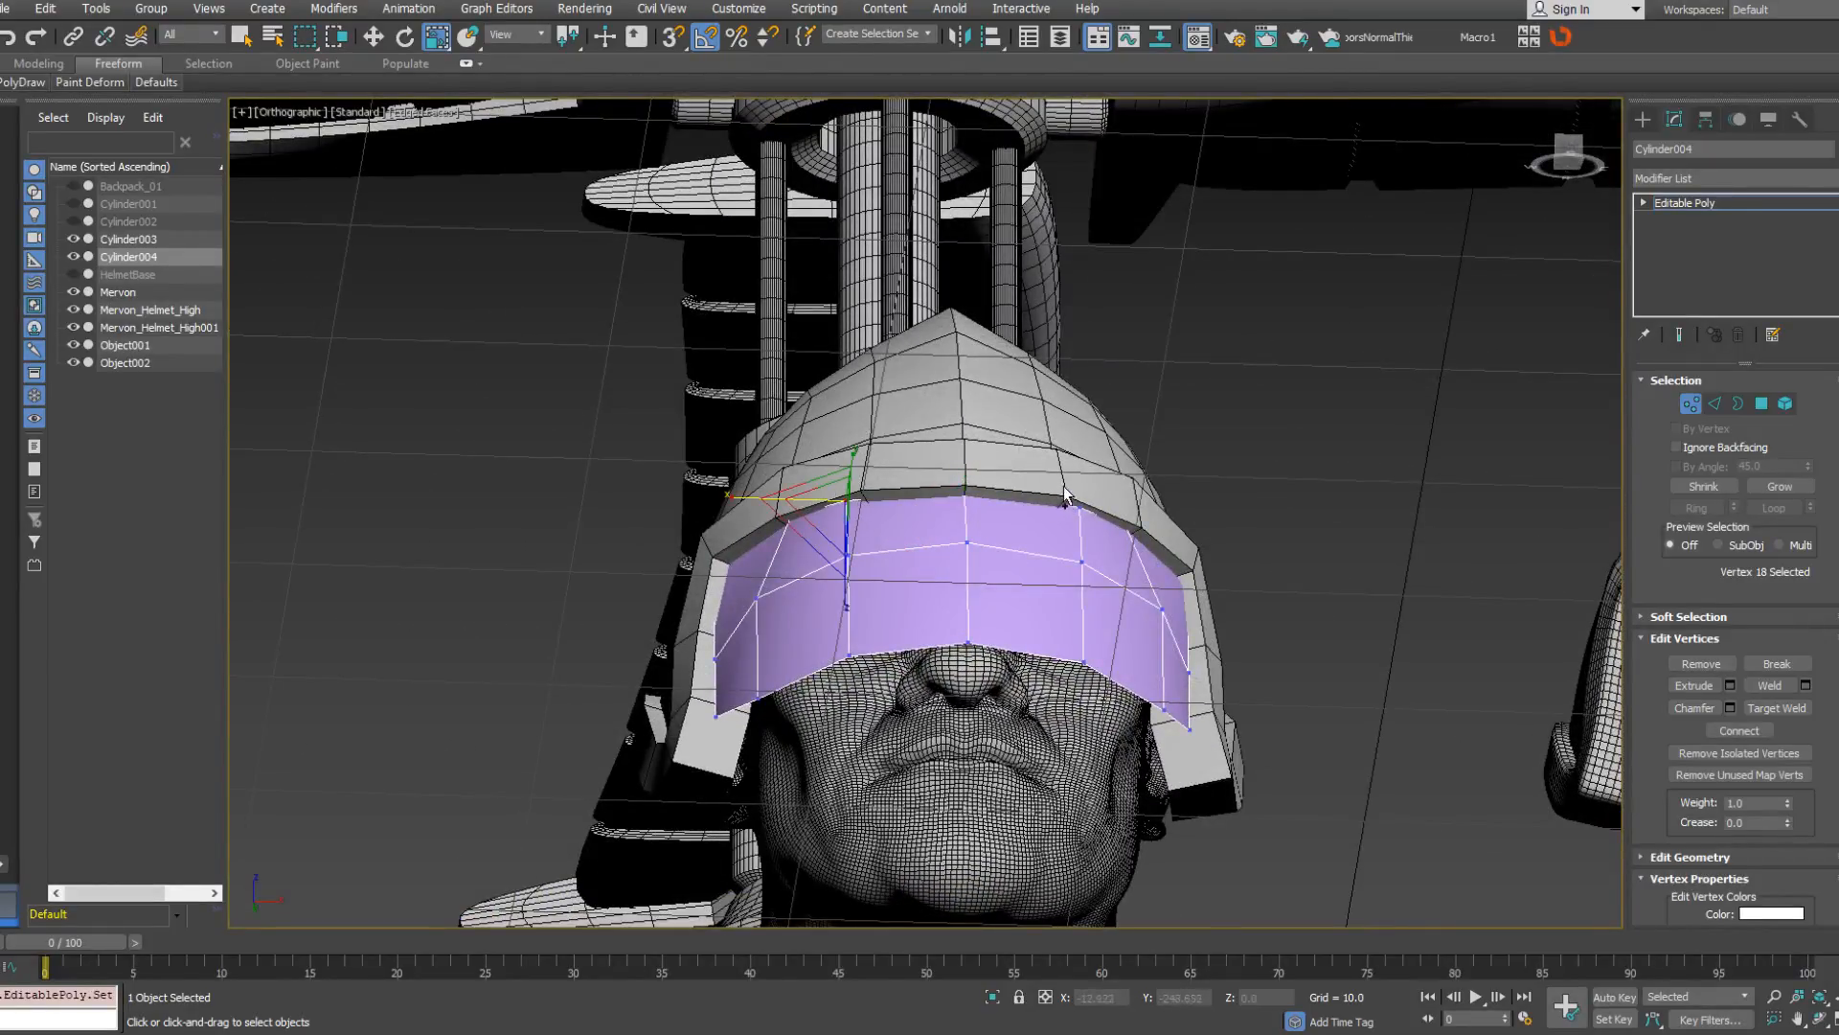
ctrl+click(1079, 508)
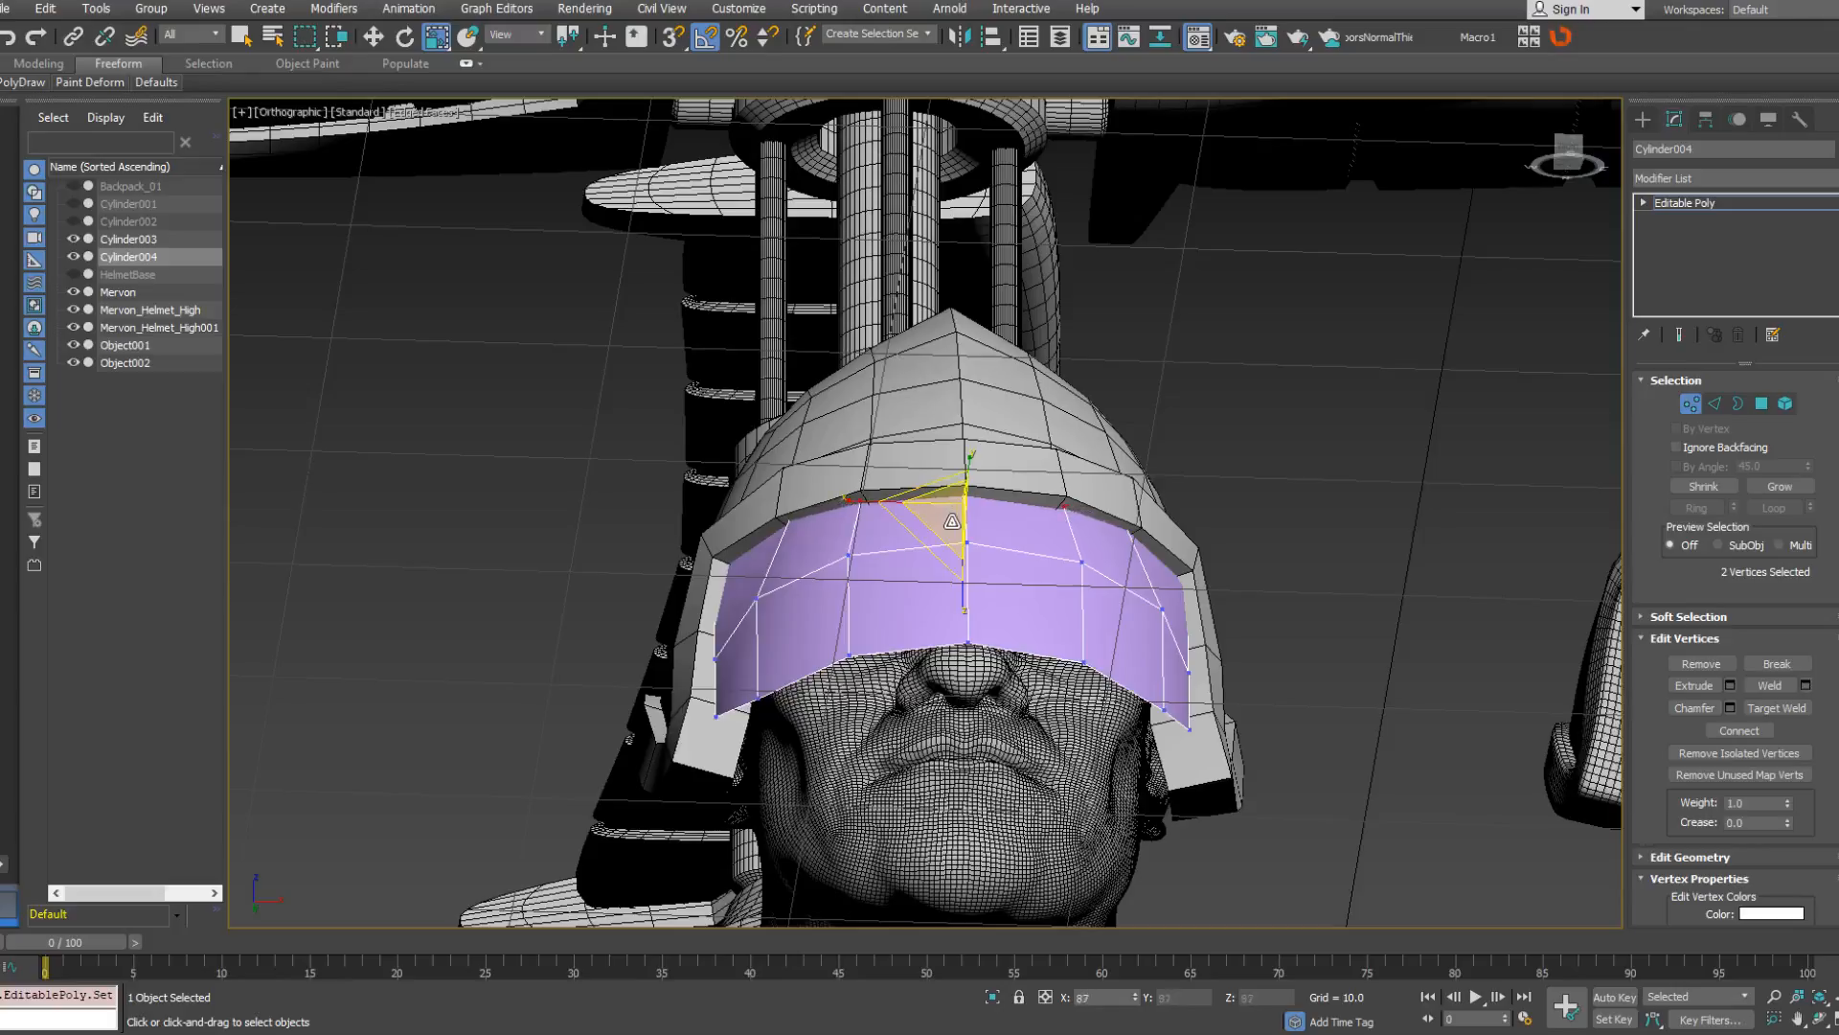
alt+middle_drag(951, 522, 1108, 609)
Select the five front vertices of the visor's middle row and scale them horizontally to round the visor's profile.
drag(1102, 664, 908, 561)
alt+middle_drag(1006, 561, 972, 618)
drag(972, 618, 972, 604)
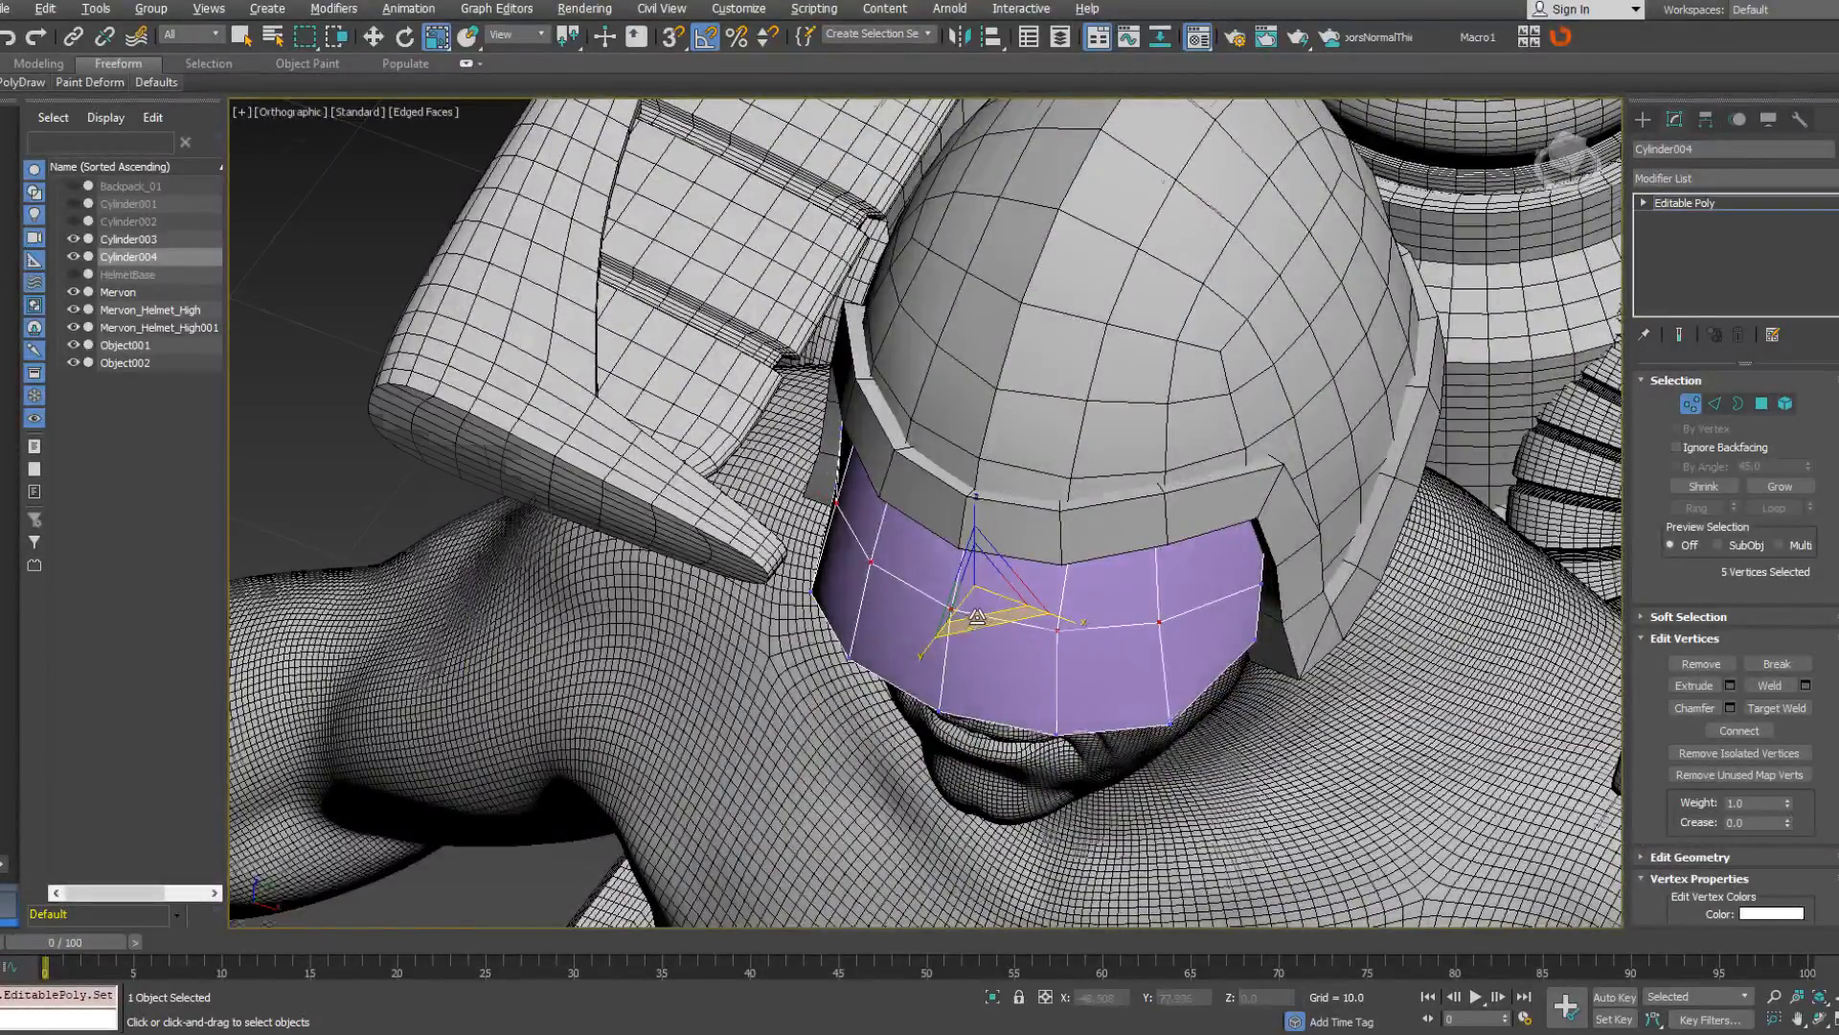
alt+middle_drag(972, 605, 1164, 530)
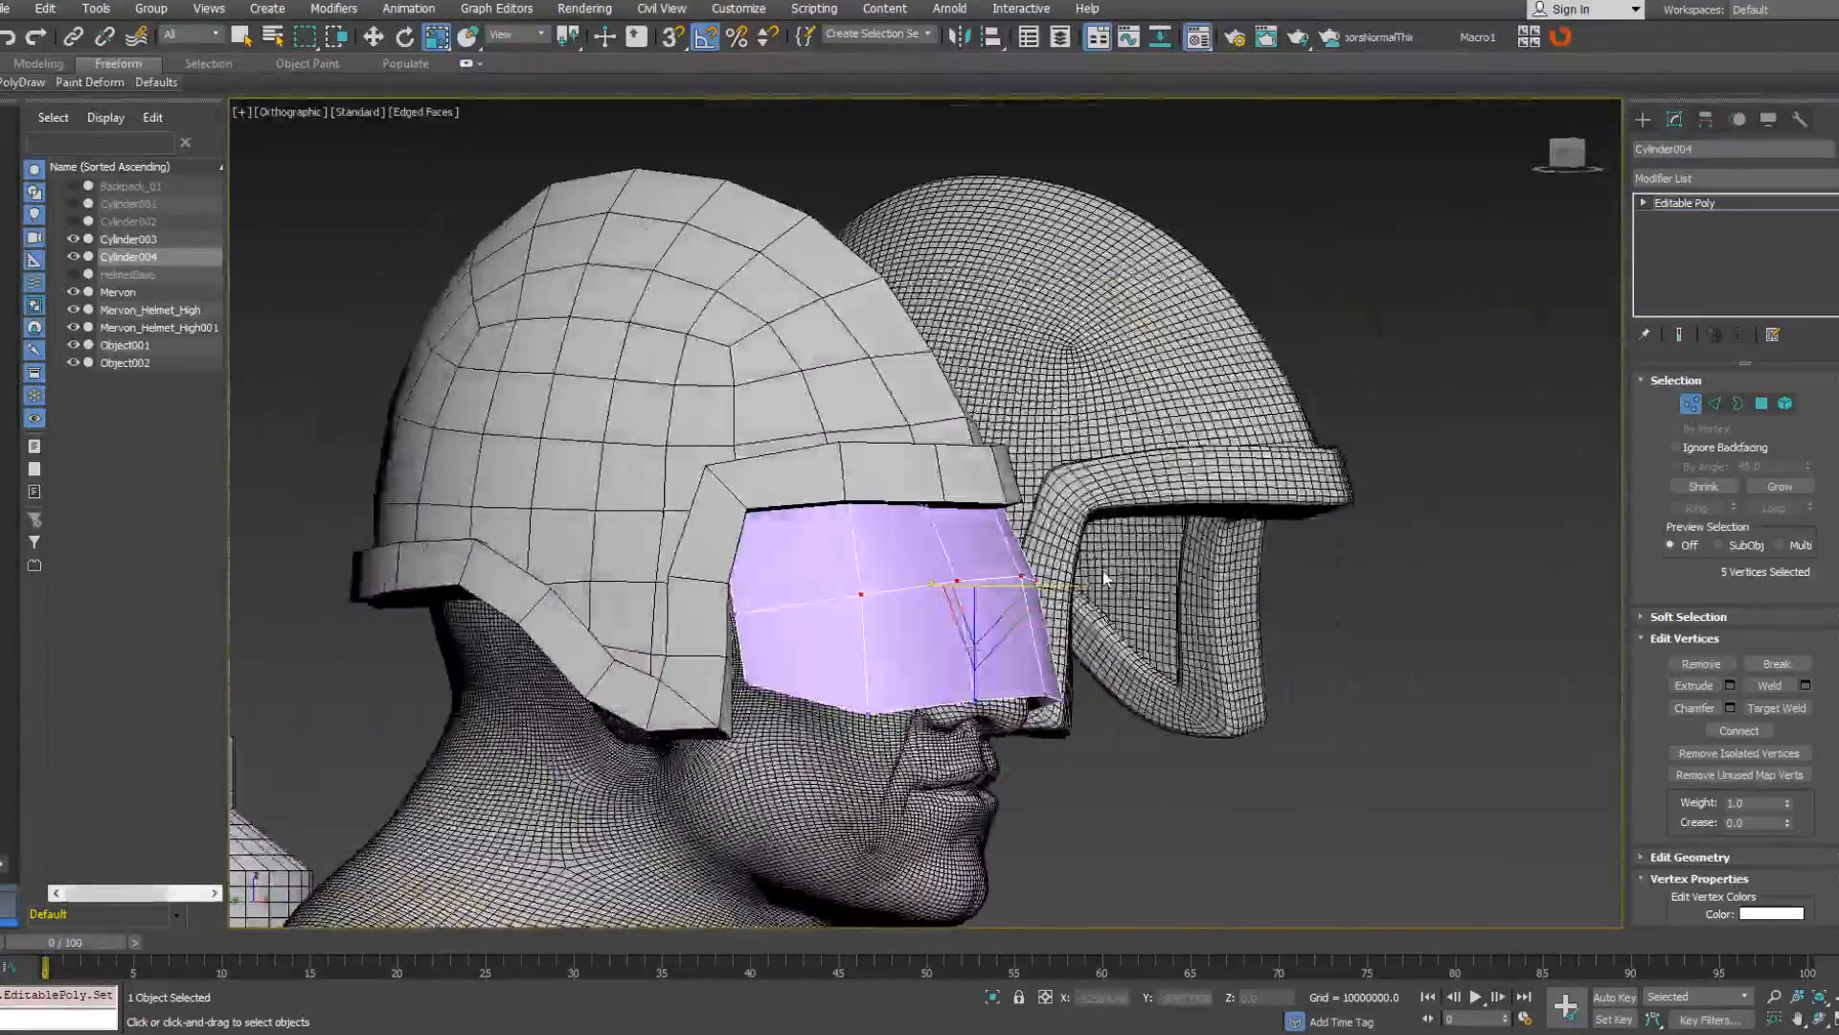
In side view, reposition the visor's rear middle and lower rear vertices so the rear edge tucks behind the helmet's side flaps.
key(l)
scroll(910, 651, up, 6)
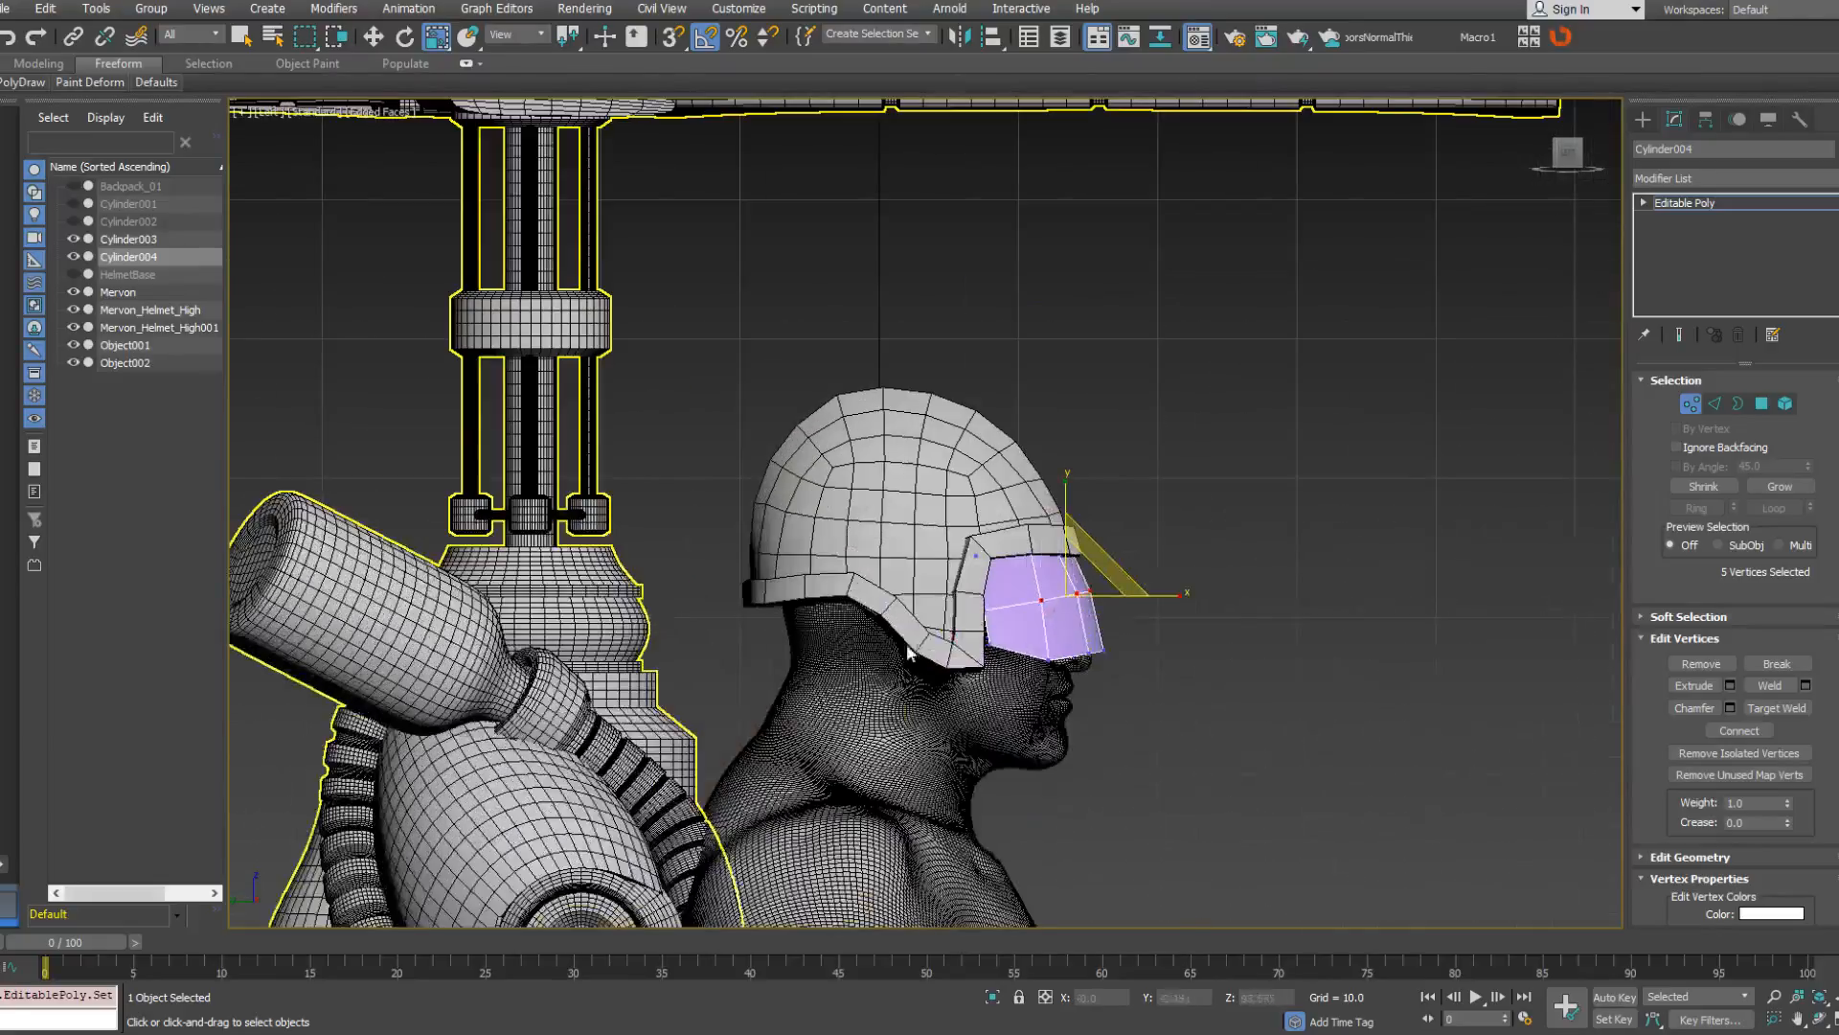
scroll(910, 652, up, 3)
right_click(998, 534)
click(1019, 555)
drag(993, 523, 1060, 587)
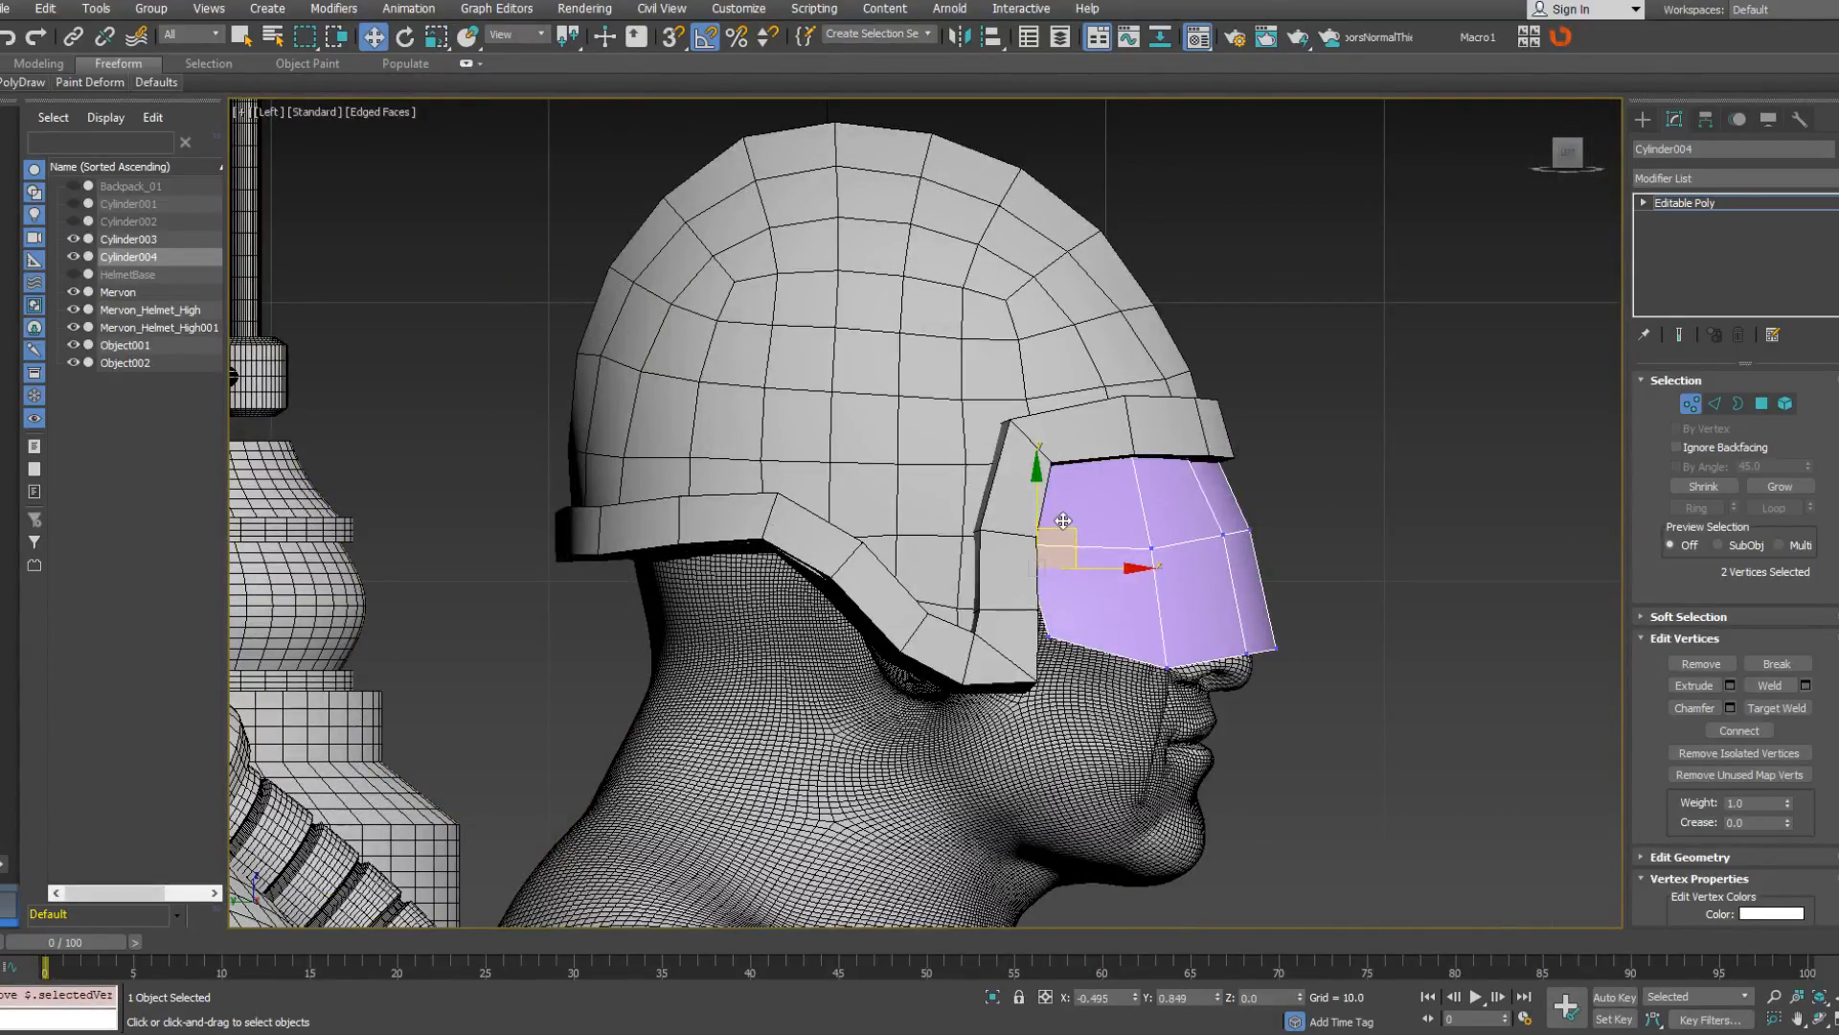
drag(1063, 521, 1070, 635)
scroll(1044, 620, down, 5)
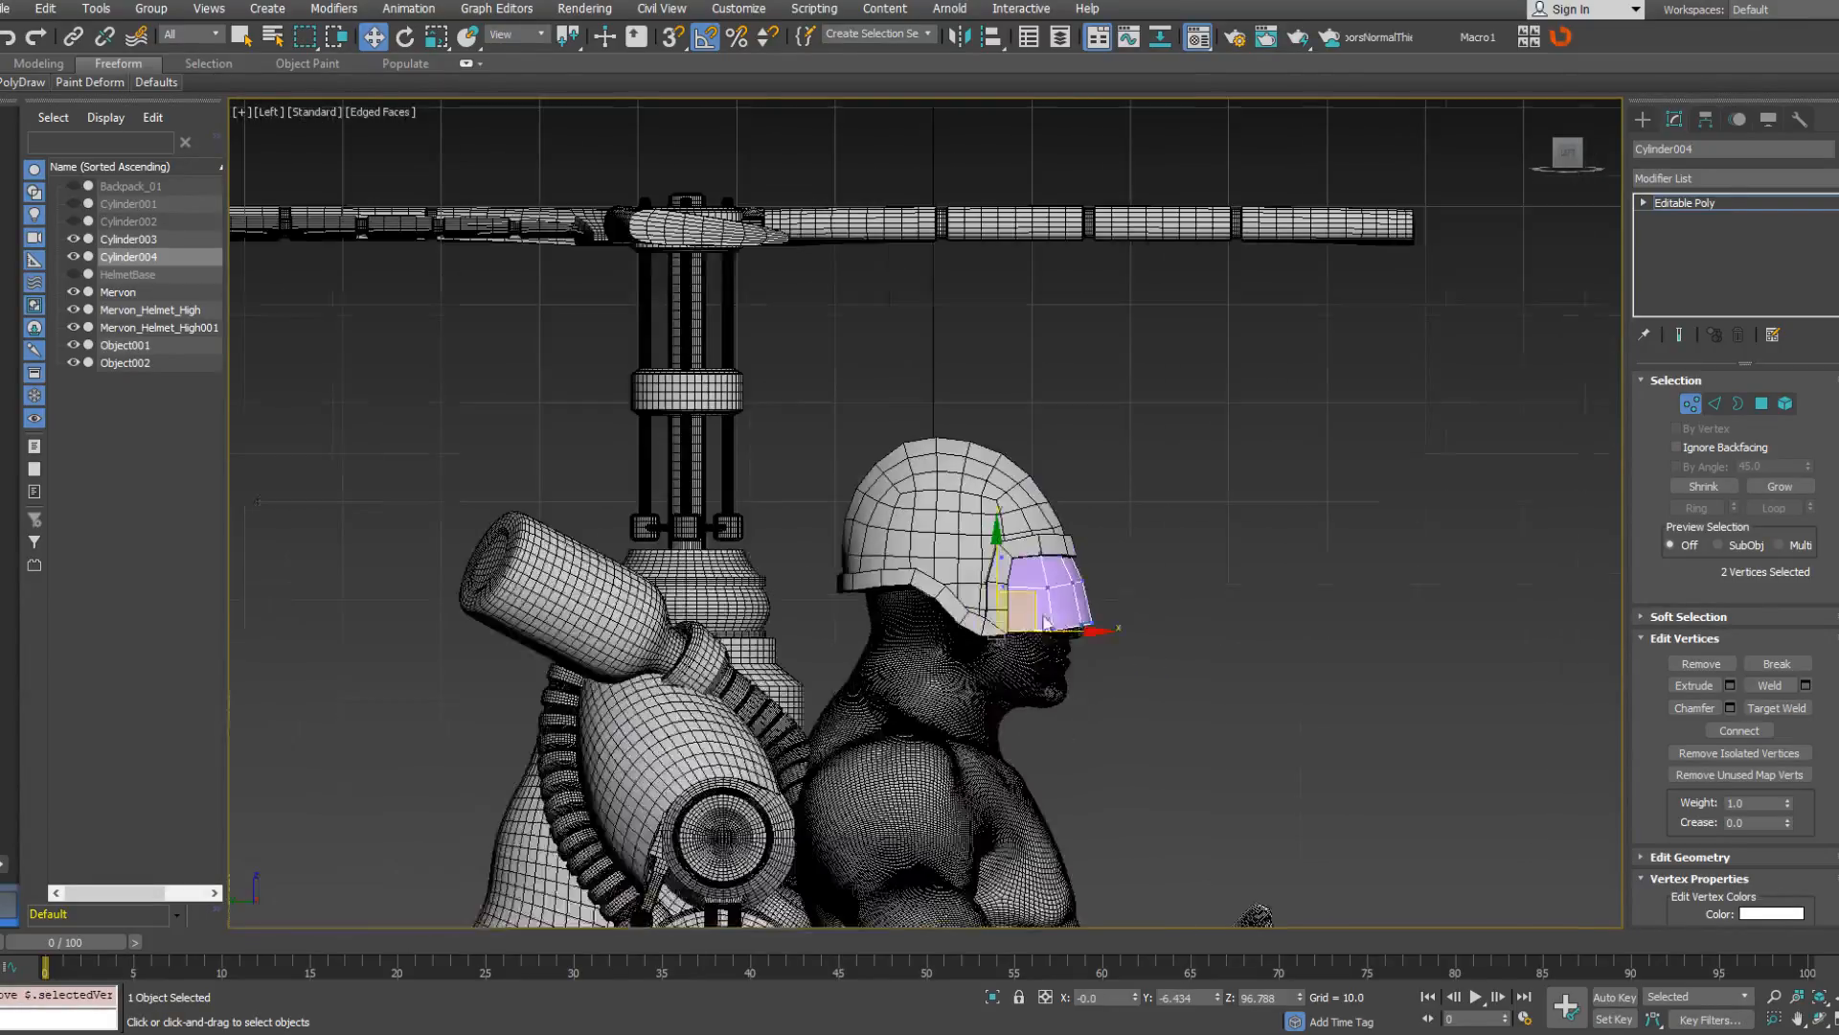
Scale the visor's lower rear vertex pair slightly wider along X and select the middle pair on its side edges.
alt+middle_drag(1042, 617, 958, 630)
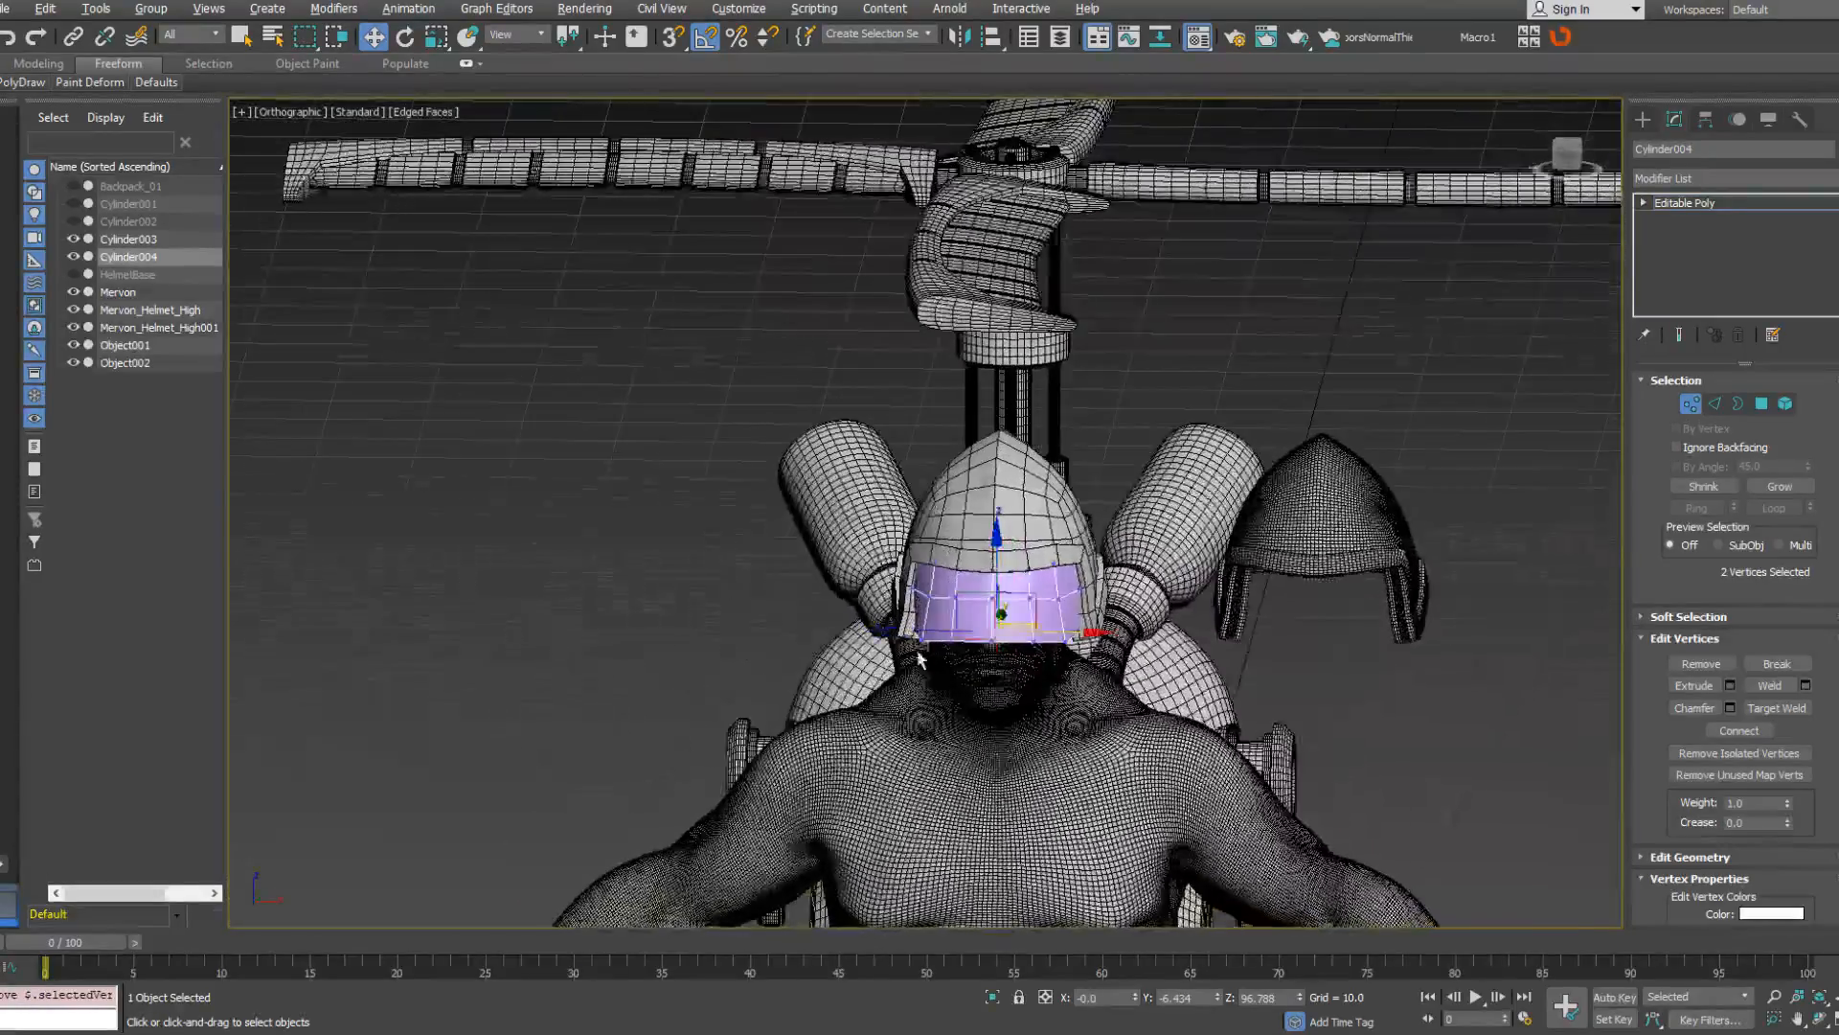
scroll(997, 627, up, 3)
right_click(1015, 627)
click(1071, 671)
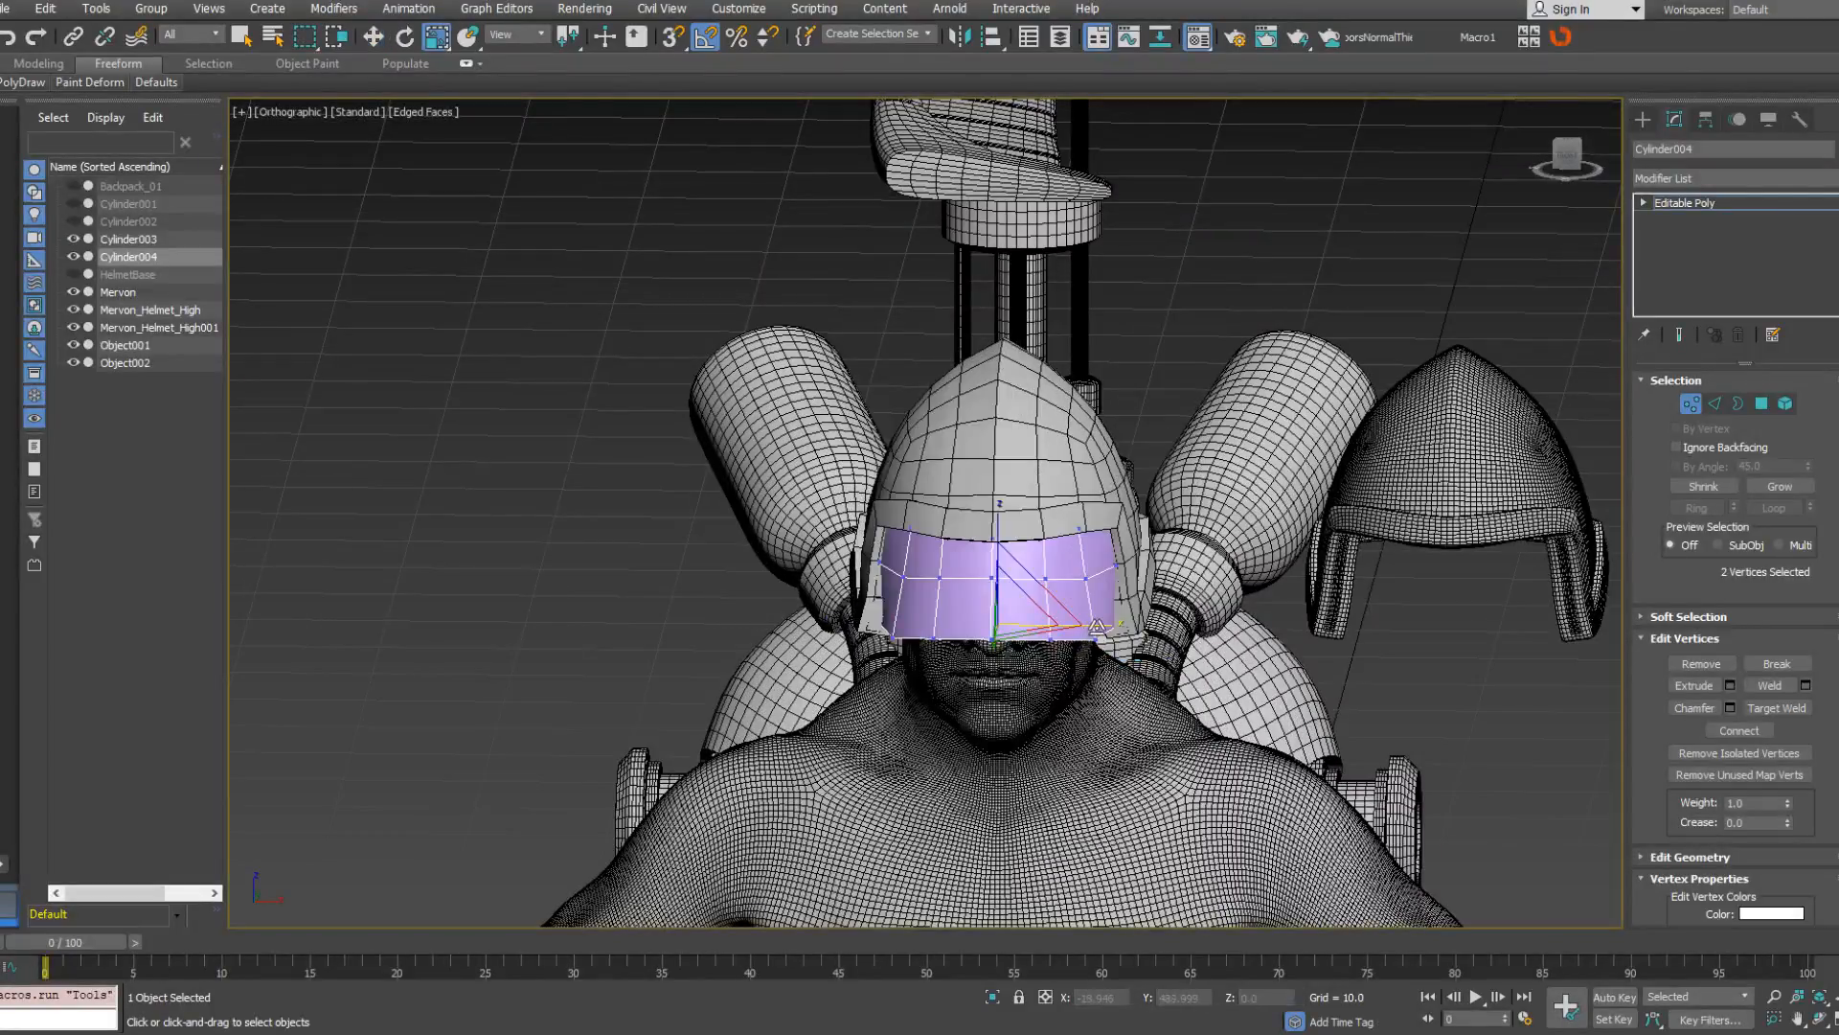
drag(1097, 626, 1106, 625)
mouse_move(1105, 625)
alt+middle_down()
mouse_move(1030, 604)
mouse_move(1118, 592)
alt+middle_up()
click(1115, 564)
alt+middle_drag(891, 584, 897, 582)
ctrl+click(899, 580)
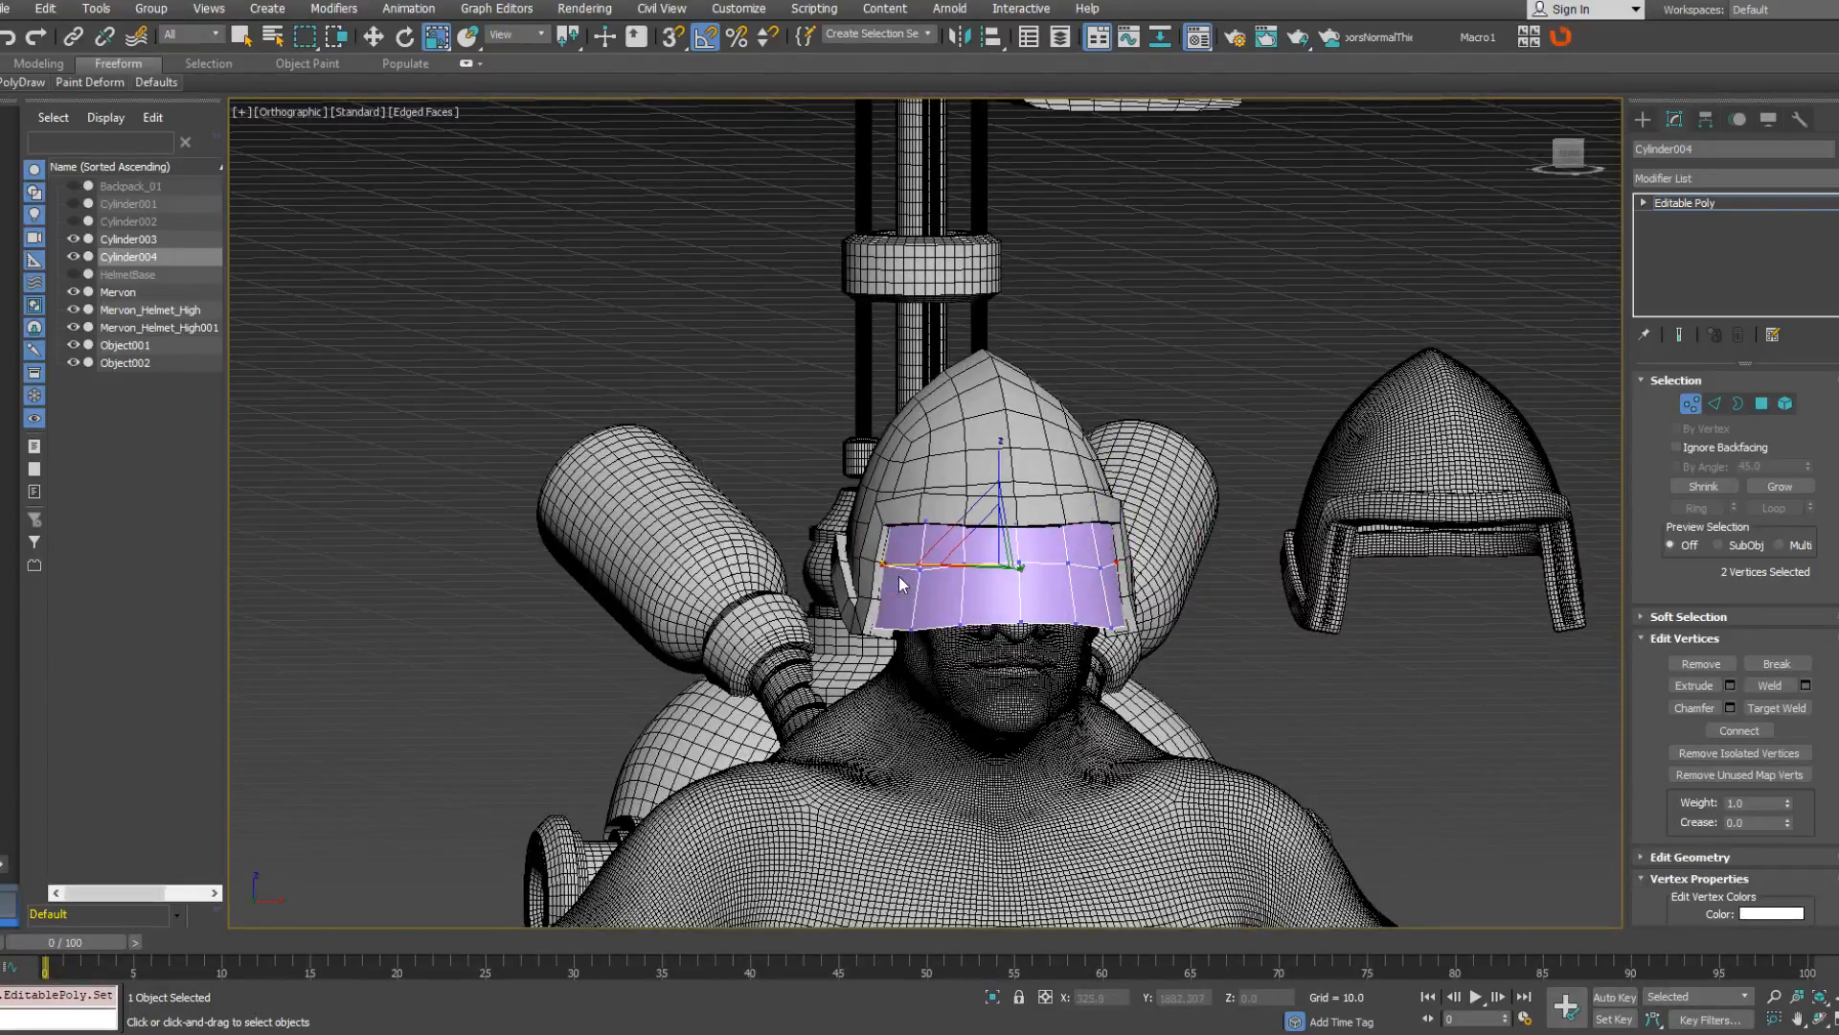
Select the middle and lower vertices of the visor's outer front columns on both sides and move the four slightly back along Y.
alt+middle_drag(900, 582, 886, 652)
key(w)
scroll(984, 554, up, 2)
click(880, 636)
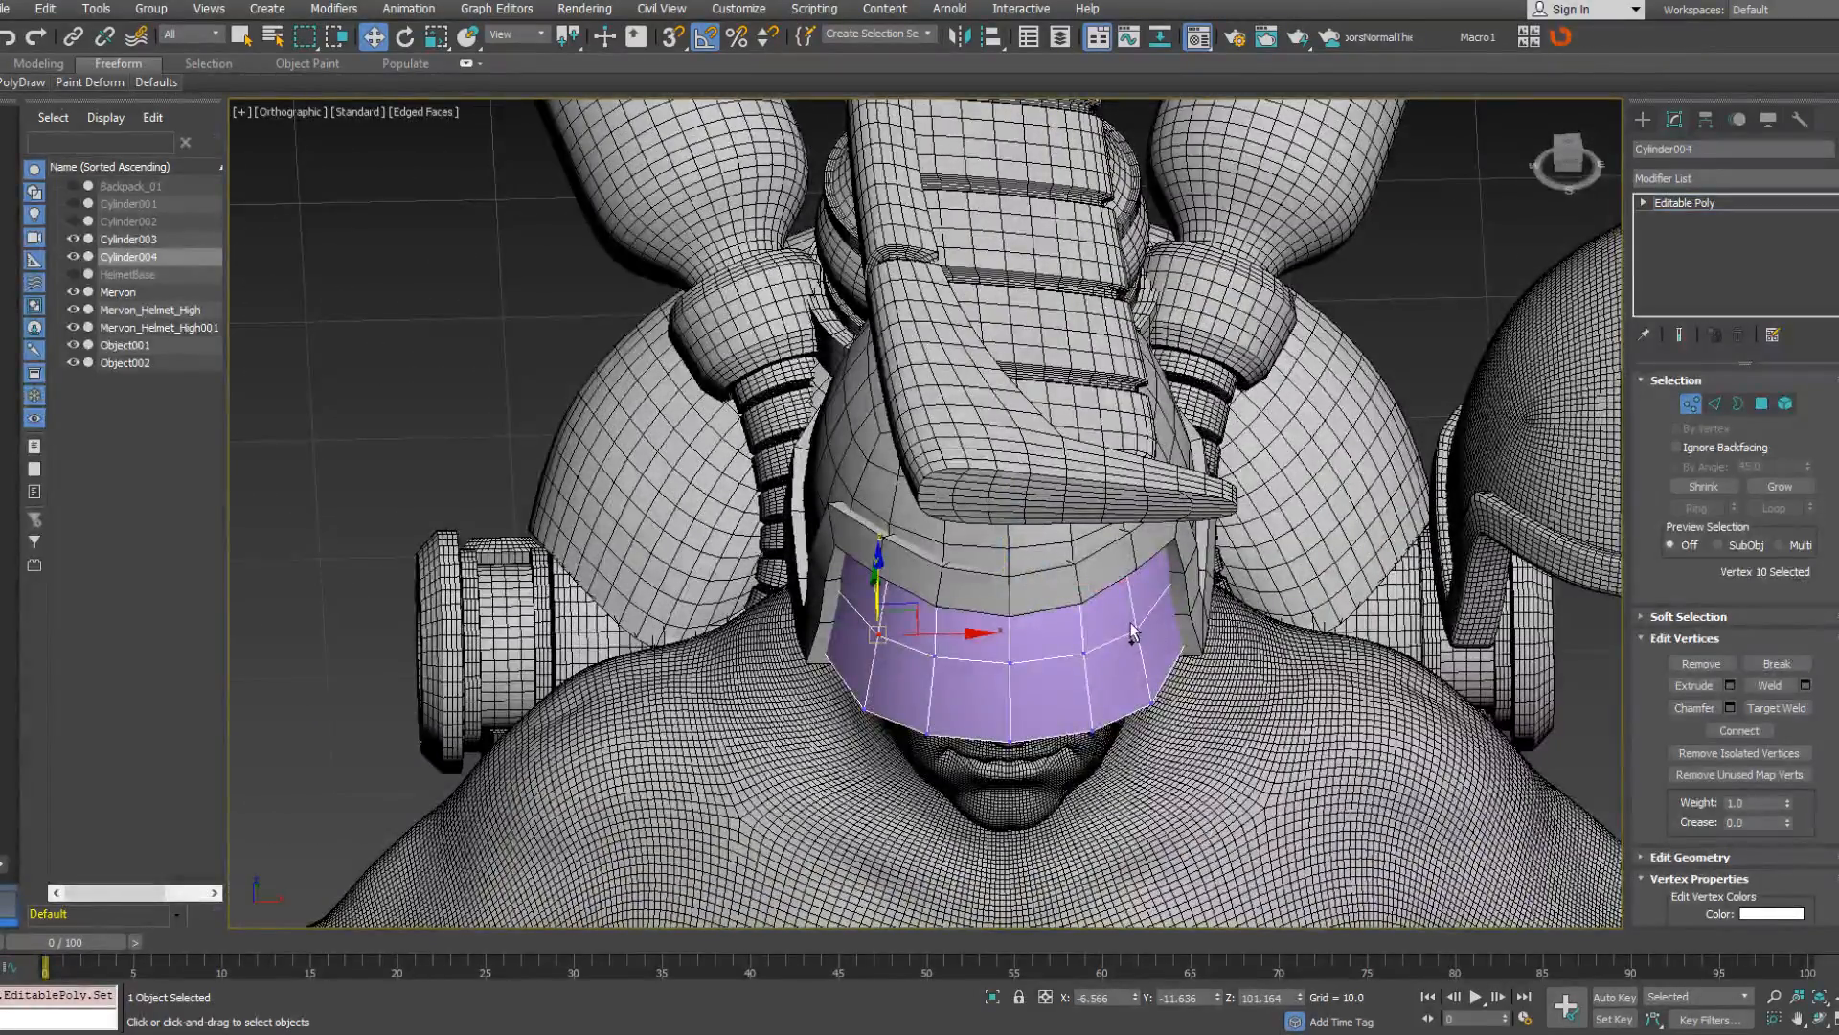
ctrl+click(1135, 629)
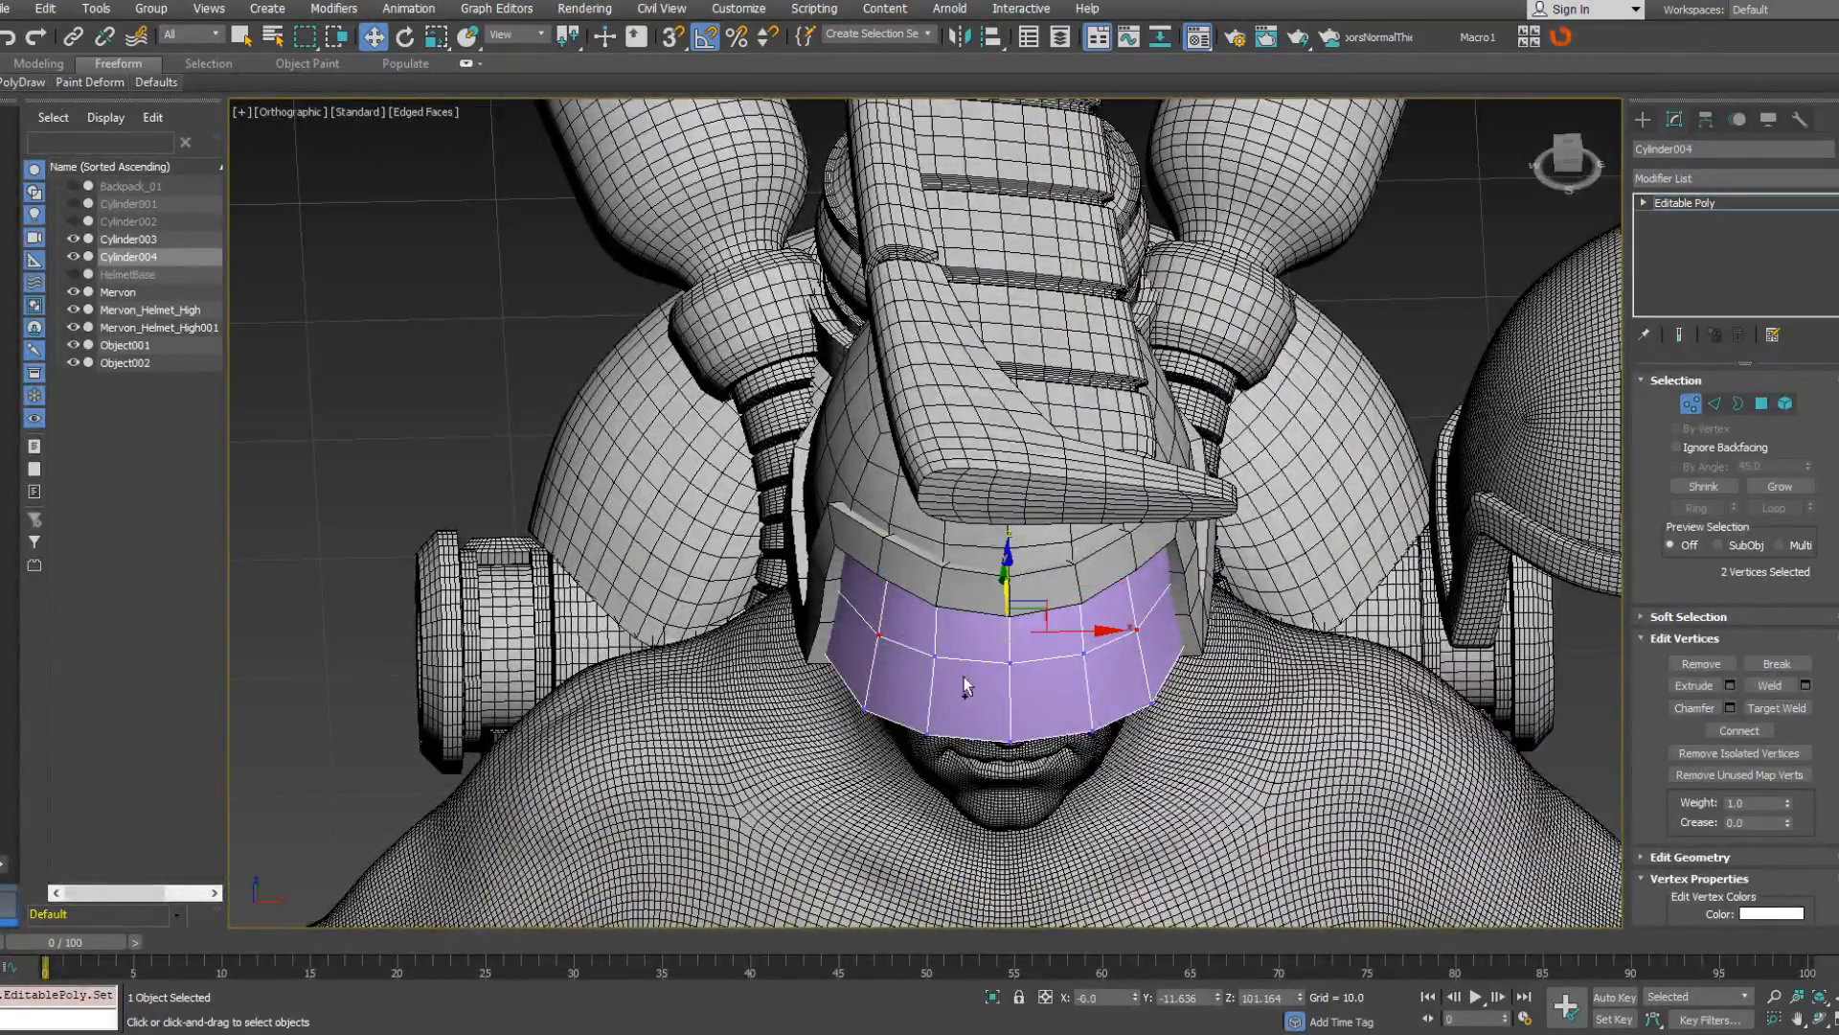
ctrl+click(869, 709)
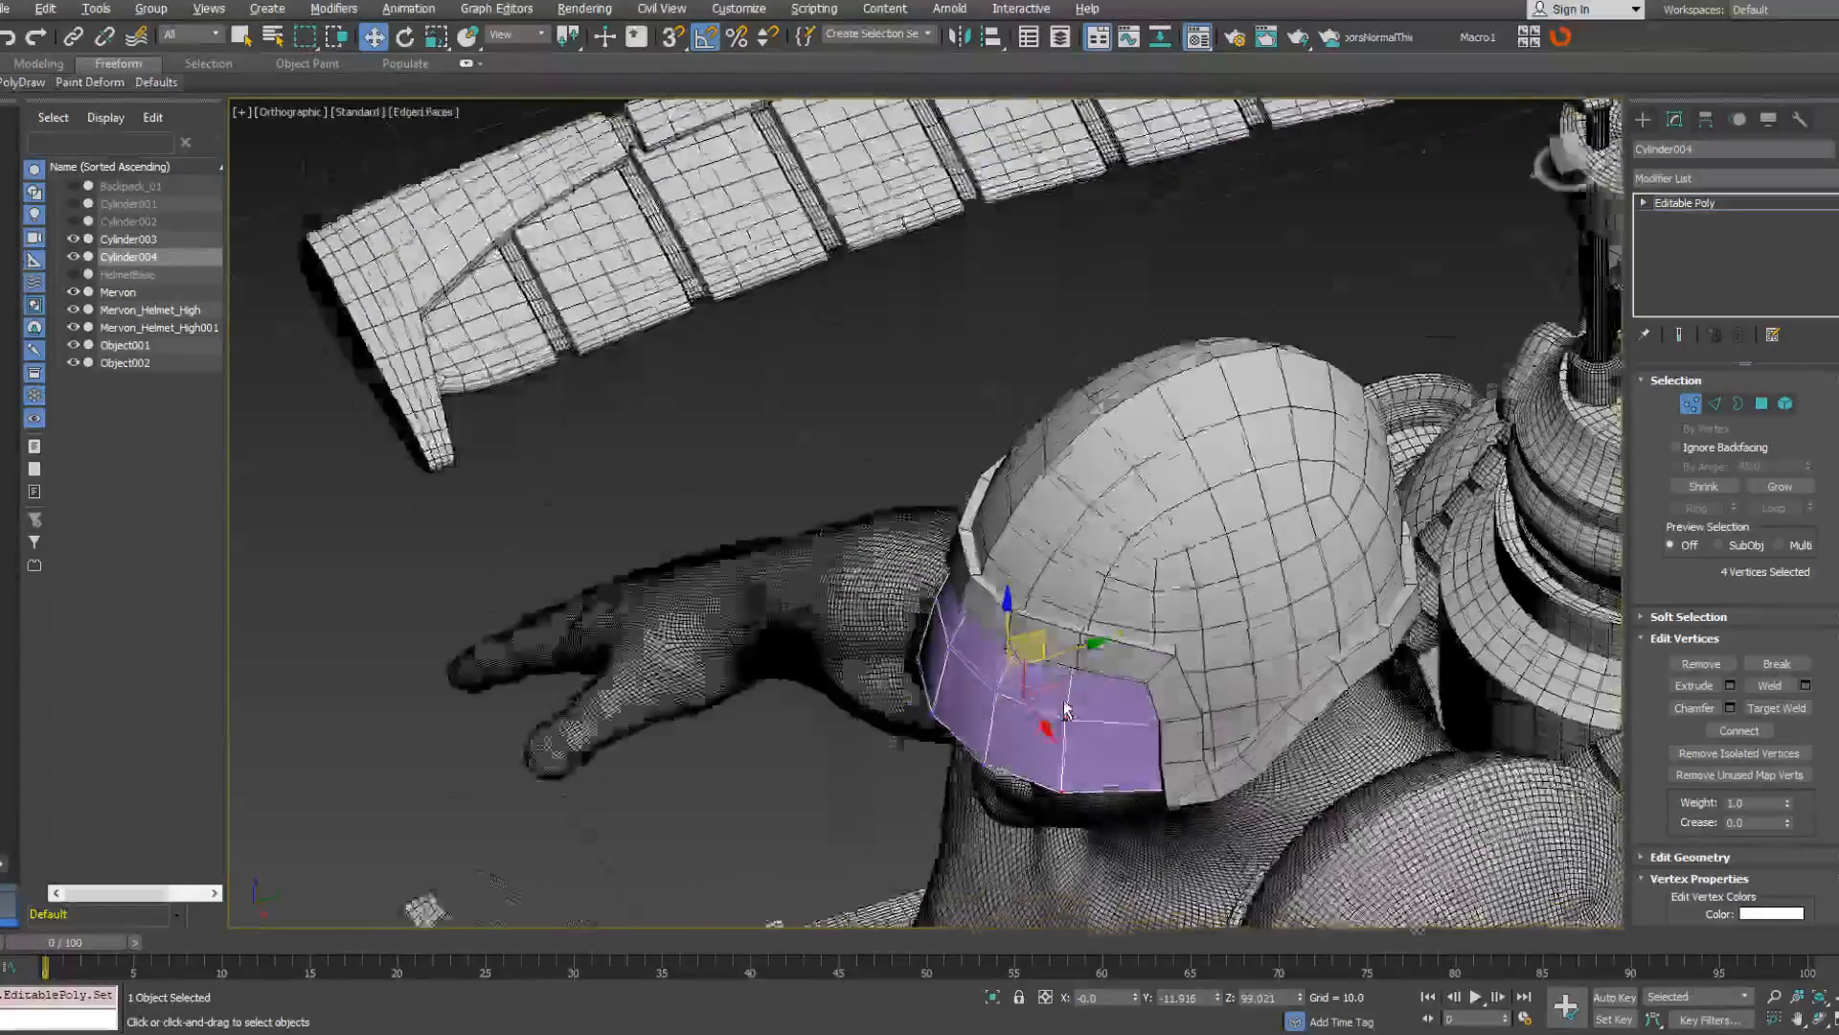
alt+middle_drag(1067, 709, 1072, 731)
right_click(1064, 724)
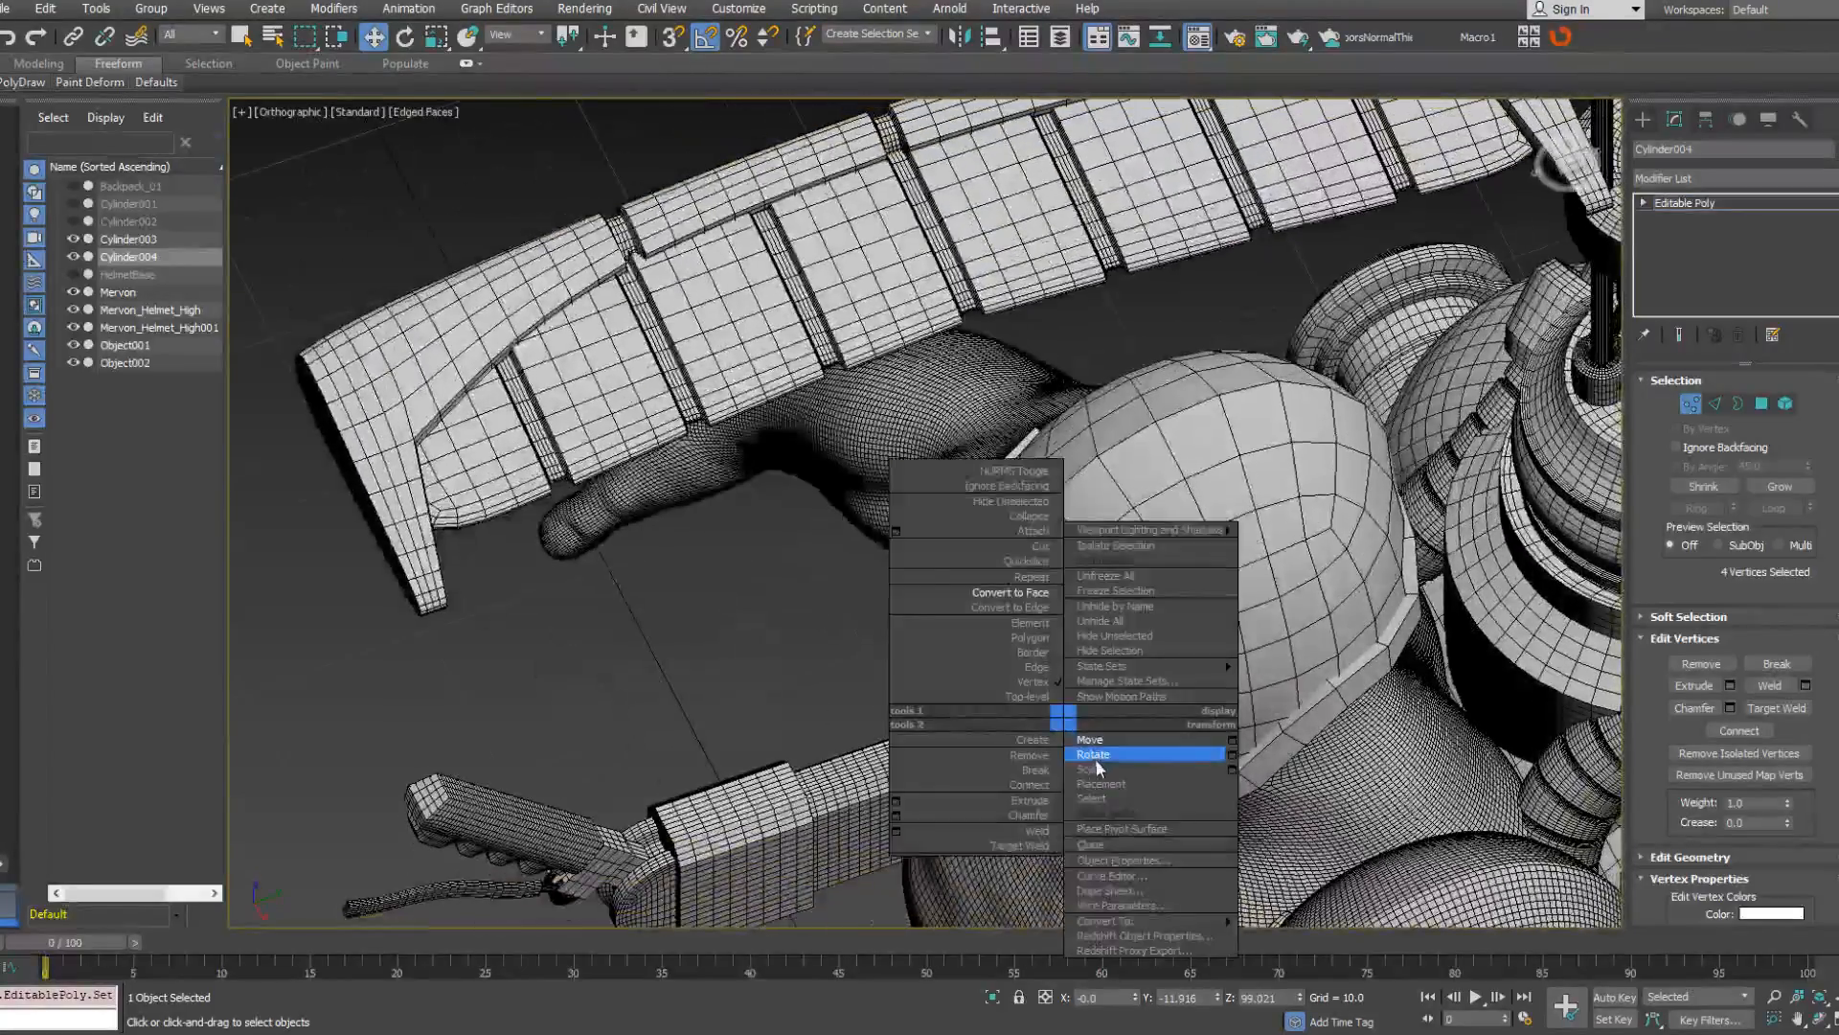
click(1095, 759)
key(w)
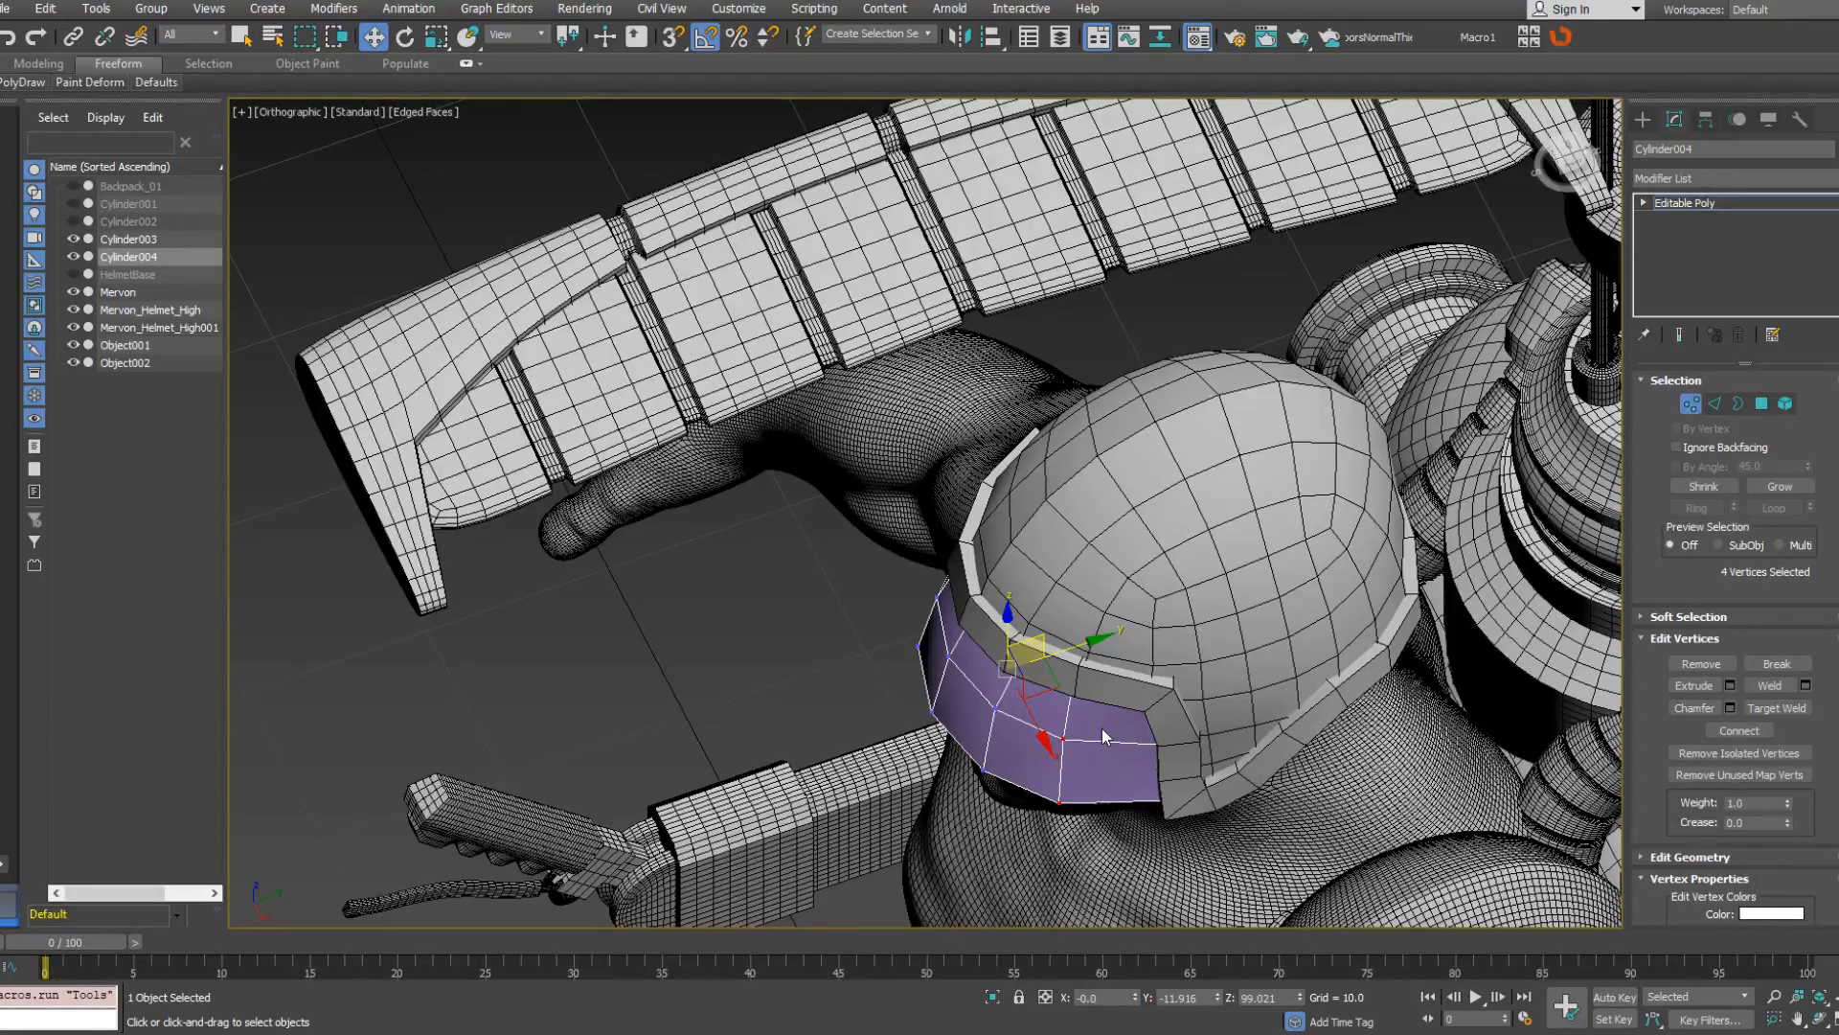
alt+middle_drag(1101, 728, 1197, 761)
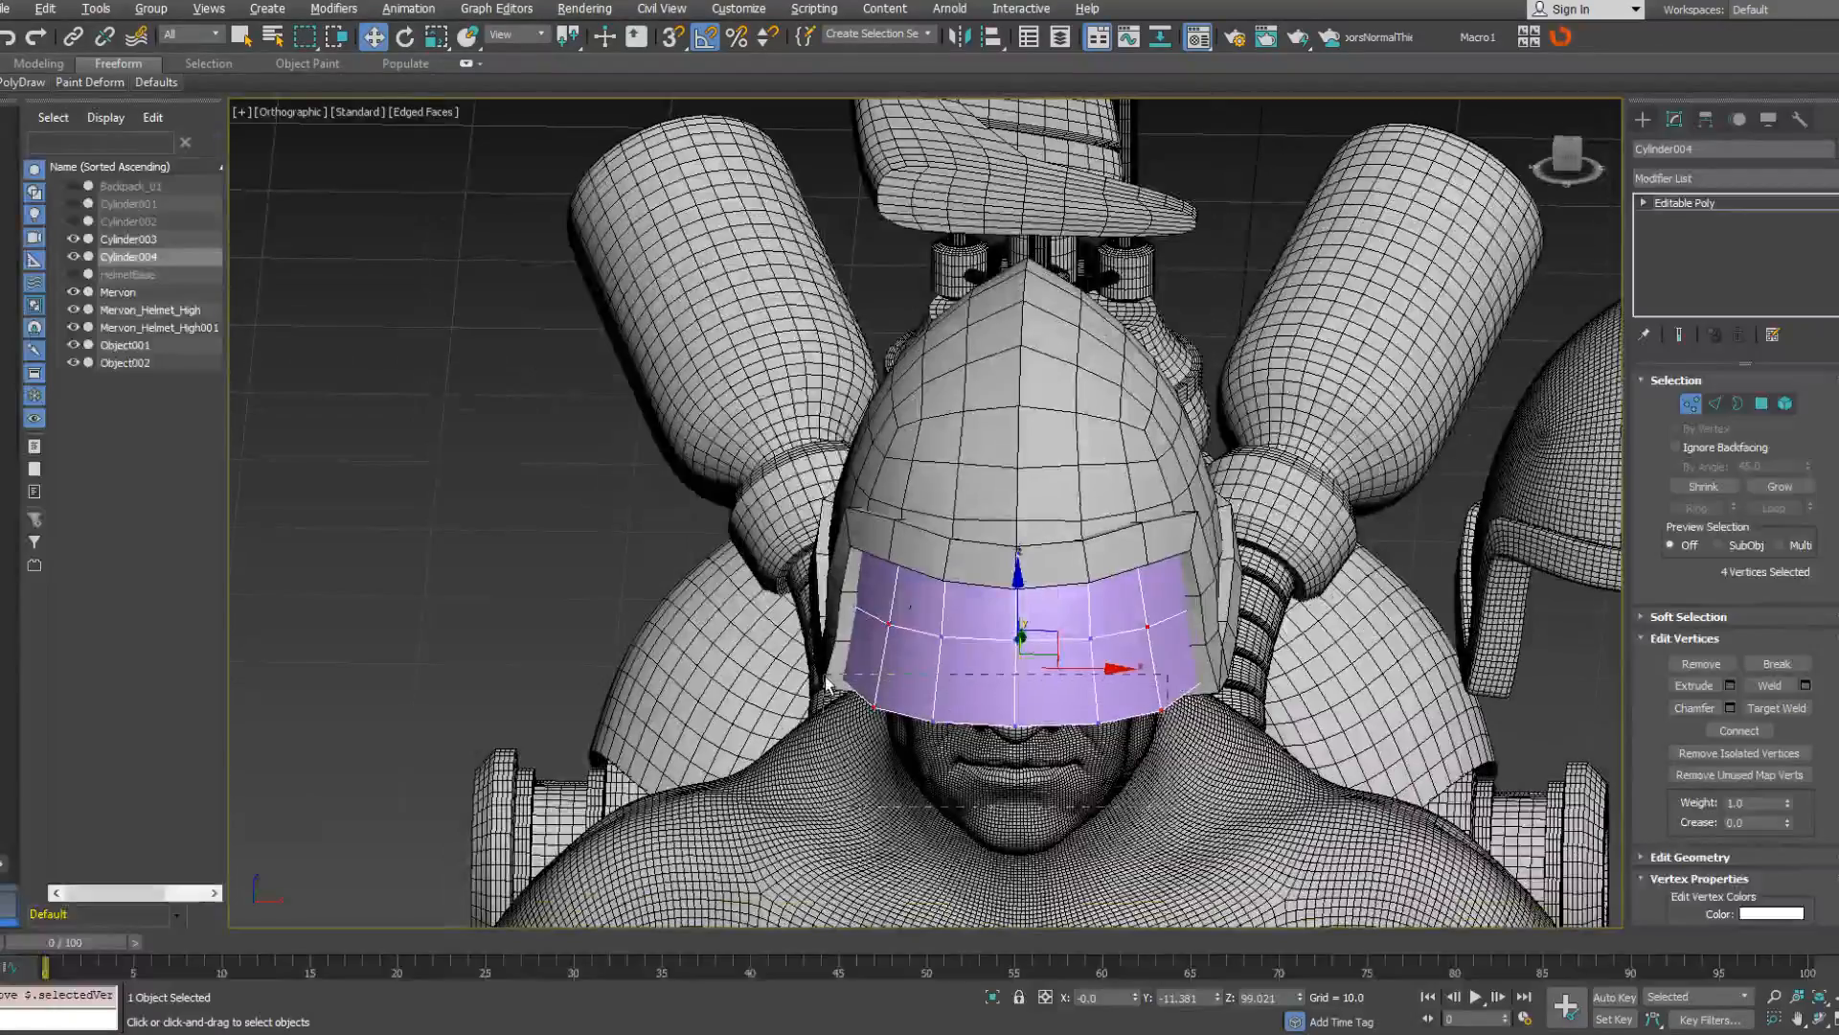
Scale the outer front vertex pair of the visor's middle row to 104% along X, then scale the inner pair along X.
right_click(1111, 653)
click(1149, 704)
drag(1124, 628, 1125, 627)
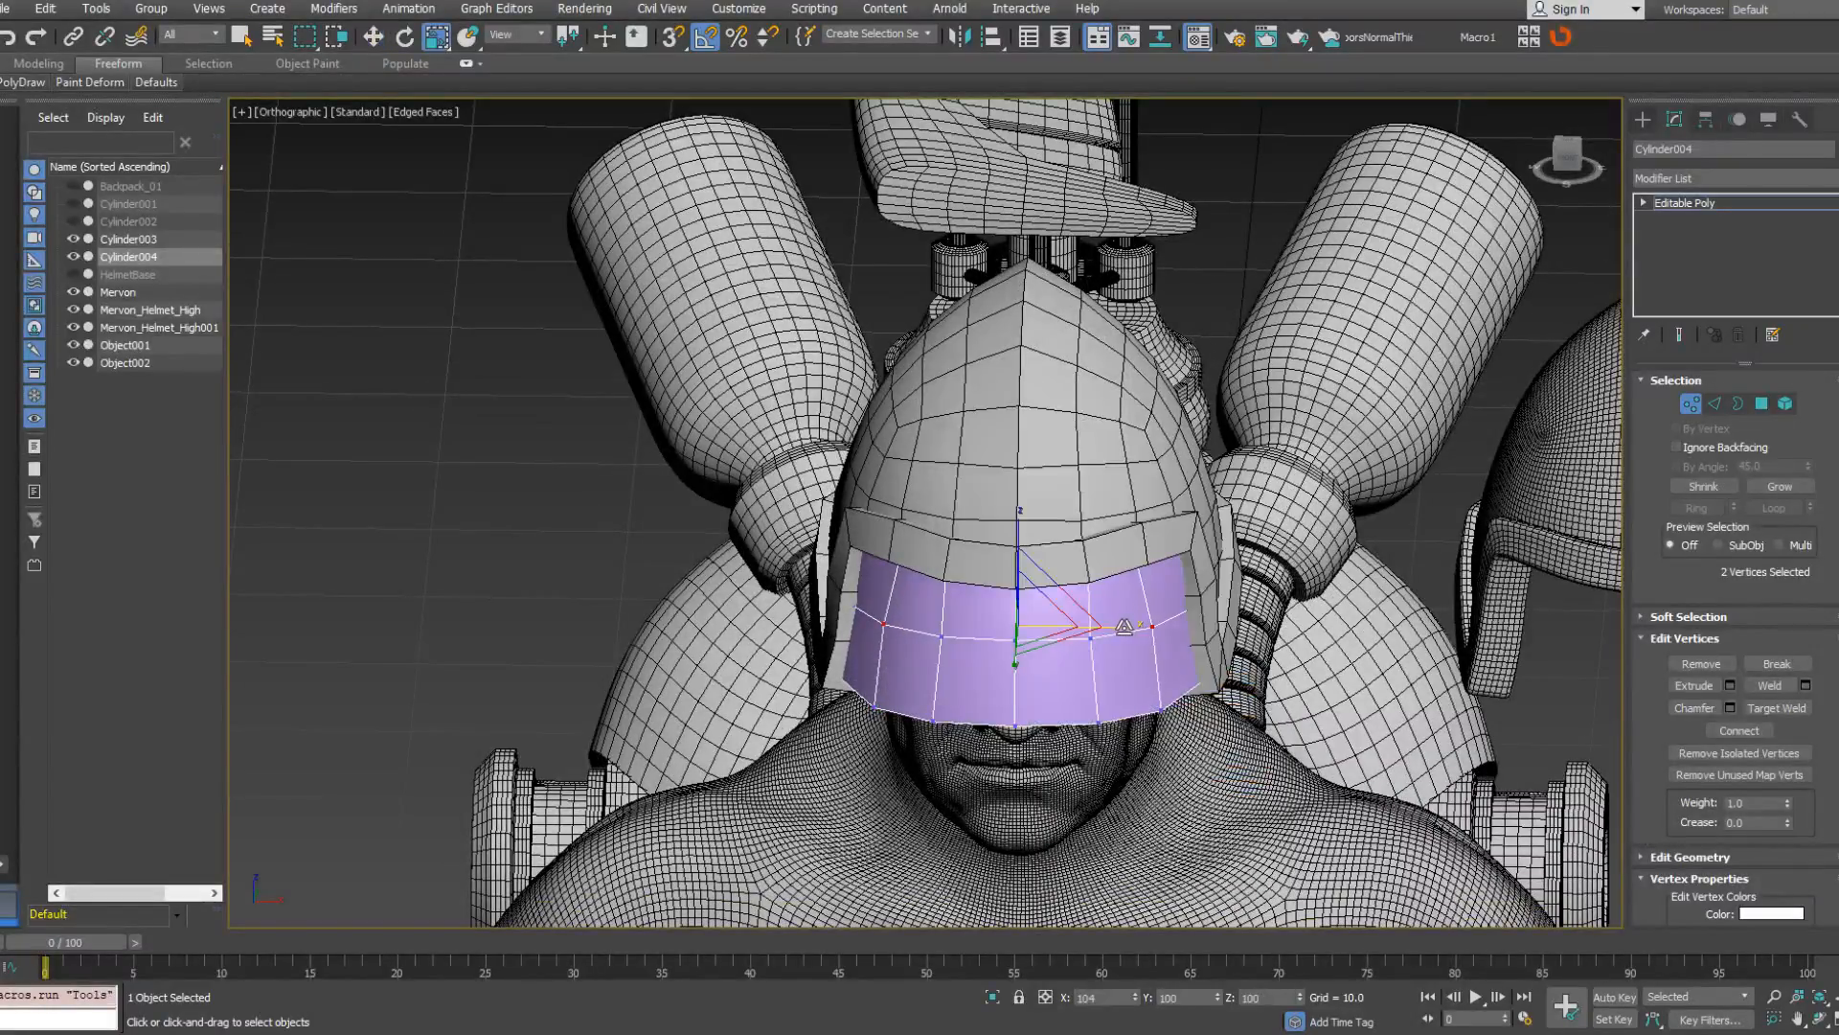
alt+middle_drag(1124, 628, 917, 601)
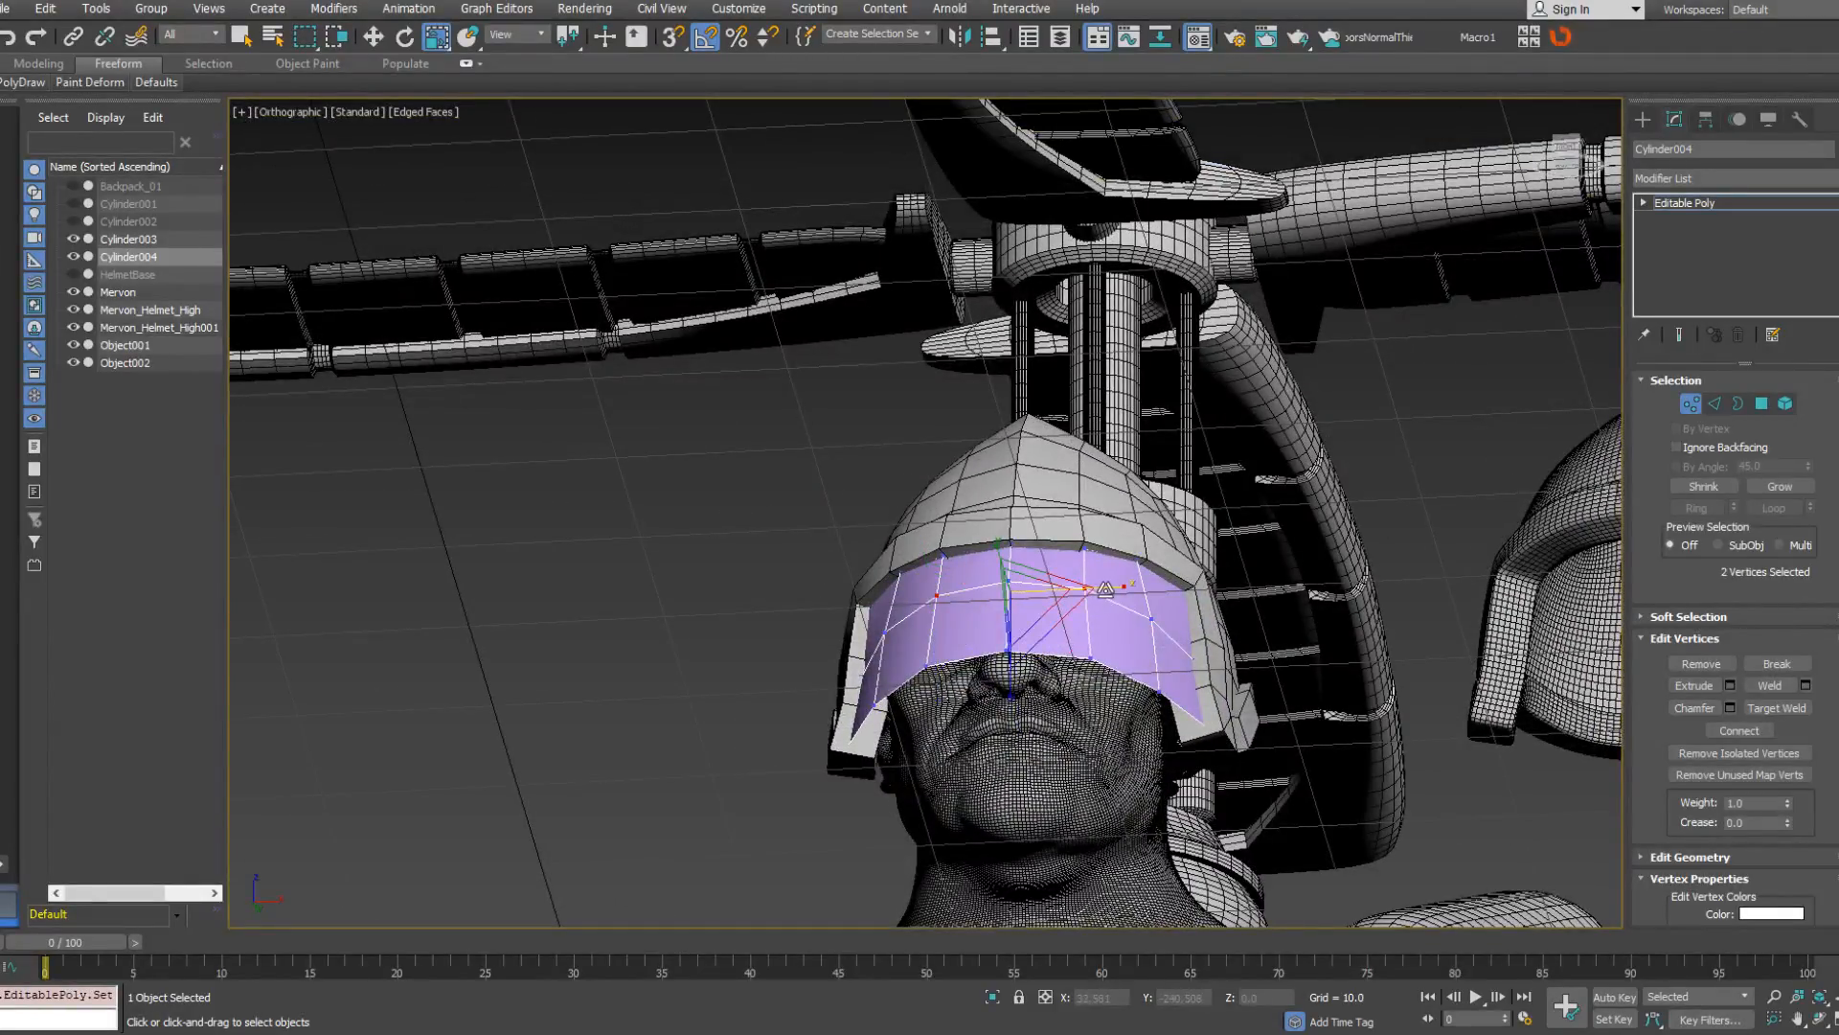
alt+middle_drag(1109, 589, 906, 628)
alt+middle_drag(1029, 632, 1107, 634)
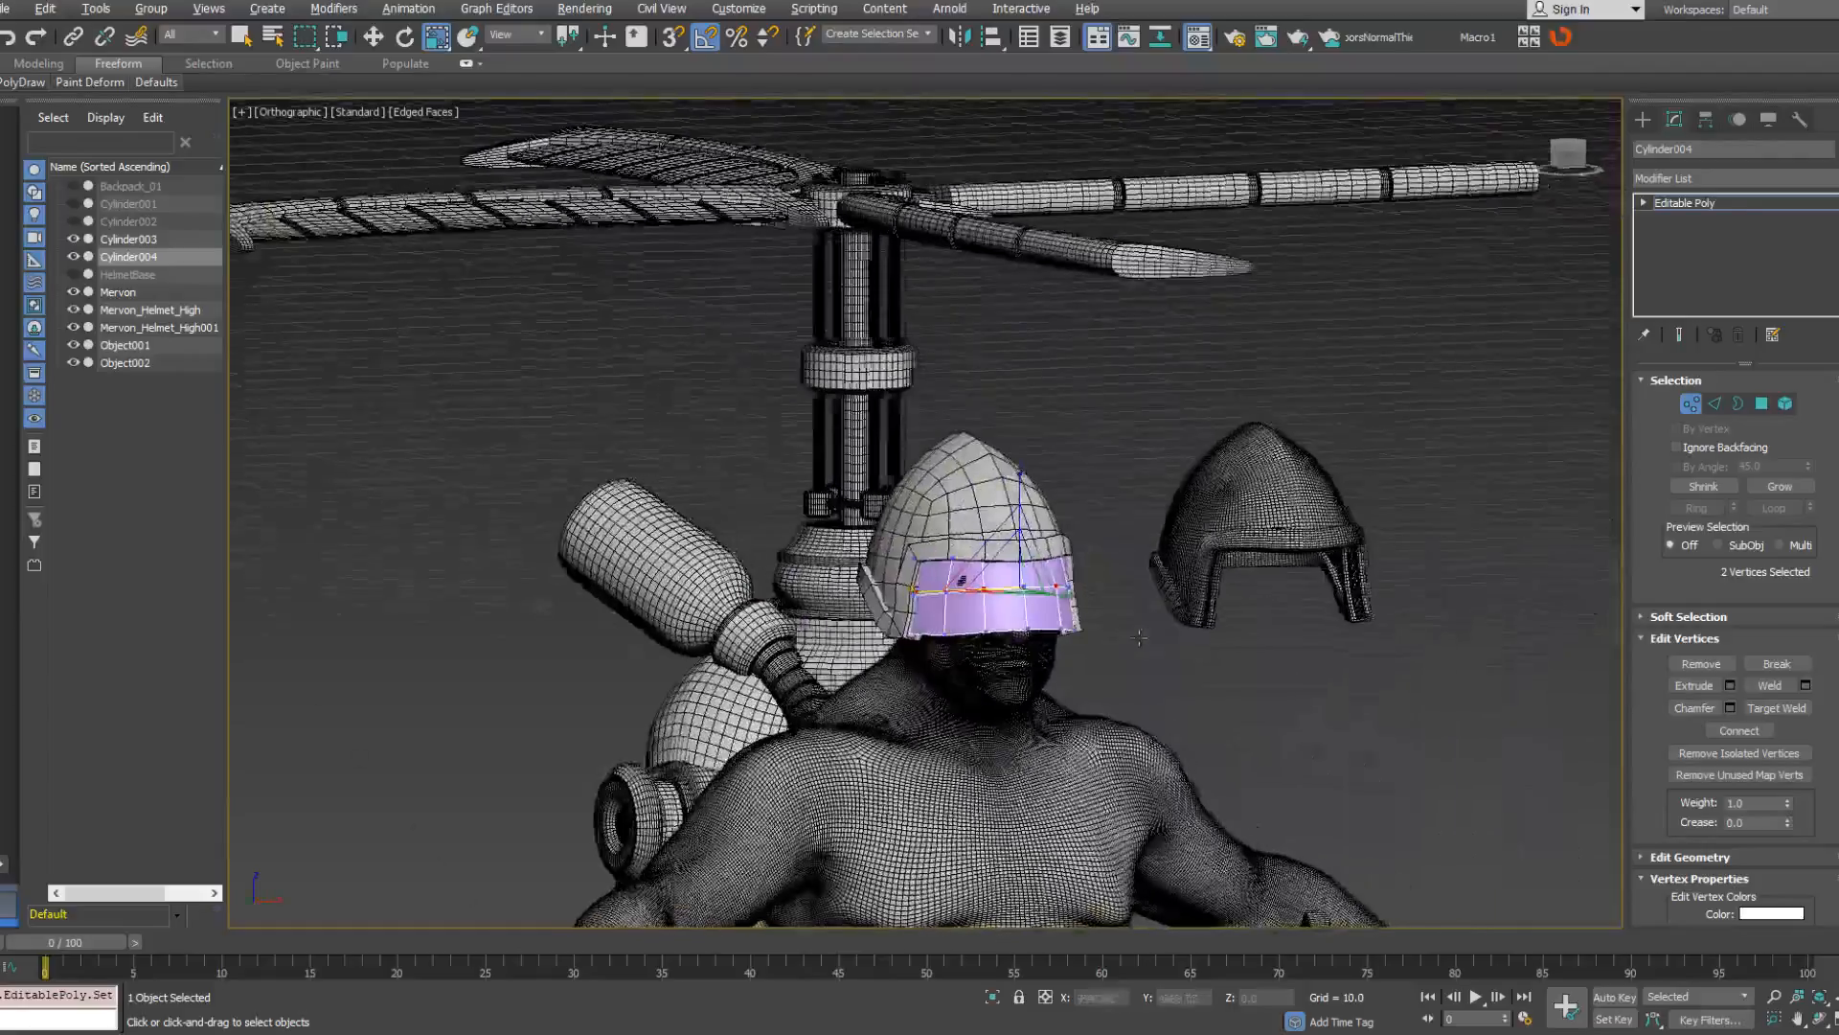
click(1688, 407)
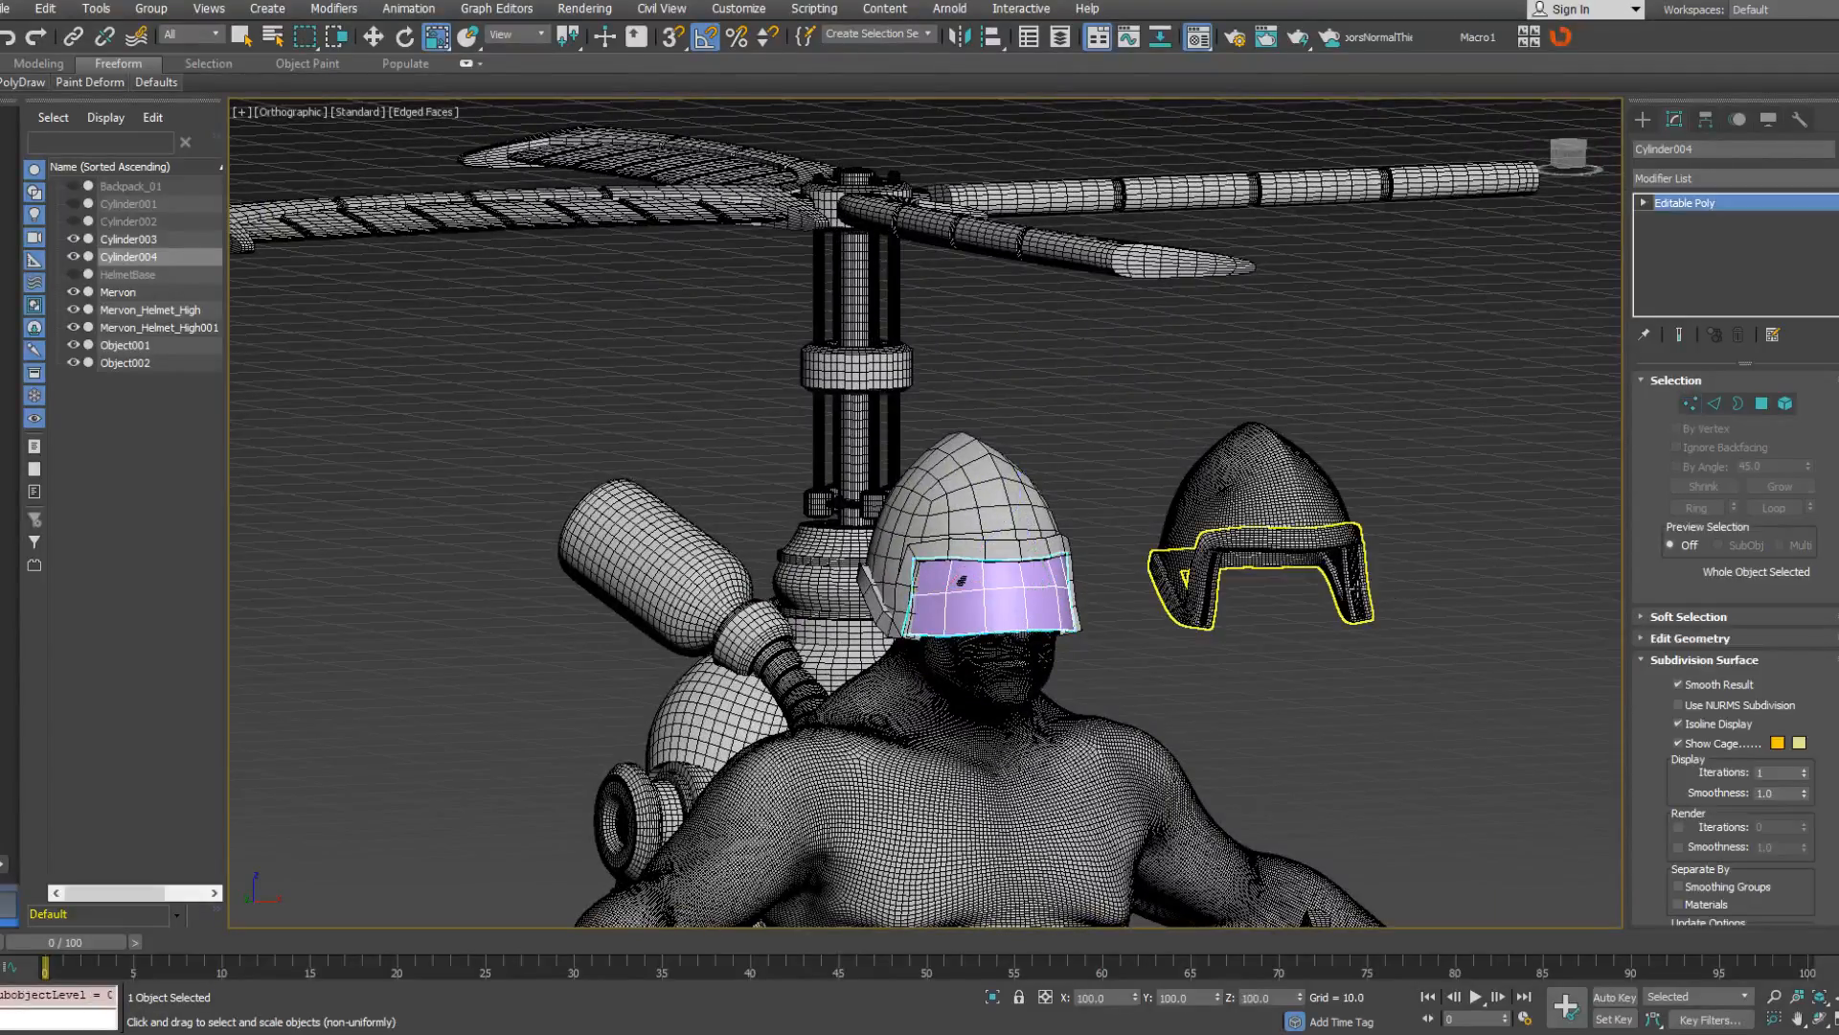
In perspective view, scale the visor's two upper rear corner vertices along X beside the helmet's flaps and finish vertex editing.
key(p)
mouse_move(1002, 594)
alt+middle_down()
mouse_move(1047, 596)
mouse_move(1018, 423)
mouse_move(987, 474)
mouse_move(990, 572)
alt+middle_up()
scroll(990, 573, up, 3)
click(1691, 403)
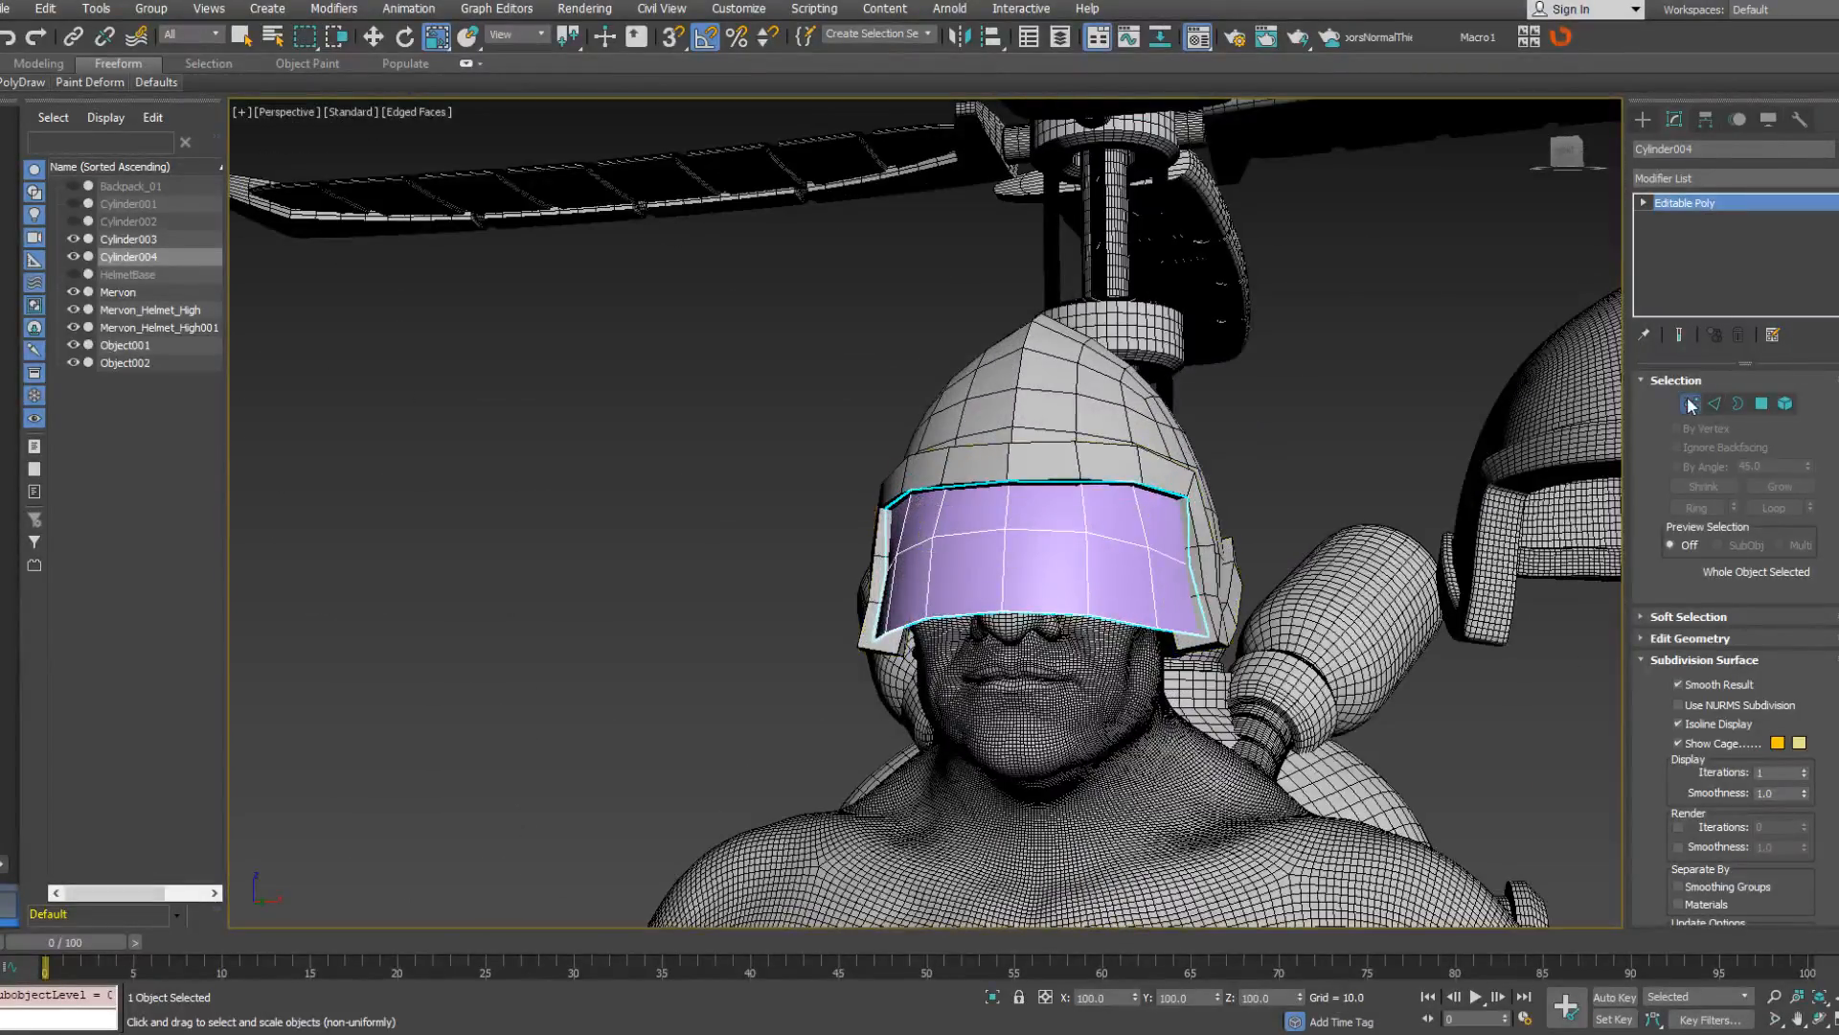
click(1189, 497)
alt+middle_drag(1238, 530, 1225, 496)
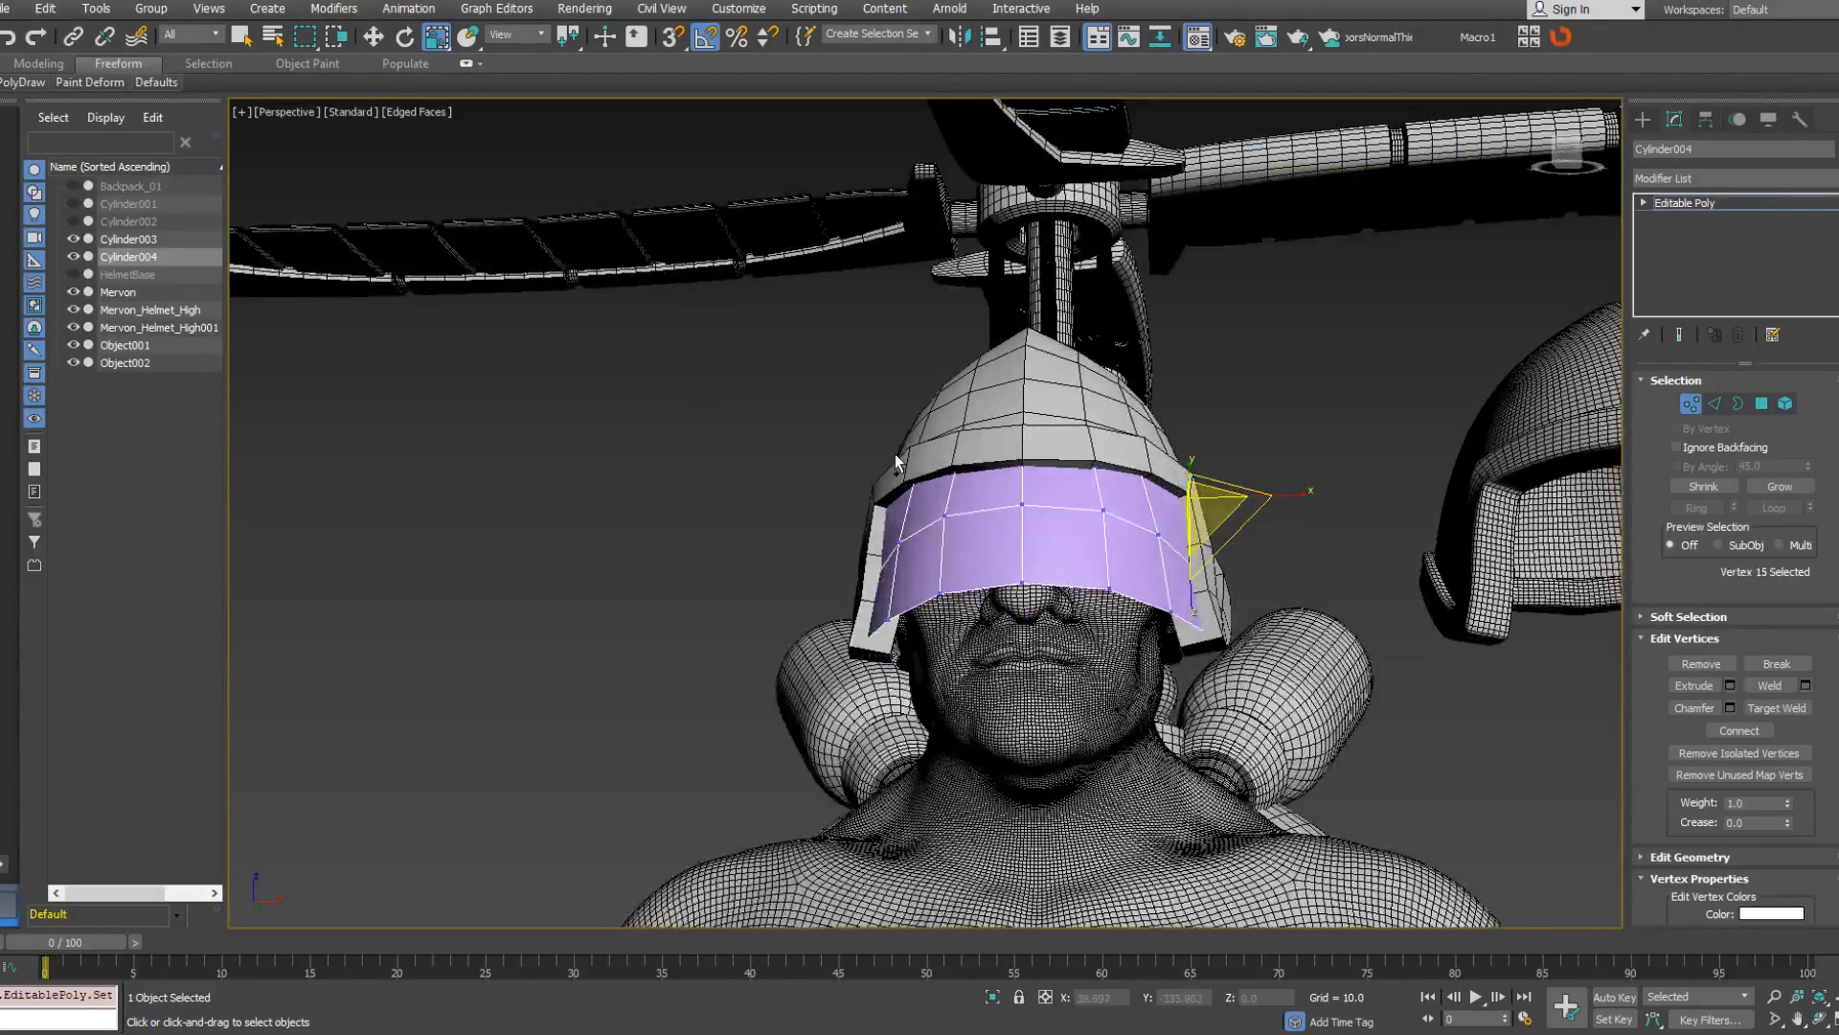
ctrl+drag(895, 526, 898, 535)
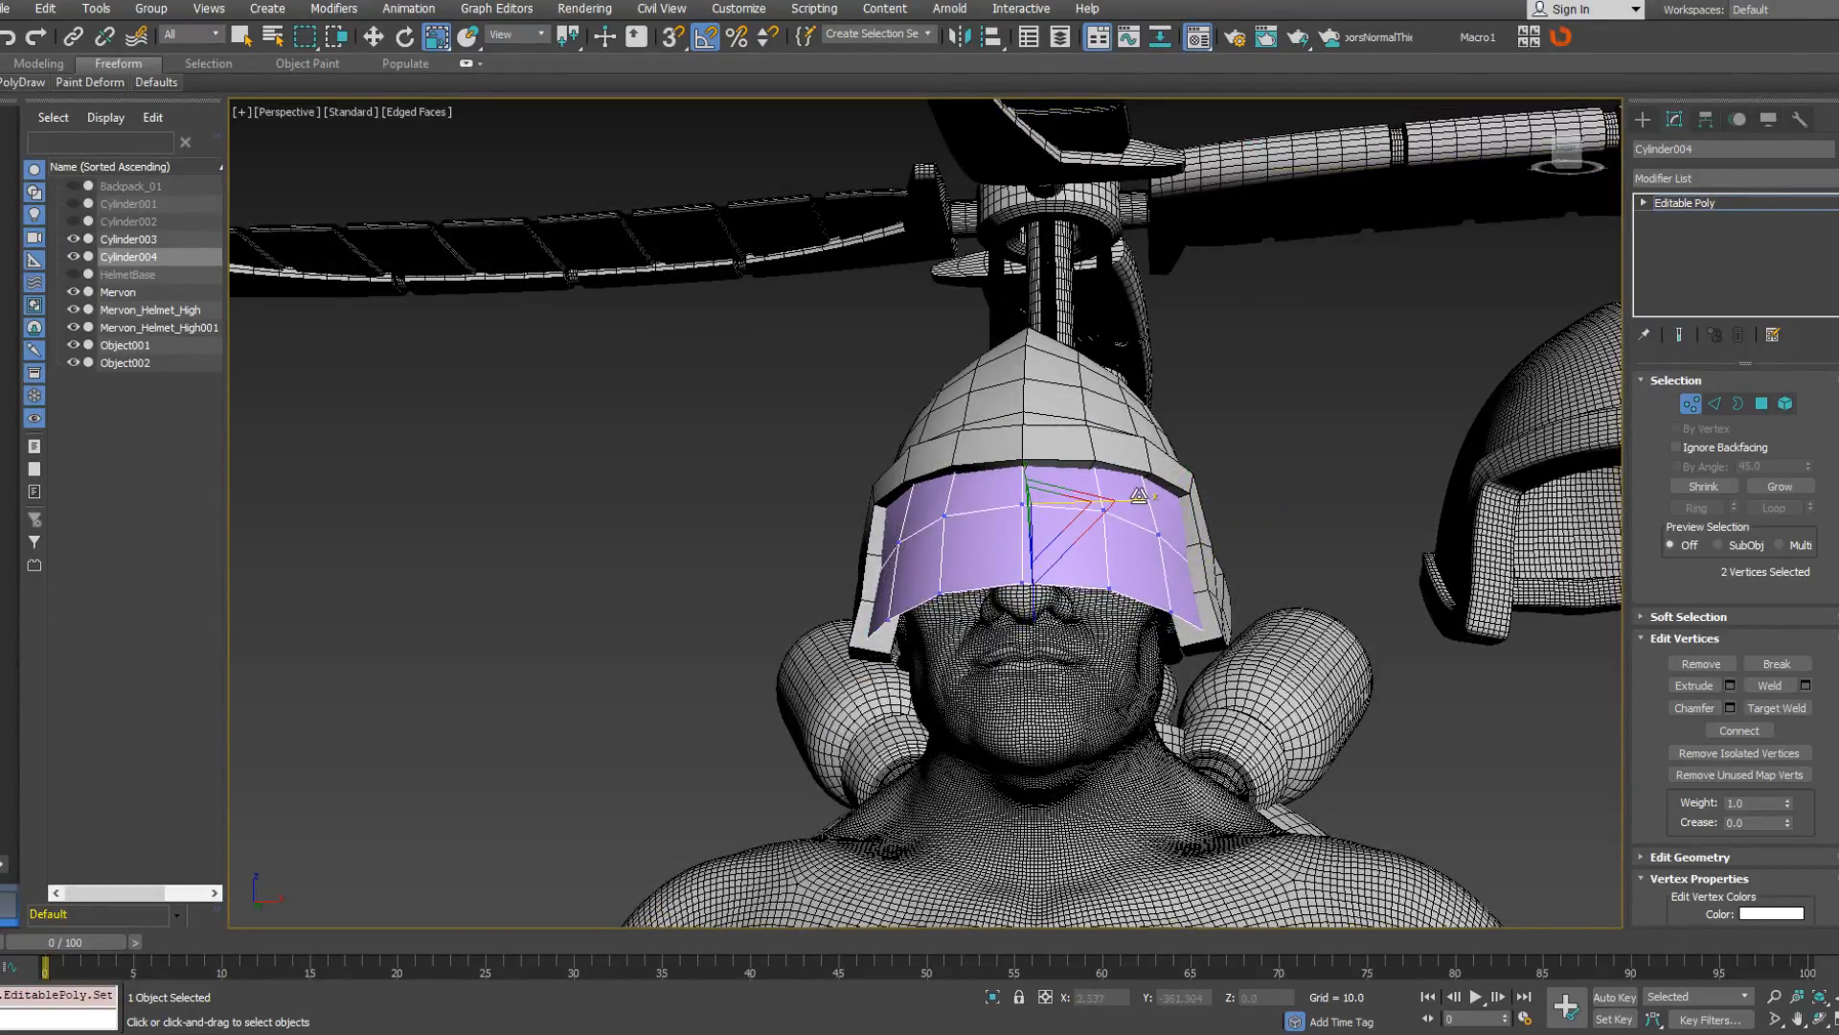
mouse_move(1136, 496)
alt+middle_down()
mouse_move(1082, 511)
mouse_move(1139, 486)
alt+middle_up()
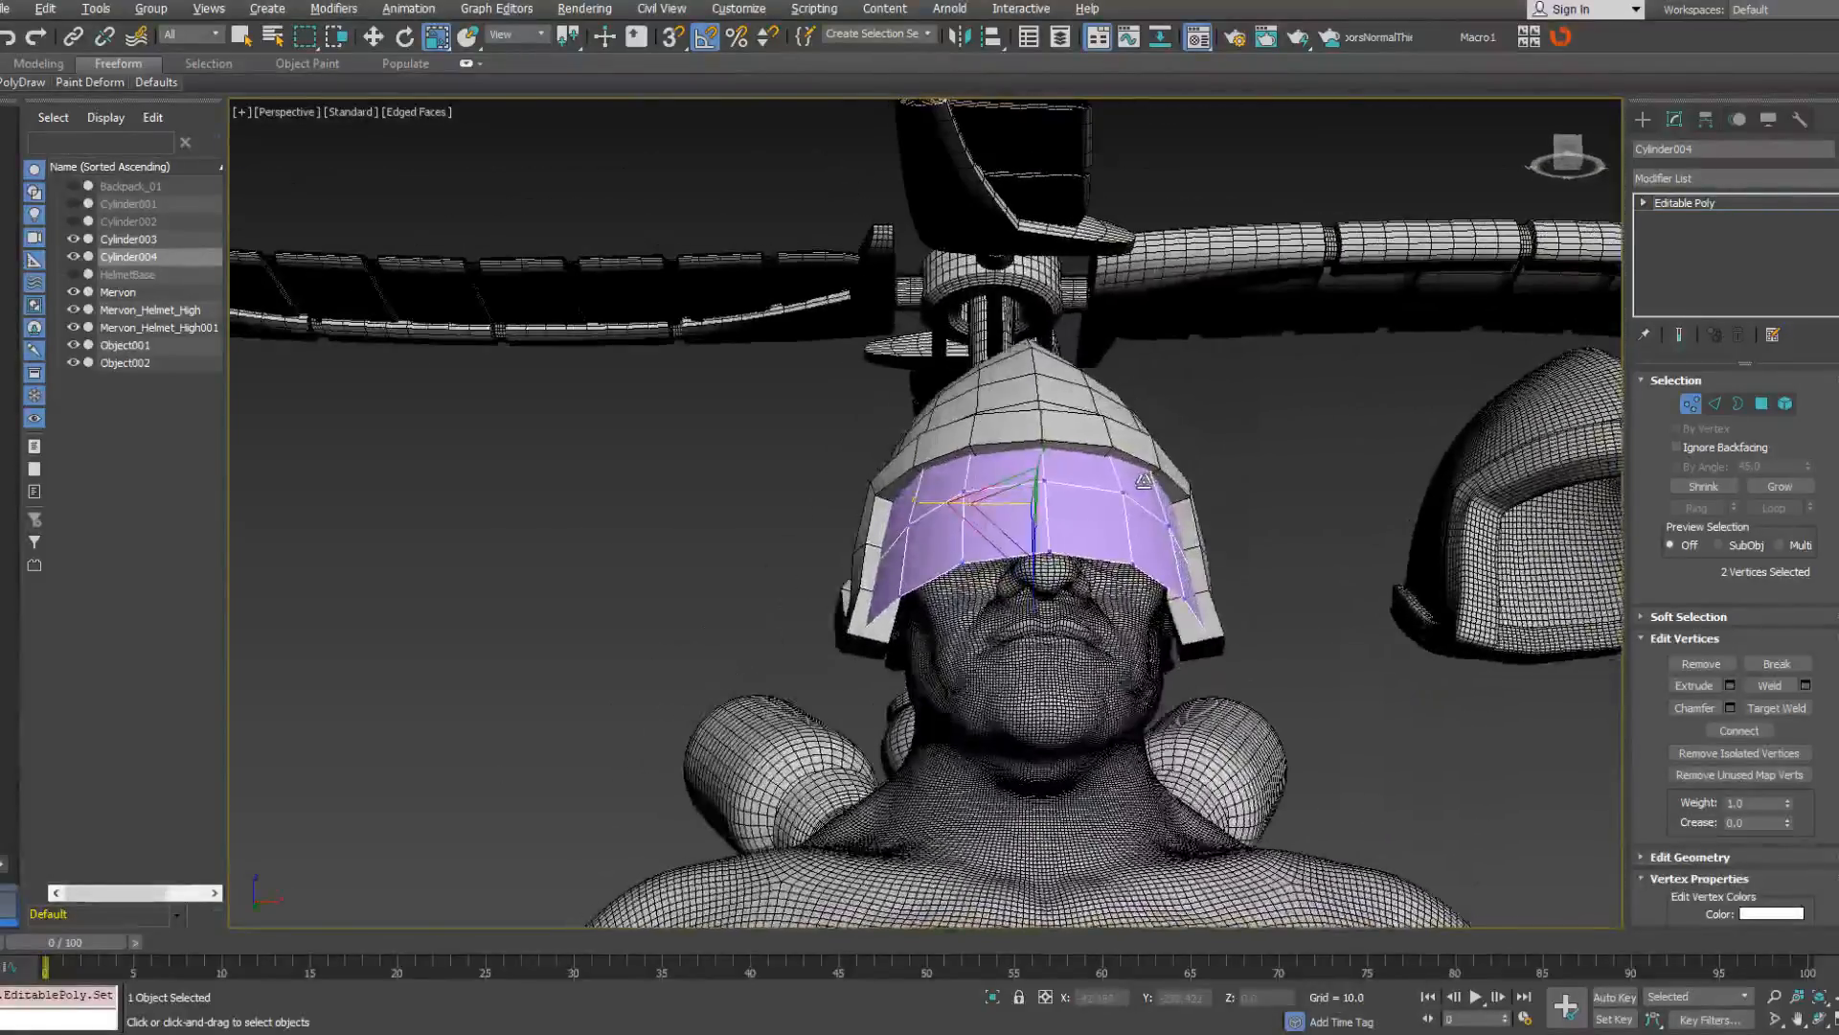
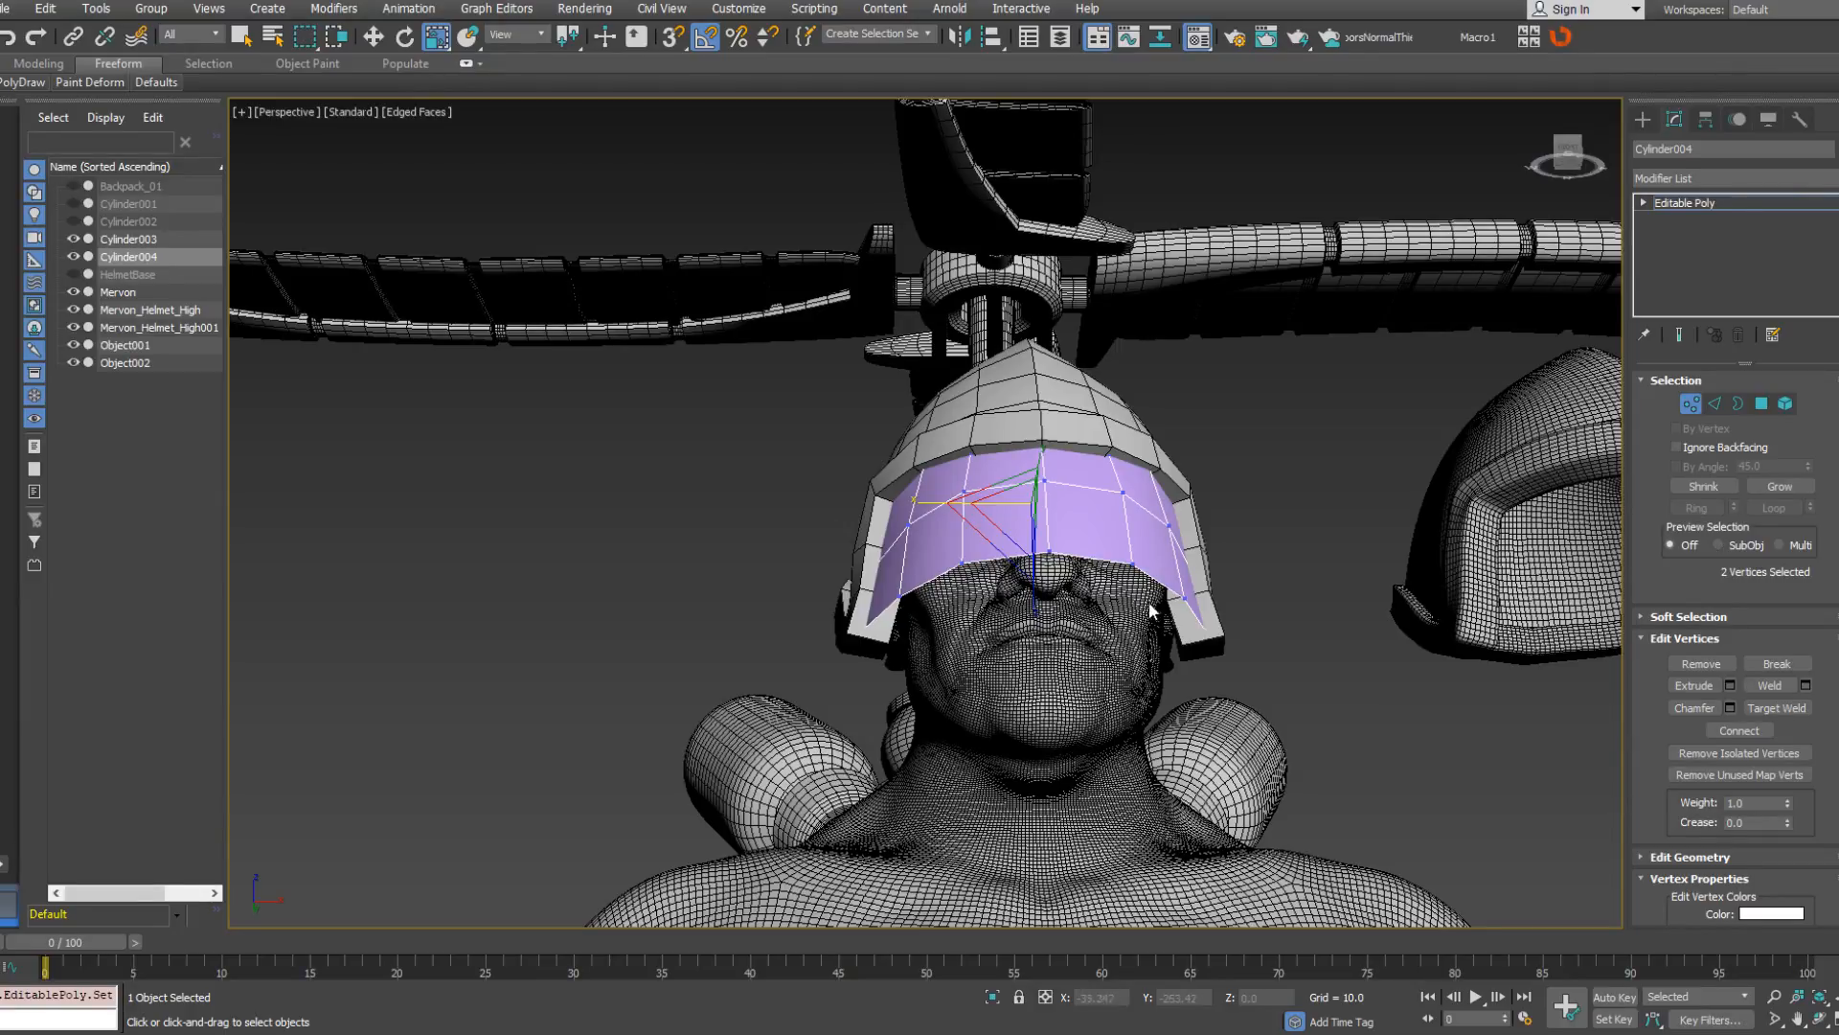
alt+middle_drag(1153, 610, 1082, 603)
scroll(1030, 555, down, 3)
scroll(1083, 603, up, 3)
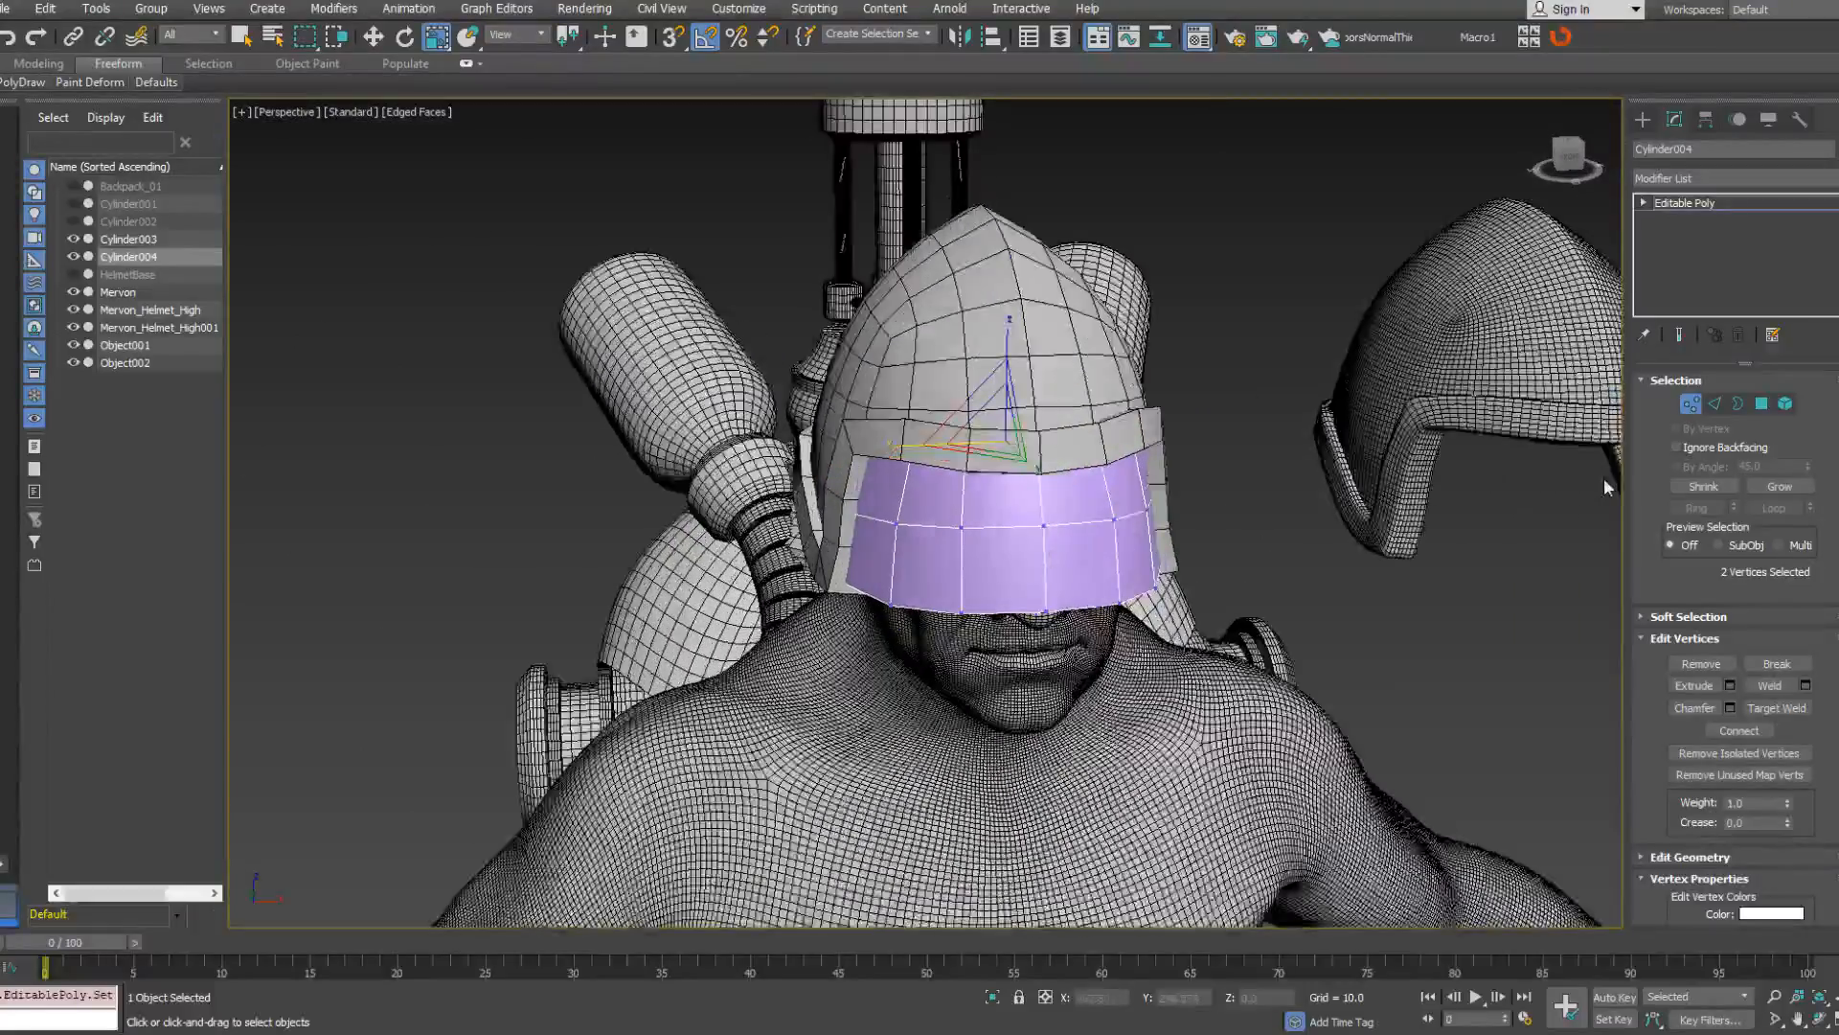
click(1689, 402)
Create a small upright cylinder at the world origin, on the ground grid between the character's feet.
scroll(1286, 431, down, 6)
alt+middle_drag(1286, 431, 1233, 556)
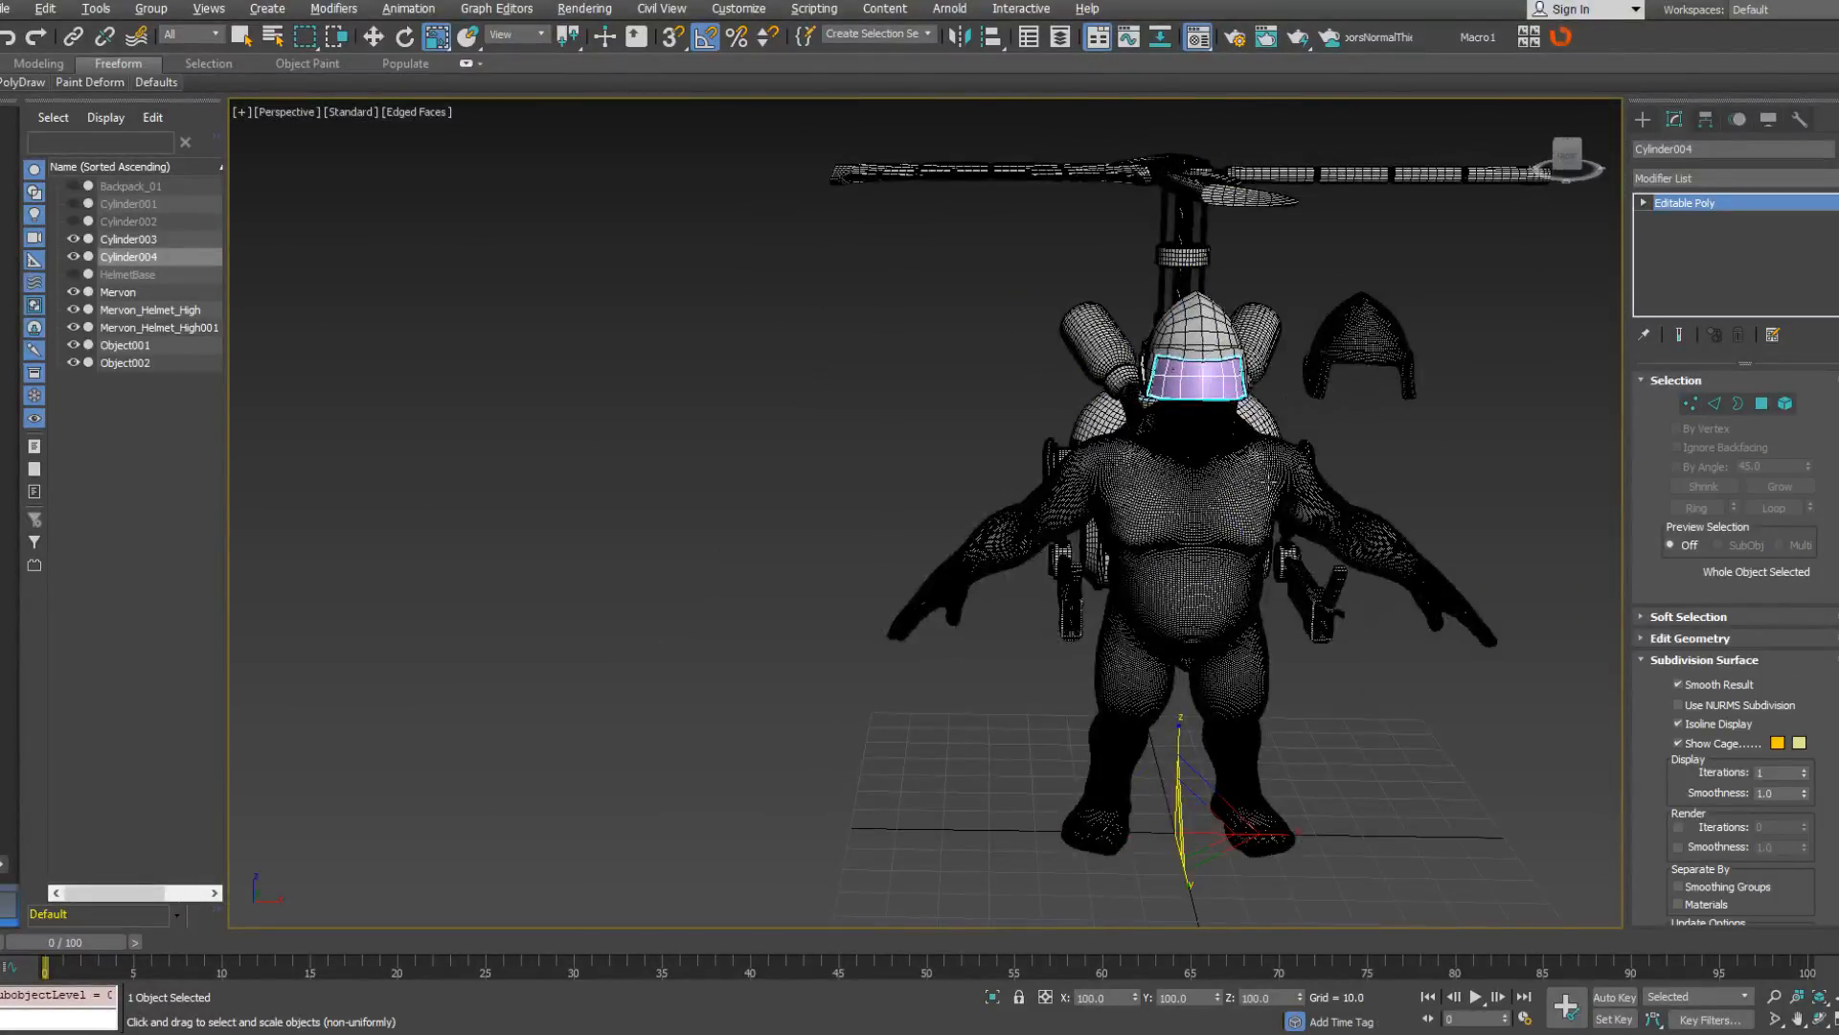
alt+middle_drag(1261, 479, 1308, 571)
middle_drag(1311, 573, 1181, 522)
click(1642, 119)
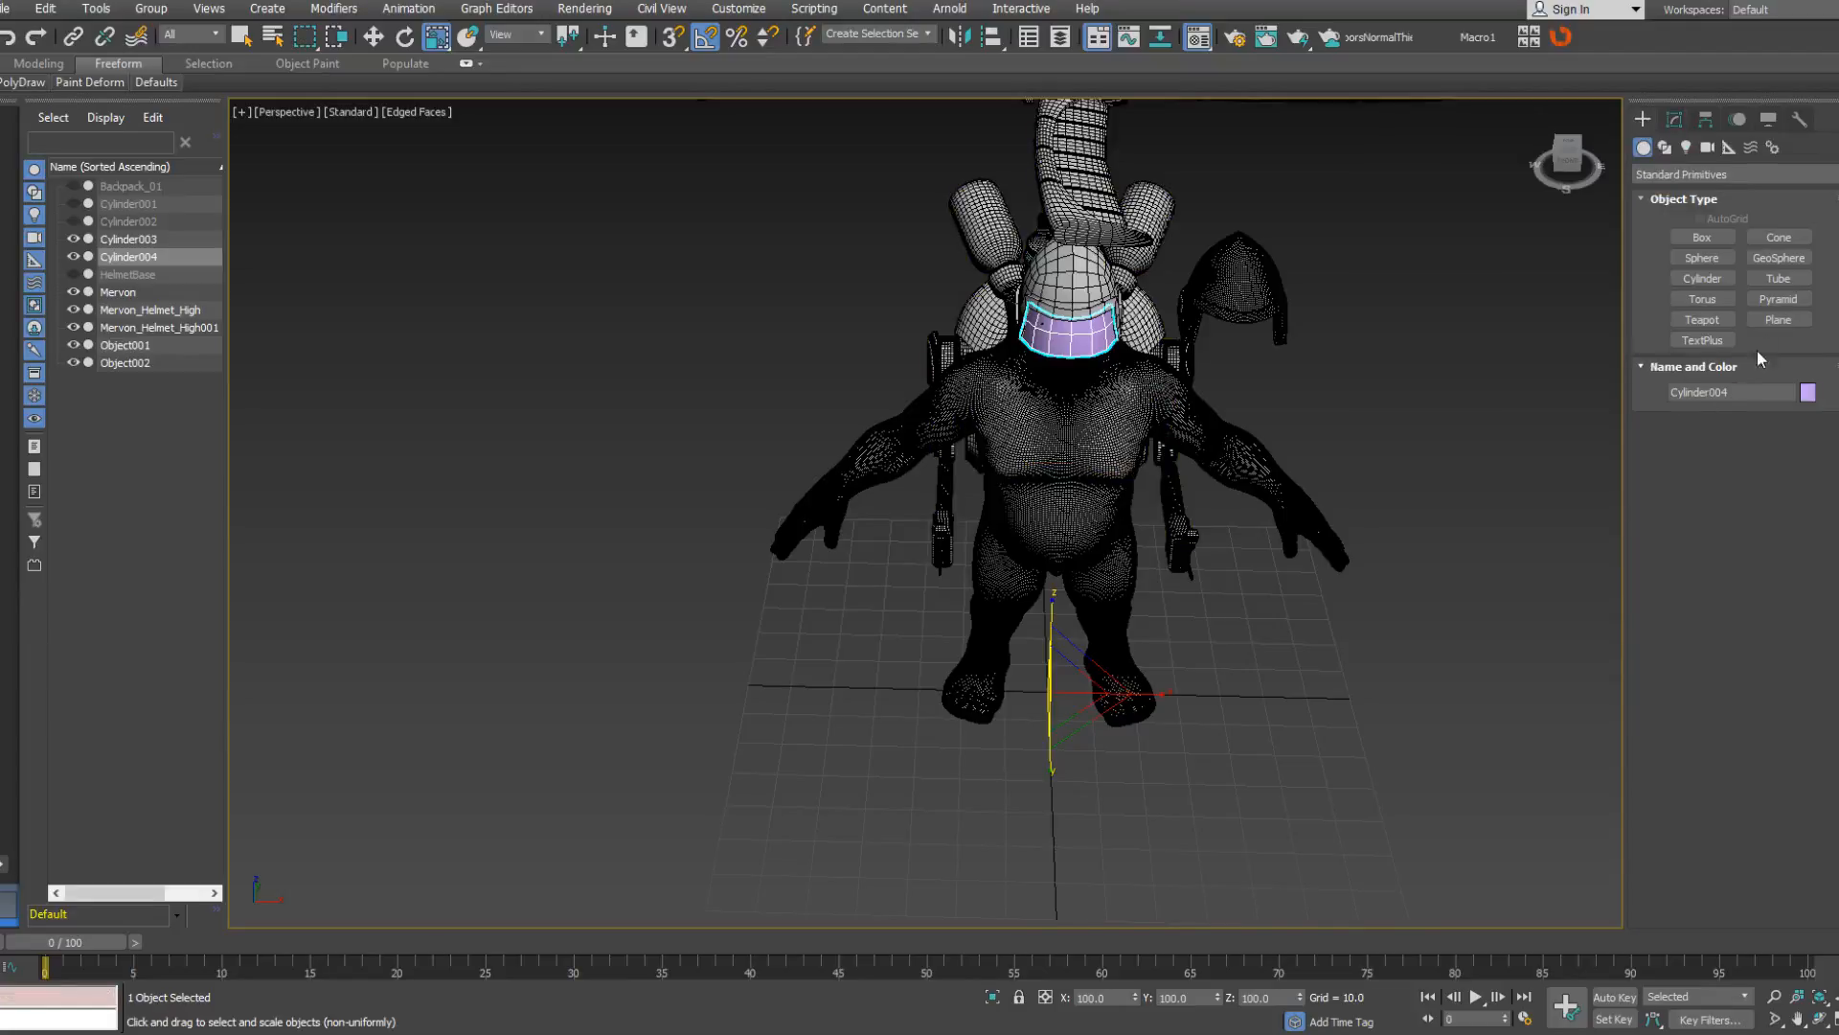
click(1701, 279)
drag(1047, 690, 1051, 691)
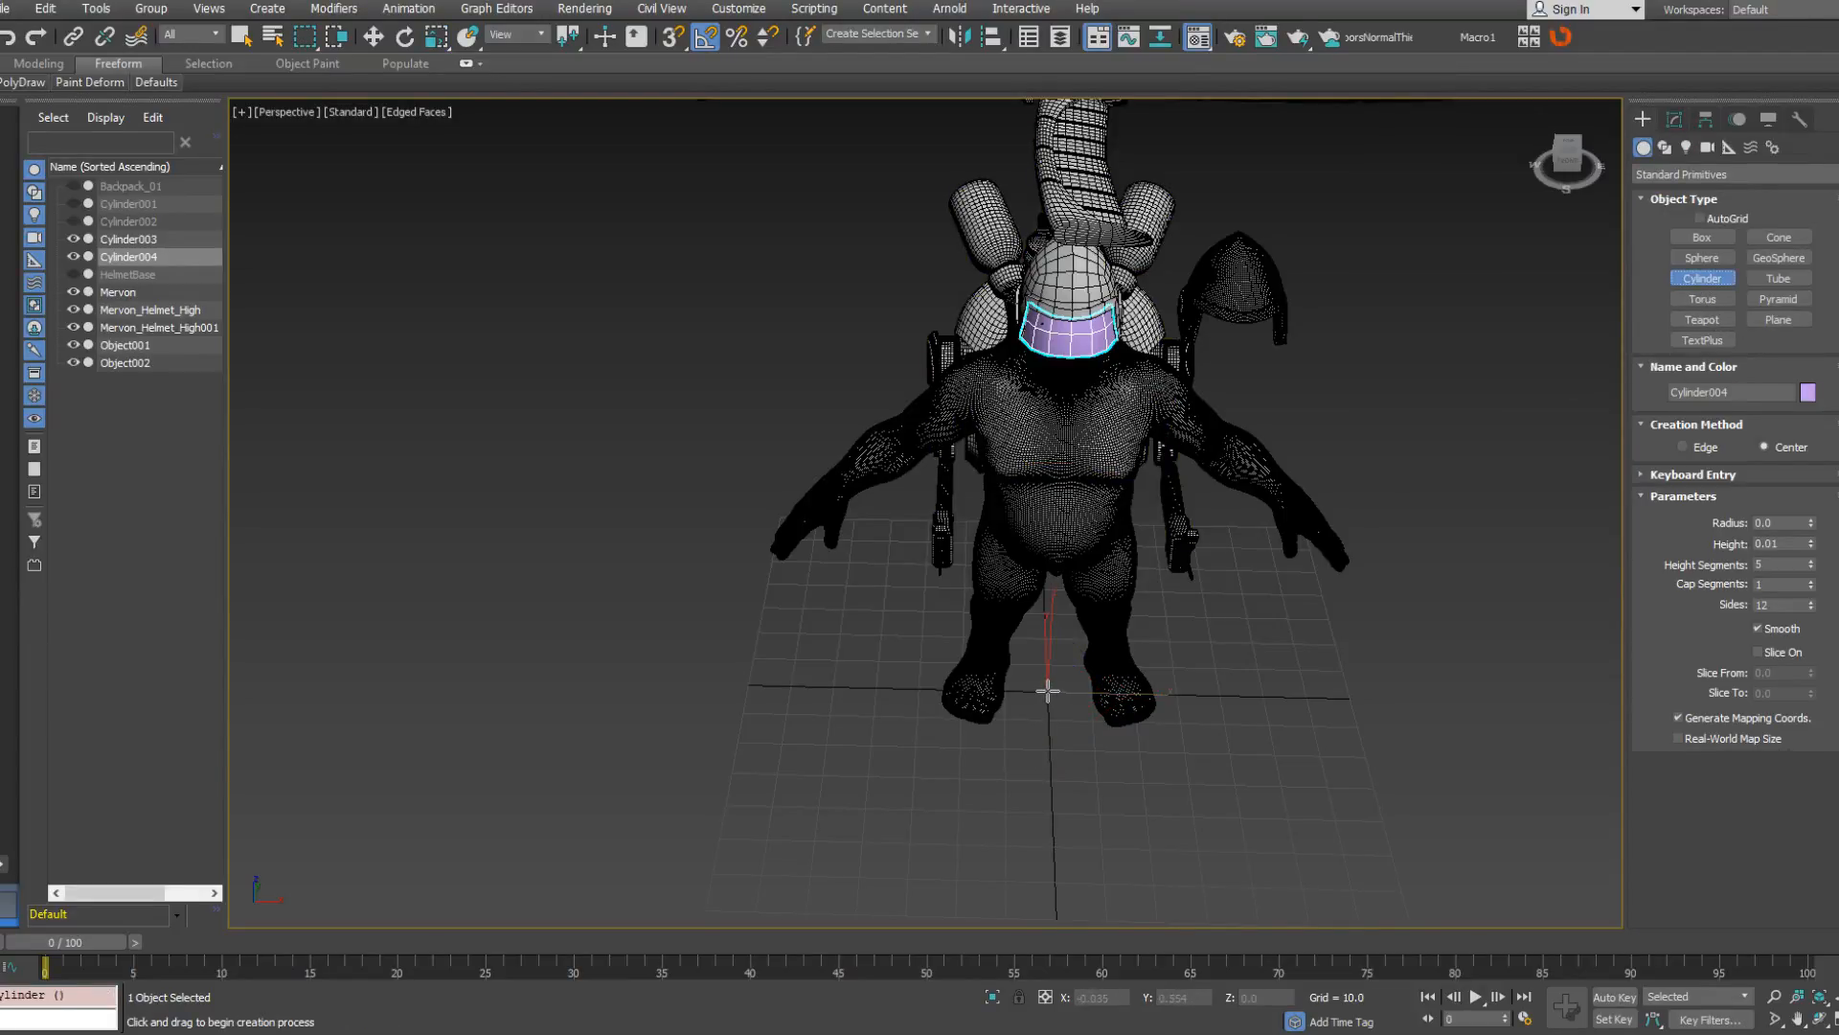
click(1053, 694)
click(1053, 668)
key(r)
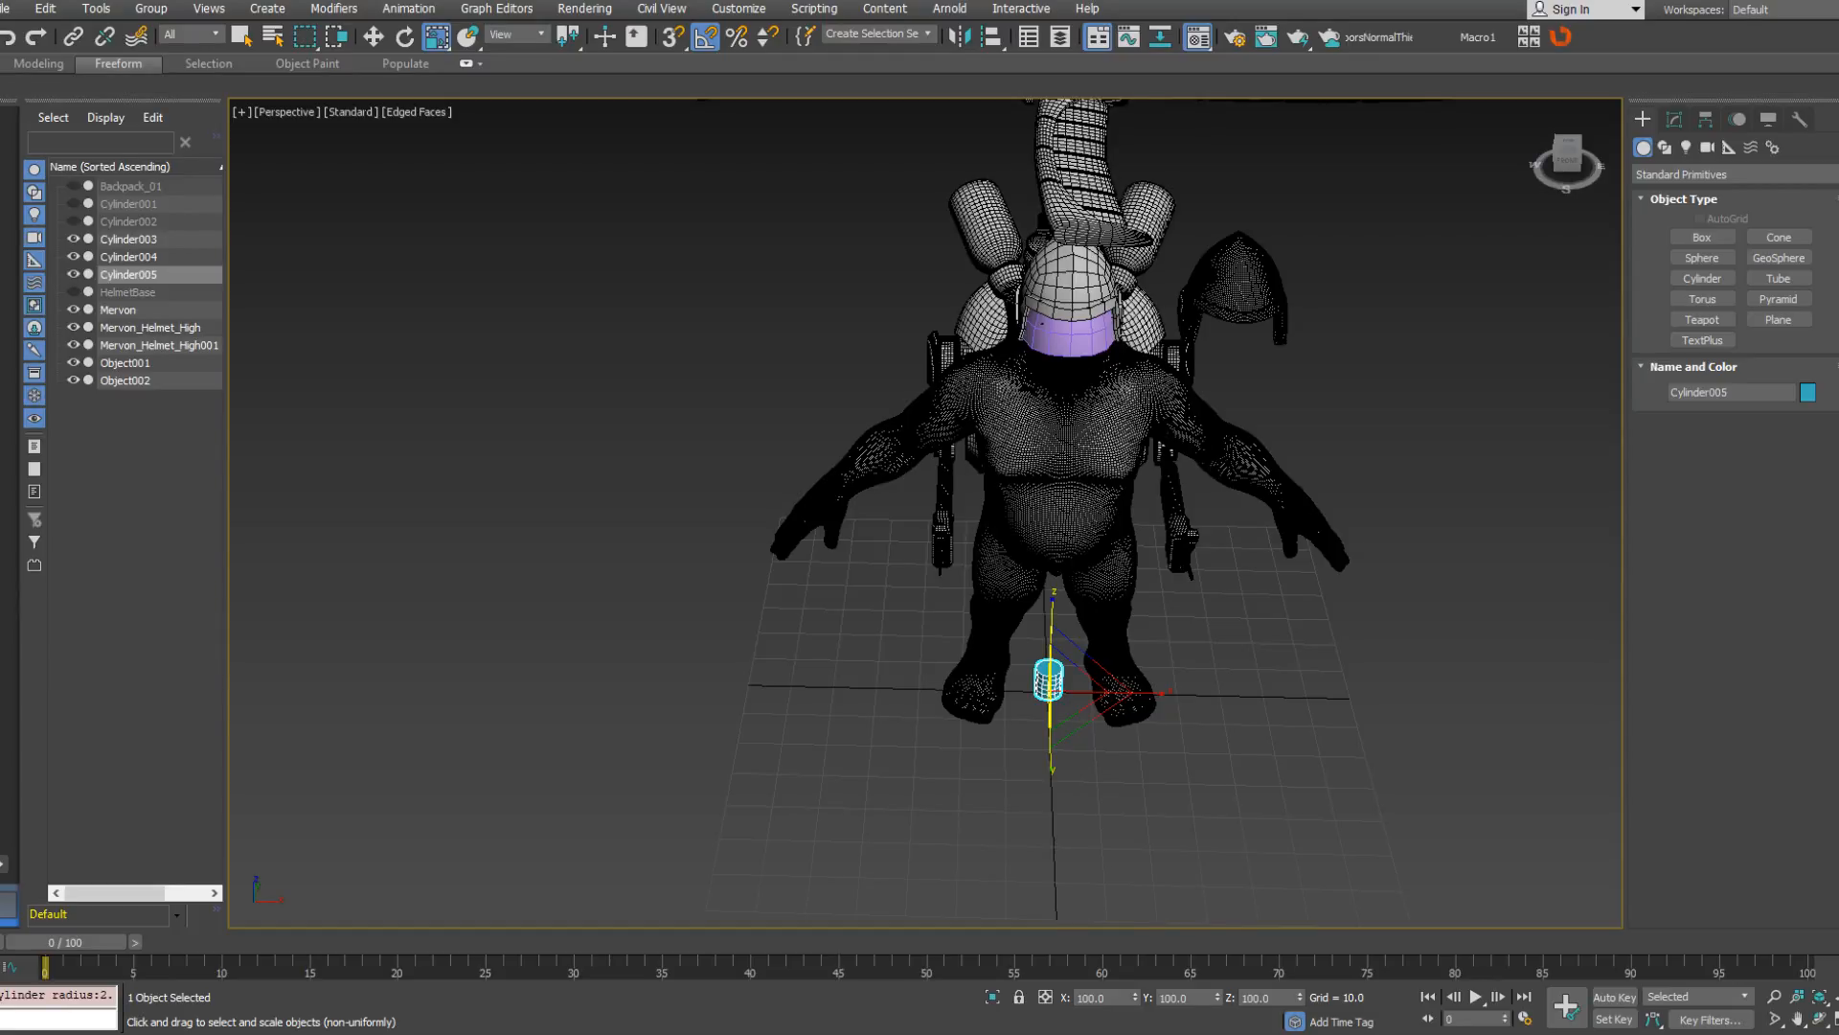
Select the two vertices flanking the centre of the visor's upper edge, move them slightly forward along Y, and finish vertex editing.
alt+middle_drag(1456, 469, 1523, 434)
scroll(1073, 306, up, 8)
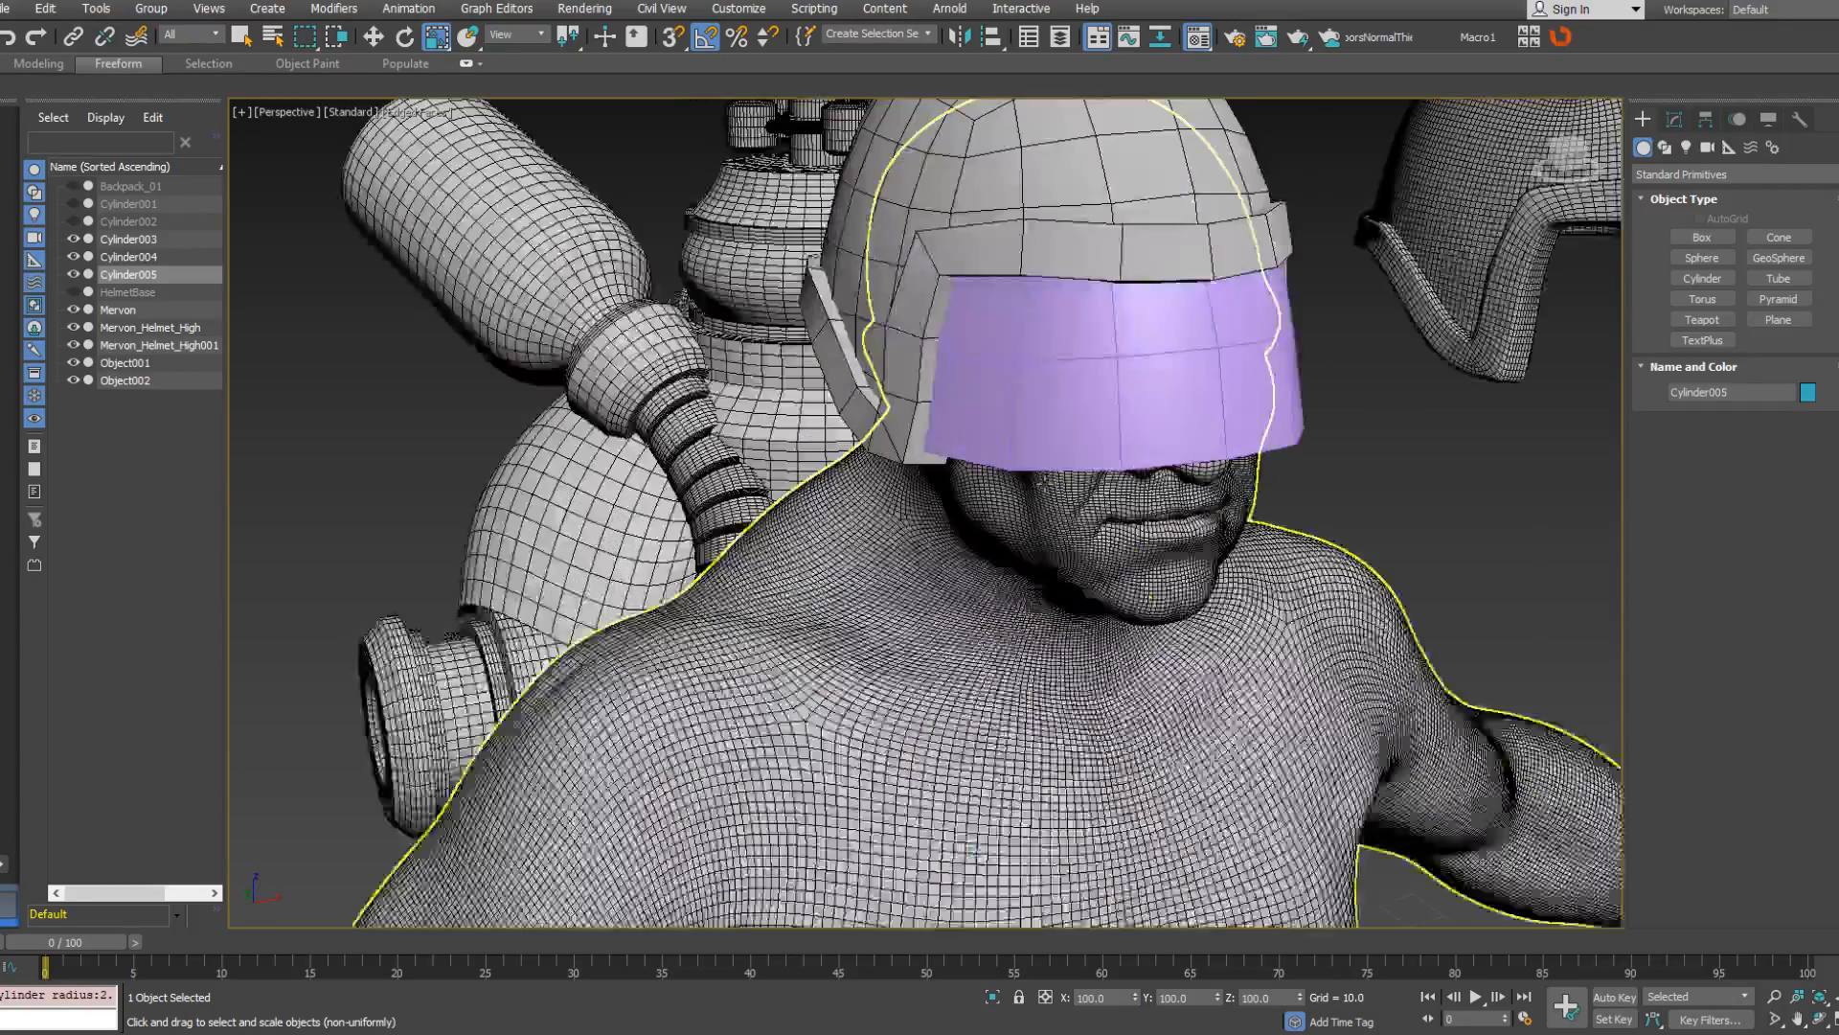
scroll(1113, 421, down, 3)
alt+middle_drag(1113, 422, 1138, 387)
click(1107, 286)
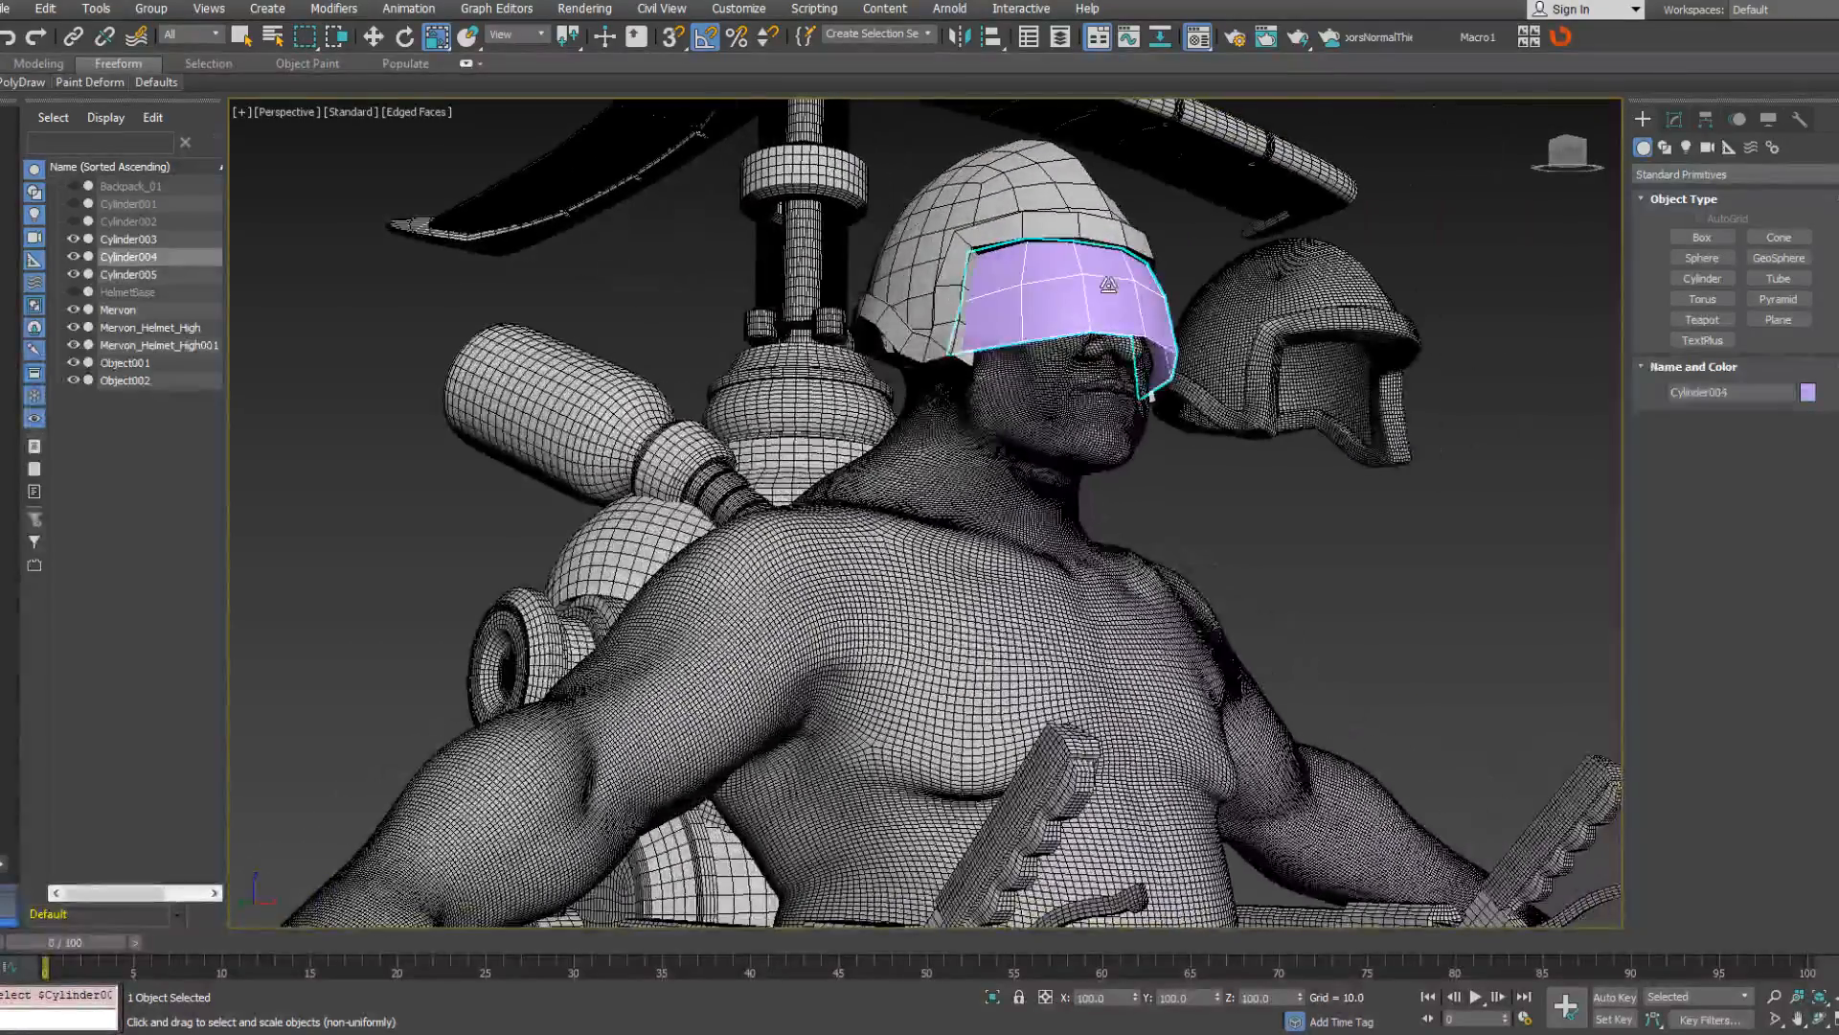
alt+middle_drag(1108, 287, 993, 234)
scroll(1102, 364, up, 6)
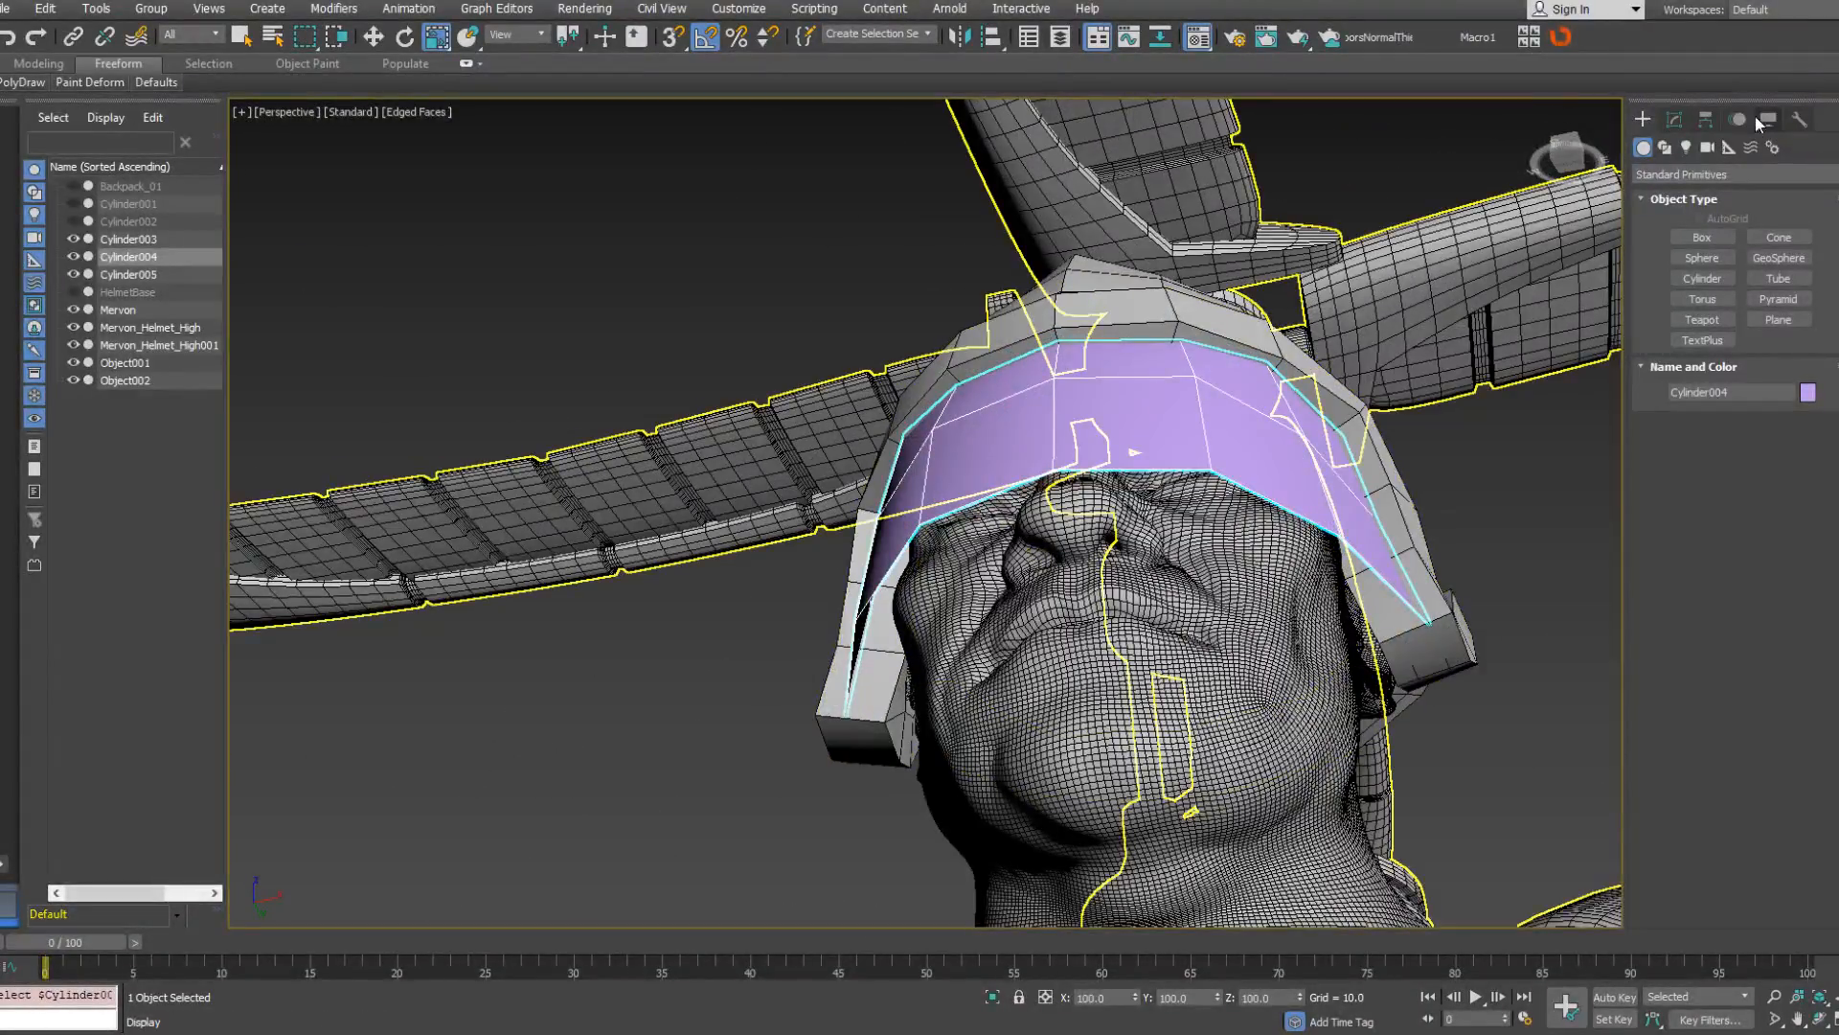
key(1)
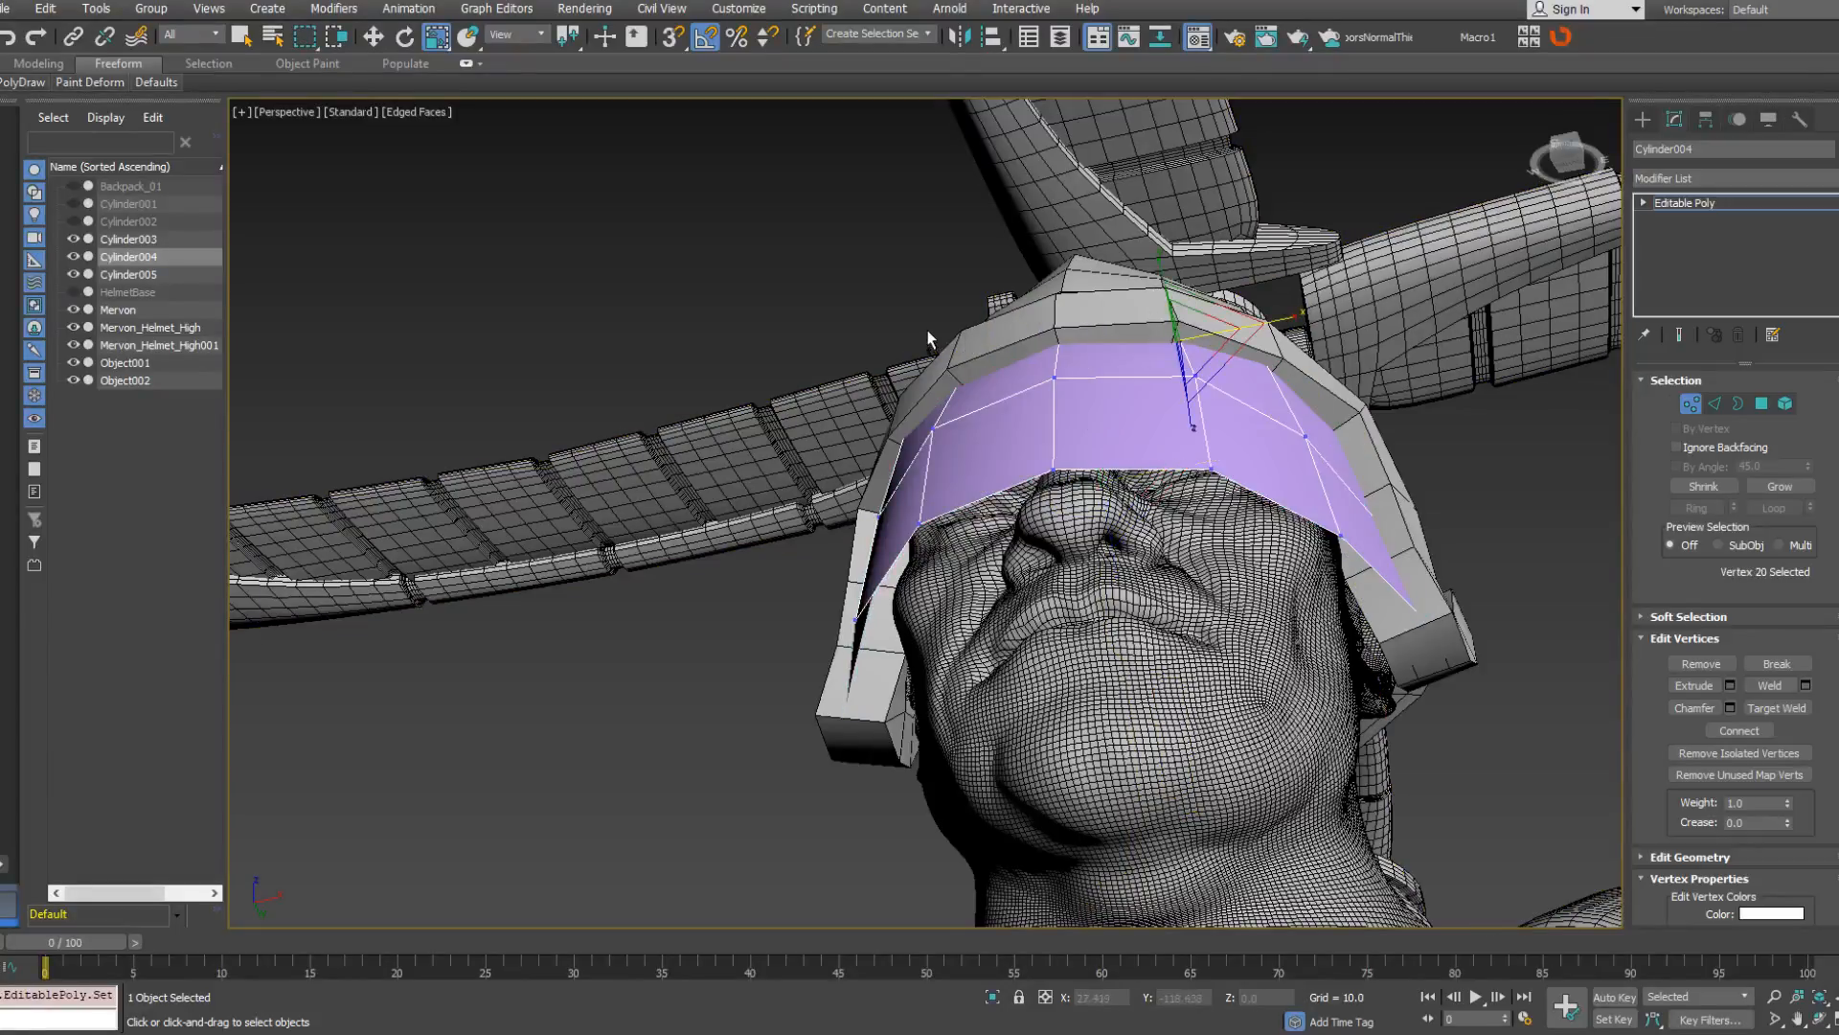
drag(927, 330, 979, 391)
right_click(983, 391)
click(1044, 398)
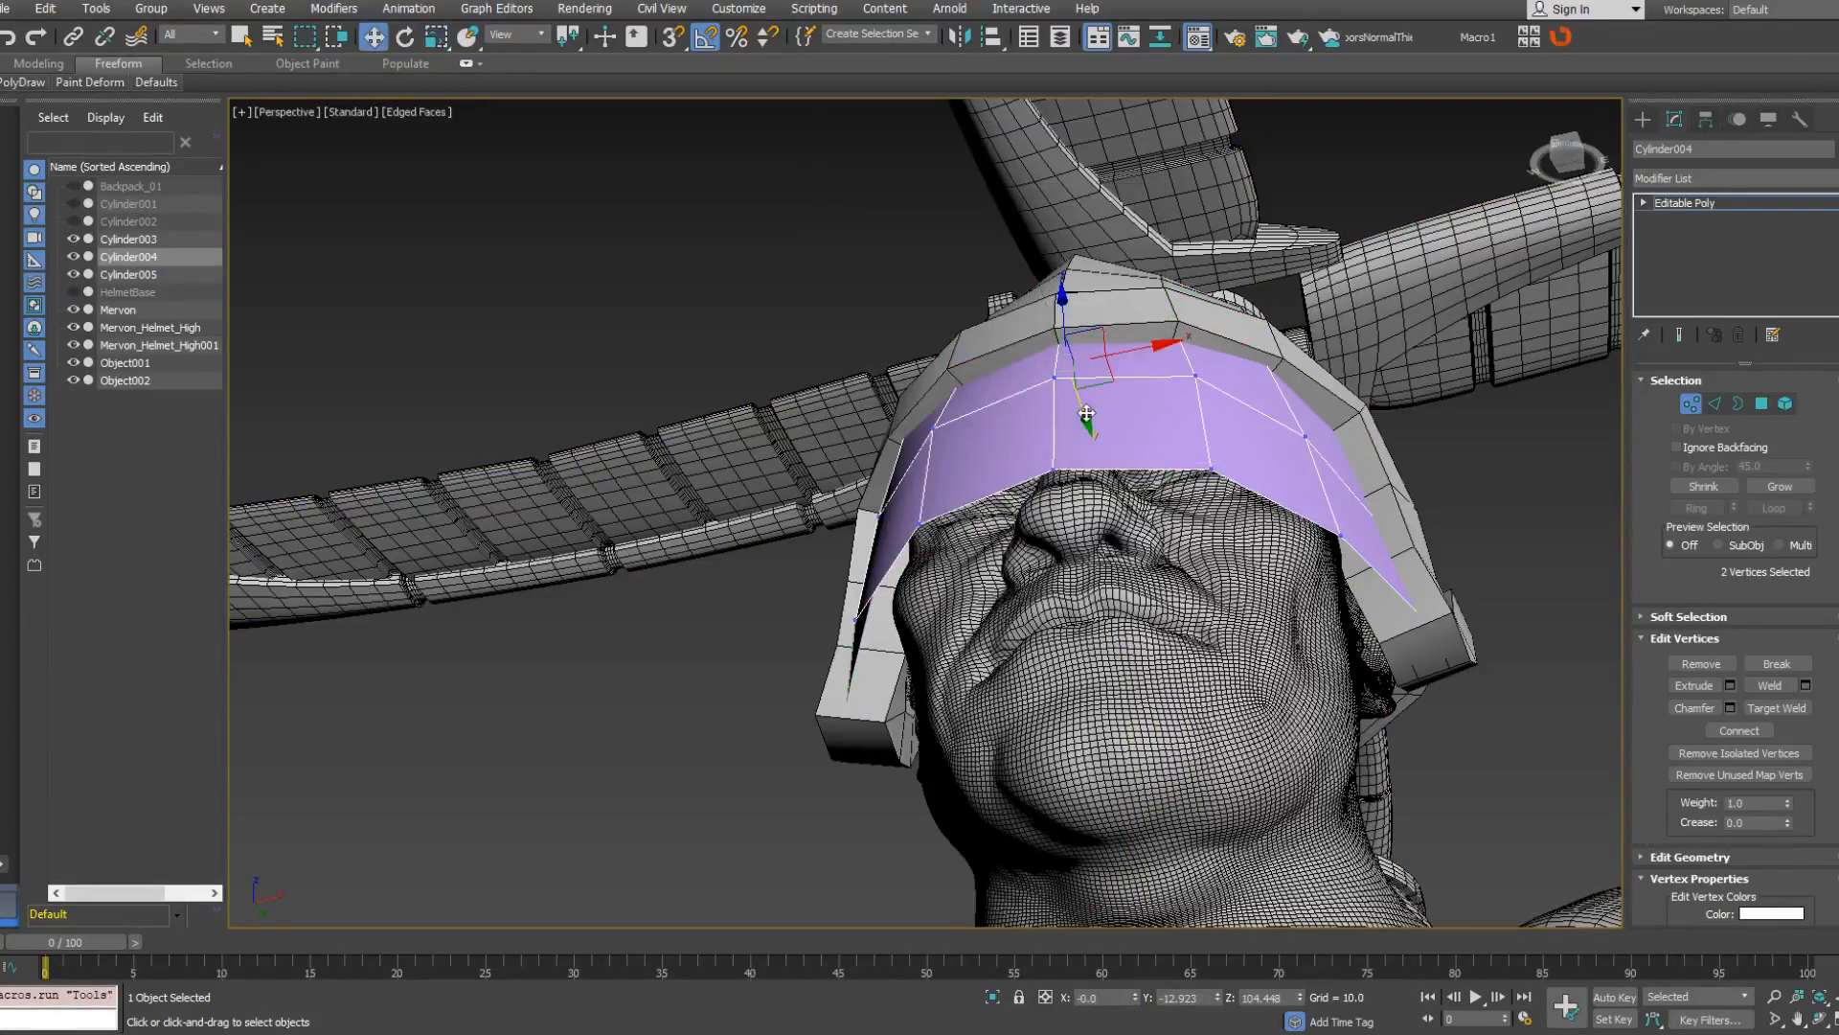
alt+middle_drag(1082, 408, 1219, 414)
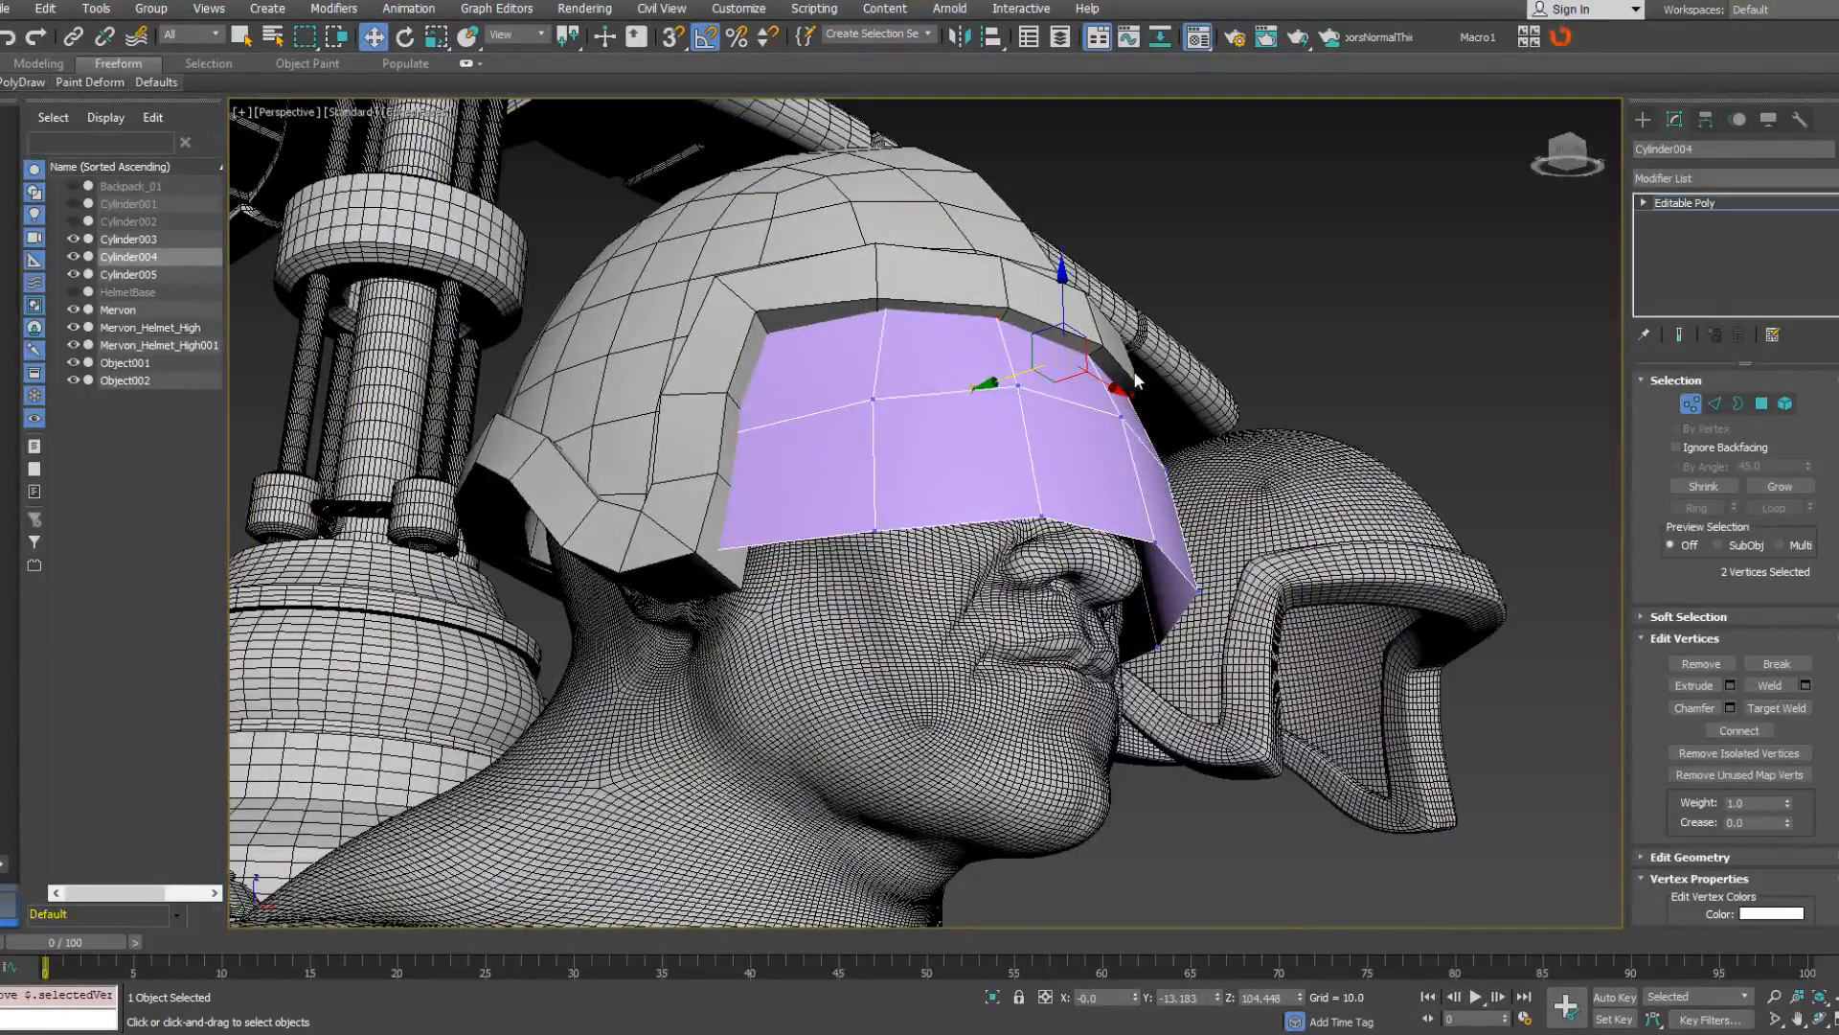
alt+middle_drag(1164, 384, 979, 451)
scroll(1107, 456, down, 4)
scroll(979, 451, up, 6)
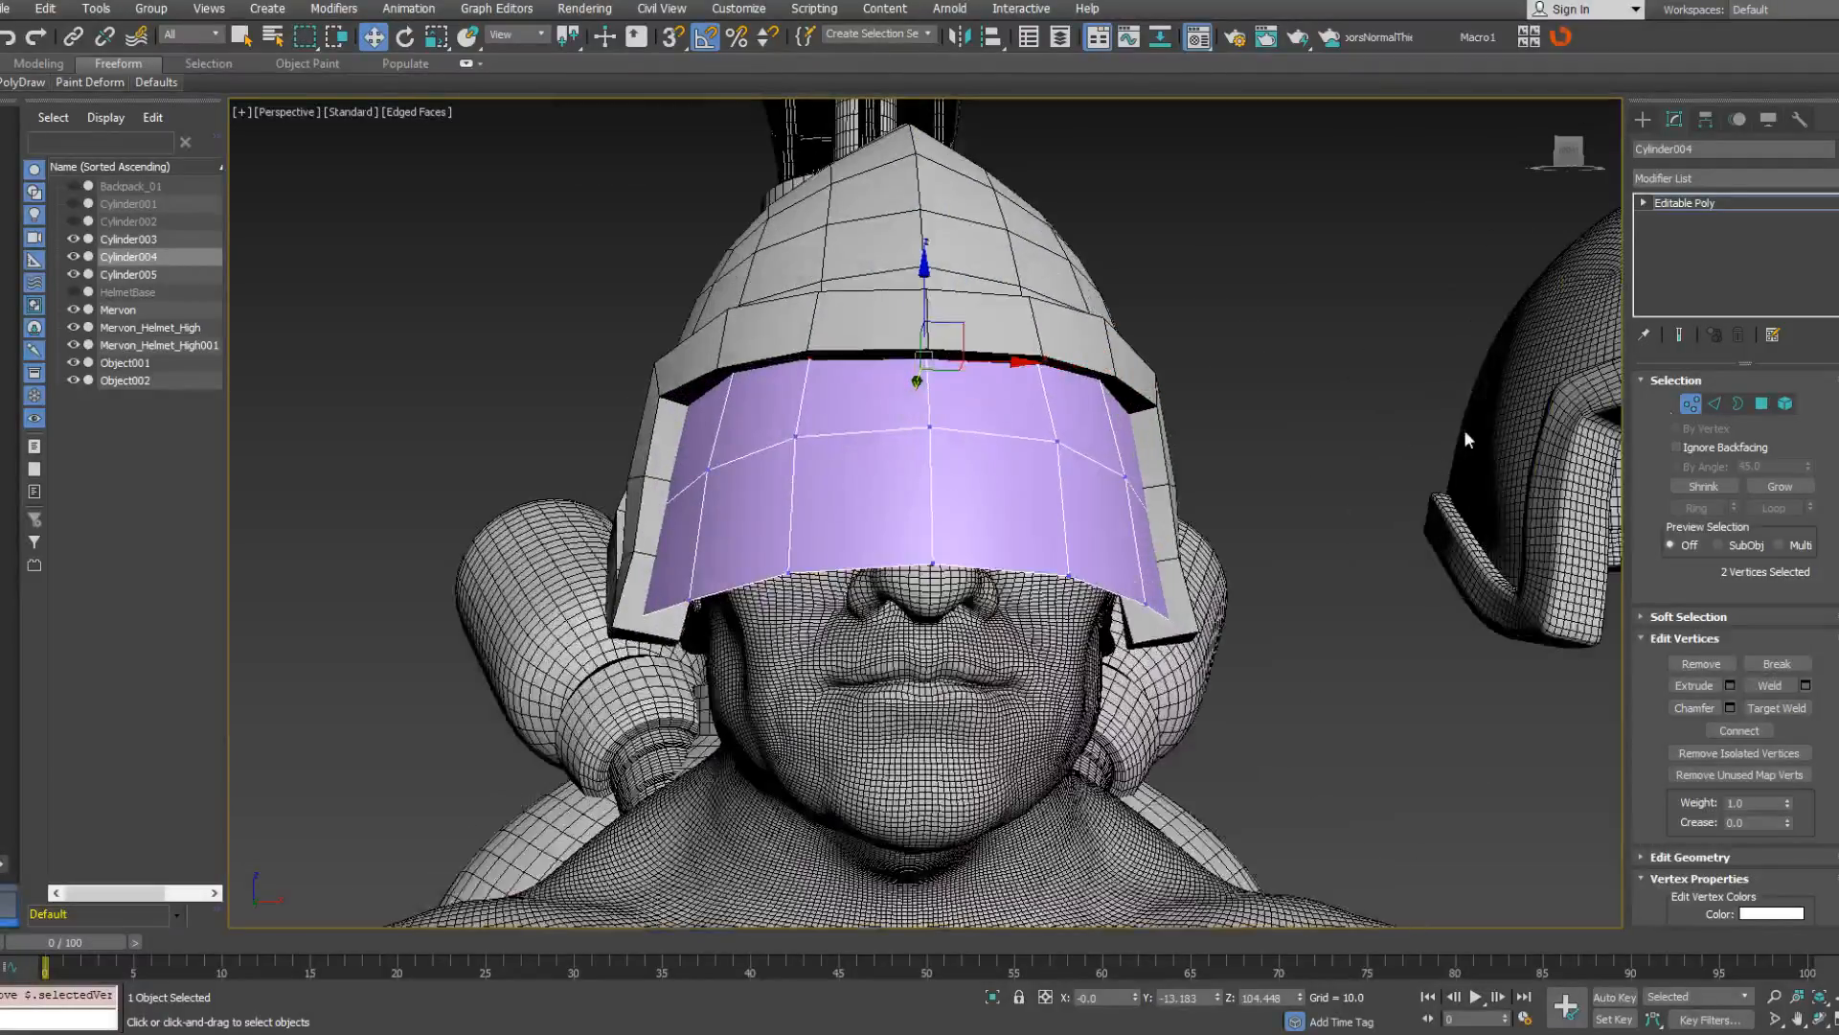
click(1691, 404)
Select the small cylinder between the character's feet and reset its X and Y position to 0.
scroll(1341, 383, down, 8)
scroll(1311, 690, up, 6)
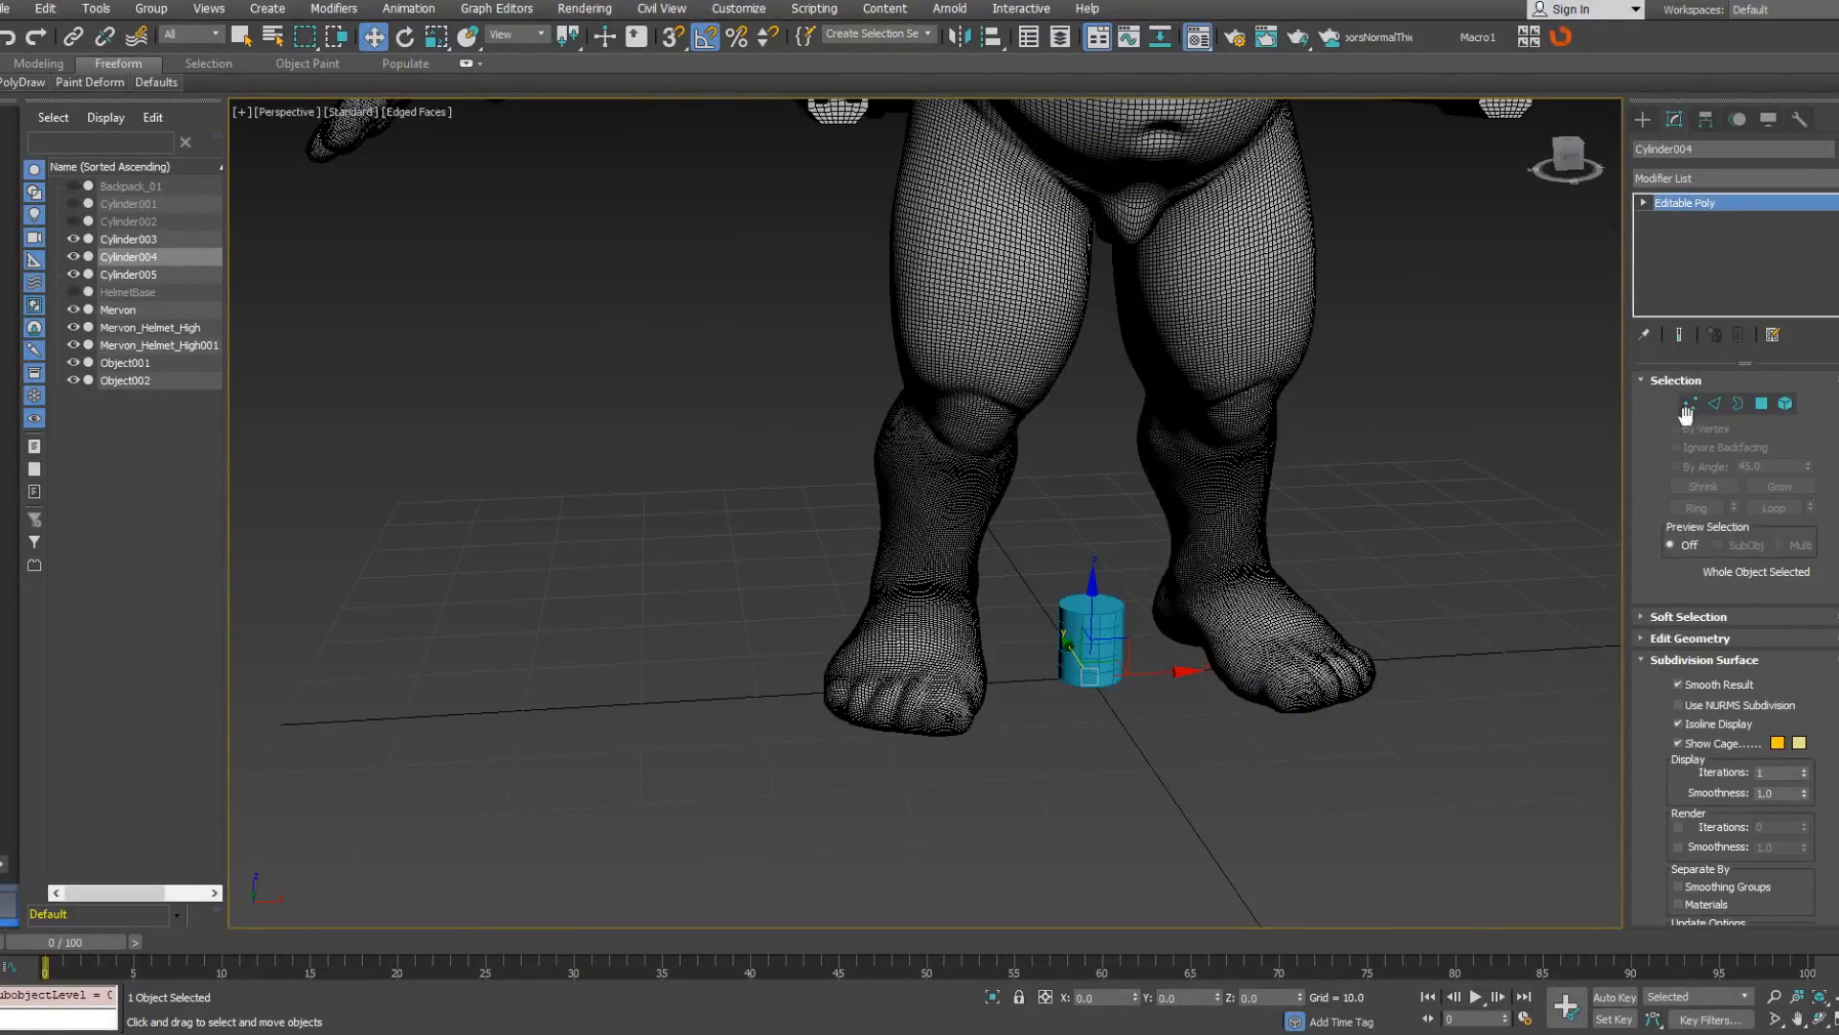
right_click(1204, 686)
click(1115, 743)
click(1106, 612)
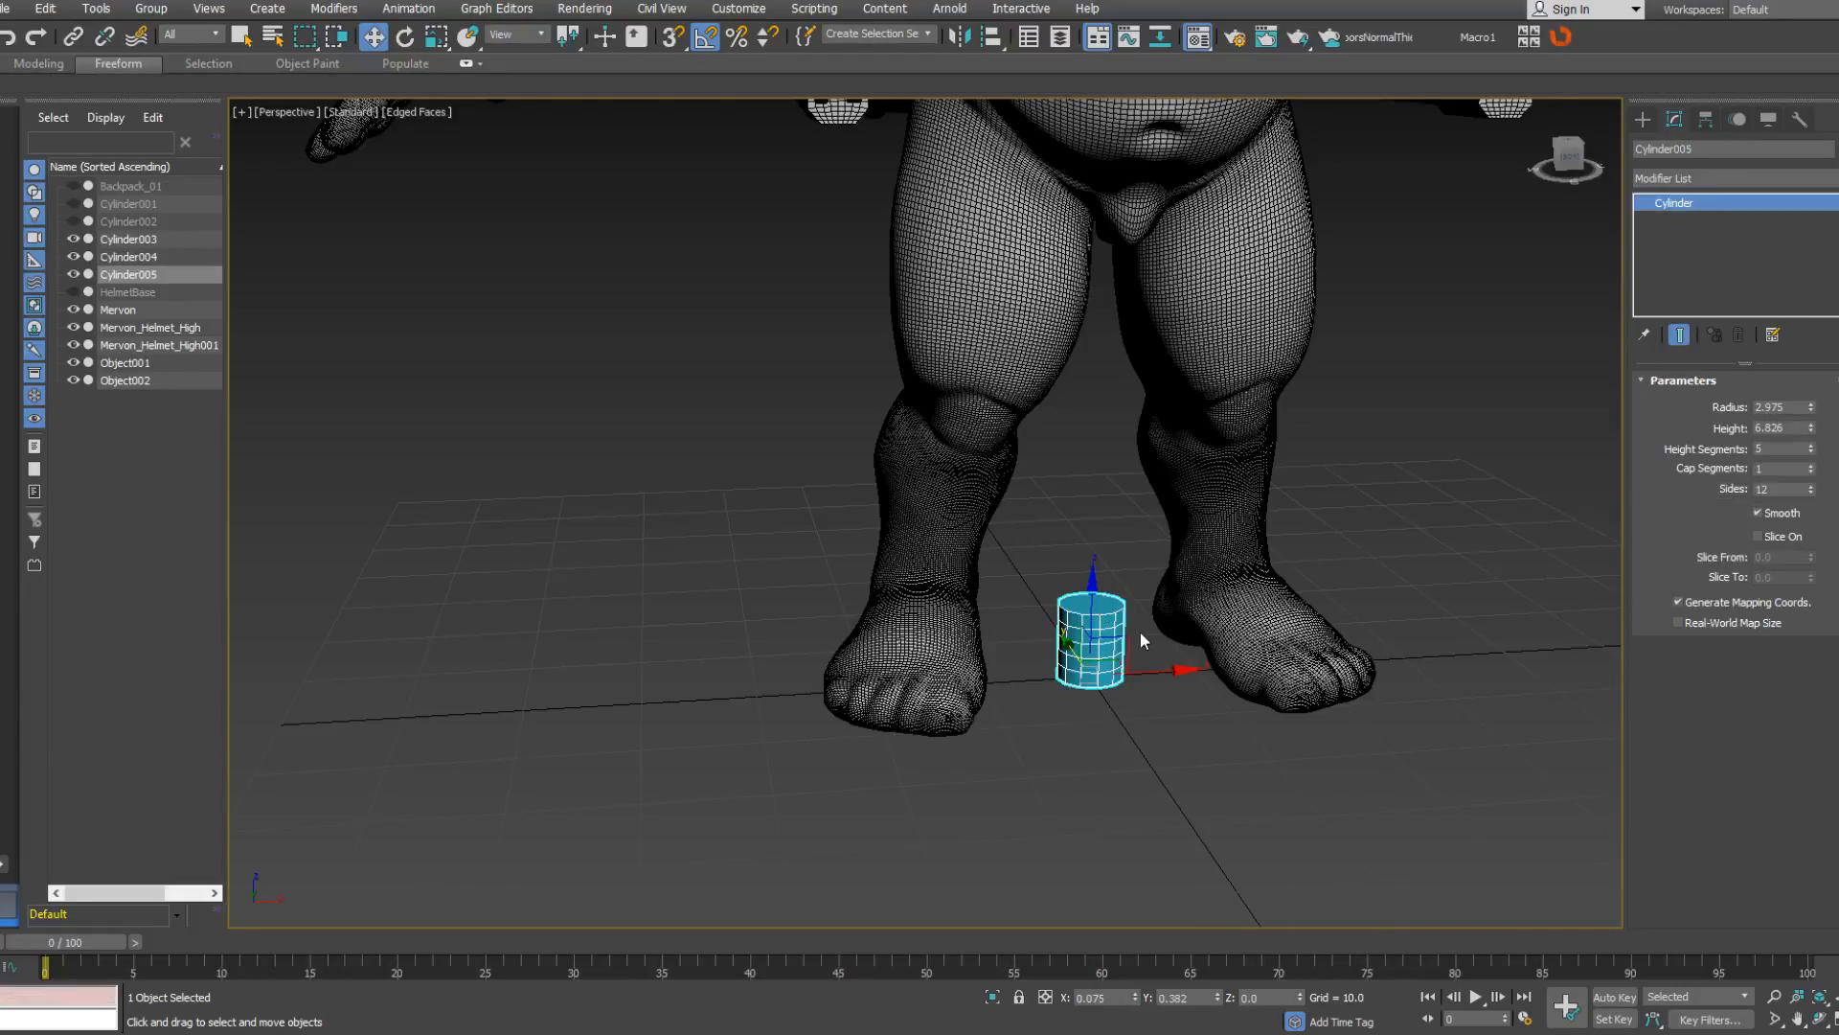
right_click(1136, 628)
click(1284, 644)
right_click(1135, 997)
right_click(1218, 997)
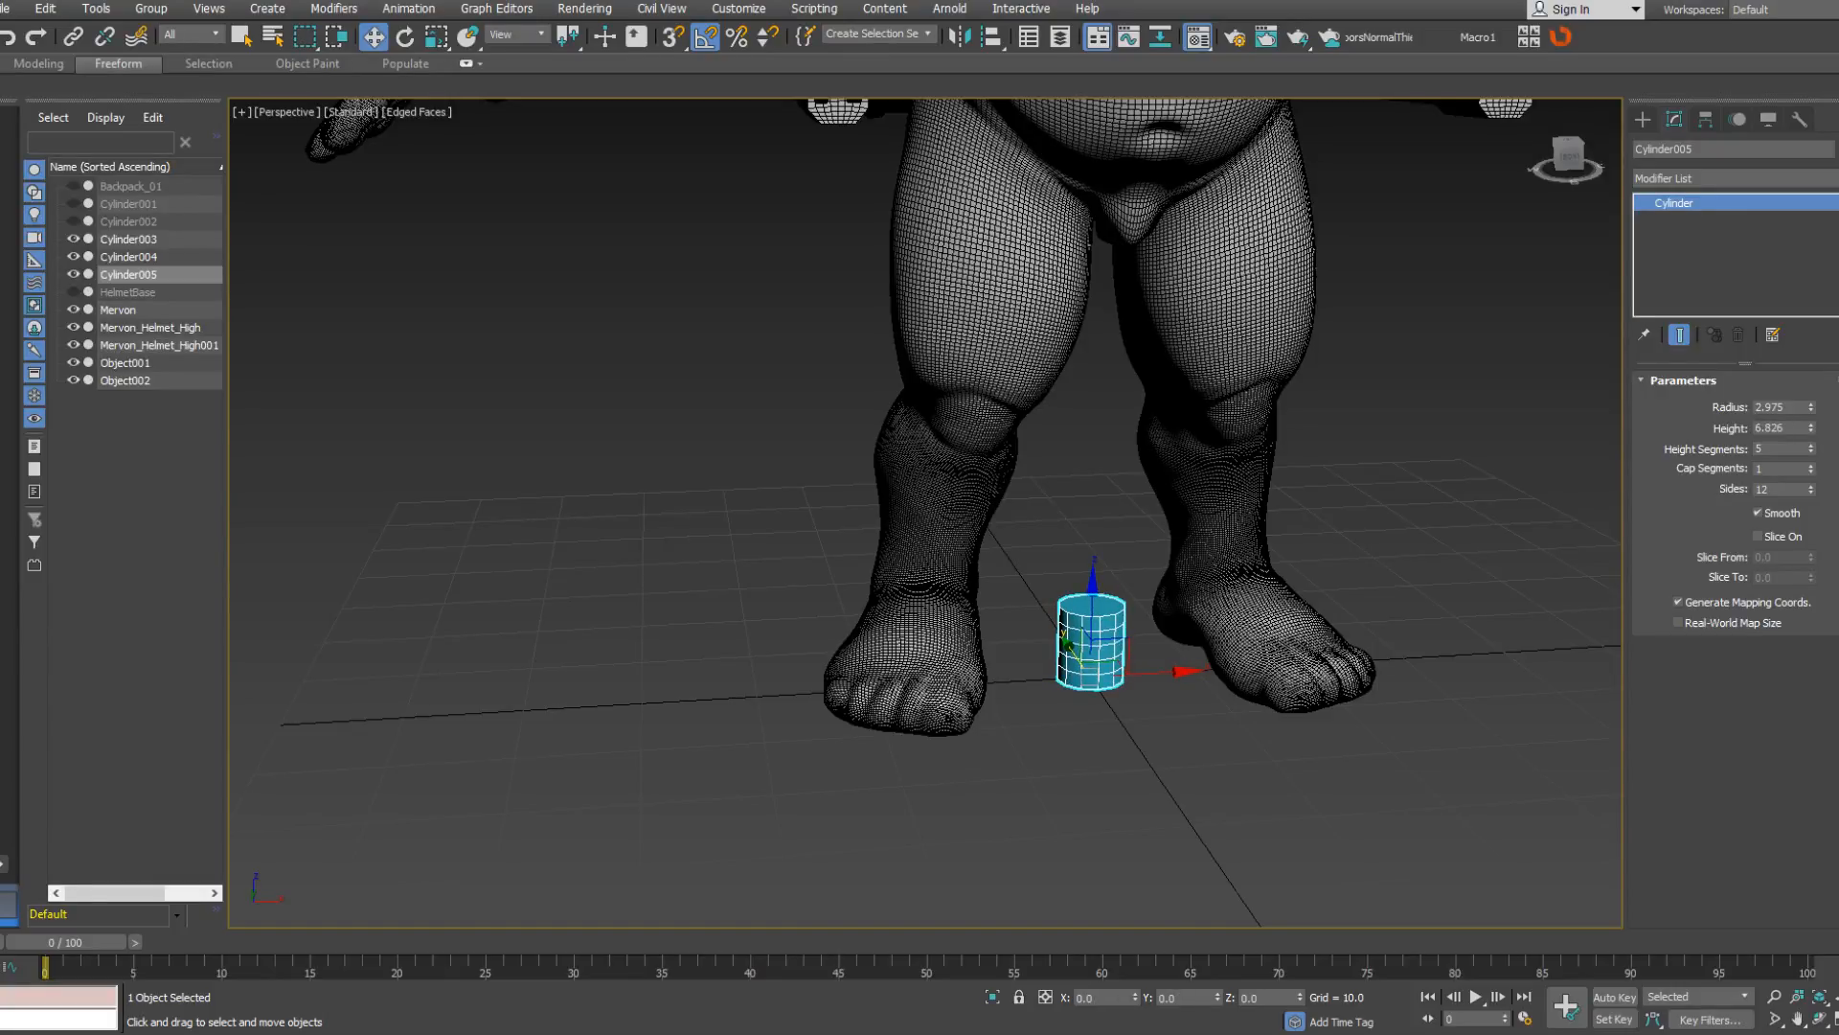
Convert the selected cylinder to an Editable Poly.
right_click(1358, 627)
mouse_move(1346, 838)
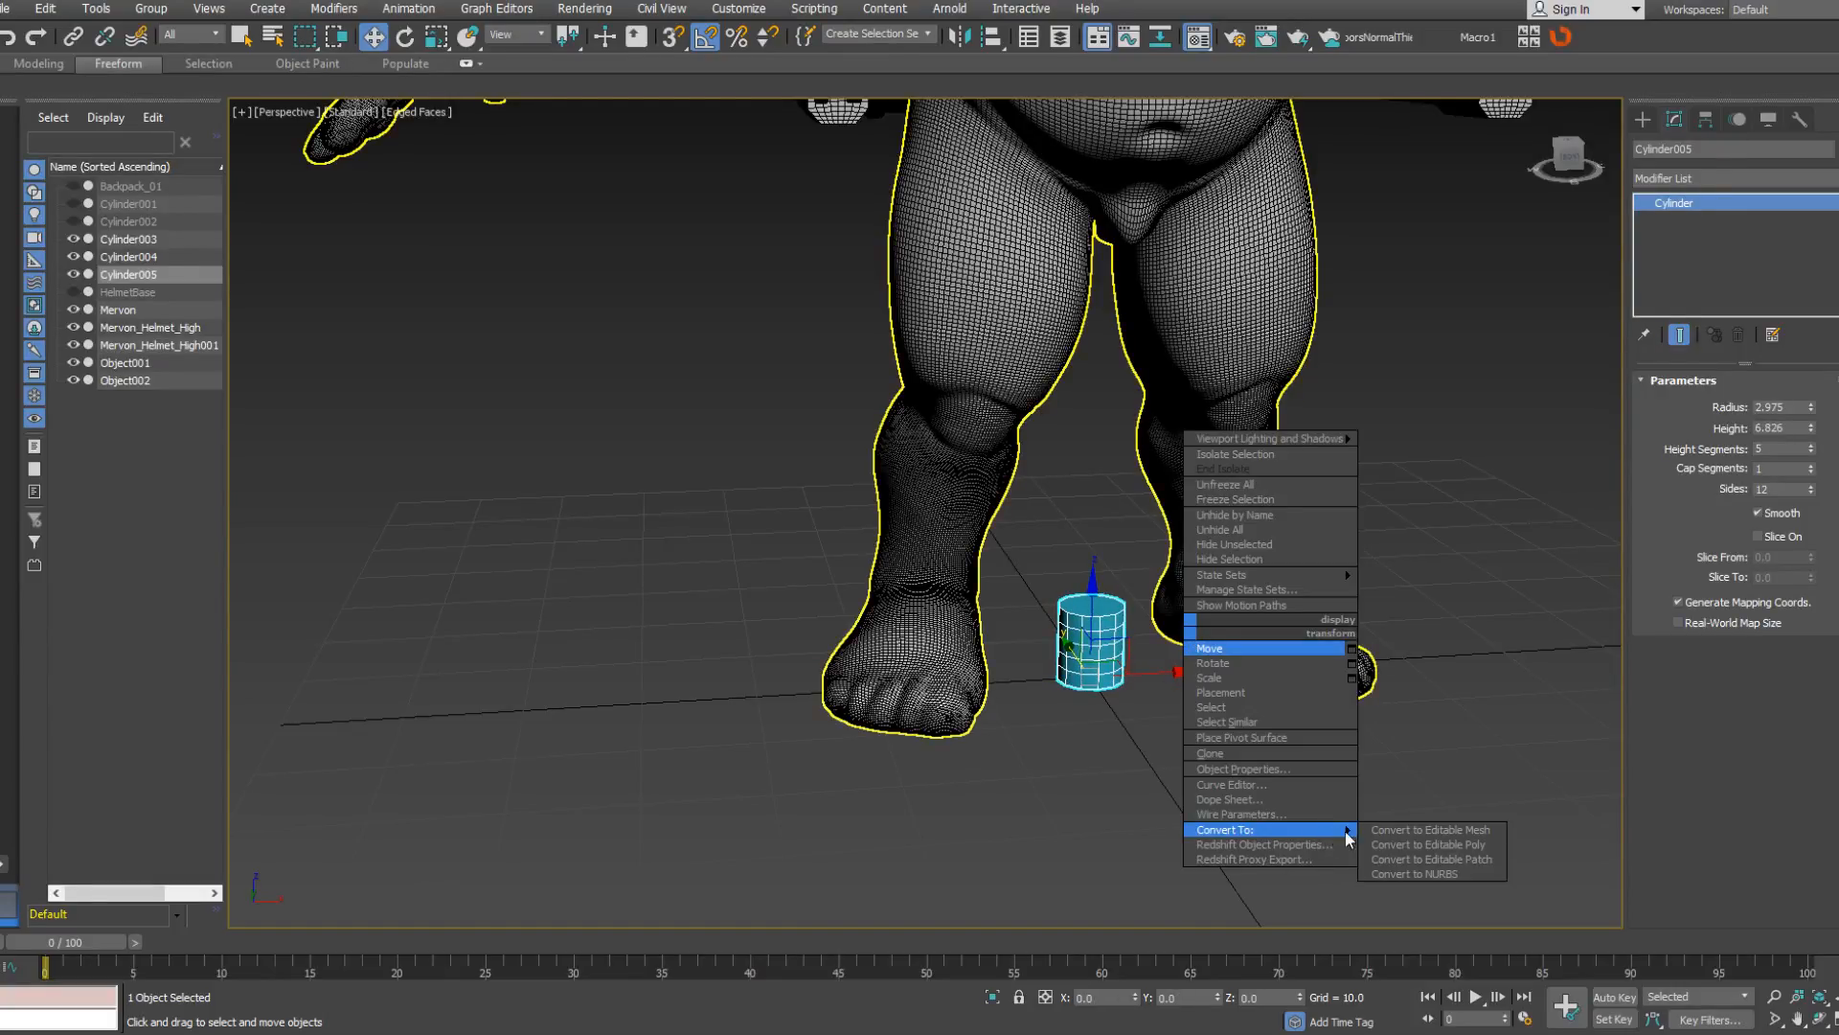
click(1427, 843)
Select all of the cylinder's vertices and move them up in front of the character's face, at about Z 99.
click(1690, 404)
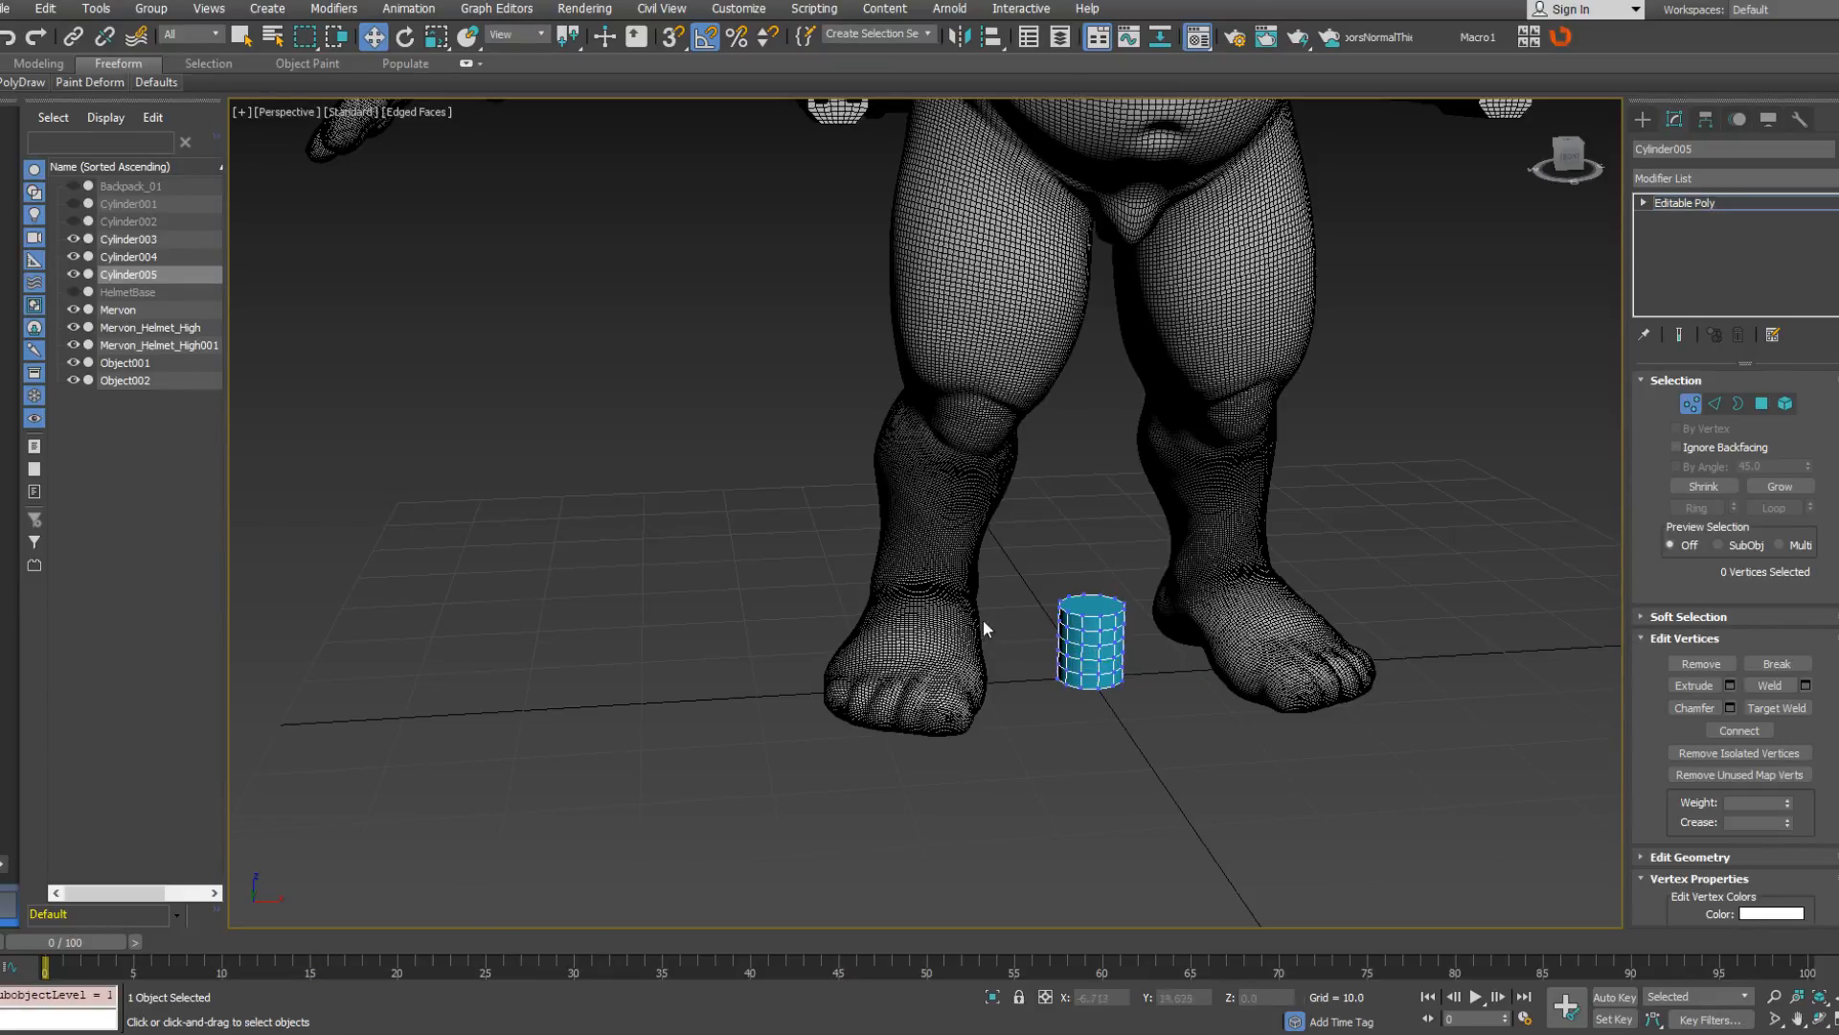
drag(1025, 570, 1158, 711)
alt+middle_drag(1158, 711, 1123, 893)
scroll(1207, 609, down, 3)
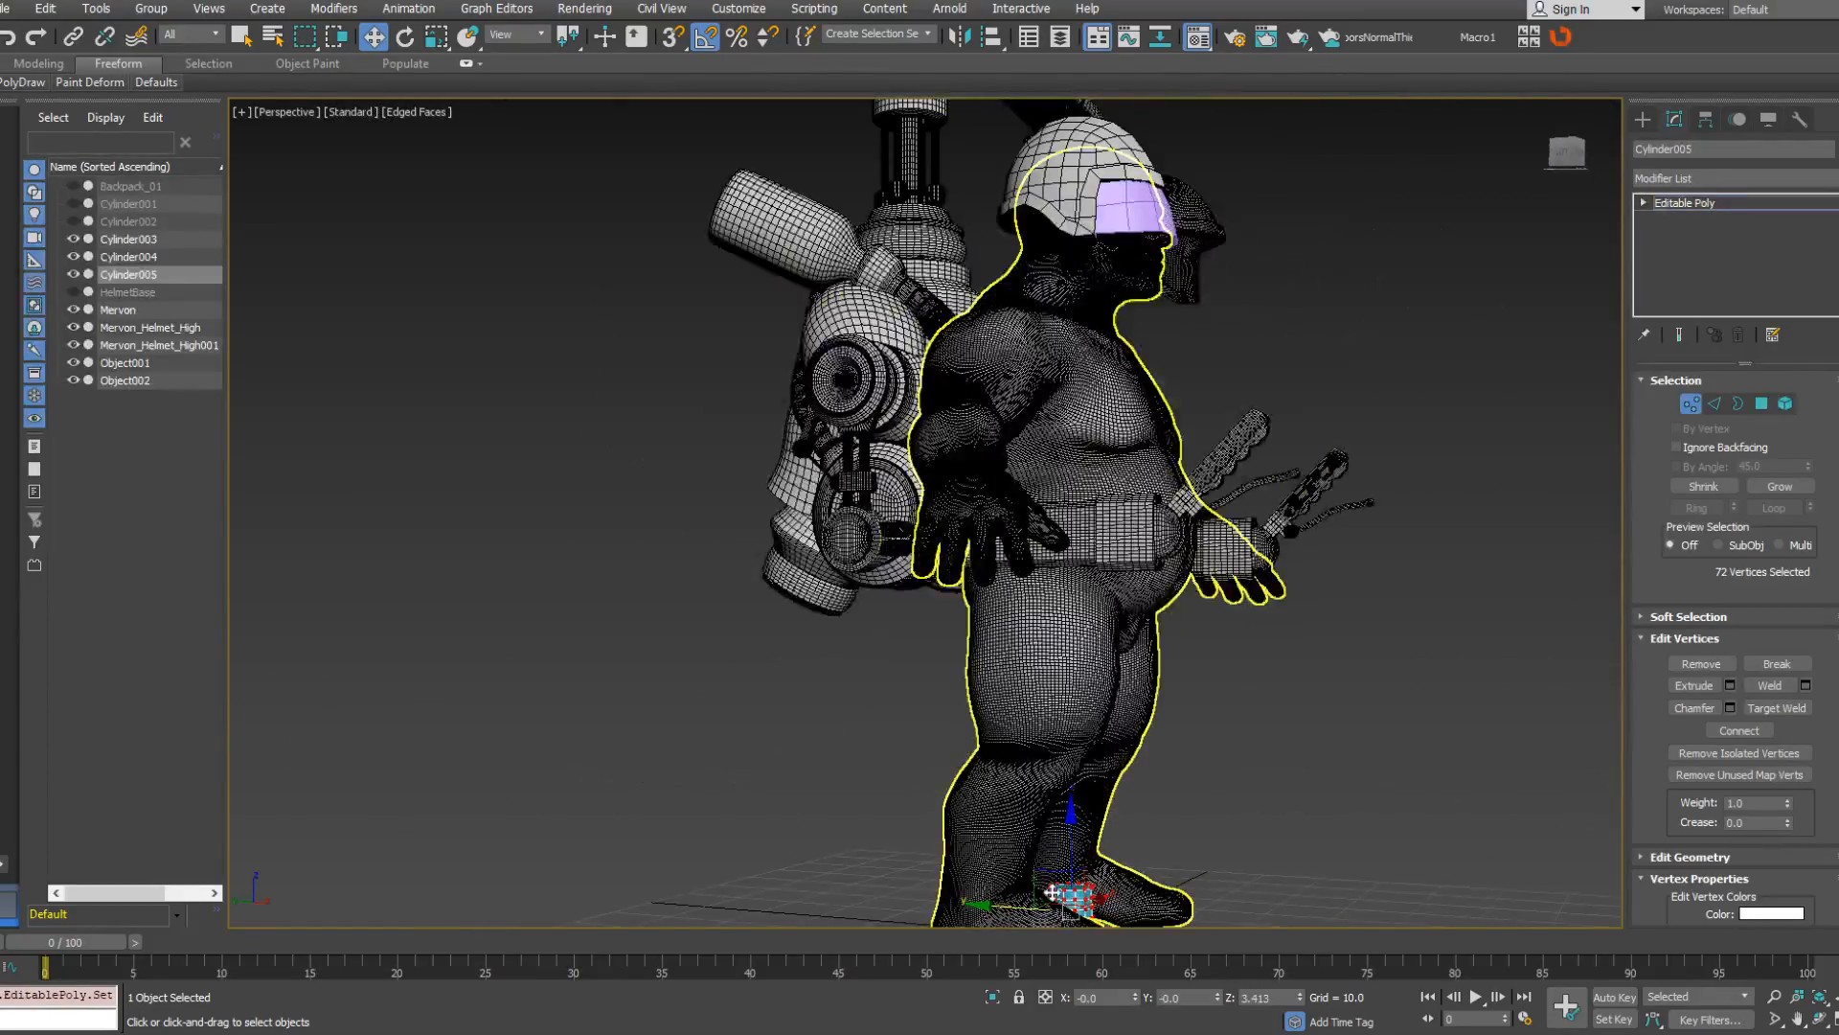
drag(1053, 871, 1195, 216)
alt+middle_drag(1194, 230, 1106, 287)
middle_drag(1106, 287, 1236, 470)
scroll(1116, 455, up, 5)
Rotate the cylinder's vertices about X until it lies horizontally along Y, then finish vertex editing.
right_click(1224, 461)
click(1260, 511)
right_click(1255, 497)
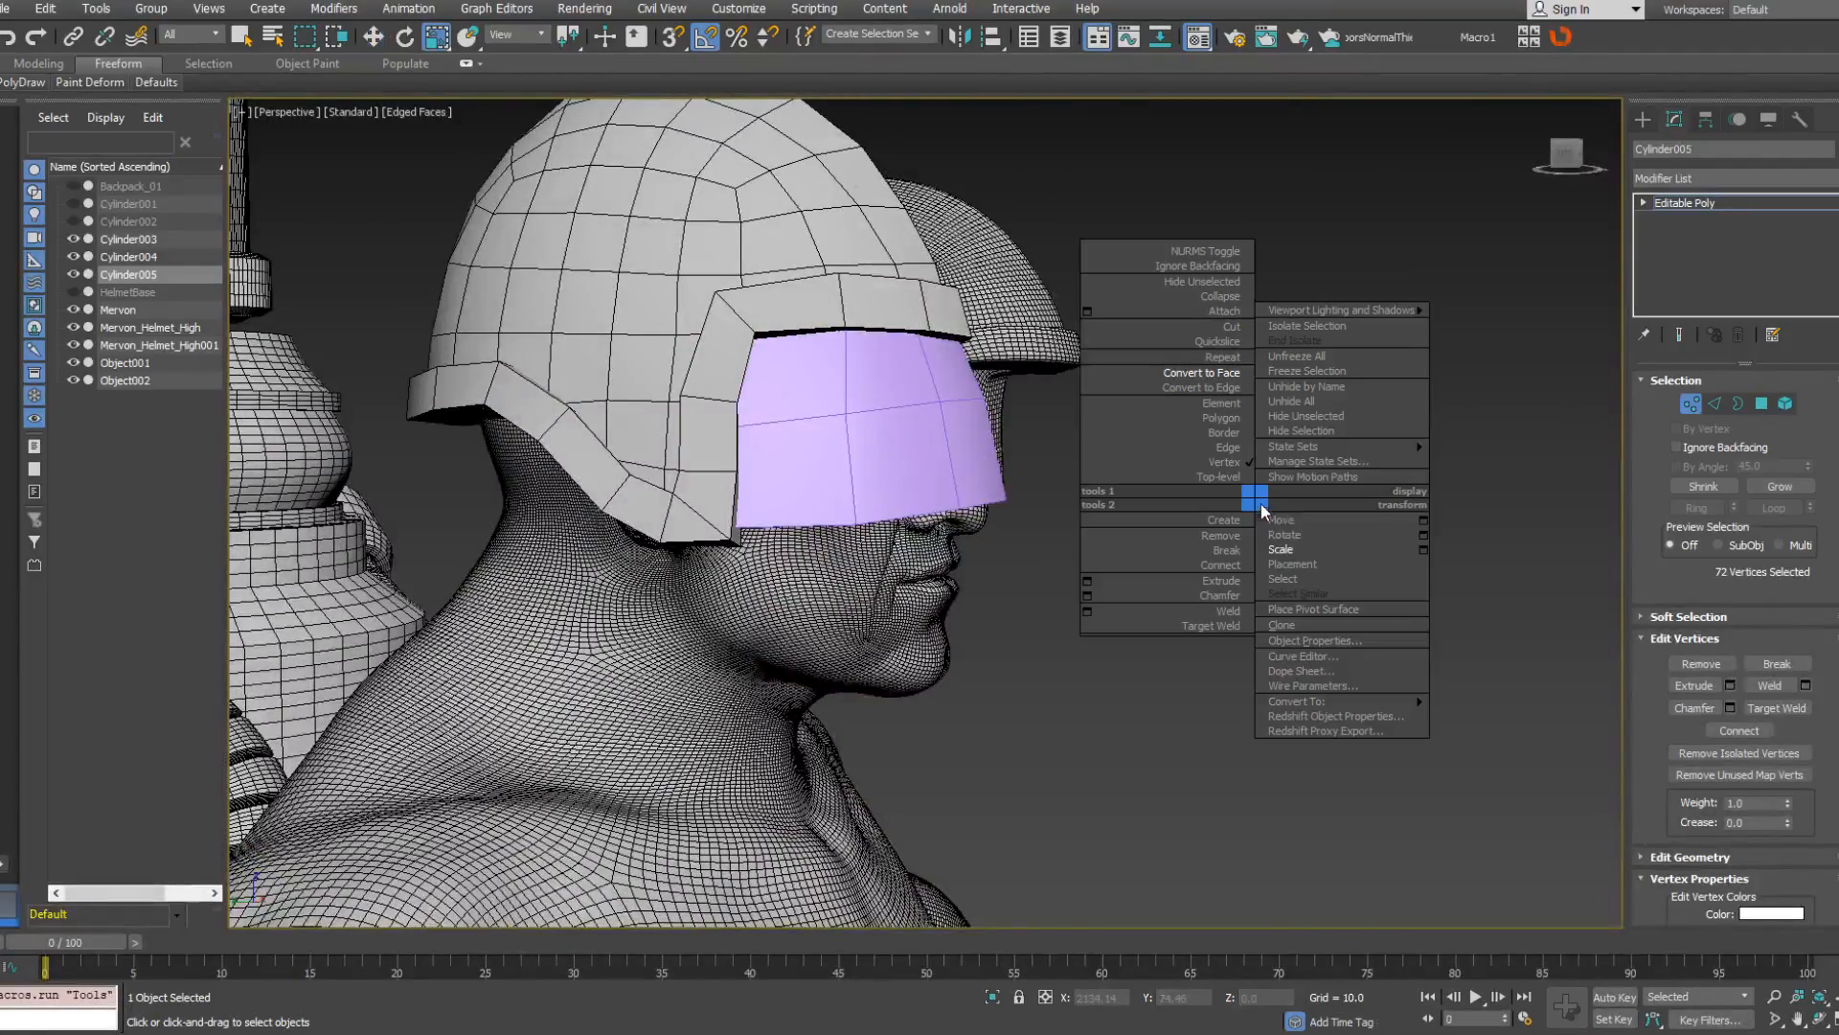
click(1273, 521)
right_click(1273, 521)
click(1283, 535)
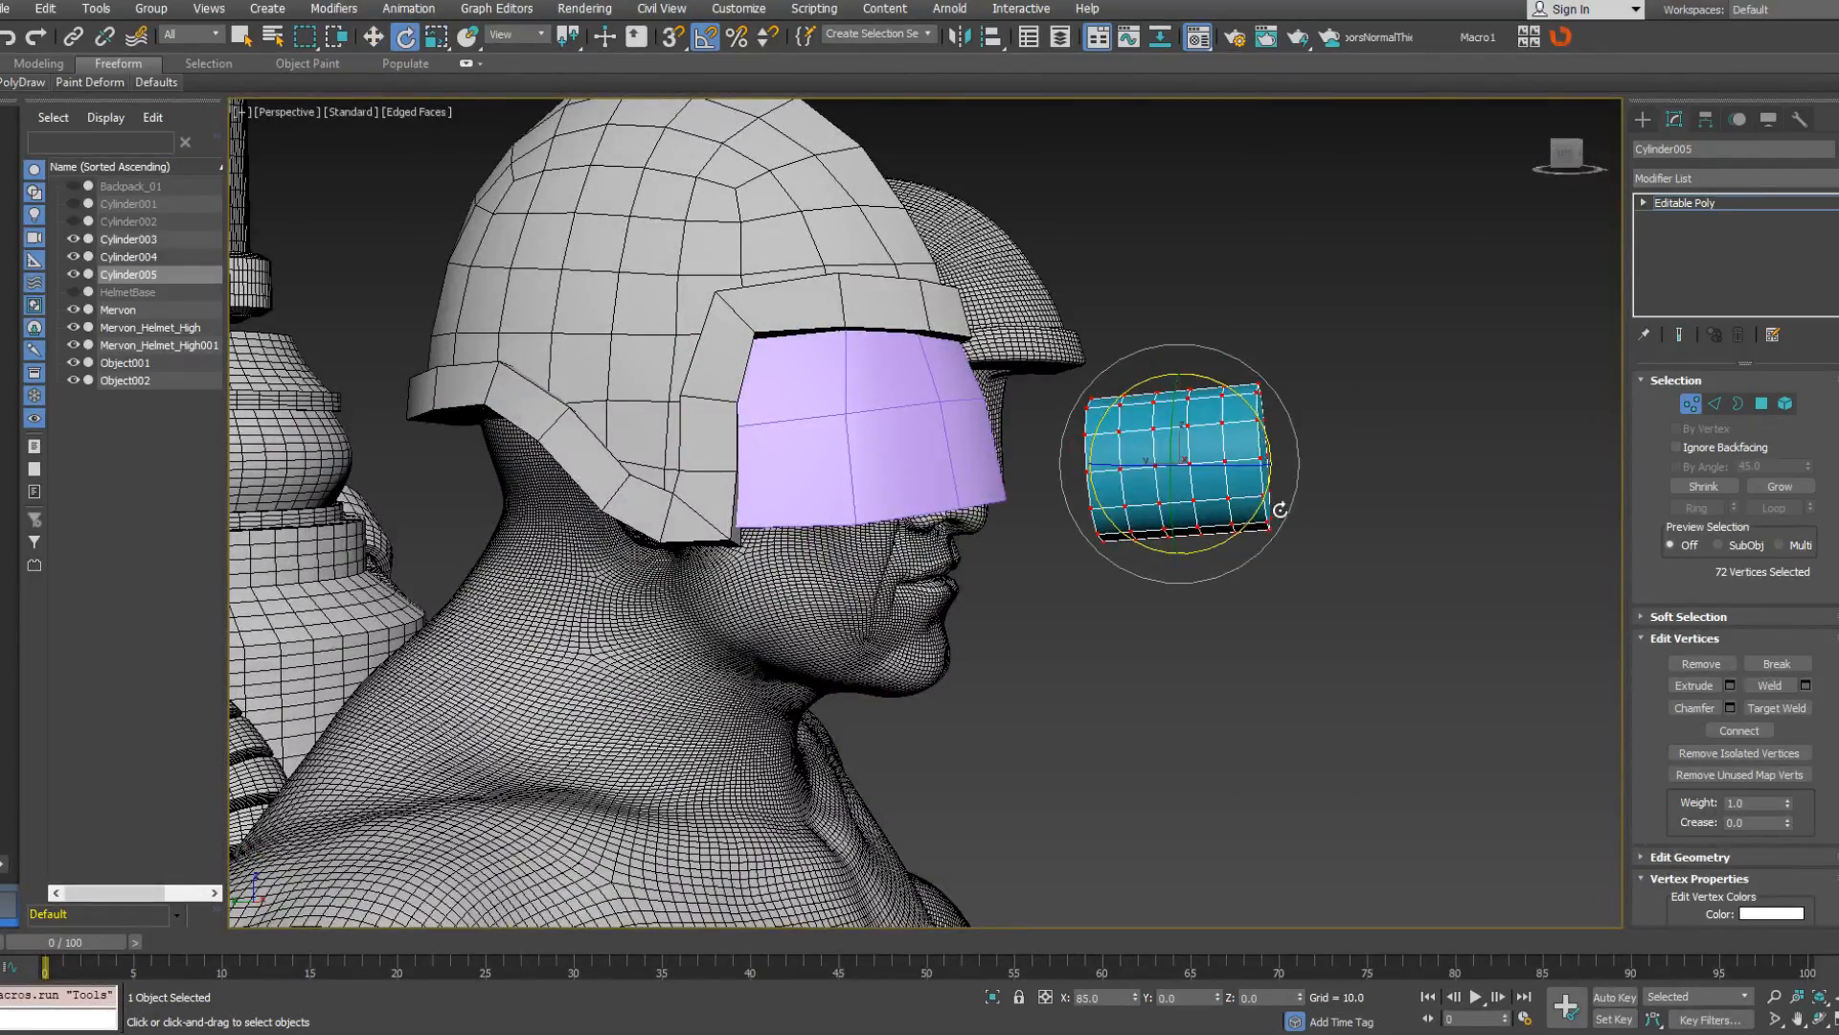
drag(1280, 509, 1284, 514)
right_click(1157, 474)
click(1201, 491)
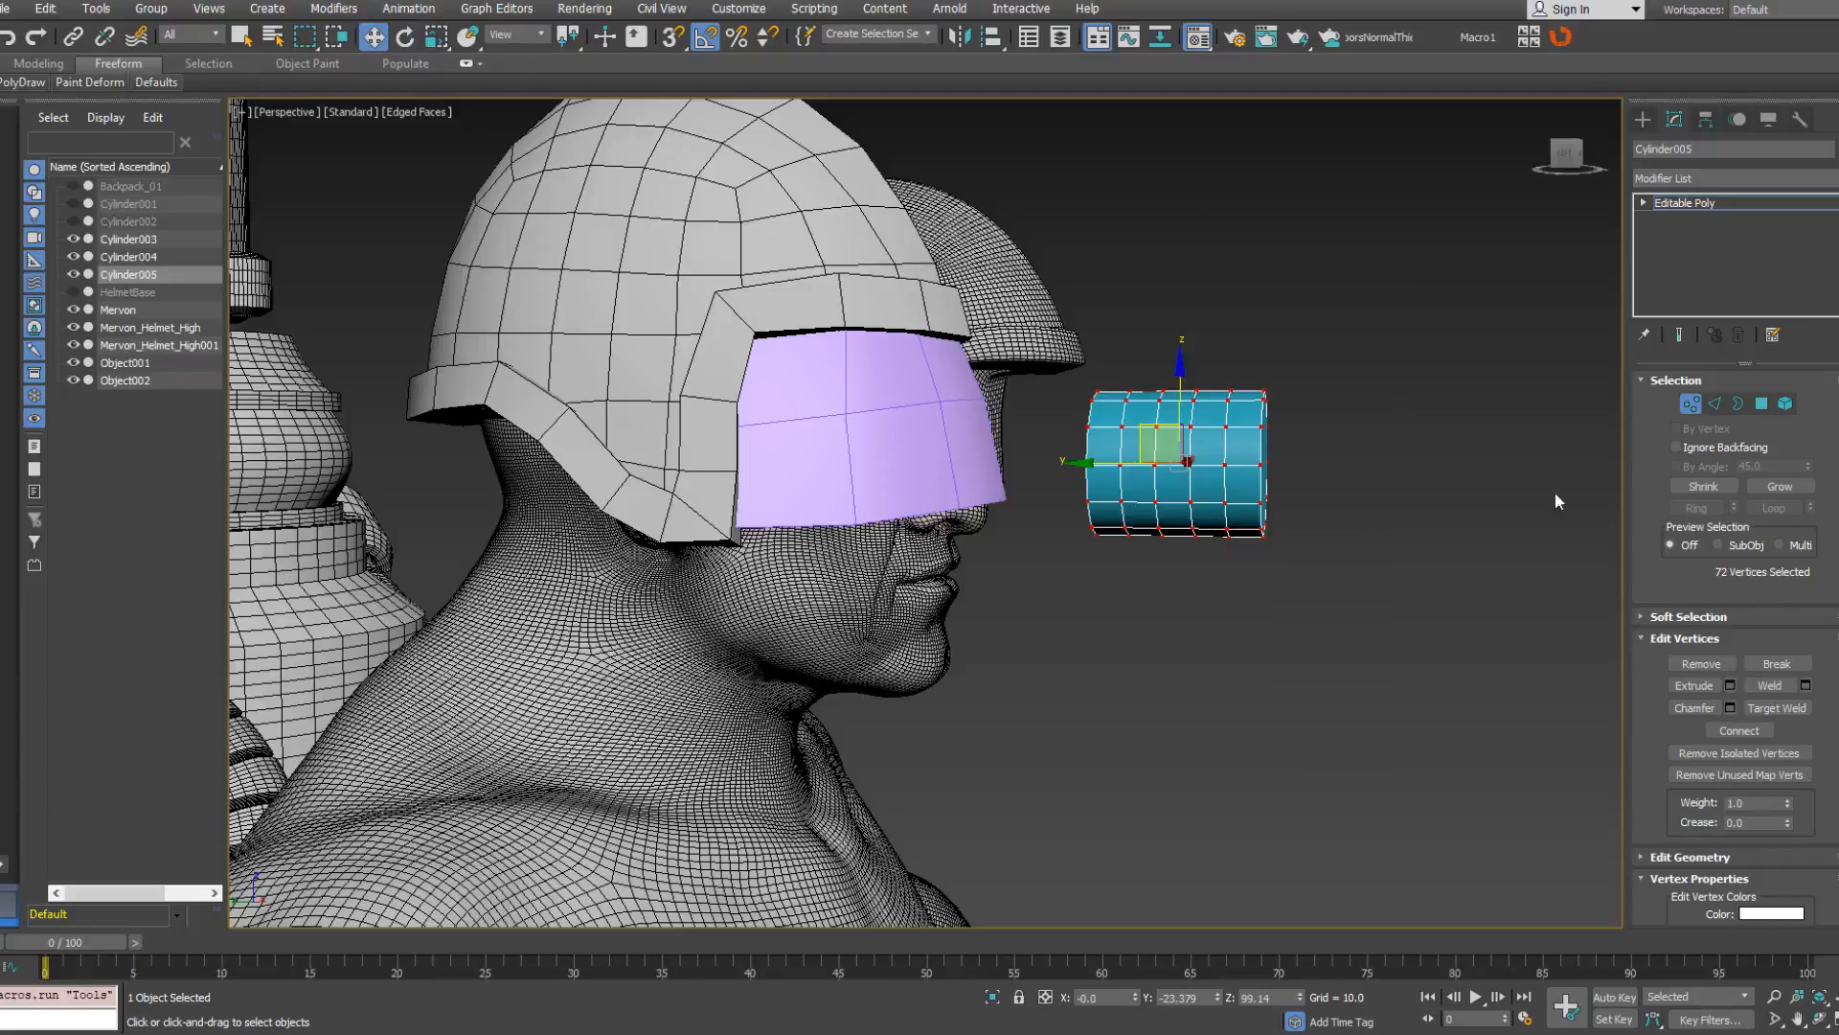
click(1690, 403)
Hide the visor object Cylinder004 so the face is exposed behind the cylinder.
click(74, 380)
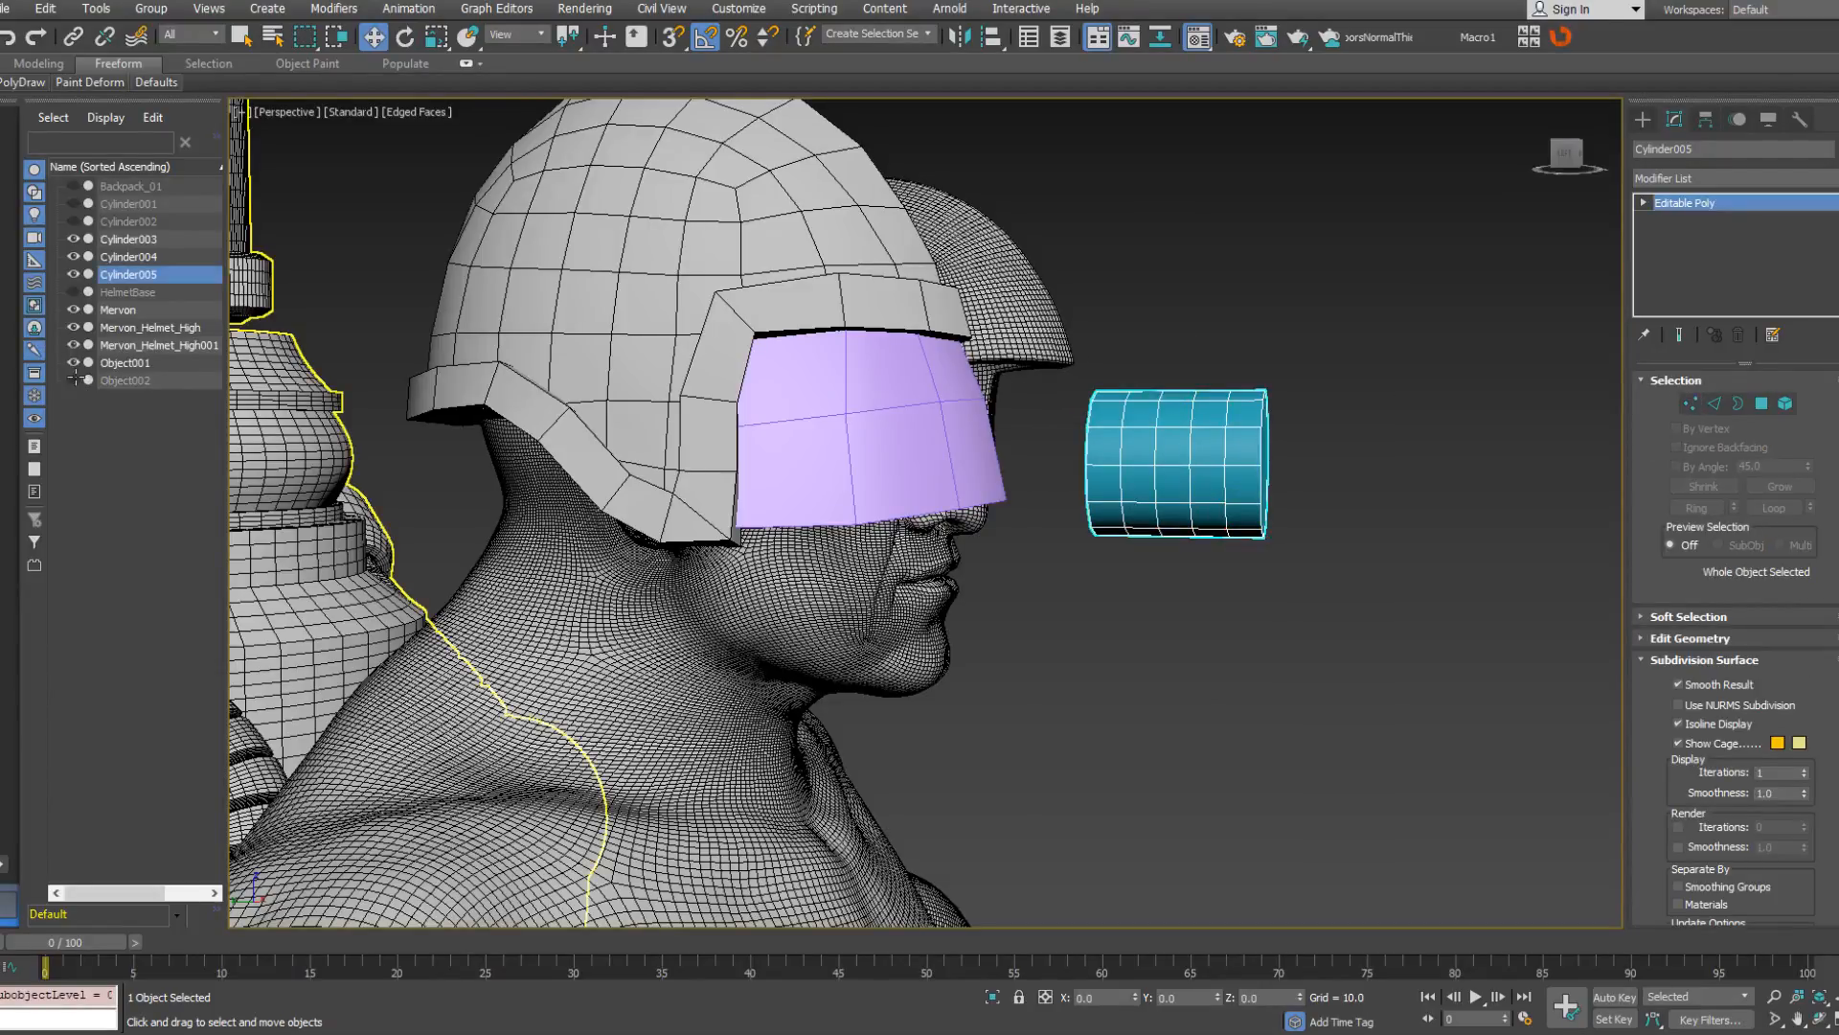
click(73, 379)
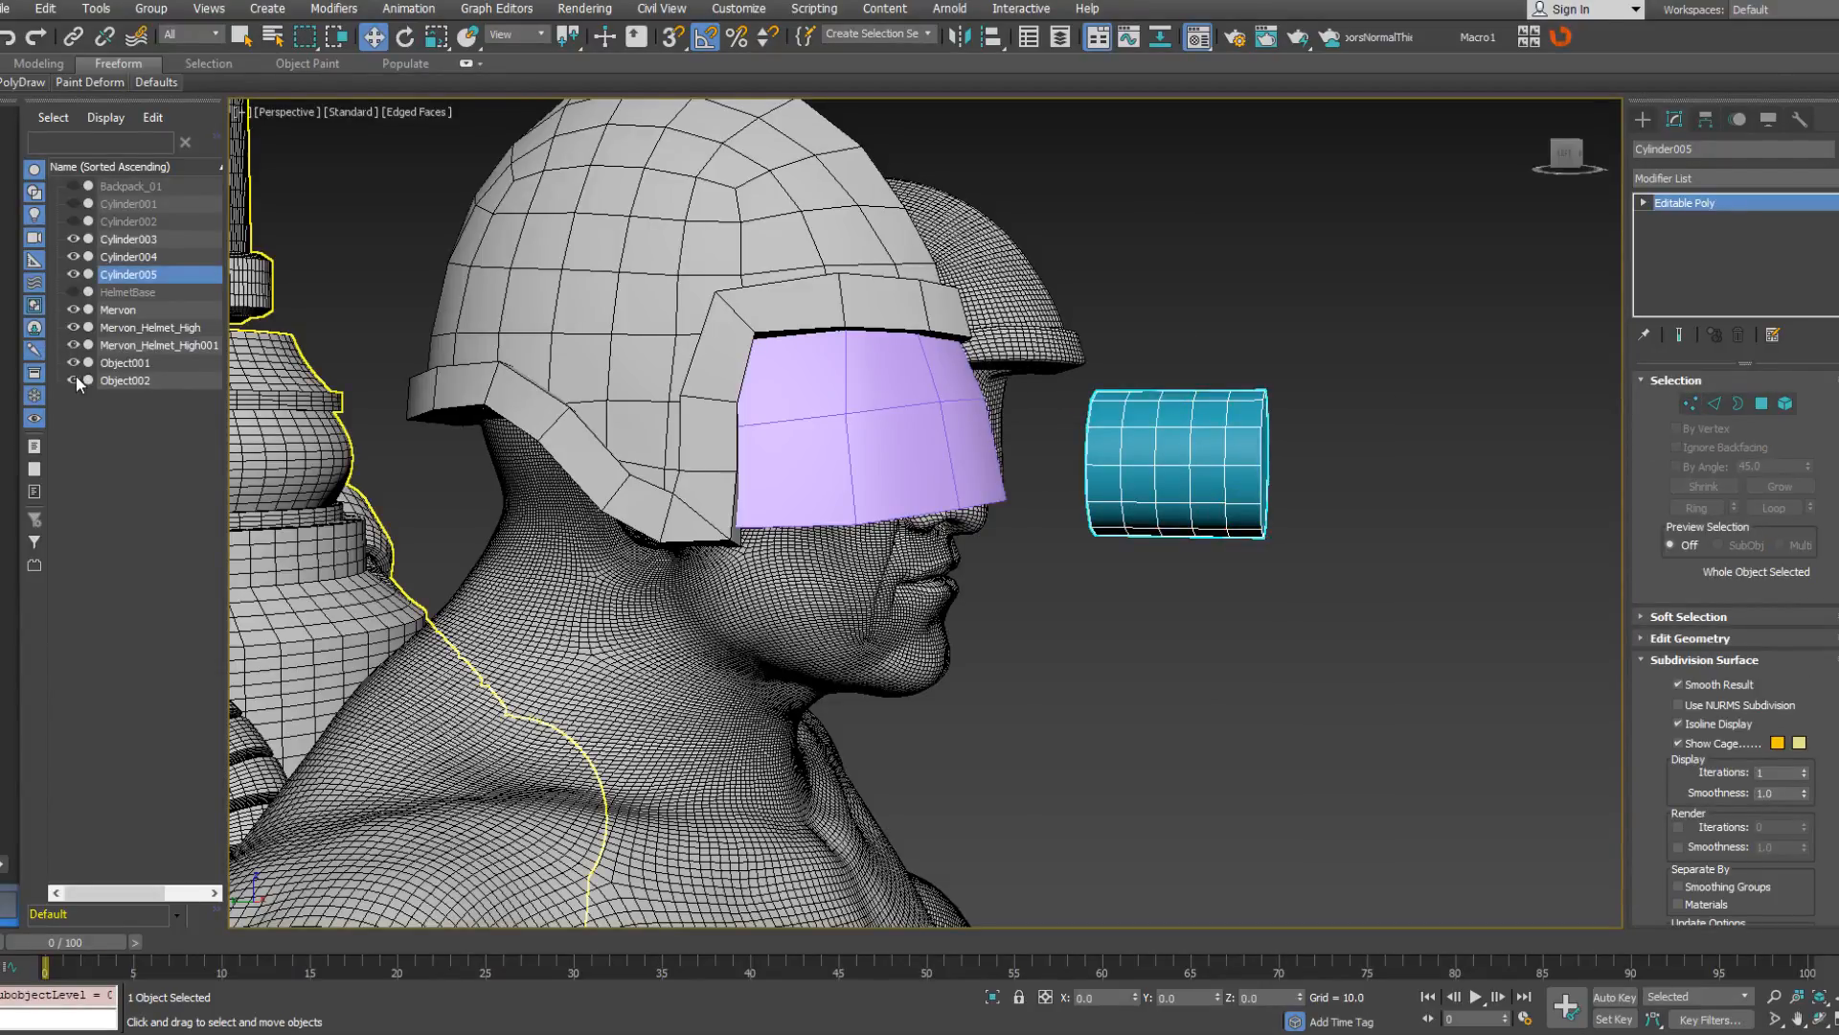
click(72, 260)
alt+middle_drag(1054, 460, 748, 470)
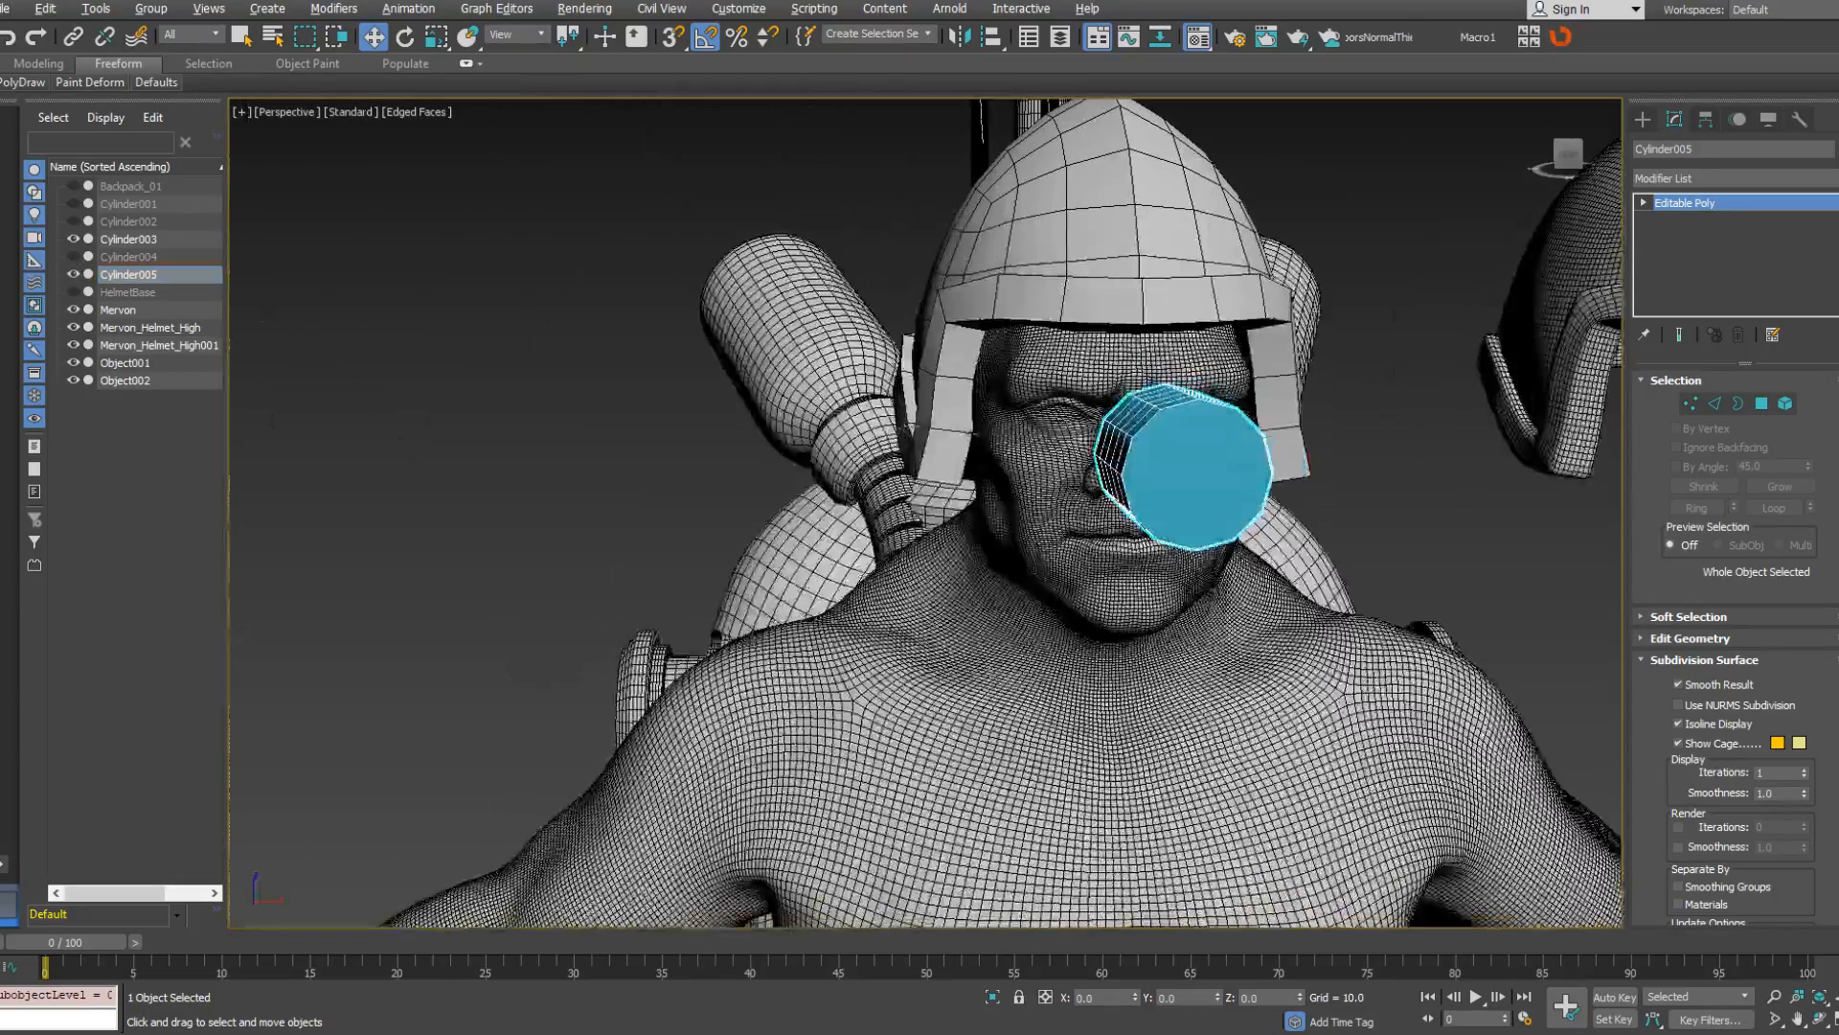
Delete the cylinder's rearmost vertex ring and its three front rings, leaving one narrow open band.
alt+middle_drag(1192, 458, 1058, 345)
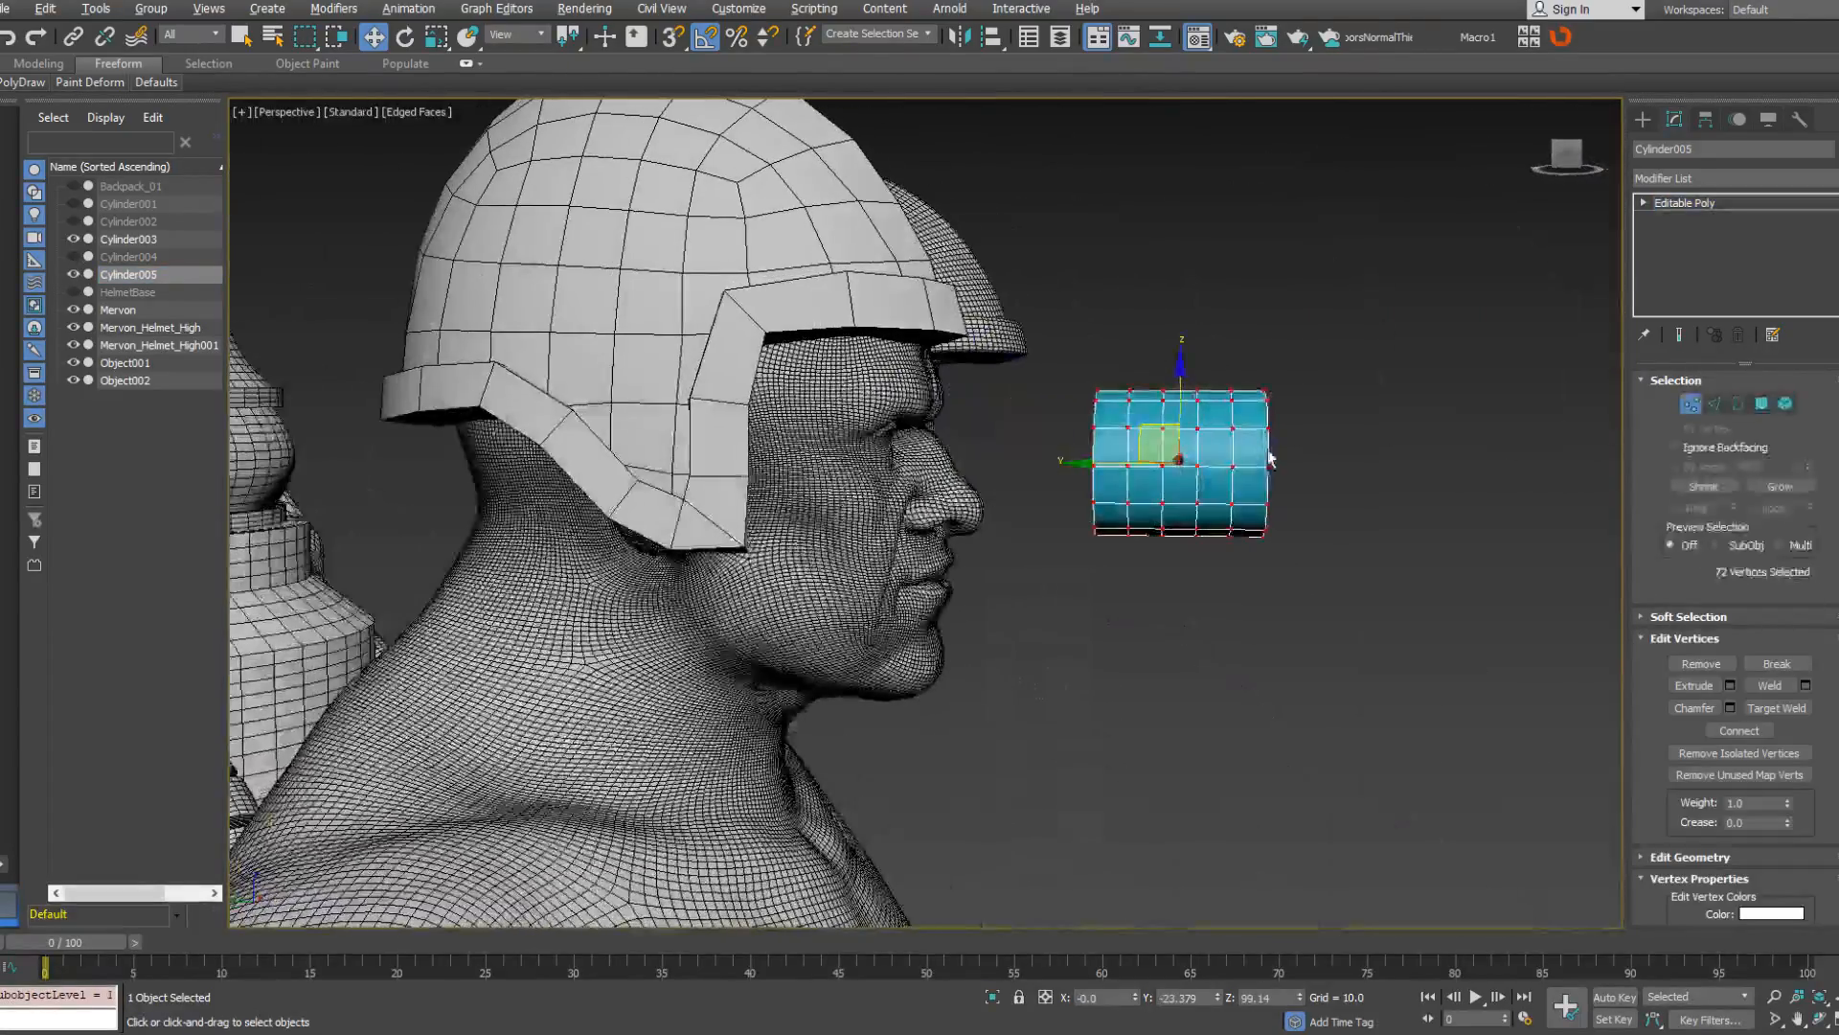
drag(1088, 583, 1111, 607)
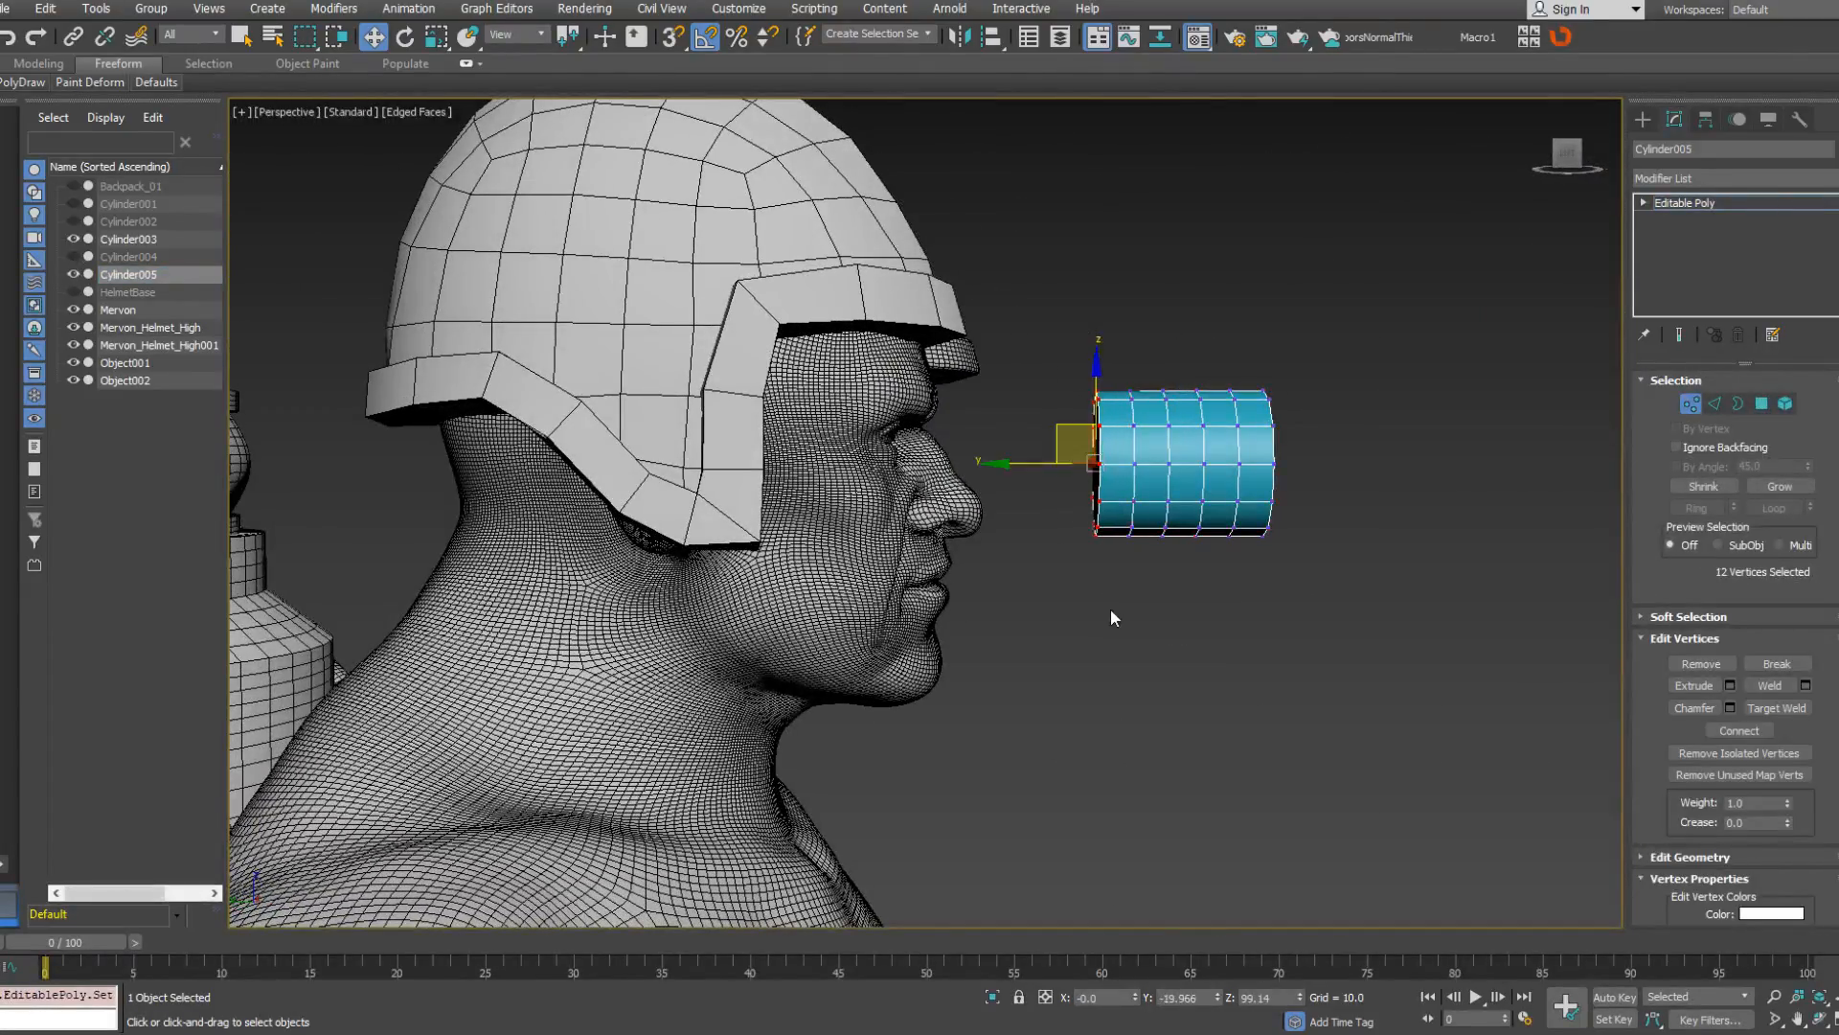
key(Delete)
drag(1189, 332, 1186, 321)
key(Delete)
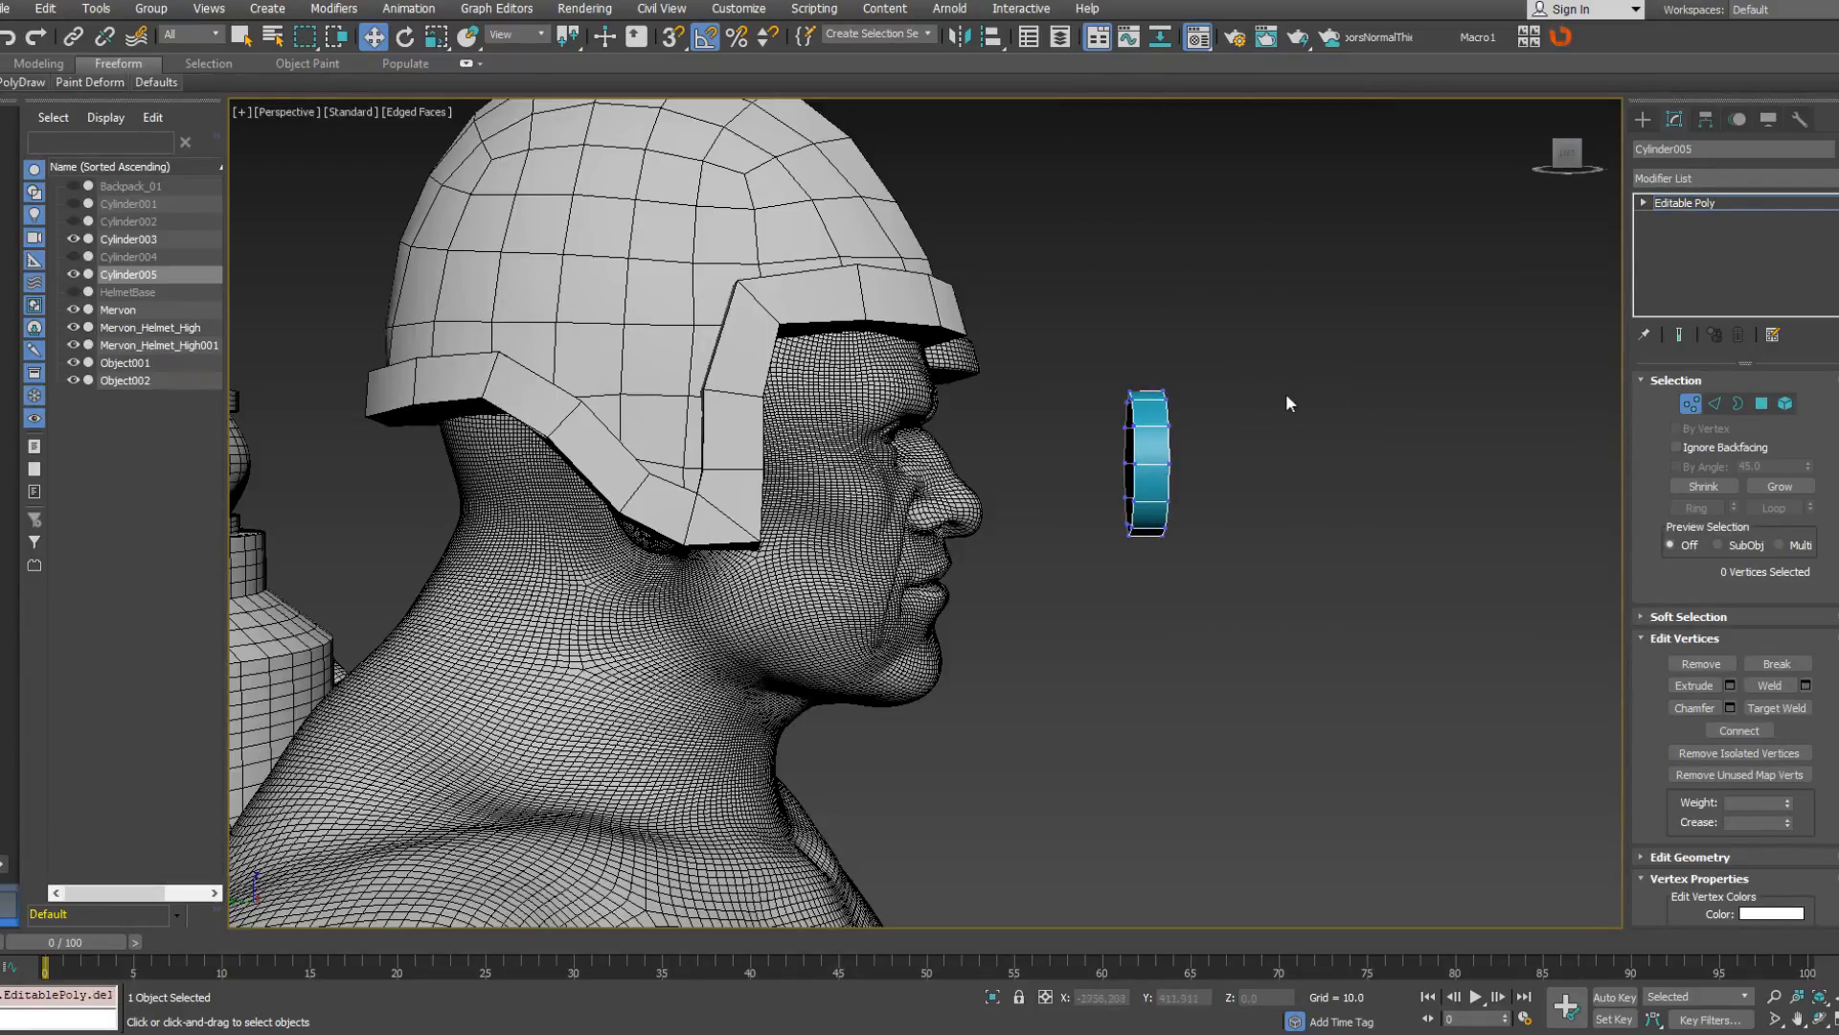
Select all of the band's vertices and move them in front of the character's right eye, at about X -4.1.
alt+middle_drag(1285, 397, 1070, 382)
drag(1031, 324, 1433, 636)
alt+middle_drag(1222, 470, 1180, 464)
drag(1170, 430, 1064, 429)
alt+middle_drag(1063, 429, 899, 425)
drag(975, 396, 750, 413)
alt+middle_drag(788, 427, 603, 442)
drag(859, 462, 1024, 460)
Scale the band's vertices down uniformly to suit the eye socket.
alt+middle_drag(829, 451, 928, 429)
right_click(1002, 444)
click(1028, 497)
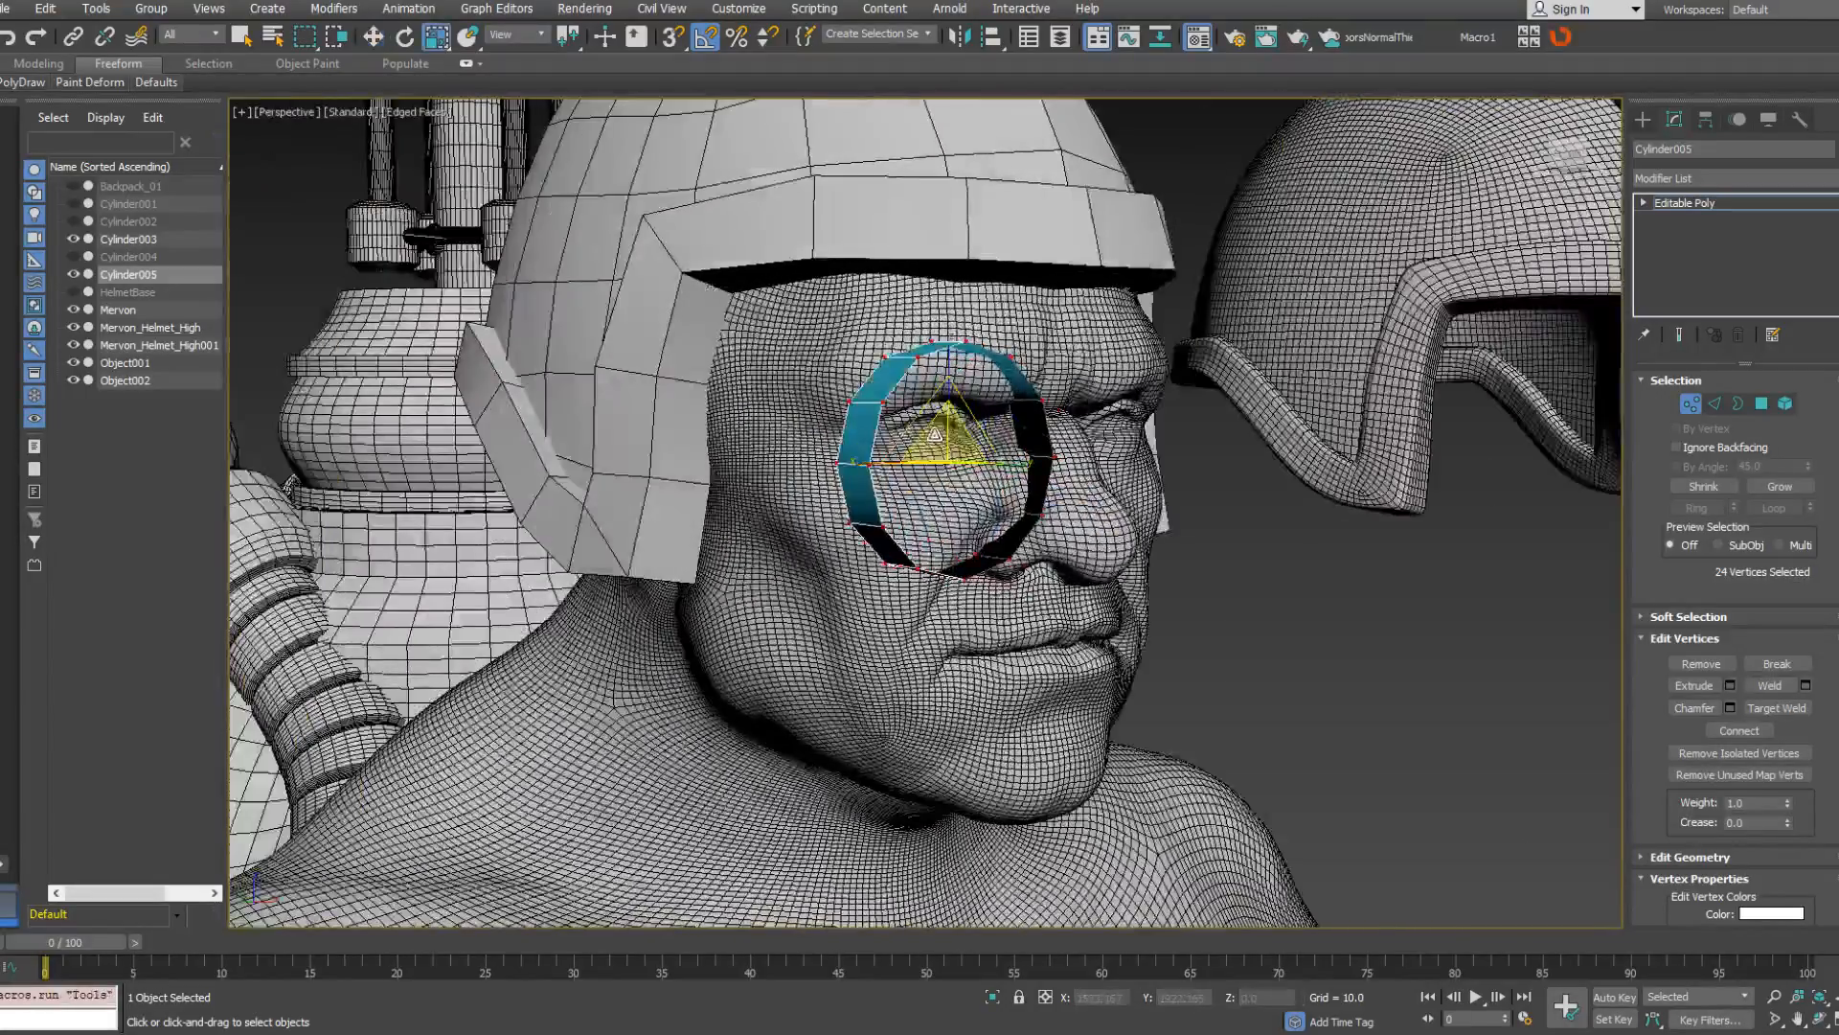
drag(928, 429, 956, 479)
mouse_move(956, 482)
alt+middle_down()
mouse_move(1026, 451)
mouse_move(1060, 460)
mouse_move(946, 451)
alt+middle_up()
Move the eye ring up and towards the nose, to about X -3.1, Y -13.3, Z 100.
key(w)
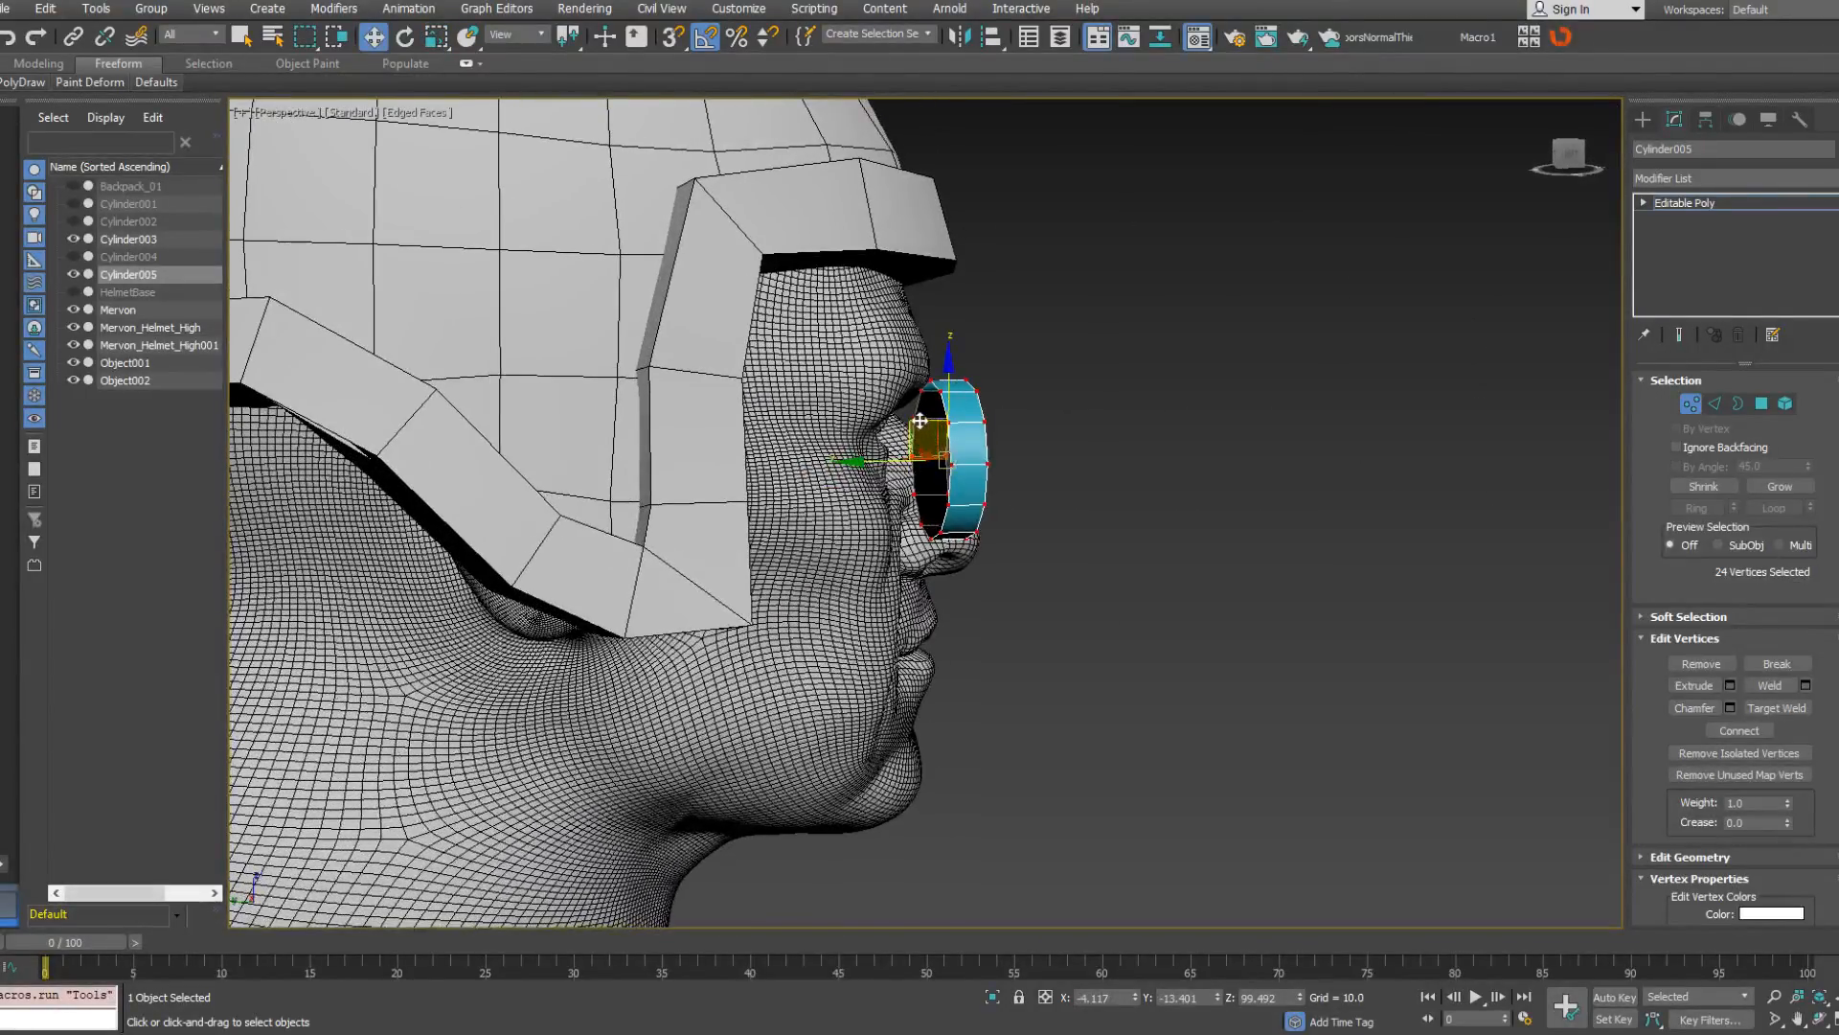
drag(919, 420, 916, 403)
alt+middle_drag(916, 405, 740, 411)
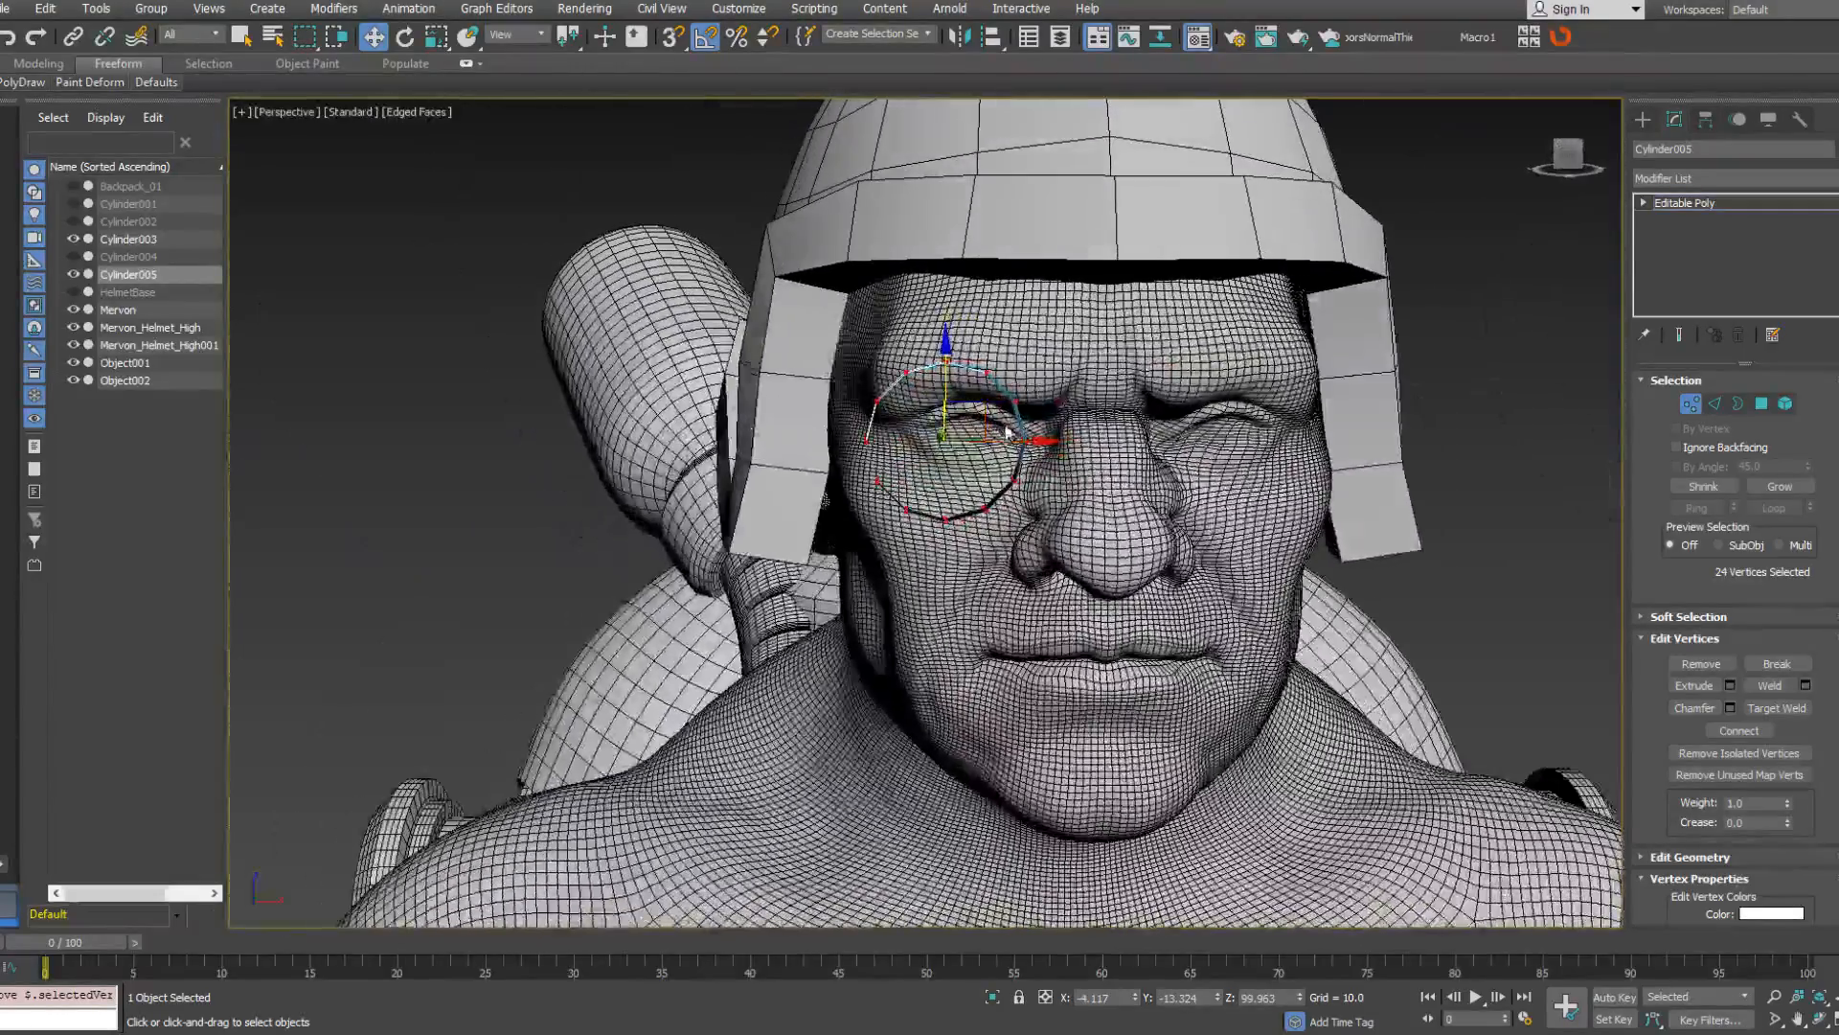
mouse_move(1011, 441)
alt+middle_down()
mouse_move(1057, 424)
mouse_move(985, 457)
alt+middle_up()
Enlarge the eye ring's vertices to about 109% along X and Z.
right_click(1060, 422)
click(1131, 480)
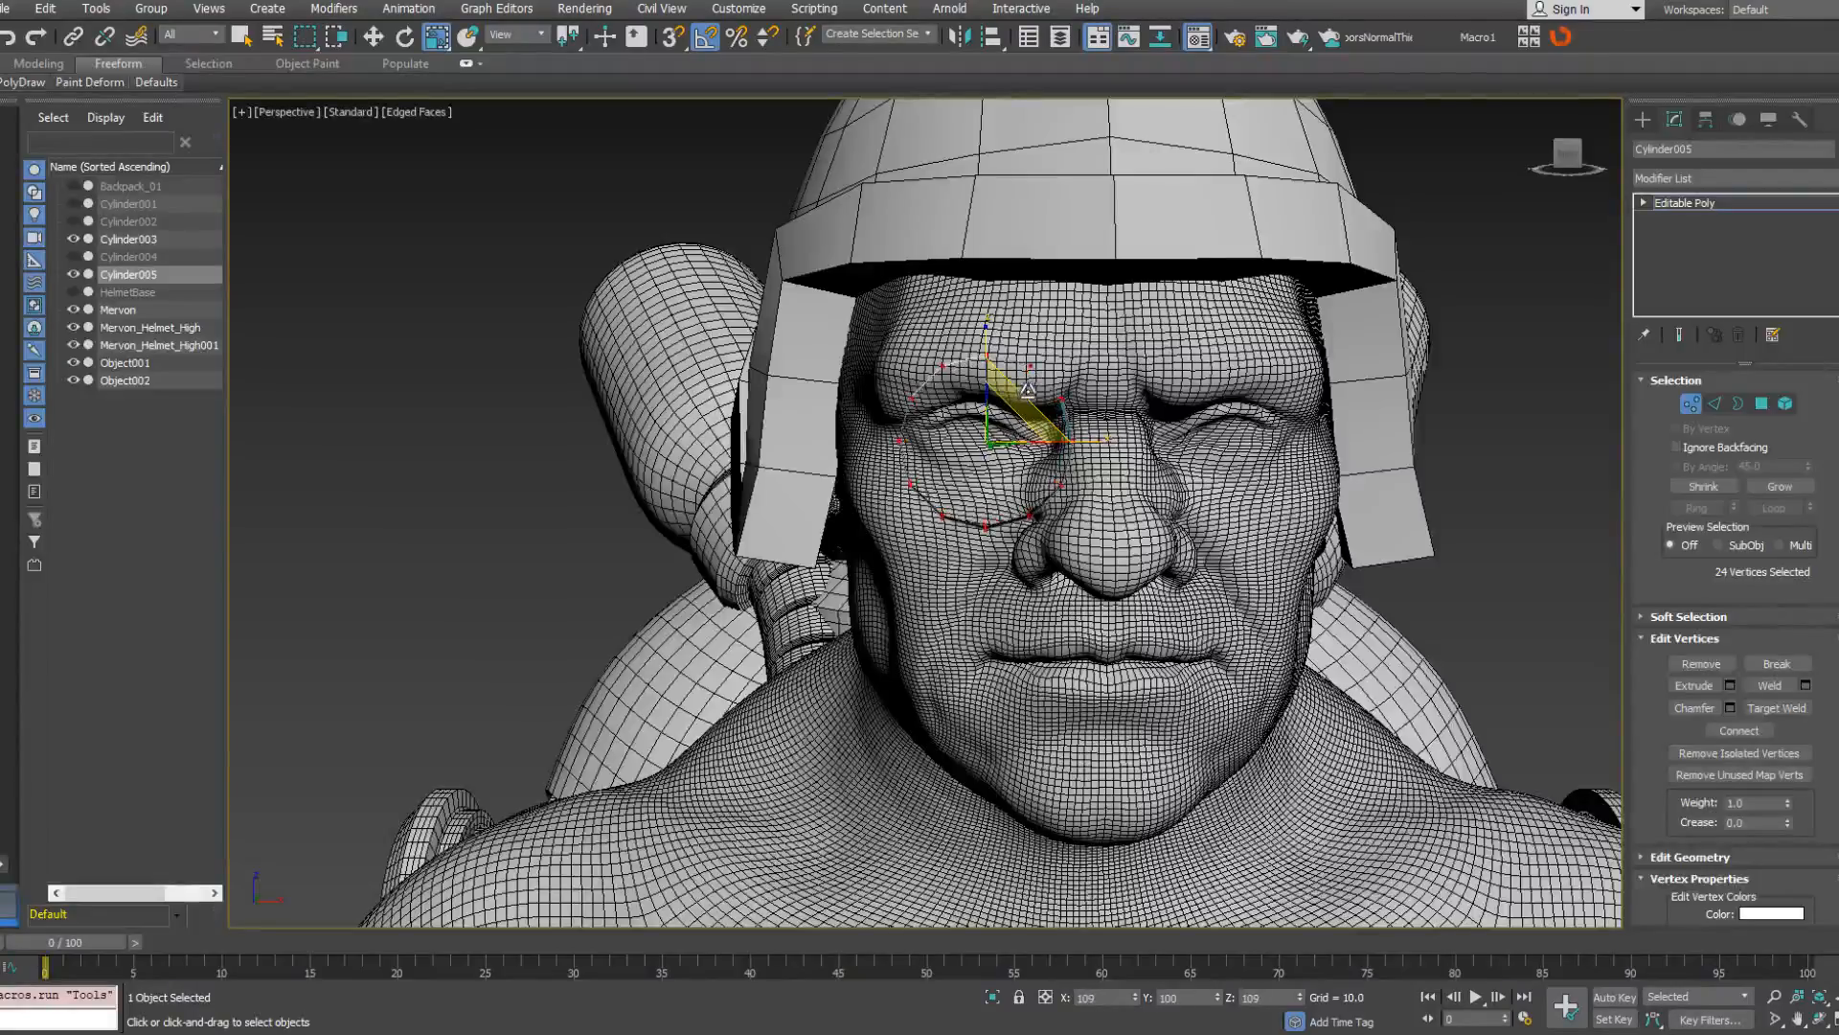
alt+middle_drag(1028, 394, 1021, 405)
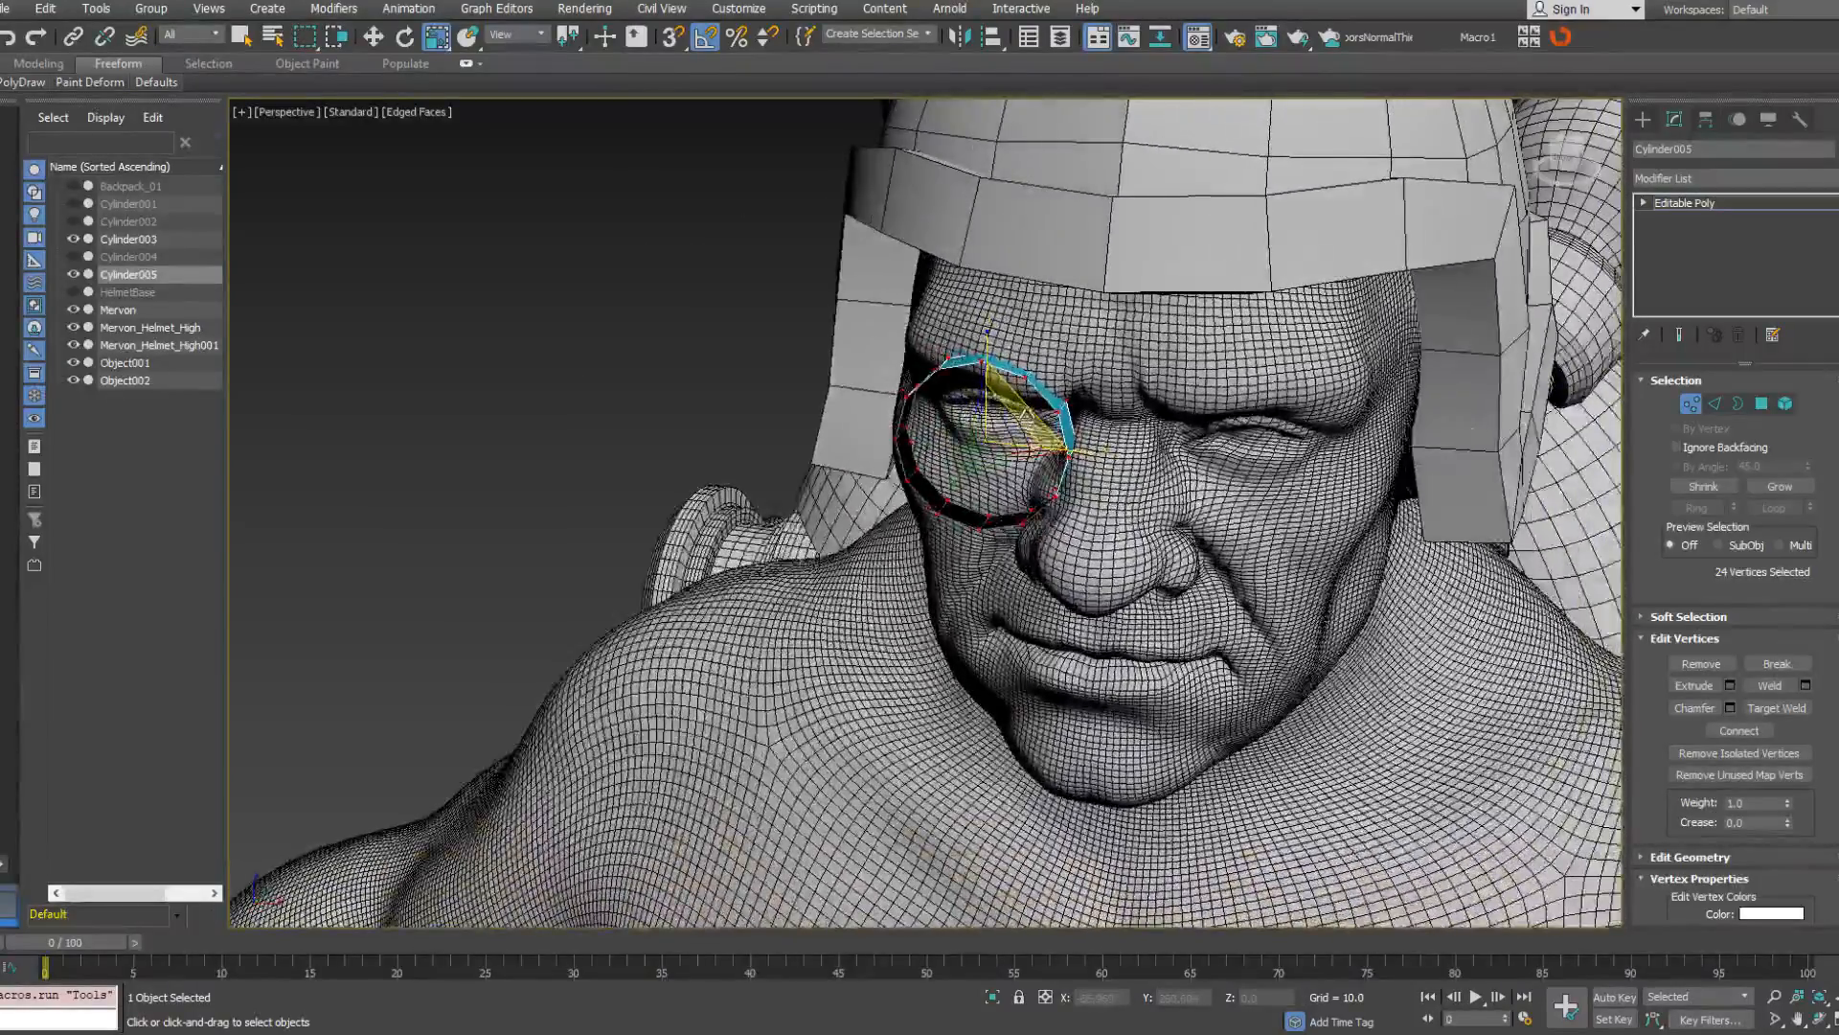
drag(1021, 405, 1023, 415)
alt+middle_drag(1023, 415, 1129, 431)
Move the eye ring forward from the face along Y to about -13.9.
right_click(1049, 426)
click(1059, 434)
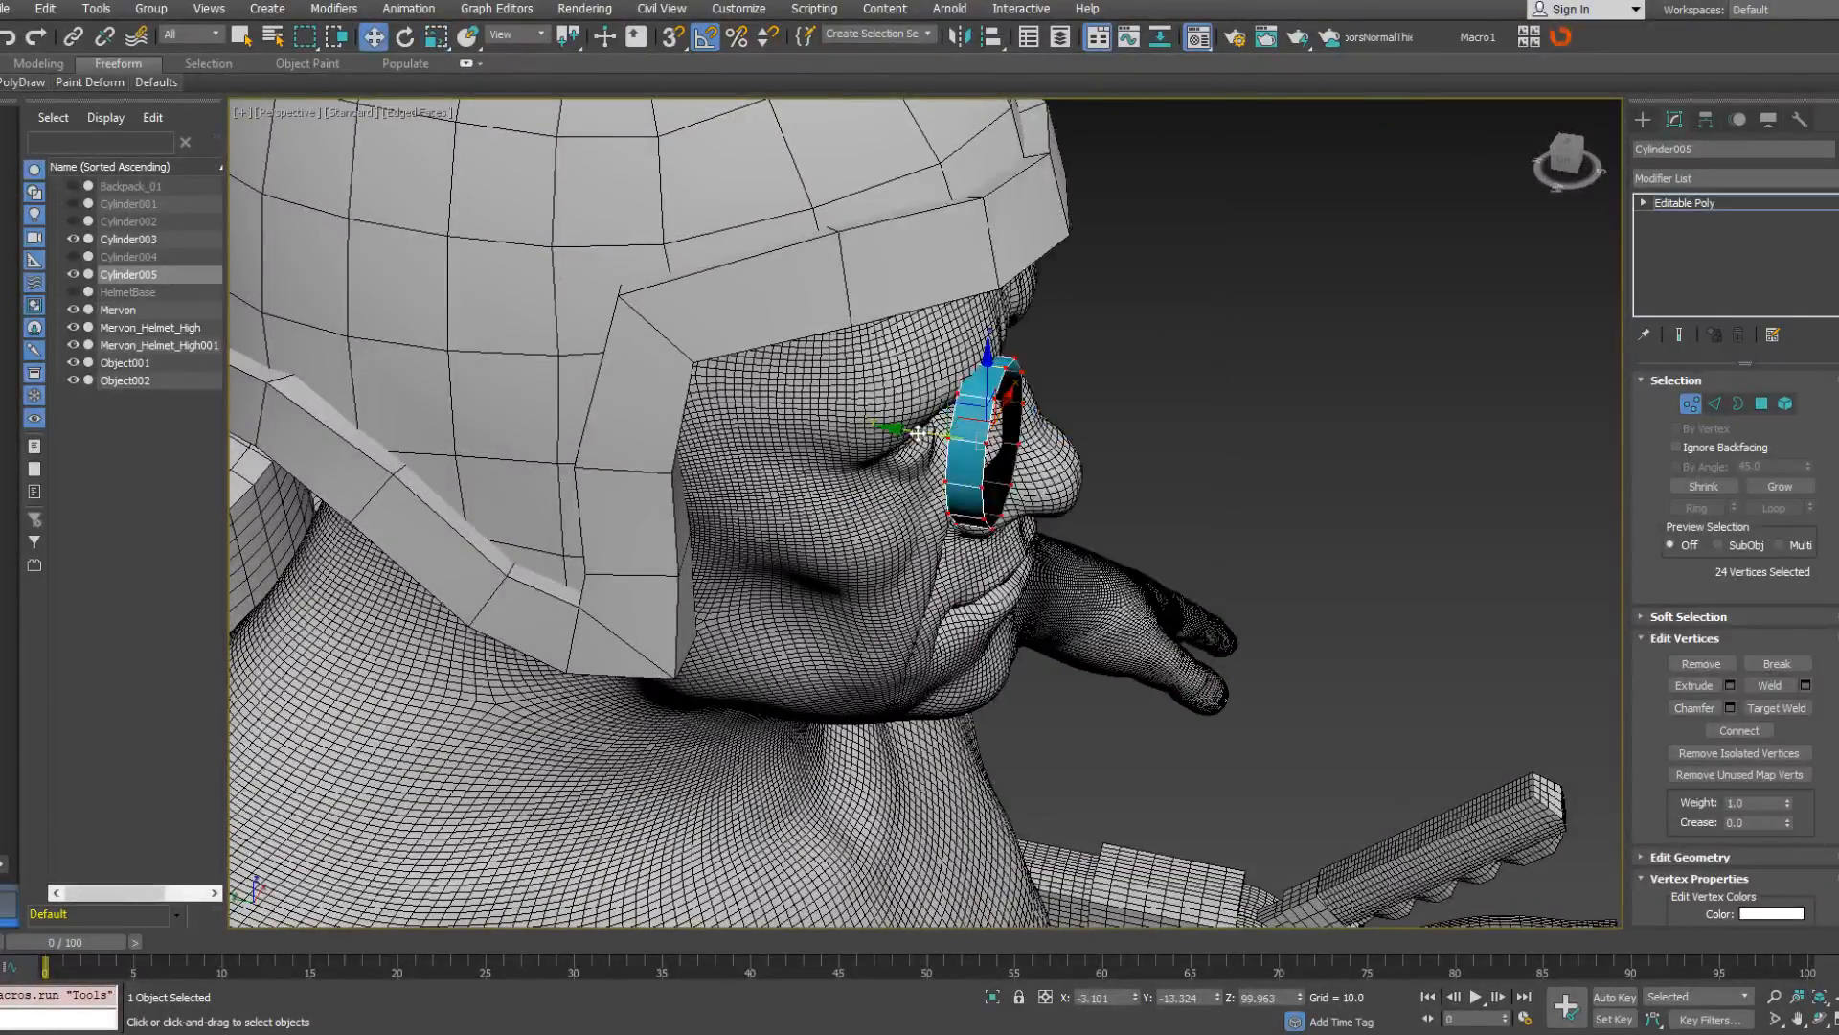
drag(918, 433, 938, 434)
mouse_move(938, 435)
alt+middle_down()
mouse_move(789, 386)
mouse_move(769, 415)
mouse_move(958, 404)
alt+middle_up()
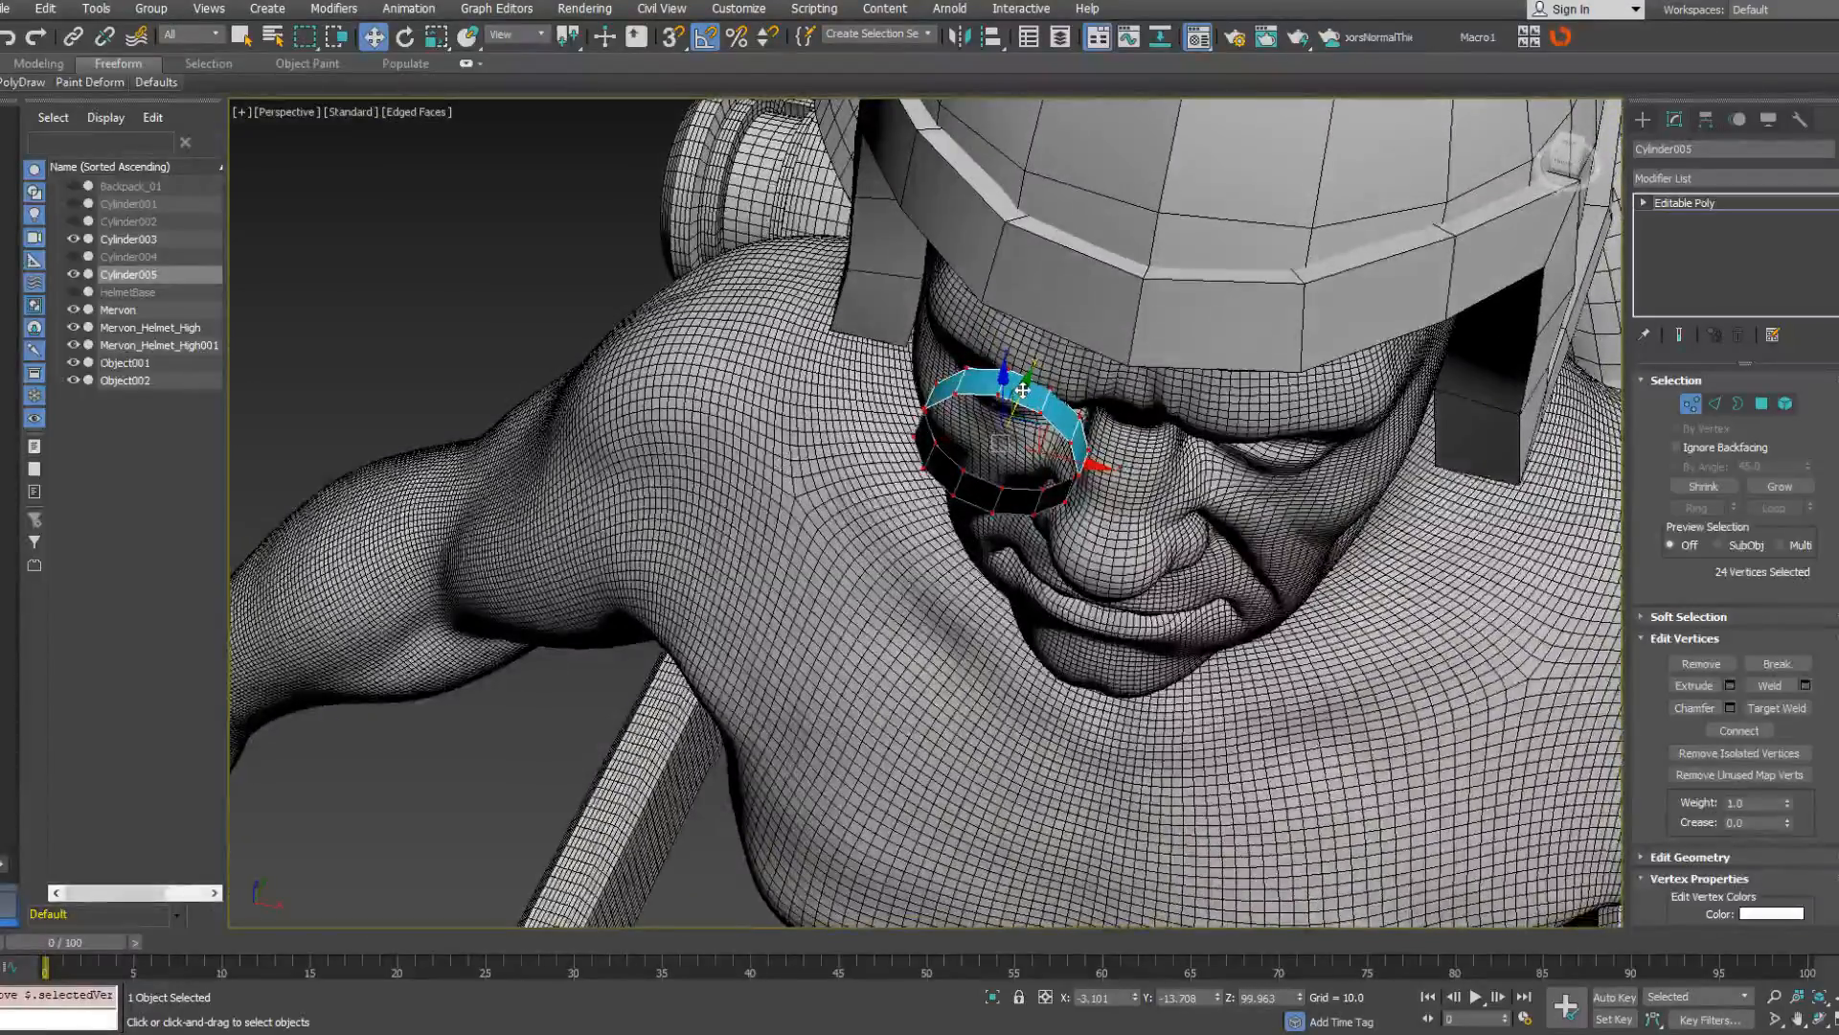
drag(1023, 392, 1021, 398)
alt+middle_drag(1025, 423, 1341, 370)
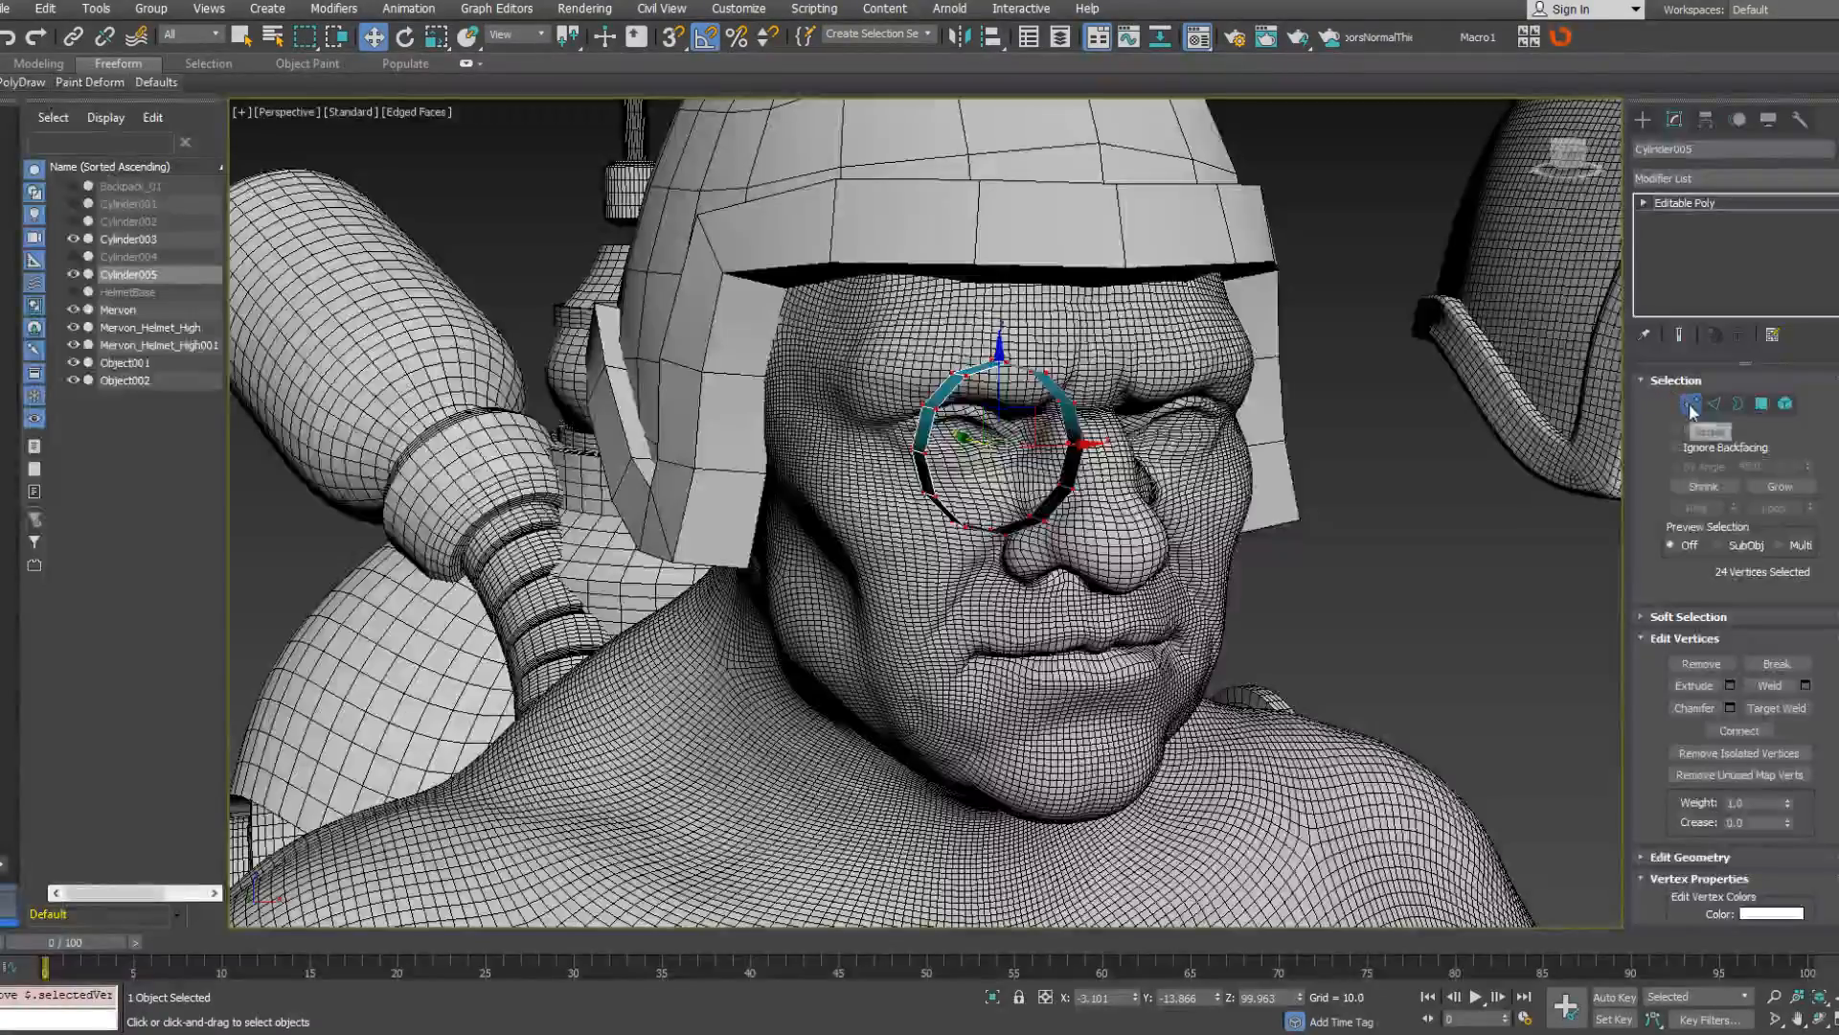
Finish vertex editing and mirror the eye ring along X as a copy over the other eye.
click(1691, 404)
click(959, 37)
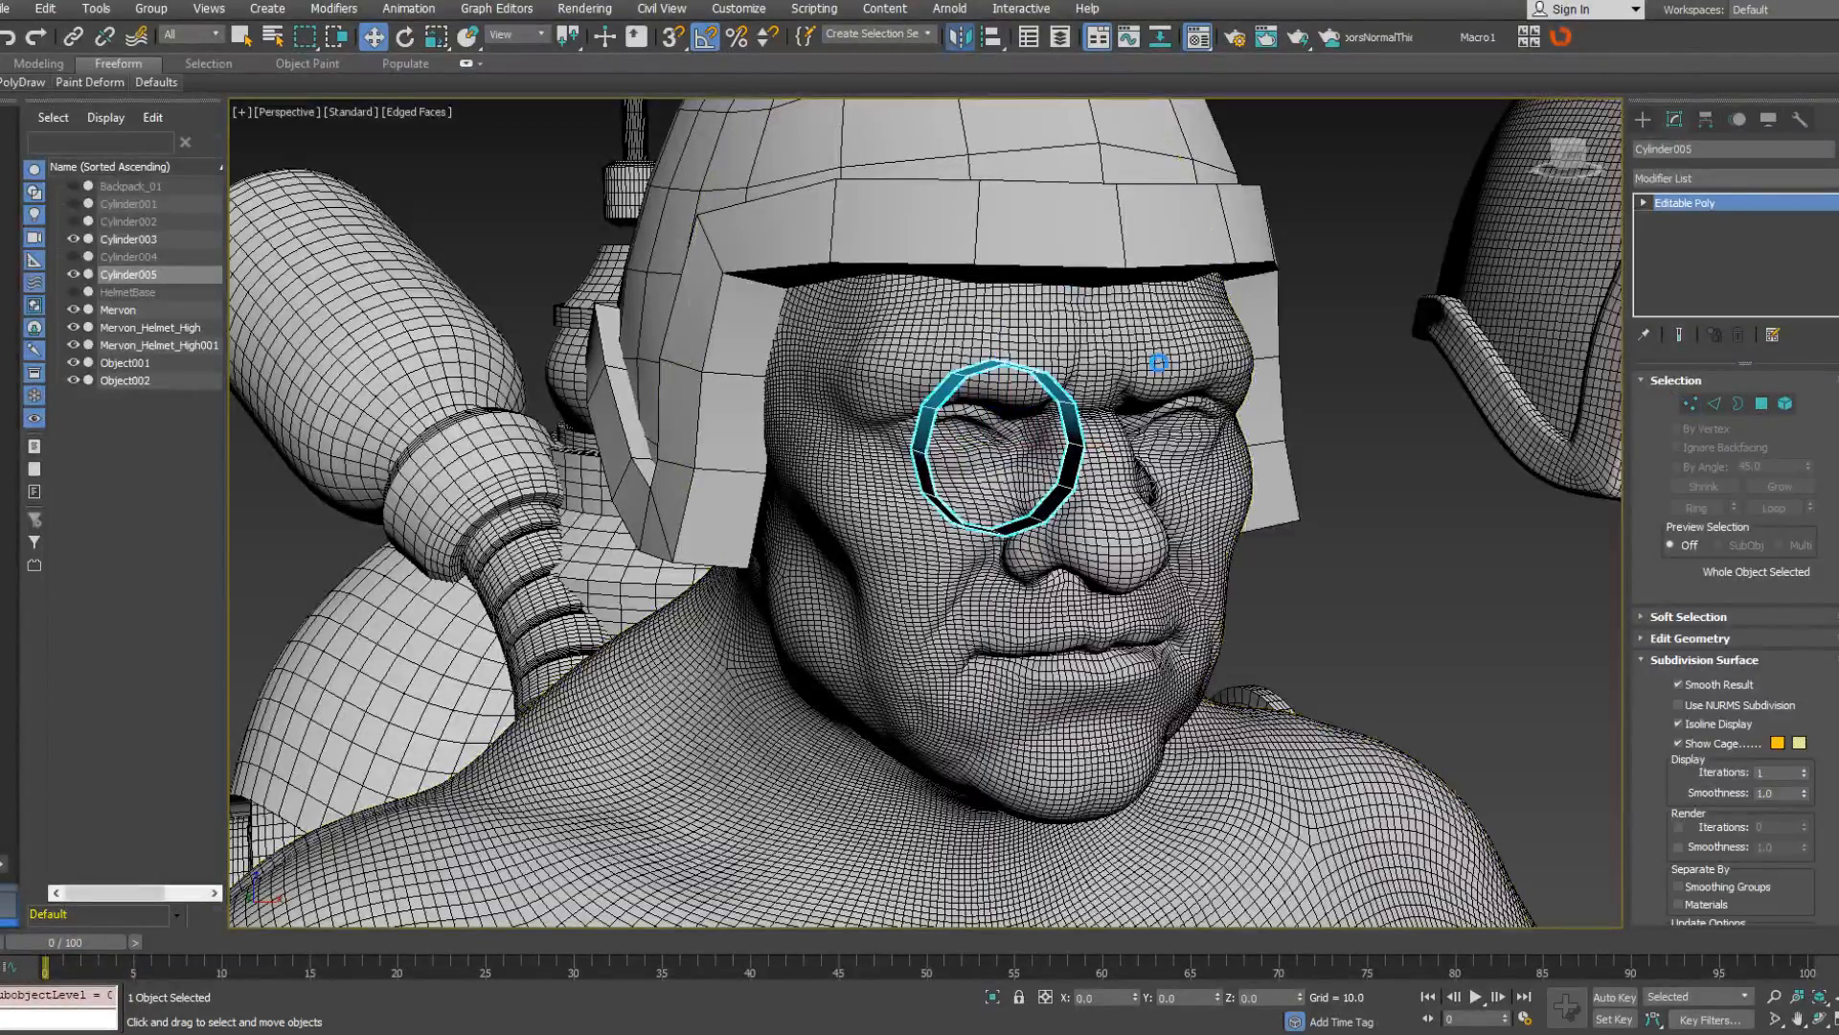
click(868, 666)
alt+middle_drag(876, 661, 805, 671)
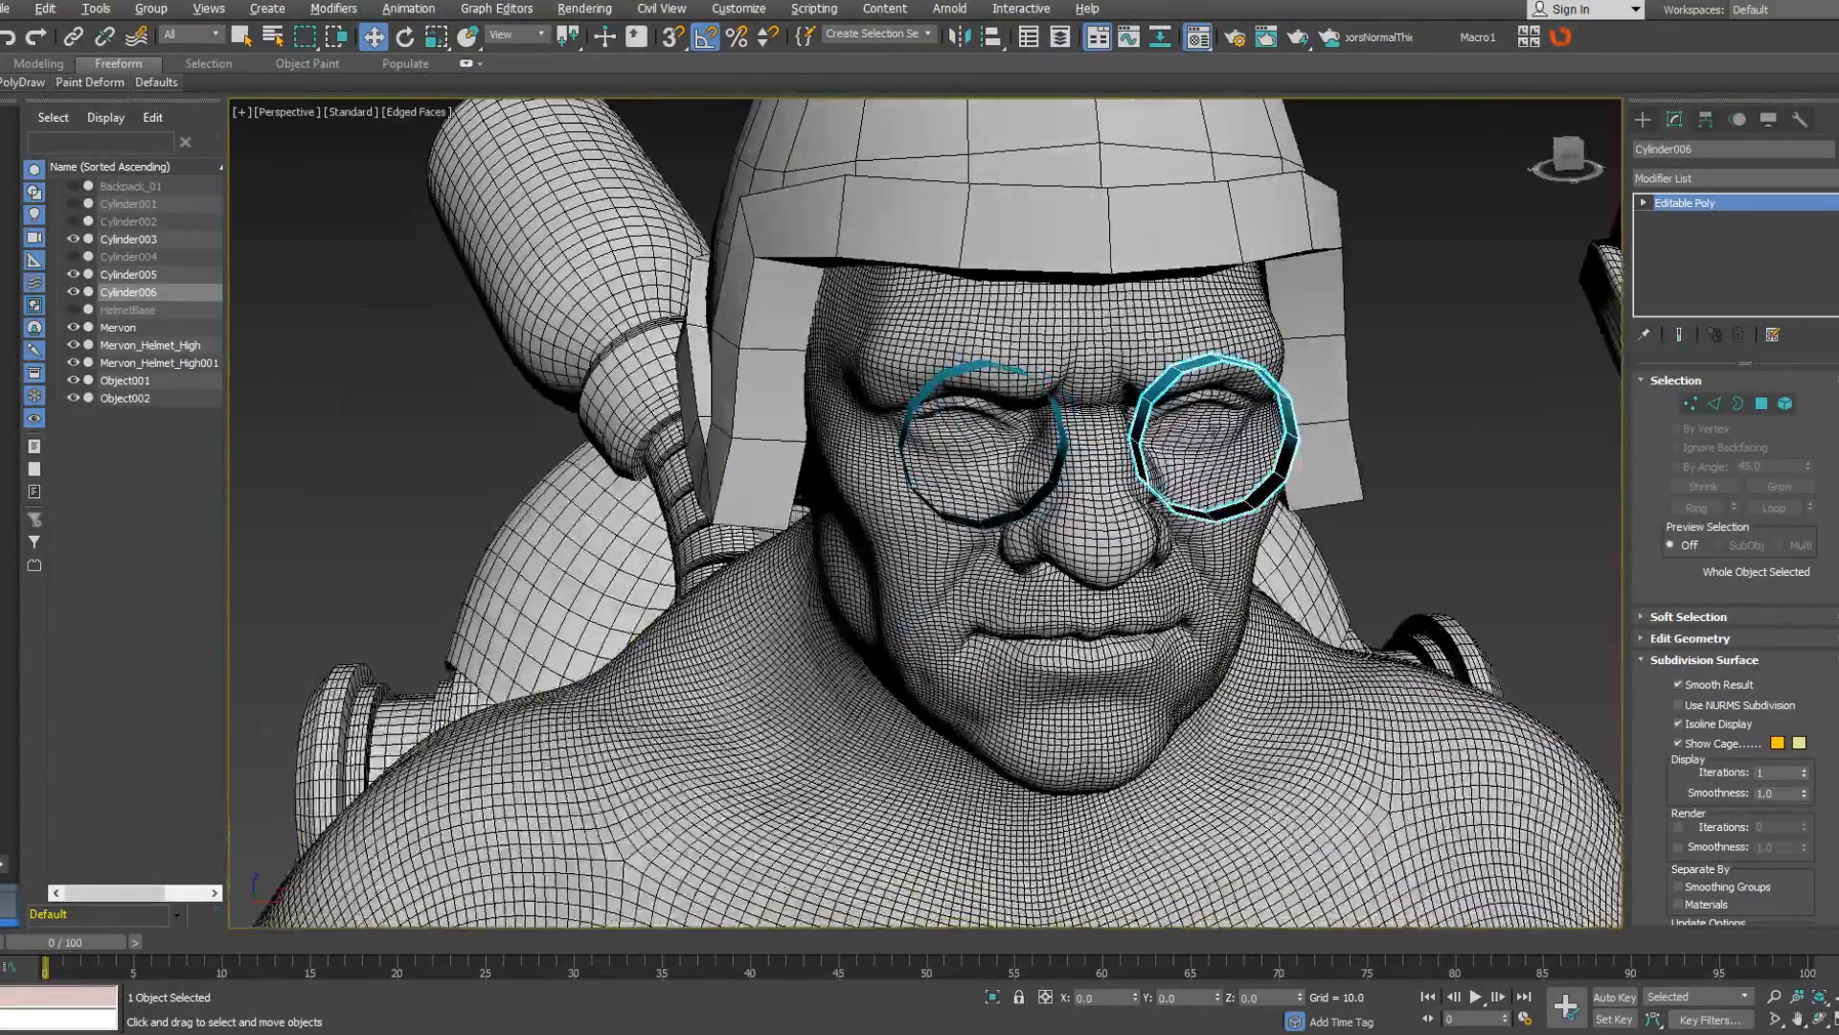
Enlarge the mirrored ring's vertices around the left eye to about 129% along X and Z.
click(1691, 404)
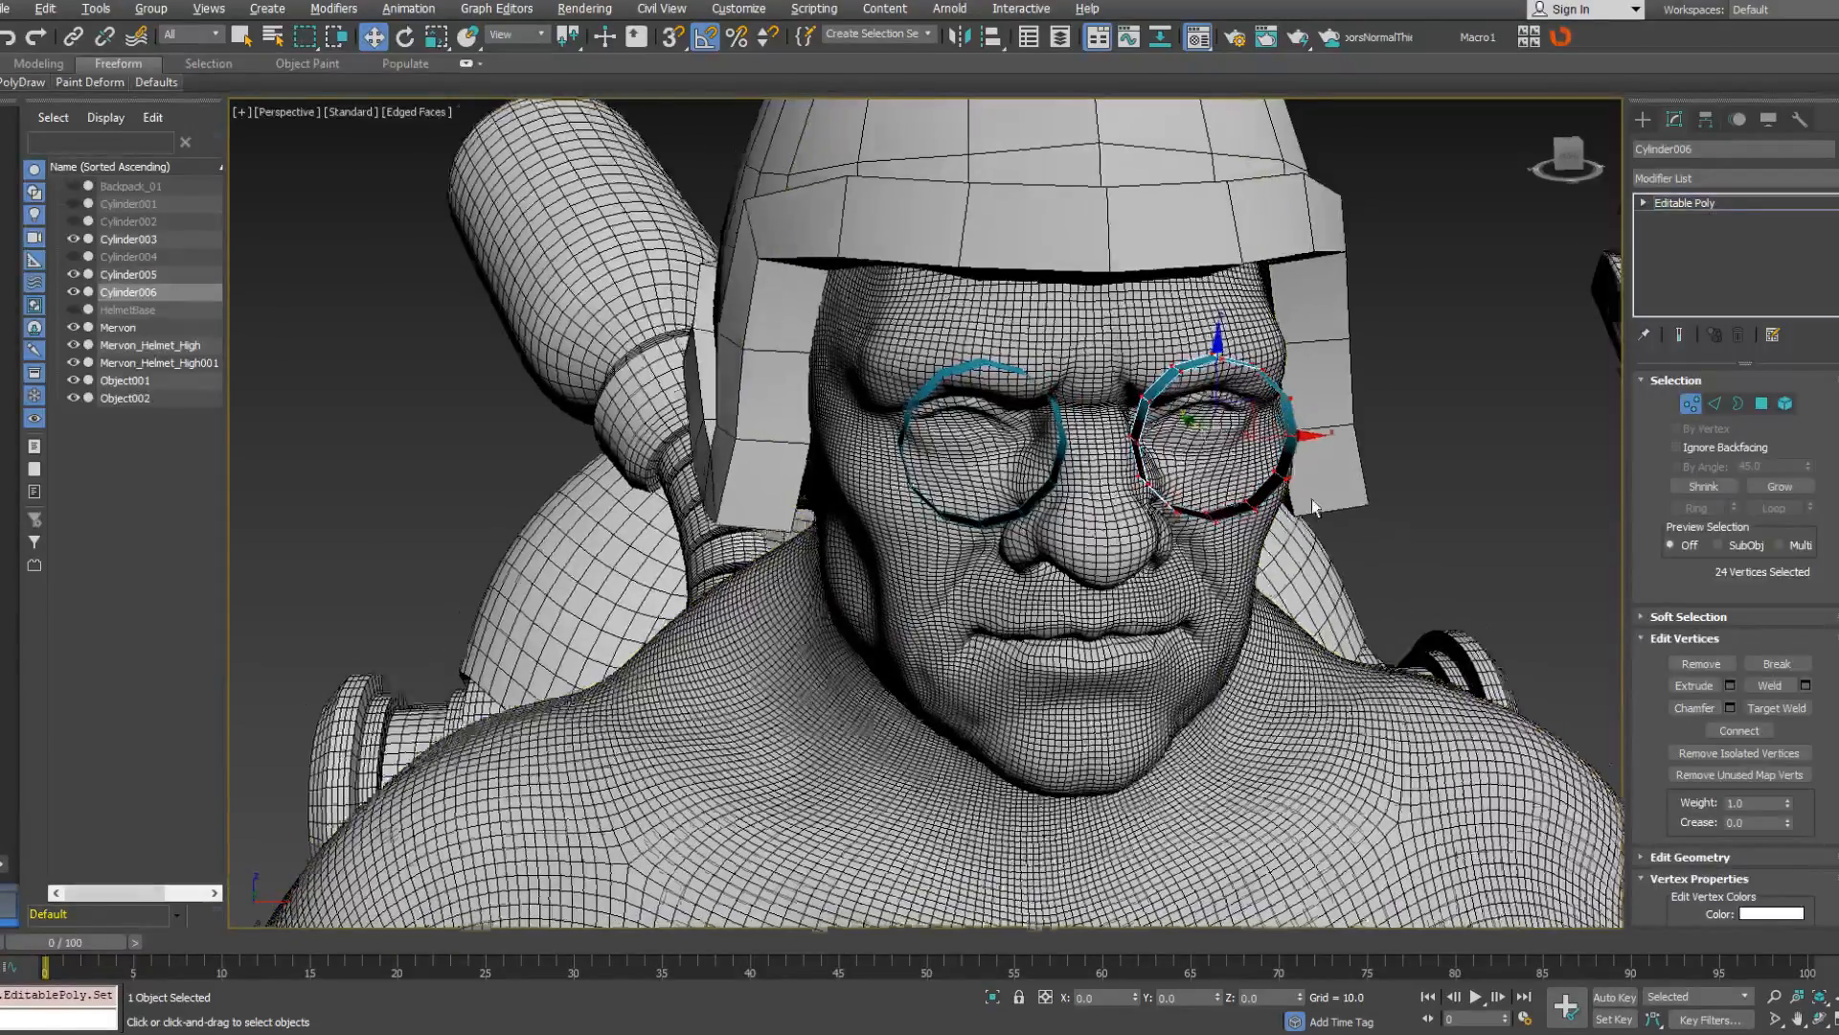
alt+middle_drag(1197, 459, 1271, 466)
right_click(1271, 466)
click(1309, 522)
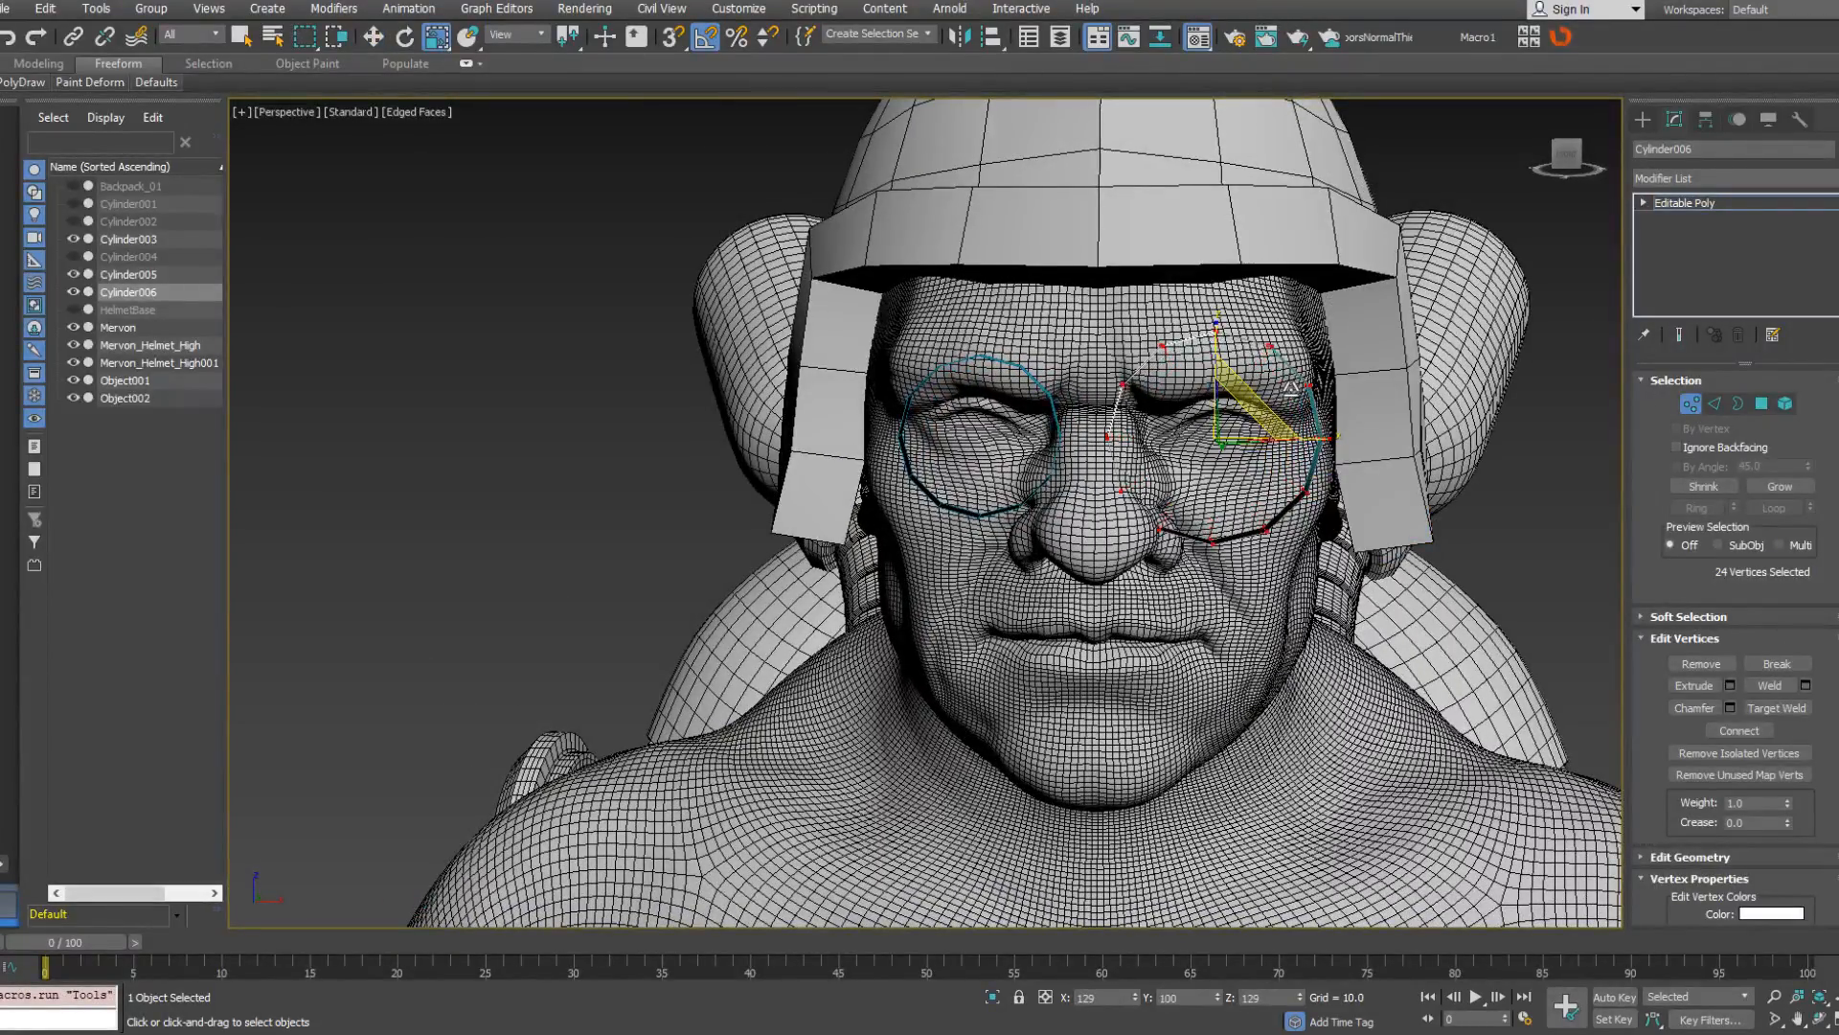
drag(1291, 388, 1291, 388)
Move the enlarged left-eye ring slightly outward and up, to about X 3.5, Z 100.2.
right_click(1274, 414)
click(1305, 436)
alt+middle_drag(1305, 436, 1259, 399)
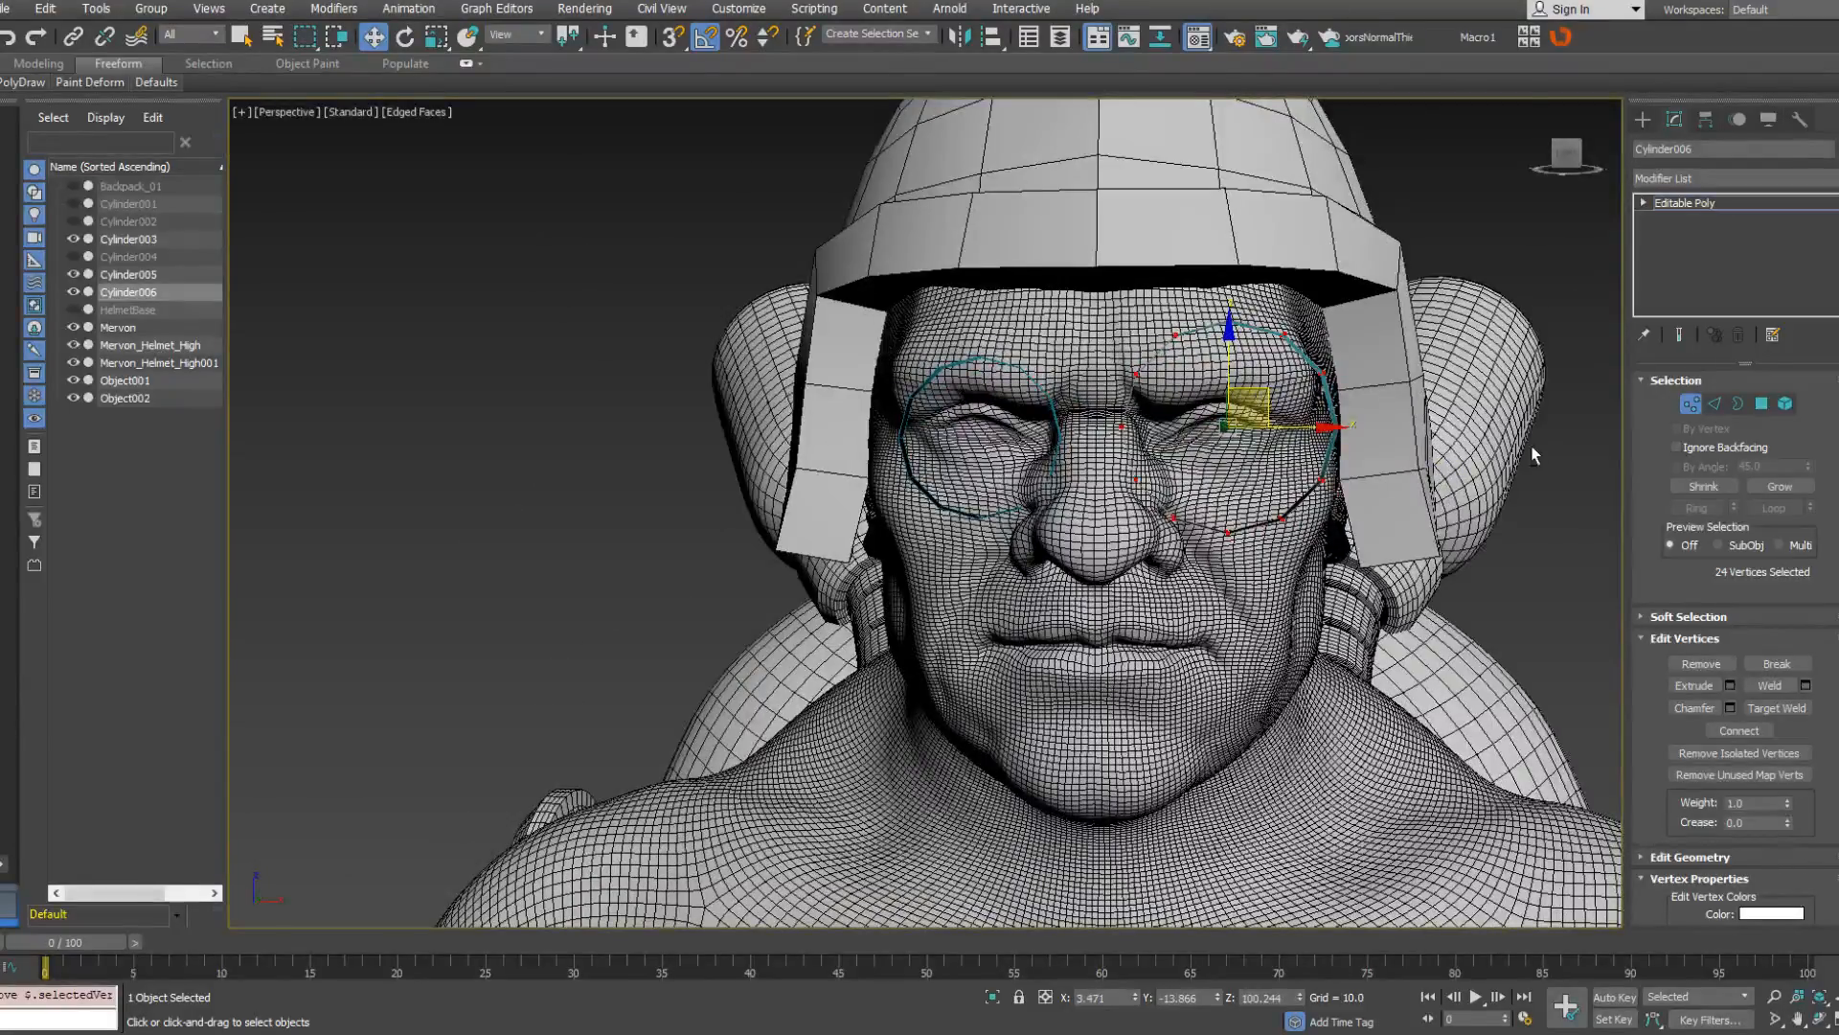
Select the front edge loop of the left-eye ring and extend it inward as a scaled copy to form a rim.
alt+middle_drag(1533, 455, 1434, 454)
click(1713, 403)
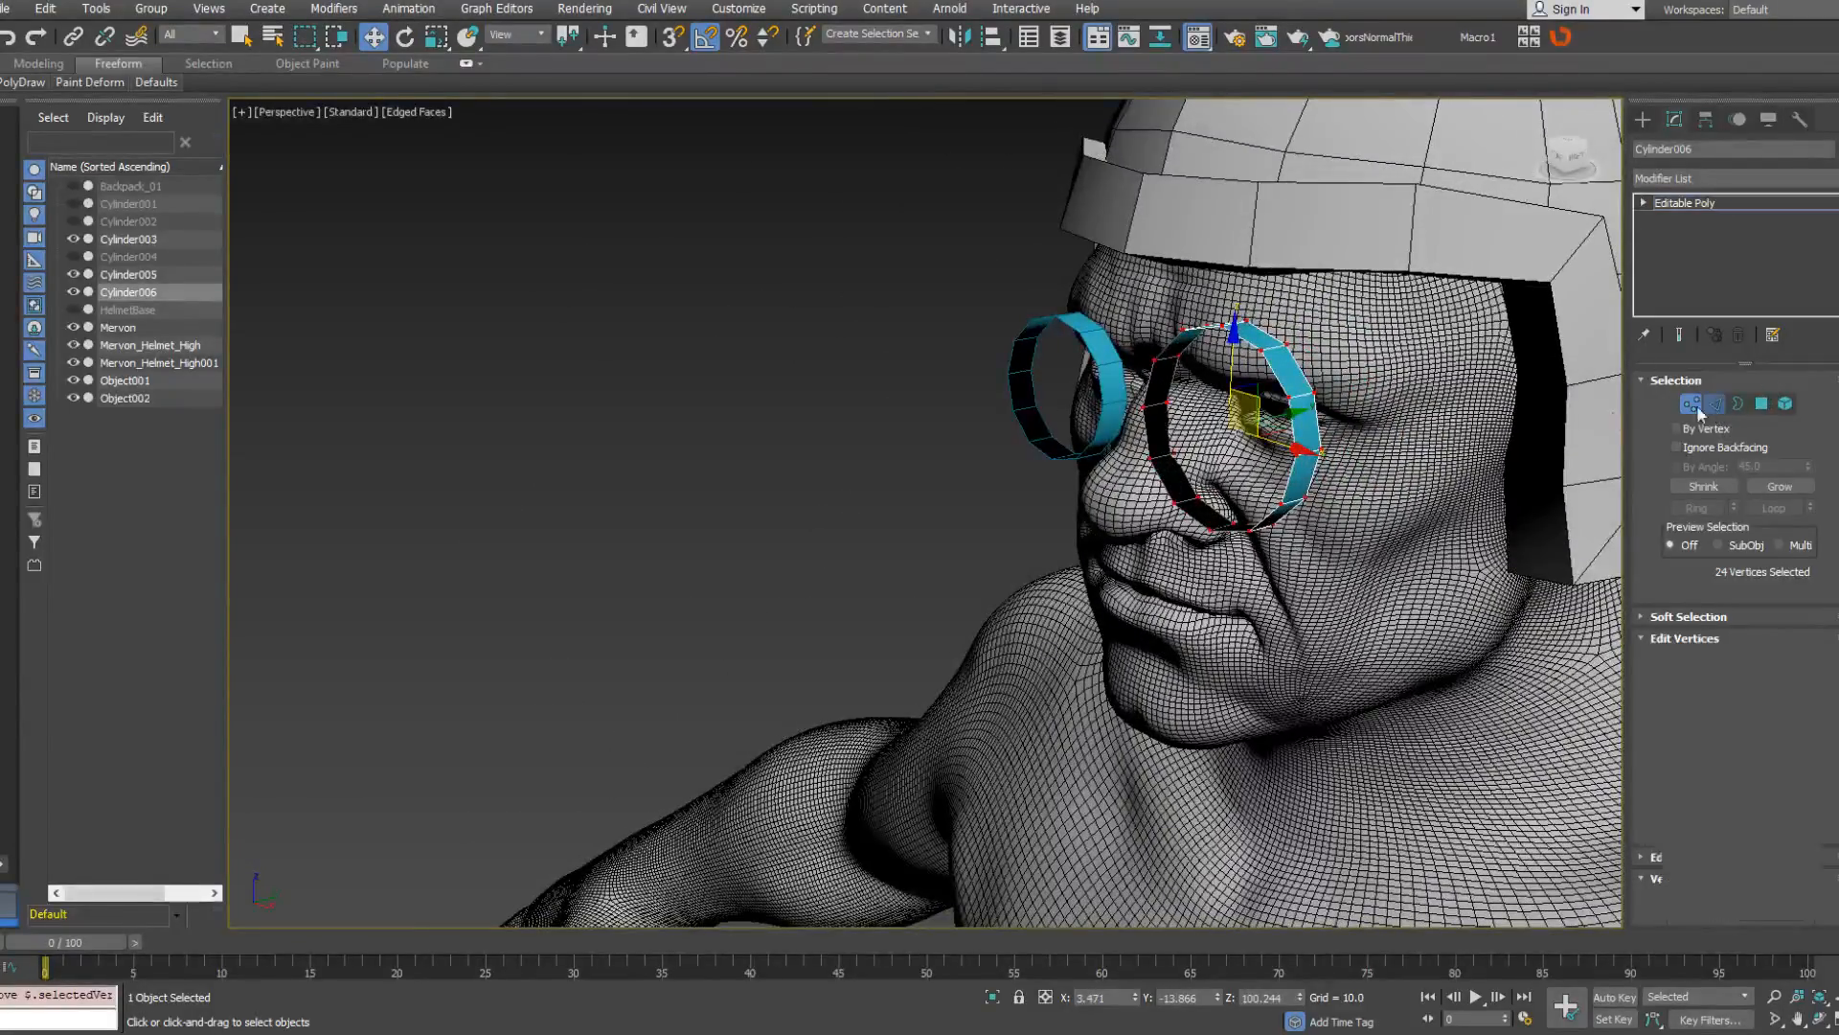
double_click(1275, 378)
alt+middle_drag(1275, 378, 1331, 460)
right_click(1266, 399)
click(1281, 453)
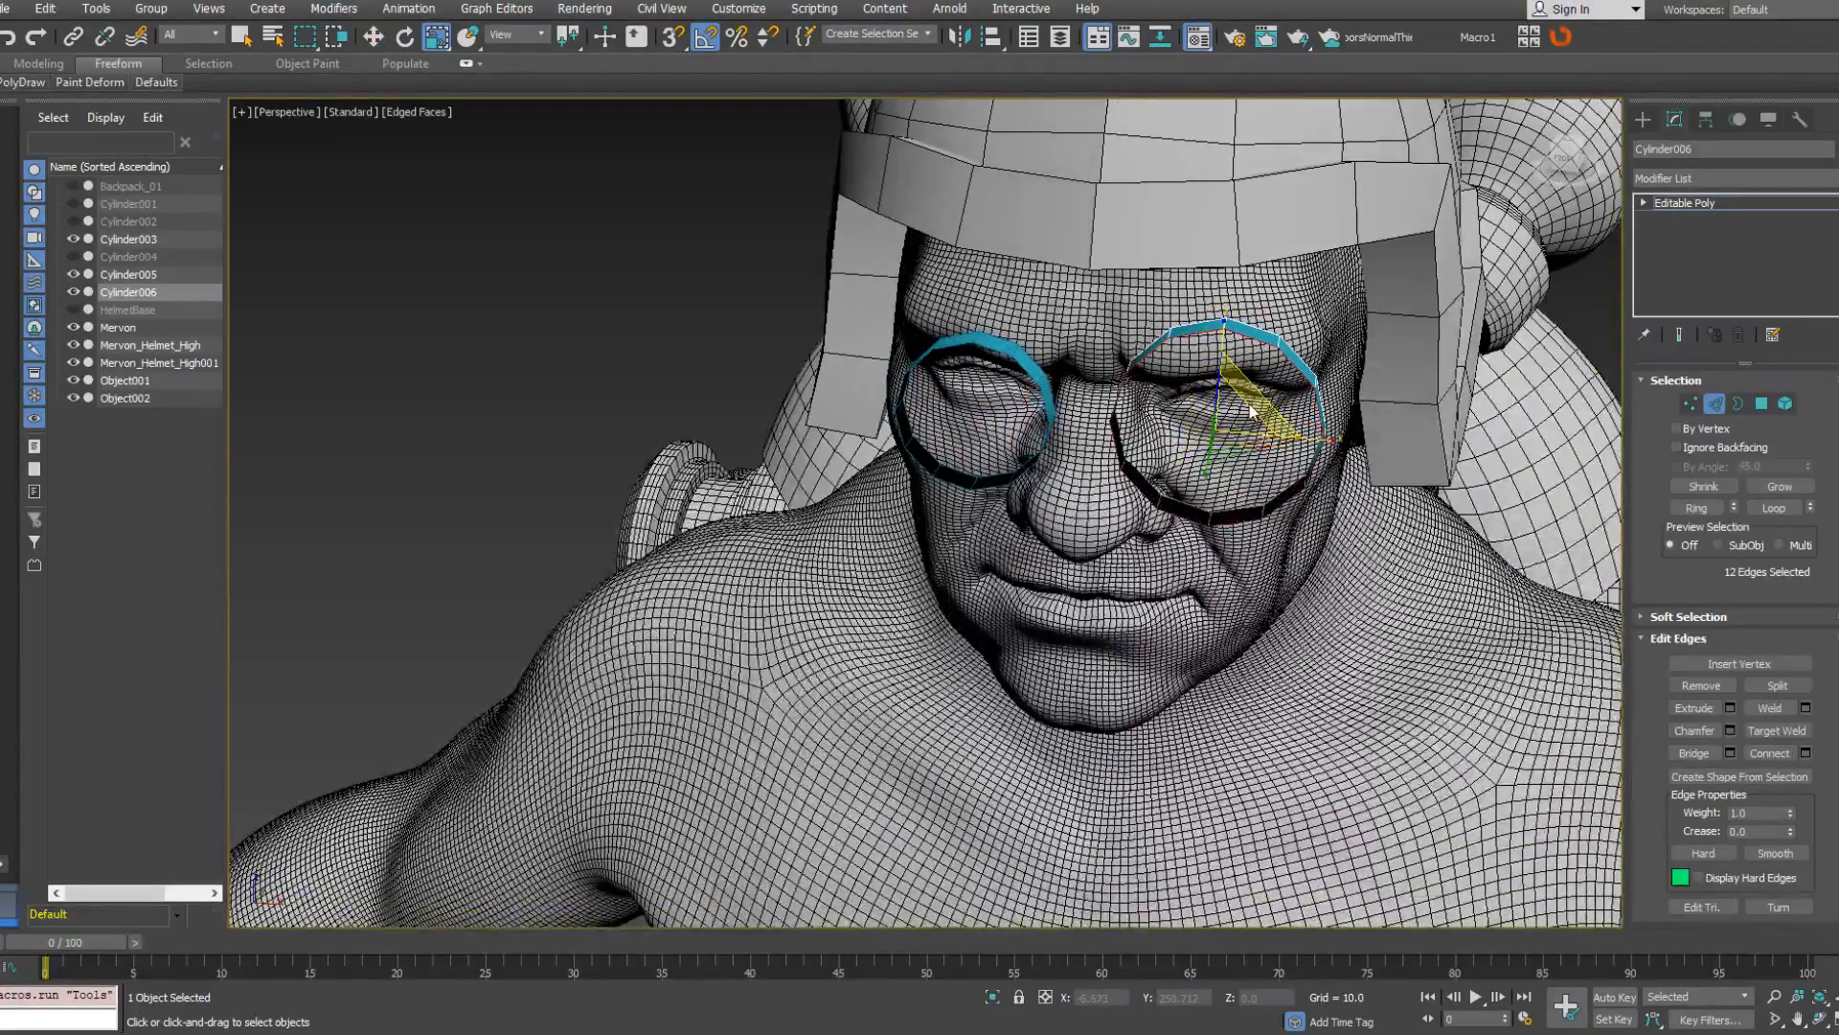
shift+drag(1260, 400, 1250, 421)
mouse_move(1250, 422)
alt+middle_down()
mouse_move(1308, 420)
mouse_move(1261, 448)
alt+middle_up()
Extrude the rim's inner edges forward along Y by about -1.87 and add a second inward rim by scaling a copy.
key(w)
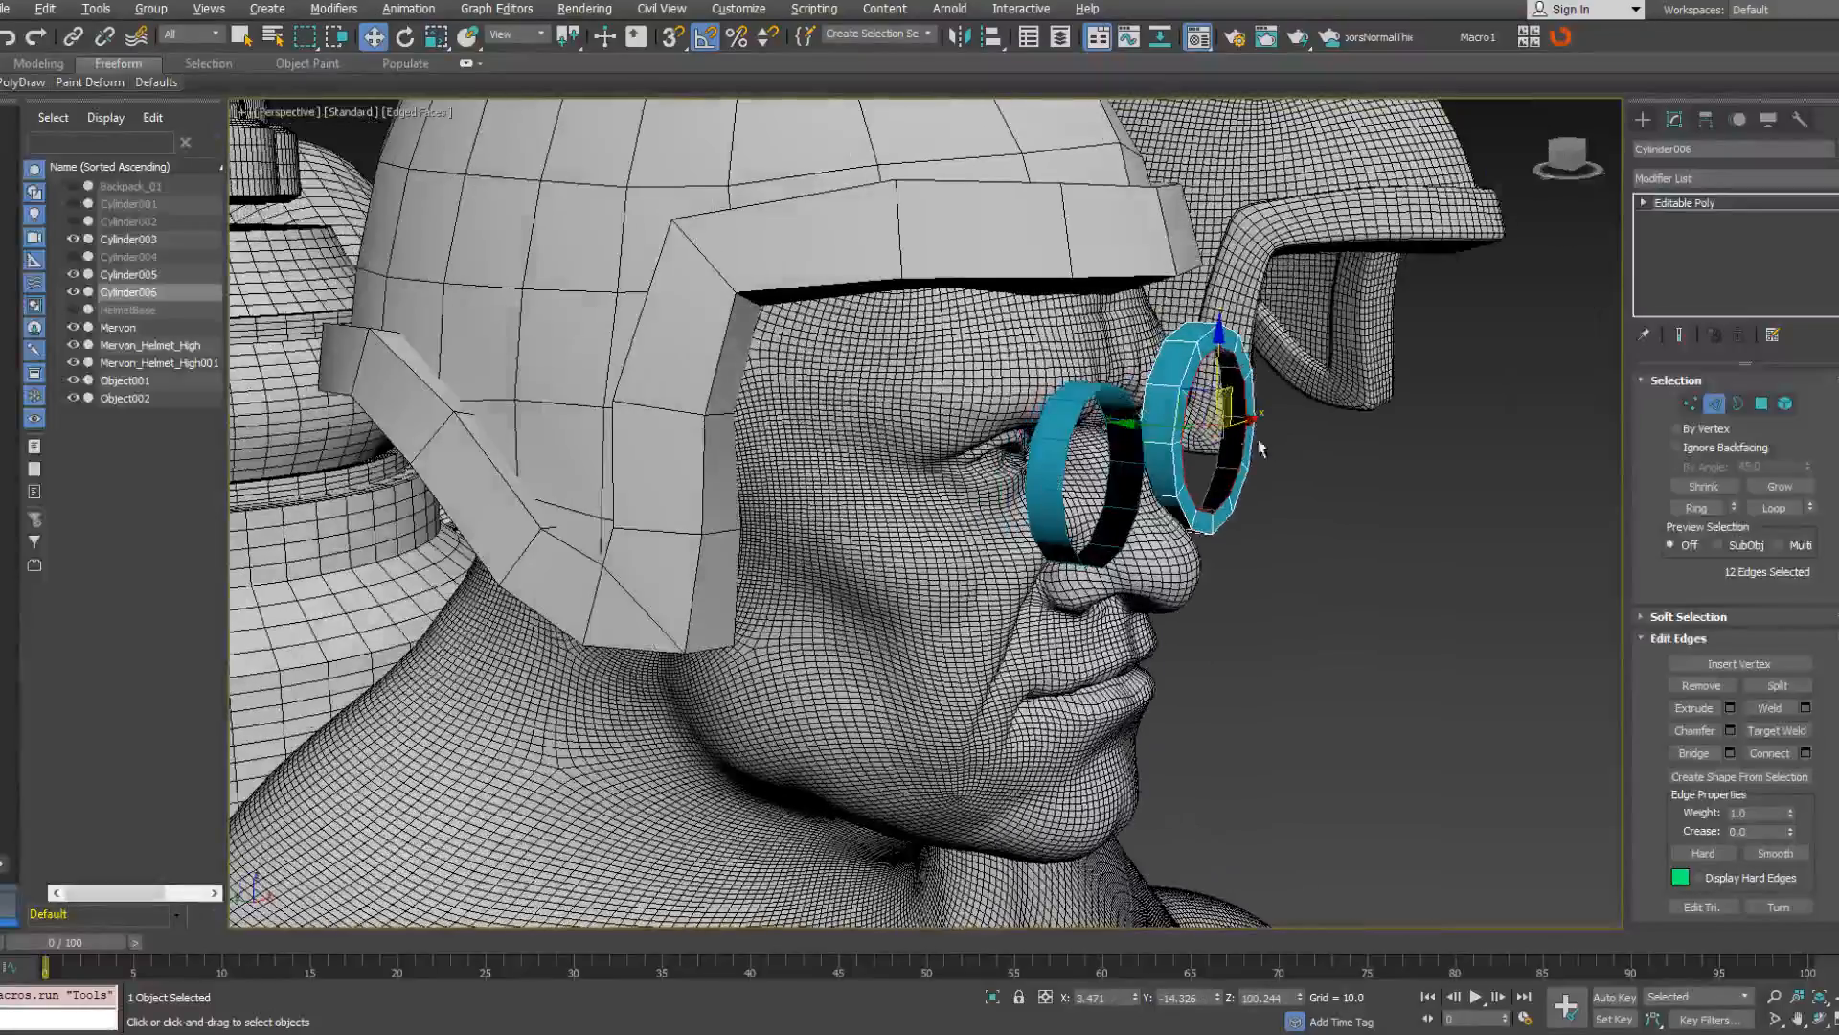
shift+drag(1164, 428, 1230, 439)
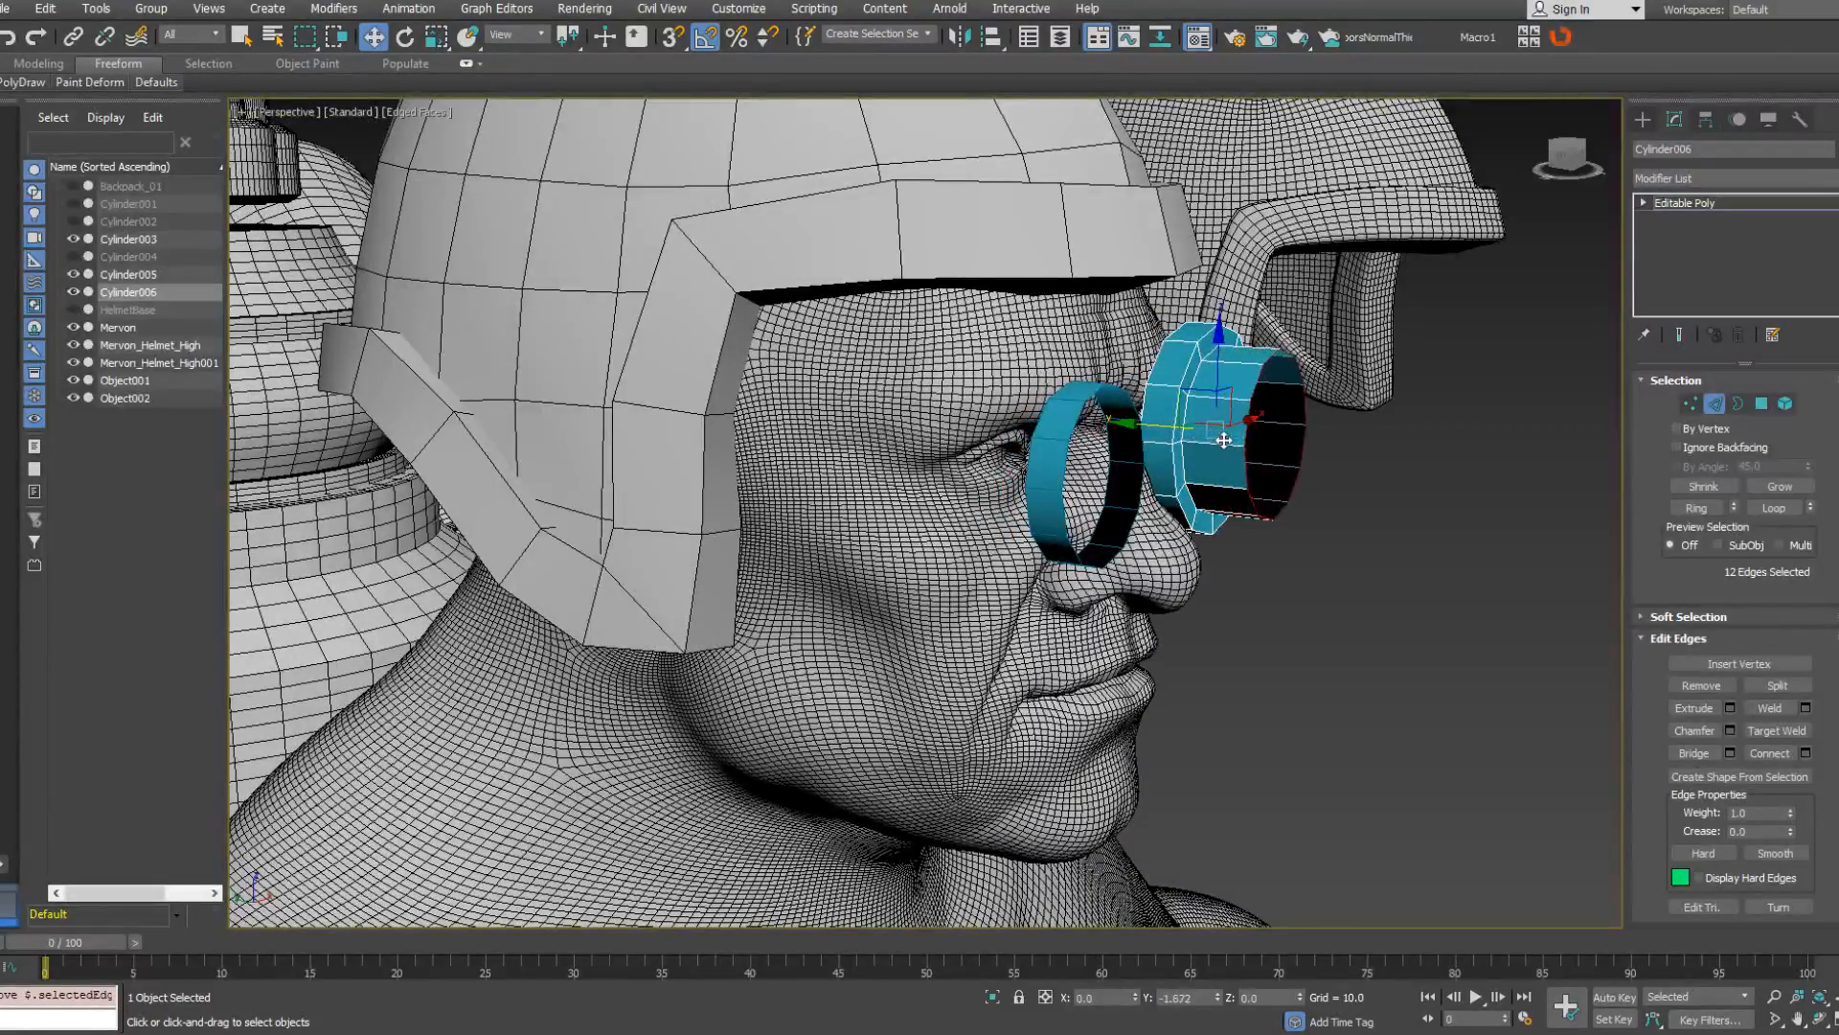
right_click(1252, 422)
click(1283, 471)
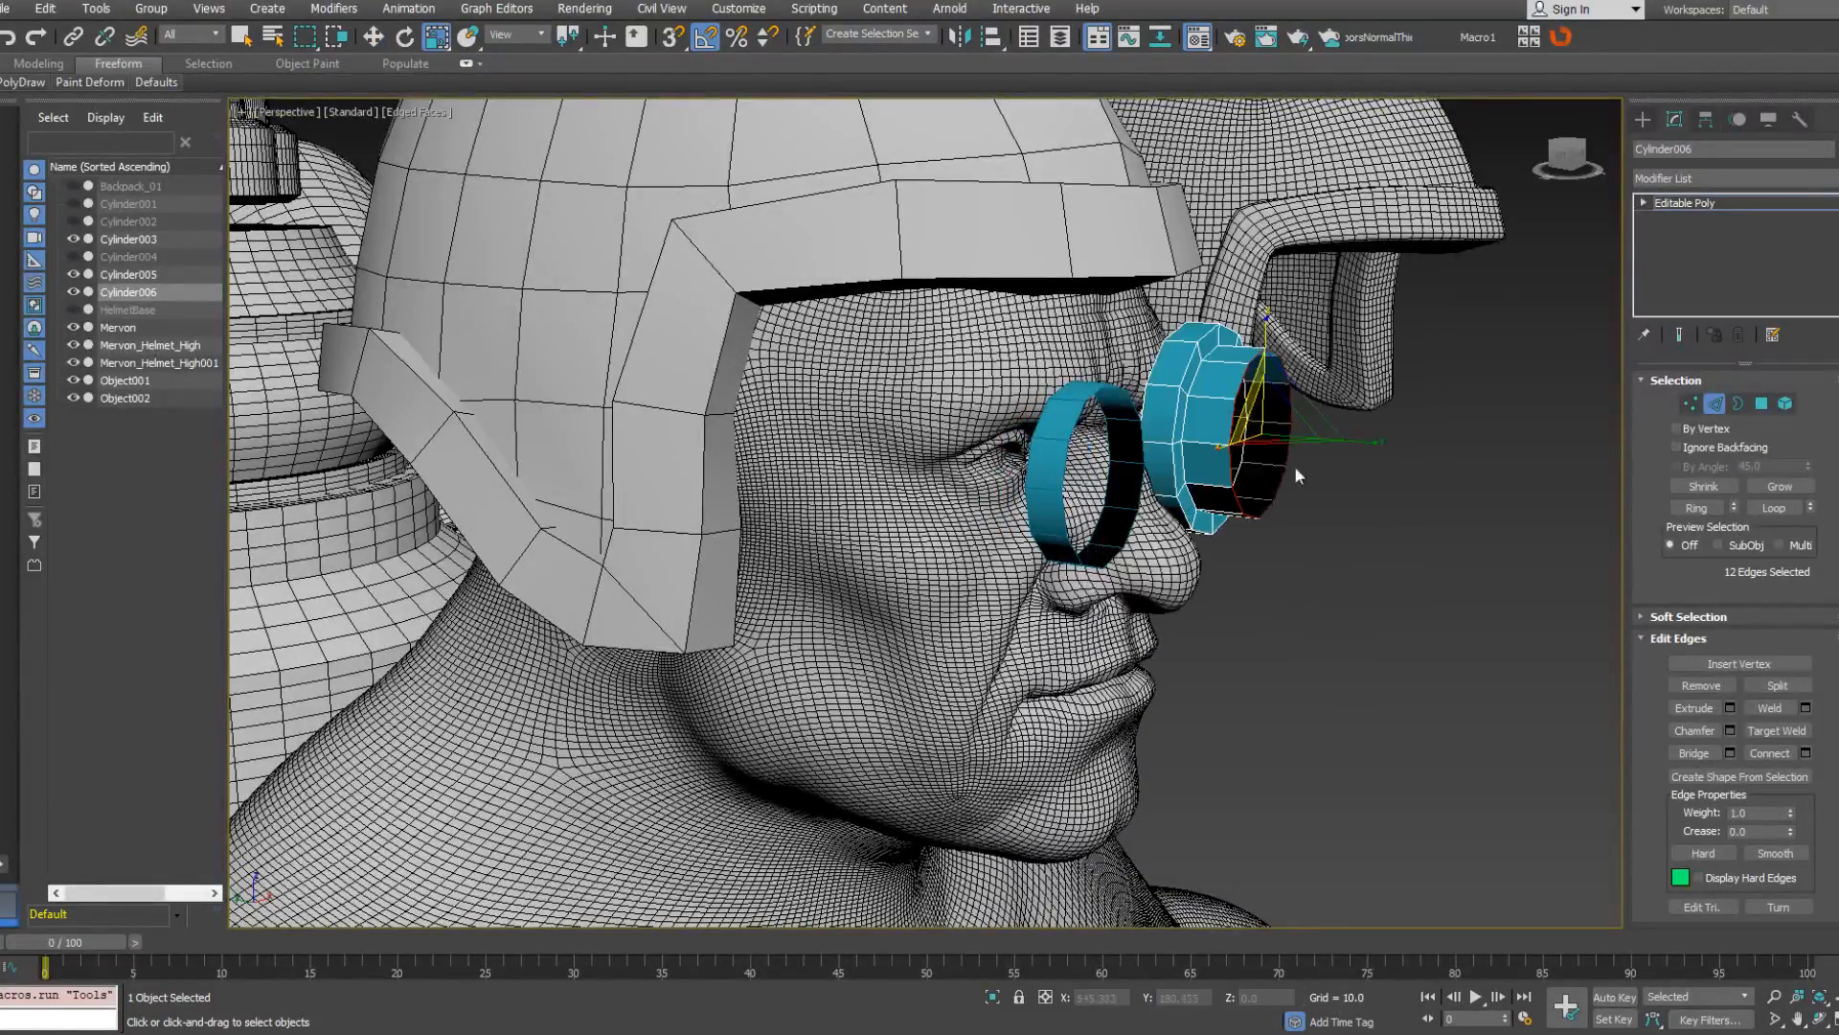
alt+middle_drag(1295, 467, 1218, 422)
shift+drag(1226, 405, 1247, 426)
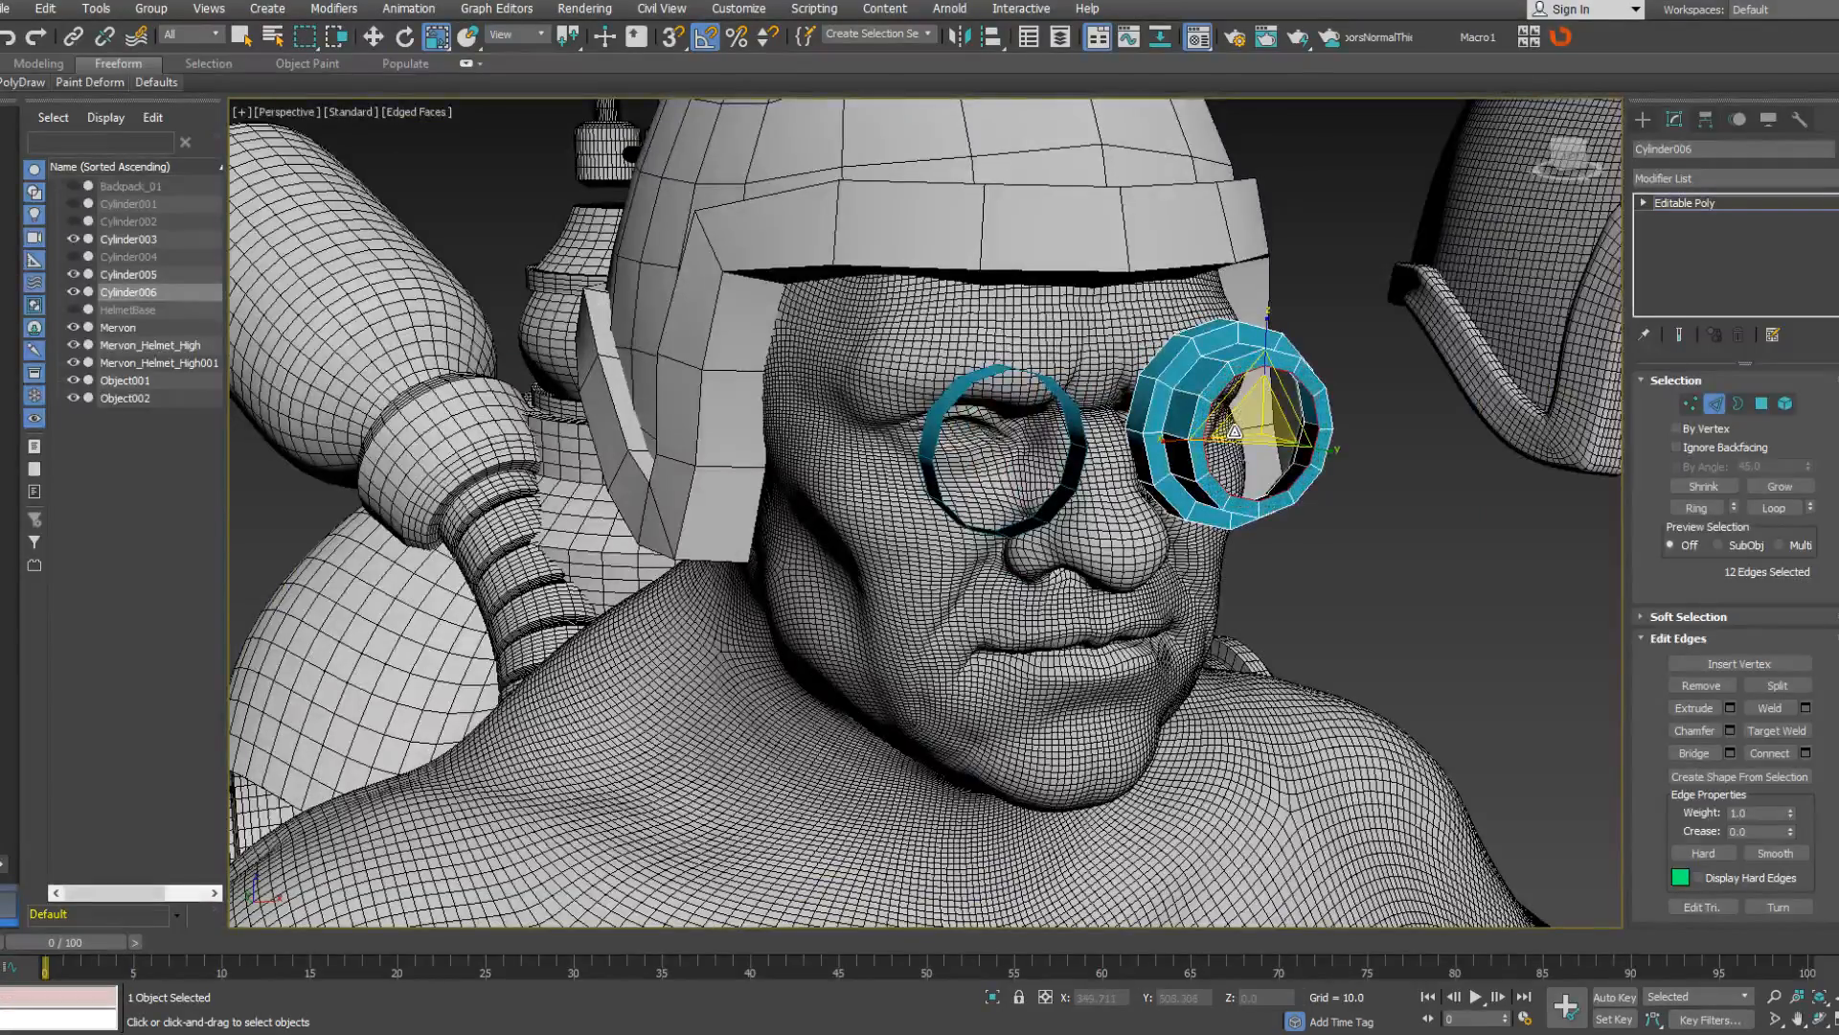
Extrude the second rim's inner edges forward to lengthen the left eyepiece barrel.
right_click(1248, 428)
click(1280, 447)
alt+middle_drag(1157, 421, 1211, 425)
shift+drag(1207, 426, 1238, 442)
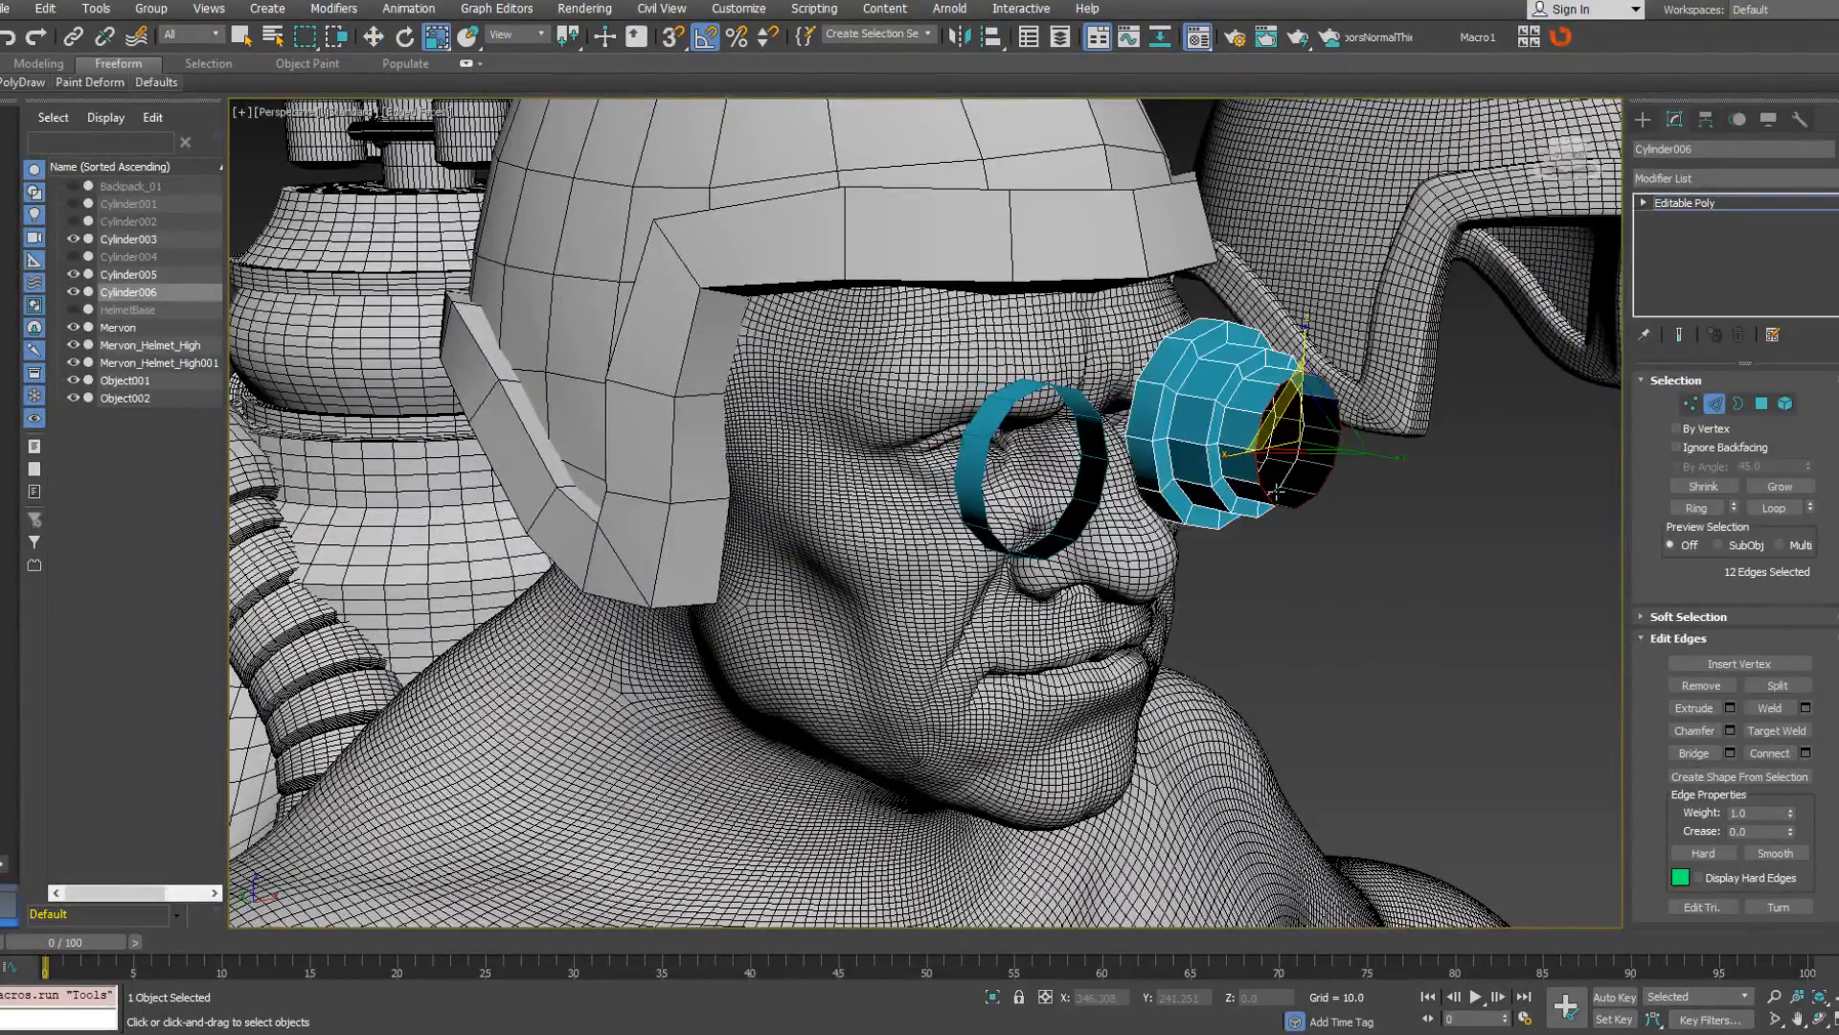
Narrow the barrel's front edges to about 76% along X and Z, extend another section forward, and finish edge editing.
alt+middle_drag(1259, 458, 1275, 410)
key(r)
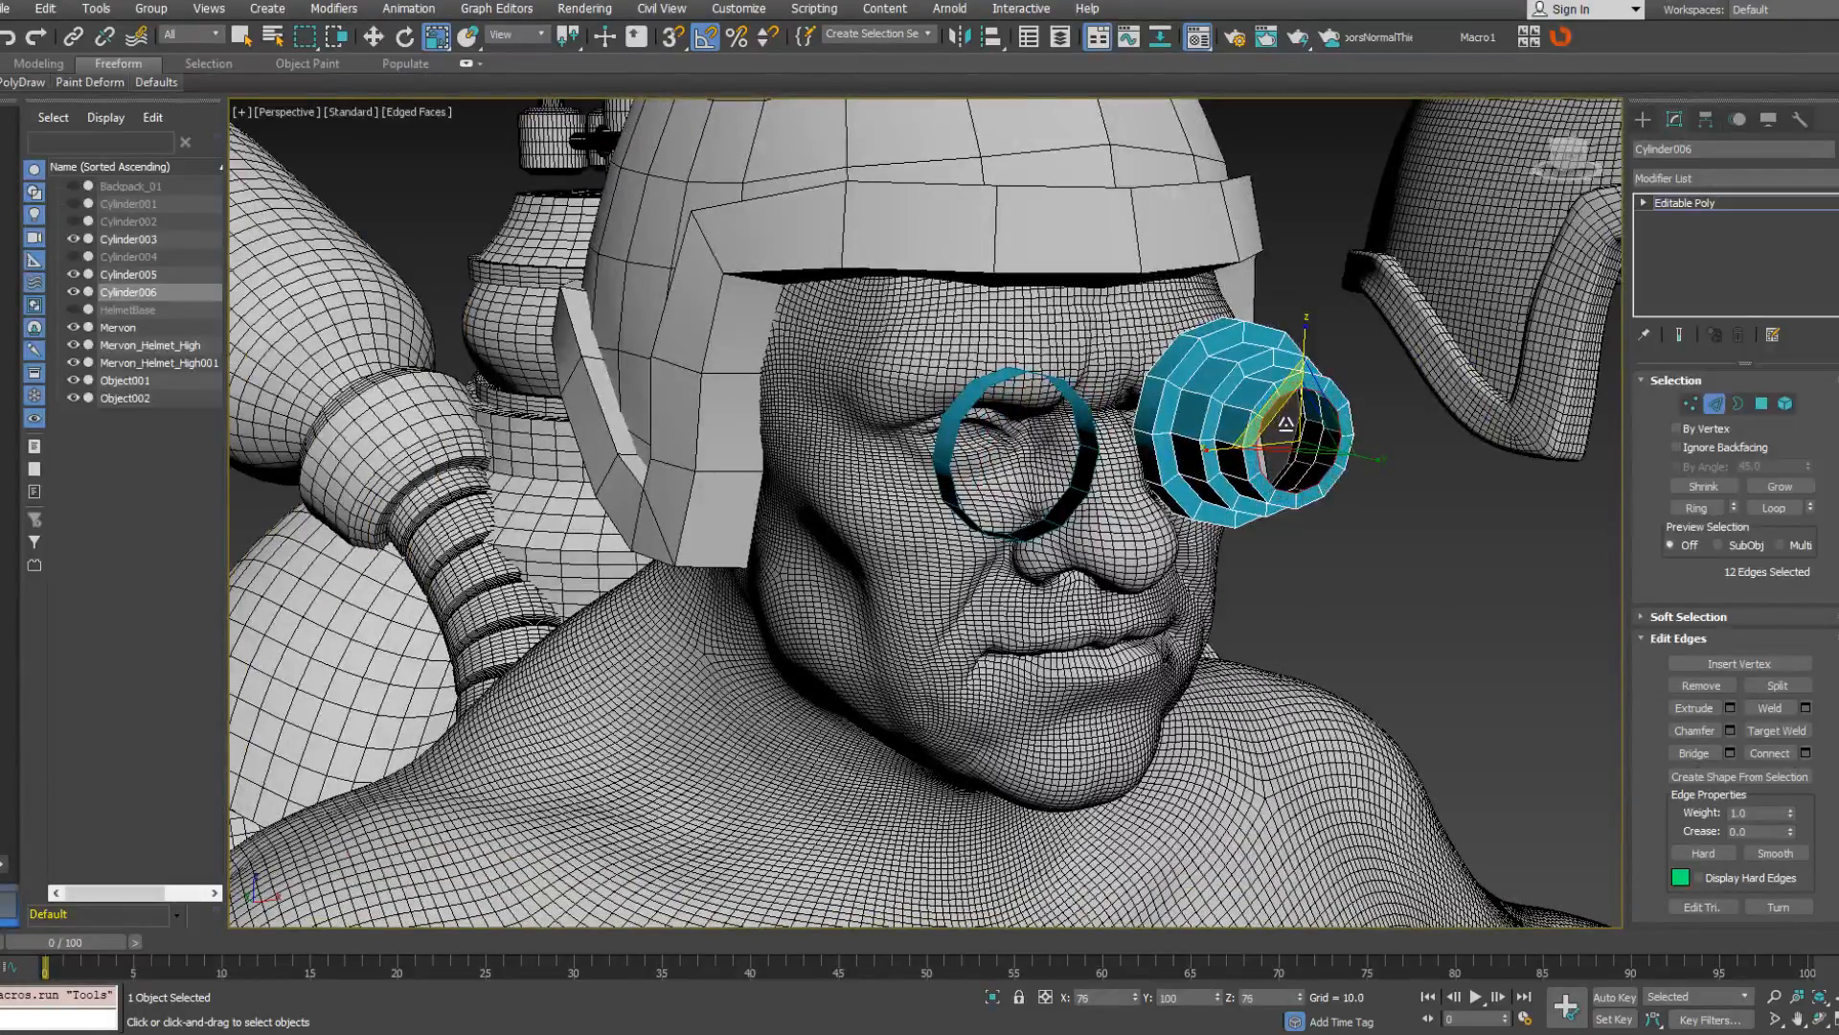
drag(1287, 425, 1282, 427)
right_click(1282, 428)
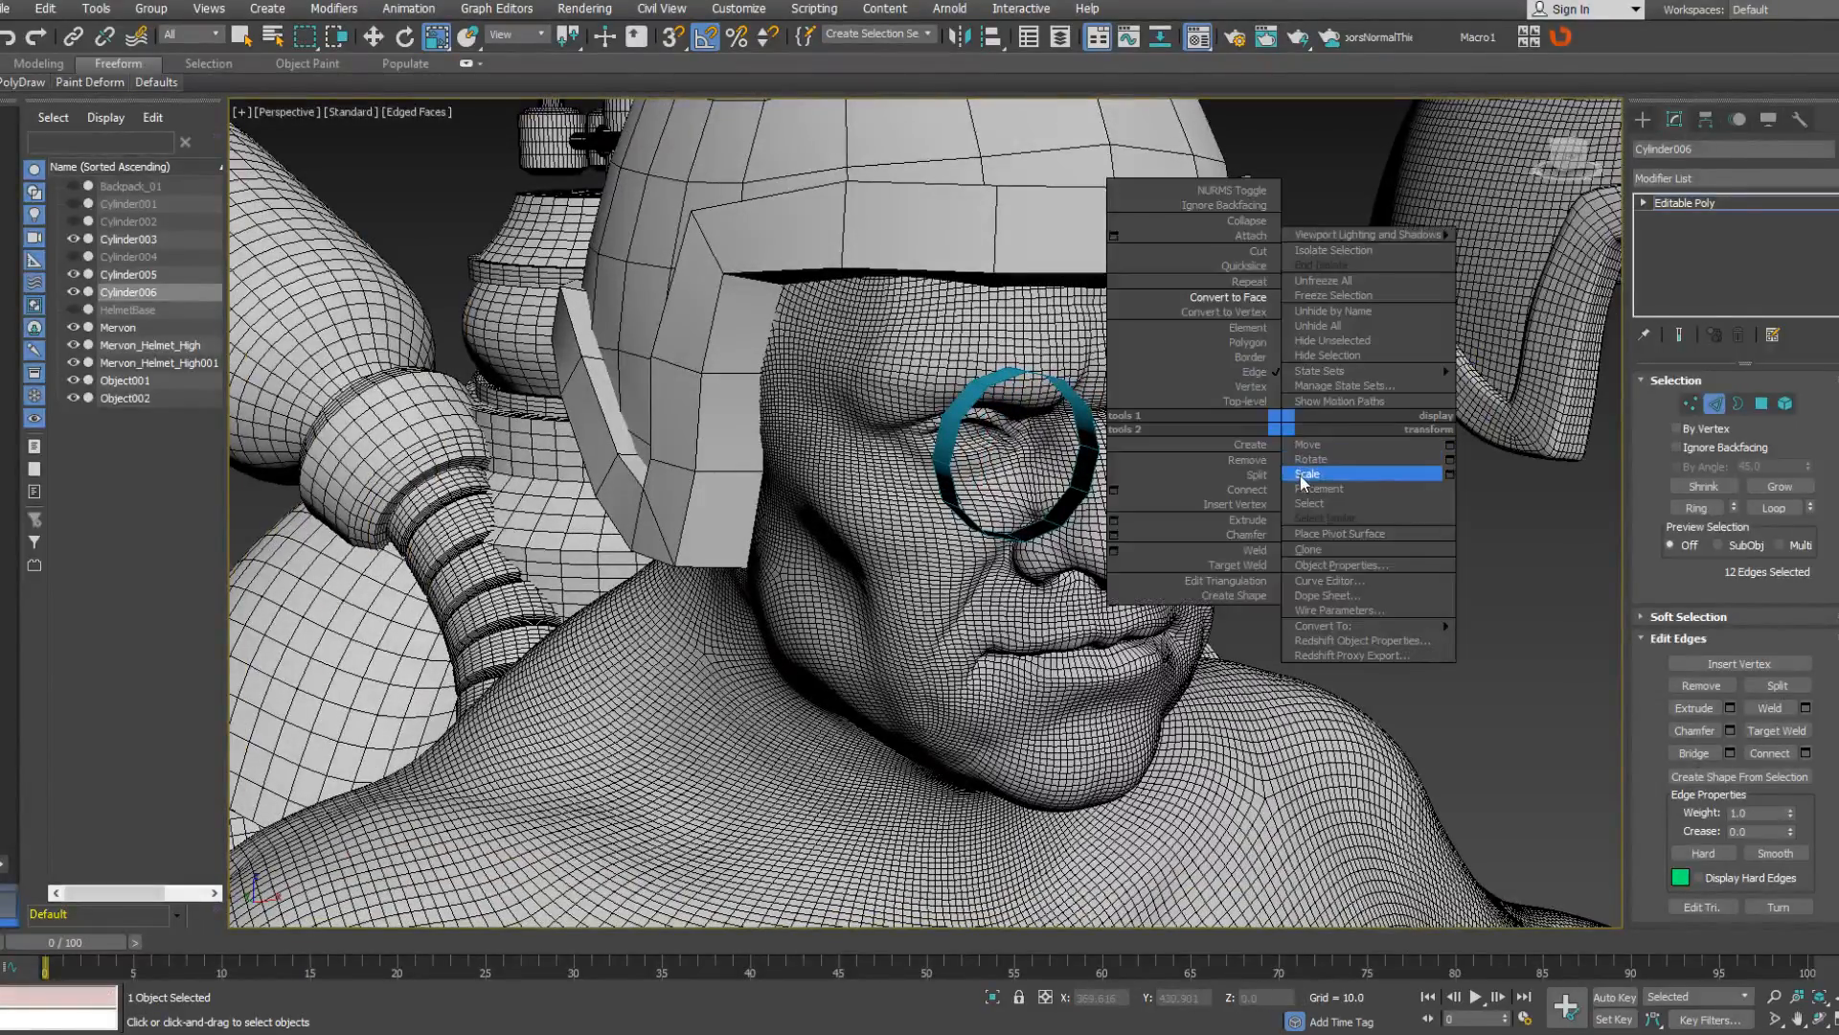
click(1301, 447)
mouse_move(1300, 449)
alt+middle_down()
mouse_move(1084, 454)
mouse_move(1295, 437)
mouse_move(1150, 438)
mouse_move(1164, 431)
mouse_move(1233, 455)
mouse_move(1168, 450)
mouse_move(1294, 444)
alt+middle_up()
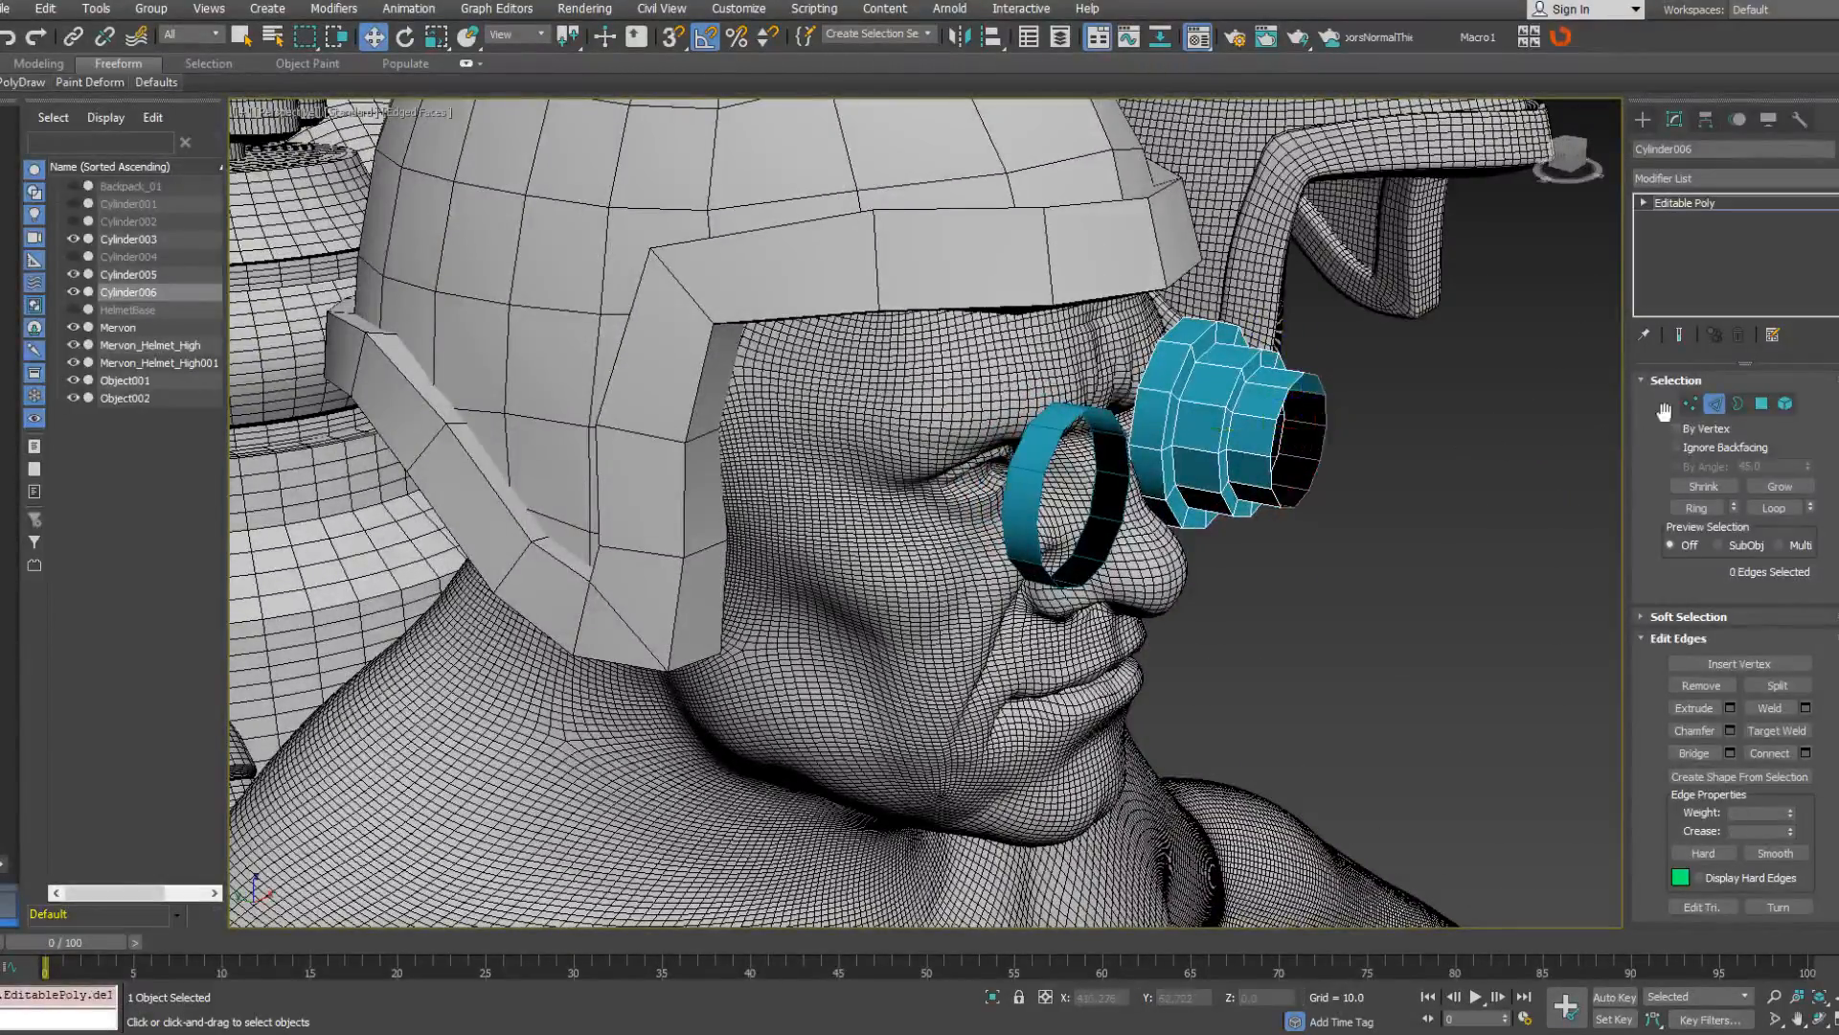
click(1713, 405)
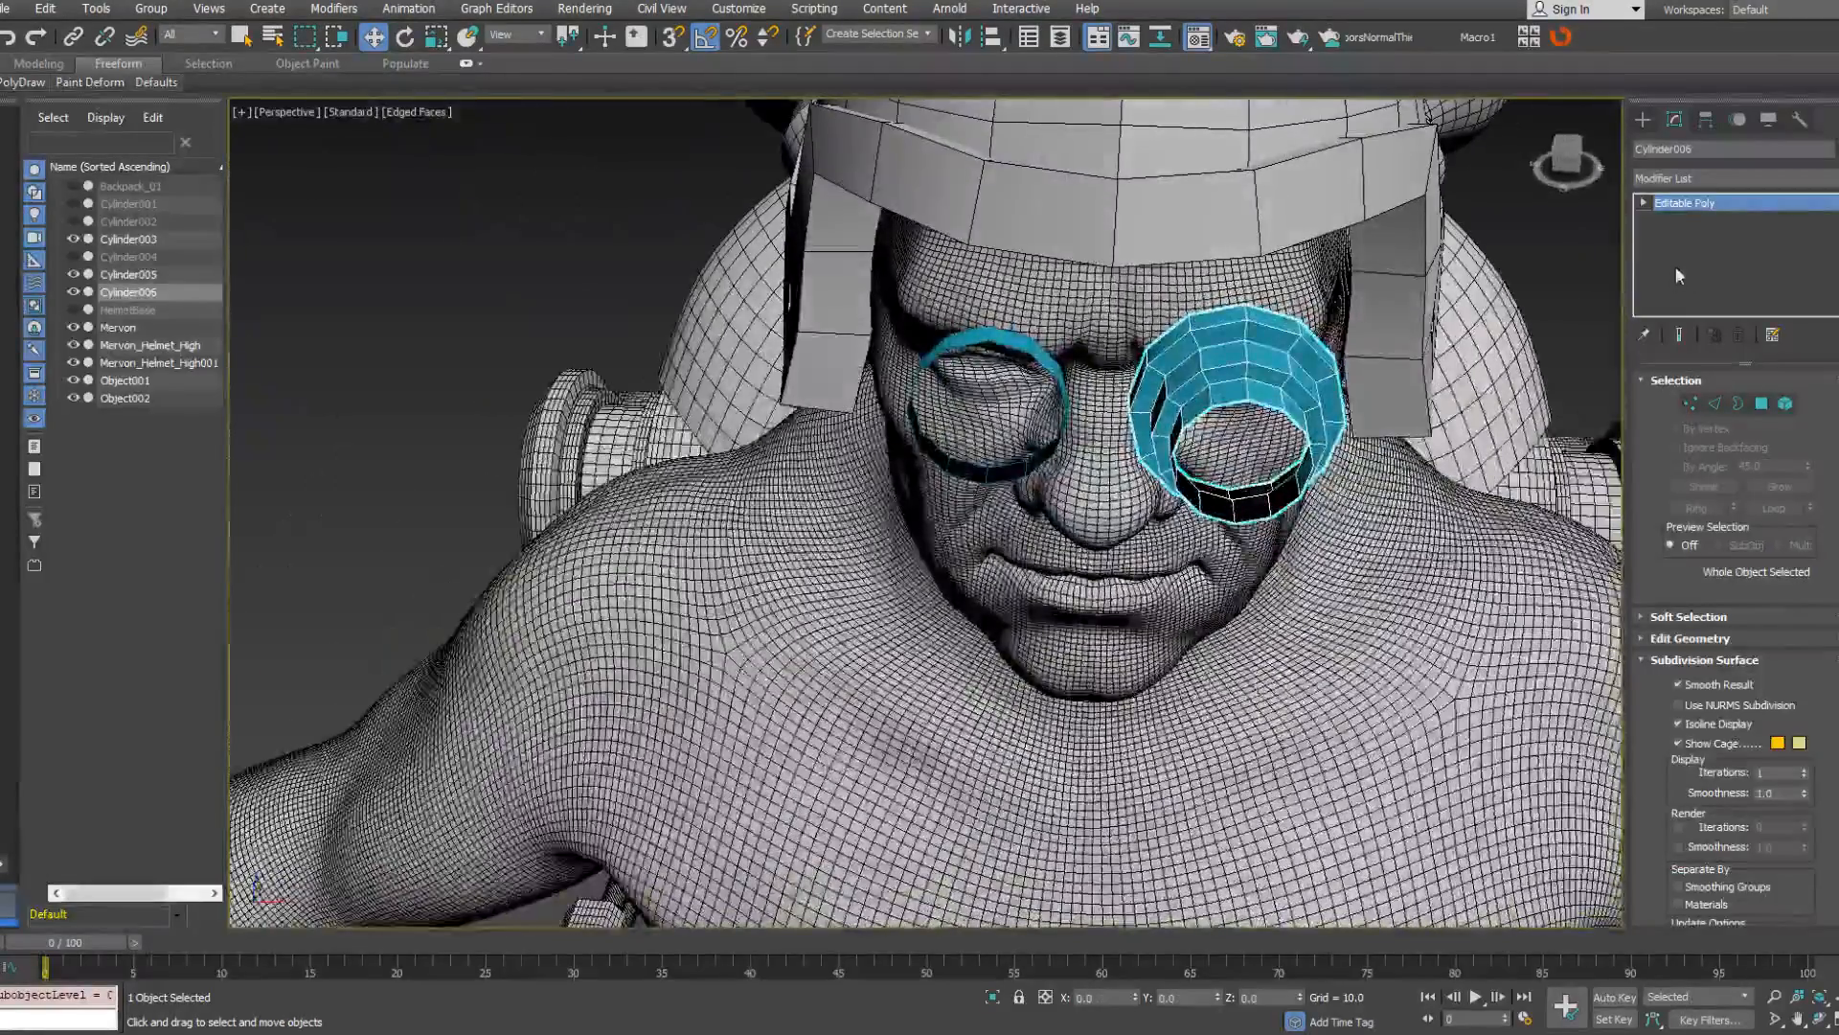
Thicken the left eyepiece with a Shell modifier at 0.4 inner amount and convert it to Editable Poly.
click(1724, 178)
scroll(1736, 613, down, 20)
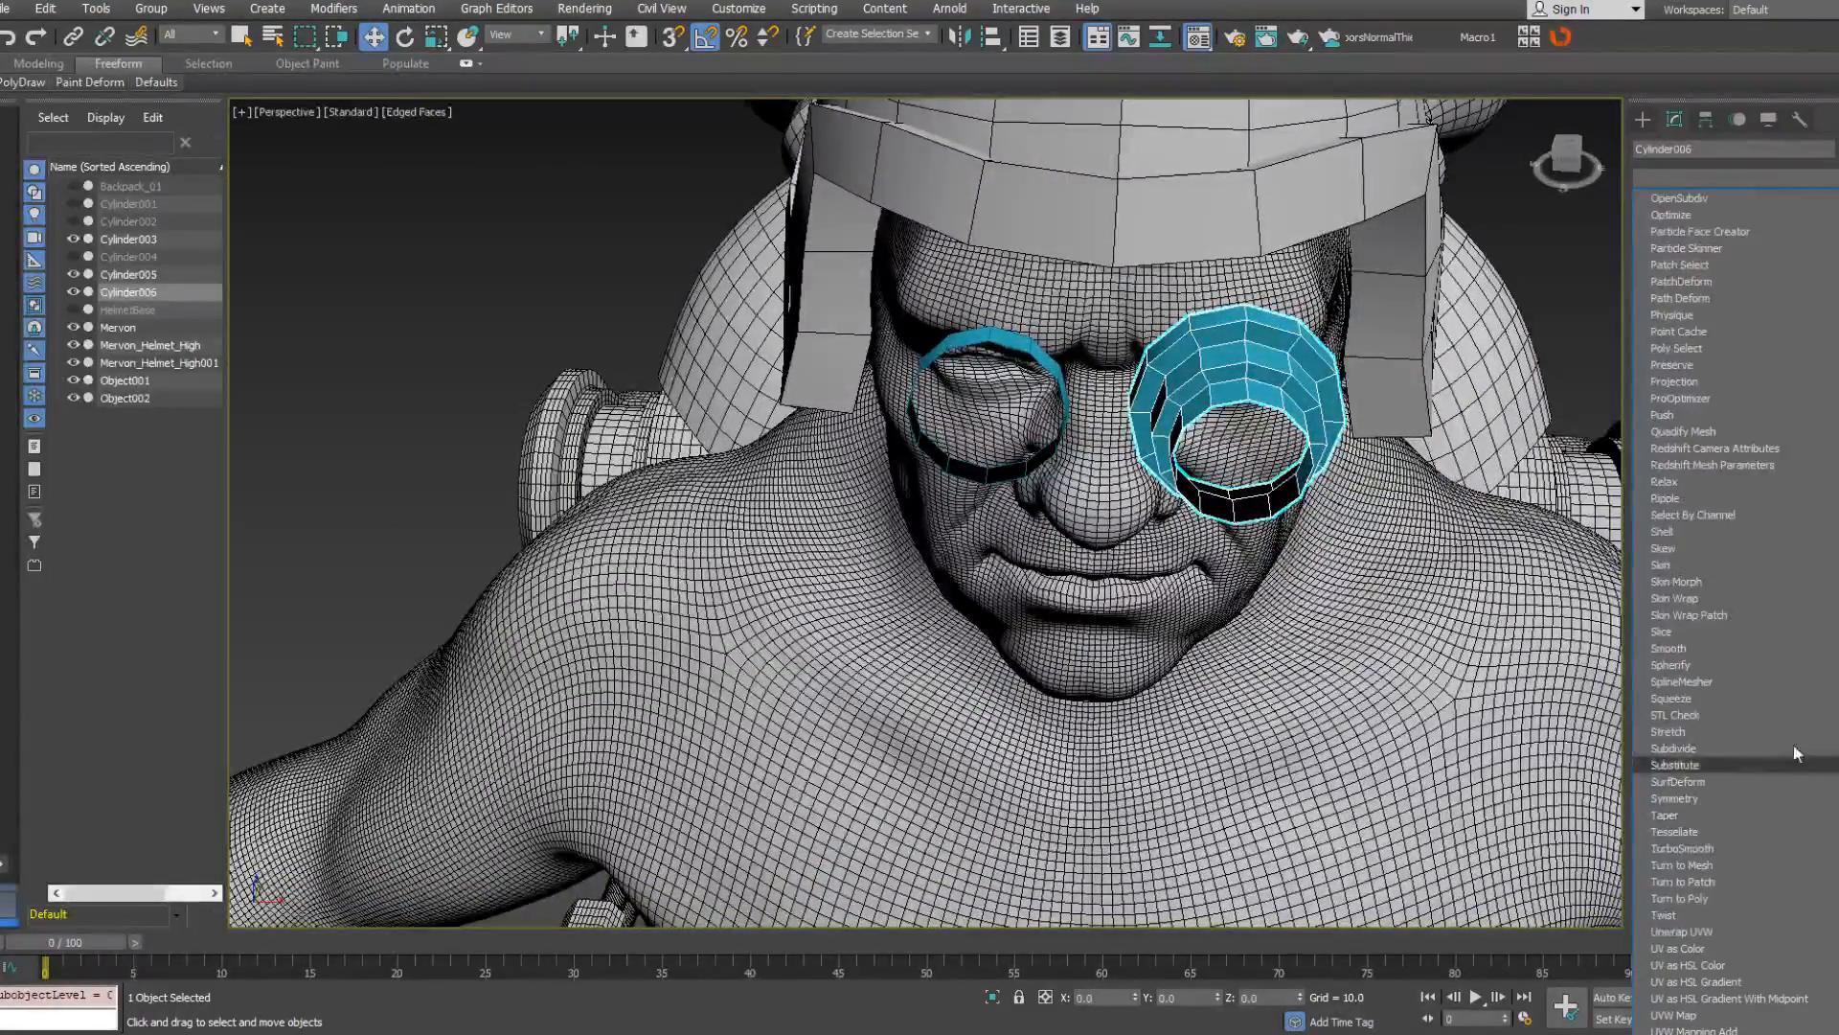
click(1726, 531)
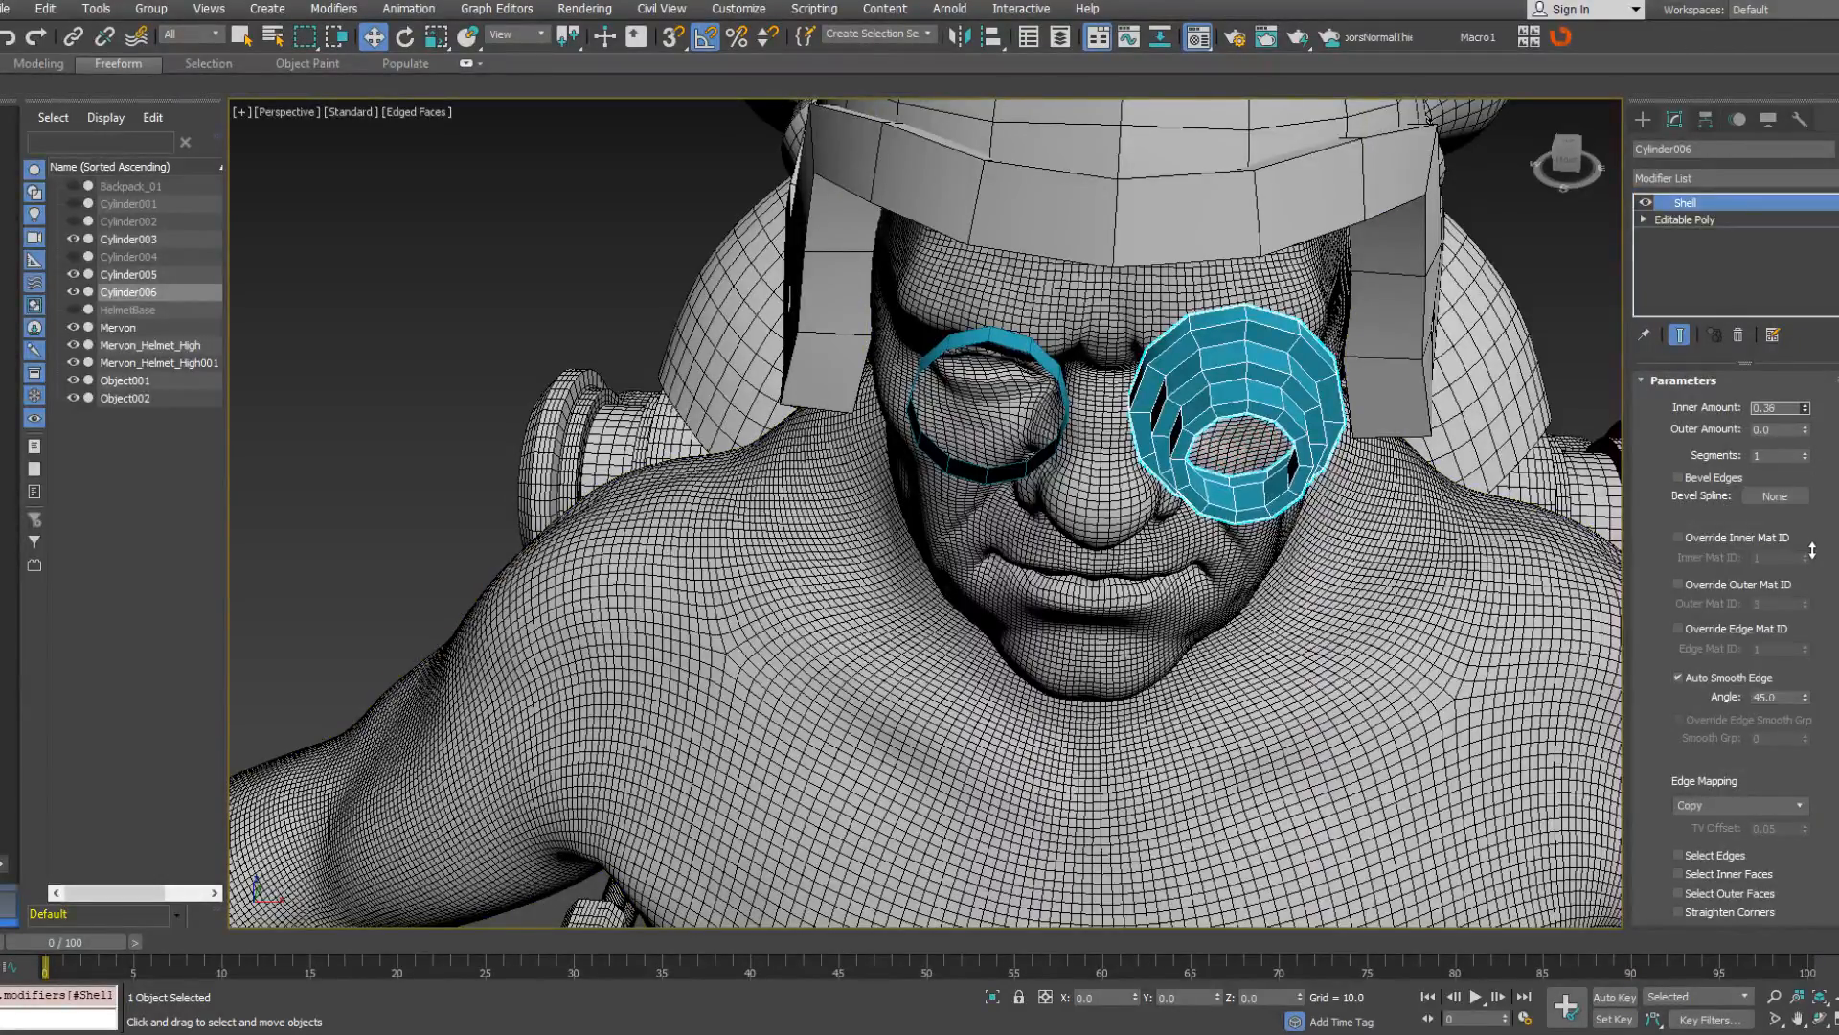
drag(1814, 553, 1811, 544)
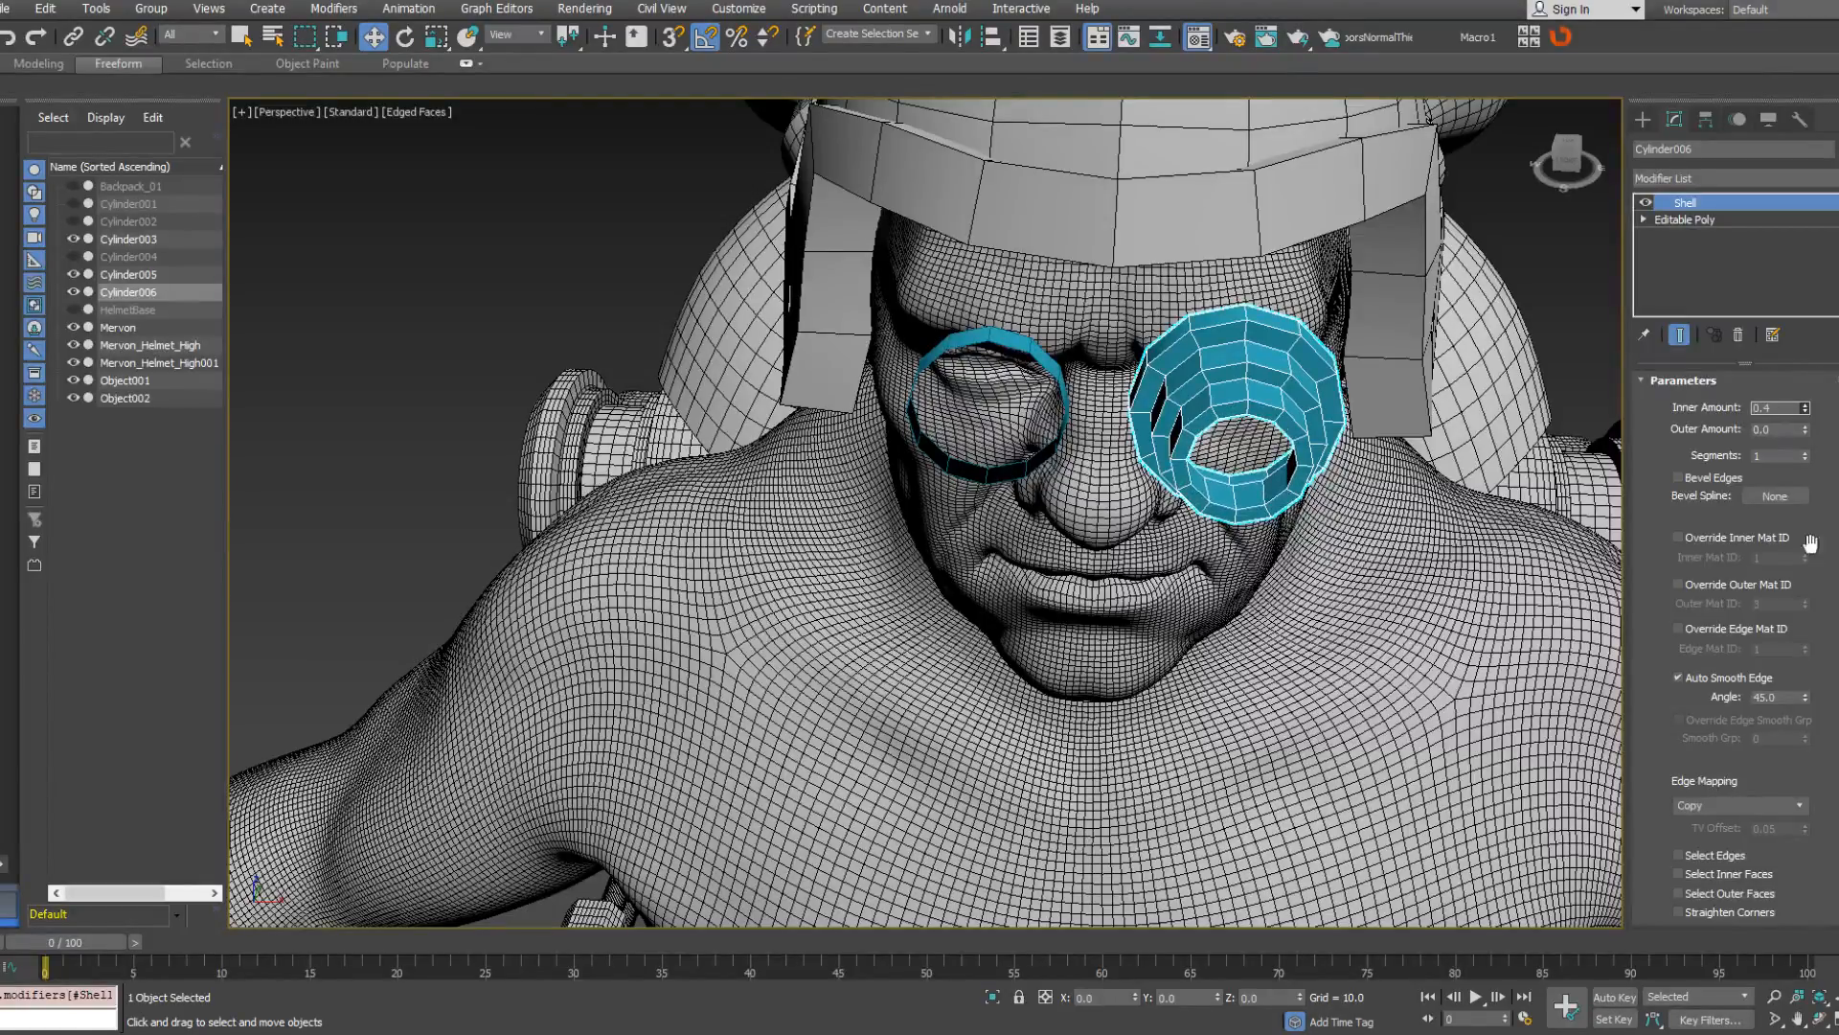
alt+middle_drag(1365, 508, 1418, 447)
right_click(1686, 203)
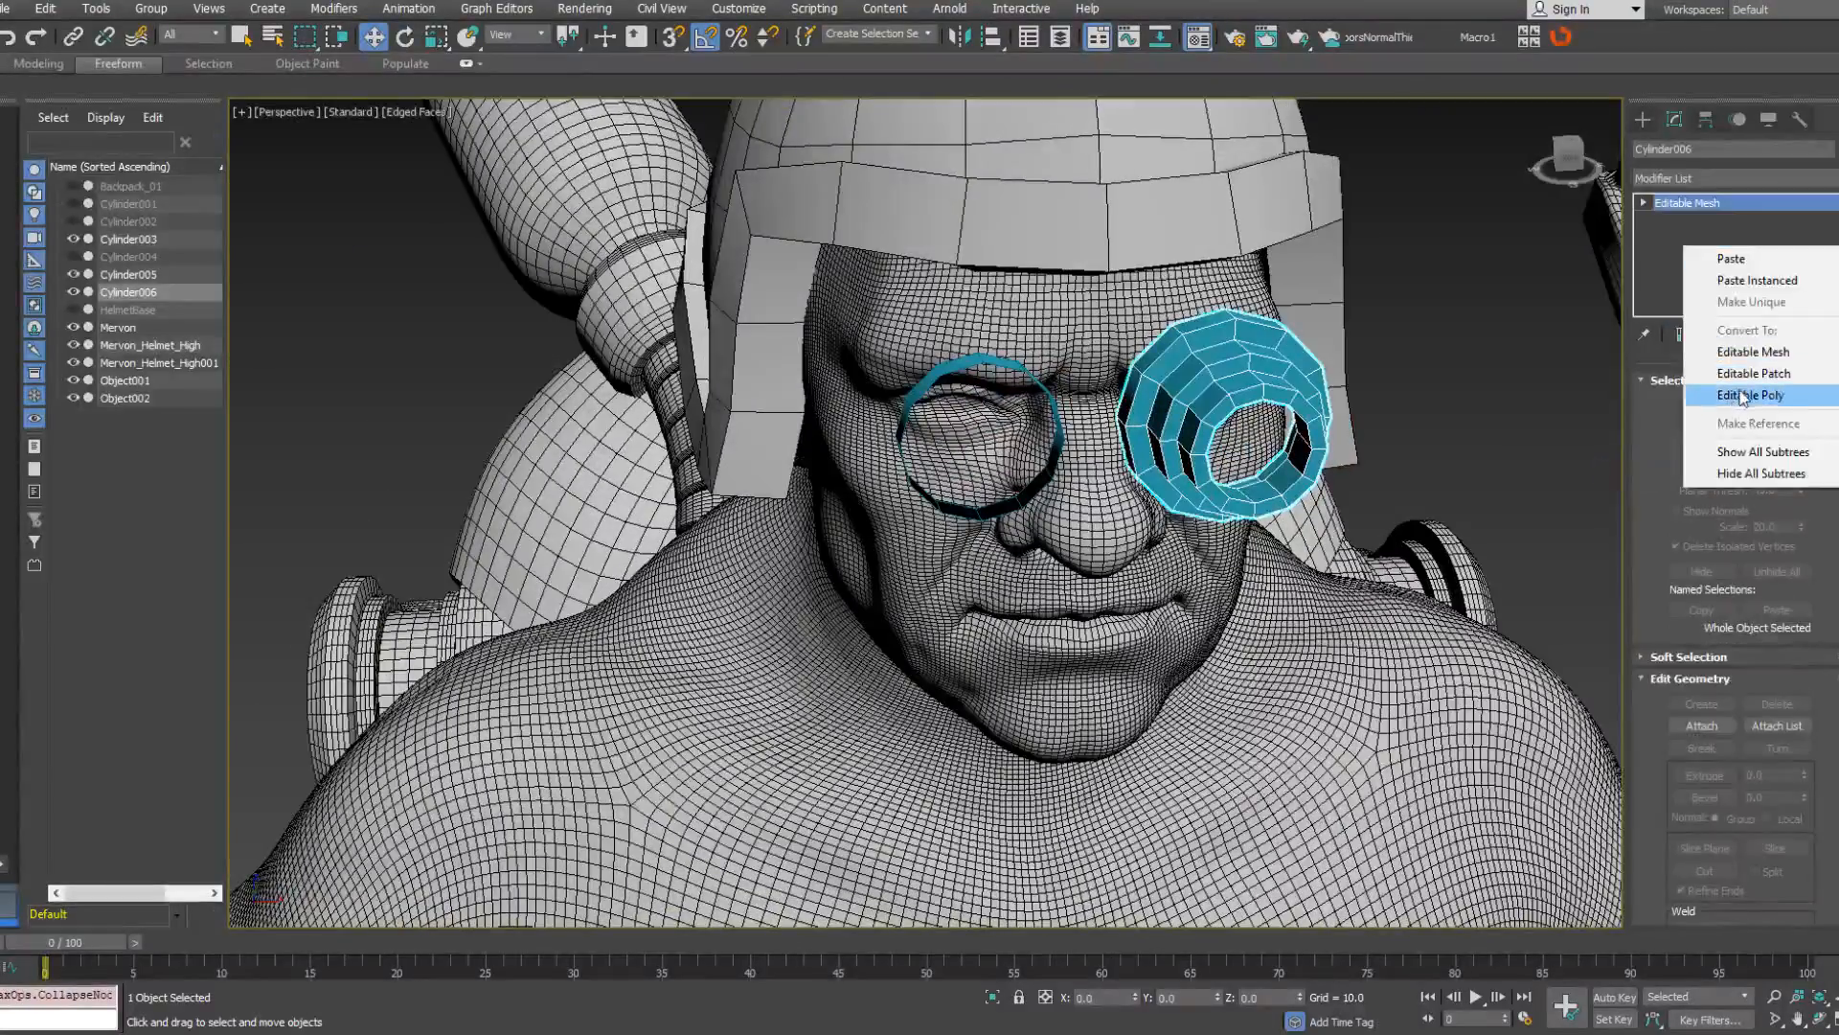
click(1724, 406)
Move the right-eye ring's vertices slightly up and outward in the front view, to about X -3.2, Z 100.2.
click(1042, 390)
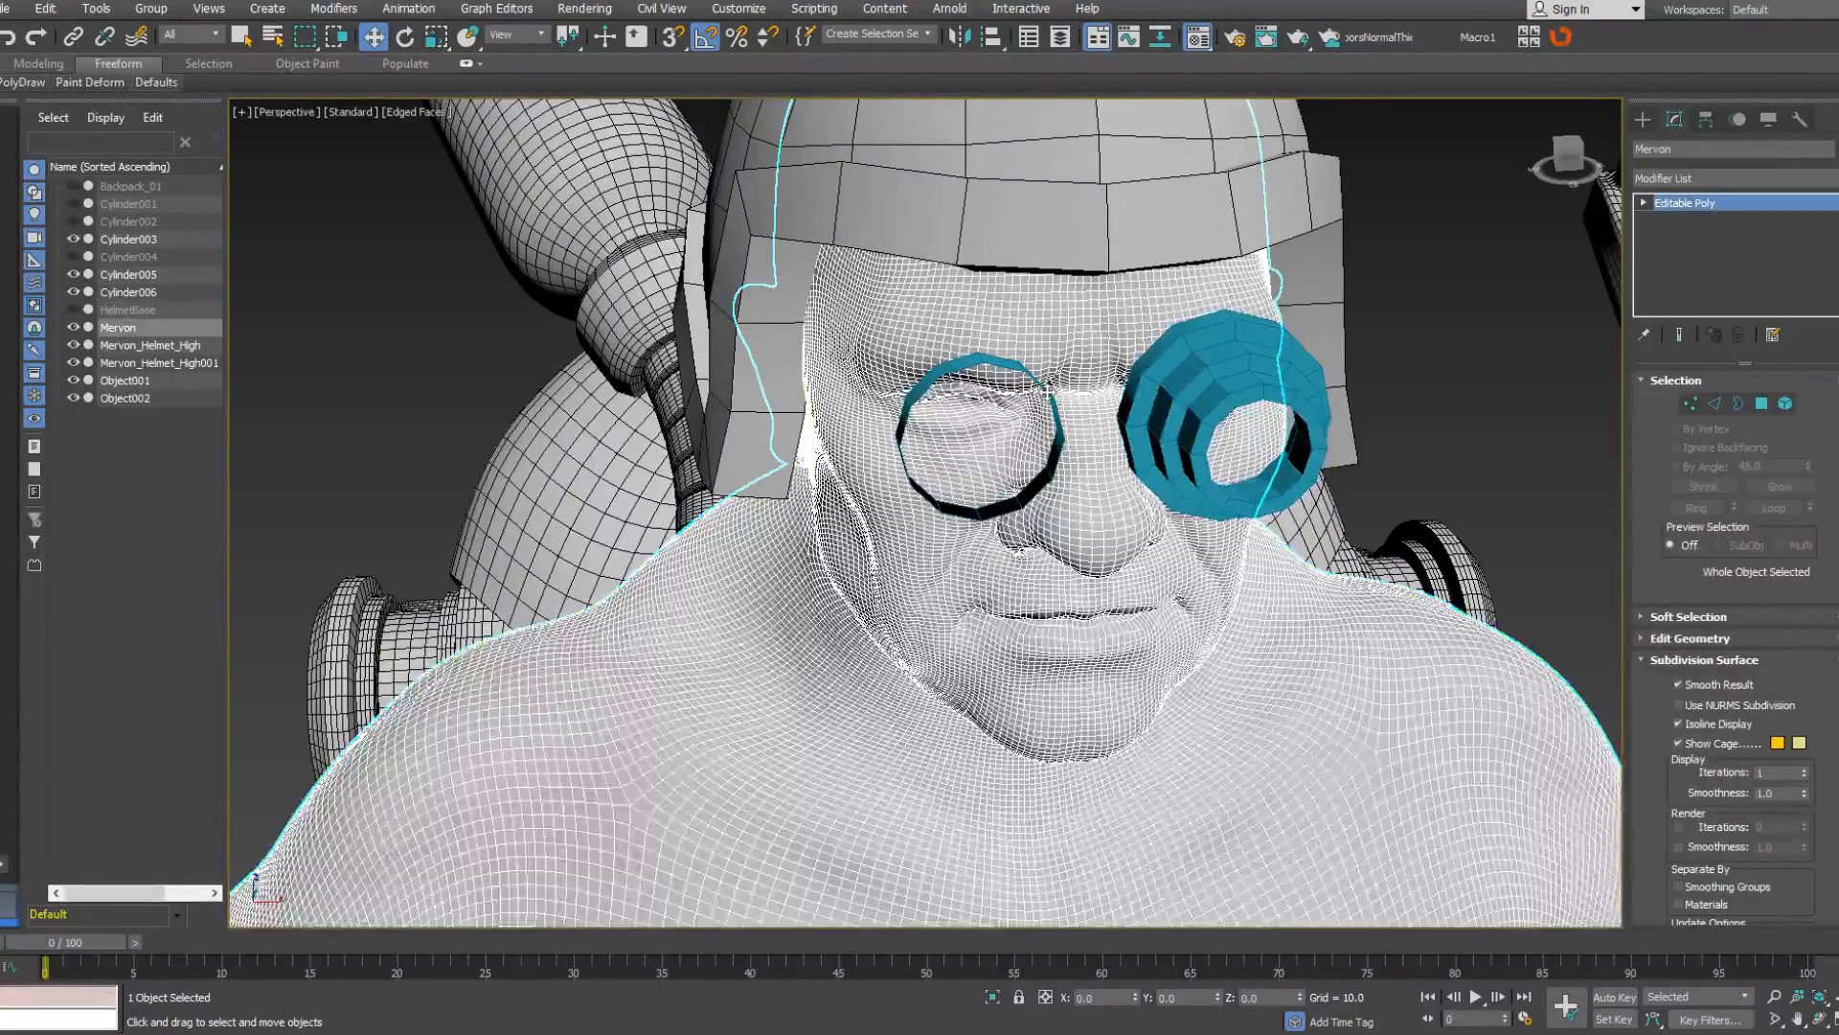
click(1042, 391)
click(1042, 391)
alt+middle_drag(1042, 390, 996, 373)
alt+middle_drag(1438, 381, 1438, 393)
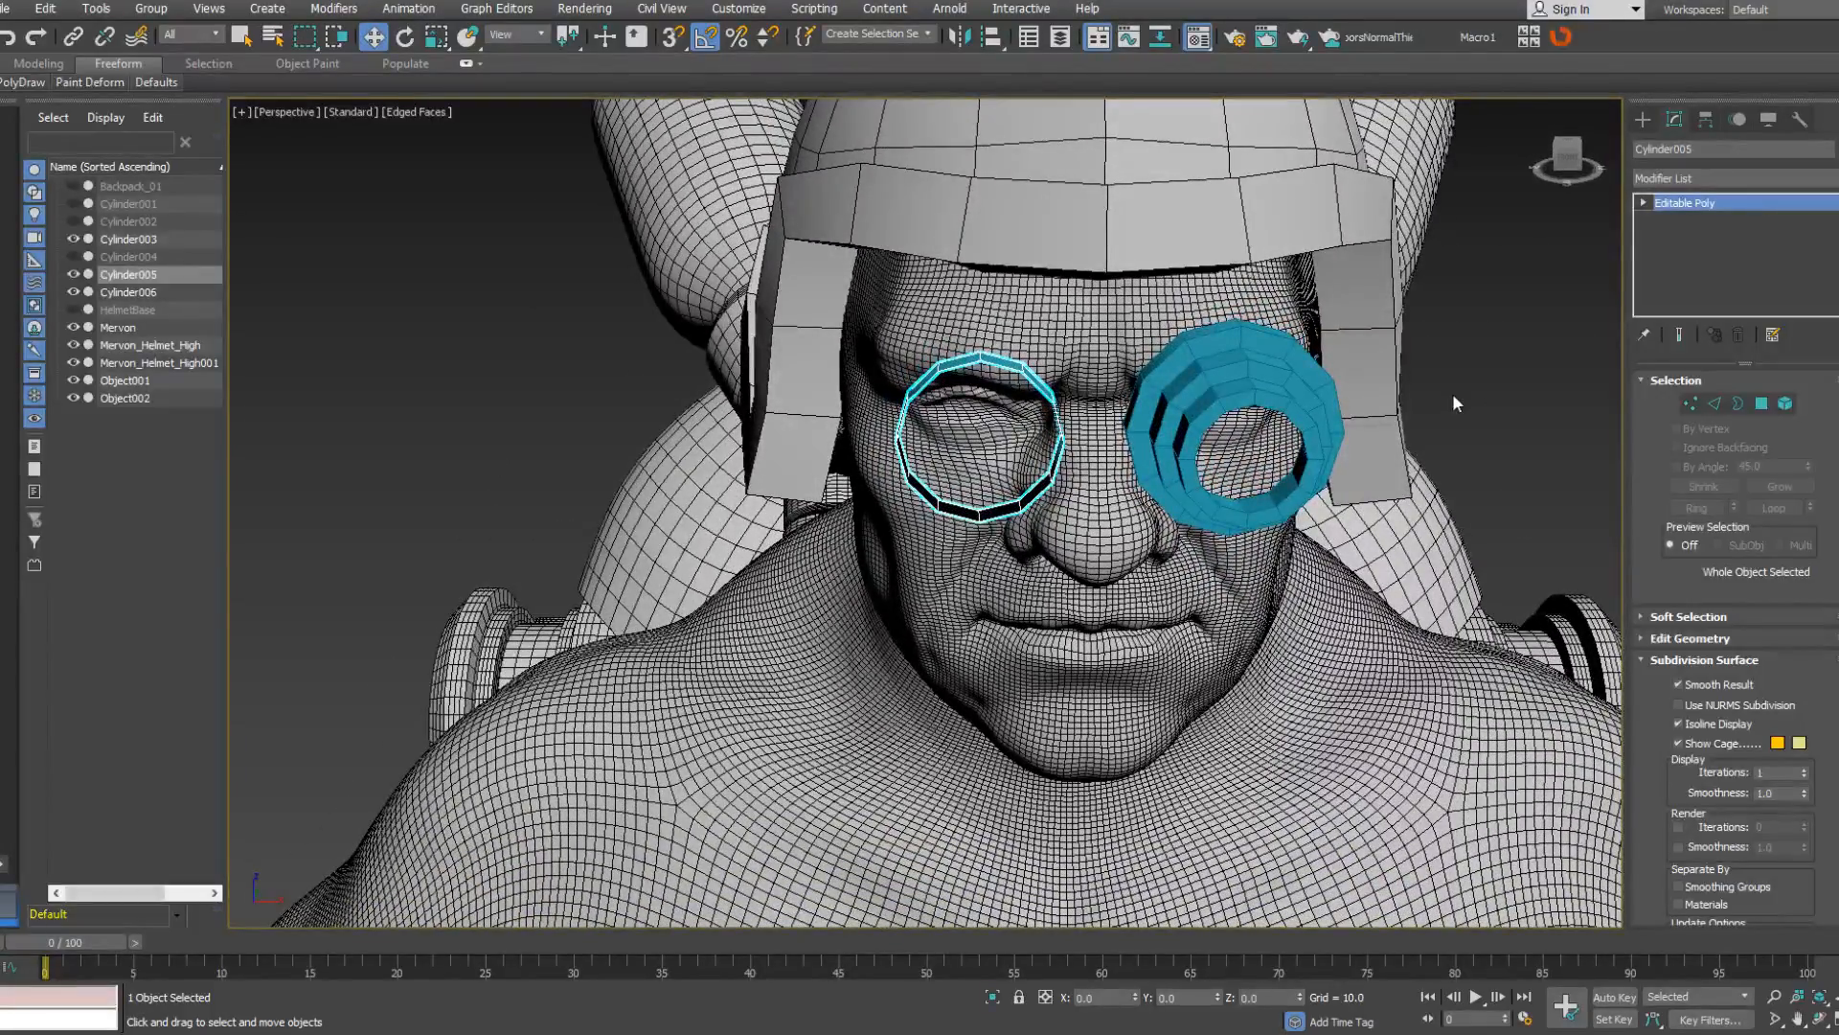
key(f)
middle_drag(952, 273, 939, 522)
scroll(910, 427, up, 7)
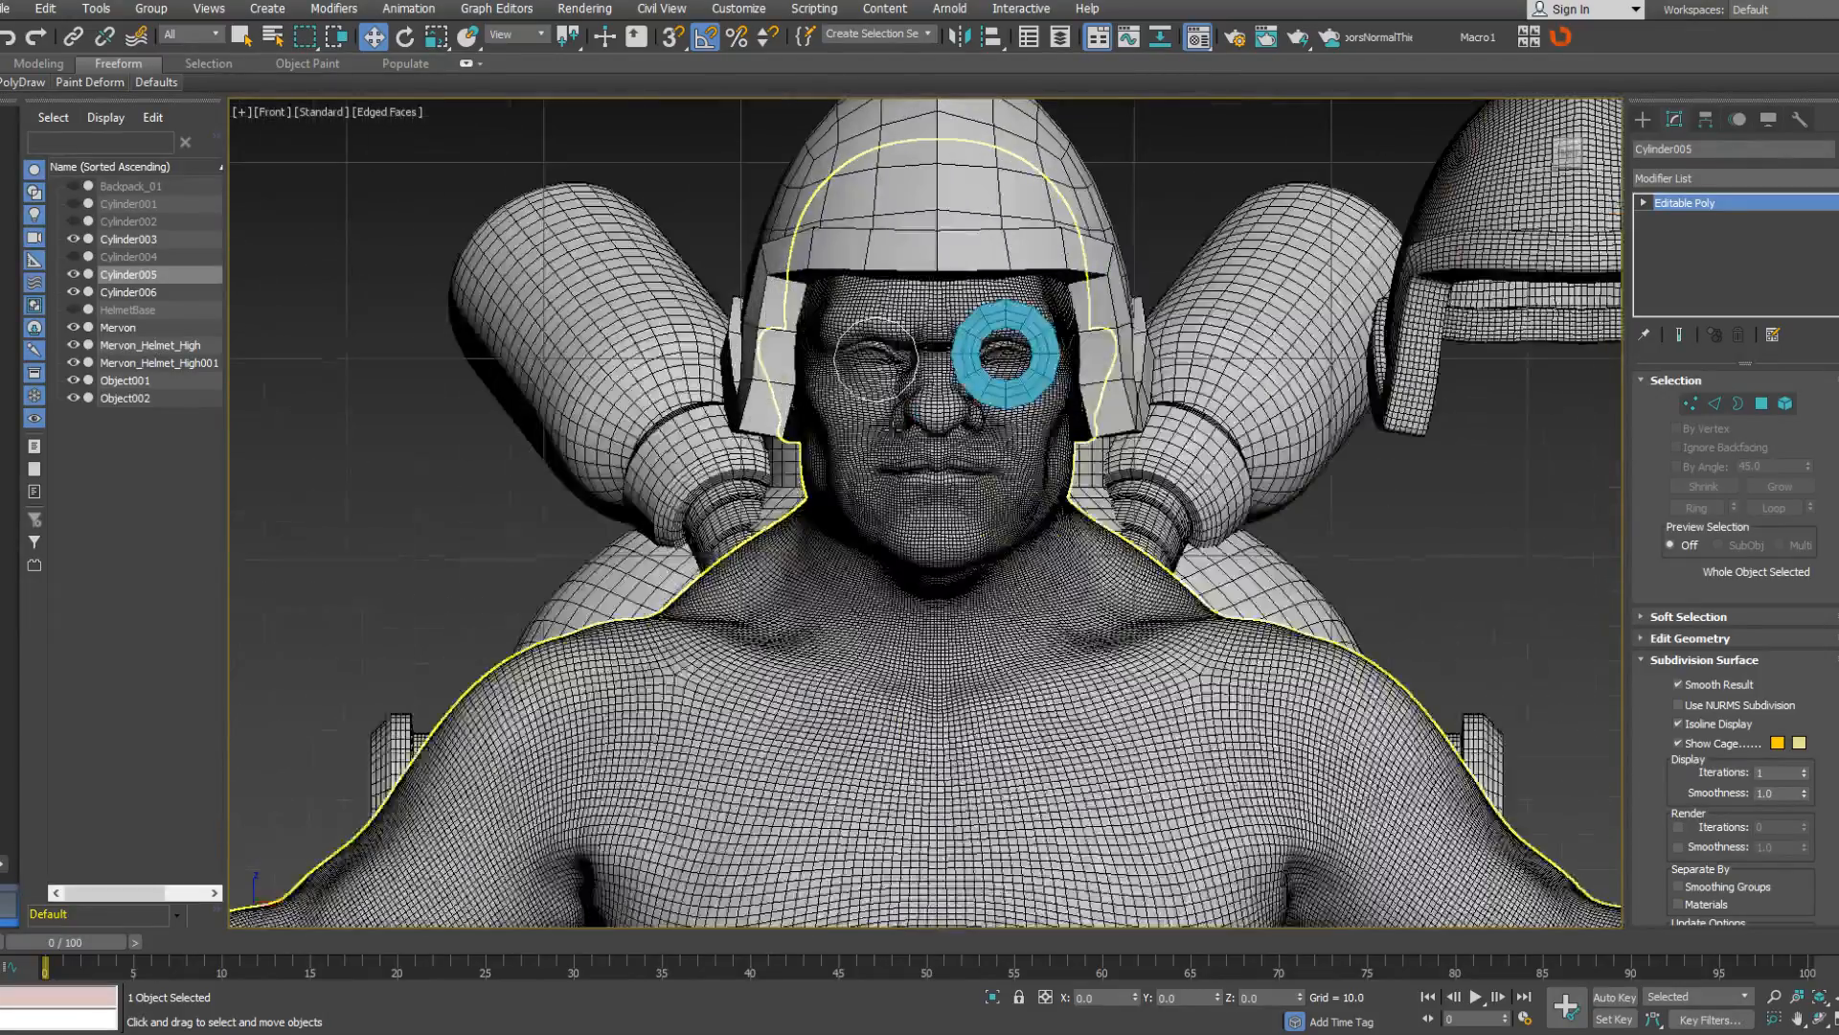
scroll(934, 419, up, 5)
middle_drag(963, 304, 963, 472)
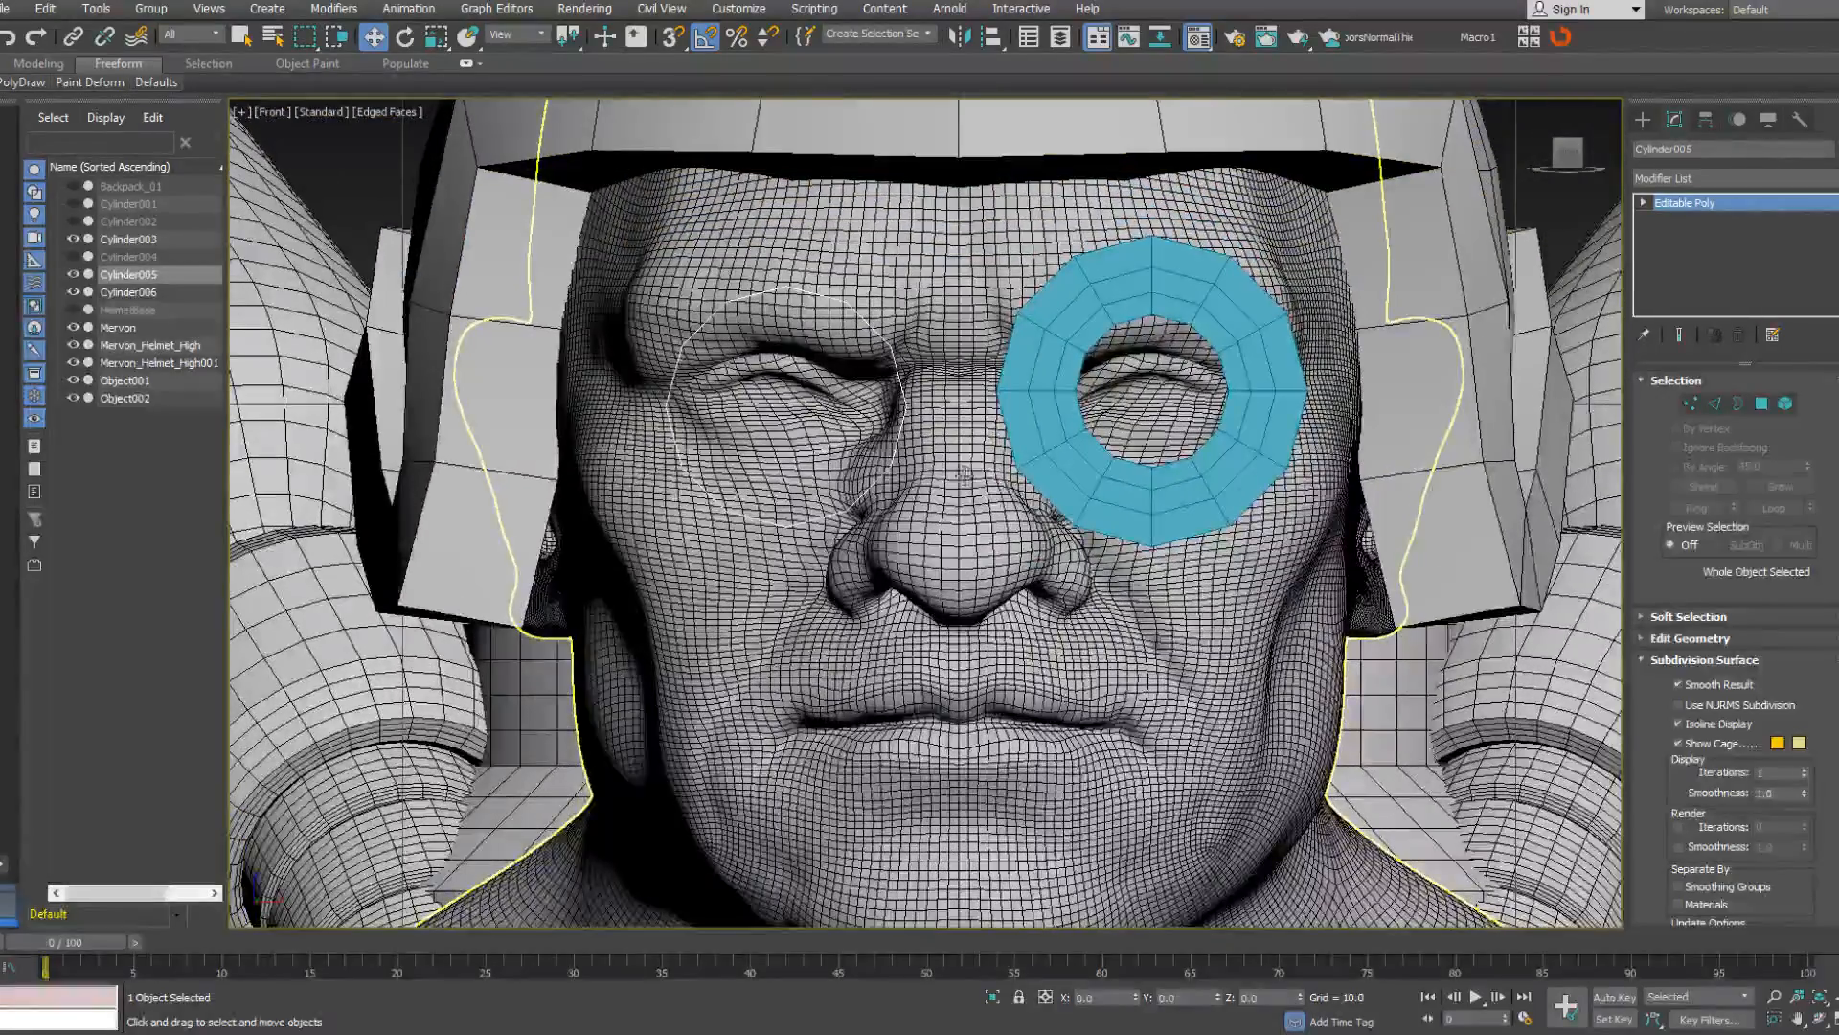
click(1692, 403)
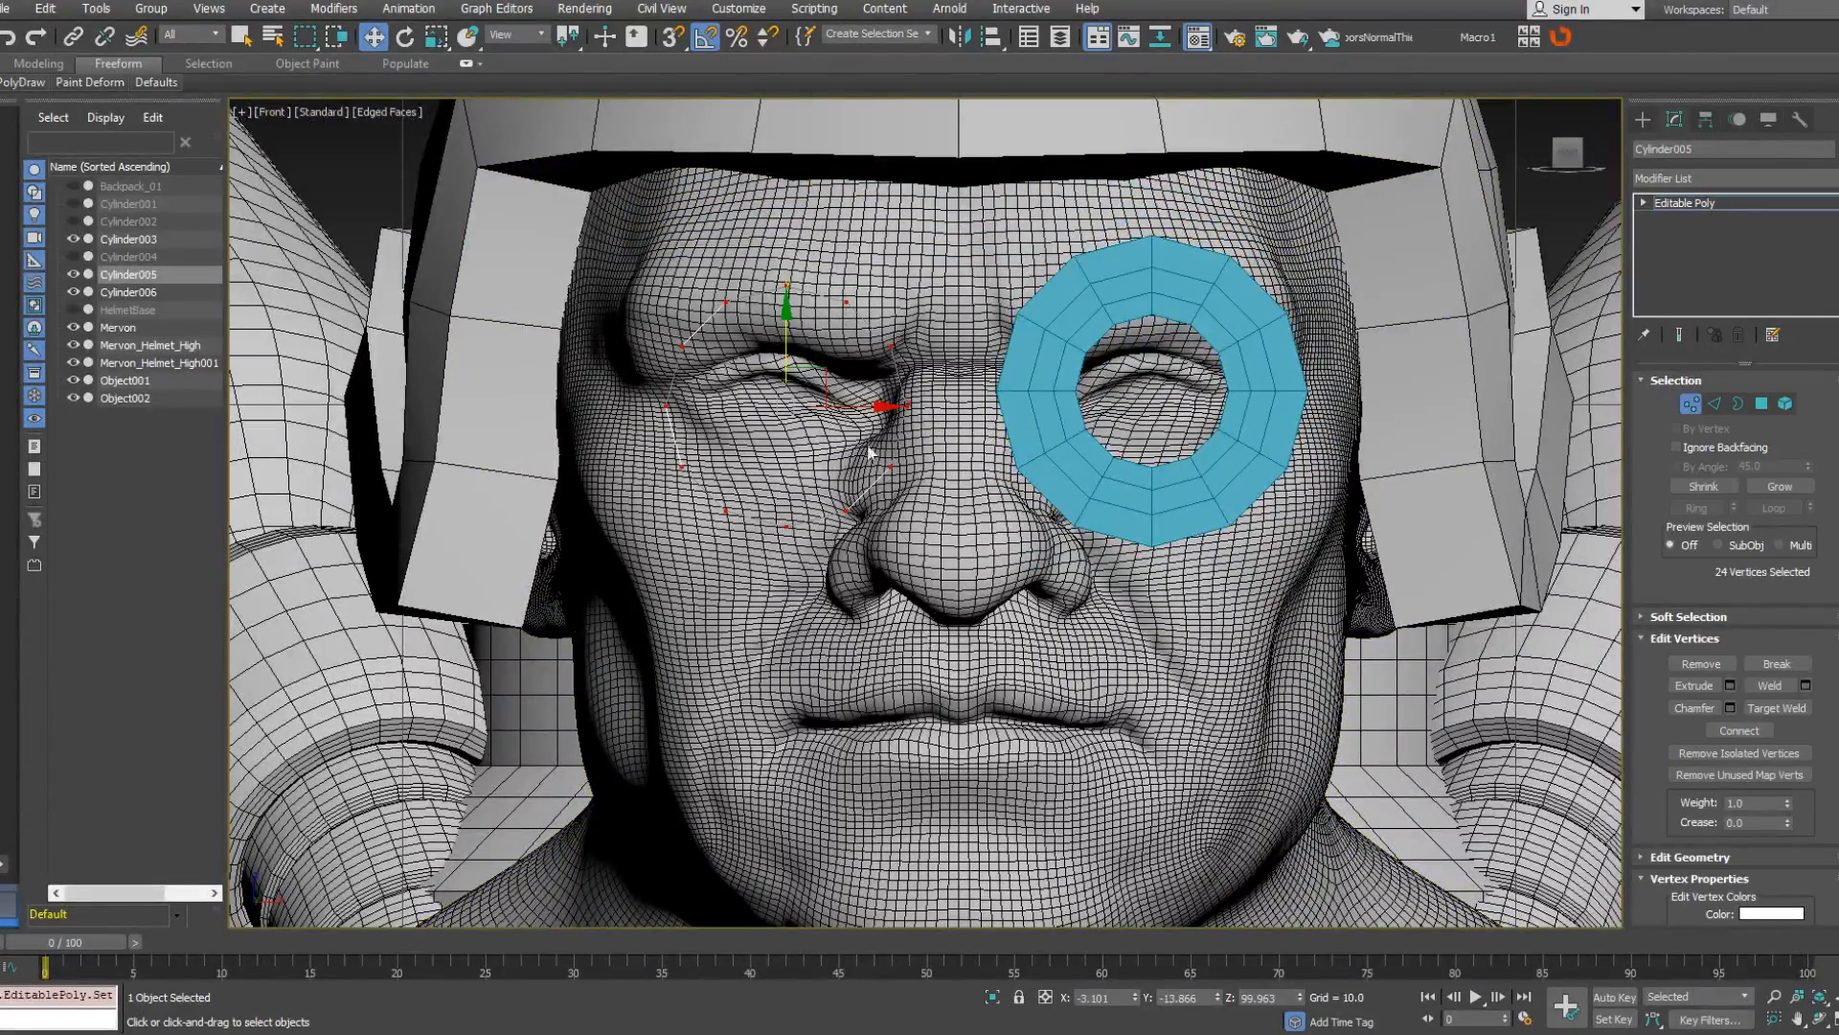
drag(785, 347, 786, 336)
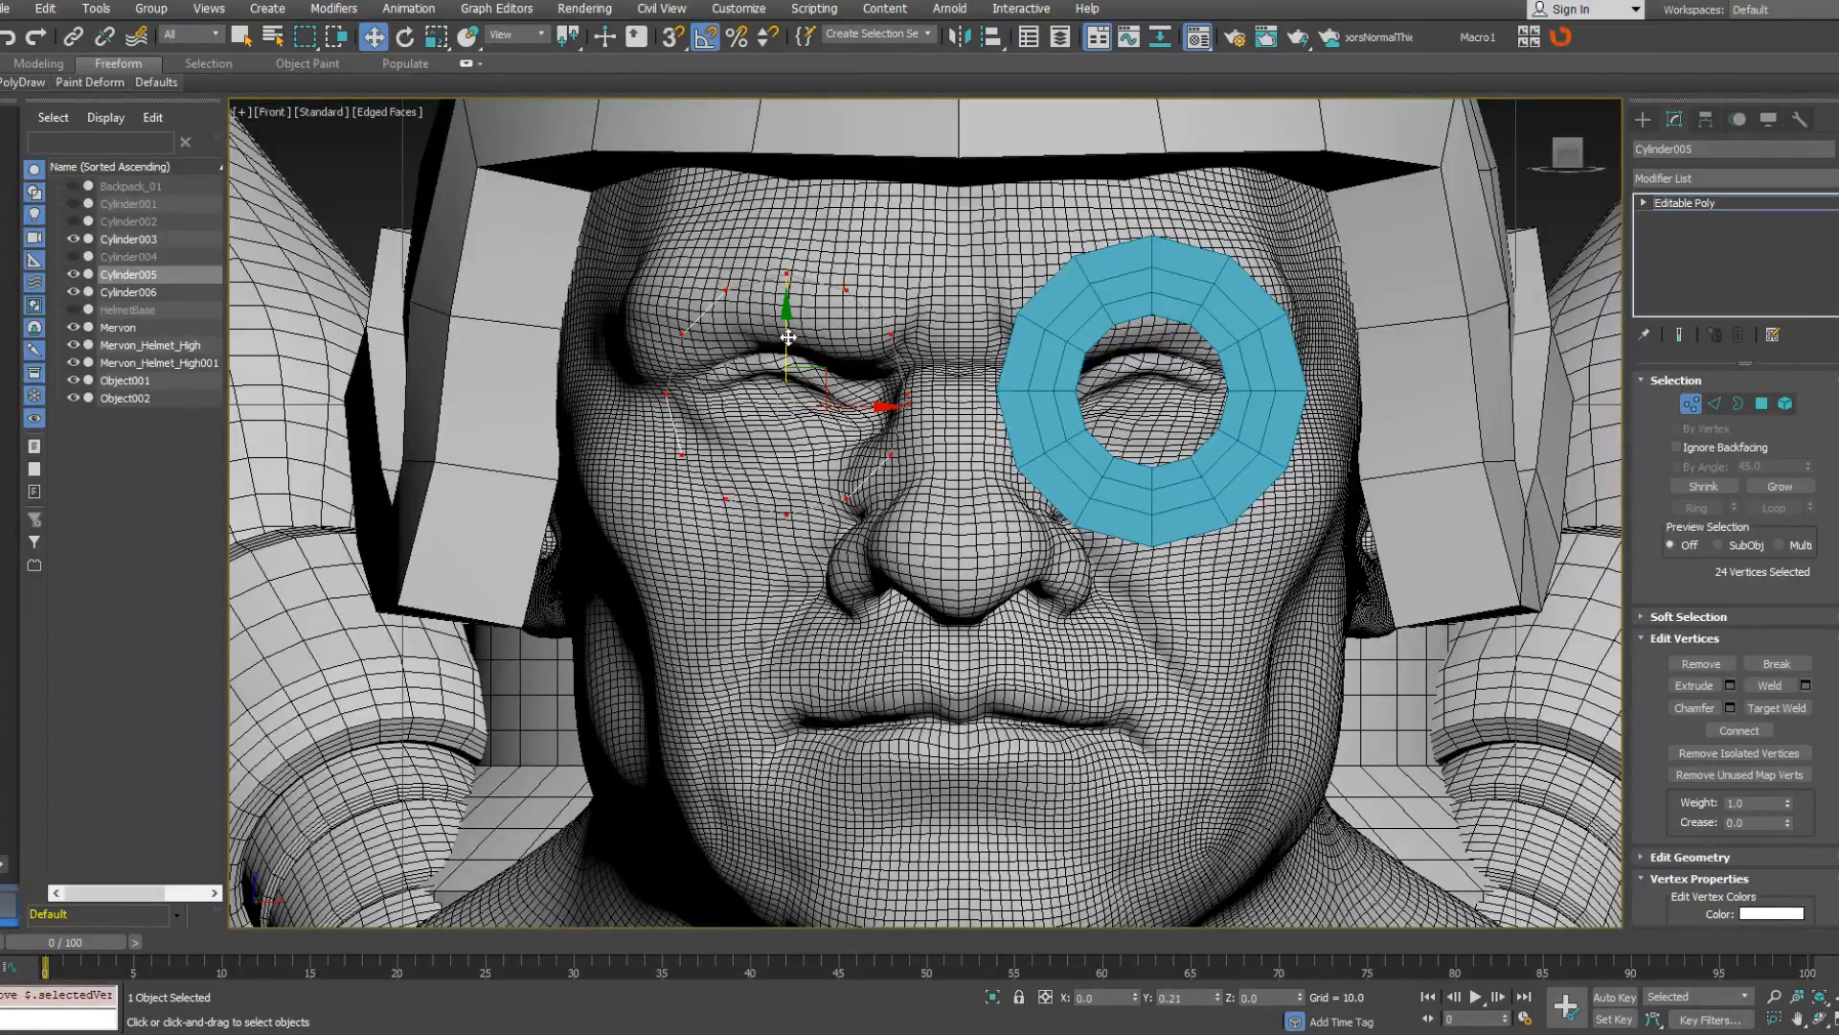
drag(822, 370, 815, 366)
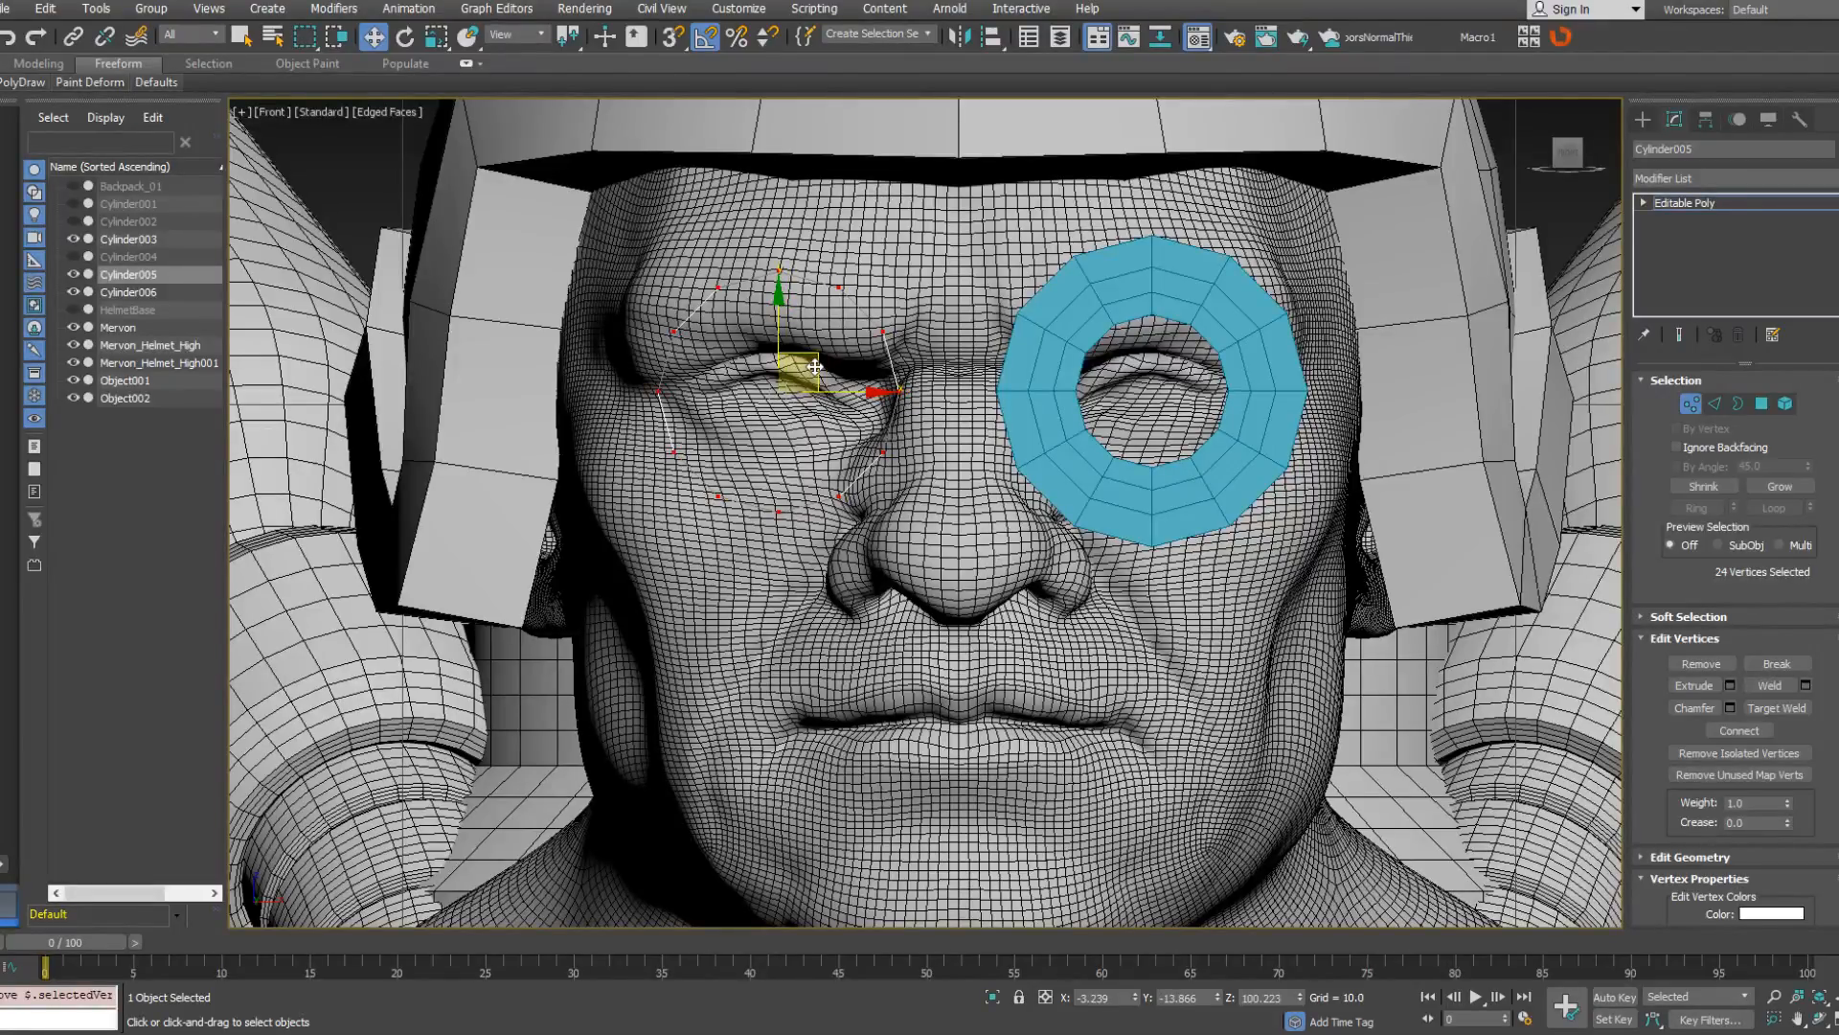
Enlarge the right-eye ring's vertices to about 103% in the front view plane and finish vertex editing.
right_click(870, 390)
click(900, 437)
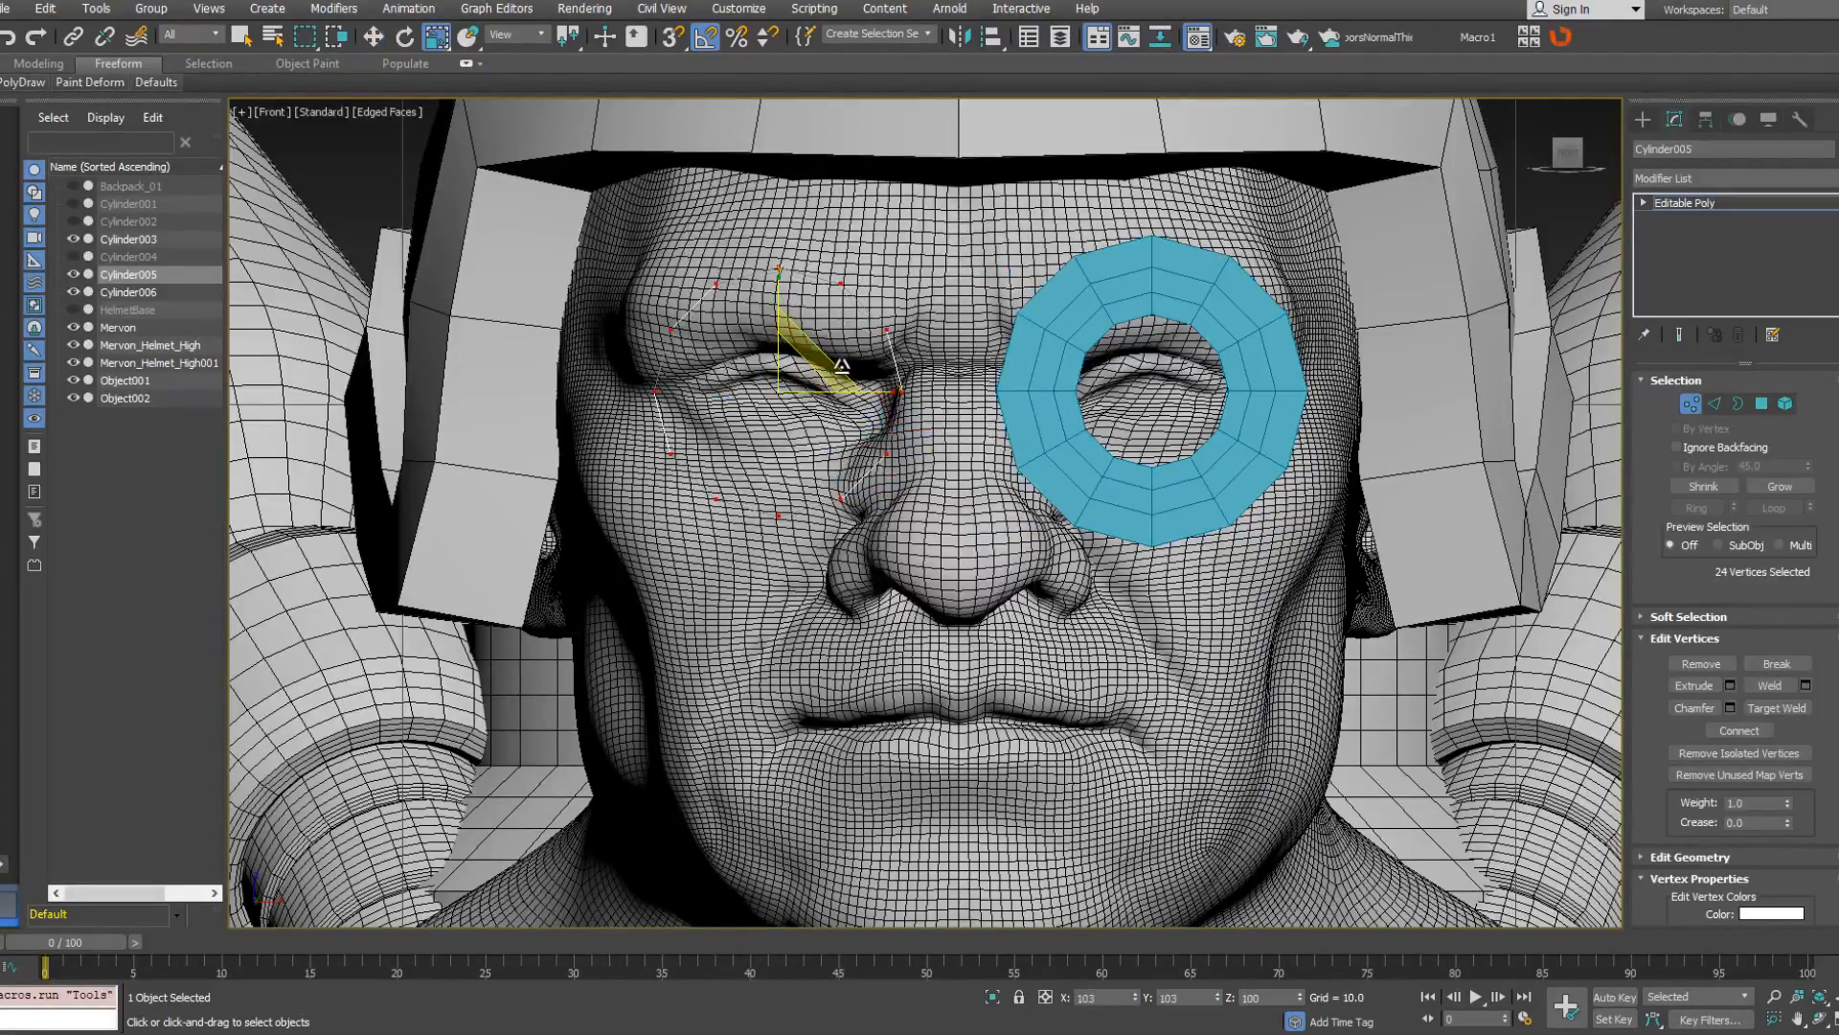
click(1692, 405)
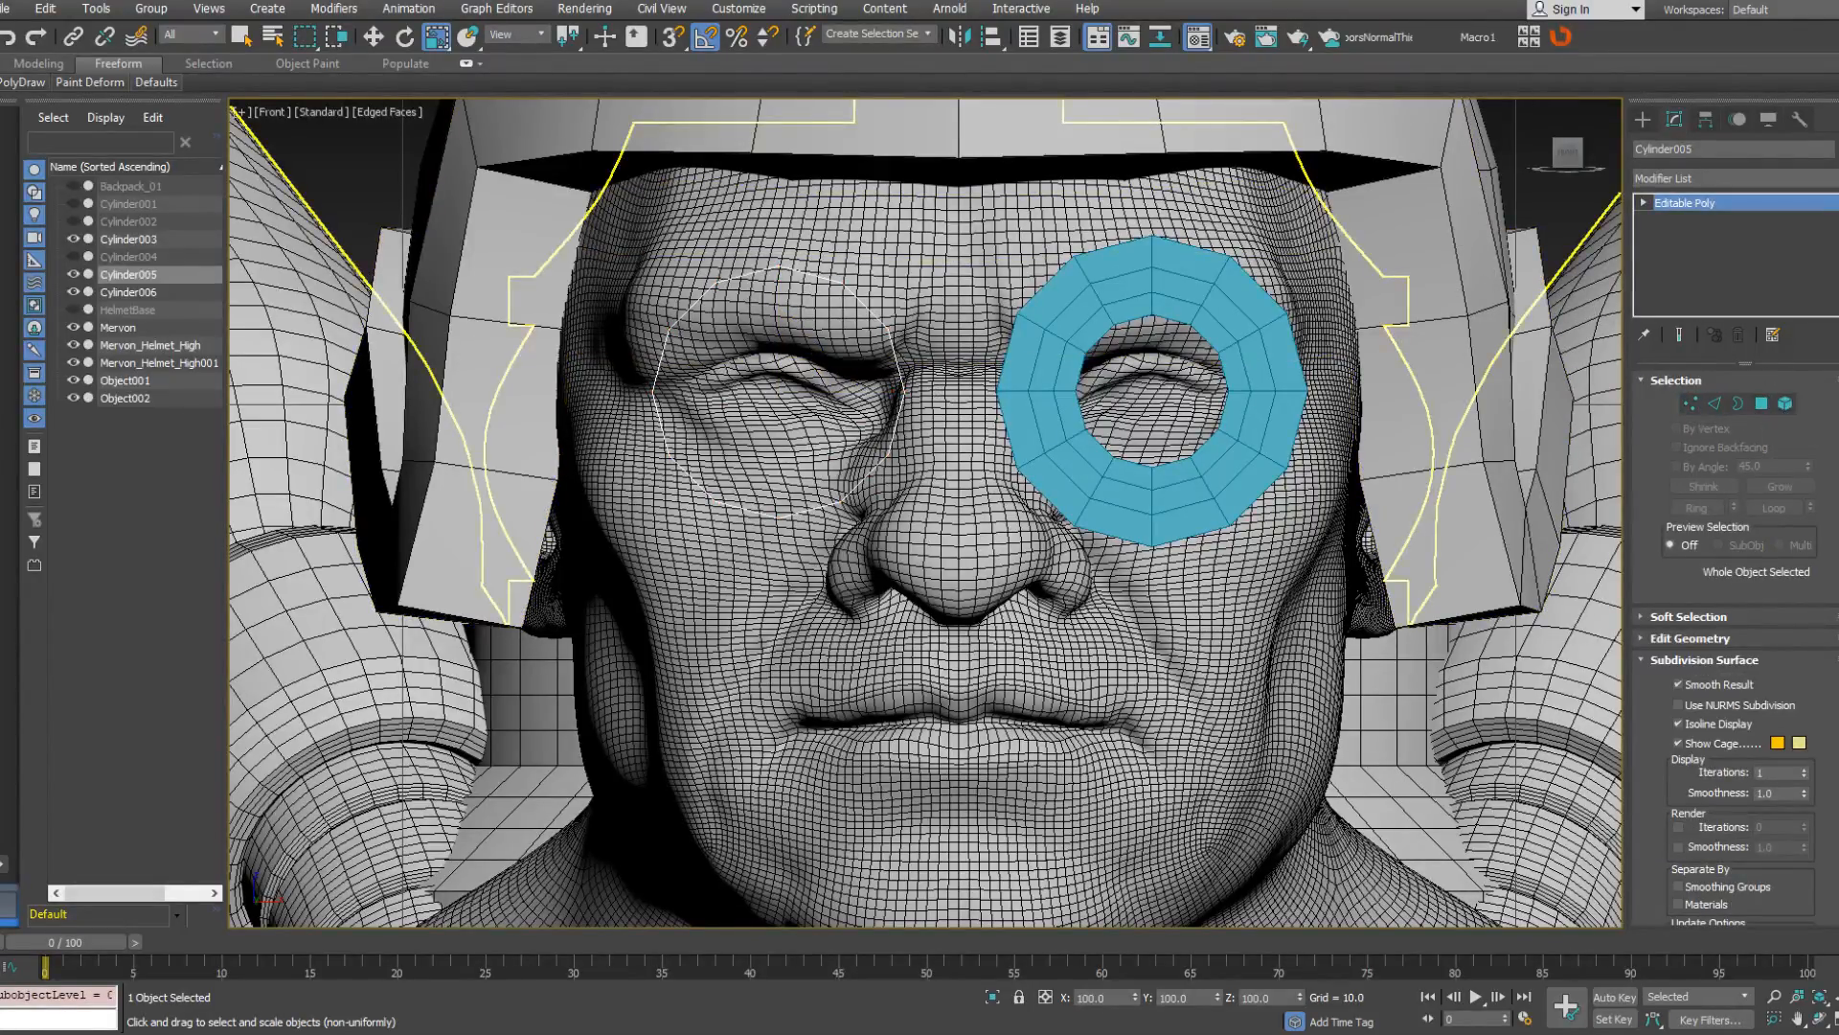
Add a Shell modifier with 0.4 inner amount to the right-eye ring and collapse it to an editable mesh.
click(1714, 178)
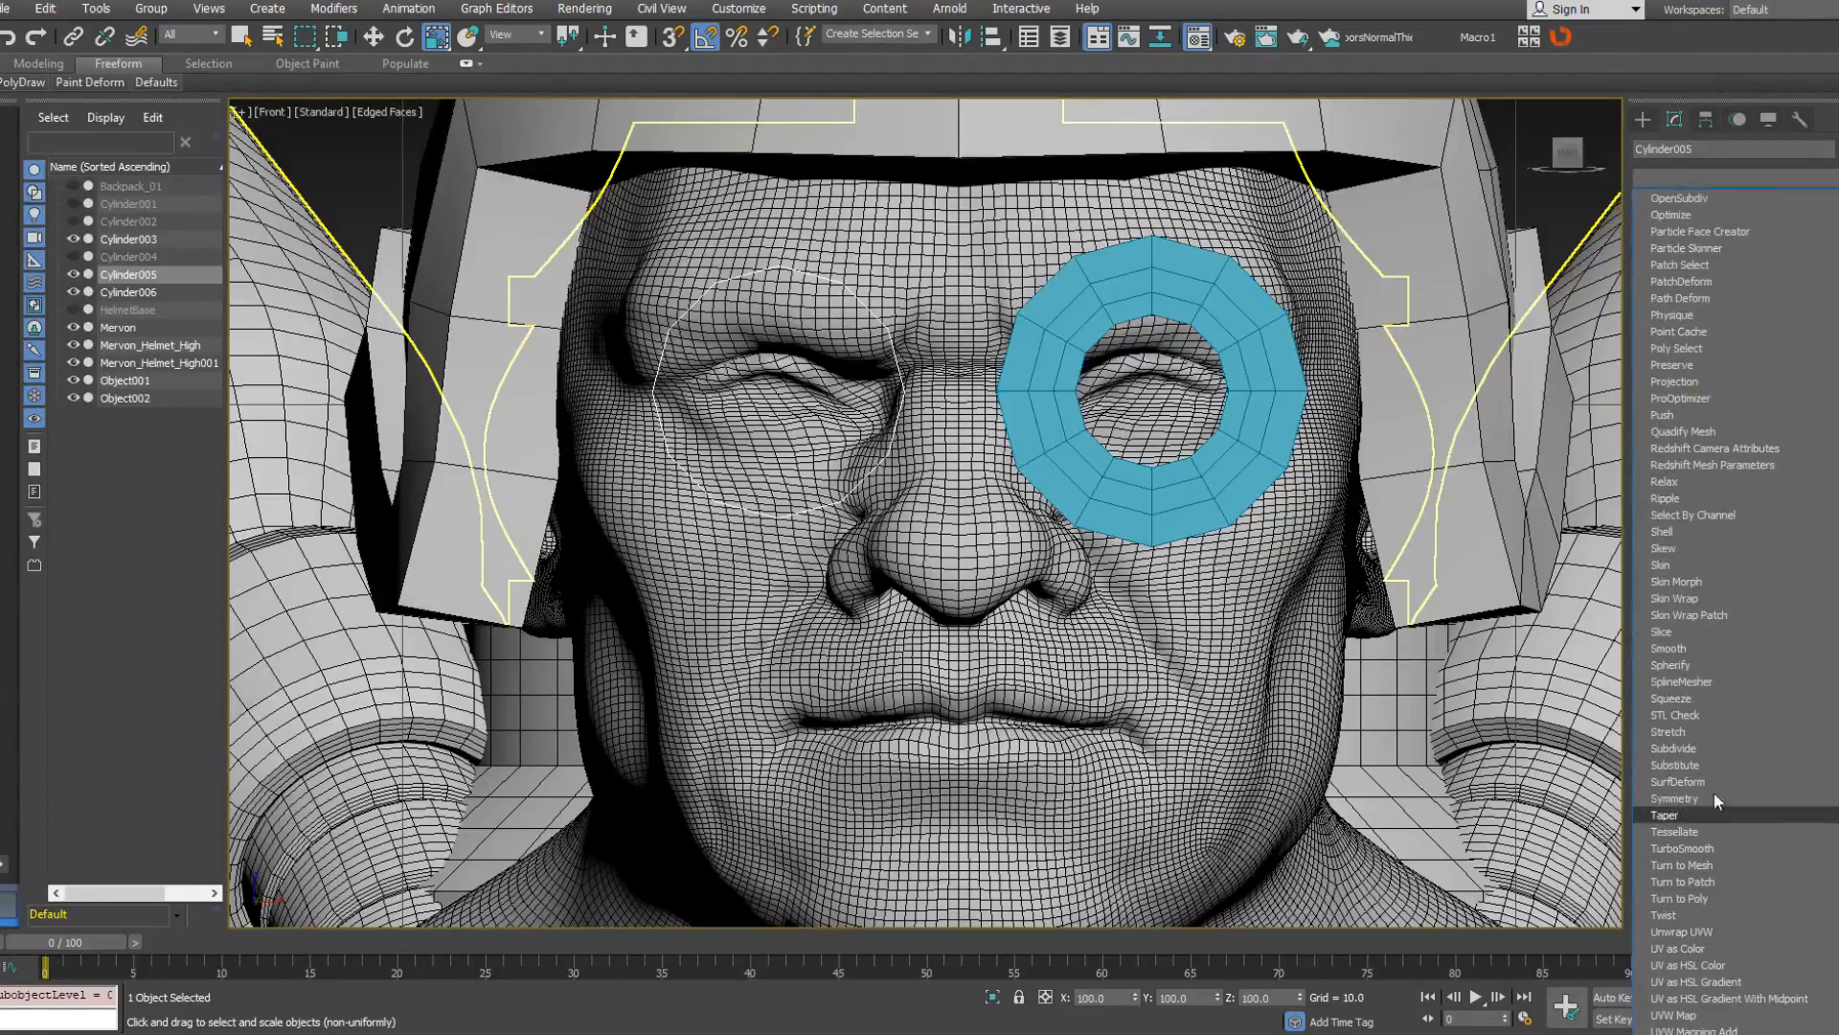
click(1691, 532)
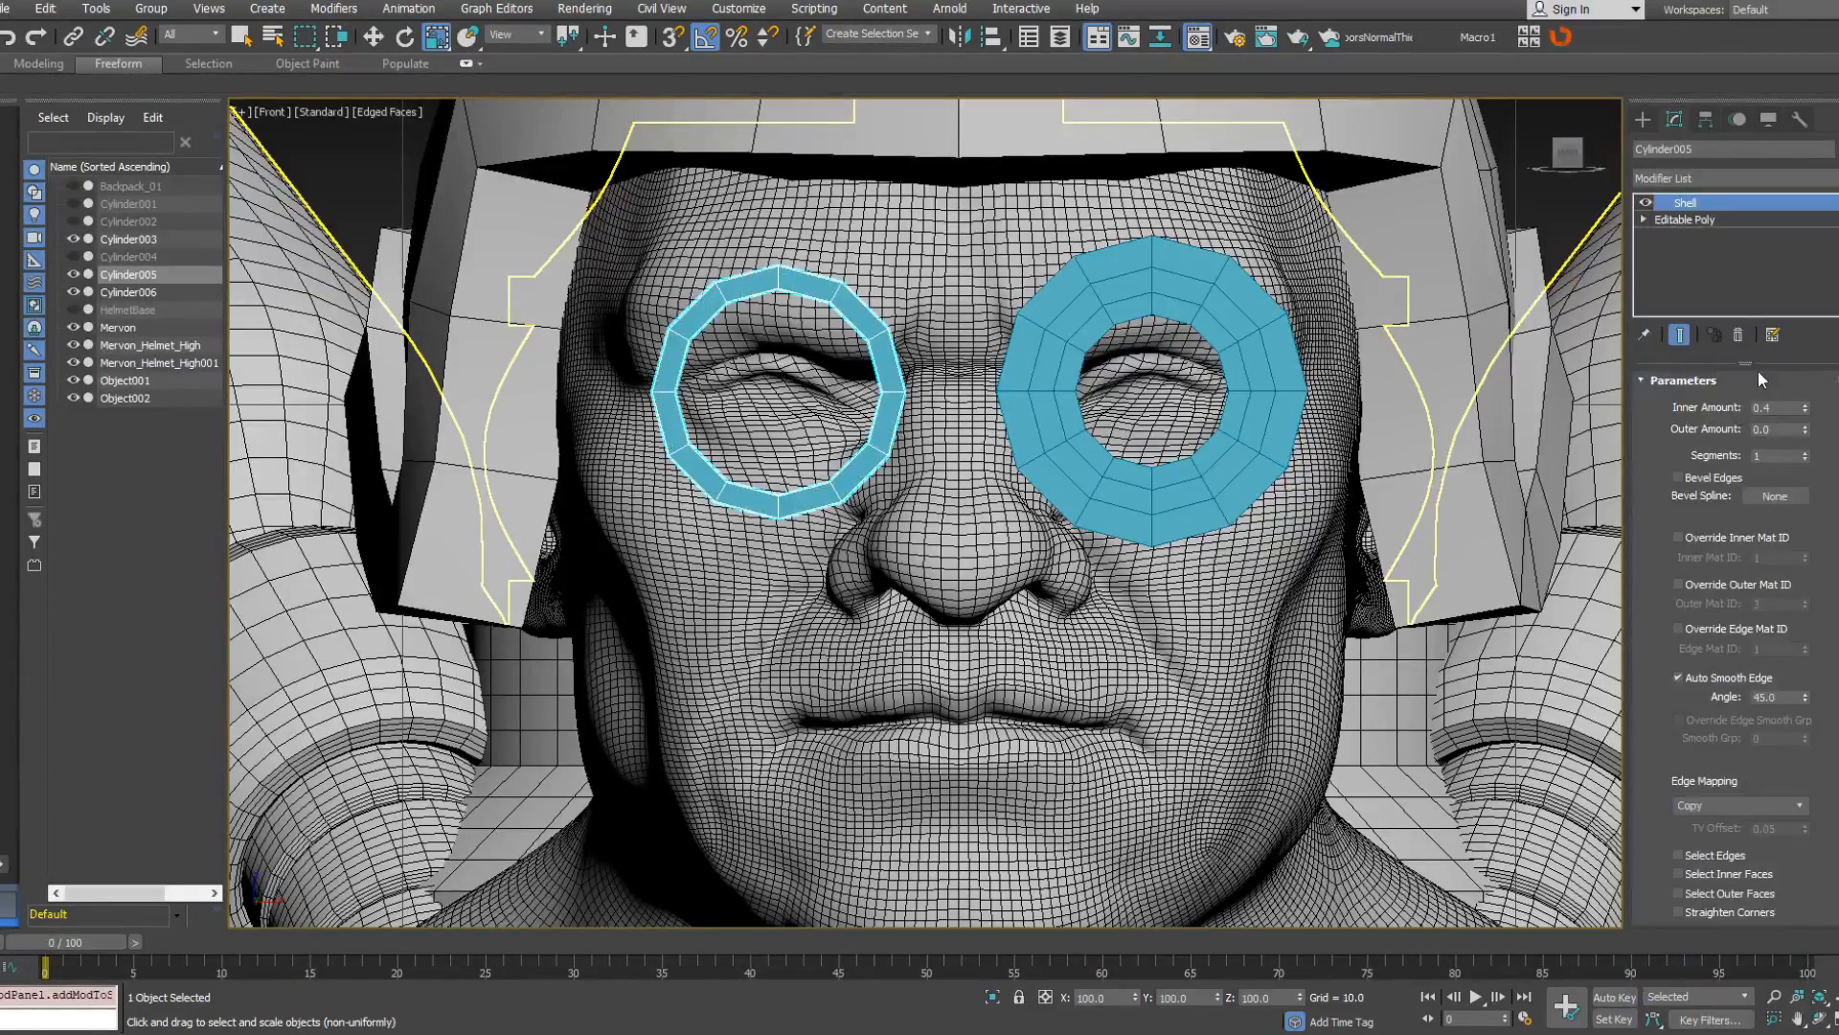
right_click(1724, 273)
click(1657, 466)
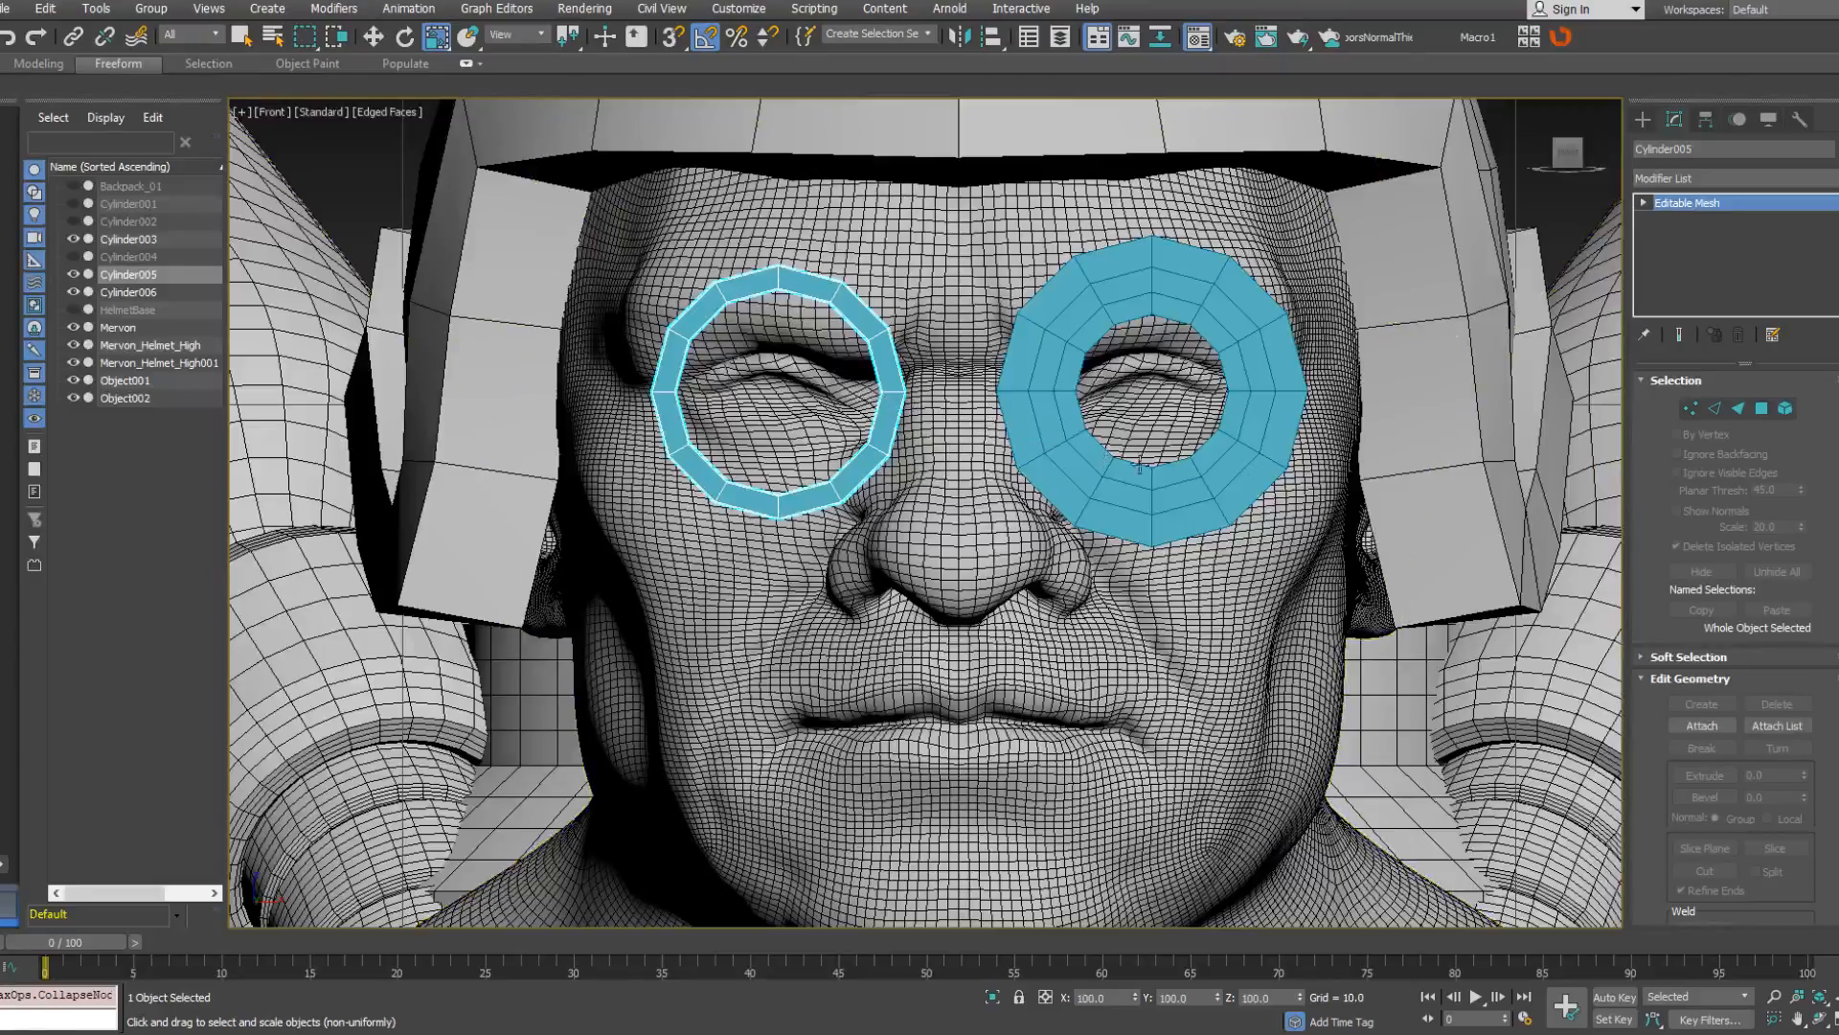
Delete the outer polygon of the right-eye ring that faces the bridge of the nose.
key(p)
alt+middle_drag(1001, 457, 1111, 670)
scroll(1112, 671, down, 4)
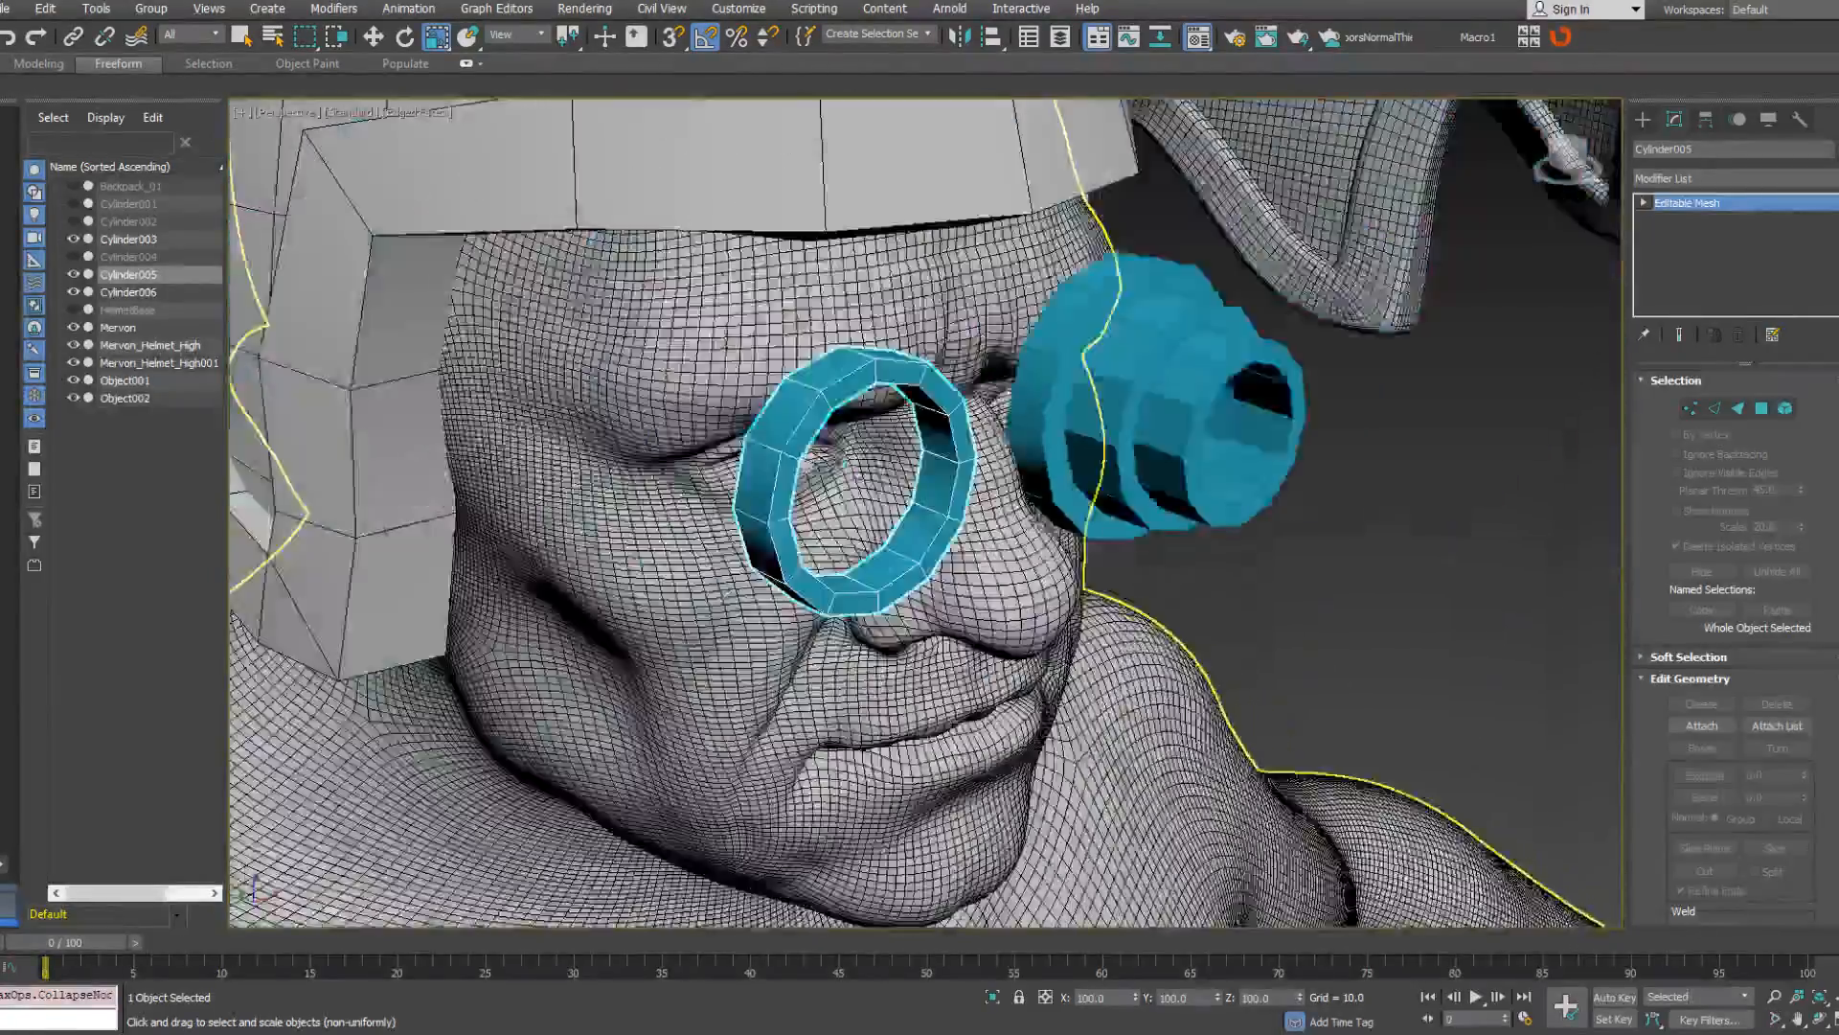
alt+middle_drag(1102, 460, 964, 508)
scroll(965, 508, up, 2)
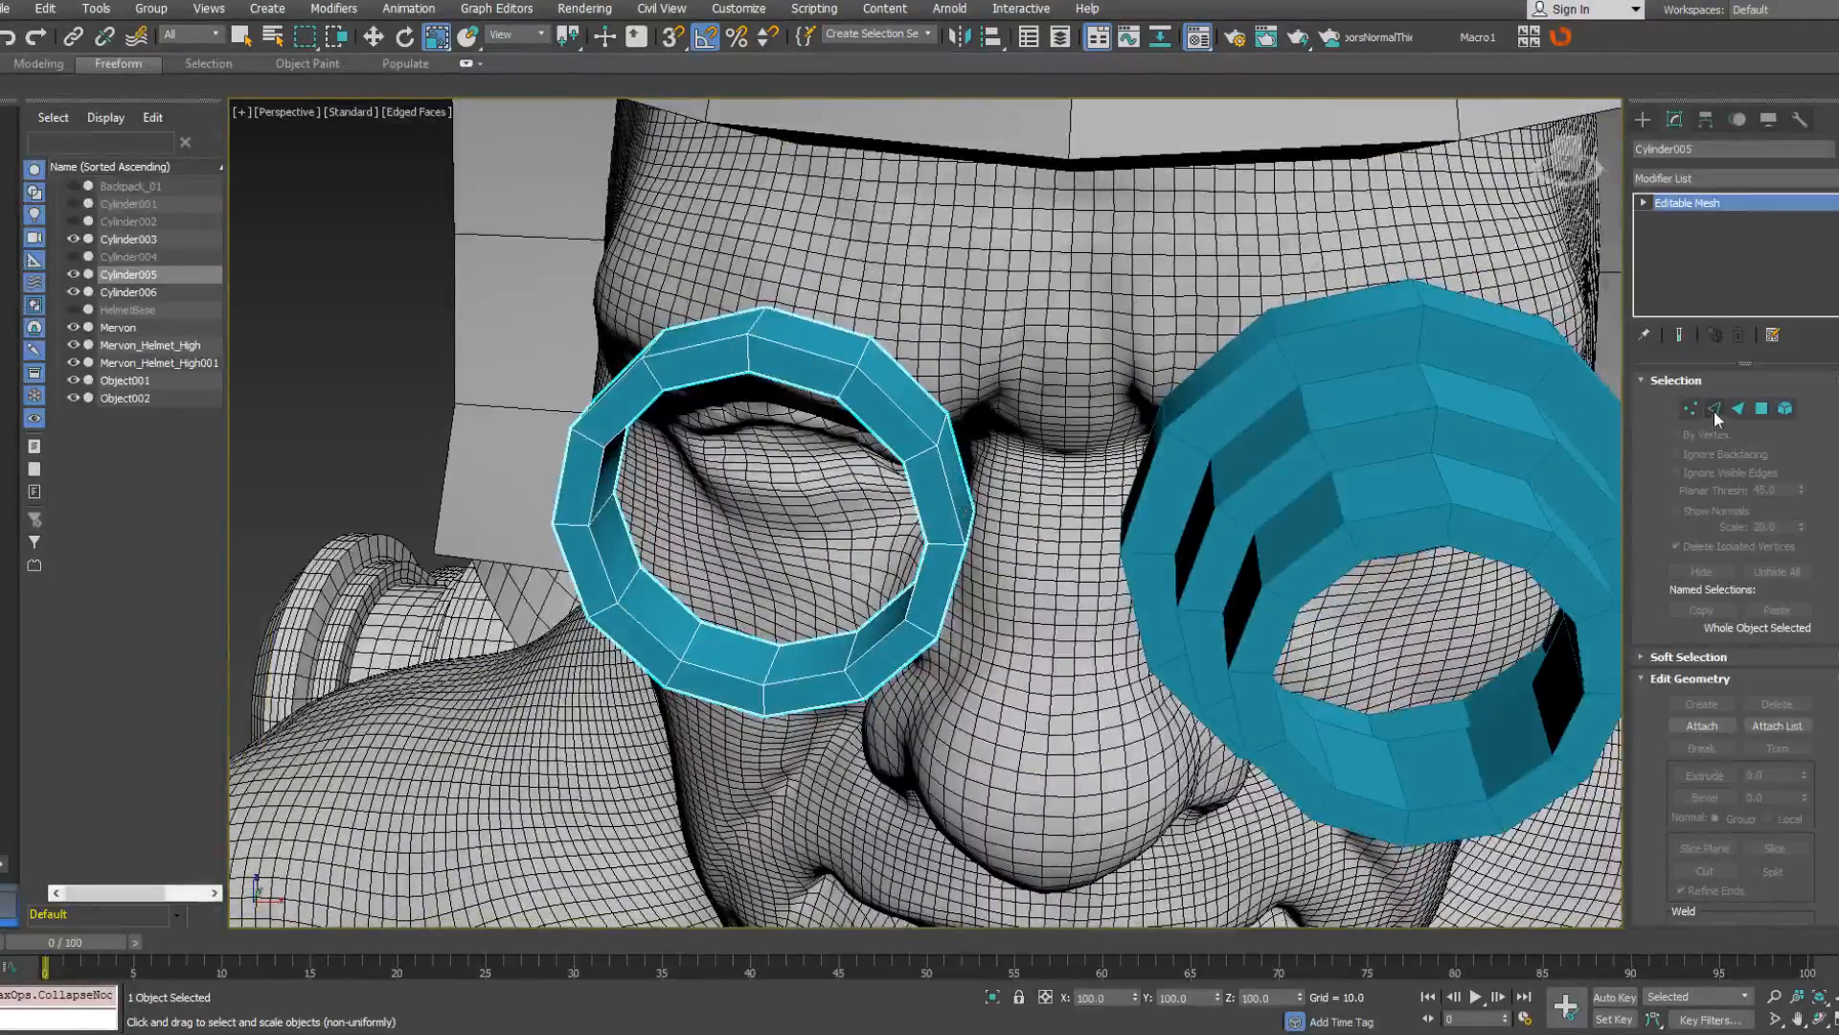
key(4)
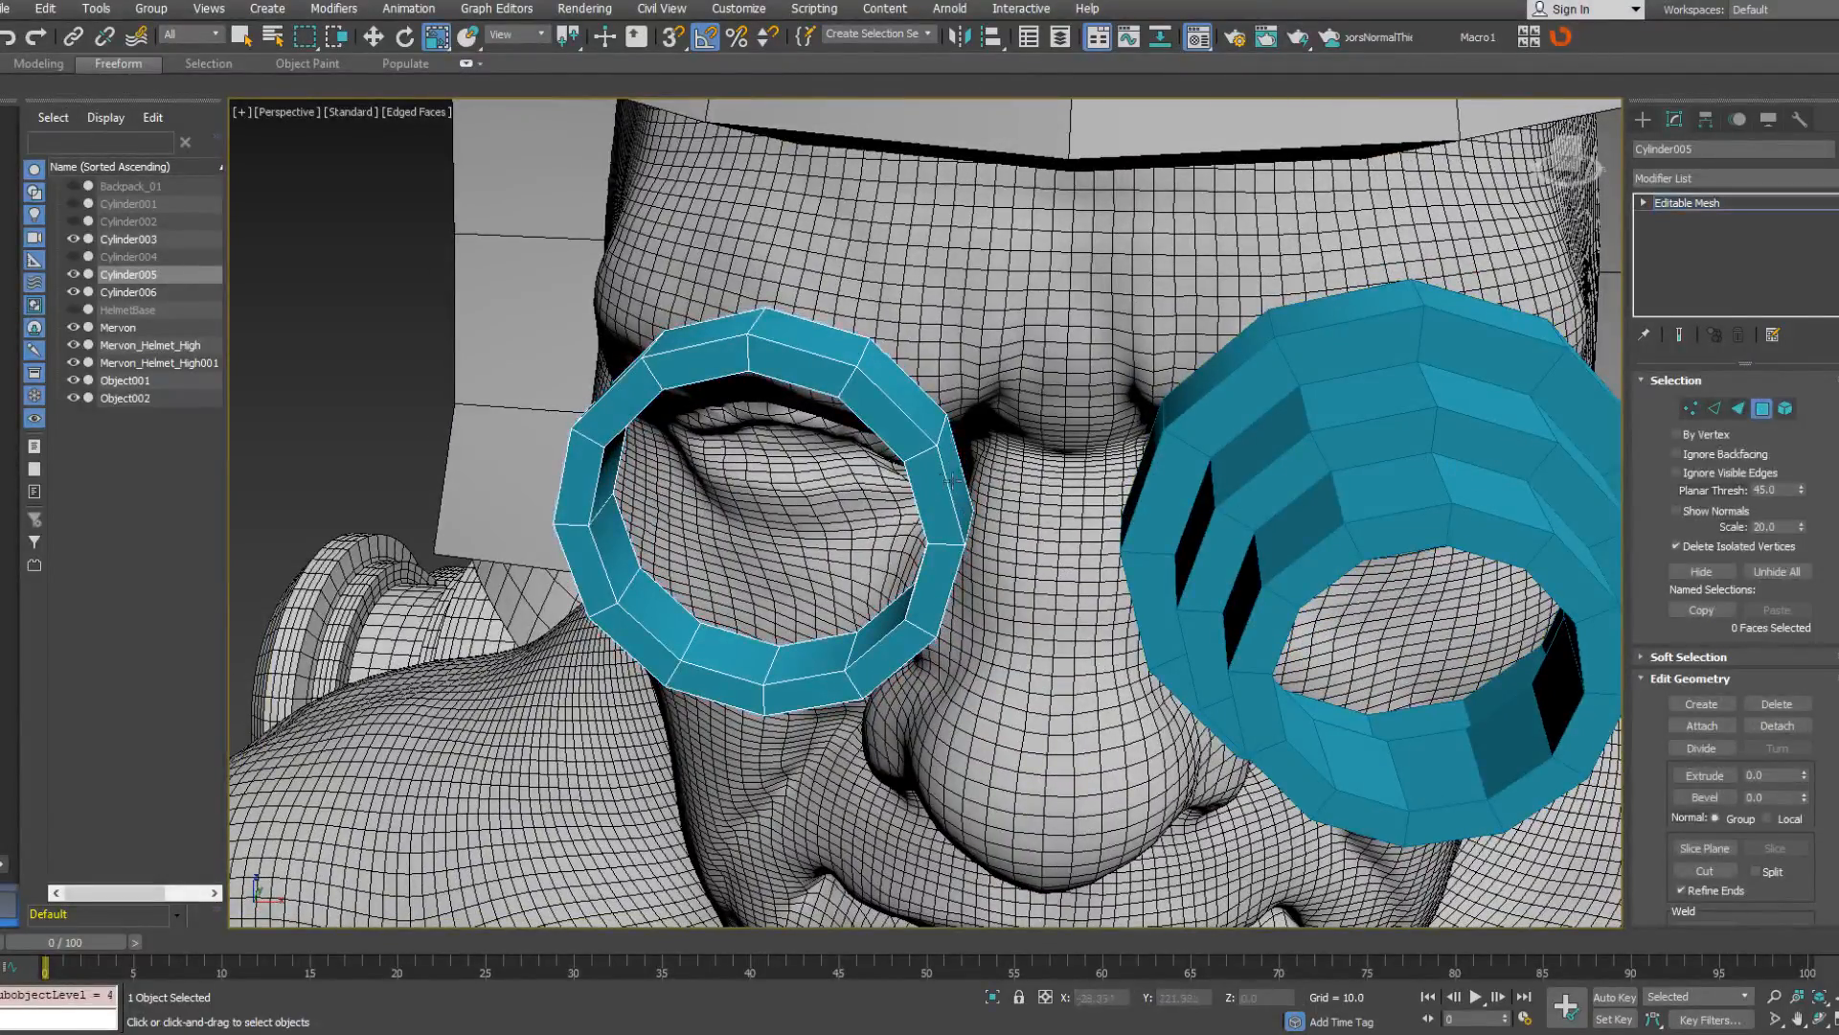
click(960, 479)
key(Delete)
click(1762, 408)
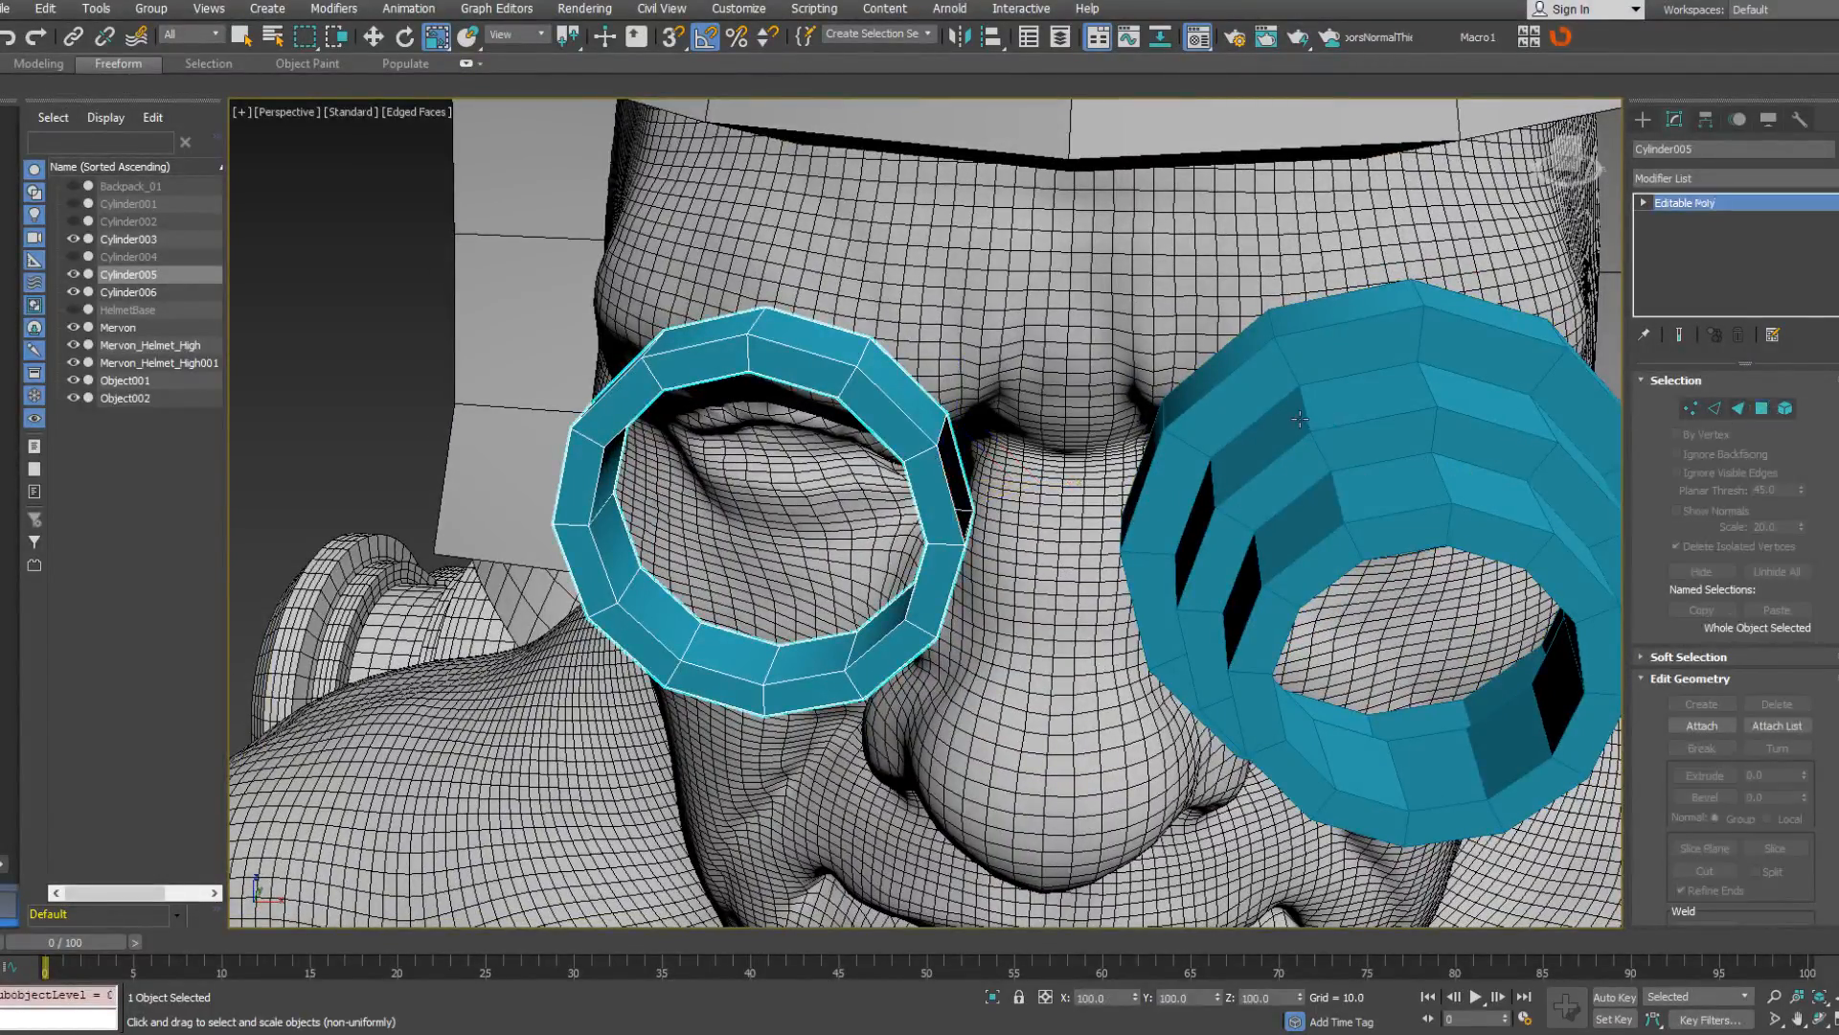
Delete the matching outer polygon on the nose side of the left eyepiece's rear ring.
click(1416, 437)
click(1760, 404)
click(1147, 484)
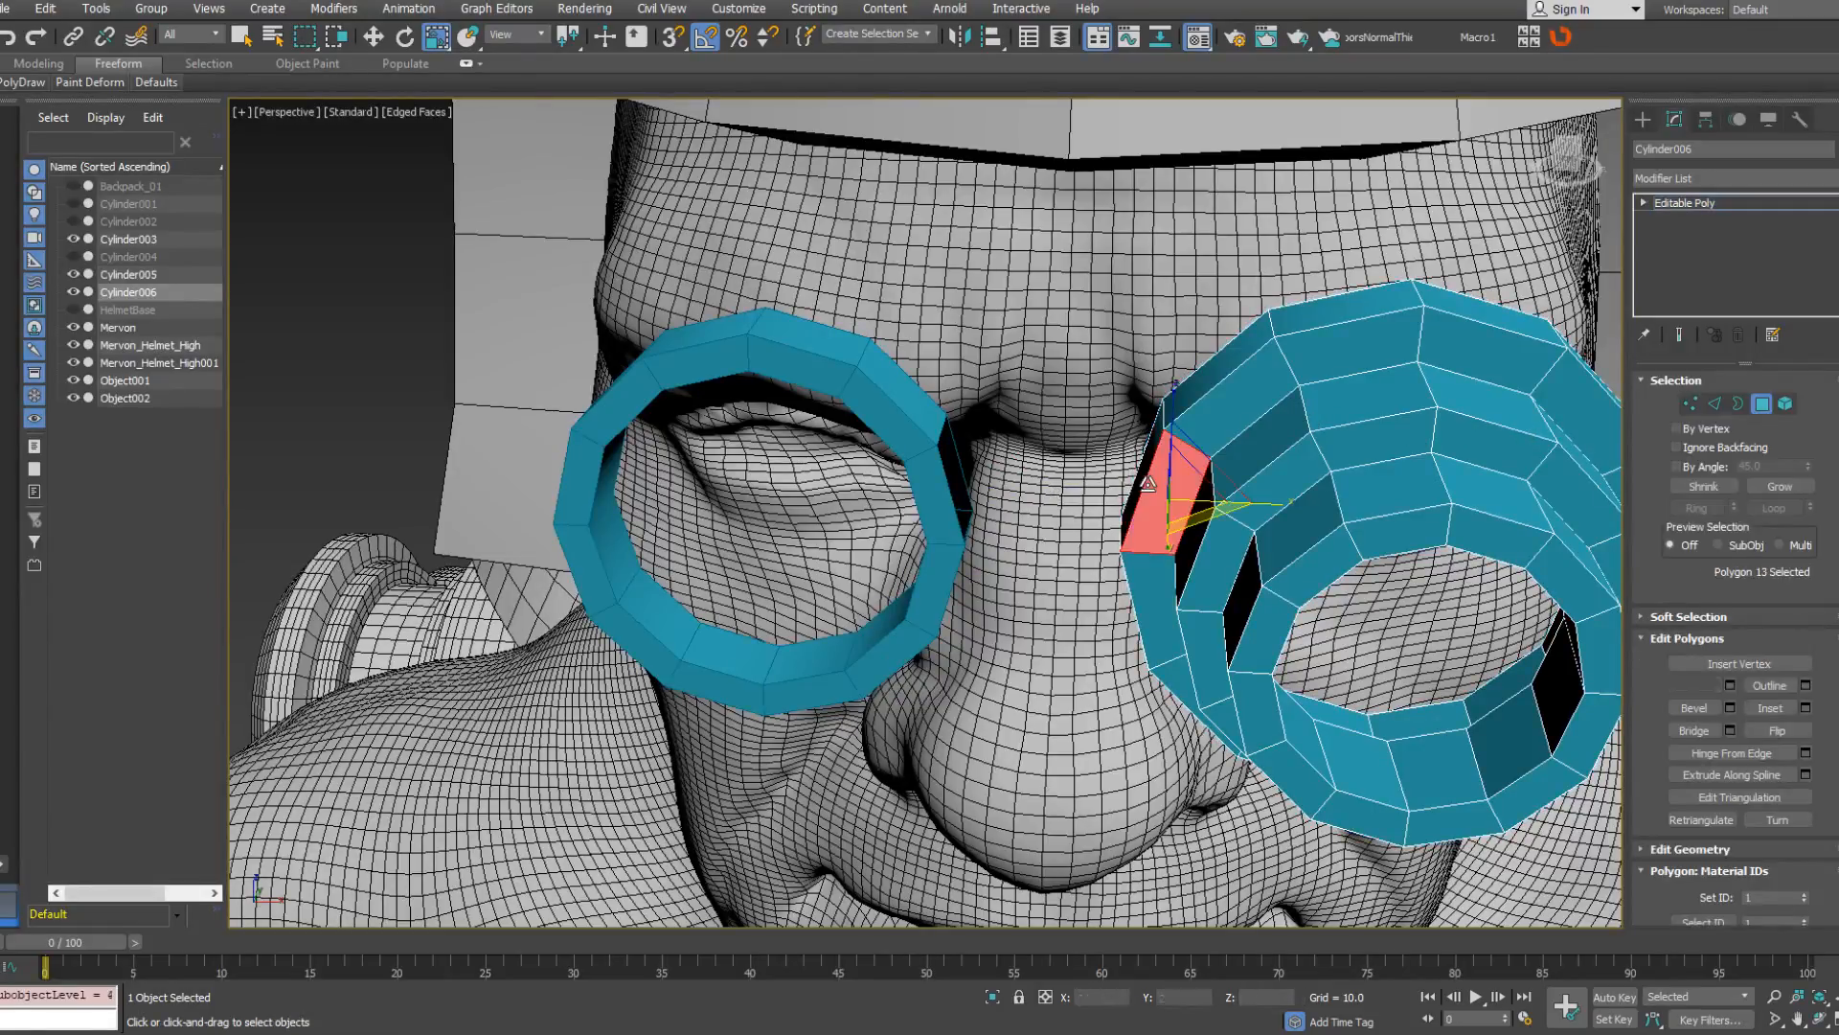
key(Delete)
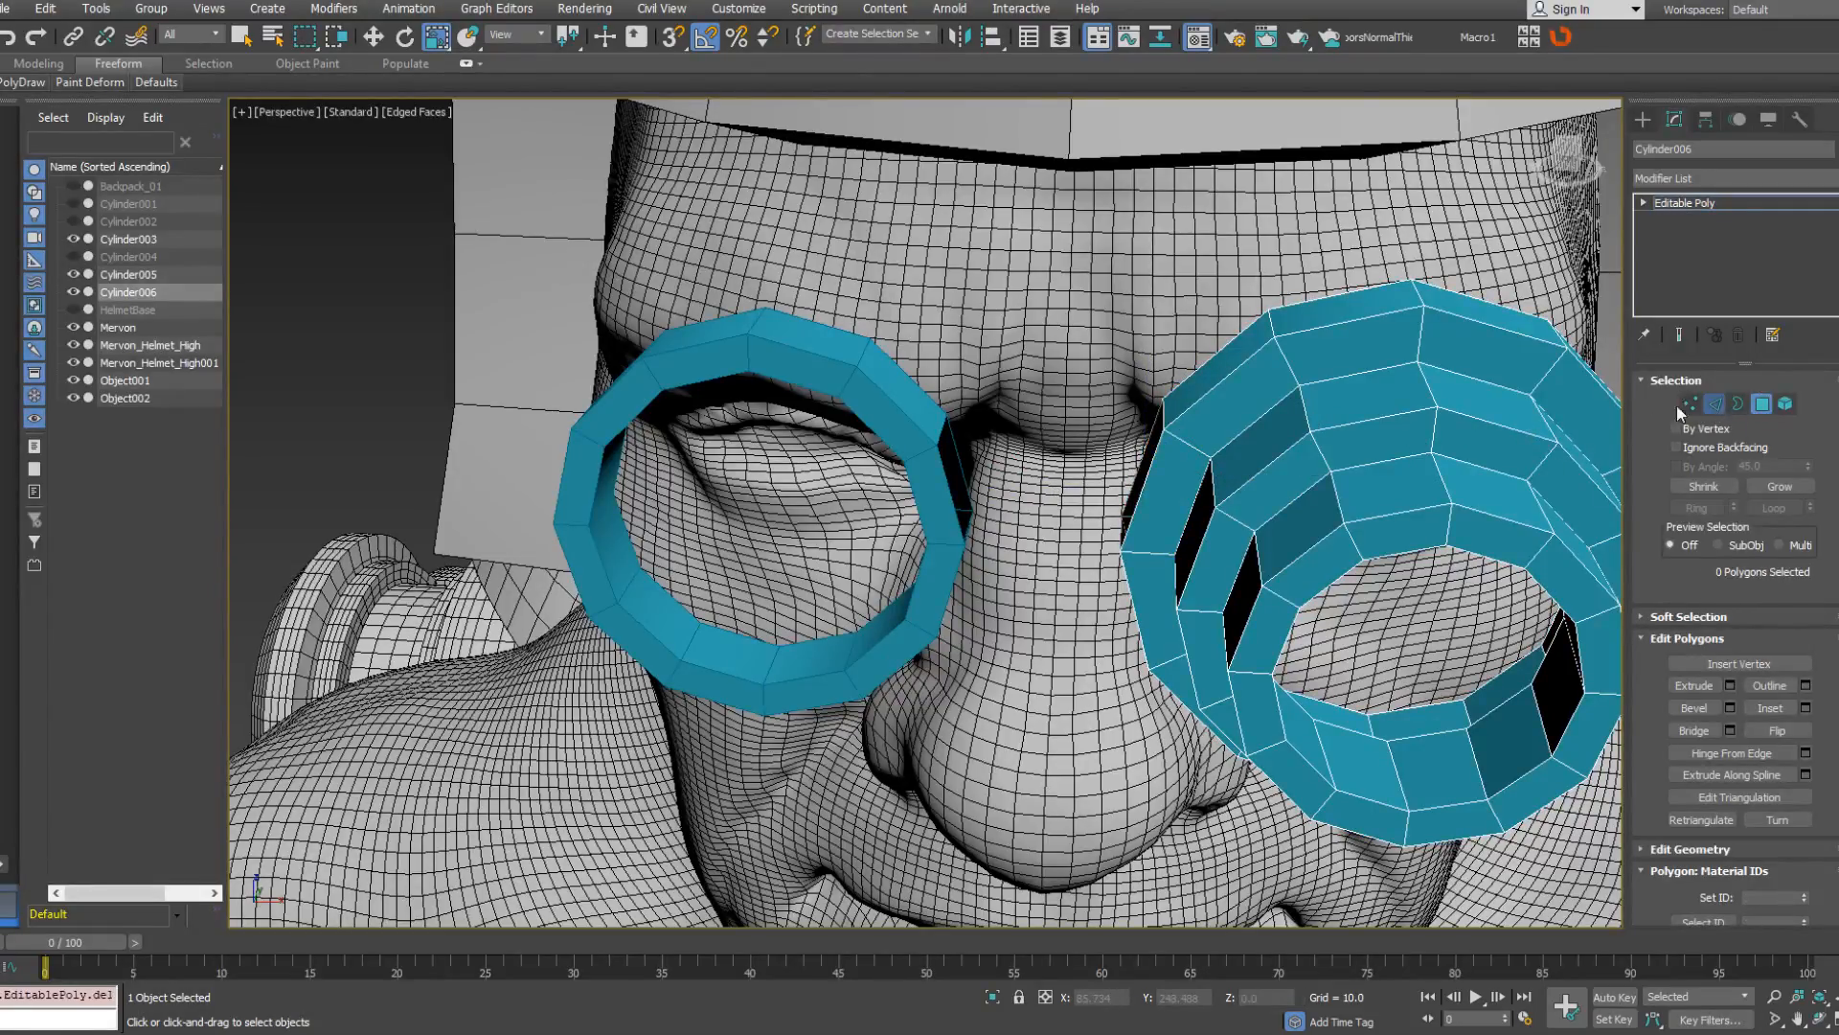
Leave edge editing on the left eyepiece and attach it to the right-eye ring as one object.
key(2)
right_click(1006, 410)
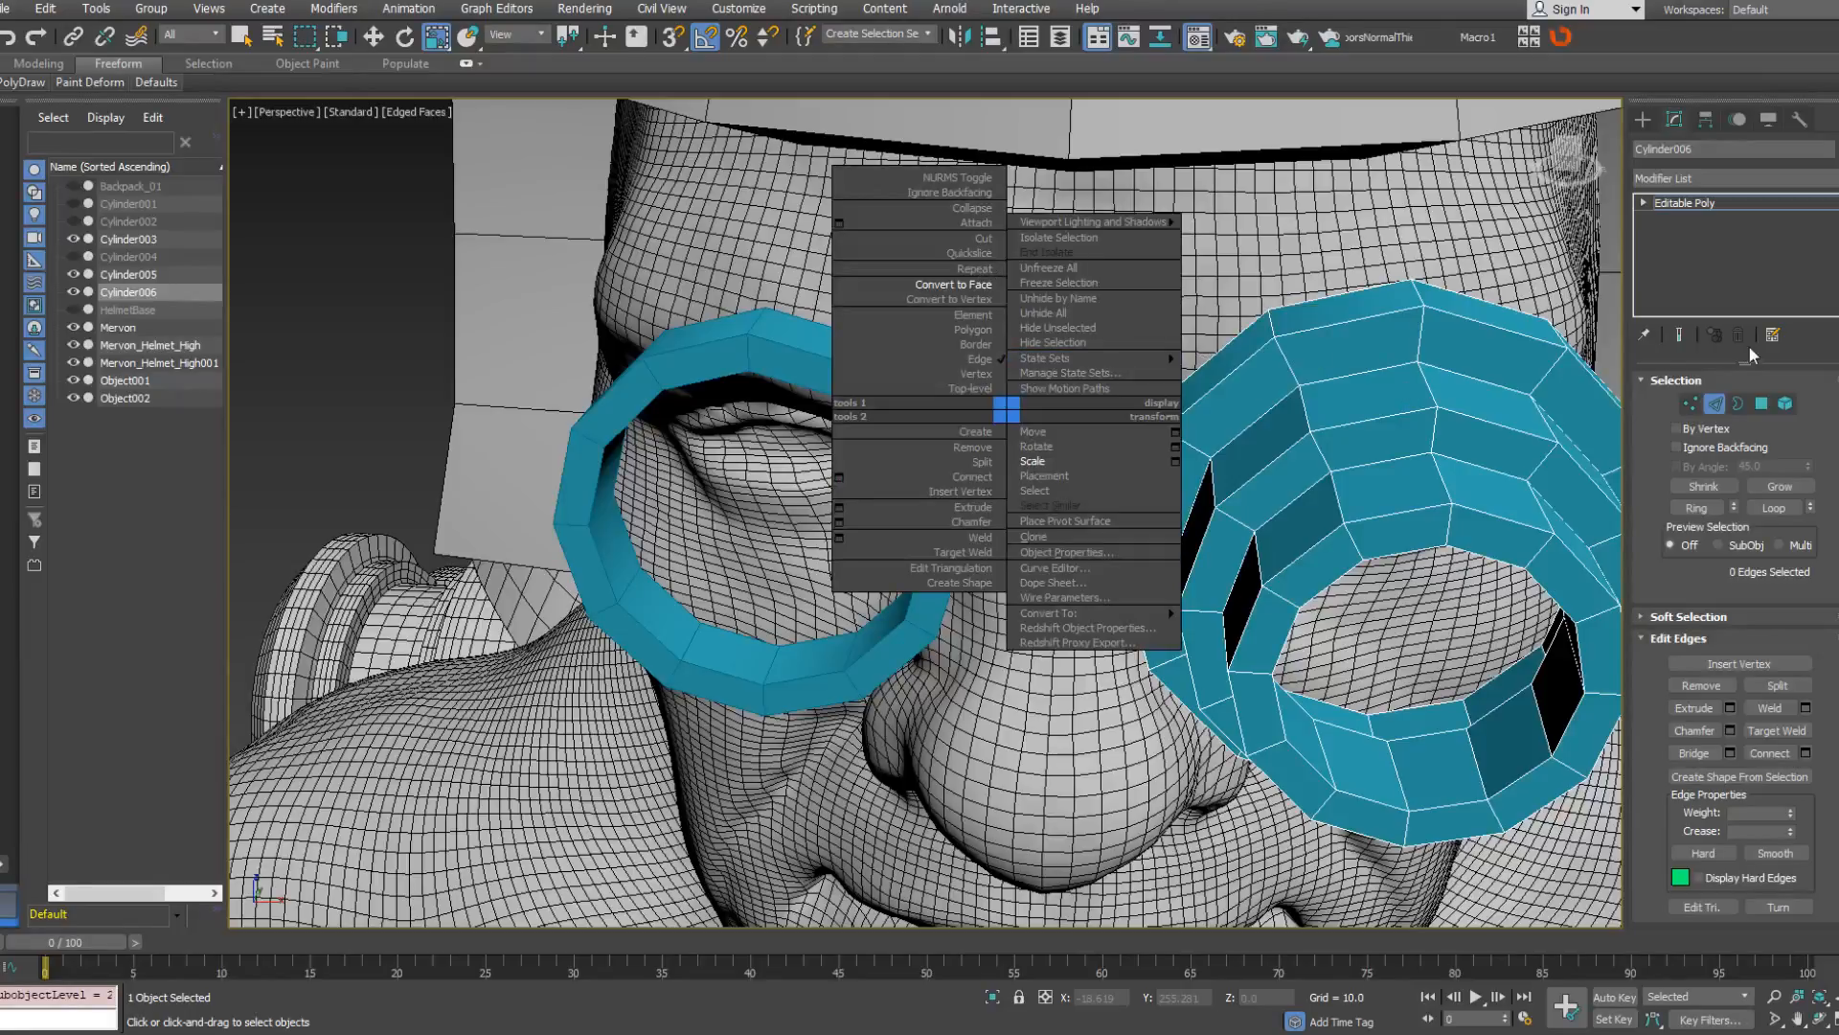
click(1716, 404)
click(880, 391)
right_click(879, 391)
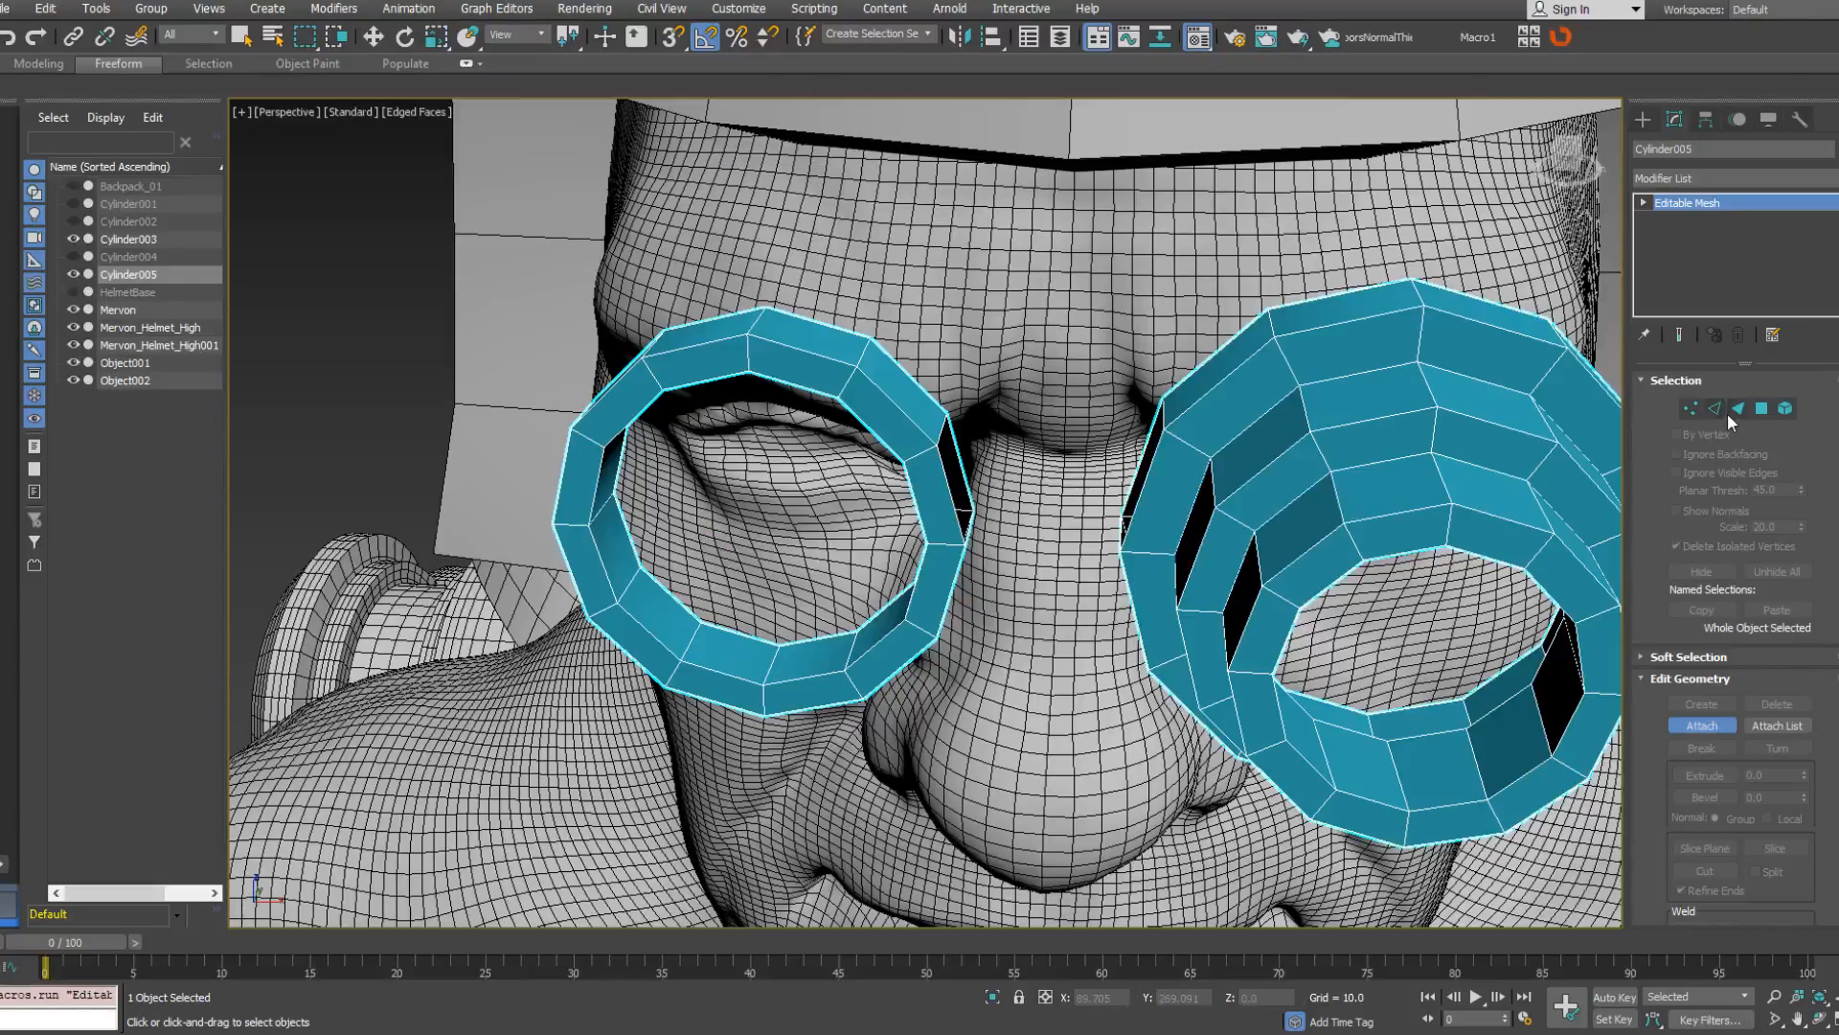
Convert the attached goggles to an Editable Poly and bridge the facing upper edges of the ring and eyepiece openings.
right_click(1615, 380)
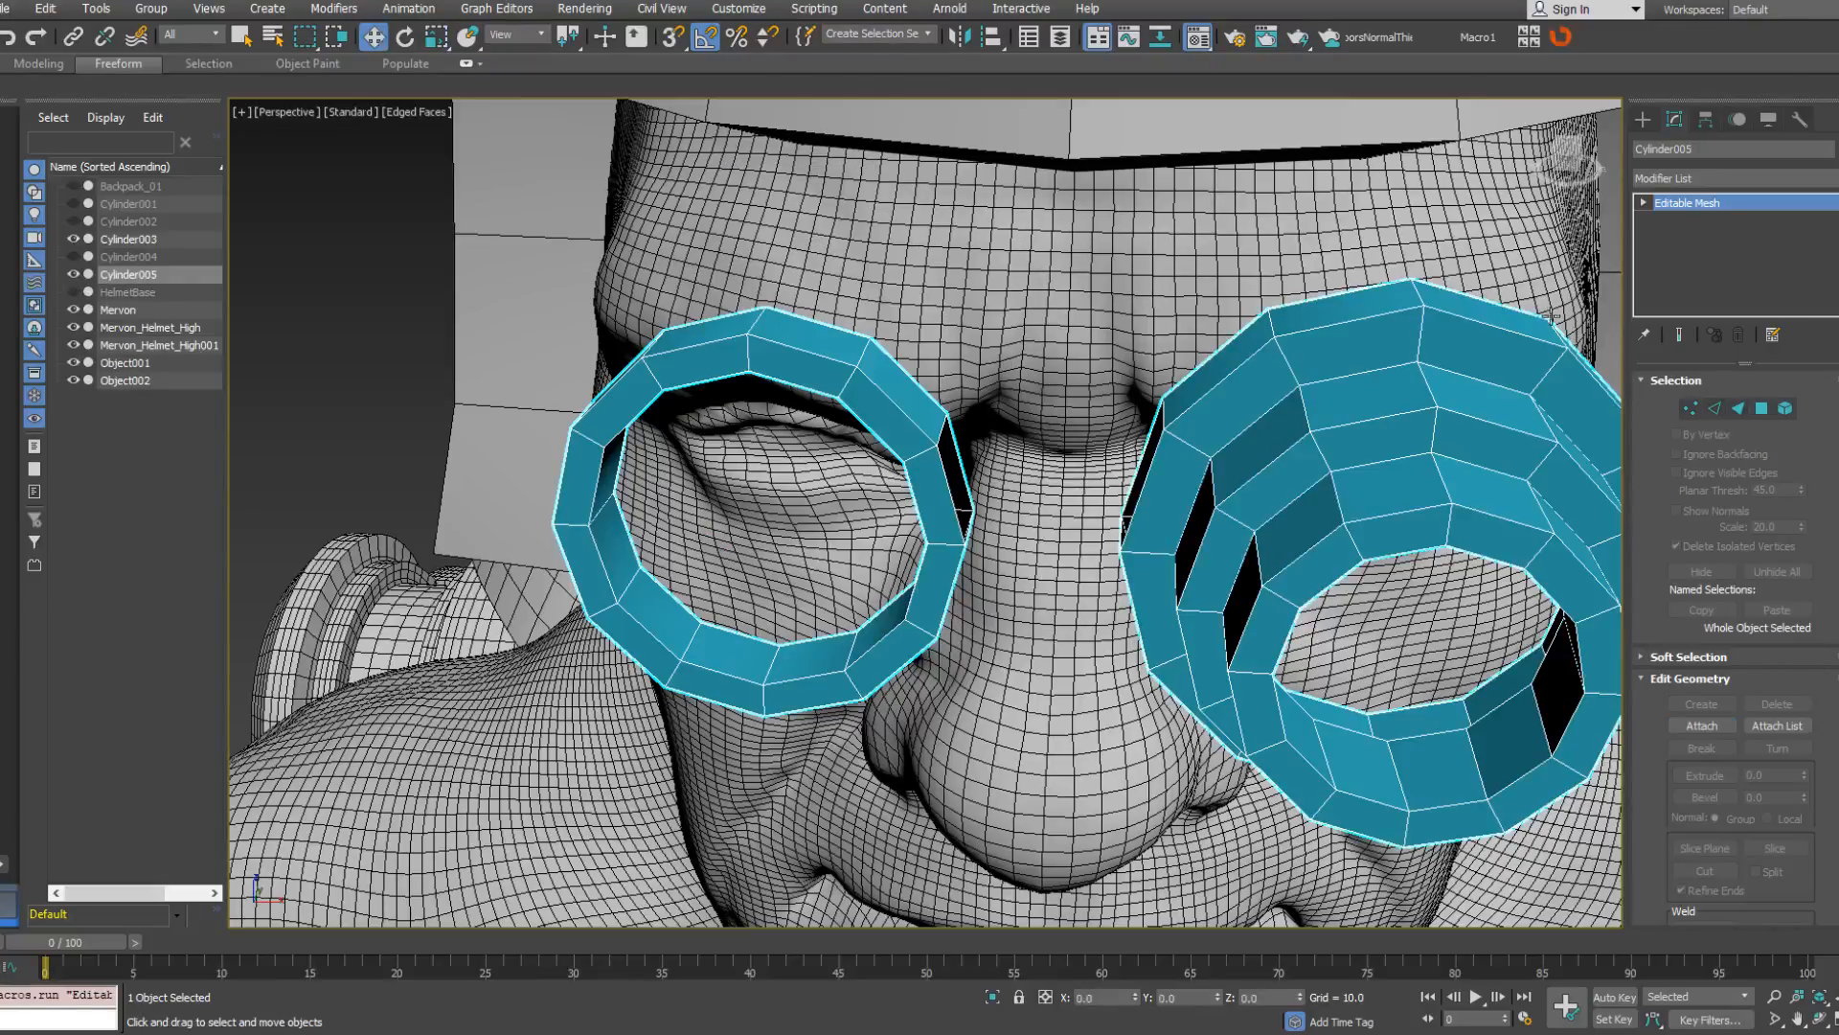
click(1713, 408)
click(932, 424)
alt+middle_drag(932, 423, 1044, 444)
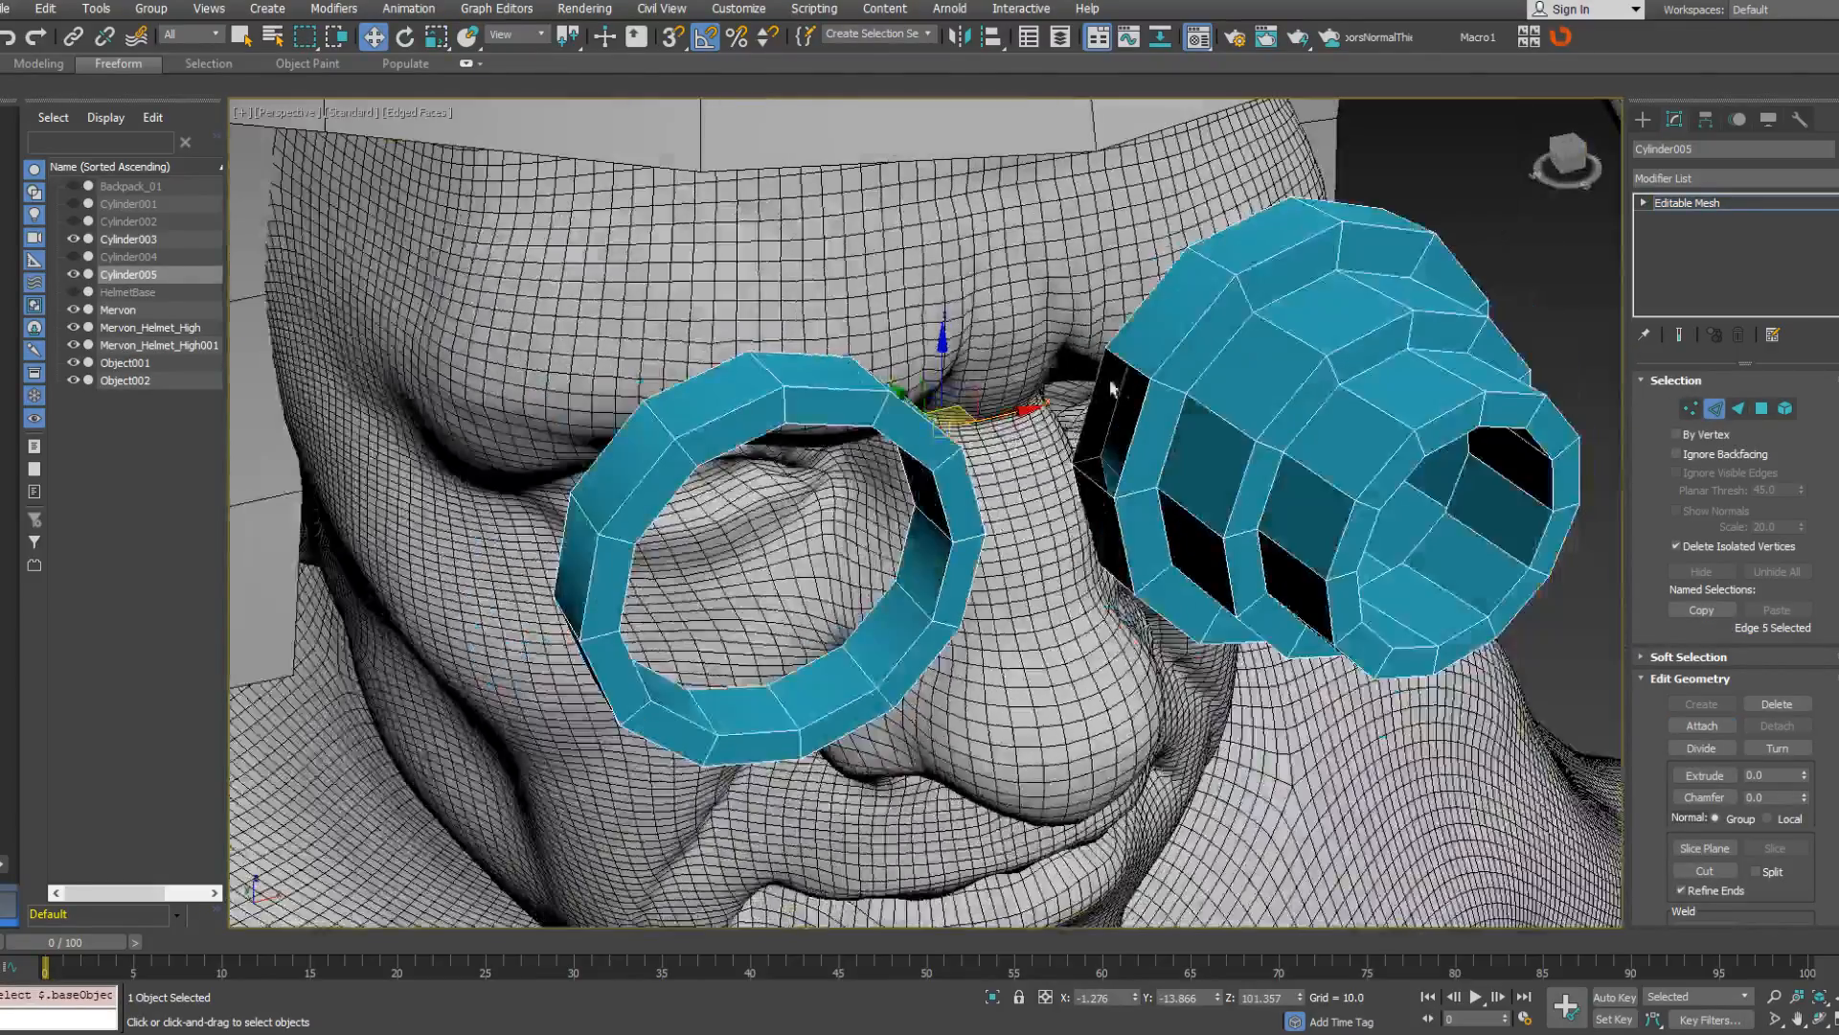
click(1129, 362)
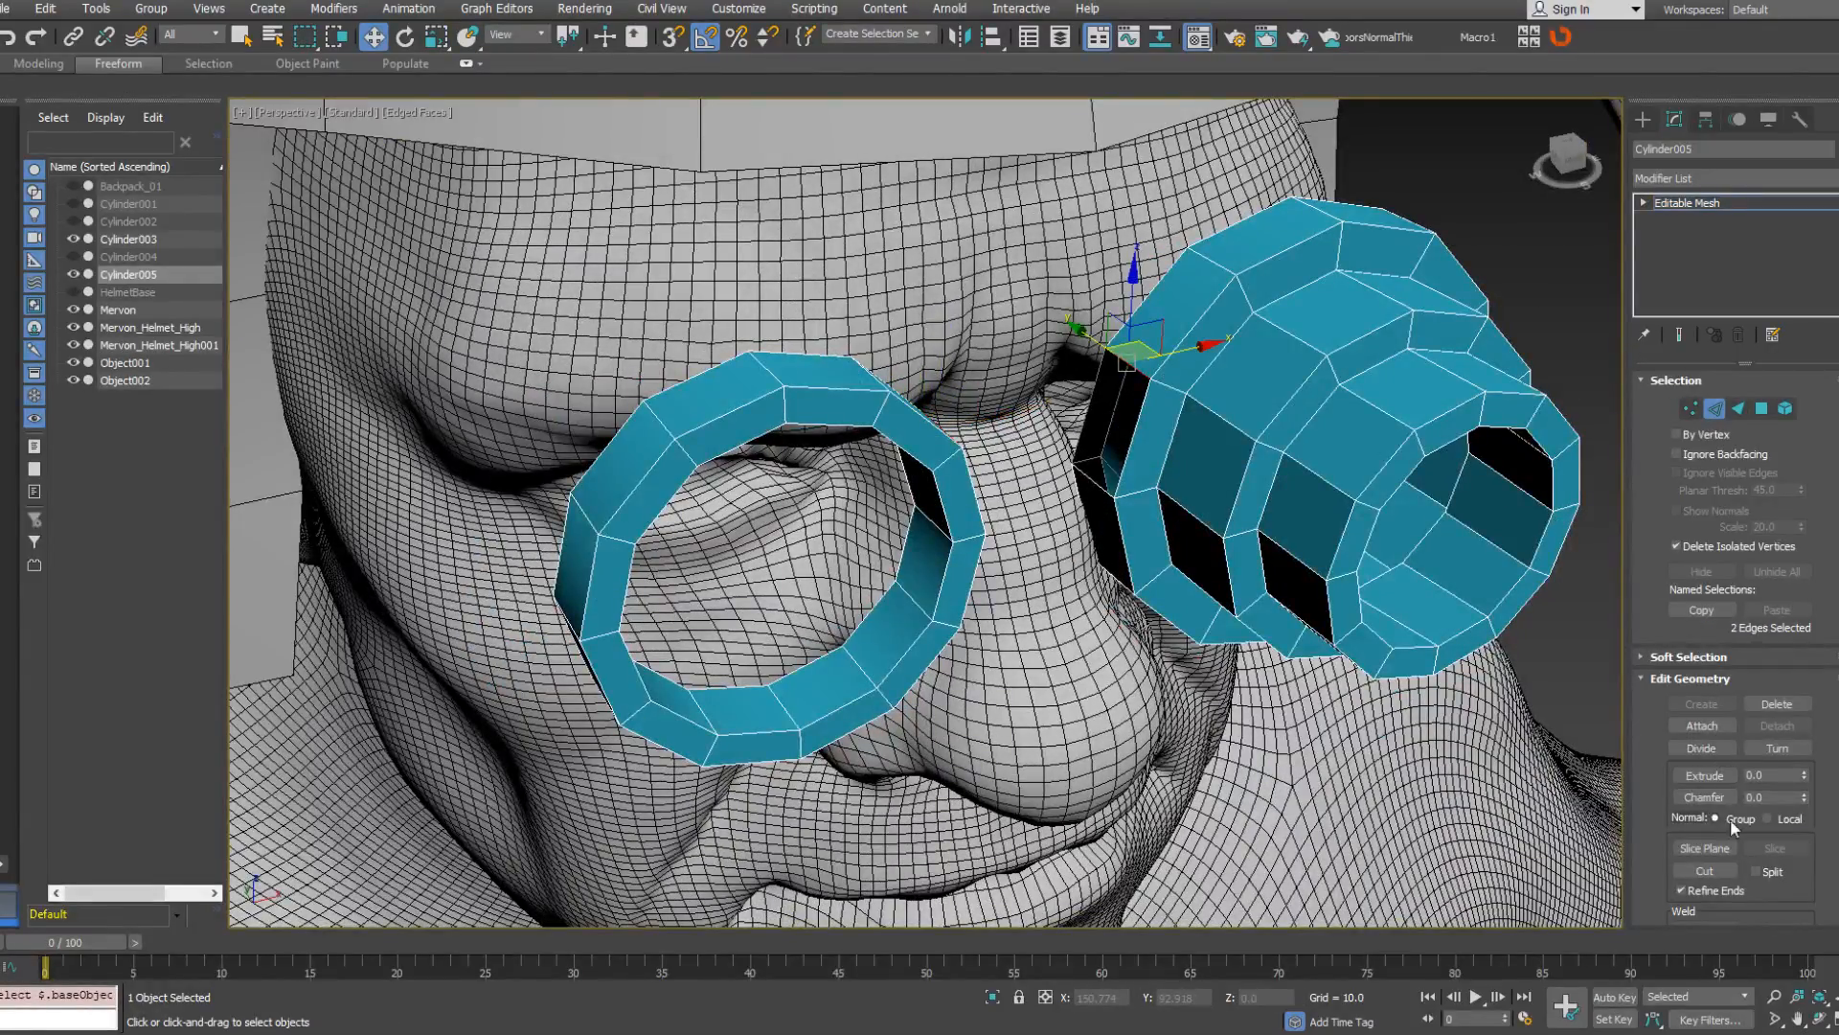
scroll(1814, 533, down, 3)
scroll(1815, 533, up, 3)
right_click(1686, 257)
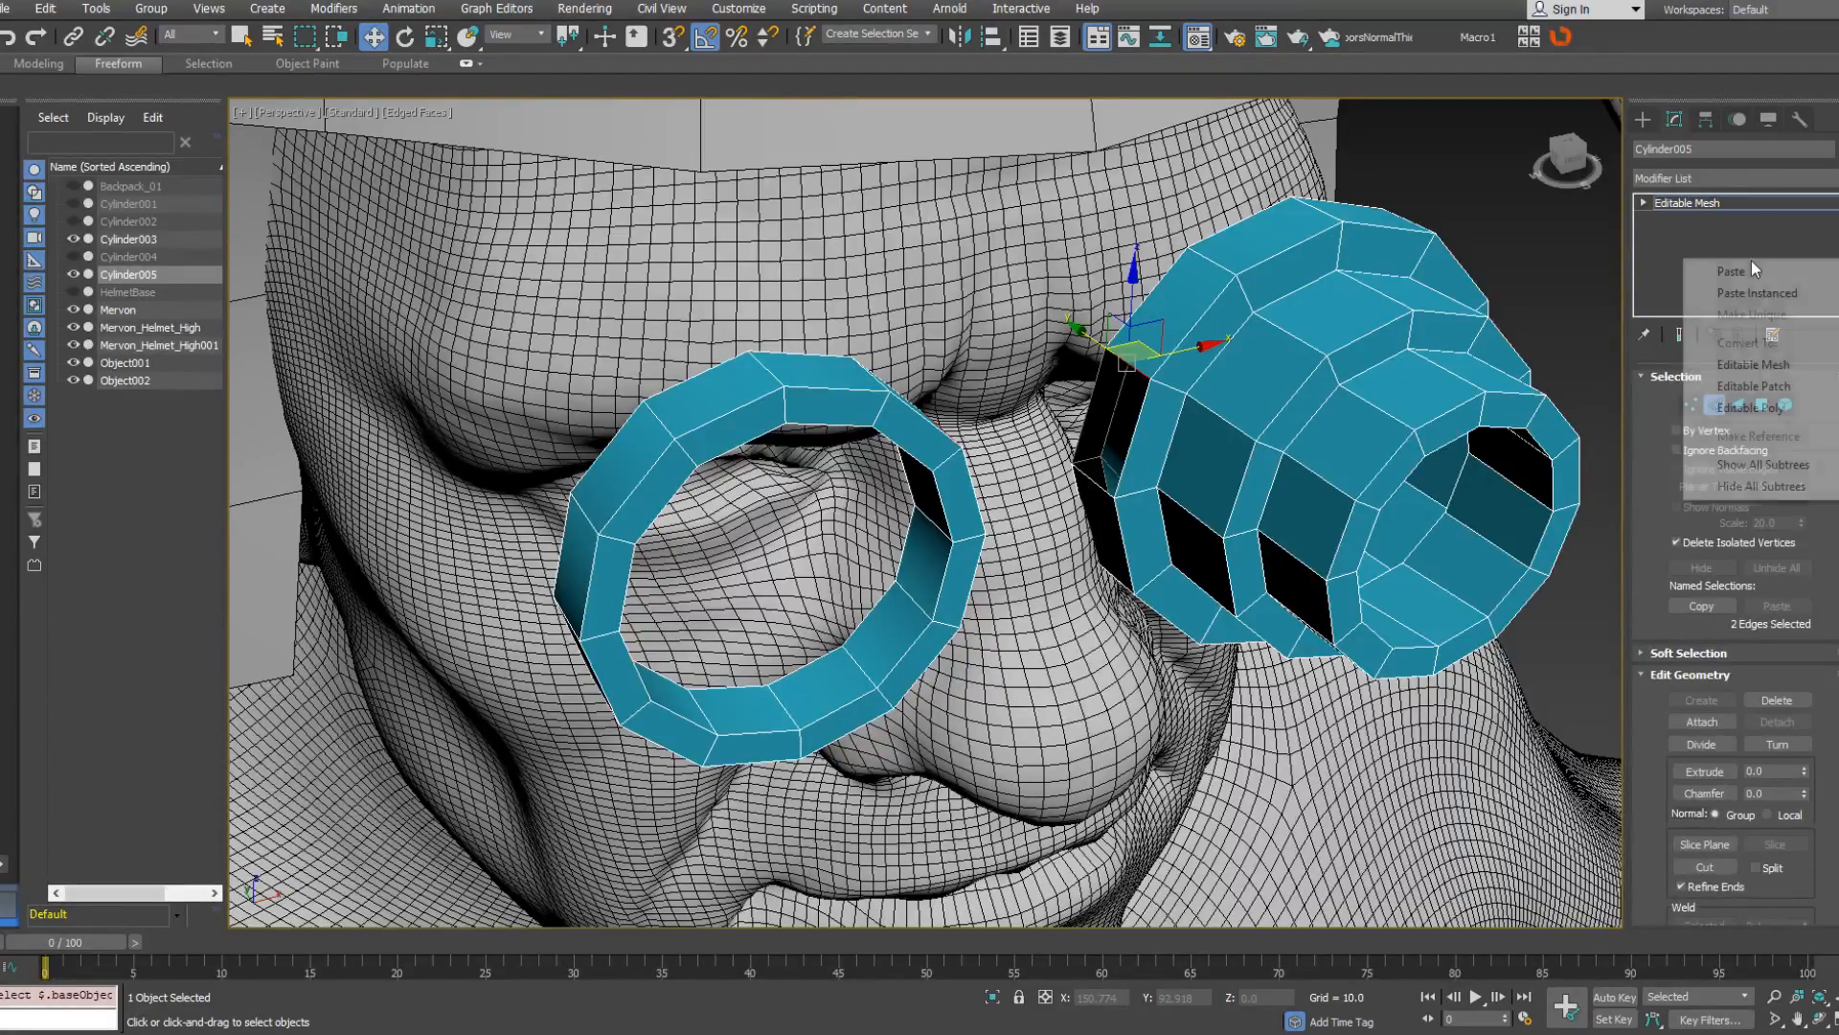
click(1758, 411)
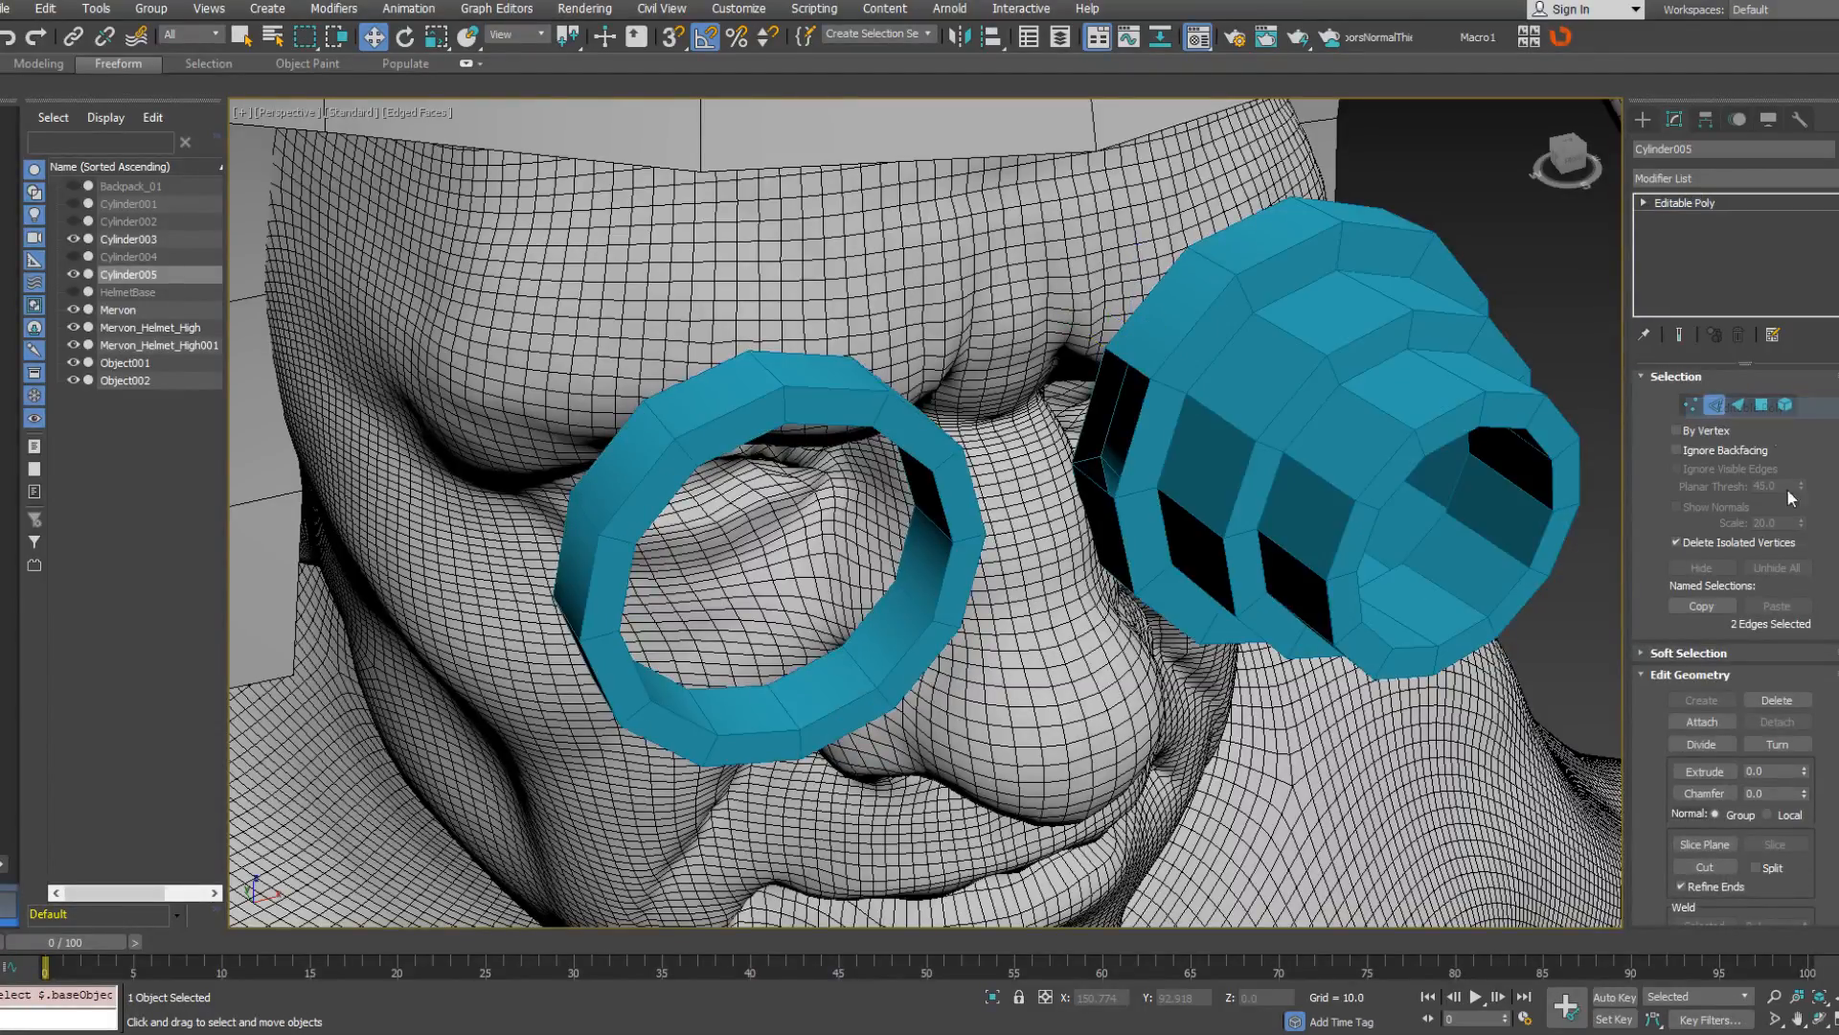
click(1713, 403)
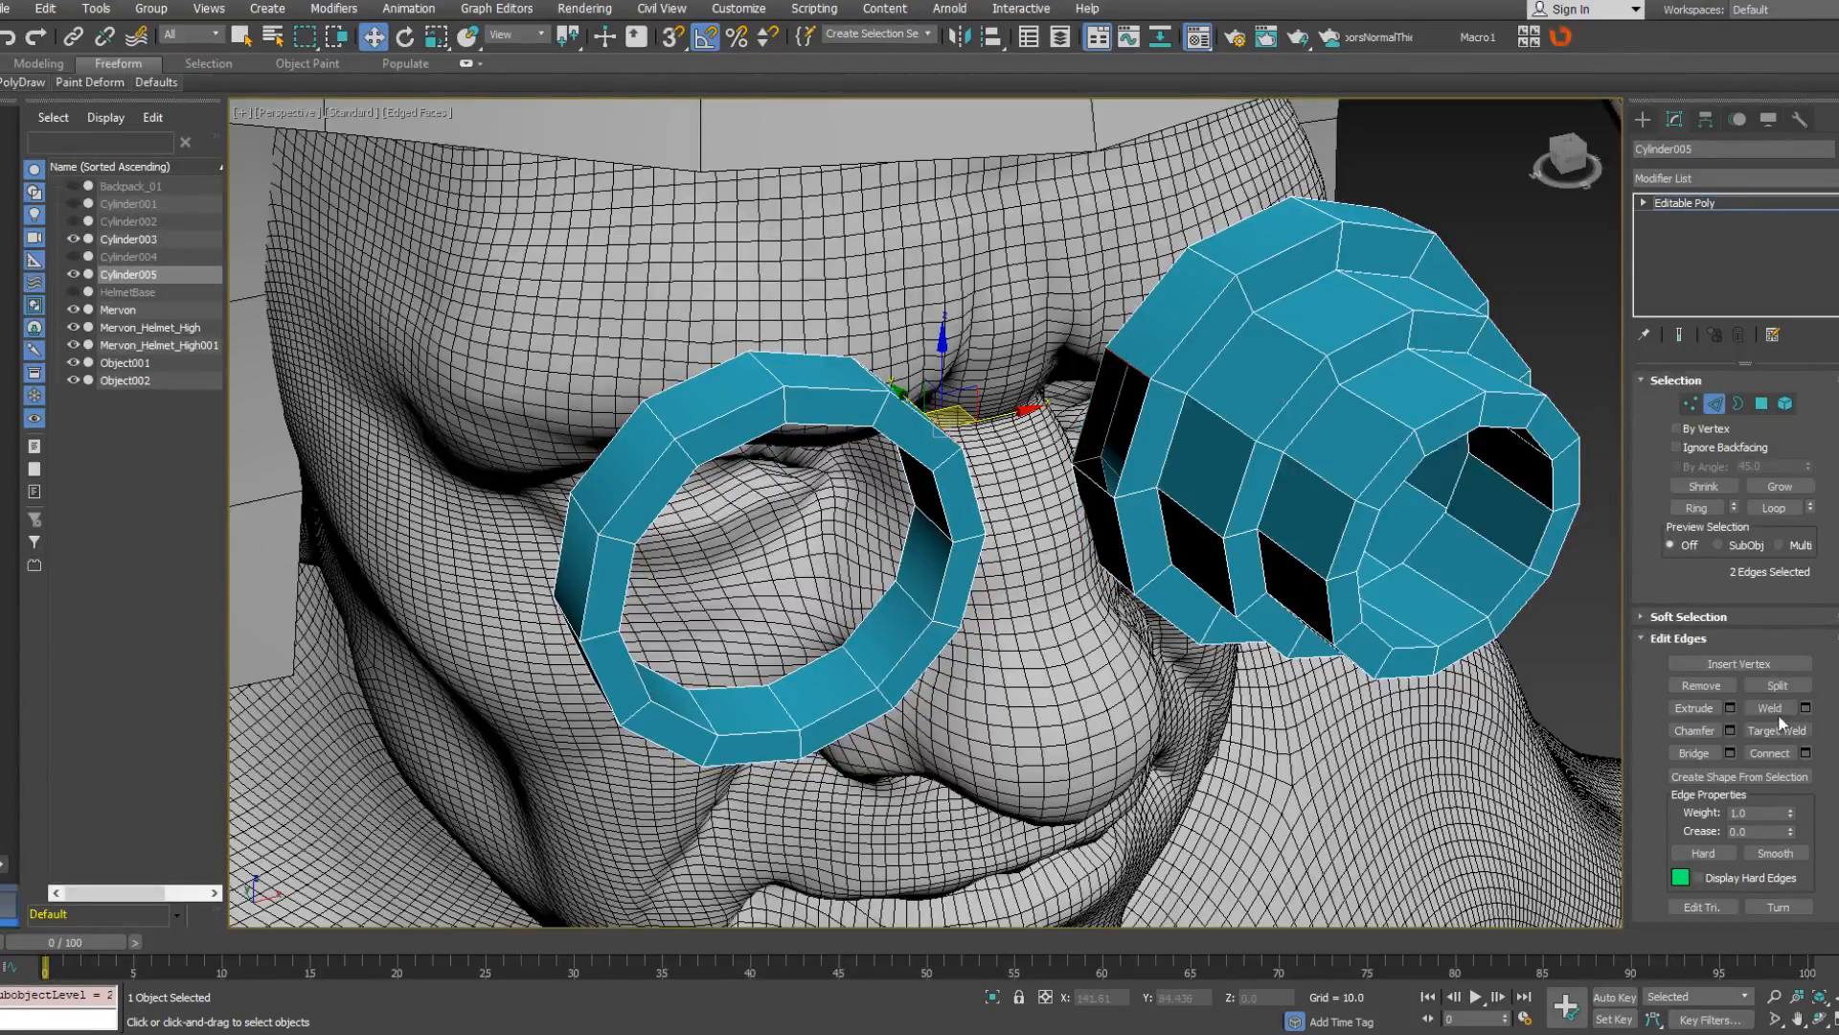
click(1693, 753)
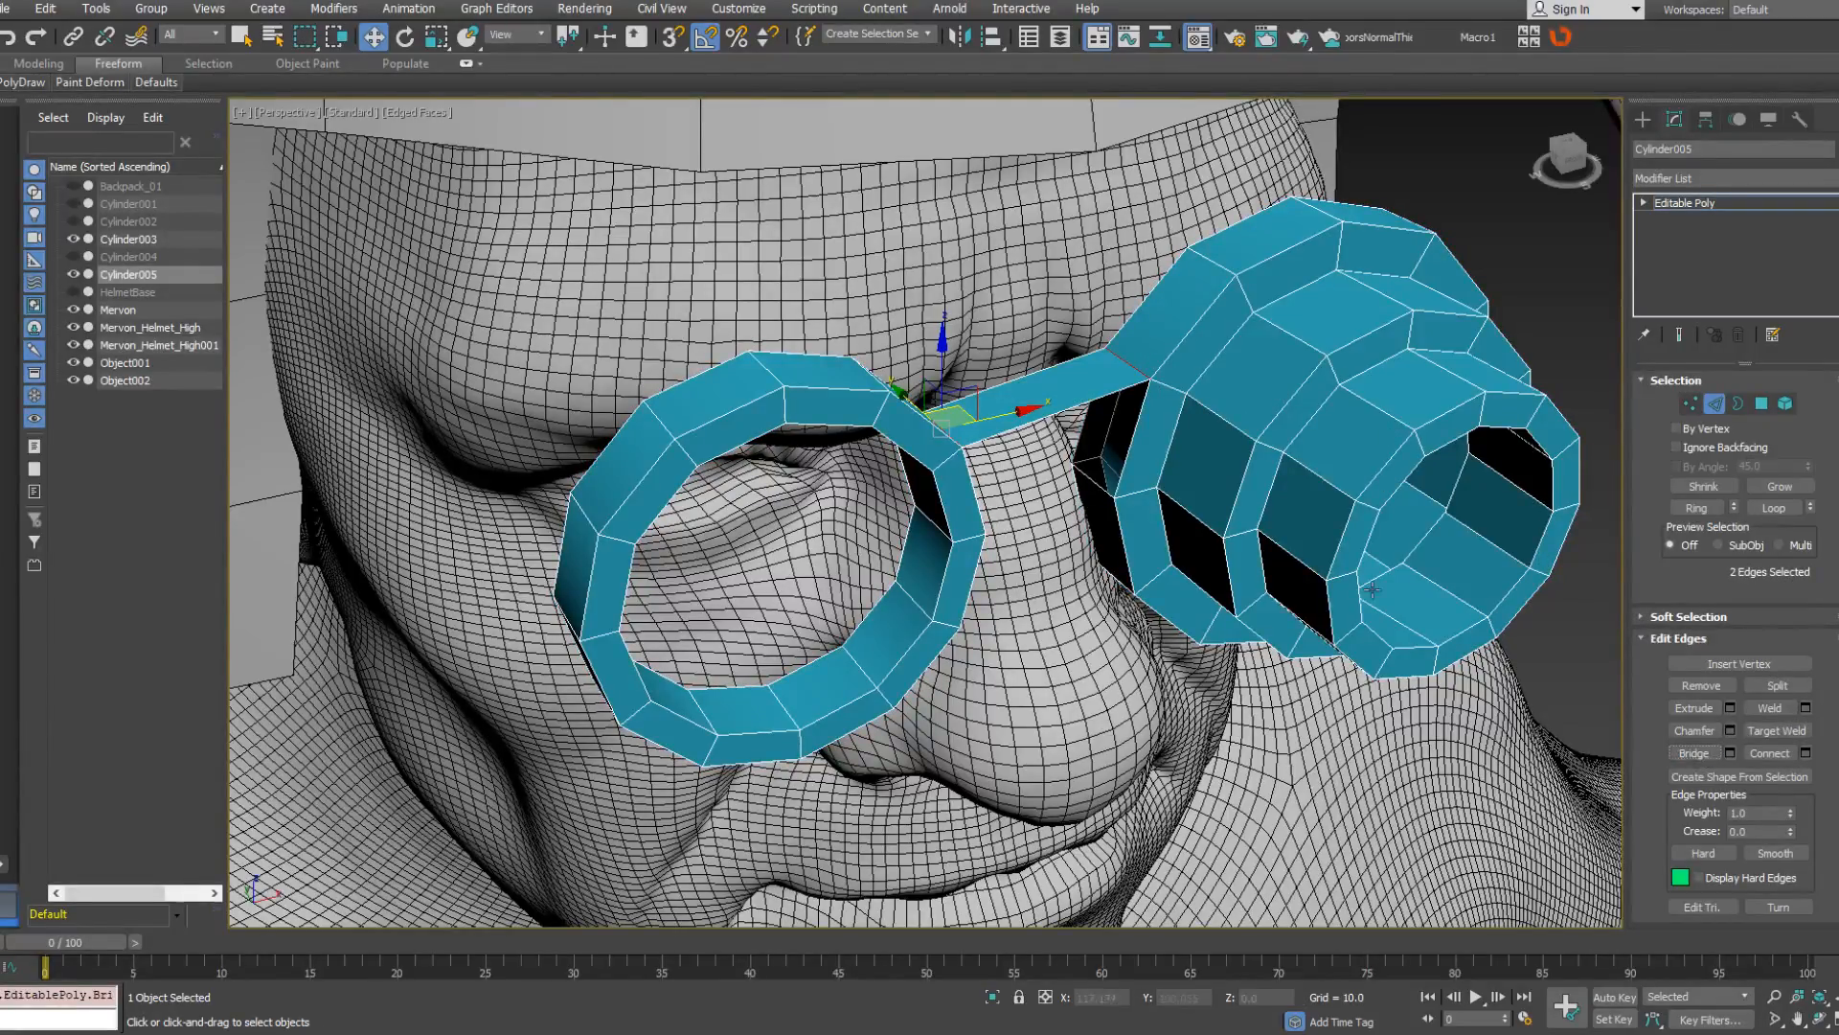
Select the remaining open edges of the two facing openings and bridge them to close the nose bridge.
double_click(1132, 432)
click(1131, 433)
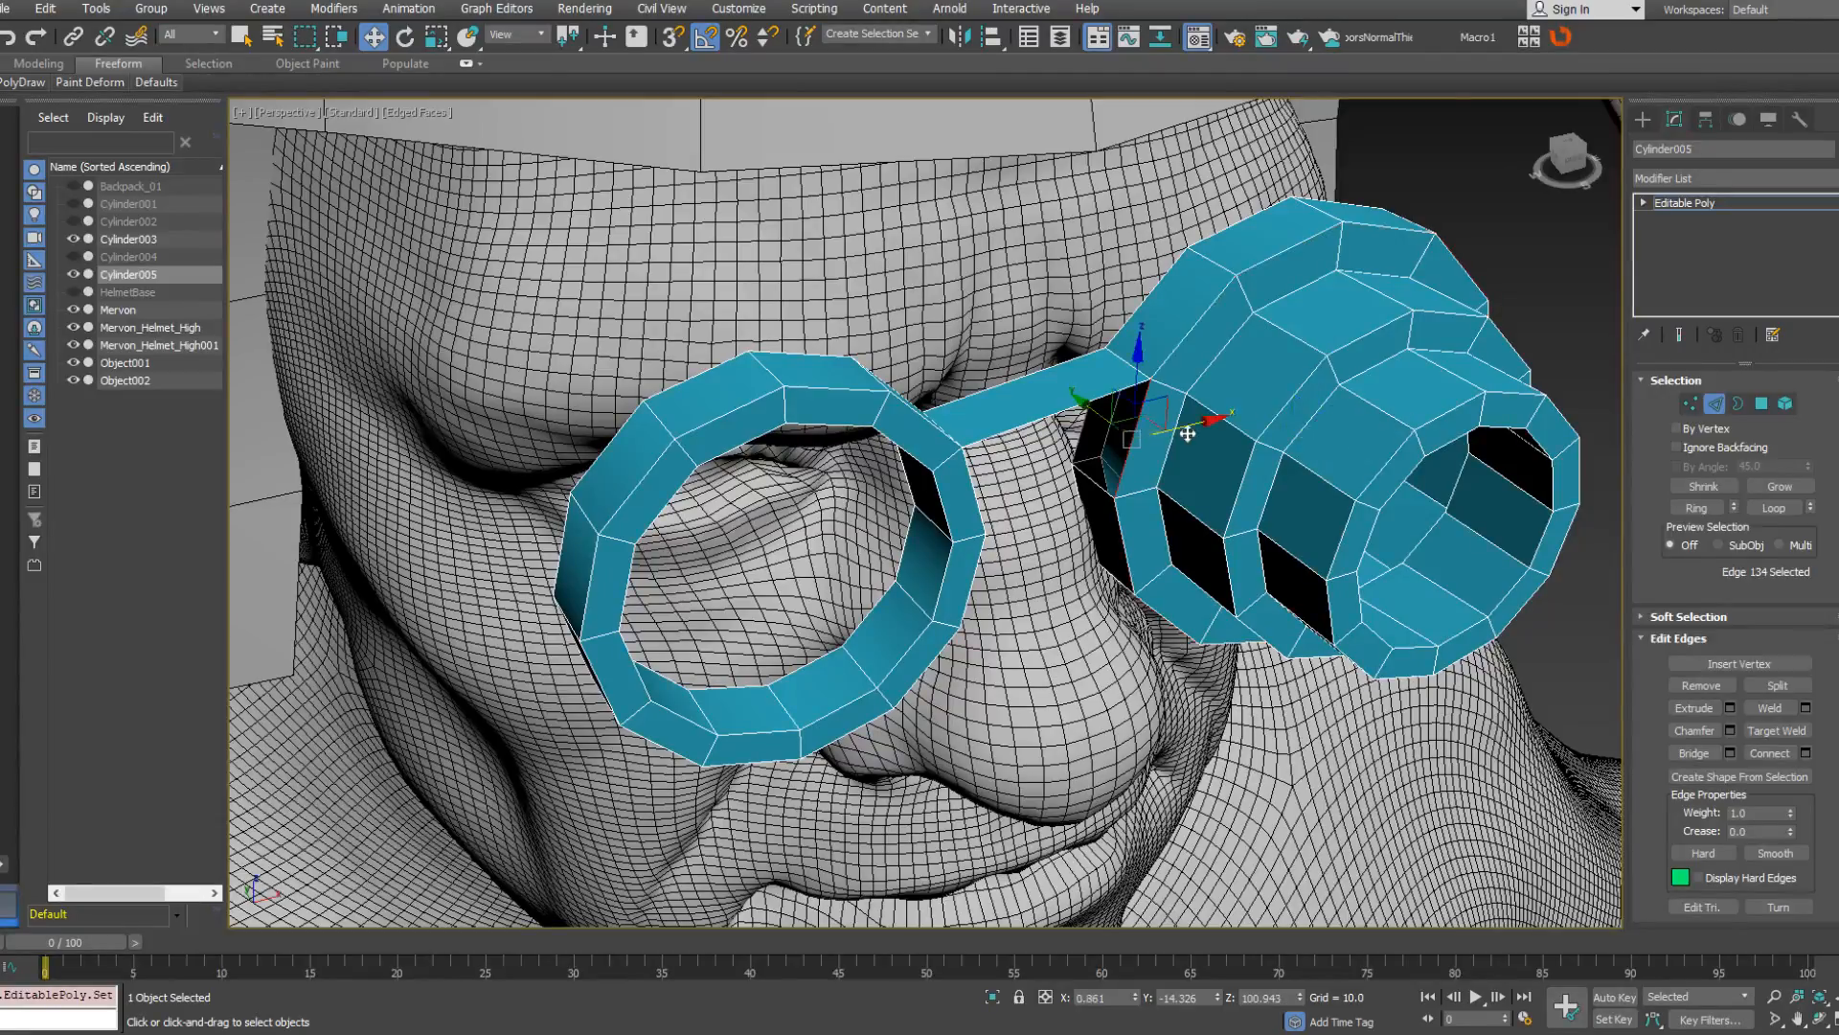
click(1737, 403)
click(1107, 393)
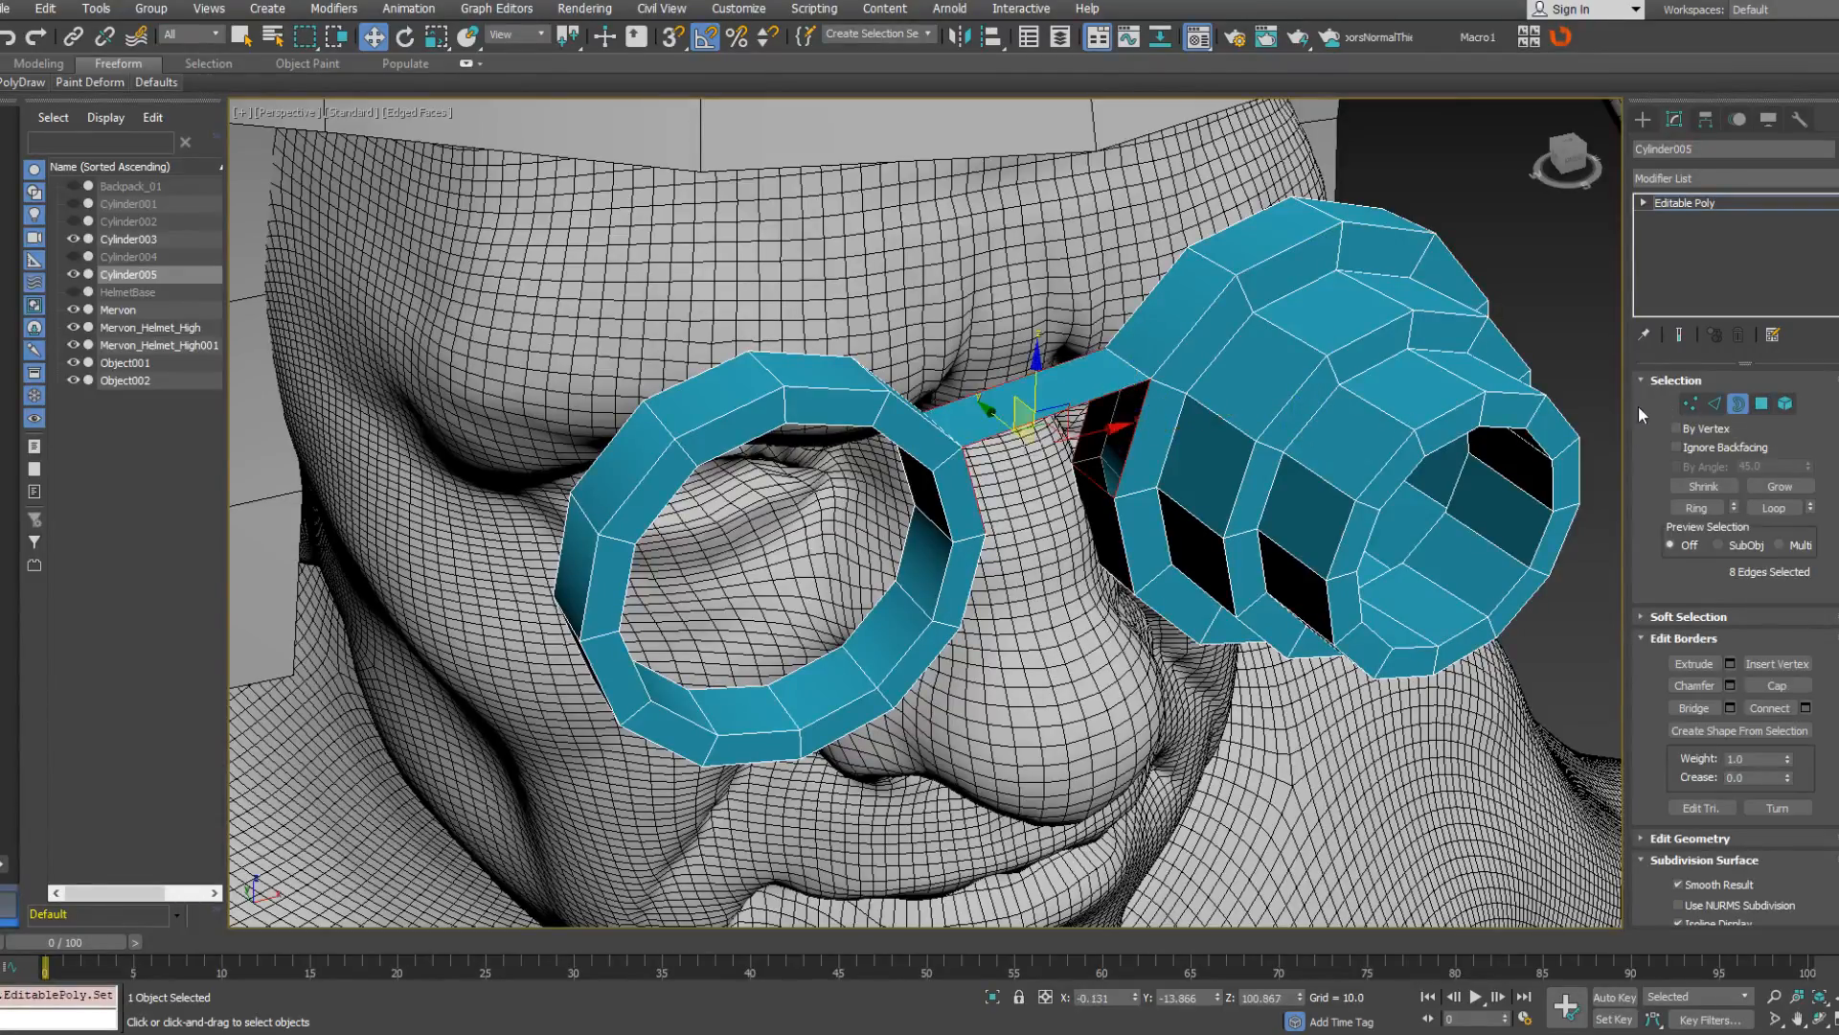
click(1714, 404)
click(1039, 457)
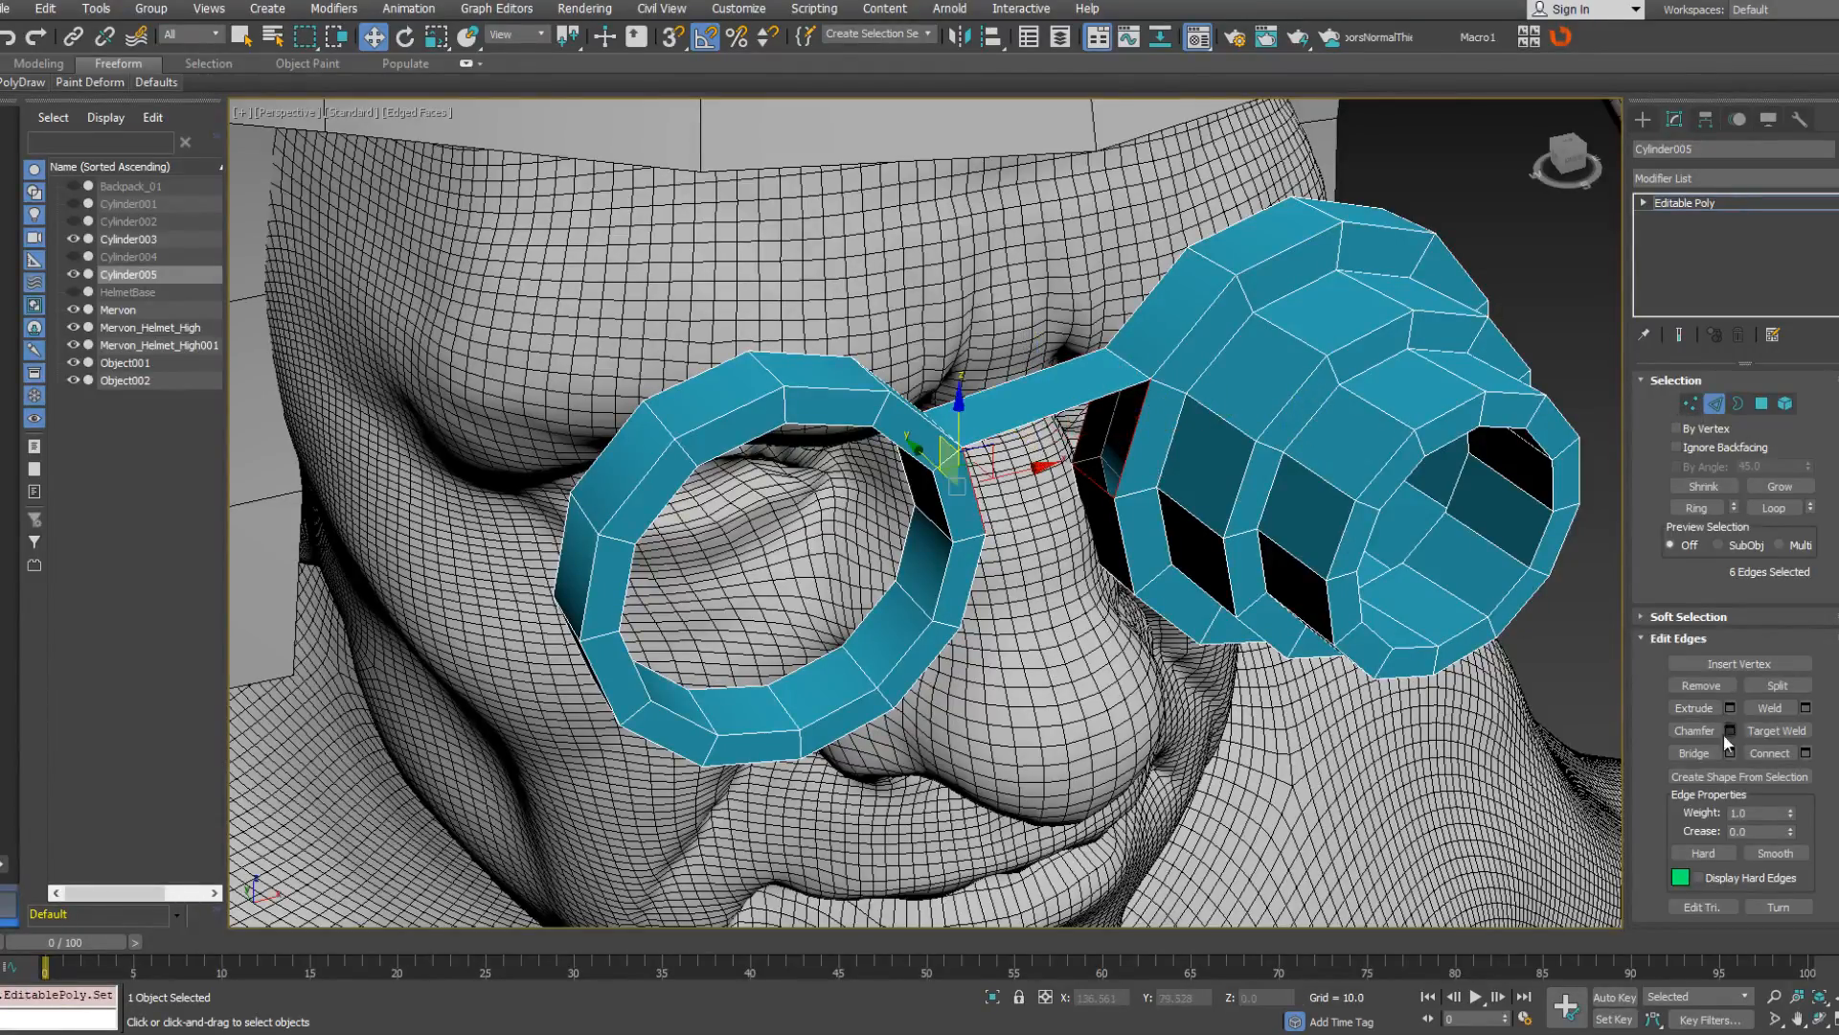
click(1686, 755)
Connect the lengthwise edges of the nose bridge to add an edge loop across its middle.
alt+middle_drag(1164, 508, 985, 365)
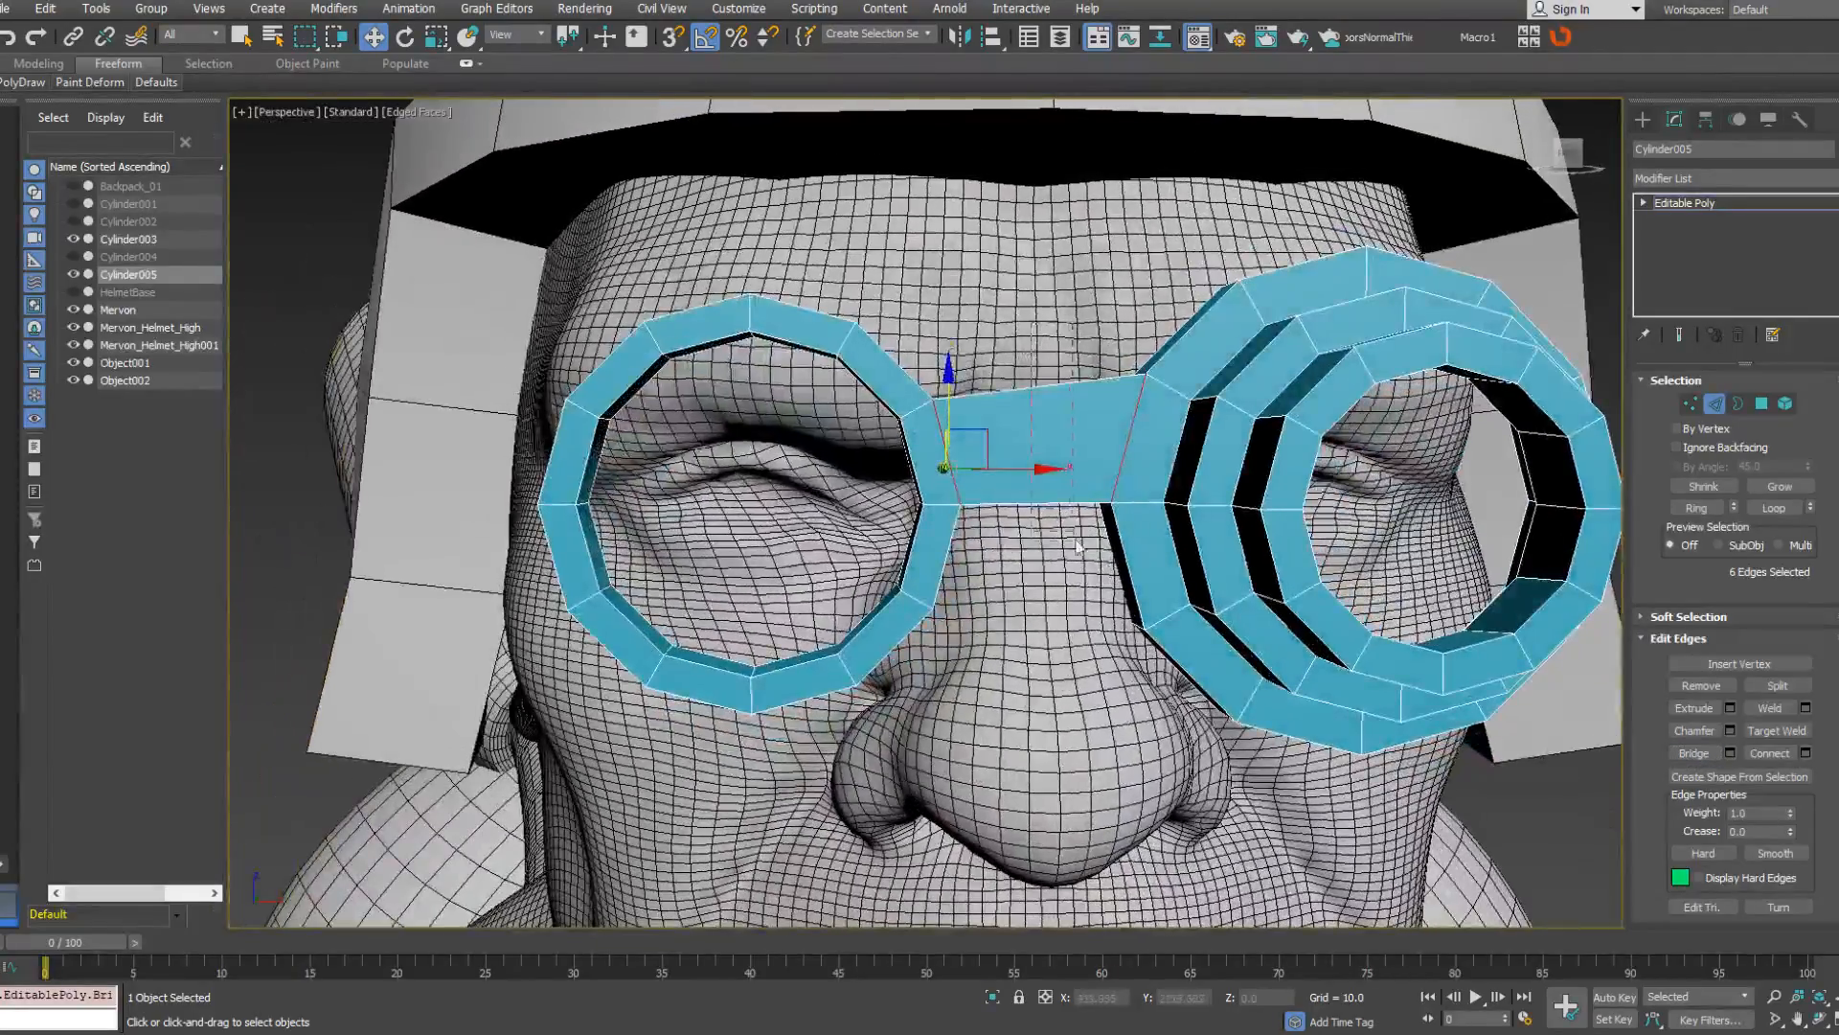
click(1042, 466)
right_click(1044, 469)
click(982, 529)
Try scaling the bridge's middle loop narrower vertically and raising it, and undo both changes.
right_click(1061, 426)
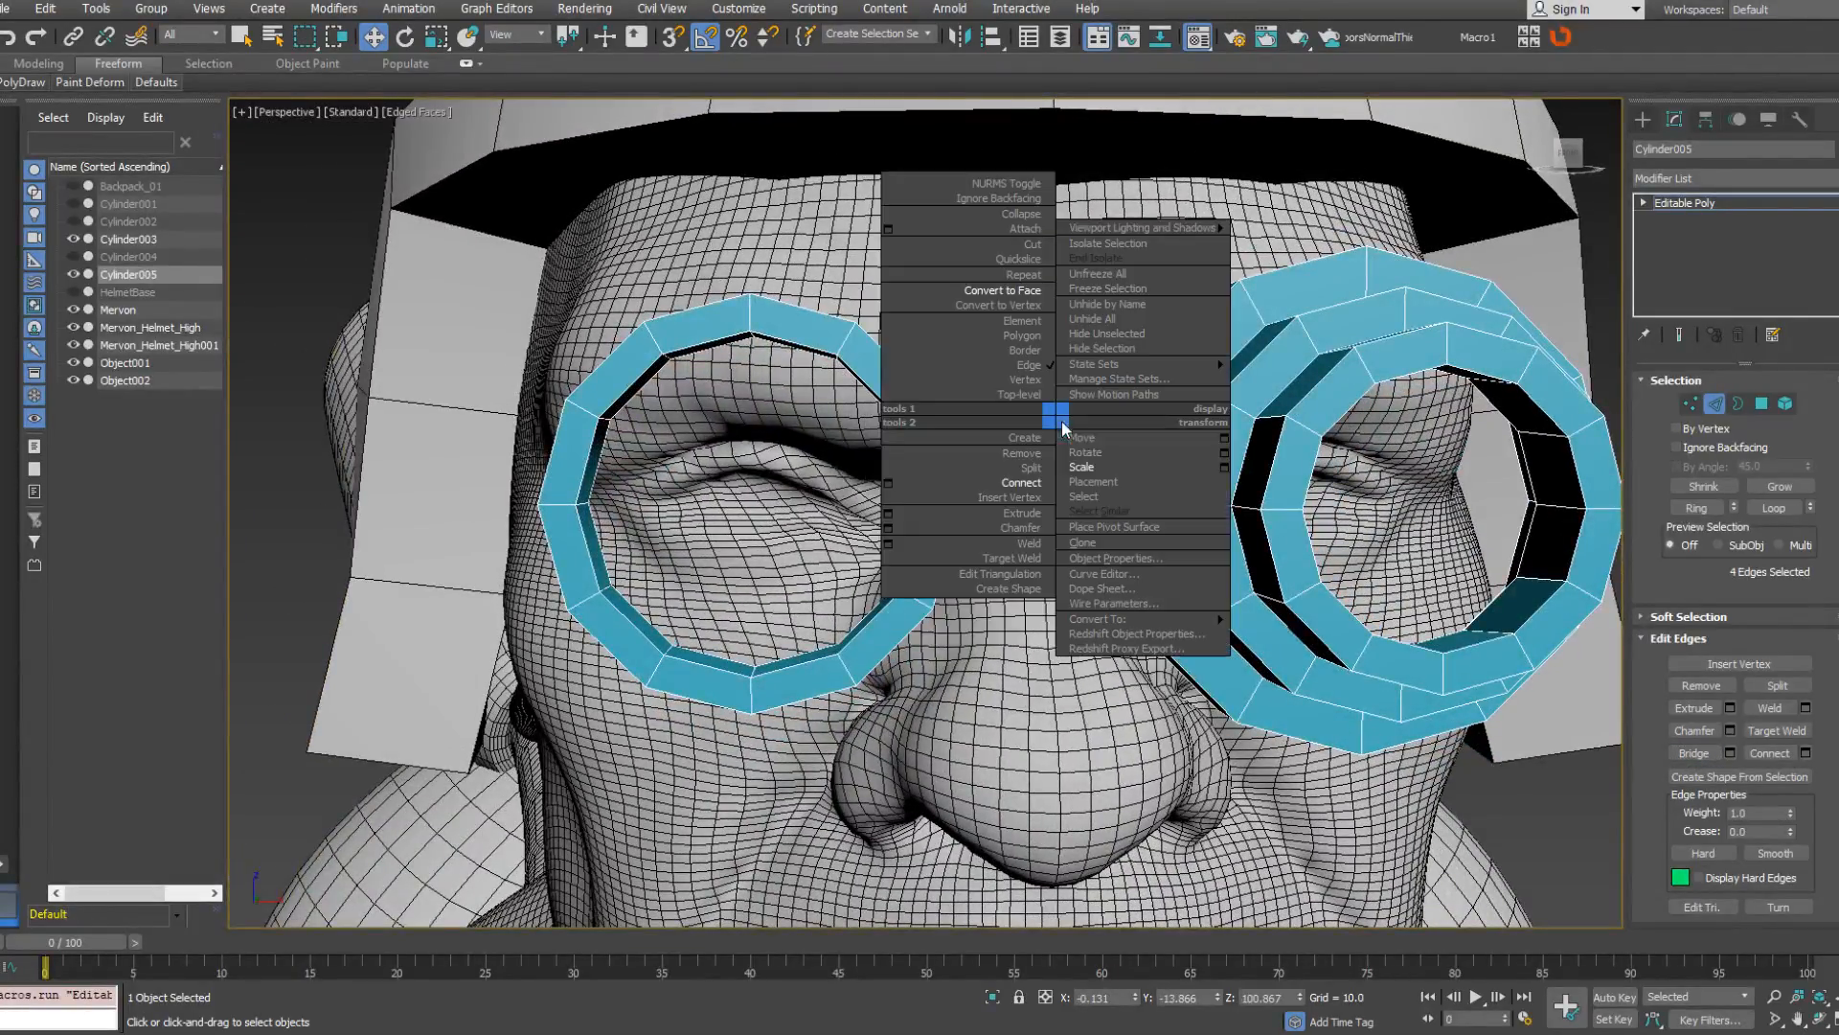
click(1071, 468)
drag(1030, 345, 1036, 401)
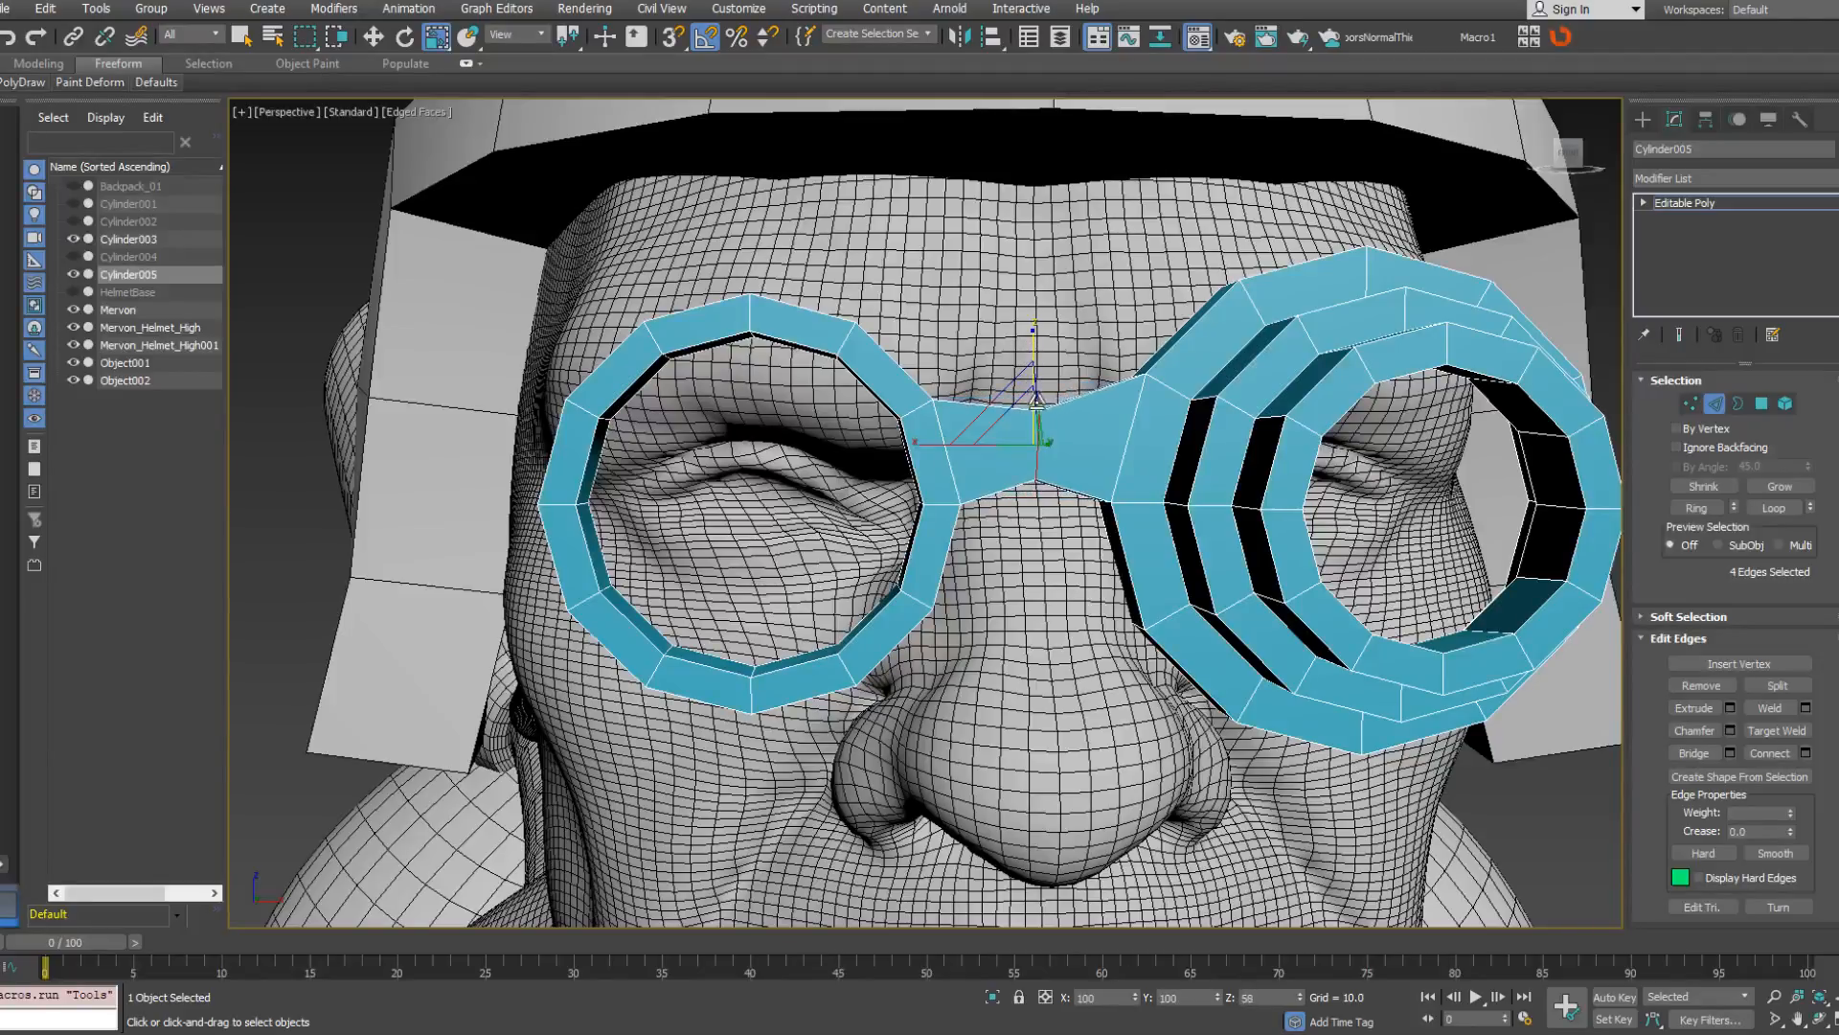
right_click(1038, 433)
click(1073, 450)
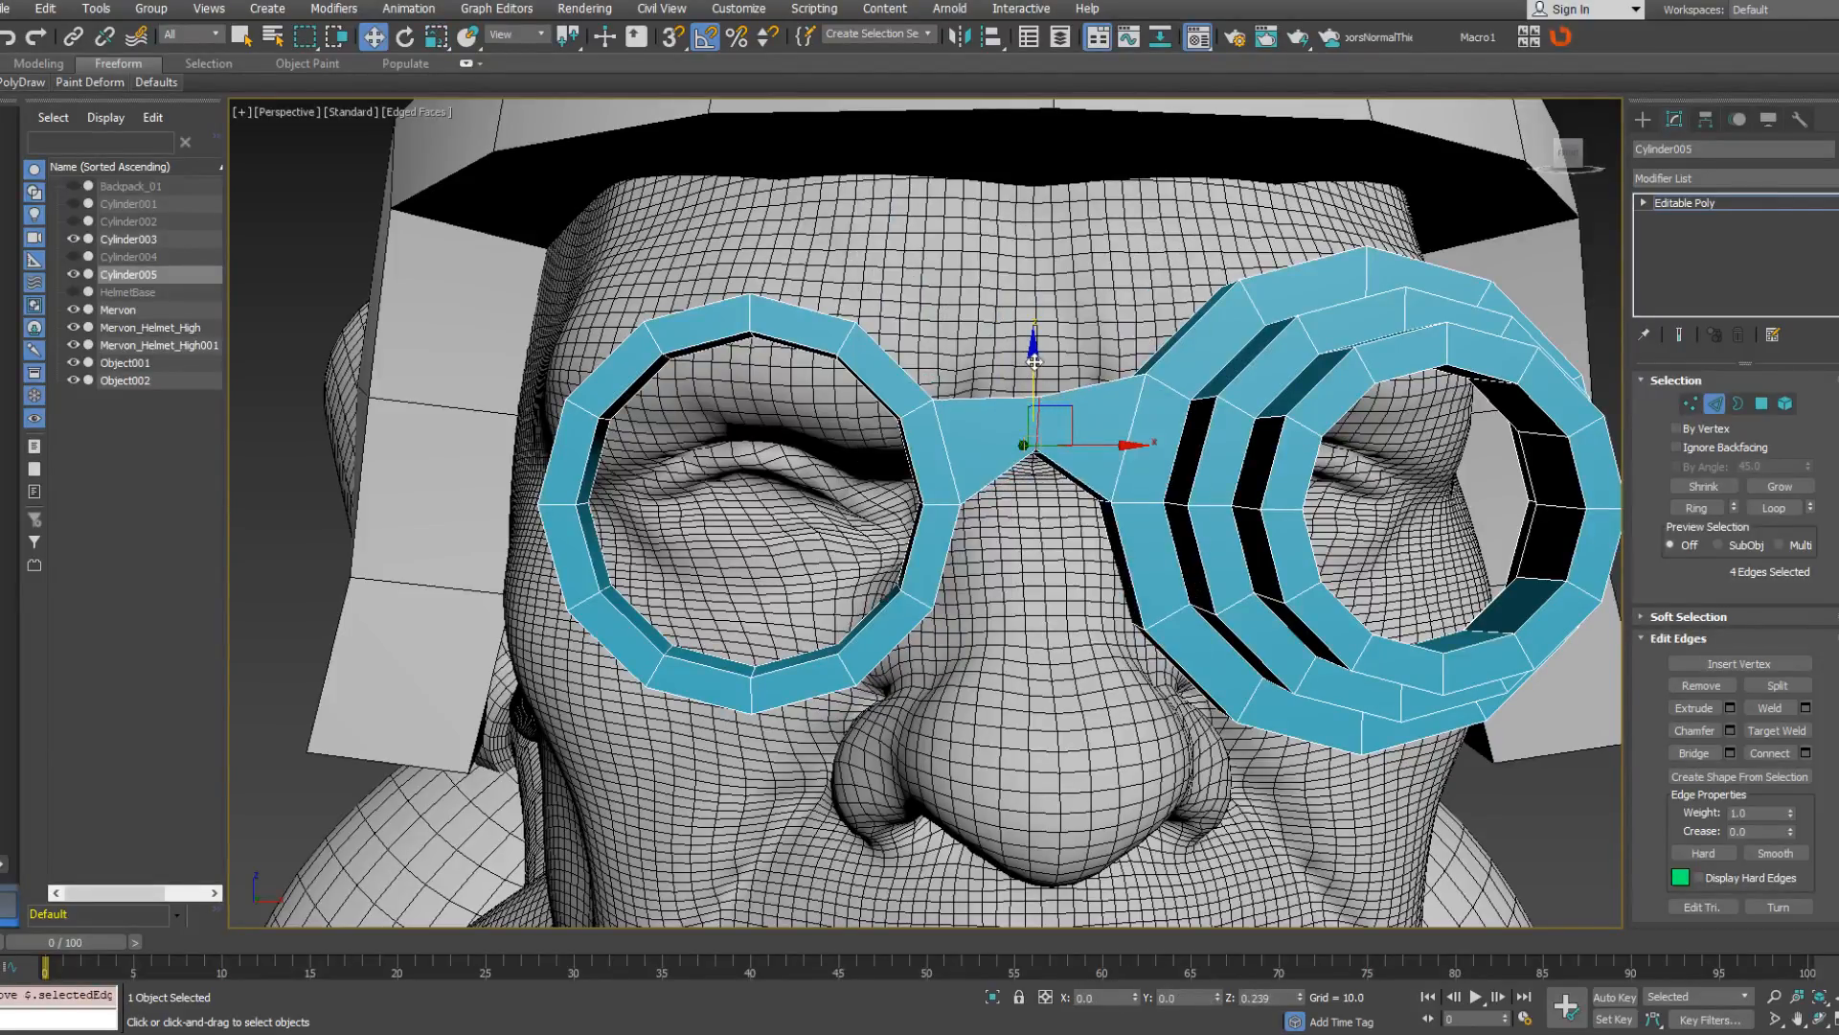
drag(1031, 354, 1032, 353)
alt+middle_drag(1095, 369, 1065, 388)
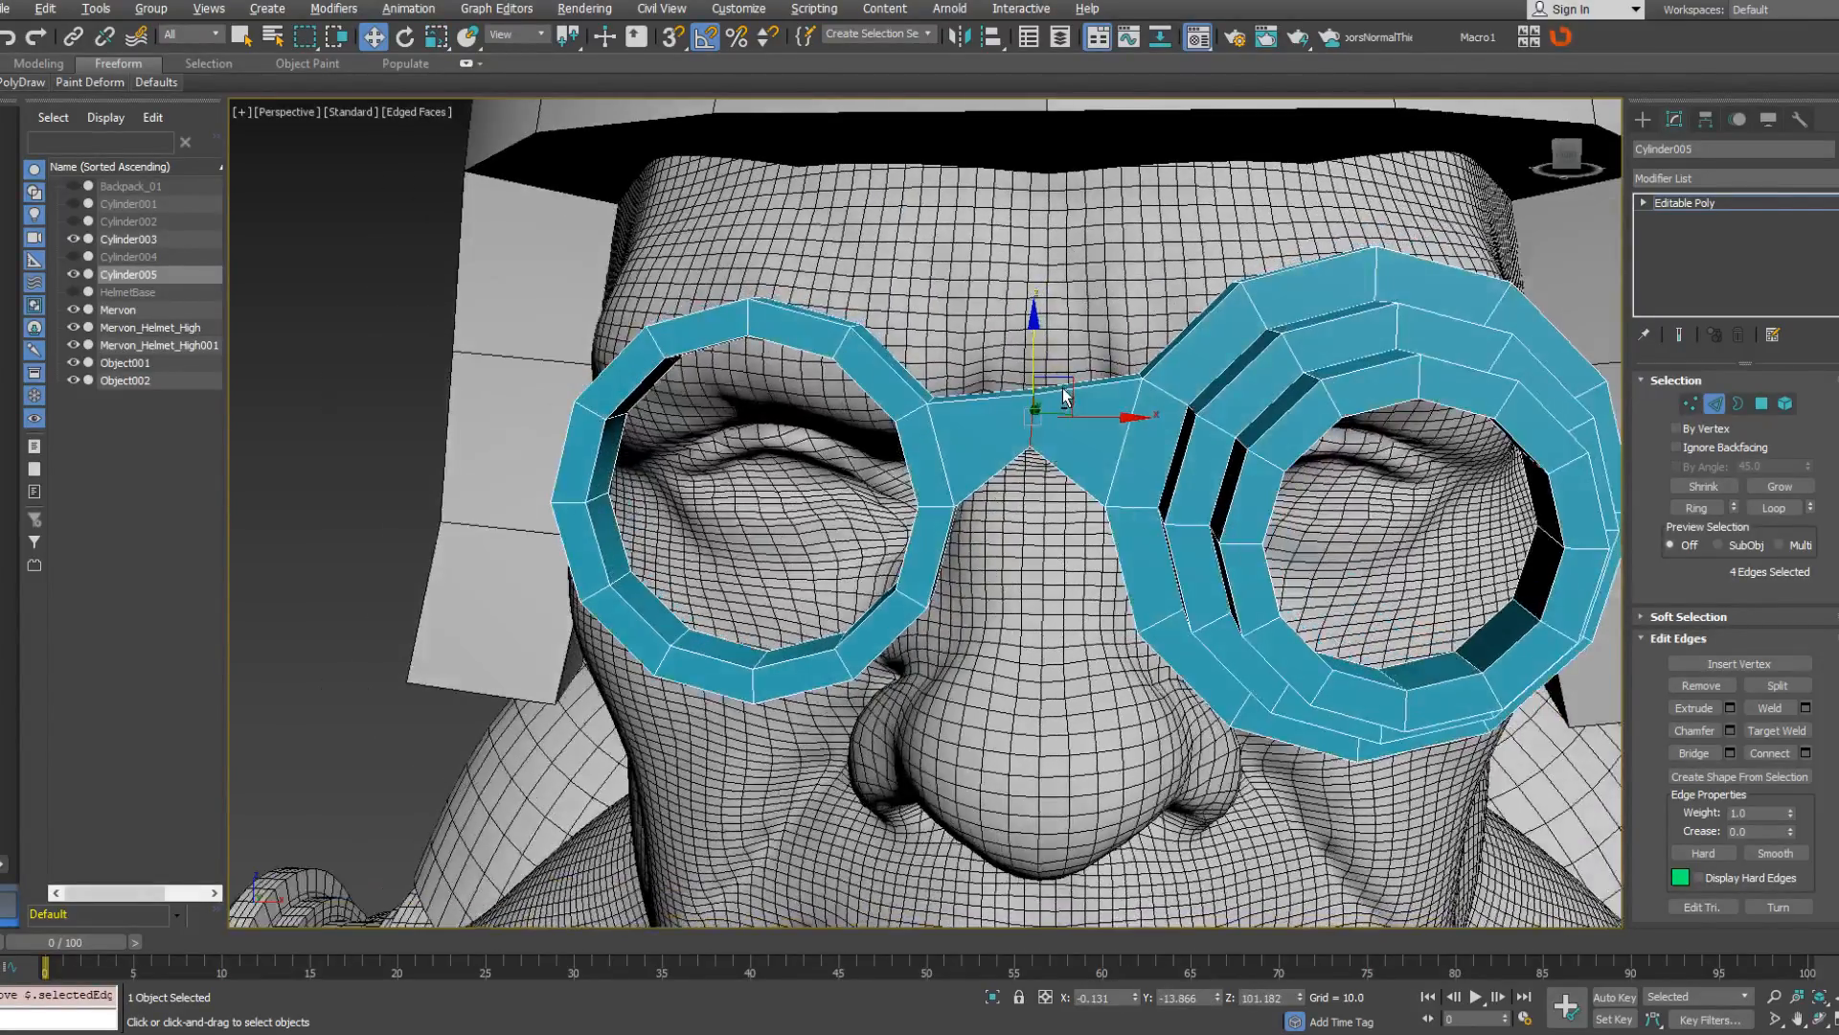
key(ctrl+z)
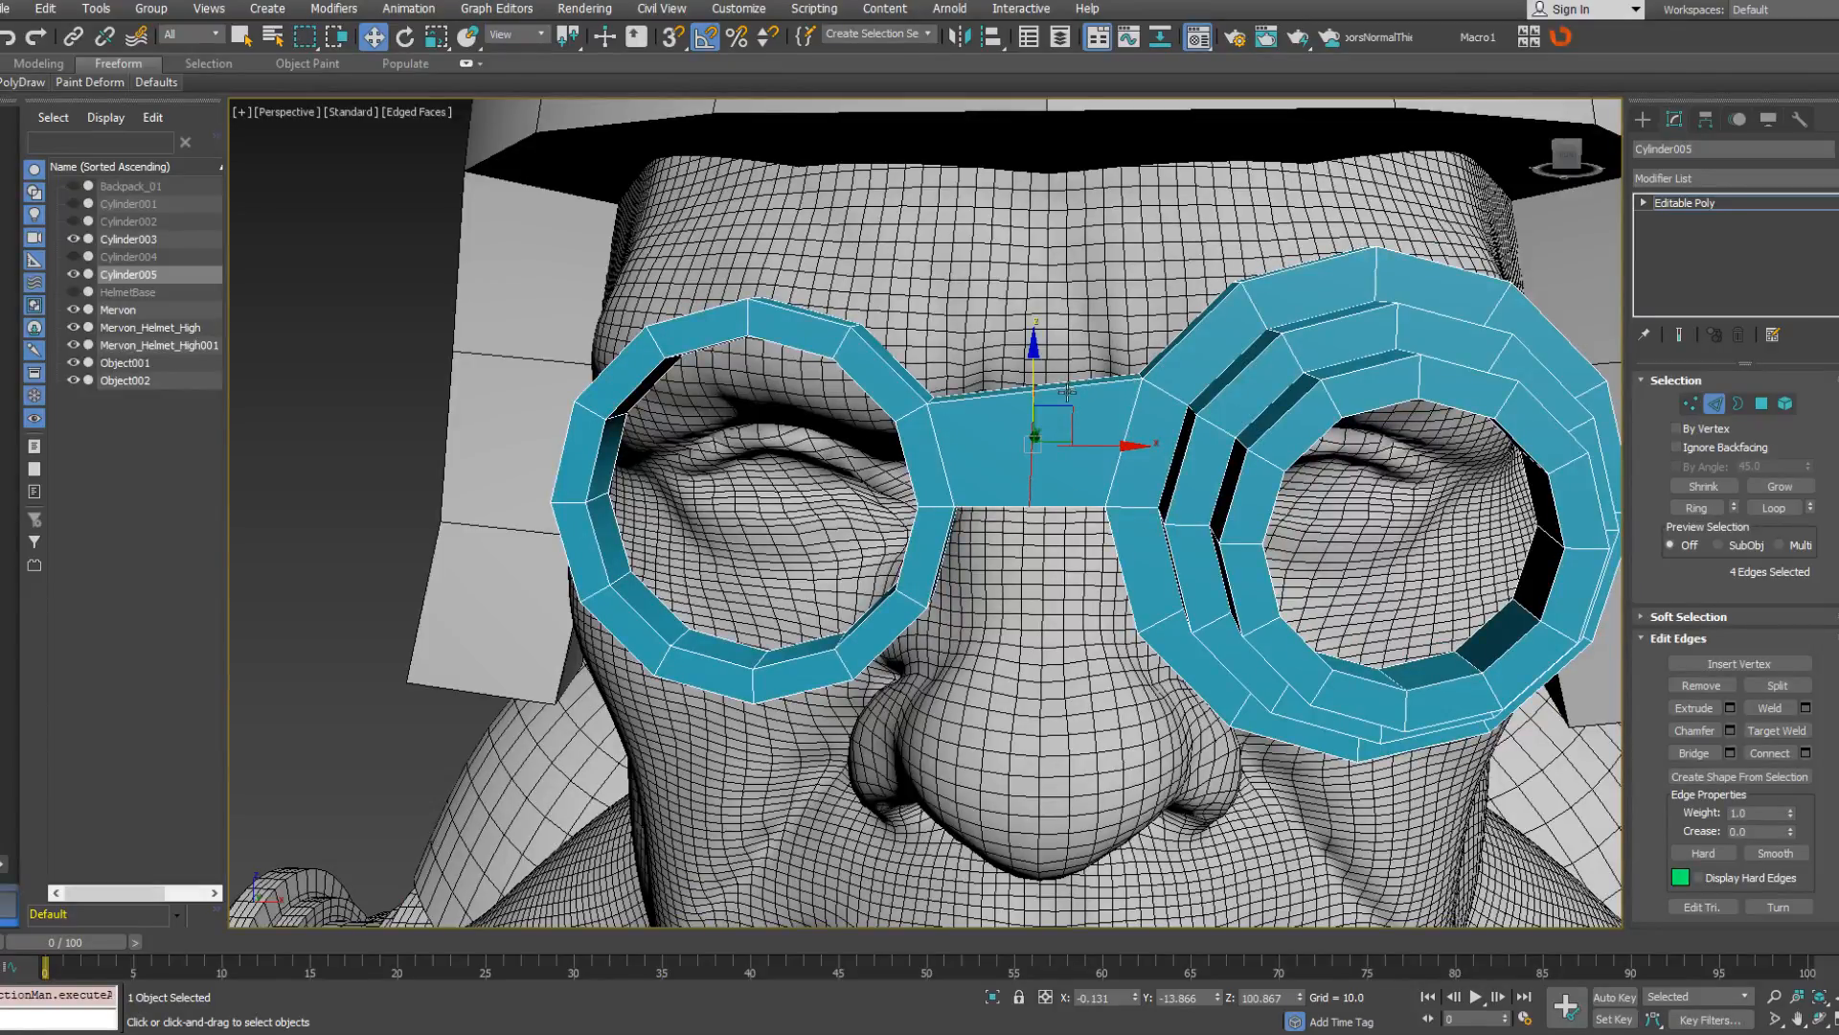
In the front view, lower the two vertices at the top middle of the nose bridge by about 0.14 units.
right_click(1065, 395)
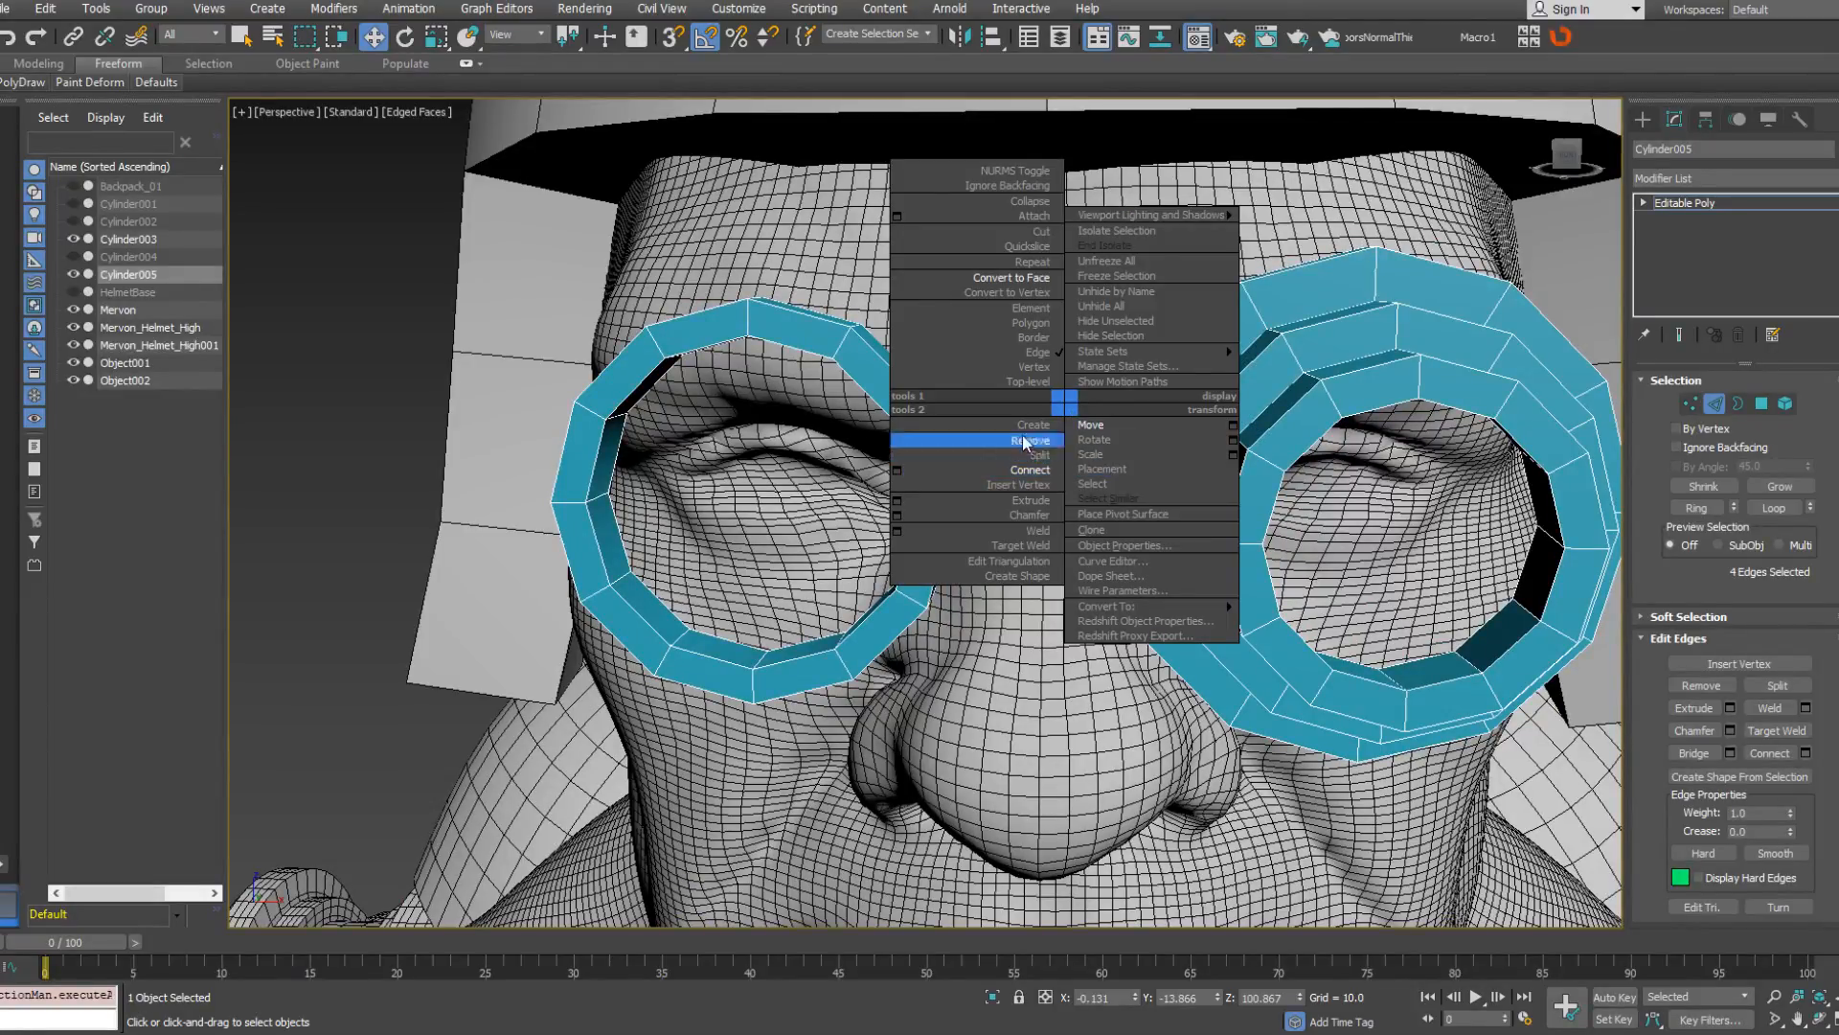
alt+middle_drag(859, 320, 844, 298)
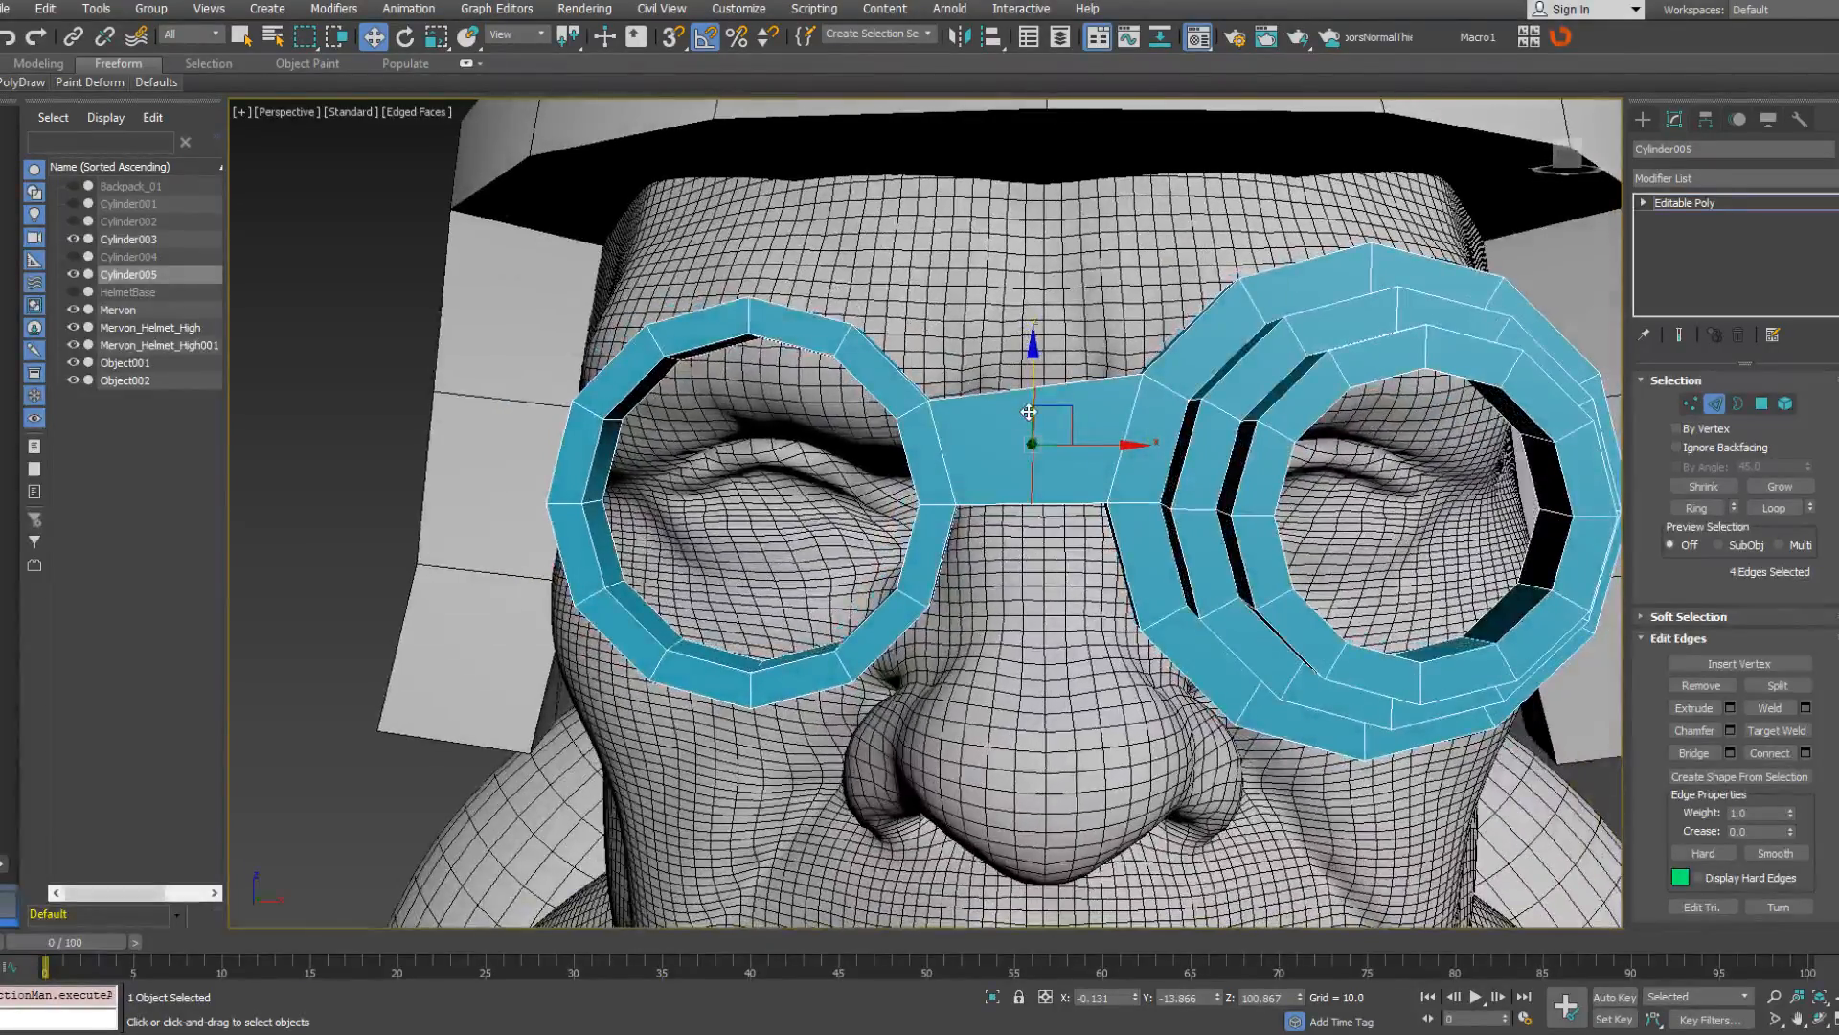
click(1690, 404)
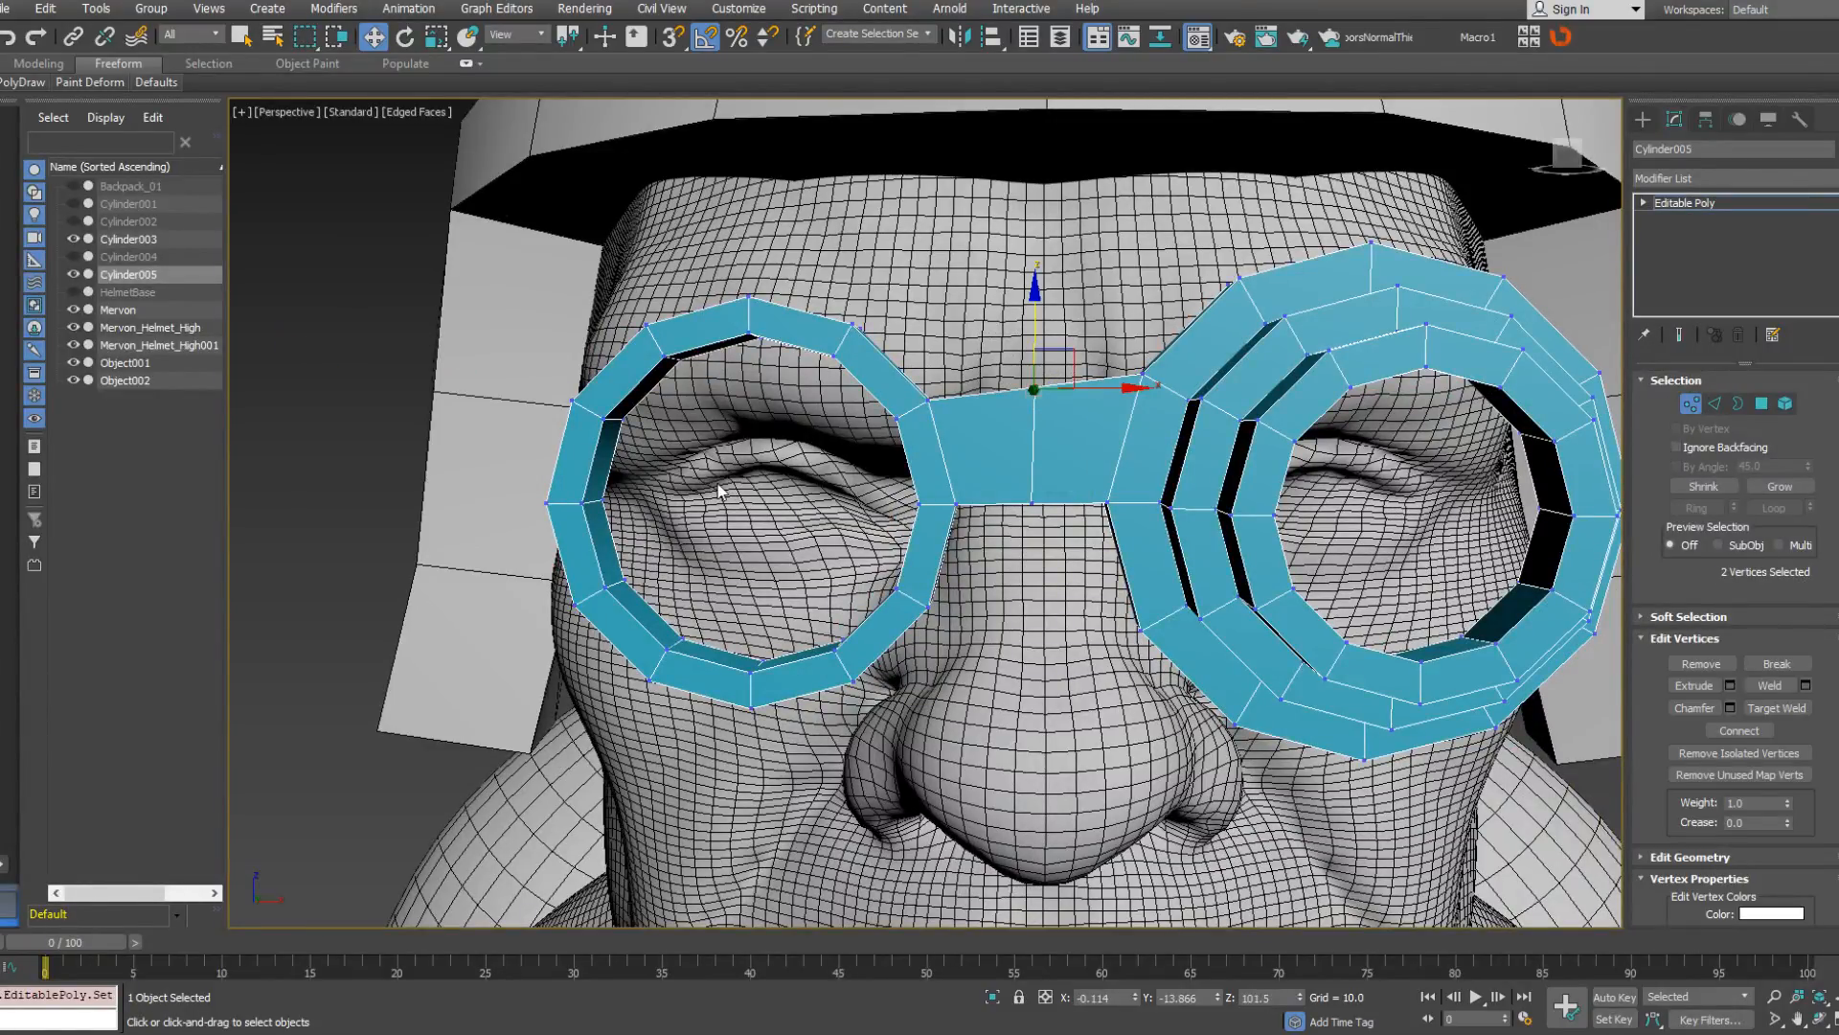
key(f)
scroll(962, 389, up, 5)
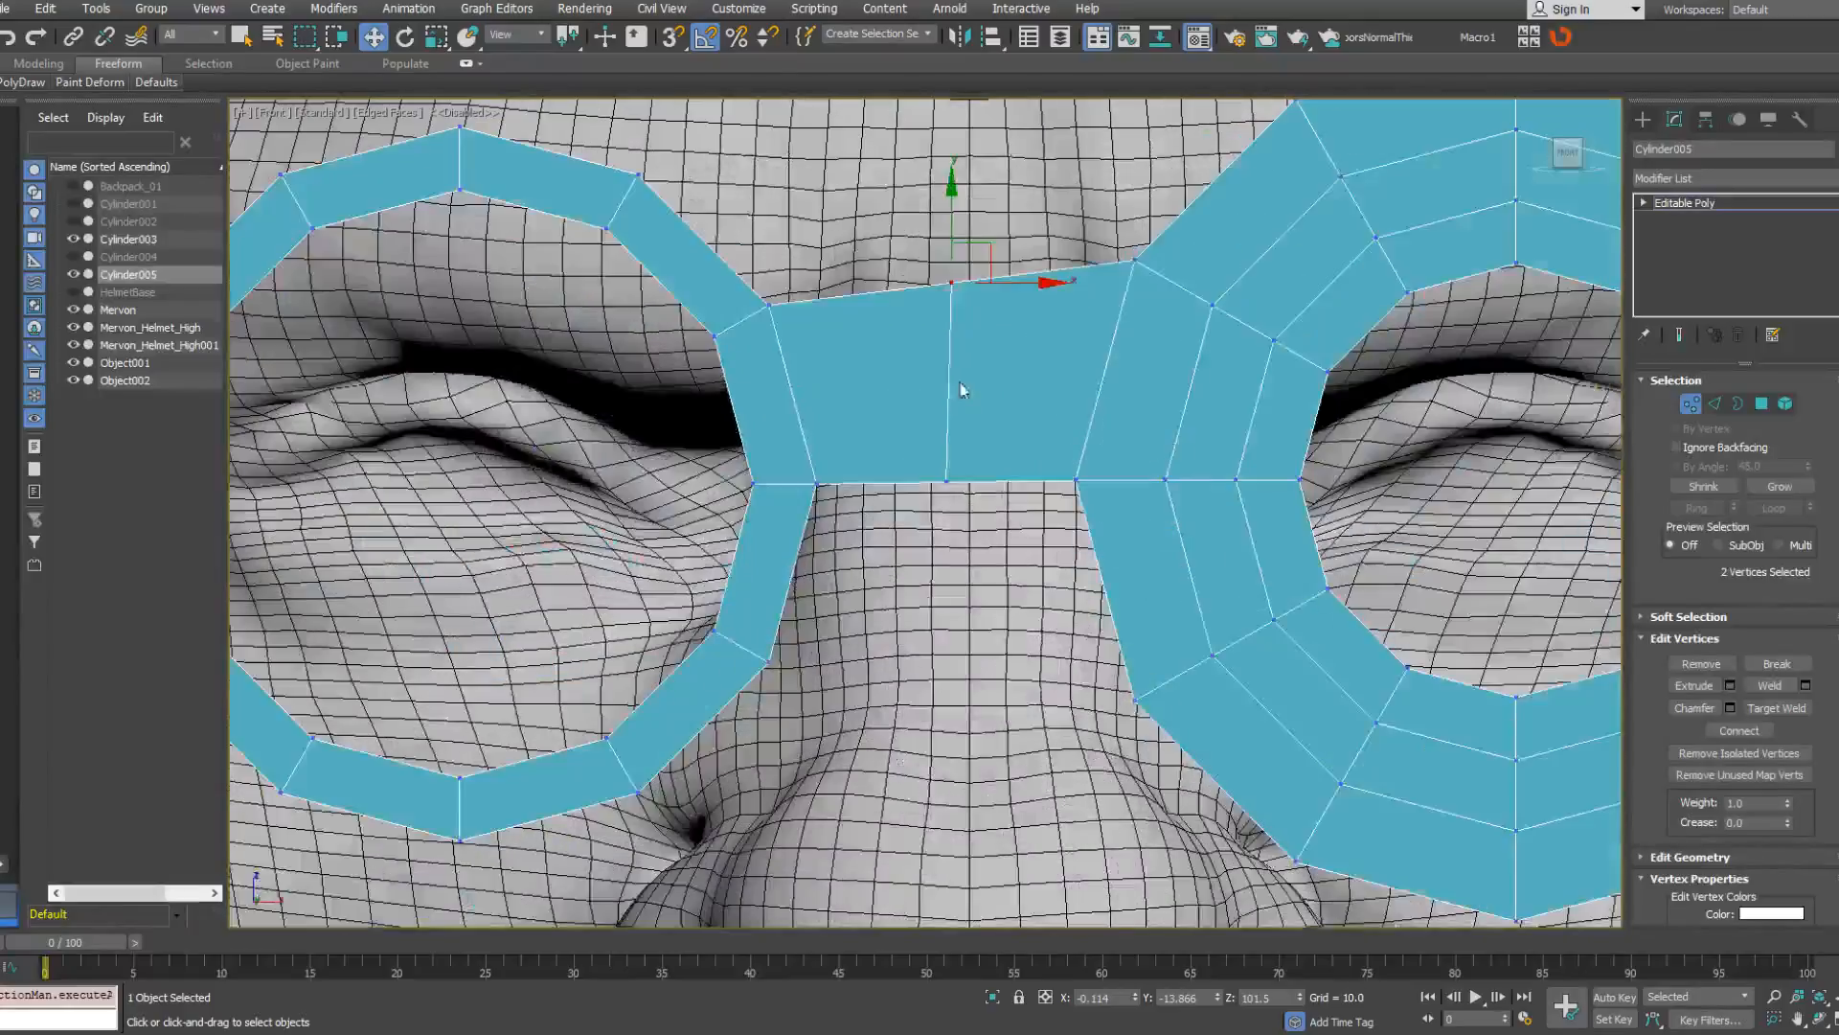
drag(947, 227, 953, 248)
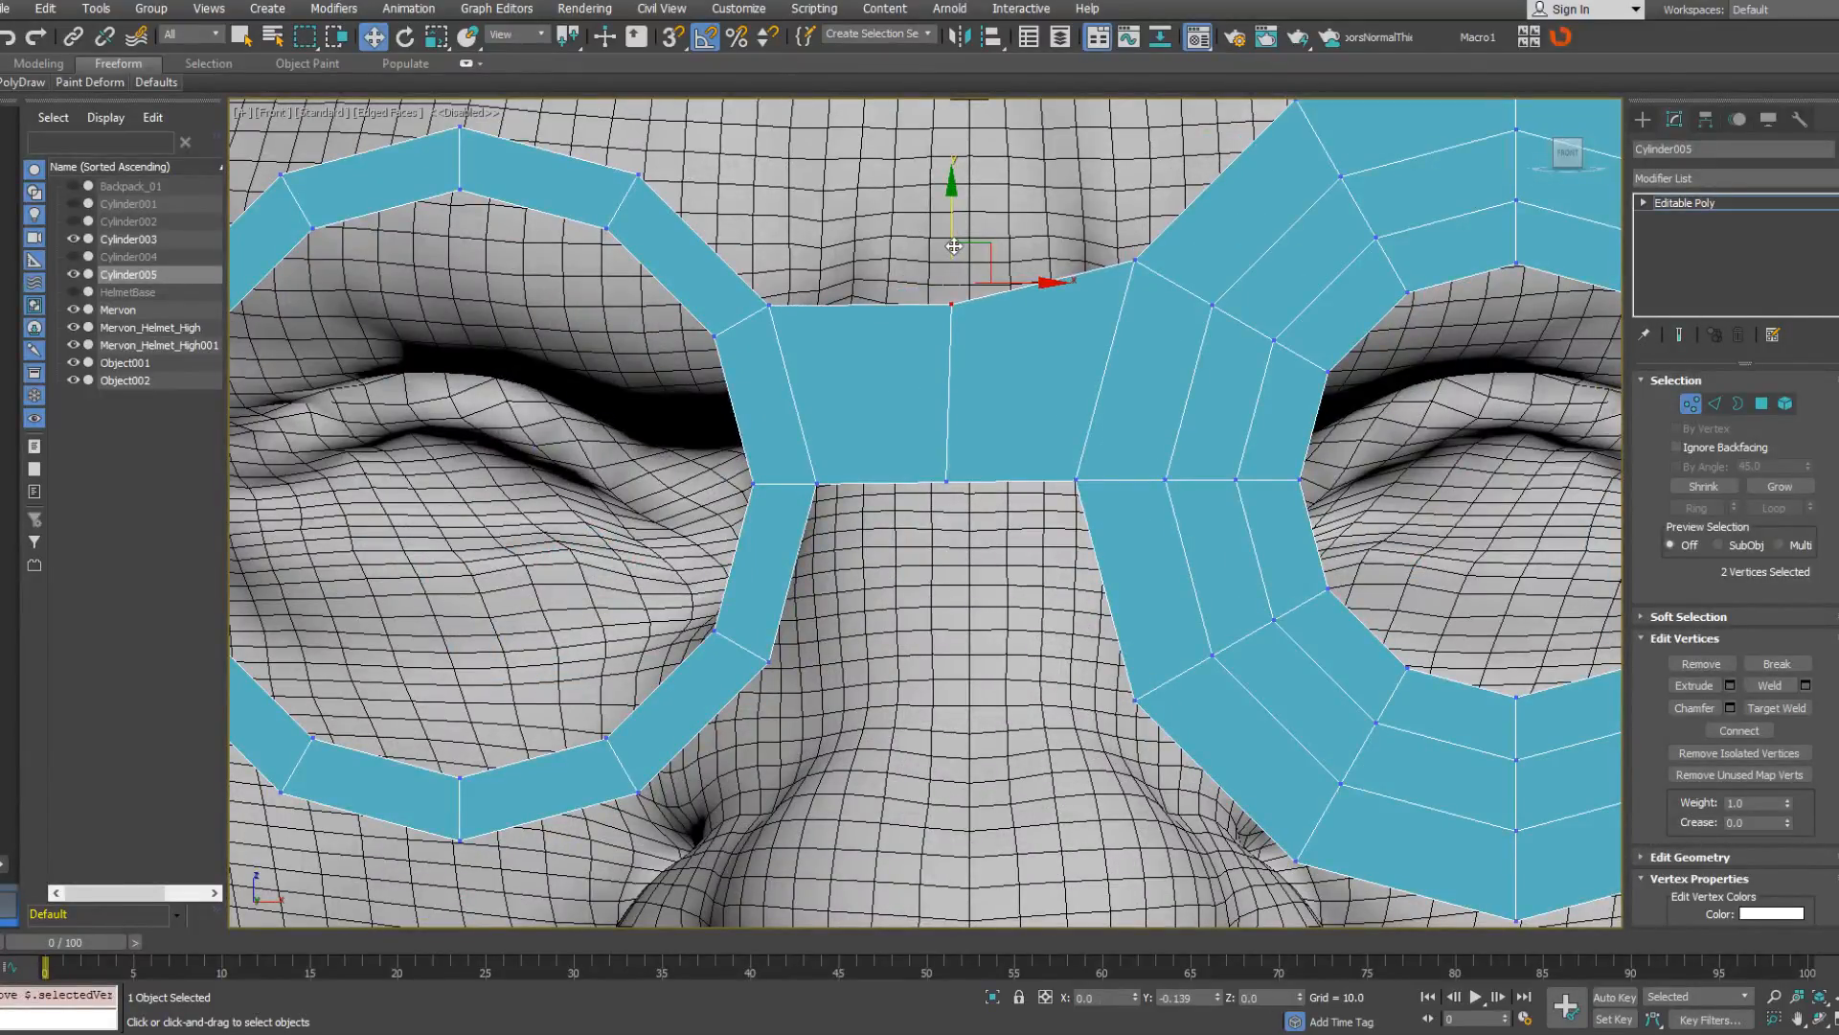
Make the bridge's middle edge loop planar in X and set its X position to 0.
click(1718, 403)
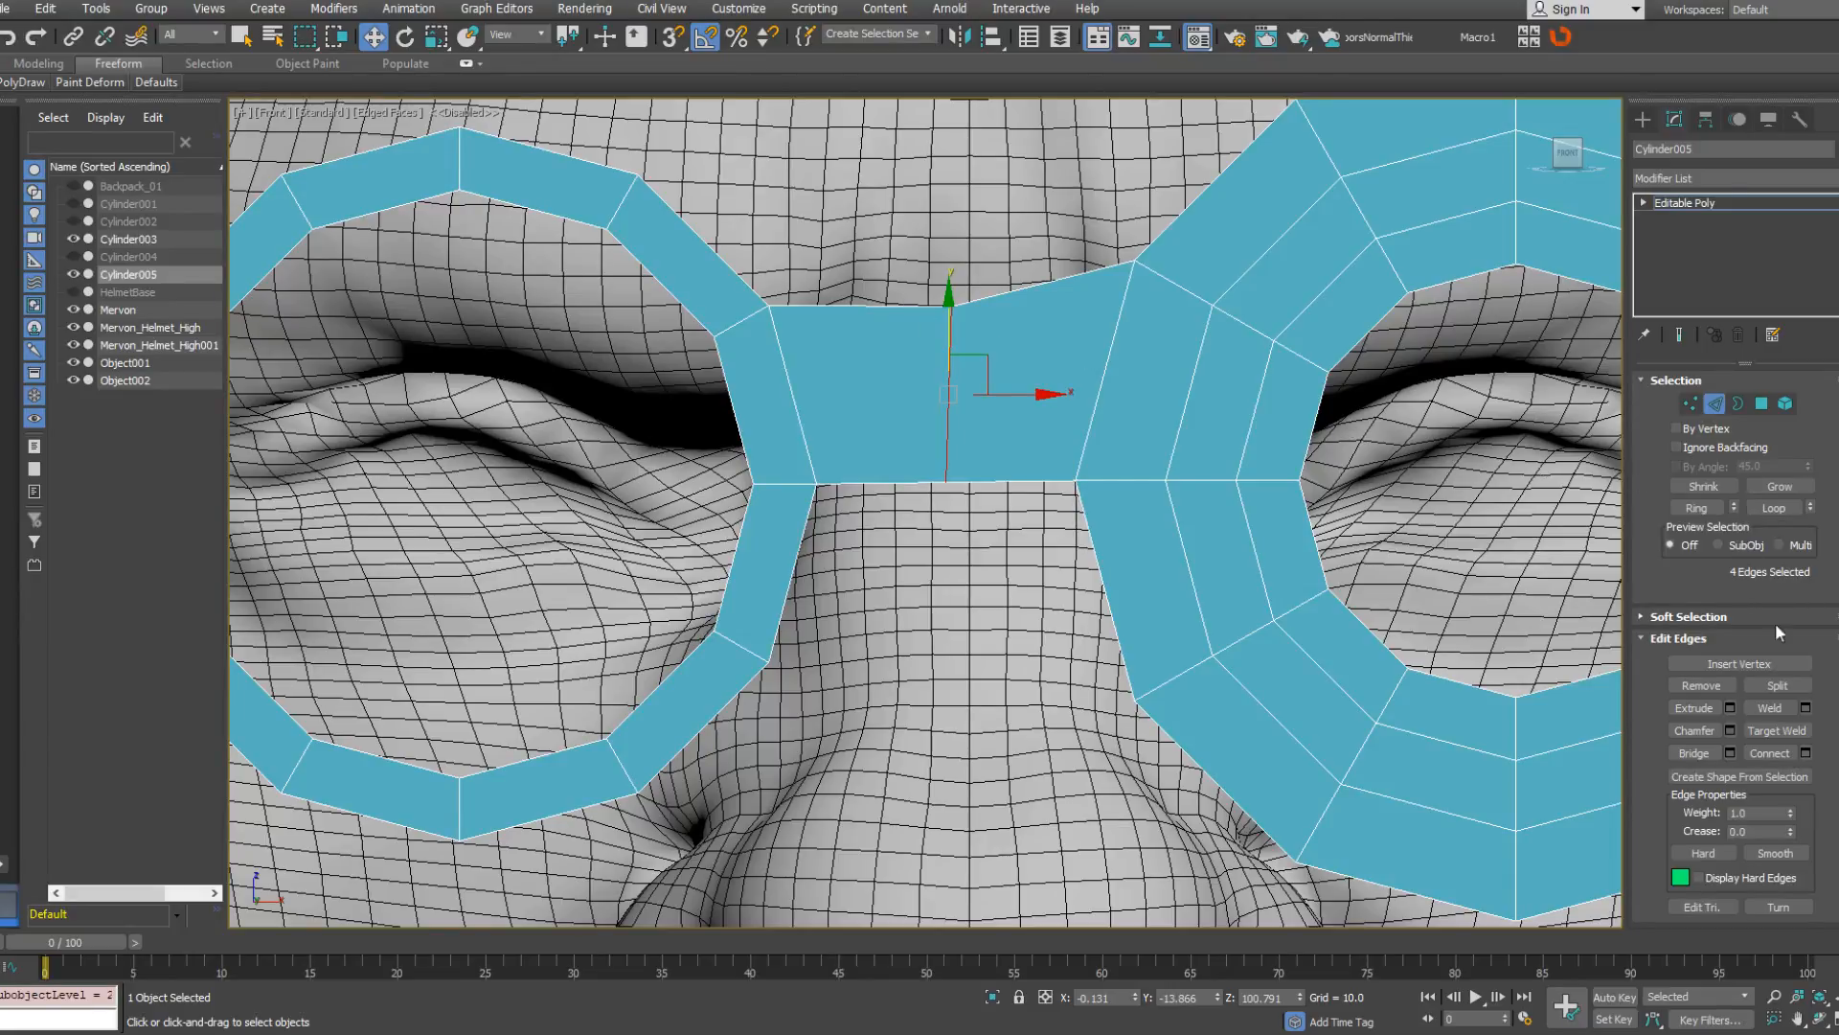
scroll(1827, 776, down, 5)
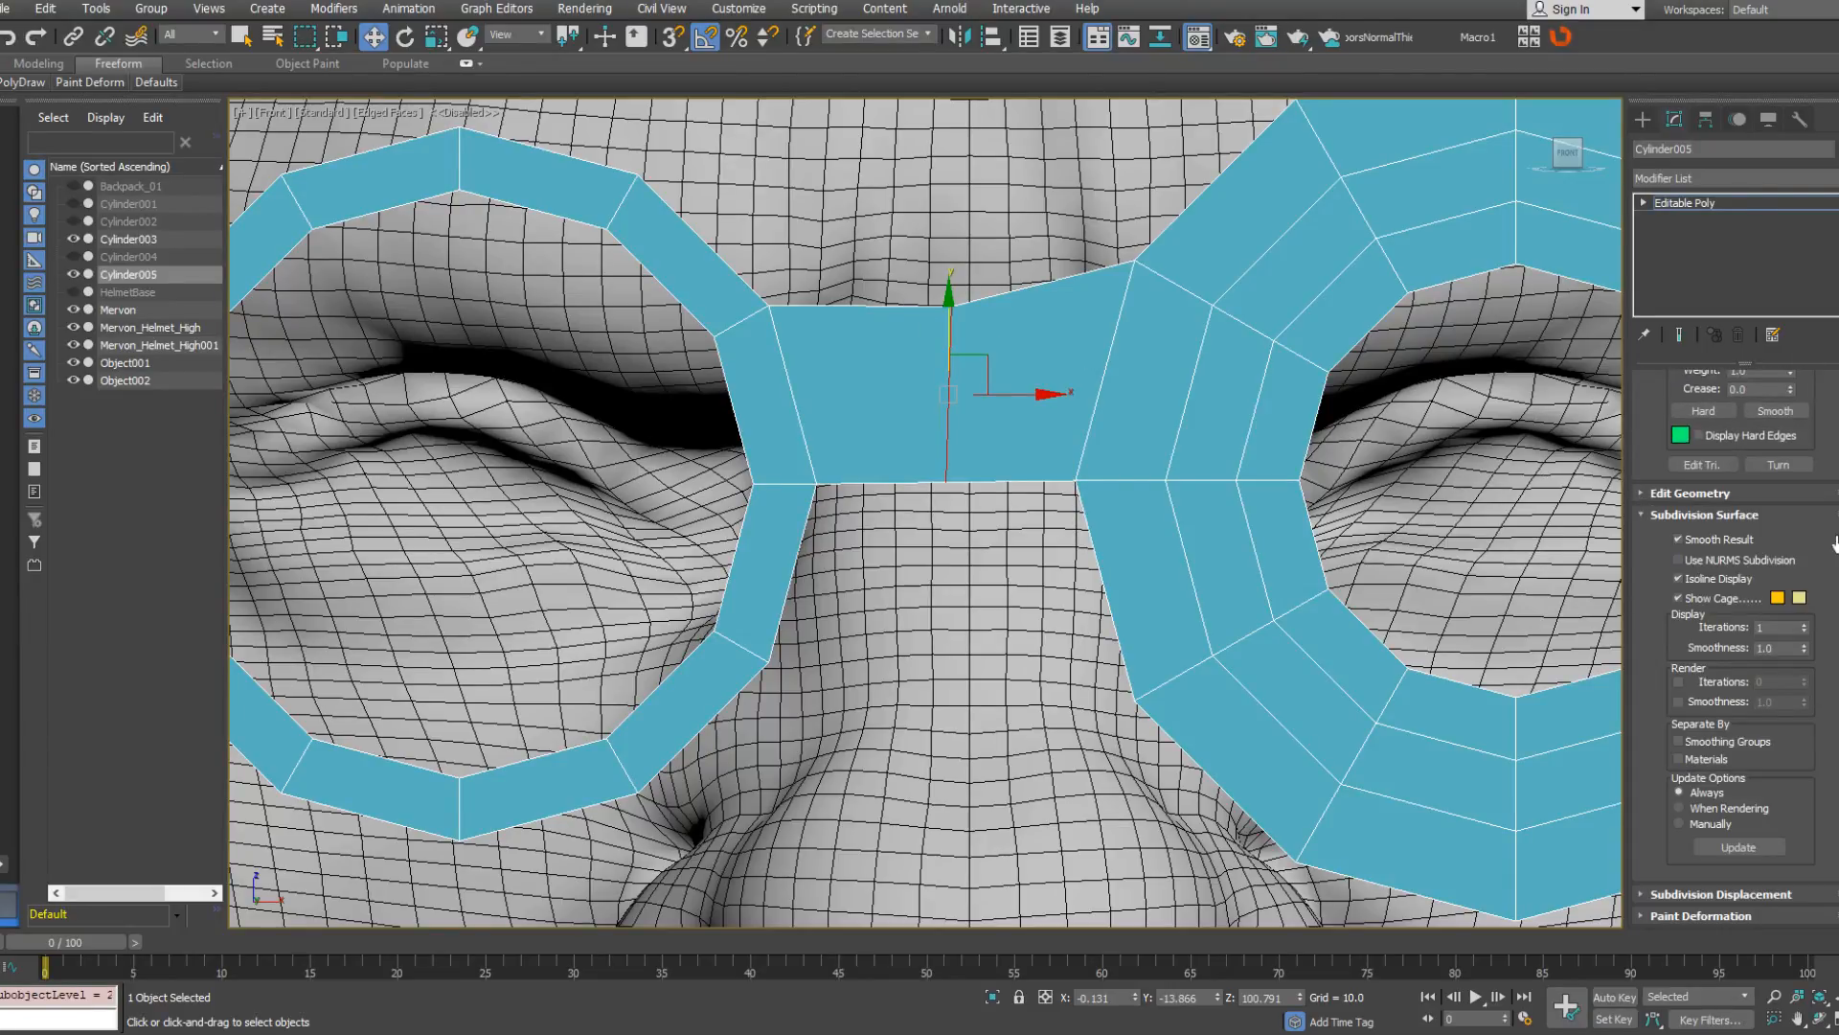
scroll(1825, 555, up, 5)
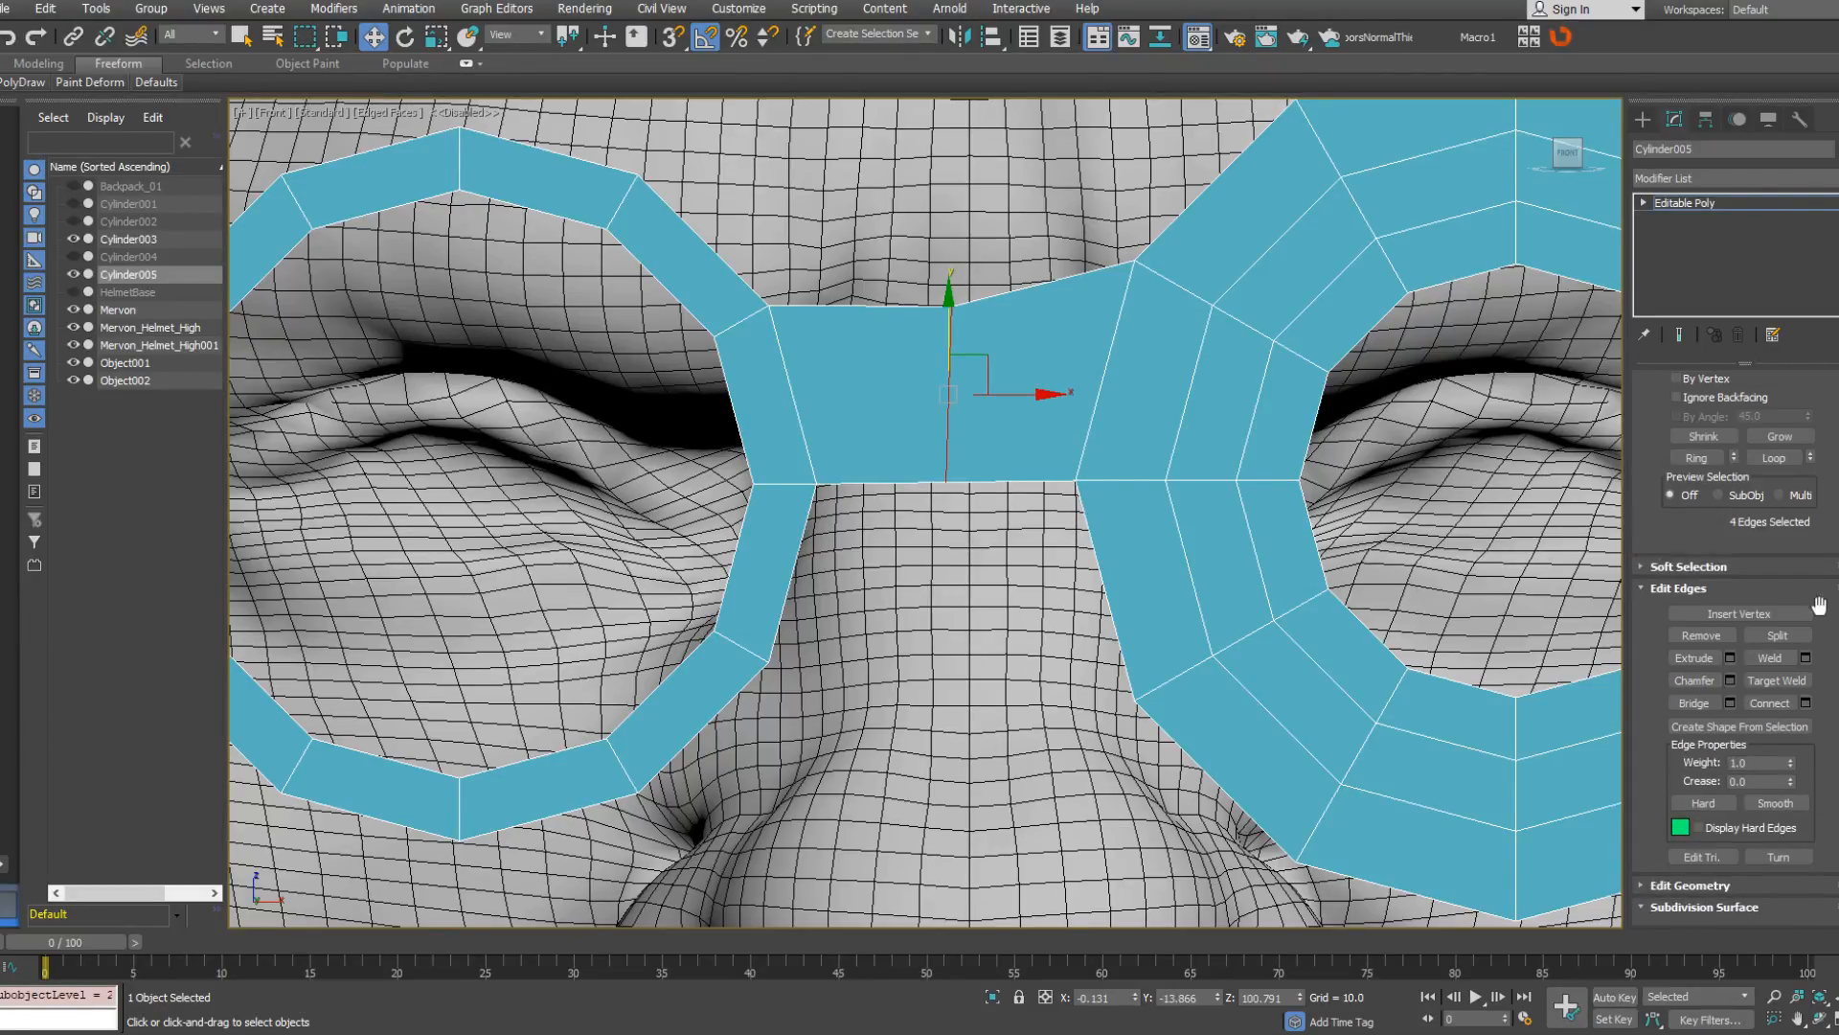
scroll(1832, 497, up, 1)
drag(1831, 713, 1808, 375)
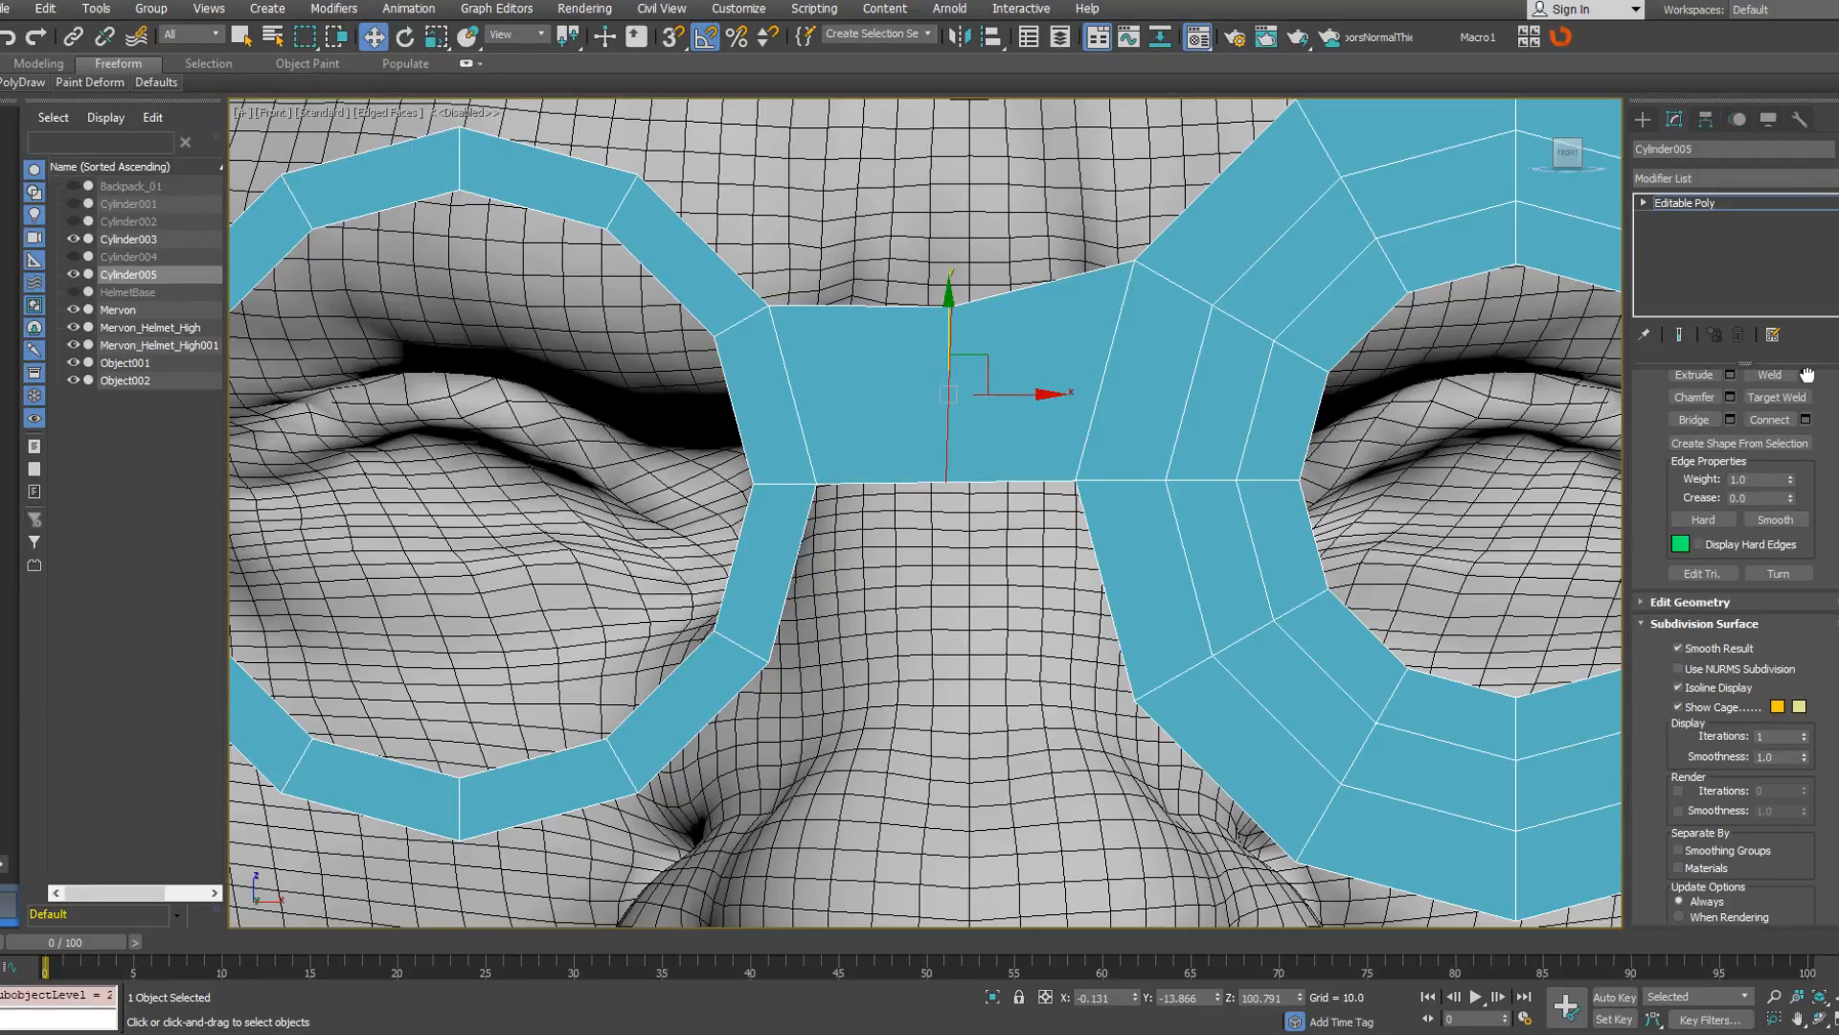
click(1640, 602)
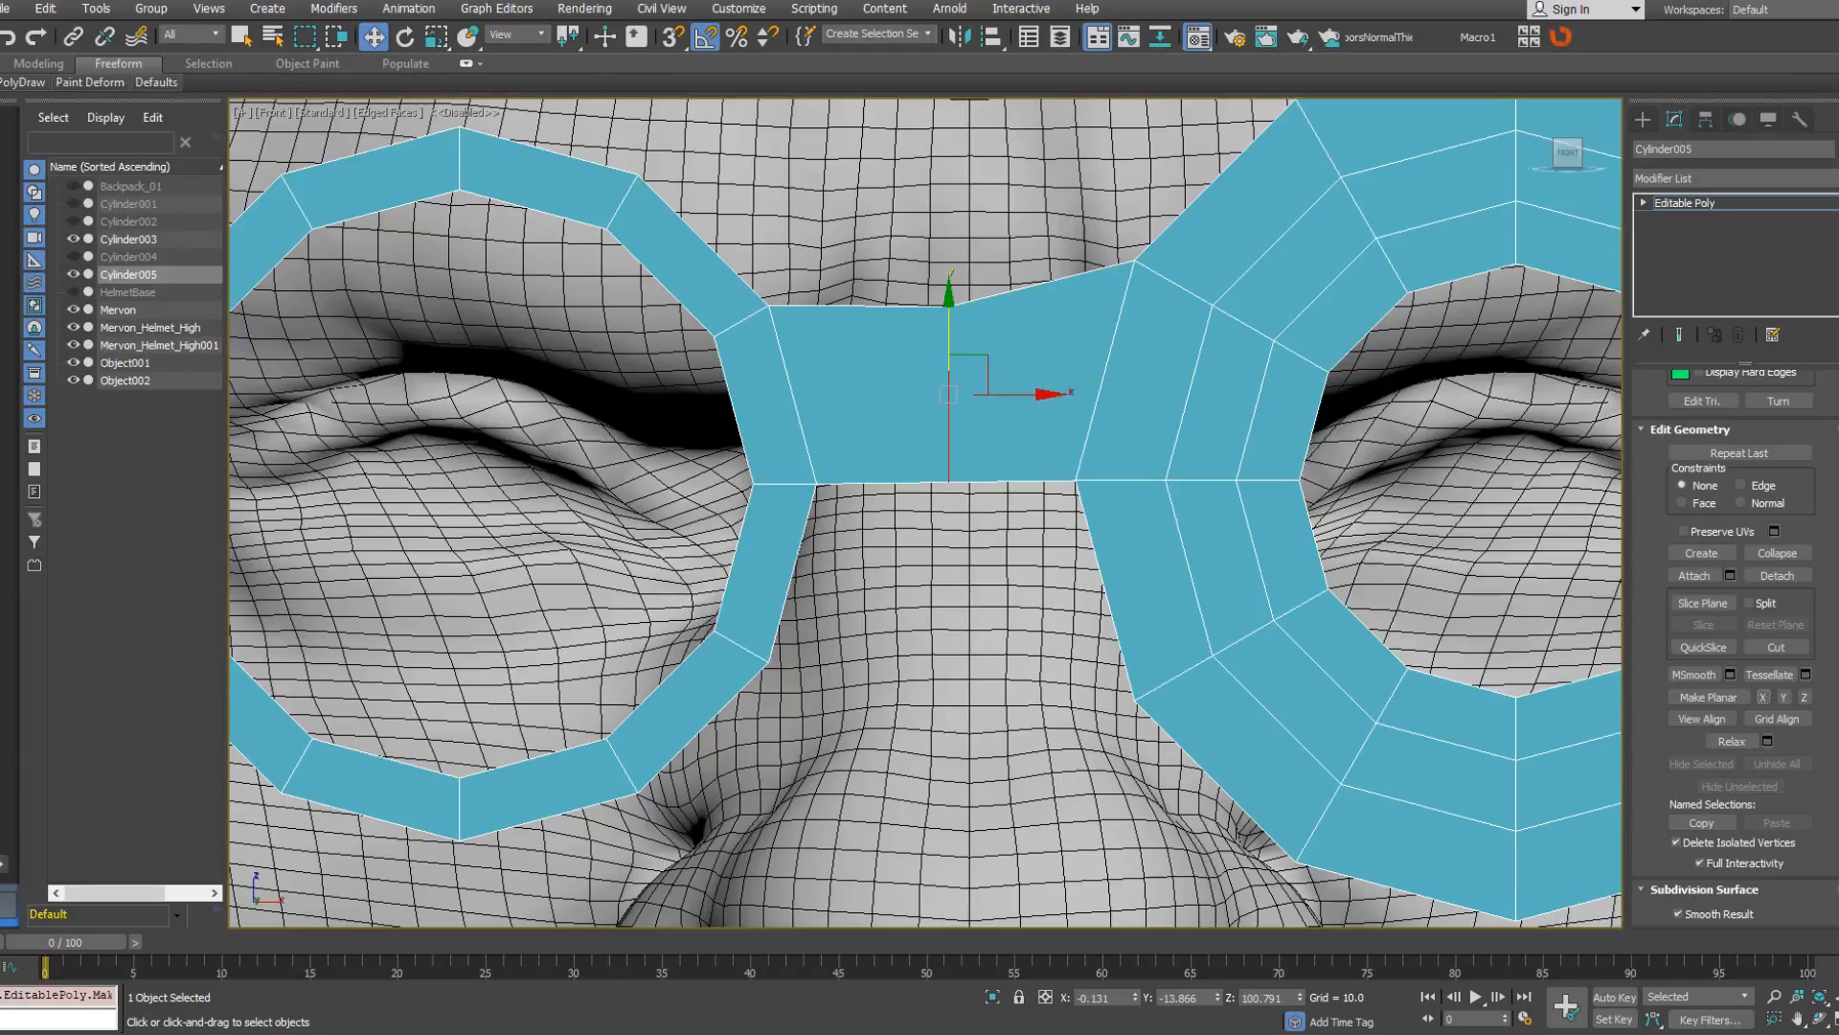
right_click(1134, 997)
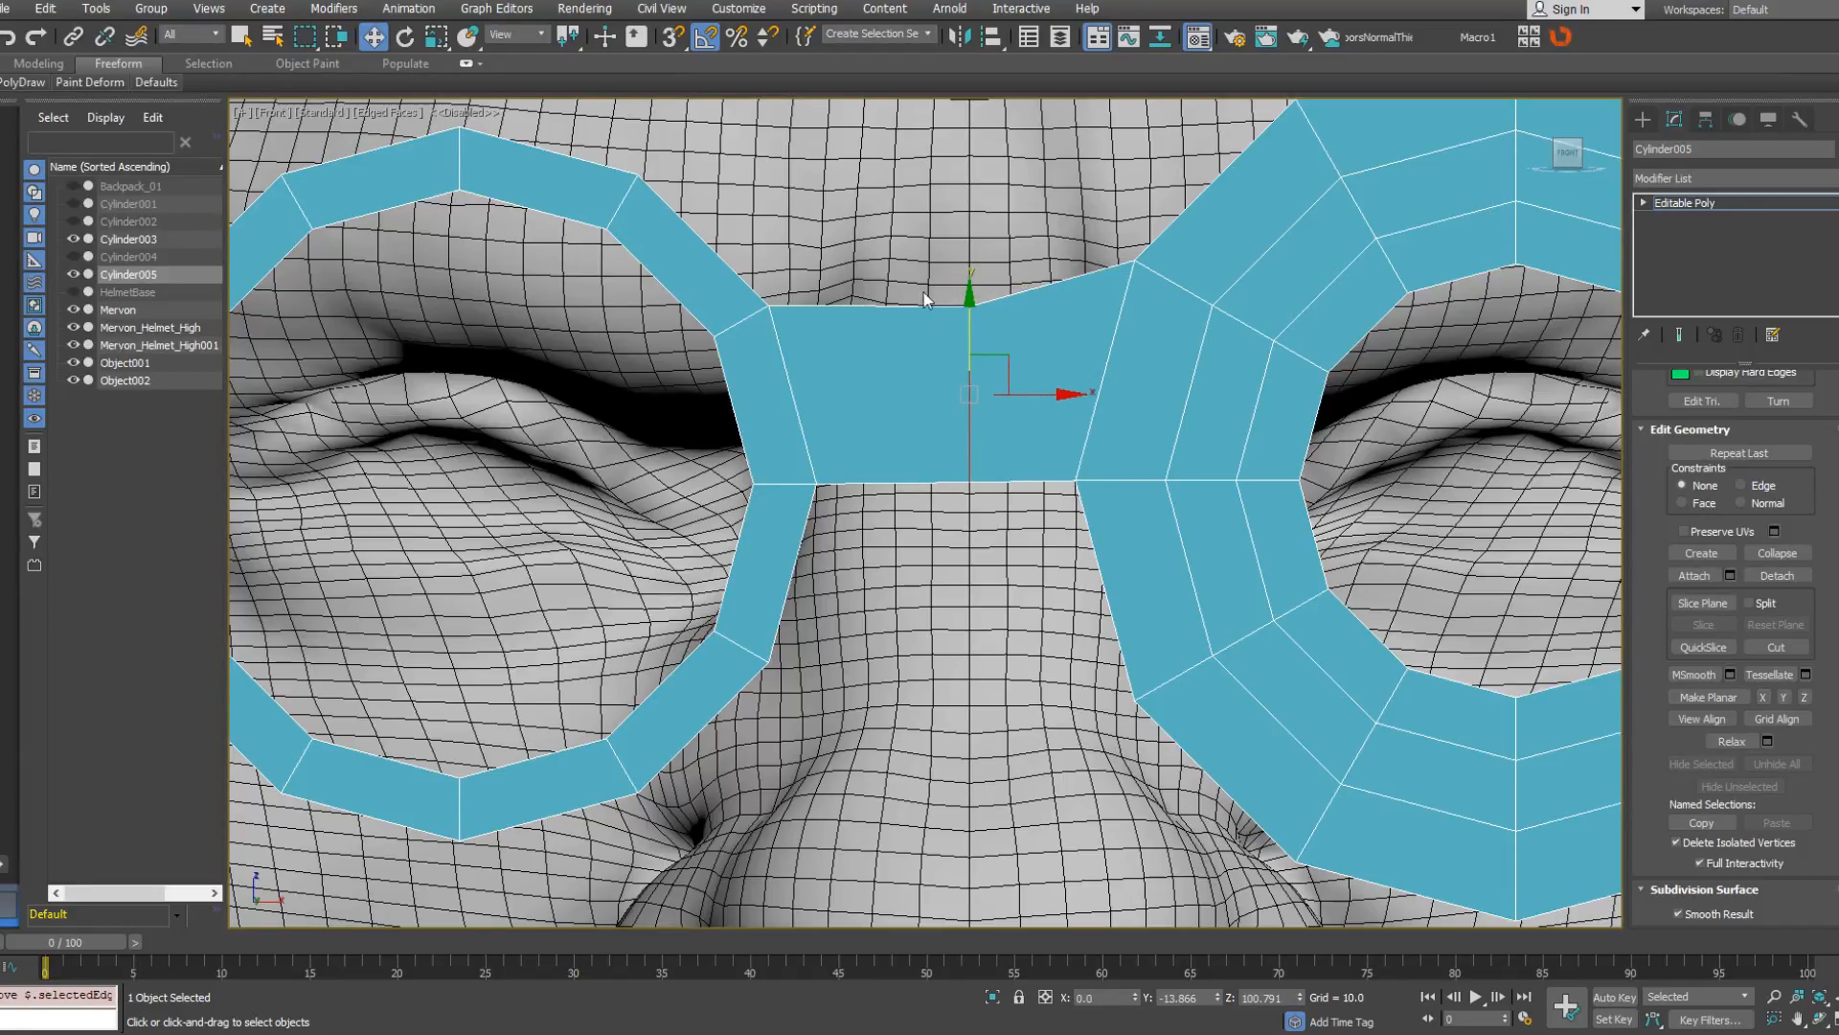
Connect the upper and lower edges on both halves of the nose bridge to add one loop in each half.
drag(1019, 566, 1019, 566)
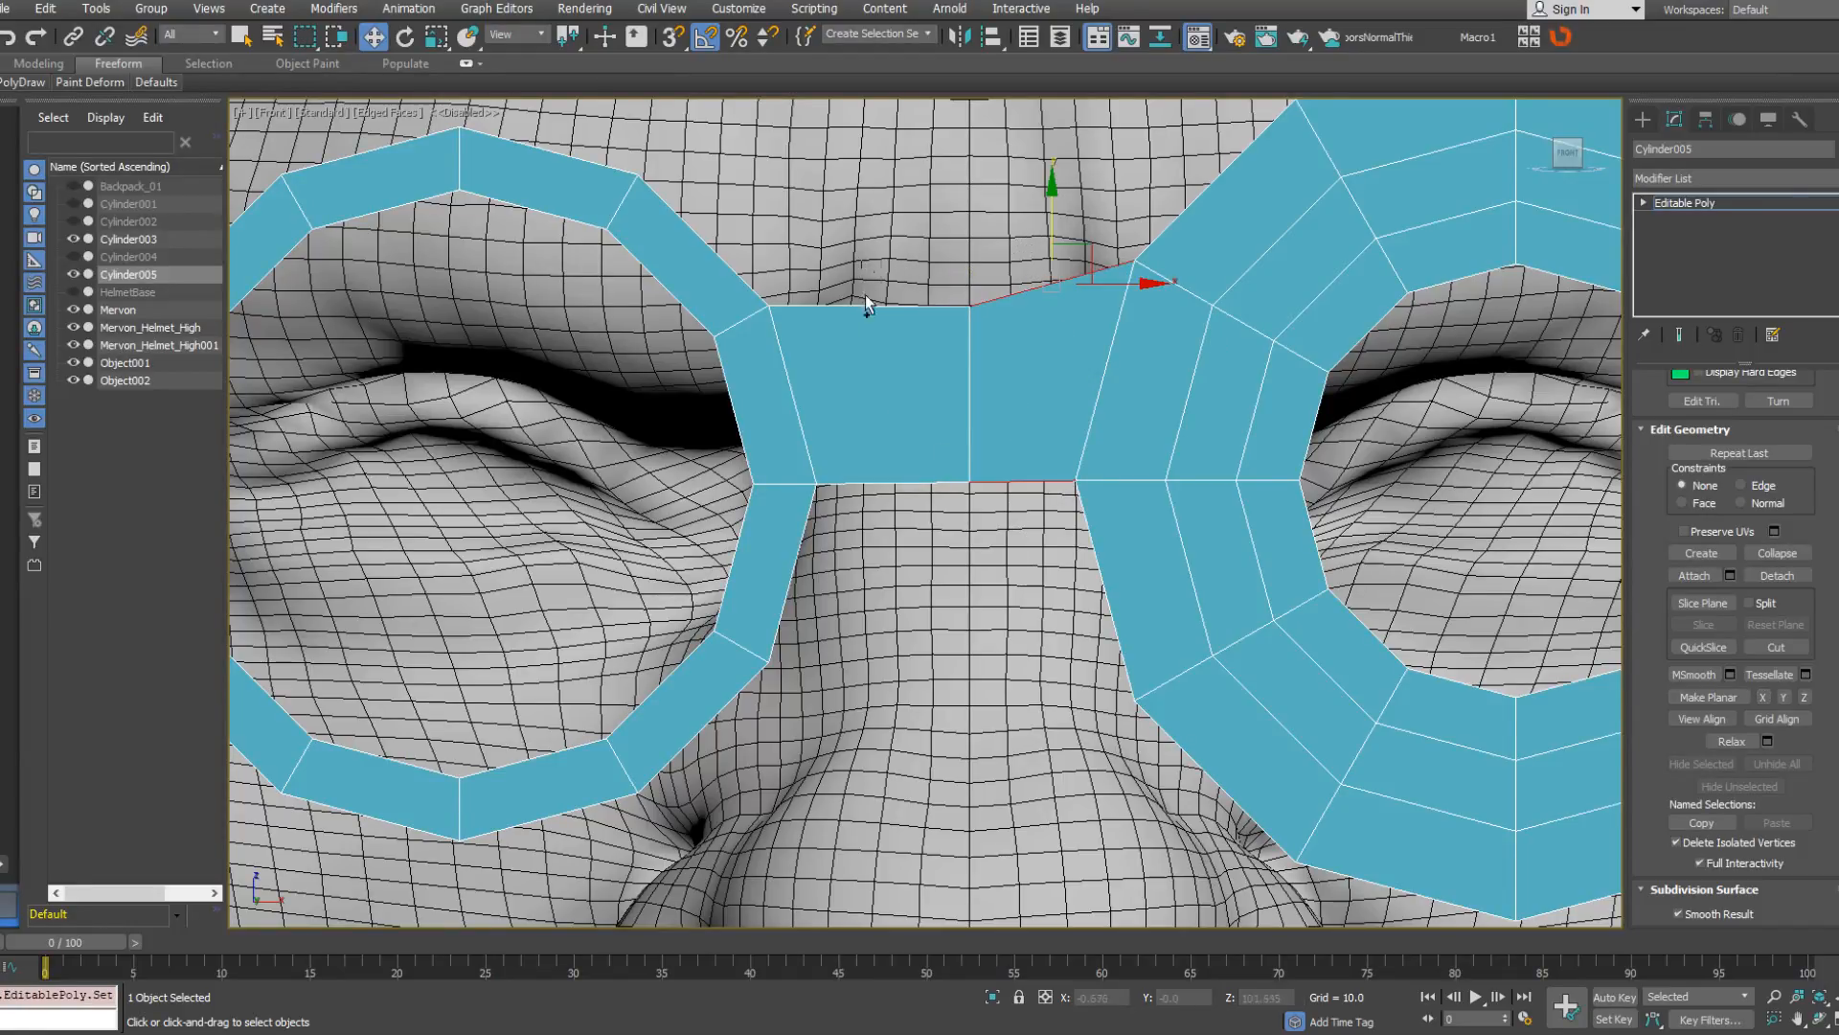
ctrl+click(867, 303)
ctrl+click(899, 486)
right_click(902, 501)
click(875, 576)
Select the three vertical loops of the nose bridge and scale them down vertically to narrow its middle.
click(971, 410)
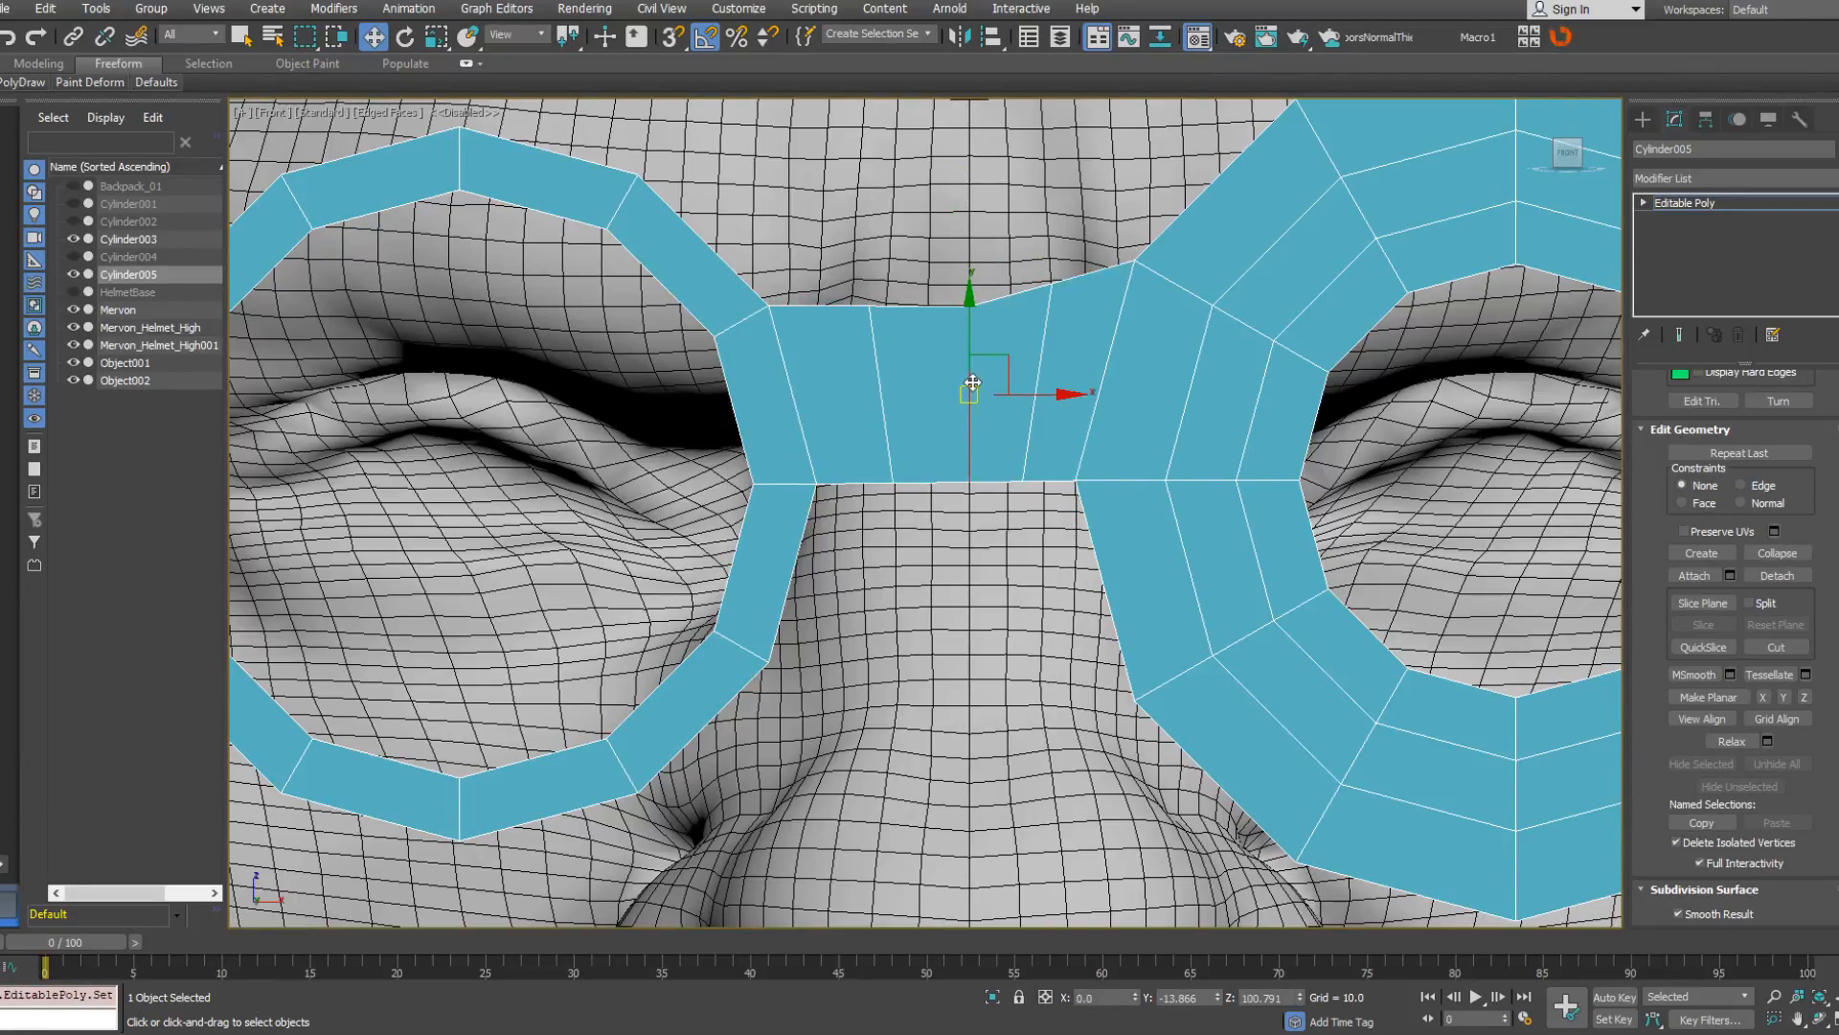
click(1037, 383)
right_click(1031, 390)
click(1043, 443)
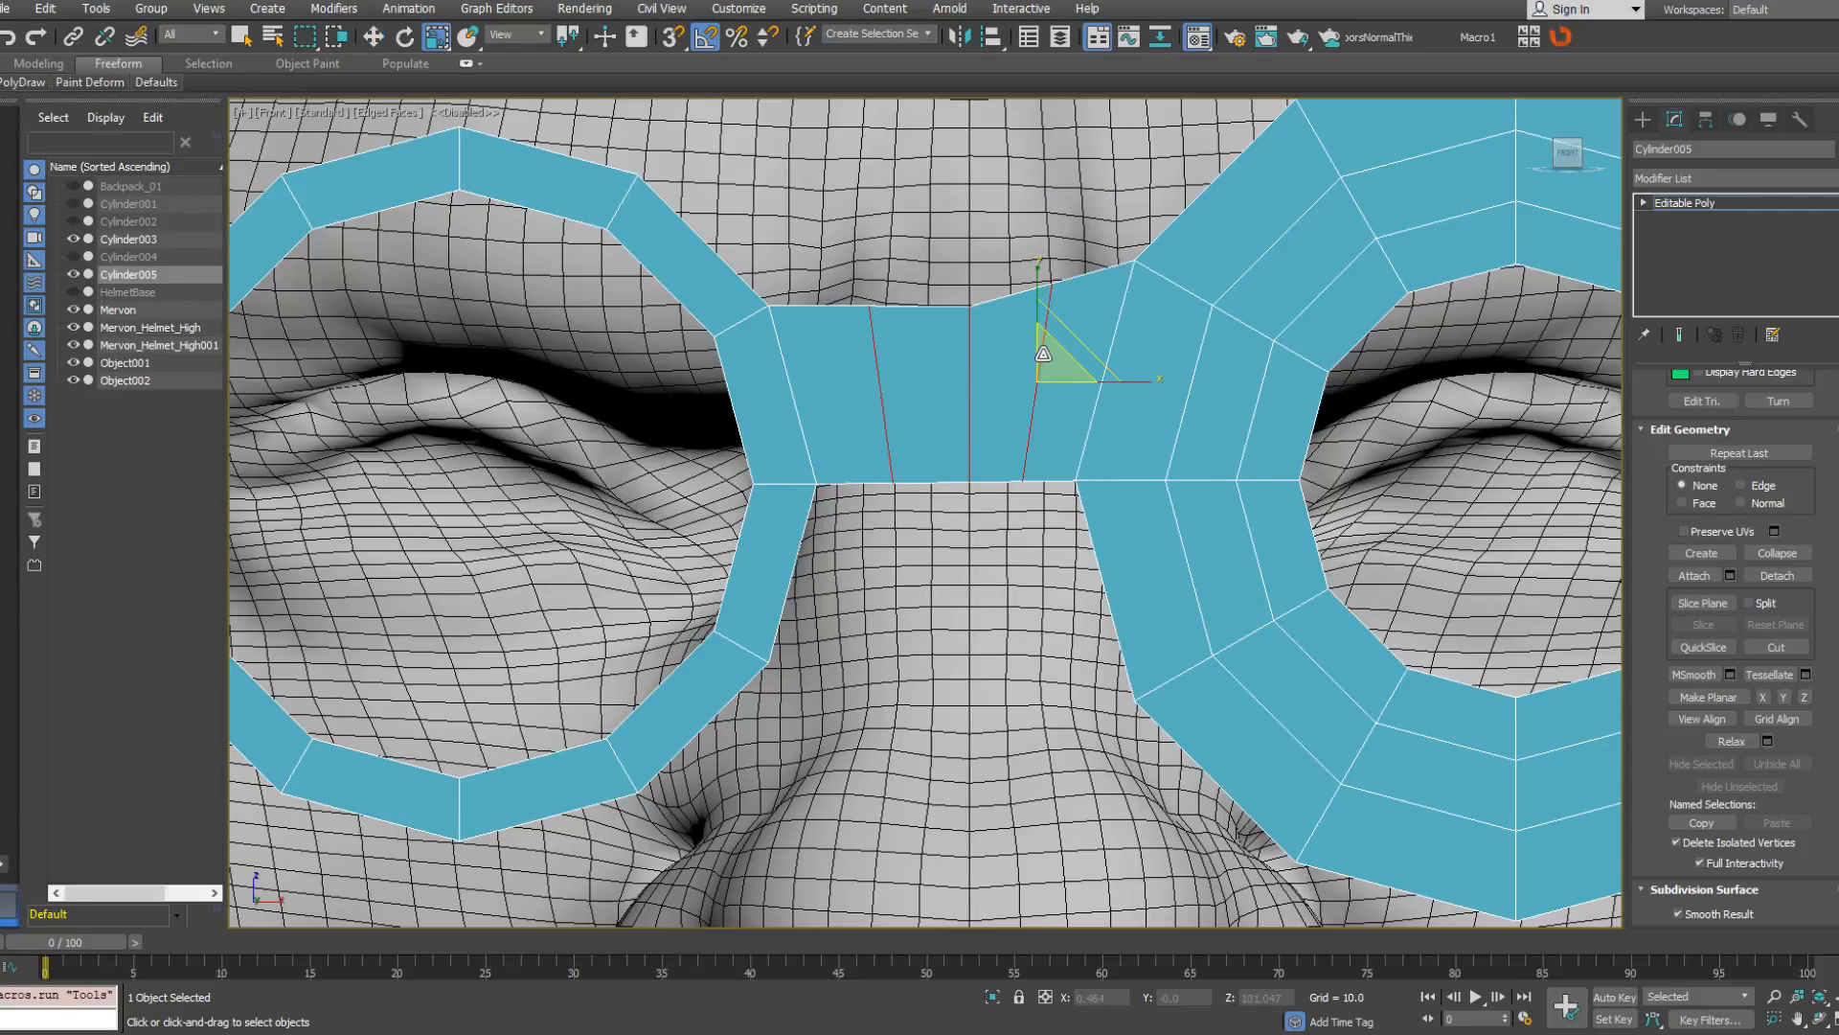
drag(1042, 353, 1039, 392)
right_click(1039, 393)
click(1042, 412)
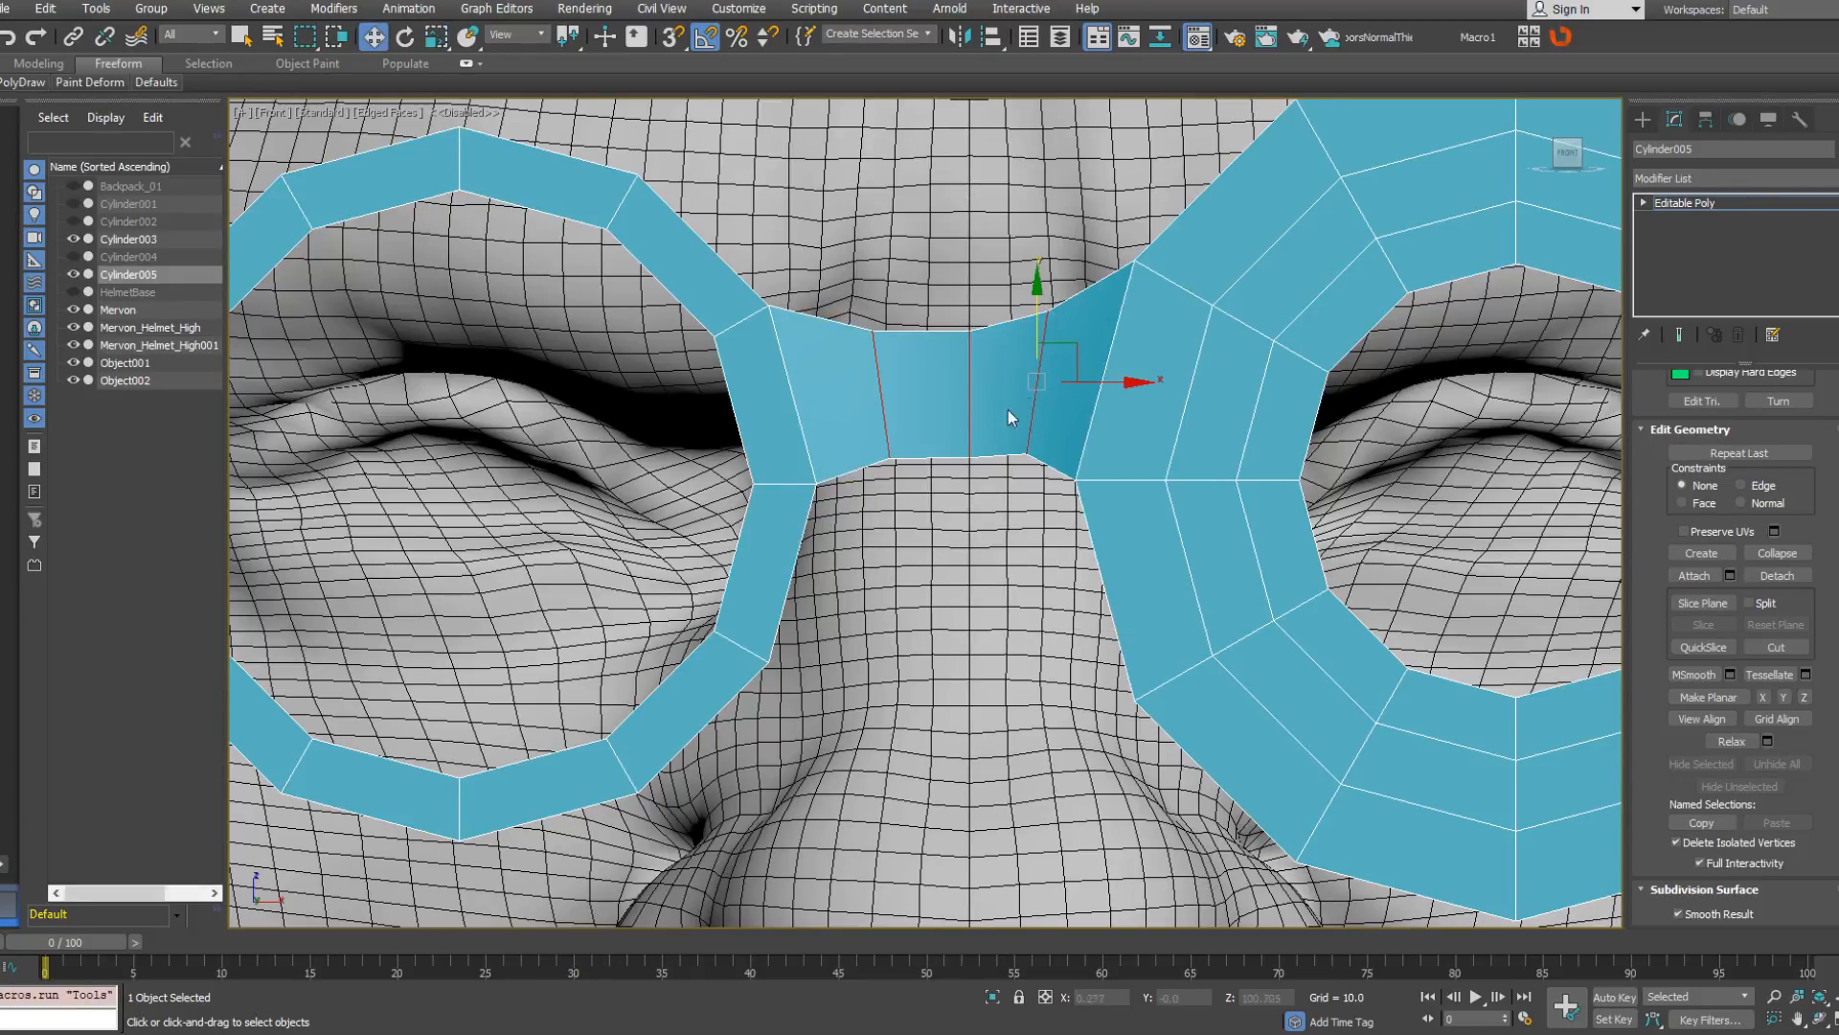
Raise the nose bridge's narrowed loops to arch it over the nose, and select the loop nearest the eyepiece.
alt+middle_drag(1007, 410, 1022, 364)
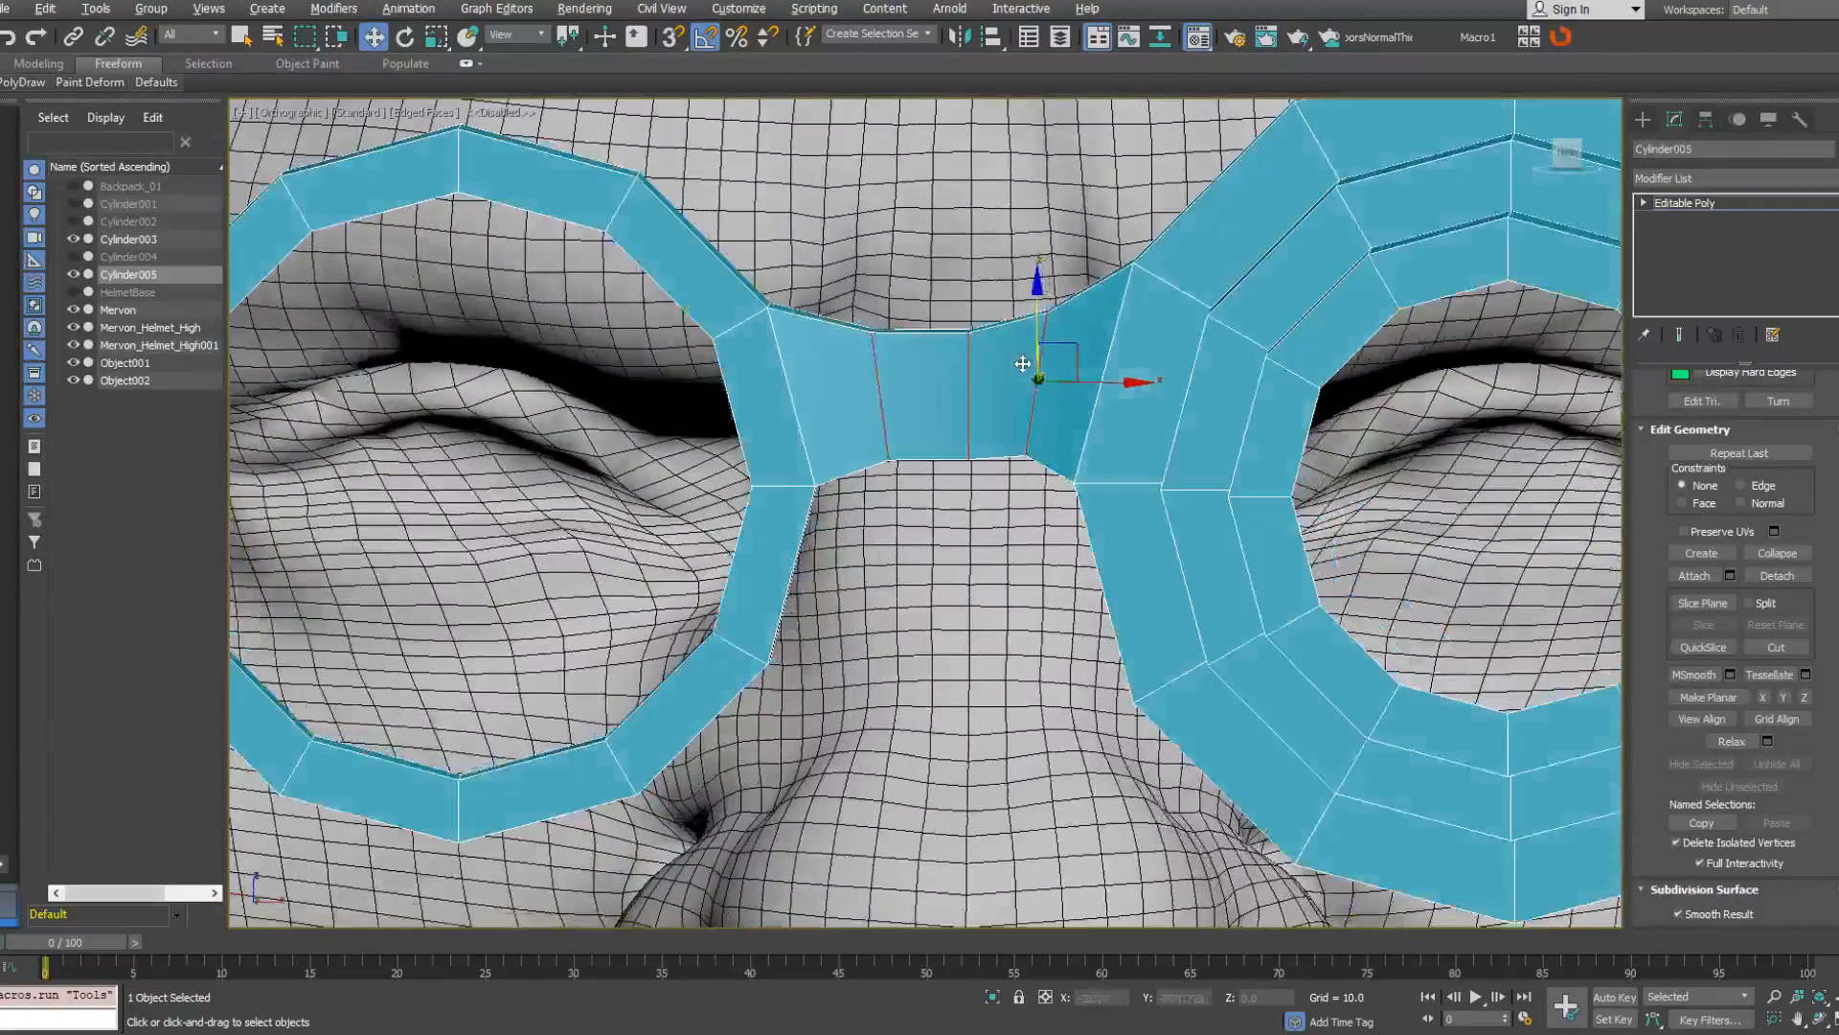
click(979, 386)
drag(974, 333, 1039, 303)
click(1040, 326)
mouse_move(1039, 303)
alt+middle_down()
mouse_move(1051, 266)
mouse_move(1038, 309)
alt+middle_up()
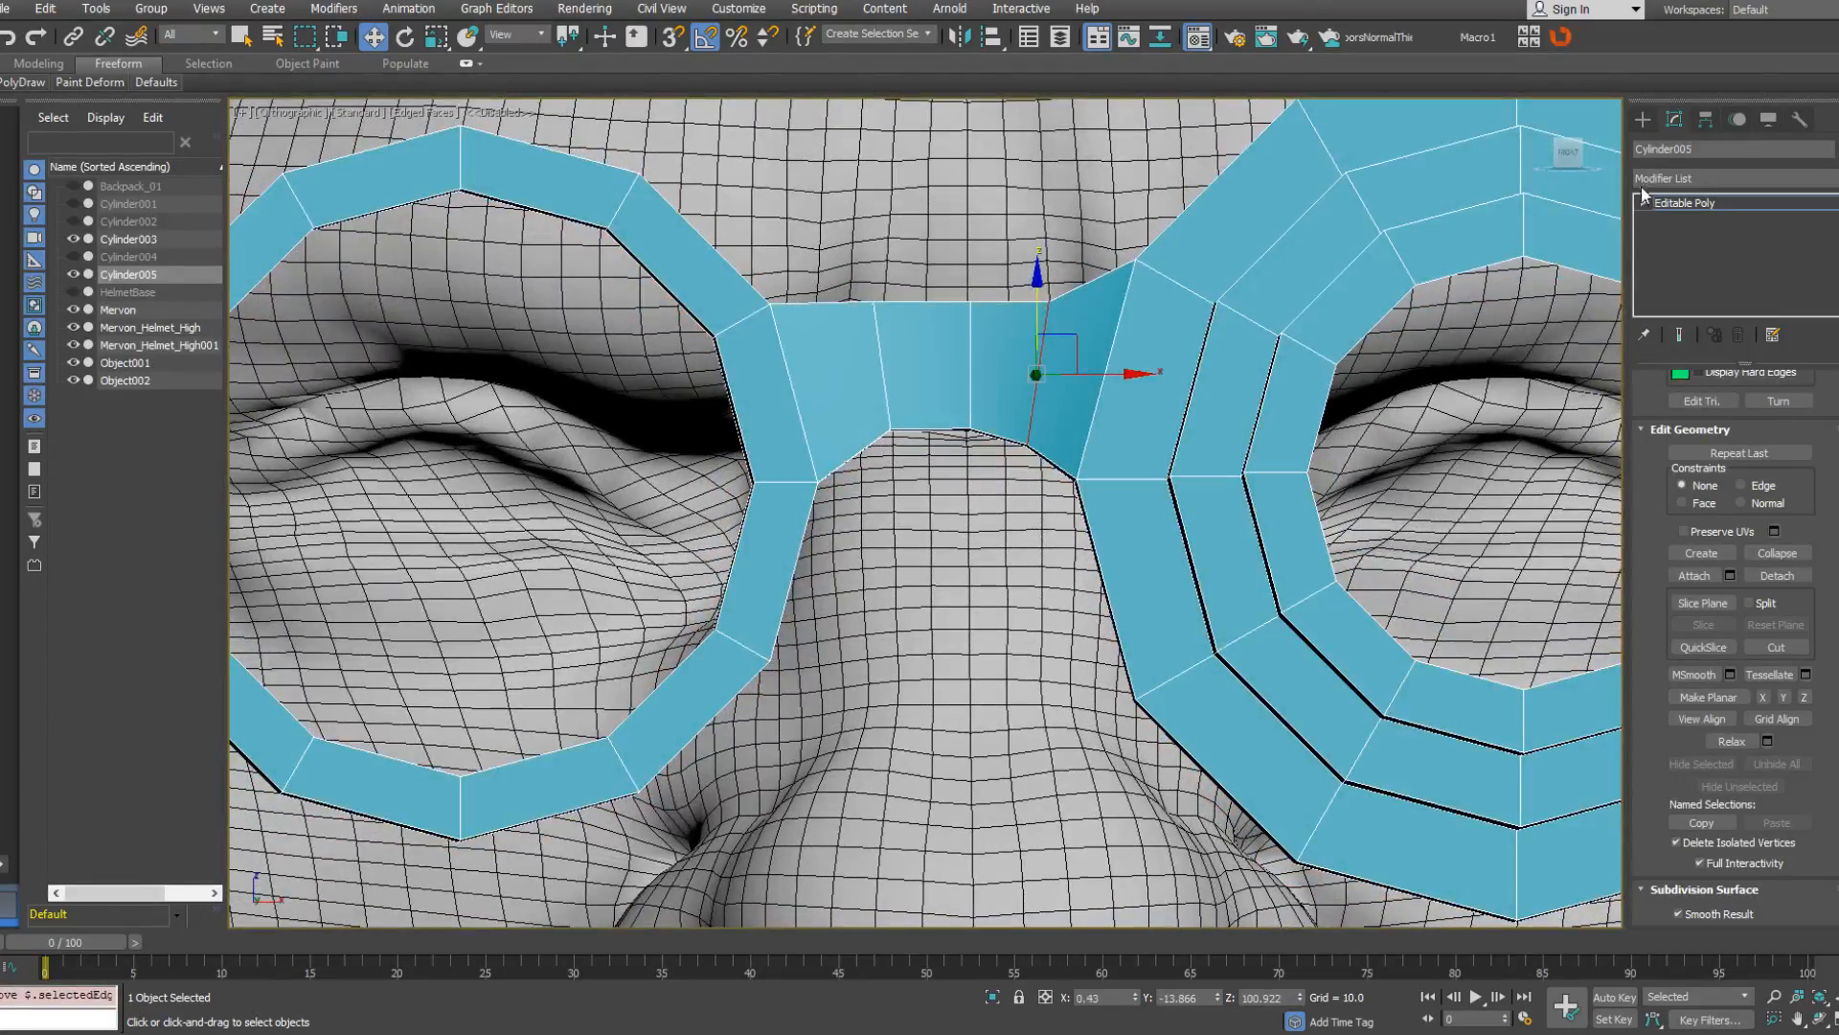
Move the lower vertices of the bridge's eyepiece-side loop by about 0.07 in X and 0.04 in Z.
click(1644, 202)
click(1680, 219)
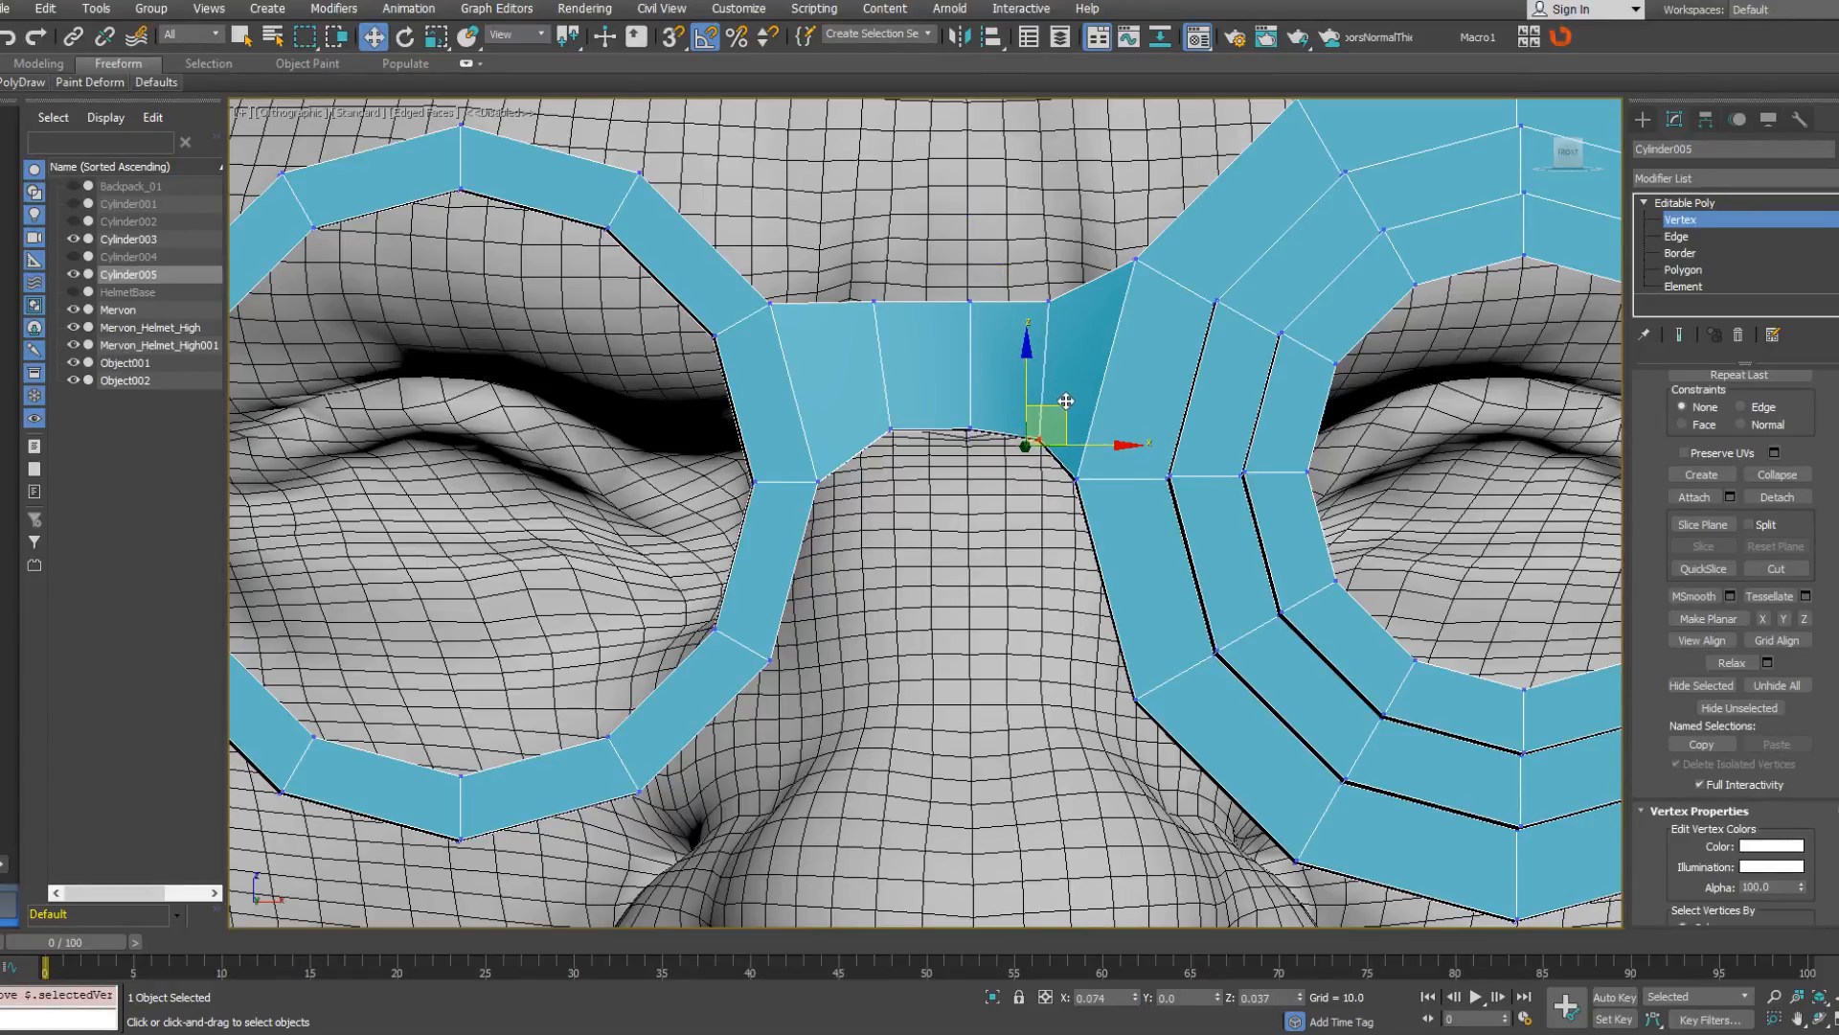
scroll(1067, 400, down, 5)
alt+middle_drag(1066, 400, 1063, 410)
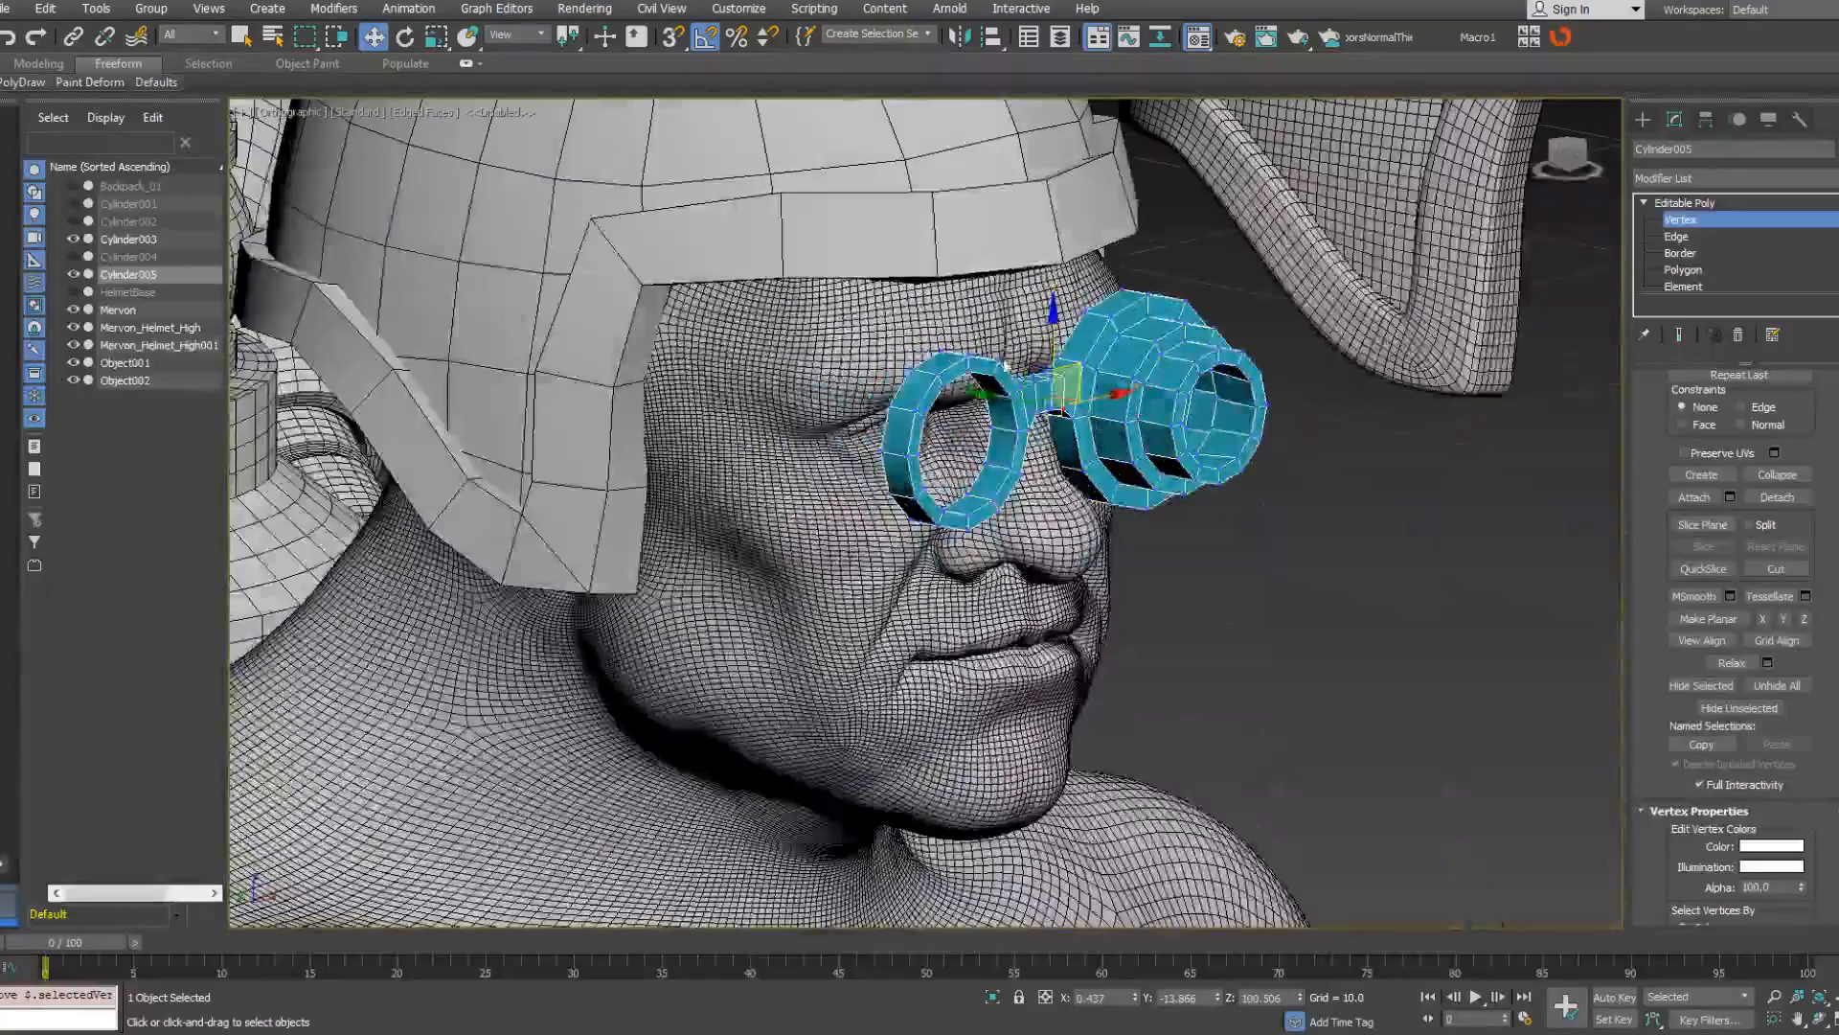
Select all the goggles' vertices and move them back toward the face by about 0.43 in Y.
drag(807, 216, 1420, 679)
alt+middle_drag(1130, 426, 1202, 422)
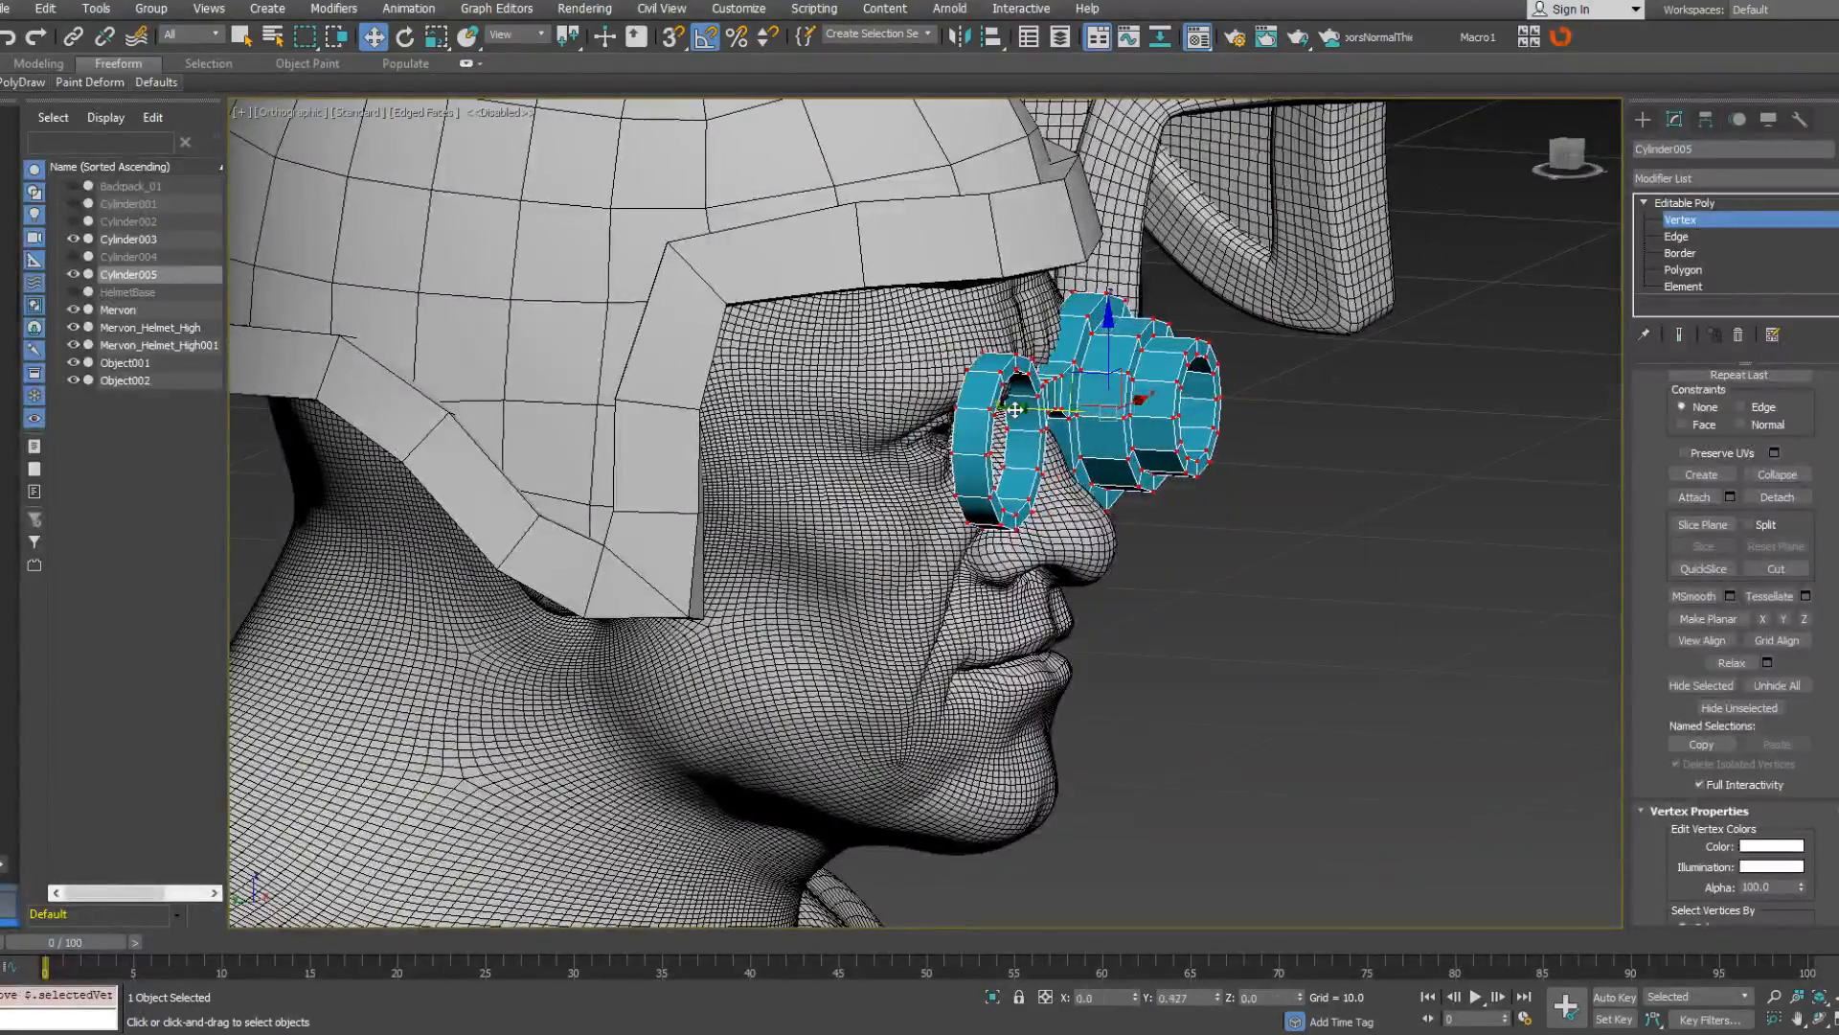
alt+middle_drag(1017, 411, 722, 479)
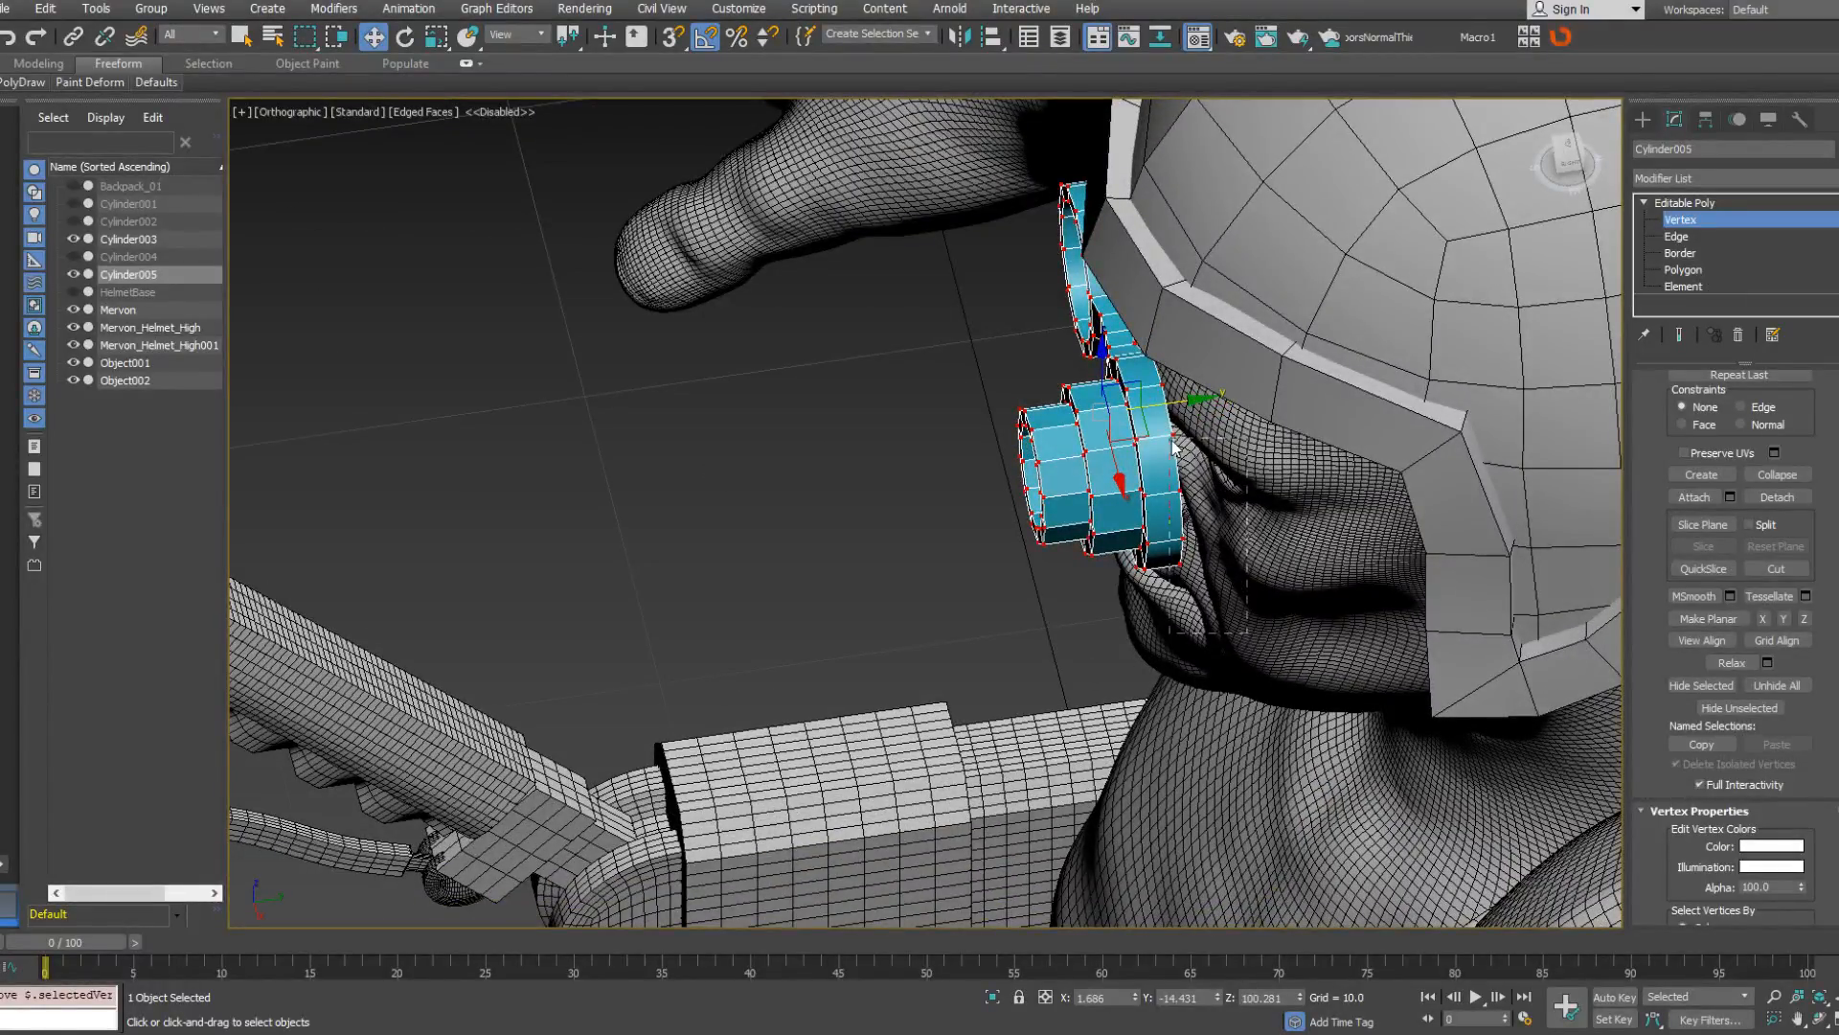
Select the outer rear vertices of both eyepieces and move them back about 0.7 in Y.
alt+middle_drag(1174, 445, 1279, 789)
scroll(1057, 498, up, 2)
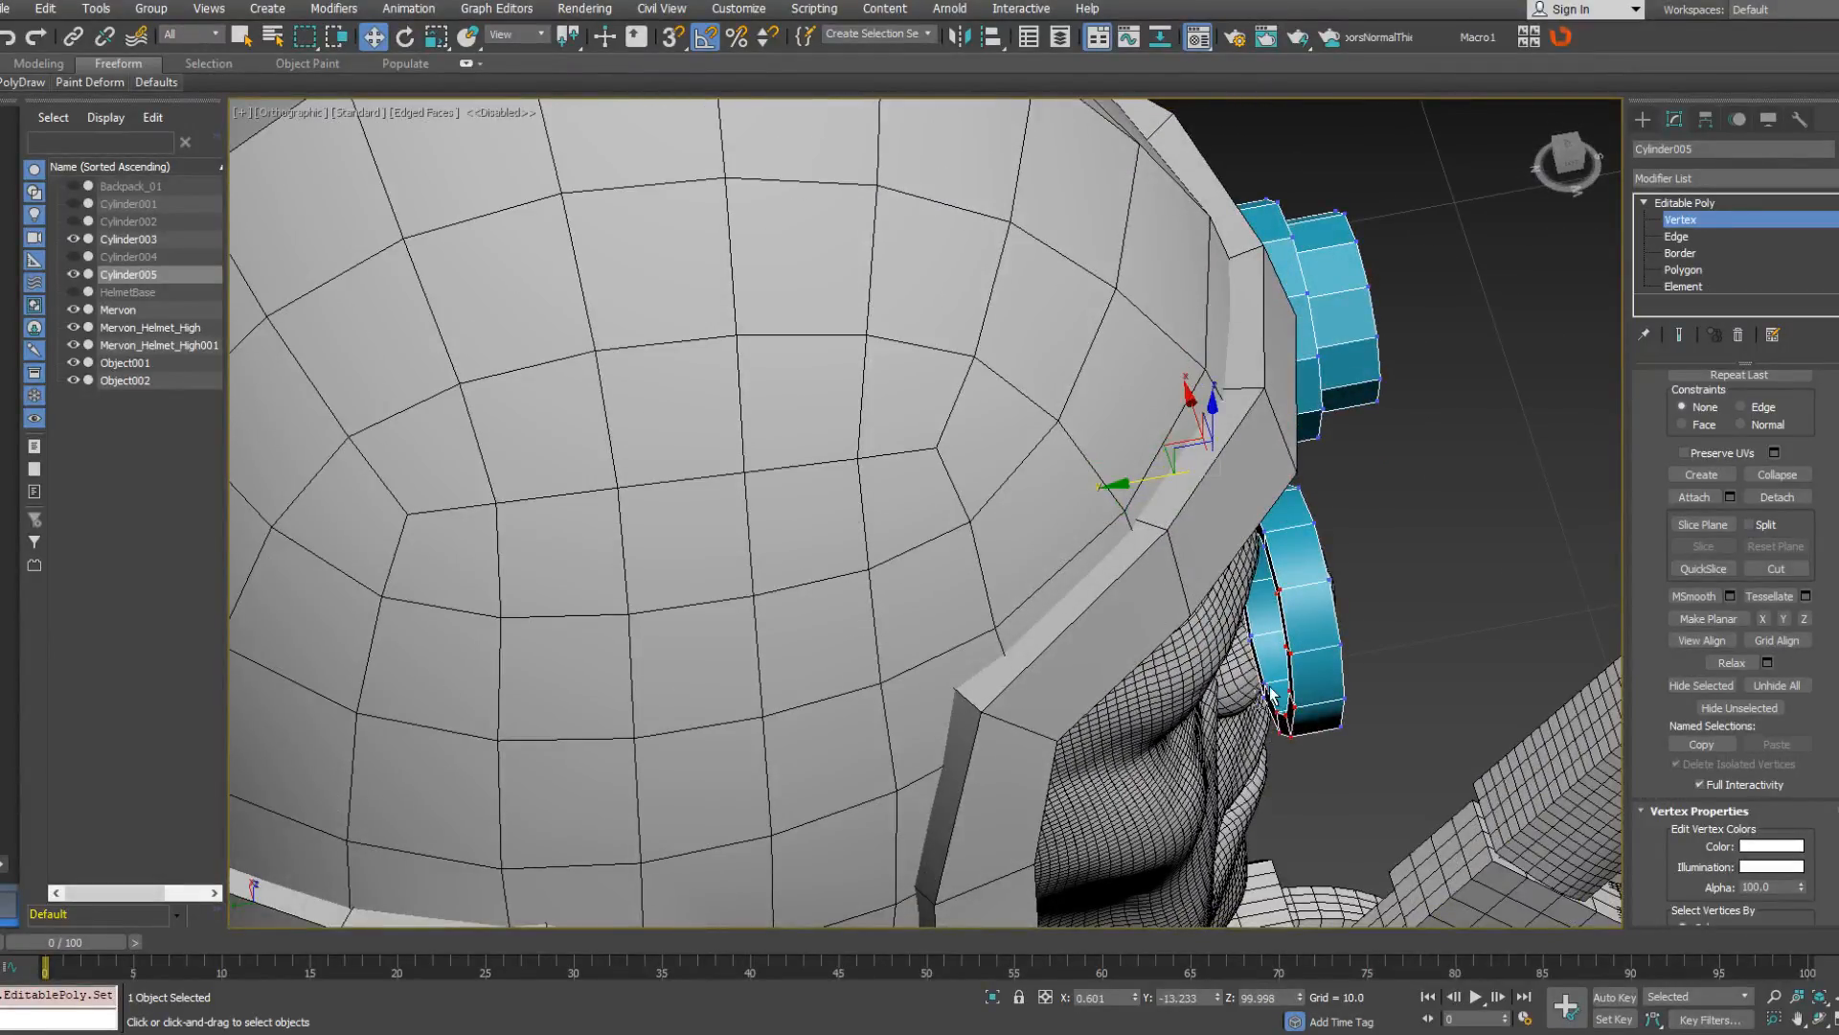
alt+middle_drag(1270, 676, 958, 661)
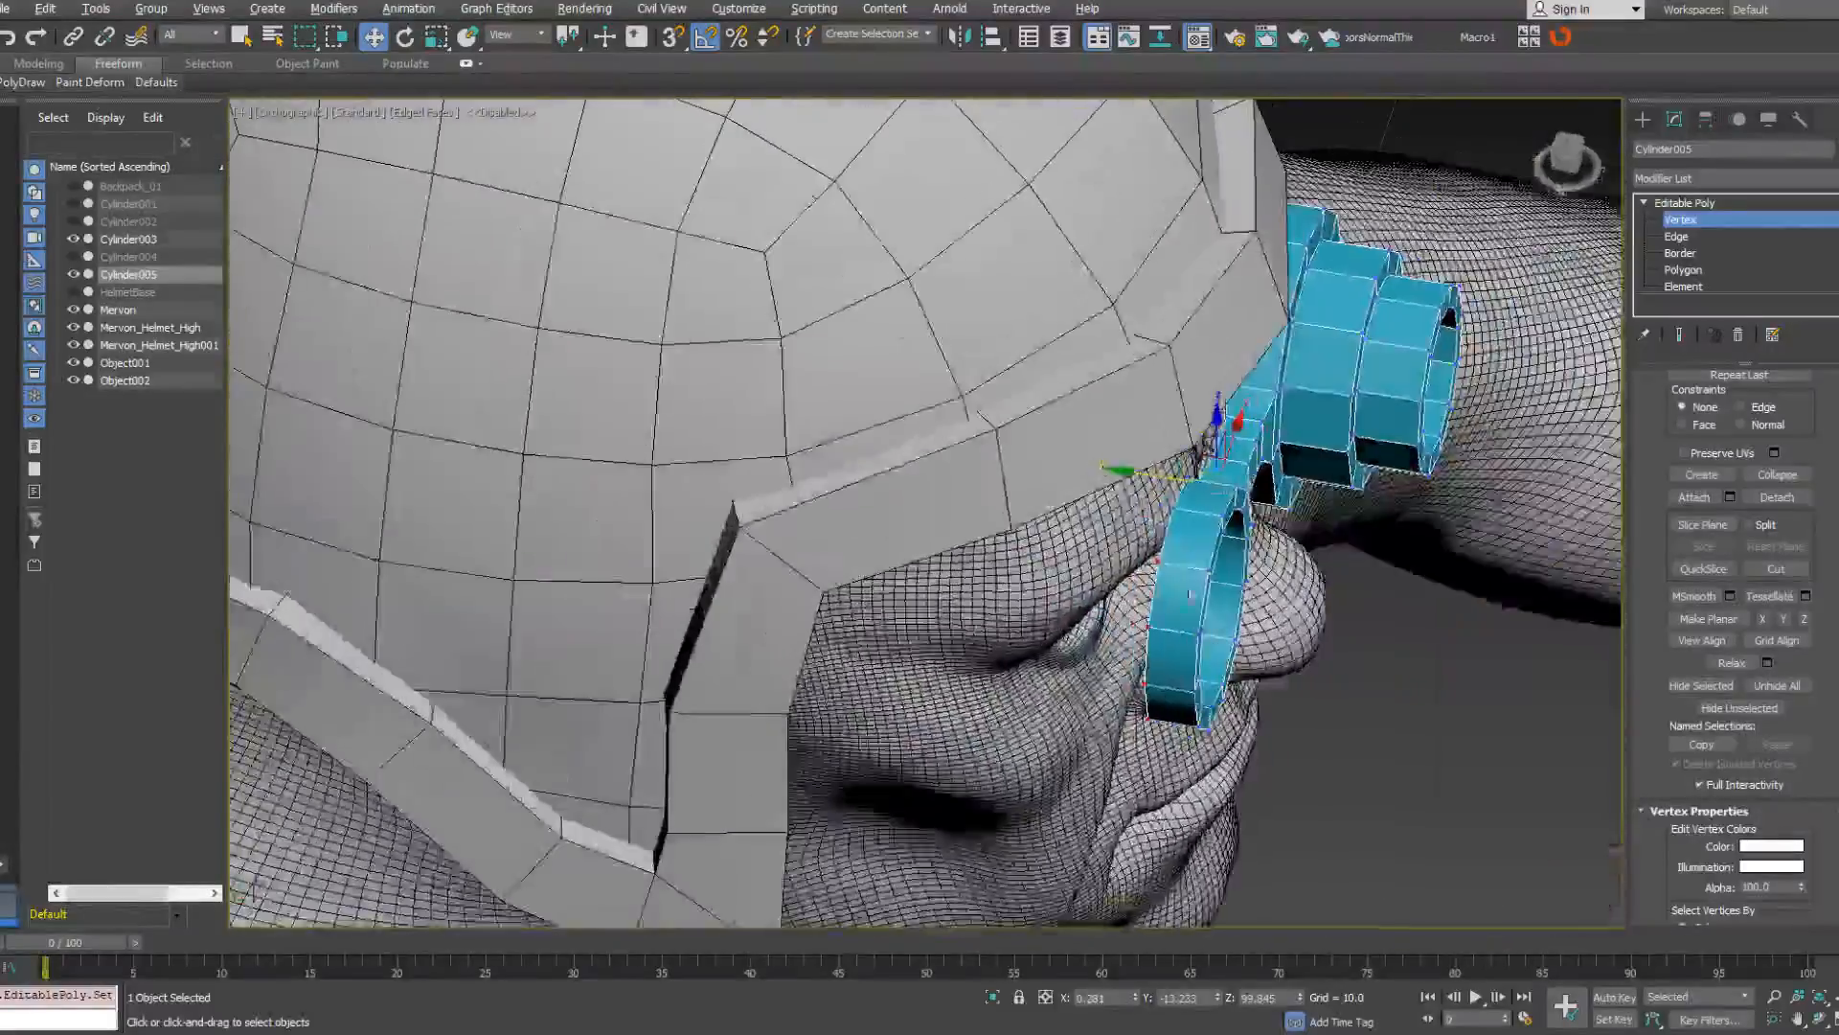
drag(1131, 472, 1121, 470)
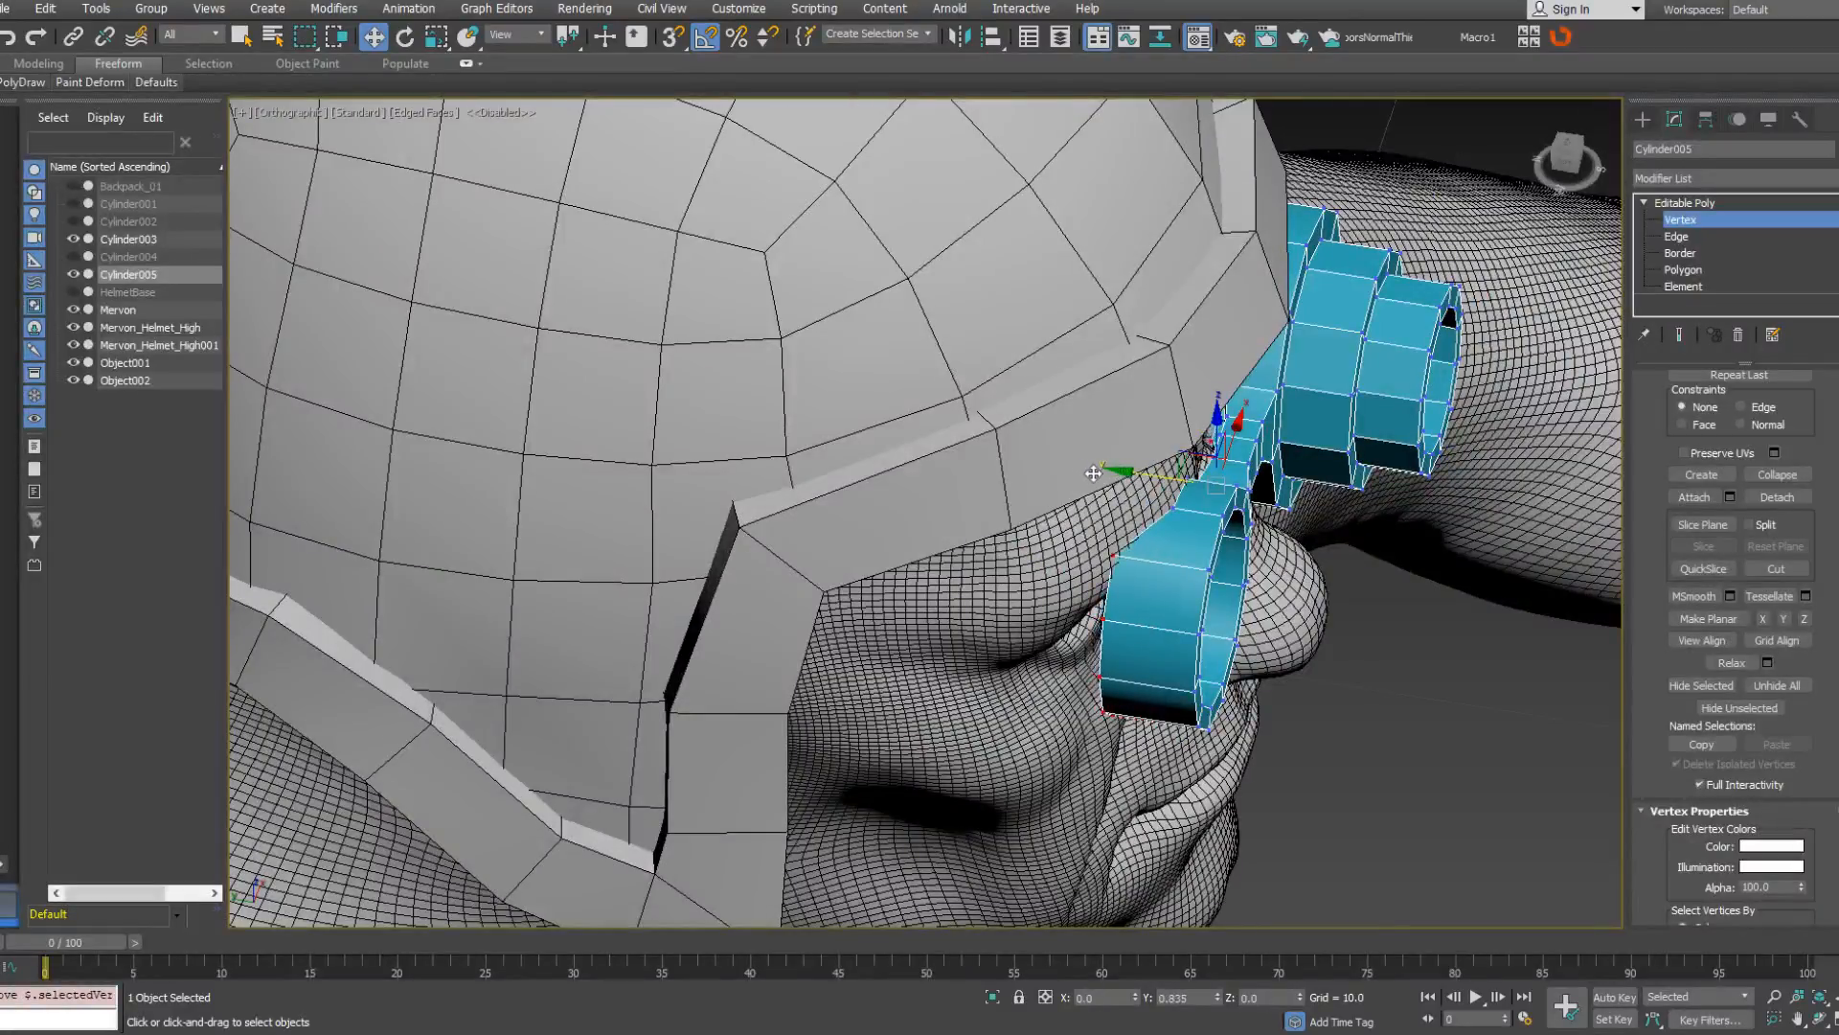
alt+middle_drag(1212, 491, 1099, 490)
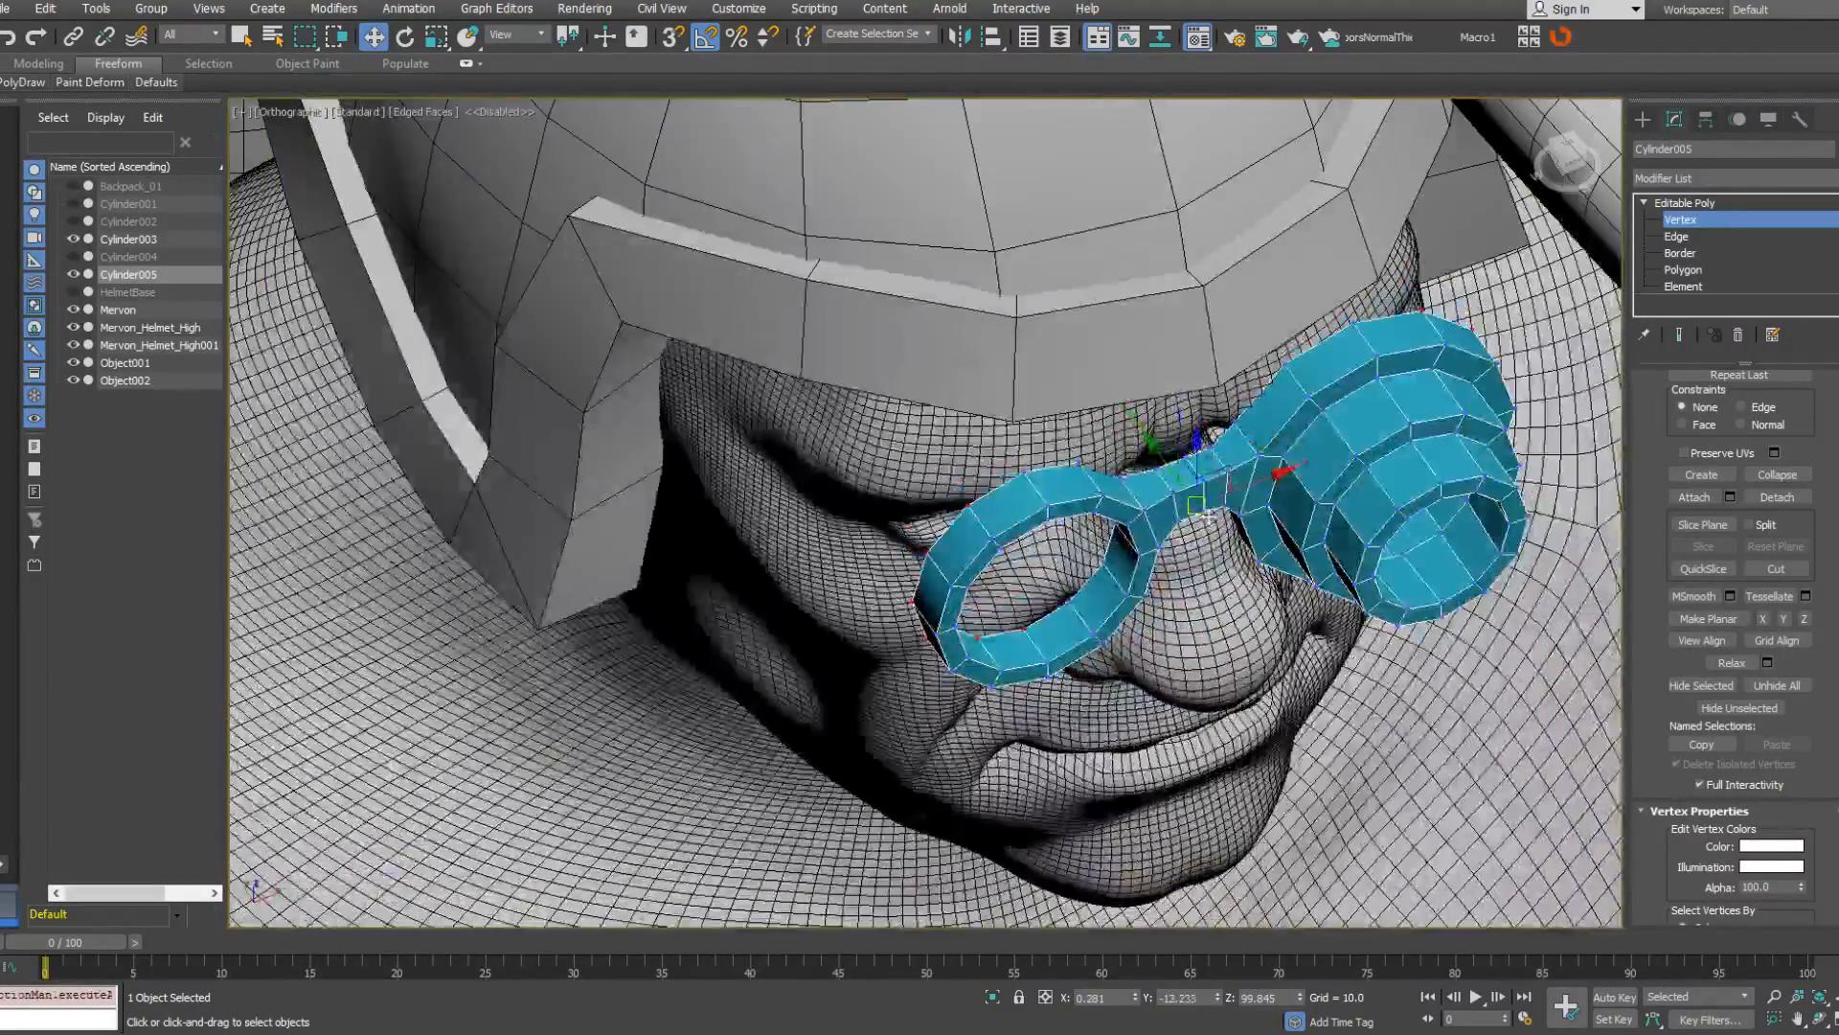
key(F3)
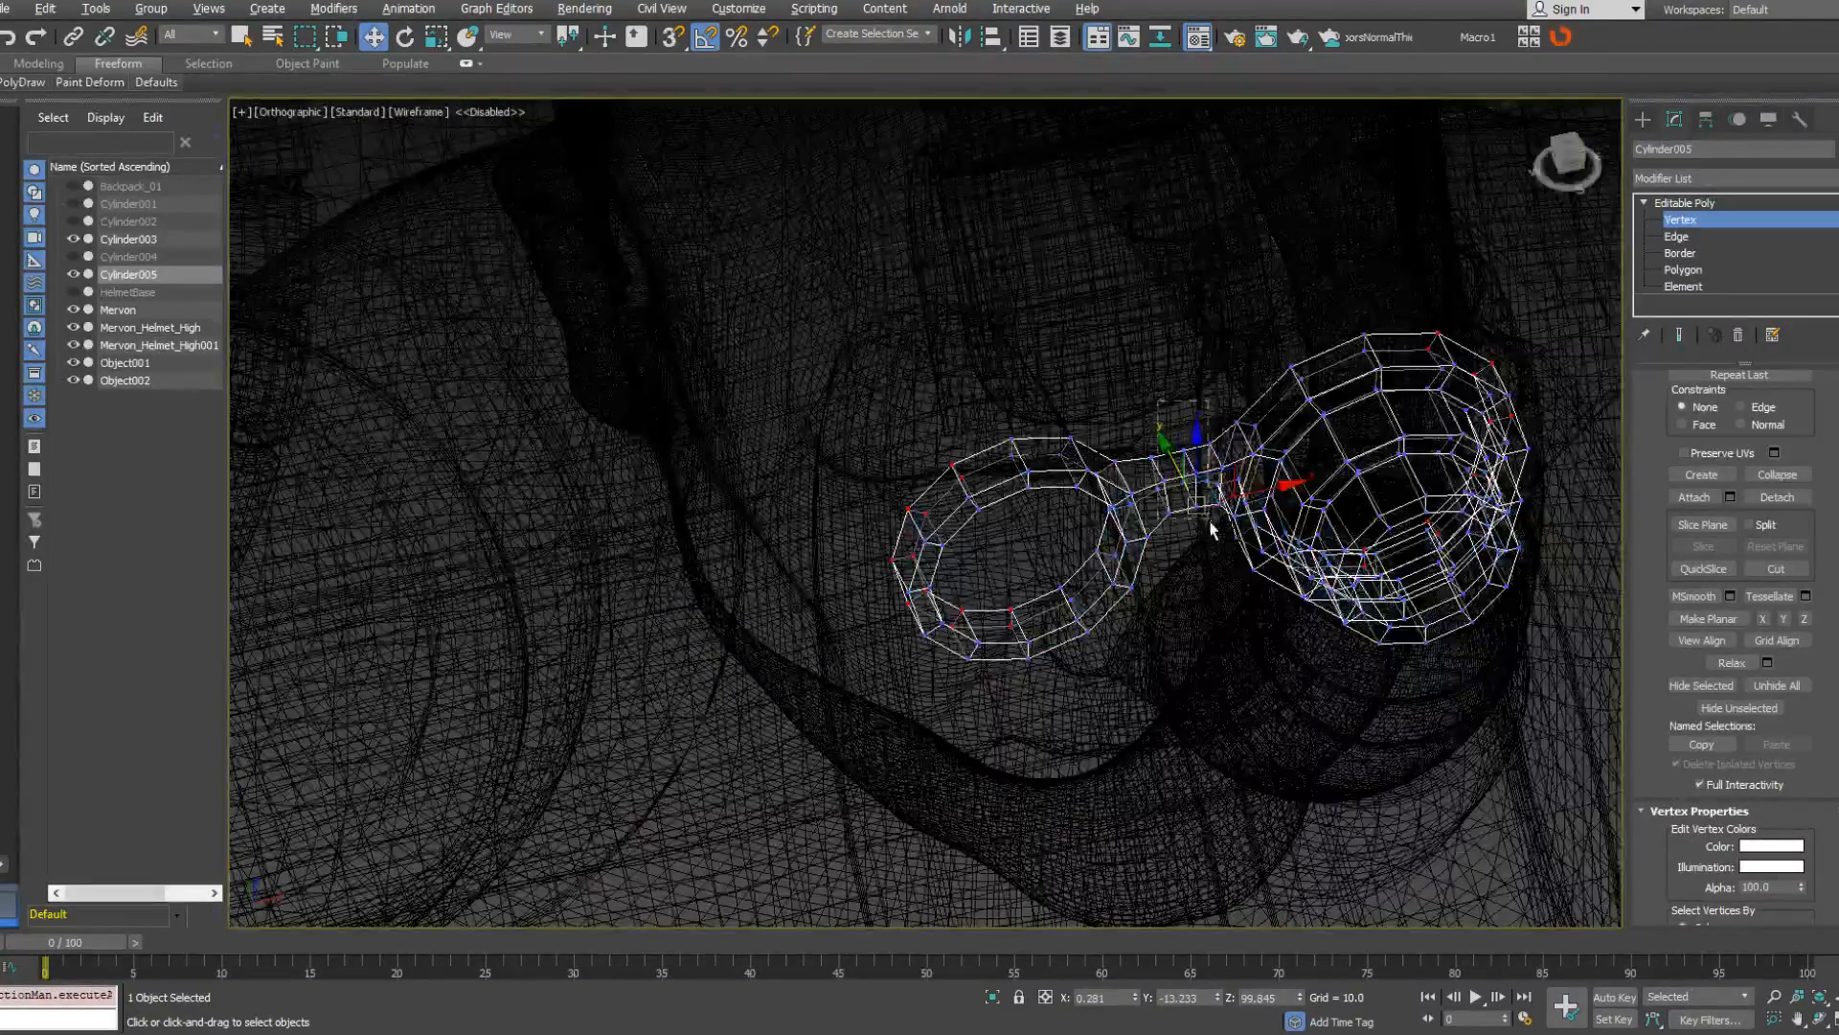
mouse_move(1233, 553)
alt+middle_down()
mouse_move(1245, 532)
mouse_move(1418, 520)
mouse_move(1341, 531)
alt+middle_up()
key(F3)
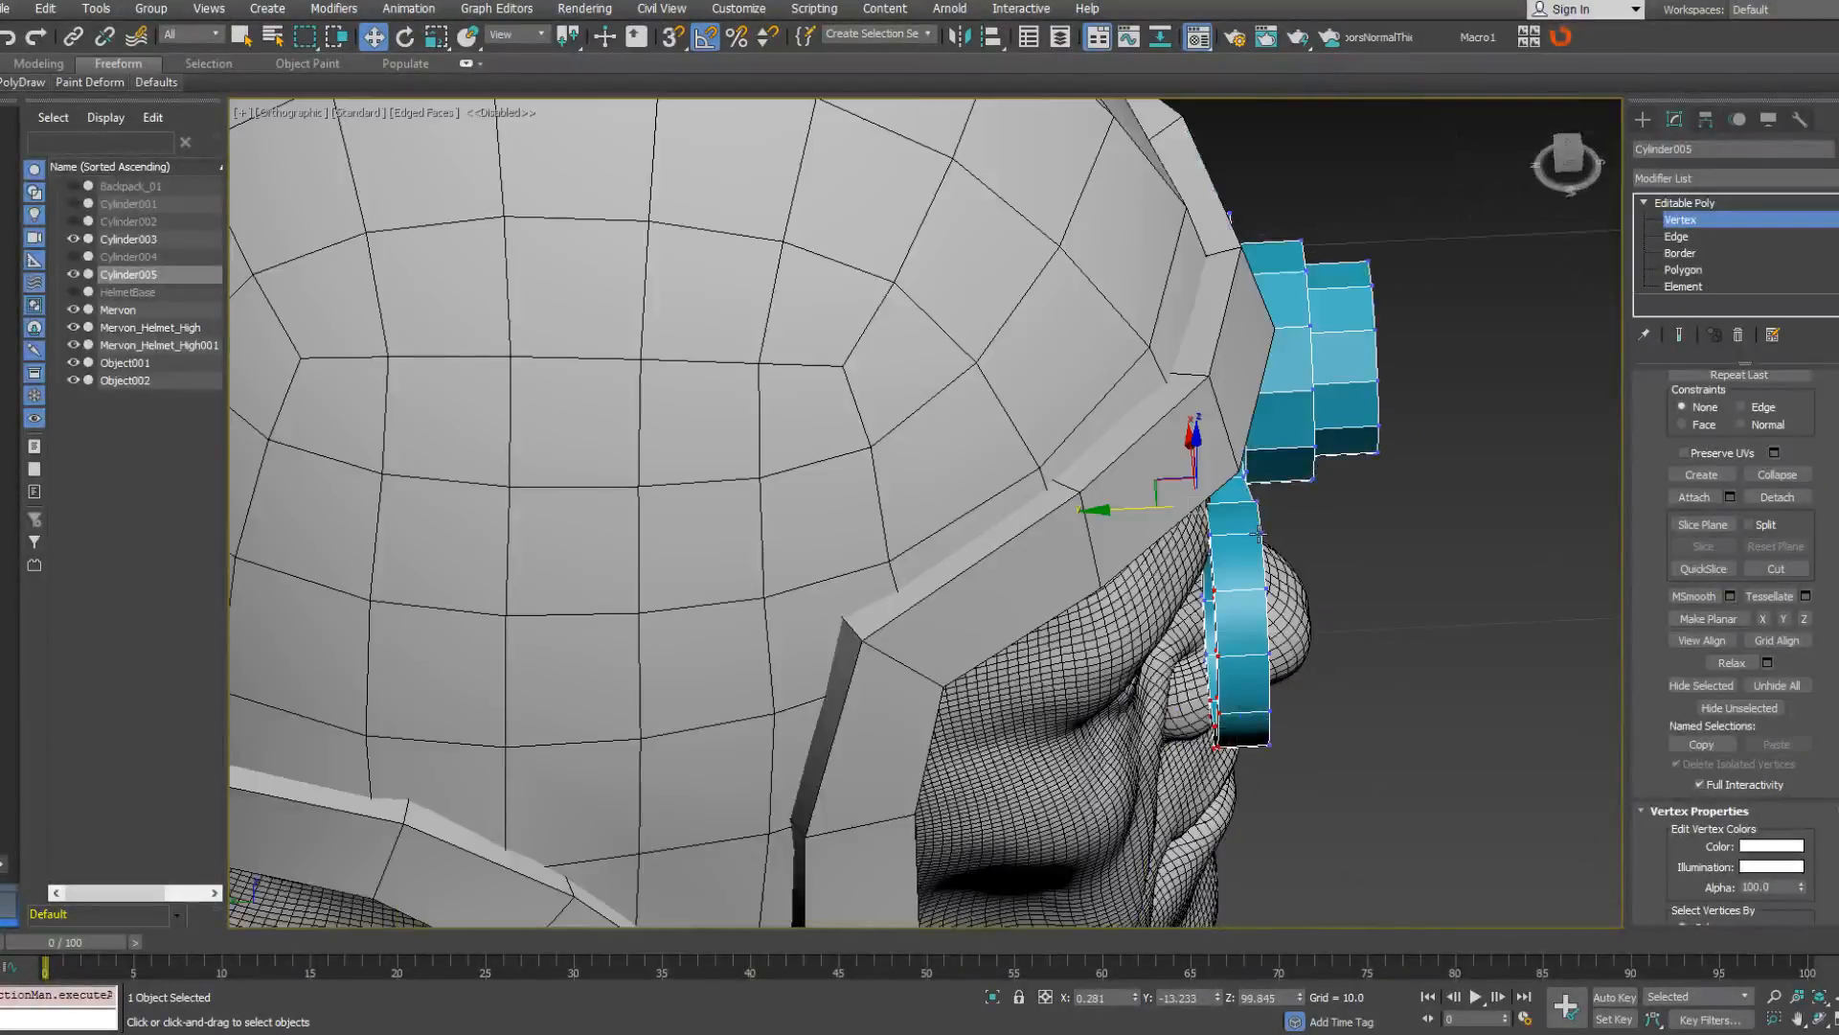
drag(1135, 507, 1085, 514)
Refine the rear-rim vertex selection on both eyepieces and shift it forward by about 0.43 in Y.
mouse_move(1084, 514)
alt+middle_down()
mouse_move(1063, 503)
mouse_move(1027, 350)
mouse_move(925, 541)
mouse_move(982, 572)
mouse_move(1245, 522)
alt+middle_up()
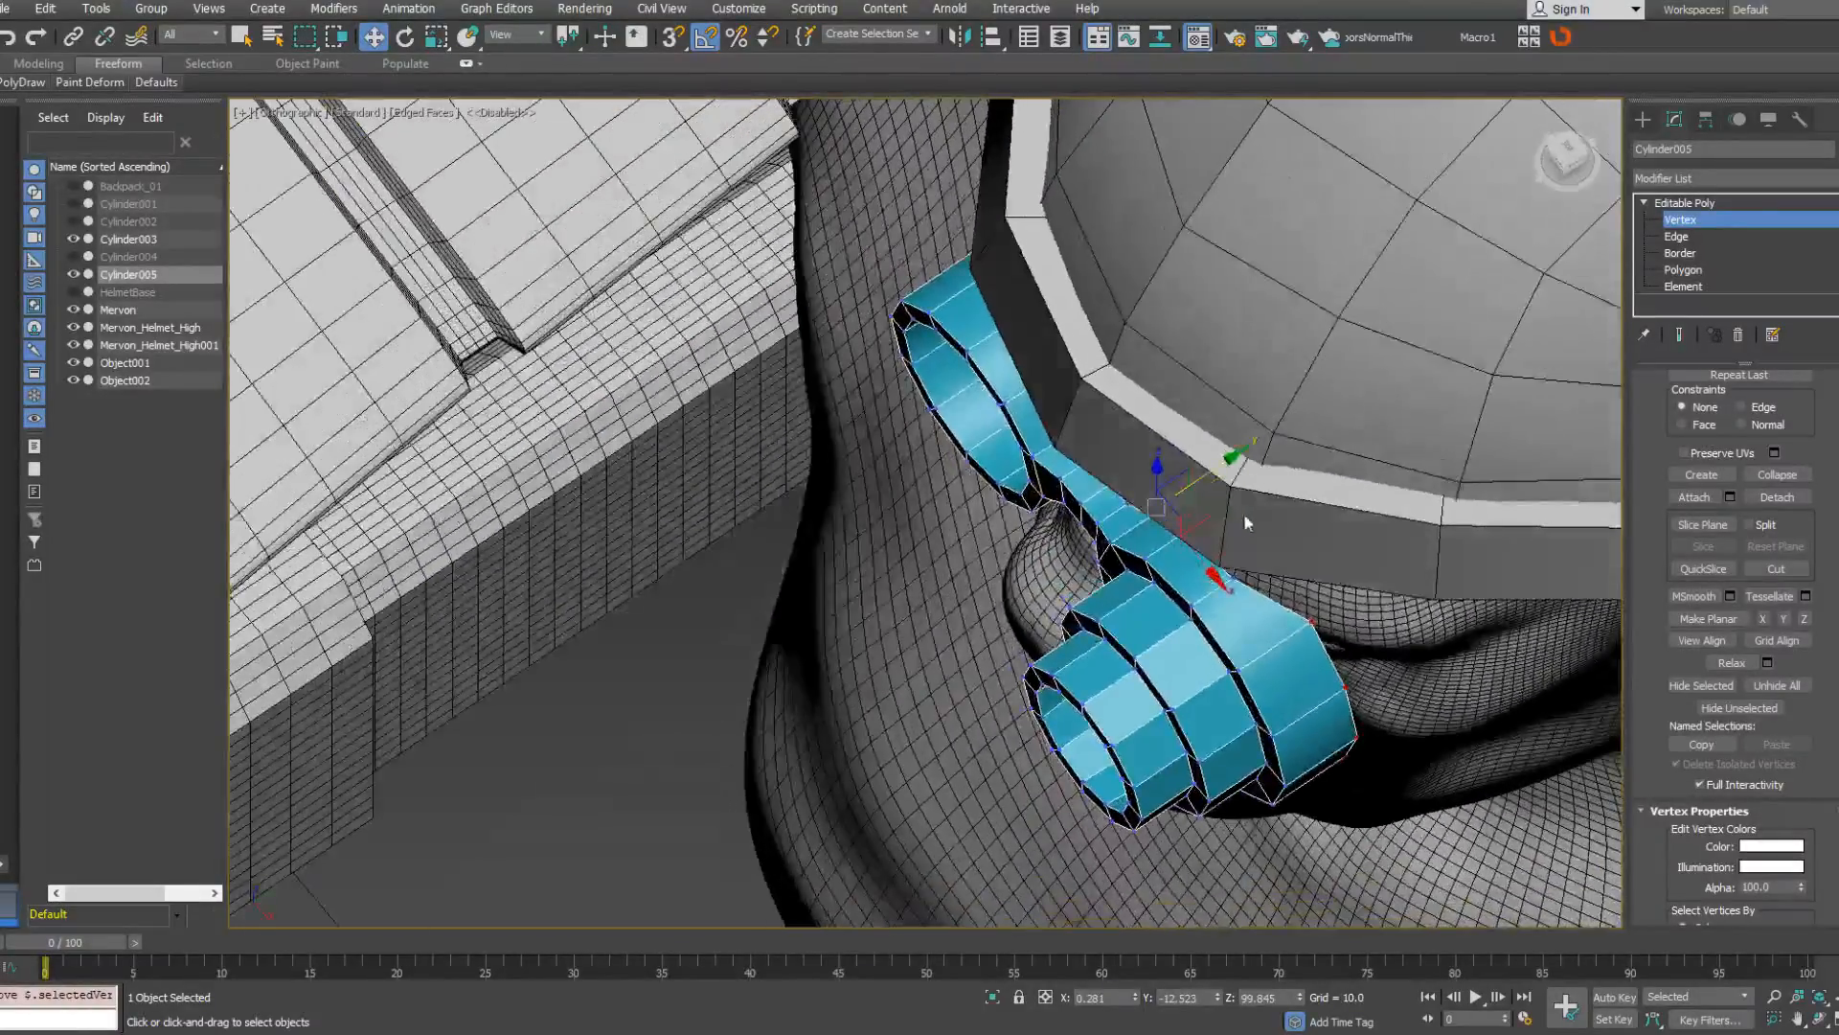
key(F3)
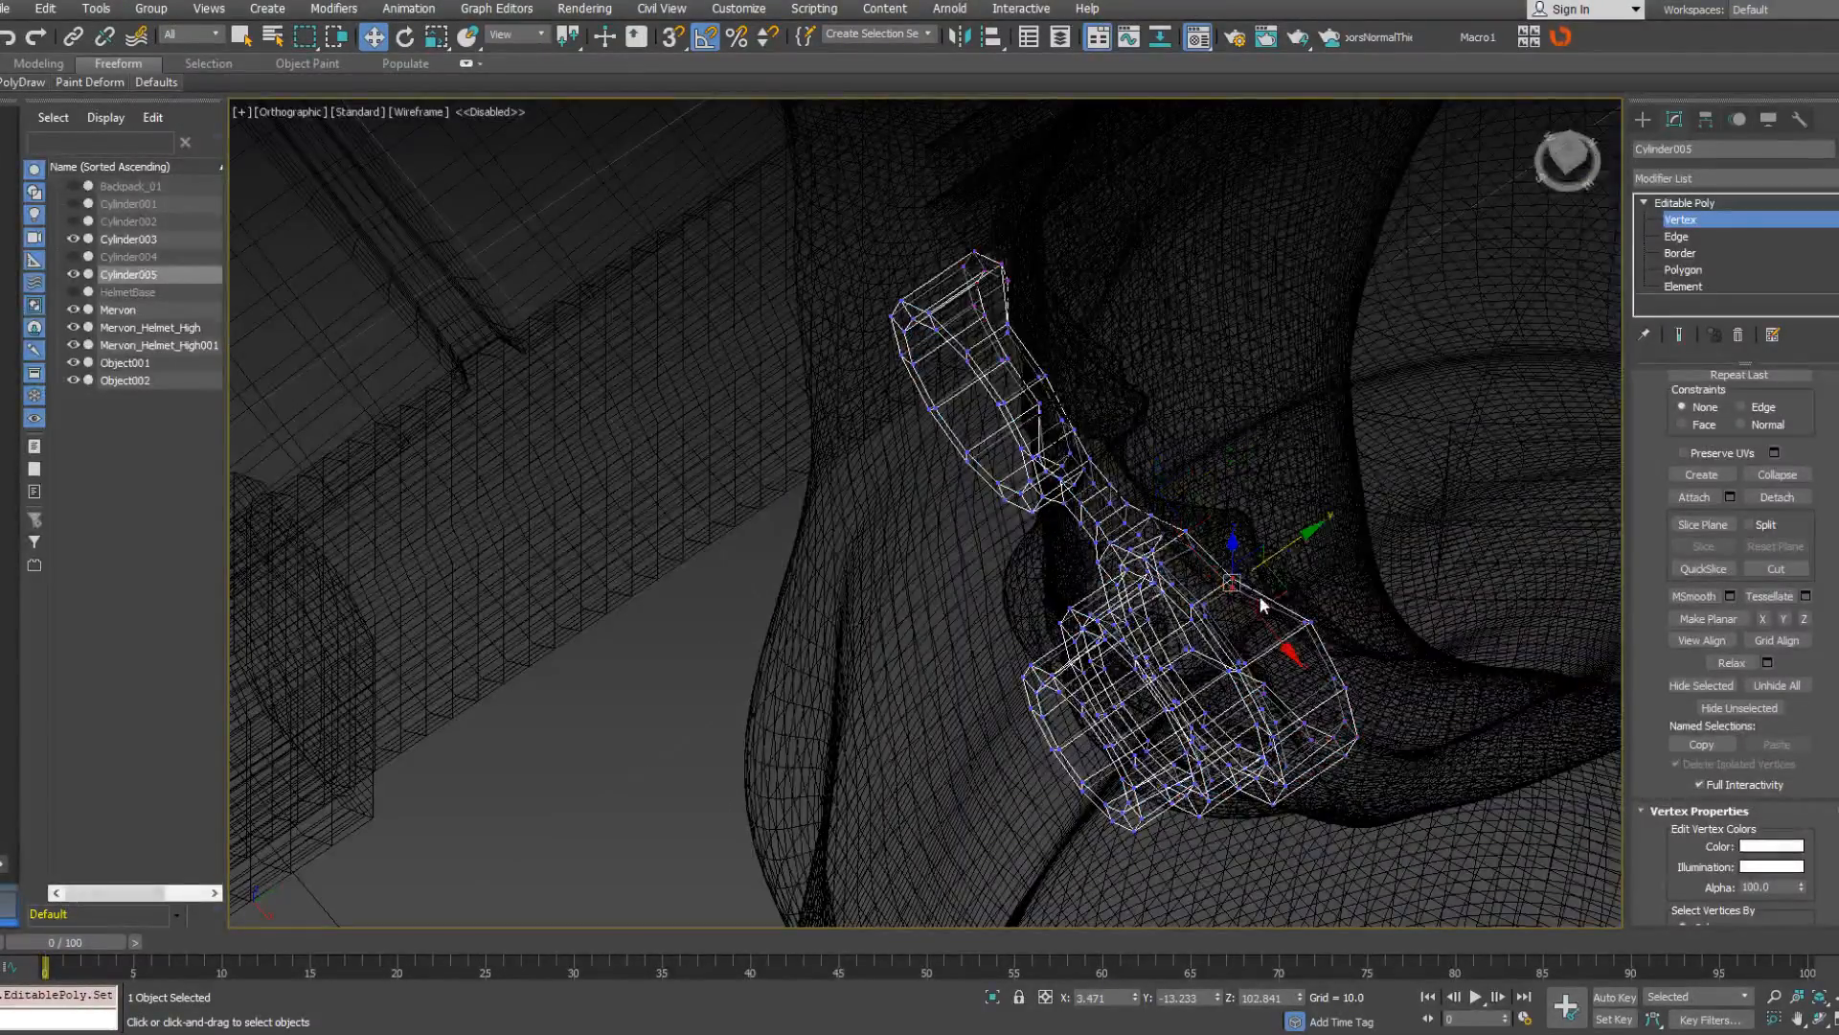
key(F3)
mouse_move(1259, 599)
alt+middle_down()
mouse_move(1145, 439)
mouse_move(1313, 610)
mouse_move(1034, 510)
mouse_move(987, 556)
mouse_move(1102, 546)
mouse_move(1180, 482)
mouse_move(1136, 536)
mouse_move(864, 613)
alt+middle_up()
drag(922, 778, 923, 780)
alt+middle_drag(923, 780, 977, 651)
alt+drag(1064, 563, 1014, 735)
alt+middle_drag(1014, 735, 742, 704)
alt+middle_drag(823, 624, 1195, 612)
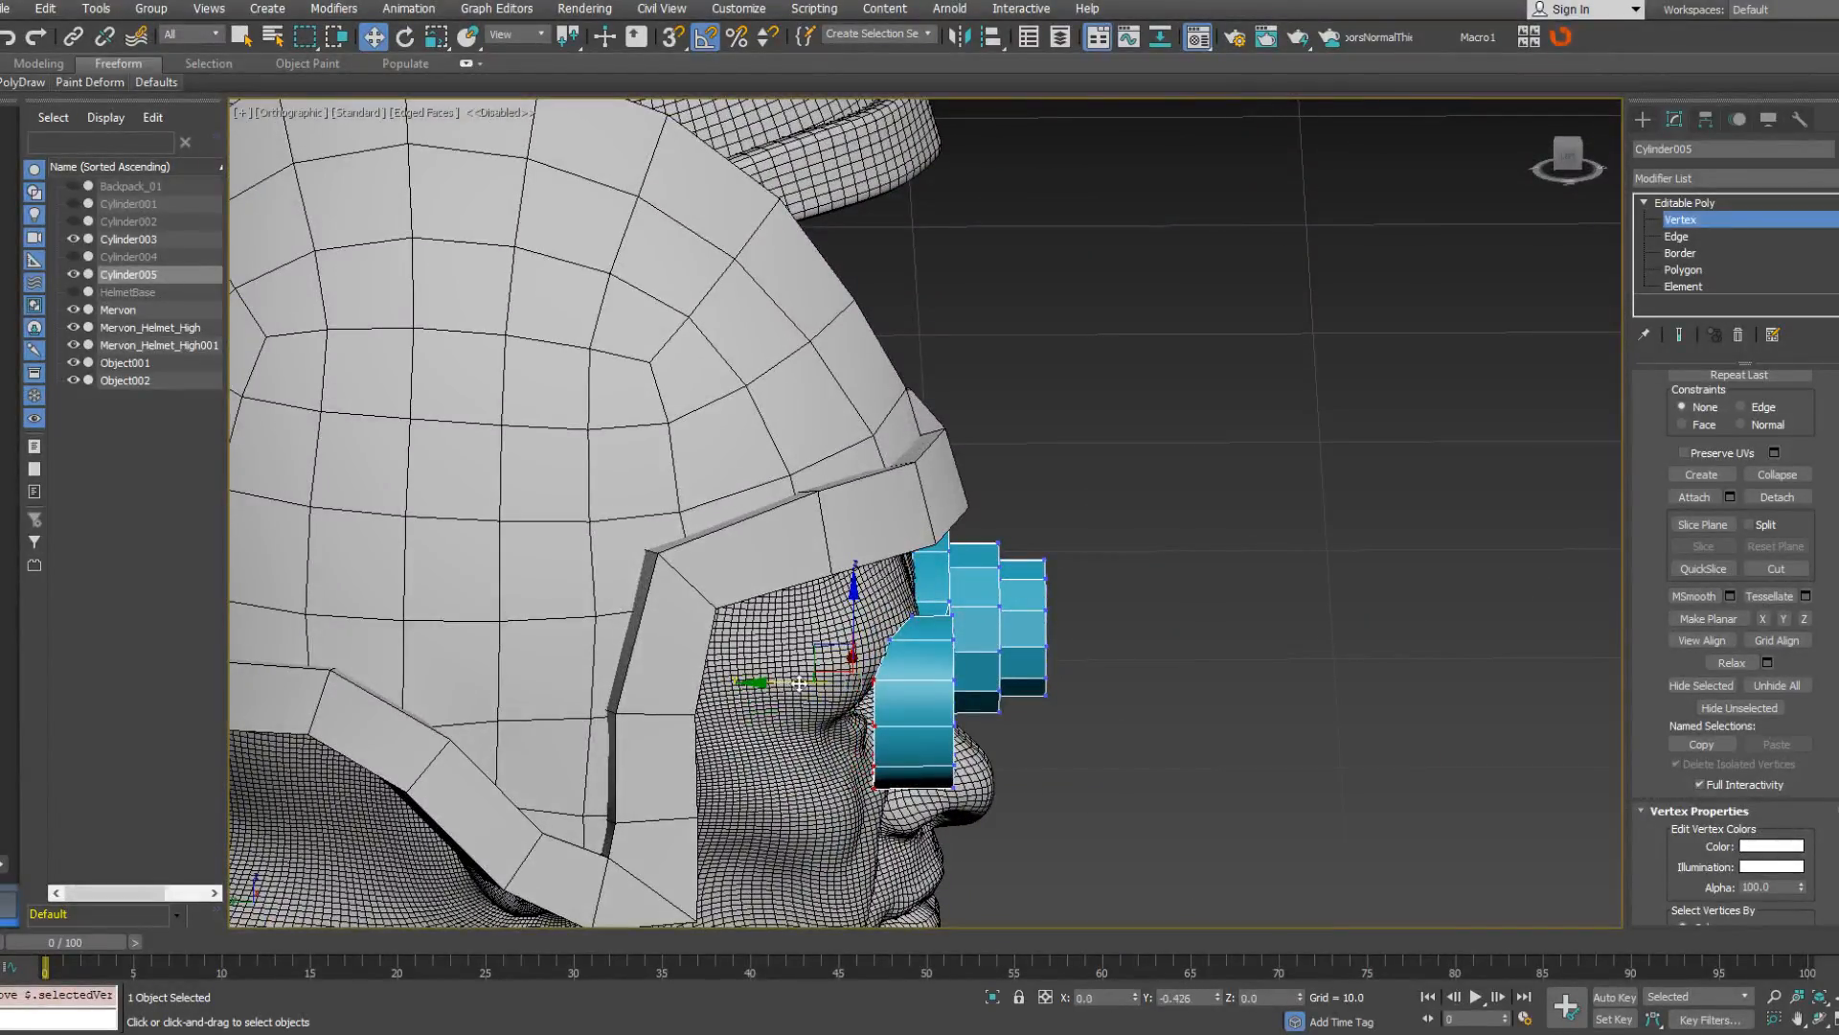
Slant the rear rims of both eyepieces by moving their outer vertices back about 0.22 and 0.63 in Y.
alt+middle_drag(803, 683, 1299, 614)
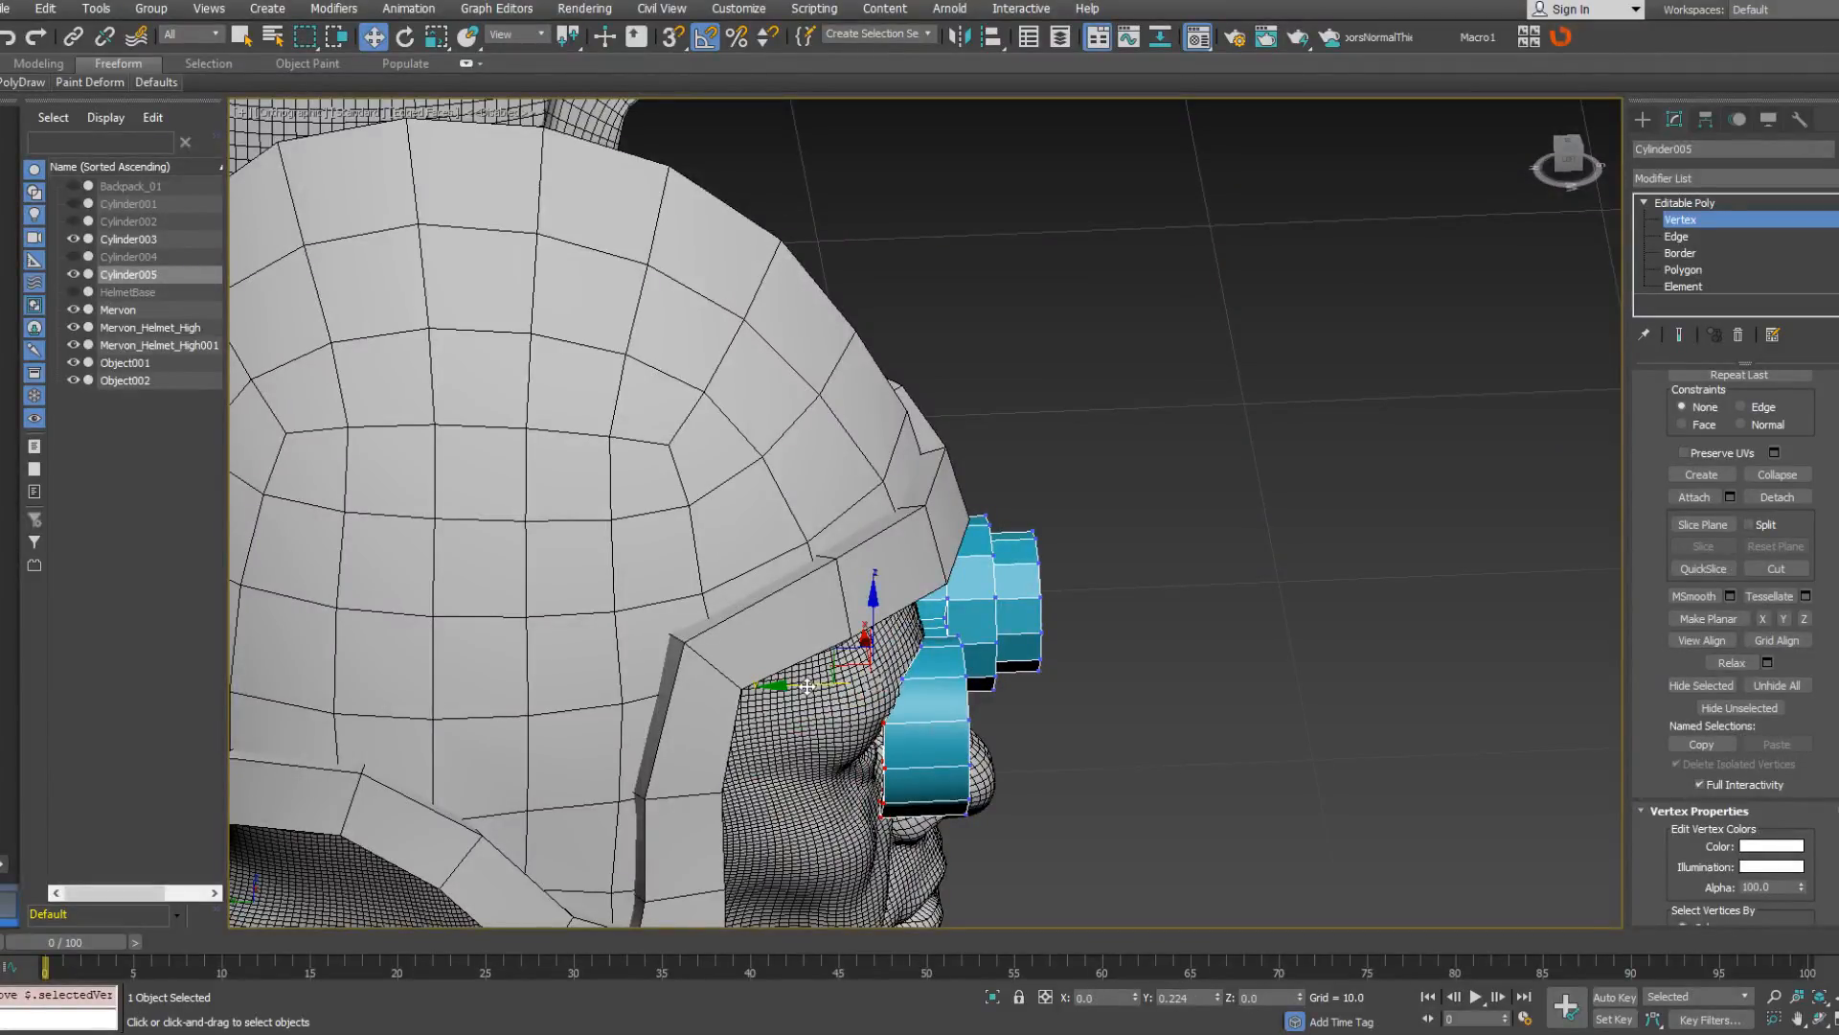
alt+middle_drag(807, 686, 699, 571)
scroll(930, 621, down, 3)
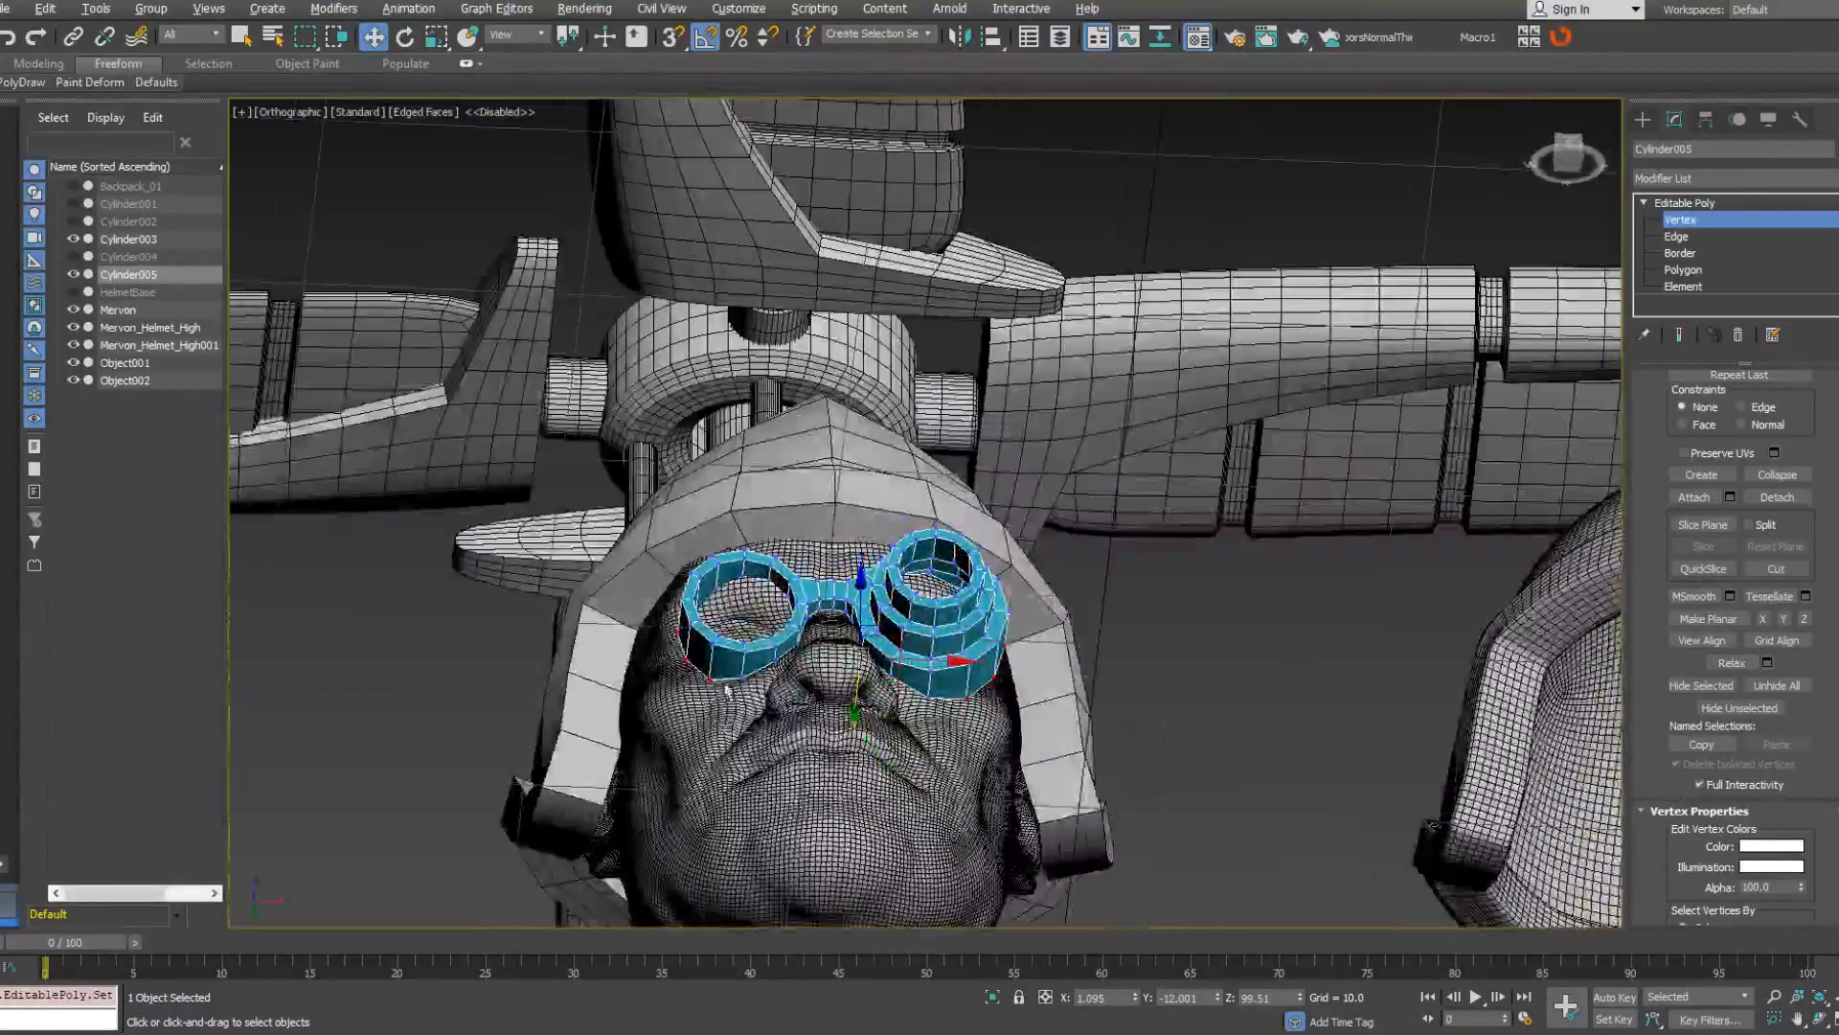
alt+middle_drag(709, 667, 937, 625)
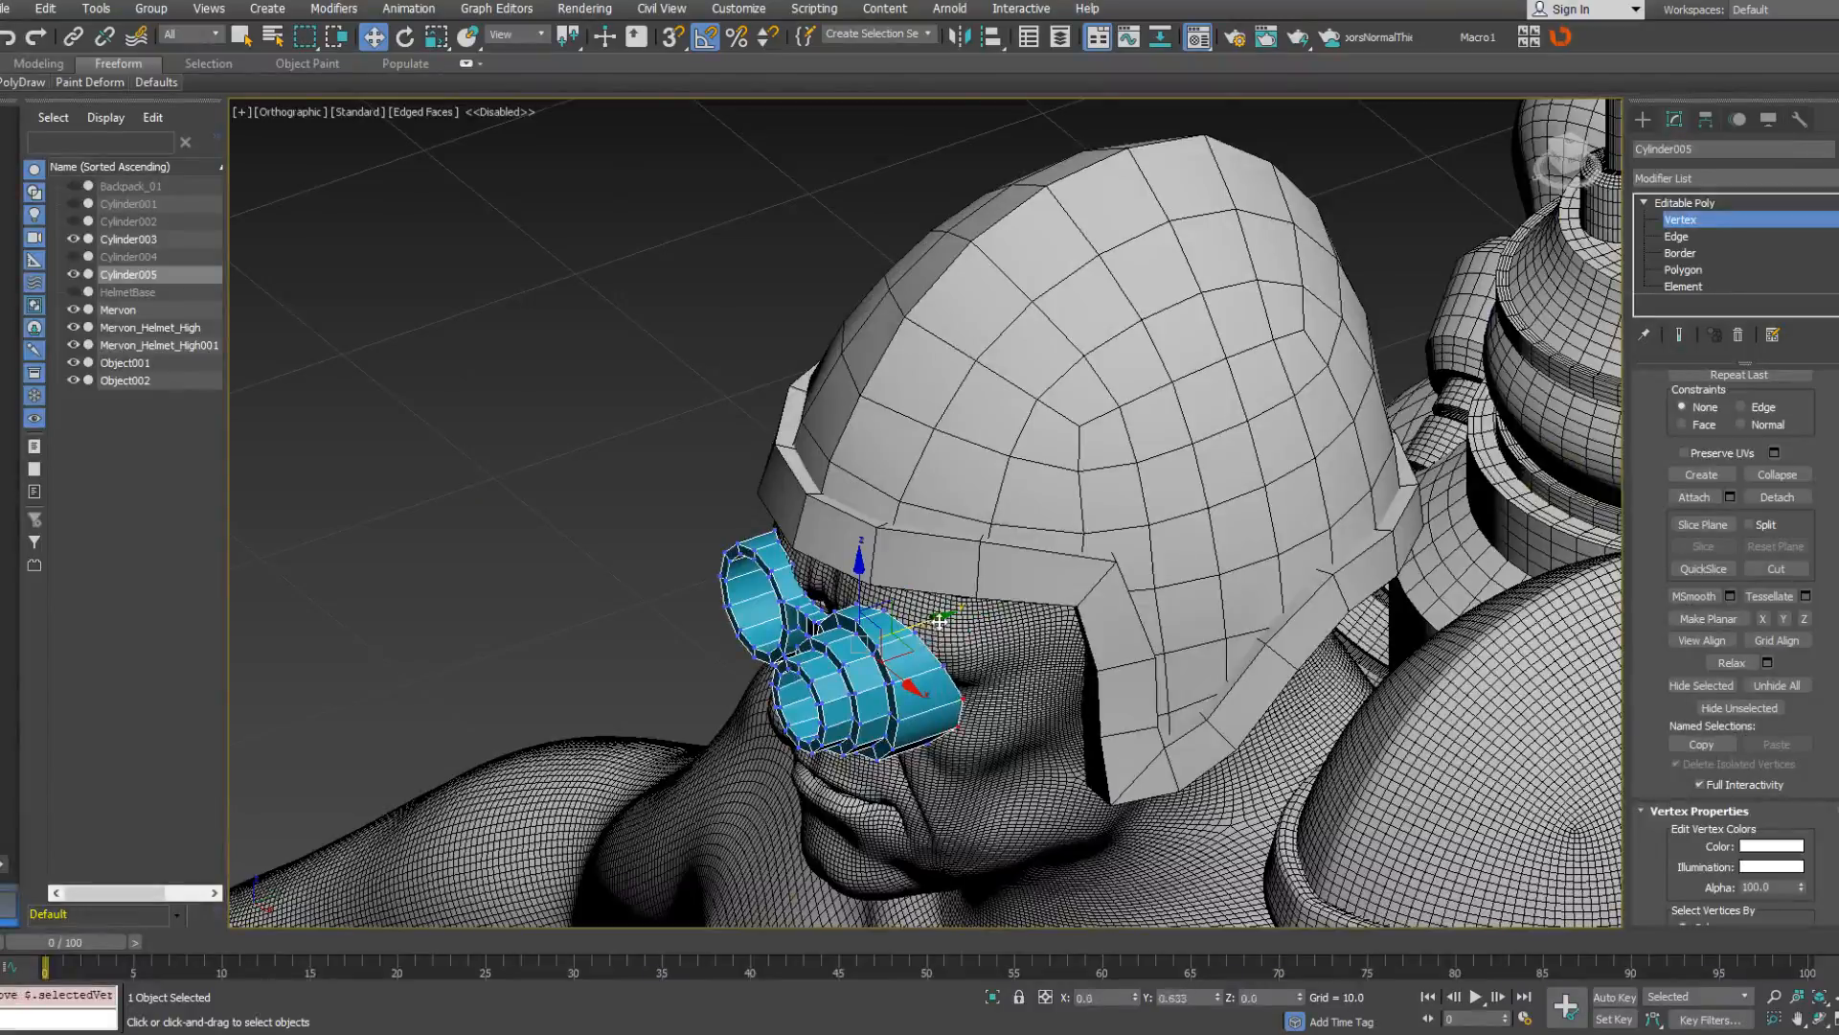
mouse_move(940, 621)
alt+middle_down()
mouse_move(1223, 583)
mouse_move(1244, 563)
mouse_move(1047, 575)
mouse_move(966, 608)
alt+middle_up()
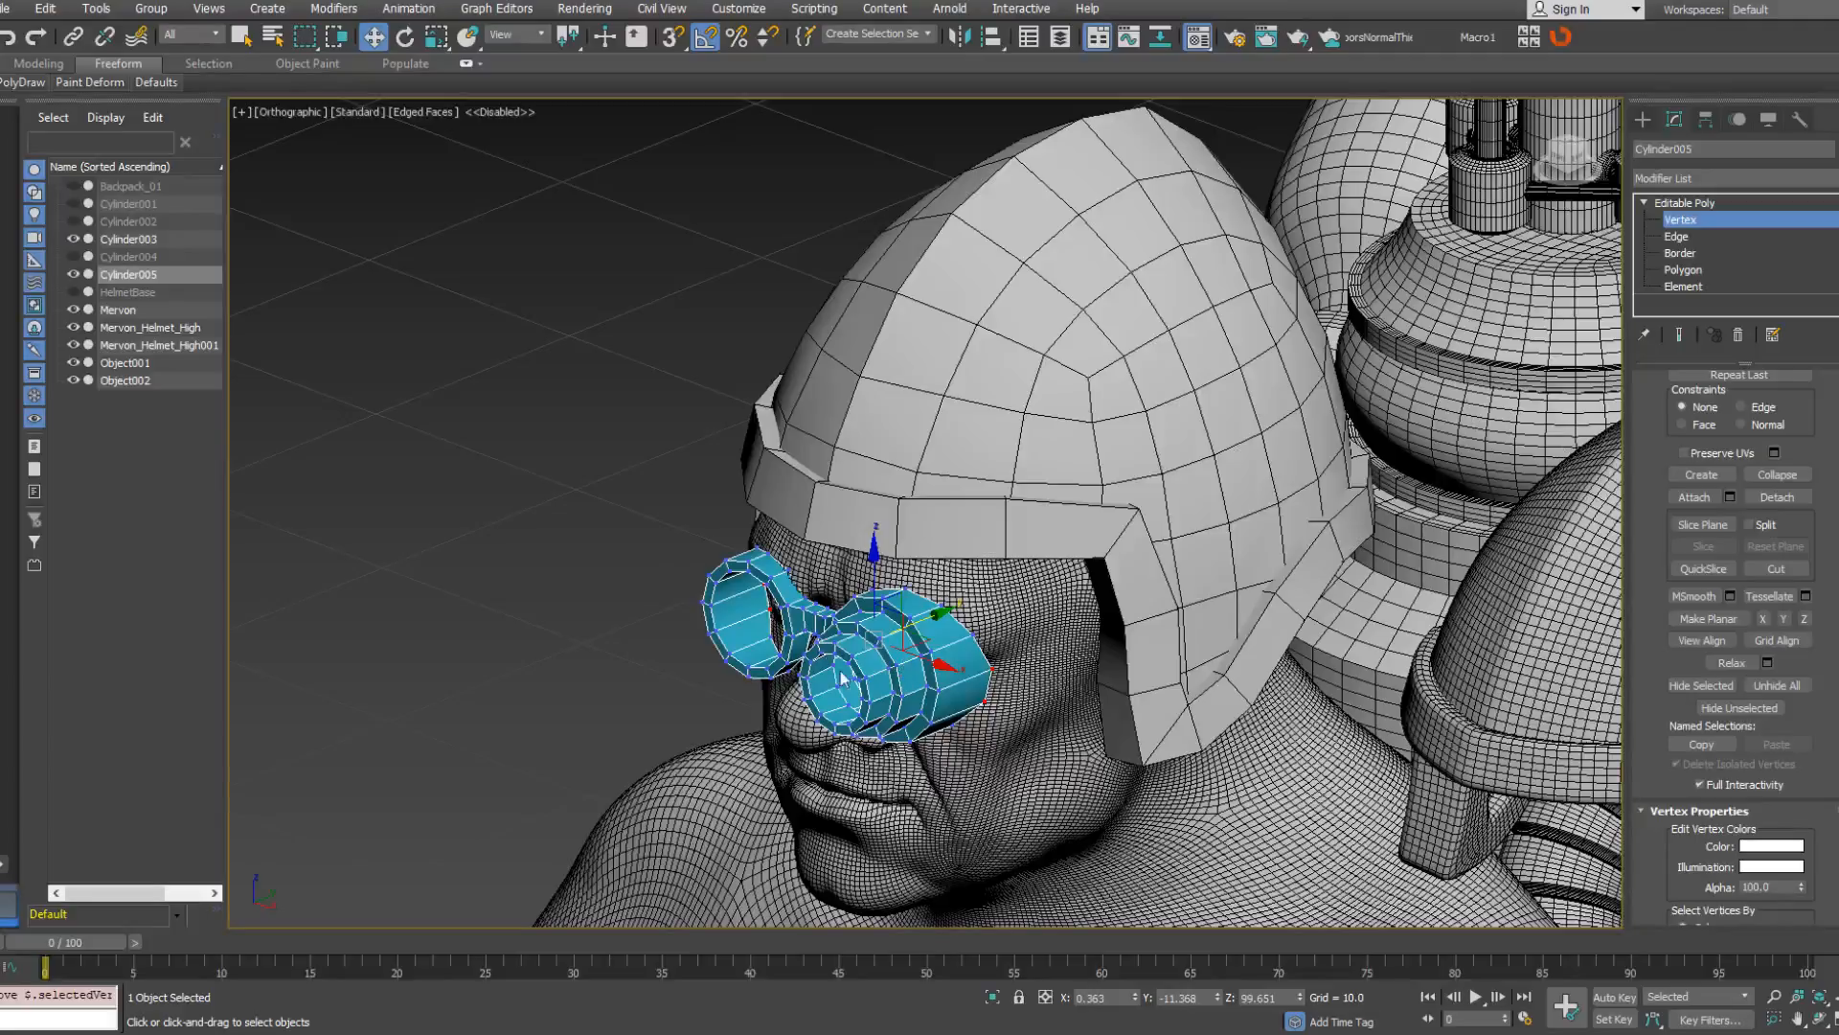
Scale the whole goggles element up to about 113% and move it about 0.25 in X.
alt+middle_drag(842, 678, 901, 581)
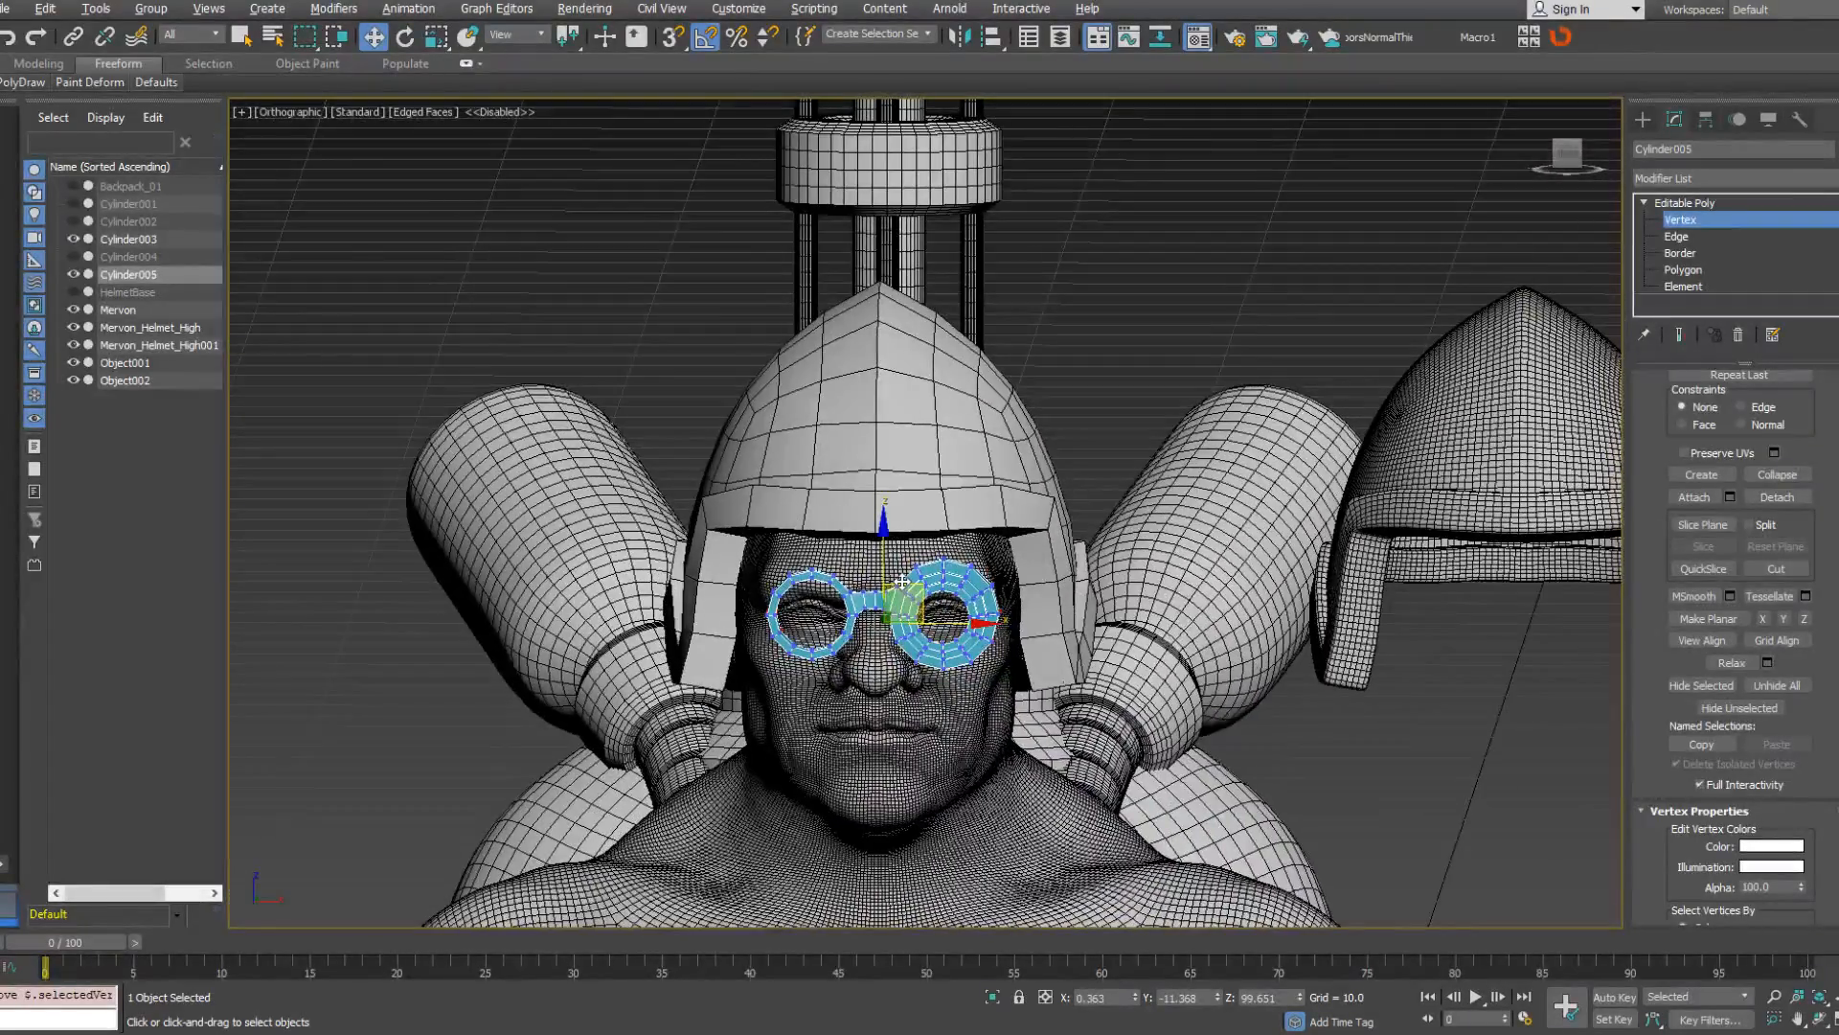
click(1683, 286)
click(987, 602)
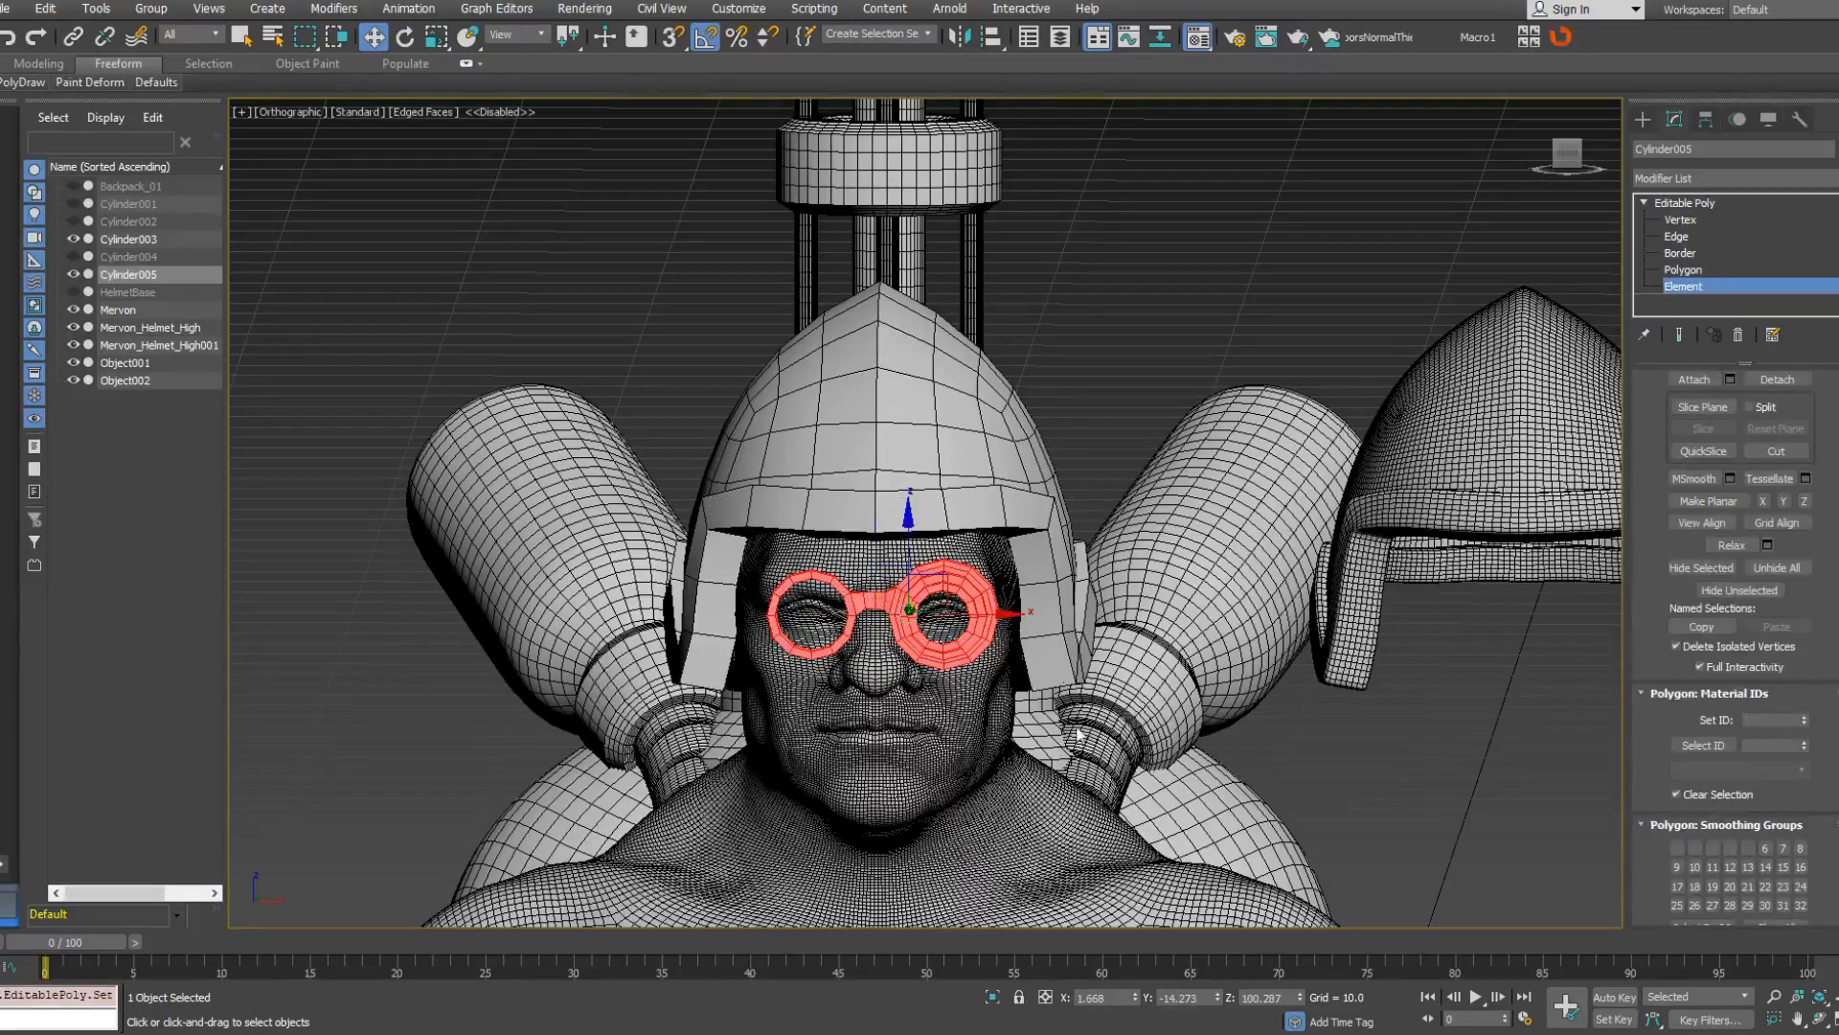
right_click(988, 592)
click(1005, 645)
drag(921, 588, 924, 578)
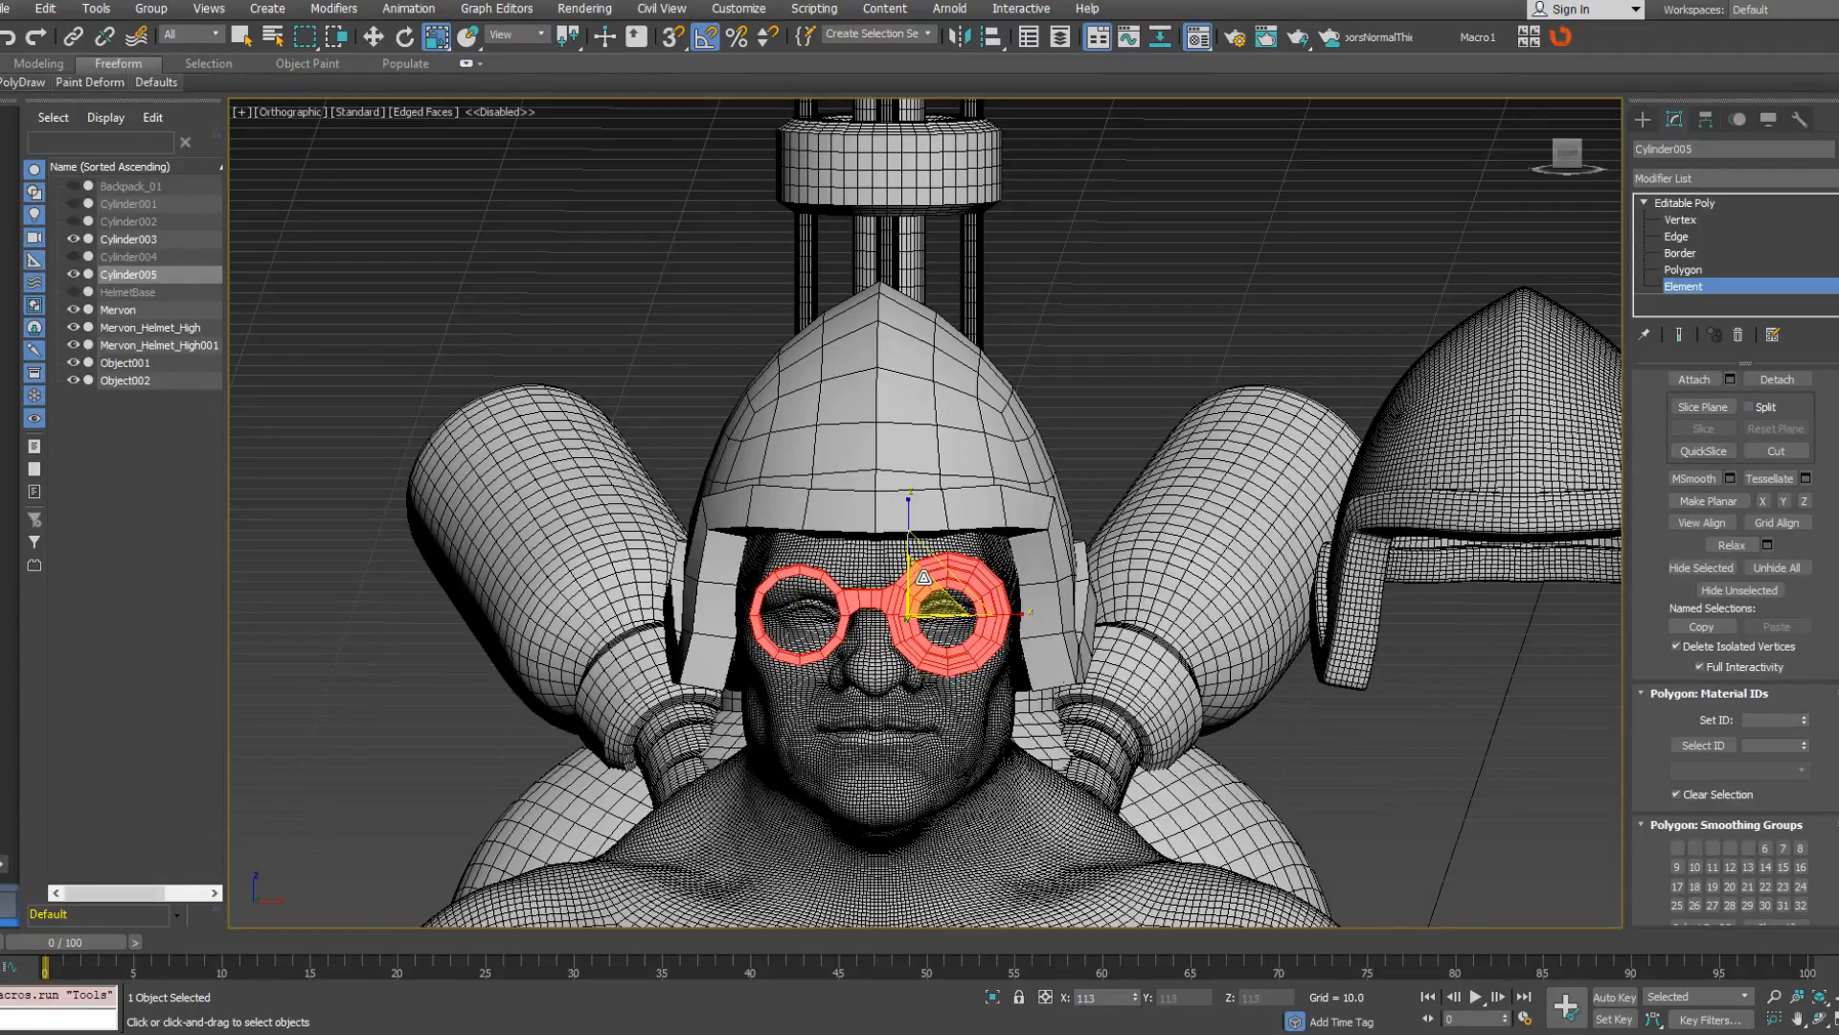
right_click(924, 578)
click(946, 600)
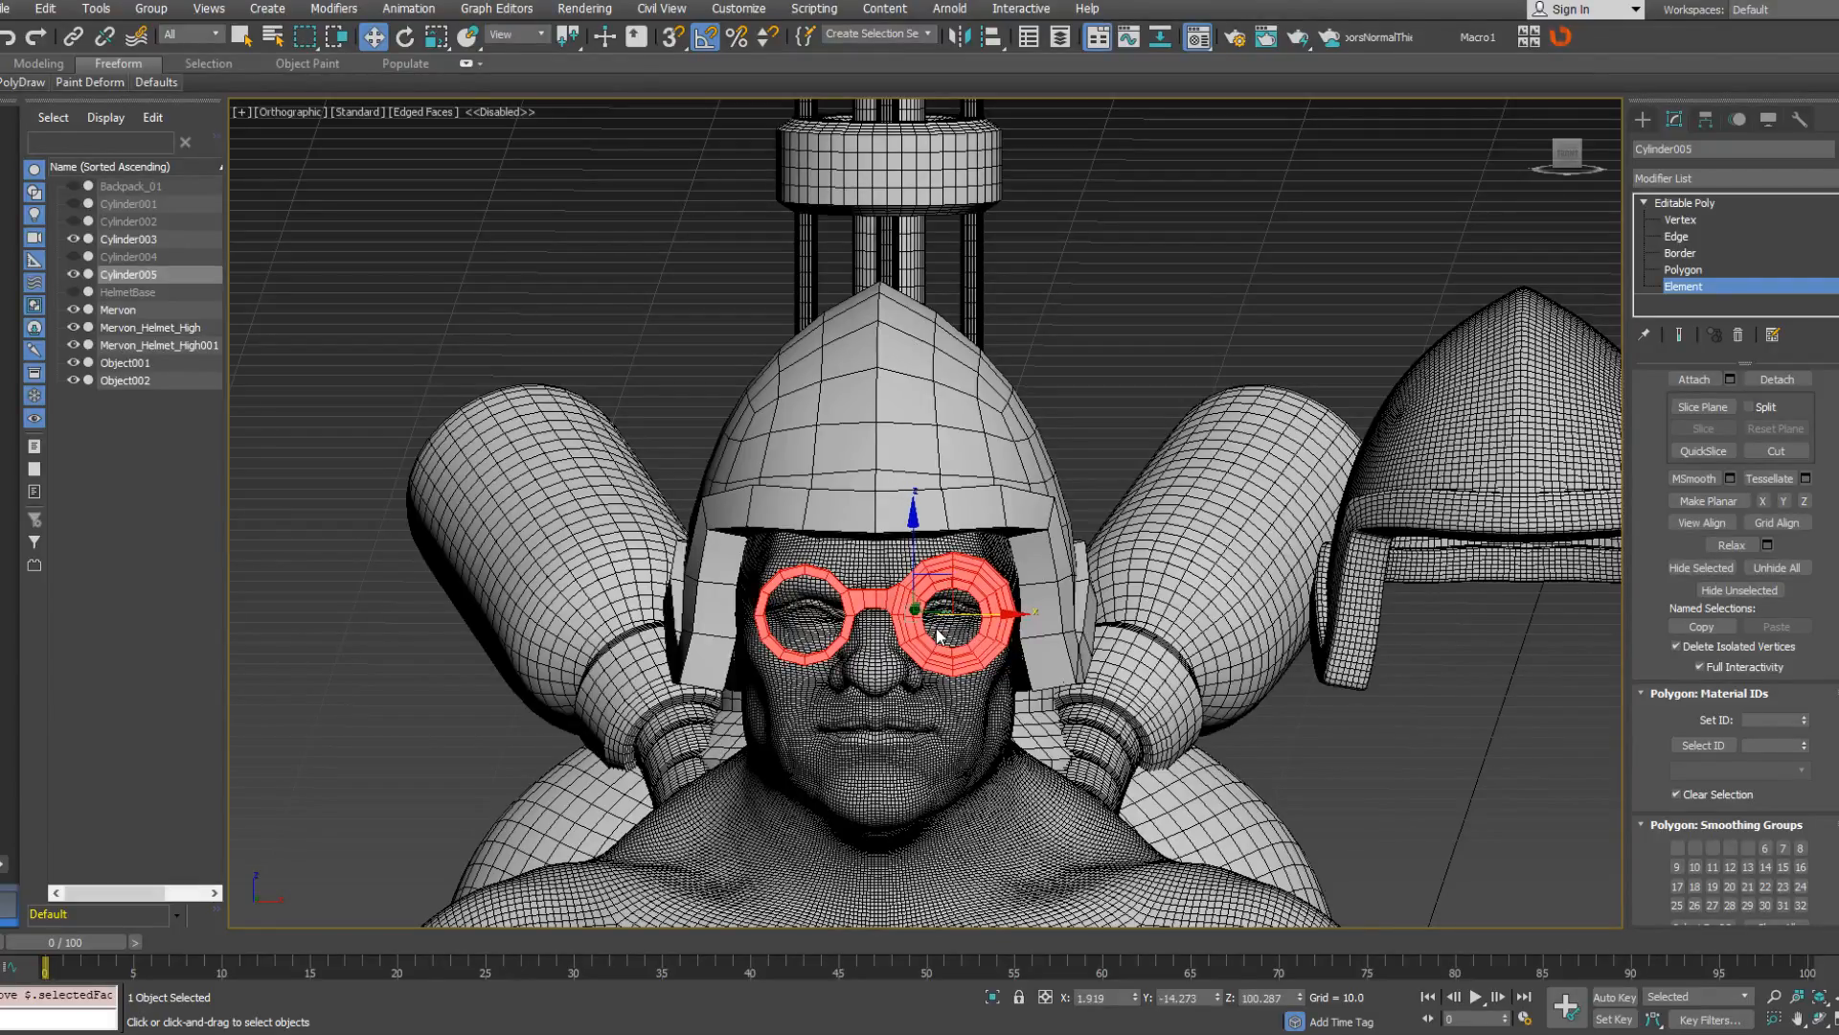
Select the telescopic eyepiece's upper outer rear vertices in a perspective view and move them back about 0.4 in Y.
key(p)
alt+middle_drag(937, 636, 756, 685)
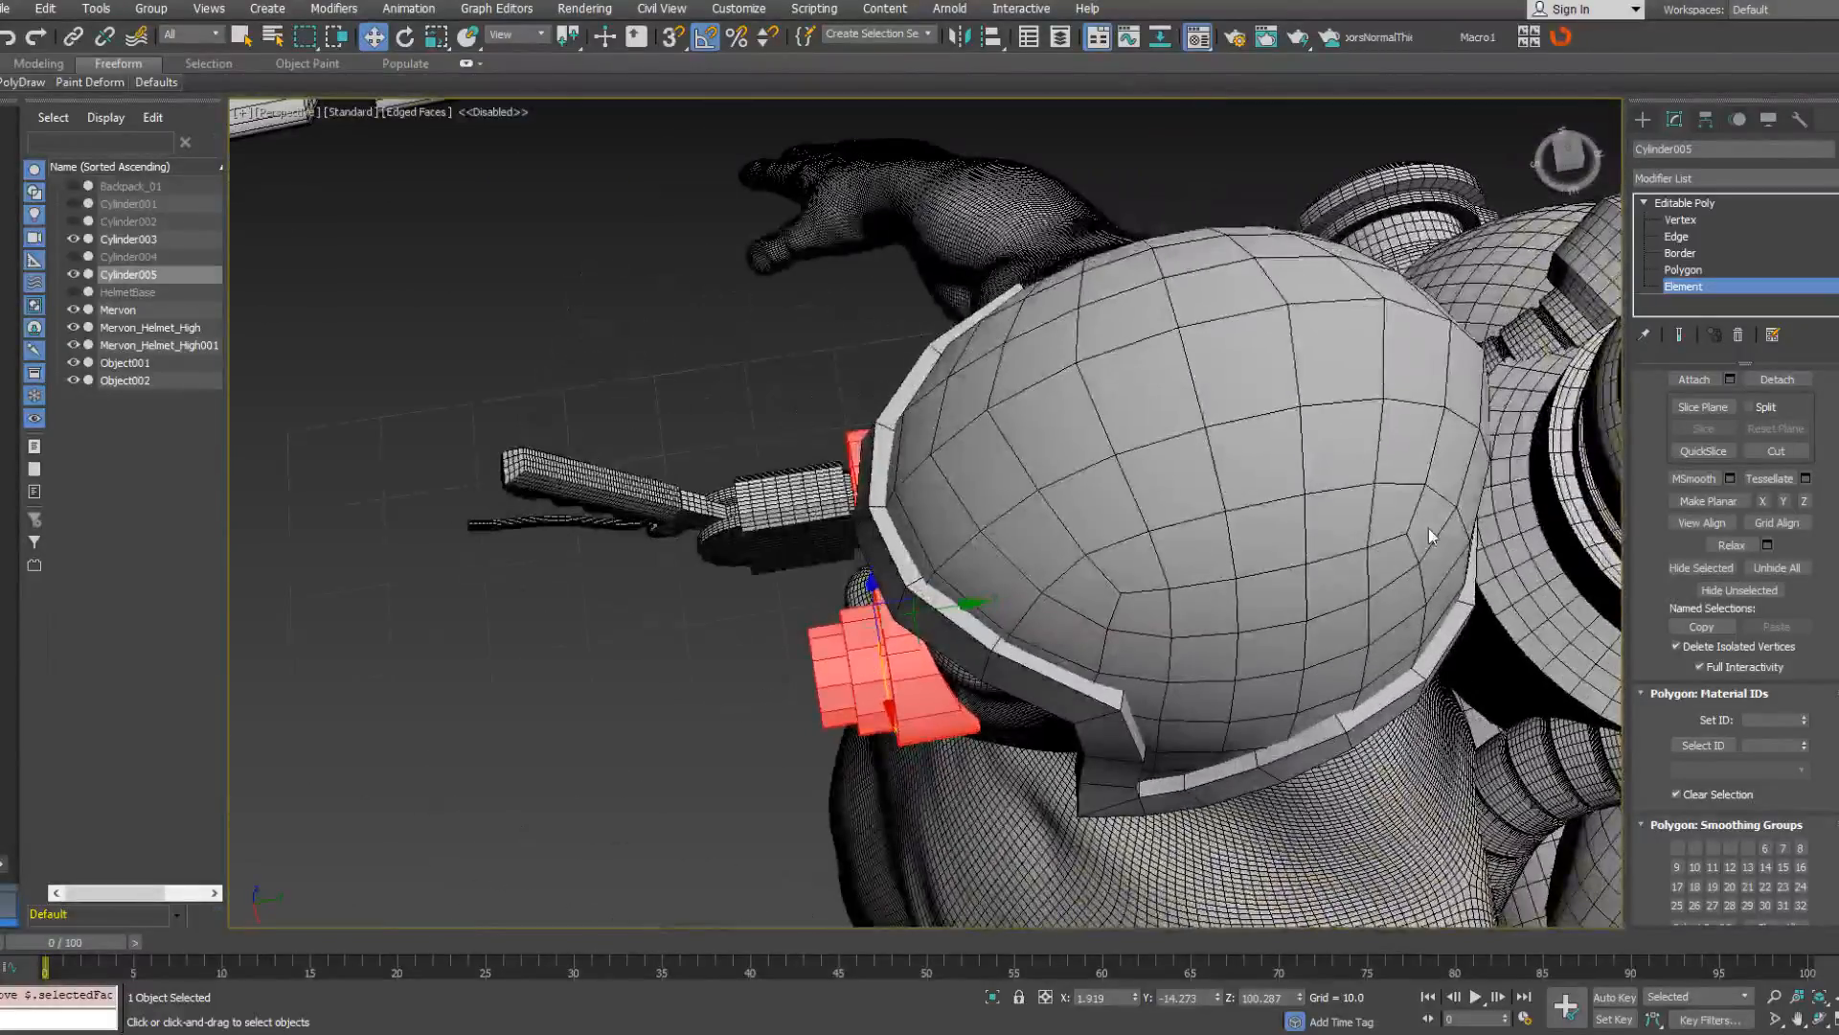
click(1681, 221)
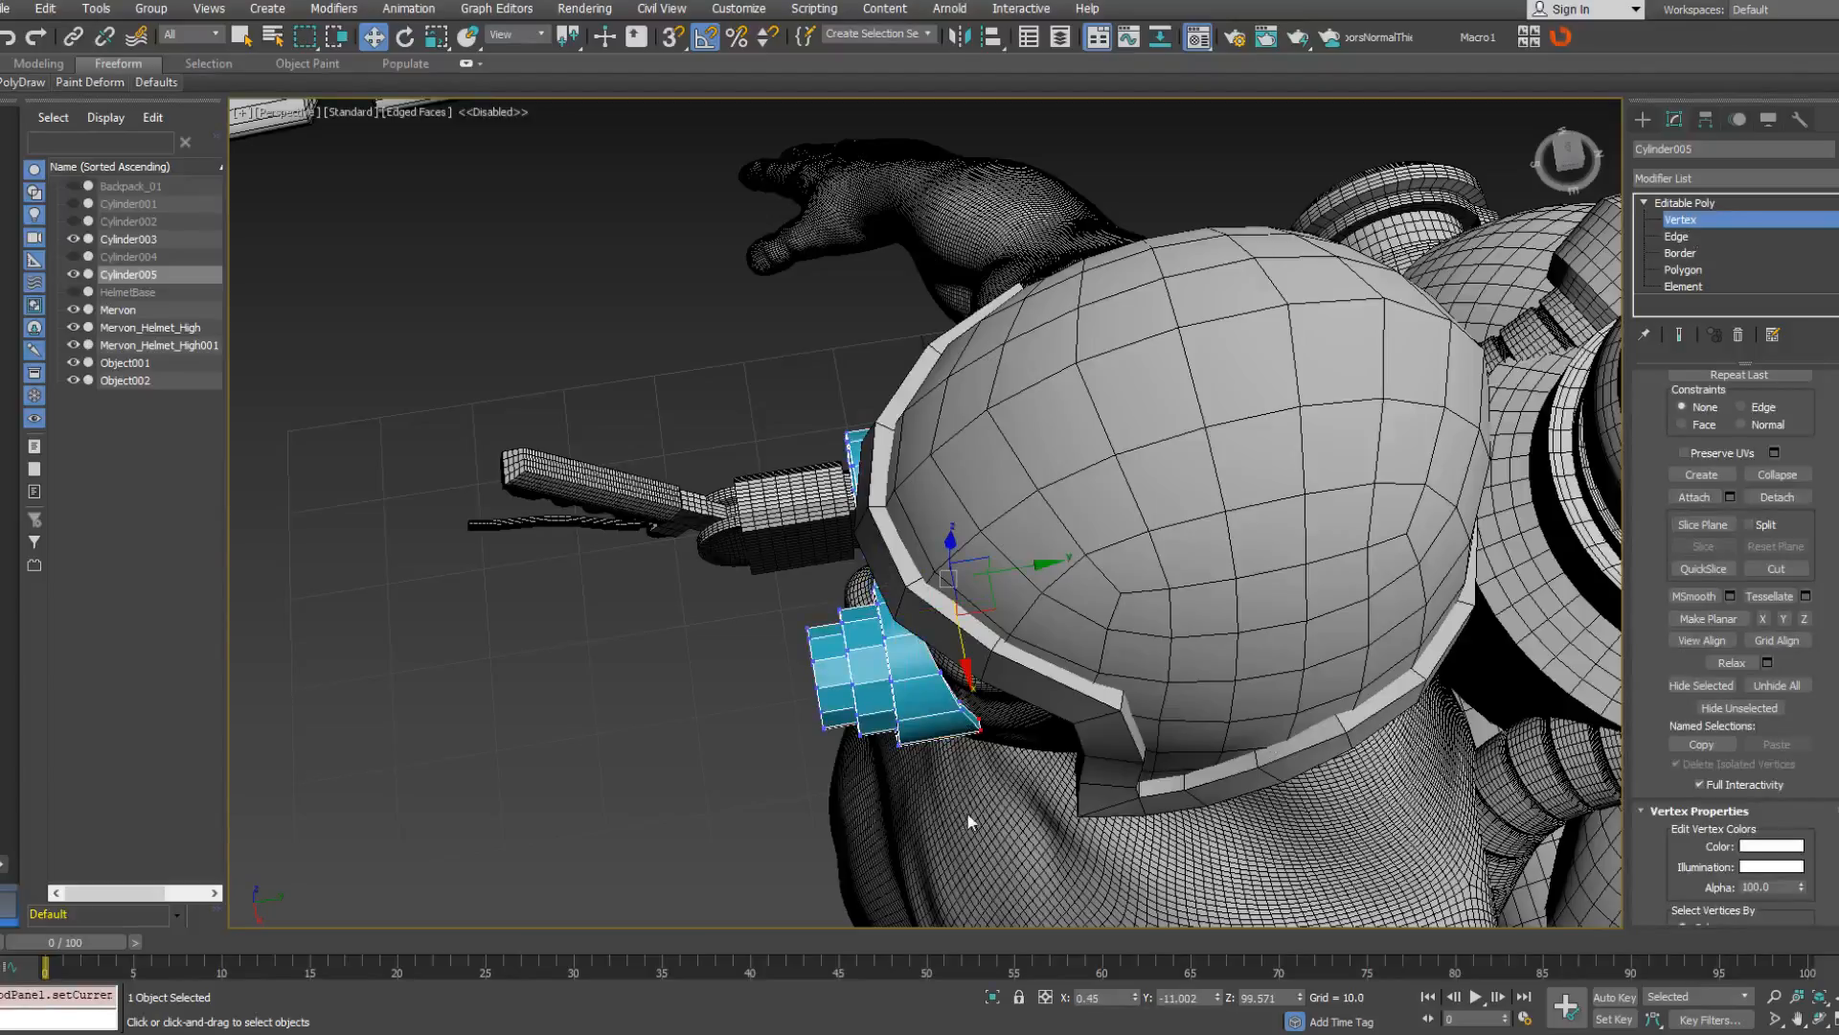
alt+middle_drag(958, 695, 1039, 730)
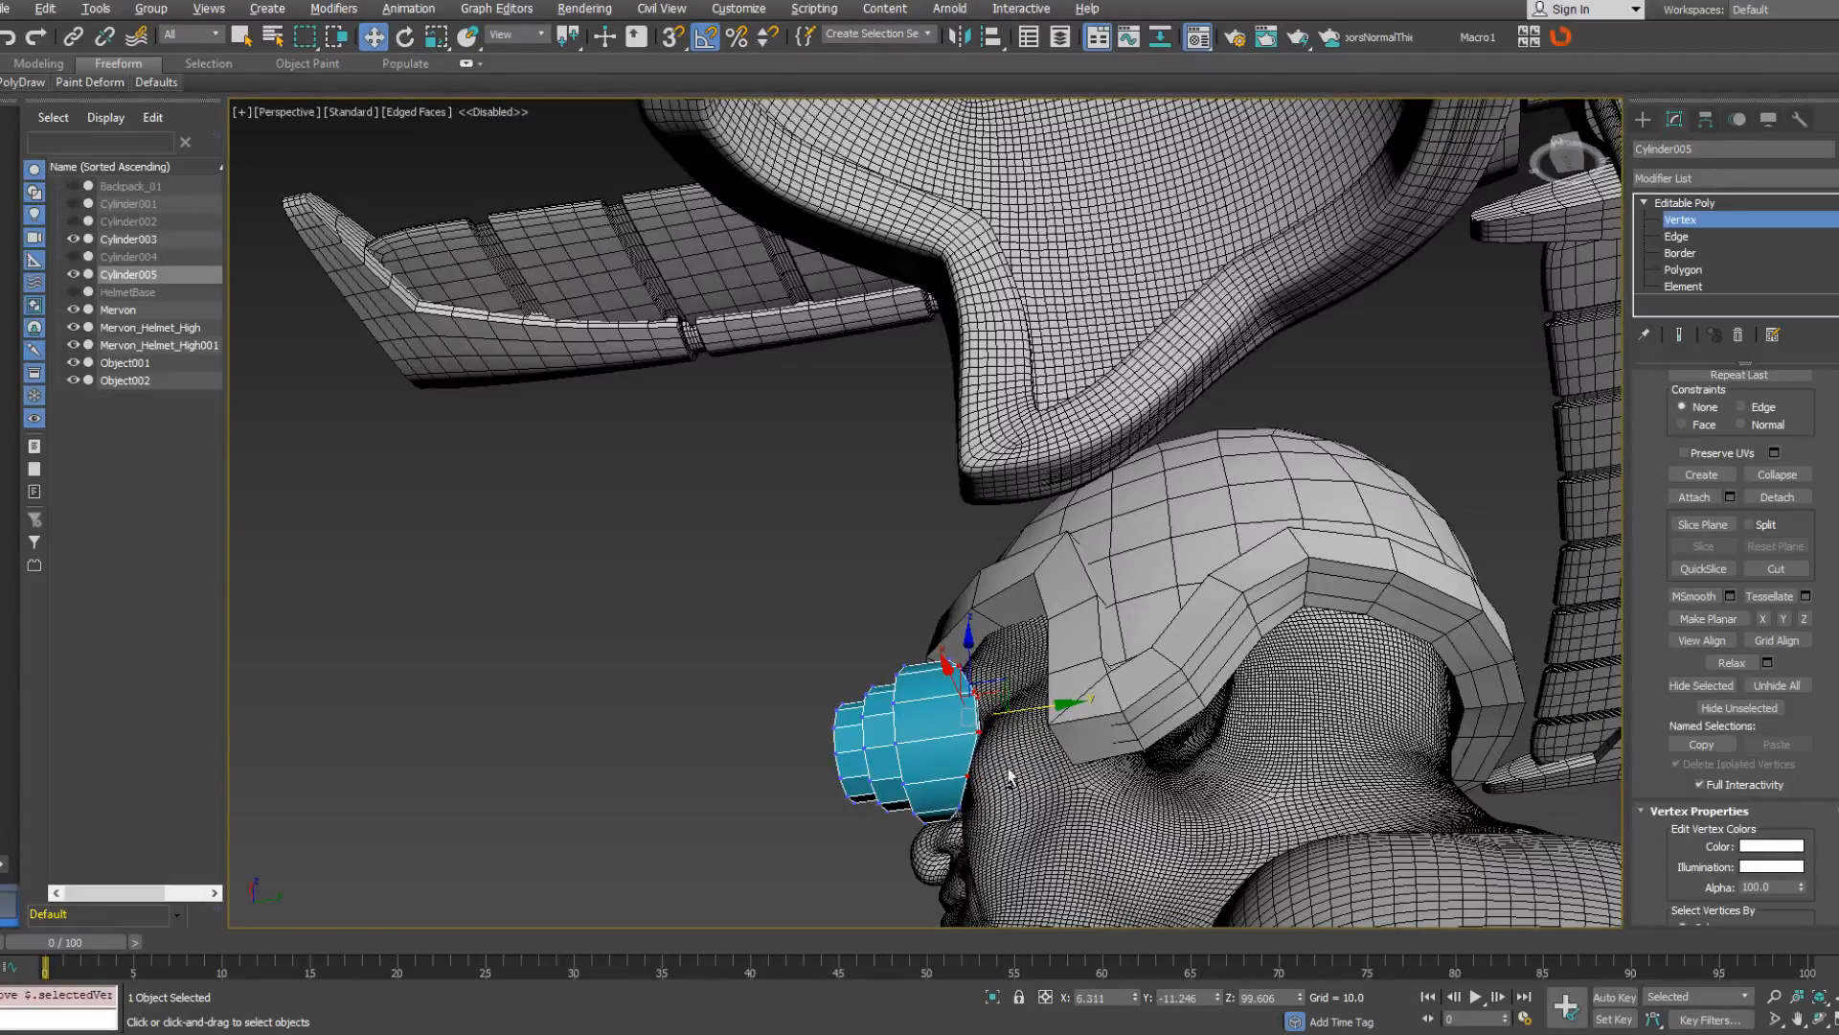
alt+middle_drag(951, 774, 1044, 817)
scroll(976, 679, up, 2)
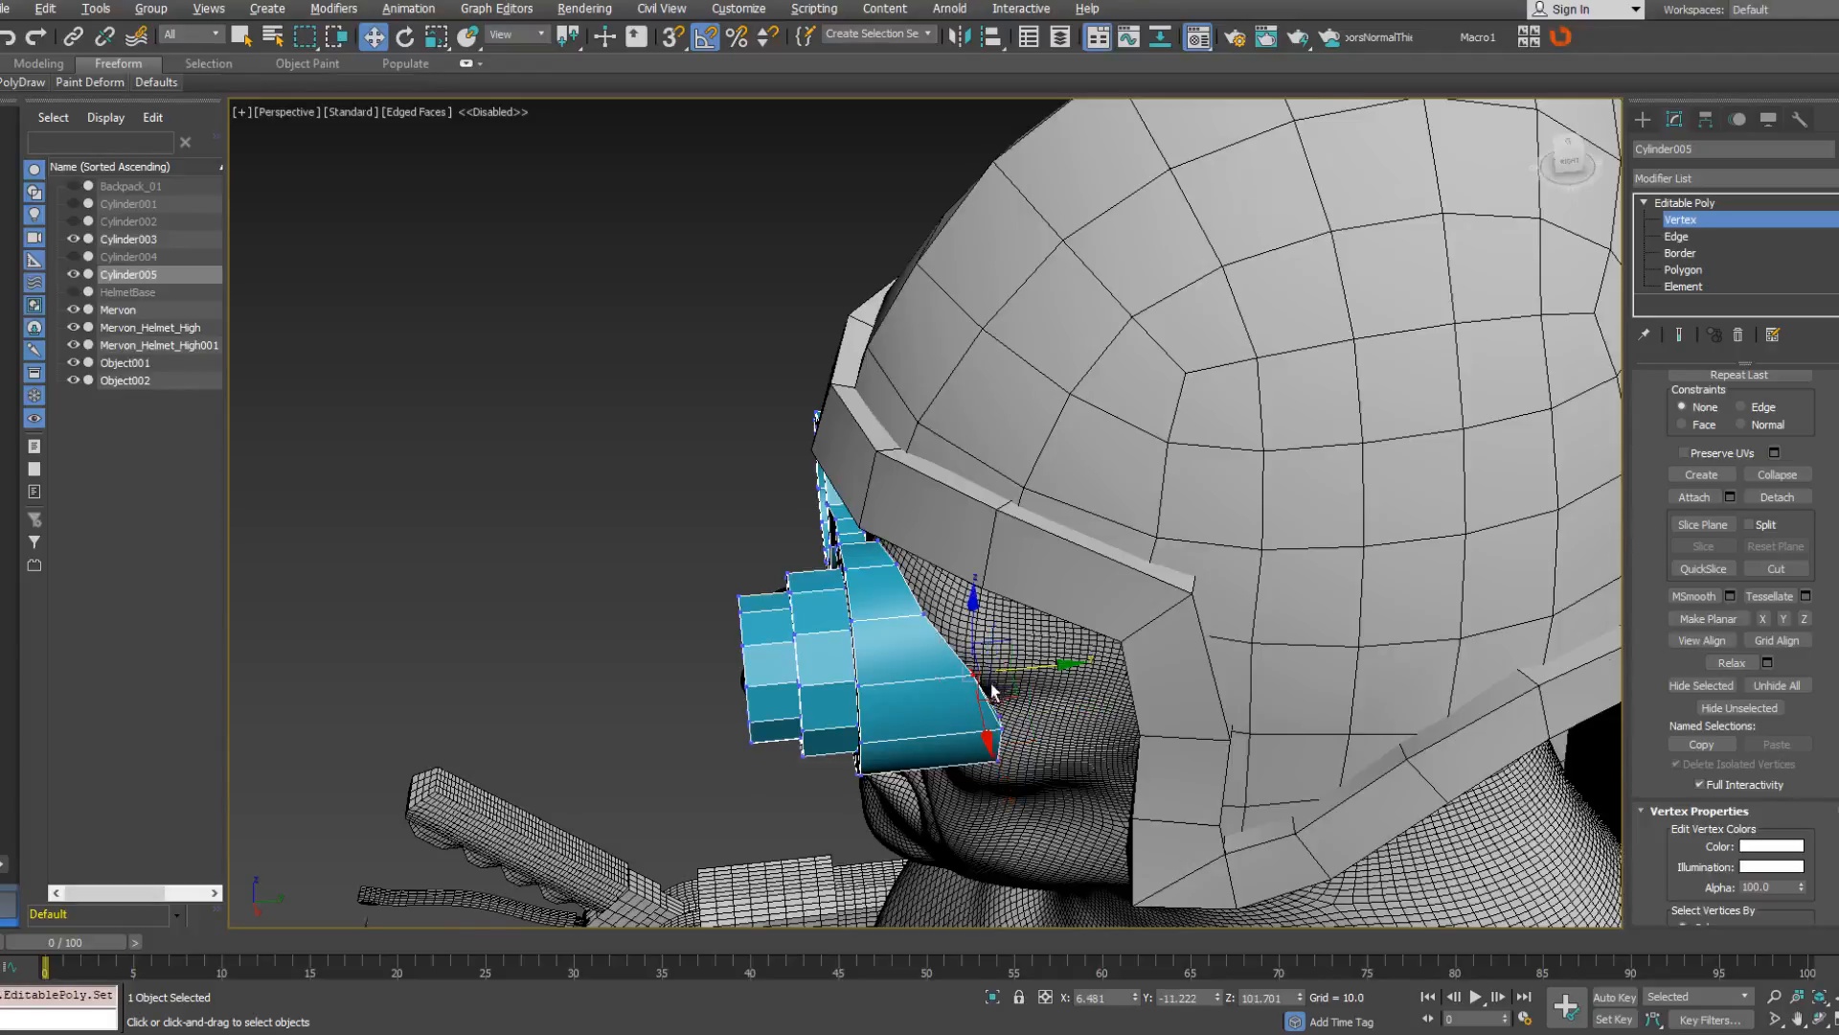
mouse_move(991, 689)
alt+middle_down()
mouse_move(955, 733)
mouse_move(972, 718)
alt+middle_up()
alt+middle_drag(938, 633, 1008, 676)
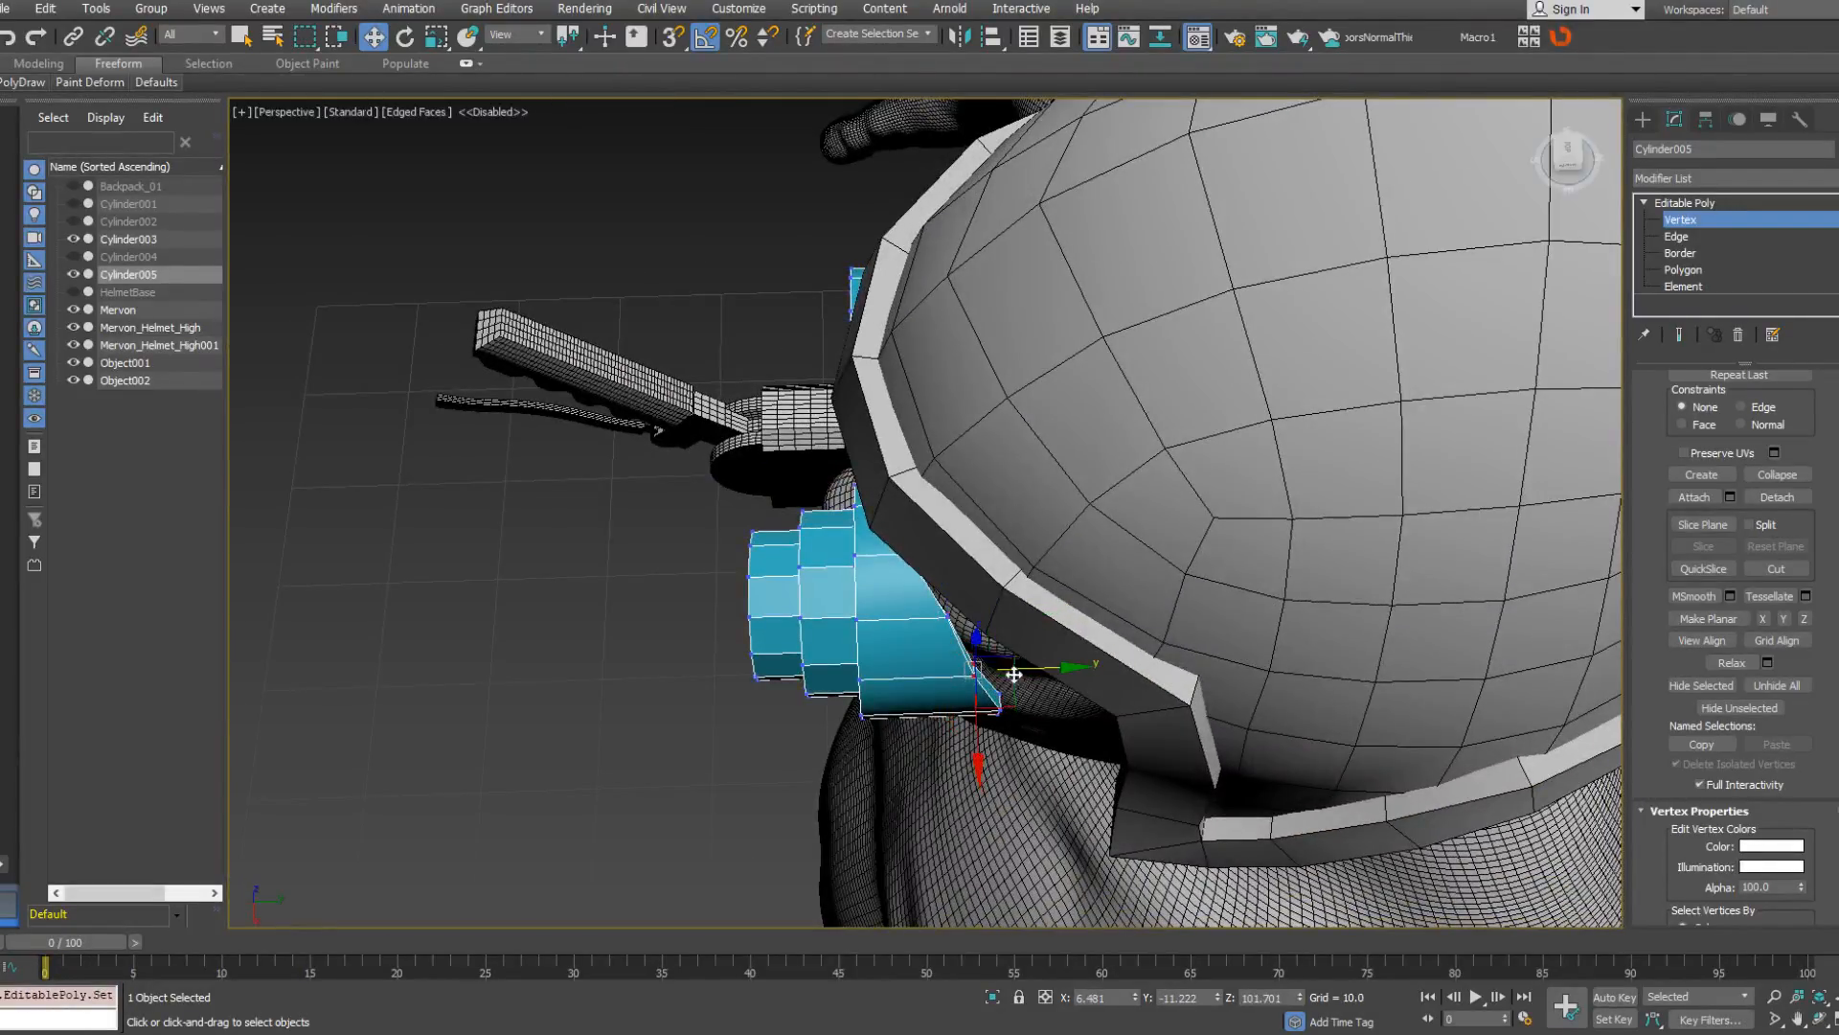
alt+middle_drag(1047, 669, 1119, 546)
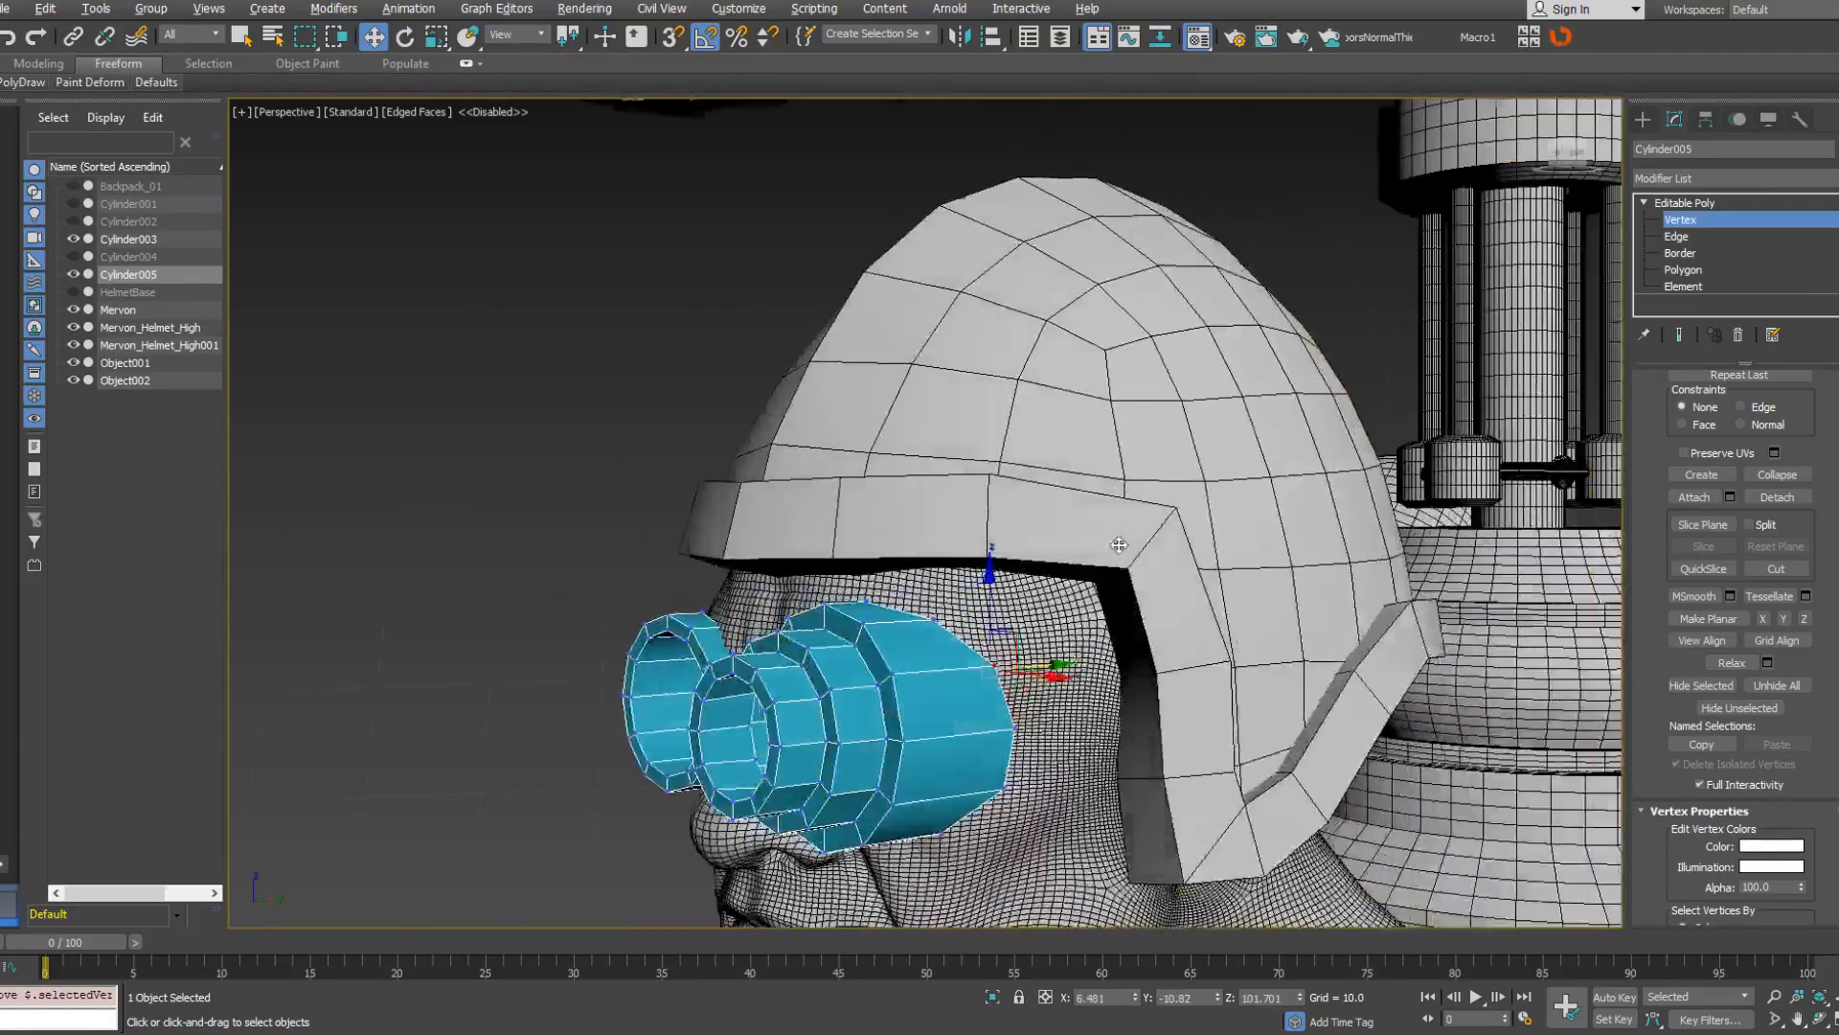
Select the outer rear vertices of the right ring and move them forward about 0.13 in Y.
middle_drag(975, 702, 1044, 645)
scroll(883, 672, down, 3)
alt+middle_drag(884, 672, 1064, 670)
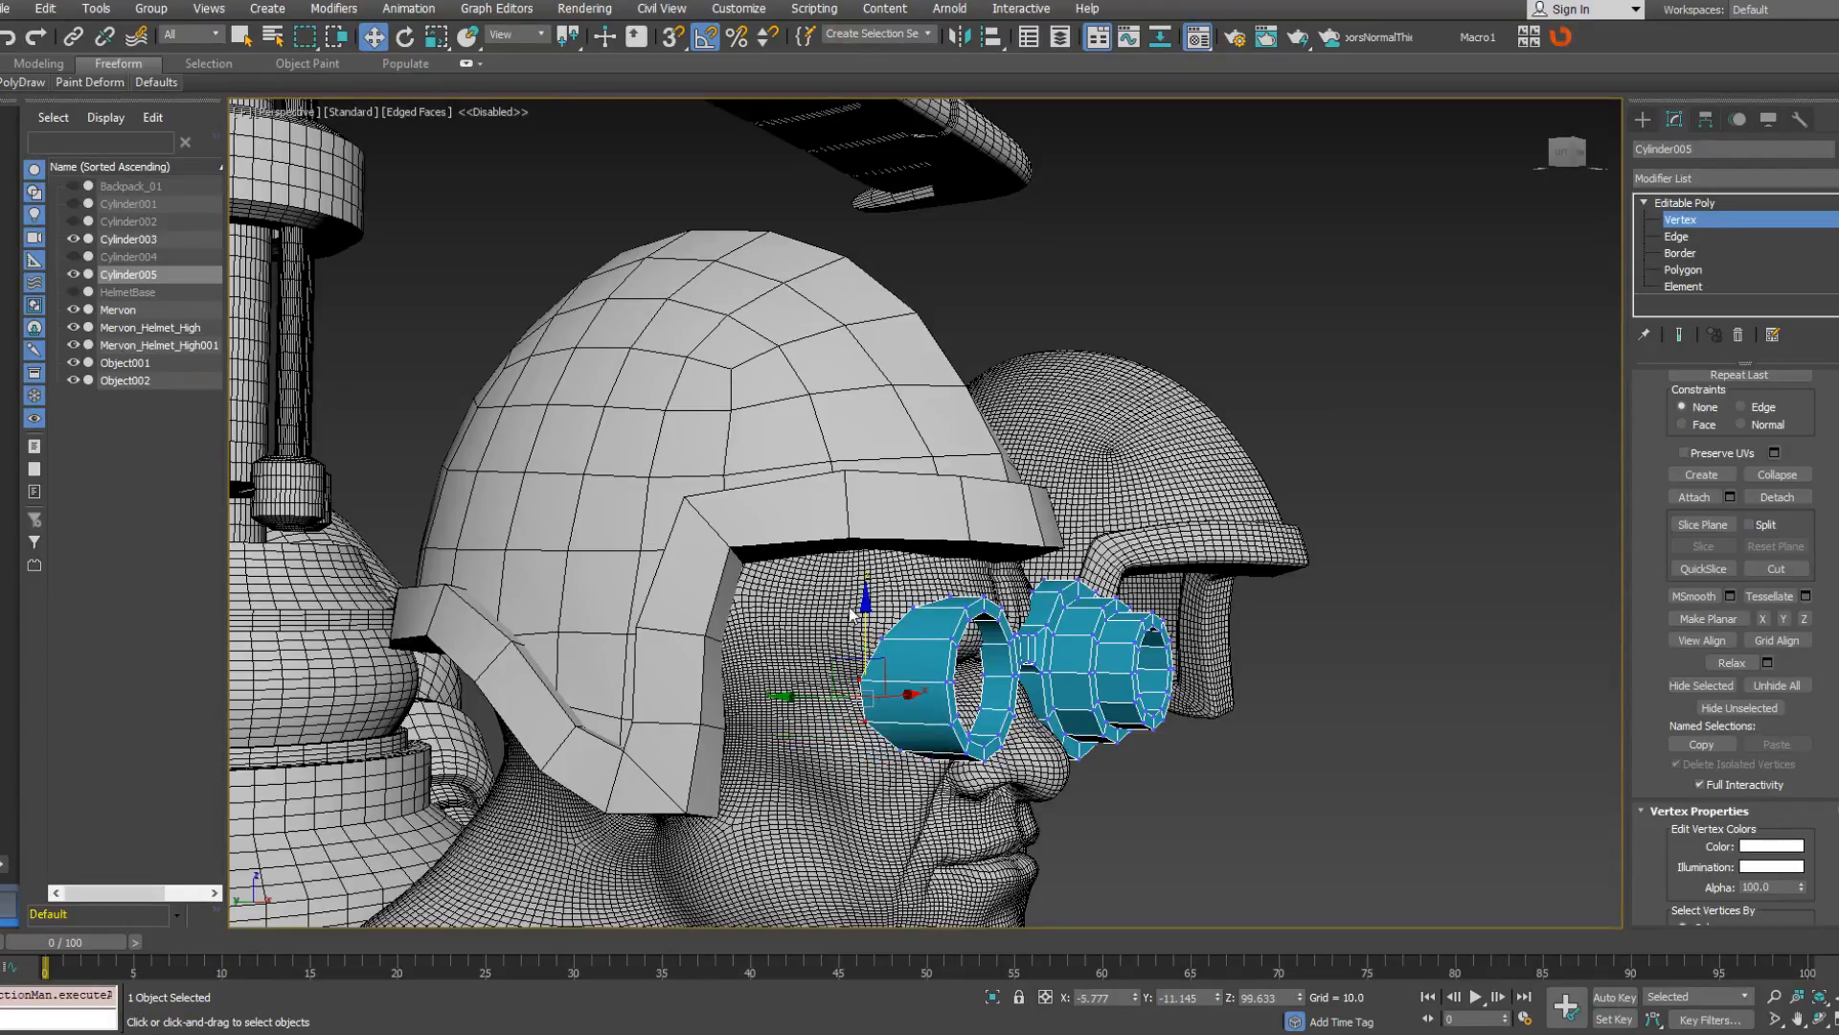
alt+middle_drag(850, 615, 855, 635)
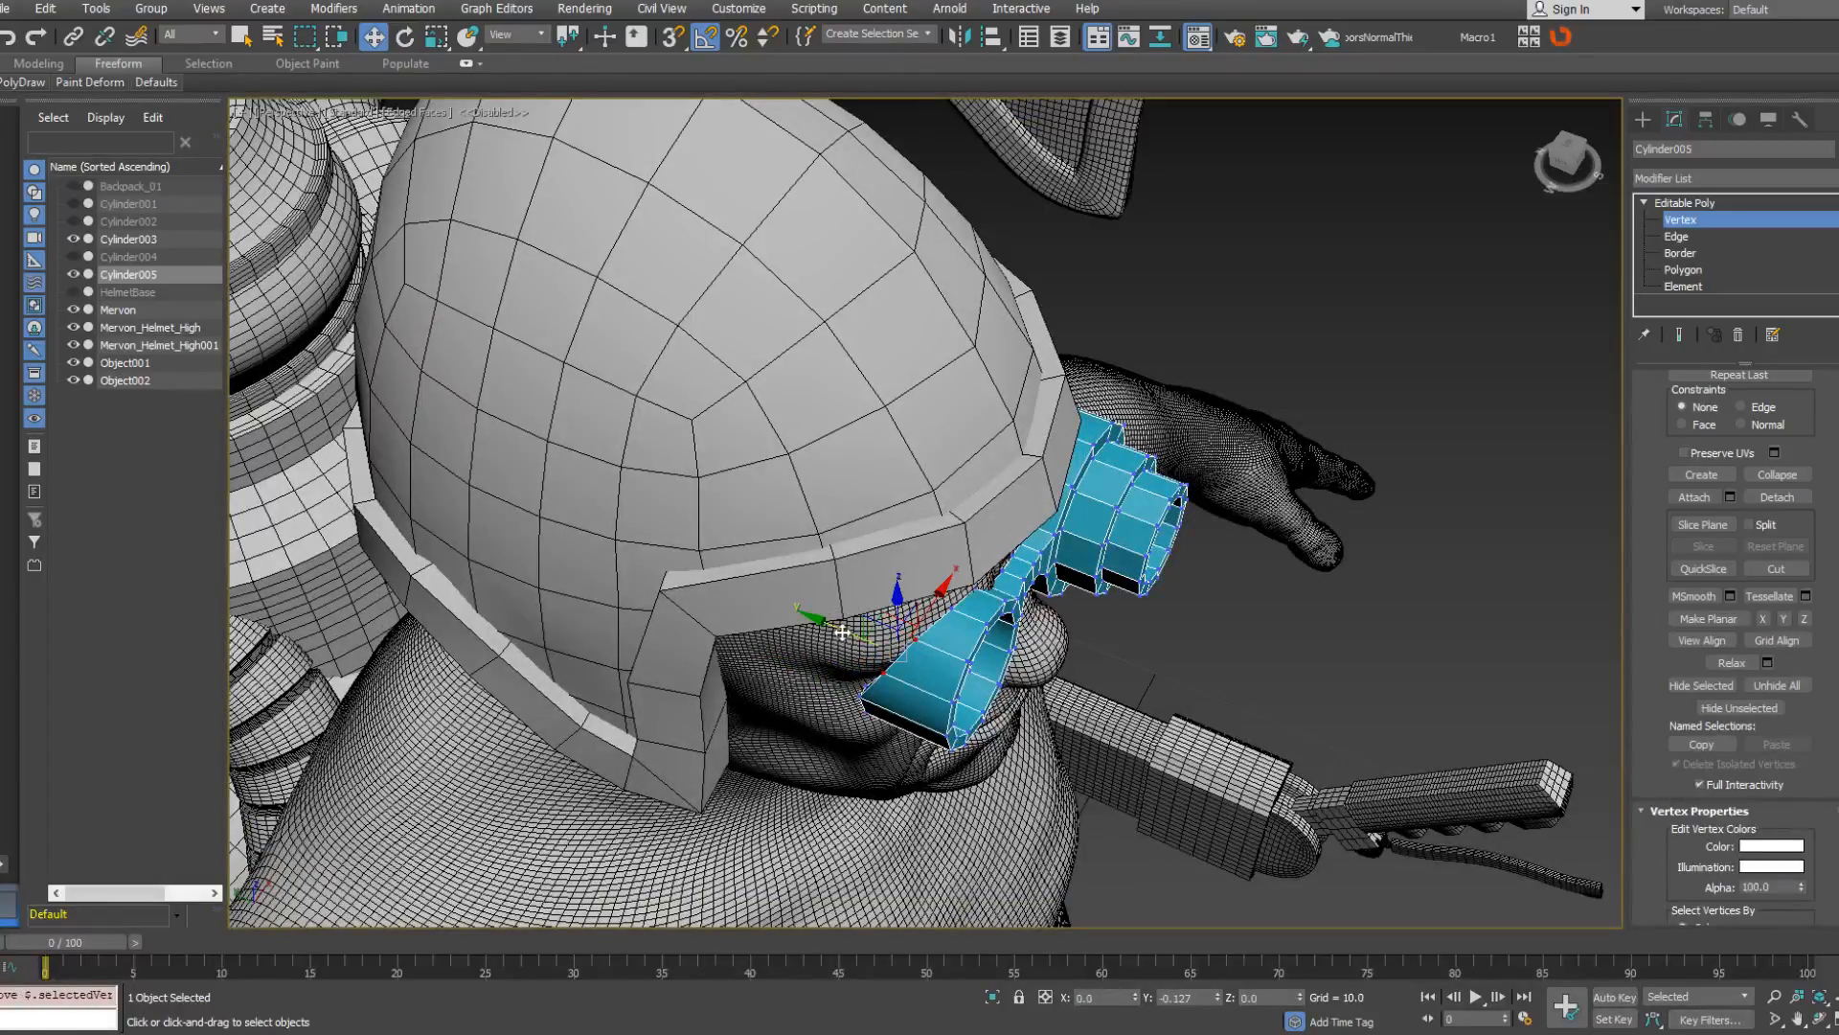
Select the front vertices of the goggles and shift them slightly forward along Y.
alt+middle_drag(849, 632, 831, 418)
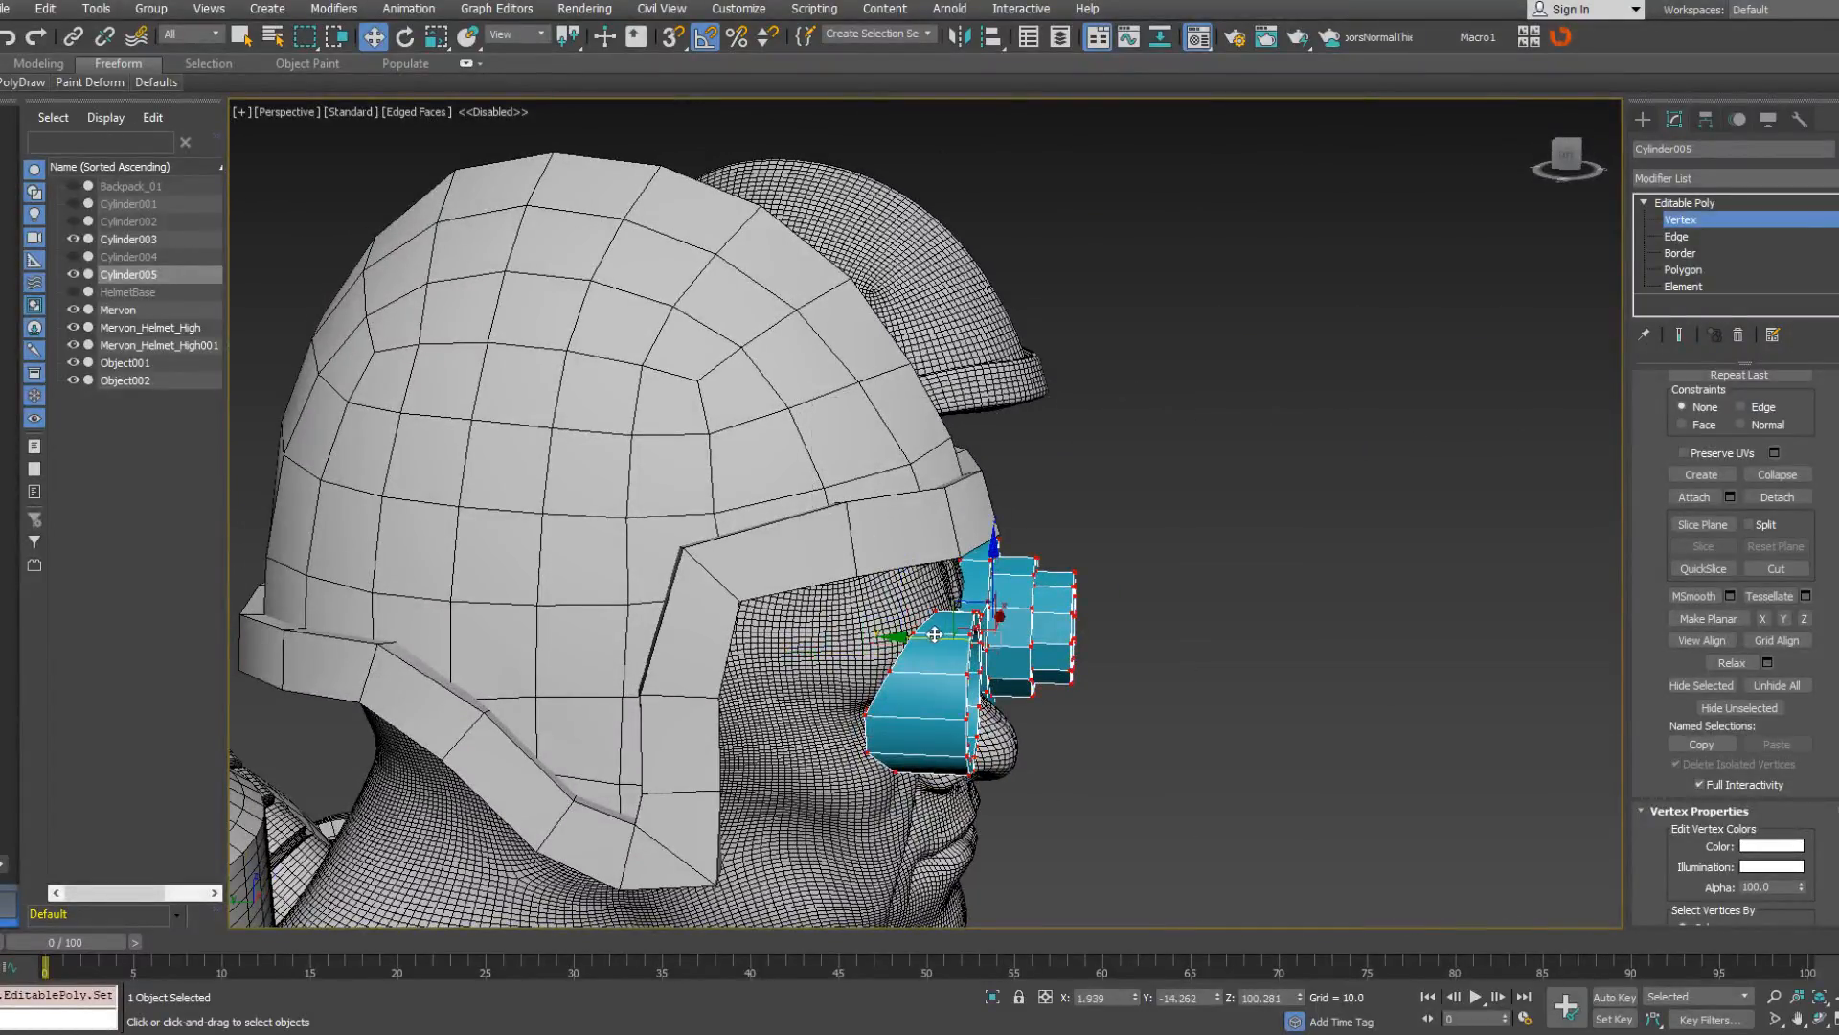
drag(934, 635, 946, 631)
alt+middle_drag(946, 631, 1289, 596)
Select the full ring of short edges across the thickness of the right ring's rear rim.
click(1676, 236)
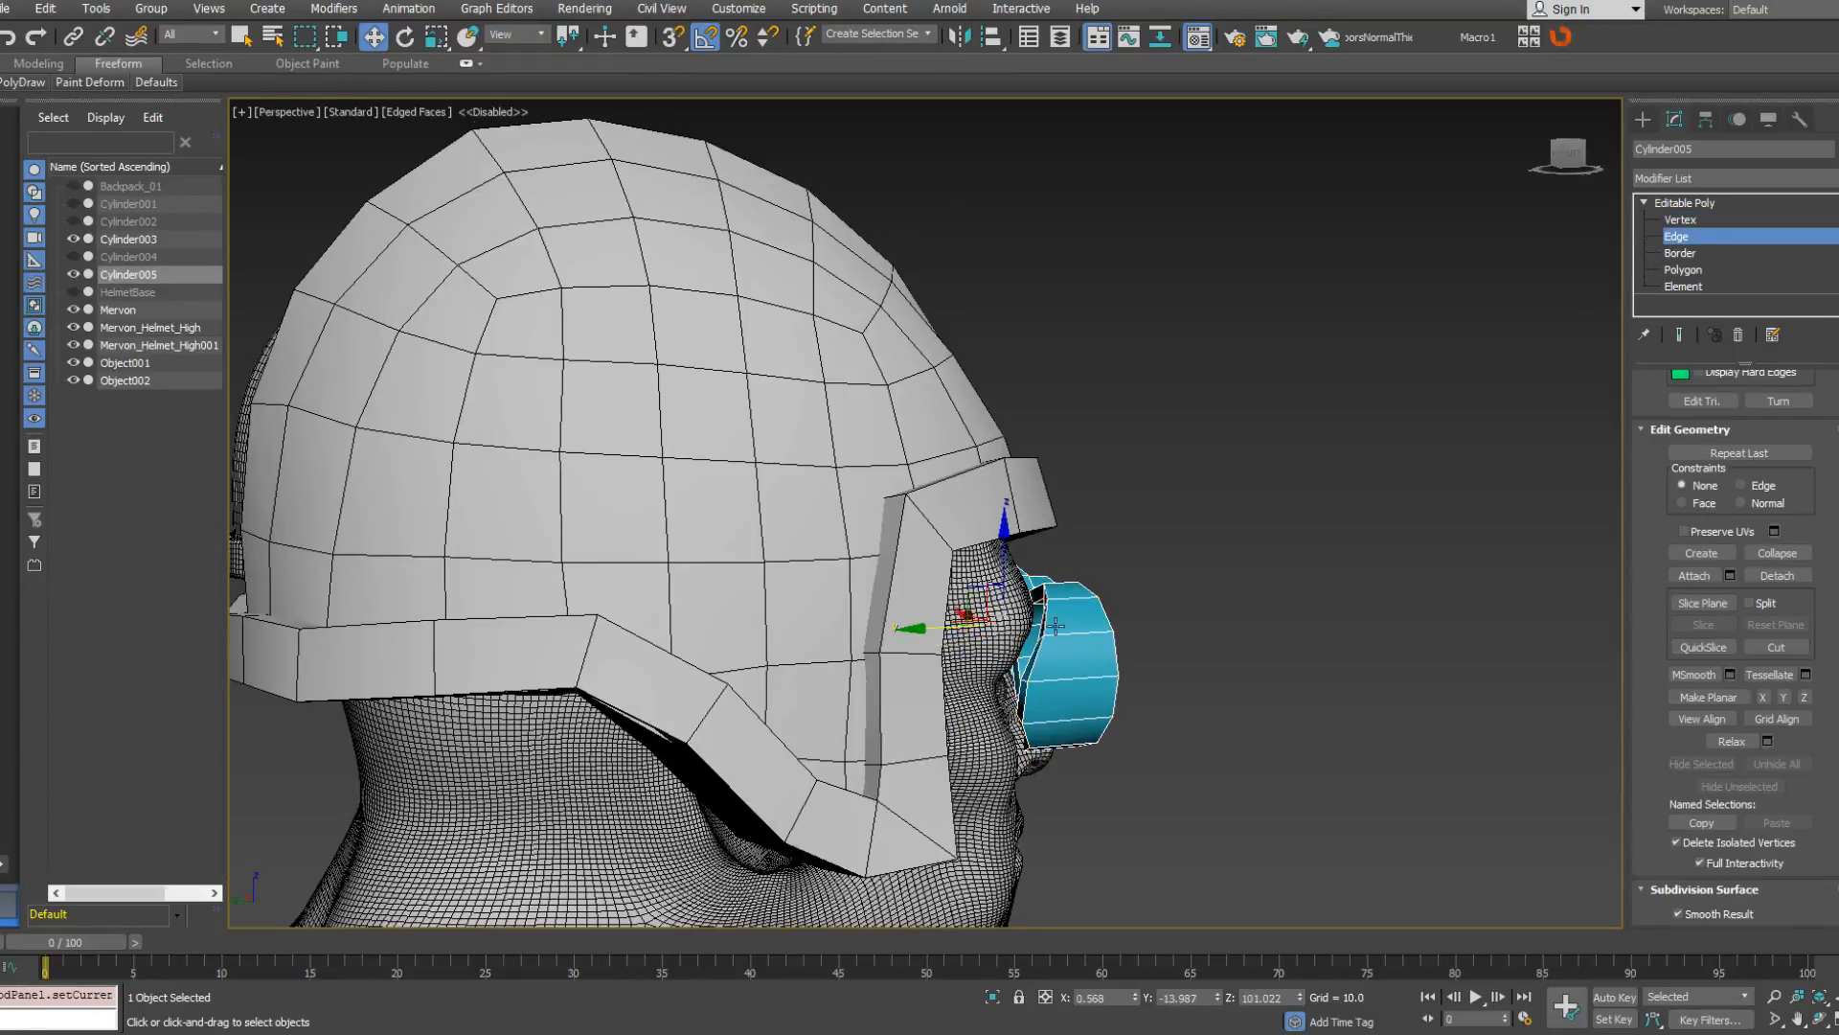
scroll(1059, 618, up, 5)
click(1069, 598)
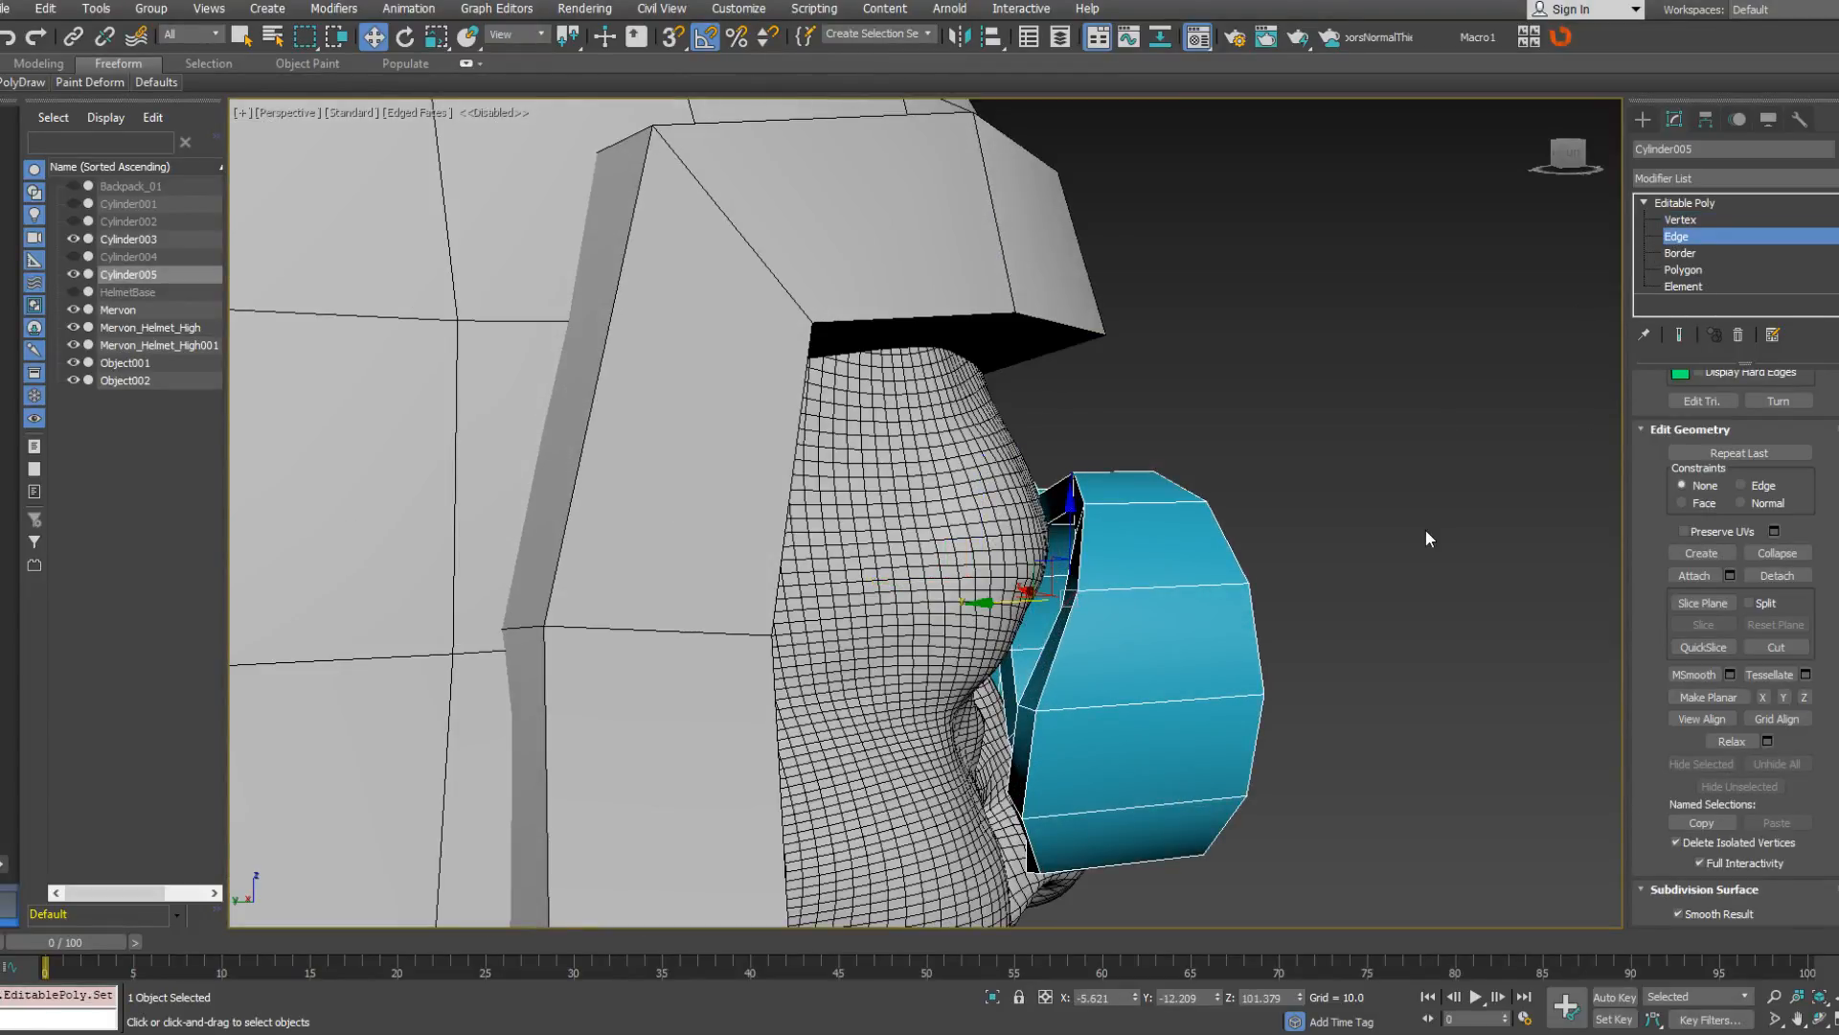
scroll(1825, 477, up, 5)
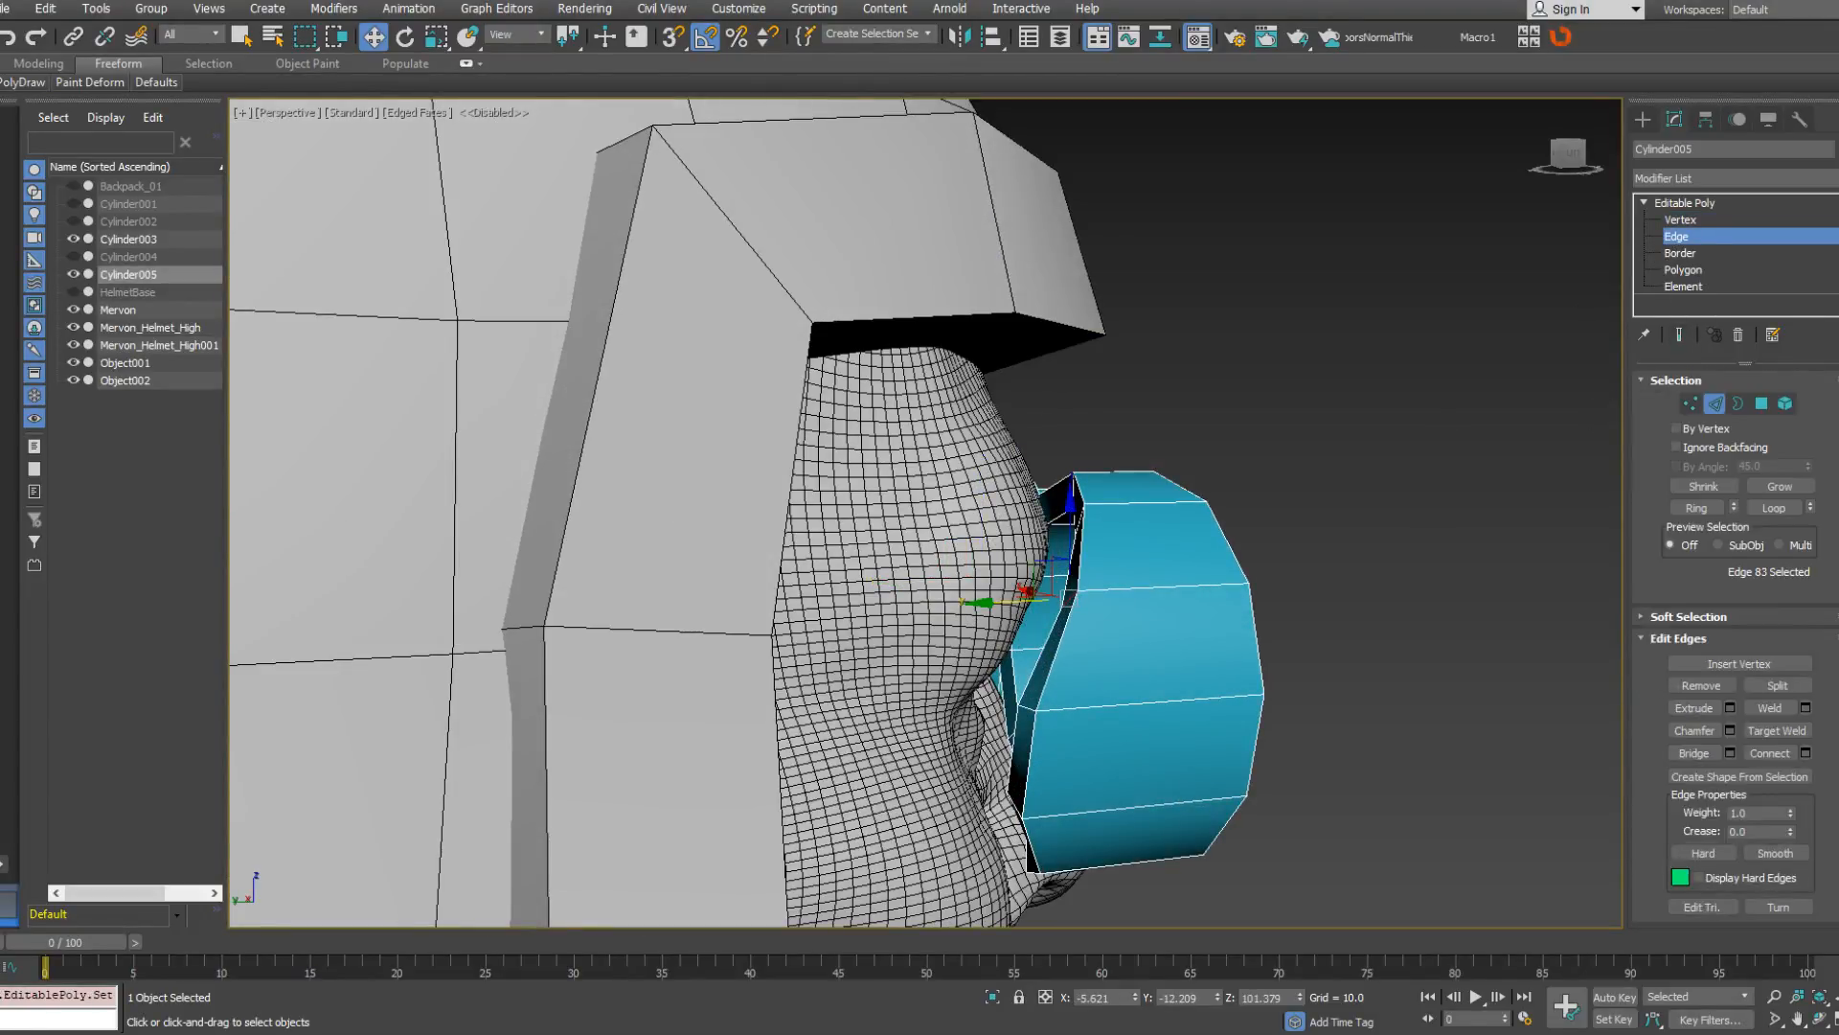
click(1714, 508)
Add the matching edge ring on the telescopic eyepiece's rear rim and convert both edge rings to a face selection.
alt+middle_drag(1341, 431, 1074, 555)
key(F3)
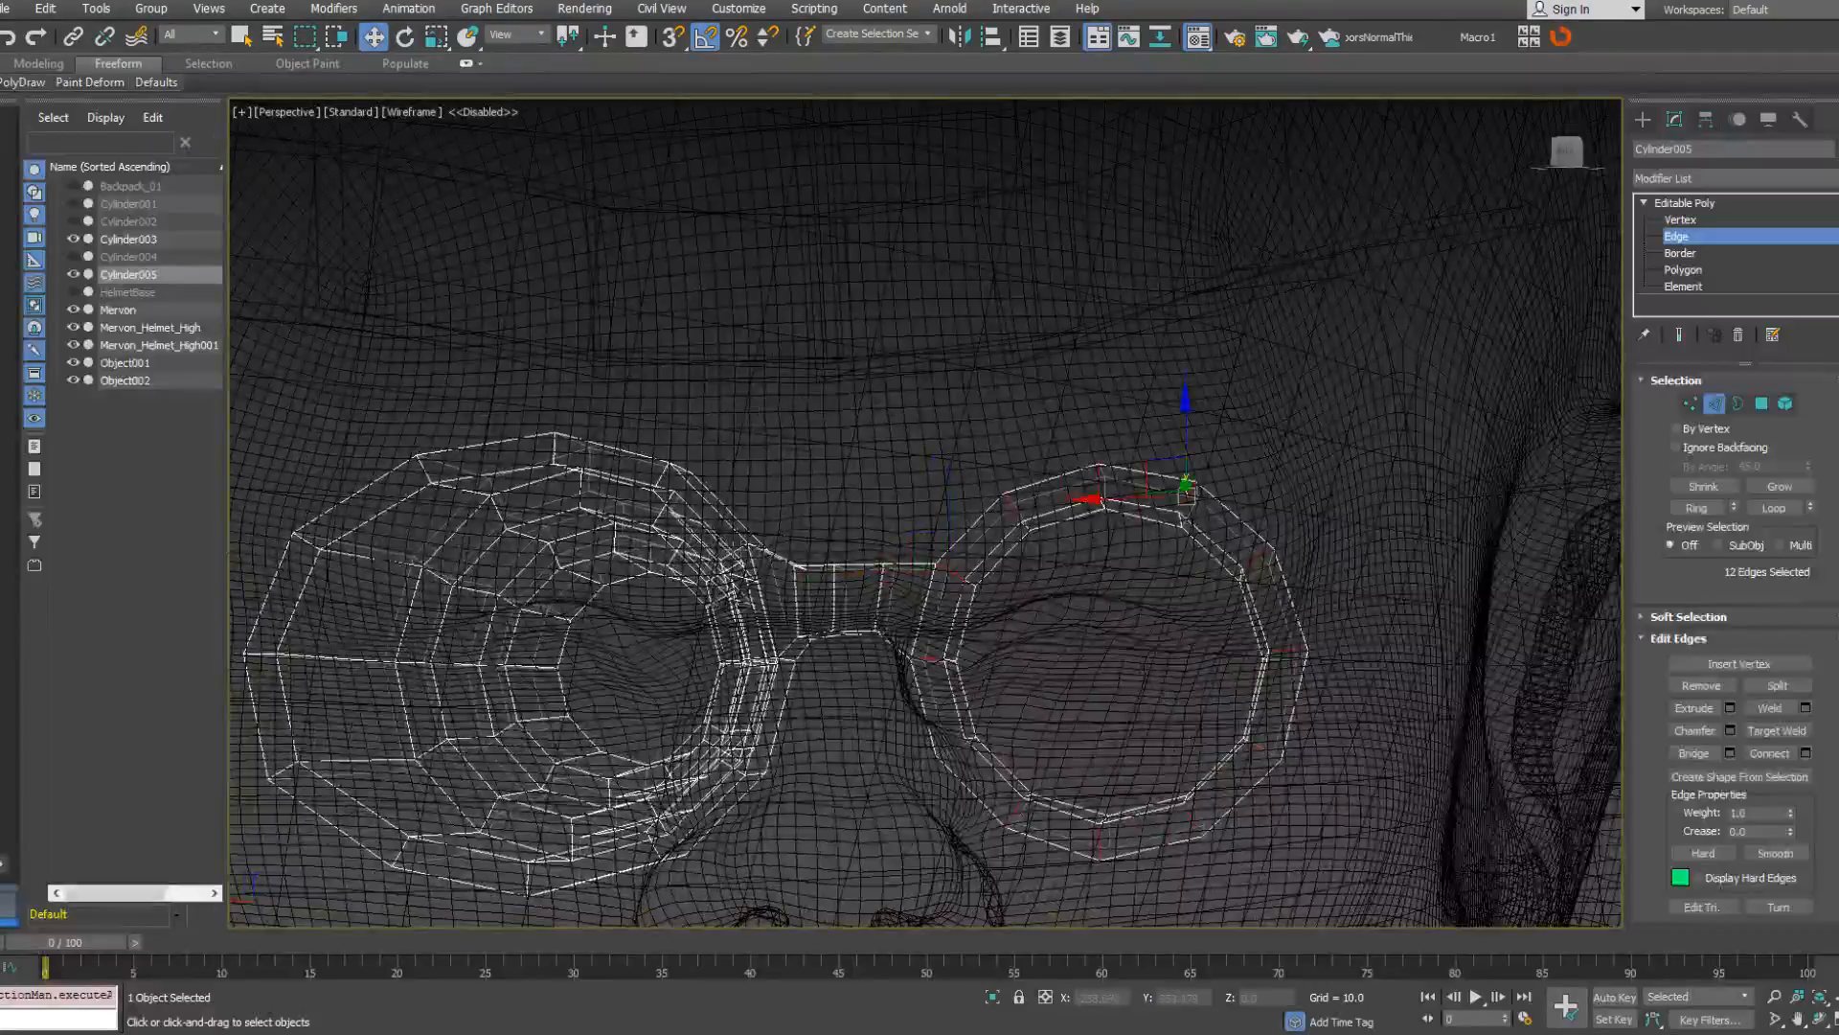
ctrl+click(733, 549)
click(1696, 508)
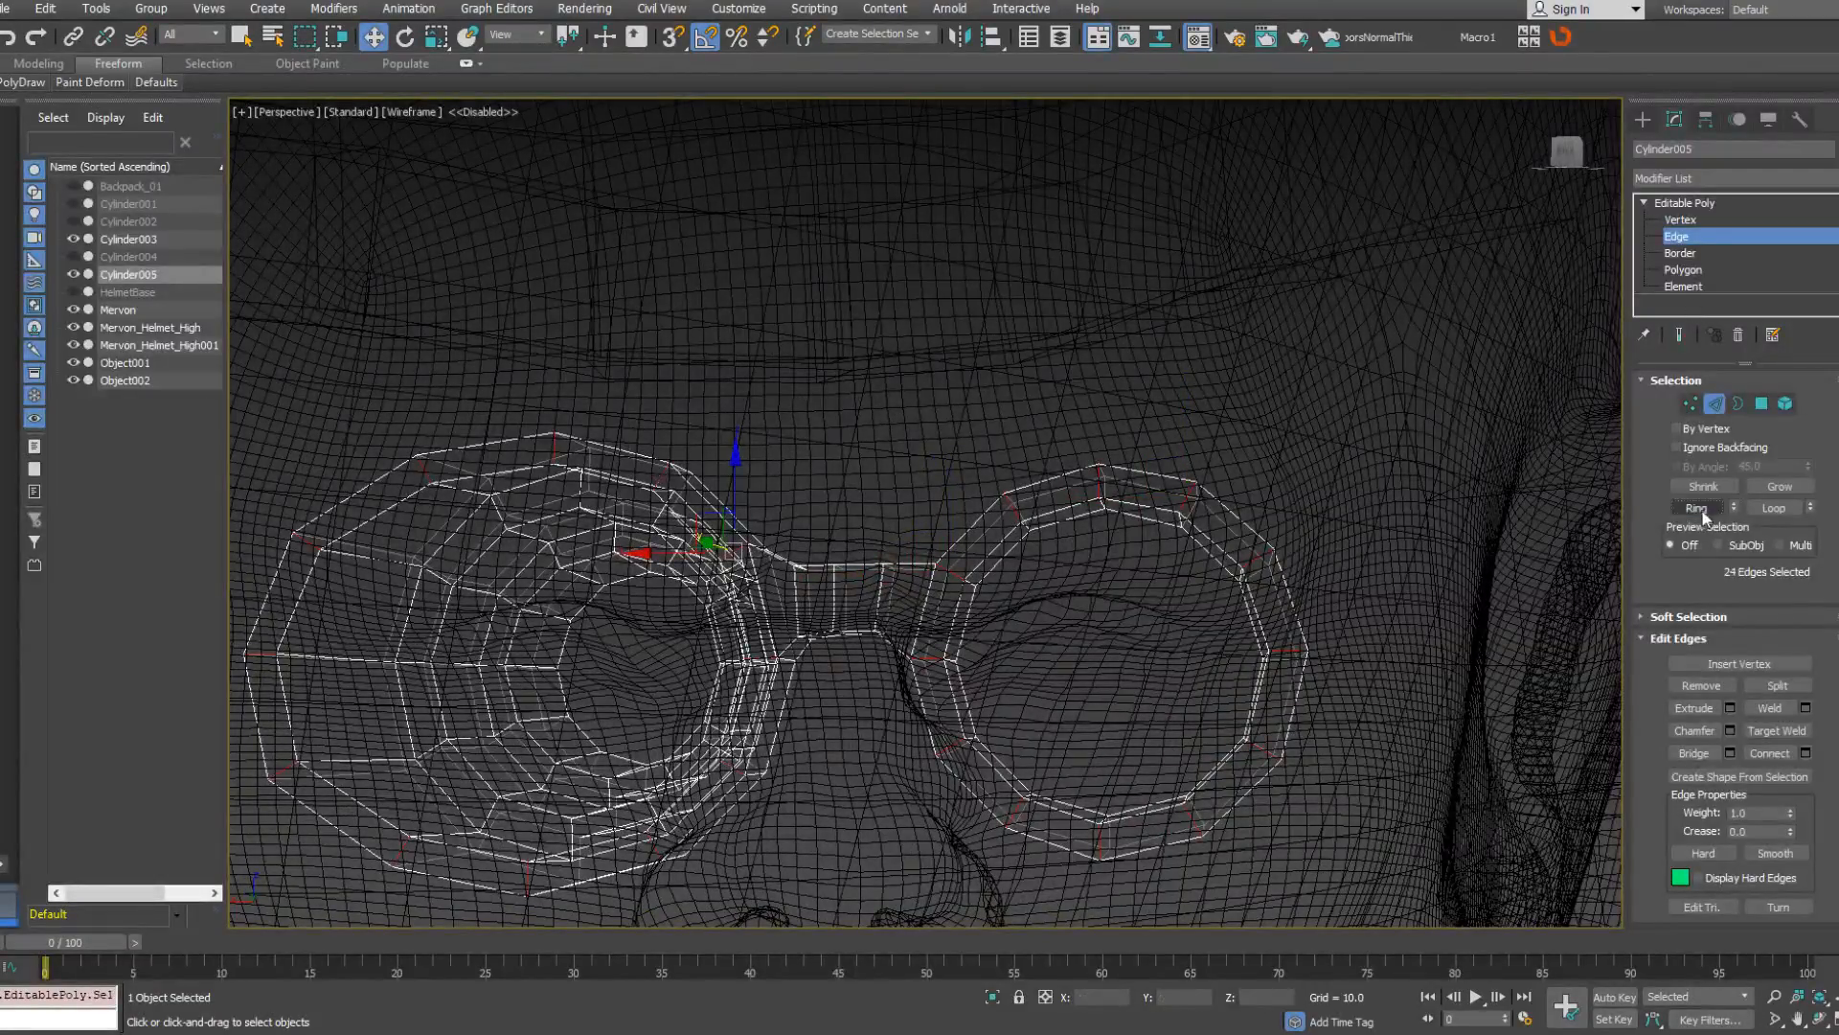
right_click(1115, 532)
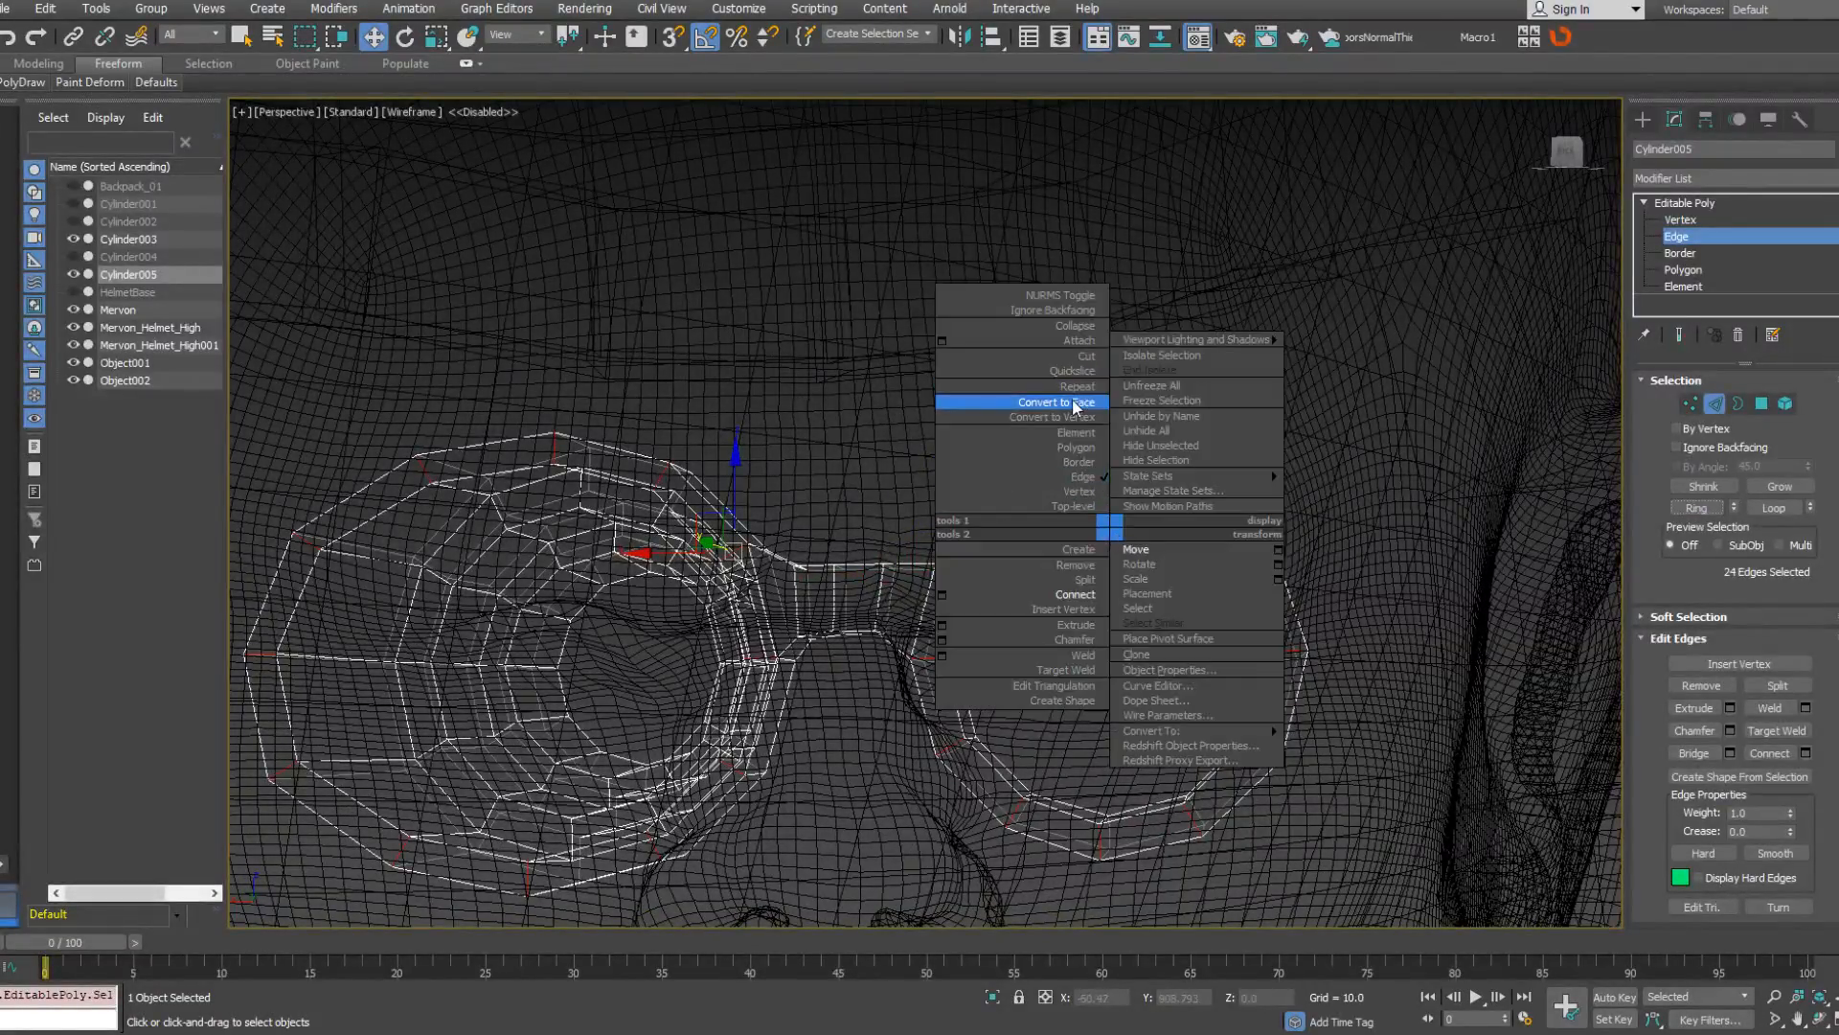
click(1053, 402)
Start extruding the selected rear rim faces of both eyepieces with Local Normal and a height of 1.009.
mouse_move(1080, 411)
alt+middle_down()
mouse_move(965, 489)
mouse_move(958, 527)
mouse_move(1033, 492)
alt+middle_up()
scroll(961, 527, down, 2)
key(F3)
right_click(960, 510)
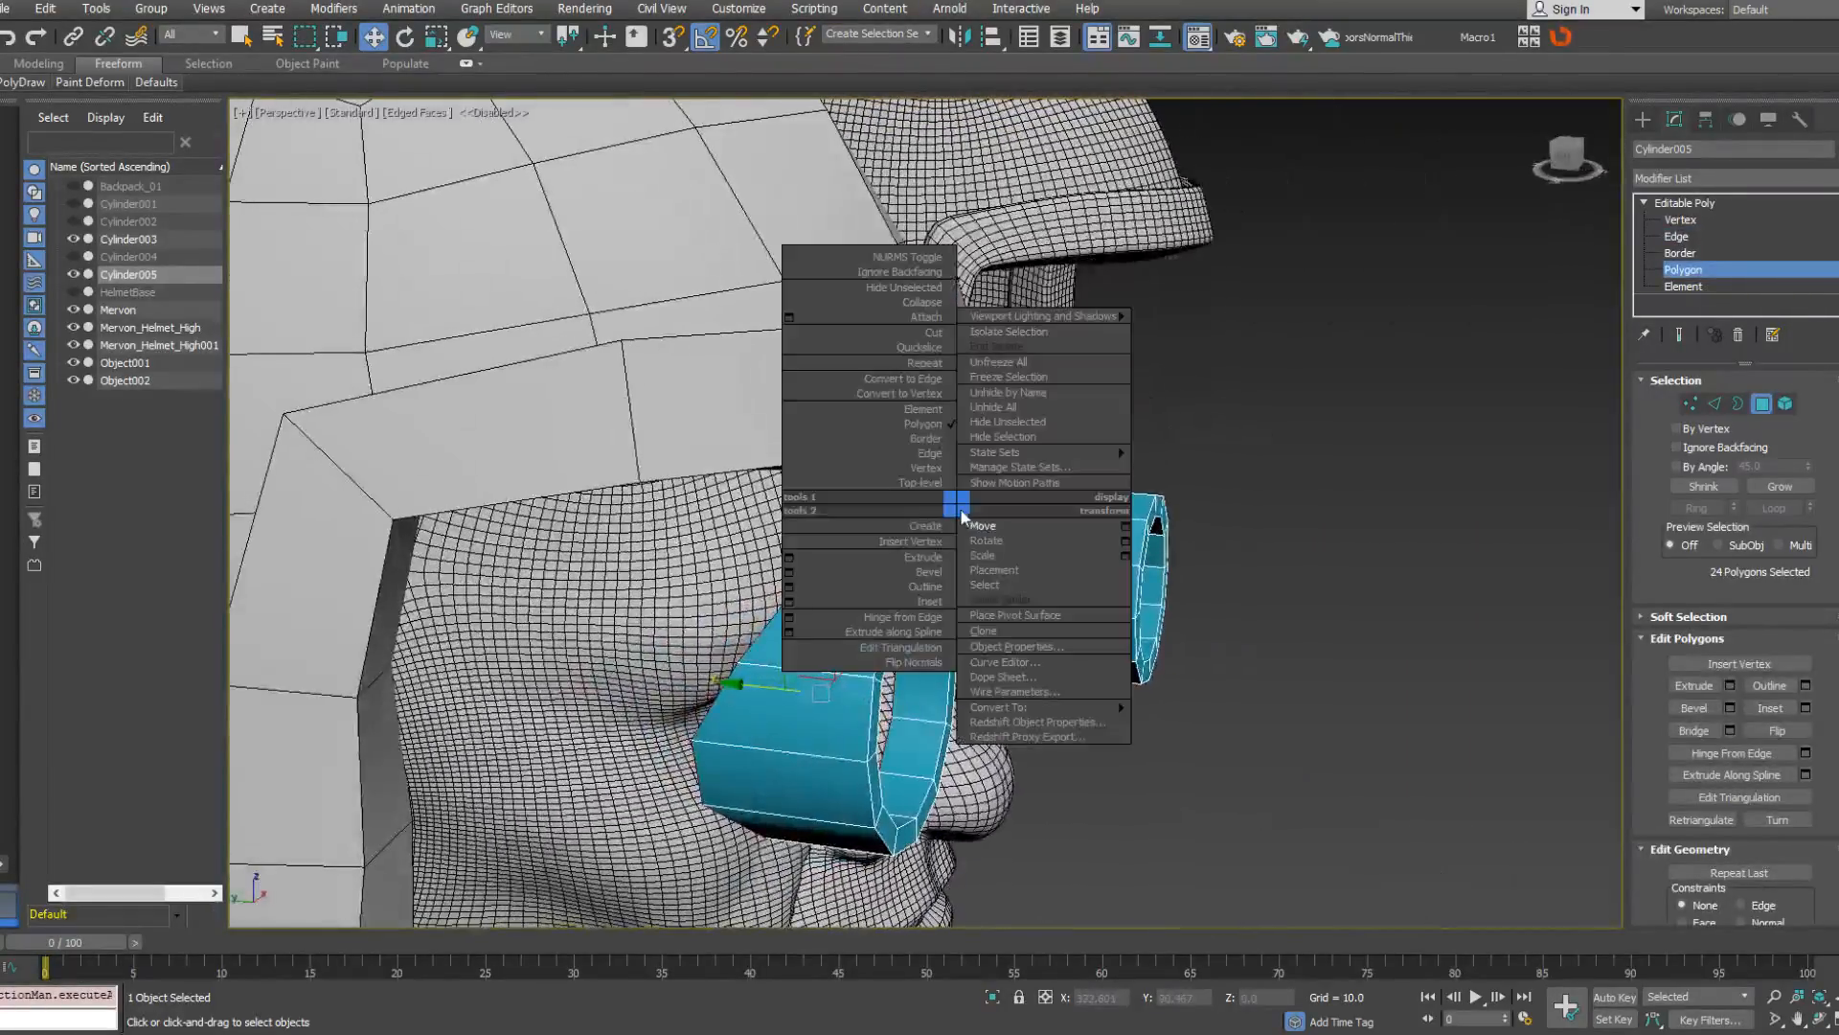
click(789, 558)
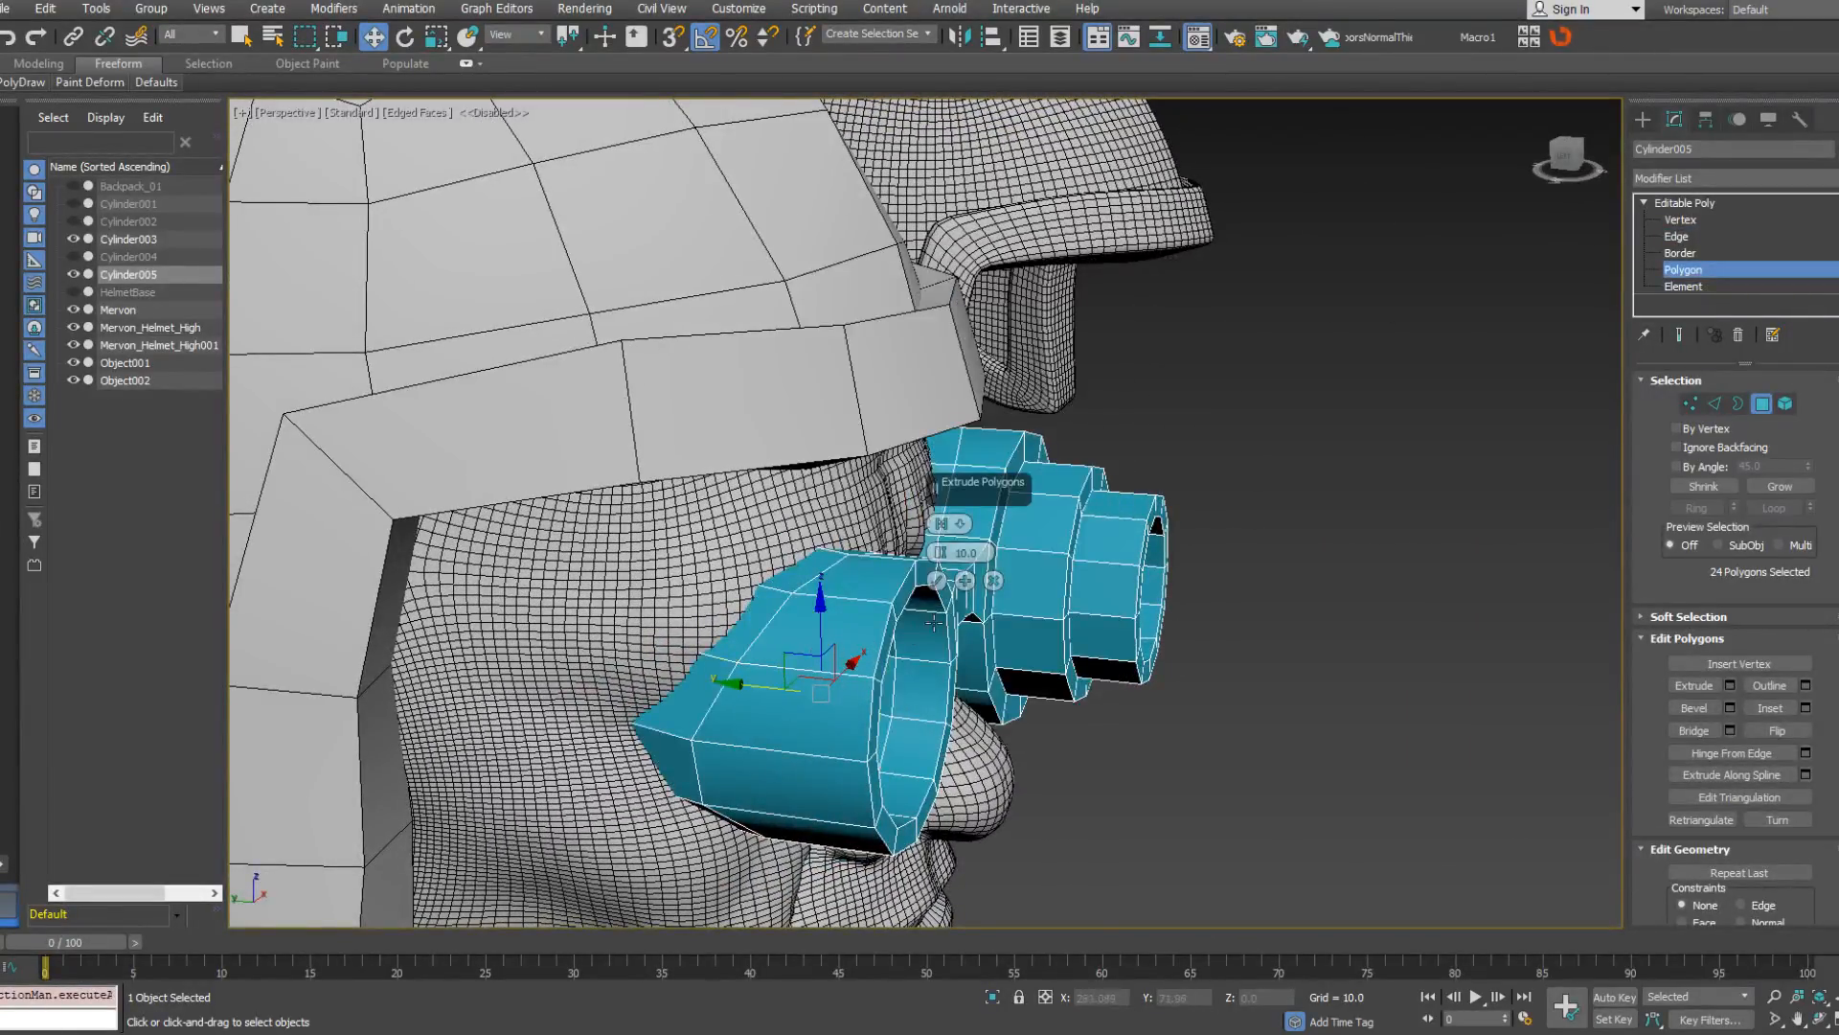
click(958, 523)
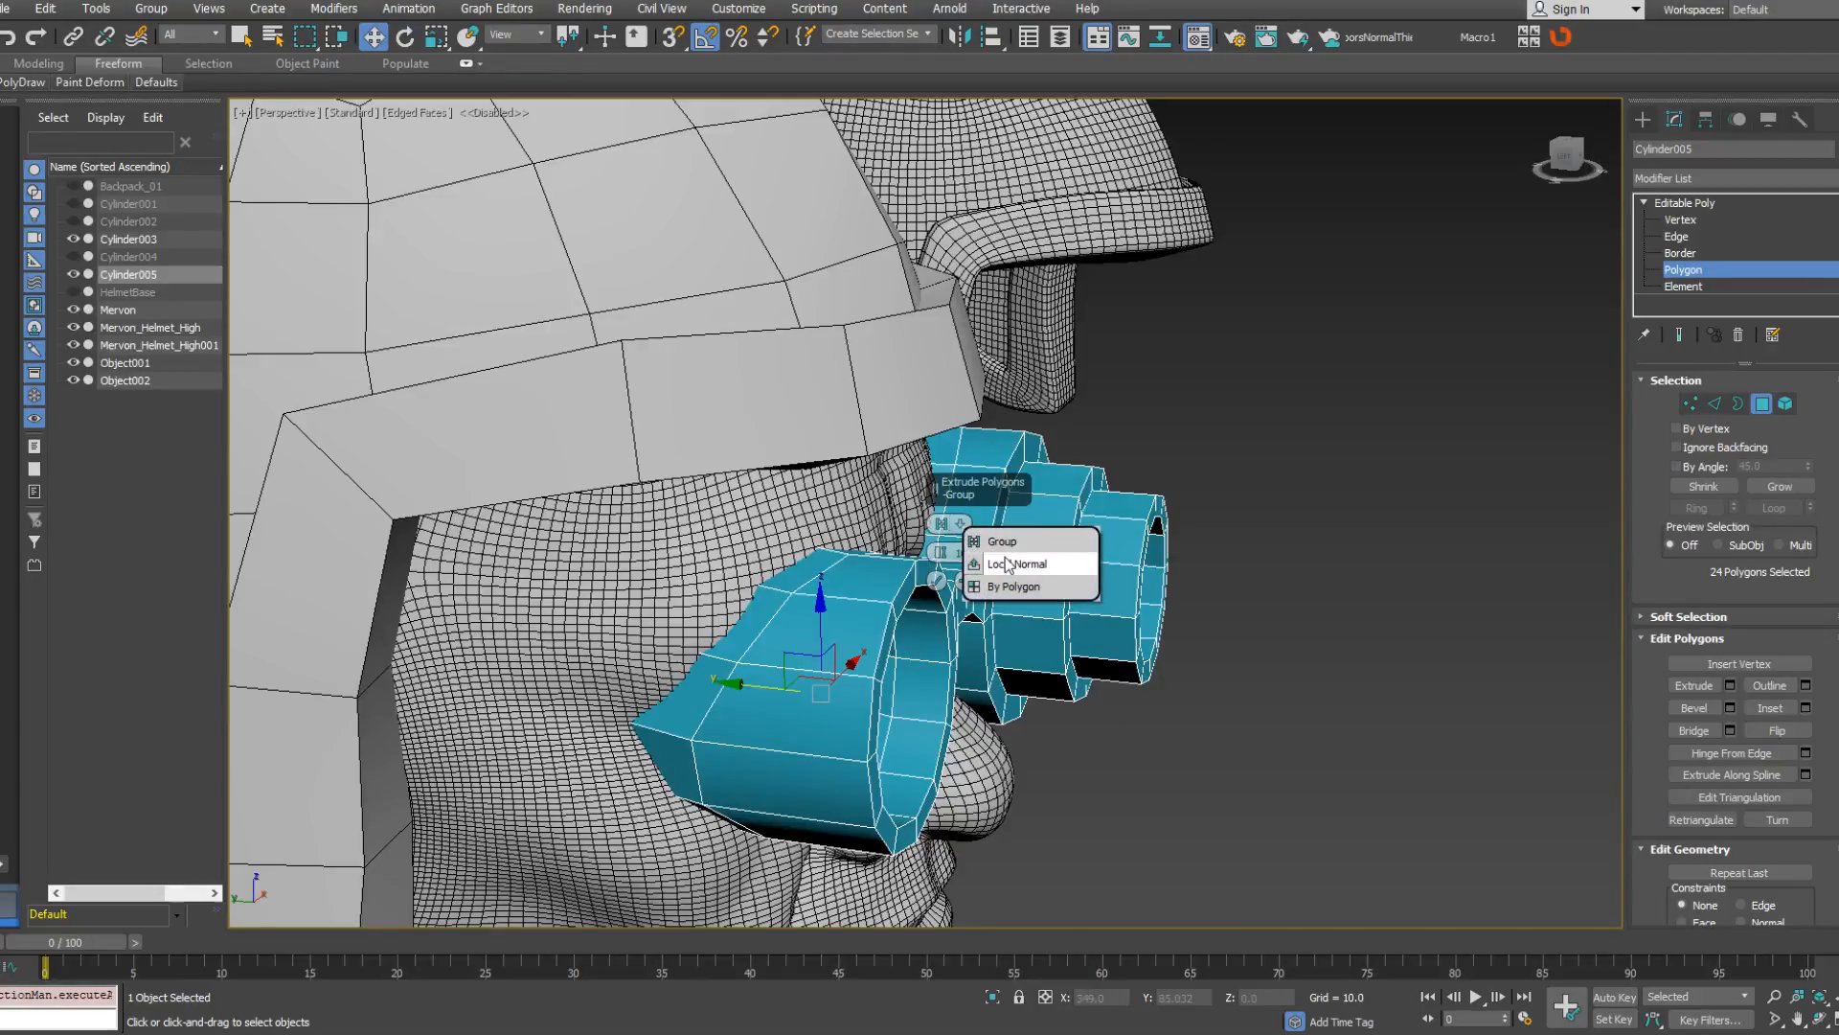
click(1006, 563)
alt+middle_drag(745, 566, 824, 565)
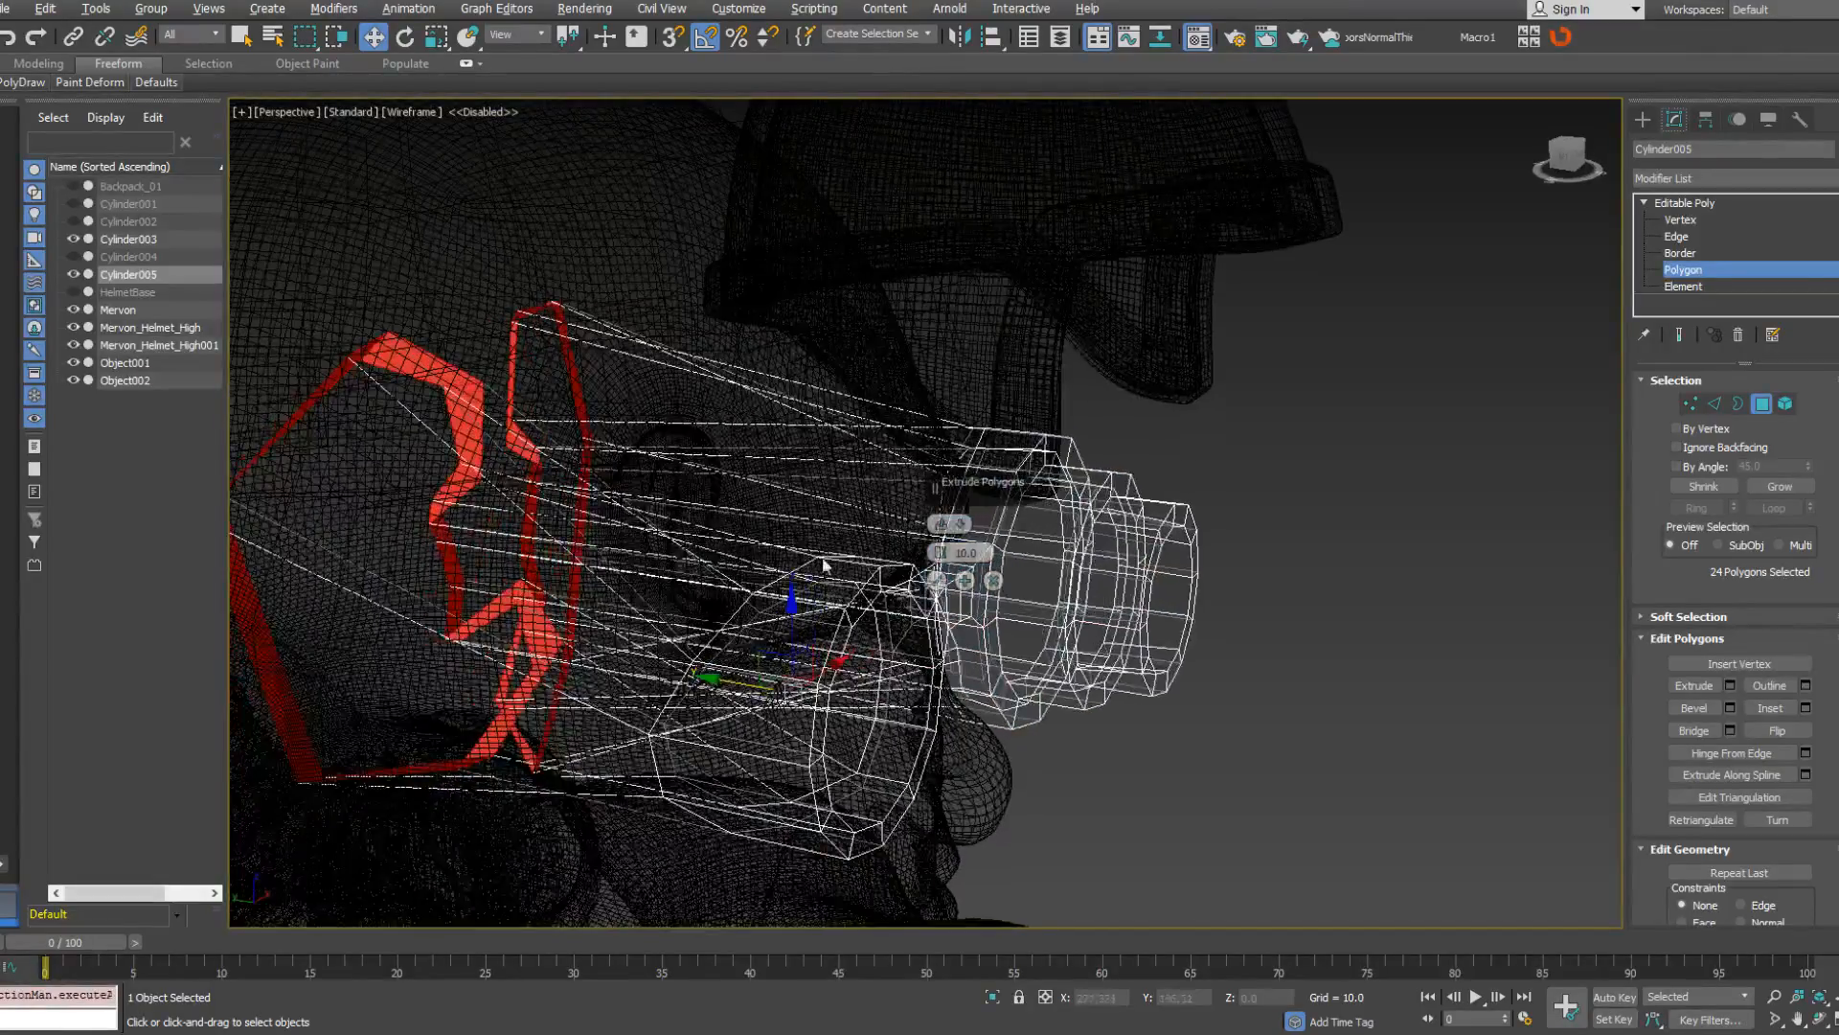
drag(940, 561, 963, 584)
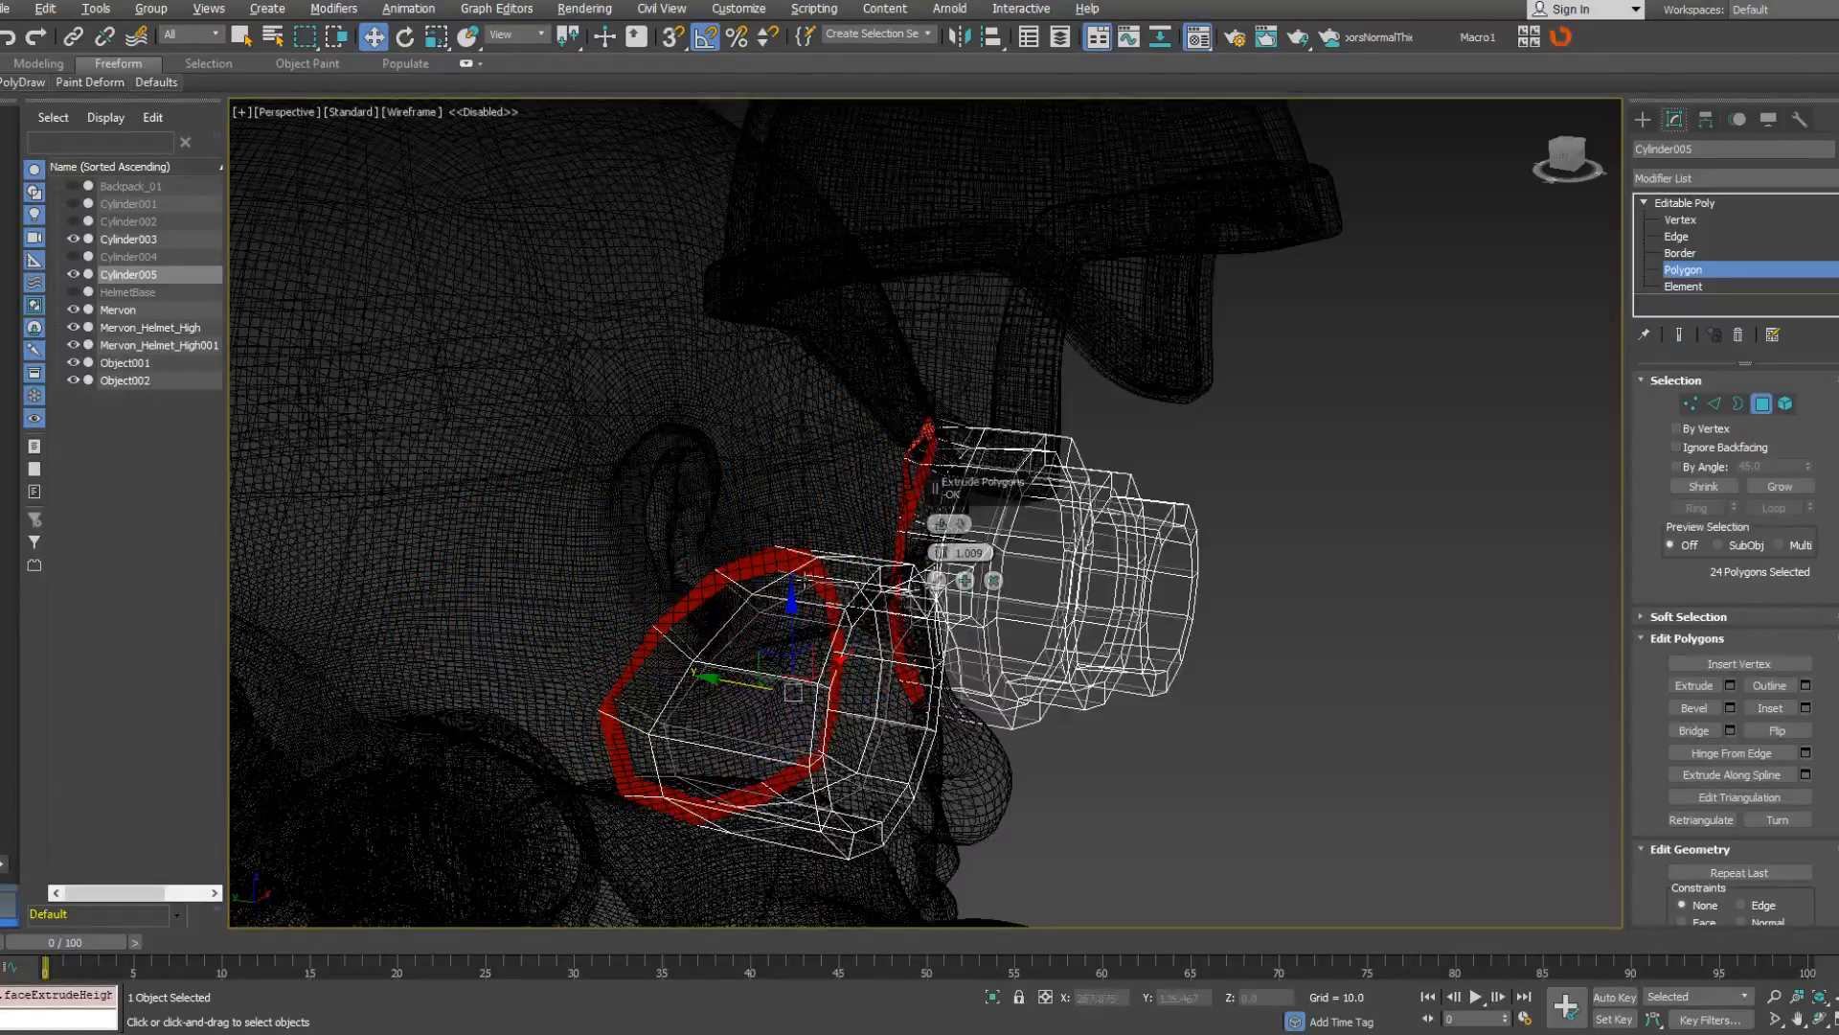
alt+middle_drag(670, 637, 702, 642)
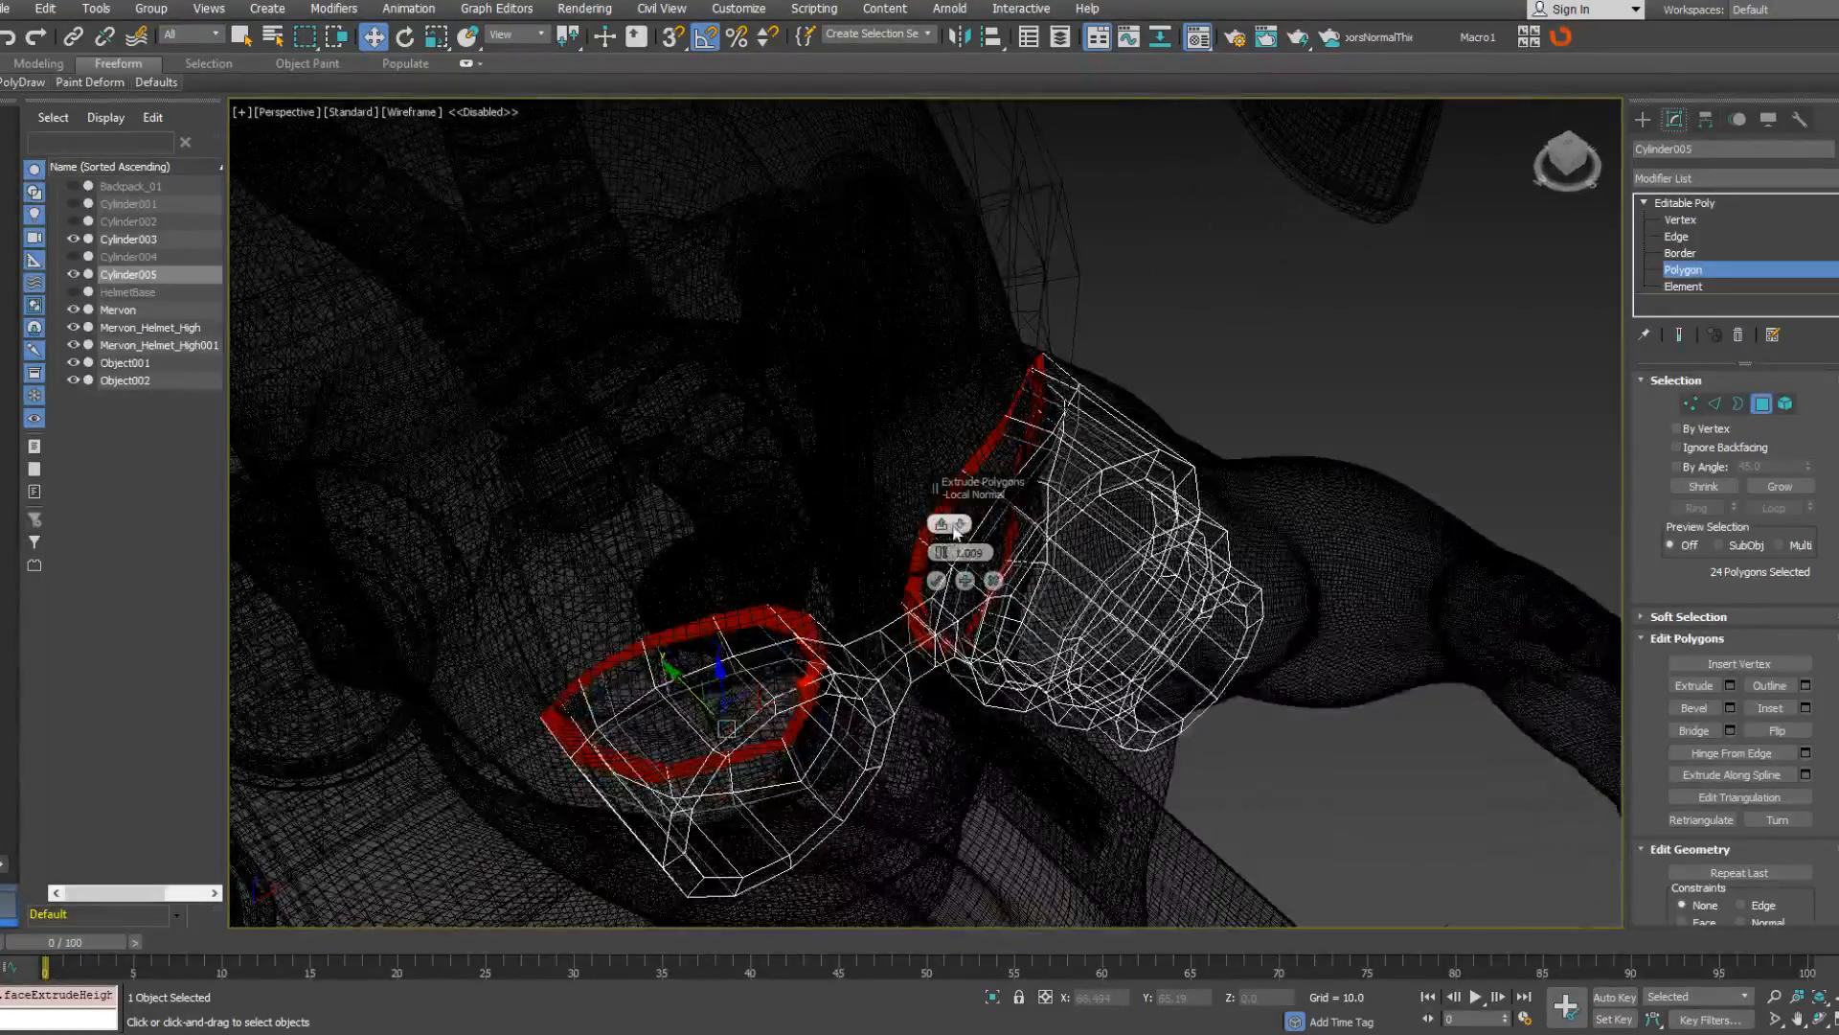
Switch the rear rim extrusion to Group, reduce its height to 0.5 and apply it.
click(956, 533)
click(982, 533)
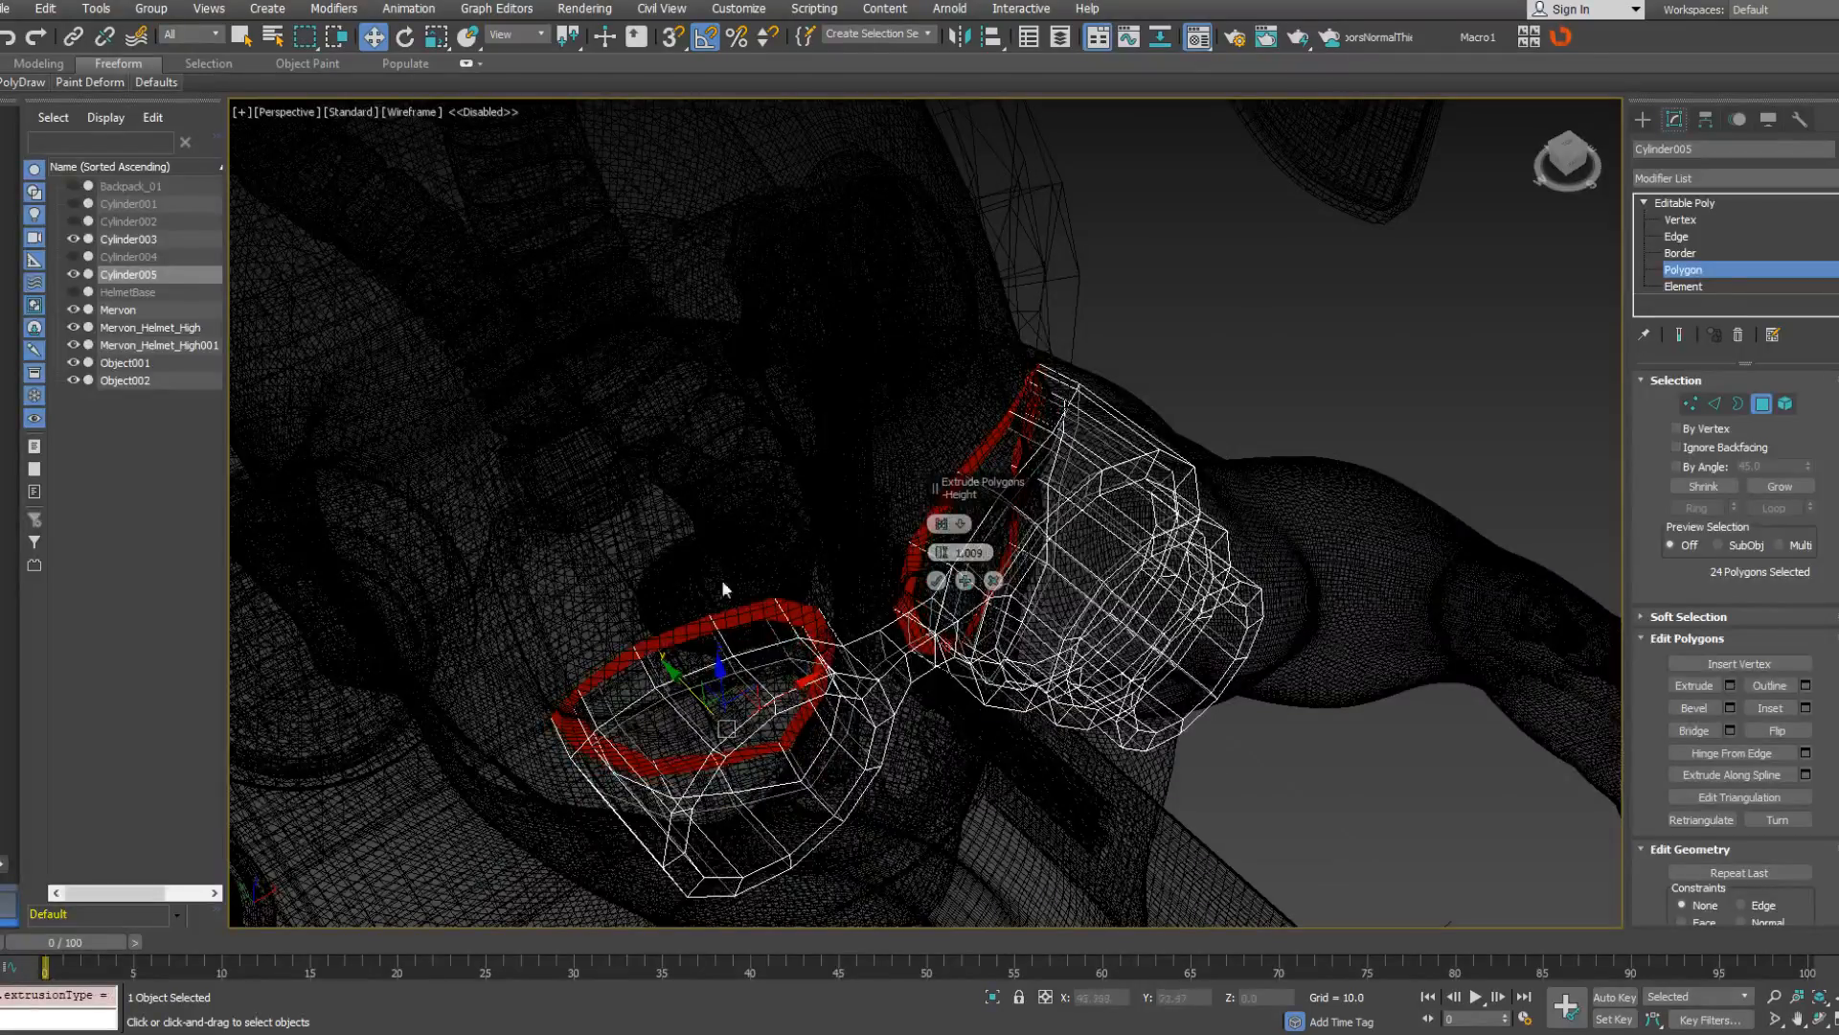
alt+middle_drag(723, 587, 862, 526)
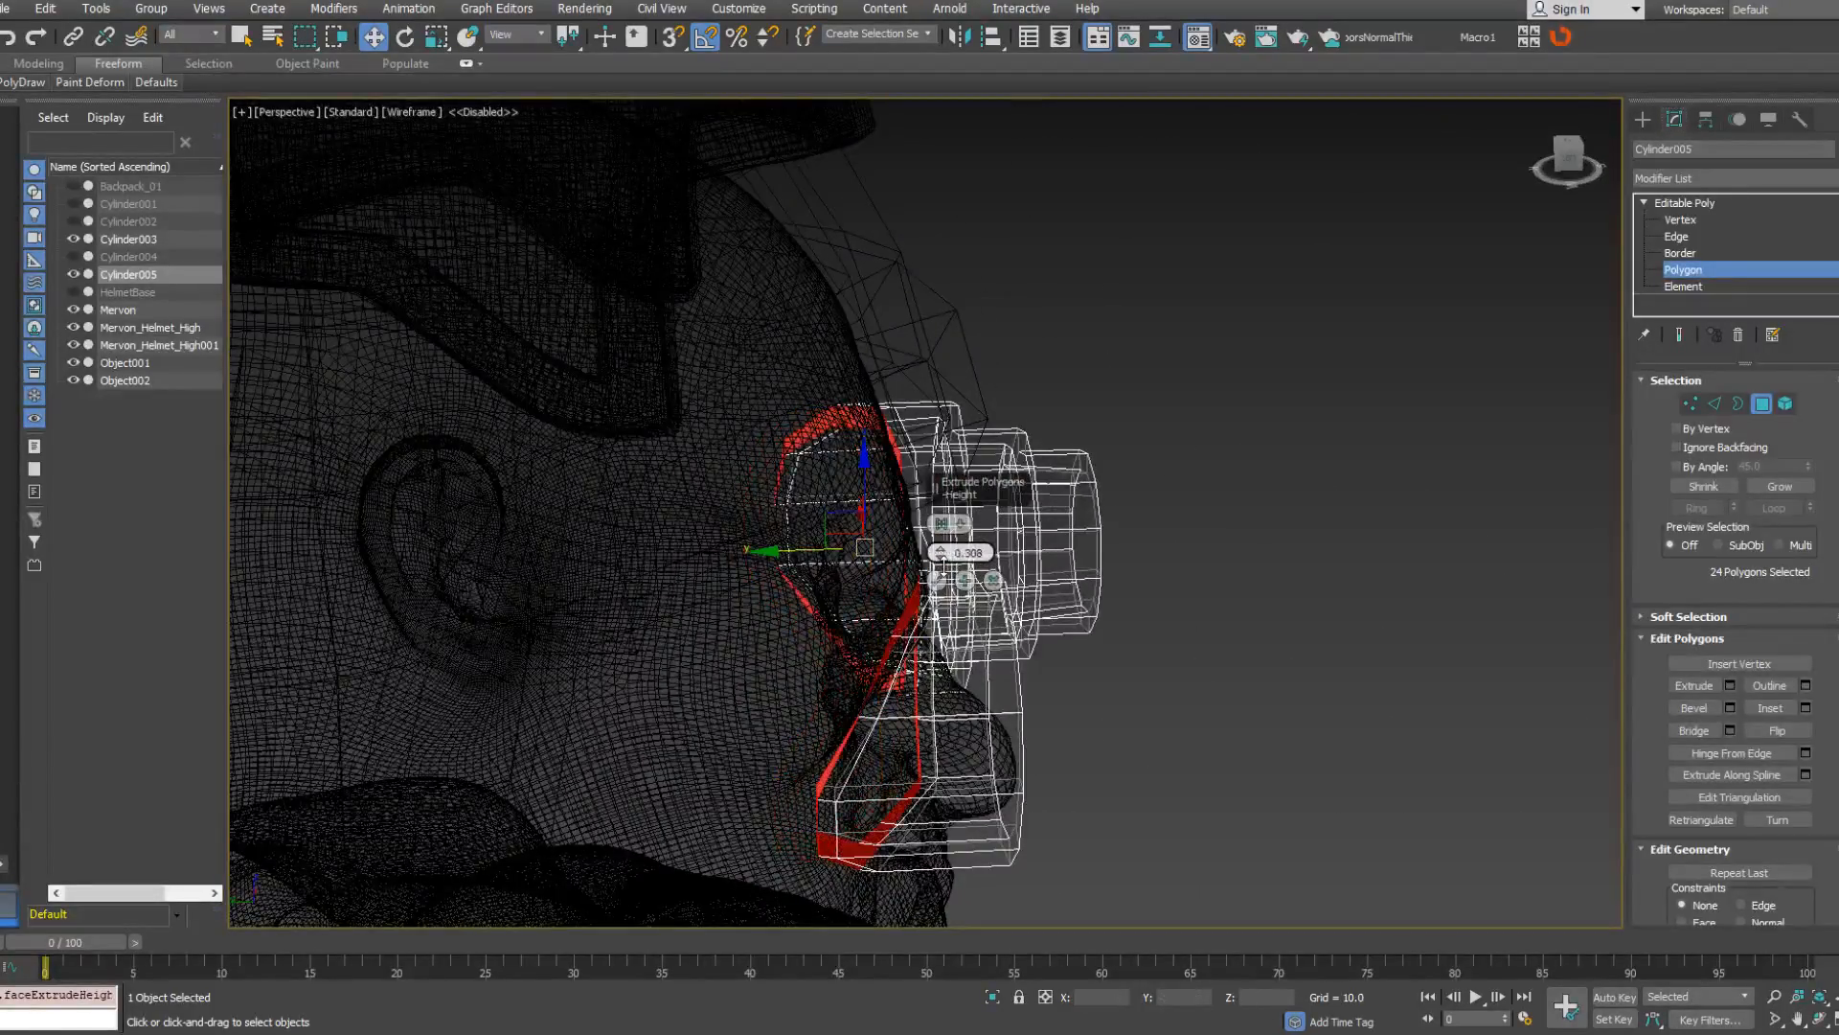
key(F3)
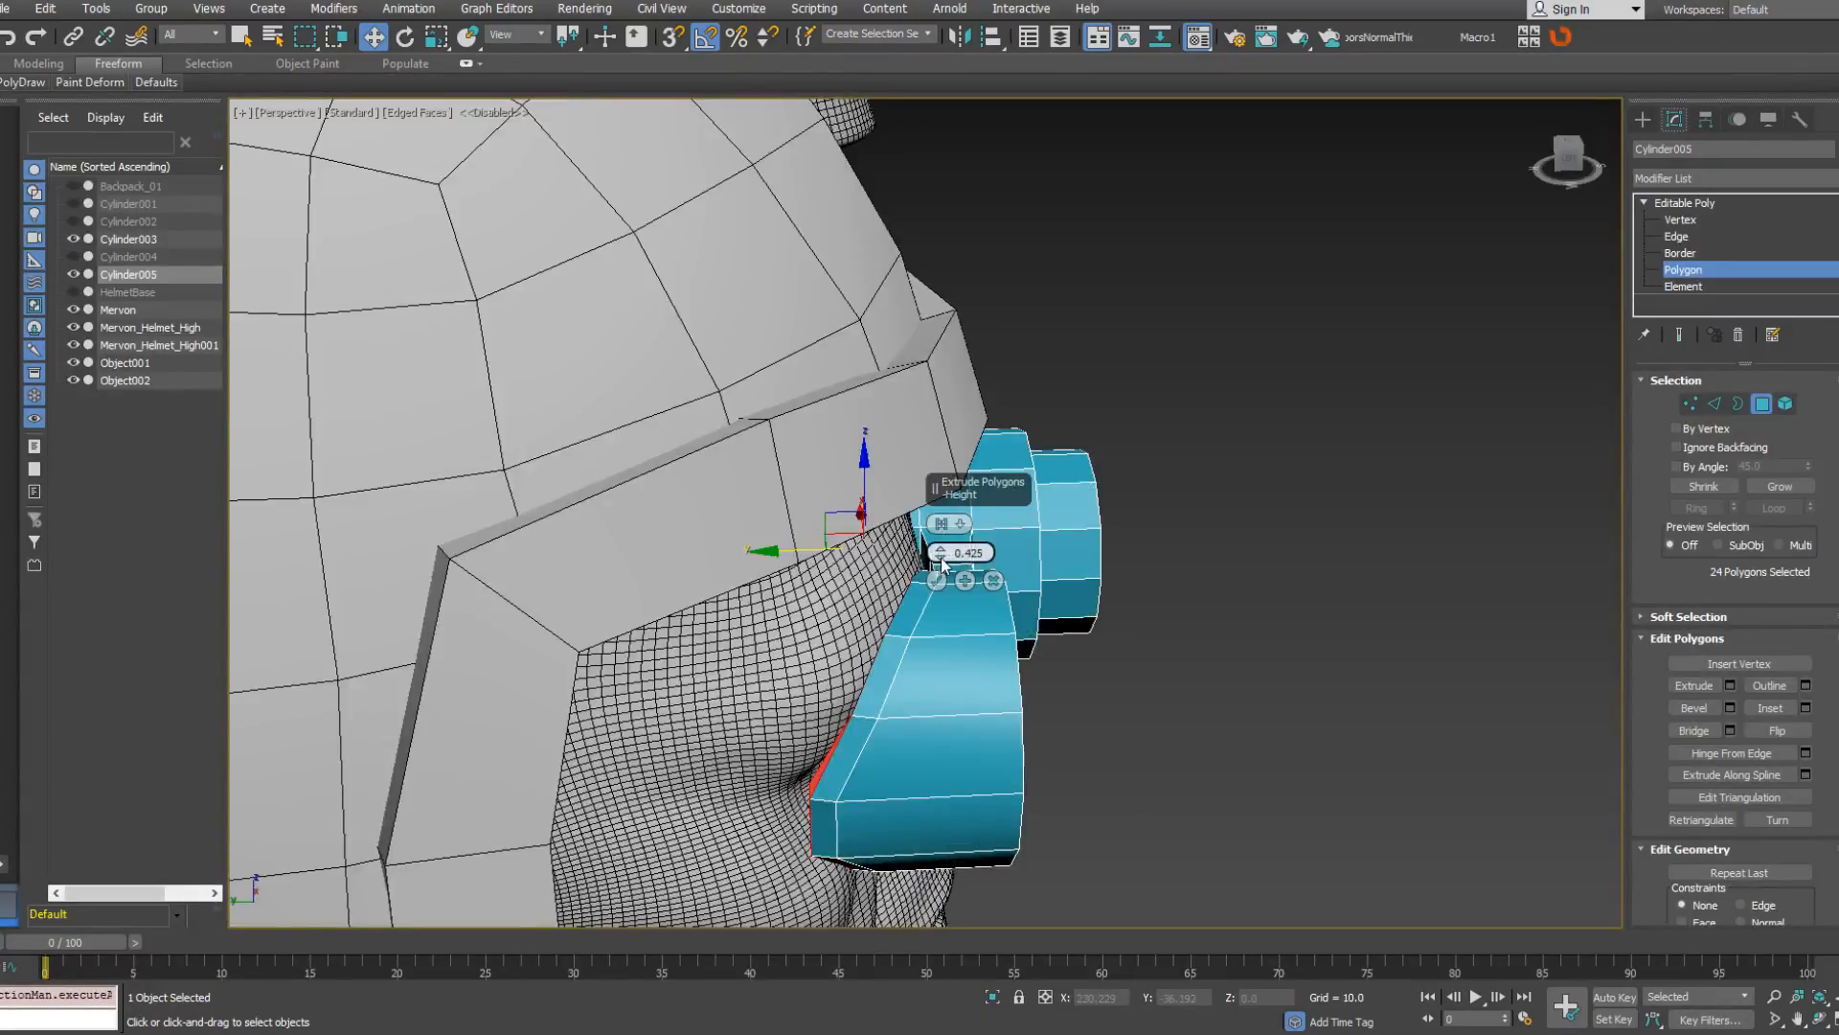
drag(942, 561, 942, 546)
alt+middle_drag(934, 560, 1014, 693)
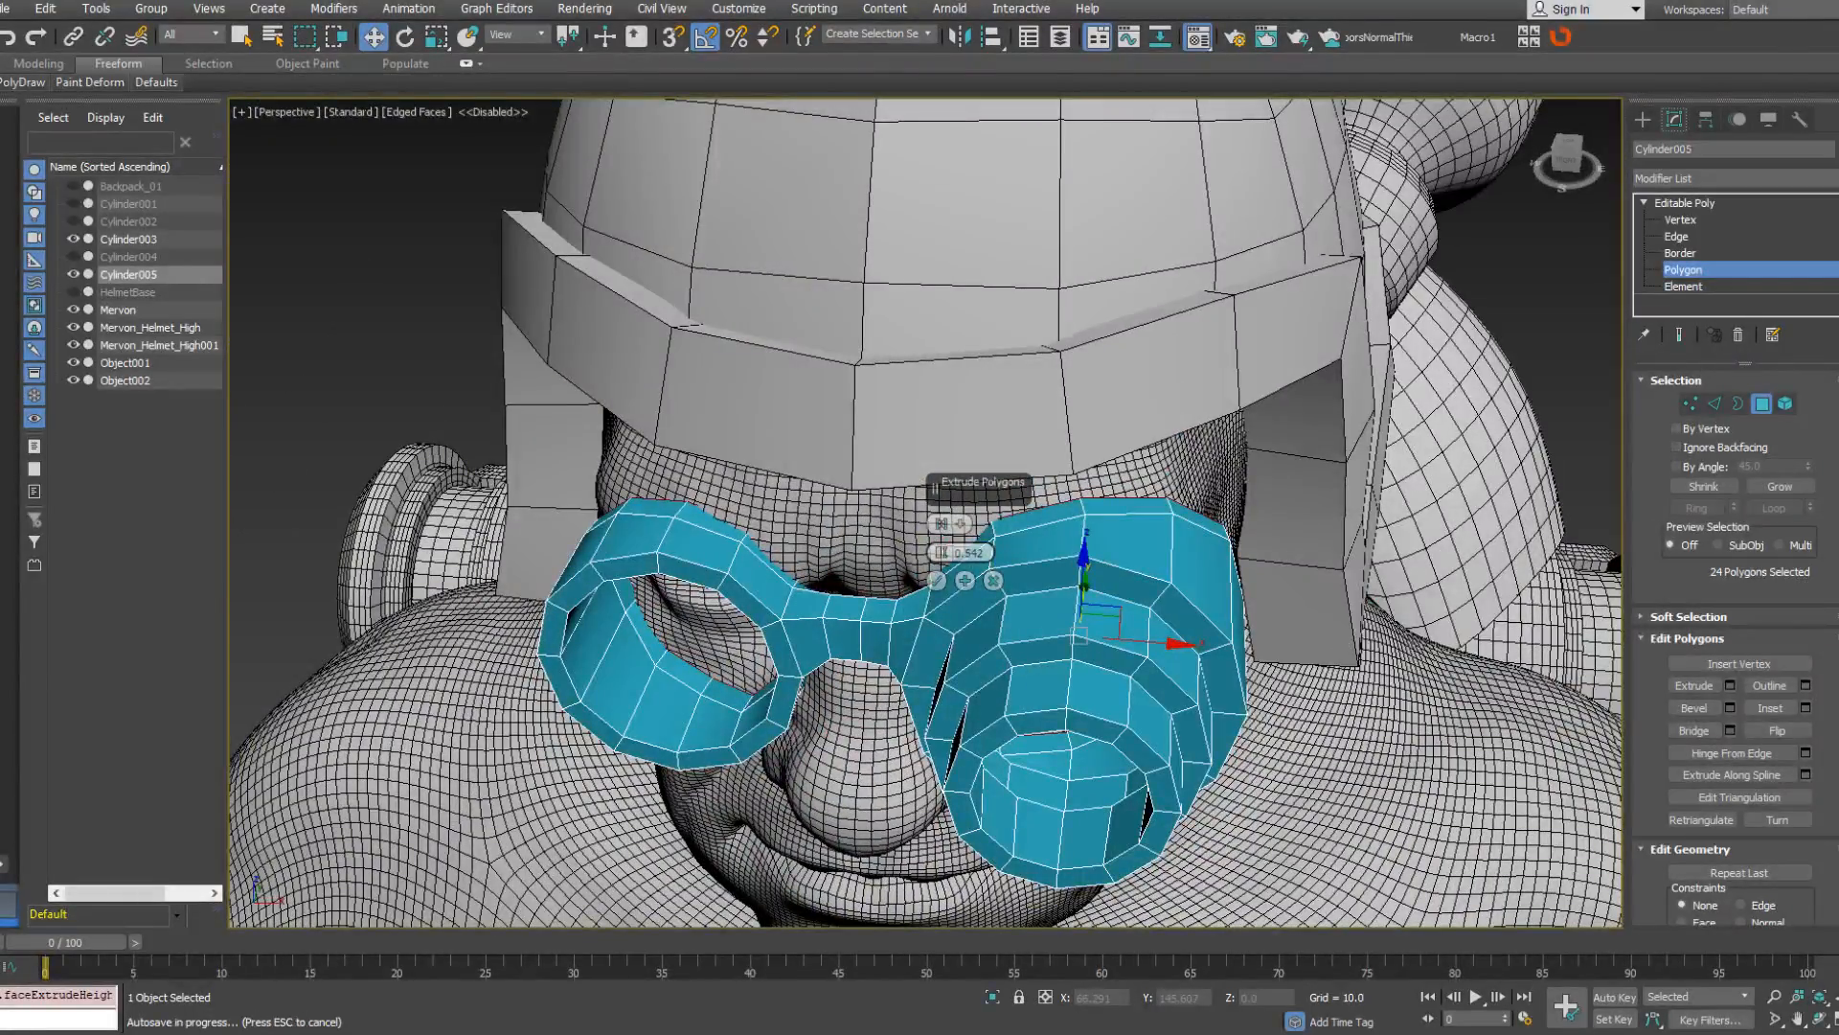
alt+middle_drag(1159, 546, 1030, 517)
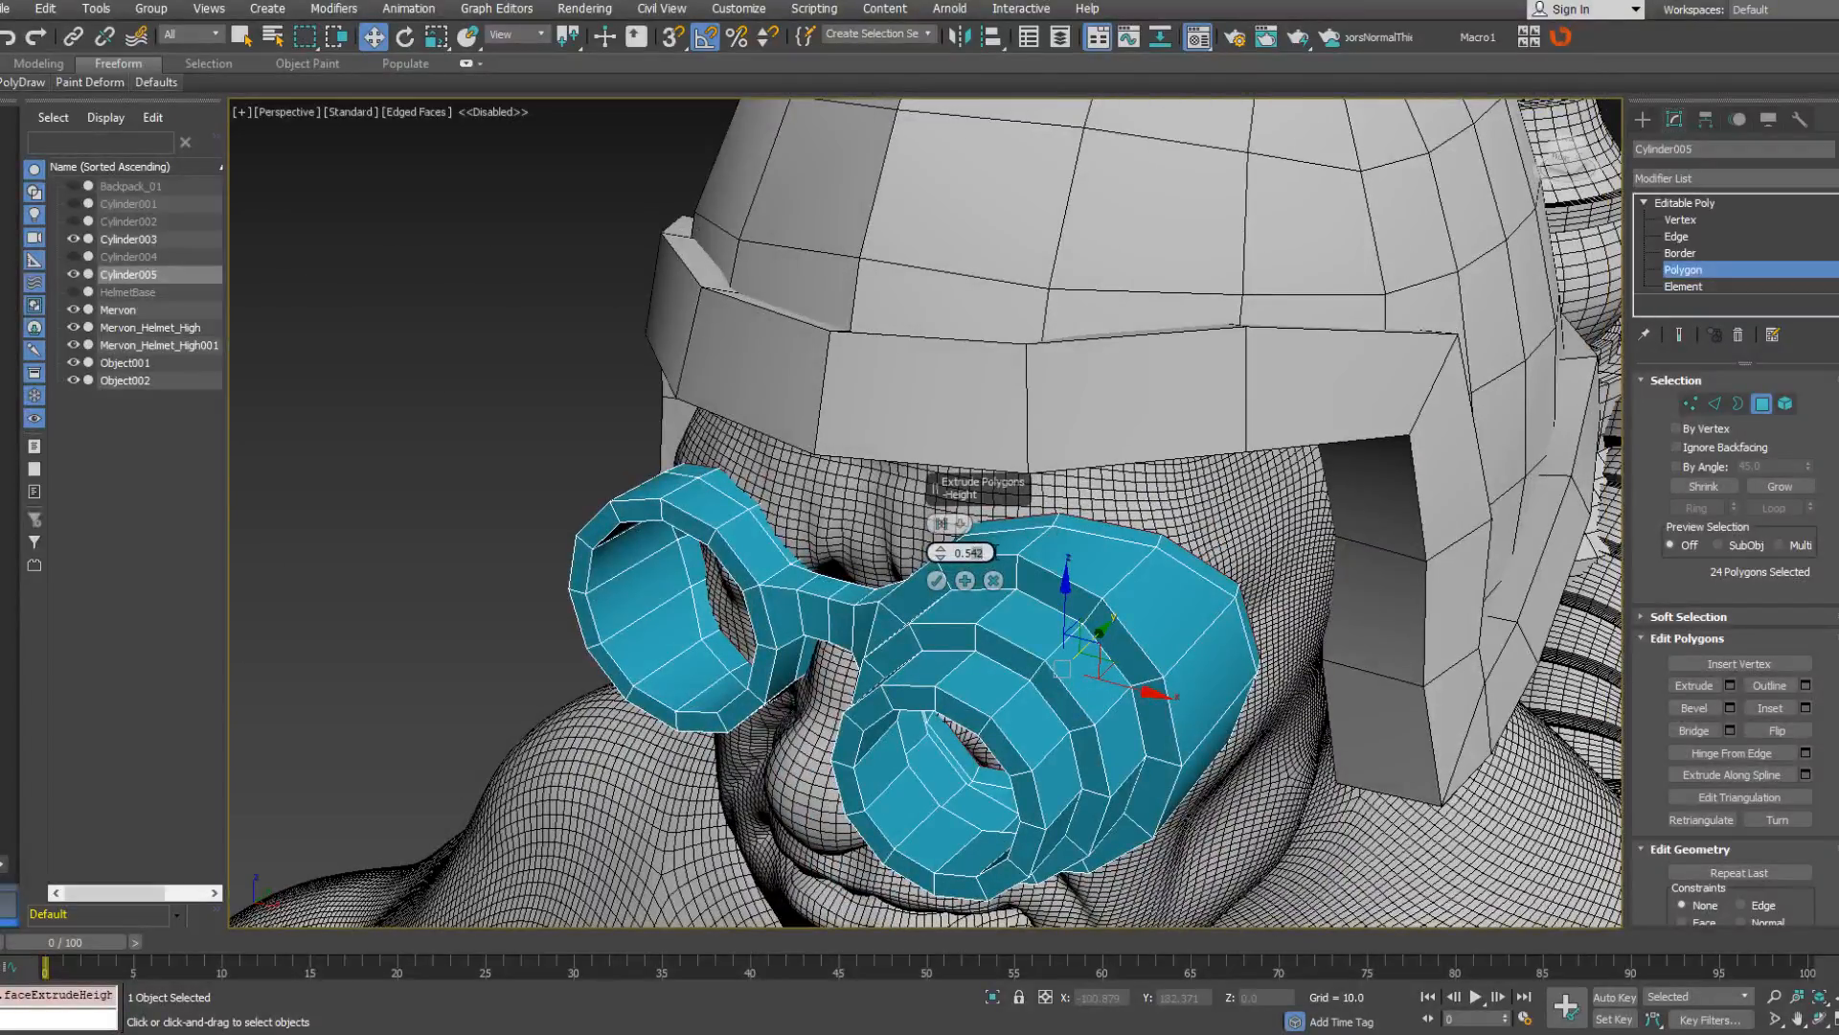
alt+middle_drag(1030, 518, 1263, 456)
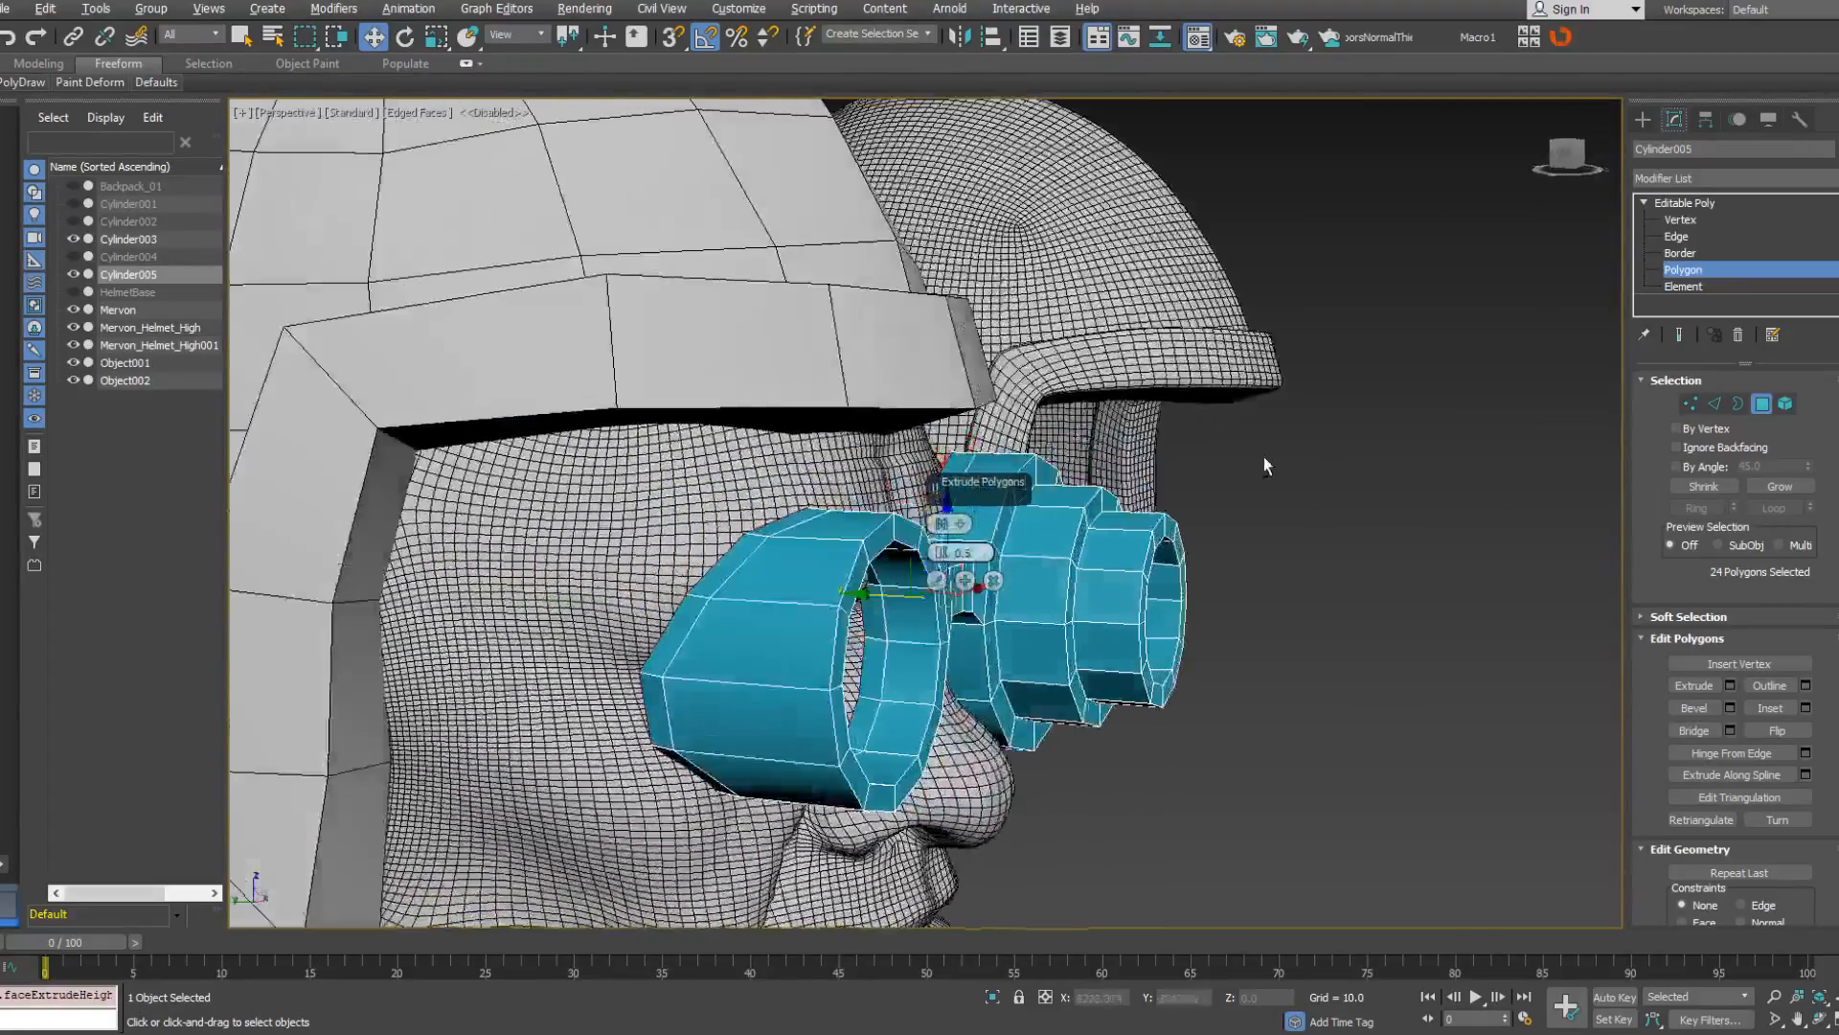
click(959, 525)
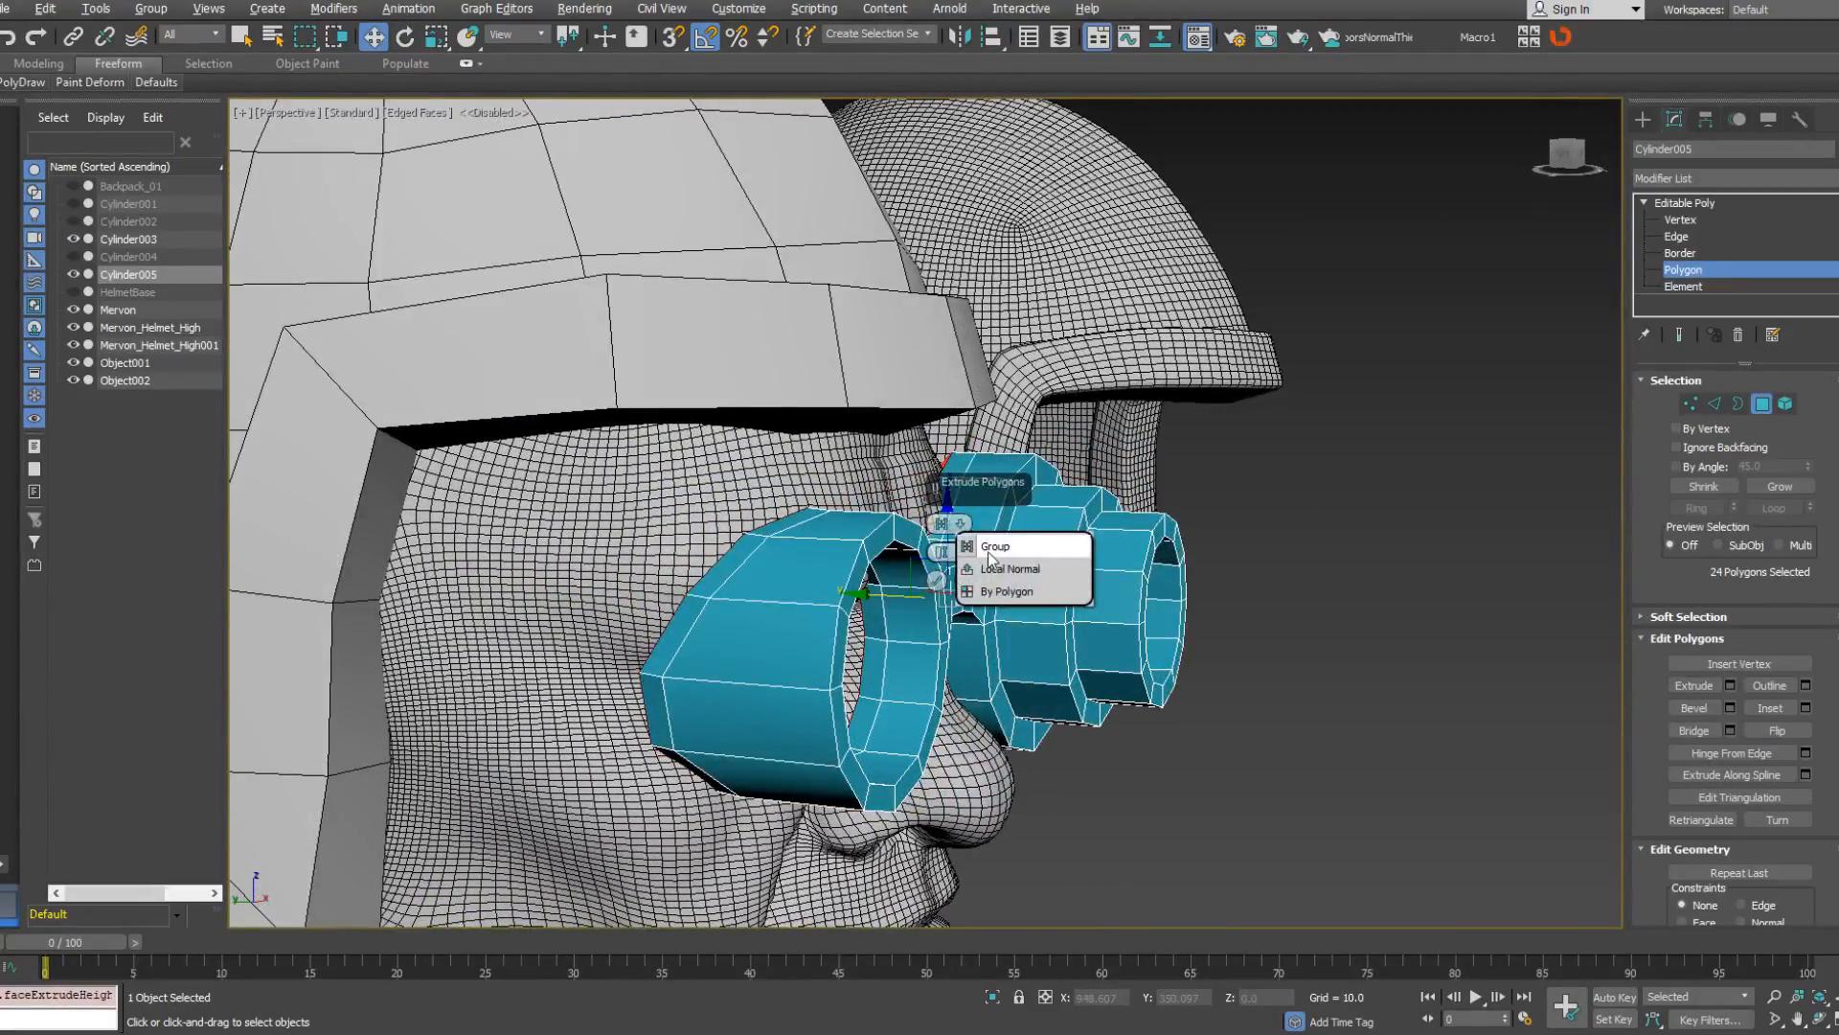
click(993, 548)
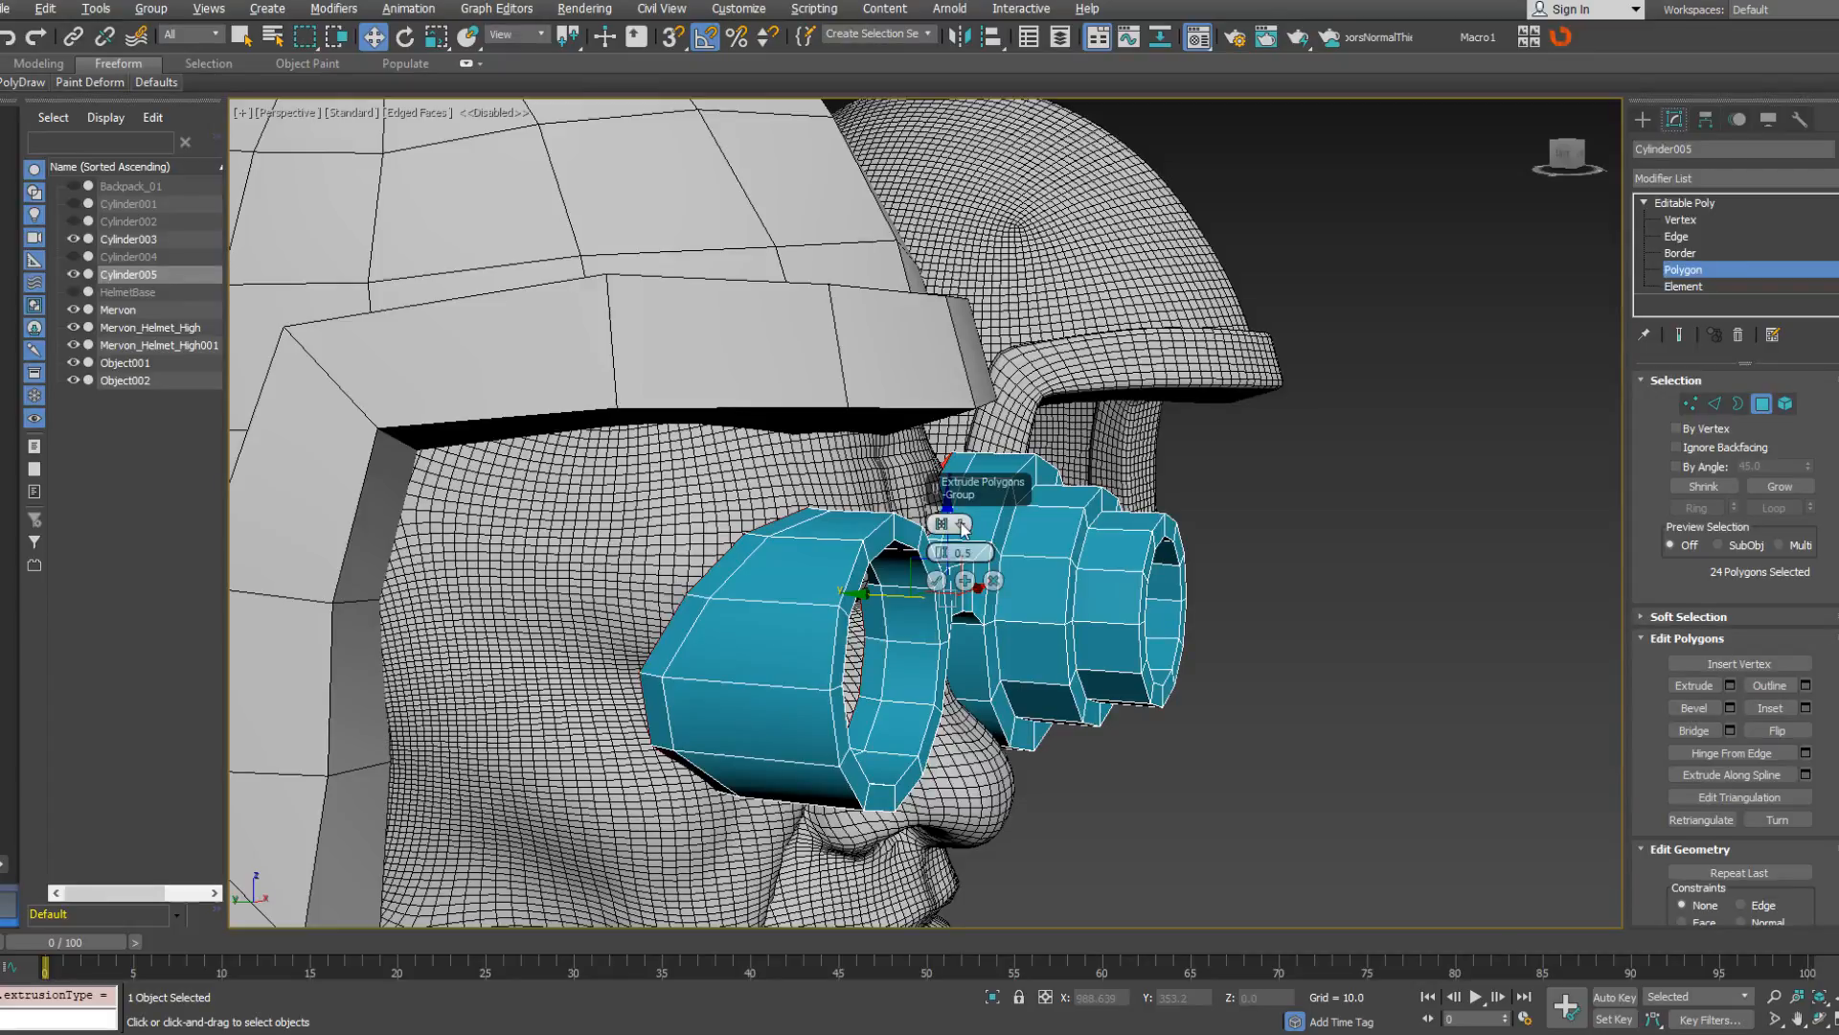
alt+middle_drag(840, 529, 803, 648)
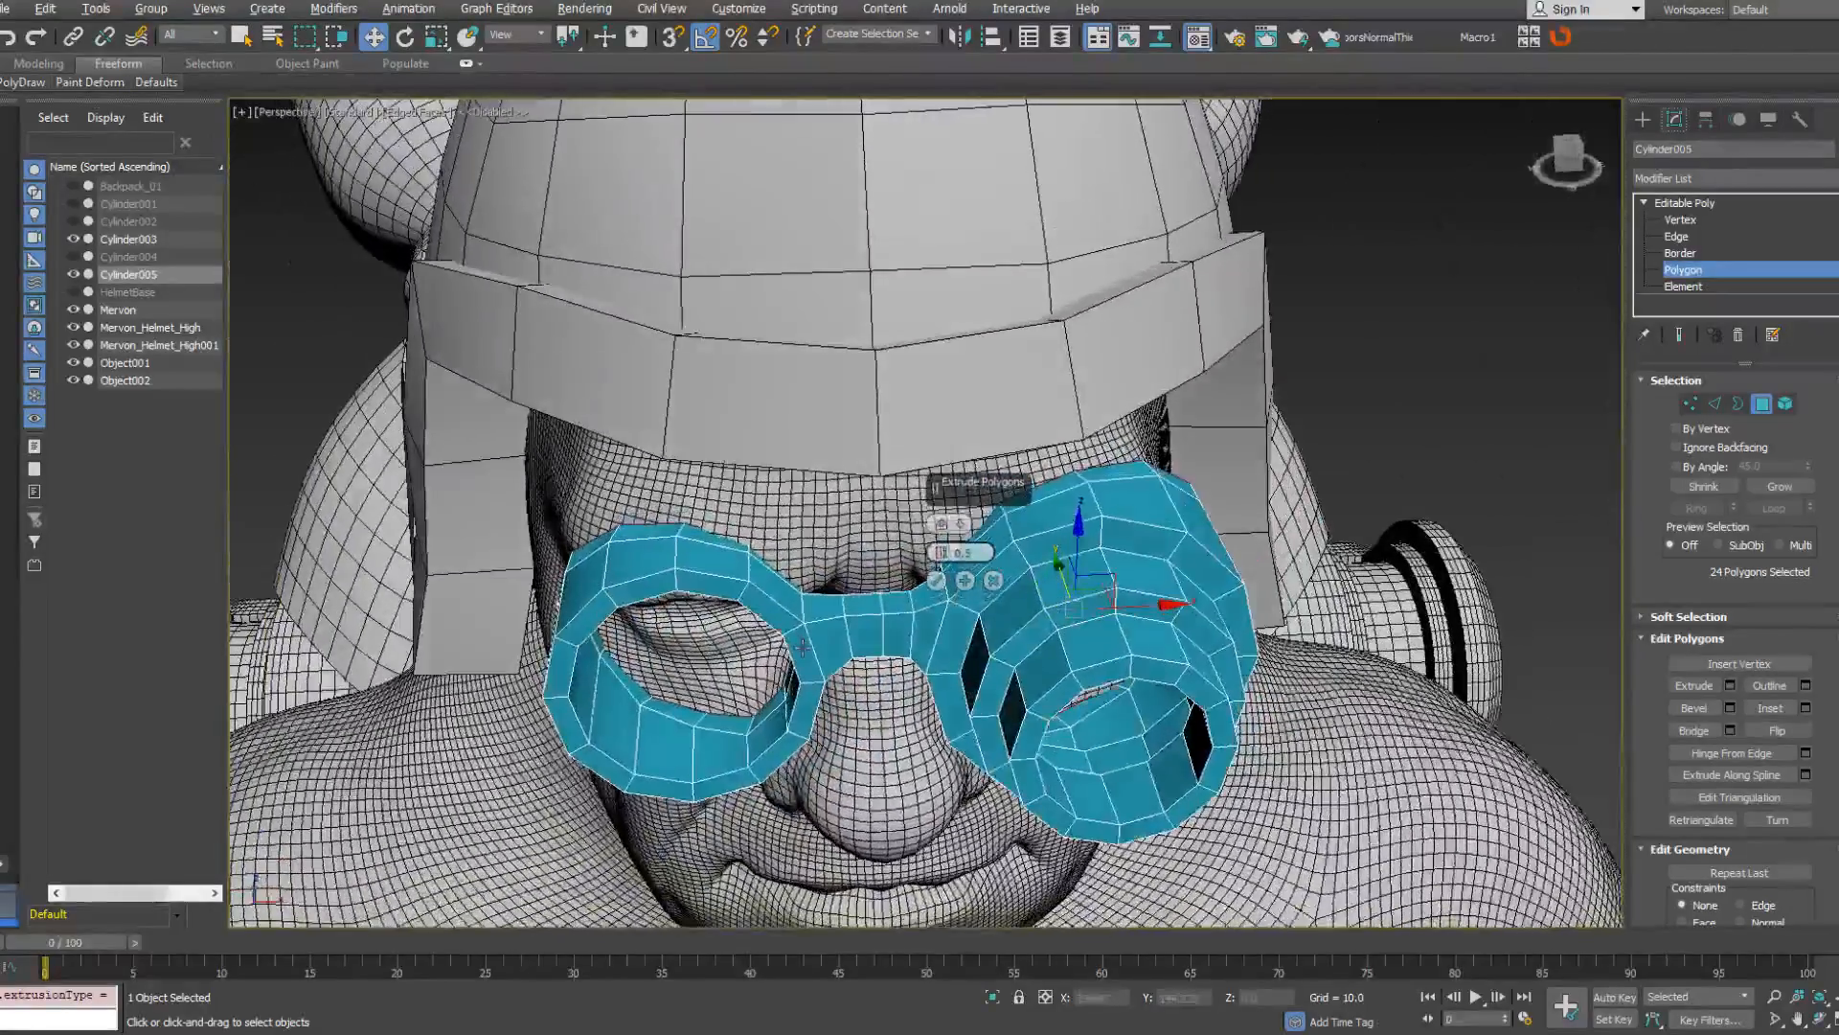
click(936, 580)
click(725, 544)
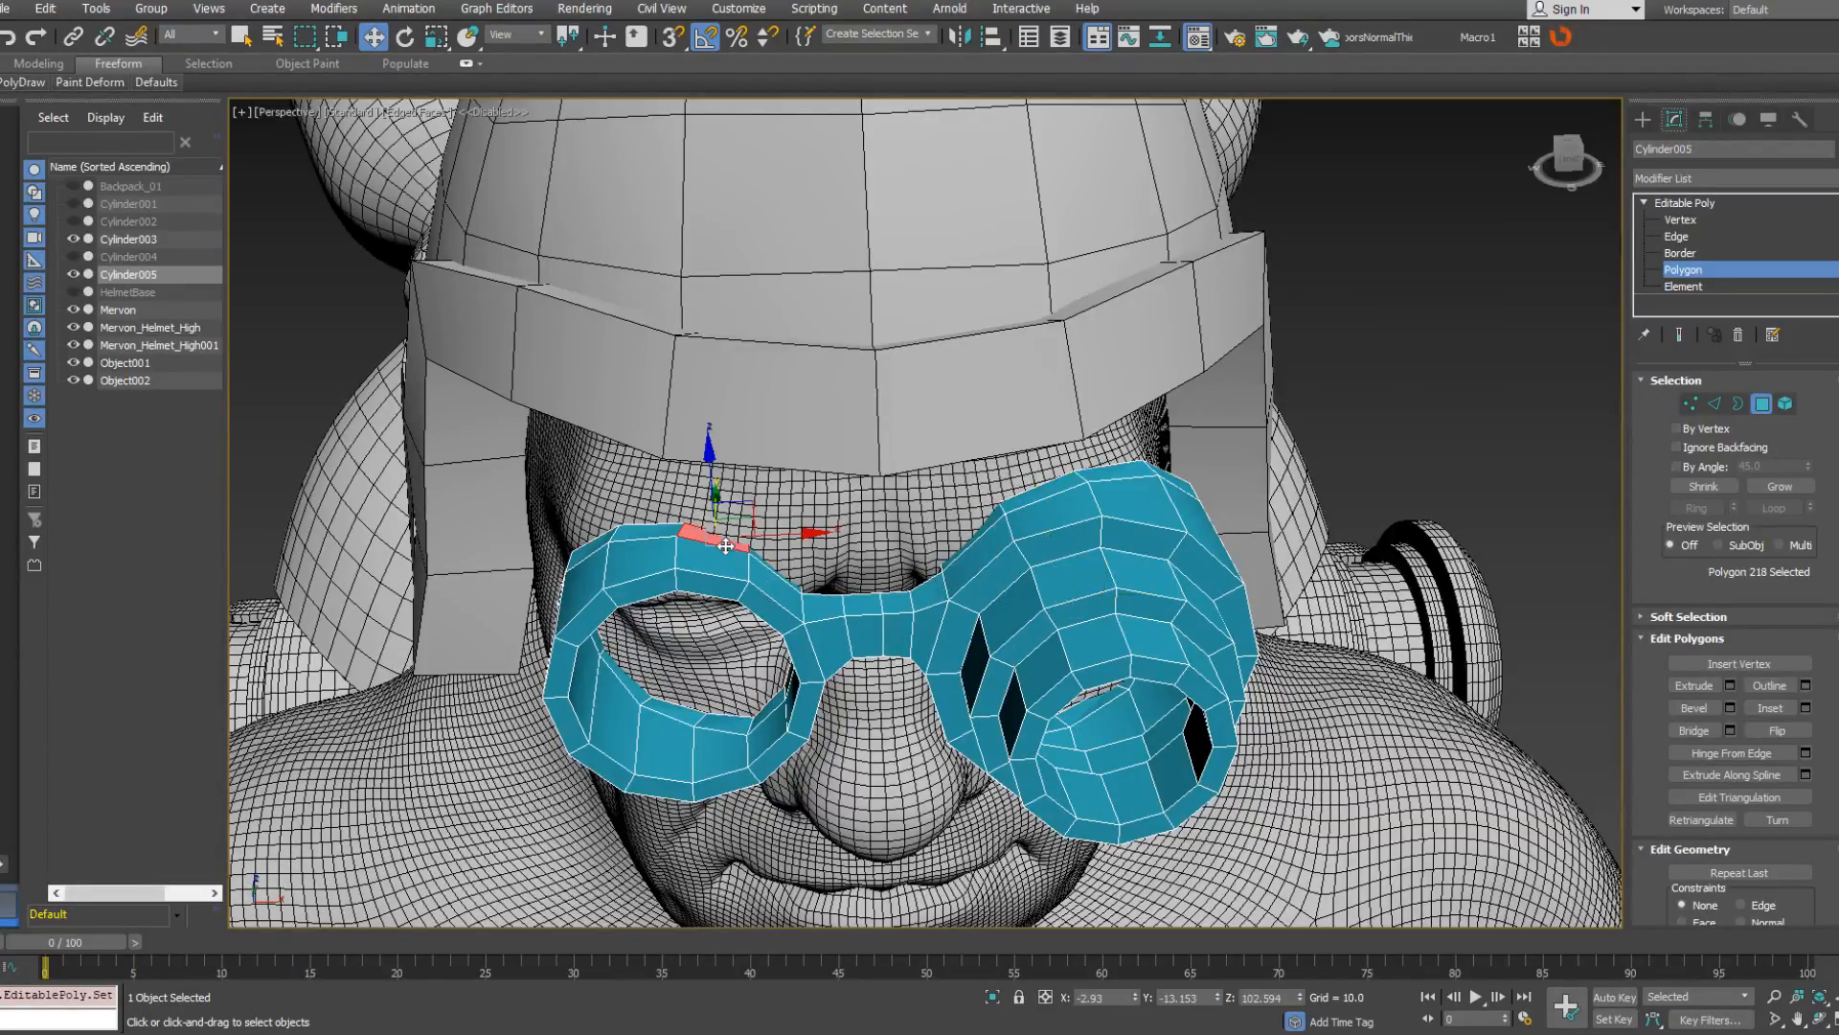
alt+middle_drag(647, 528, 631, 584)
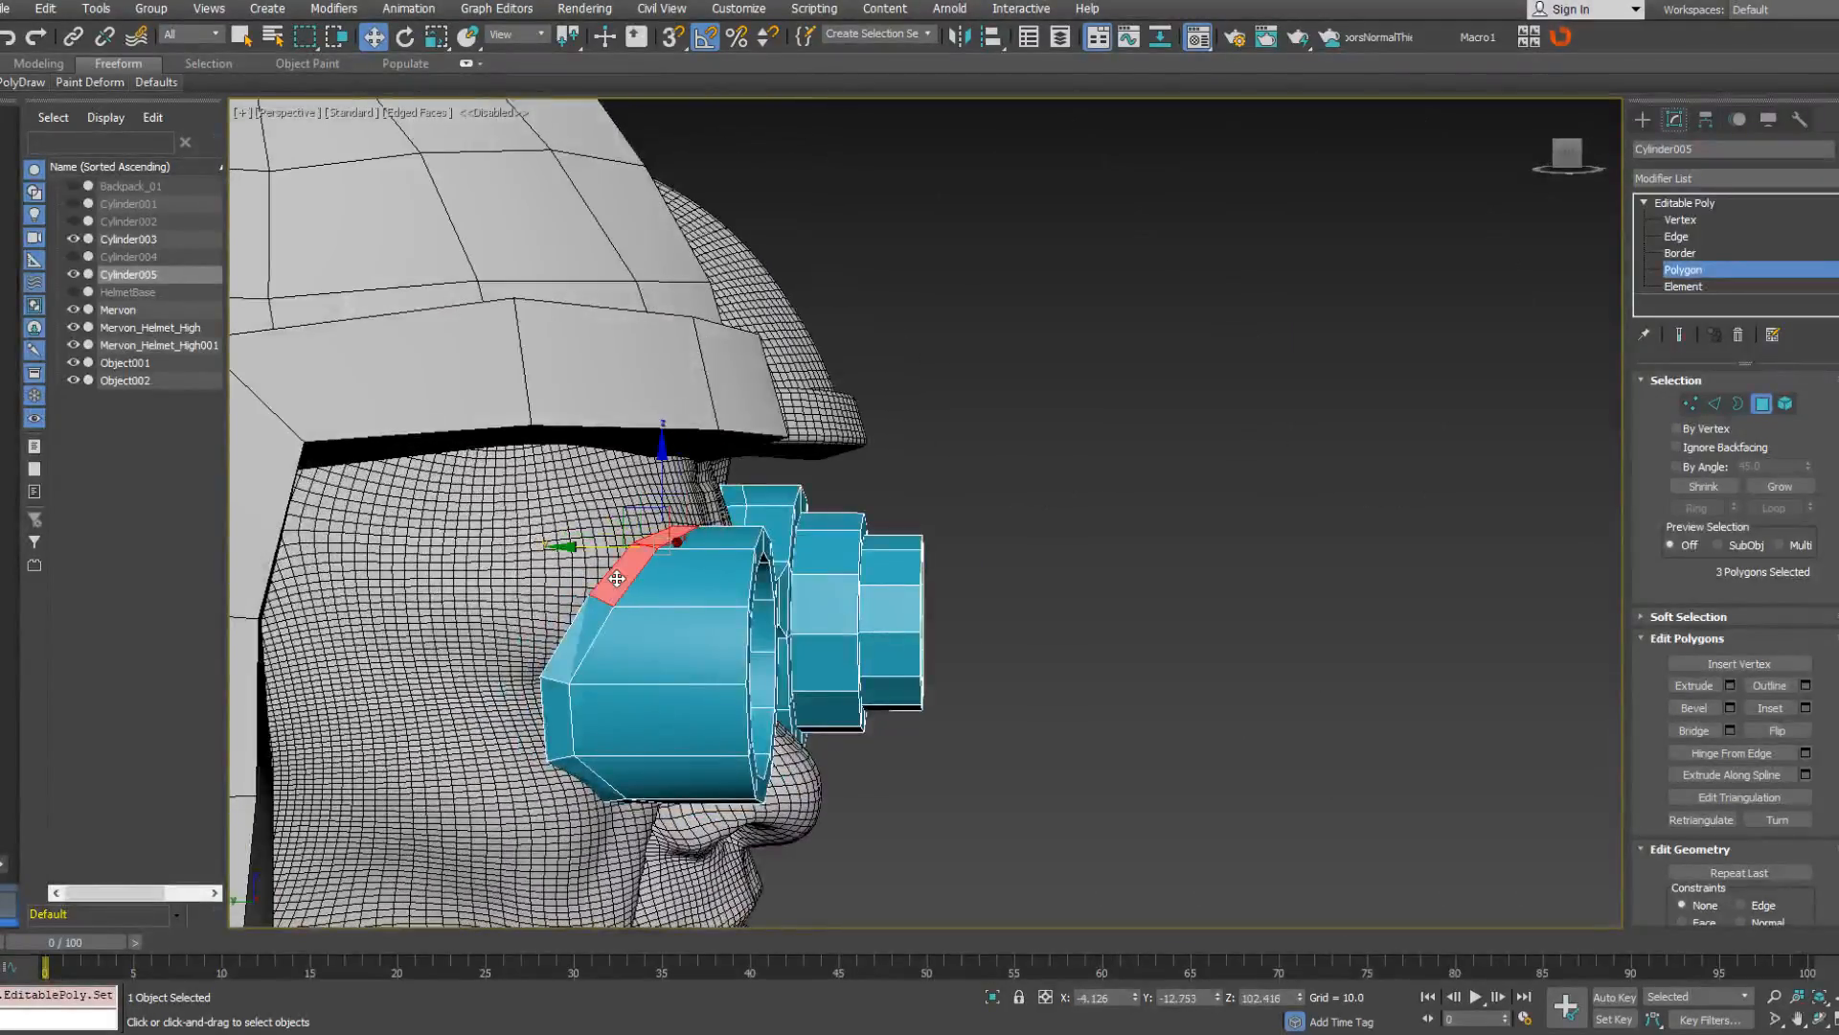
alt+middle_drag(559, 707, 694, 661)
click(1690, 403)
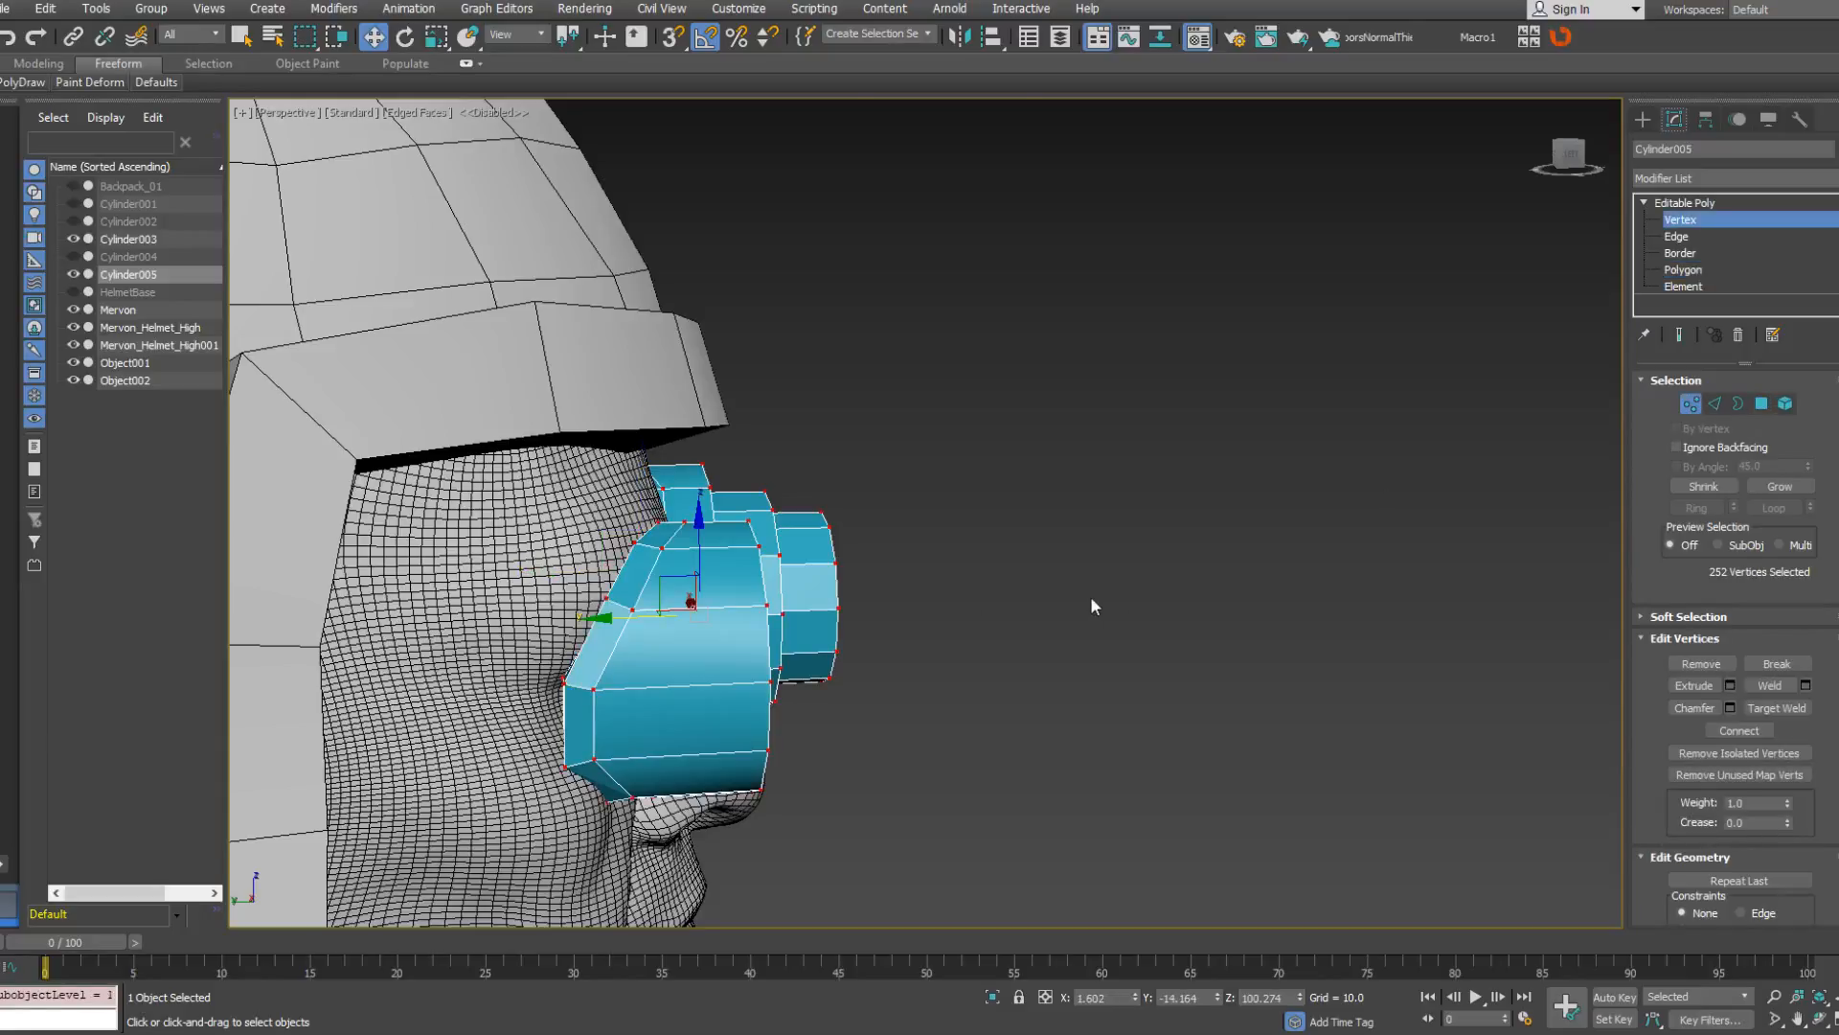
alt+middle_drag(1090, 596, 496, 593)
click(475, 496)
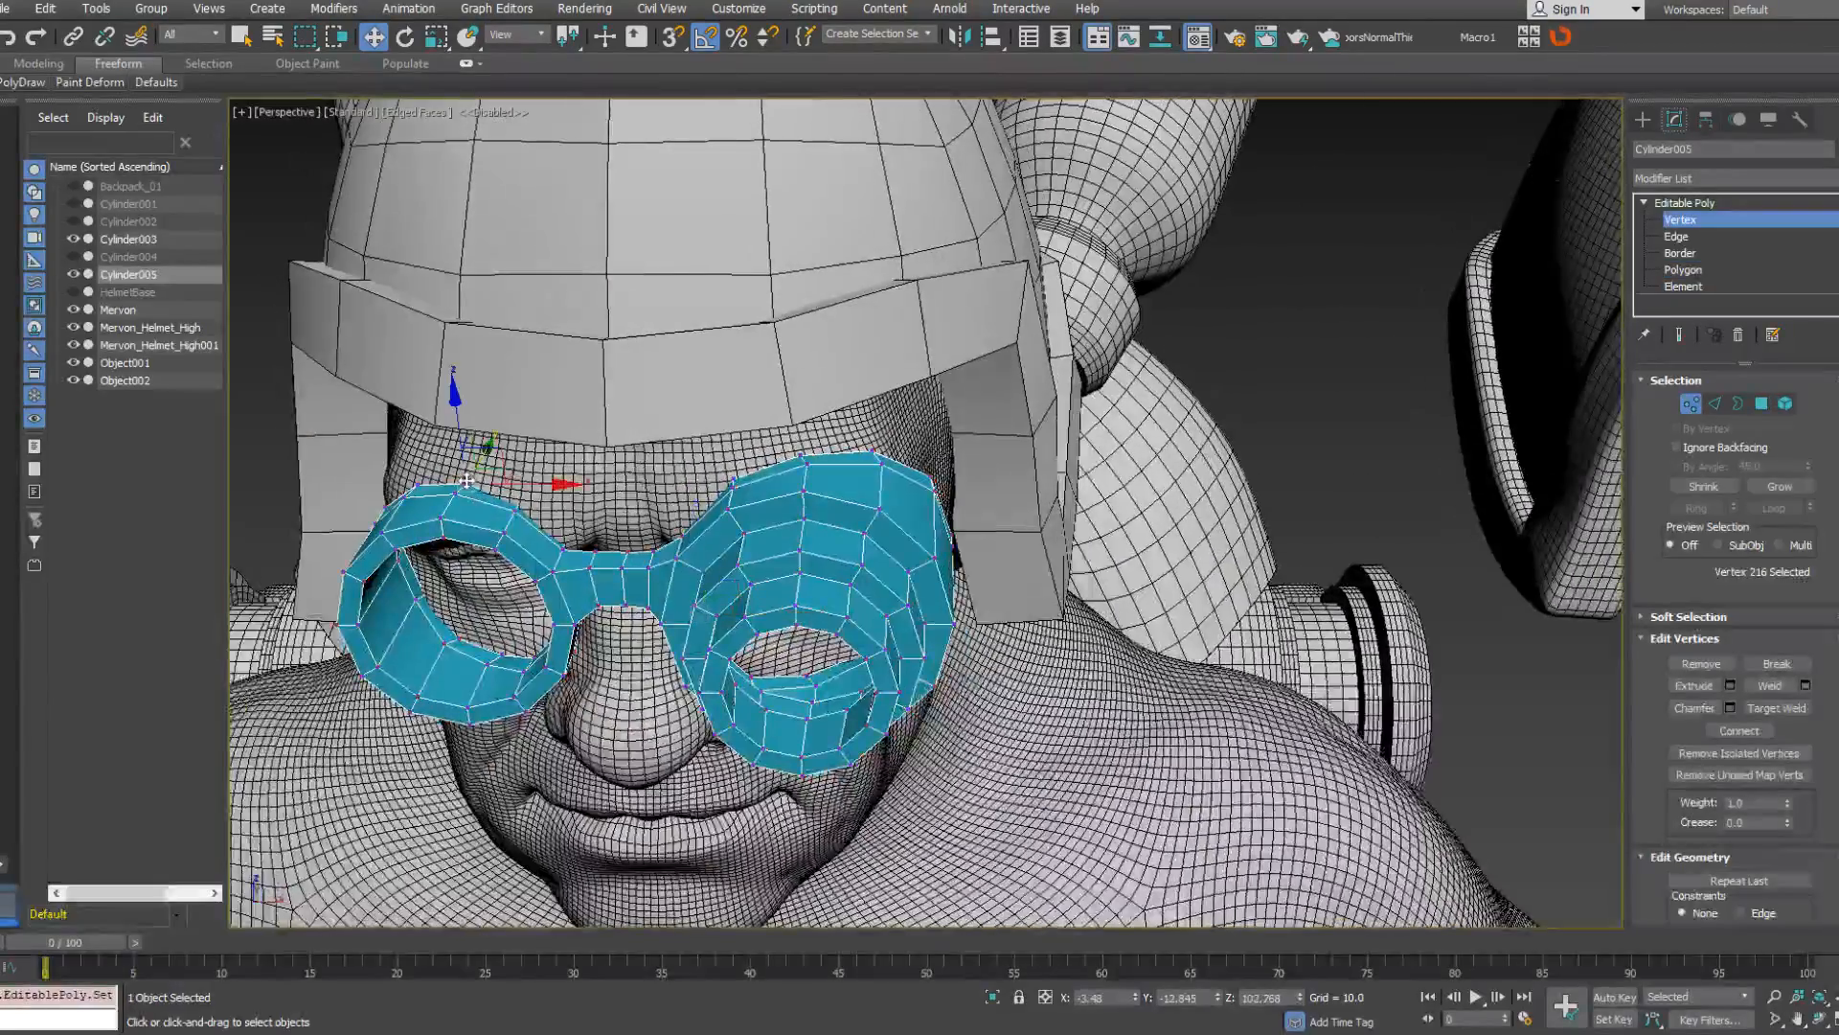
alt+middle_drag(478, 453, 402, 603)
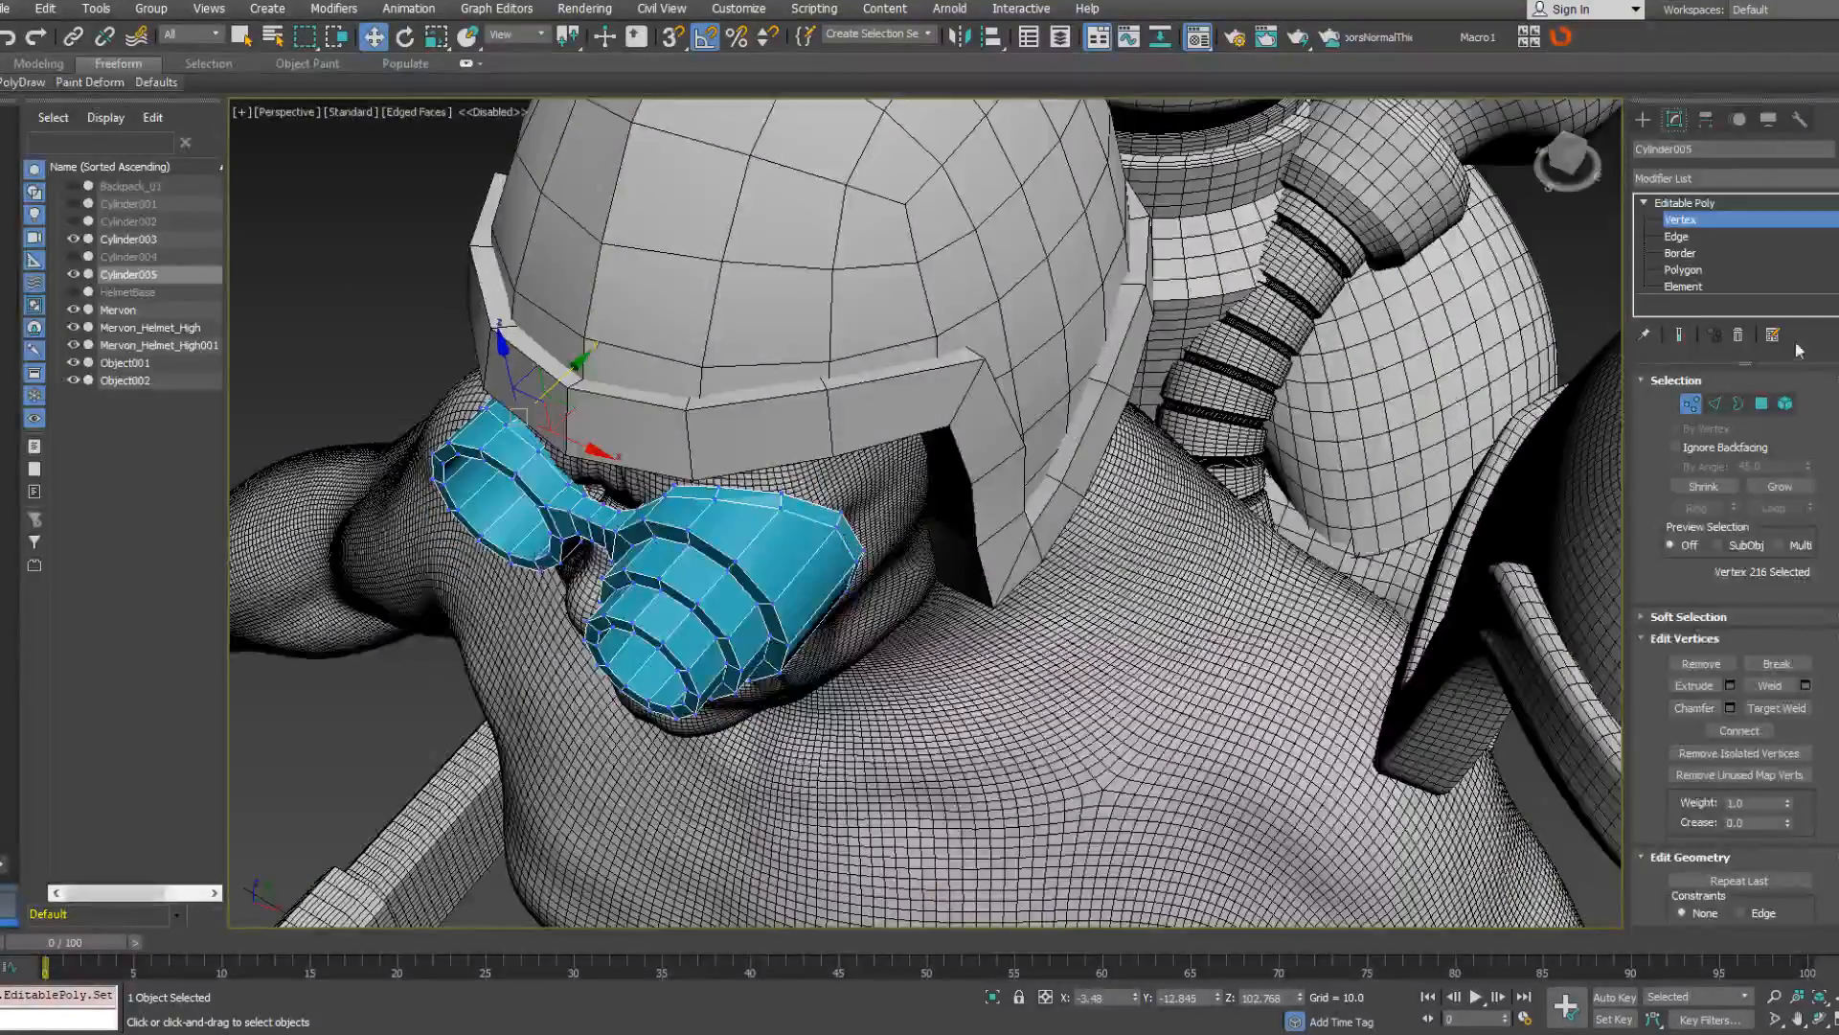
Select the edge rings around the outer rear bands of both eyepieces and convert them to a face selection.
click(1715, 406)
click(842, 523)
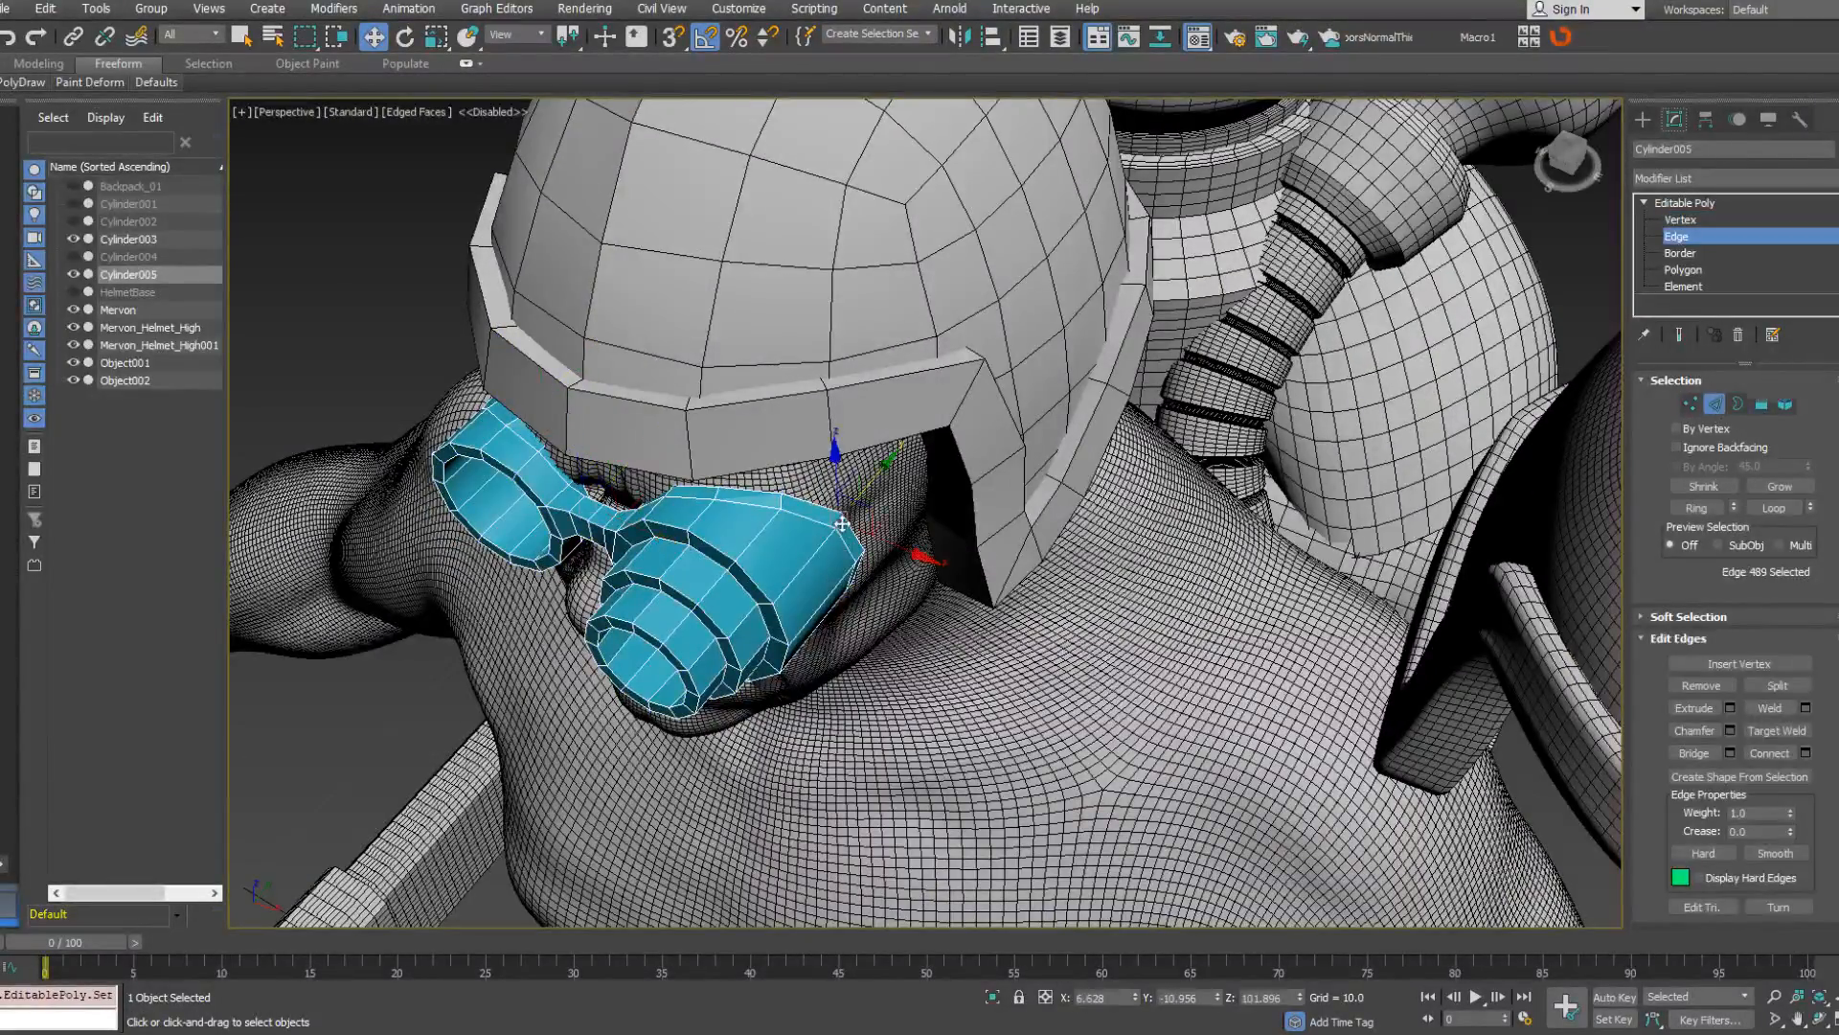
click(1698, 507)
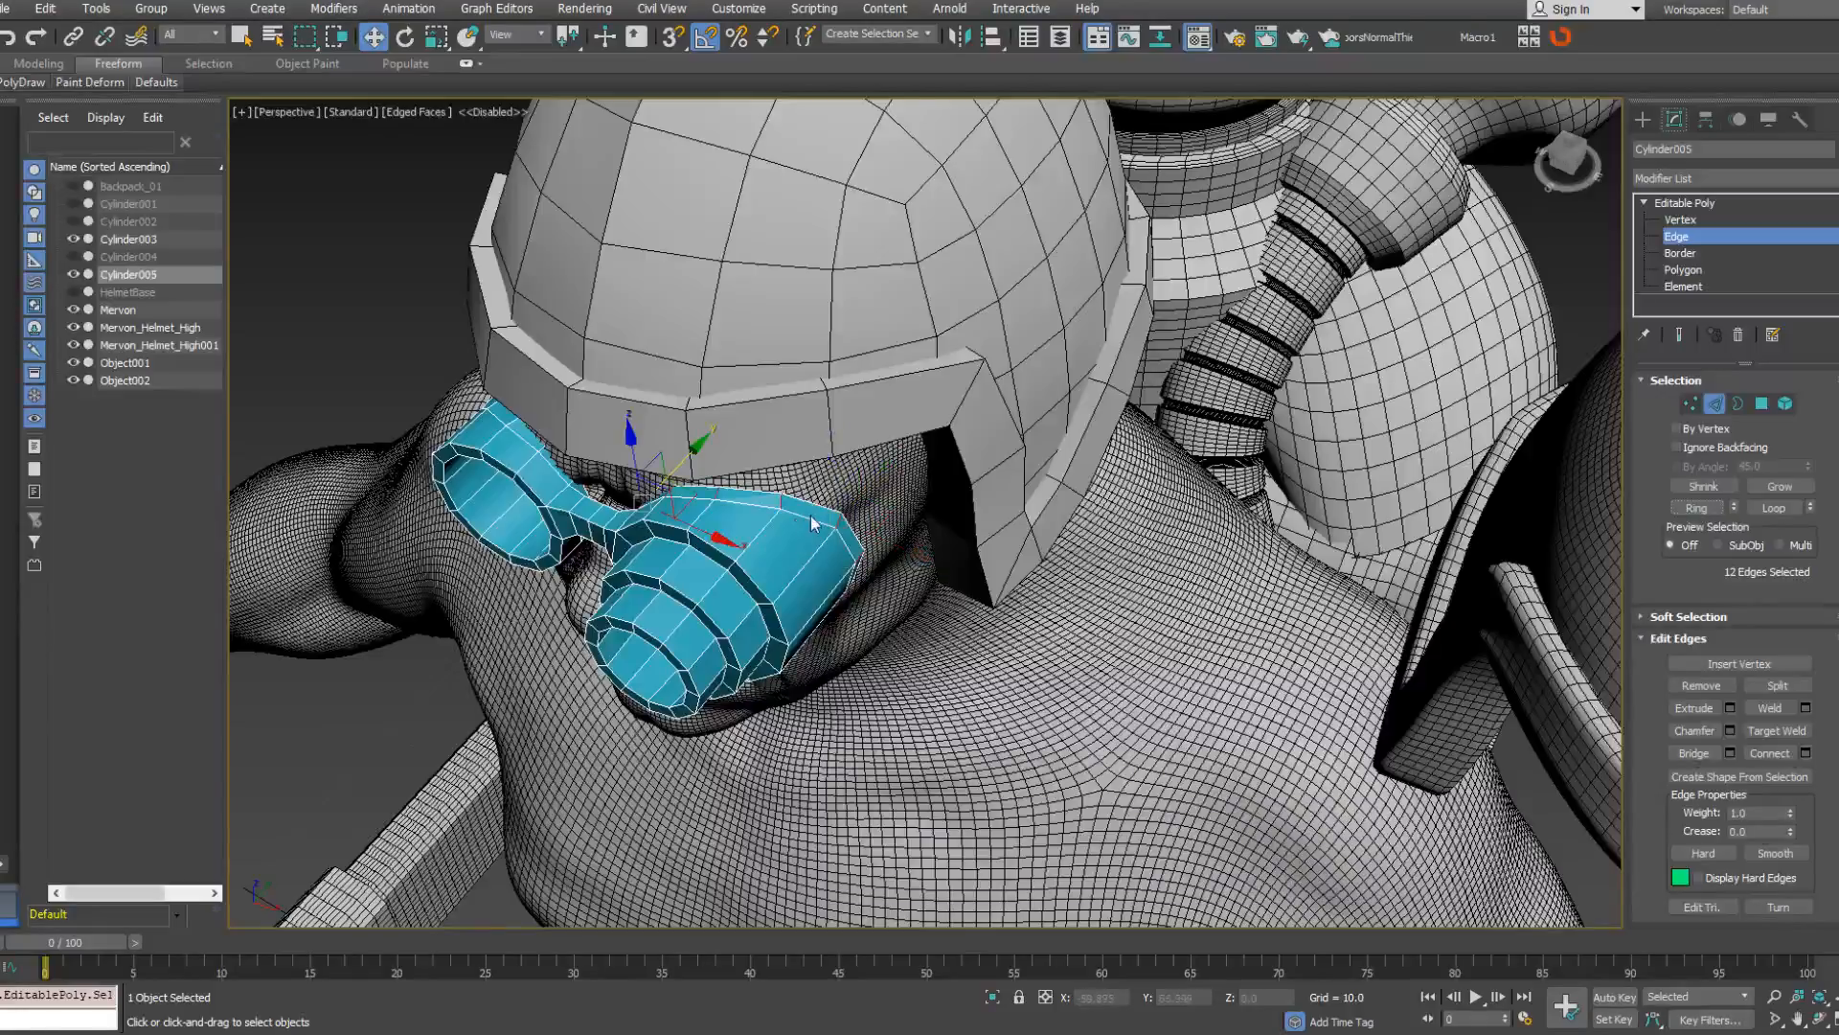
alt+middle_drag(812, 523, 737, 539)
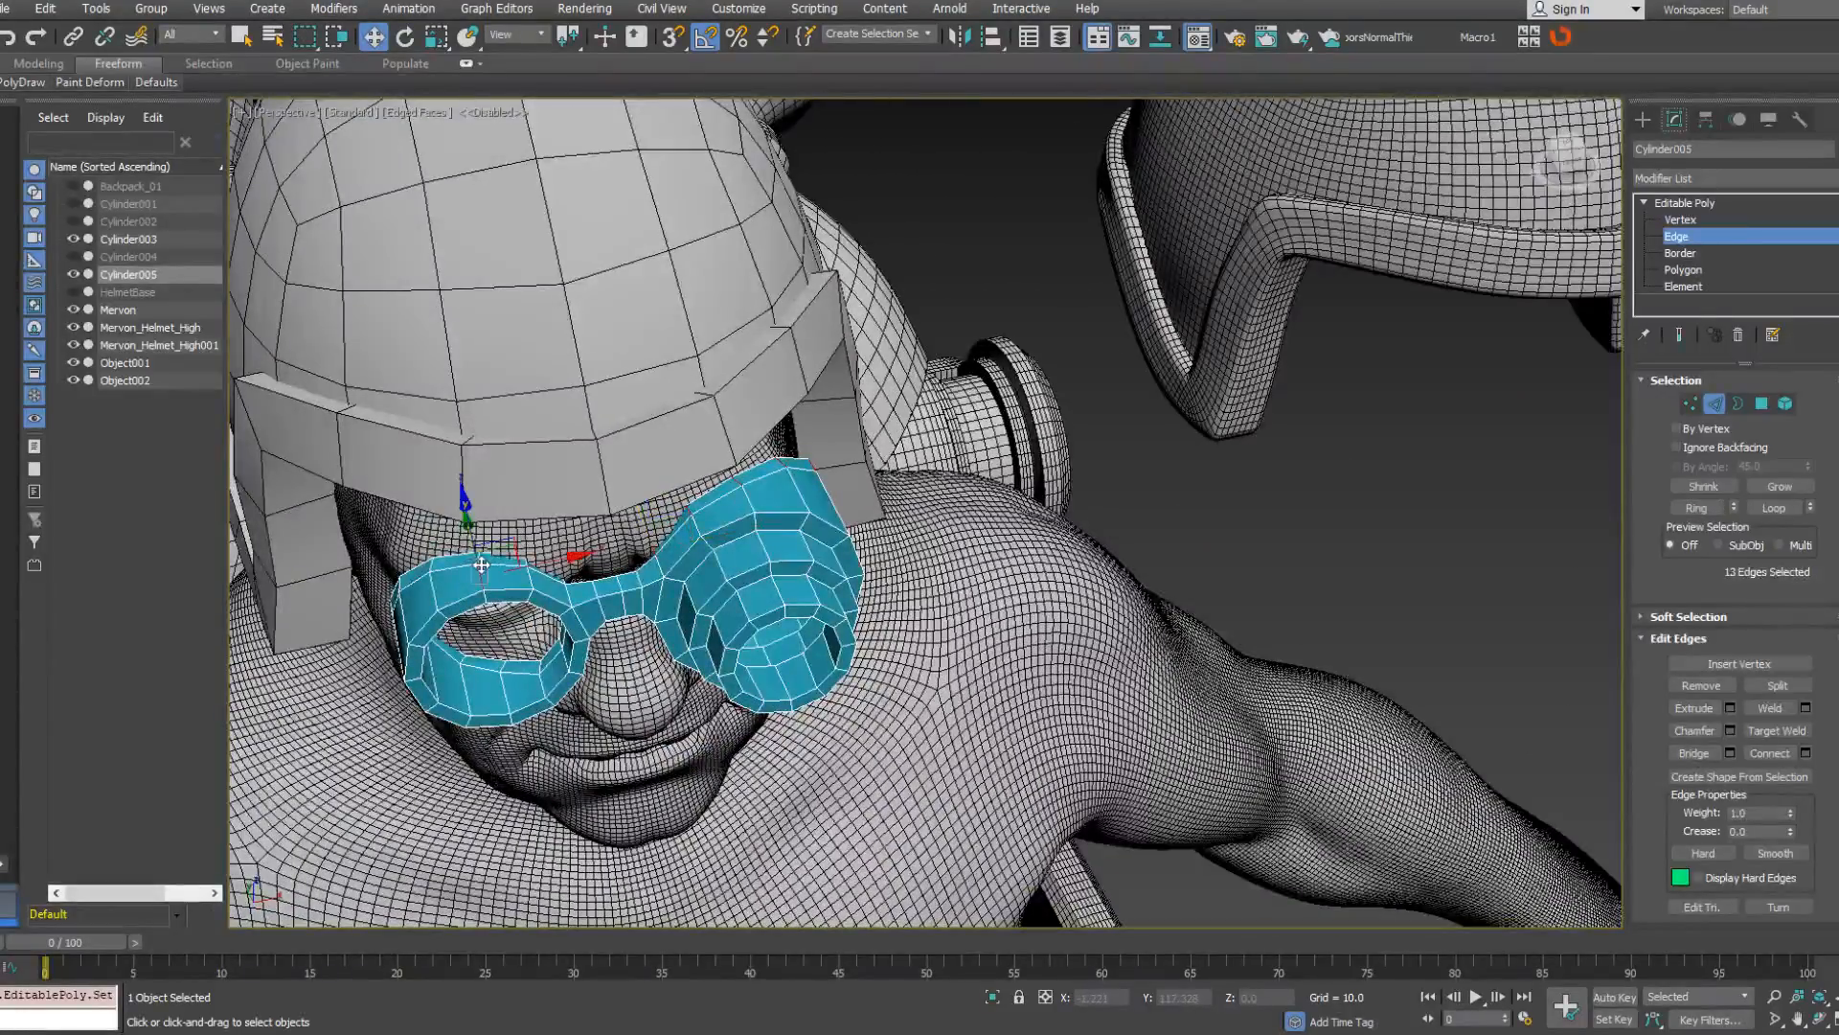
click(1710, 506)
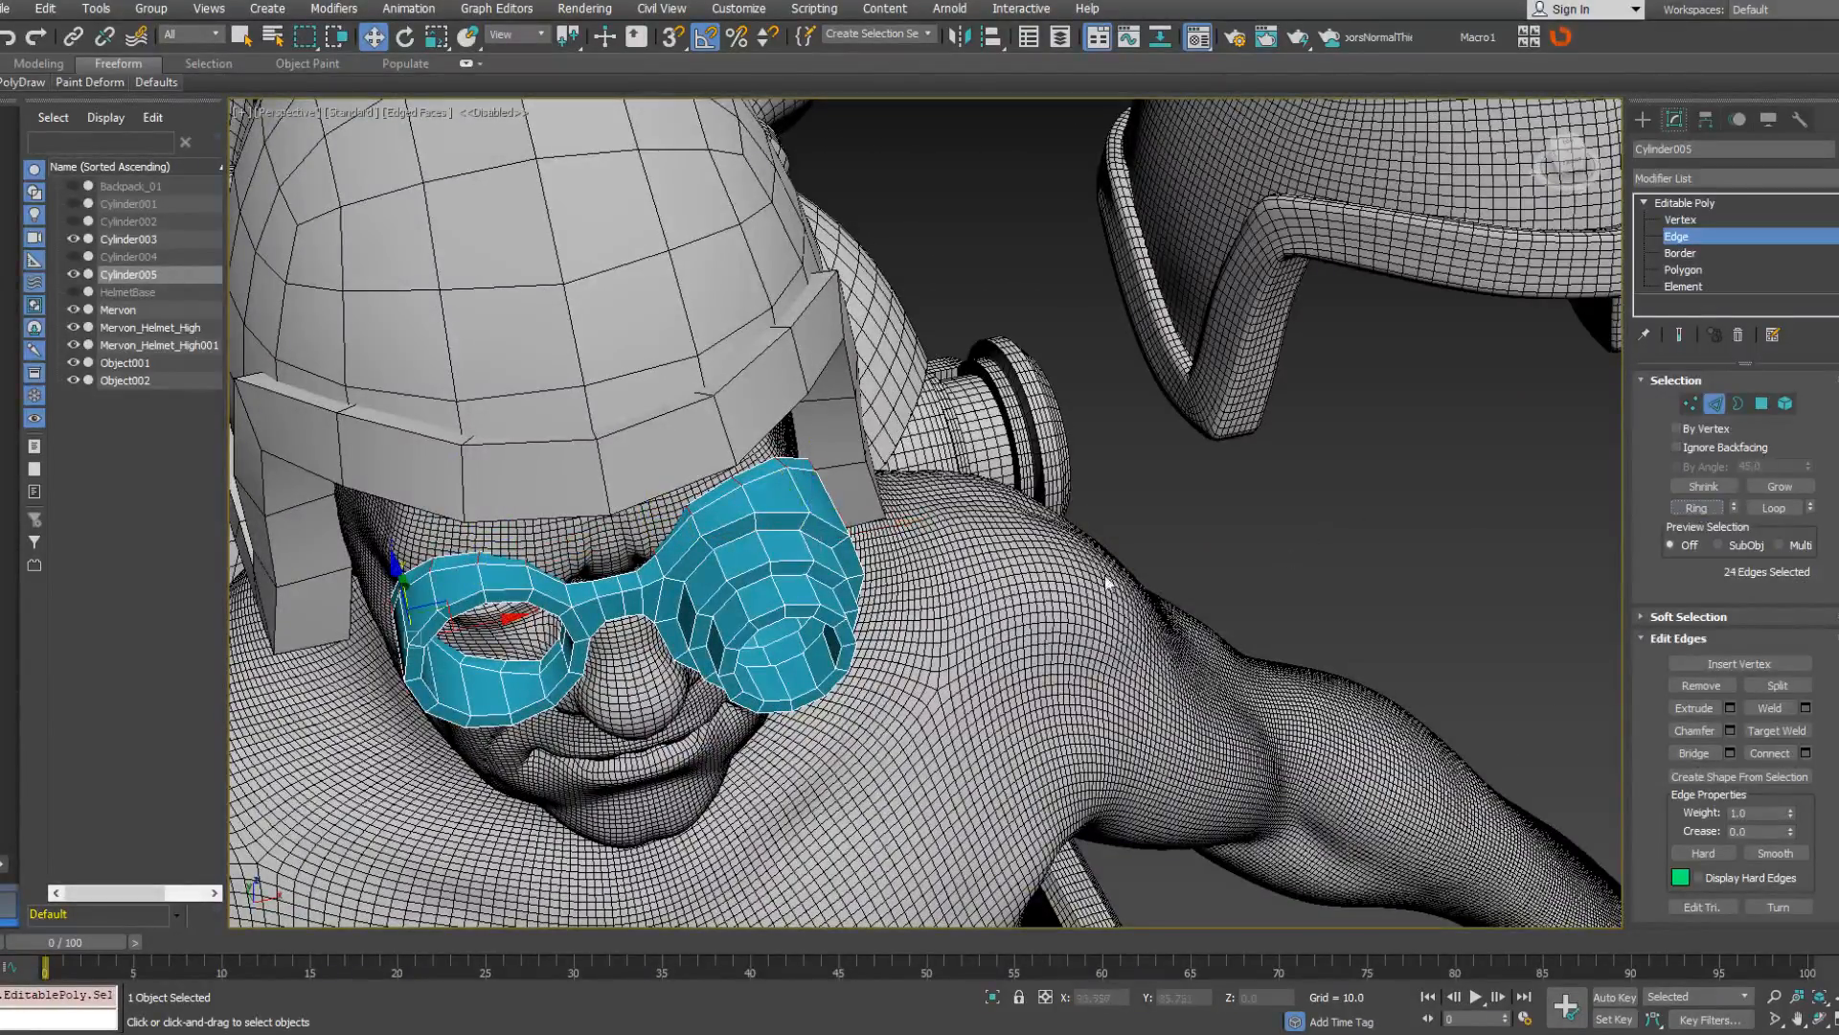
right_click(649, 556)
click(607, 421)
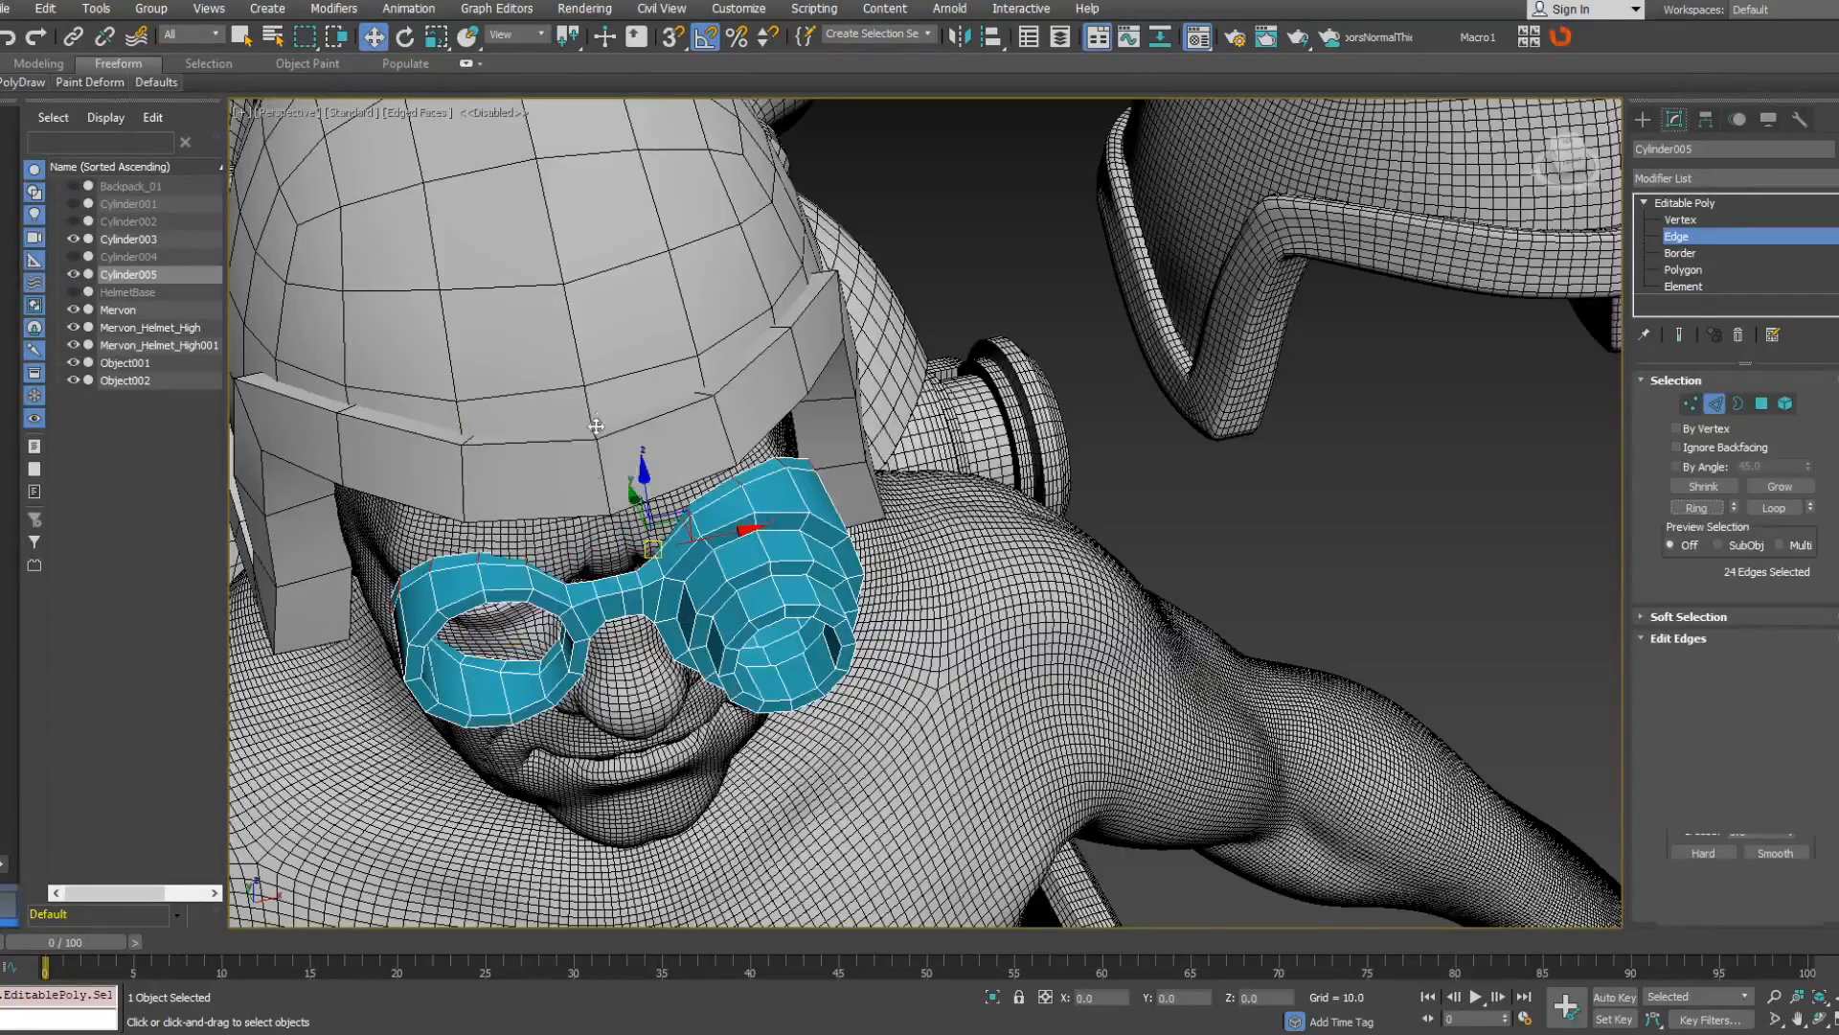
Try extruding the outer rear bands of both eyepieces by 0.25, then undo the extrusion.
alt+middle_drag(604, 479, 618, 525)
right_click(618, 525)
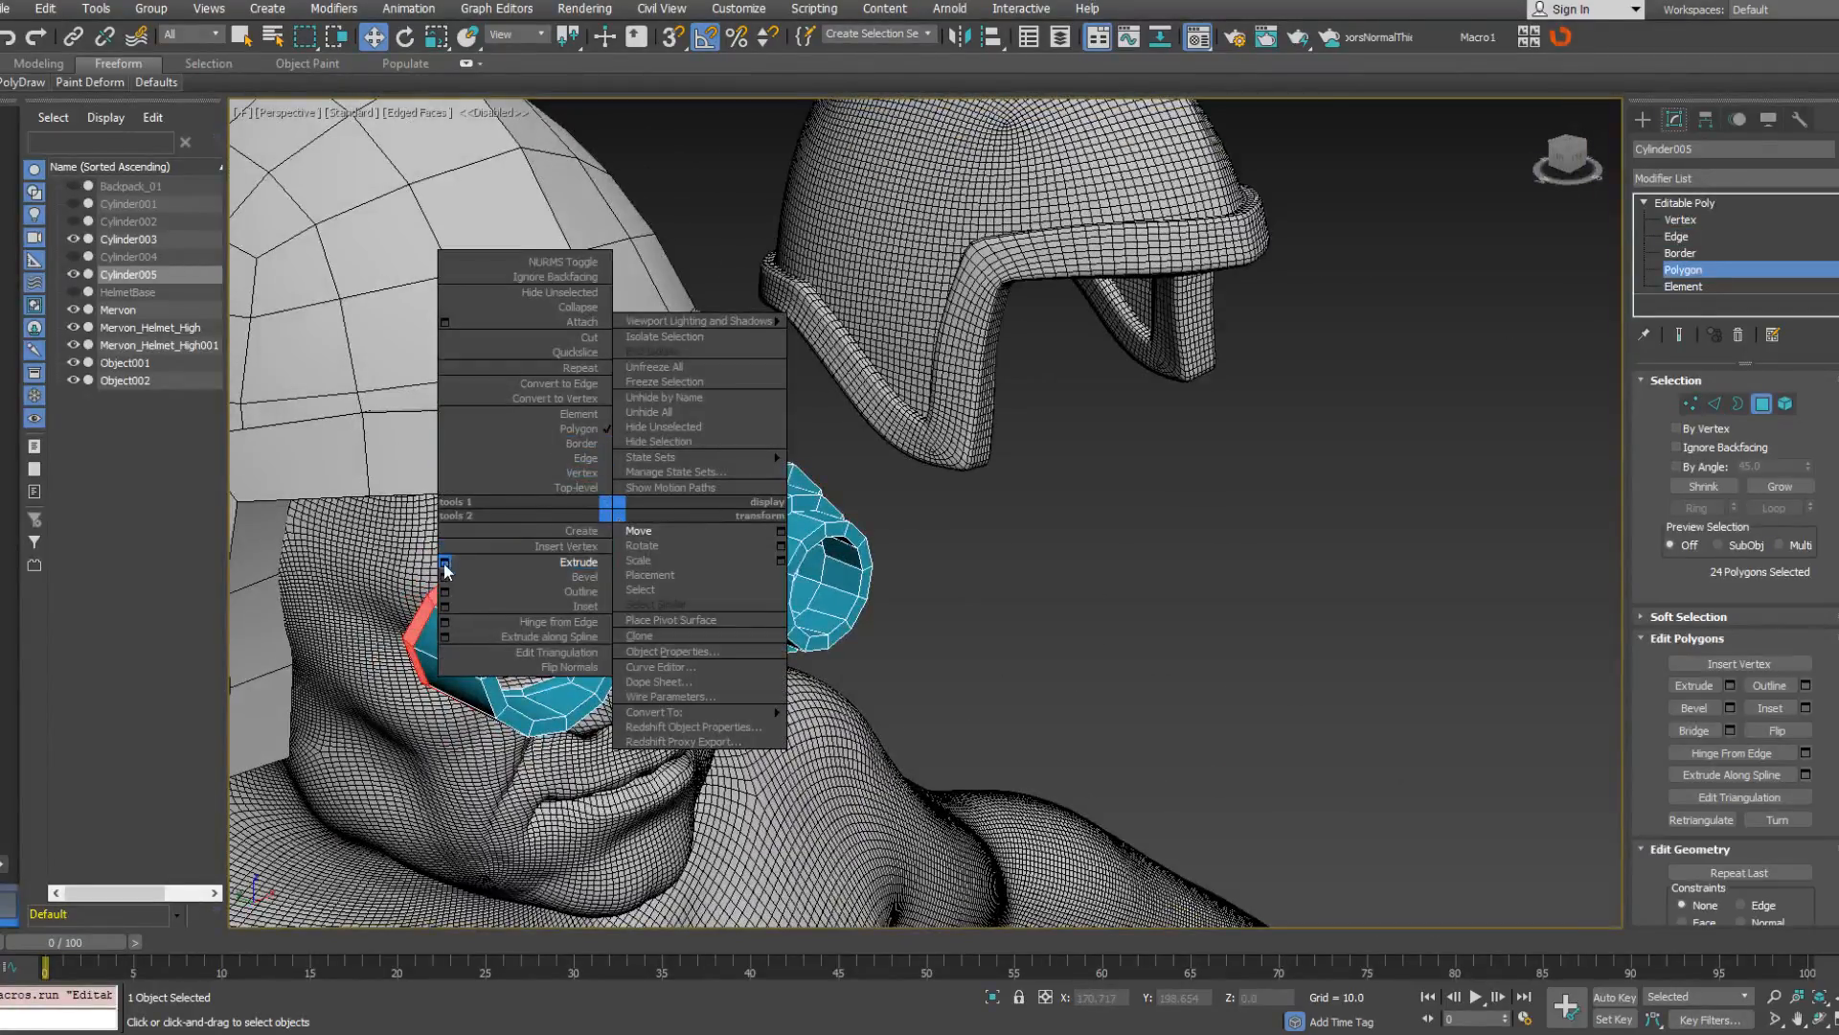
click(471, 567)
alt+middle_drag(611, 572, 898, 574)
drag(939, 554, 940, 563)
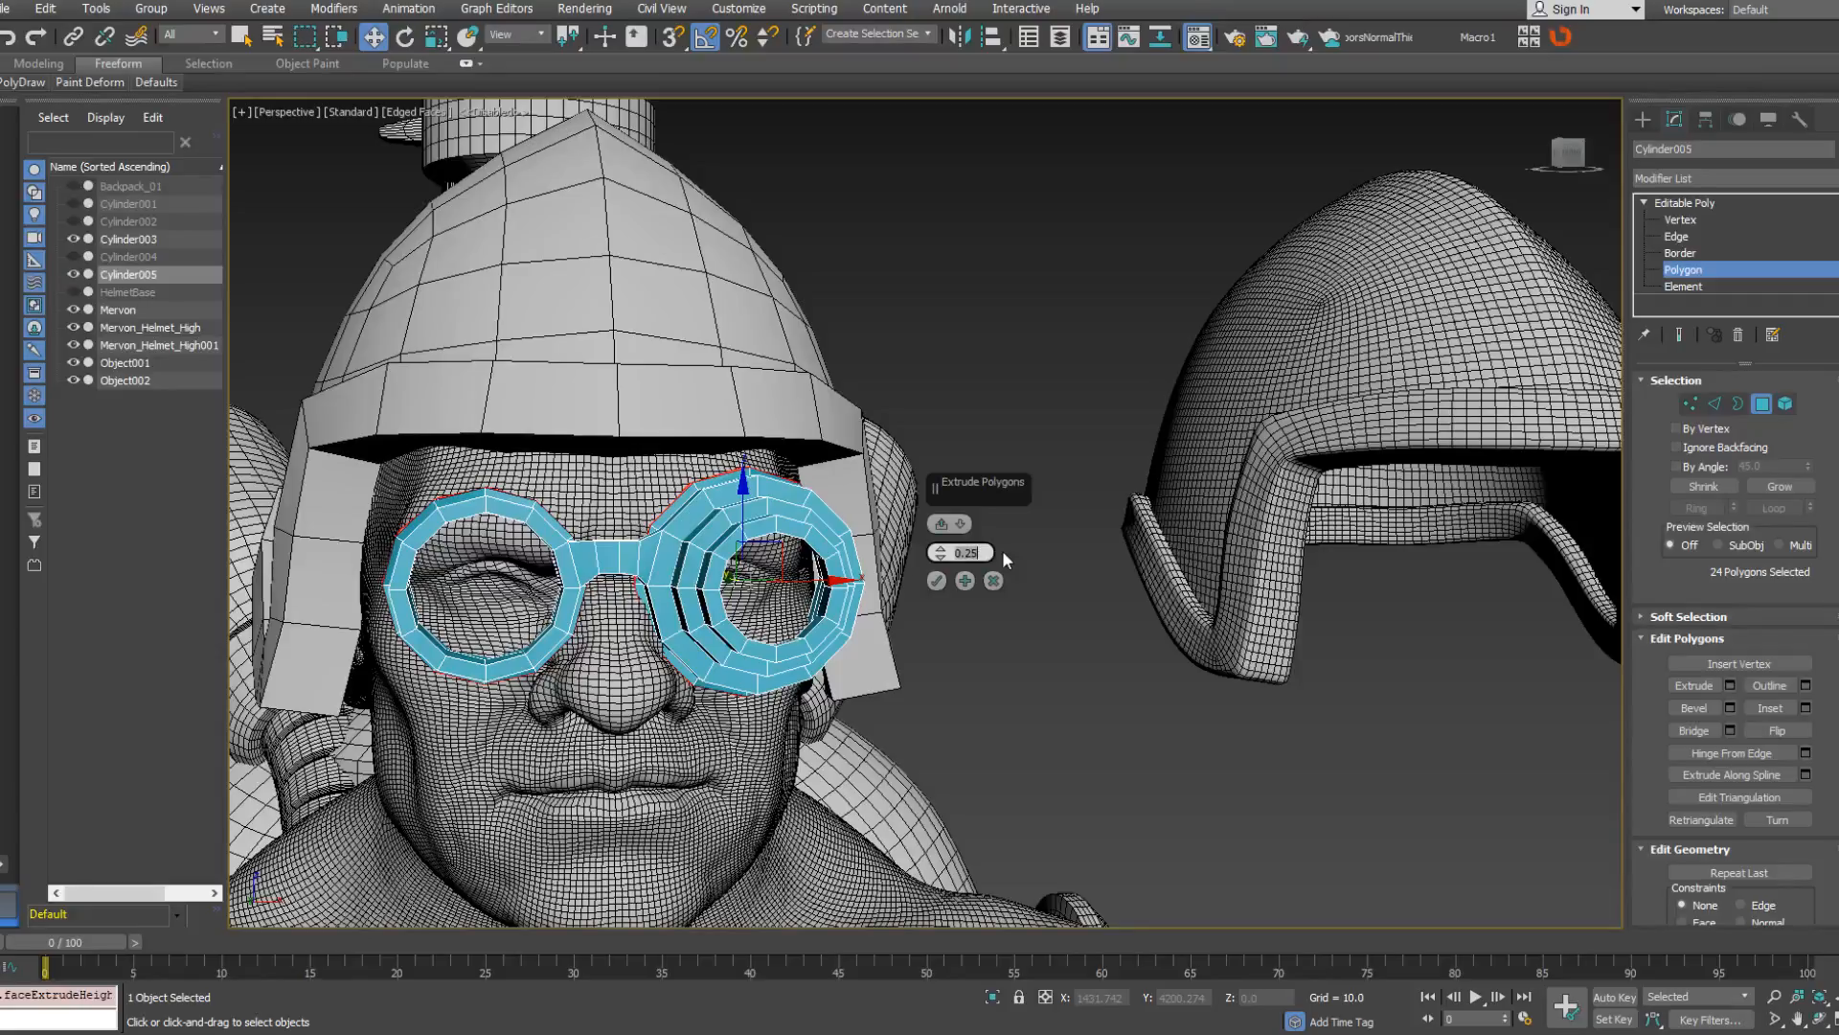
click(936, 580)
alt+middle_drag(936, 581, 1018, 560)
key(ctrl+z)
Select three adjacent rear-facing faces on the outer side of the right ring's rear rim.
alt+middle_drag(870, 519, 925, 532)
scroll(925, 533, up, 5)
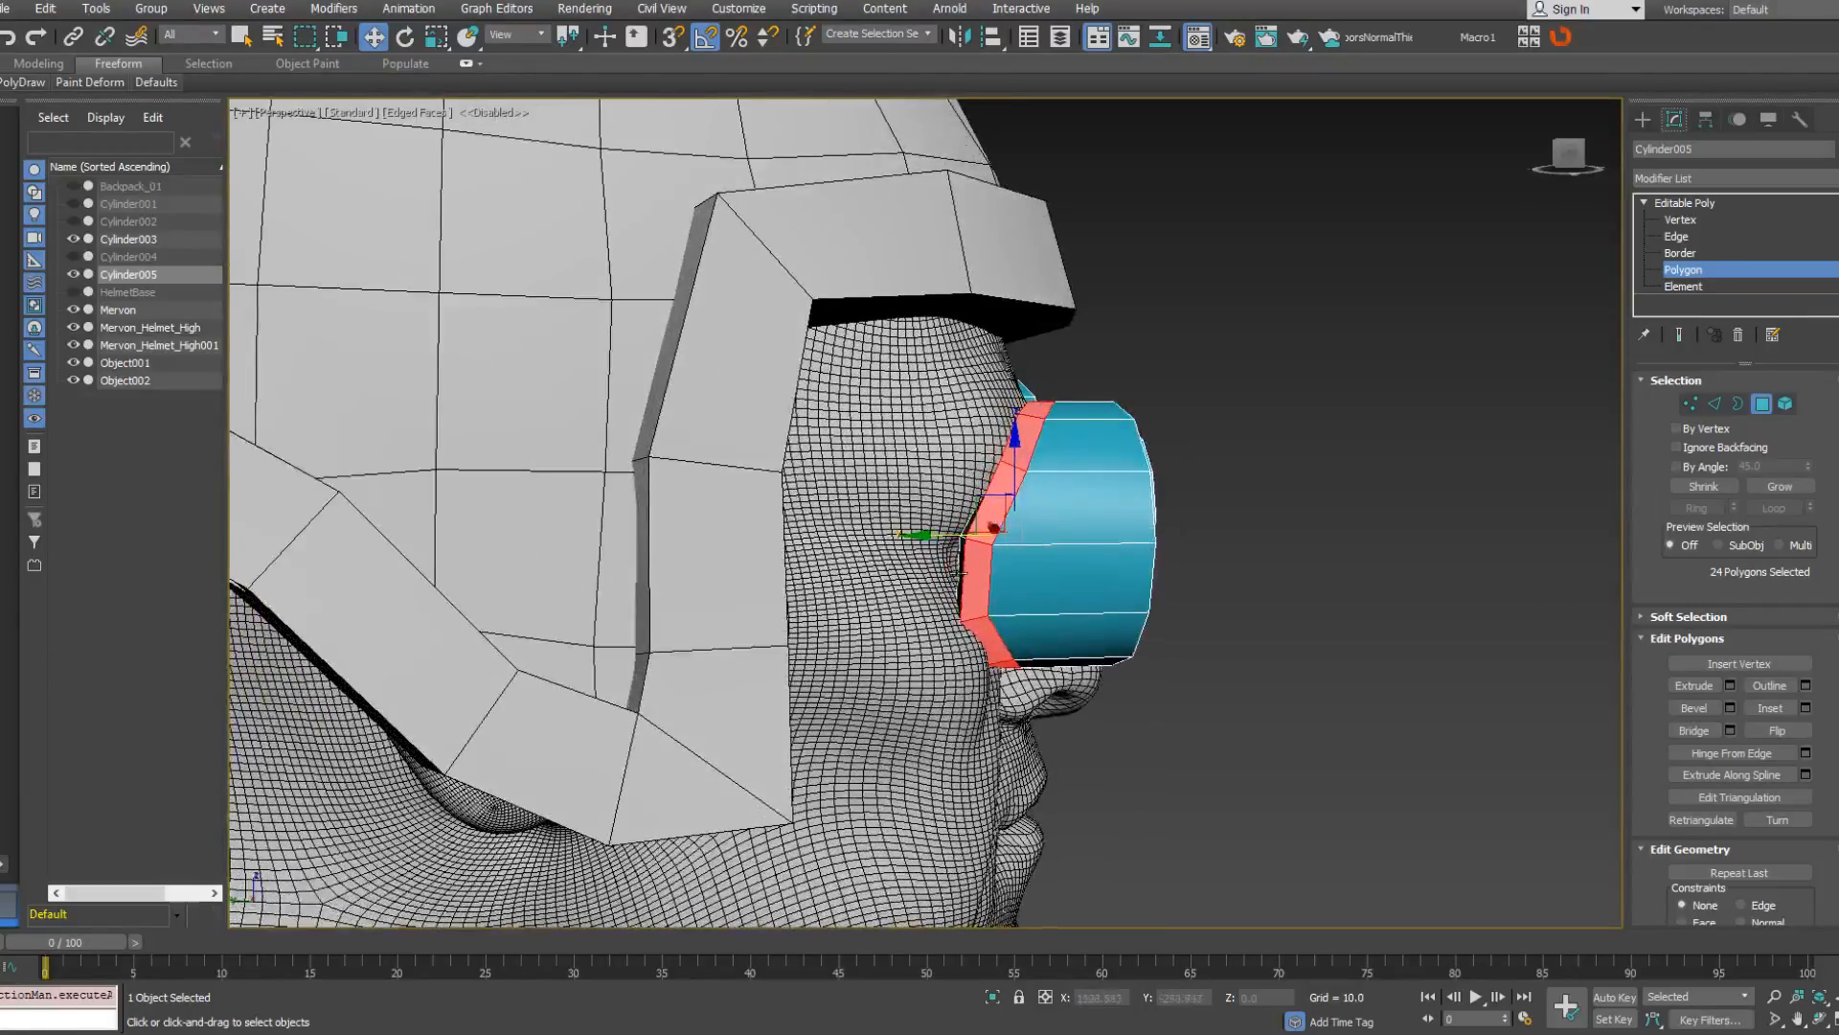
click(956, 572)
click(963, 534)
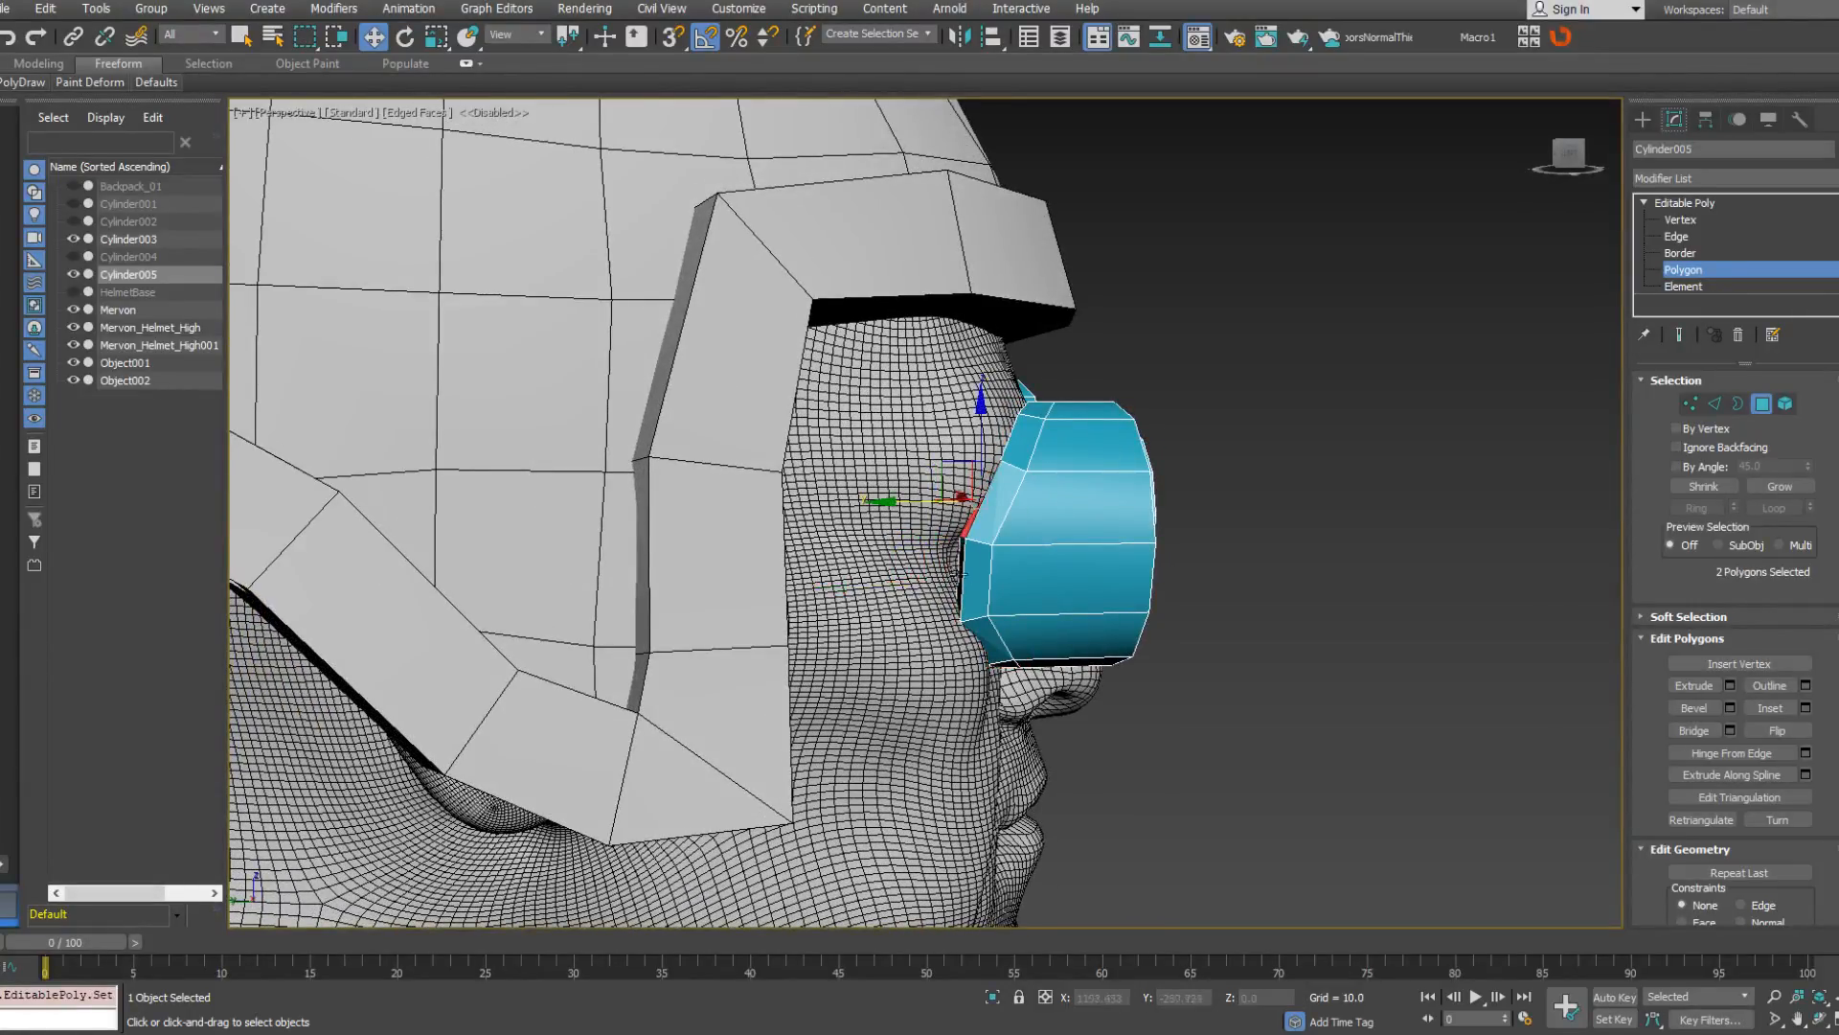
ctrl+click(961, 591)
alt+middle_drag(968, 626, 921, 637)
key(F3)
ctrl+click(967, 634)
alt+click(967, 634)
ctrl+click(958, 637)
key(F3)
Add the three matching rear-facing faces on the outer side of the telescopic eyepiece's rim to the selection.
mouse_move(922, 570)
alt+middle_down()
mouse_move(605, 594)
mouse_move(743, 609)
mouse_move(558, 648)
mouse_move(912, 580)
alt+middle_up()
scroll(901, 574, down, 4)
scroll(912, 579, up, 3)
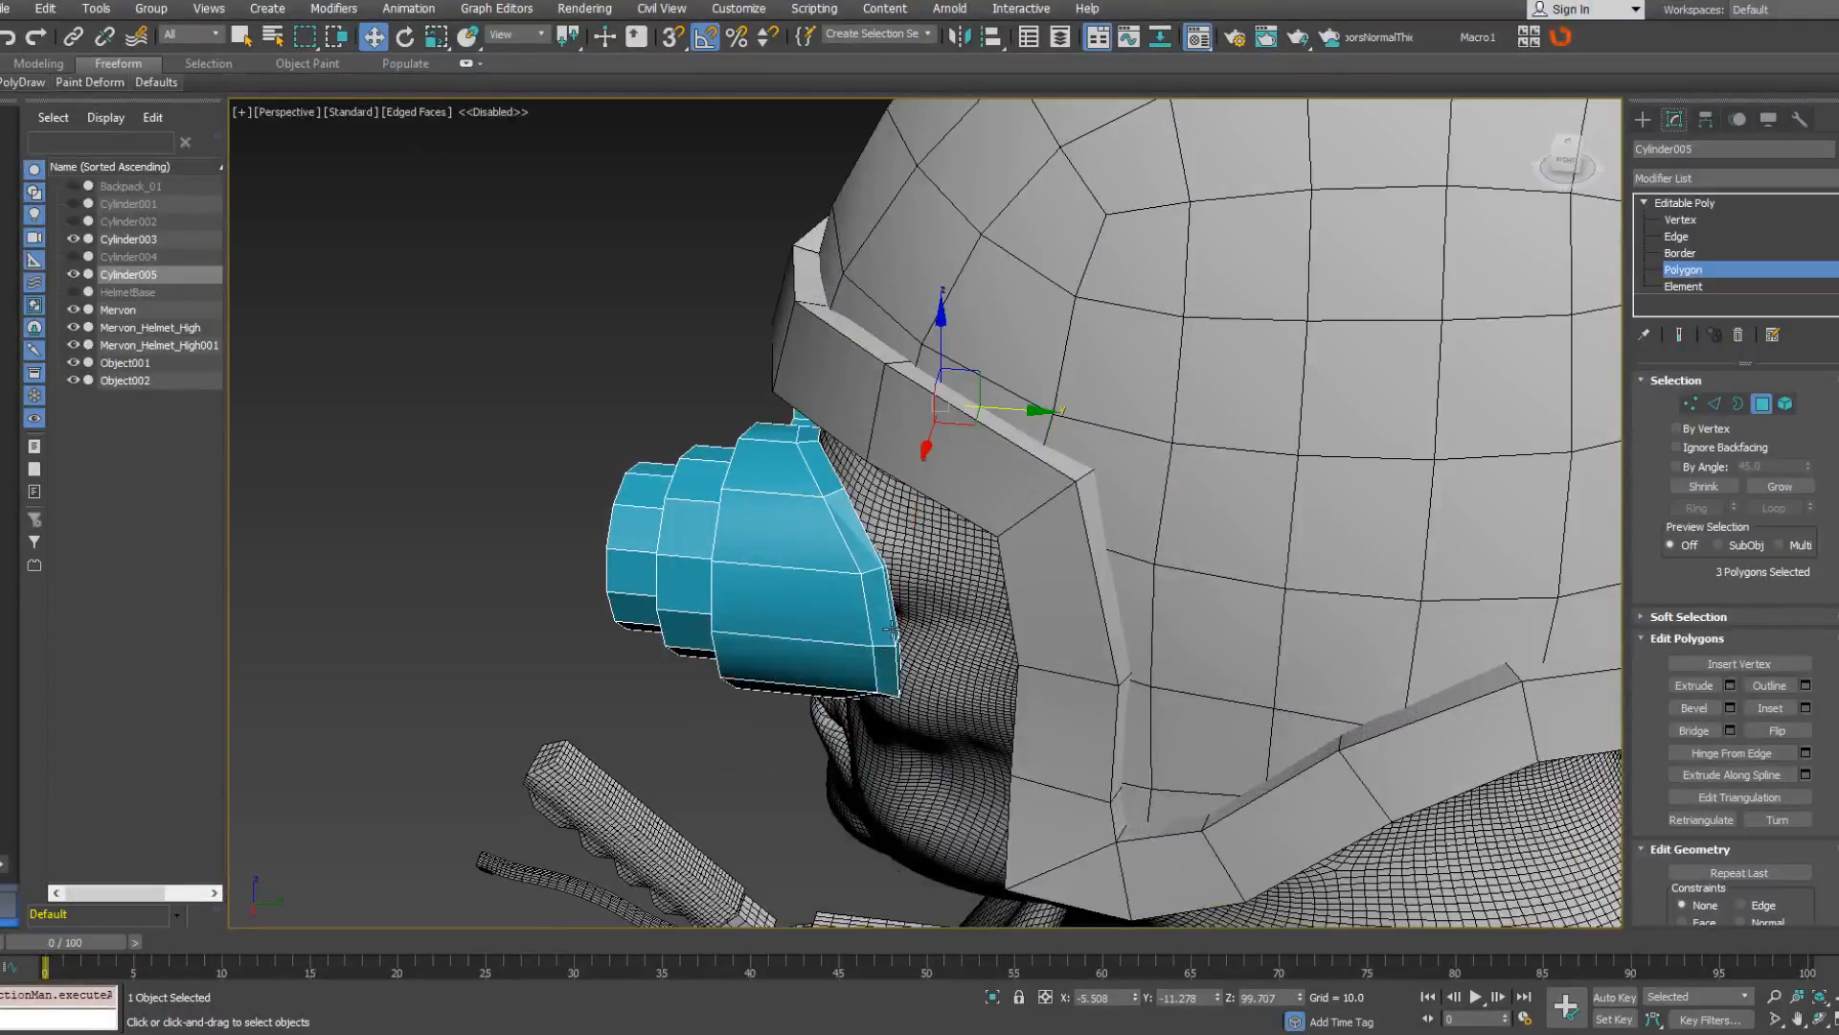
ctrl+click(898, 635)
alt+middle_drag(902, 691, 960, 539)
Extrude the six selected rim faces backward by about 2 as a Group to start the side straps.
right_click(995, 537)
click(892, 594)
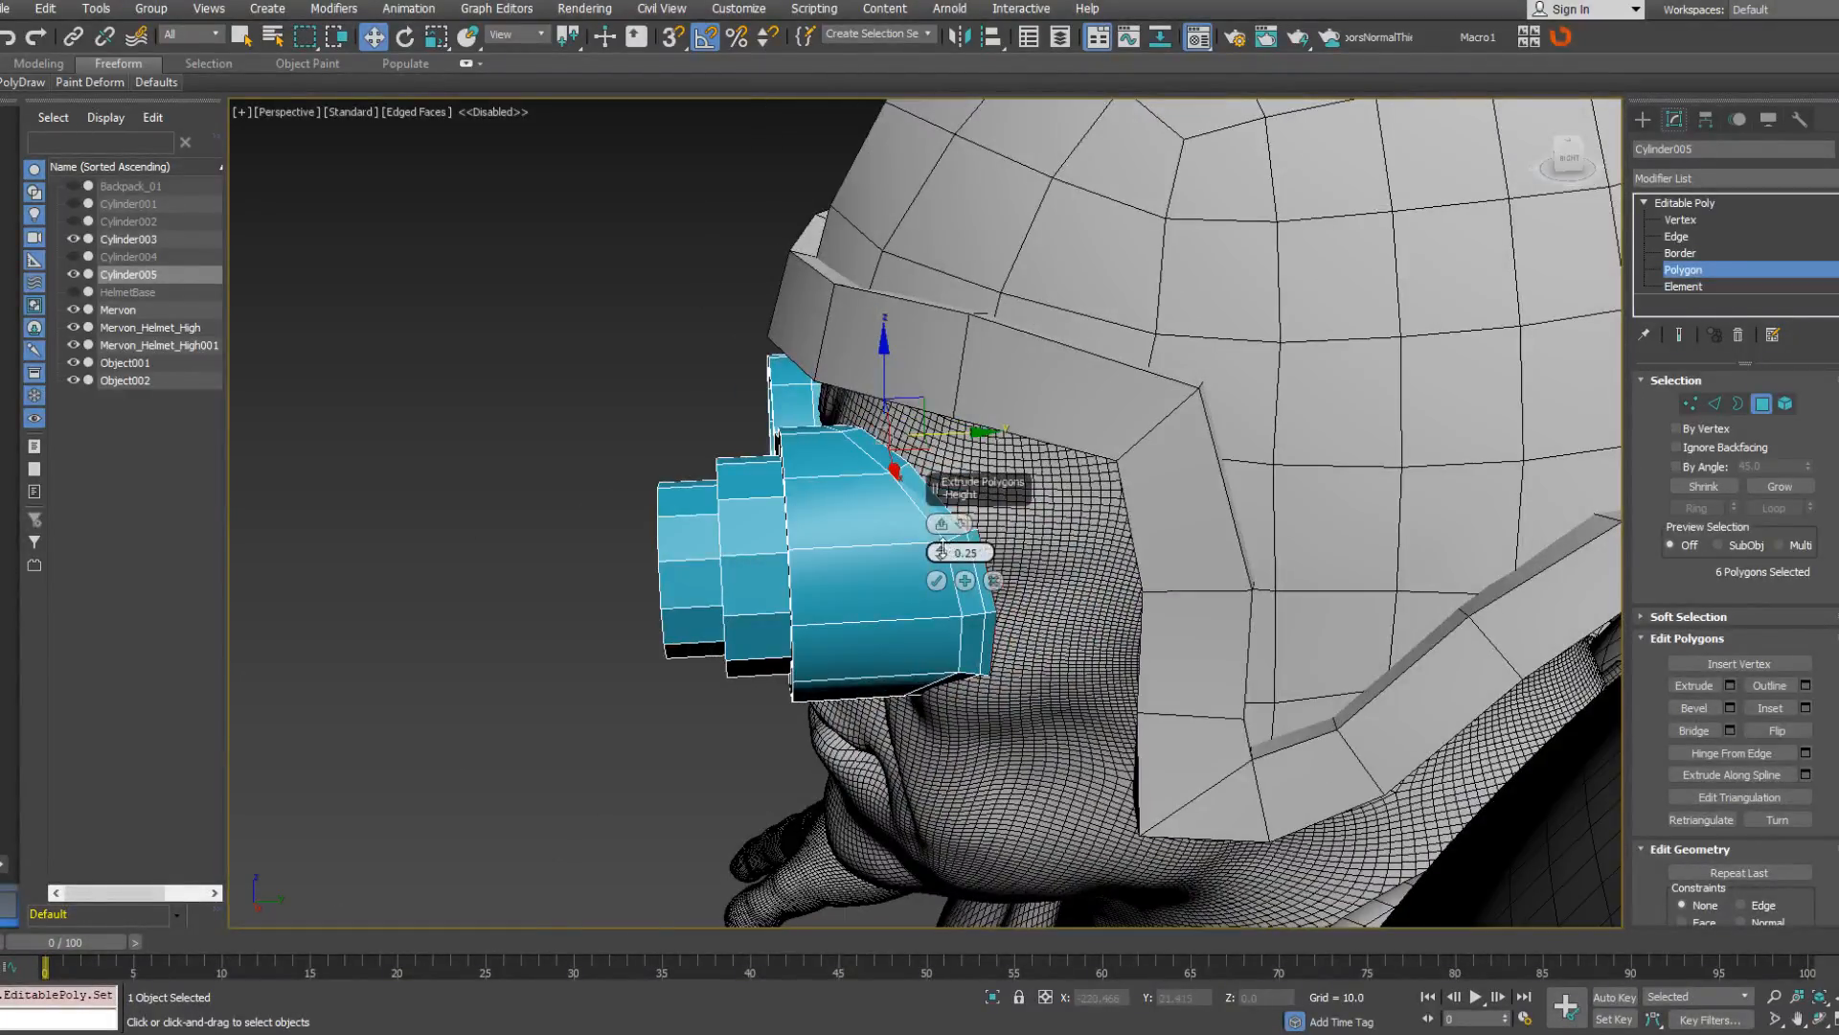
mouse_move(942, 548)
mouse_down()
mouse_move(942, 510)
mouse_move(943, 533)
mouse_up()
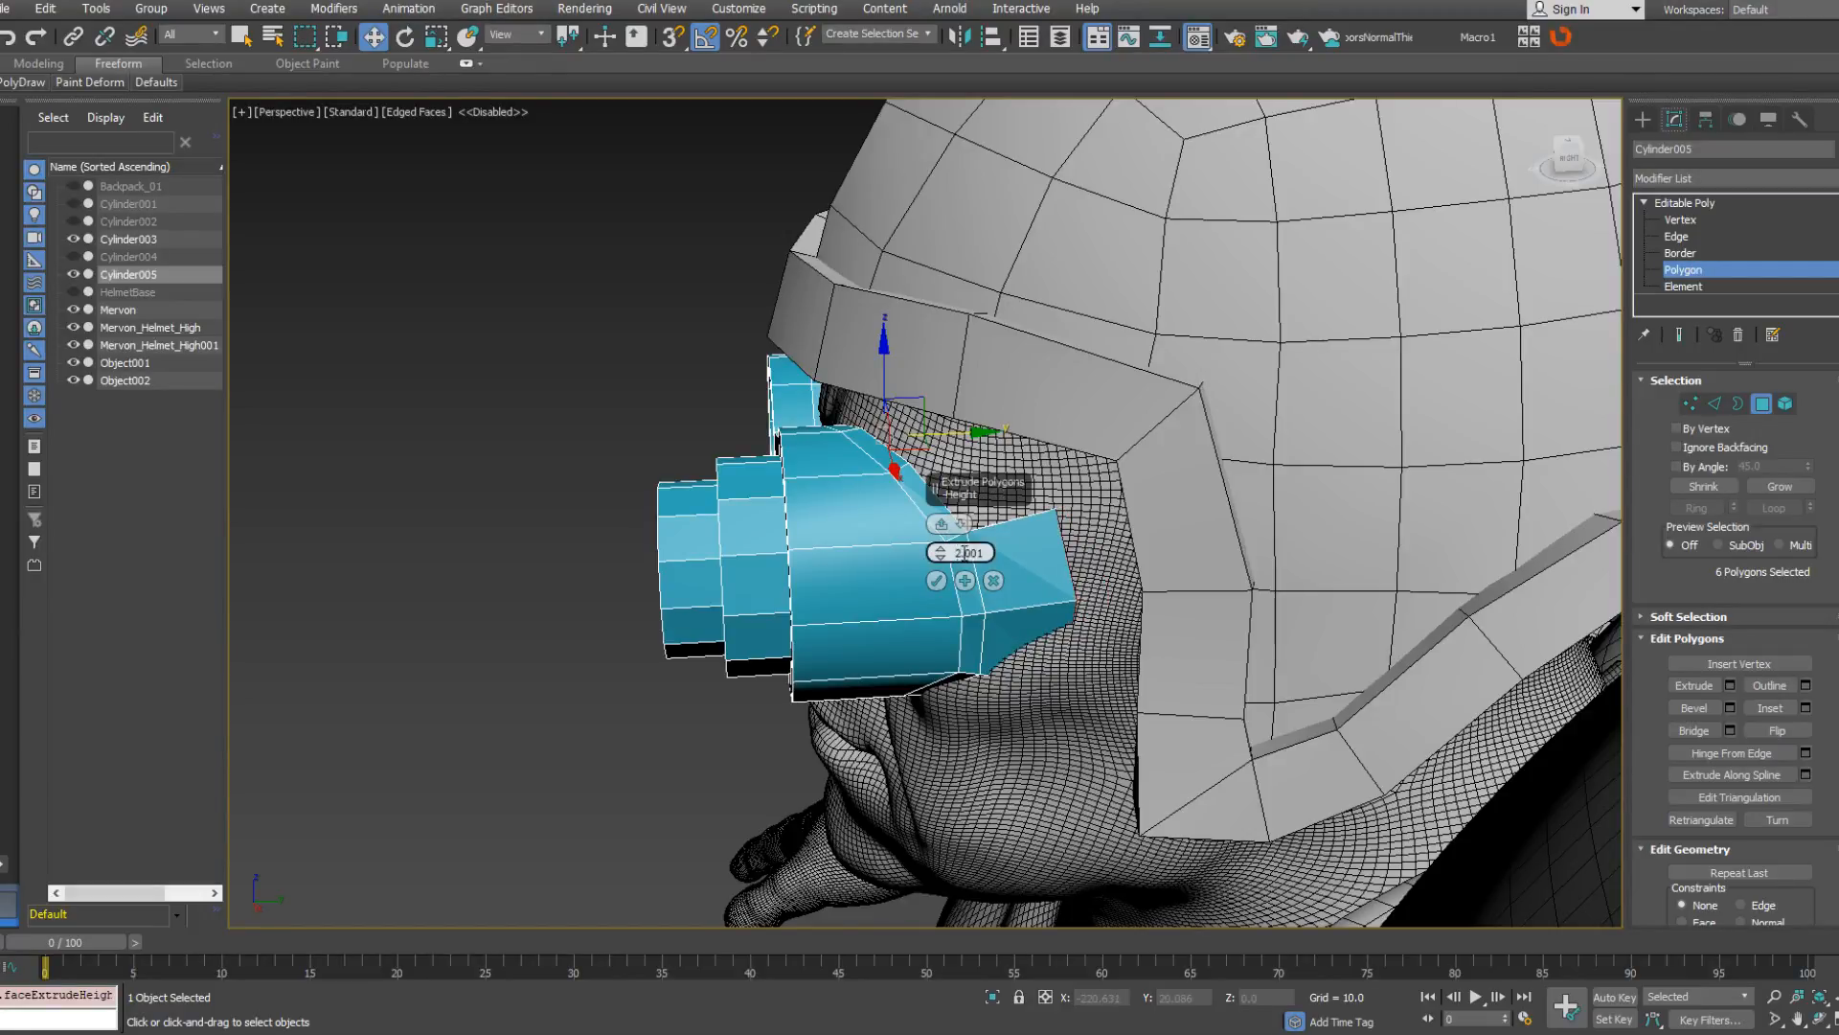
alt+middle_drag(964, 552, 1103, 533)
click(961, 523)
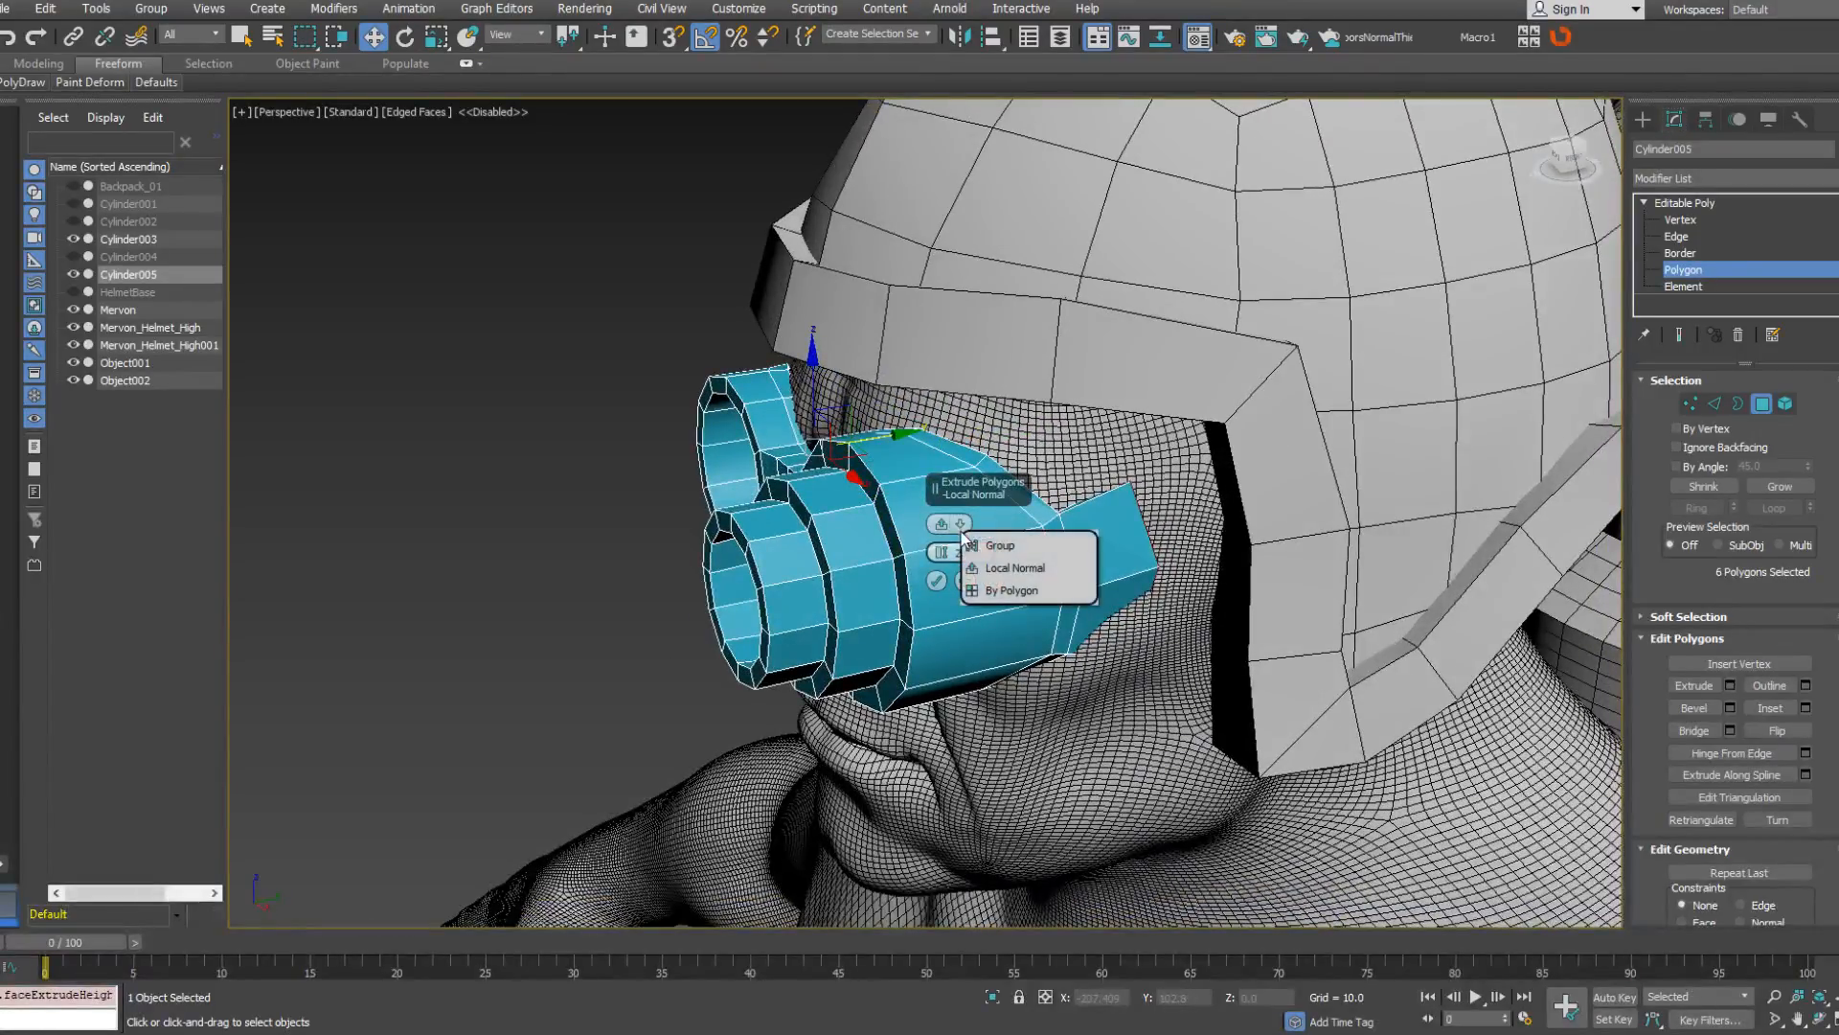
click(1000, 547)
mouse_move(1102, 534)
alt+middle_down()
mouse_move(877, 602)
mouse_move(843, 573)
mouse_move(751, 560)
alt+middle_up()
click(935, 582)
Deselect the telescopic eyepiece's faces and move the right ring's extruded end faces outward to about -6.37 in X.
key(F3)
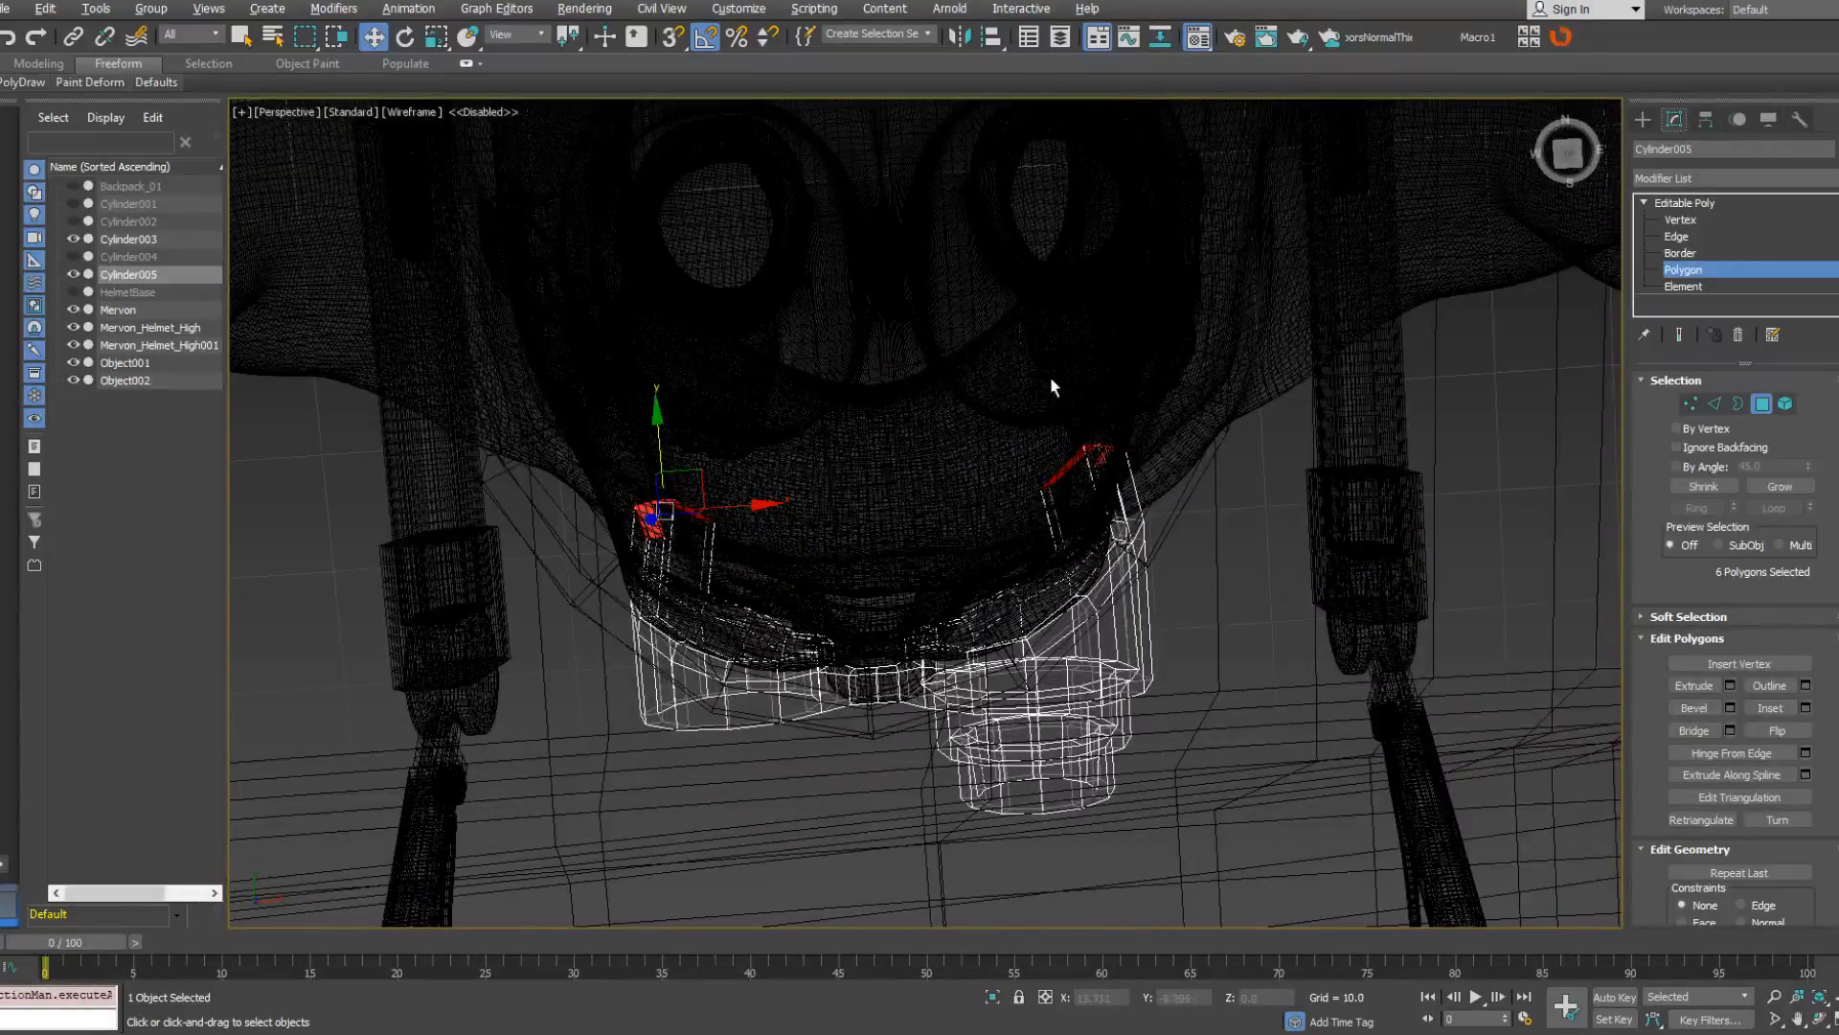
alt+click(1078, 501)
drag(759, 511, 704, 510)
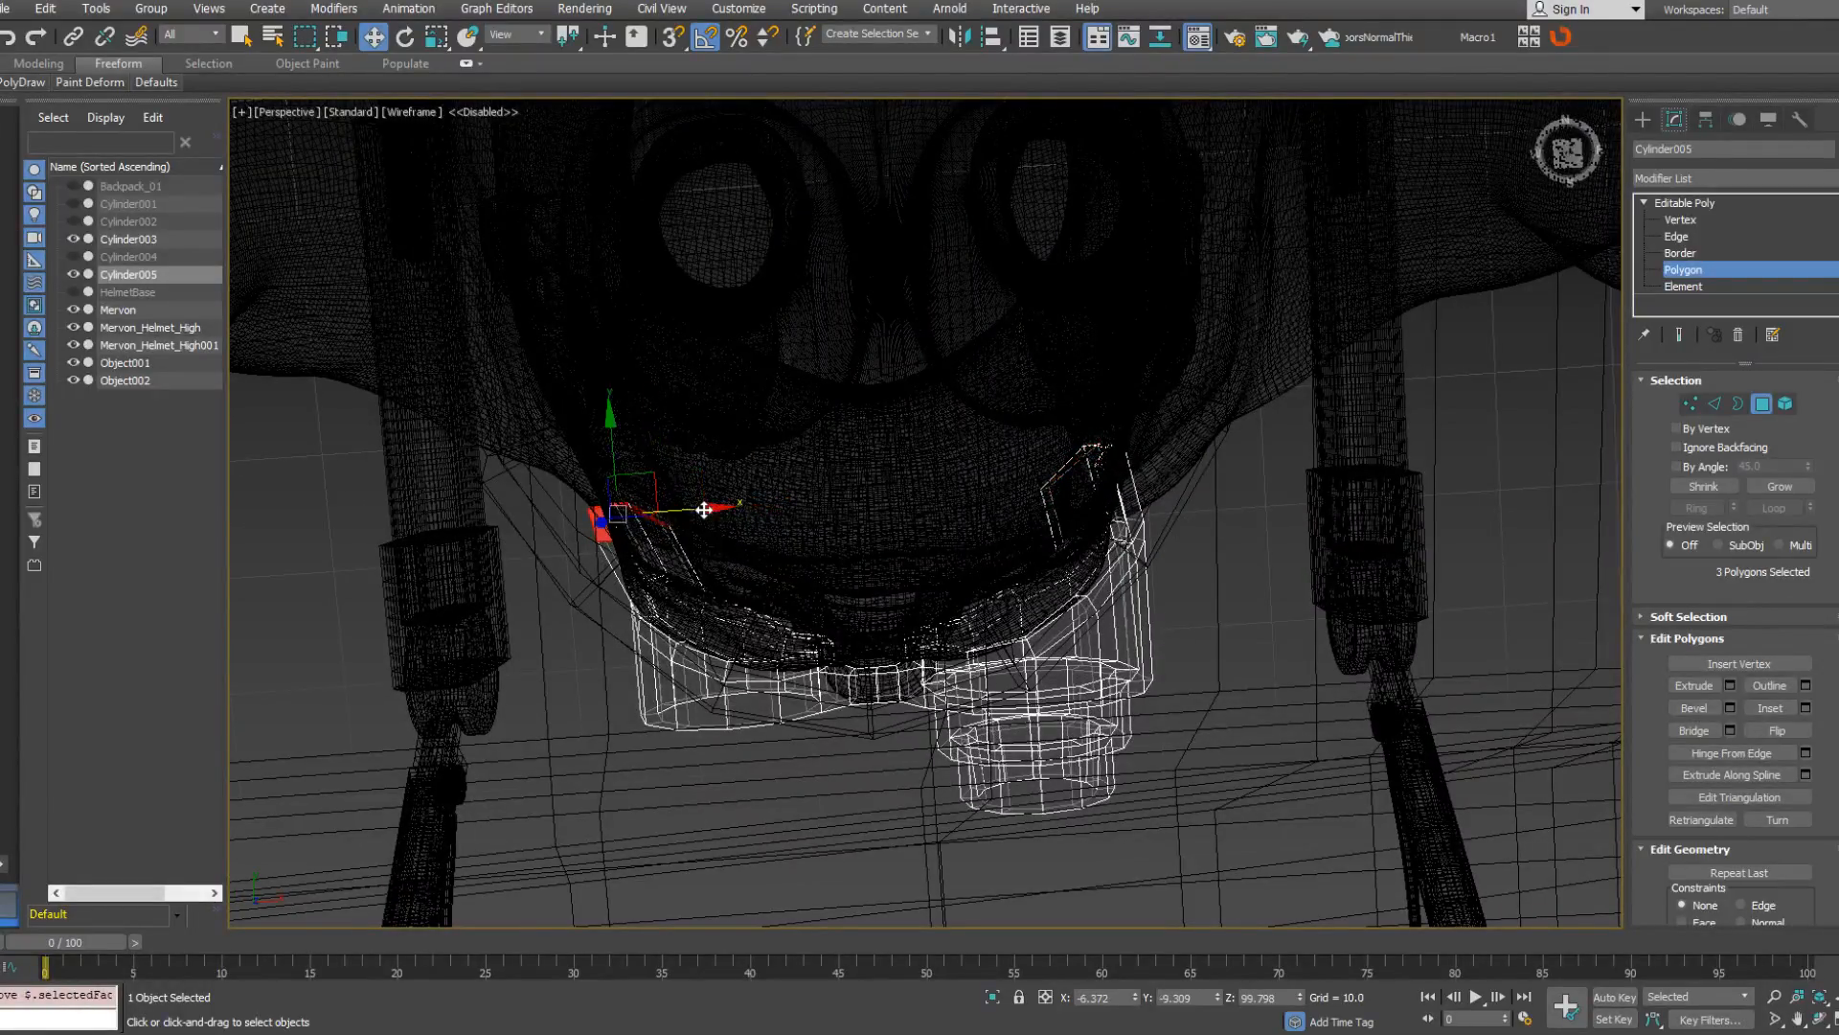
Select the three end faces of the telescopic eyepiece's side extension and move them outward to about 6.88 in X.
click(1110, 464)
alt+middle_drag(1109, 463, 1043, 450)
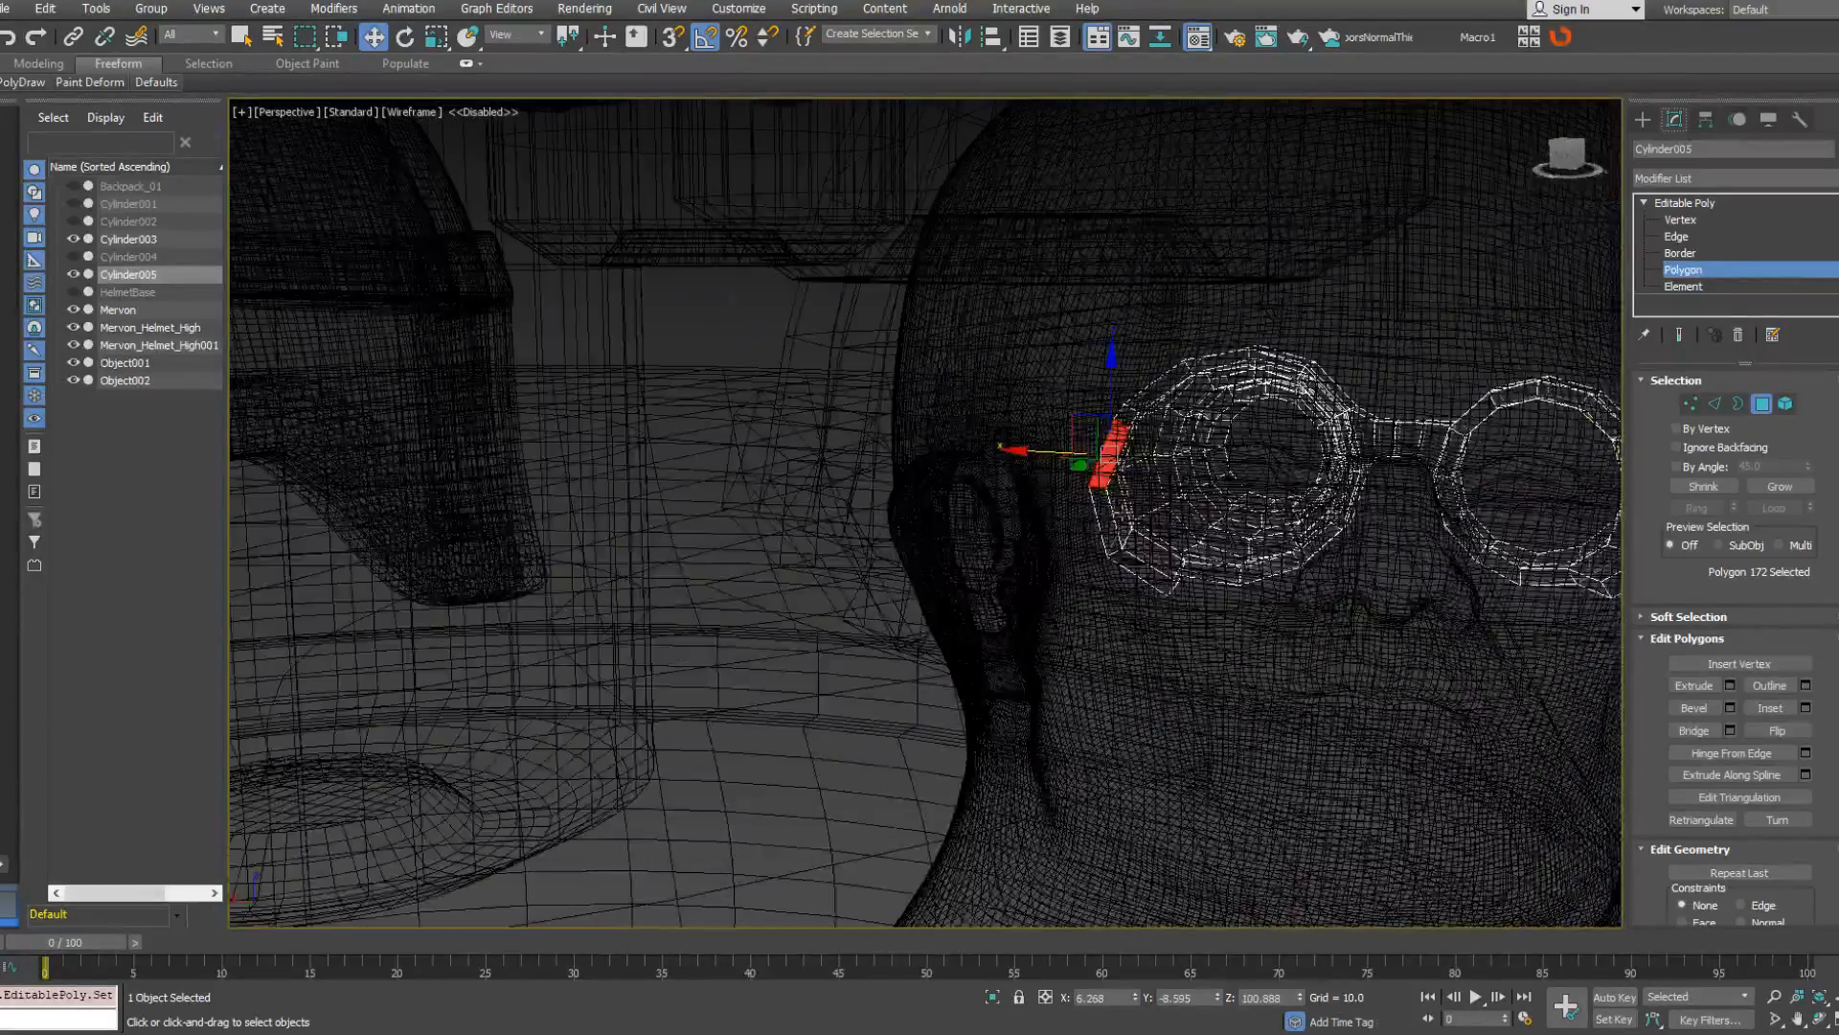
ctrl+click(1109, 520)
ctrl+click(1136, 571)
alt+middle_drag(1047, 540, 1216, 614)
key(F3)
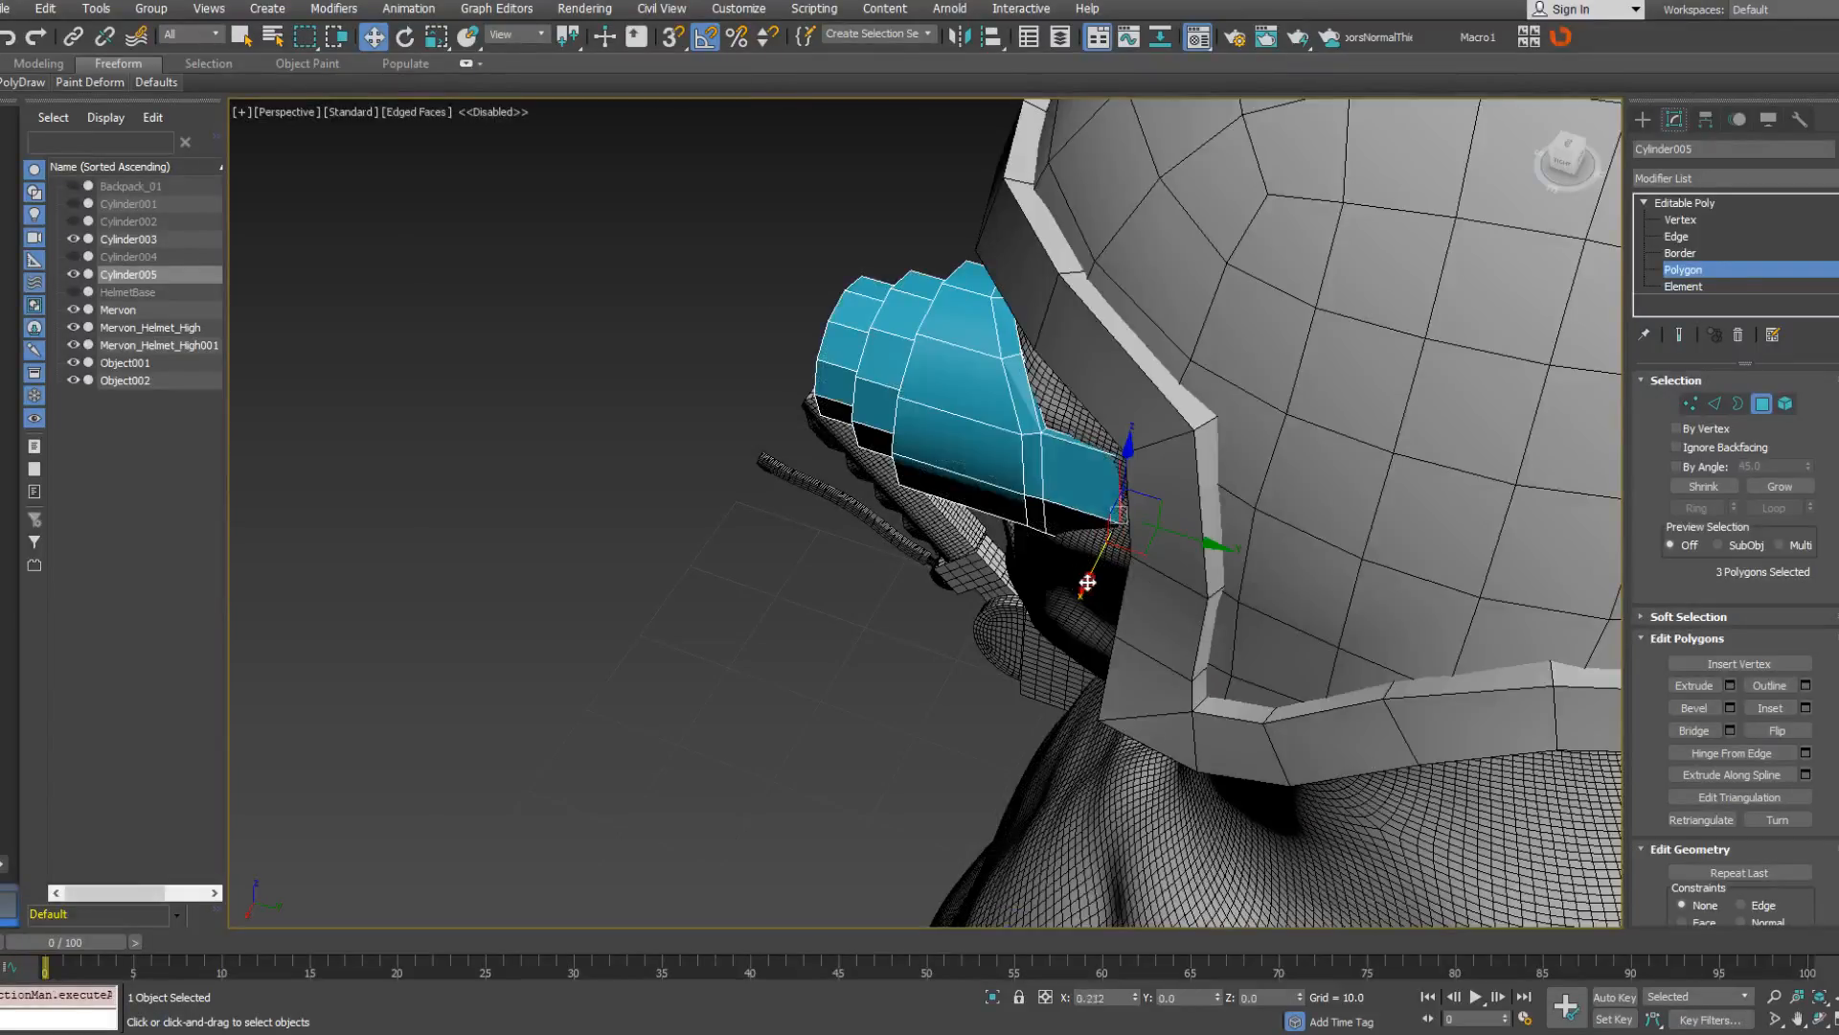
drag(1088, 583, 1072, 594)
alt+middle_drag(1068, 597, 1208, 624)
key(F3)
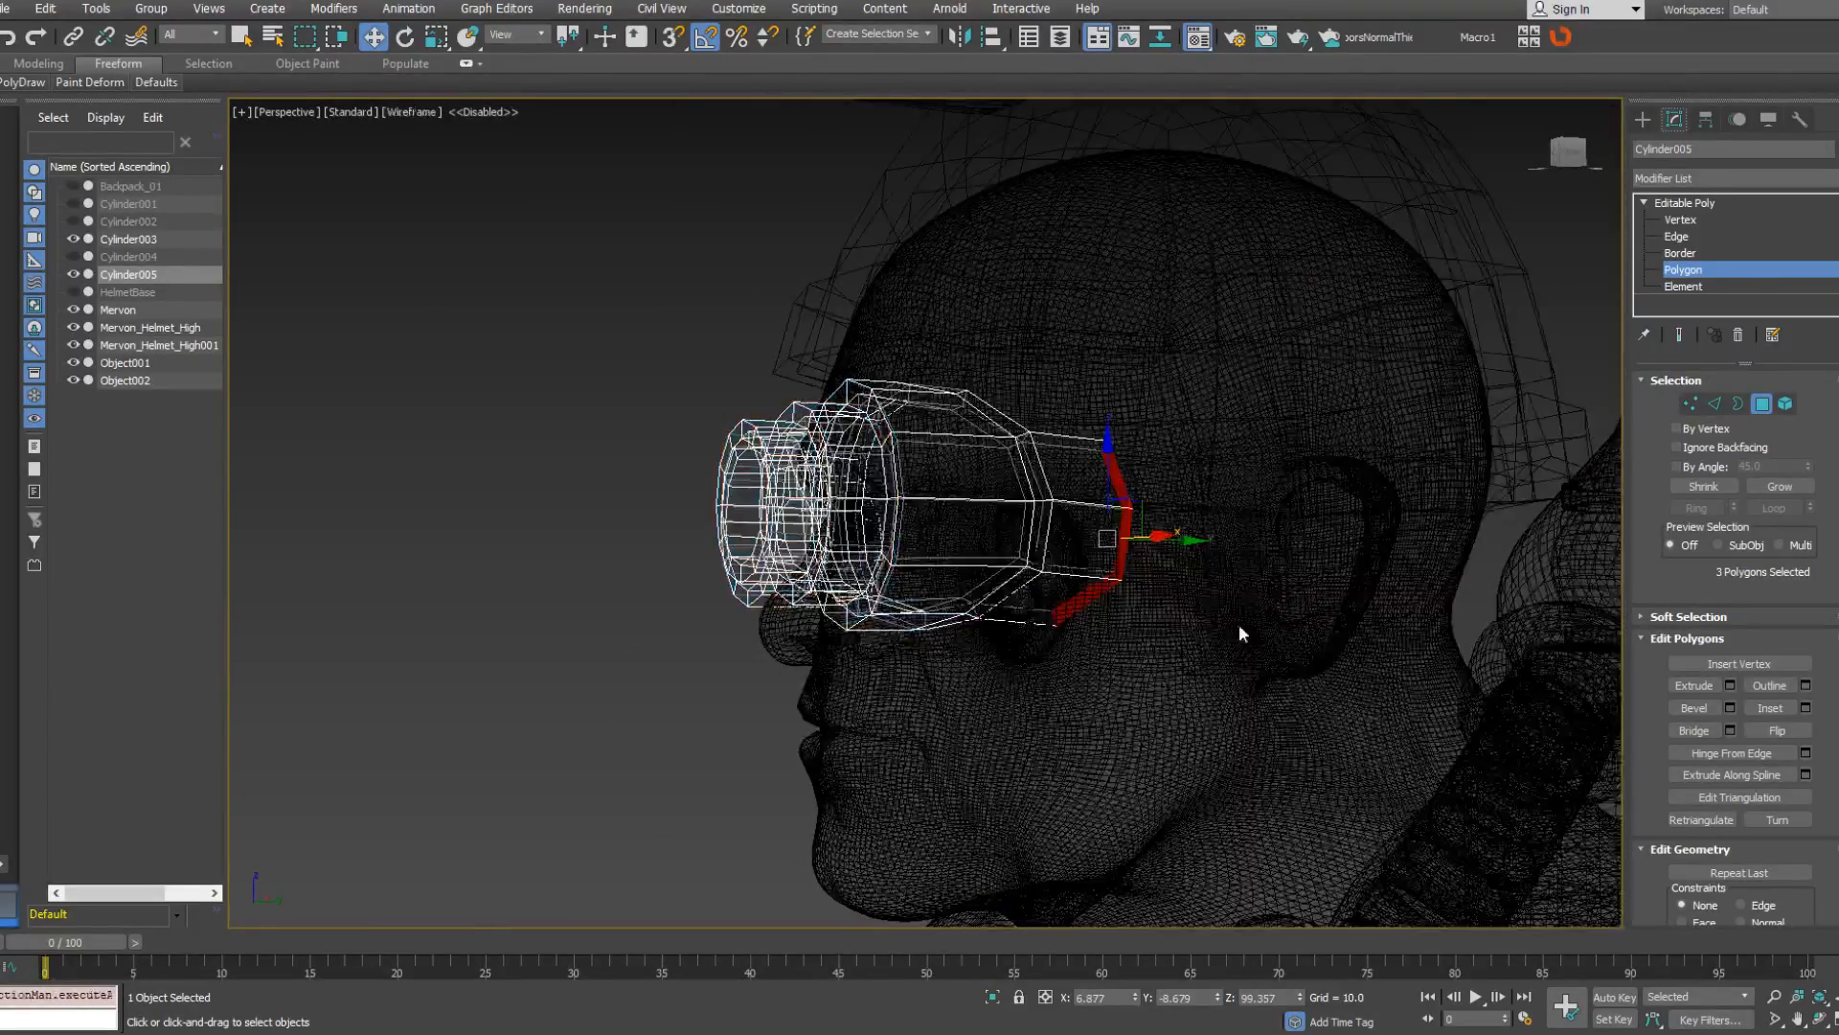
Select the two lower vertices in front of the gap under the telescopic eyepiece's side extension and reposition them against the cheek.
click(1690, 404)
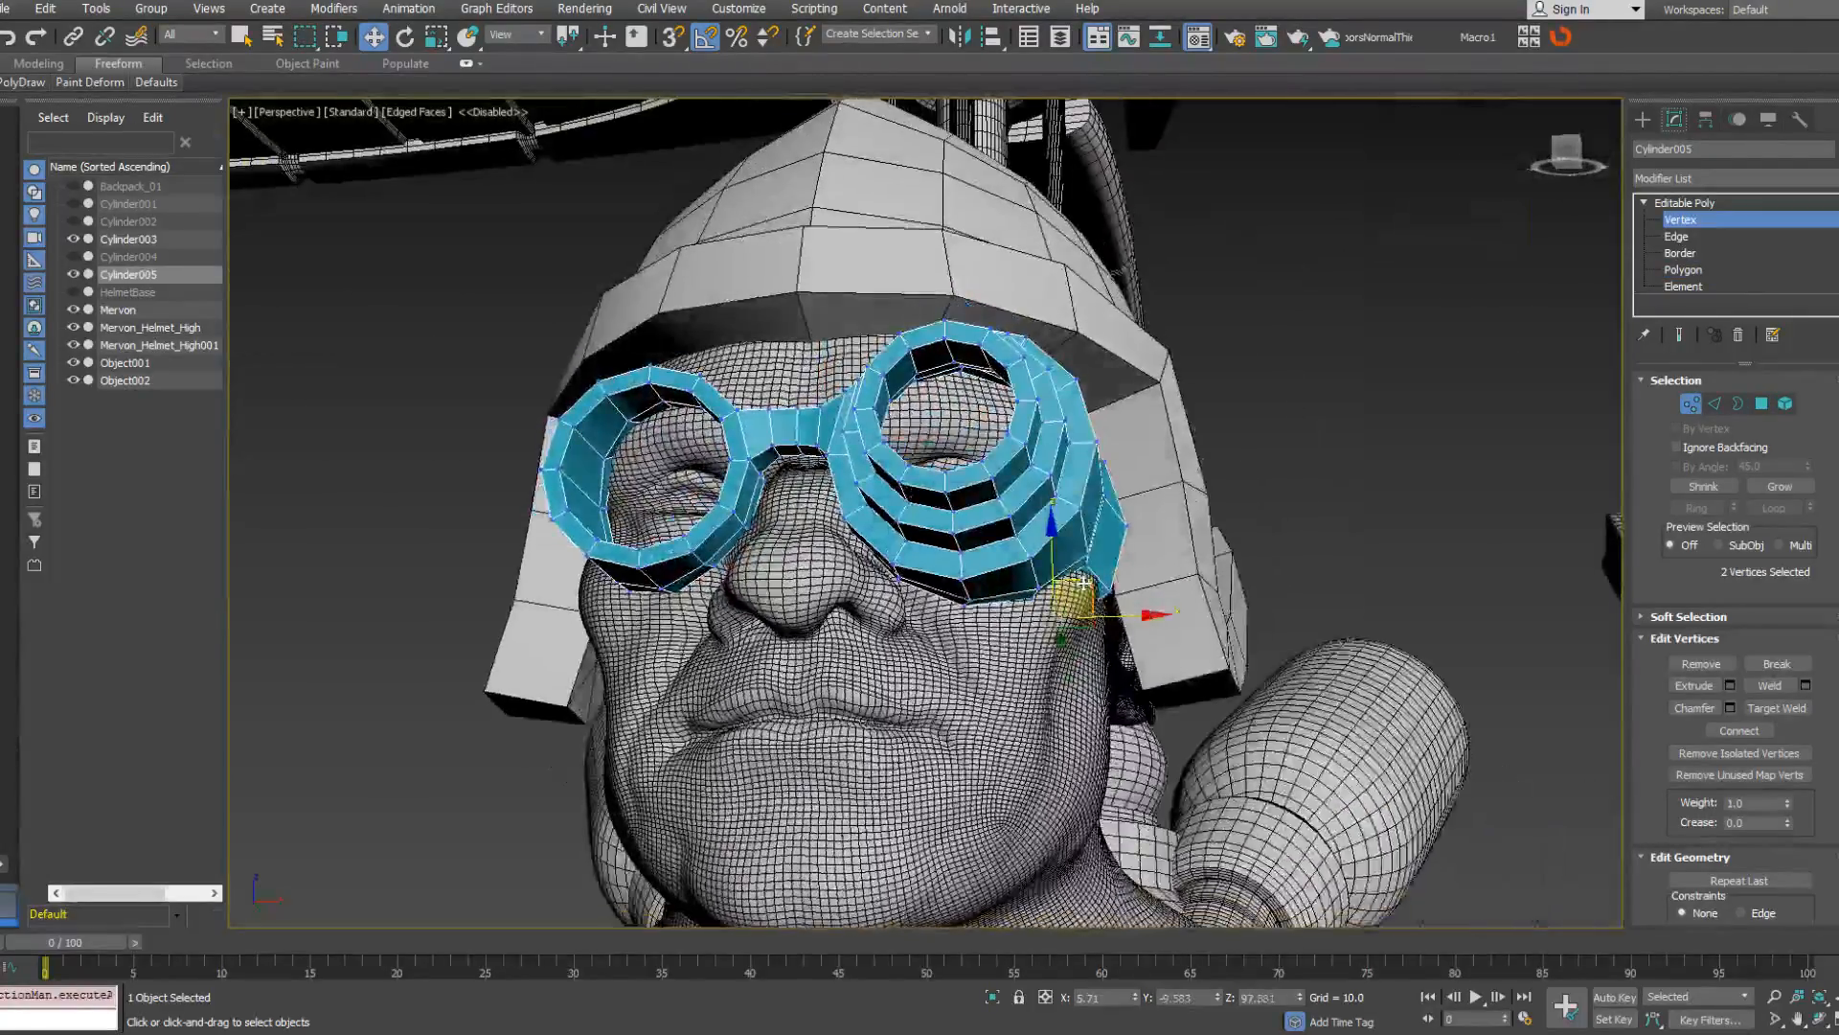
drag(1083, 583, 1099, 608)
mouse_move(1098, 607)
alt+middle_down()
mouse_move(978, 619)
mouse_move(963, 585)
mouse_move(987, 570)
mouse_move(1015, 644)
mouse_move(998, 618)
mouse_move(1033, 629)
mouse_move(1026, 575)
mouse_move(990, 677)
mouse_move(930, 660)
mouse_move(928, 675)
alt+middle_up()
key(F3)
key(F3)
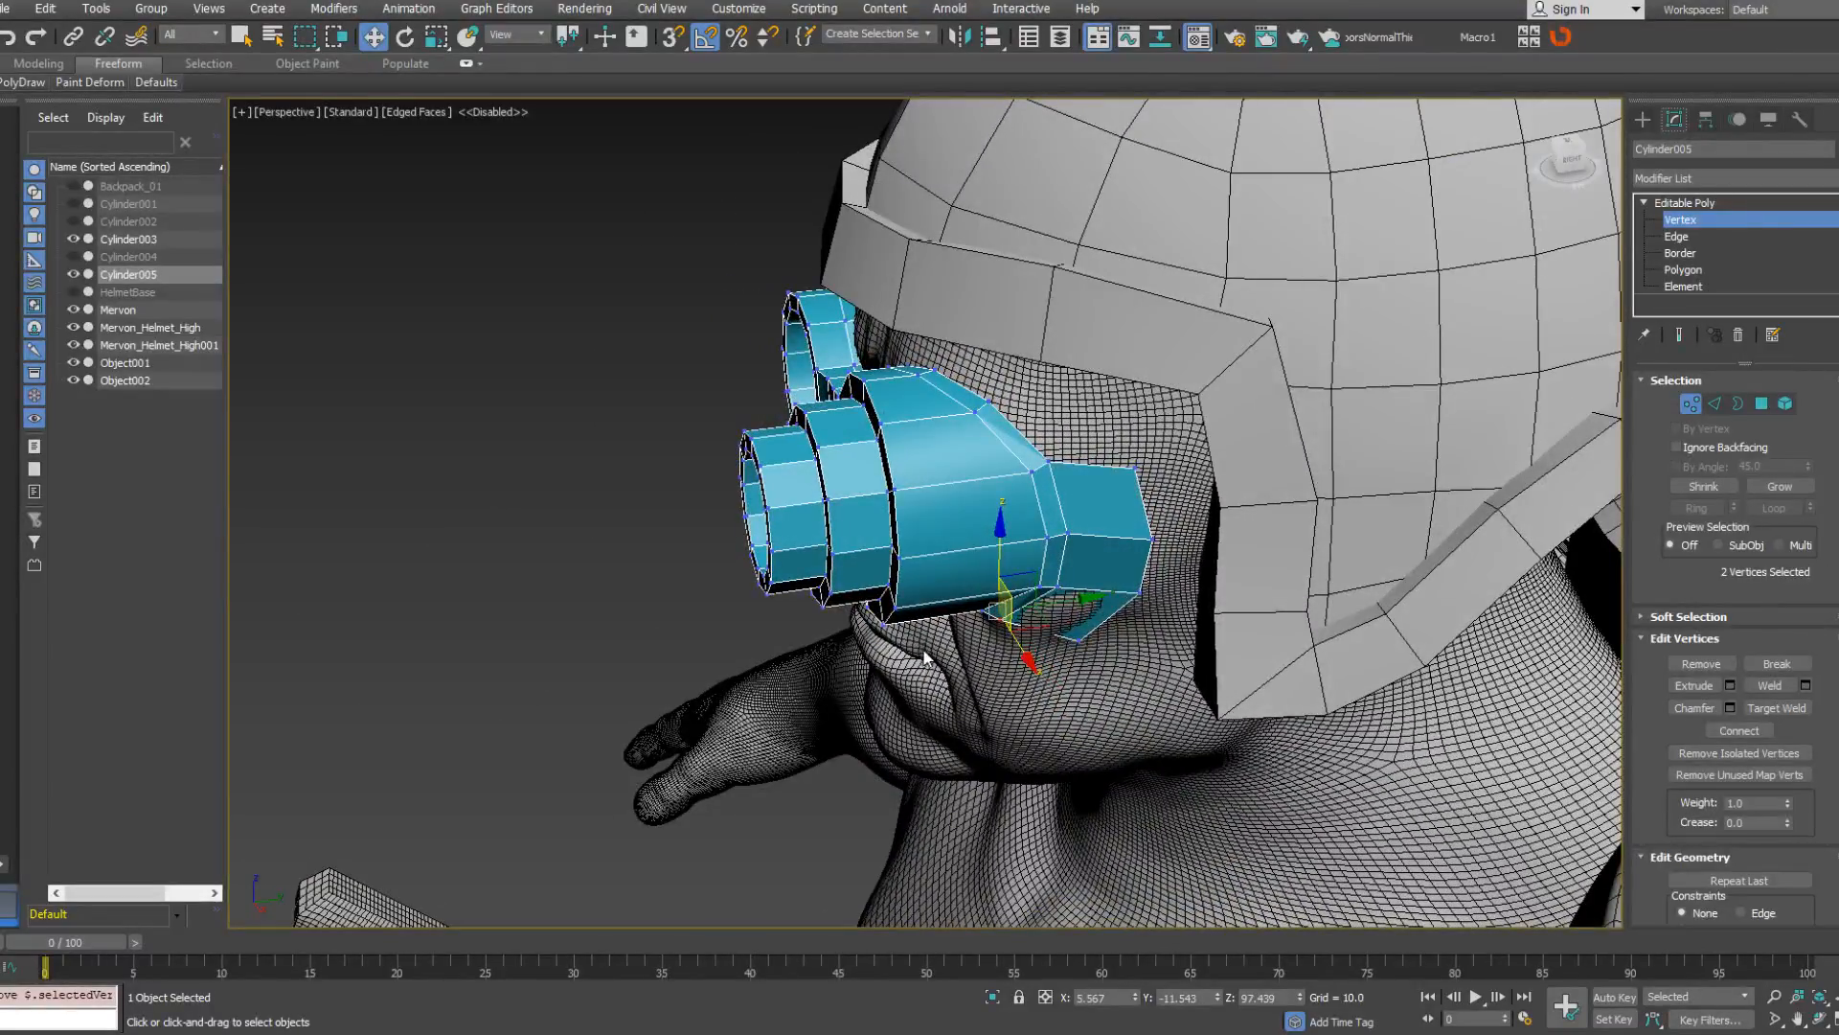
Connect the three lengthwise edges on the telescopic eyepiece's outer barrel with one segment, Pinch 0 and Slide 28.
click(1715, 403)
click(995, 480)
alt+middle_drag(996, 480, 975, 421)
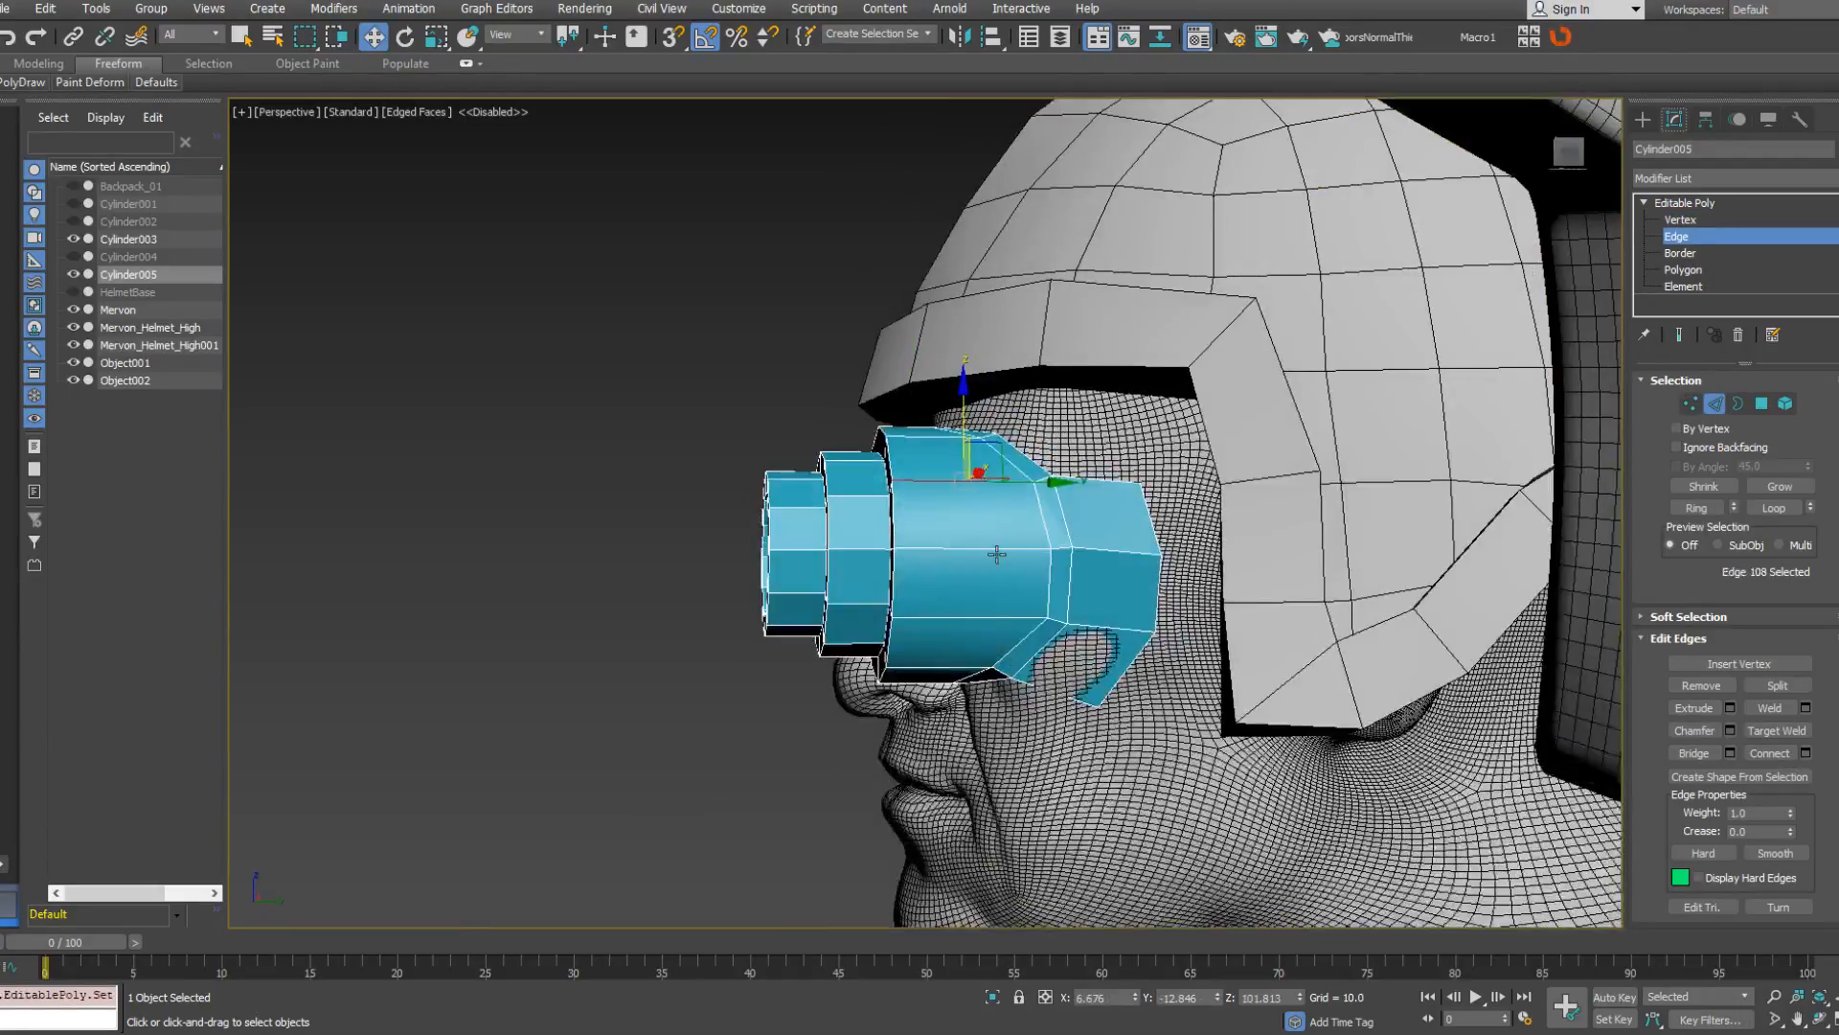
ctrl+click(997, 550)
right_click(997, 618)
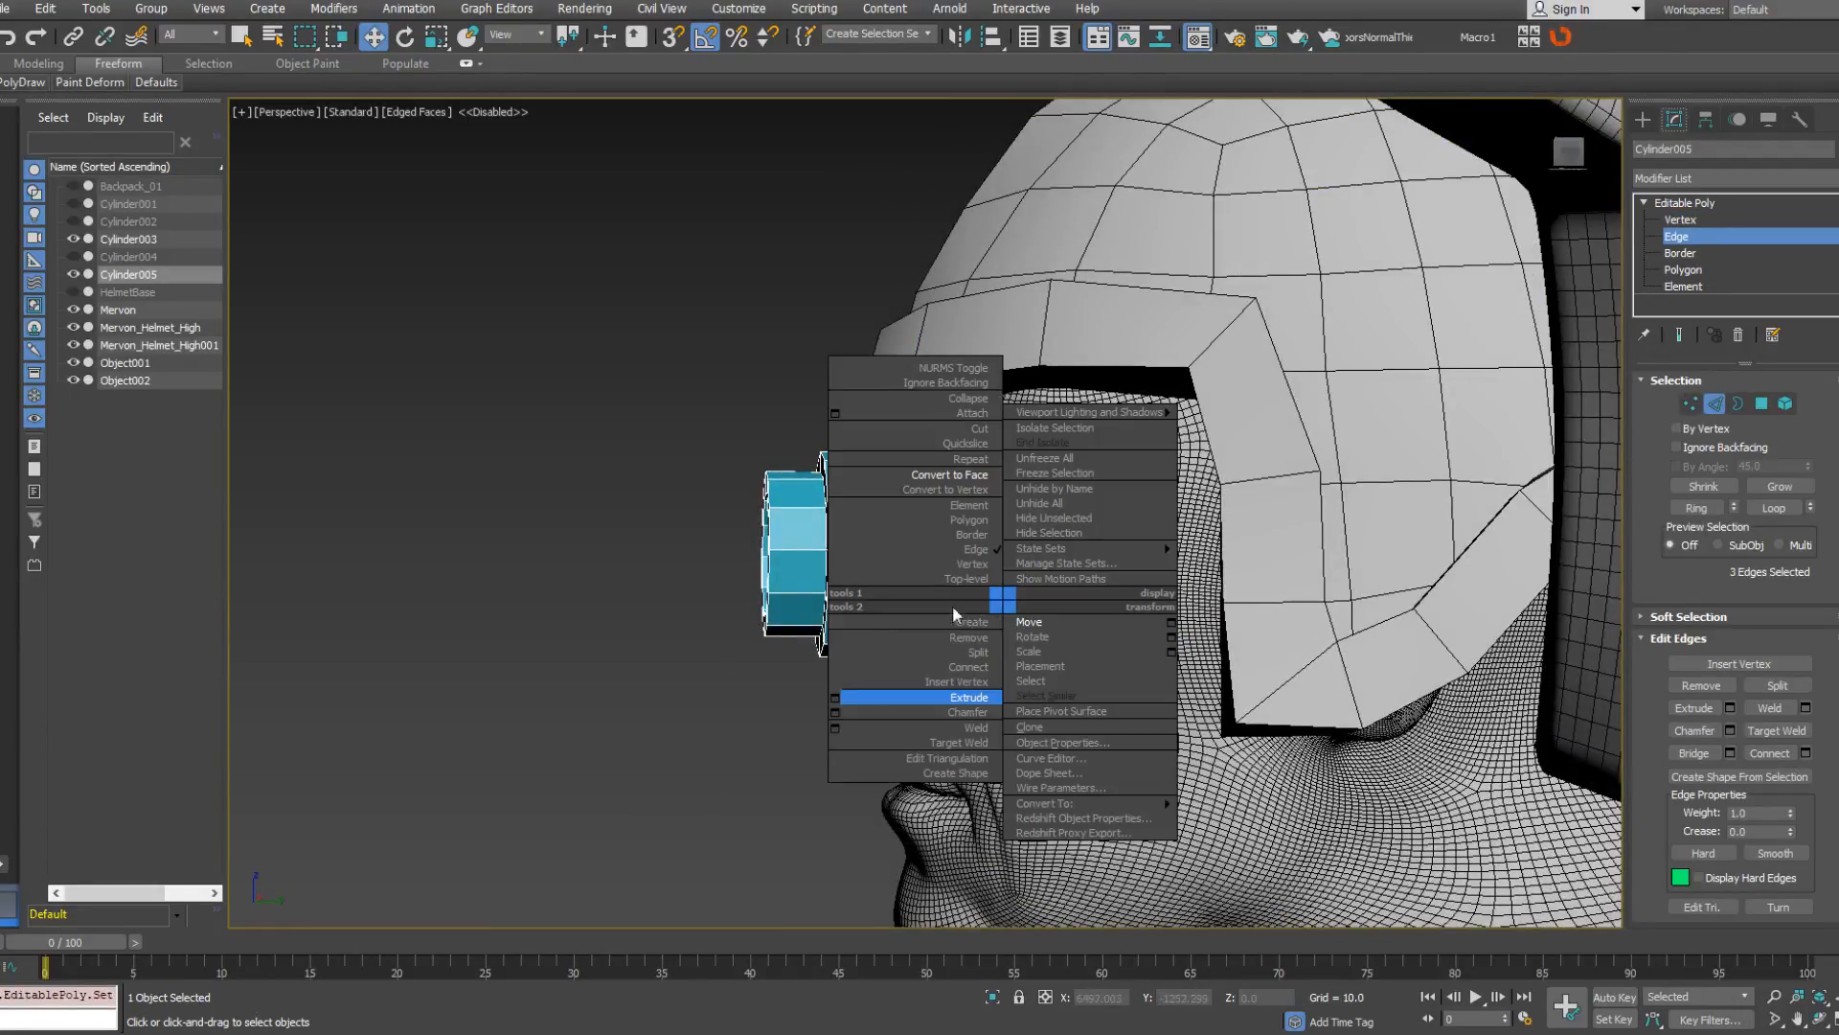
click(838, 677)
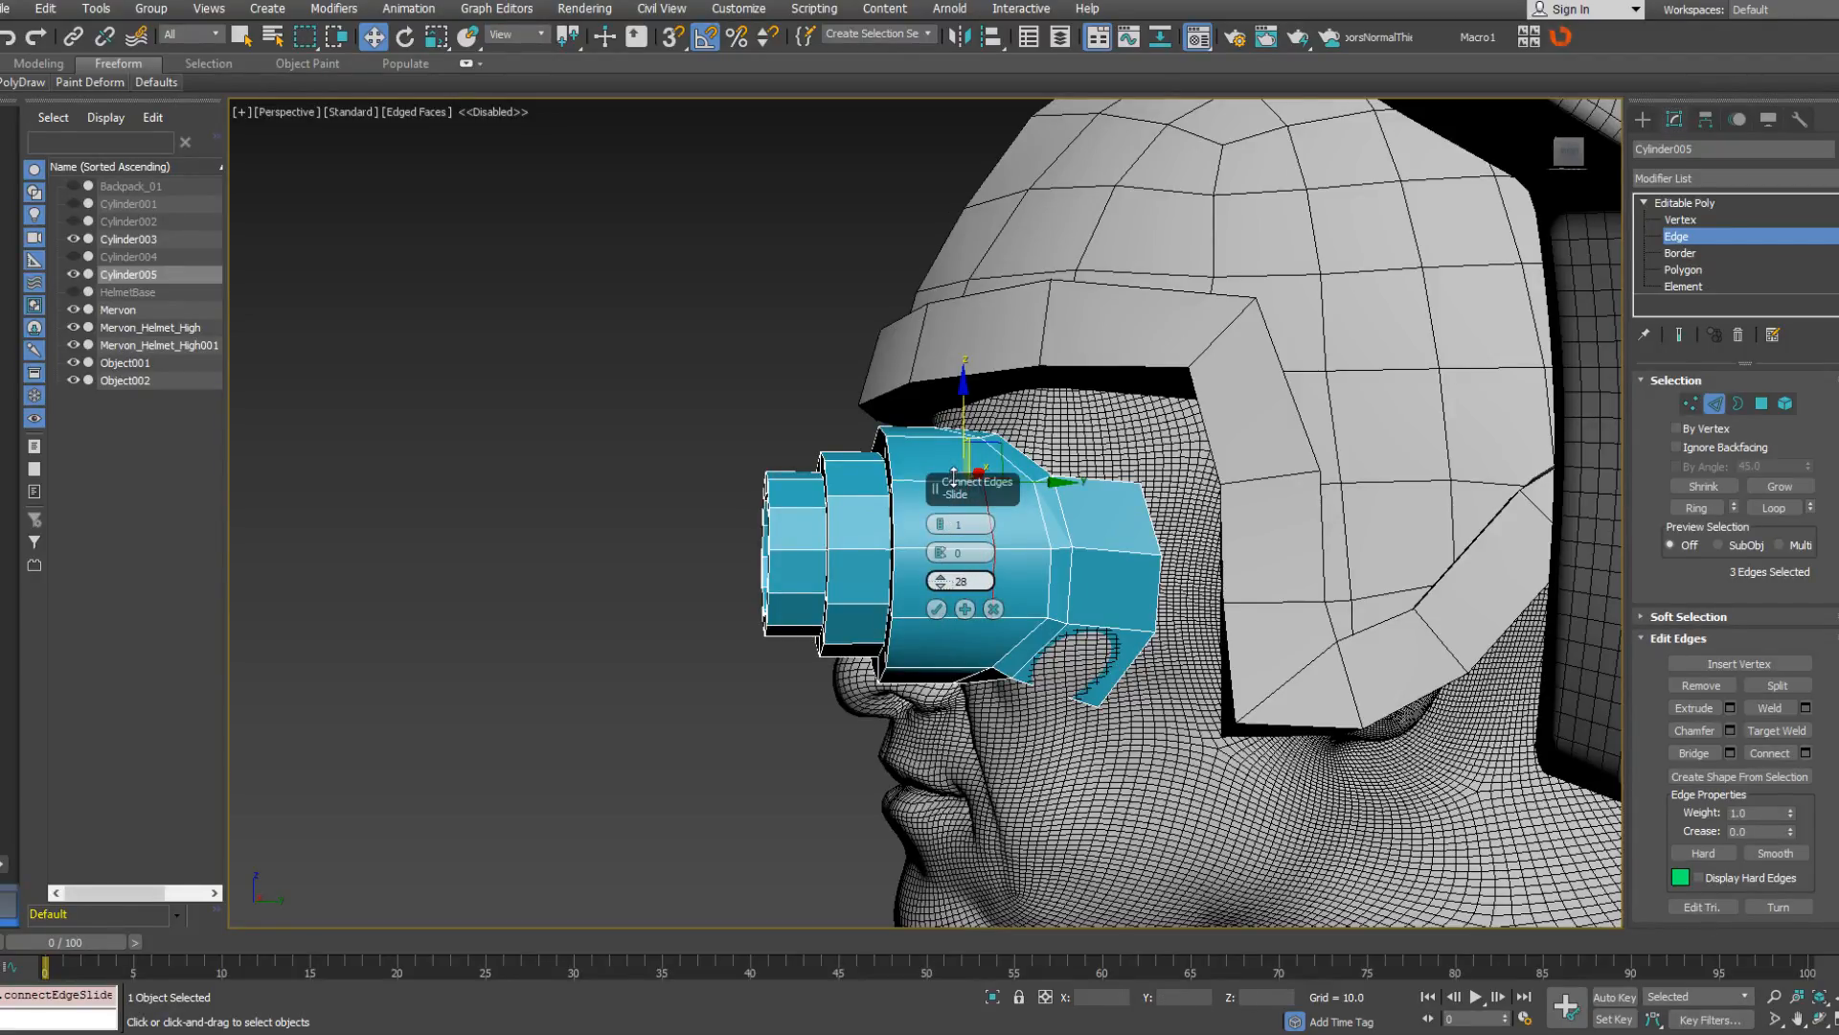
click(935, 610)
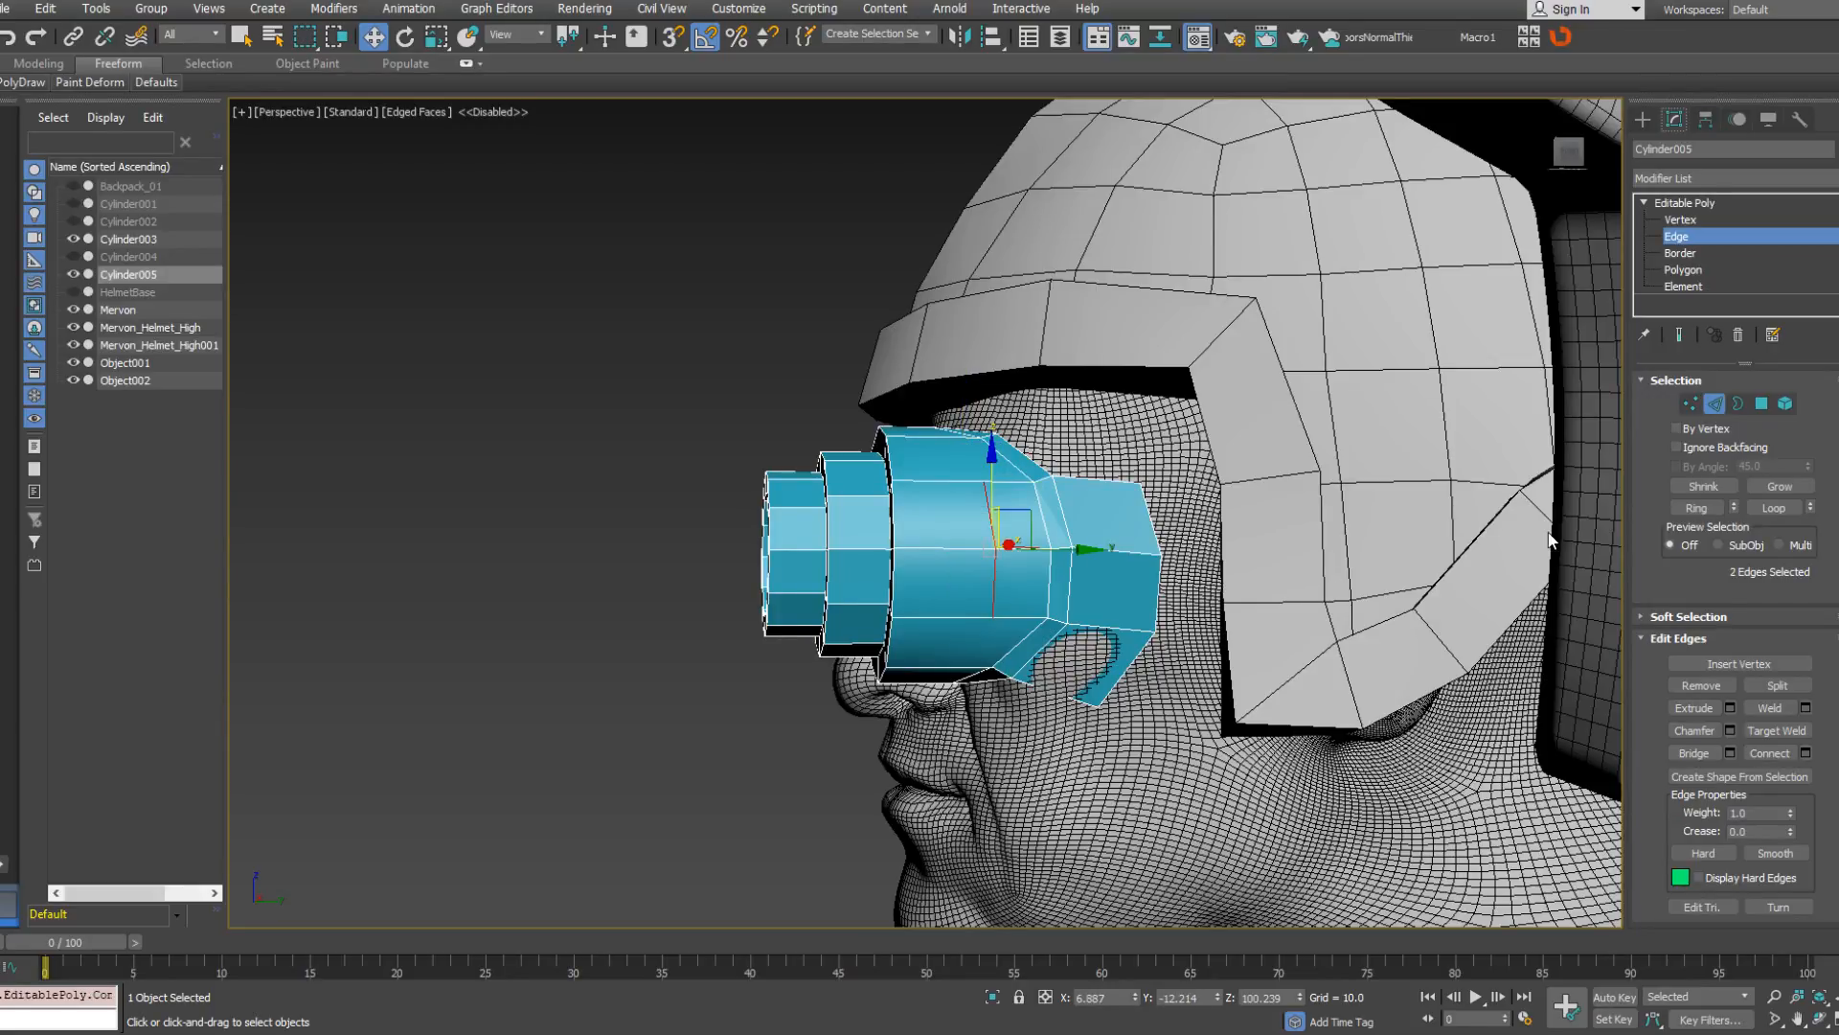
Connect the new edges' end vertices to the adjacent rim vertices above and below to continue the edge line.
click(1693, 403)
click(982, 437)
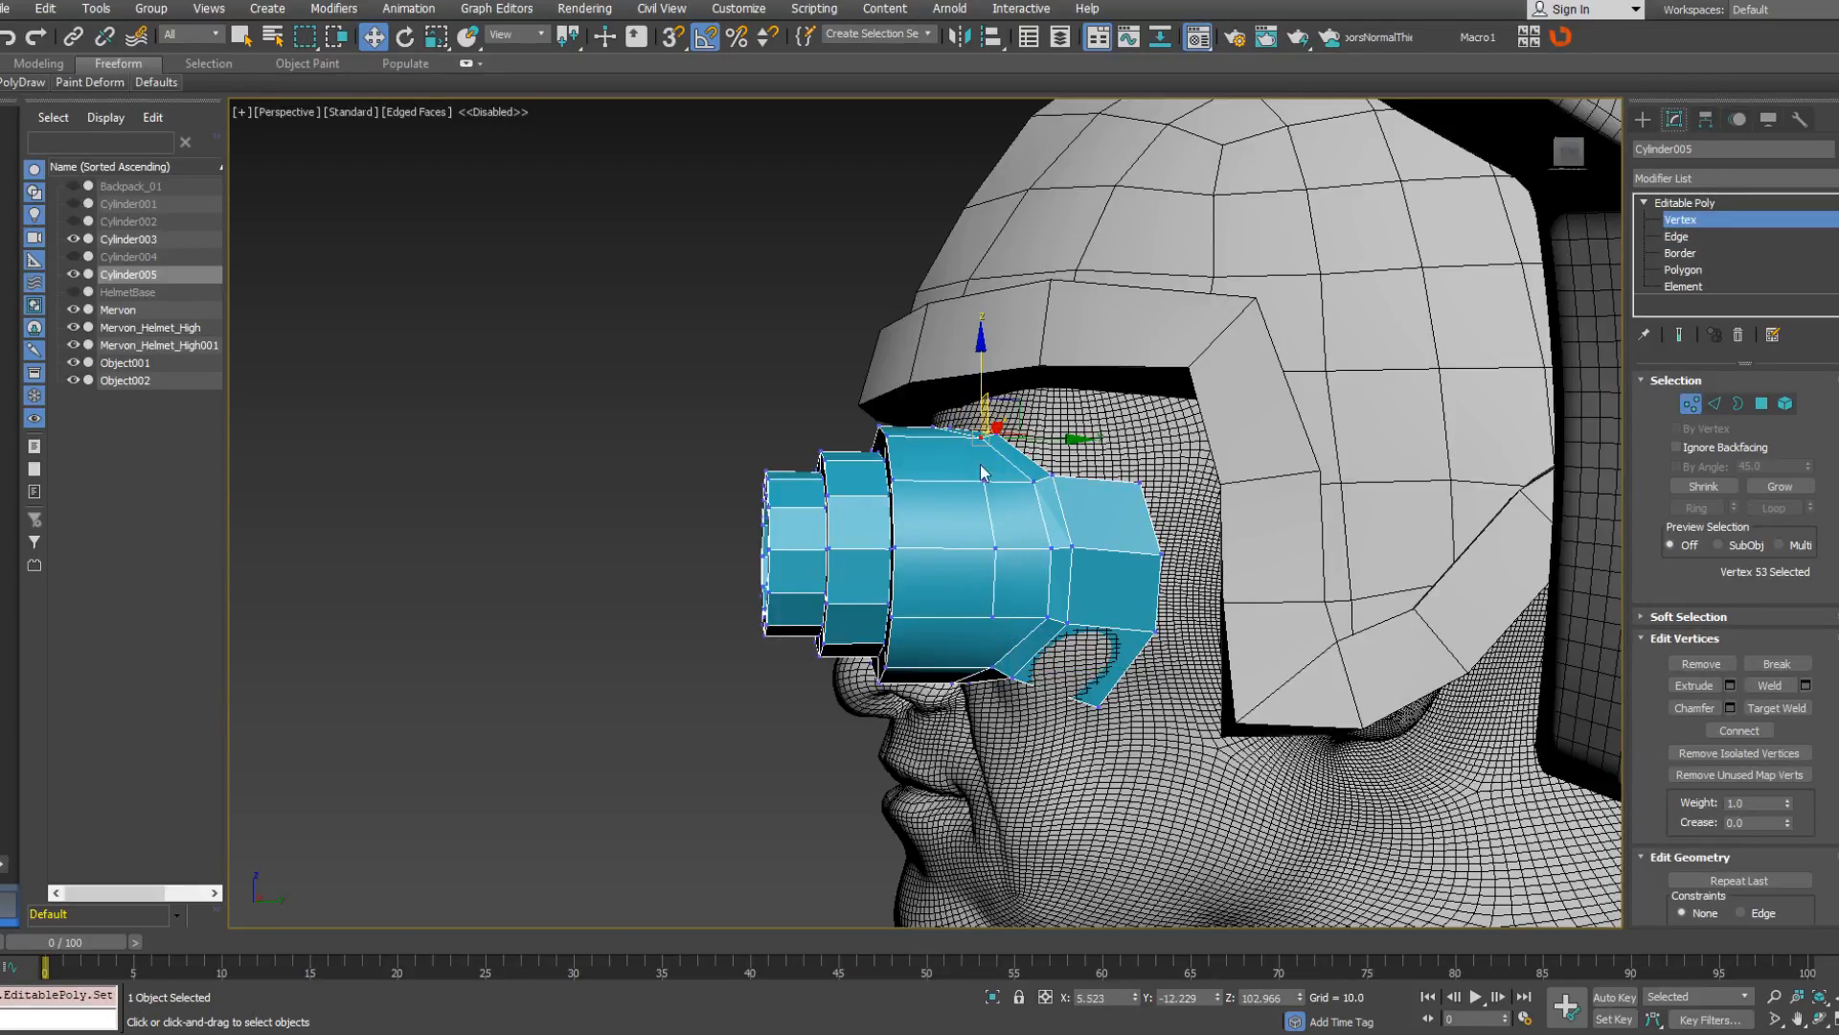
ctrl+click(984, 479)
ctrl+click(994, 617)
ctrl+click(992, 667)
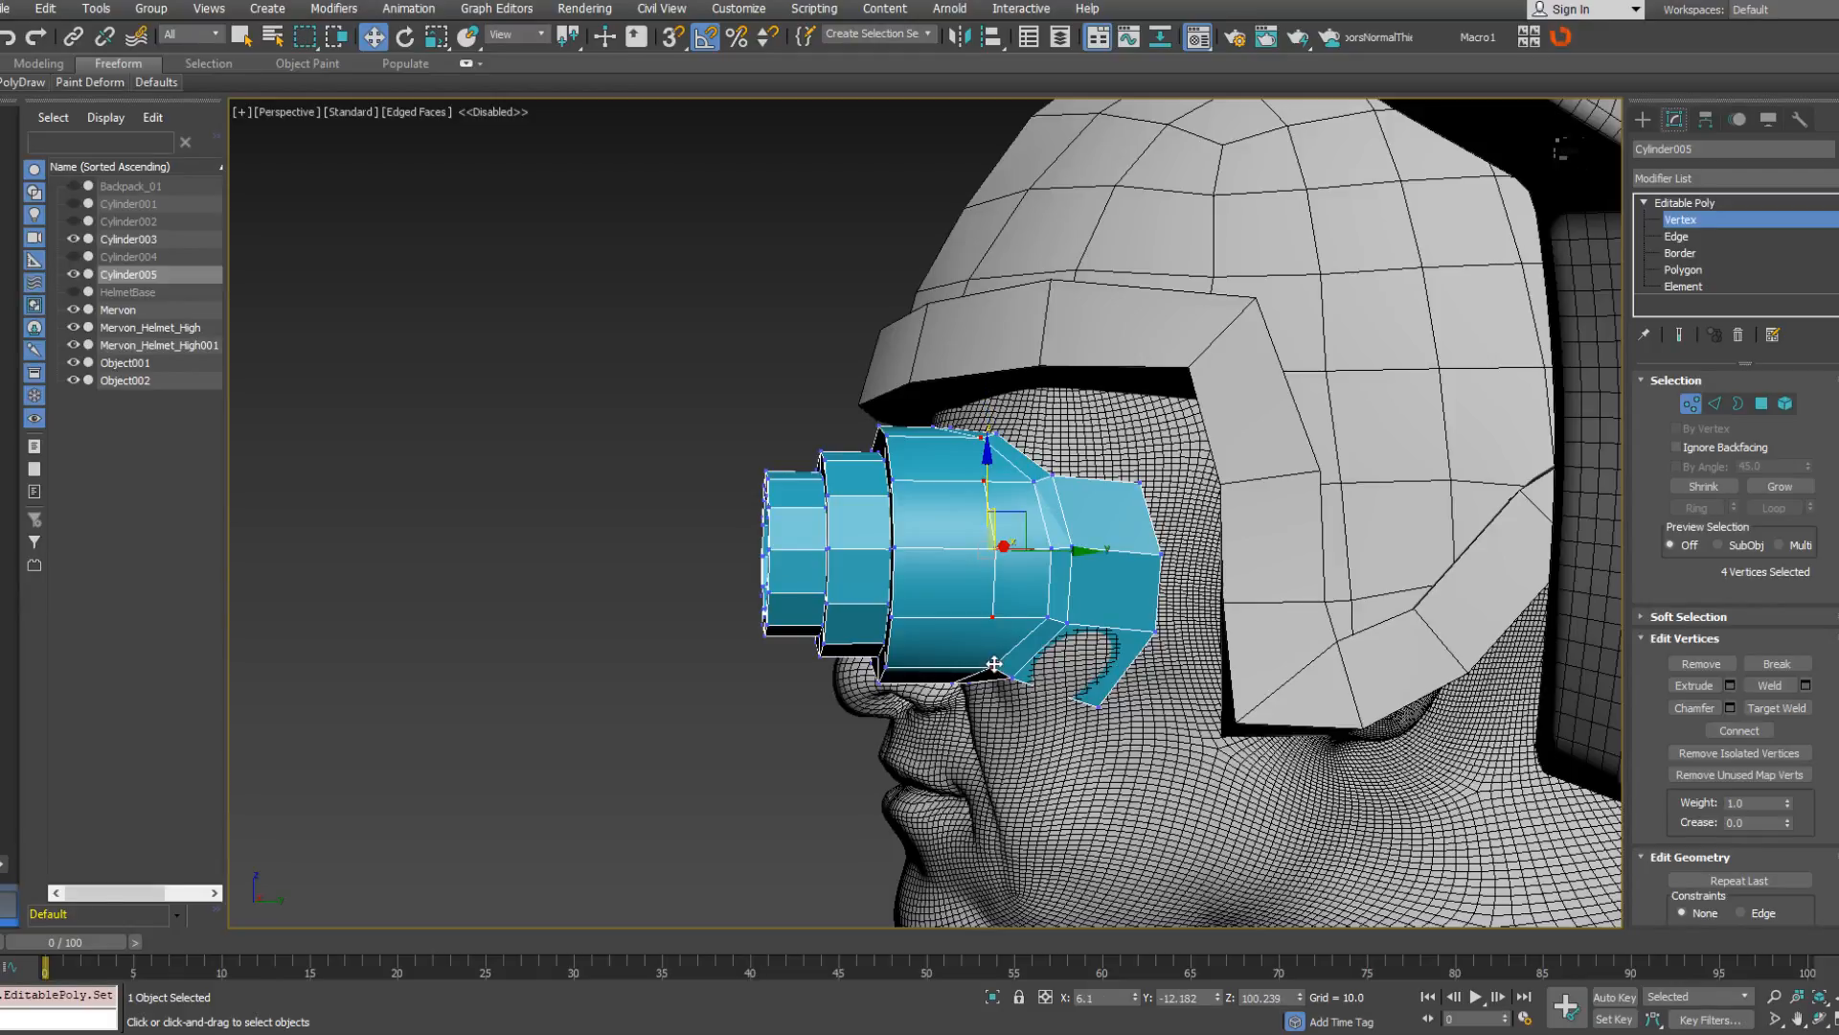
right_click(1018, 646)
click(996, 713)
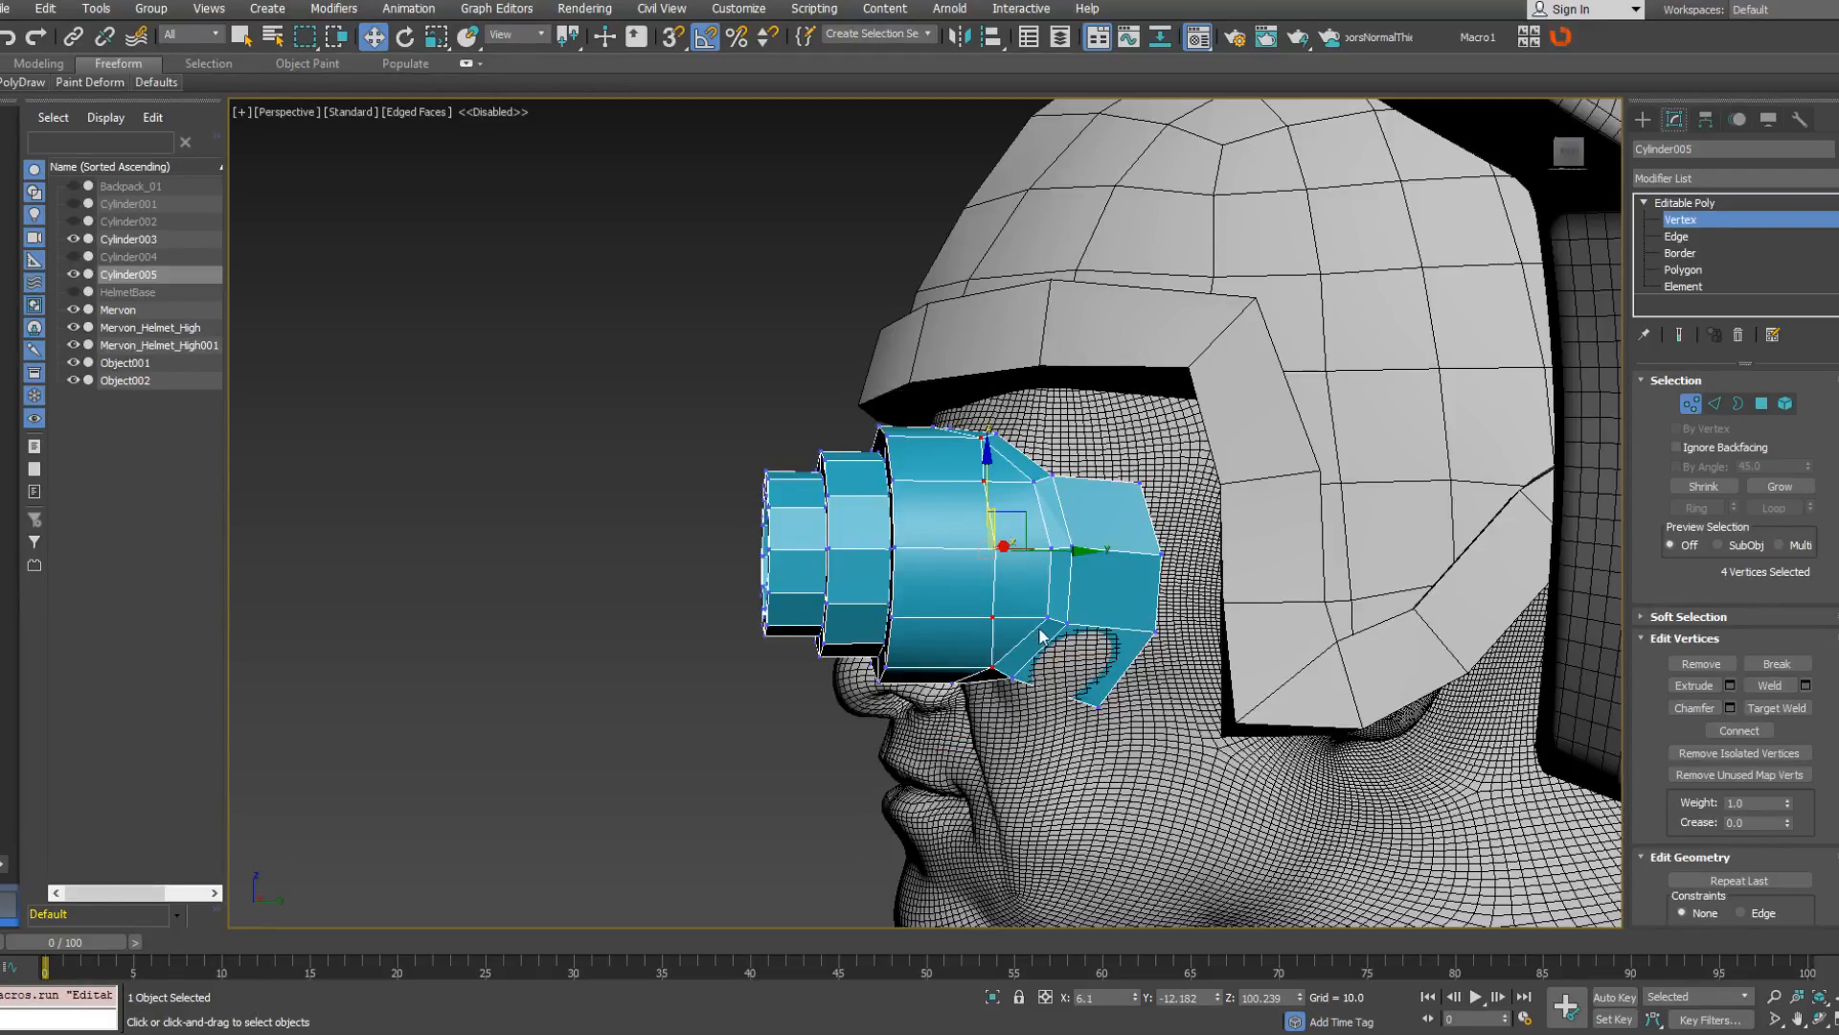
Move the new loop's upper vertex back about 0.14 in Y and its lower rim vertex about 0.36 in X and -0.3 in Z.
alt+middle_drag(1042, 635, 986, 580)
click(984, 527)
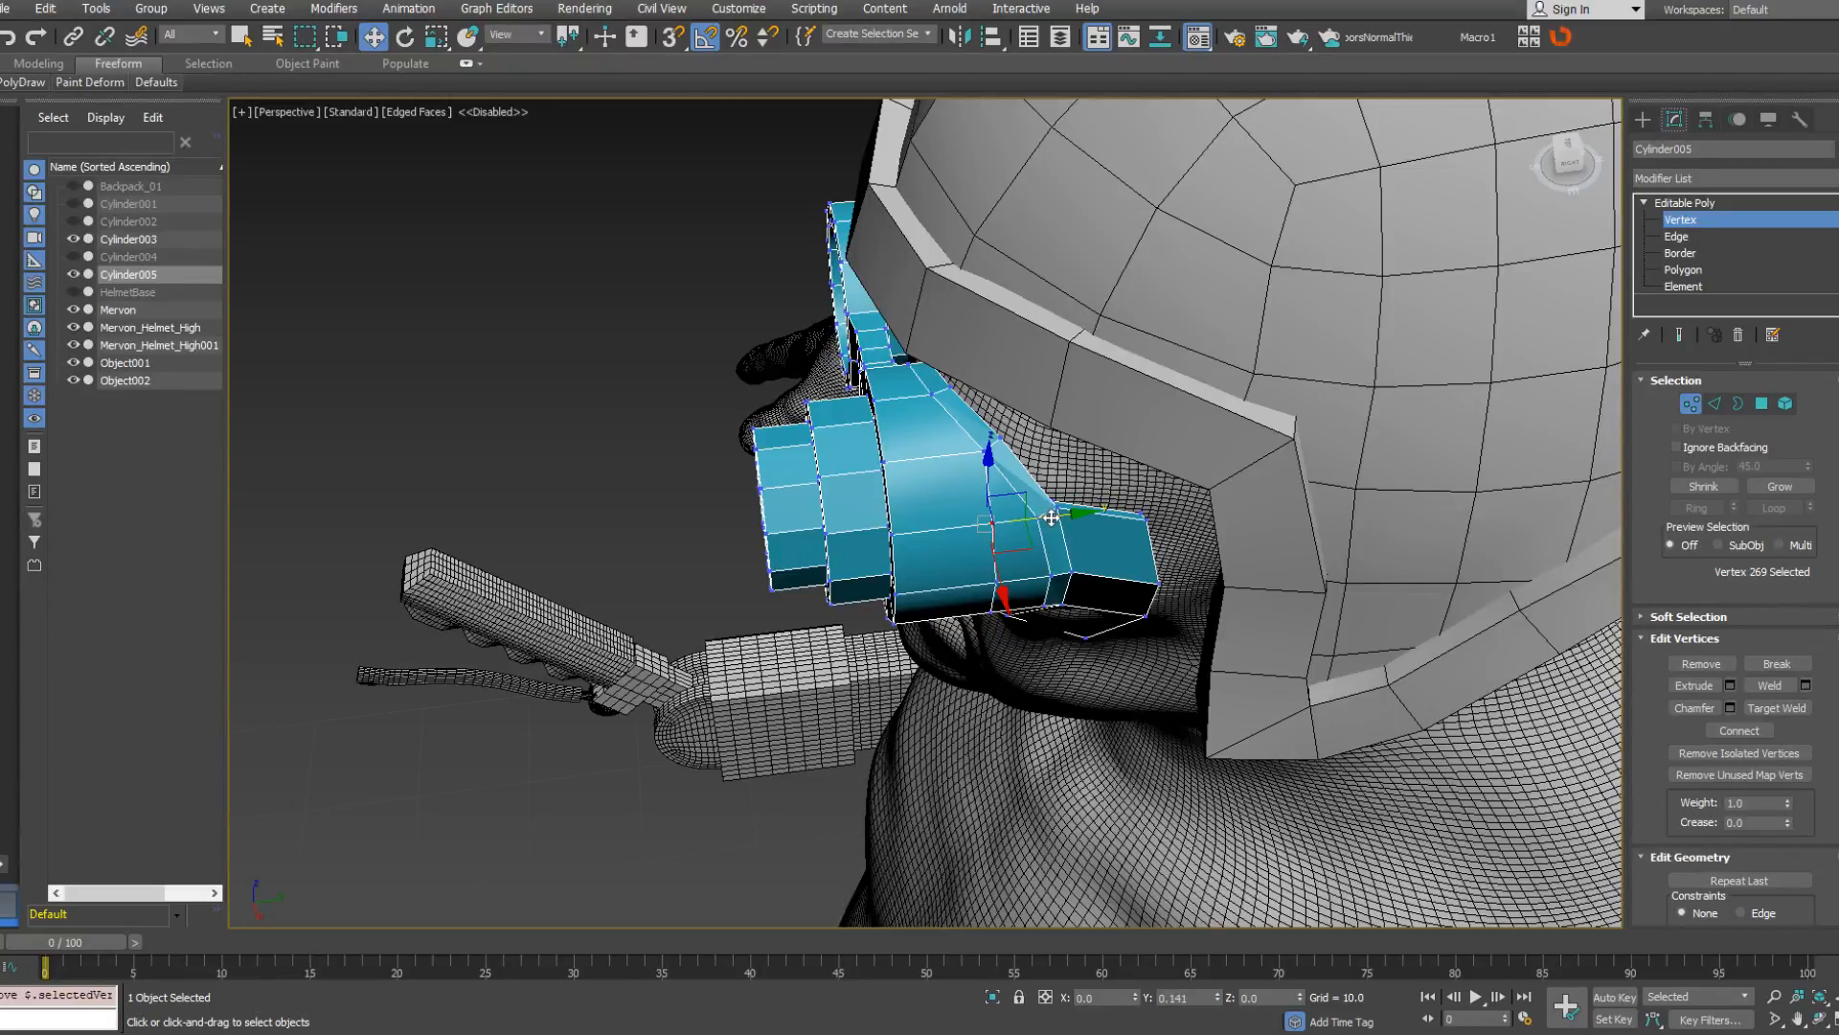
alt+middle_drag(1051, 517, 1013, 624)
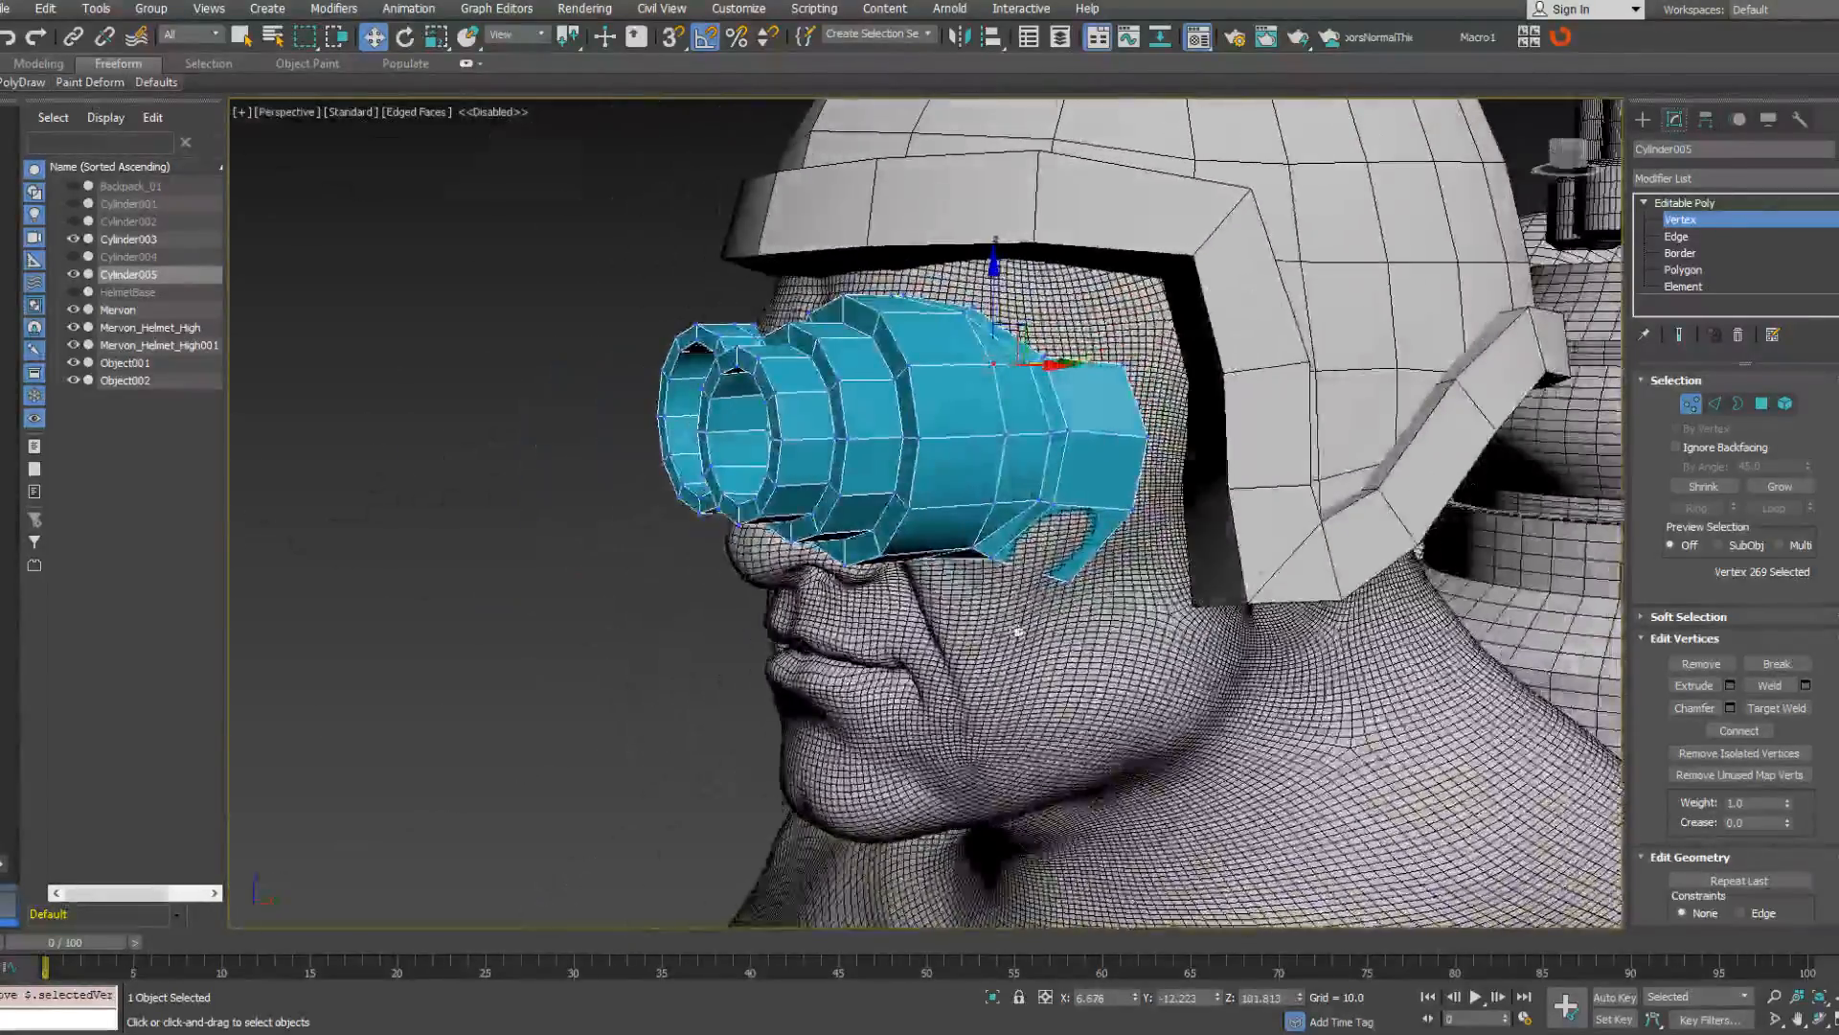
click(986, 554)
alt+middle_drag(986, 553, 1050, 548)
drag(1051, 549, 1040, 538)
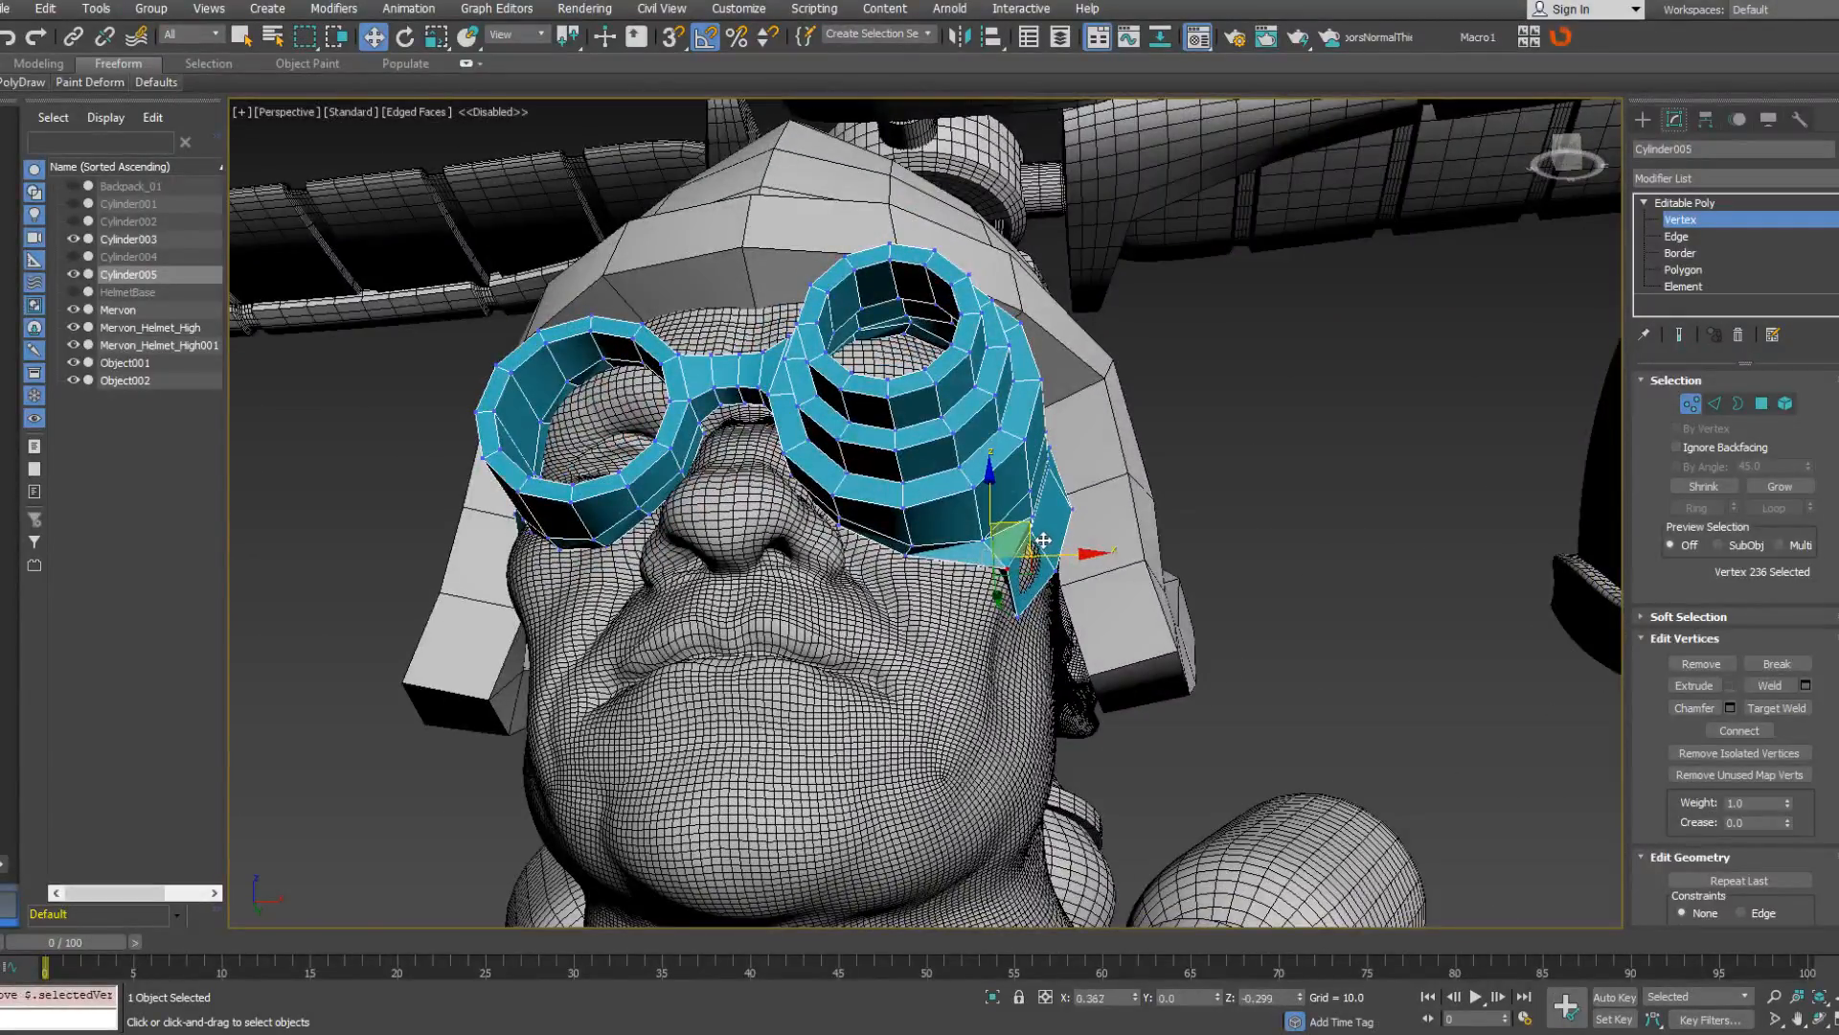
Move the inner lower rim vertex down about 0.9 in Z and back about 0.43 in Y toward the cheek.
alt+middle_drag(1030, 551, 1025, 439)
alt+middle_drag(979, 569, 997, 586)
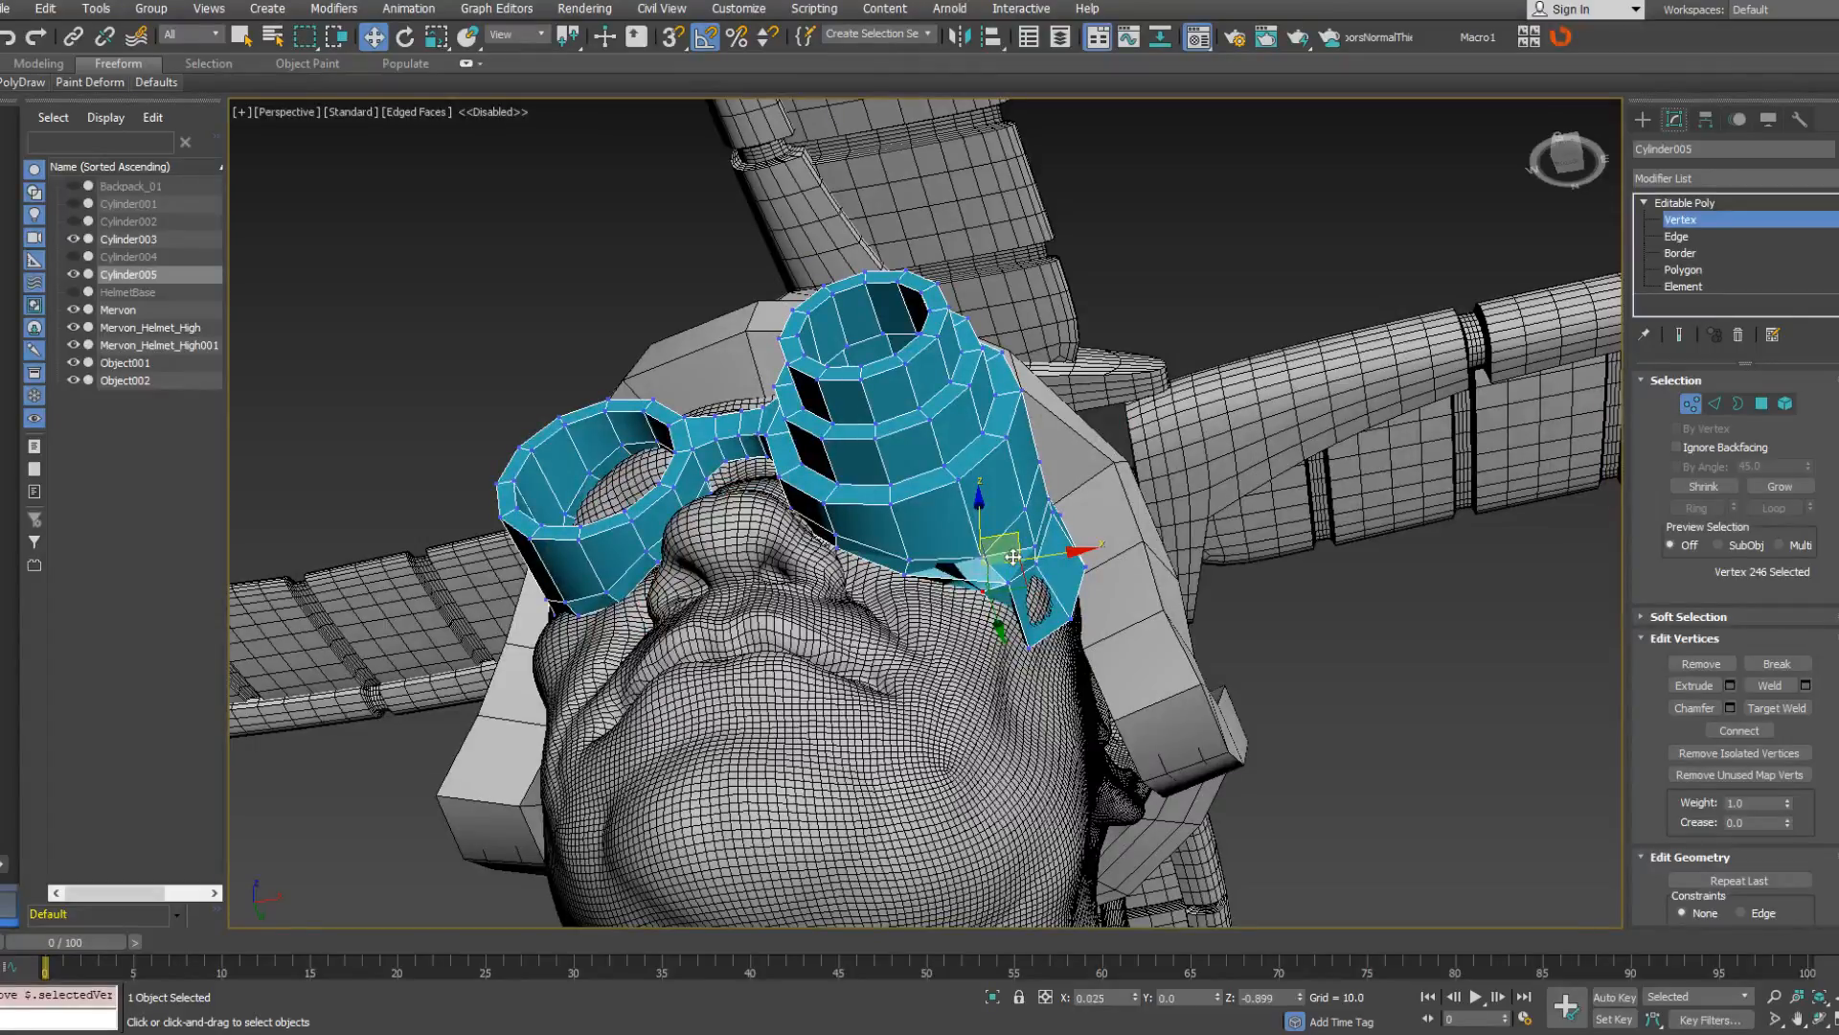
alt+middle_drag(1012, 556, 996, 598)
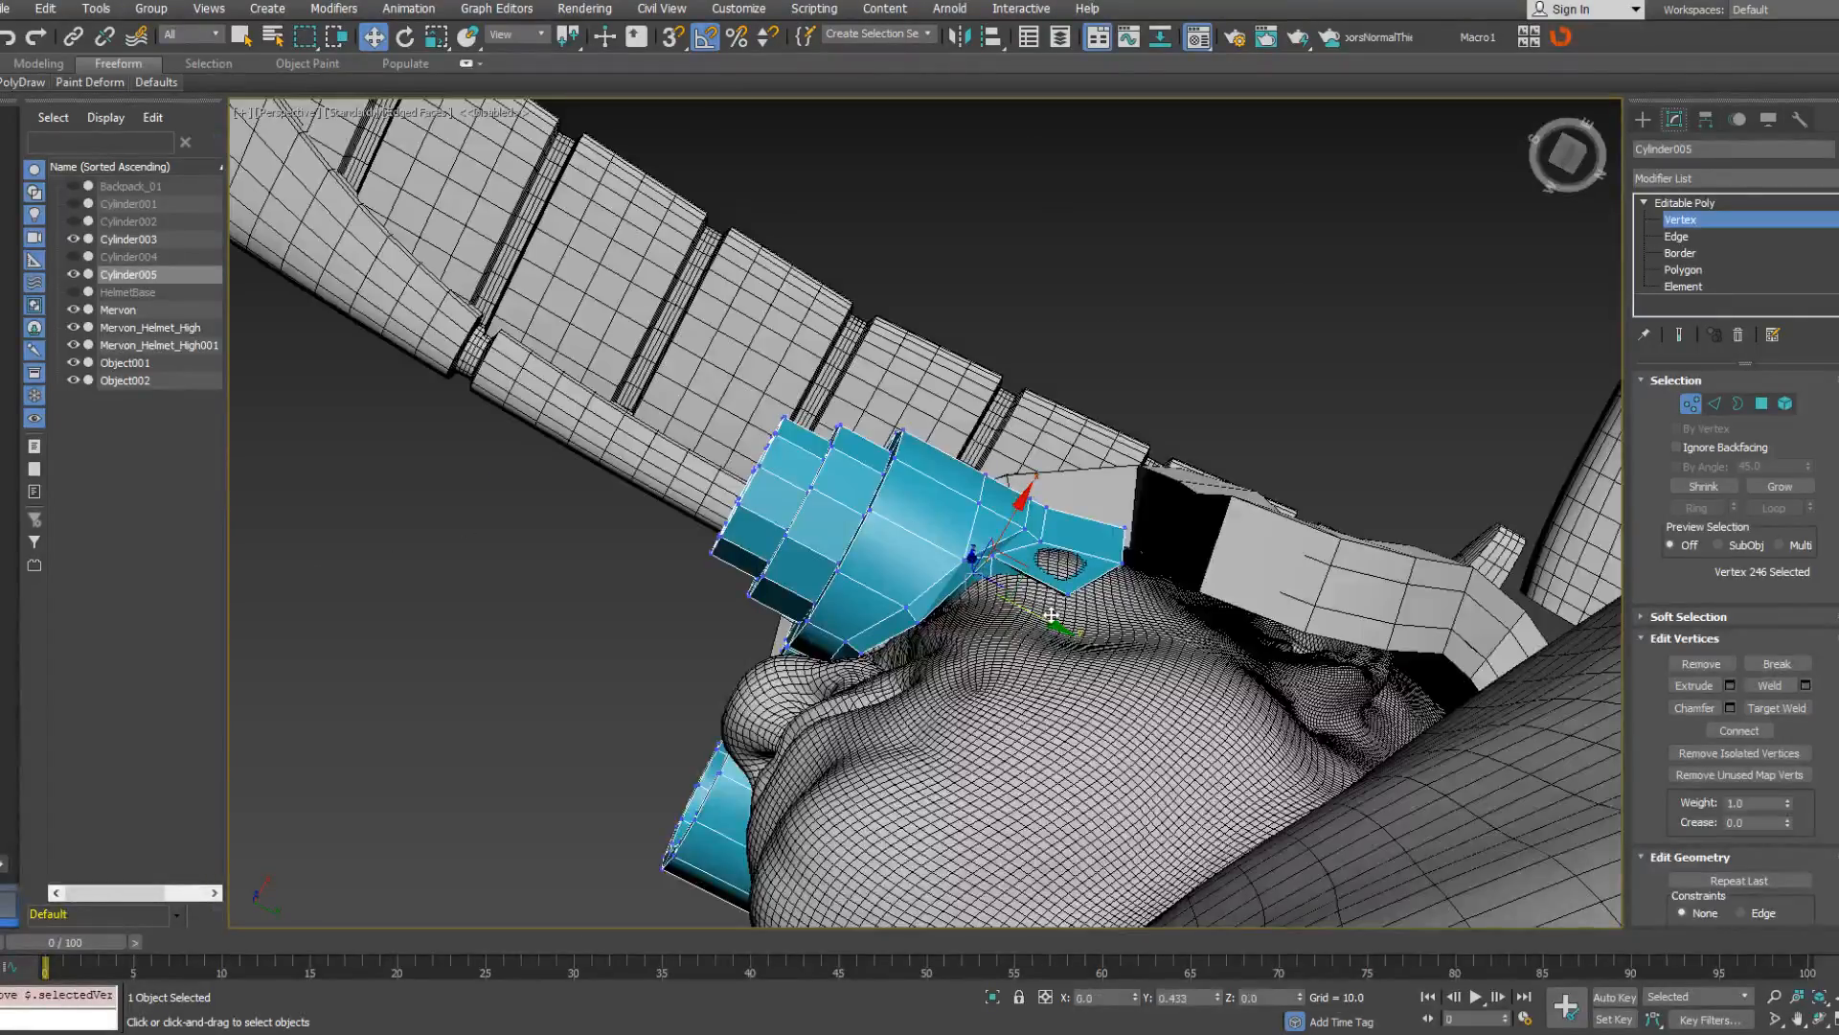
drag(1040, 567, 1044, 561)
Select the two vertices at the lower tip of the telescopic eyepiece's side extension and move them outward.
alt+middle_drag(1044, 562, 1088, 613)
drag(1089, 627, 1045, 587)
alt+middle_drag(1045, 588, 1111, 606)
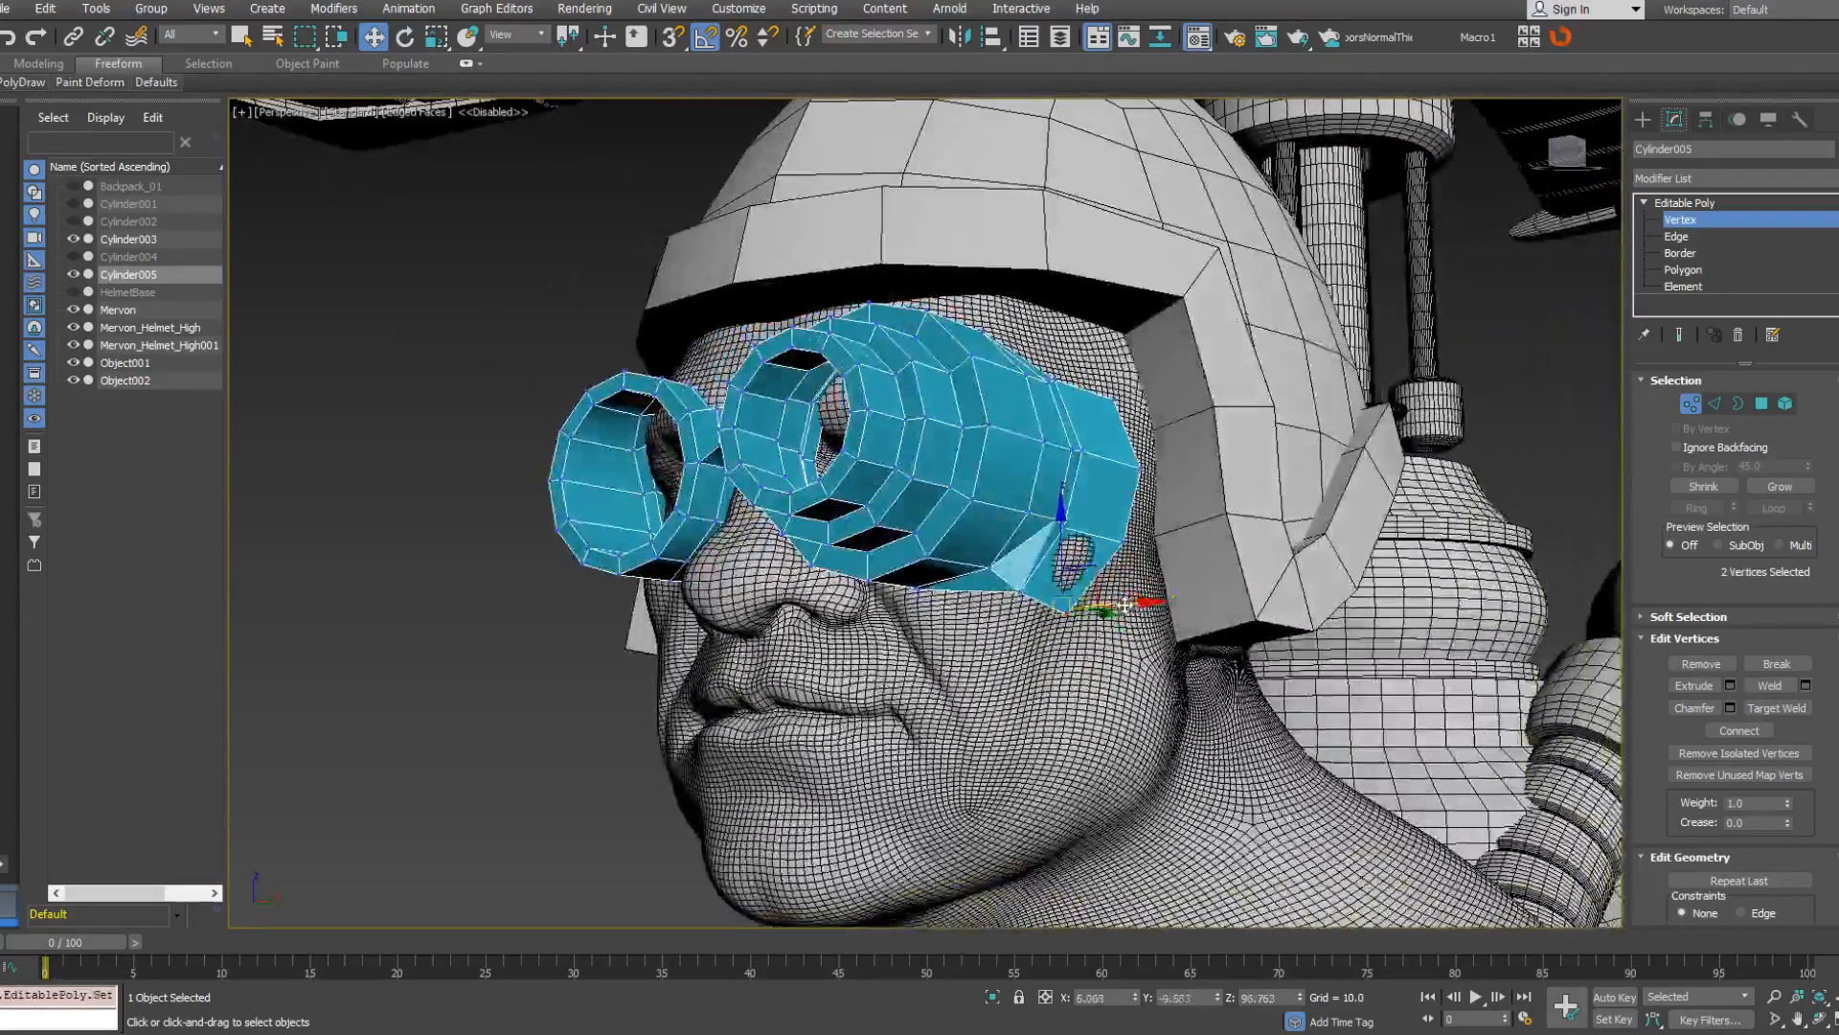
drag(1114, 607, 1132, 605)
Remove the extra edge line between the new barrel loop and the base of the side extension.
alt+middle_drag(1133, 604, 949, 479)
click(1054, 533)
key(2)
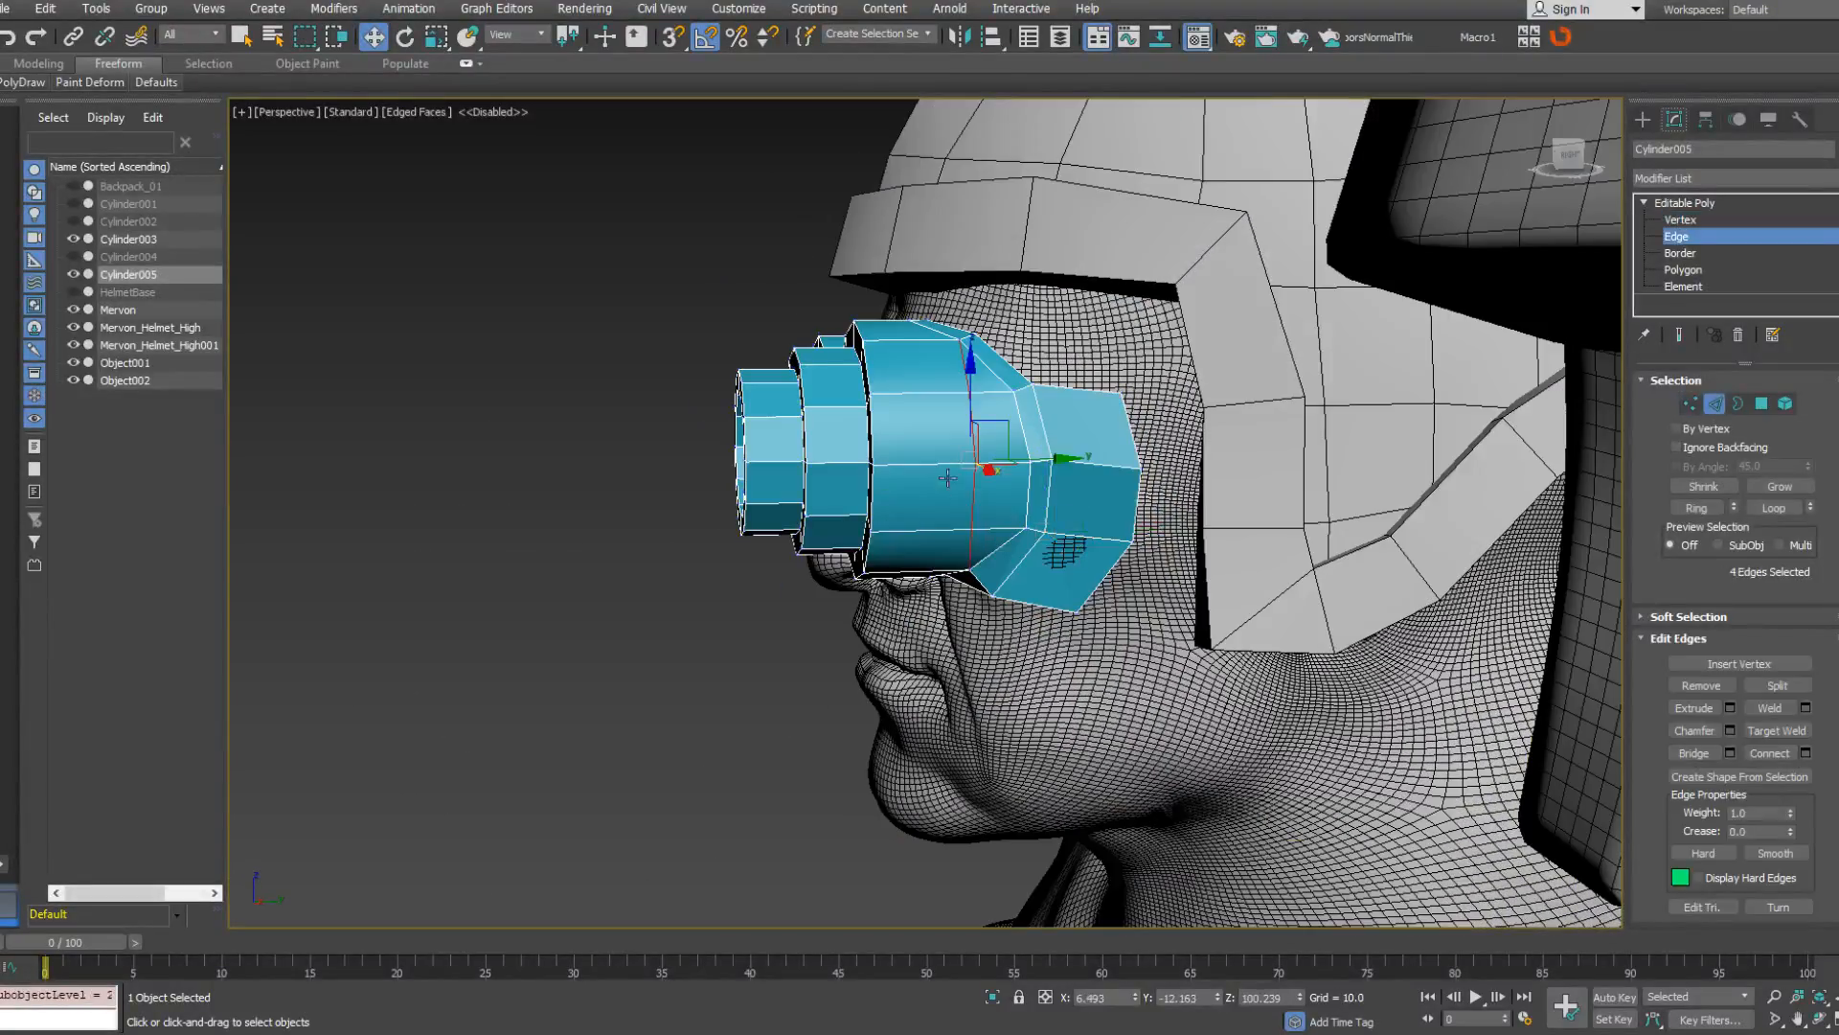
drag(985, 433, 1023, 433)
key(BackSpace)
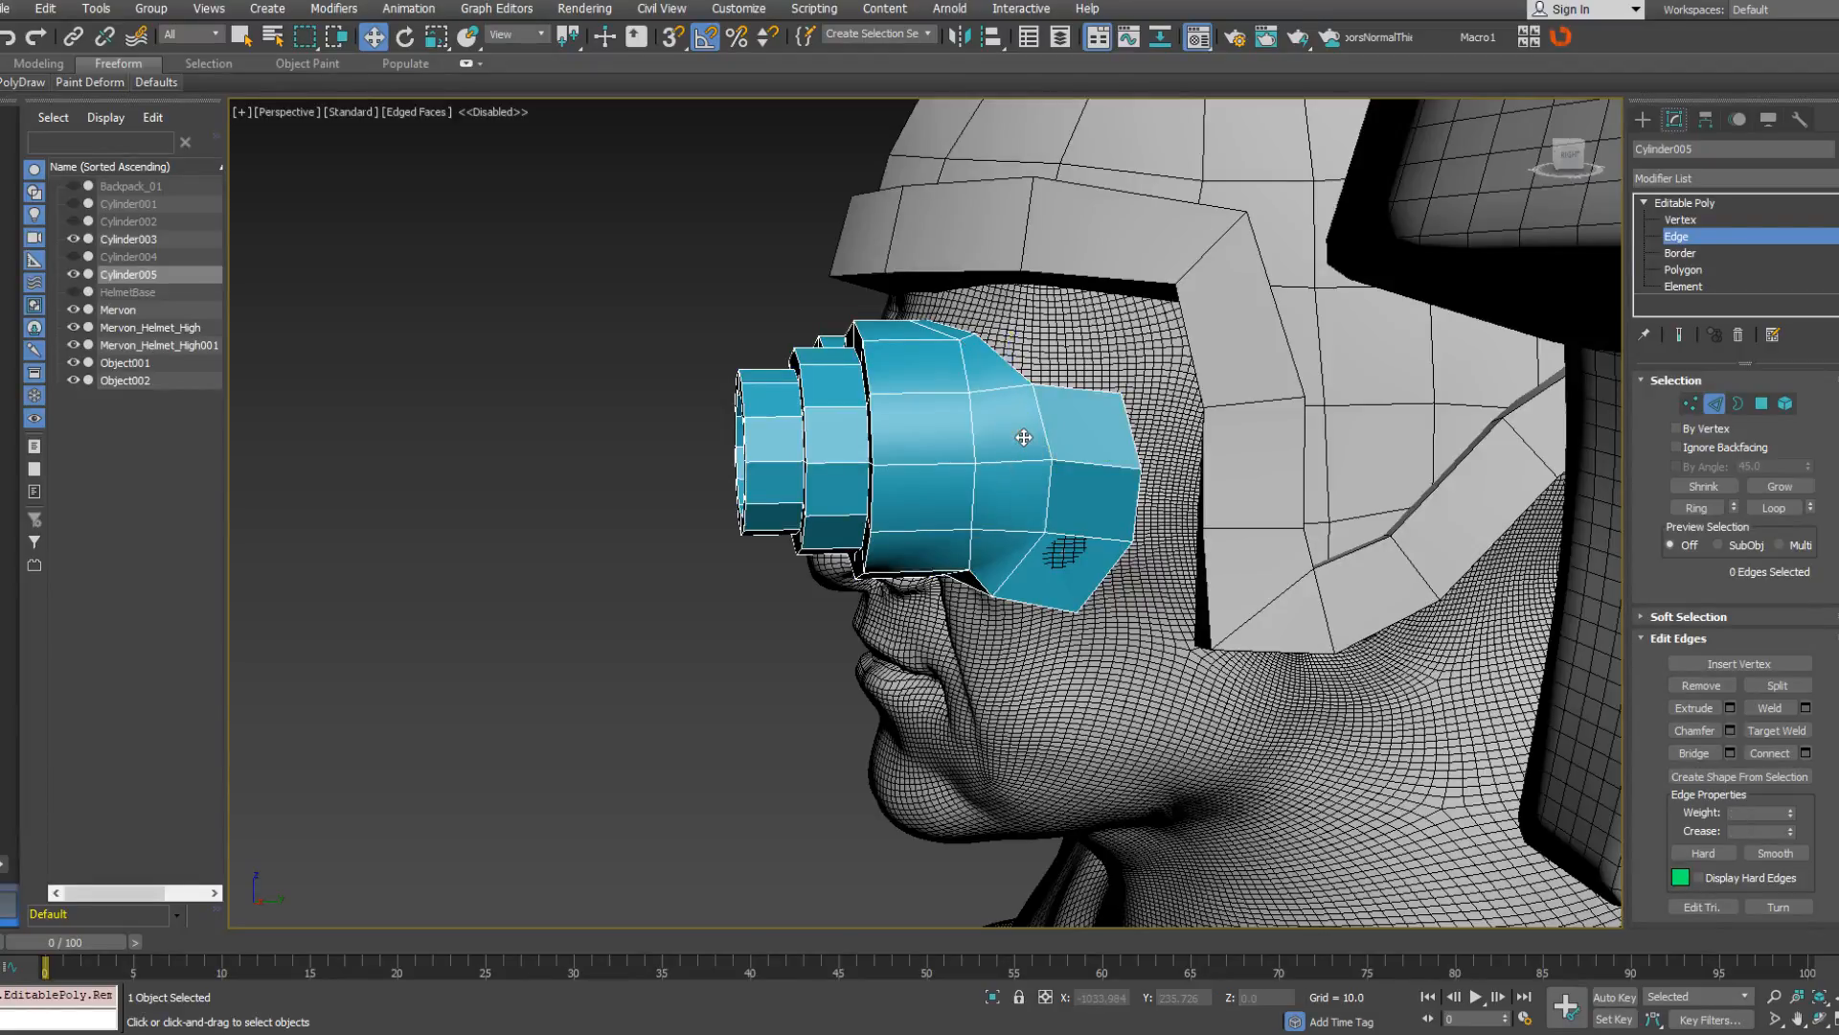
Reposition the outer vertices at the base of the side extension to smooth its transition from the barrel.
click(1691, 403)
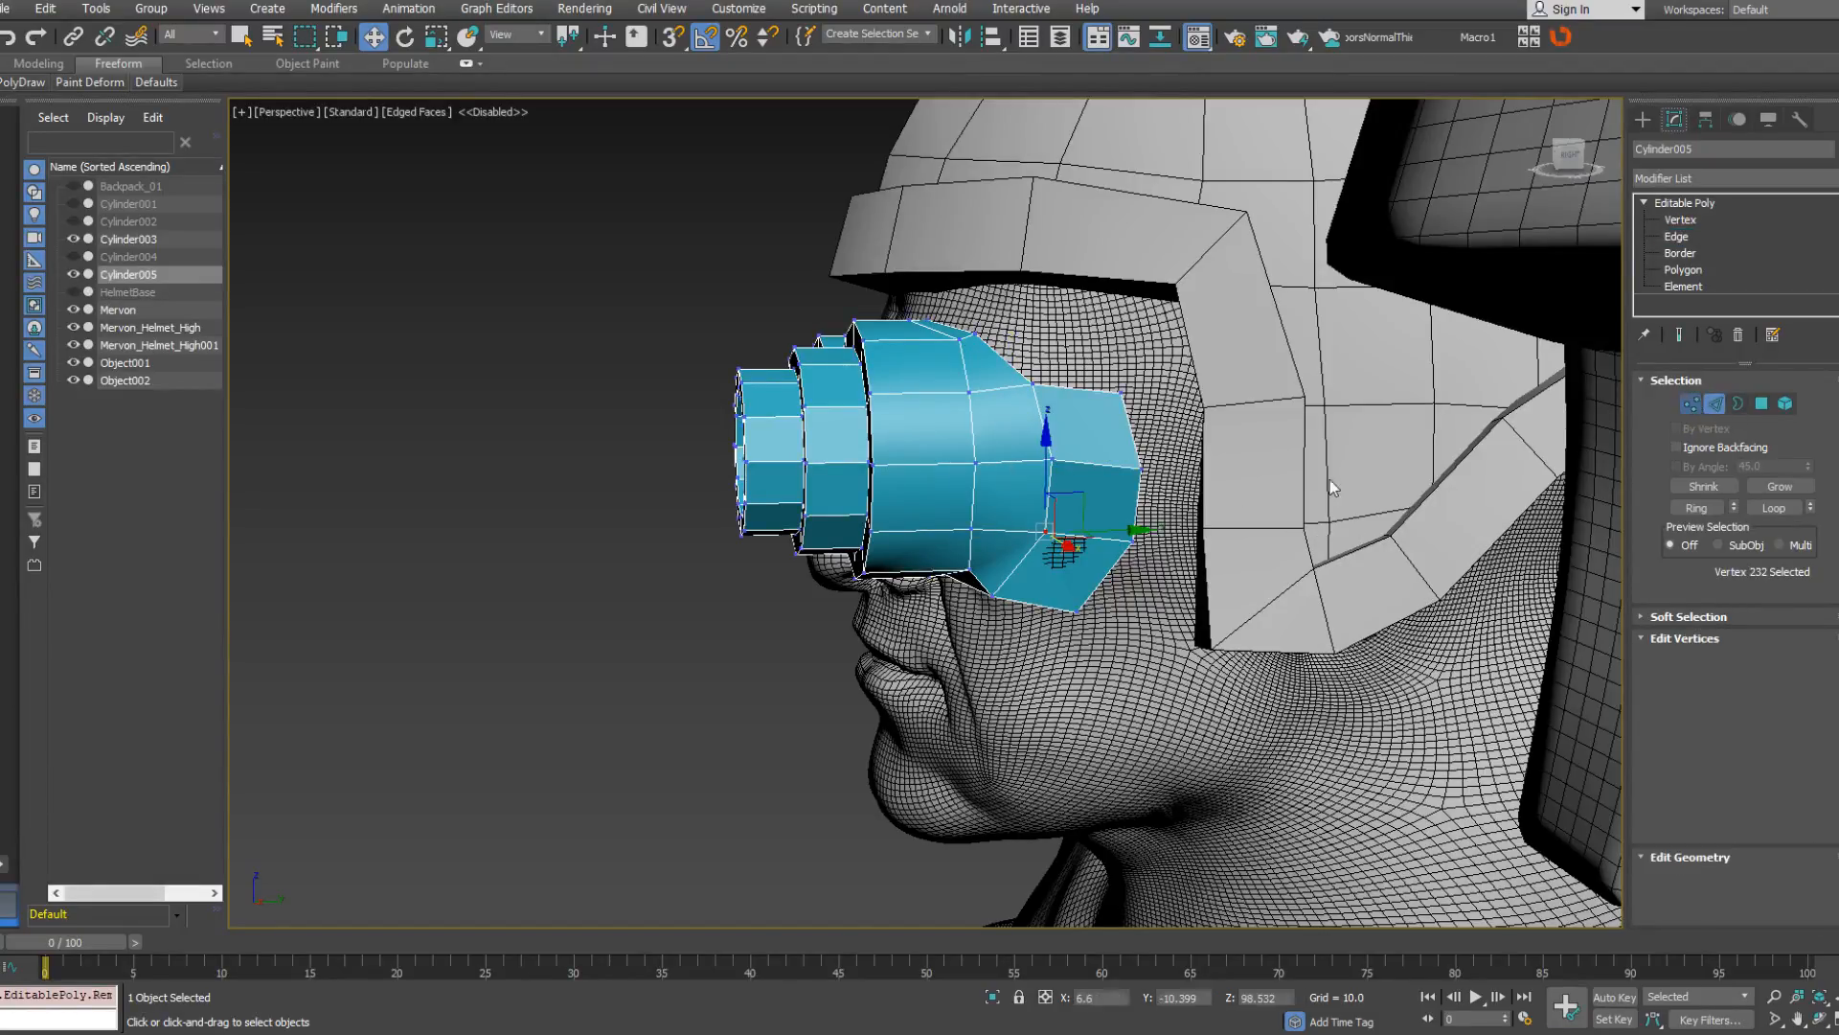
alt+middle_drag(1046, 532, 996, 619)
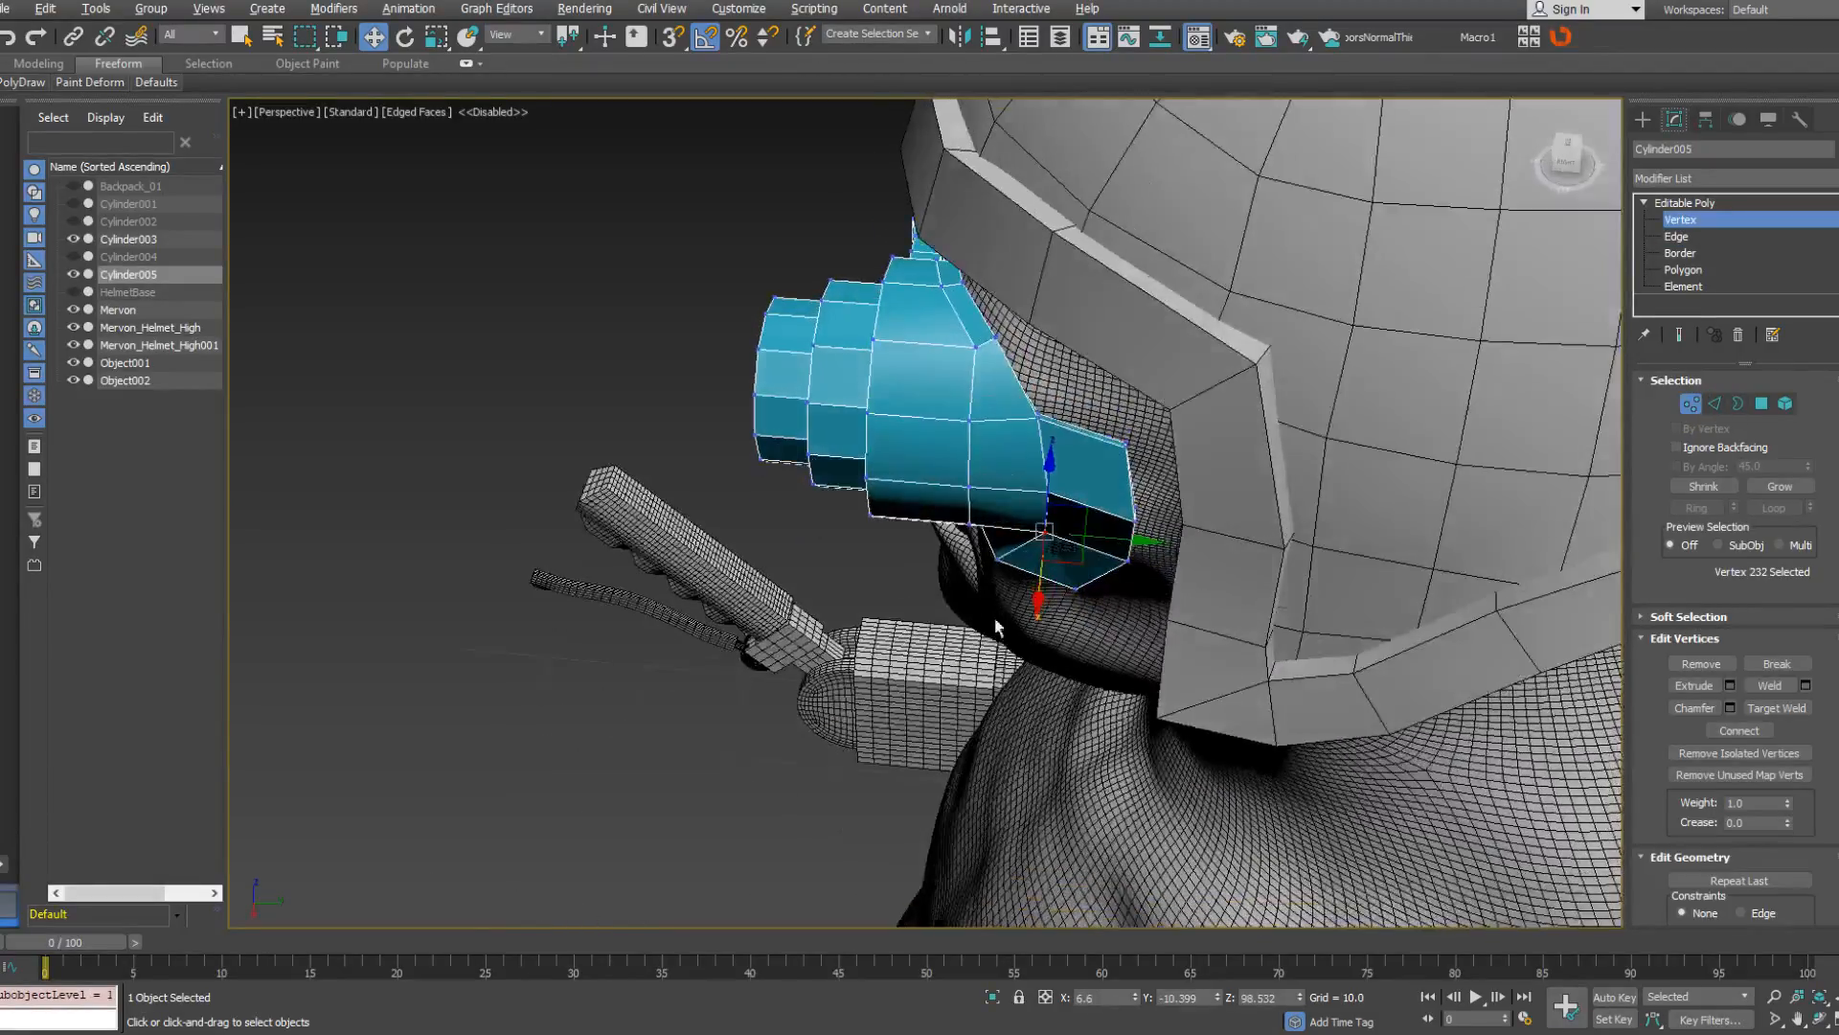
click(1048, 493)
drag(1063, 508, 1058, 513)
Adjust the lower outer and inner vertices where the telescopic eyepiece's rim meets the cheek.
alt+middle_drag(1061, 513, 1121, 240)
click(977, 557)
alt+middle_drag(977, 557, 1087, 594)
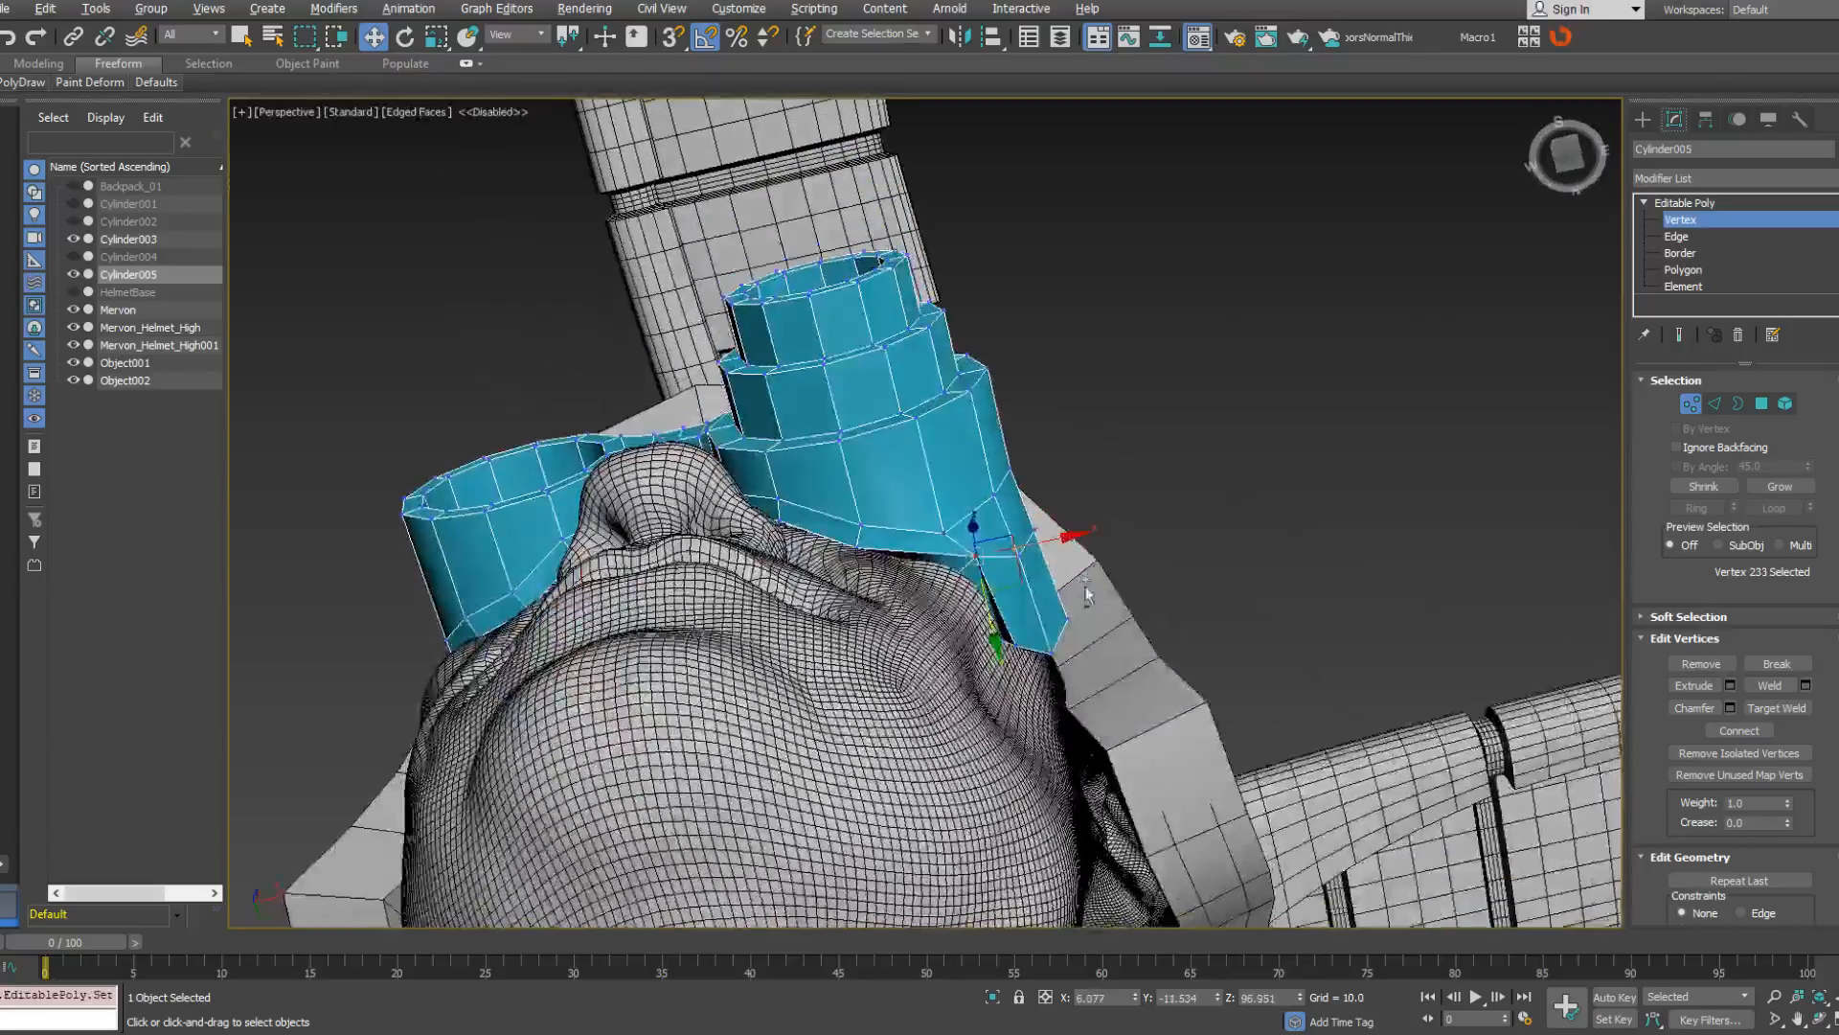
click(959, 578)
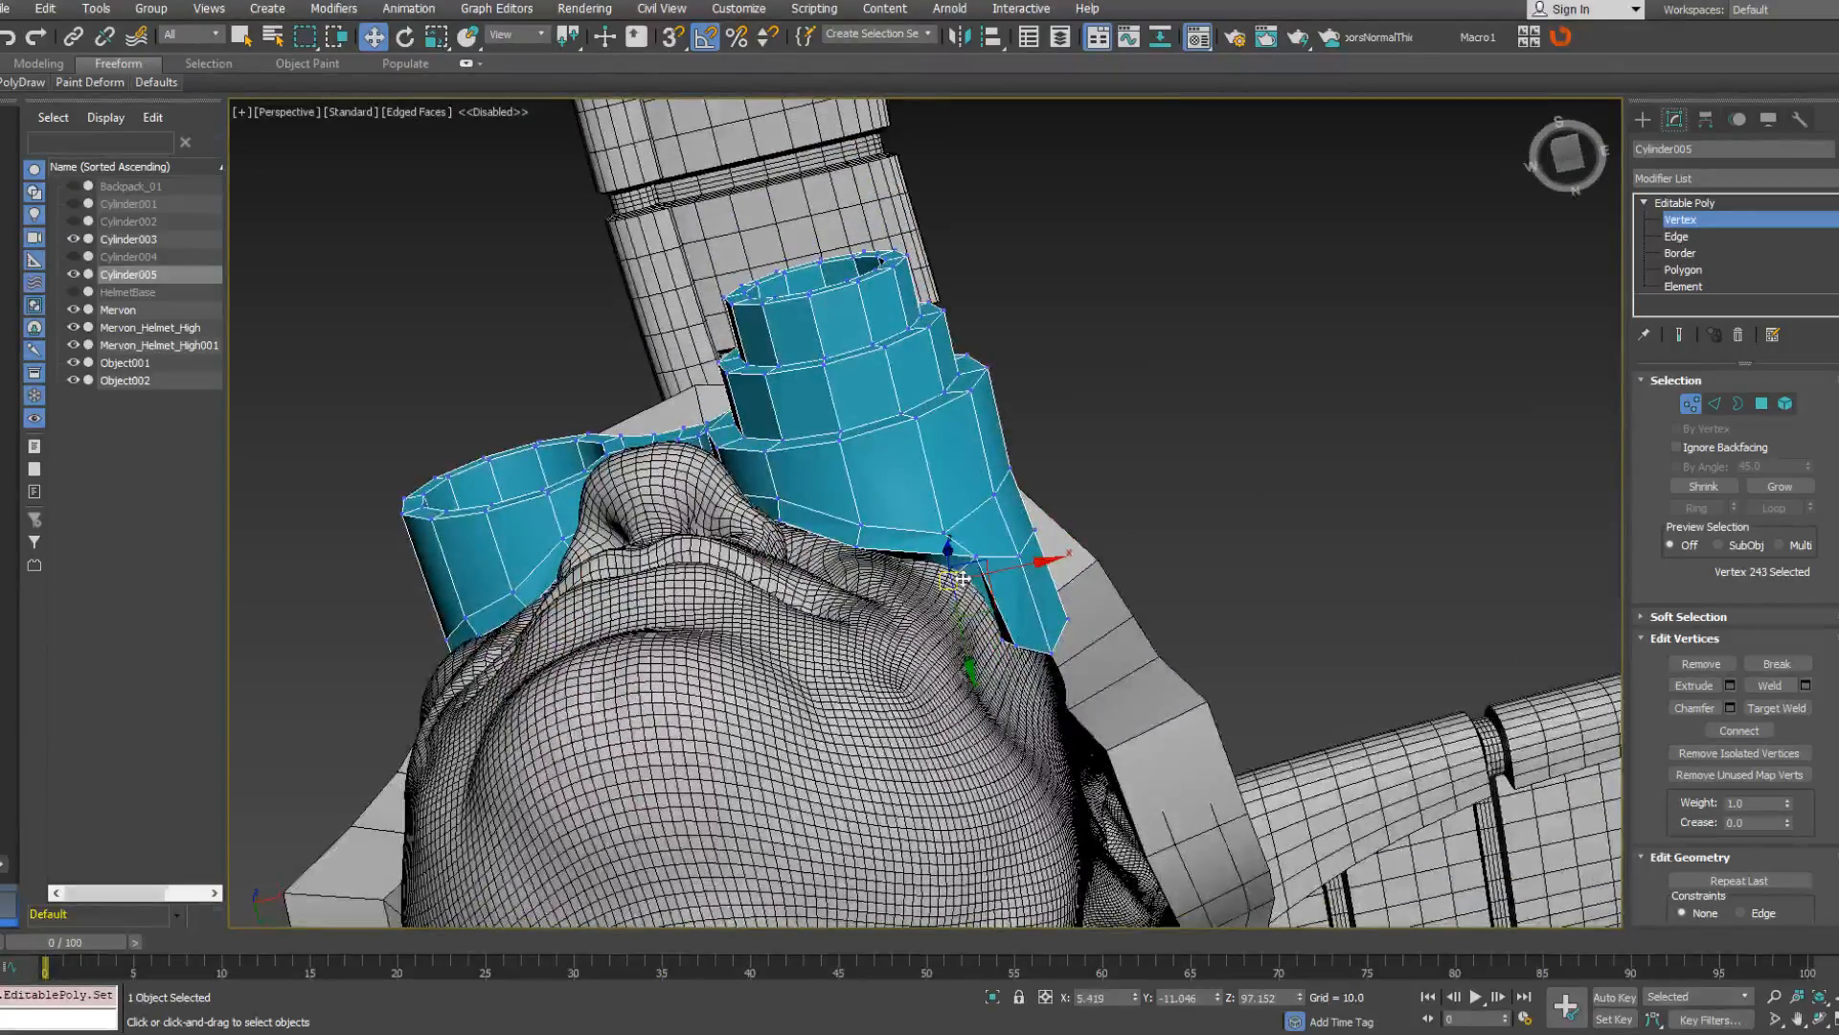
mouse_move(960, 579)
alt+middle_down()
mouse_move(908, 671)
mouse_move(1053, 519)
alt+middle_up()
Move the extension's lower end vertex about 0.13 in Y and -0.28 in Z, and the end vertex above it about 0.14 in Y.
key(F3)
key(F3)
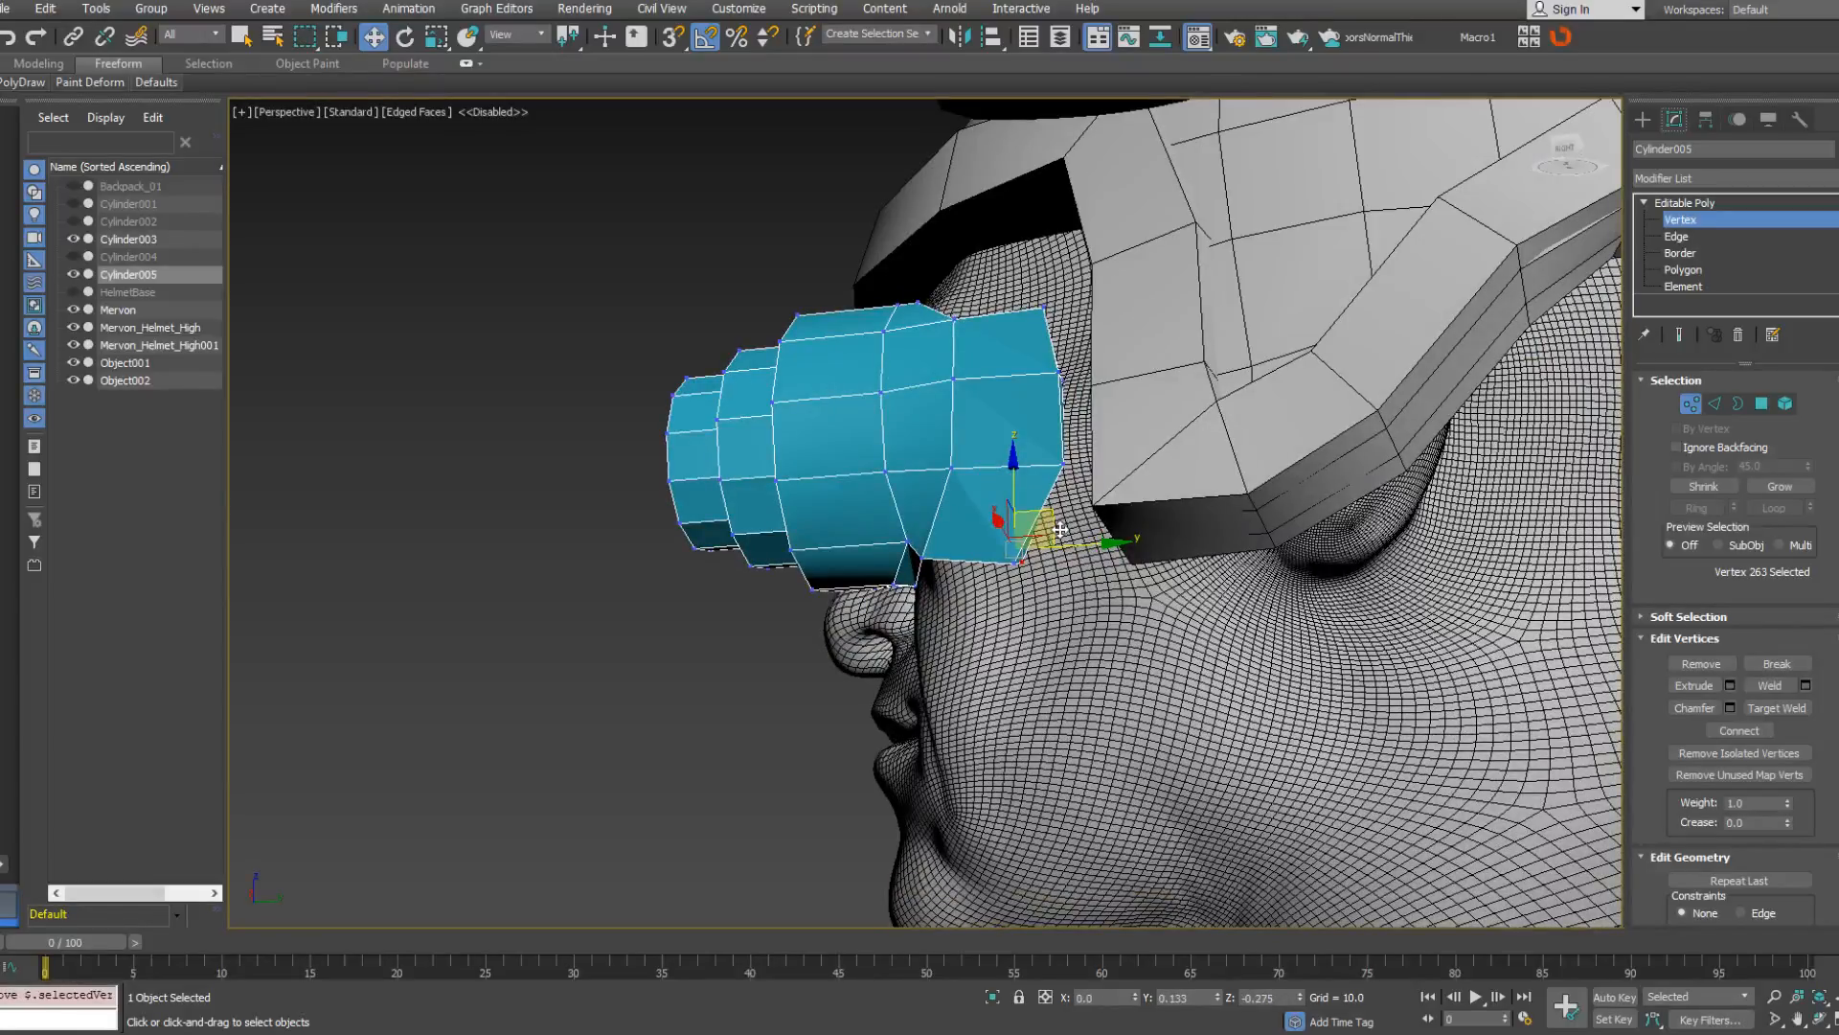
alt+middle_drag(1060, 530, 1021, 493)
scroll(1020, 493, down, 5)
key(F3)
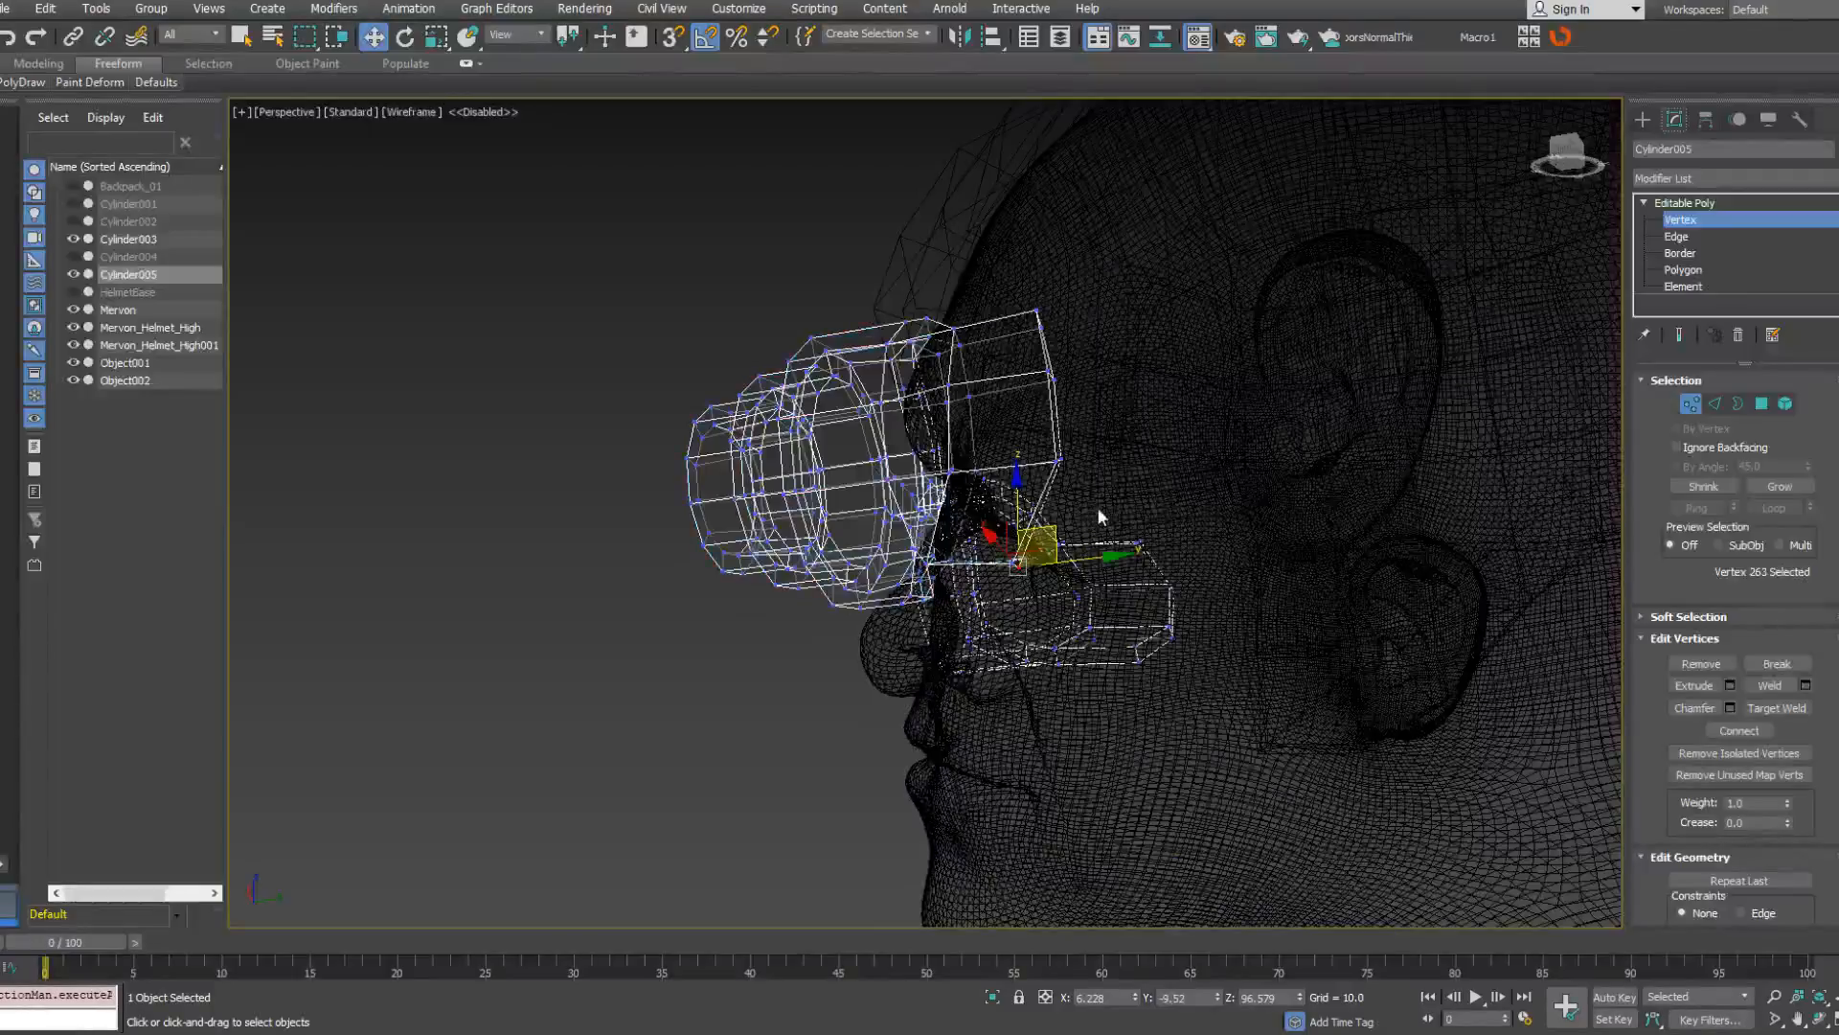
ctrl+click(1061, 479)
key(F3)
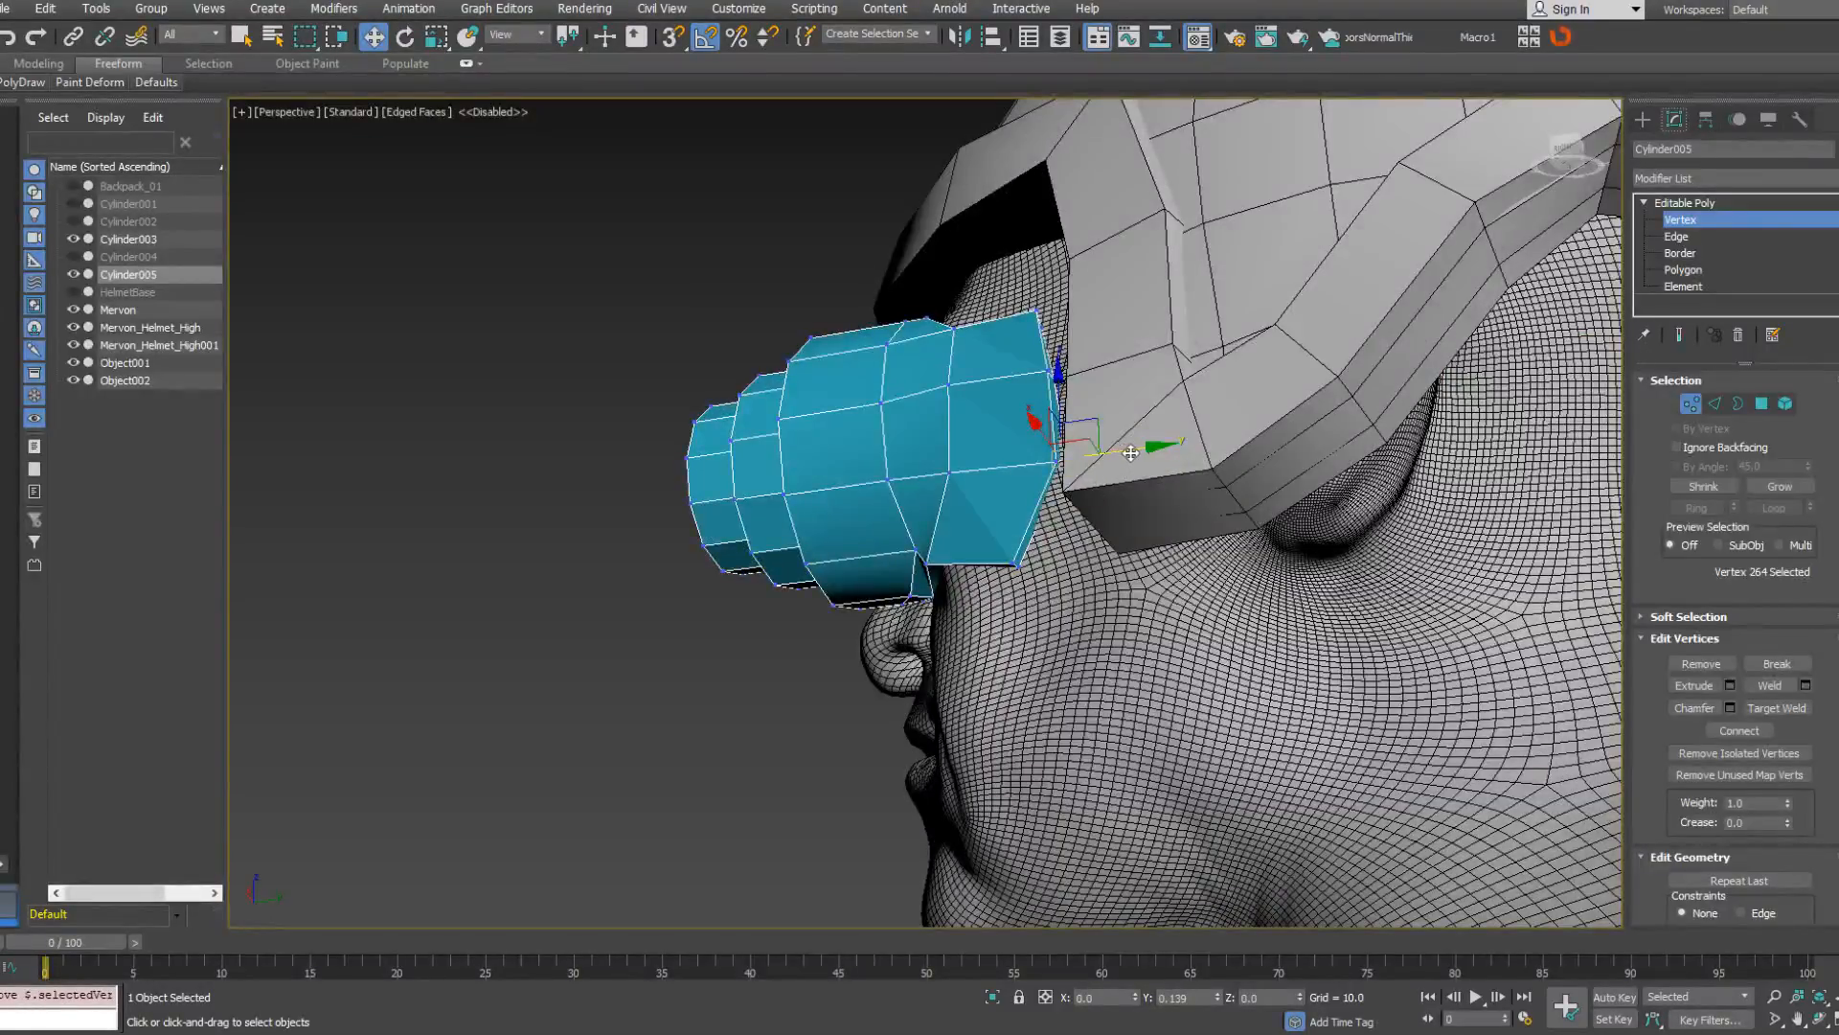
Reposition the upper outer end vertex of the side extension near the temple, and clear the vertex selection.
alt+middle_drag(1131, 453, 1046, 383)
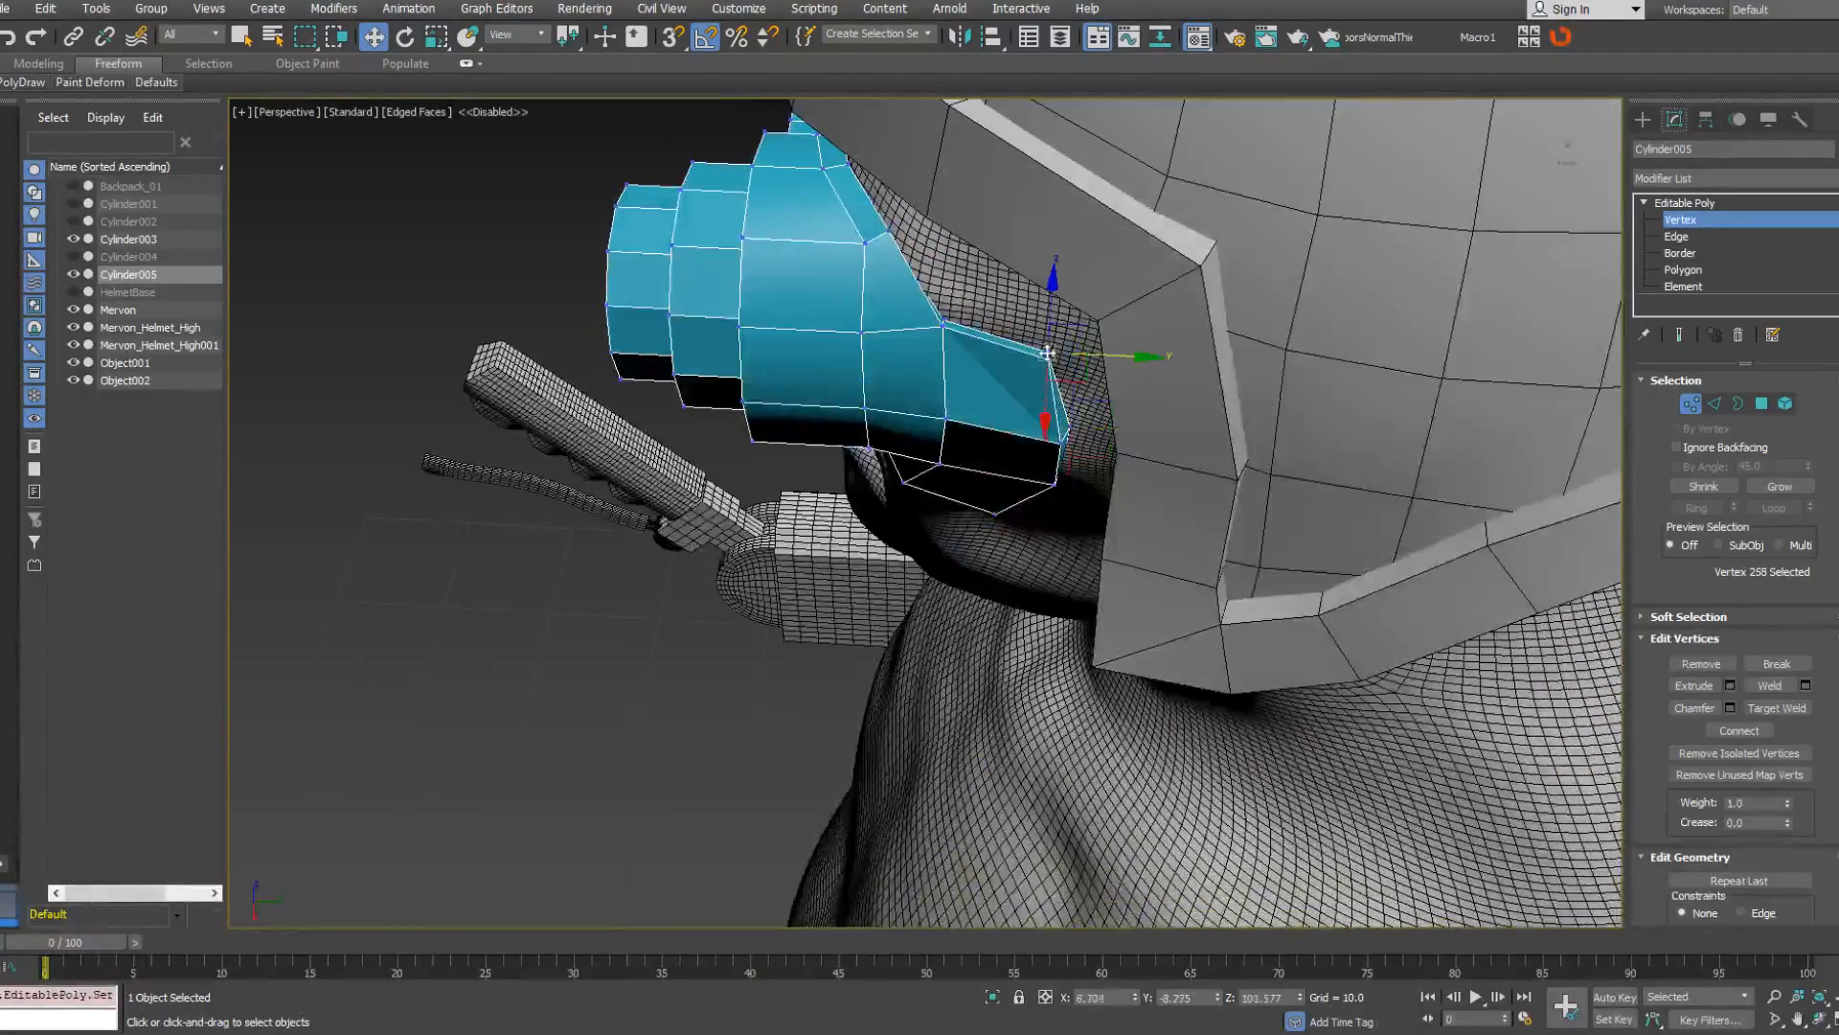
alt+middle_drag(1097, 313, 958, 205)
click(930, 237)
click(926, 245)
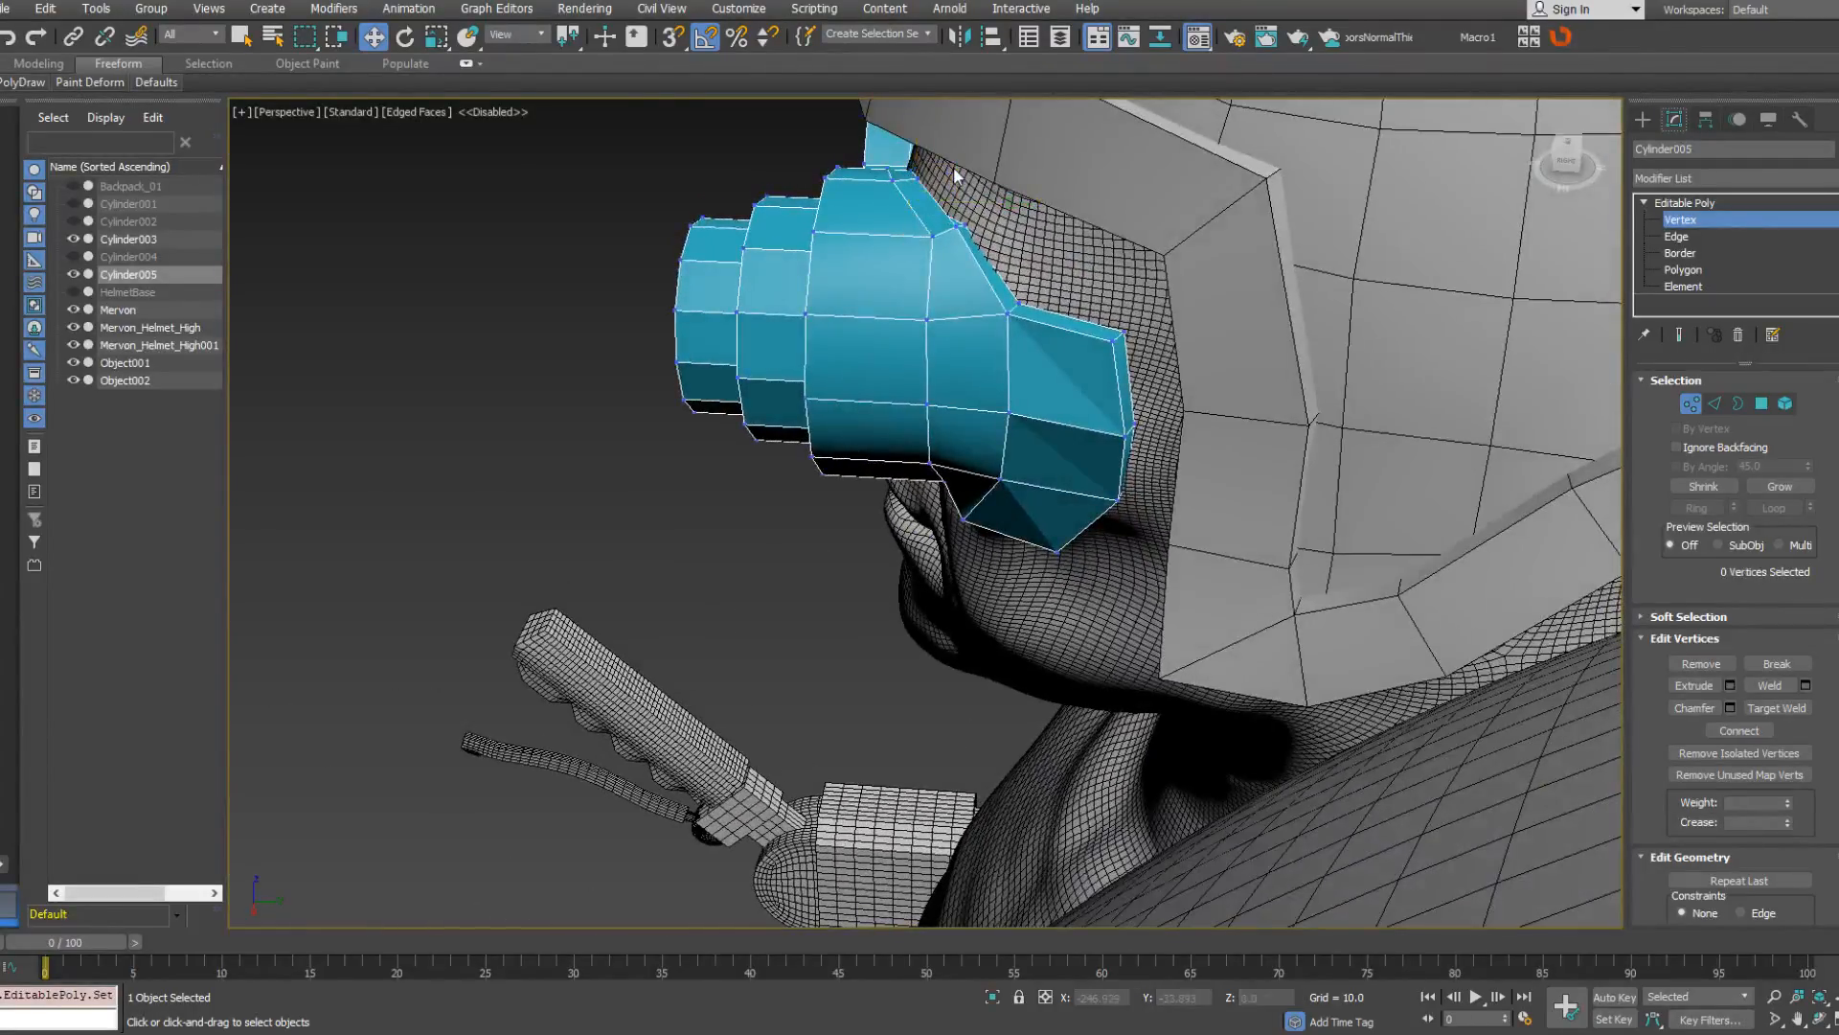
Move a rear rim vertex of the telescopic eyepiece back about 0.13 in Y, and select two vertices on the rim's upper outer edge.
alt+middle_drag(965, 162, 897, 381)
key(F3)
drag(896, 462, 891, 464)
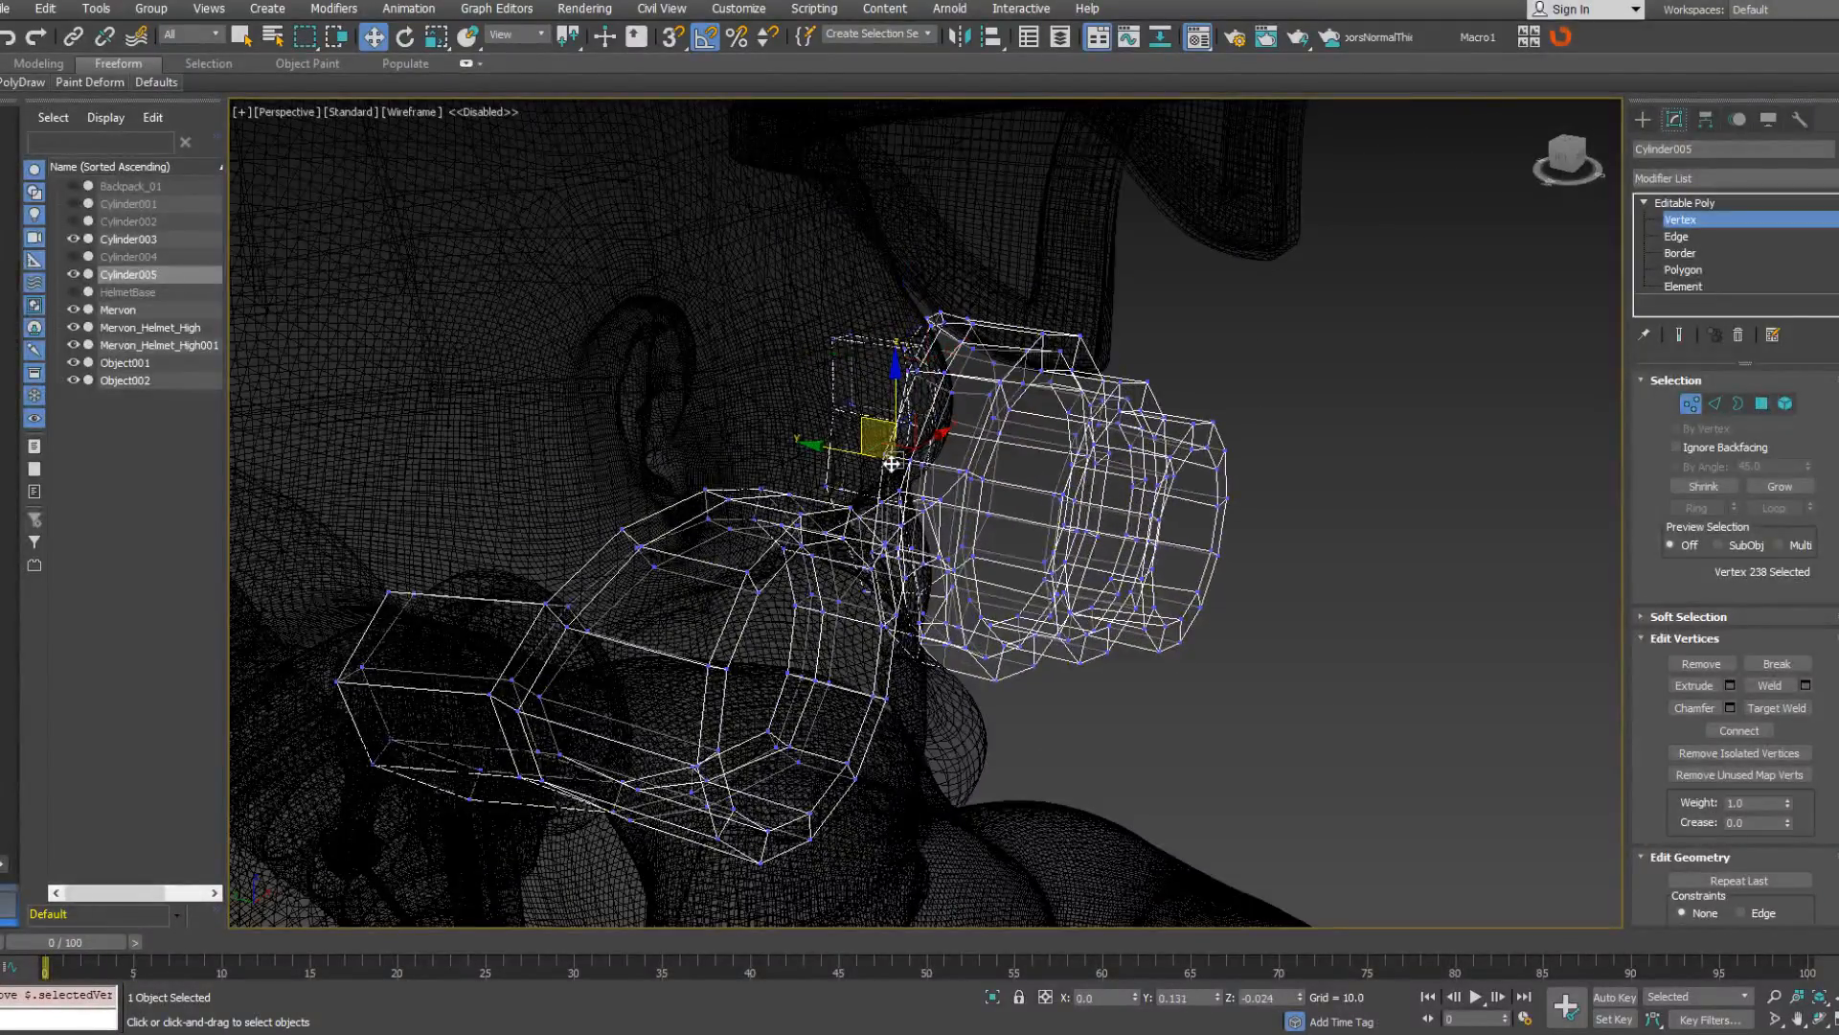
alt+middle_drag(927, 452, 665, 415)
mouse_move(914, 513)
middle_down()
mouse_move(885, 431)
mouse_move(902, 454)
mouse_move(864, 475)
mouse_move(874, 504)
mouse_move(842, 527)
mouse_move(971, 563)
middle_up()
scroll(886, 439, down, 3)
key(F3)
click(1005, 403)
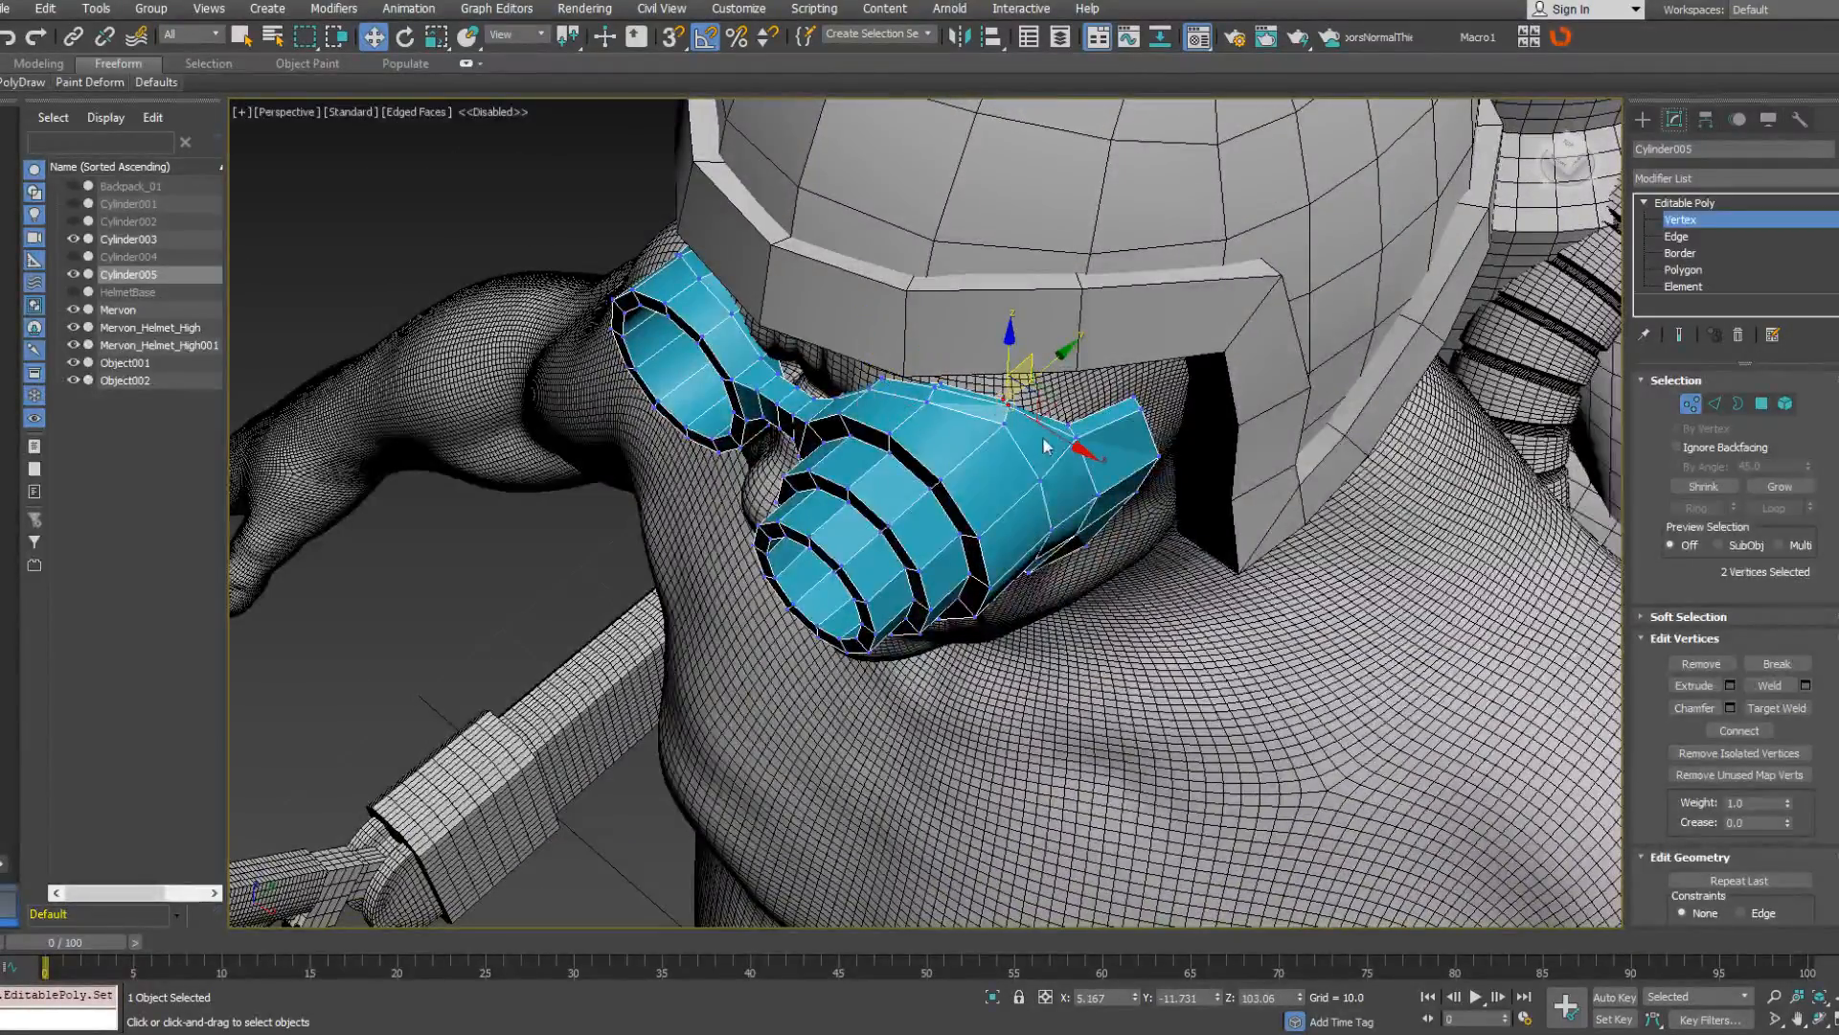
Select the two upper end vertices of the side extension and move them about -0.25 in X and 0.15 in Y.
alt+middle_drag(1068, 439, 1107, 493)
click(1140, 485)
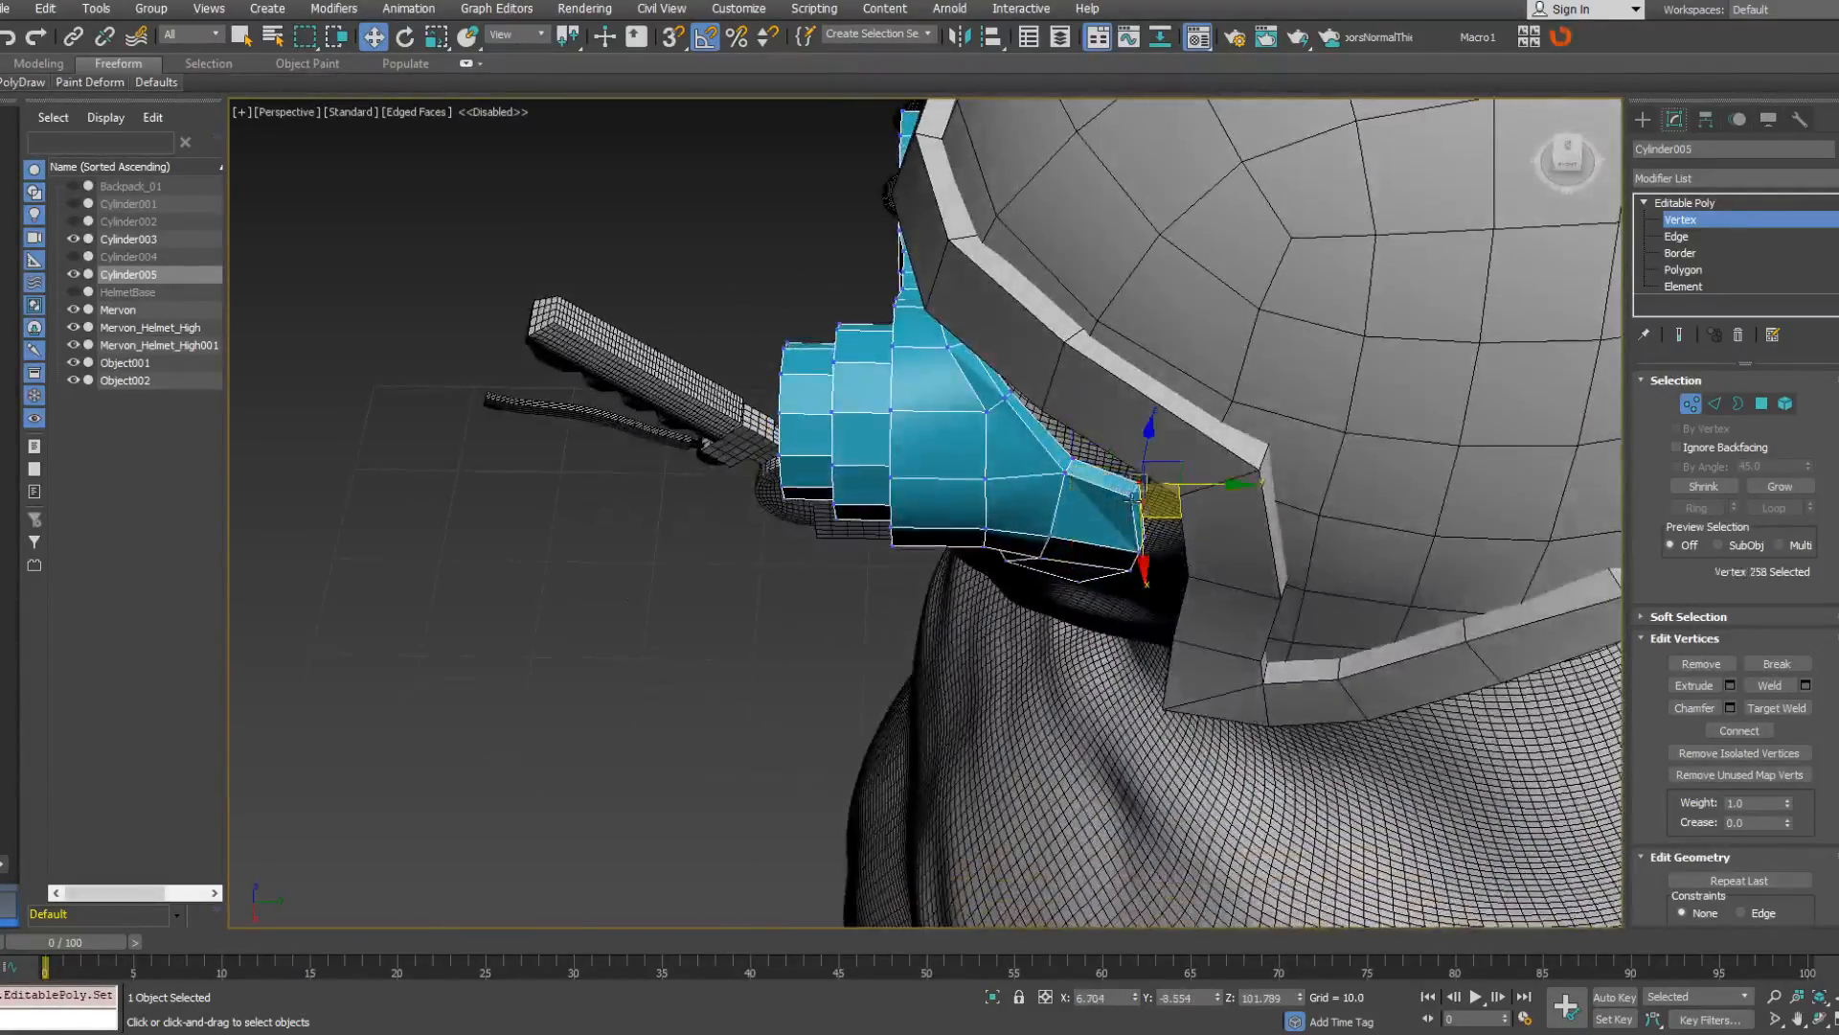
ctrl+click(1134, 500)
drag(1166, 524, 1179, 510)
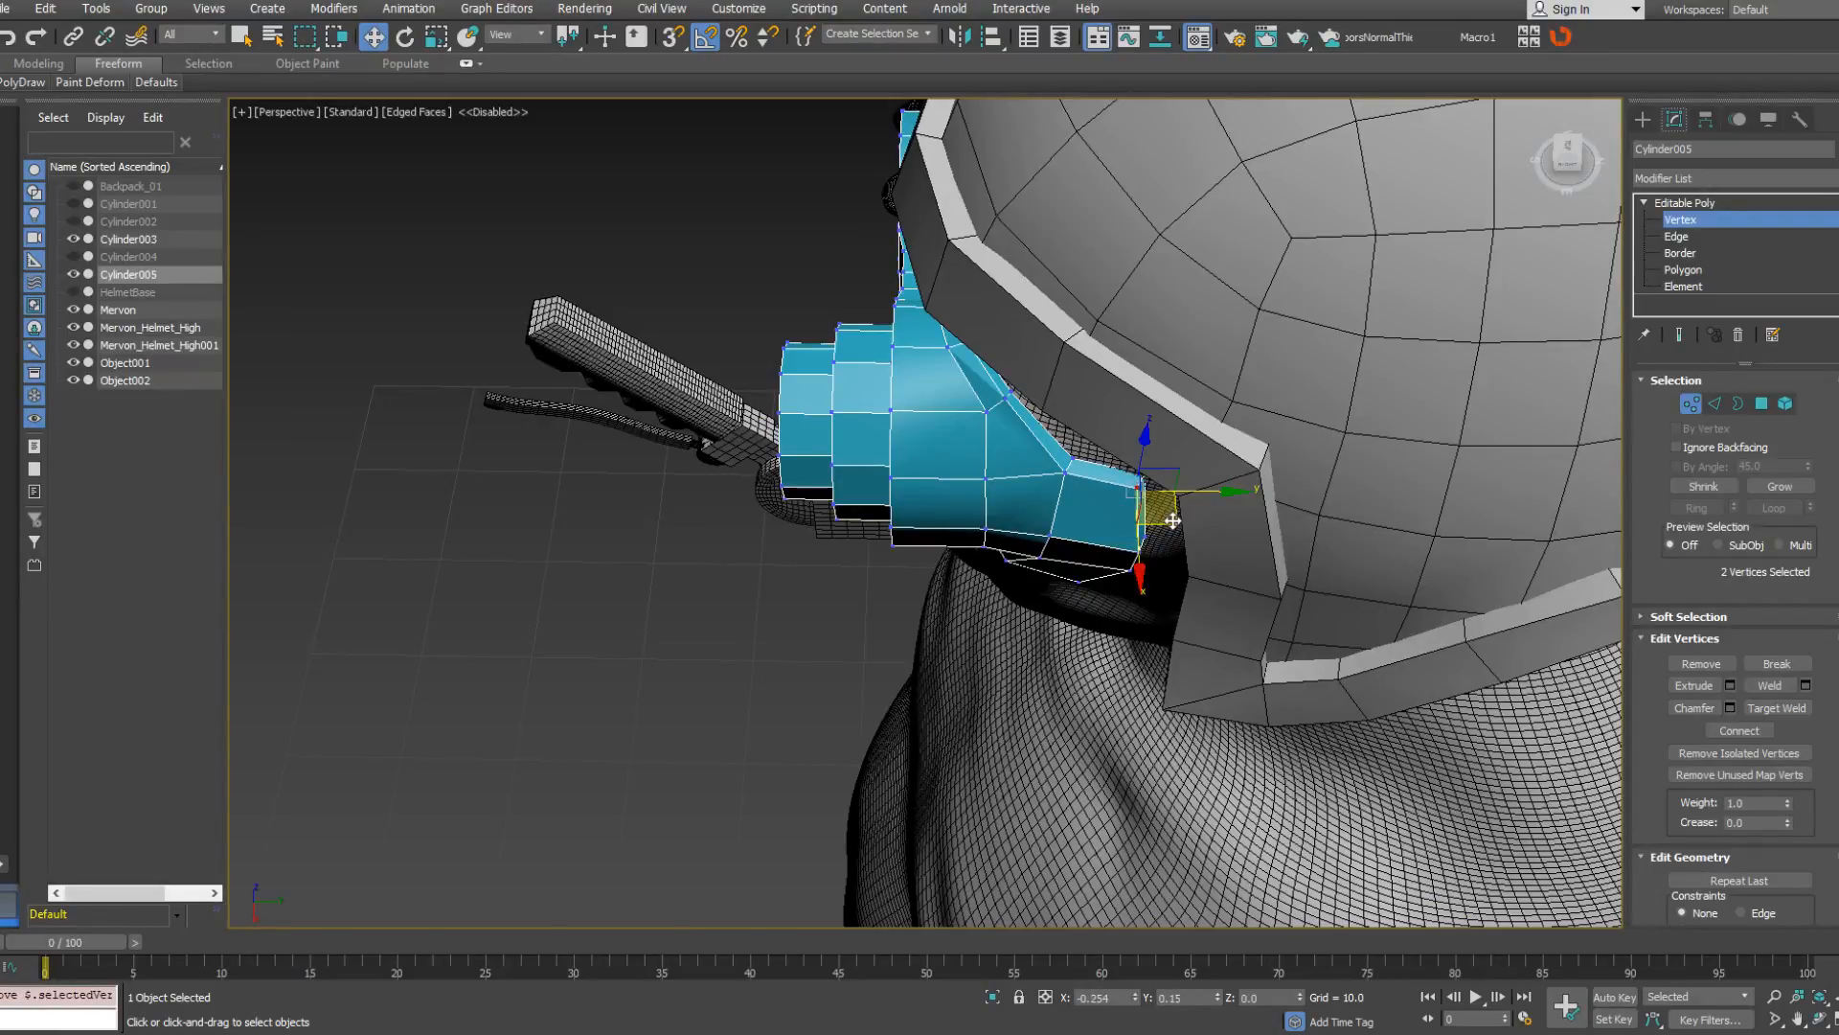
Select the two lower end vertices of the side extension and raise them about 0.23 in Z.
alt+middle_drag(1173, 520, 1081, 652)
drag(1082, 676, 1123, 714)
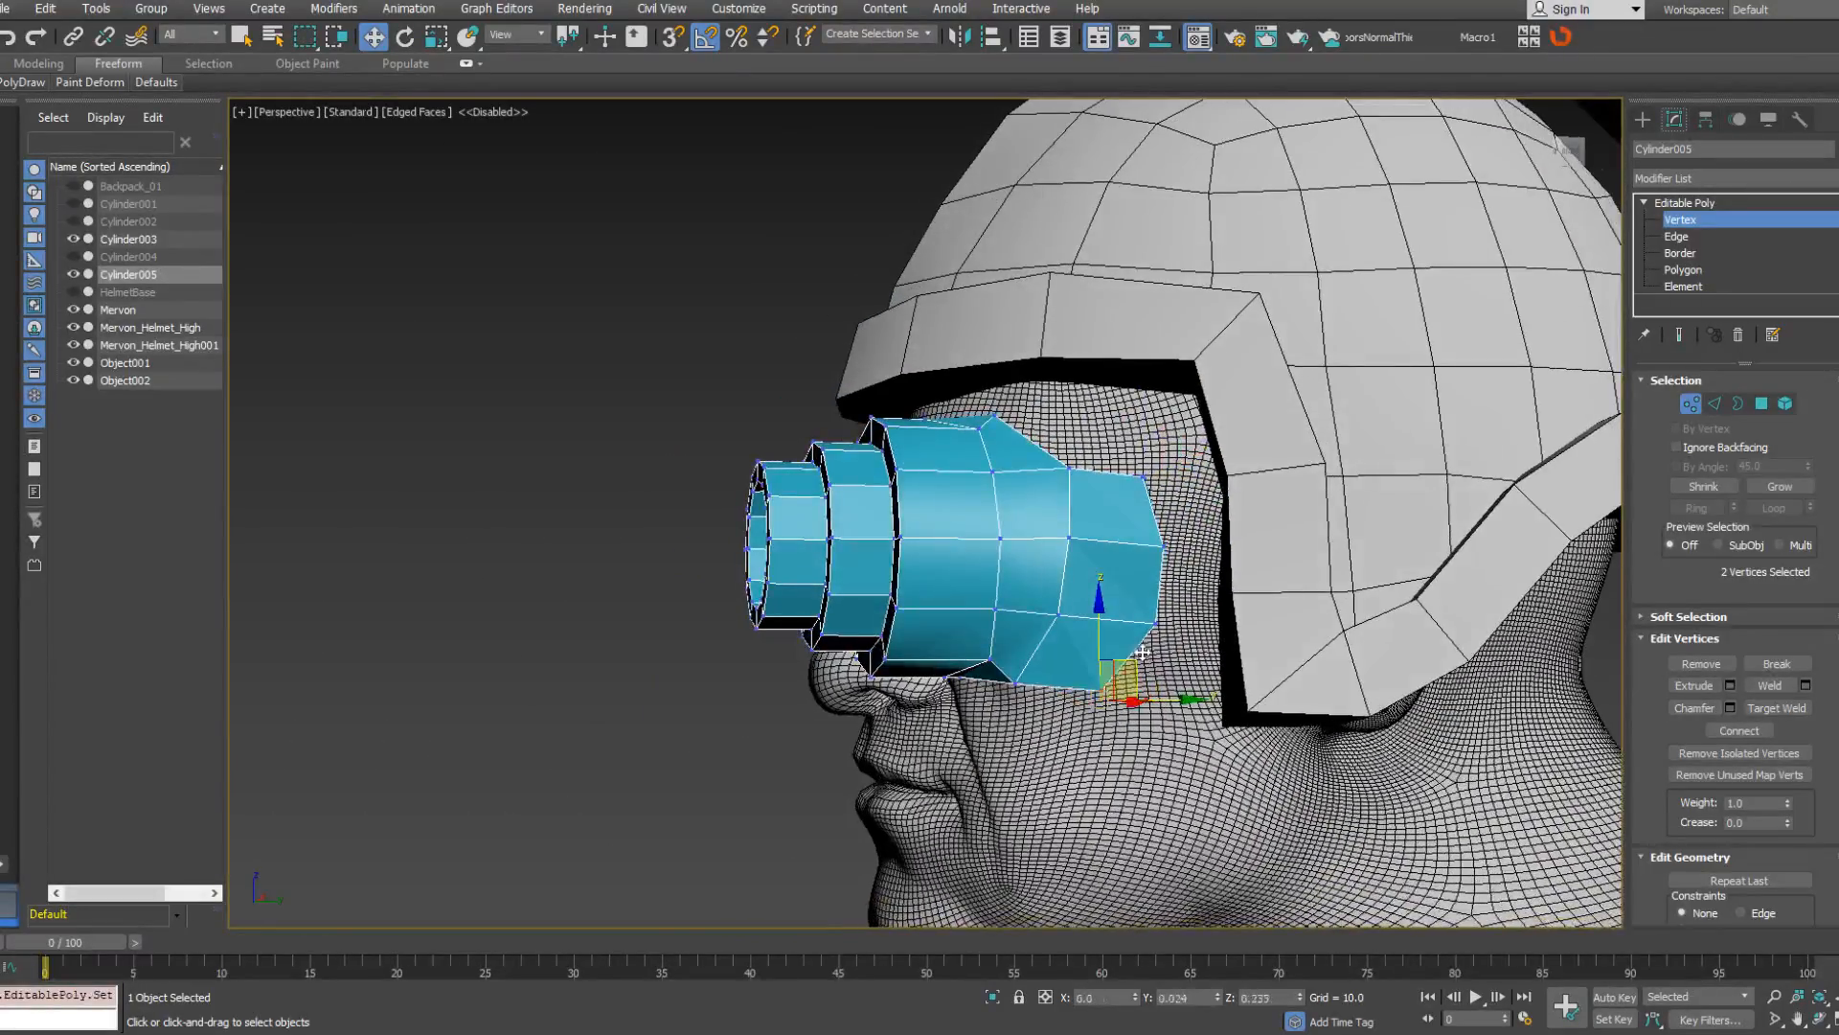
alt+middle_drag(1133, 672, 1177, 588)
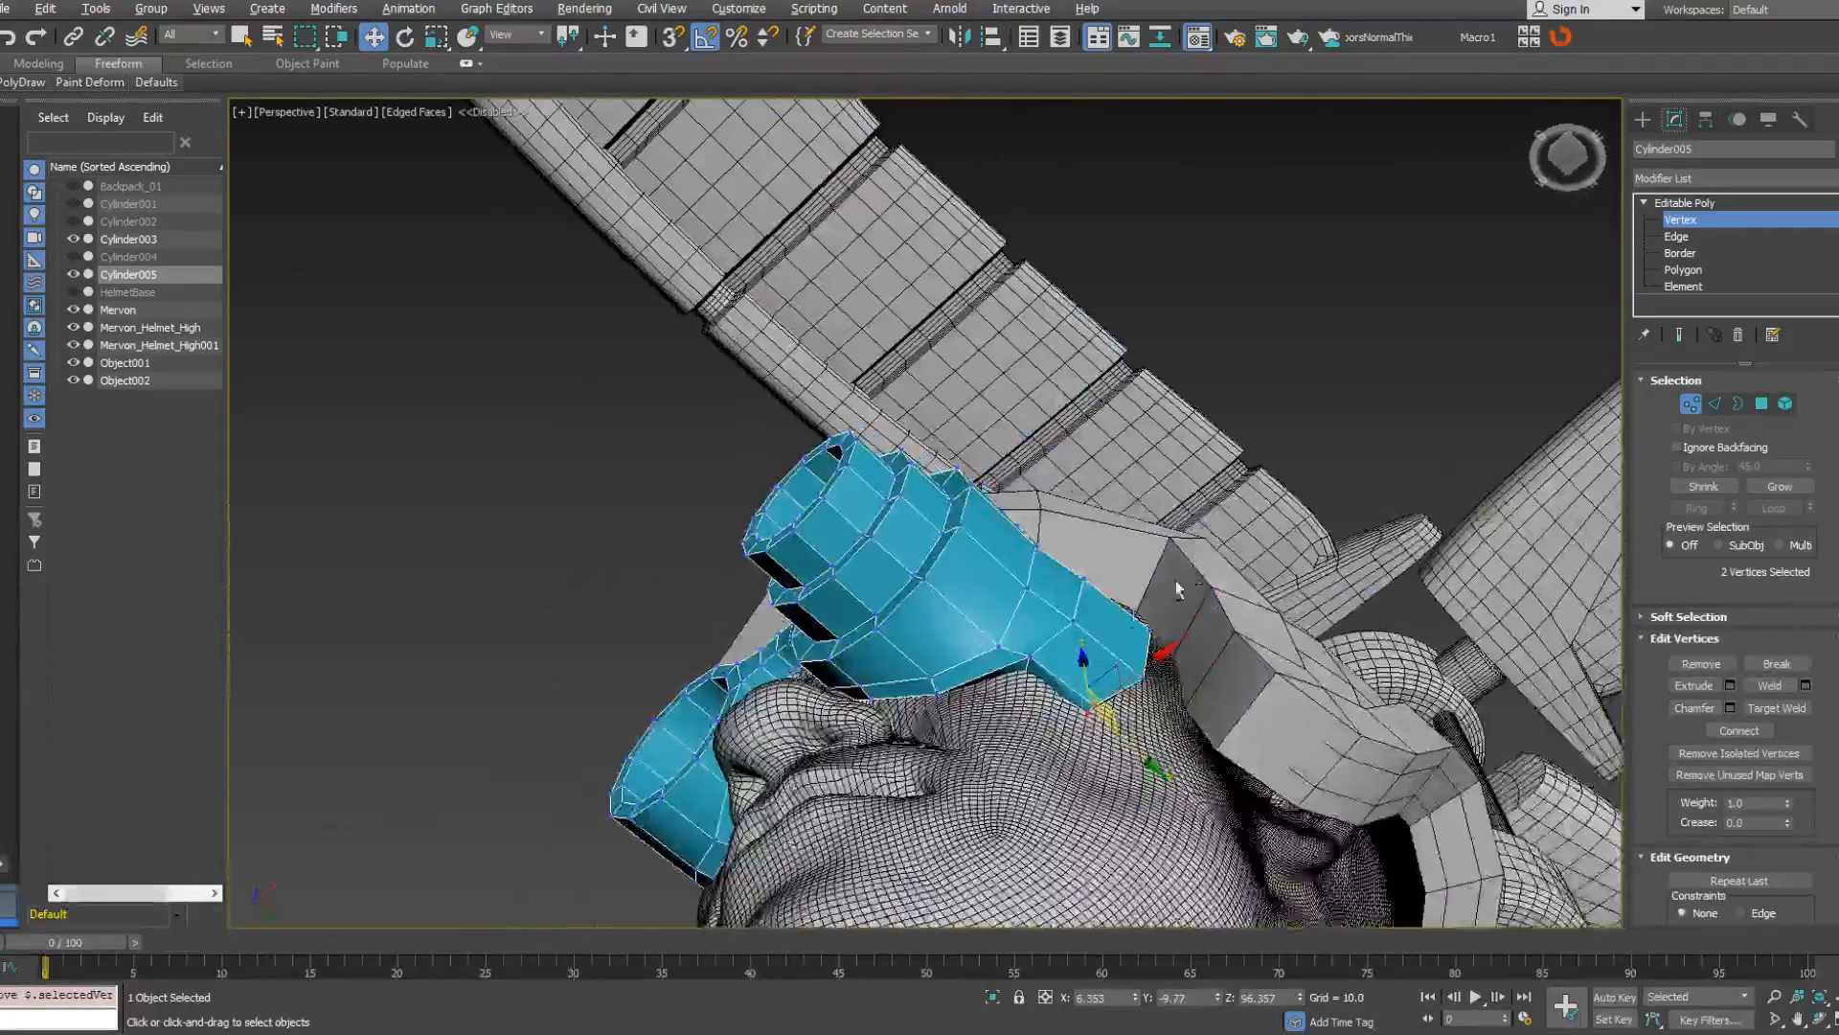
Lower the vertex where the telescopic eyepiece's side extension meets the lower rear rim by about 0.17 in Z.
click(1029, 657)
alt+middle_drag(1030, 660, 1006, 728)
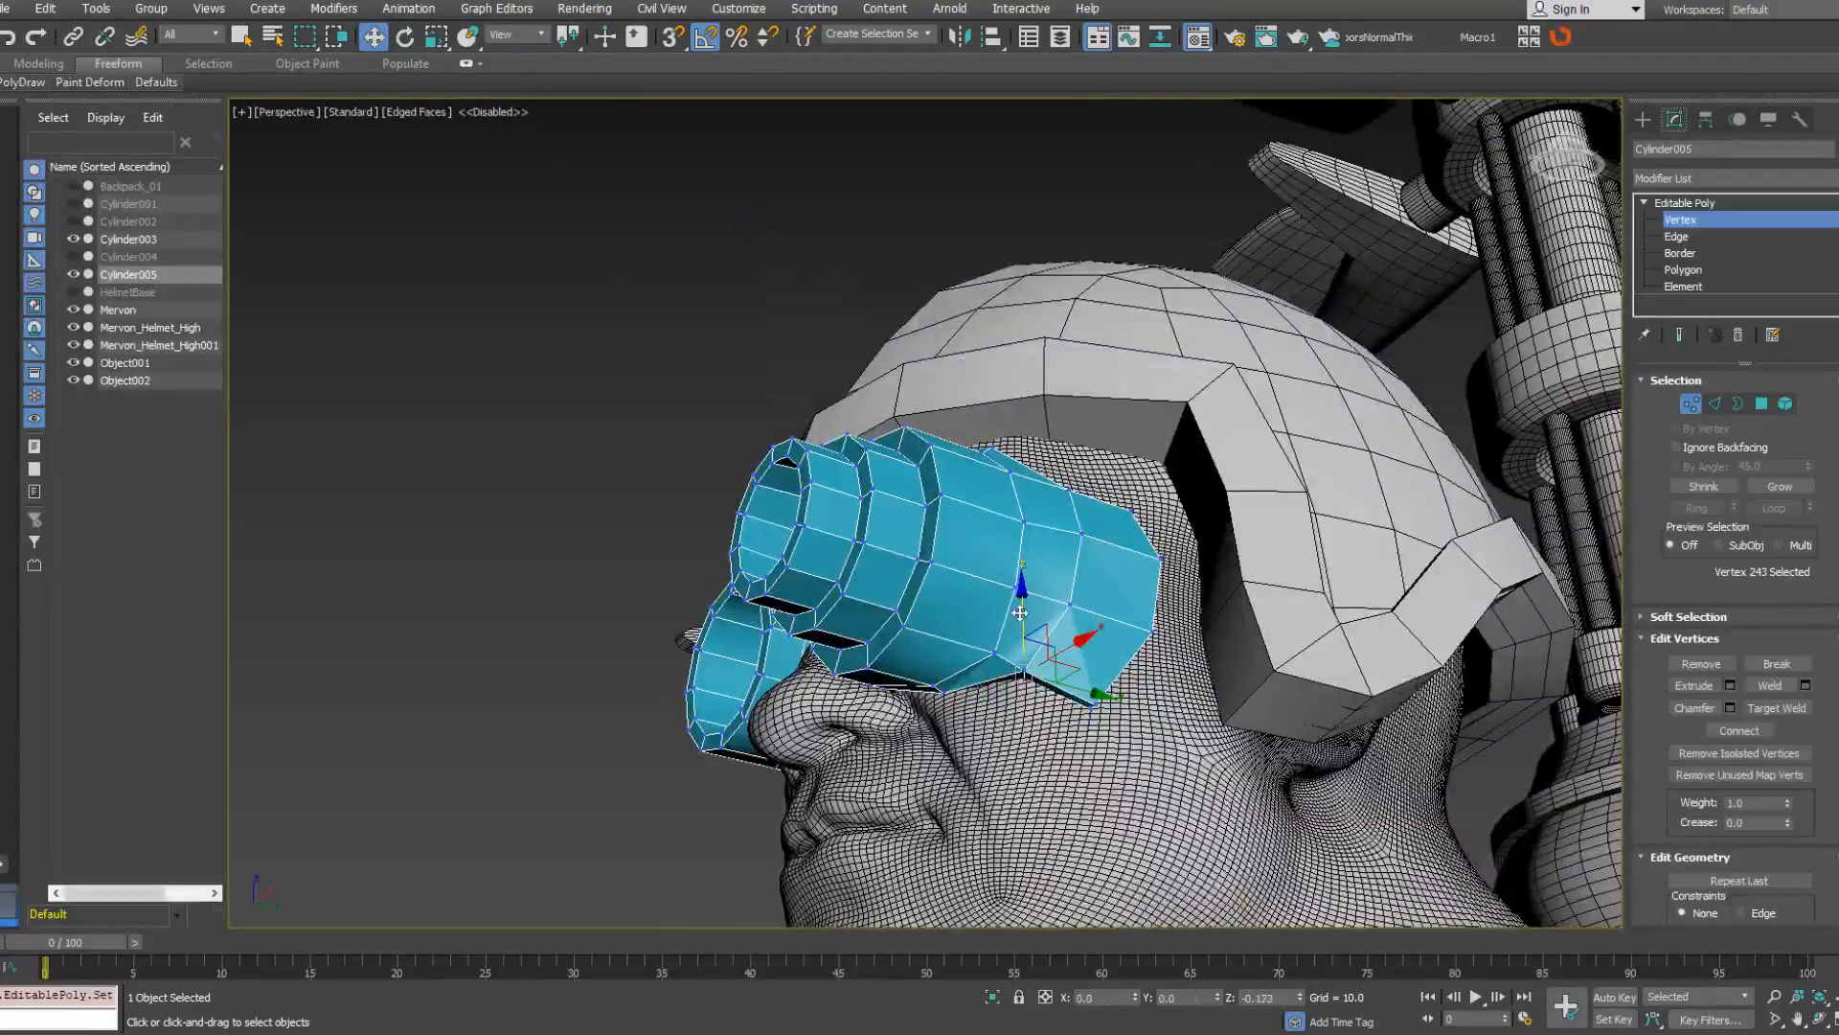
alt+middle_drag(1023, 651, 979, 707)
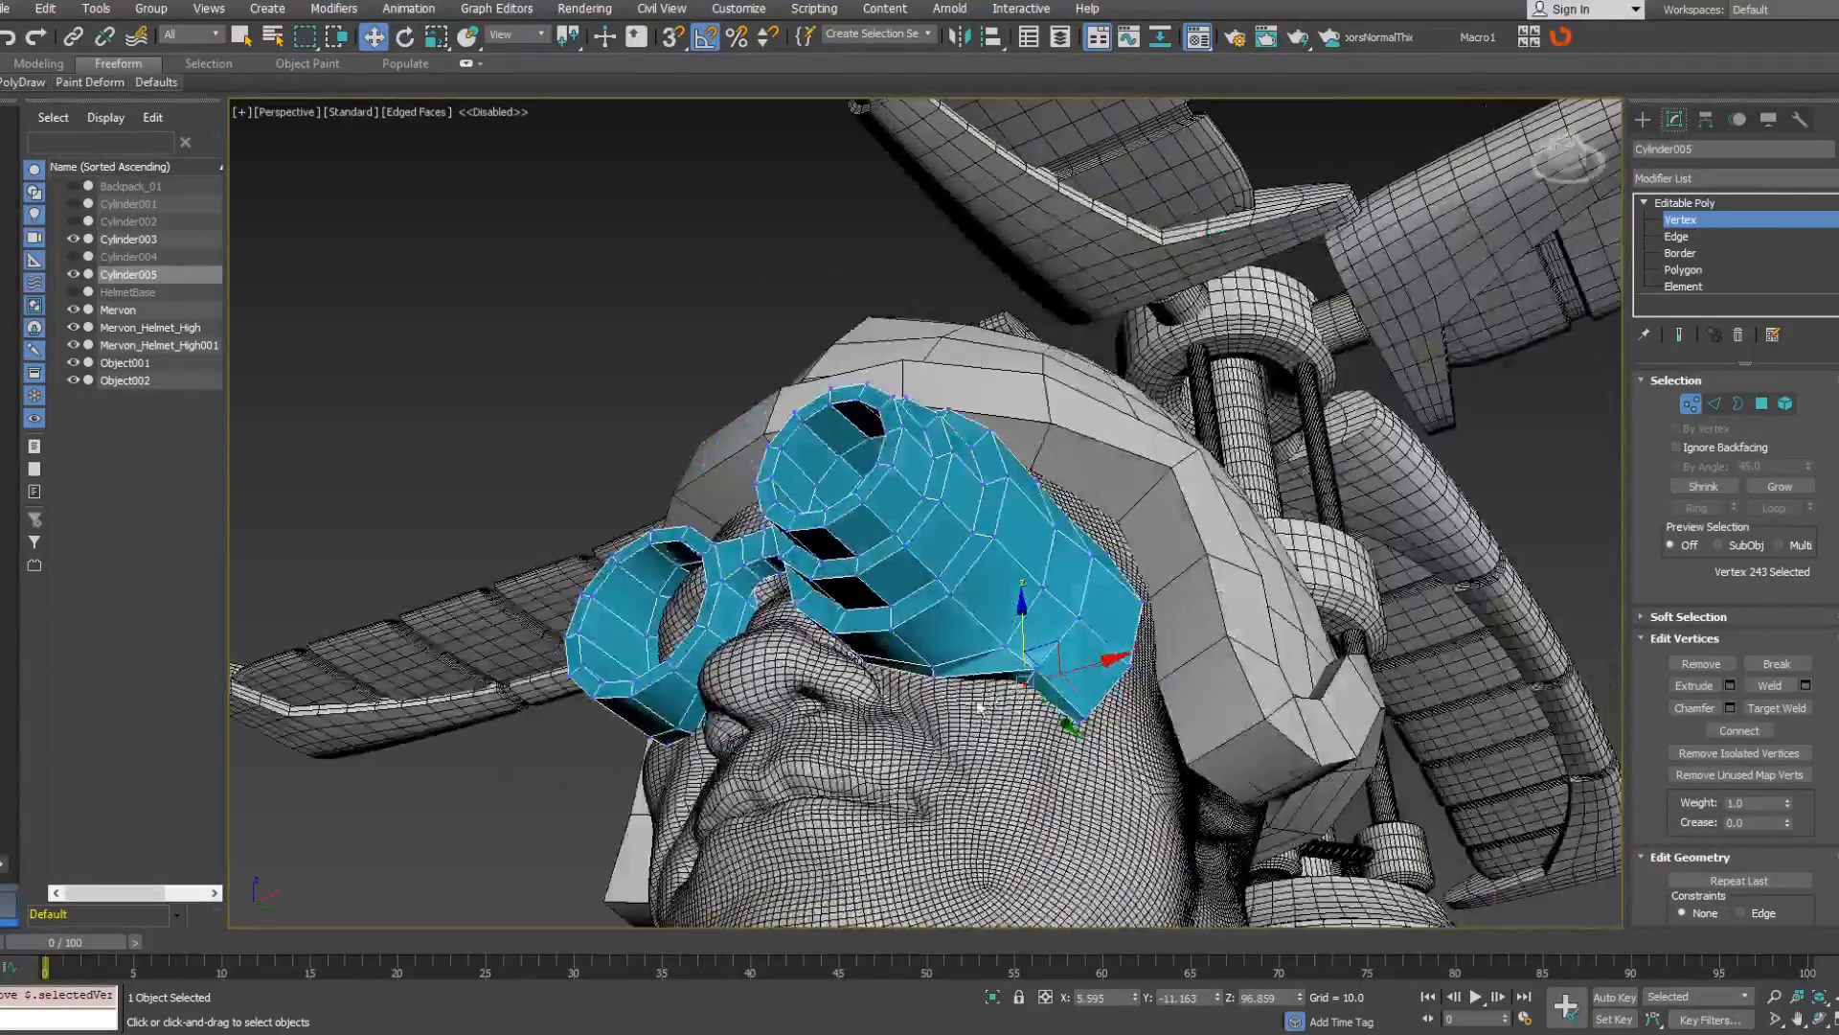
Move the inner lower rear rim vertex of the telescopic eyepiece back about 0.46 in Y and down about 0.34 in Z.
click(935, 672)
key(F3)
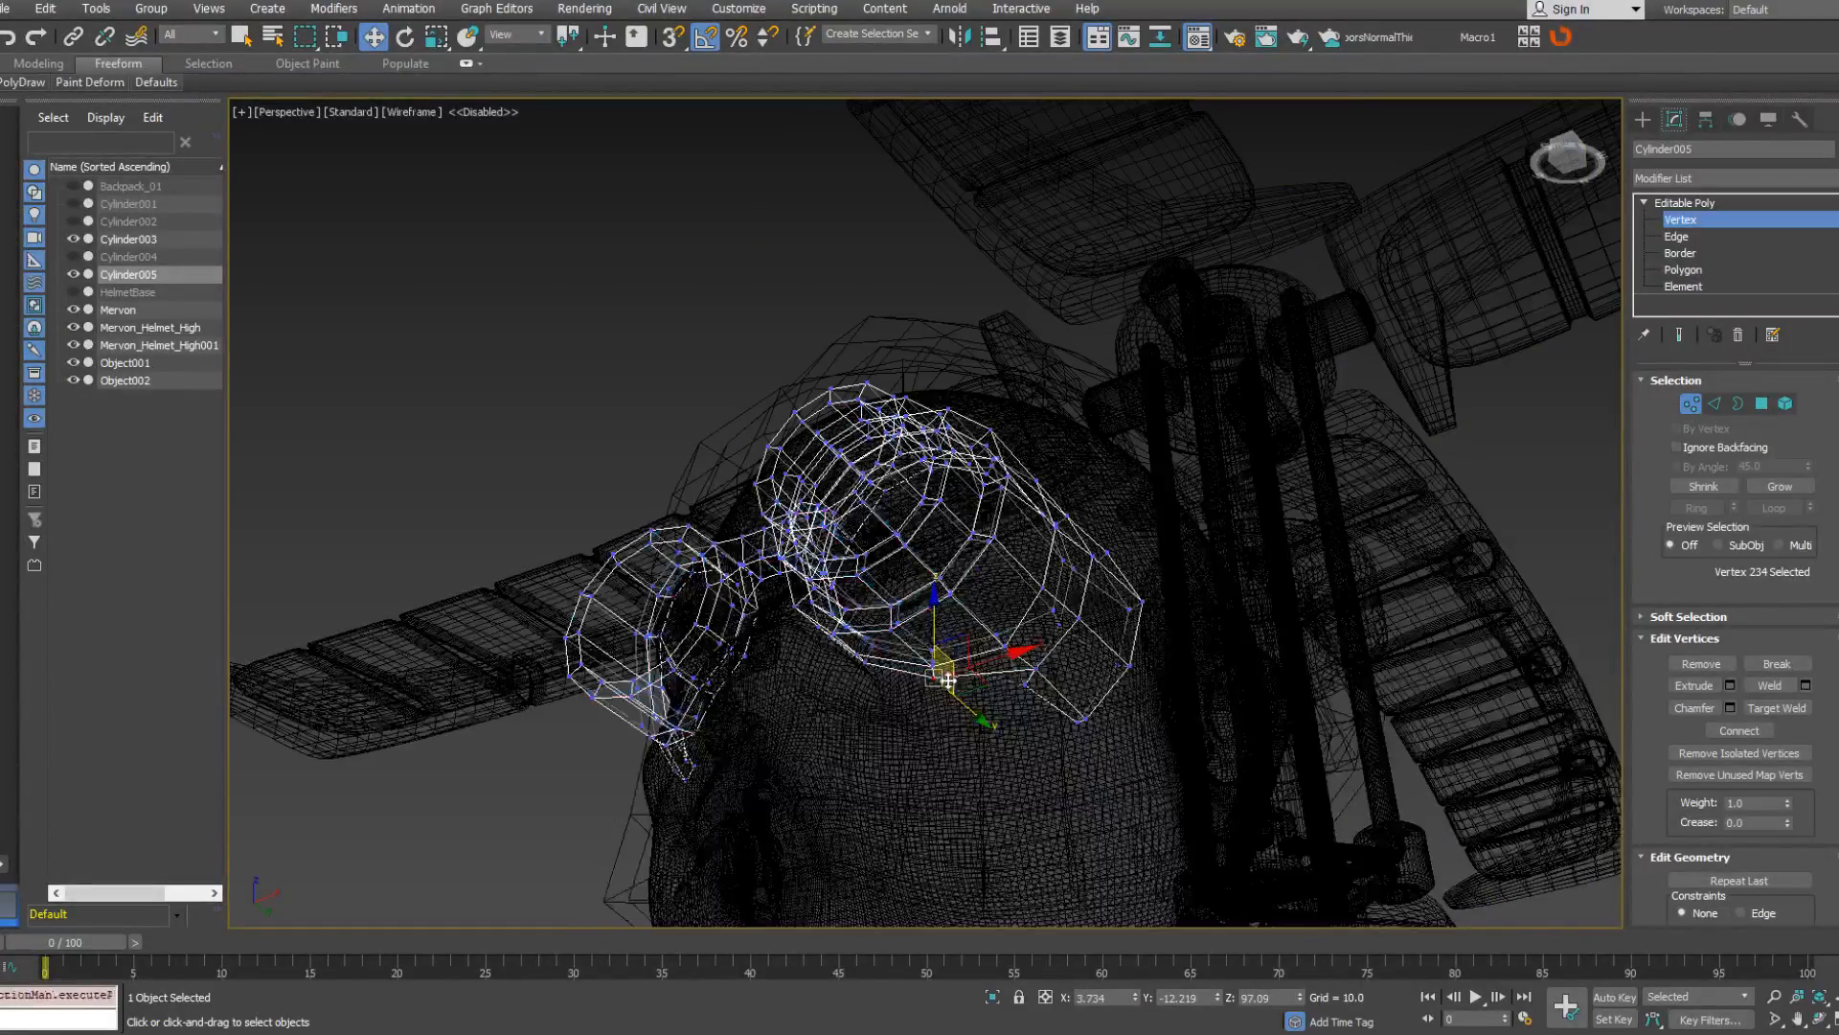
ctrl+click(937, 660)
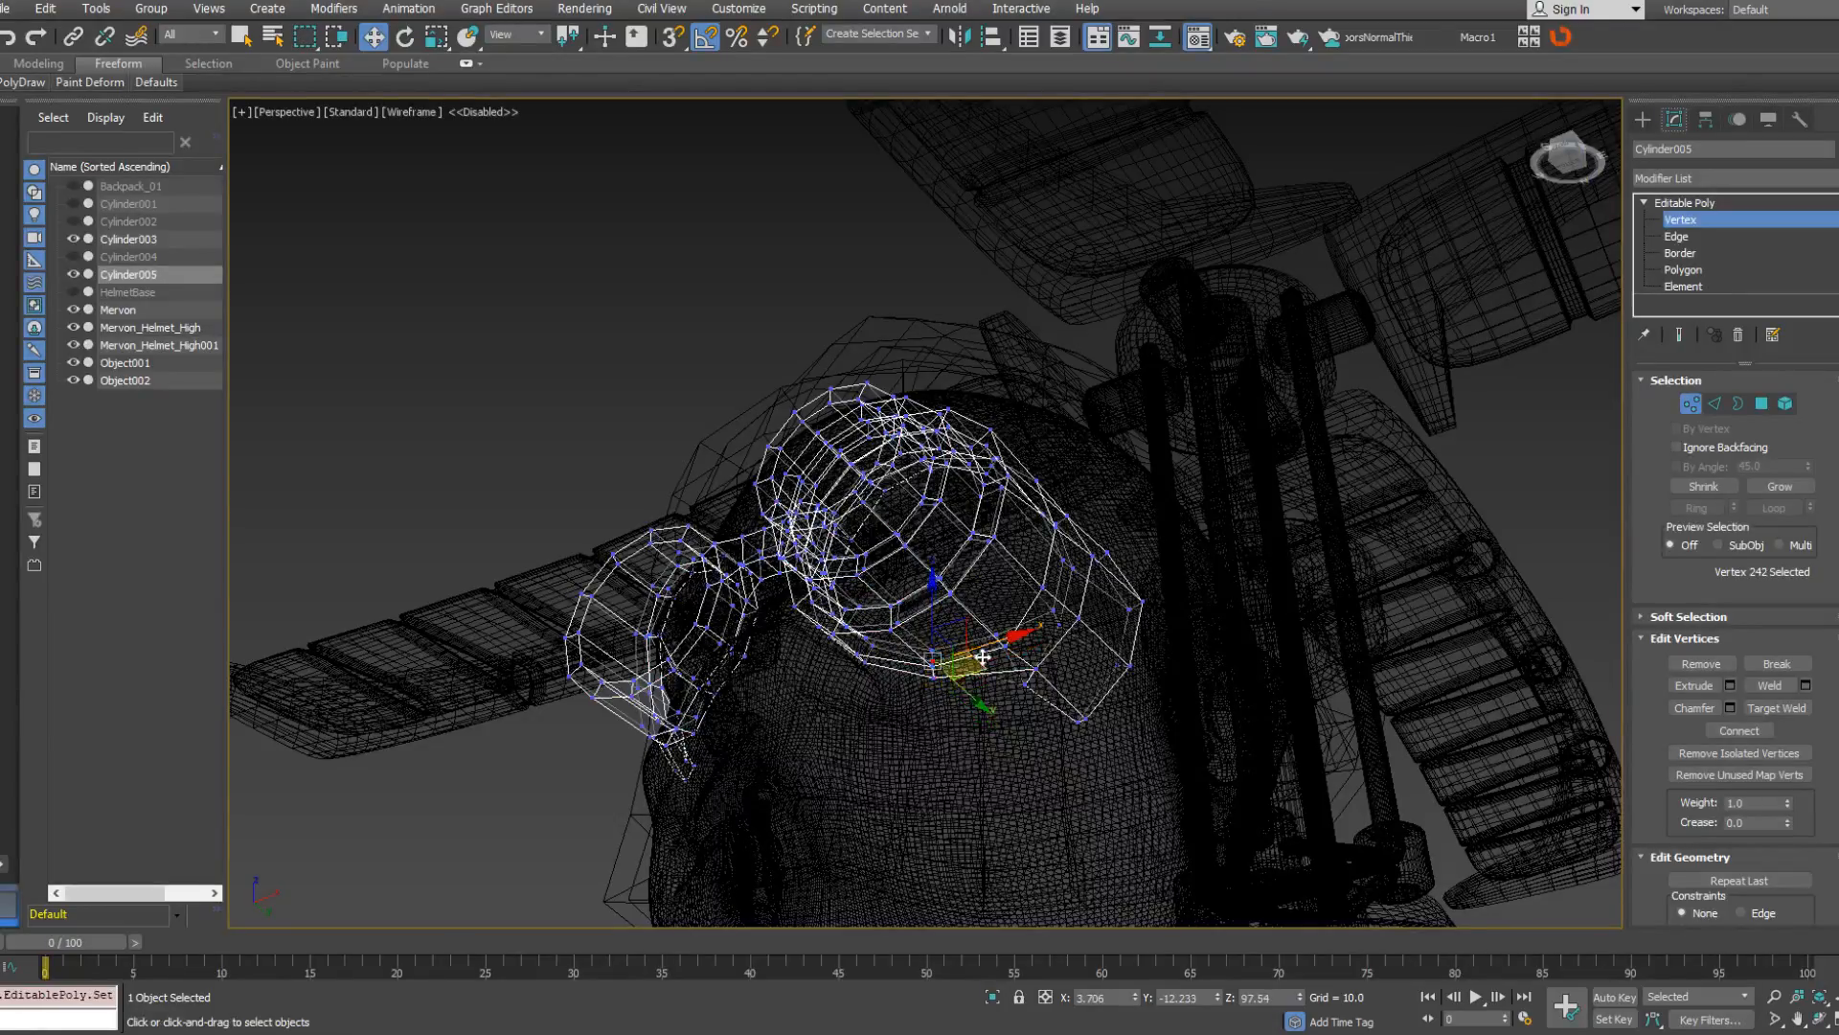
key(F3)
key(z)
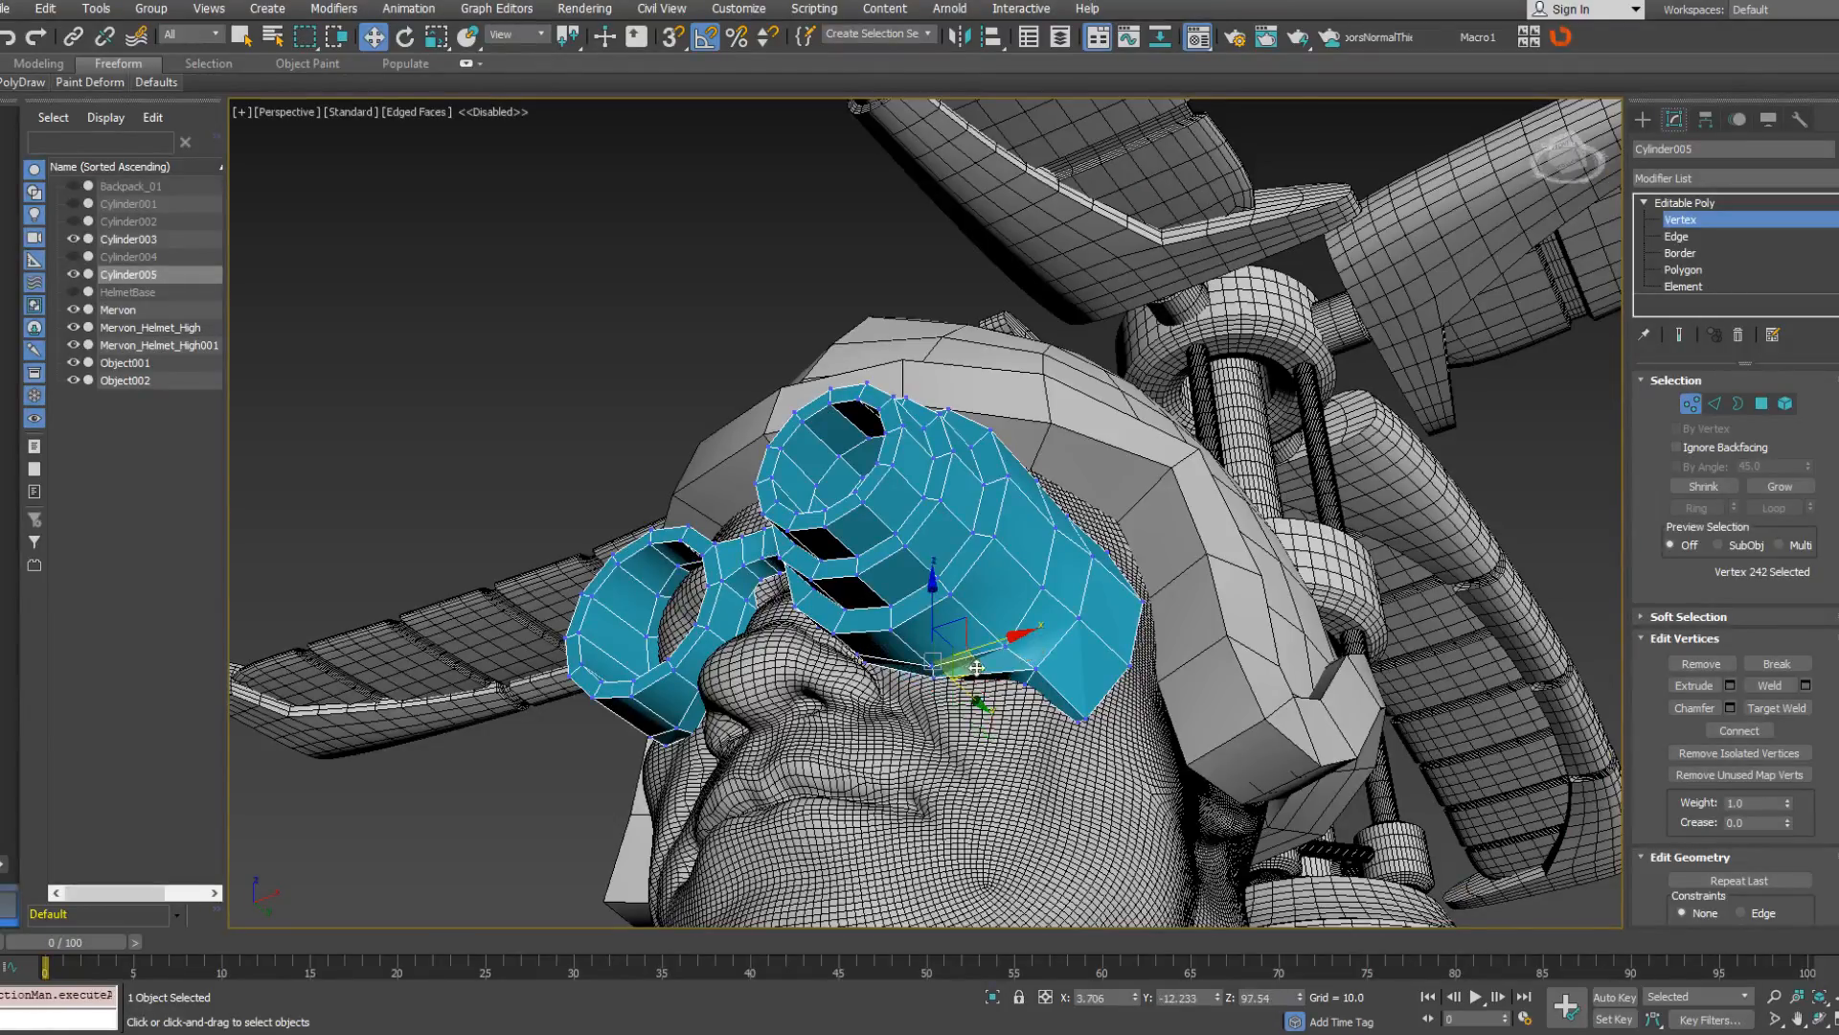
key(F3)
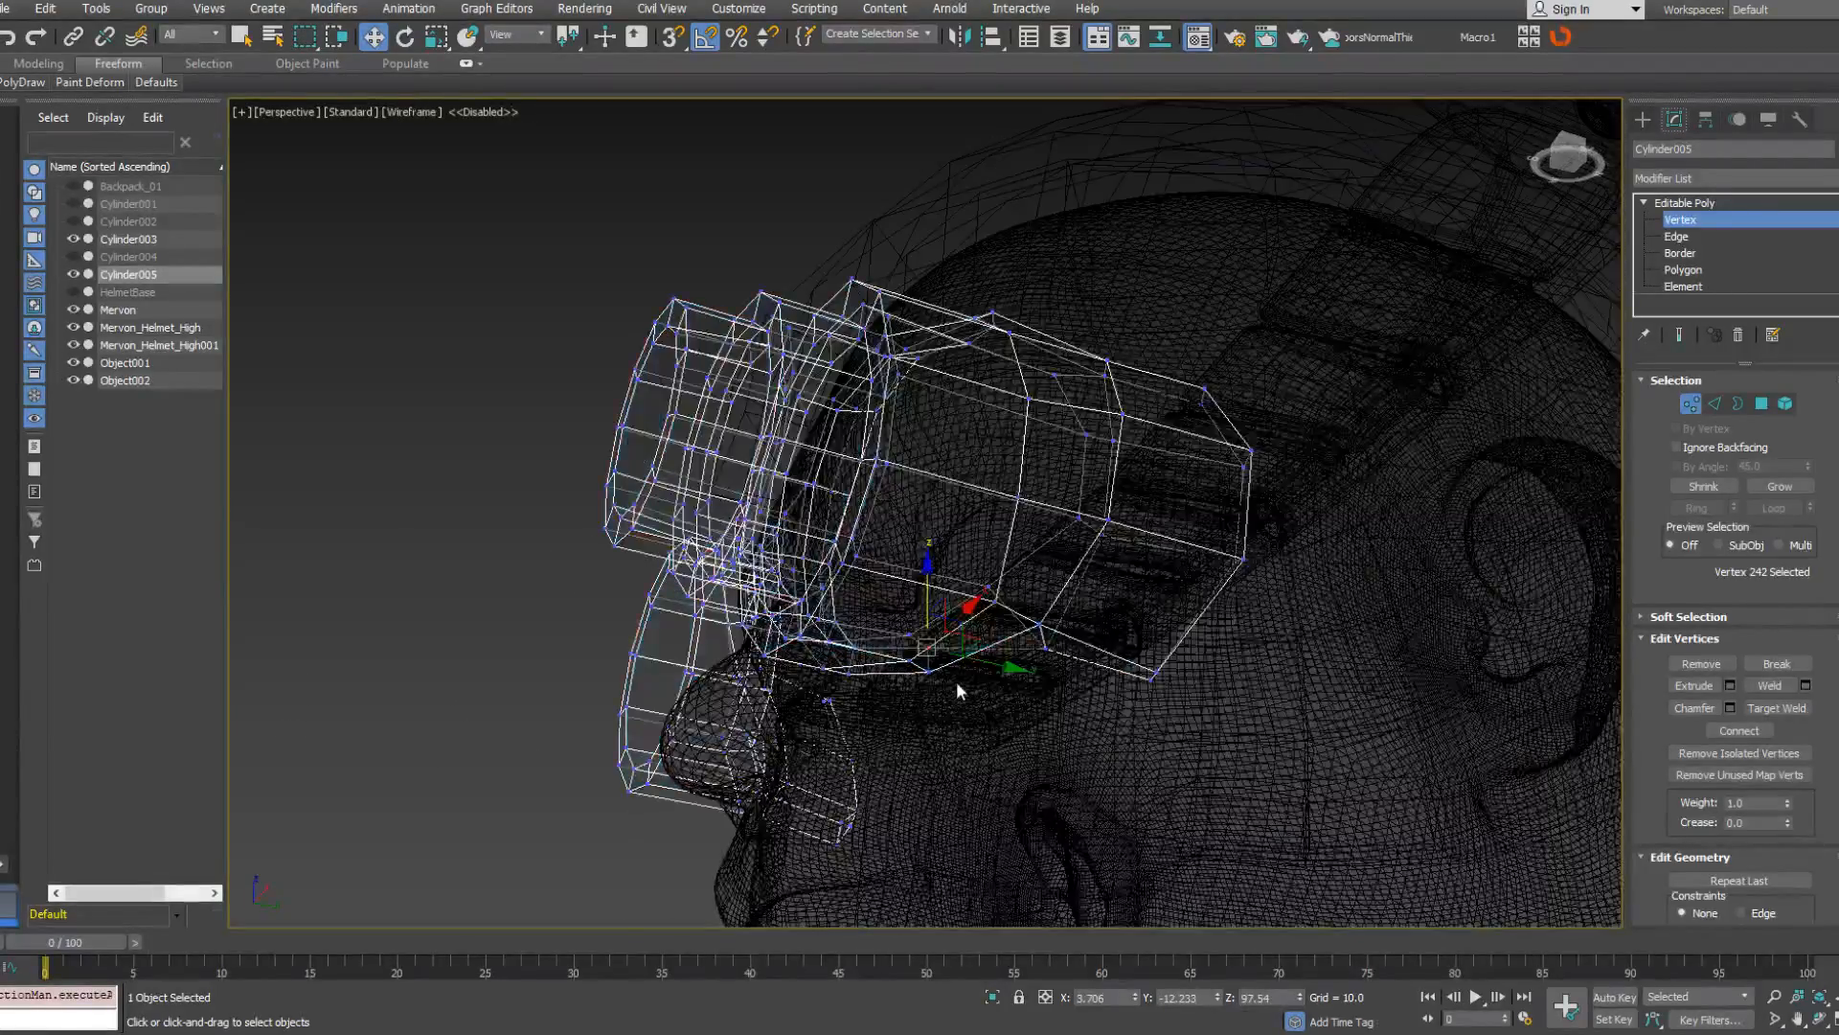
alt+middle_drag(956, 681, 1172, 629)
click(874, 607)
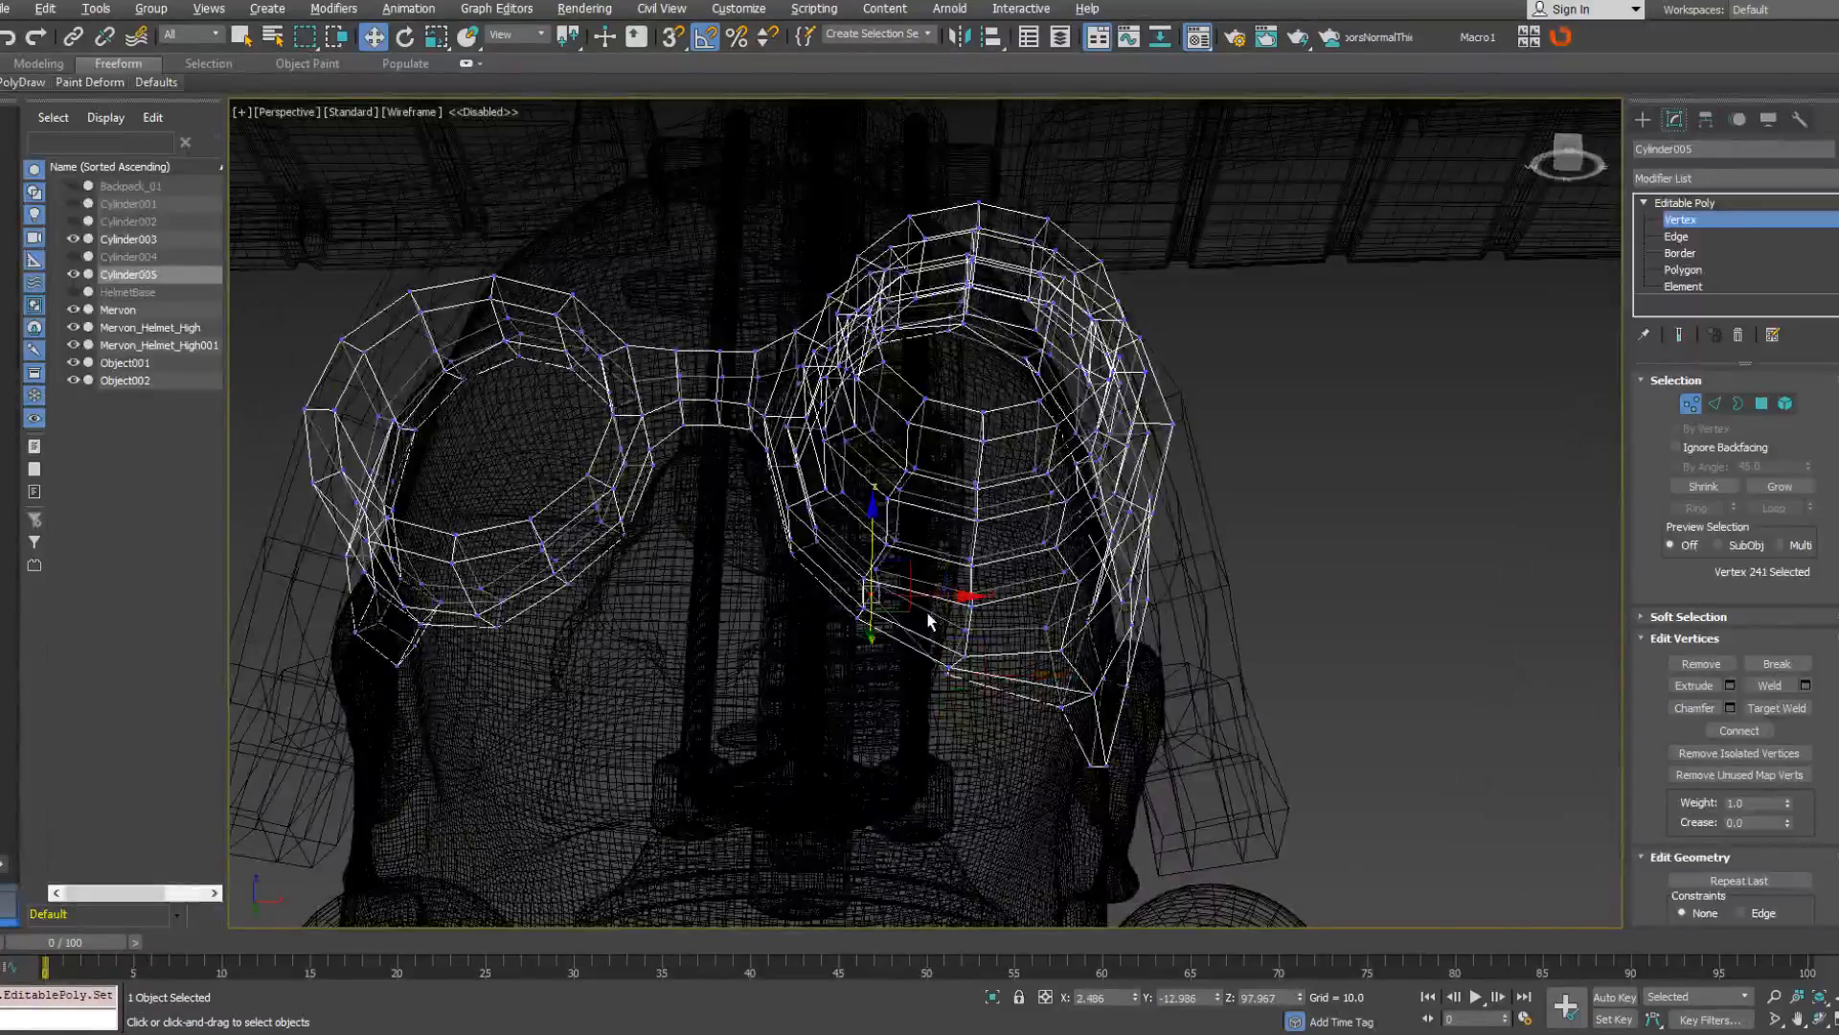
alt+middle_drag(928, 618, 786, 623)
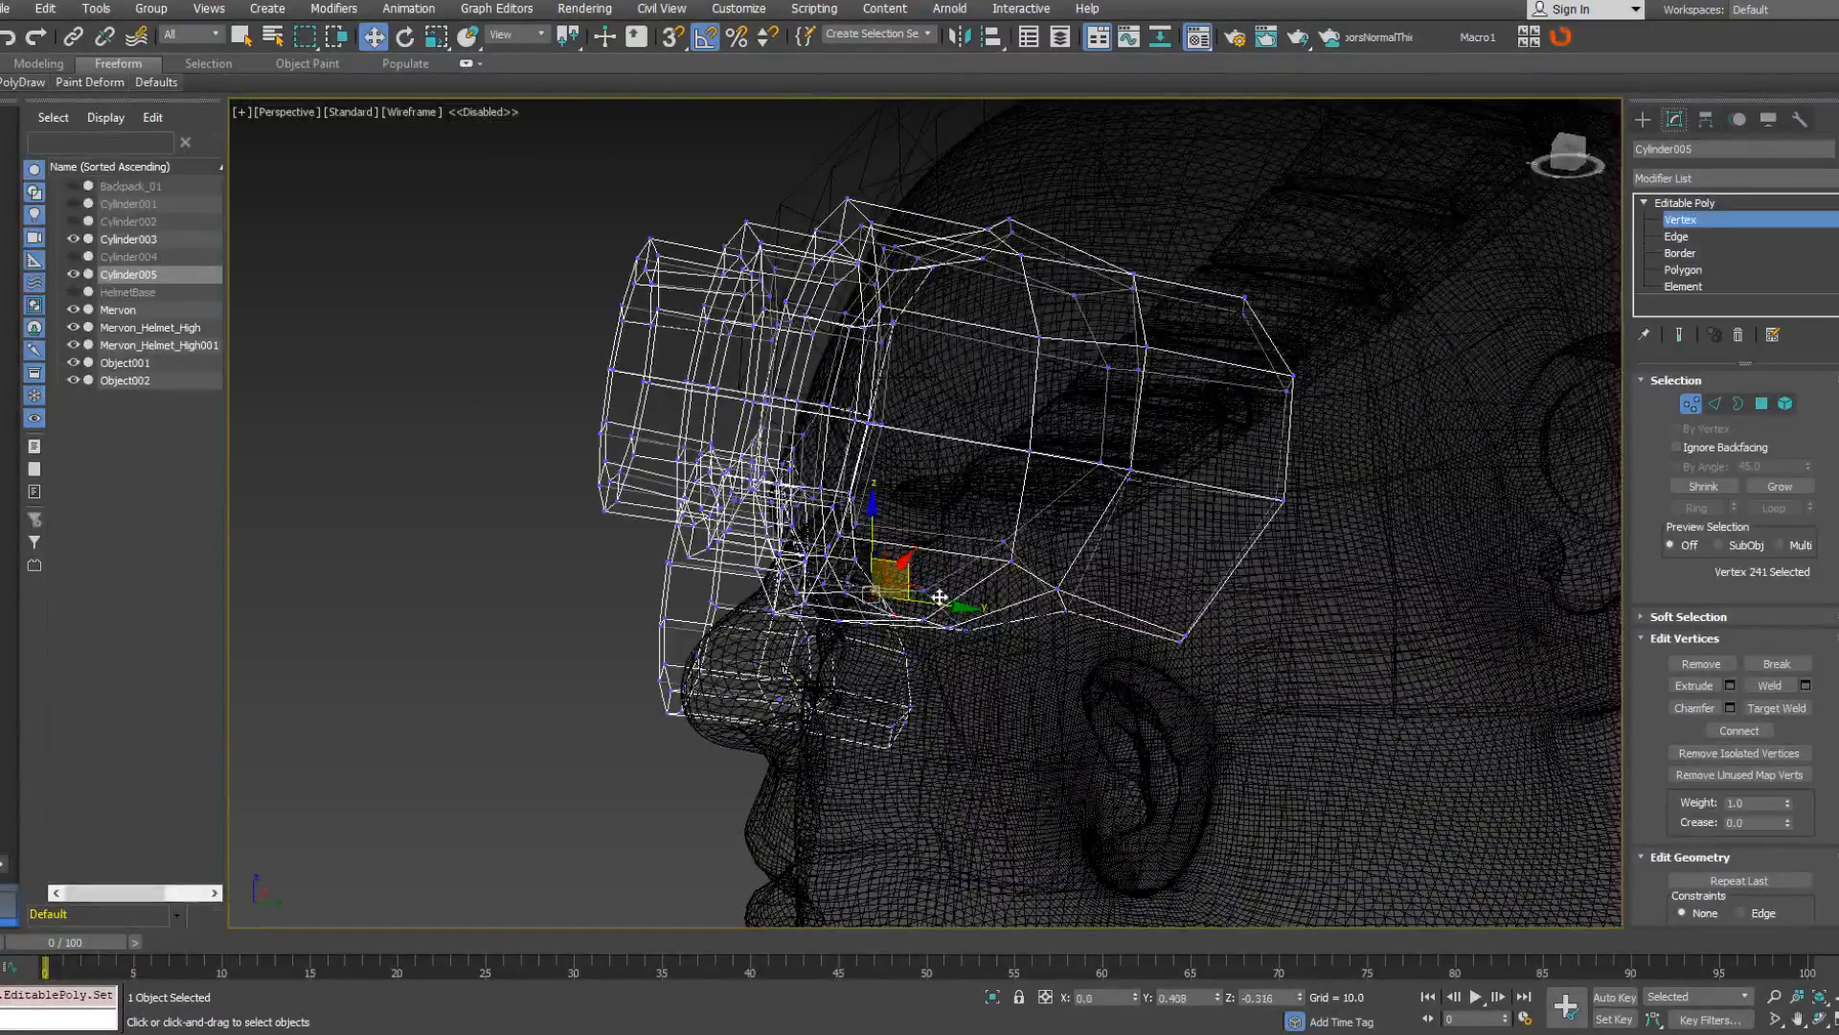
drag(940, 596, 944, 600)
mouse_move(962, 589)
alt+middle_down()
mouse_move(1019, 523)
mouse_move(1006, 547)
mouse_move(980, 543)
mouse_move(916, 650)
mouse_move(964, 586)
alt+middle_up()
key(F3)
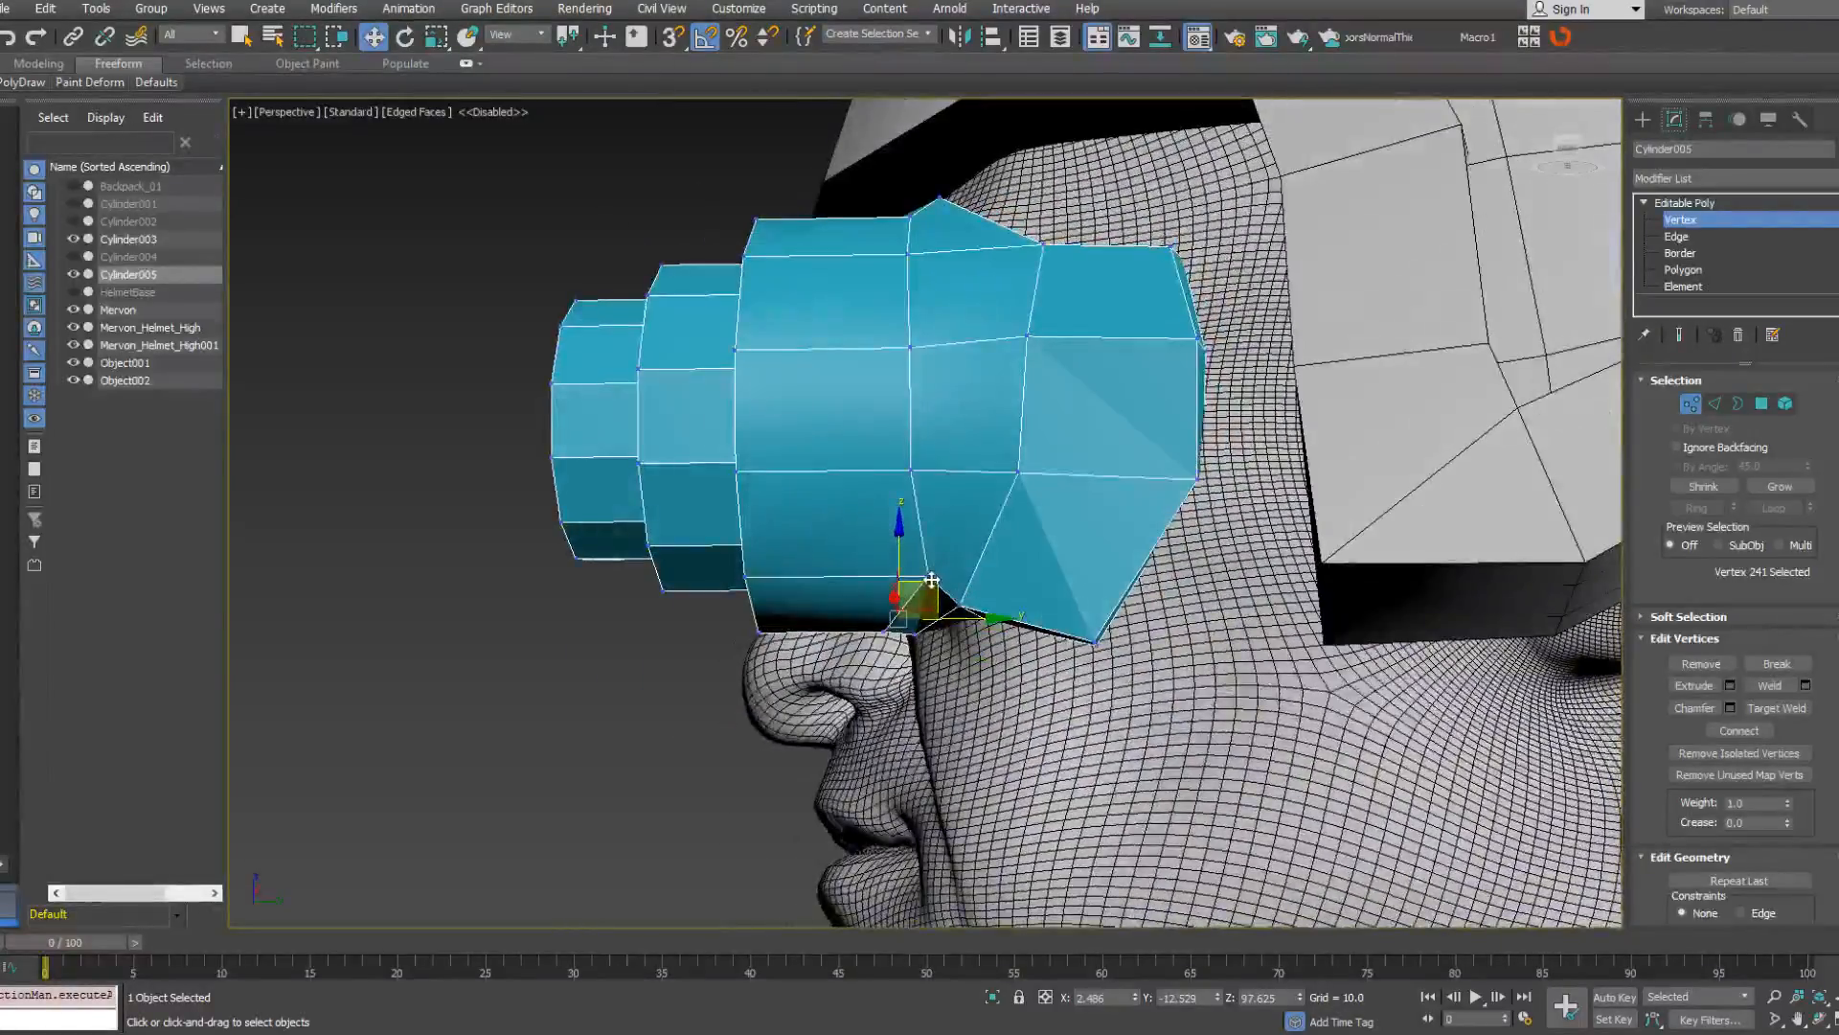
Reposition the lower outer vertex on the telescopic eyepiece's rear barrel edge.
click(931, 580)
drag(953, 572, 932, 580)
alt+middle_drag(961, 580, 1002, 607)
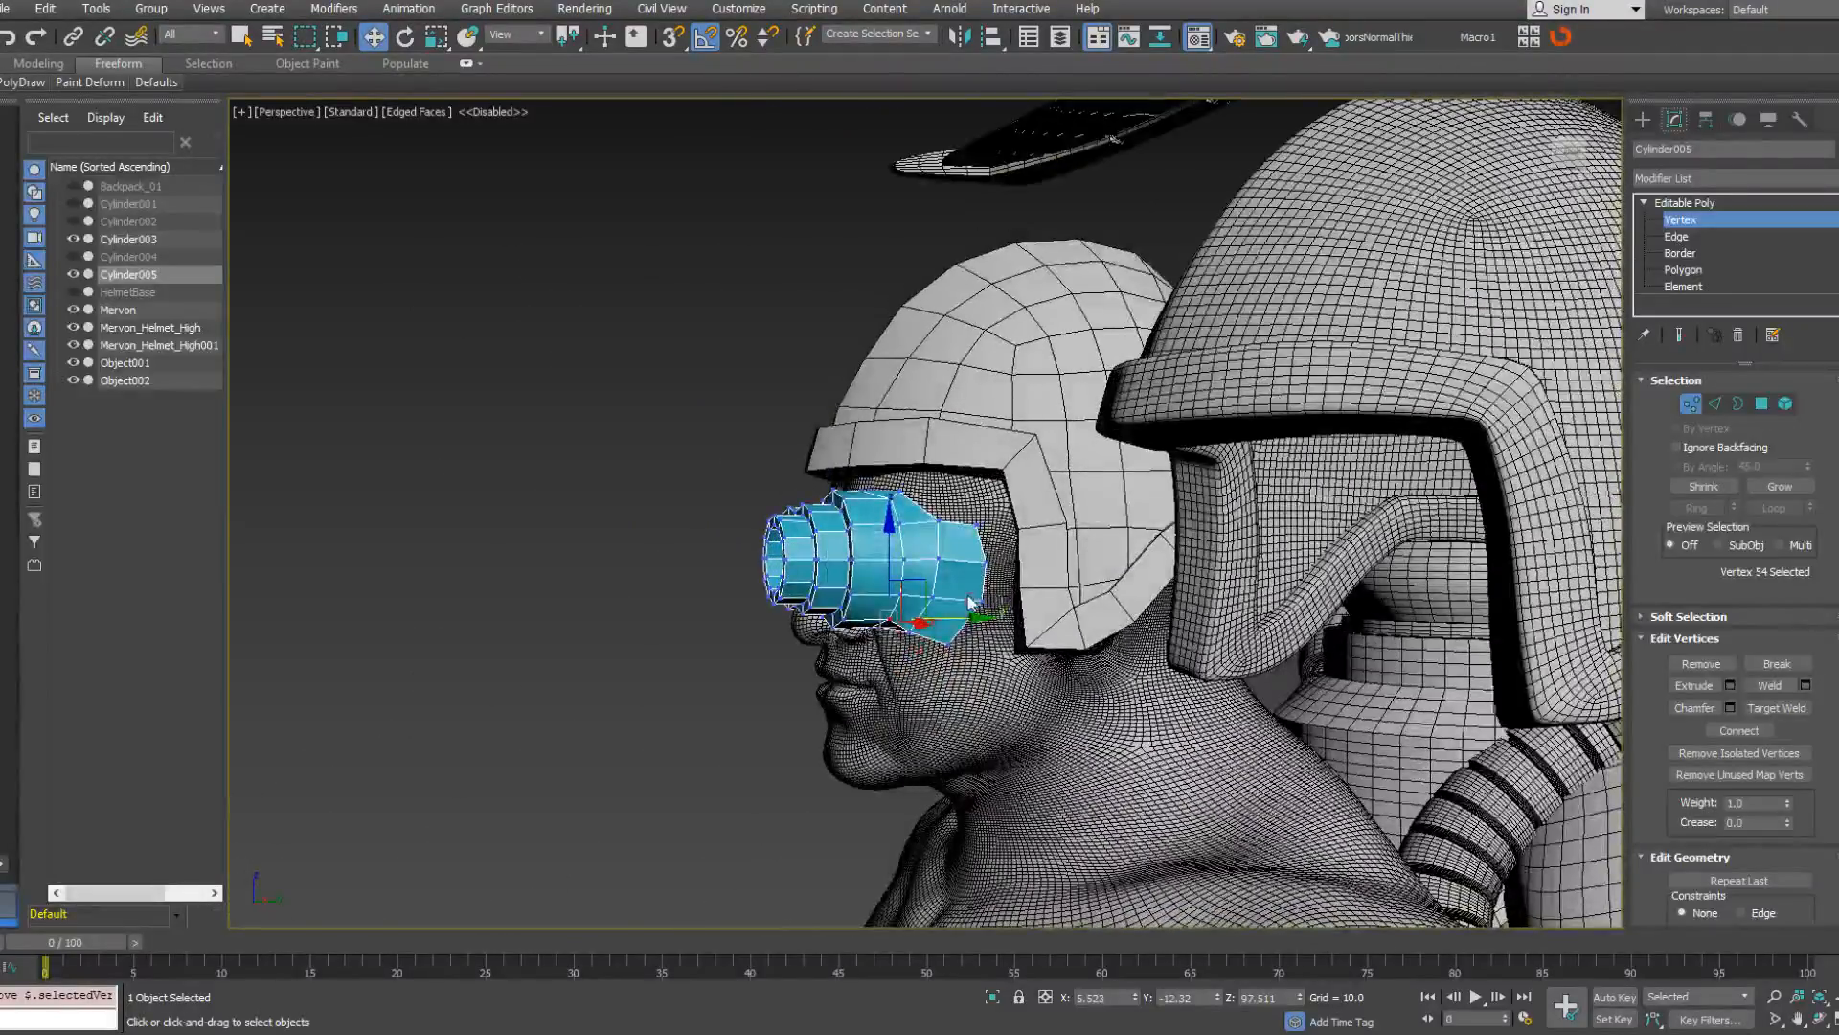
Adjust the middle pair of end vertices on the telescopic side extension, and raise the pair below them about 0.36 in Z.
drag(997, 613, 1009, 502)
drag(993, 586, 974, 550)
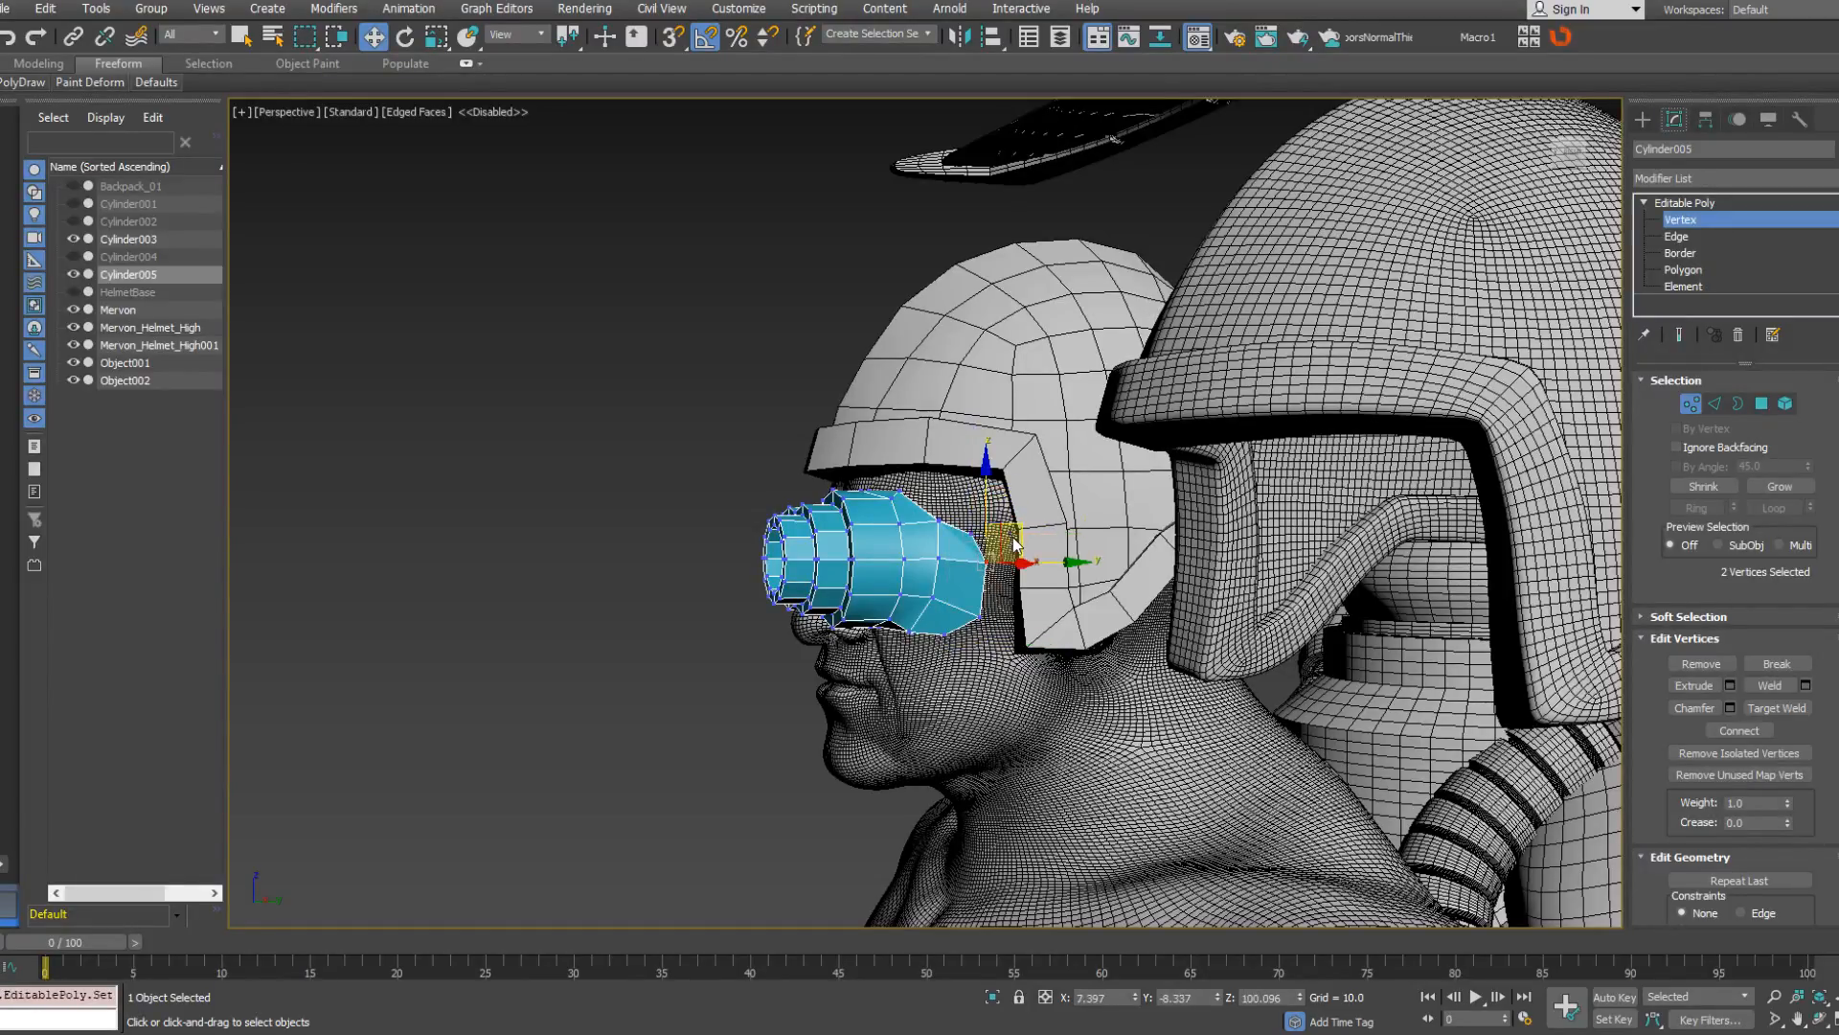
click(1018, 538)
drag(991, 642, 967, 598)
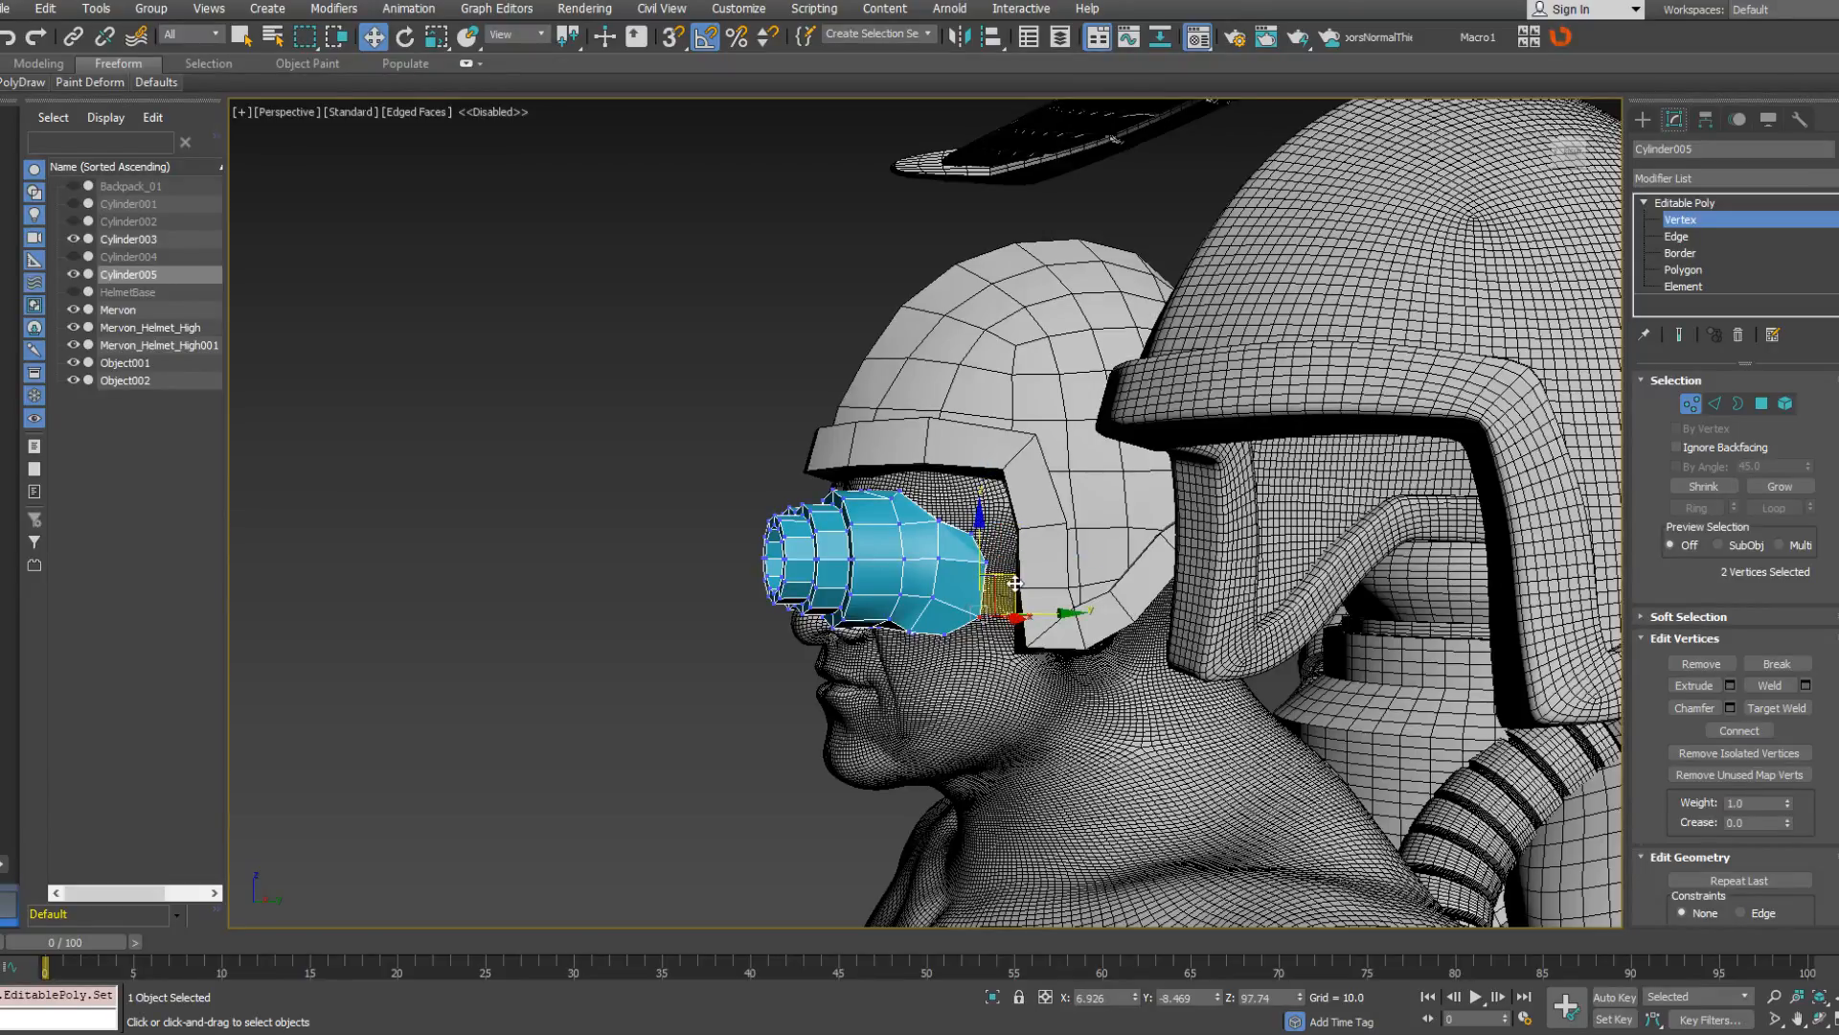
alt+middle_drag(1016, 575, 904, 634)
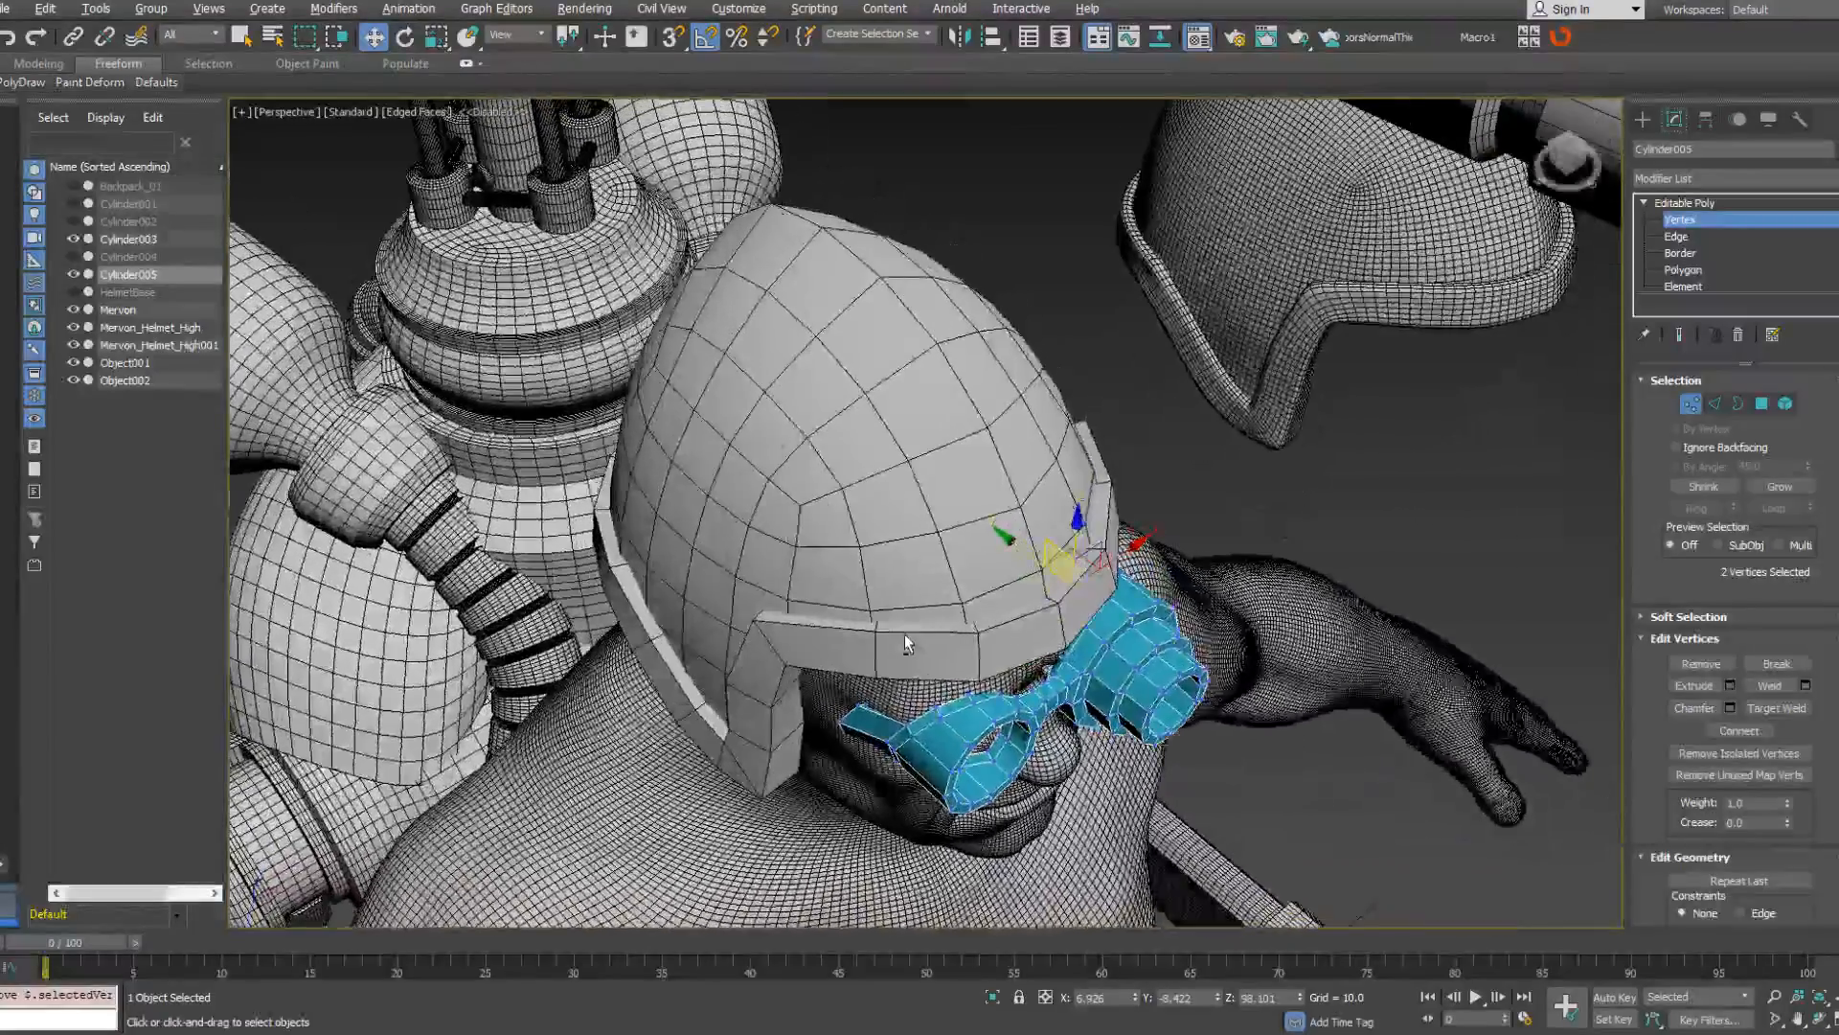
Select the end edges of the plain eyepiece's side extension and move them back about 0.51 in Y.
scroll(904, 635, up, 5)
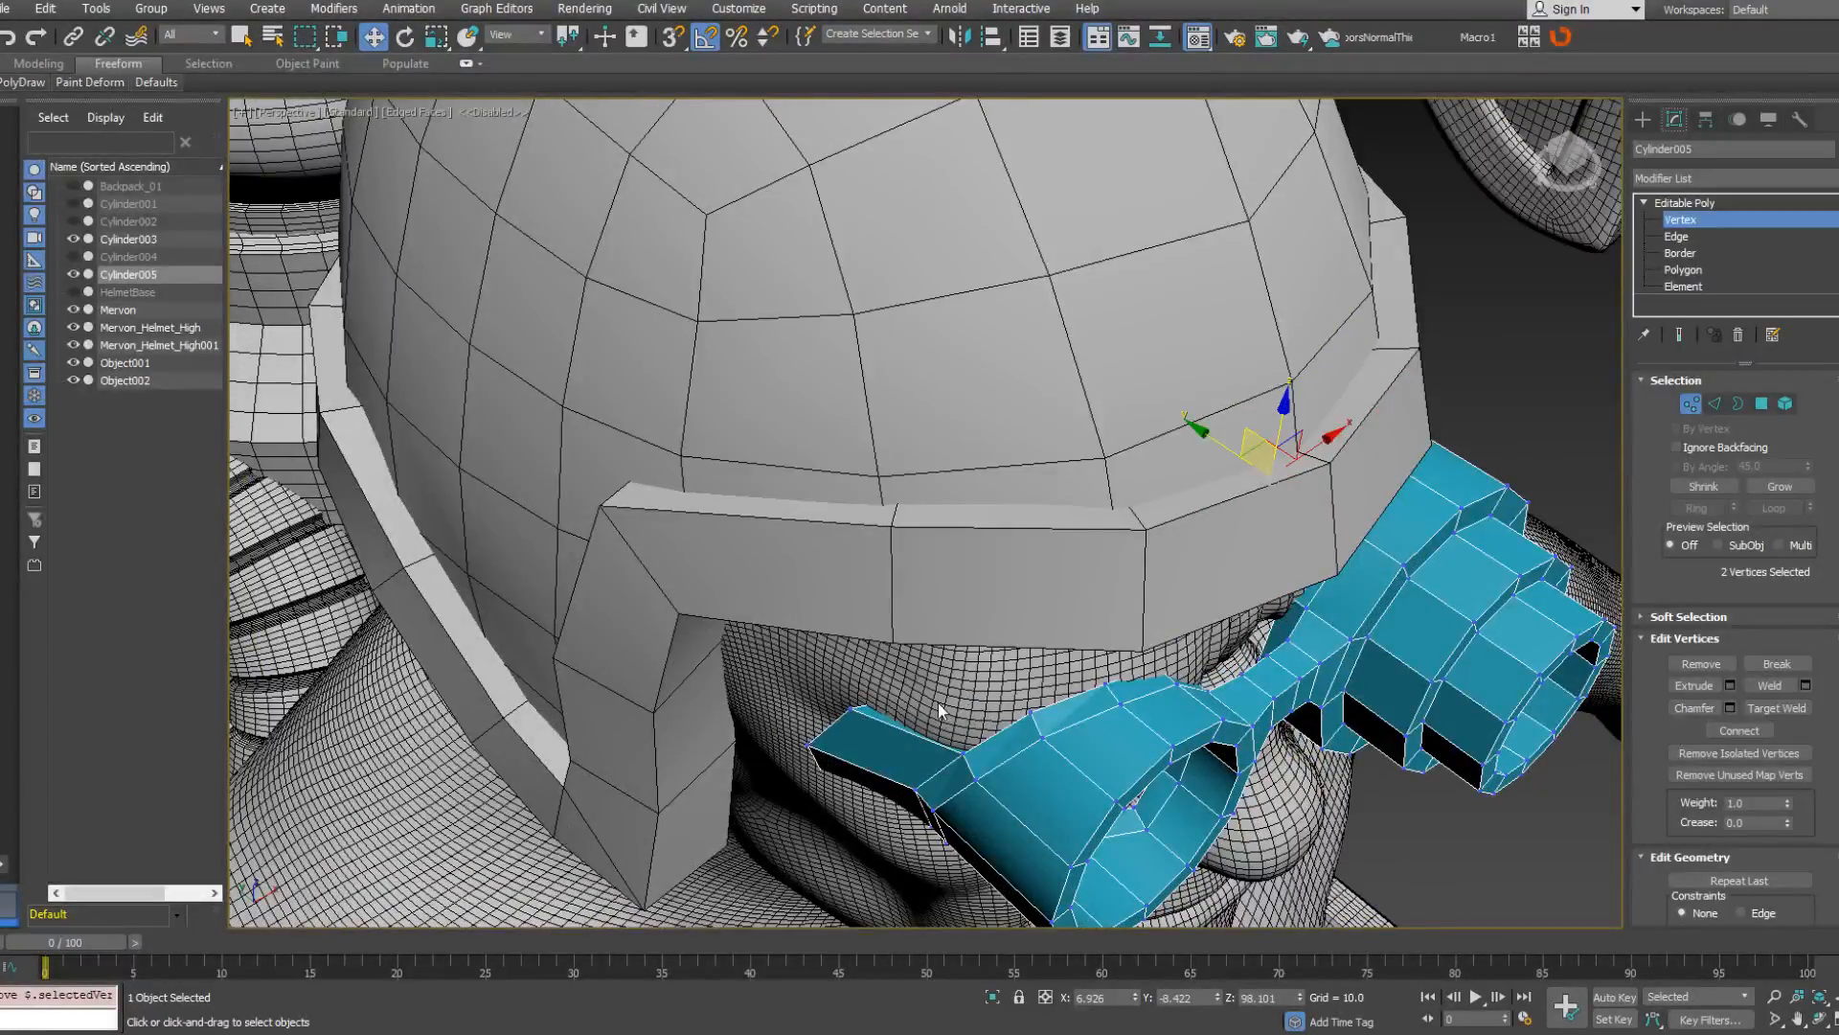
middle_drag(1183, 668, 1174, 560)
key(2)
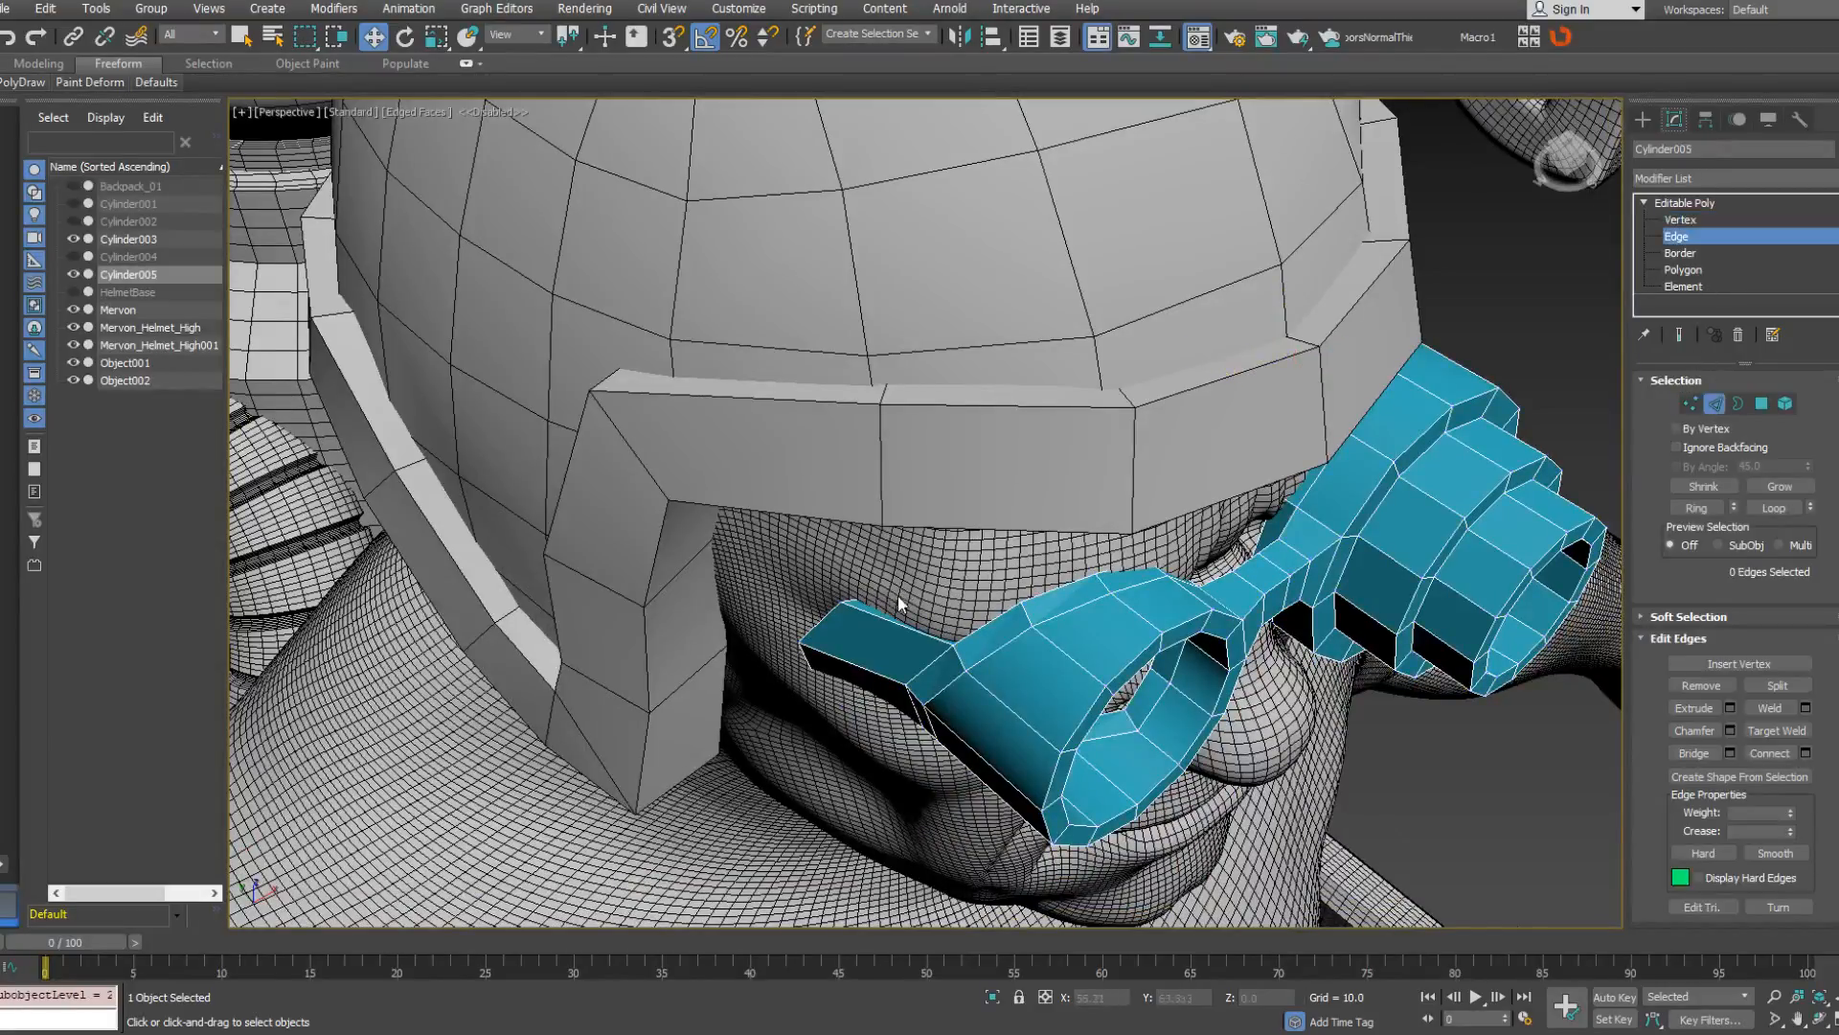
key(F3)
click(841, 616)
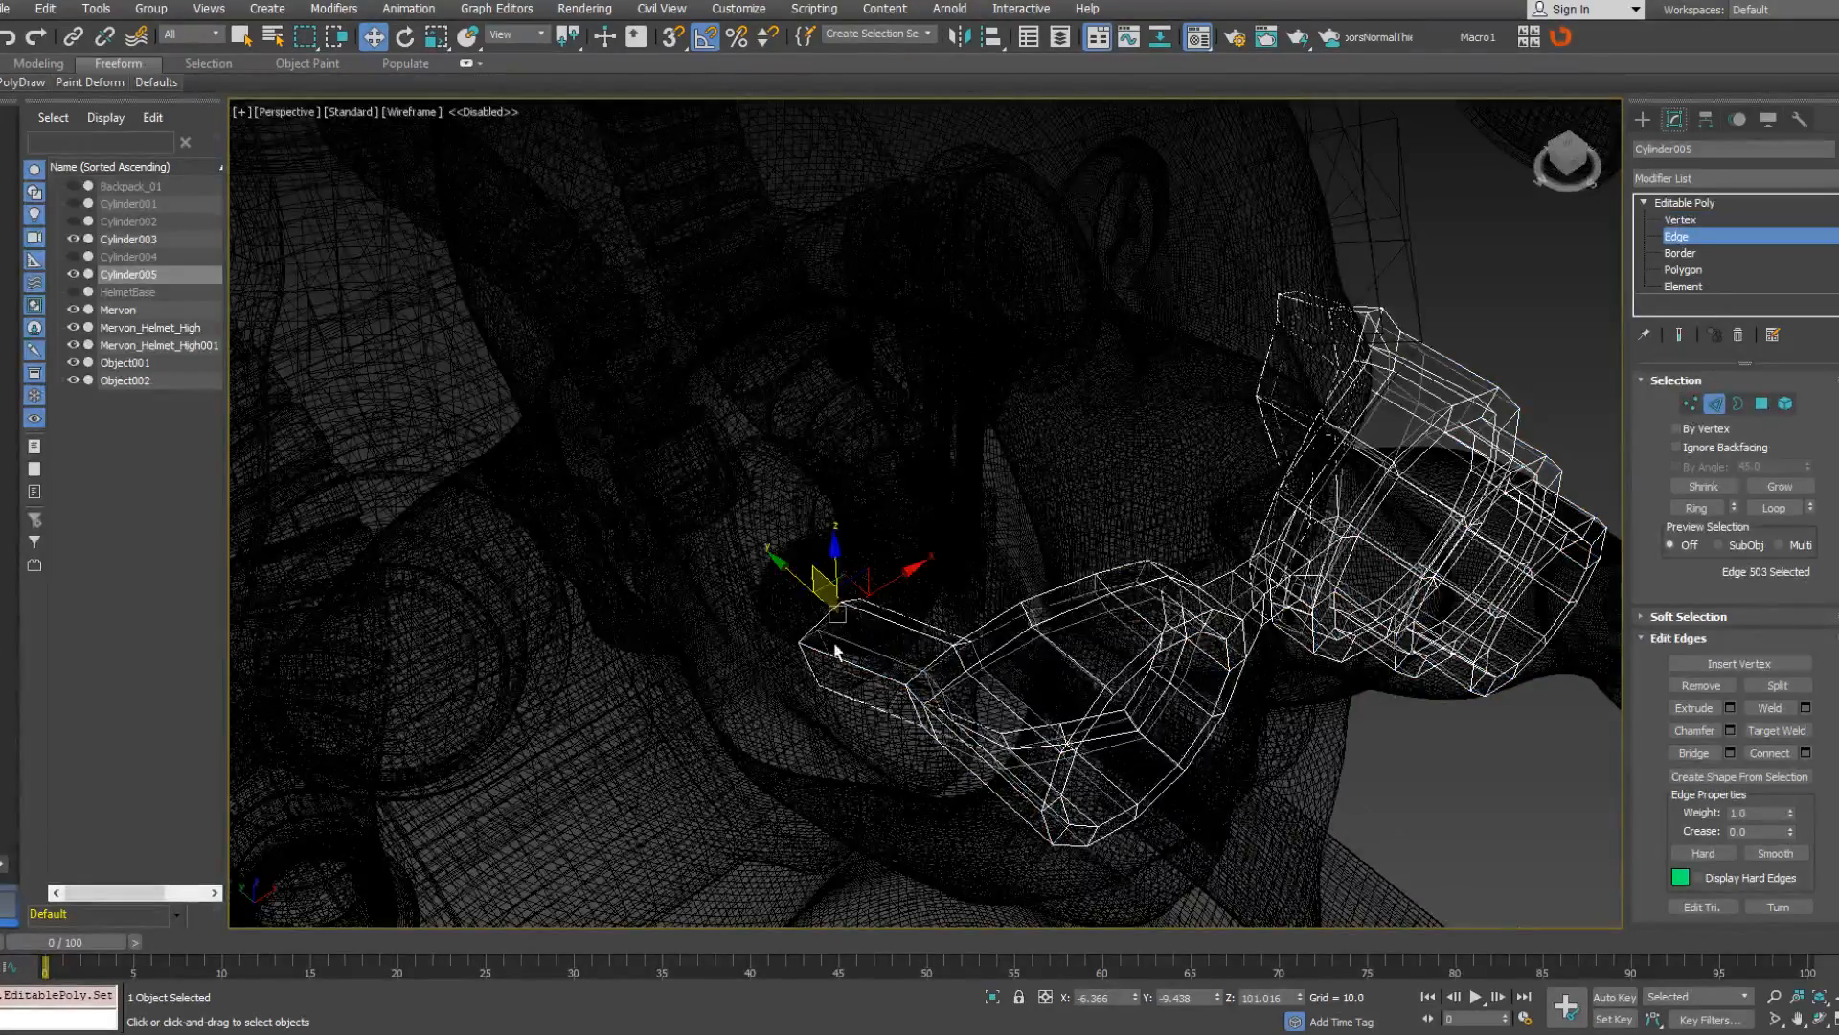
ctrl+click(825, 645)
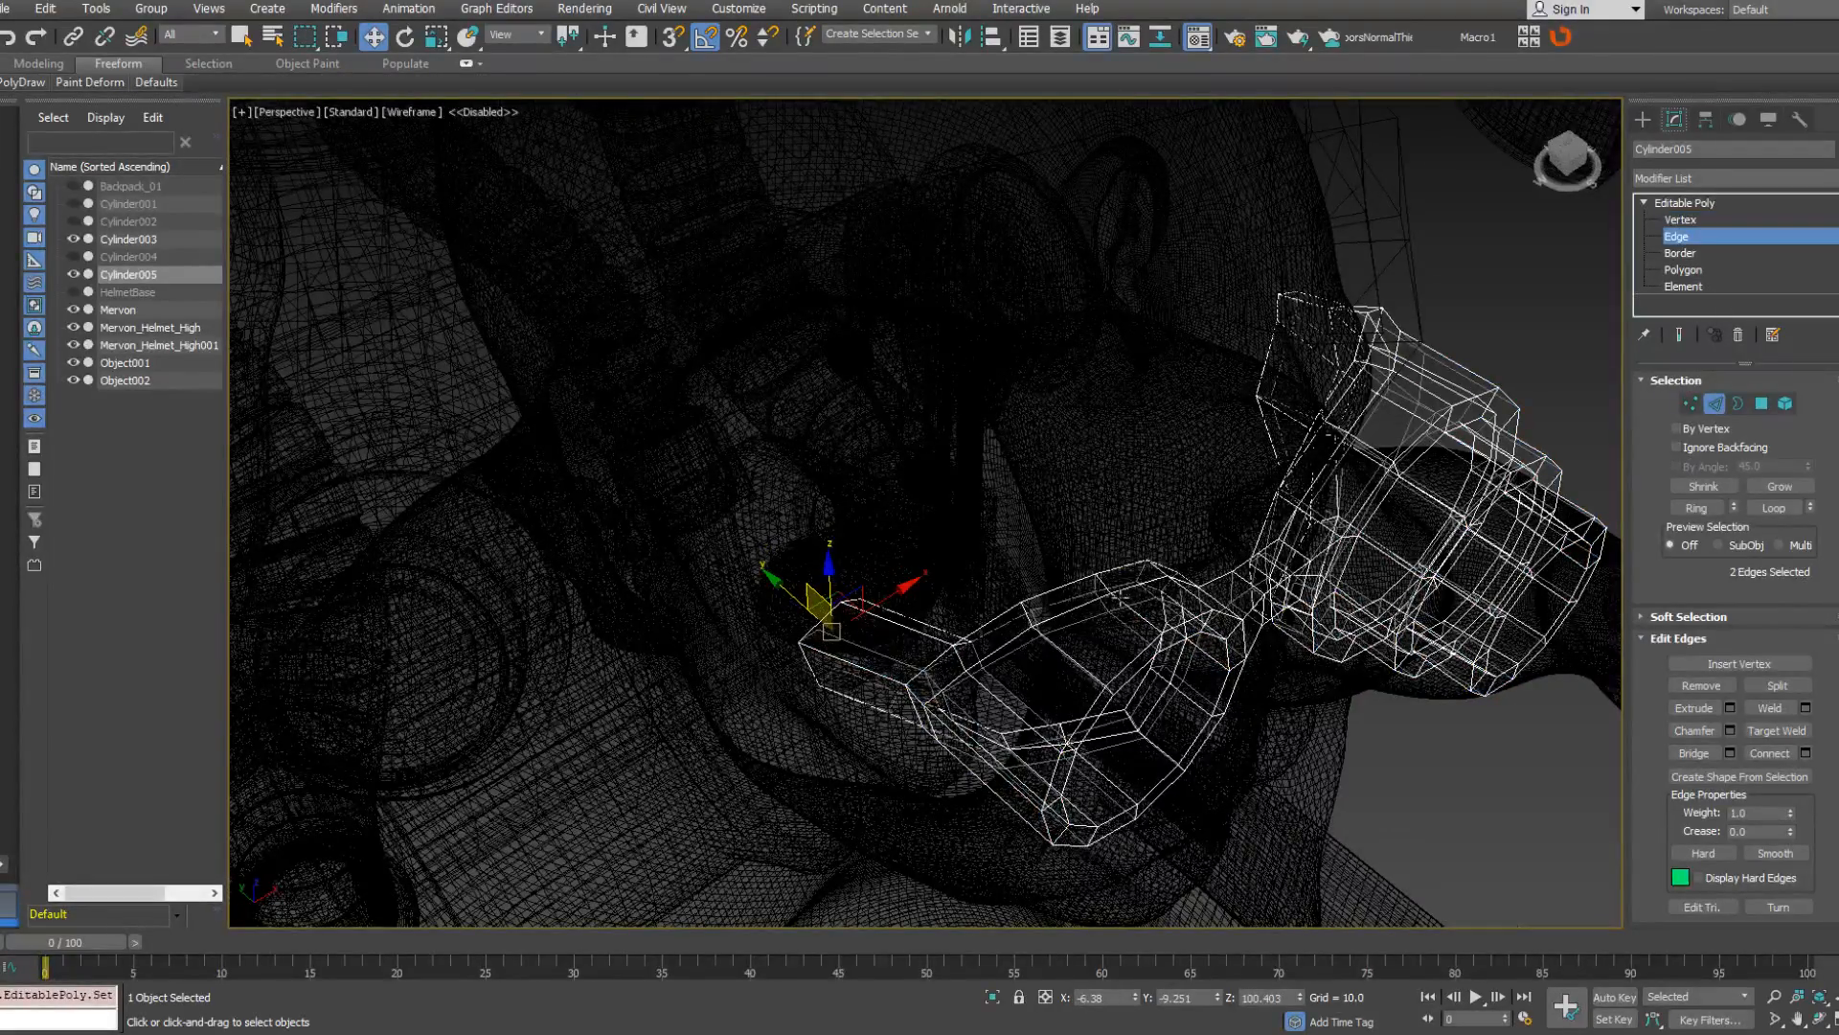
ctrl+click(1120, 598)
alt+middle_drag(1067, 596, 1149, 326)
ctrl+click(1119, 596)
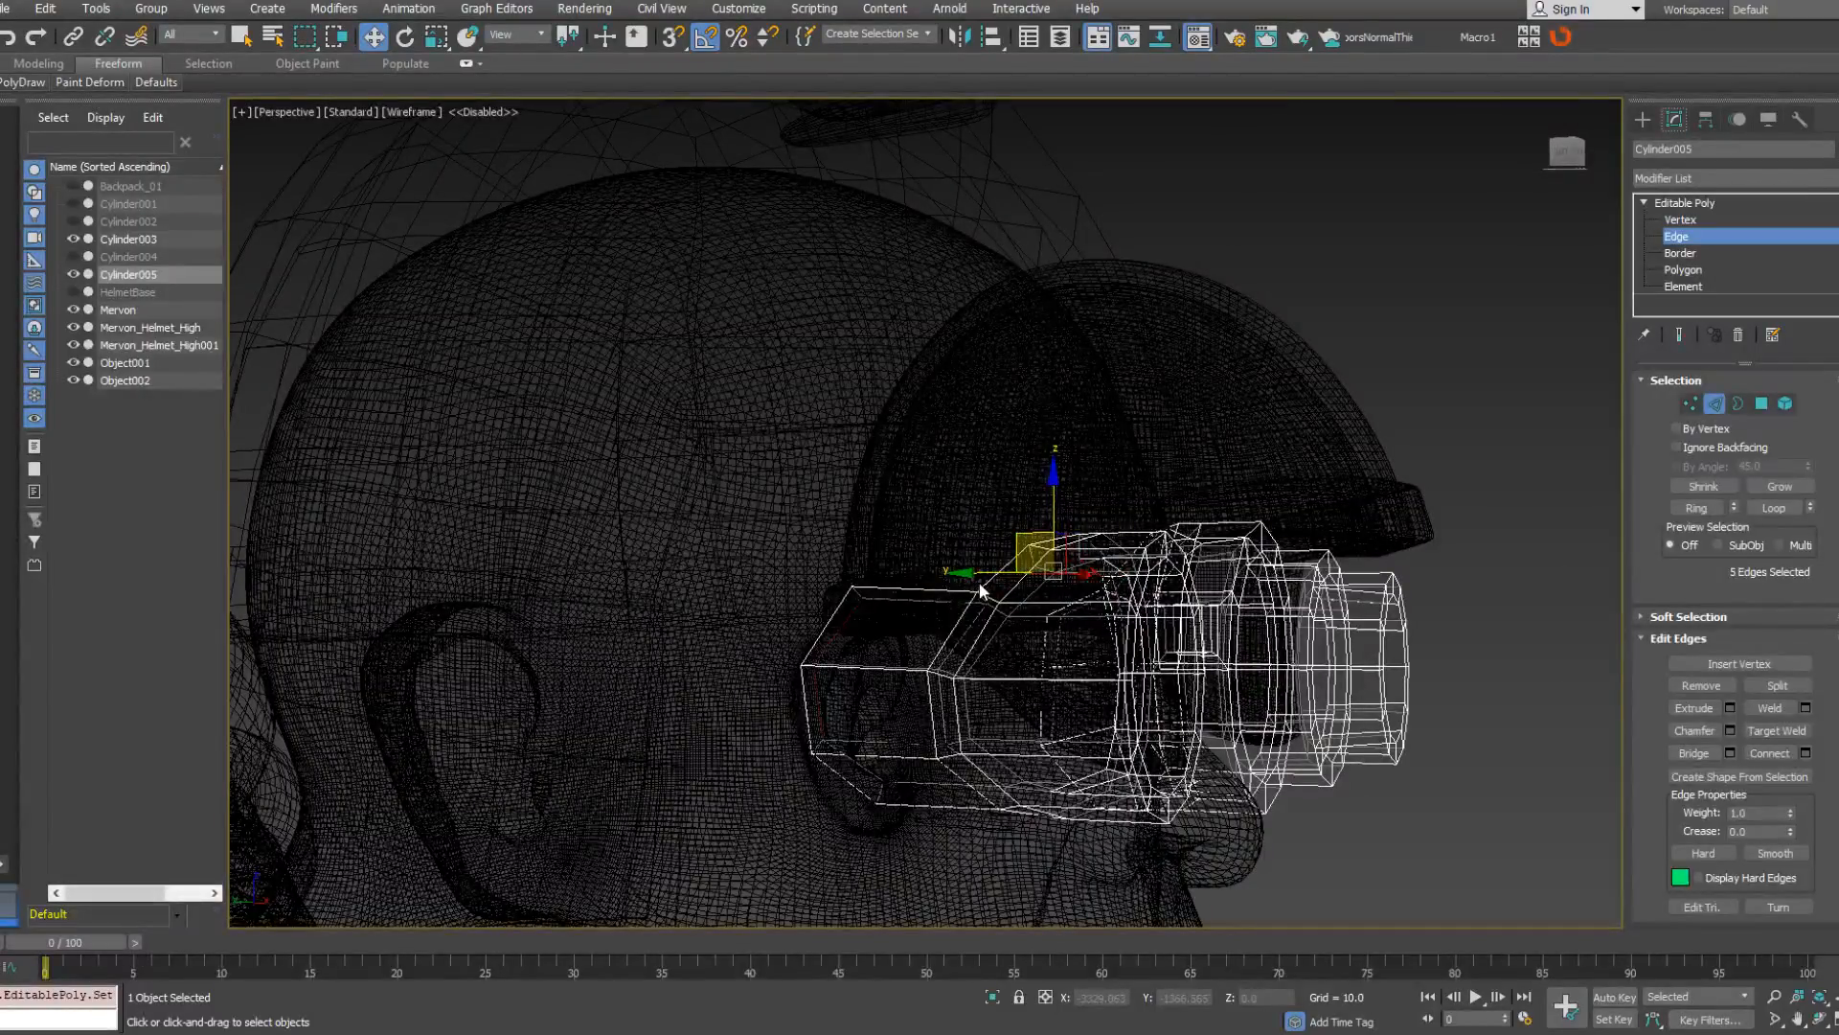
ctrl+click(943, 578)
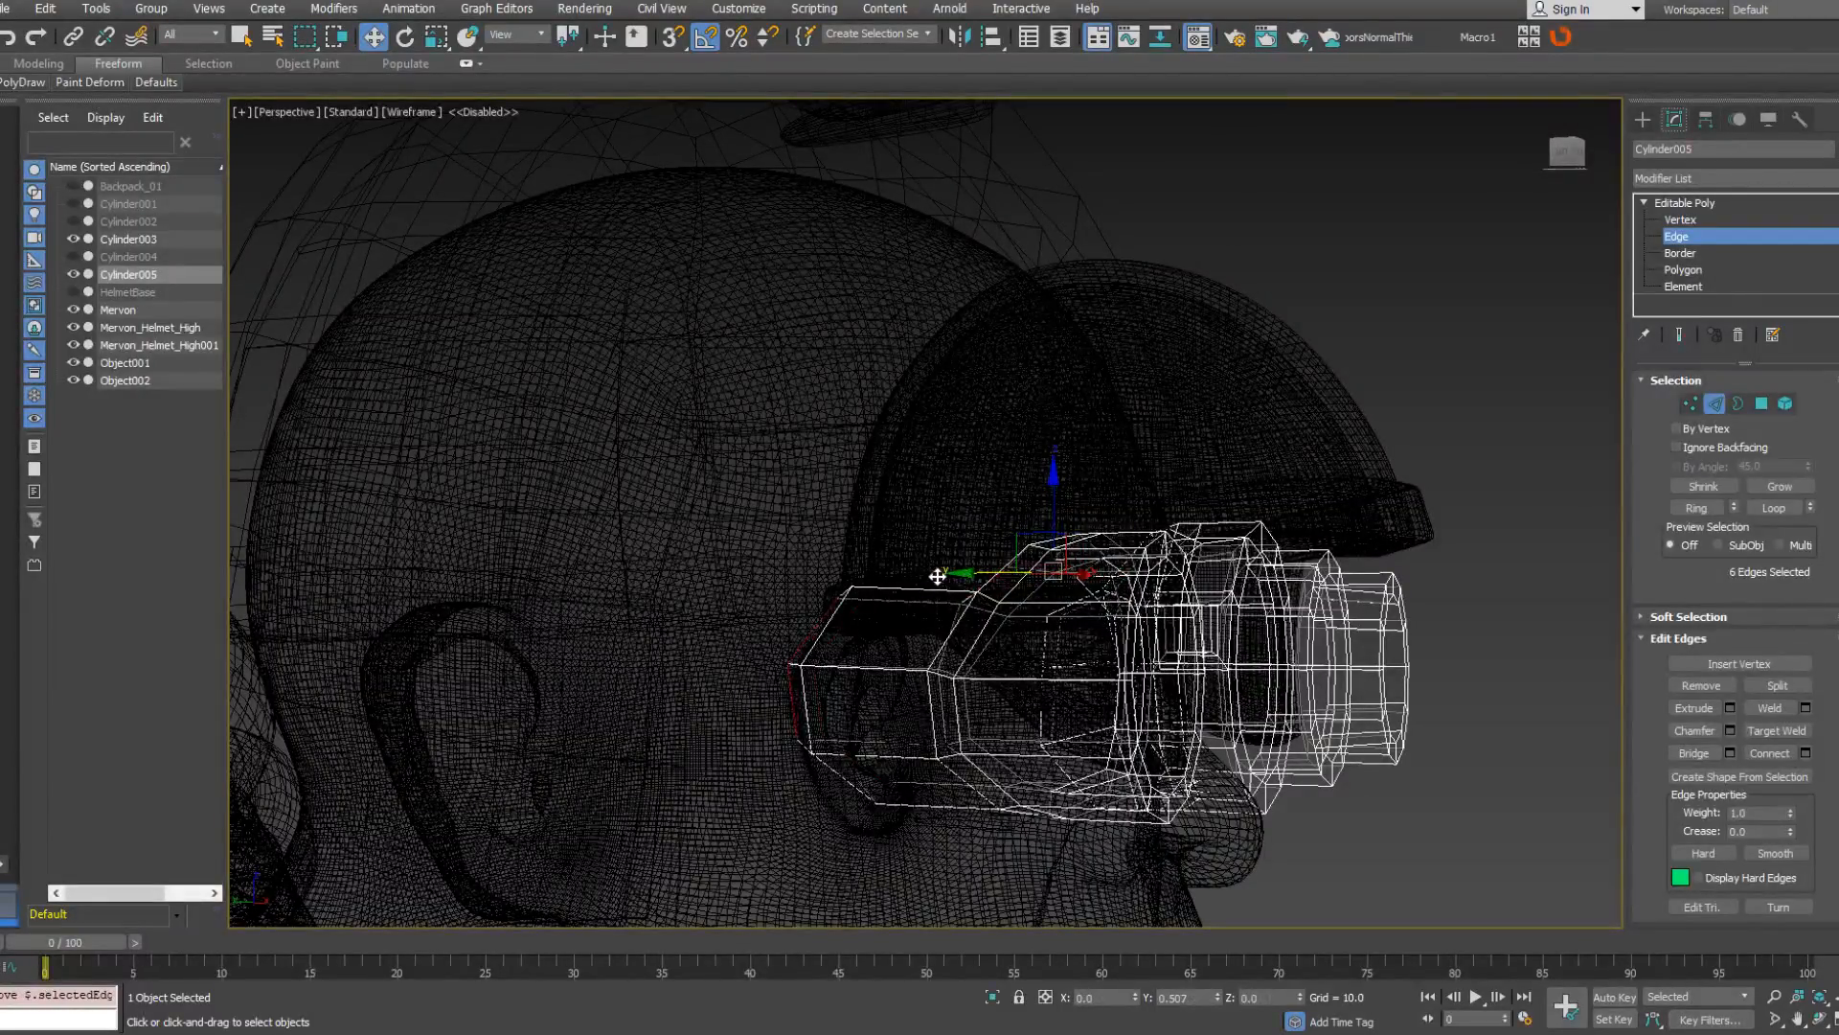
Reduce the edge selection to the three upper edges of the plain eyepiece's side extension and raise them slightly.
alt+drag(869, 817, 771, 575)
alt+middle_drag(843, 561, 931, 609)
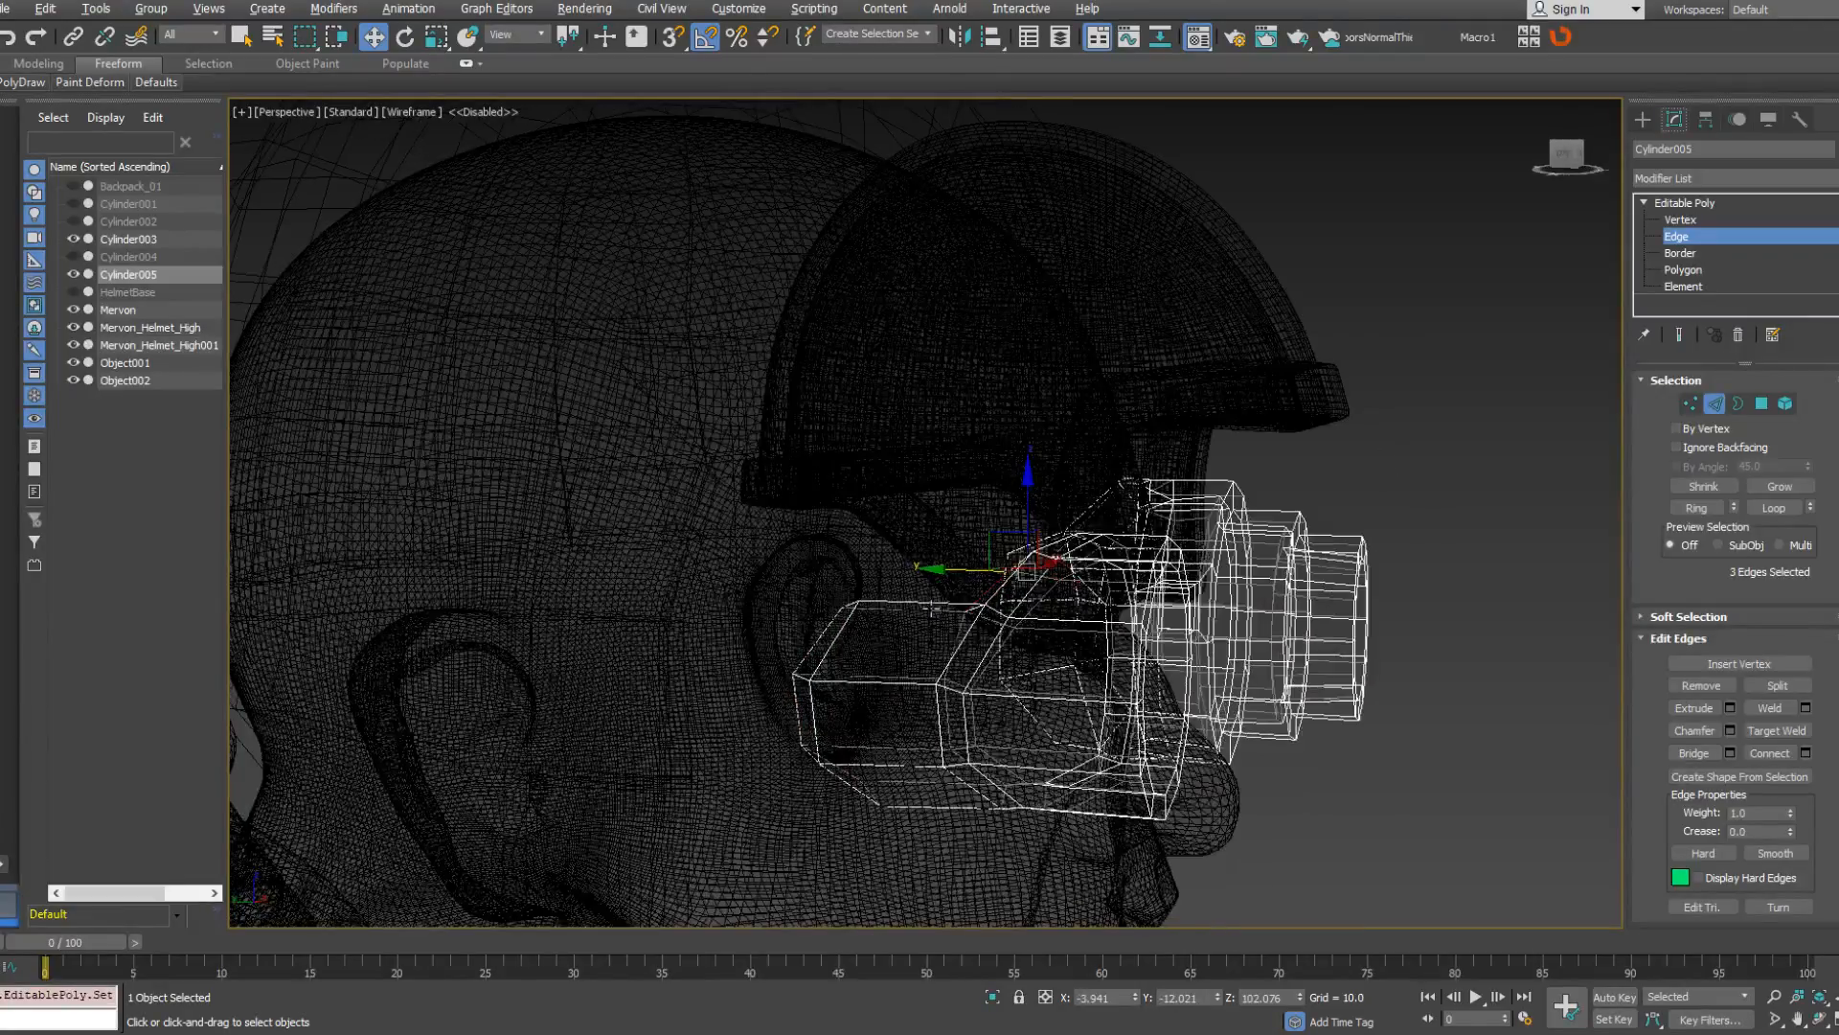
drag(1005, 533, 999, 518)
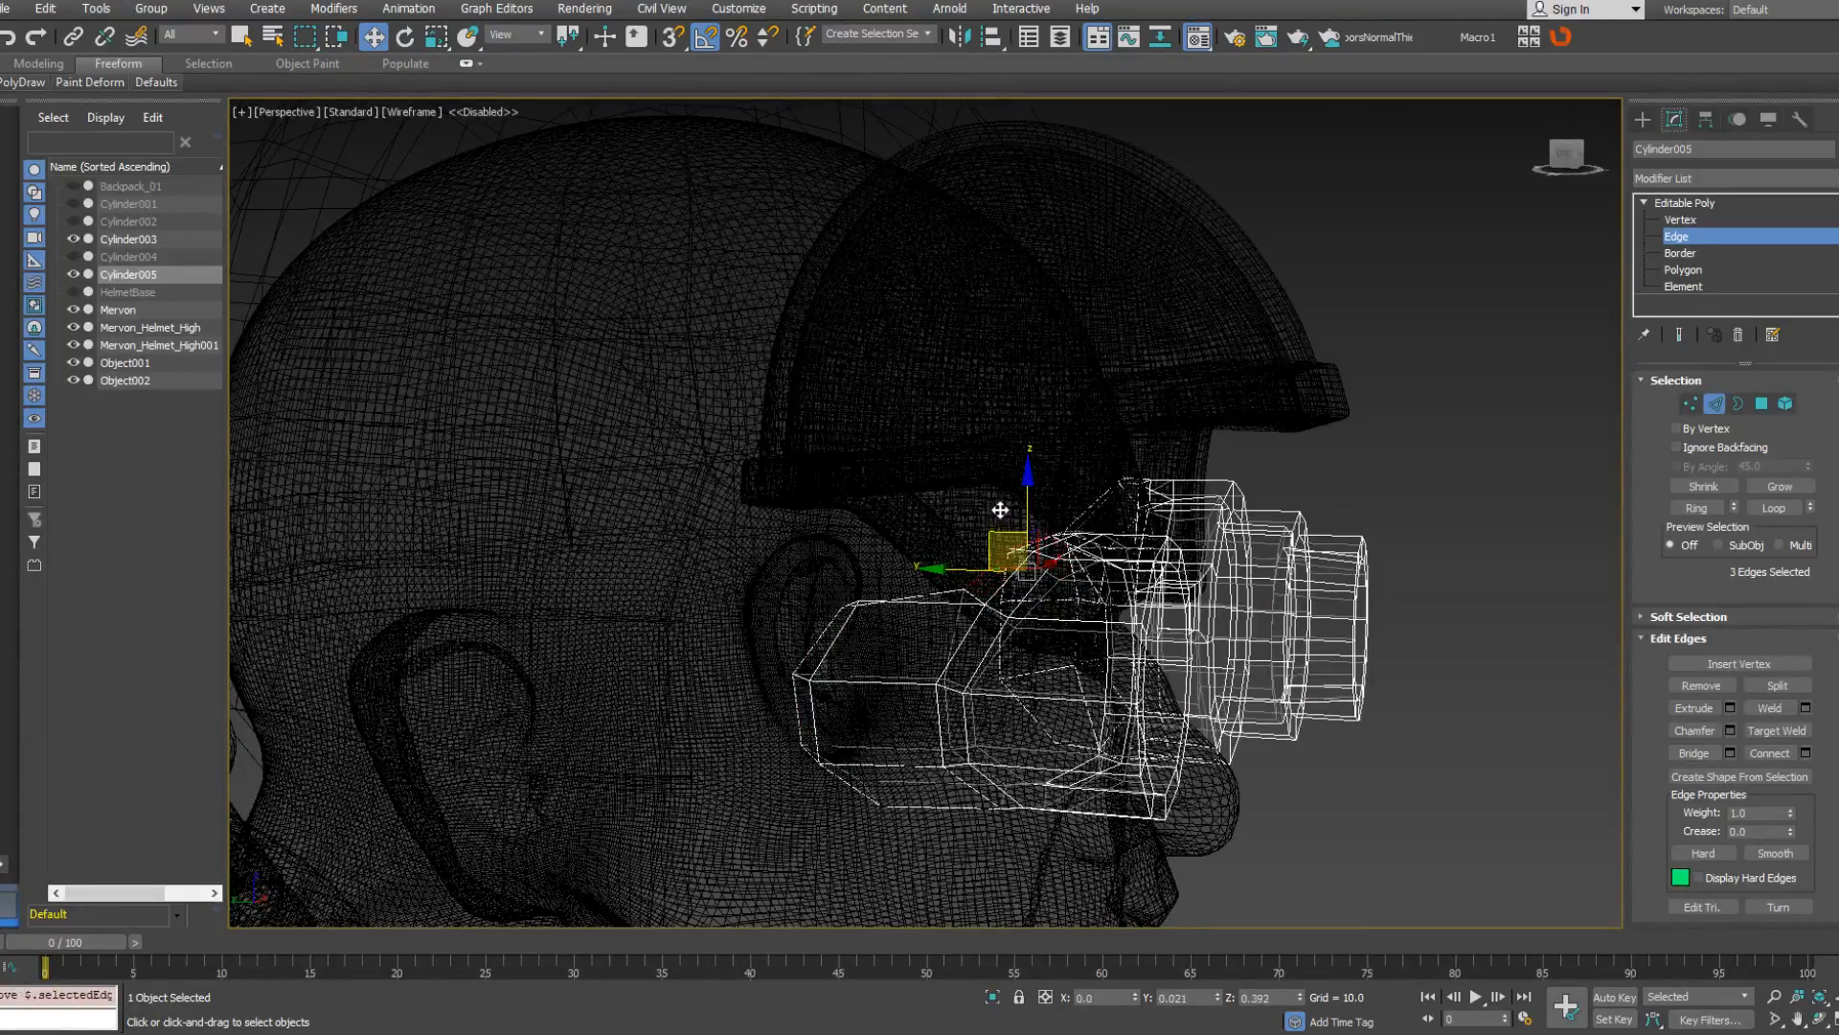
key(F3)
mouse_move(1000, 509)
alt+middle_down()
mouse_move(1010, 600)
mouse_move(979, 501)
mouse_move(1000, 671)
mouse_move(910, 565)
mouse_move(813, 578)
mouse_move(1078, 575)
mouse_move(1067, 542)
mouse_move(1130, 522)
mouse_move(1009, 545)
mouse_move(998, 469)
mouse_move(995, 525)
mouse_move(1002, 510)
mouse_move(1021, 560)
mouse_move(1115, 651)
alt+middle_up()
Select the lower edges along the plain eyepiece's side extension and adjoining rear rim.
key(F3)
click(902, 560)
ctrl+click(1025, 557)
ctrl+click(1070, 533)
key(F3)
key(F3)
Select the lower-middle pair of end vertices on the plain side extension and move them about -0.40 in X and -0.37 in Y.
click(1680, 381)
click(1691, 404)
click(1691, 403)
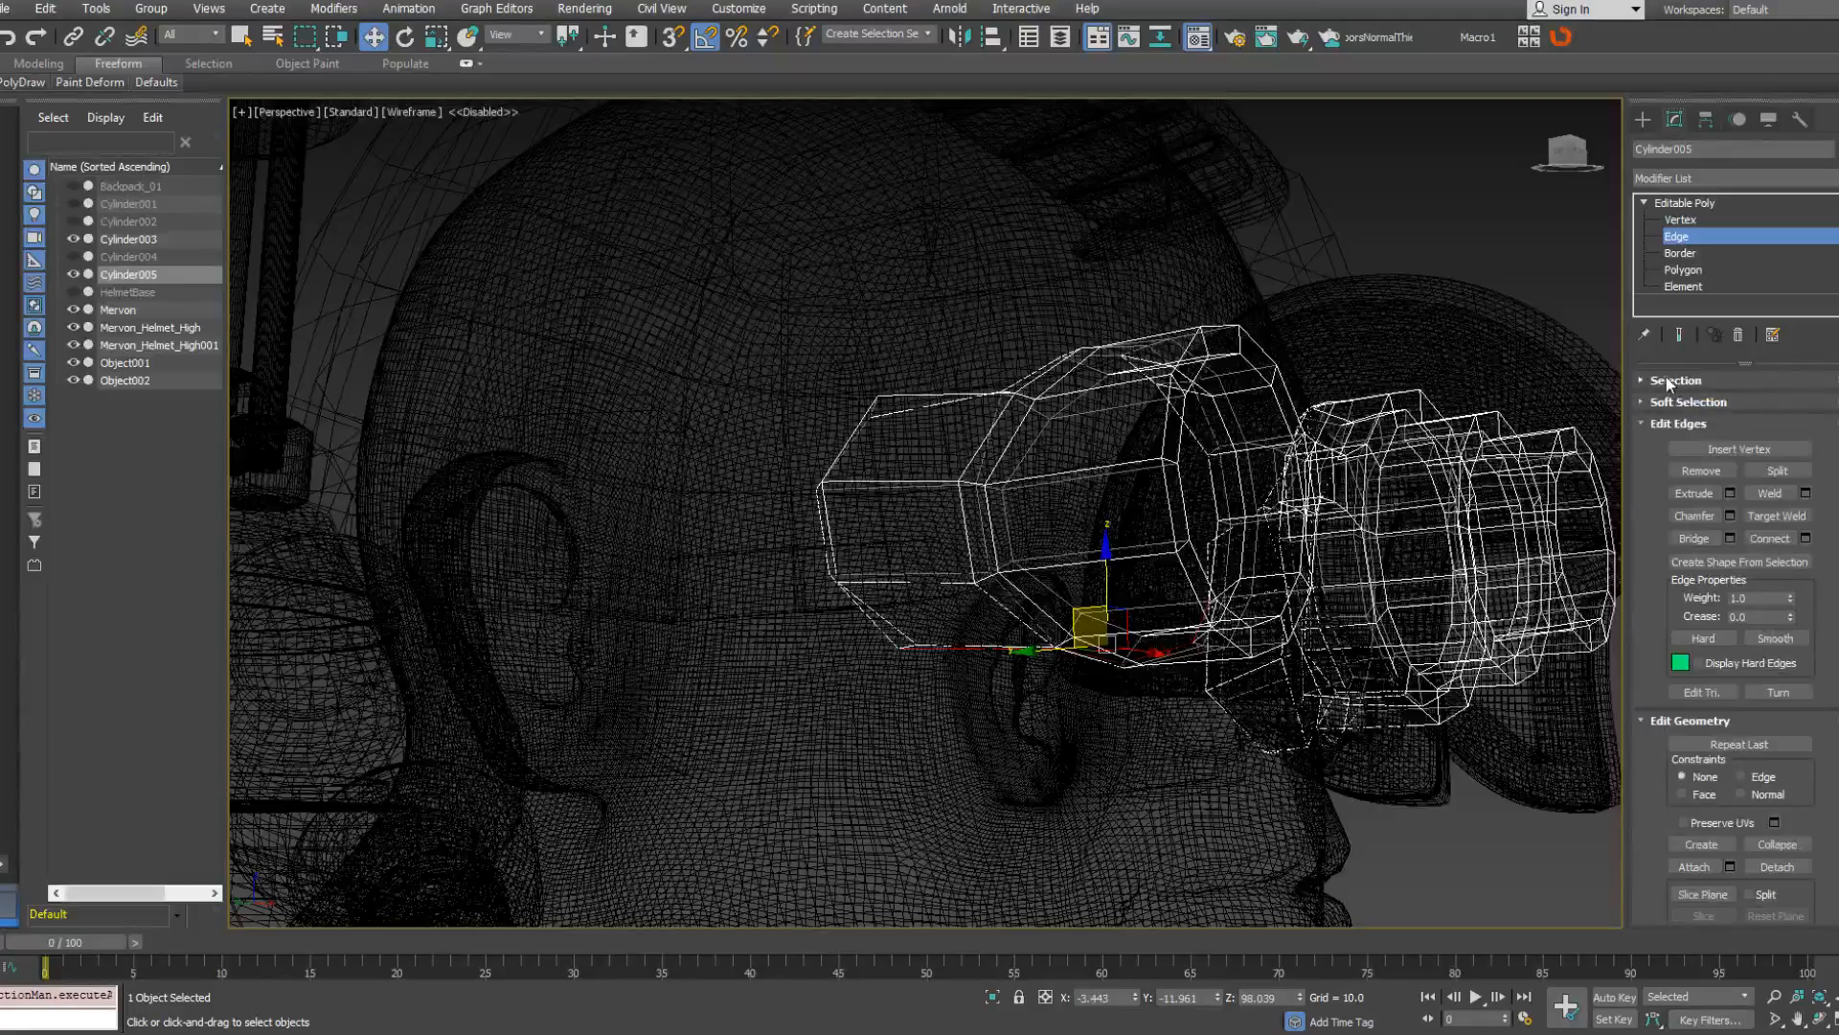
click(1666, 379)
click(1691, 404)
alt+middle_drag(975, 606, 814, 610)
click(794, 630)
key(F3)
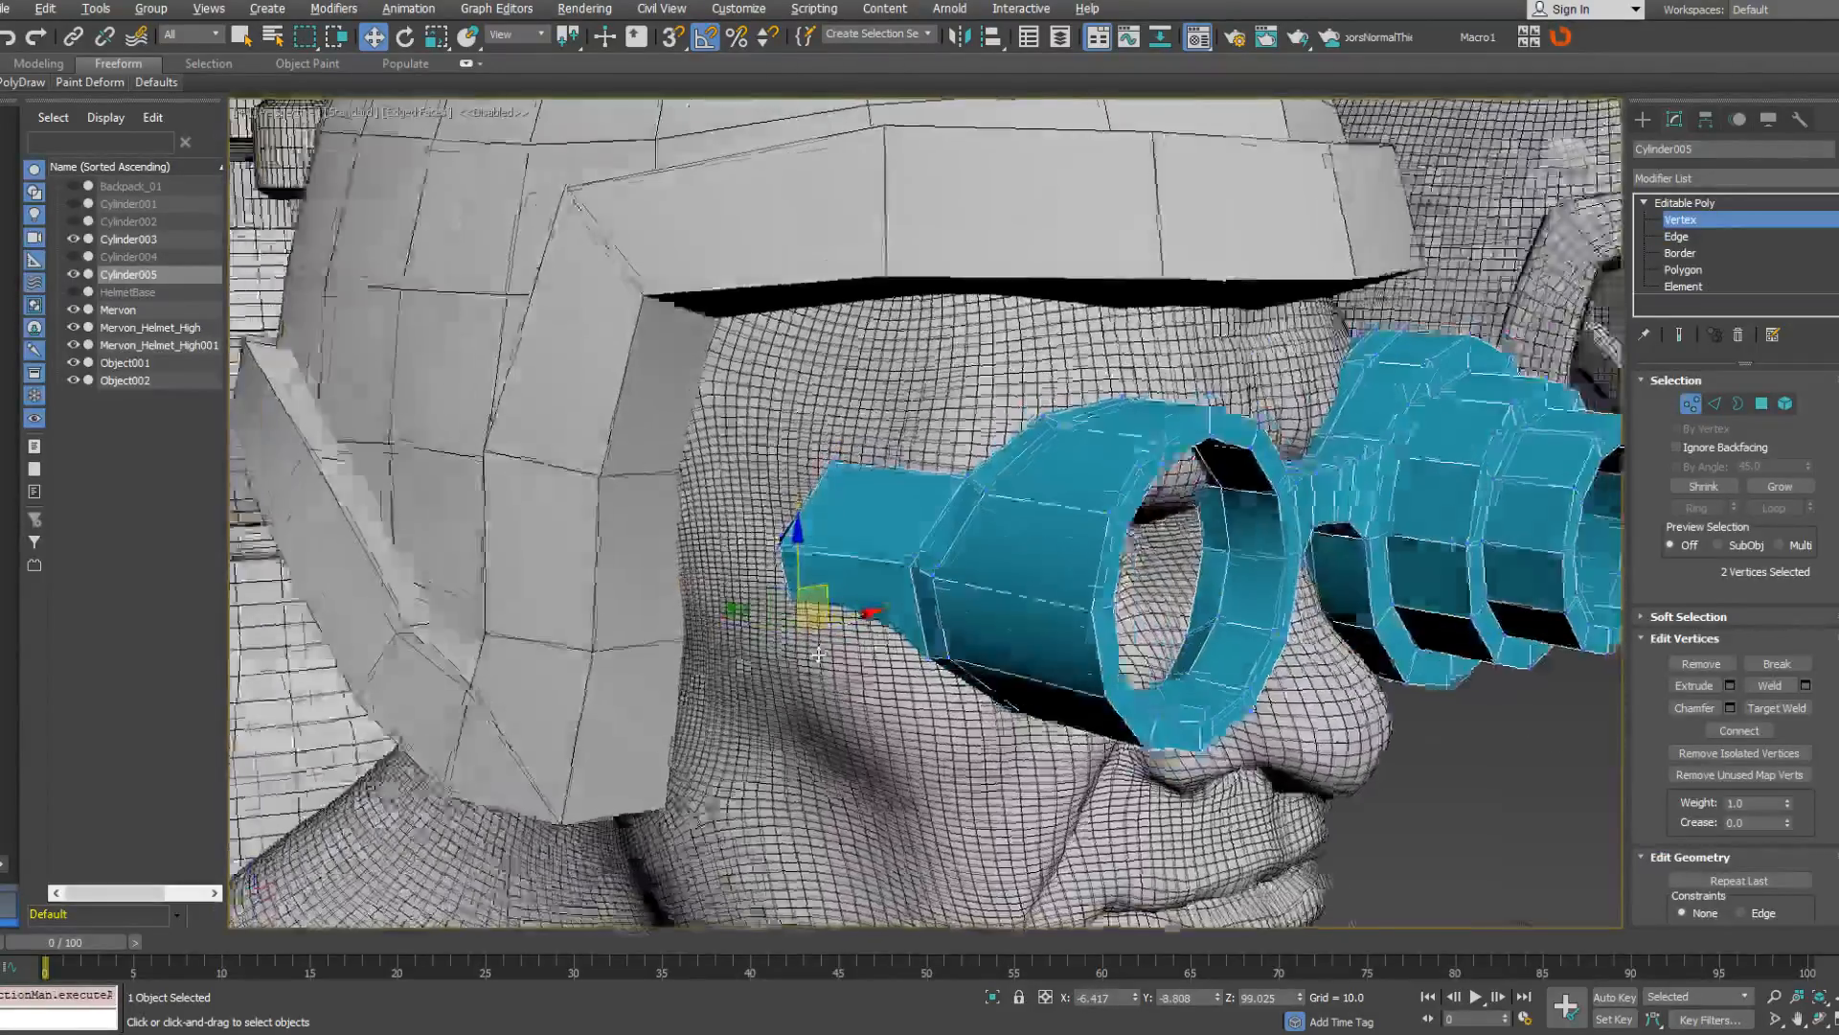
scroll(813, 609, up, 3)
drag(814, 609, 809, 624)
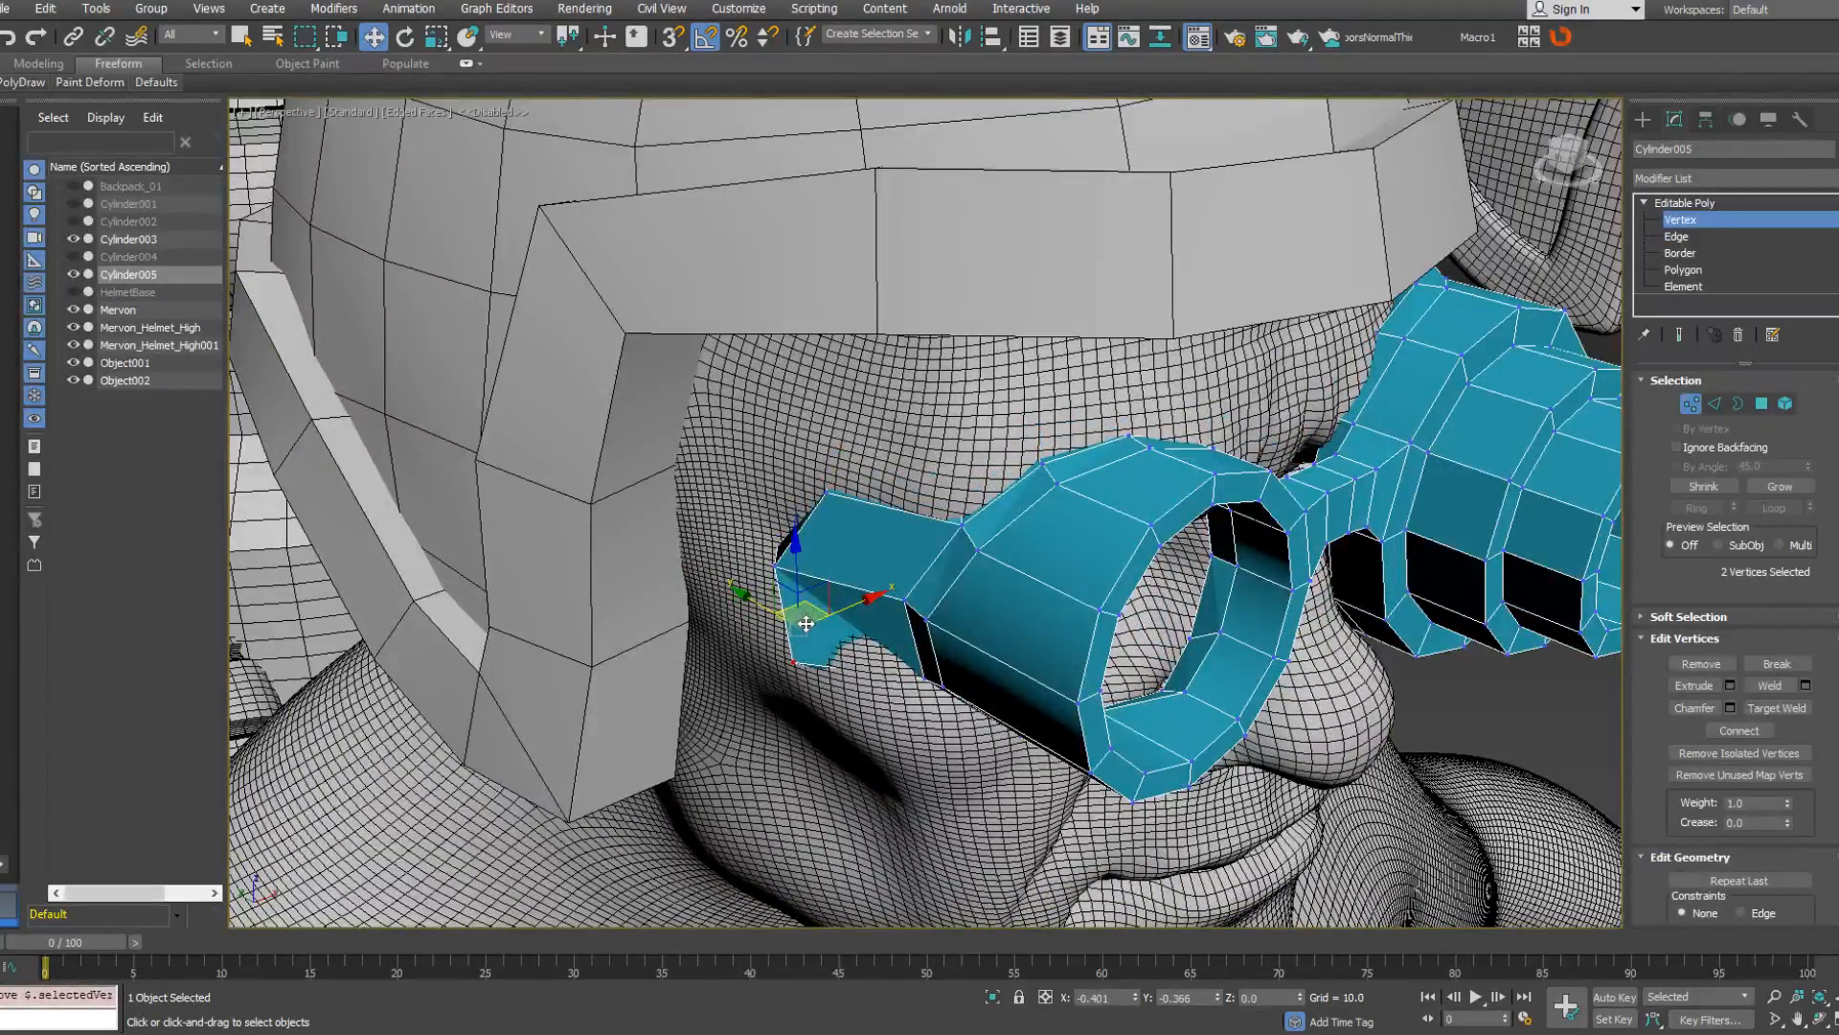
alt+middle_drag(806, 623, 837, 639)
Move the lowest two end vertices of the plain side extension about -1.12 in X and -0.98 in Y.
key(F3)
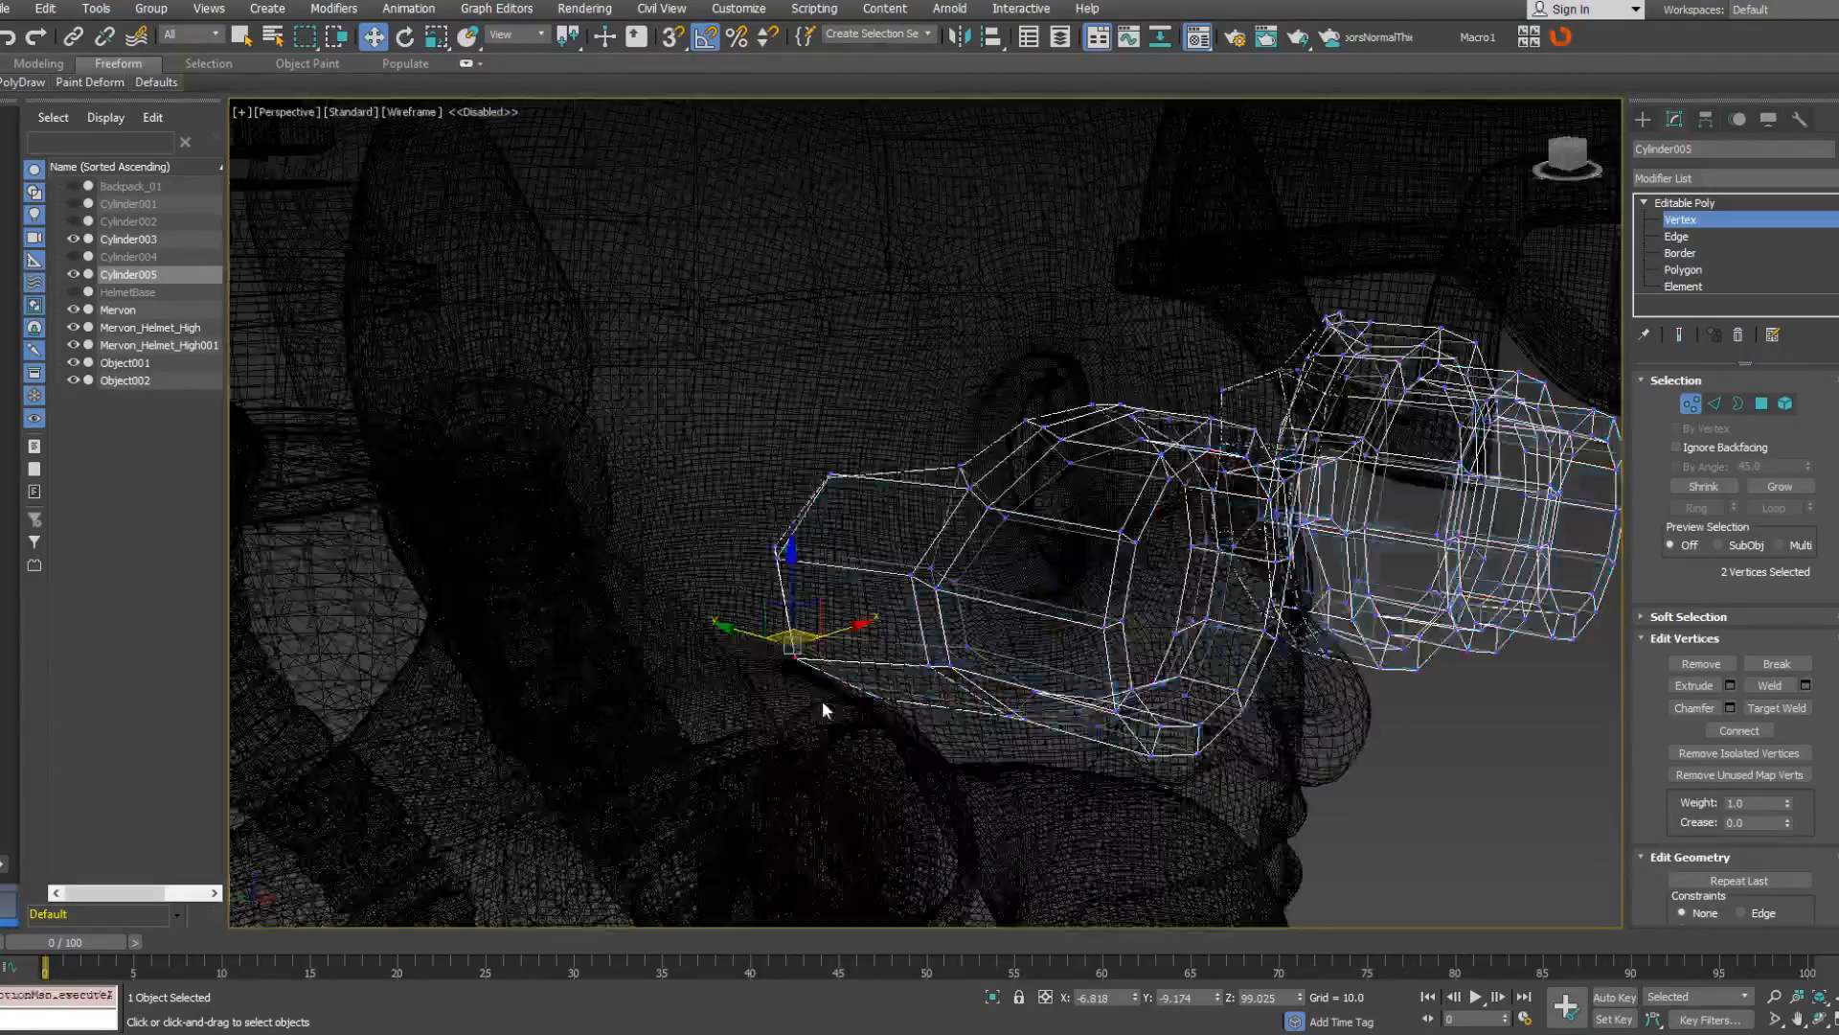
key(F3)
drag(803, 672, 873, 714)
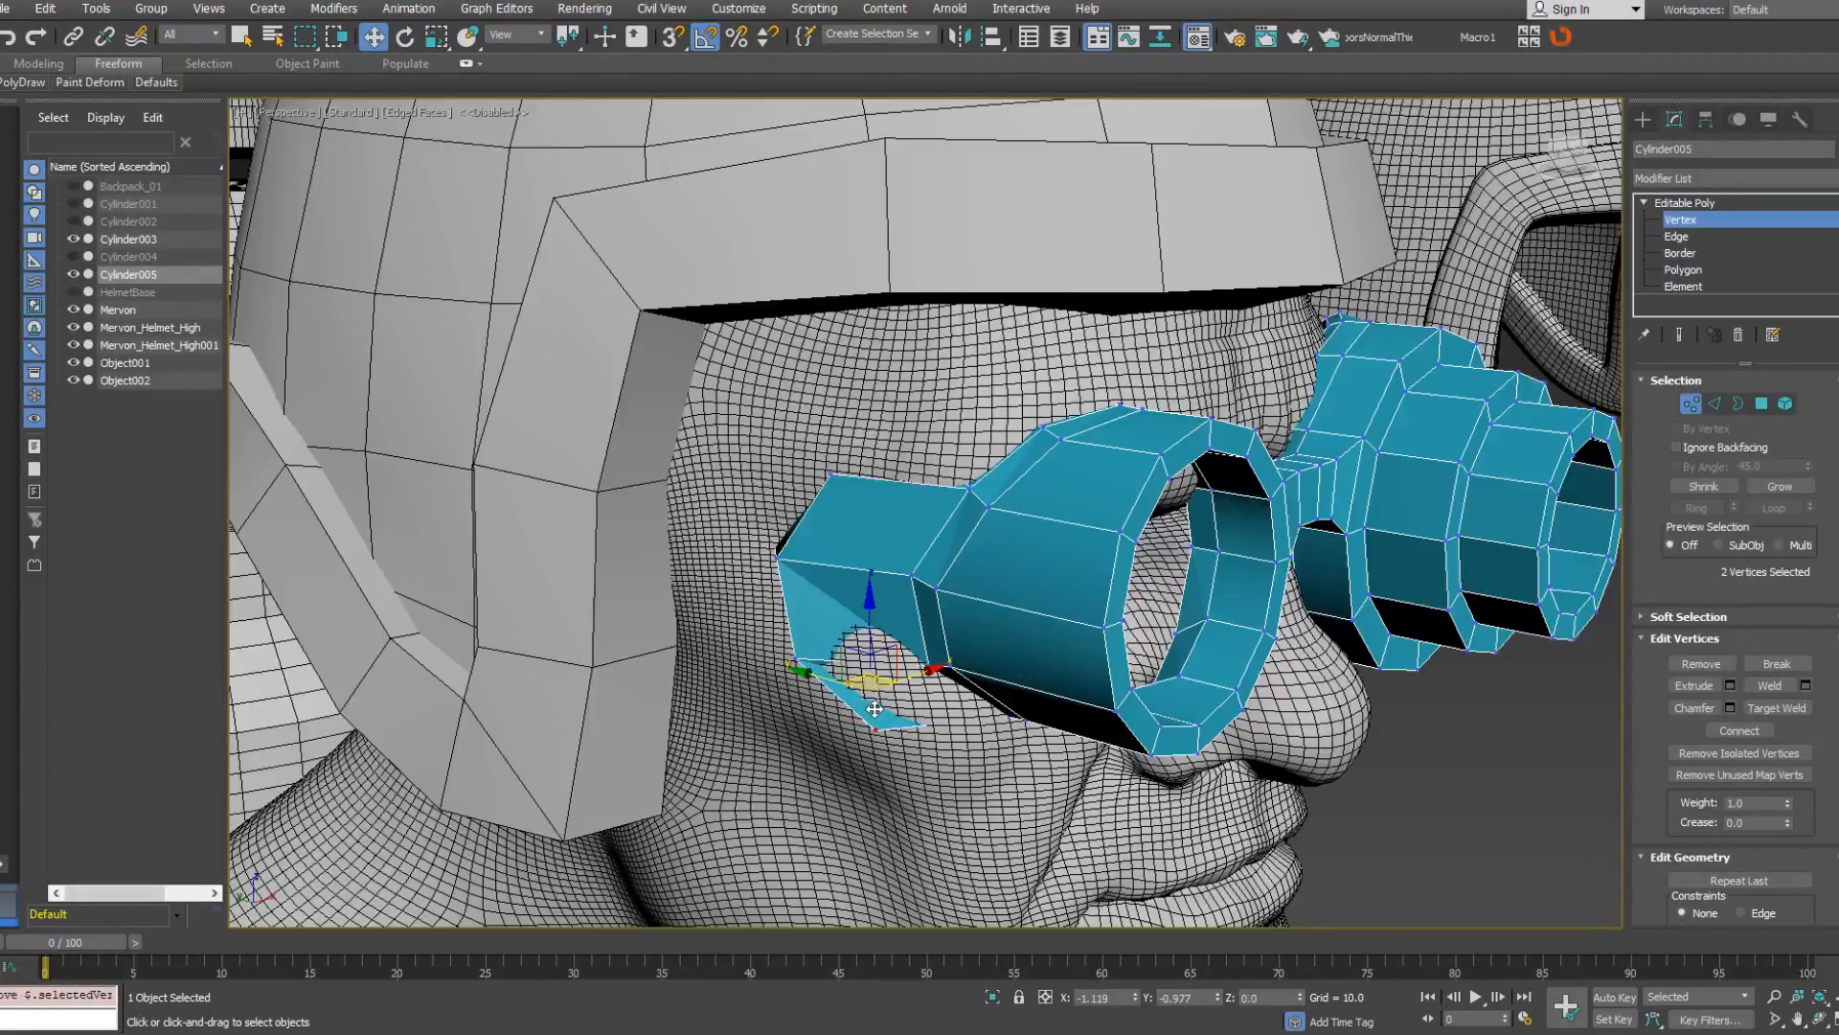
alt+middle_drag(873, 709, 942, 670)
Adjust the two outer vertices where the plain side extension meets the rim, shifting the upper one about -0.31 in X.
click(875, 651)
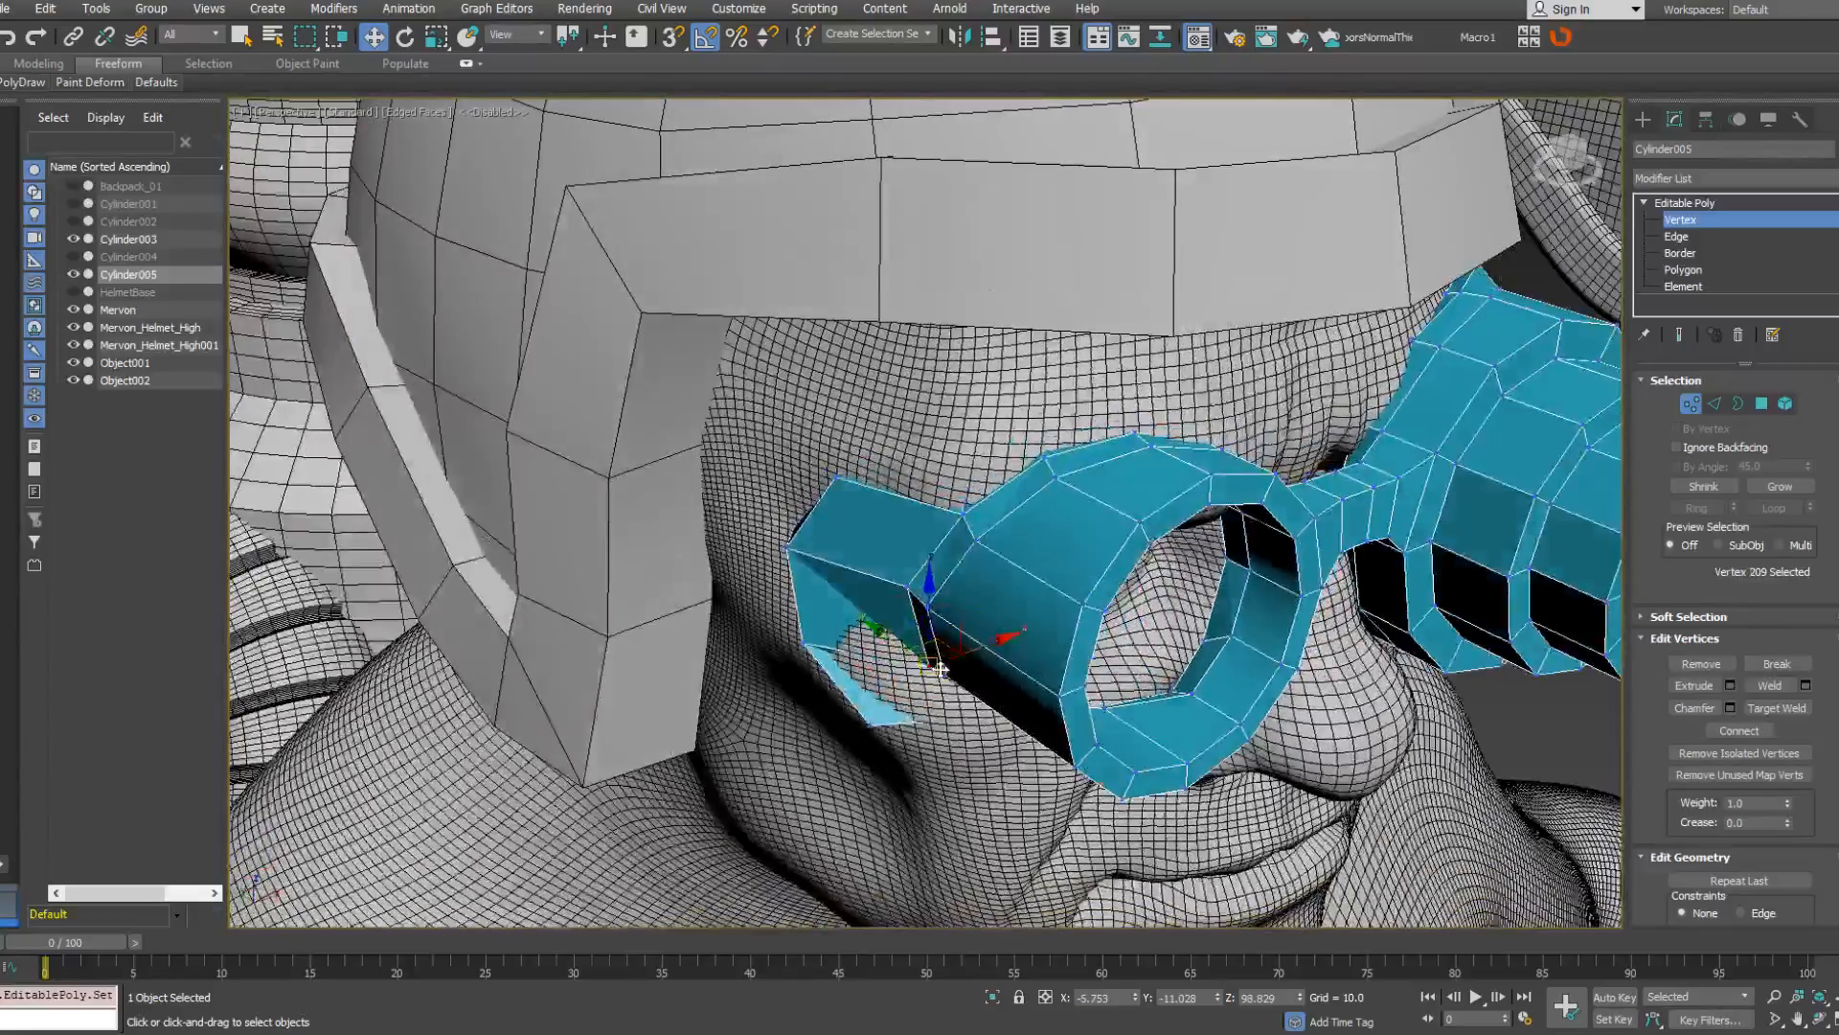
drag(973, 650, 956, 664)
mouse_move(957, 664)
alt+middle_down()
mouse_move(1030, 594)
mouse_move(973, 645)
alt+middle_up()
click(907, 571)
alt+middle_drag(907, 551, 925, 572)
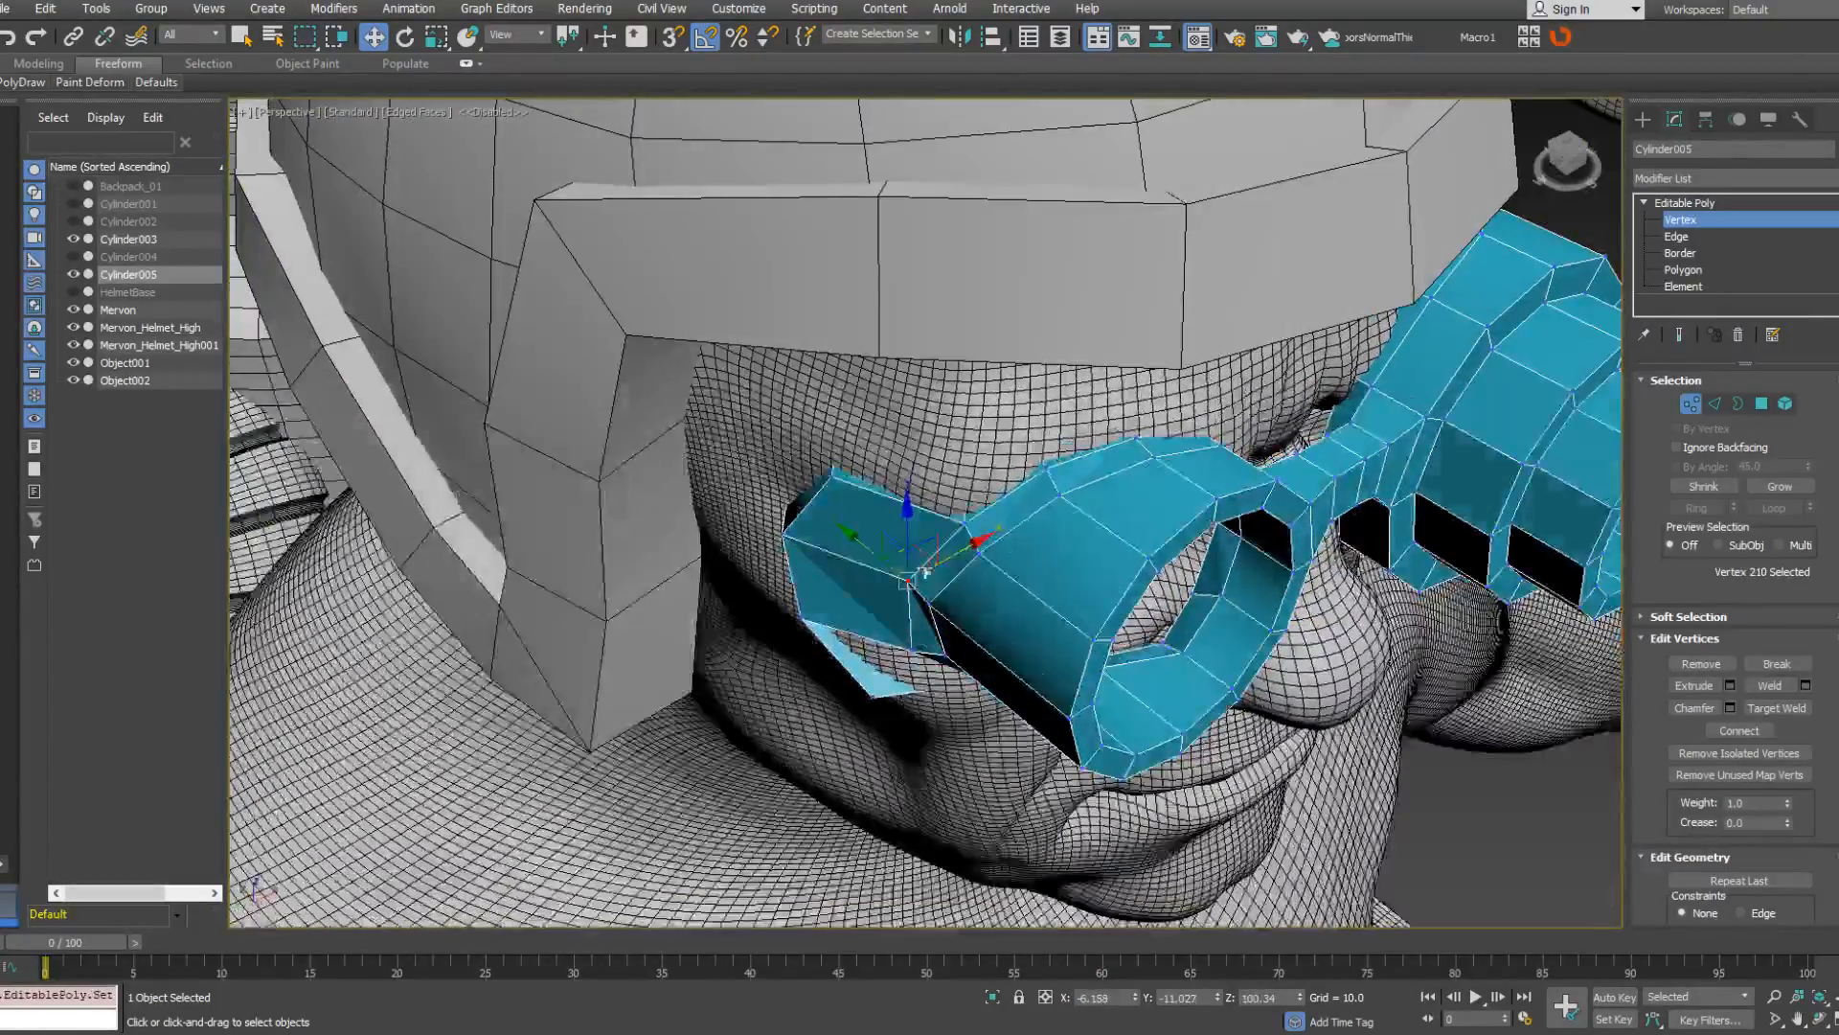
drag(925, 572, 907, 578)
alt+middle_drag(908, 579, 941, 518)
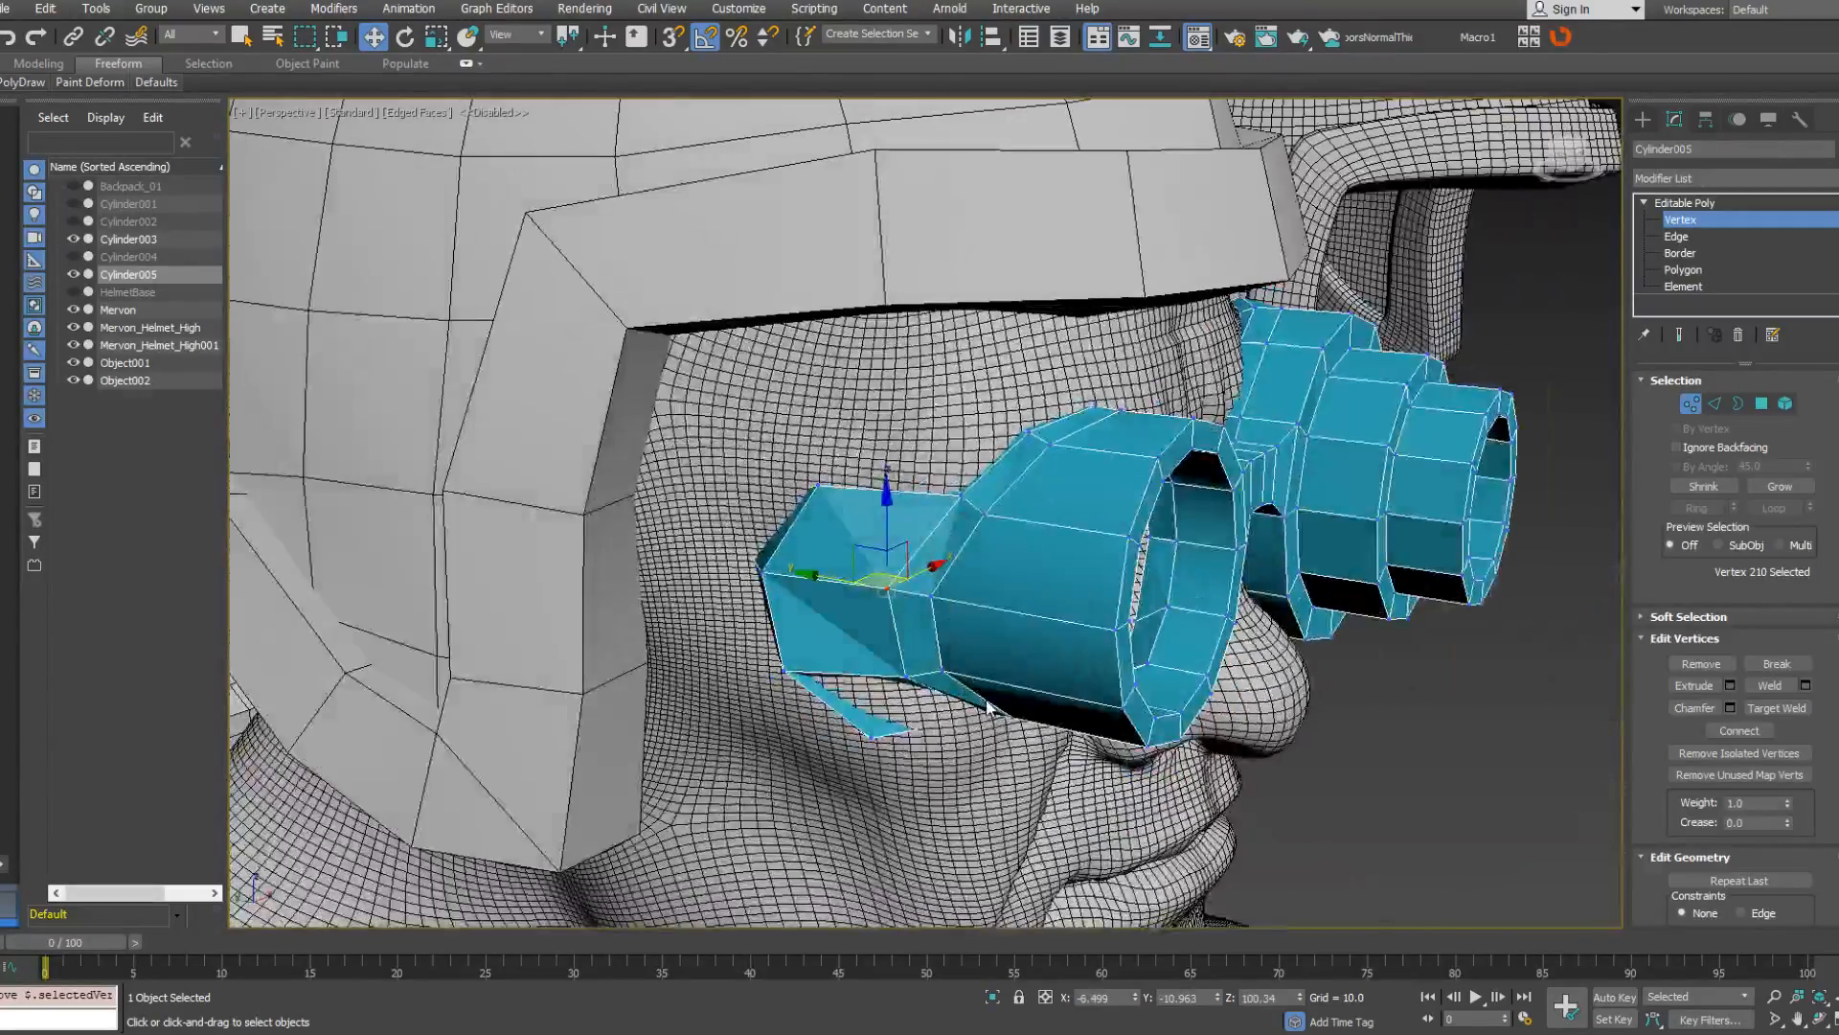
Select the two vertices under the plain eyepiece's rear rim and move them about -0.6 in X and -0.35 in Z.
key(F3)
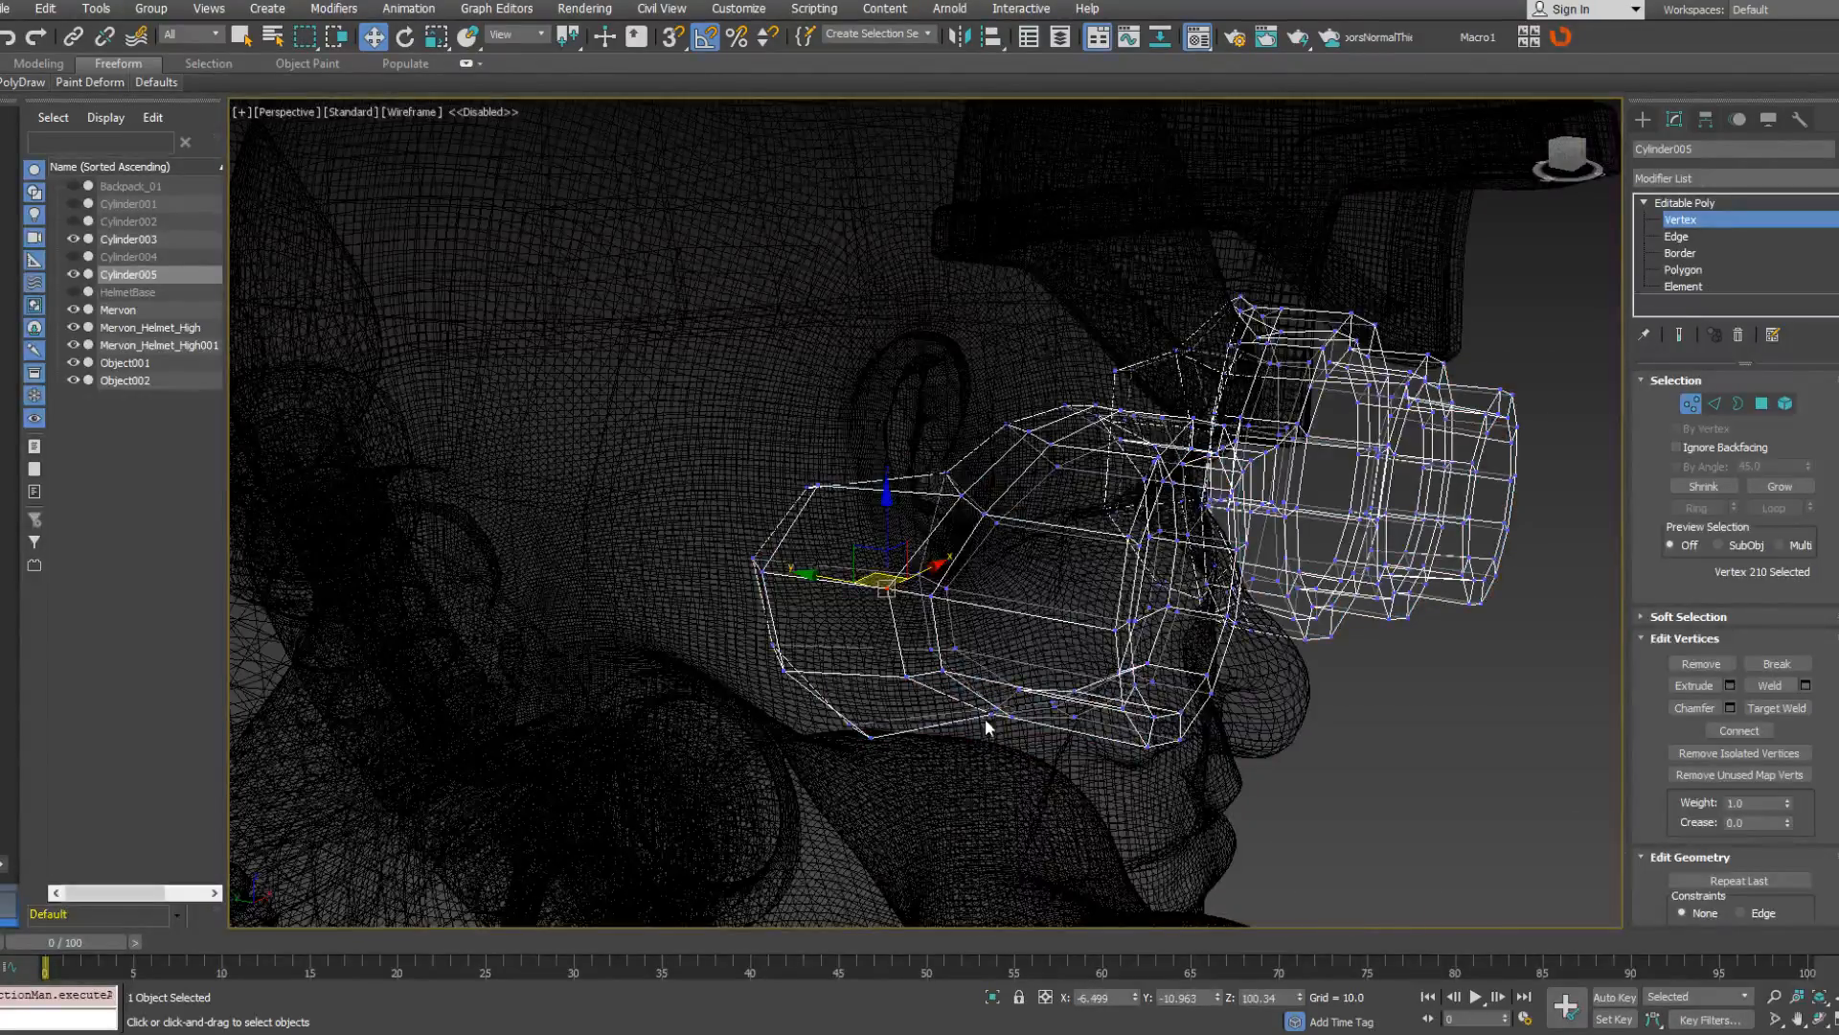
click(986, 714)
key(F3)
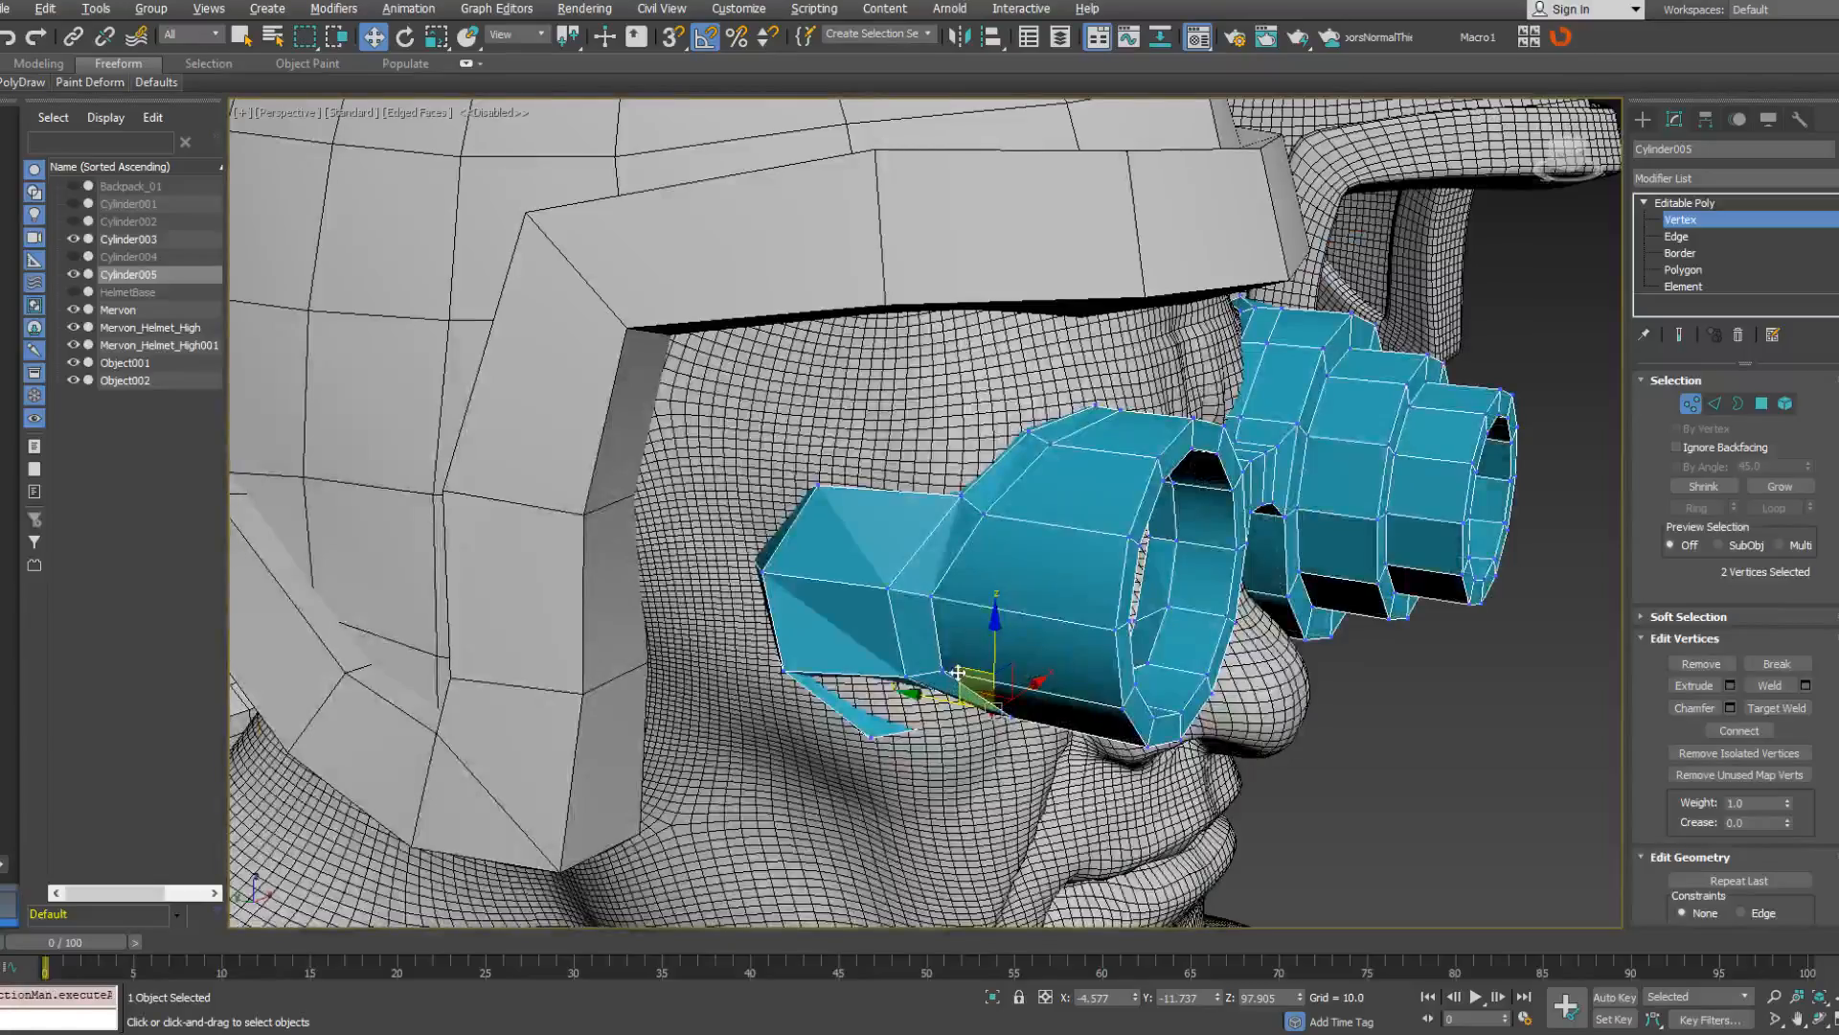
alt+middle_drag(948, 691, 774, 738)
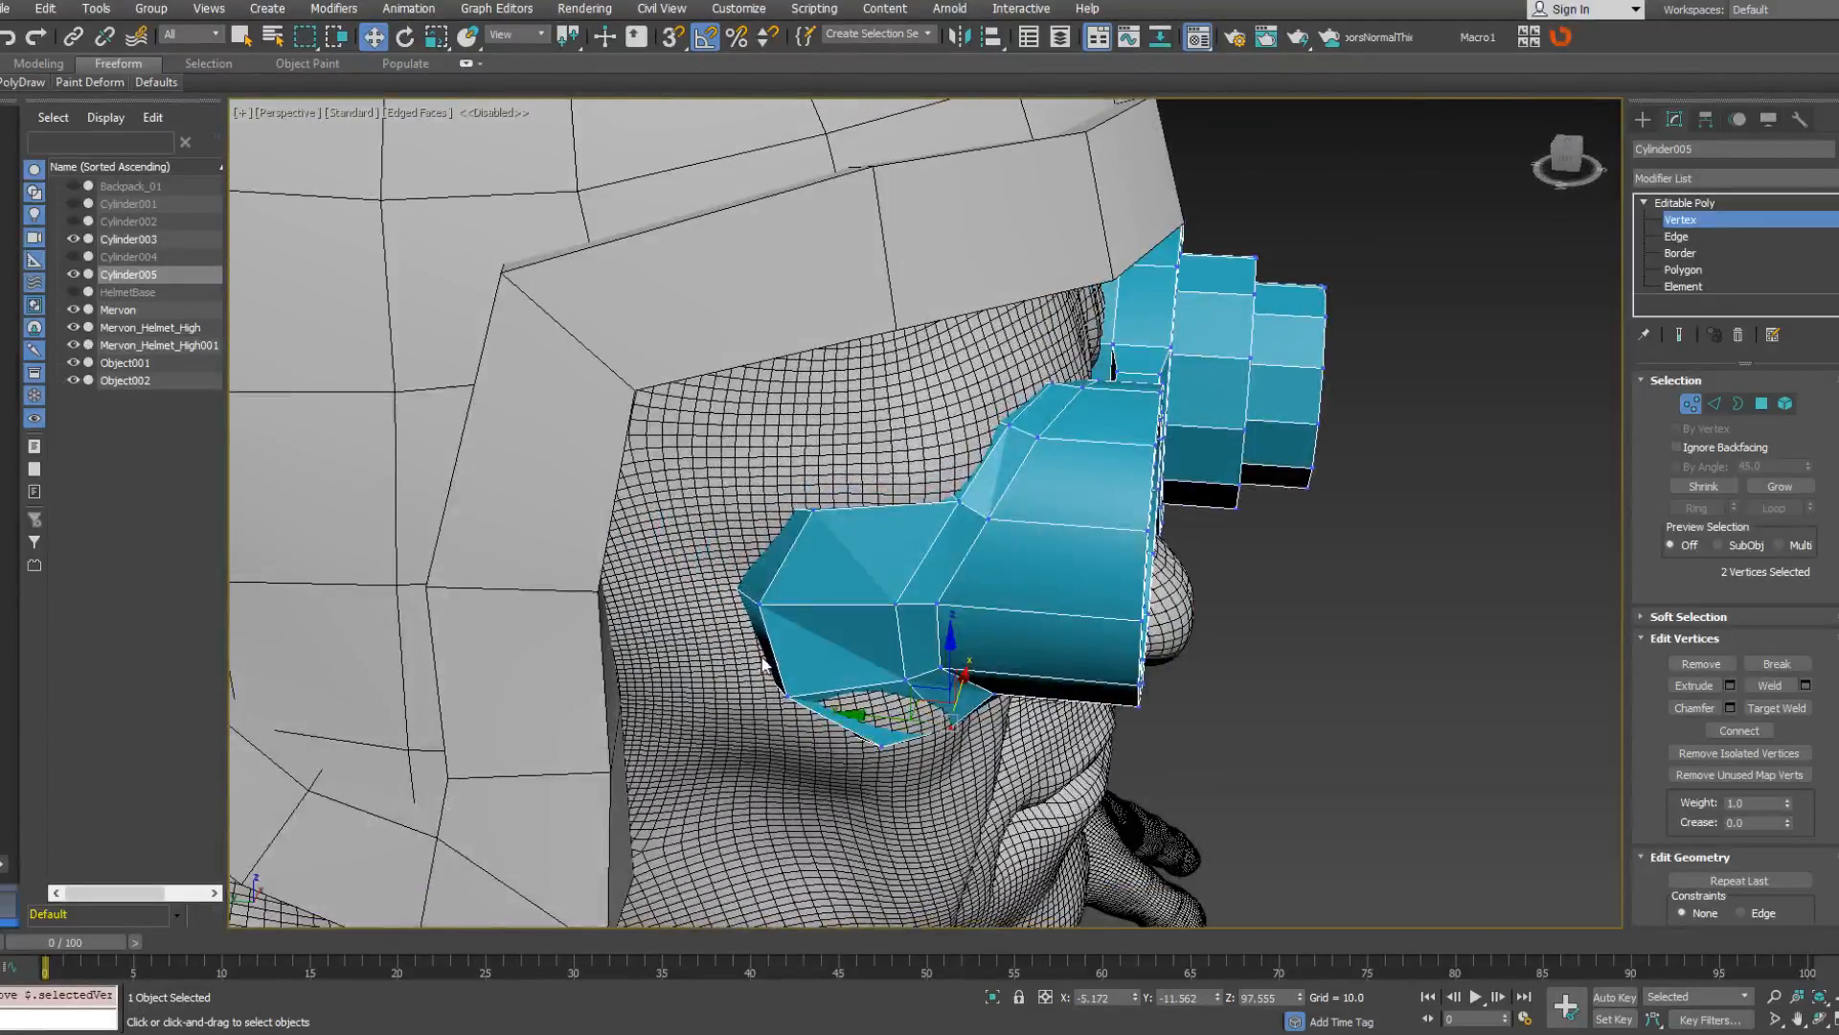
Move the lower-middle pair of end vertices on the plain side extension about -0.08 in X and -0.15 in Y.
alt+middle_drag(770, 673, 781, 704)
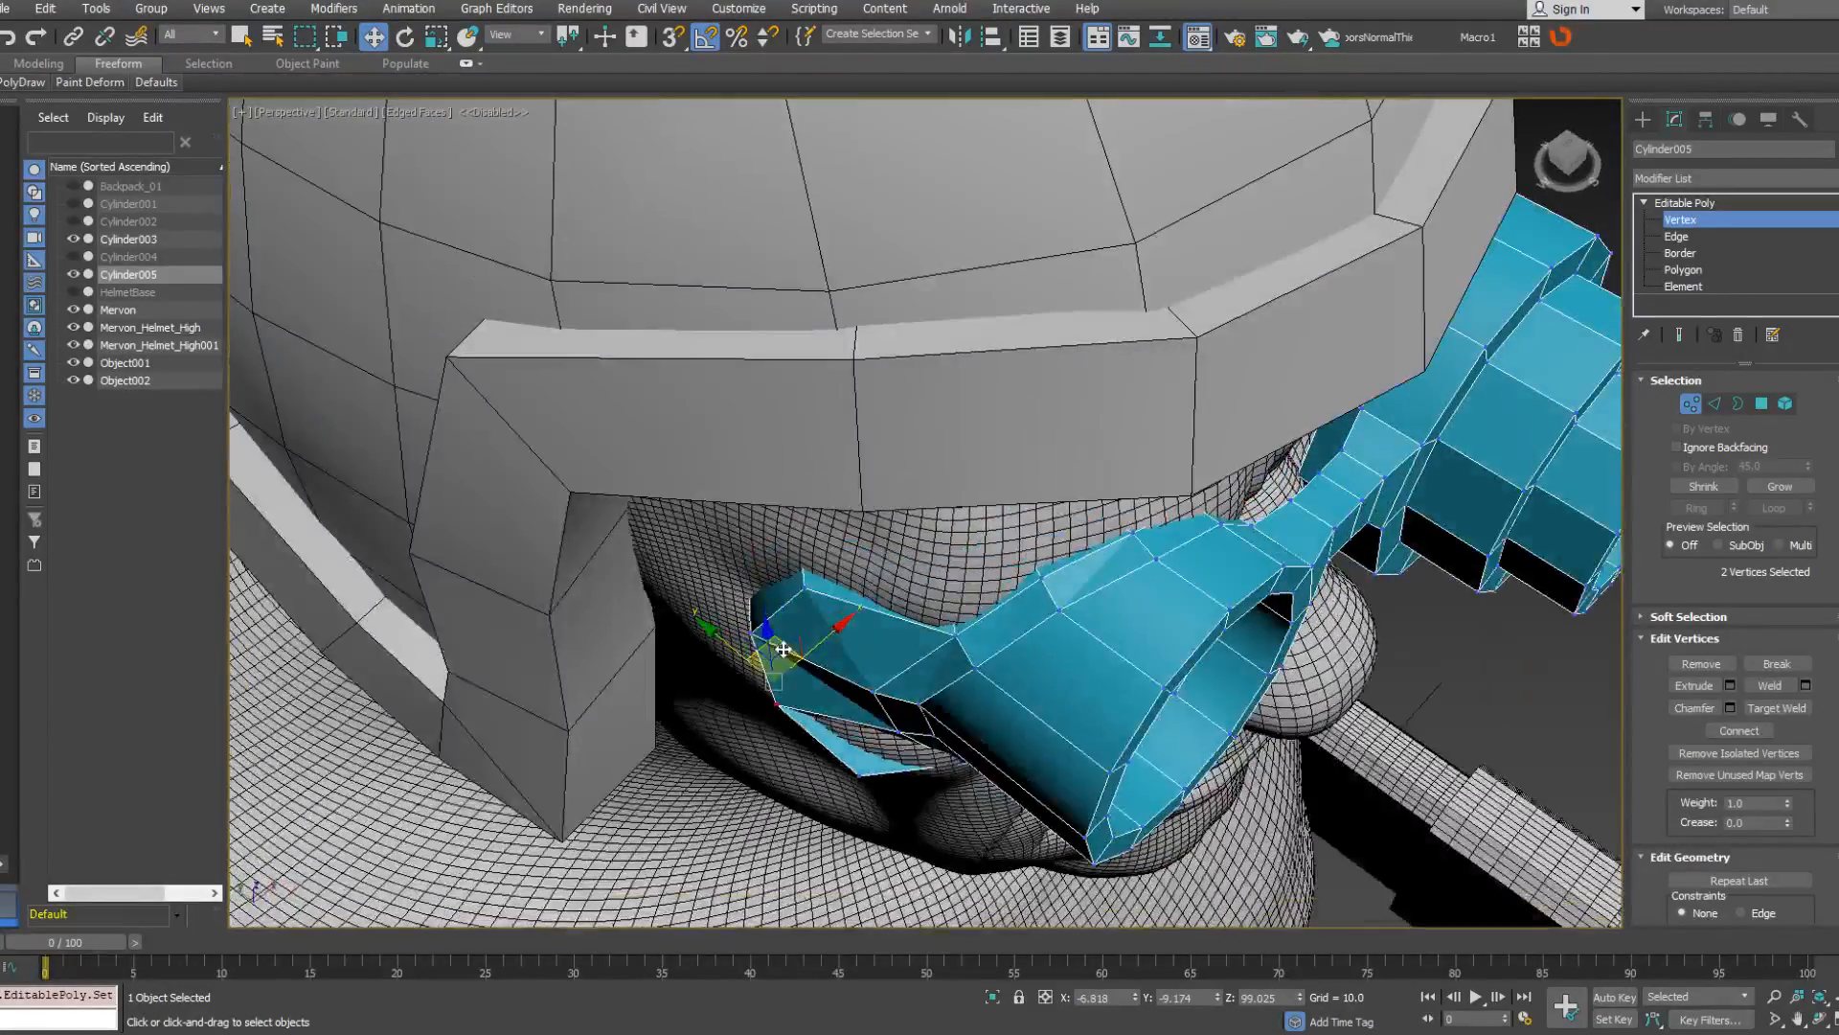
drag(783, 650, 782, 657)
alt+middle_drag(787, 651, 898, 553)
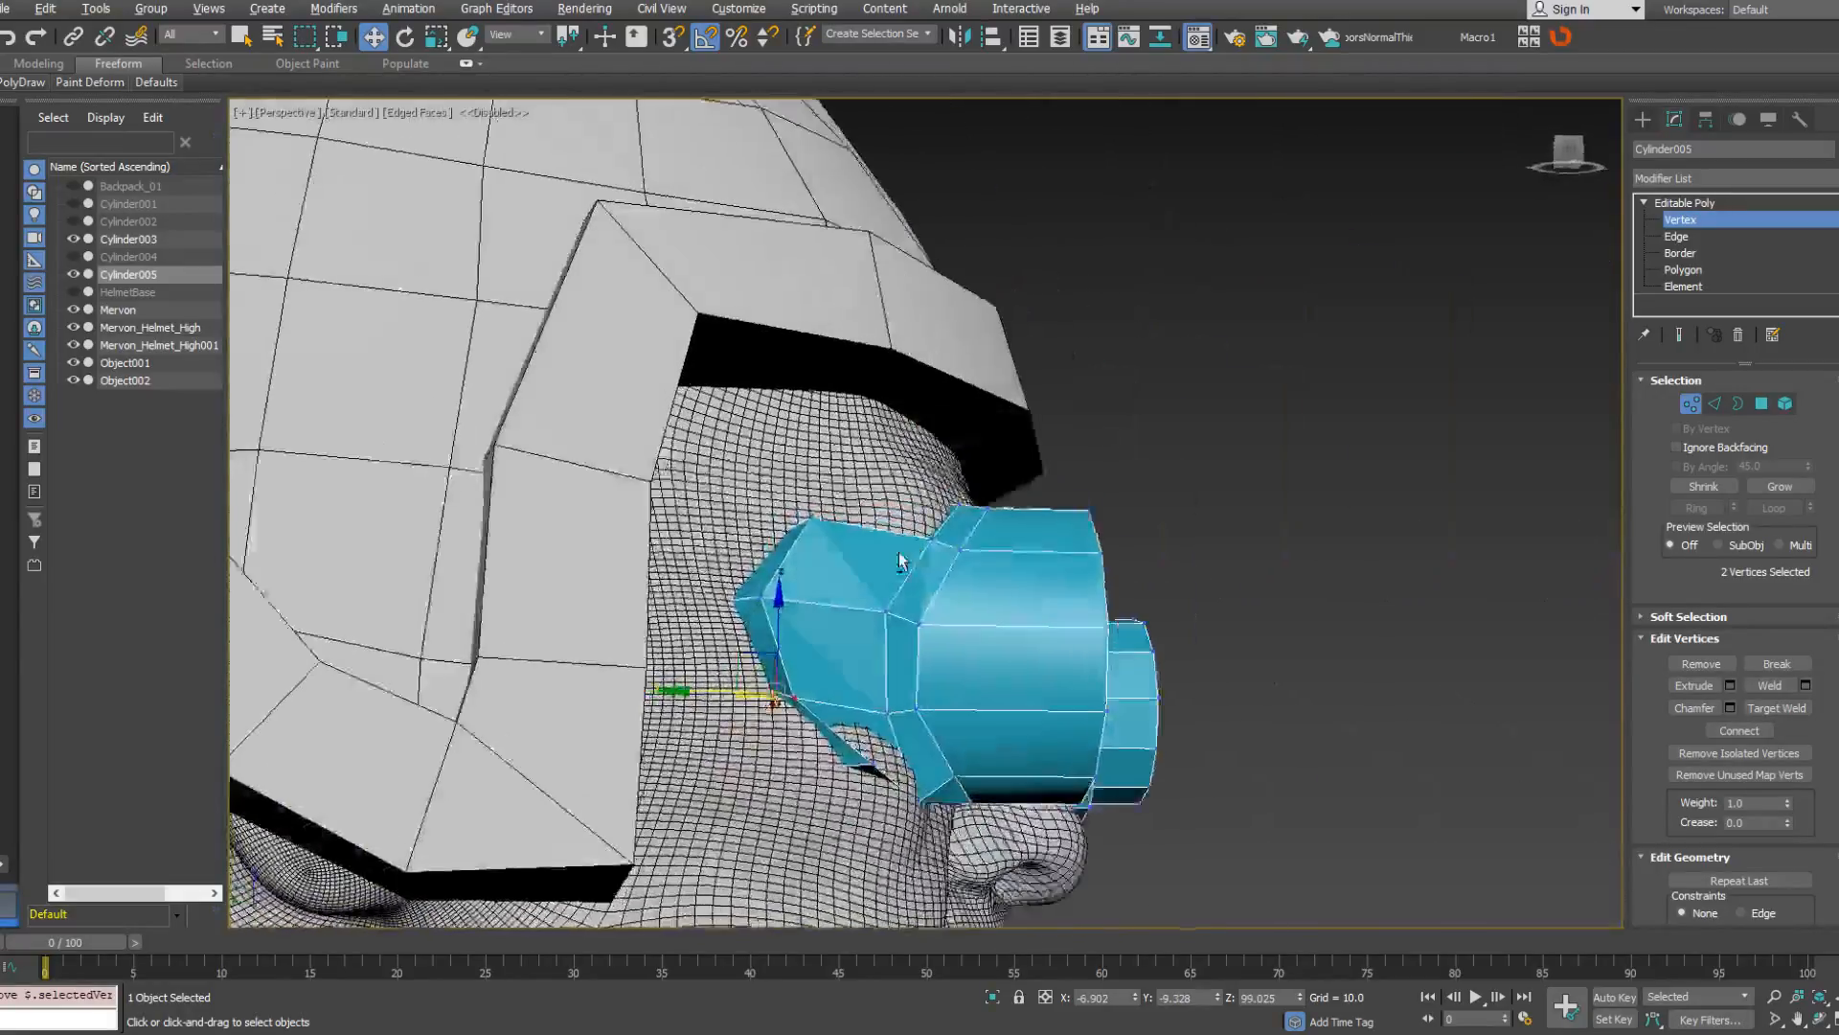
Edit the triangulation of the plain side extension's outer face so its diagonal runs to the lower end vertex.
key(shift+z)
click(1716, 403)
right_click(1093, 661)
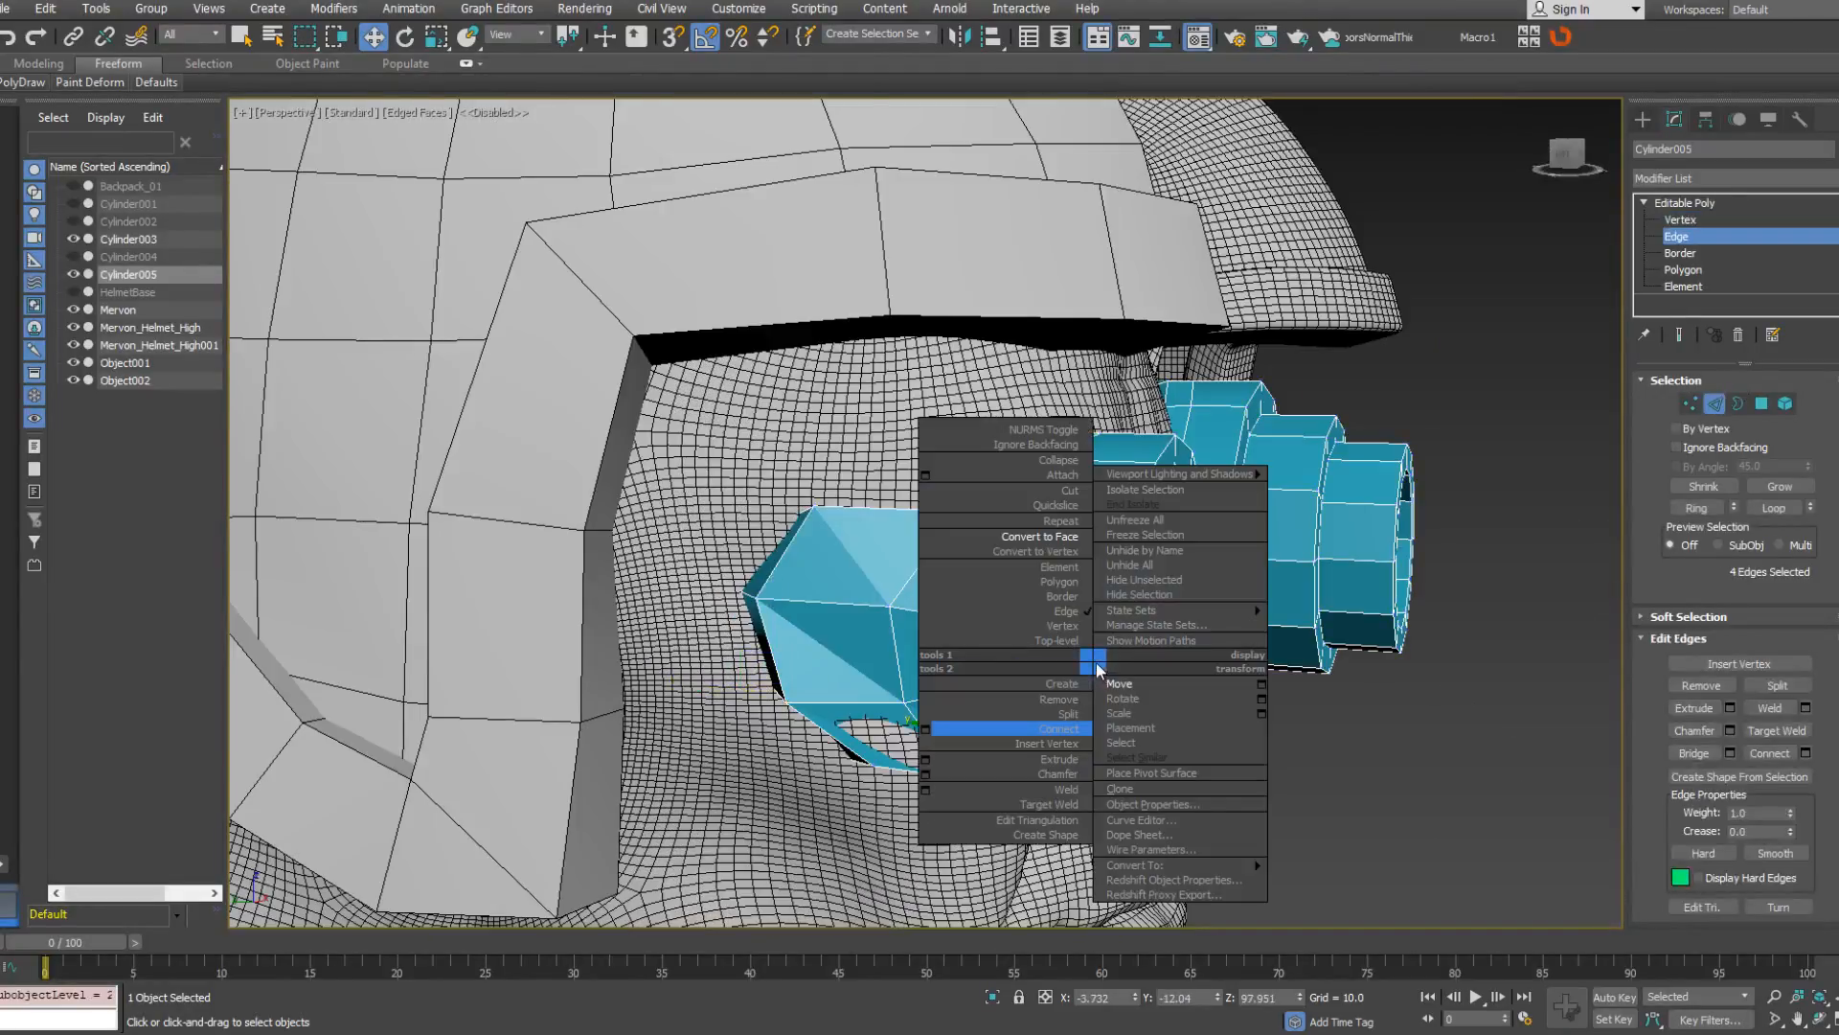
click(1058, 824)
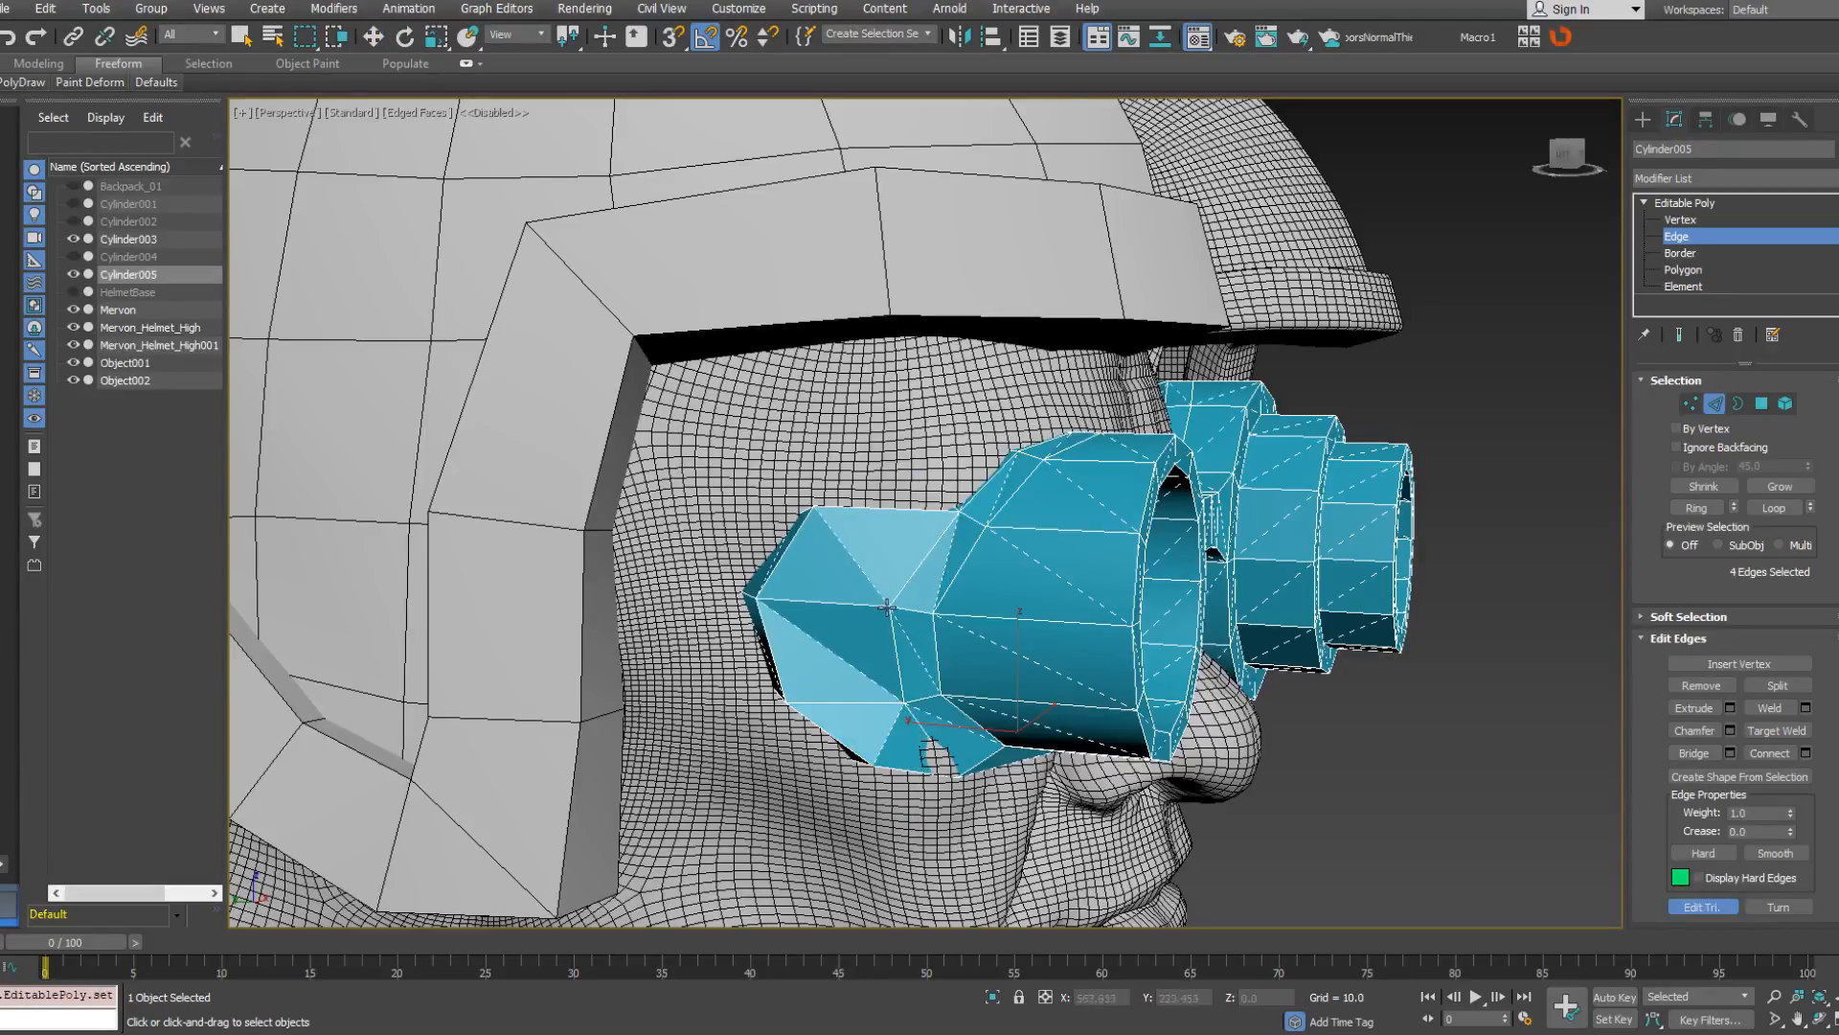
click(785, 699)
key(w)
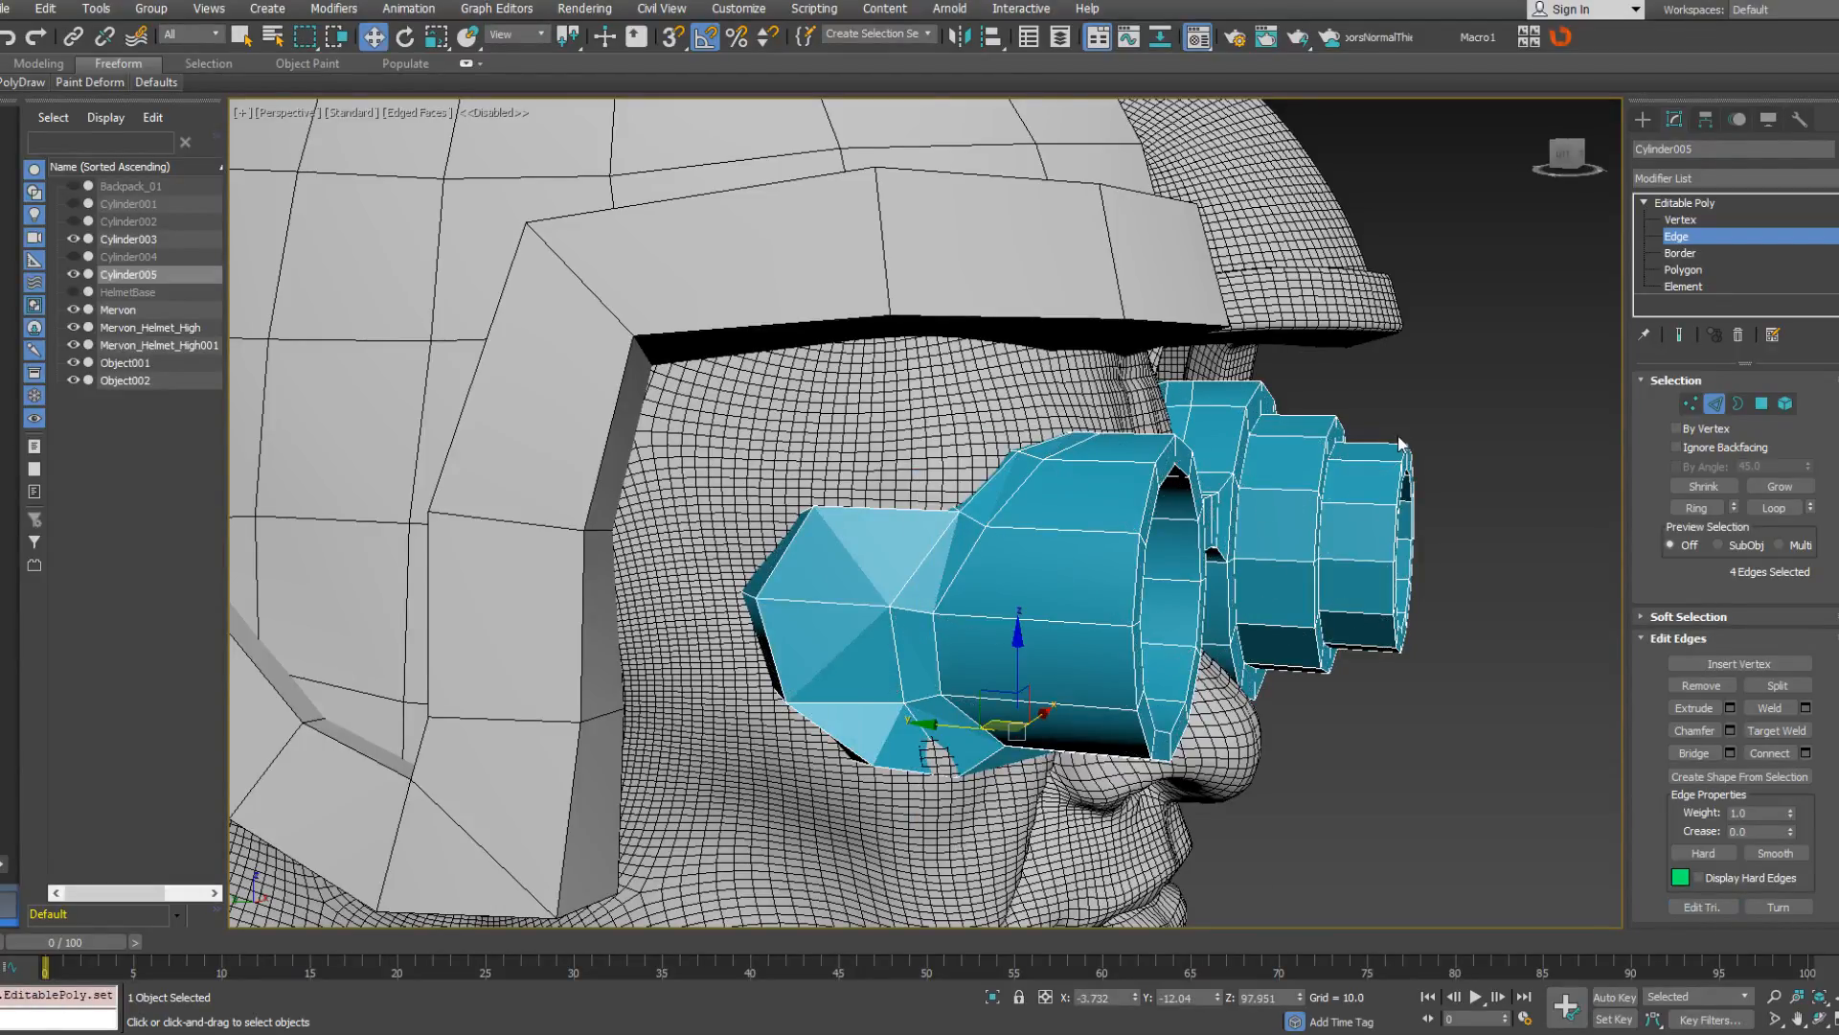
Return to vertex editing and select the upper outer end vertex of the plain side extension.
click(1689, 402)
click(812, 507)
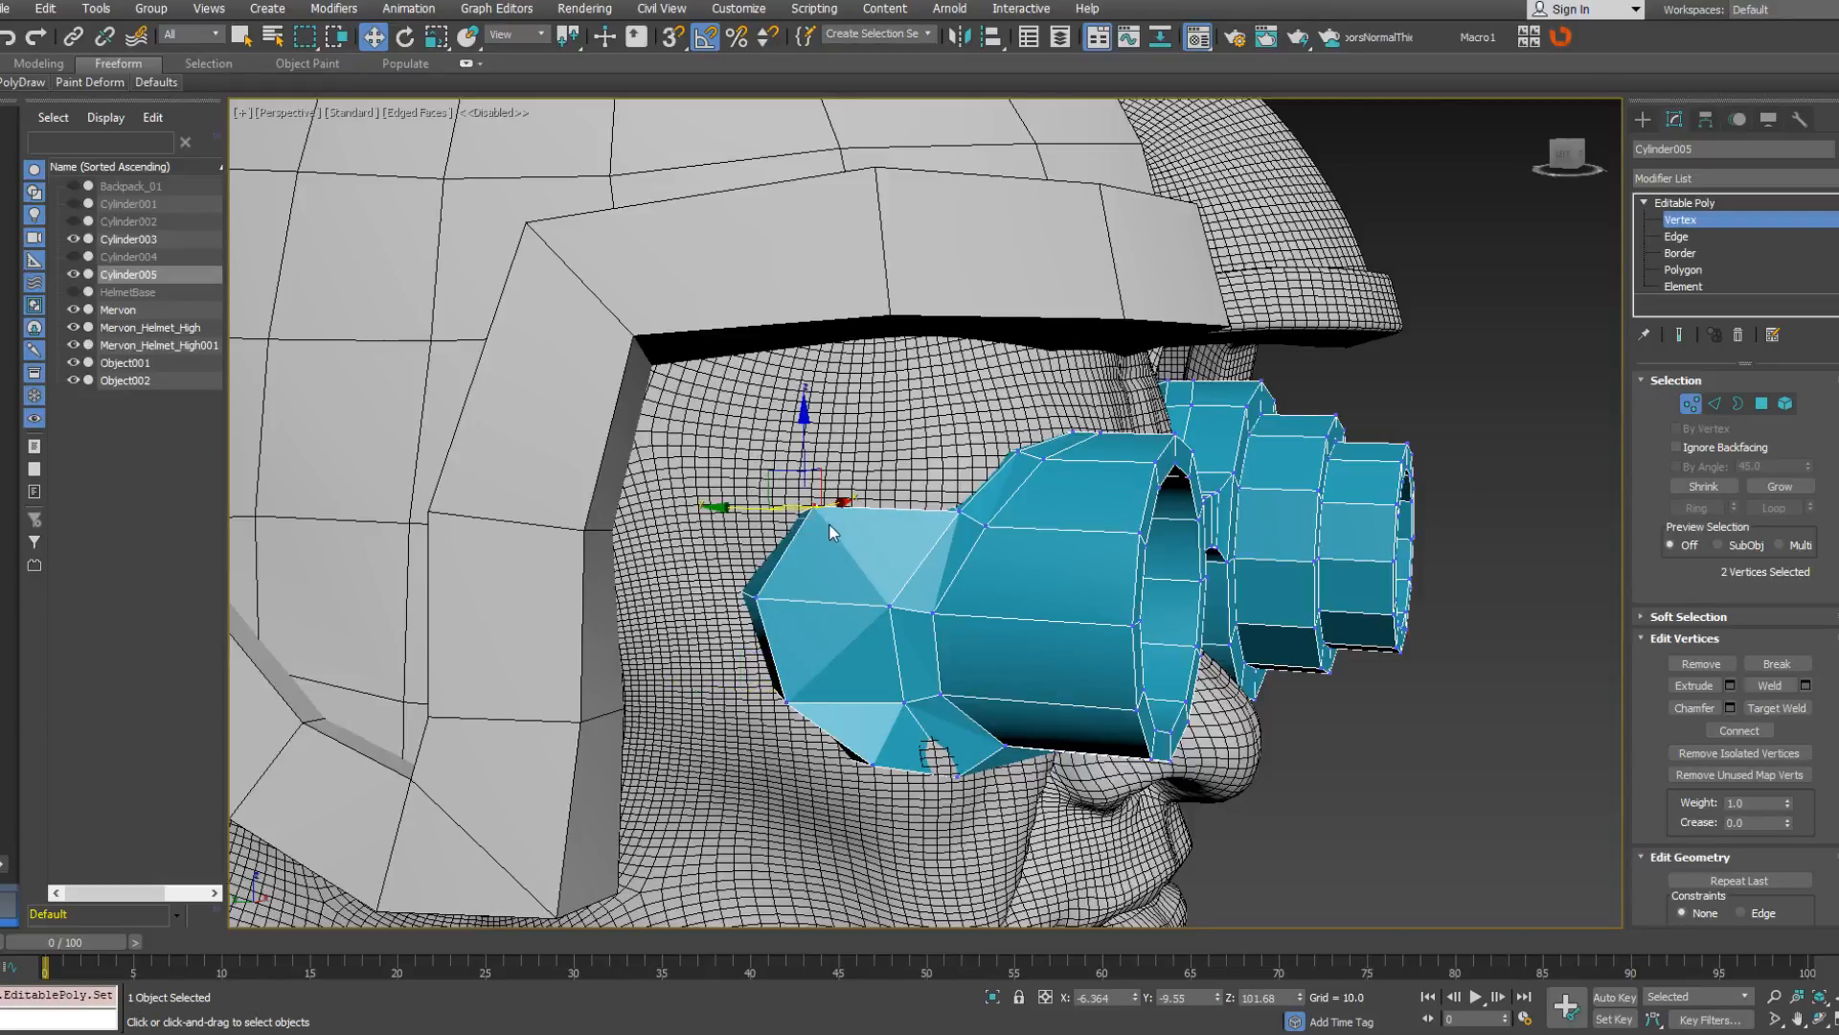
alt+middle_drag(815, 518, 802, 535)
click(805, 514)
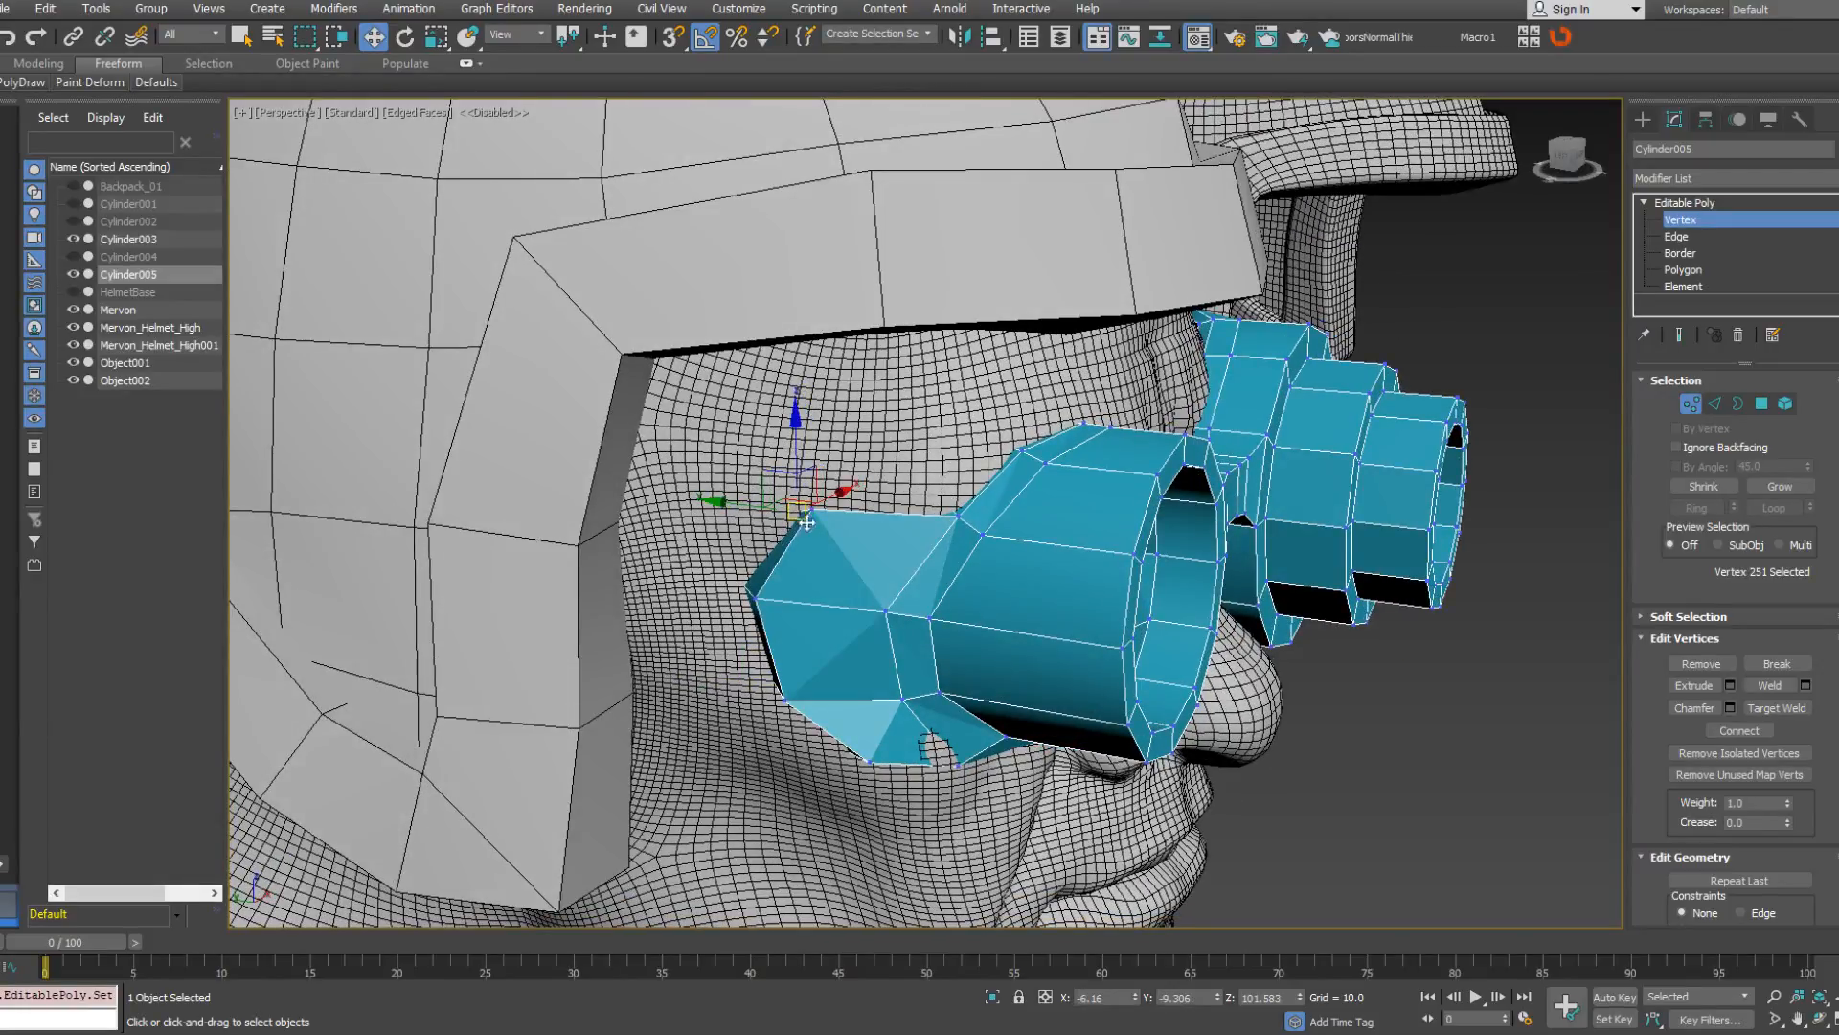
Reposition the upper, junction and lower rear vertices on the goggles' side piece, beside the character's right eye.
drag(773, 471, 784, 450)
alt+middle_drag(852, 469, 927, 477)
click(960, 512)
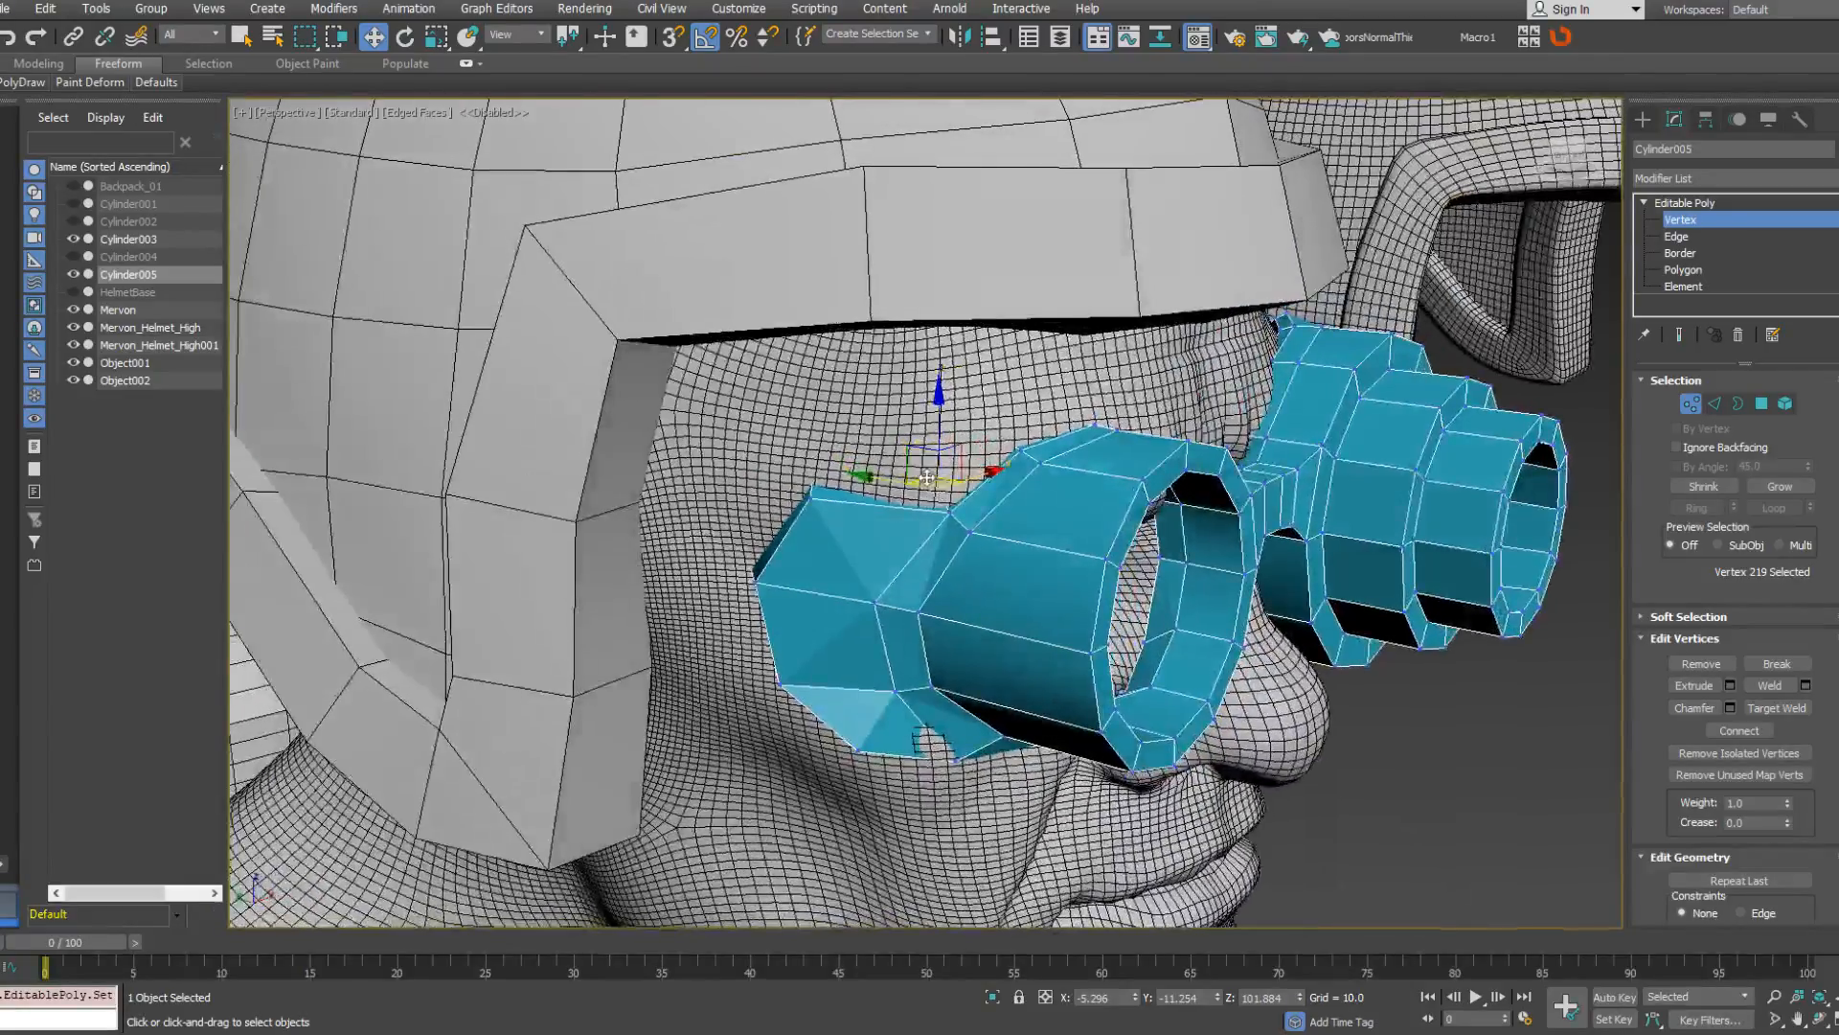
alt+middle_drag(792, 564, 749, 544)
click(771, 551)
drag(739, 502, 740, 513)
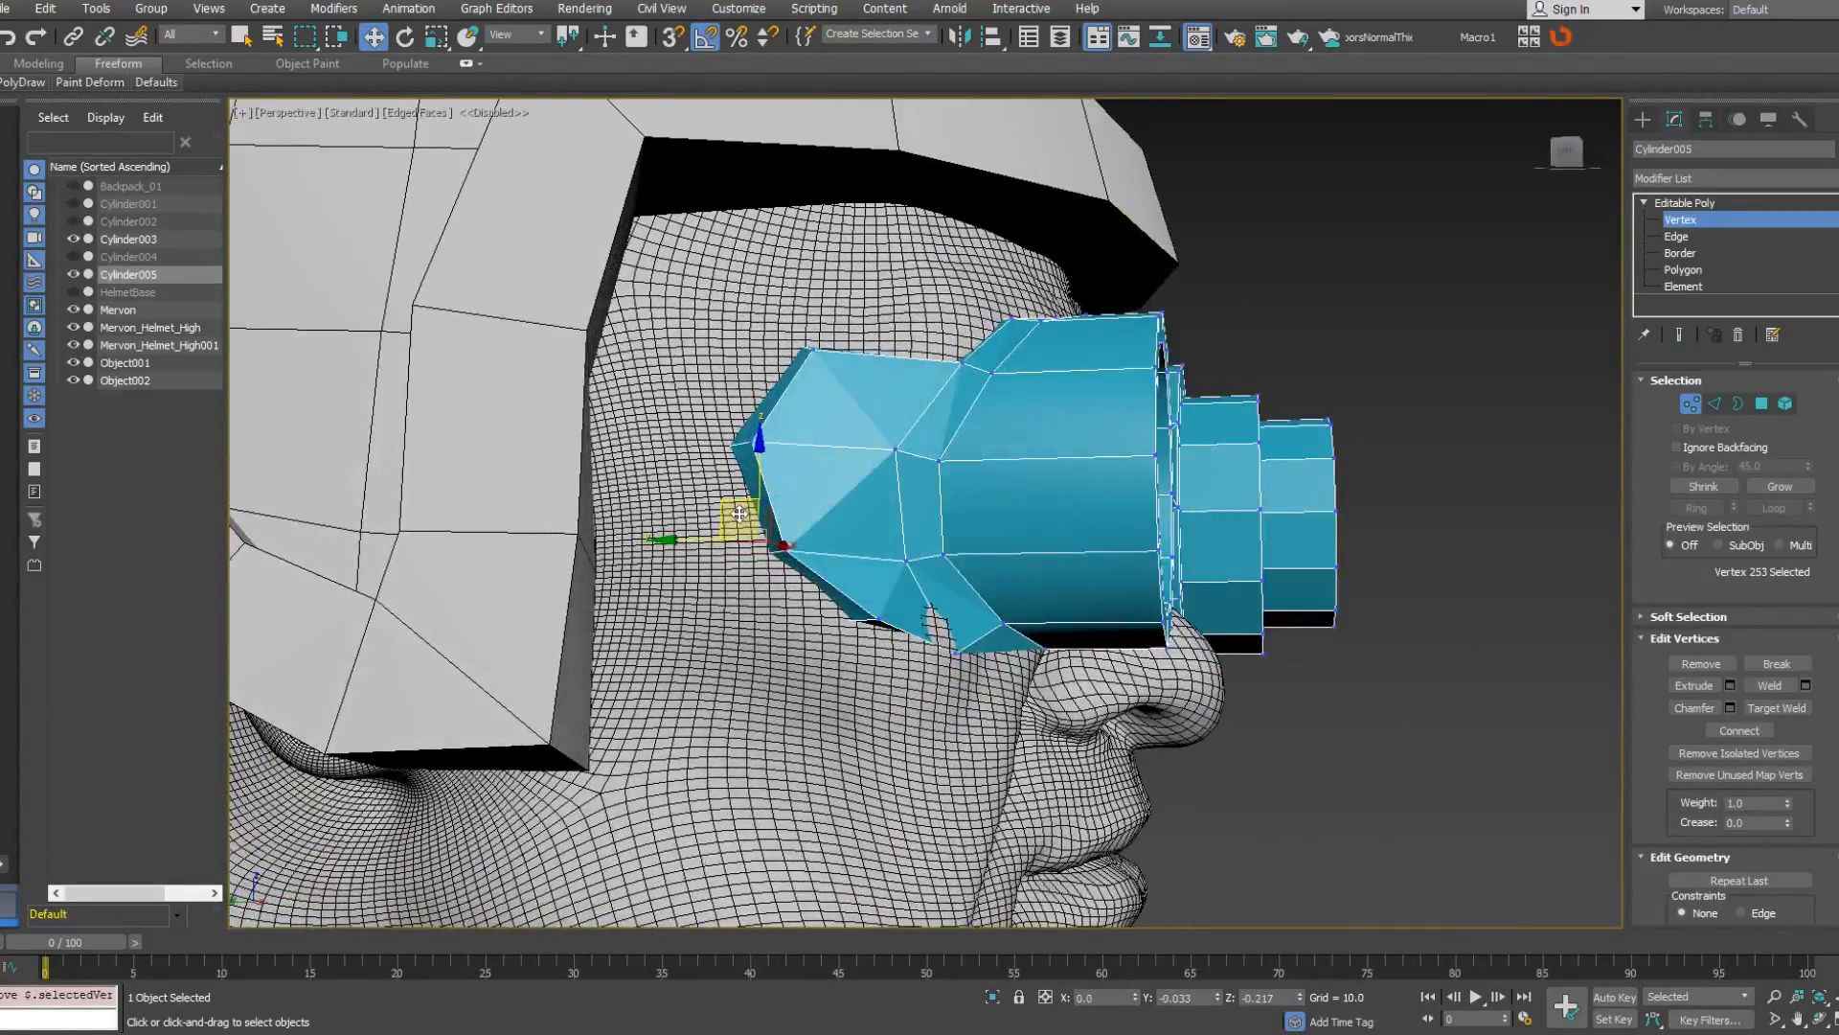
Shift the side vertex between the side piece and the lens tube slightly outward along the X axis.
alt+middle_drag(741, 517, 824, 589)
click(816, 595)
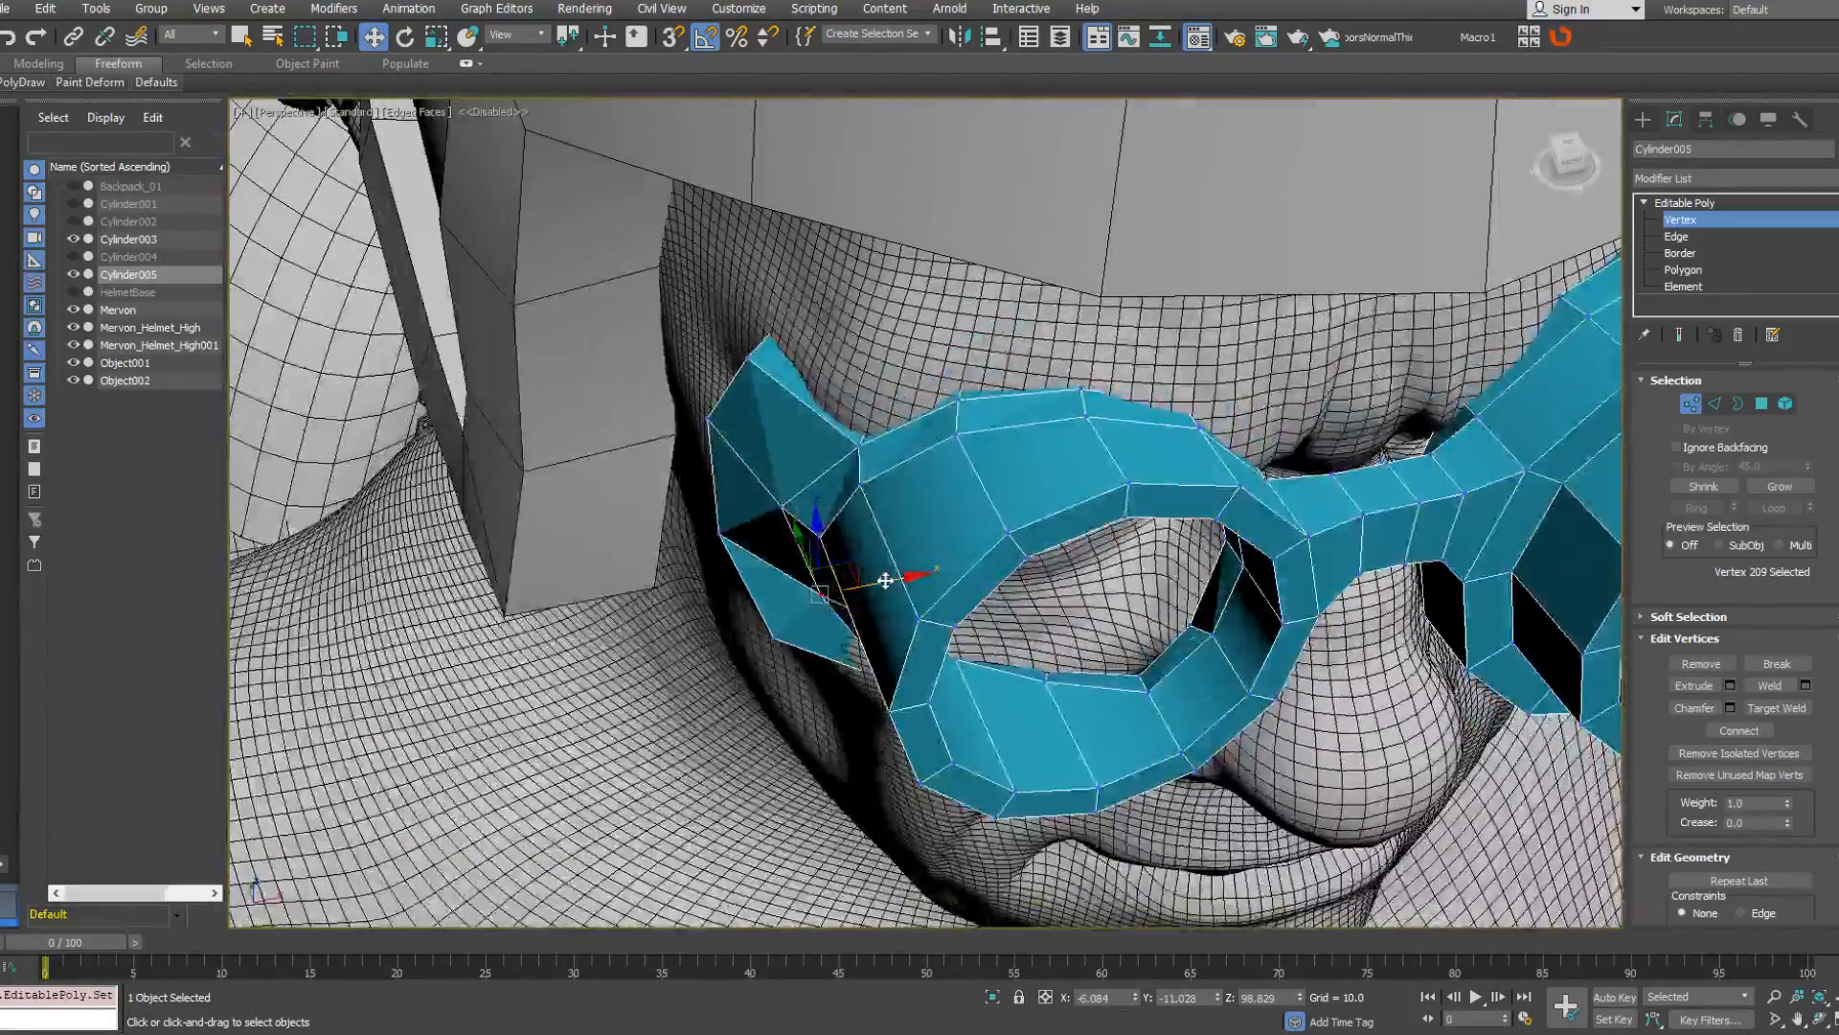
drag(885, 581, 874, 580)
alt+middle_drag(874, 580, 972, 541)
Select the lower edge vertices of the side piece and move them to fit the cheek, leaving out the opposite side's vertices.
alt+middle_drag(1057, 507, 880, 703)
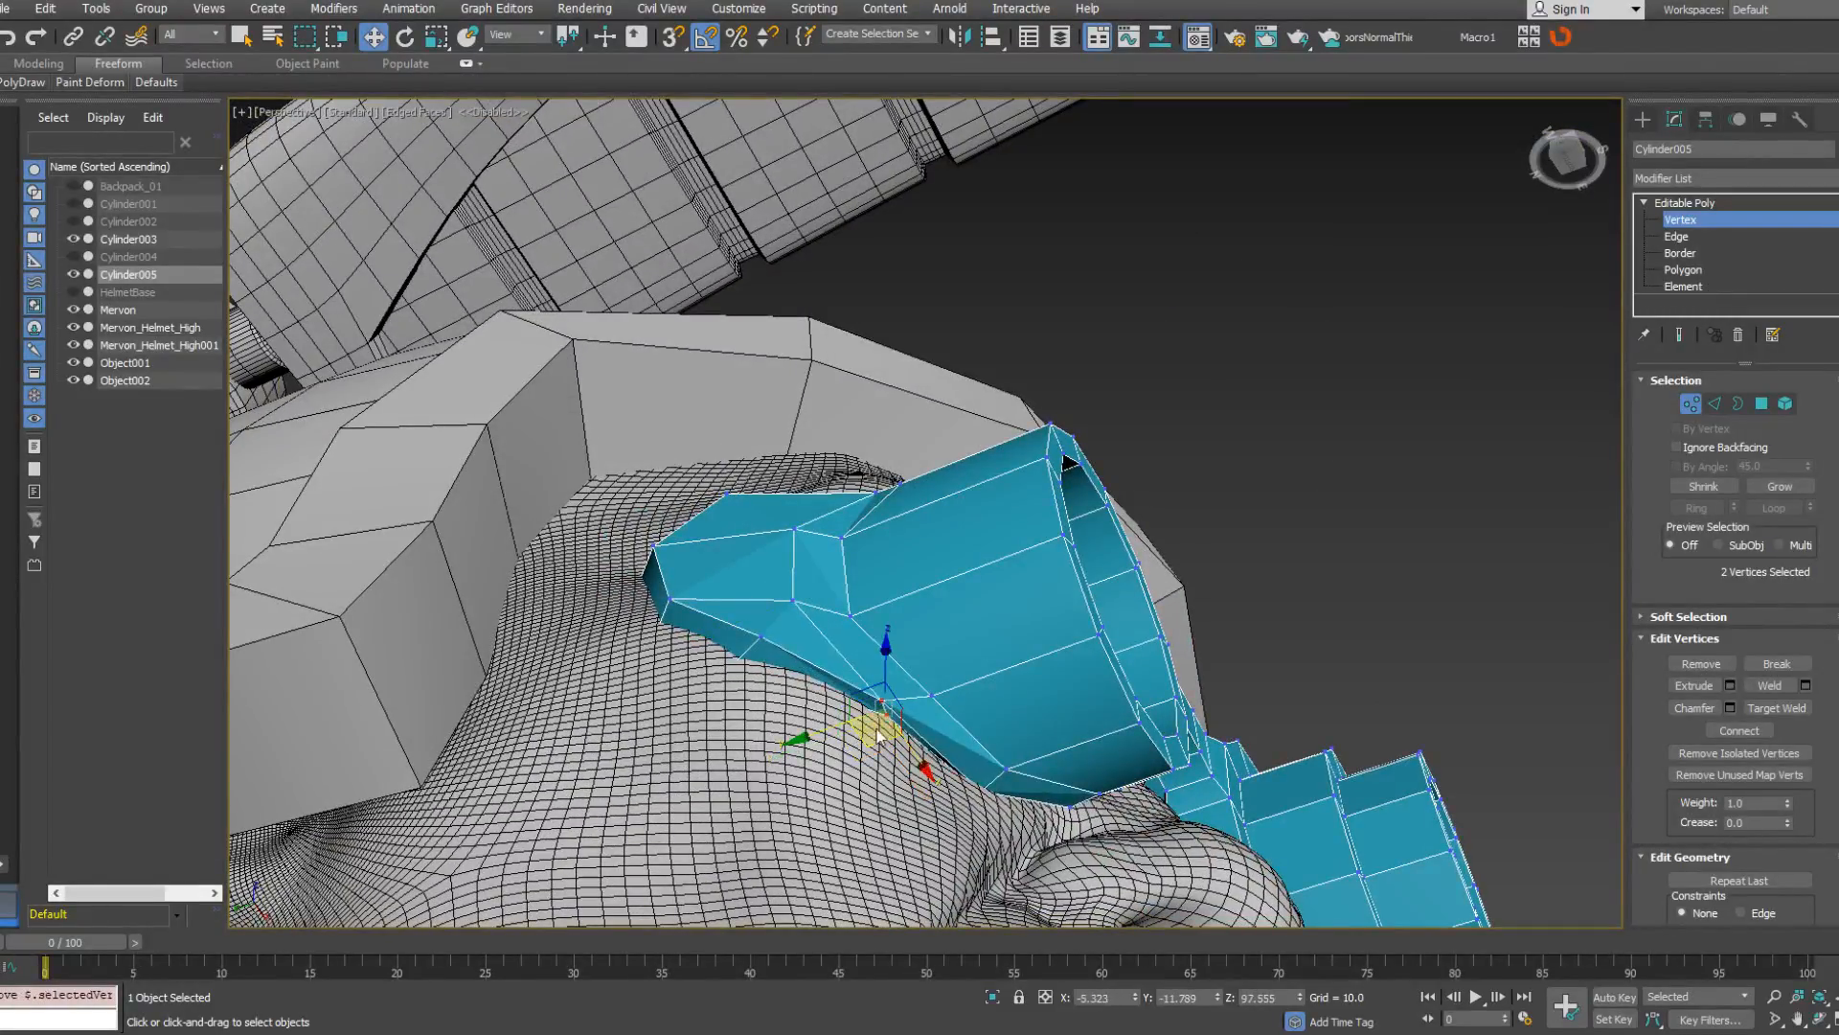
alt+middle_drag(842, 758, 872, 624)
drag(772, 718, 839, 682)
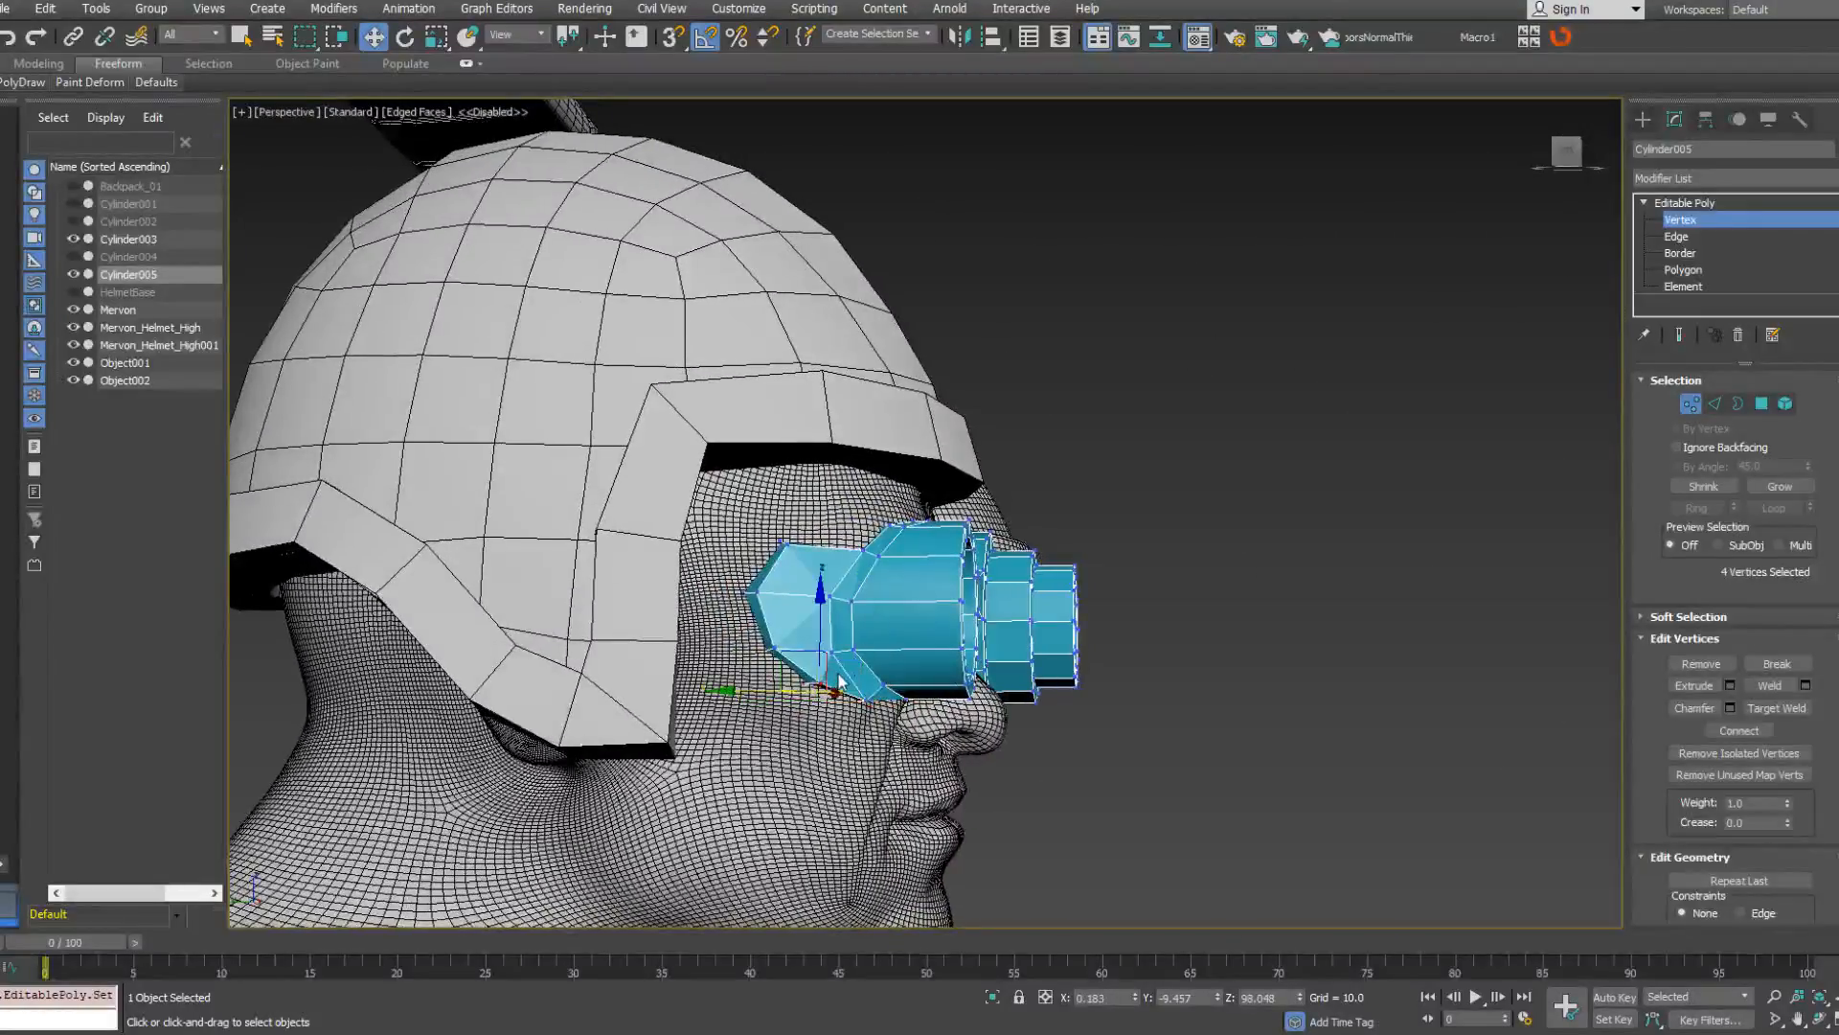
alt+middle_drag(772, 659, 591, 618)
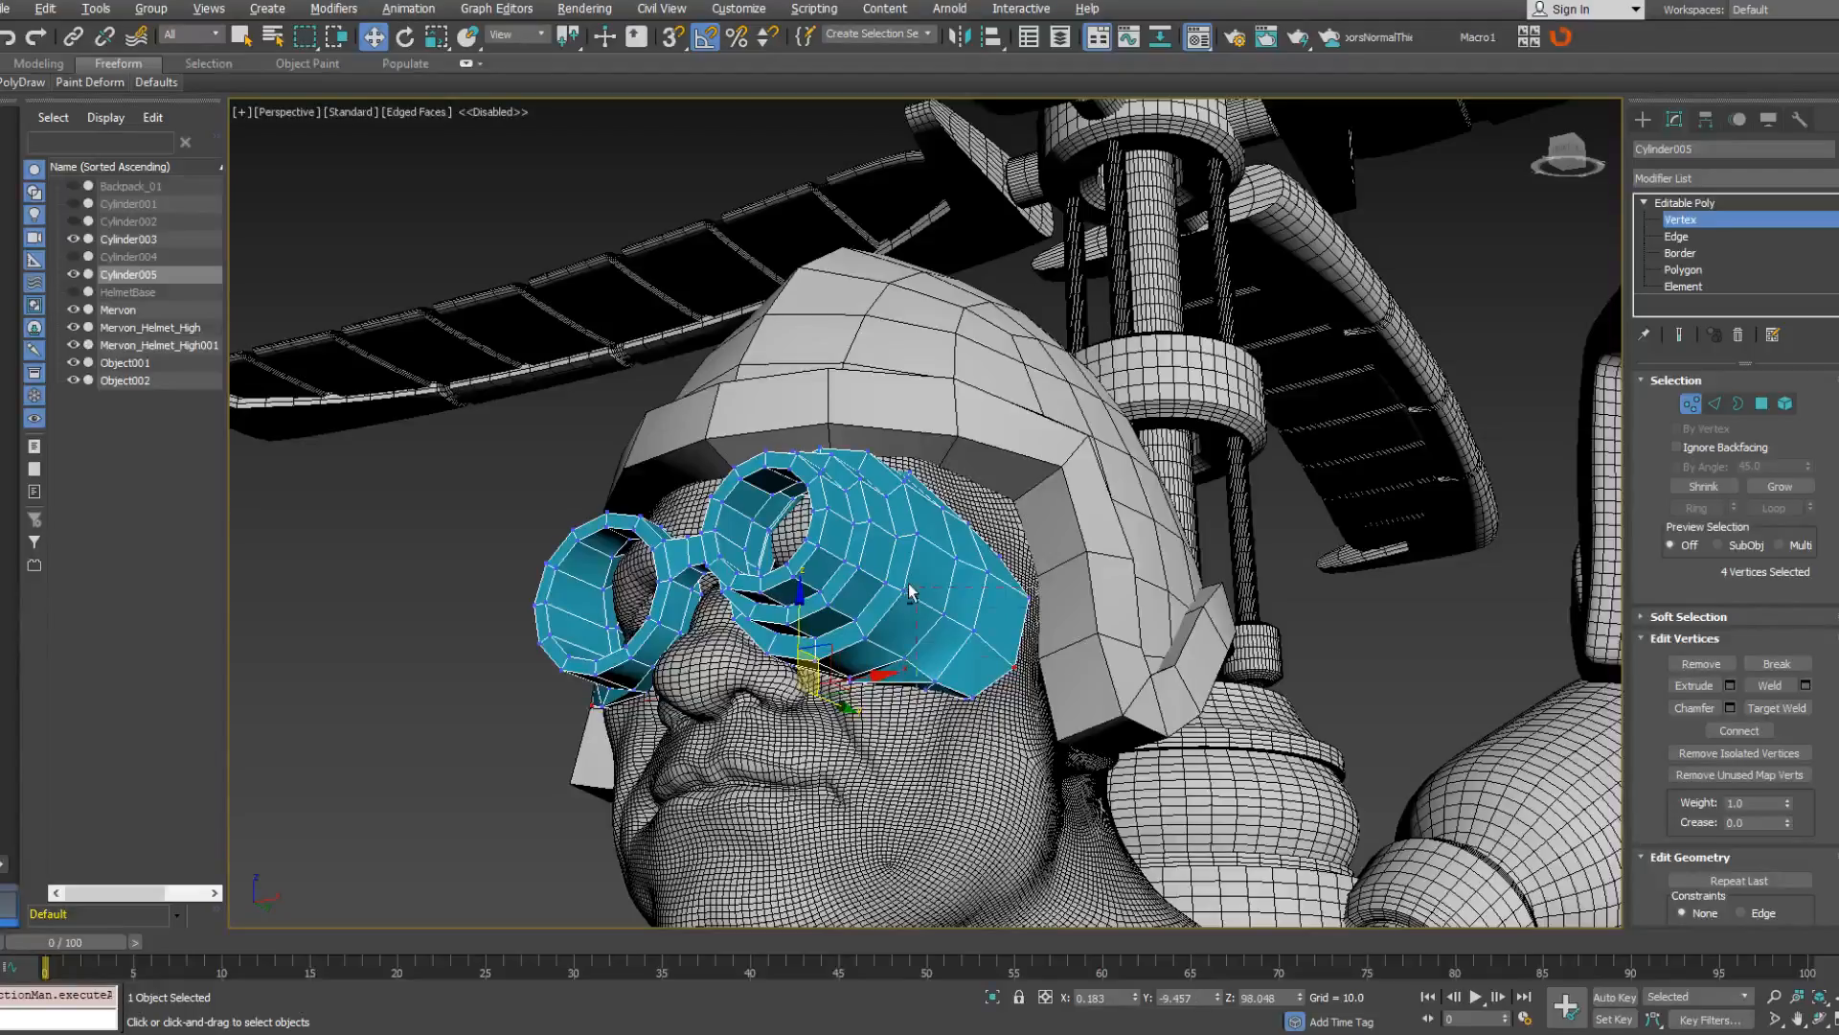
alt+drag(909, 583, 907, 582)
alt+middle_drag(663, 724, 953, 762)
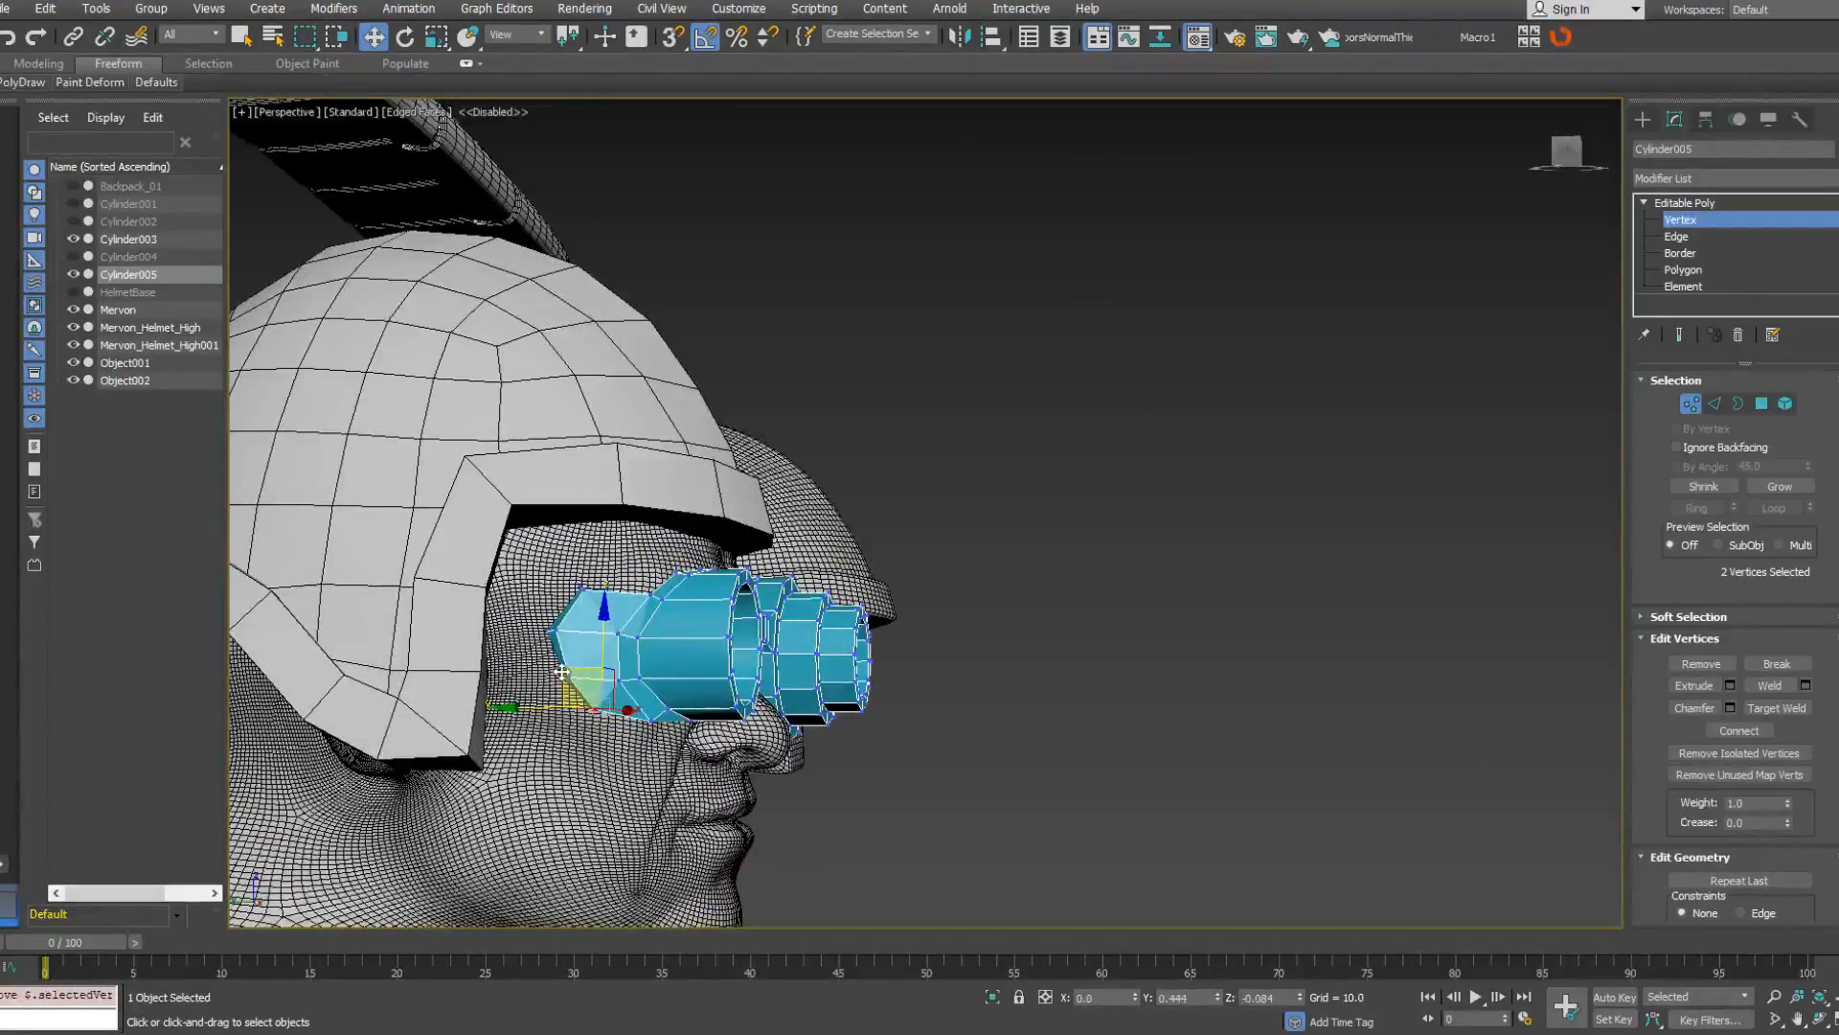
alt+middle_drag(571, 667, 562, 632)
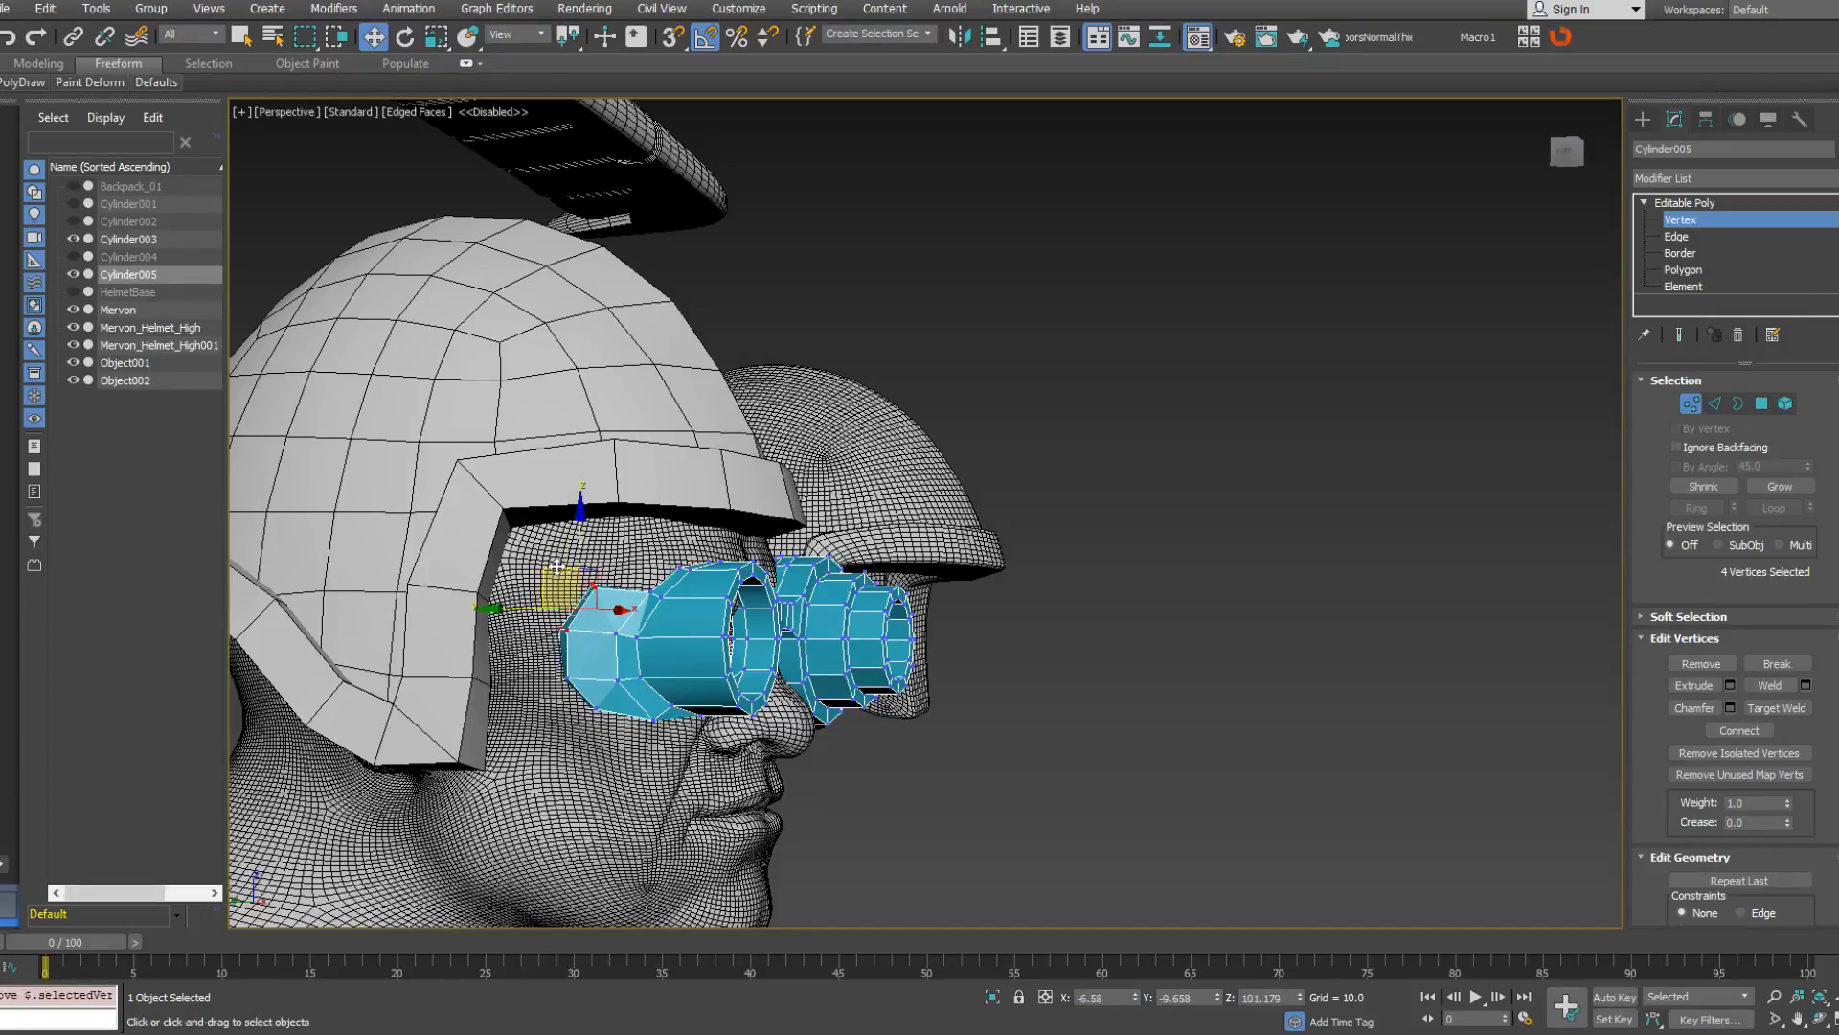
Adjust the side piece's upper vertices, moving the pair near the lens tube forward, up and slightly outward along X.
mouse_move(559, 548)
mouse_down()
mouse_move(603, 601)
mouse_move(579, 558)
mouse_up()
alt+middle_drag(649, 573, 609, 606)
scroll(636, 567, up, 4)
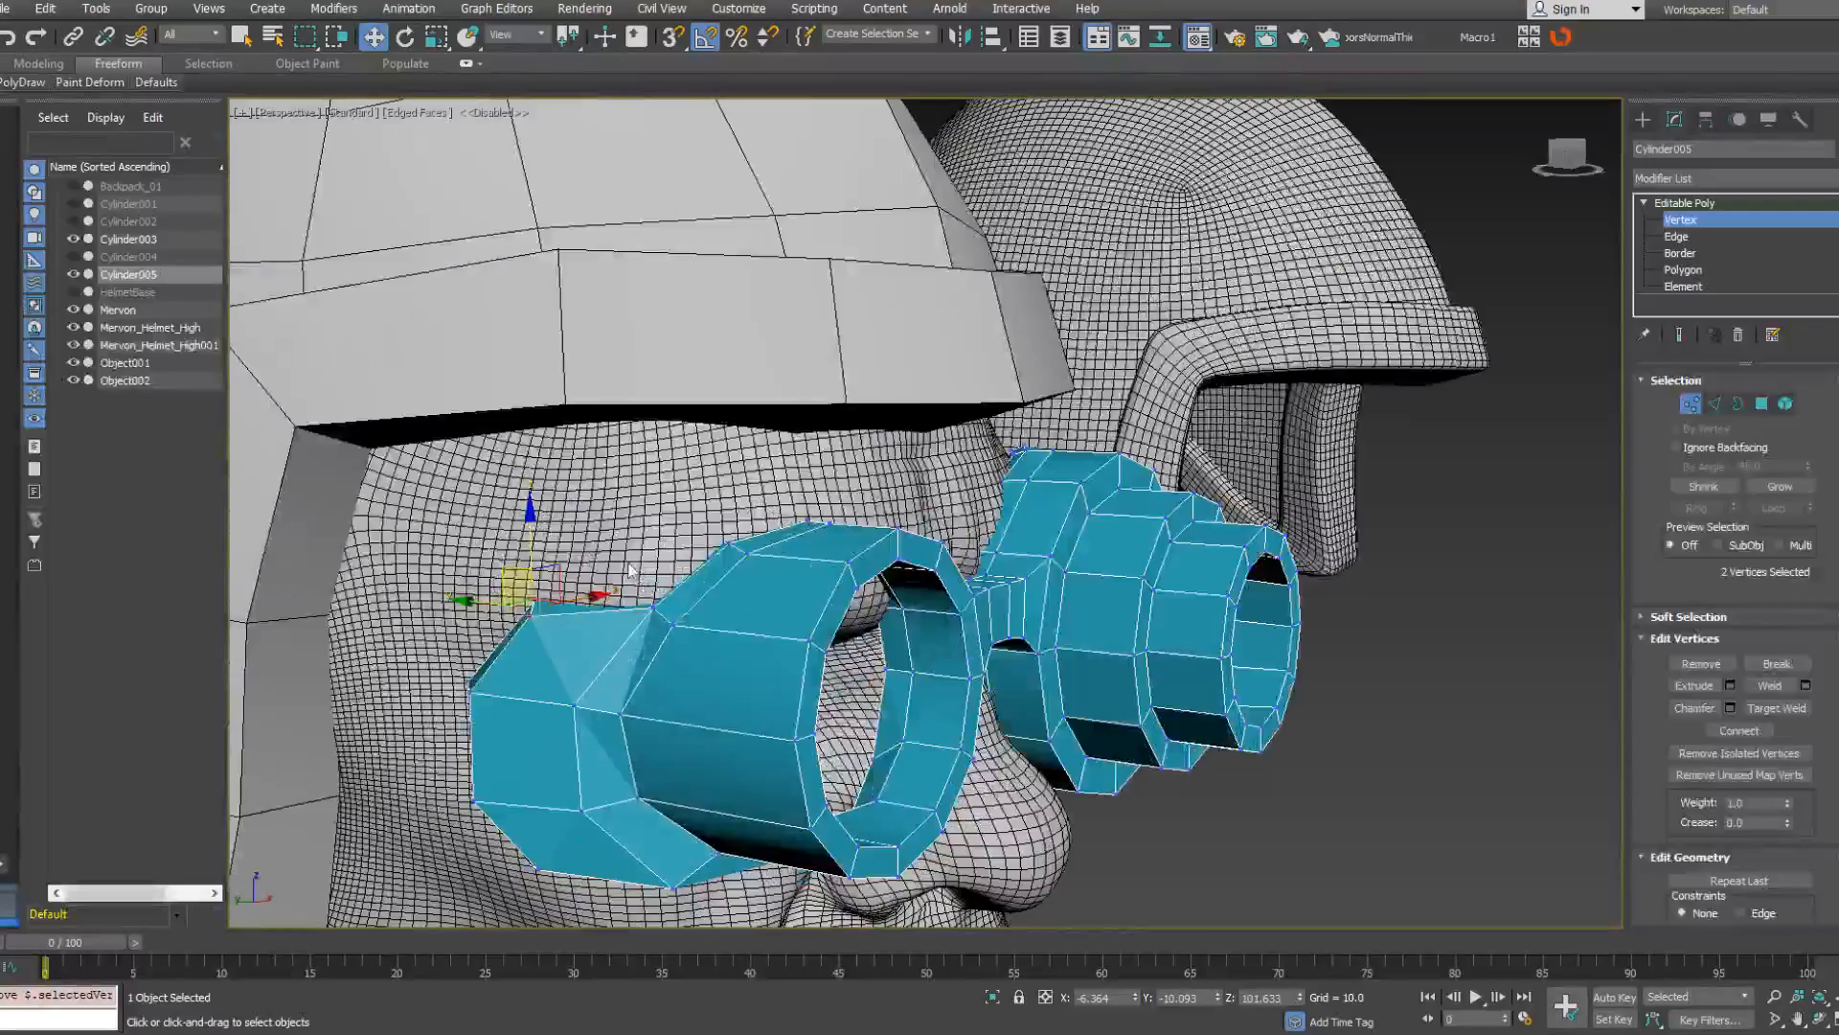
drag(518, 580, 622, 547)
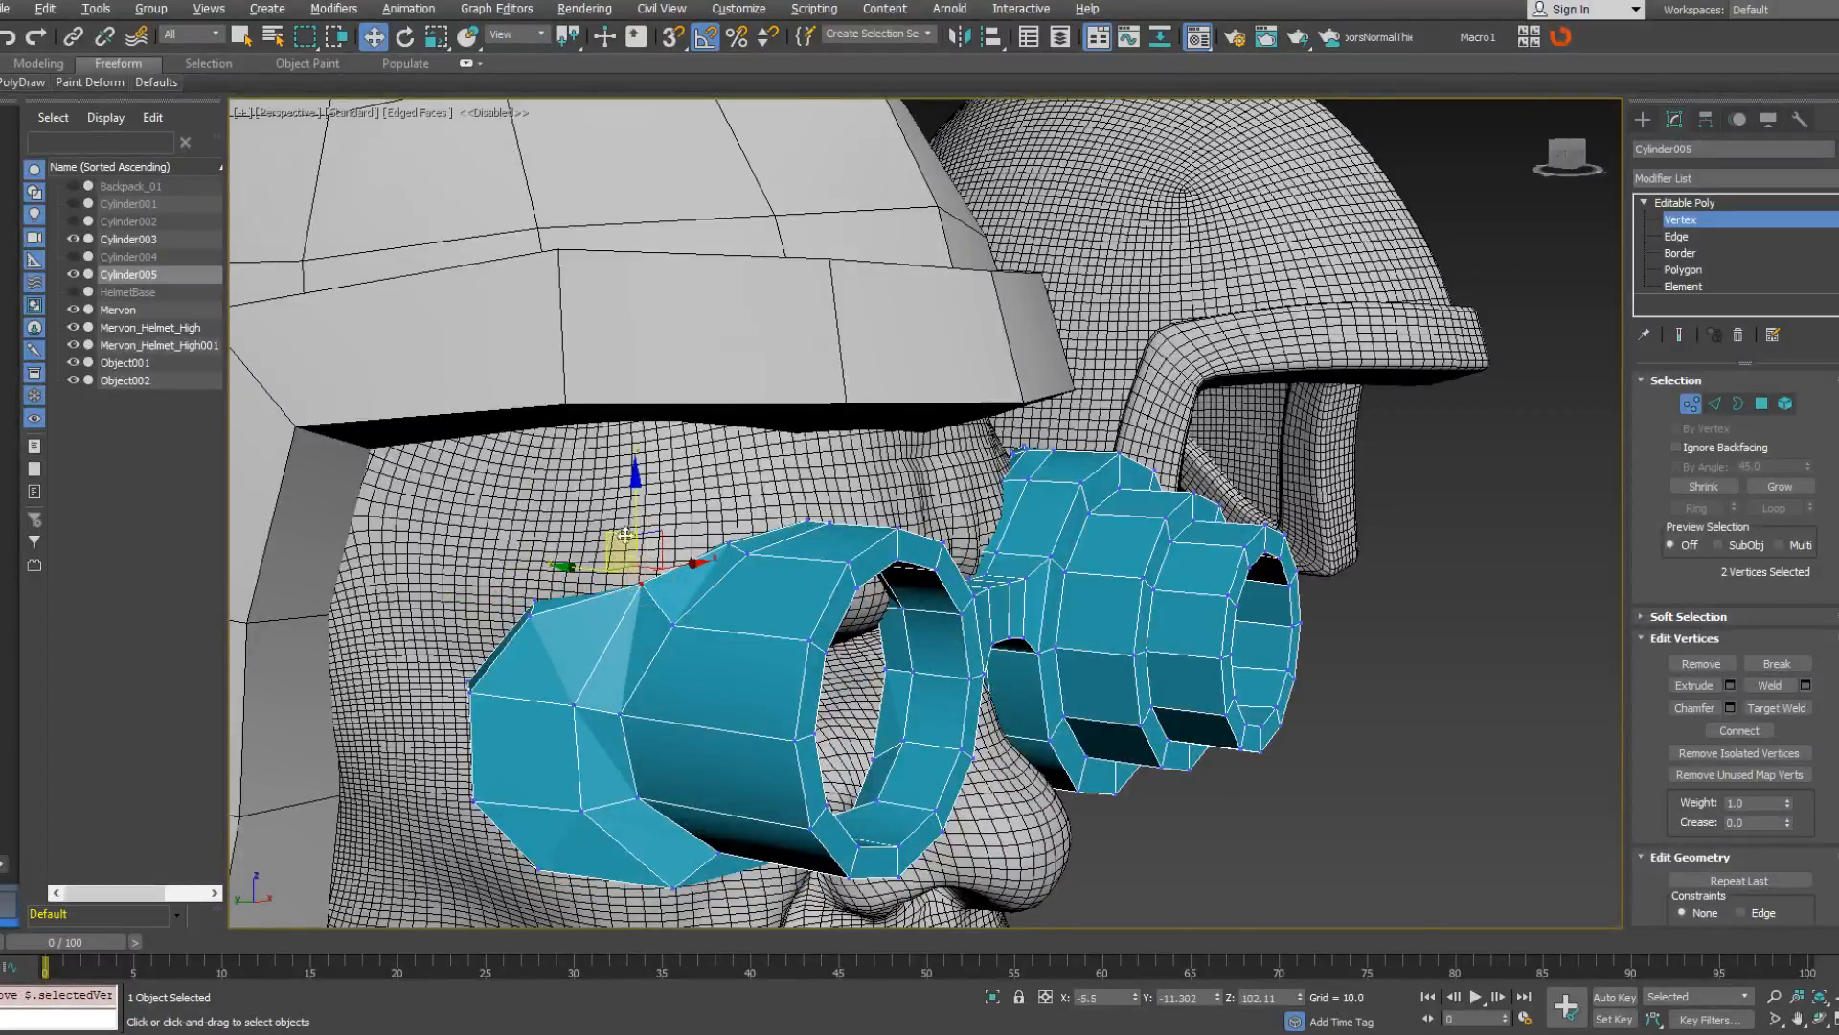
alt+middle_drag(622, 547, 707, 586)
drag(695, 546, 684, 550)
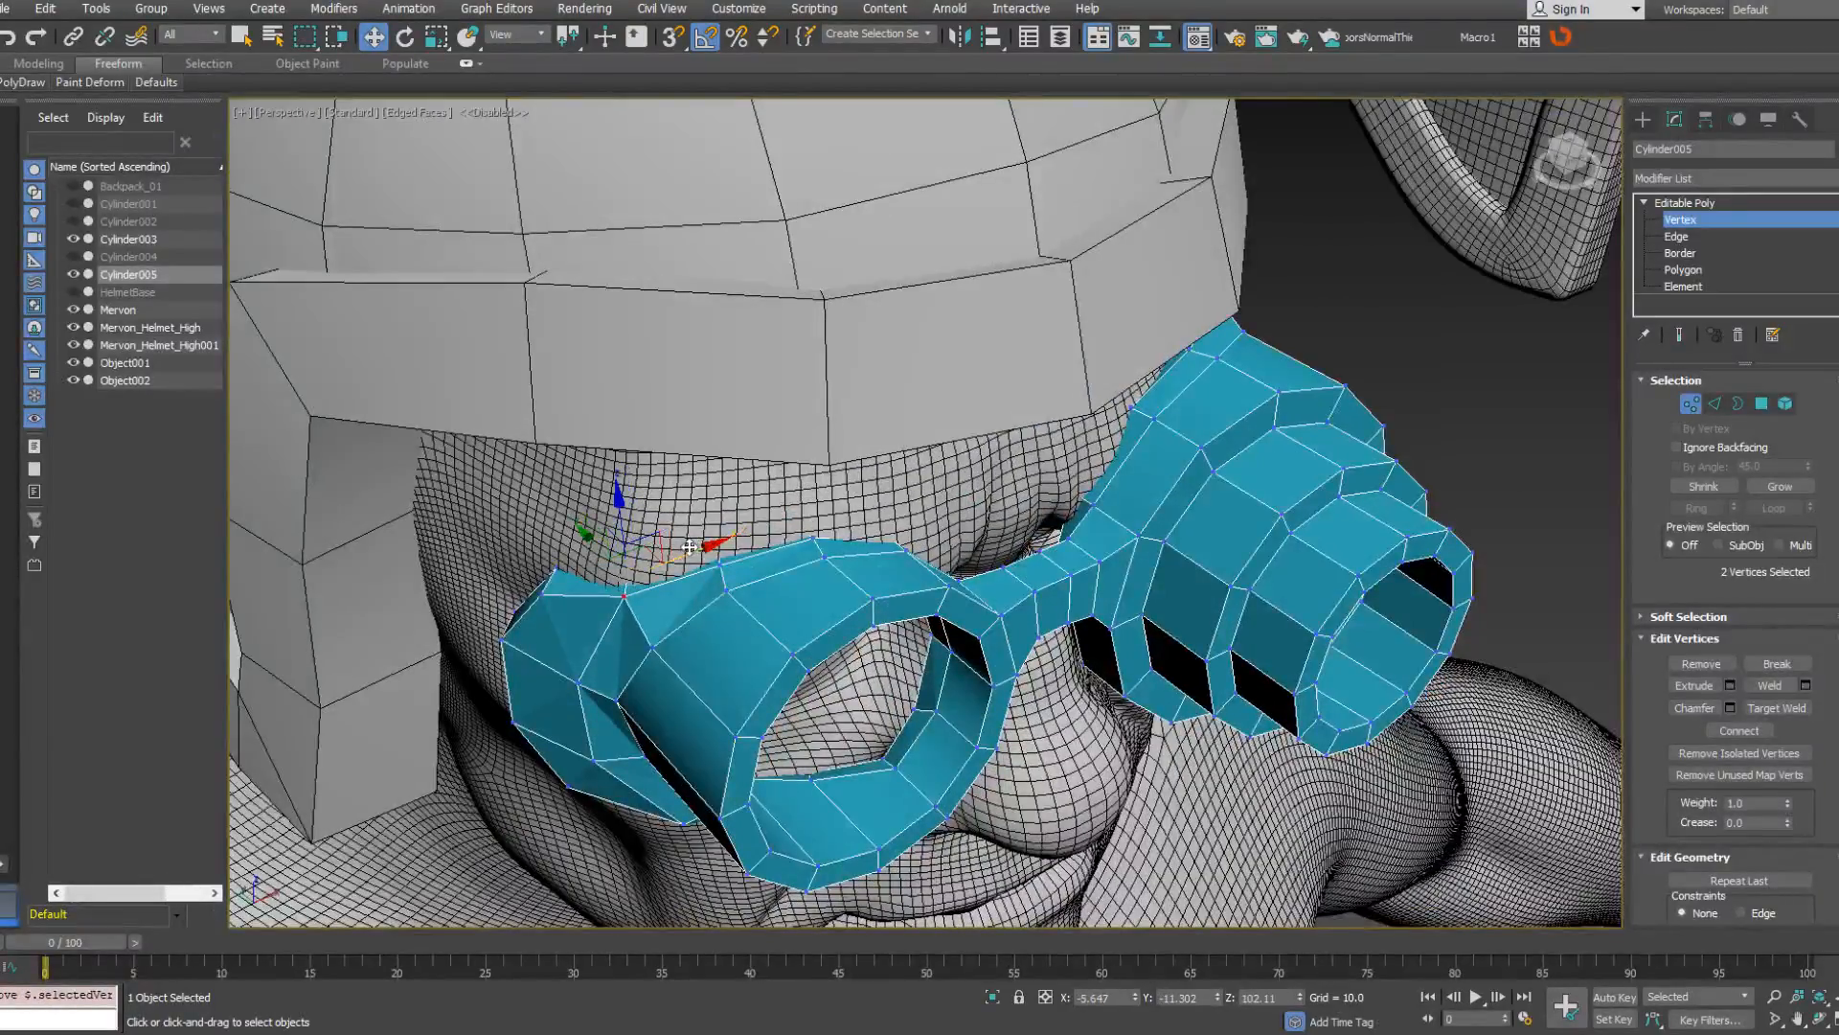
alt+middle_drag(684, 550, 711, 491)
scroll(677, 628, down, 4)
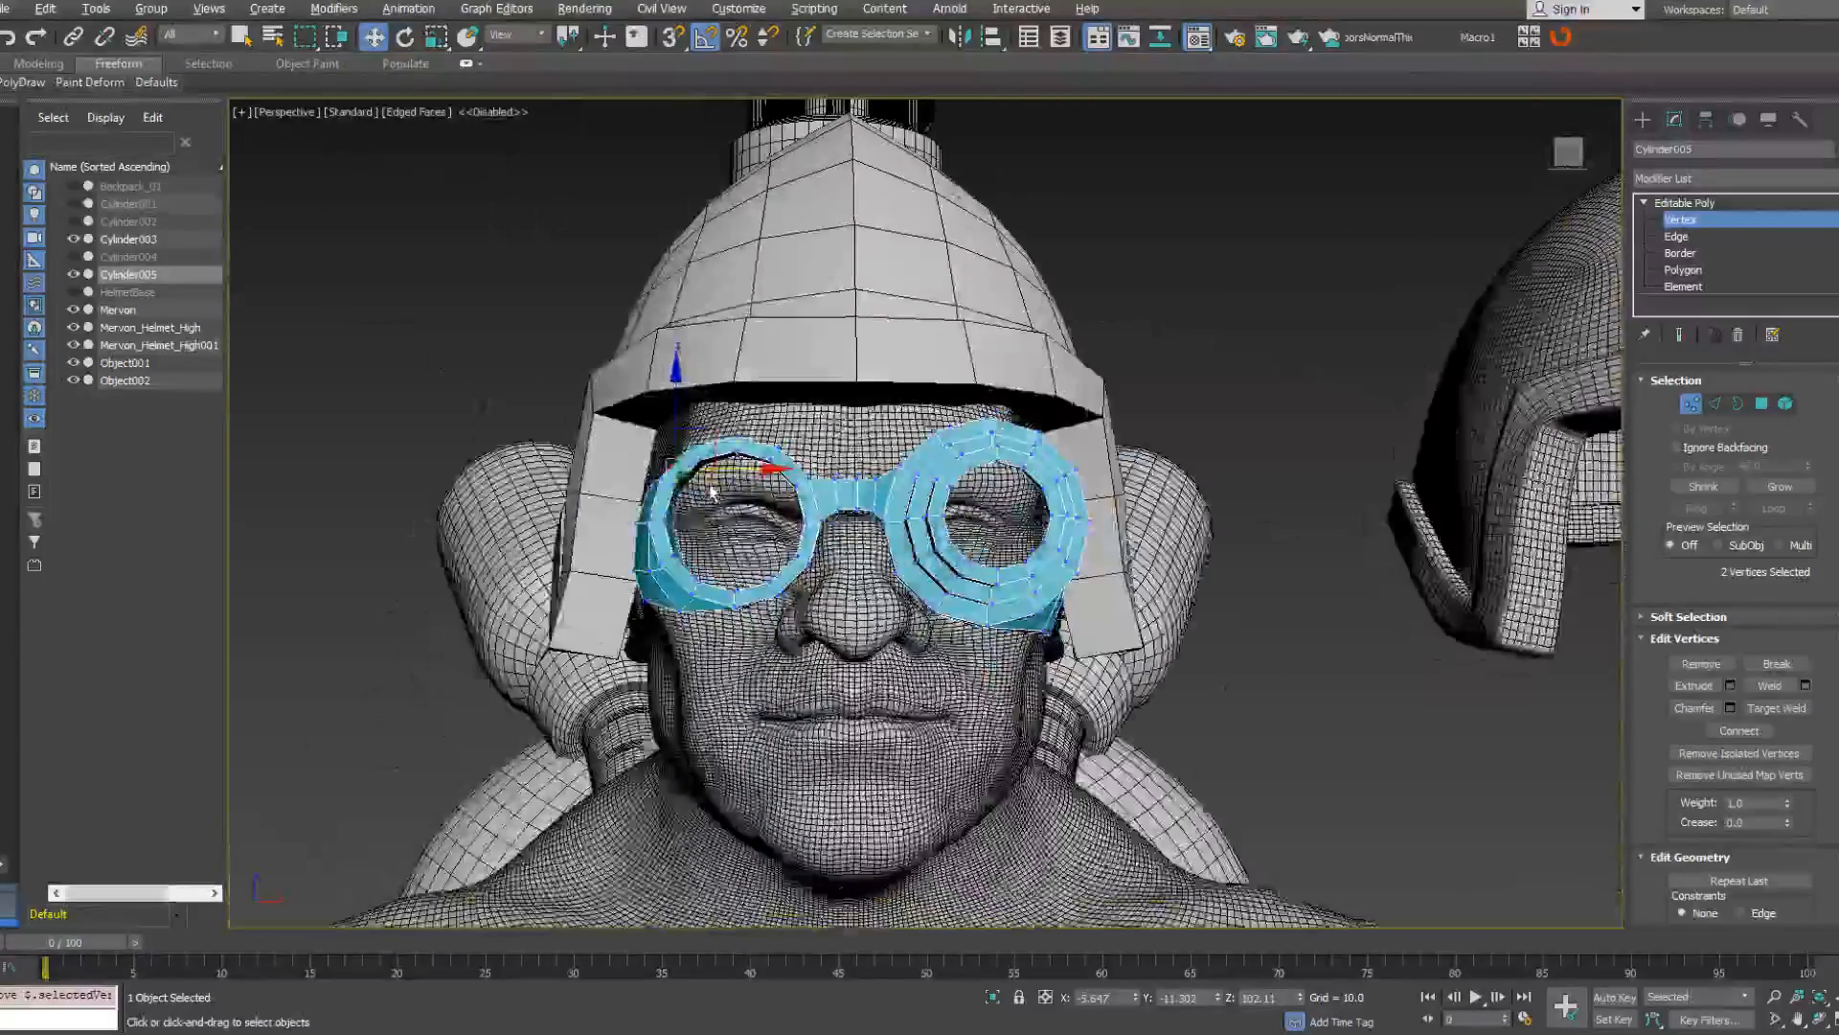
Leave vertex editing on the goggles and create a standard sphere with a radius of about 12 between the character's feet.
scroll(710, 491, down, 5)
click(1684, 202)
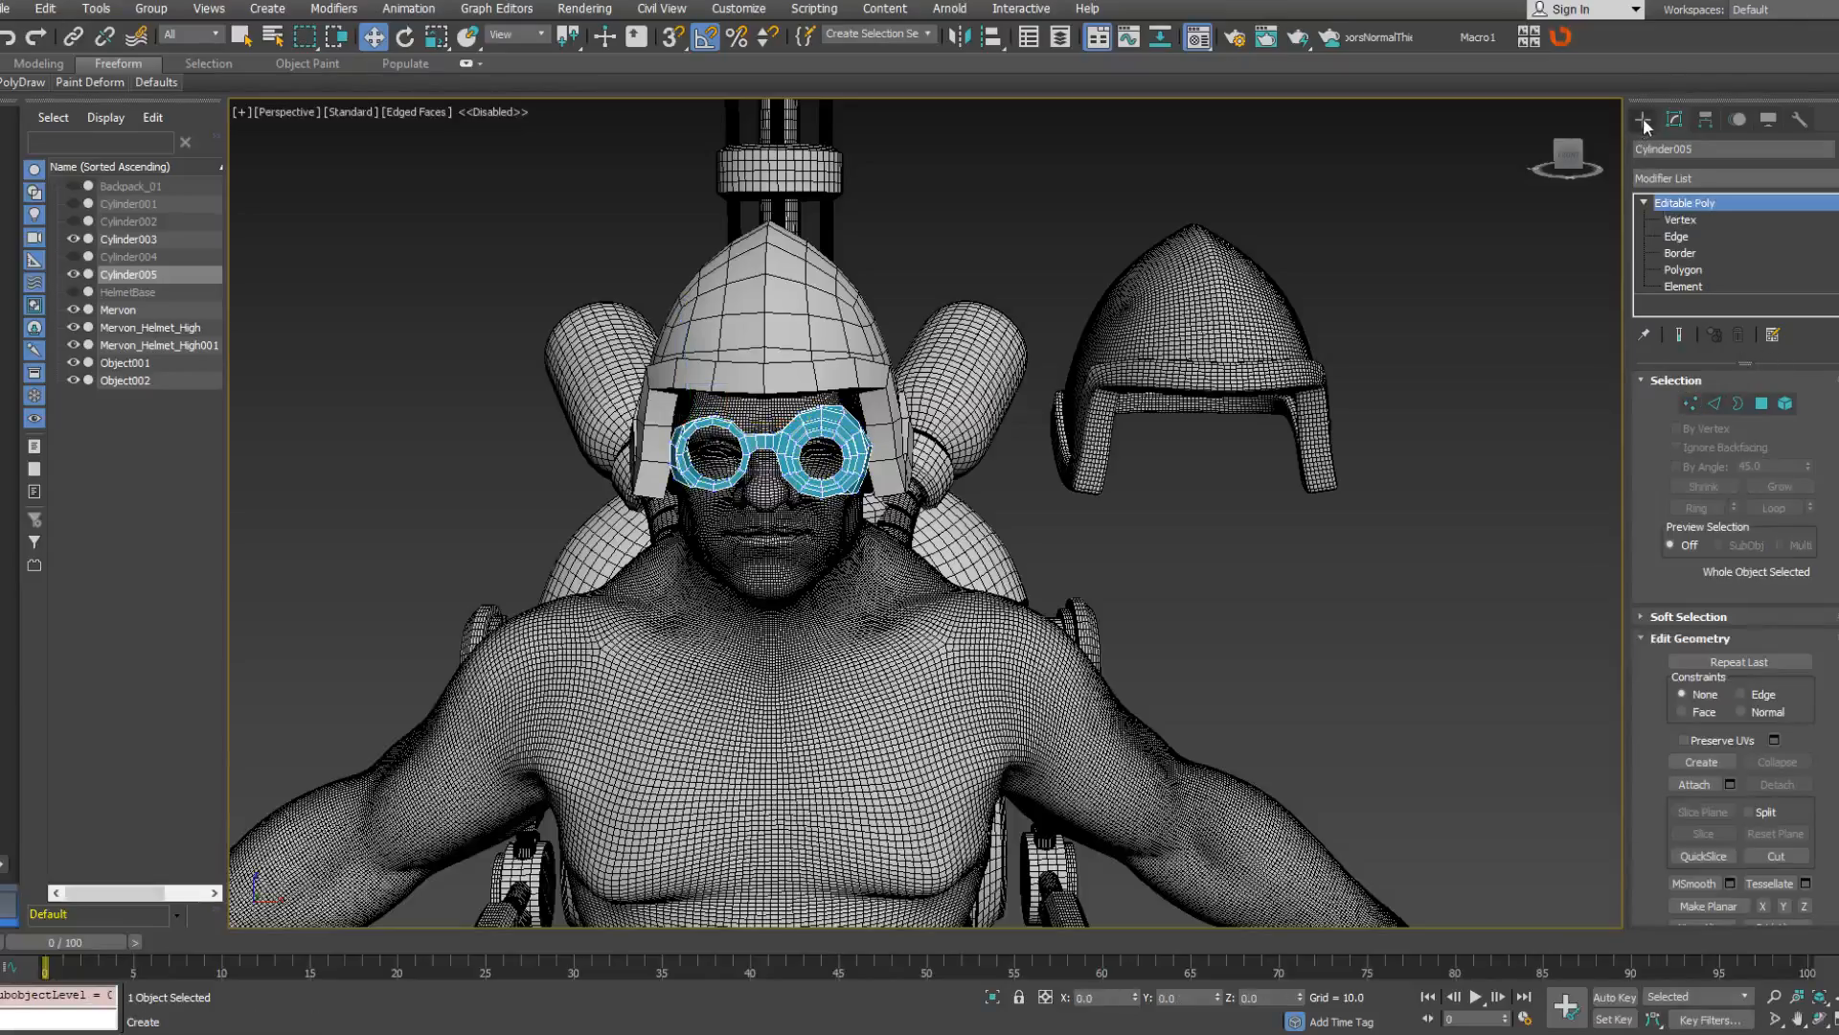
click(1643, 119)
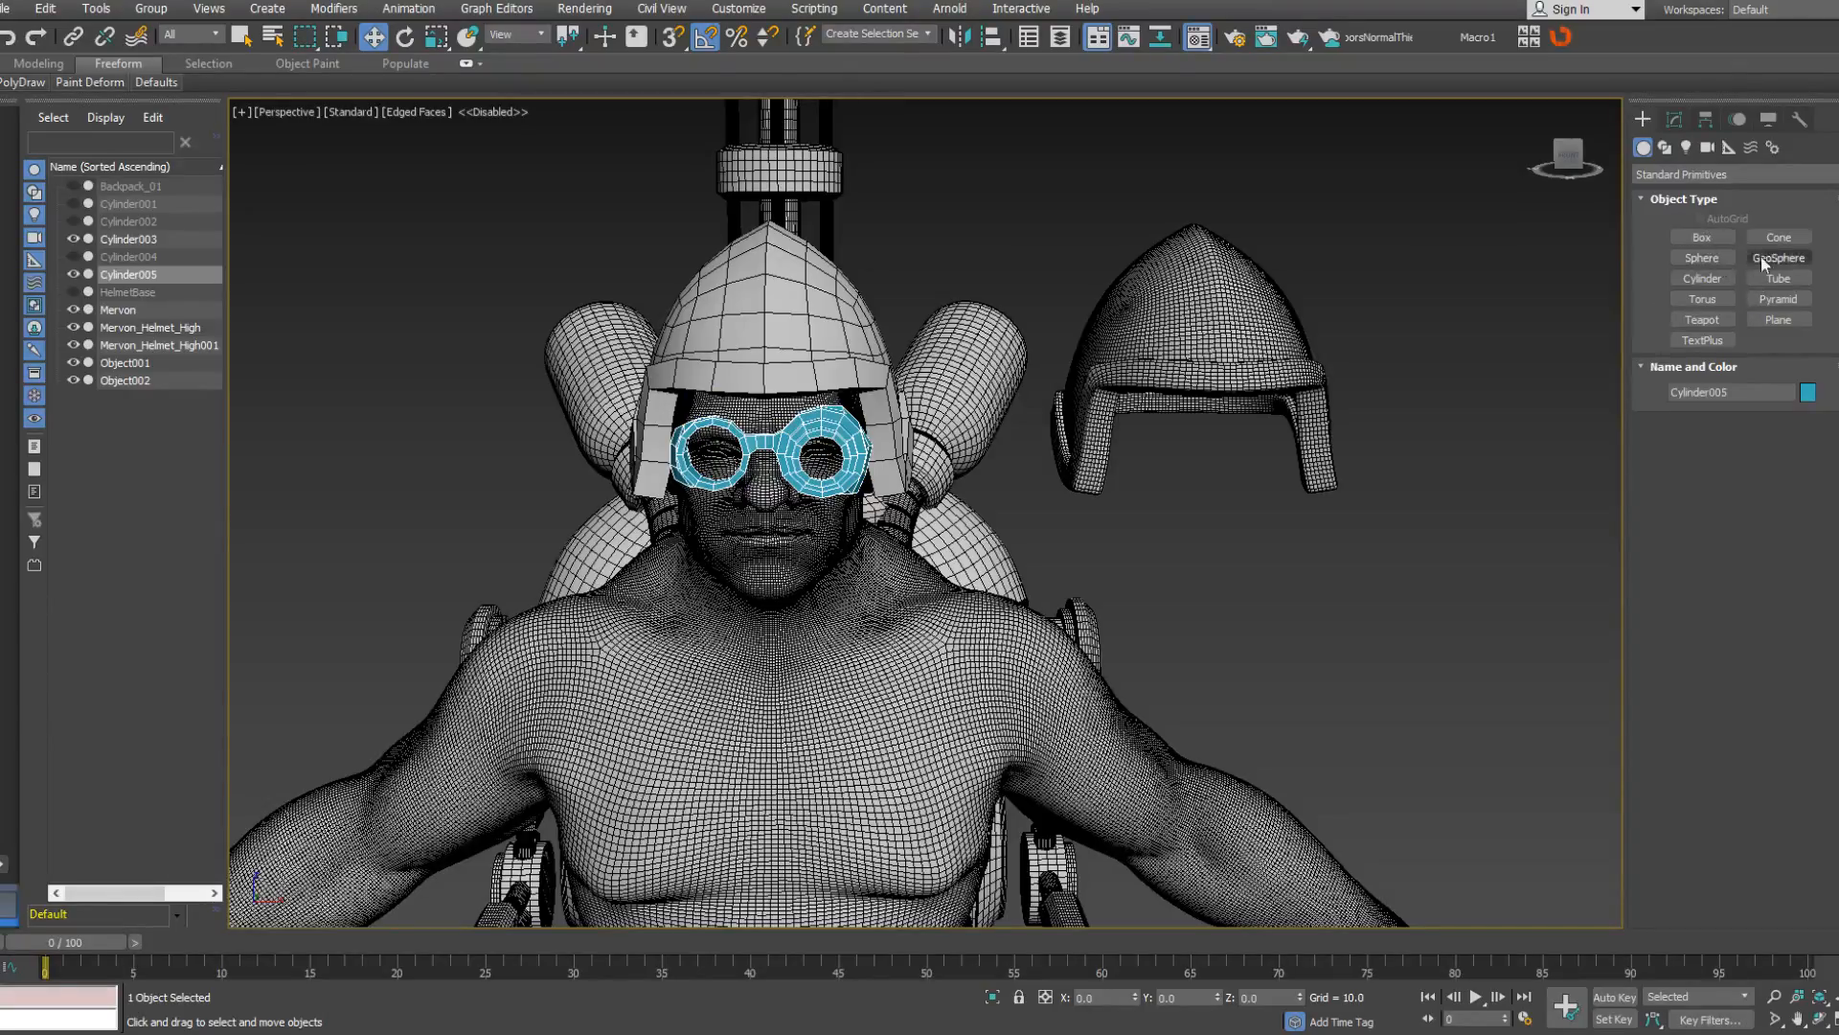
click(1698, 270)
scroll(1140, 575, down, 5)
middle_drag(1140, 594, 1137, 263)
middle_drag(977, 881, 1030, 607)
alt+middle_drag(1068, 383, 1068, 499)
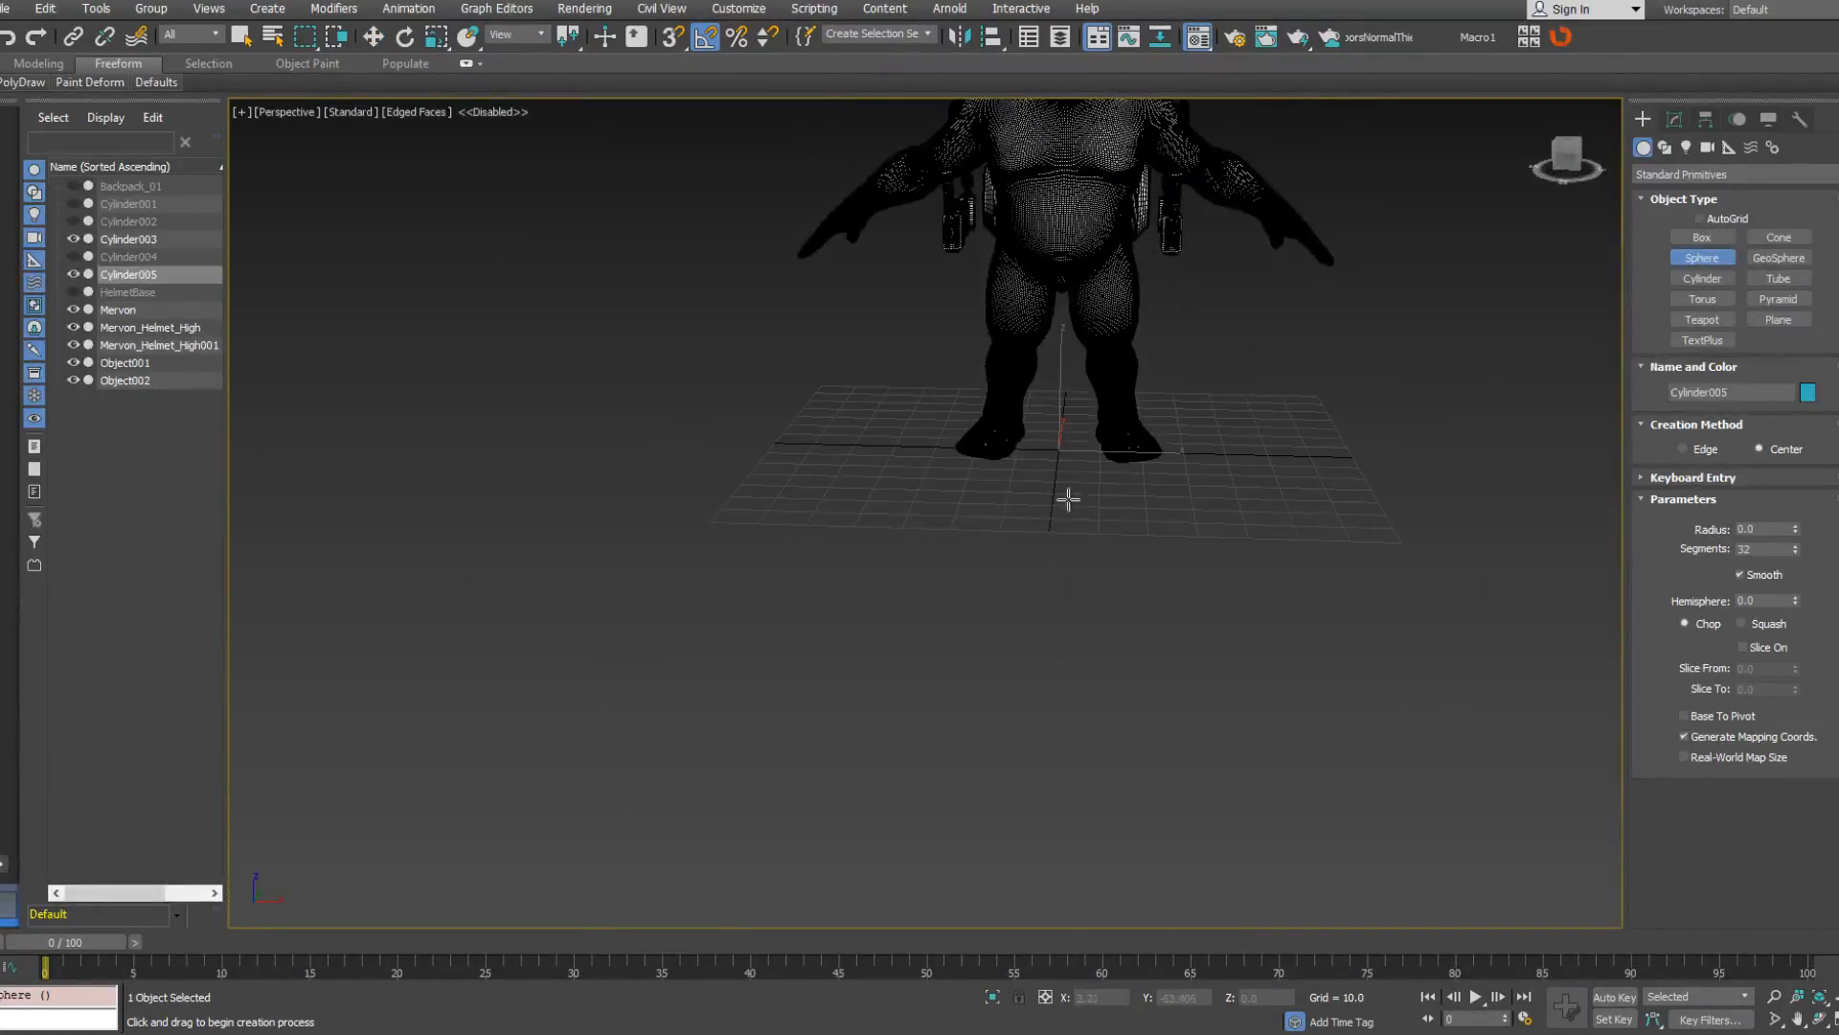
scroll(1051, 507, up, 3)
drag(1012, 542, 1080, 546)
right_click(1198, 565)
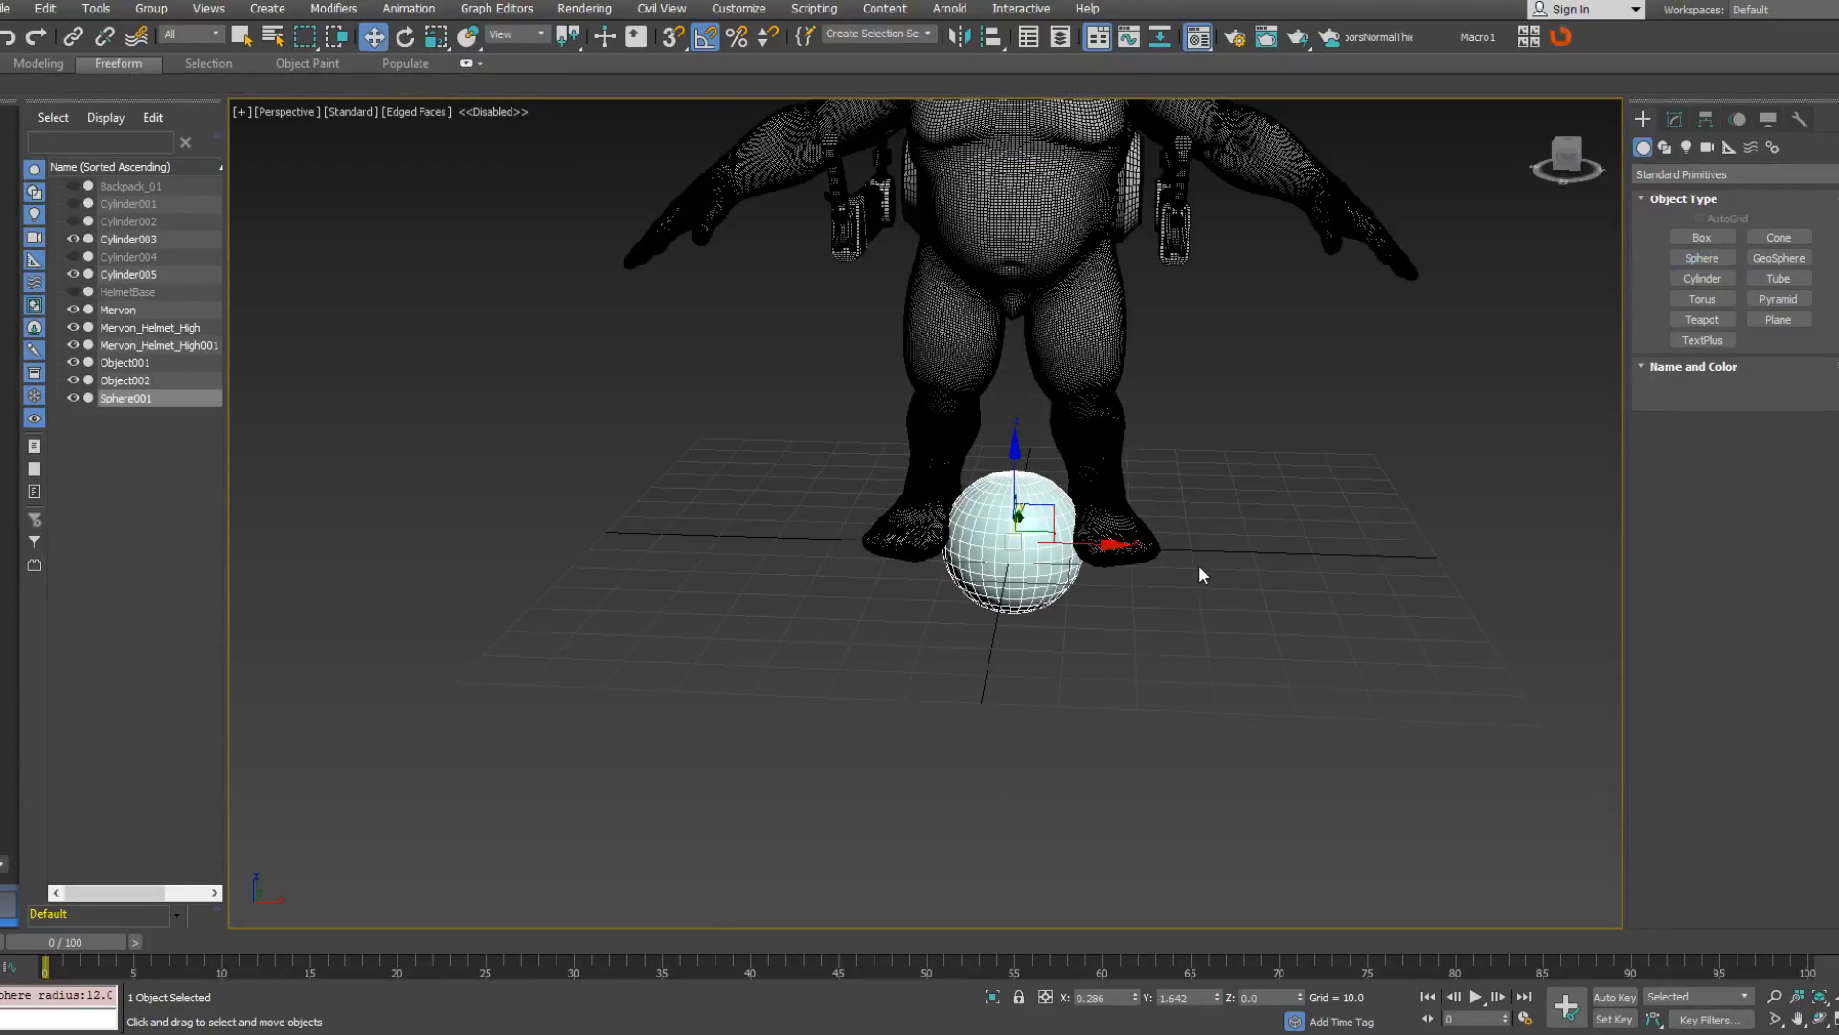
Convert the new sphere to an Editable Poly.
right_click(1238, 573)
click(1403, 585)
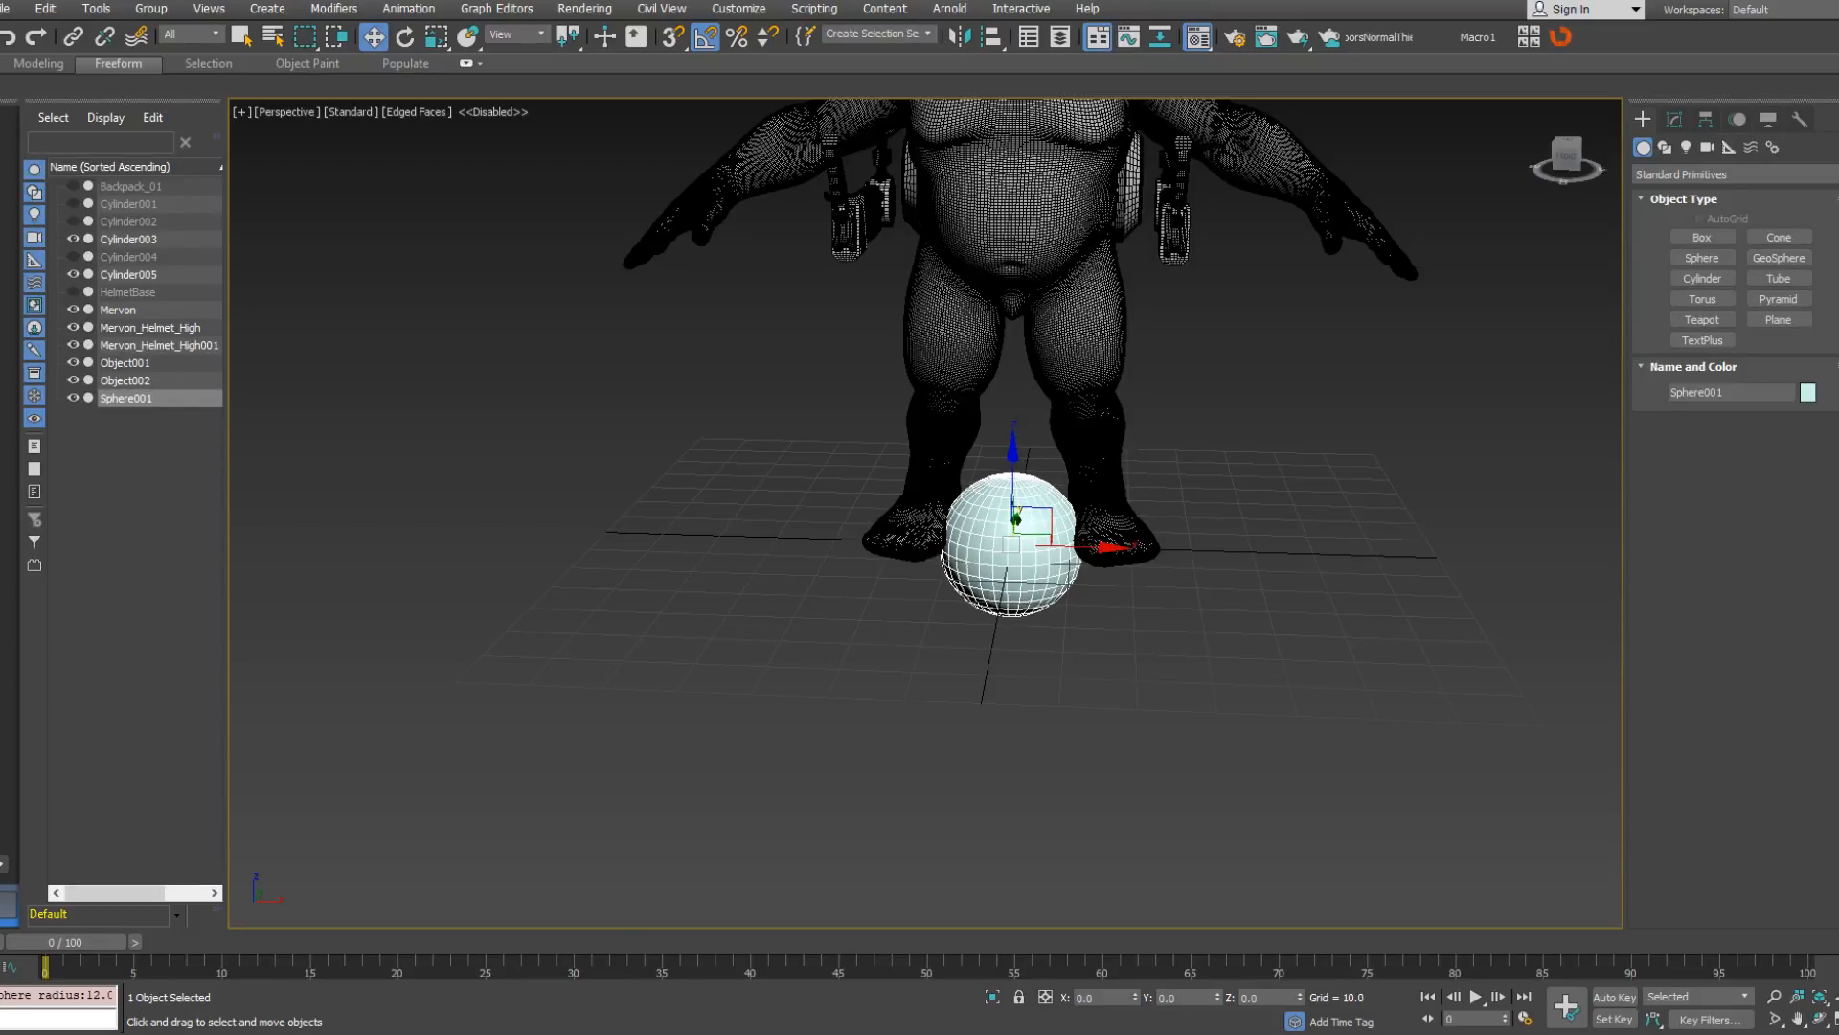
right_click(1109, 584)
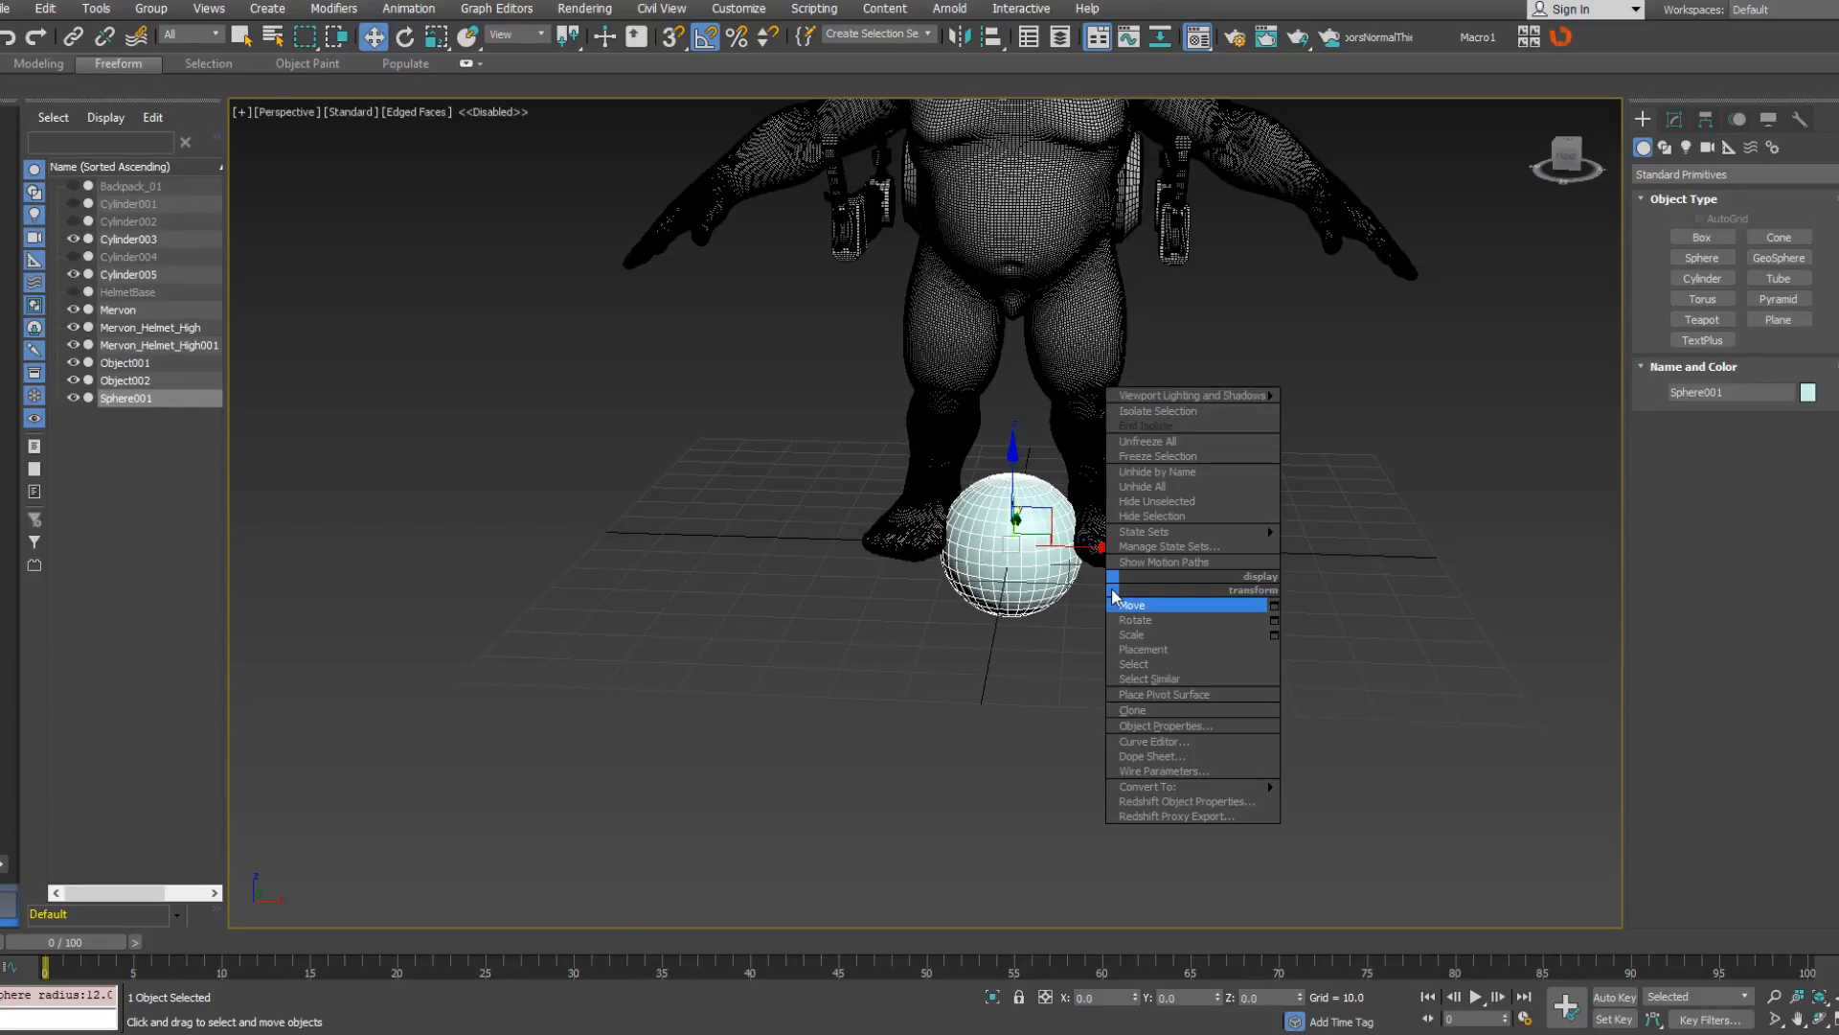
click(1360, 800)
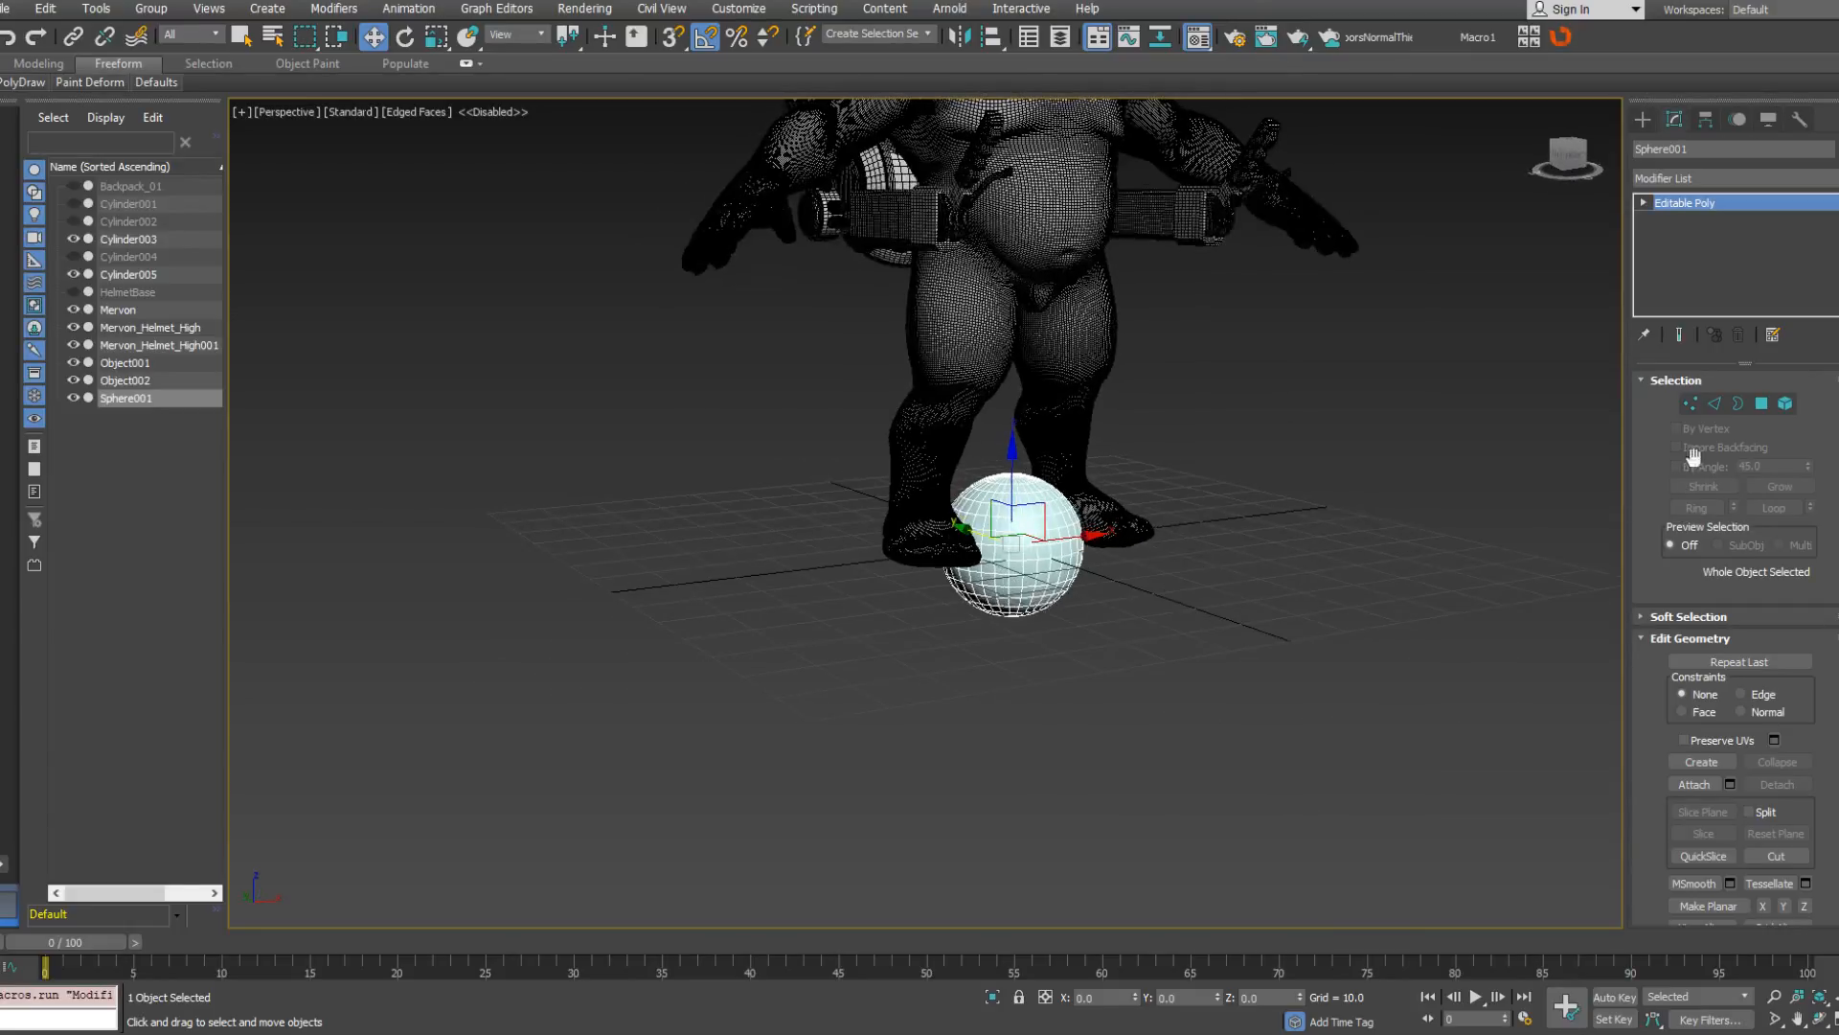
Select all of the sphere's vertices and scale them down.
key(1)
drag(1130, 695, 1123, 679)
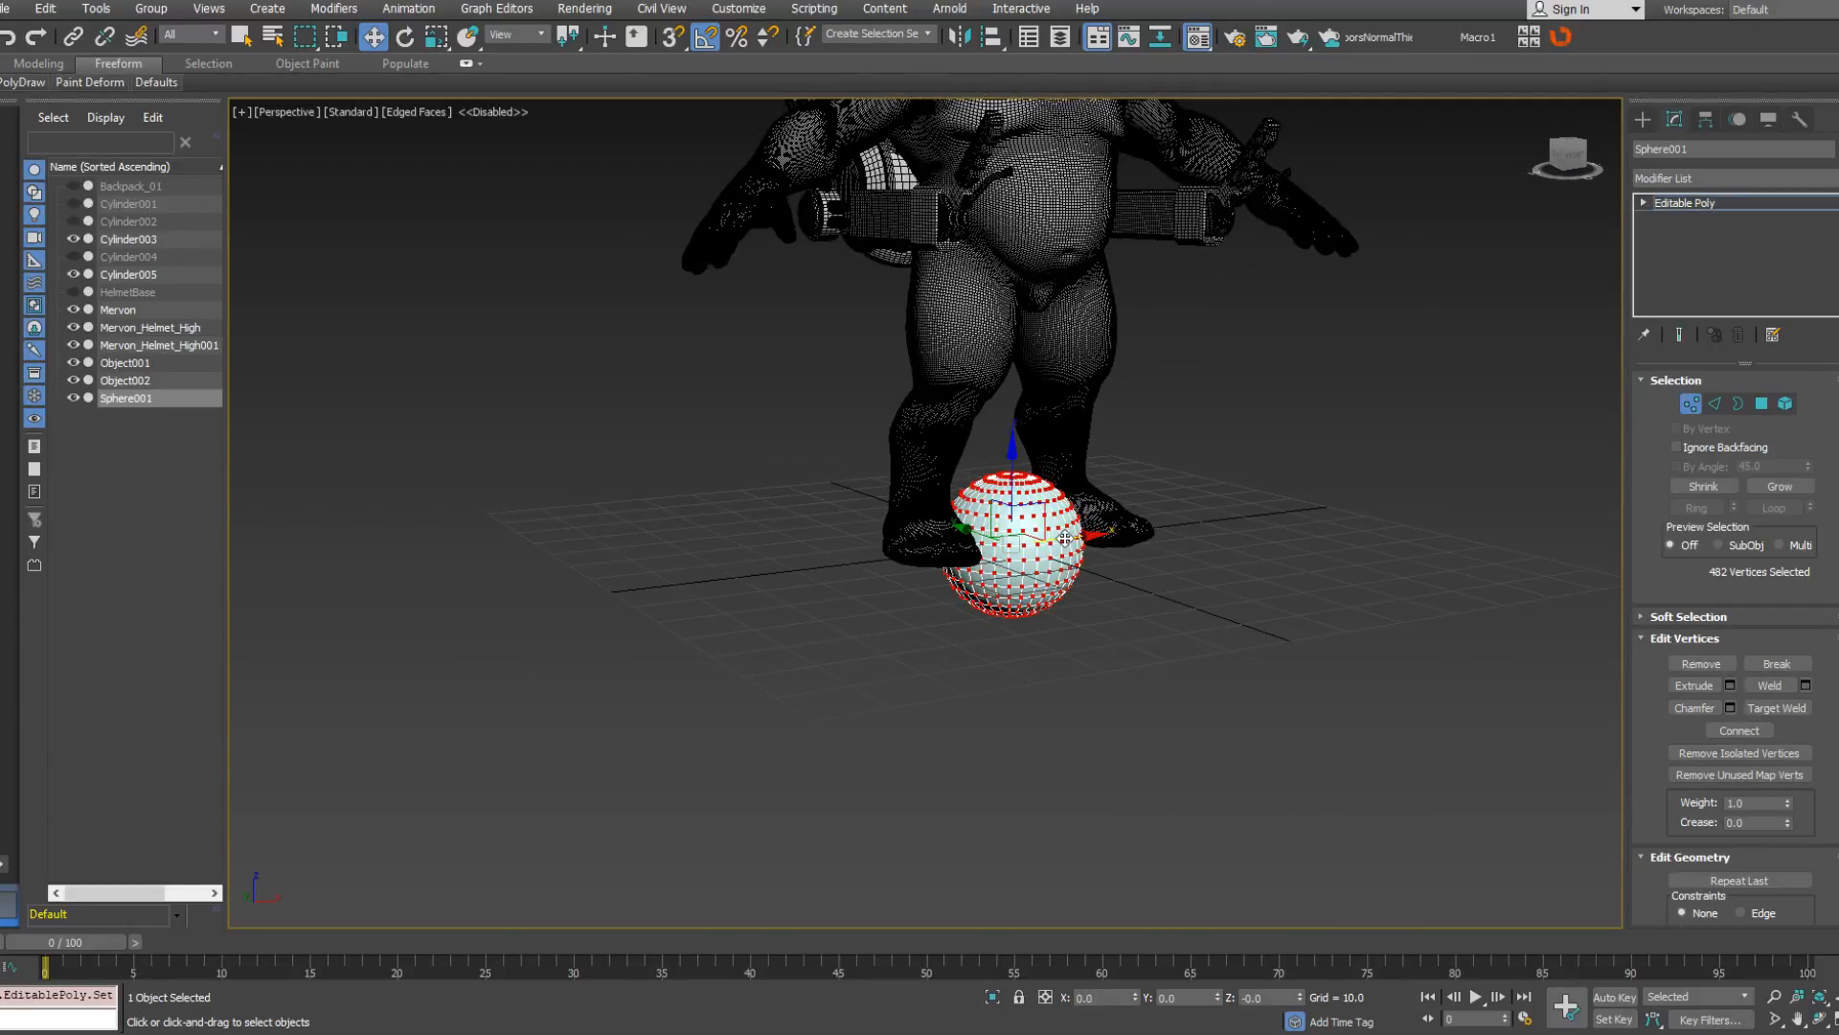
right_click(1054, 531)
click(1121, 566)
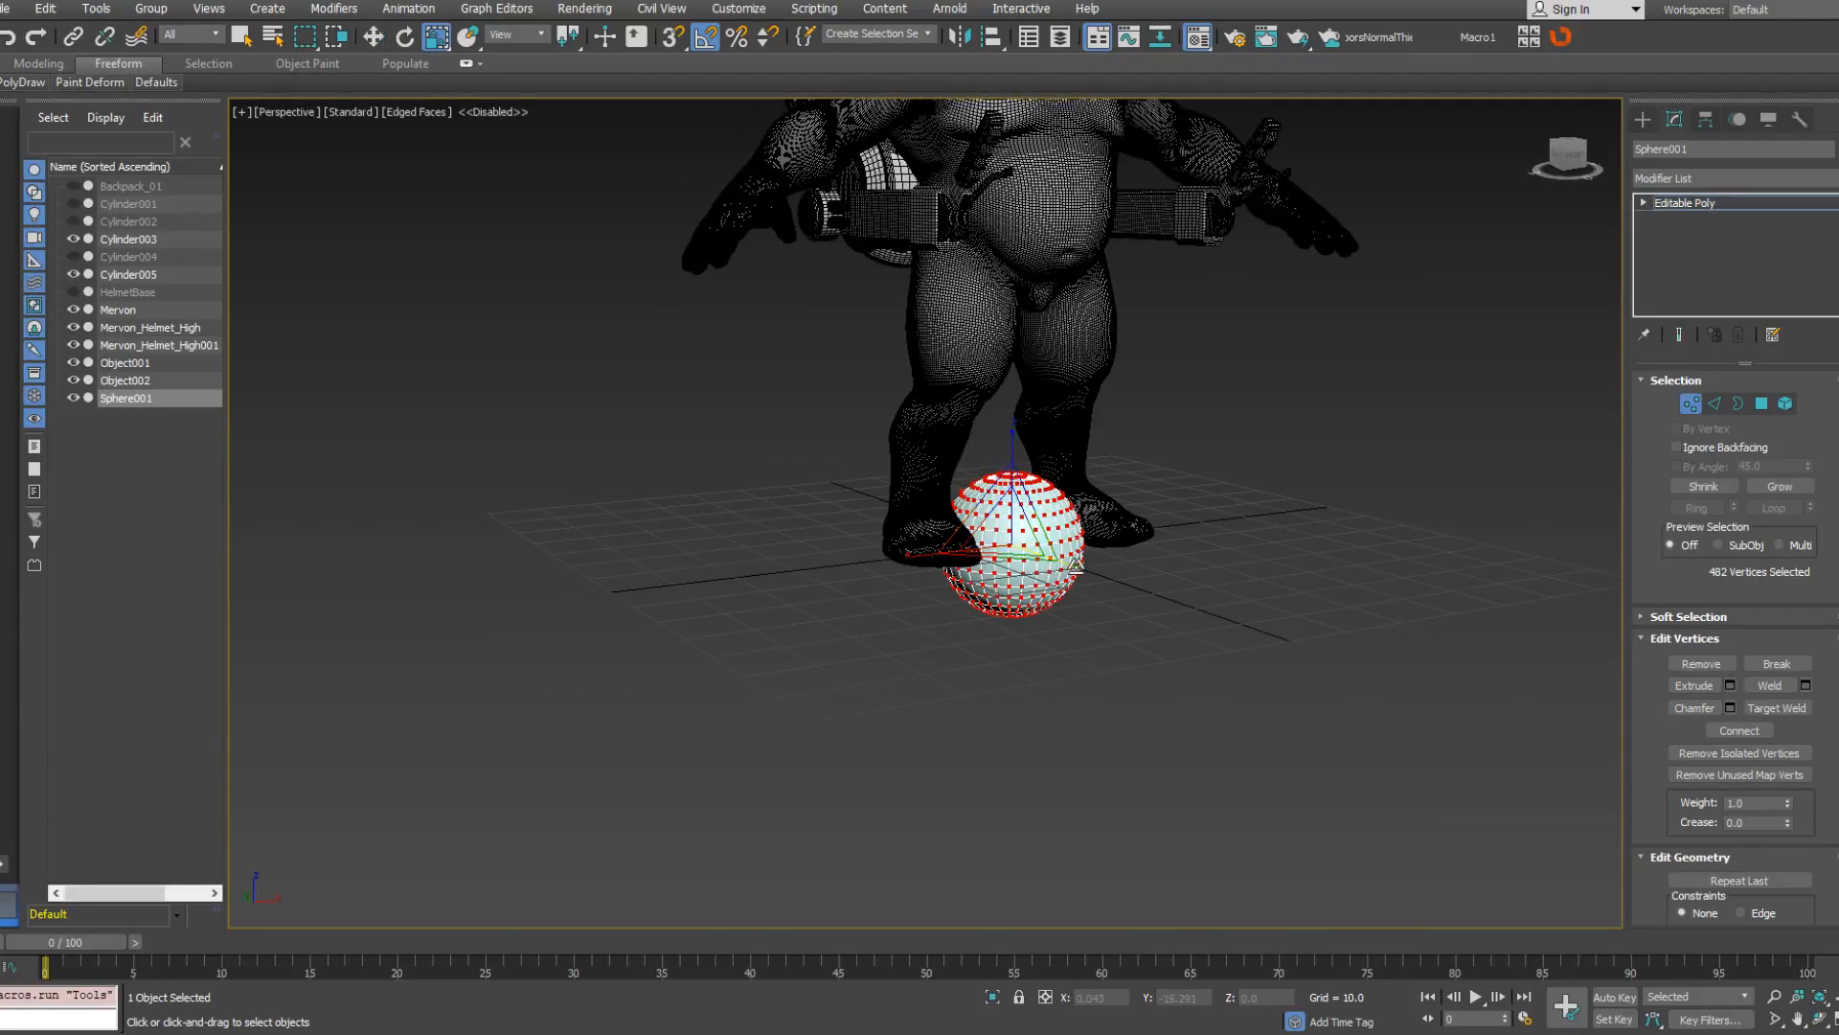
drag(1076, 564, 1034, 557)
alt+middle_drag(1034, 558, 1093, 559)
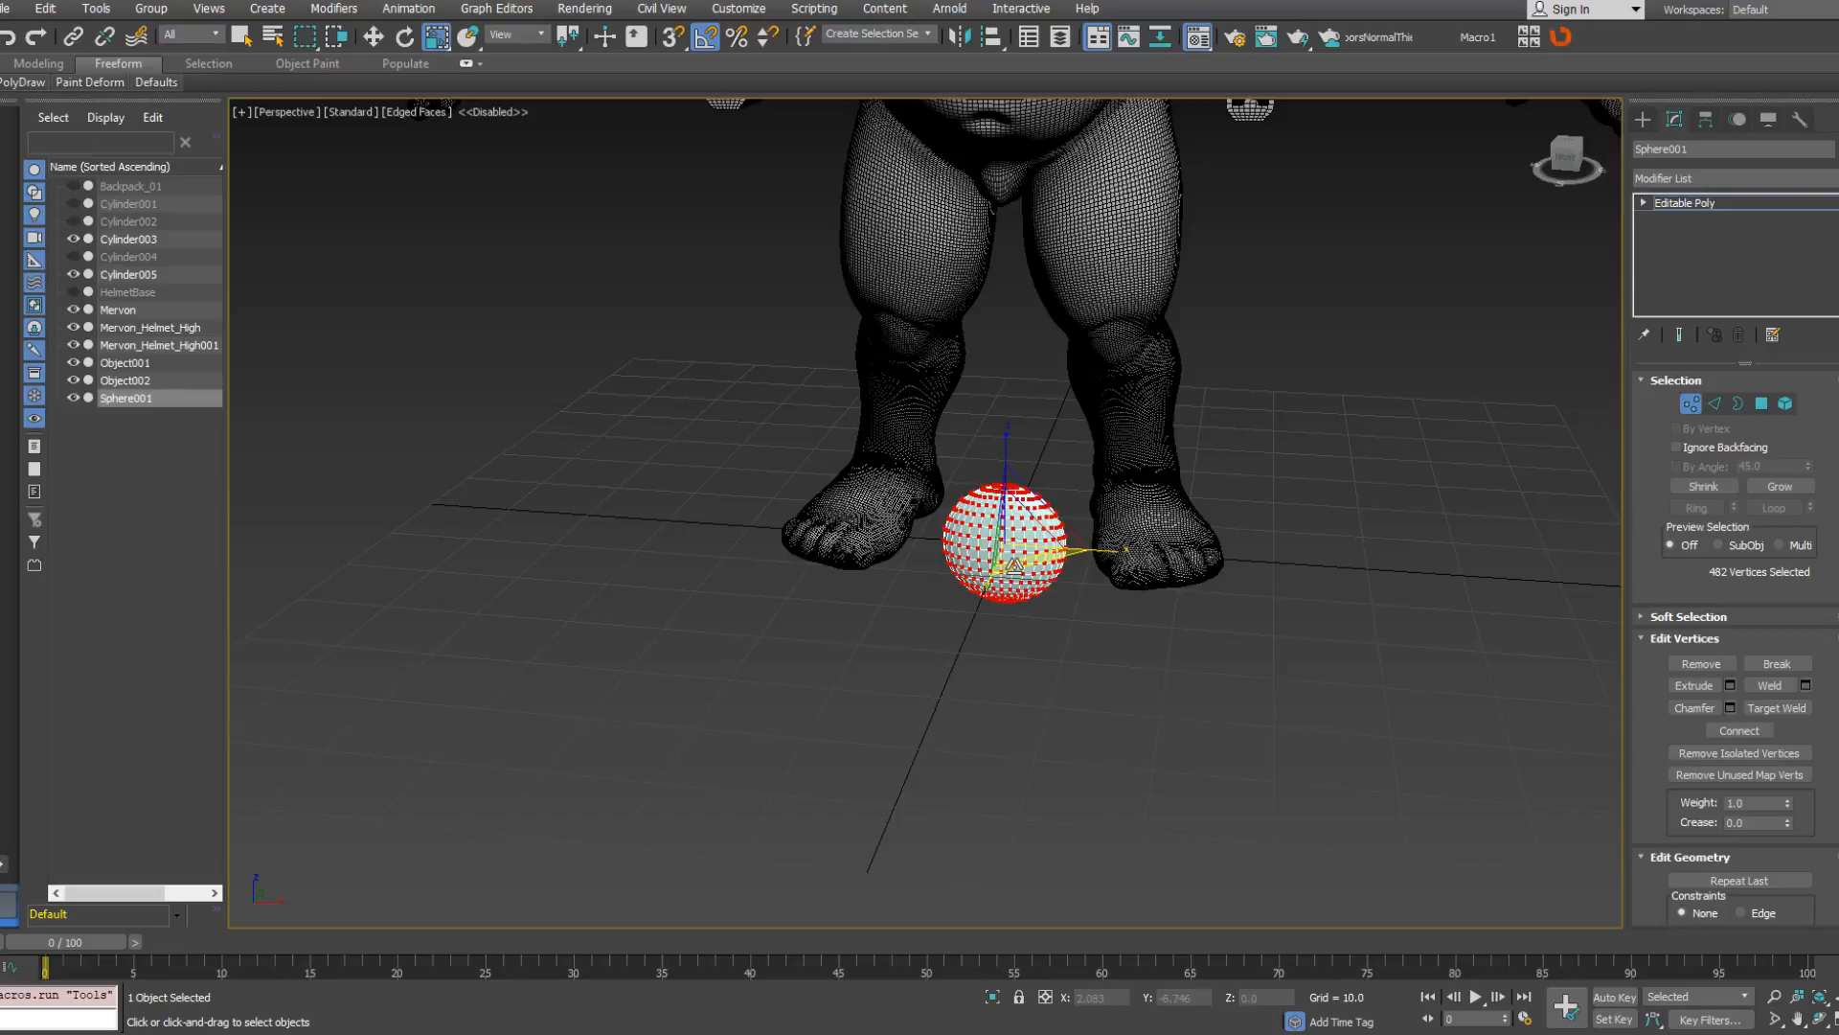
Move the sphere's vertices from the floor up to the character's face, level with the goggles.
right_click(1017, 547)
click(1072, 565)
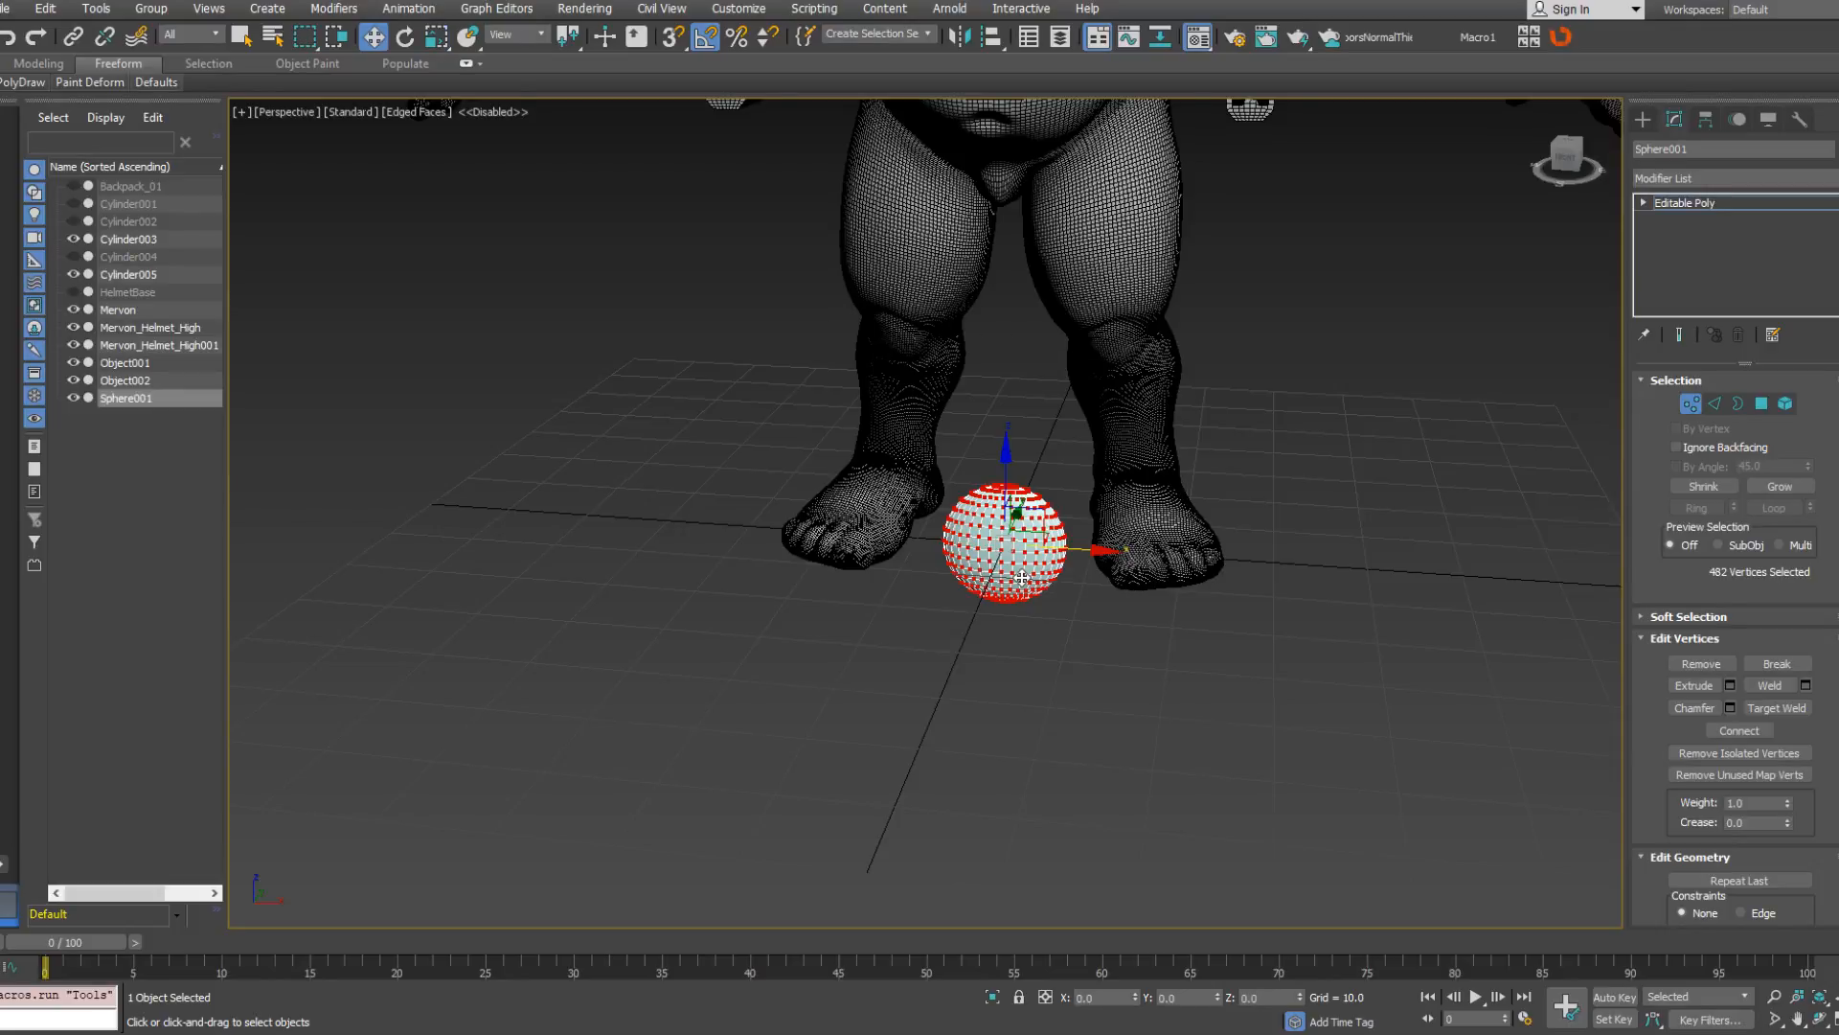
alt+middle_drag(1101, 567, 1098, 800)
drag(1098, 799, 1078, 270)
alt+middle_drag(1079, 270, 1164, 230)
scroll(1066, 219, up, 3)
drag(1157, 254, 1049, 157)
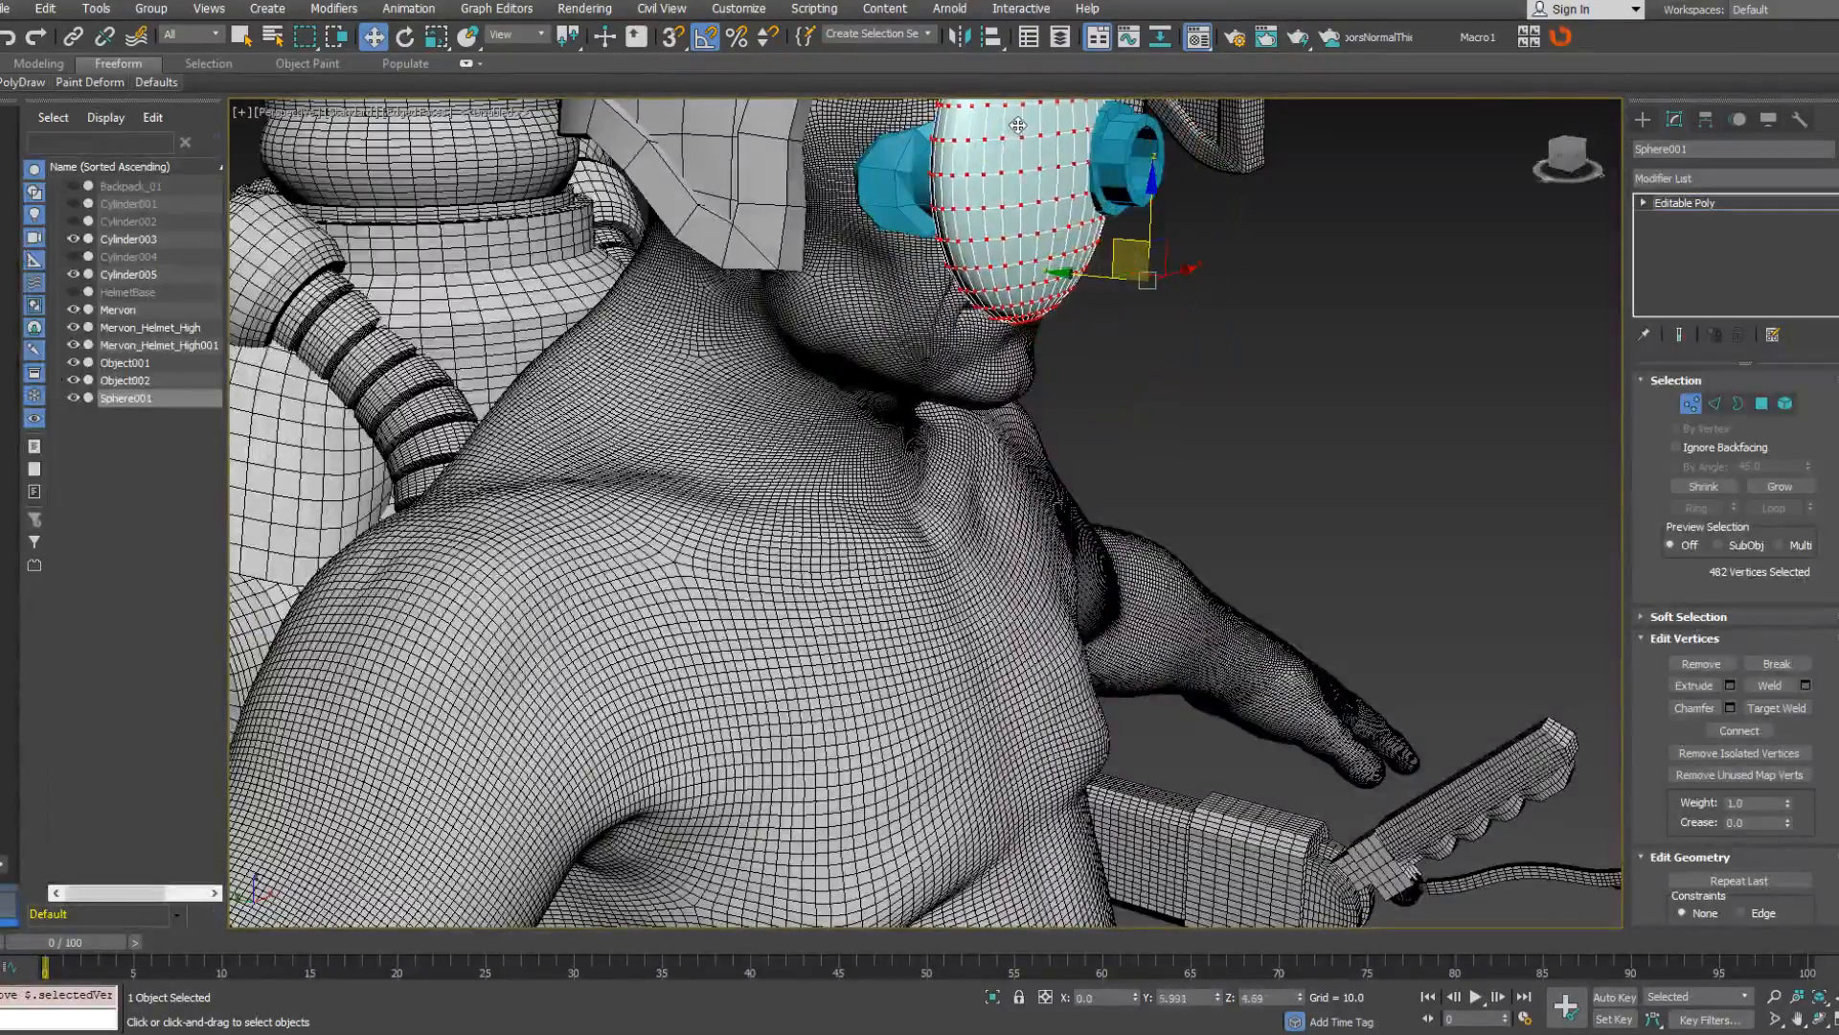
alt+middle_drag(1049, 156, 967, 177)
Scale the sphere's vertices down further to roughly the size of a goggle lens.
right_click(1020, 234)
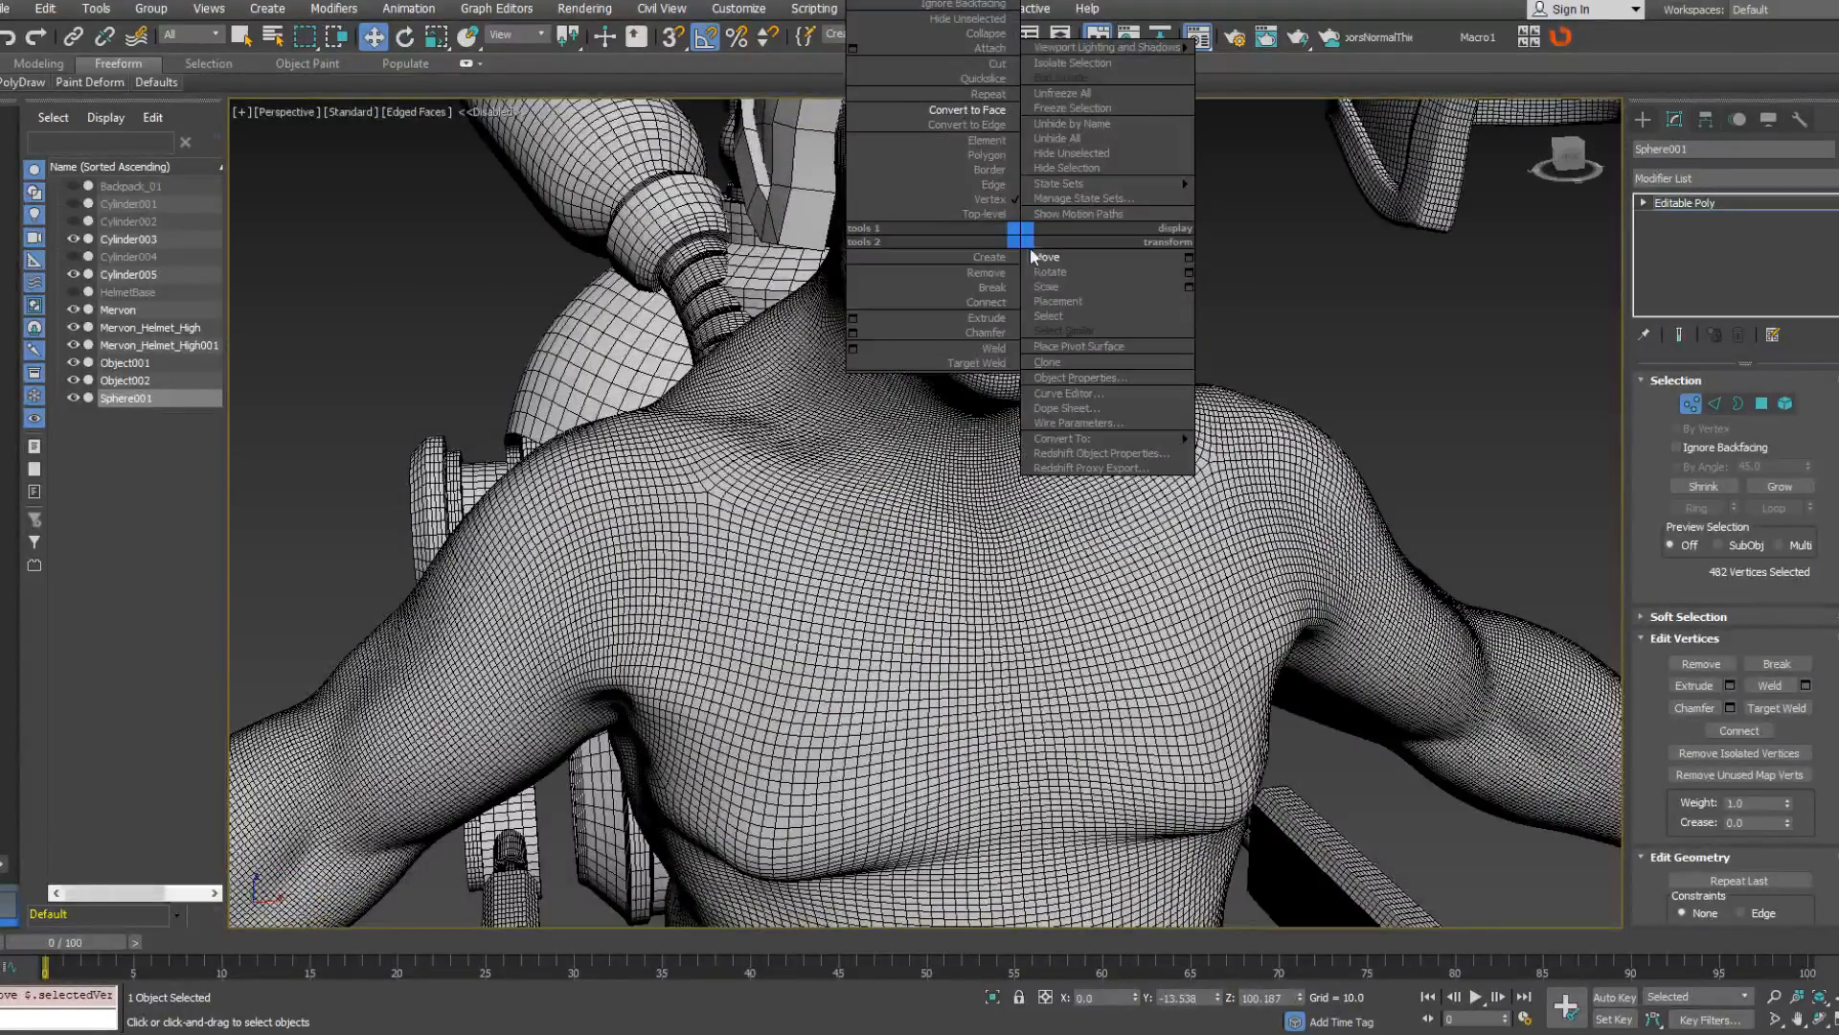
click(1034, 254)
scroll(1030, 158, up, 6)
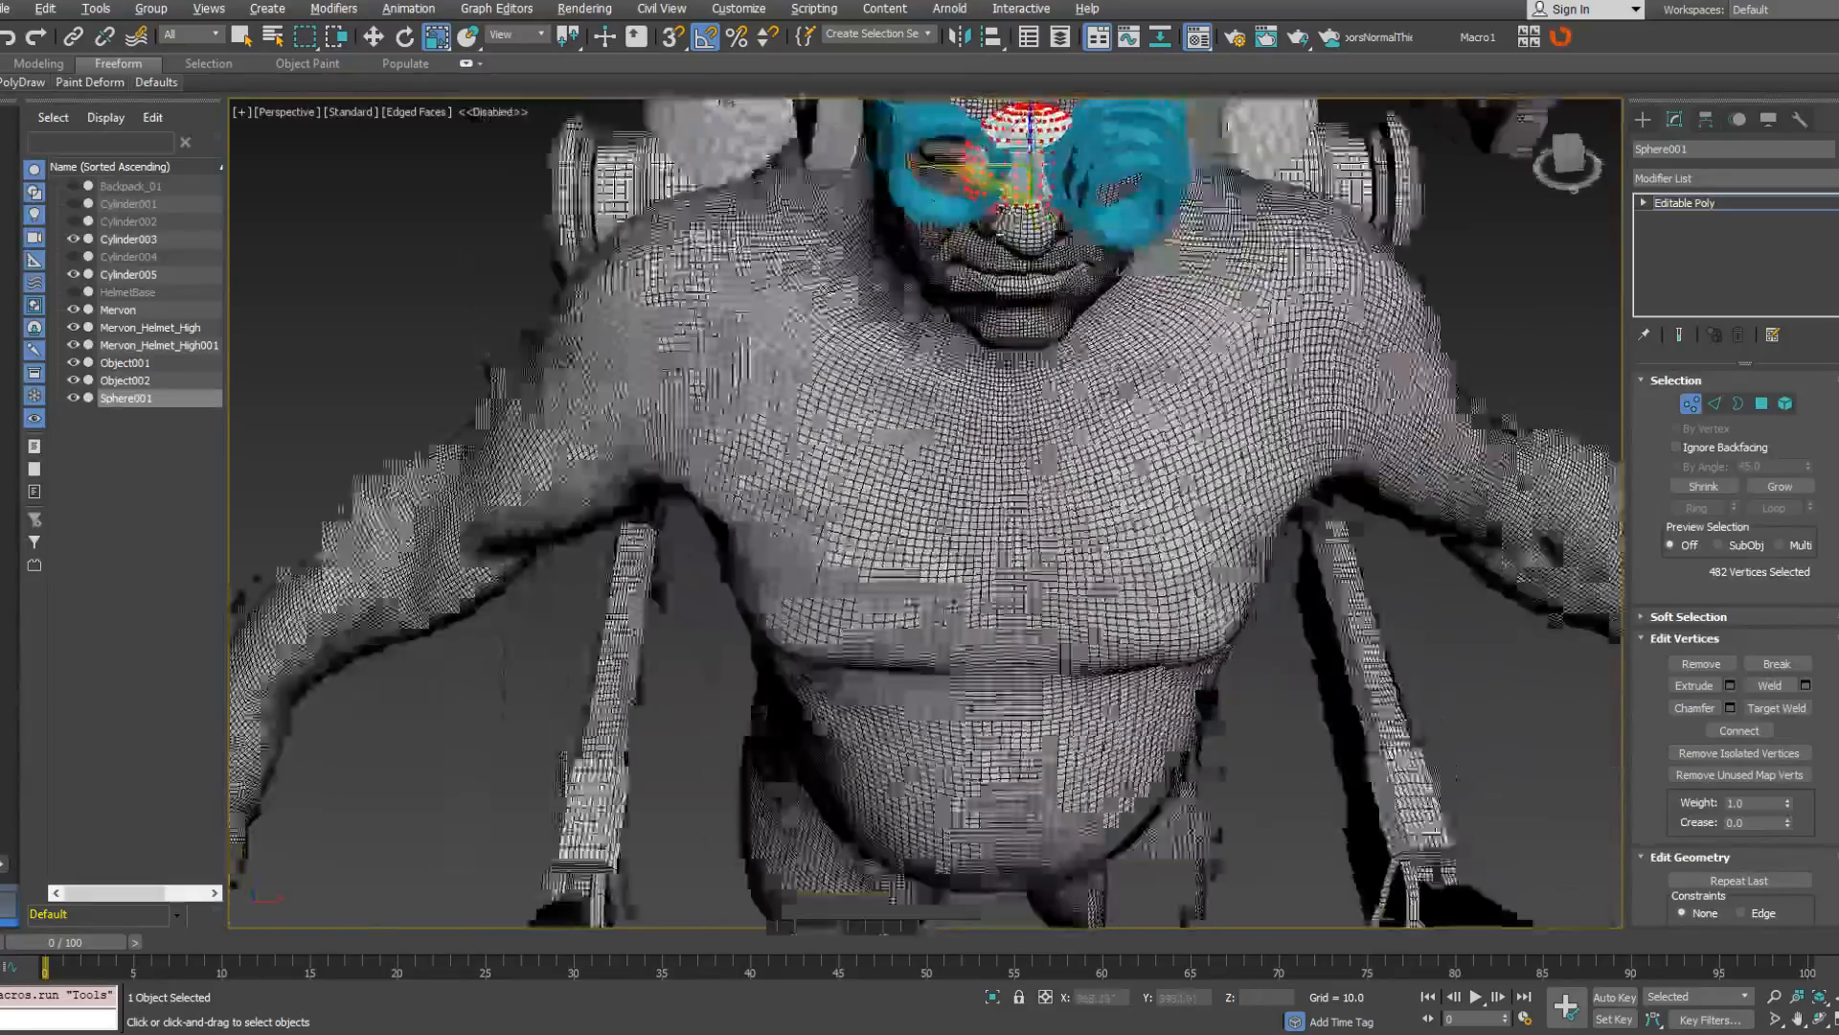
alt+middle_drag(1030, 163, 1006, 391)
Move the sphere into the ring over the character's right eye and center it there in the Front view.
right_click(1002, 388)
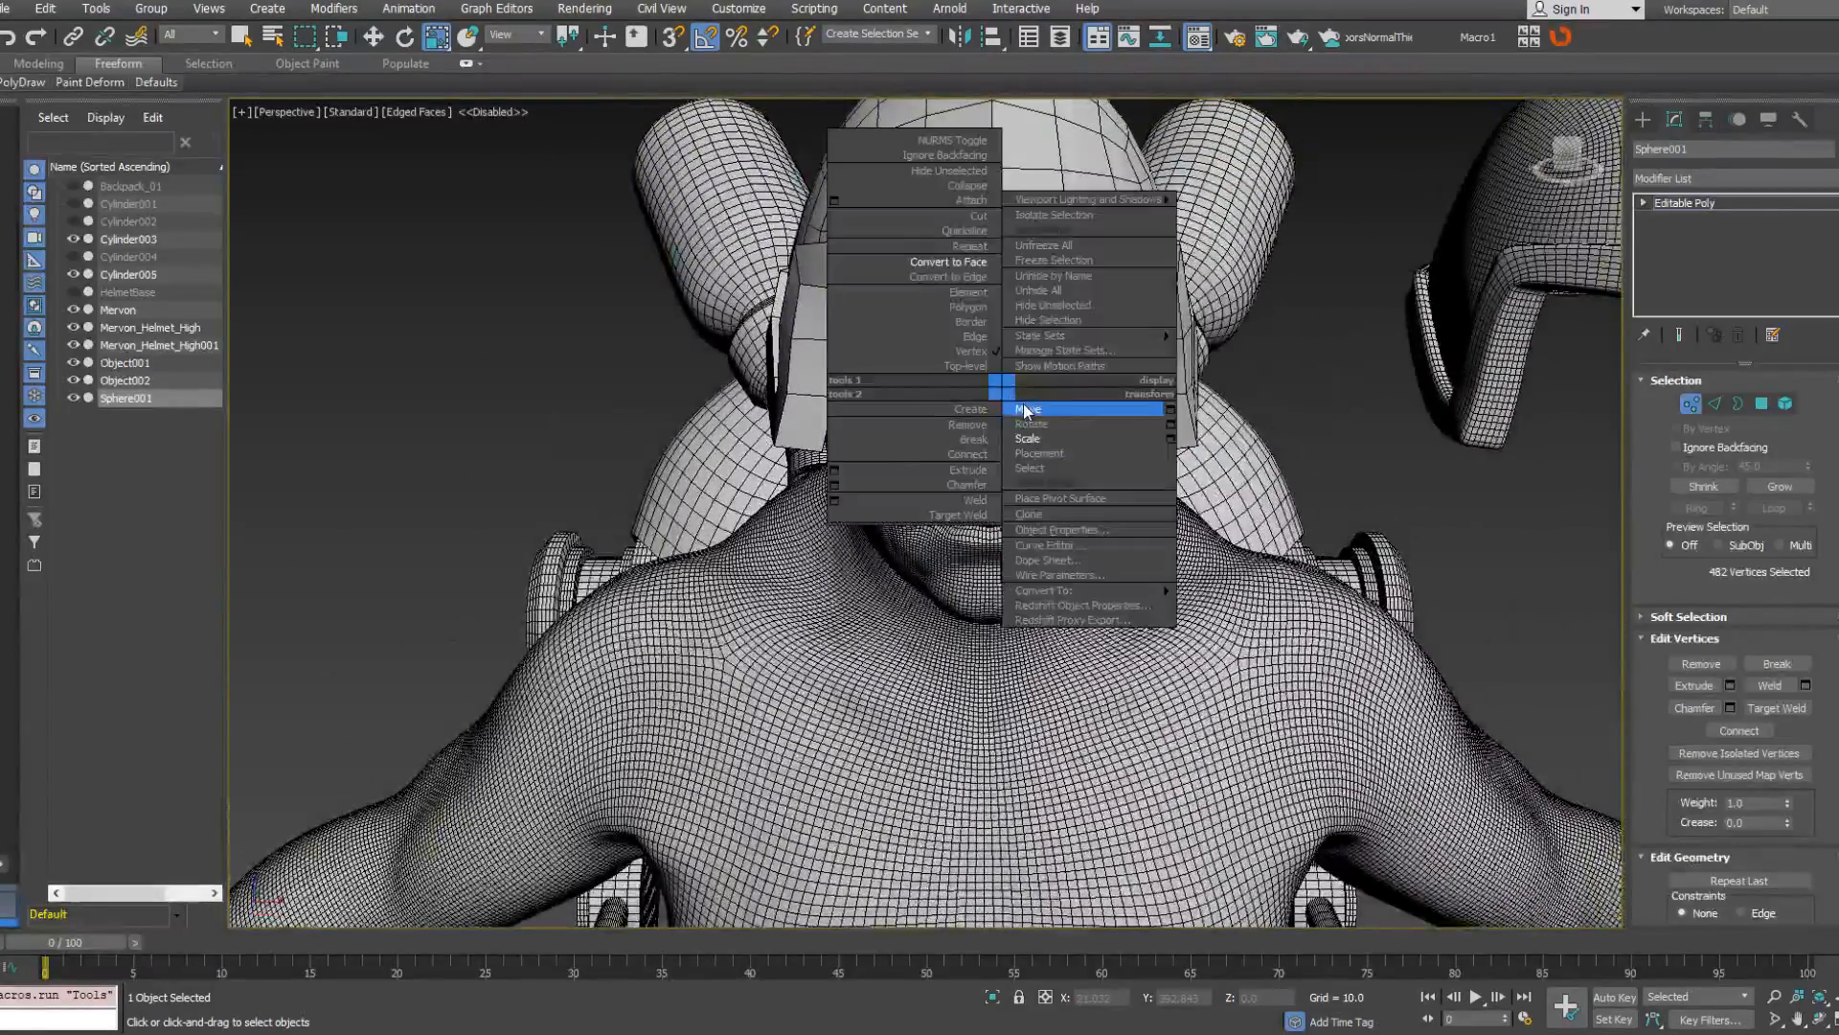
click(1029, 410)
drag(1027, 367, 943, 367)
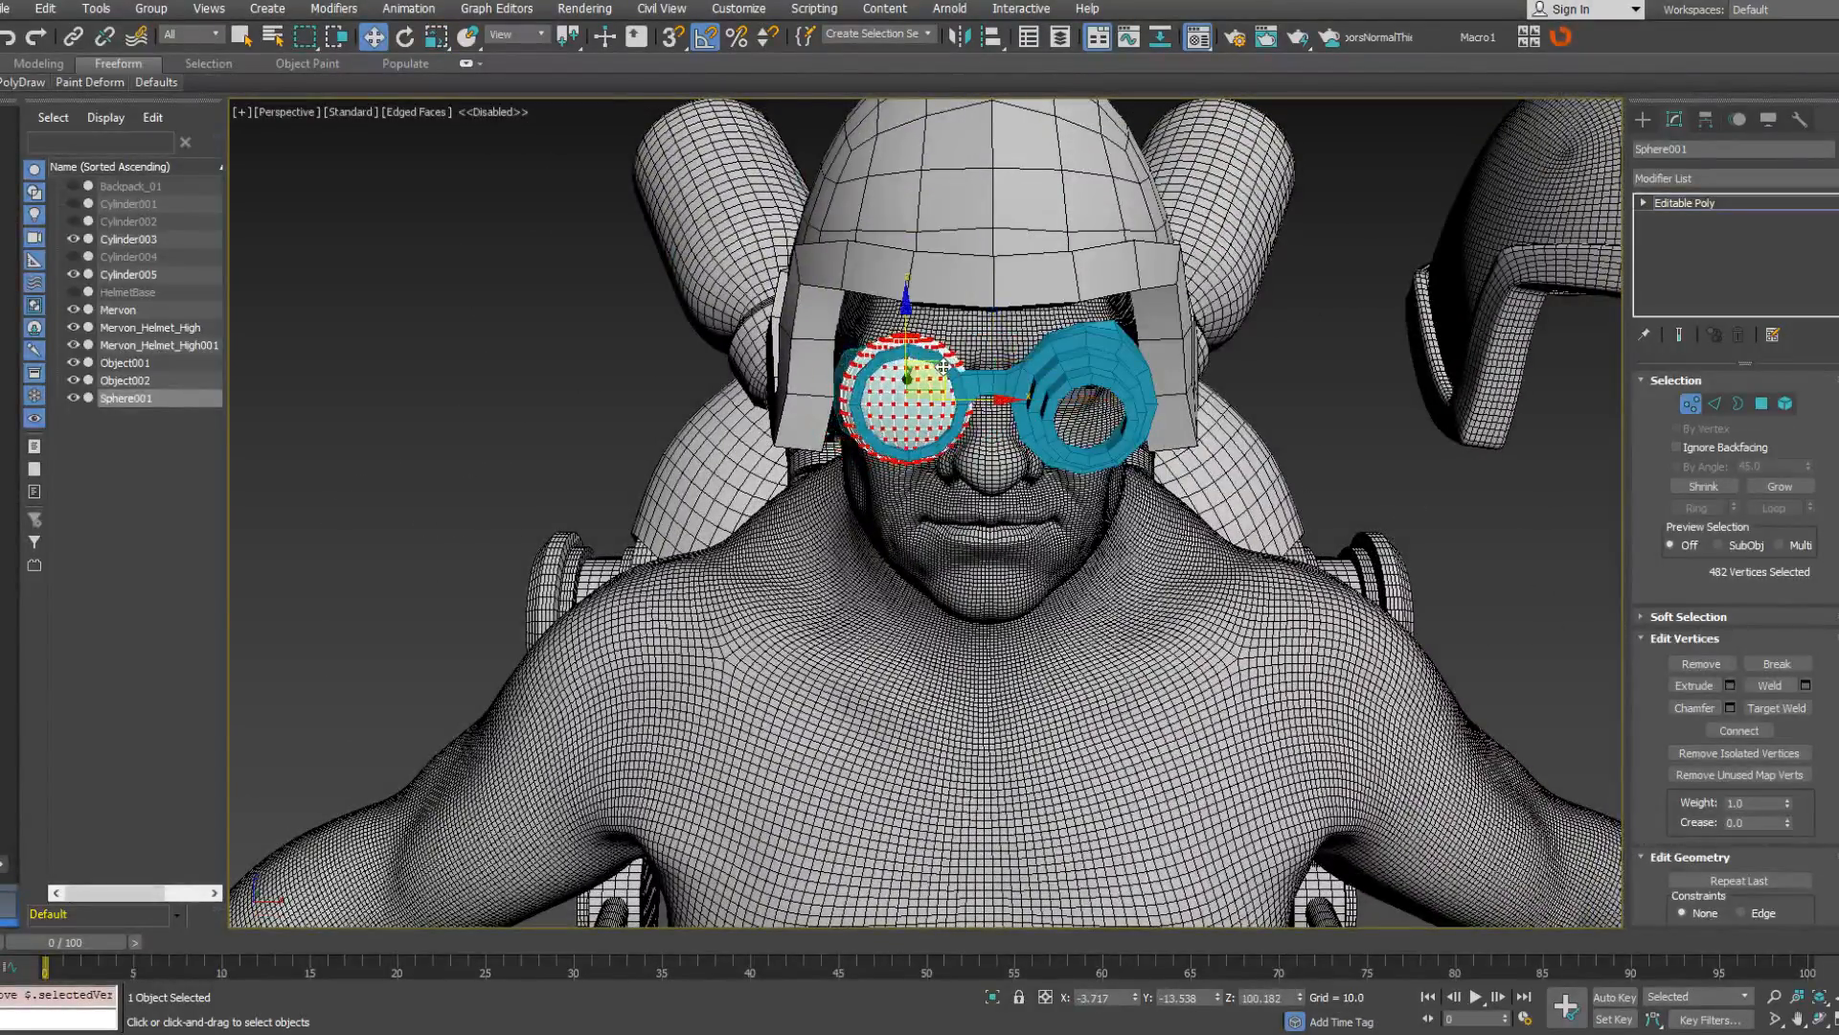
key(f)
scroll(790, 431, up, 1)
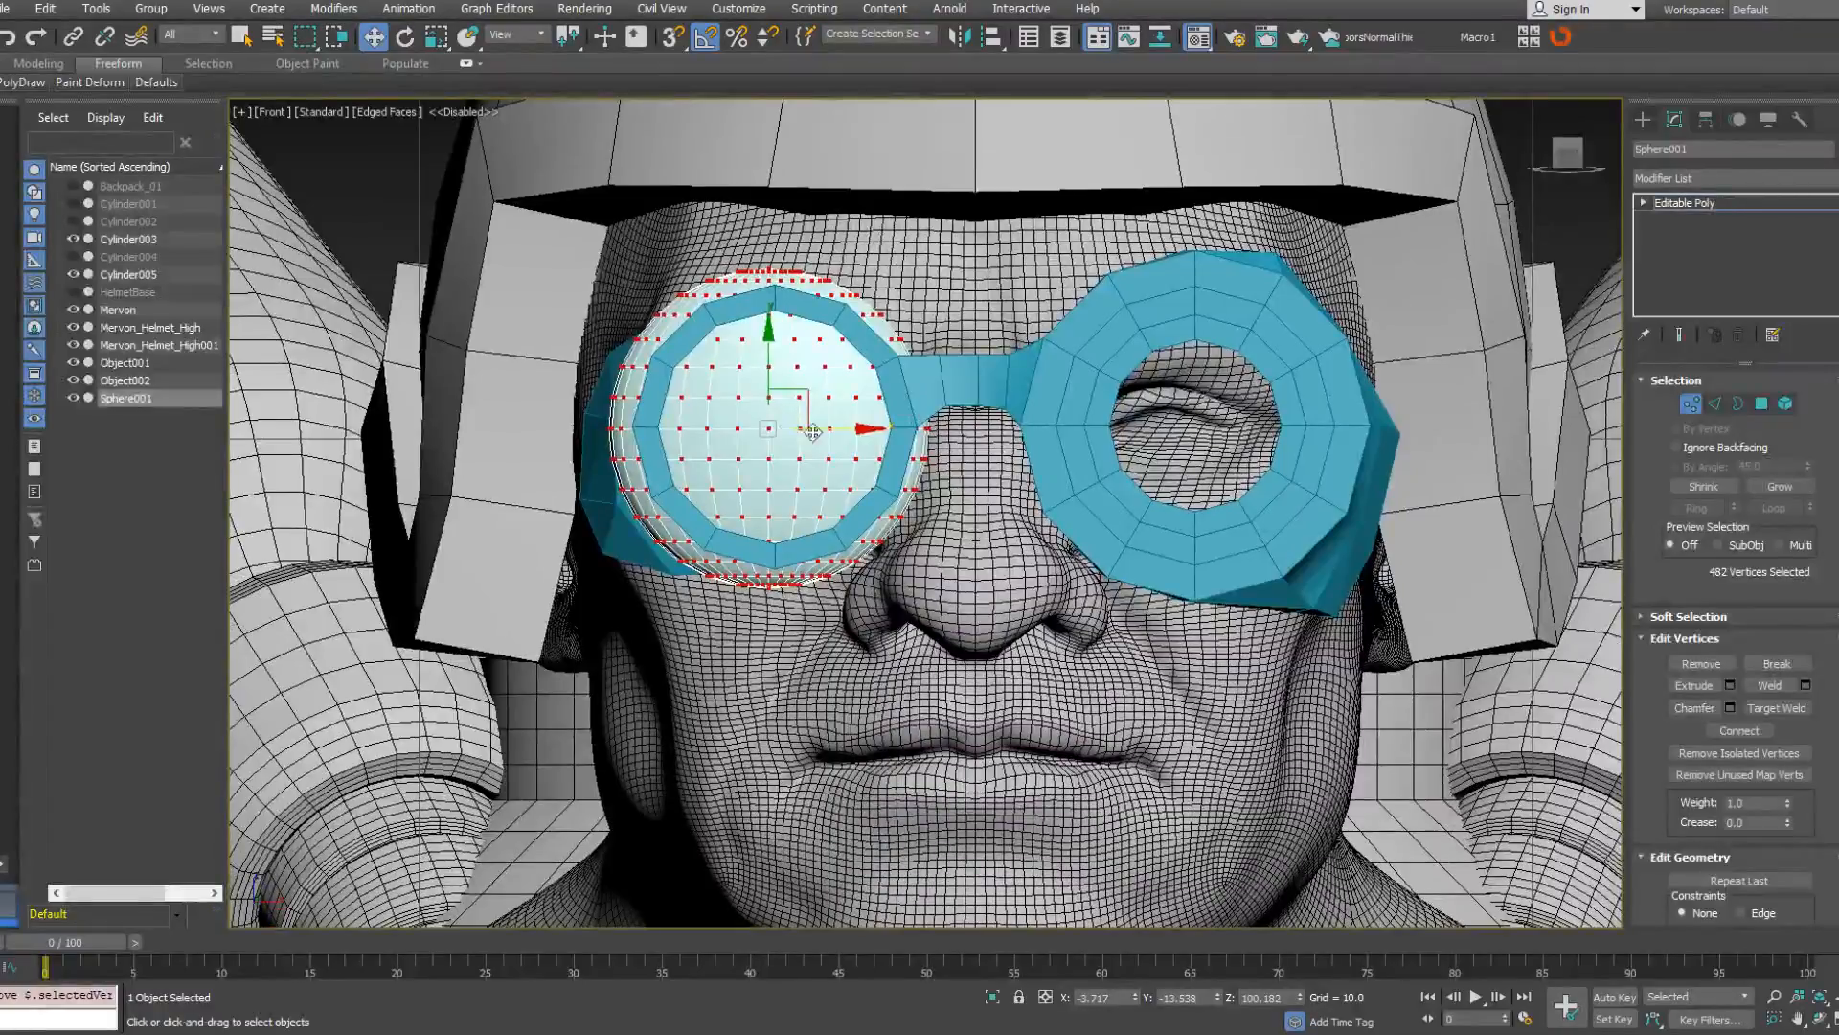
drag(833, 428, 840, 431)
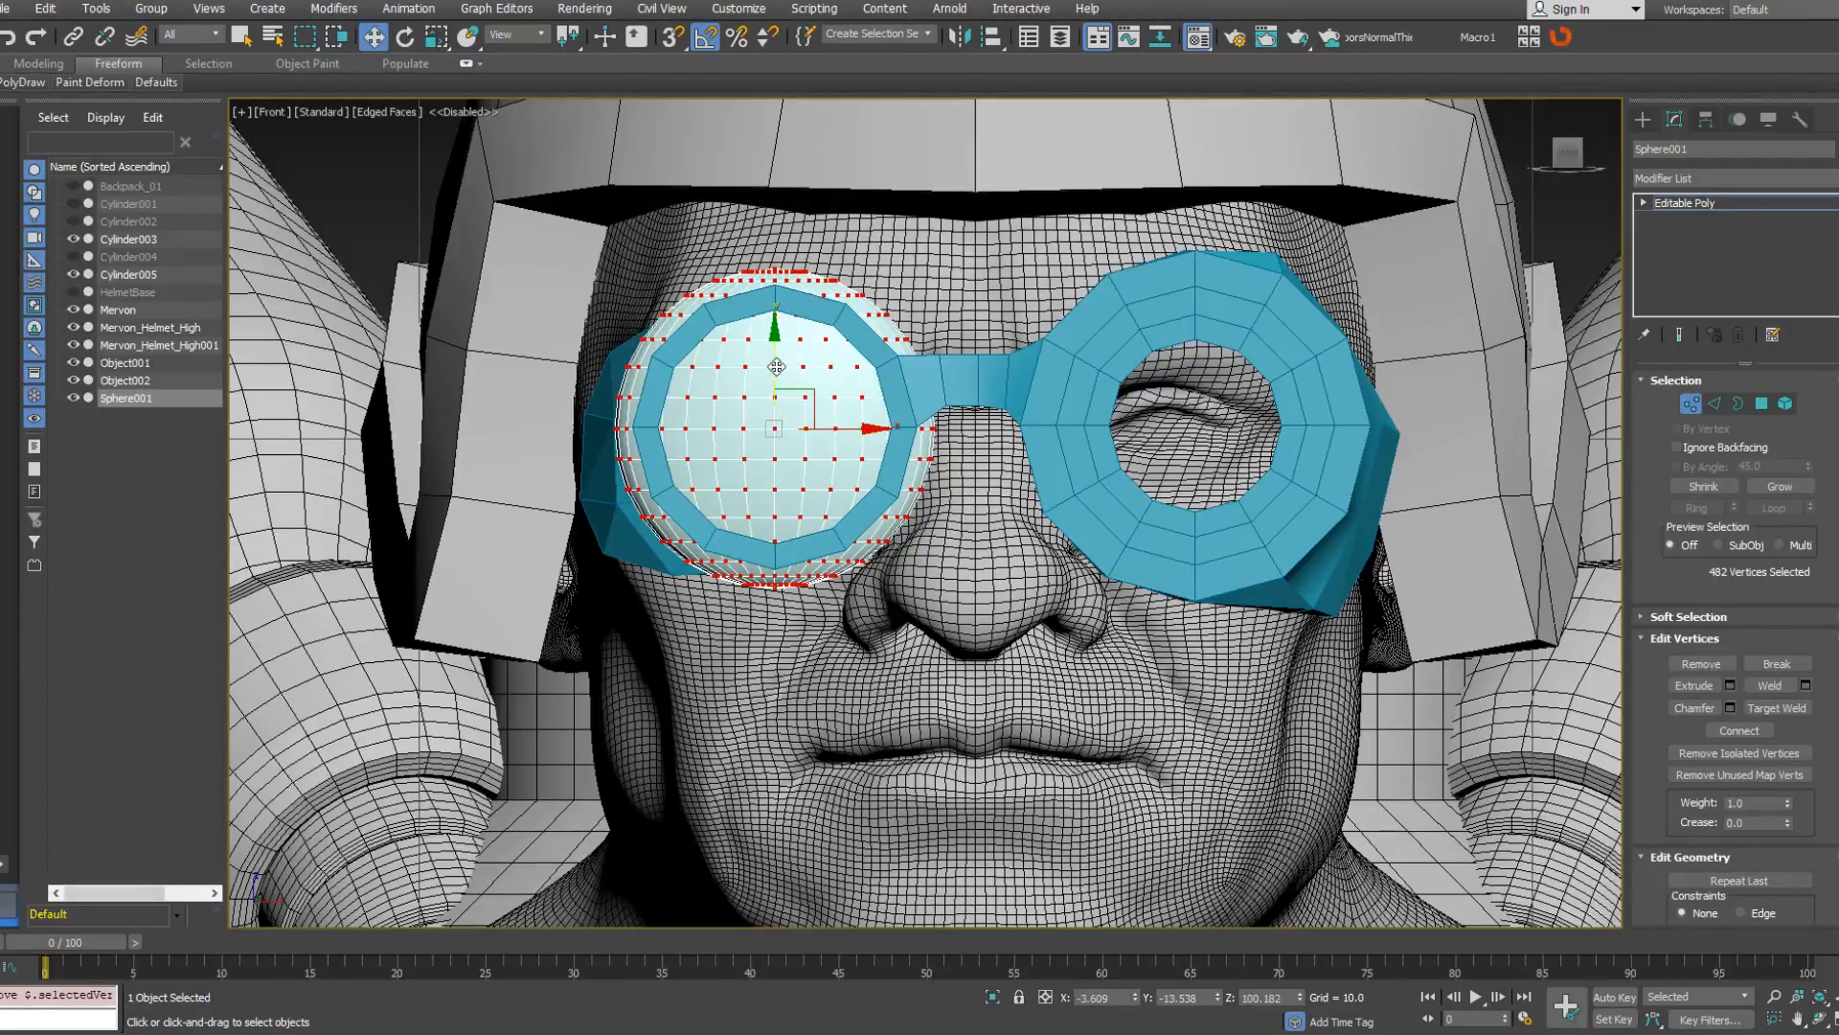
drag(776, 364, 779, 364)
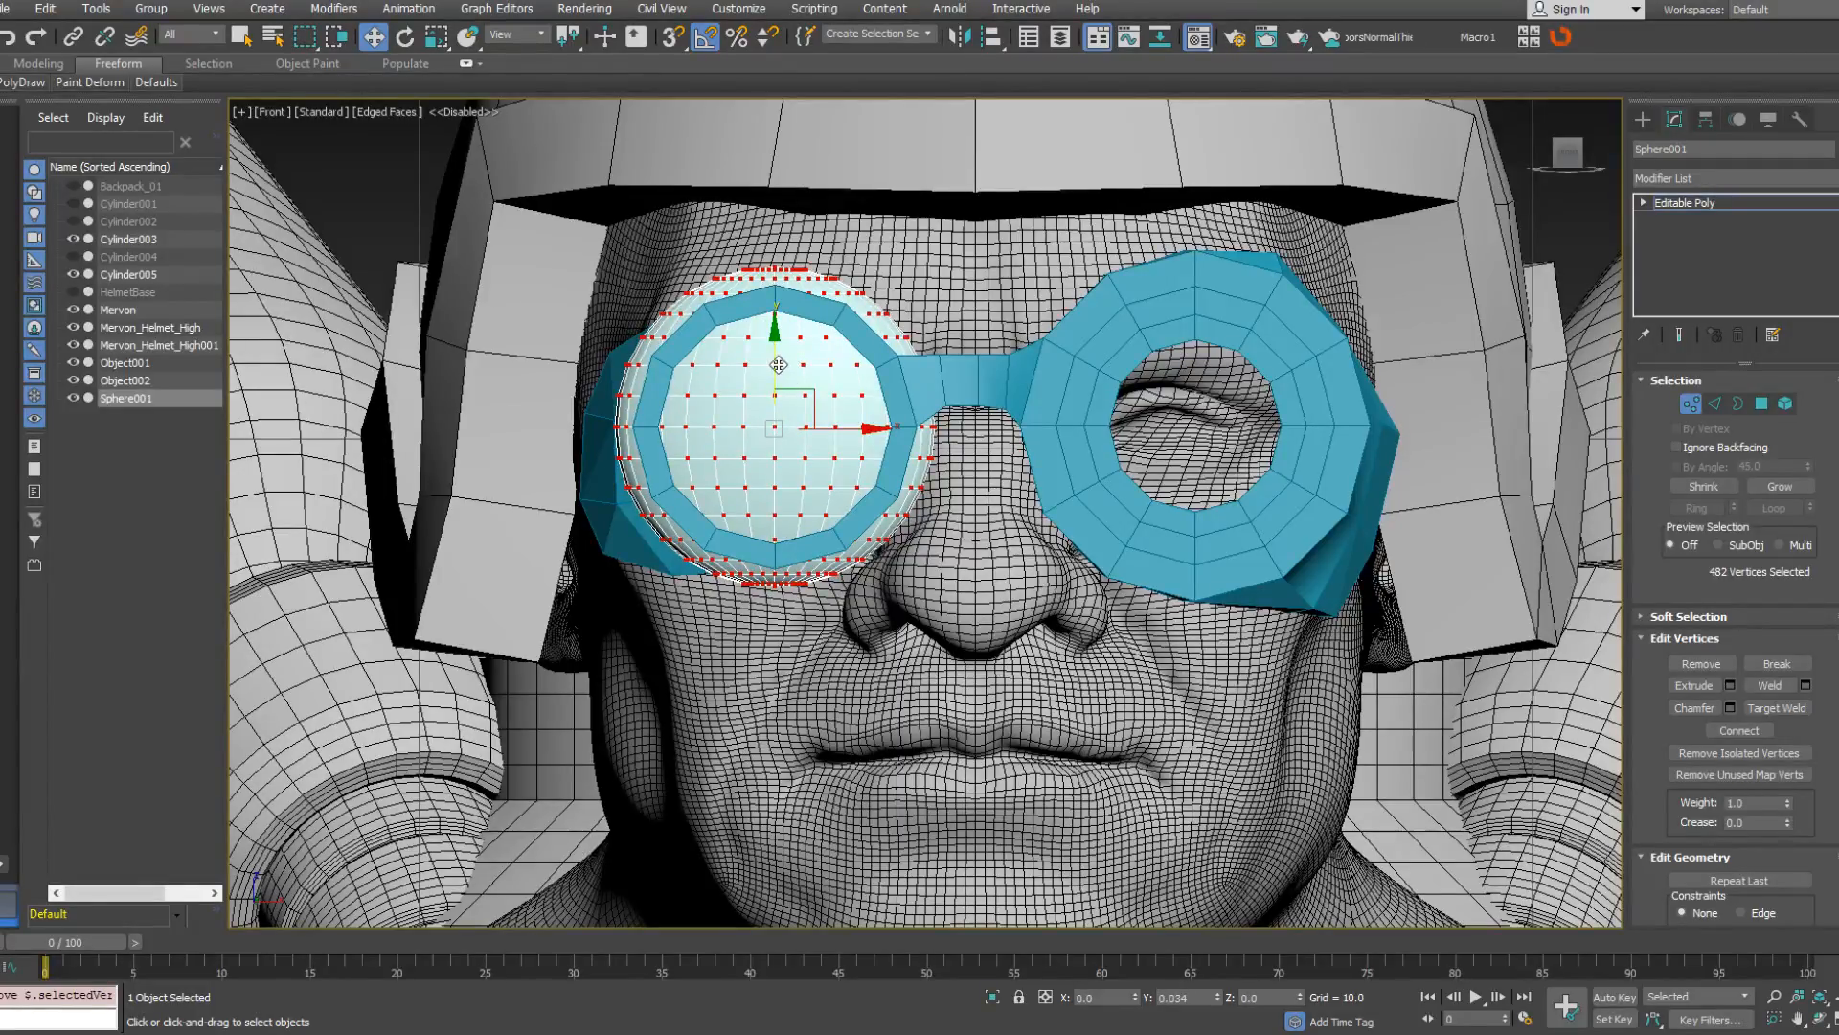
Scale the sphere down to fit inside the goggle ring, check the fit in wireframe, and return to the shaded Perspective view.
right_click(836, 428)
click(873, 476)
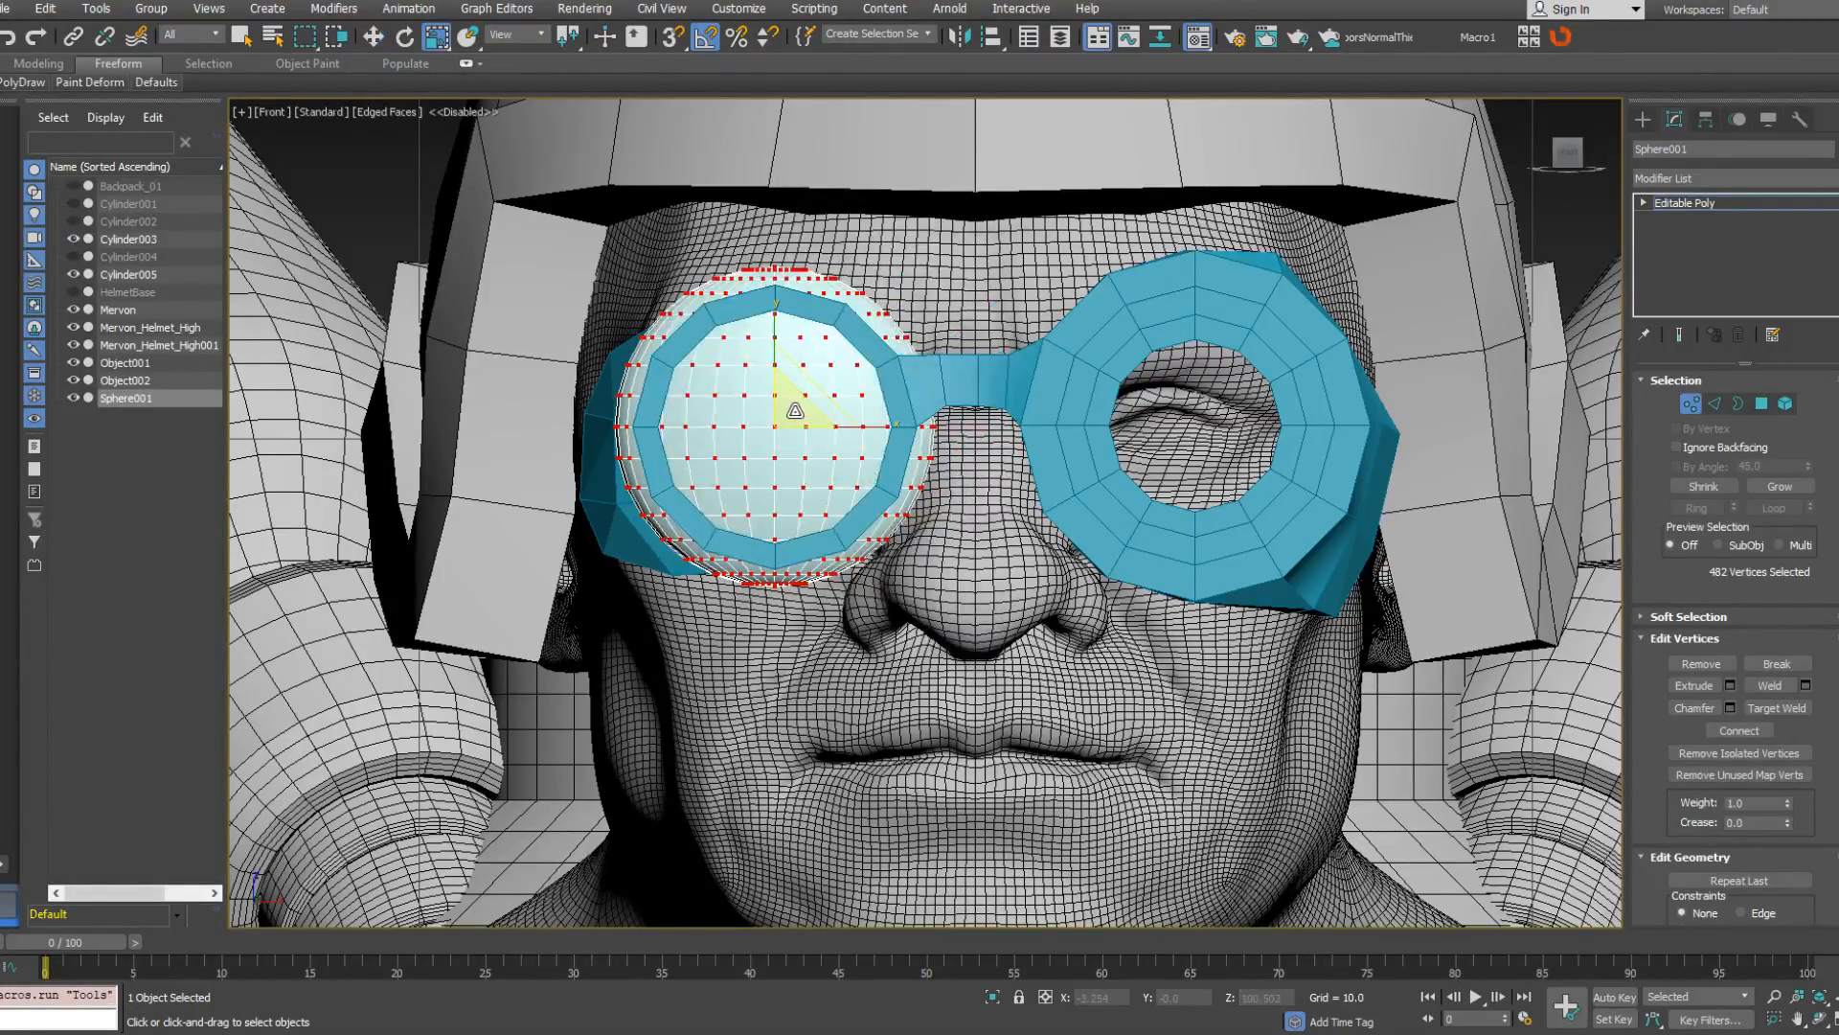
drag(795, 410, 793, 434)
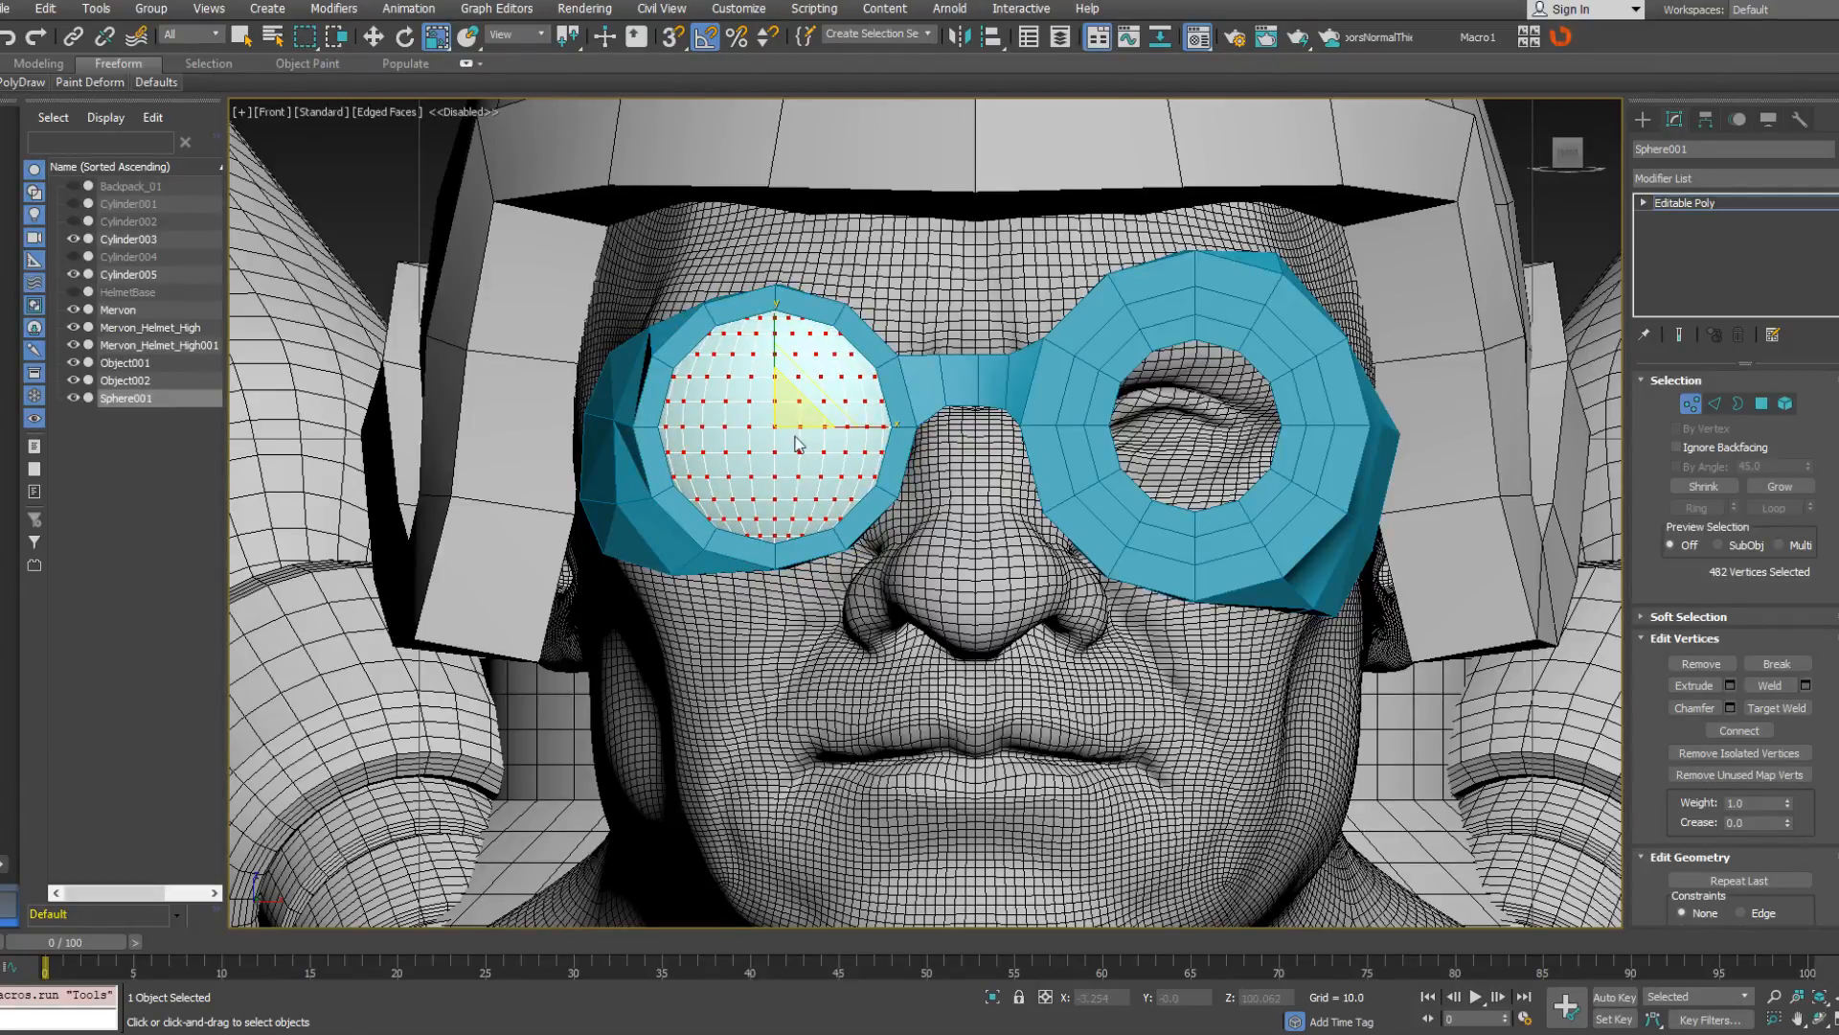
key(F3)
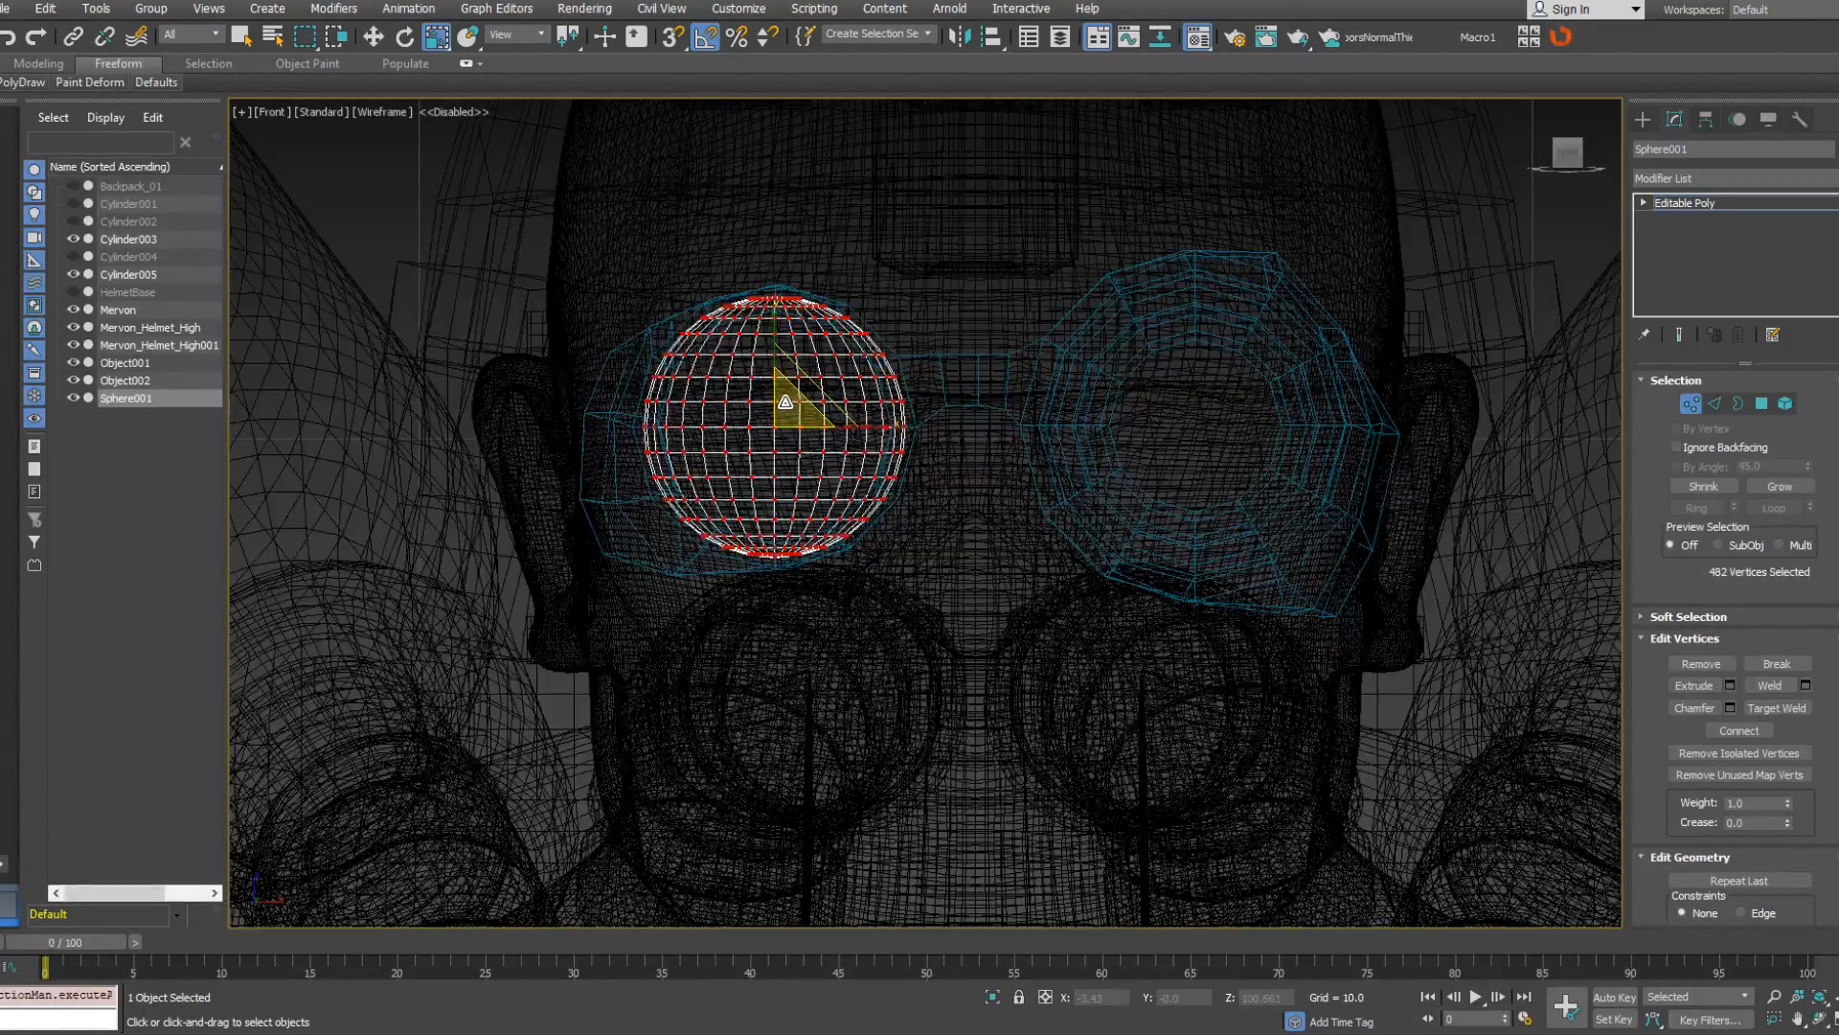
key(F3)
key(p)
scroll(768, 409, down, 4)
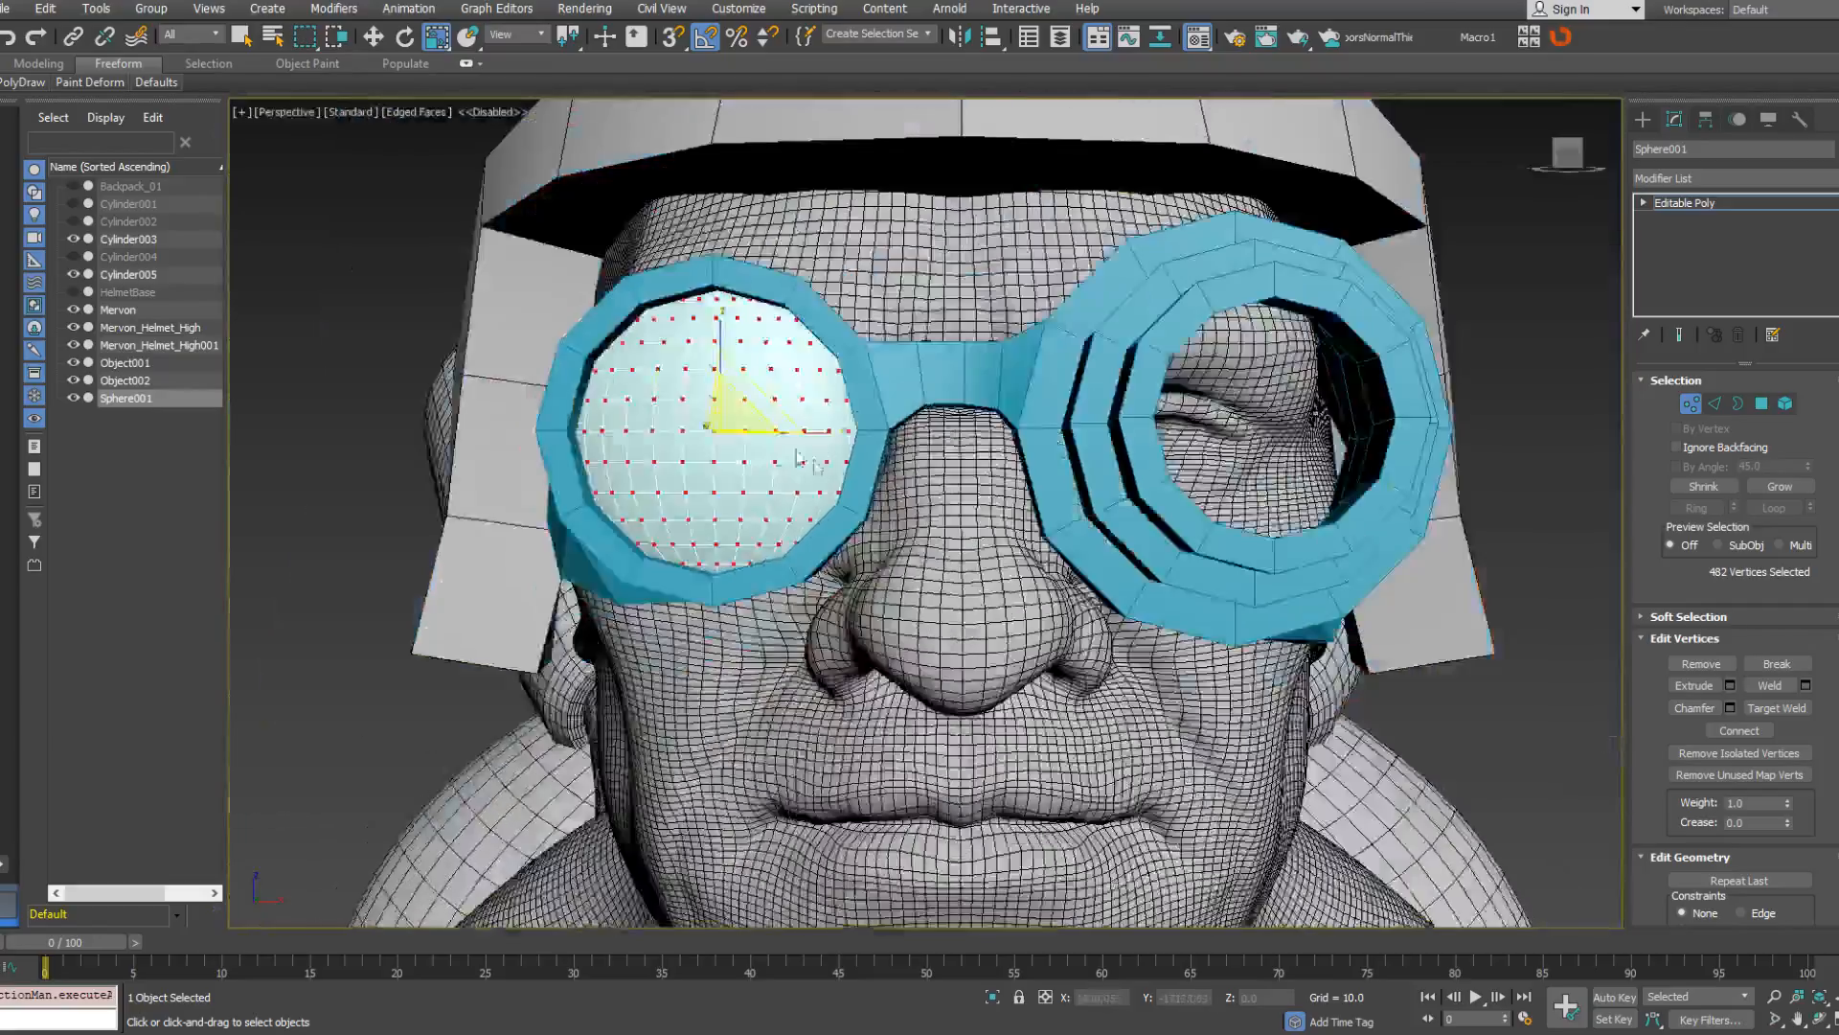
Move the sphere's vertices along the depth axis to seat the lens inside the ring over the character's right eye.
alt+middle_drag(686, 431, 784, 440)
right_click(783, 437)
click(796, 461)
drag(671, 426, 691, 428)
alt+middle_drag(691, 427, 617, 427)
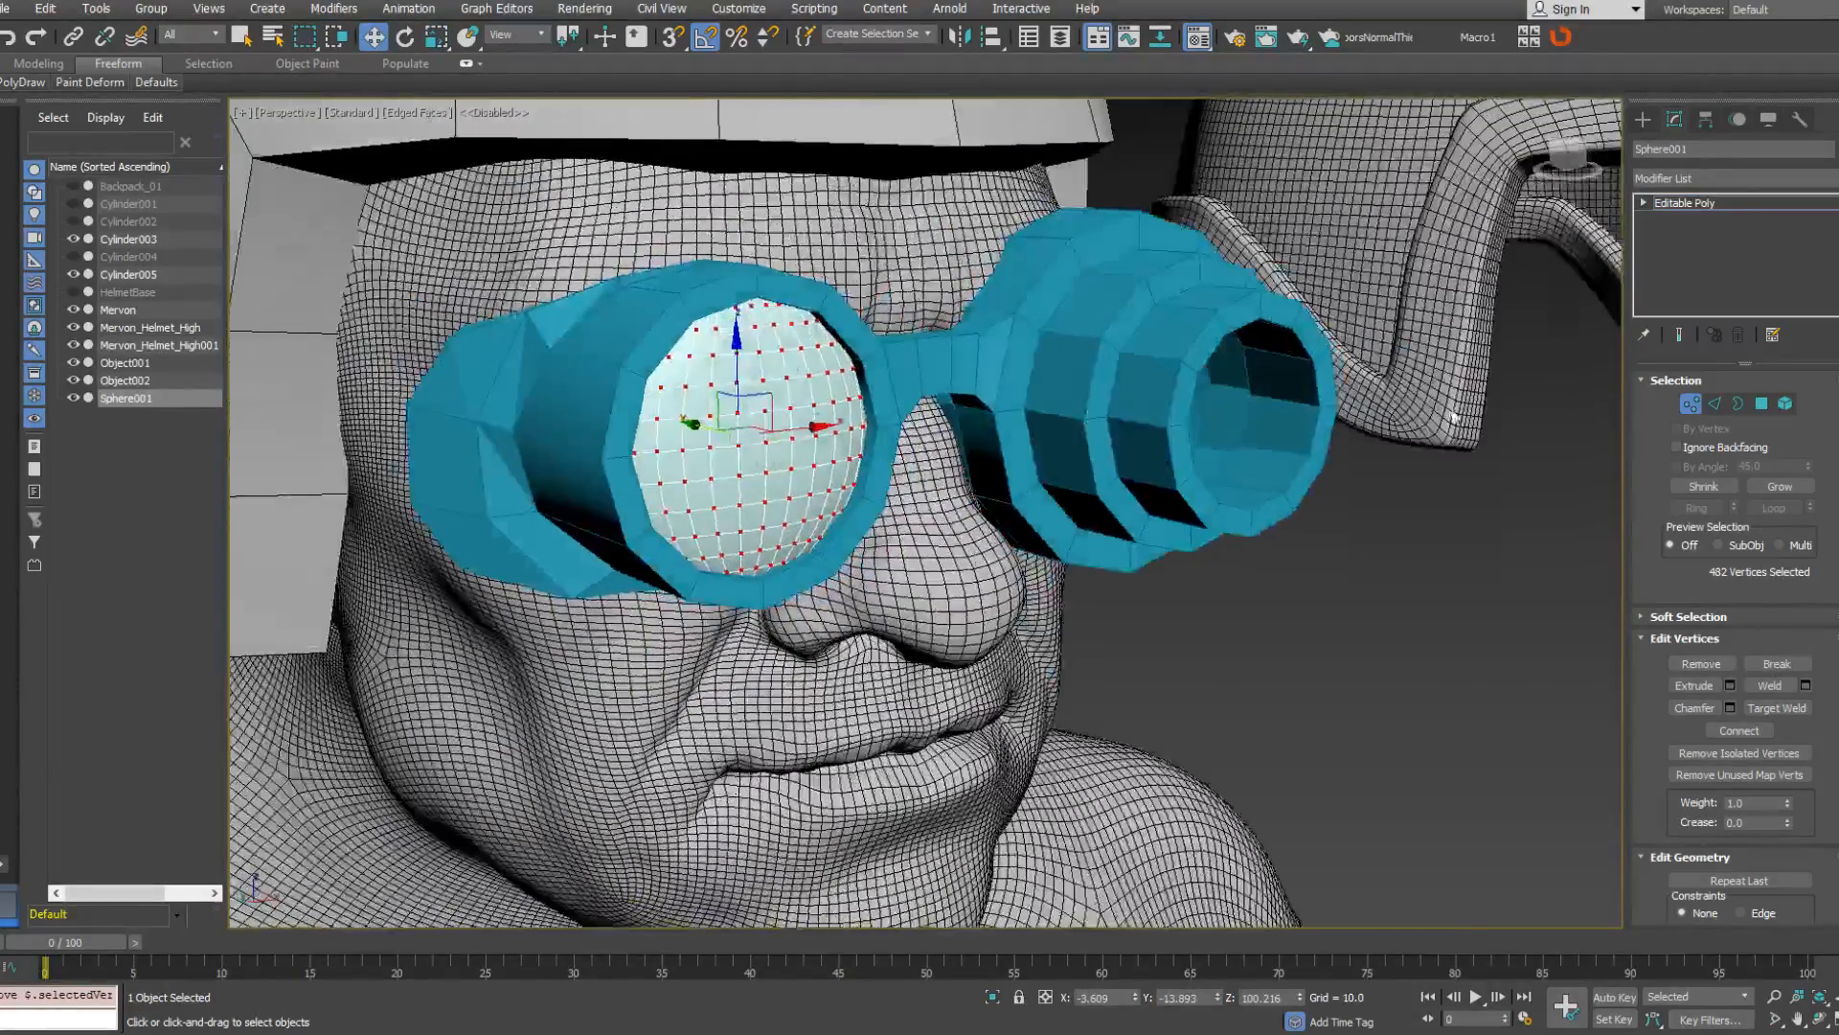
Clone the lens sphere as an element into the left-eye piece and center it on the ring opening in the Front view.
click(1784, 404)
click(771, 415)
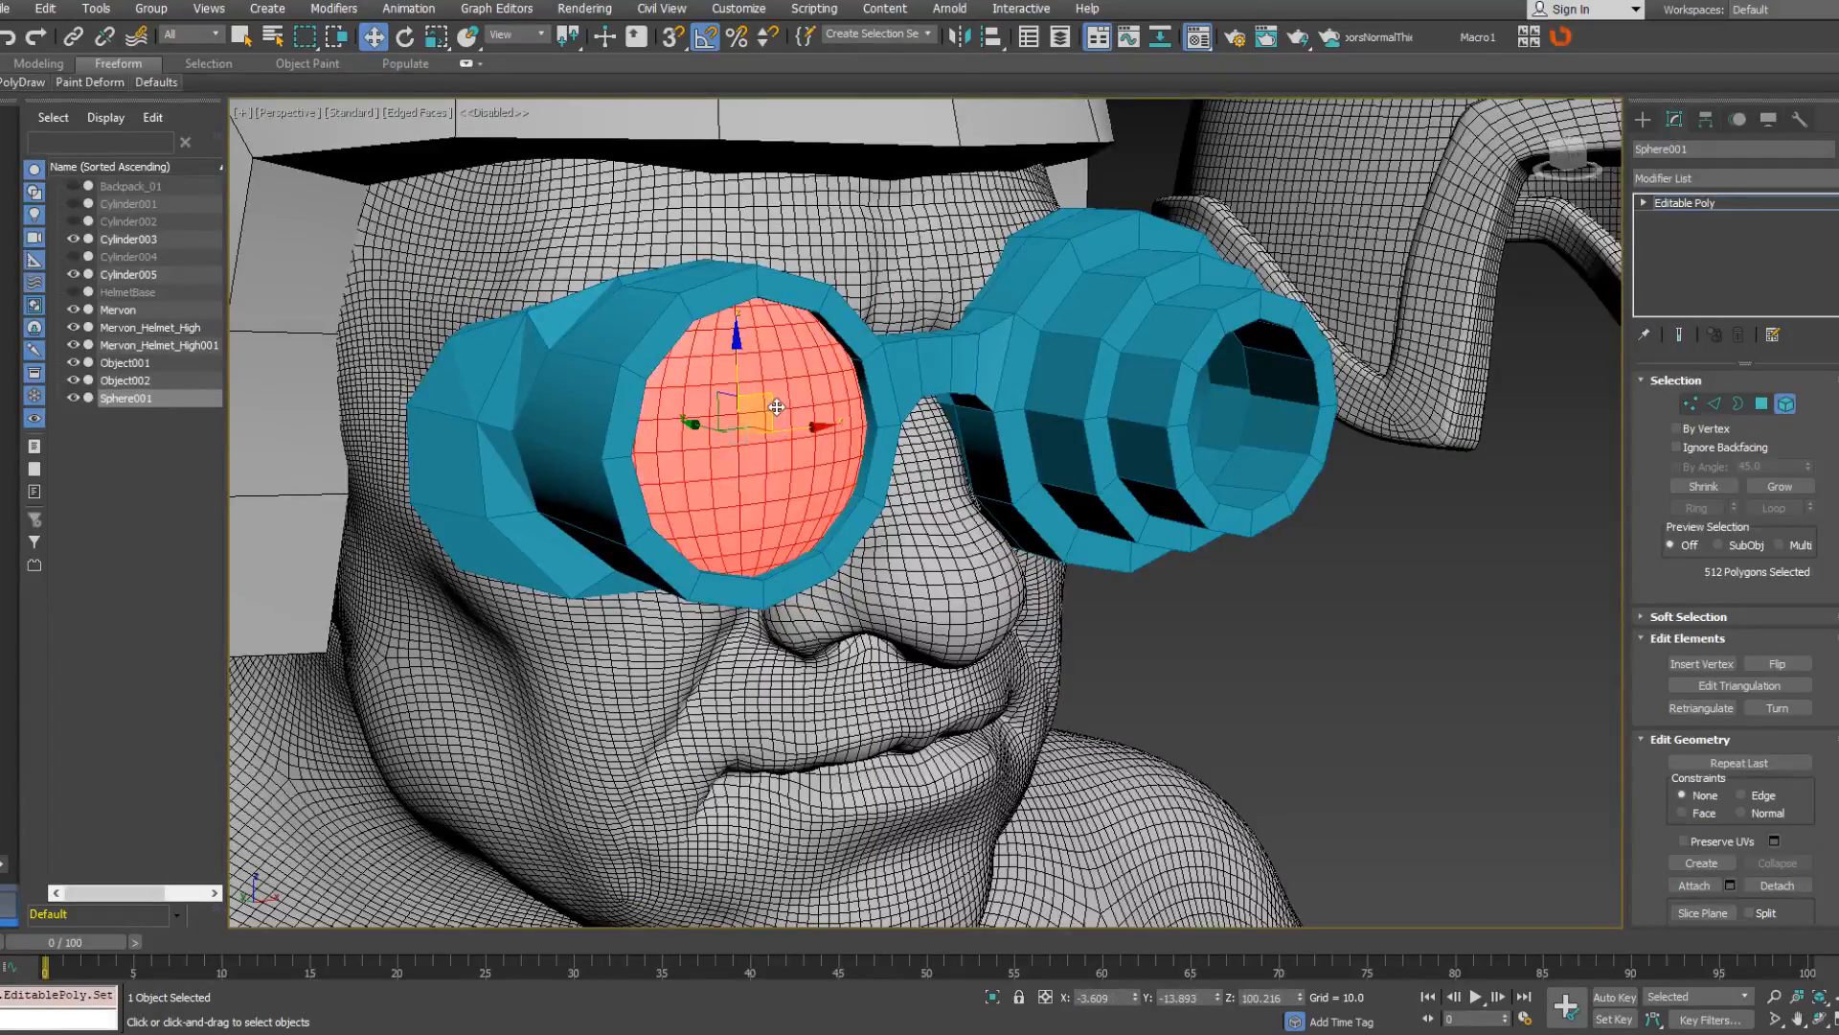
shift+drag(780, 416, 1202, 403)
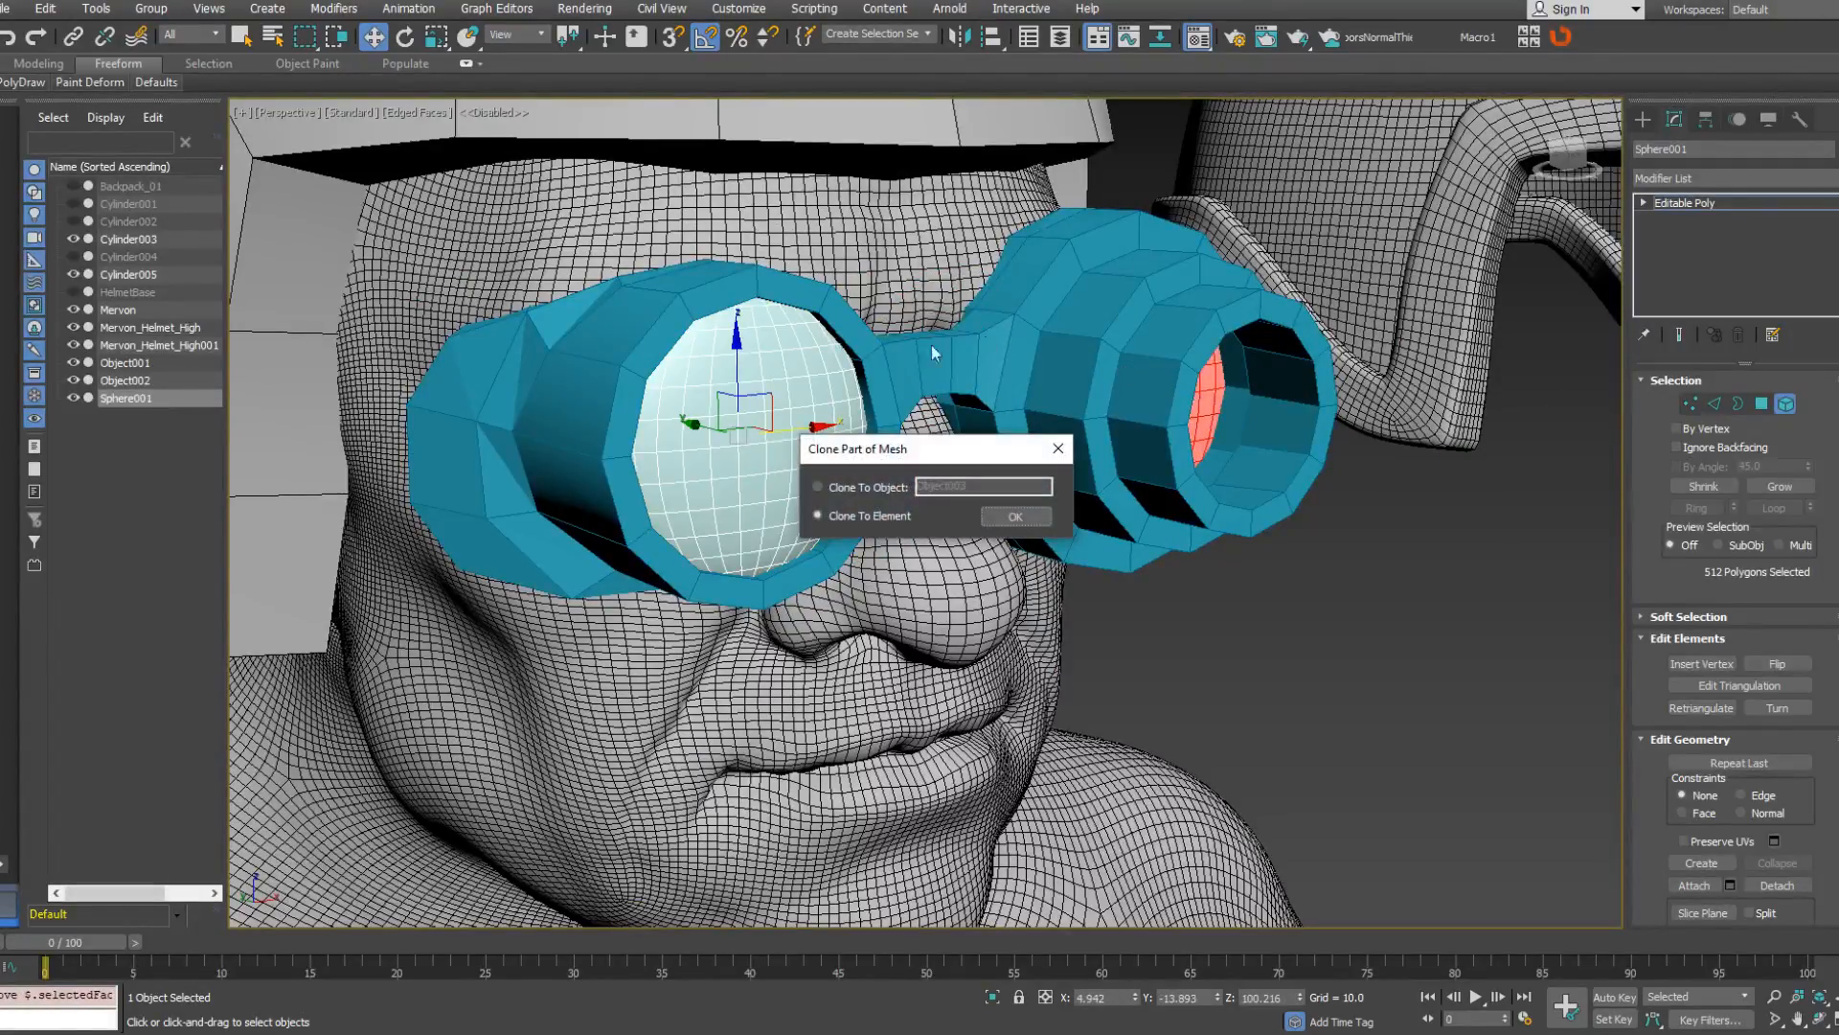
click(1012, 517)
key(f)
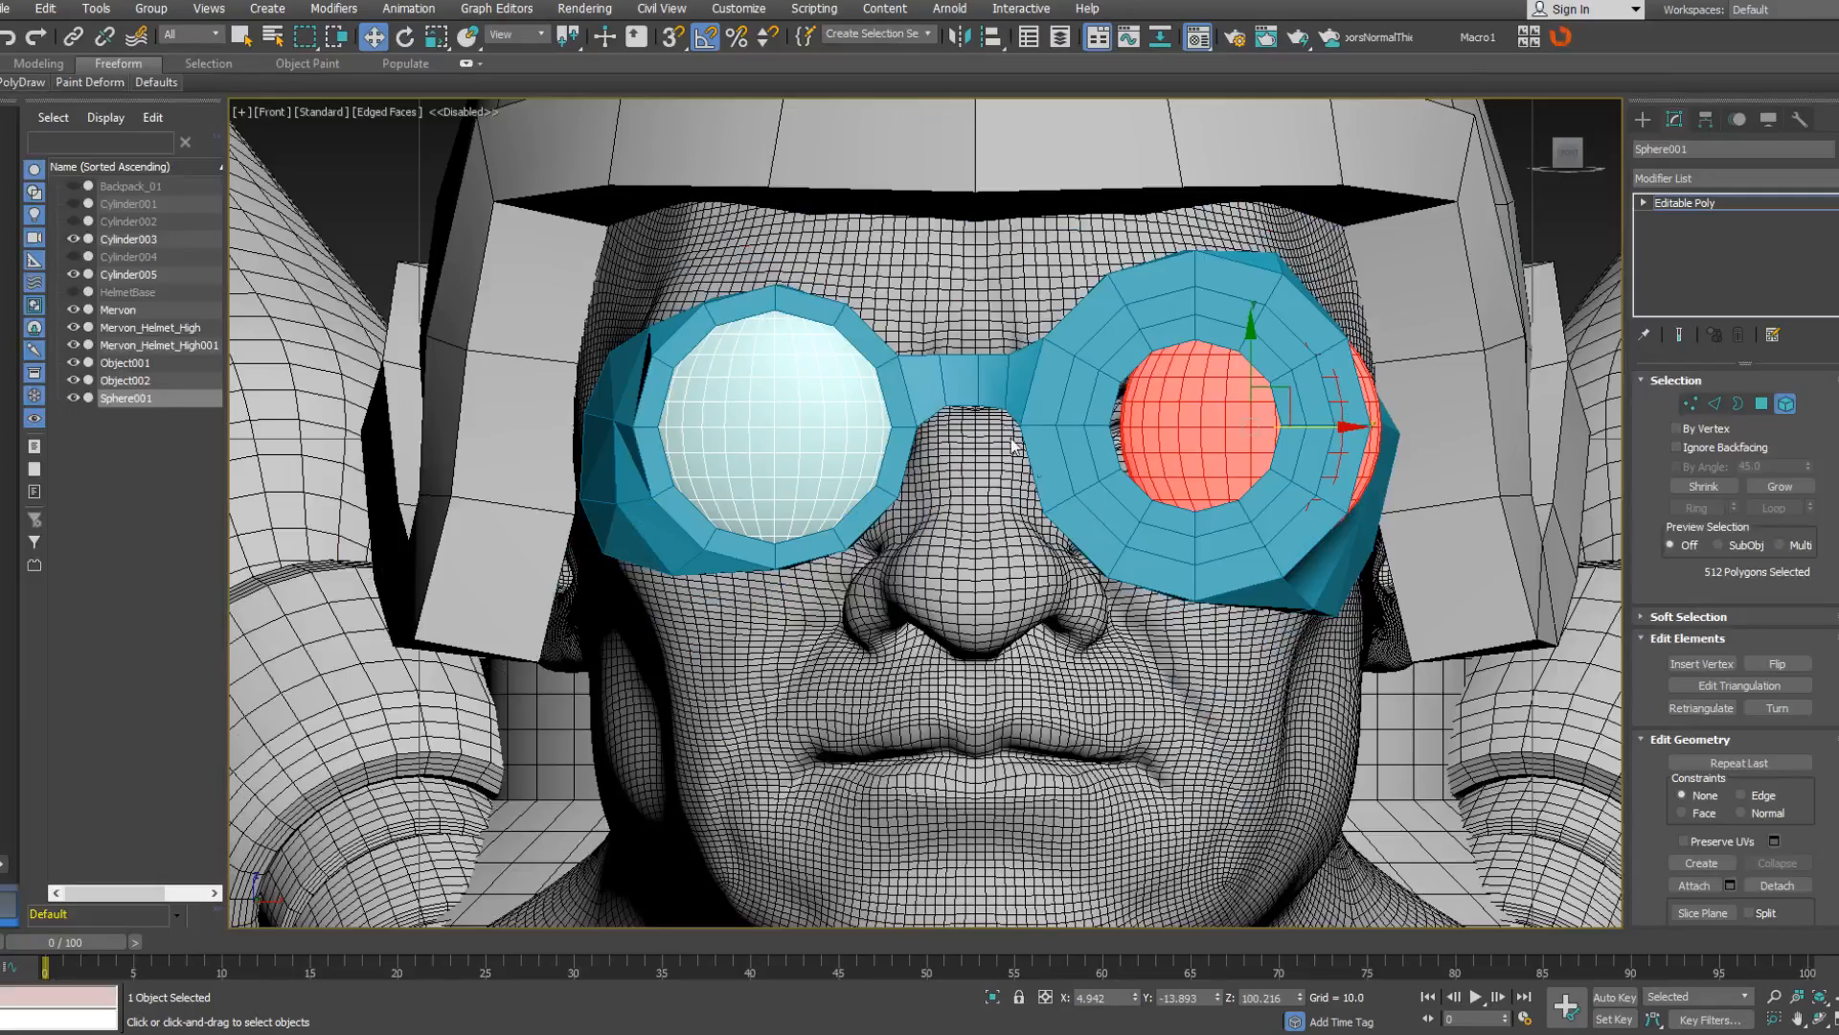
drag(1334, 431, 1279, 430)
drag(1198, 354, 1203, 353)
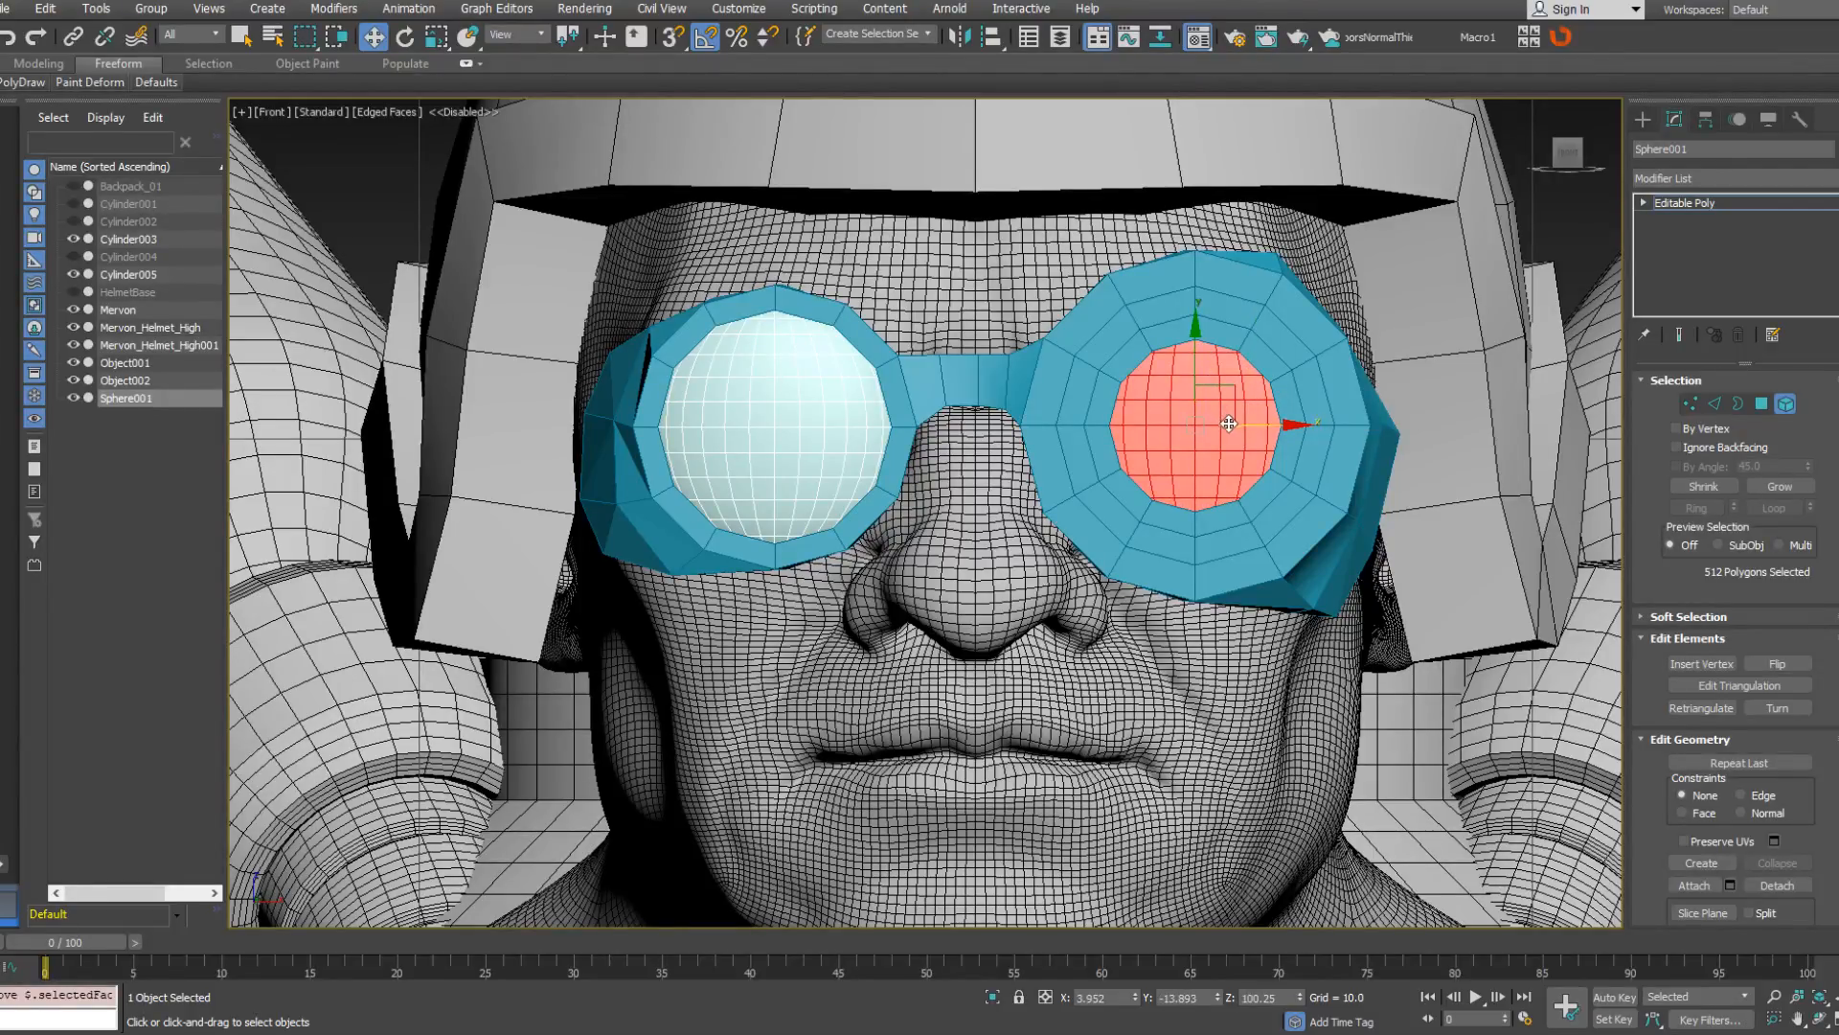
Move the cloned lens forward to the front end of the stepped left eyepiece and scale it to fit the opening.
key(p)
middle_drag(1229, 423, 923, 513)
scroll(922, 469, down, 4)
alt+middle_drag(1044, 355, 1095, 389)
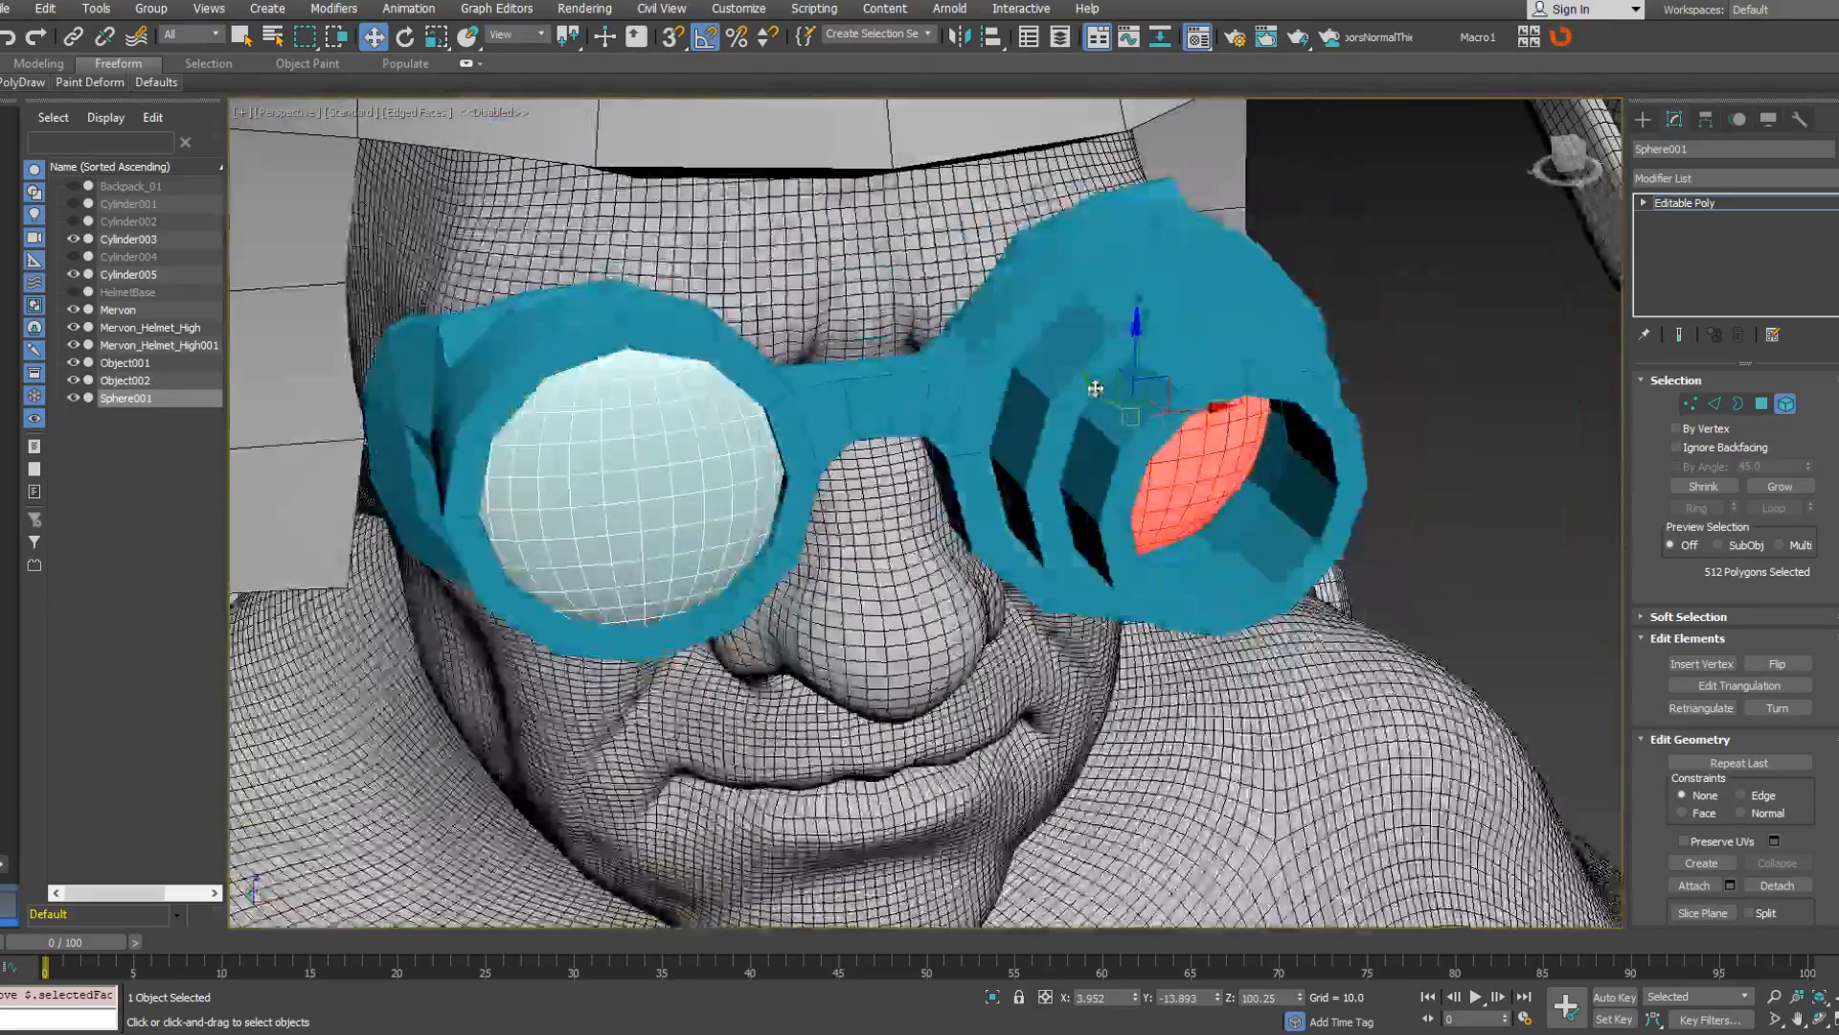
drag(1094, 388, 1209, 486)
right_click(1250, 522)
click(1322, 566)
alt+middle_drag(1210, 487, 1236, 531)
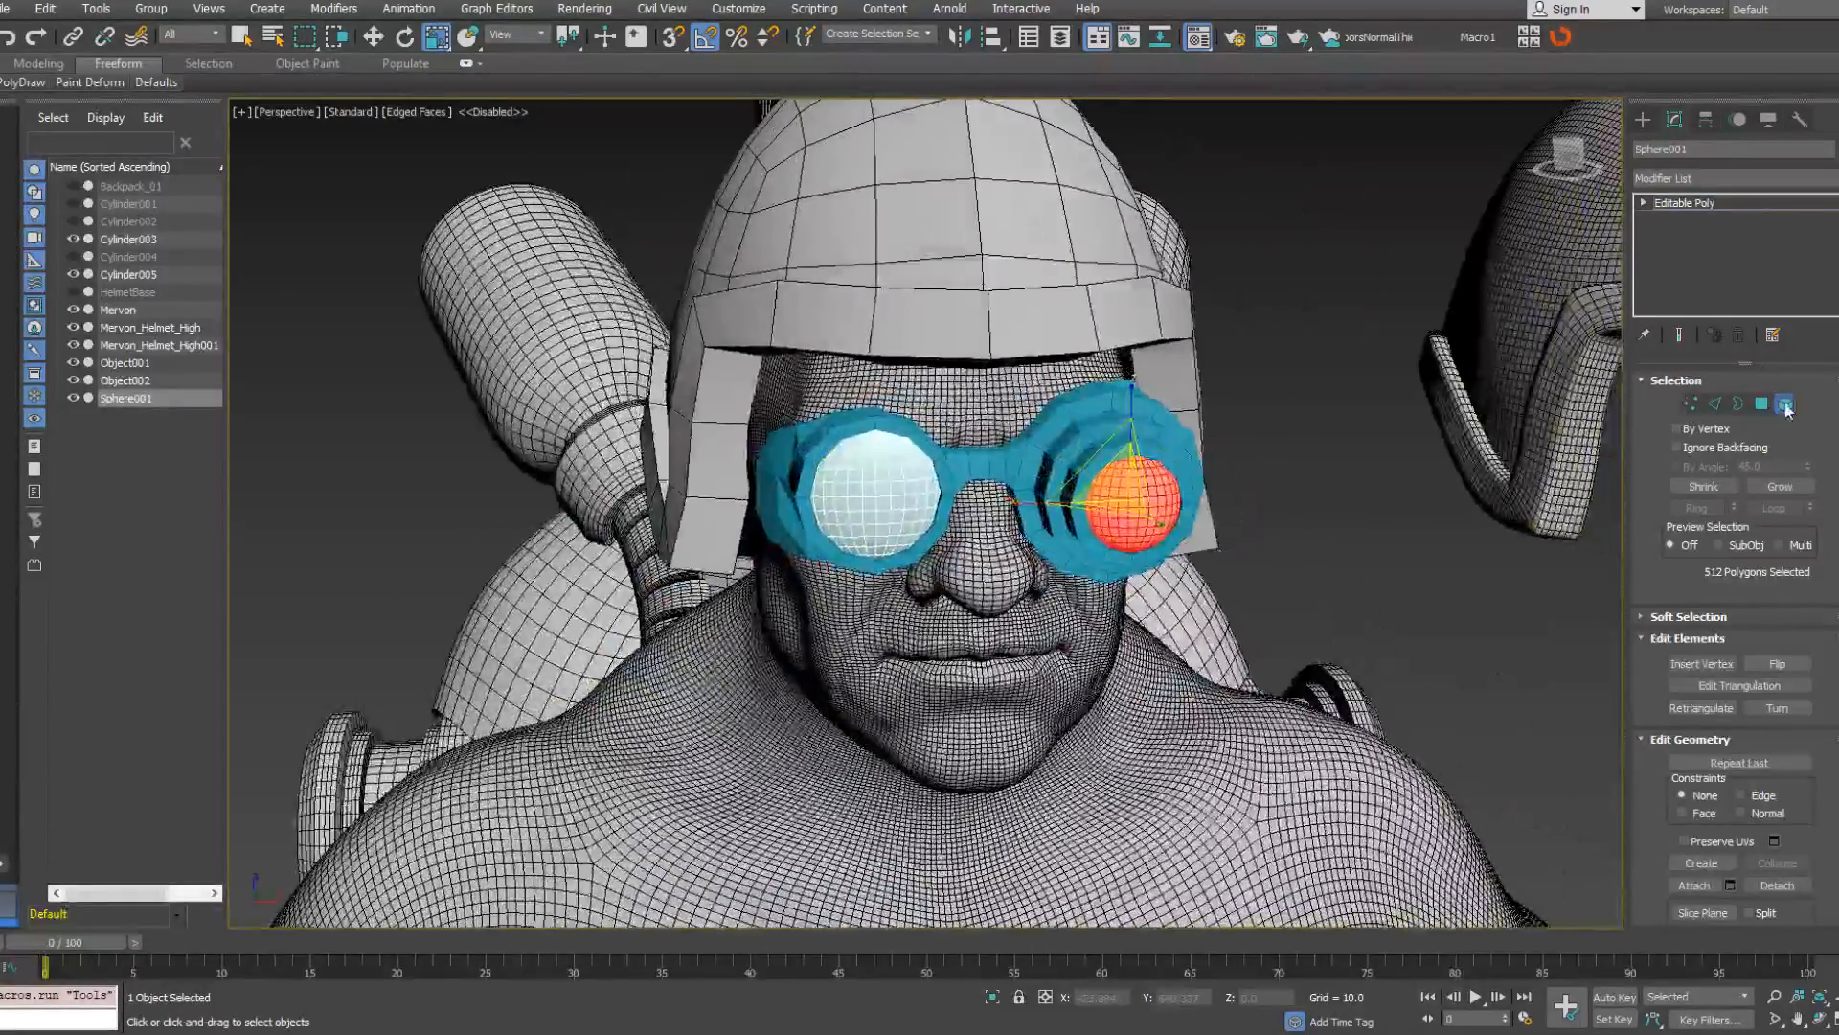
Leave element editing and examine both goggle lenses on the character from the front and both sides.
click(1783, 404)
scroll(1002, 451, down, 4)
alt+middle_drag(1002, 451, 943, 411)
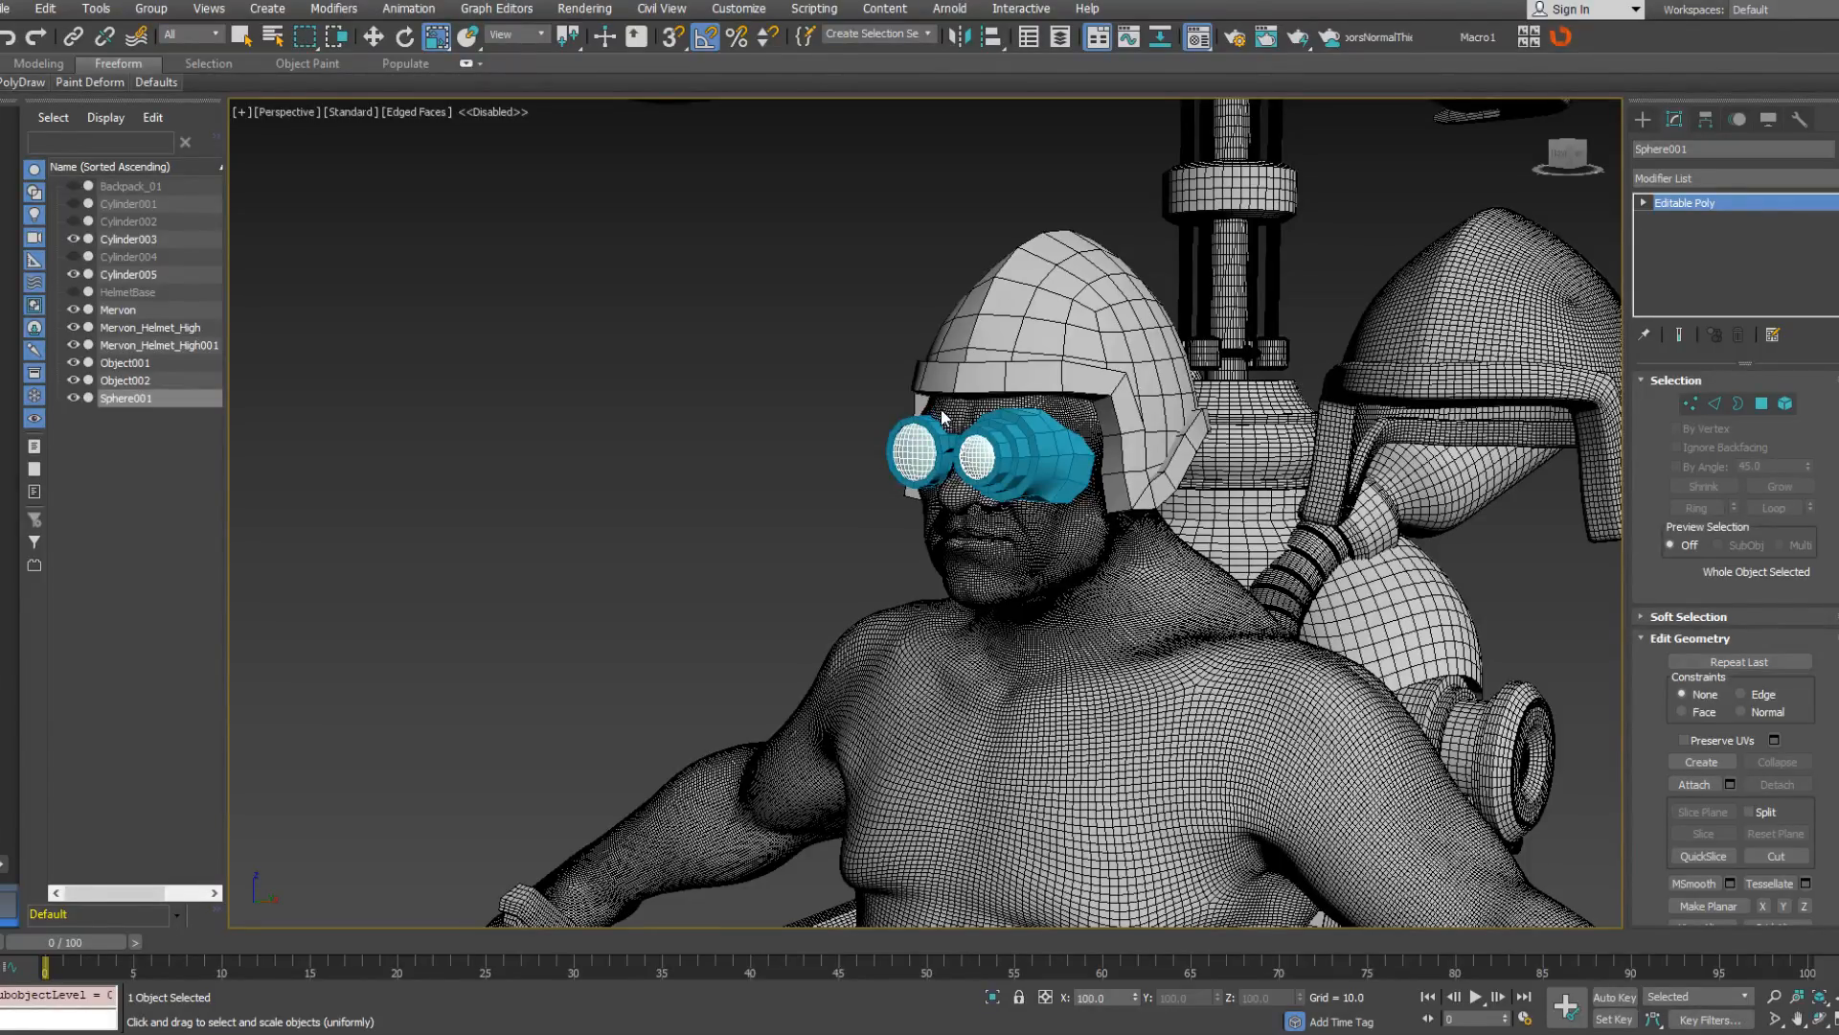
alt+middle_drag(958, 469, 1145, 498)
mouse_move(1027, 476)
middle_down()
mouse_move(1071, 498)
mouse_move(987, 487)
mouse_move(943, 527)
mouse_move(757, 594)
mouse_move(1058, 455)
mouse_move(1043, 461)
middle_up()
scroll(1030, 488, down, 3)
scroll(1030, 488, up, 7)
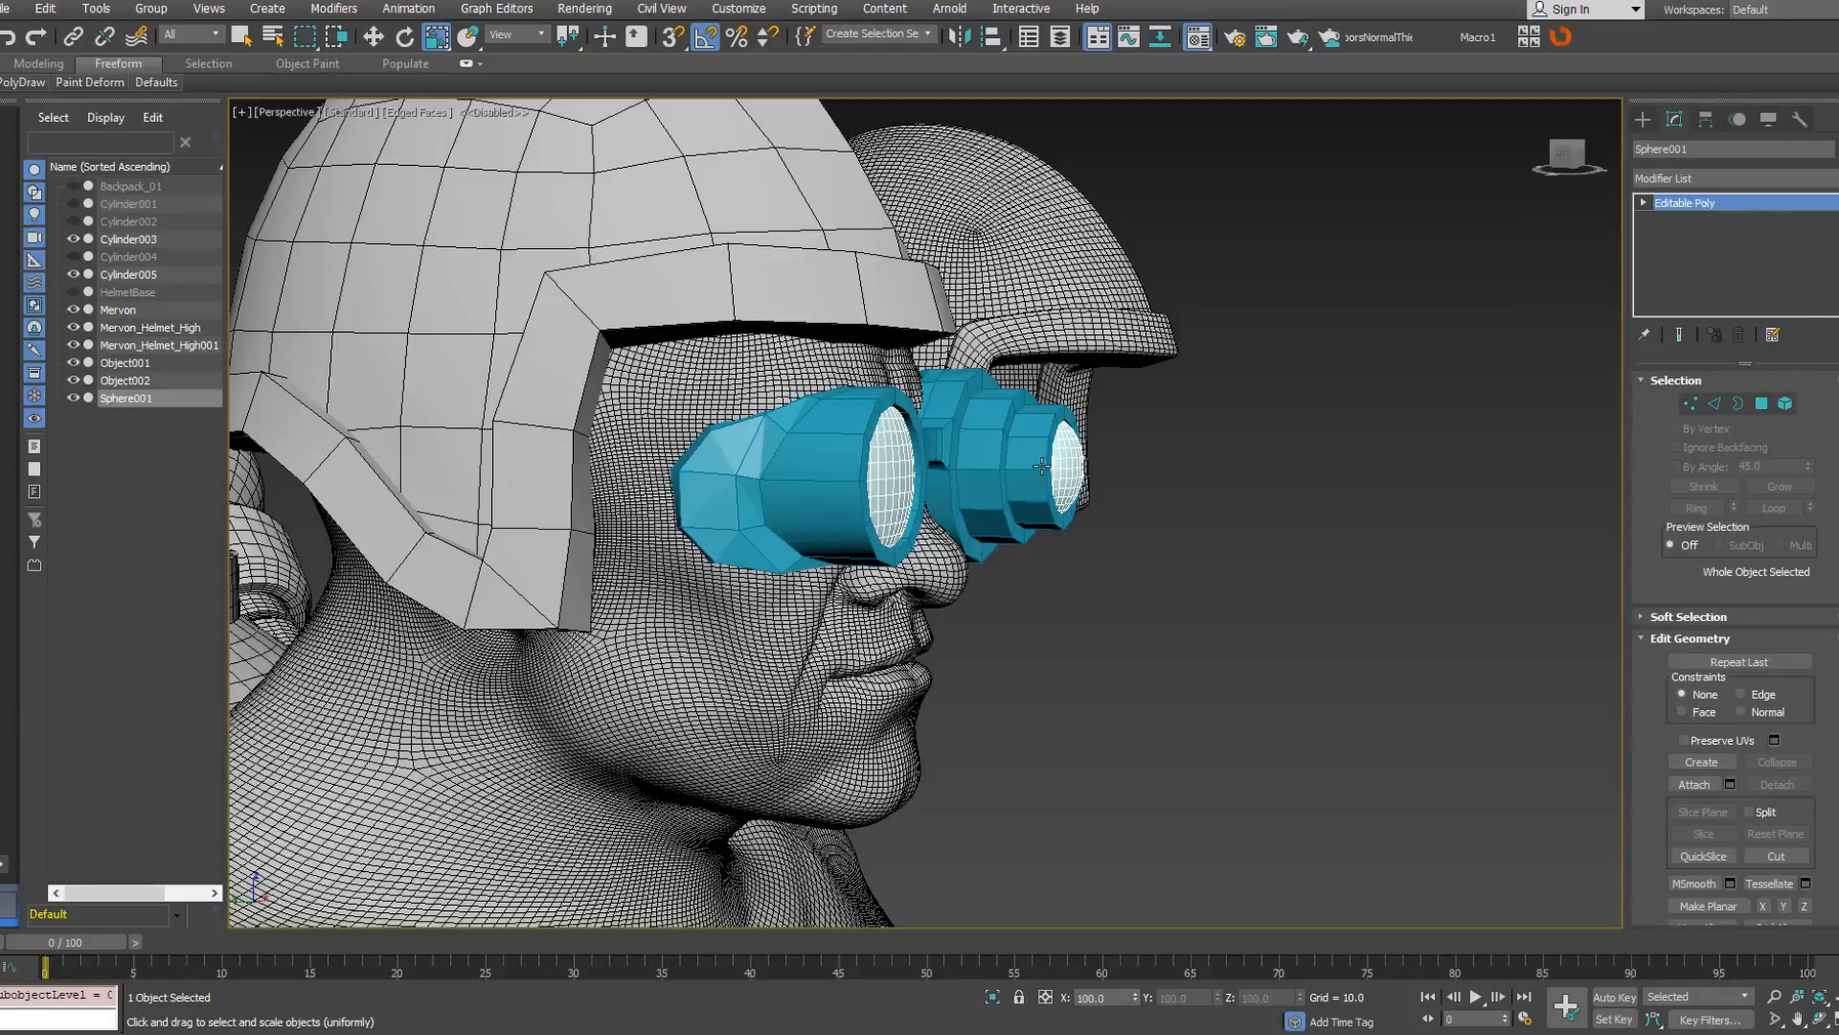
mouse_move(1041, 451)
alt+middle_down()
mouse_move(767, 469)
mouse_move(1017, 479)
alt+middle_up()
Select the entire goggle frame element, clear its smoothing groups and assign it to smoothing group 1.
click(1034, 412)
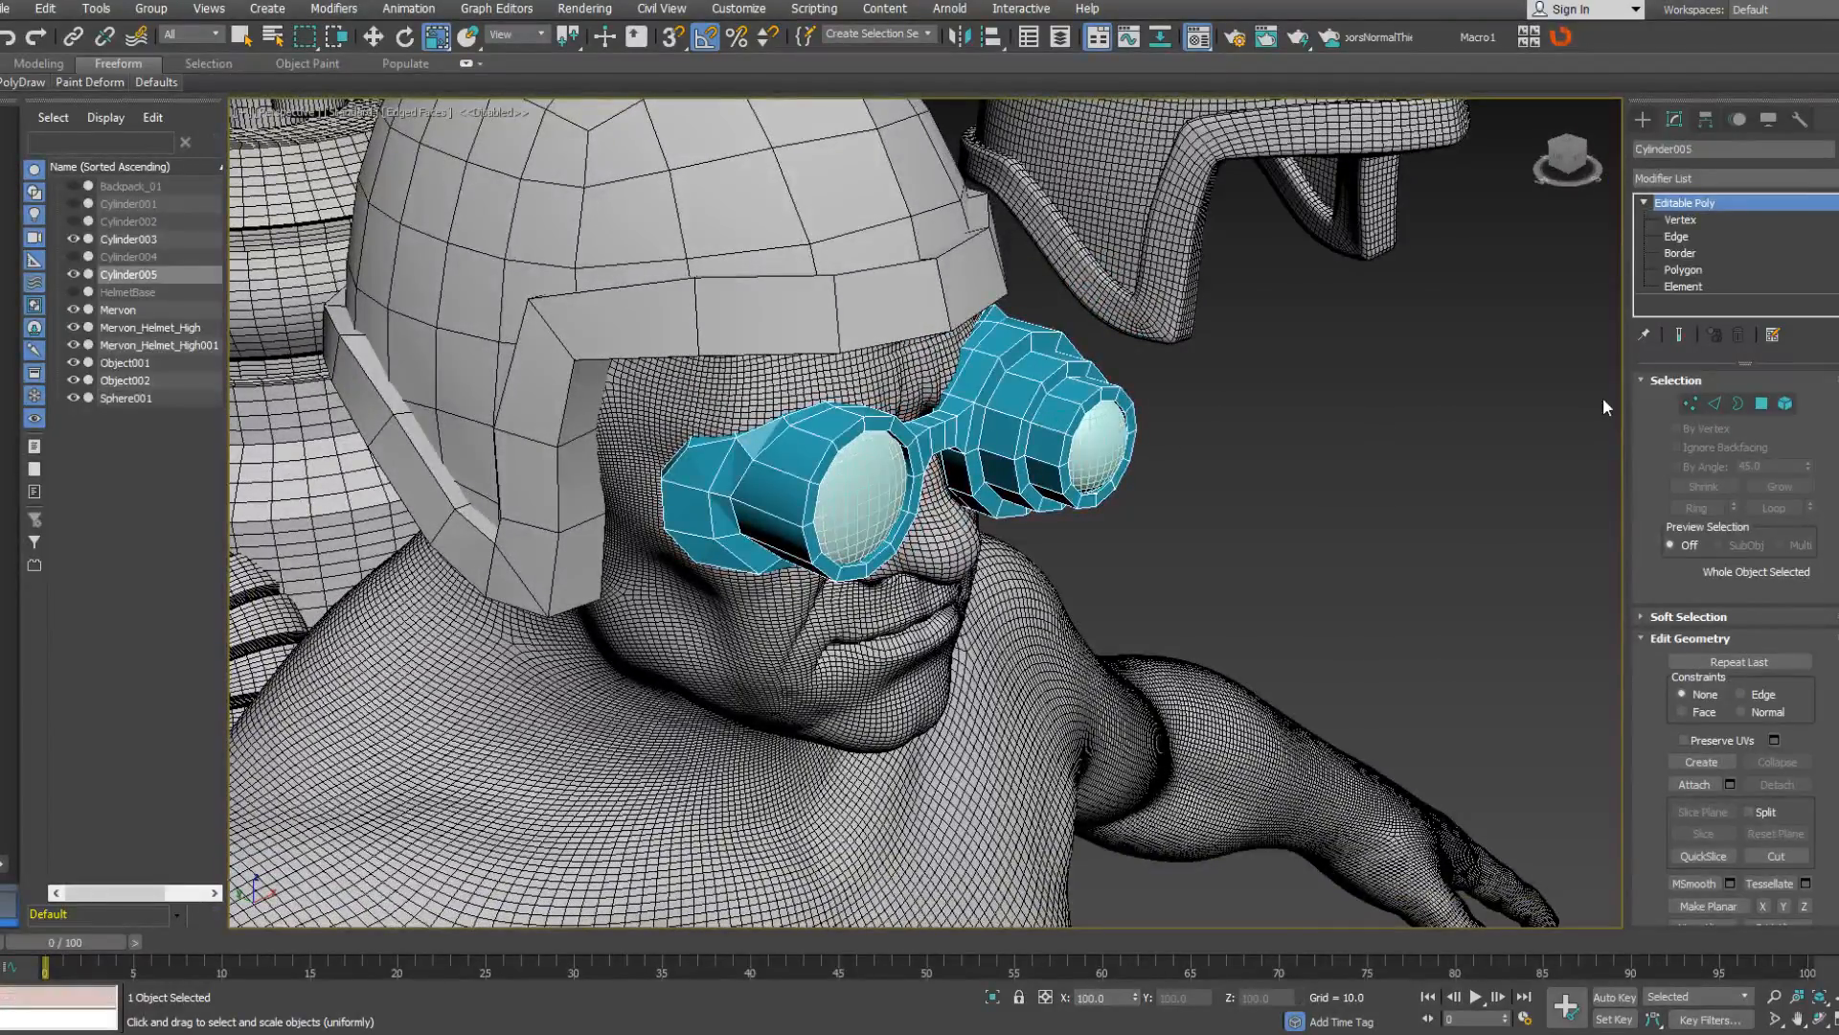
click(1786, 403)
click(1116, 422)
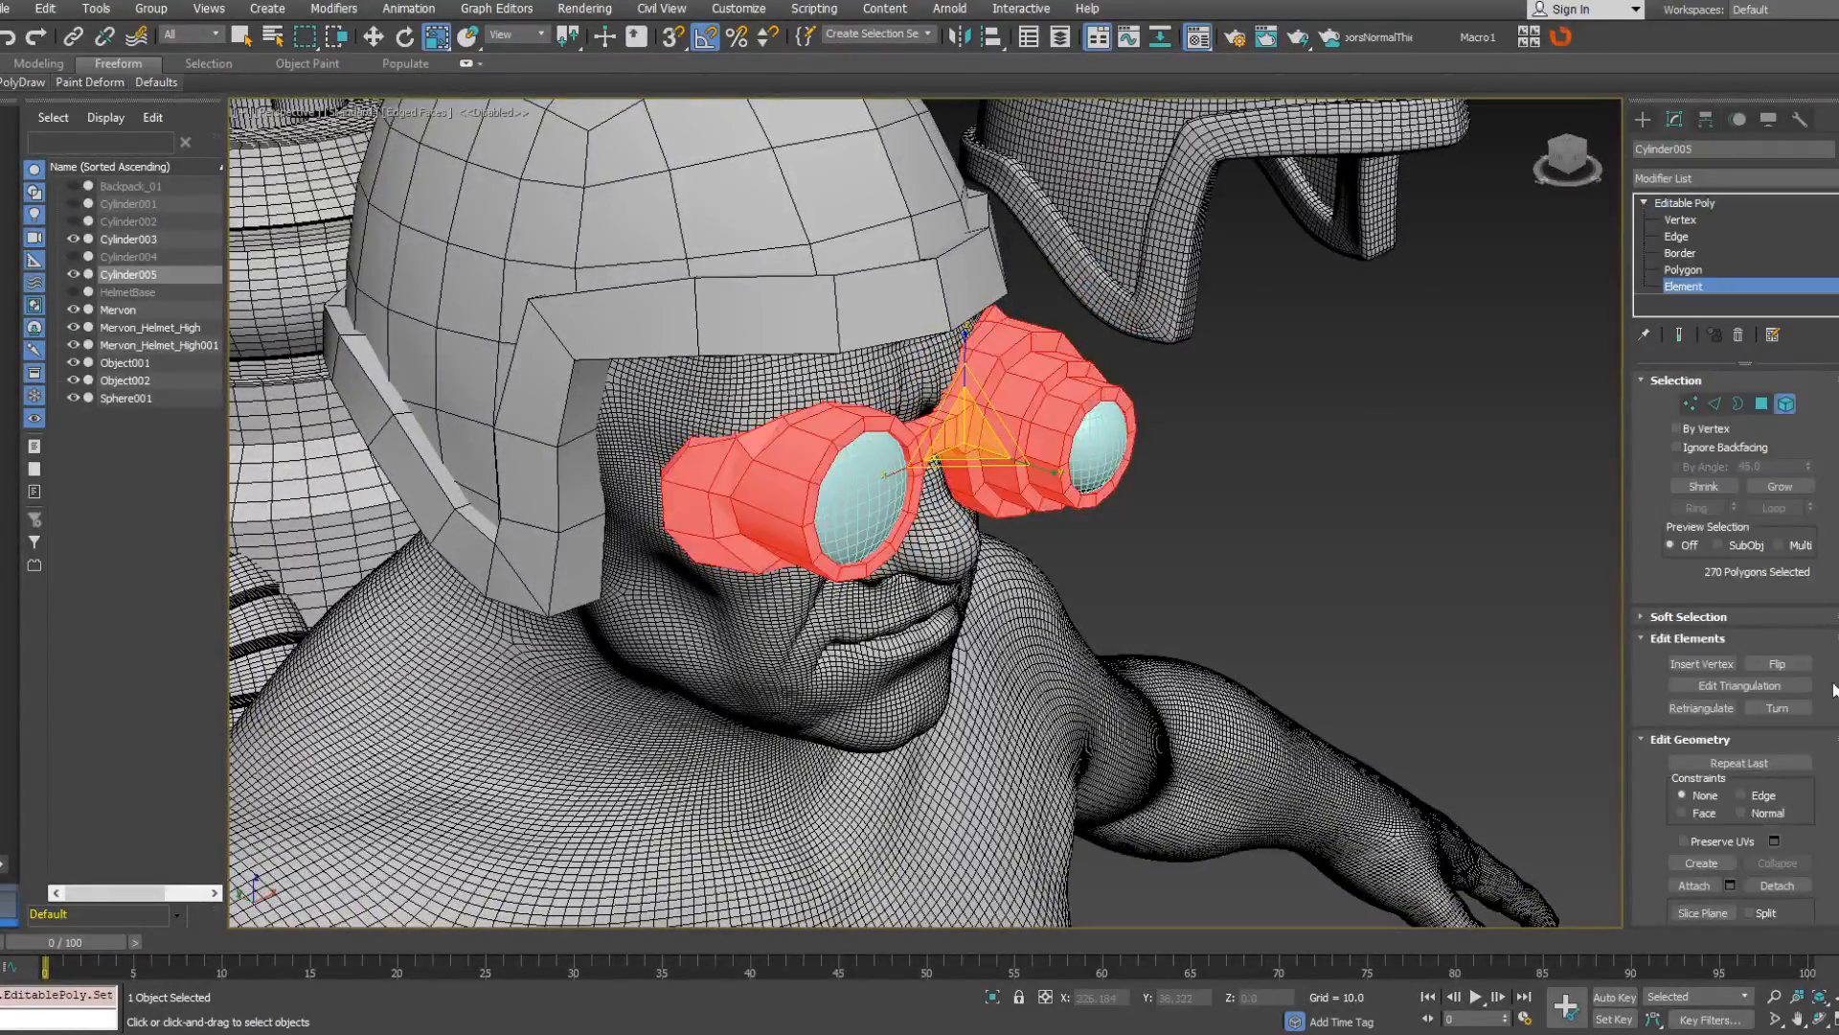
drag(1832, 690, 1766, 370)
scroll(1806, 659, down, 3)
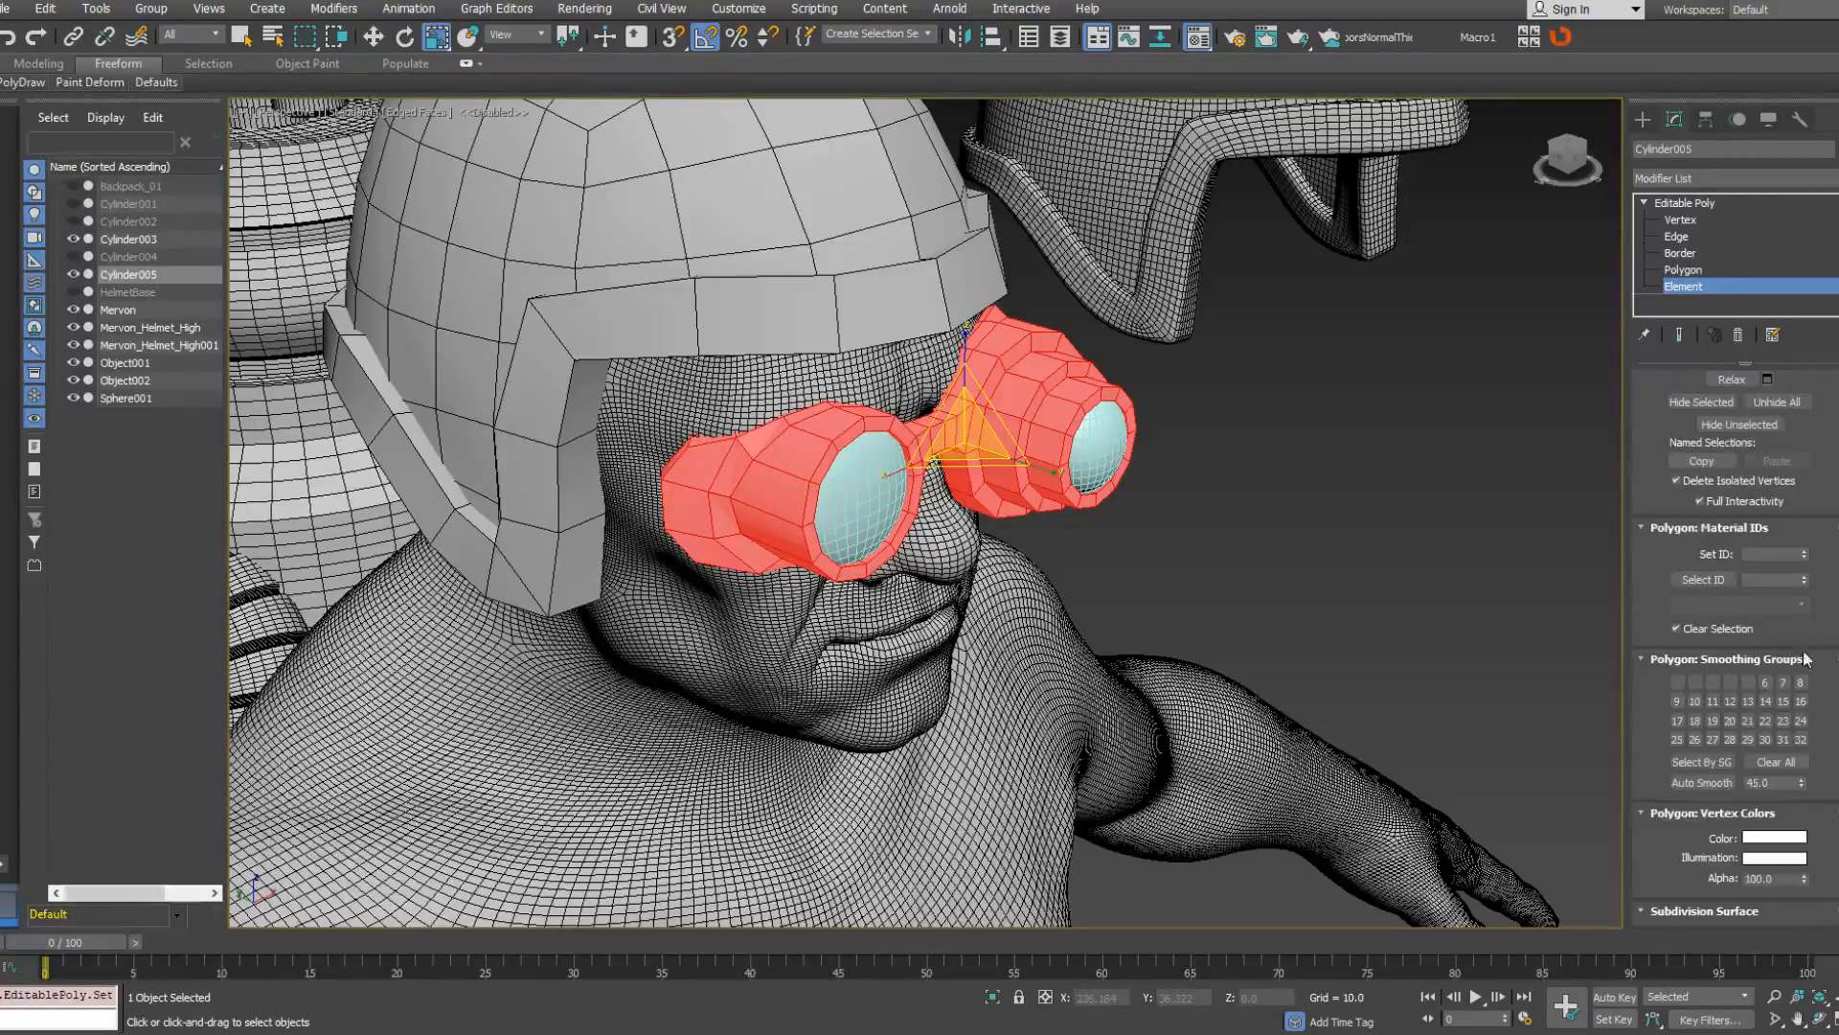
click(1783, 765)
click(1679, 683)
alt+middle_drag(1205, 517, 1330, 473)
scroll(1216, 456, up, 3)
Select the edge rings across the goggle frame's front rims, stepped faces and back border, and convert them to a polygon selection.
click(1670, 271)
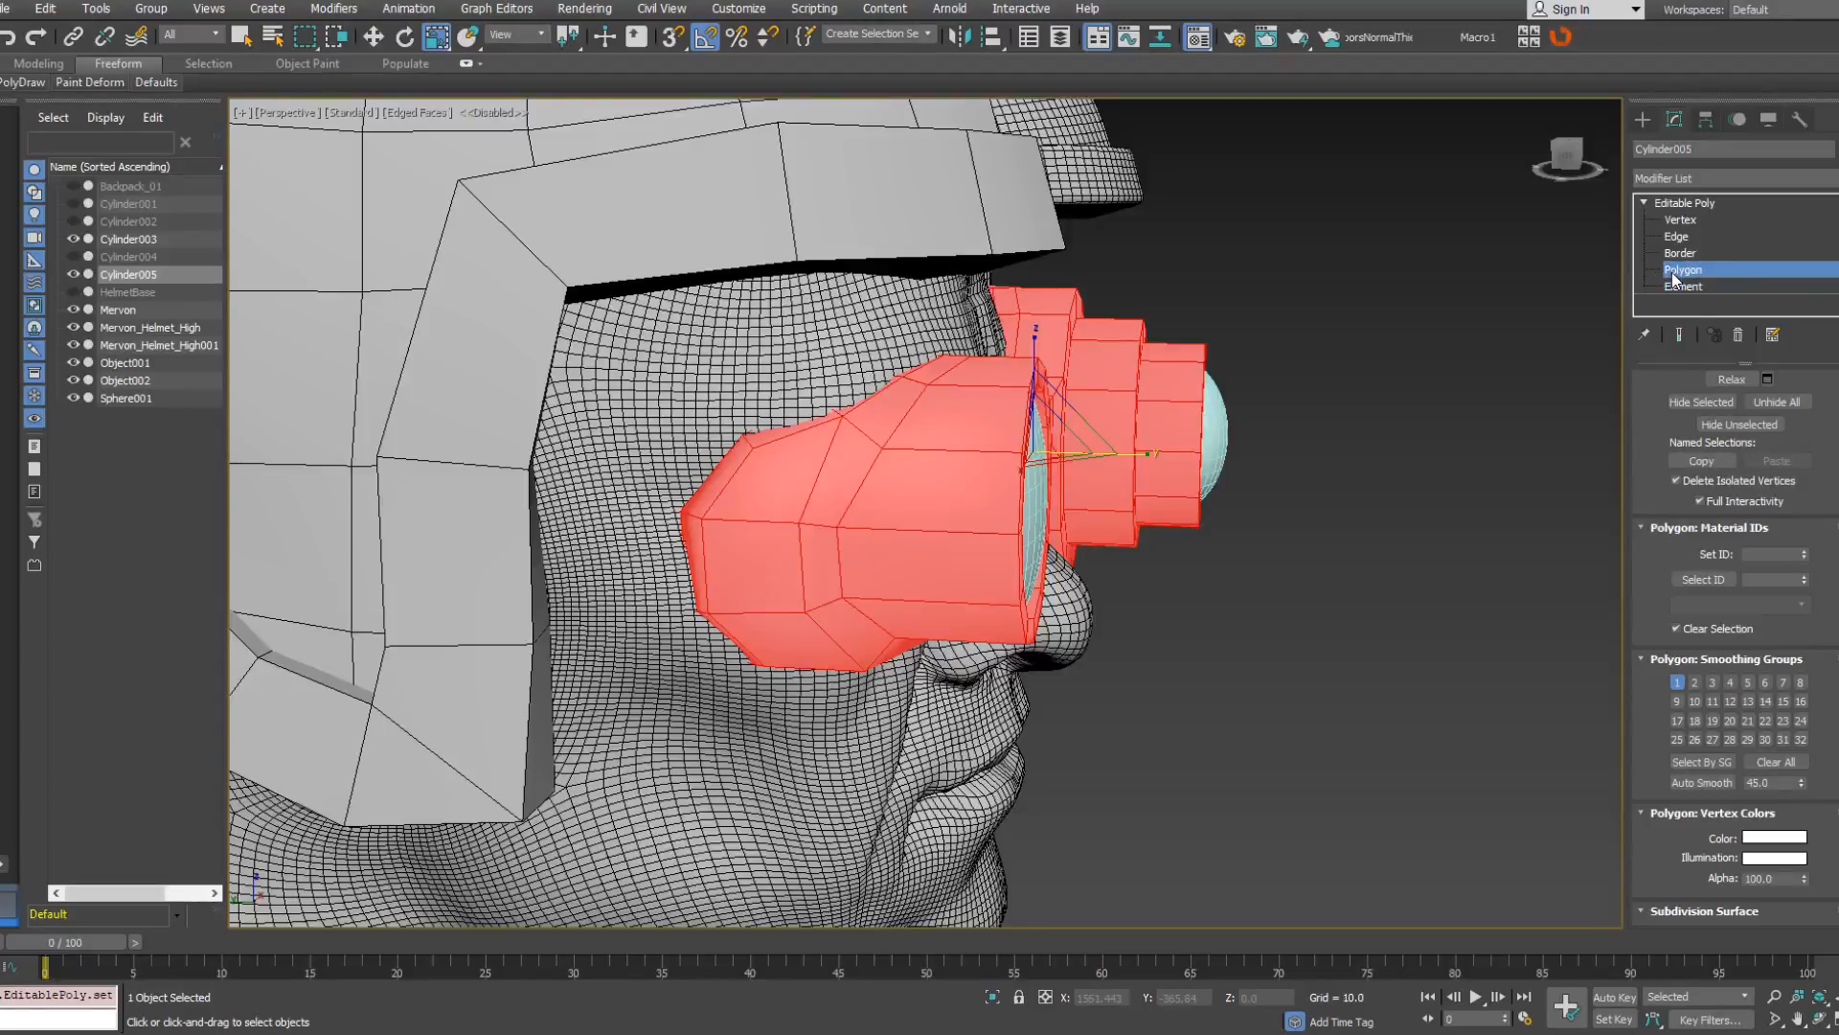
alt+middle_drag(1609, 293, 1535, 315)
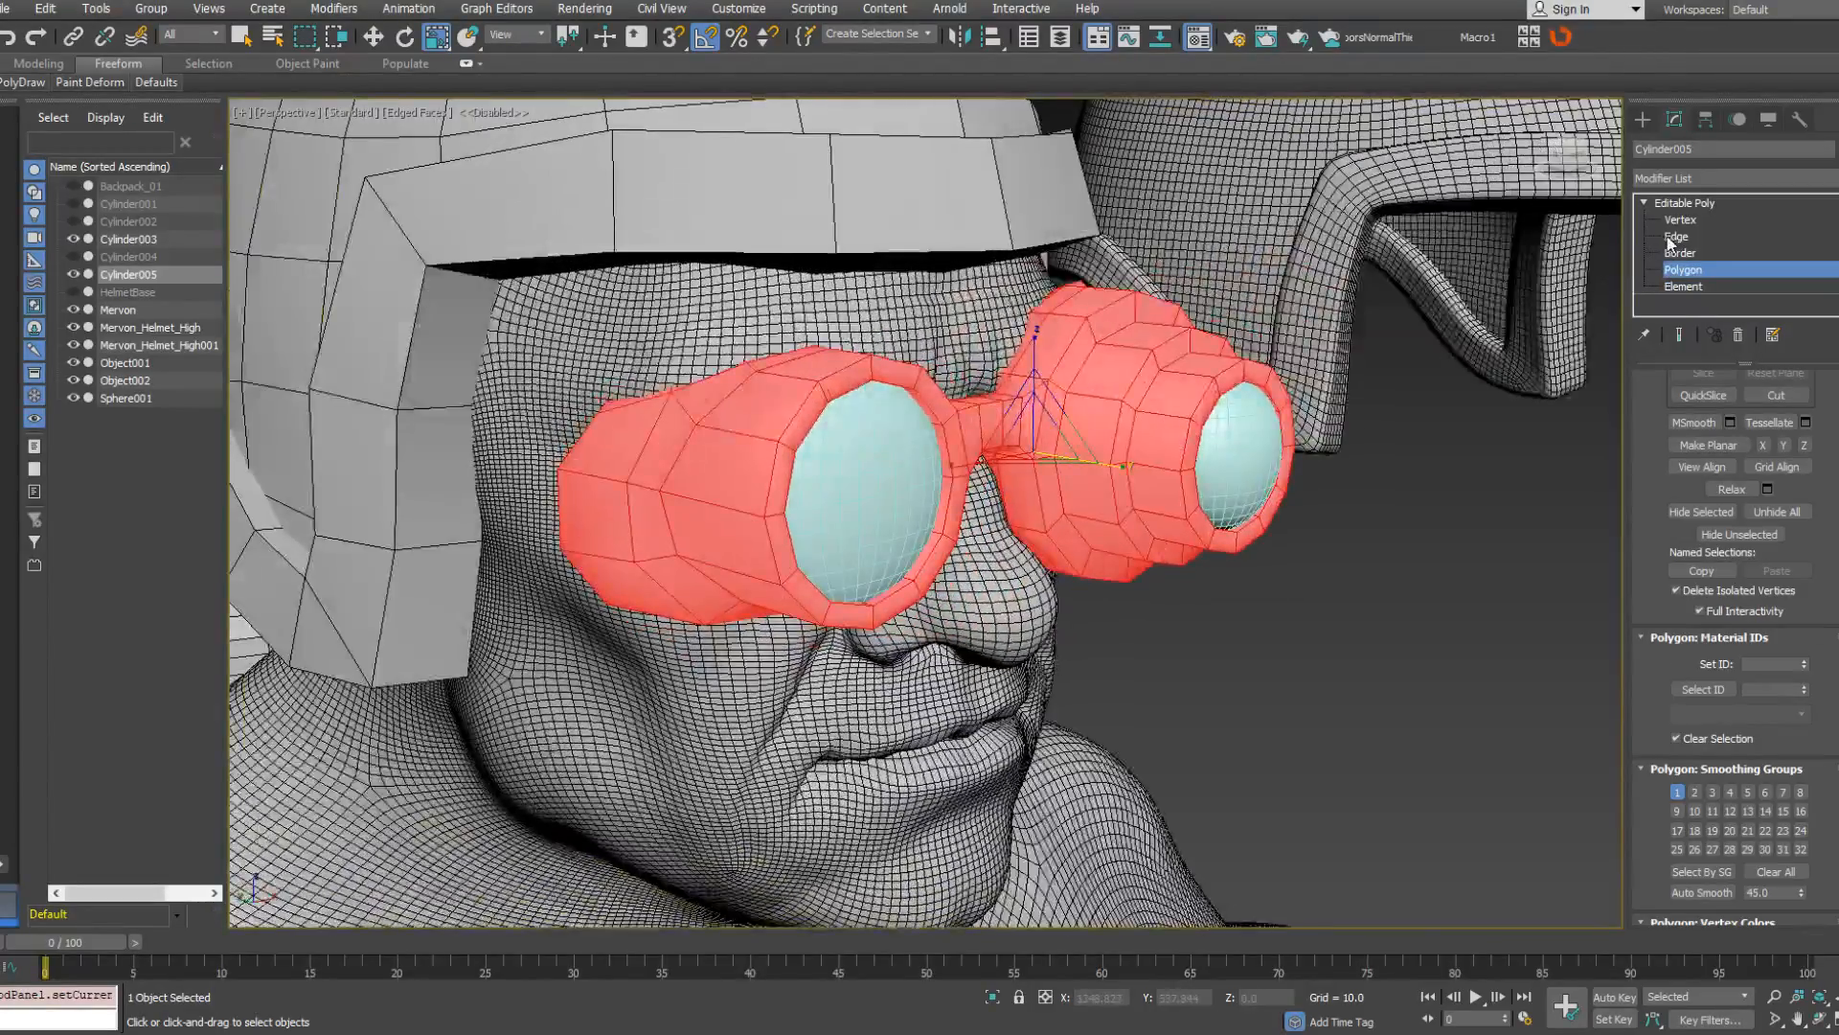
key(2)
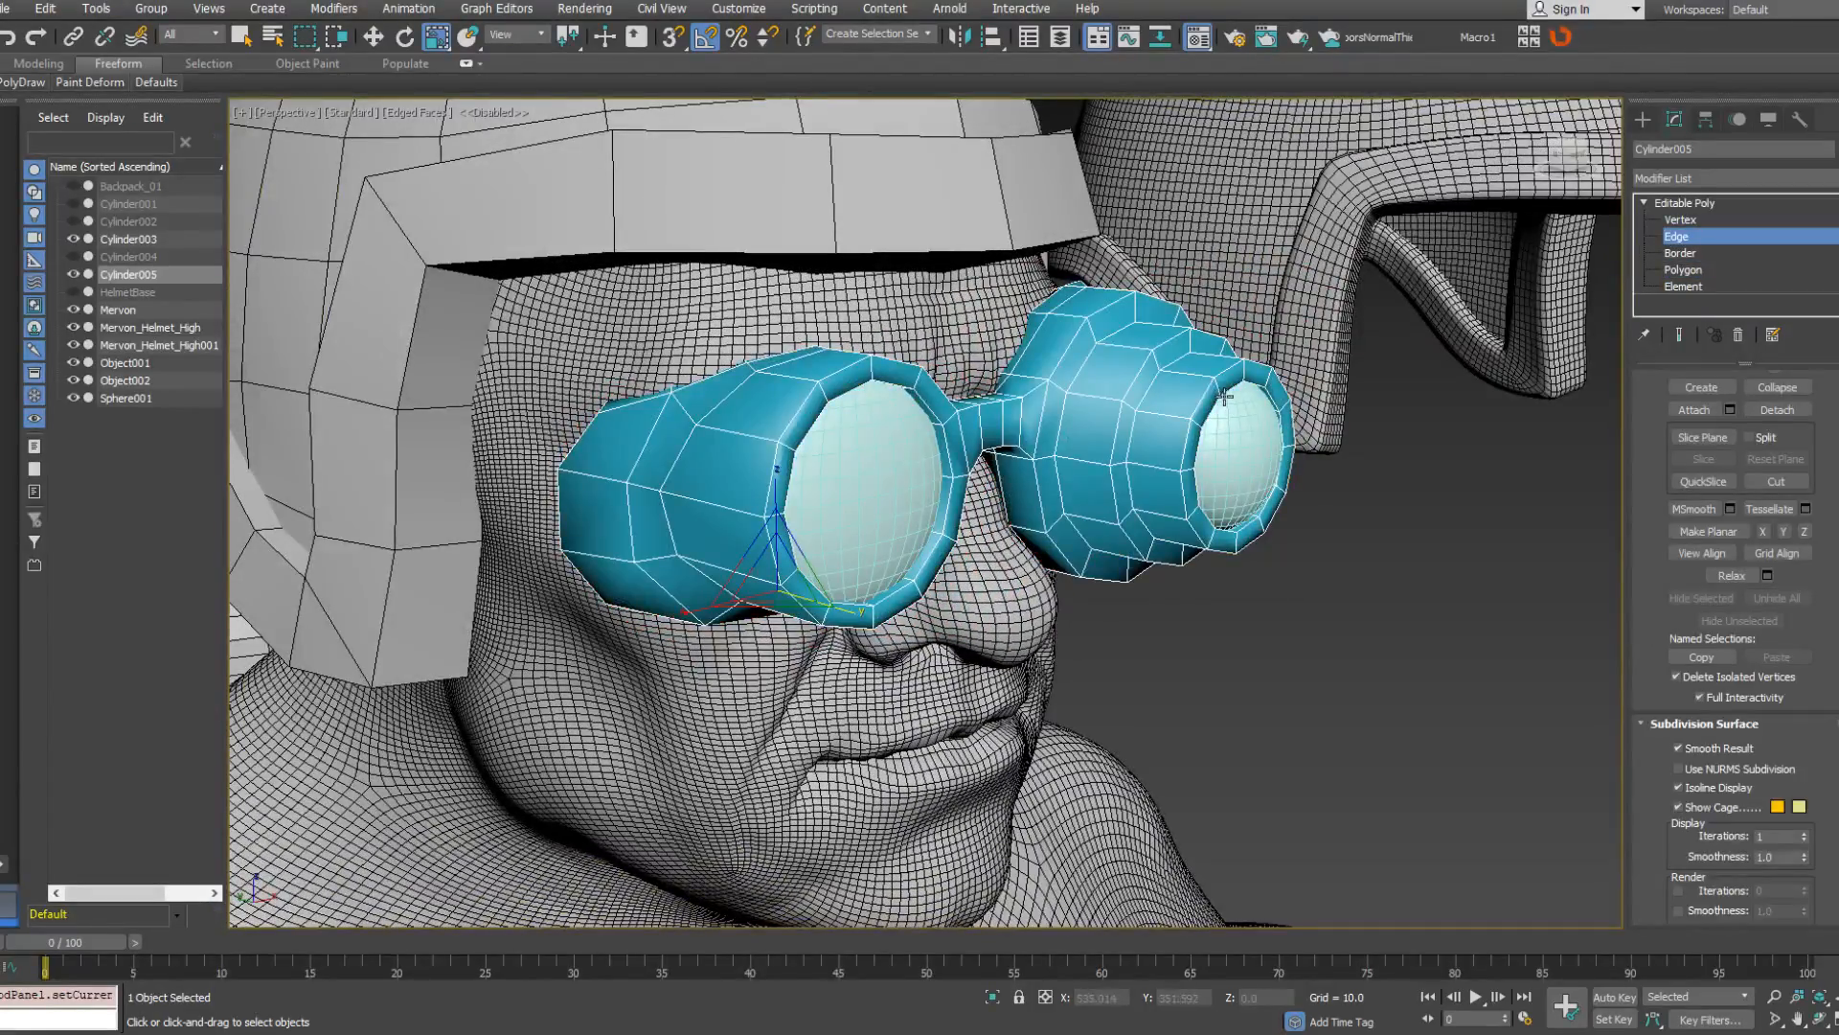
click(1157, 357)
shift+click(1091, 330)
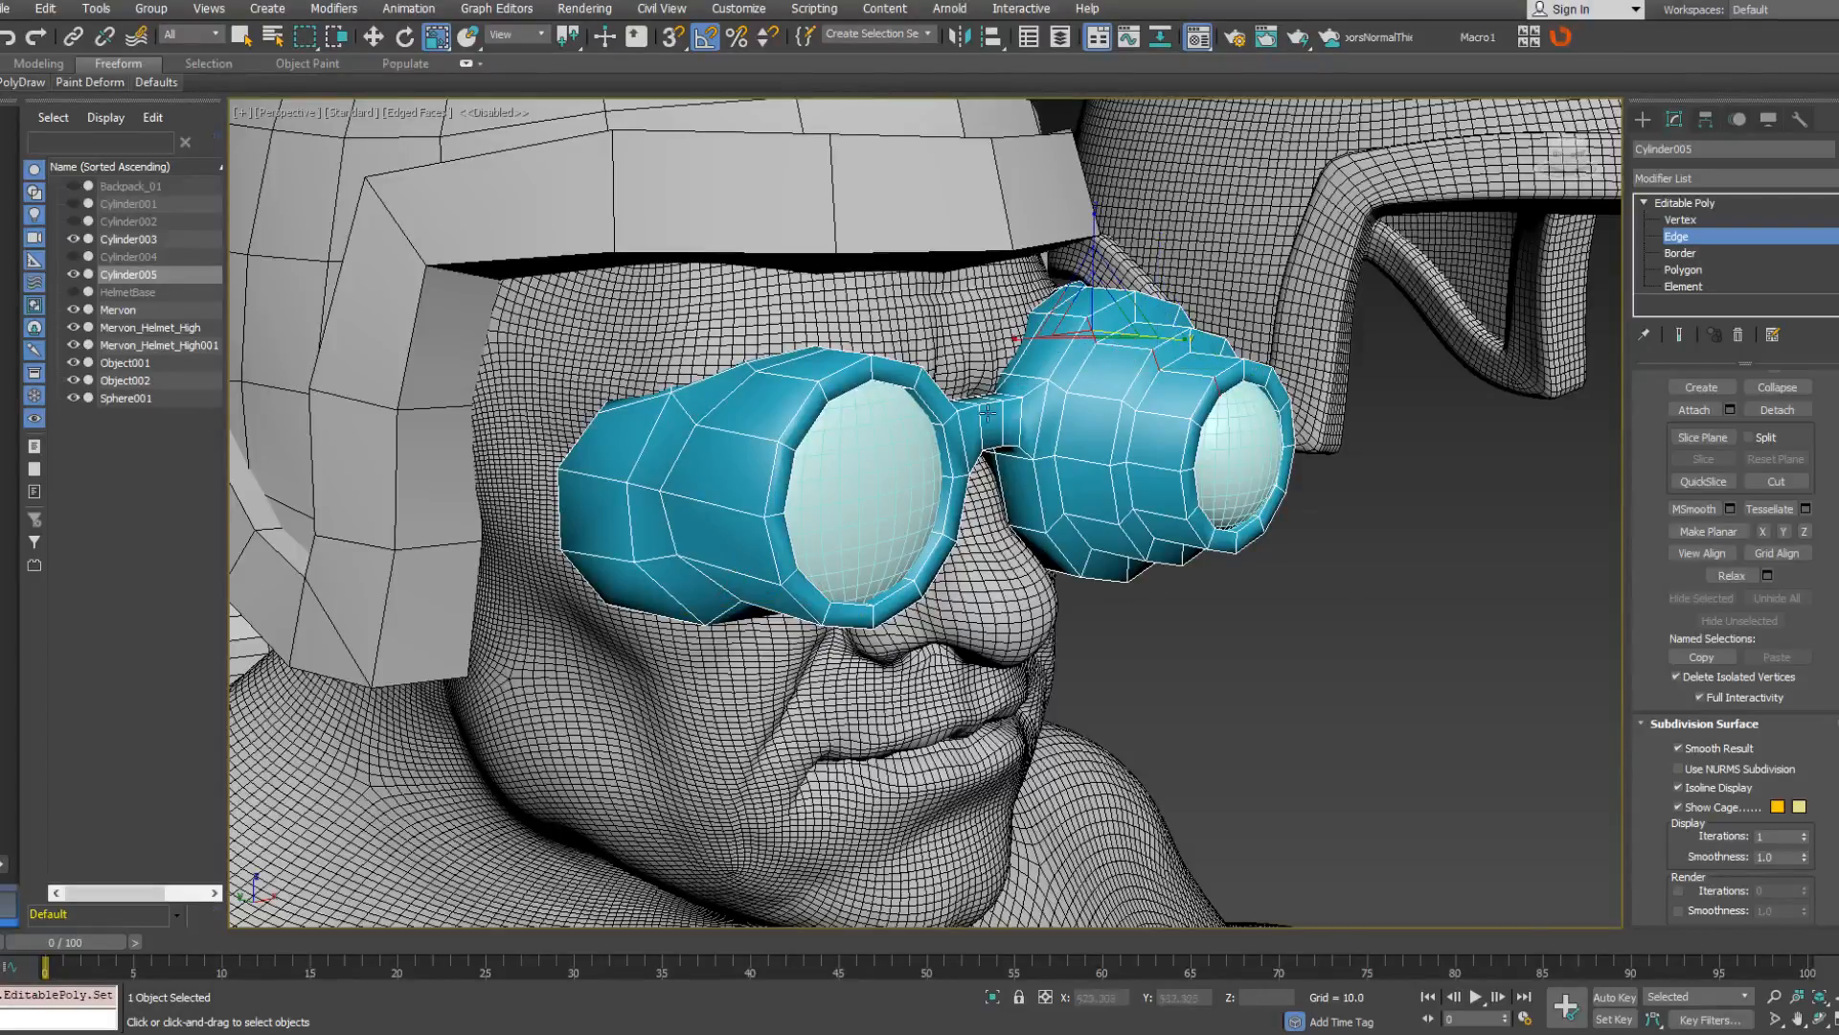
ctrl+click(870, 370)
alt+middle_drag(870, 371, 922, 401)
alt+middle_drag(668, 482, 1118, 653)
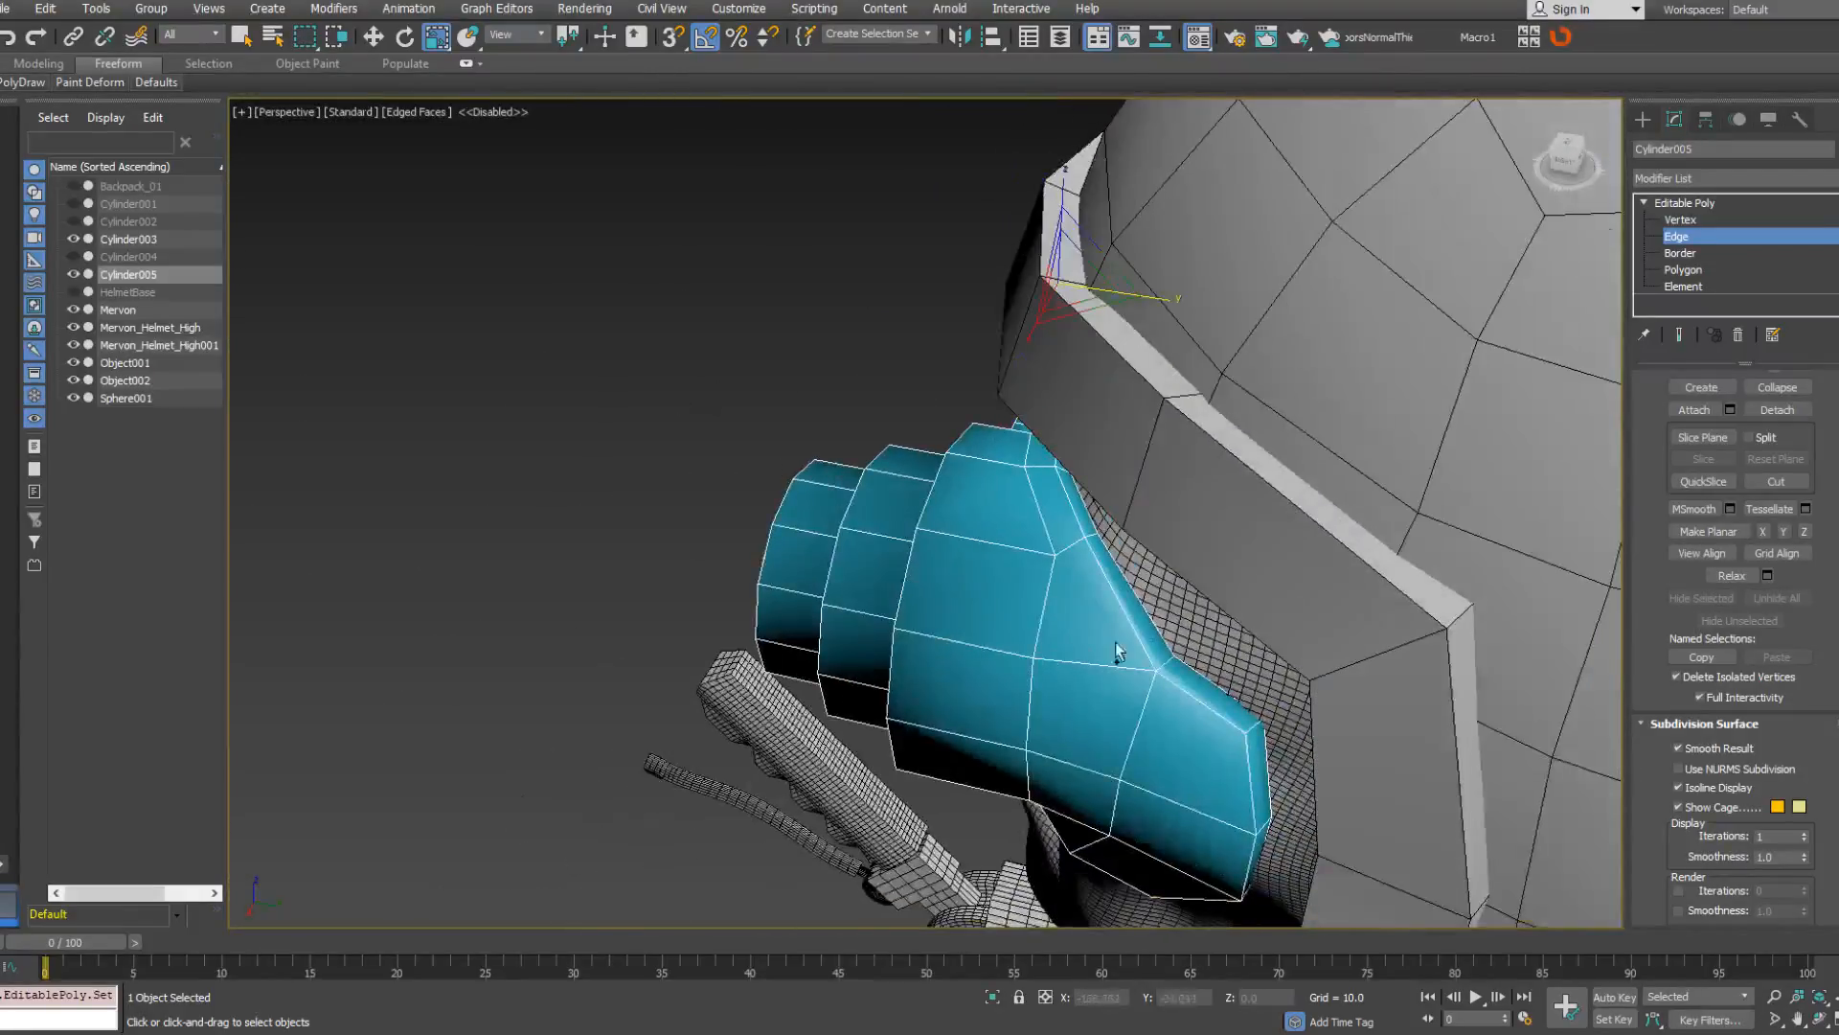
click(1167, 657)
scroll(1820, 266, down, 5)
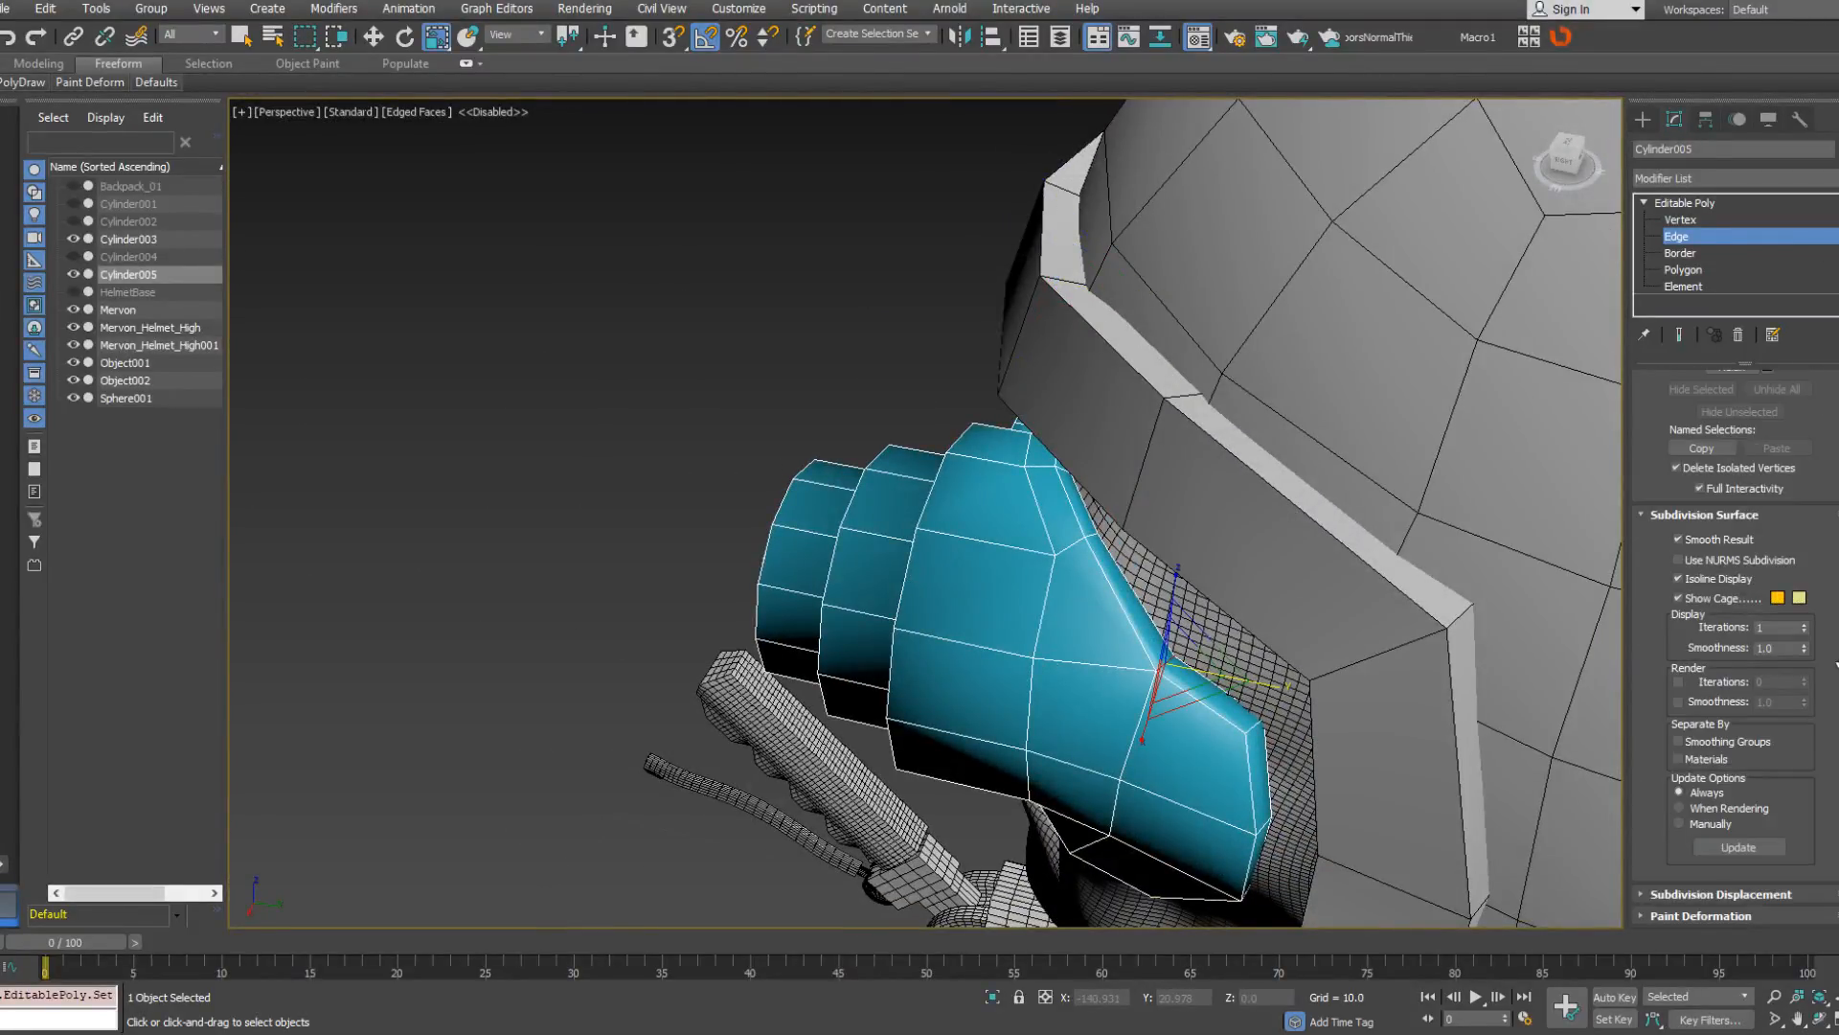
scroll(1722, 536, up, 15)
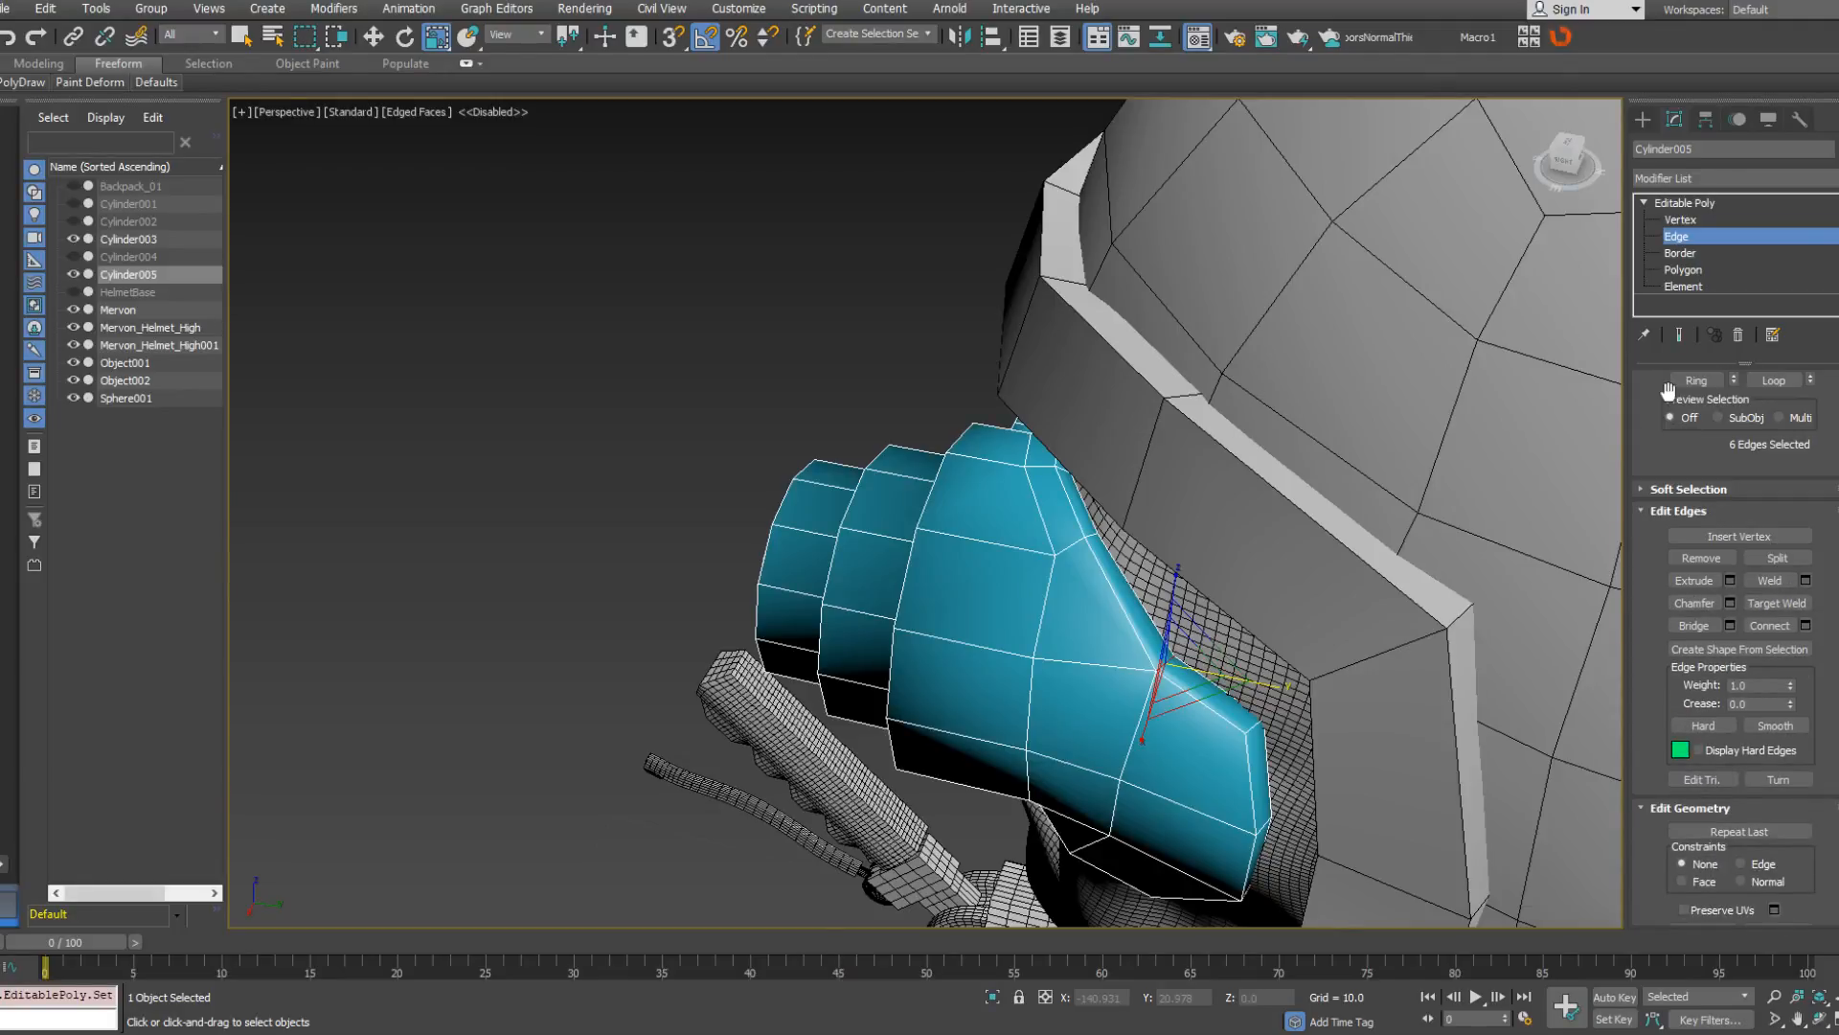
right_click(1168, 652)
click(1111, 526)
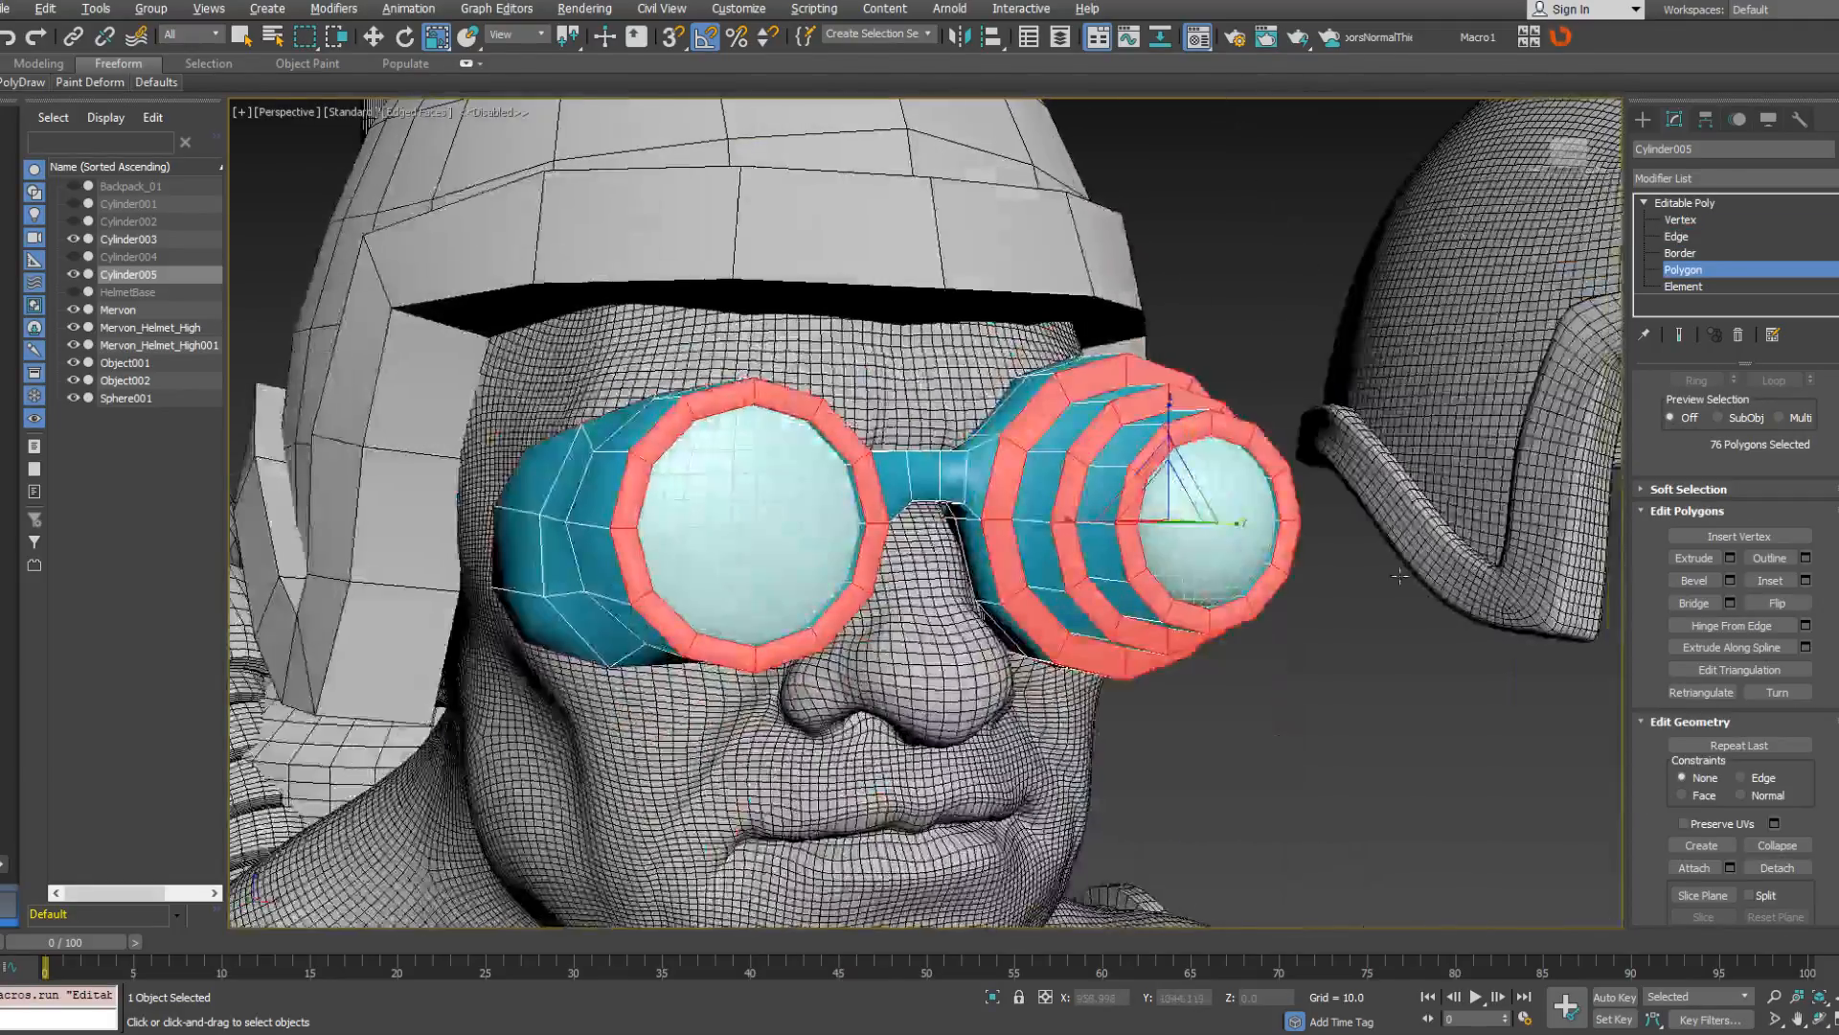
Assign the selected rim and step polygons to a smoothing group separate from the frame's side walls.
alt+middle_drag(1399, 574, 1331, 518)
alt+middle_drag(1352, 457, 1391, 522)
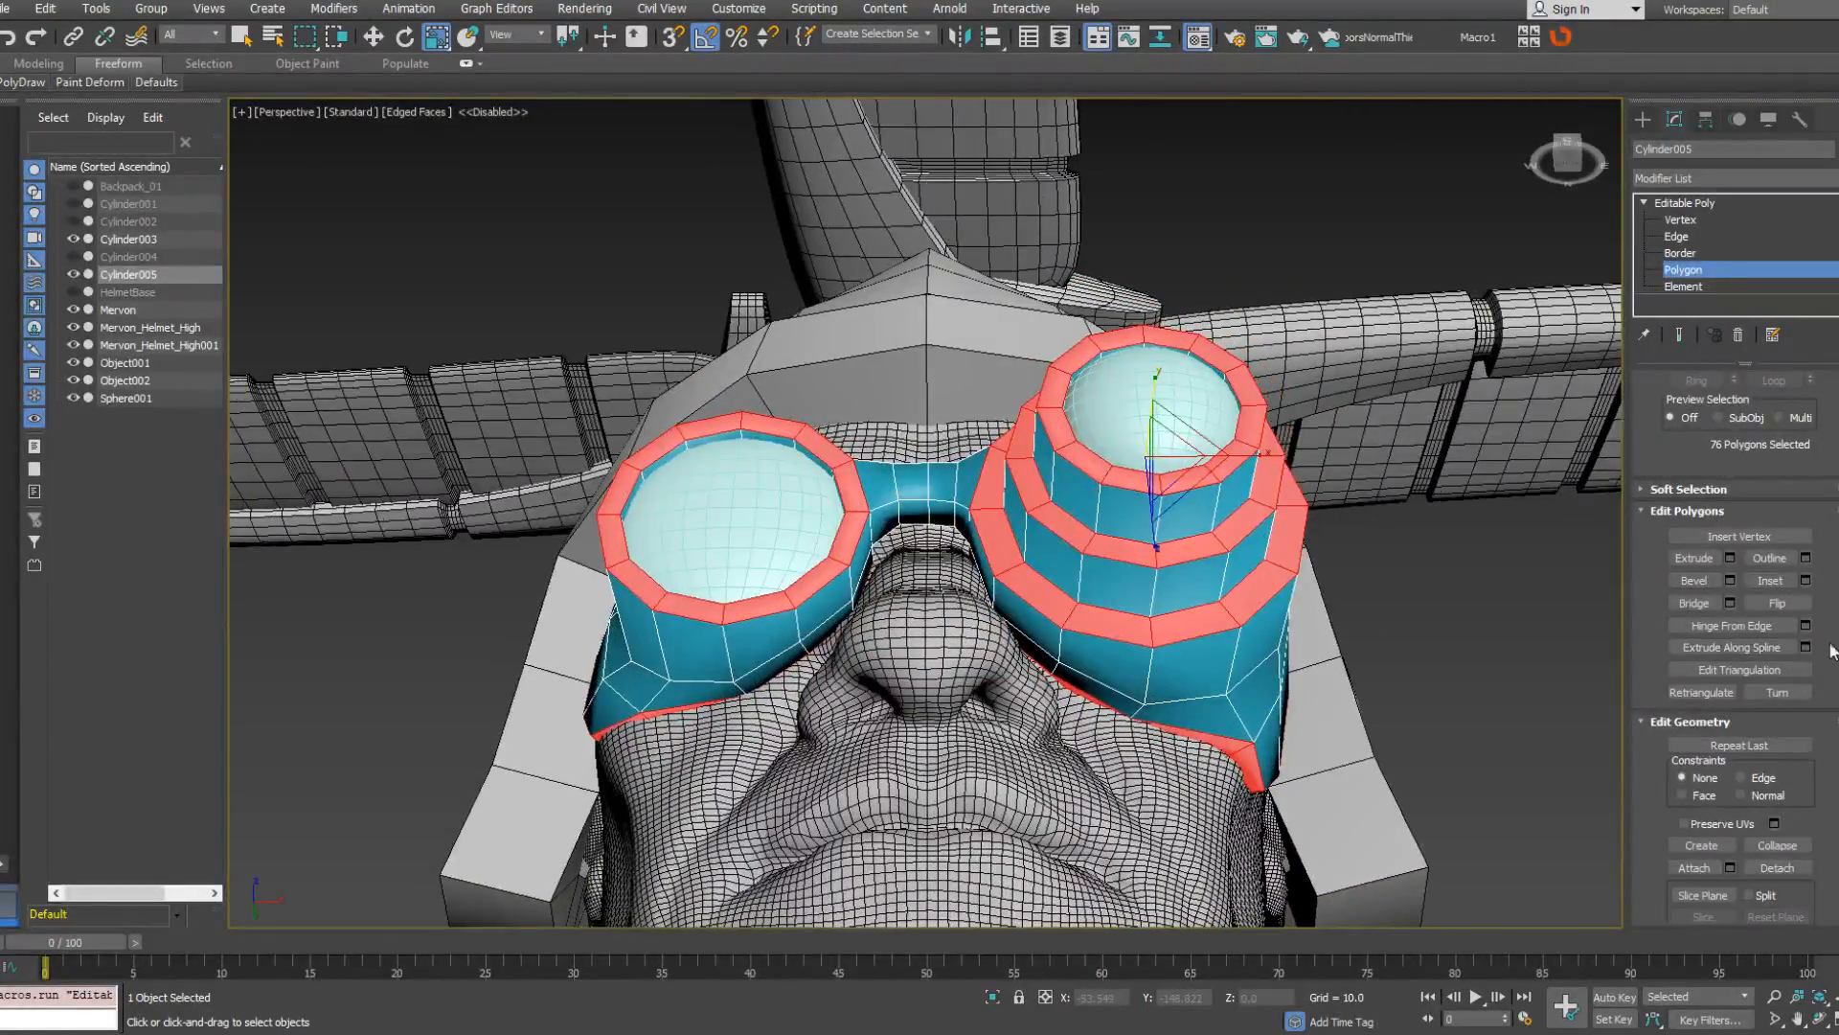
scroll(1781, 652, up, 3)
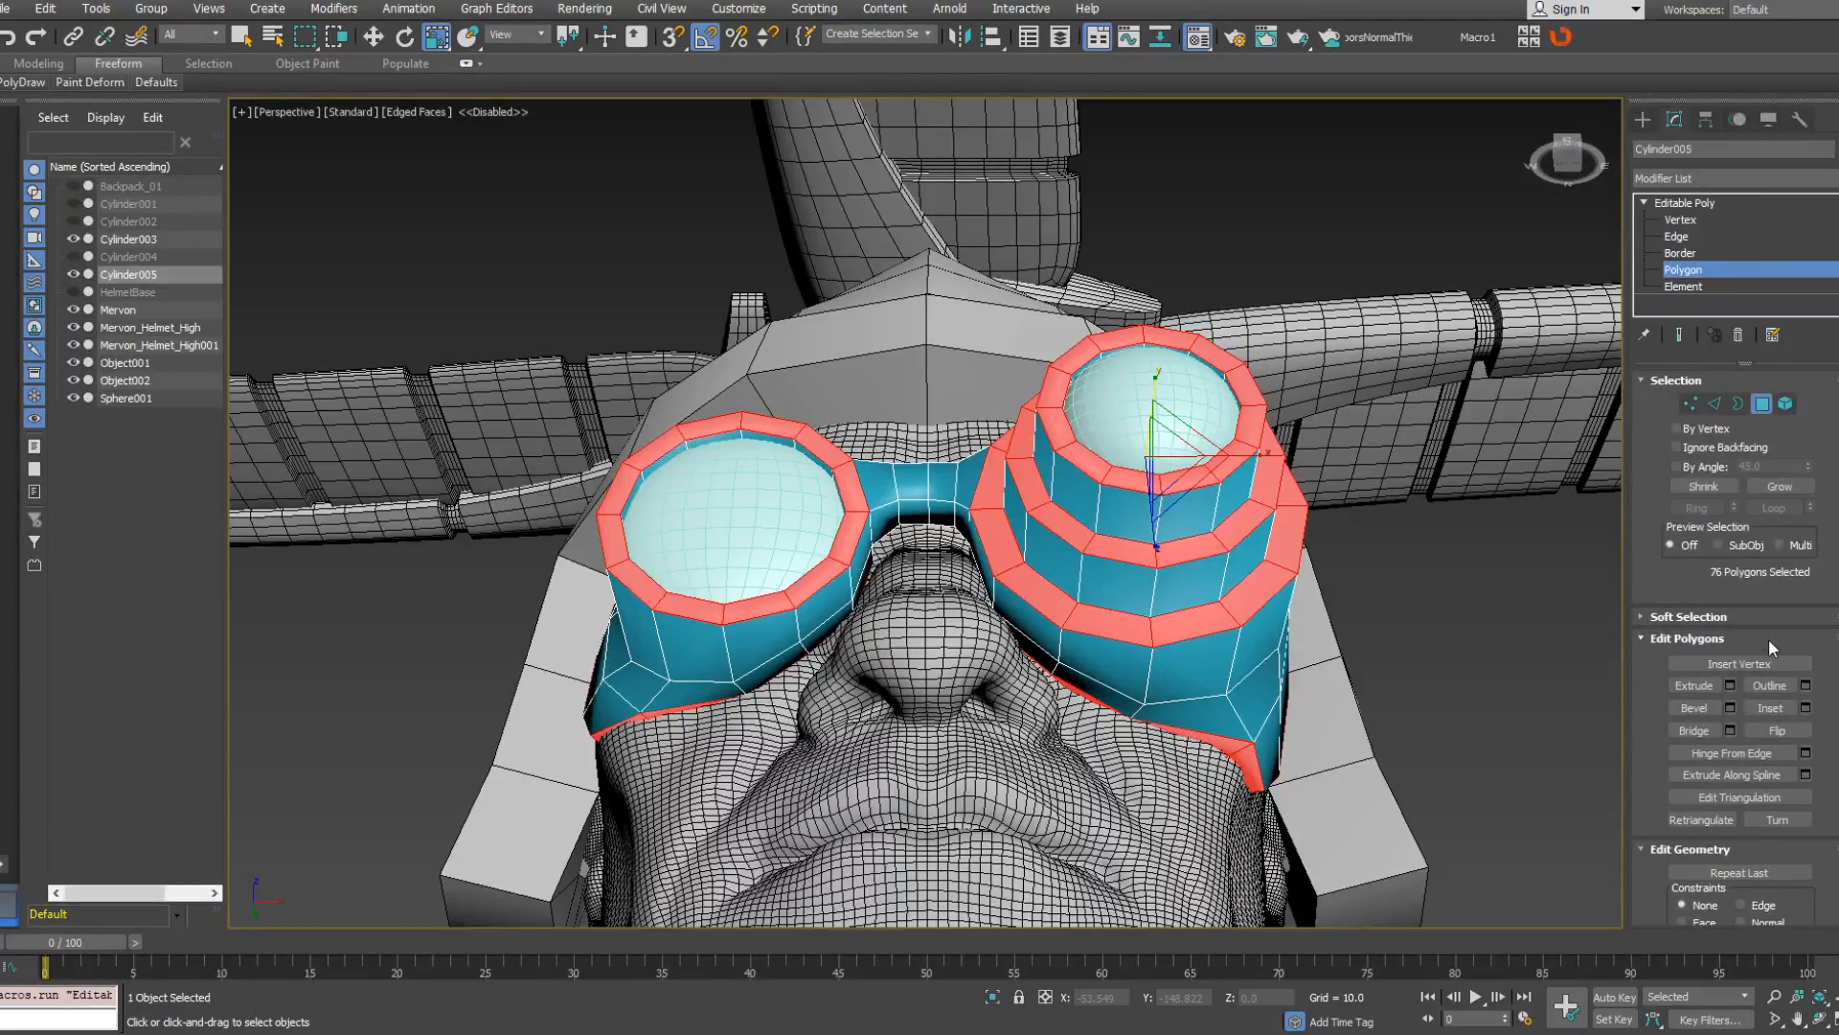
scroll(1818, 502, down, 6)
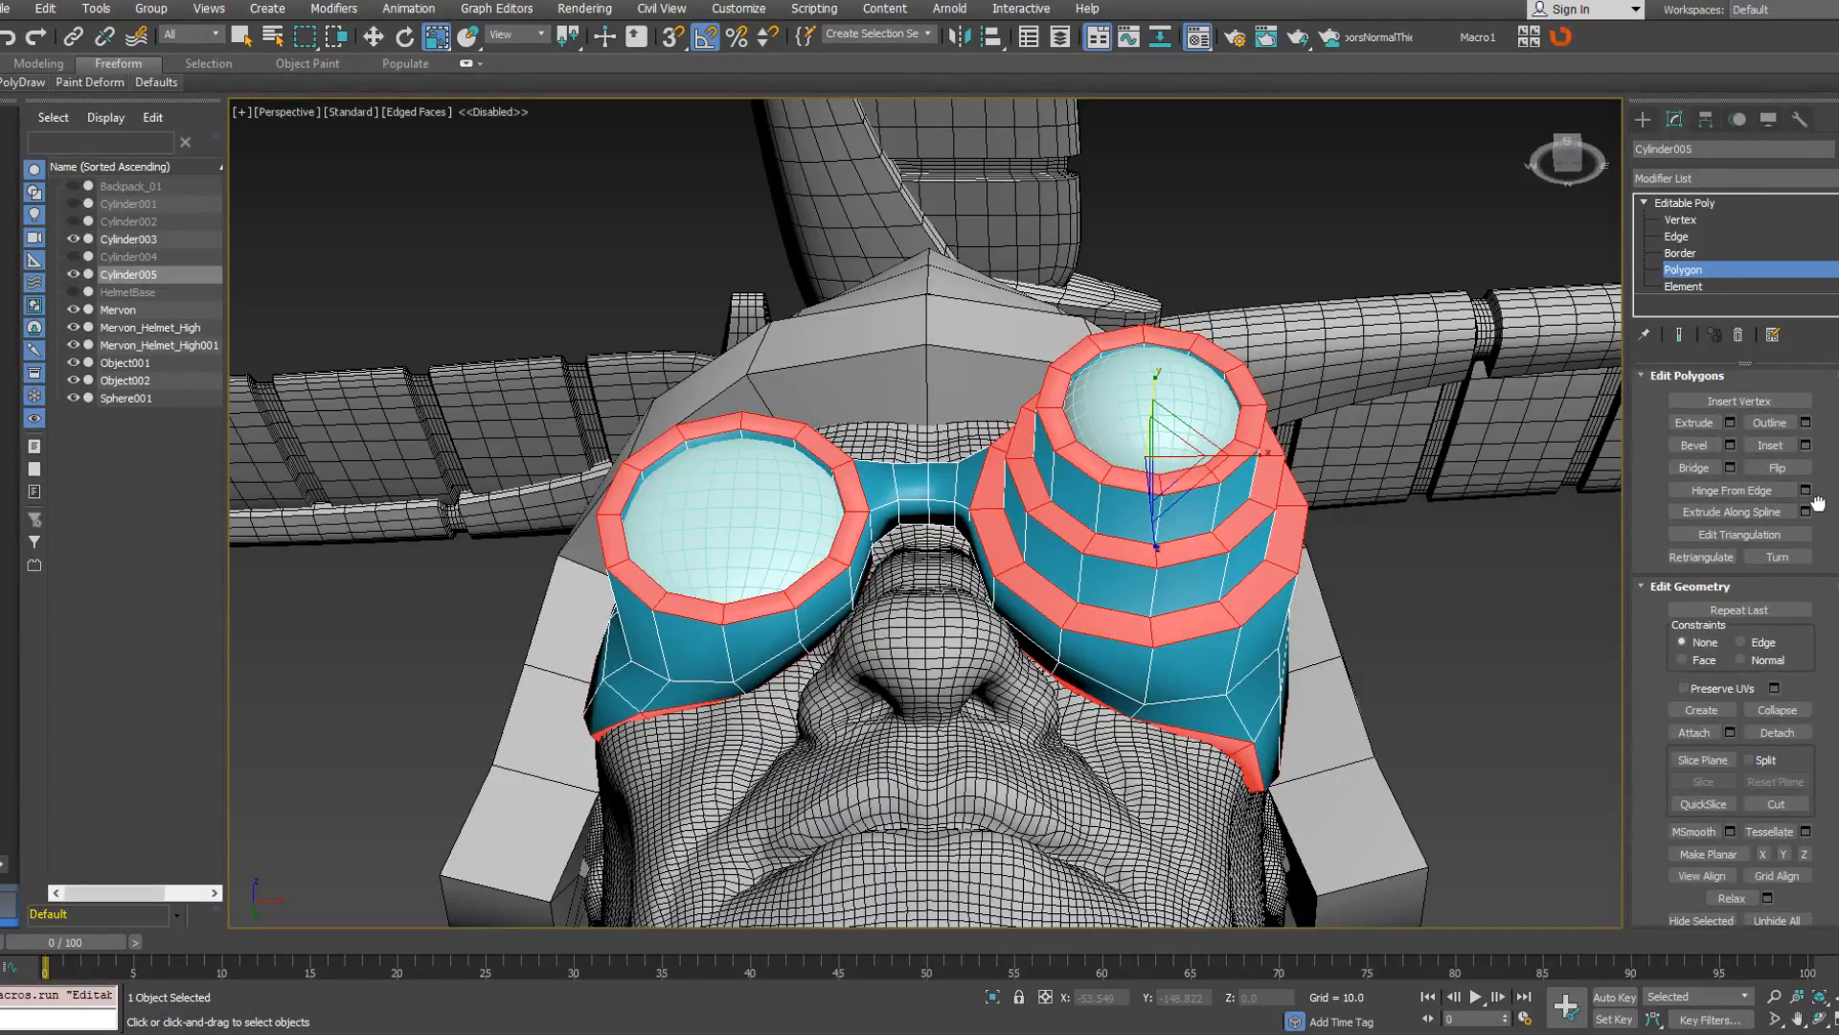
drag(1817, 501, 1835, 777)
scroll(1829, 757, down, 10)
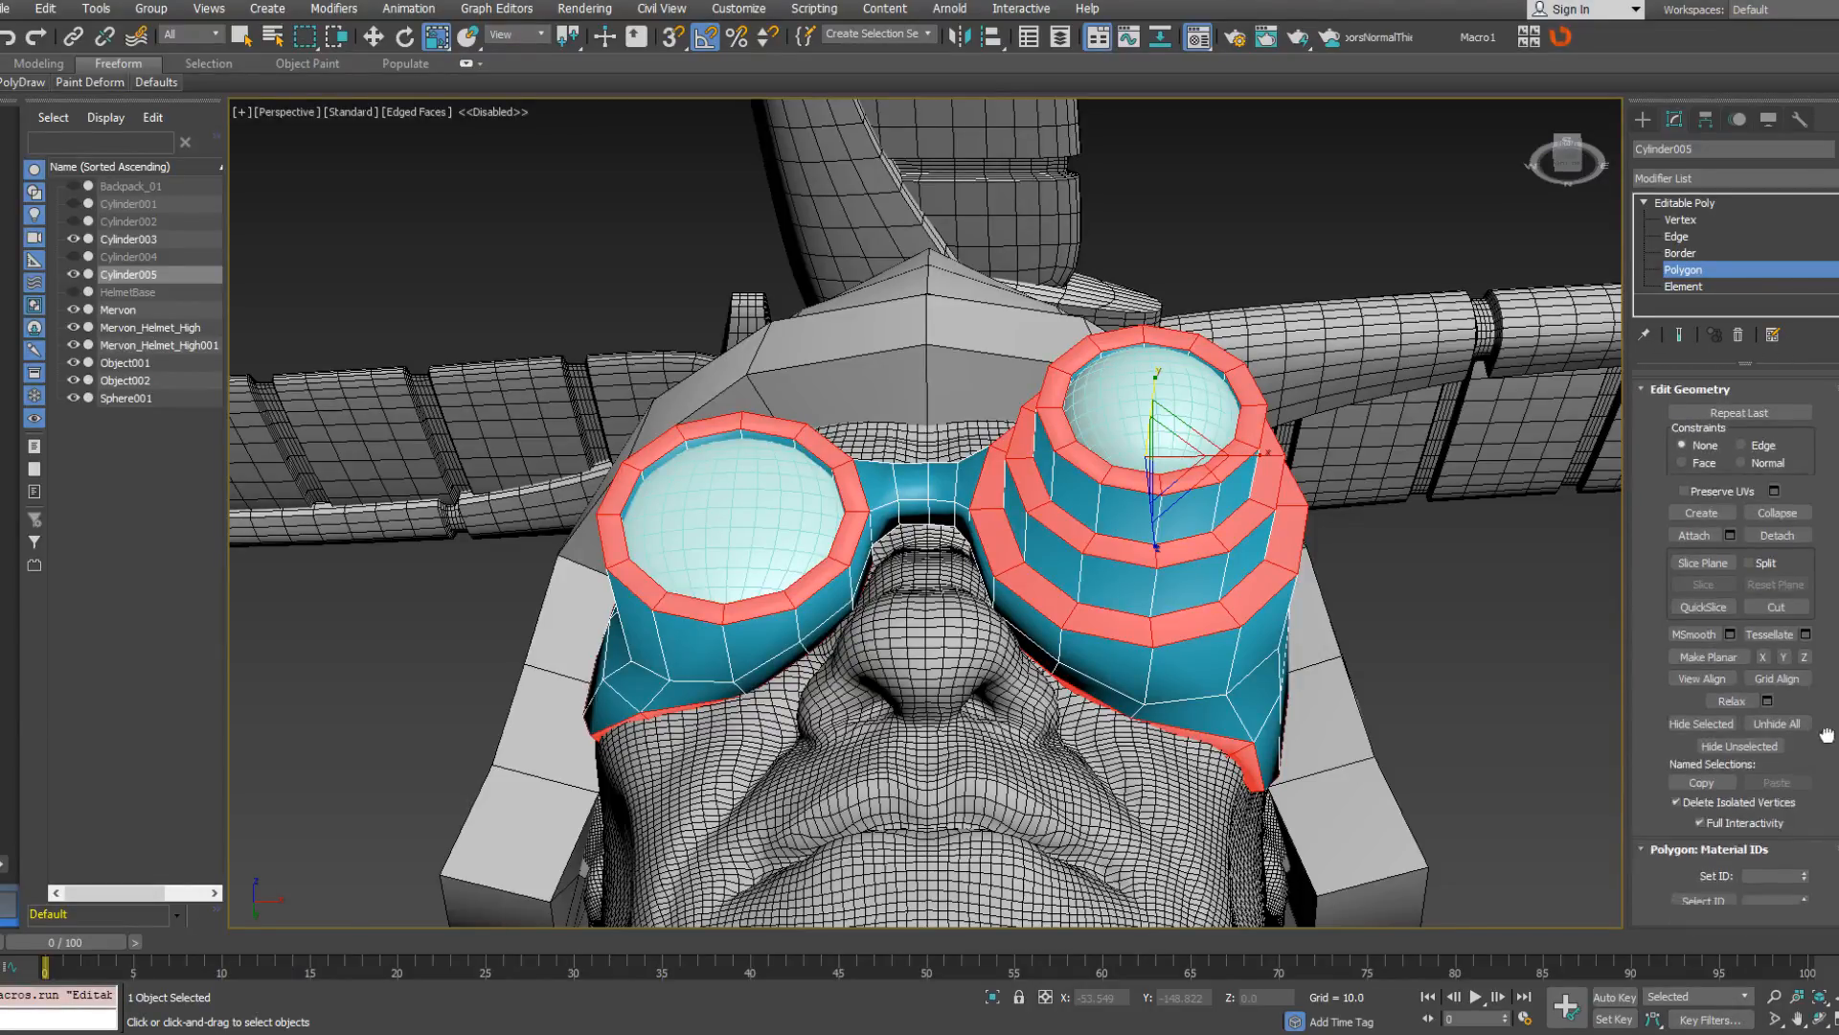
Select the ring of edges running around the frame's outer side band and nose bridge, and convert it to polygons.
key(2)
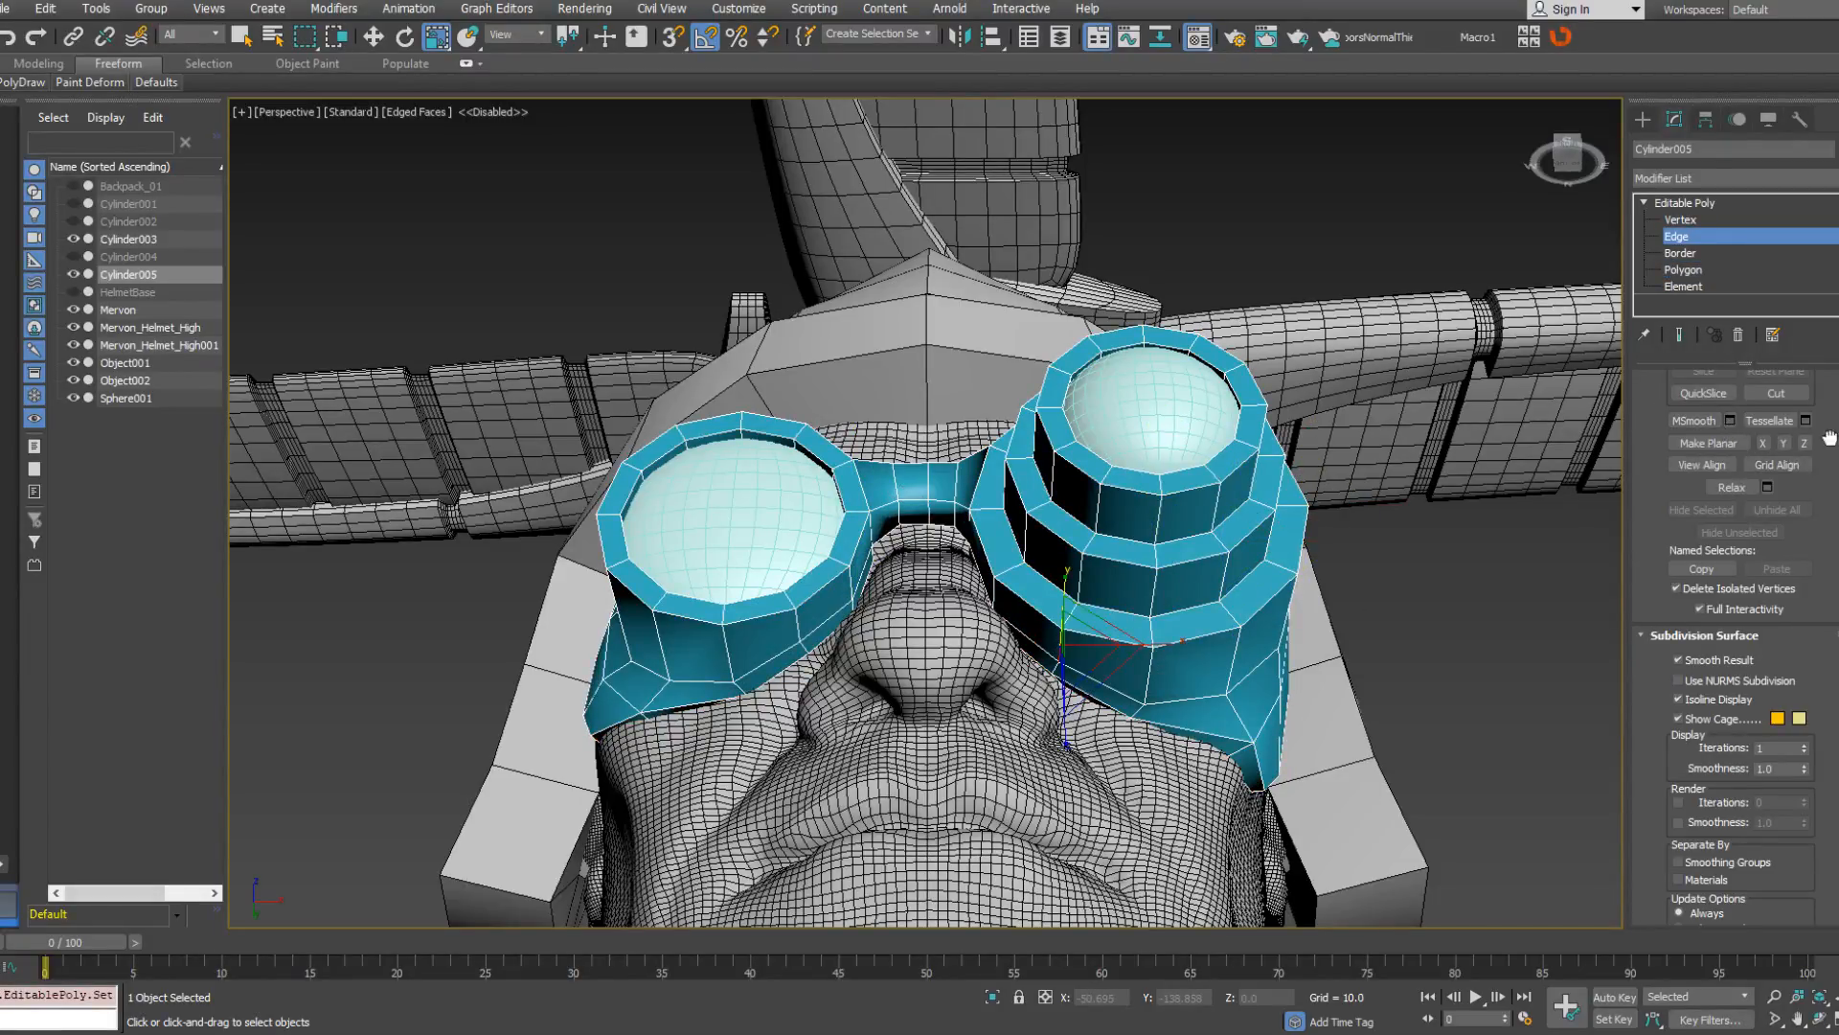
scroll(1672, 407, up, 8)
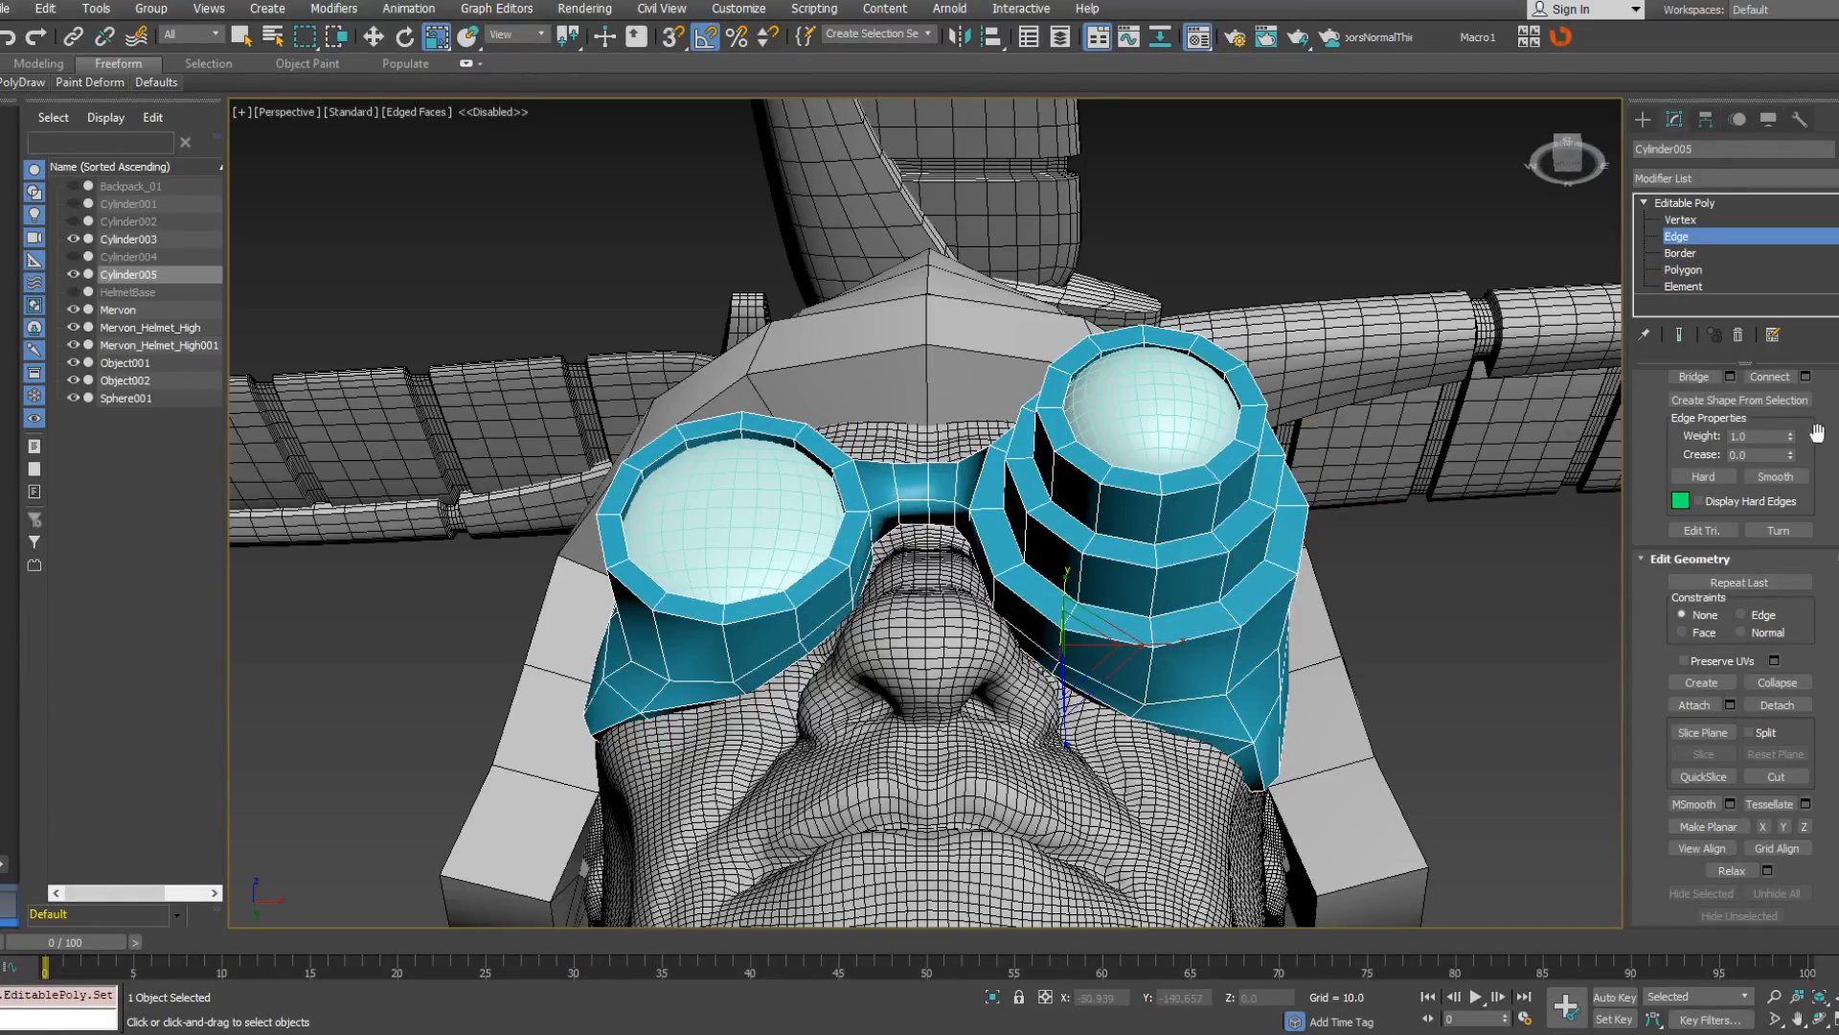
scroll(1824, 791, up, 7)
click(1697, 477)
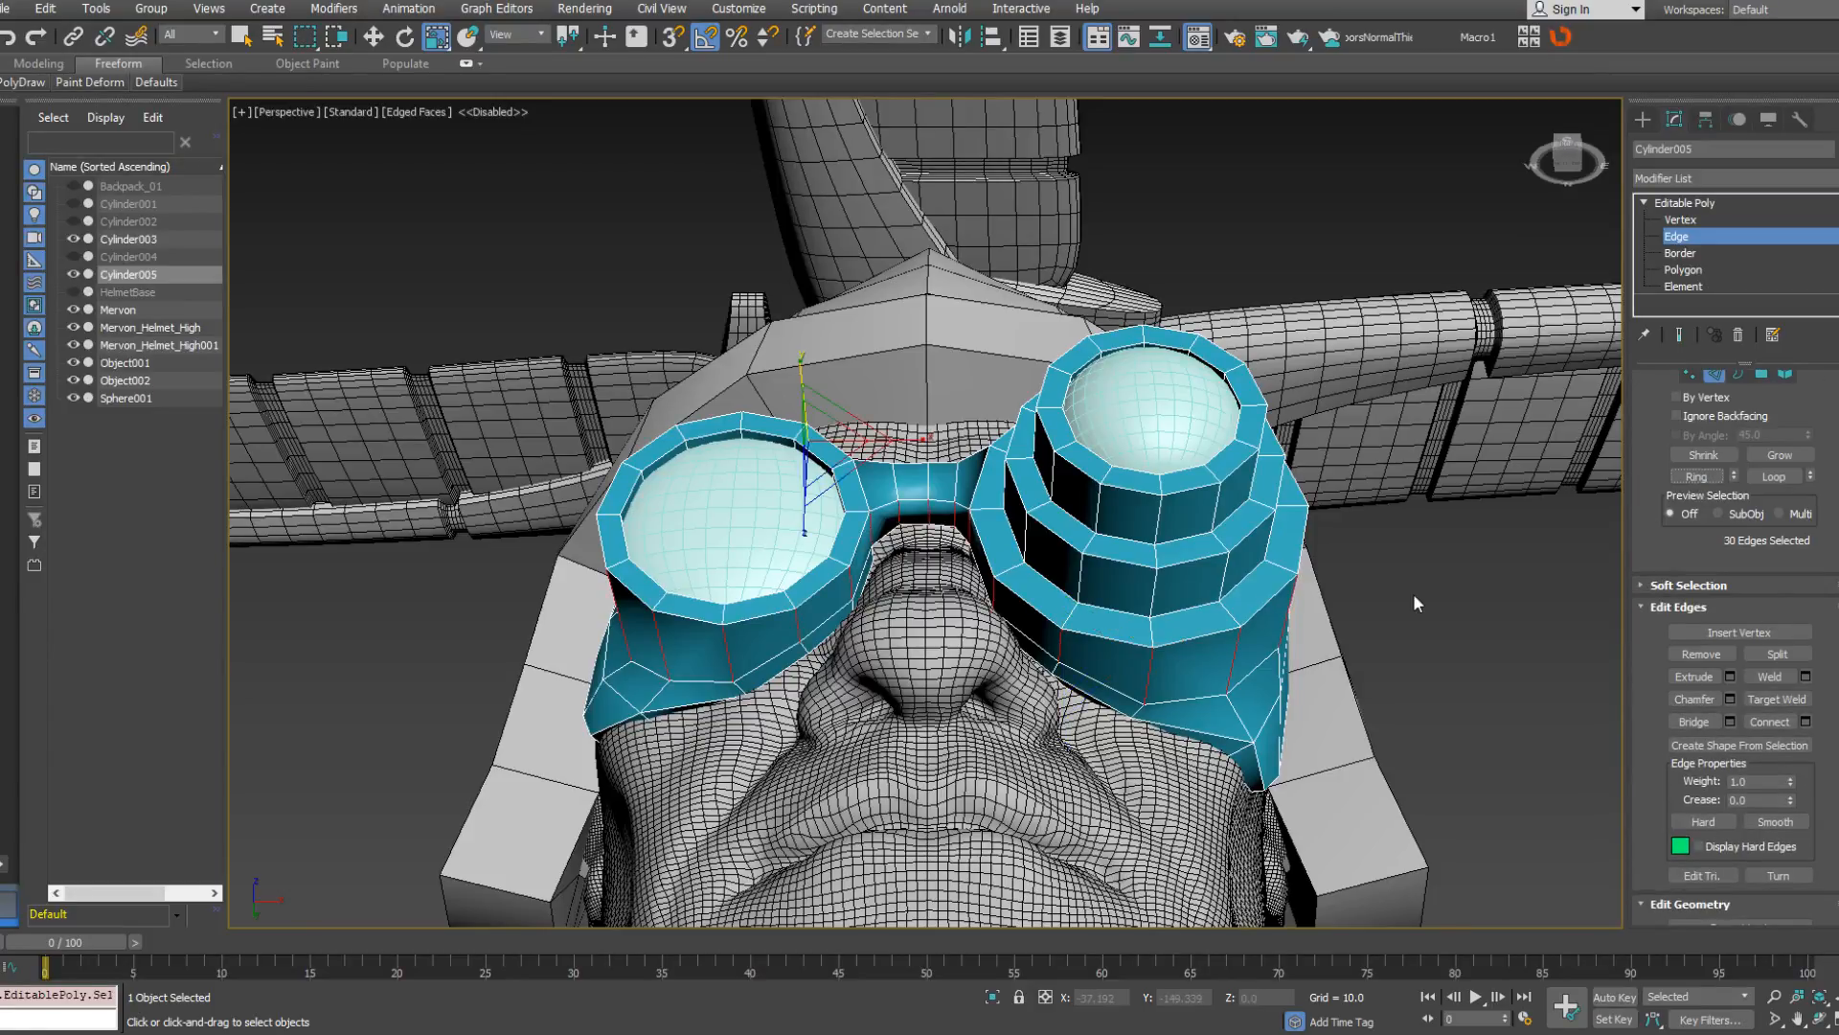
alt+middle_drag(1282, 562, 1045, 509)
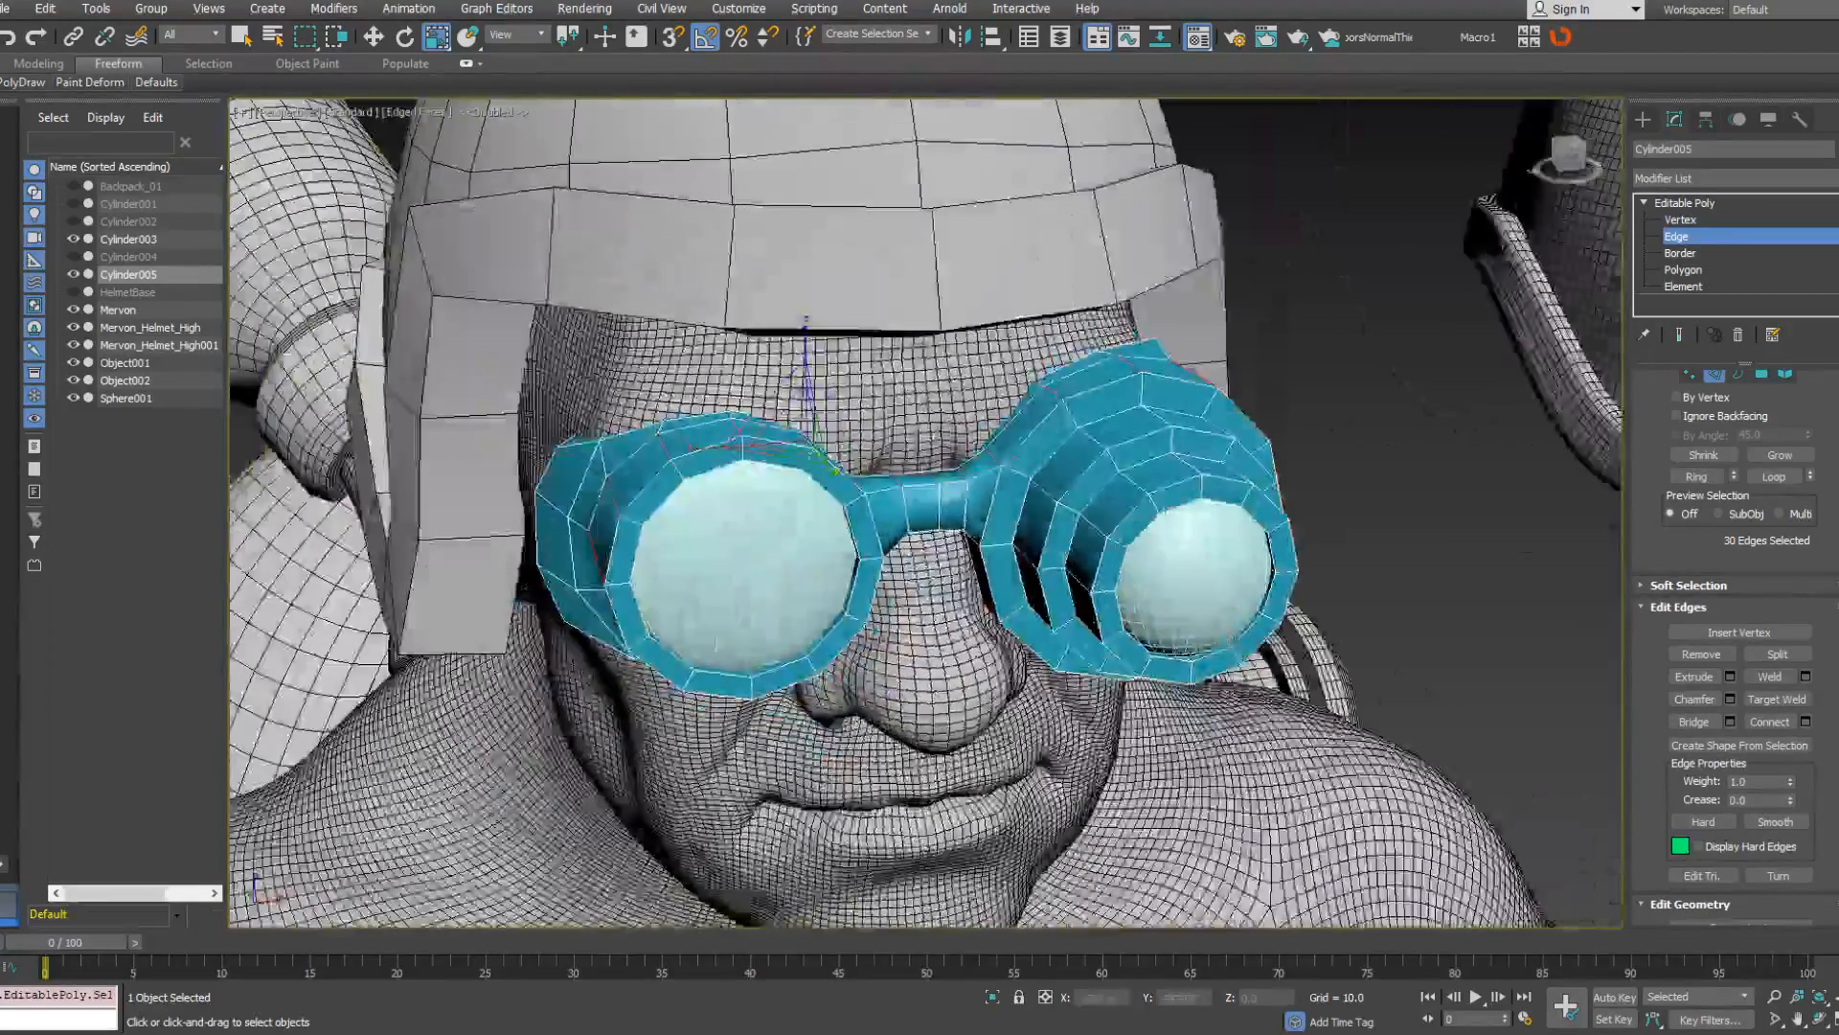
right_click(1045, 510)
click(992, 384)
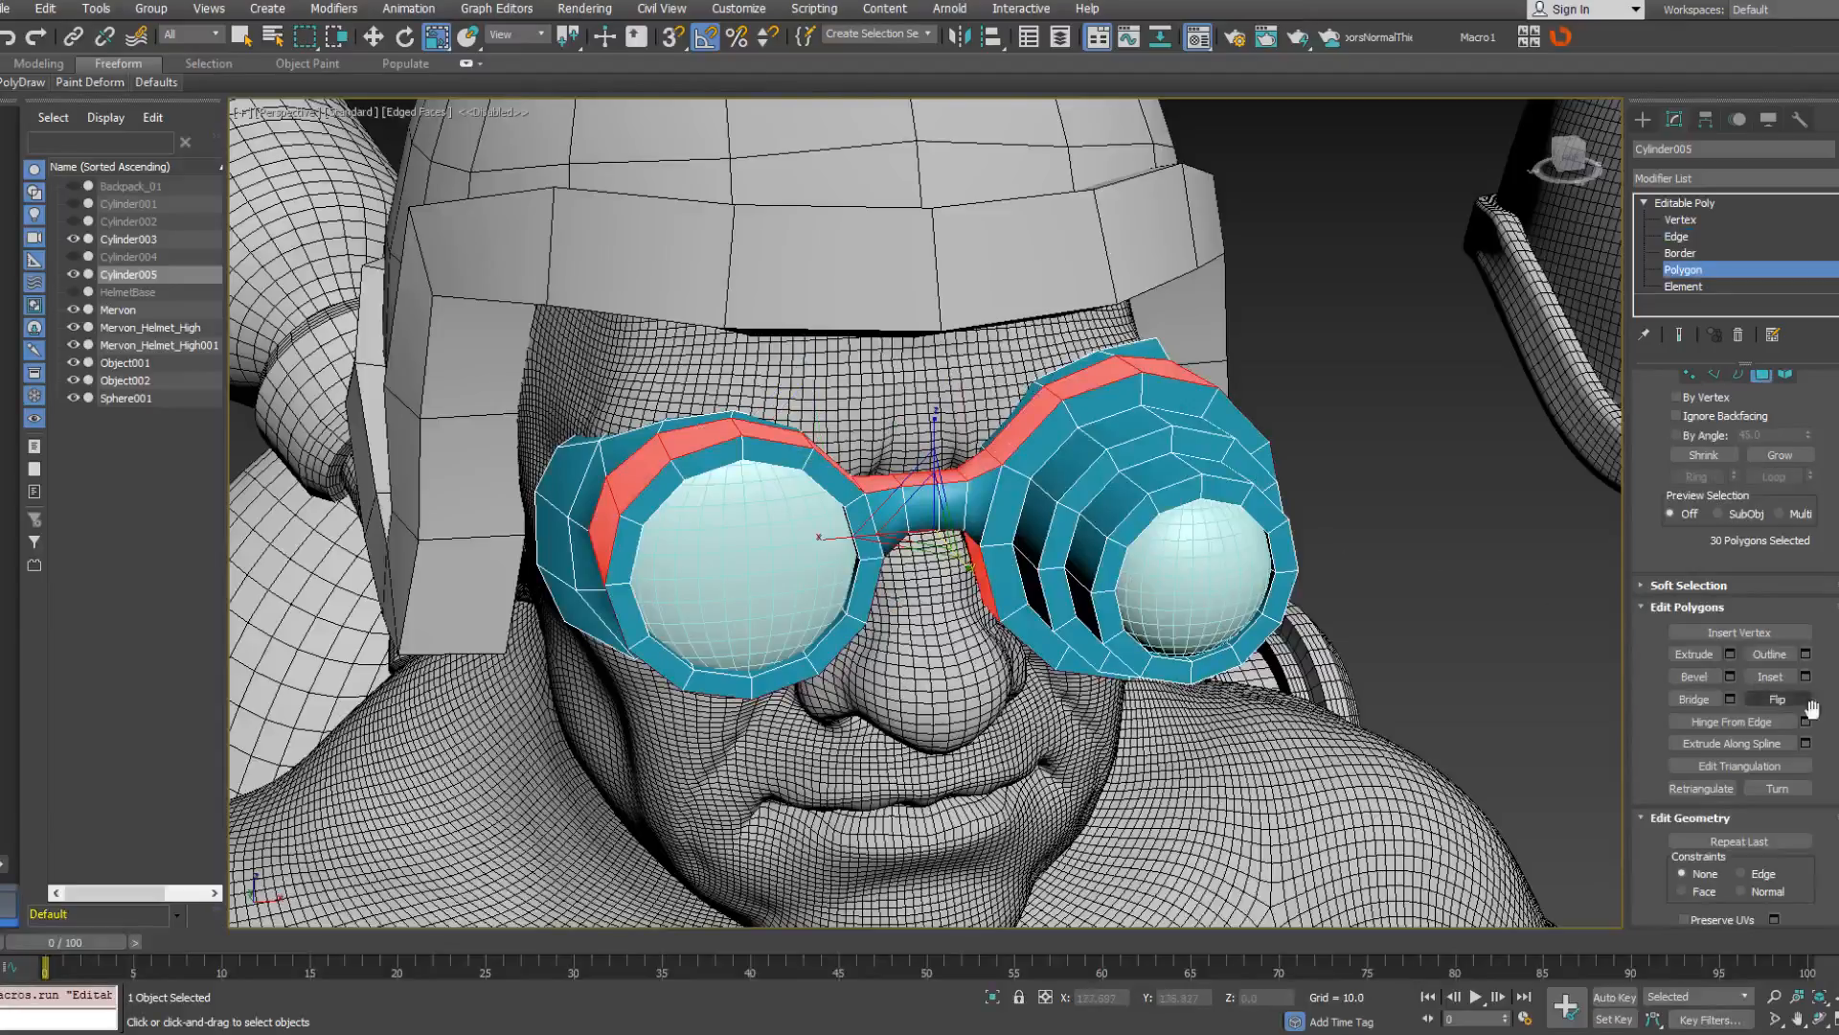
Switch the selected side-band polygons from smoothing group 1 to smoothing group 3.
drag(1832, 754, 1771, 409)
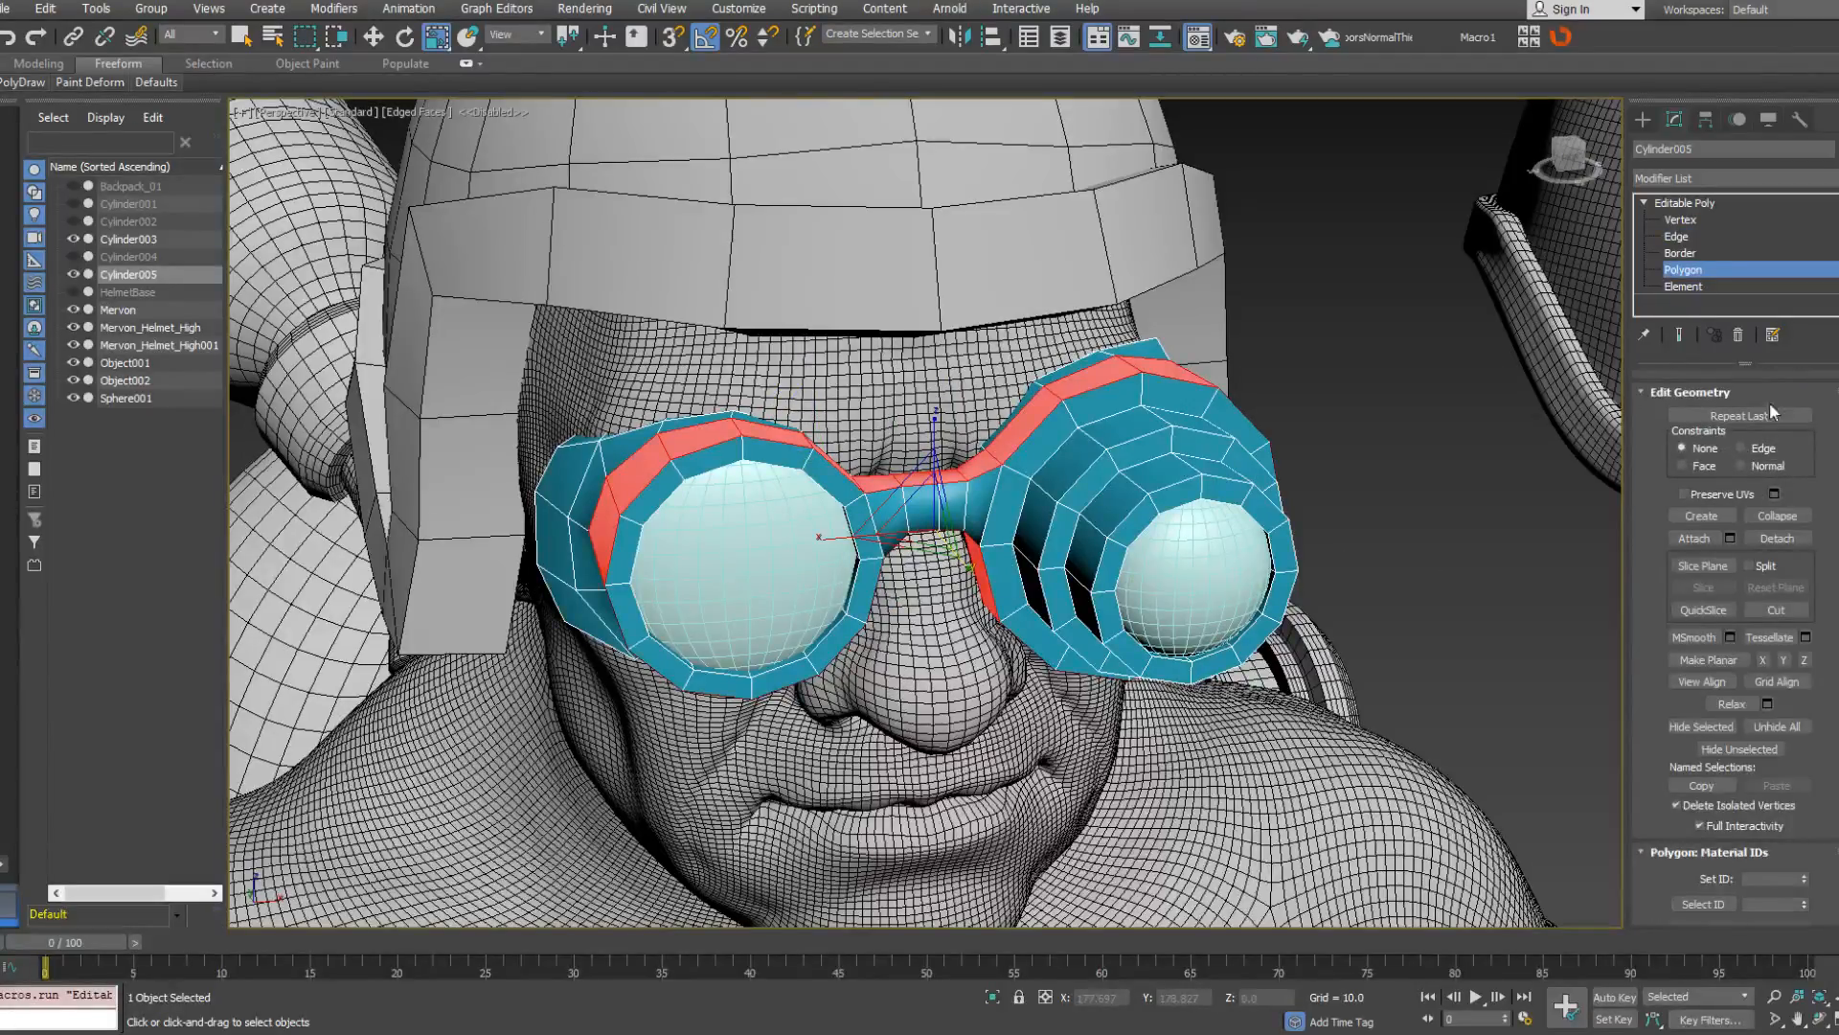
scroll(1770, 410, down, 4)
click(1713, 633)
click(1676, 633)
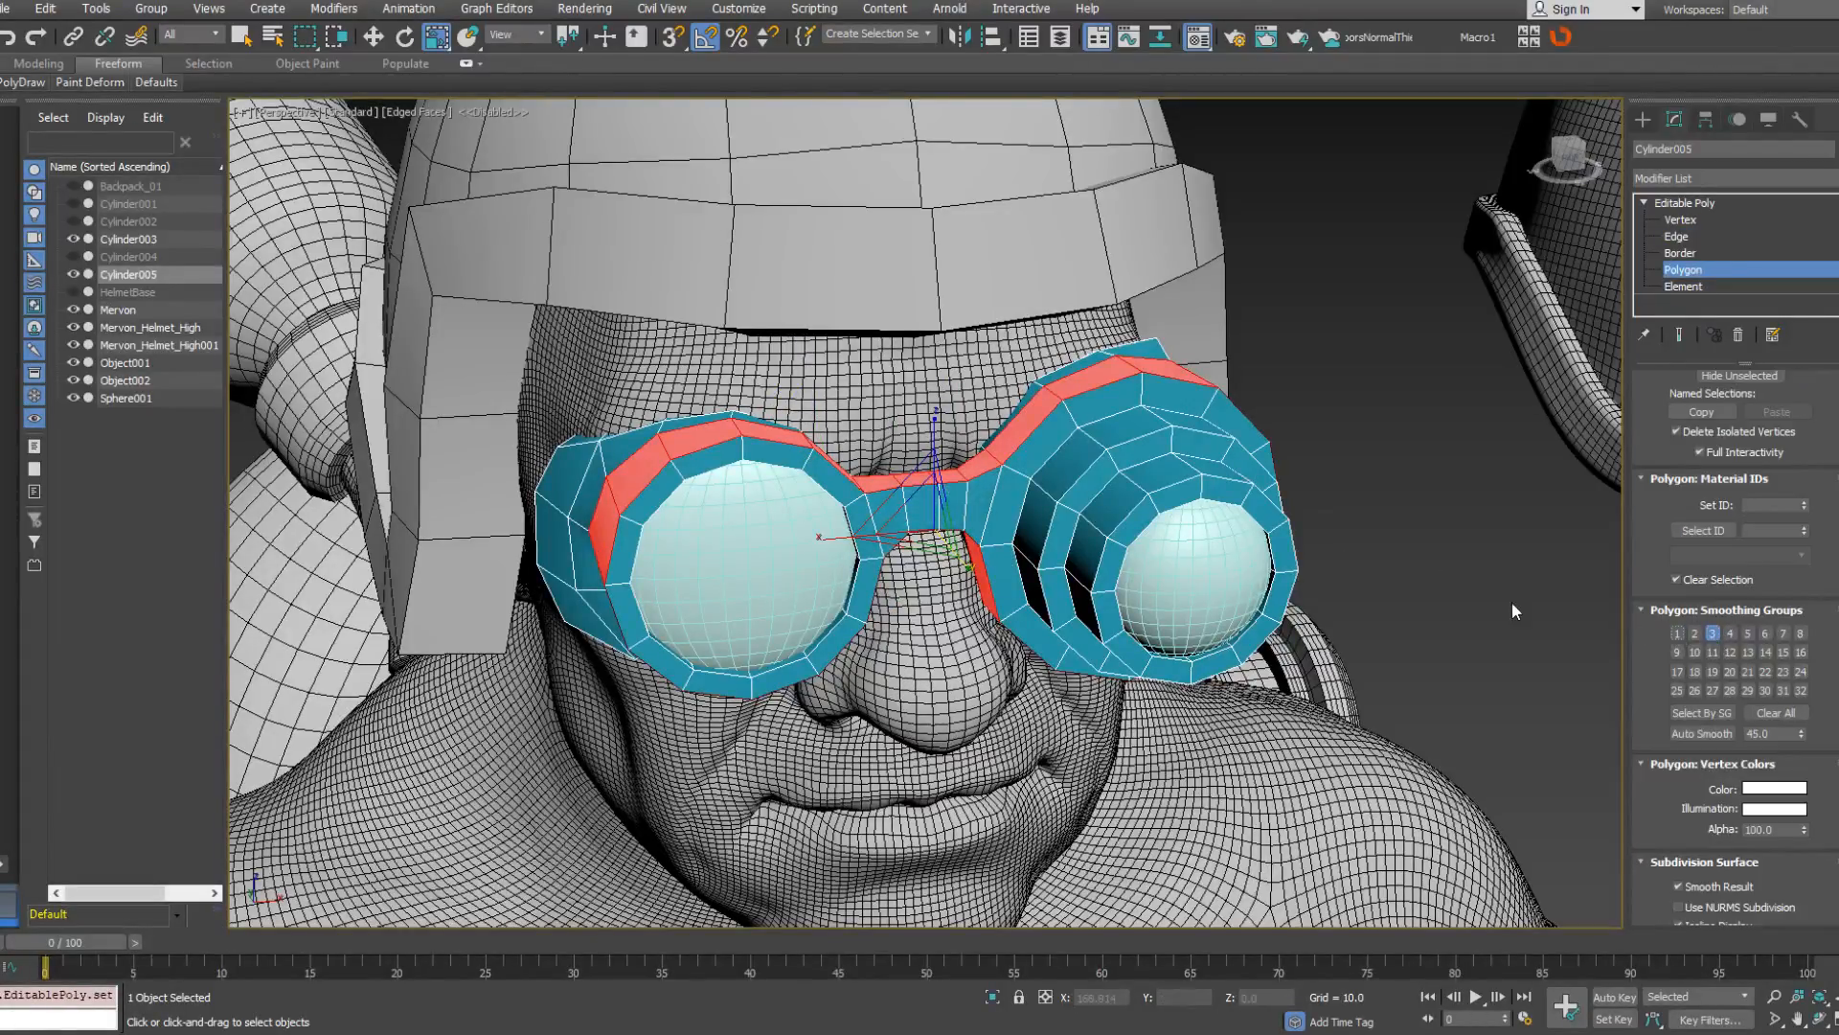
Select the nose-bridge polygons between the two eyepieces and inspect them in wireframe display.
alt+middle_drag(1014, 436, 968, 422)
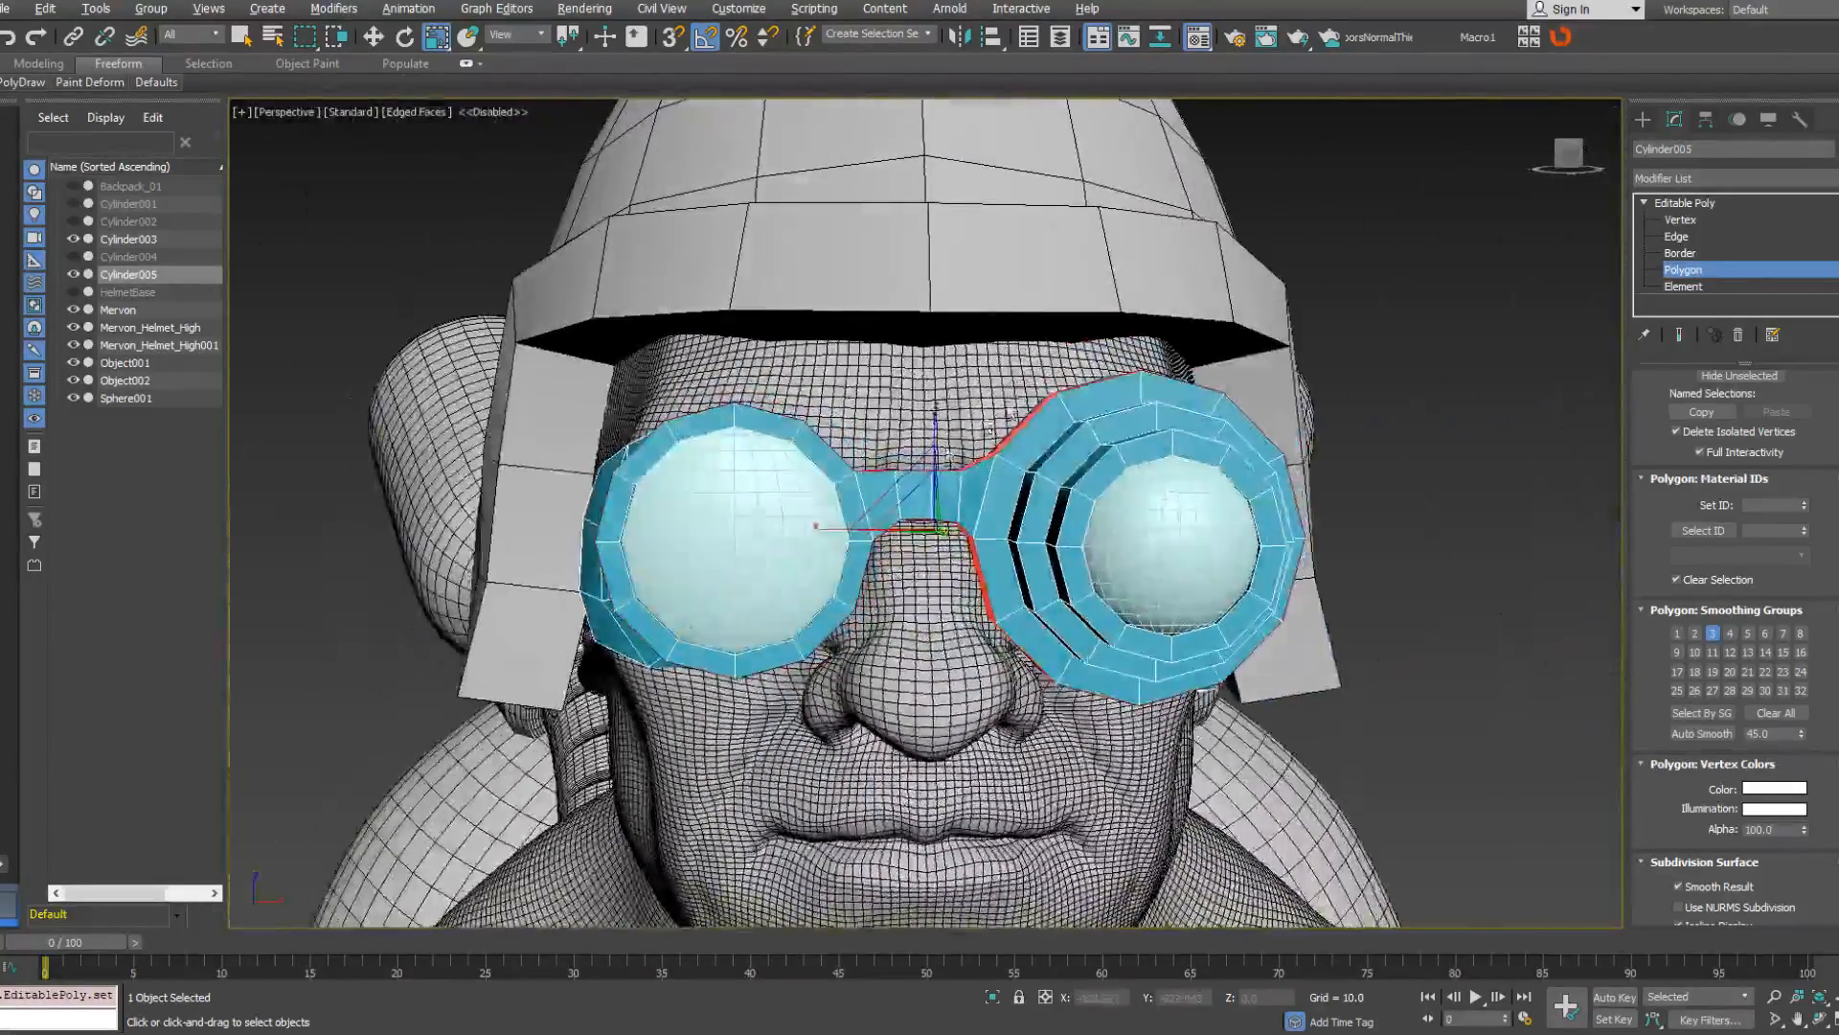
click(883, 483)
ctrl+click(913, 493)
ctrl+click(945, 495)
ctrl+click(973, 494)
mouse_move(974, 494)
alt+middle_down()
mouse_move(1052, 538)
mouse_move(876, 504)
mouse_move(998, 447)
mouse_move(952, 437)
mouse_move(1001, 489)
mouse_move(888, 479)
mouse_move(996, 488)
alt+middle_up()
key(F3)
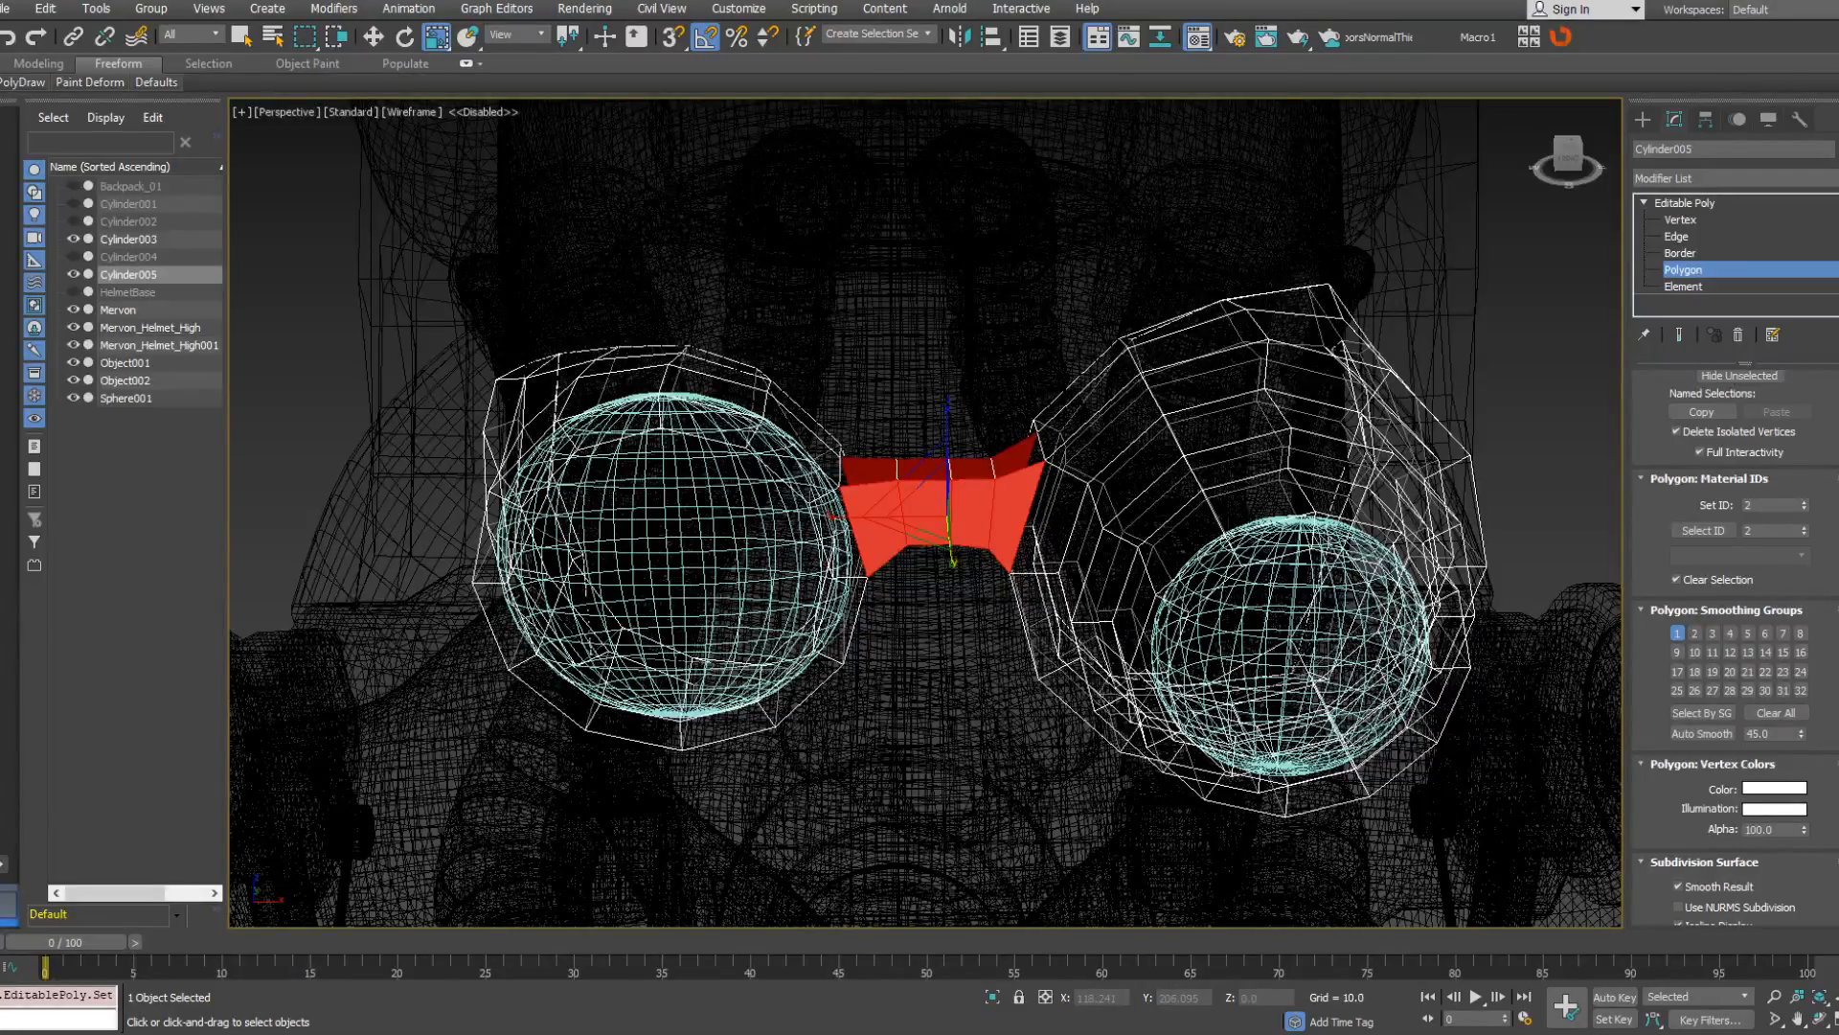
alt+middle_drag(992, 517, 890, 427)
drag(986, 569, 998, 569)
alt+middle_drag(995, 569, 961, 527)
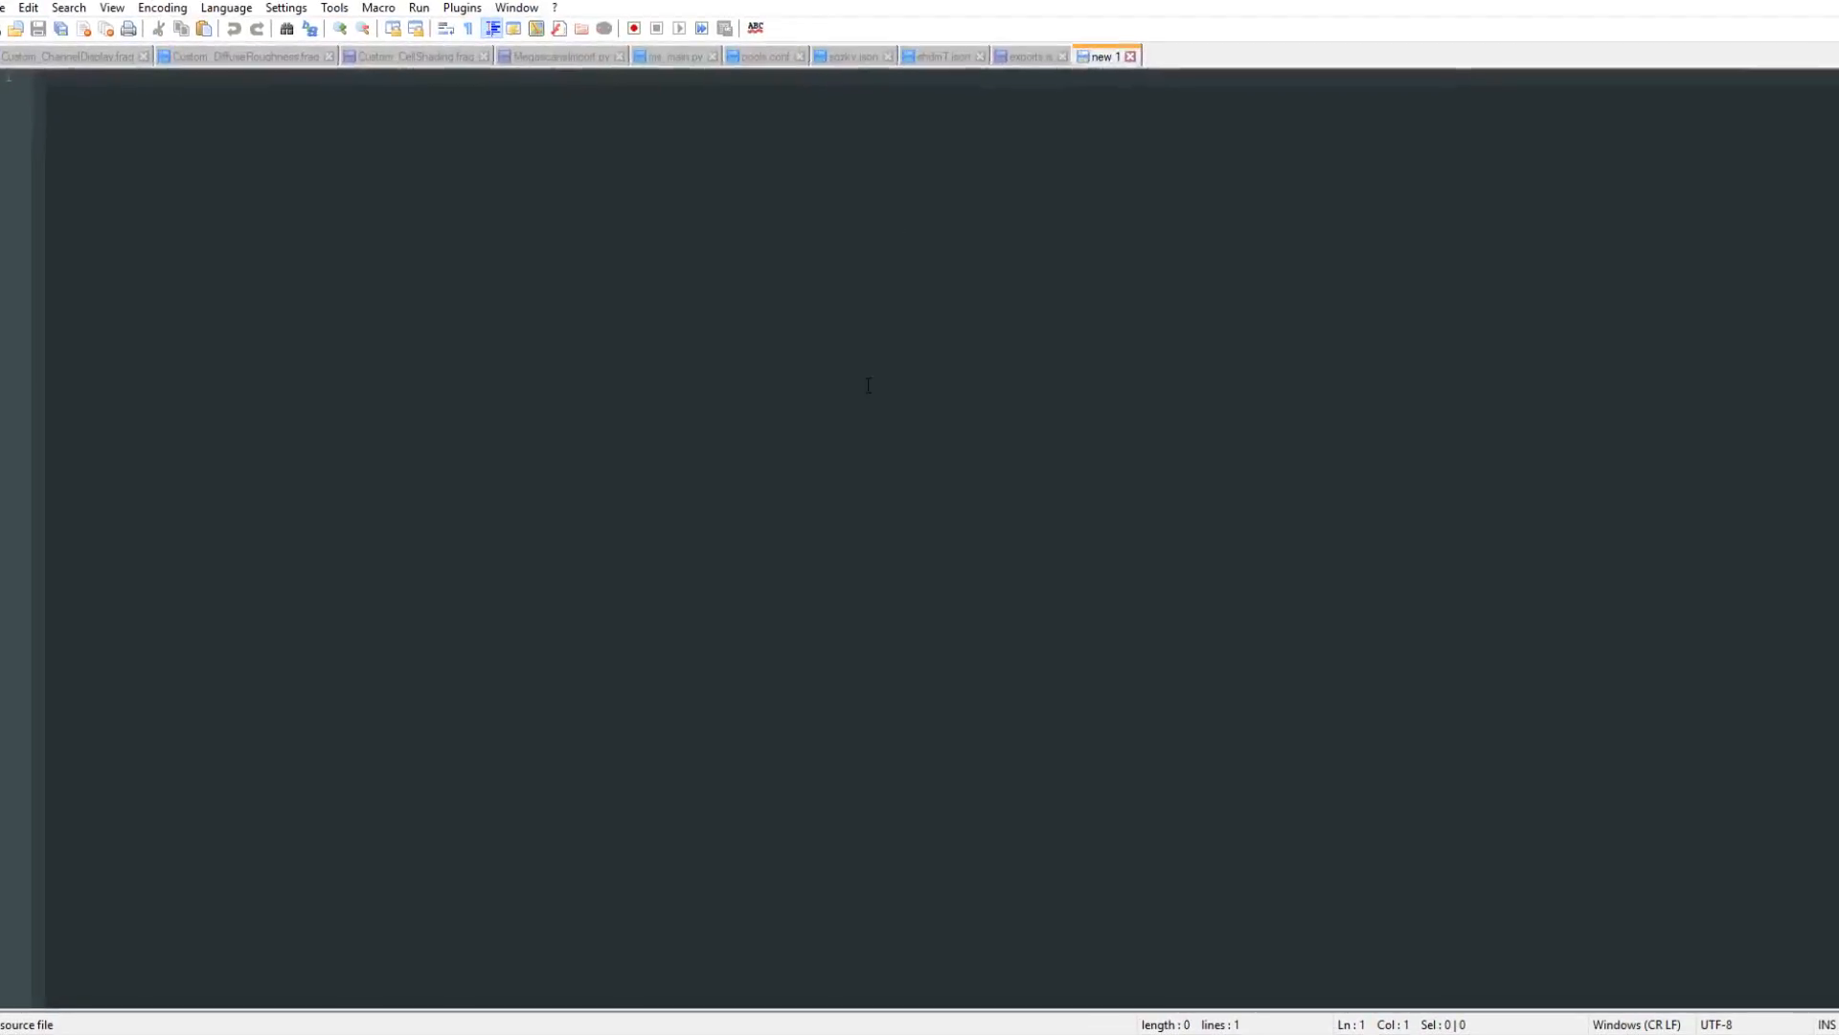
Switch to Notepad++ and enlarge the text display of the blank document.
ctrl+scroll(624, 371, up, 8)
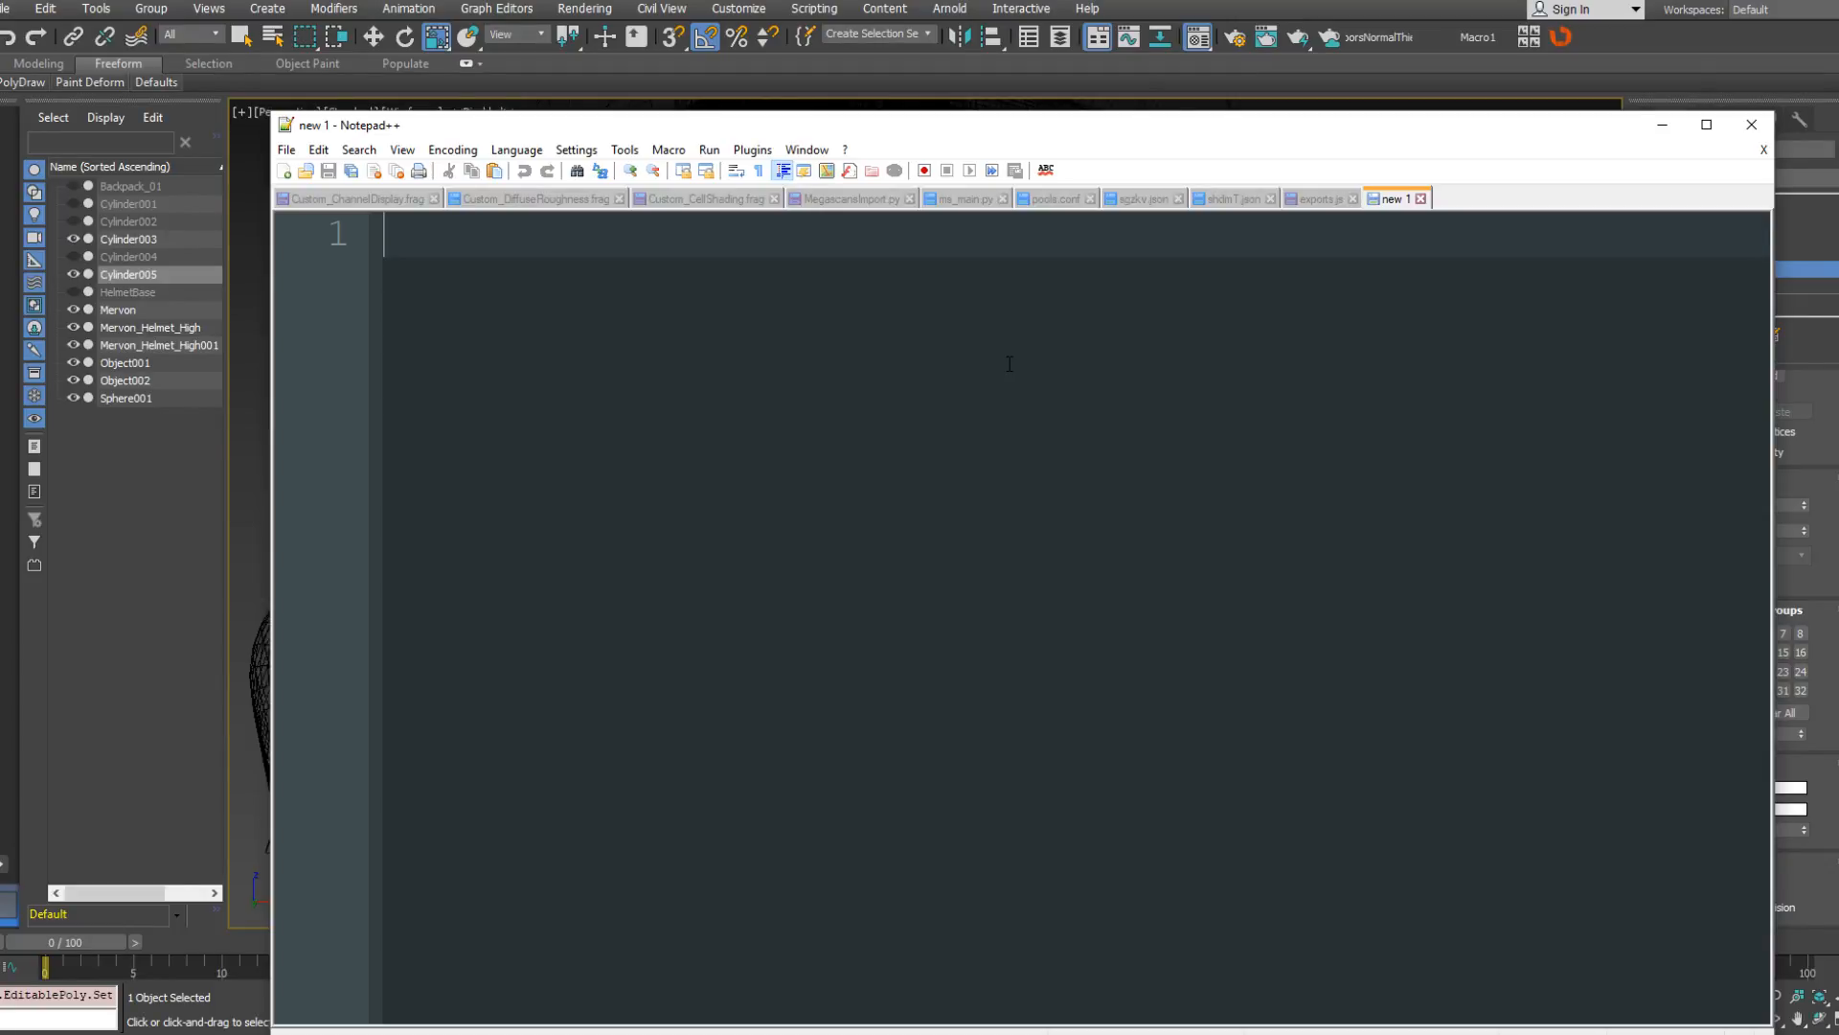
text(vec3)
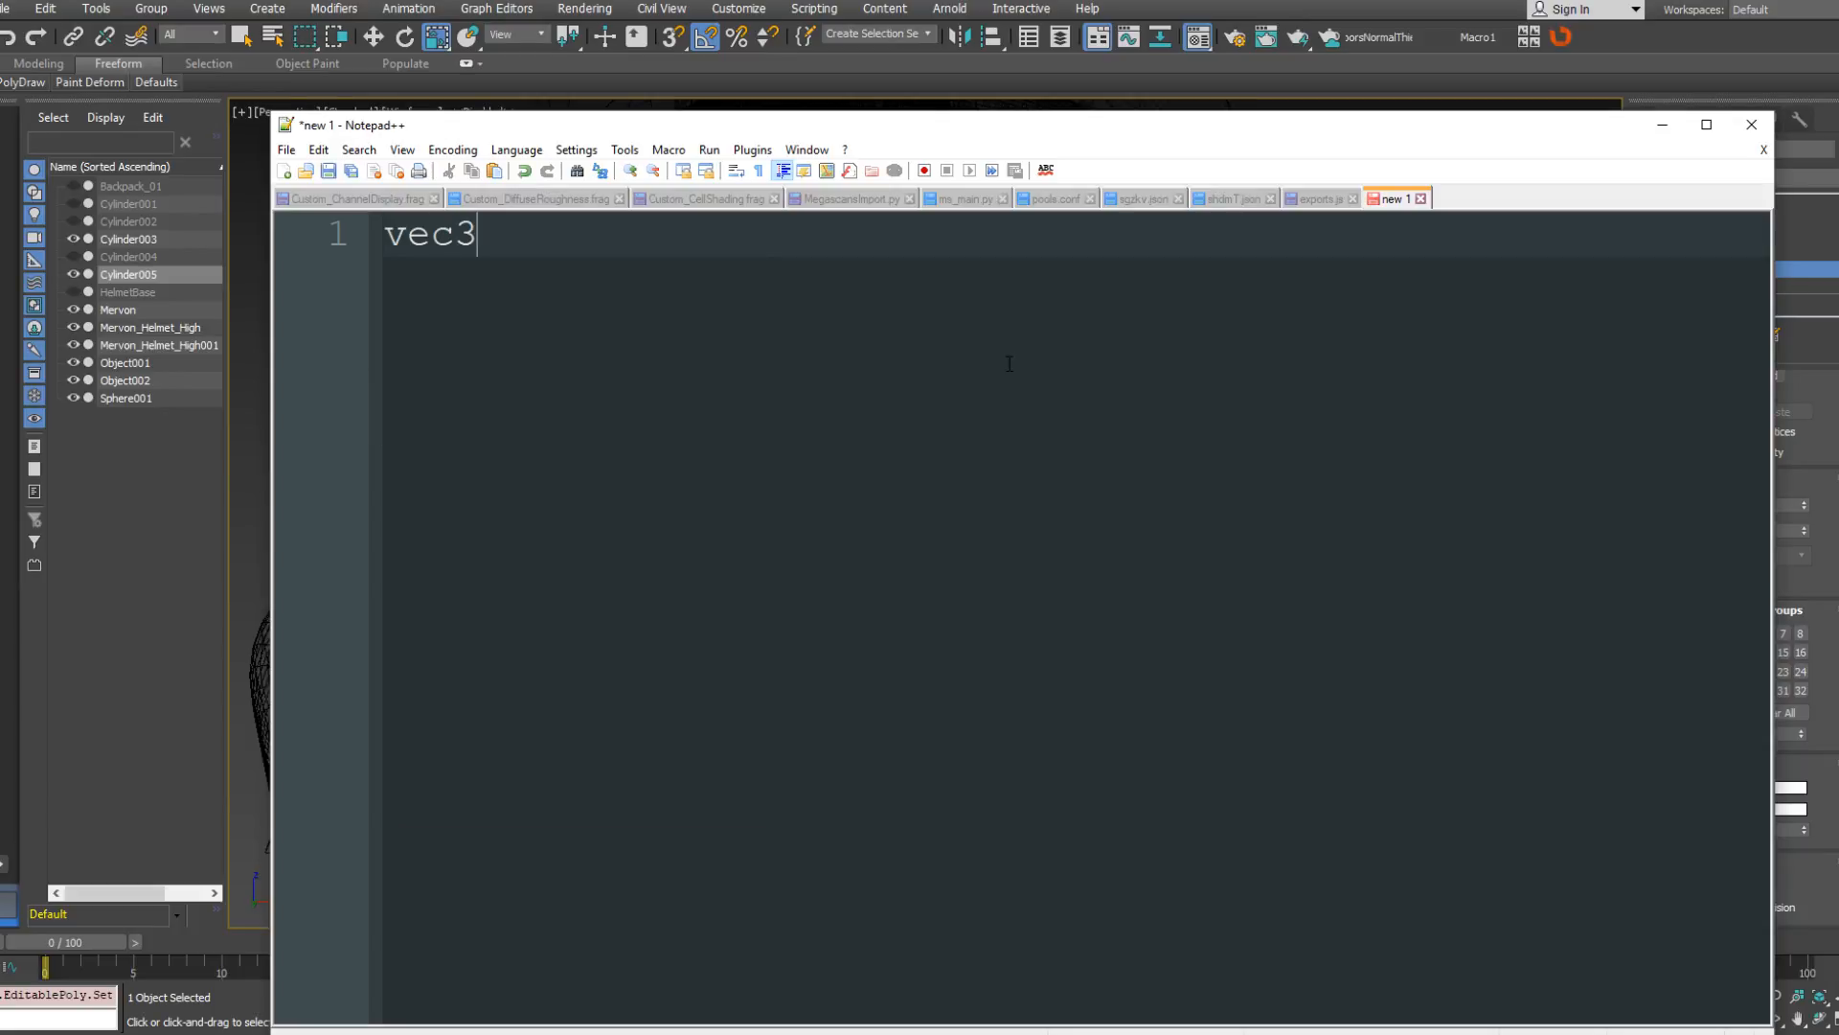
key(BackSpace)
key(BackSpace)
key(BackSpace)
key(BackSpace)
key(BackSpace)
text(float3)
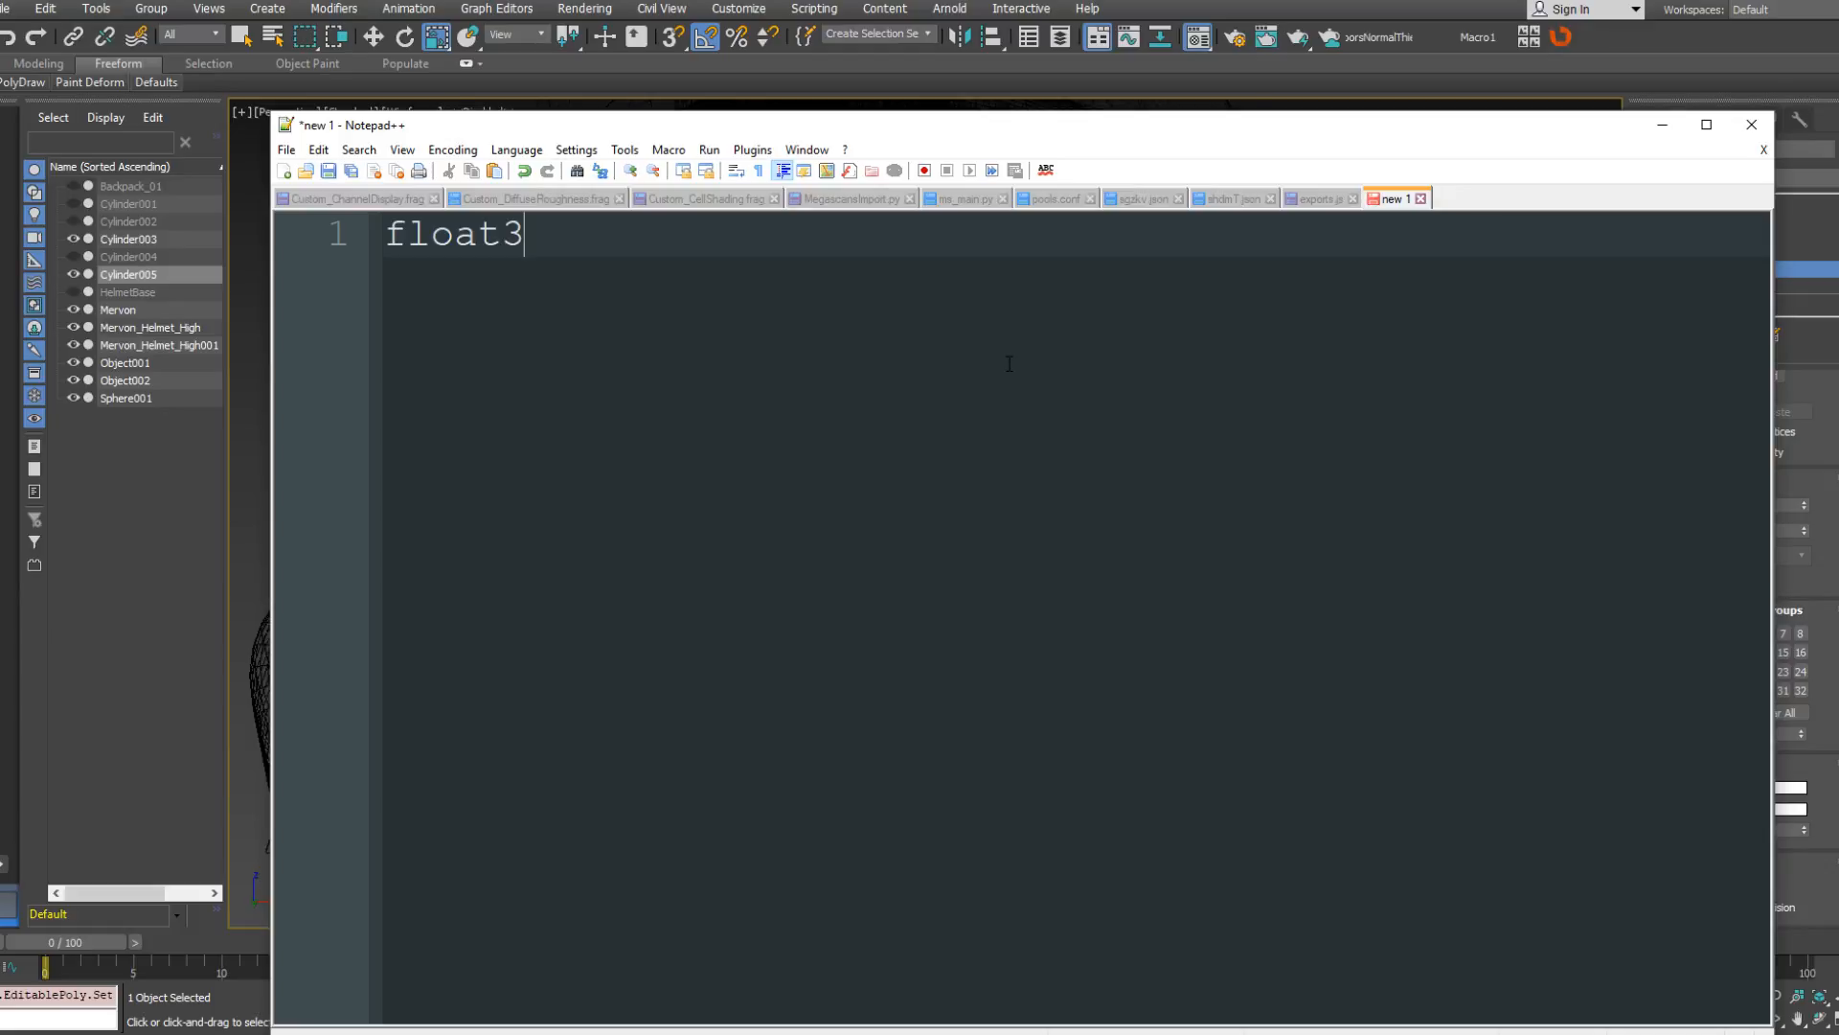
key(BackSpace)
key(BackSpace)
key(BackSpace)
key(BackSpace)
key(BackSpace)
key(BackSpace)
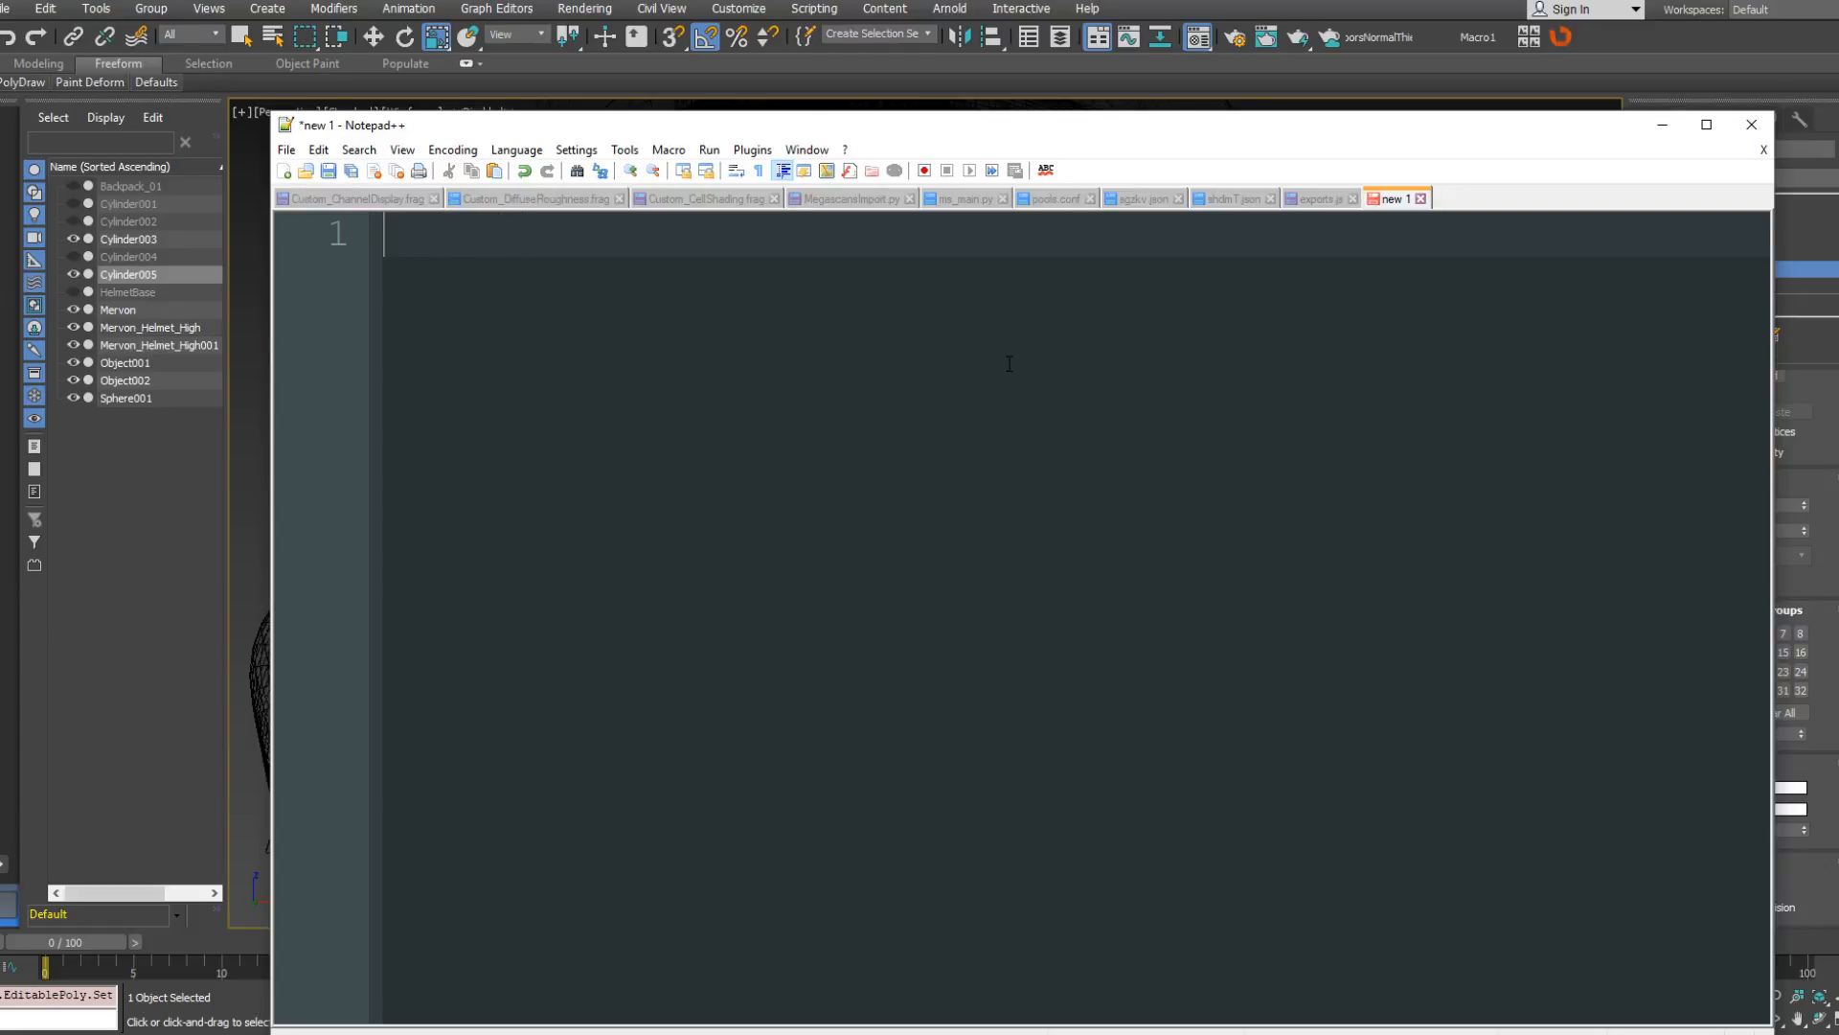
text(vector3)
key(BackSpace)
key(BackSpace)
key(BackSpace)
key(BackSpace)
key(BackSpace)
key(BackSpace)
key(BackSpace)
text(fo)
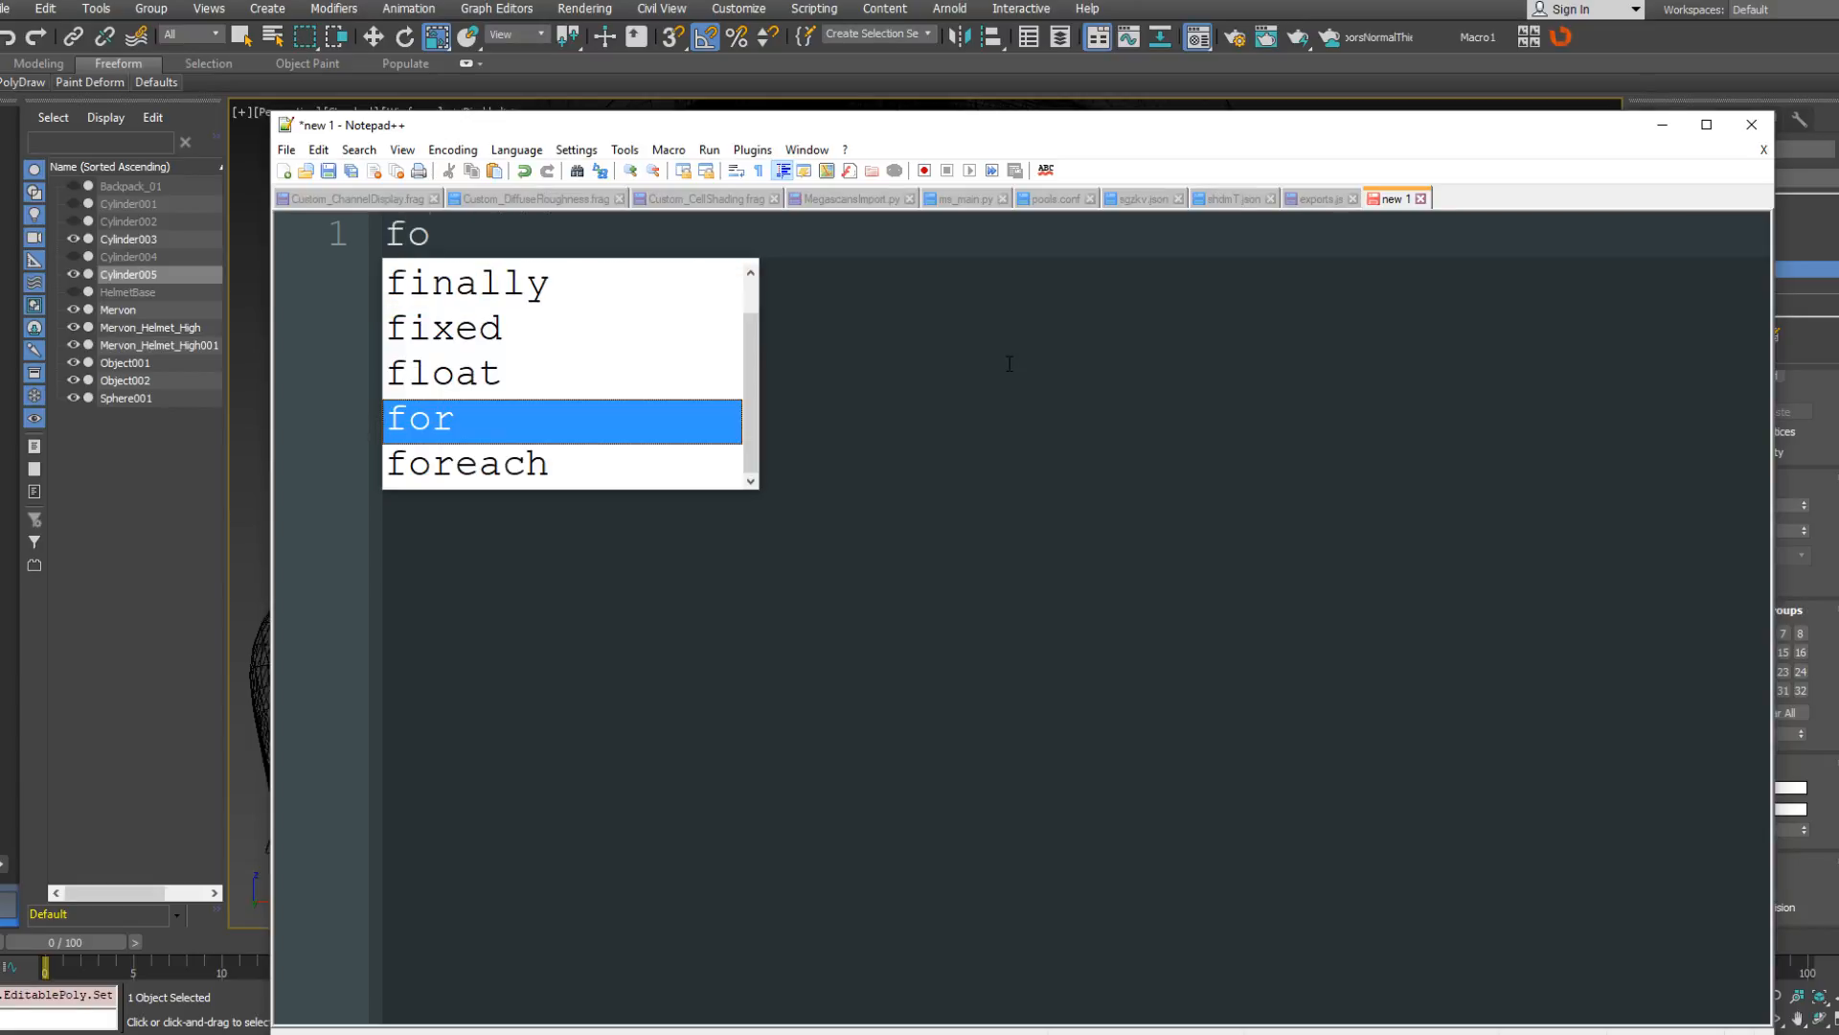
key(BackSpace)
key(BackSpace)
Write the declaration "float3 currentPos = new float3(0,0,0)" on the first line of the blank document.
text(float)
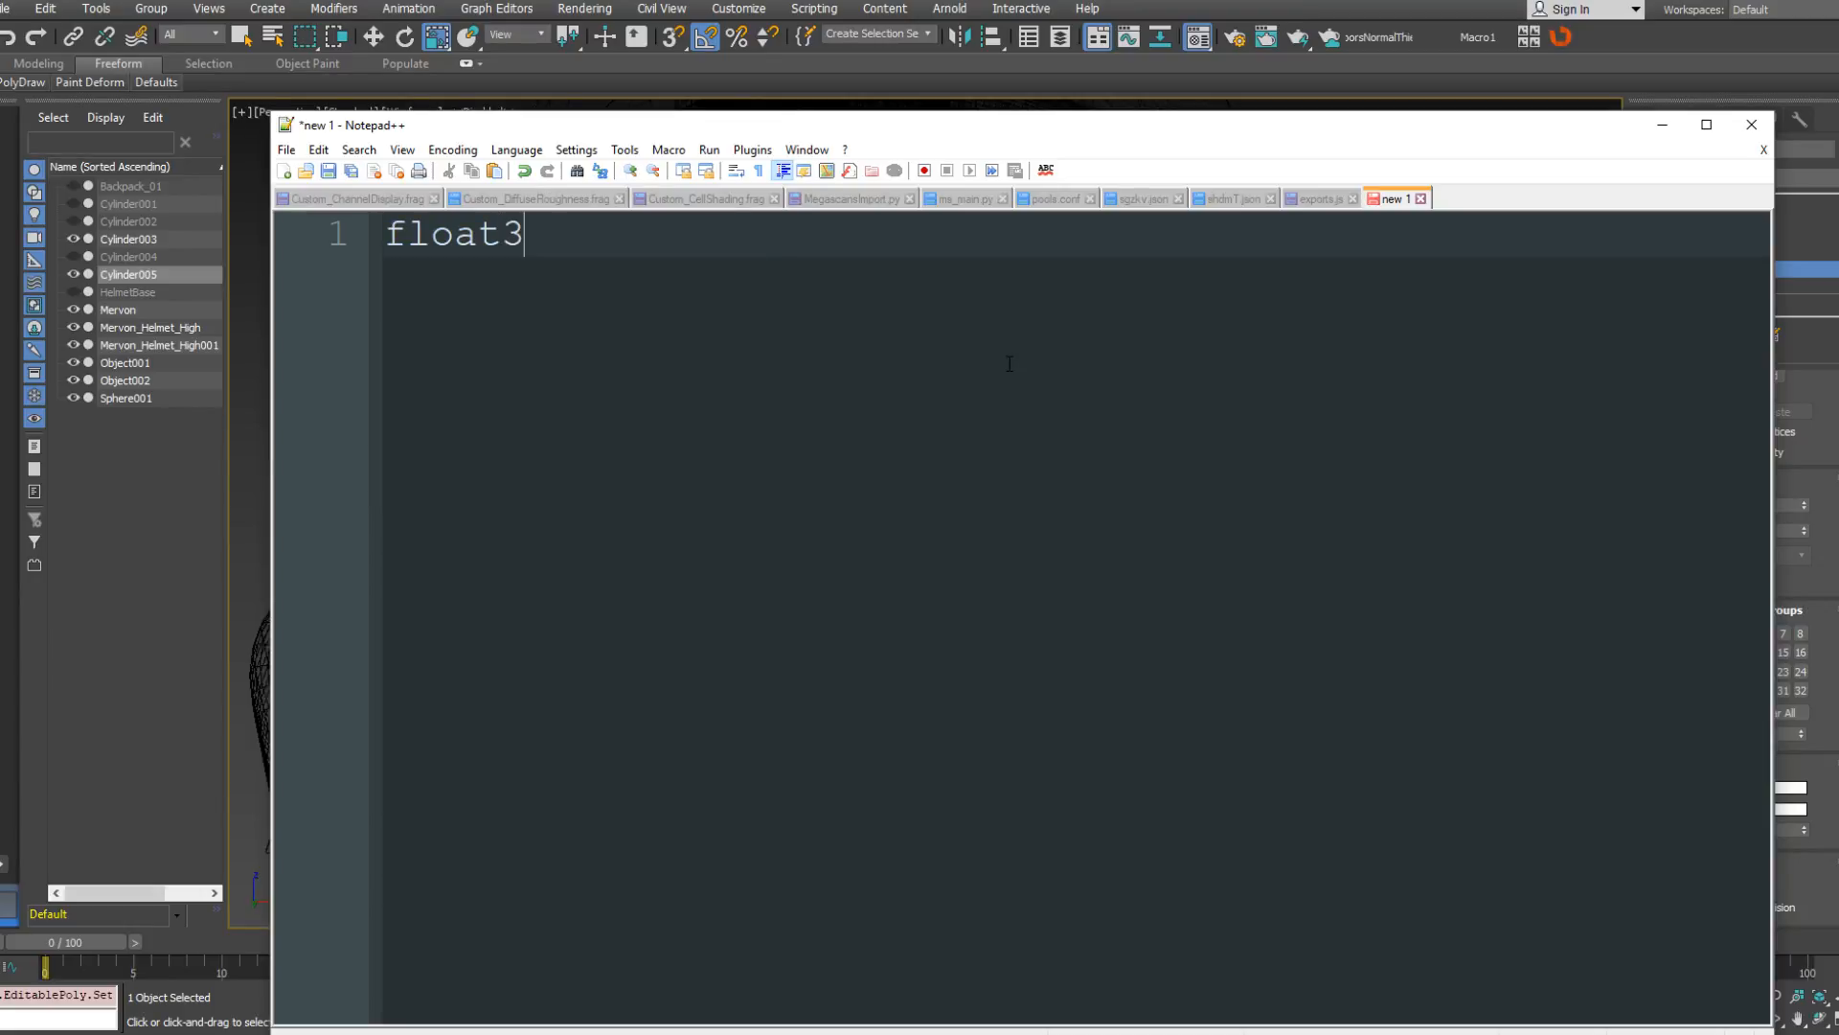
text(3)
text(po)
key(BackSpace)
key(BackSpace)
text(currentPos = )
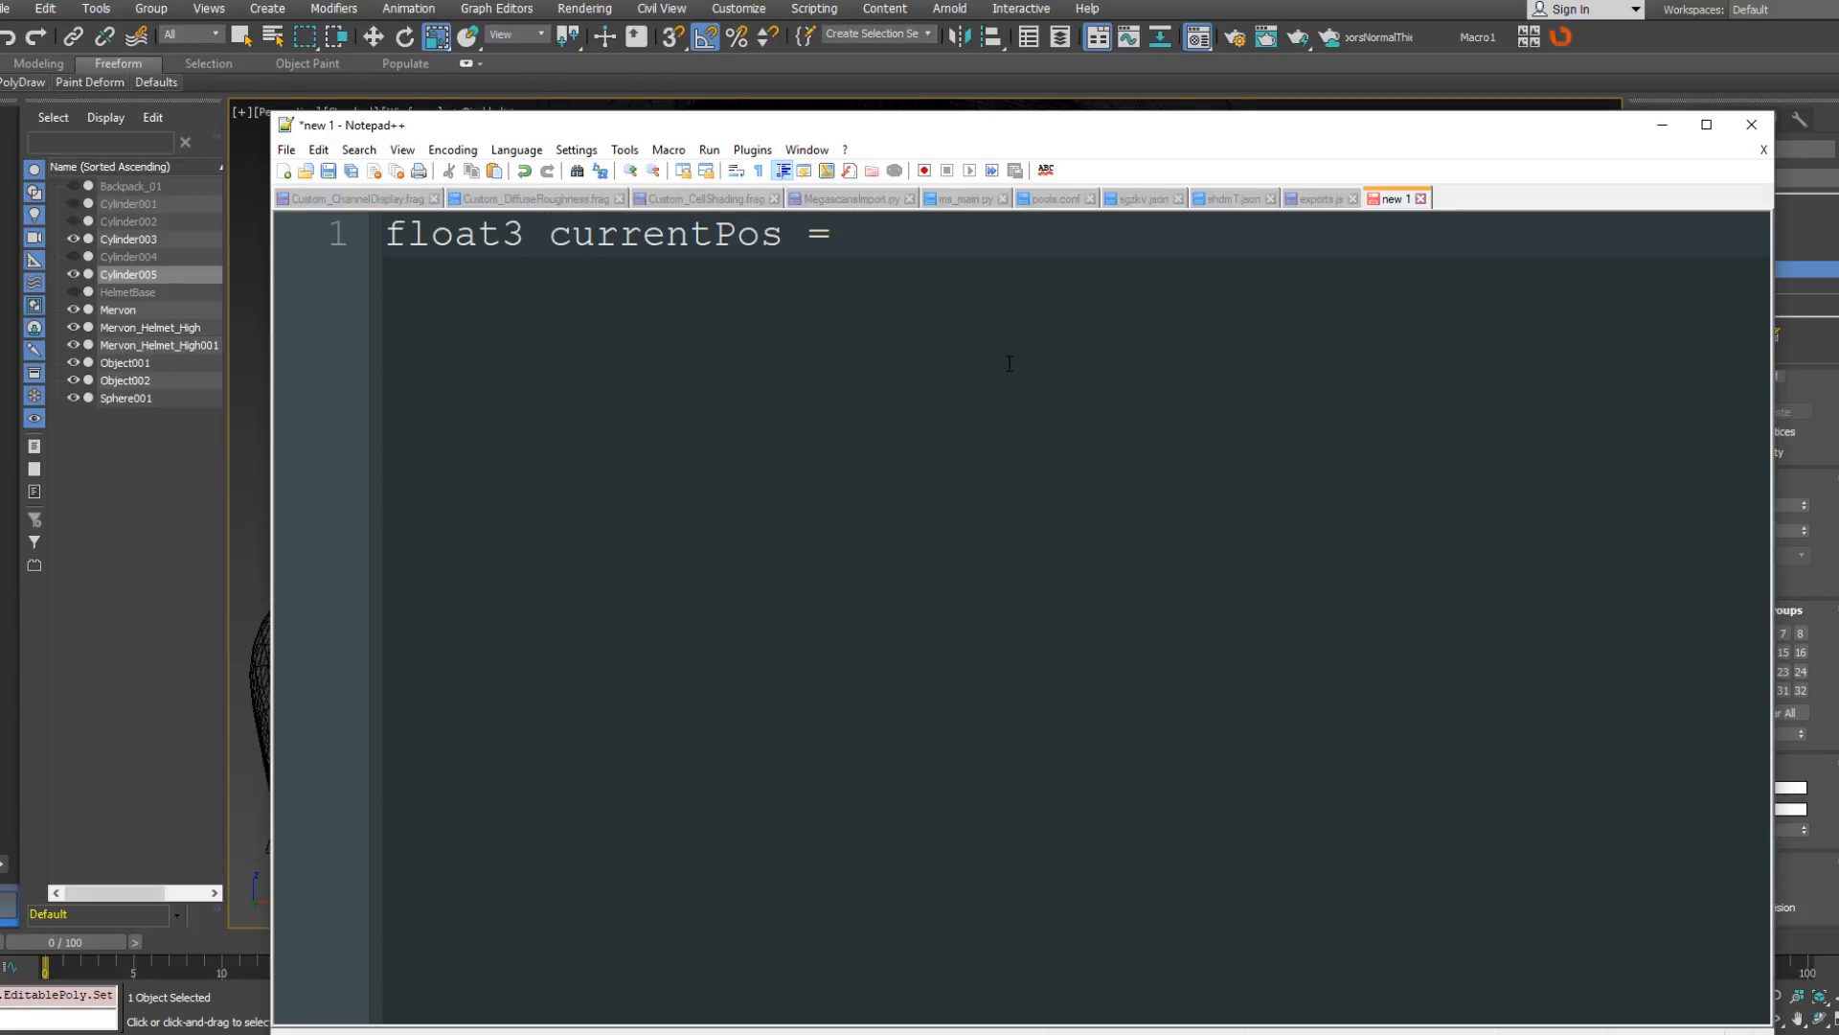
text(new float)
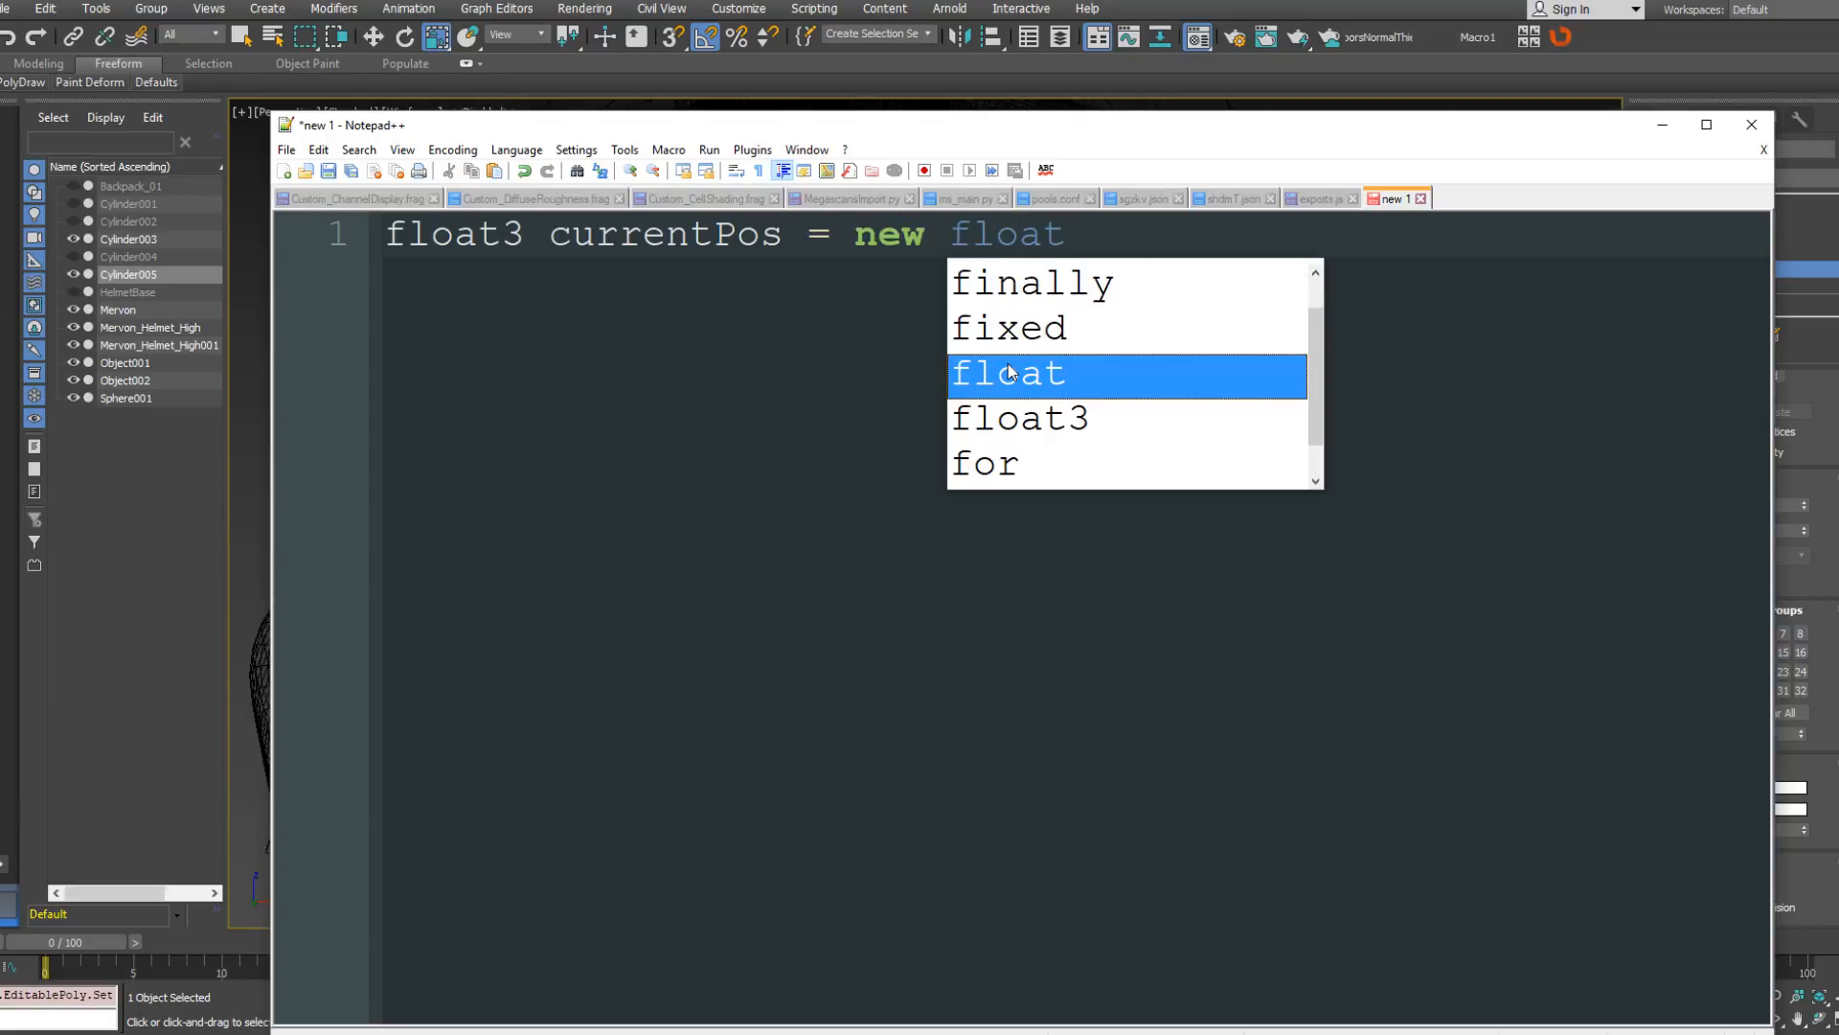
key(Down)
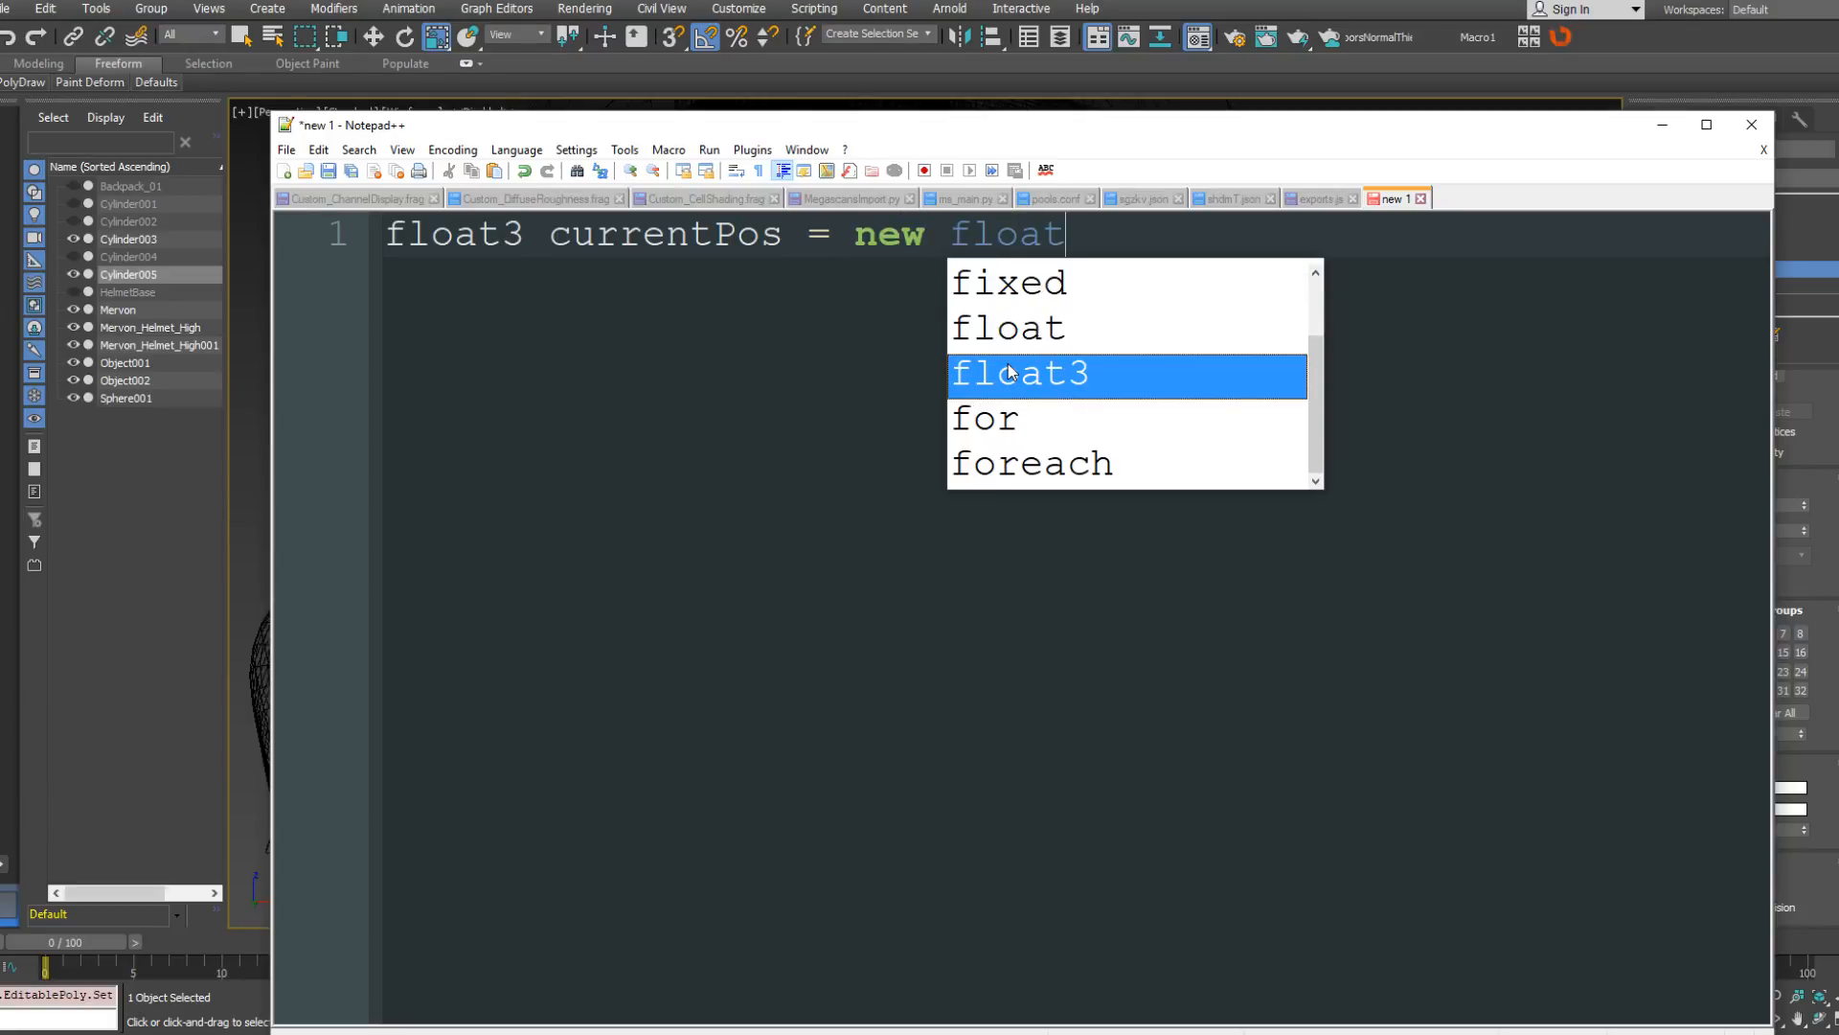
key(Return)
text(()
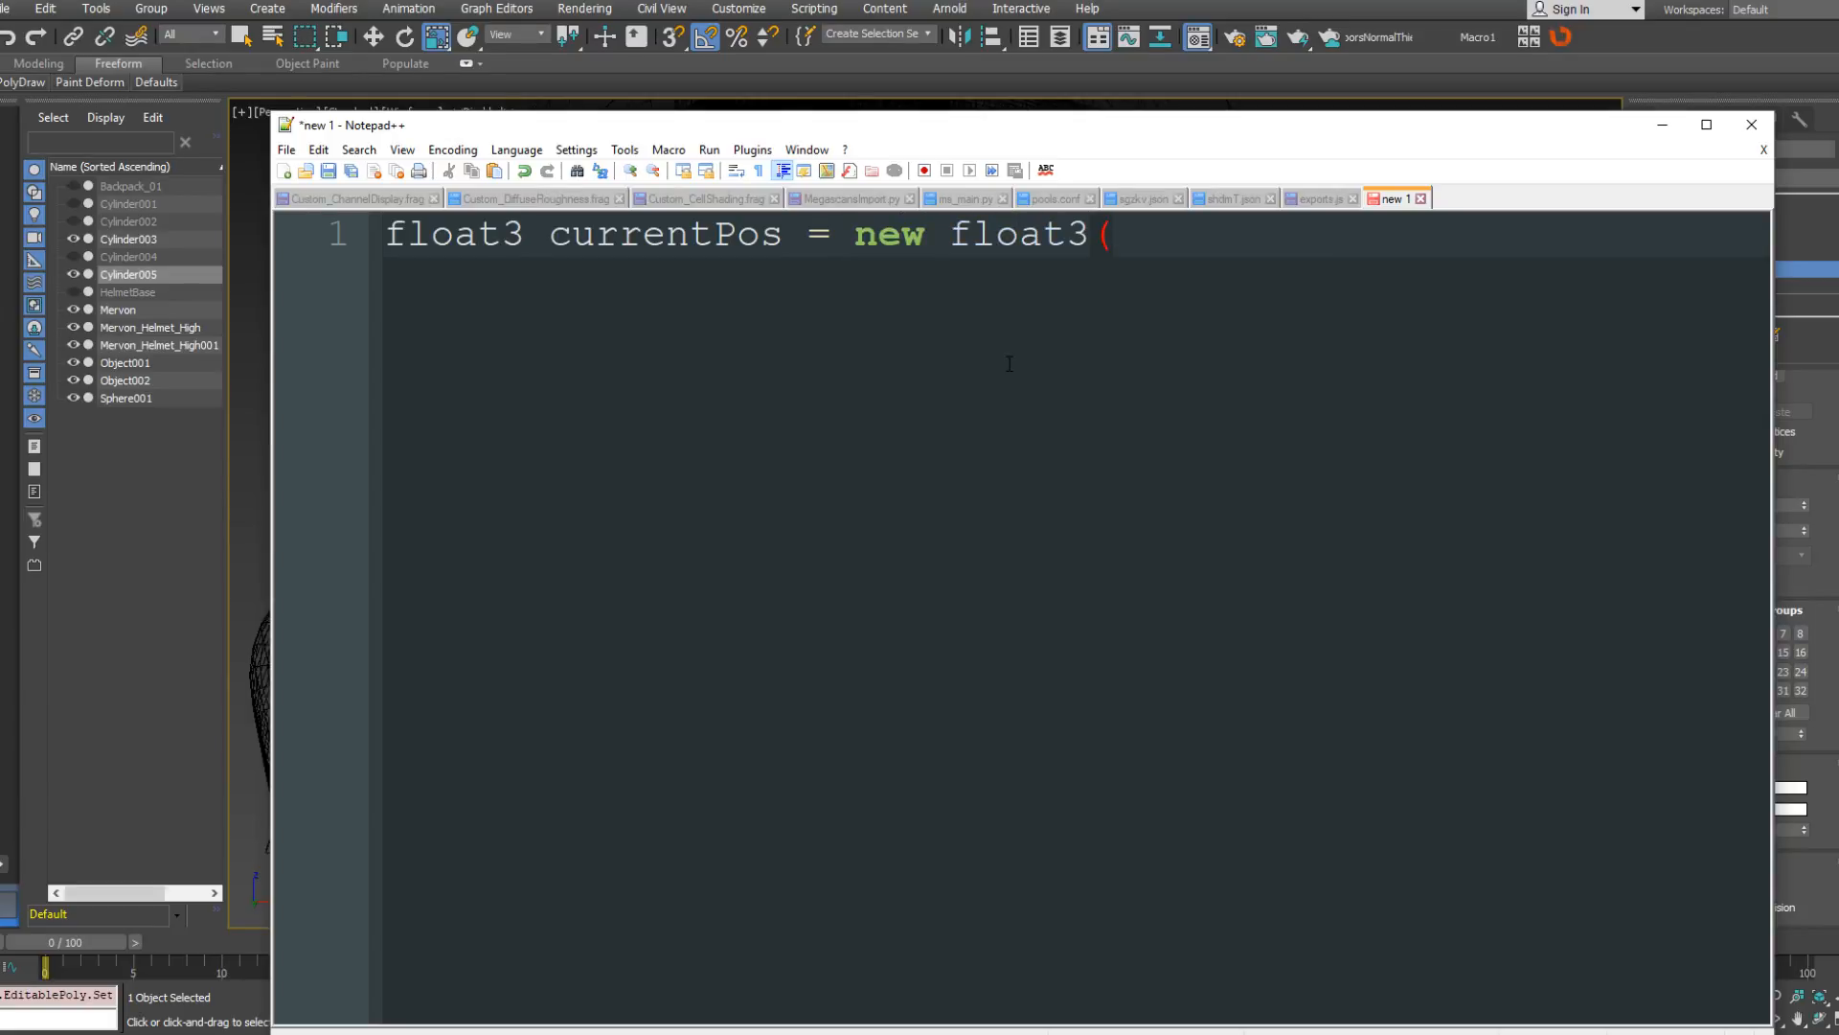
text(0,0,0).)
key(BackSpace)
Reduce the text display size, shift the editor window slightly down, and end the declaration with a semicolon followed by a blank line.
ctrl+scroll(1009, 364, down, 3)
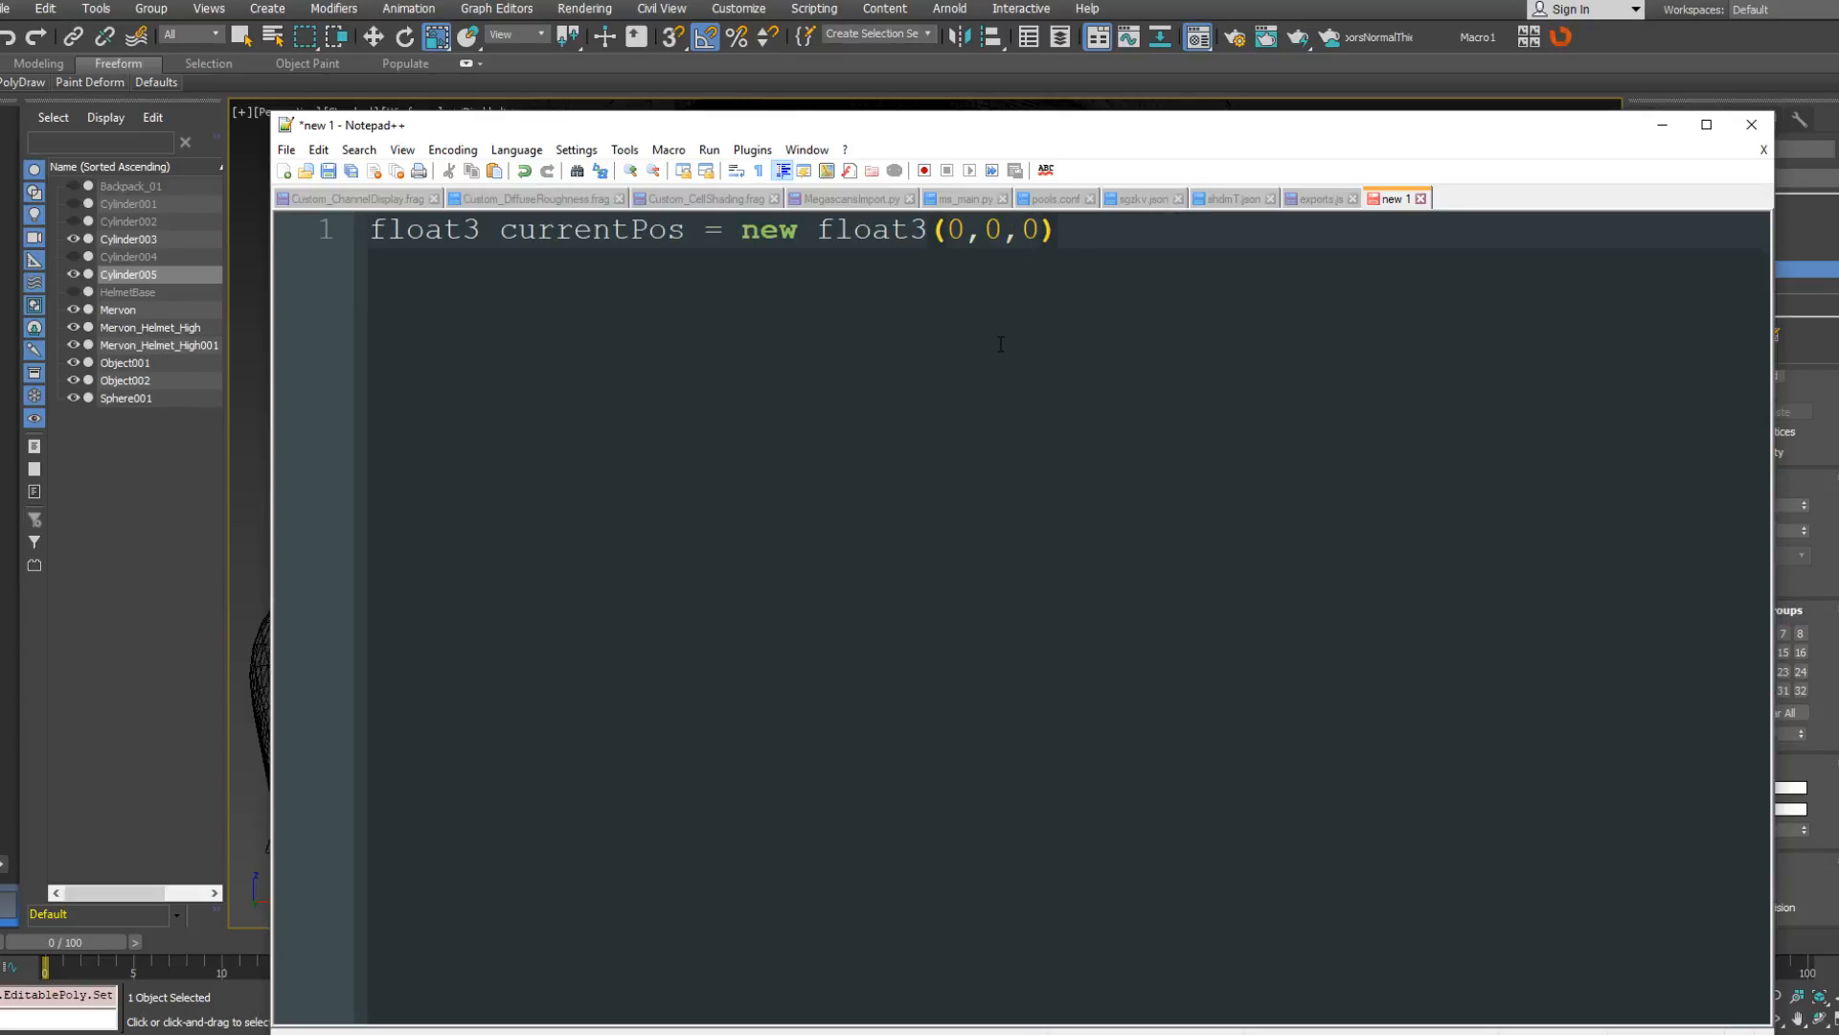
mouse_move(1001, 139)
mouse_down()
mouse_move(1044, 383)
mouse_move(1009, 349)
mouse_move(1005, 157)
mouse_up()
ctrl+scroll(996, 507, down, 1)
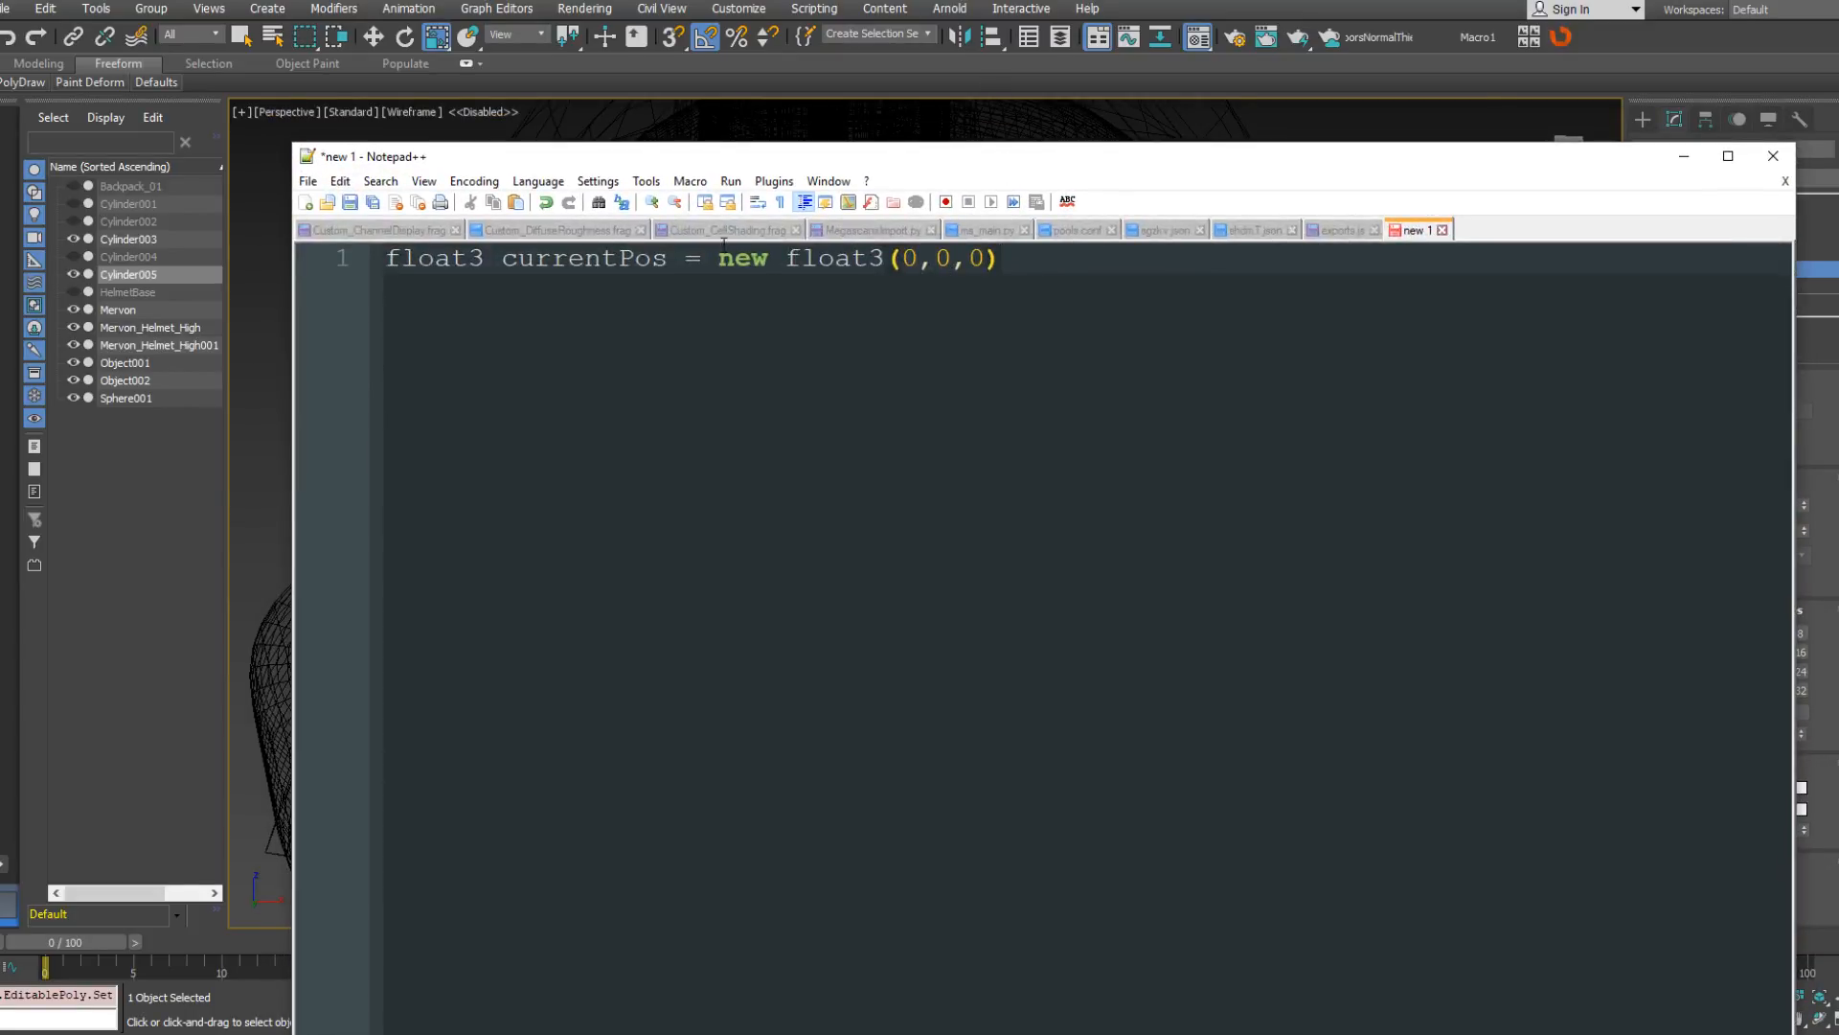
click(773, 228)
click(1413, 230)
text(;)
key(Return)
key(Return)
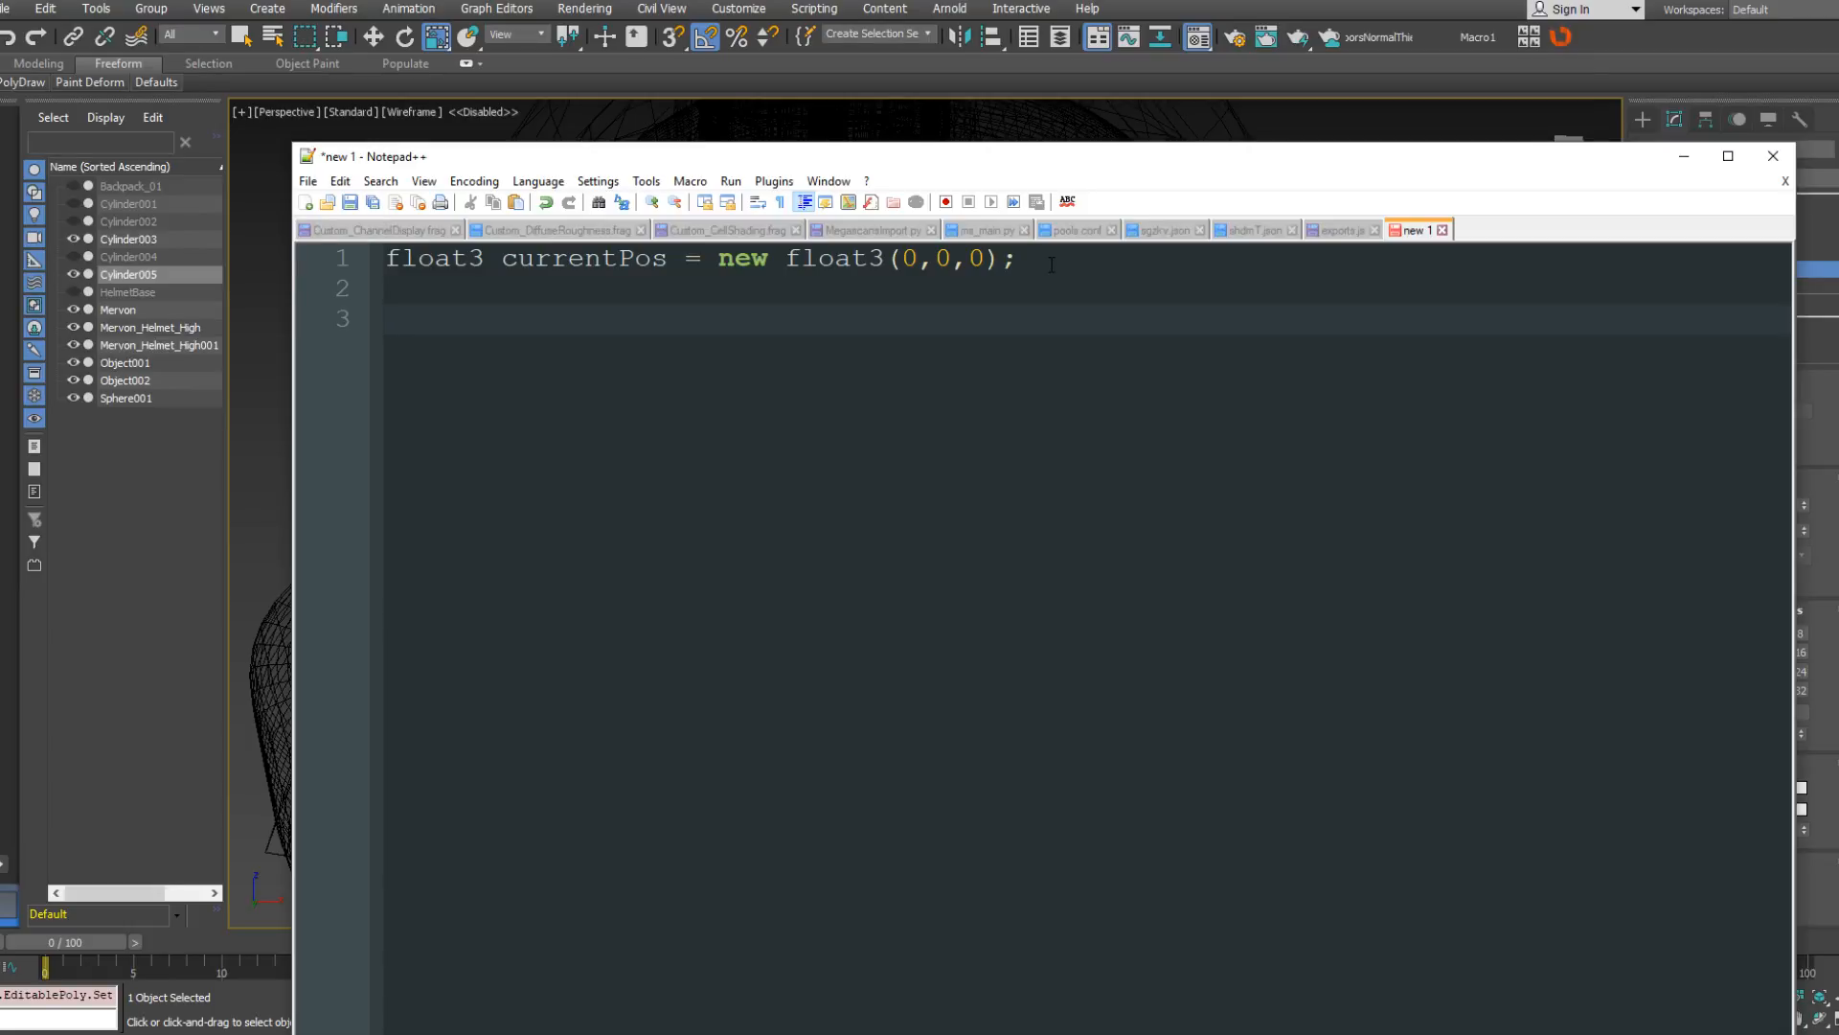
Write the loop header "for(int i = 0; i < snakeTailParts; ++i)" on line 3.
text(for(int )
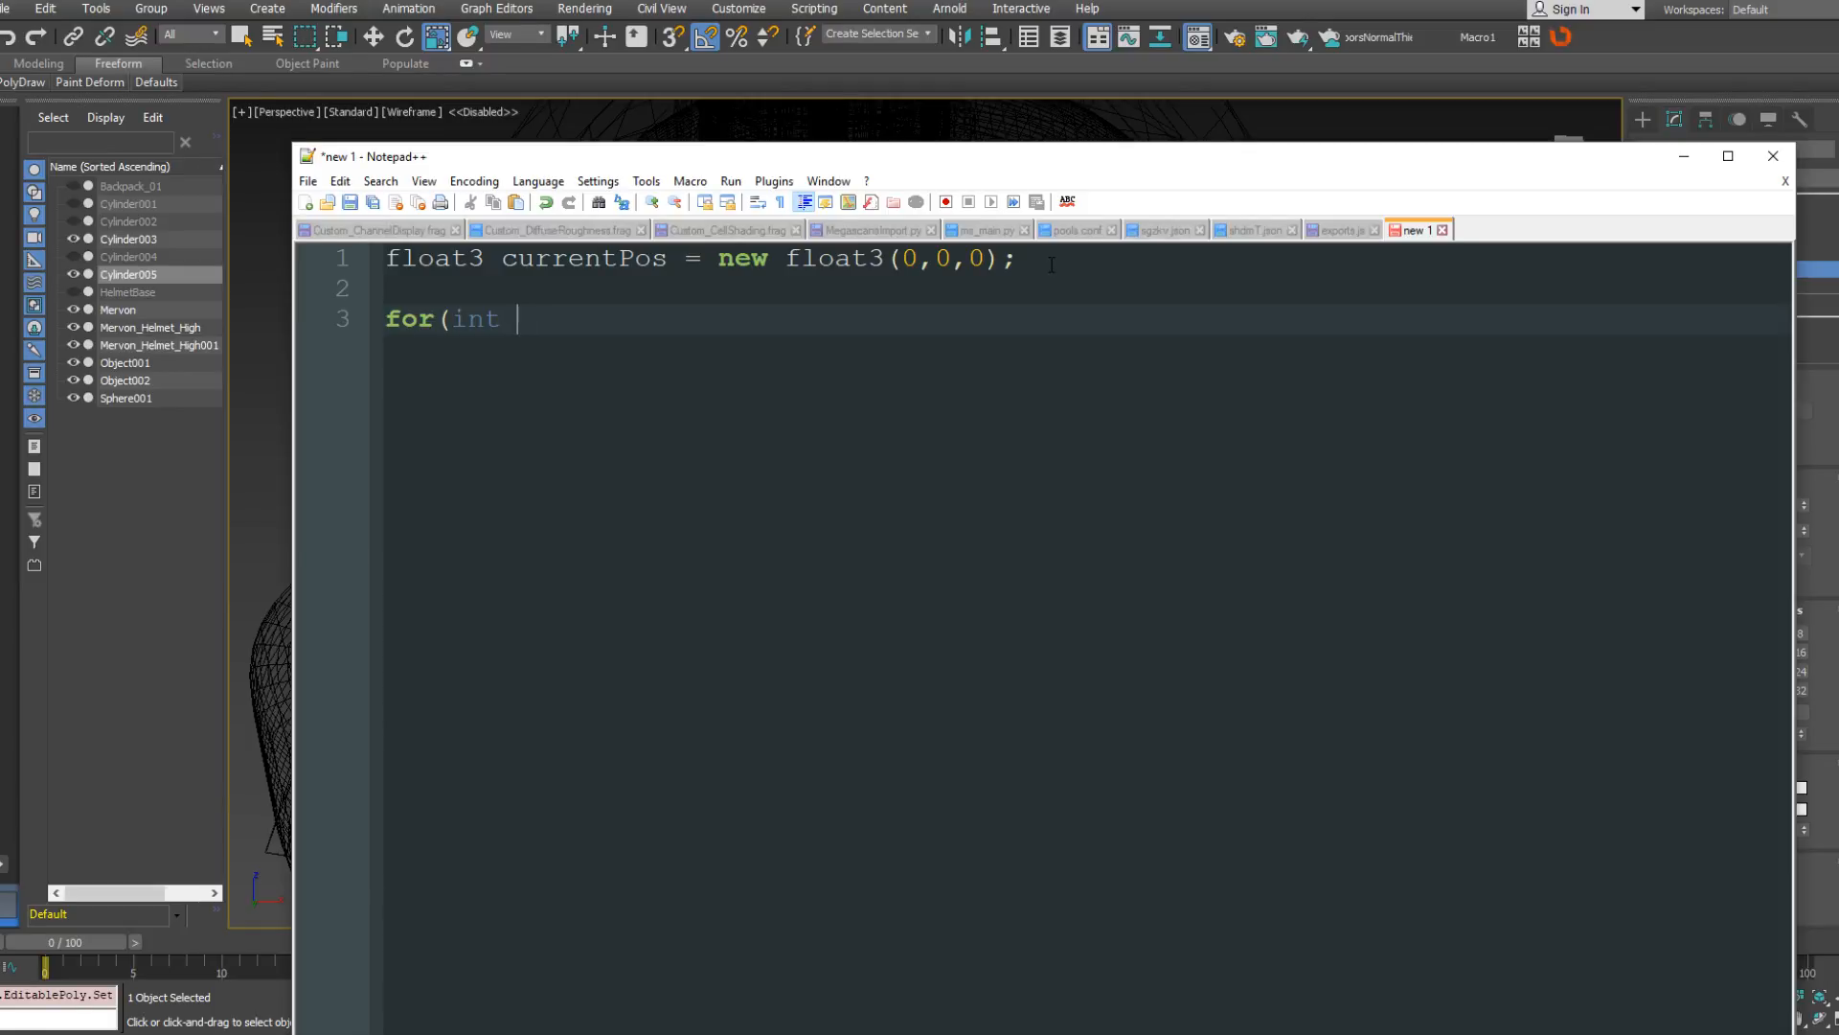
text(i = 0; i < snakeTail)
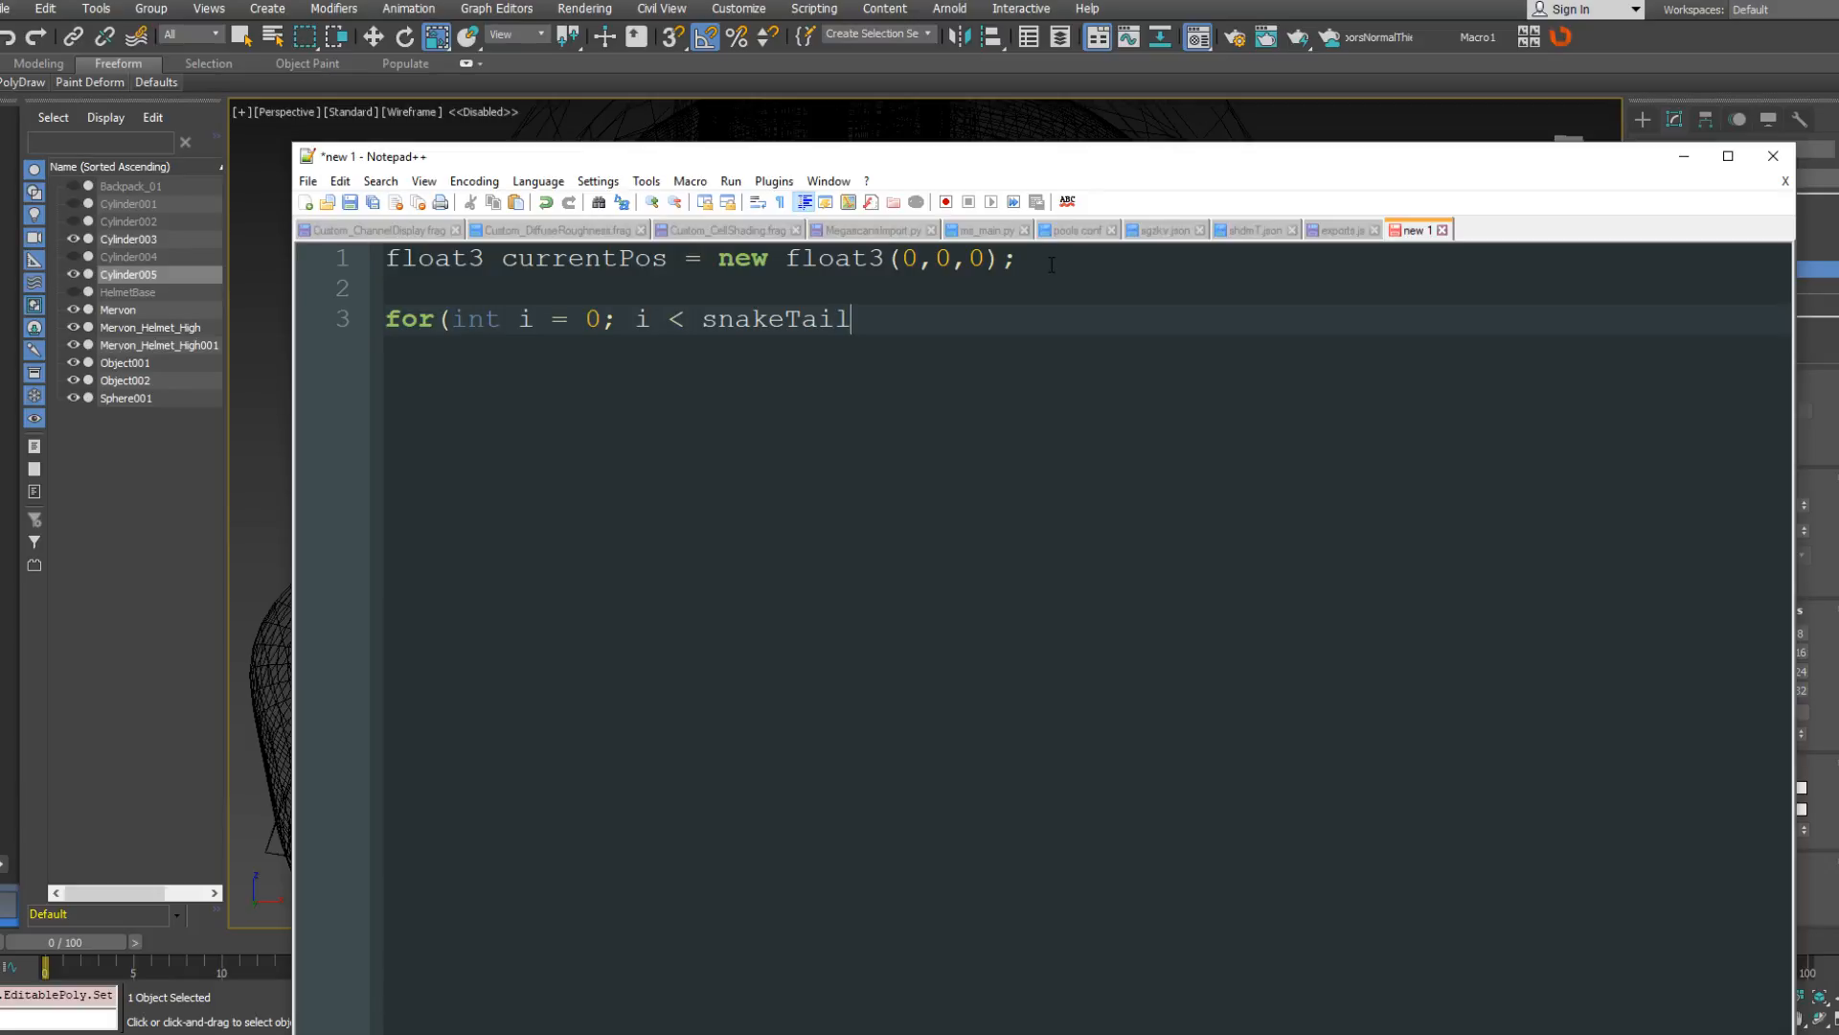
text(Parts; ++o)
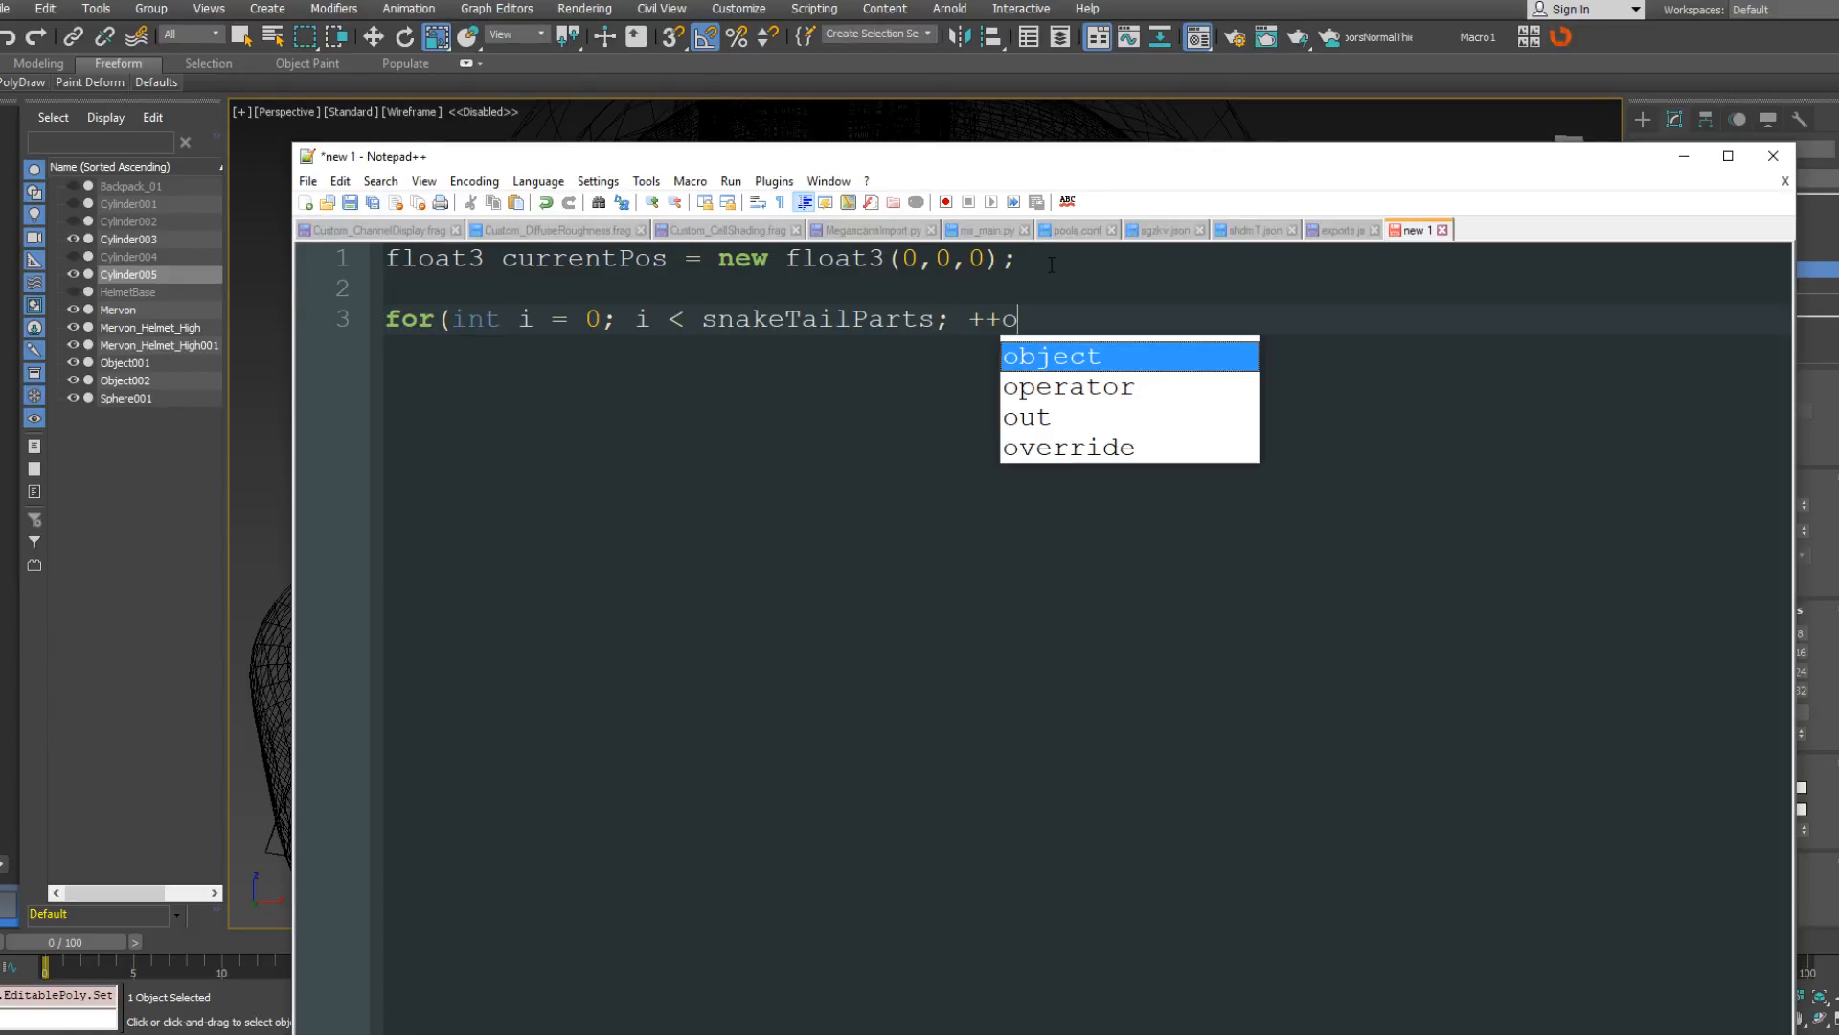
key(BackSpace)
text(i))
key(Return)
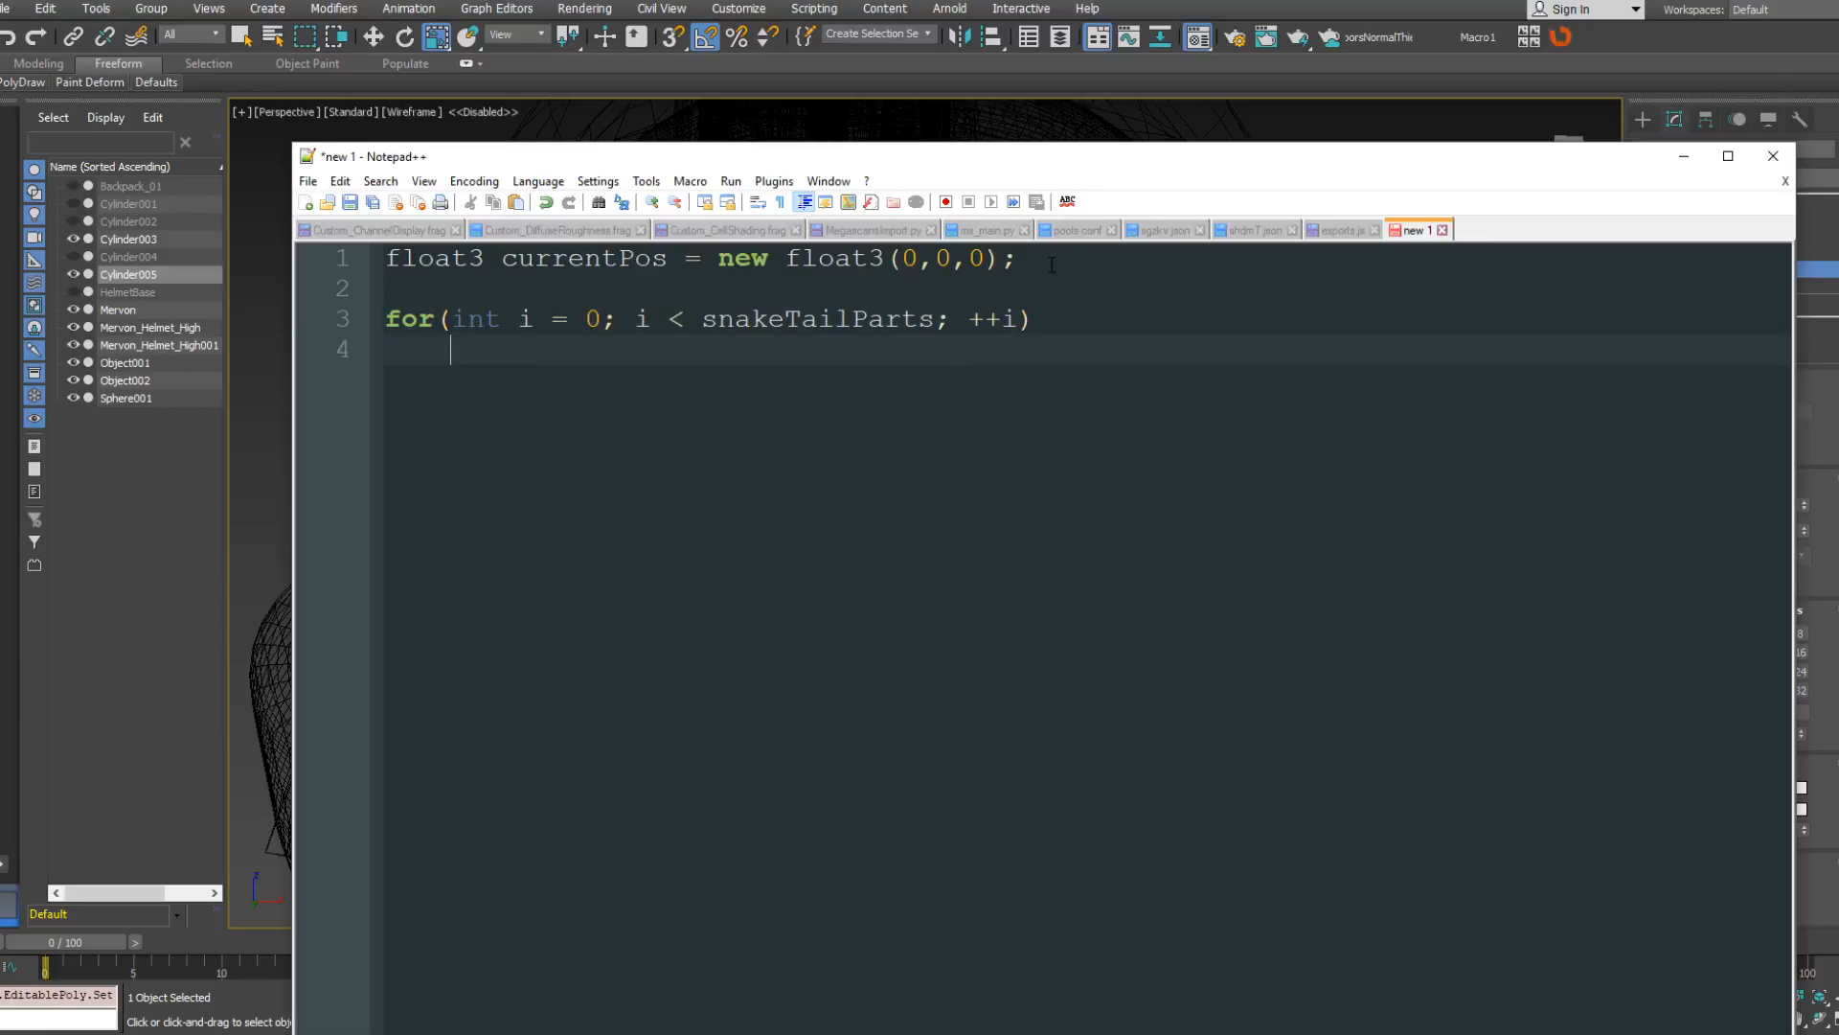
Add opening and closing braces below the loop header with an empty line between them.
text({)
key(Return)
text(})
key(Left)
key(Return)
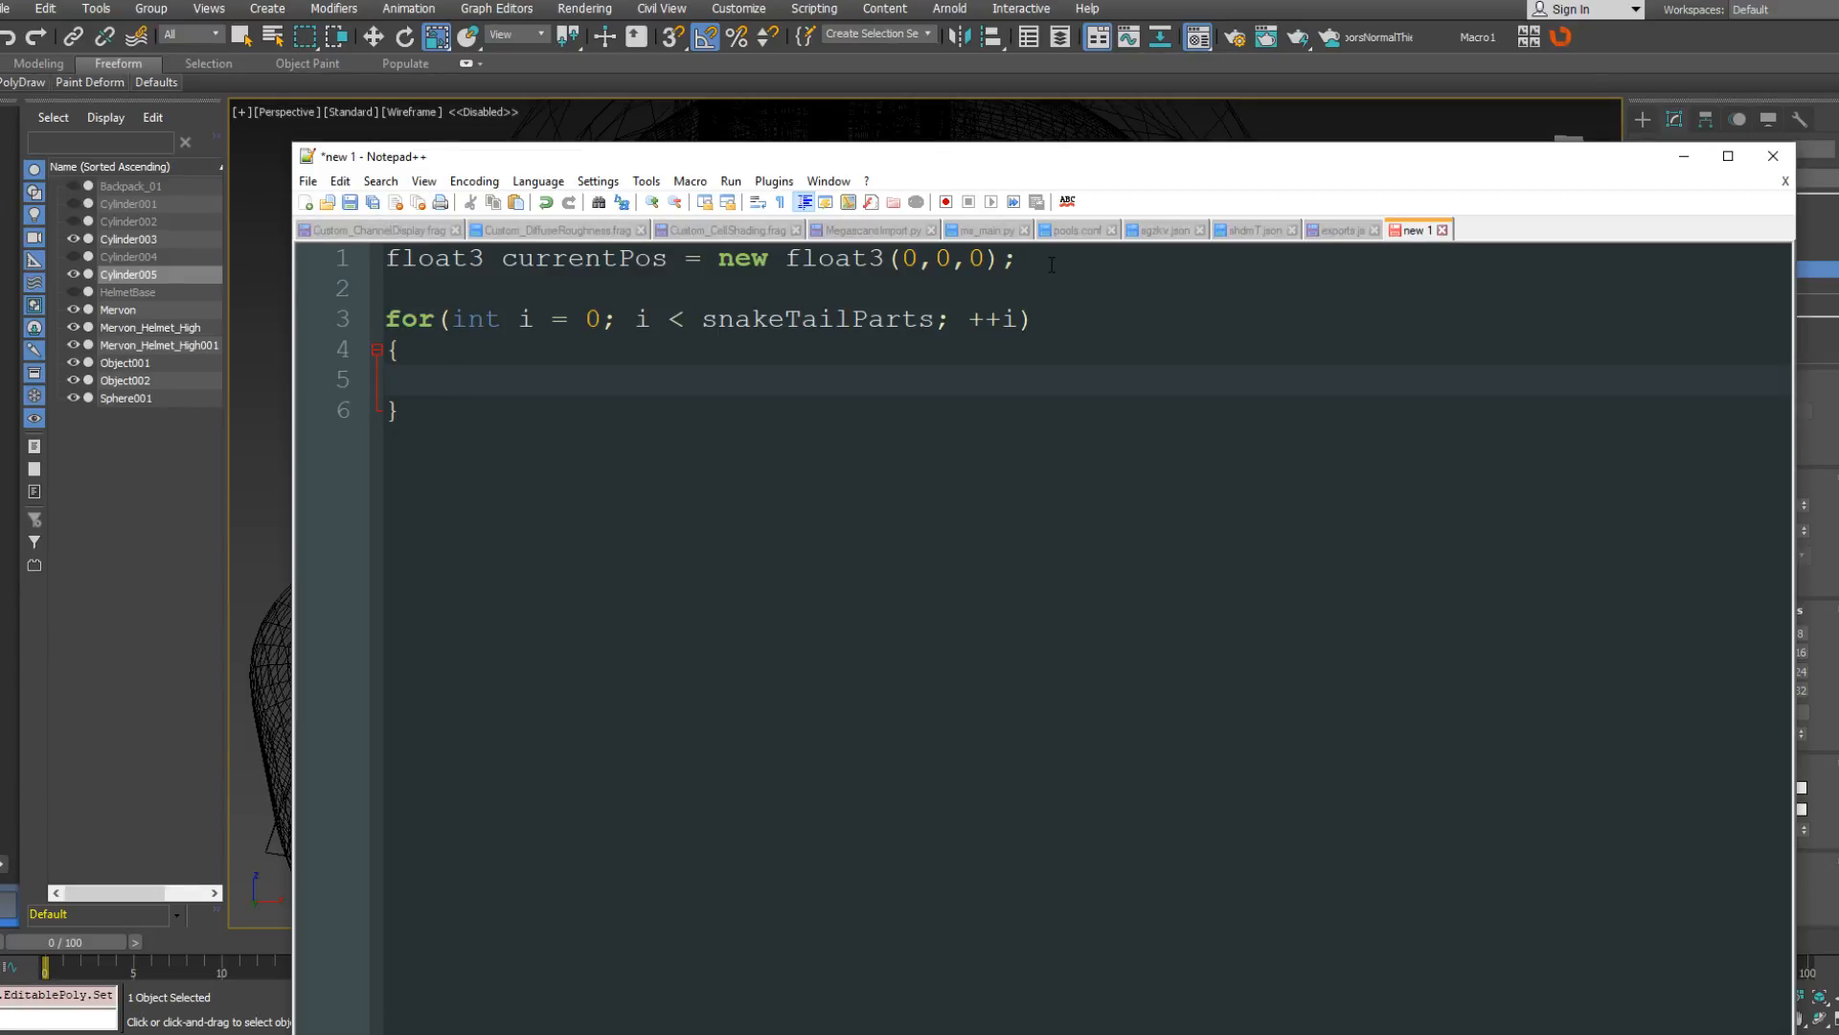
Write the assignment "currentPos = snakeTailParts[i]" inside the loop body.
key(Up)
key(Up)
key(Up)
key(Up)
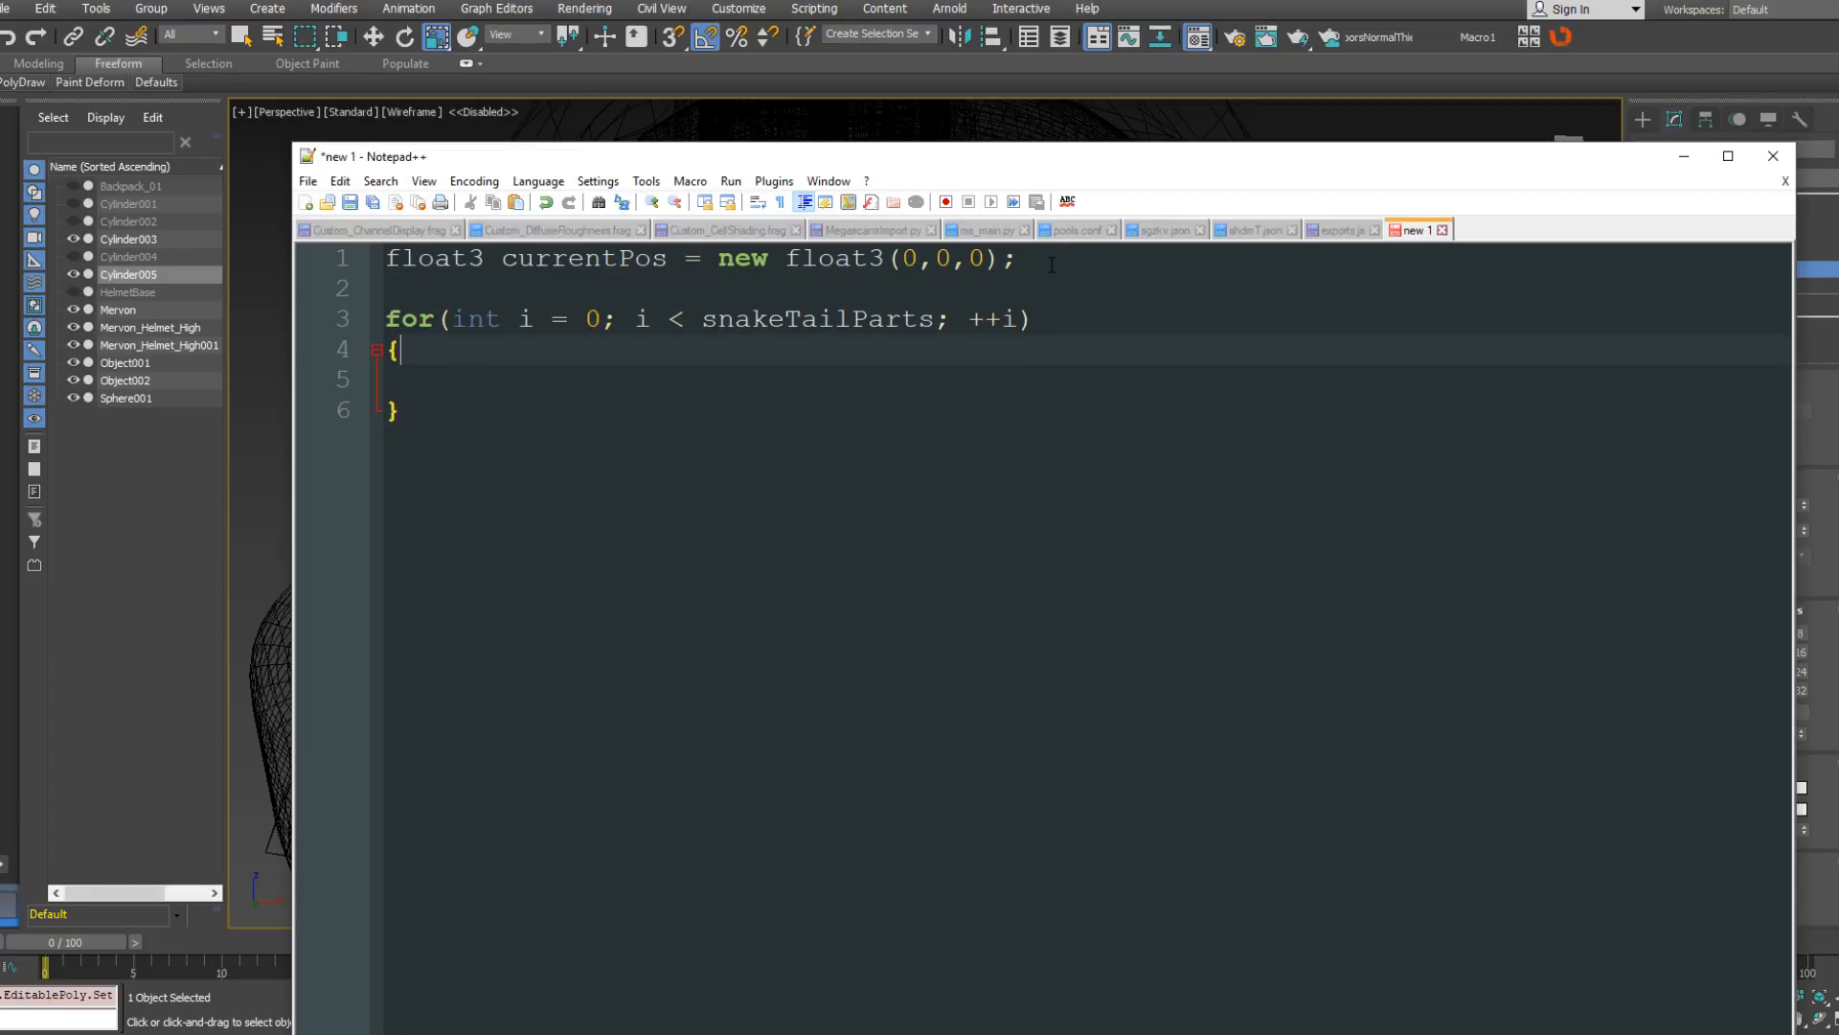
key(Down)
key(Down)
key(Down)
key(Down)
text(currentPos)
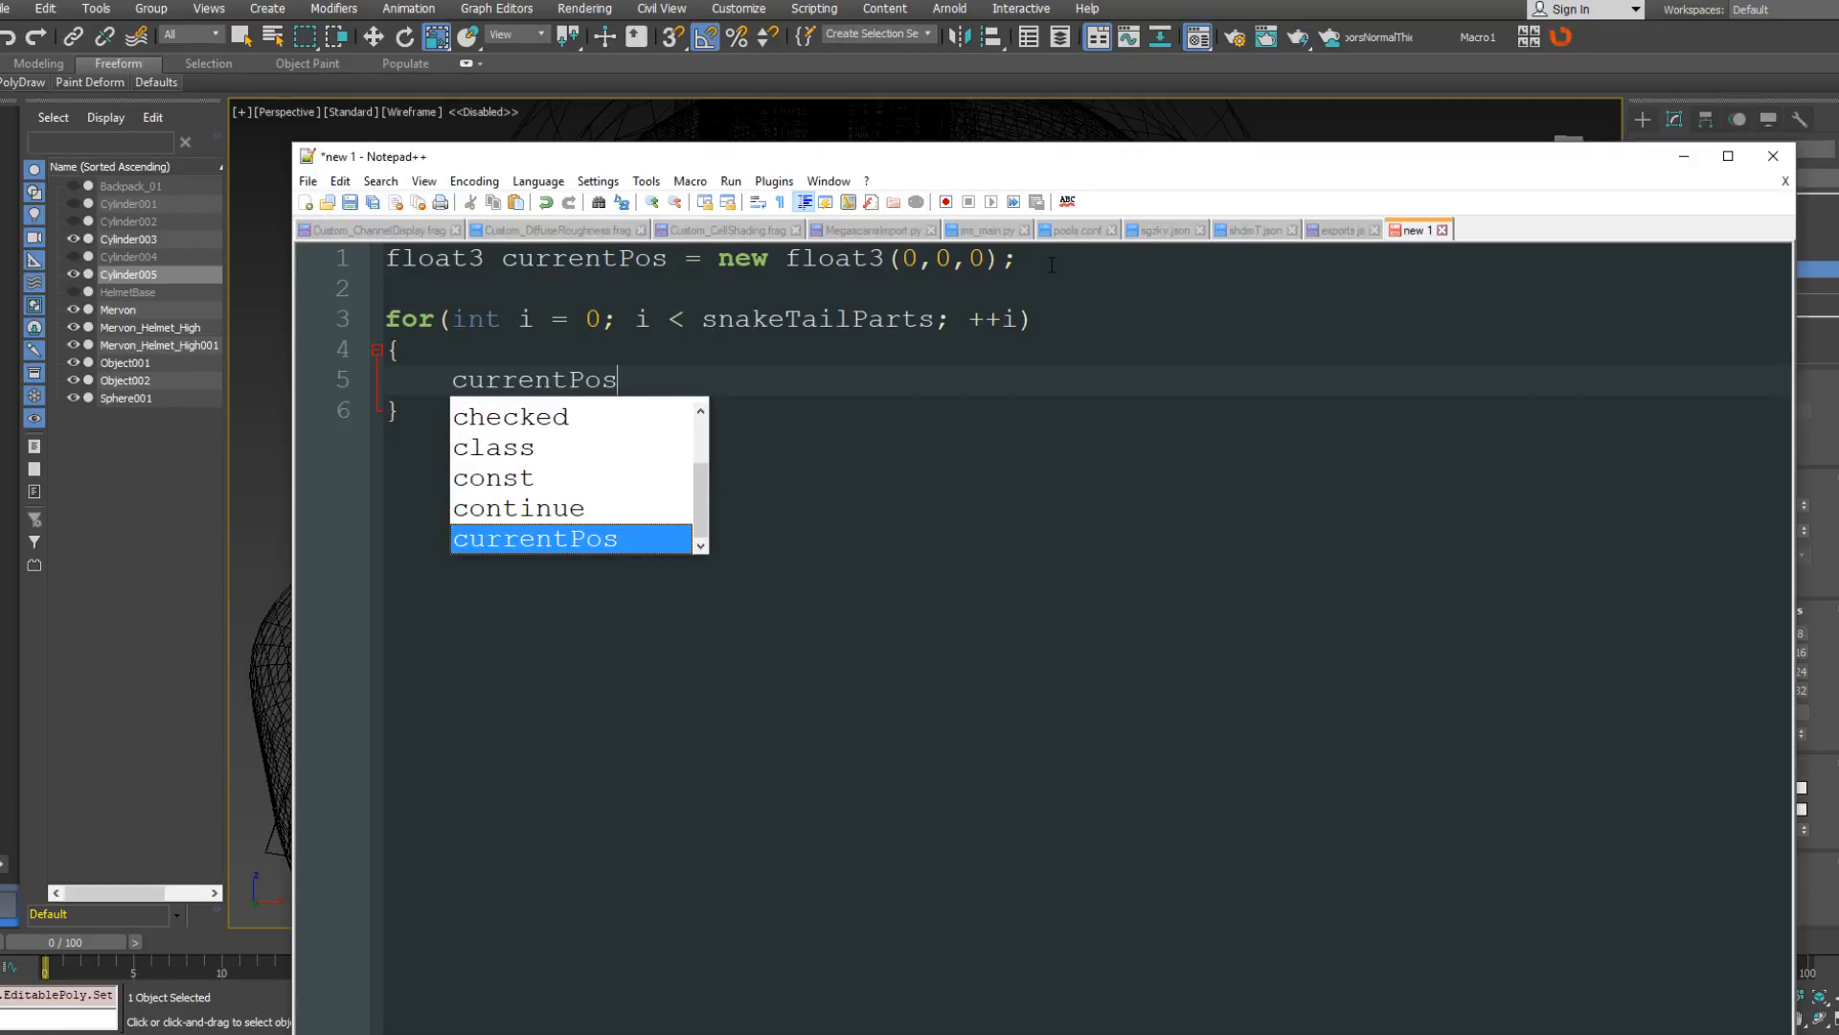
text( = sna)
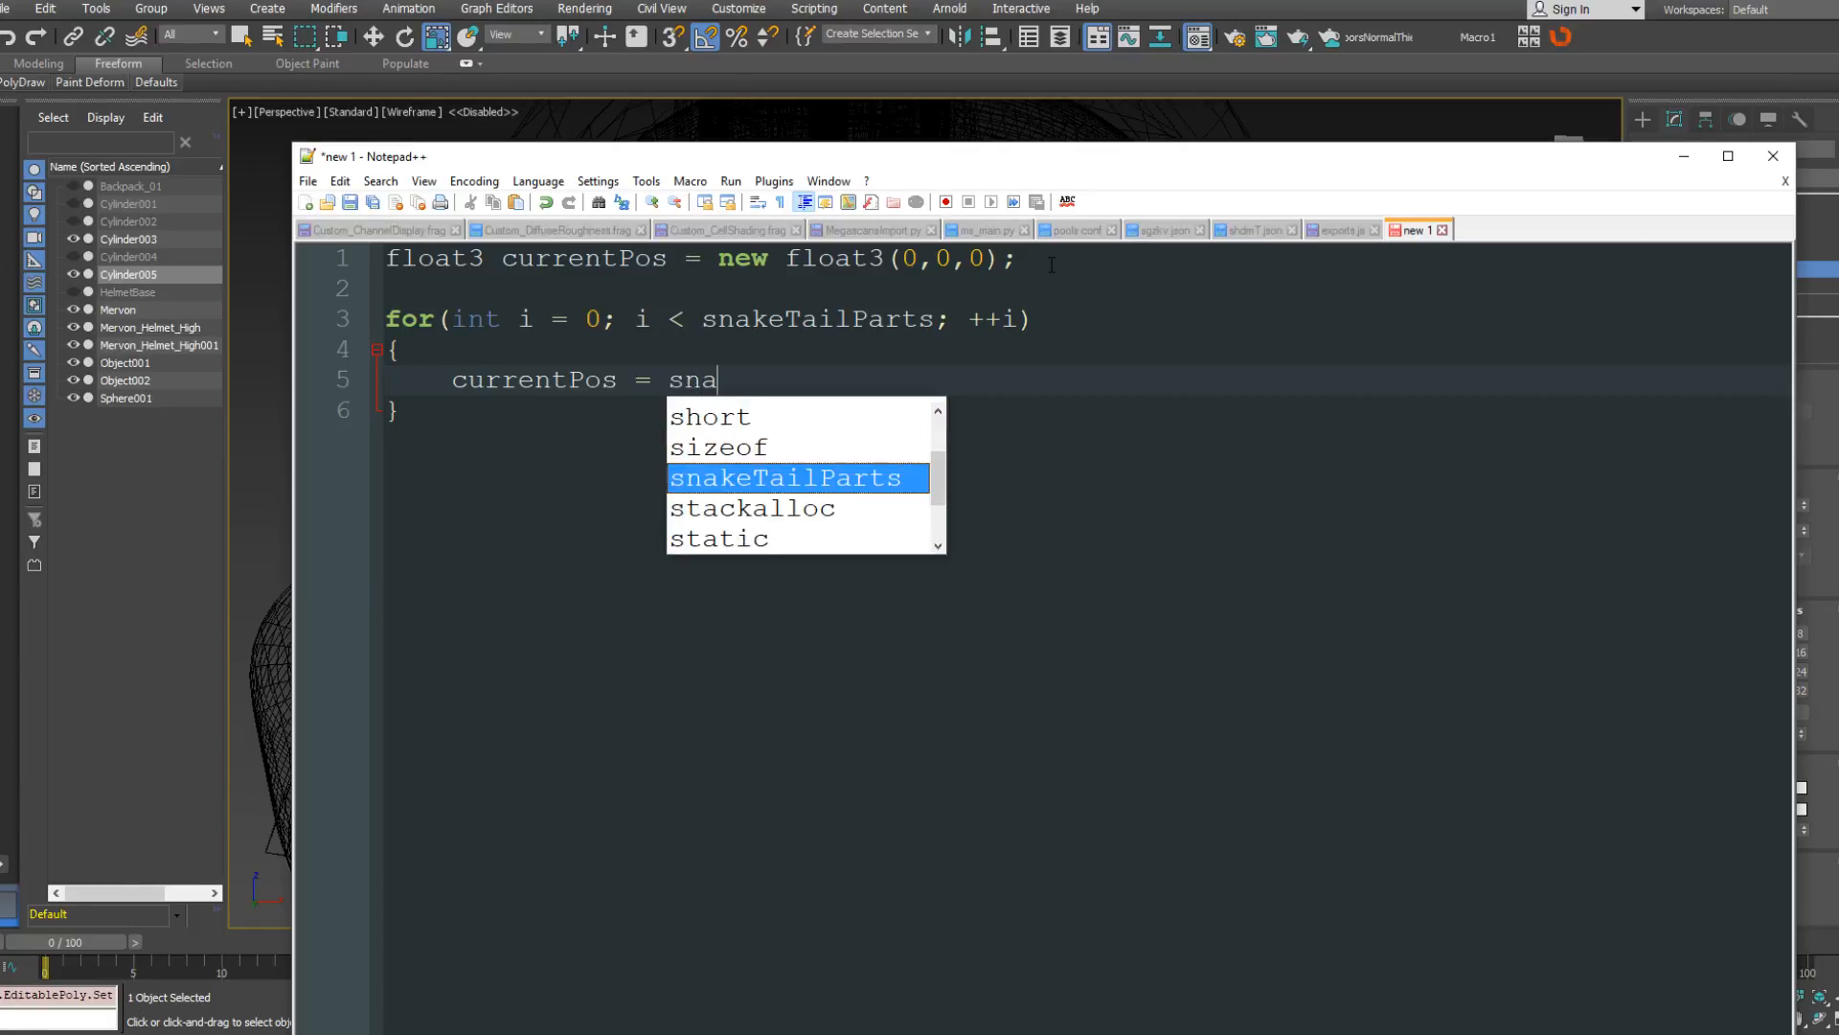
text(keTailParts[i)
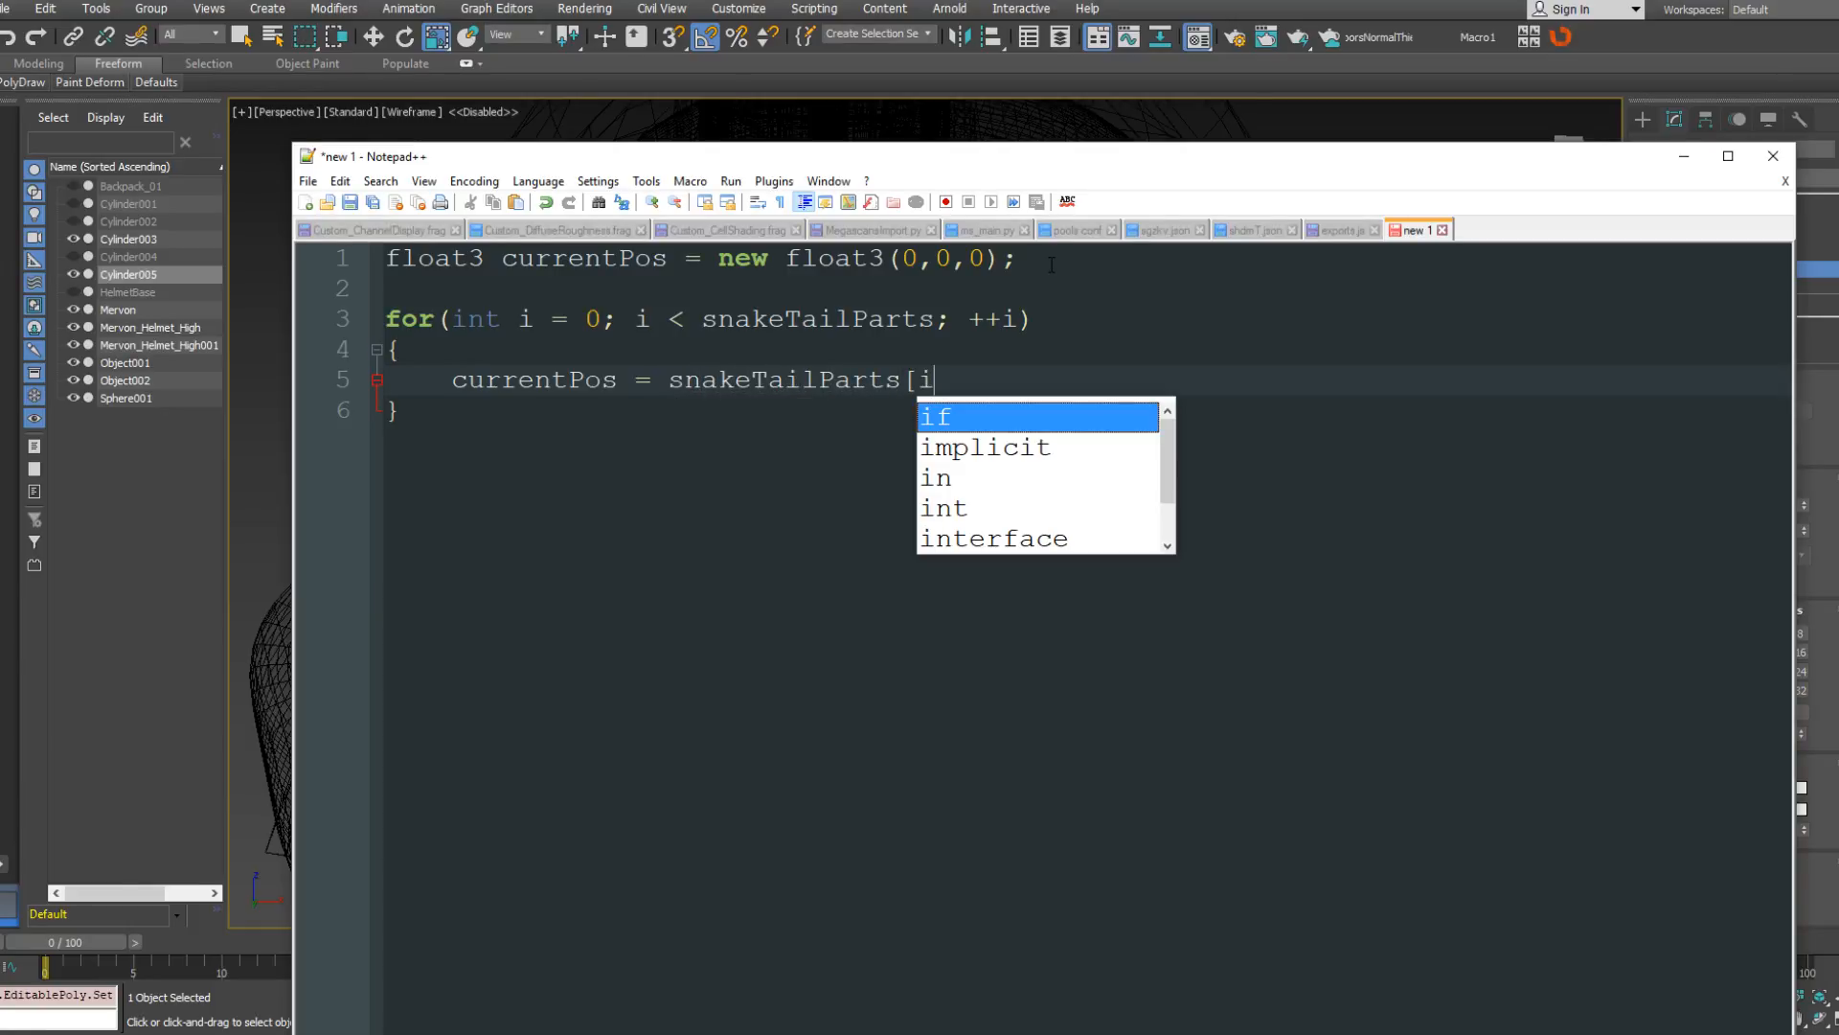
key(Escape)
text(])
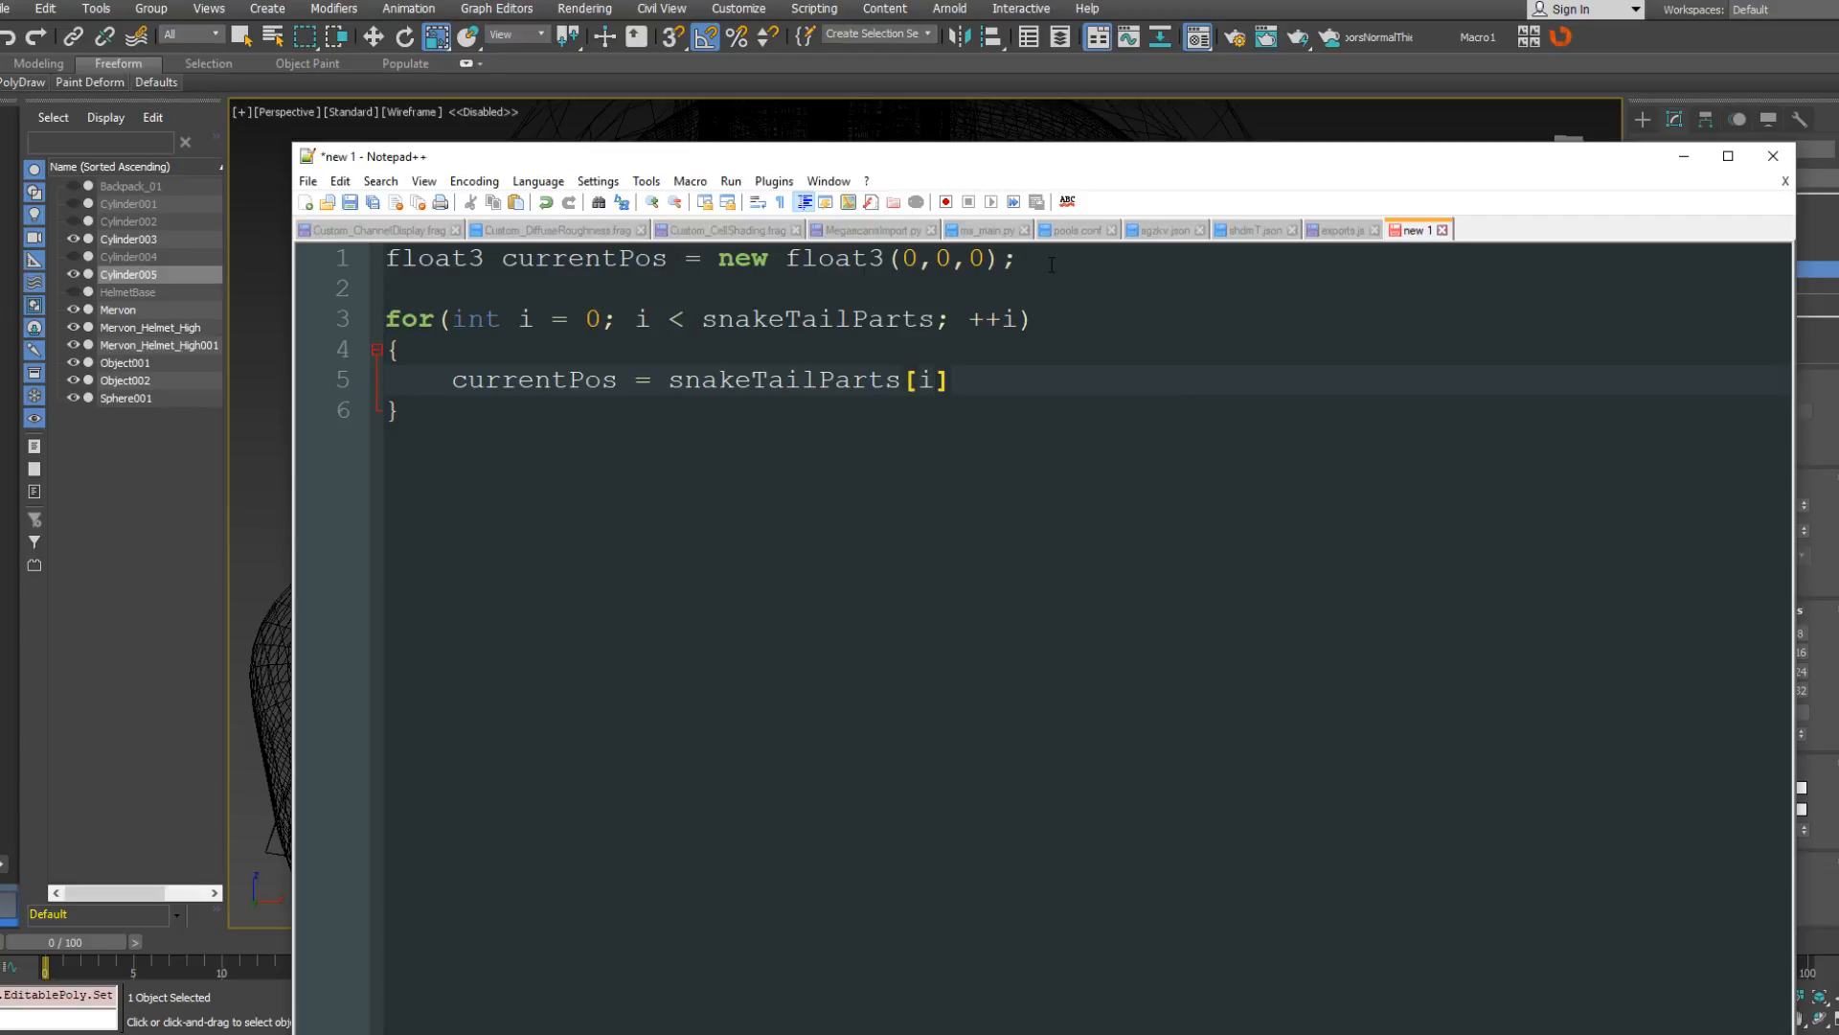
Complete the currentPos assignment by appending ".location;" after snakeTailParts[i].
double_click(592, 318)
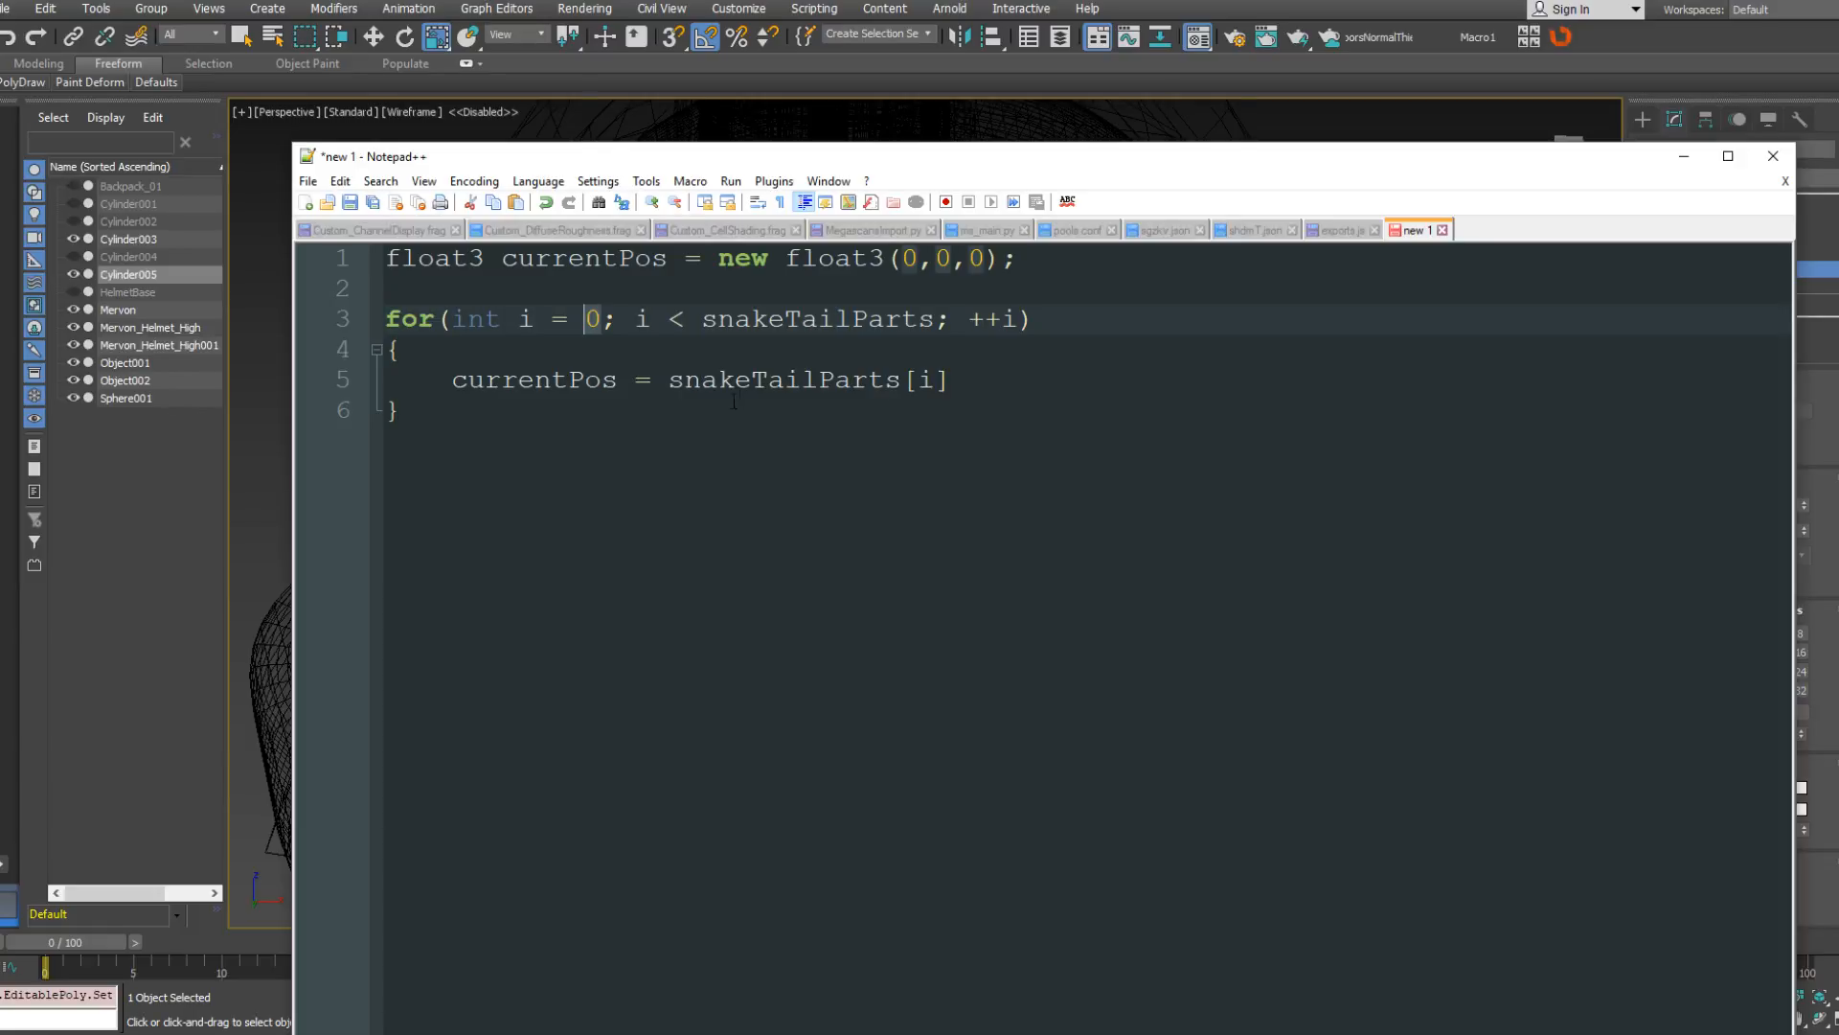
click(959, 387)
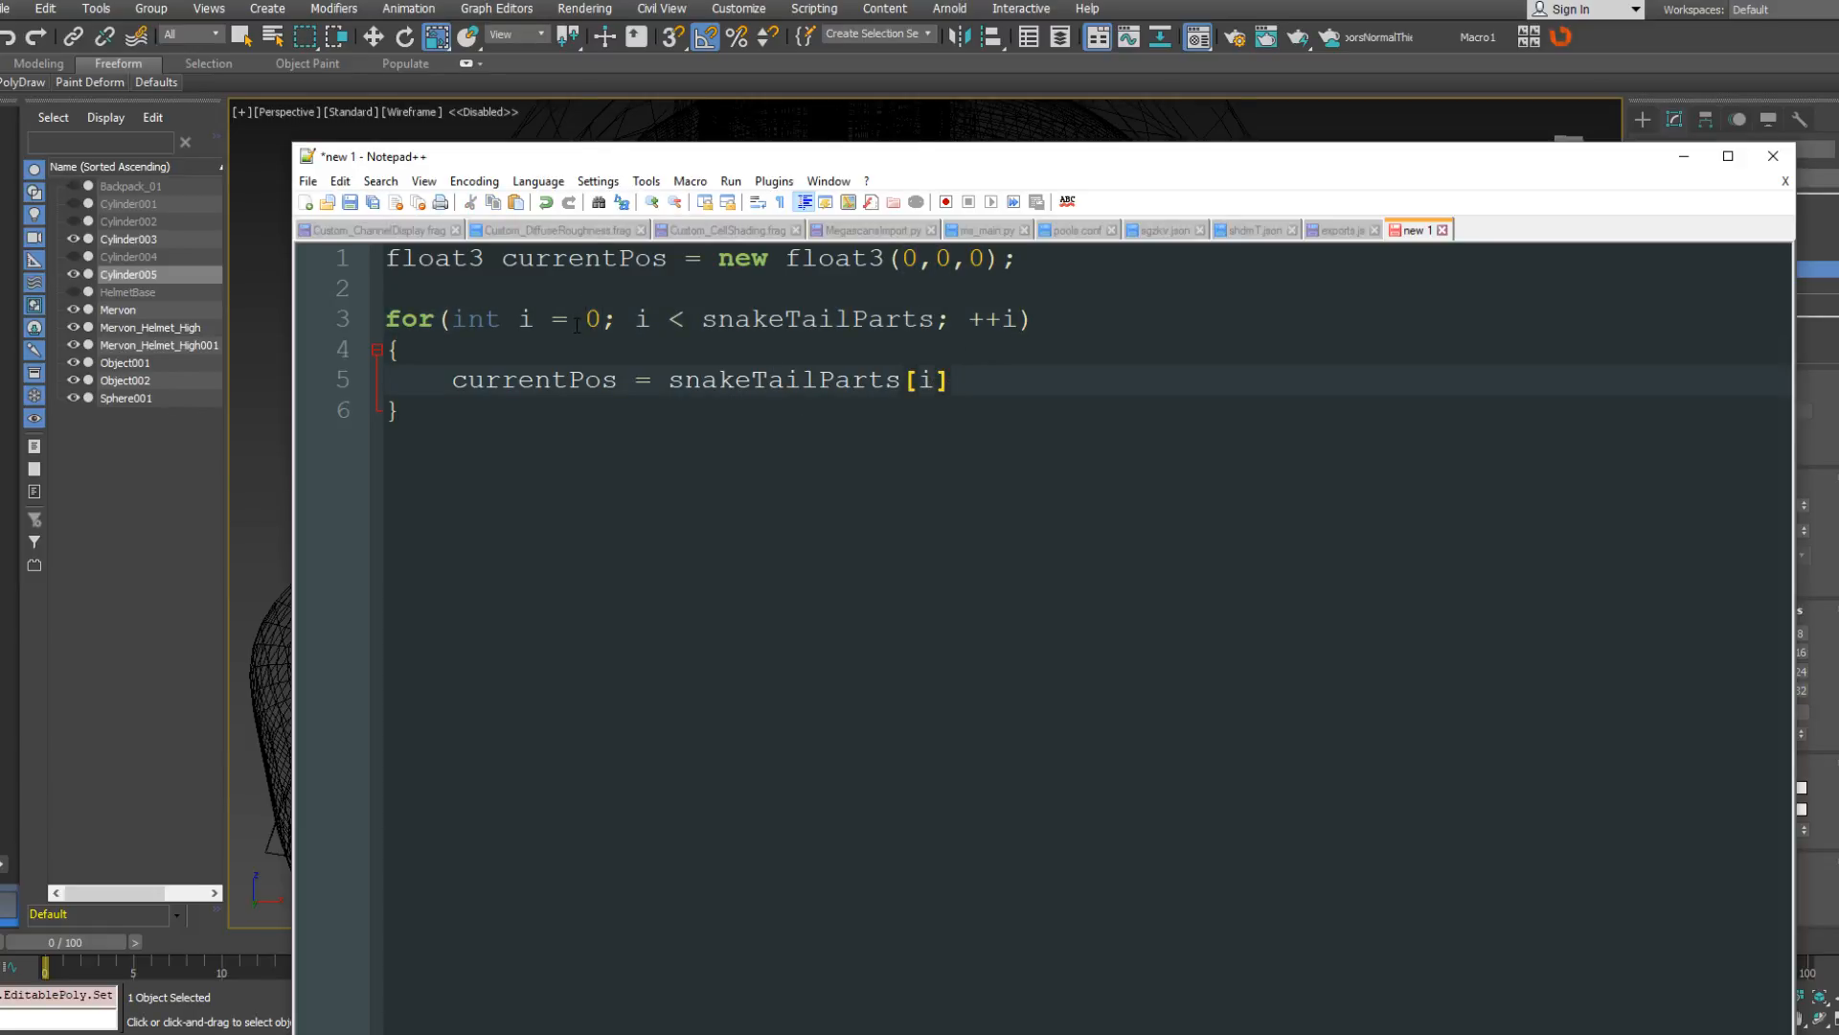
text(.kl)
key(BackSpace)
key(BackSpace)
text(lo)
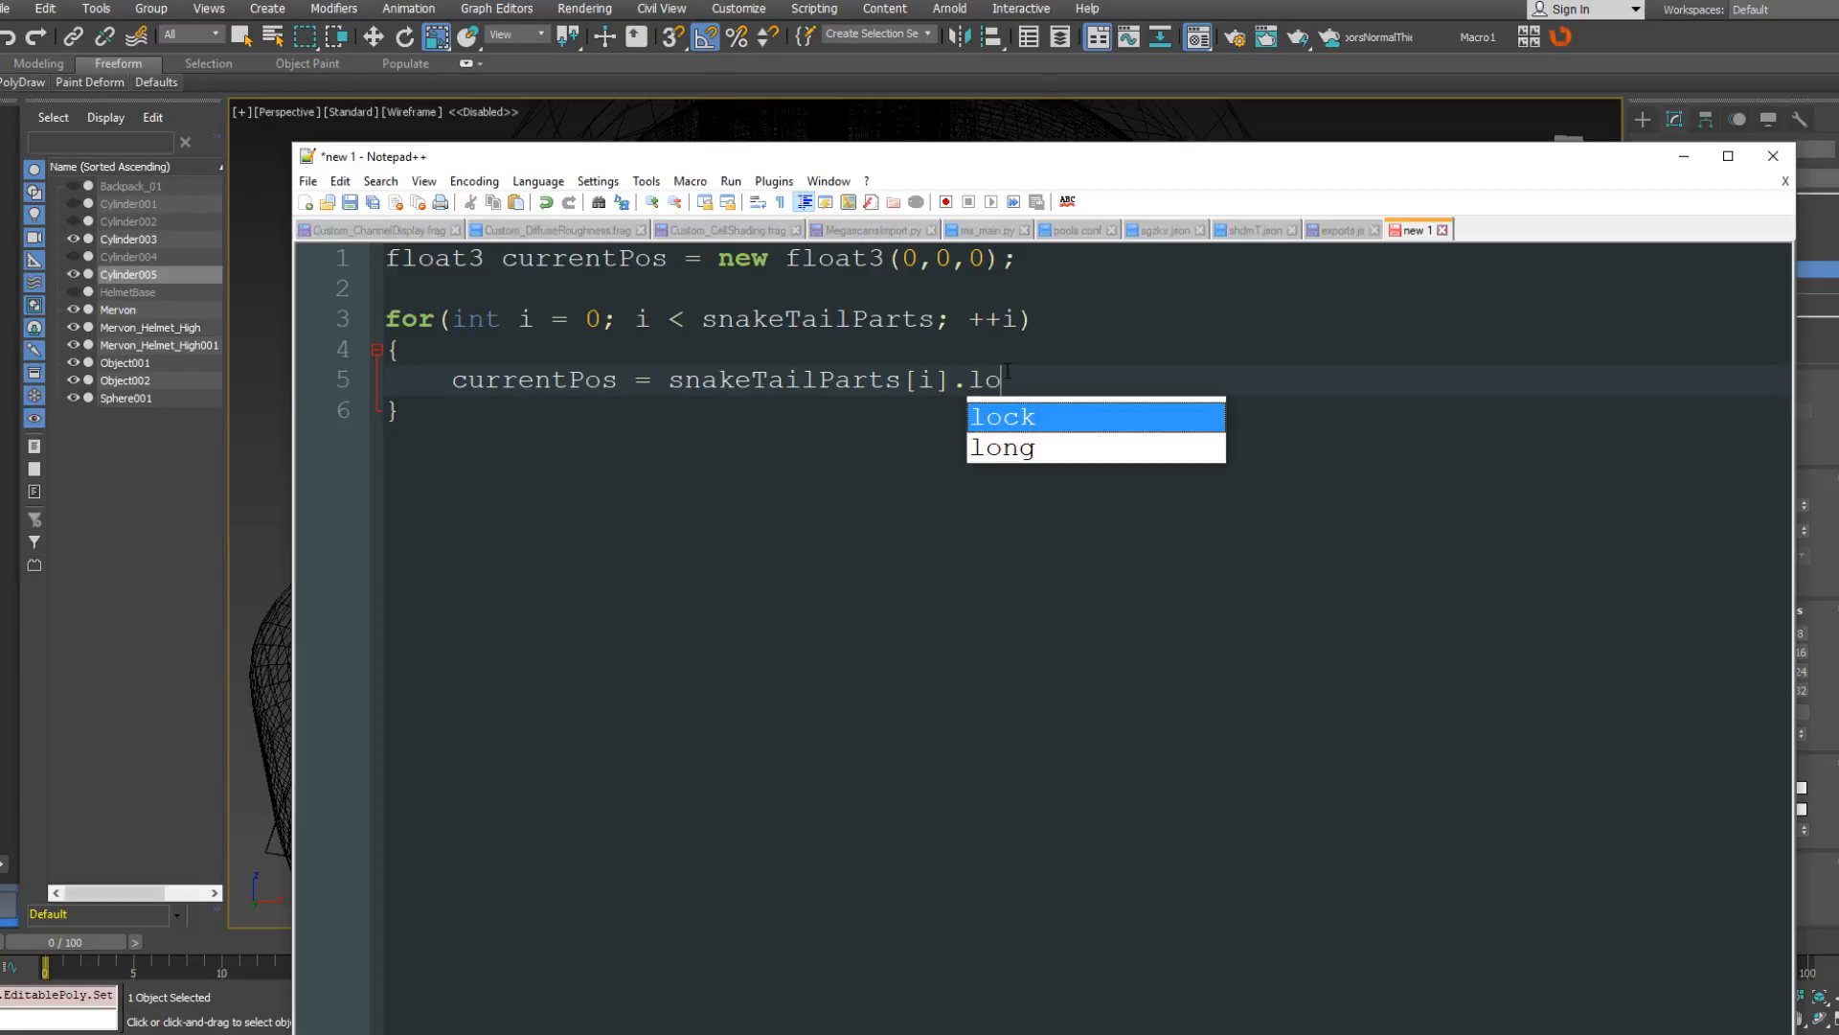
text(cation;)
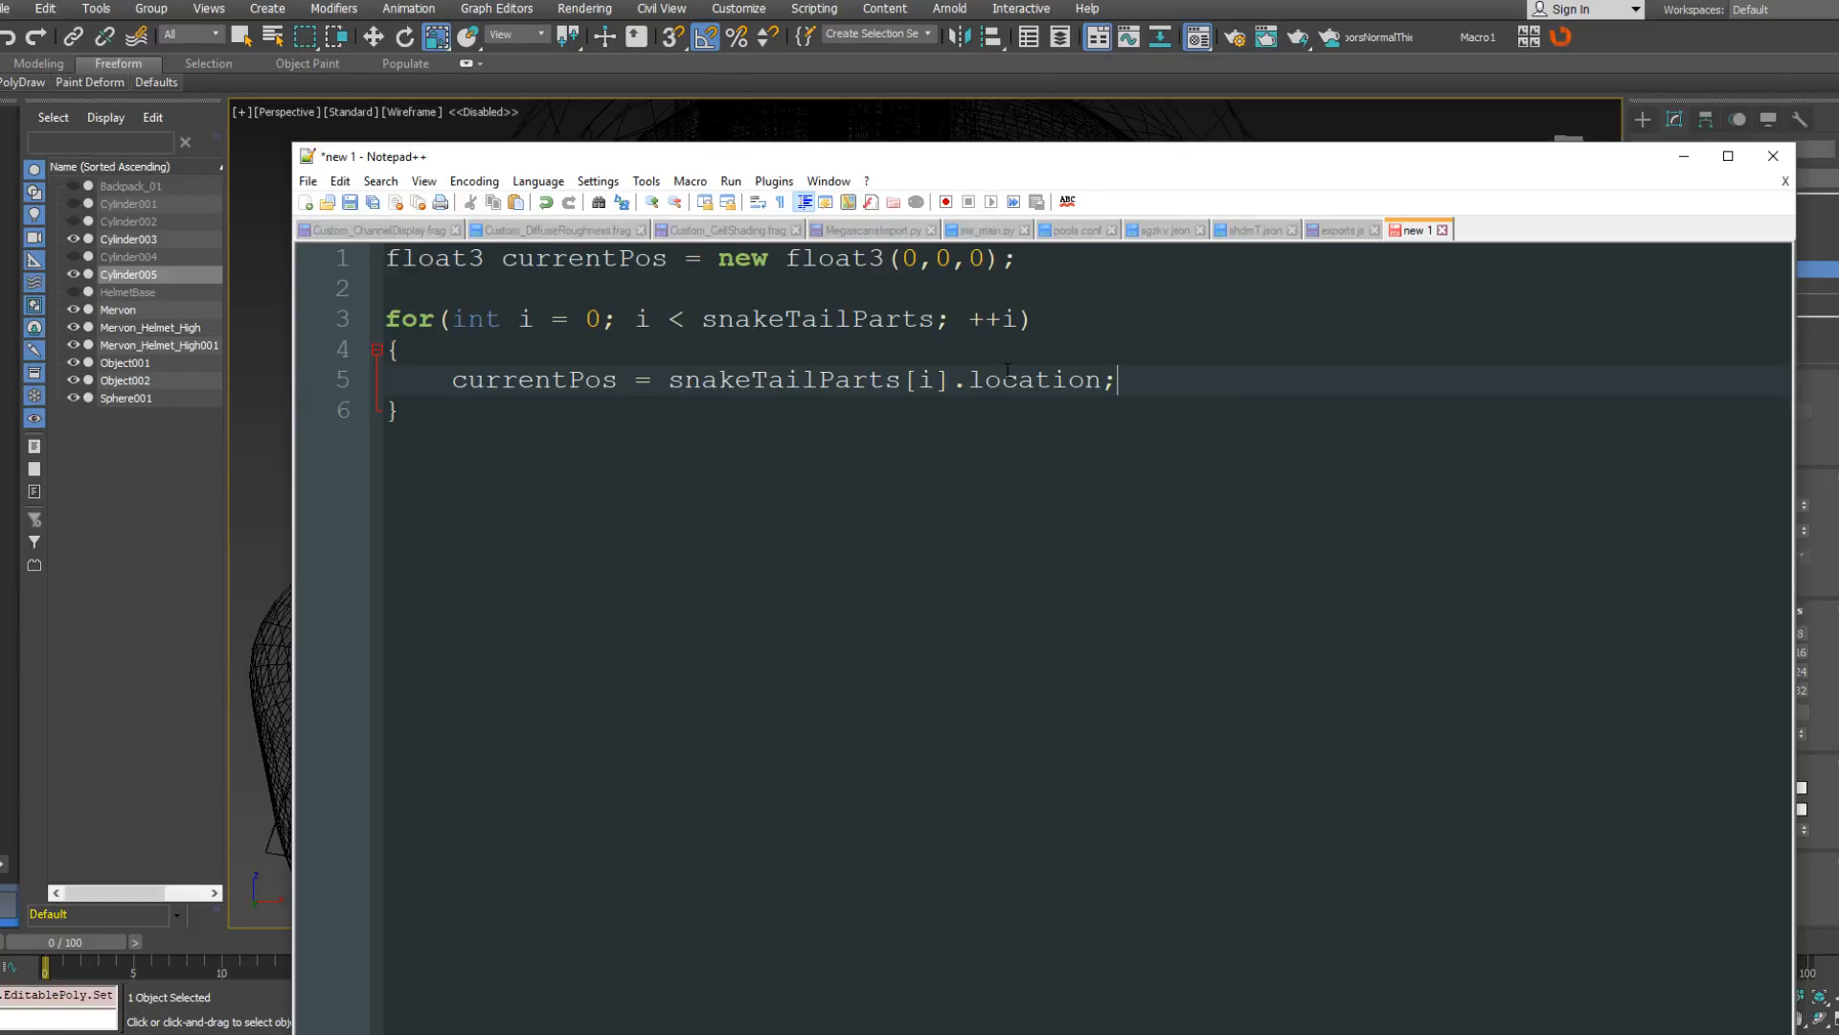
Add an empty line below the assignment and the comment "//first thing we do is get the position of the current element." above it.
key(Return)
key(Up)
key(Return)
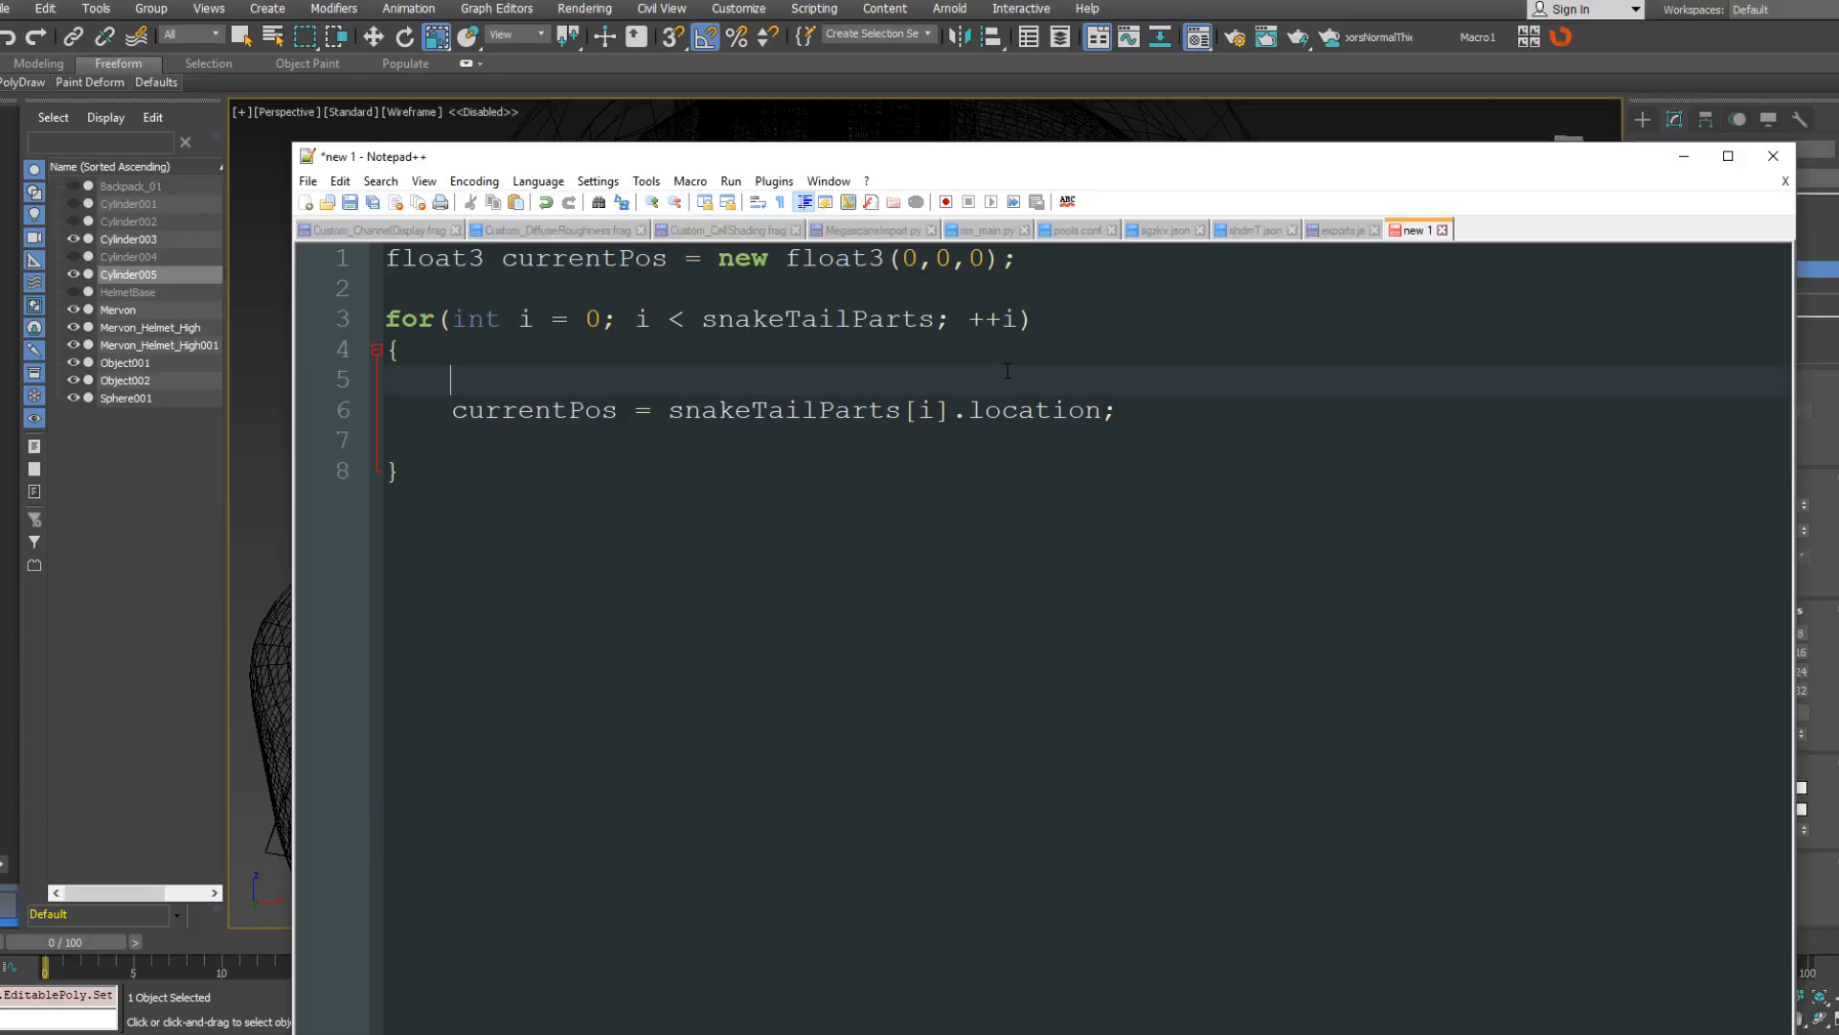
text(//first thing we do is get t)
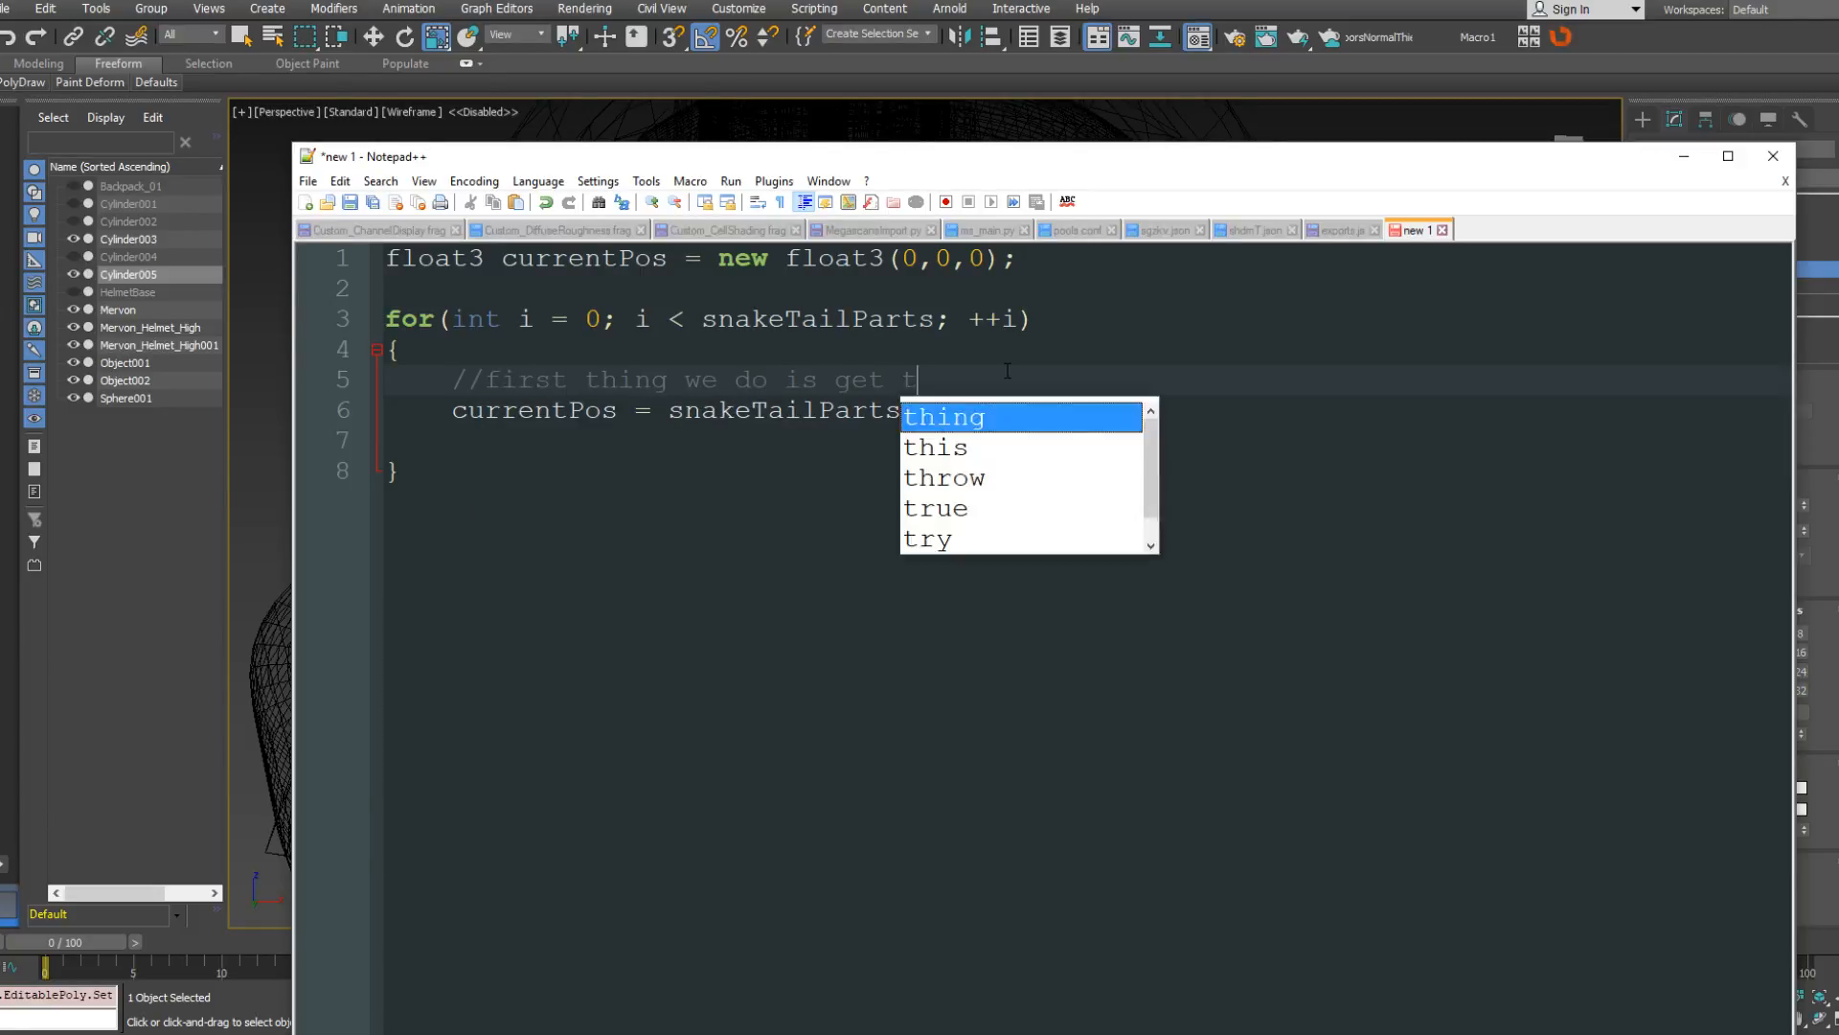
text(he posi)
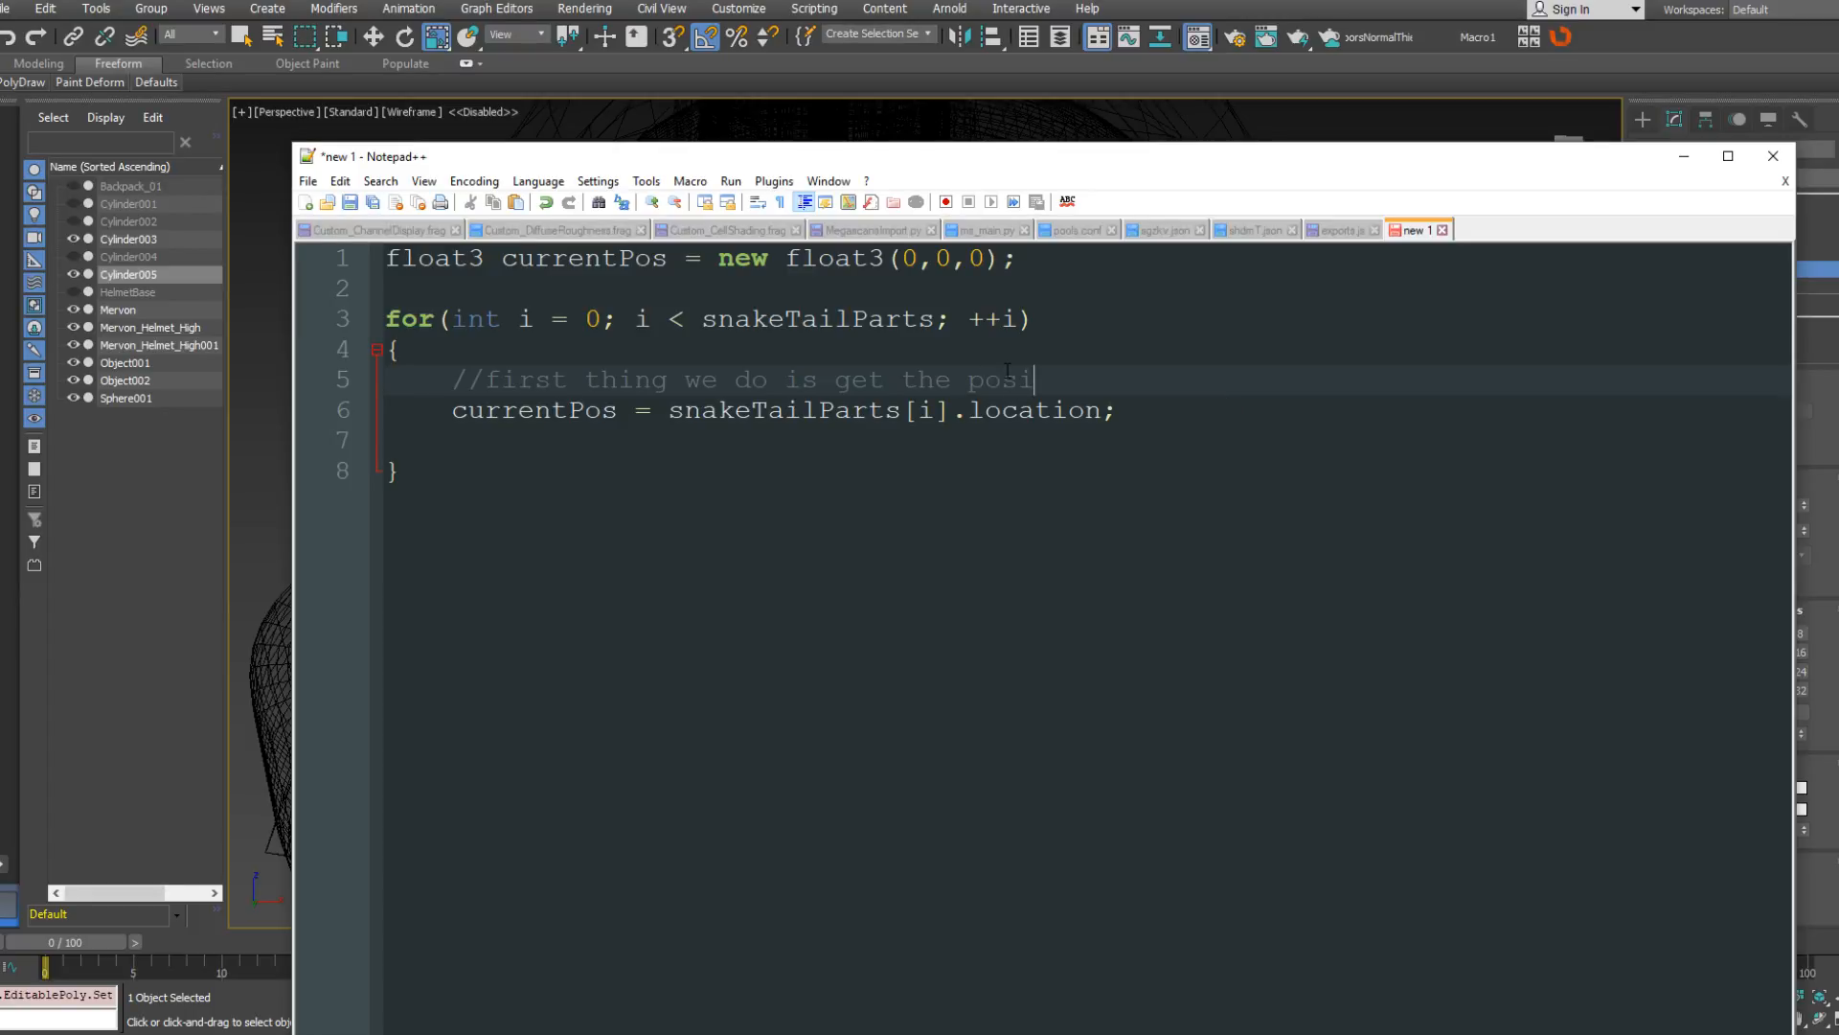
text(tion of the current element.)
key(Down)
key(Down)
Start a new statement below the currentPos assignment with "snakeTailParts[i].location".
drag(535, 262, 655, 267)
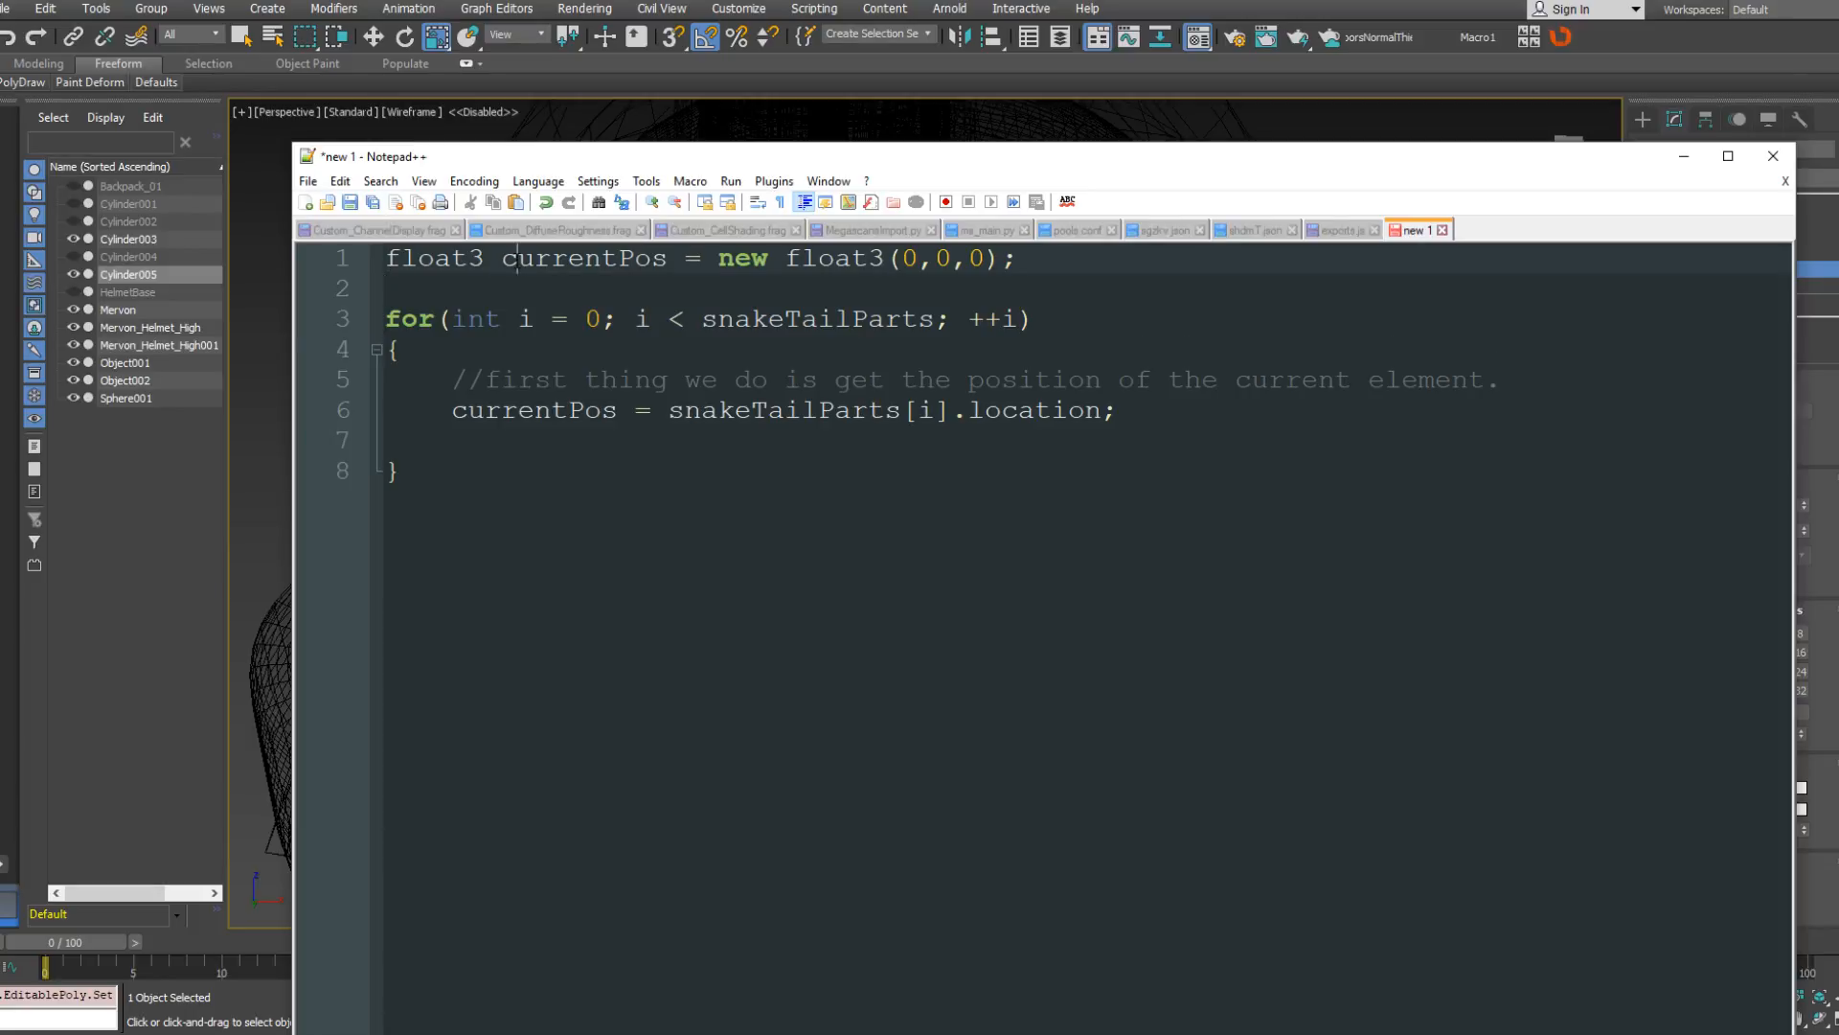
drag(502, 259, 661, 254)
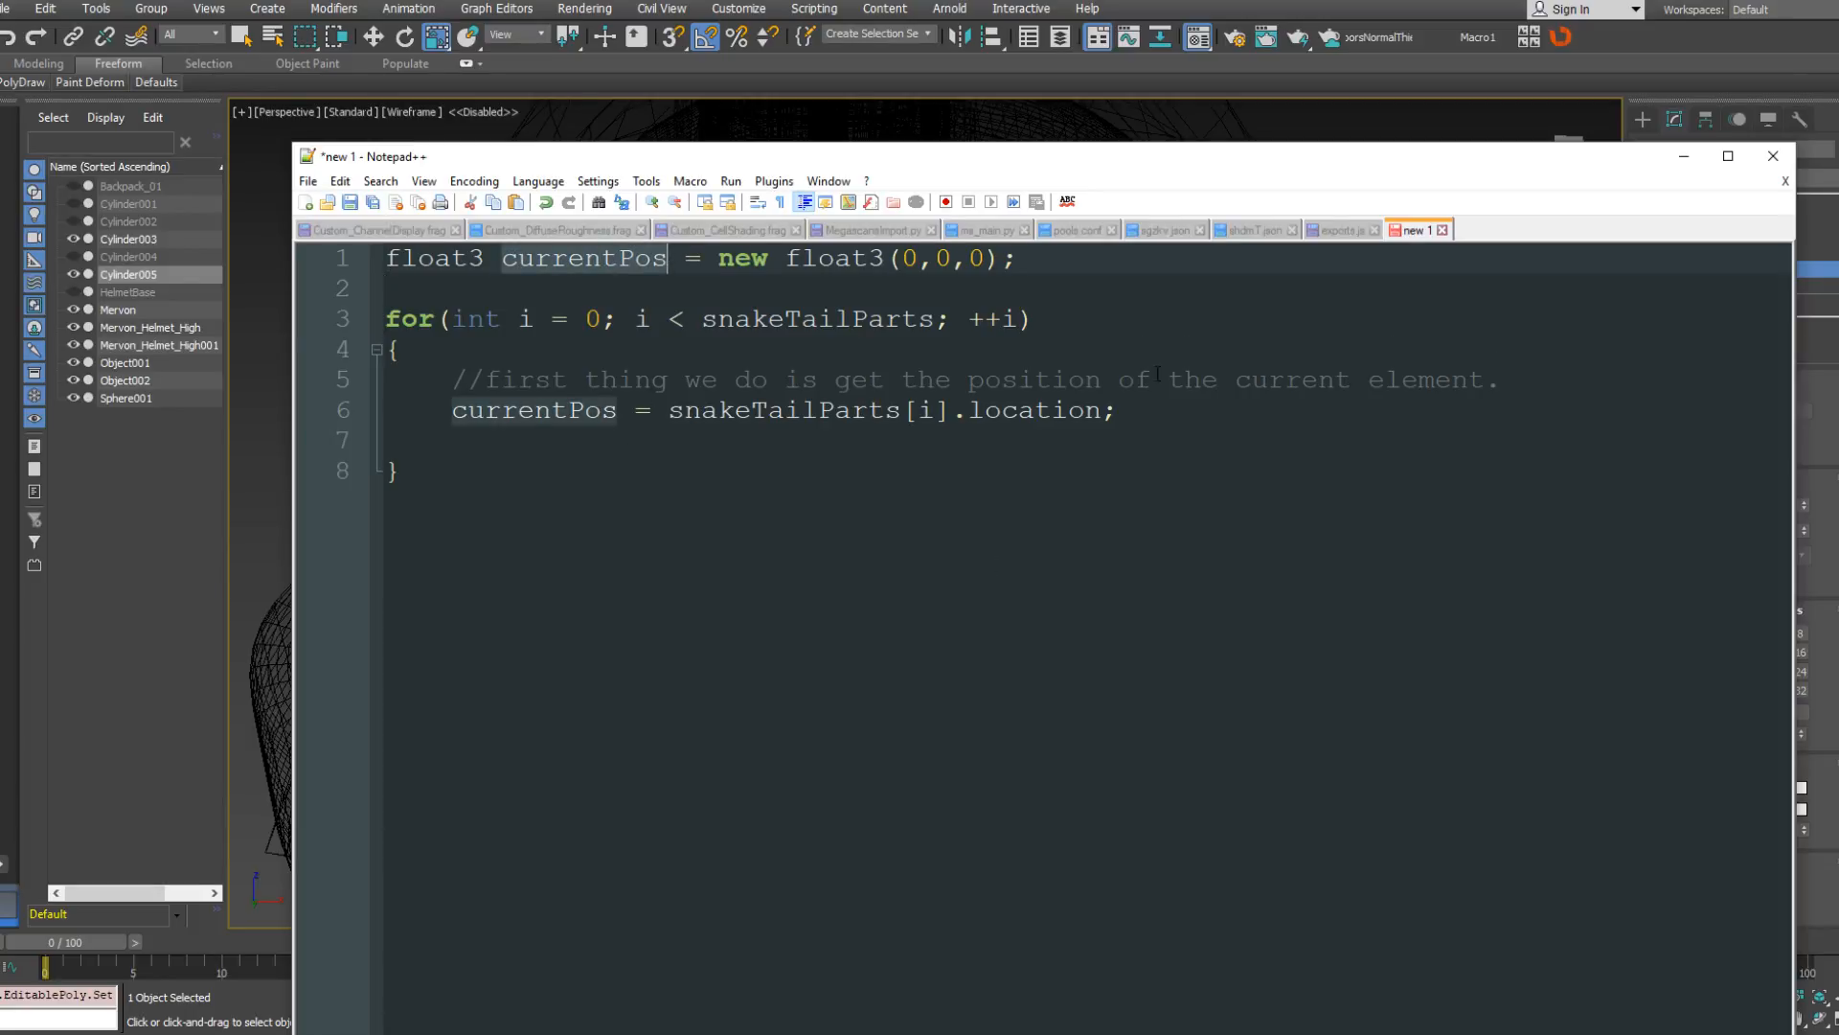
click(1111, 423)
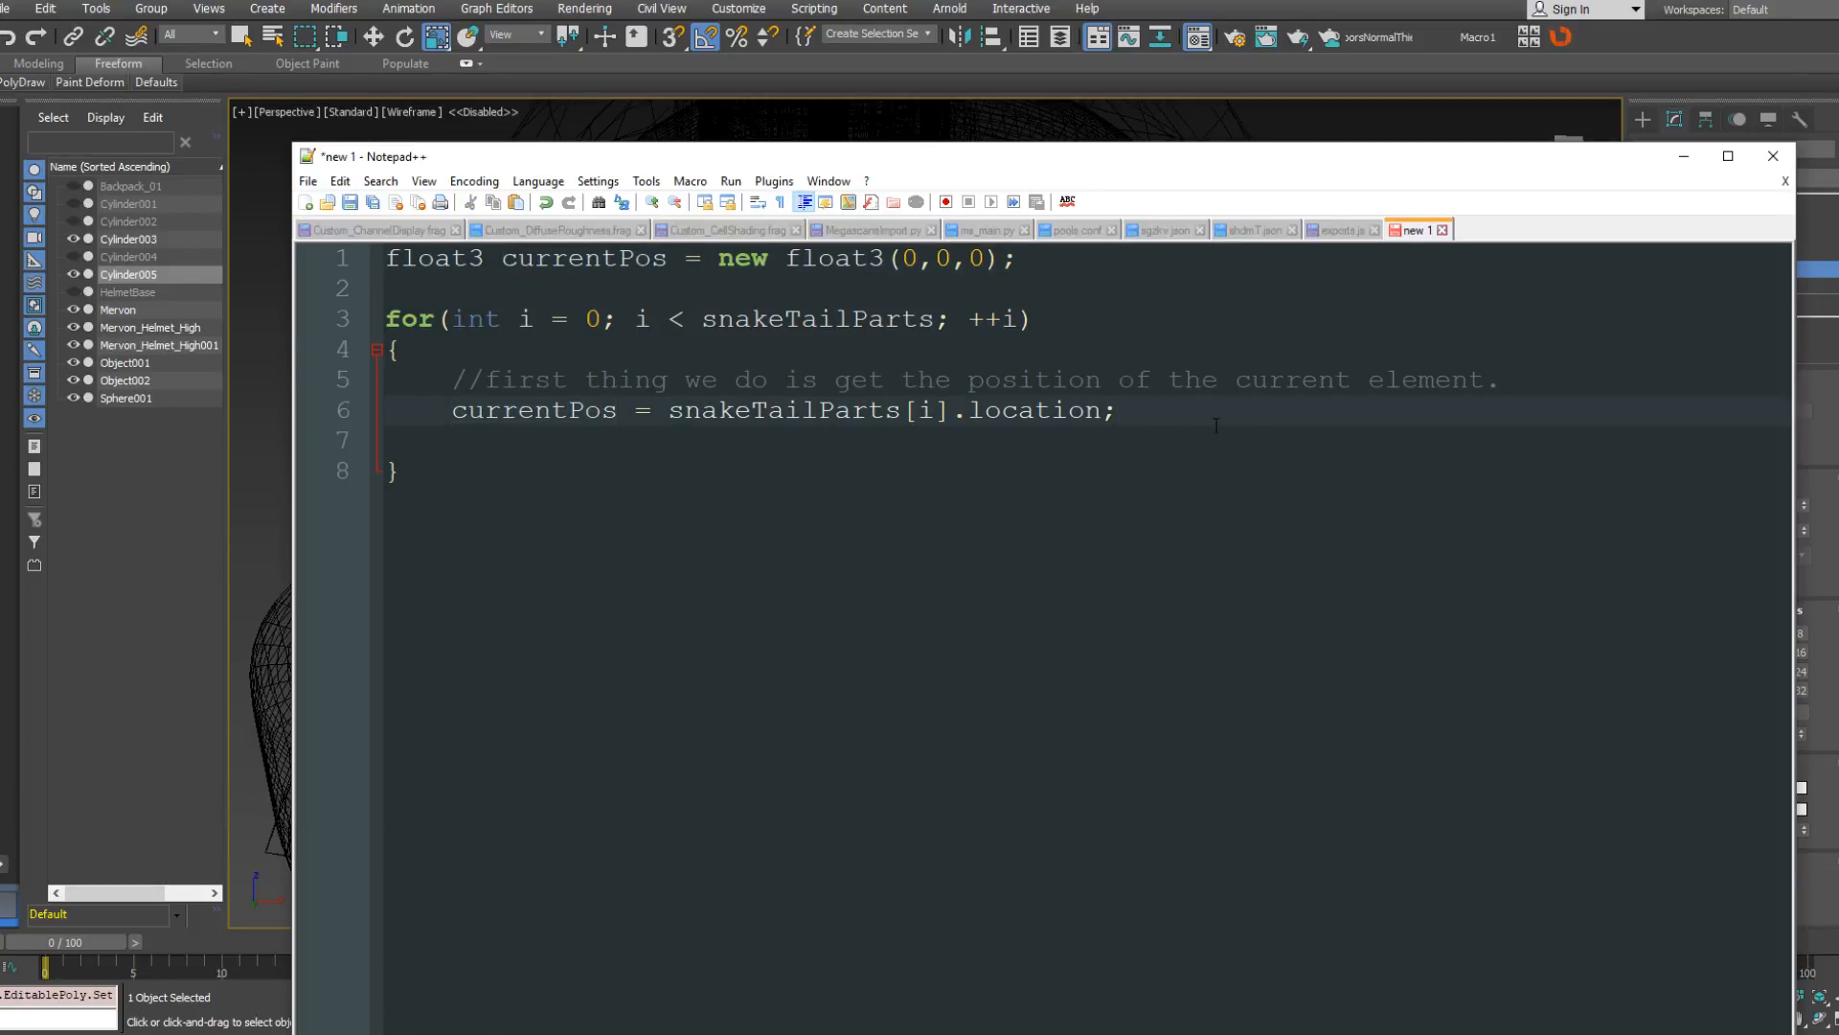
key(Down)
text(snake)
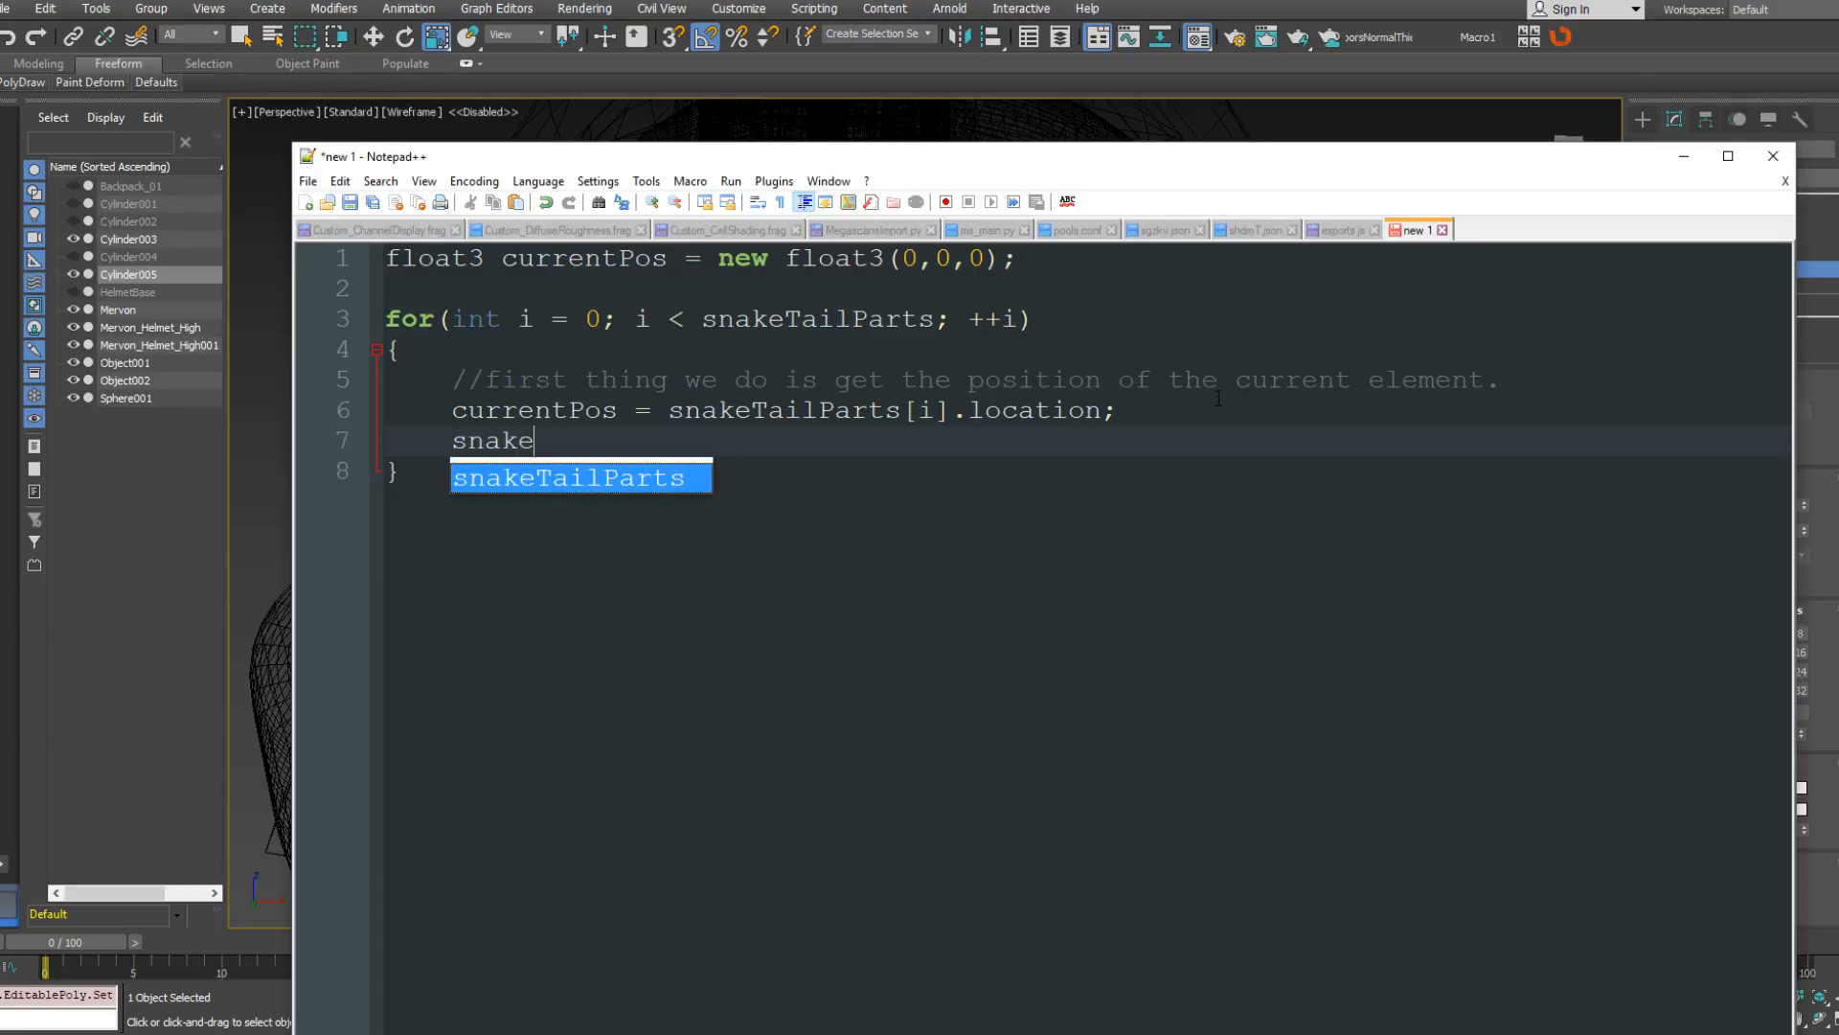
text(t)
key(BackSpace)
text(TailParts[i])
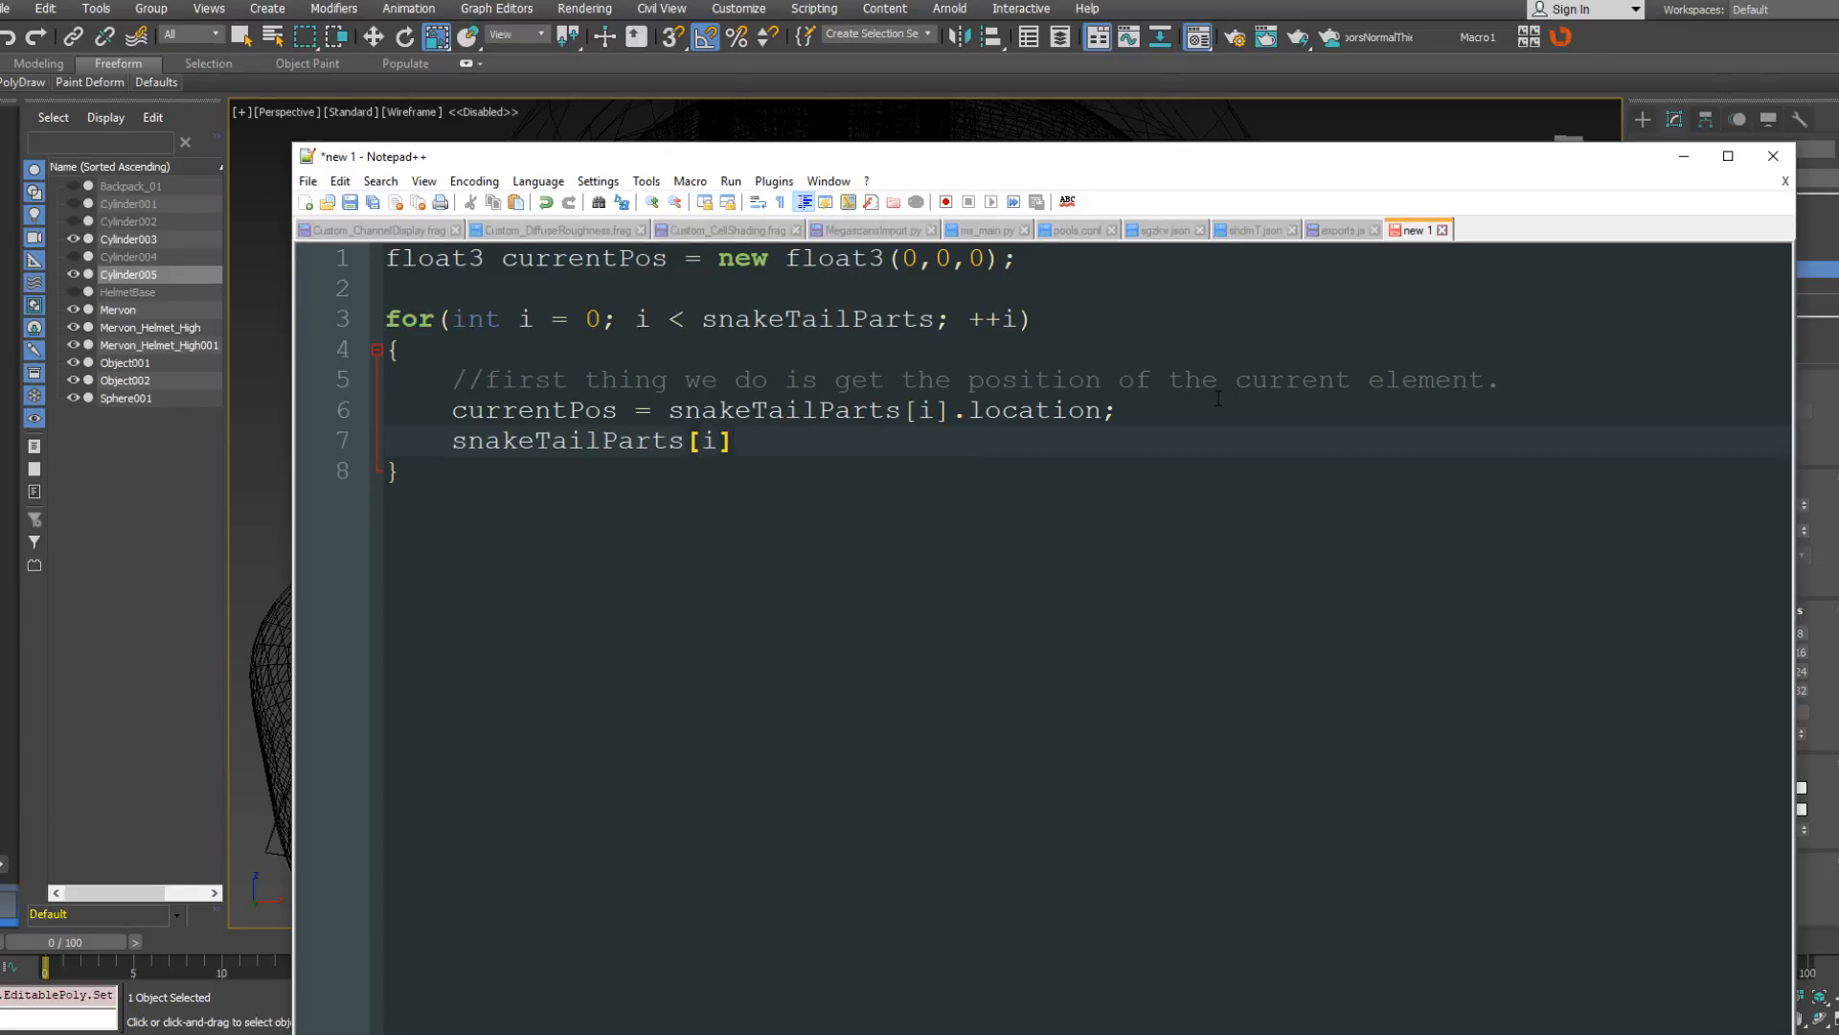
text(.location)
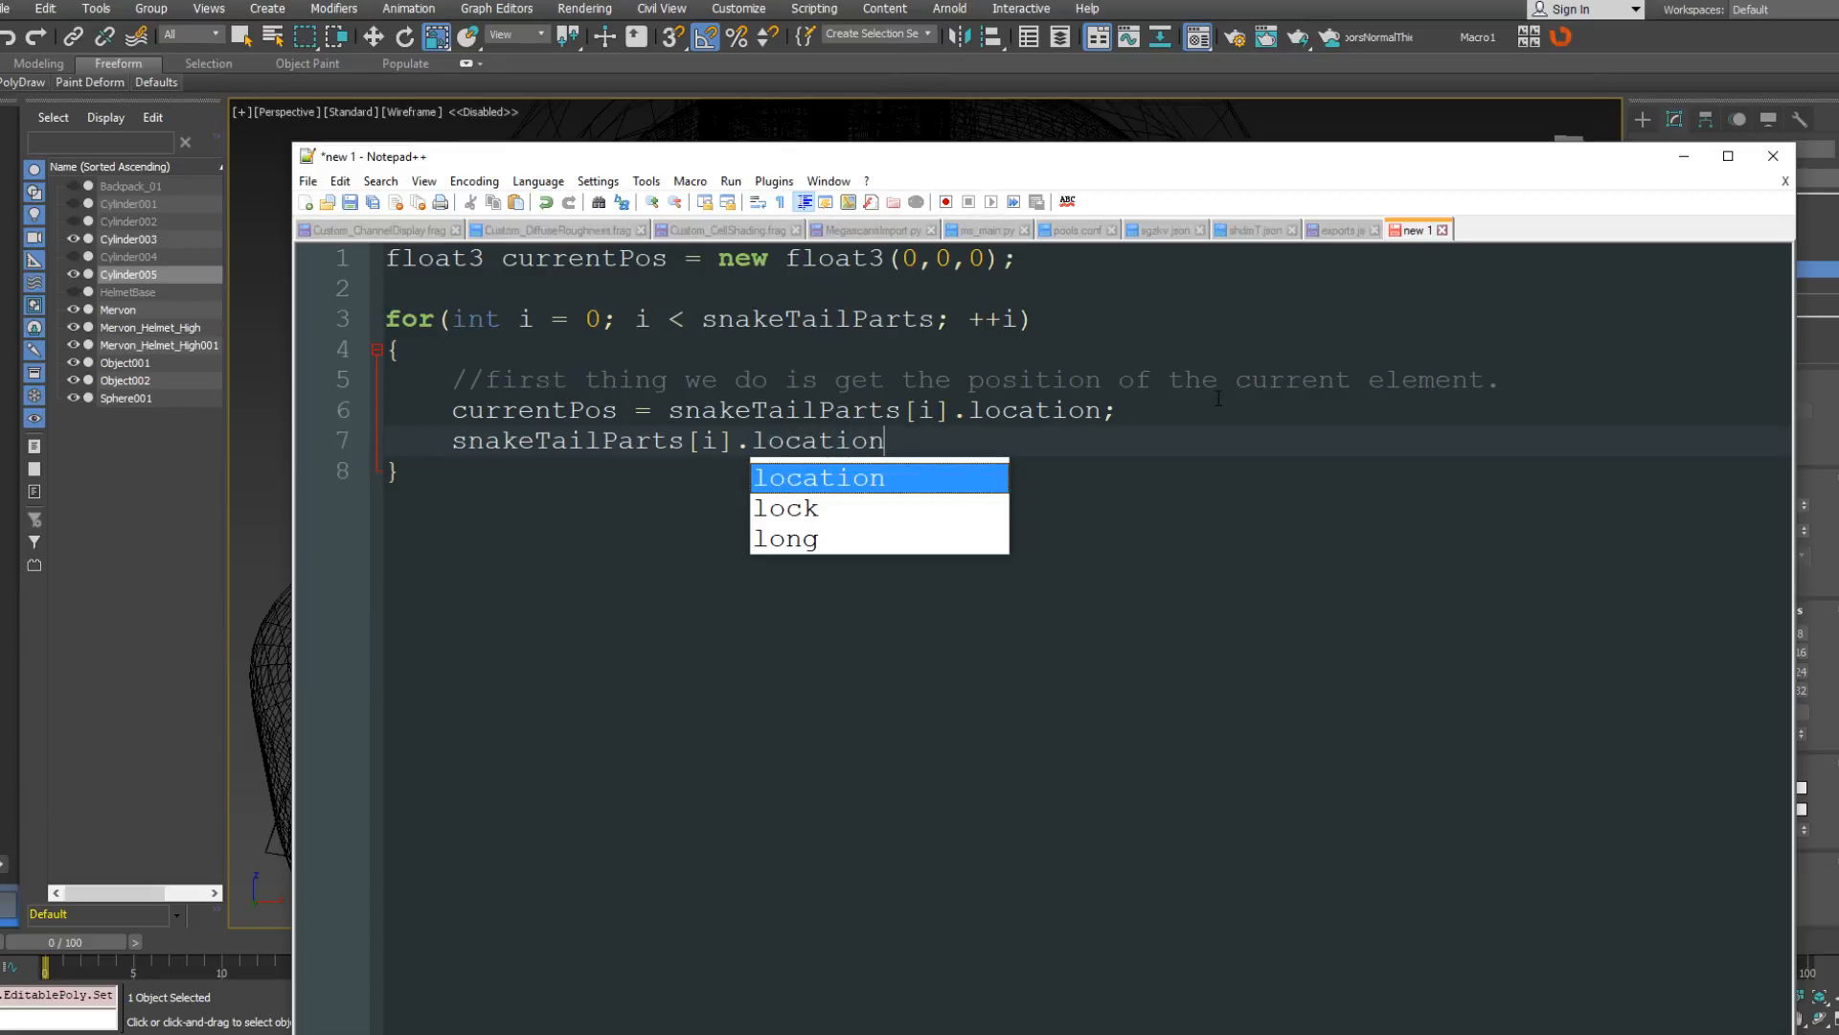
Complete the snakeTailParts[i].location statement by assigning it newLocation and ending it with a semicolon.
text( = )
text(nnew)
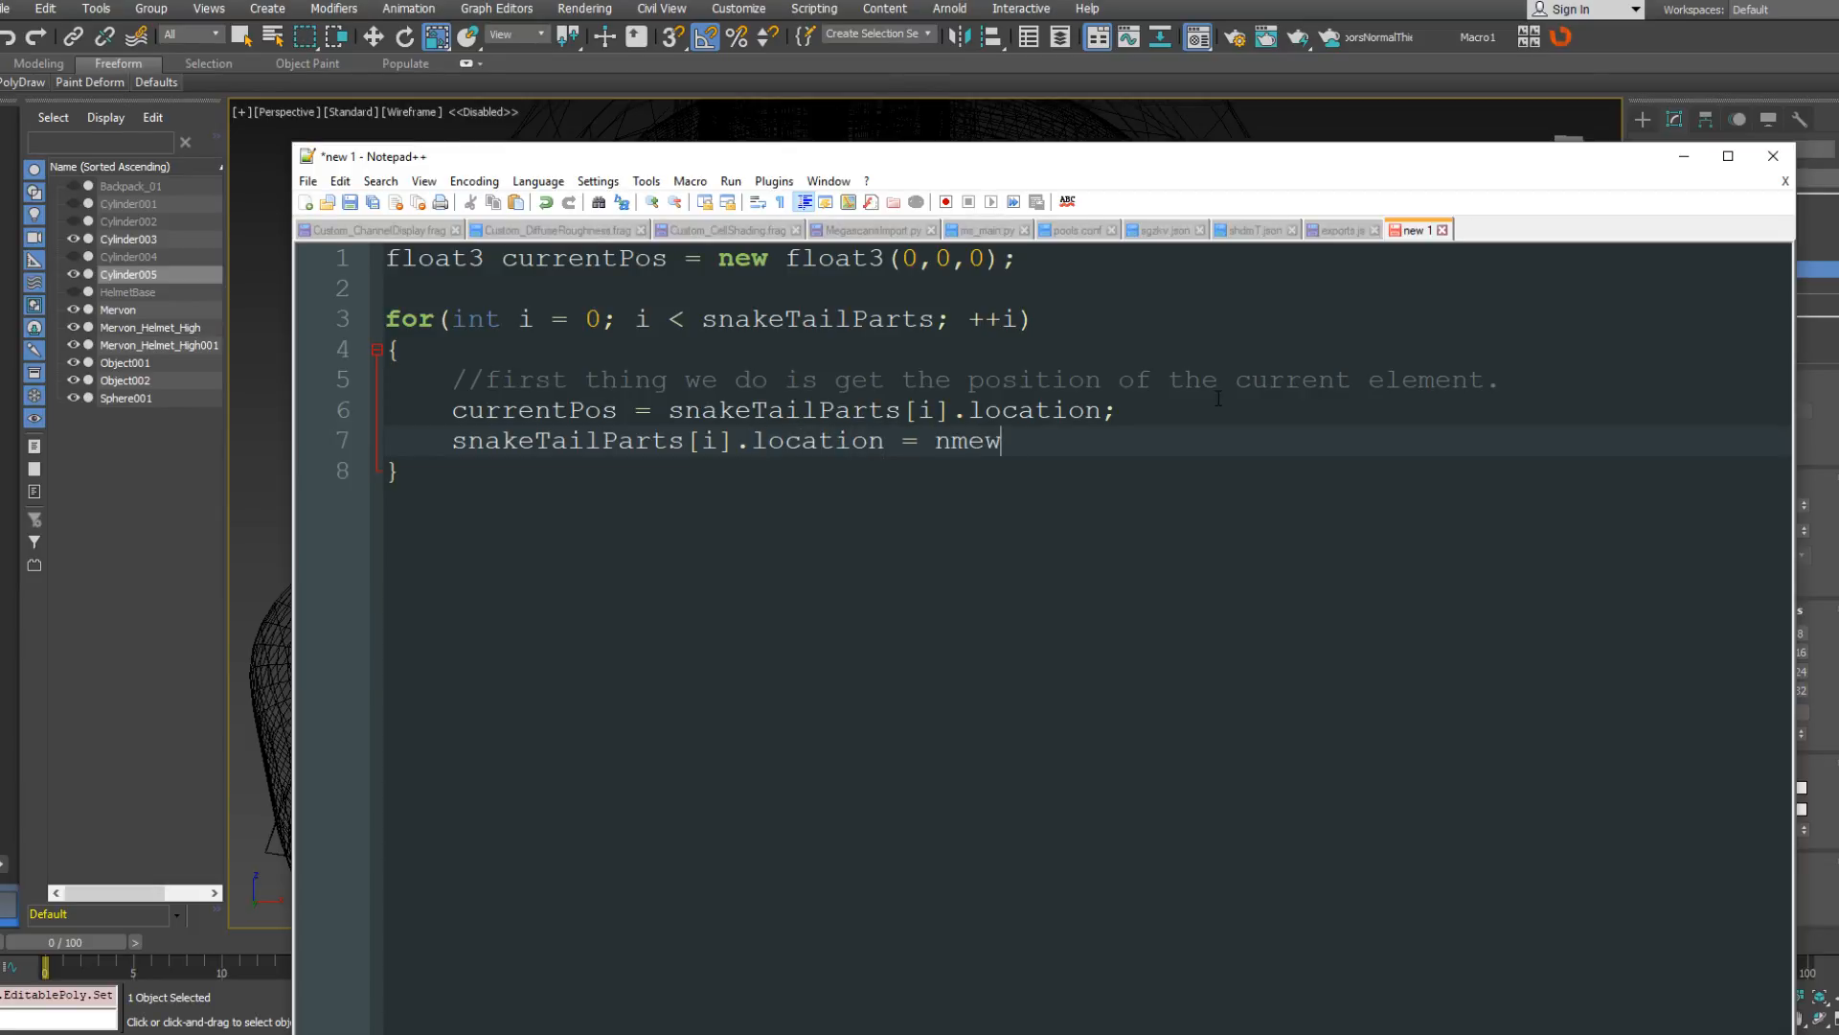
key(BackSpace)
key(BackSpace)
key(BackSpace)
text(ewLocation;)
key(Up)
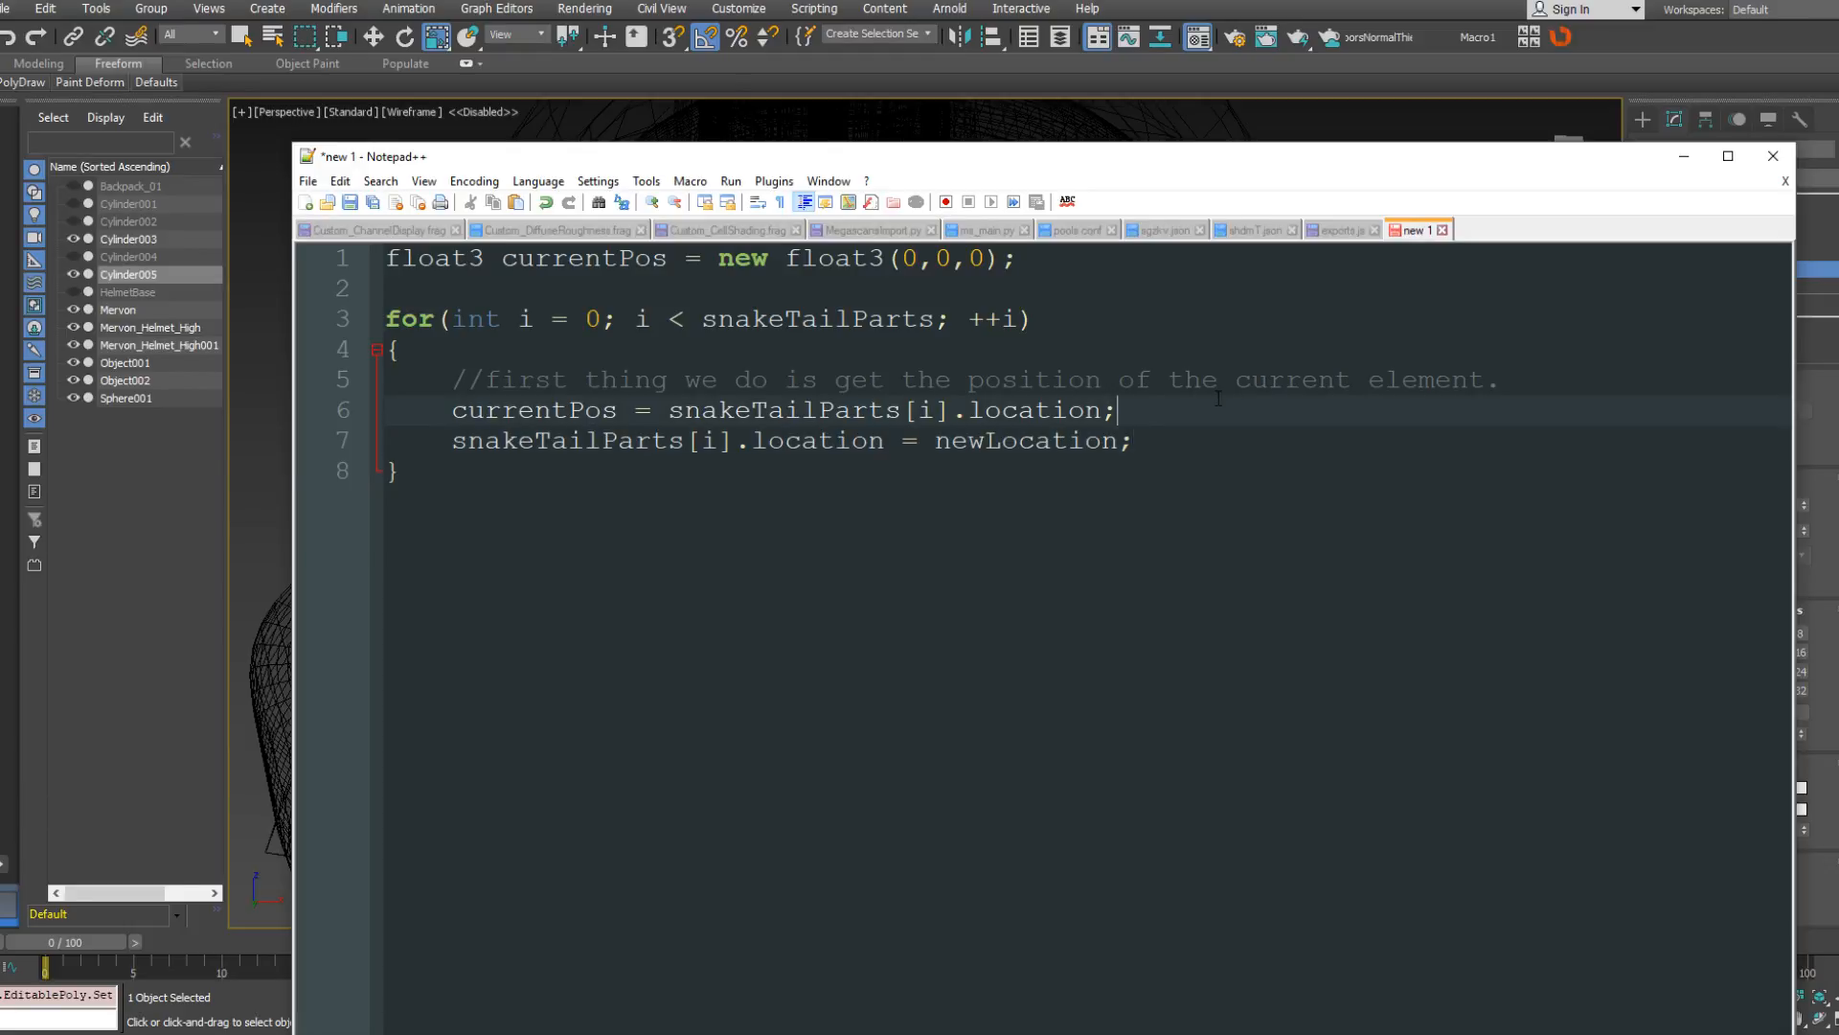
click(1145, 428)
key(Return)
text(if()
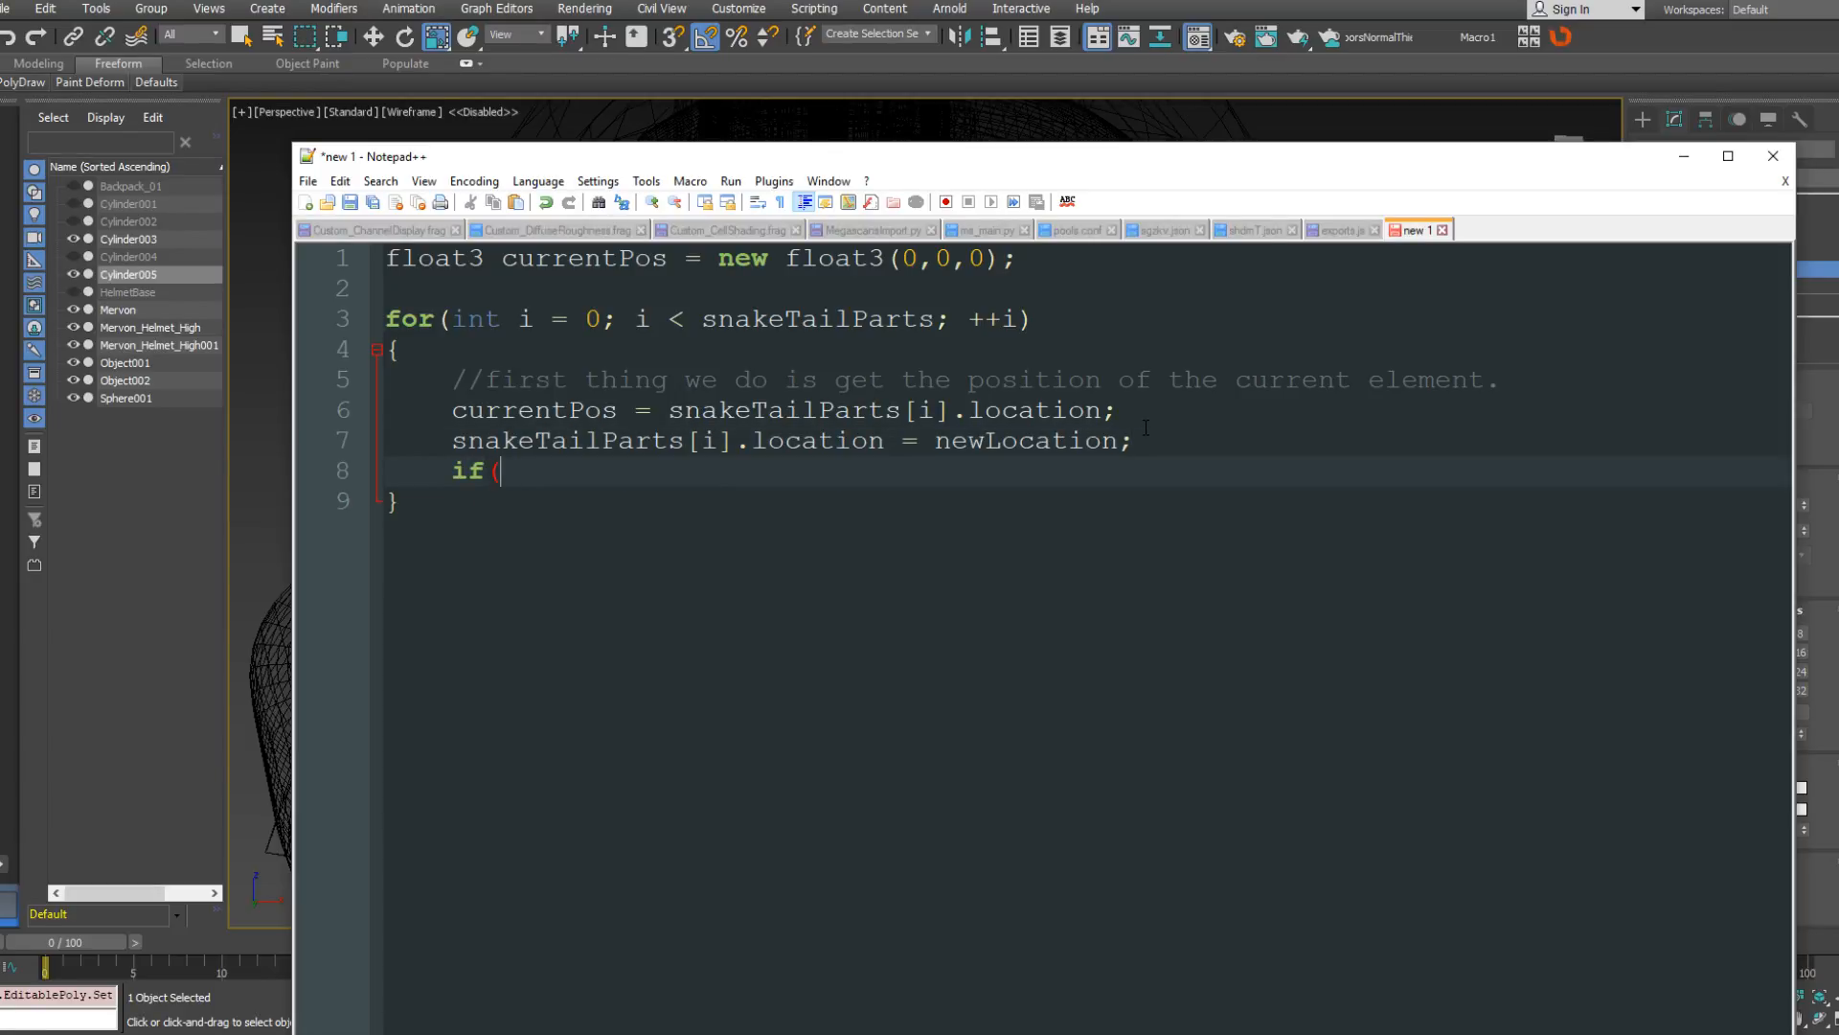
key(ctrl+z)
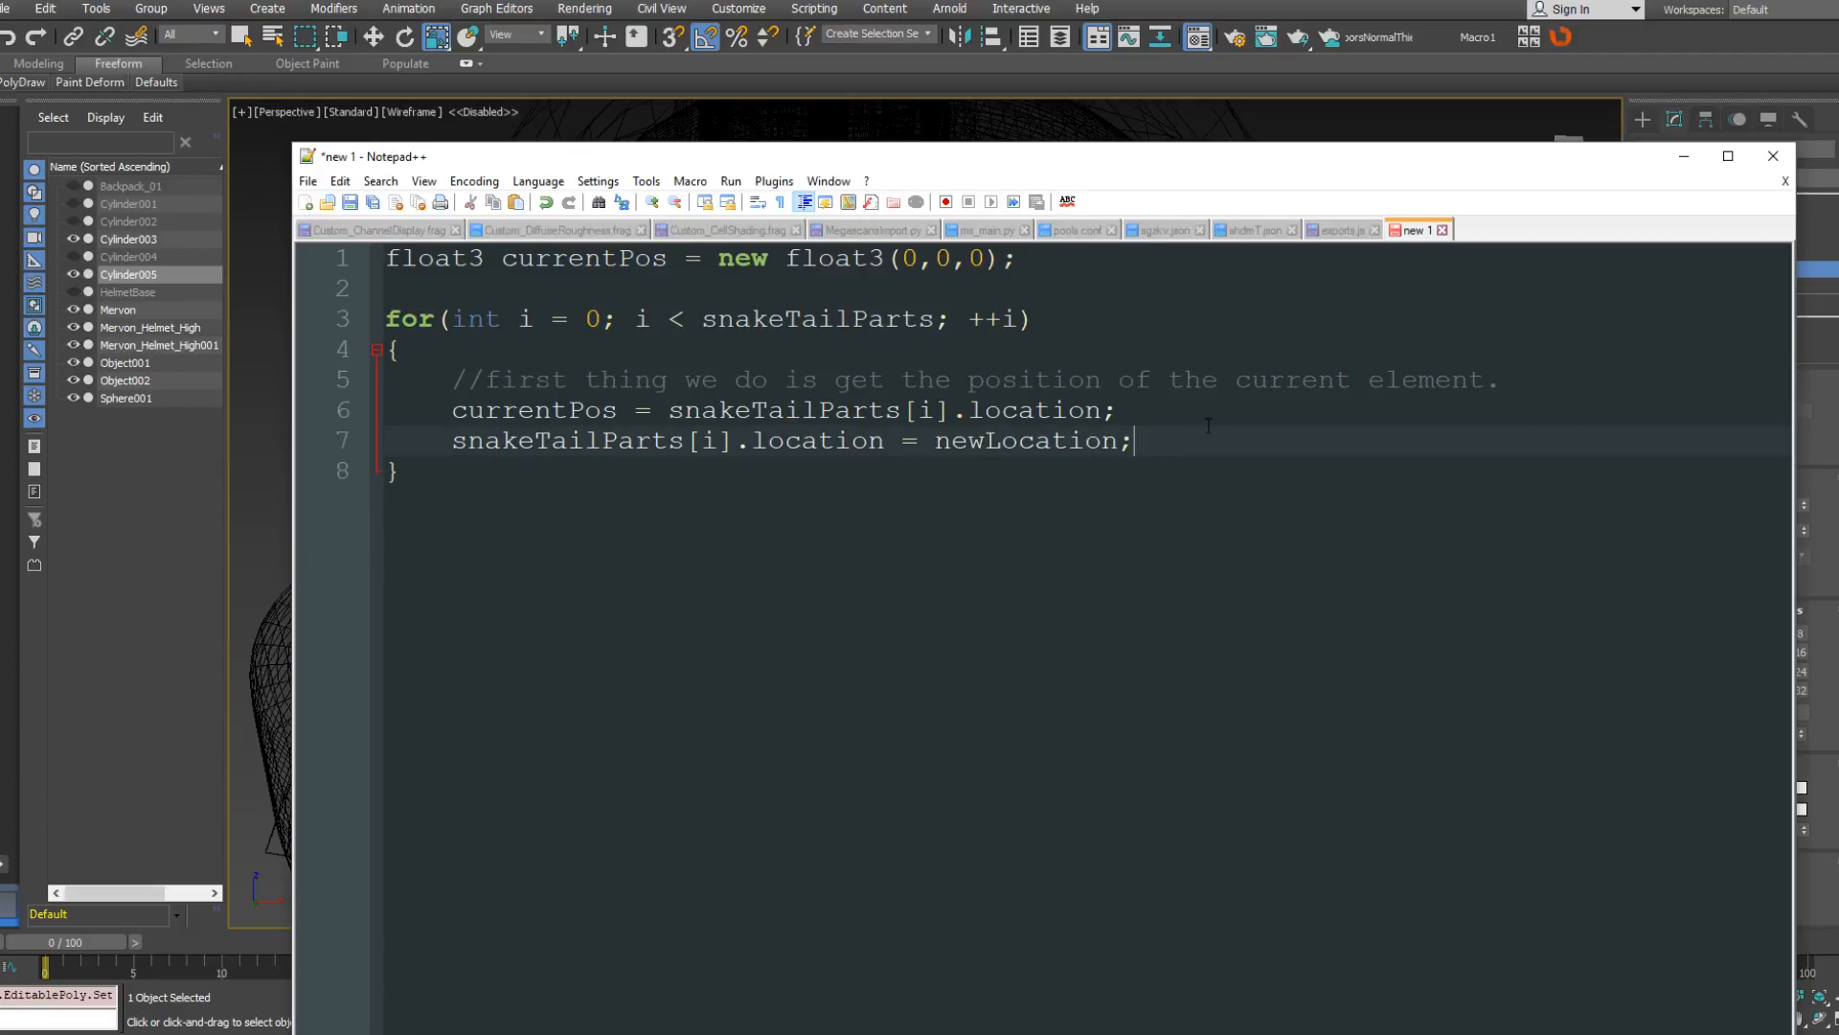
Reword the end of the comment from the current element to "the head.".
click(1002, 354)
click(1490, 383)
key(BackSpace)
key(BackSpace)
key(BackSpace)
key(BackSpace)
key(BackSpace)
key(BackSpace)
key(BackSpace)
key(BackSpace)
key(BackSpace)
key(BackSpace)
key(BackSpace)
key(BackSpace)
key(BackSpace)
key(BackSpace)
key(BackSpace)
text(head)
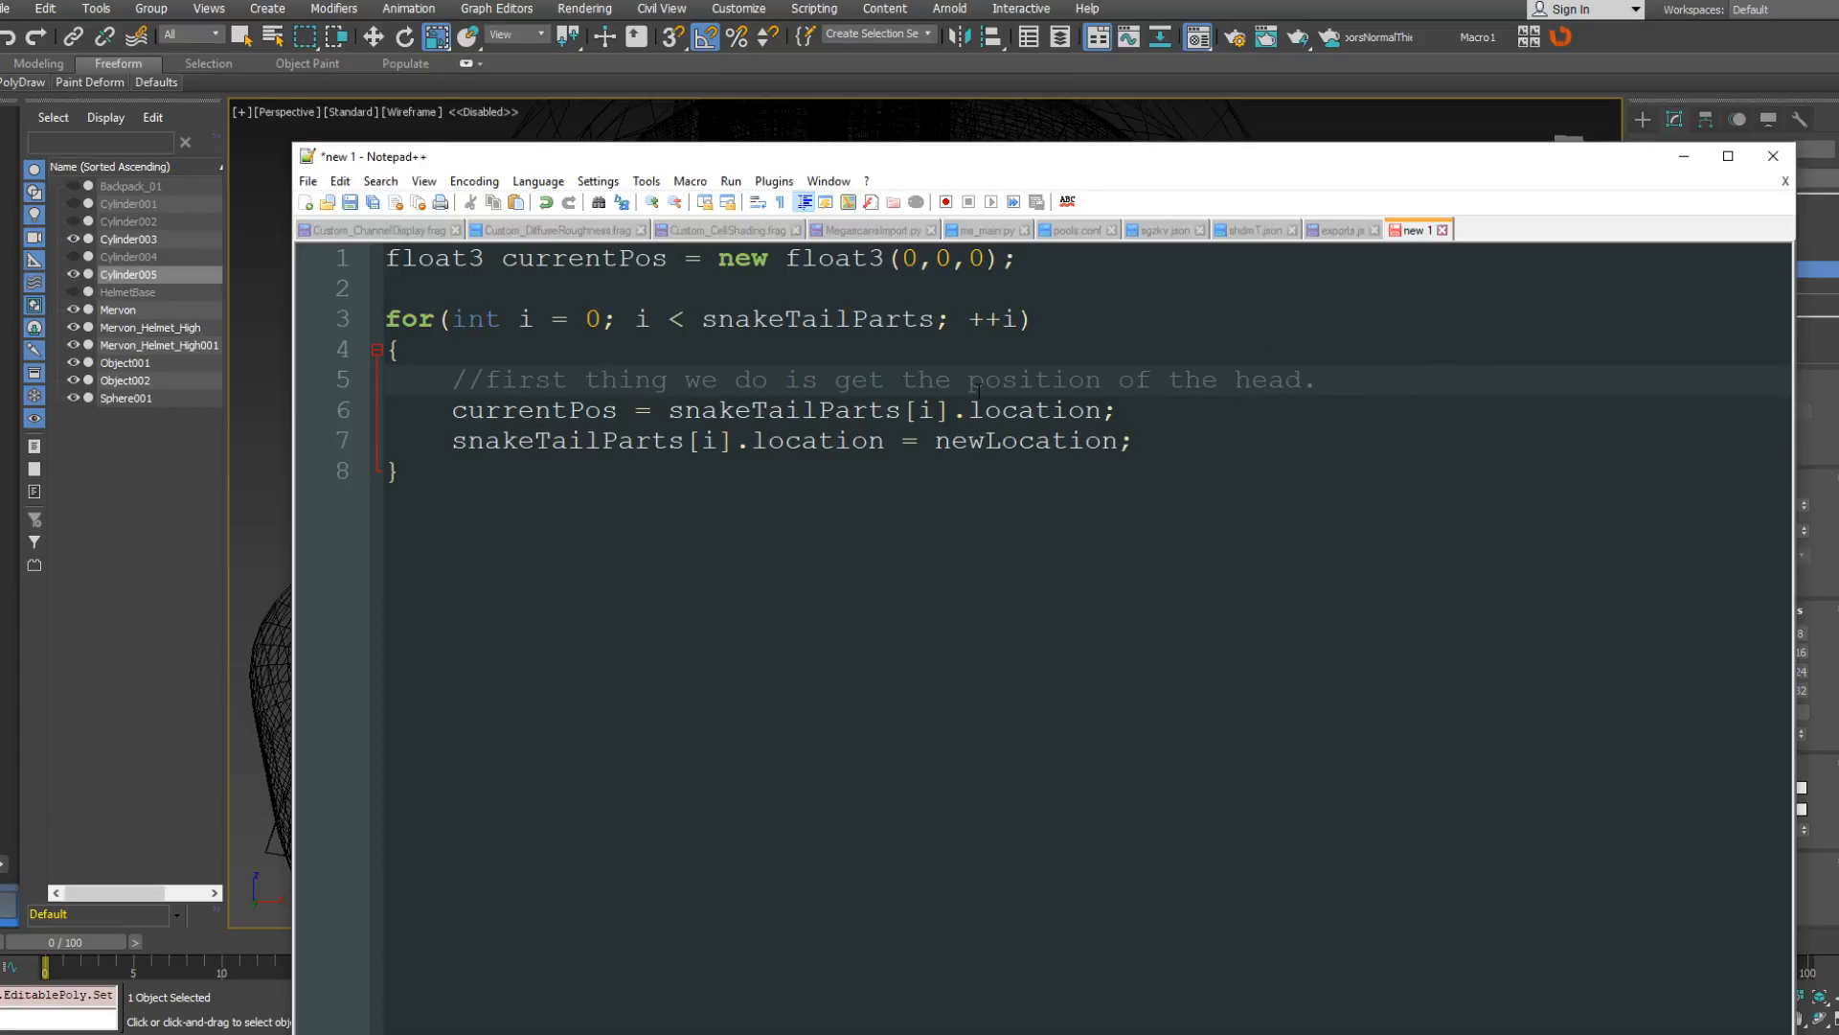
Insert an "if( i > 0 )" block with braces and an empty body line at the start of the loop body.
click(467, 351)
key(Return)
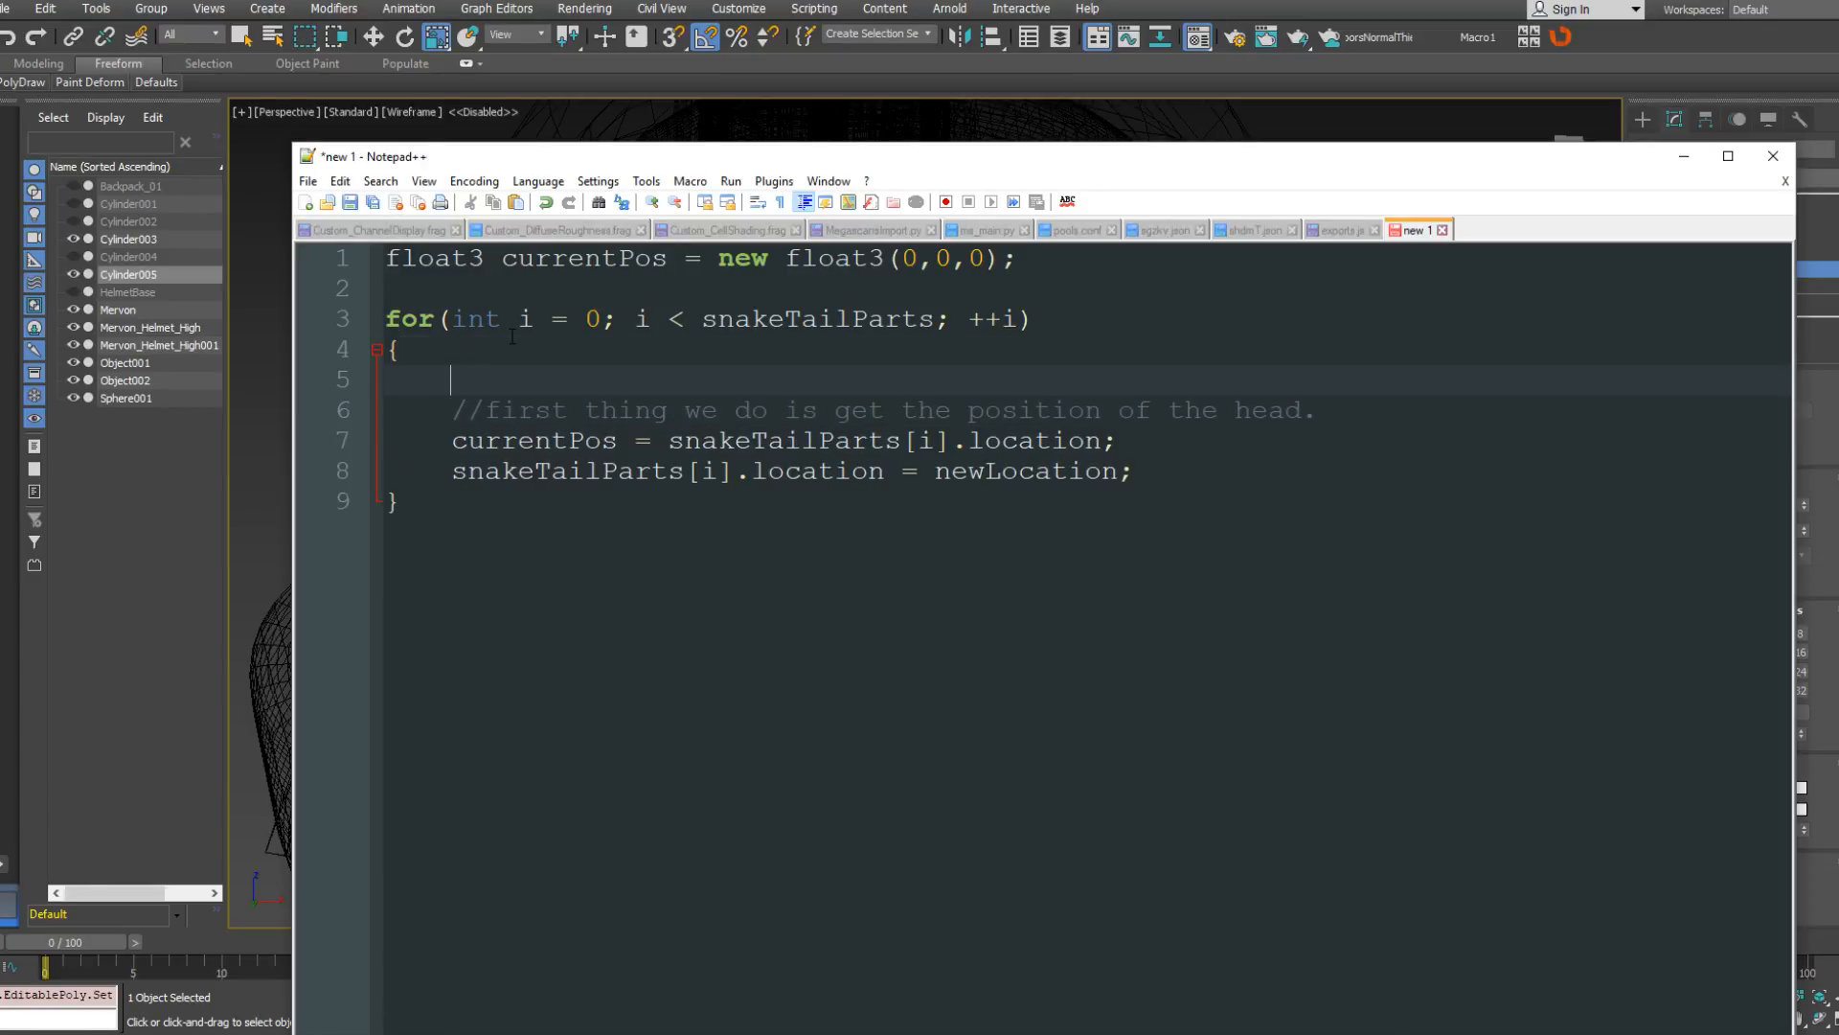
text(if( i >)
text(0 ))
key(Return)
text({)
key(Return)
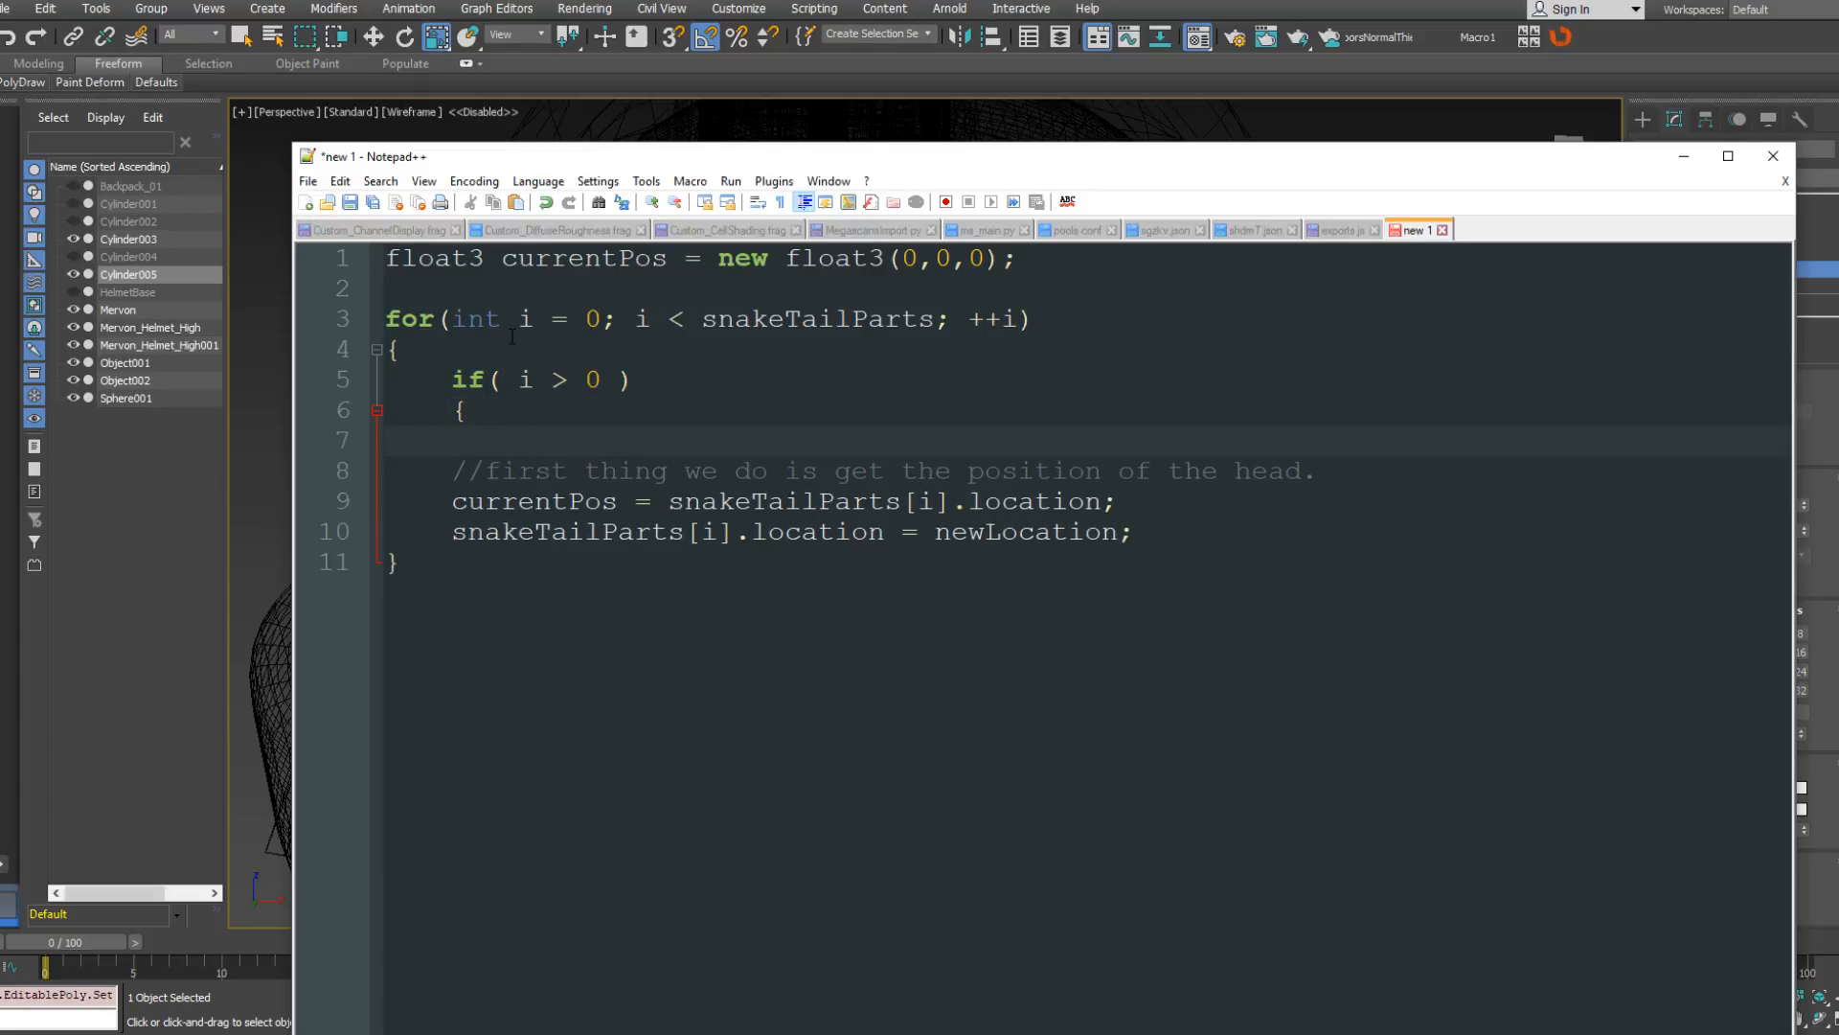
text(})
key(Up)
key(Return)
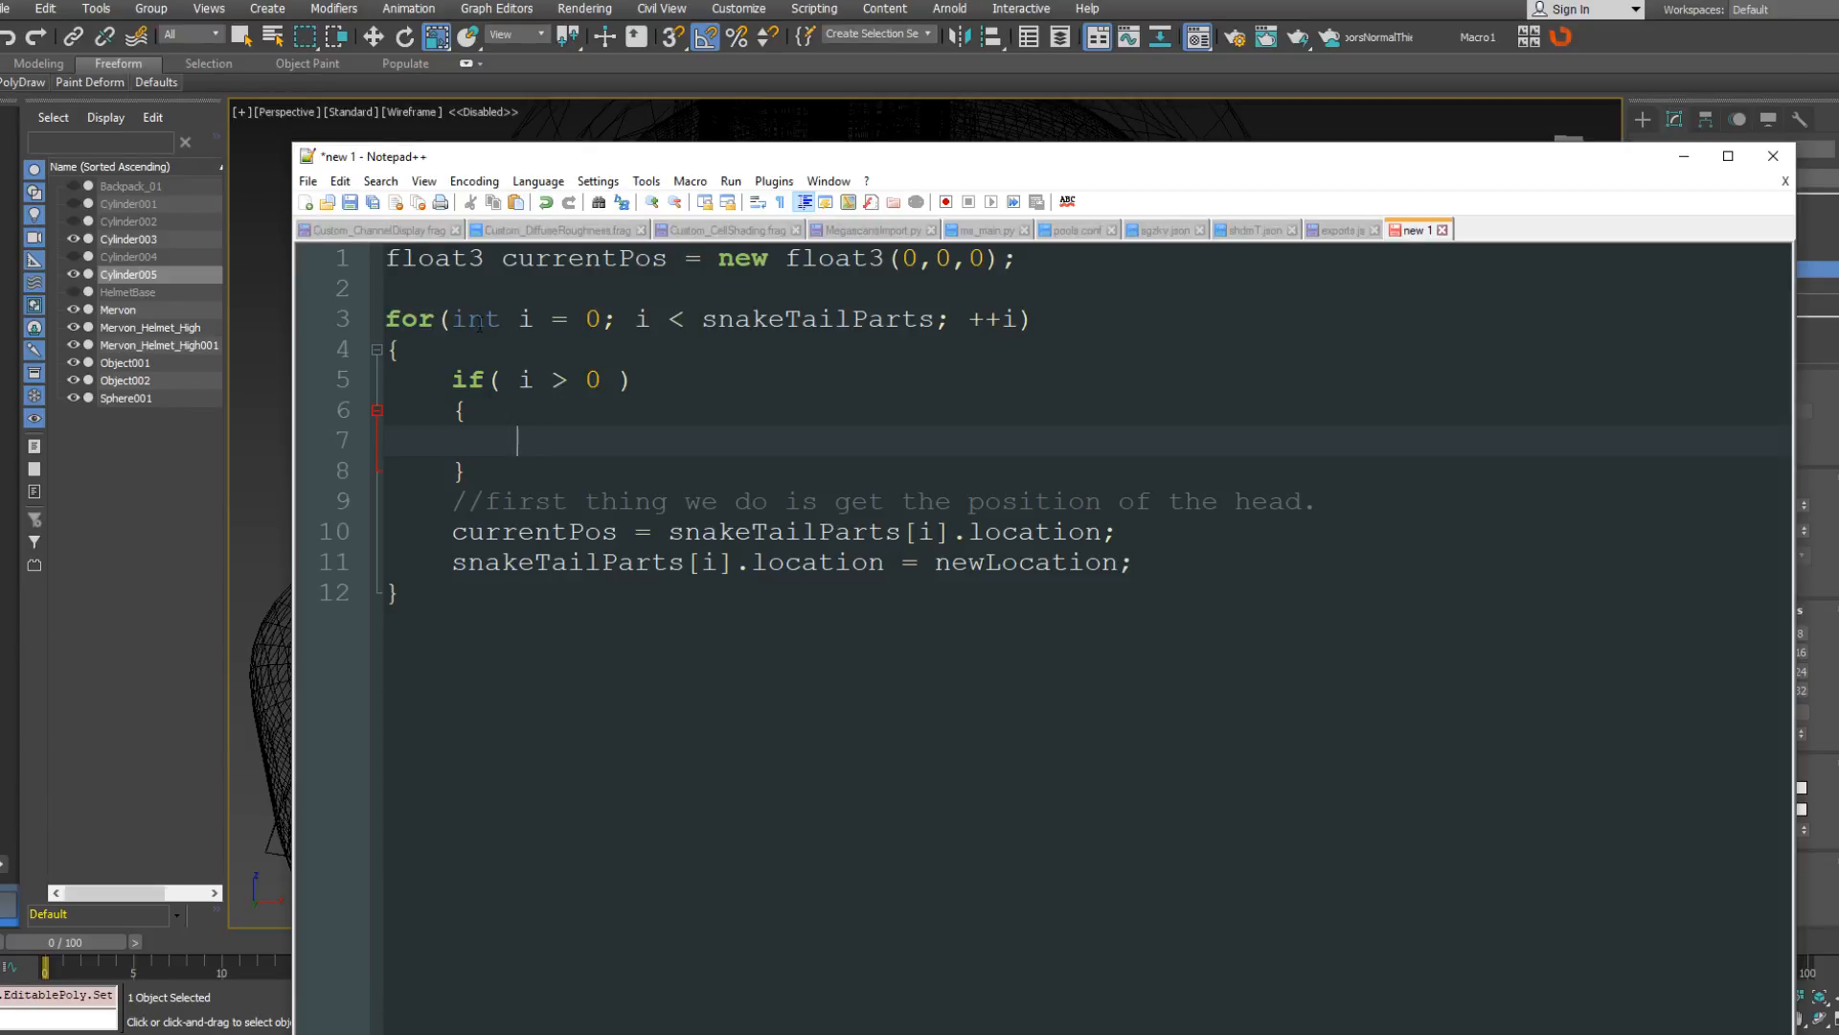
Move the "snakeTailParts[i].location = newLocation;" statement into the body of the if block.
drag(1133, 563, 460, 570)
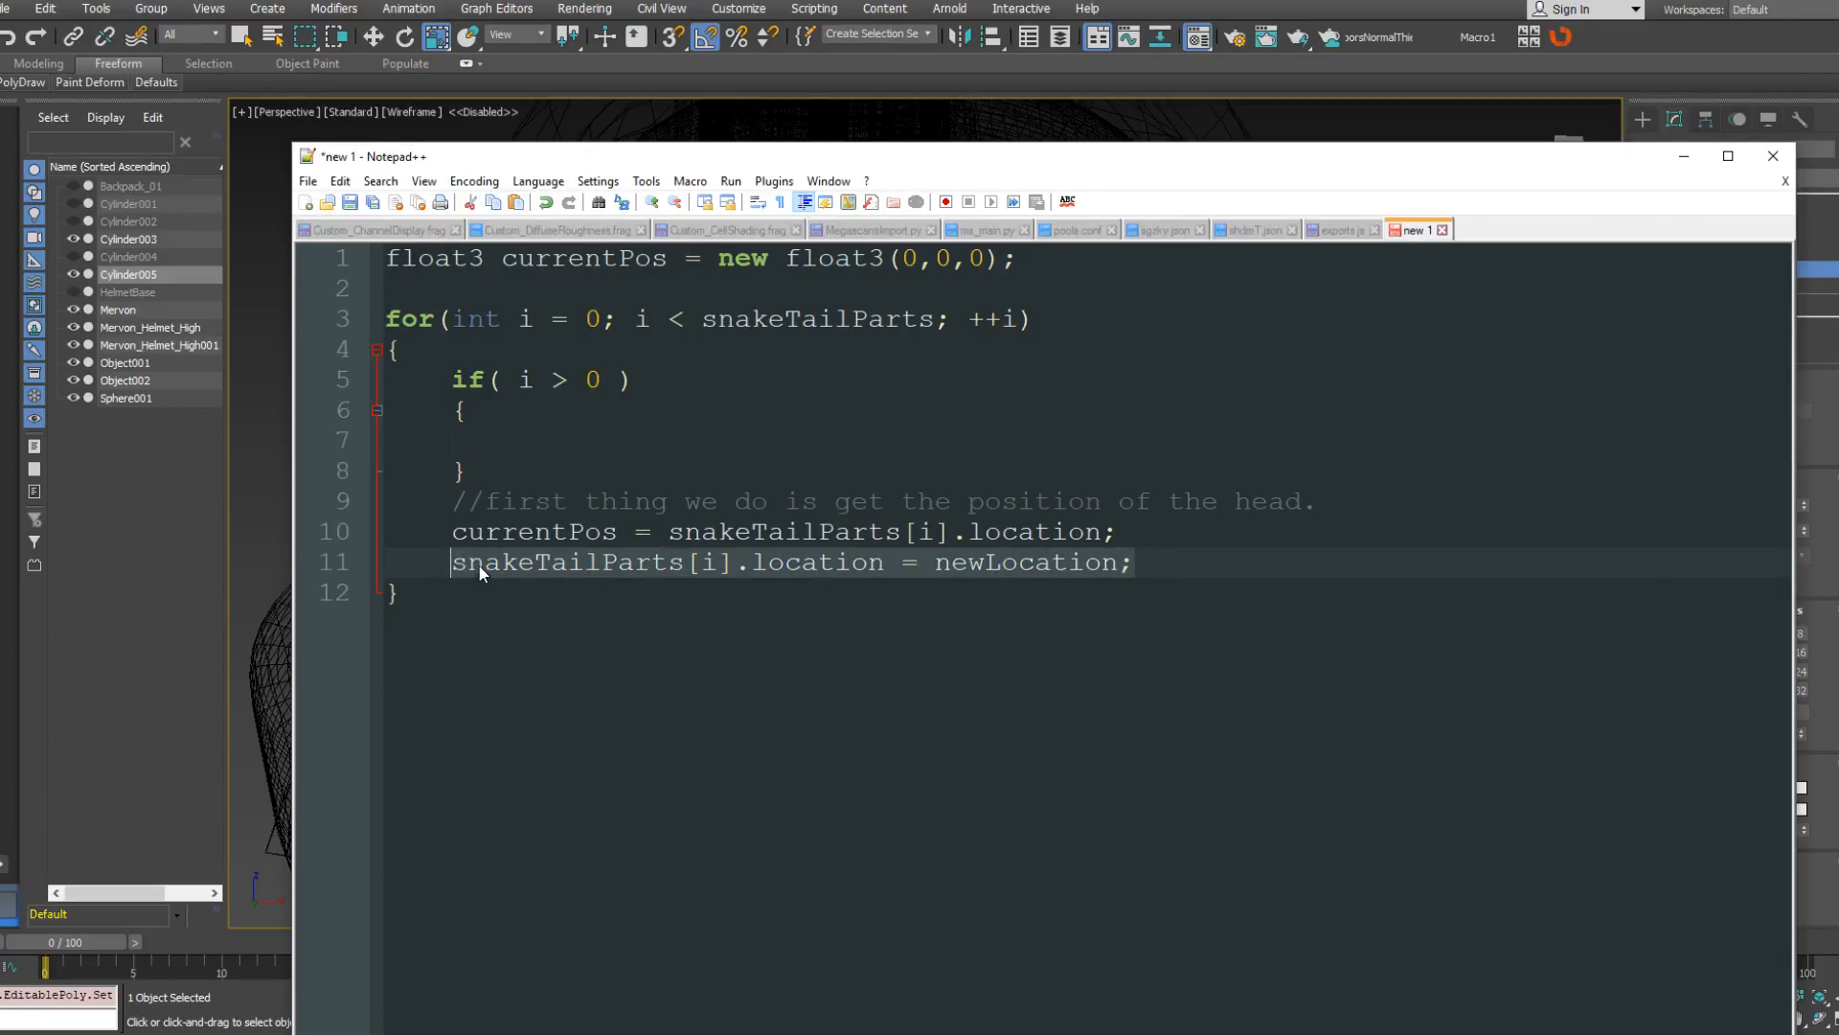
key(ctrl+x)
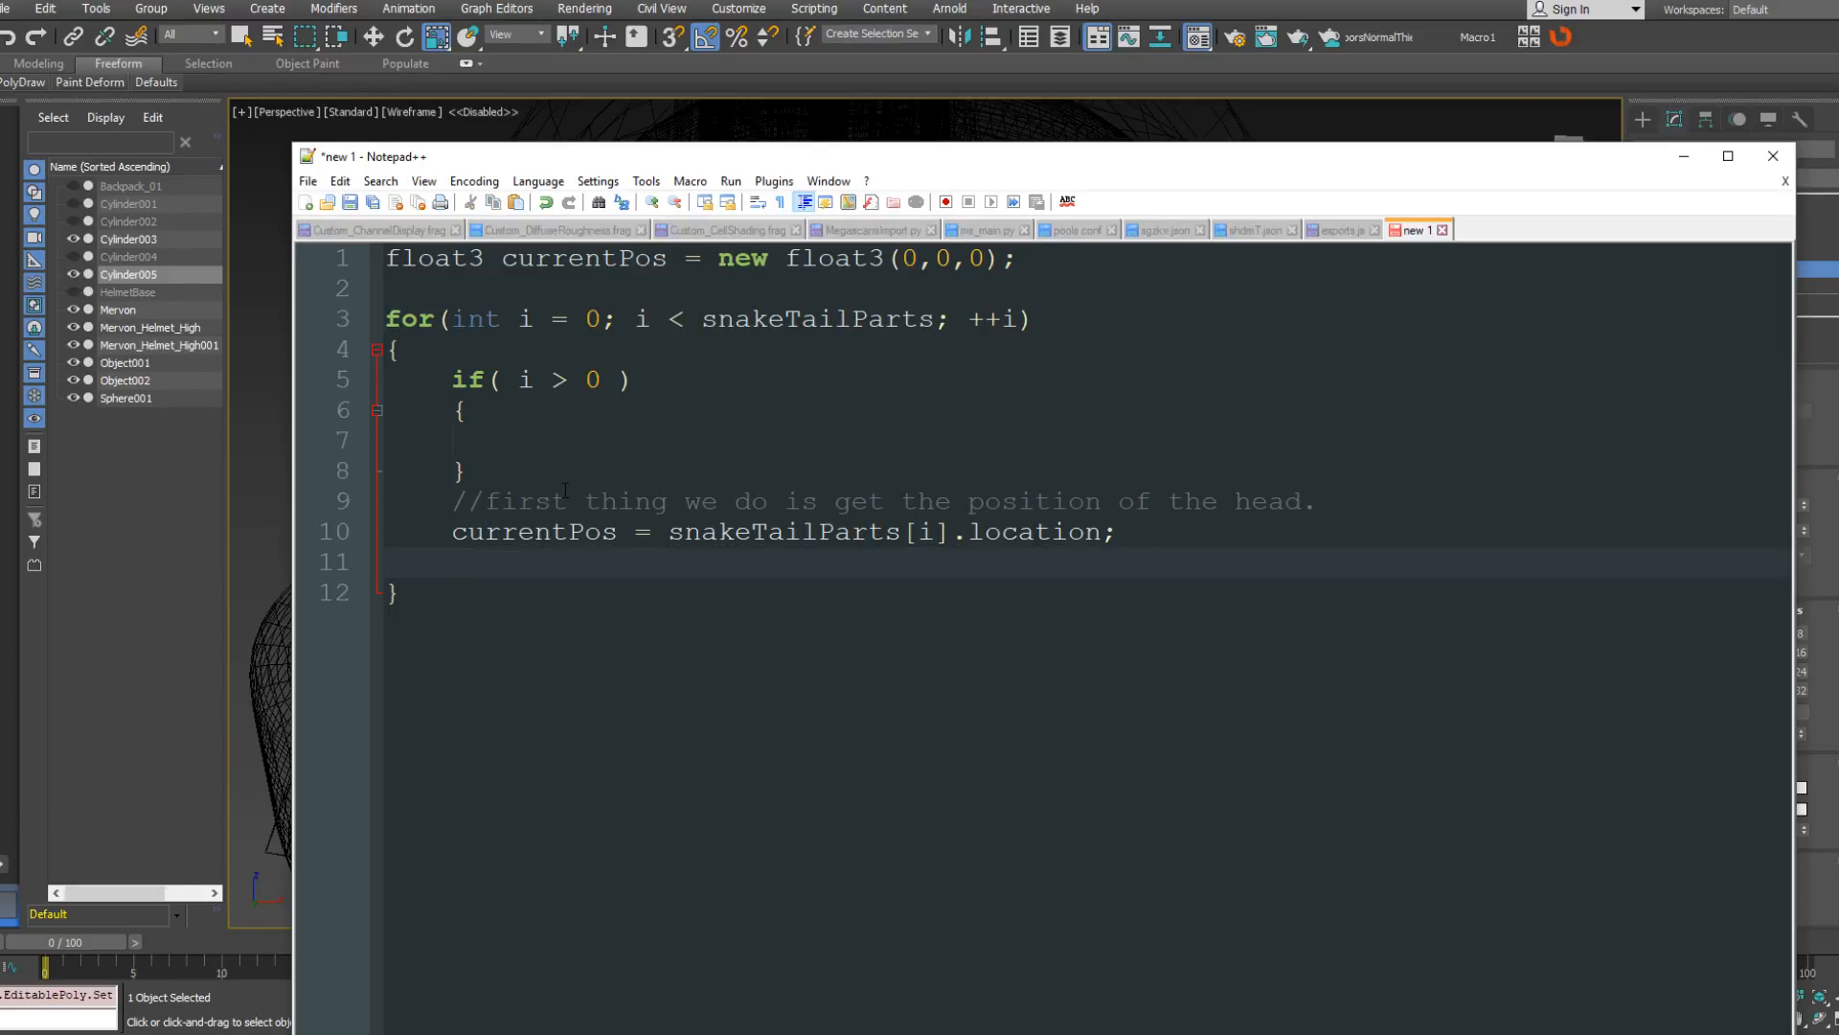
key(Down)
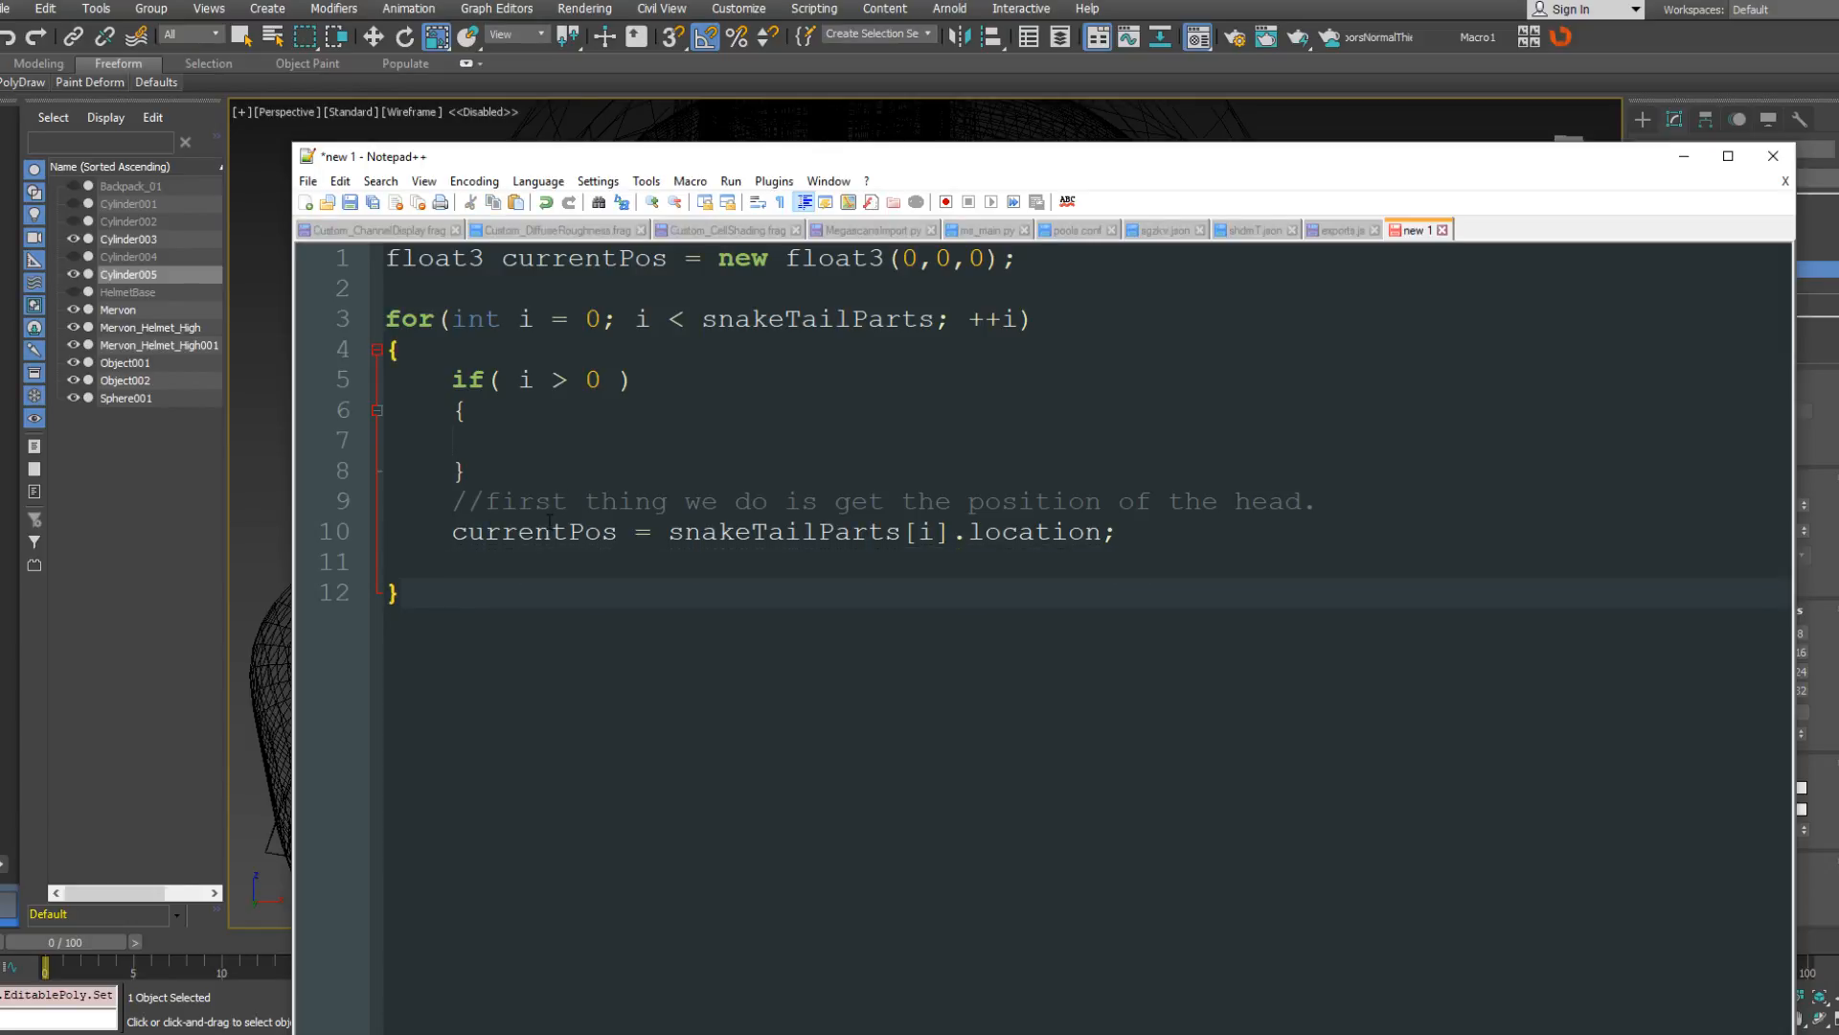
click(512, 450)
key(ctrl+v)
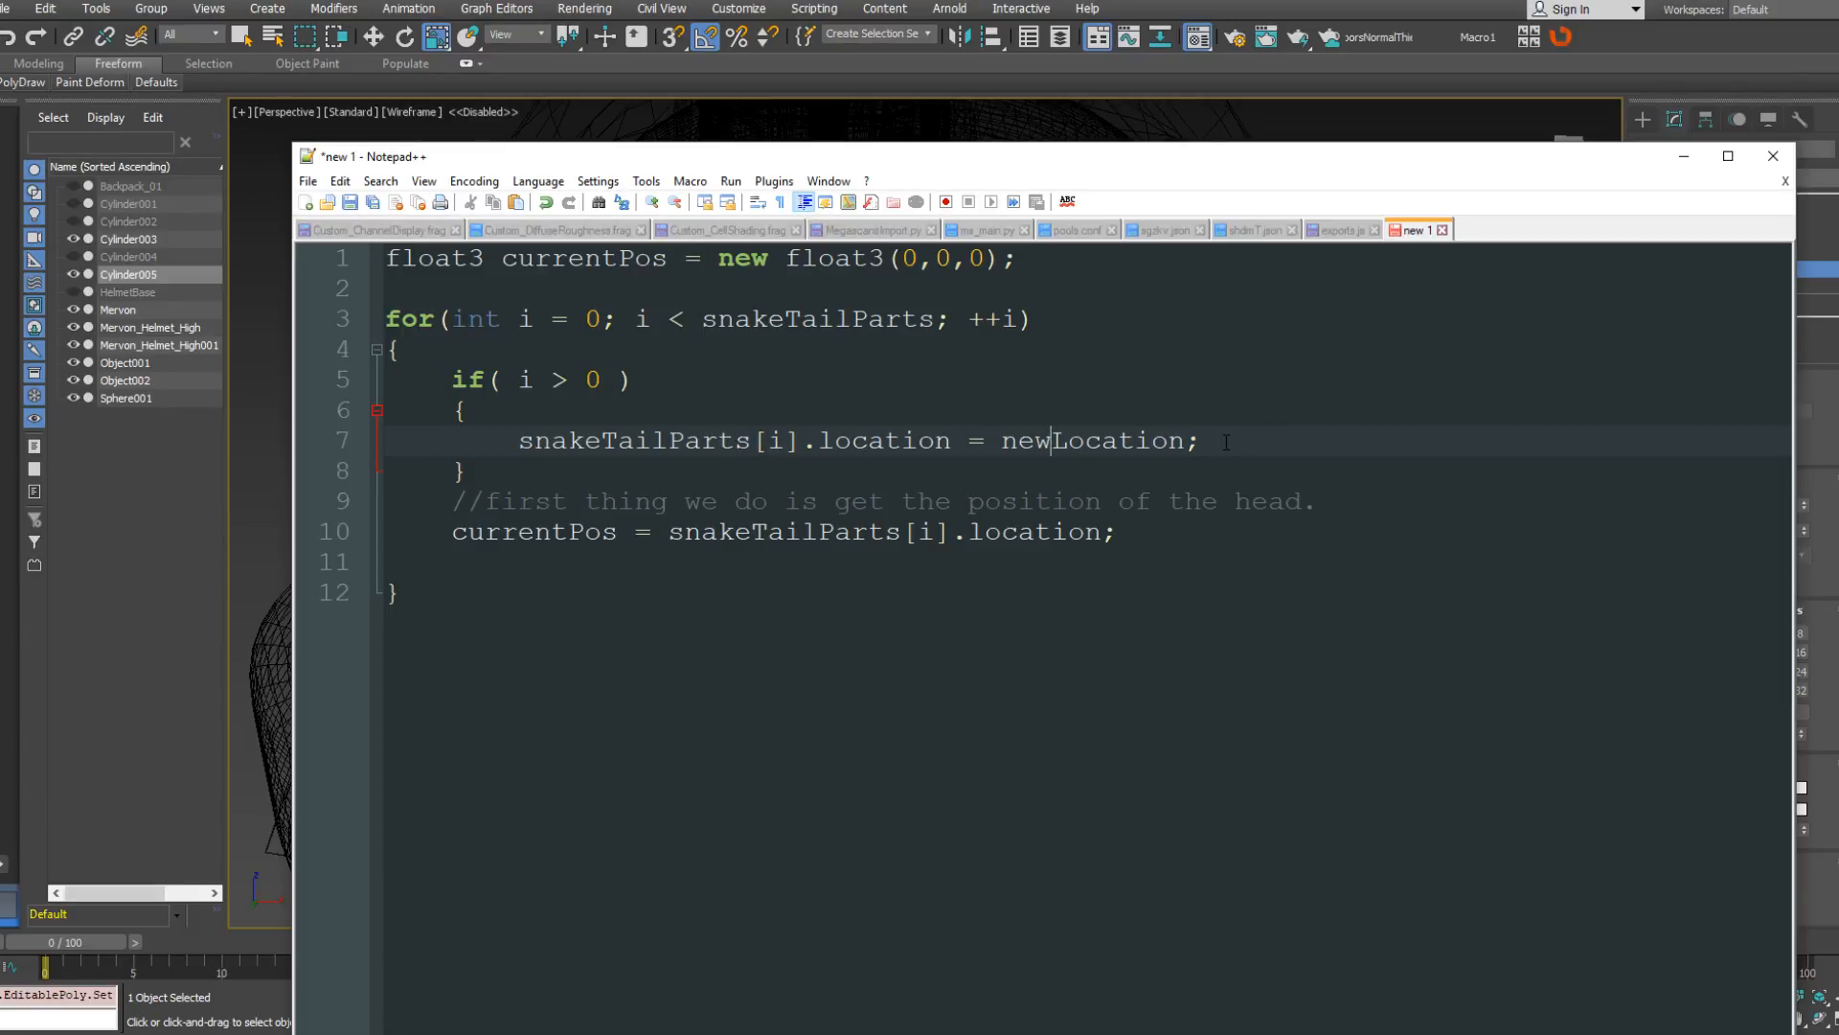
Replace newLocation with currentPos in the if block's assignment.
click(858, 409)
double_click(1054, 441)
text(currentPos)
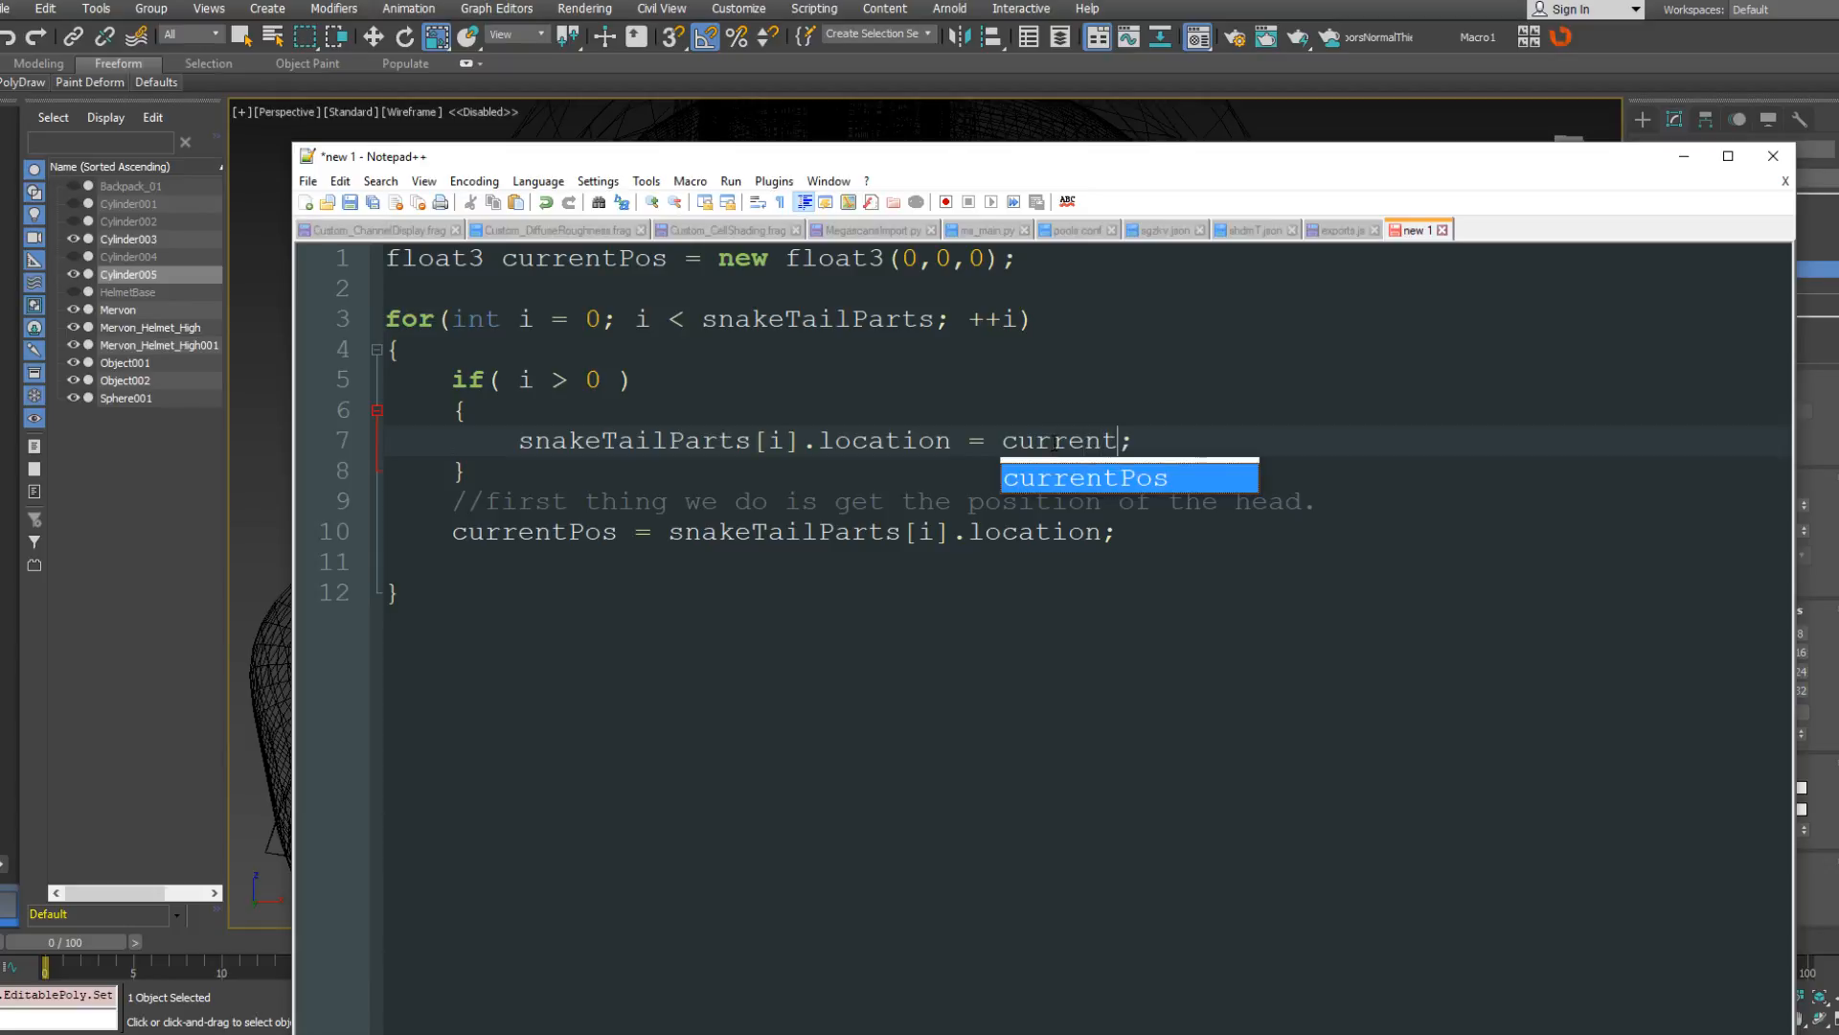
Rename the float3 variable in the first-line declaration to previousPosition.
double_click(578, 262)
text(previoui)
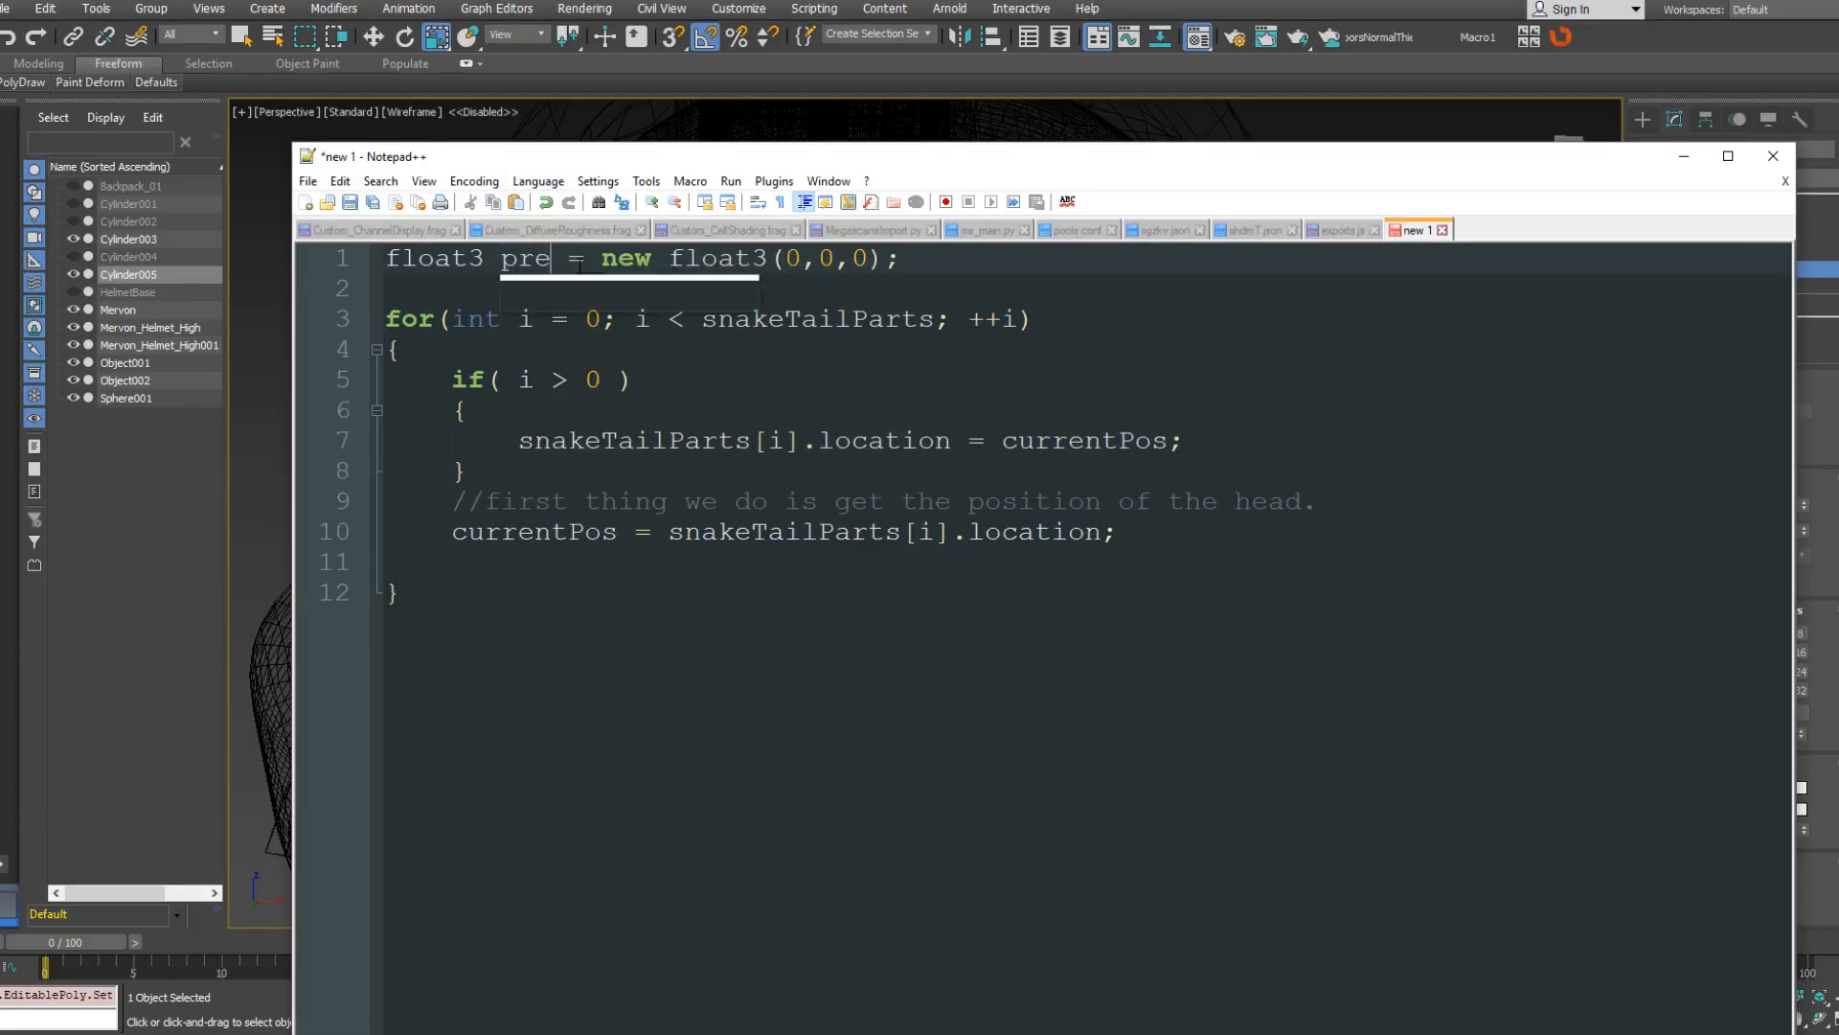
key(BackSpace)
text(sPositi)
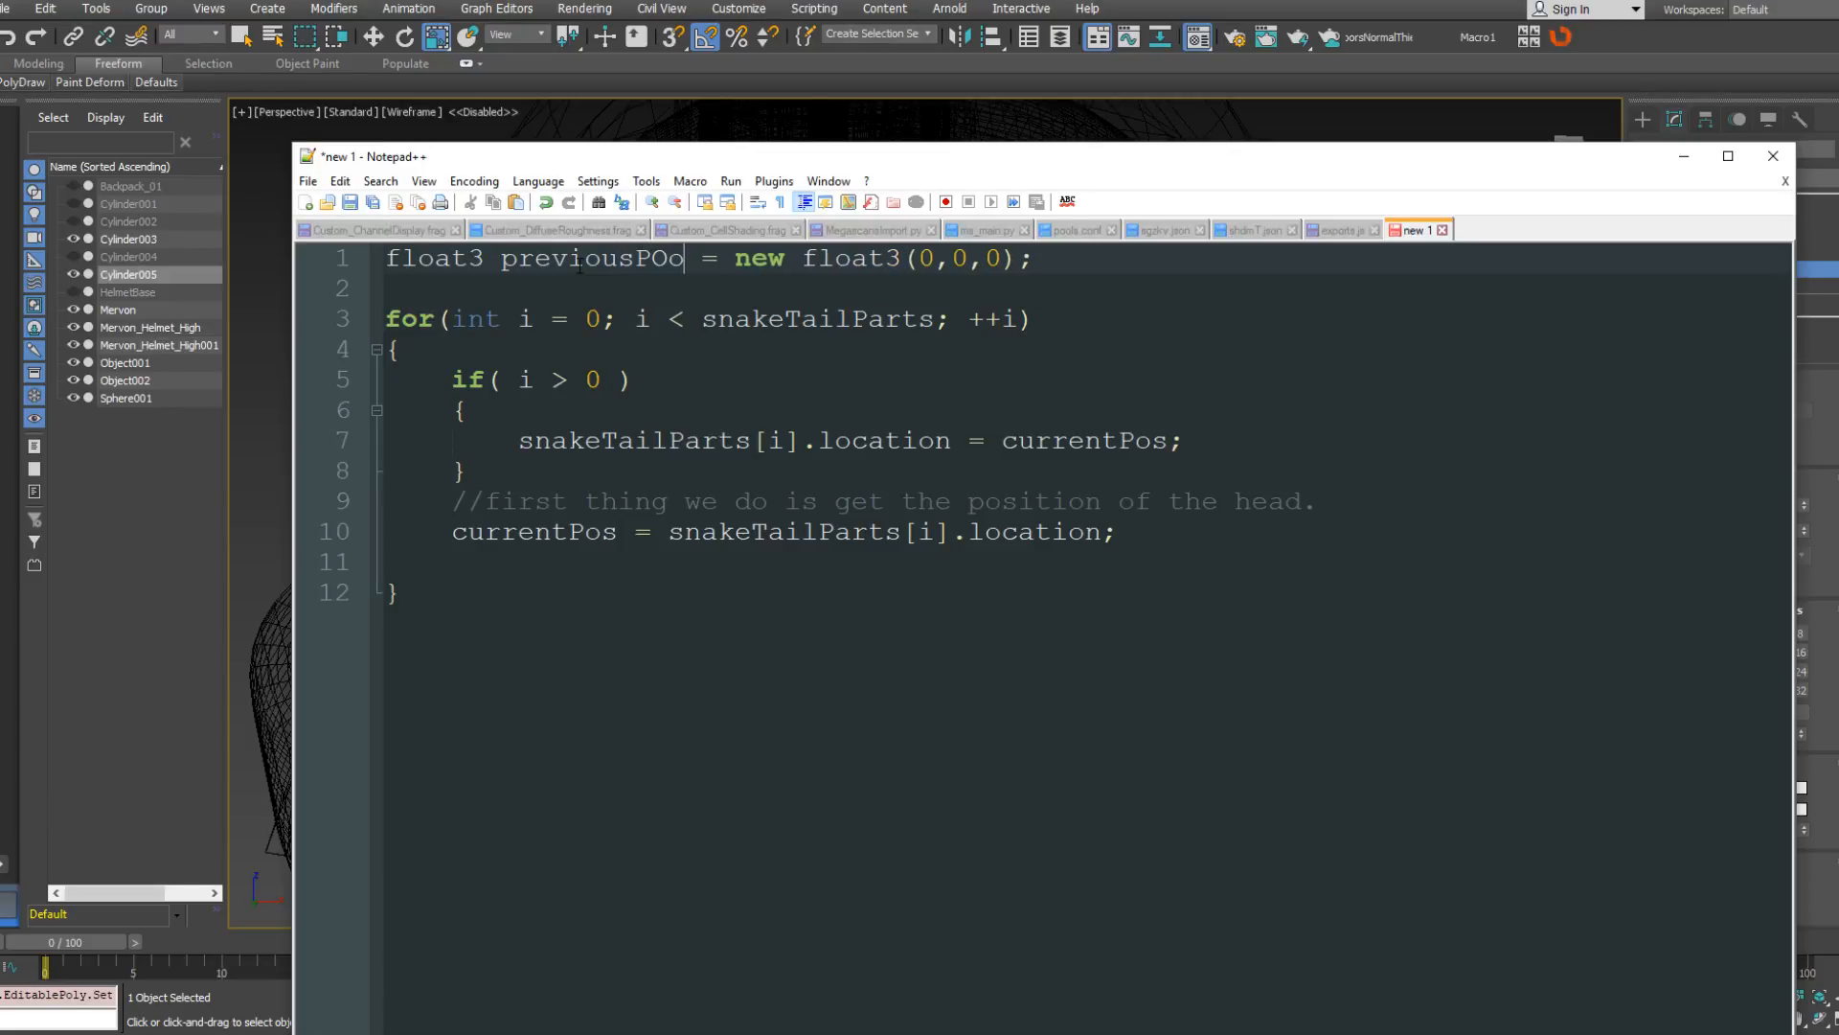
text(on)
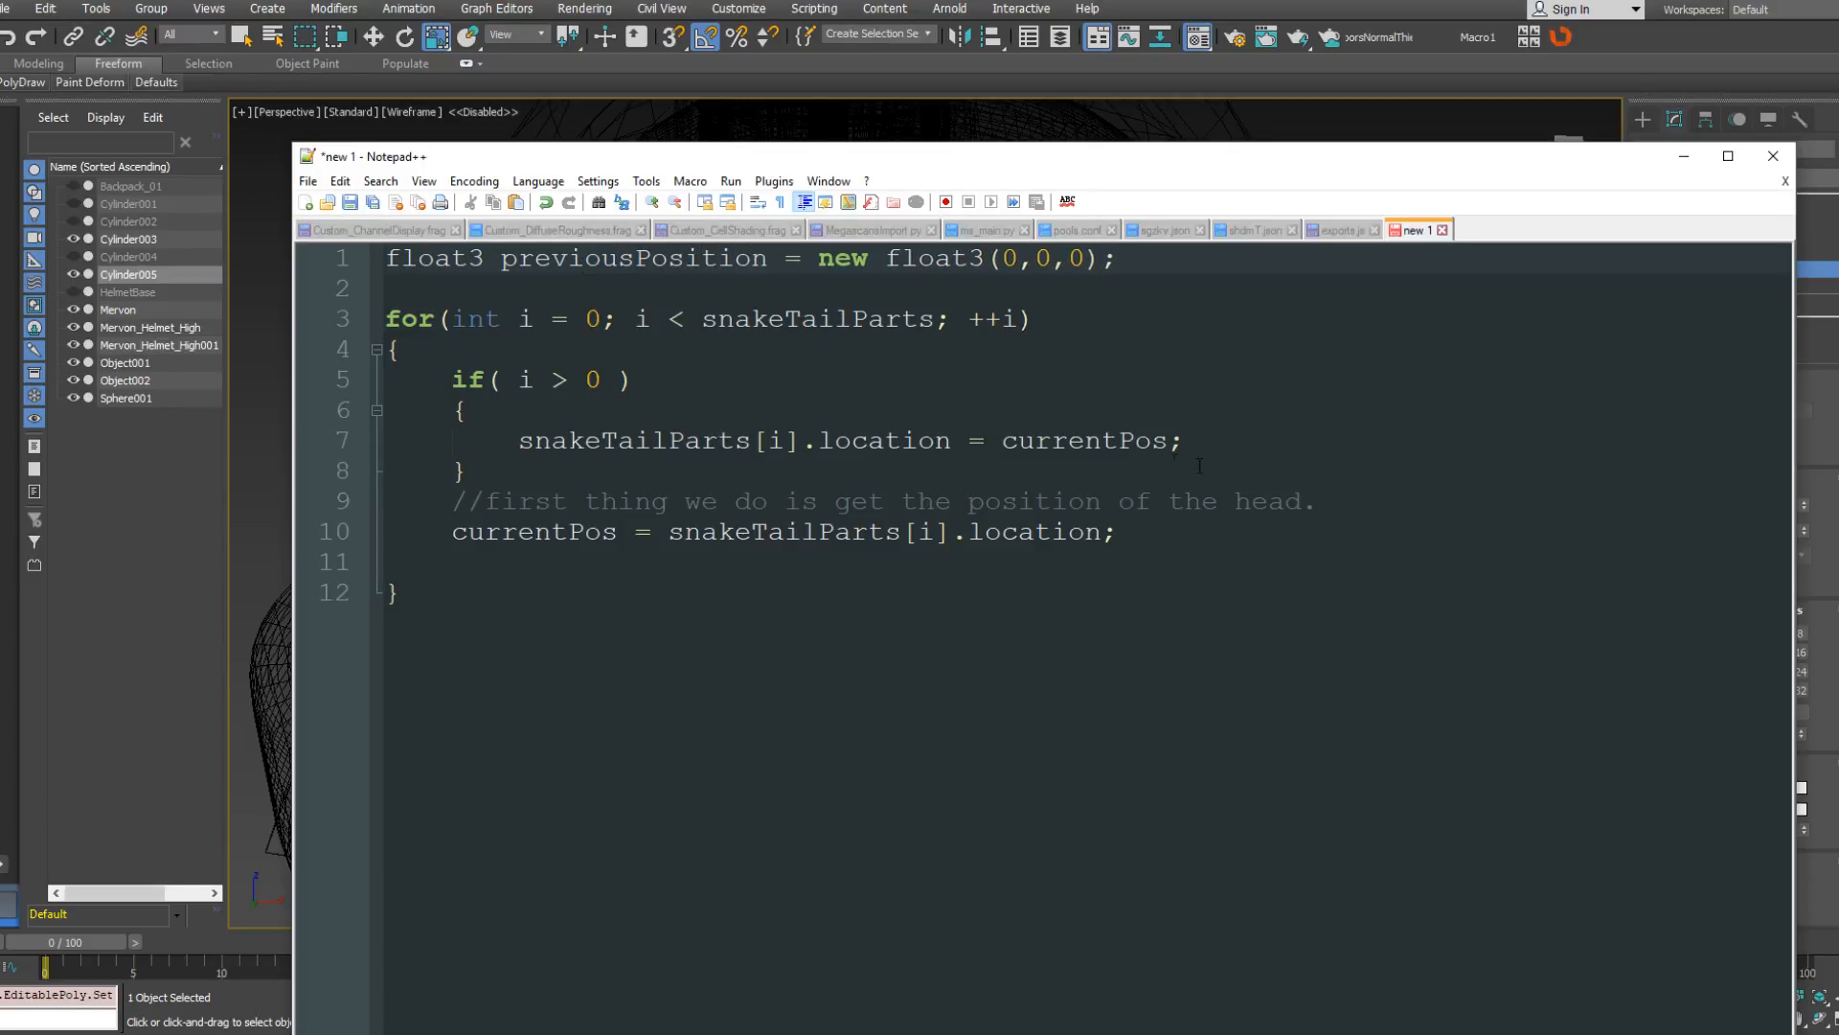
Assign previousPosition instead of currentPos to snakeTailParts[i].location in the if block.
double_click(1140, 443)
text(previousPosi)
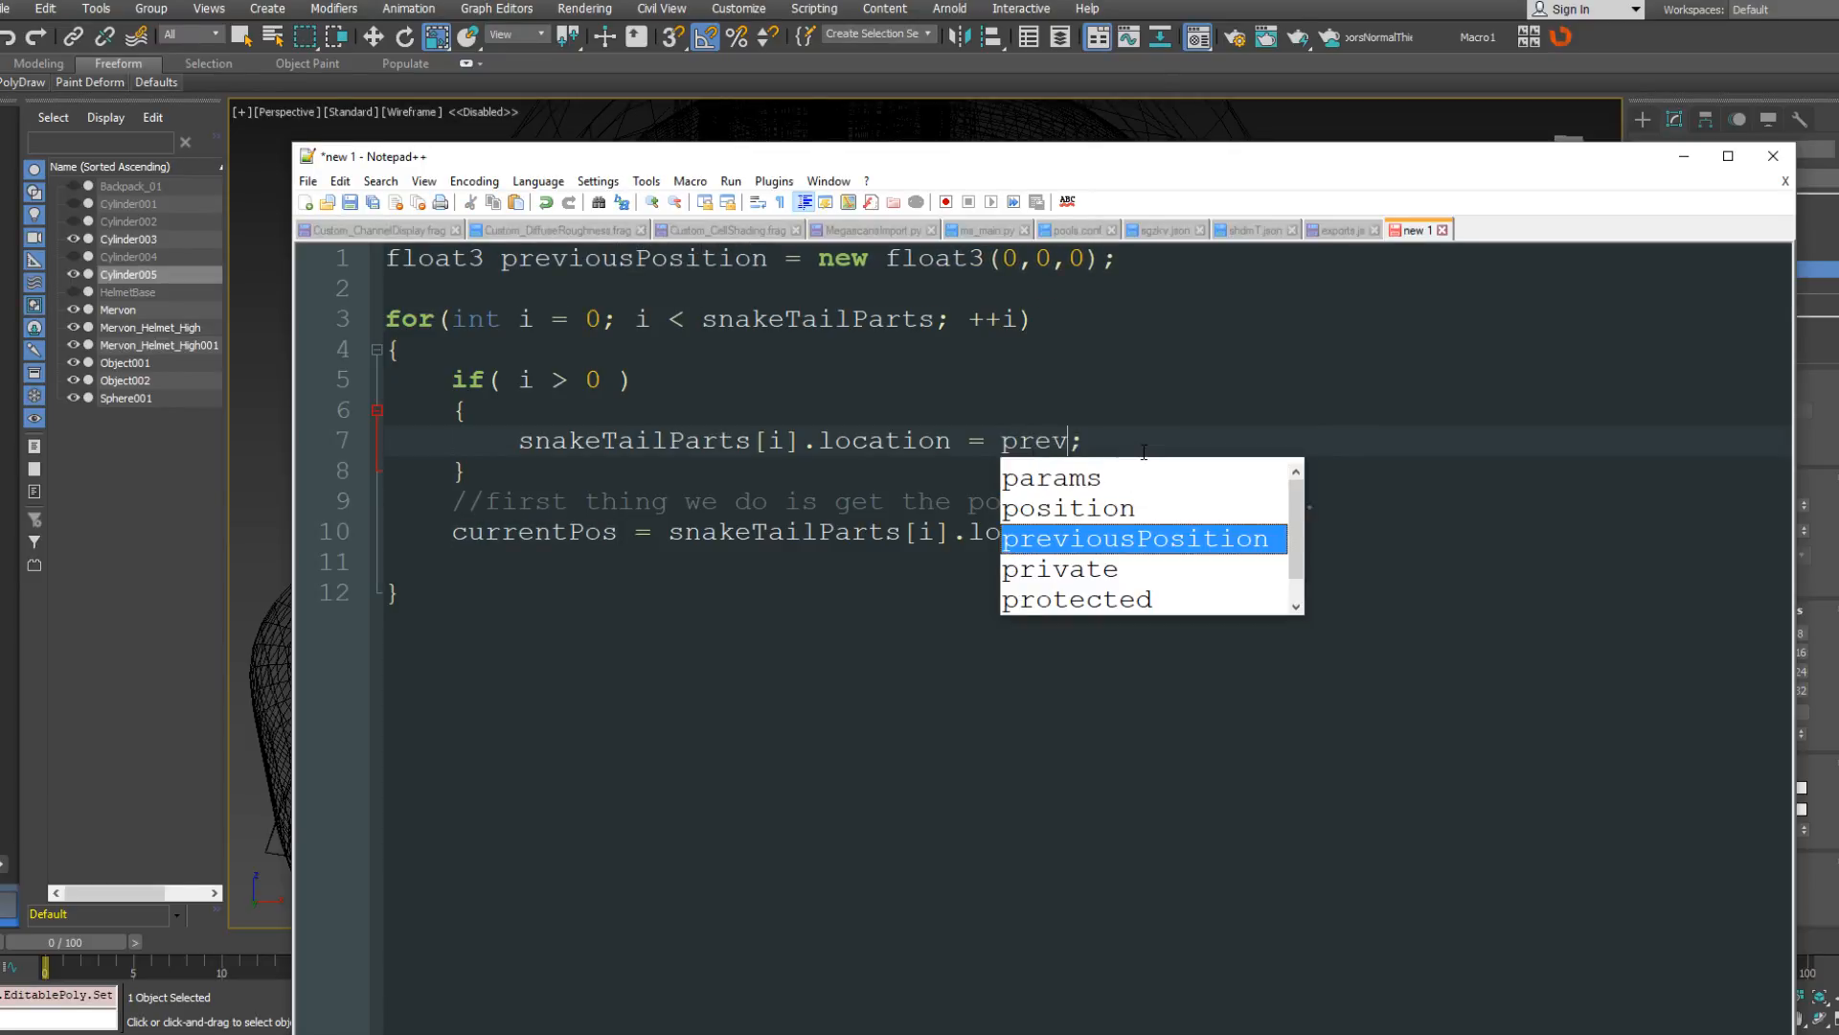
text(tion)
click(862, 415)
click(532, 387)
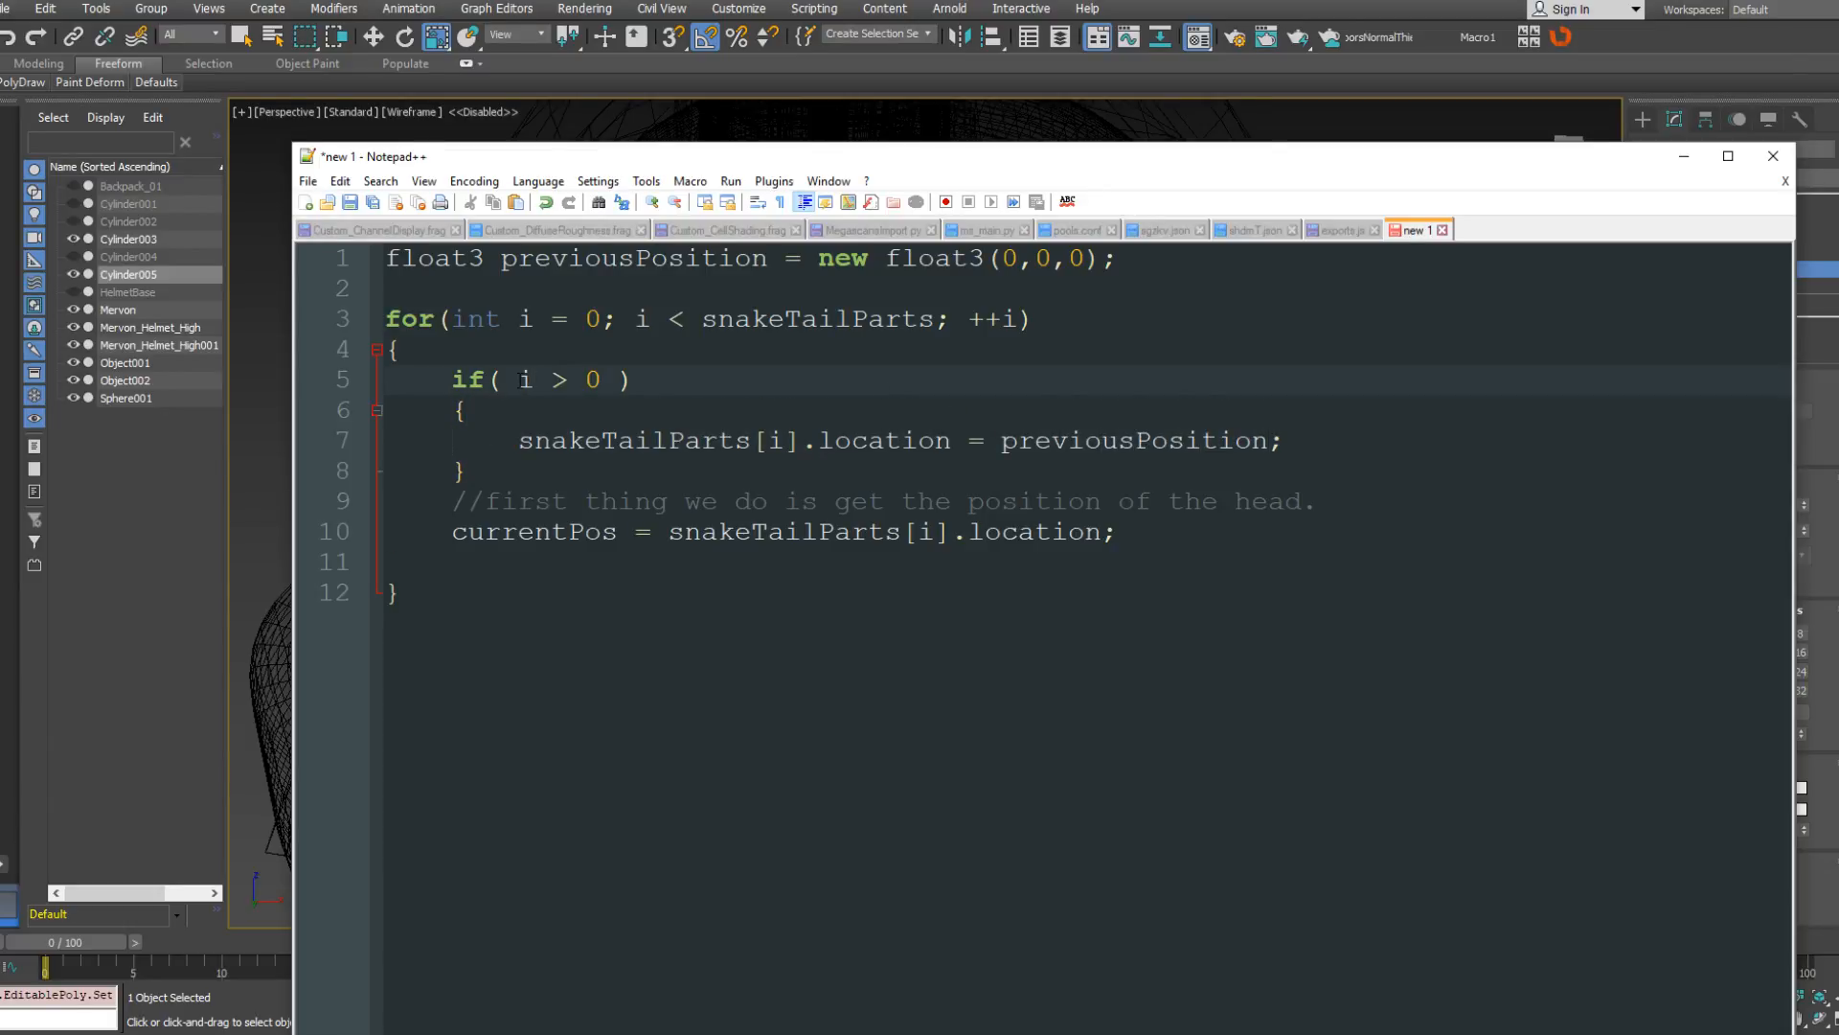
drag(519, 380, 618, 380)
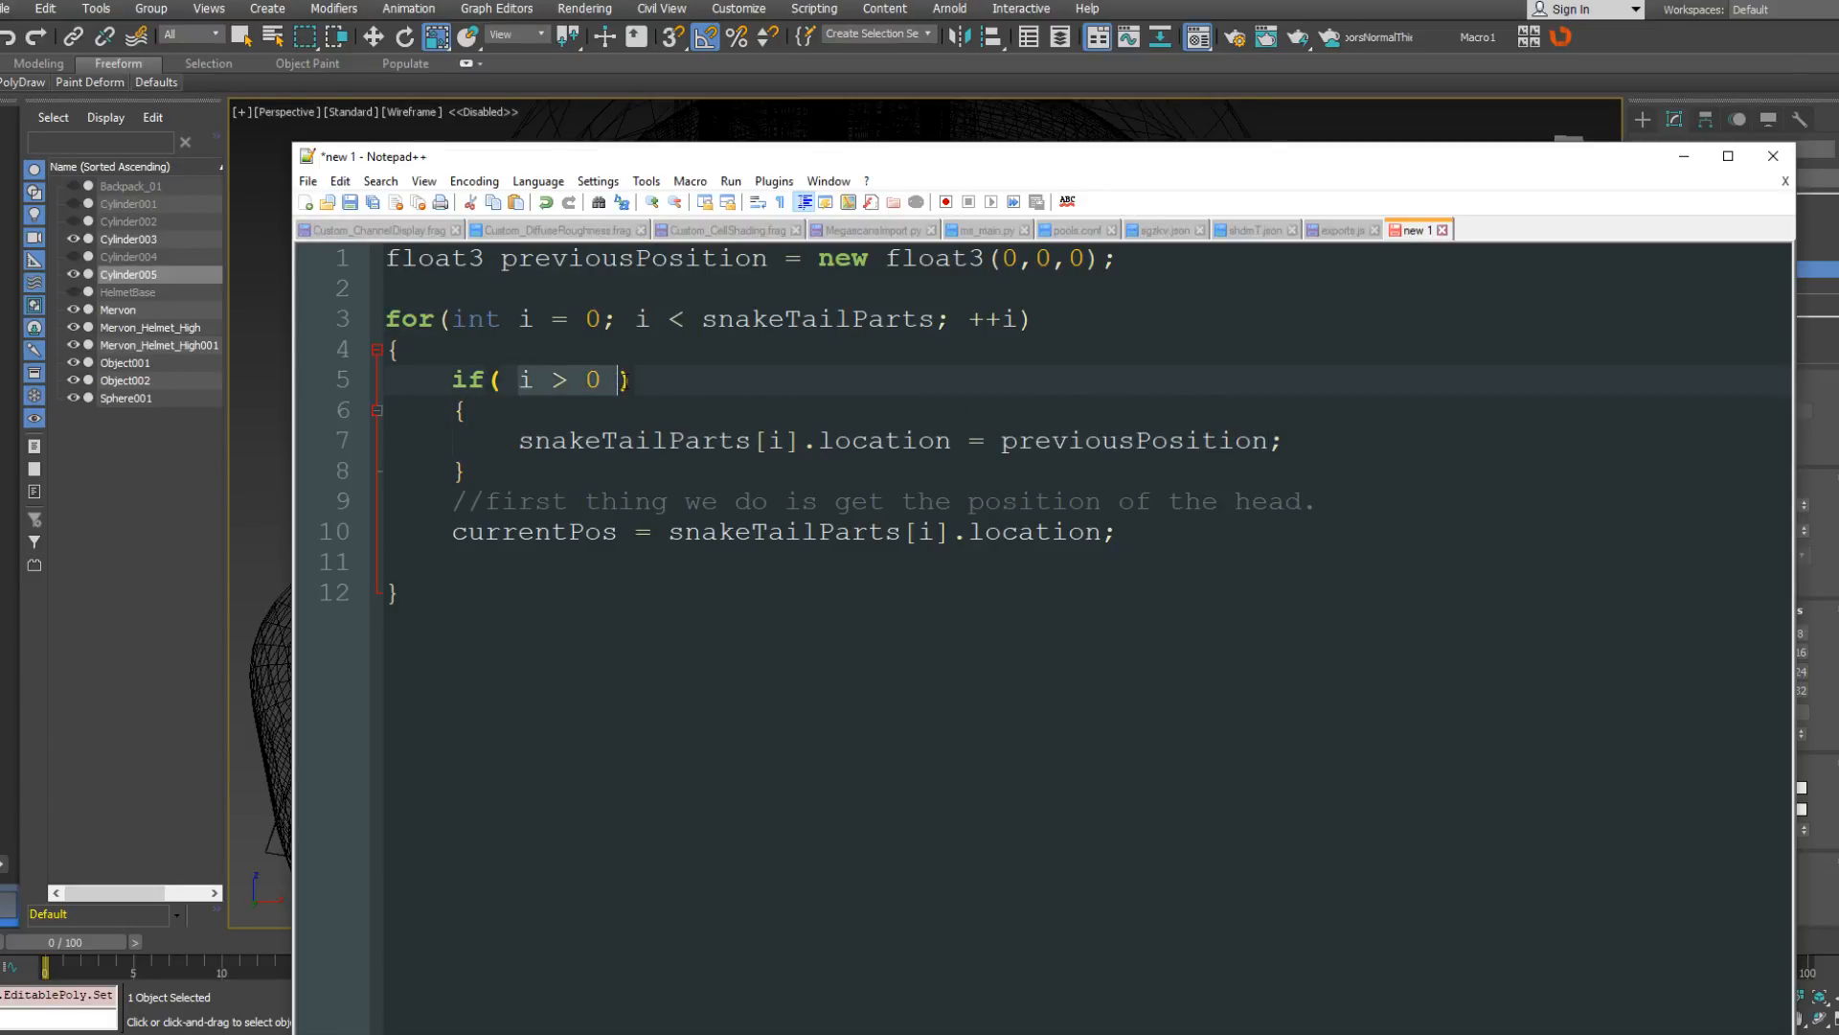
click(719, 442)
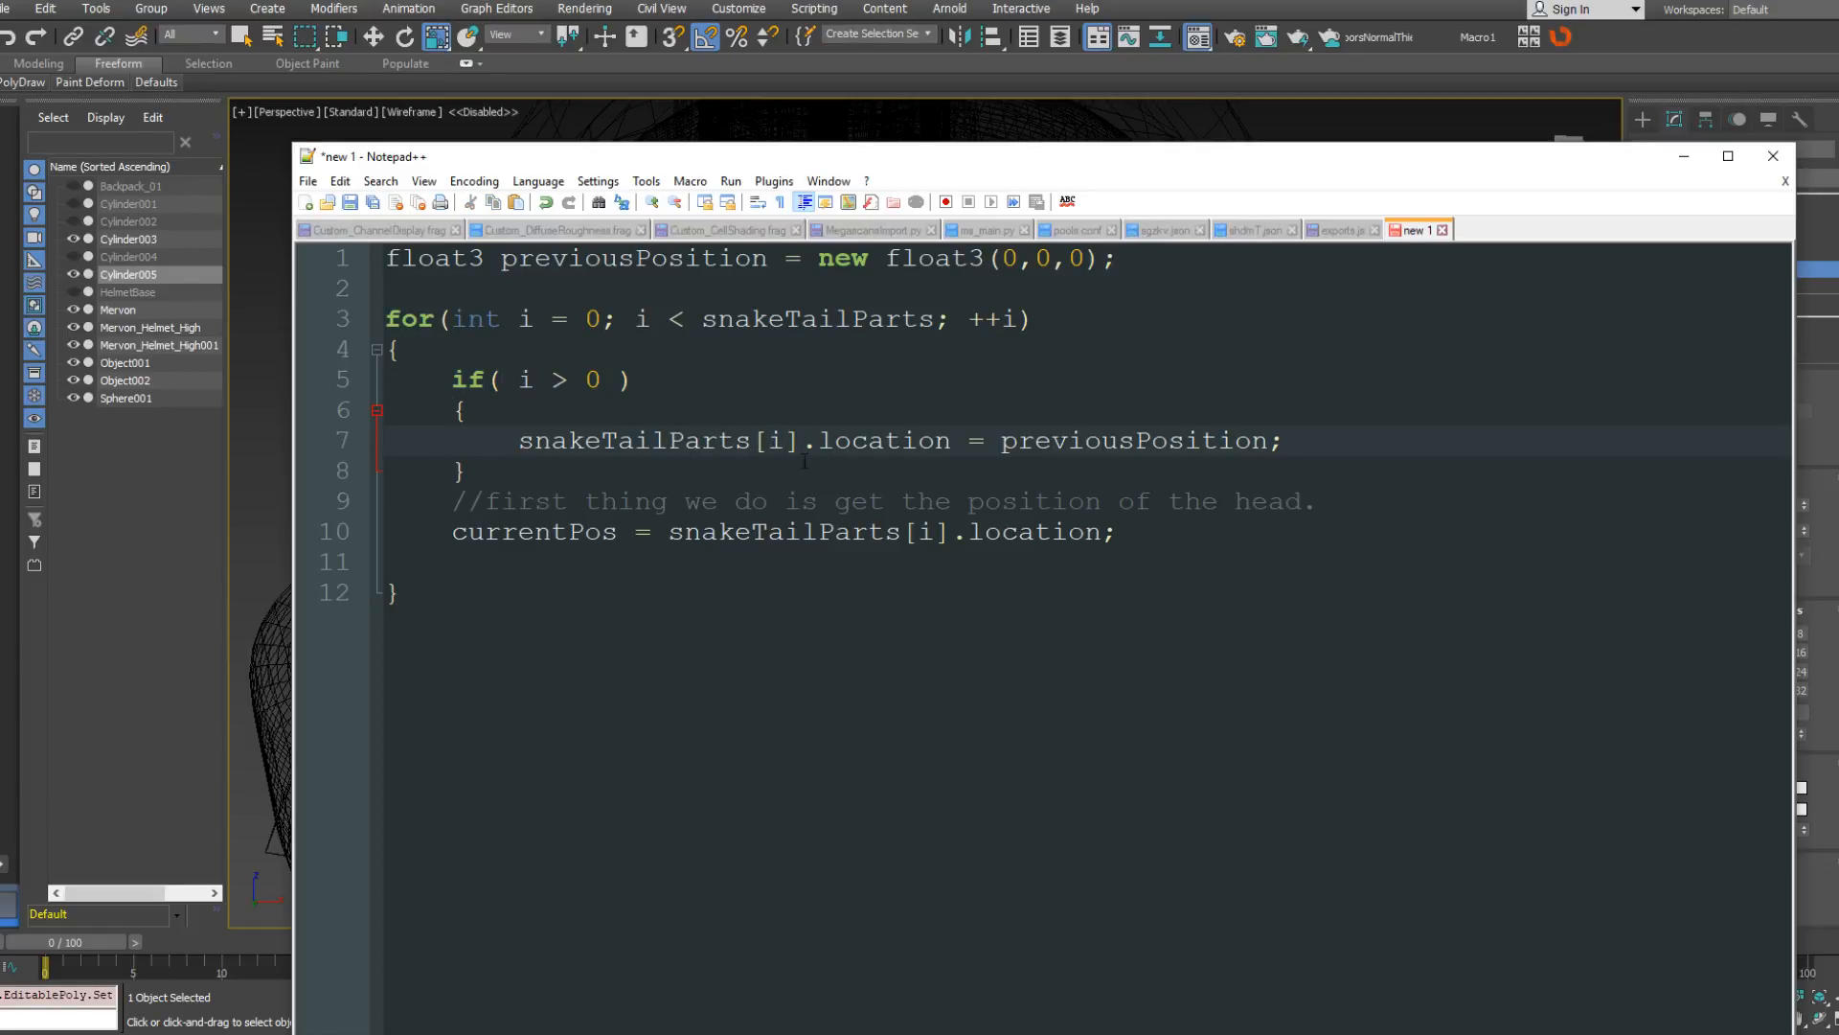
Add the comment "//if it's not the head, move if to the location of the previous element." above the if block's assignment.
click(684, 412)
key(Return)
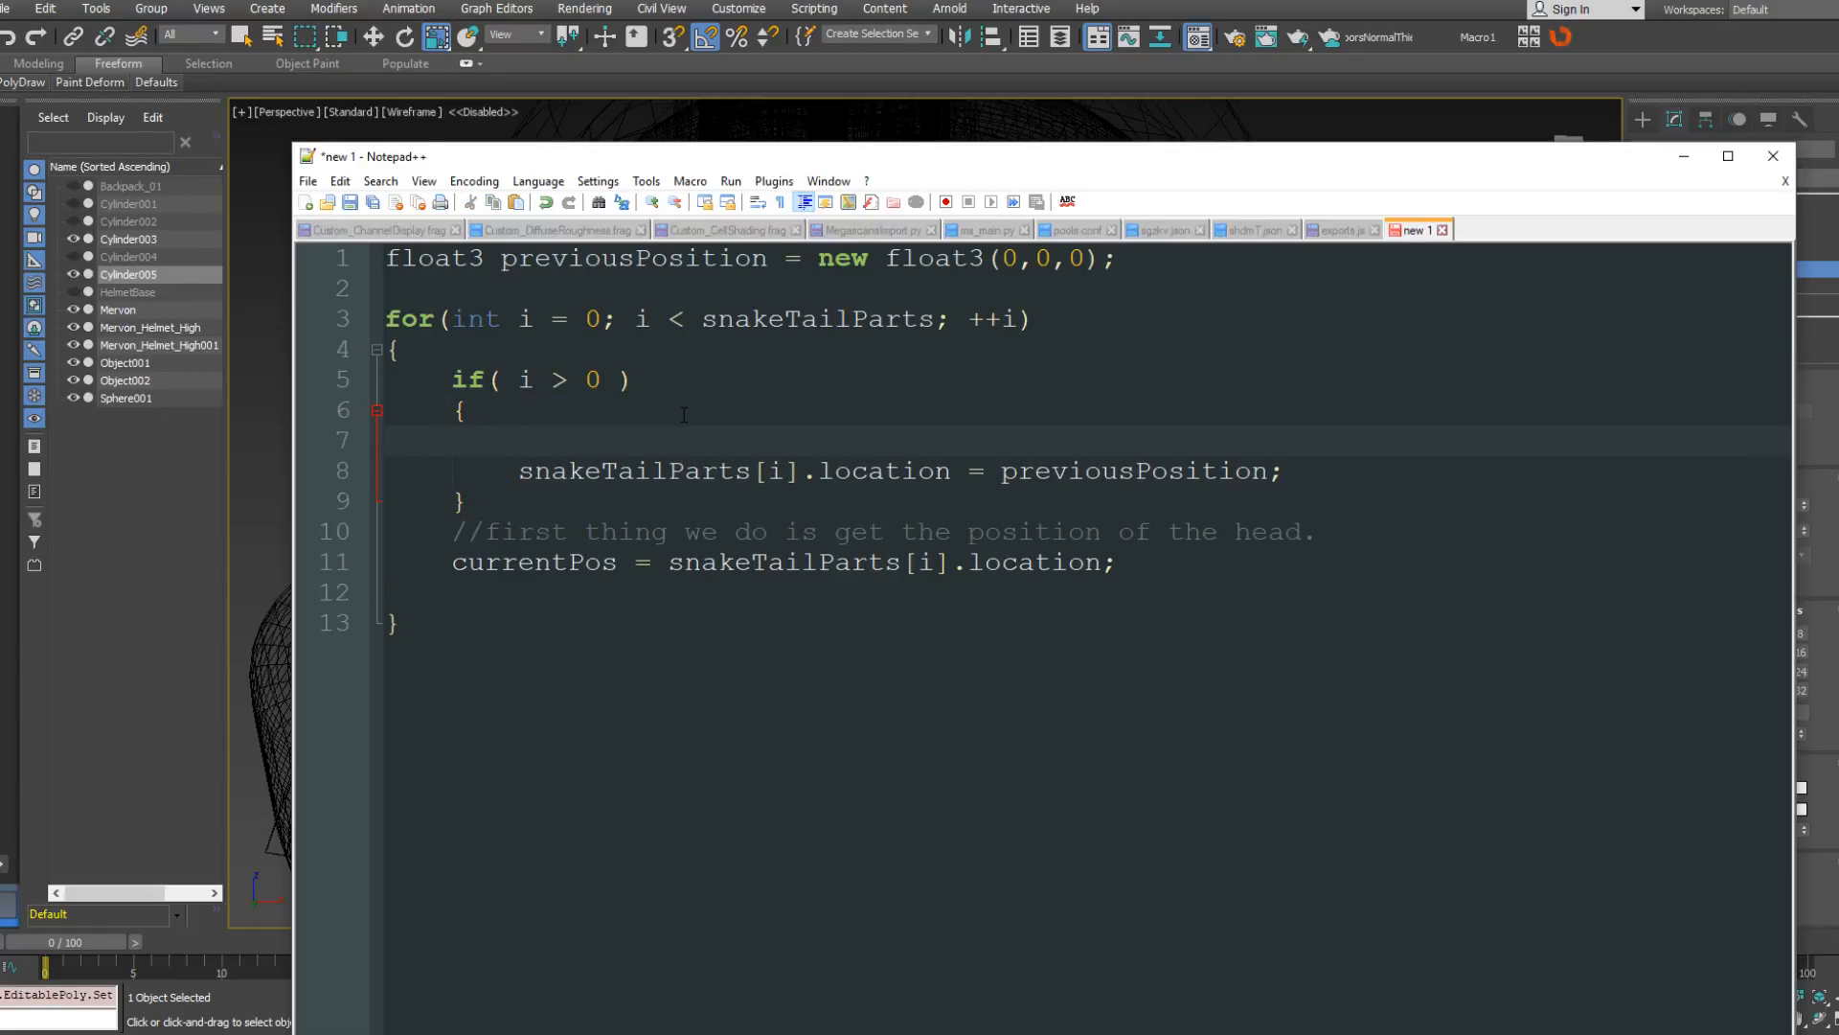
text(//if it's)
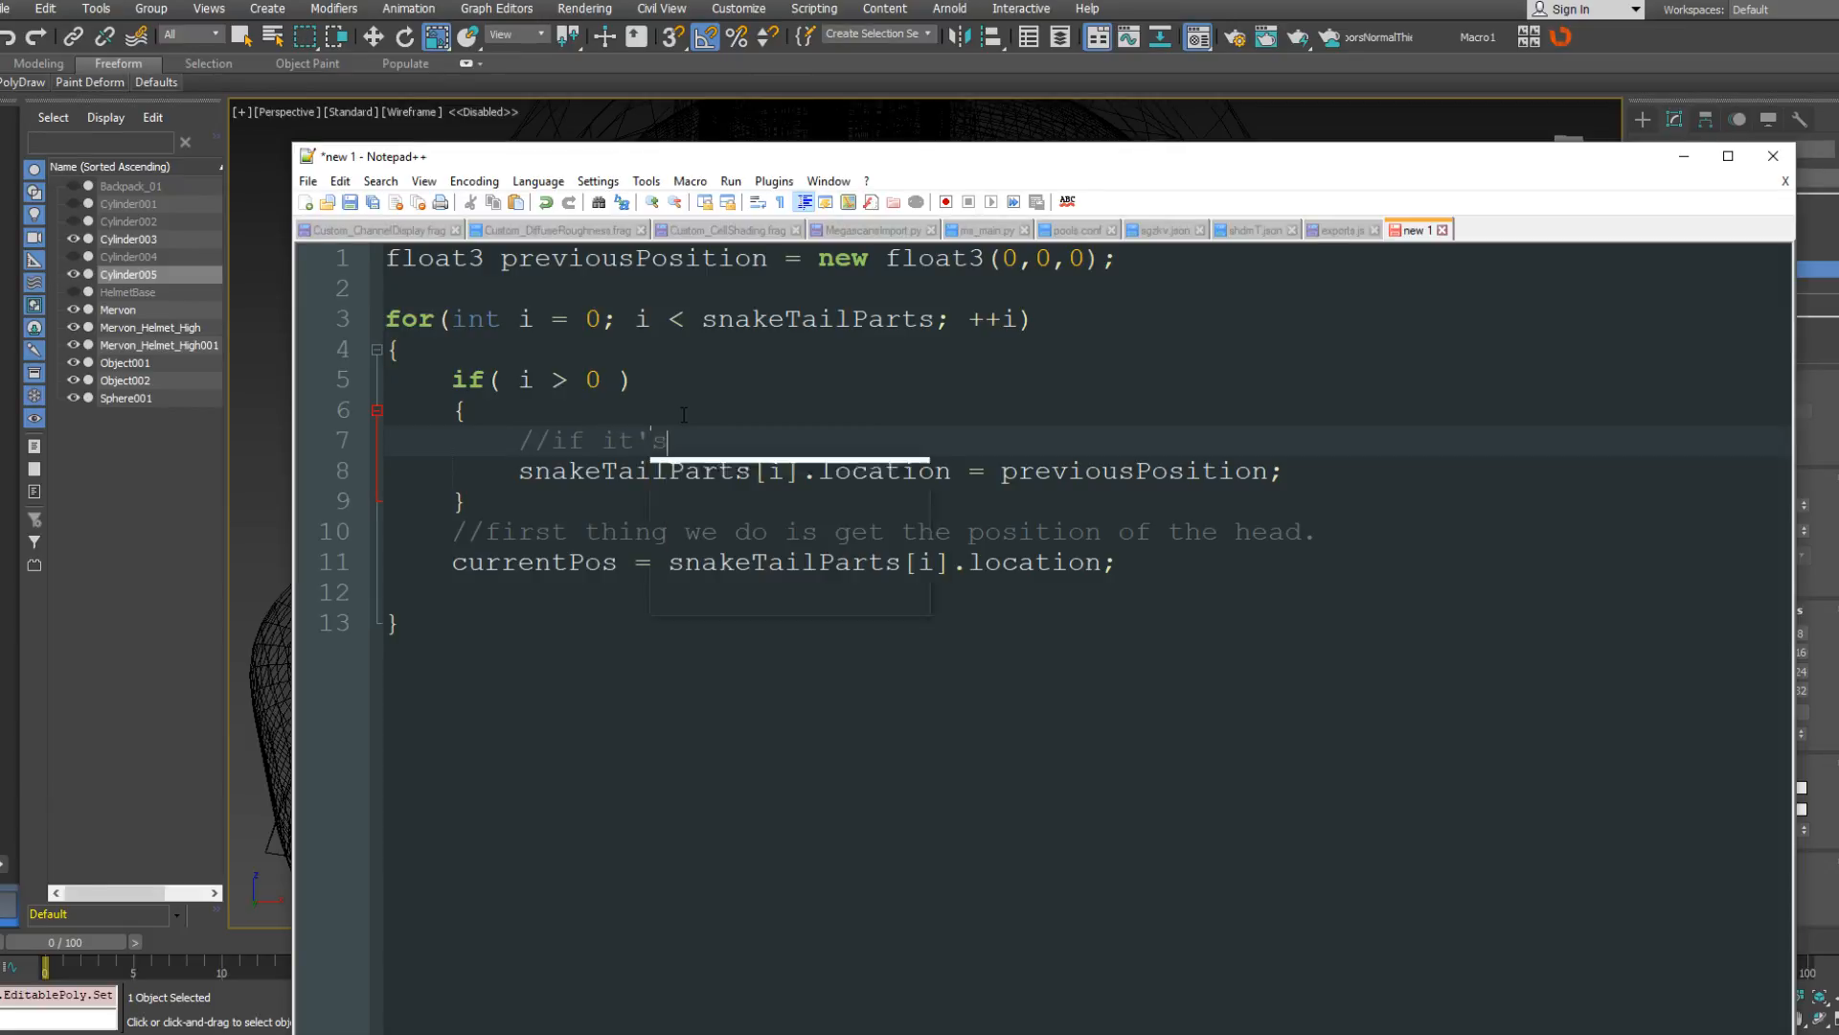
text( not the head, mov)
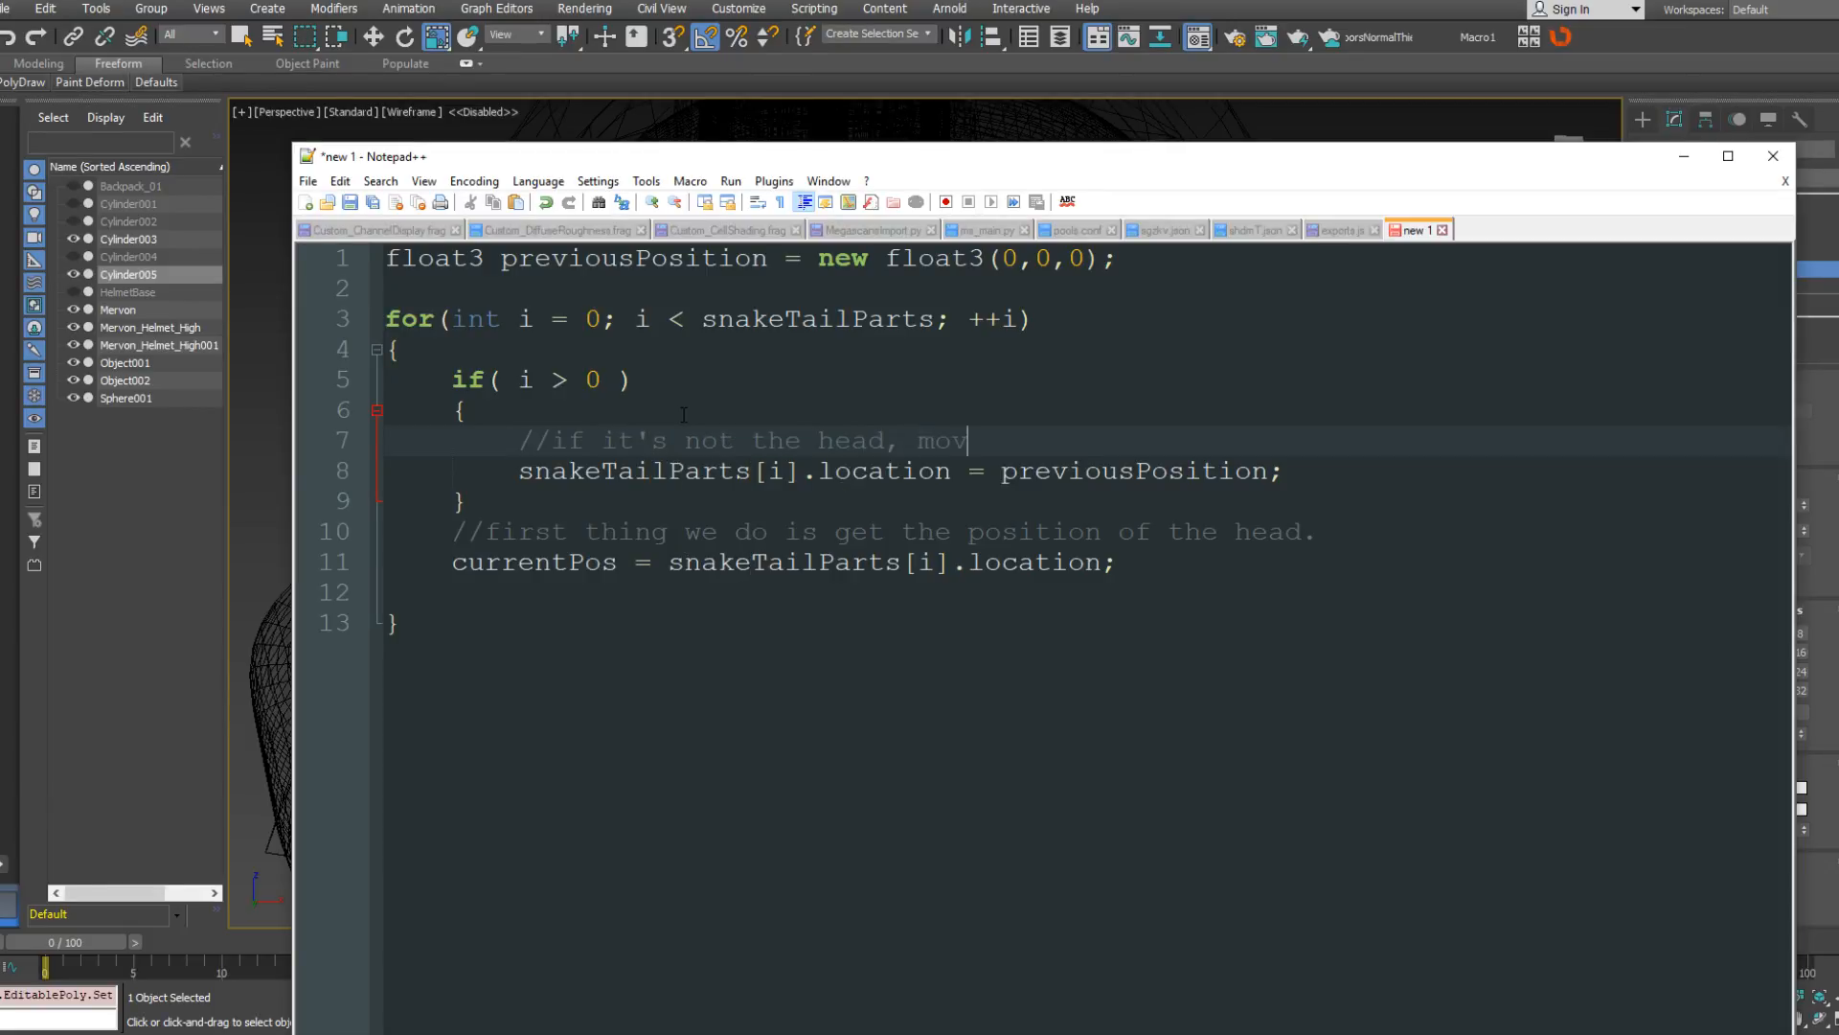
text(e if to the lo)
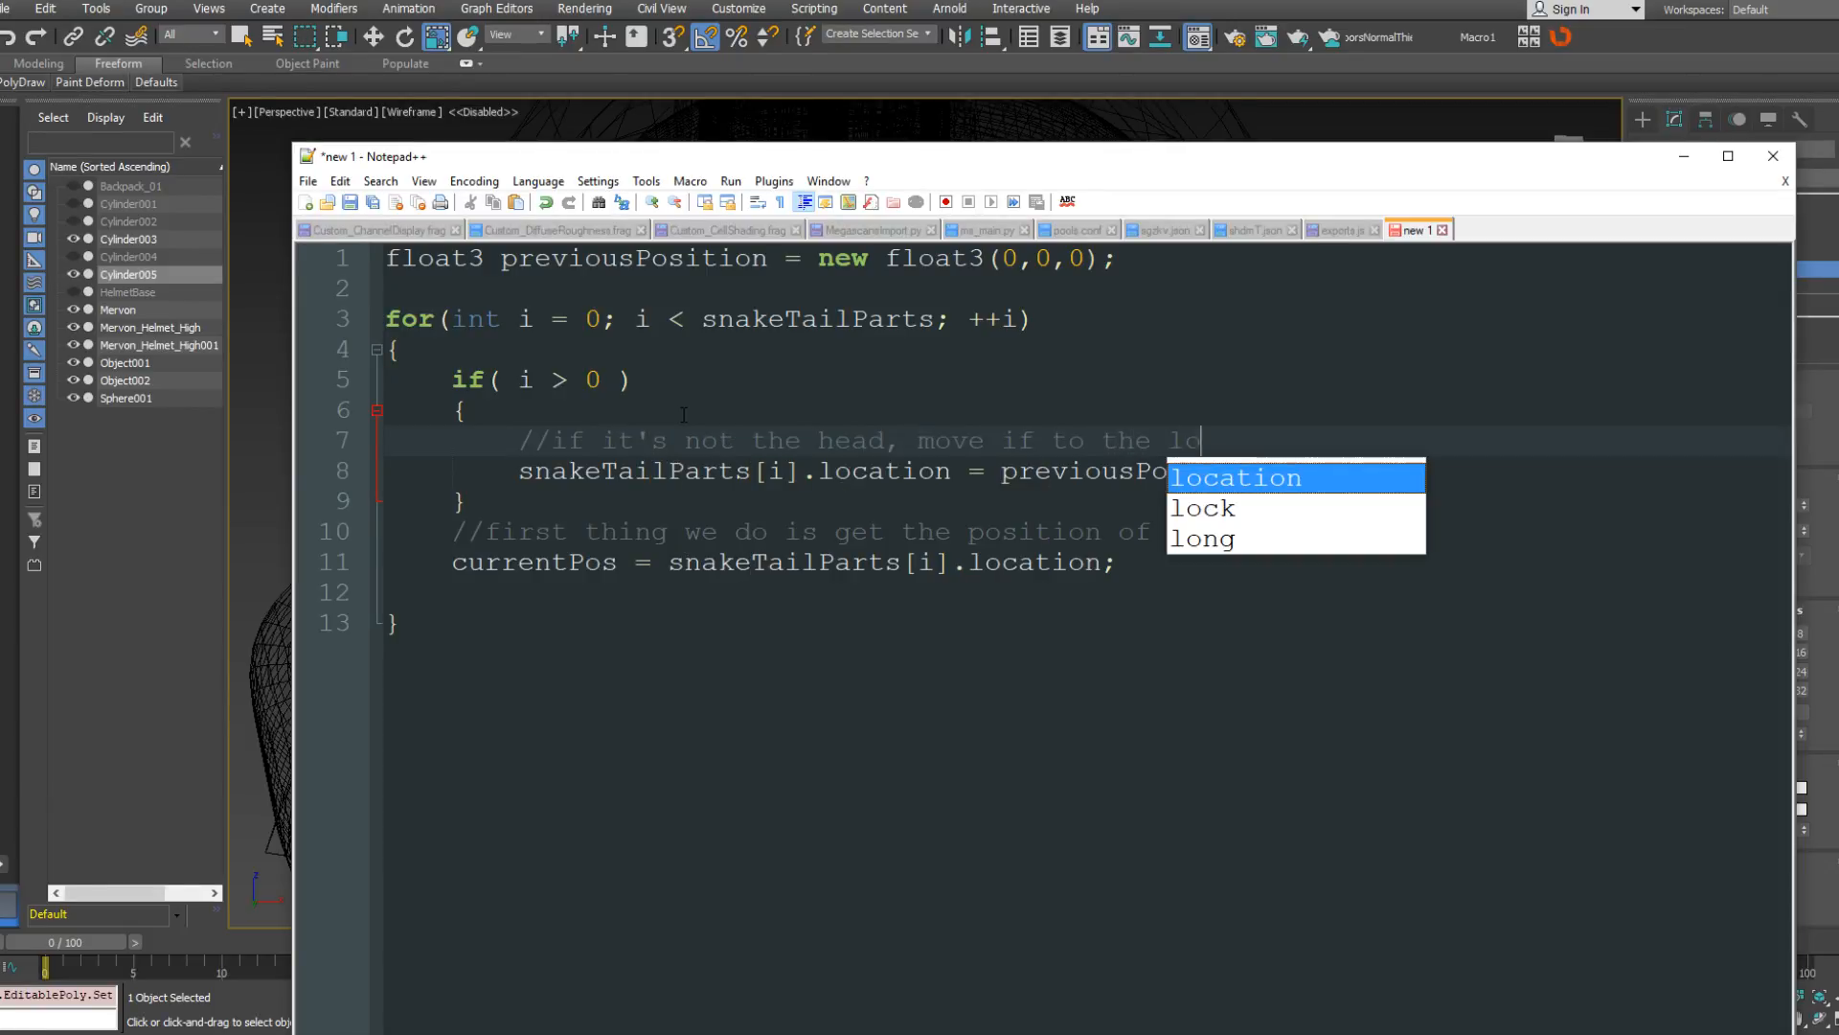
text(cation of the previ)
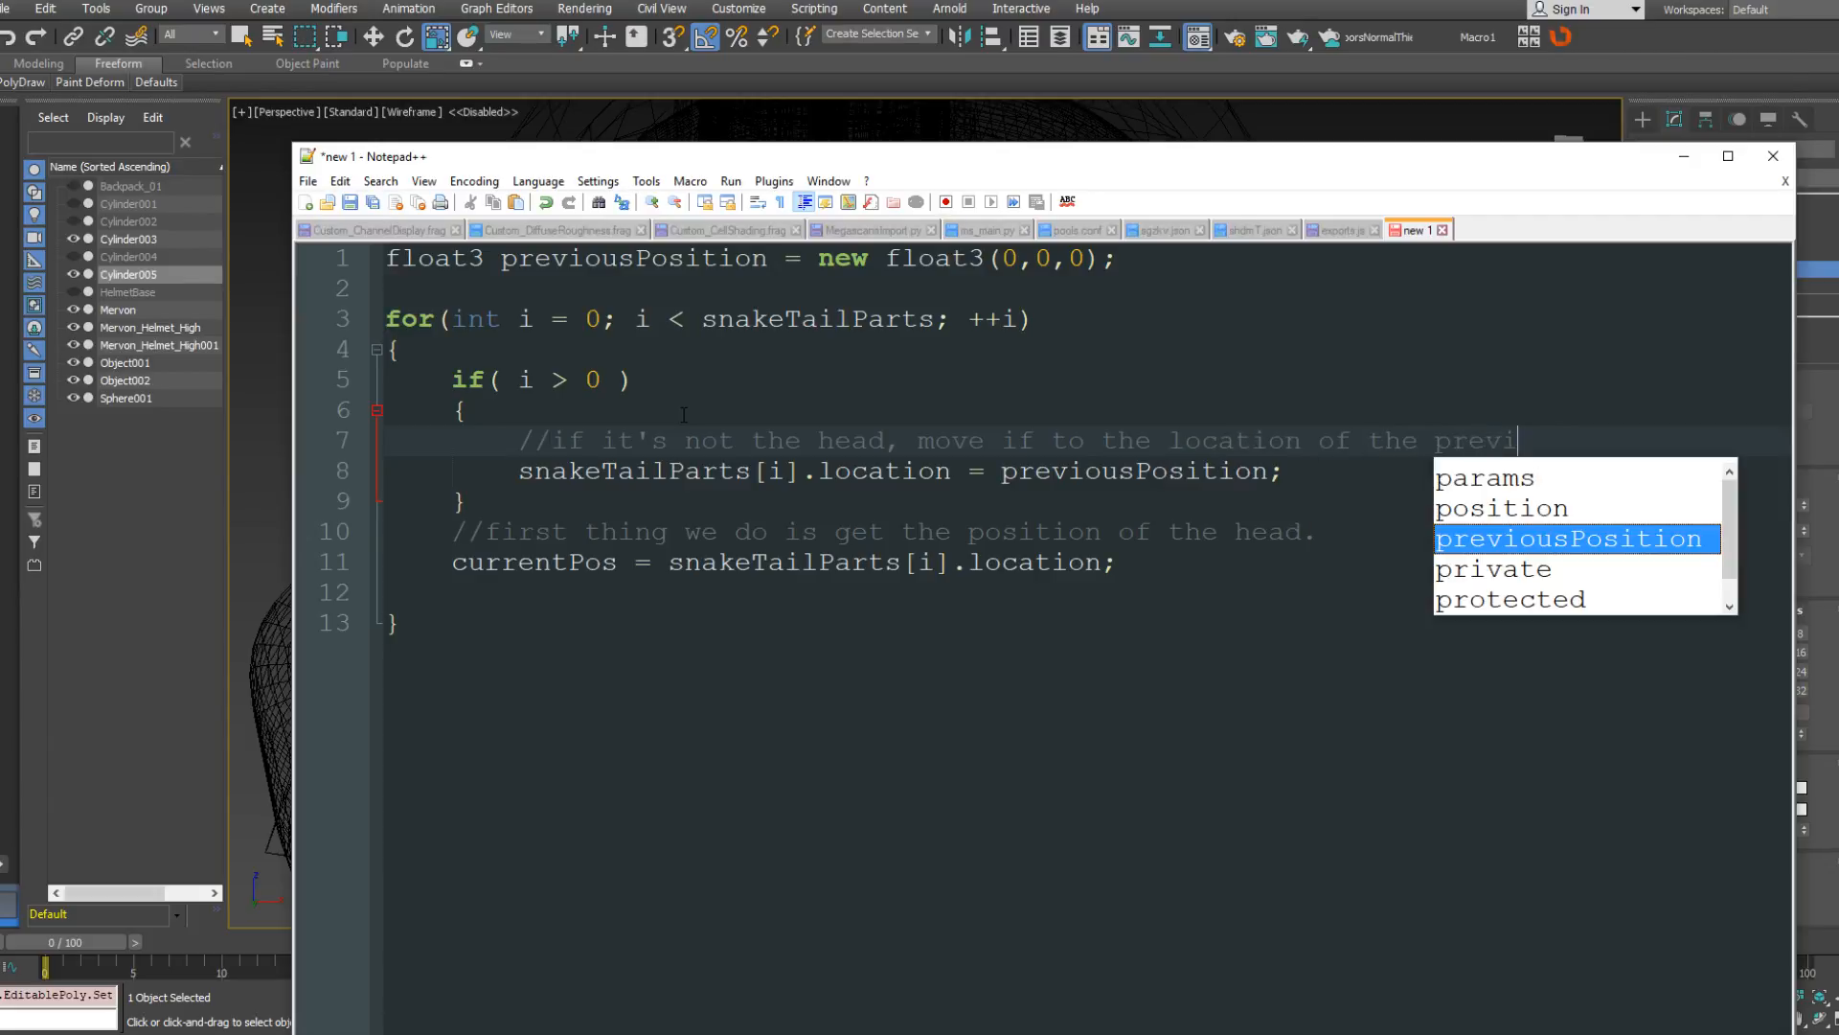
text(ous element.)
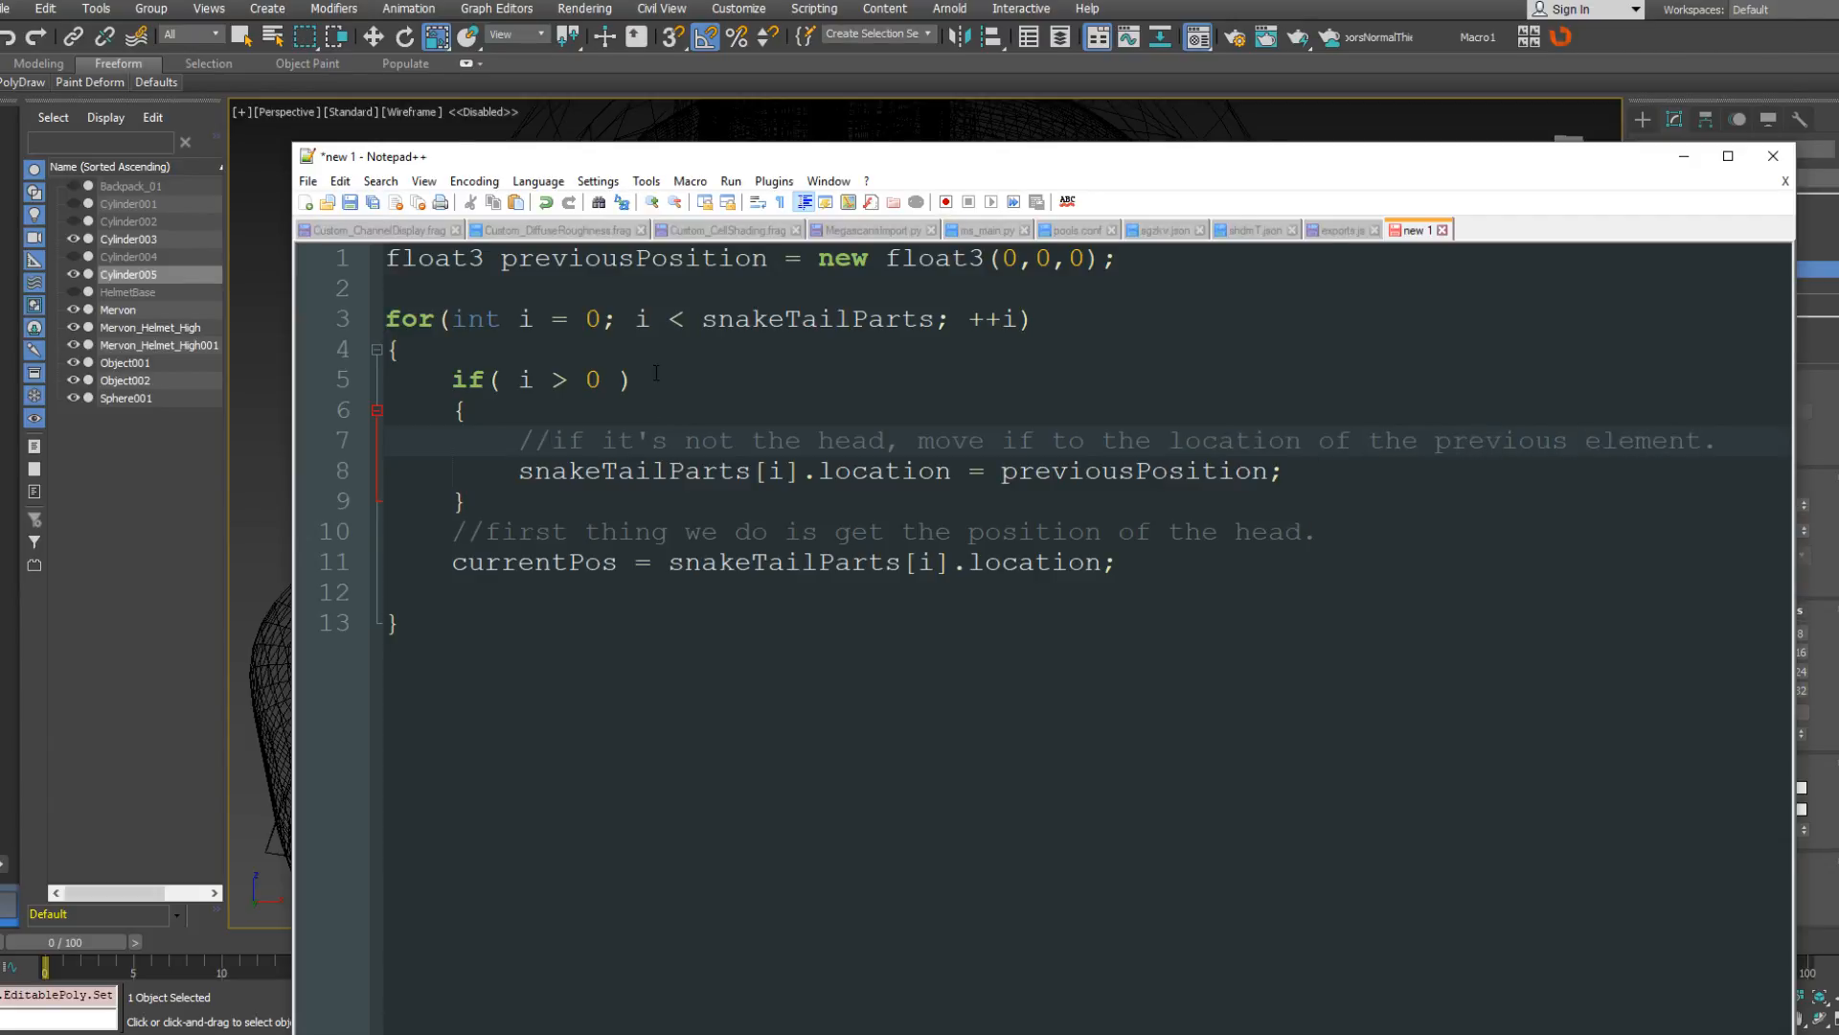
Start a second condition "if( i <" on a new line below the first if block.
click(543, 505)
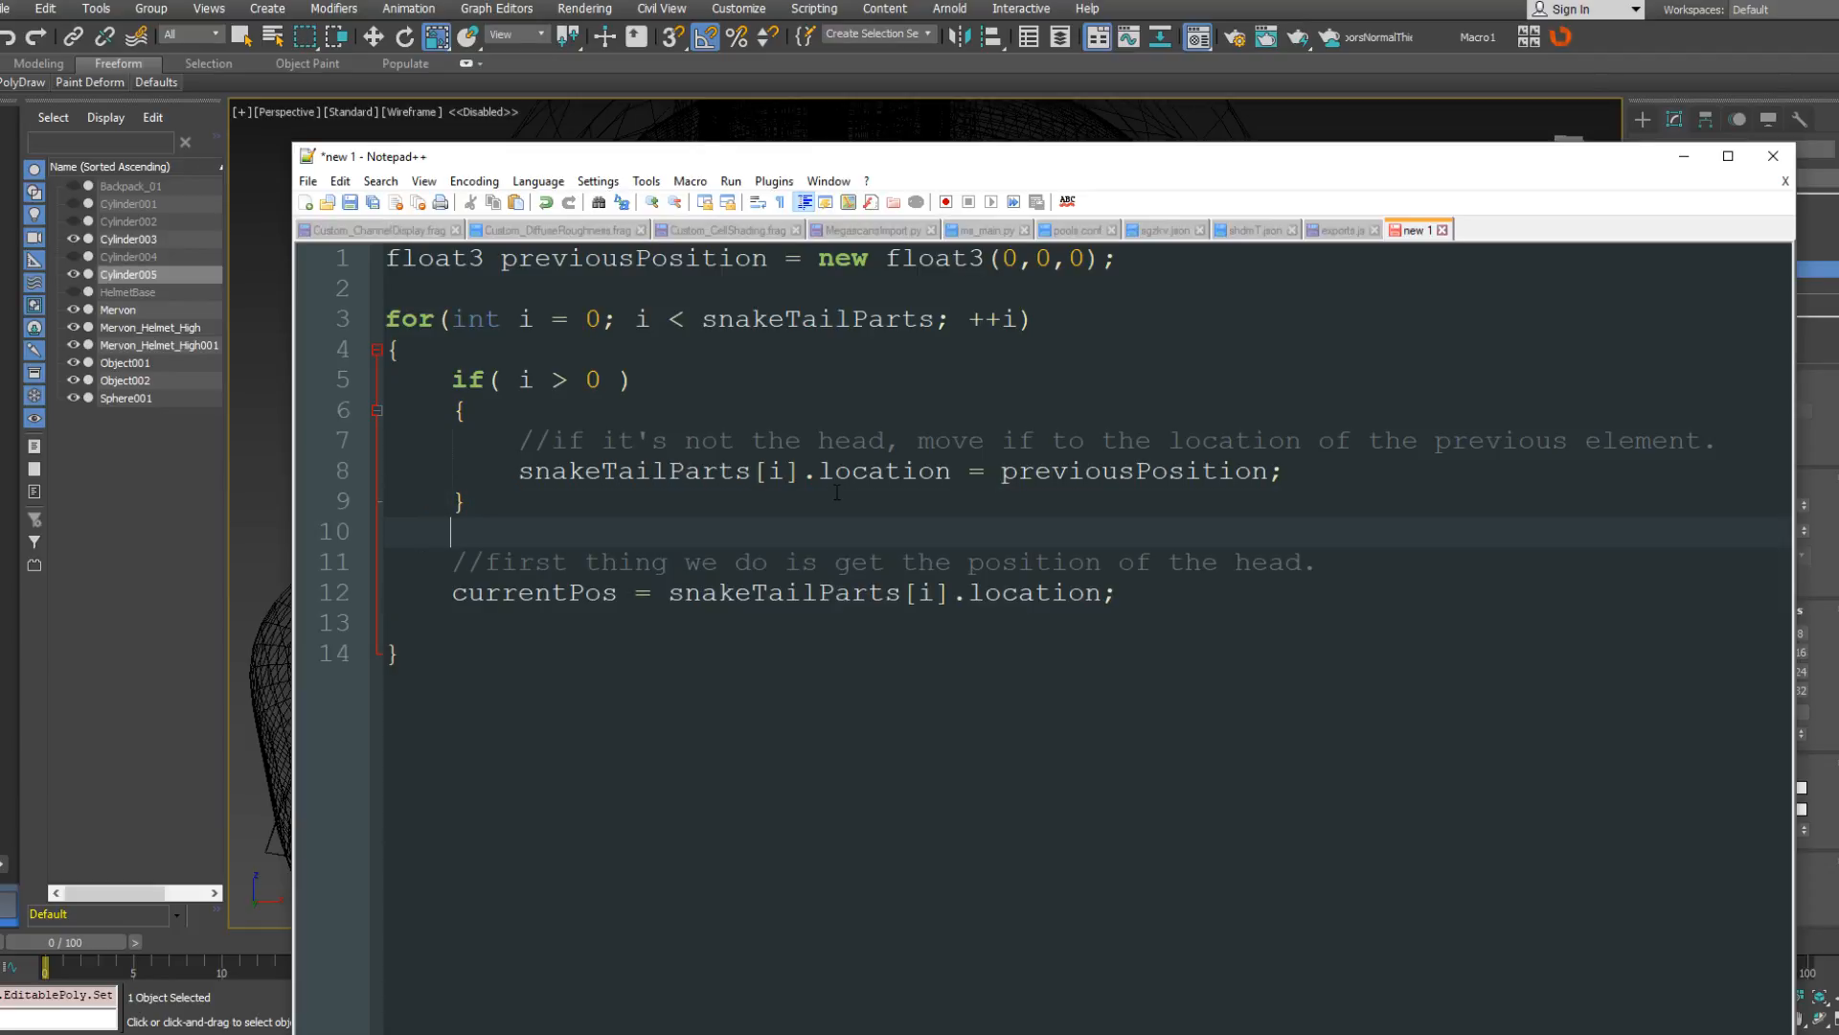
key(Return)
text(if( i <)
Replace currentPos with previousPosition in the assignment that stores snakeTailParts[i].location at the end of the loop.
double_click(559, 596)
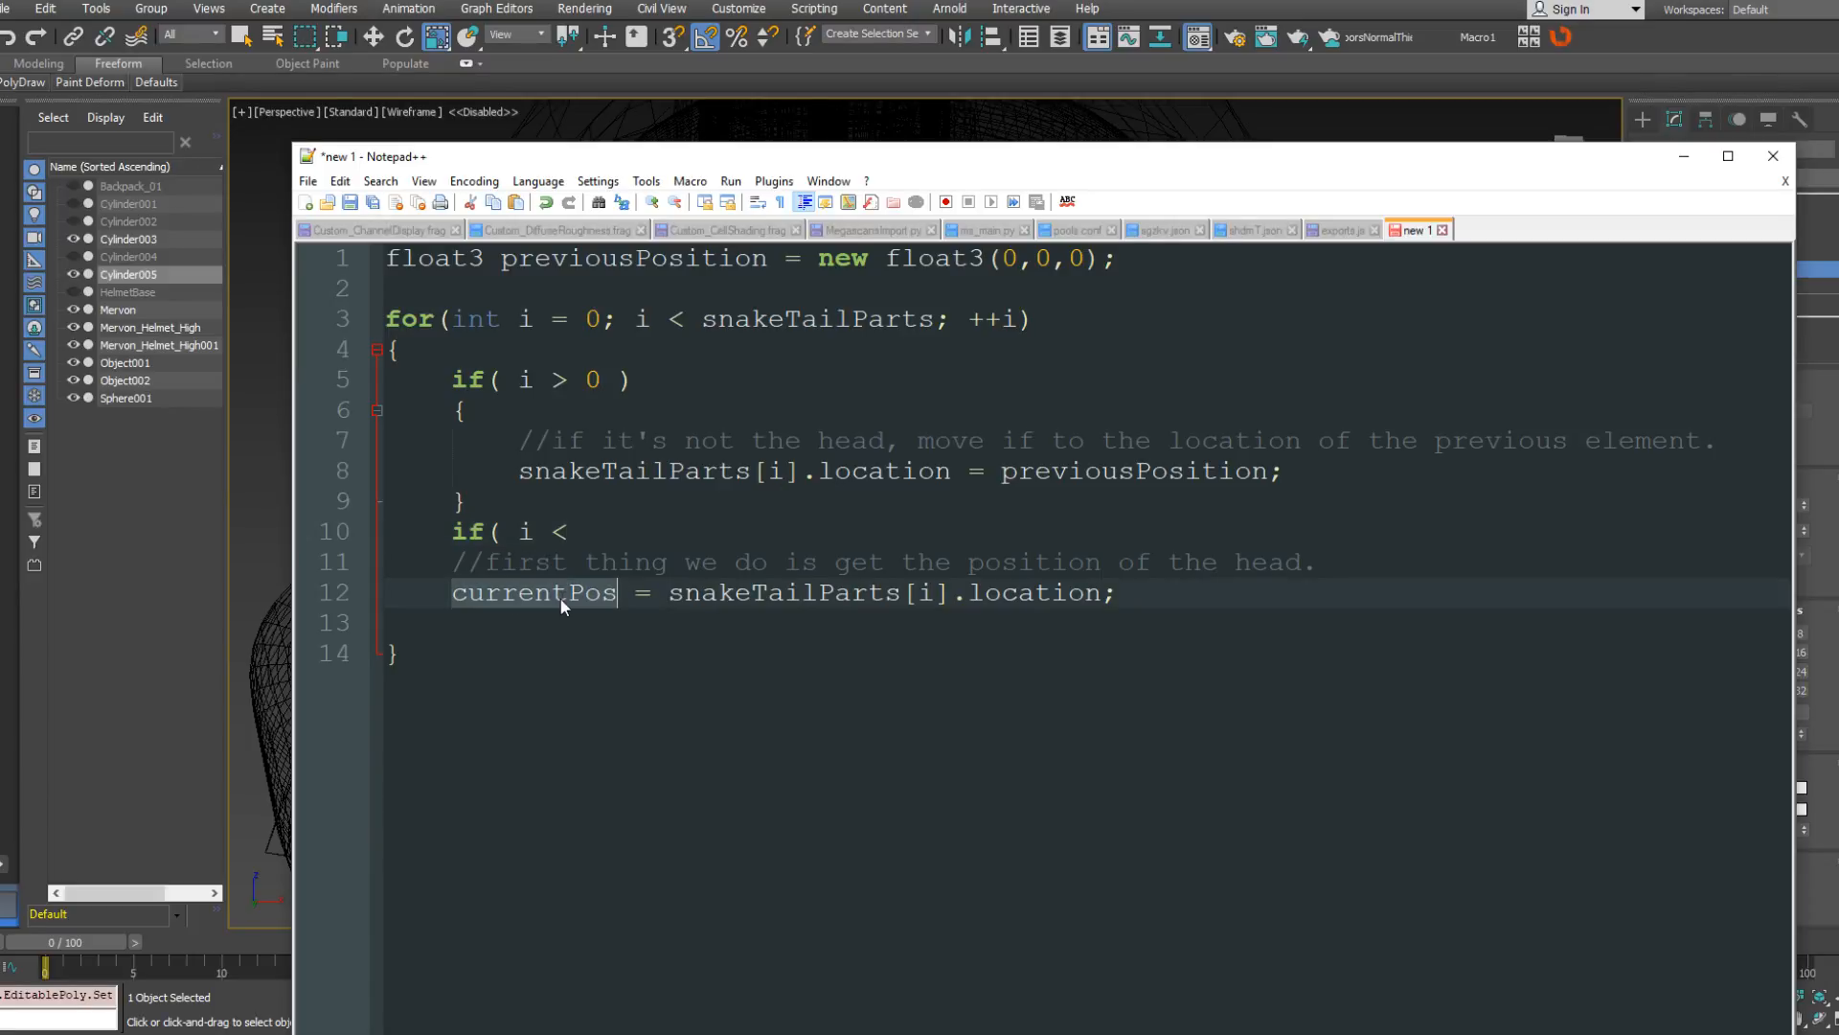
text(previous)
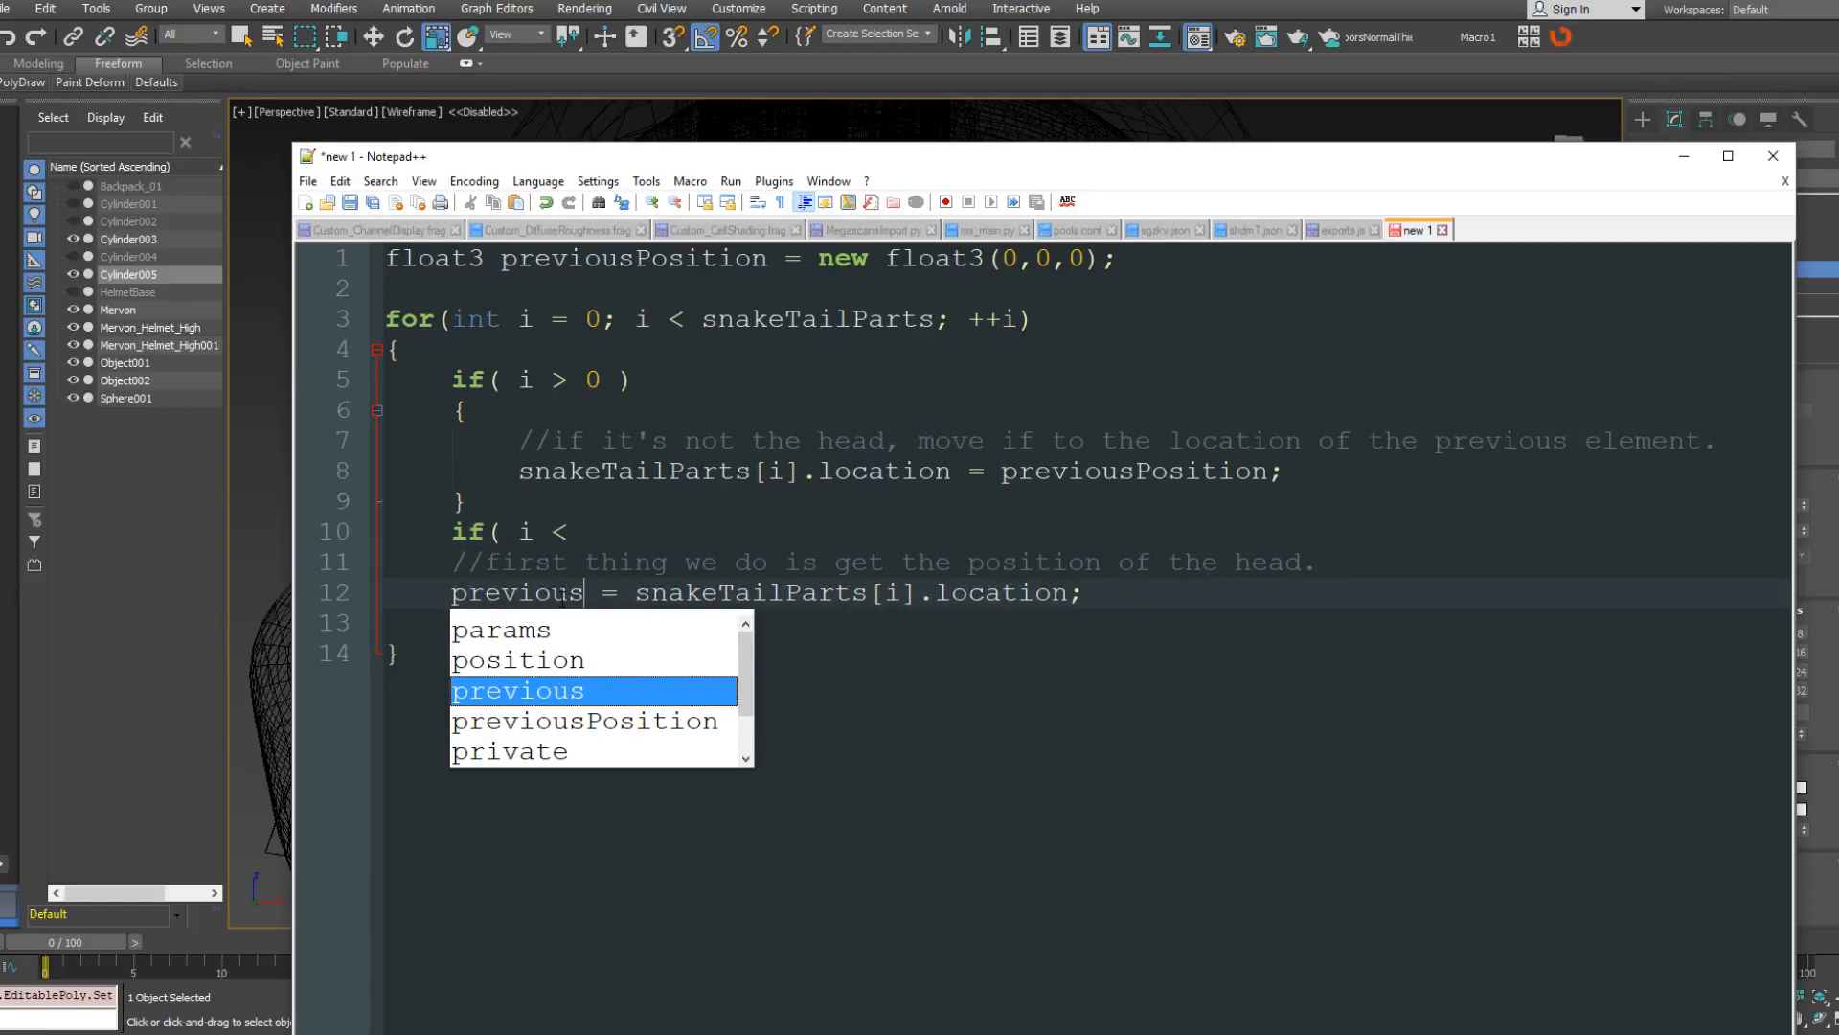
text(Position)
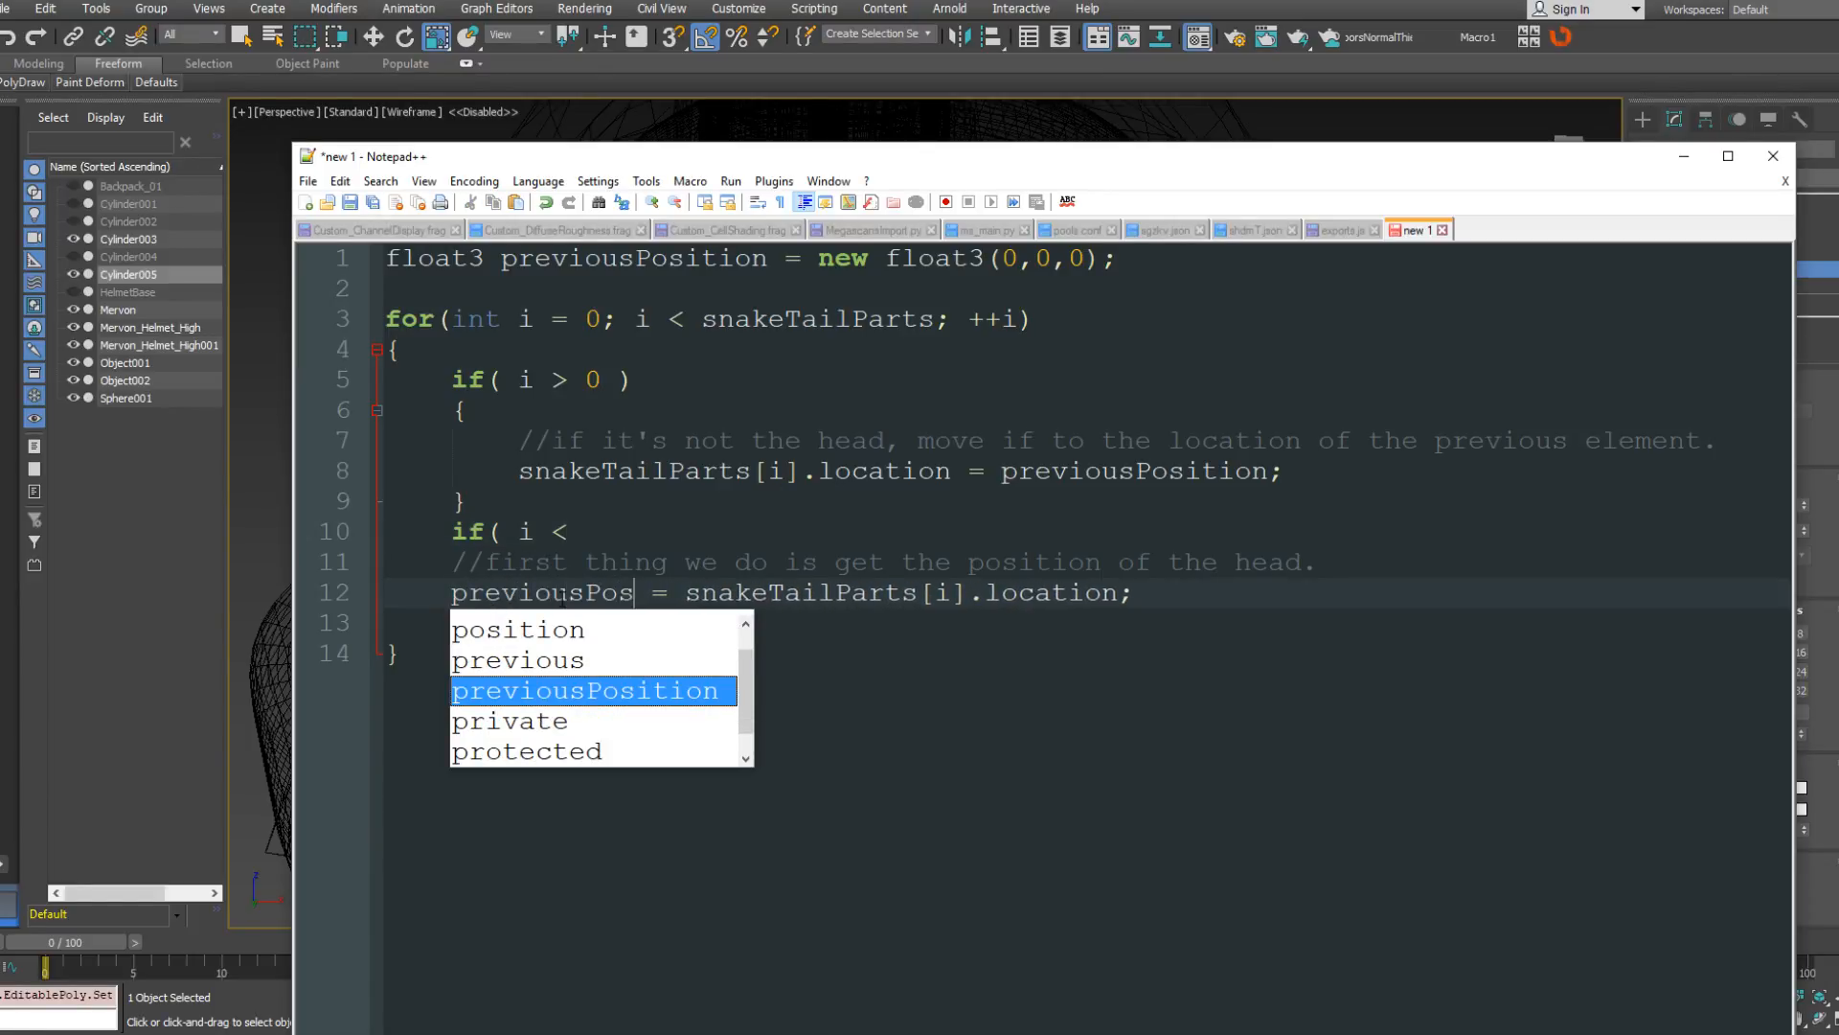
Complete the second condition as "if( i < 1)" and give it an empty pair of braces directly above the "first thing we do" comment.
click(702, 522)
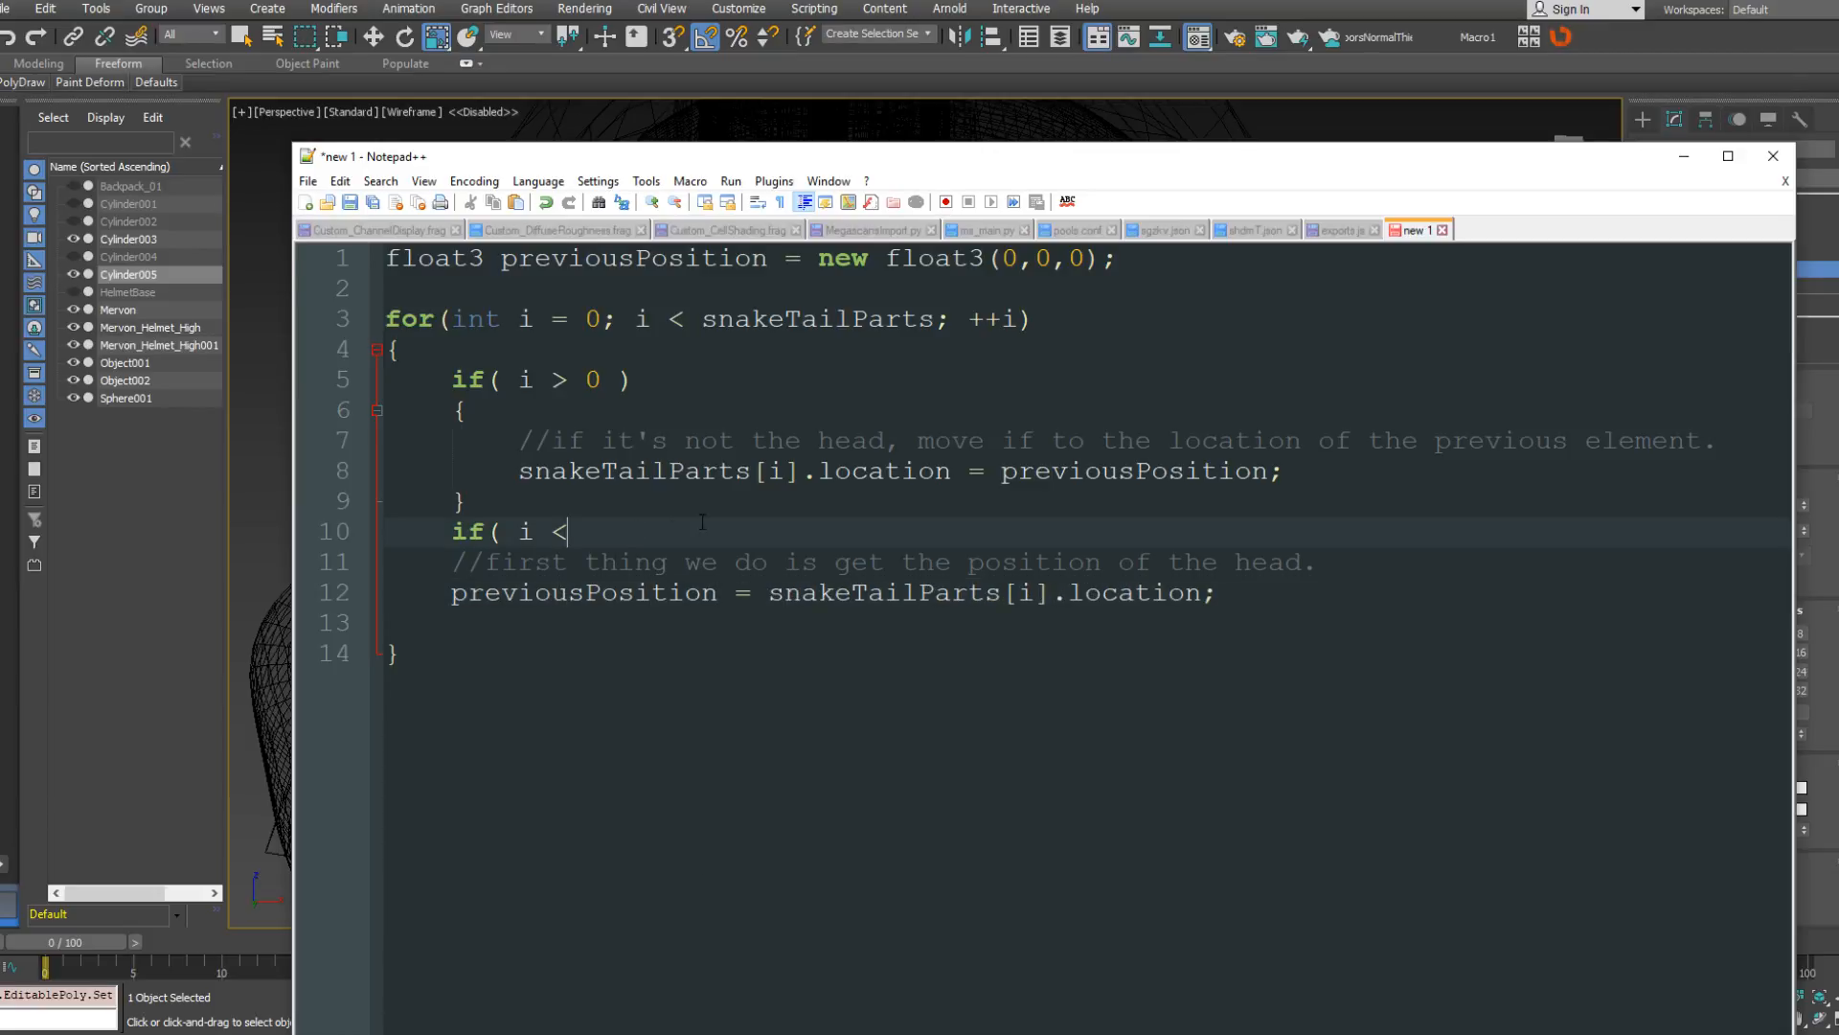
text(1))
key(Return)
text({)
key(Return)
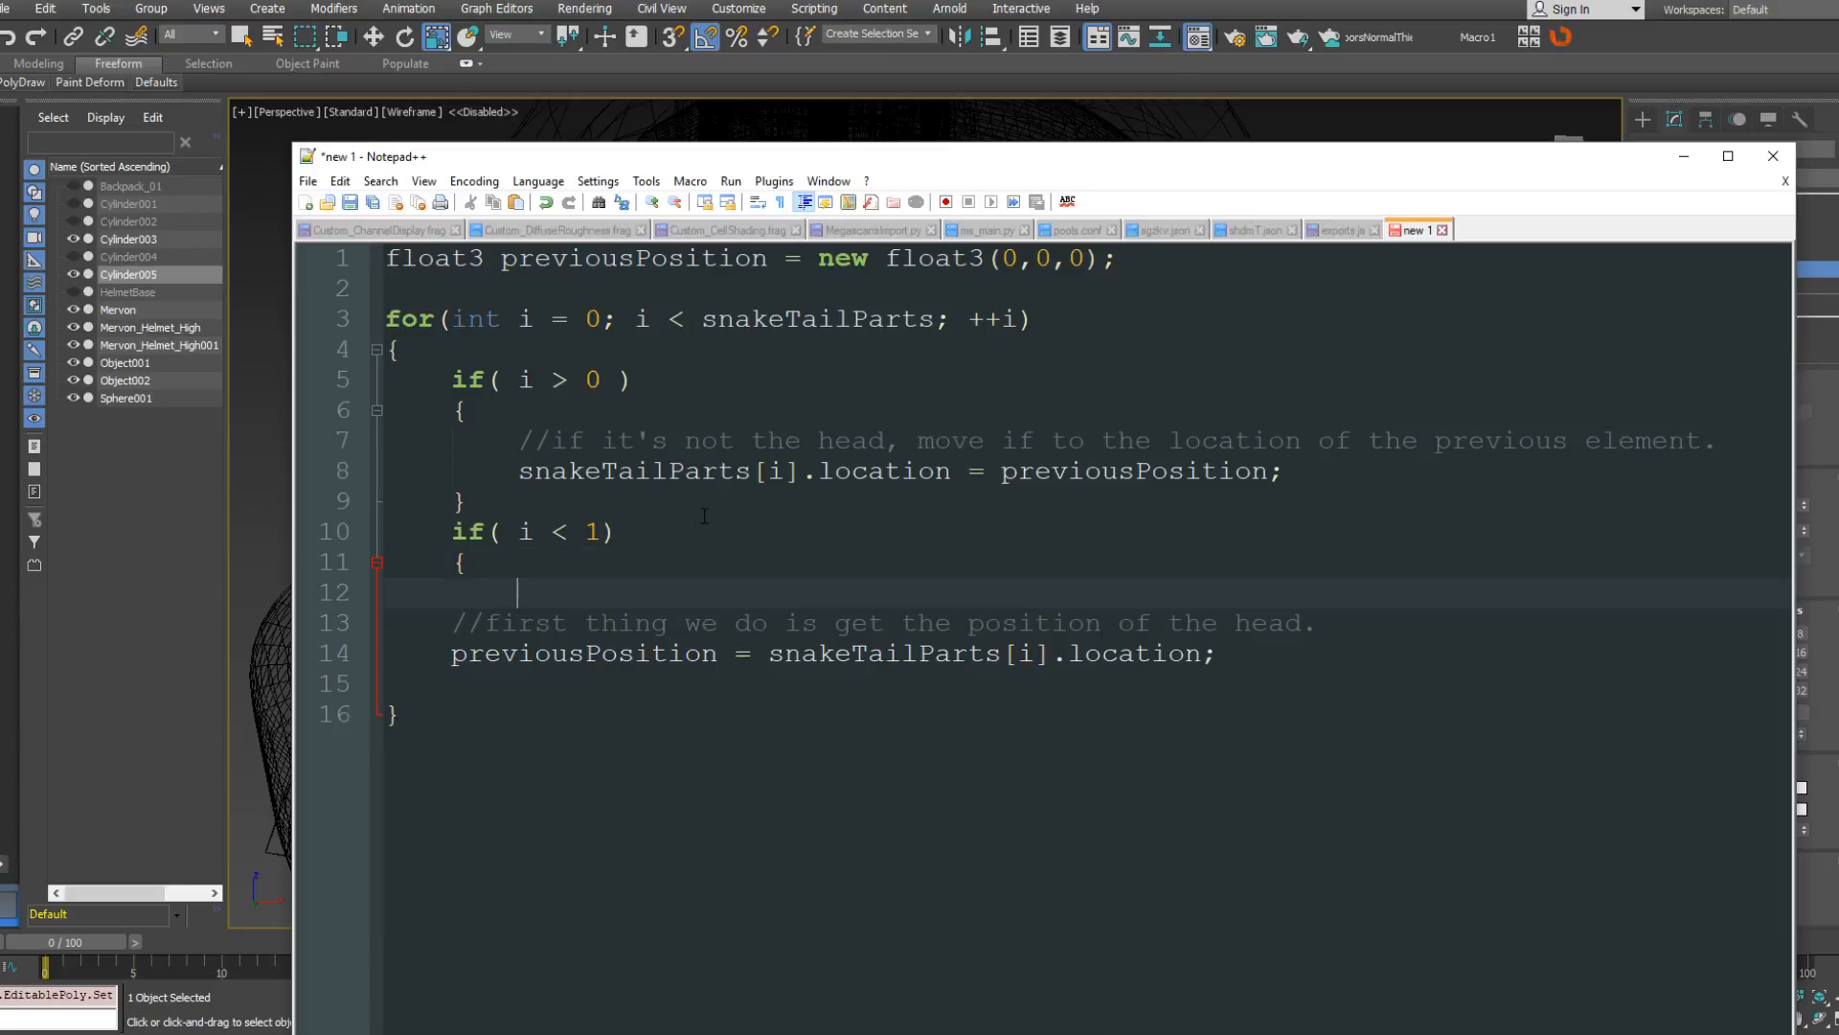
text(})
key(Return)
key(Up)
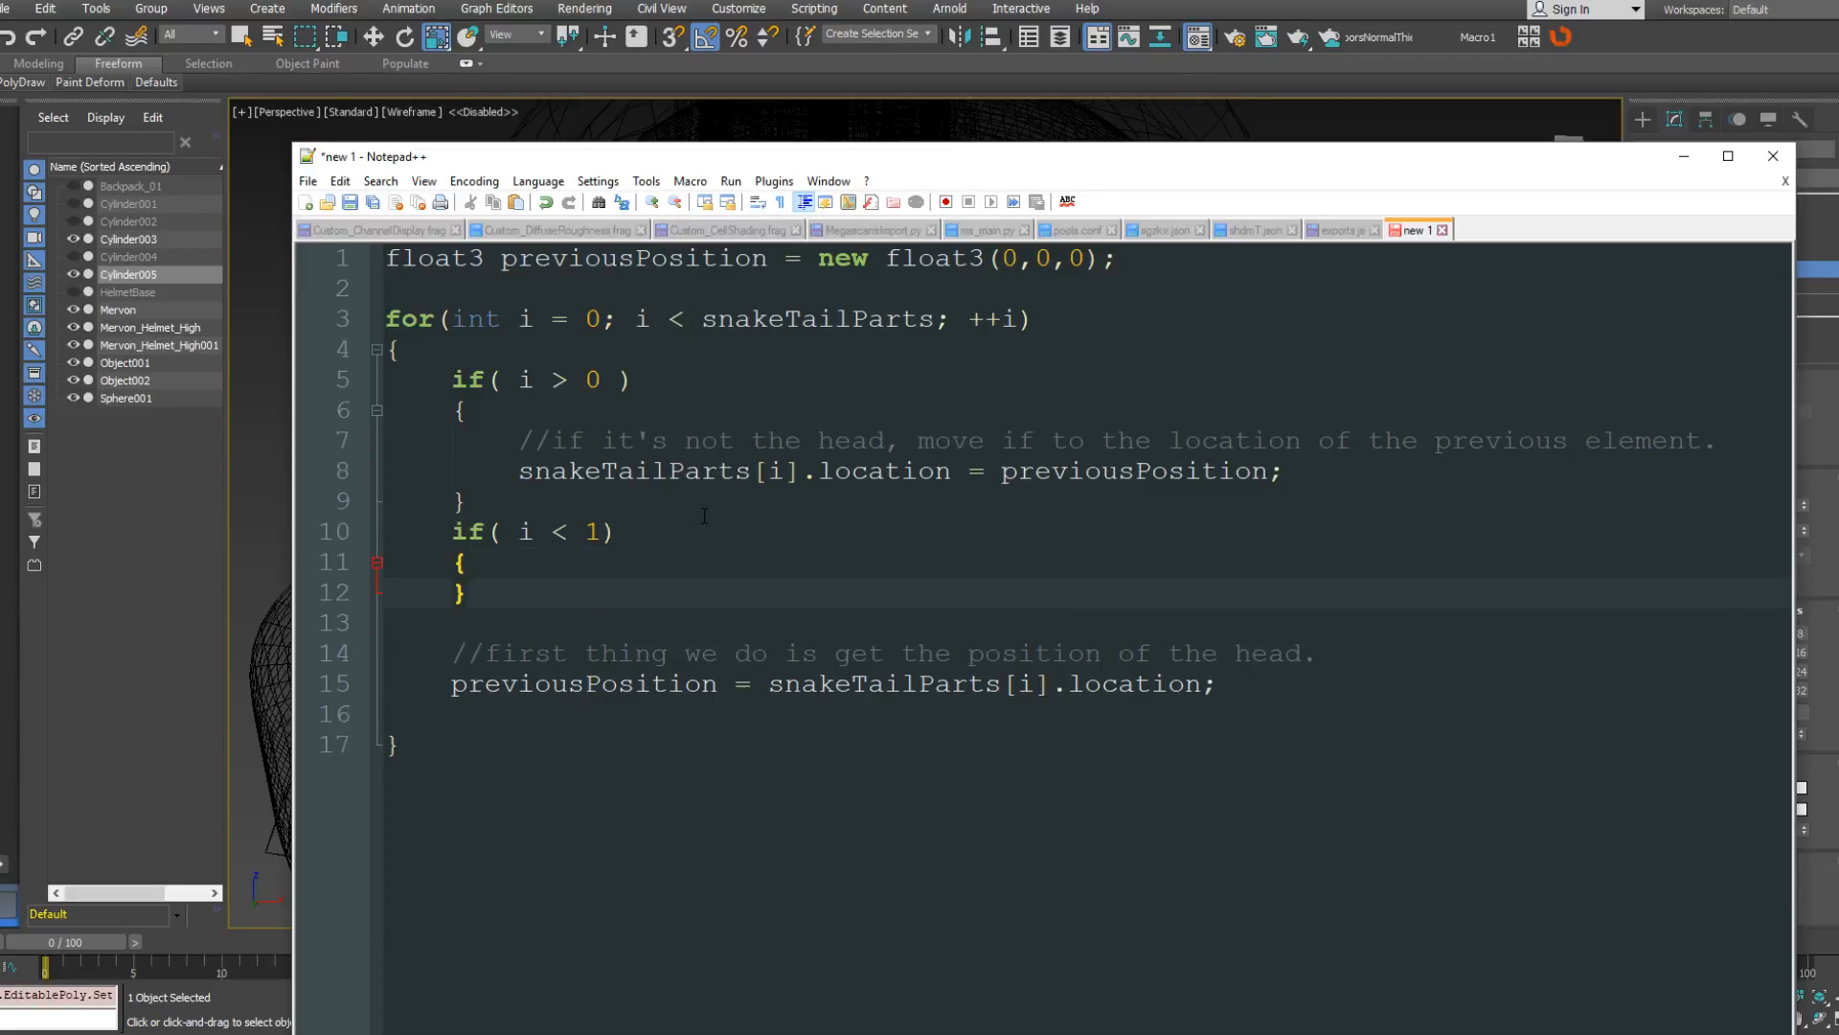
key(Down)
key(BackSpace)
Add the comment "//if it IS the head, just move the head." inside the if( i < 1) block.
key(Up)
key(Return)
text(//if it)
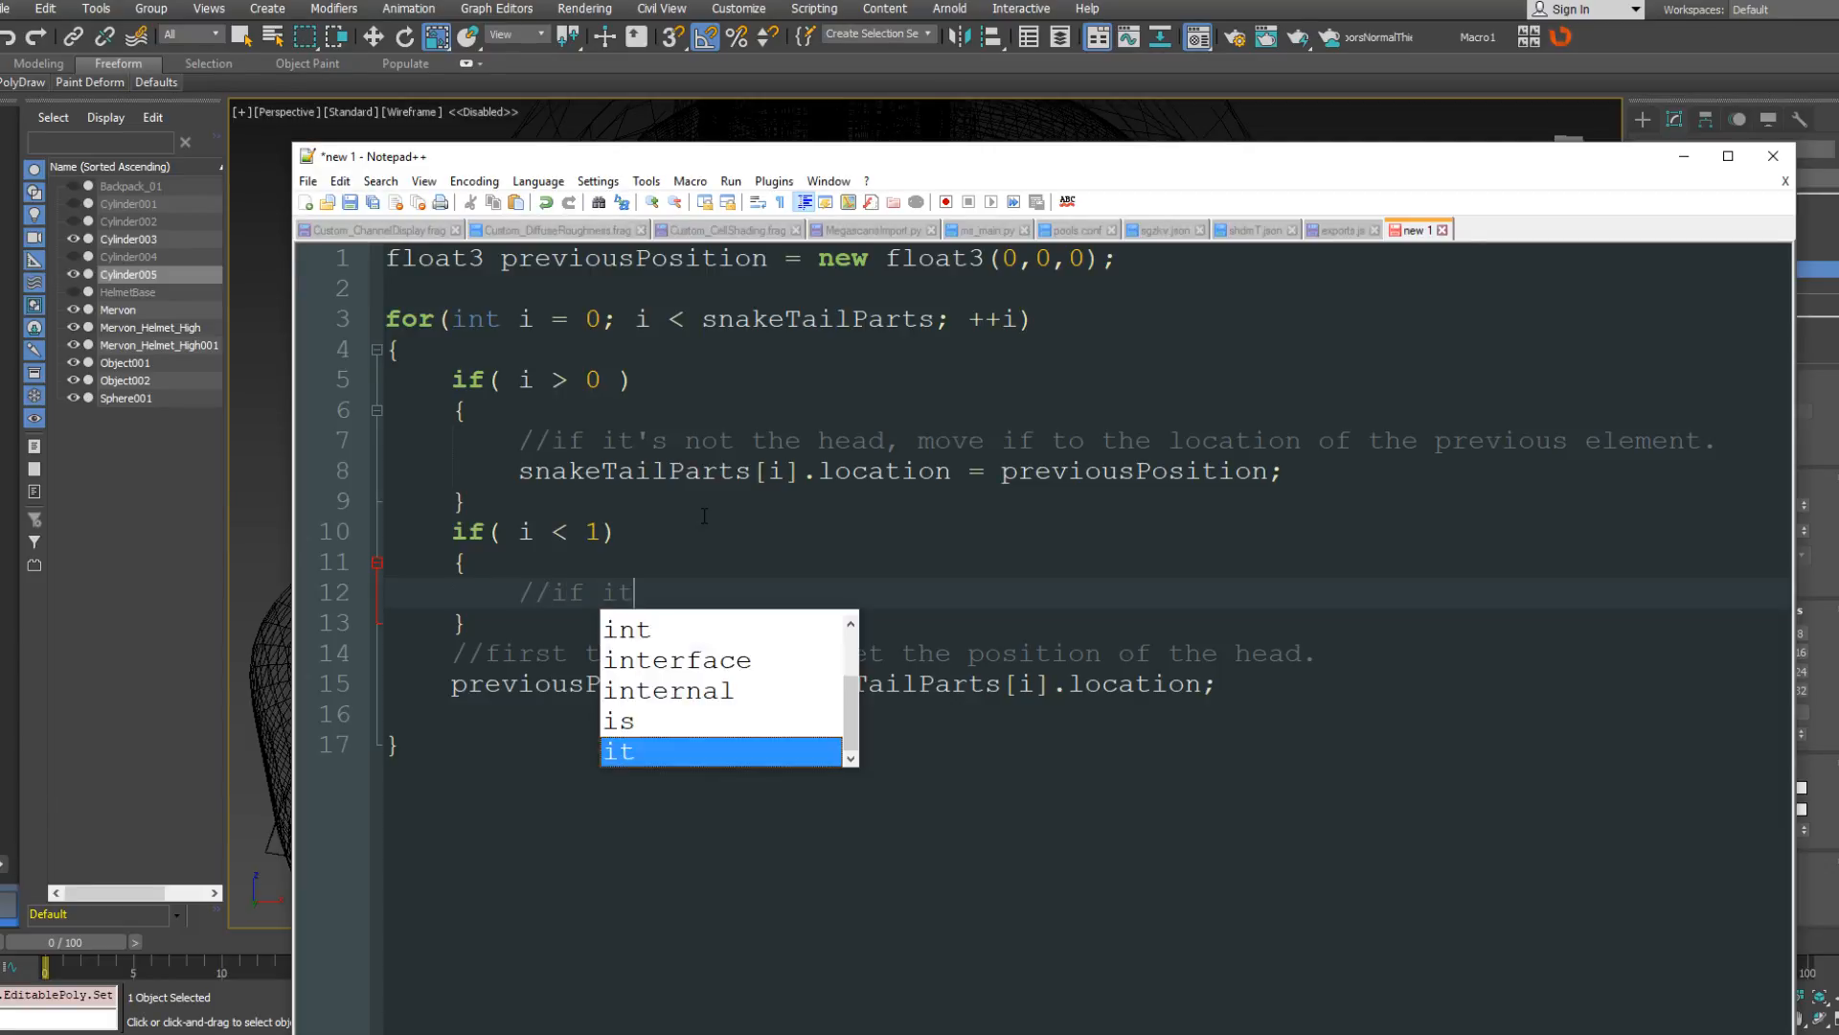
text( IS the head,)
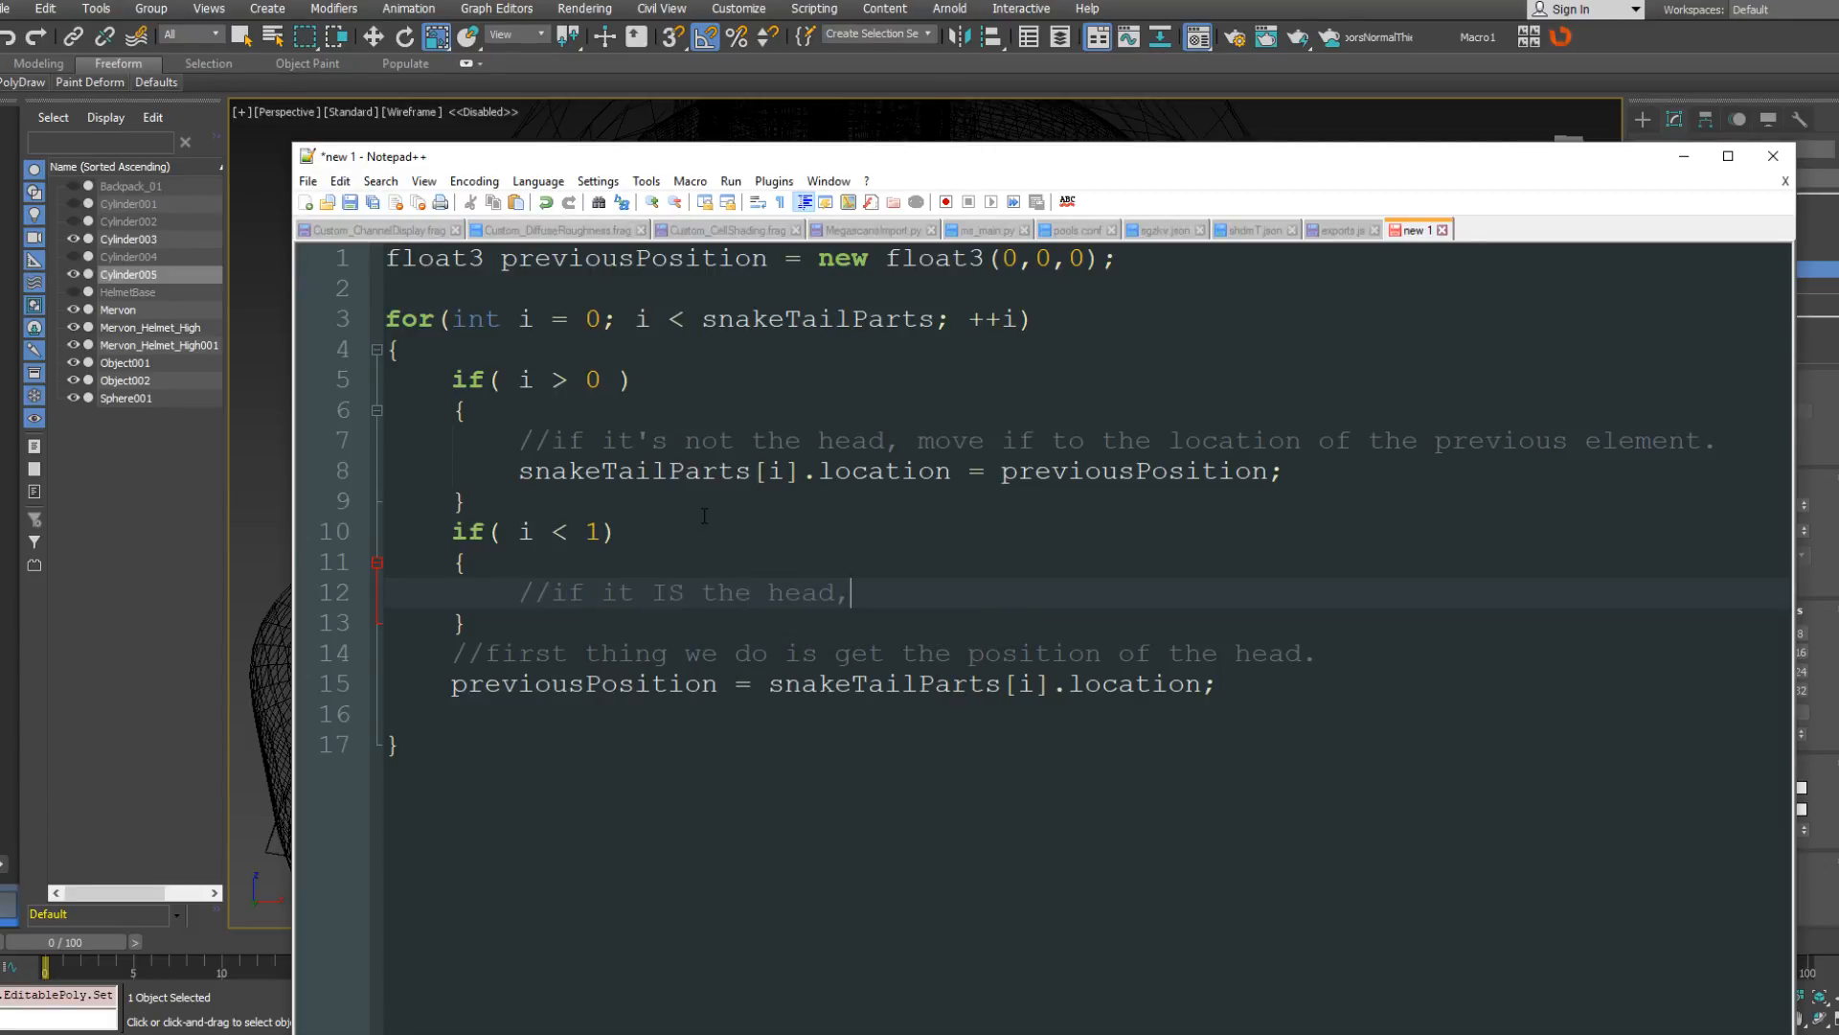
text( just move the head.)
key(Return)
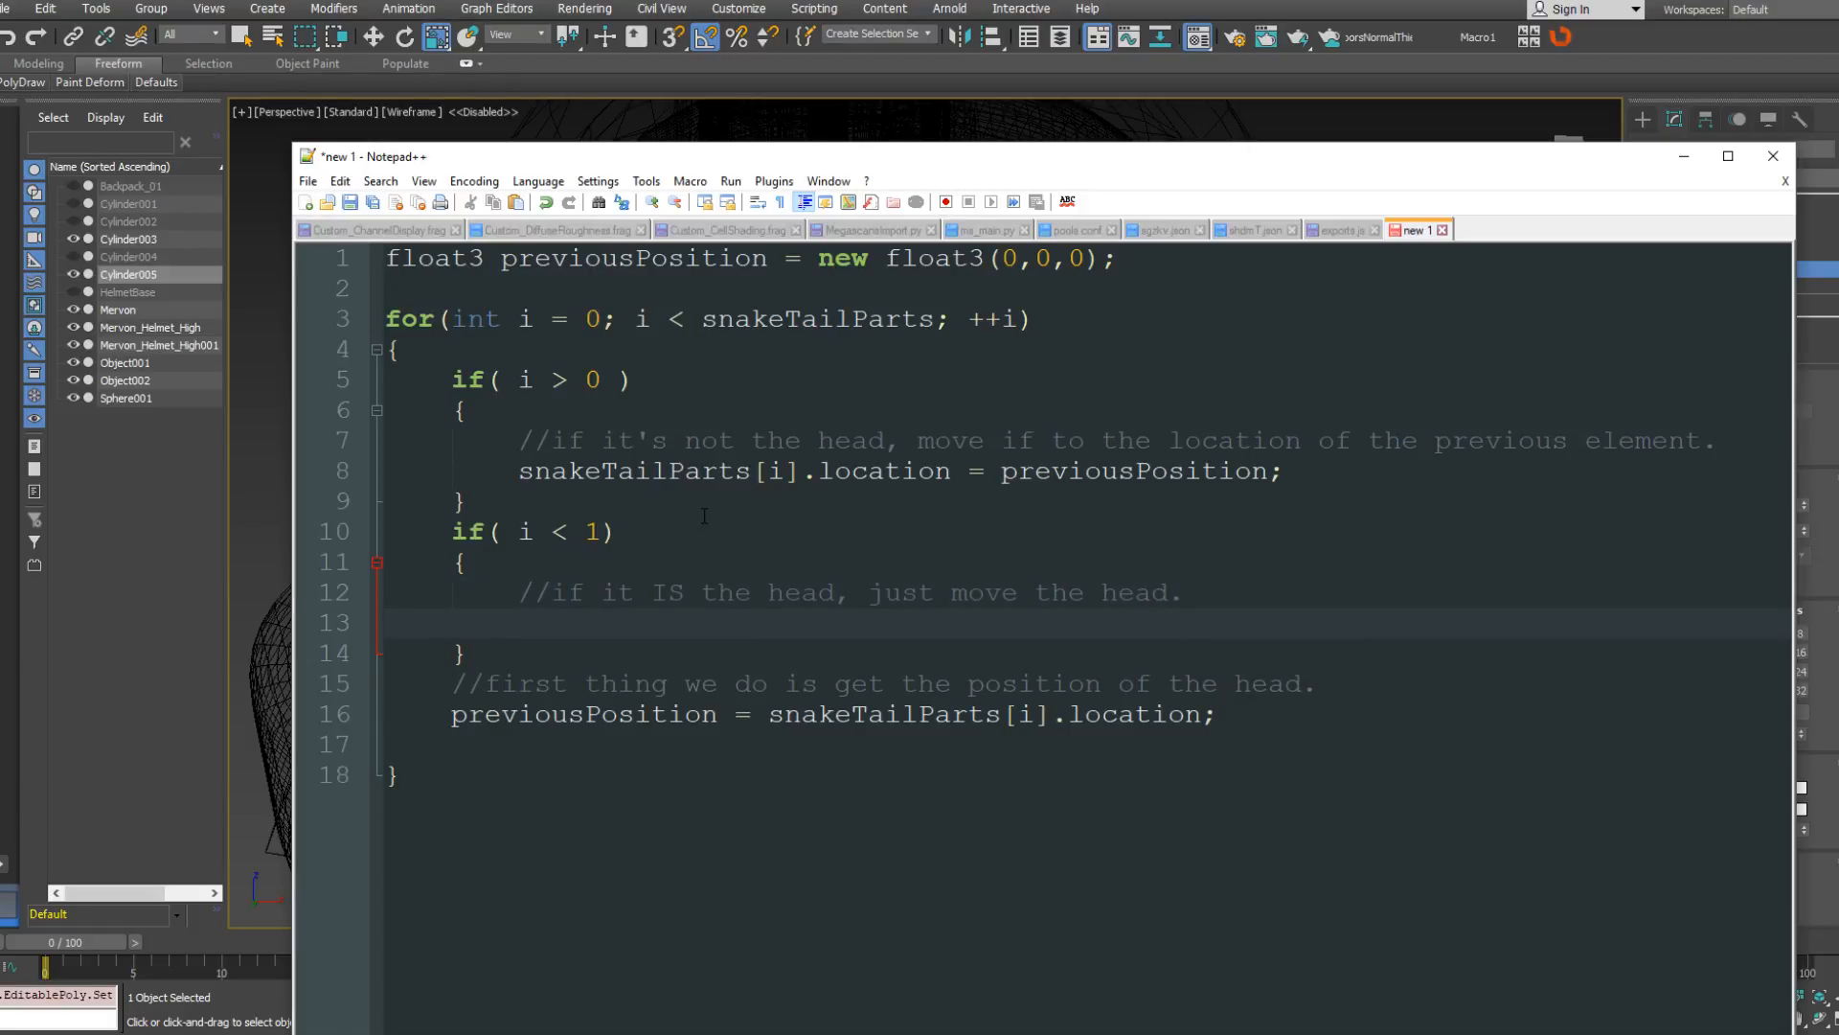
Add the statement "snakeTailParts[i].location = newLocation;" below the comment in the if( i < 1) block.
text(snakeTailP)
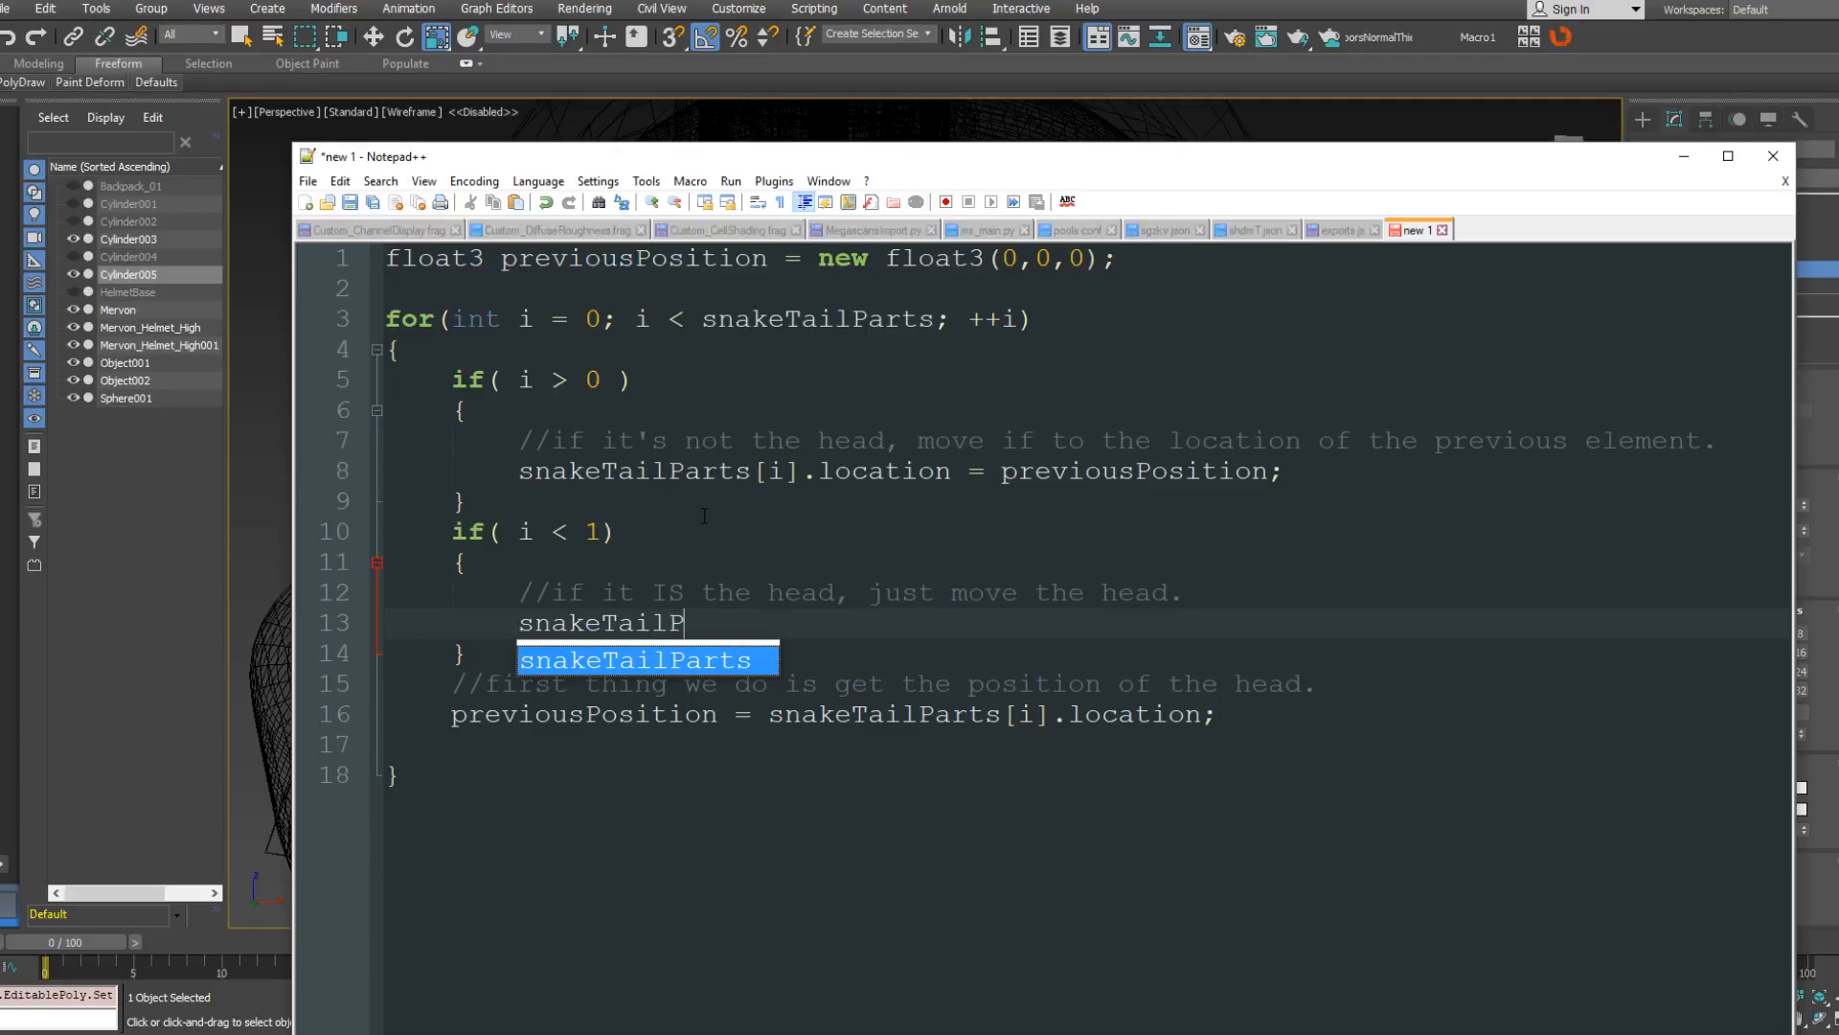
text(arts[)
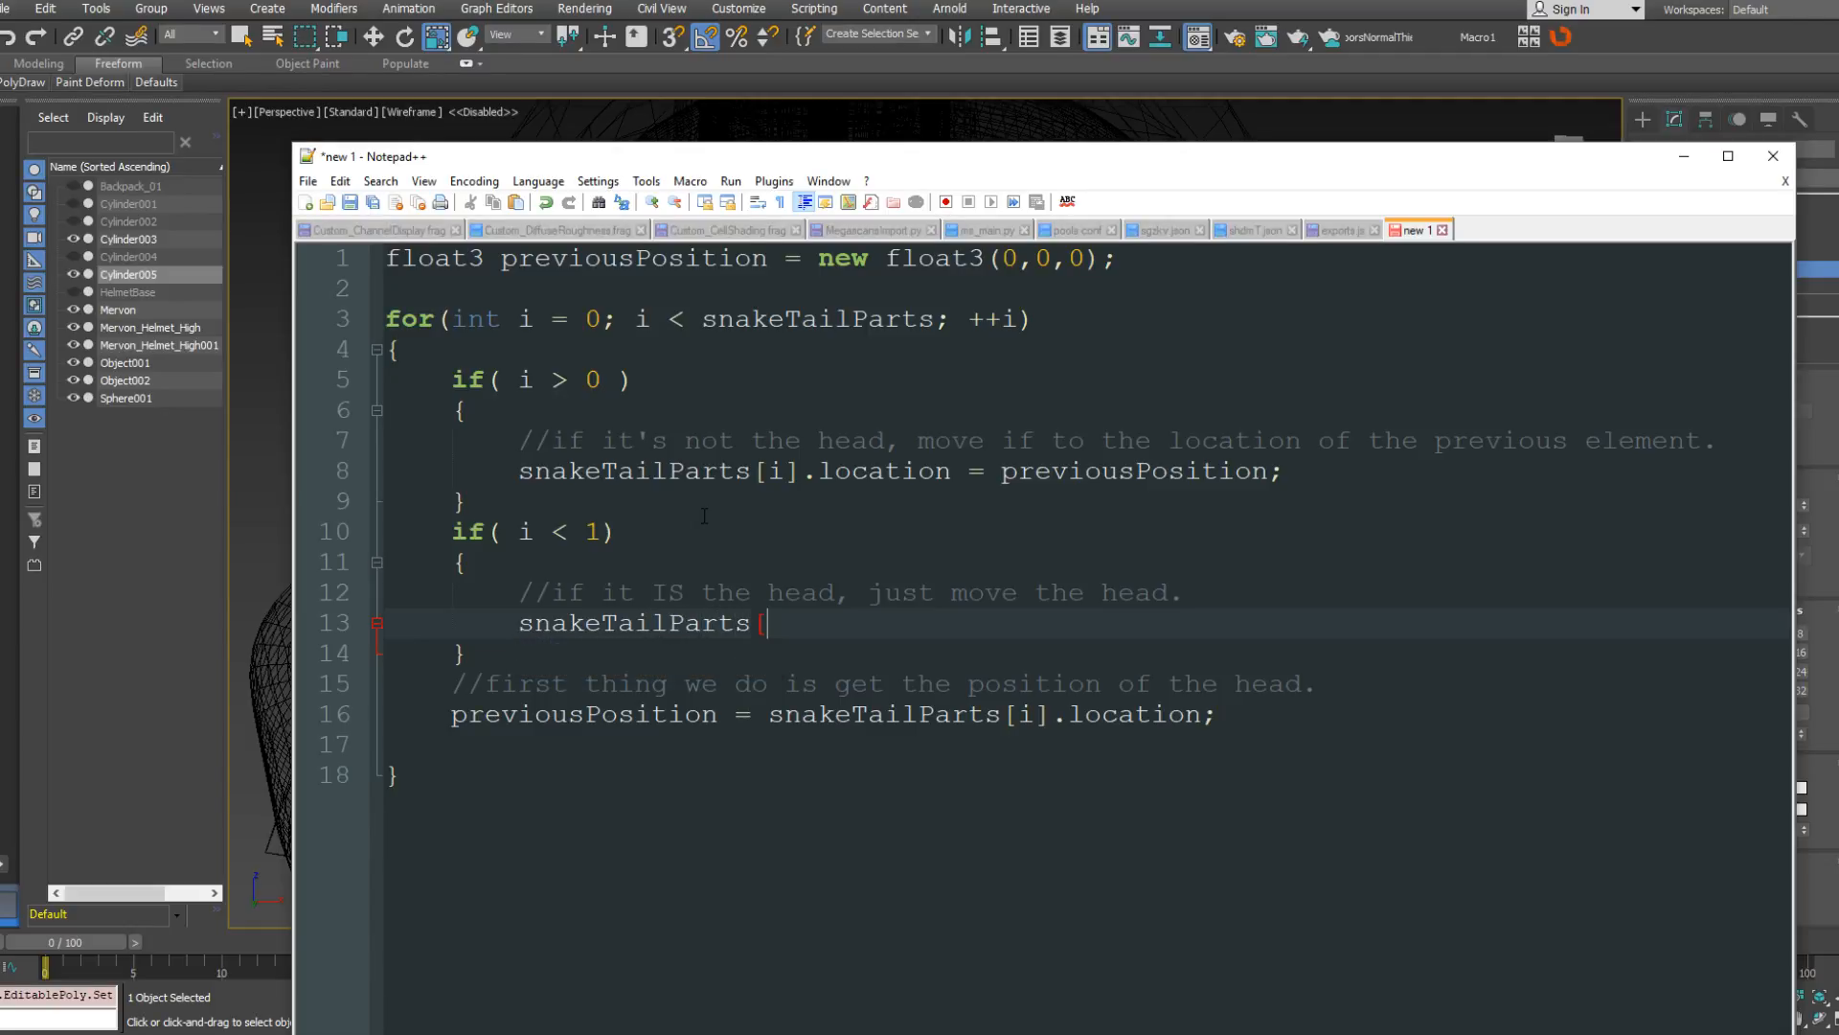
text(i].location)
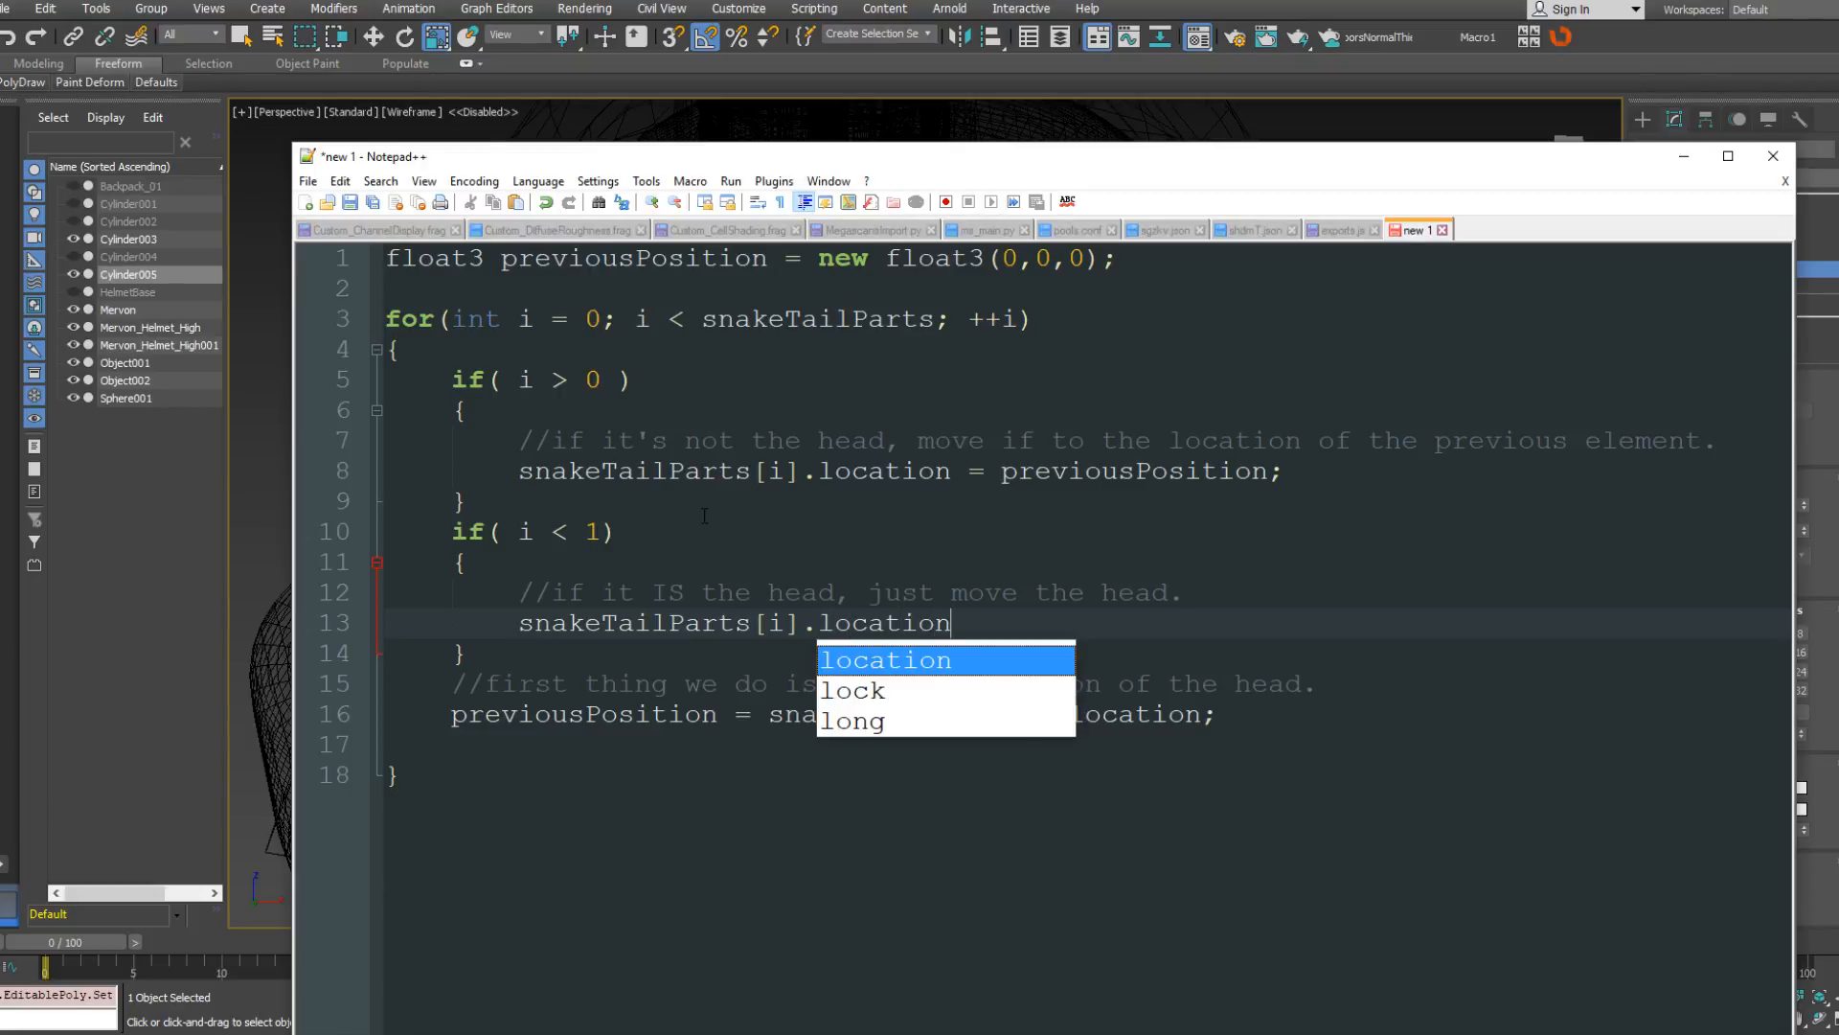
text( = newLocation;)
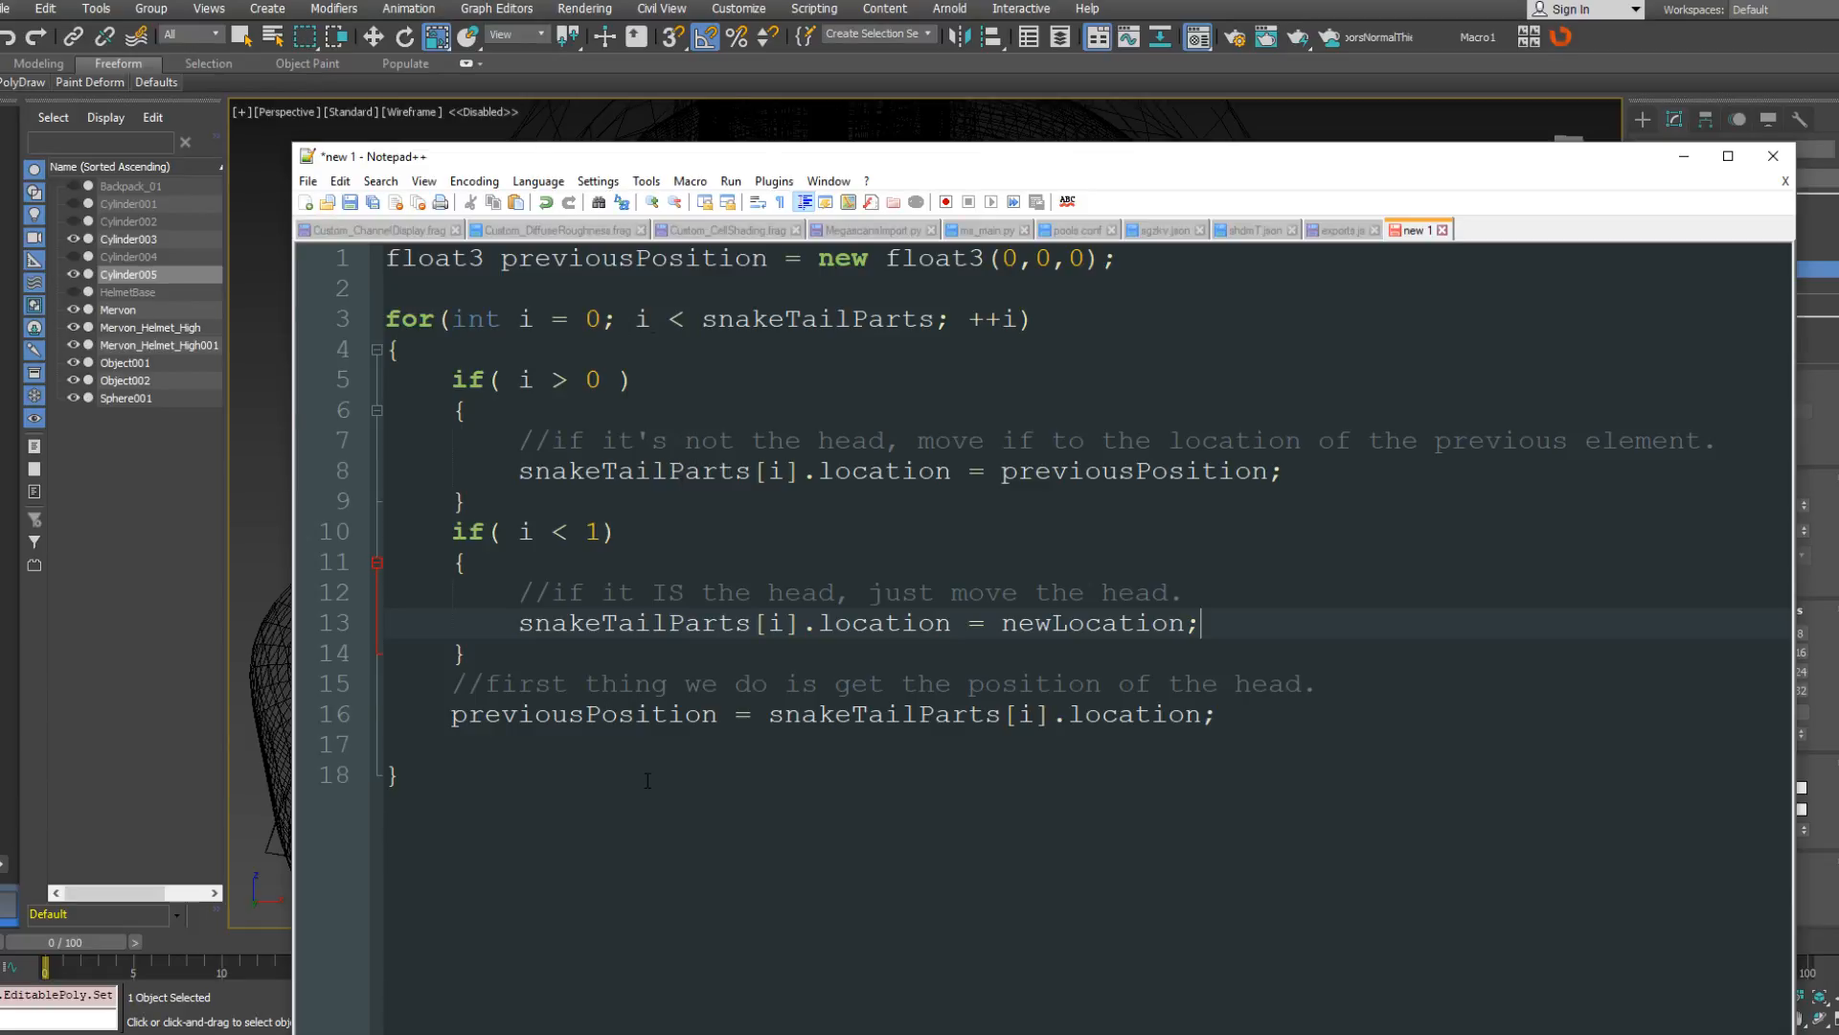
Examine the if( i < 1) block and the order of its location assignment relative to the previousPosition assignment below it.
click(500, 647)
drag(500, 648, 452, 532)
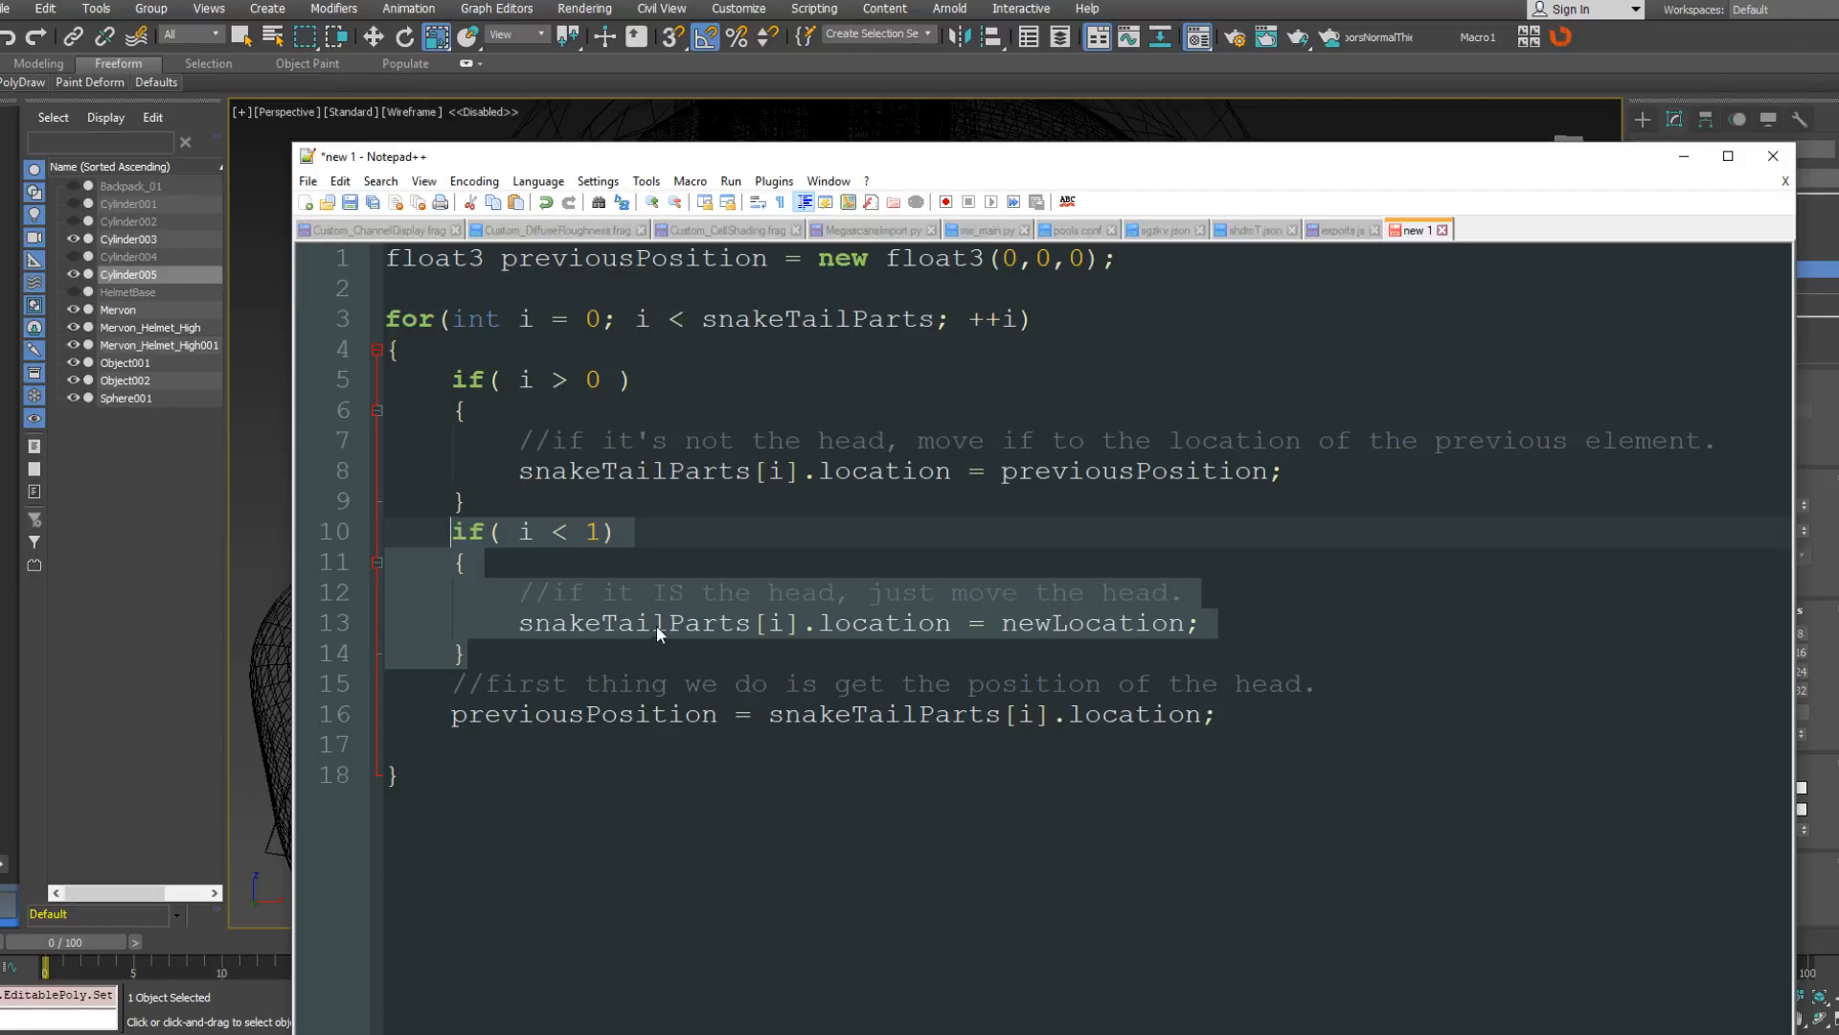
click(536, 535)
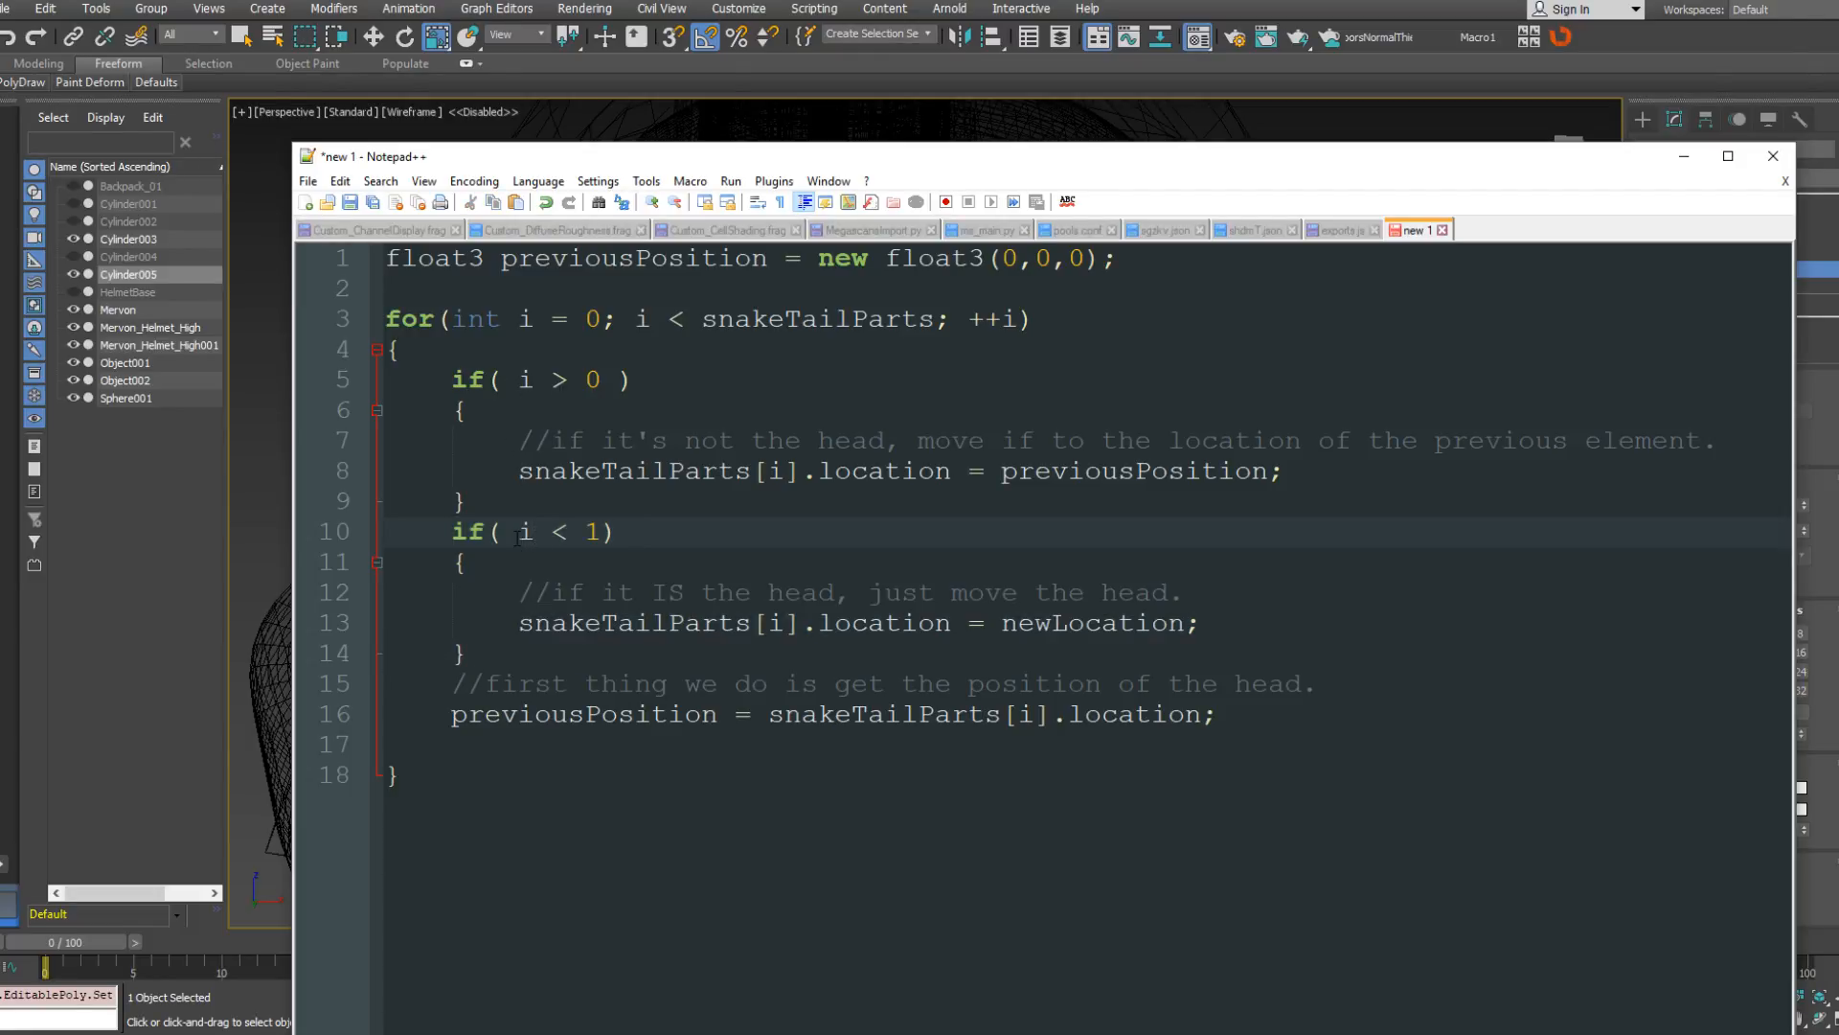
double_click(525, 534)
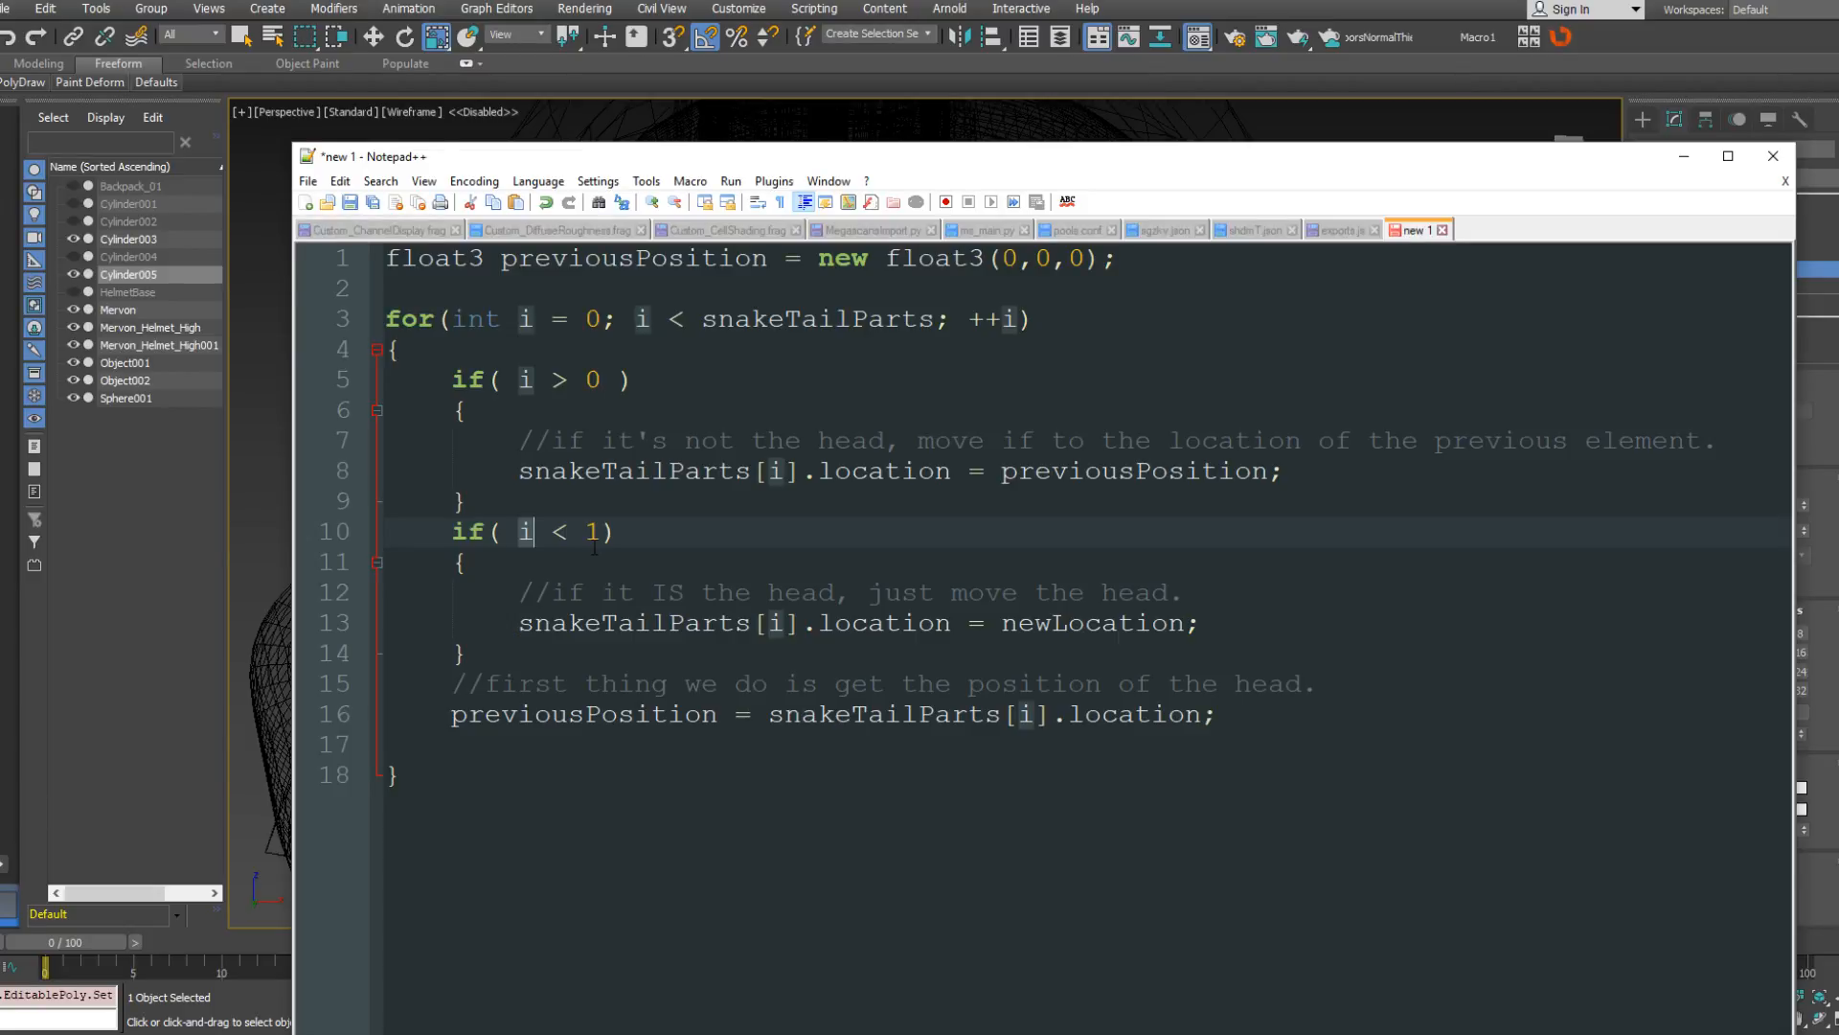
click(719, 572)
click(625, 623)
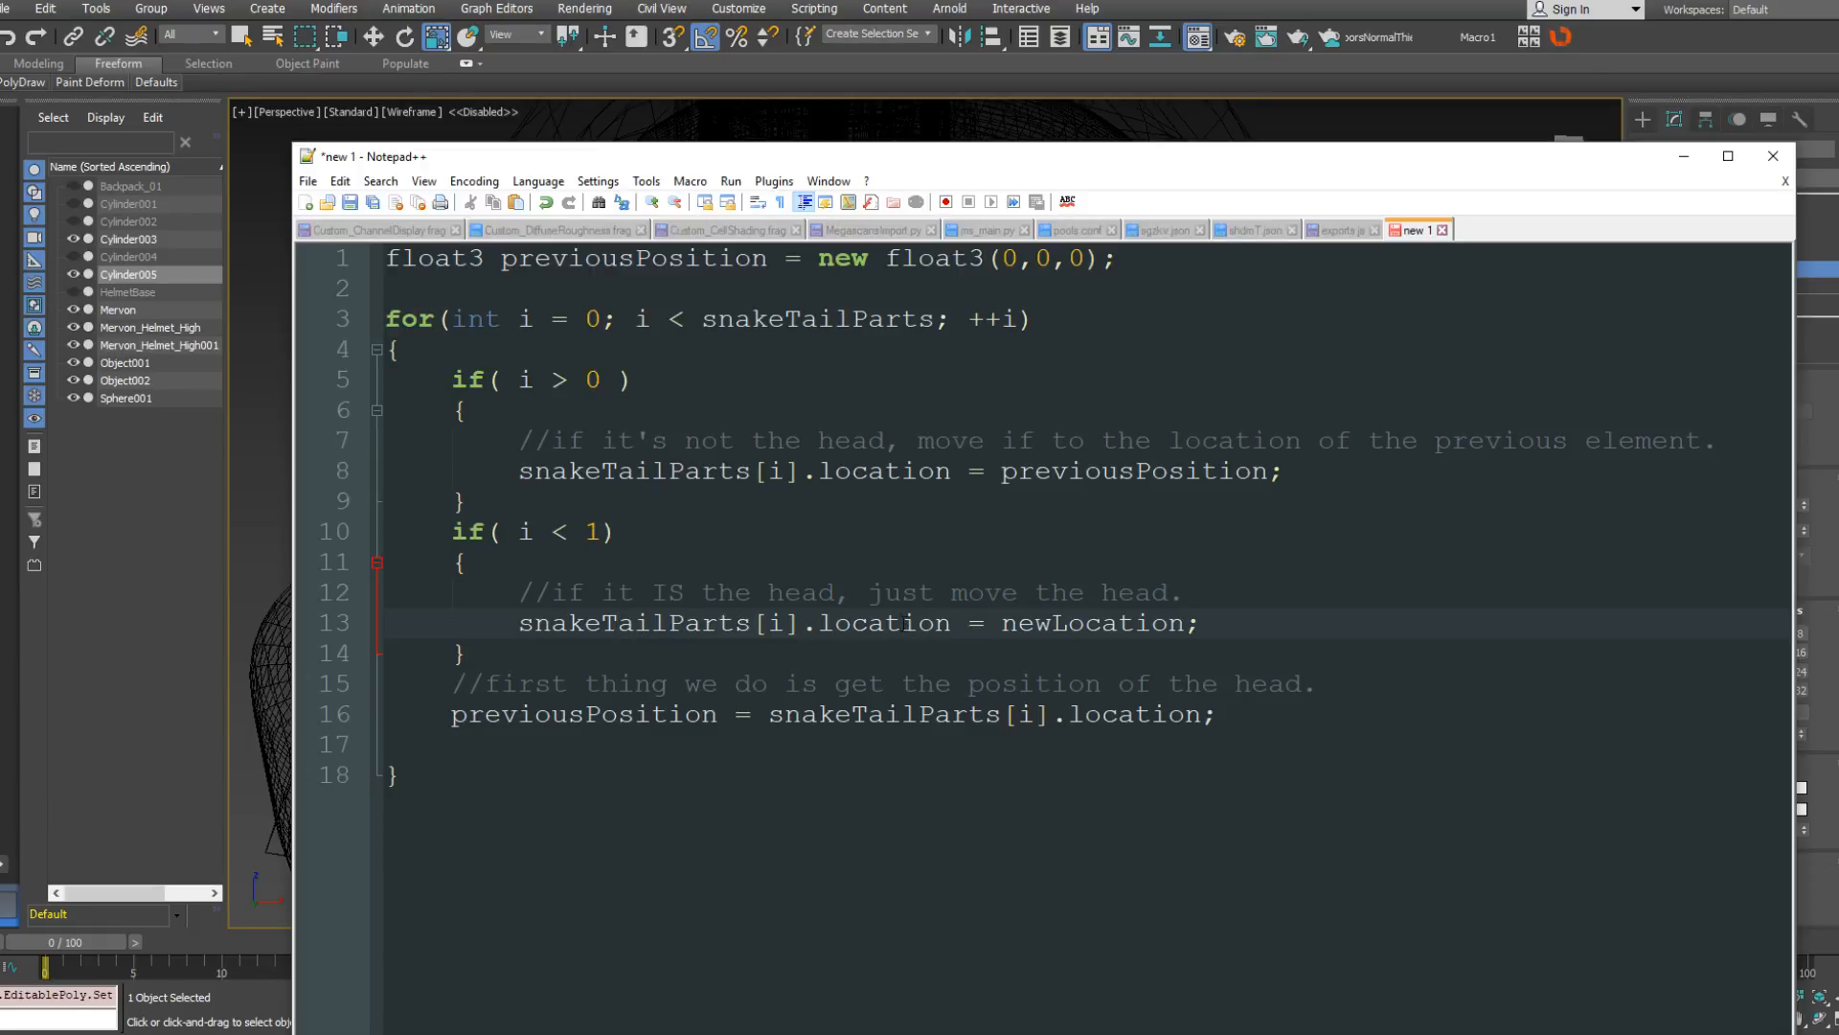
double_click(905, 622)
double_click(1090, 622)
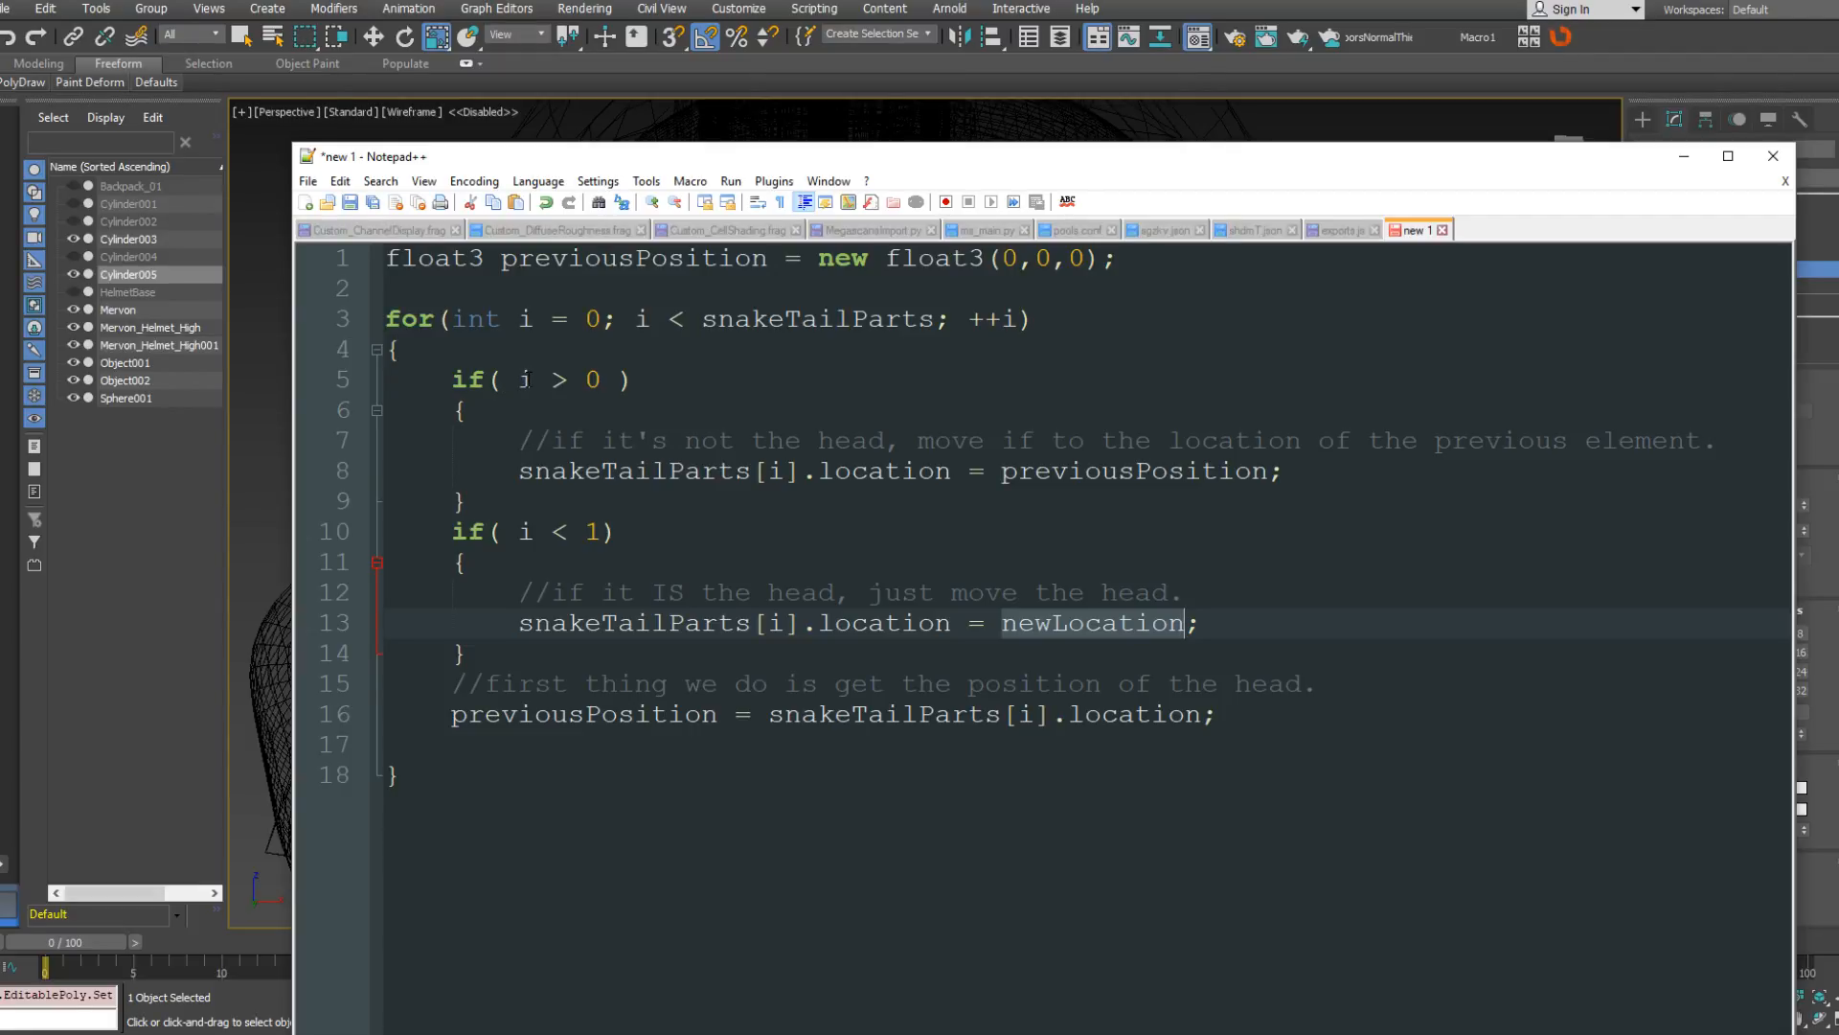
click(538, 600)
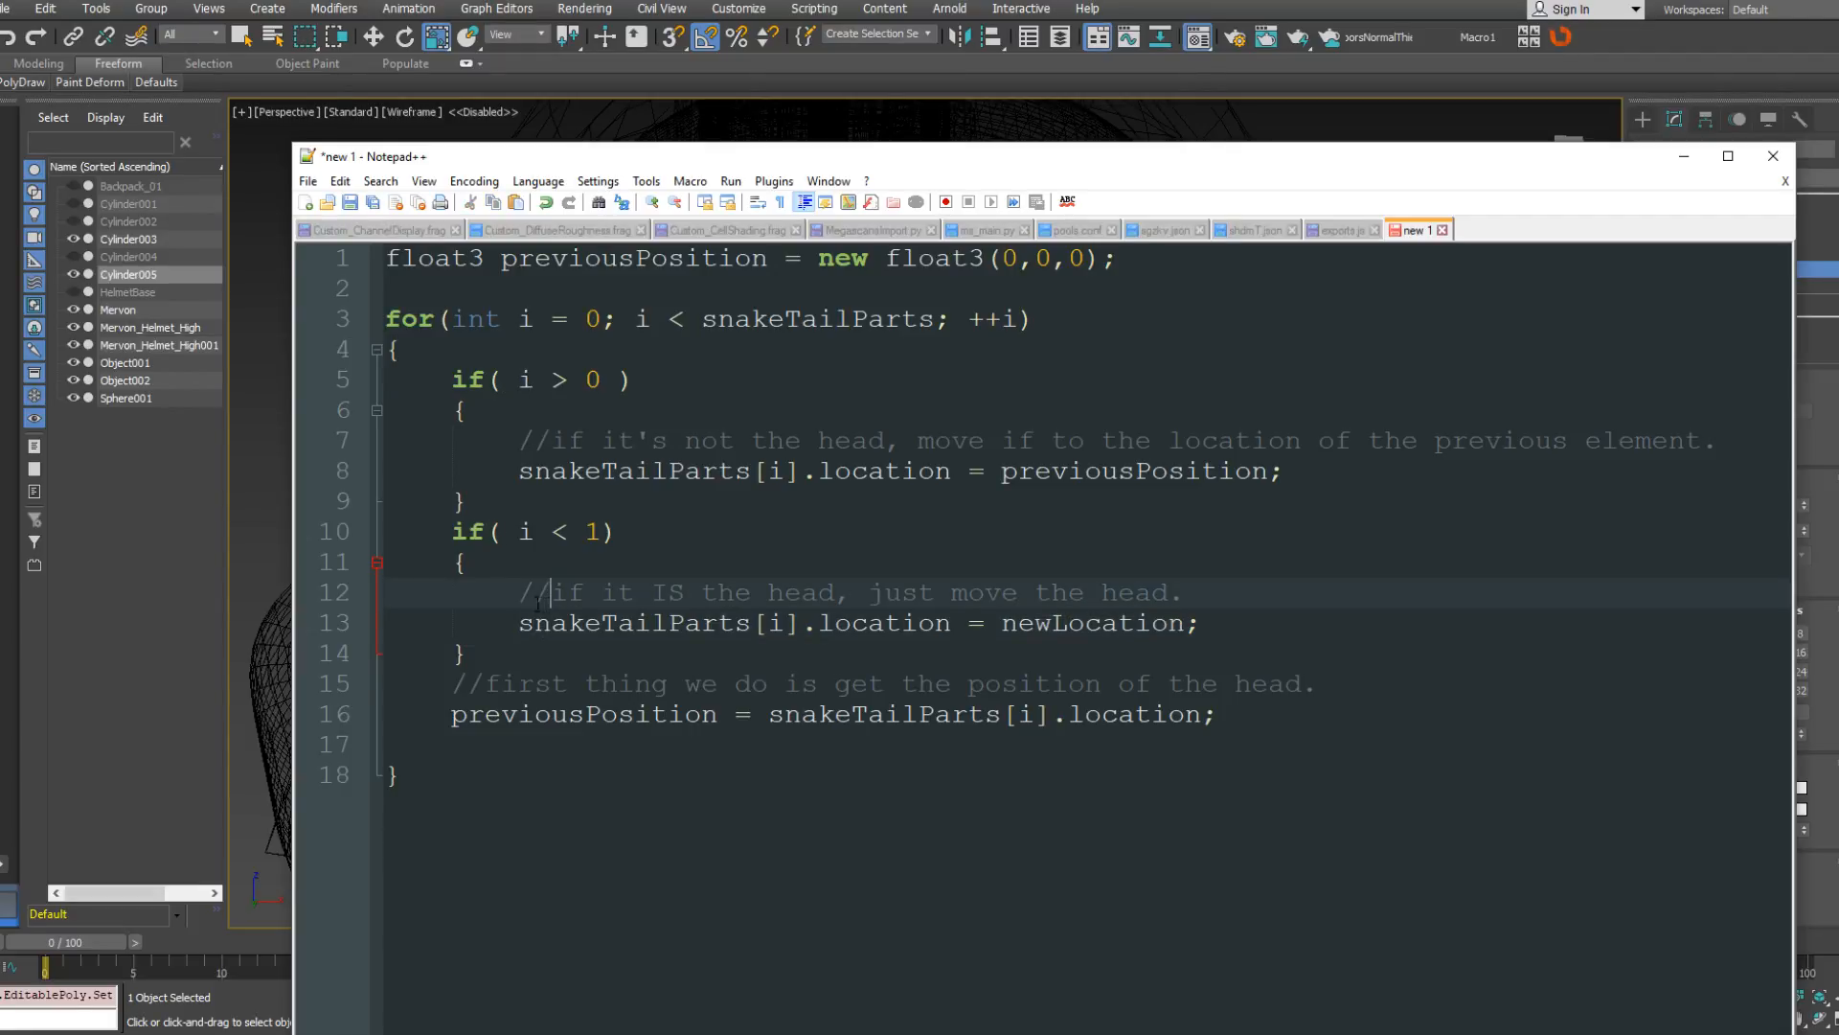
drag(502, 662, 481, 565)
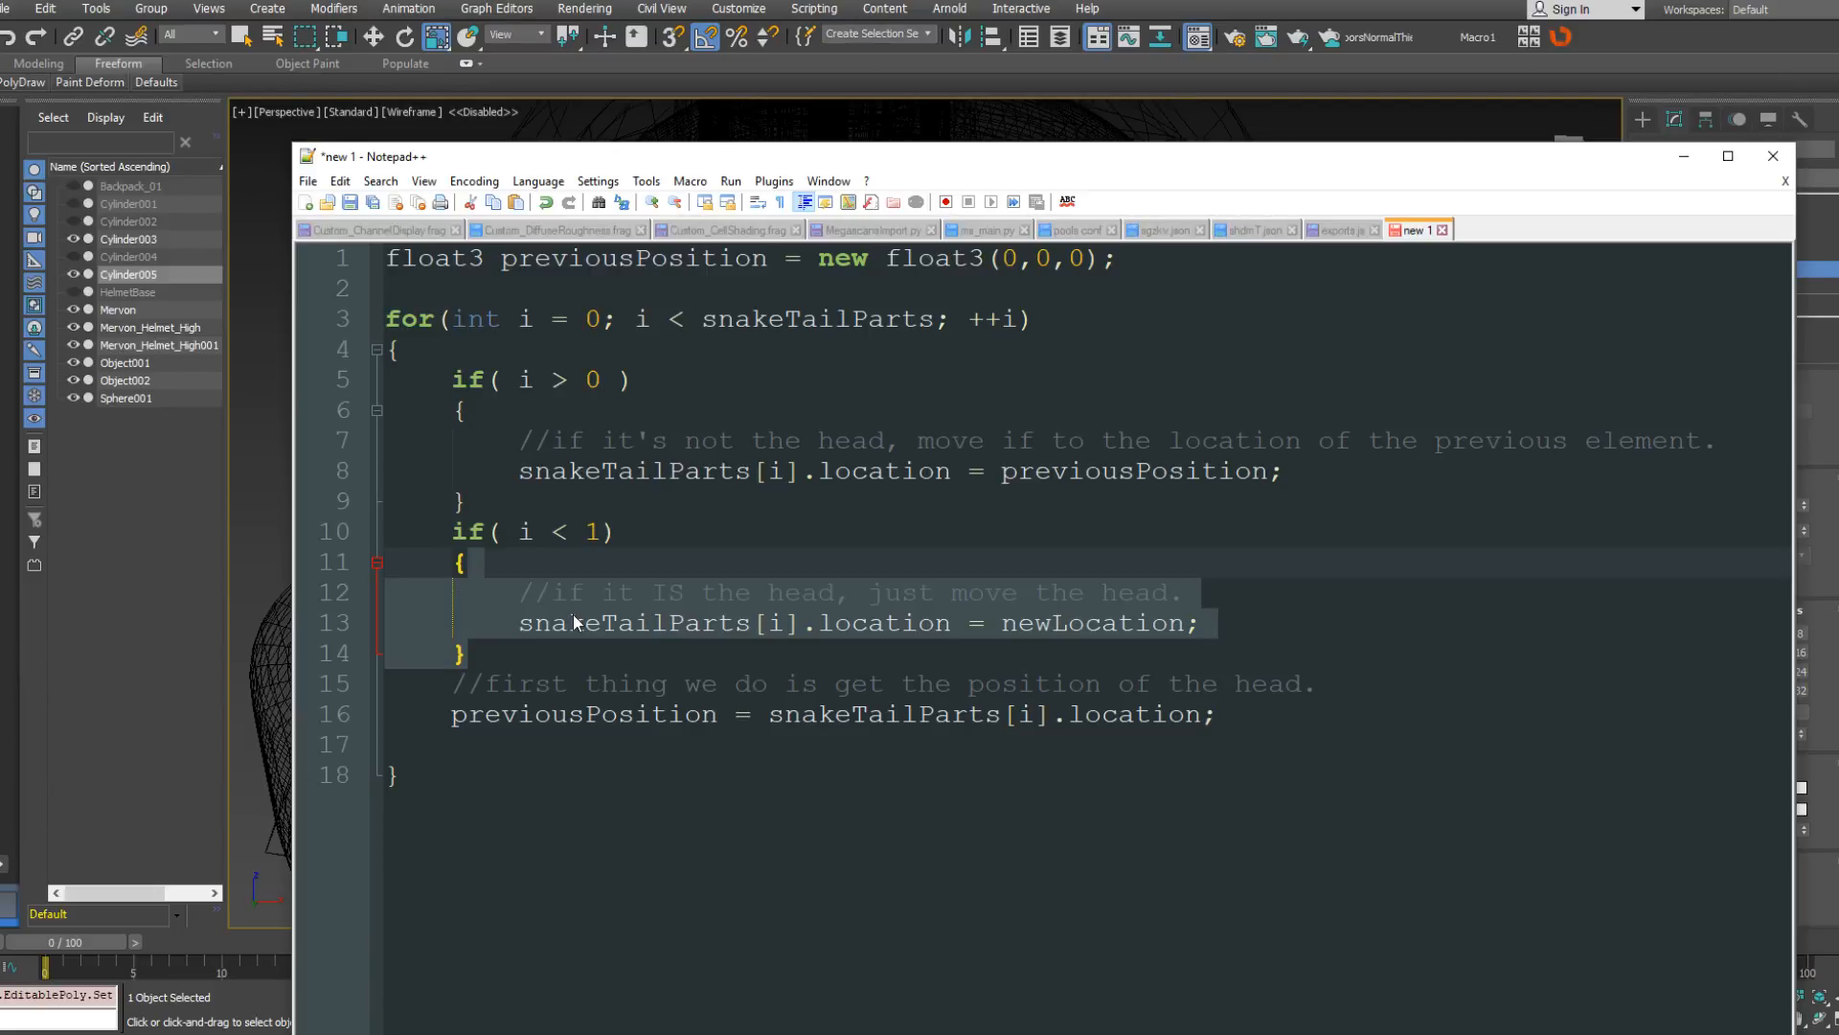
click(533, 625)
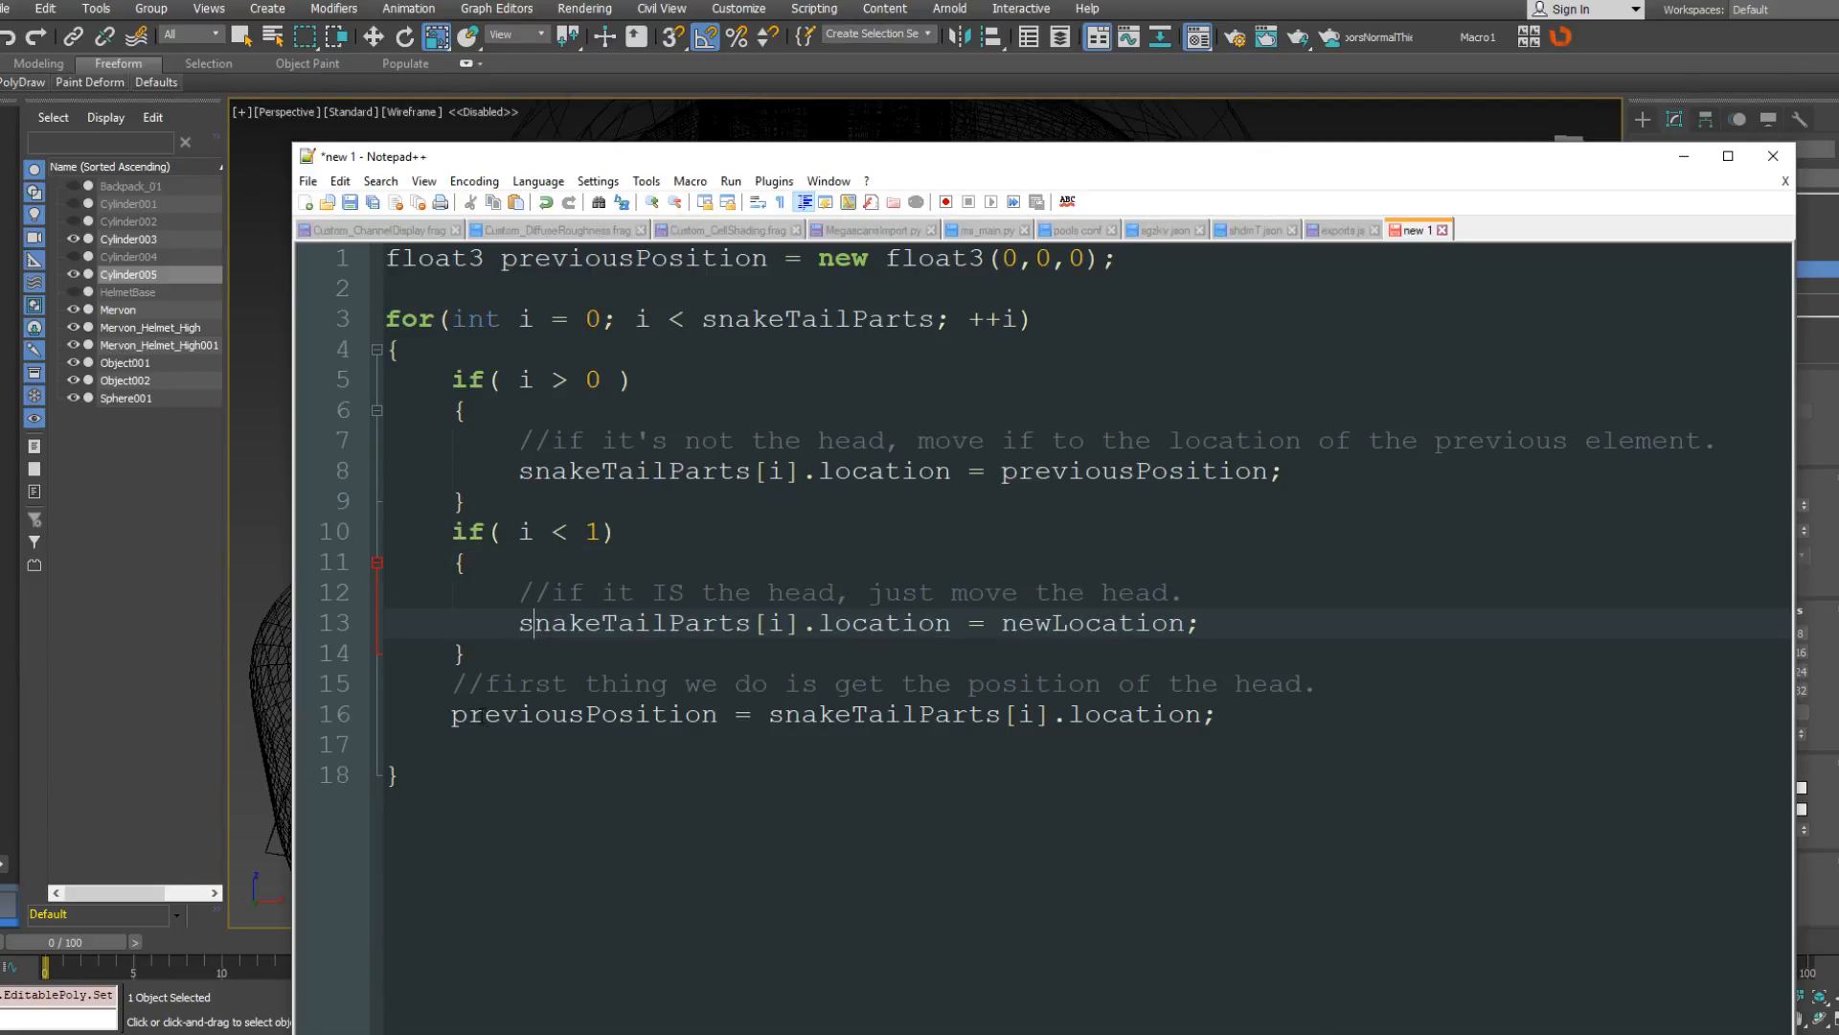
drag(451, 713, 725, 700)
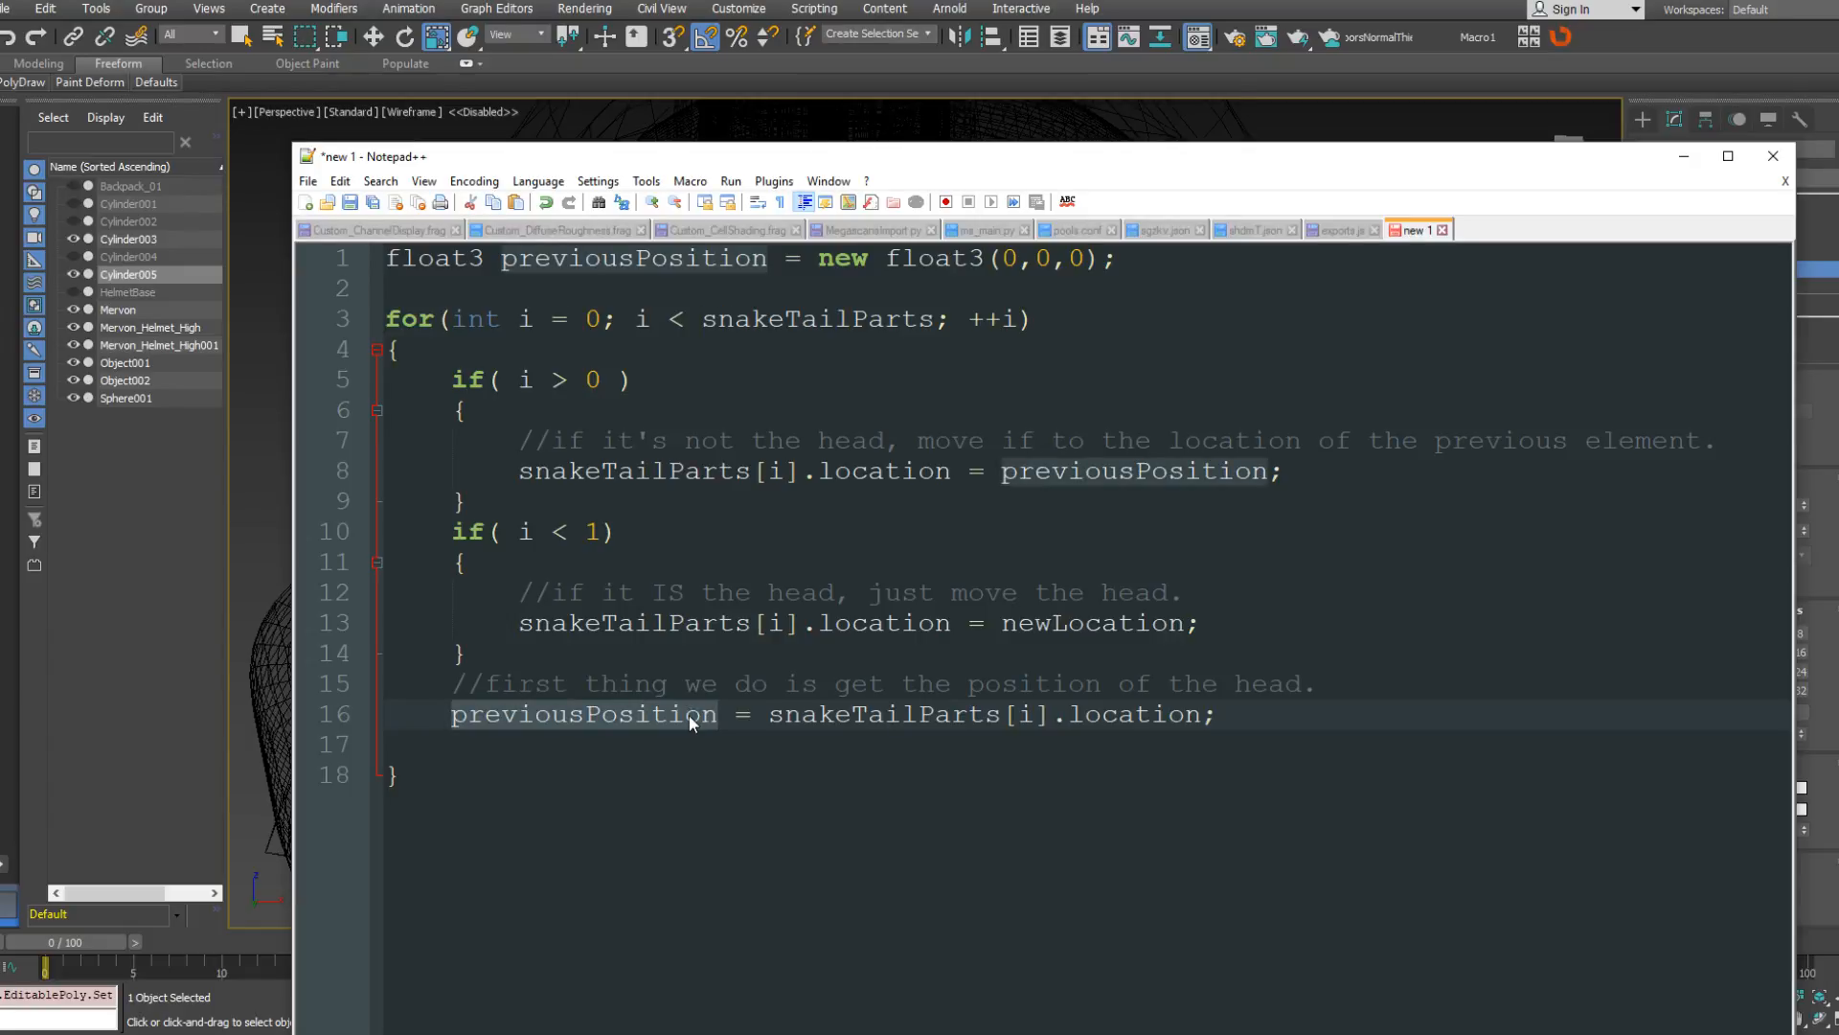
click(1223, 711)
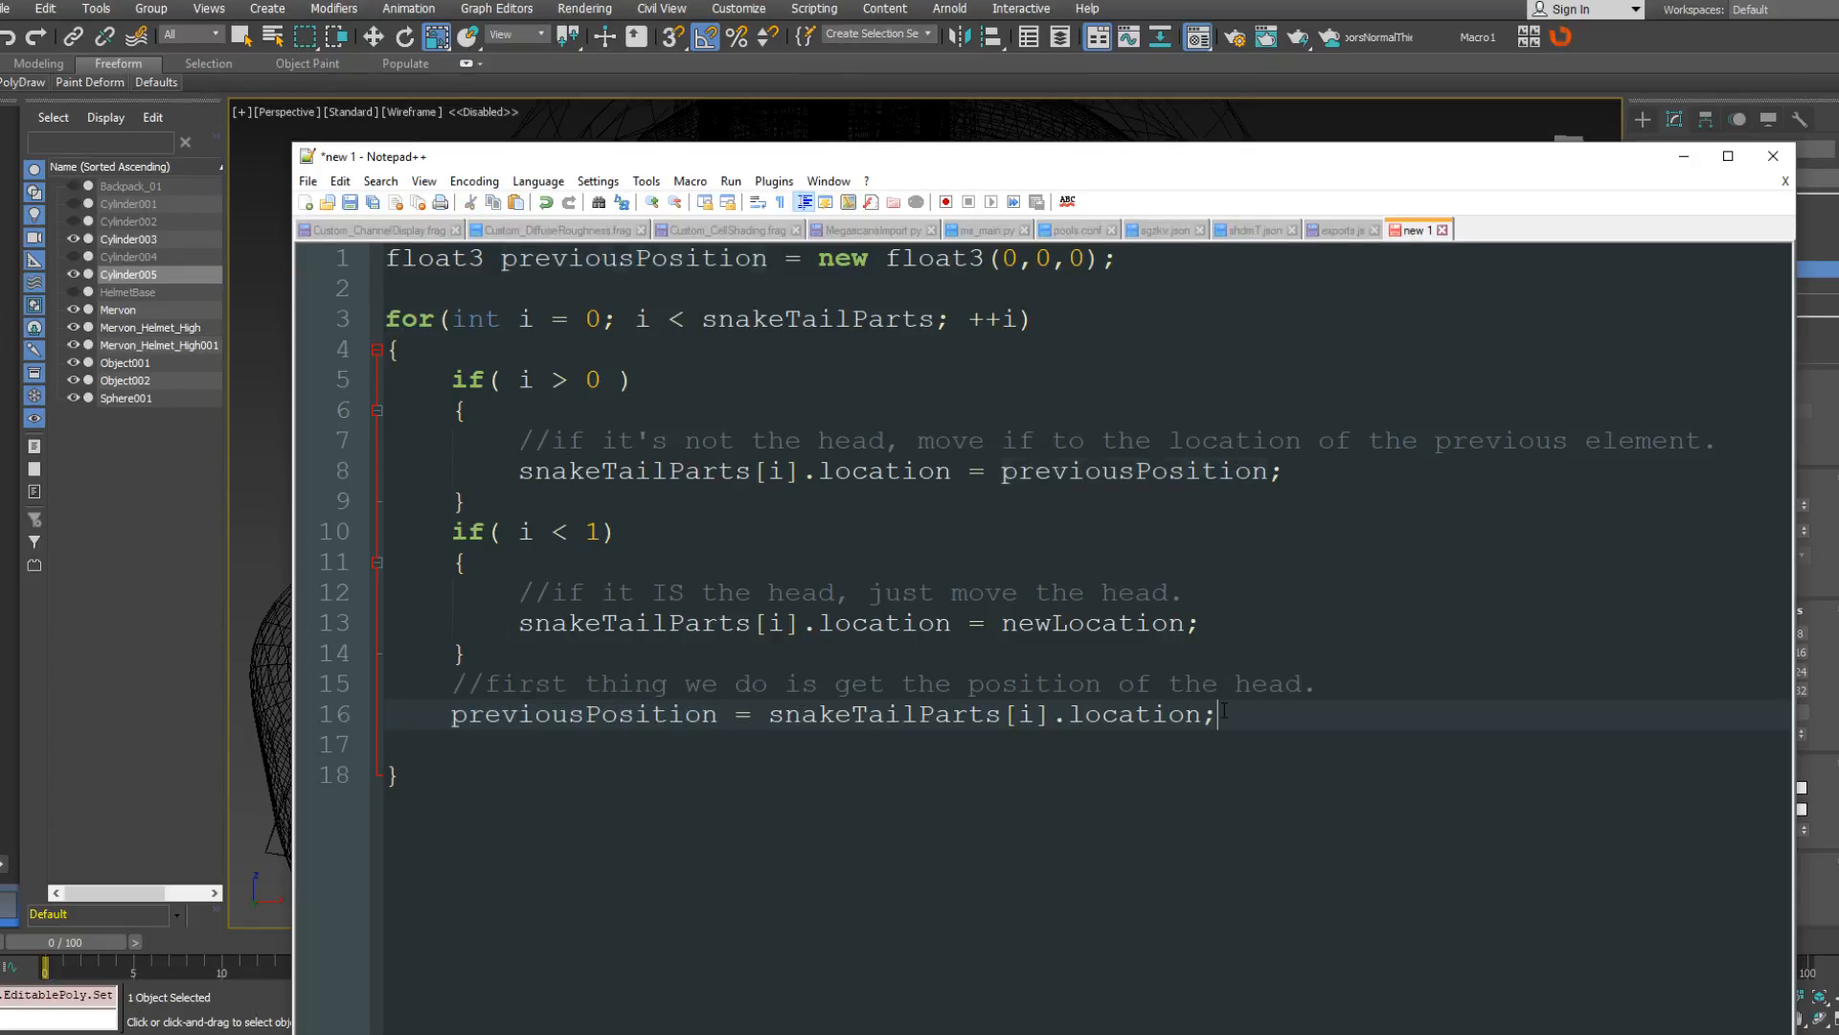
drag(518, 622, 1237, 629)
click(491, 646)
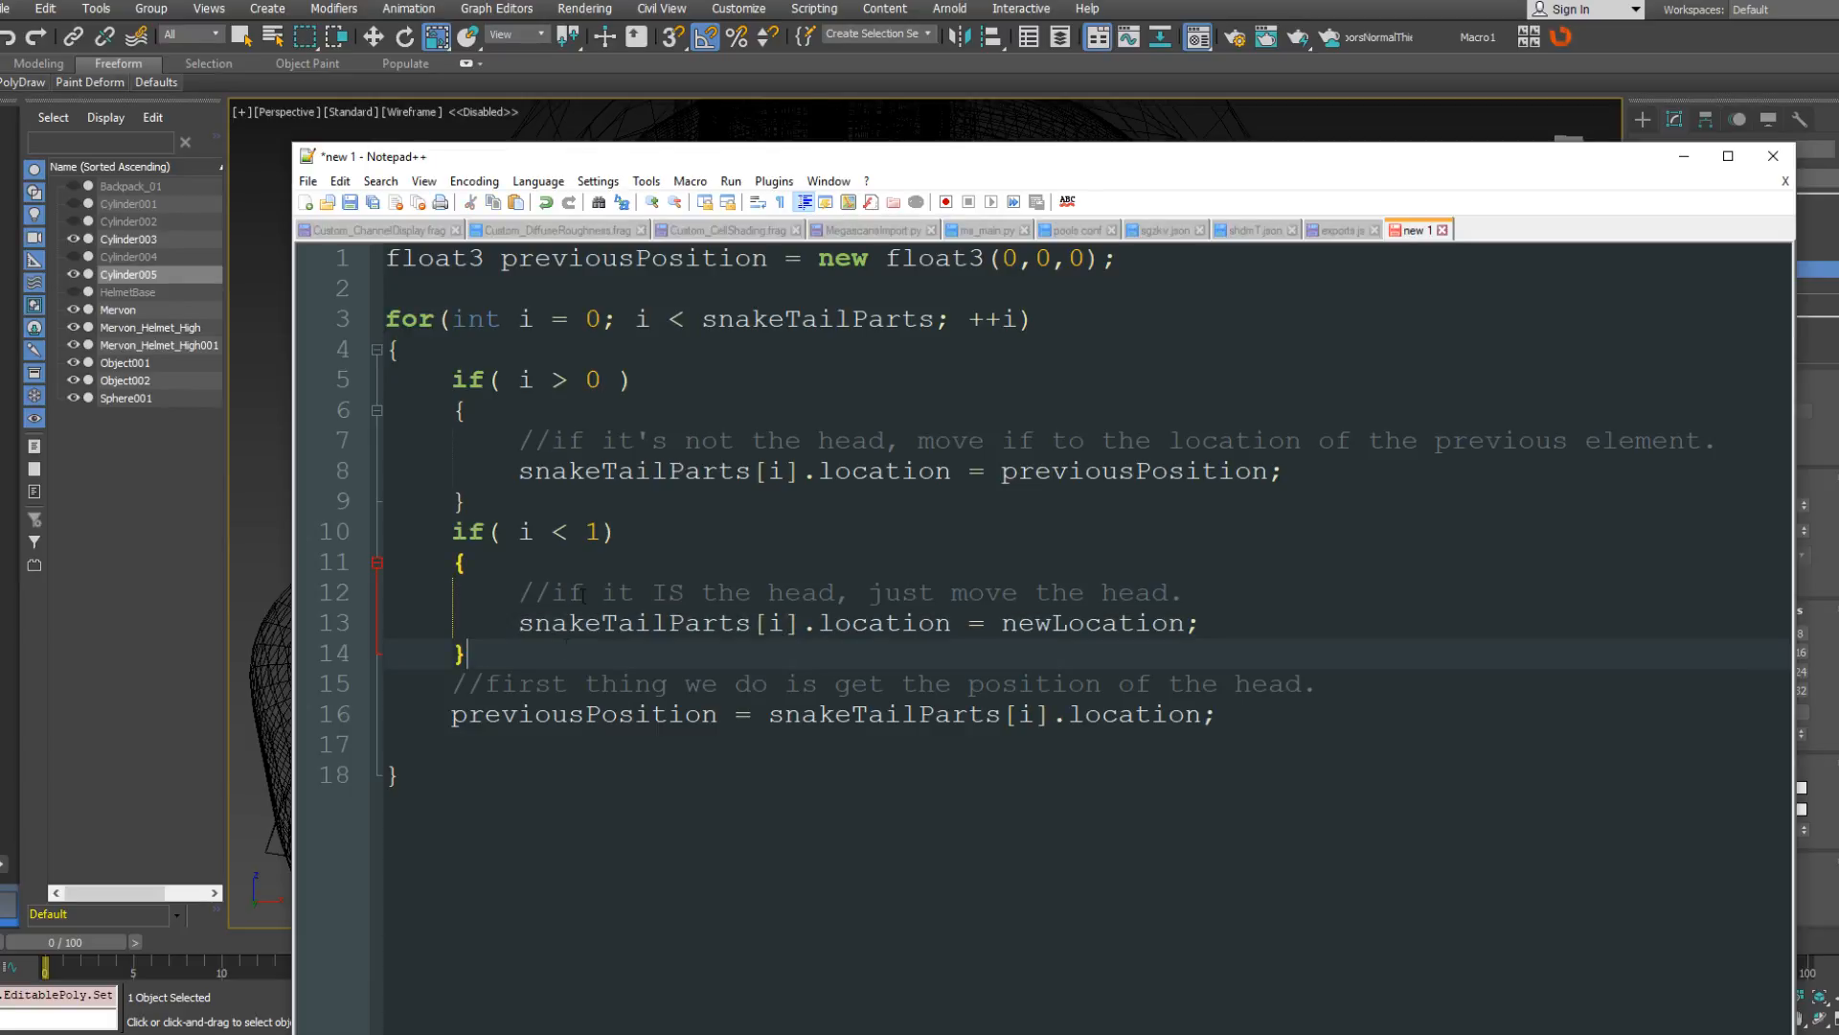
Move the previousPosition assignment to the start of the if( i < 1) block and delete the leftover "first thing we do" comment.
drag(1223, 725, 453, 700)
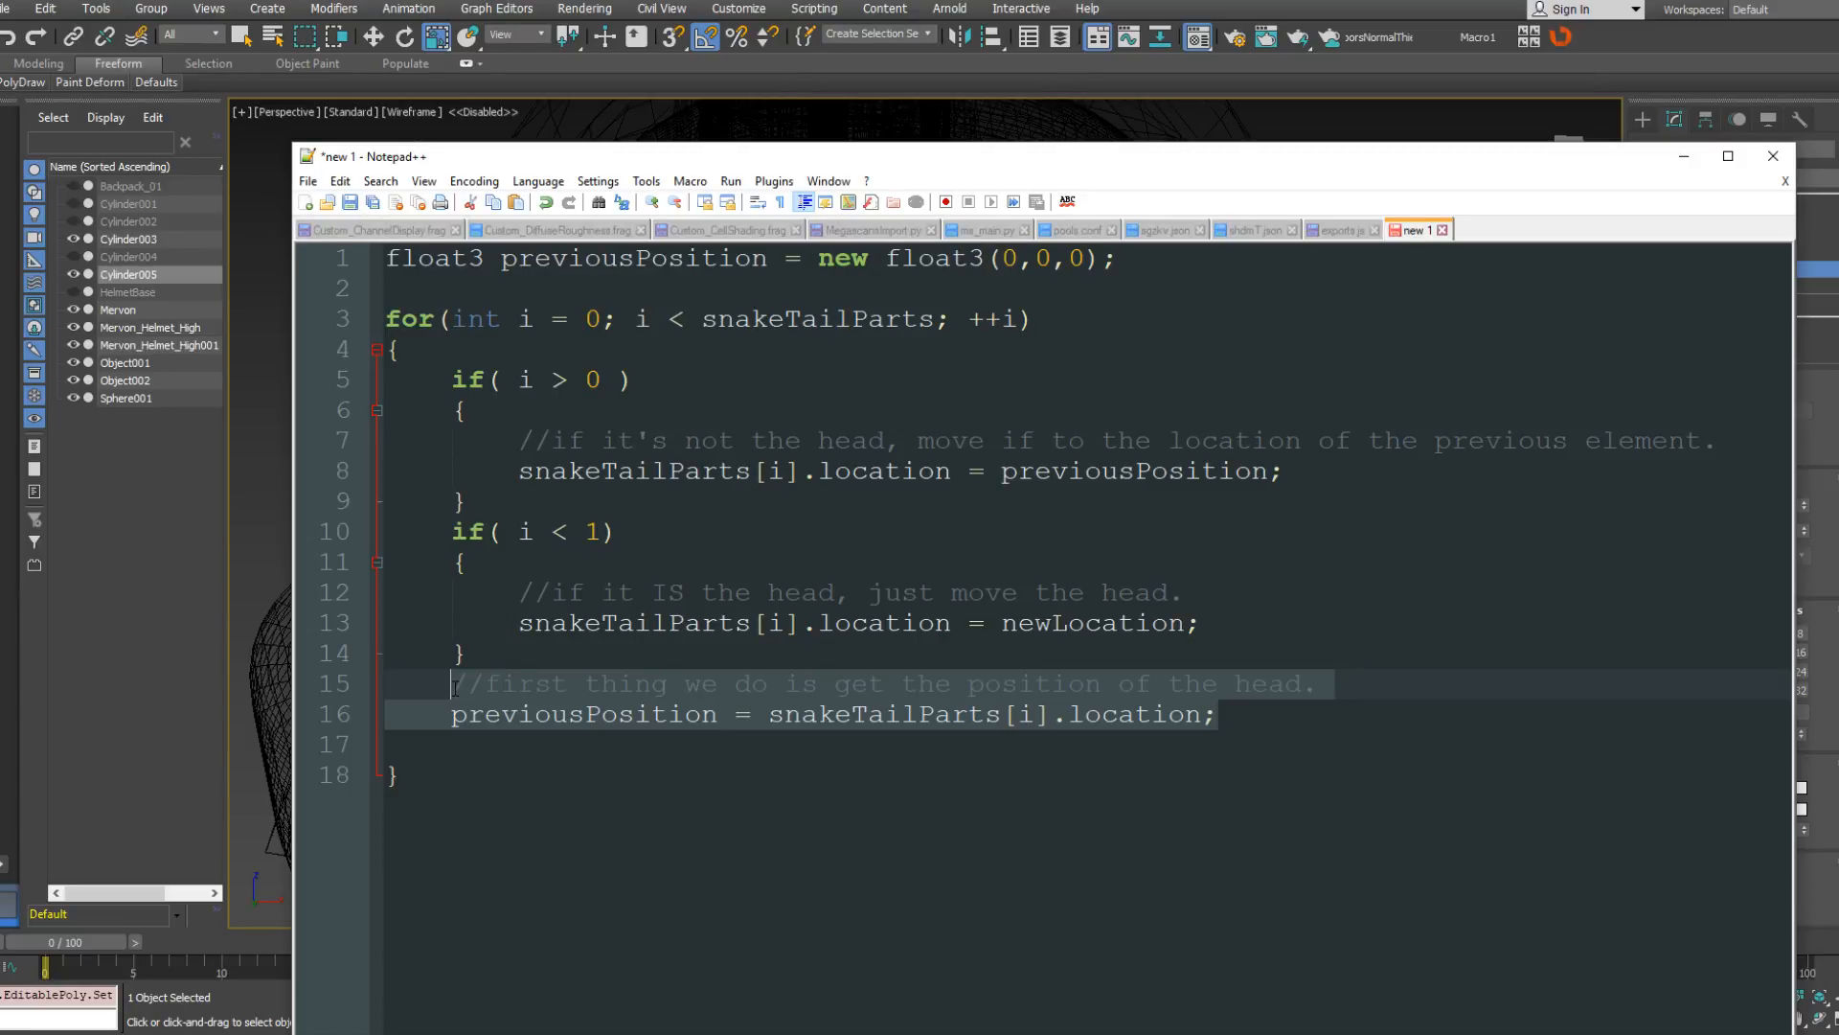
drag(455, 688, 453, 714)
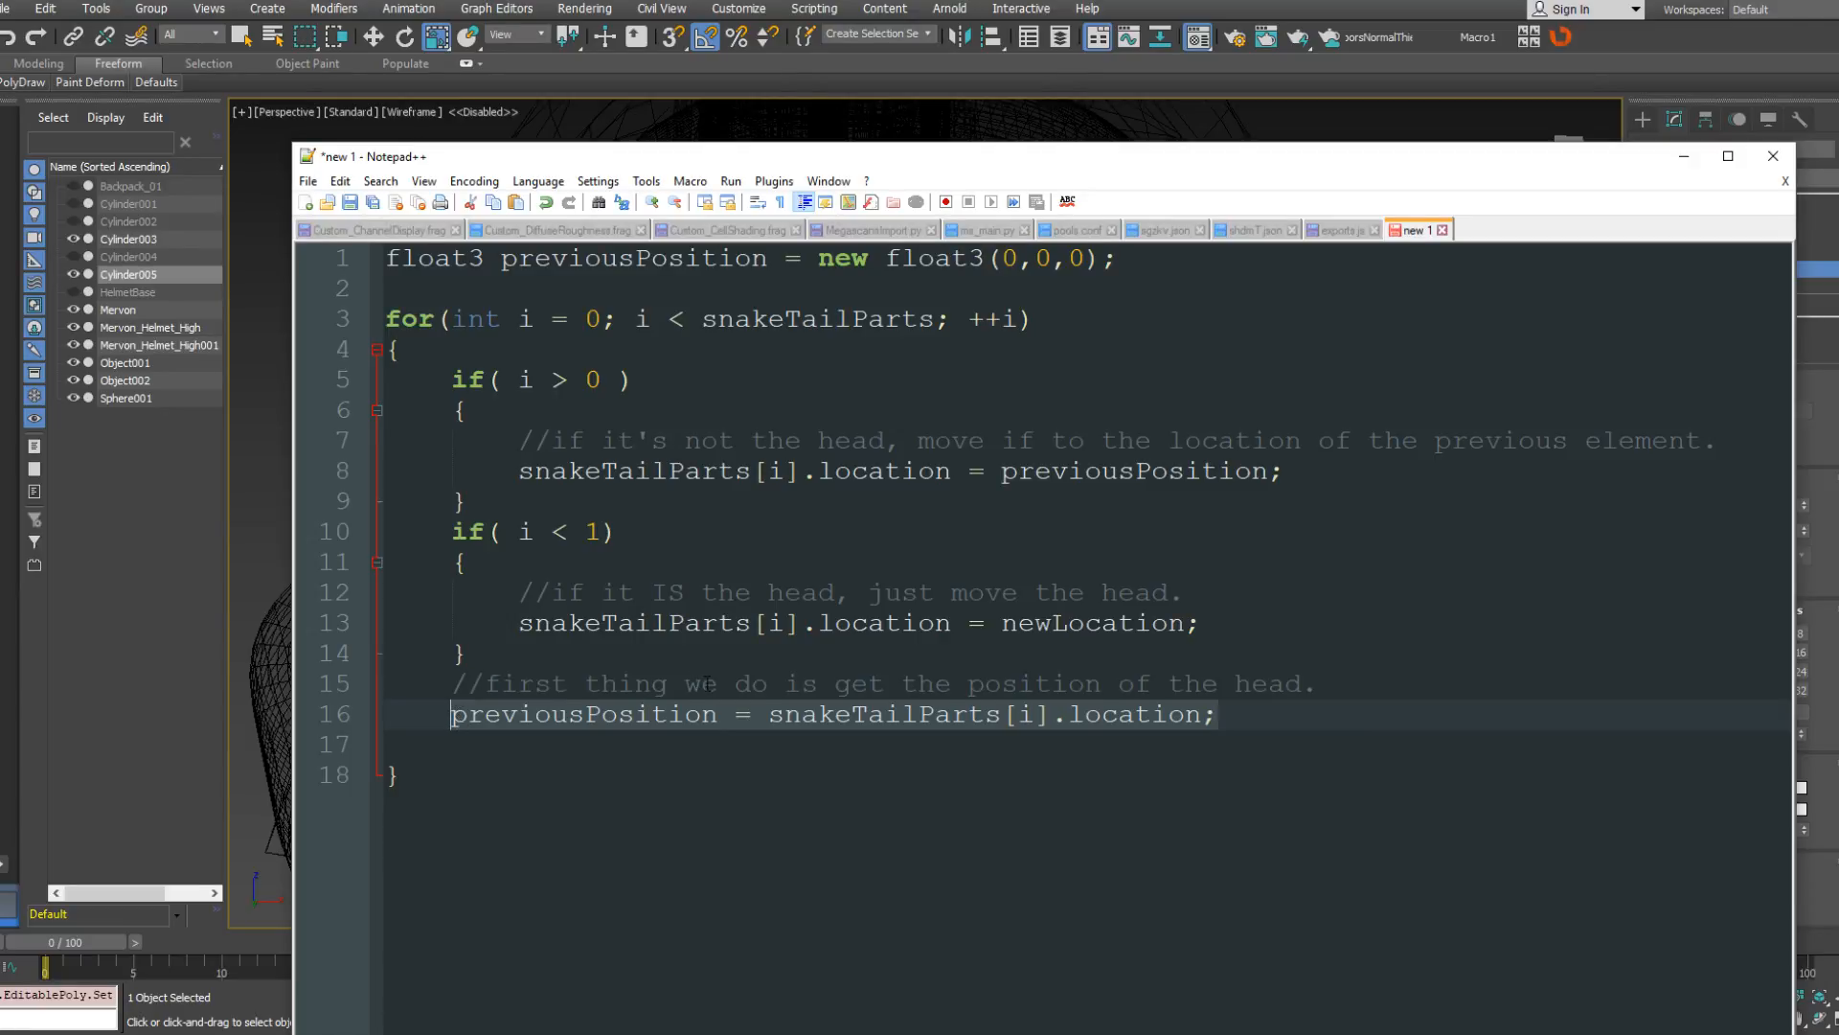
key(ctrl+x)
click(634, 568)
key(Return)
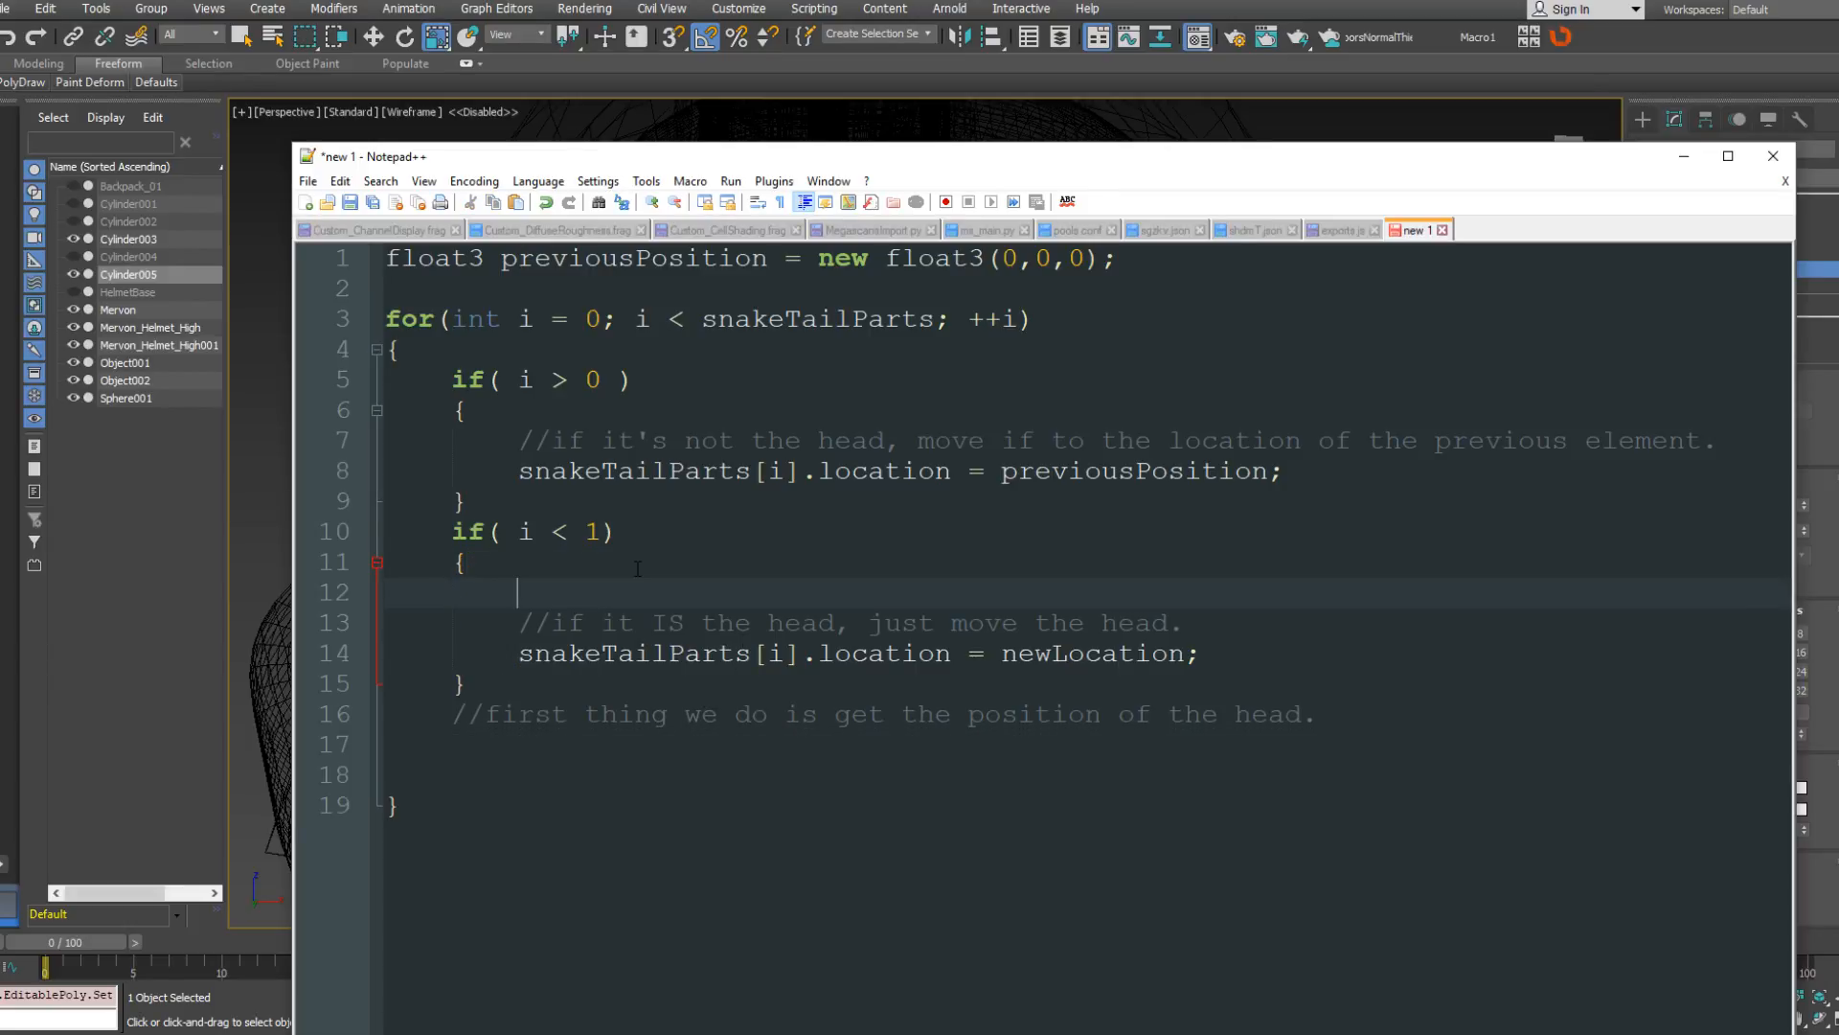
key(ctrl+v)
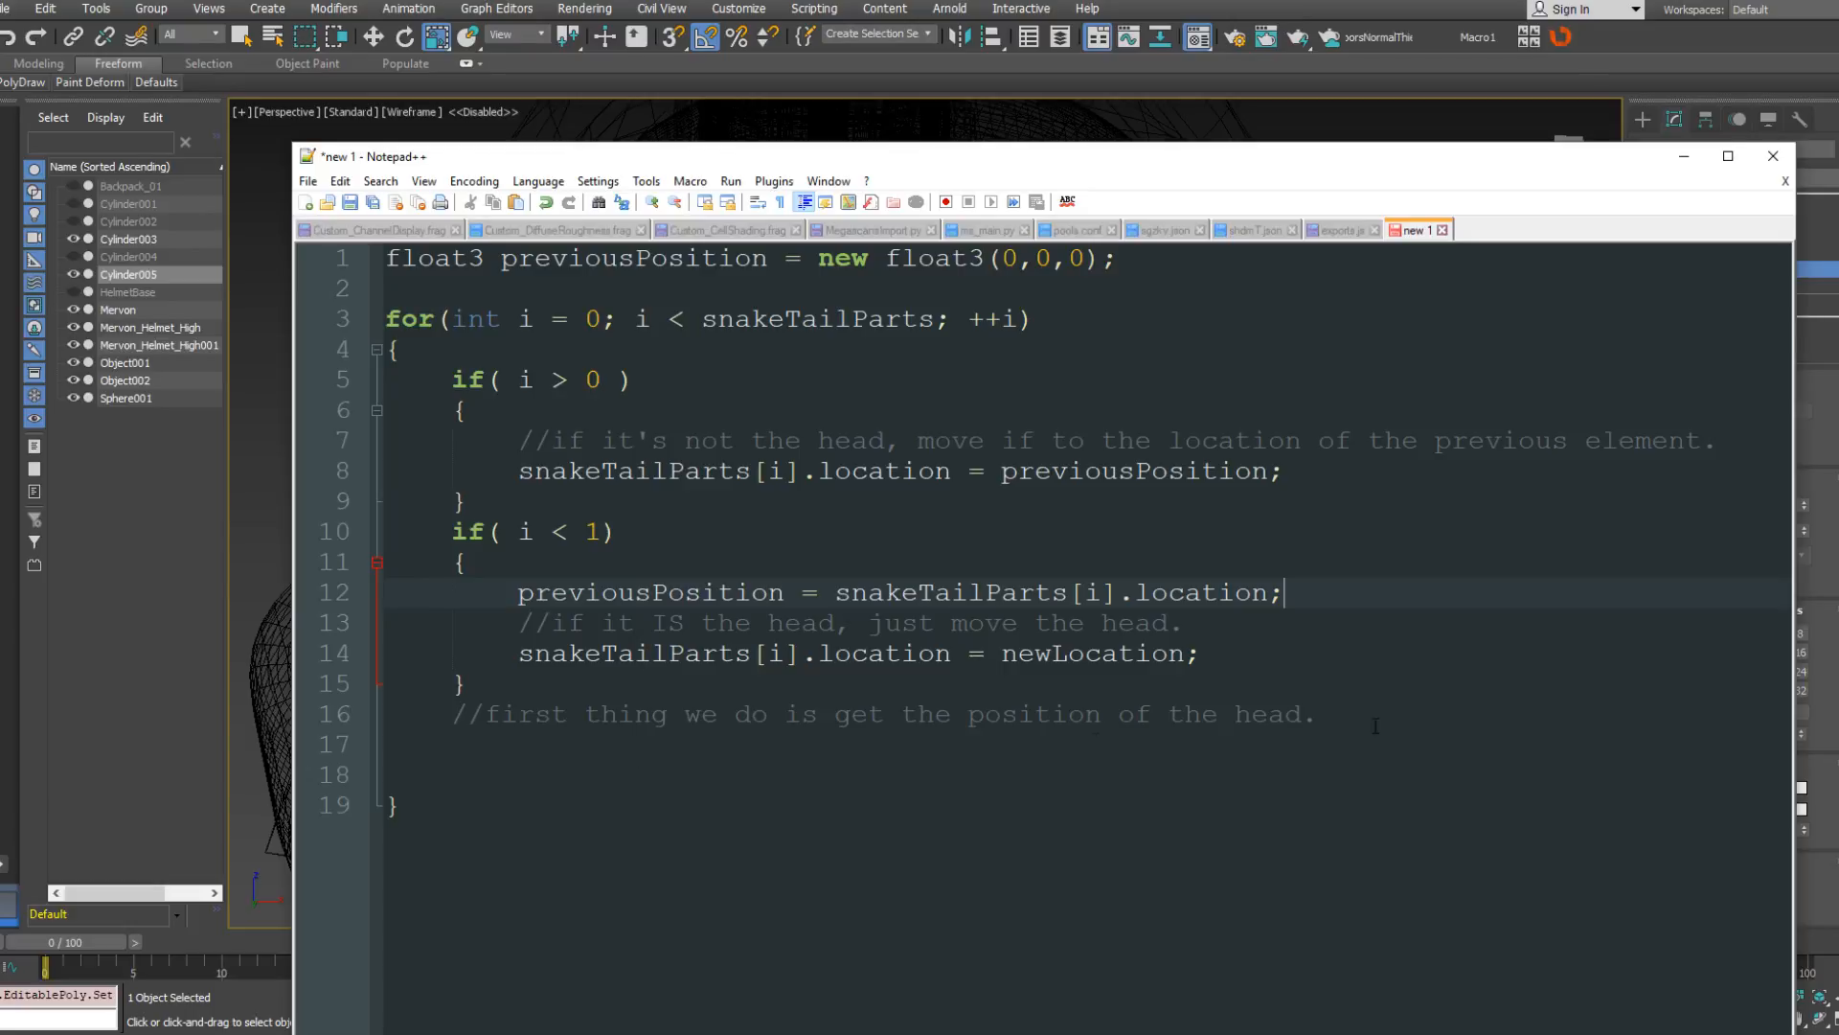
drag(1375, 726, 1336, 692)
key(BackSpace)
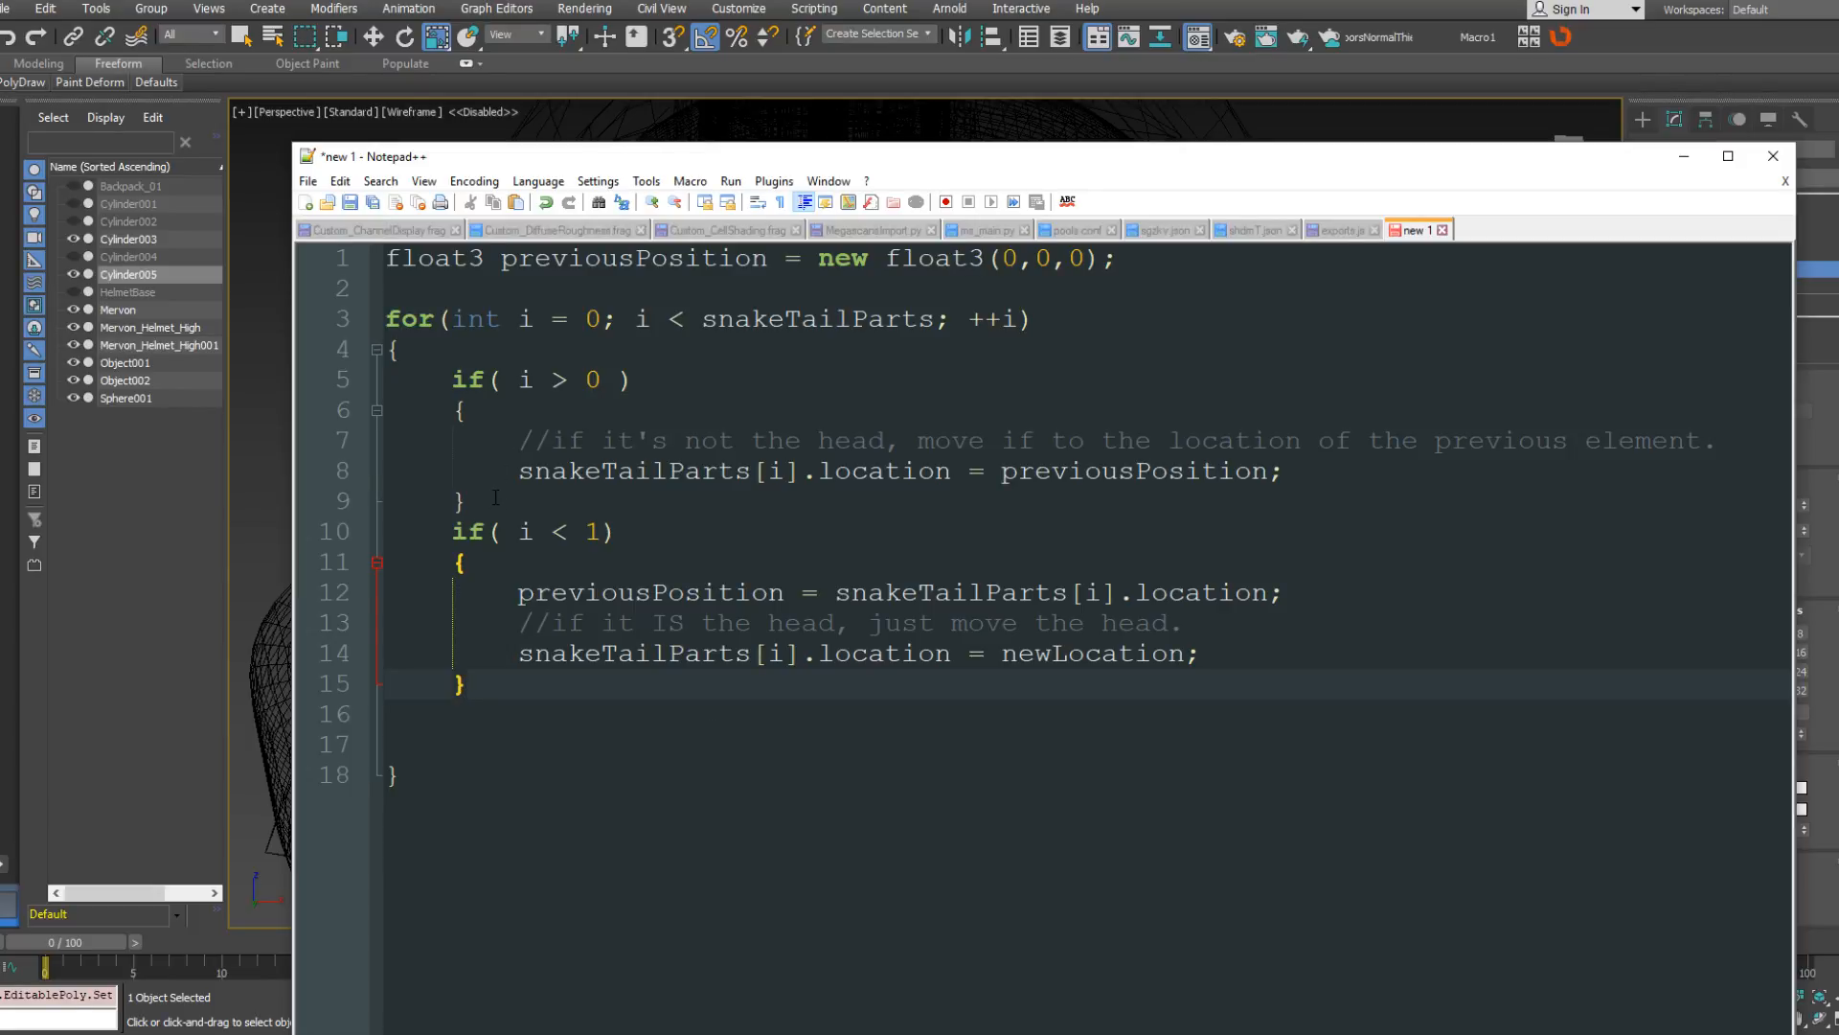
Move the whole if( i > 0 ) block below the if( i < 1) block and remove the empty line it leaves.
drag(469, 502, 460, 395)
key(BackSpace)
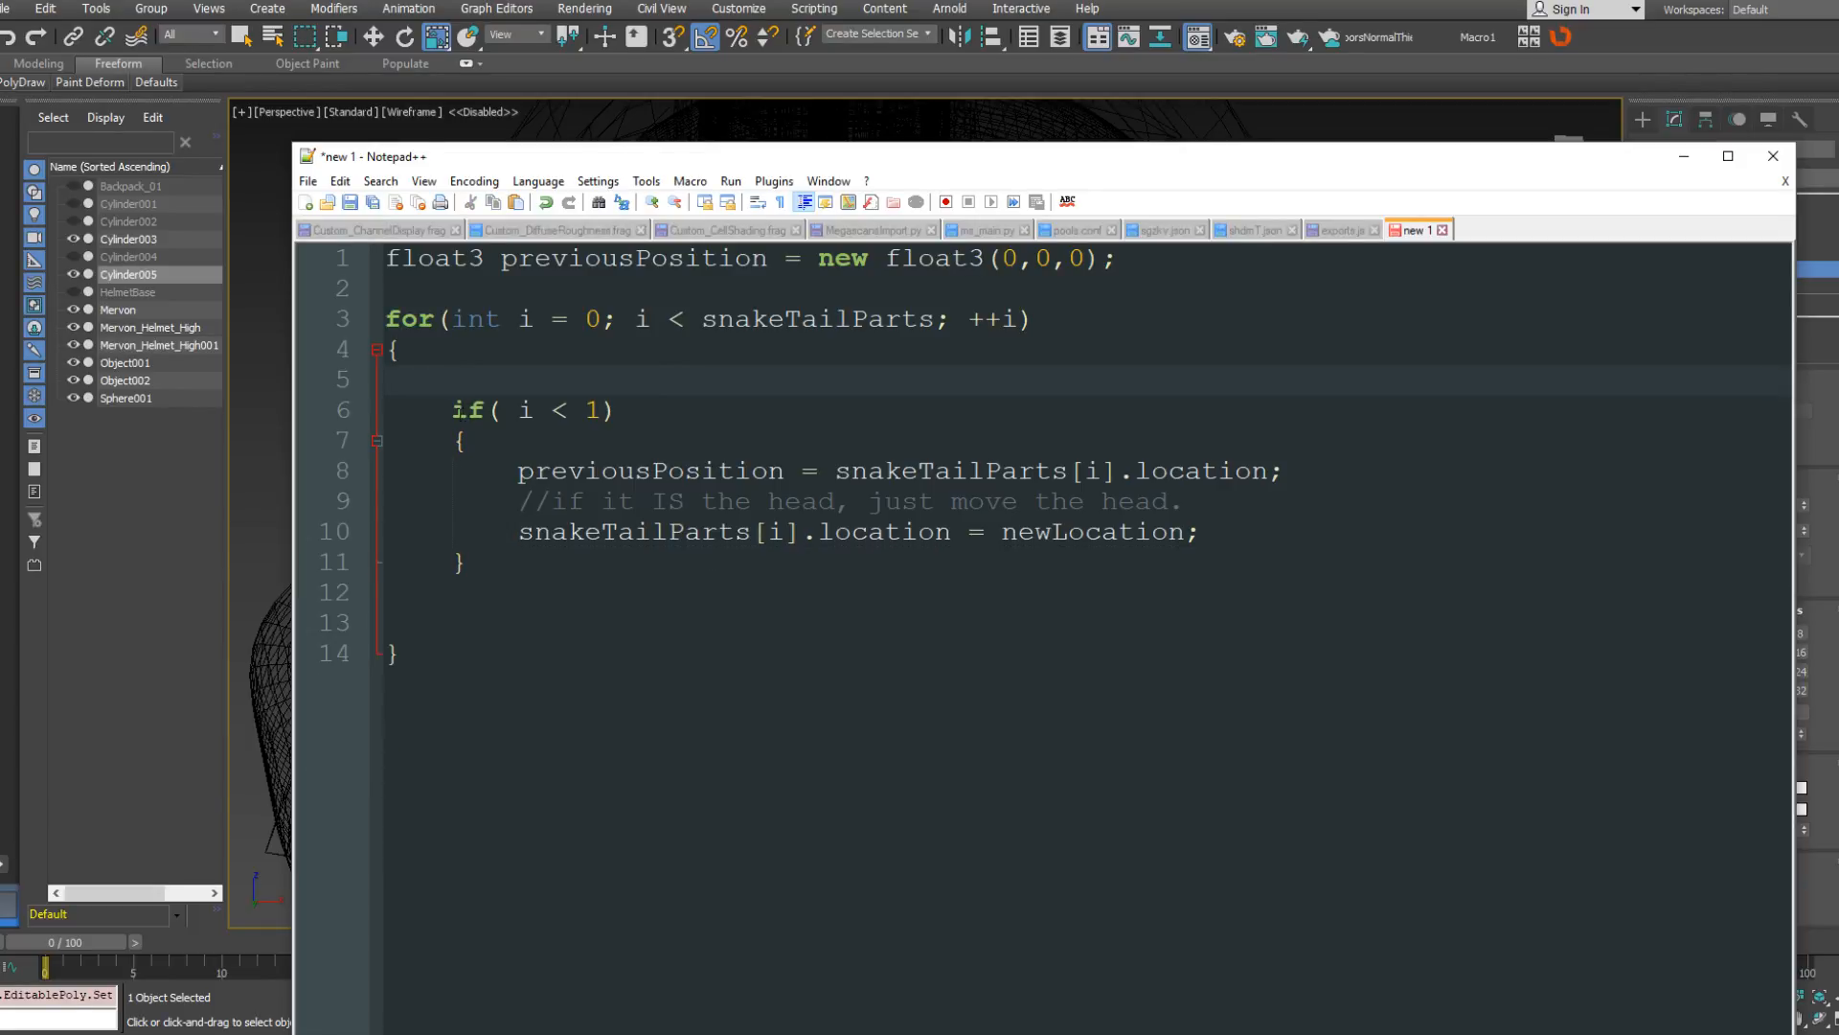
key(BackSpace)
key(BackSpace)
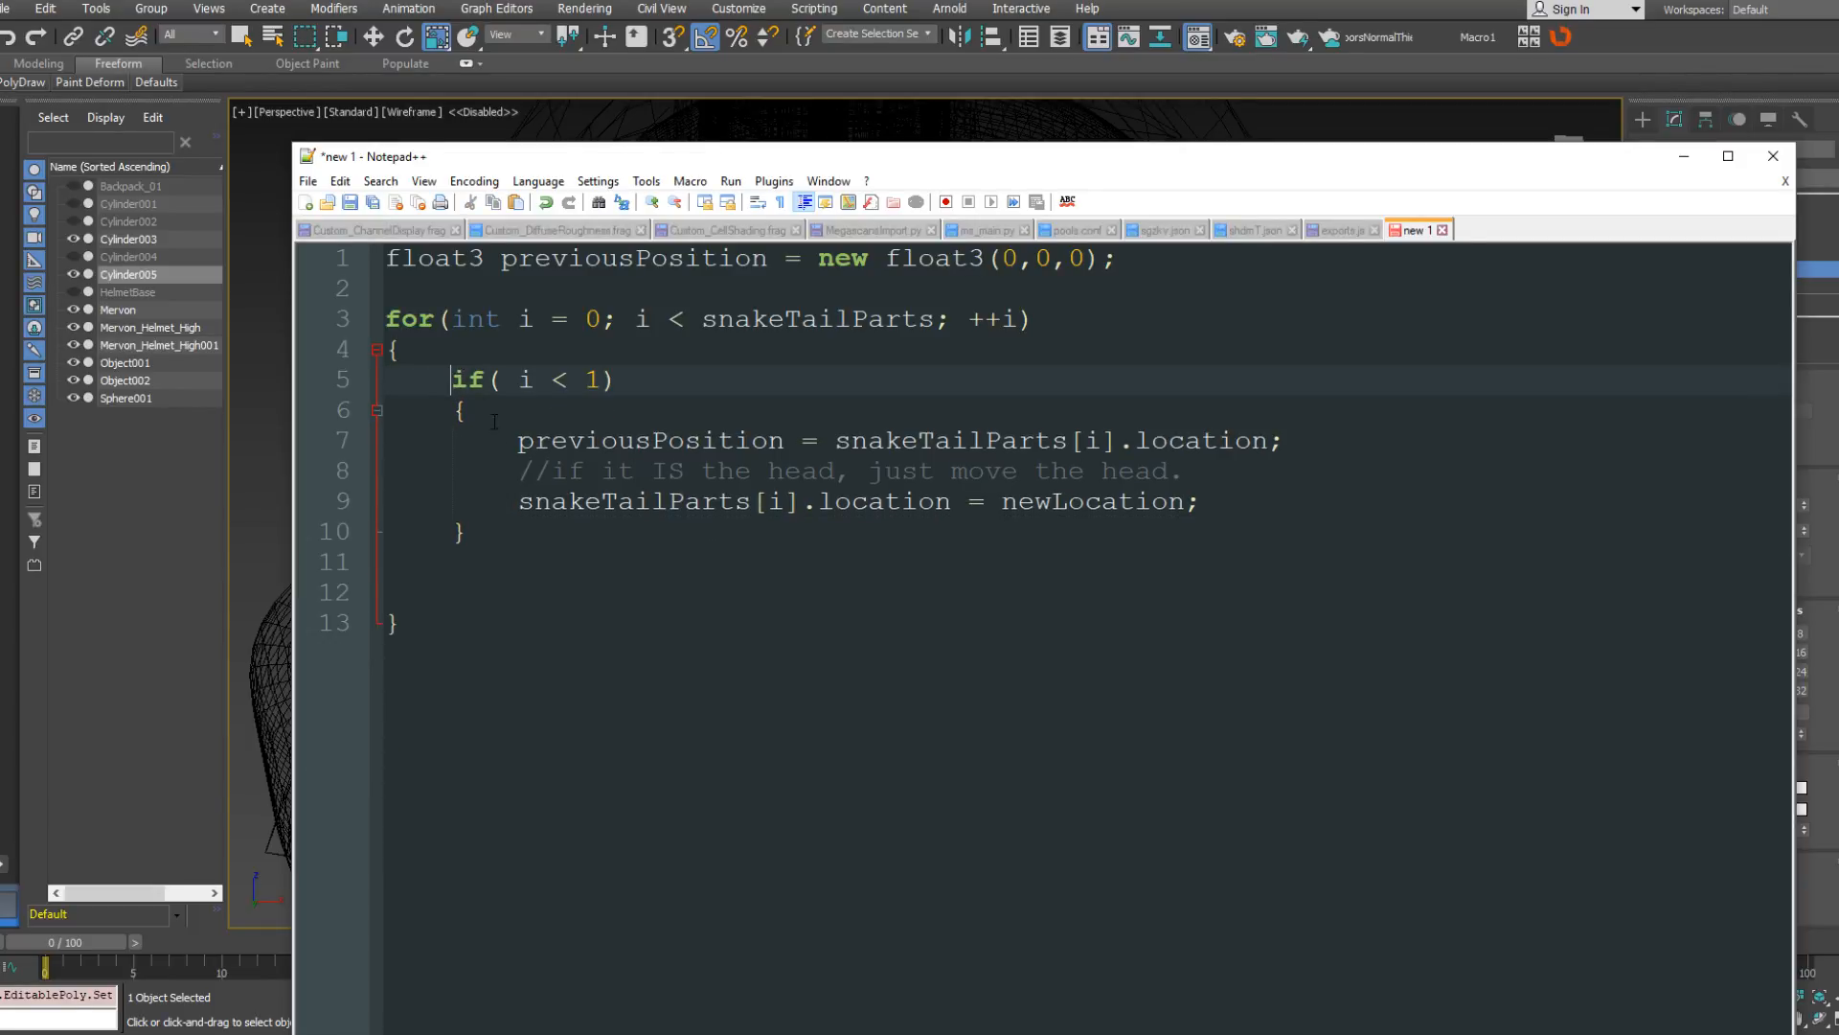
click(503, 560)
key(ctrl+v)
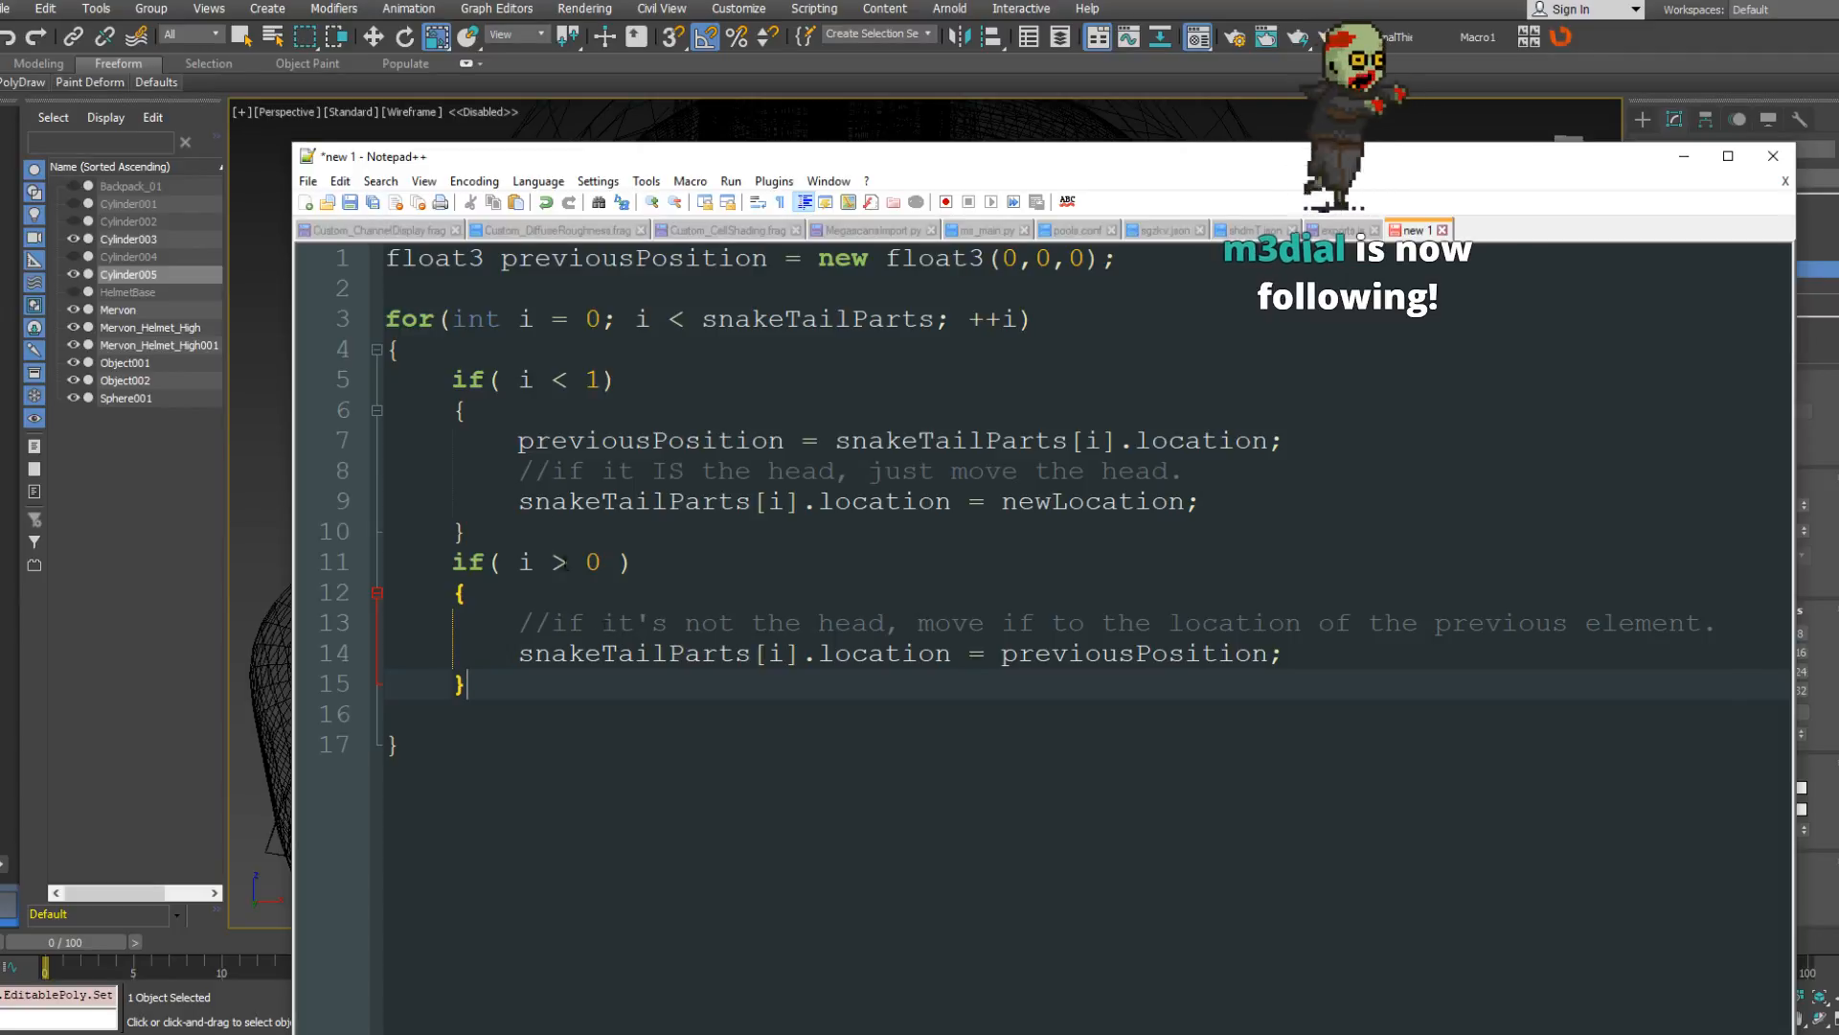
double_click(561, 443)
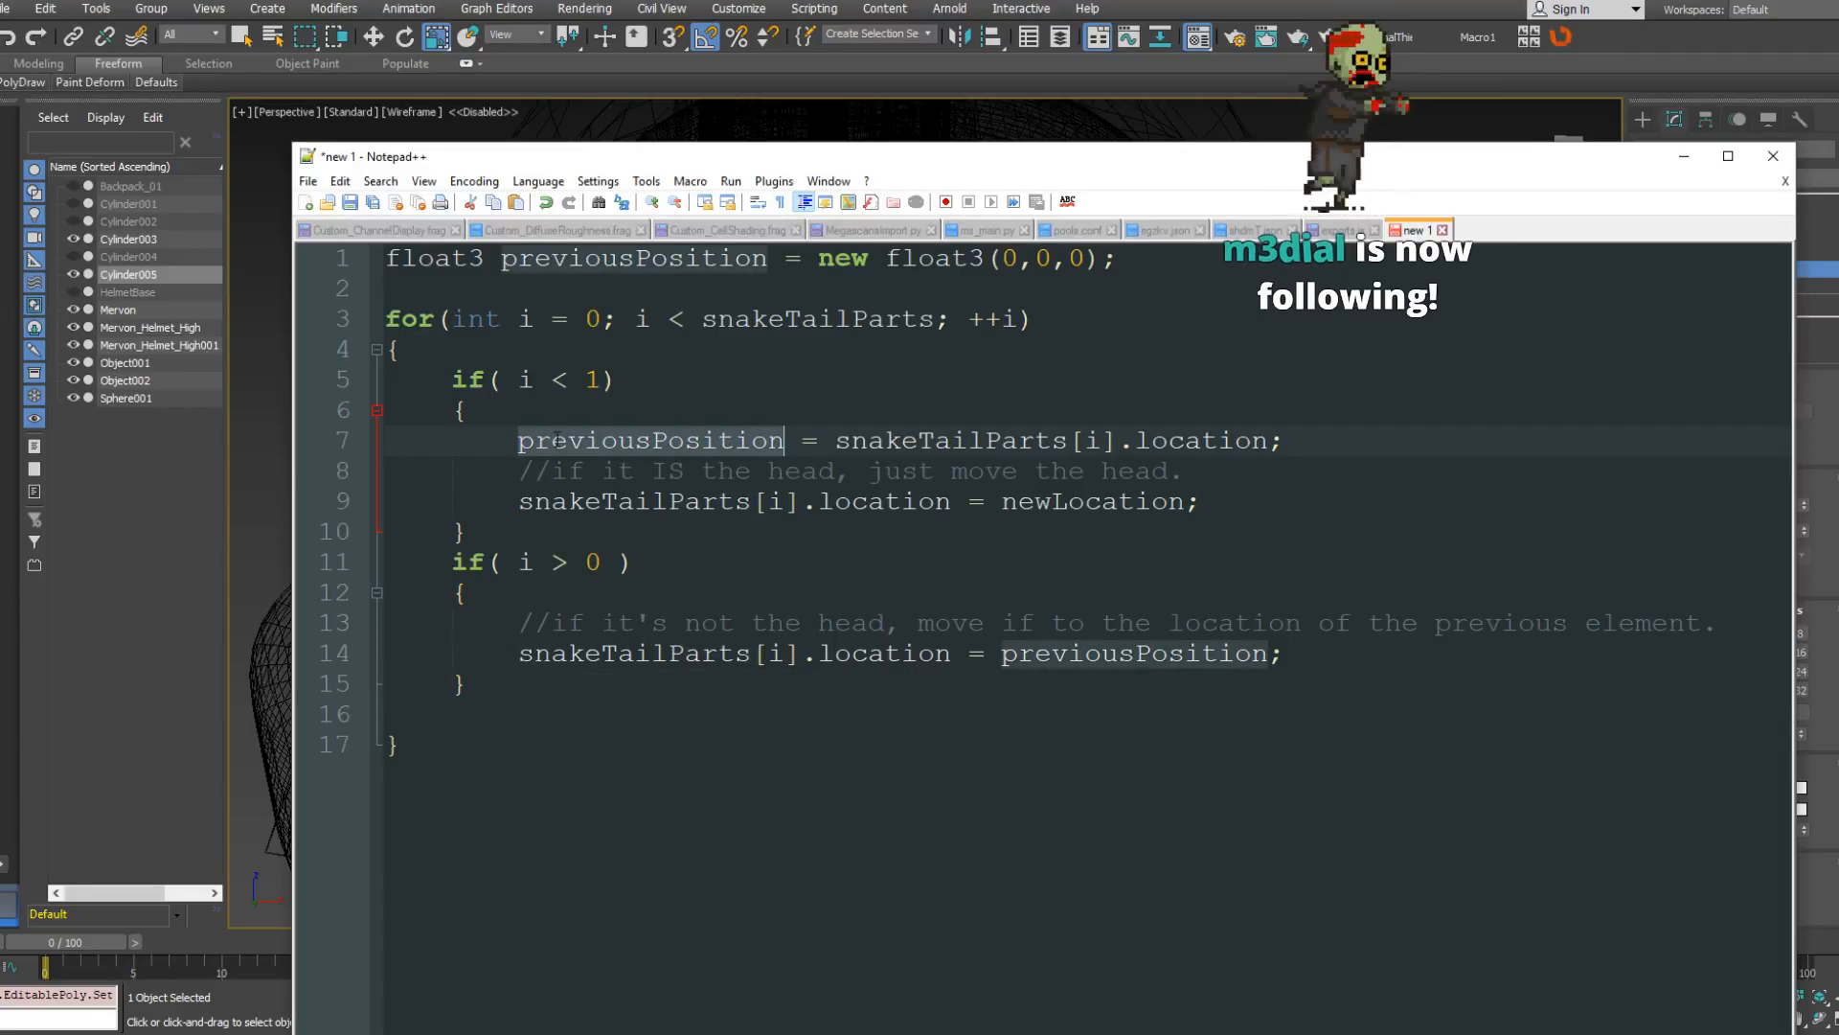
double_click(916, 449)
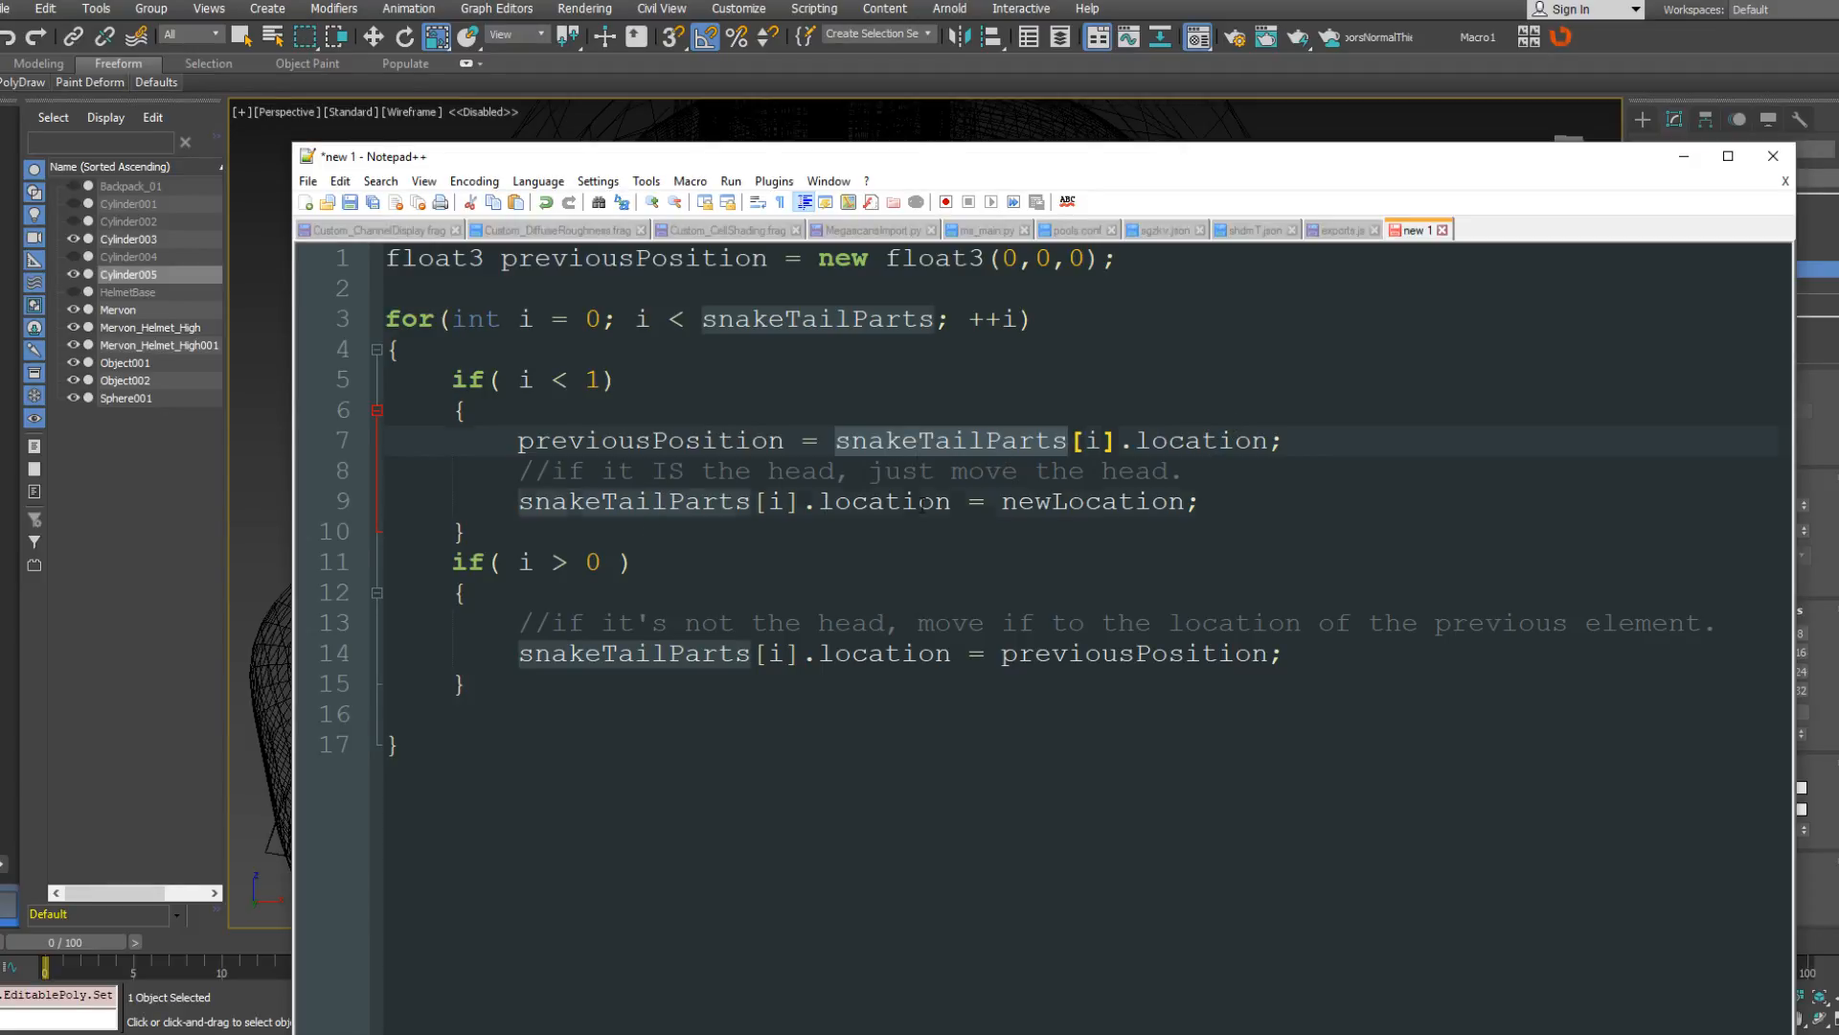
click(1154, 501)
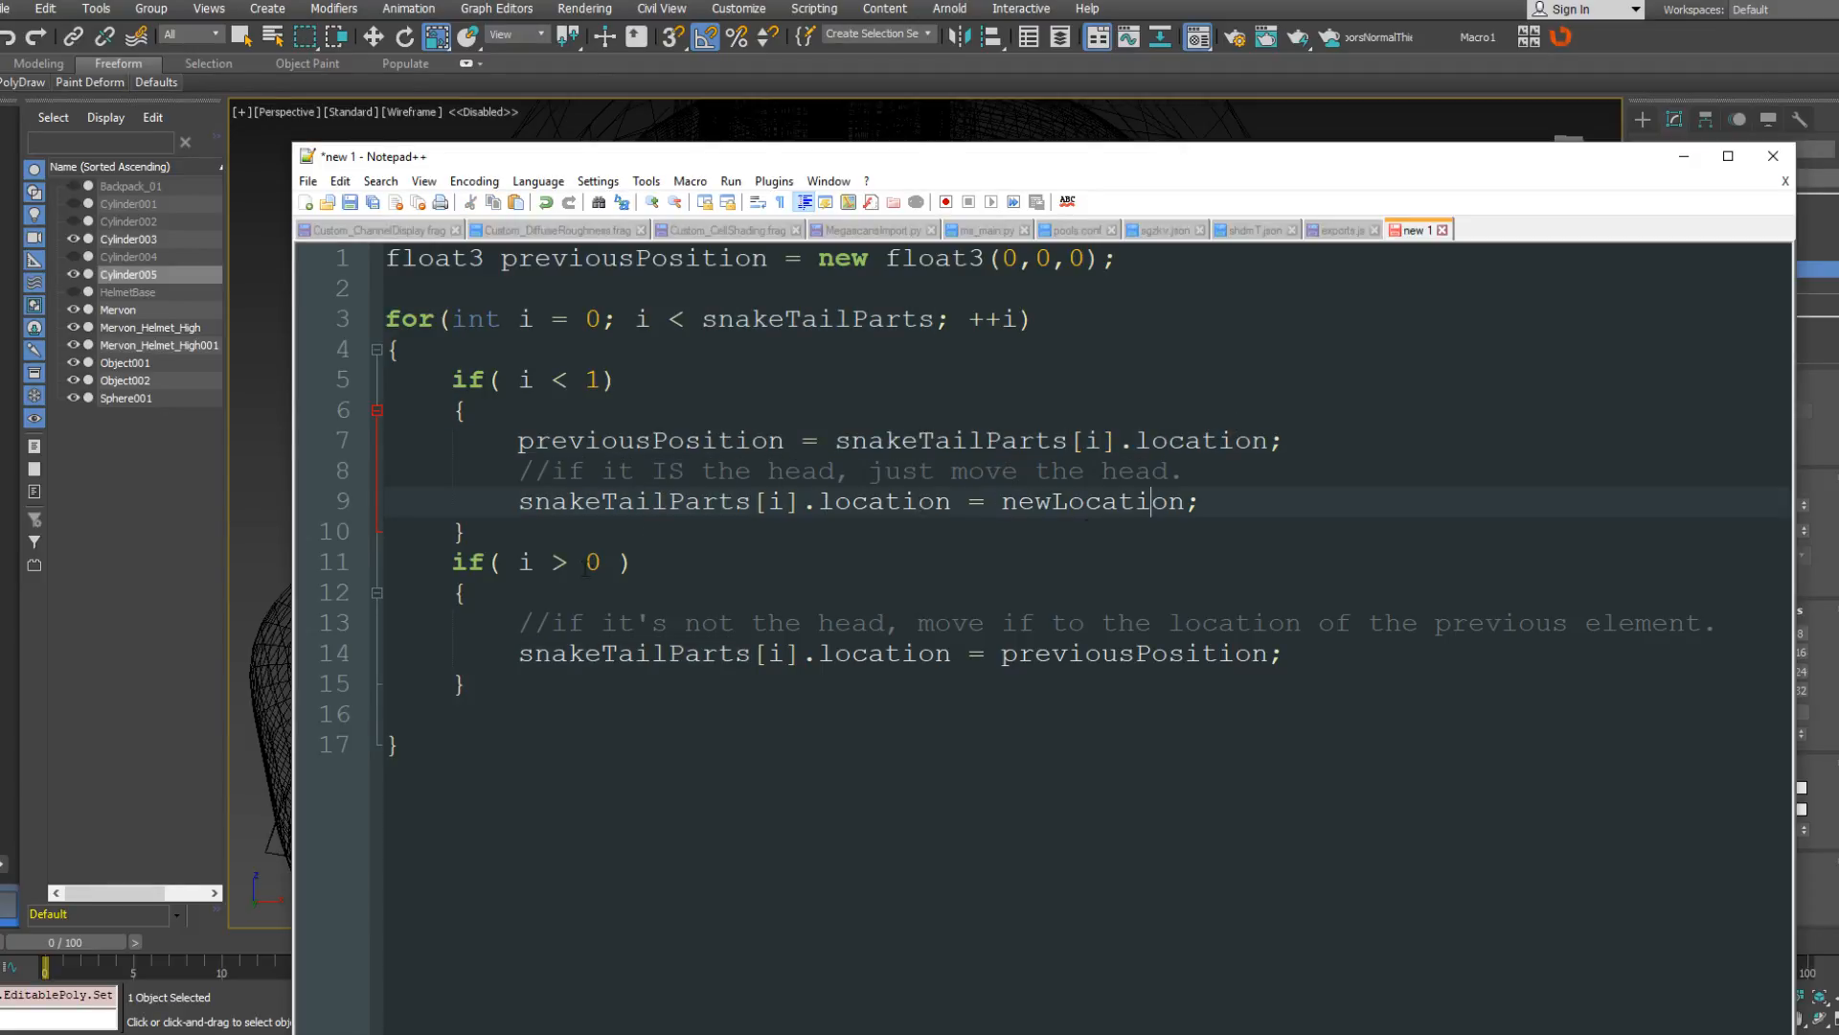
Try assigning snakeTailParts[i - 1].location instead of previousPosition to the part's location in the if( i > 0 ) block.
click(552, 652)
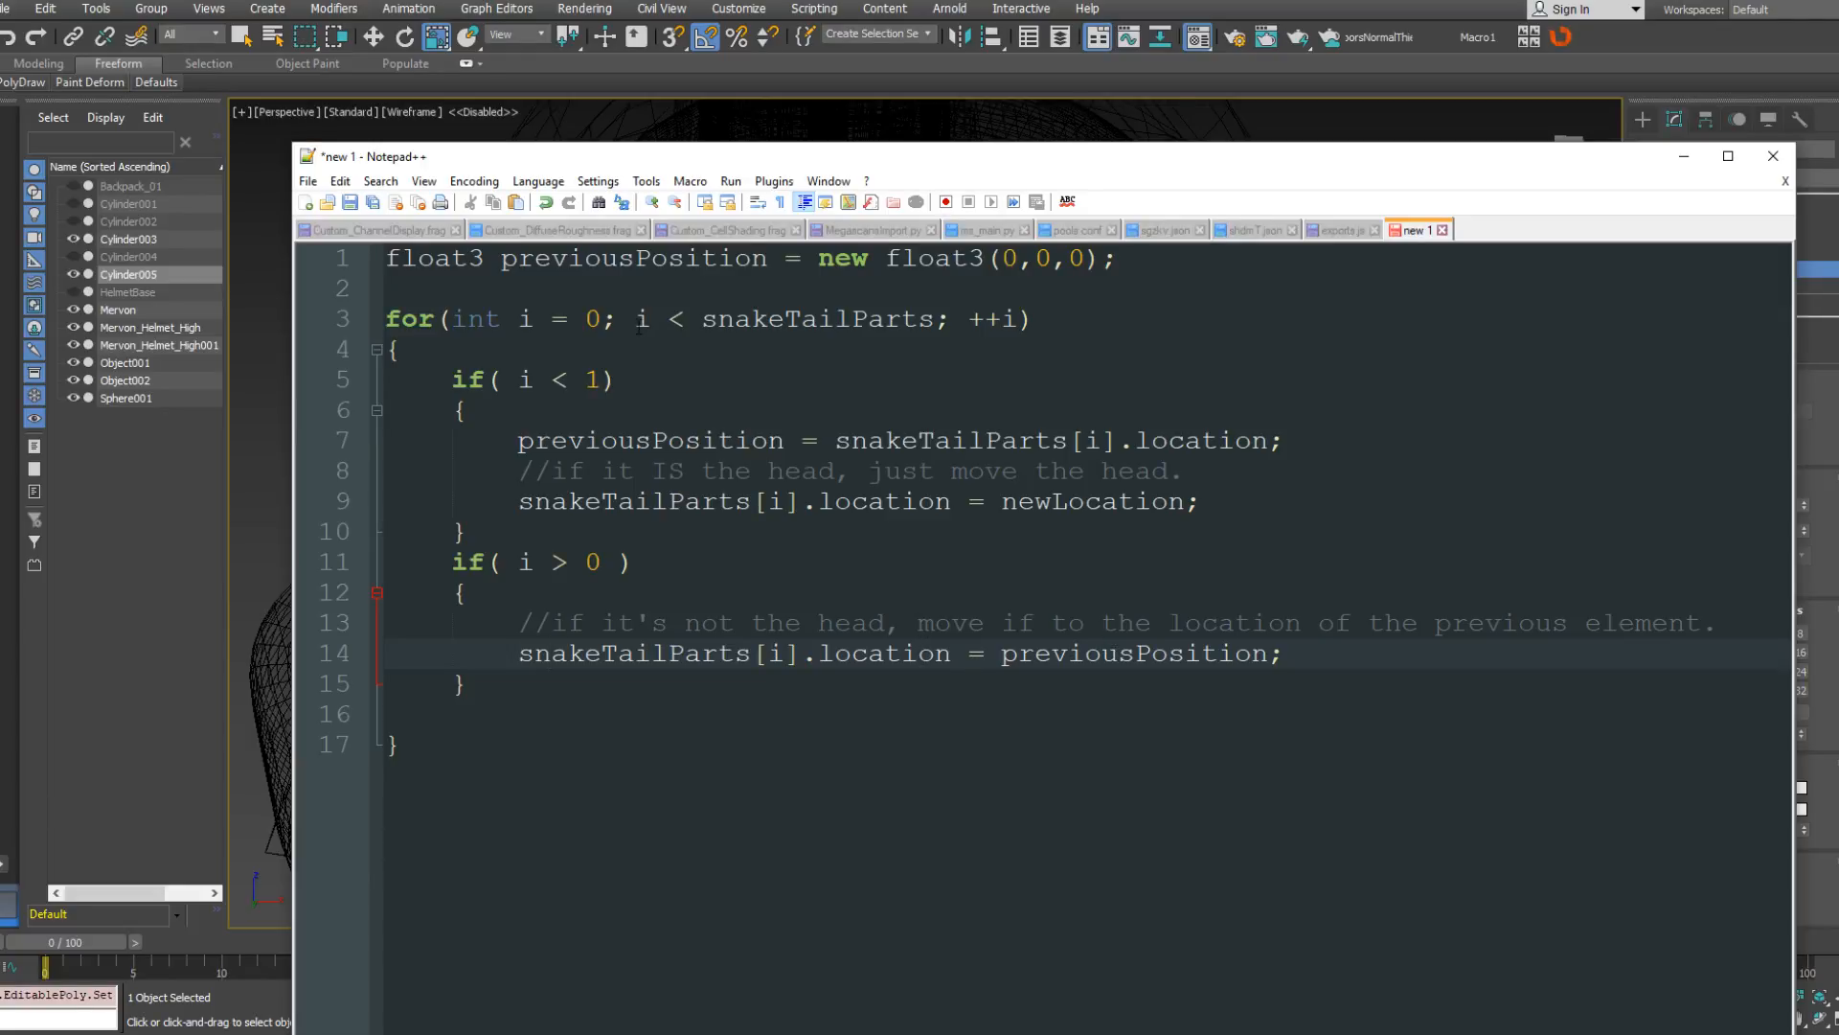
click(1341, 649)
key(BackSpace)
key(BackSpace)
key(BackSpace)
key(BackSpace)
key(BackSpace)
key(BackSpace)
key(BackSpace)
key(BackSpace)
key(BackSpace)
key(BackSpace)
key(BackSpace)
key(BackSpace)
key(BackSpace)
key(BackSpace)
key(BackSpace)
key(BackSpace)
text(snakeT)
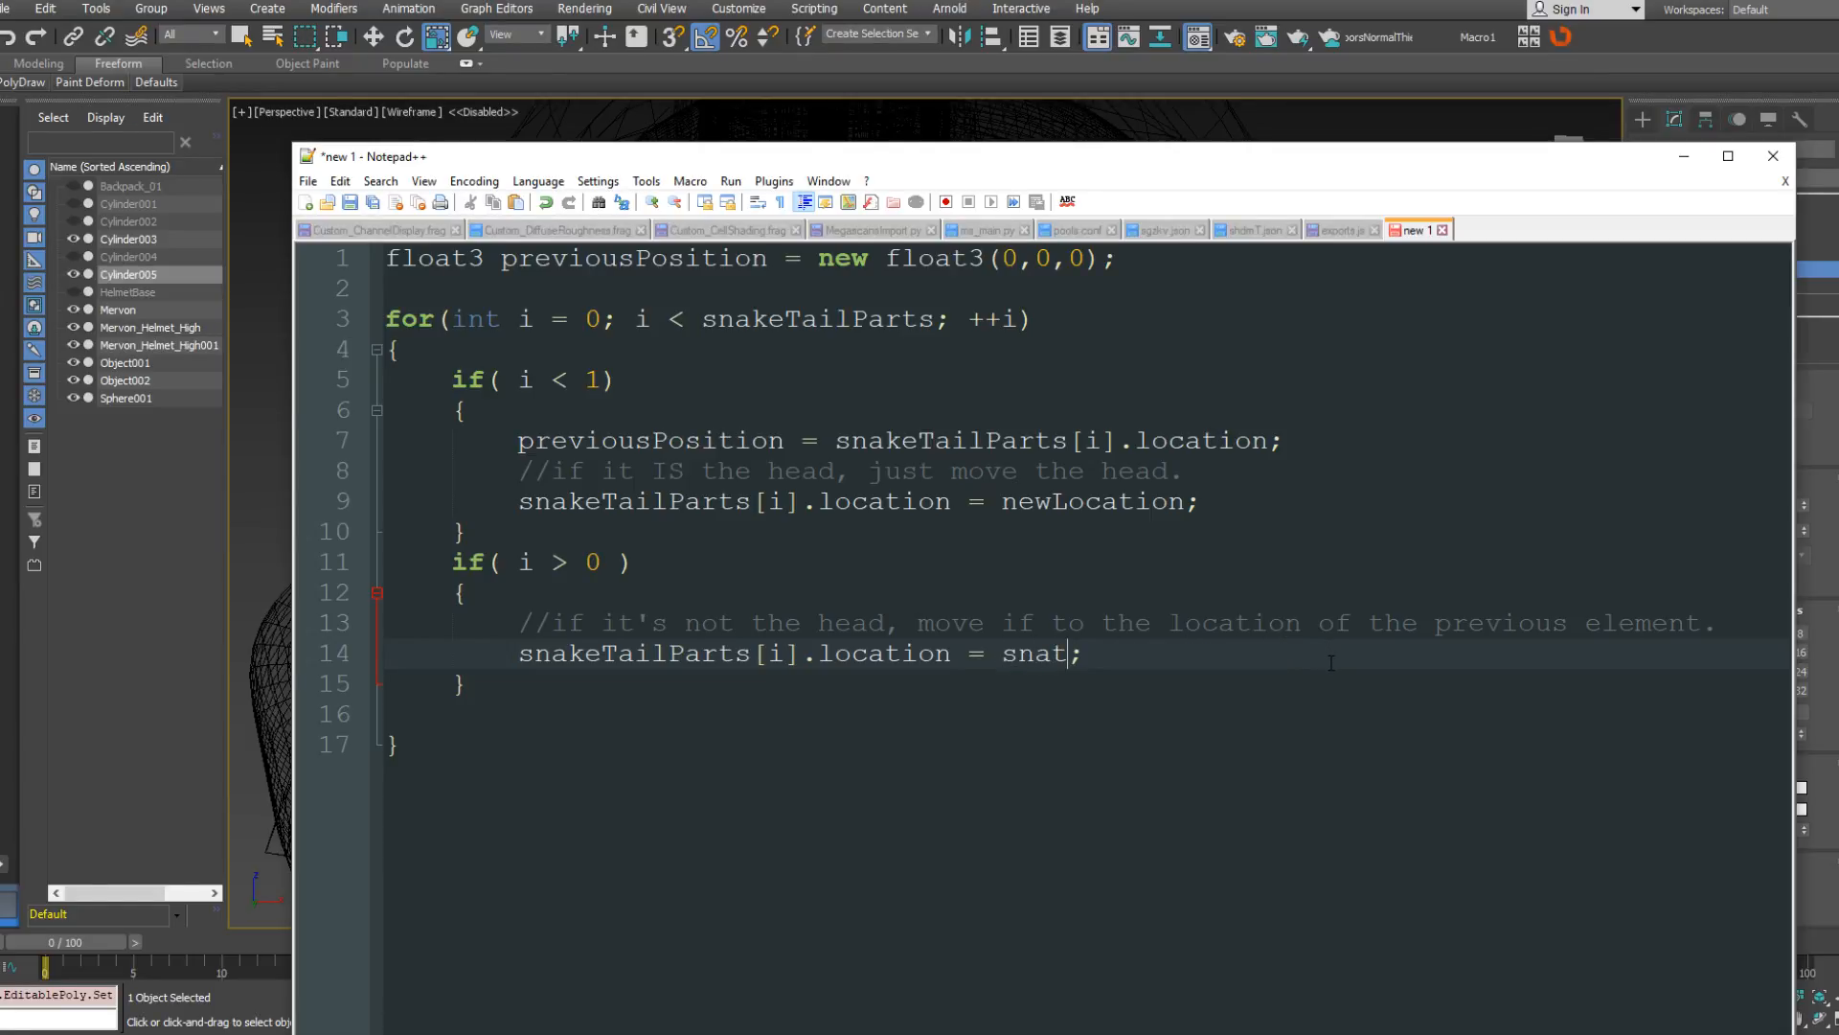
key(Return)
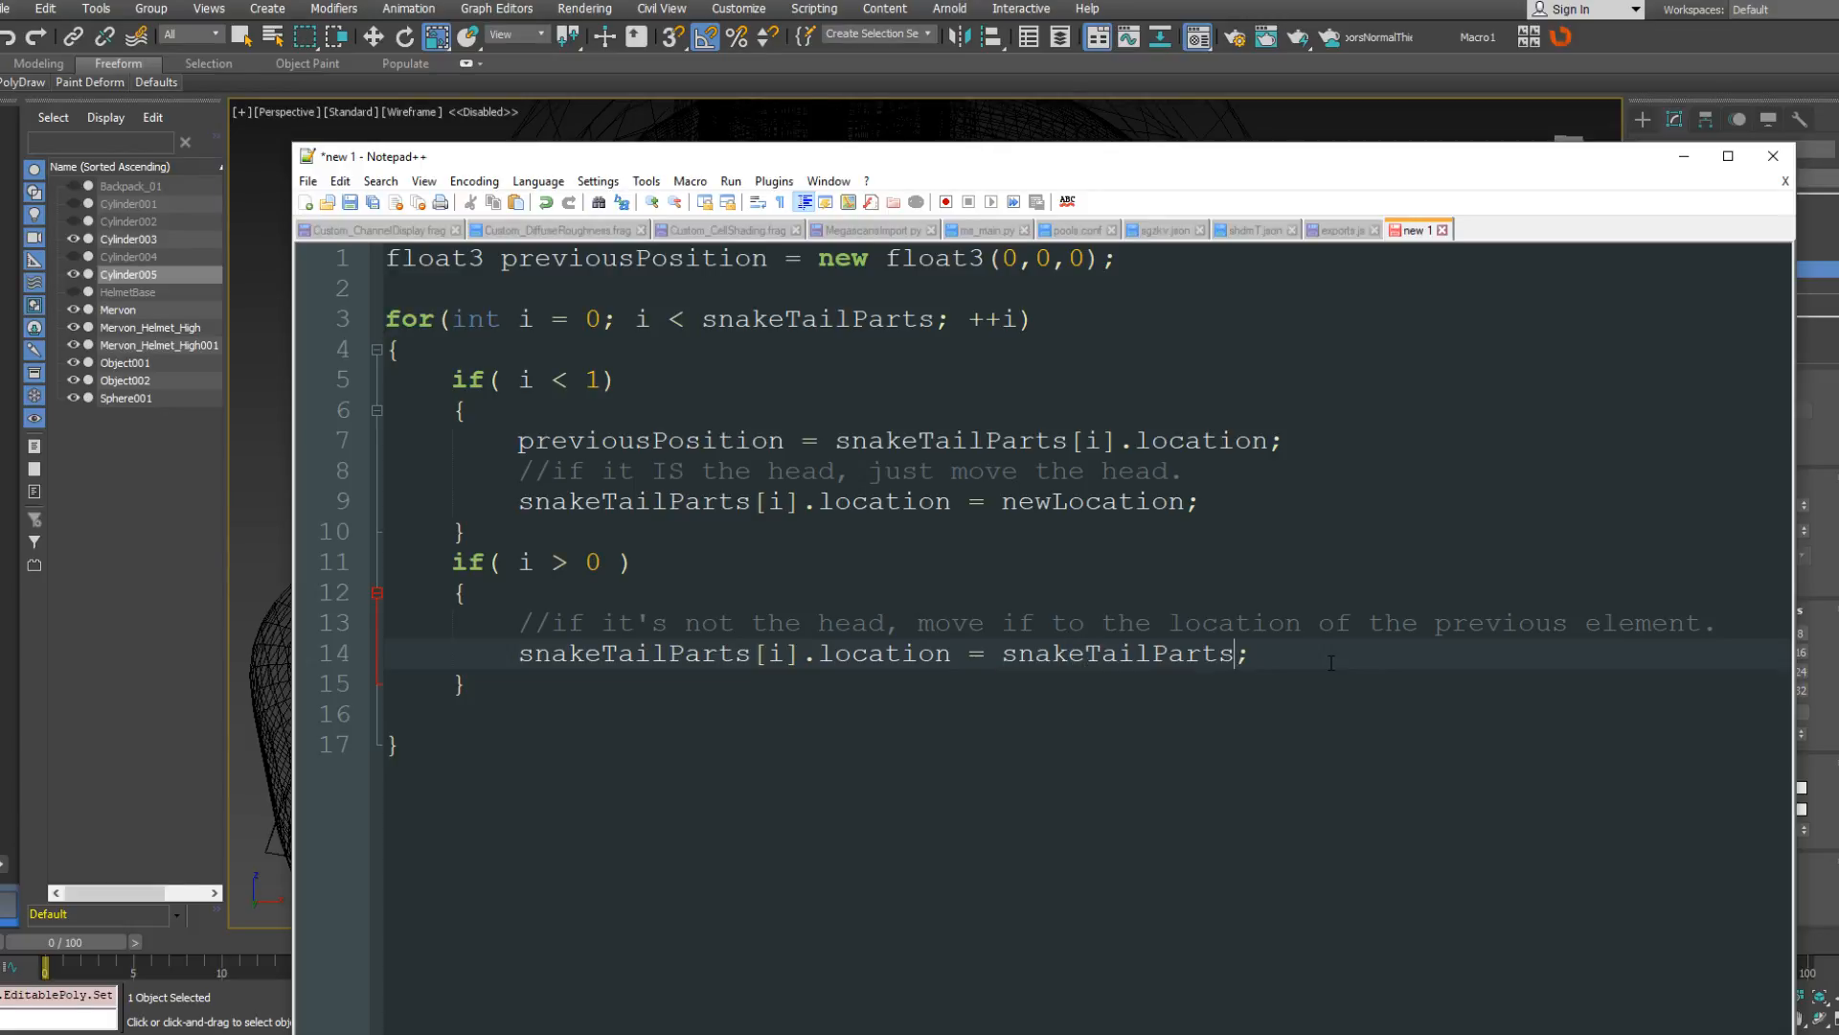
text([i - 1].location)
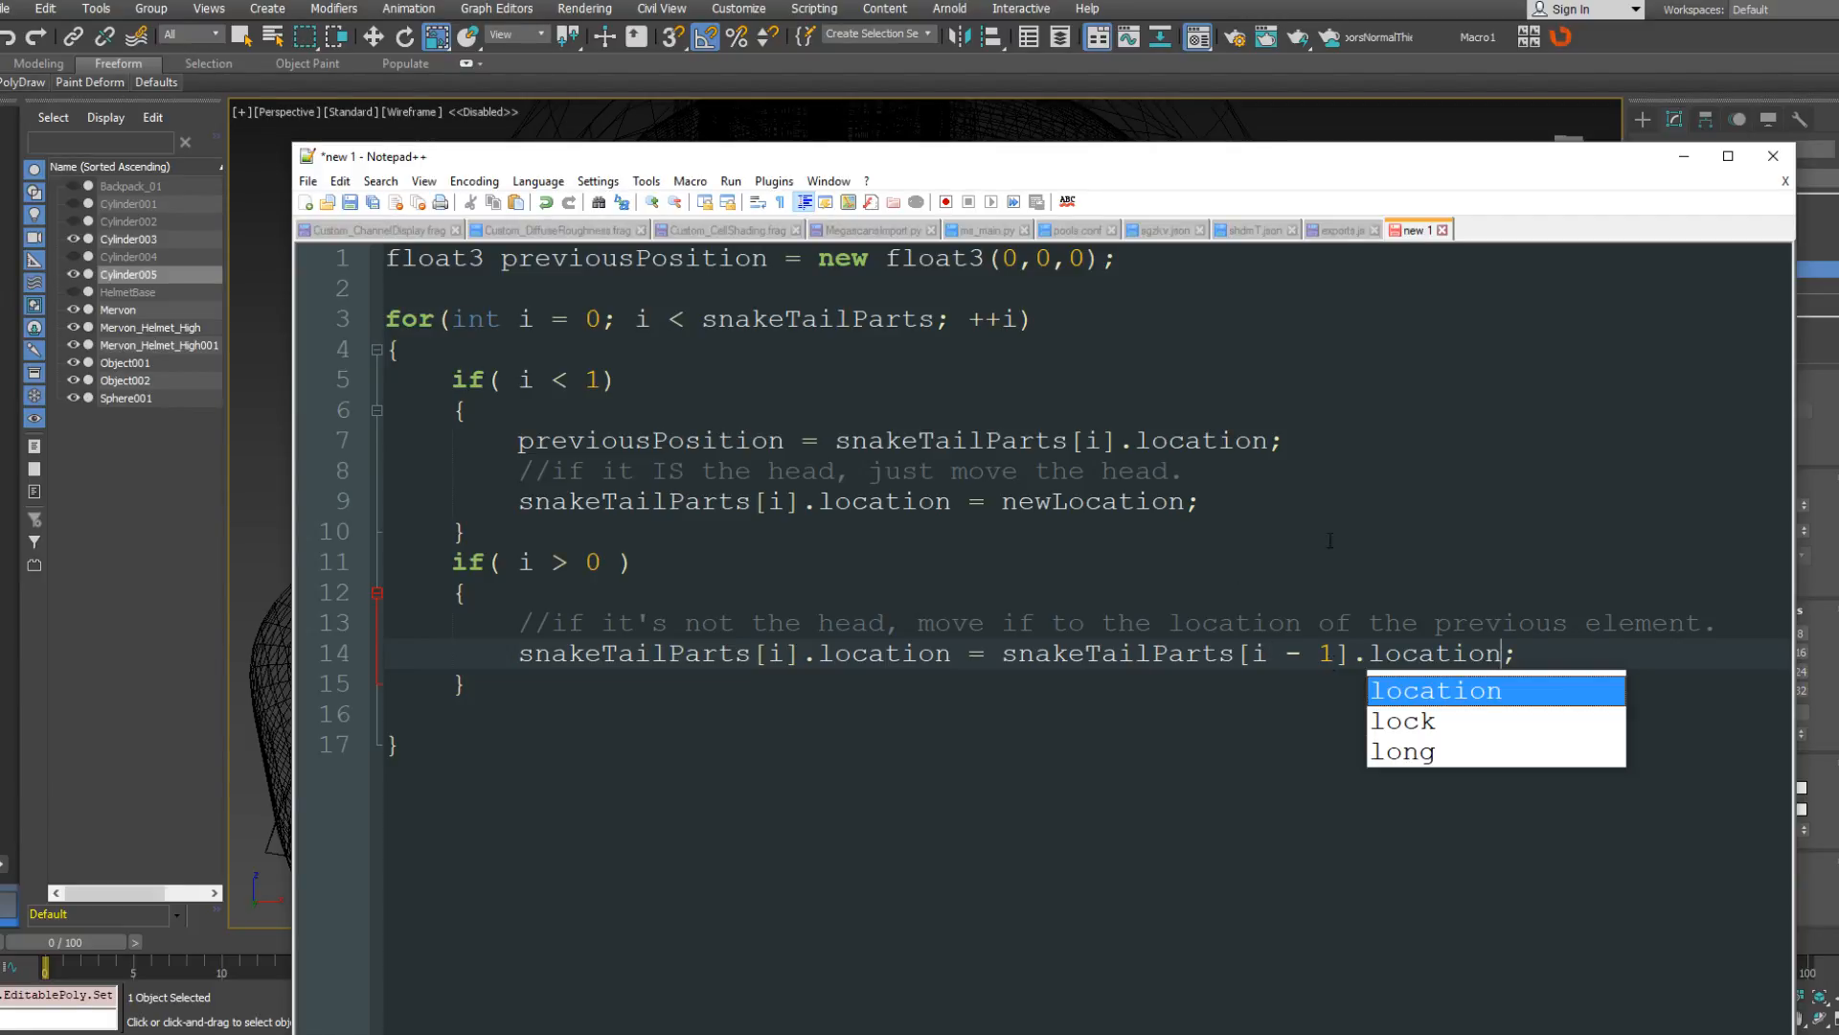
Restore previousPosition as the value assigned to snakeTailParts[i].location in the if( i > 0 ) block.
key(BackSpace)
key(BackSpace)
key(BackSpace)
key(BackSpace)
key(BackSpace)
key(BackSpace)
key(BackSpace)
key(BackSpace)
key(BackSpace)
key(BackSpace)
key(BackSpace)
key(BackSpace)
key(BackSpace)
key(BackSpace)
key(BackSpace)
key(BackSpace)
key(BackSpace)
key(BackSpace)
key(BackSpace)
key(BackSpace)
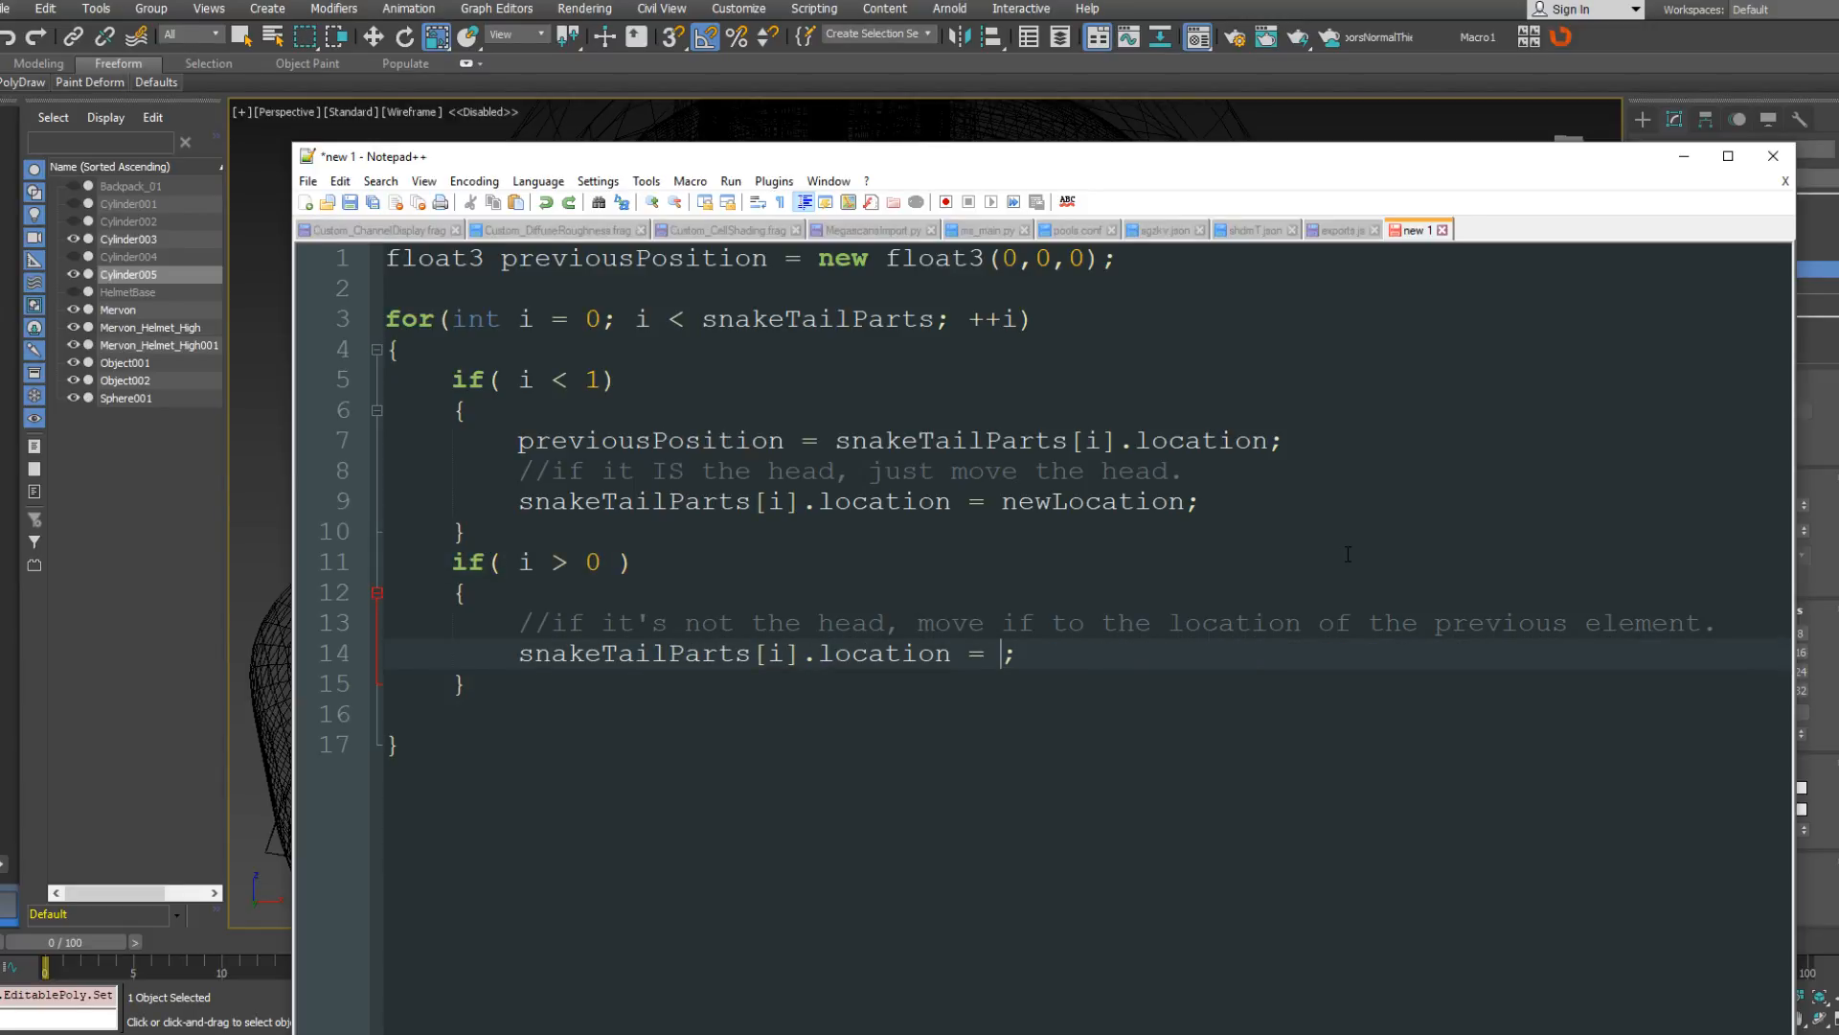
text(previousPosition)
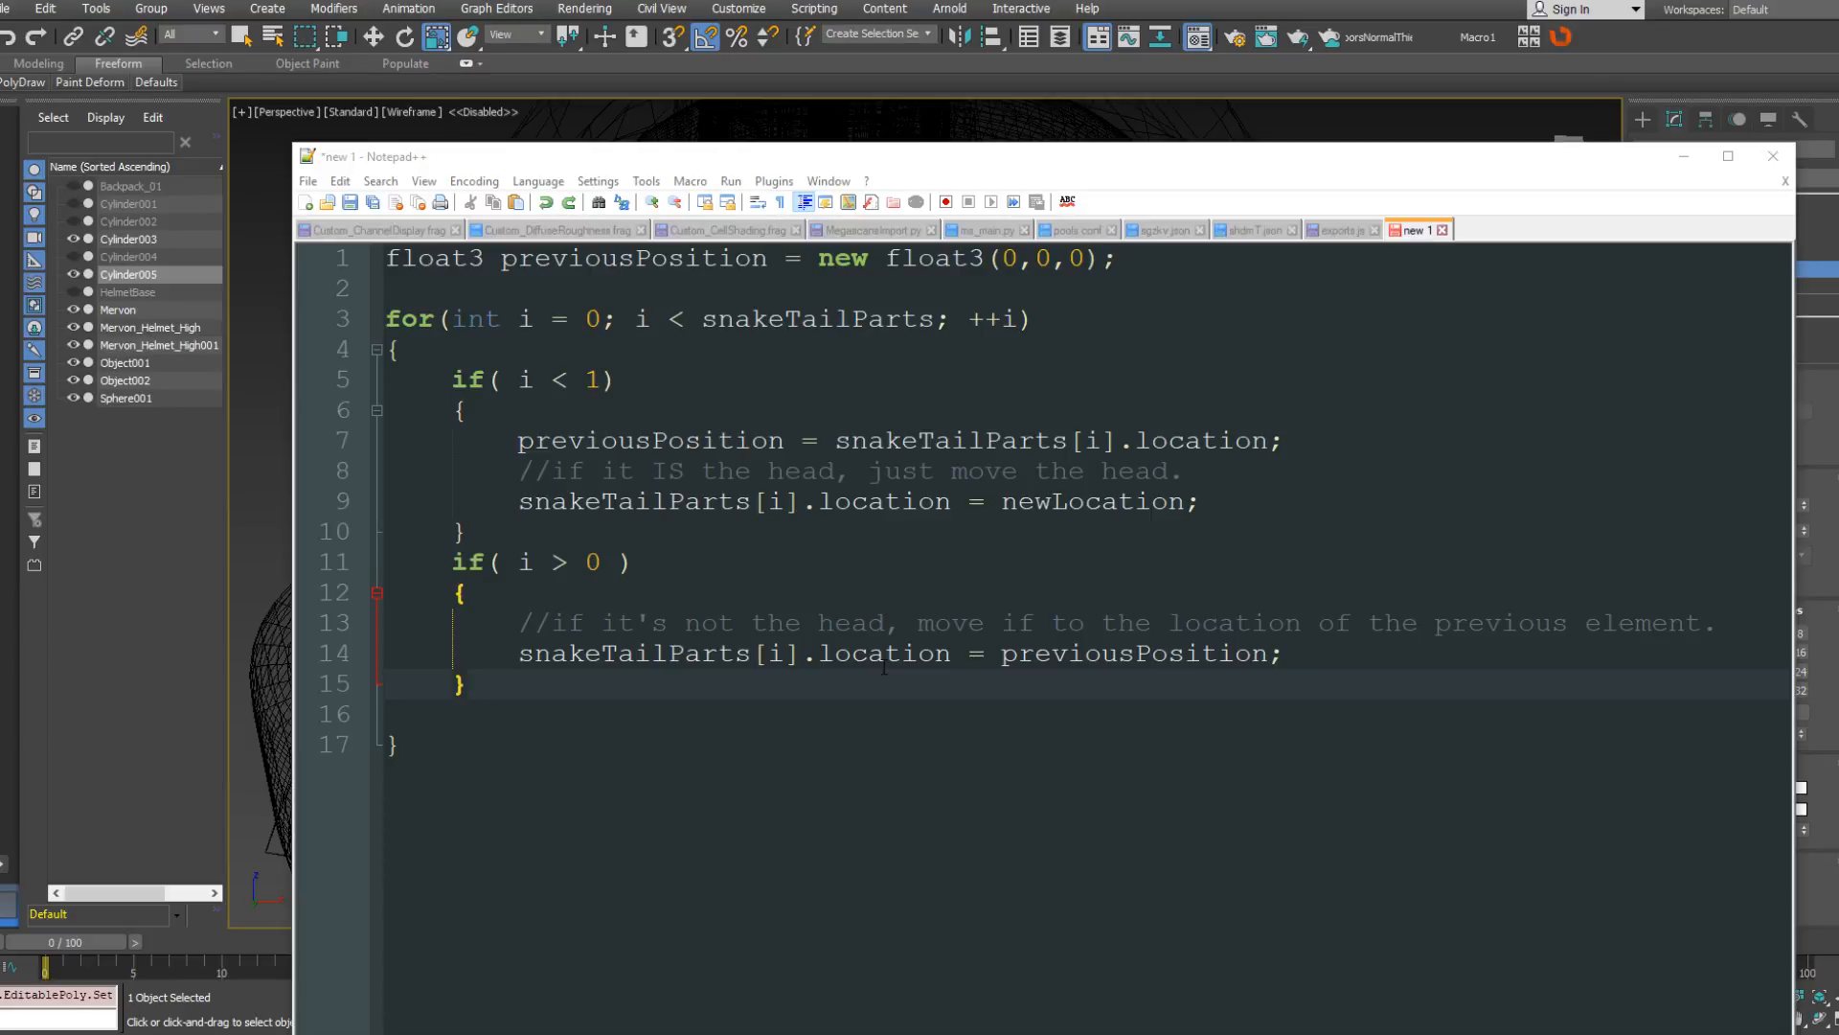
Examine the location assignment in the if( i > 0 ) block and where its previousPosition value comes from.
double_click(653, 656)
double_click(904, 656)
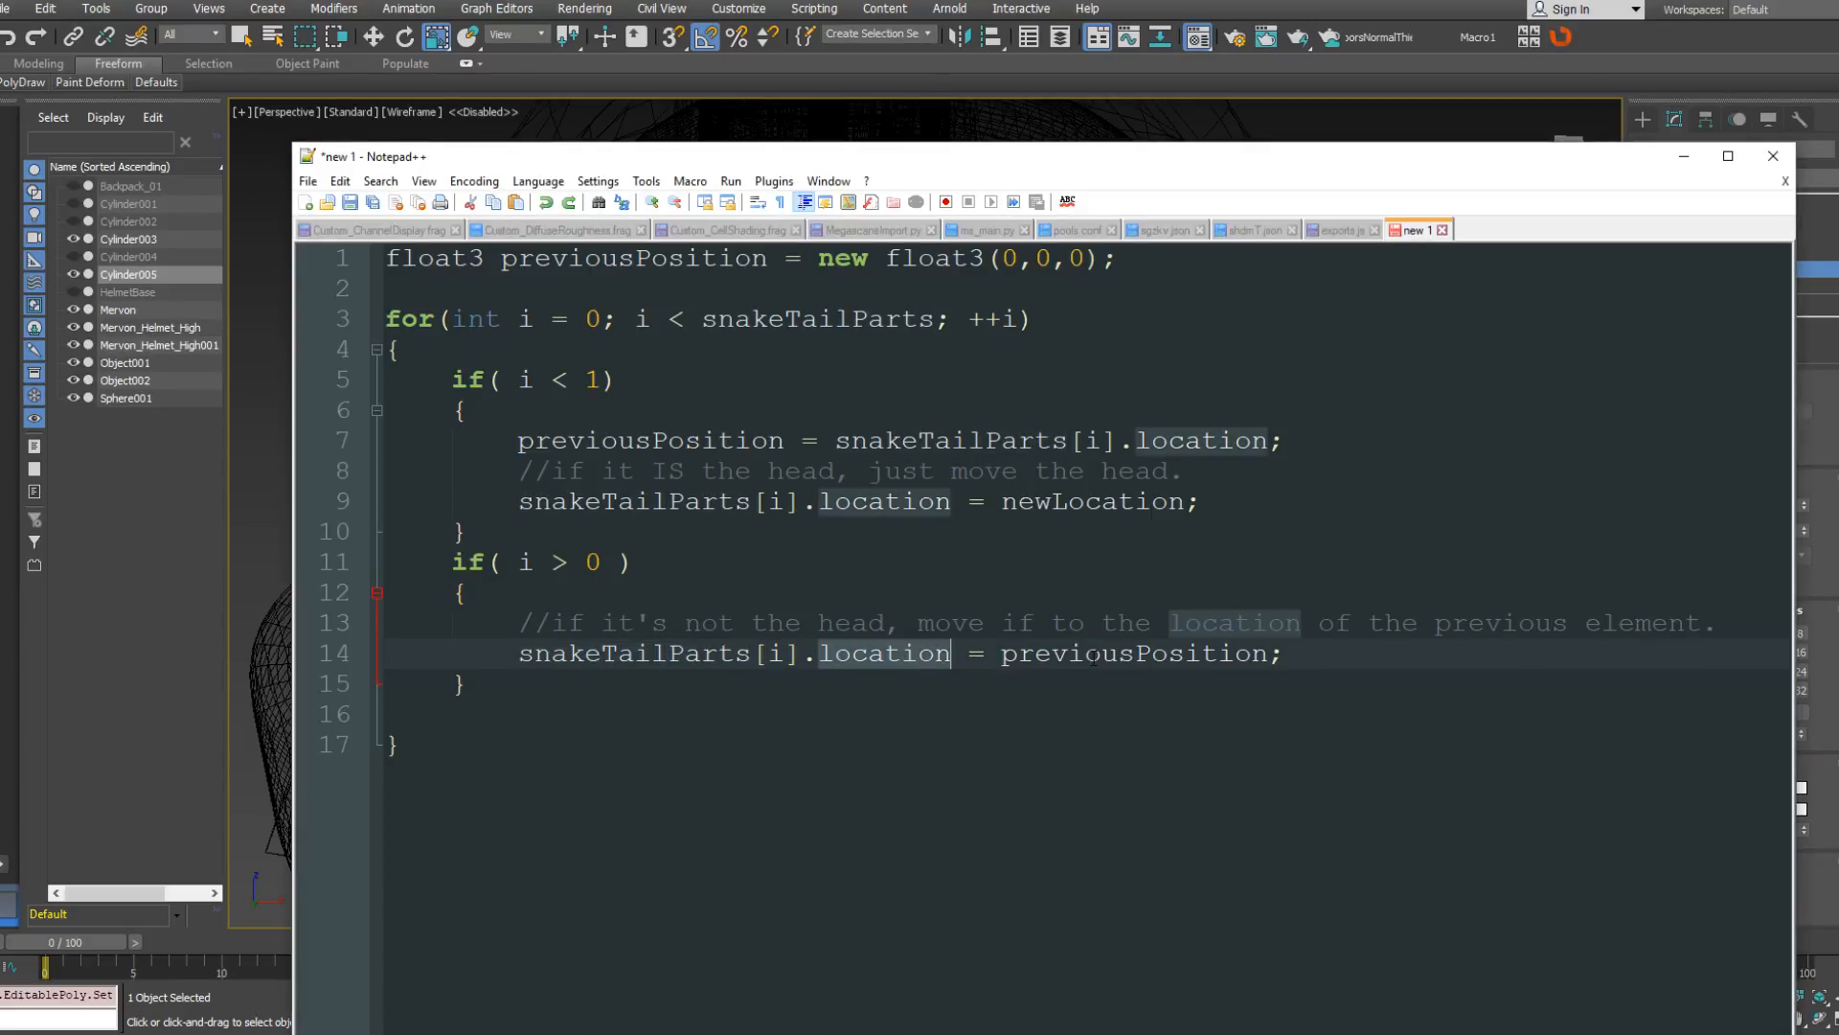
double_click(1134, 653)
click(772, 655)
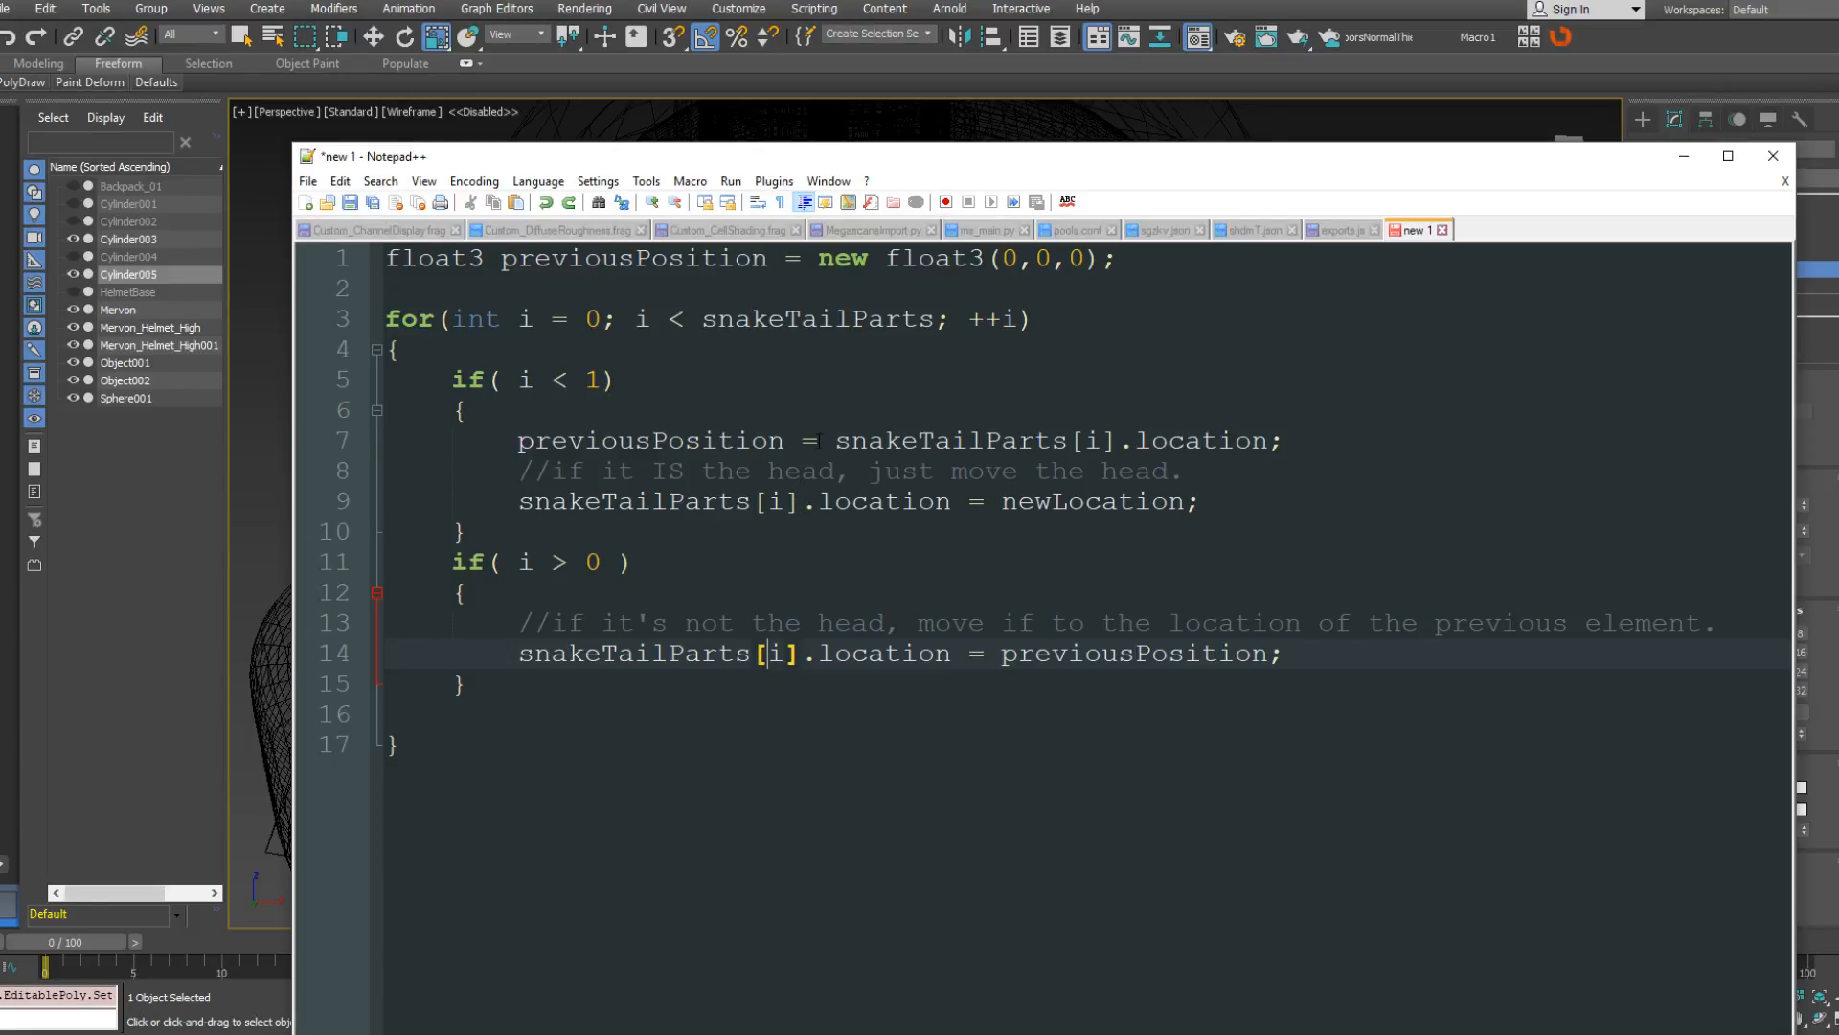
click(1150, 653)
double_click(1148, 654)
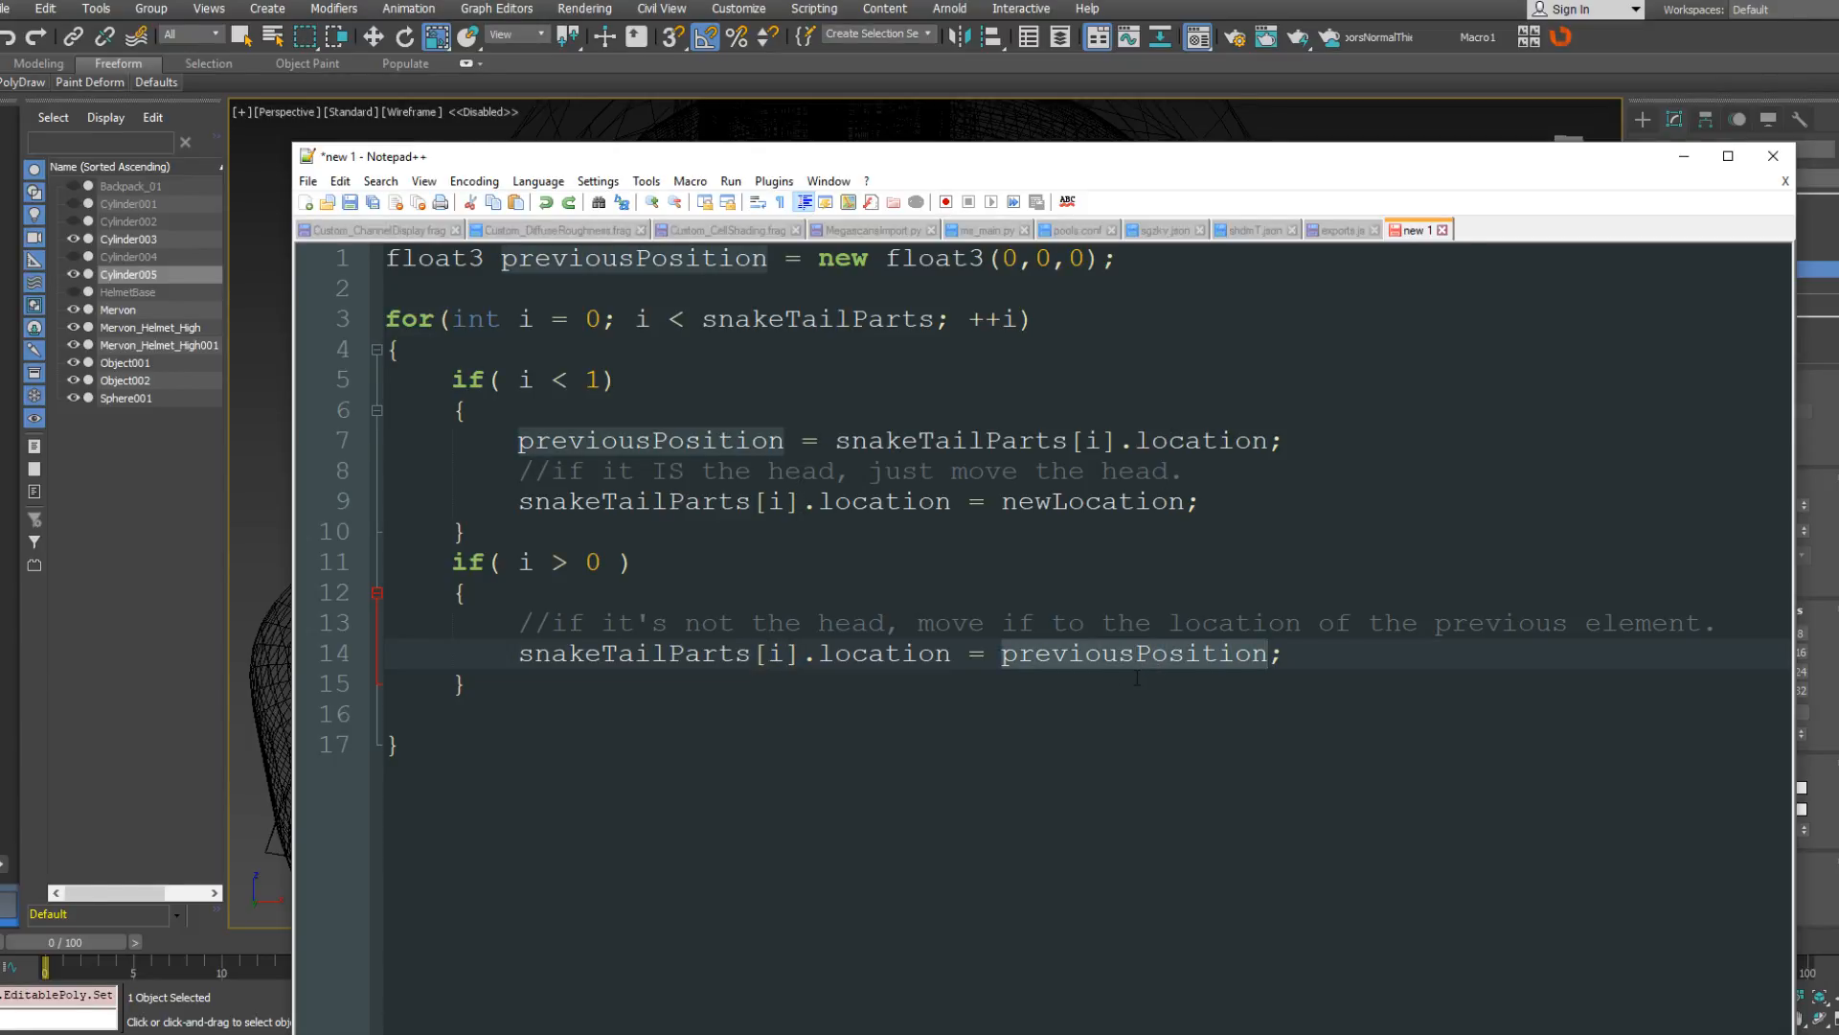
Add the statement "float3 tempLocation = snakeTailParts.location;" as the first line of the if( i > 0 ) block.
click(828, 594)
key(Return)
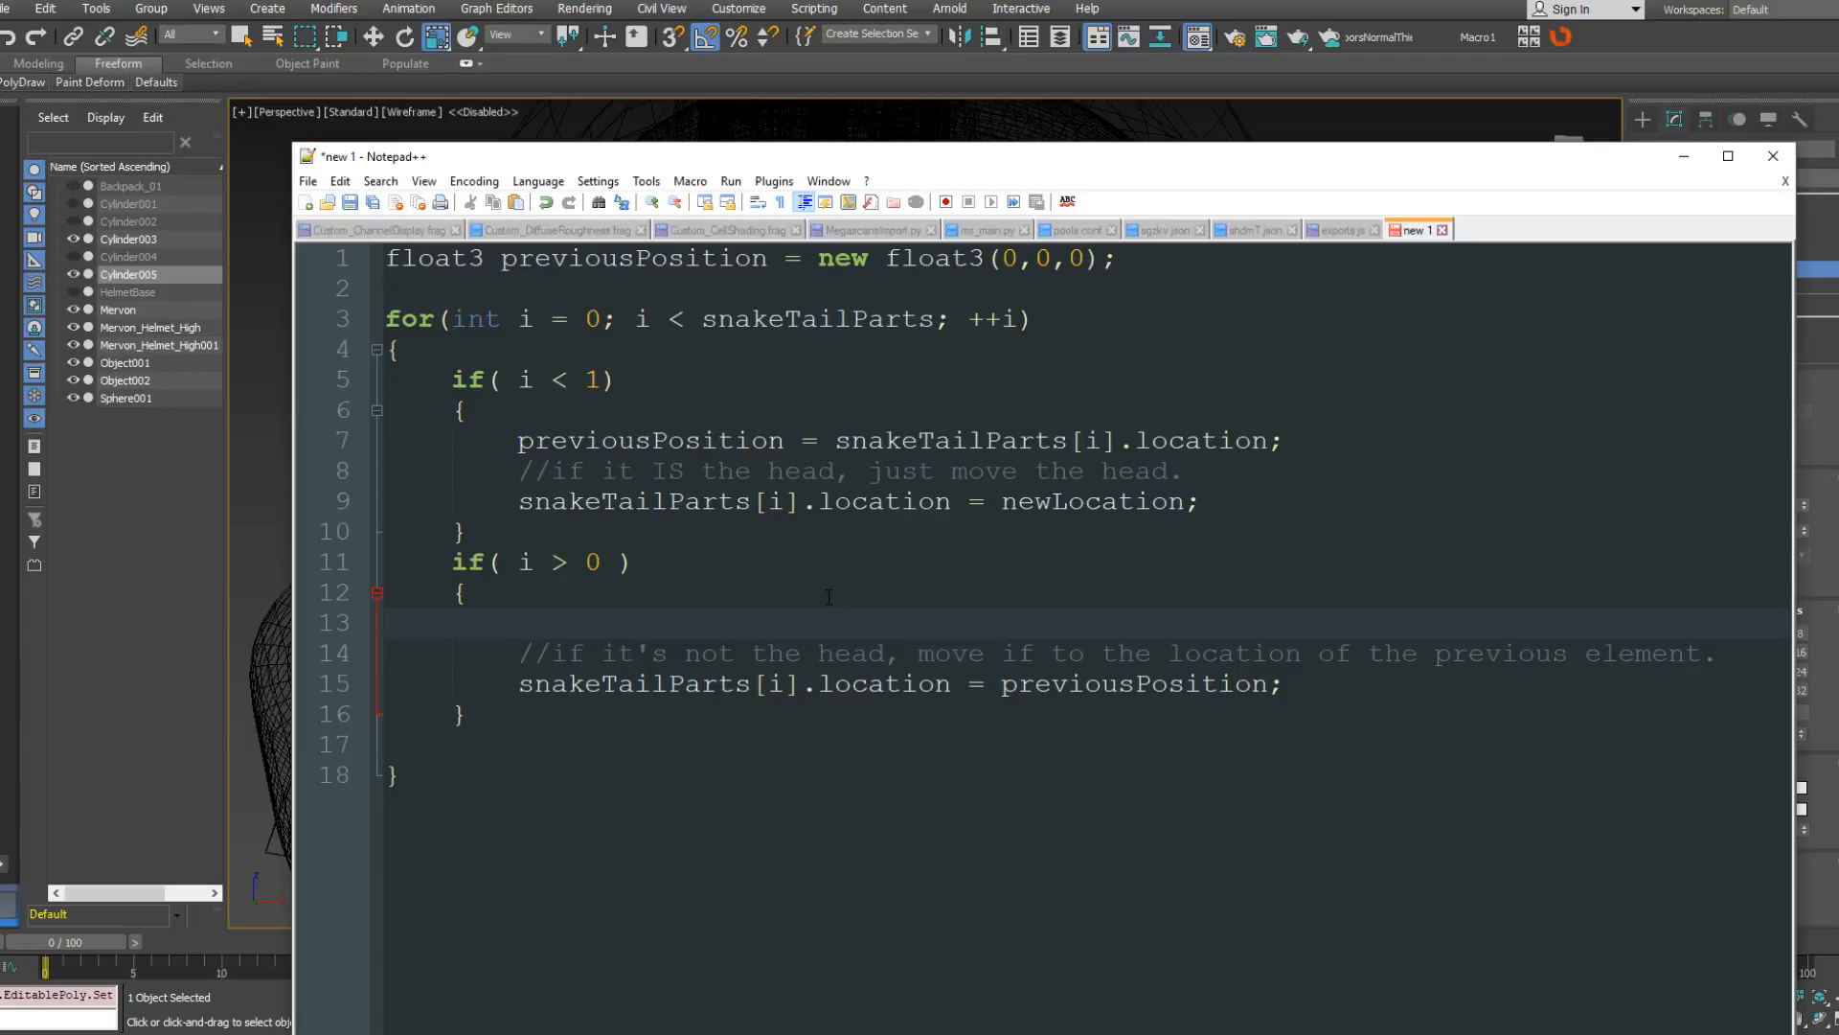
text(fklat)
key(BackSpace)
key(BackSpace)
key(BackSpace)
key(BackSpace)
text(loa)
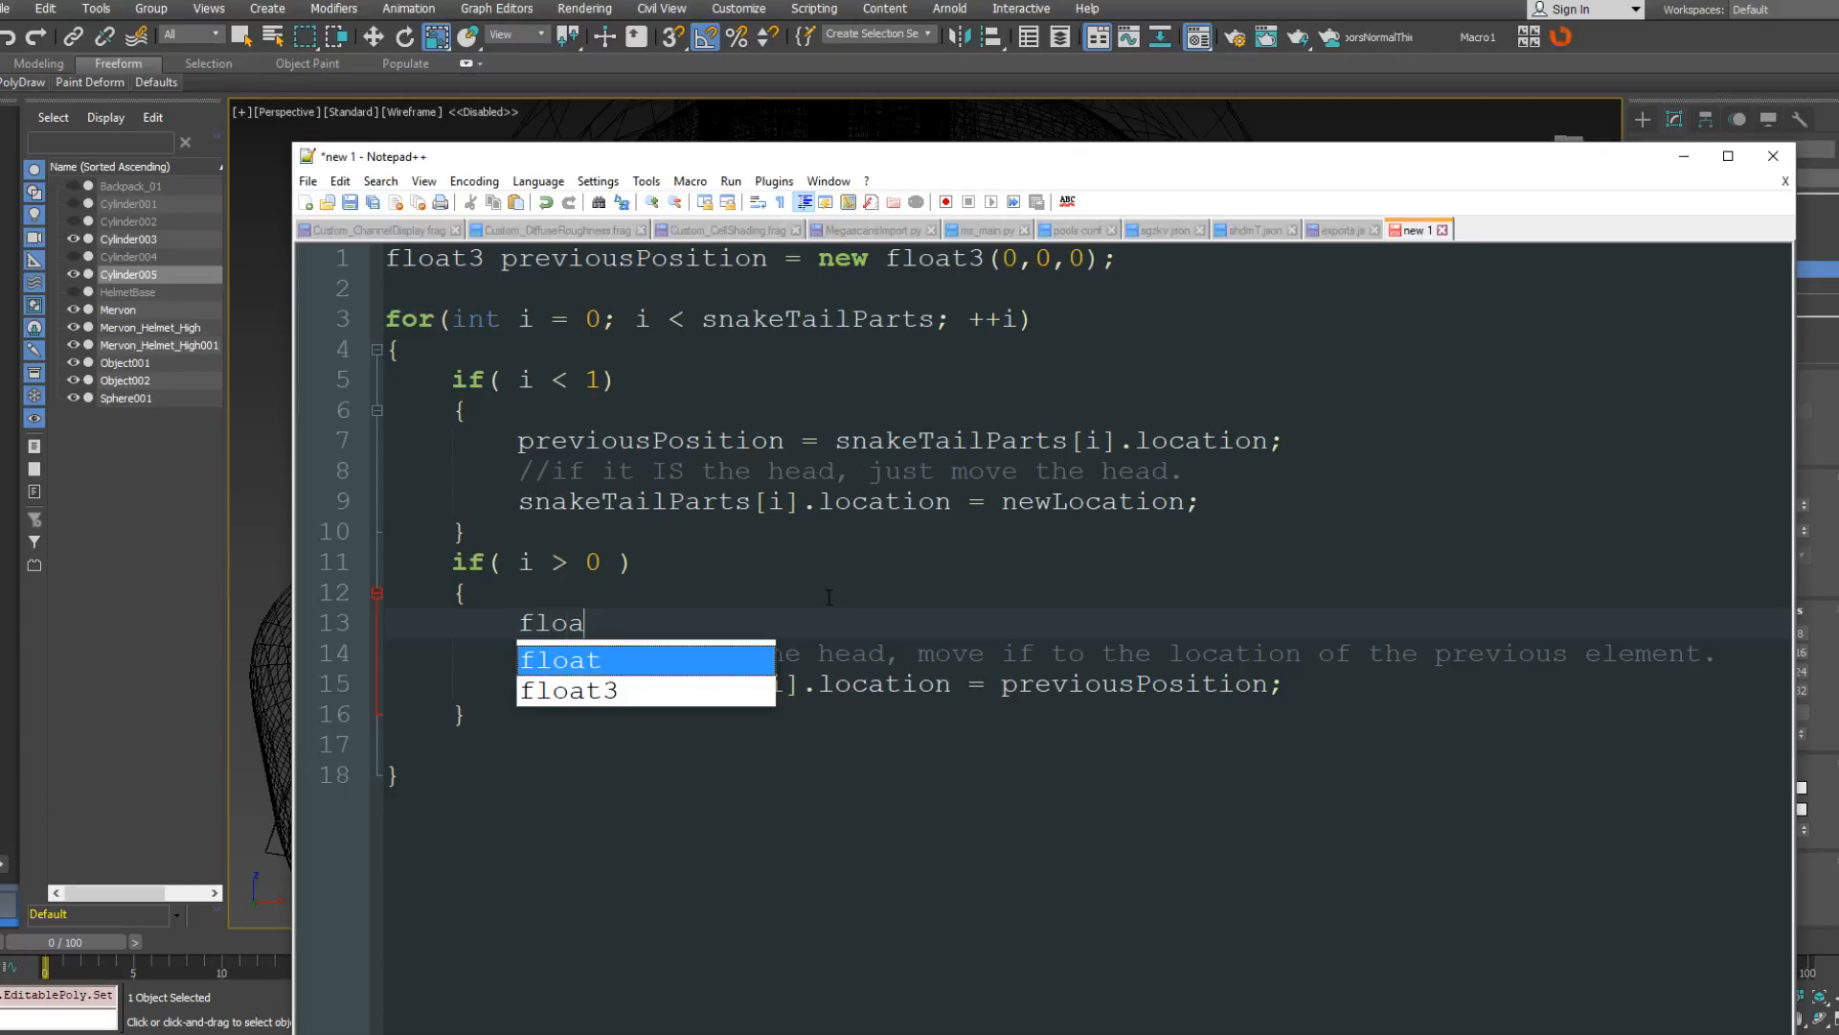
text(t3)
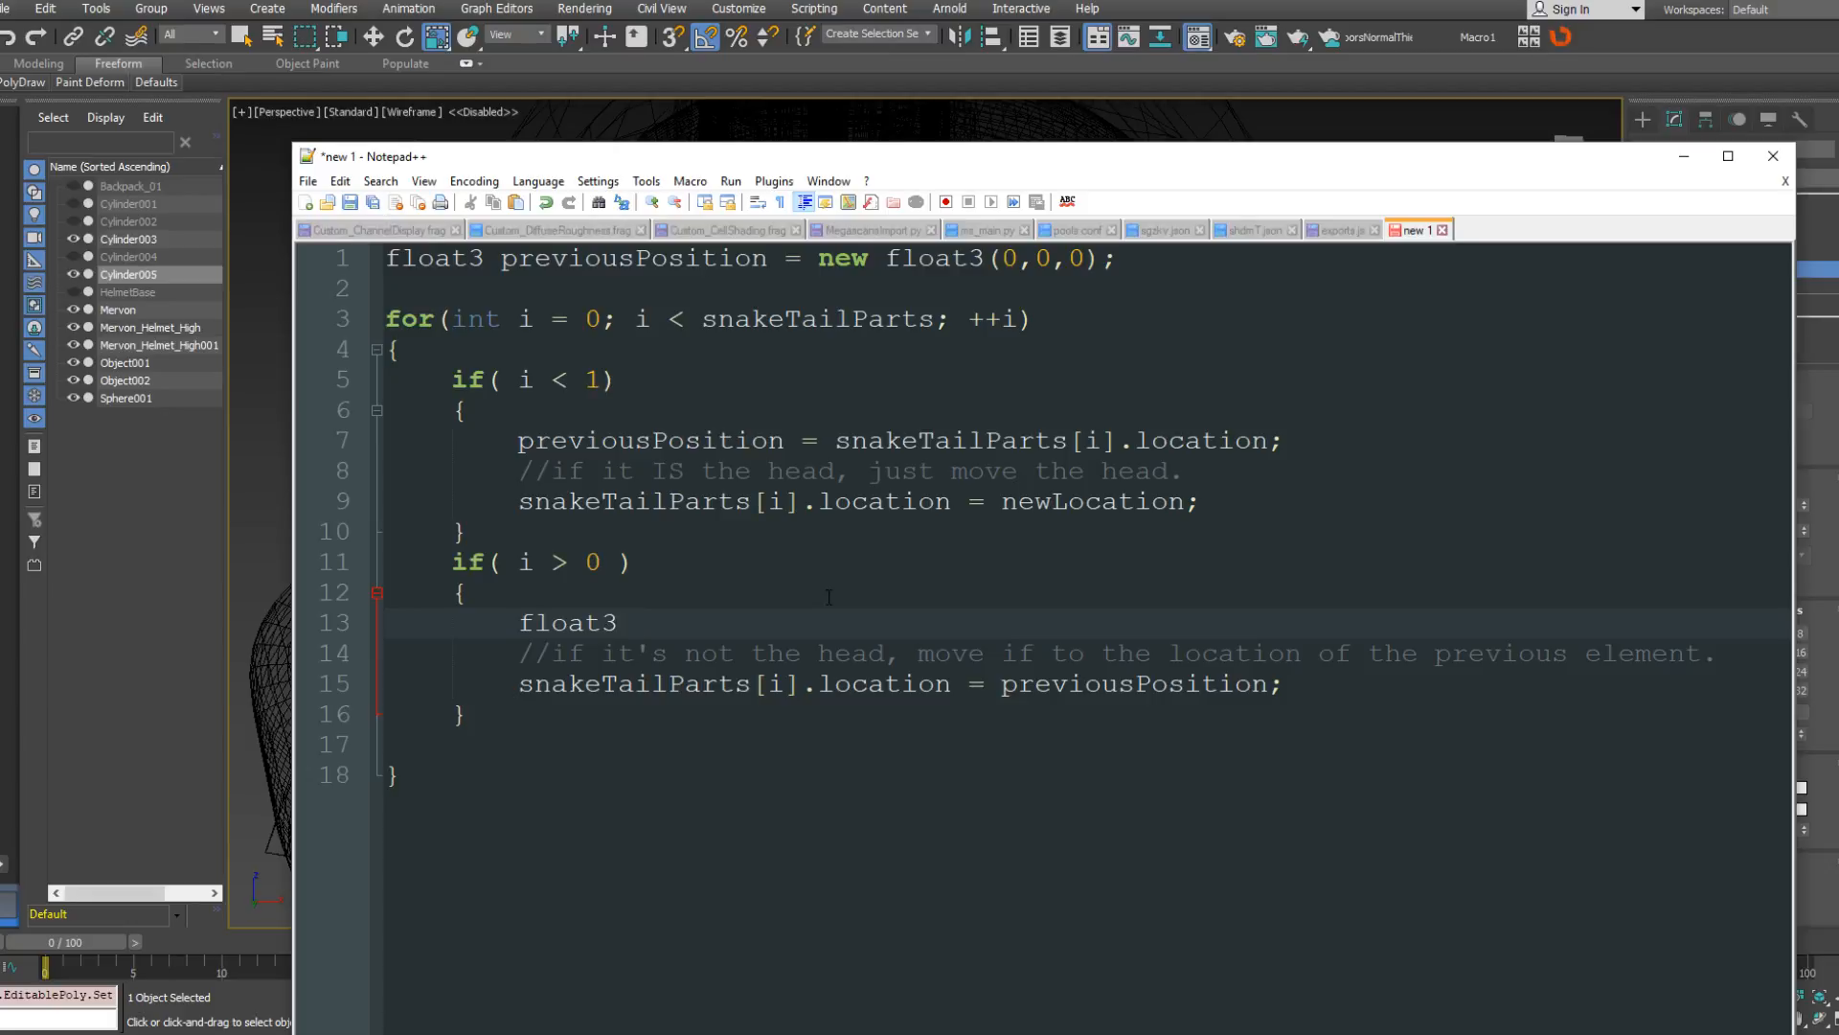
text(tempLocation = previousP)
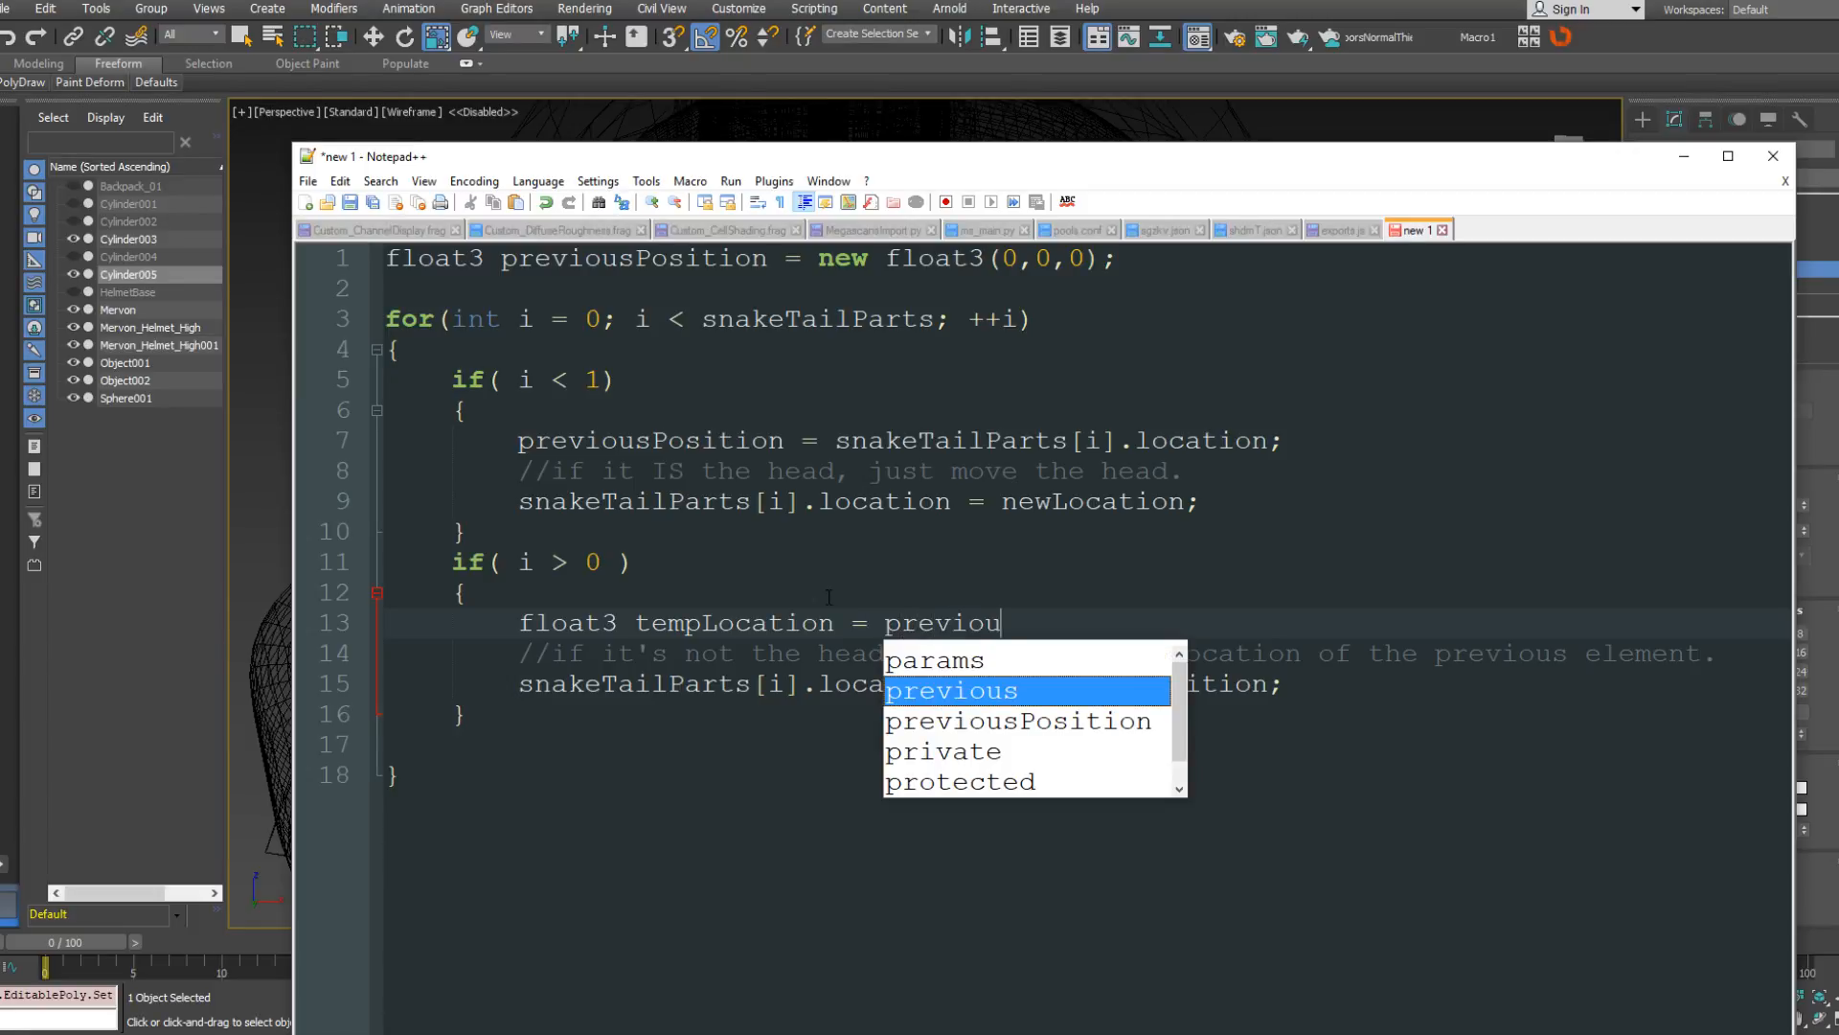
key(Return)
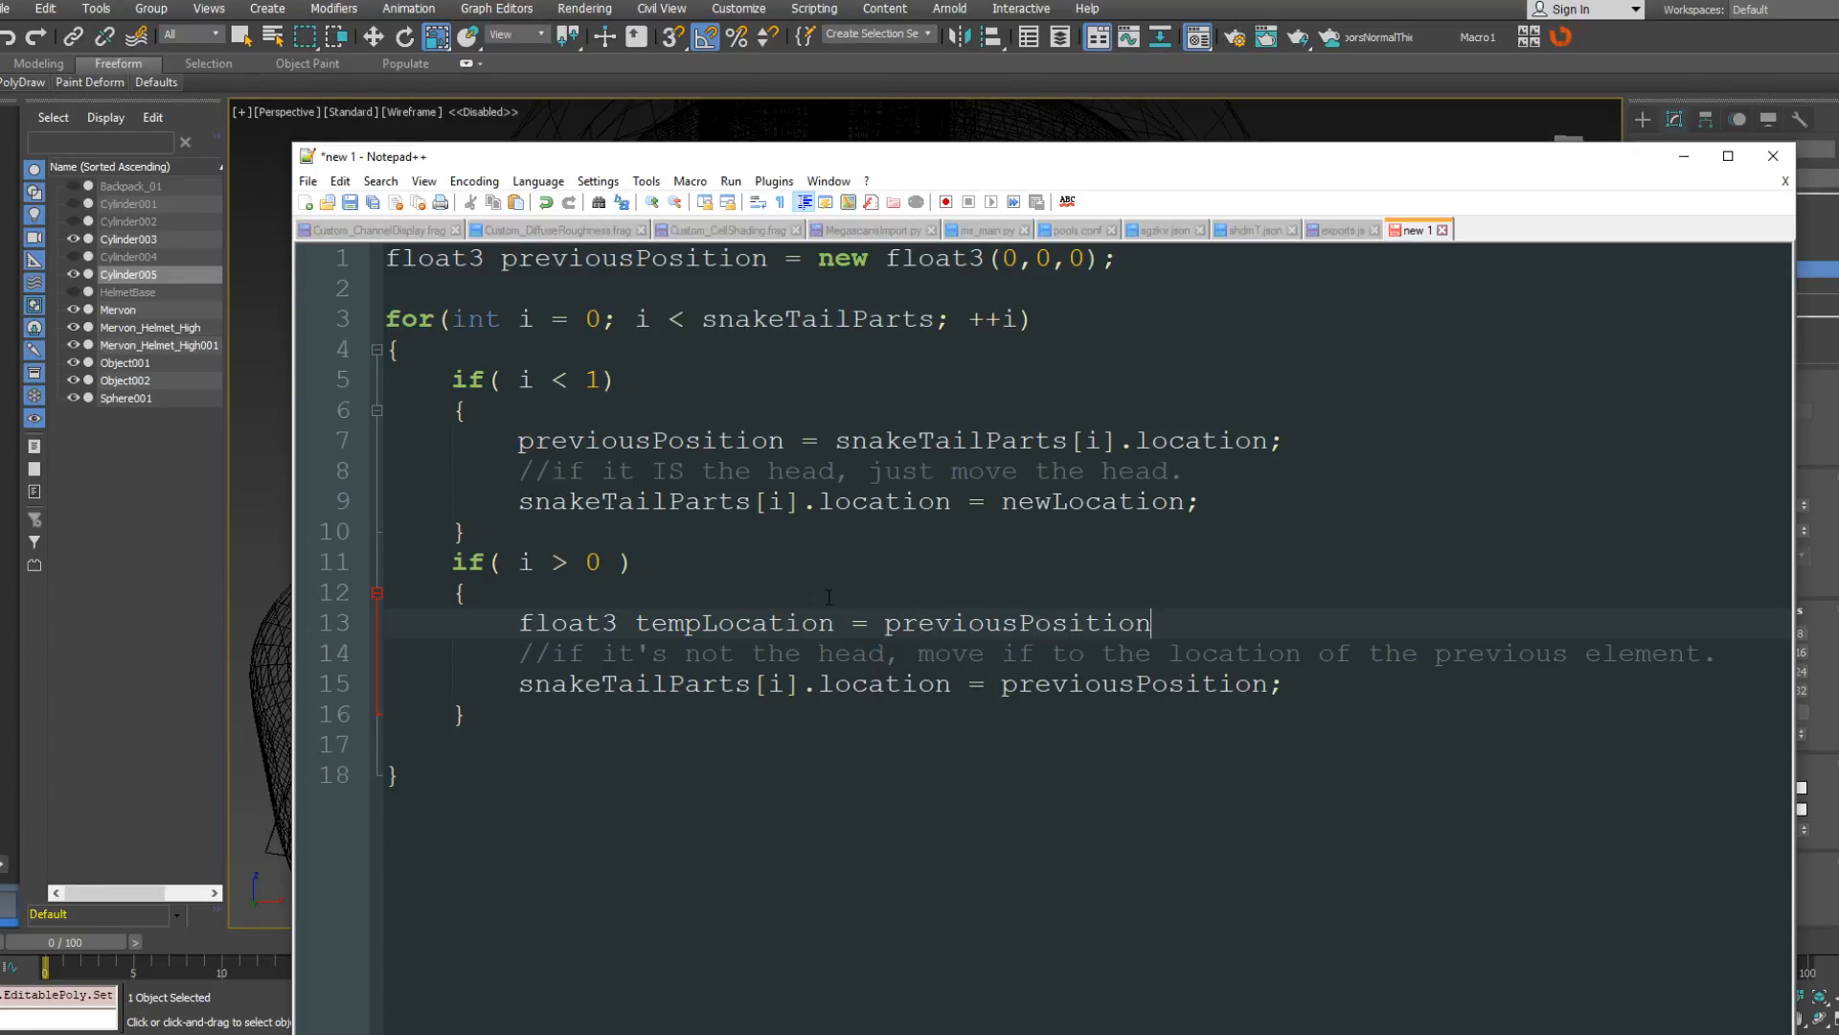
key(BackSpace)
key(BackSpace)
key(BackSpace)
key(BackSpace)
key(BackSpace)
key(BackSpace)
key(BackSpace)
key(BackSpace)
key(BackSpace)
key(BackSpace)
key(BackSpace)
key(BackSpace)
key(BackSpace)
key(BackSpace)
key(BackSpace)
key(BackSpace)
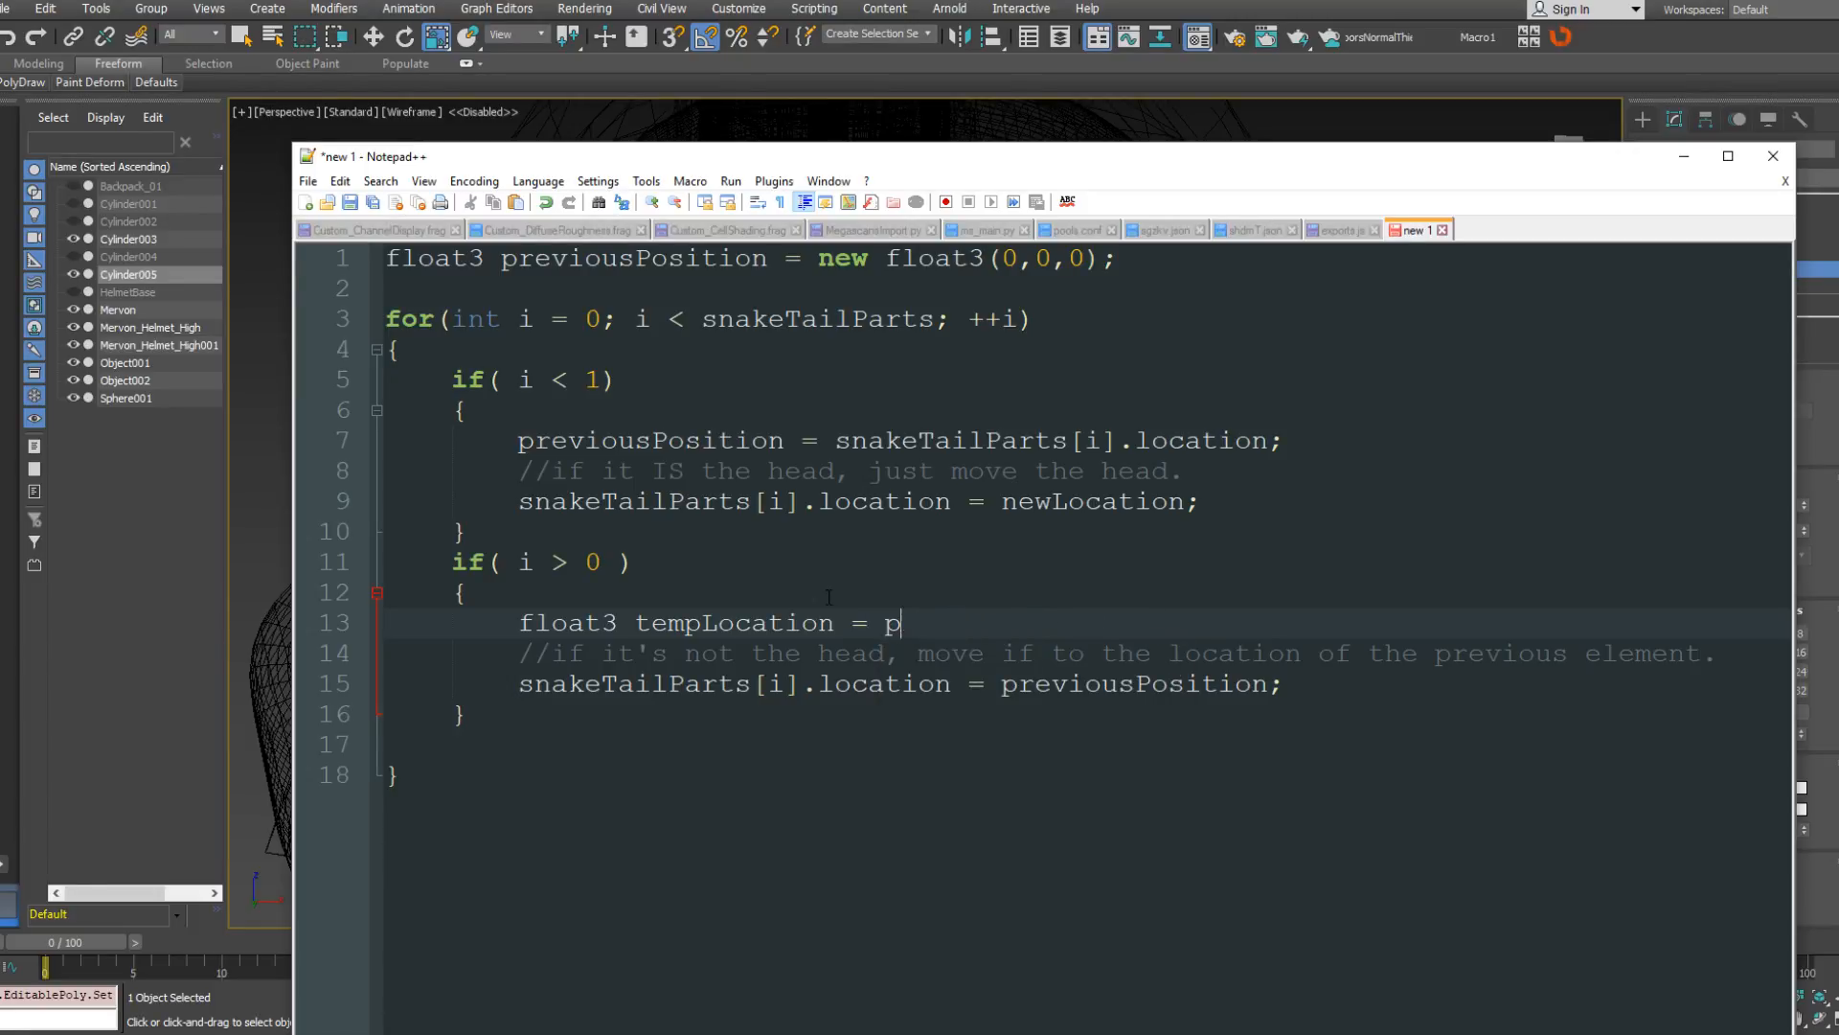
text(snake)
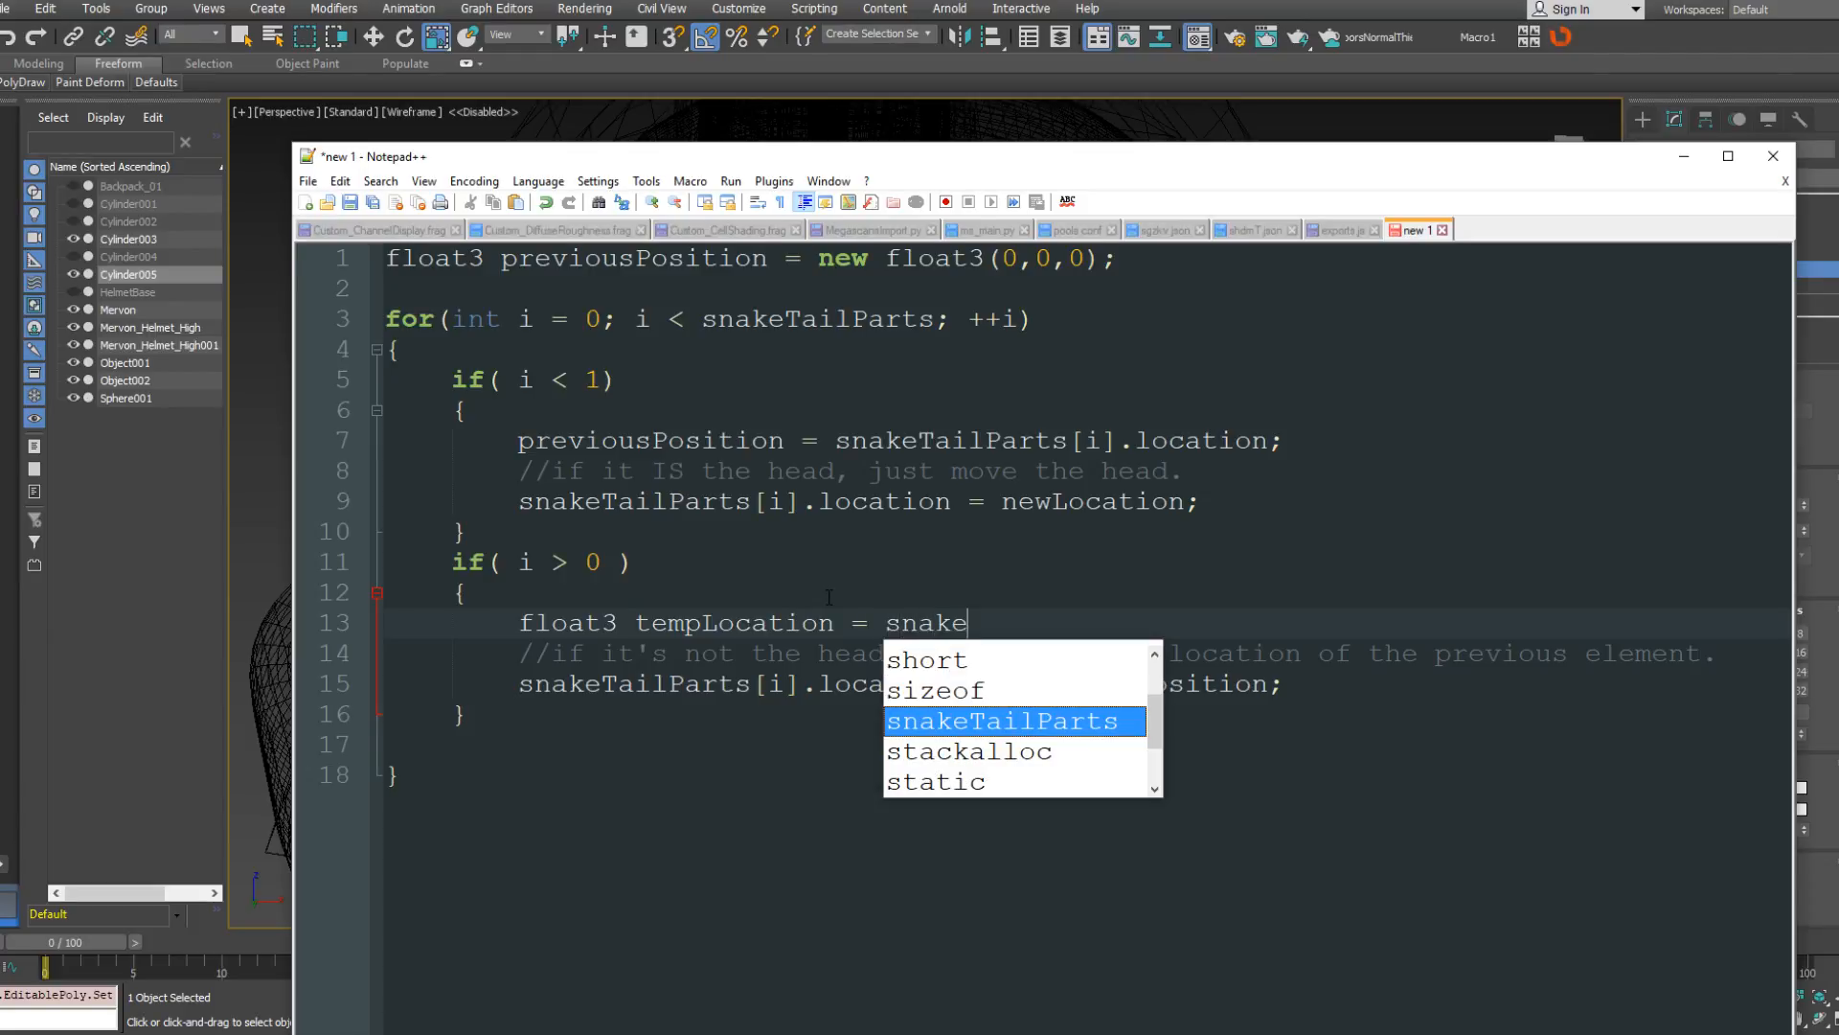
key(Return)
text(.lo)
key(Return)
text(;)
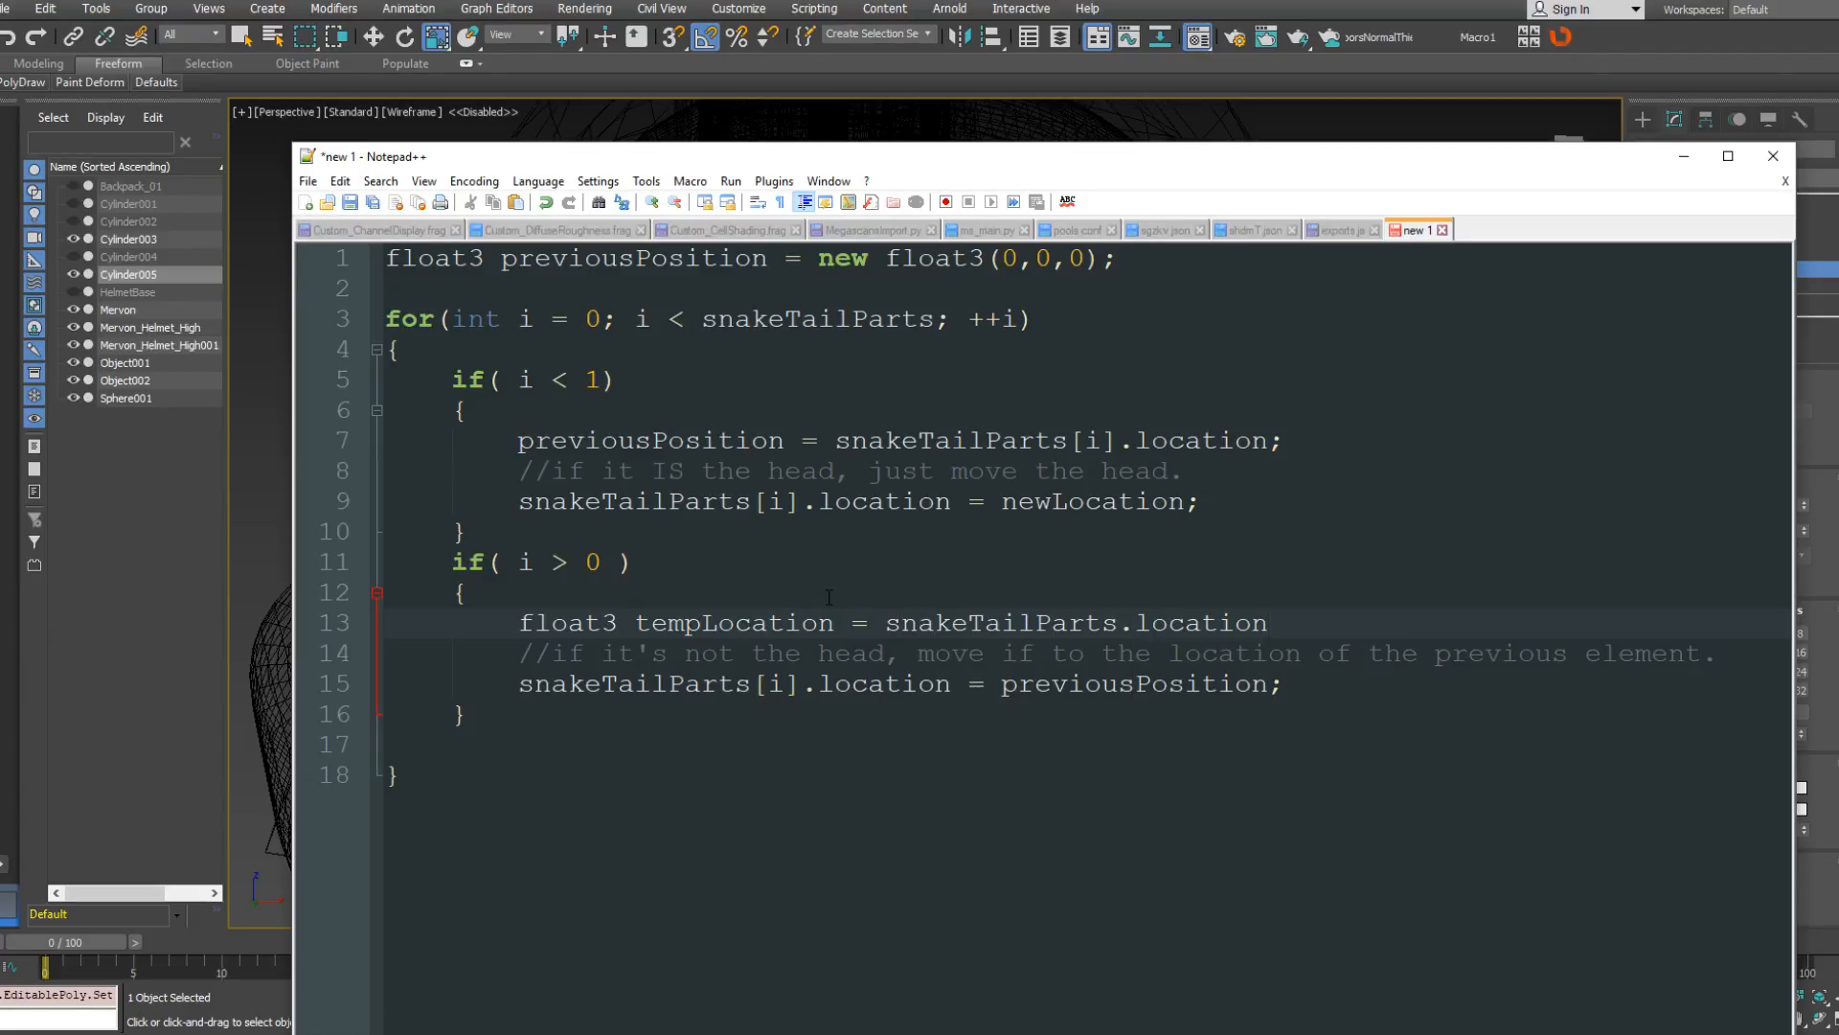
Add the statement "previousPosition = tempLocation;" as the last line of the if( i > 0 ) block.
key(Down)
key(Down)
key(Return)
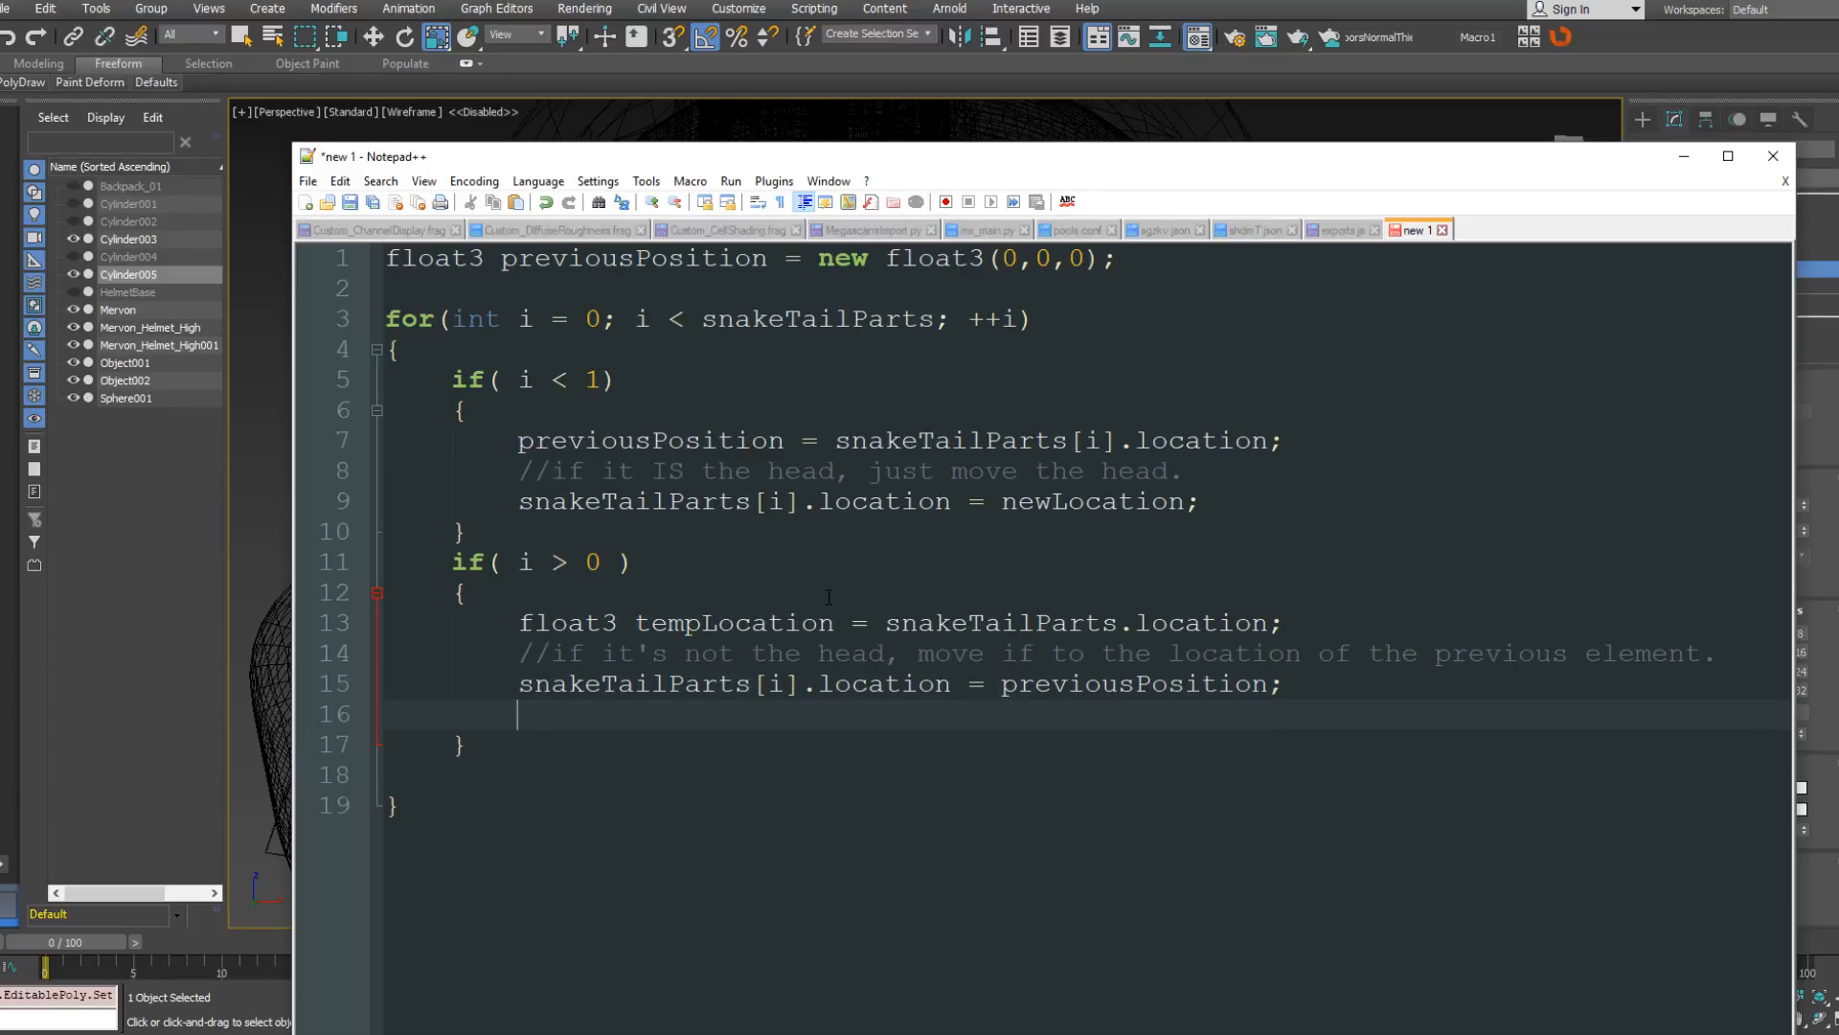
text(previo)
key(Down)
key(Down)
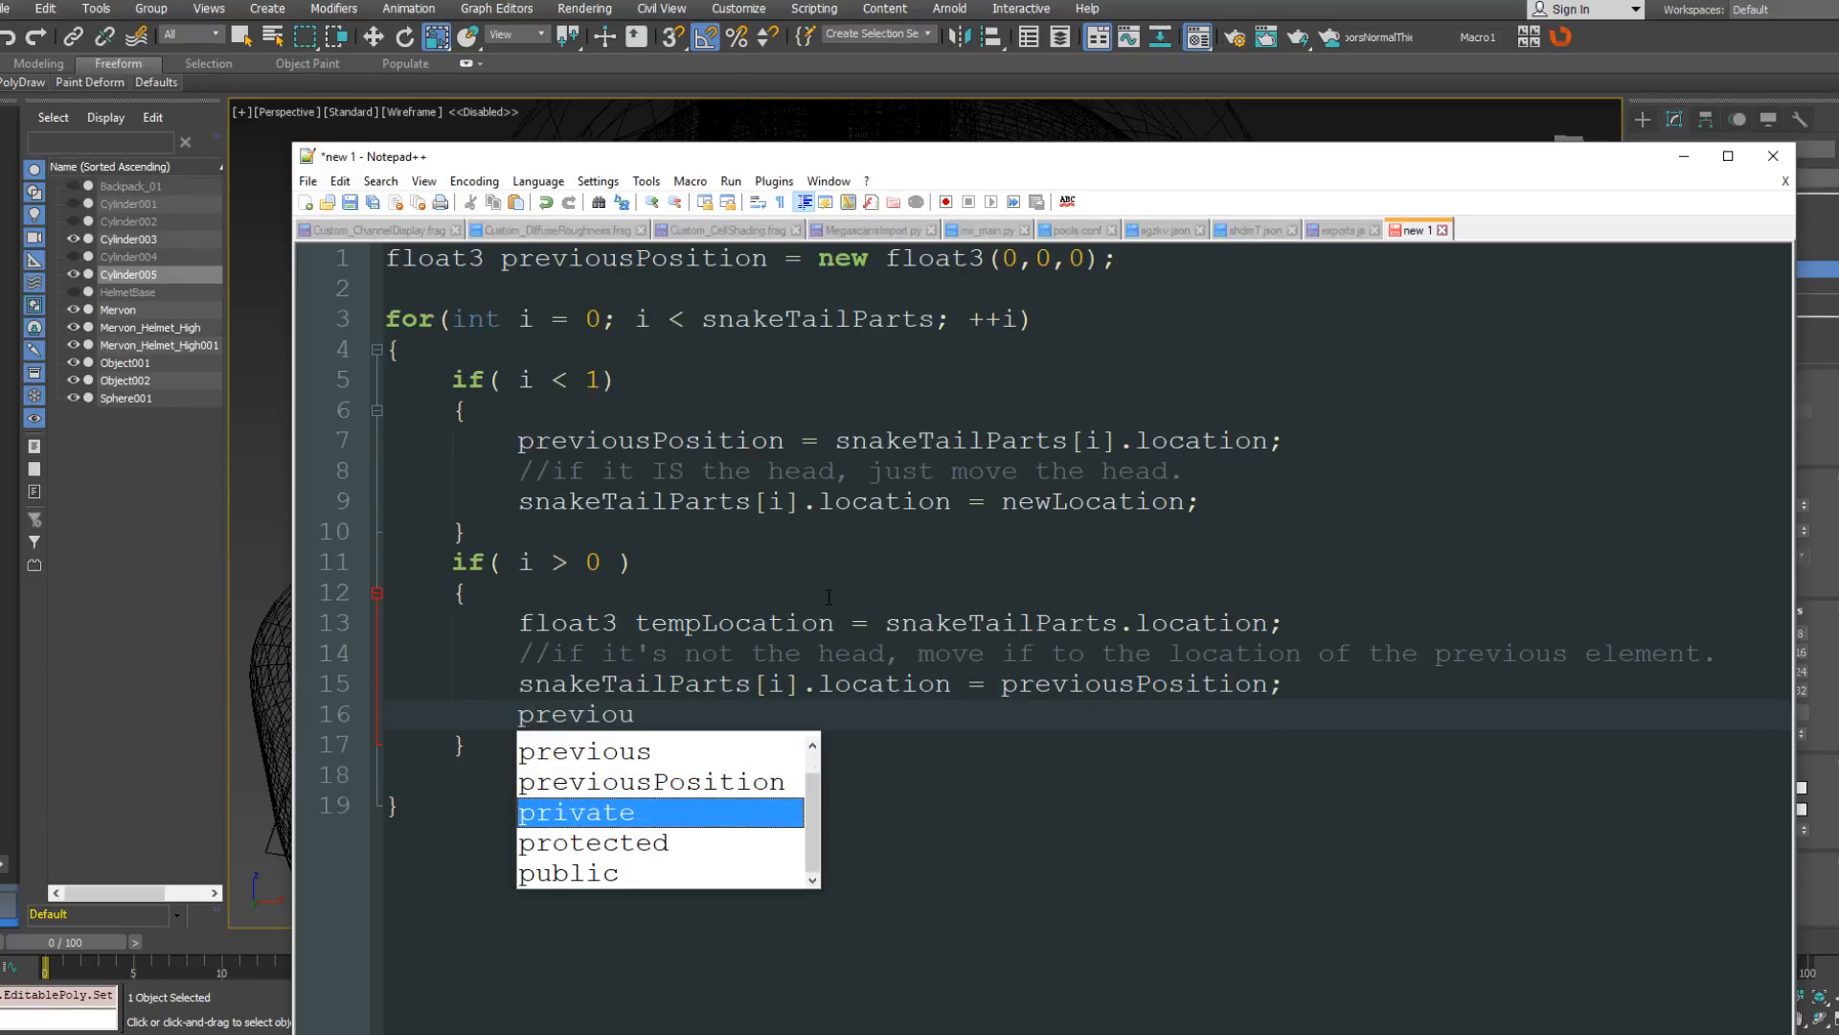
key(Return)
key(BackSpace)
key(BackSpace)
key(BackSpace)
key(BackSpace)
key(BackSpace)
key(BackSpace)
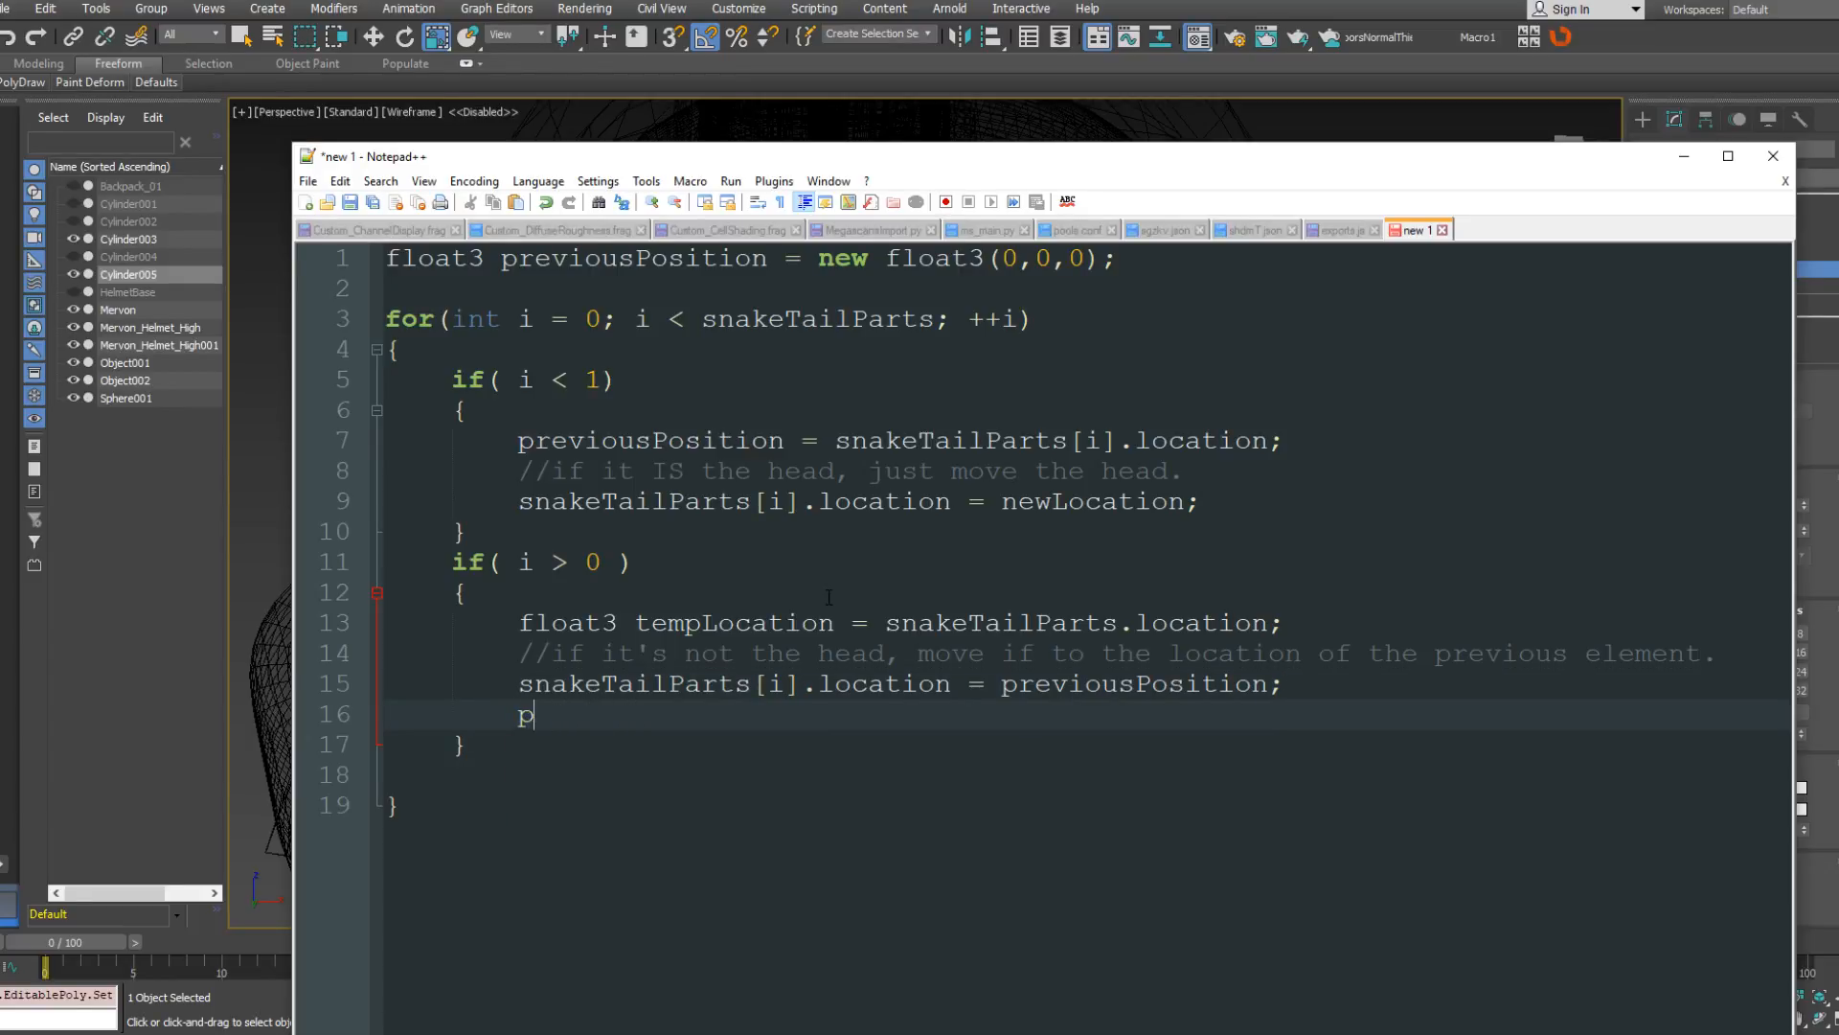
text(rev)
key(Down)
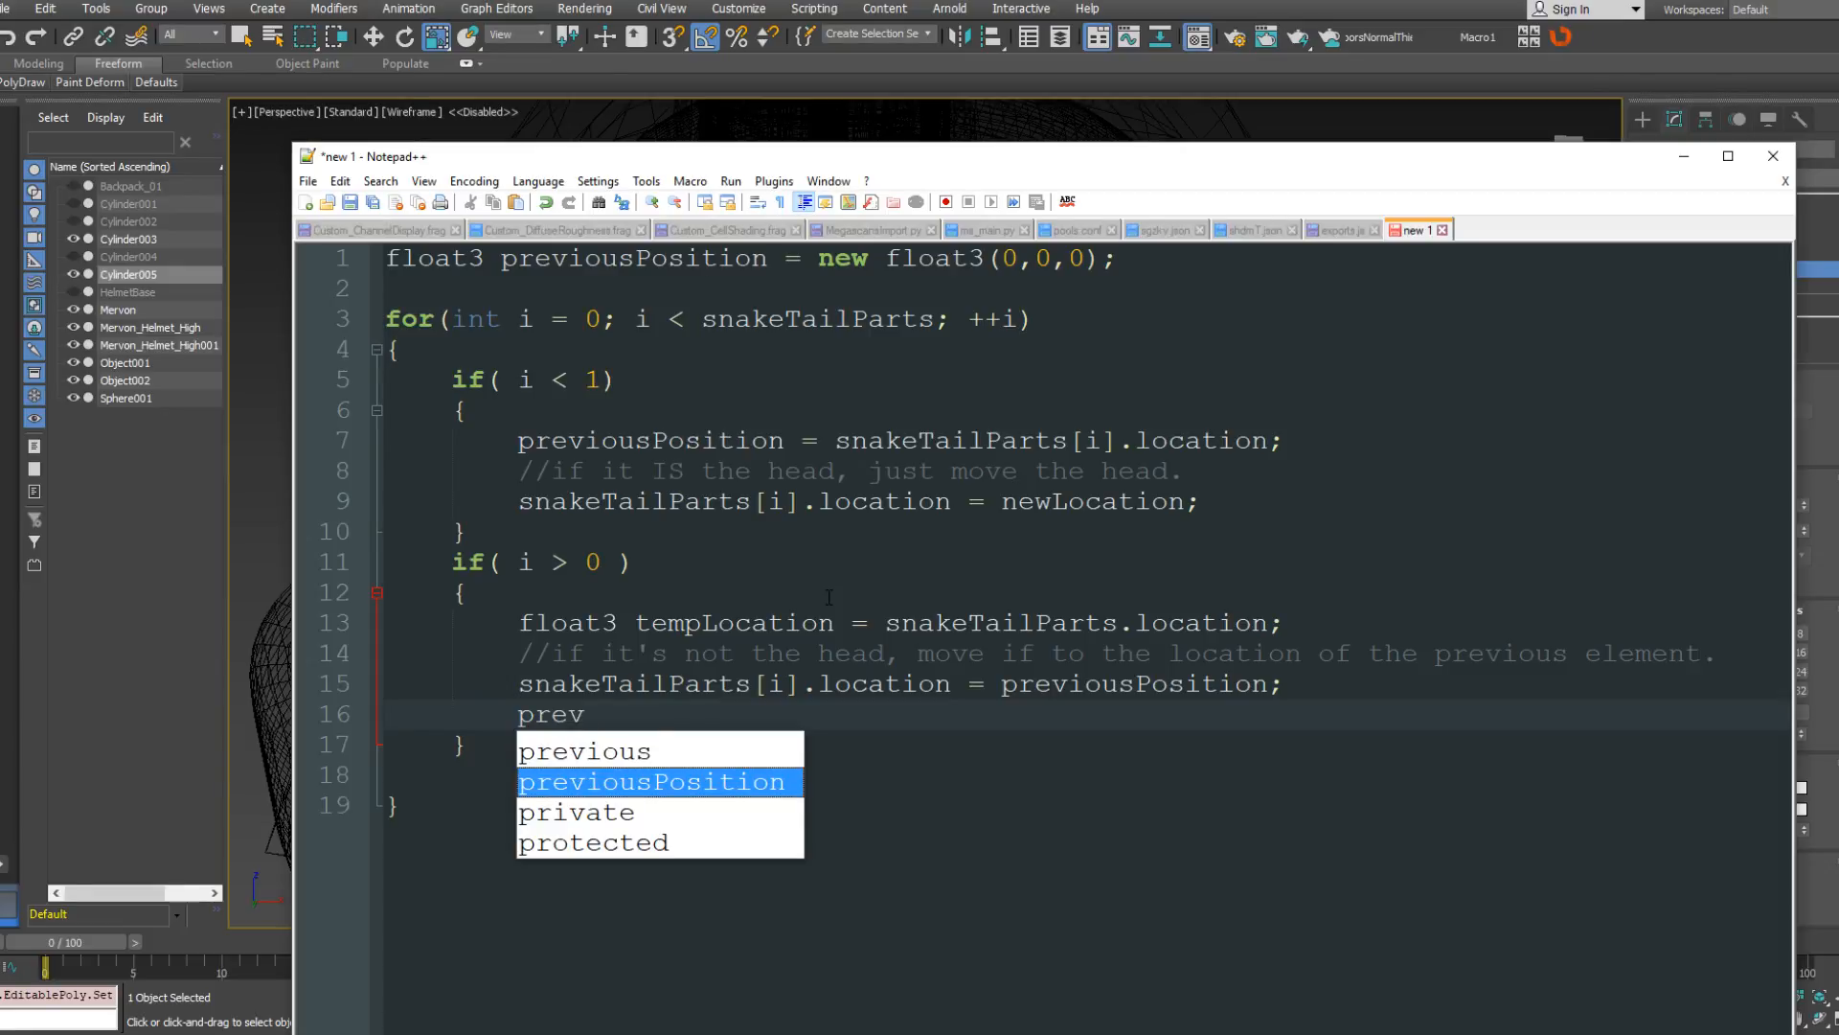
key(Return)
text(= tempL)
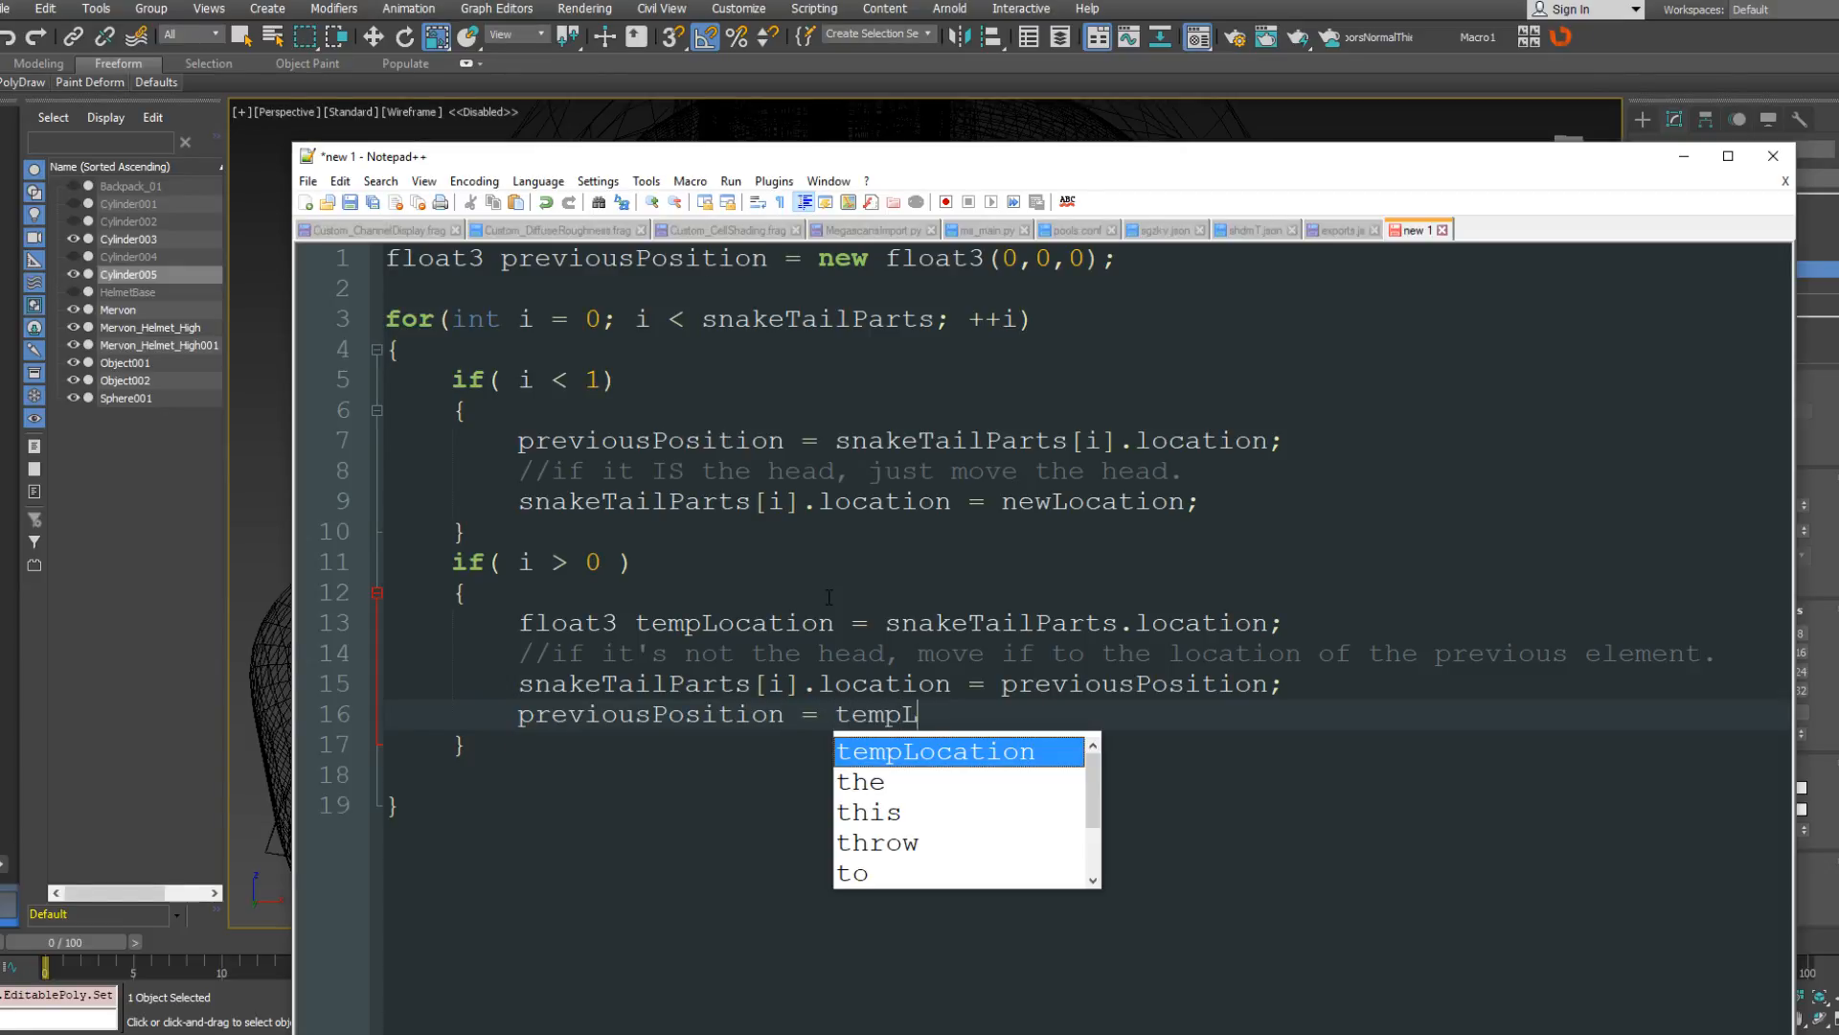
key(Return)
text(;)
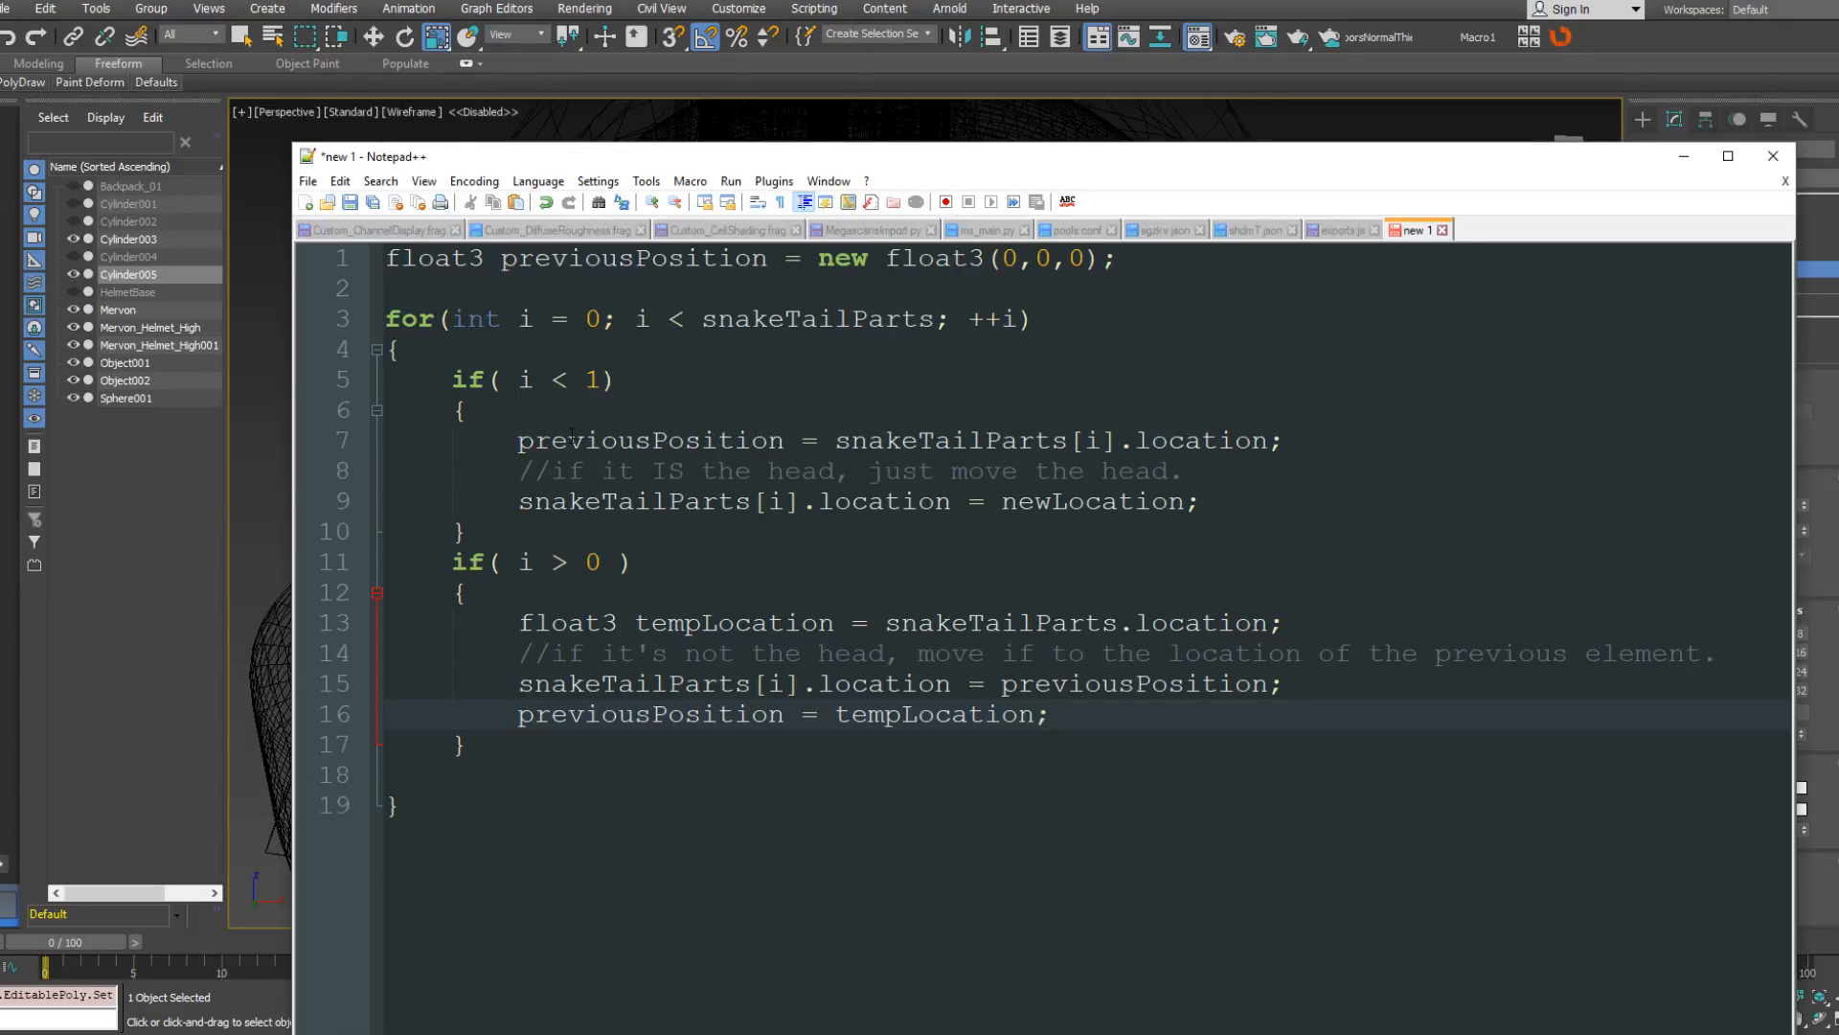
Trace previousPosition from its declaration through the if( i < 1) block and review the head's newLocation assignment.
double_click(604, 440)
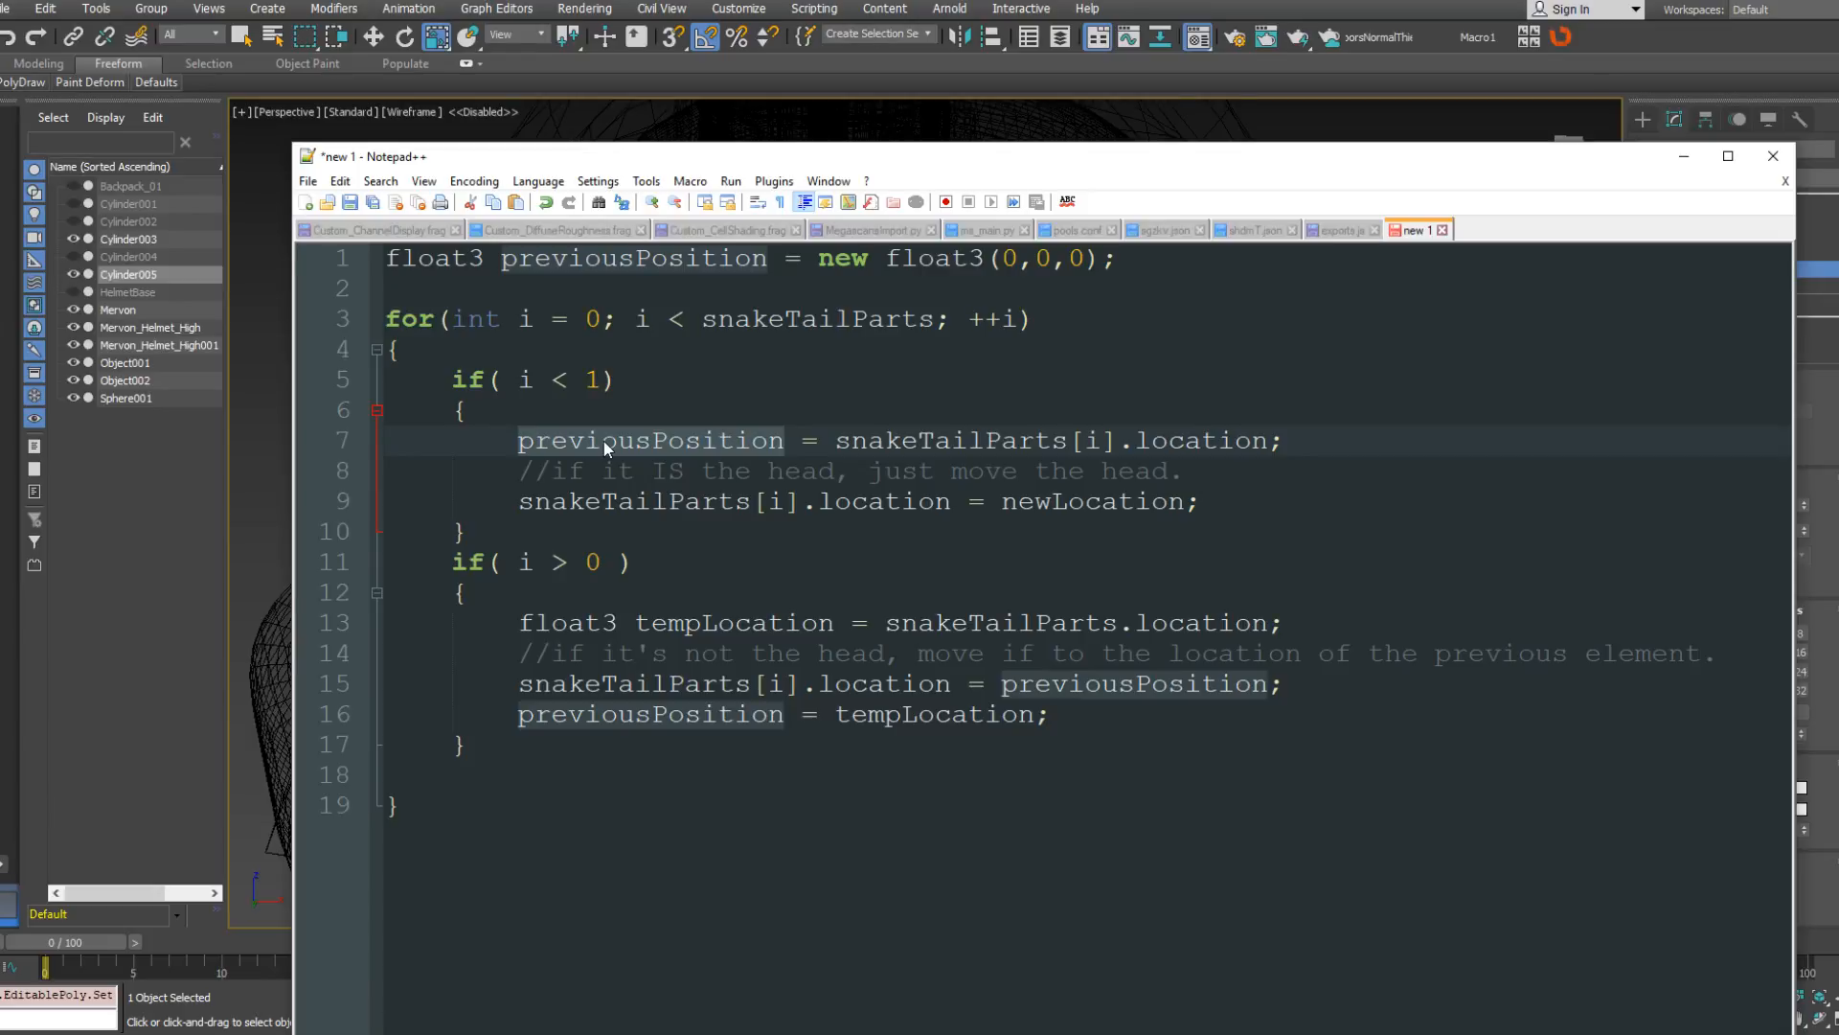
click(584, 440)
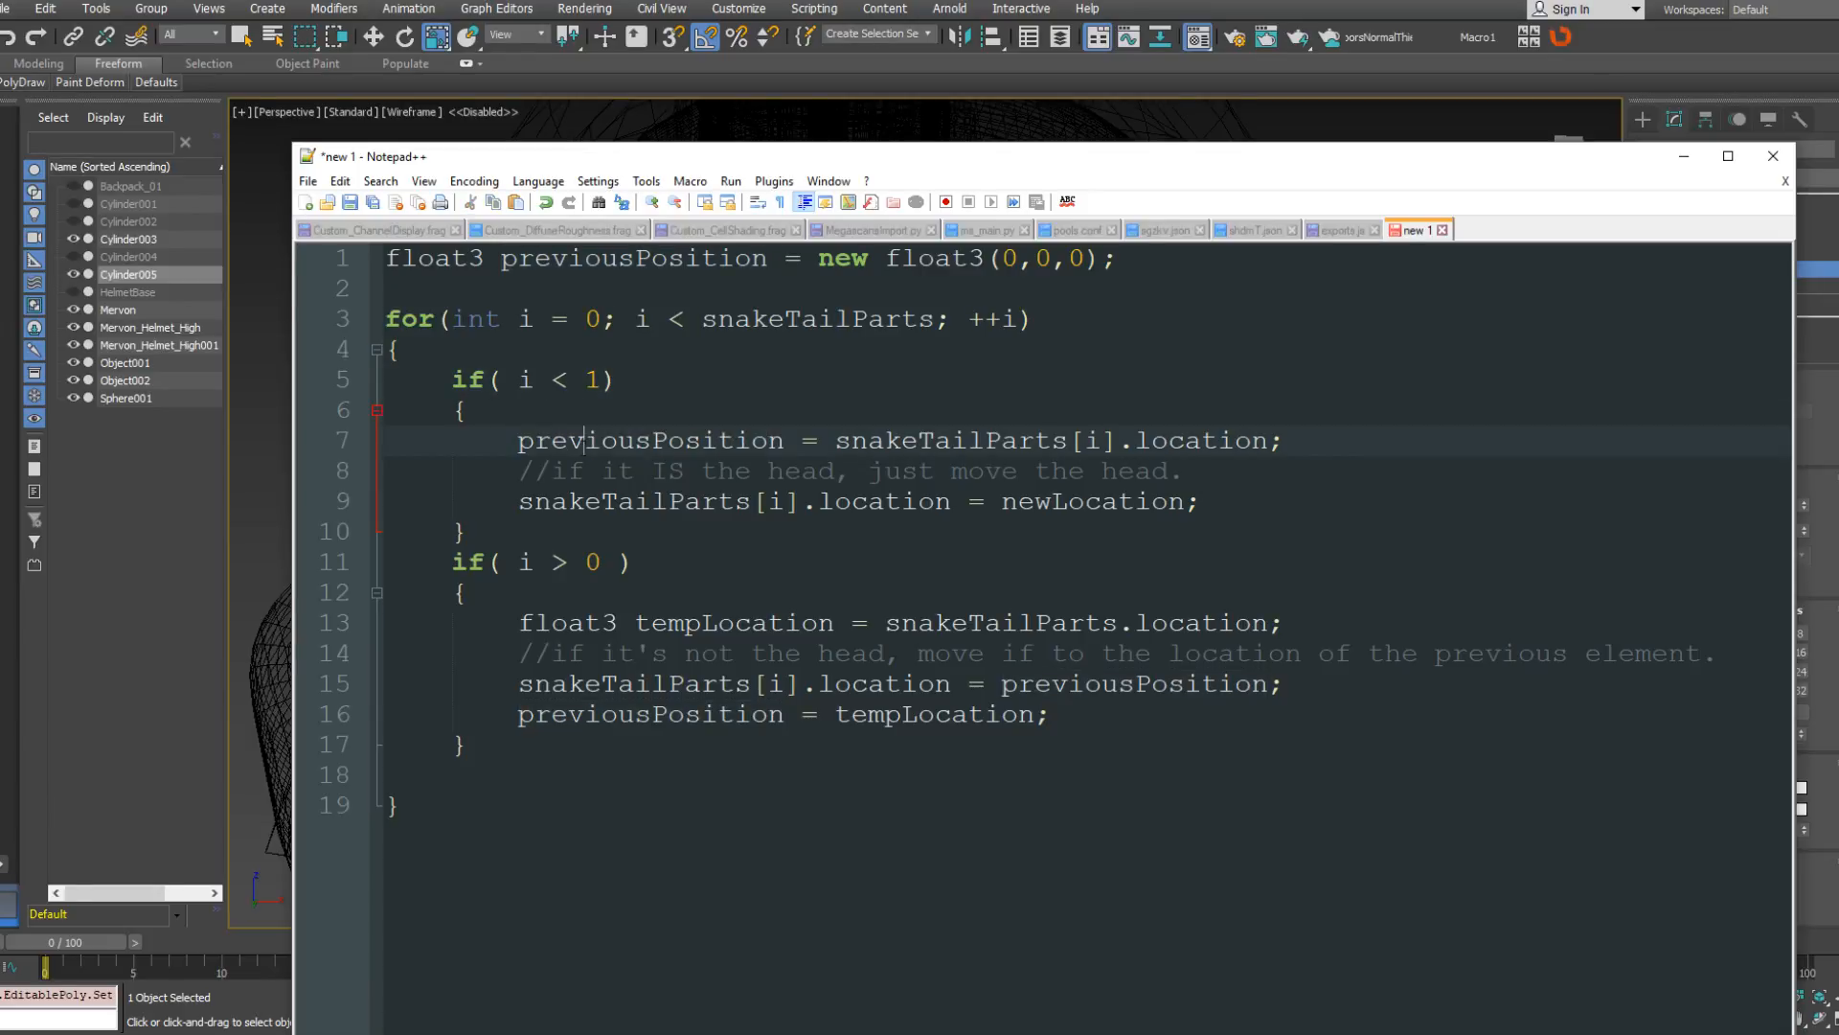
double_click(747, 441)
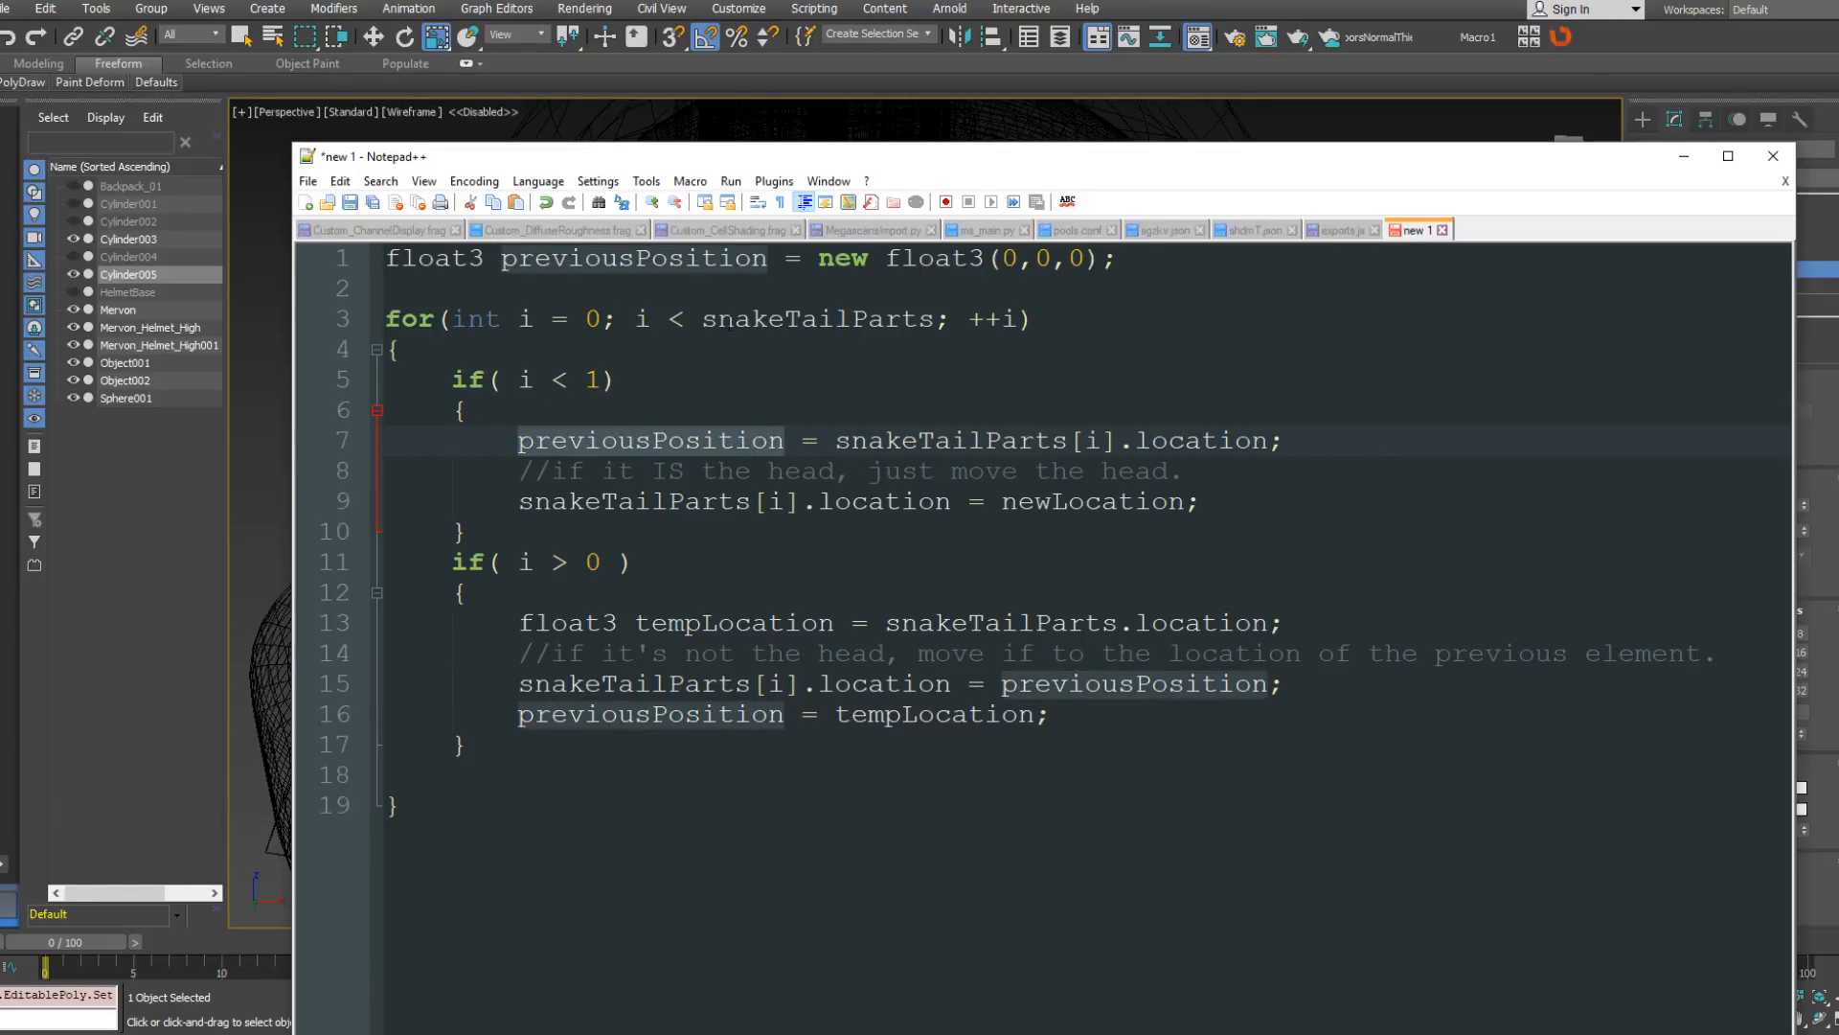
double_click(670, 258)
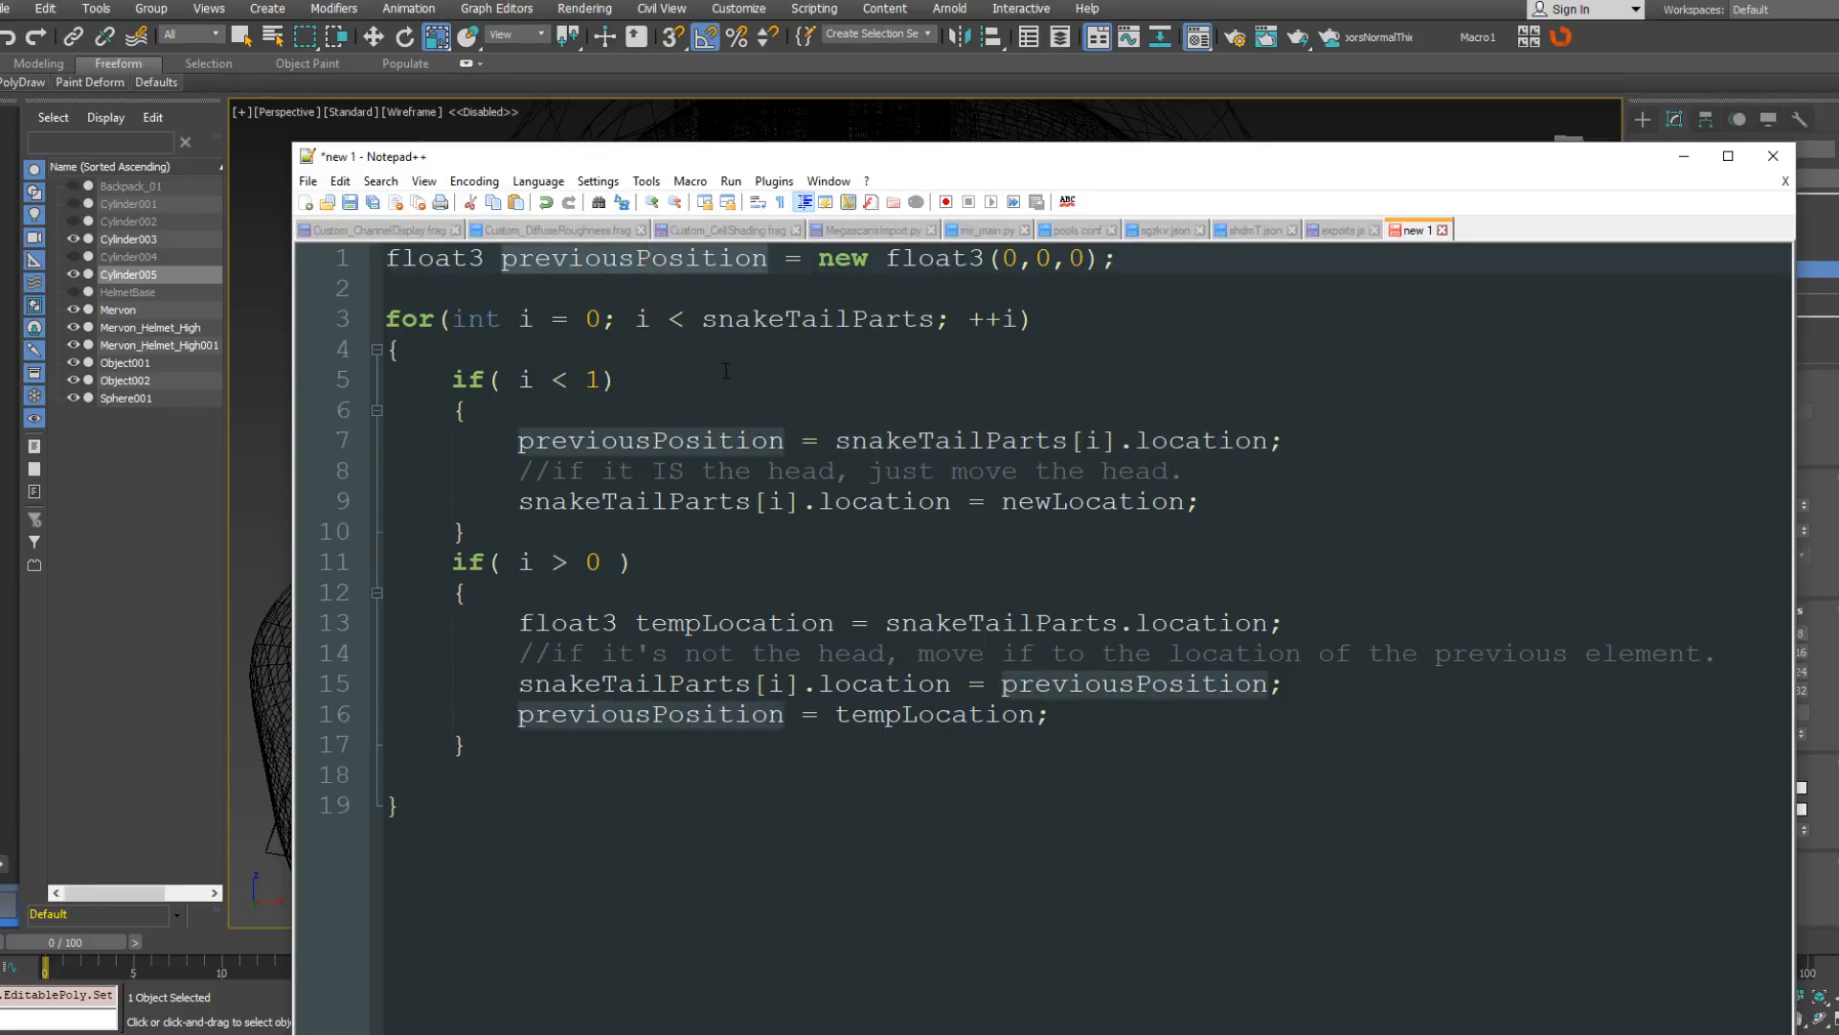
drag(835, 441, 1257, 439)
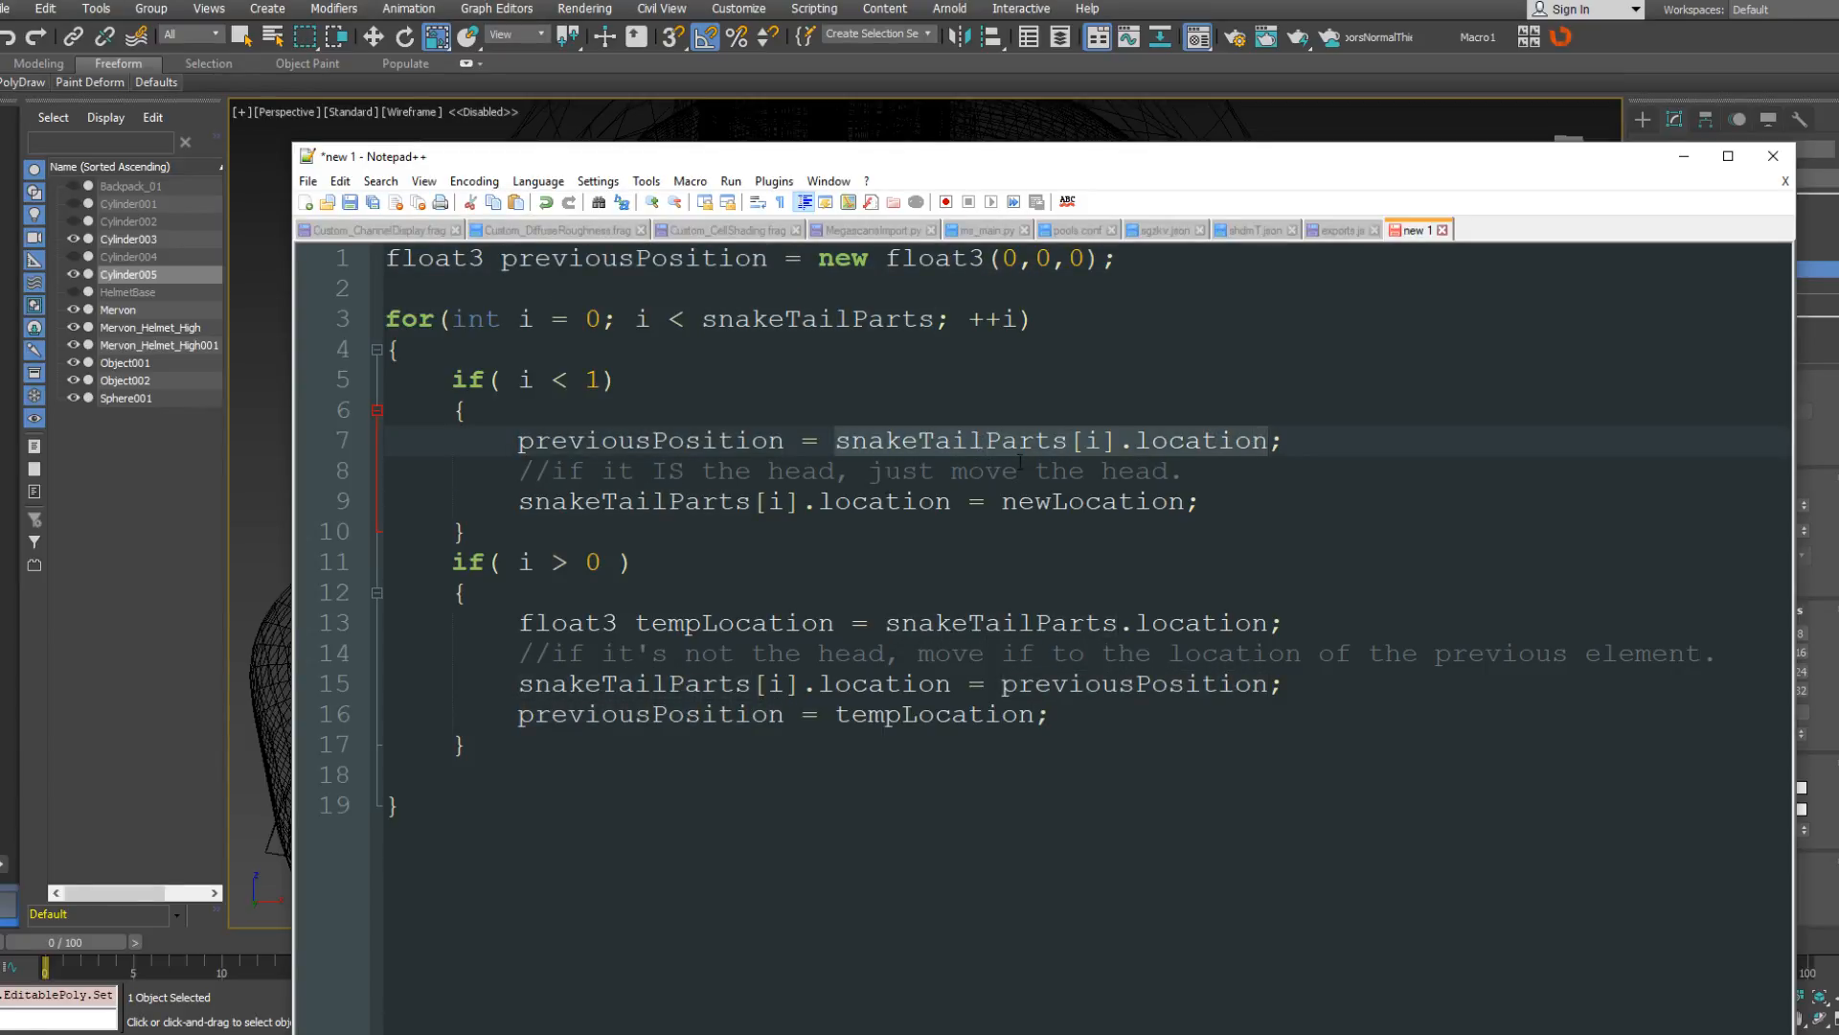
drag(700, 501, 1173, 501)
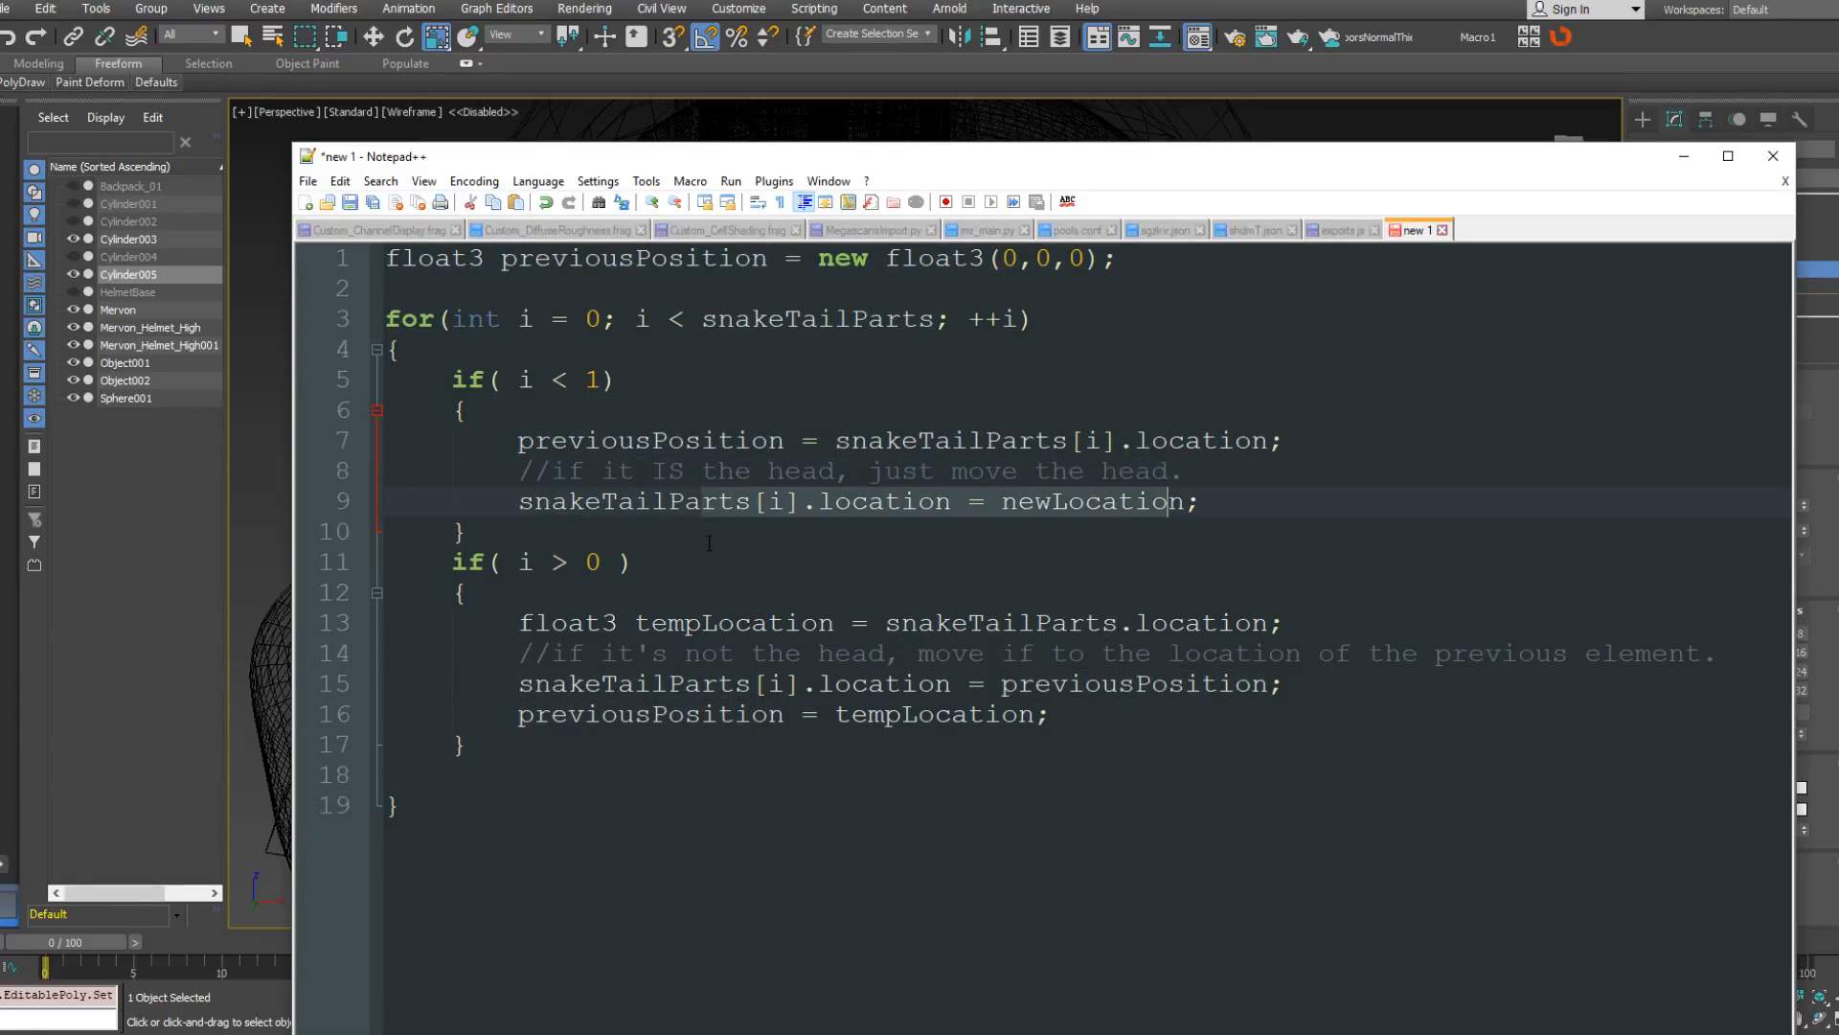
Review the if( i > 0 ) block line by line, tracing how tempLocation and previousPosition exchange values.
click(605, 566)
drag(454, 563, 632, 562)
click(580, 628)
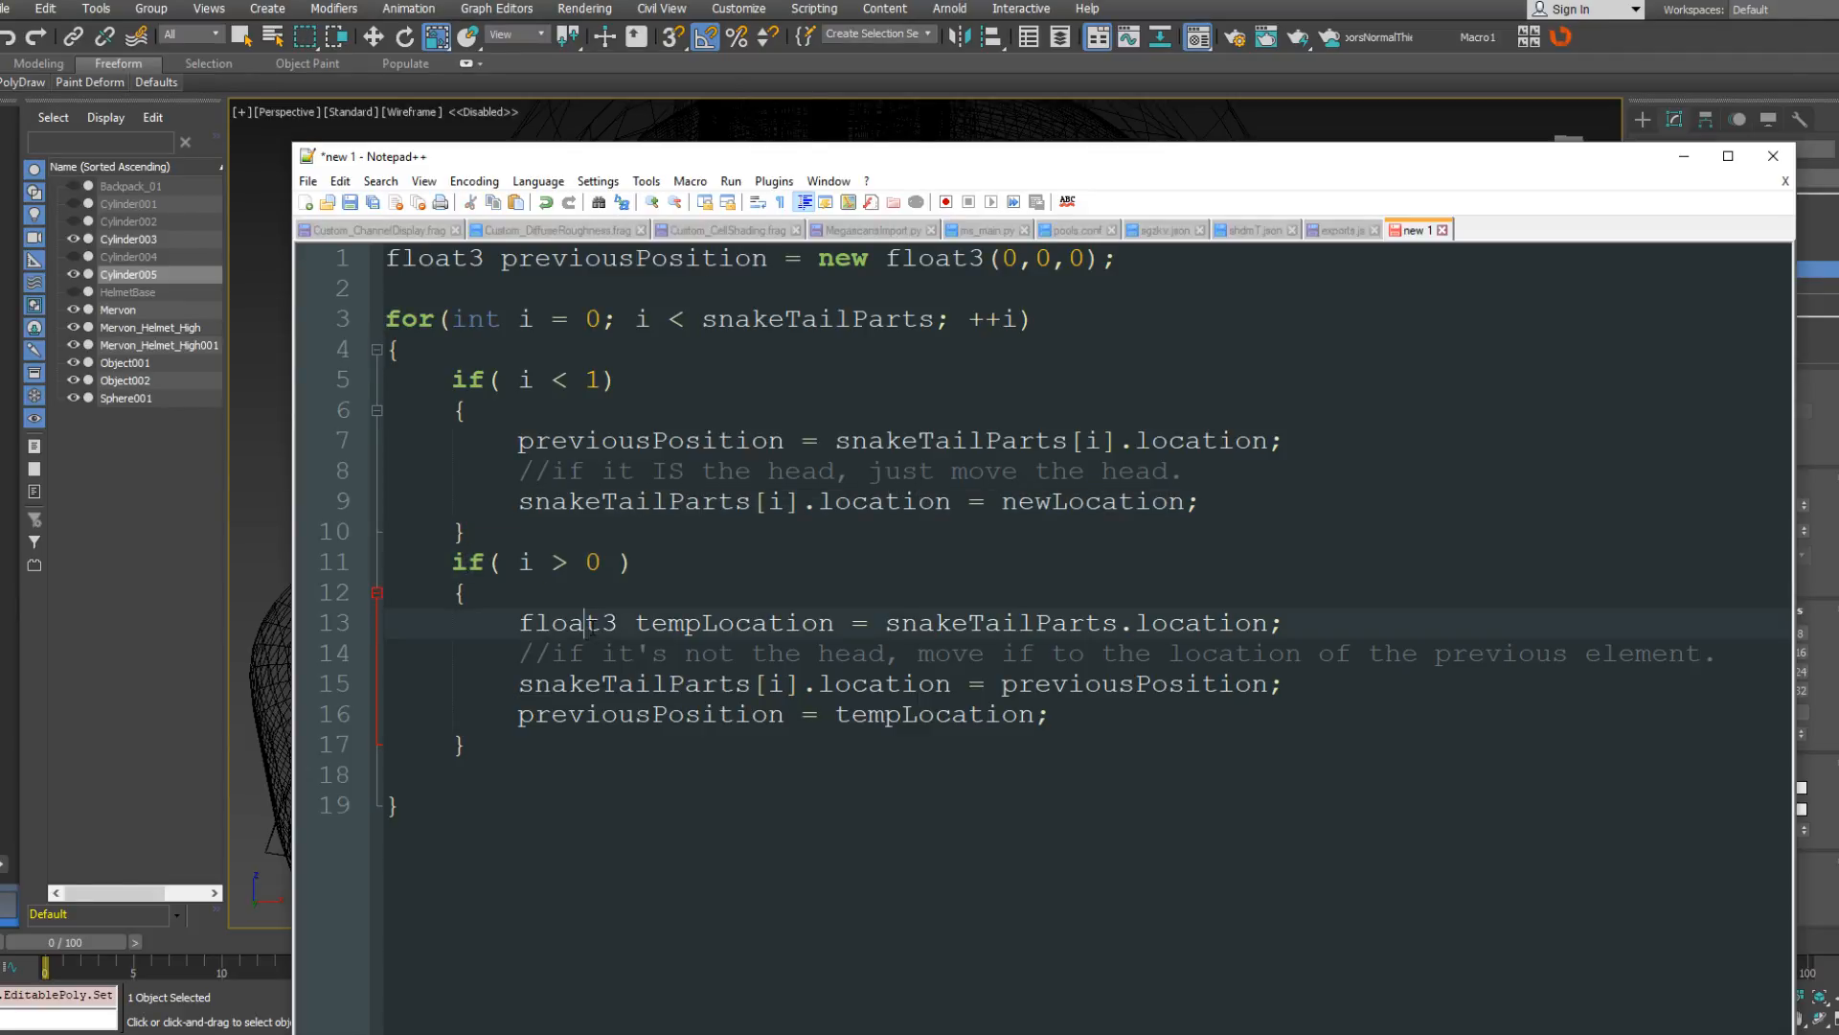
double_click(696, 624)
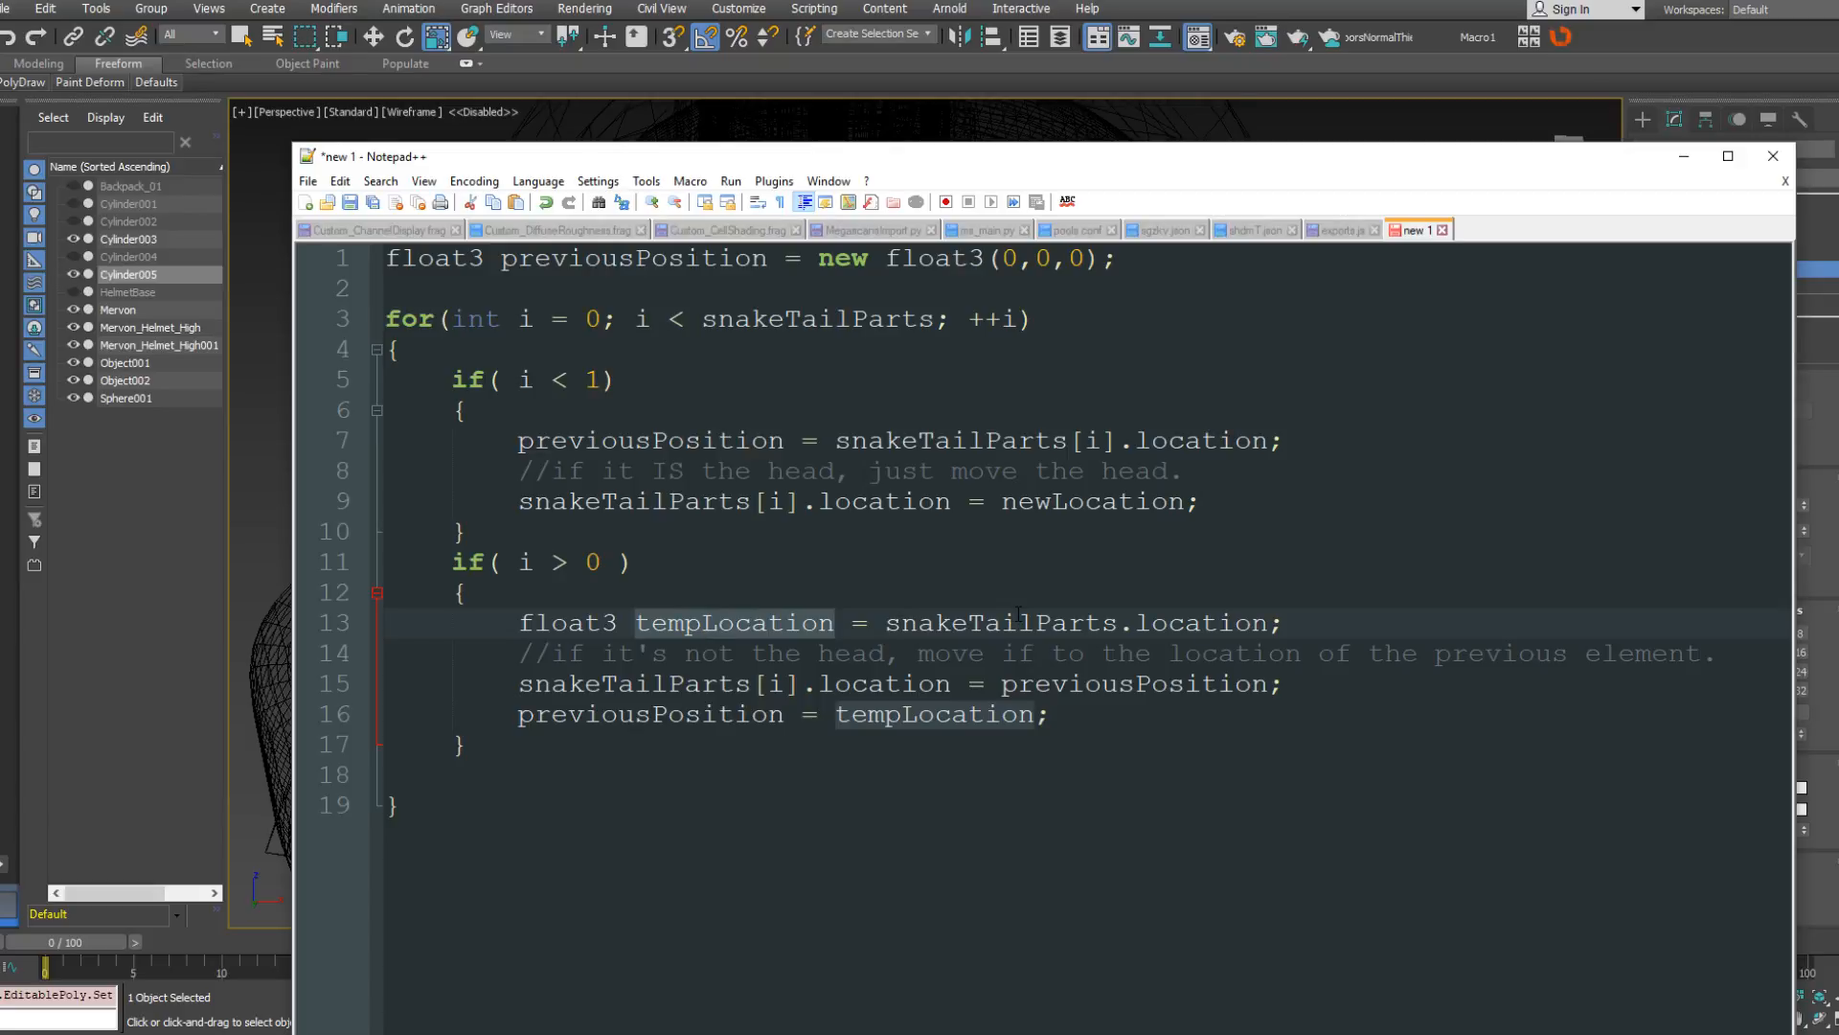
drag(886, 624, 1269, 623)
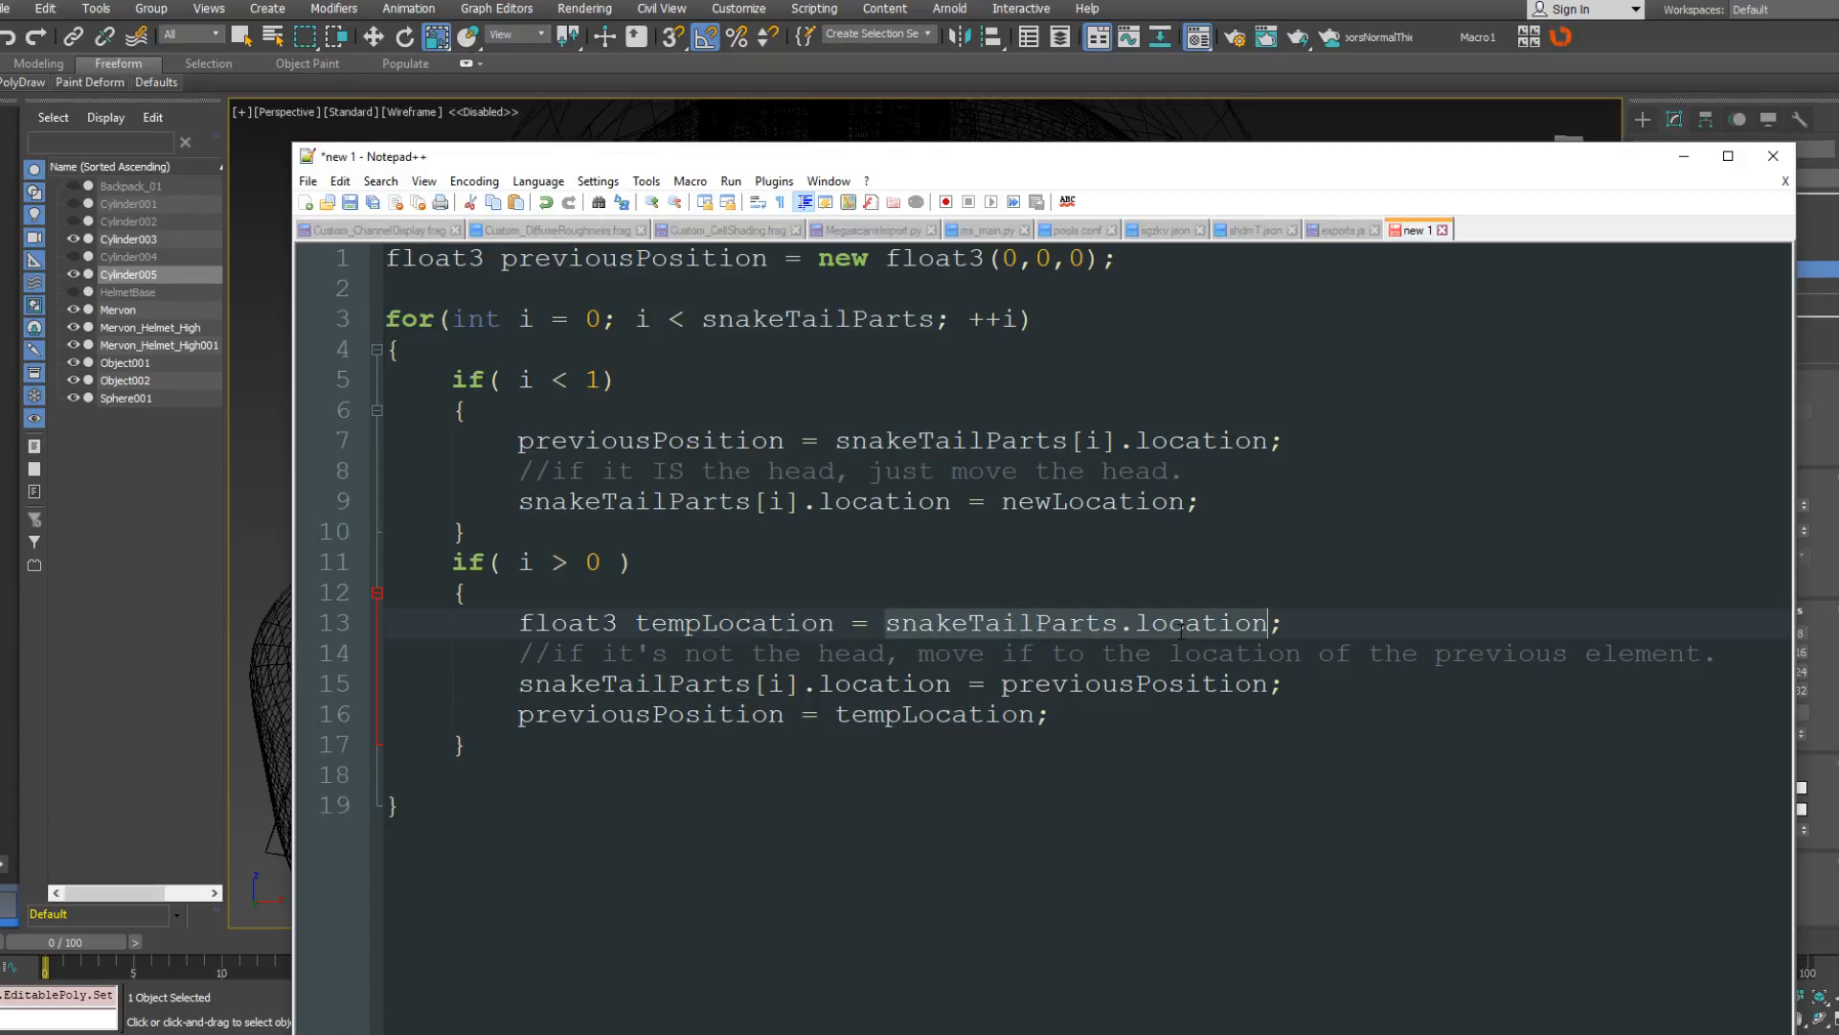
drag(518, 684, 951, 684)
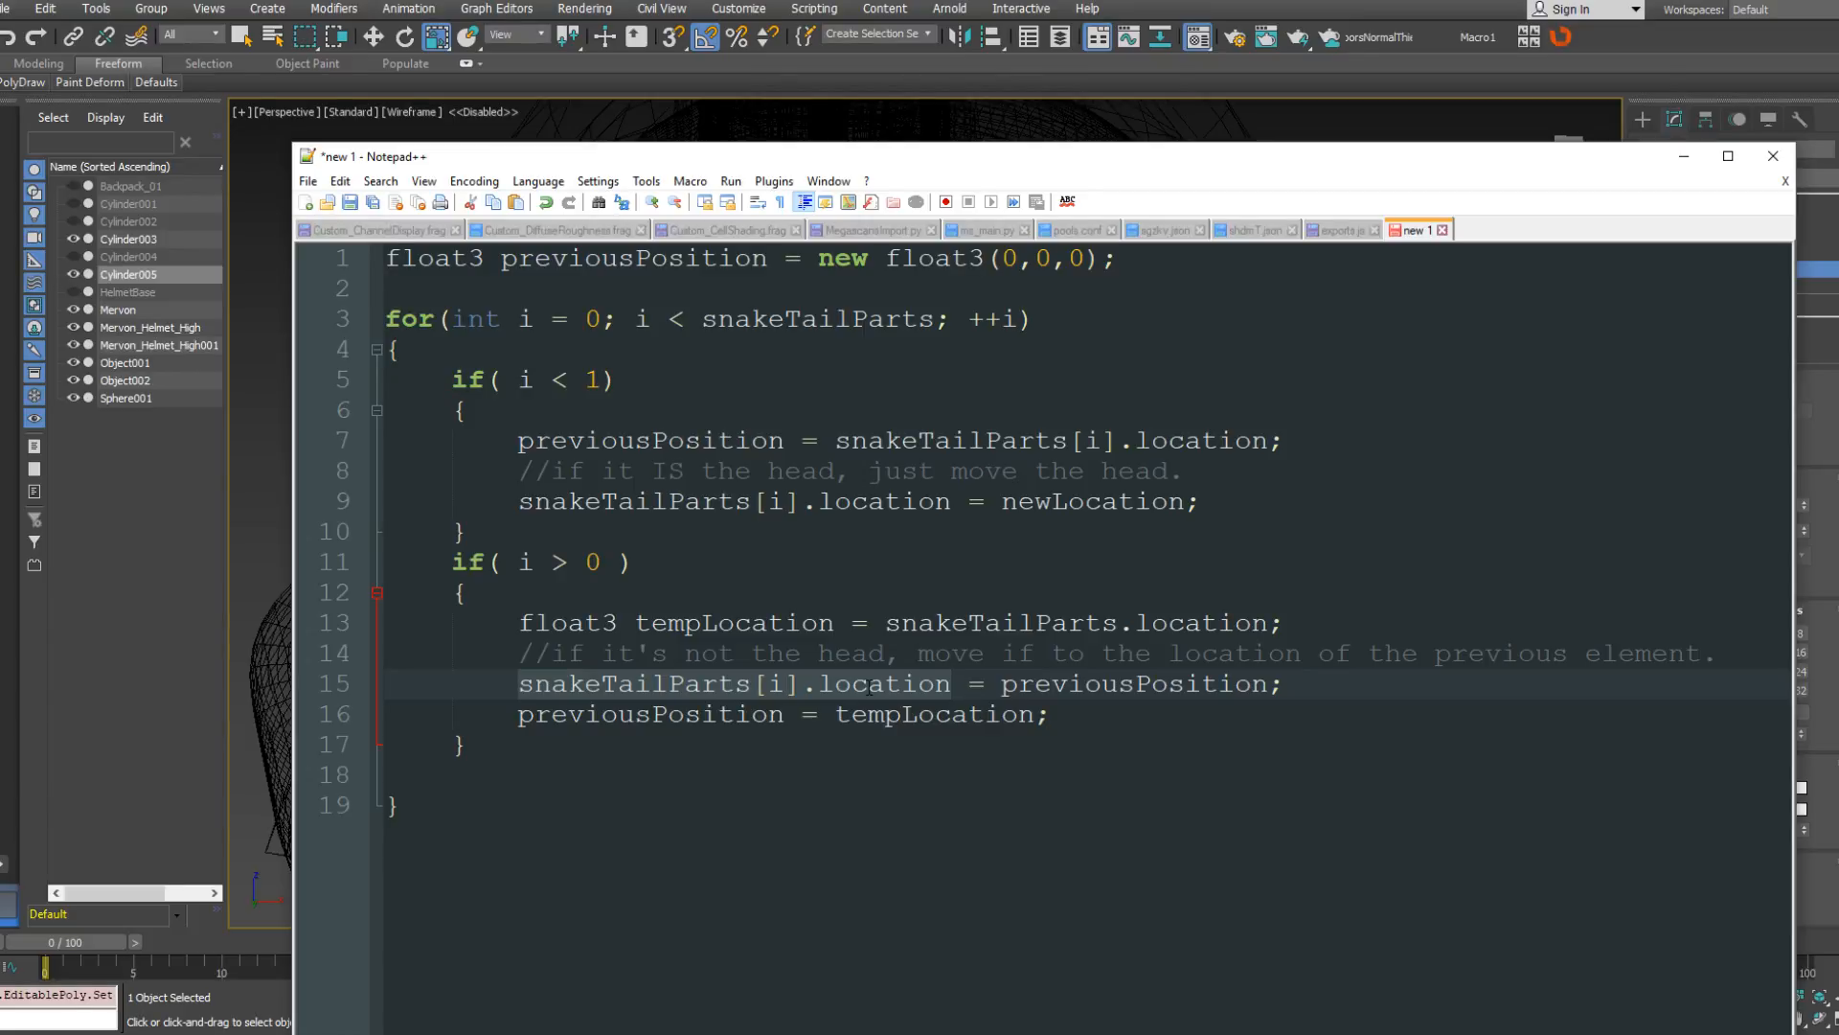
double_click(1072, 686)
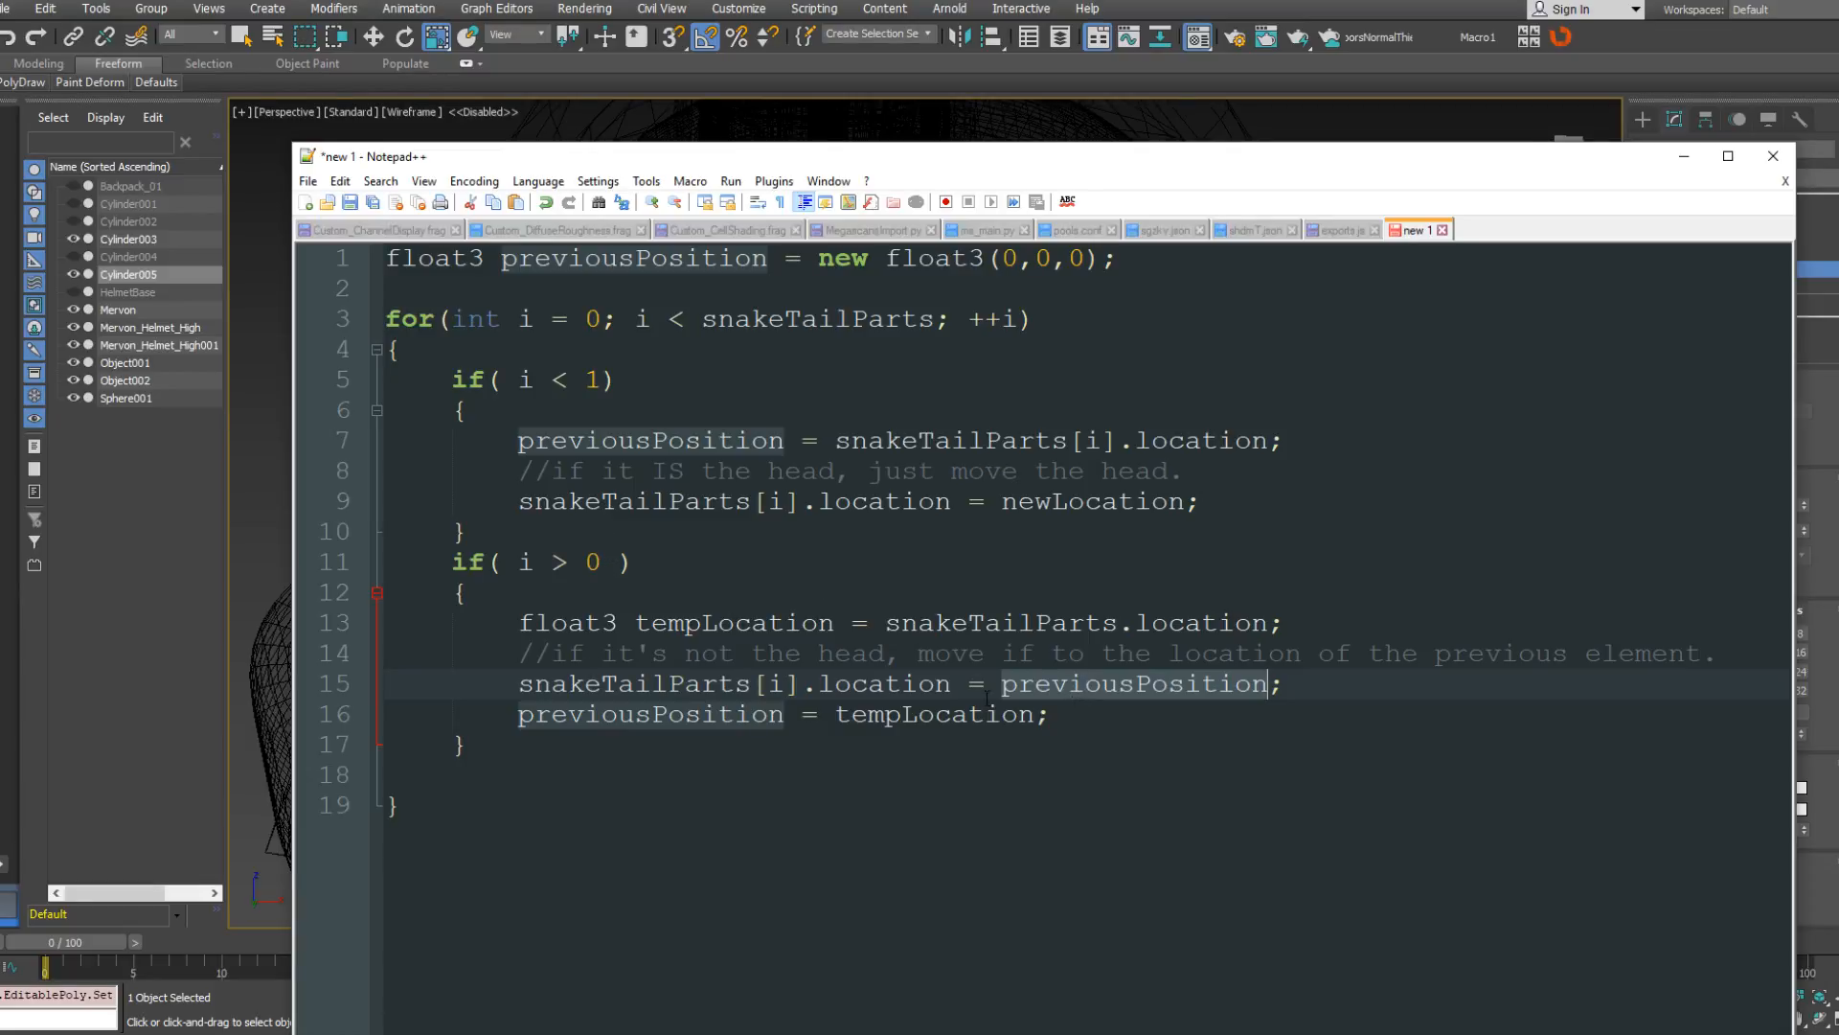
double_click(677, 717)
drag(676, 716, 910, 717)
double_click(948, 717)
click(1109, 714)
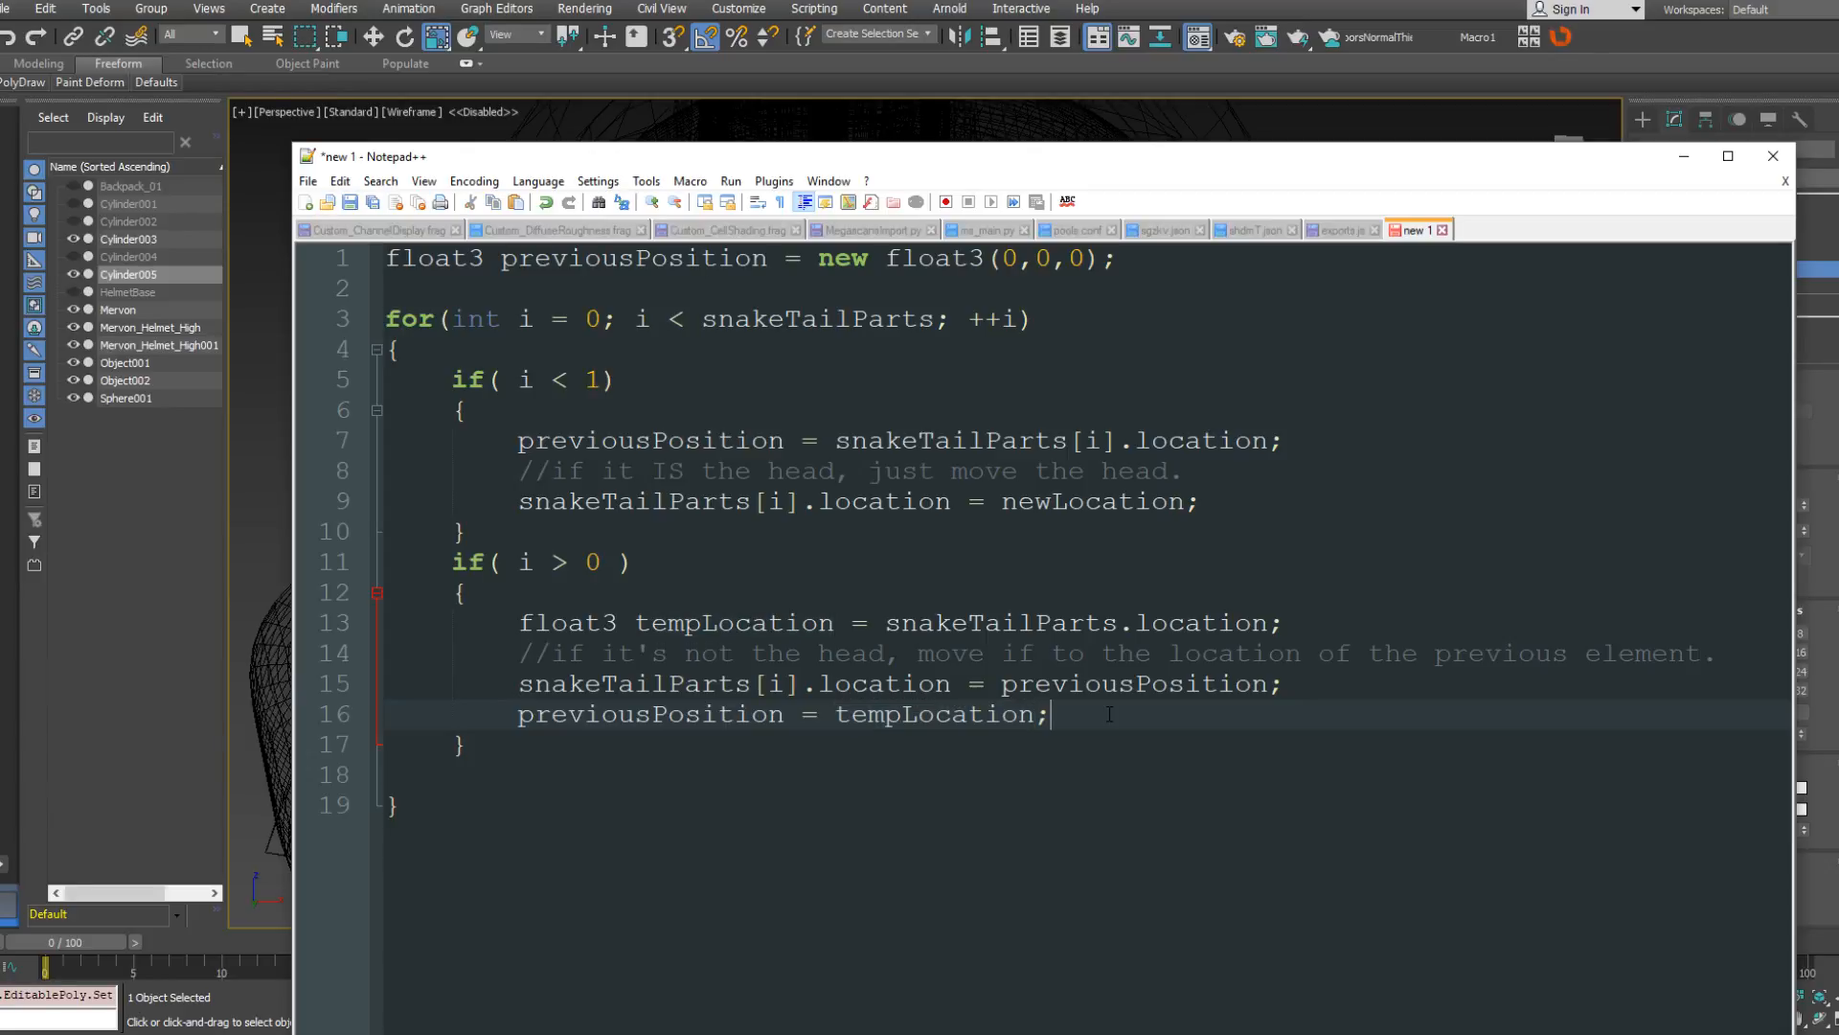
Remove the blank line between the if( i > 0 ) block's closing brace and the loop's closing brace.
click(551, 762)
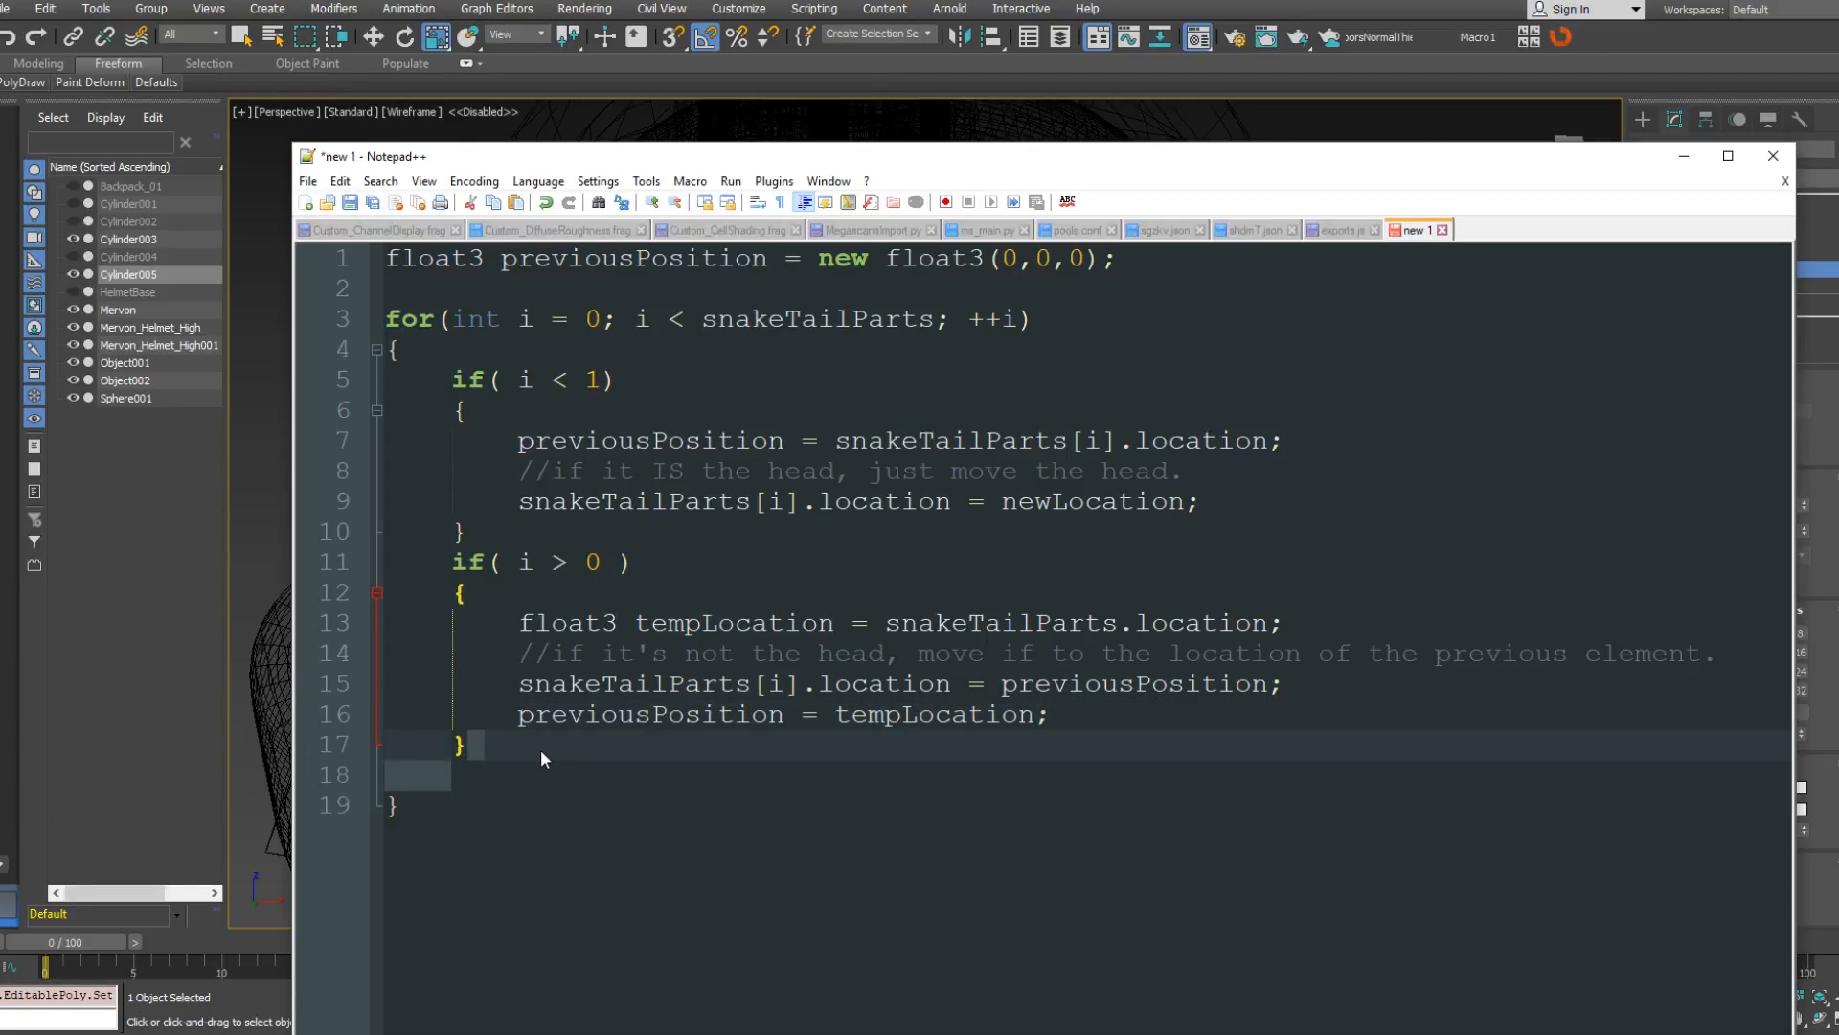
key(BackSpace)
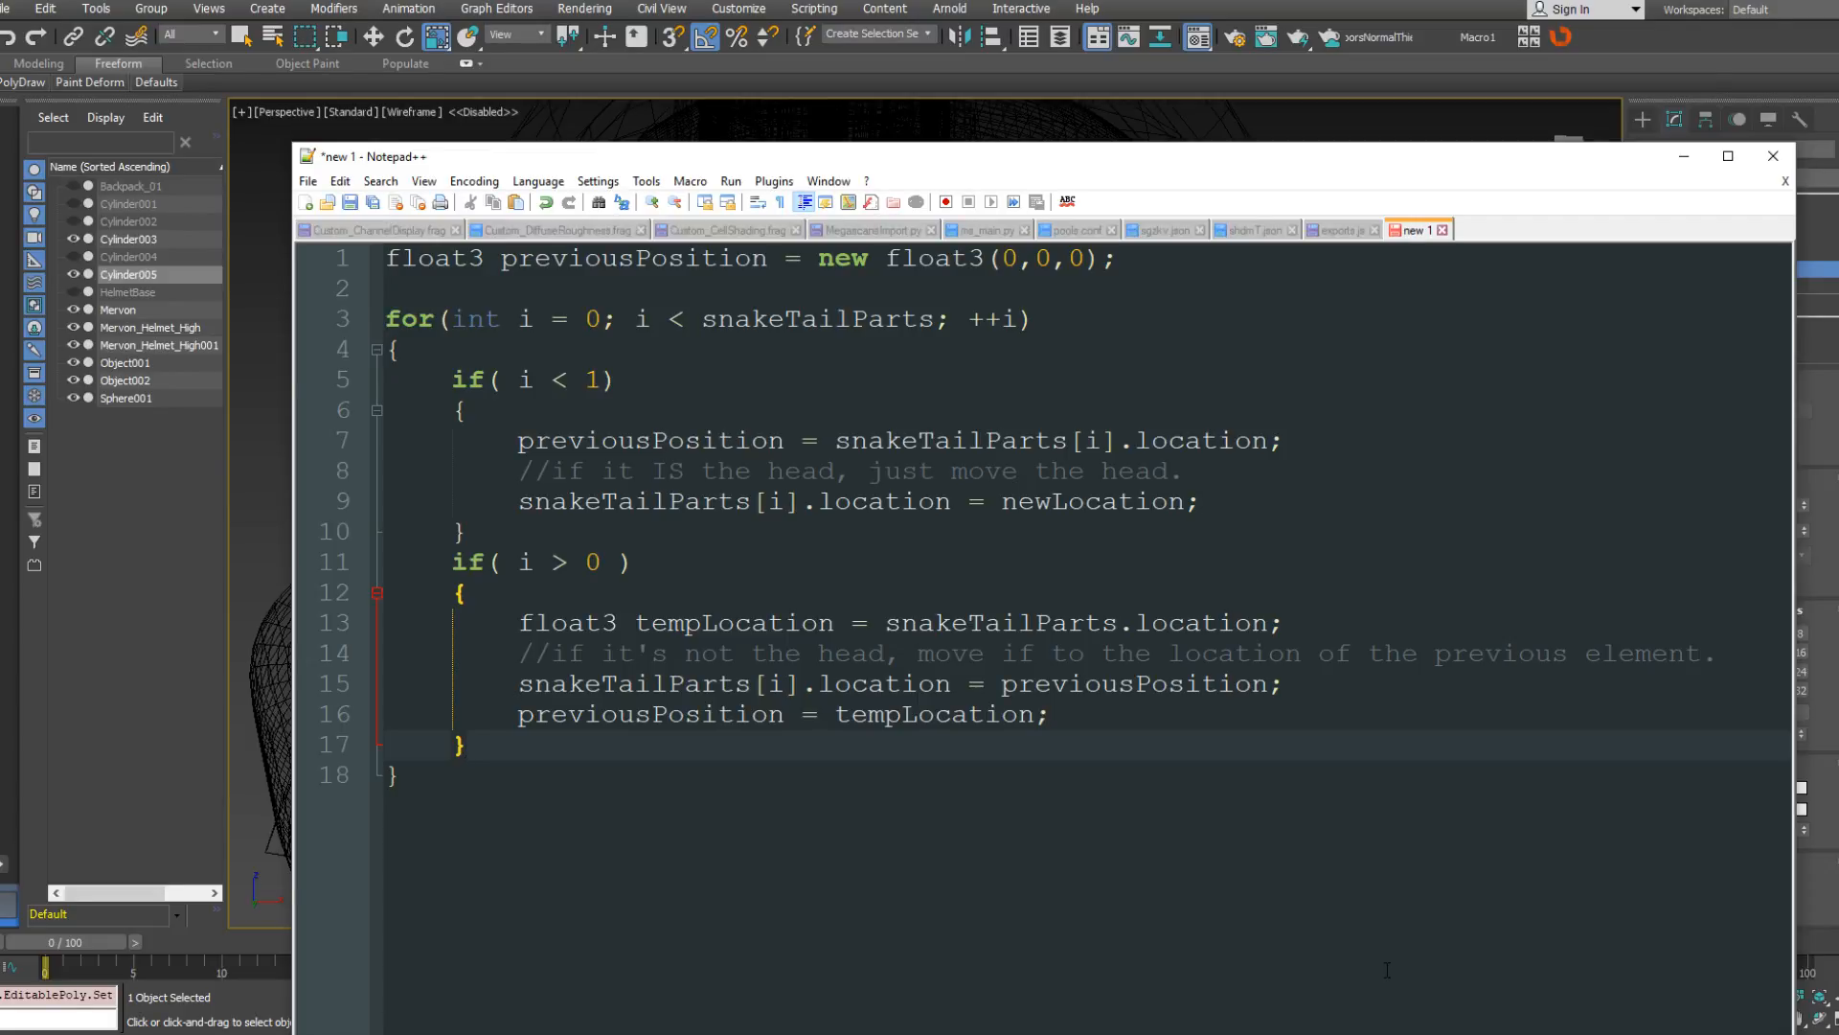
Review the previousPosition declaration outside the loop, the for statement, and the tempLocation declaration inside the if( i > 0 ) block.
mouse_move(1119, 259)
mouse_down()
mouse_move(364, 265)
mouse_move(1116, 255)
mouse_up()
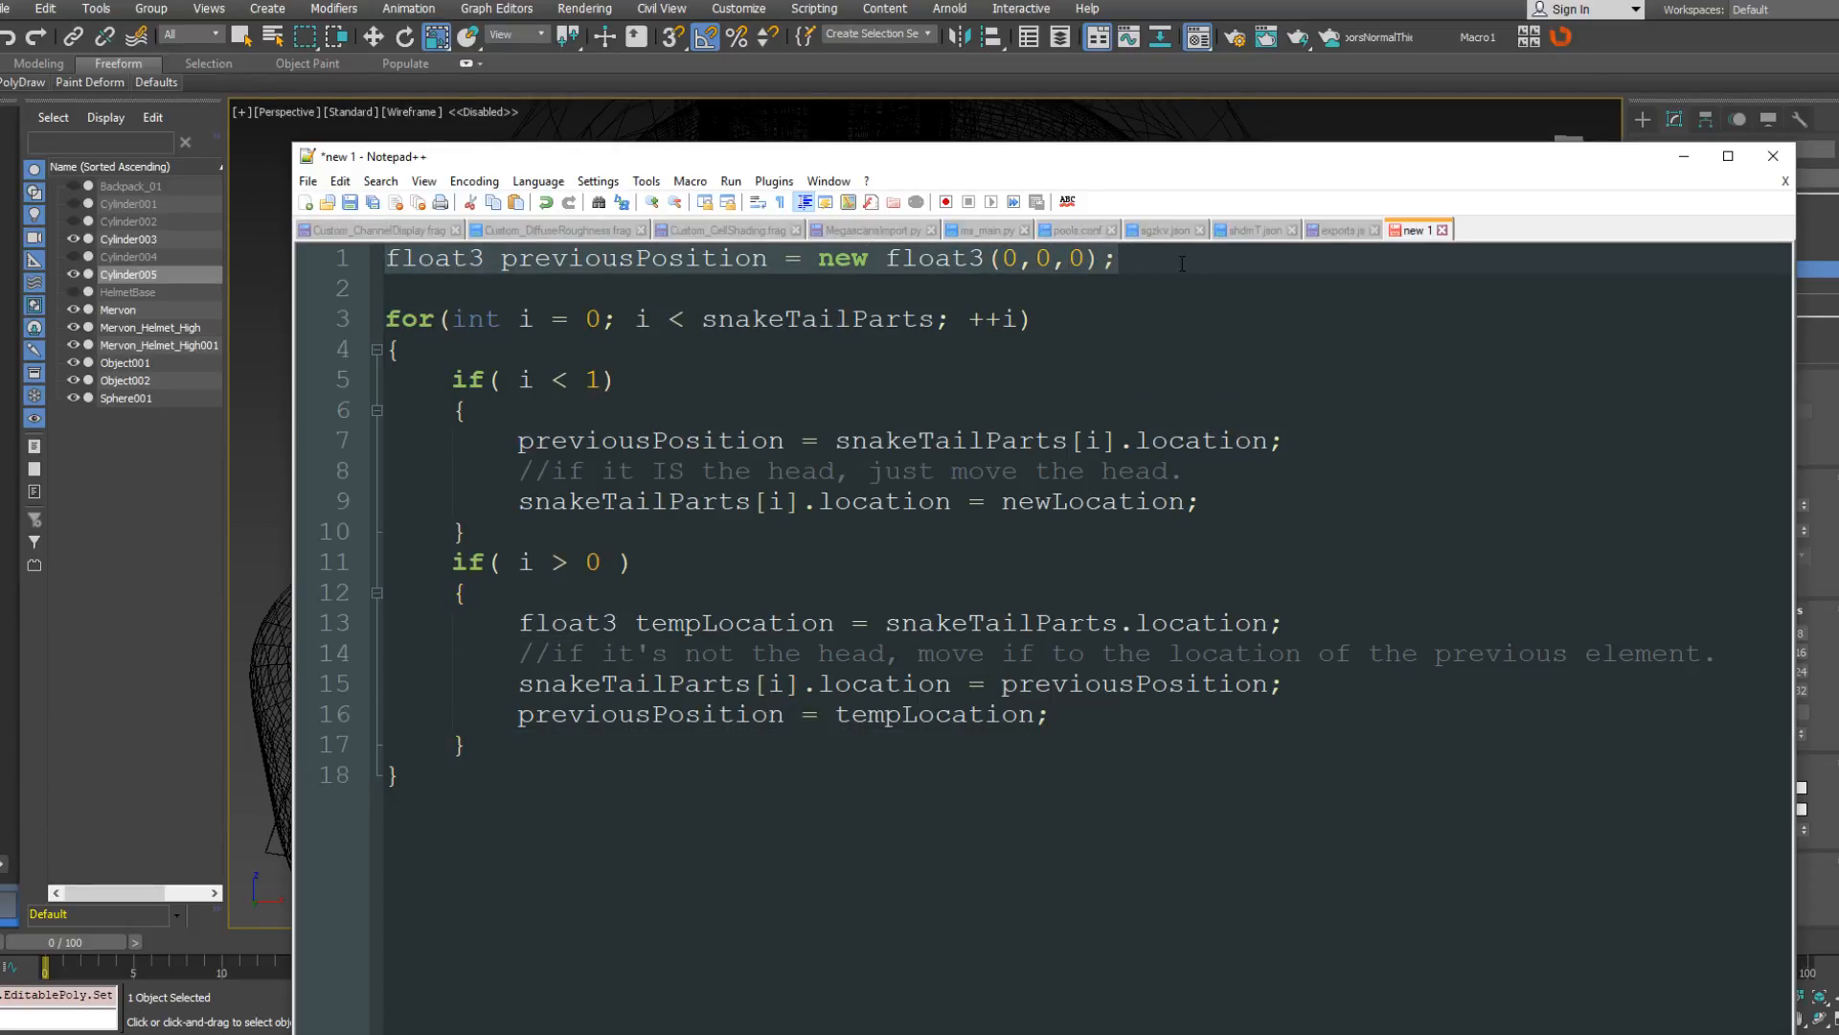
double_click(572, 623)
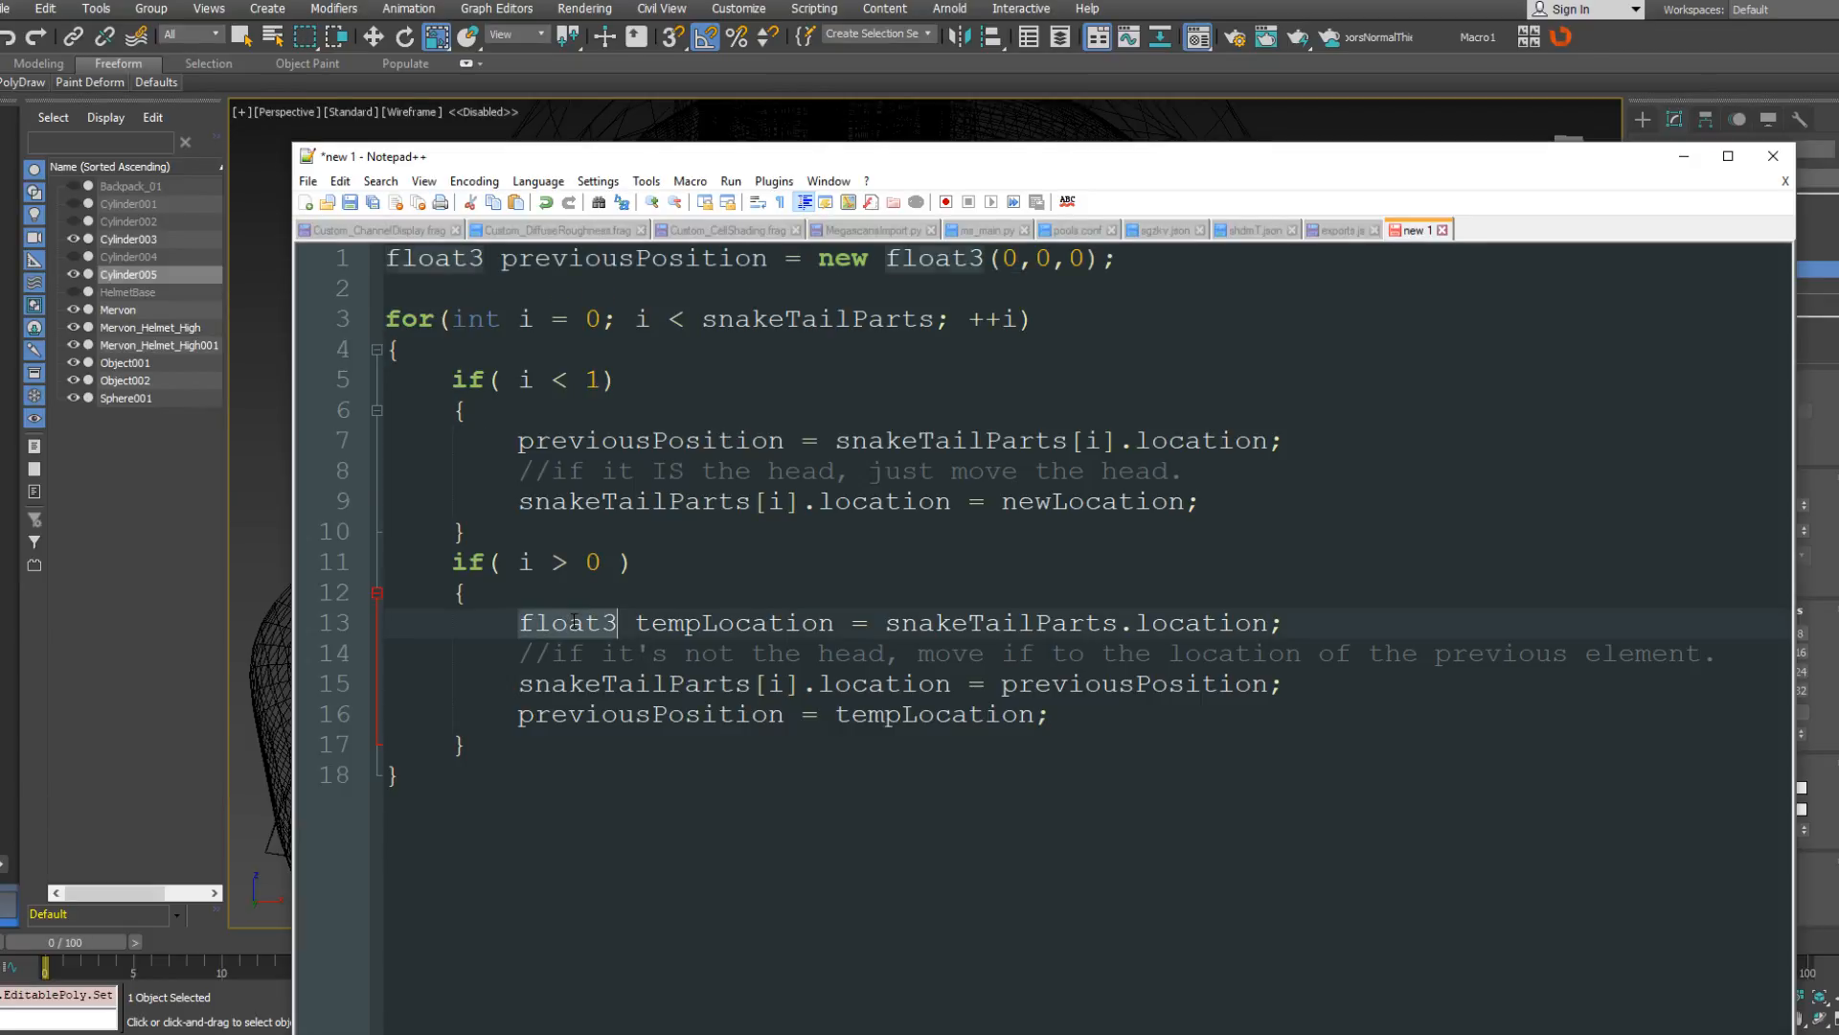
key(shift+End)
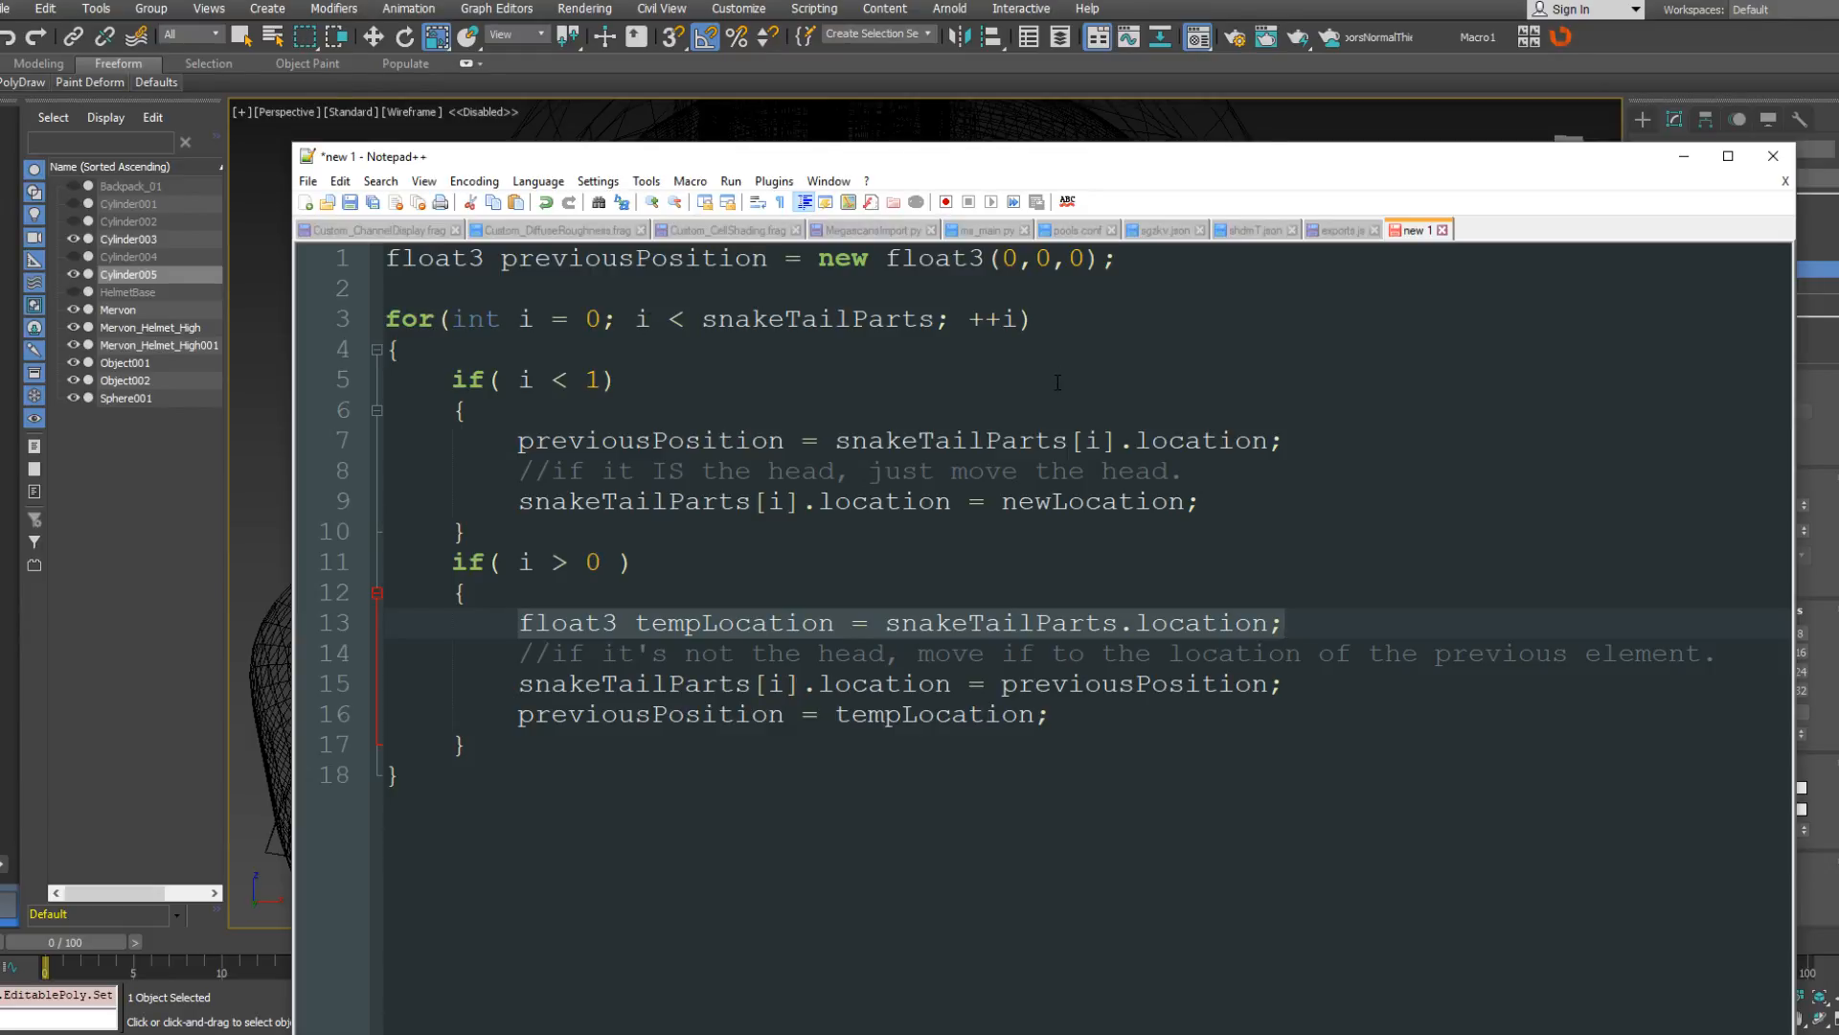
drag(385, 318, 1021, 319)
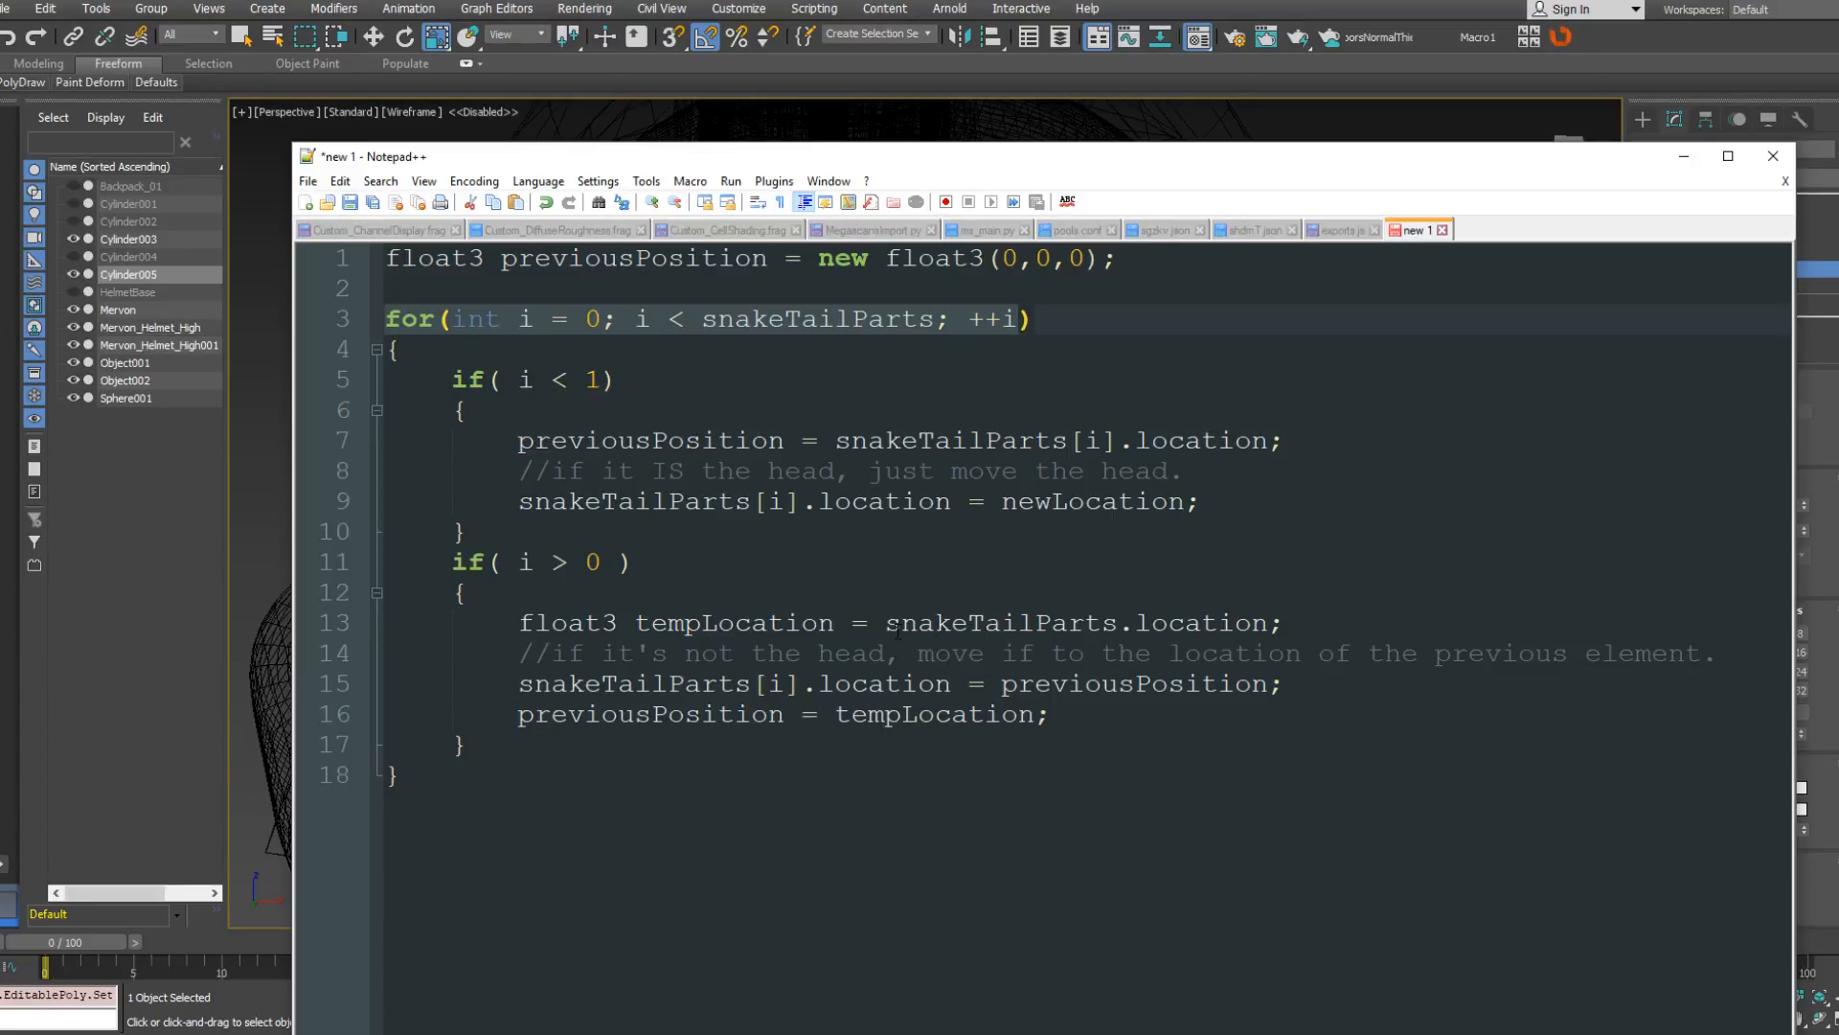
drag(1116, 259, 386, 257)
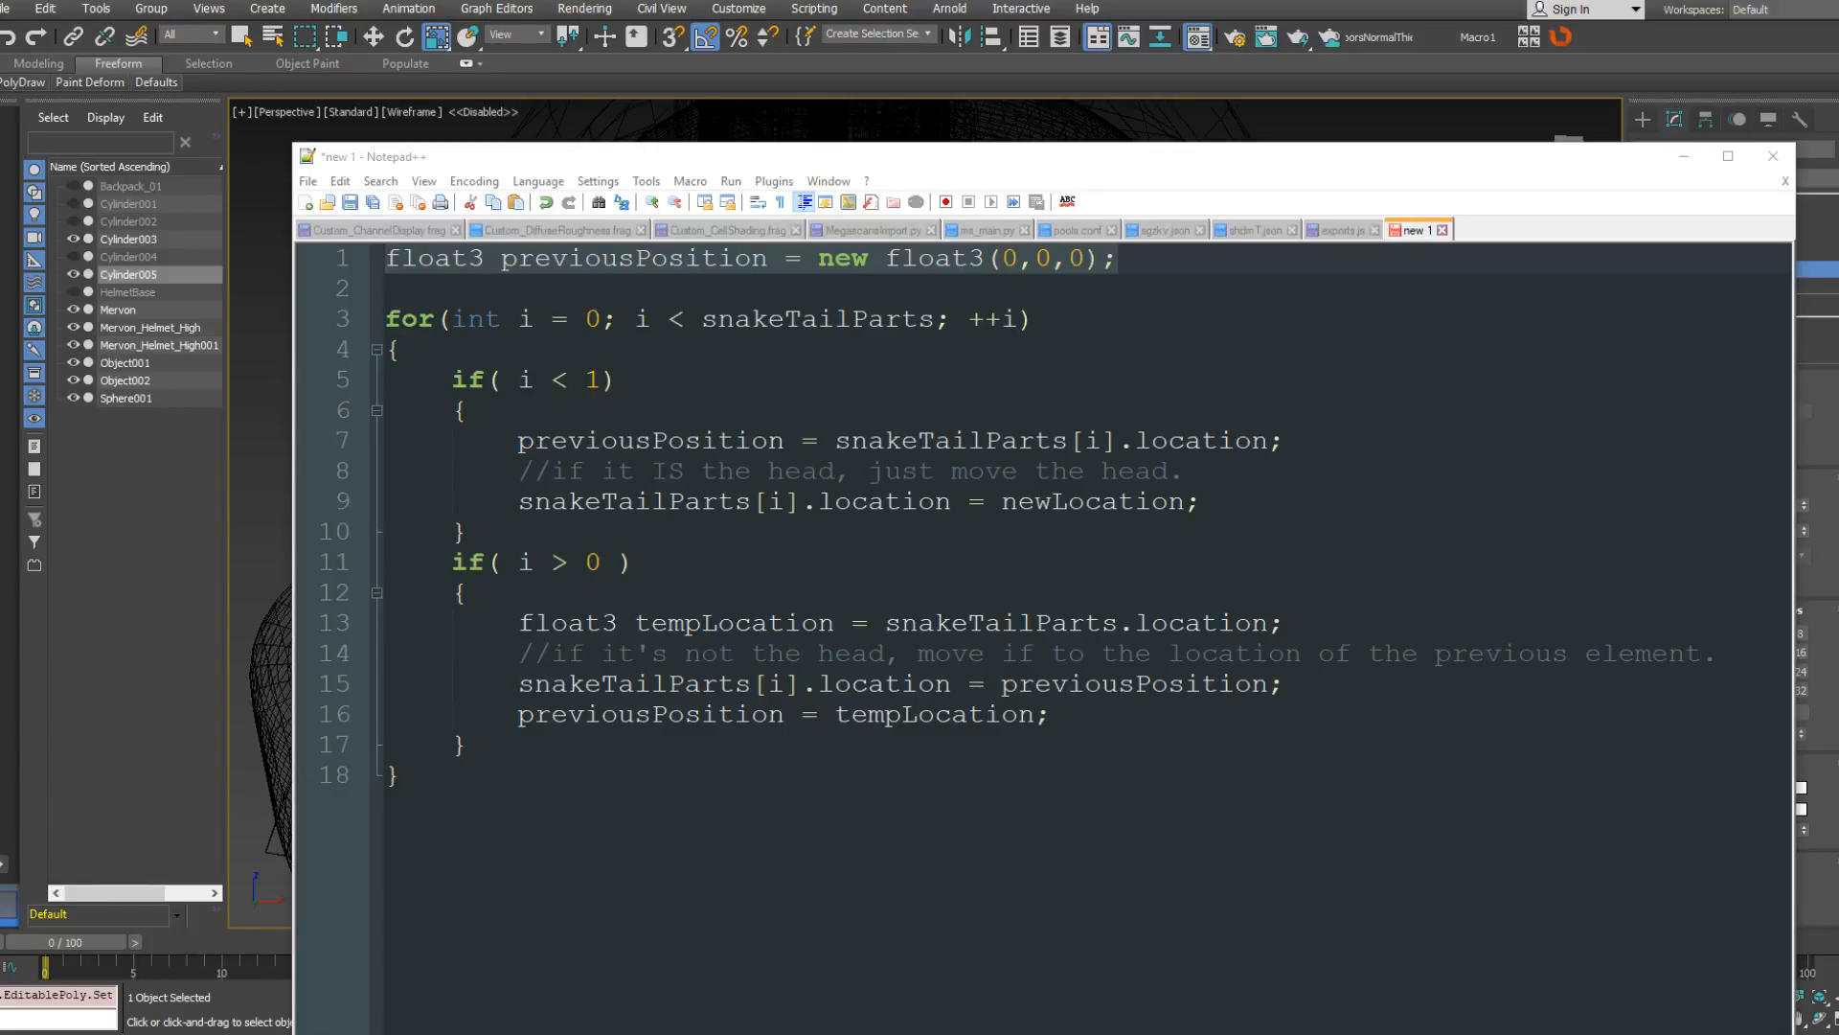
Switch to the Unreal Editor project and show the root Content folder with its folder tree.
drag(1838, 271, 901, 1)
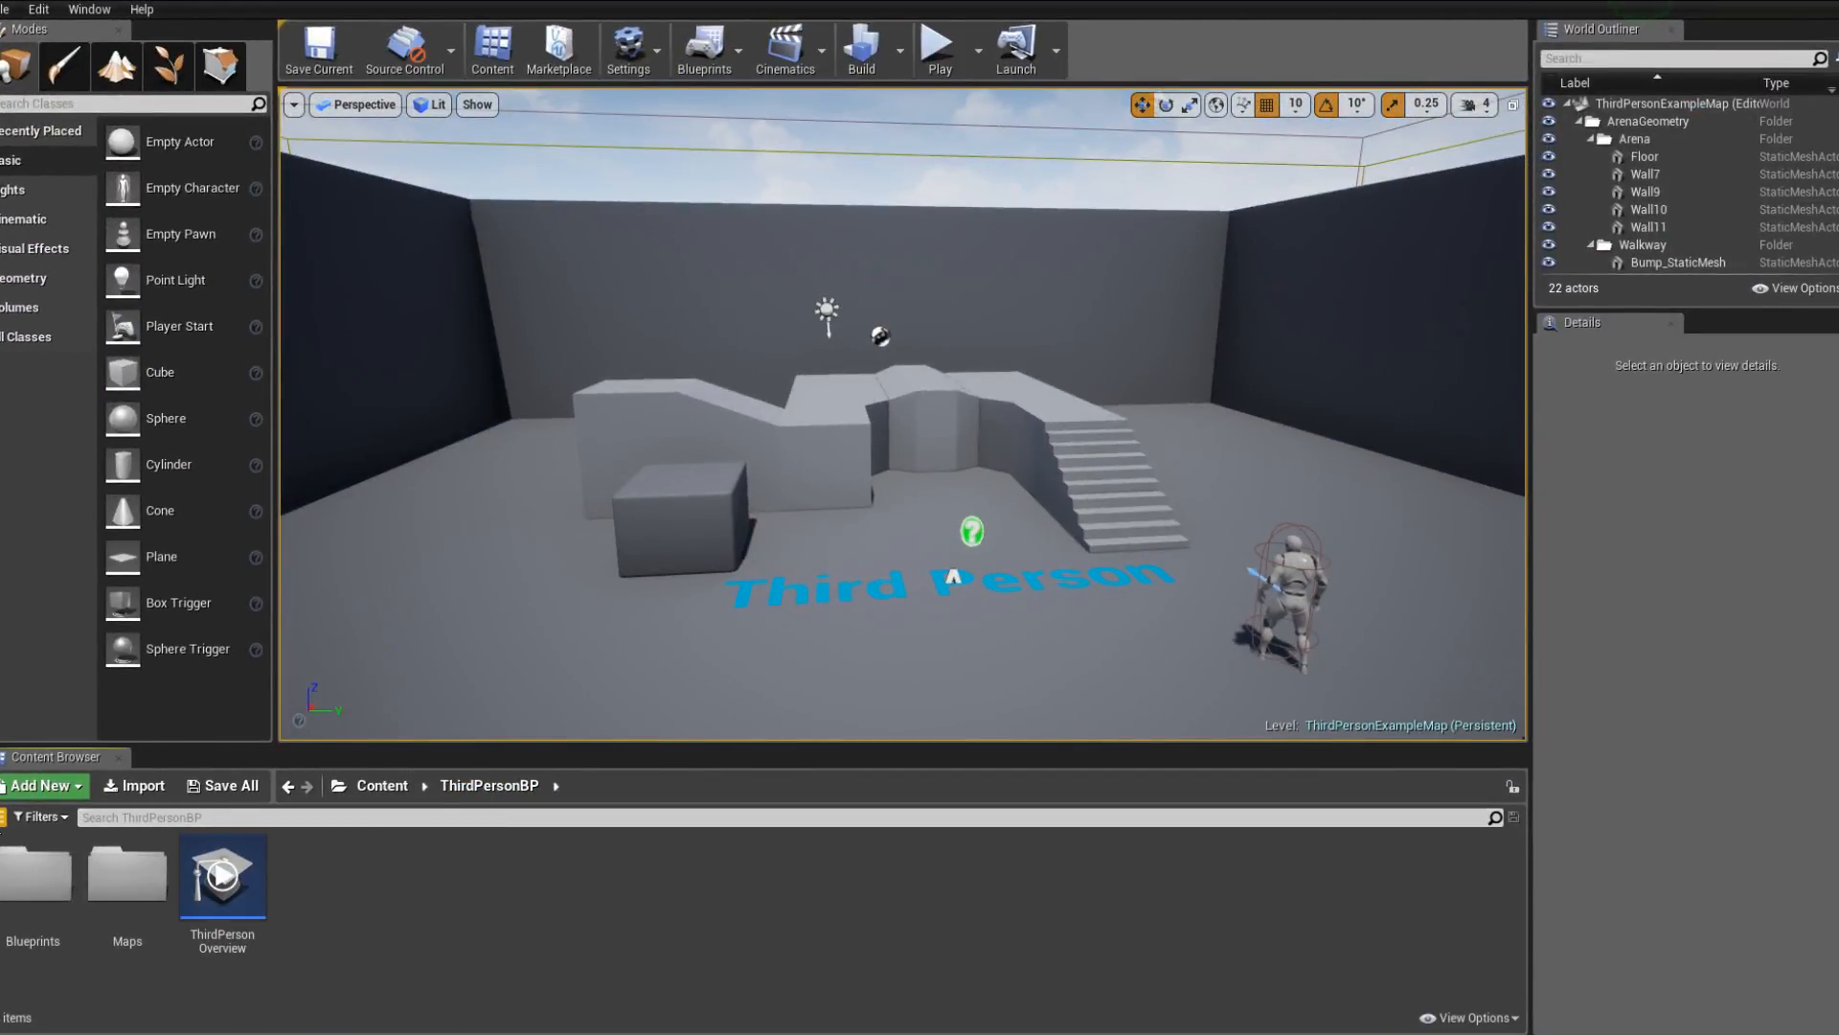
click(2, 817)
click(57, 836)
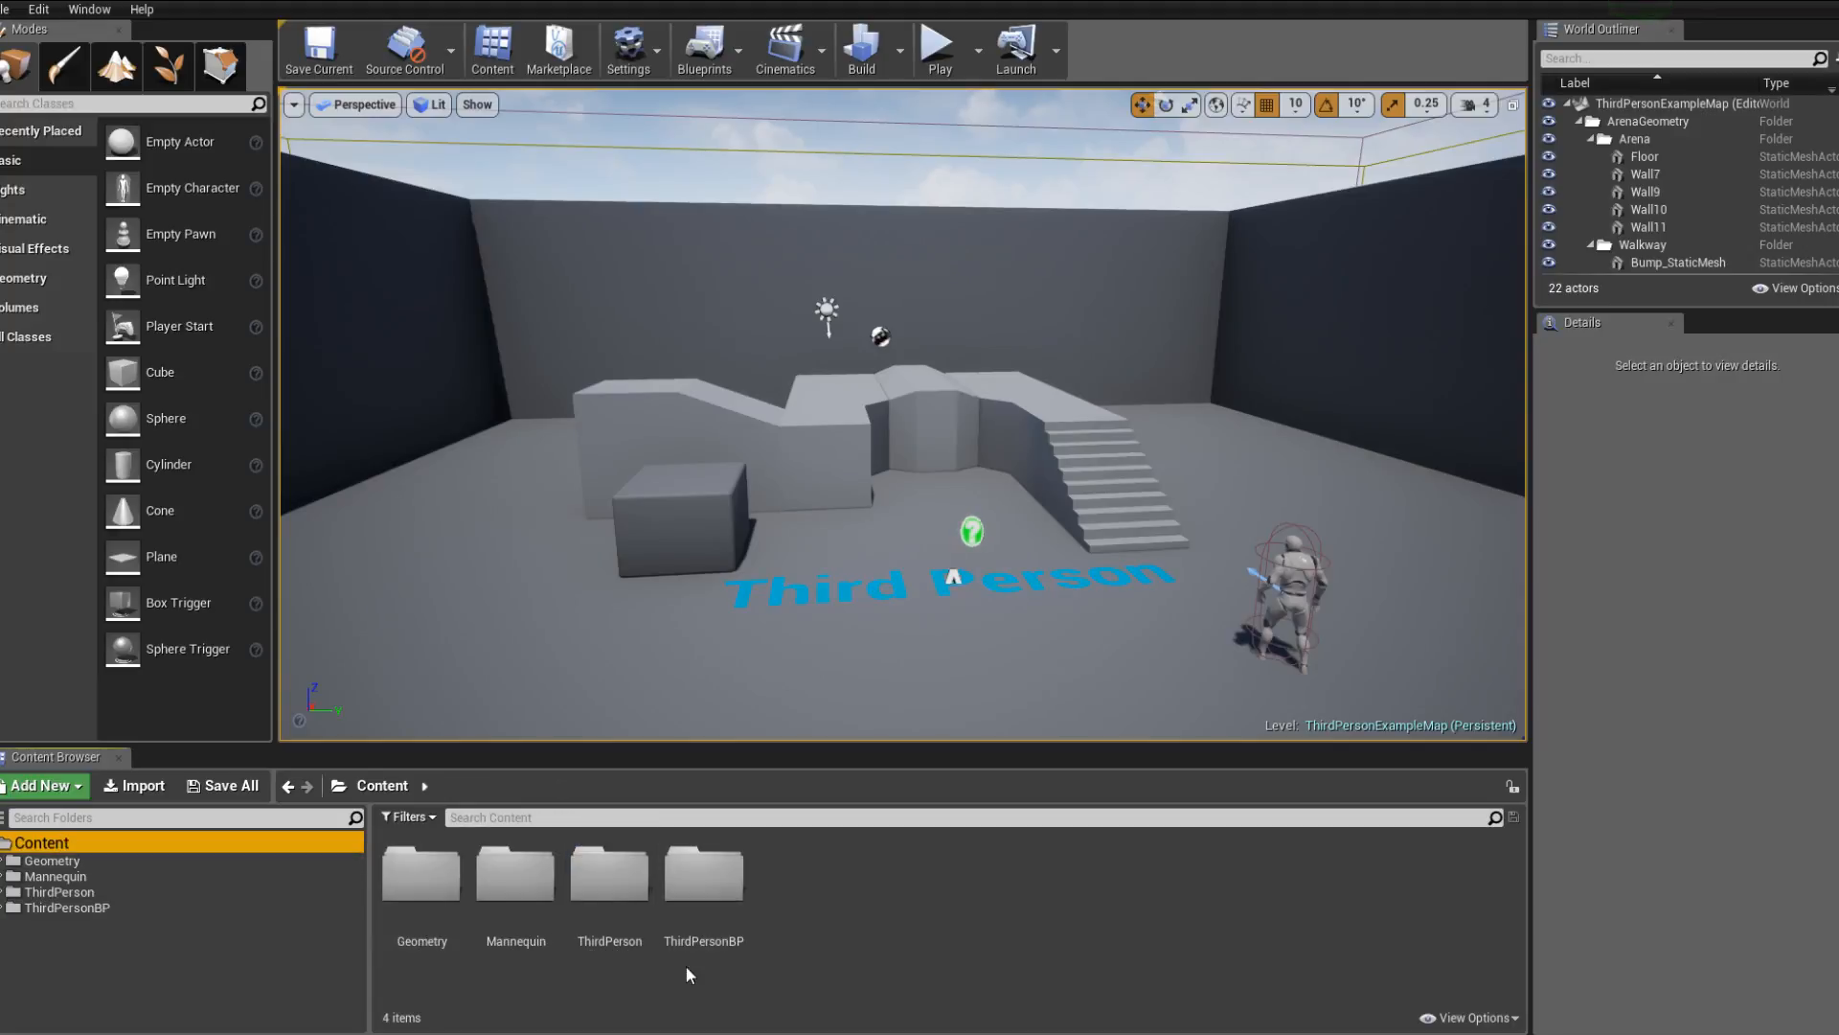
Create an Actor Blueprint Class in the Content folder and name it funkysnakethingy.
right_click(762, 917)
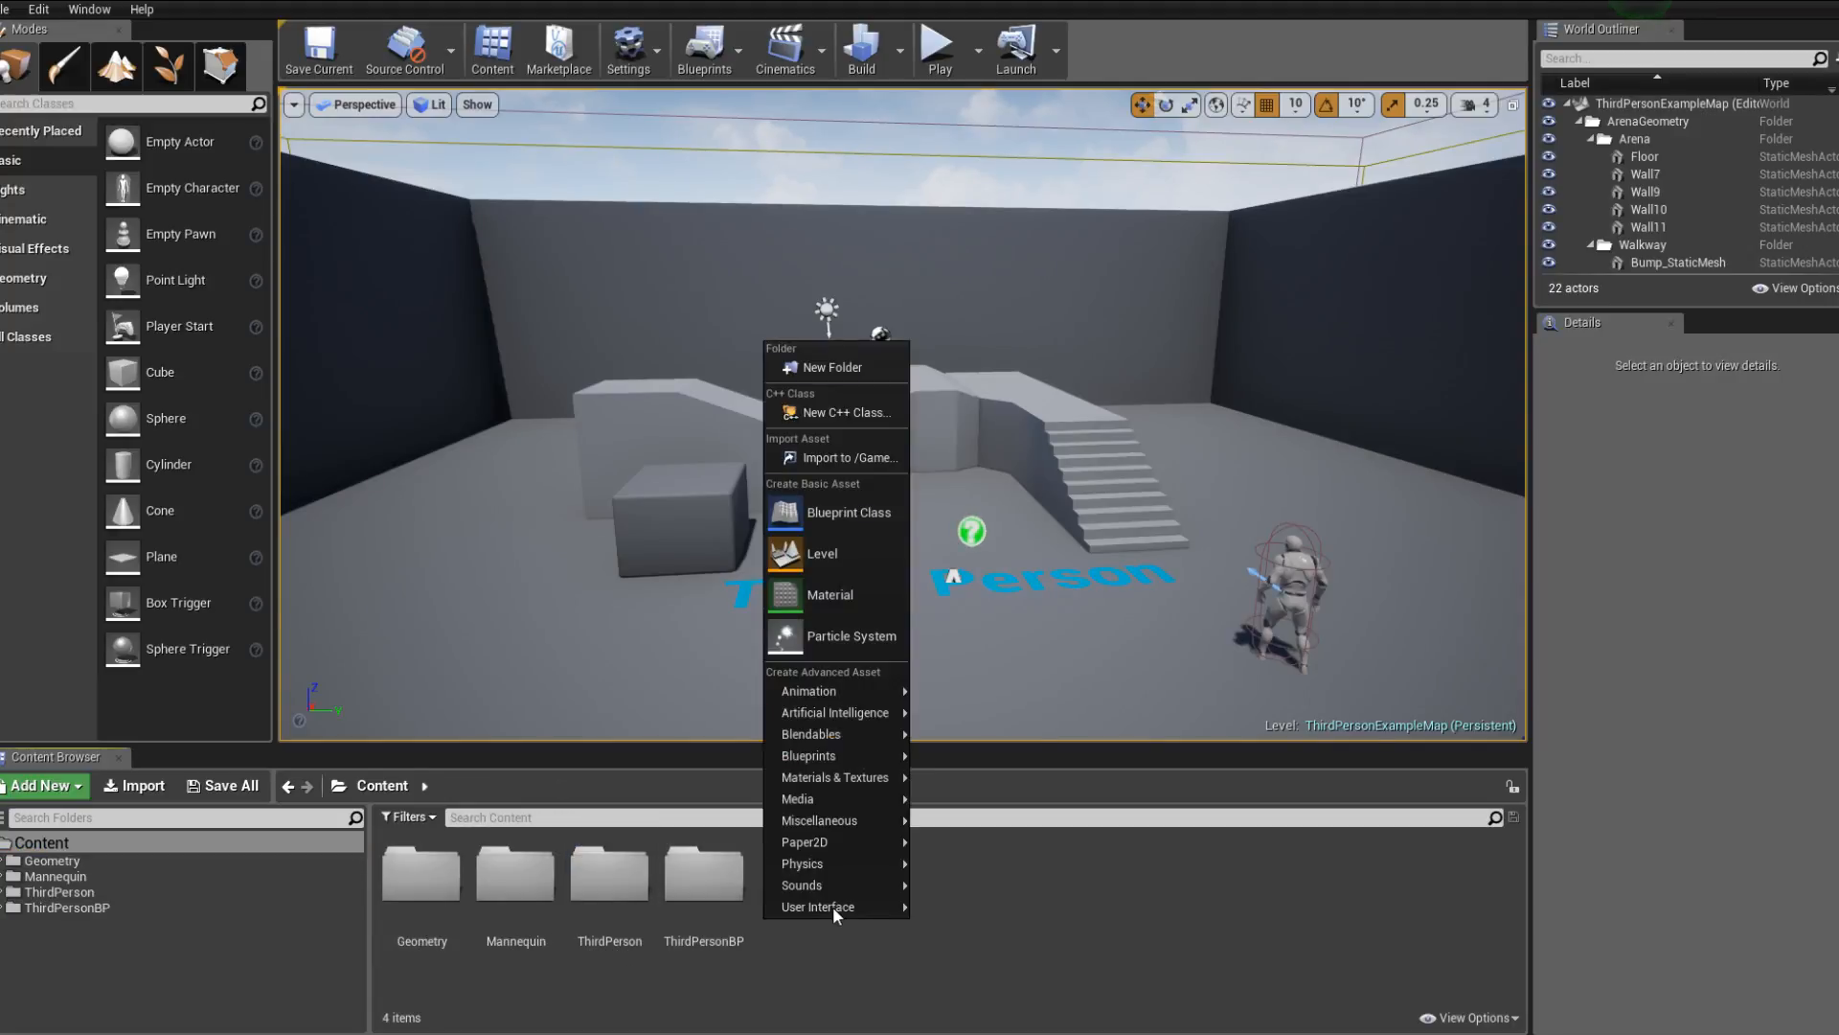
click(849, 513)
click(728, 335)
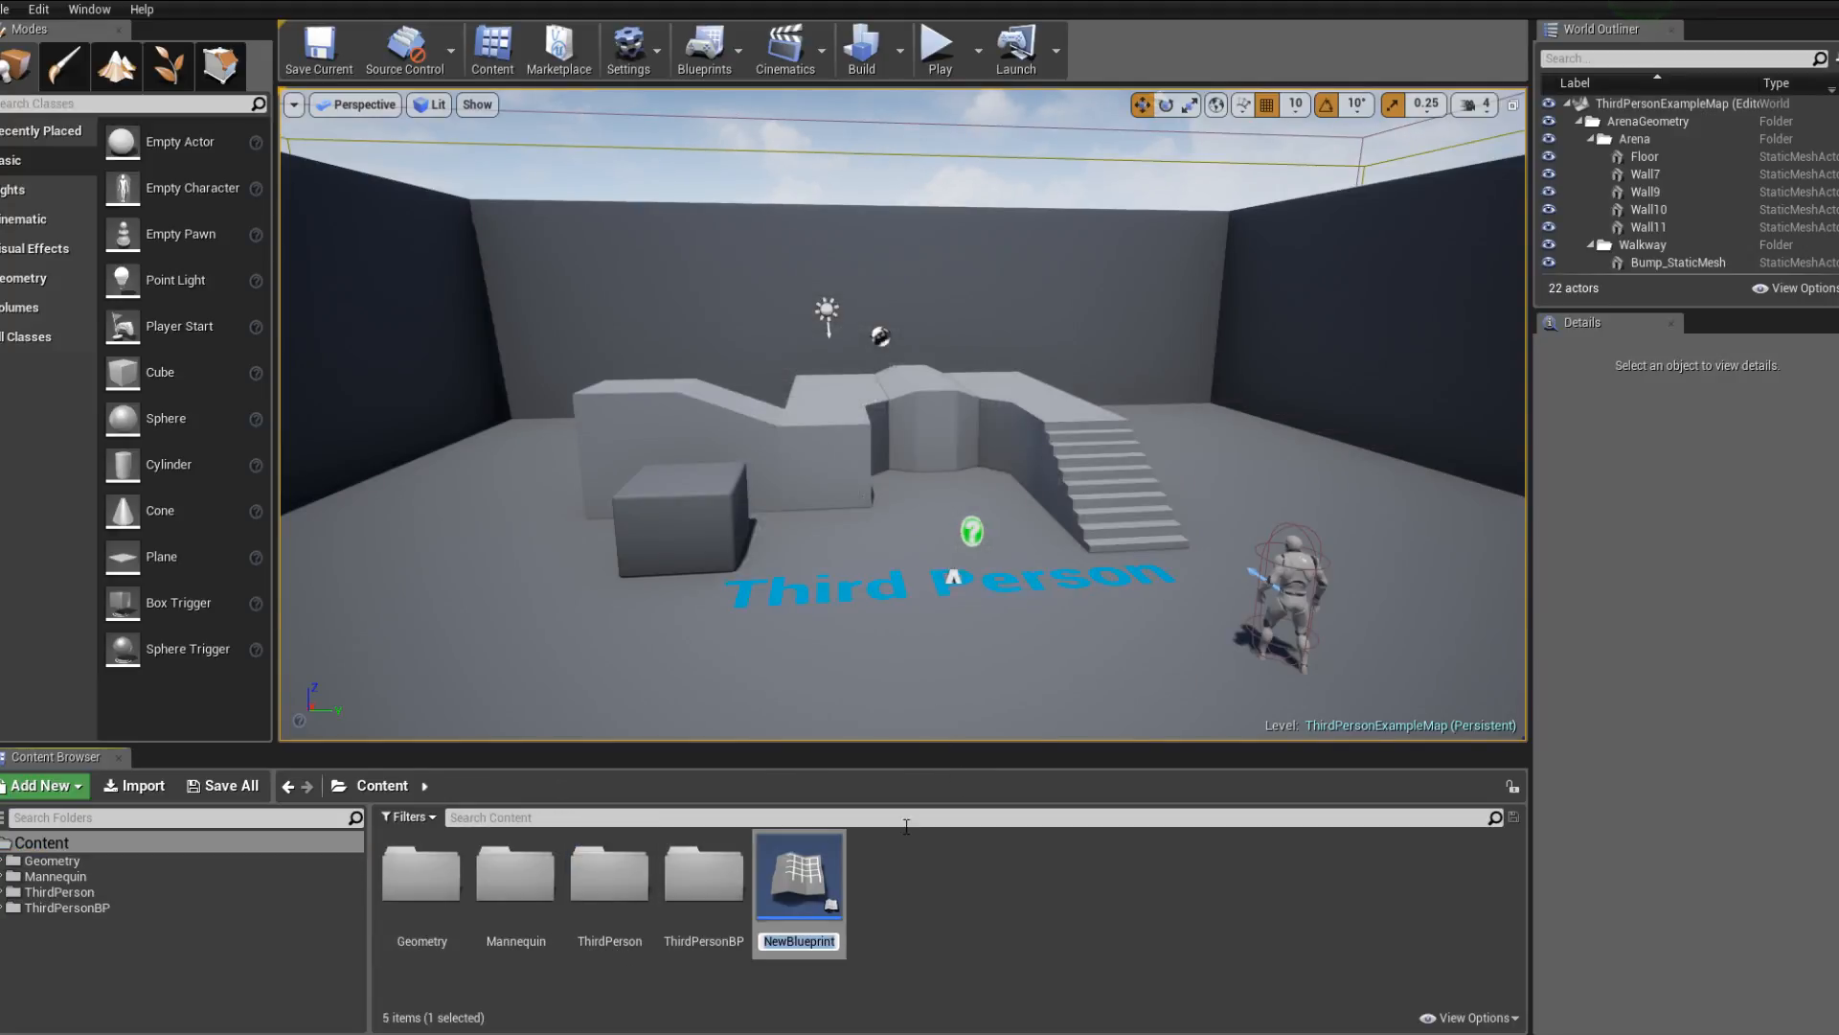
text(funky)
text(snakethingy)
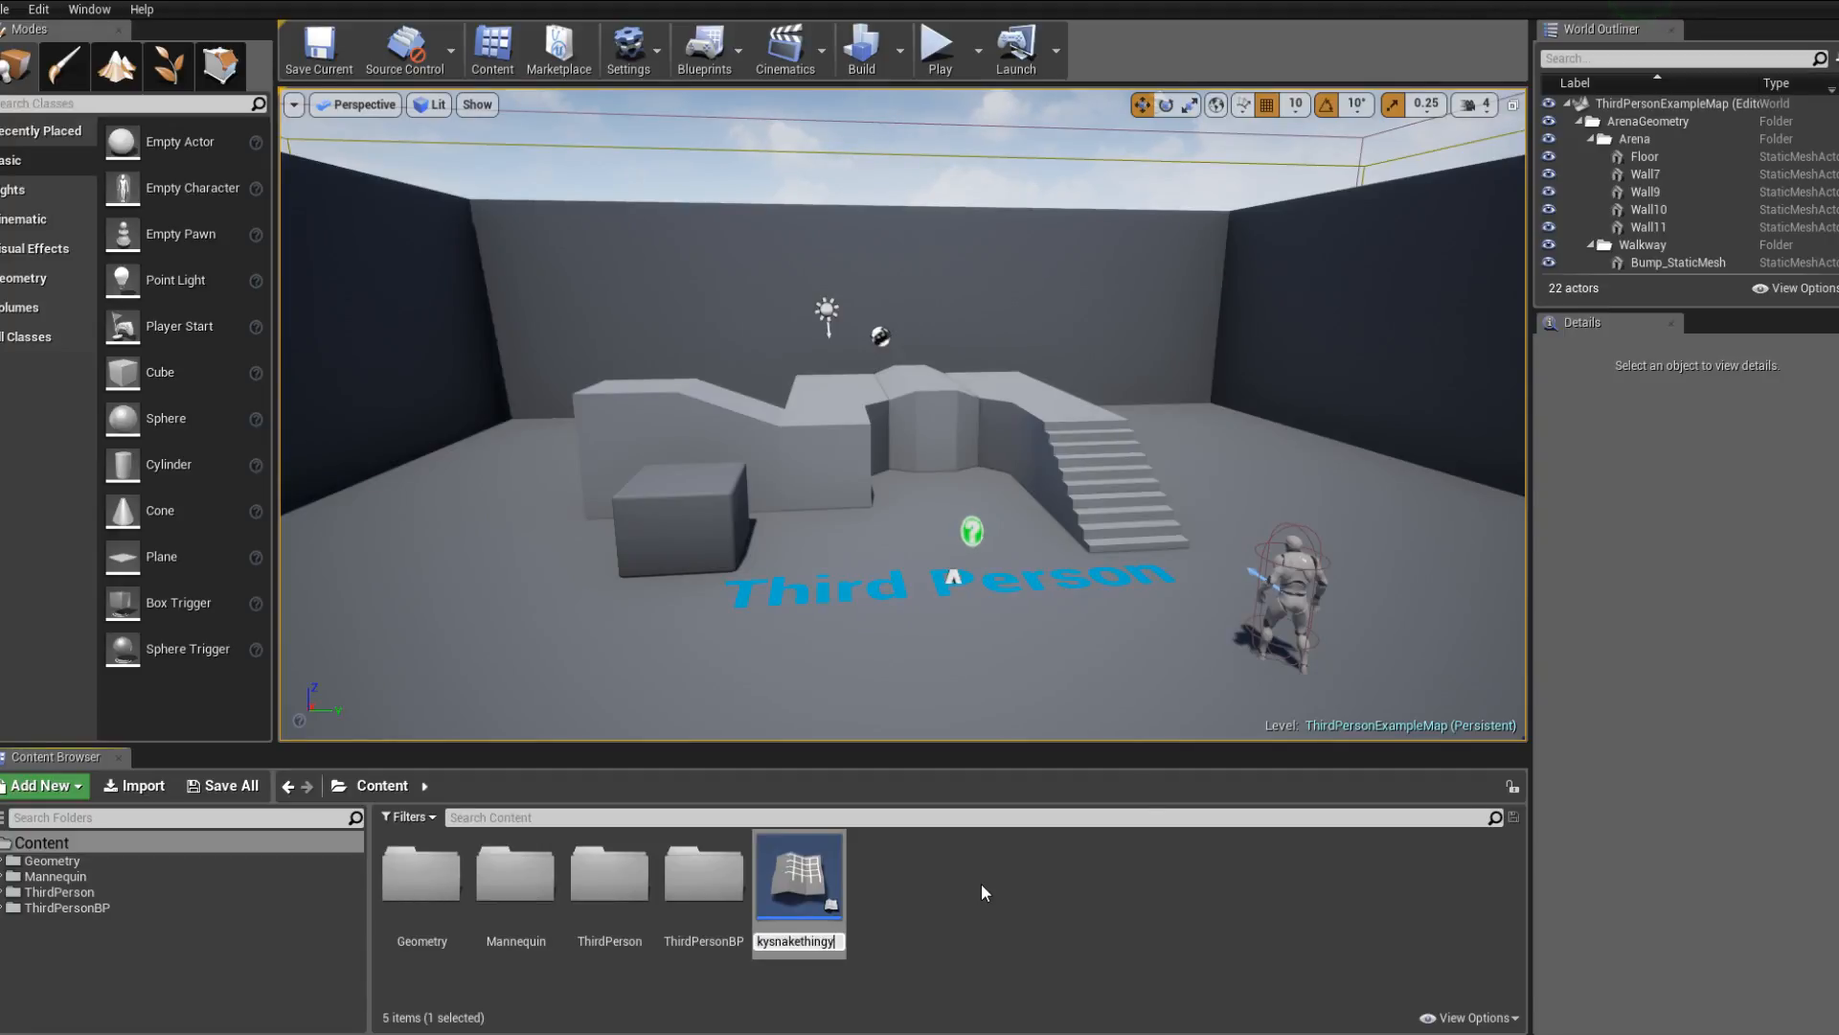
key(Return)
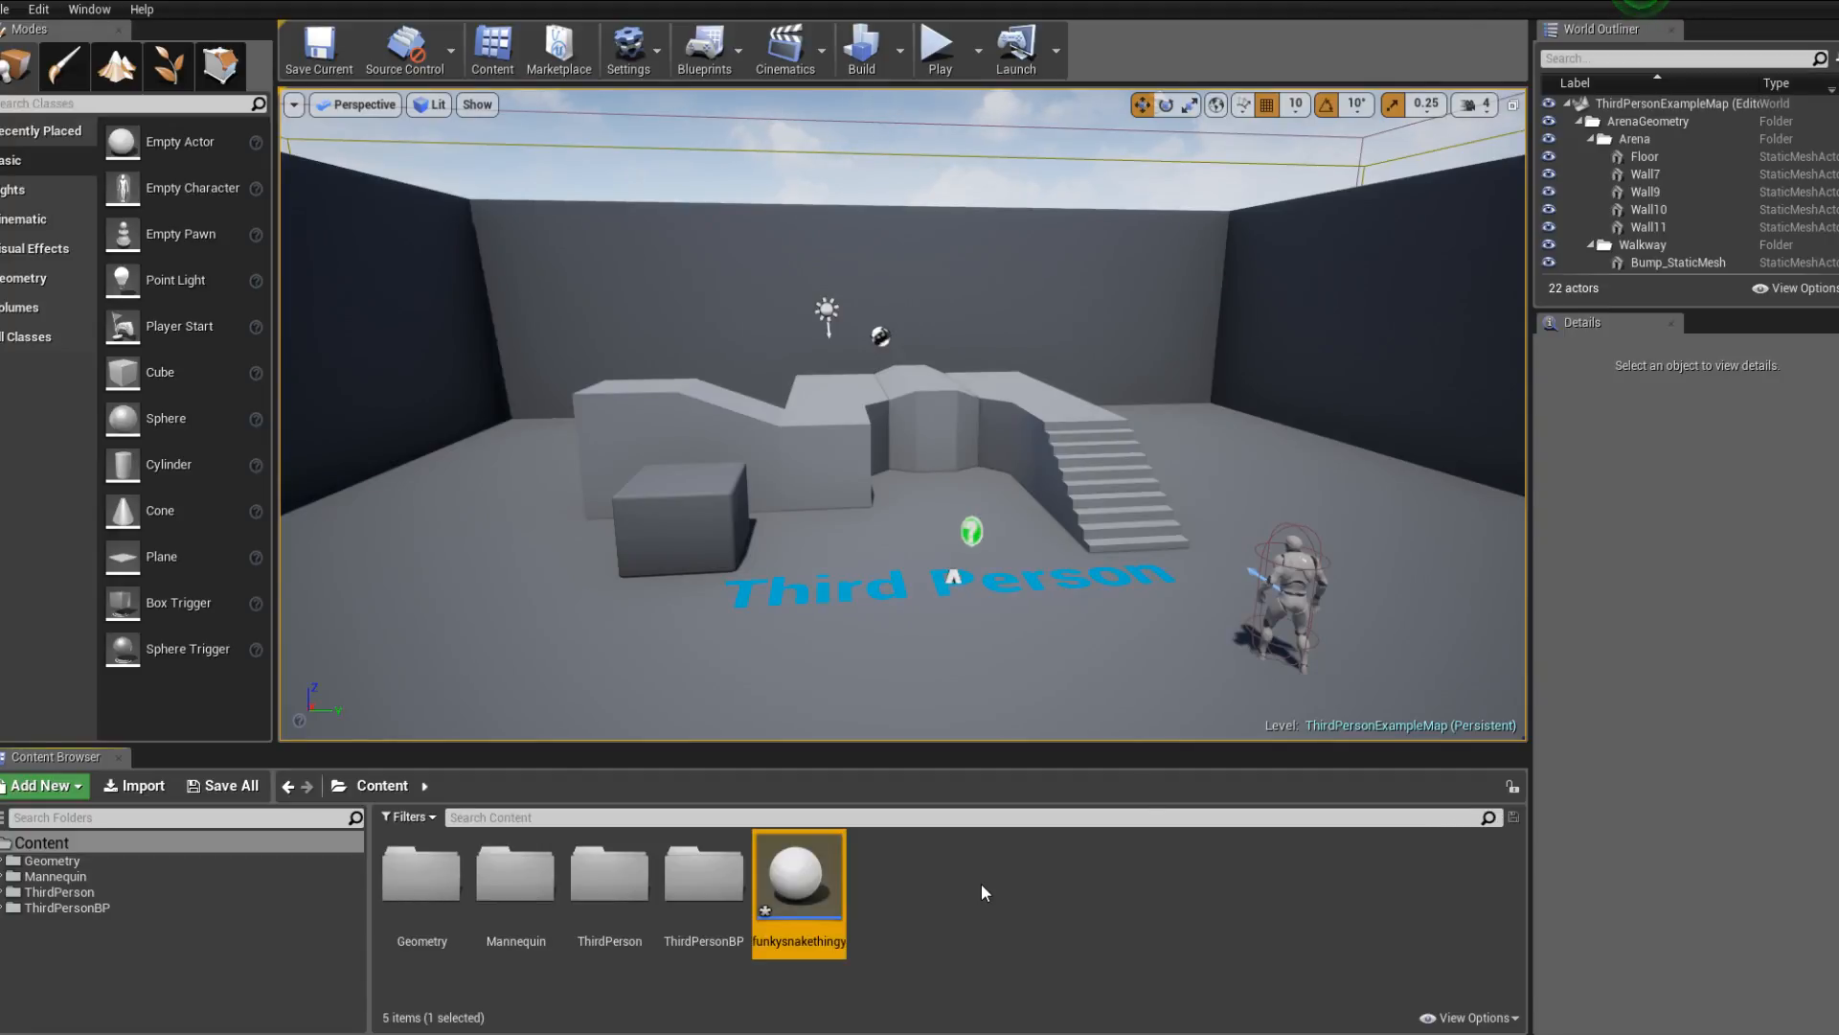
Open the funkysnakethingy blueprint for editing and add a Sphere component under DefaultSceneRoot with its default name.
double_click(841, 899)
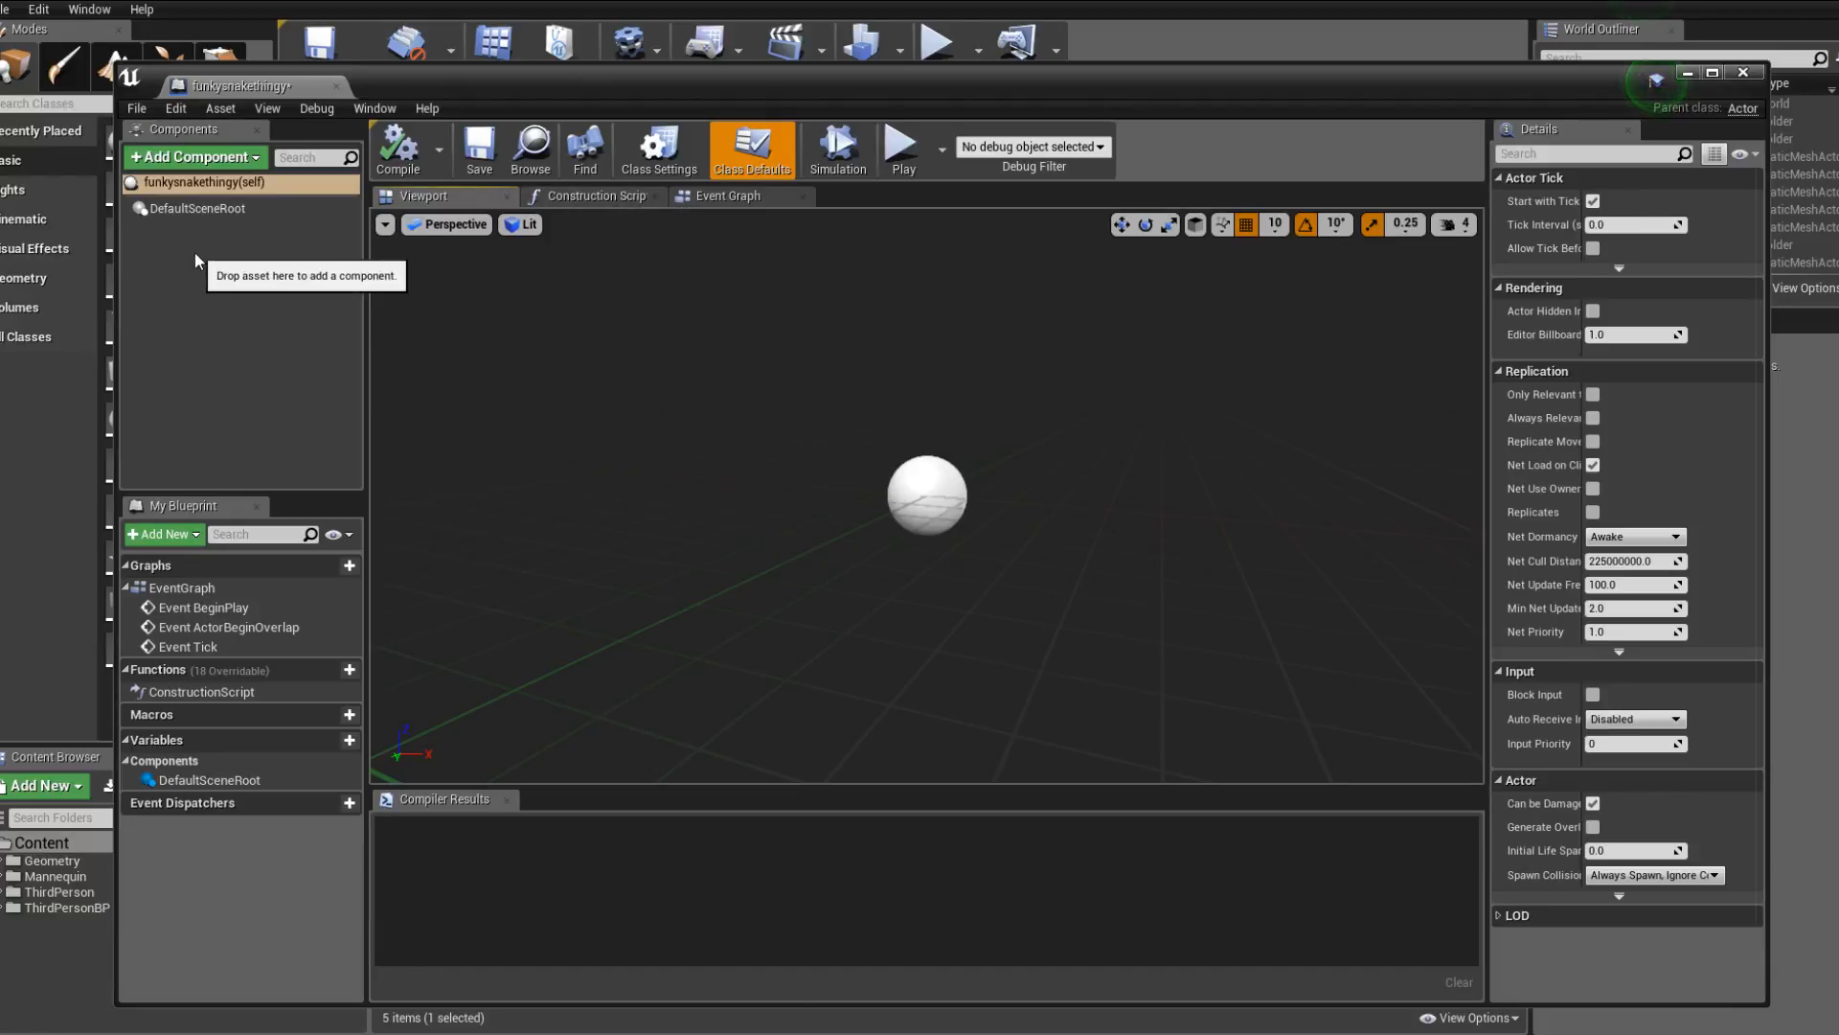
click(216, 284)
click(197, 156)
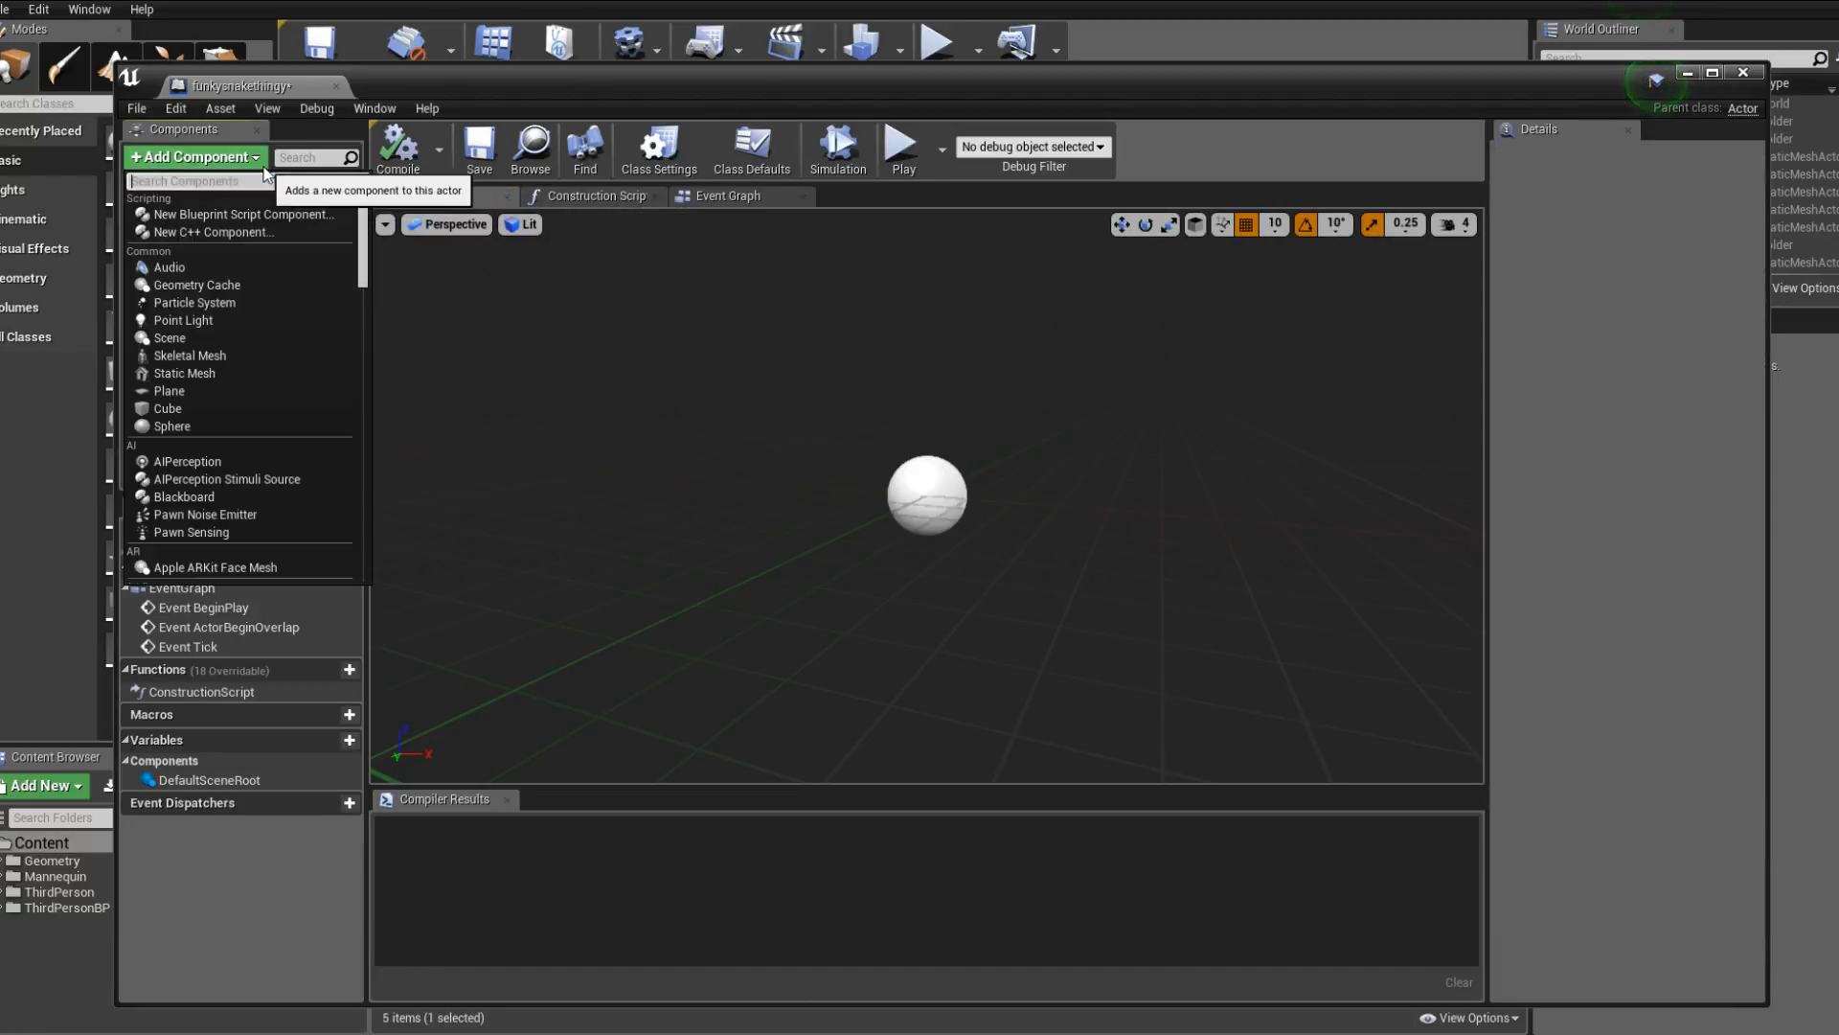
click(238, 428)
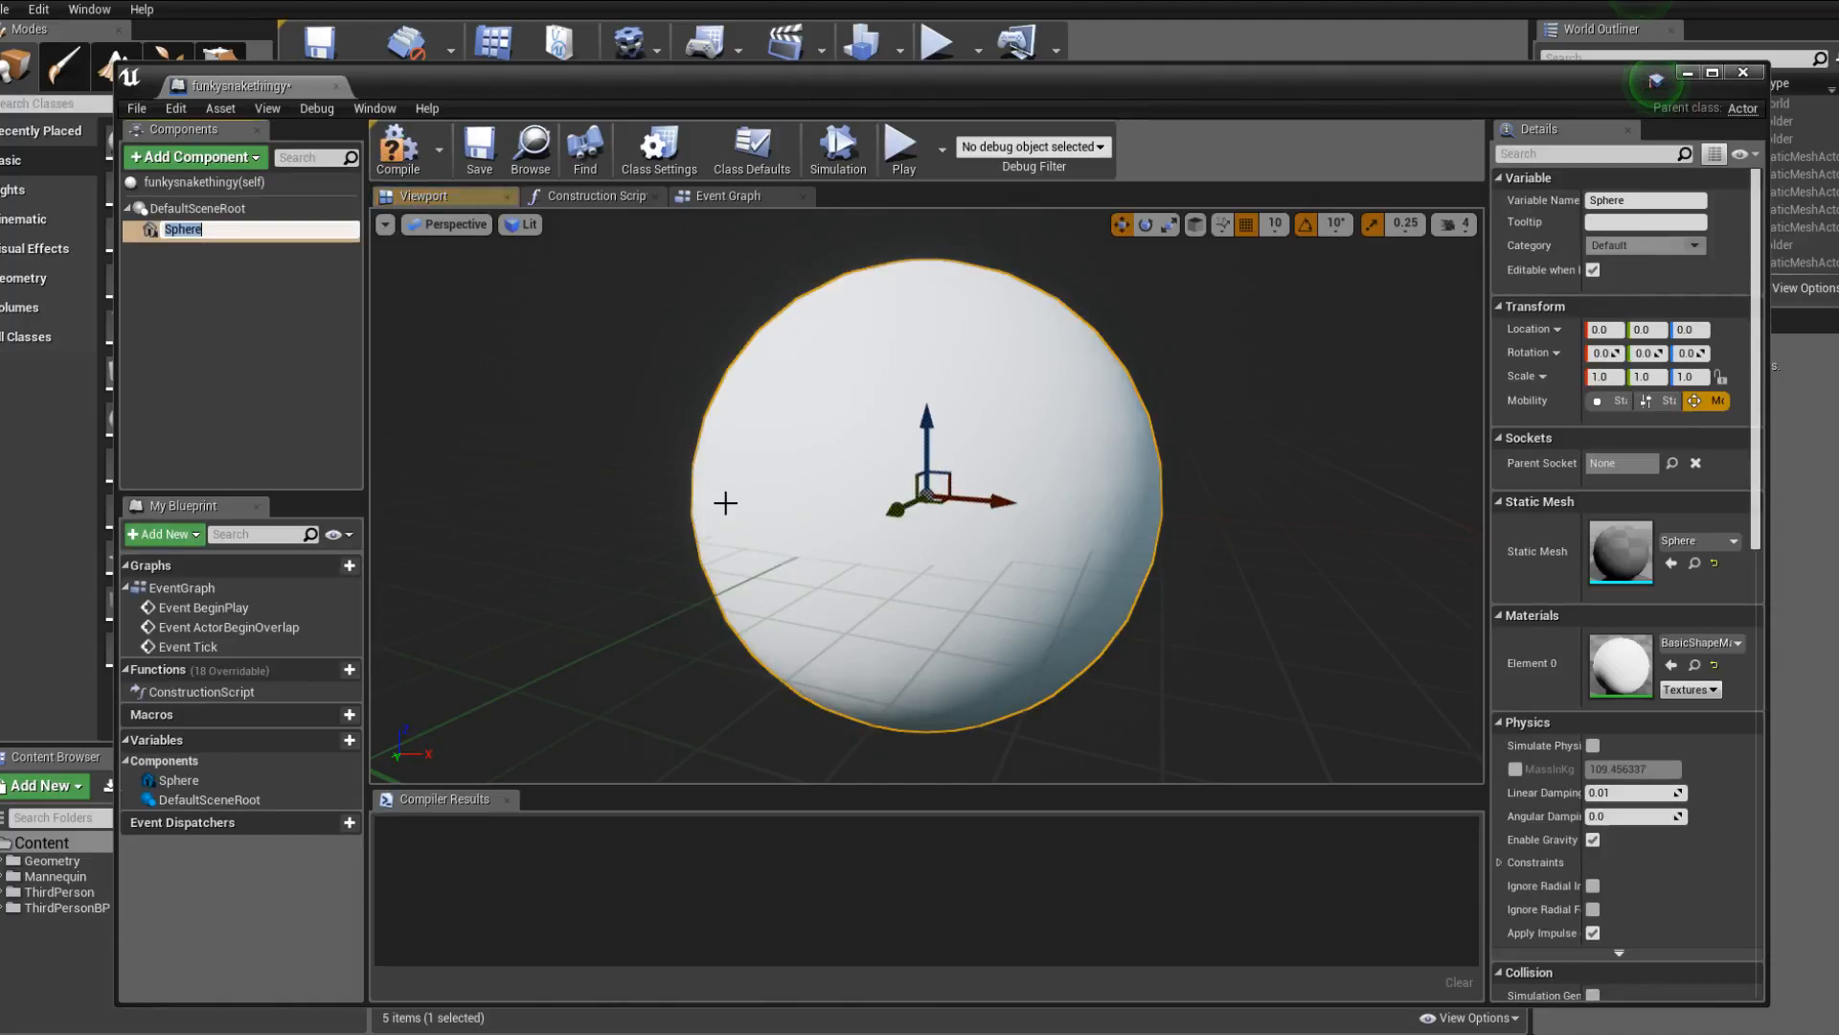
key(Return)
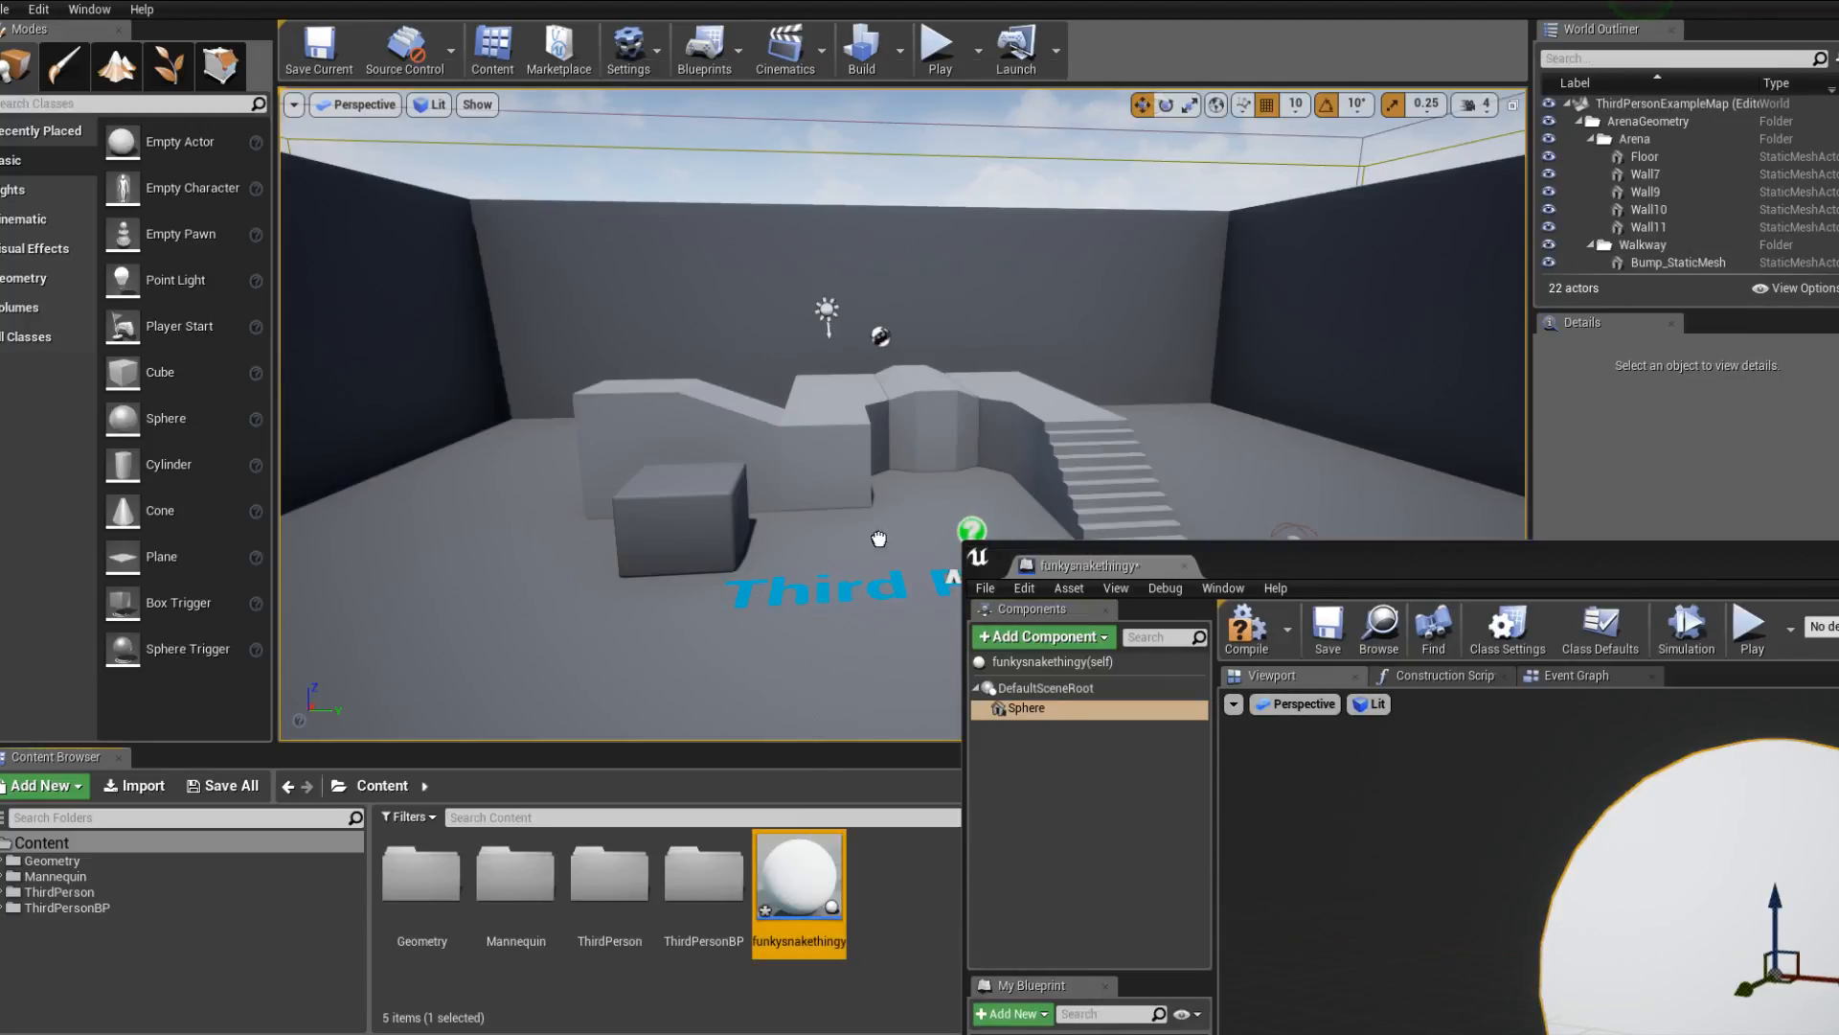
Place a funkysnakethingy actor in the level and raise it above the walkway to about -140, -100, 680.
drag(878, 538, 878, 532)
drag(877, 450, 902, 201)
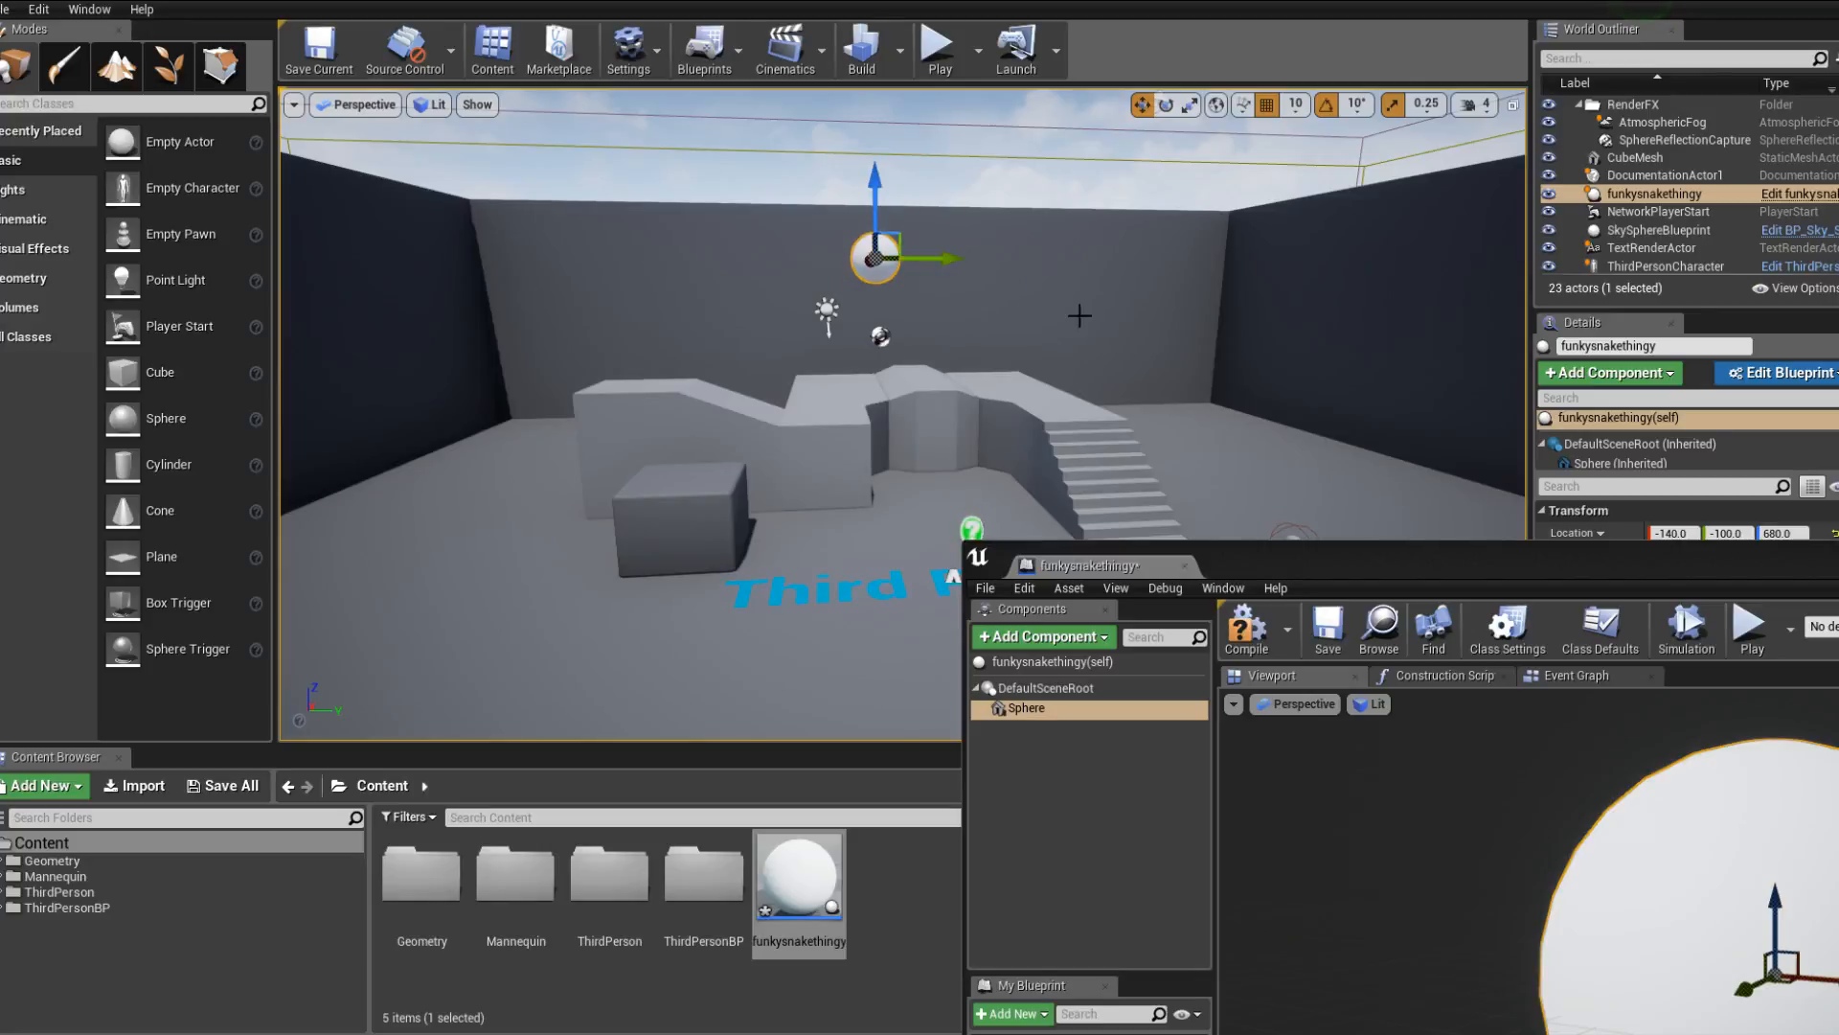
mouse_move(1141, 370)
alt+mouse_down()
mouse_move(1265, 427)
mouse_move(1141, 370)
alt+mouse_up()
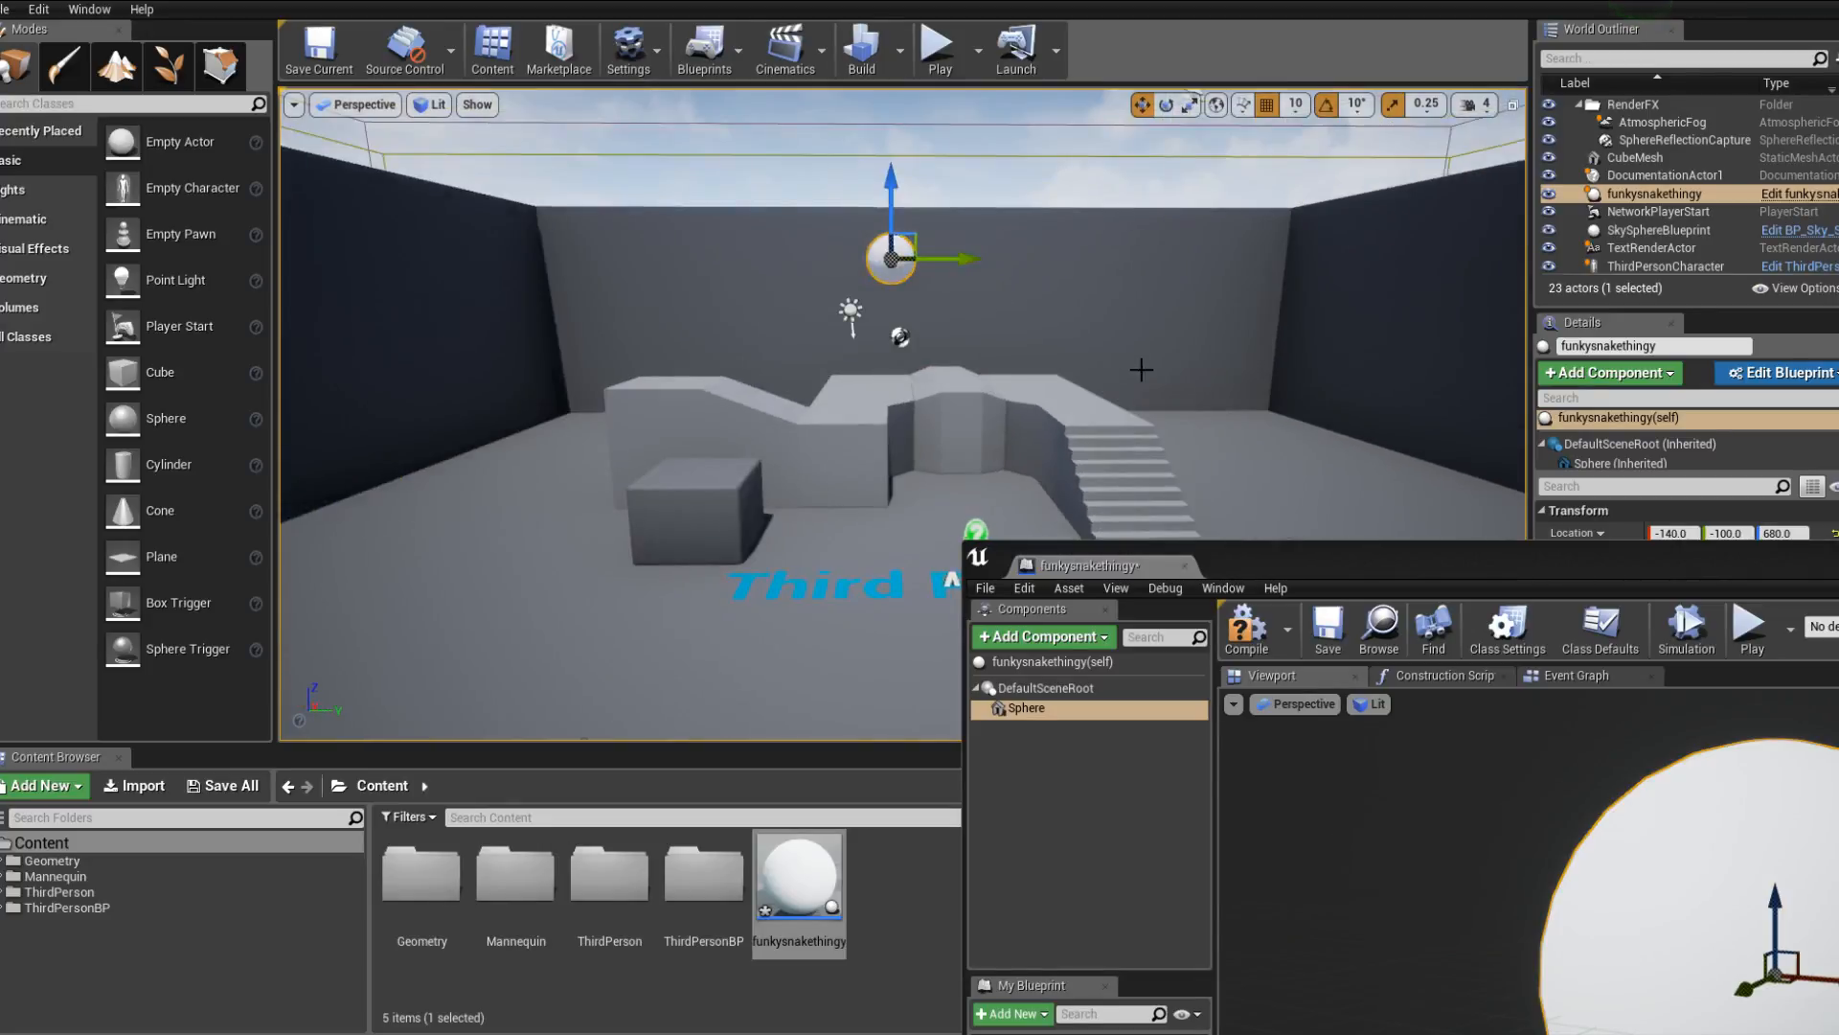
drag(1394, 552, 715, 270)
scroll(963, 582, down, 6)
scroll(963, 583, up, 3)
alt+drag(973, 575, 1063, 575)
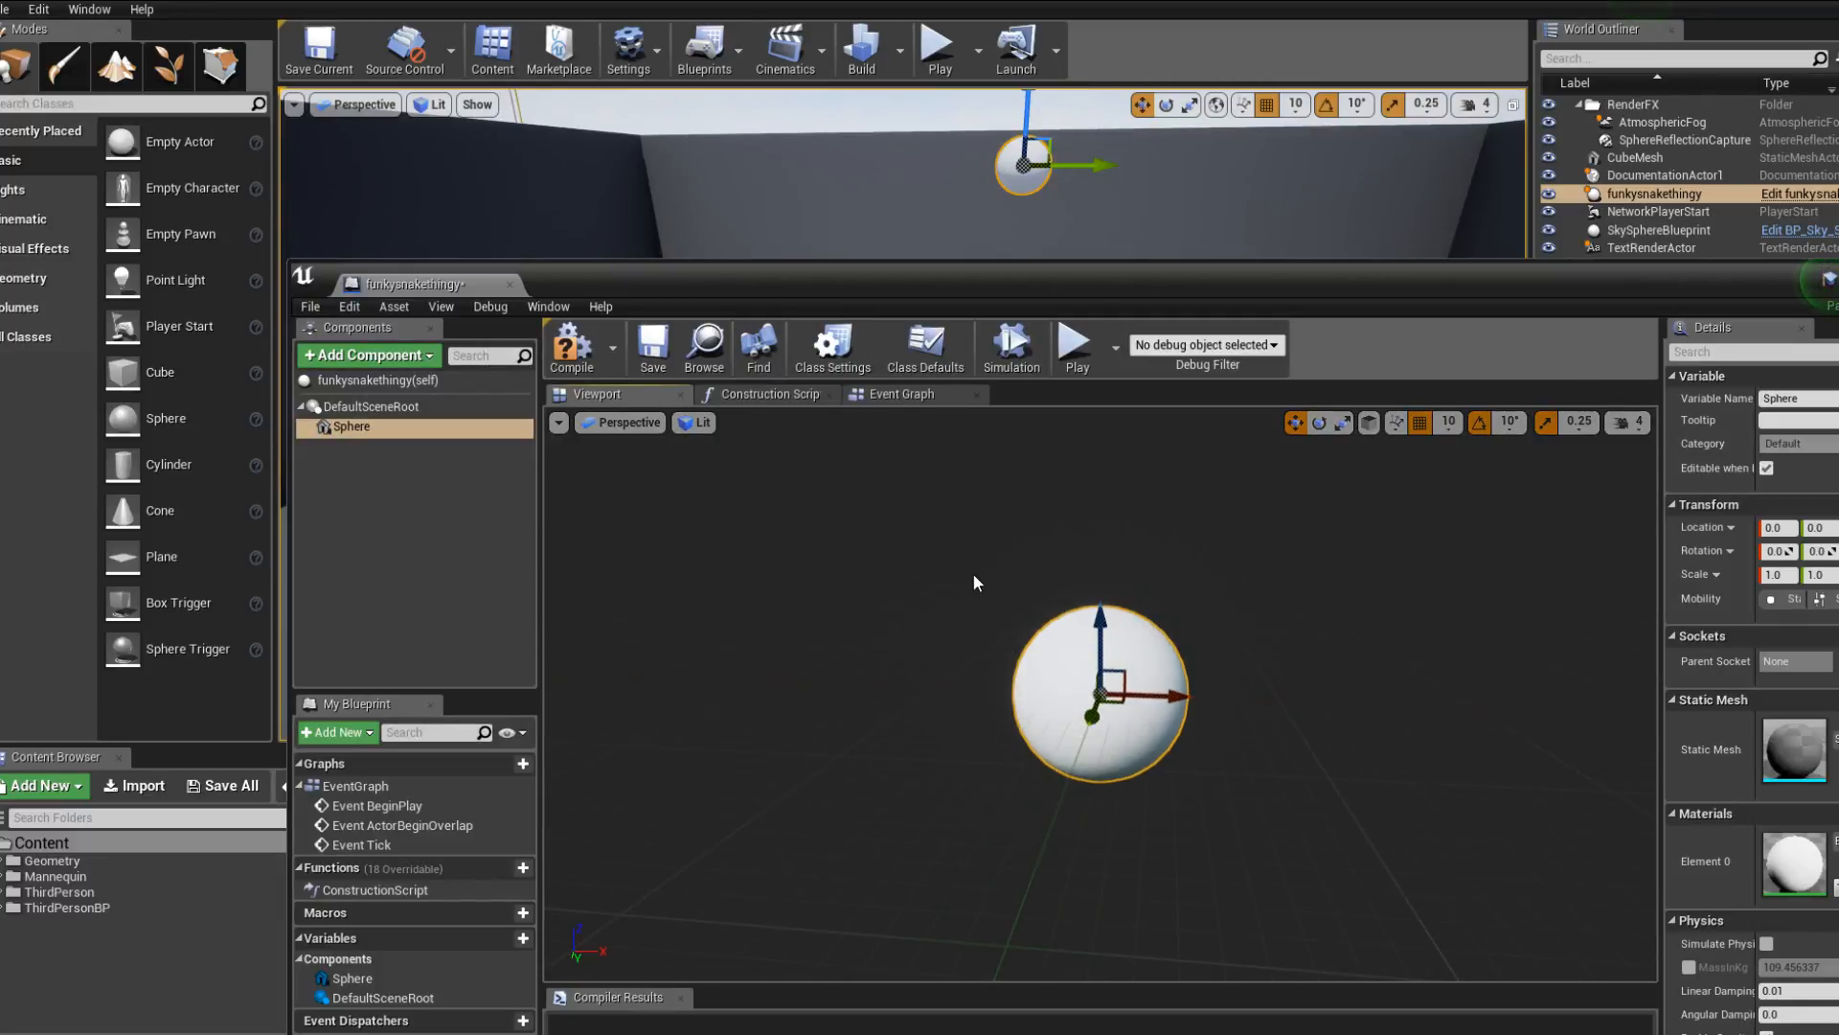
scroll(757, 586, down, 3)
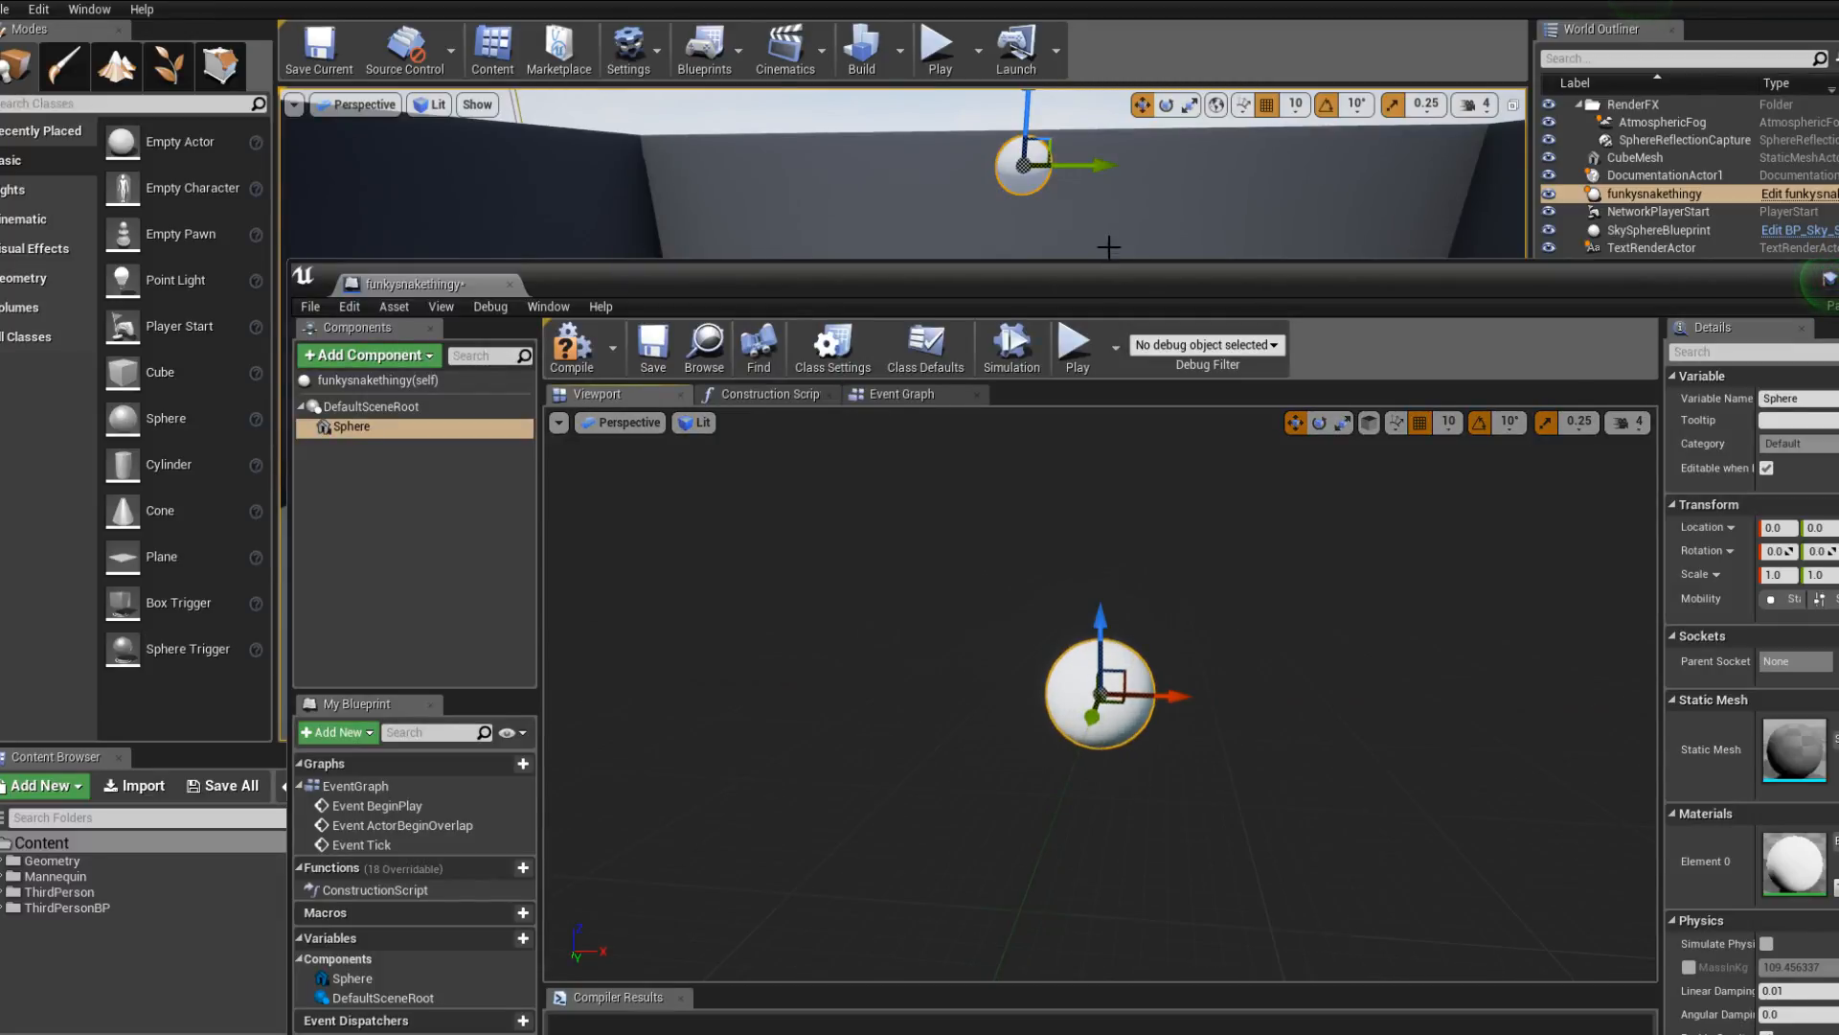
drag(1102, 276, 987, 265)
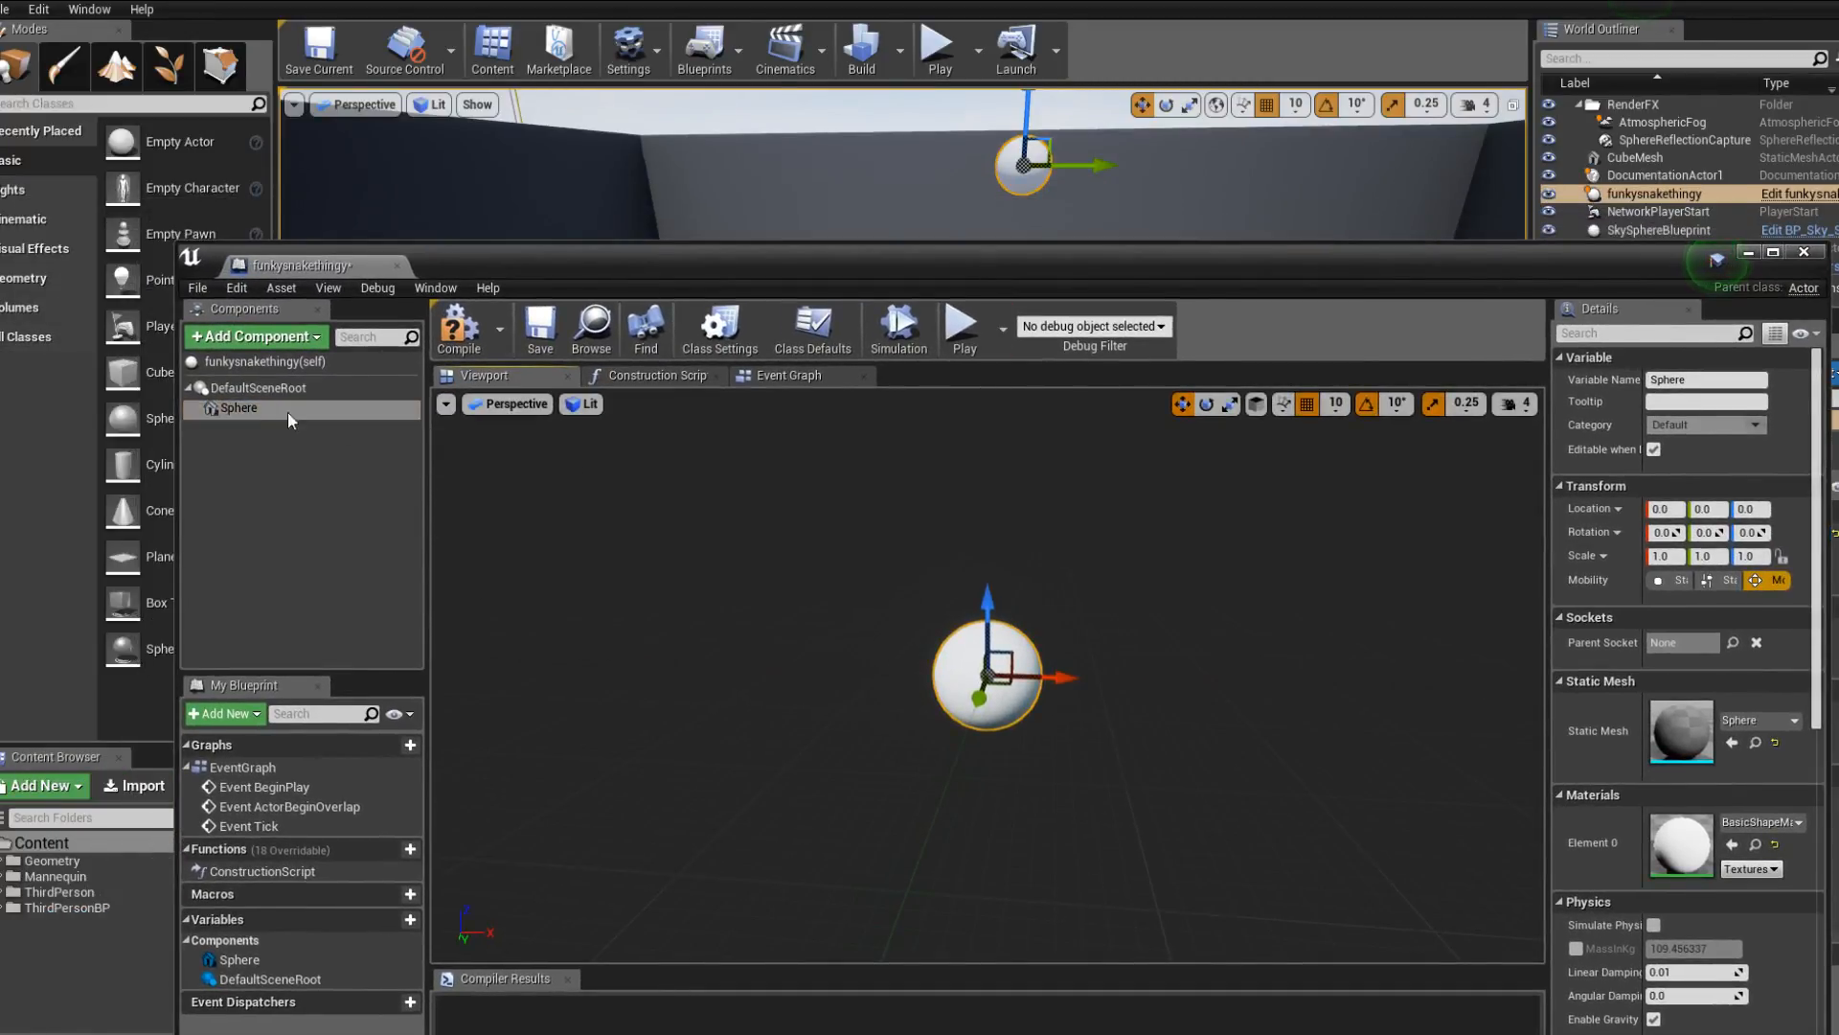
click(325, 460)
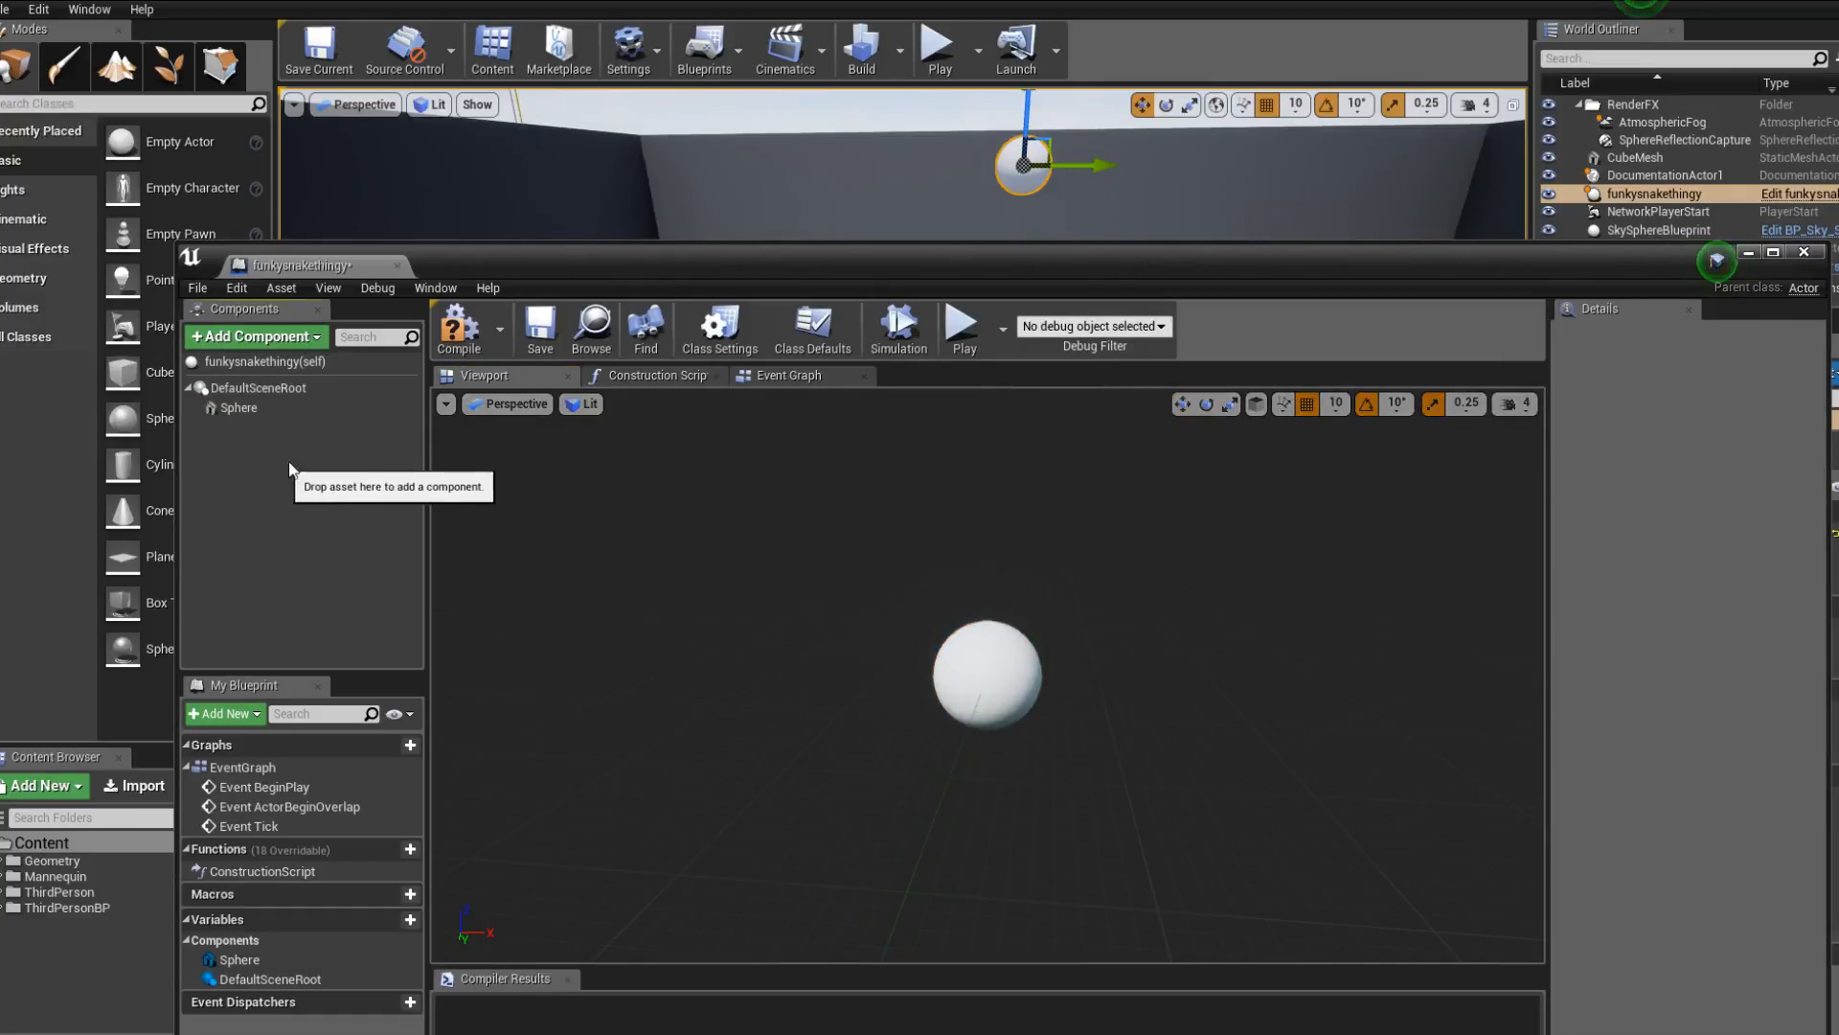
Open the blueprint's Construction Script and add an Integer variable named numSpheres.
click(674, 374)
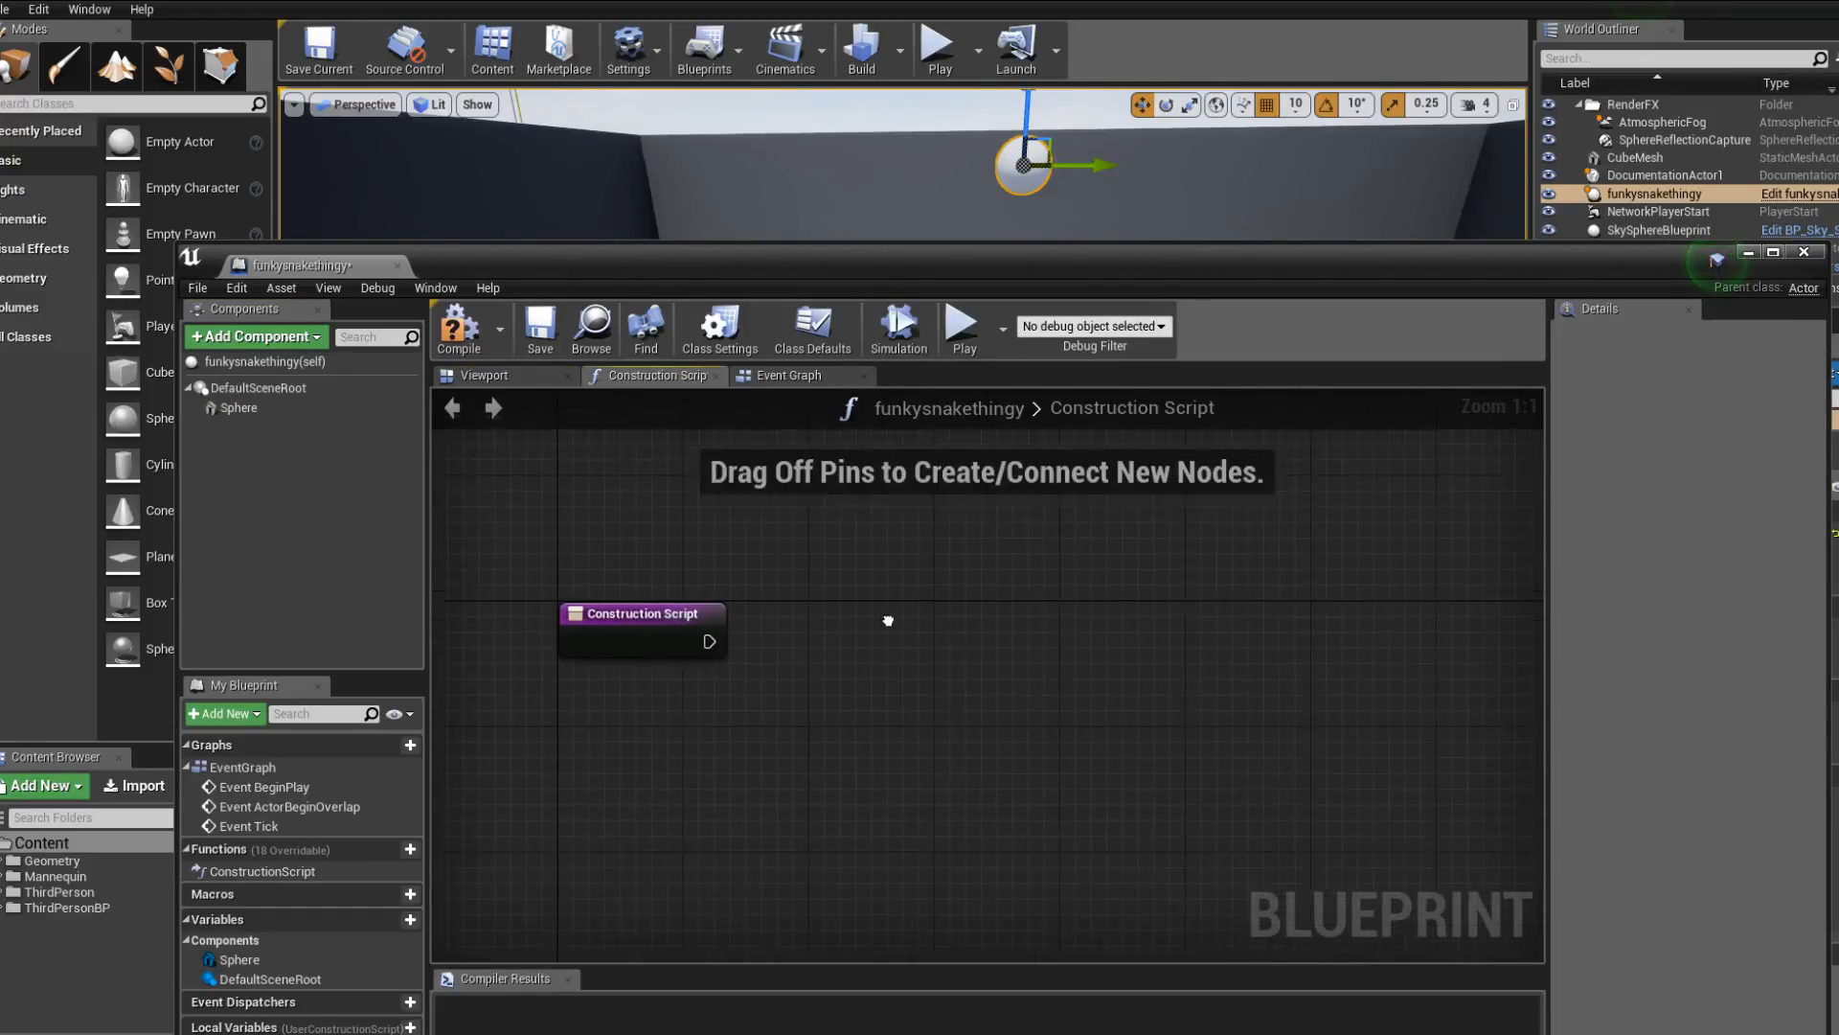
scroll(853, 611, down, 1)
right_drag(888, 621, 734, 485)
drag(769, 264, 846, 99)
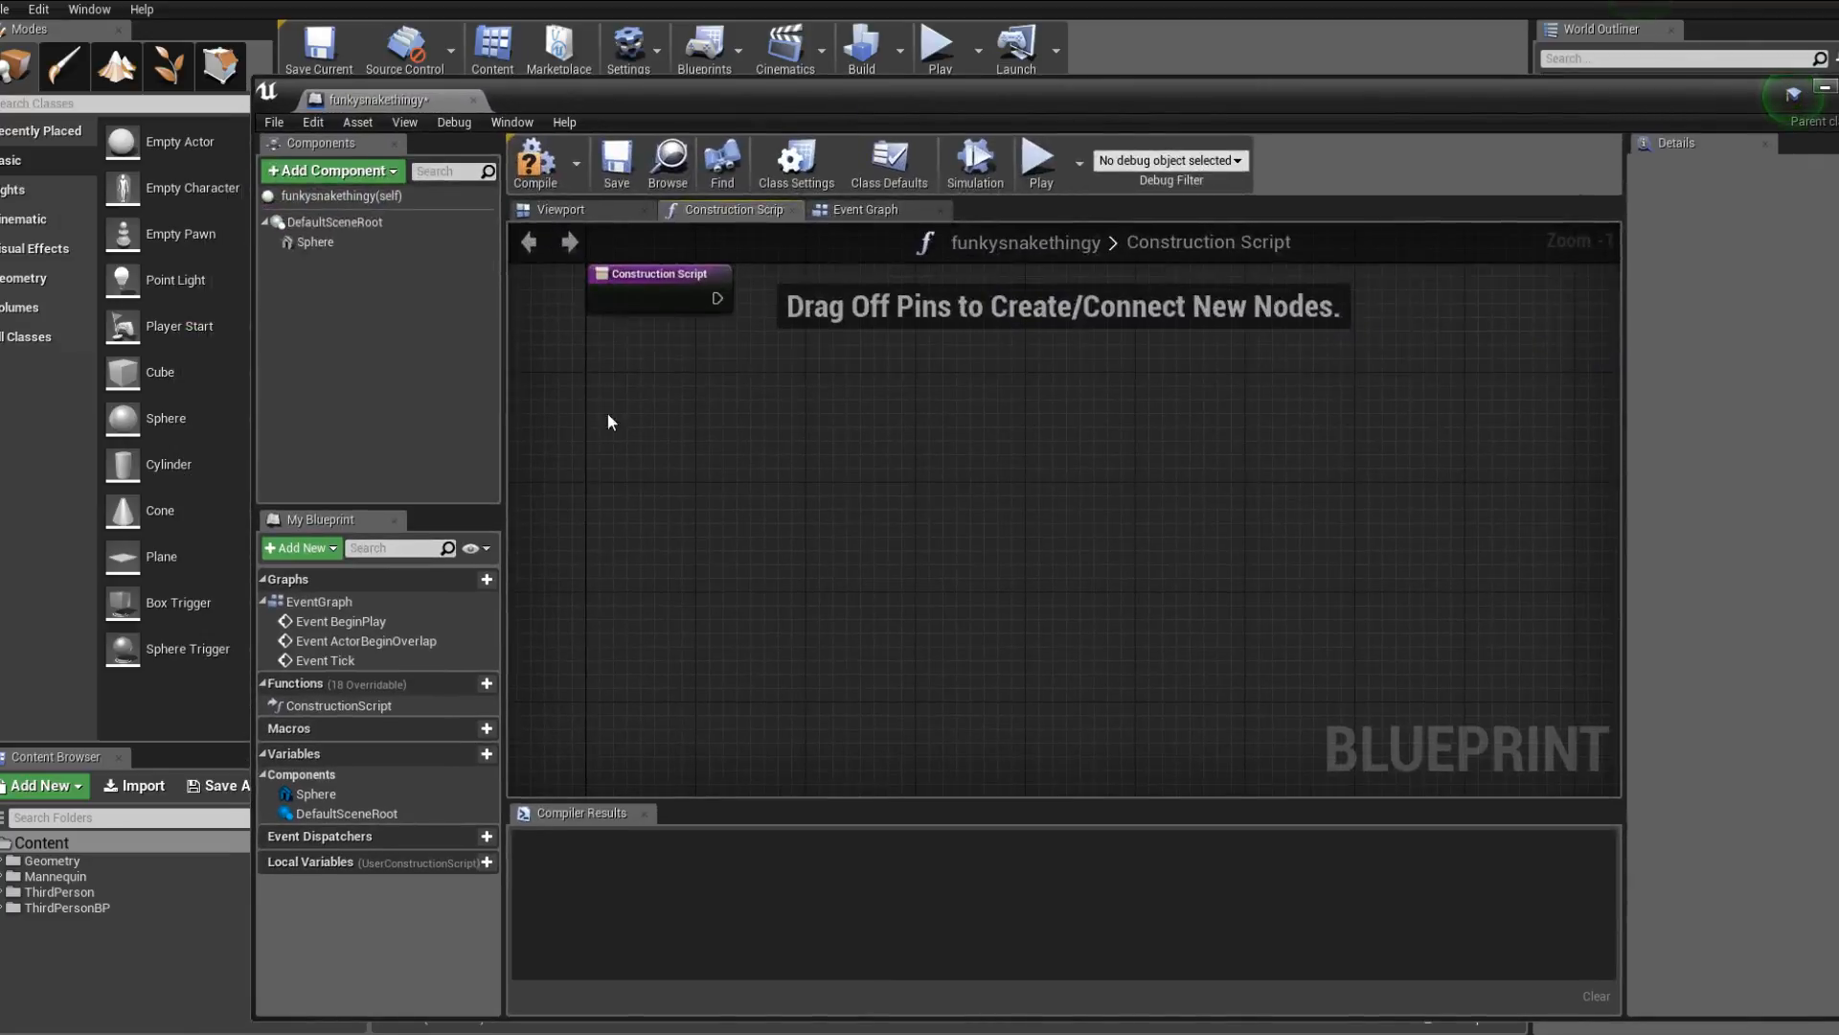
click(487, 754)
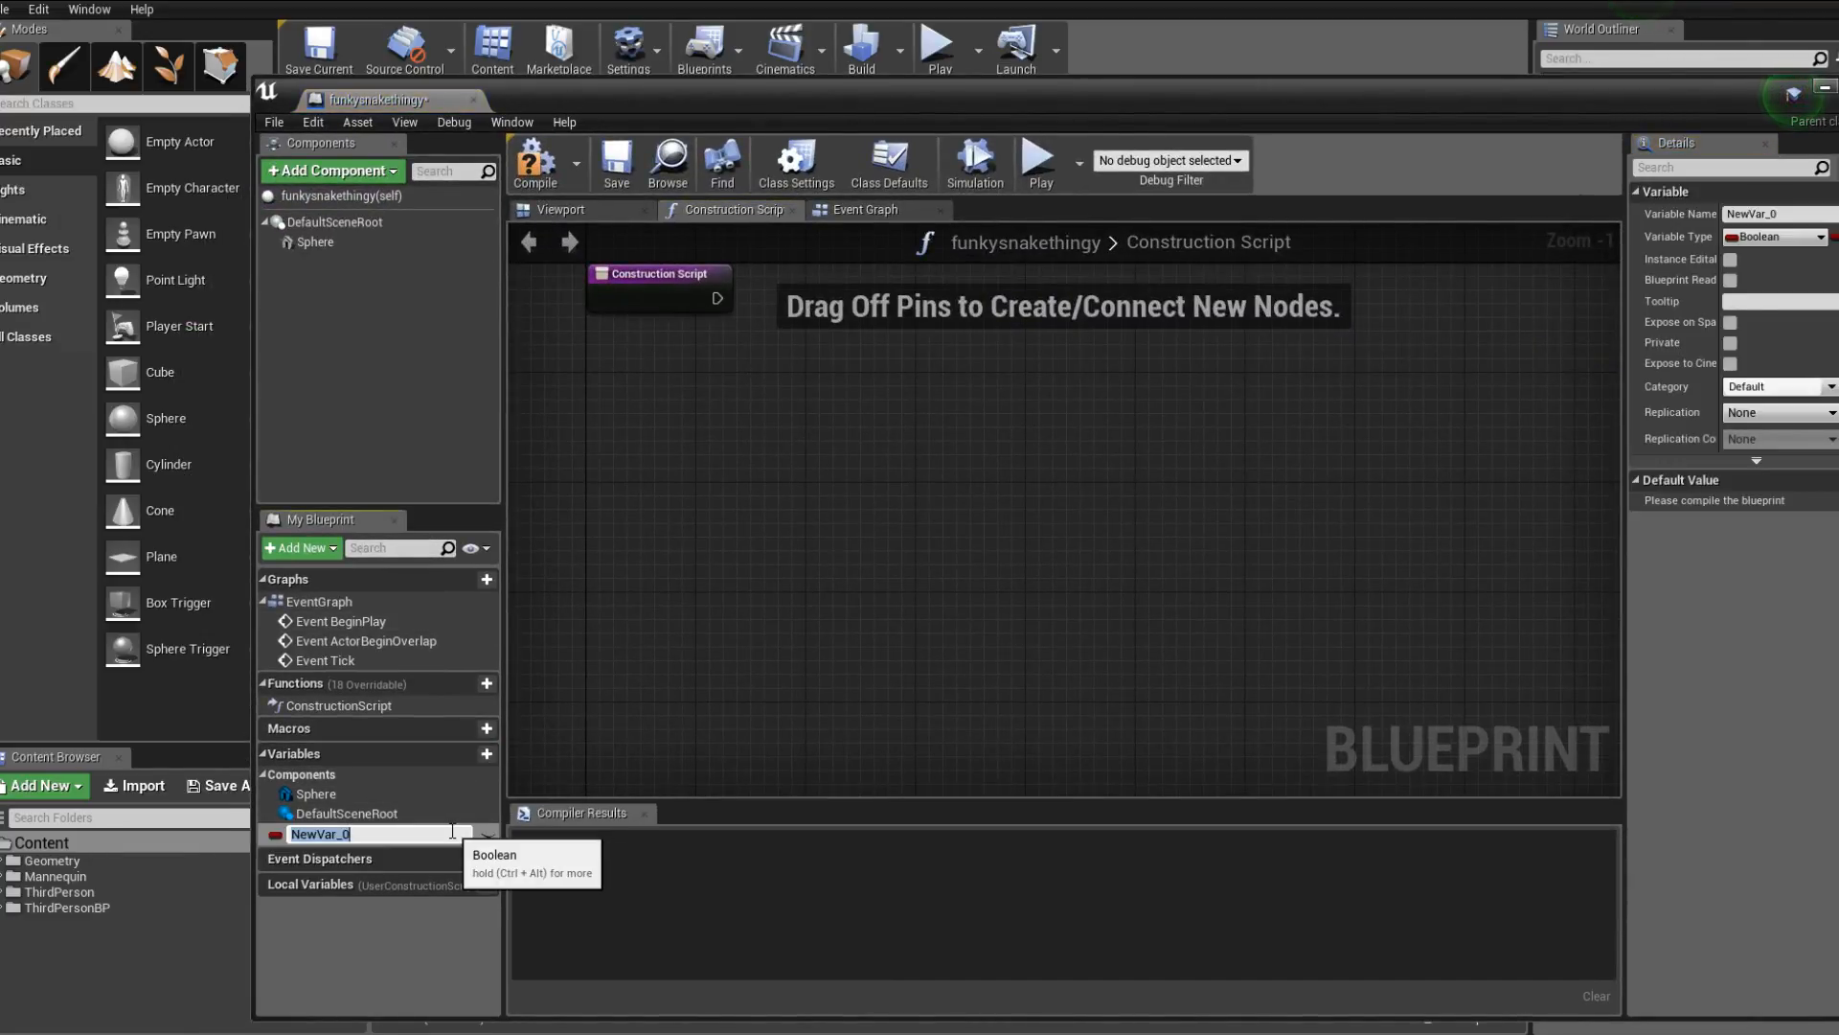
text(numSpheres)
key(Return)
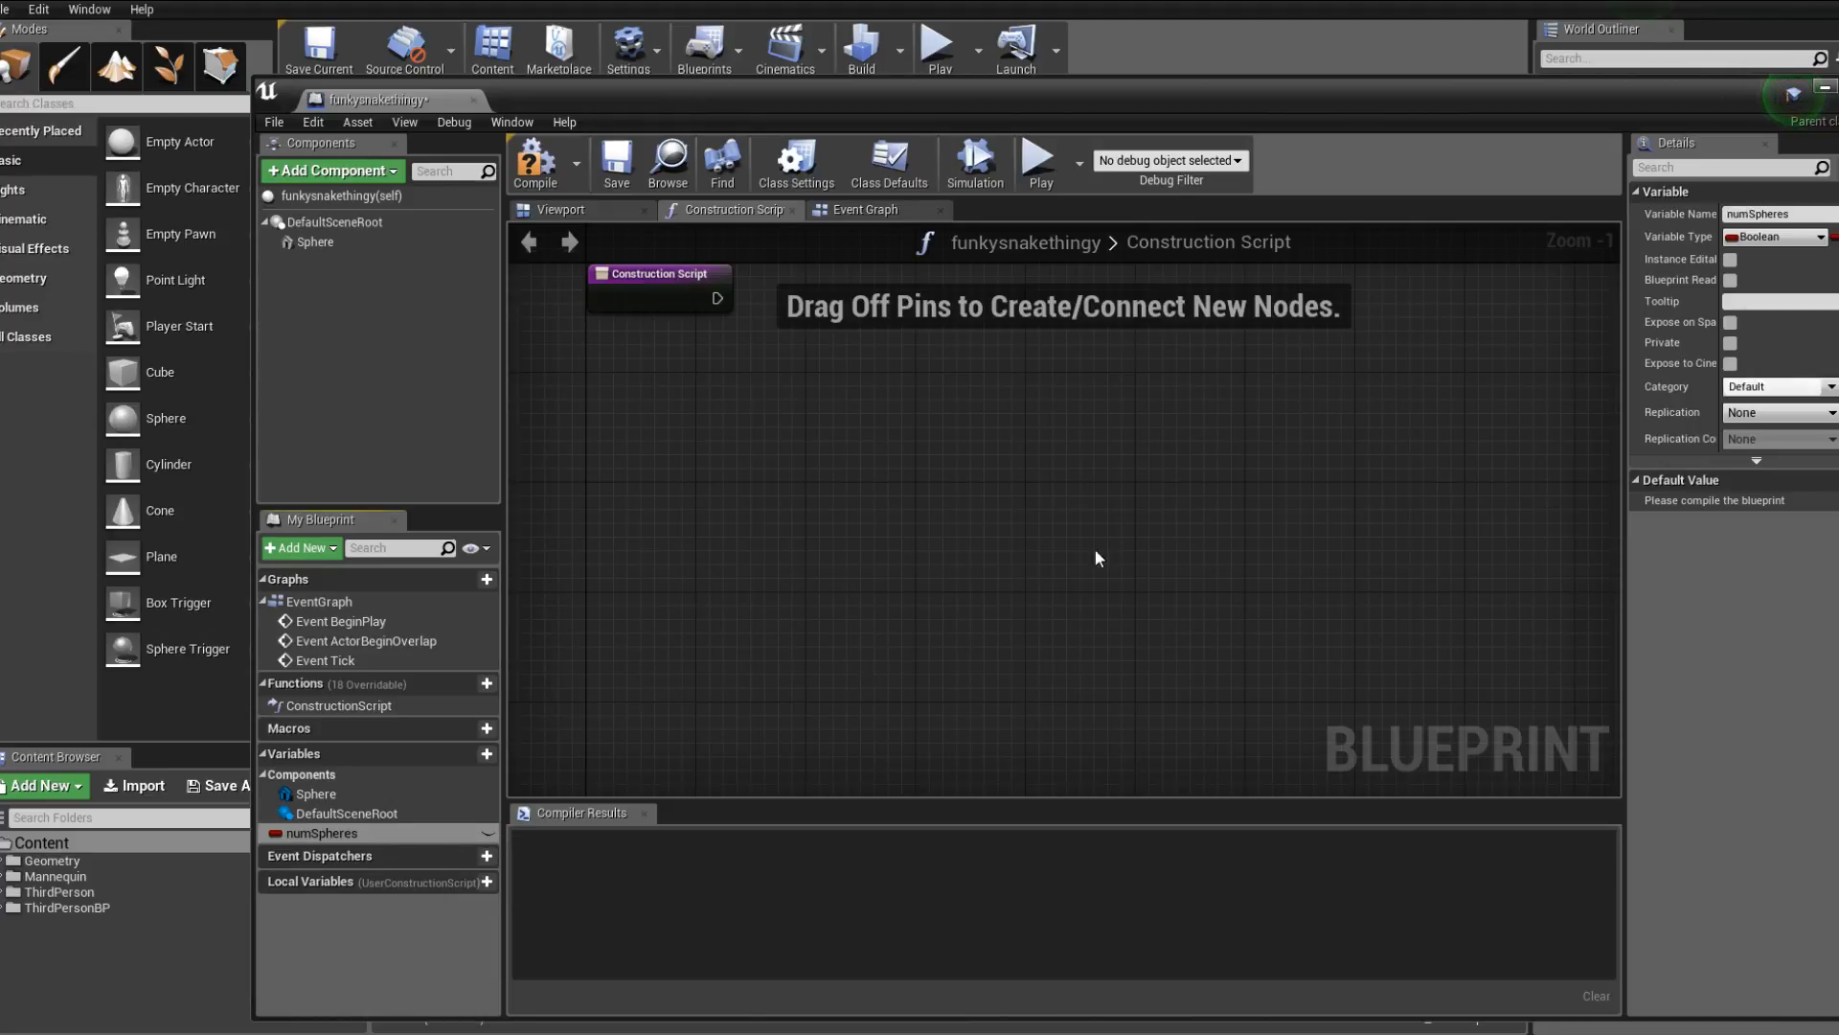
click(1820, 238)
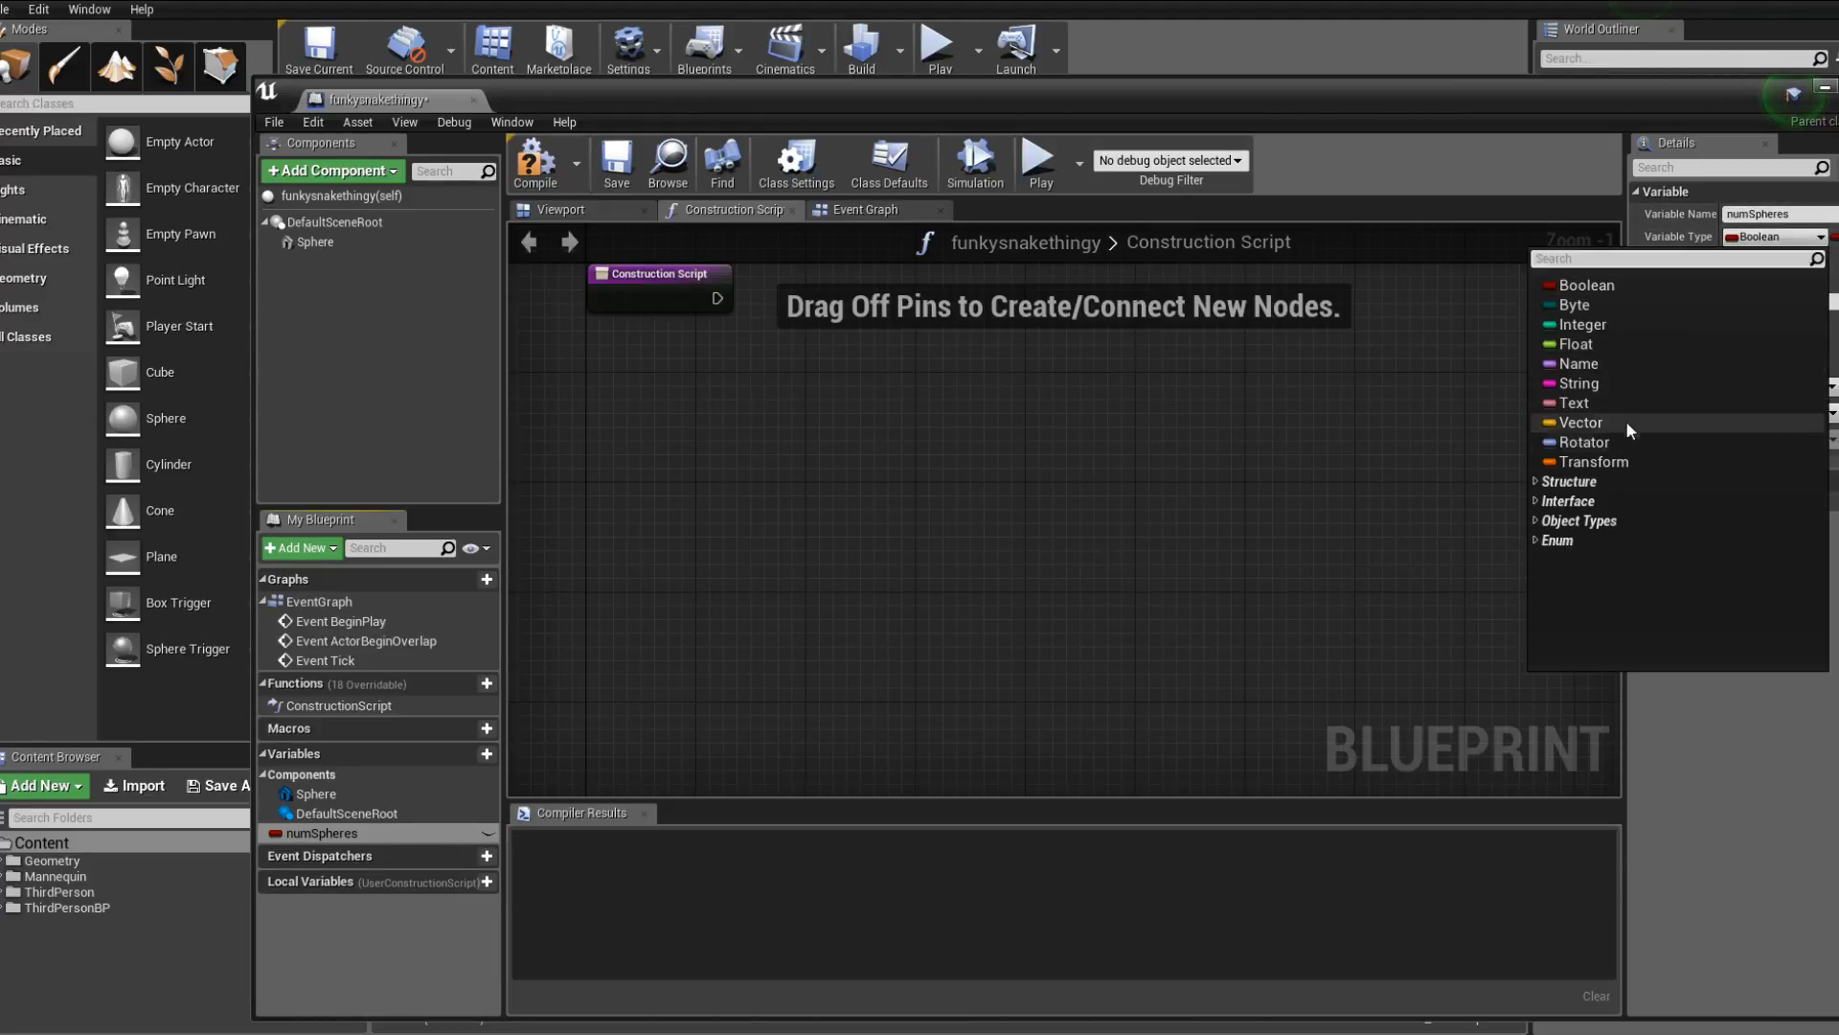
click(1613, 329)
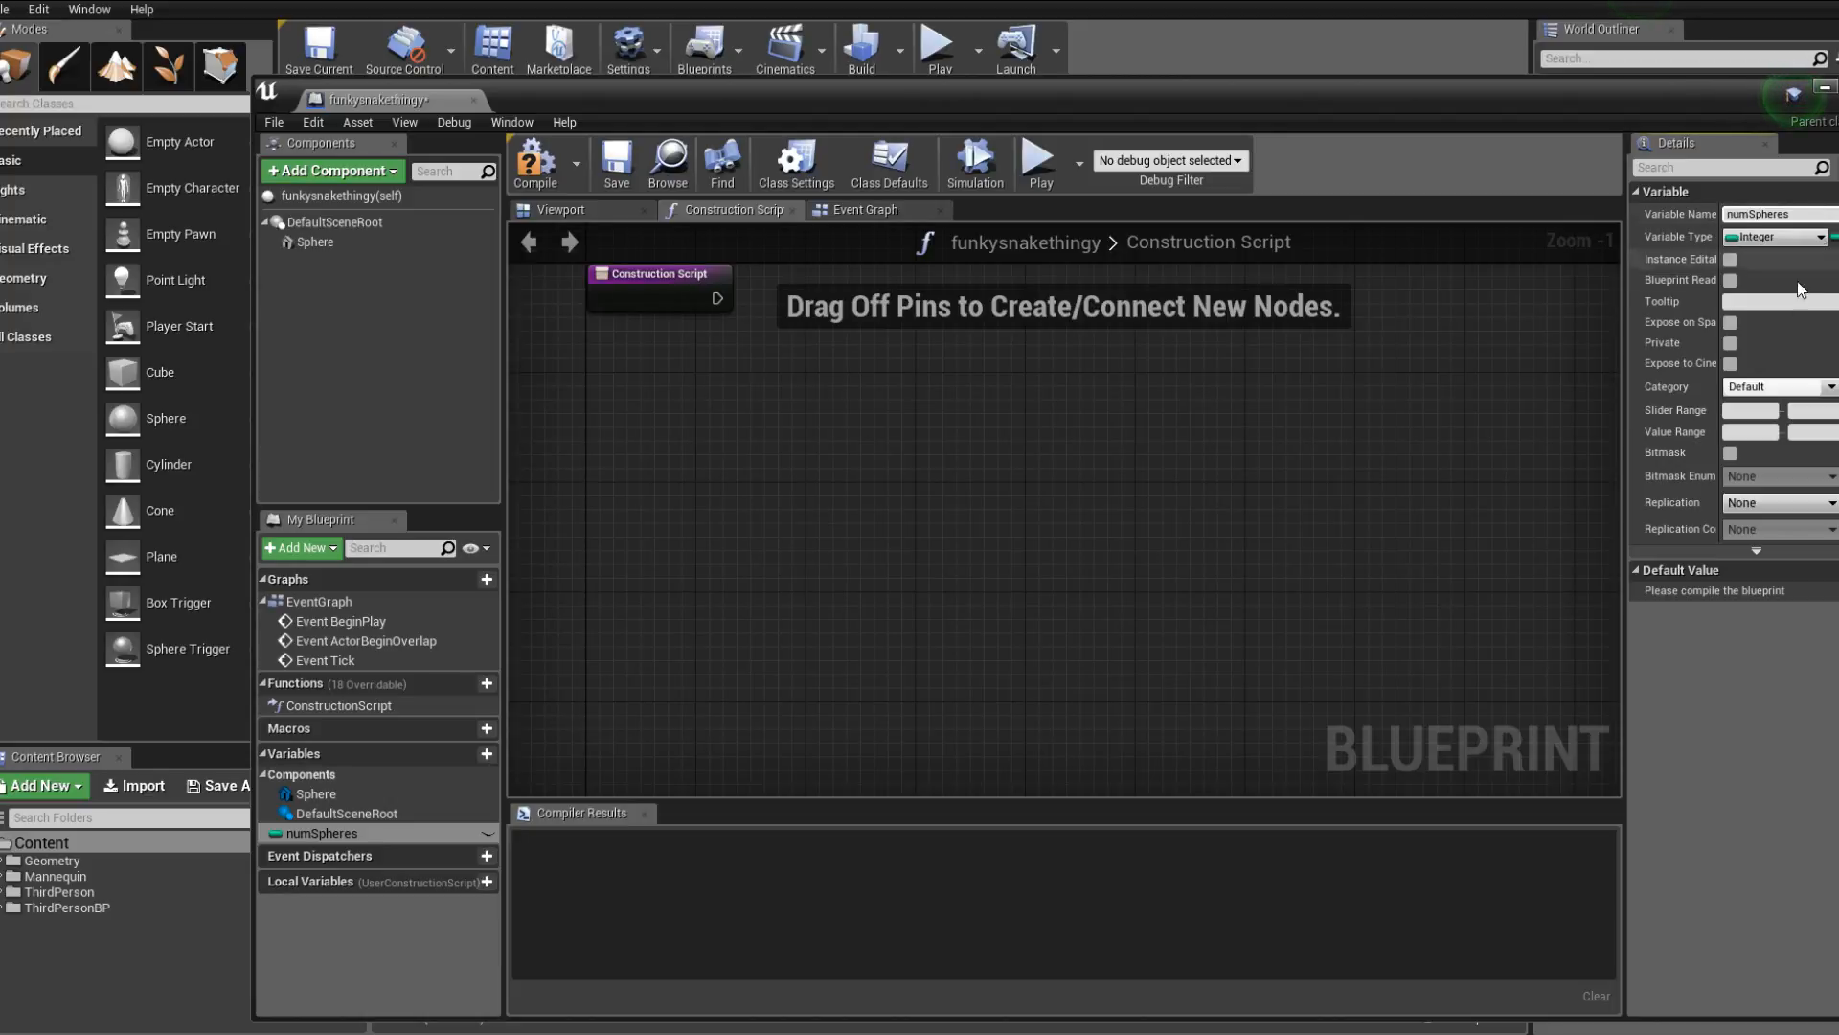
Delete the Sphere component from the funkysnakethingy blueprint.
click(362, 241)
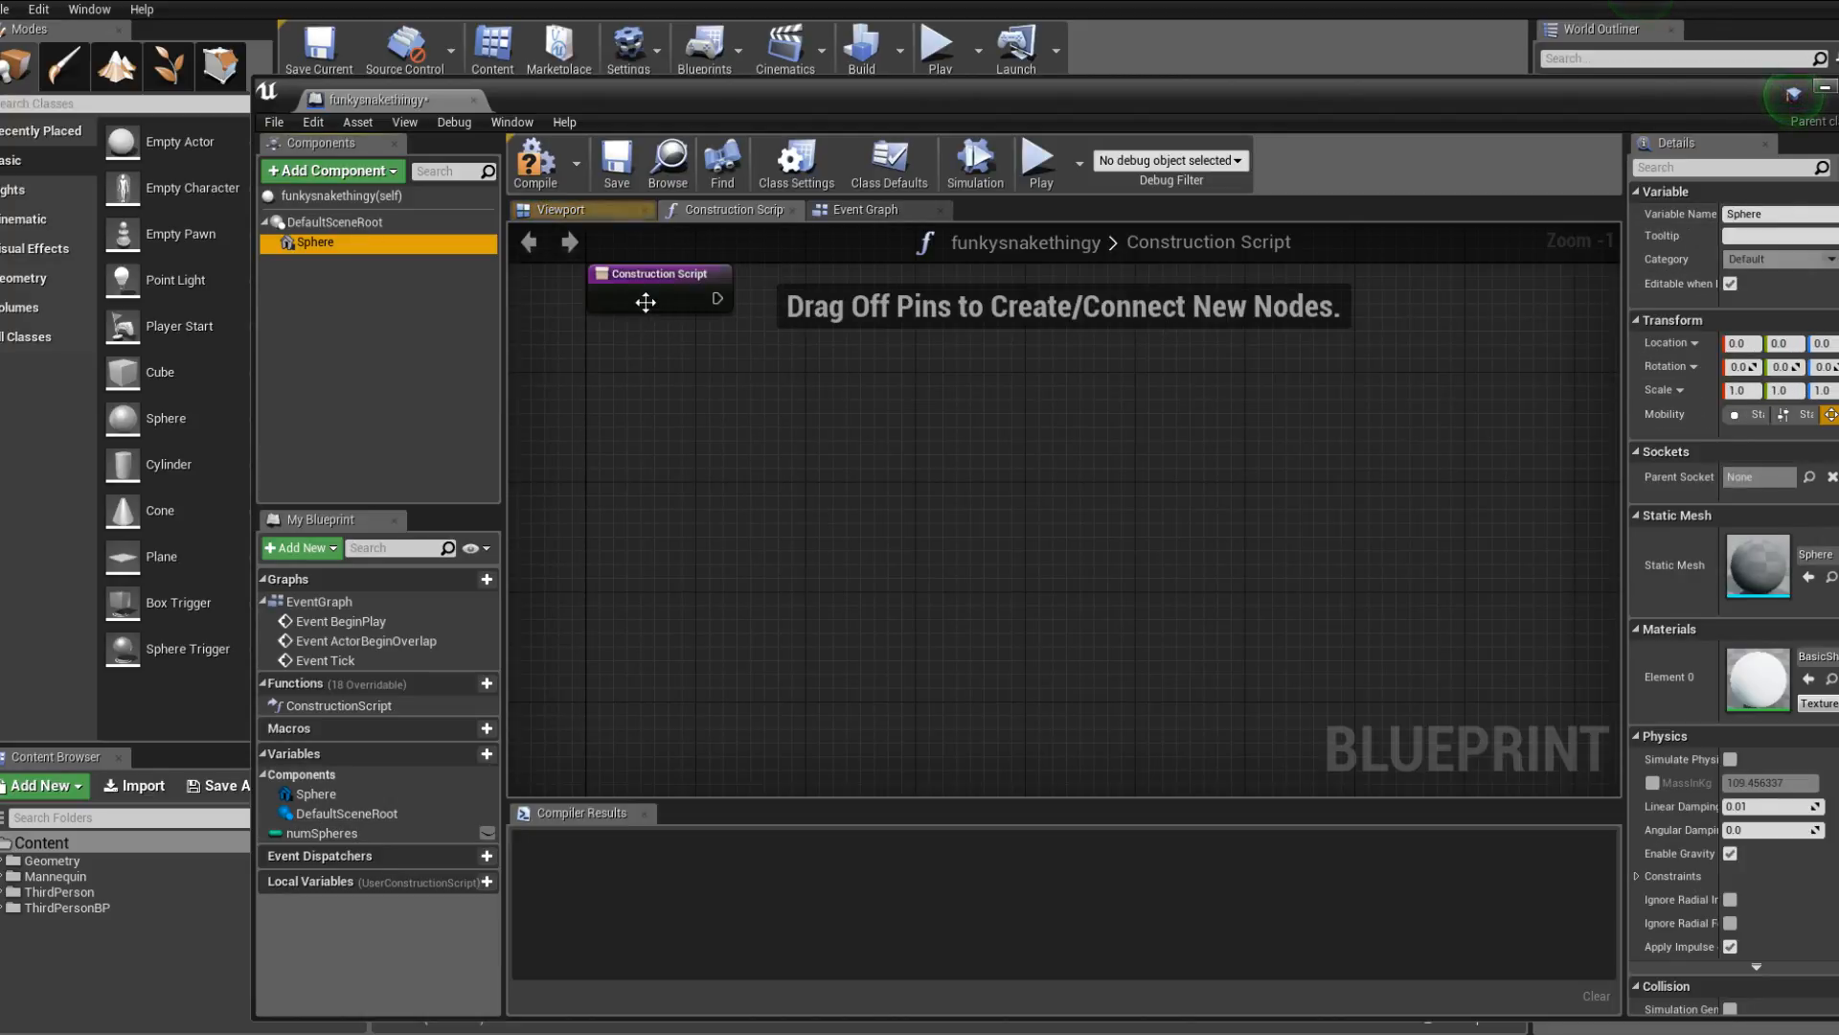
key(Delete)
Compile the blueprint, set the default value of numSpheres to 10, and compile again.
click(350, 831)
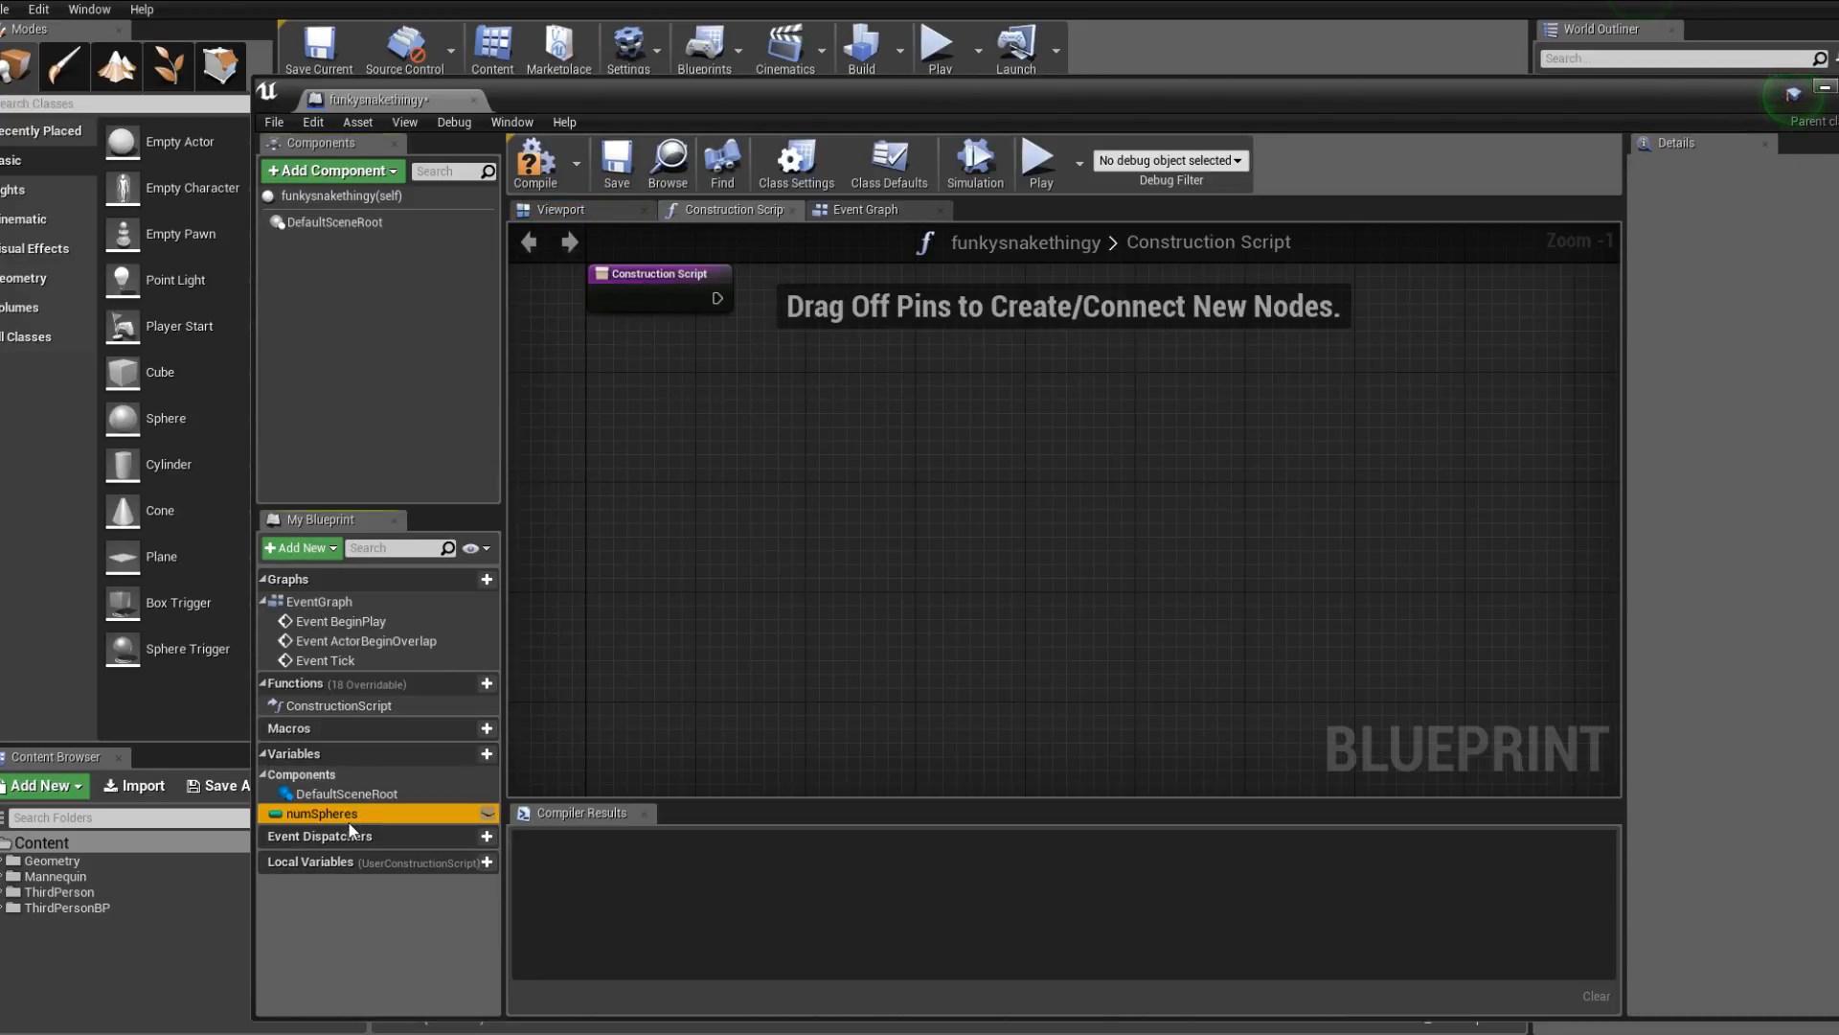
click(535, 158)
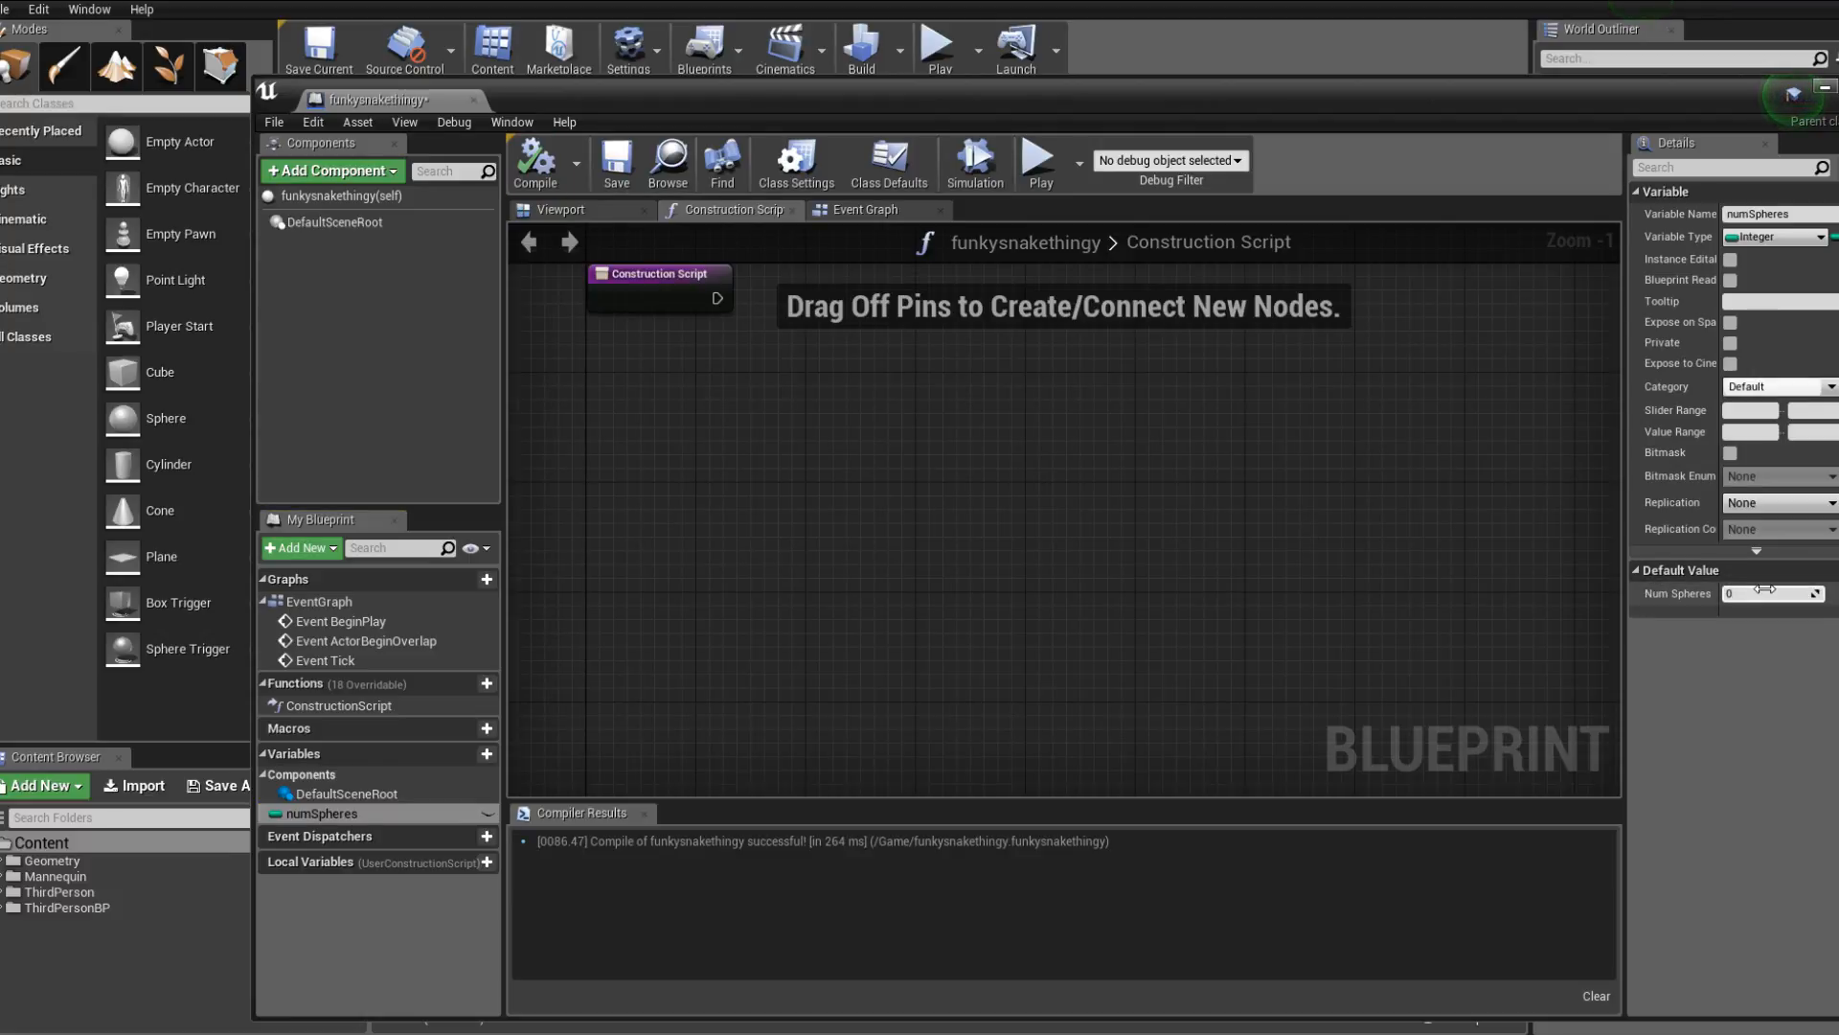
click(1794, 590)
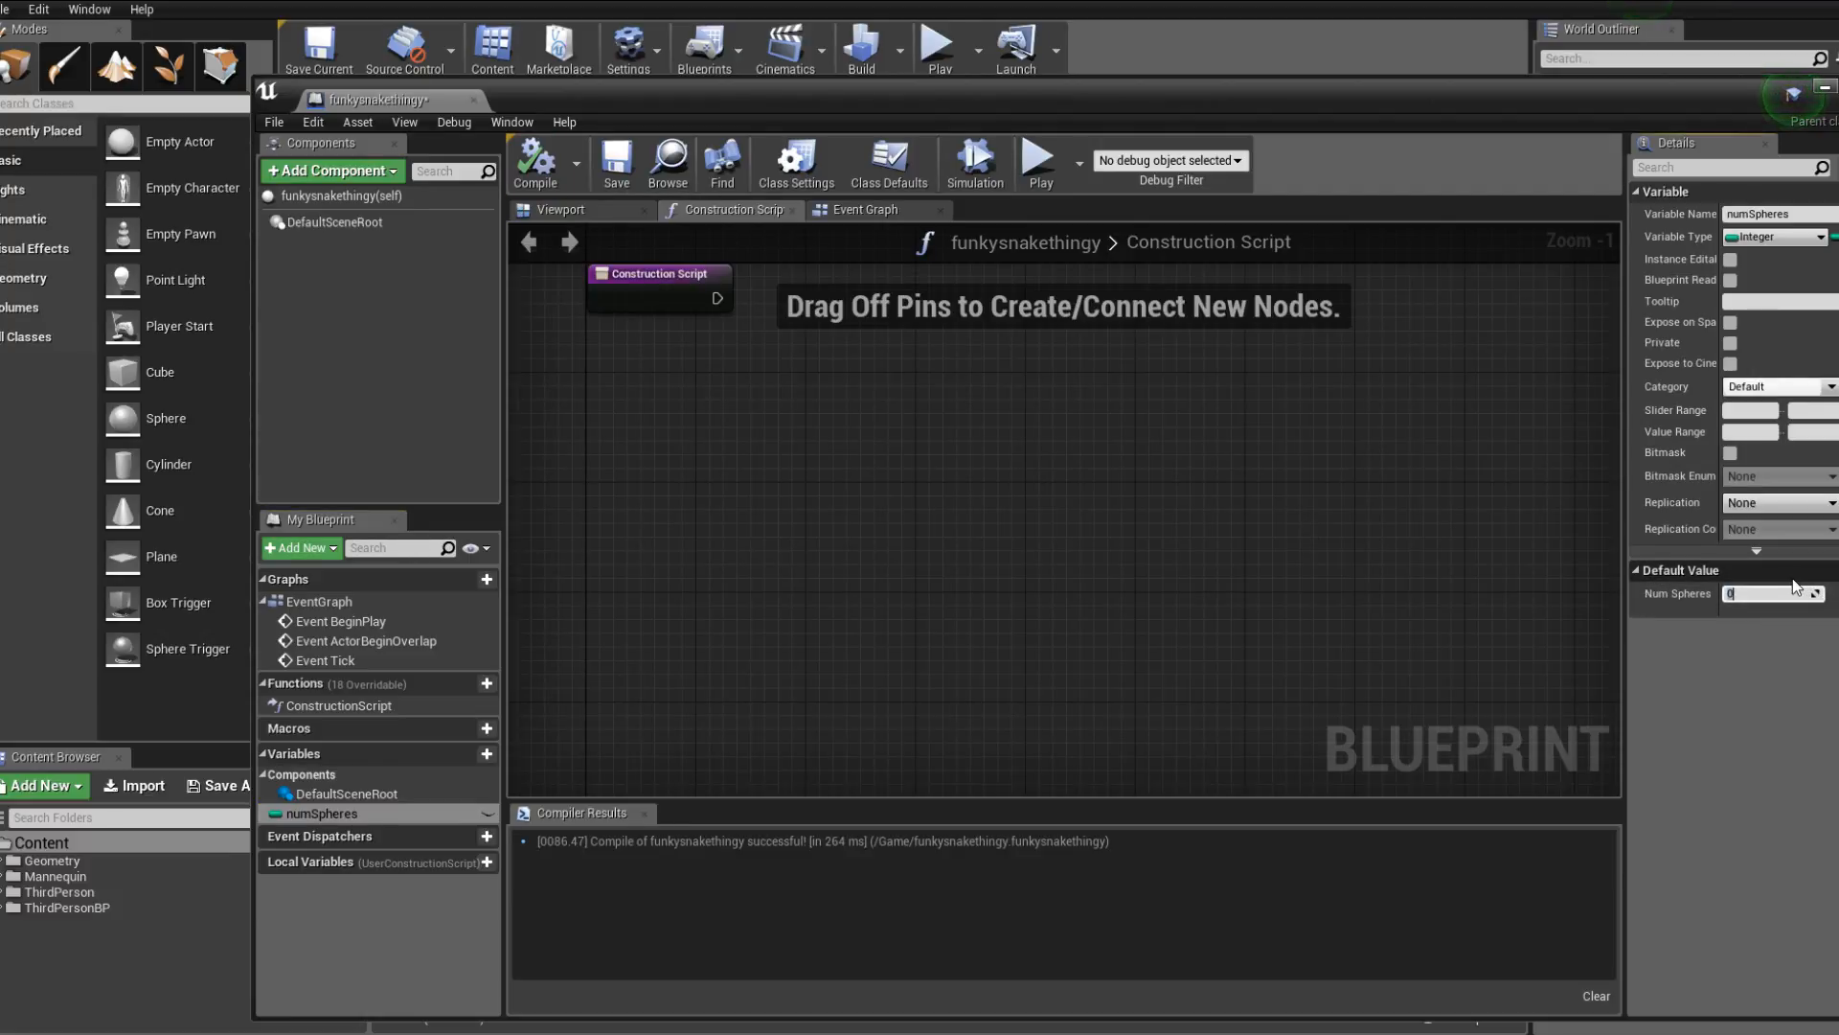
text(10)
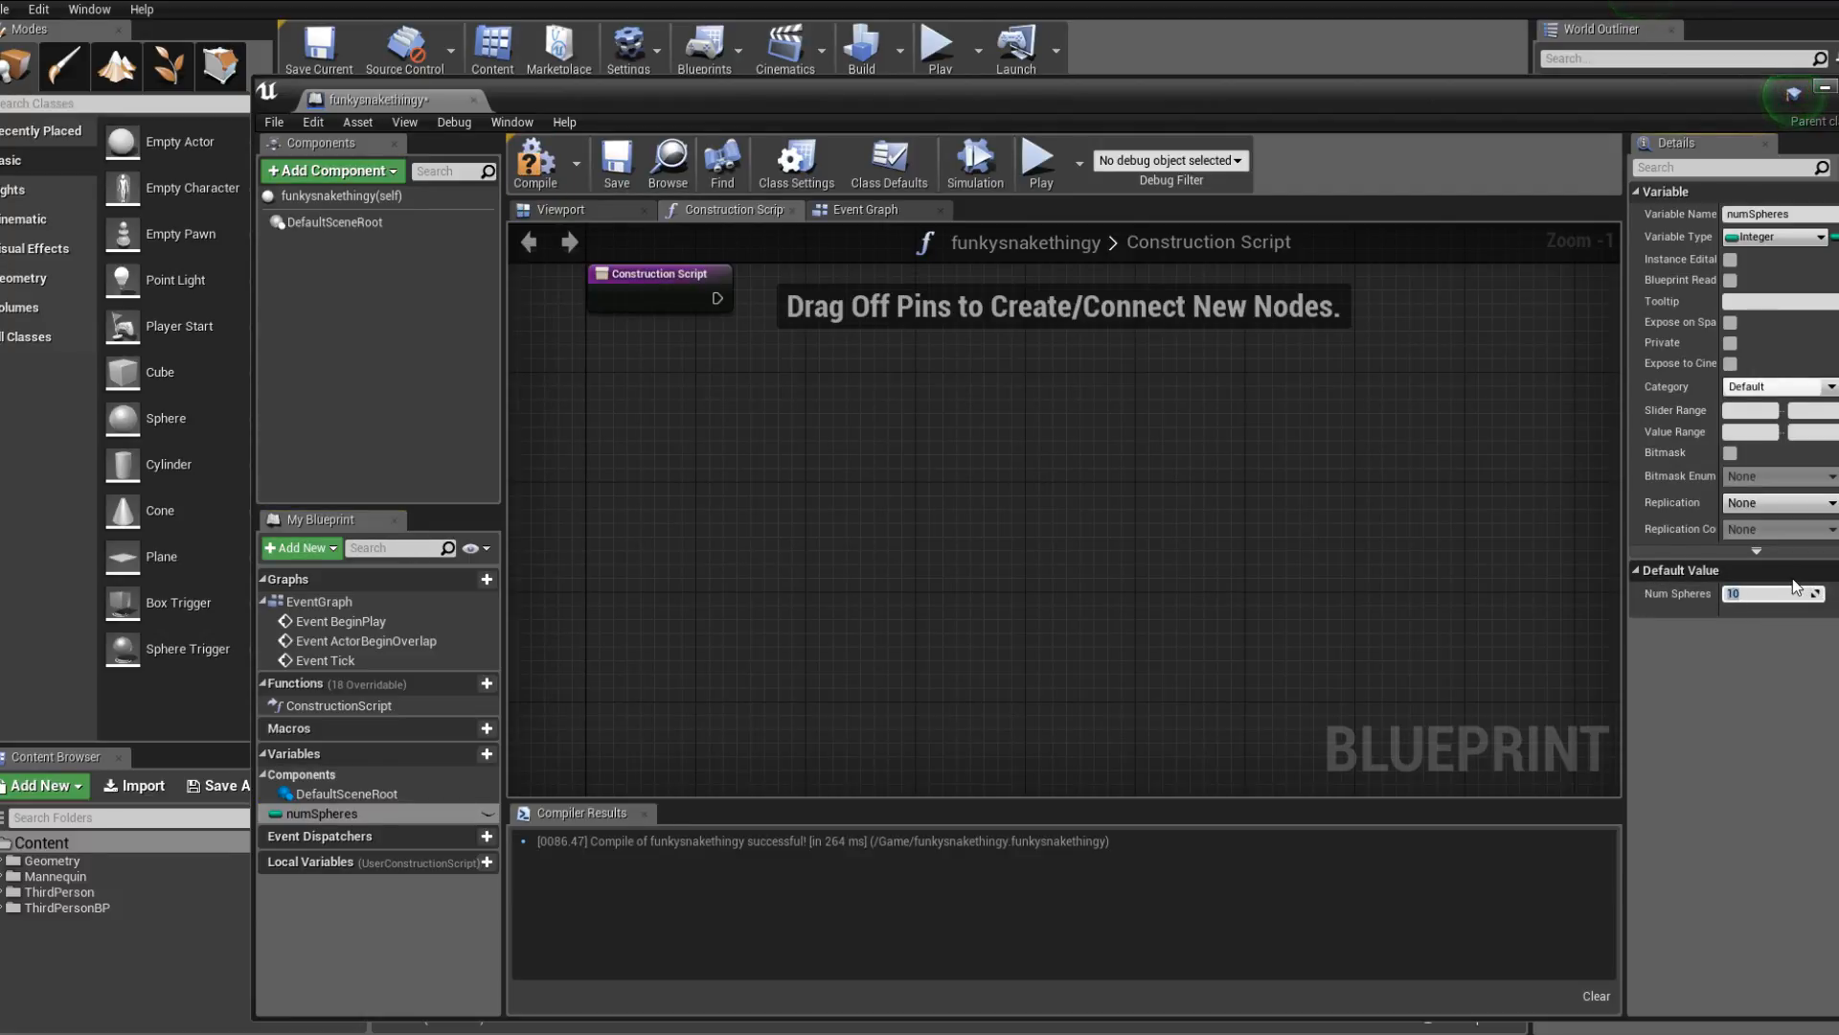
click(534, 158)
Add a Get numSpheres node below the Construction Script entry node.
right_drag(632, 287, 599, 457)
drag(322, 813, 582, 581)
click(654, 608)
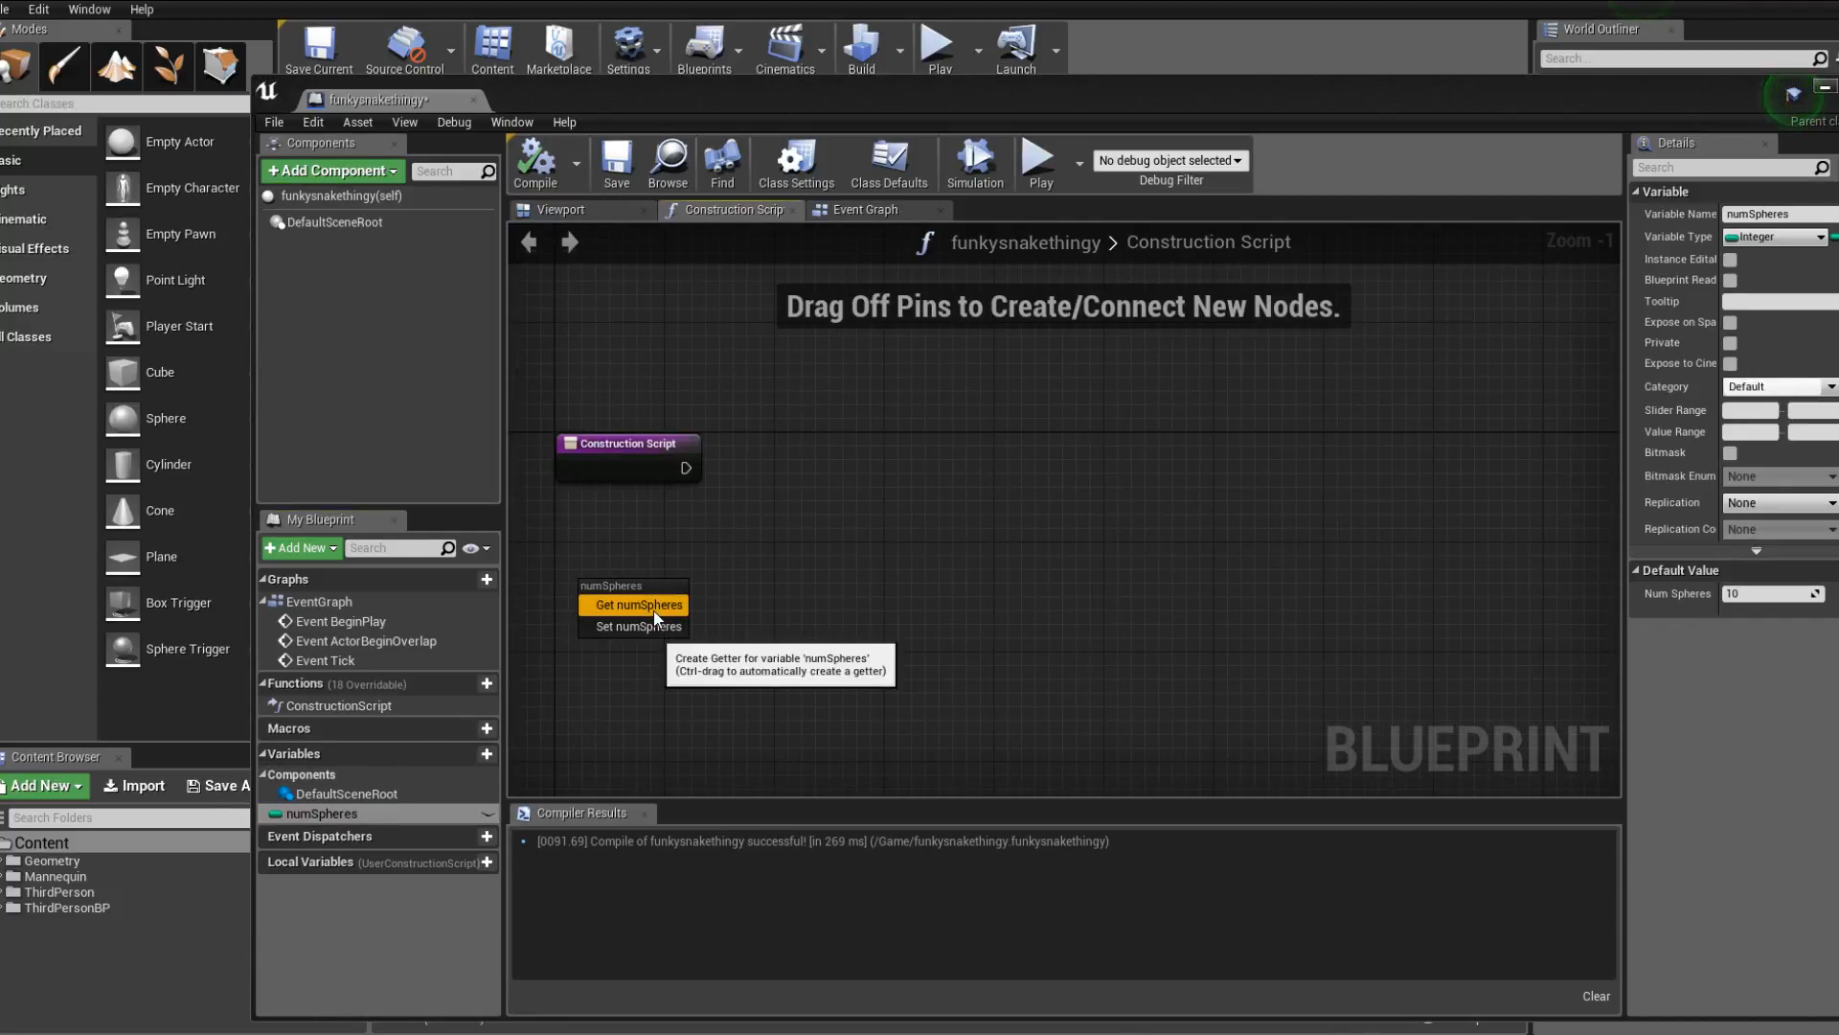
Add a ForLoop node after the Construction Script entry and connect Num Spheres to its Last Index.
right_drag(654, 611, 693, 687)
drag(723, 544, 820, 544)
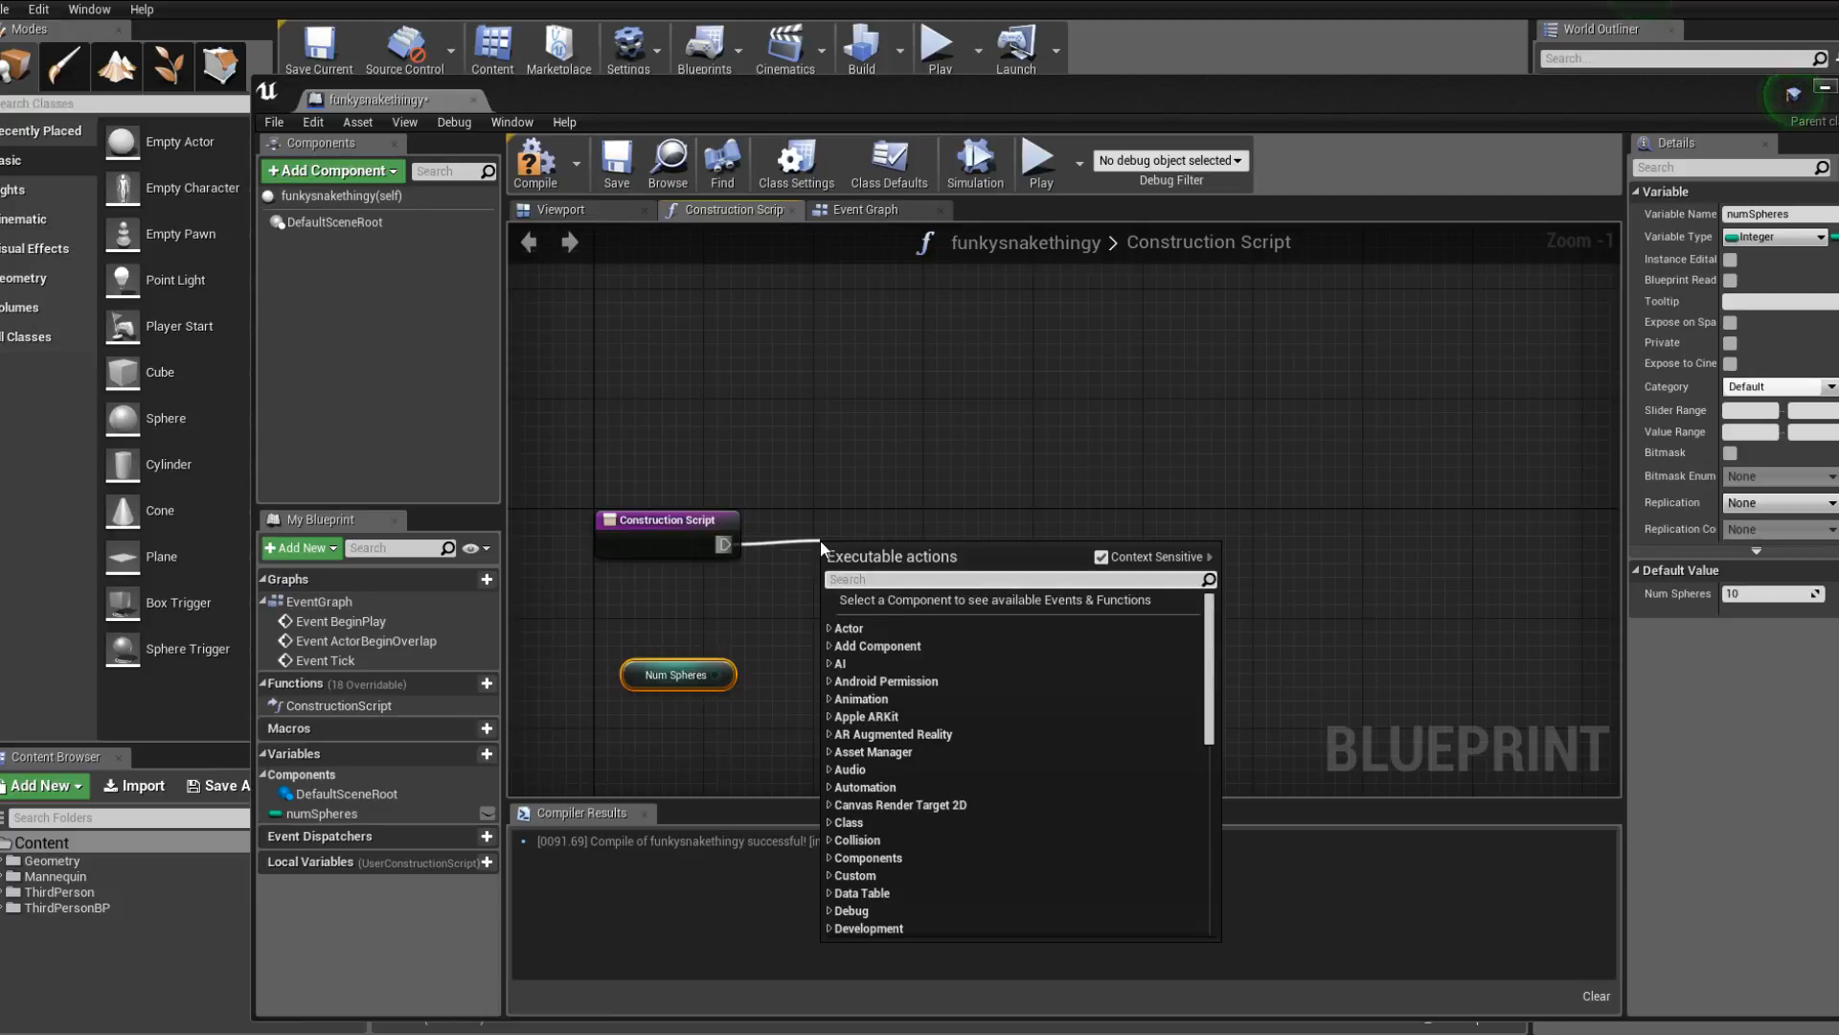
text(for)
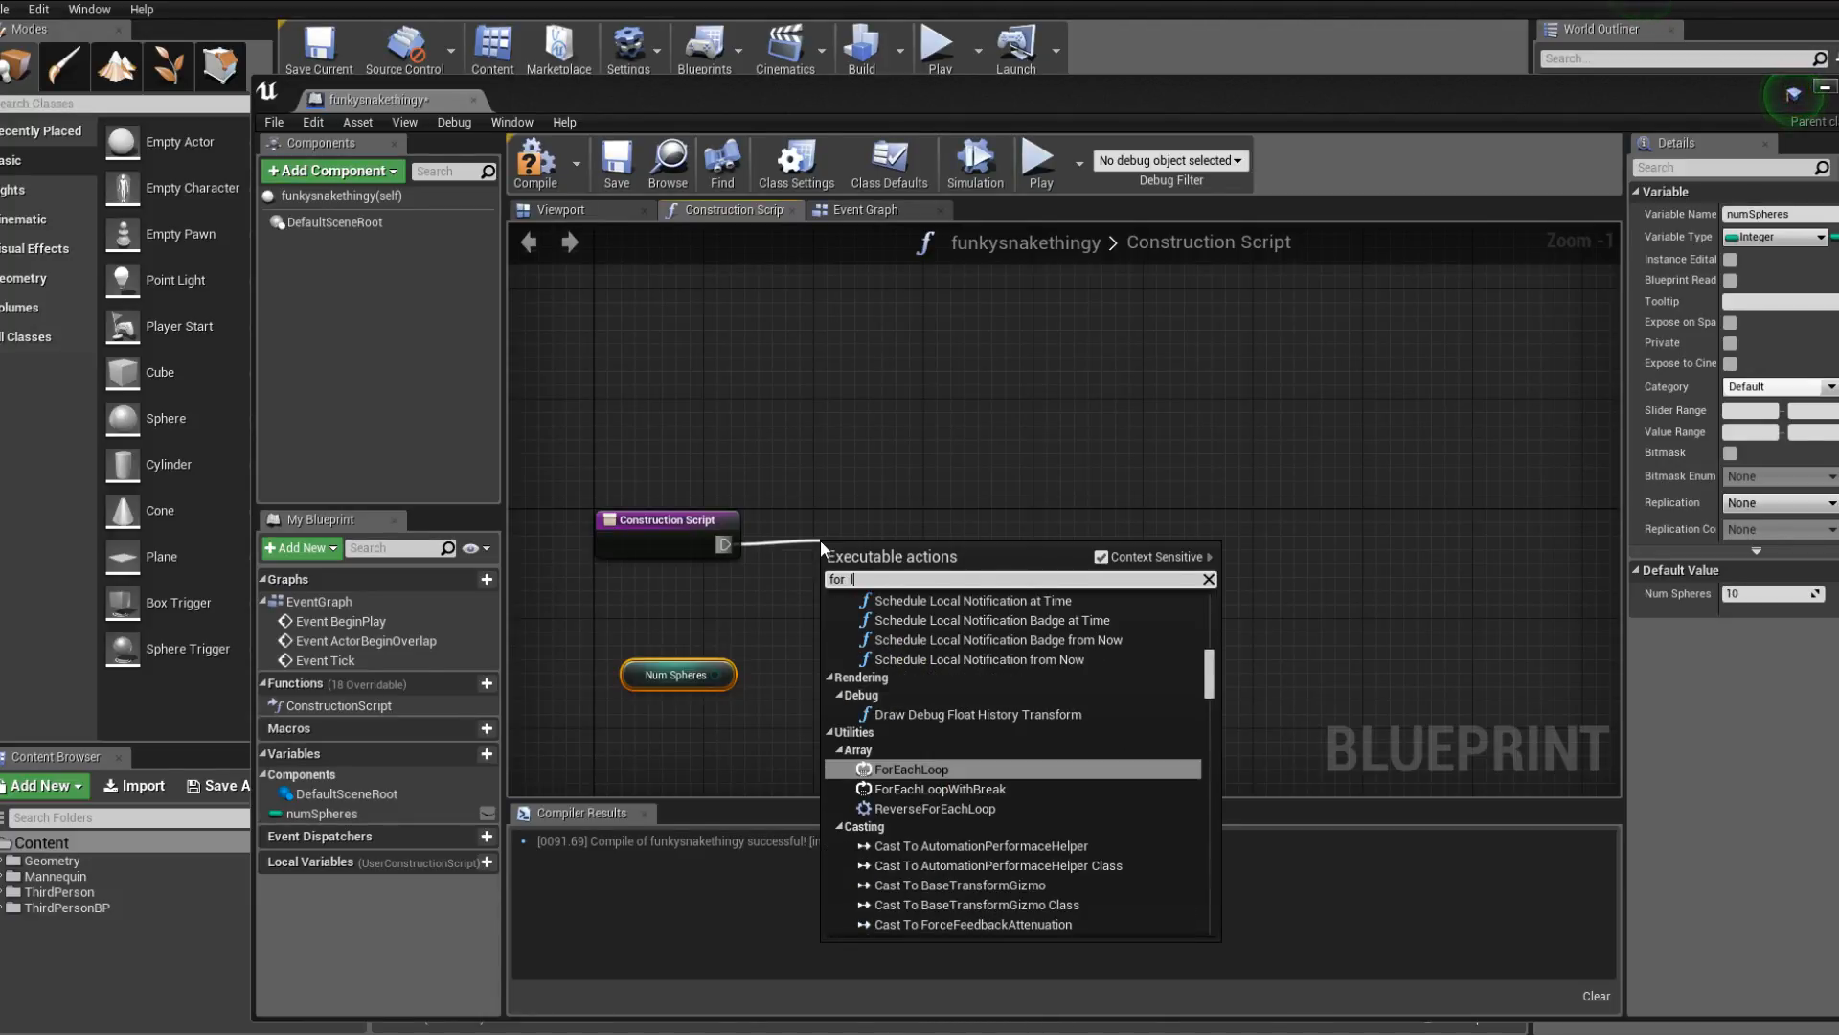
text( loop)
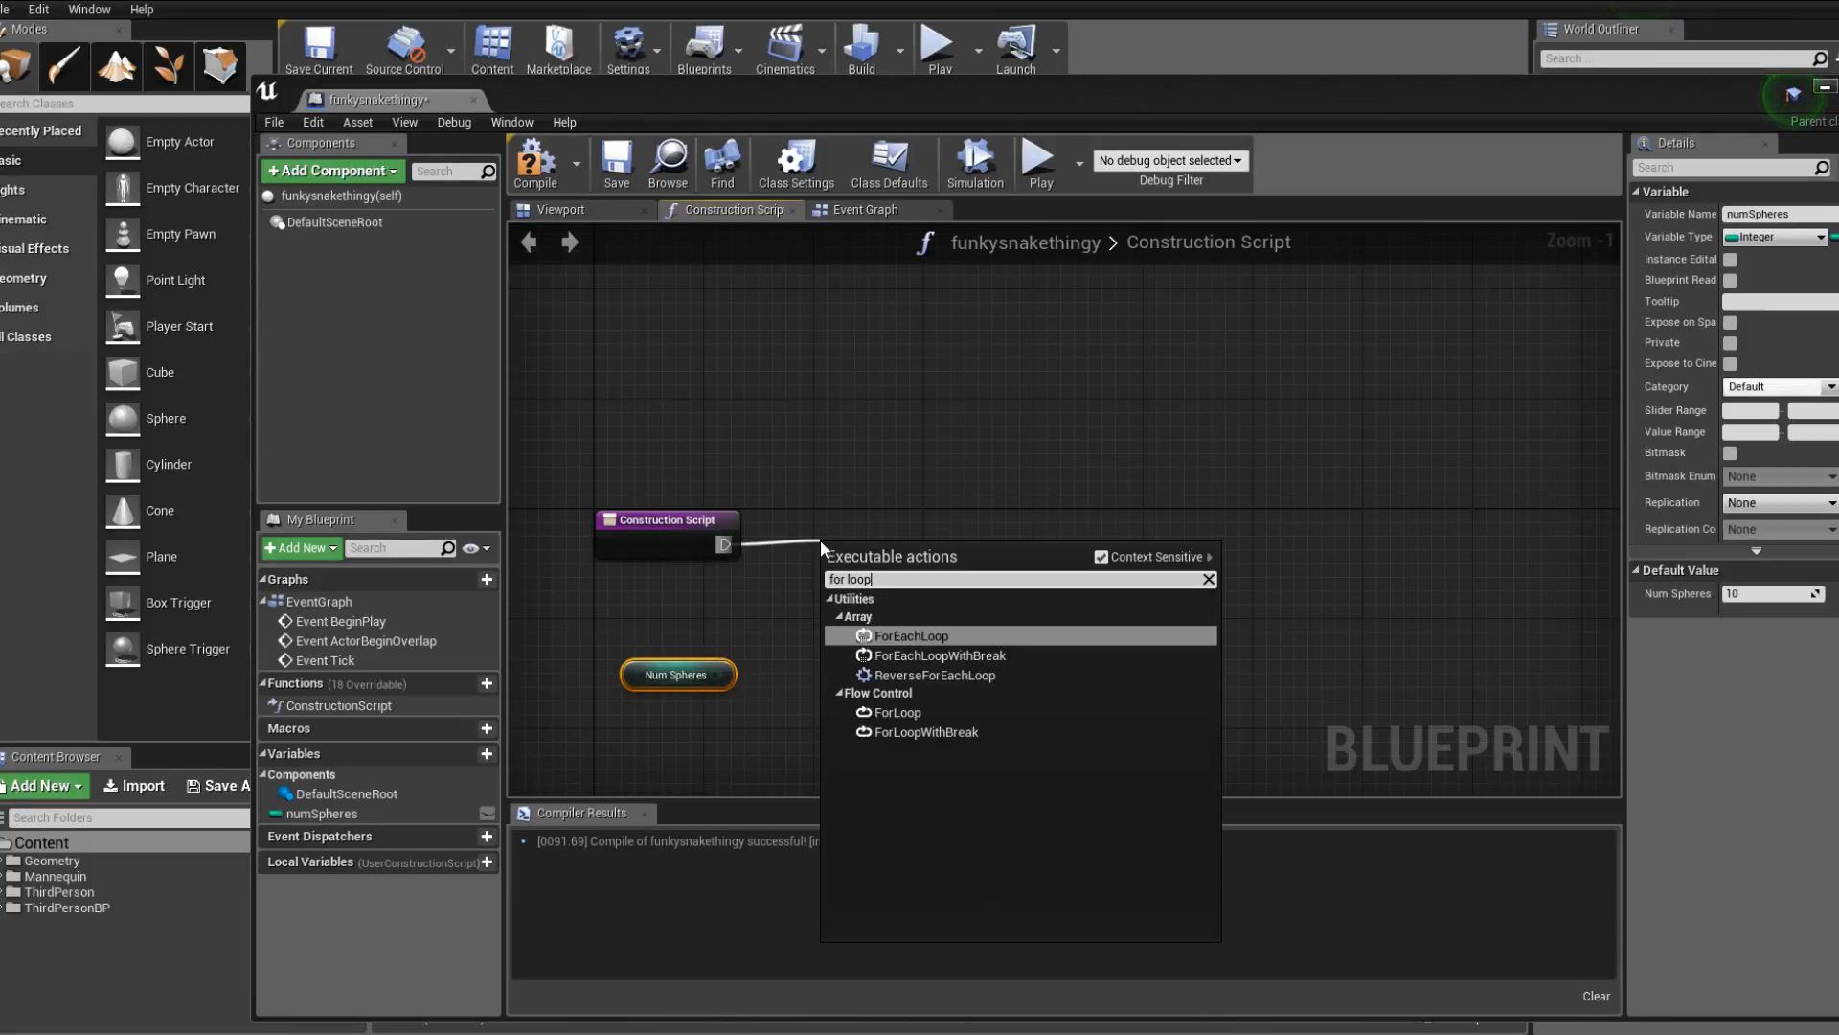
key(Down)
key(Down)
key(Down)
key(Down)
key(Return)
drag(871, 560, 873, 532)
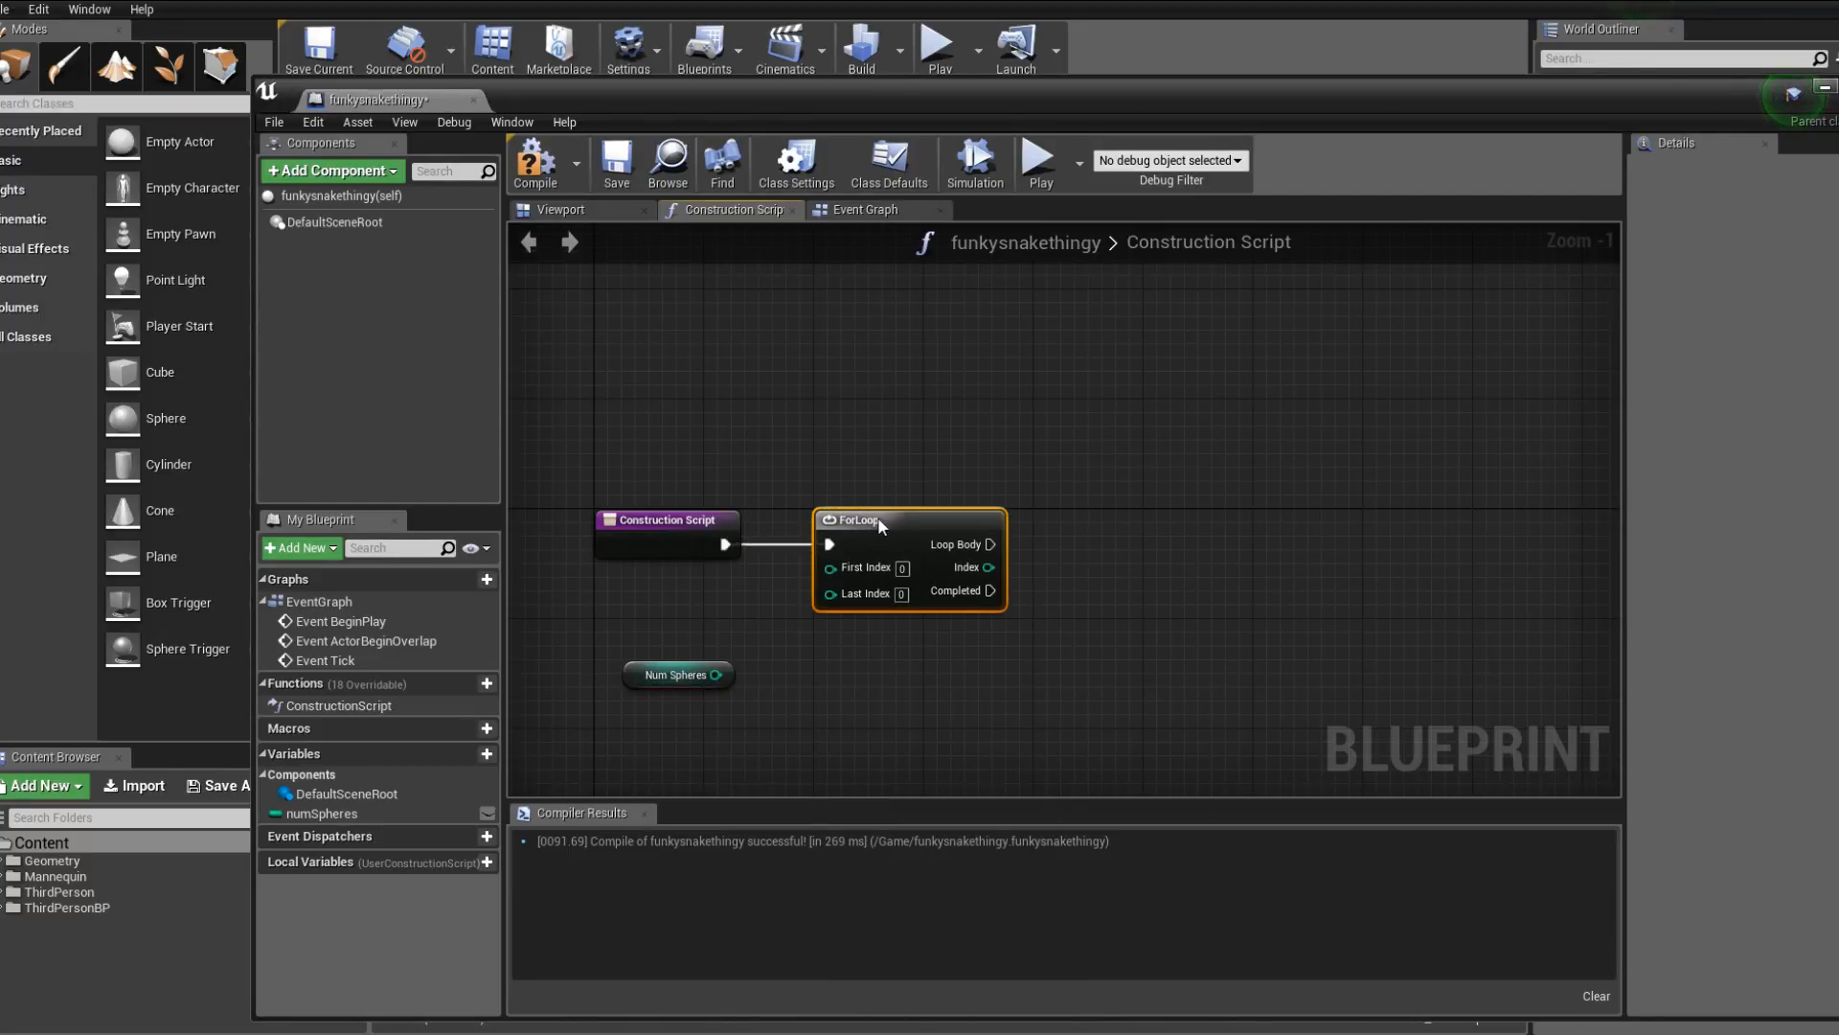
drag(716, 674, 830, 594)
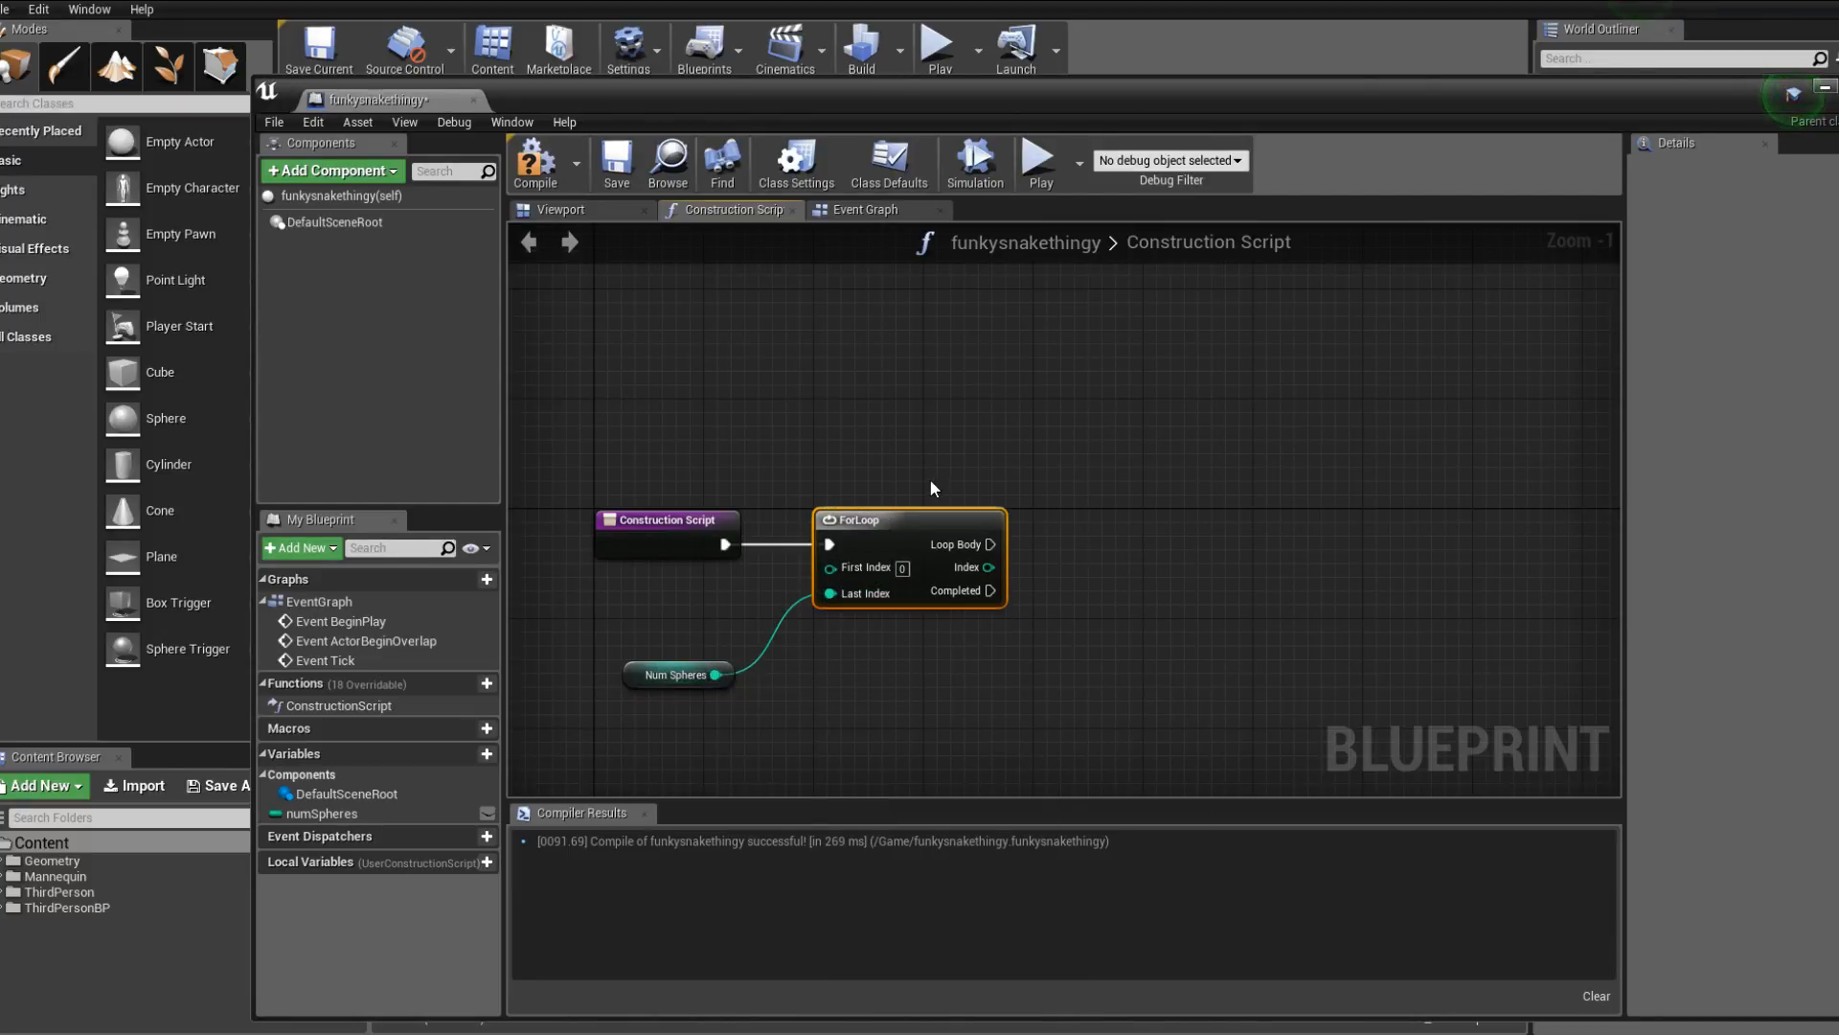
Add an Add Static Mesh Component node, connect the ForLoop's Loop Body to it, and space it apart from the loop.
right_drag(1037, 550, 944, 480)
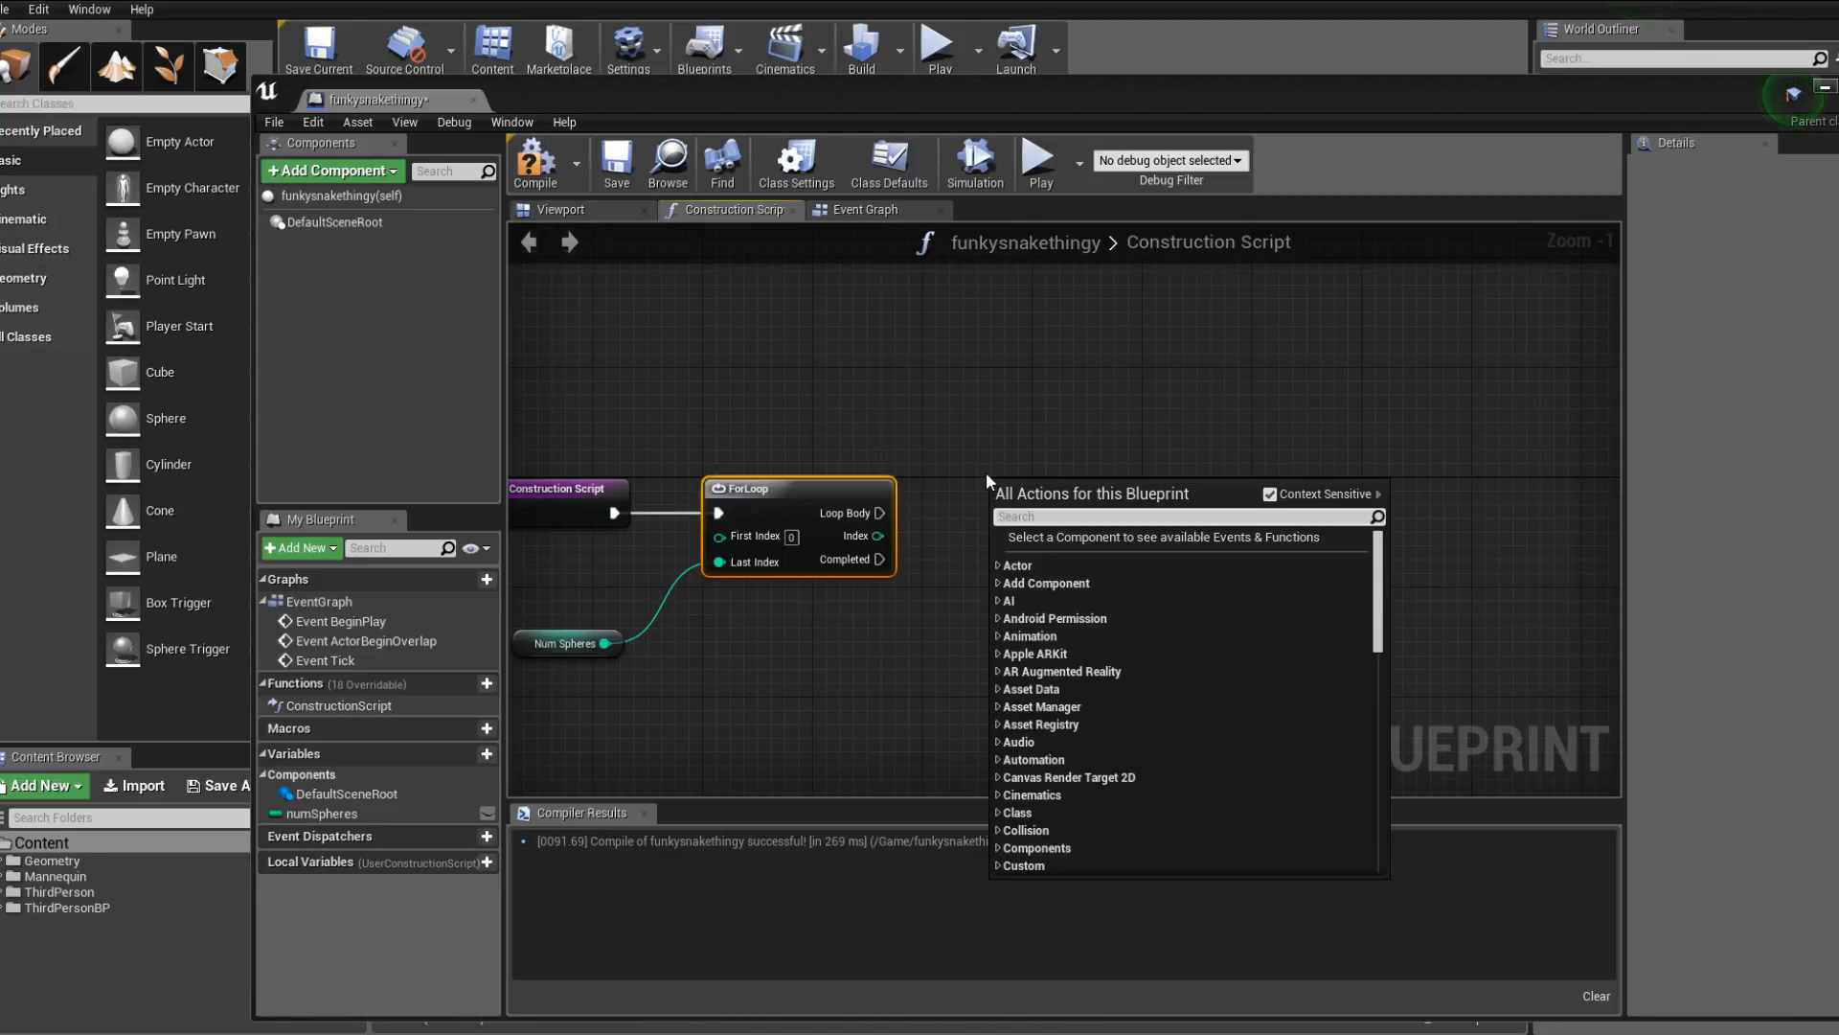
text(add)
key(BackSpace)
key(BackSpace)
key(BackSpace)
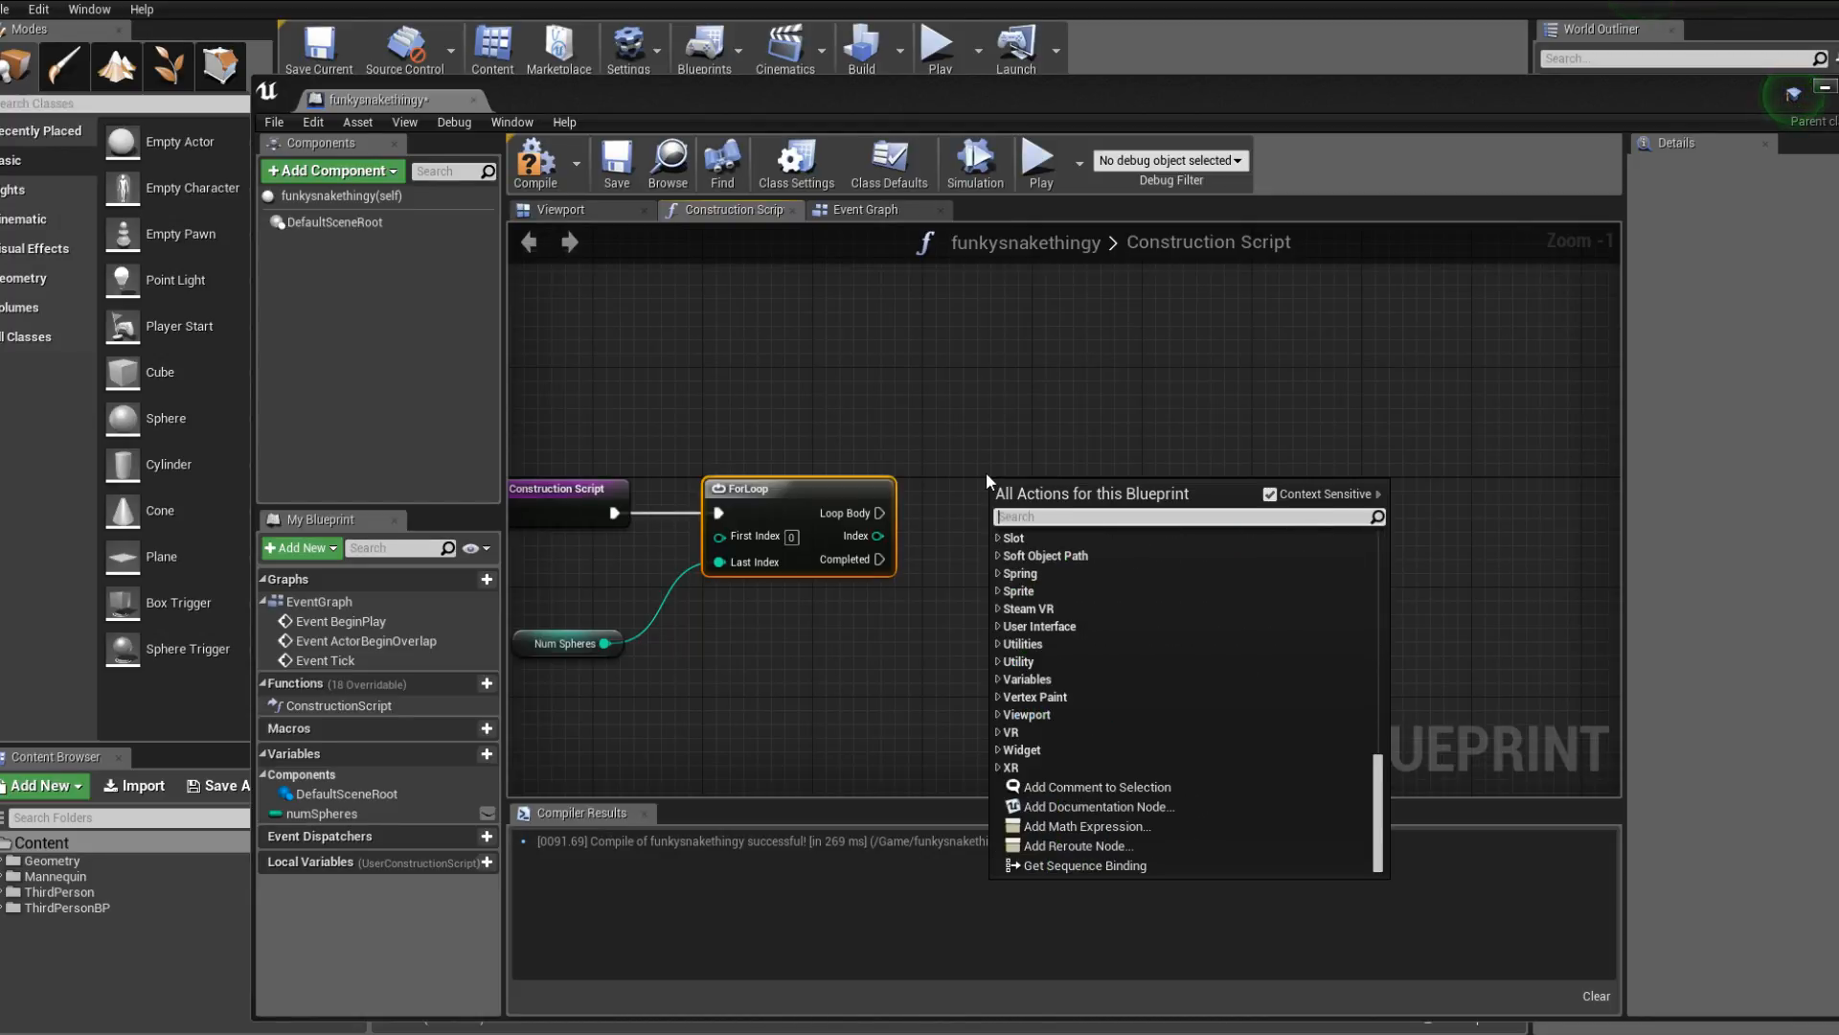
text(static )
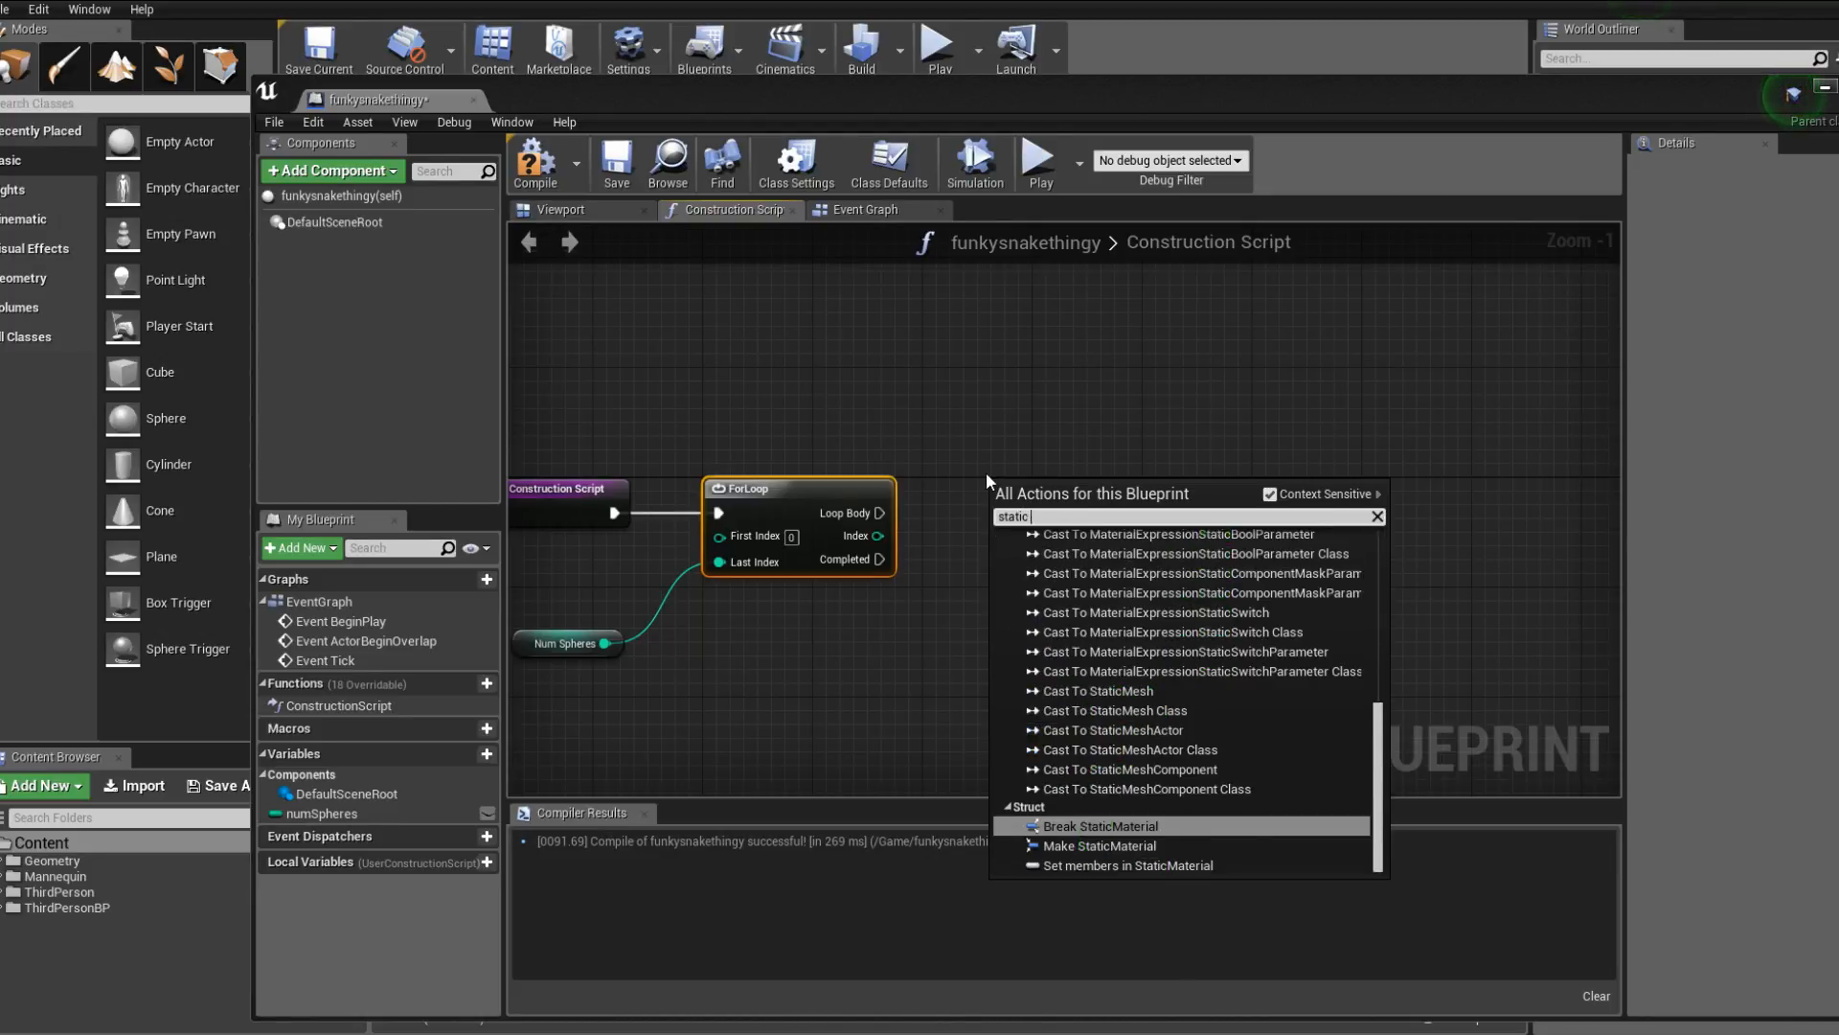
text(mesh component)
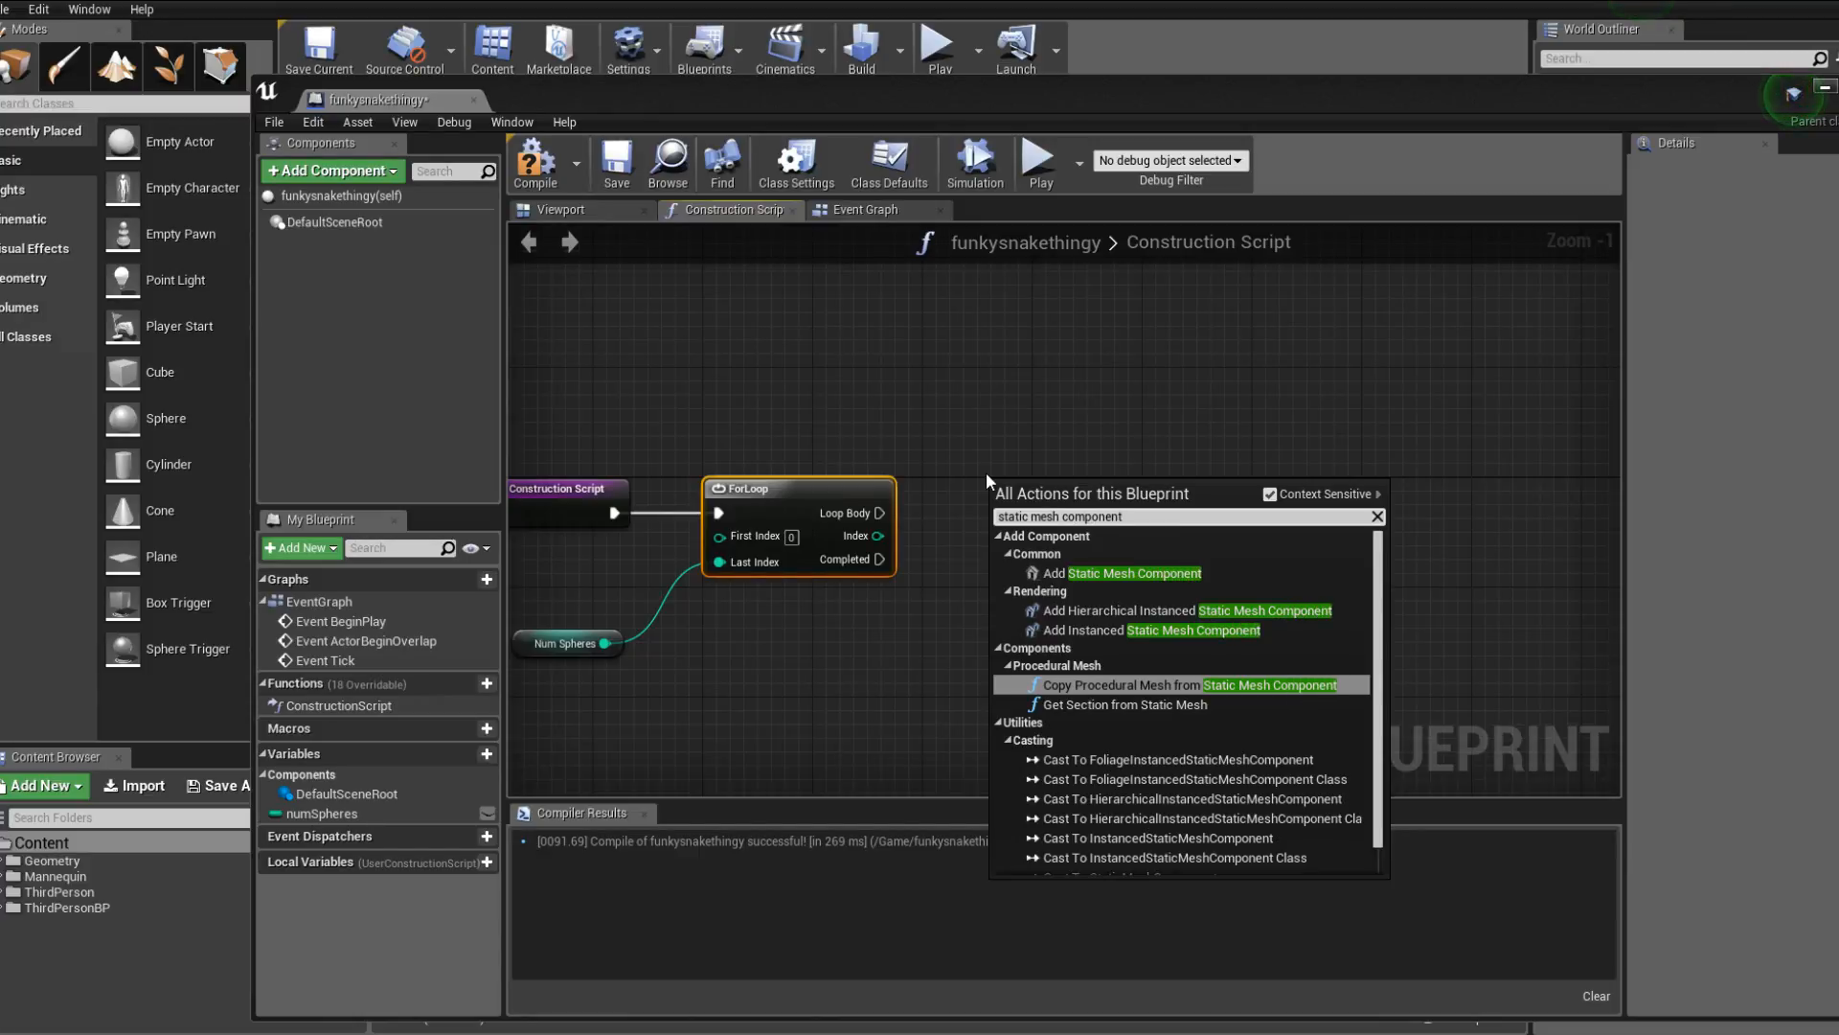
click(1092, 574)
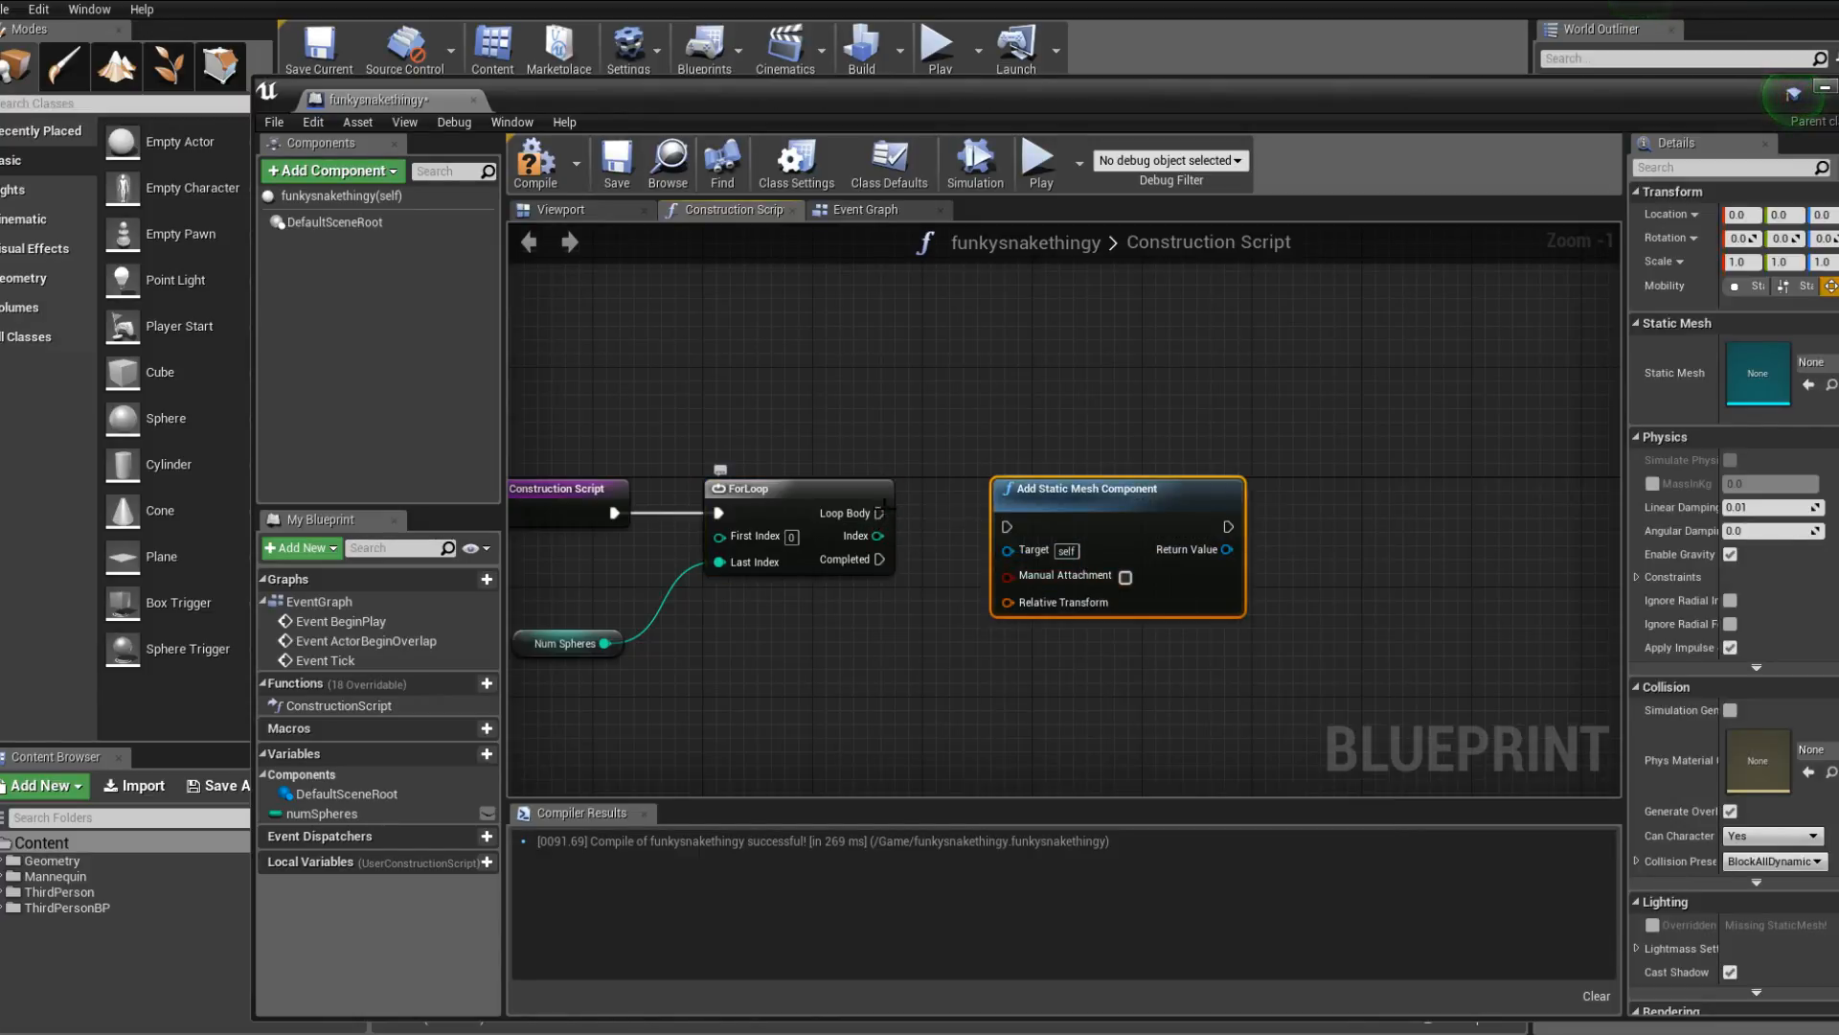
drag(879, 513, 1083, 476)
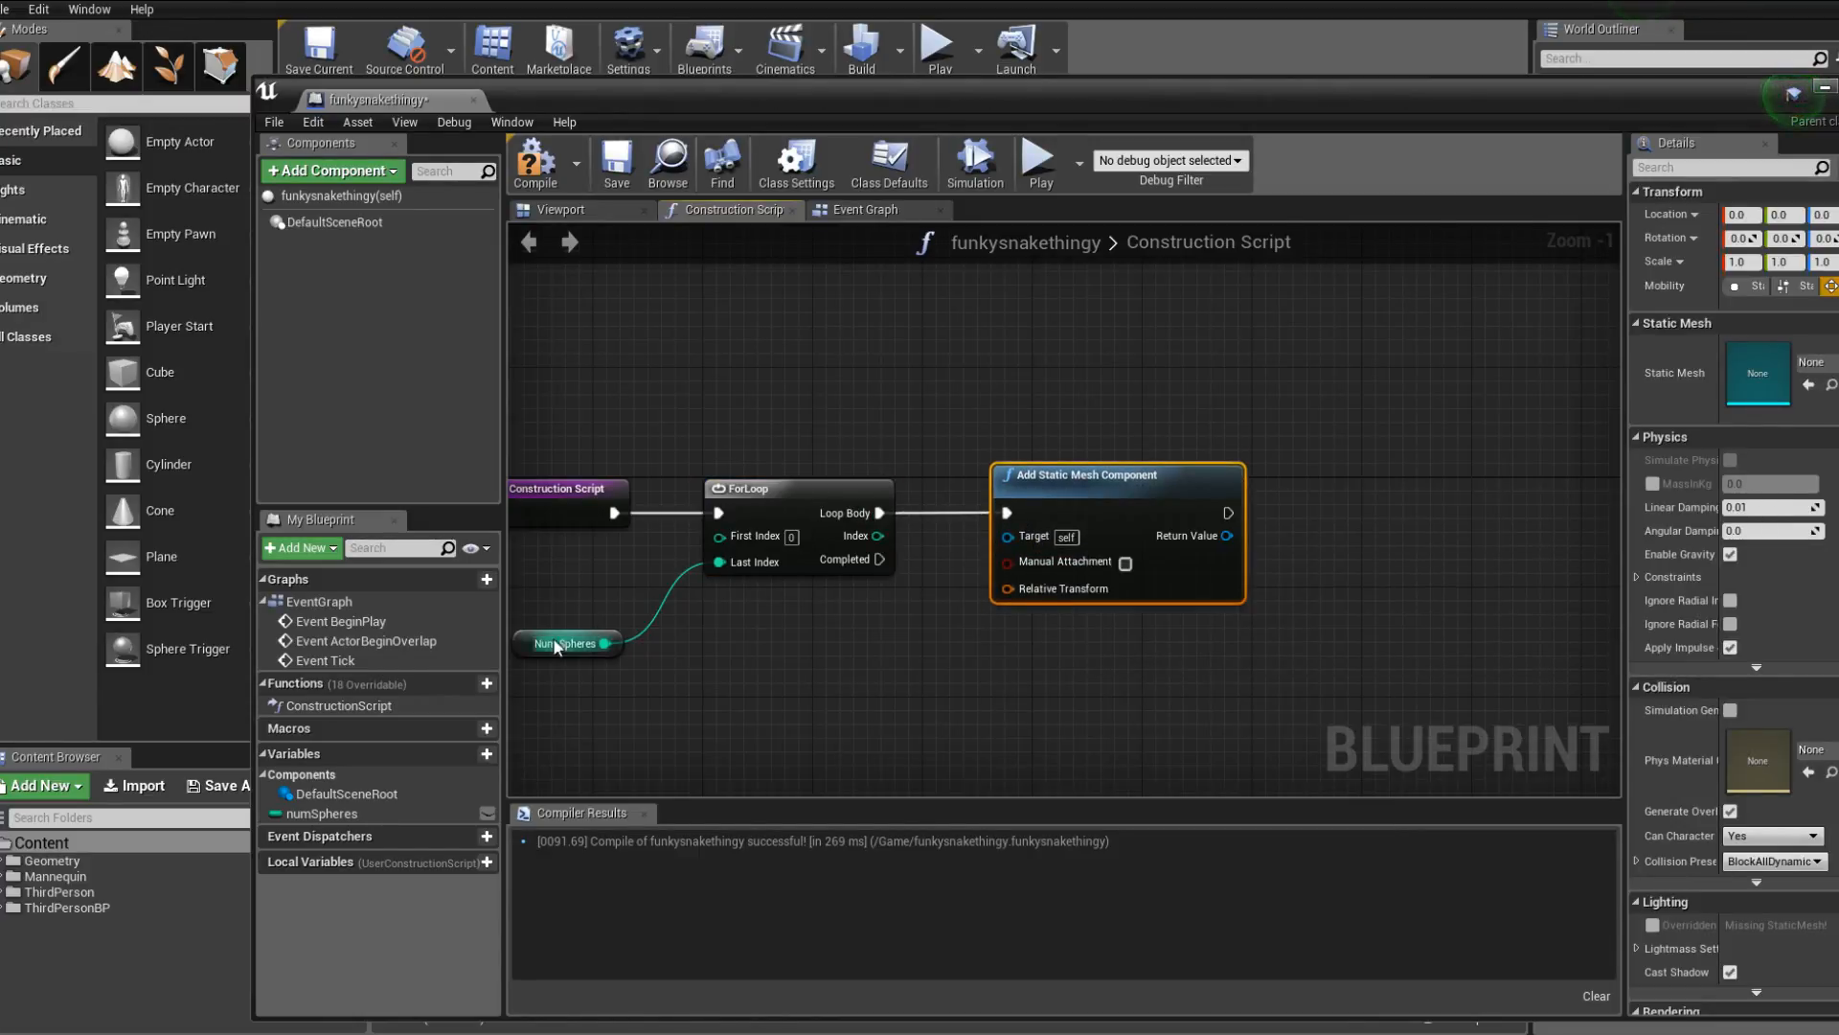
right_drag(1039, 689, 972, 618)
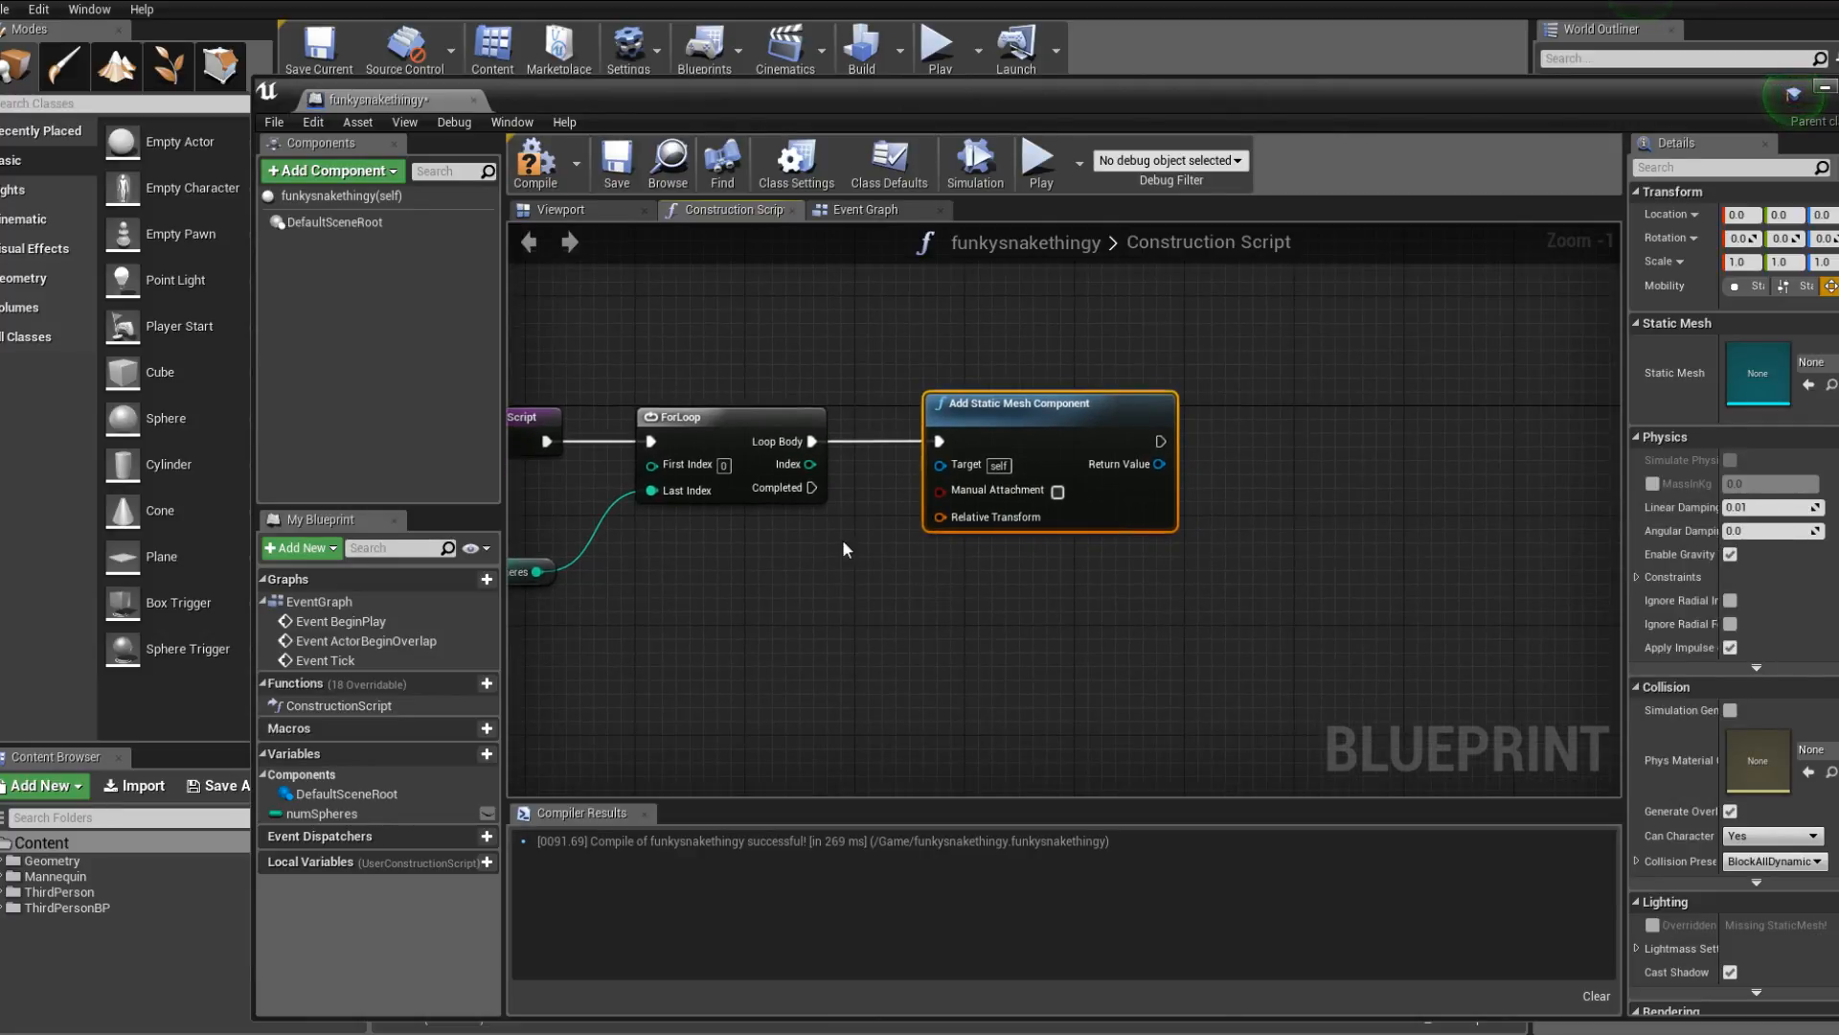
right_drag(1017, 415, 865, 391)
drag(865, 390, 960, 391)
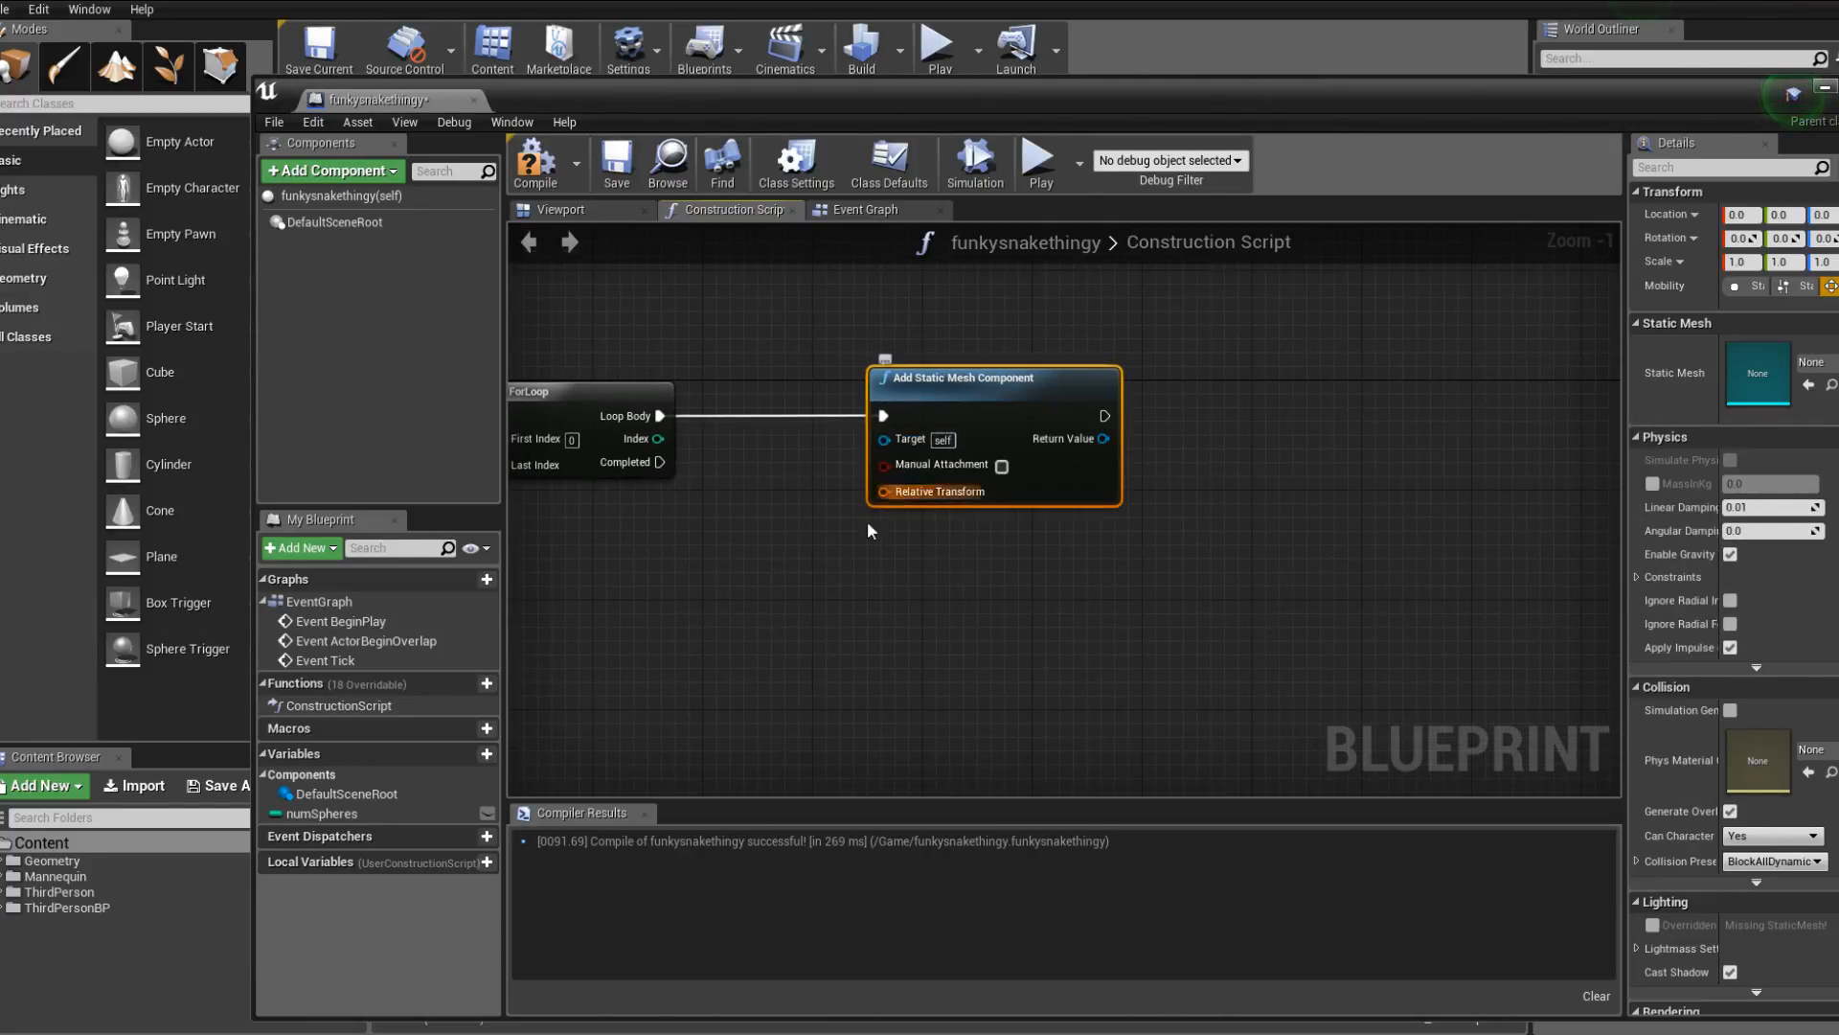
Add a Set Static Mesh node targeting the added component's Return Value and choose 1M_Cube as its New Mesh.
right_drag(738, 600, 858, 616)
right_drag(969, 573, 748, 597)
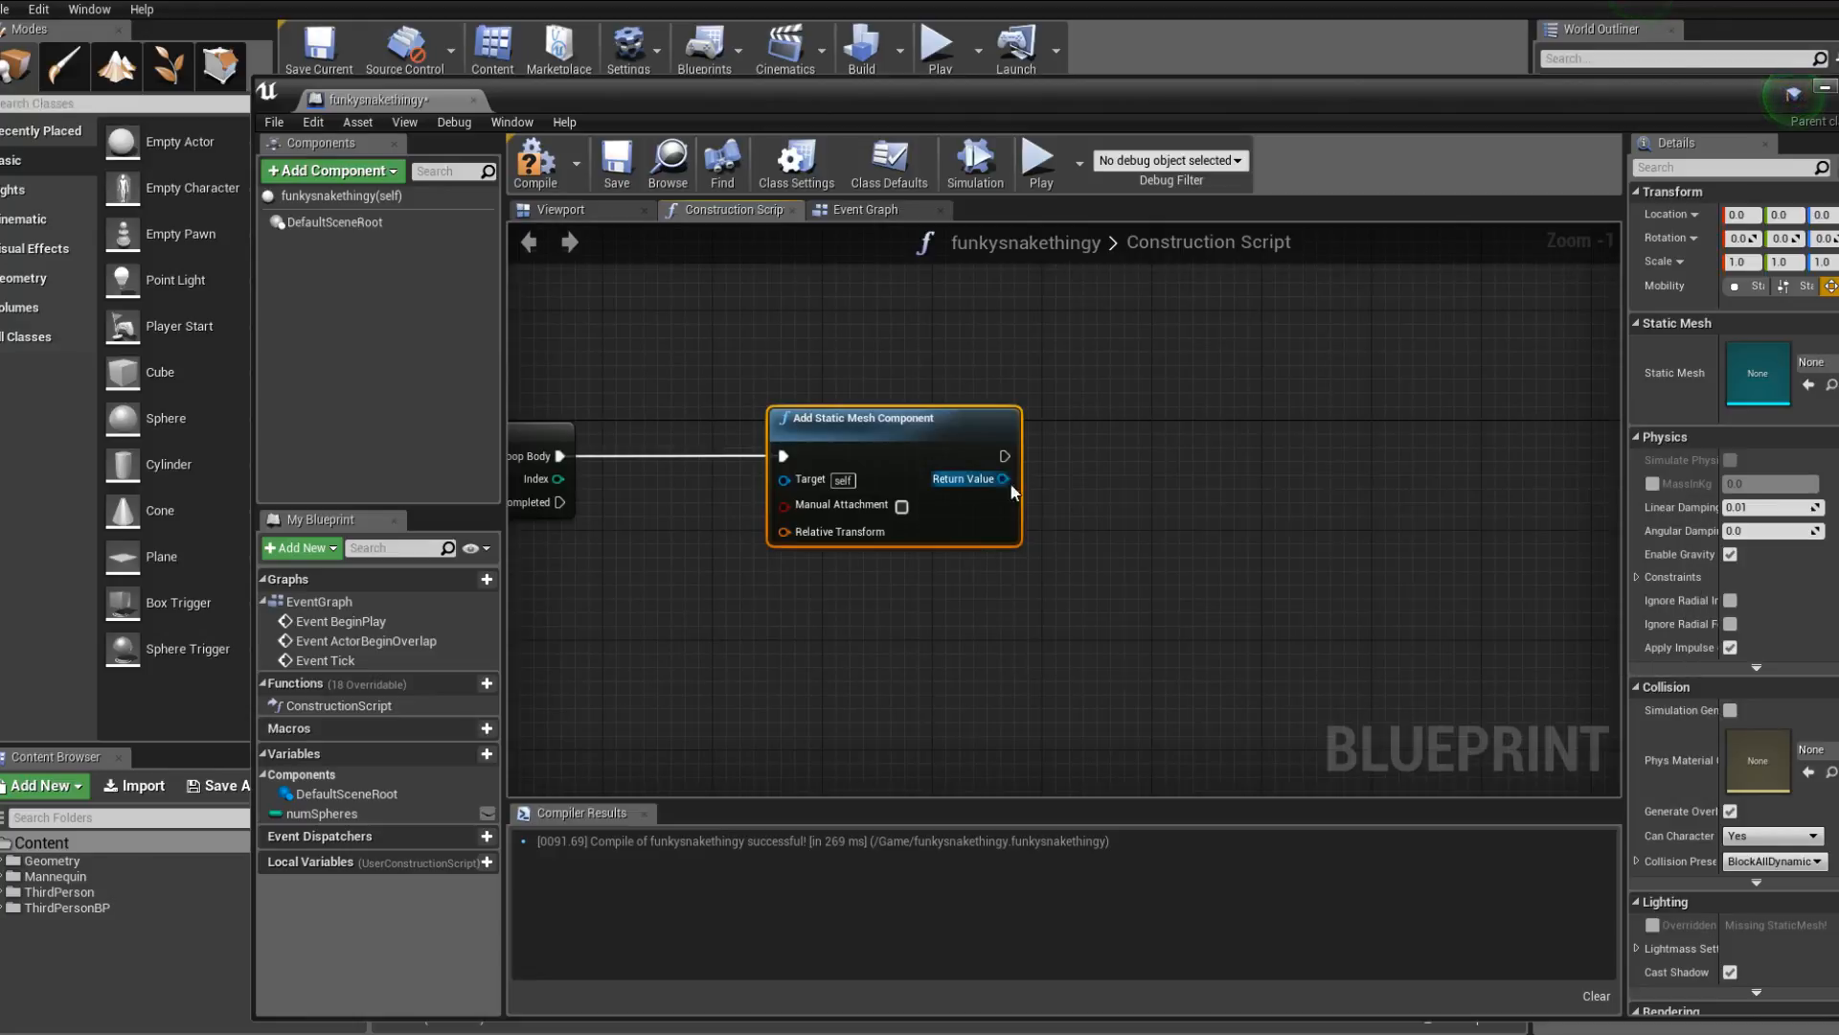
drag(1003, 478, 1094, 475)
text(set static)
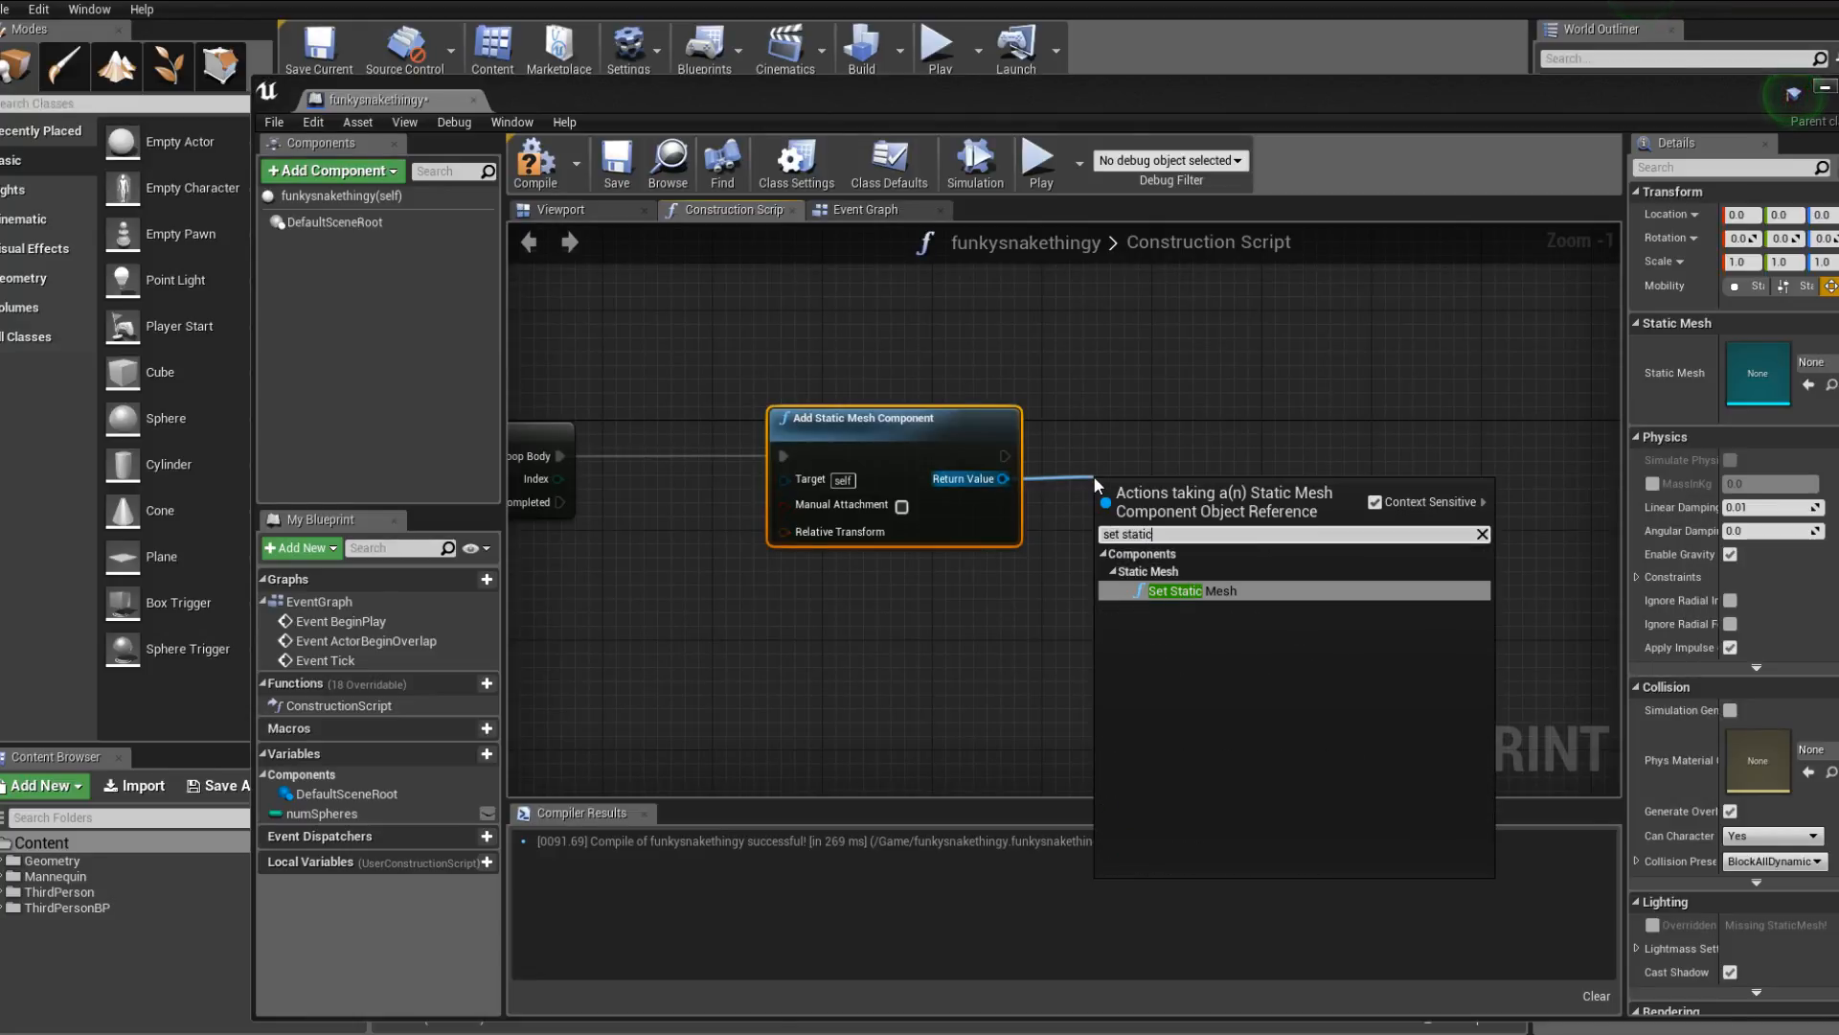
key(Return)
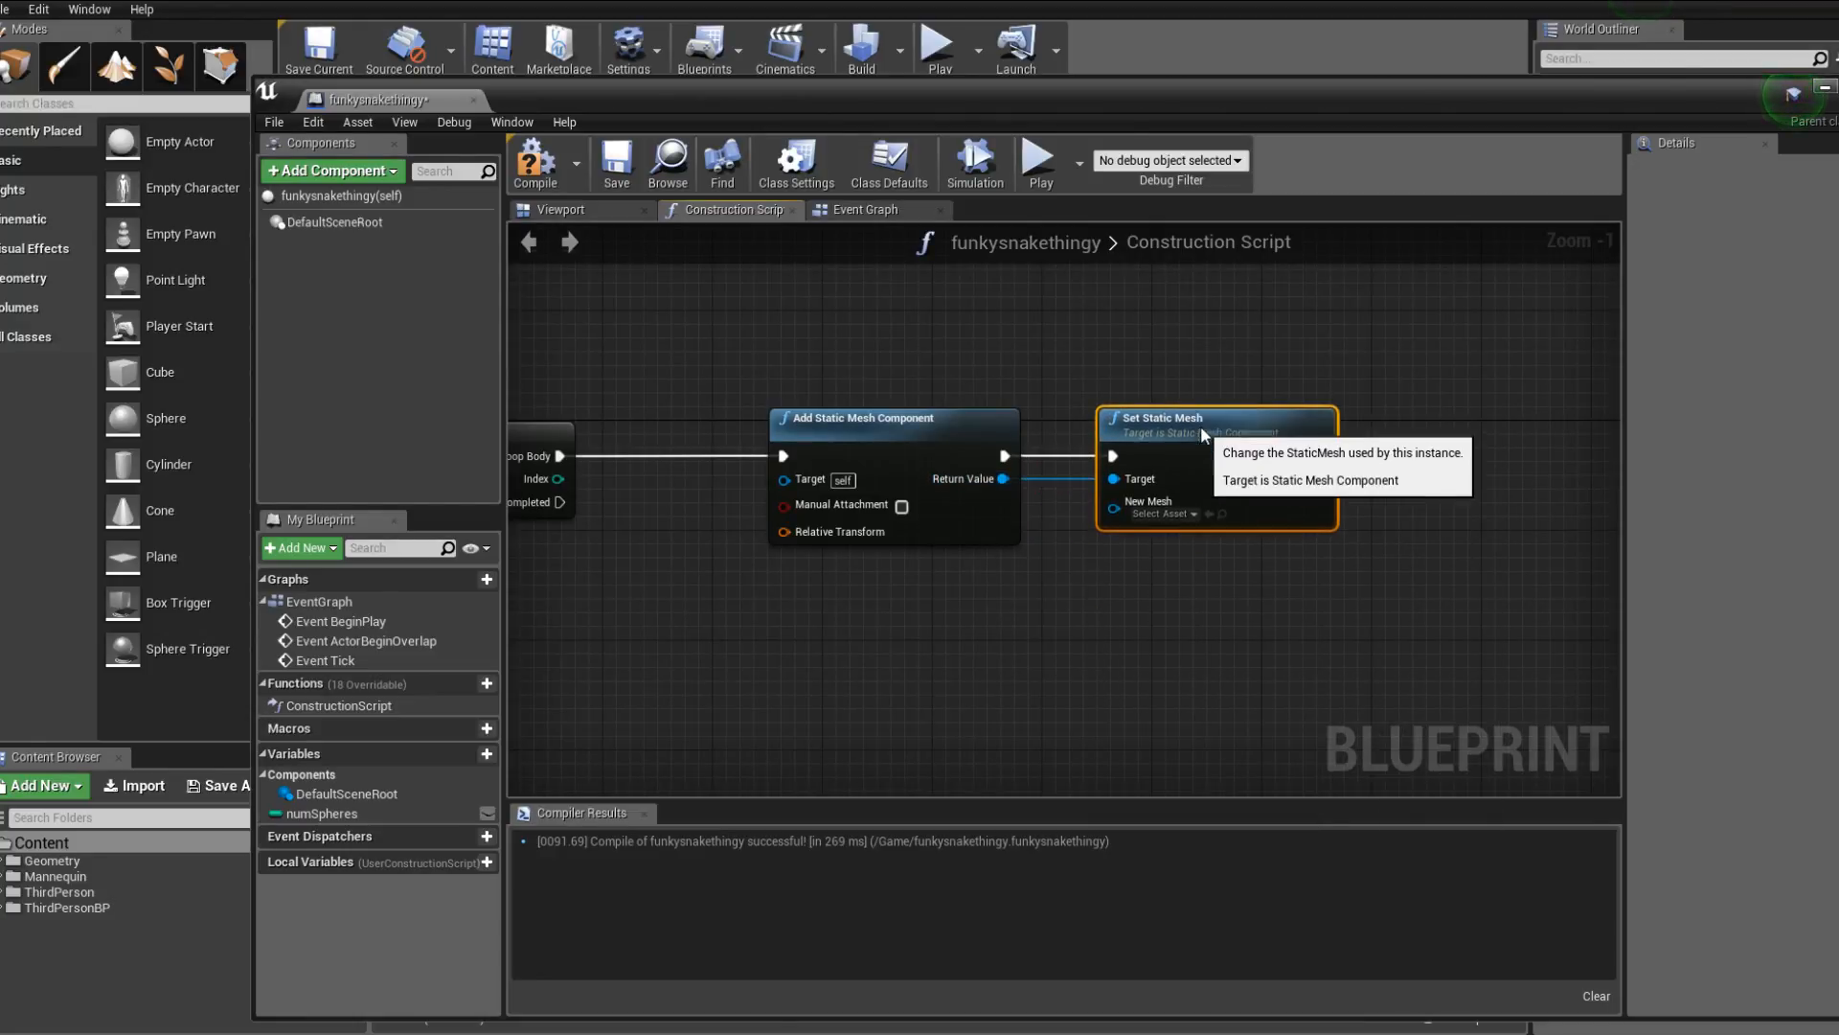
click(1178, 514)
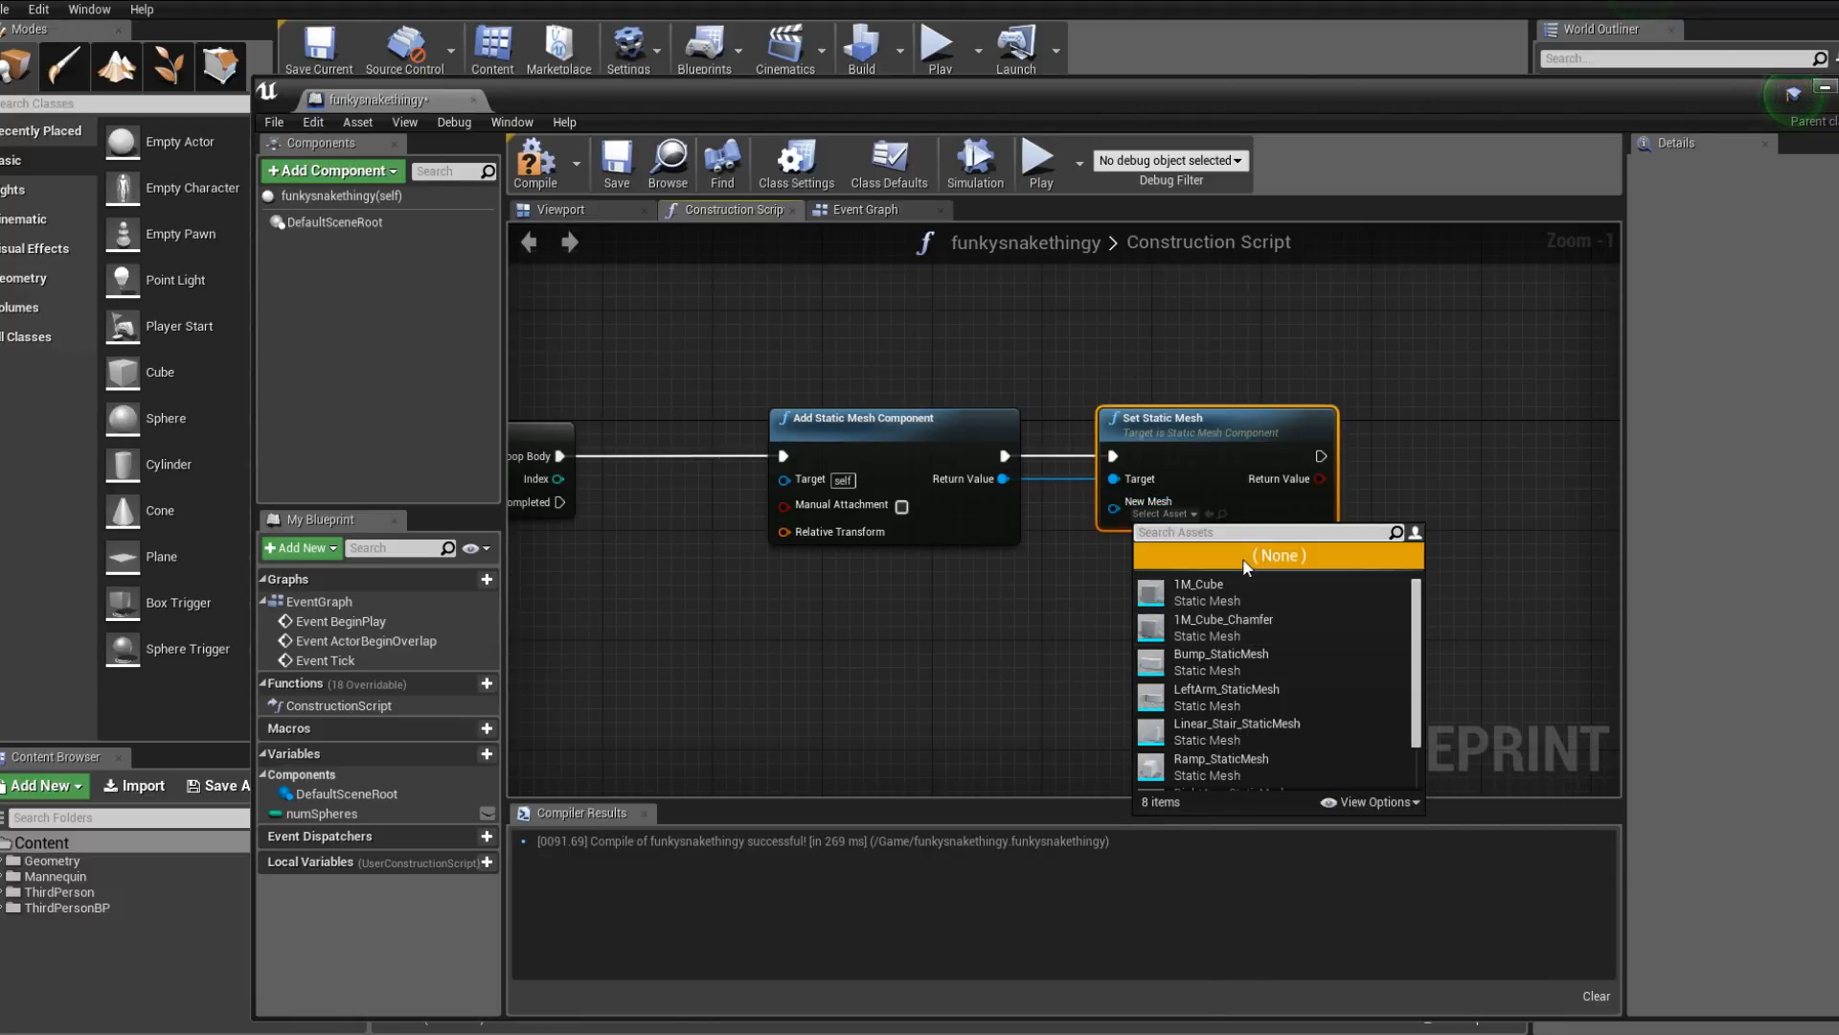
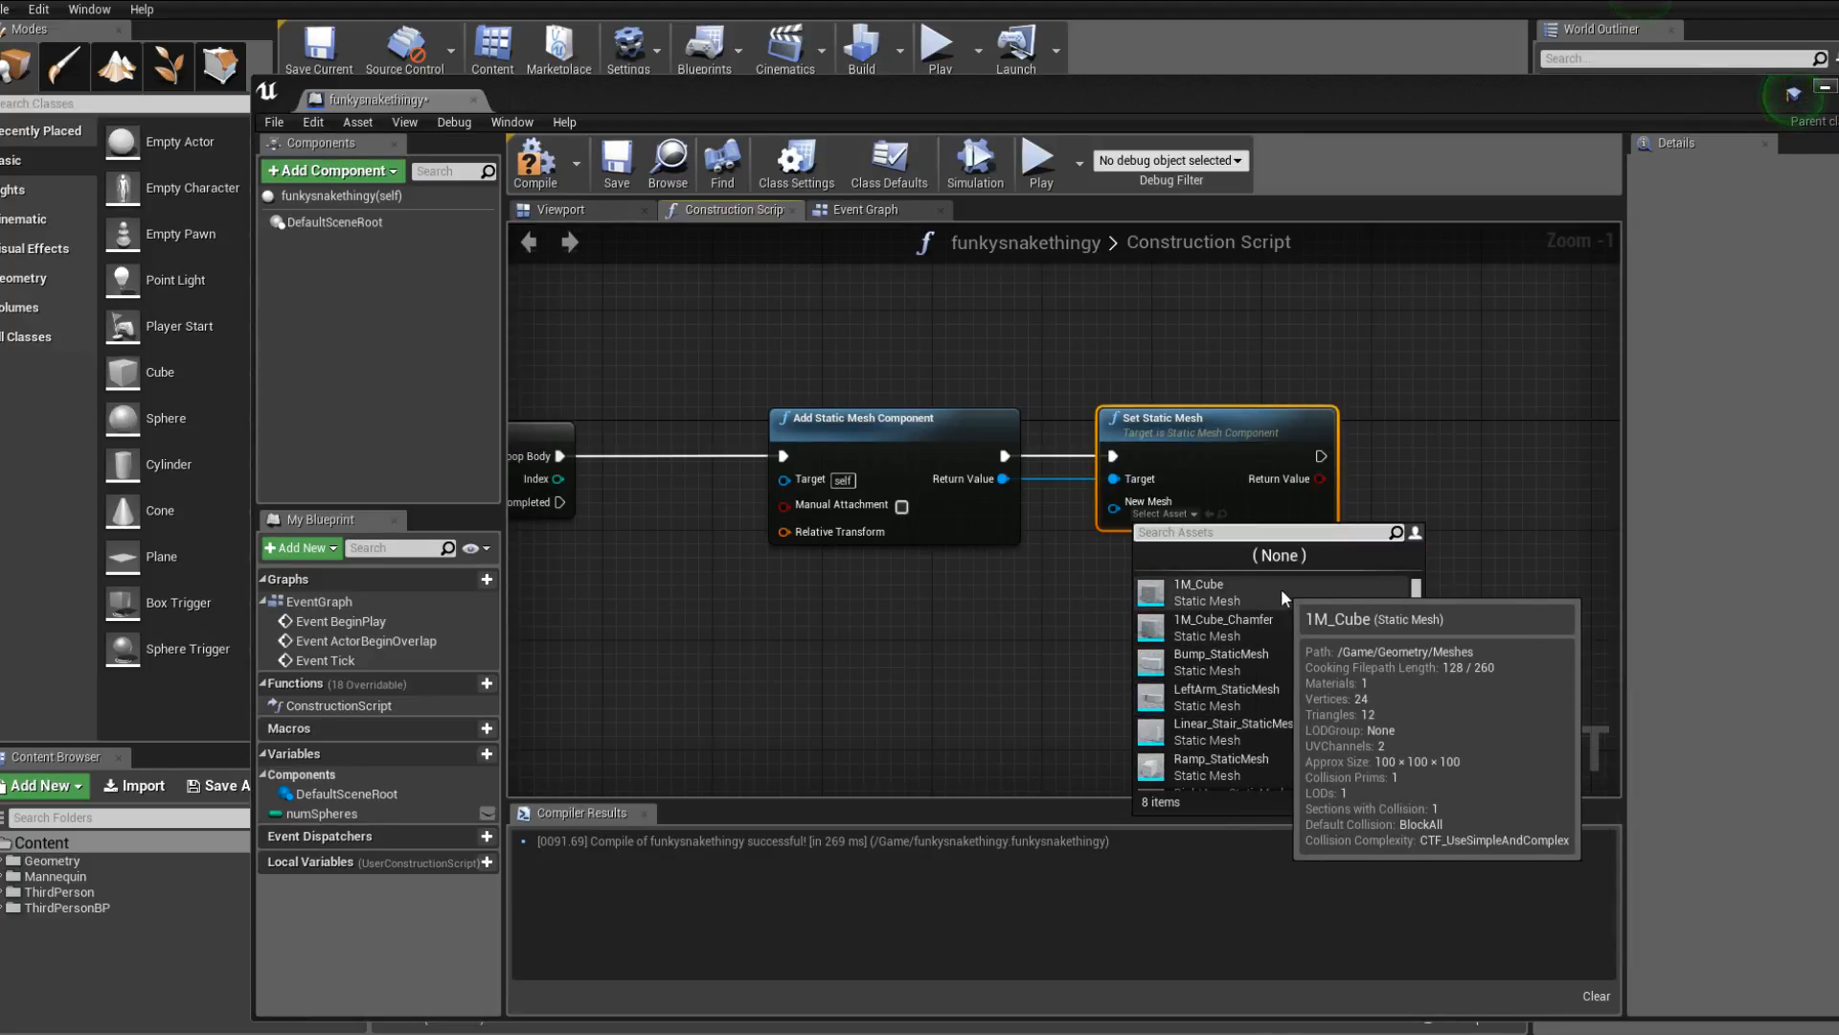
click(1282, 596)
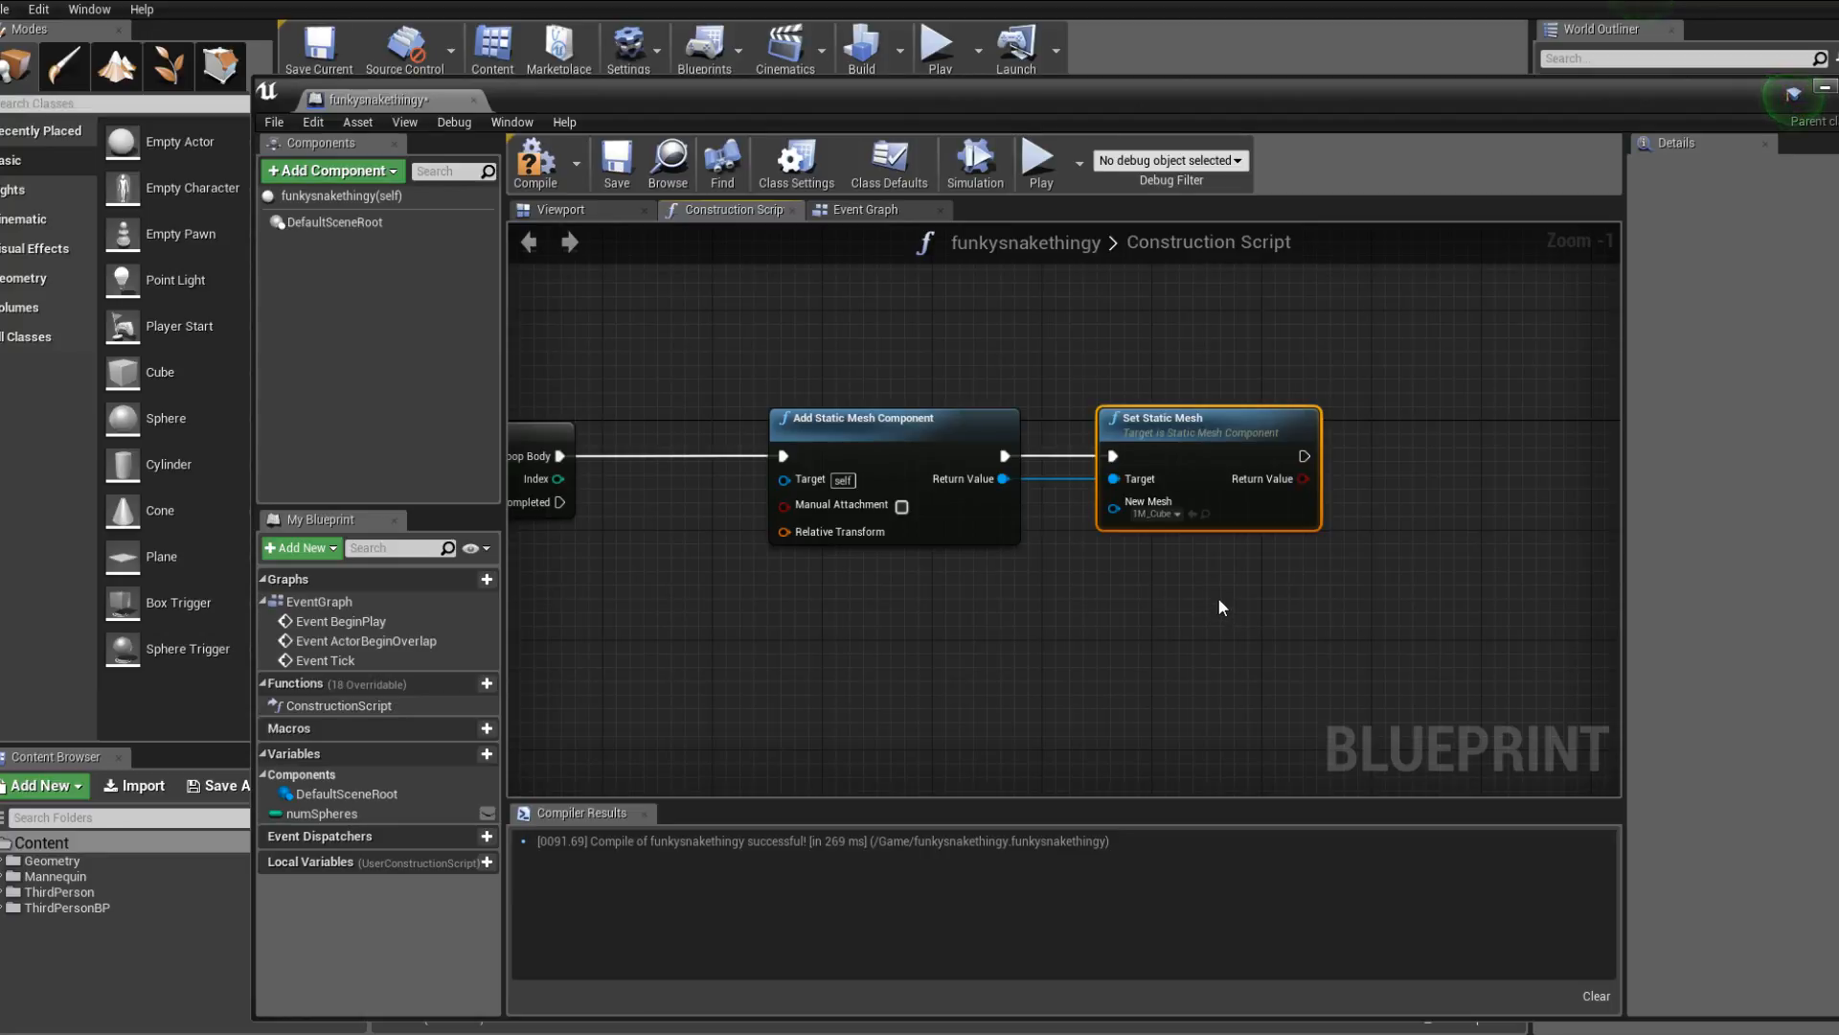
right_drag(1236, 568, 1101, 576)
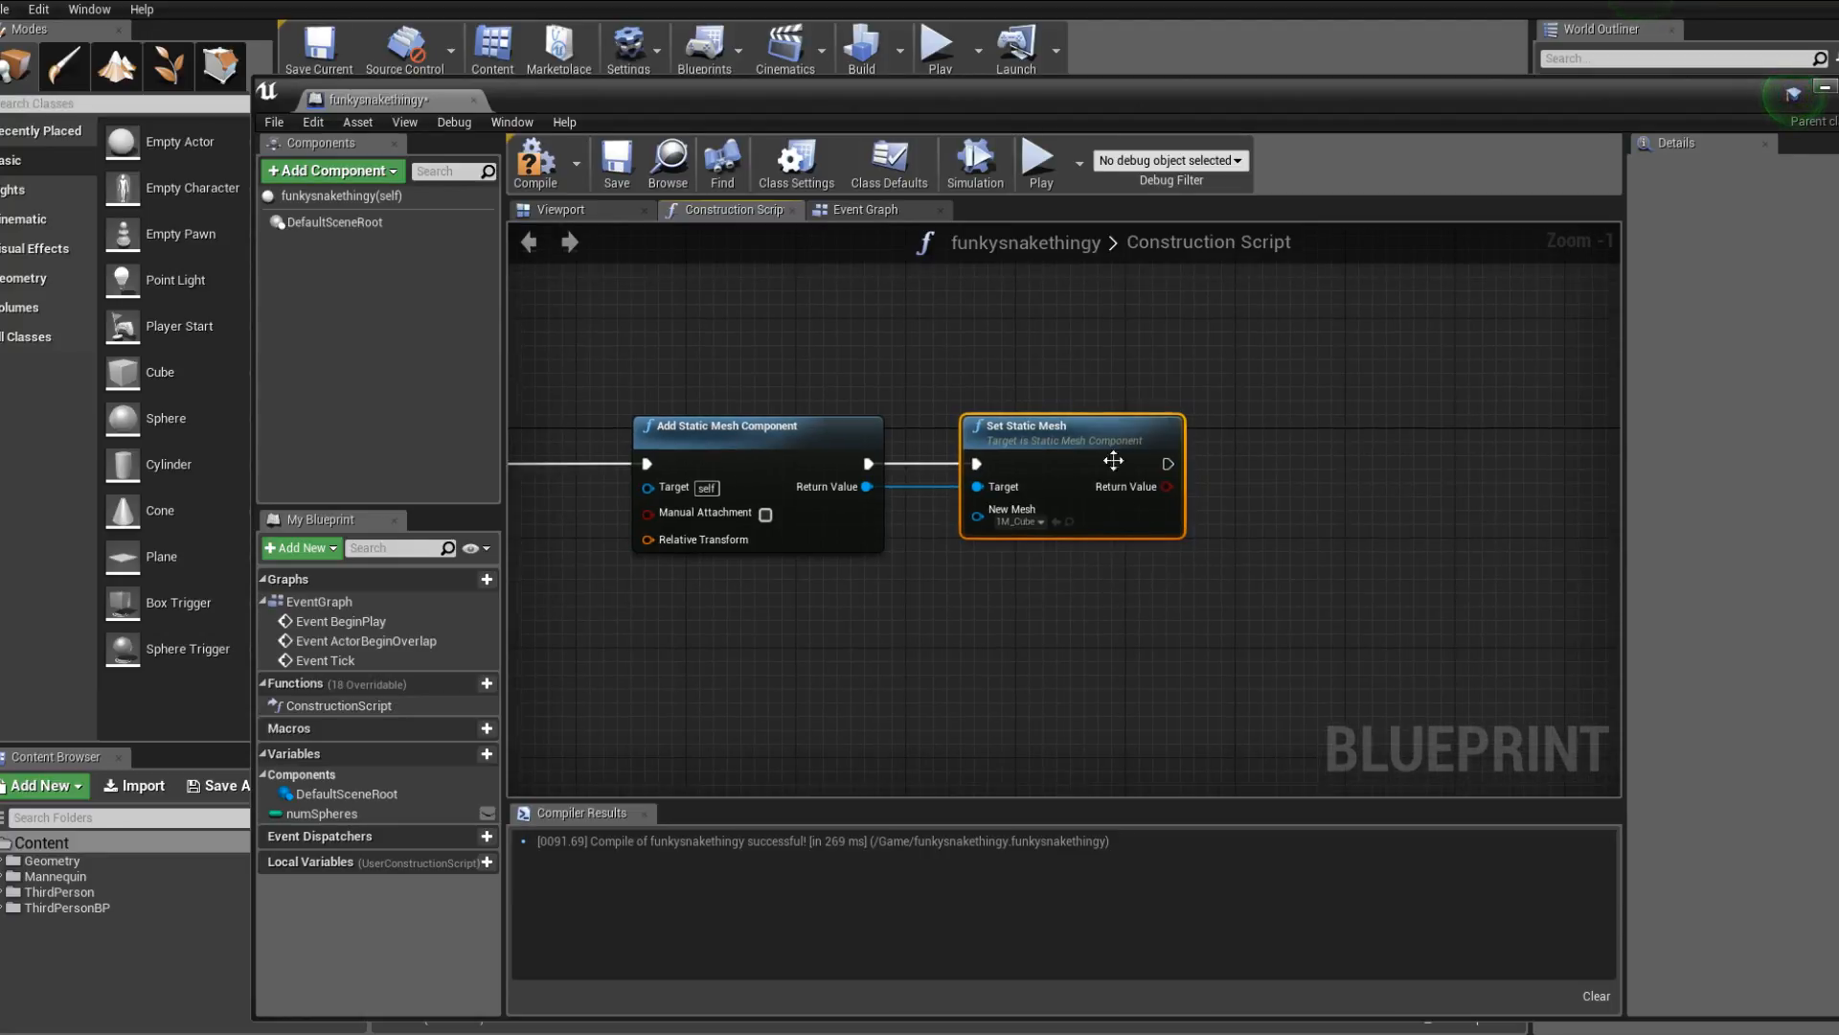
drag(1071, 424, 1044, 424)
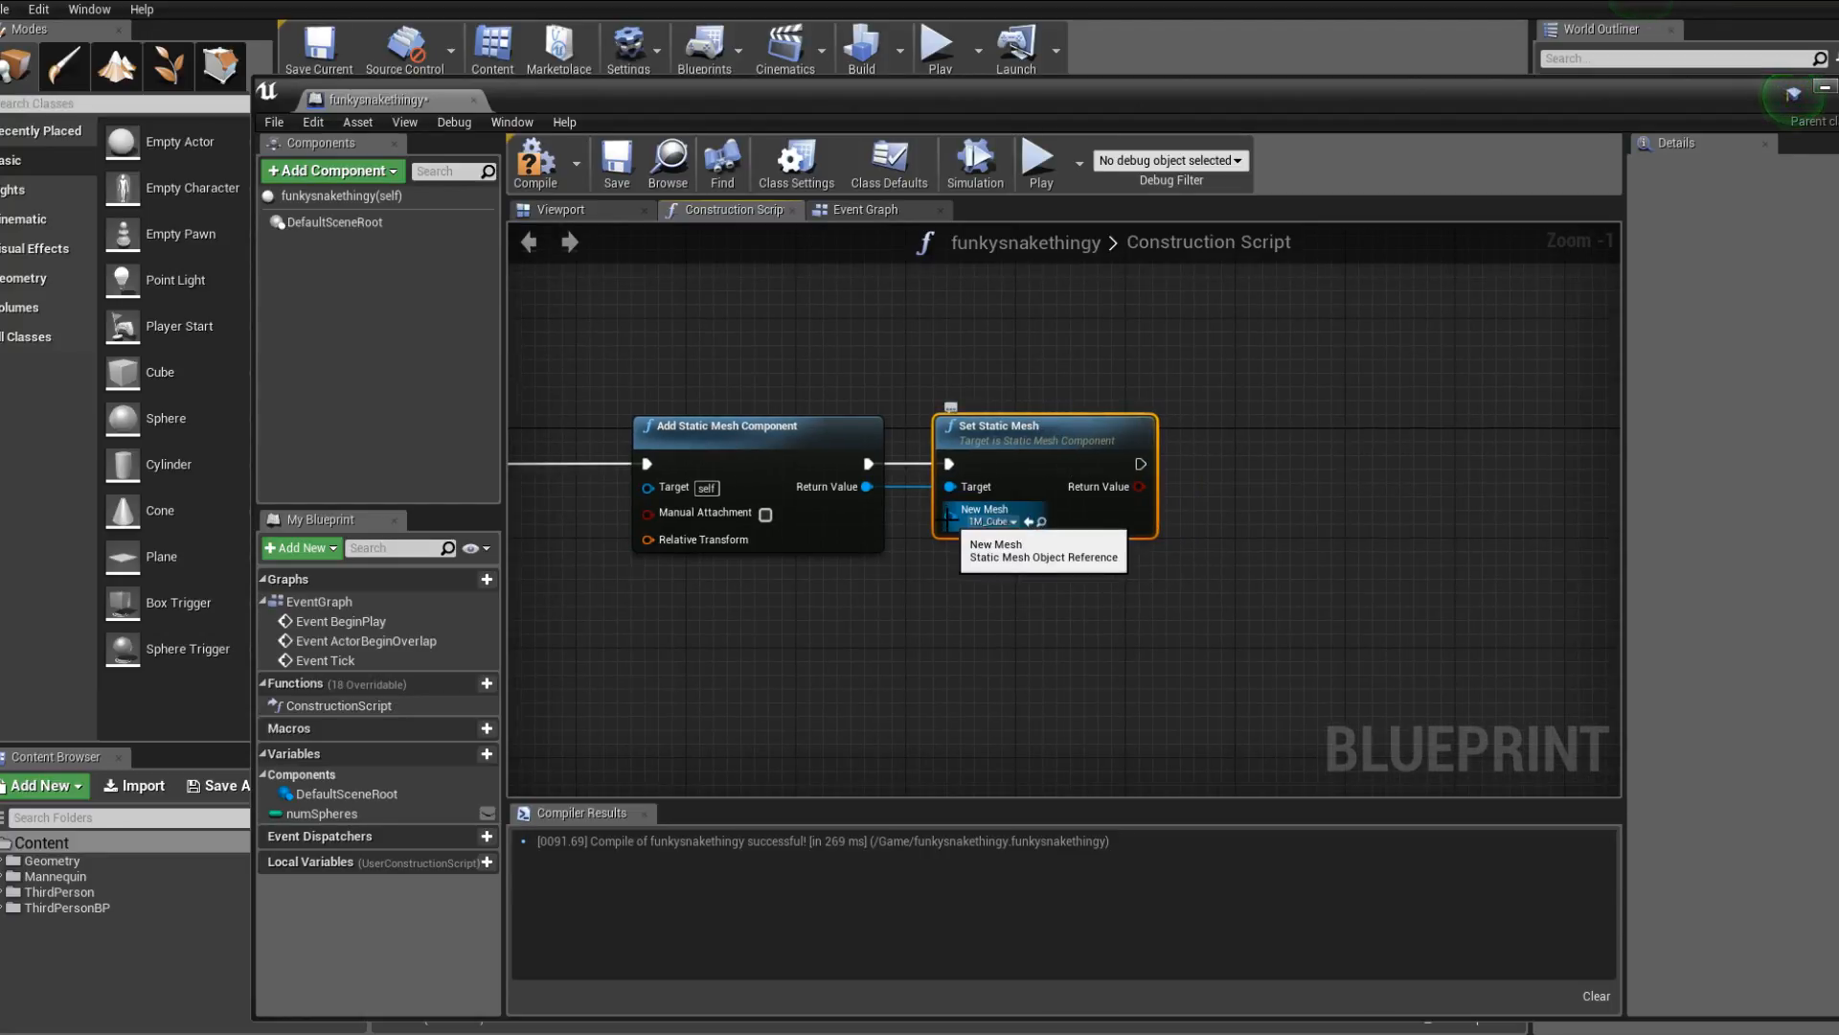
Compile the blueprint and inspect the generated mesh in the viewport.
right_drag(953, 584, 1051, 570)
click(565, 208)
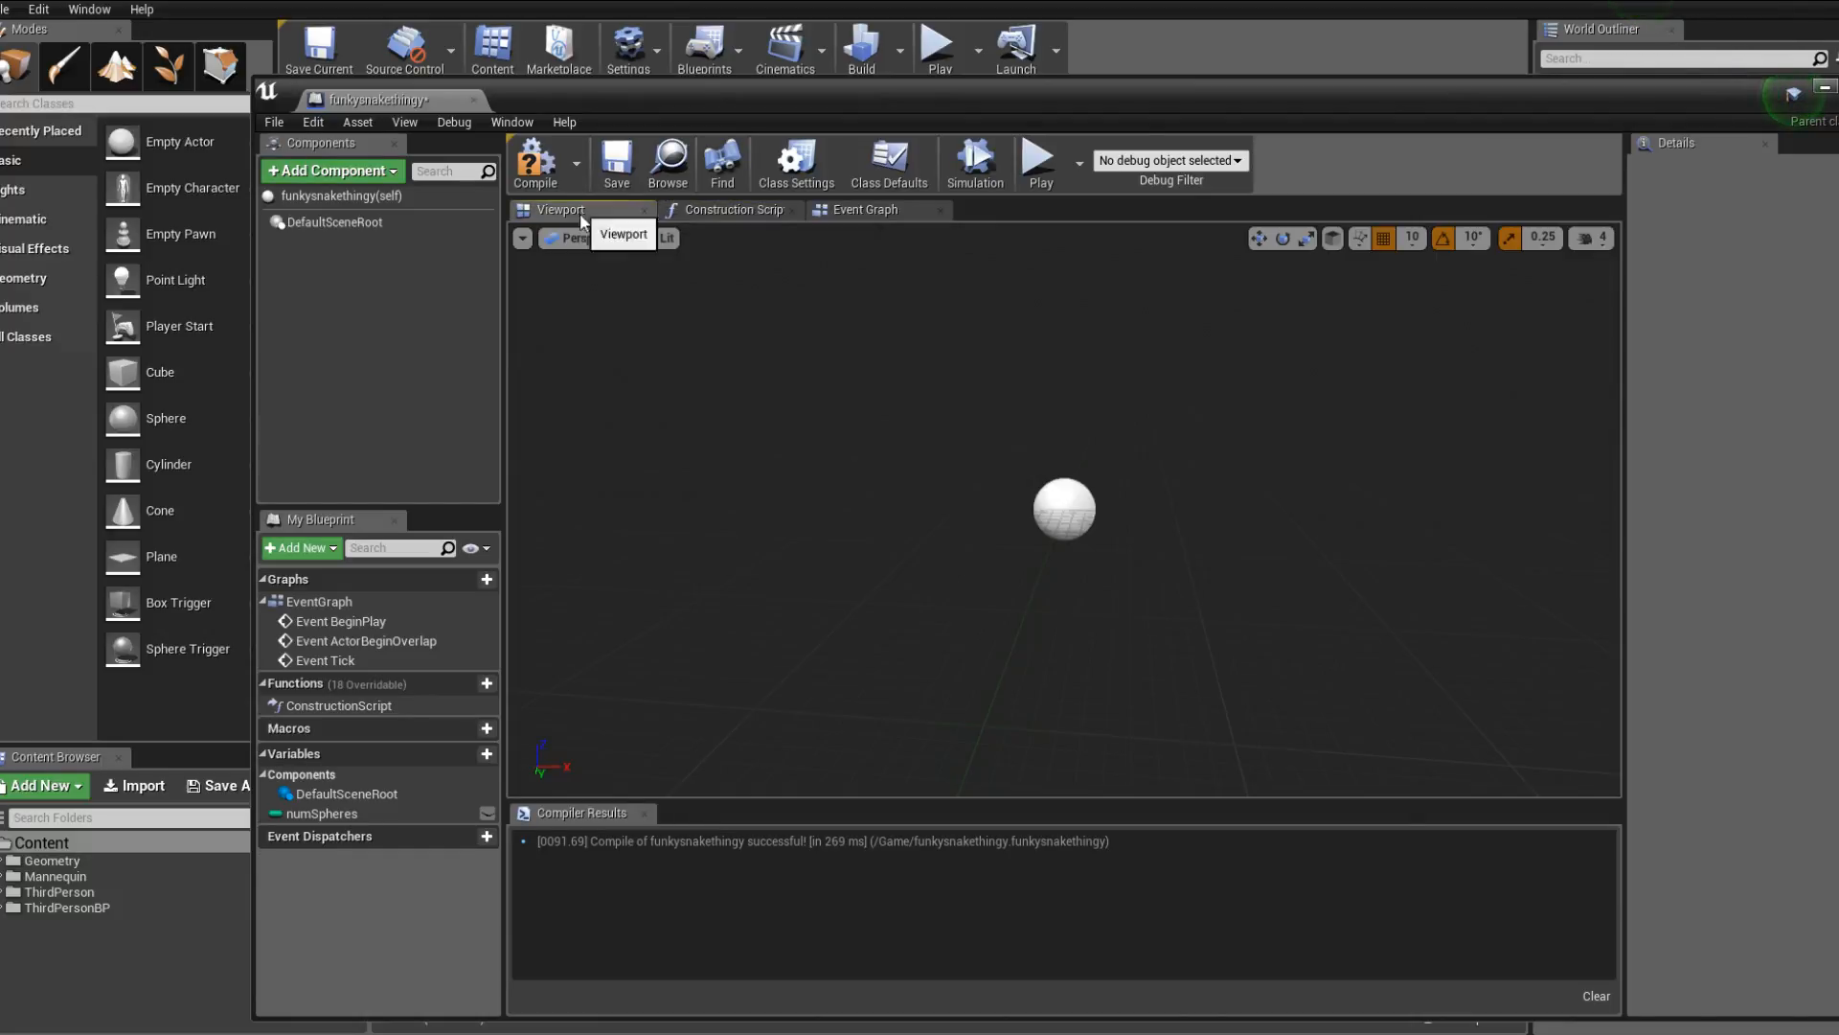
click(734, 209)
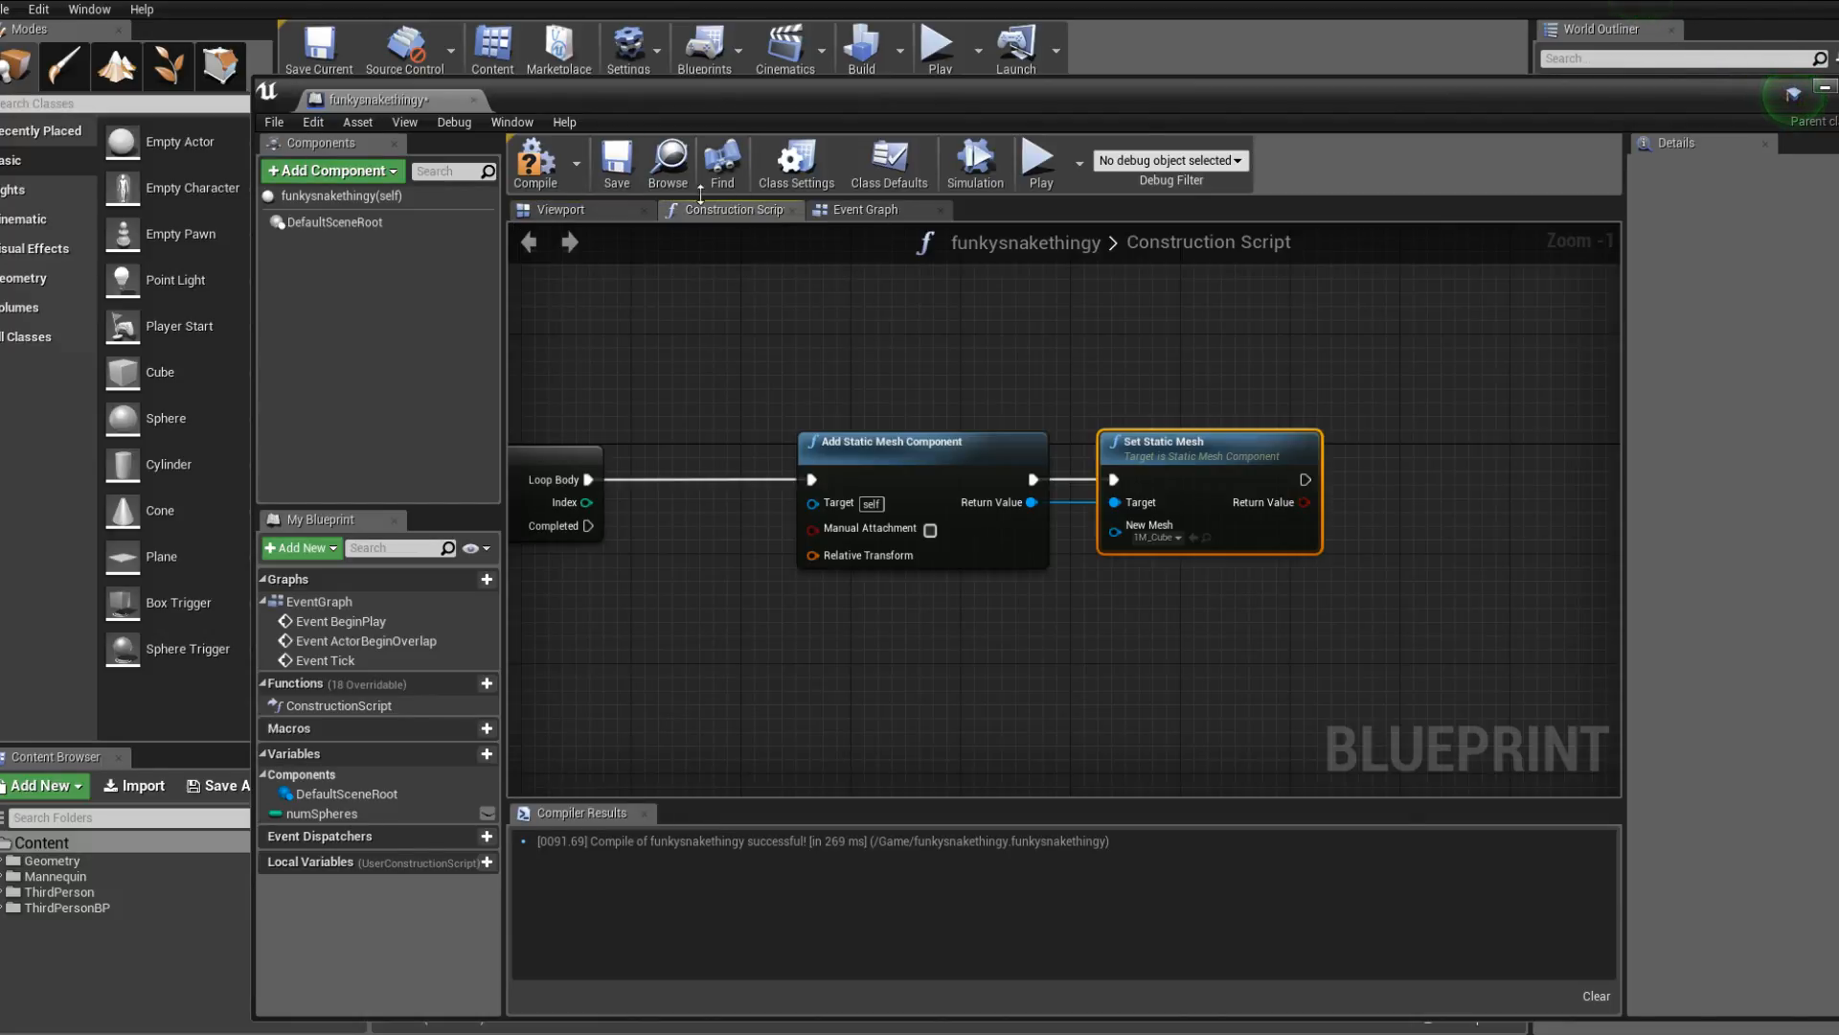
click(534, 161)
click(560, 208)
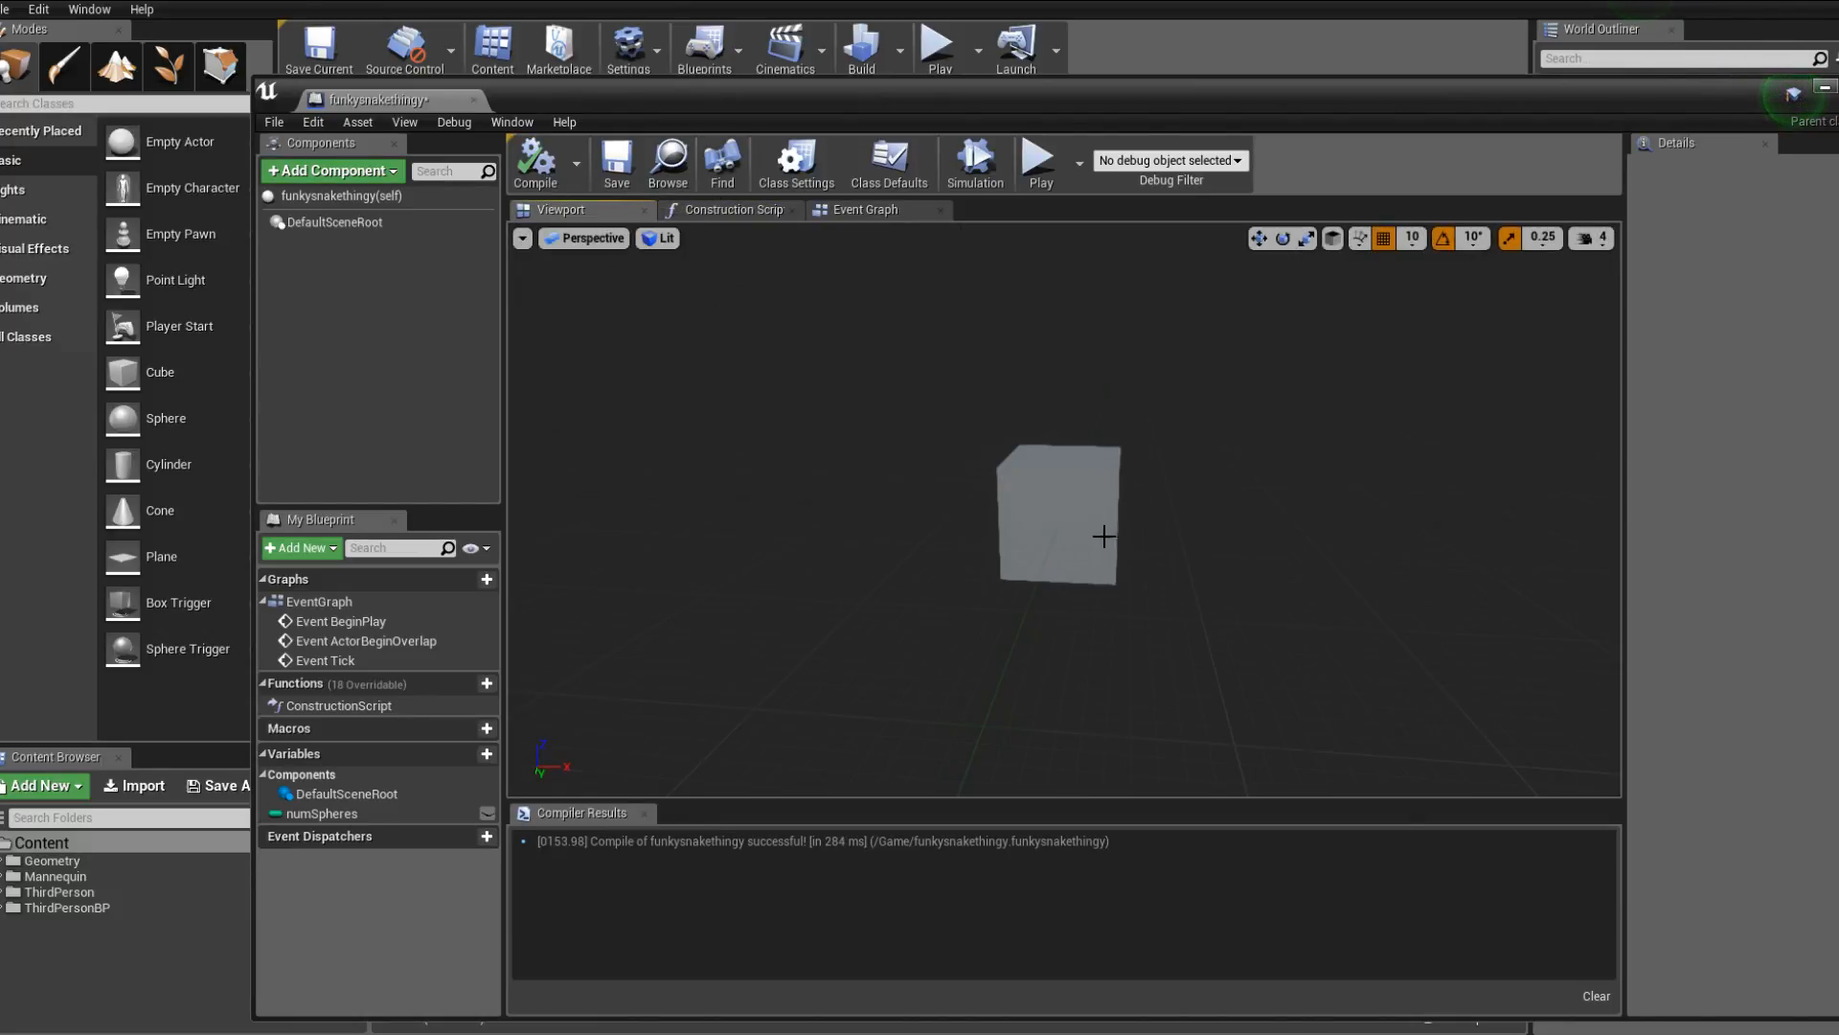
click(1090, 500)
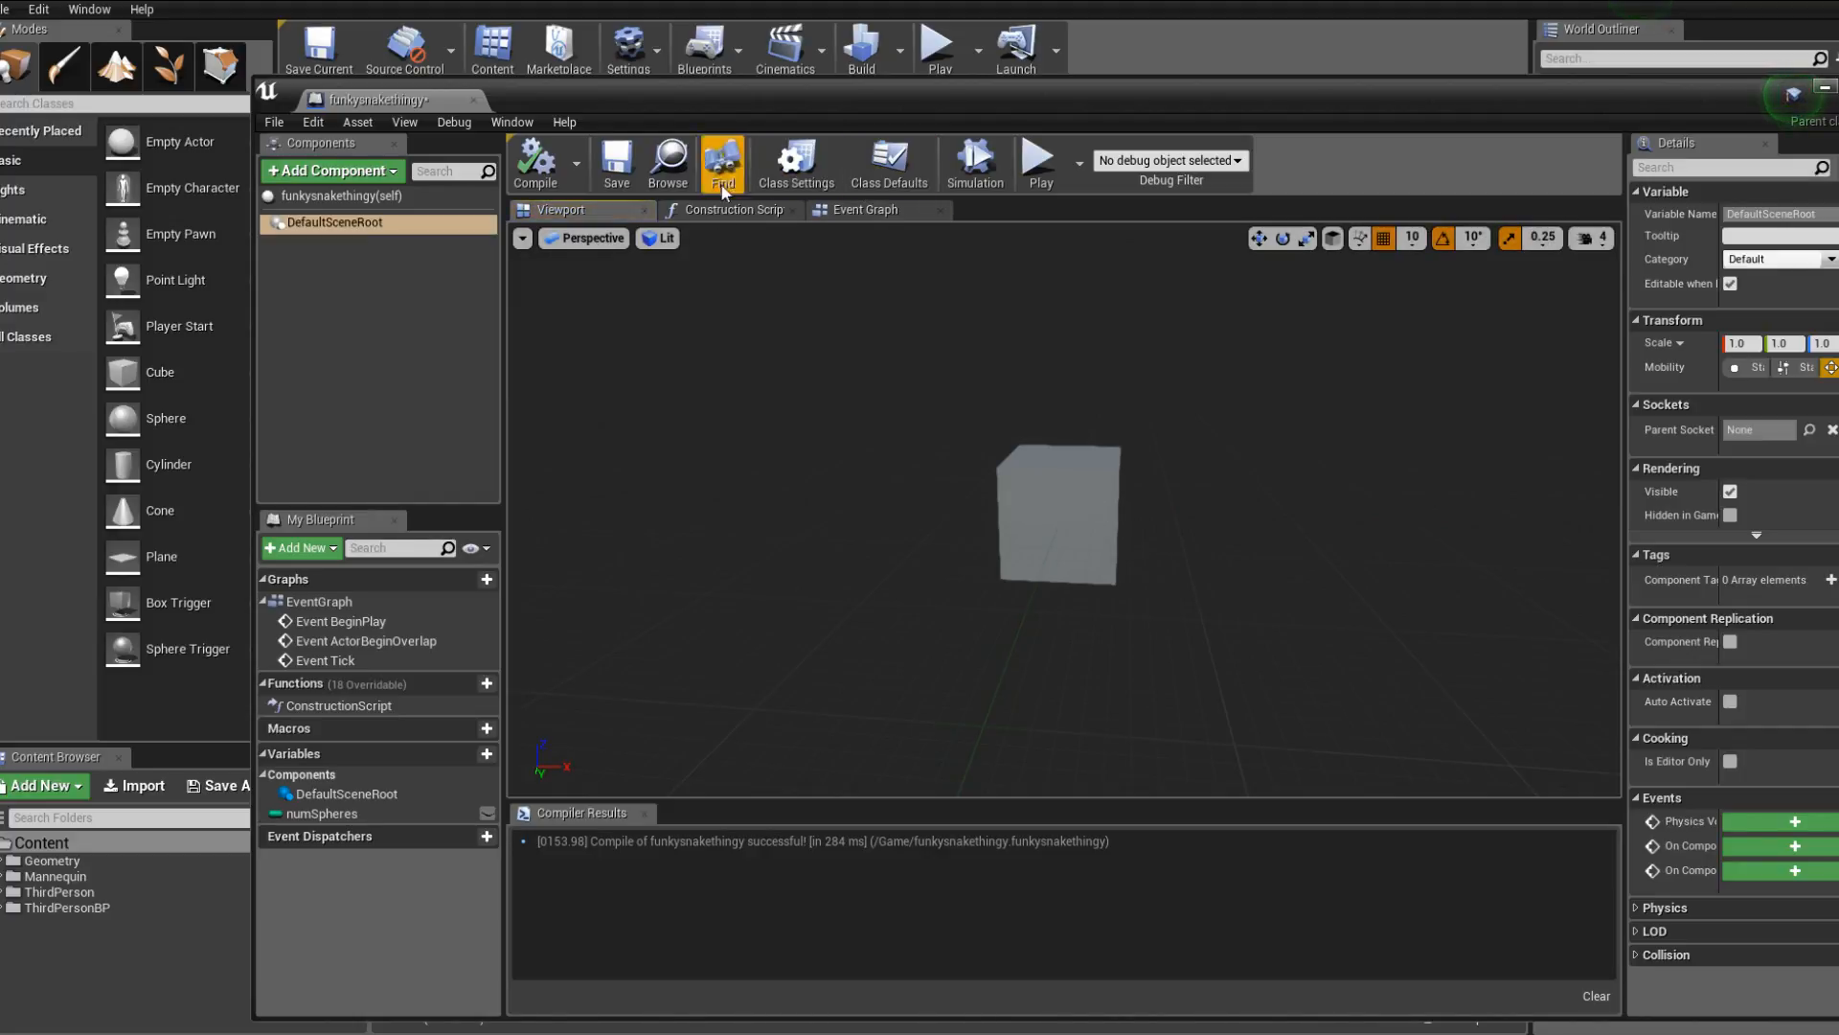
Return to the Construction Script and add a SetRelativeLocation node targeting the Return Value of Add Static Mesh Component.
click(747, 209)
right_drag(979, 441, 1067, 332)
scroll(1069, 330, down, 2)
drag(928, 266, 1102, 362)
right_drag(1146, 429, 949, 492)
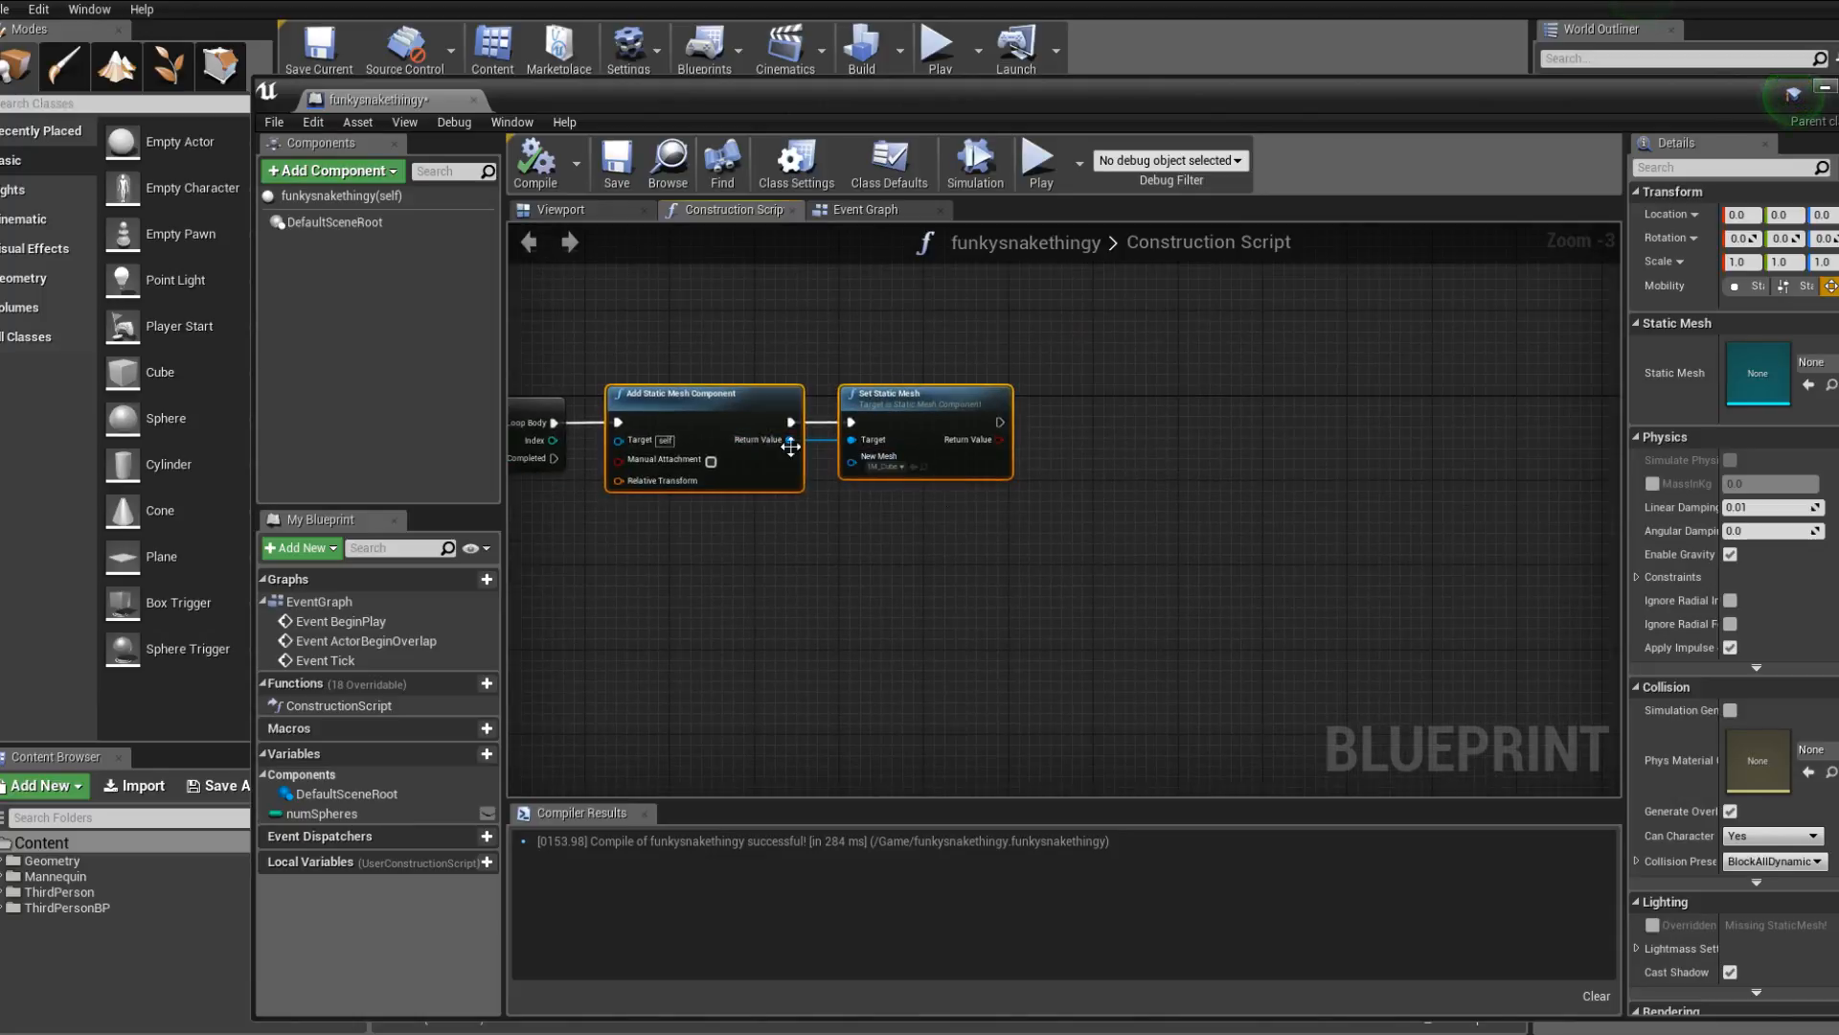
drag(790, 440, 870, 536)
text(set plo)
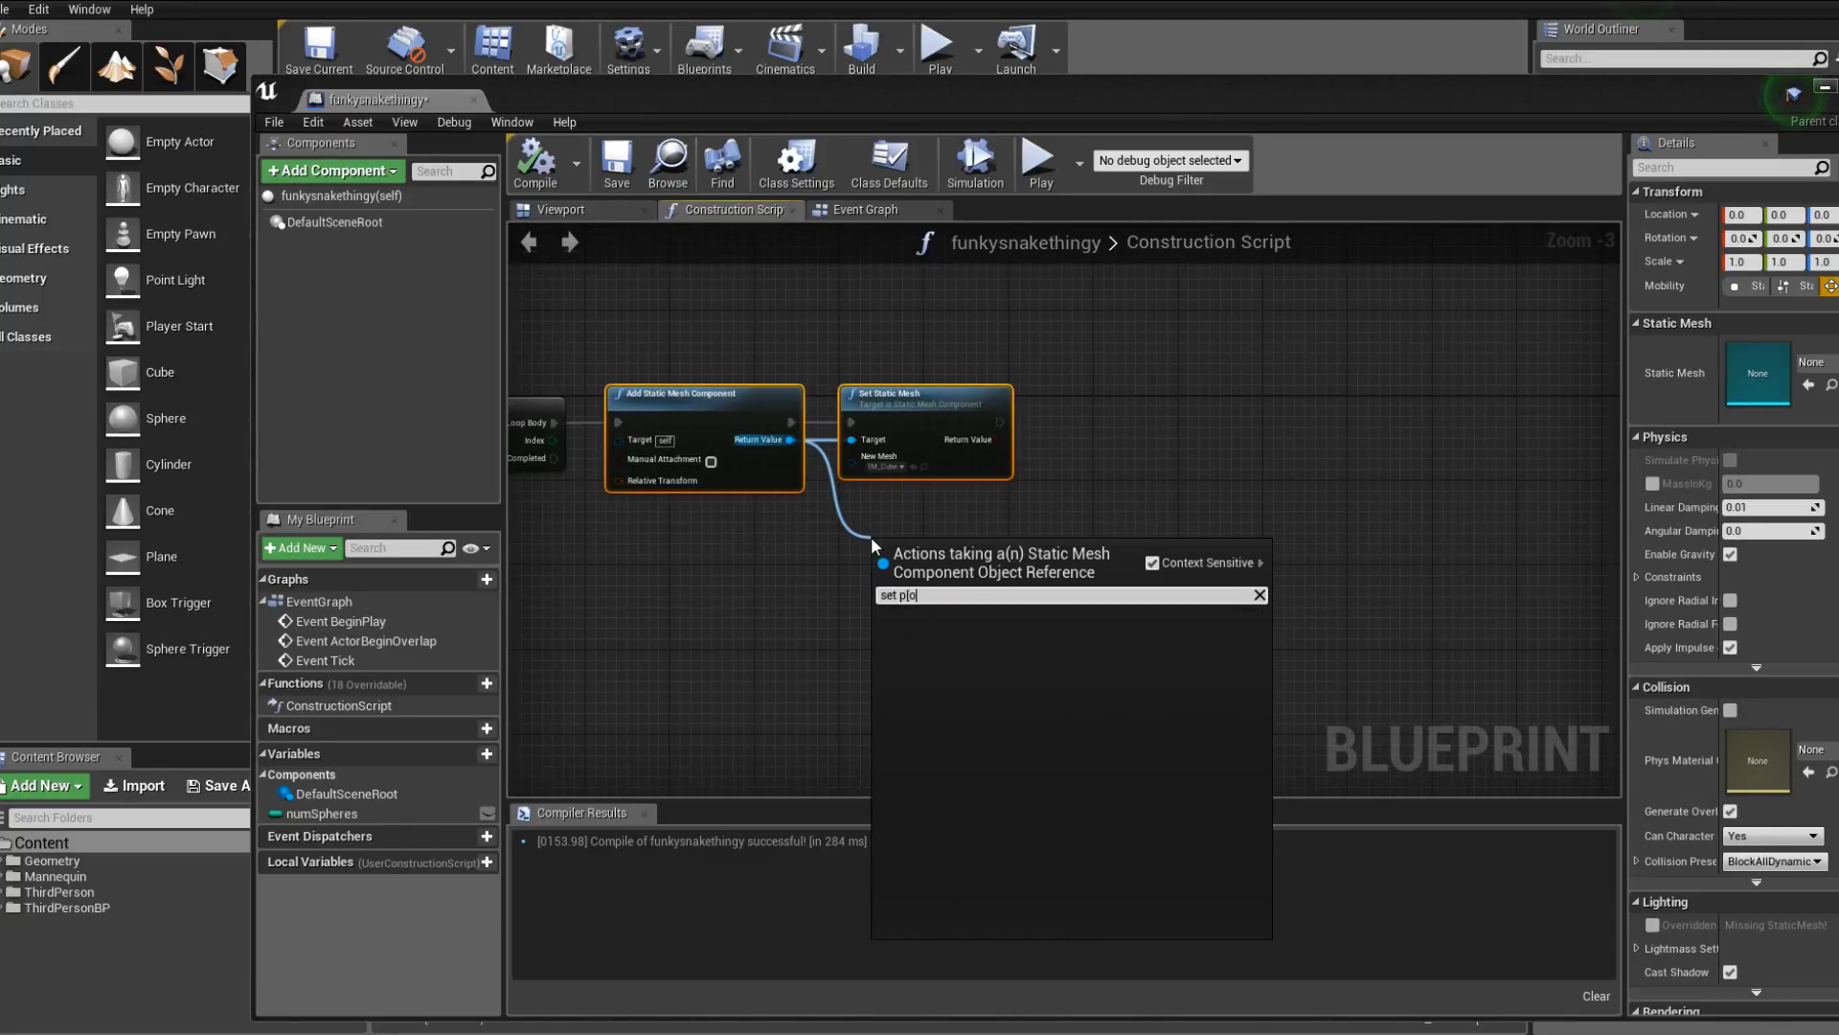
key(BackSpace)
key(BackSpace)
text(loc)
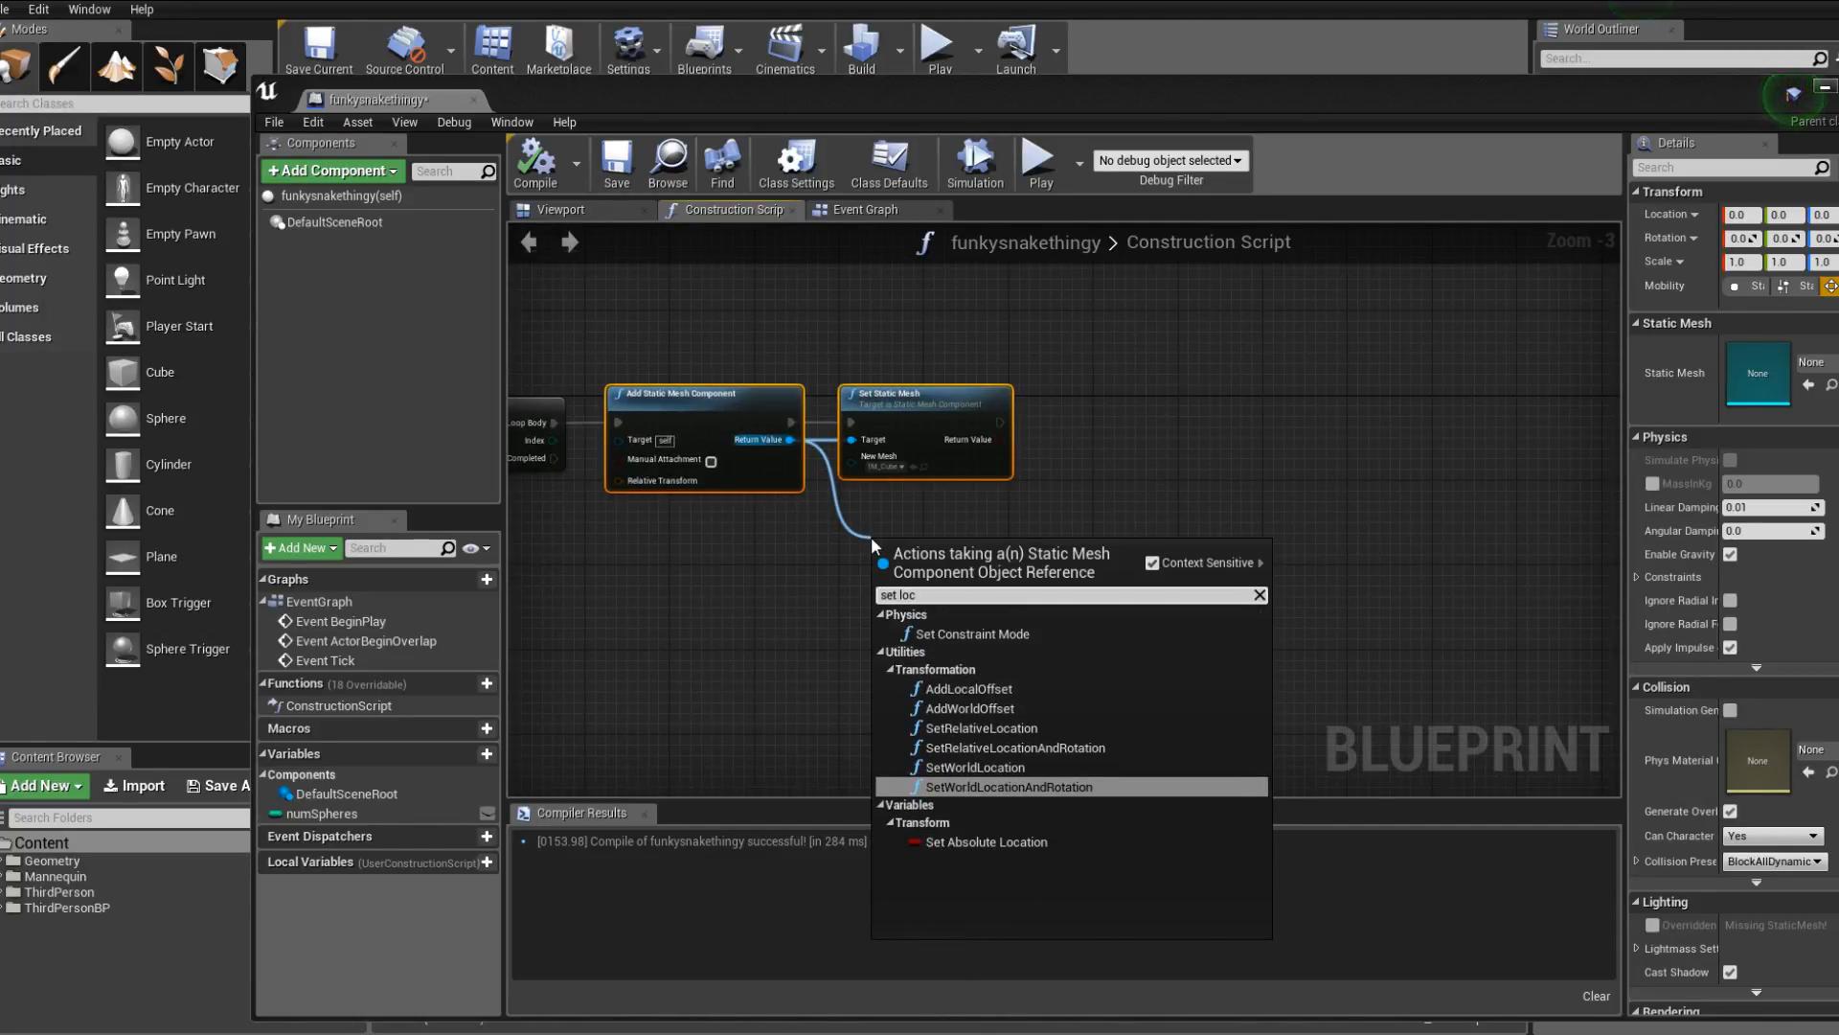
key(Up)
key(Up)
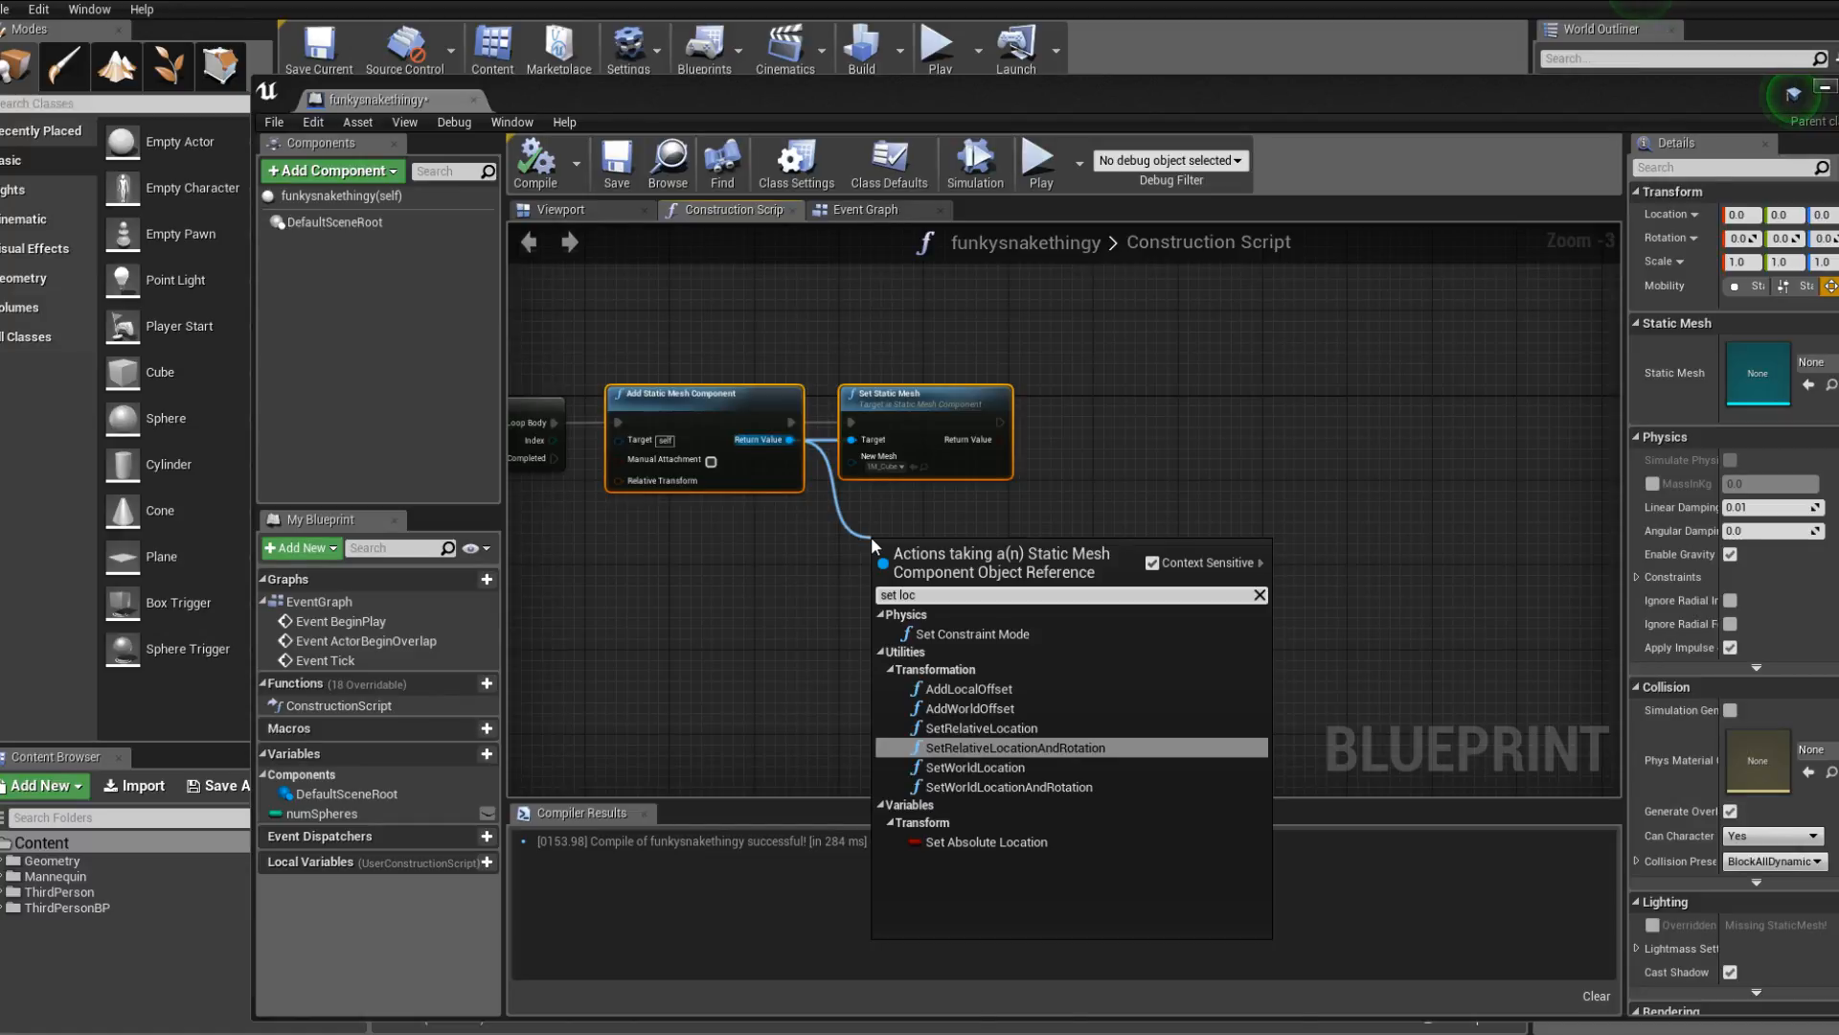
key(Up)
key(Return)
Connect Set Static Mesh's execution output to SetRelativeLocation, with that node placed directly beneath Set Static Mesh.
drag(1000, 421, 911, 512)
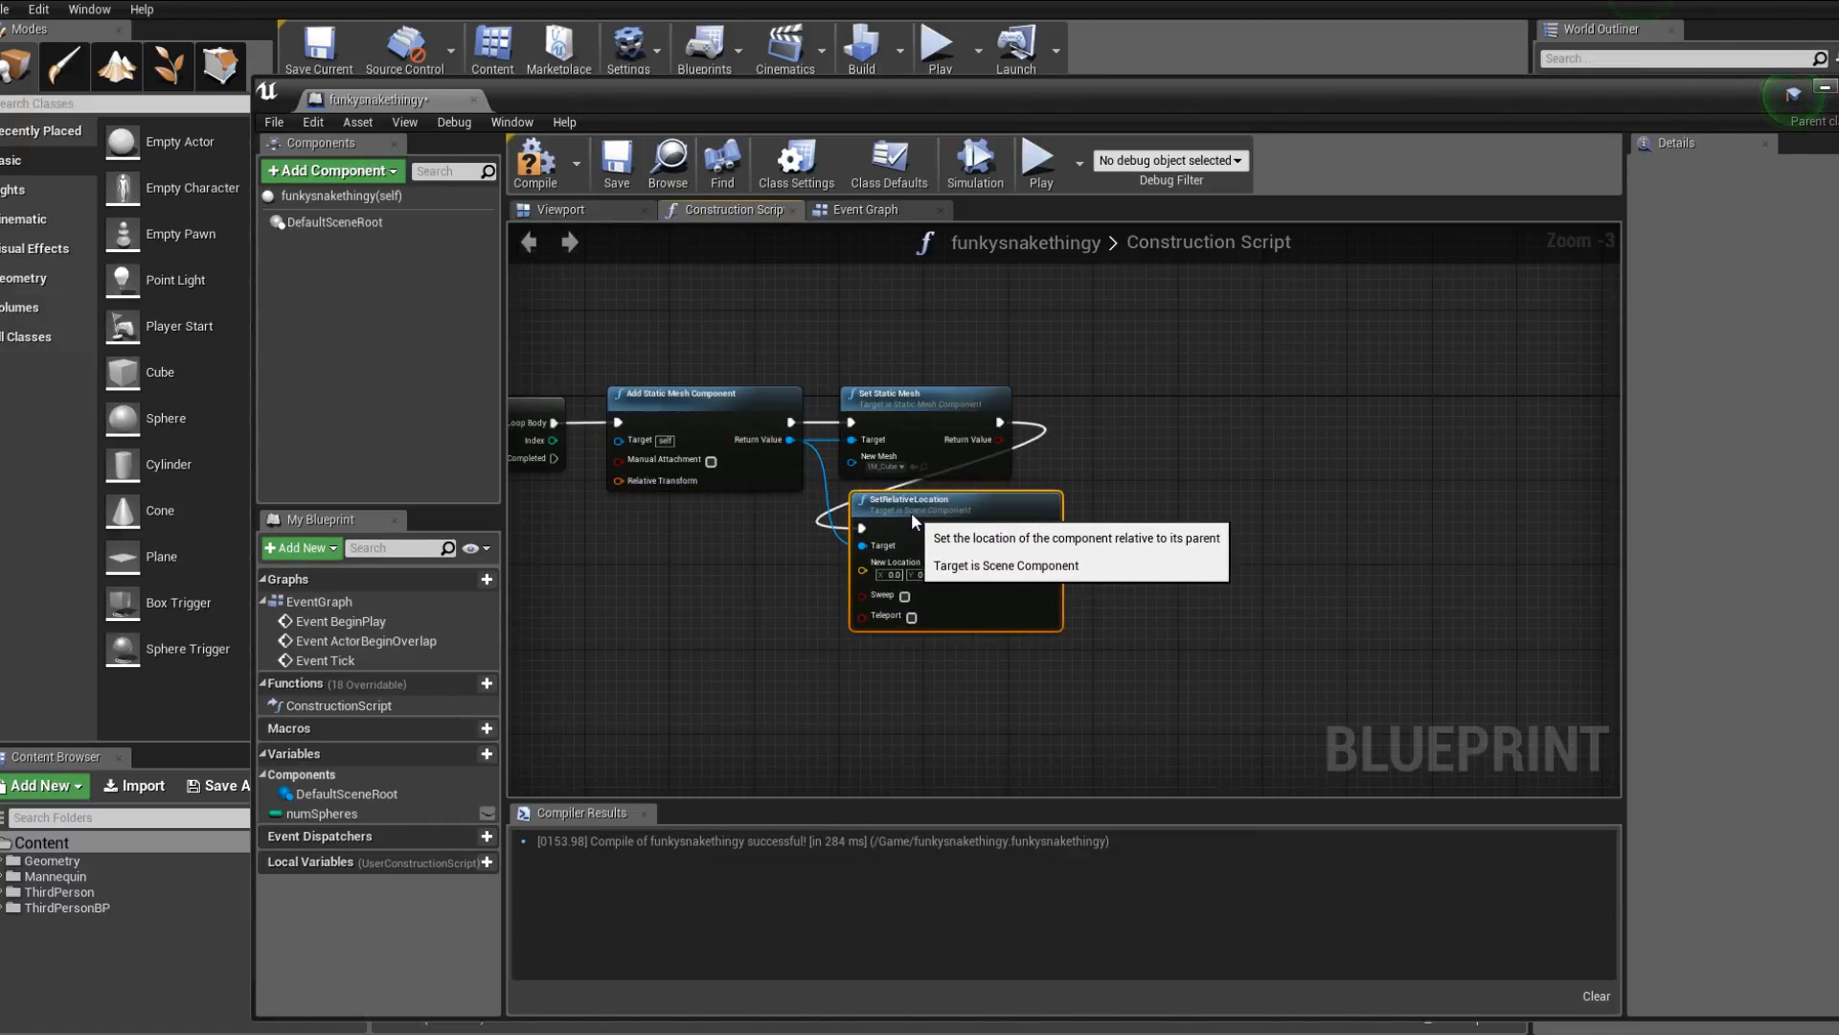
right_drag(807, 582, 1083, 531)
drag(1216, 469, 1207, 469)
Add an integer * integer node fed by the ForLoop's Index output, below Add Static Mesh Component.
right_drag(744, 540, 659, 556)
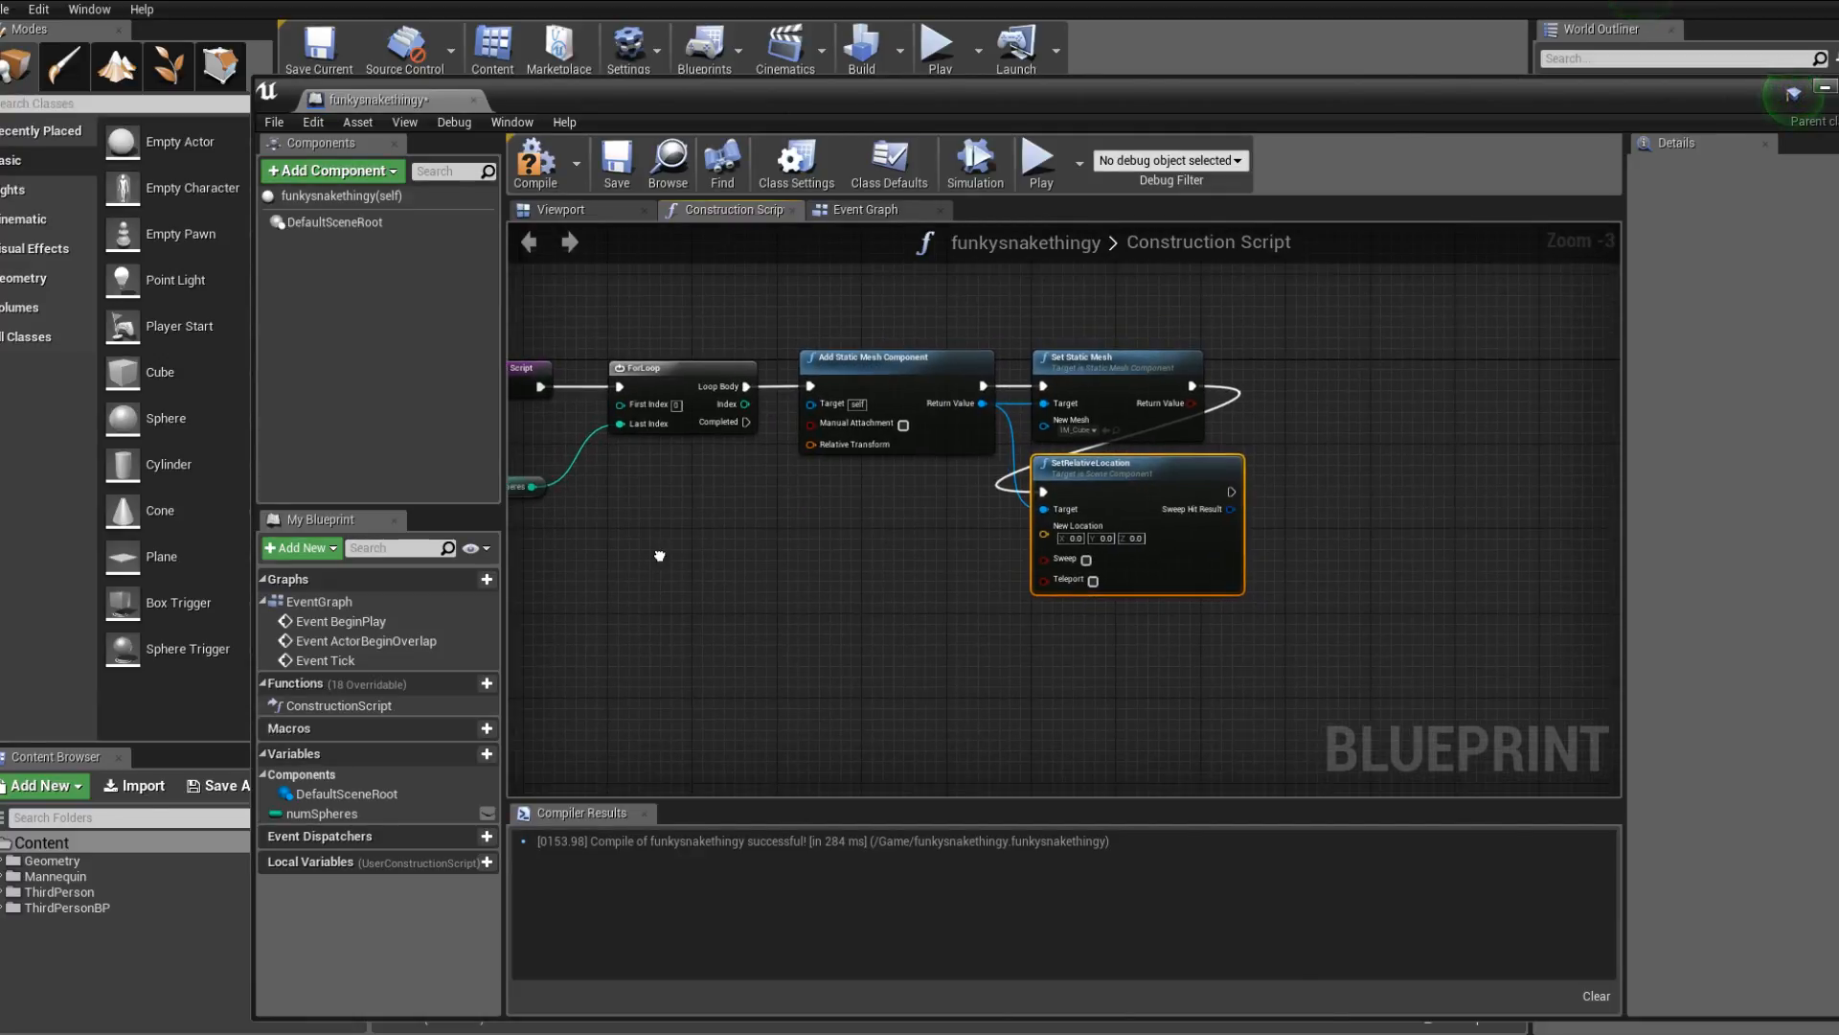
drag(744, 405, 810, 527)
text(*)
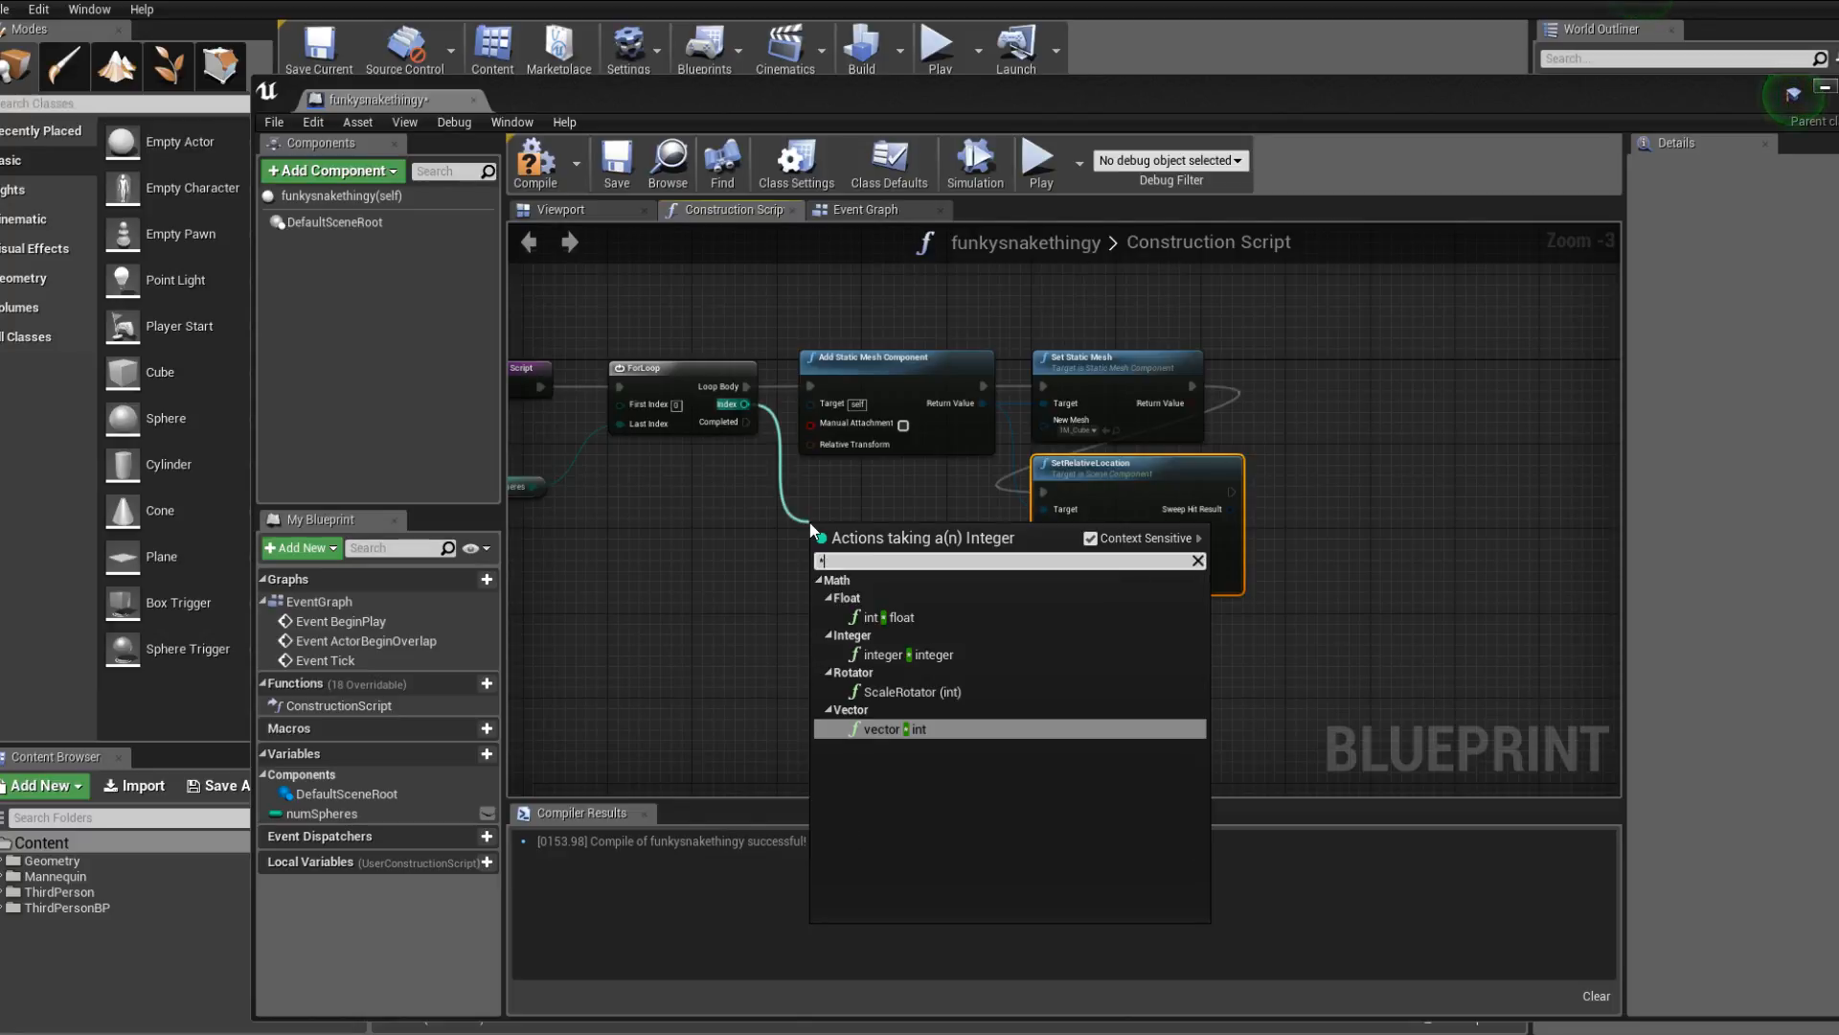
key(Up)
key(Up)
key(Up)
key(Up)
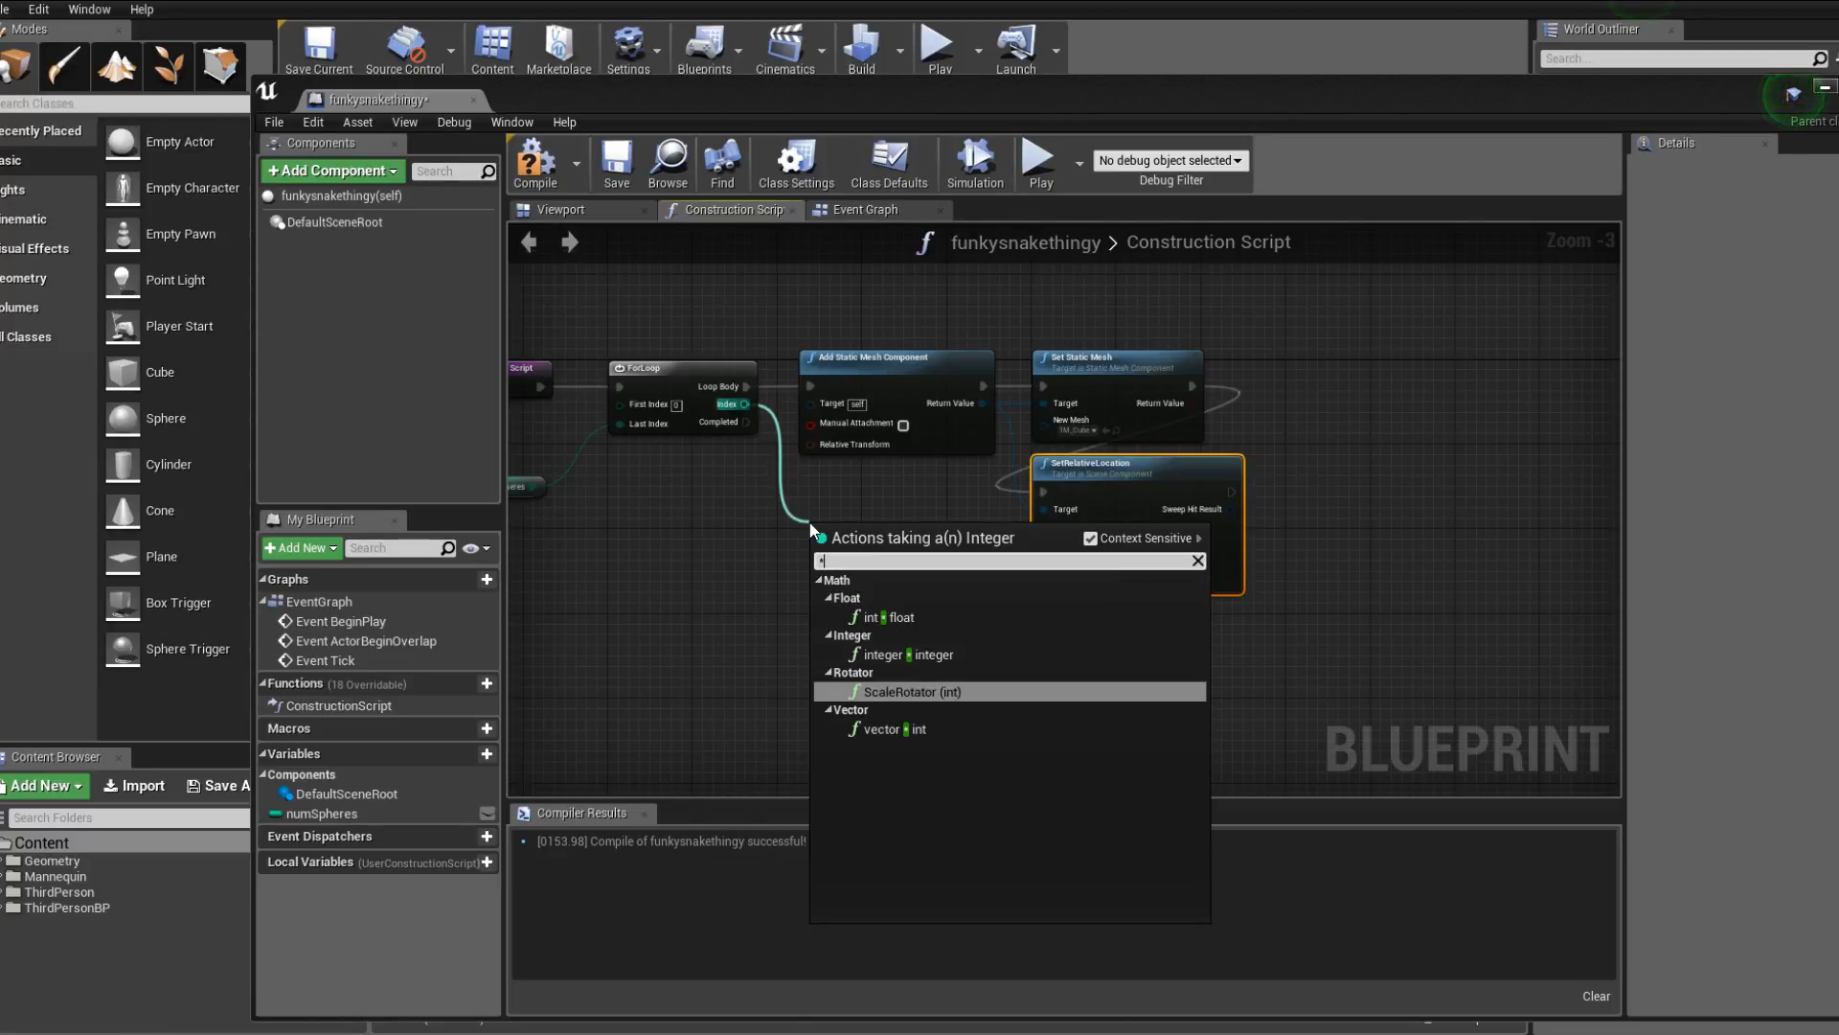
key(Down)
key(Down)
key(Return)
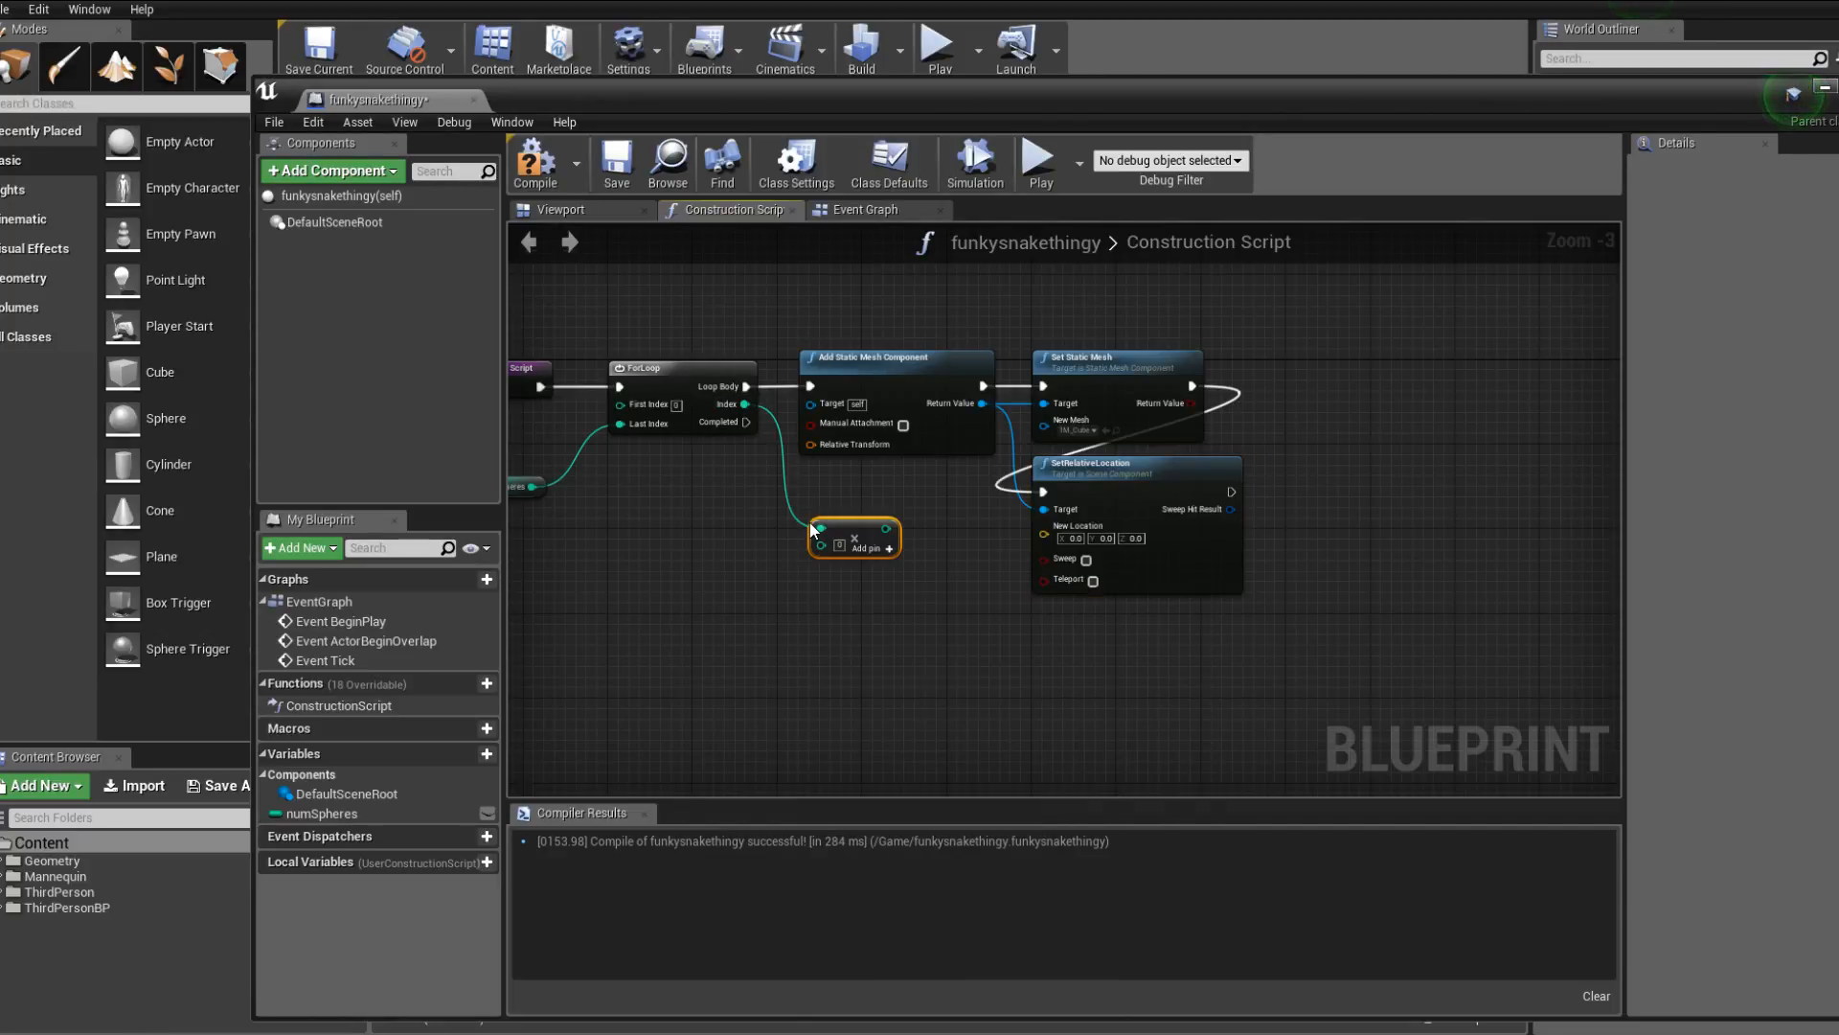
scroll(819, 556, up, 3)
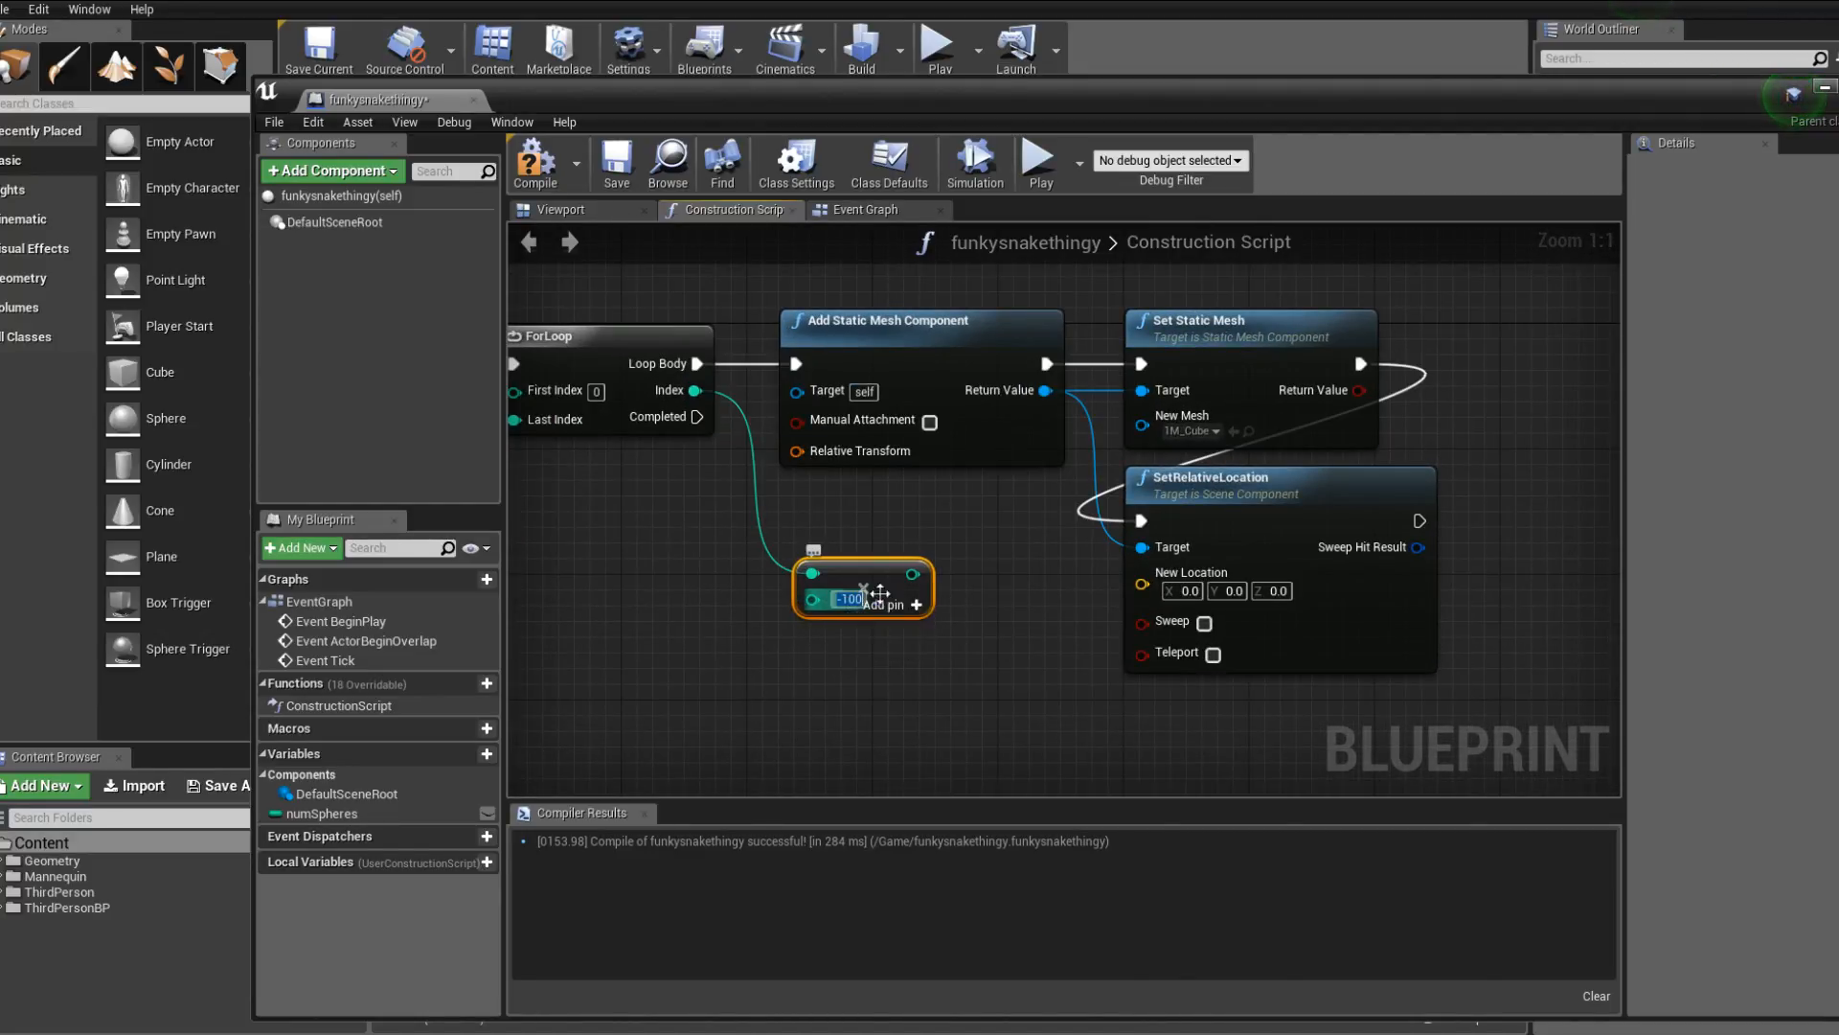
Set the multiplier to -100, split SetRelativeLocation's New Location, and connect the product to New Location X with the conversion node aligned between them.
key(Return)
right_click(1272, 572)
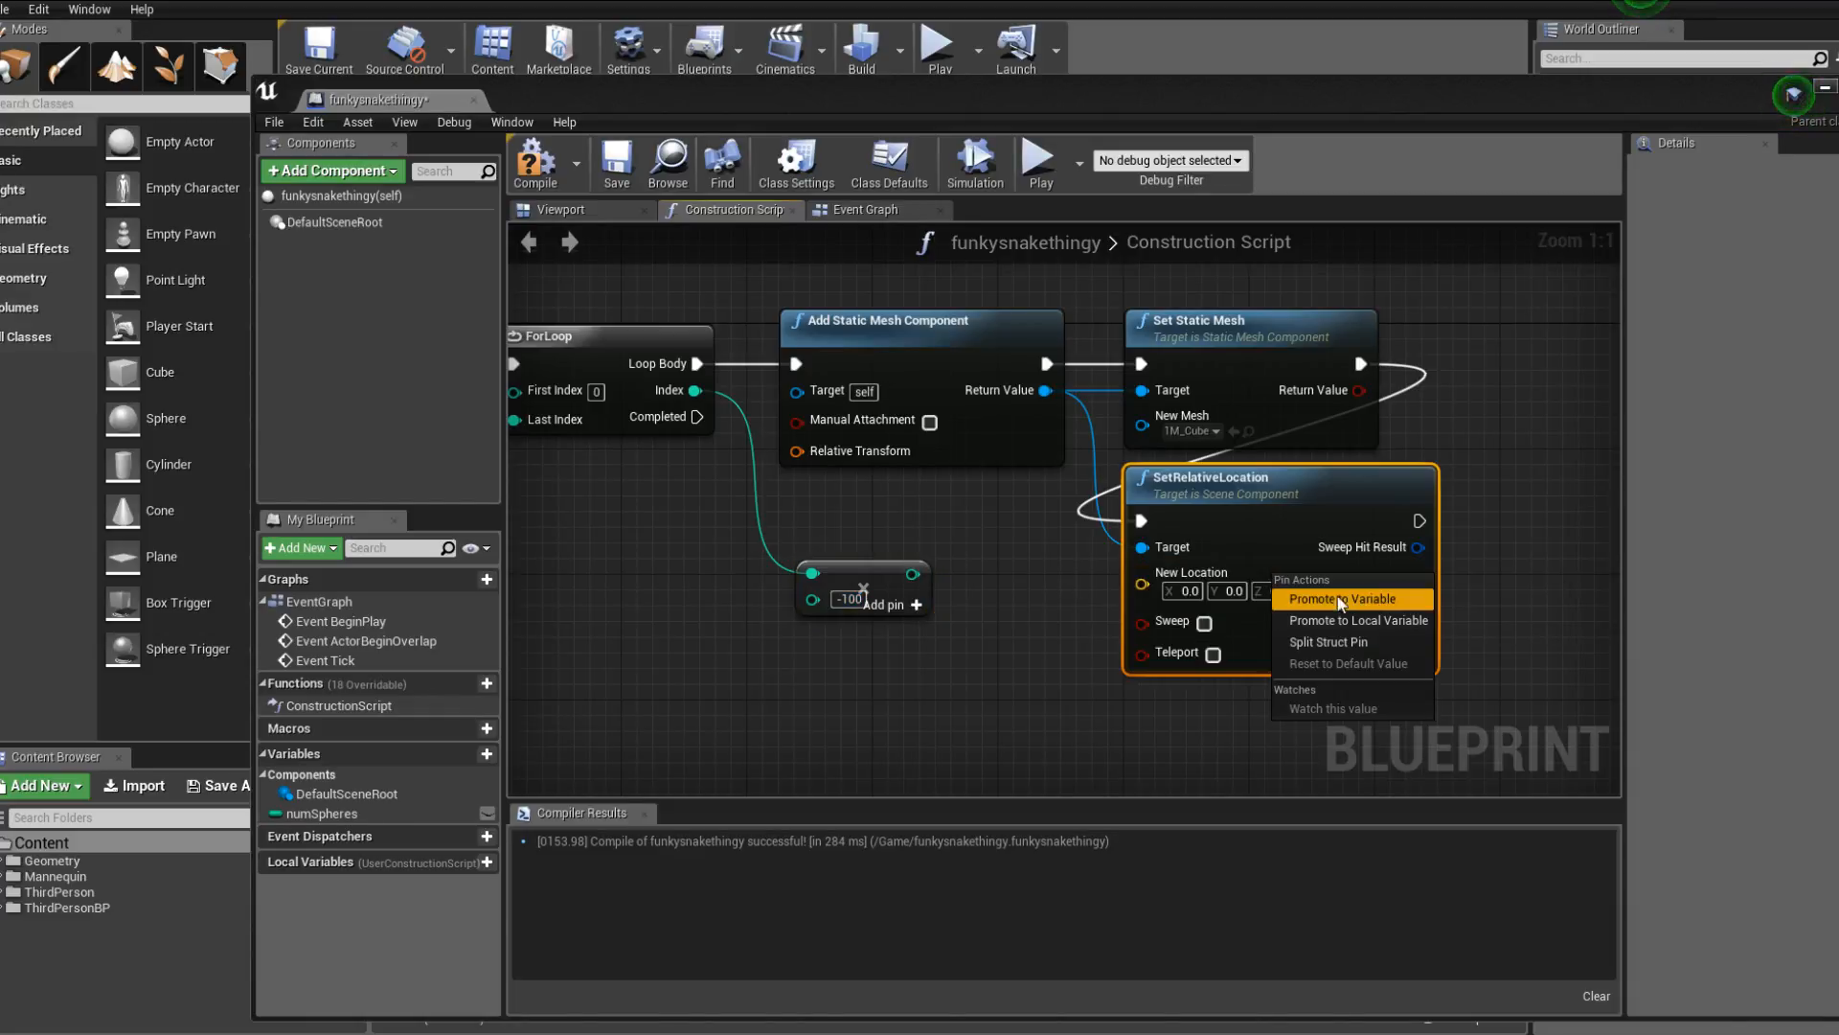
click(1402, 650)
drag(912, 573, 1142, 572)
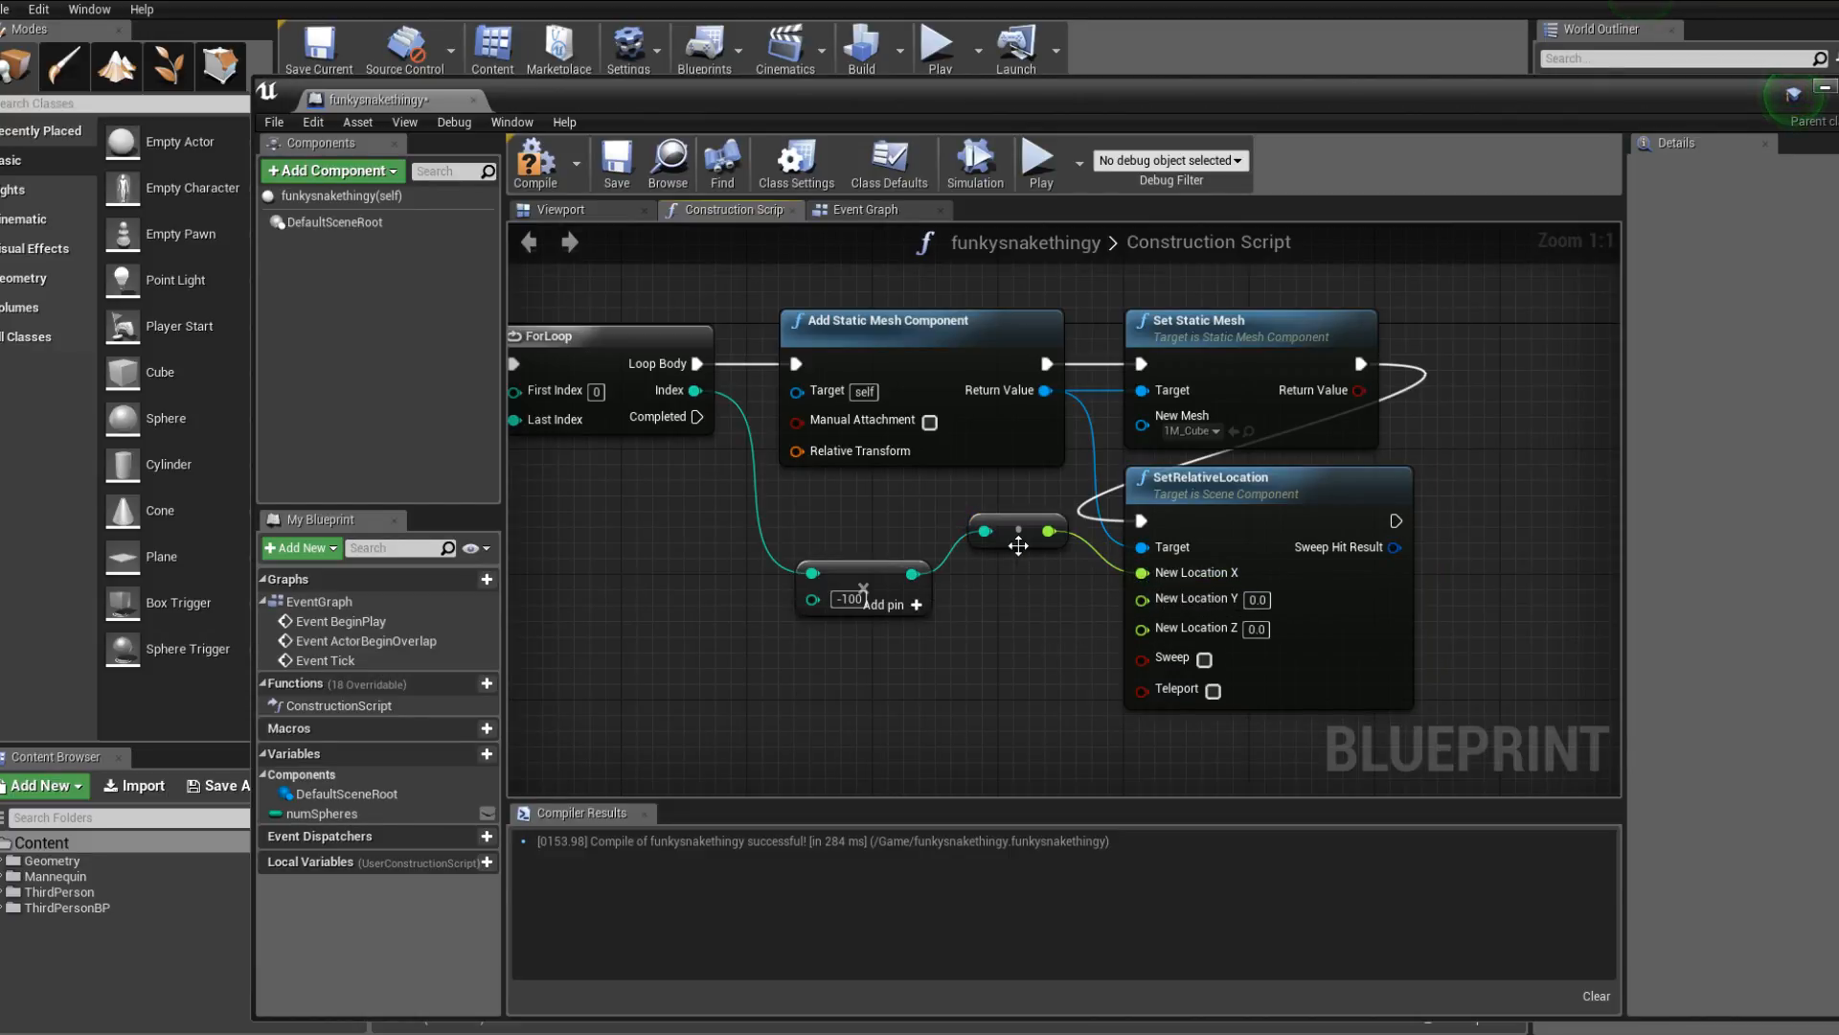
drag(1020, 544, 1025, 559)
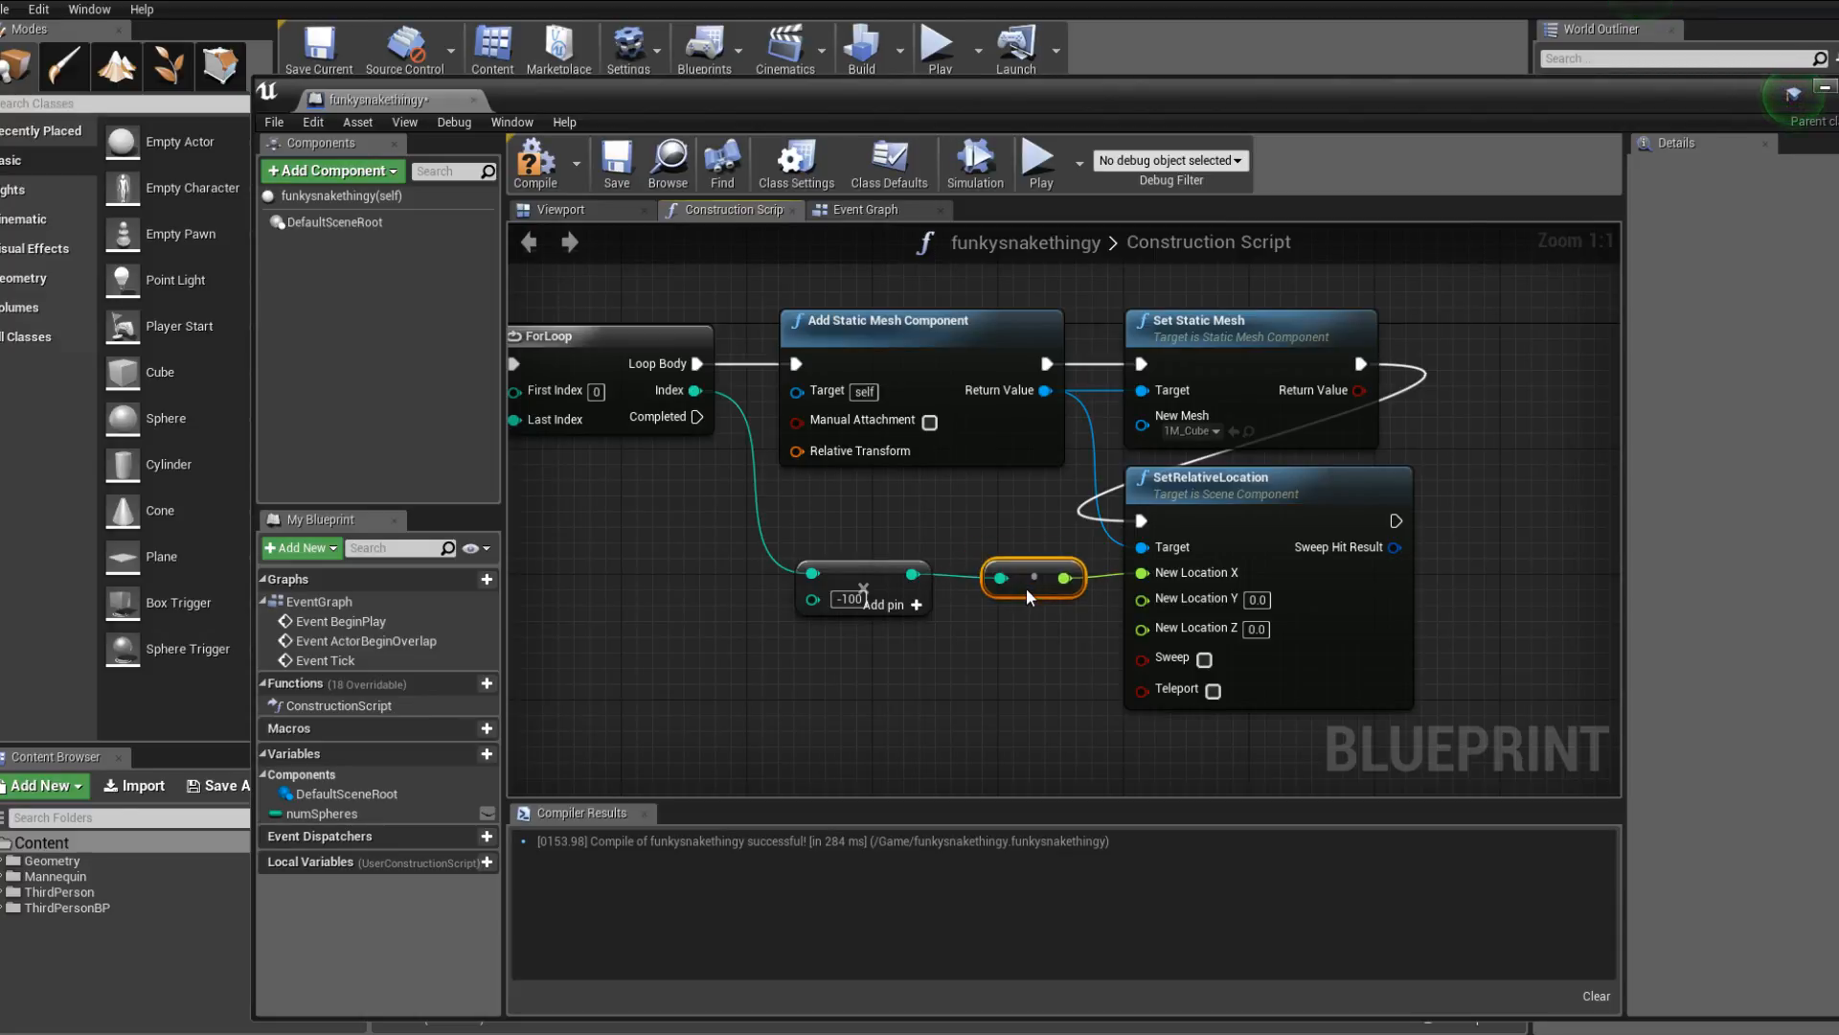
Compile the blueprint and inspect the row of offset cubes in its viewport.
key(F7)
click(601, 209)
right_drag(765, 345, 728, 376)
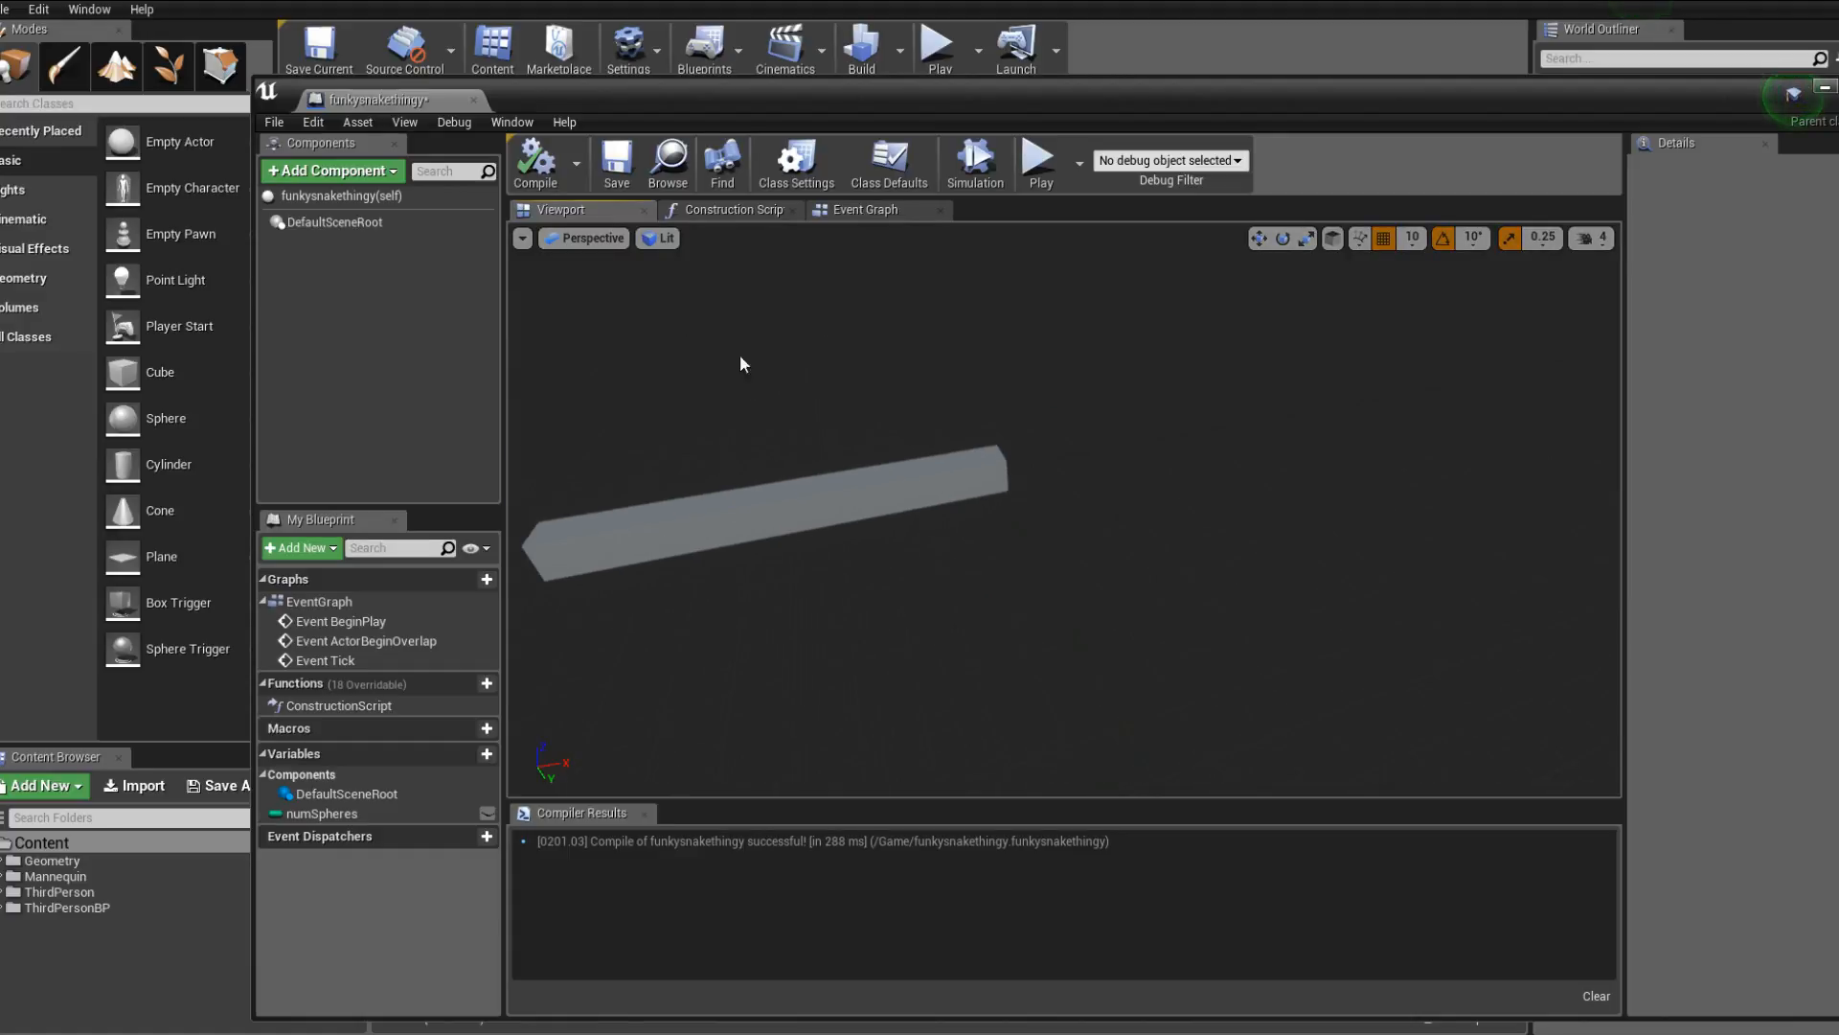
In the Construction Script, set the integer multiplier to -110 and compile the blueprint.
click(736, 210)
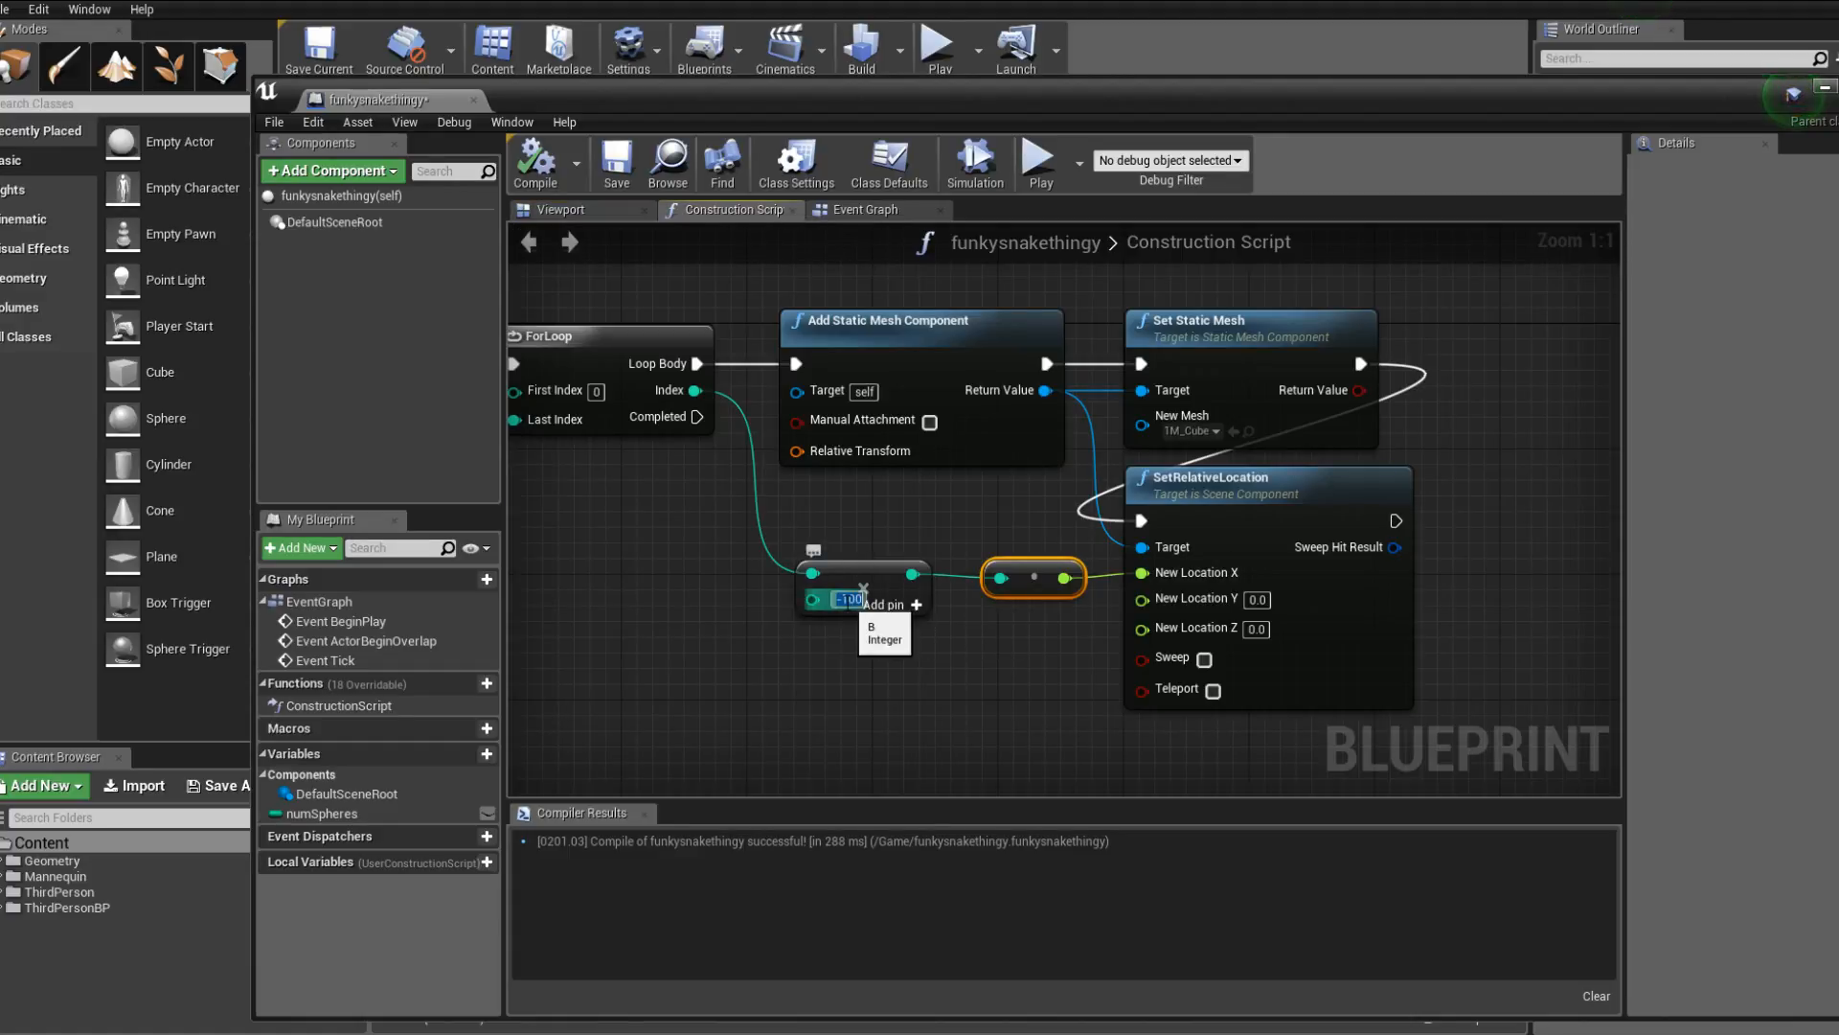
drag(849, 599, 866, 600)
text(10)
key(Return)
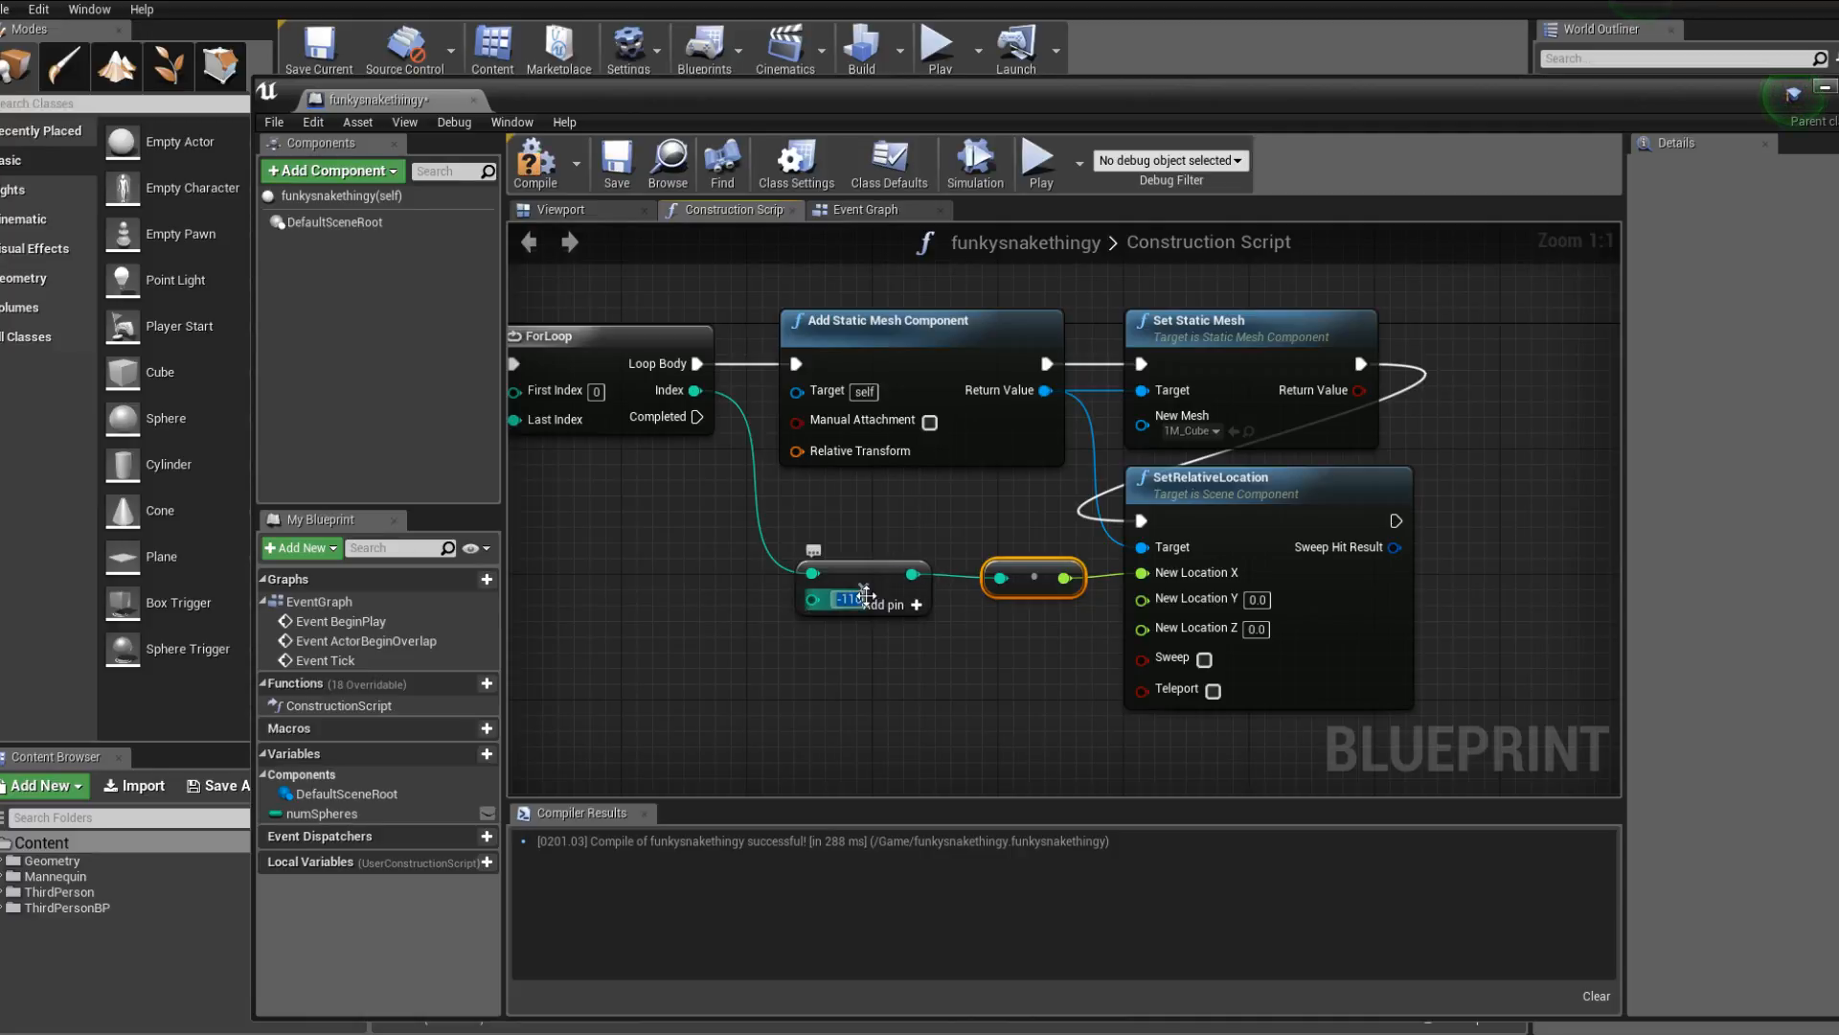
click(535, 163)
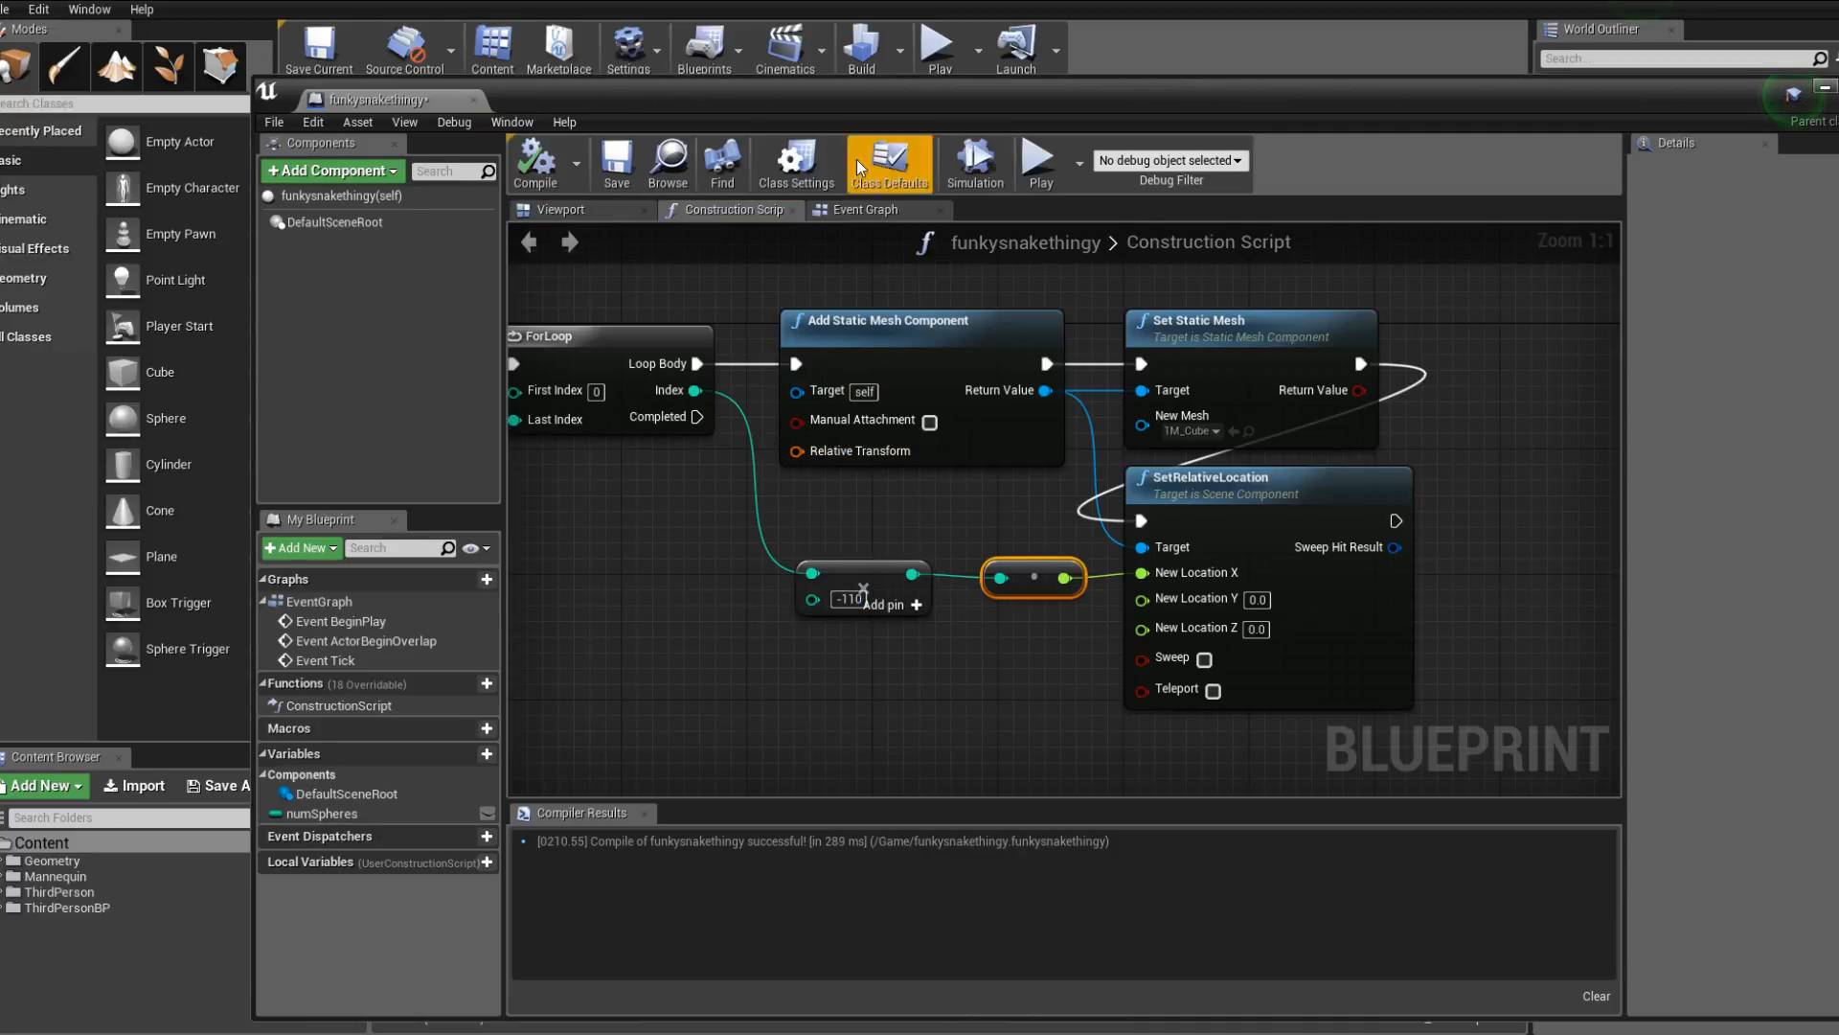
Inspect the spacing between the generated cubes up close in the blueprint viewport.
click(579, 210)
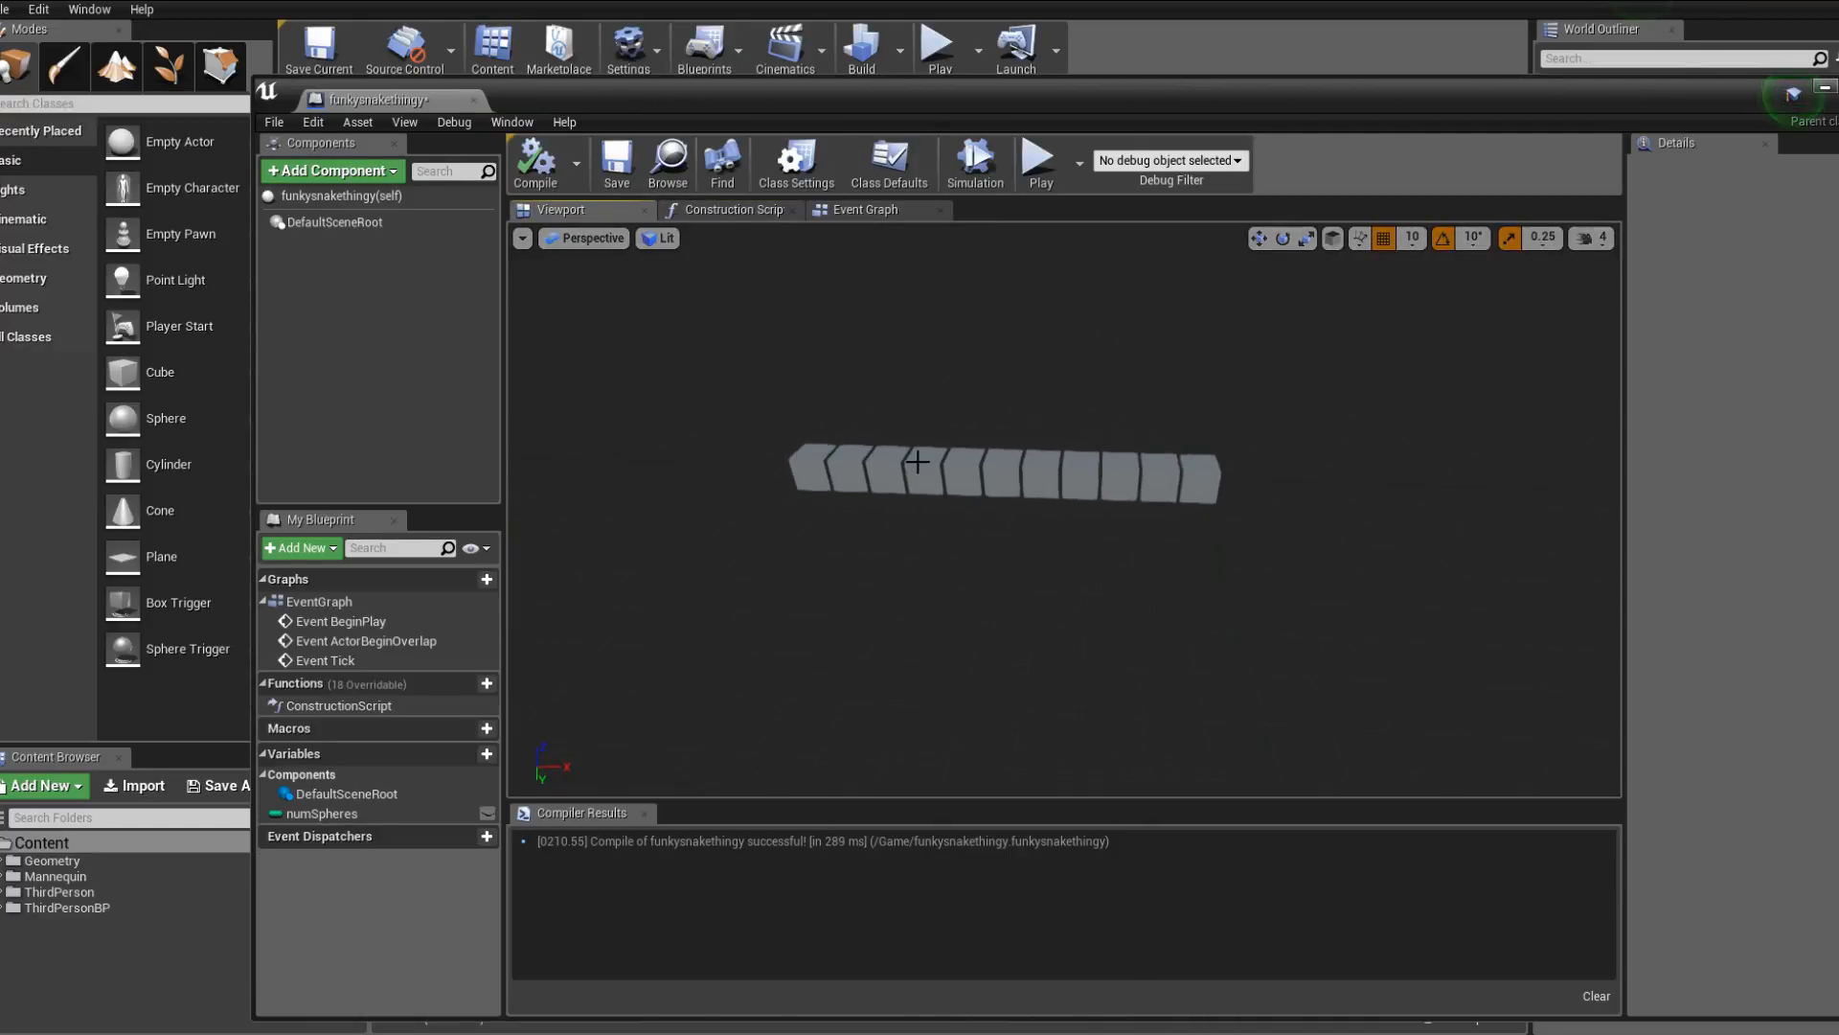
key(w)
right_drag(925, 467, 1081, 512)
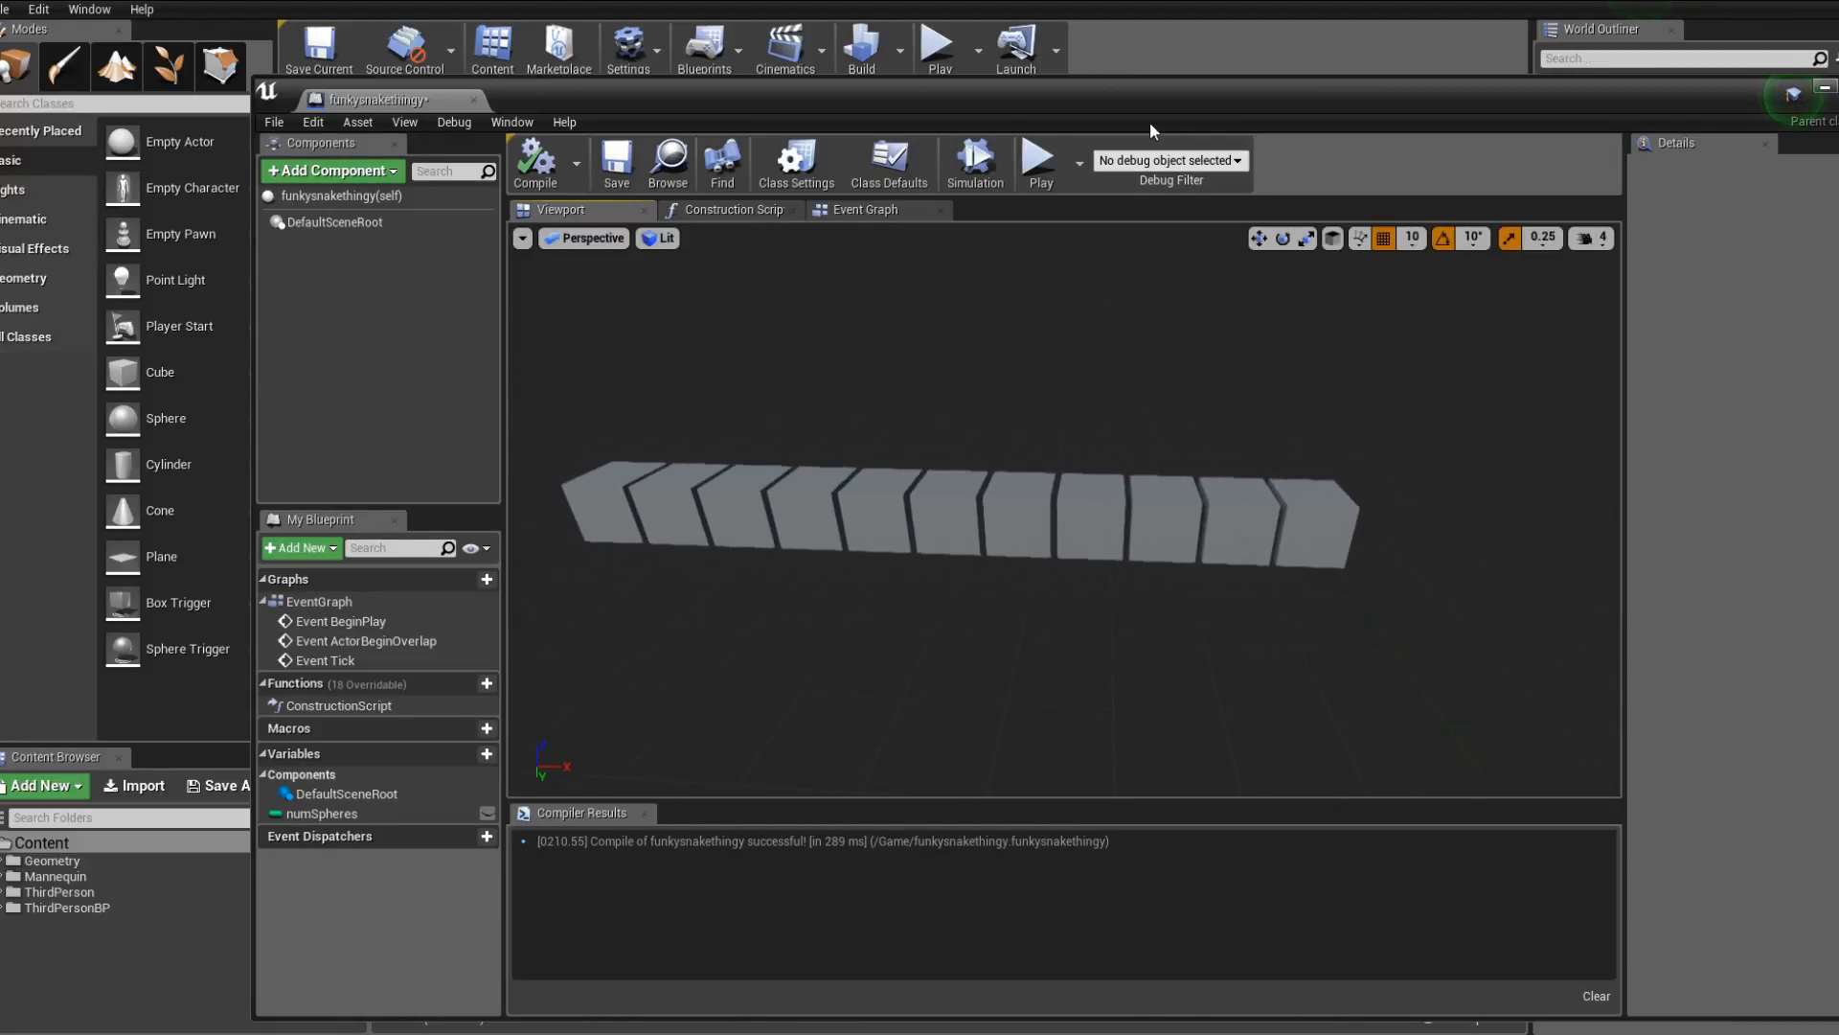
Examine the funkysnakethingy actor's cubes in the level, then return to the blueprint's Construction Script.
drag(1144, 102, 1058, 669)
drag(1026, 405, 1018, 522)
right_drag(902, 365, 1111, 373)
key(a)
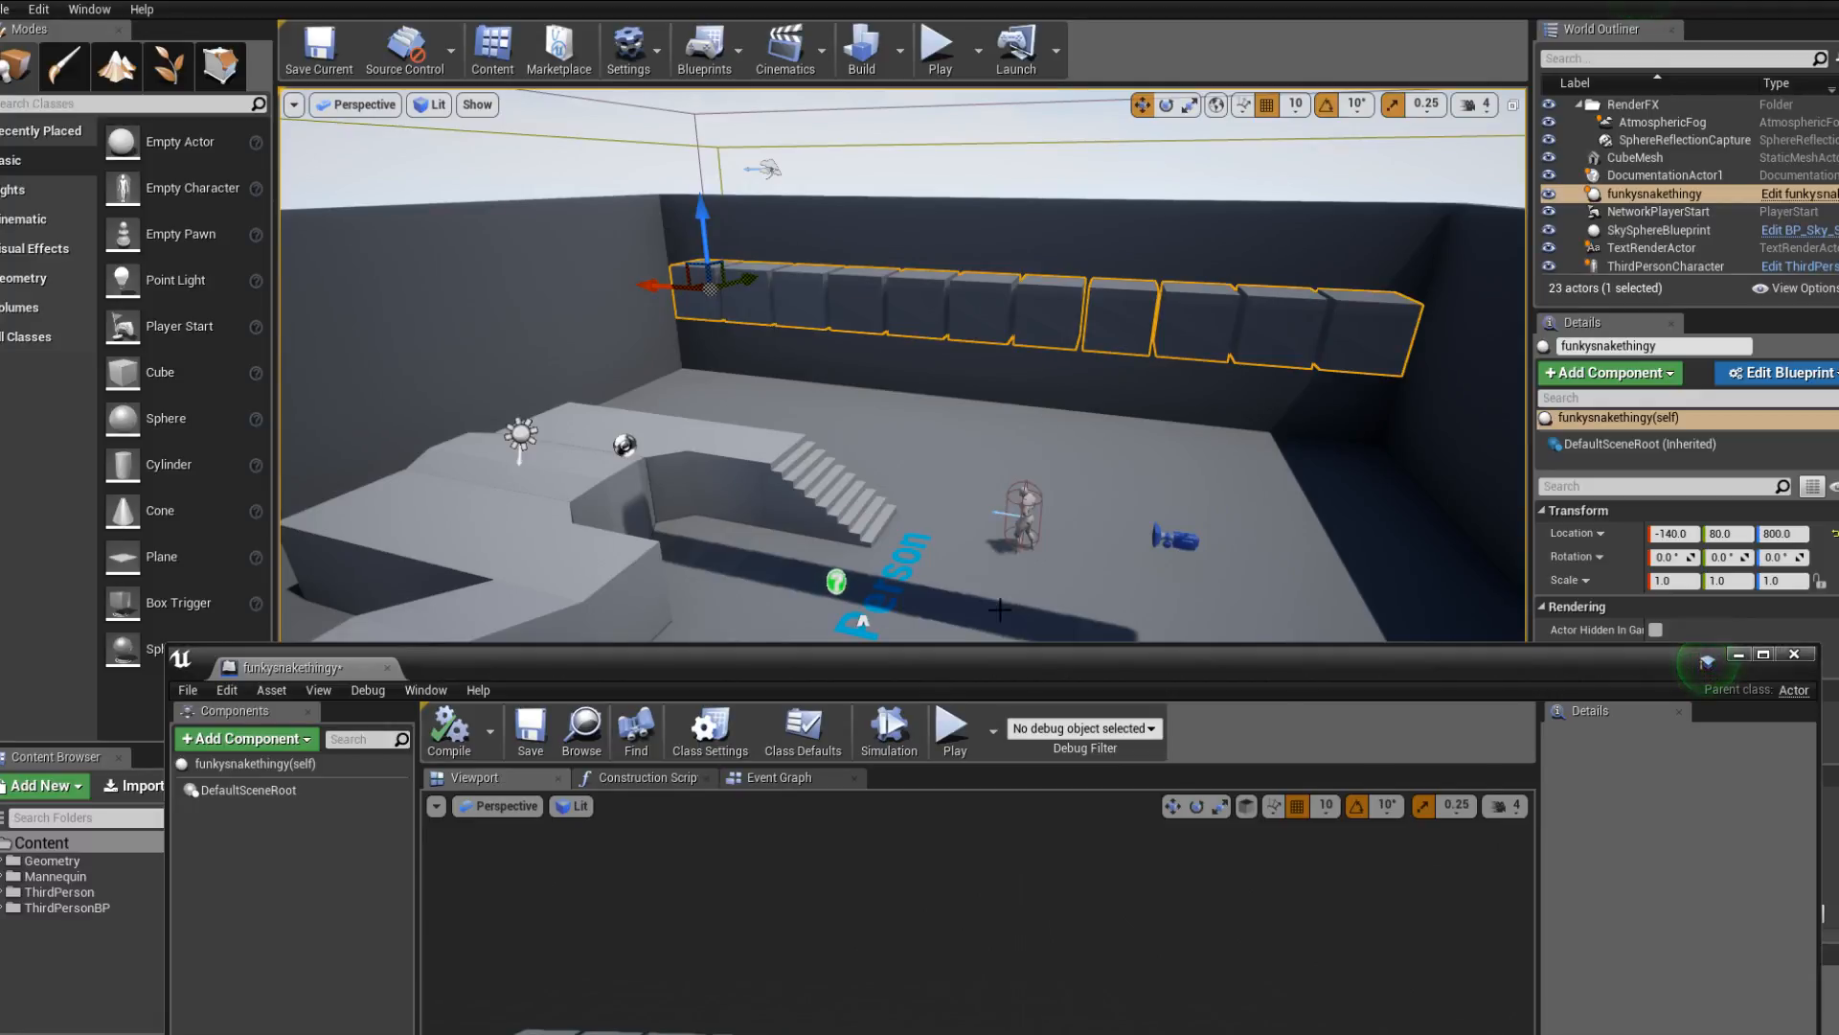
drag(997, 666, 1082, 190)
click(778, 301)
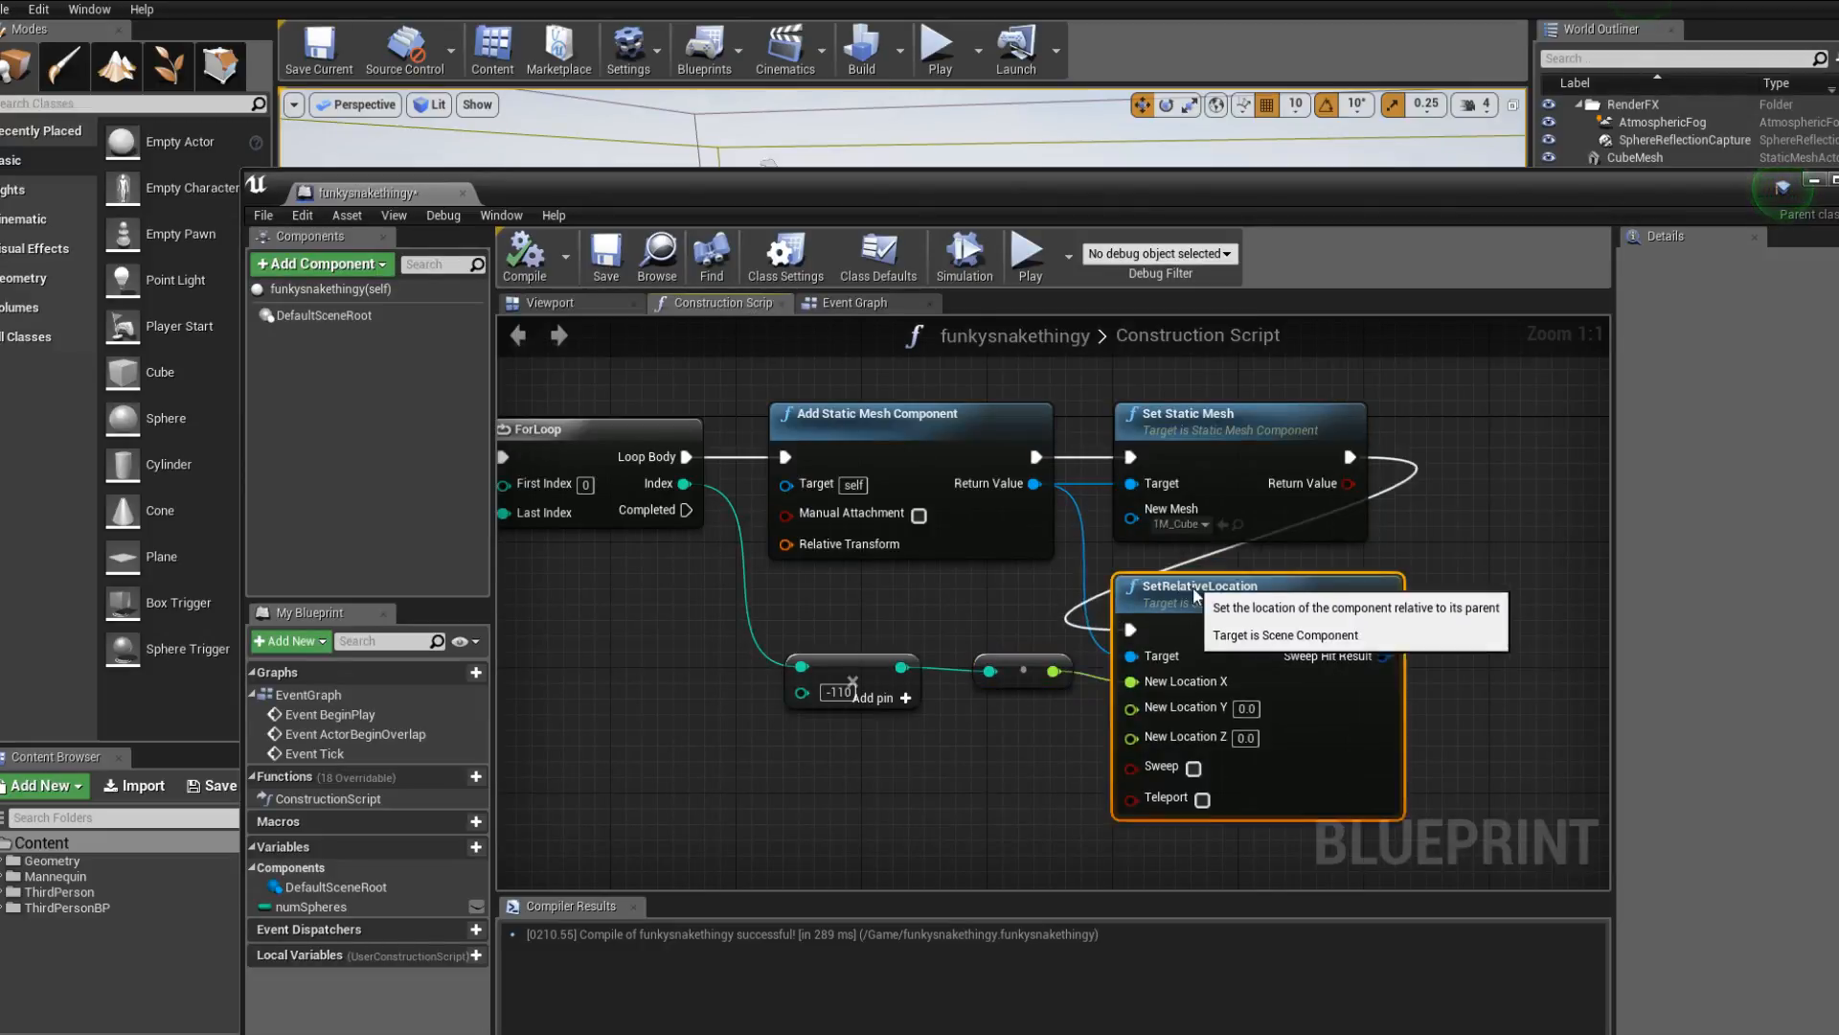
drag(1183, 575, 1276, 669)
drag(1037, 489, 1108, 583)
text(set scale)
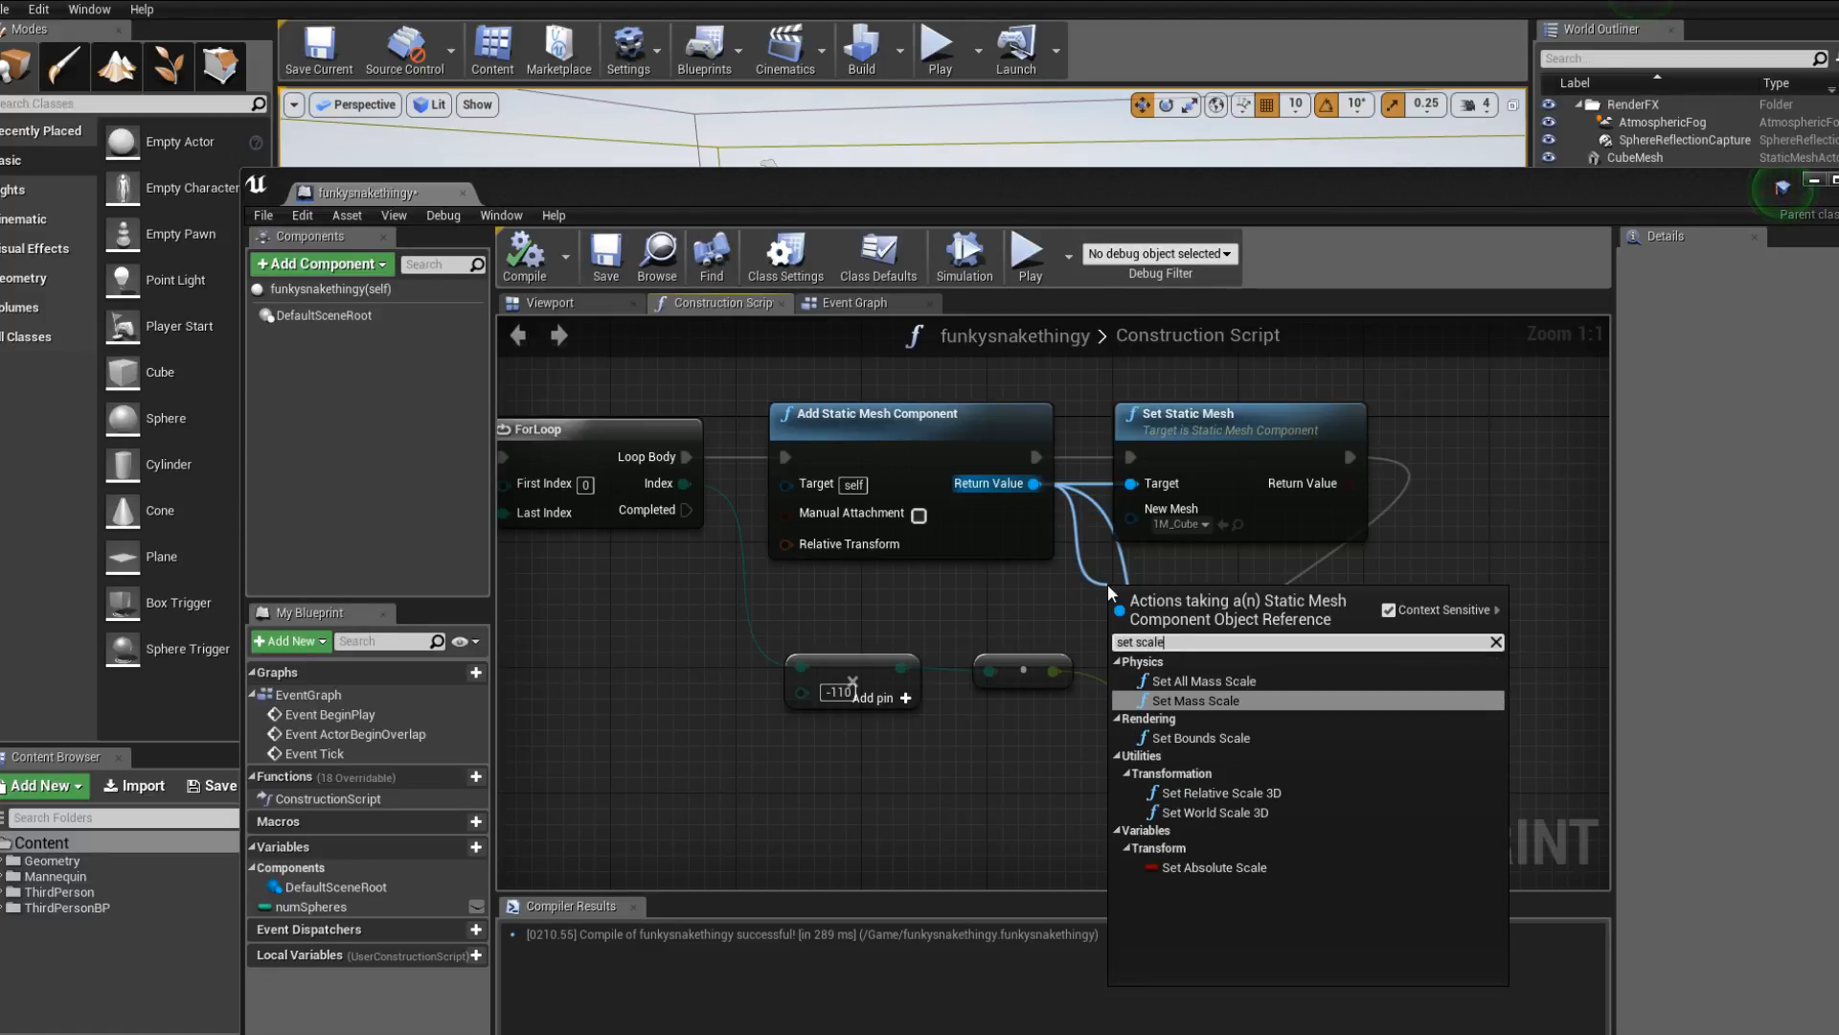
key(BackSpace)
key(BackSpace)
key(BackSpace)
key(BackSpace)
key(BackSpace)
key(BackSpace)
key(BackSpace)
key(BackSpace)
key(BackSpace)
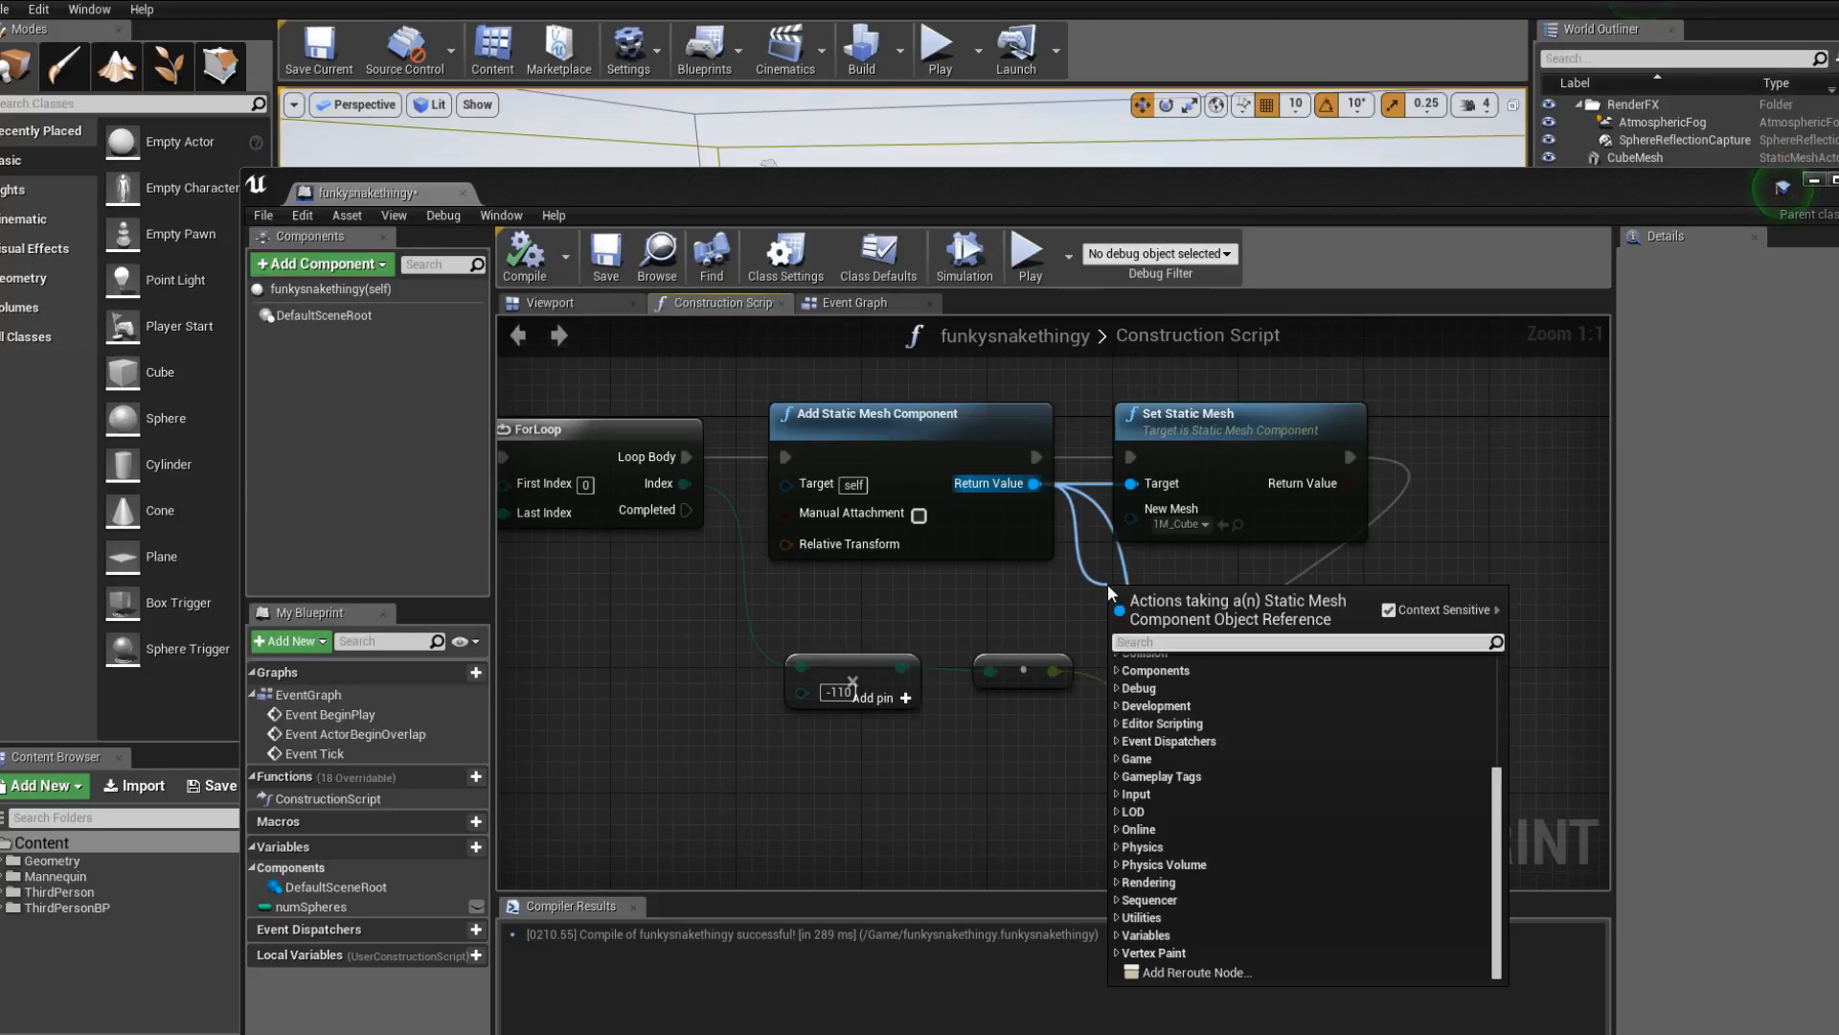
click(1046, 562)
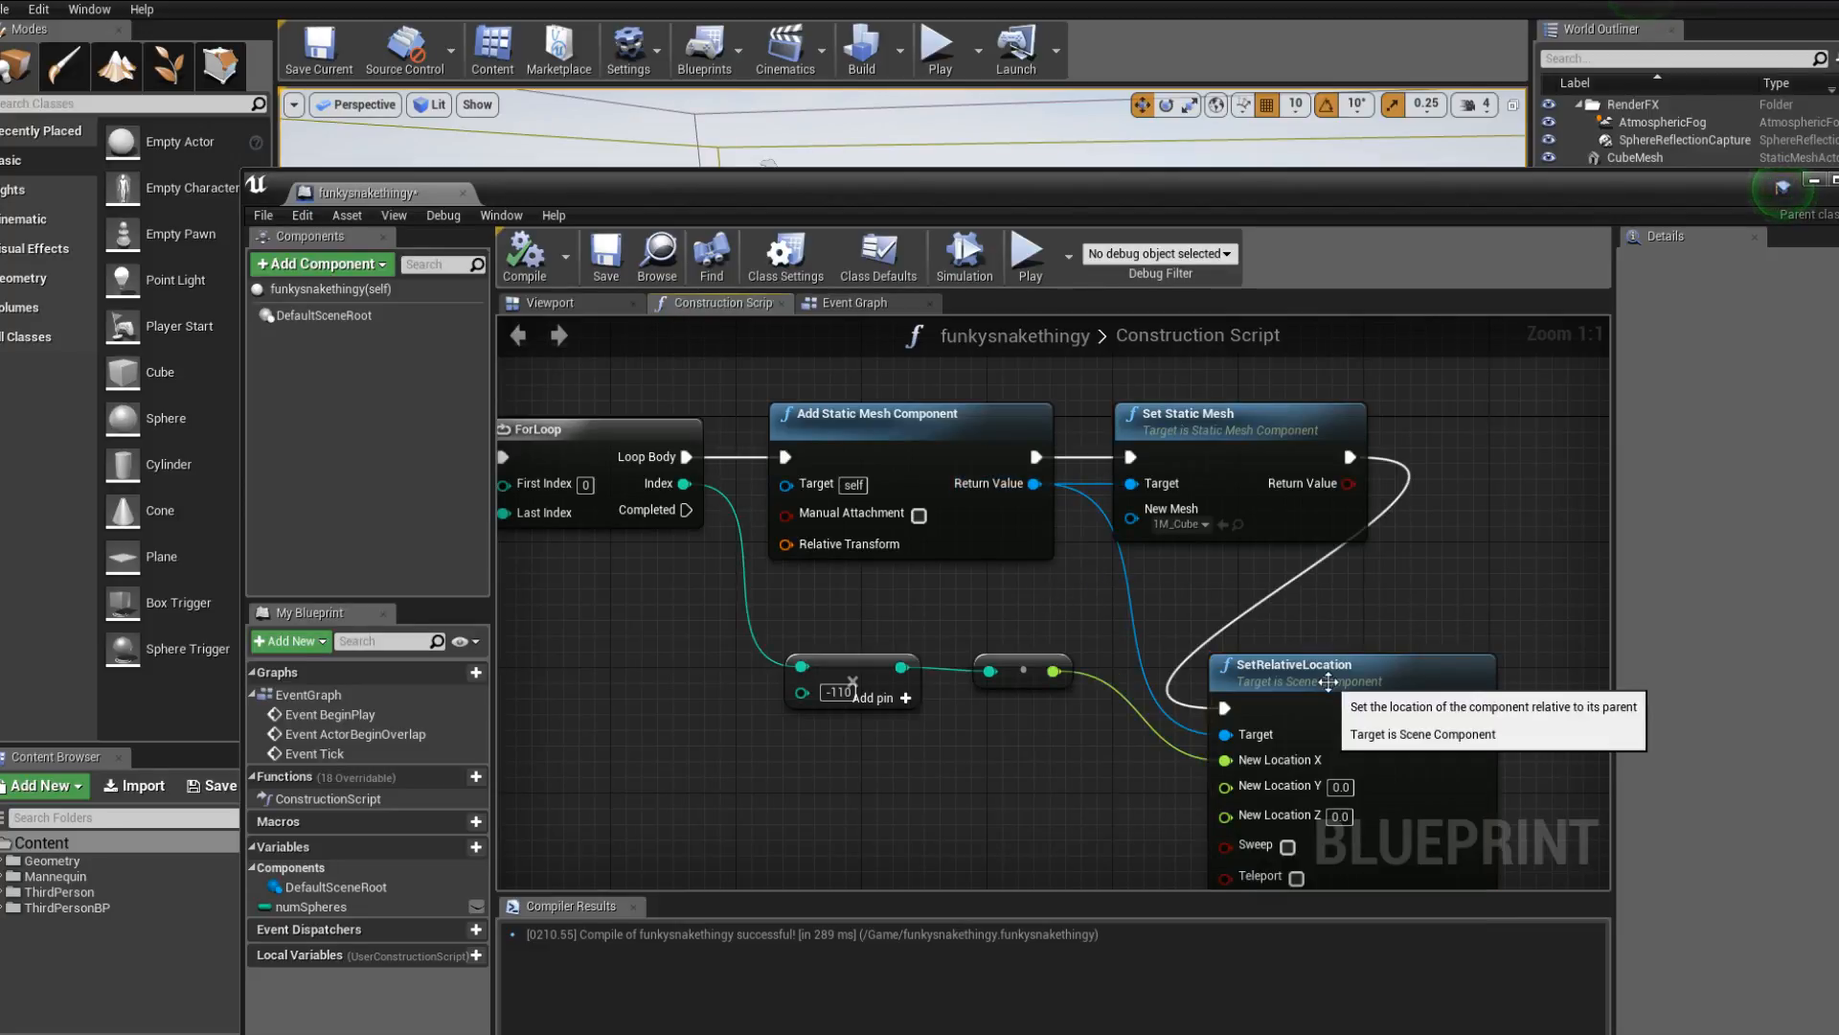
Delete the SetRelativeLocation node, keeping the multiply and conversion nodes.
drag(1333, 682, 1254, 649)
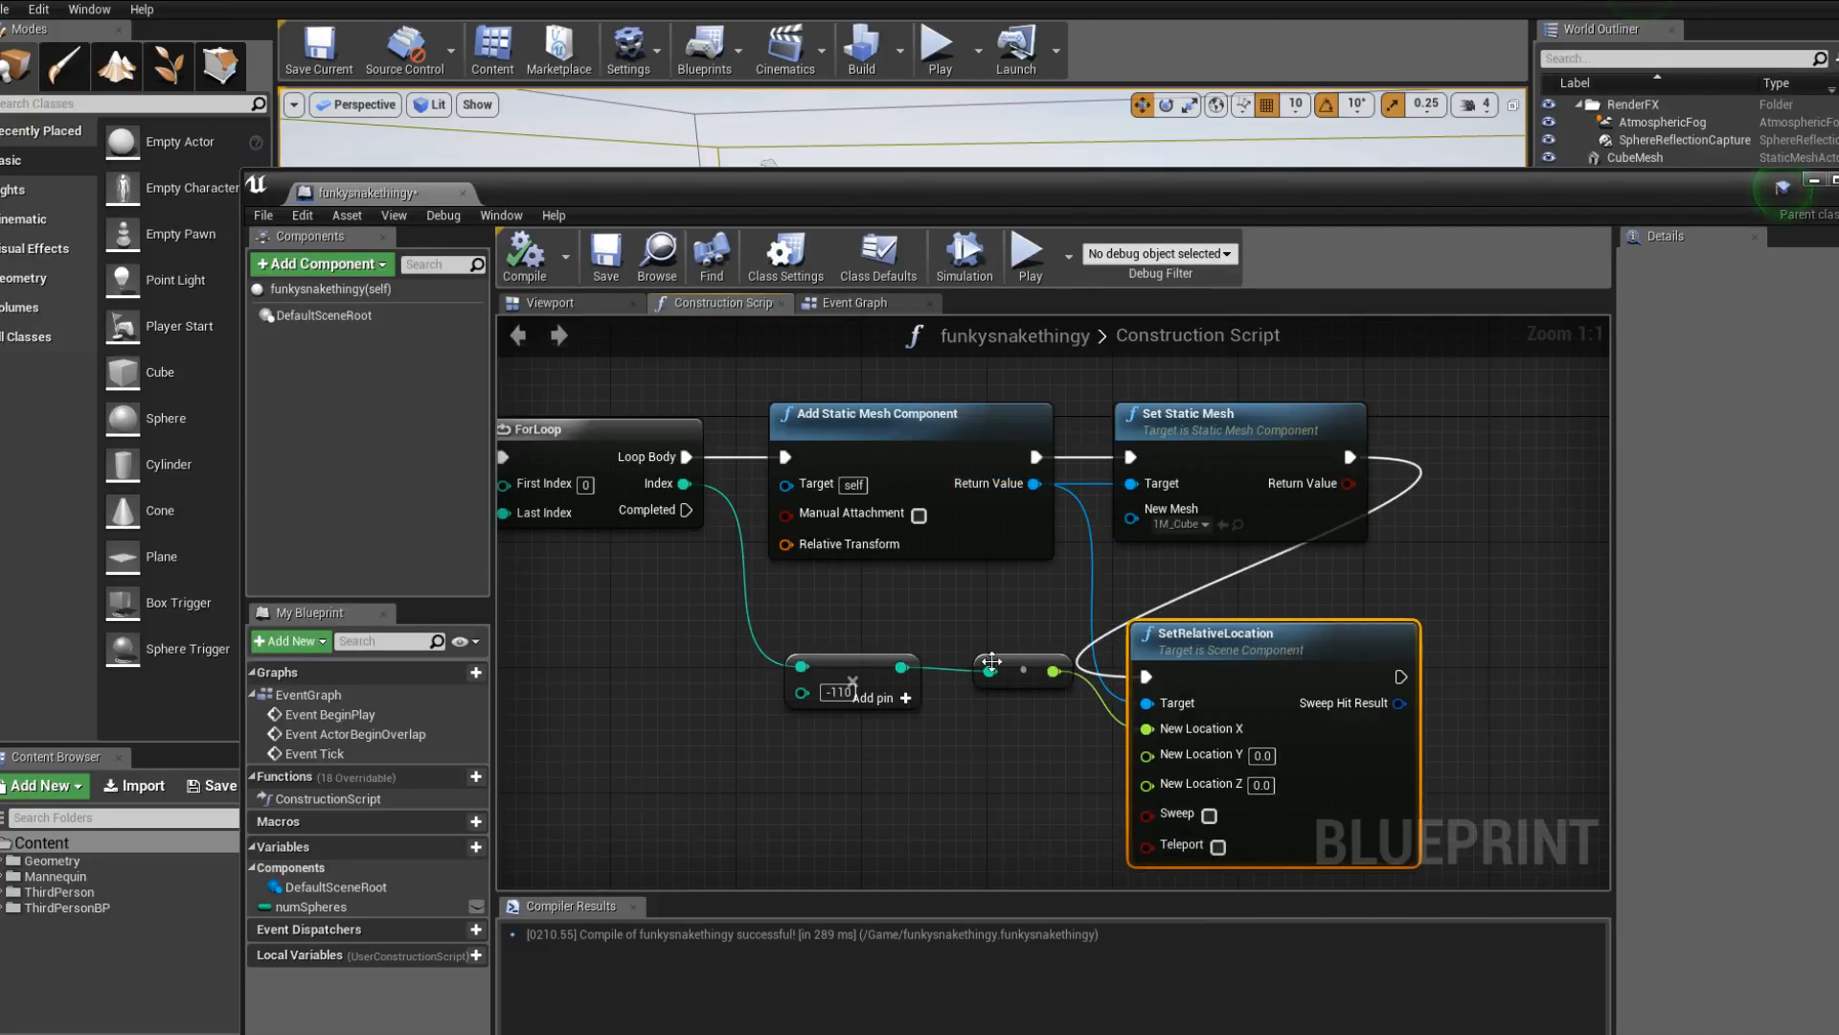
drag(789, 624, 1033, 817)
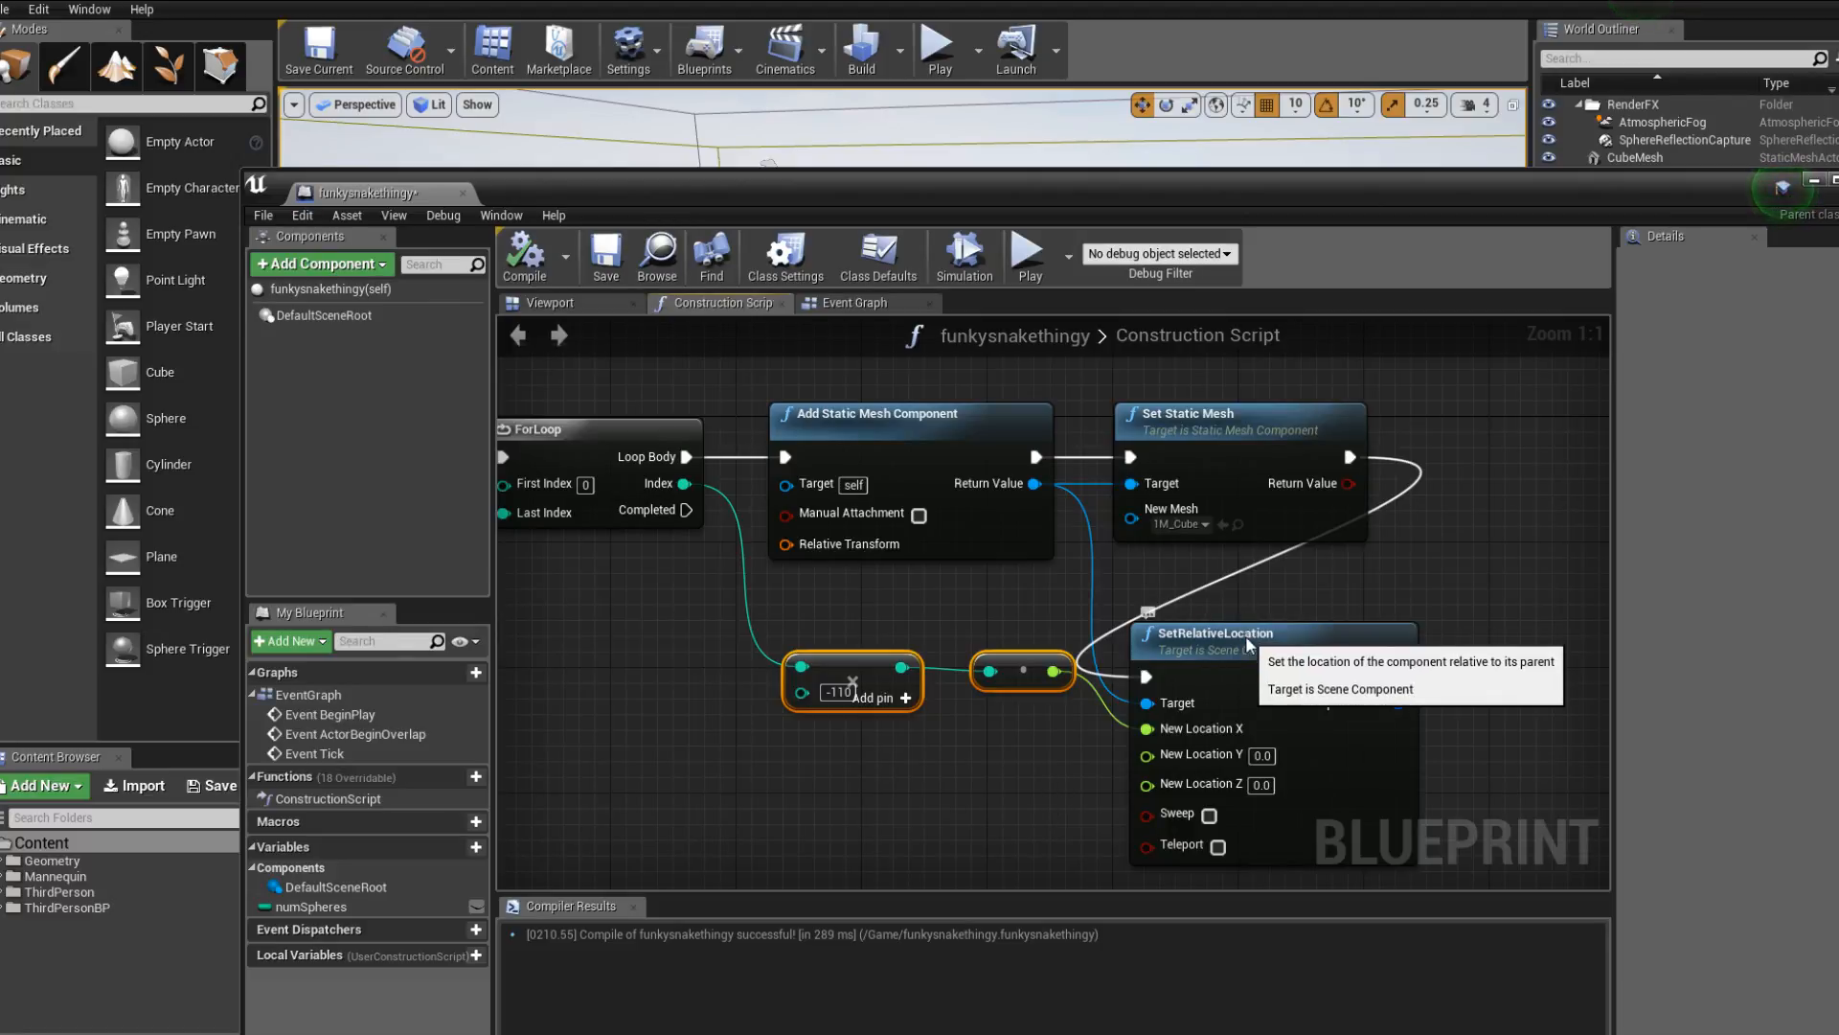
drag(1250, 635, 1392, 582)
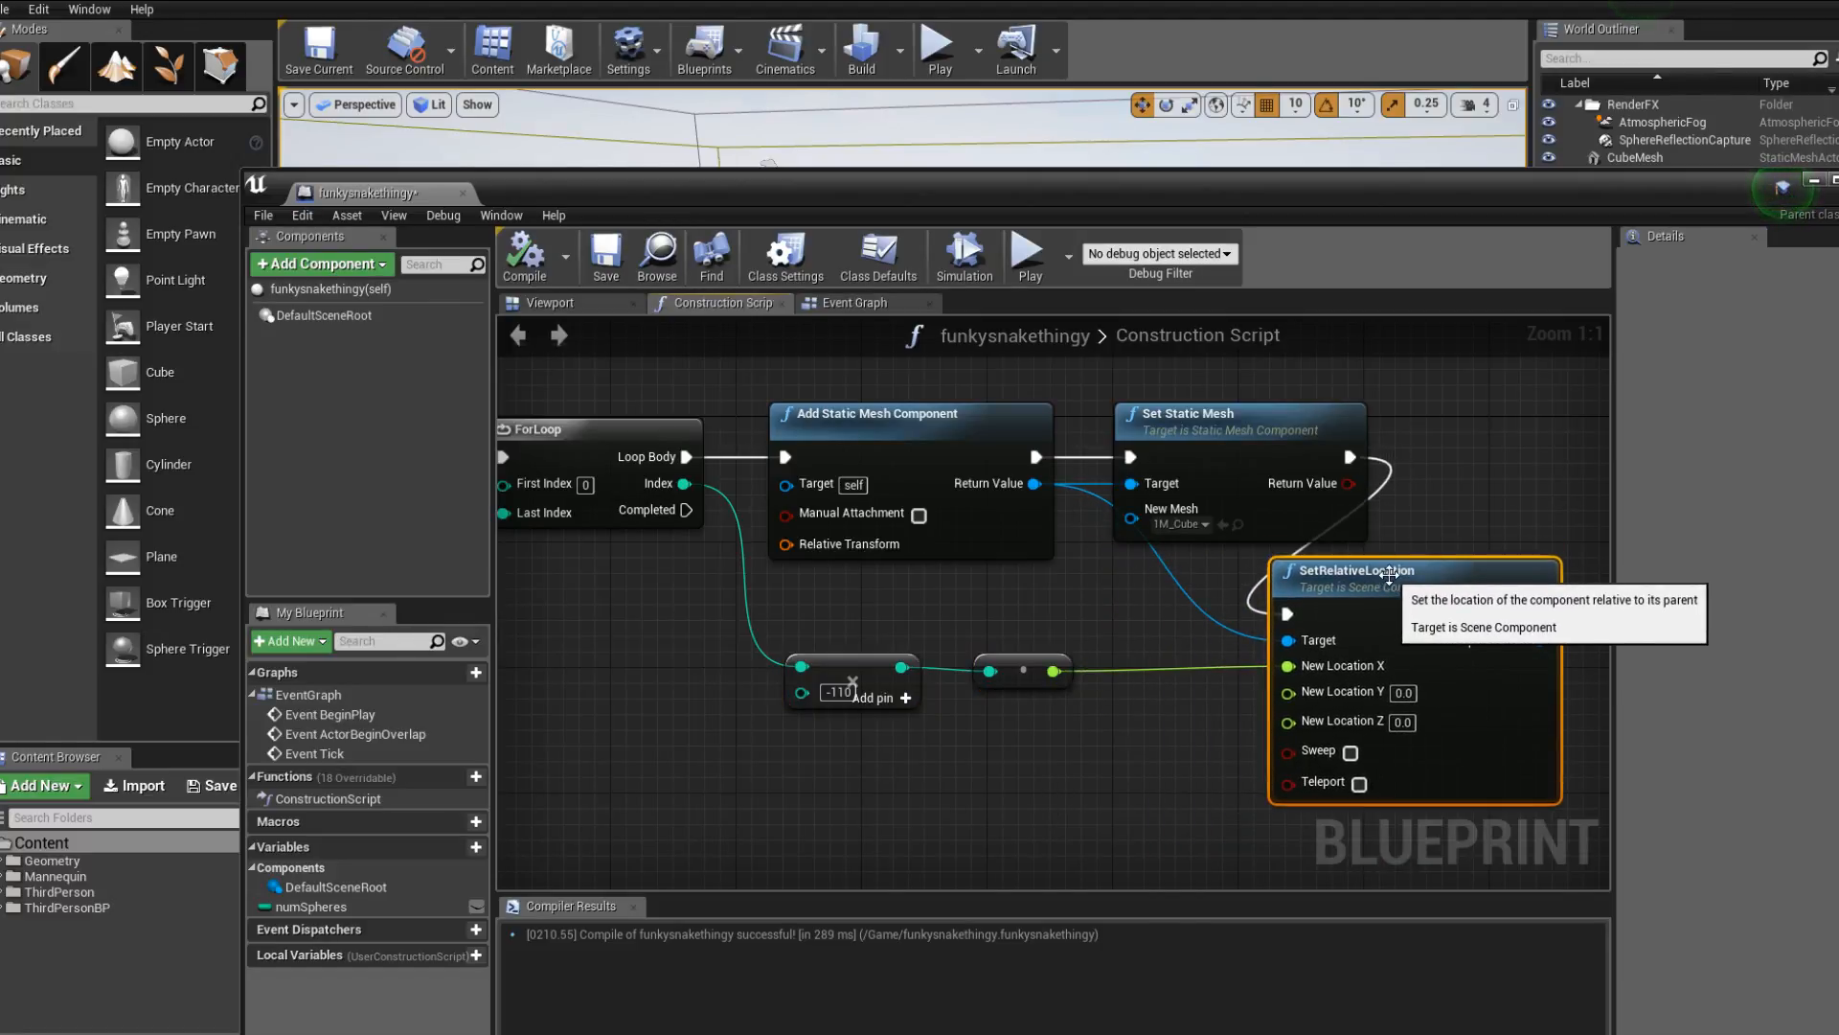
key(Delete)
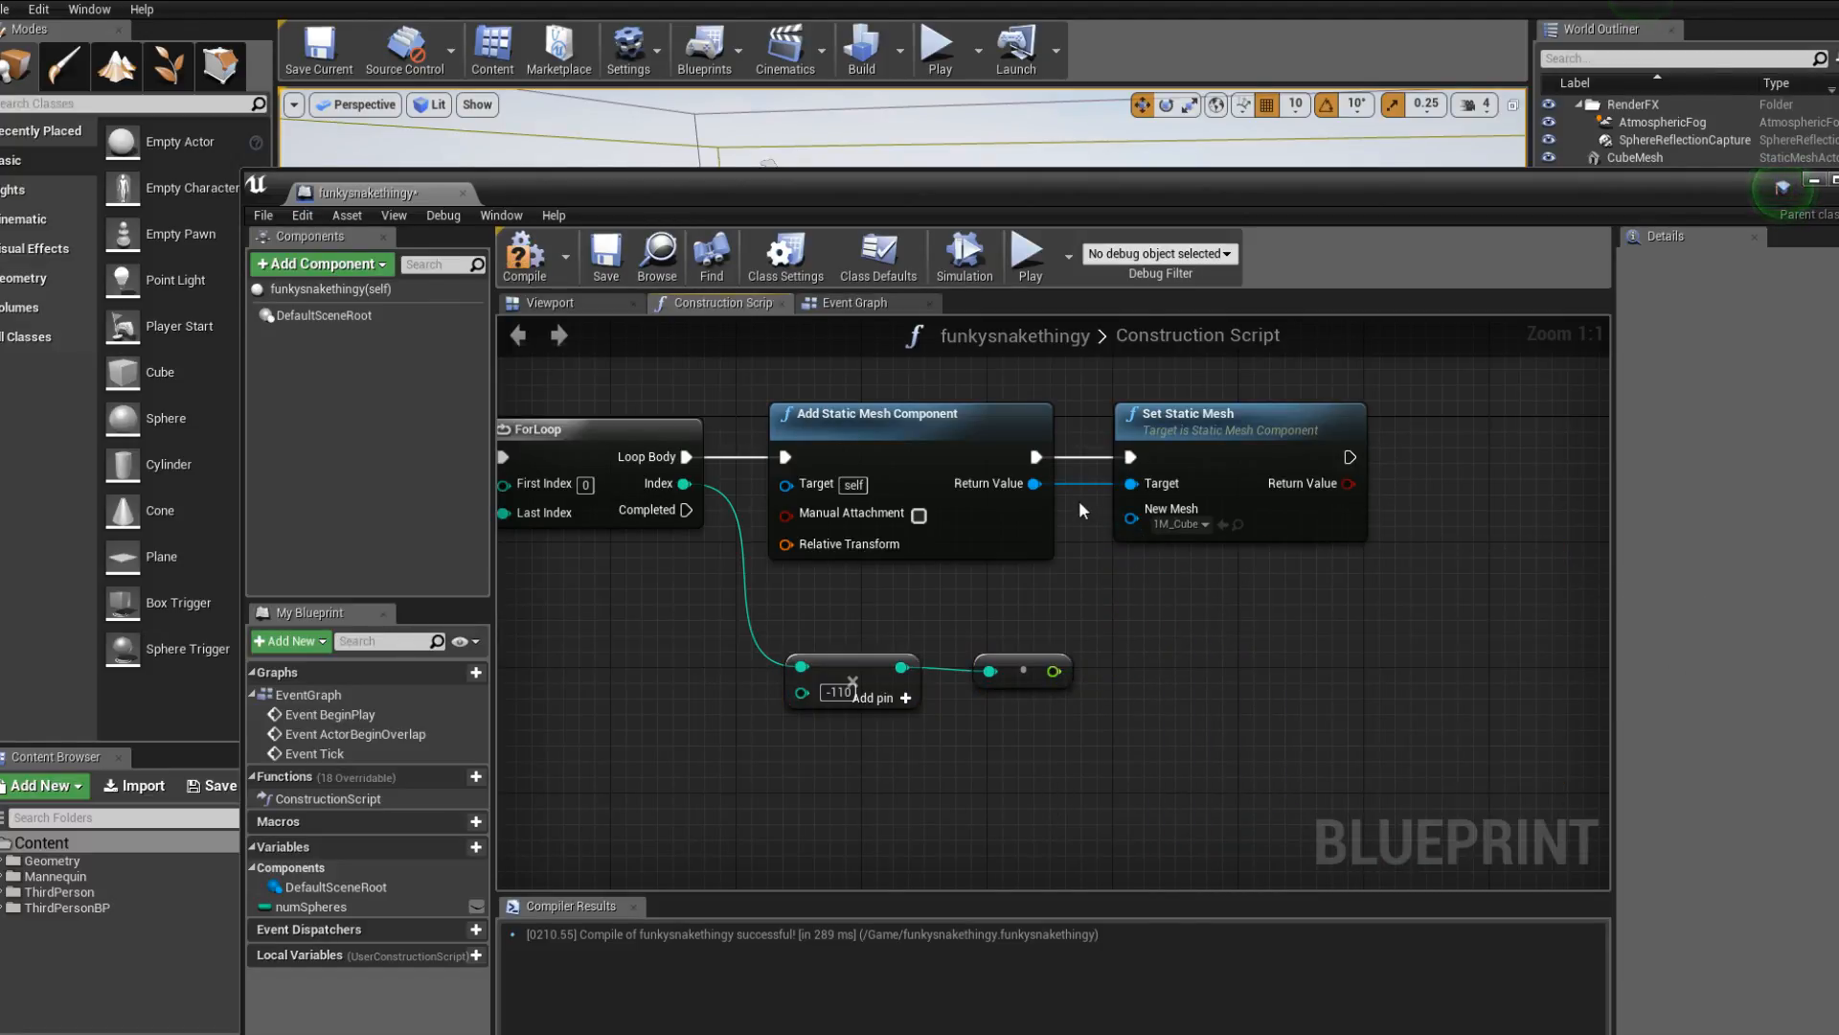
Add a SetWorldTransform node targeting Add Static Mesh Component's Return Value and place it directly beneath Set Static Mesh.
drag(1034, 483, 1111, 578)
text(drt)
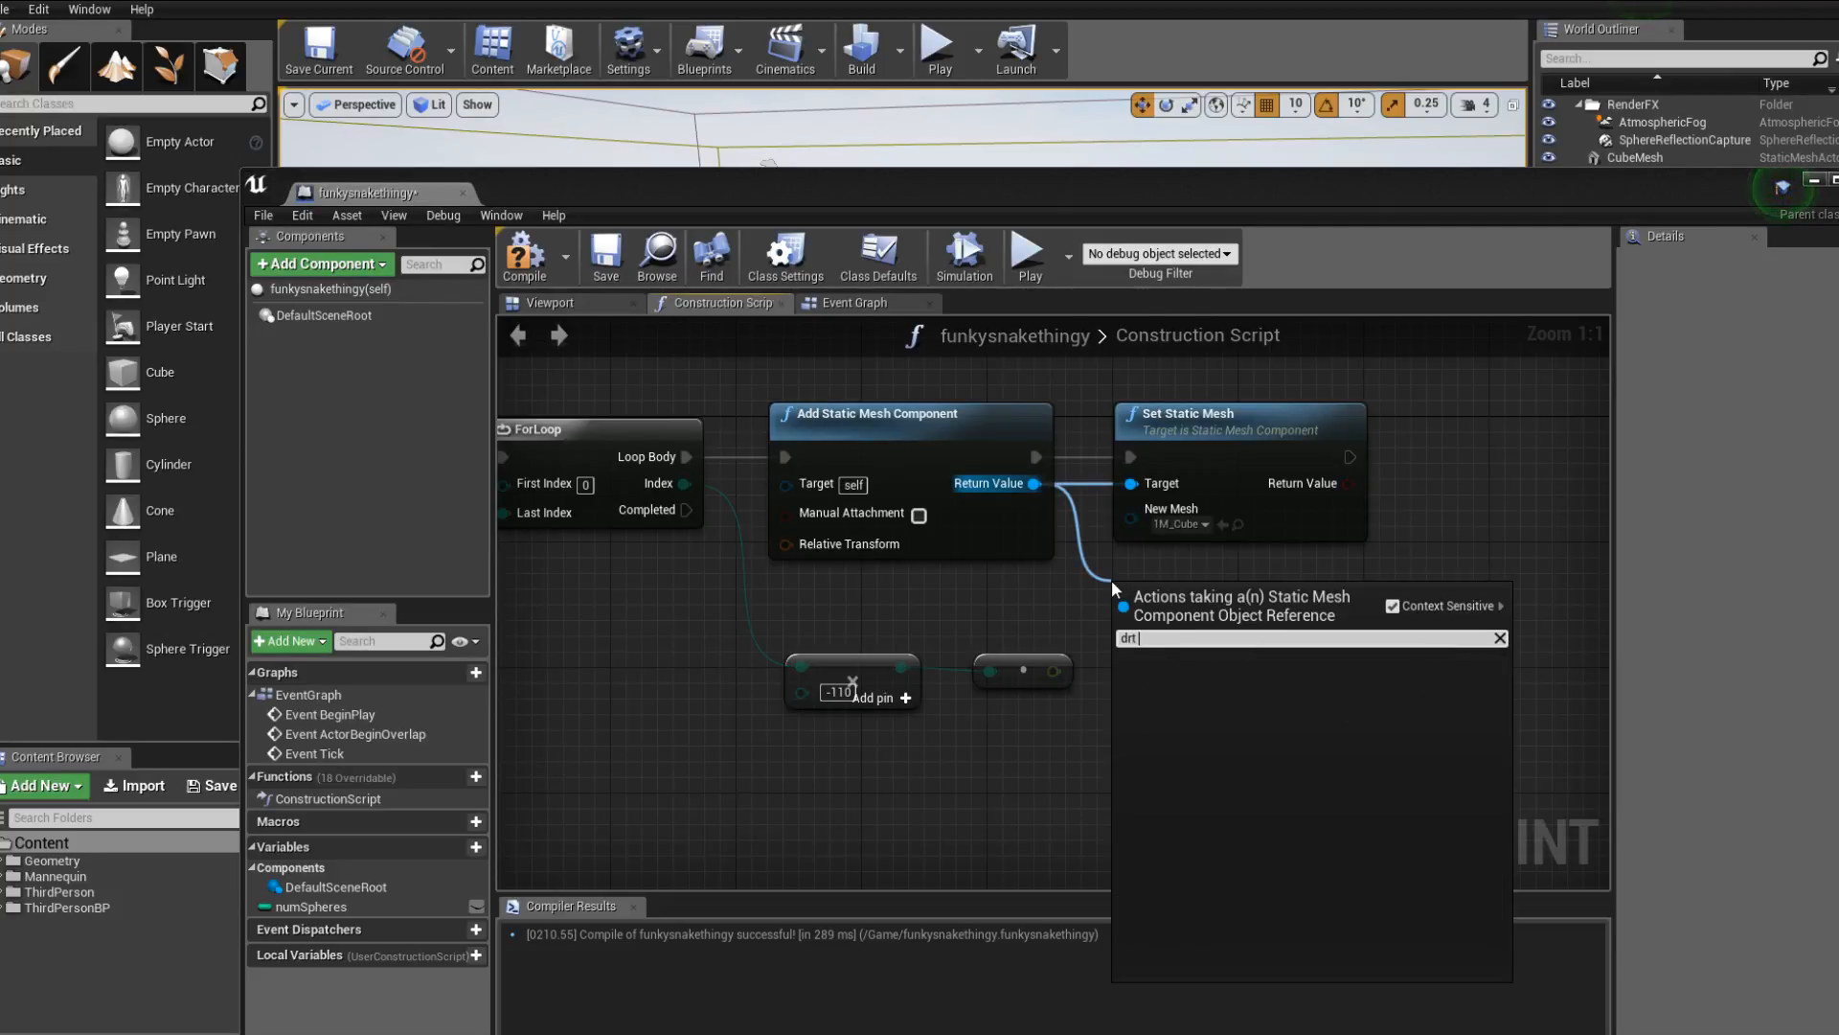
key(BackSpace)
key(BackSpace)
key(BackSpace)
text(se)
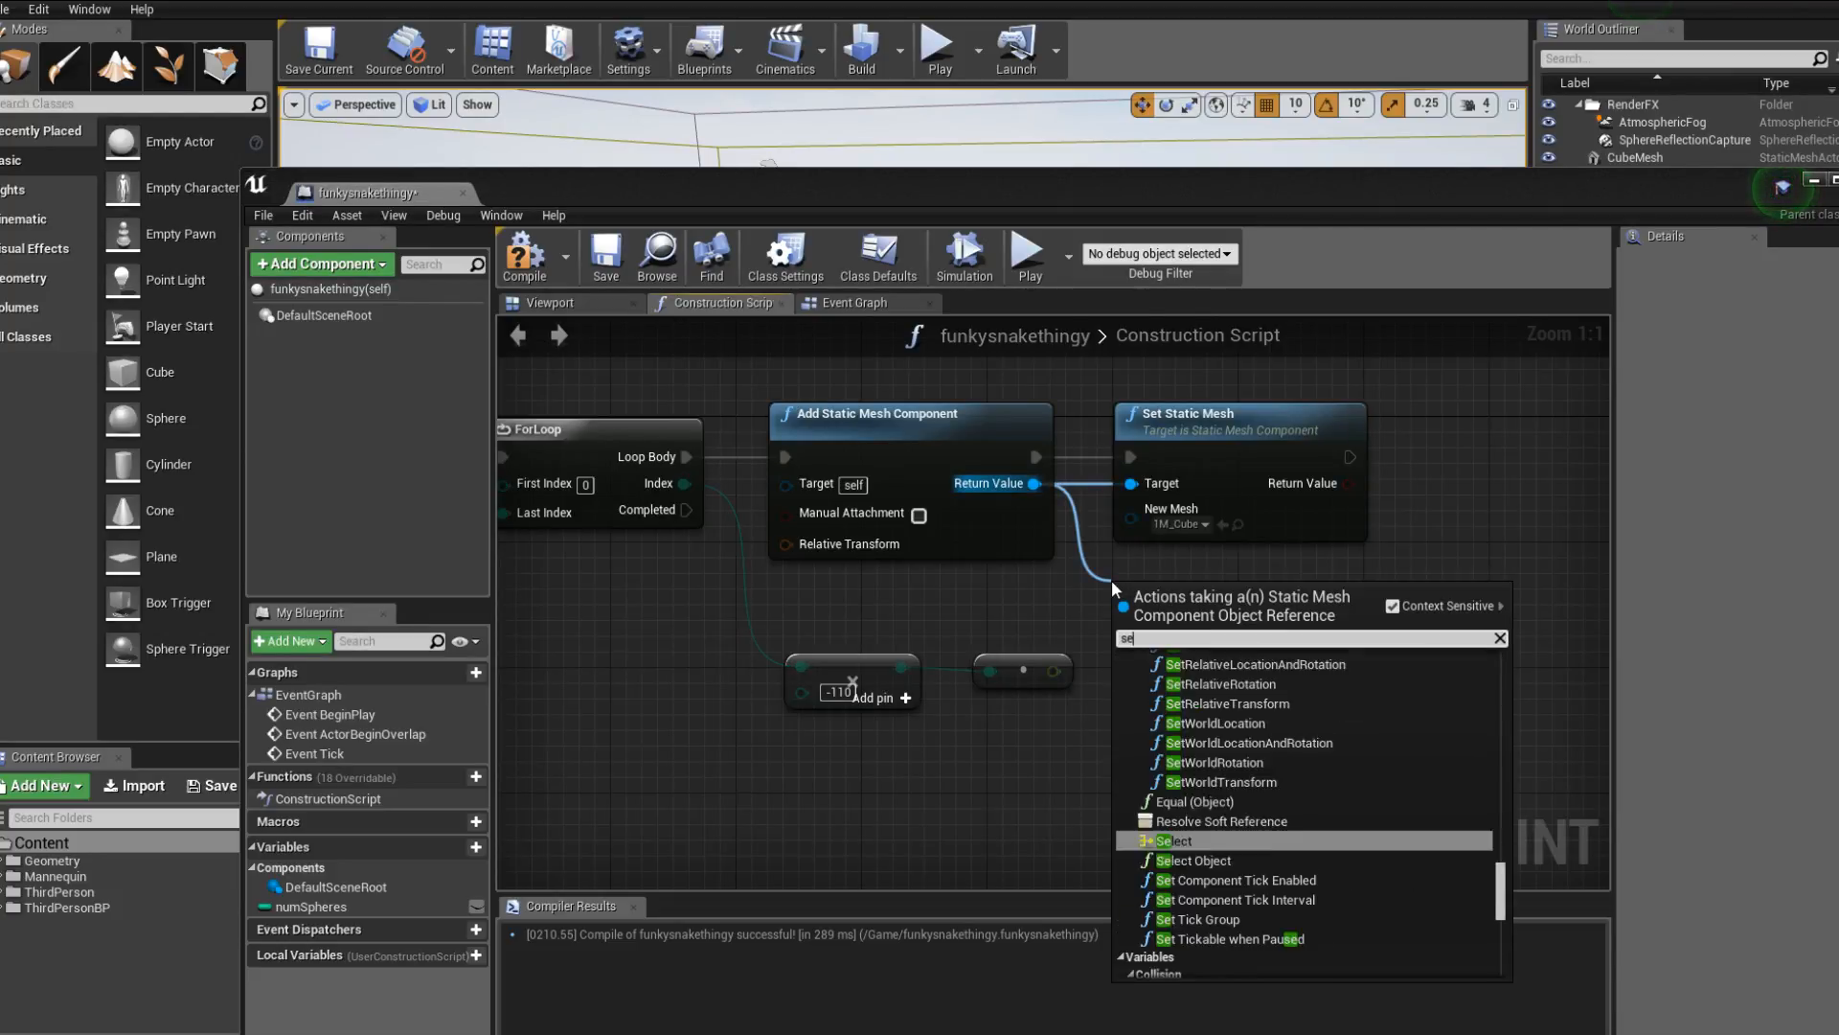
text(tworldt)
key(Return)
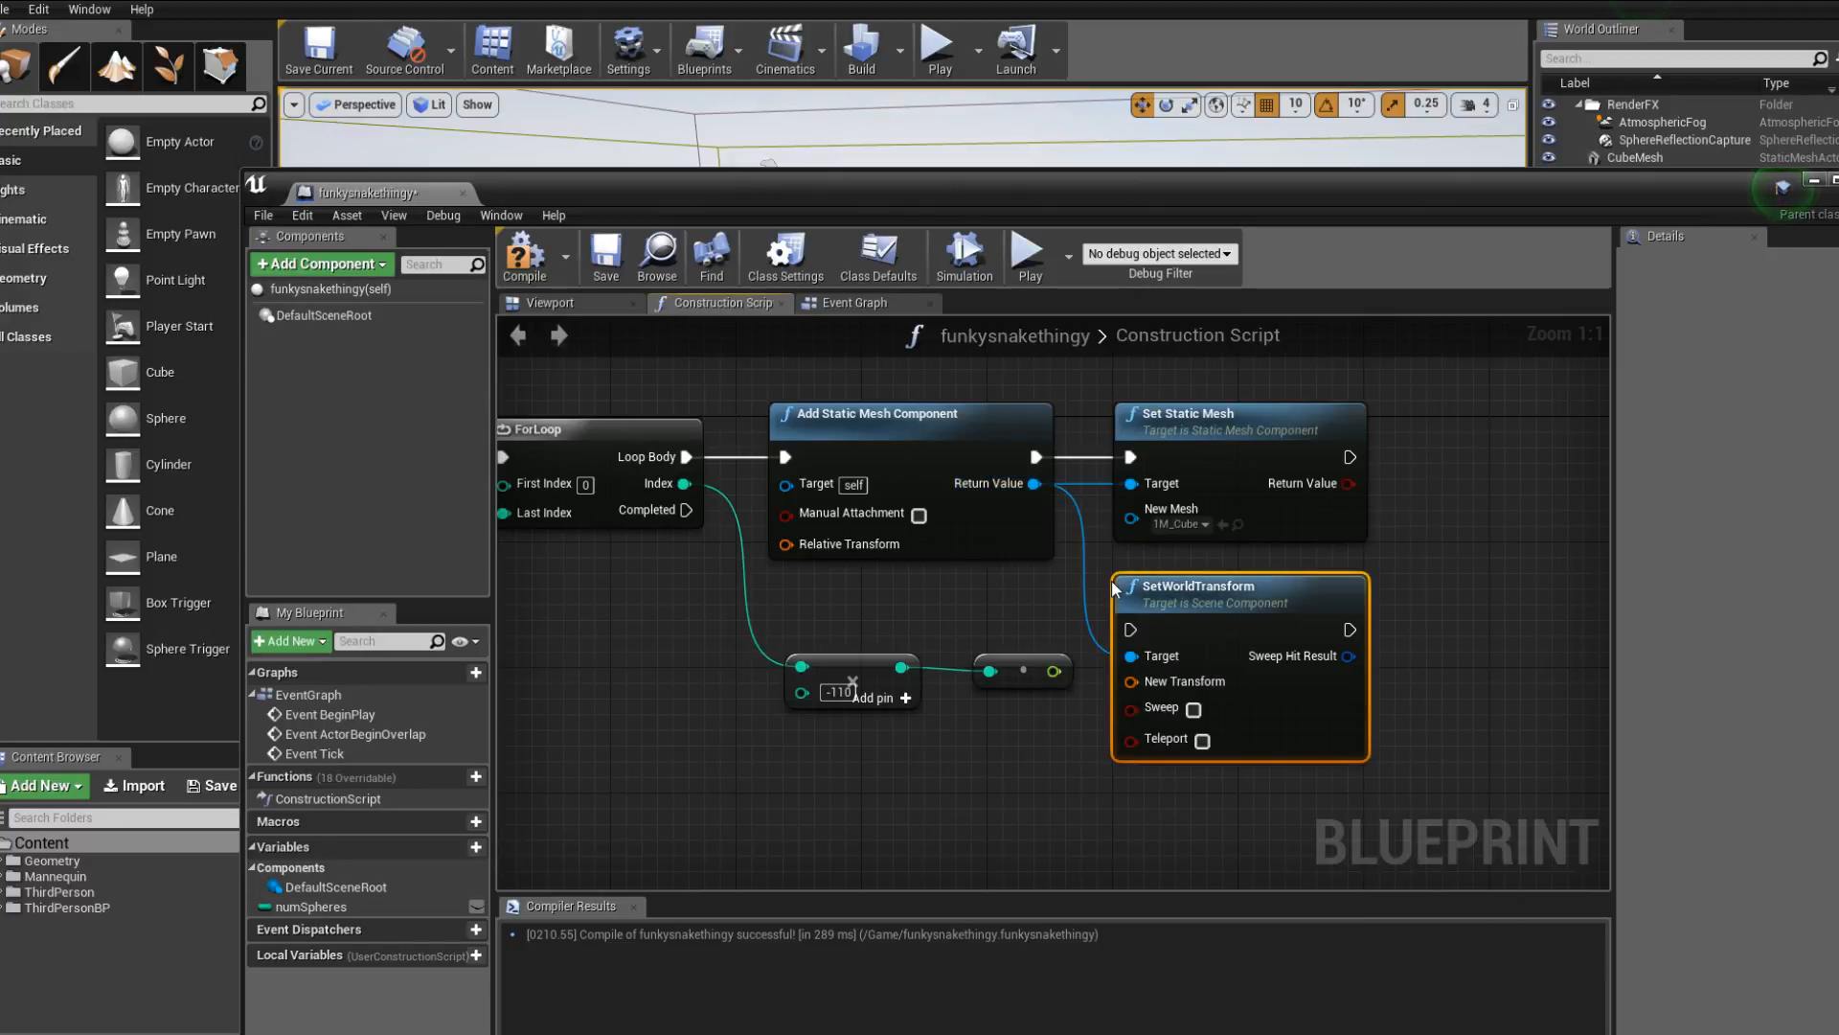
drag(1157, 600, 1156, 586)
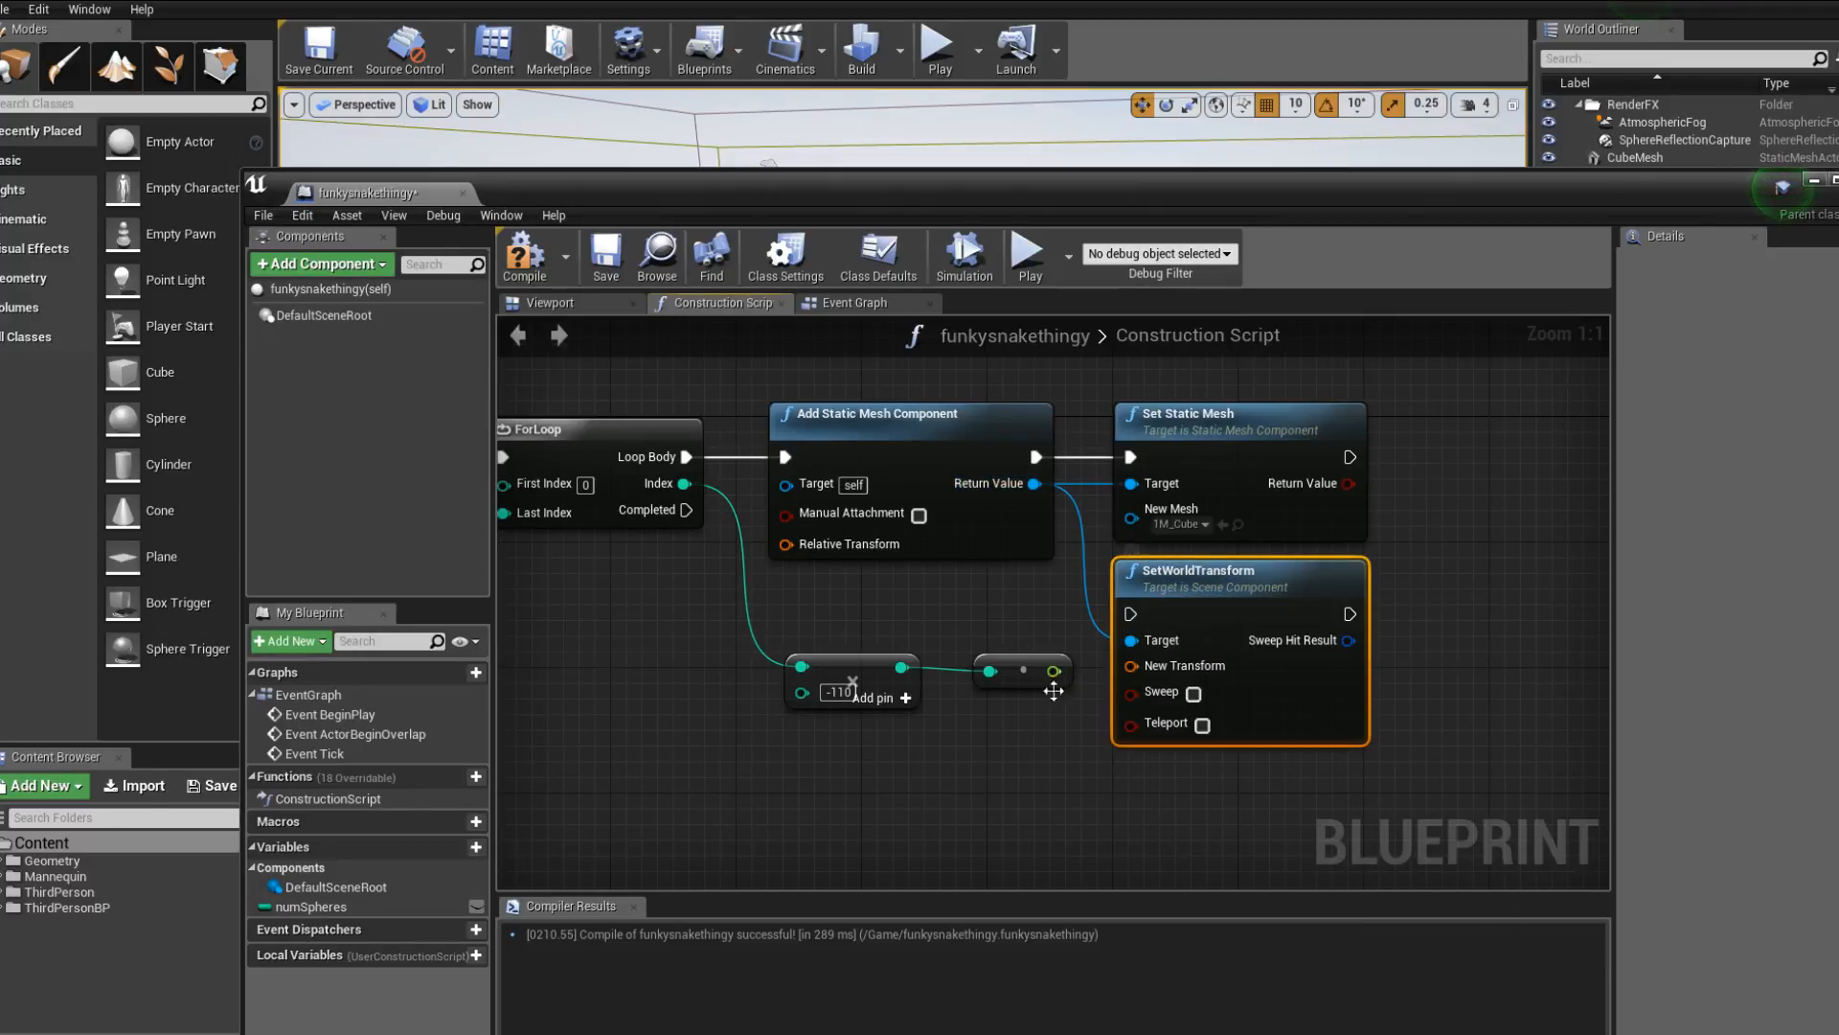
Split SetWorldTransform's New Transform and its Location into separate pins, and connect the converted product to New Transform Location Y.
right_click(1220, 665)
click(1274, 735)
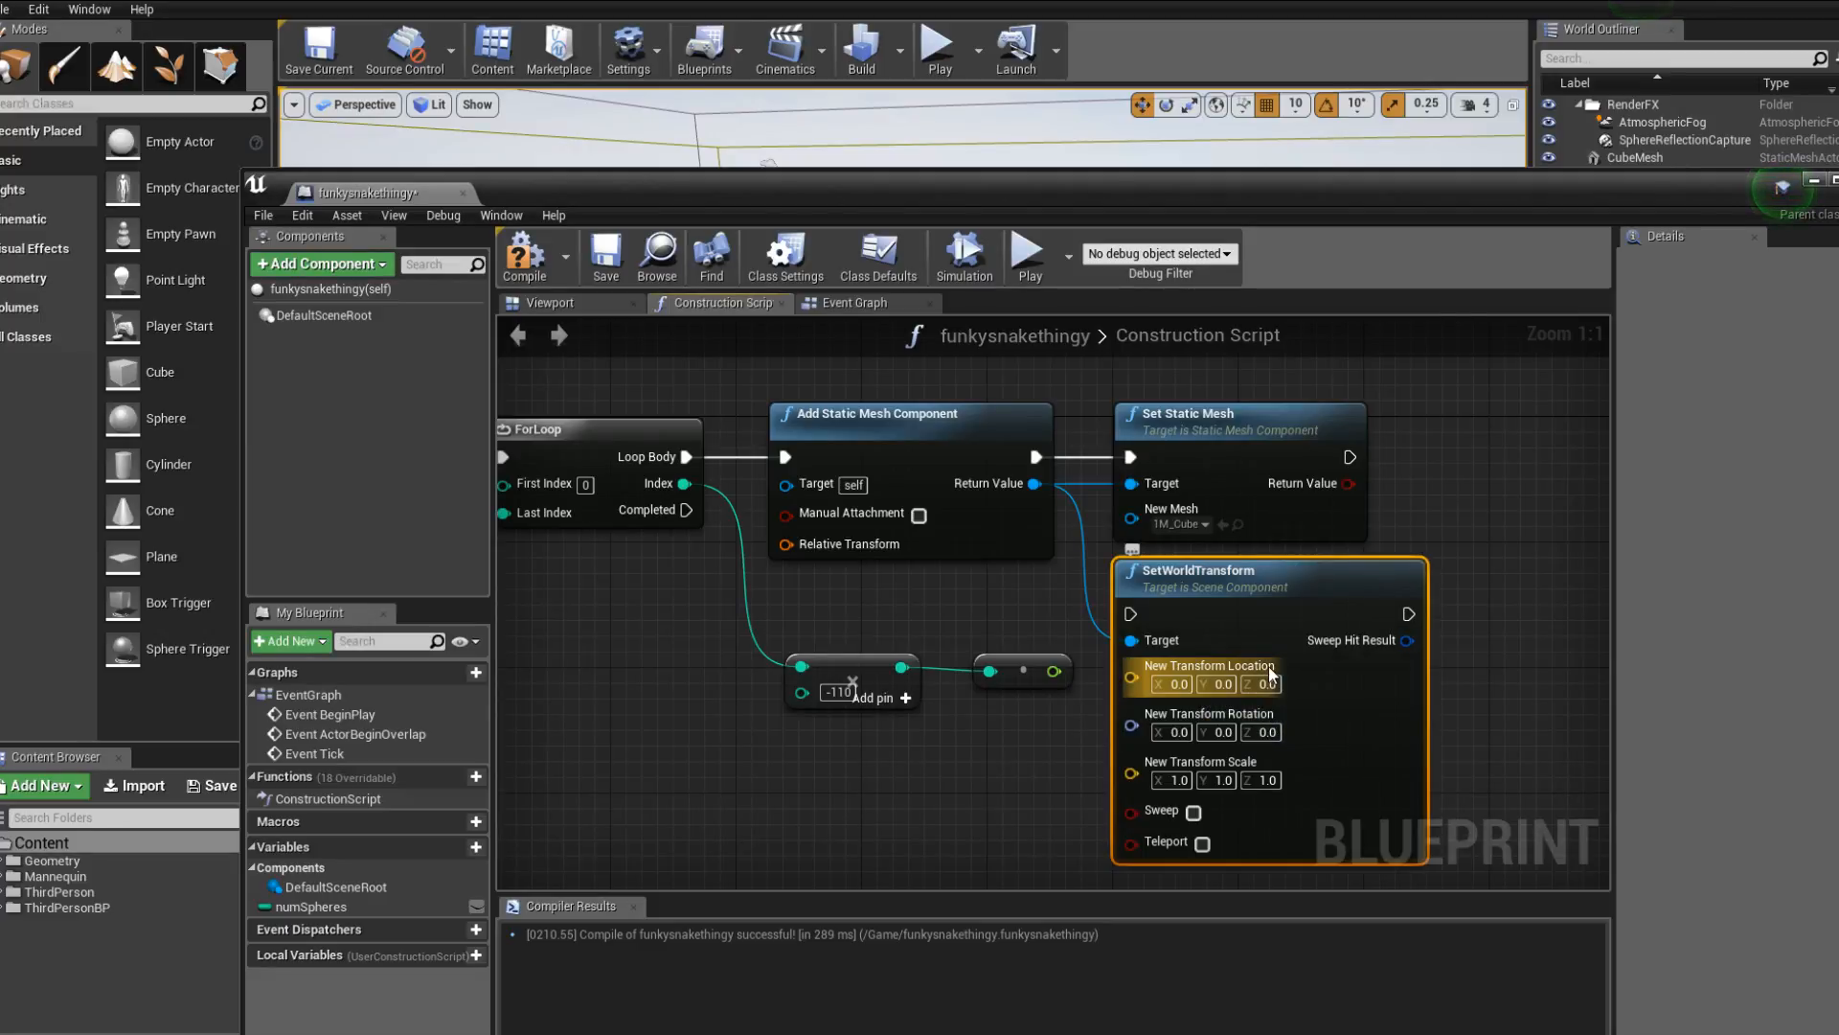
right_click(1272, 673)
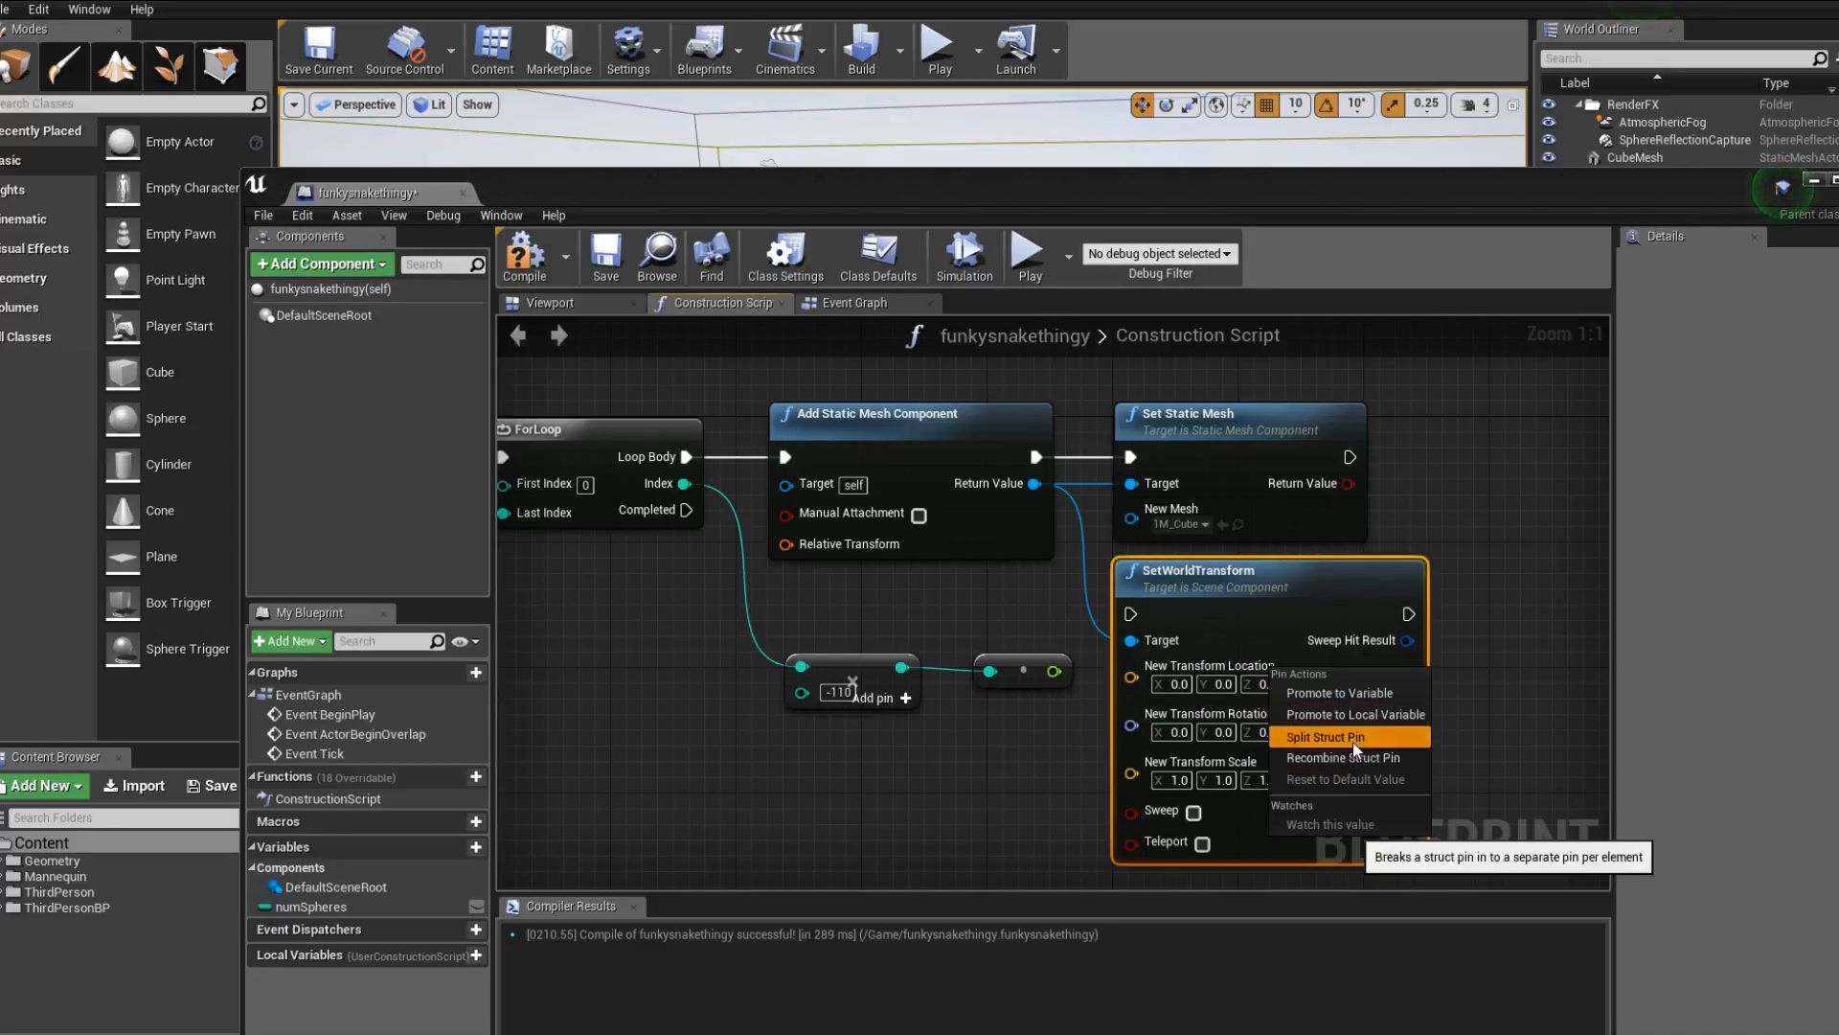
click(1353, 740)
drag(1051, 671, 1131, 709)
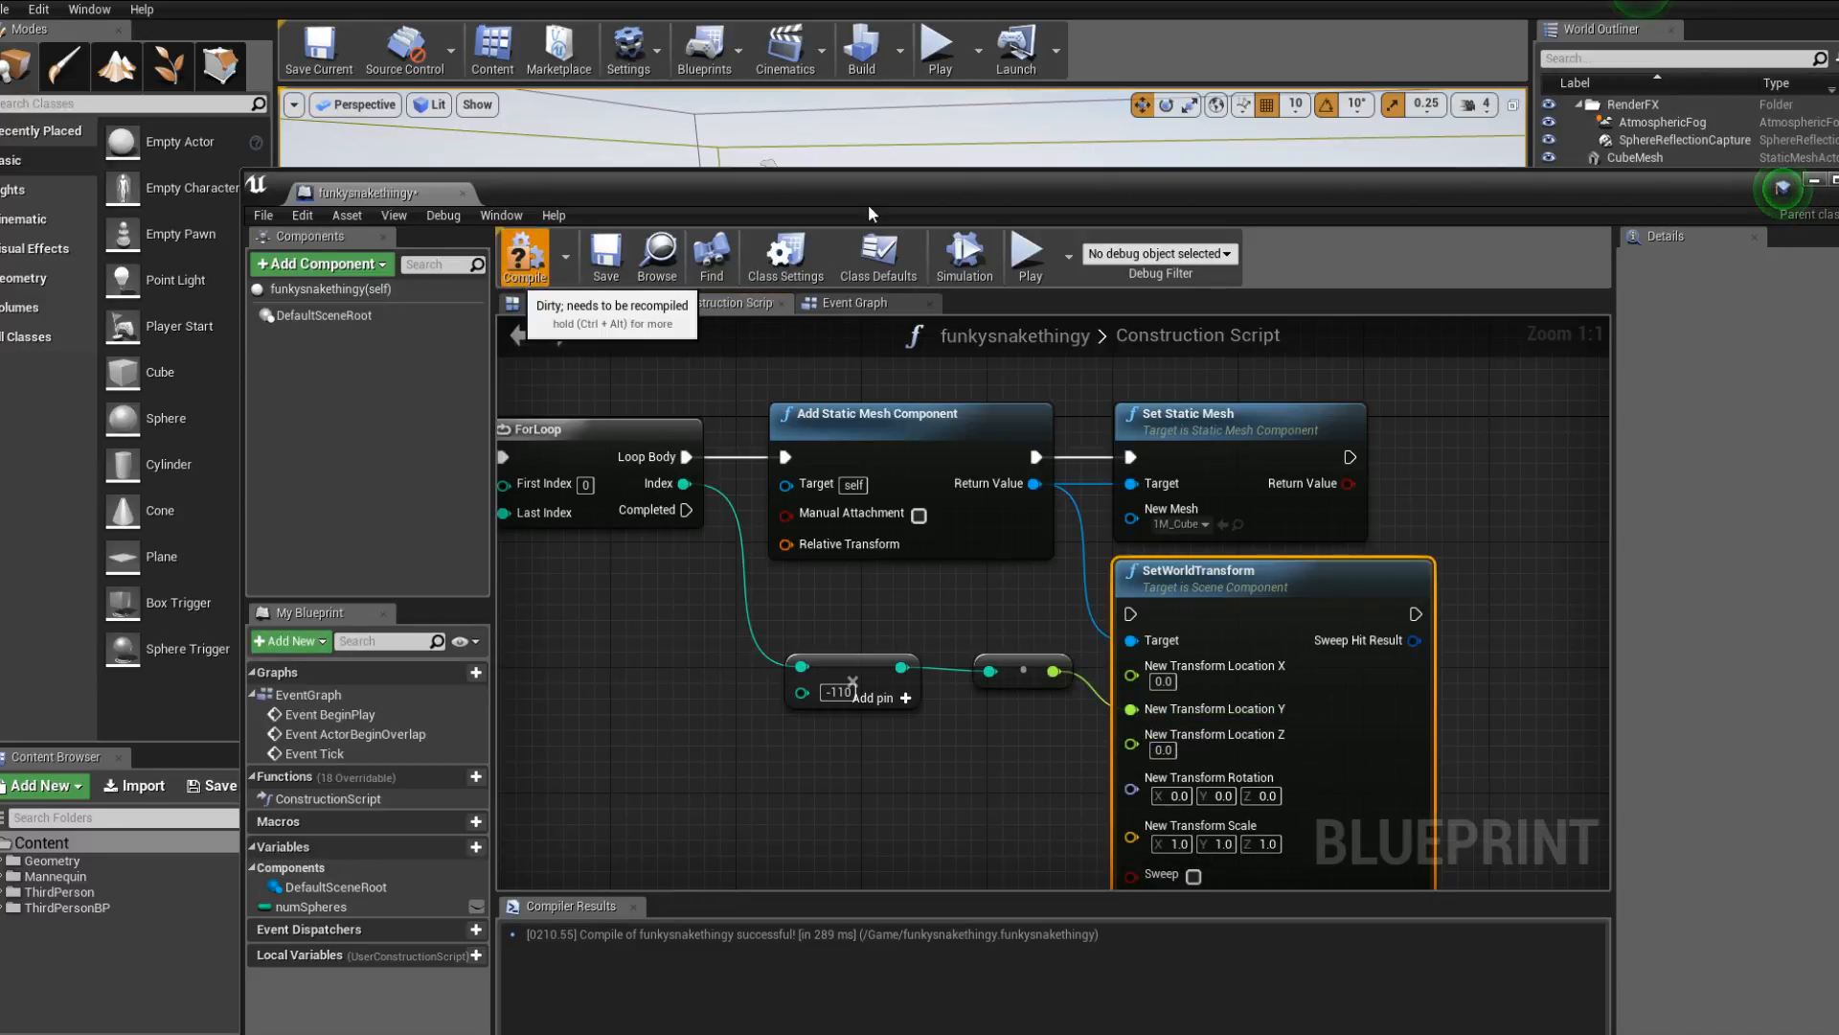
Connect Set Static Mesh's execution output to SetWorldTransform, compile the blueprint, and check the cubes in the level.
drag(870, 197, 803, 466)
right_drag(814, 360, 494, 405)
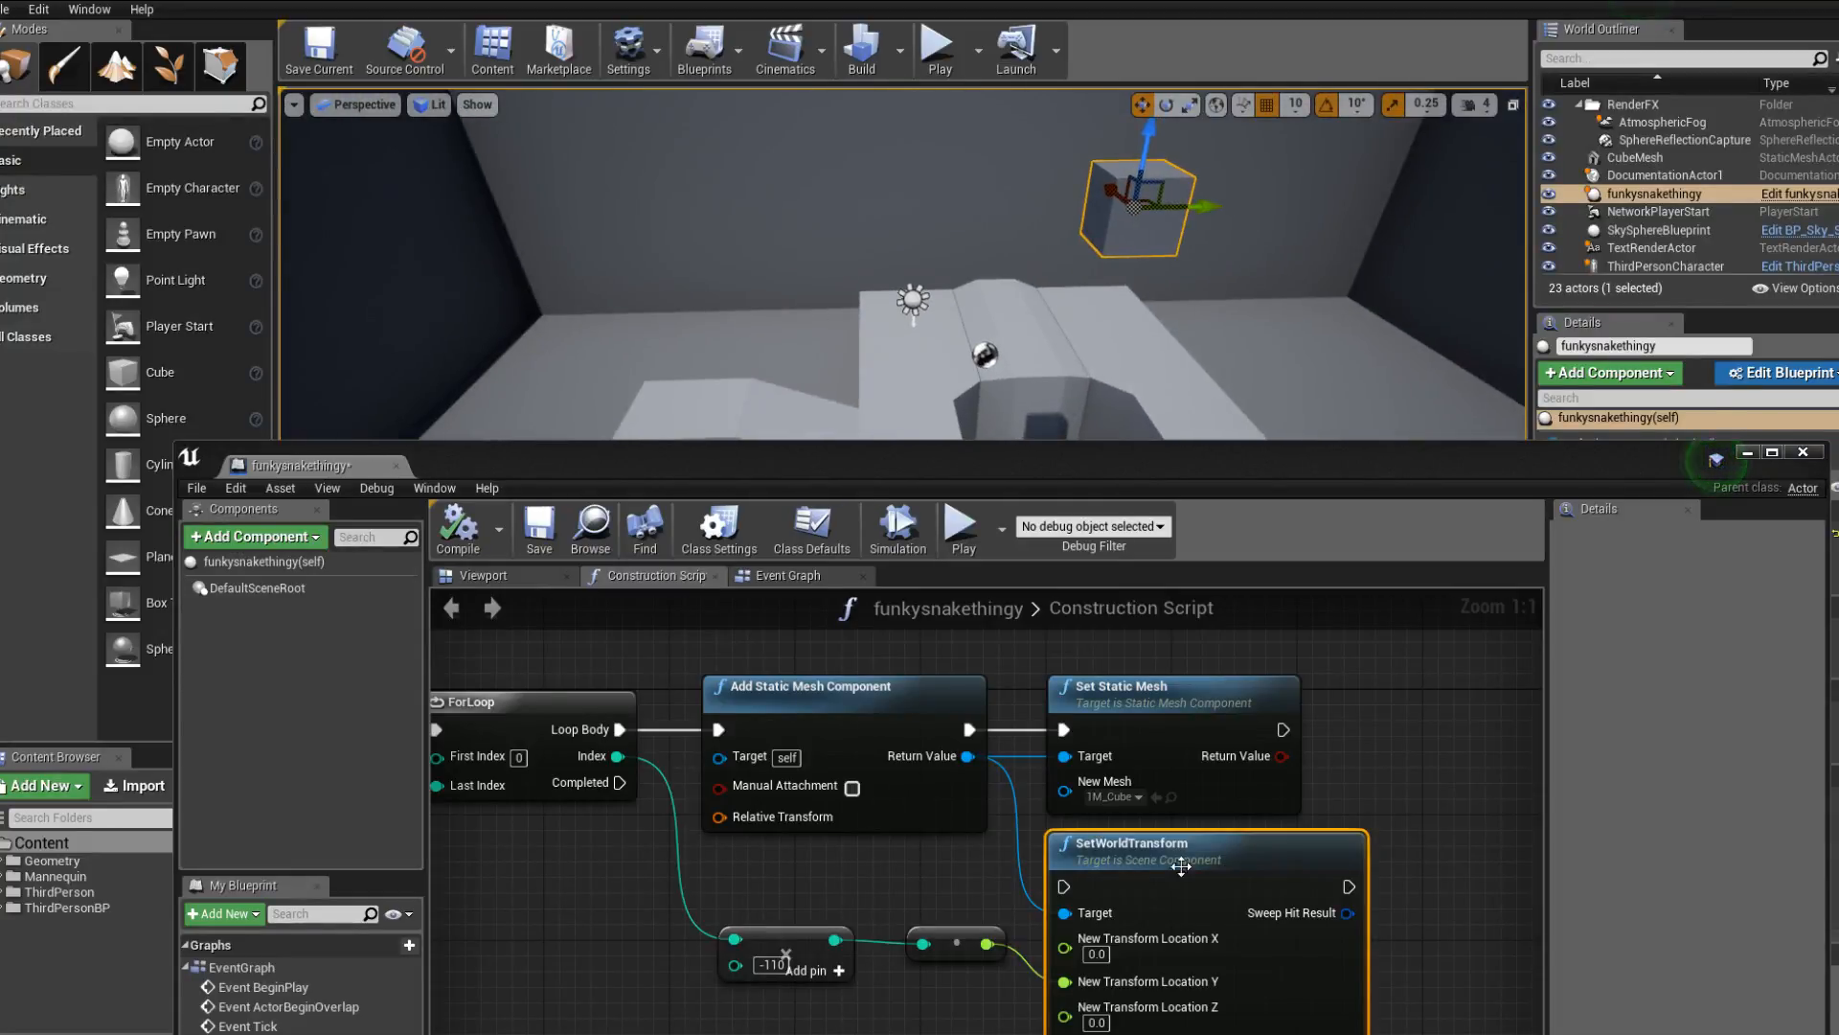
drag(1282, 730, 1062, 886)
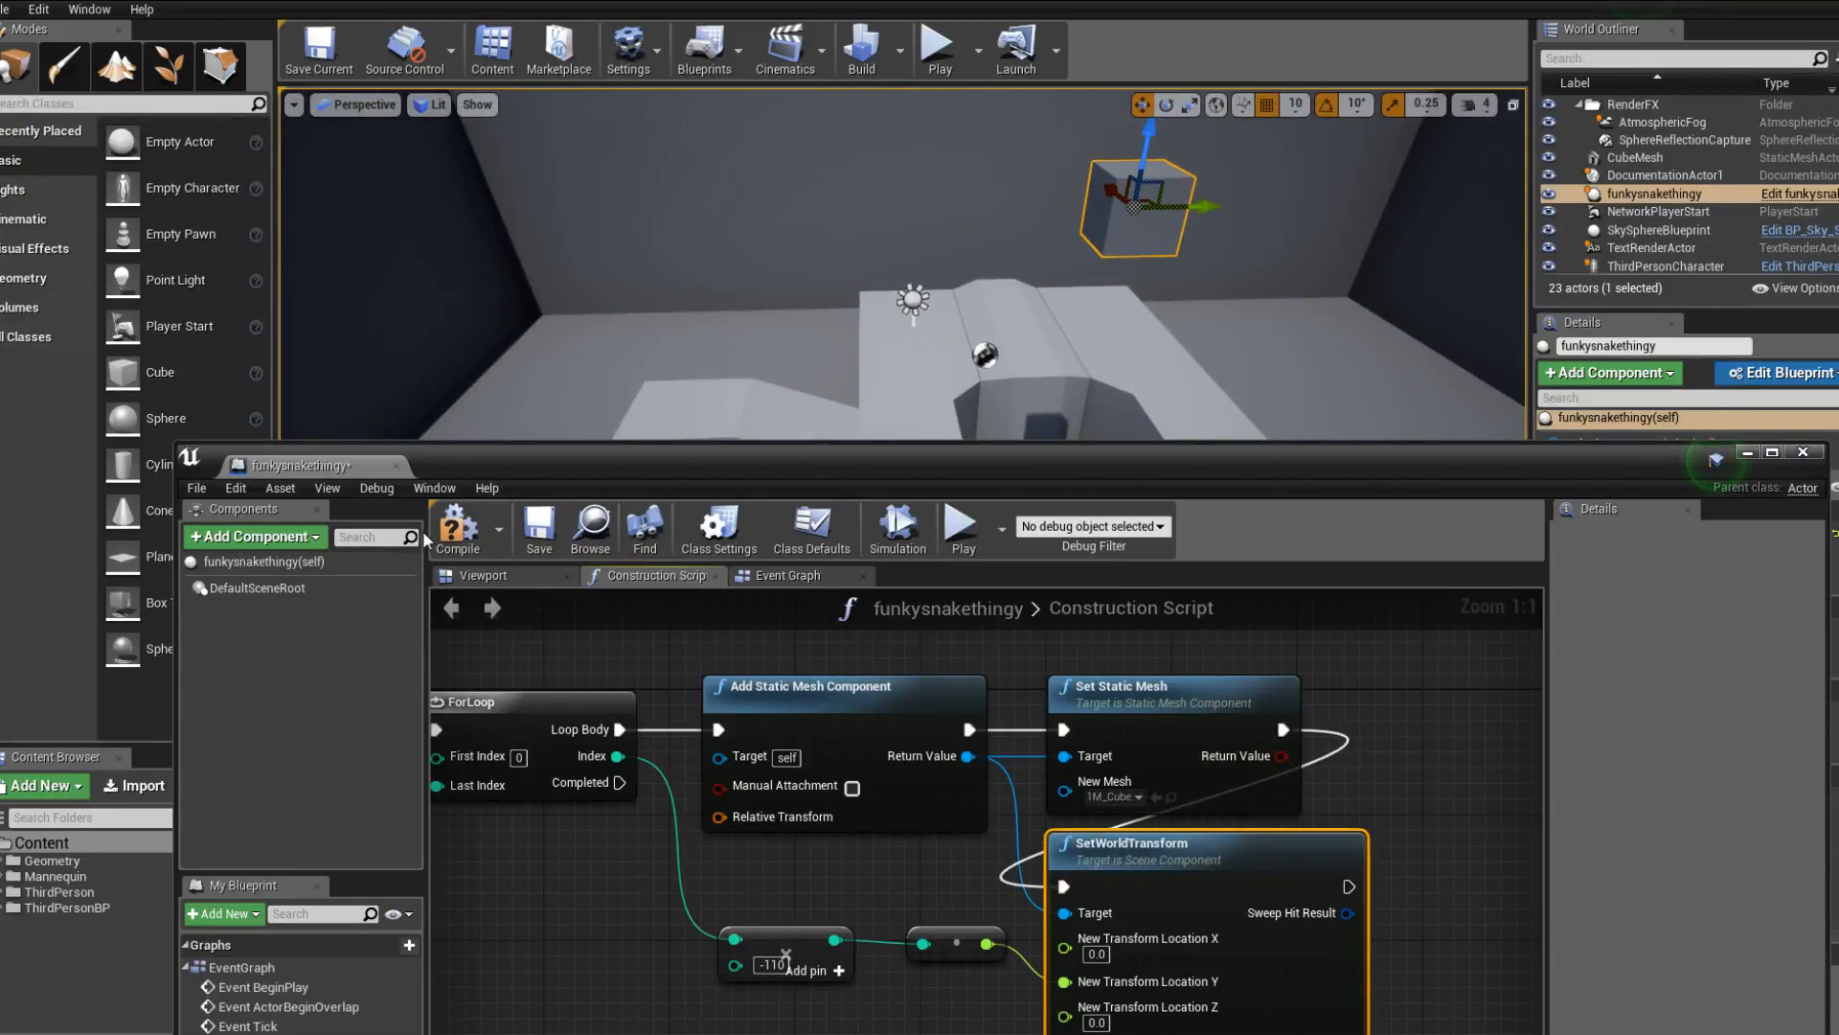
click(442, 532)
right_drag(1072, 334, 1083, 418)
drag(1112, 489, 1037, 36)
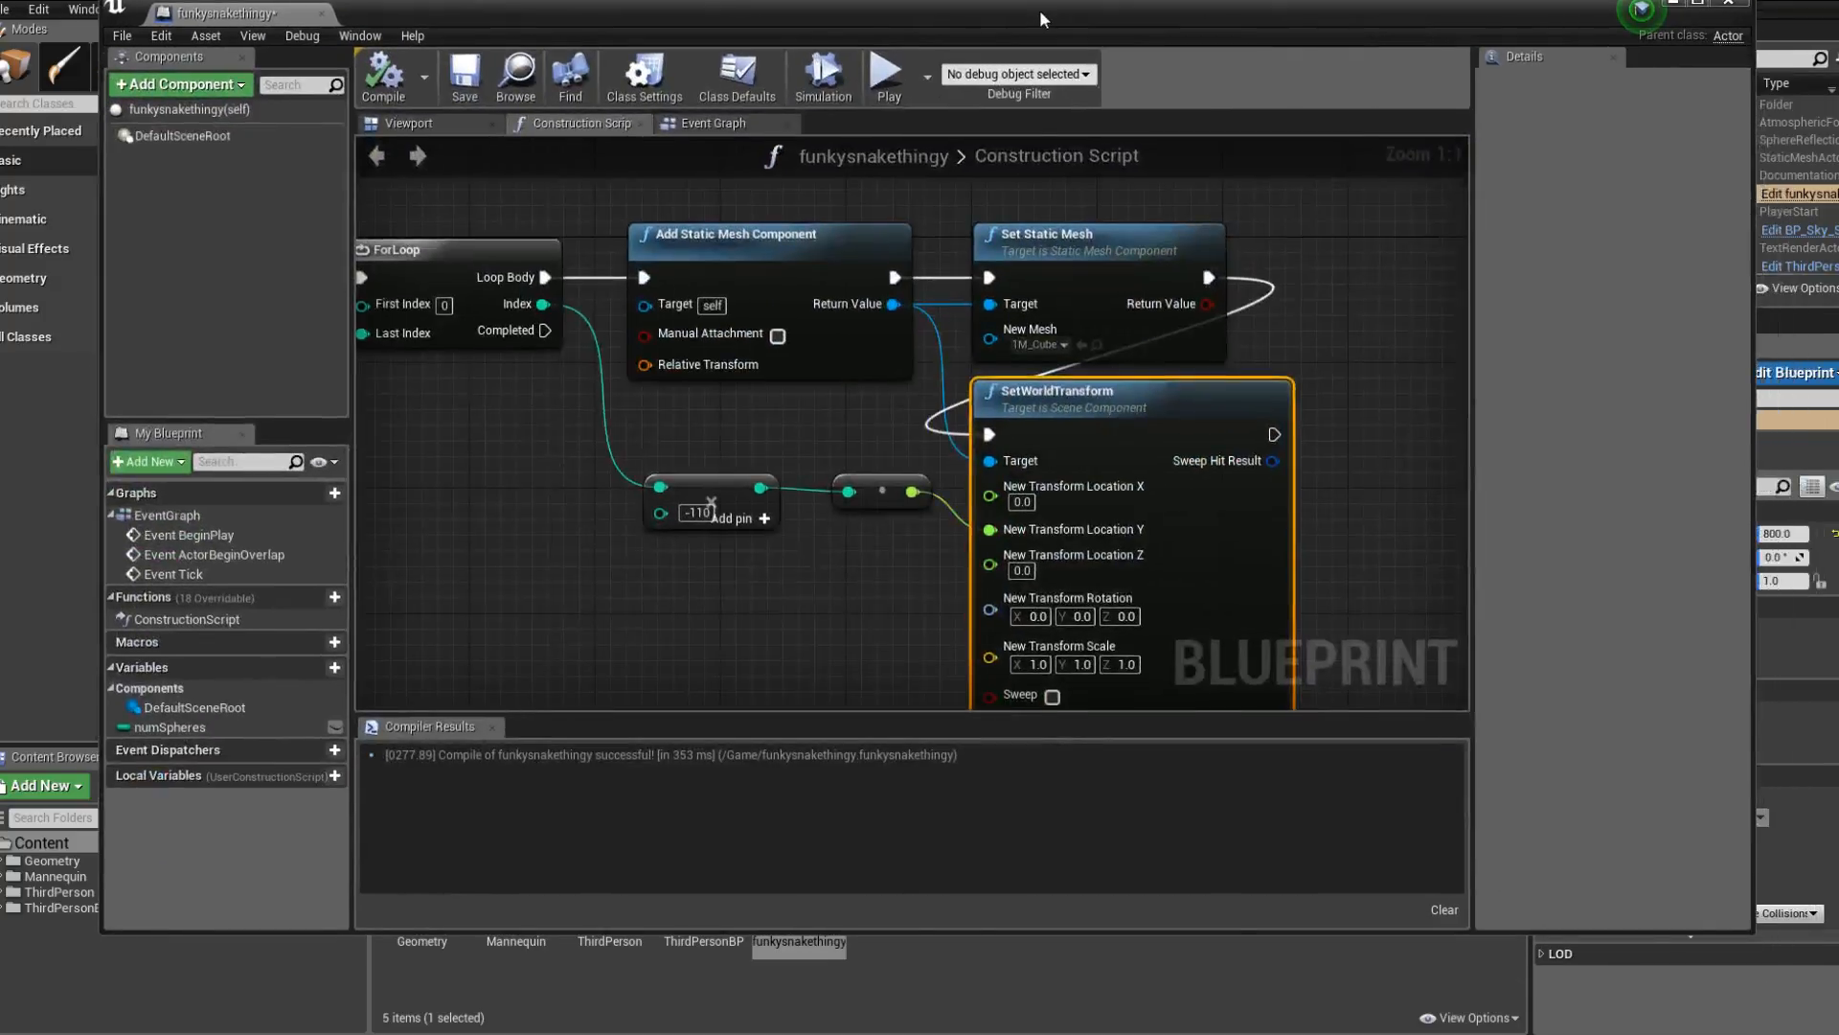
Add a GetActorTransform node below the multiply node and split its Return Value into location, rotation and scale.
scroll(903, 433, down, 3)
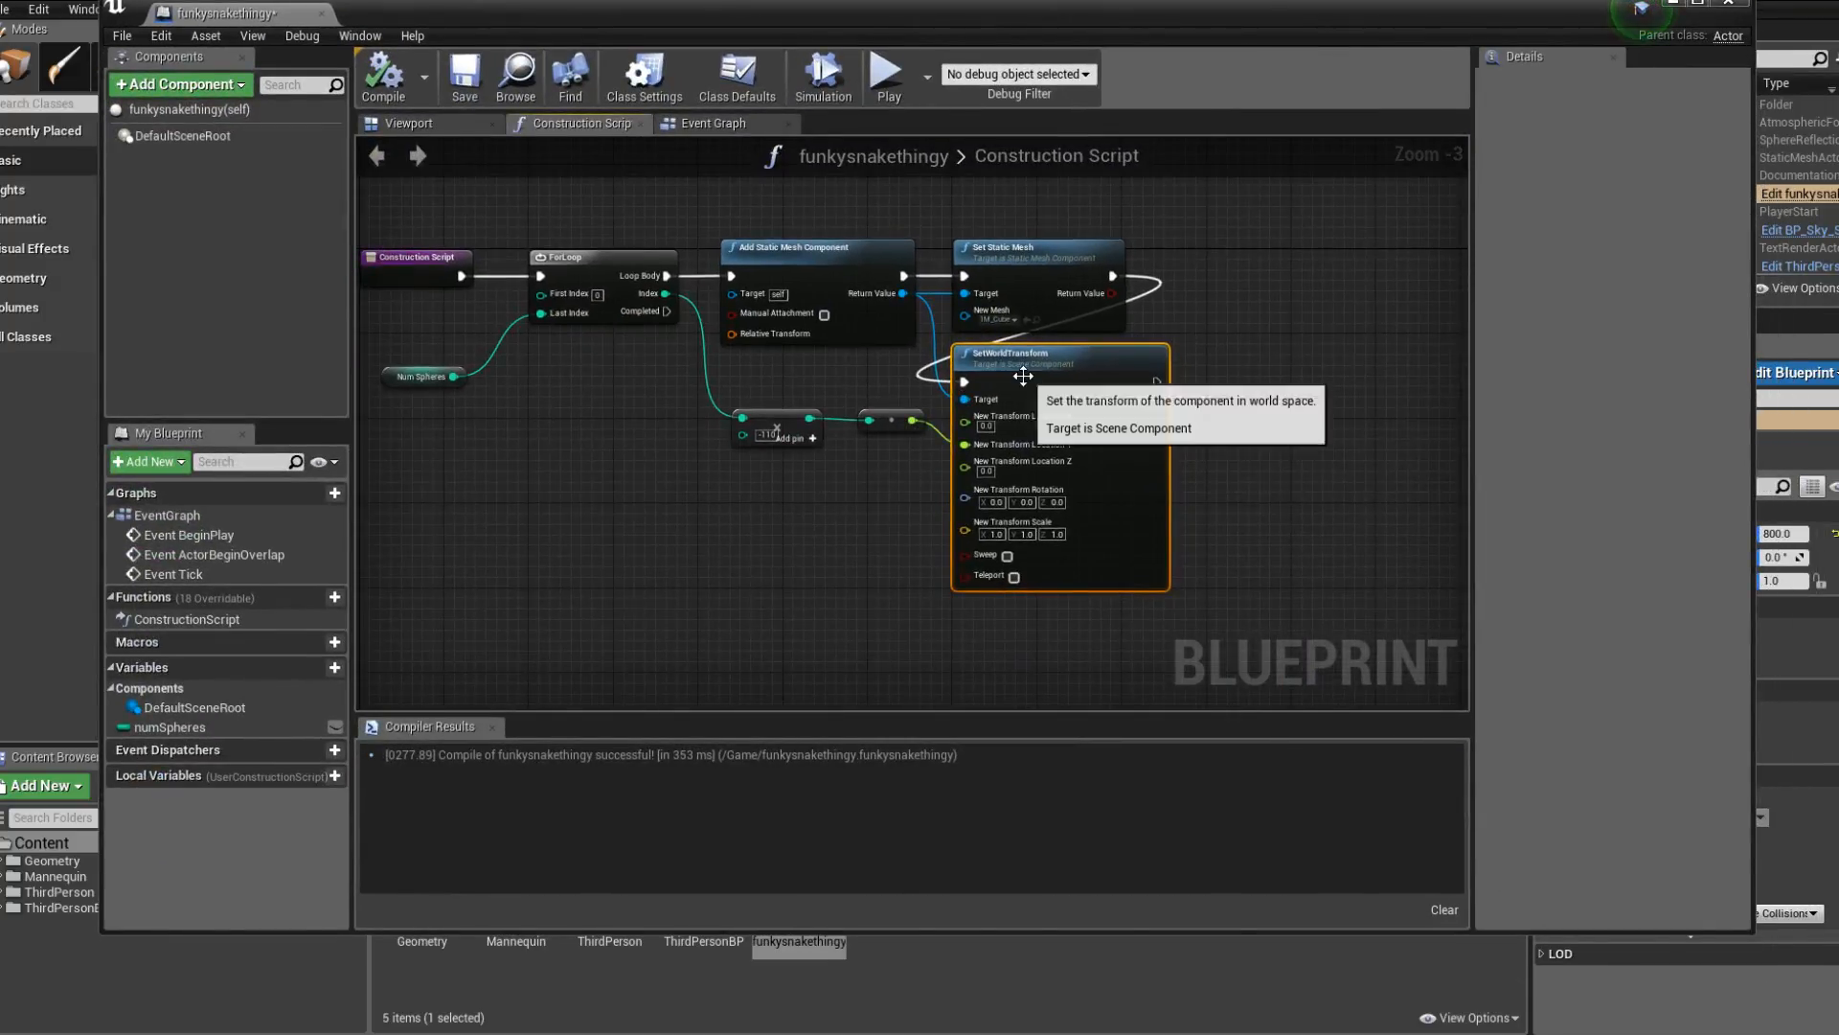
right_click(783, 512)
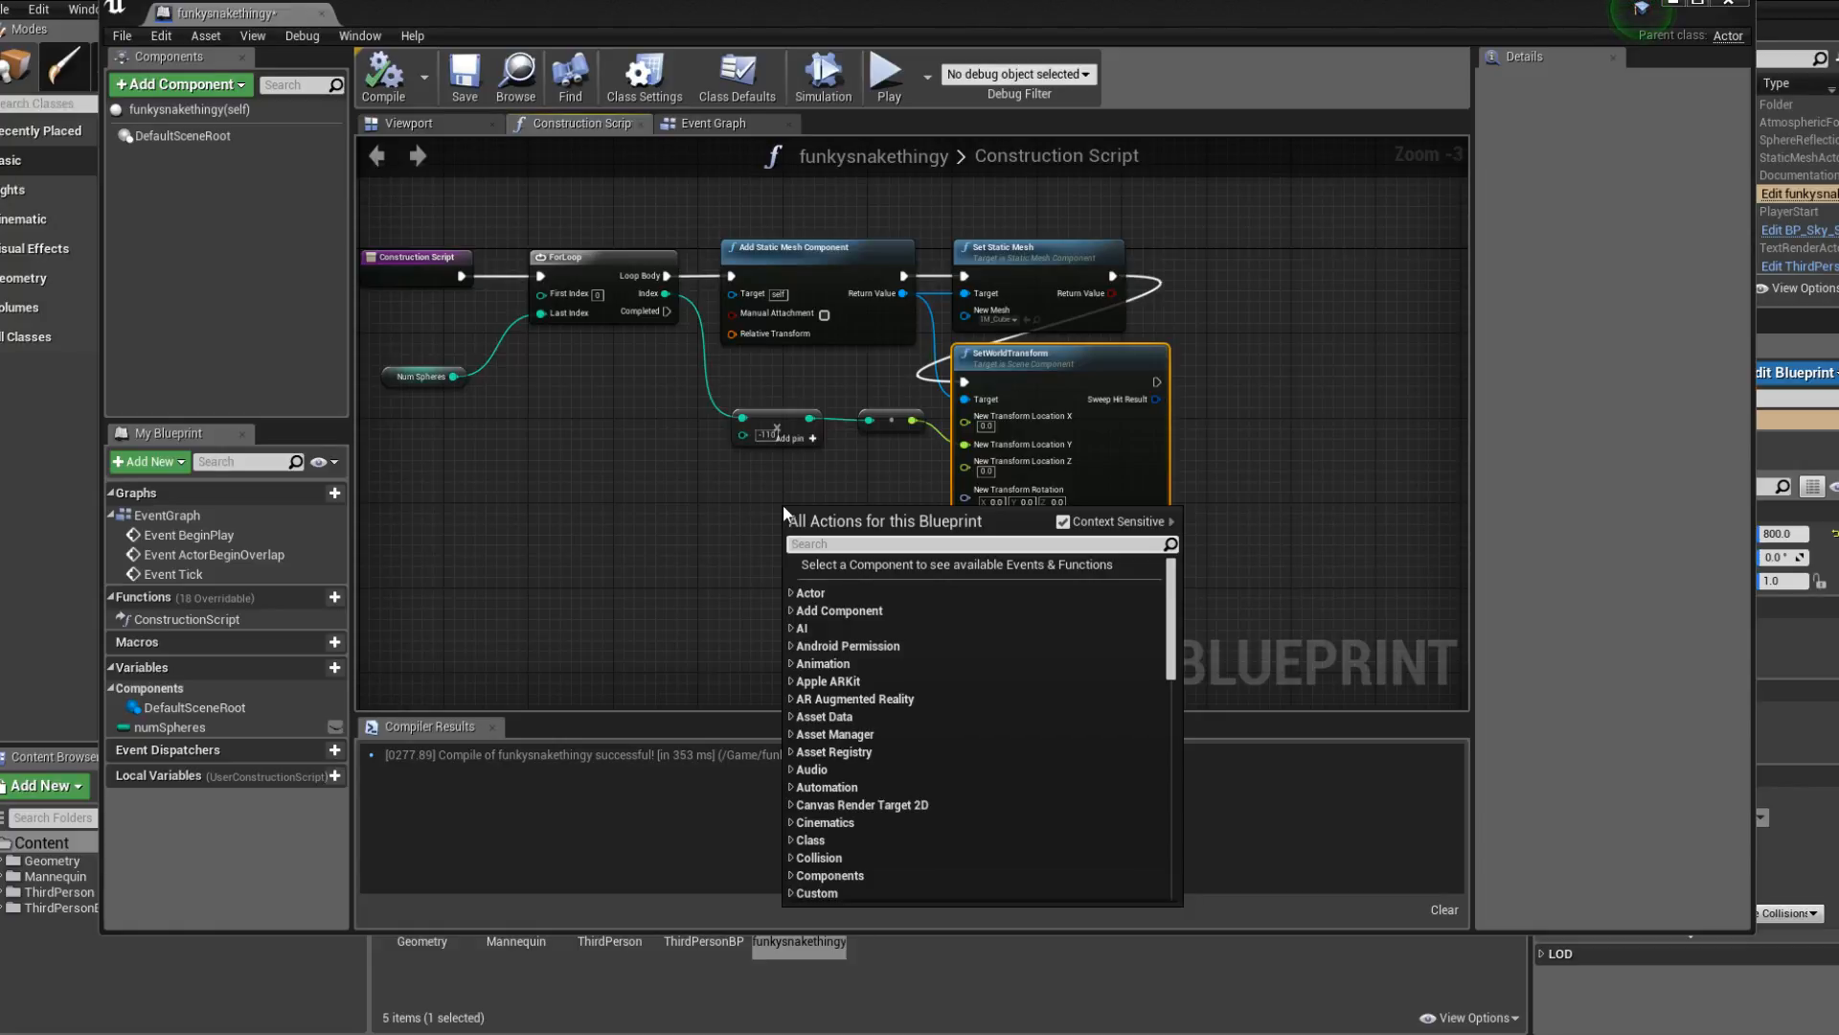
text(get trans)
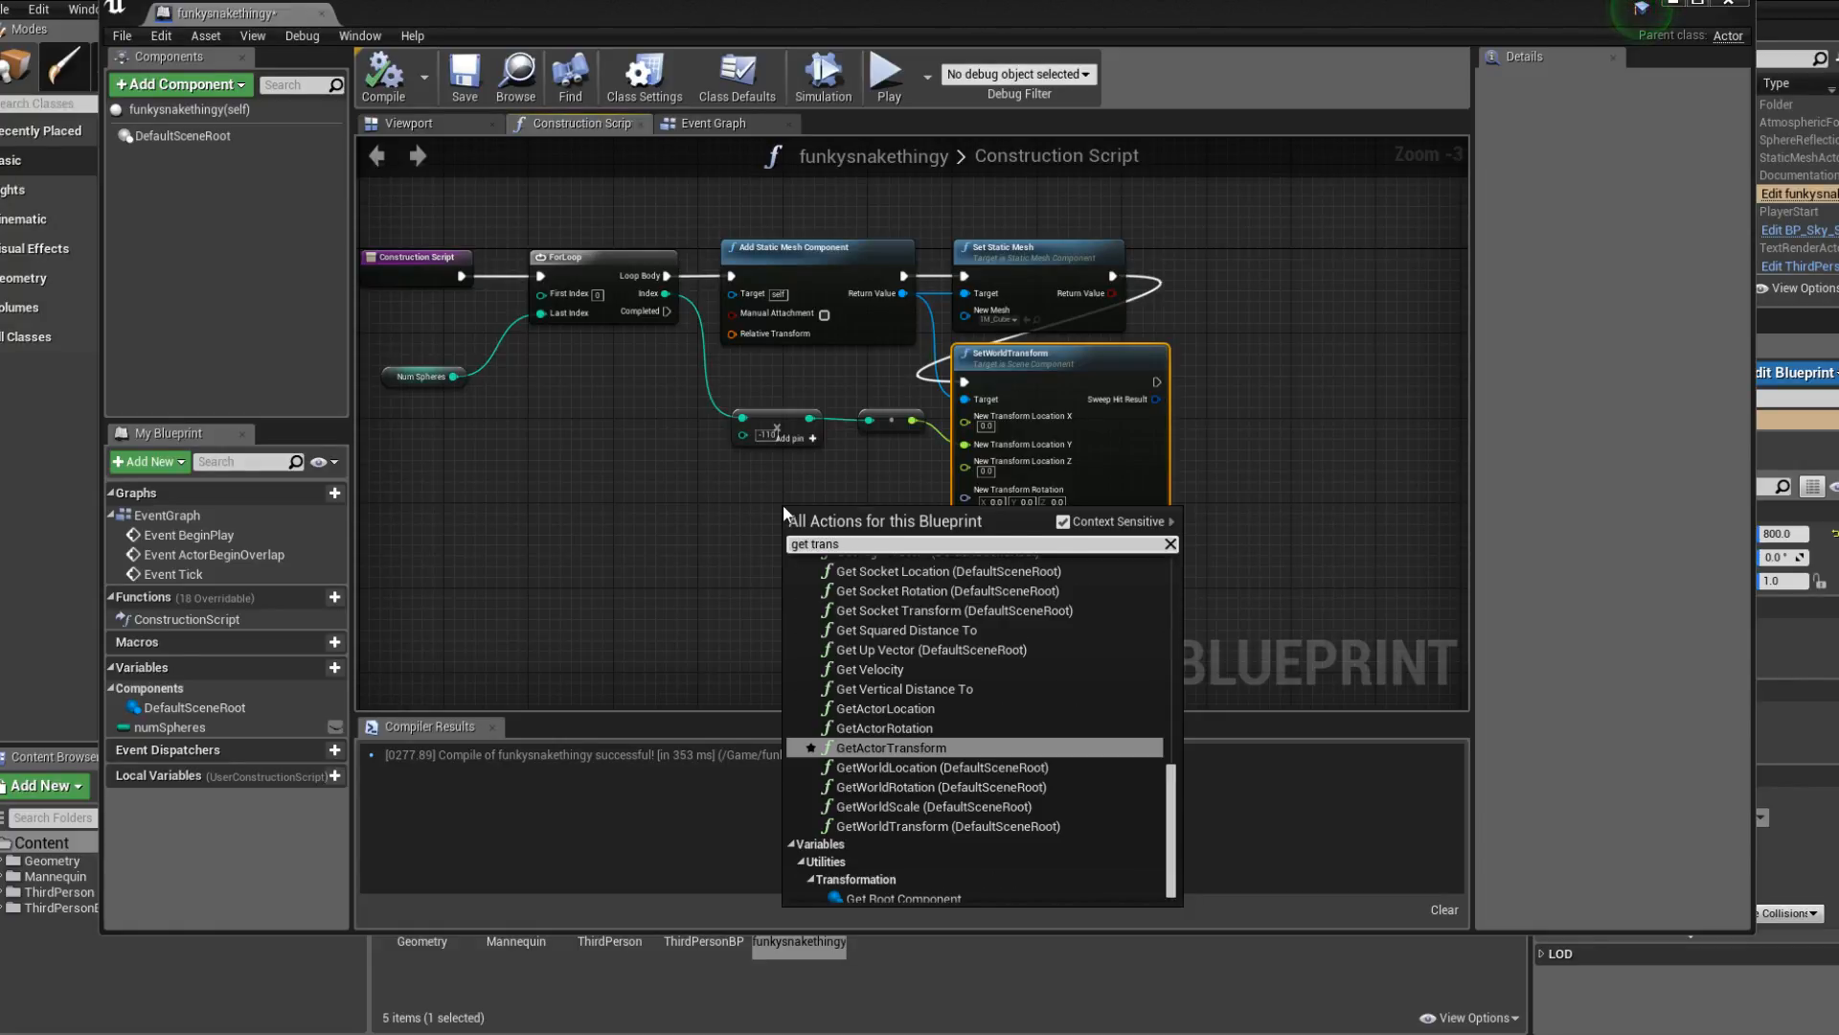
key(Return)
drag(919, 511, 771, 512)
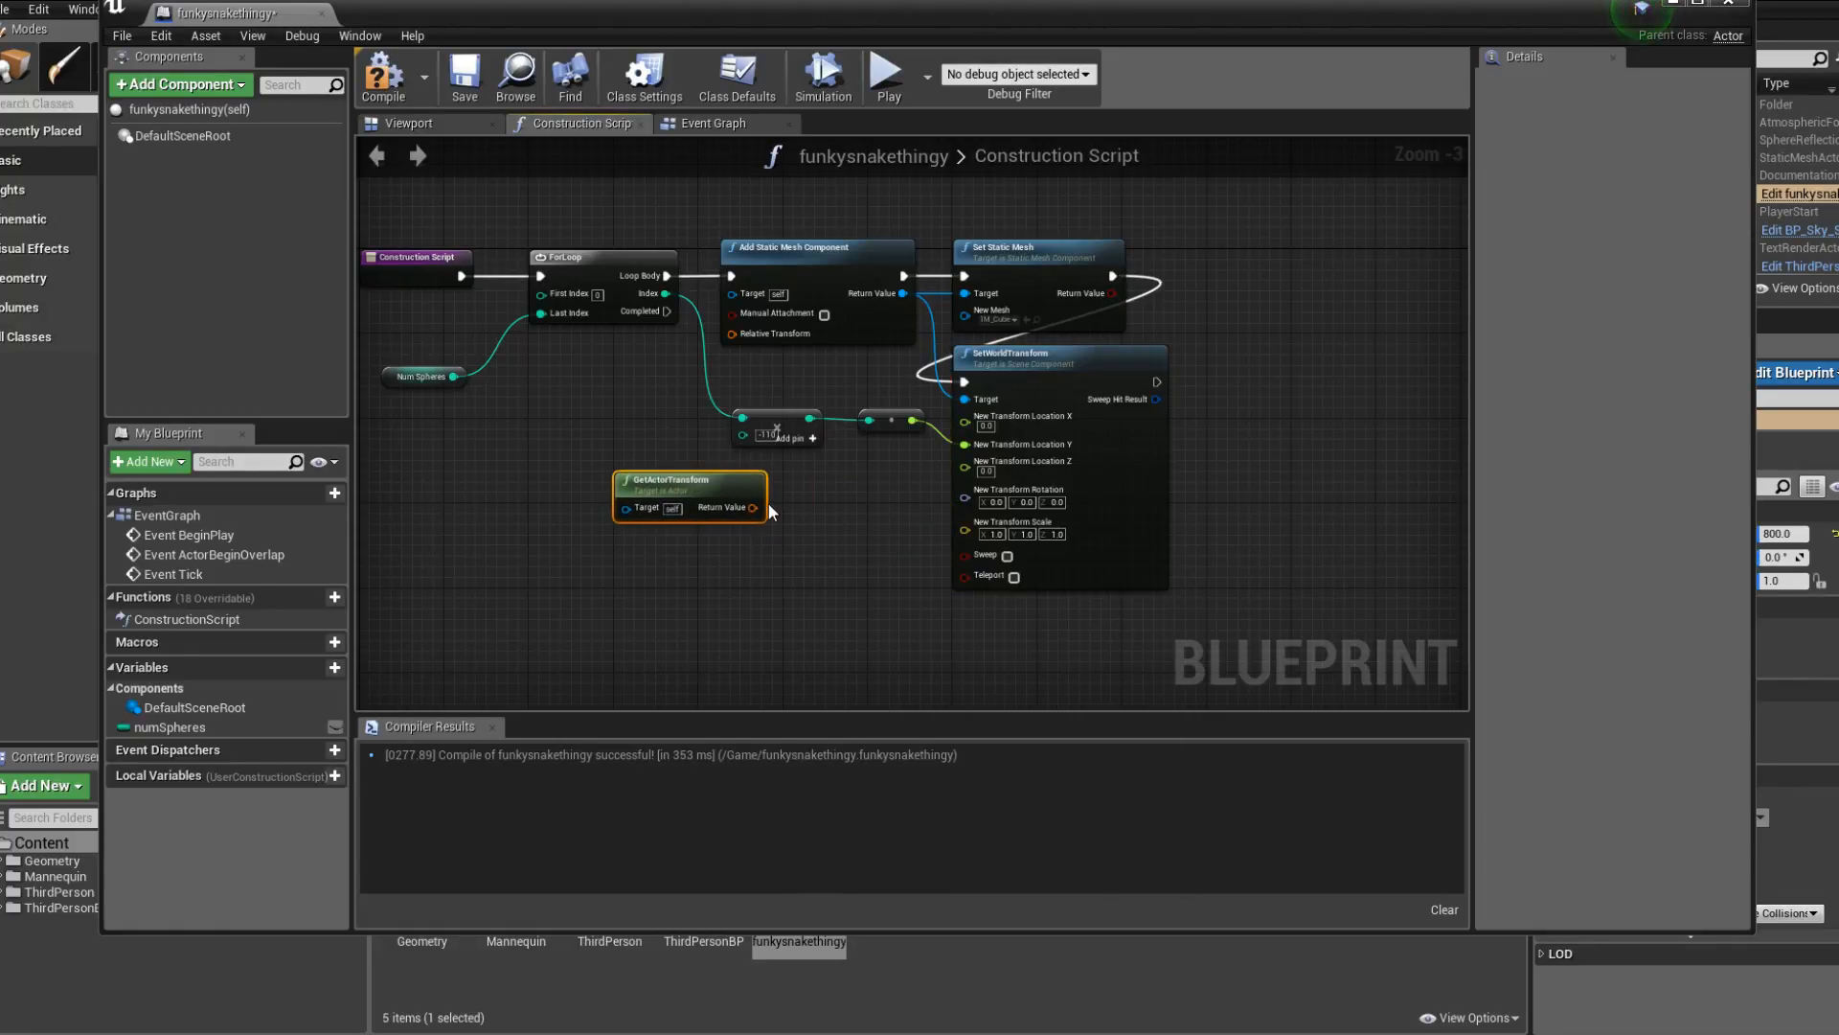
right_click(753, 508)
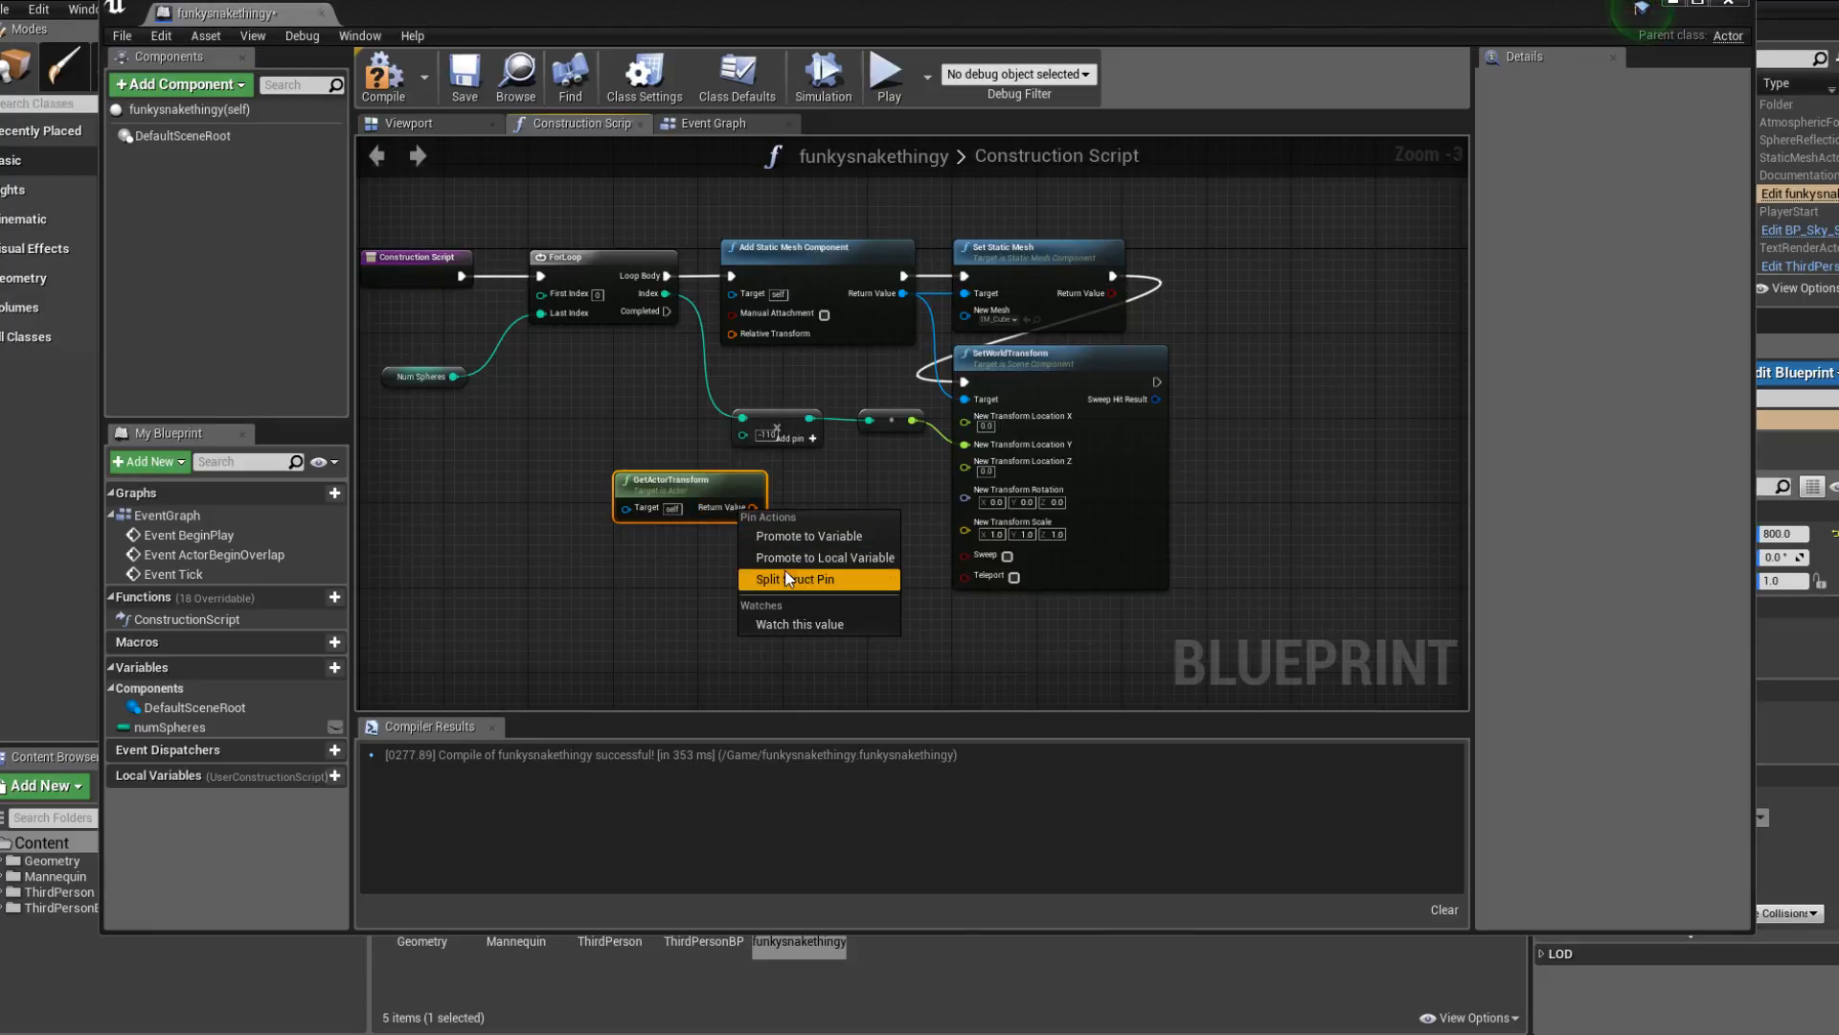
click(786, 579)
Delete the SetWorldTransform node from the construction script.
scroll(802, 564, up, 2)
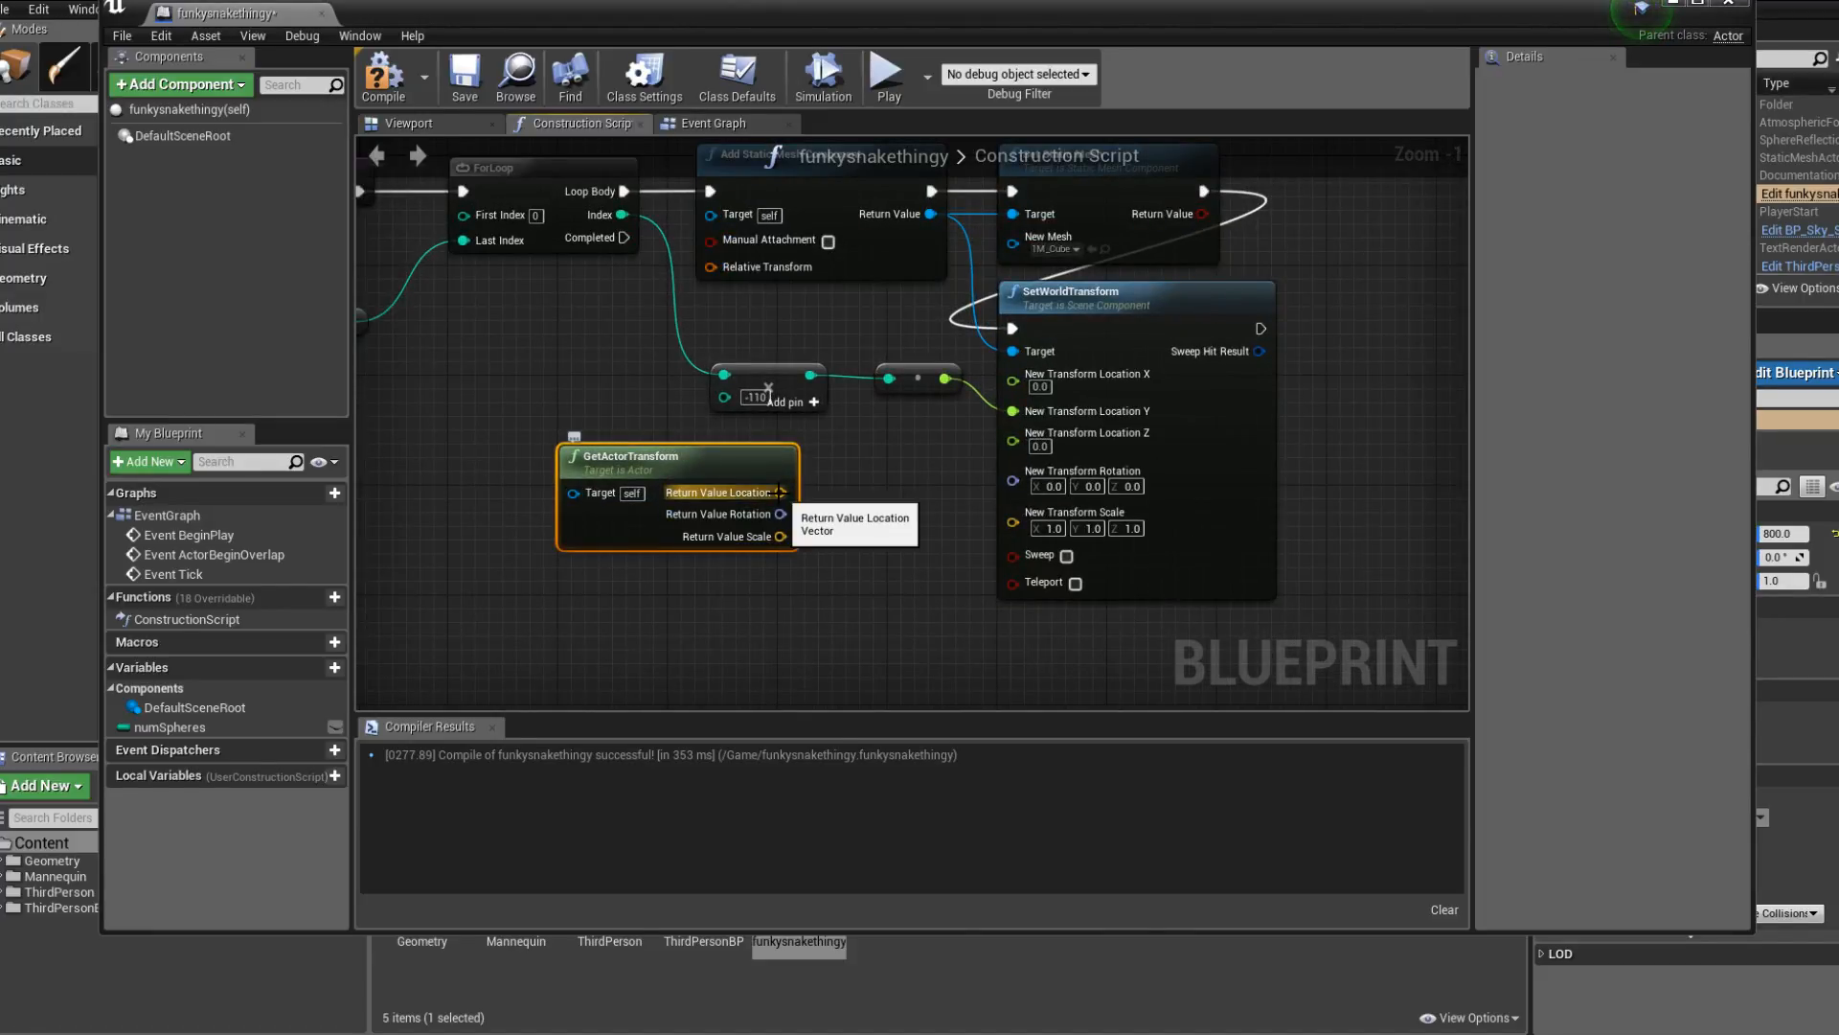
drag(776, 329, 896, 412)
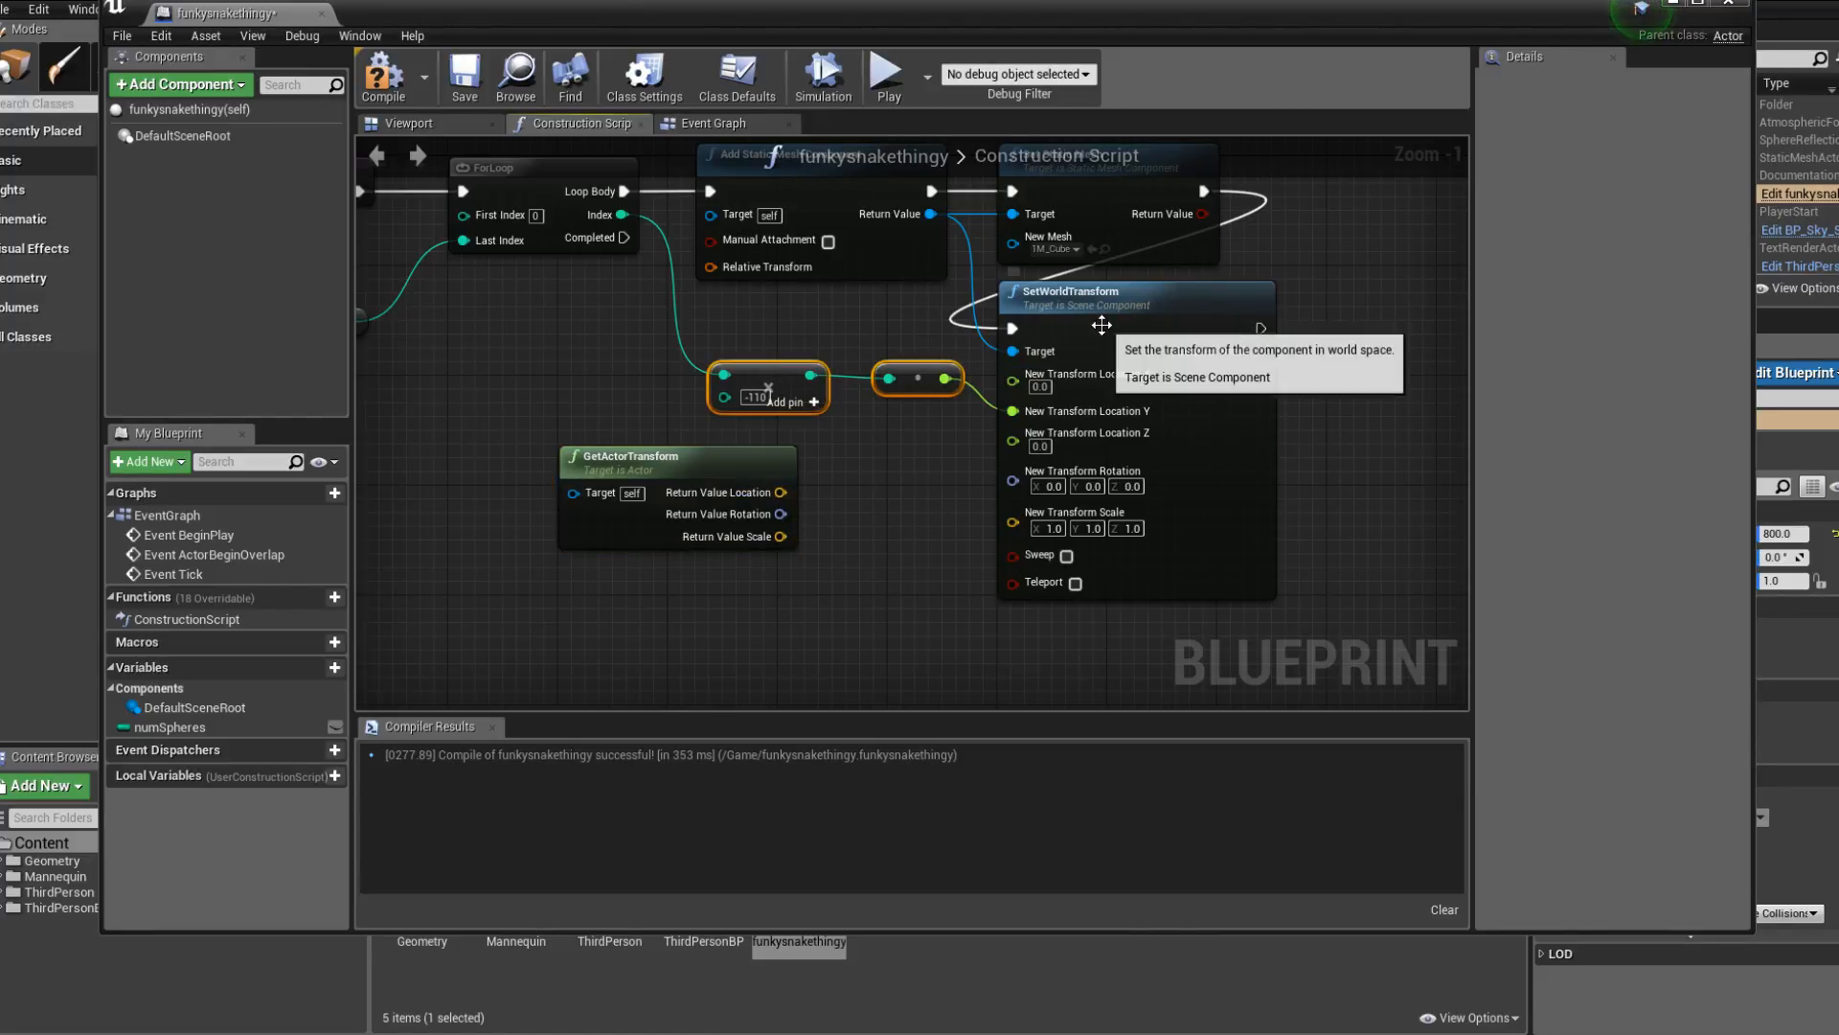
click(1097, 316)
key(Delete)
right_click(1080, 339)
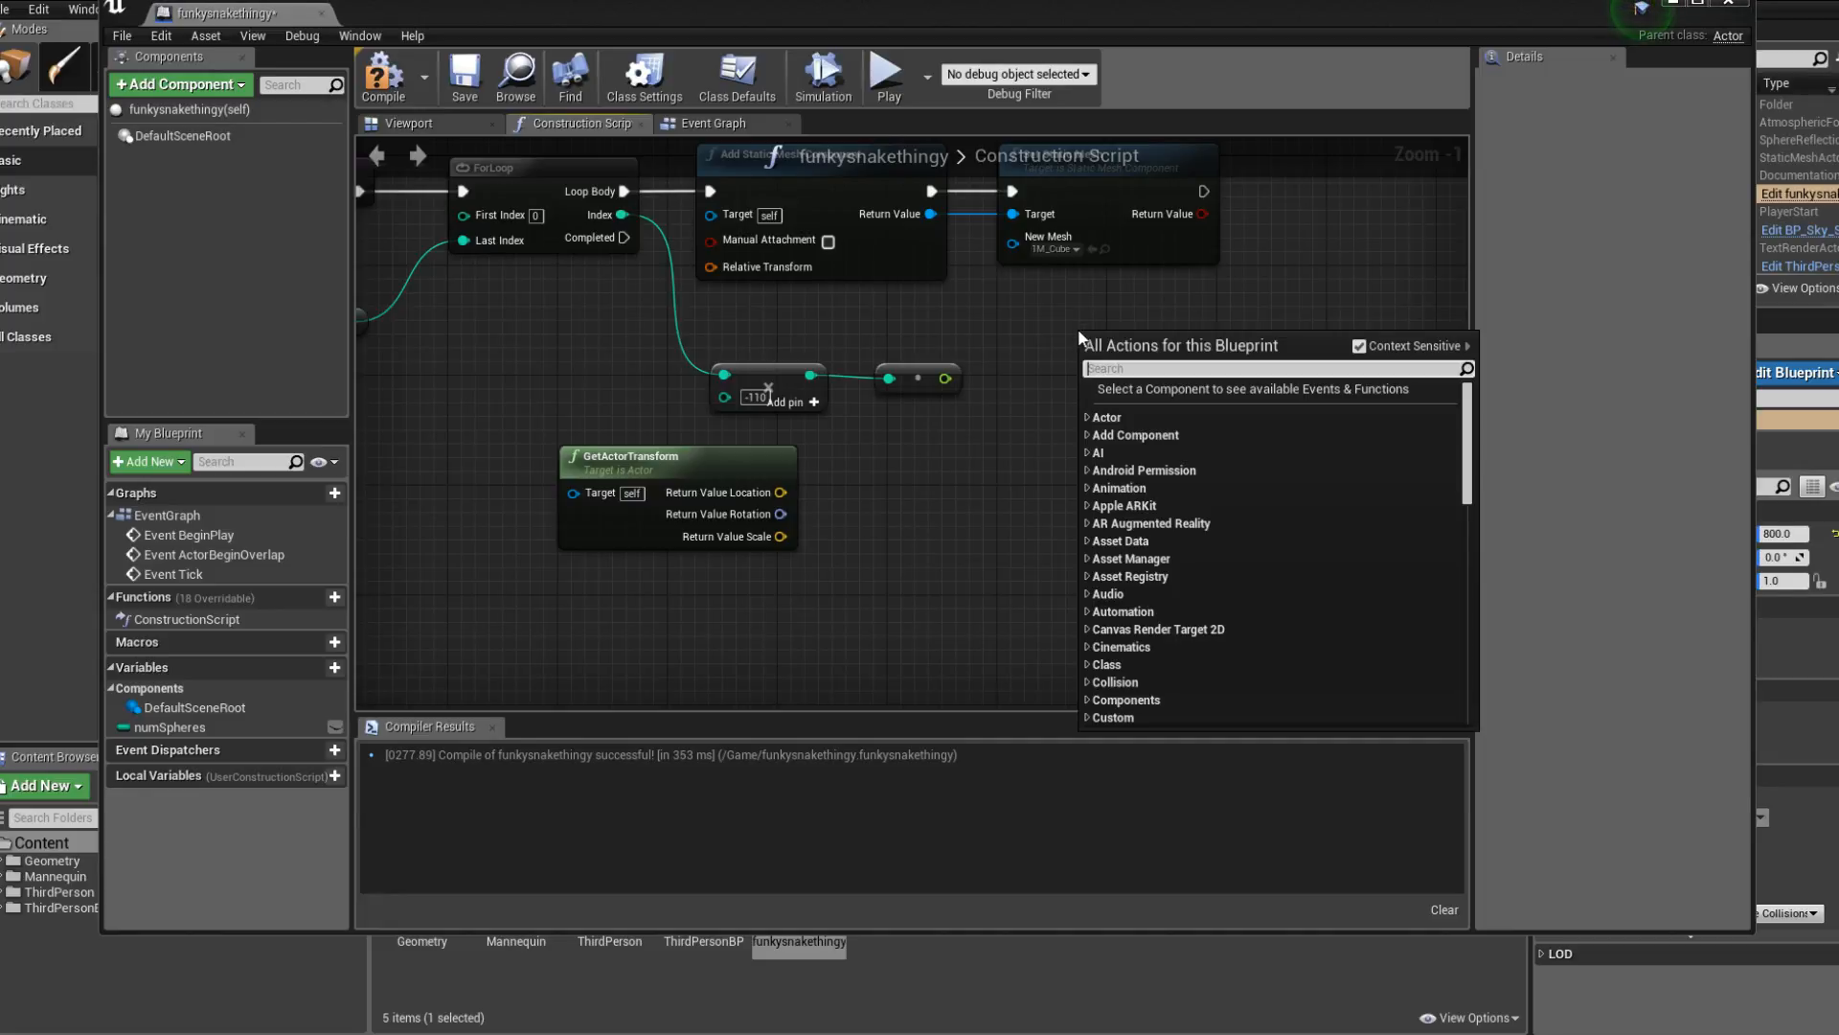
text(sd)
key(BackSpace)
key(BackSpace)
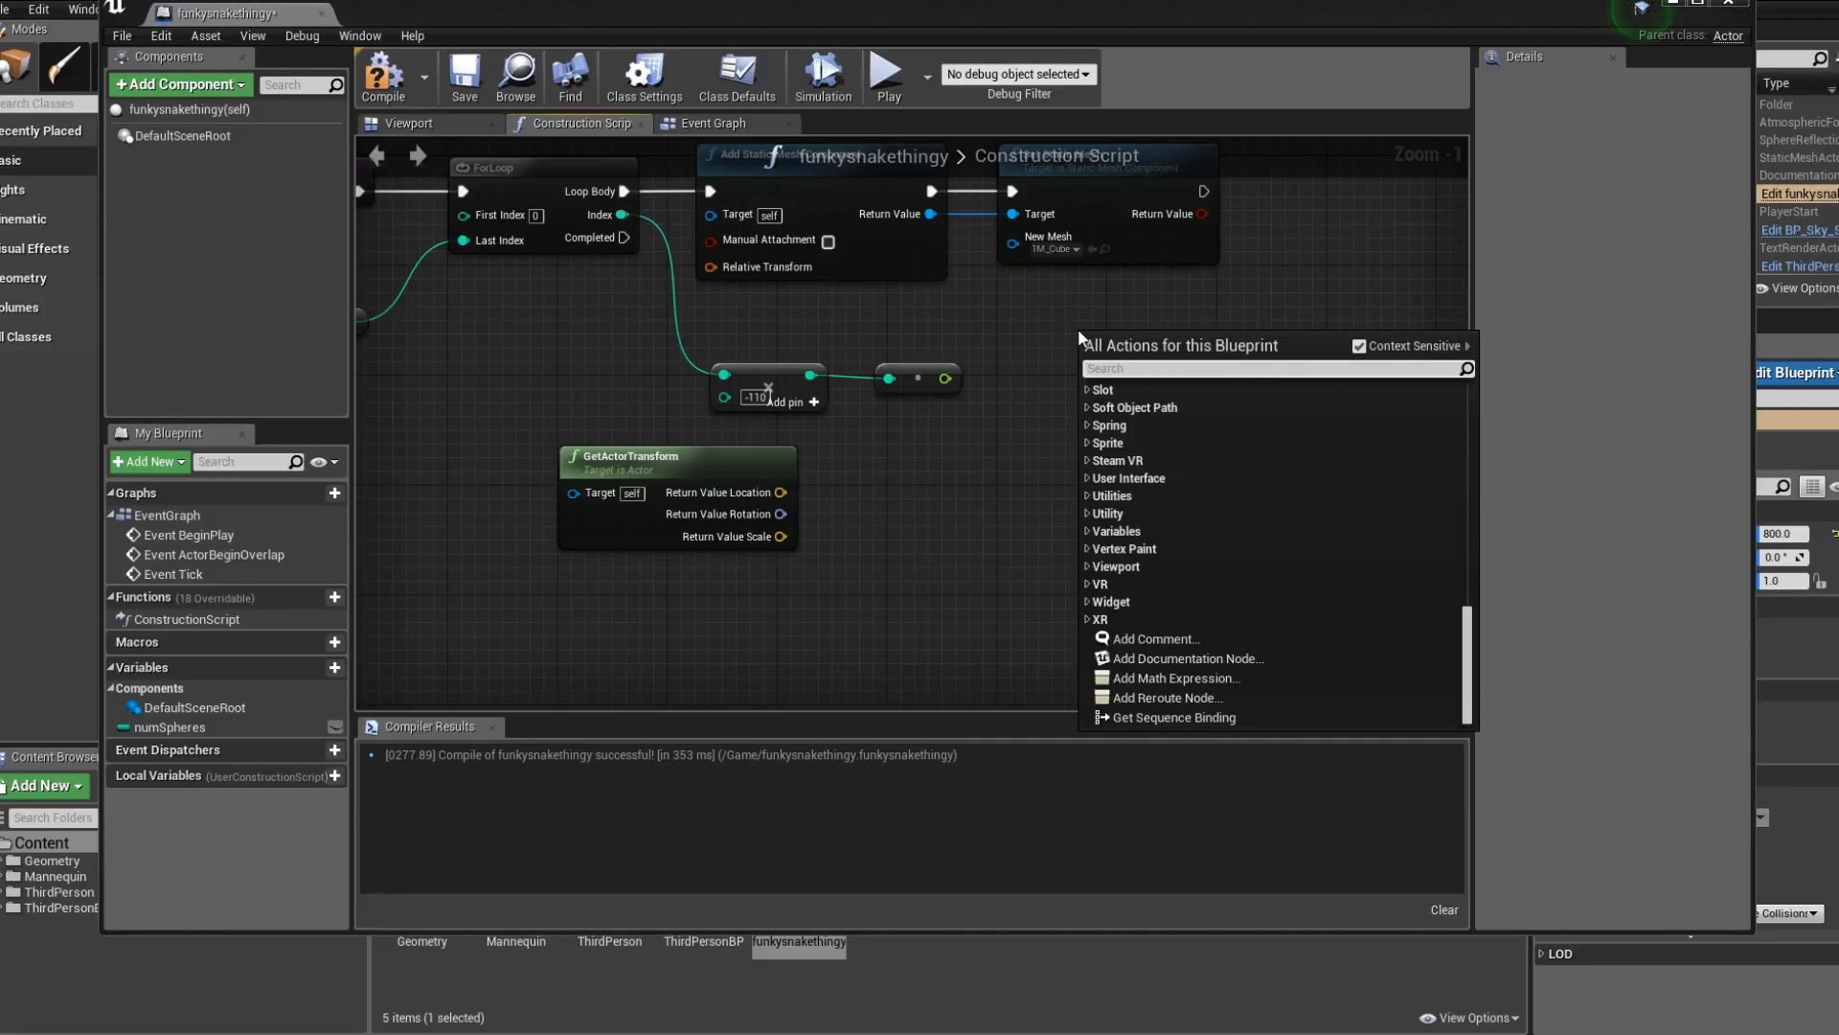
Add a SetRelativeTransform node targeting Add Static Mesh Component's Return Value and place it directly beneath Set Static Mesh.
drag(944, 214, 1040, 362)
text(set )
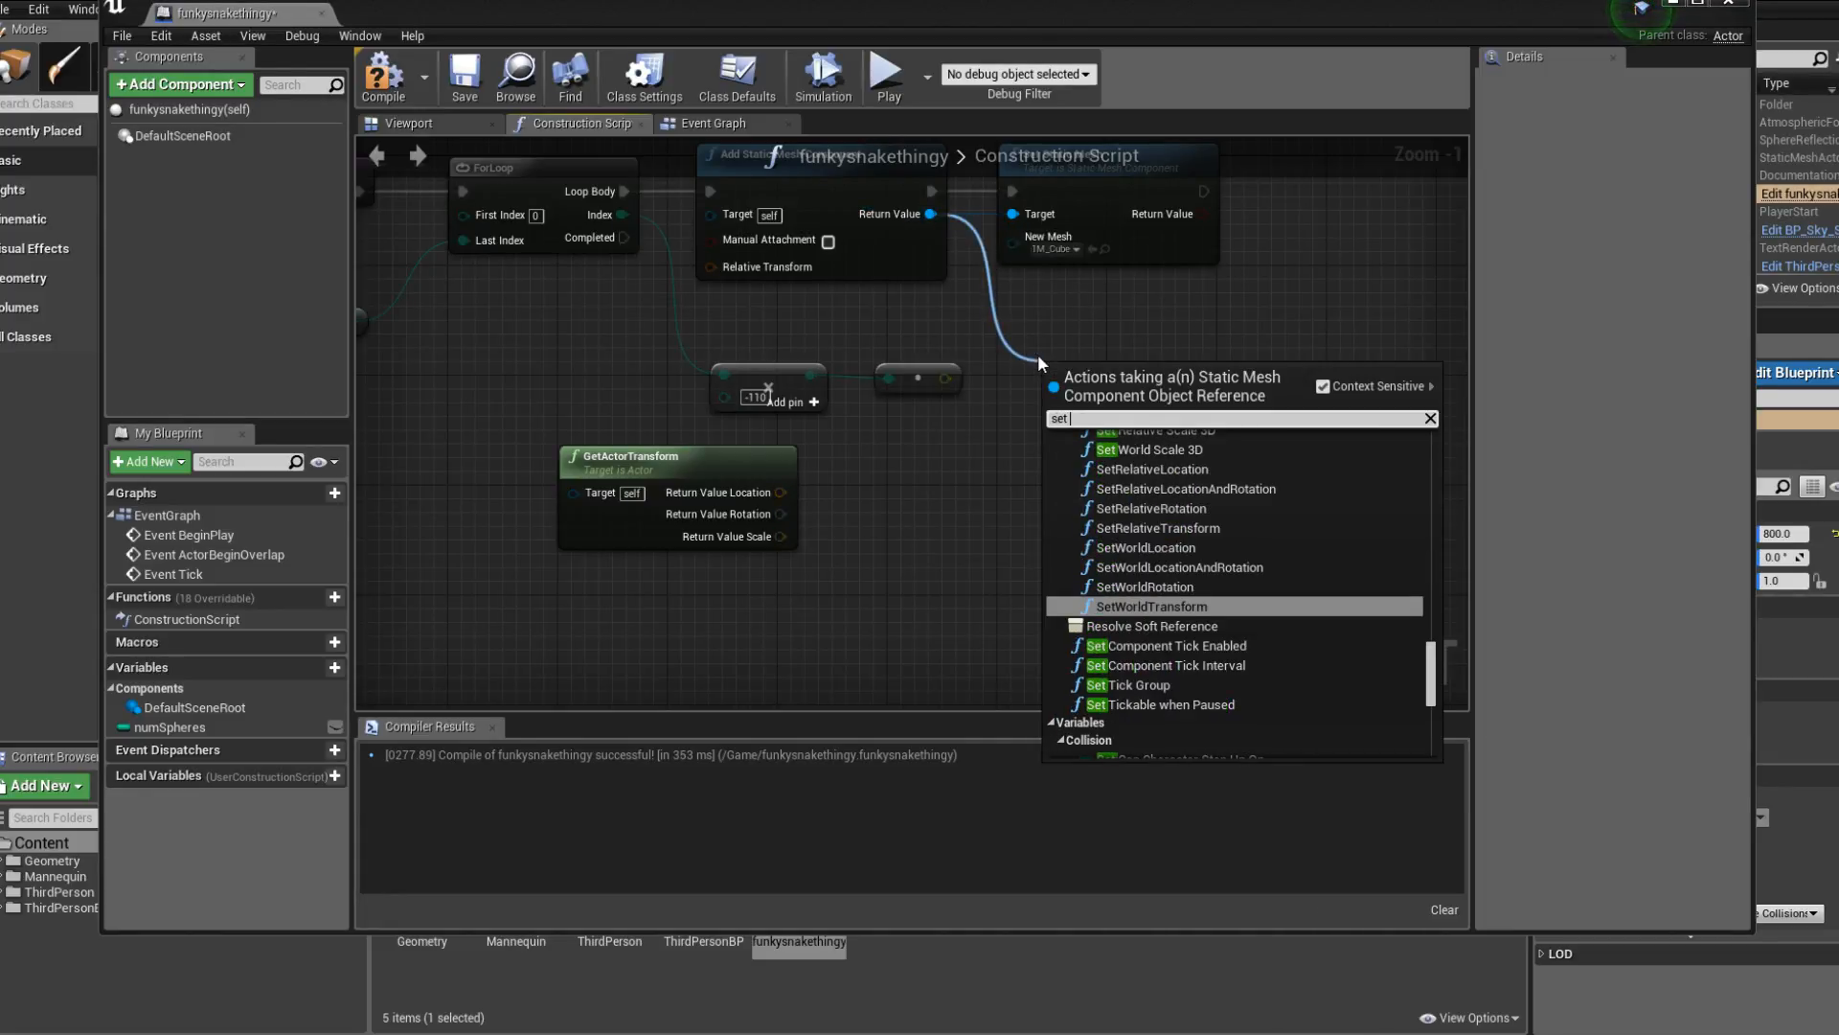
text(rel)
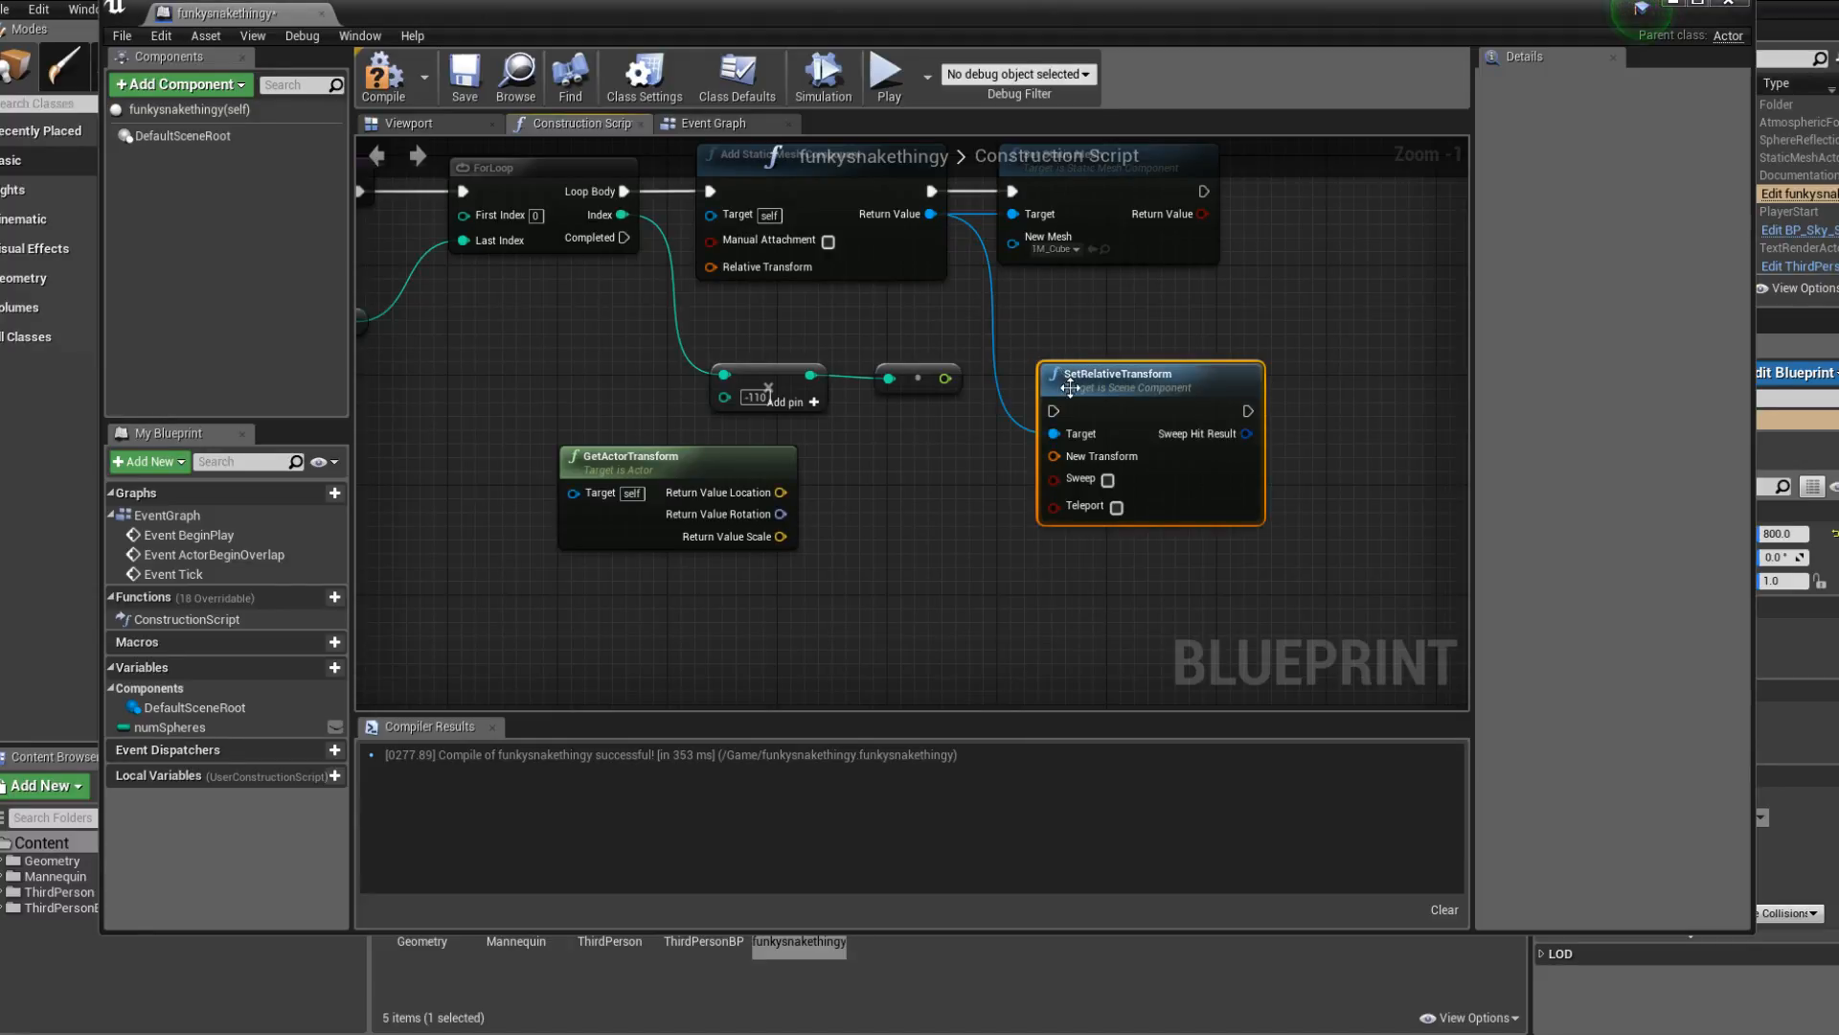
drag(1070, 387, 1049, 331)
Split SetRelativeTransform's New Transform and its Location, and wire the converted product to Location Y and Set Static Mesh's execution output to the node.
right_click(1094, 405)
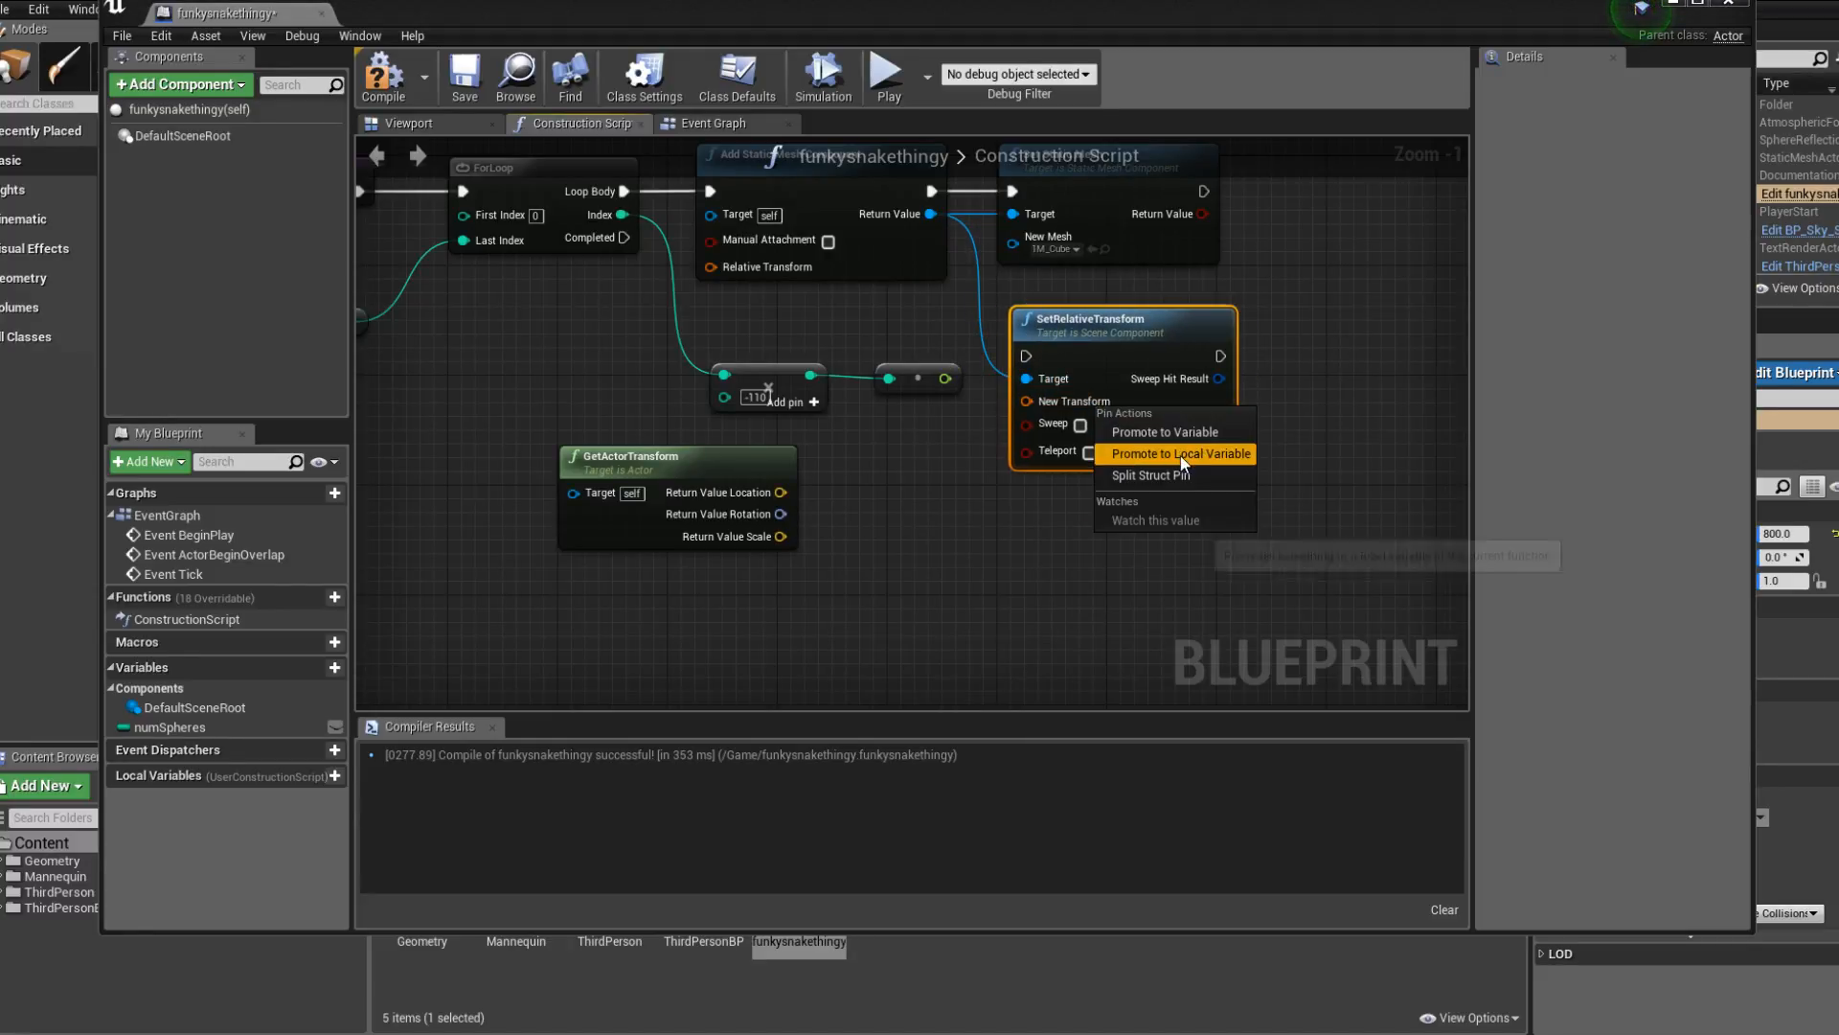
click(1149, 475)
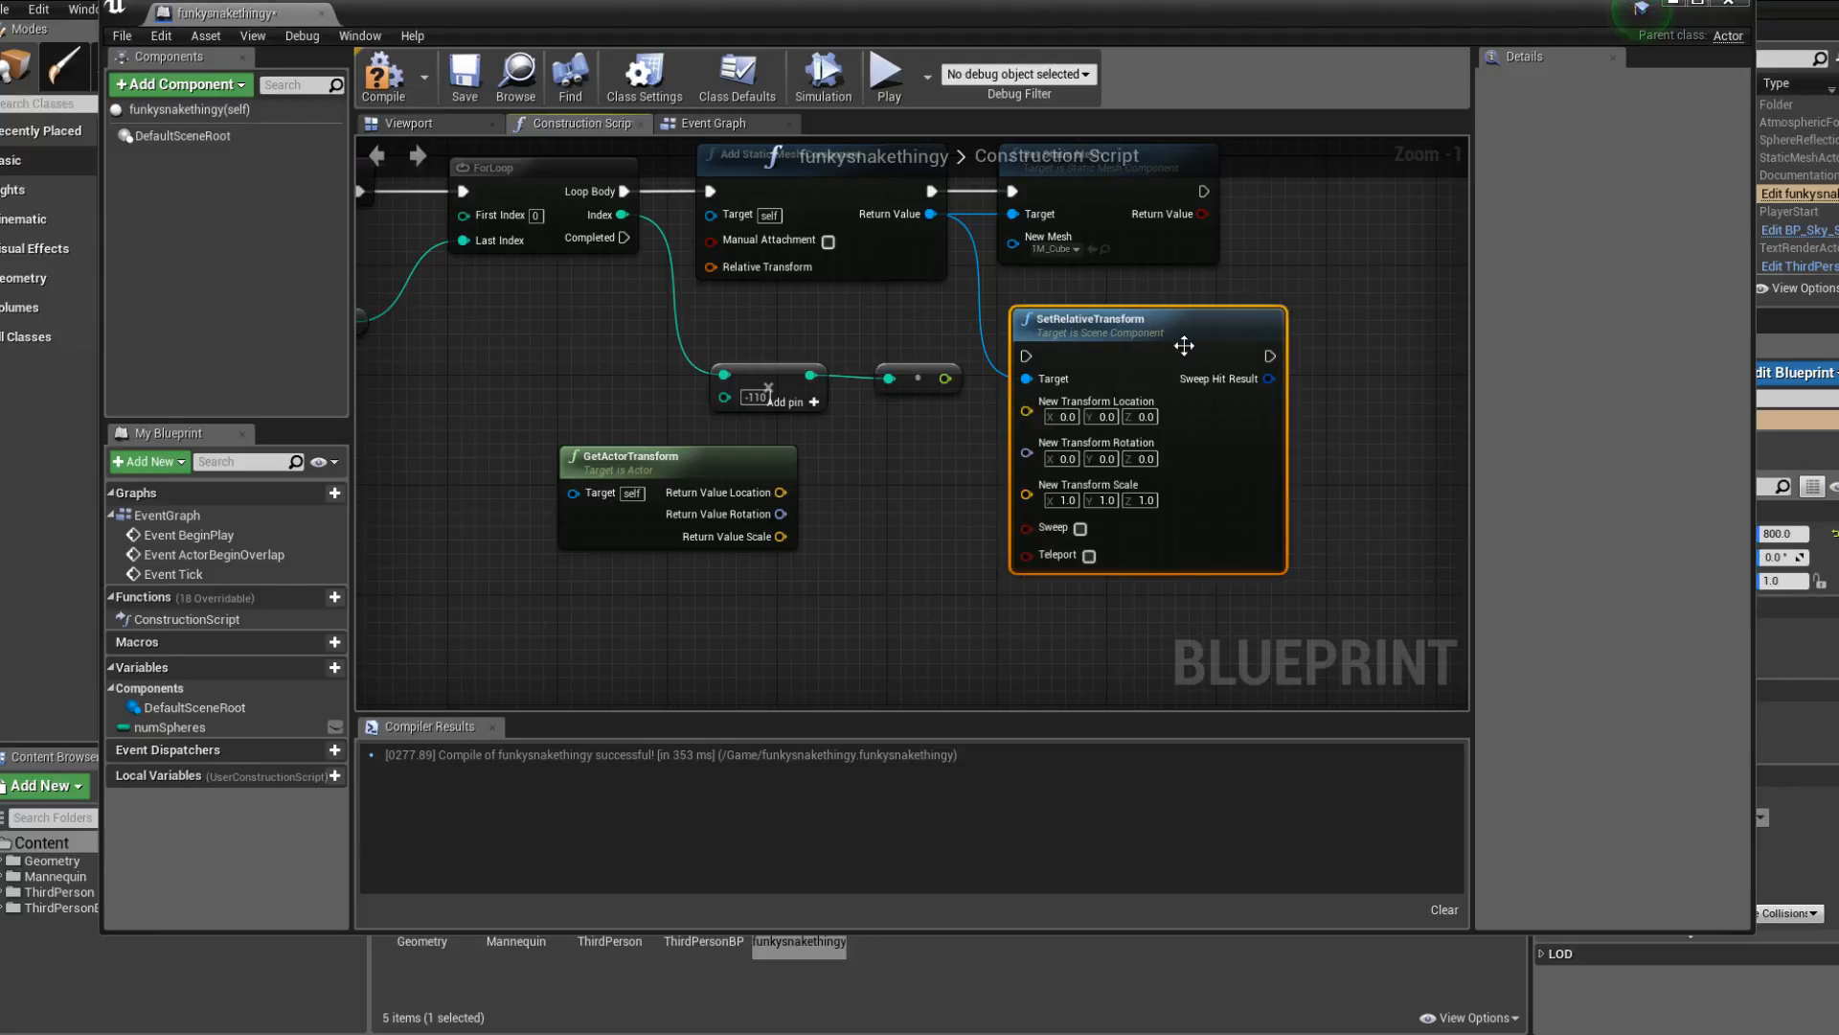
right_click(1119, 402)
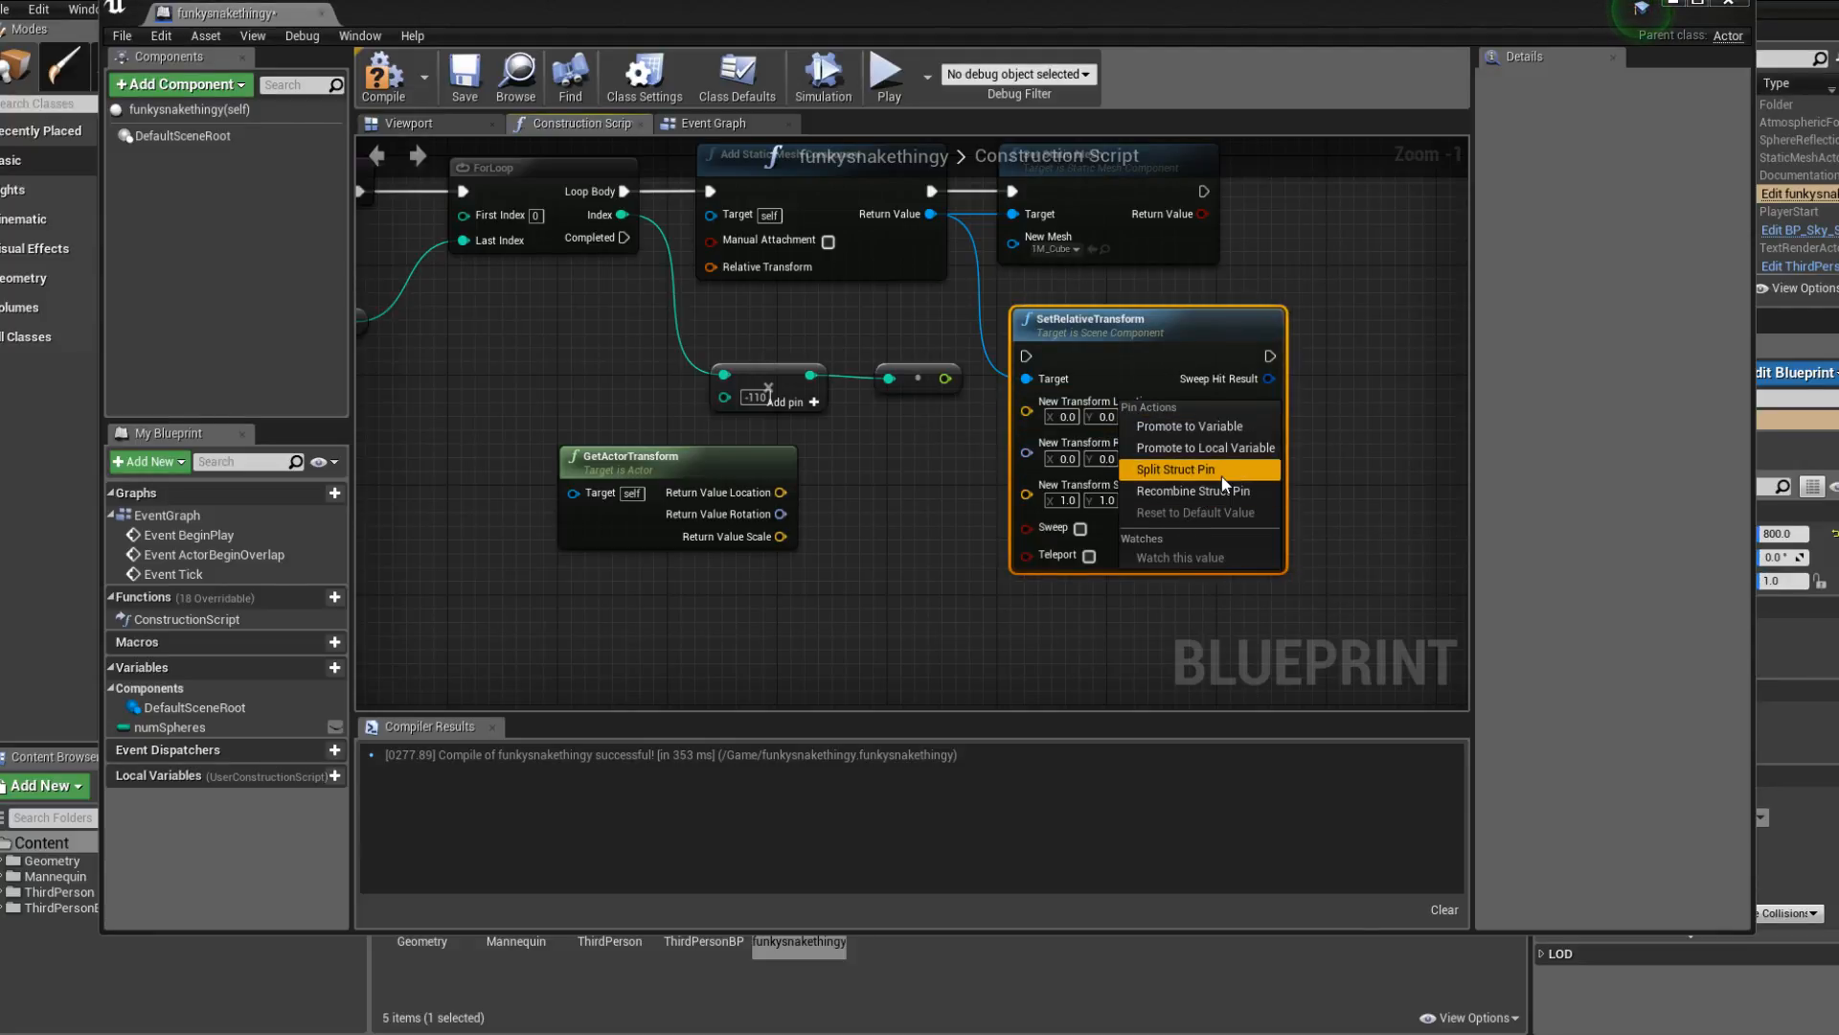
click(1161, 470)
drag(945, 378, 1026, 443)
drag(1200, 192, 1026, 356)
Delete the unused GetActorTransform node below the multiply node.
right_drag(881, 510, 860, 413)
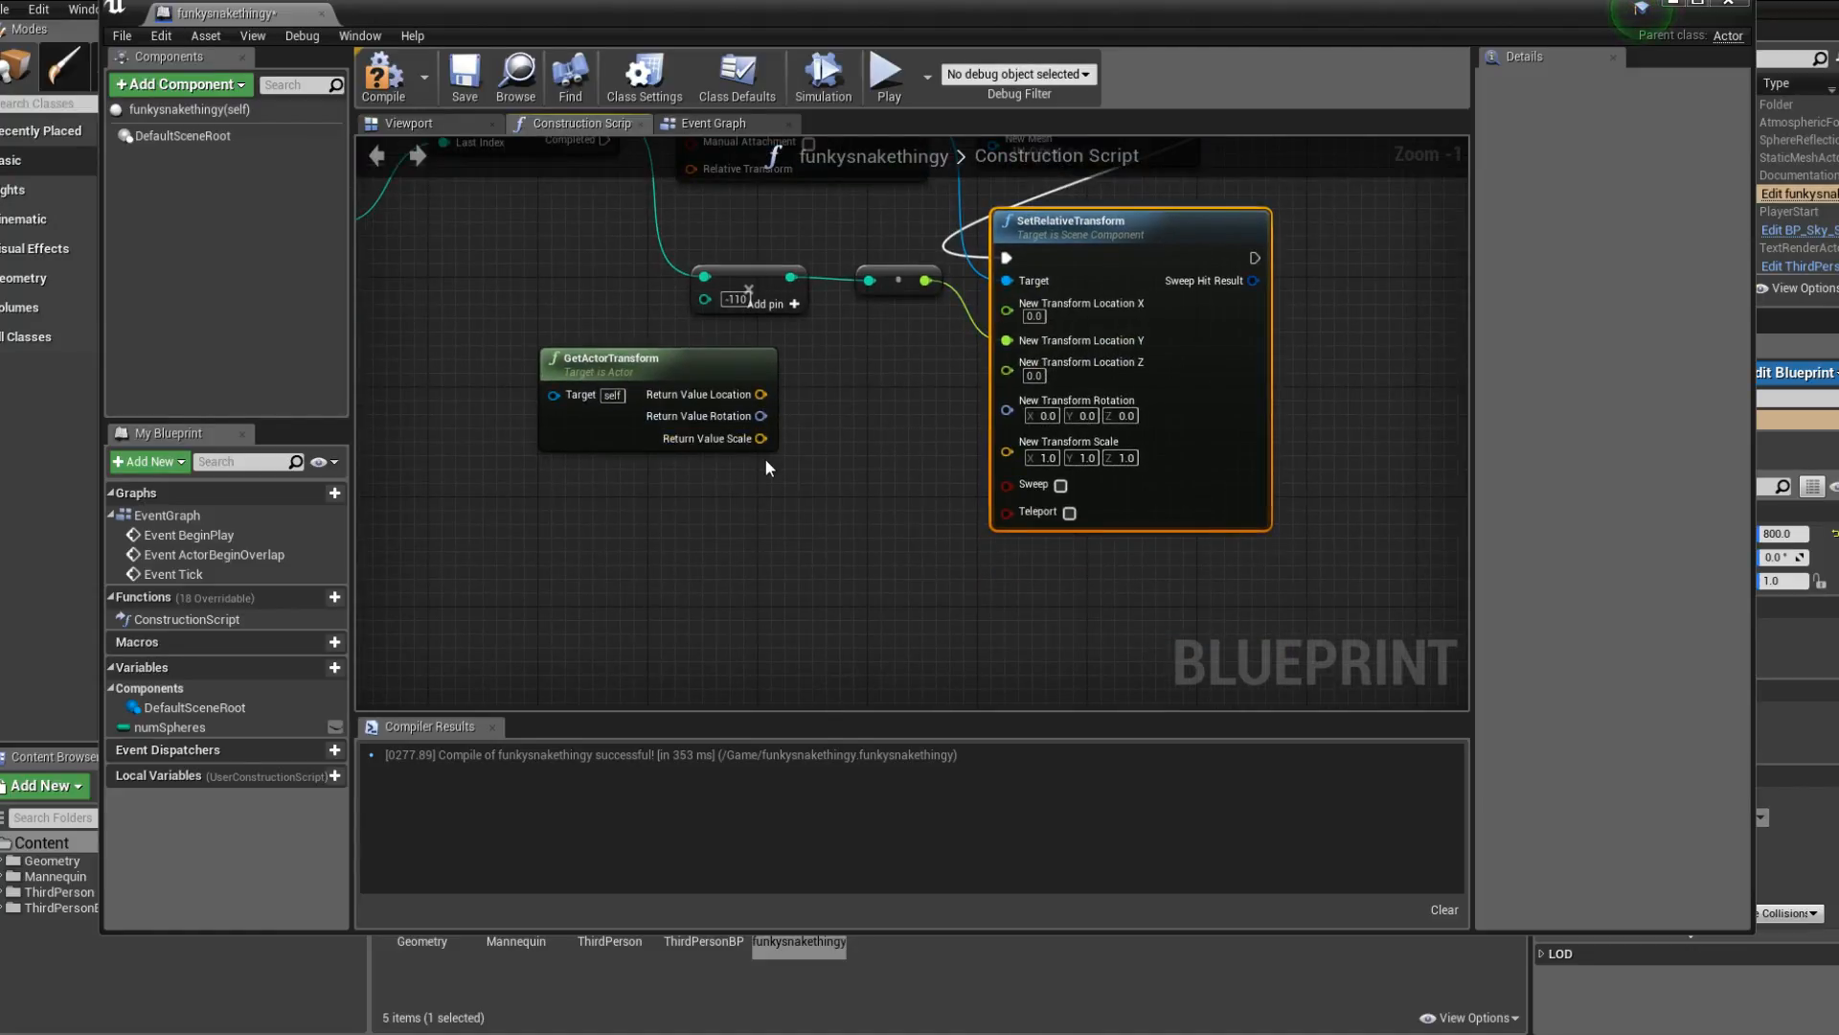
click(717, 365)
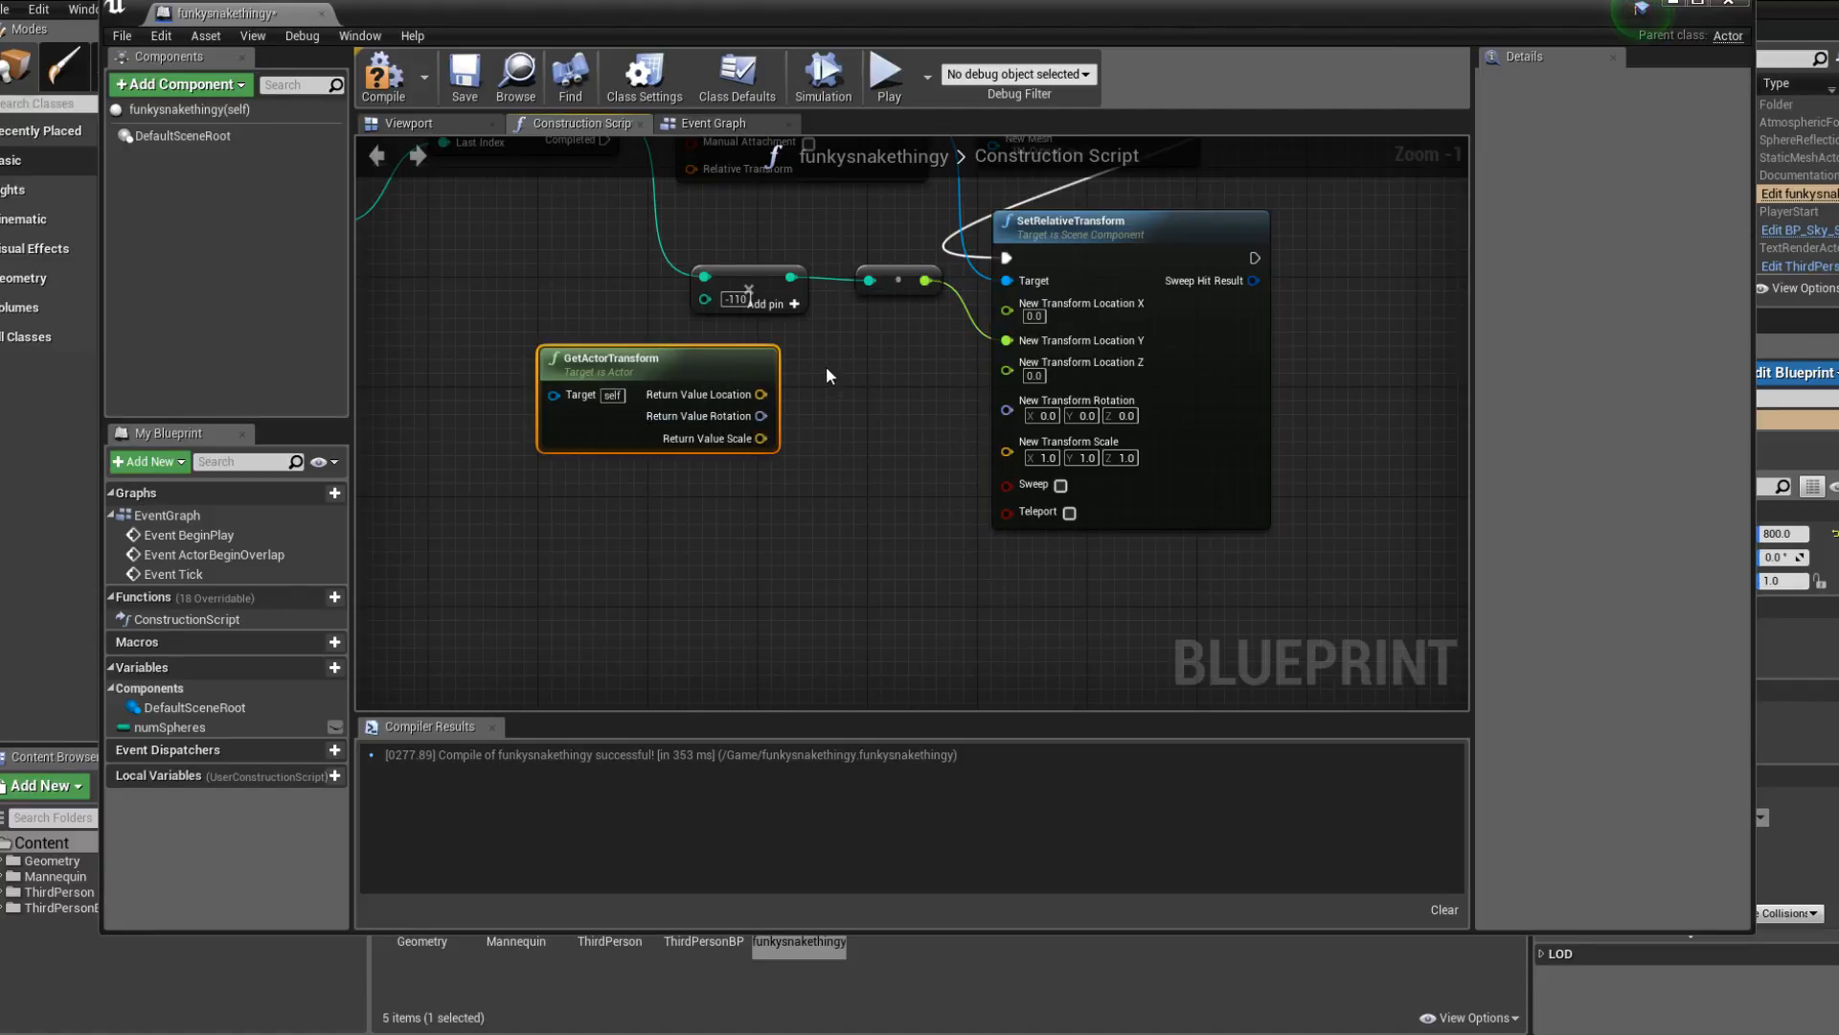
key(Delete)
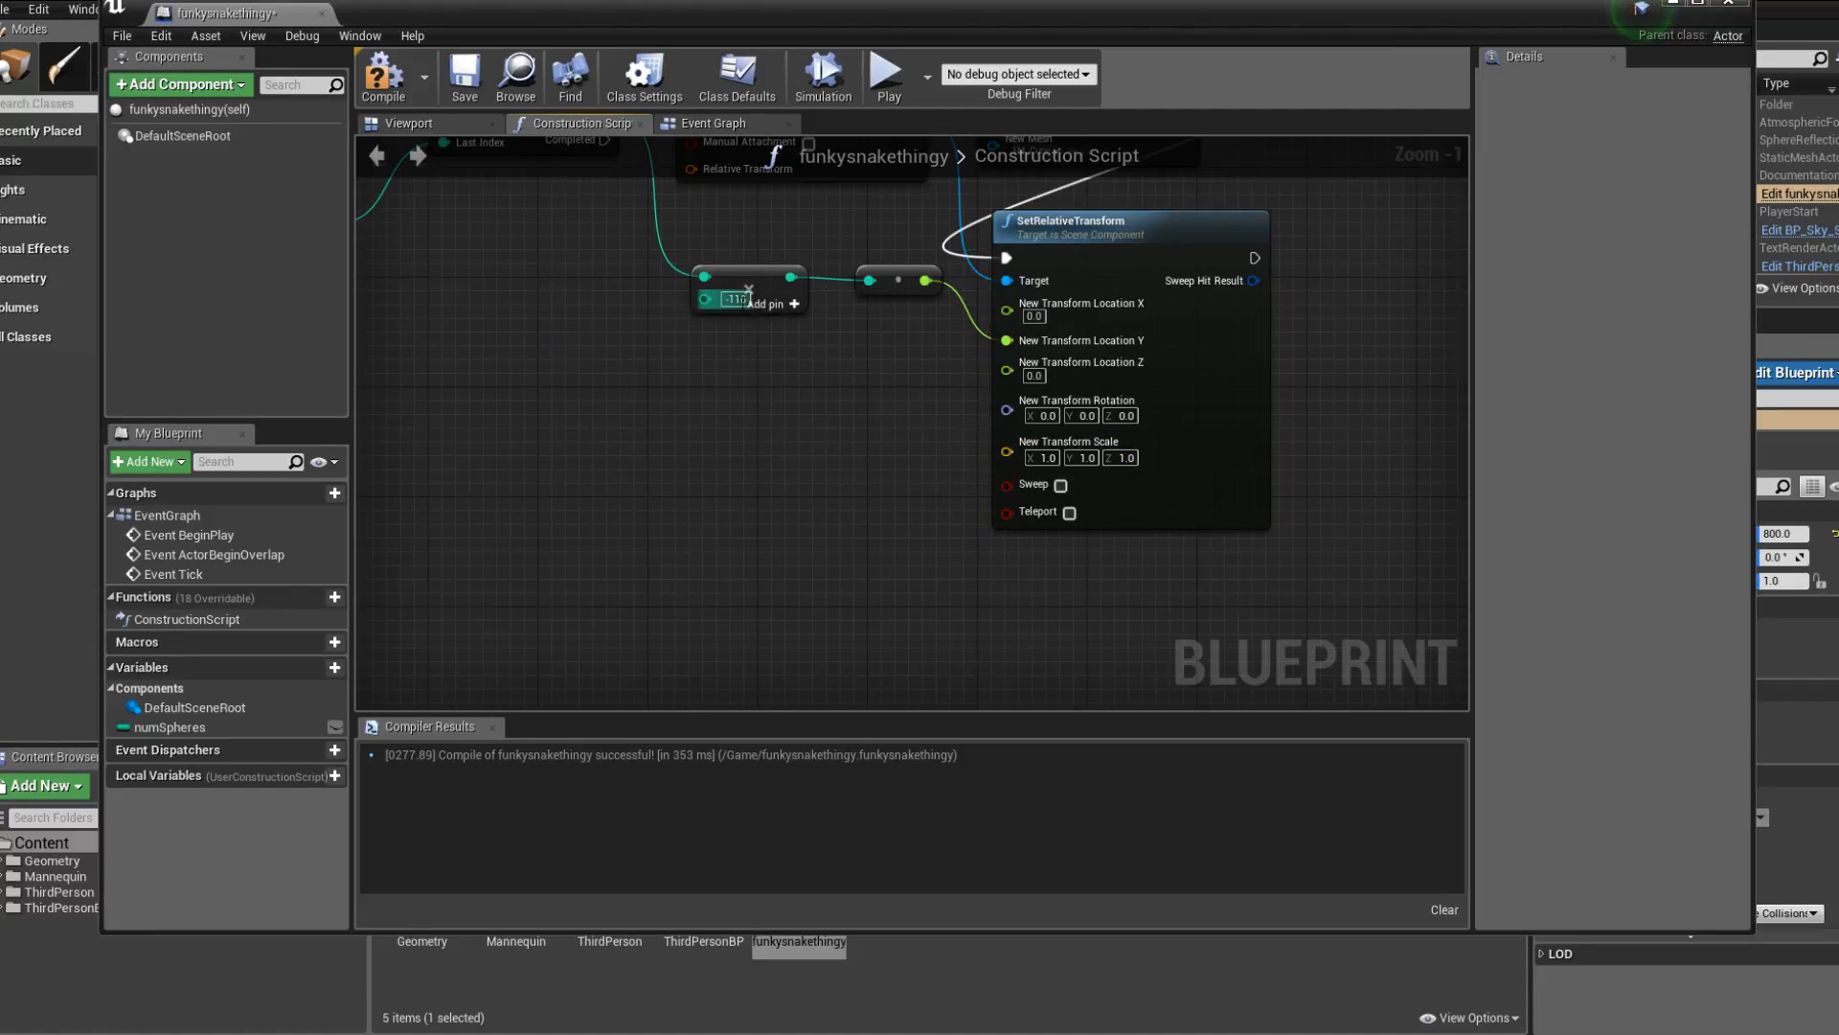
click(735, 298)
click(780, 383)
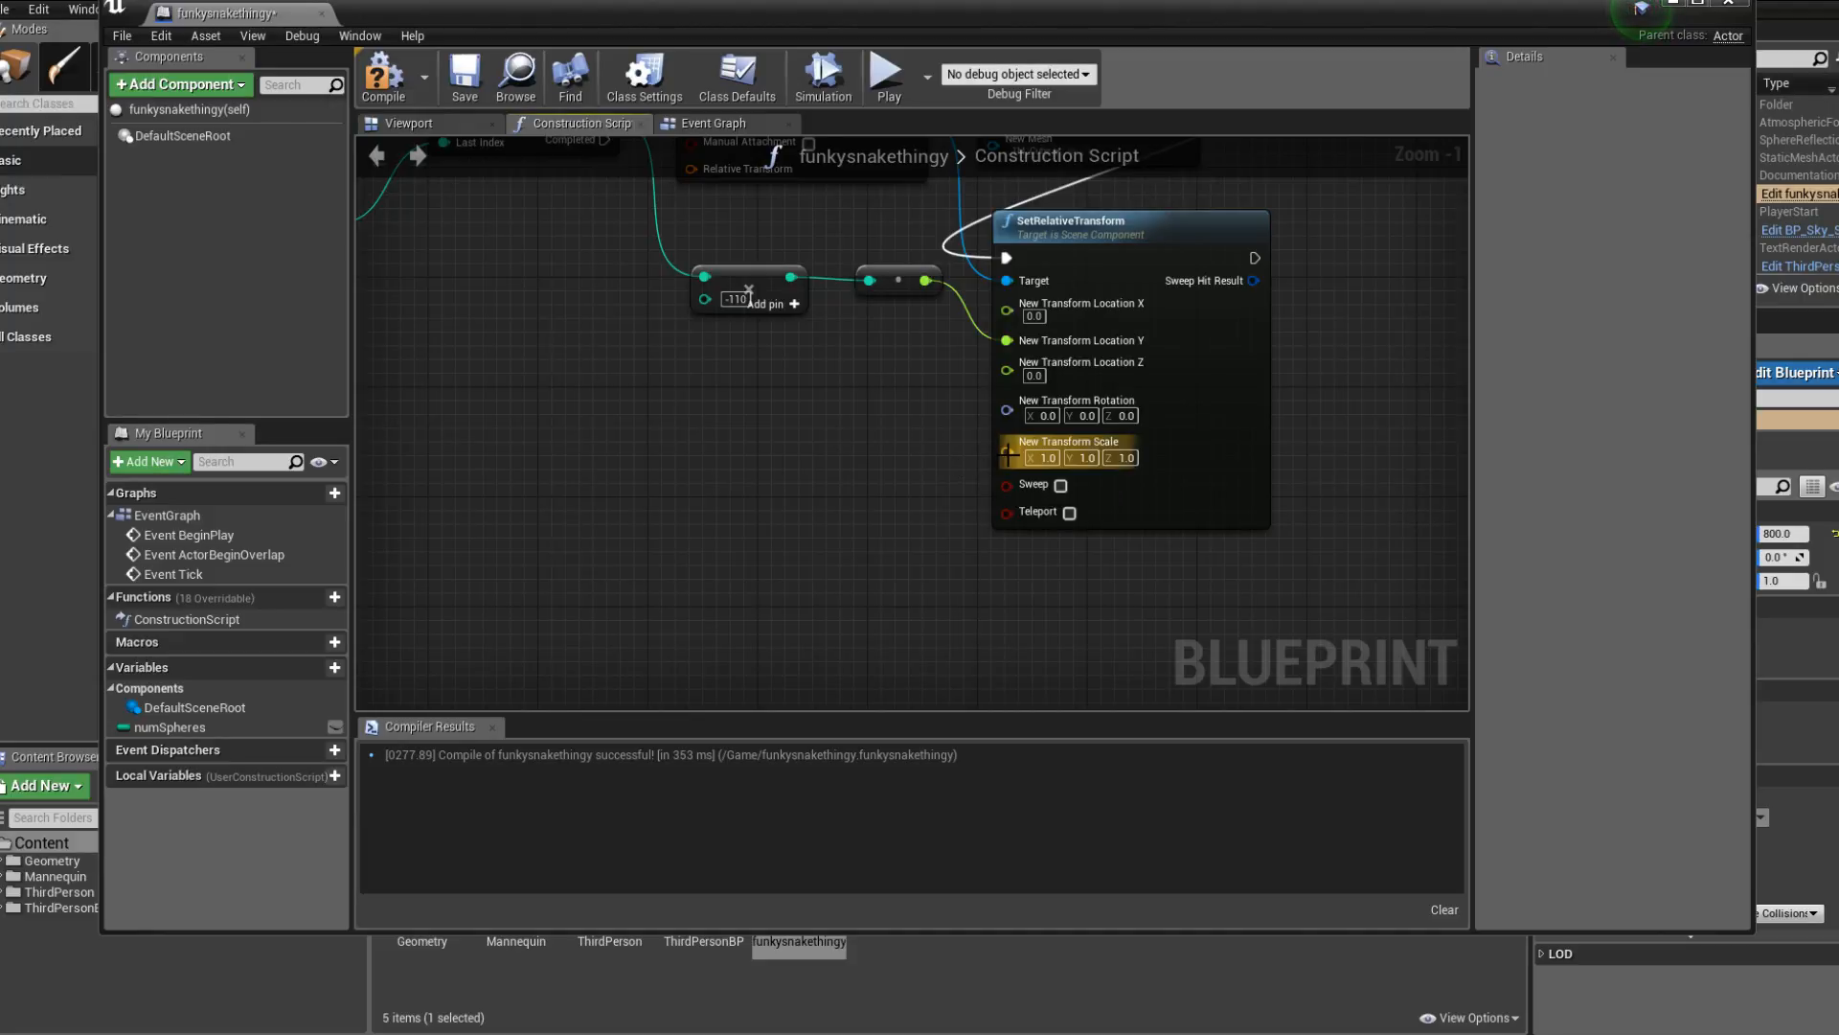
Set SetRelativeTransform's New Transform Scale to 0.1 on X, Y and Z.
click(1047, 458)
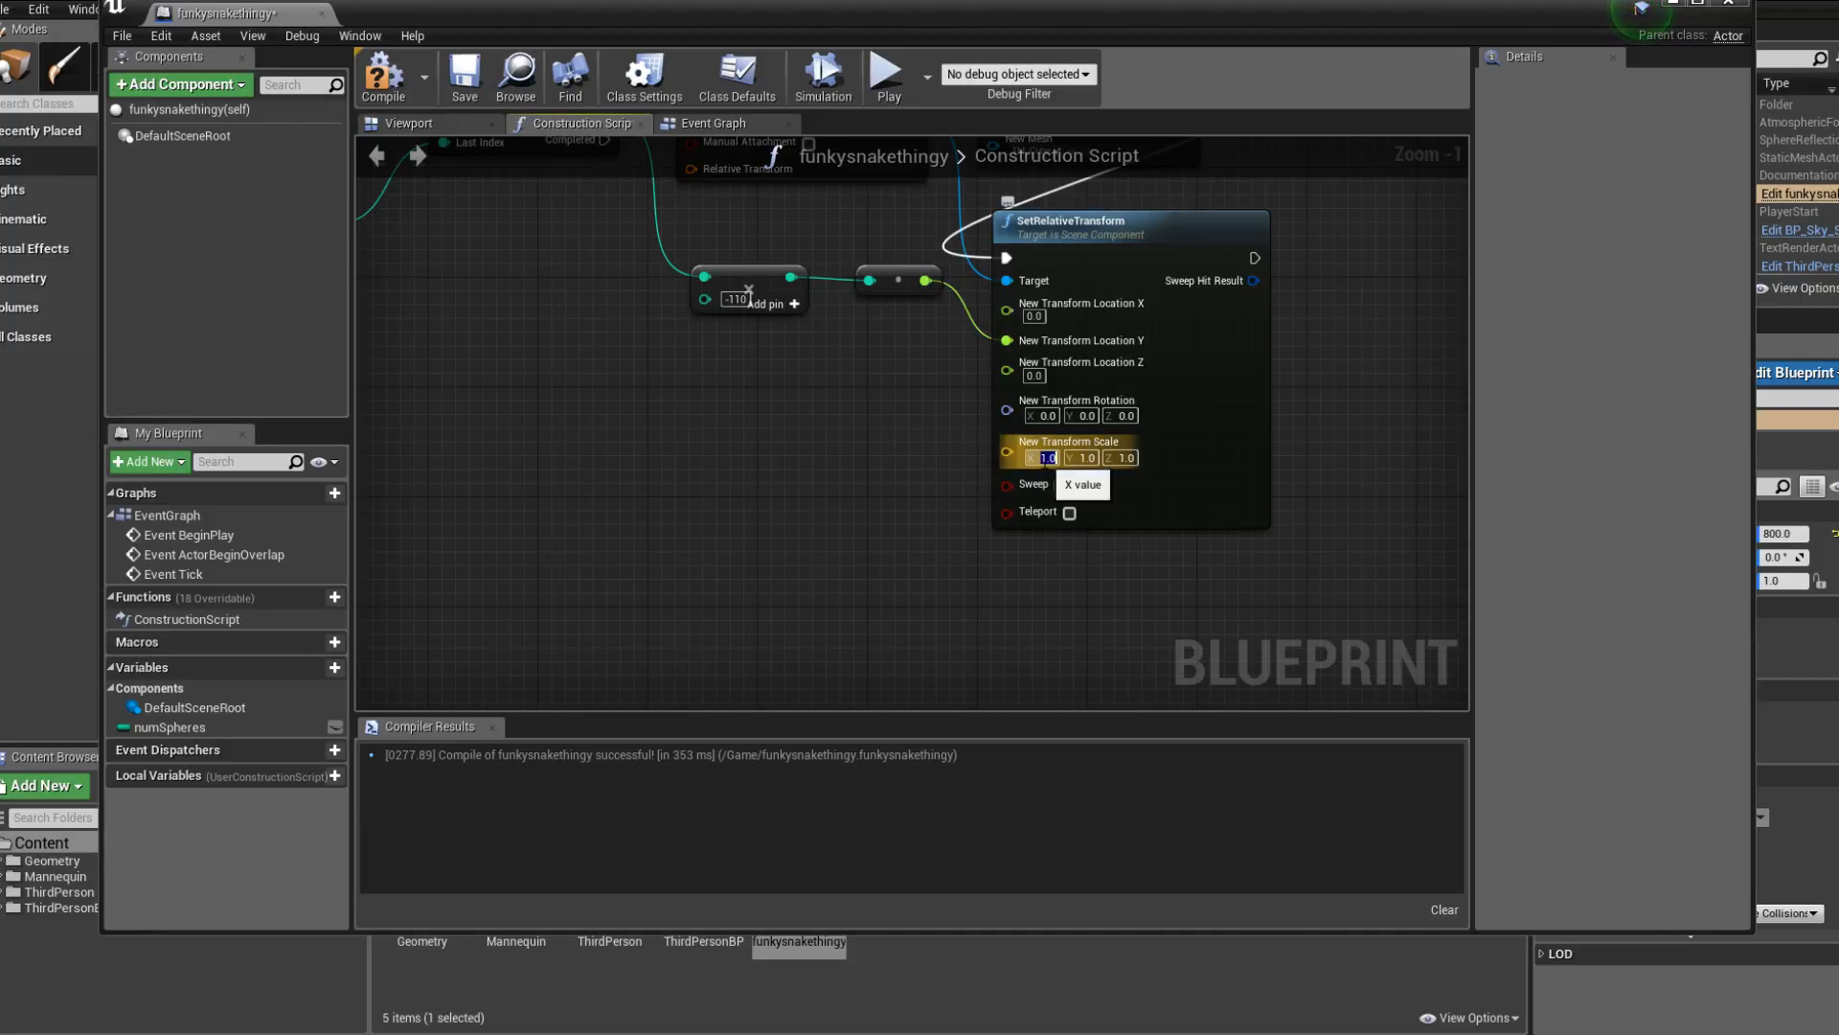
text(0.1)
key(Tab)
text(0.1)
key(Tab)
text(0.1)
Set the multiply node's second value to -11 and compile the blueprint.
click(736, 298)
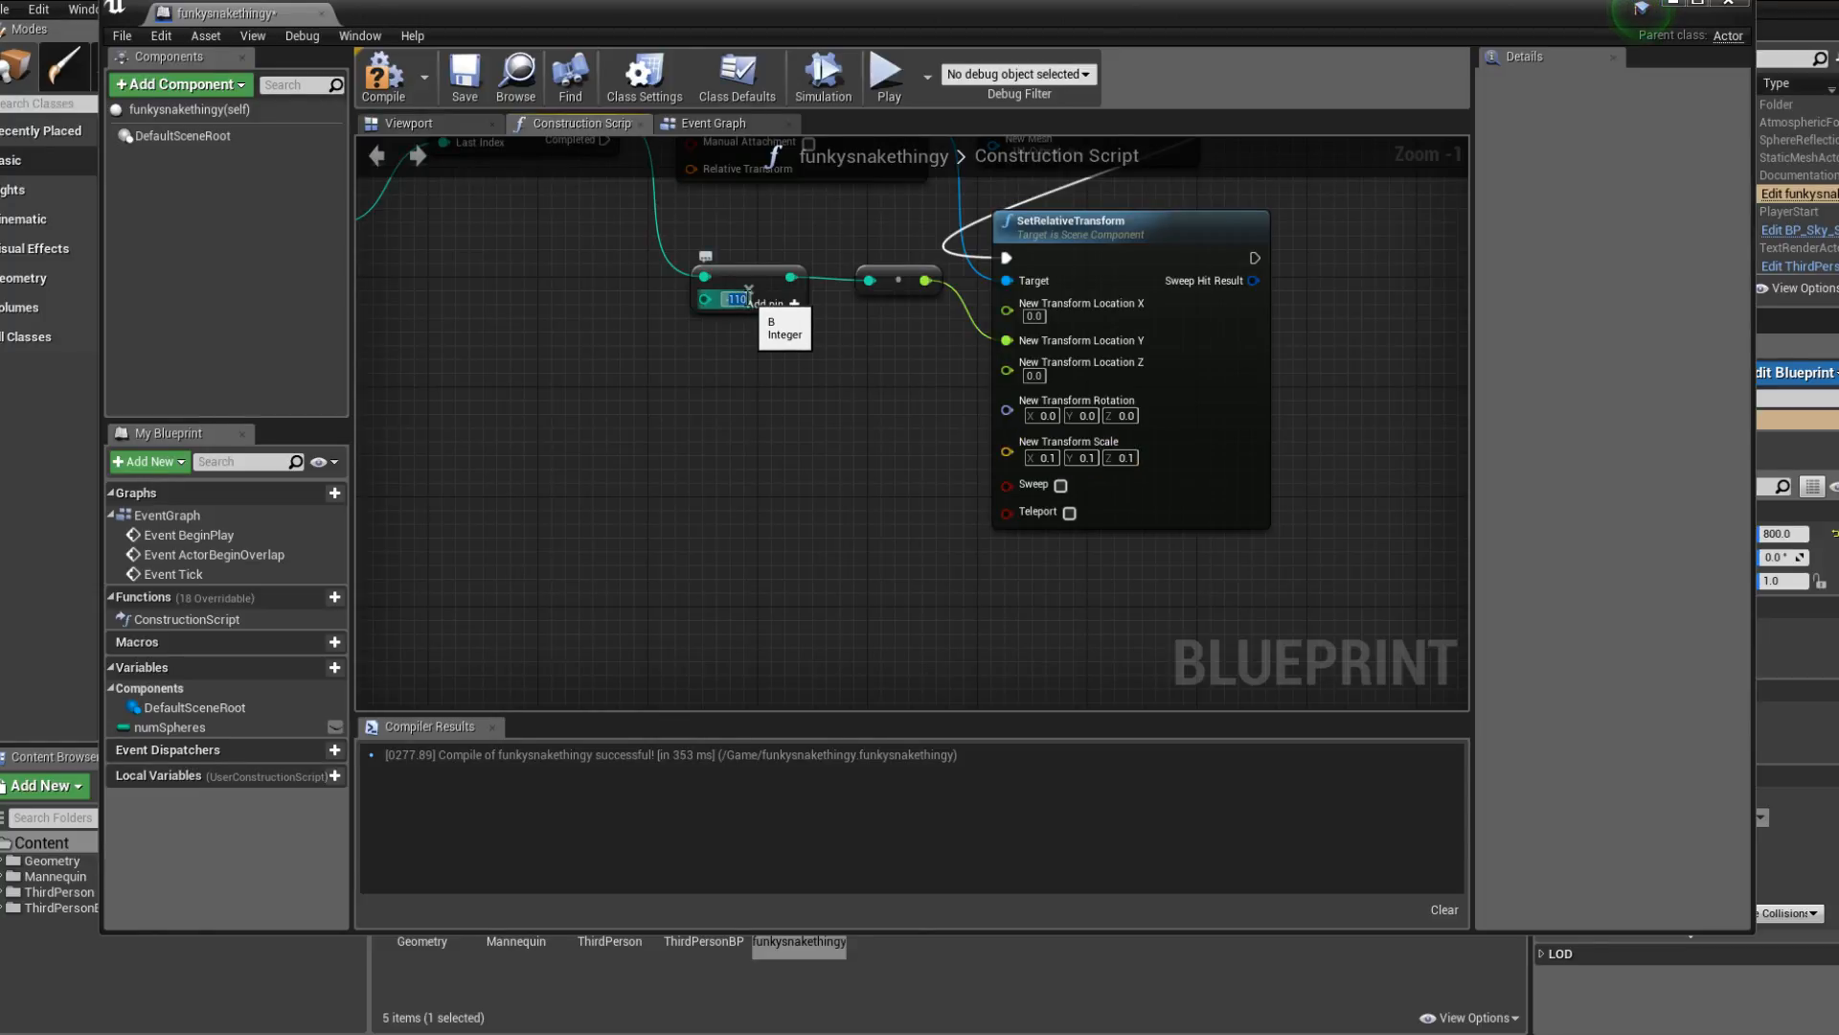
key(BackSpace)
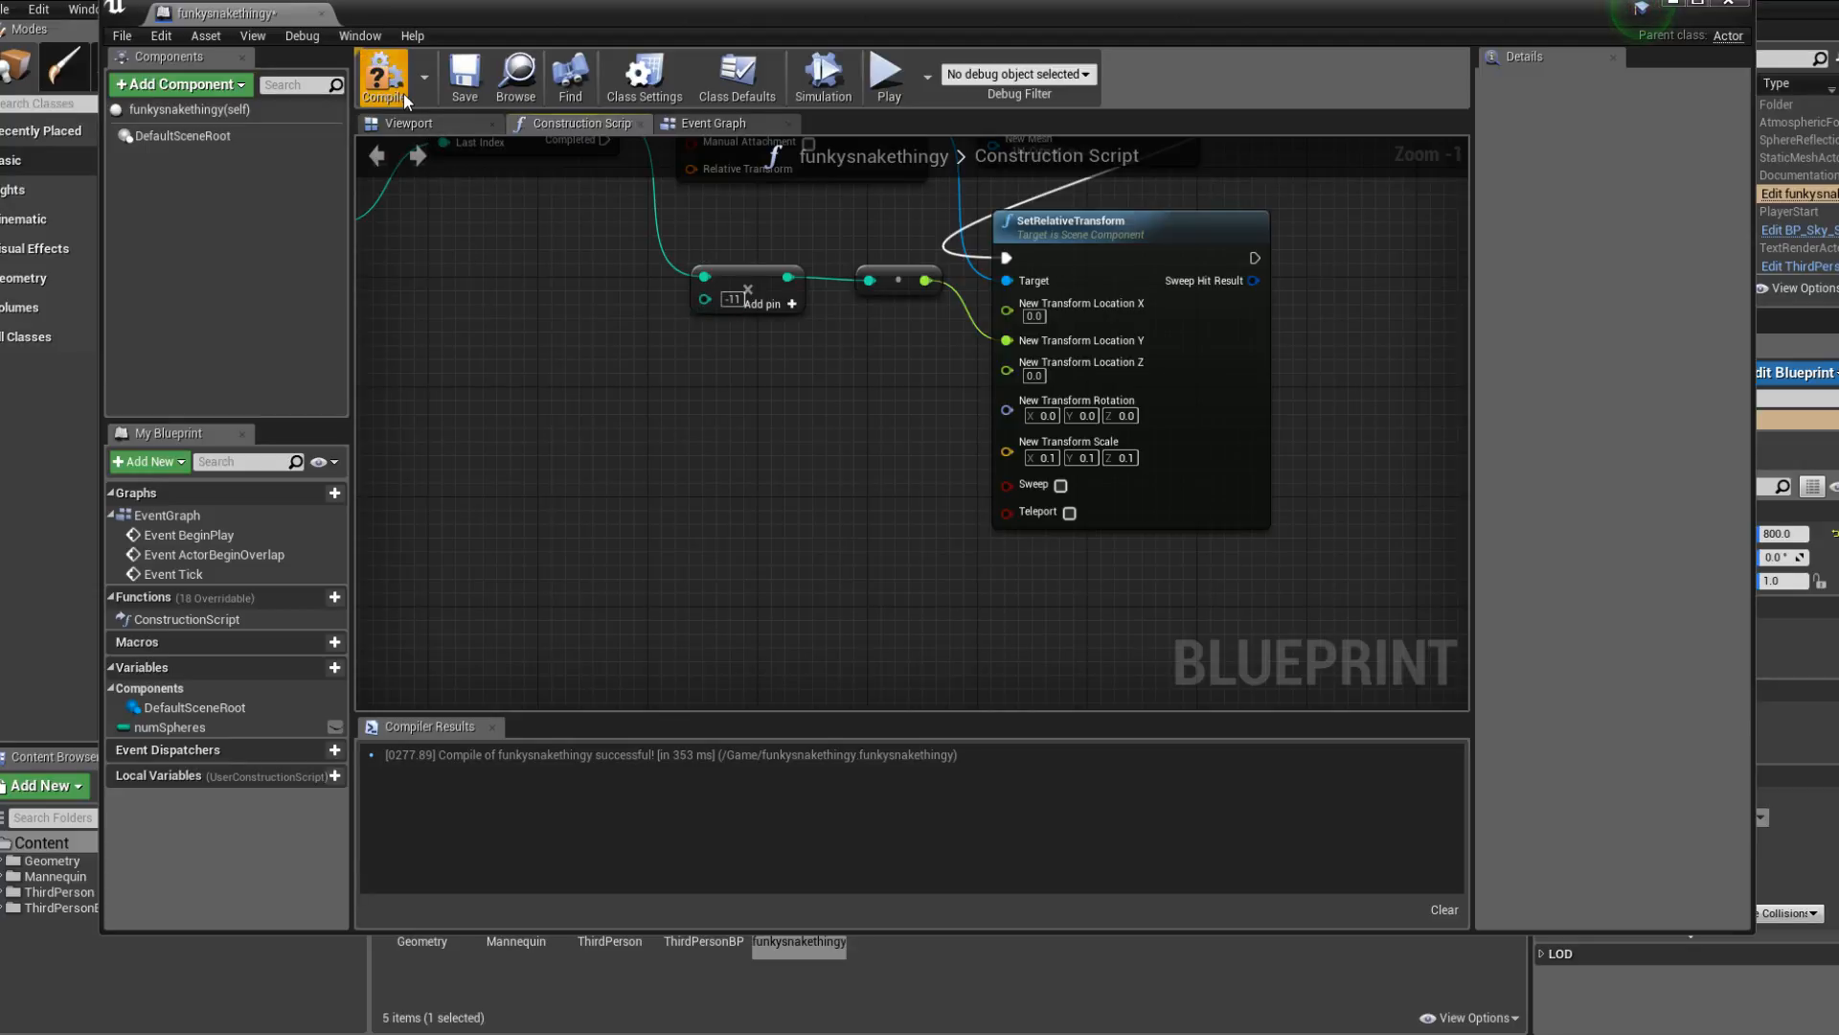
click(383, 77)
Uncover the level viewport, frame the funkysnakethingy actor and check the size and spacing of its cubes.
drag(661, 12, 575, 347)
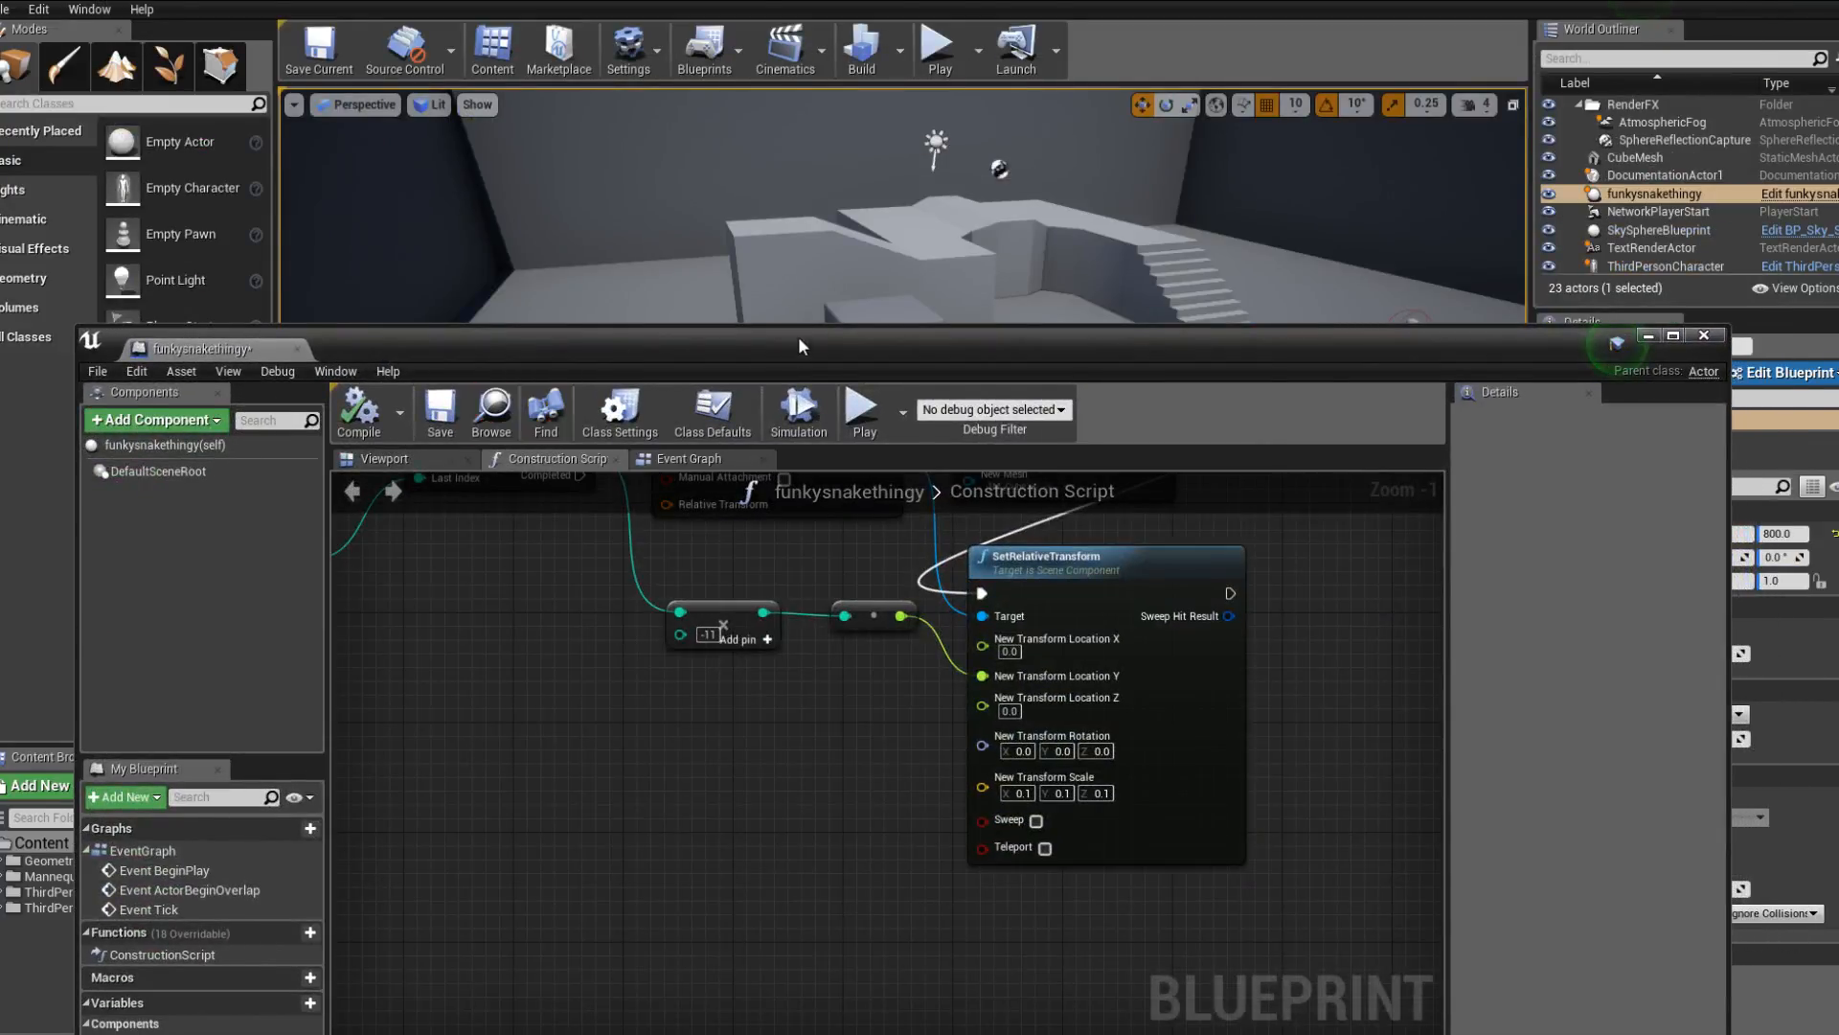
drag(797, 336, 791, 522)
key(f)
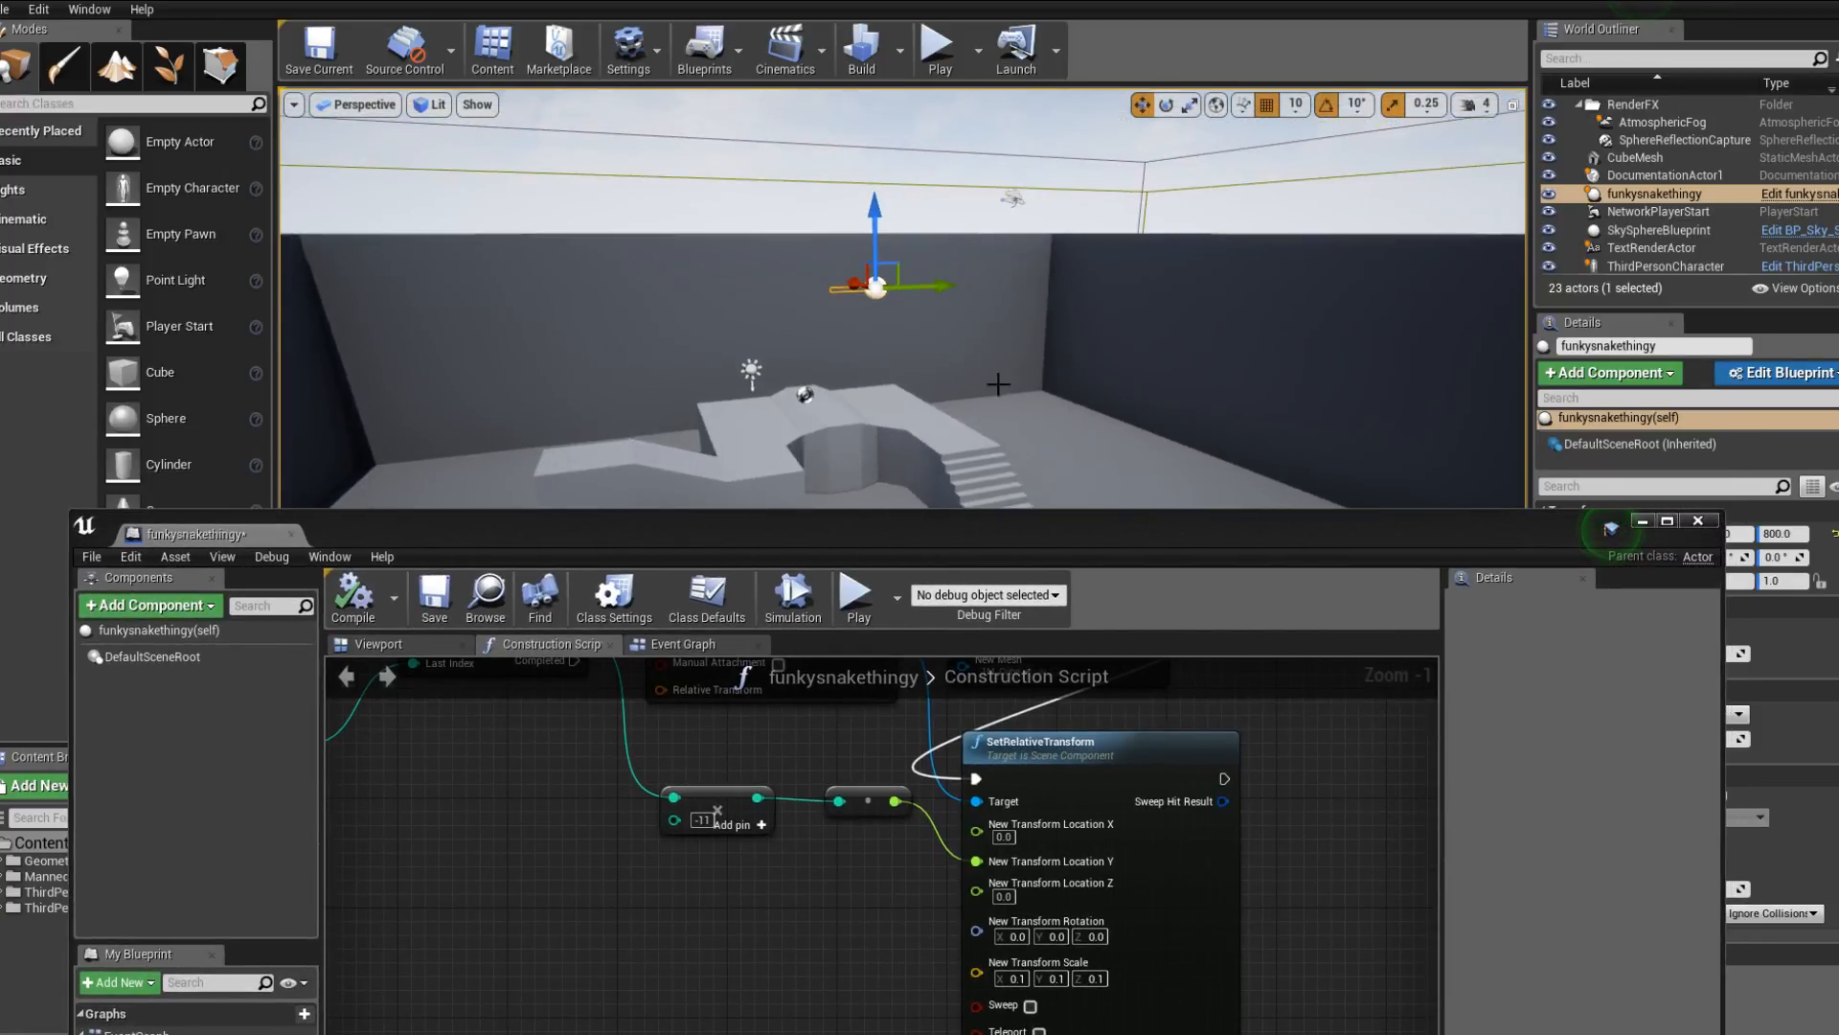
key(w)
mouse_move(913, 494)
right_down()
mouse_move(872, 553)
mouse_move(914, 494)
right_up()
Return to the construction script and set the multiply node's second value to -55.
drag(910, 533, 920, 245)
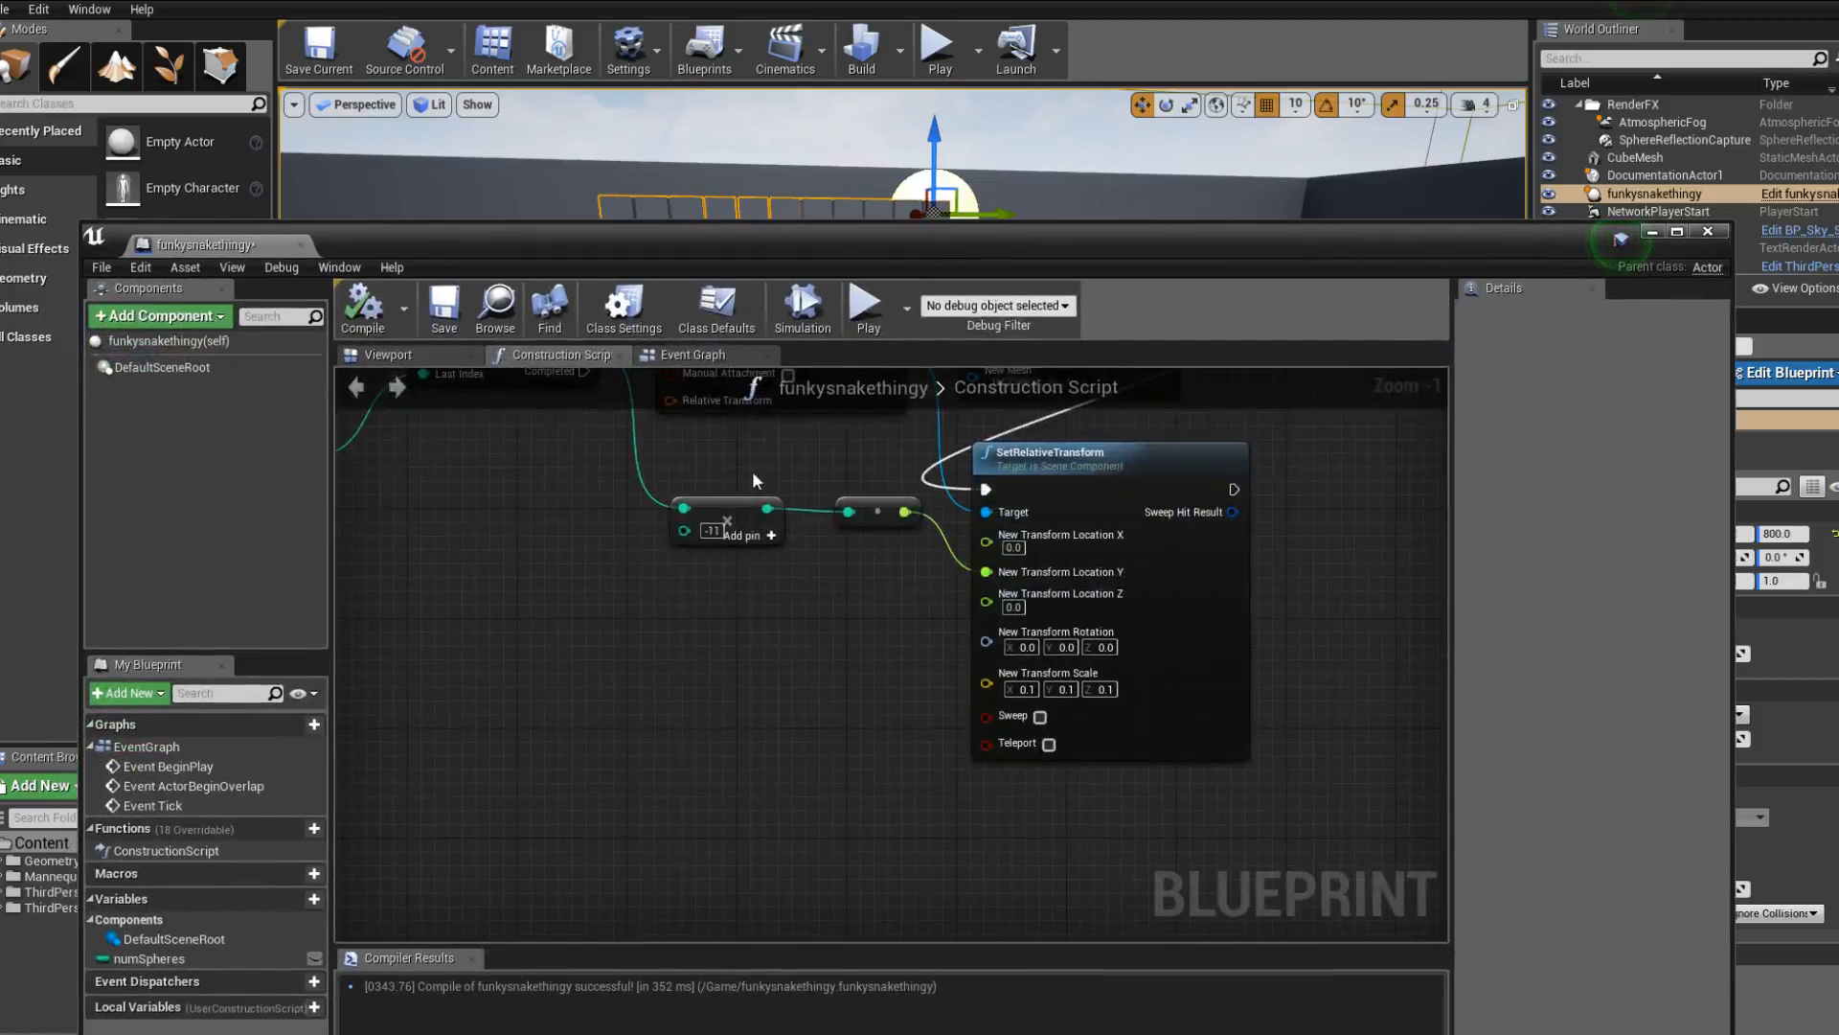
text(-55)
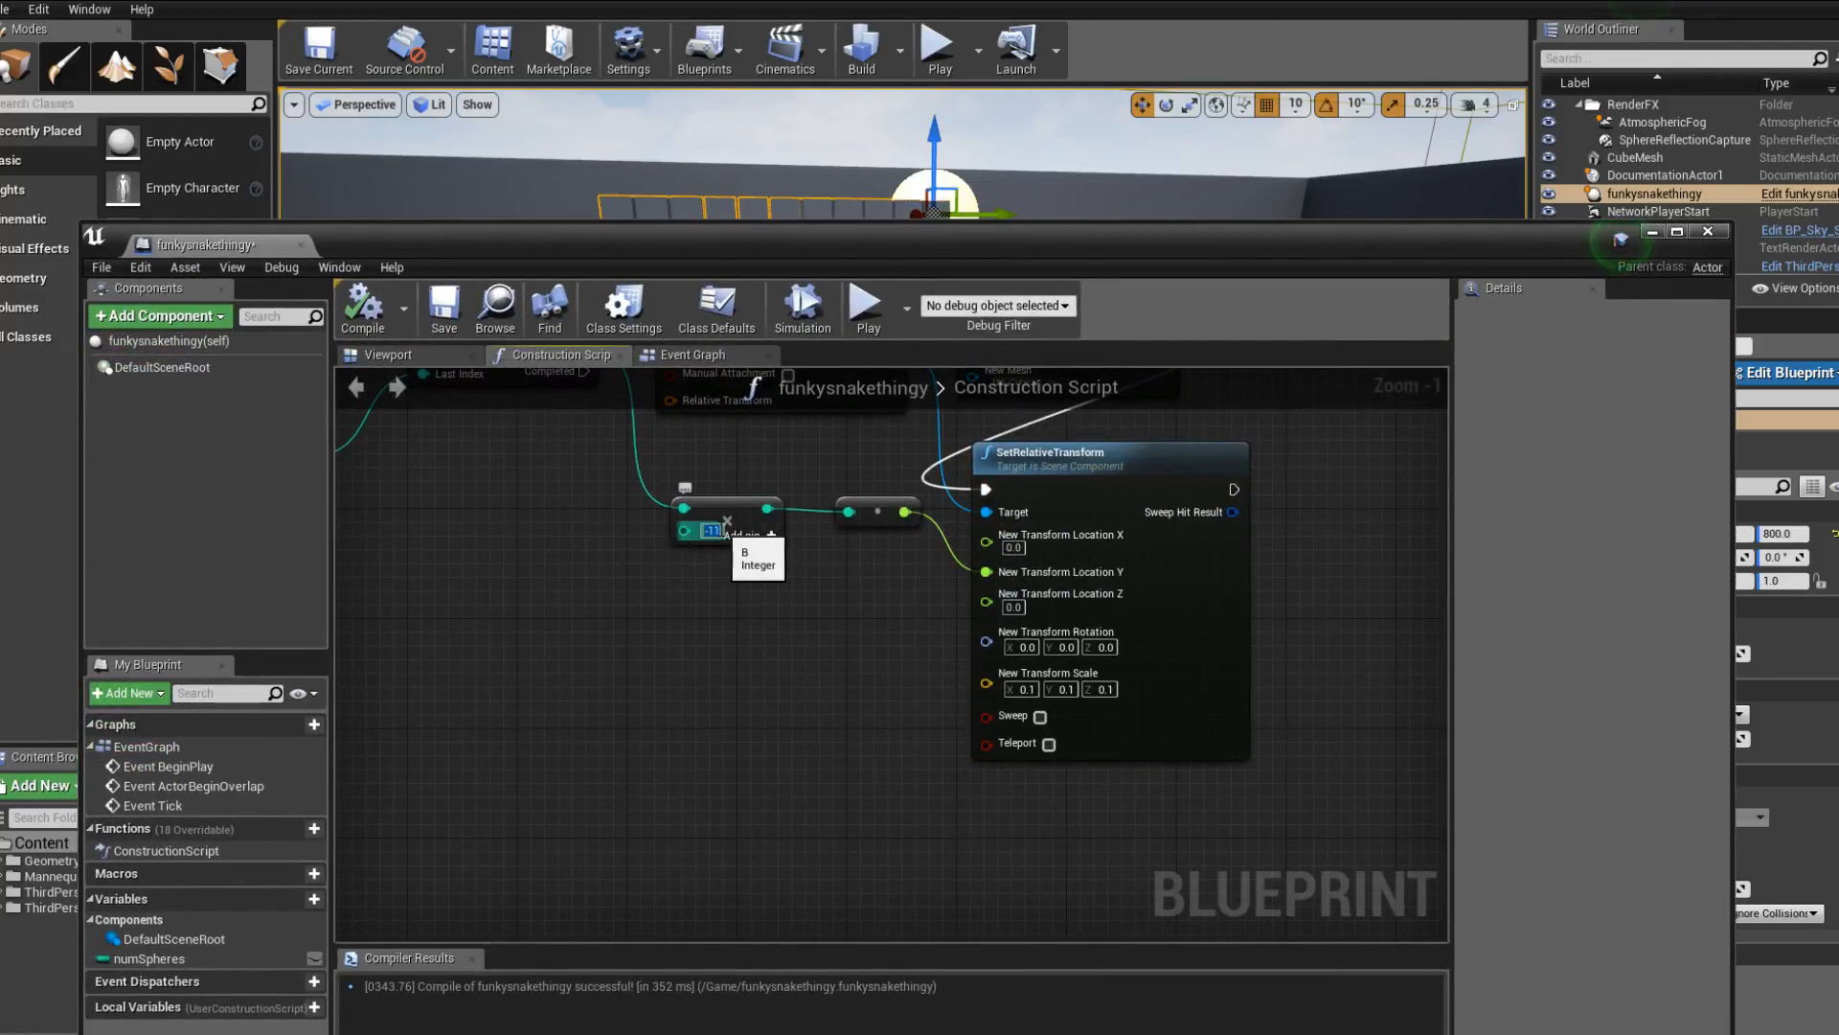
key(Return)
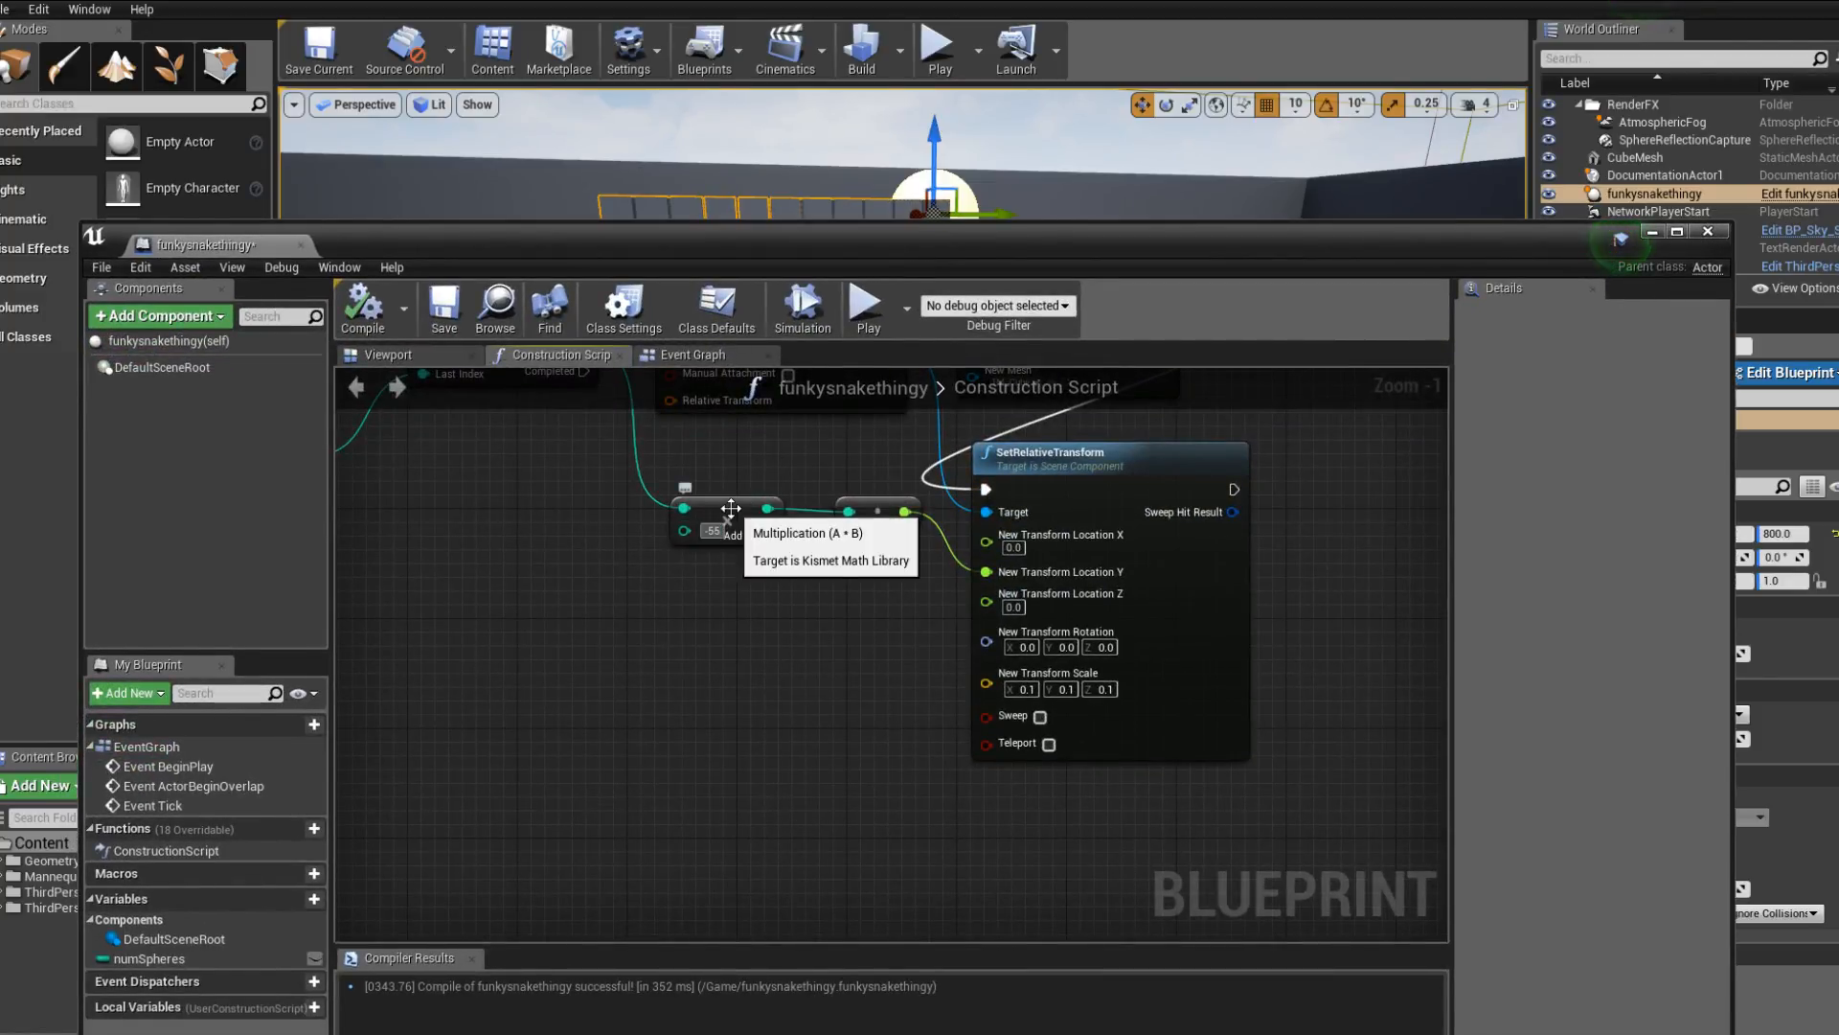
Set SetRelativeTransform's New Transform Scale to 0.5 on X, Y and Z.
click(1021, 690)
text(0.5)
key(Tab)
text(0.50.5)
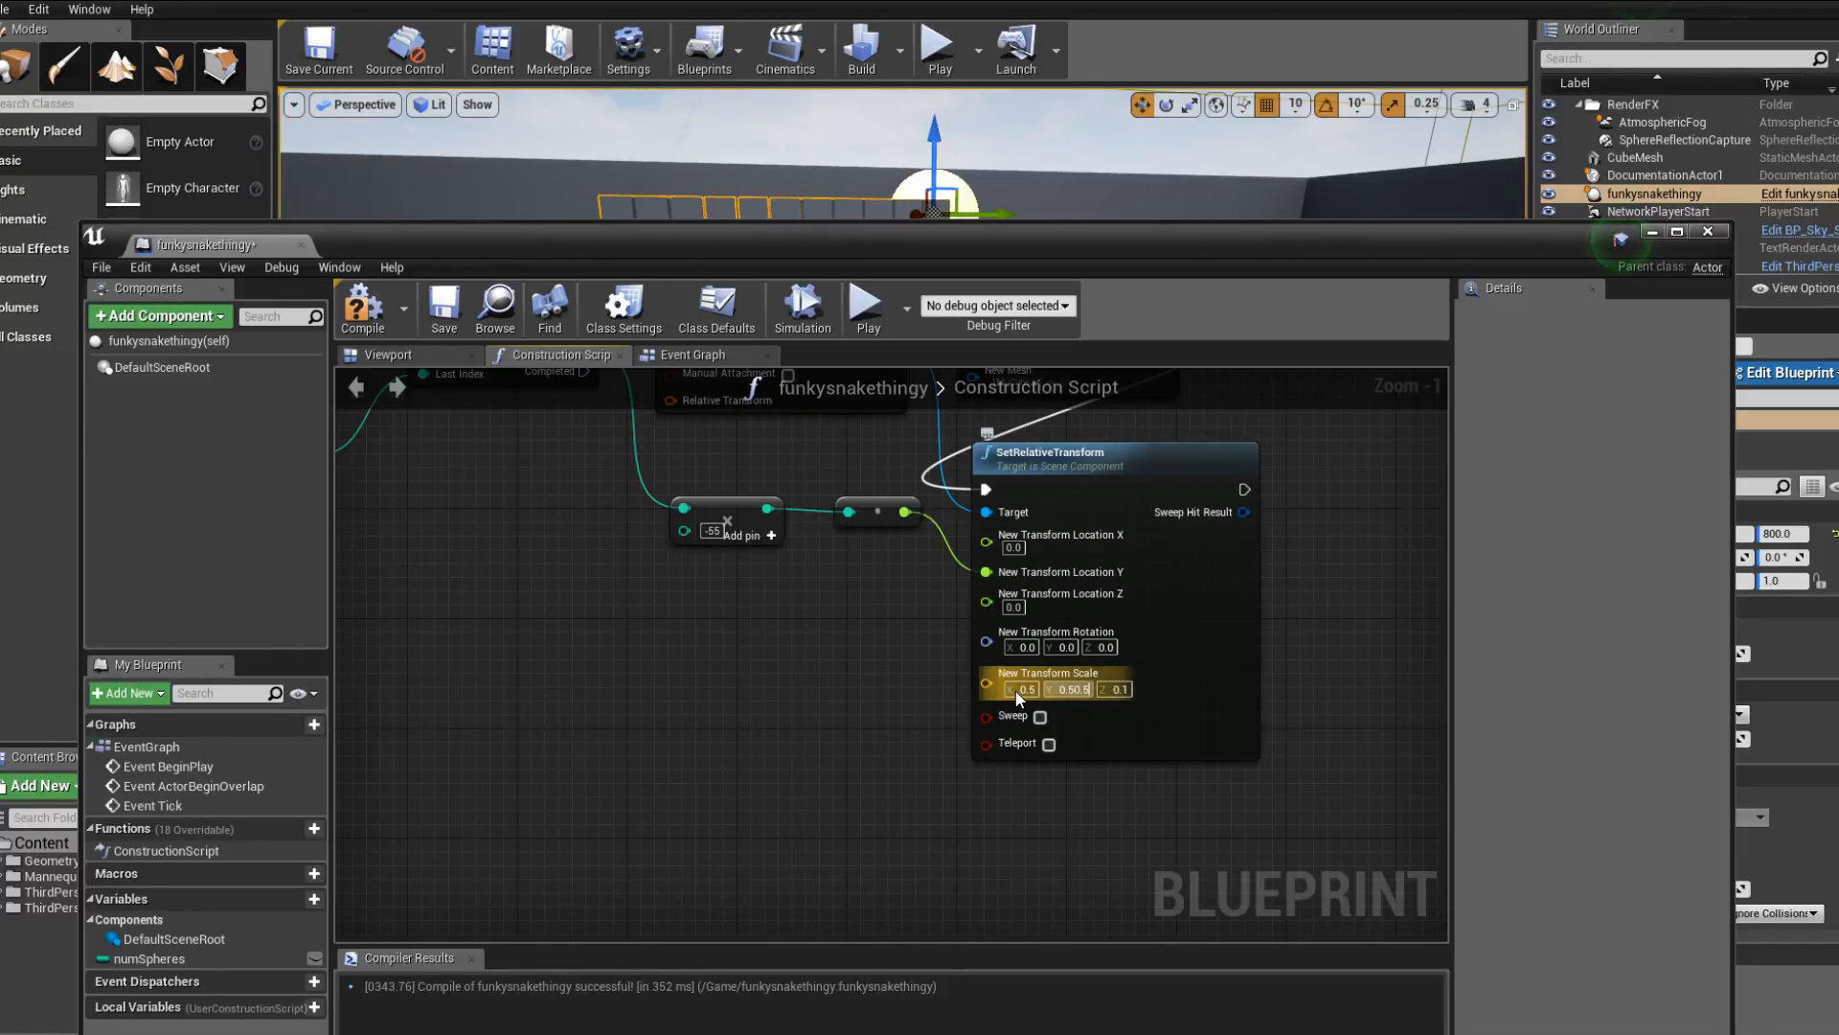
key(BackSpace)
key(BackSpace)
key(BackSpace)
key(Tab)
text(0.5)
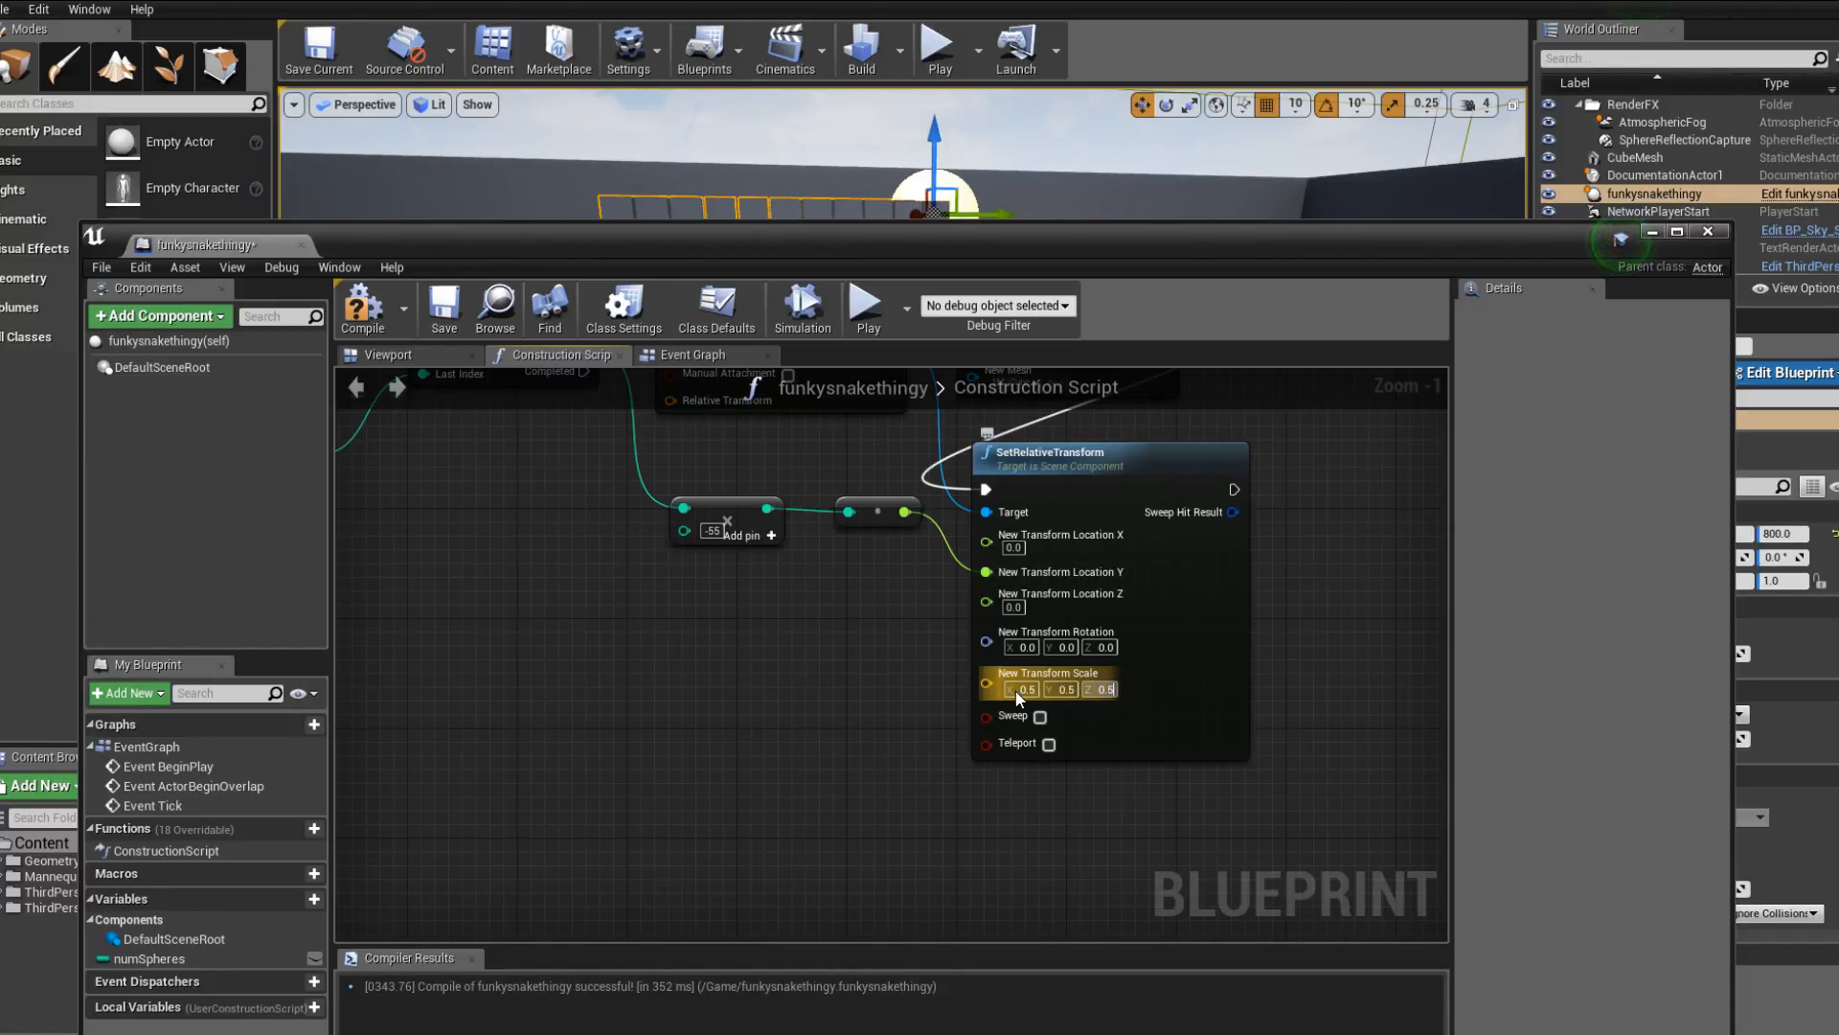
Compile the blueprint and check the row of cubes in the level.
click(362, 306)
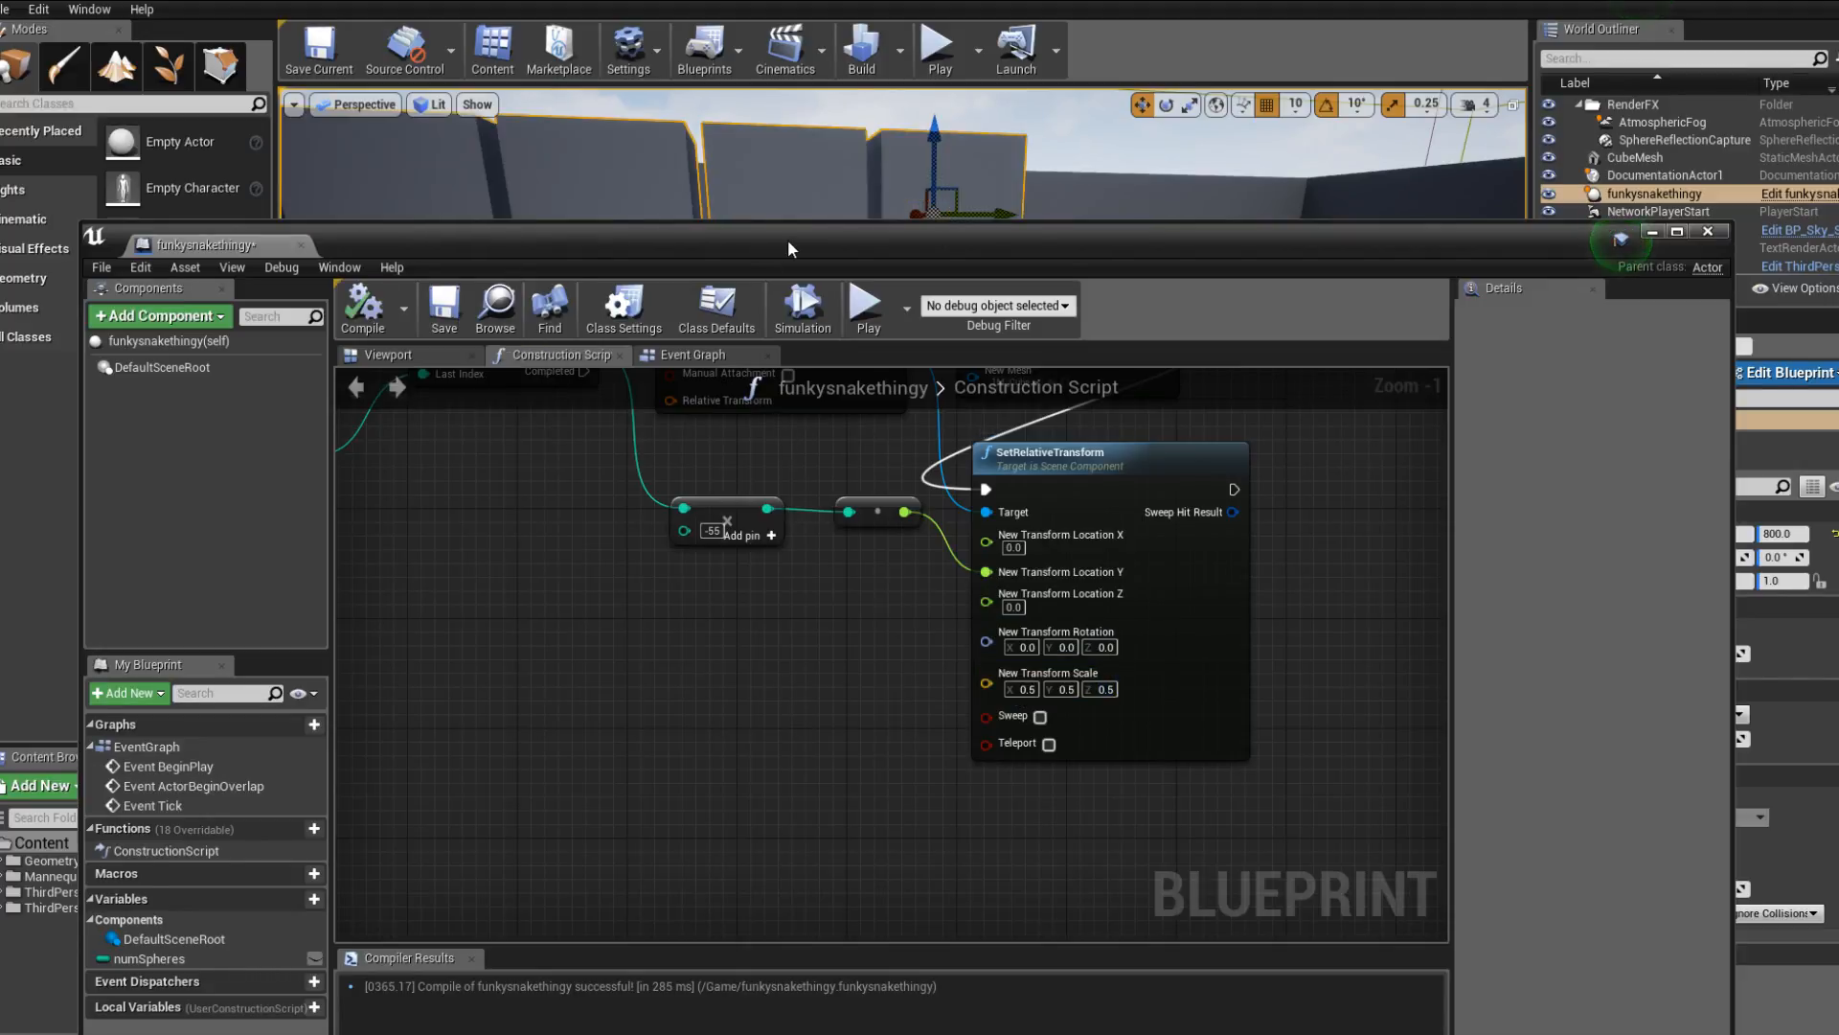
drag(788, 239, 761, 484)
drag(821, 299, 781, 421)
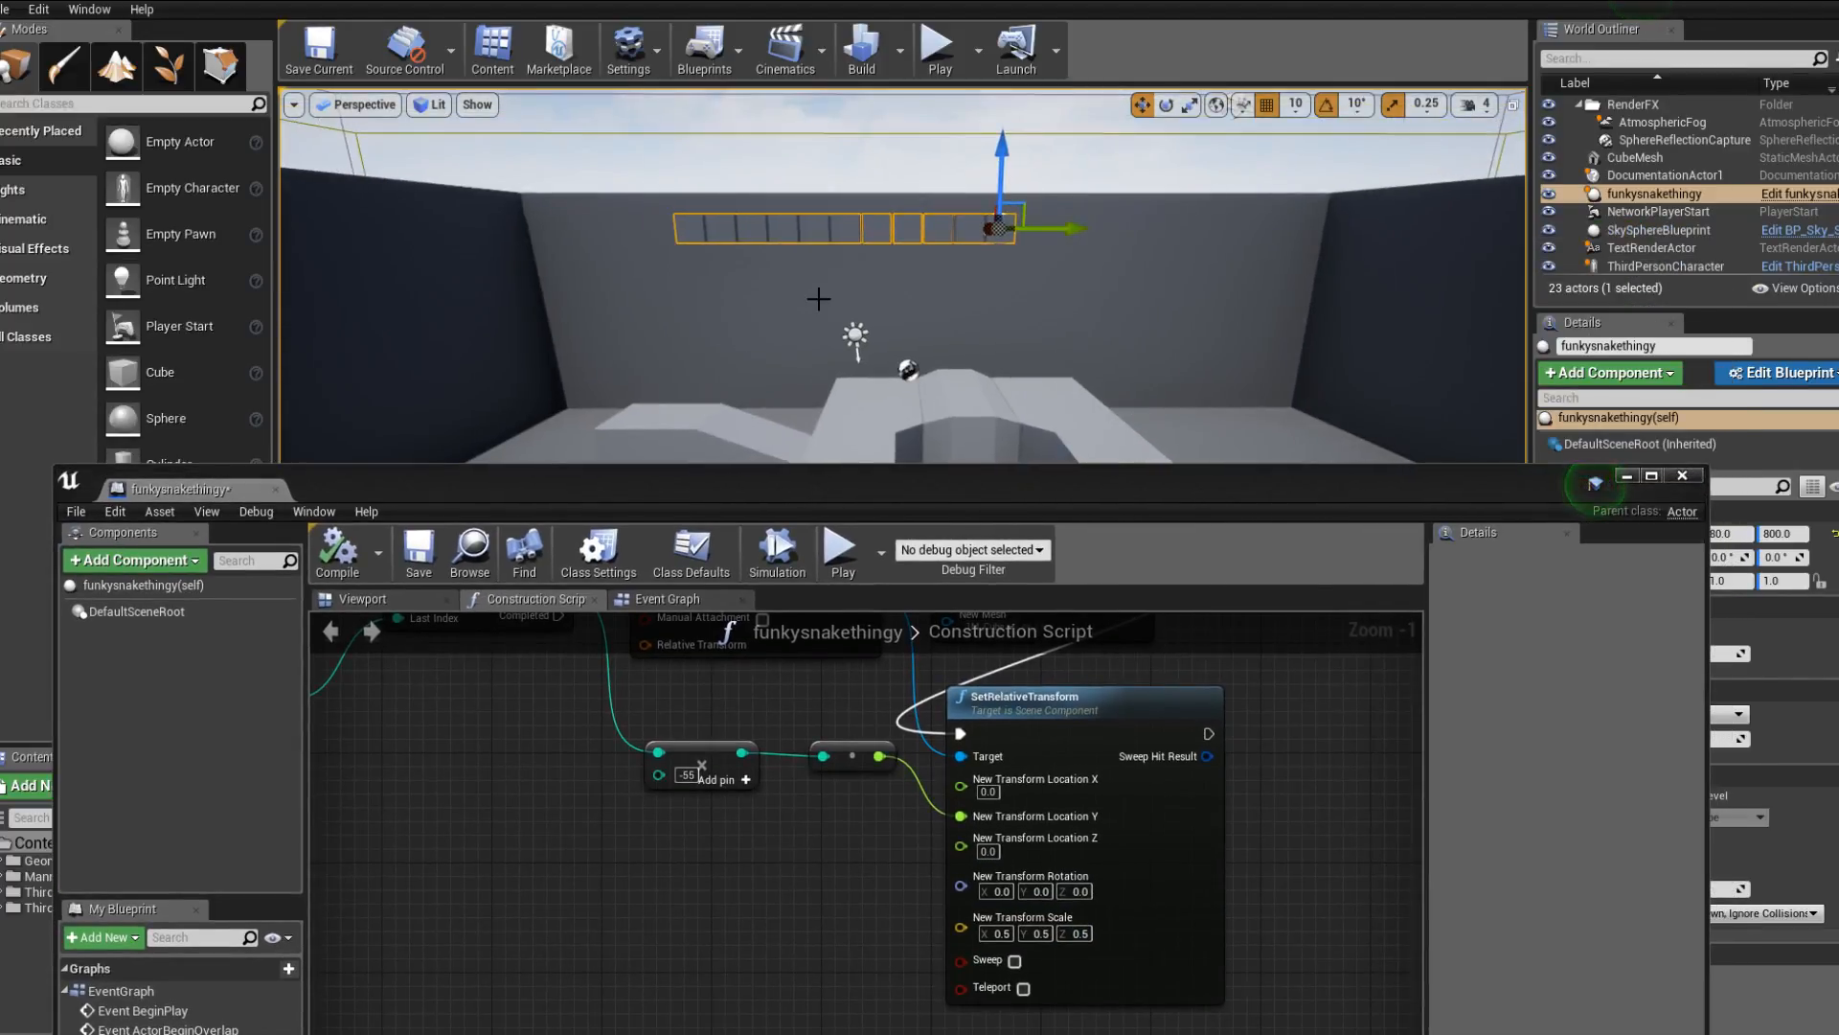
Review the construction script's node chain and inspect the row of cubes in the blueprint's own 3D preview.
drag(898, 496, 961, 279)
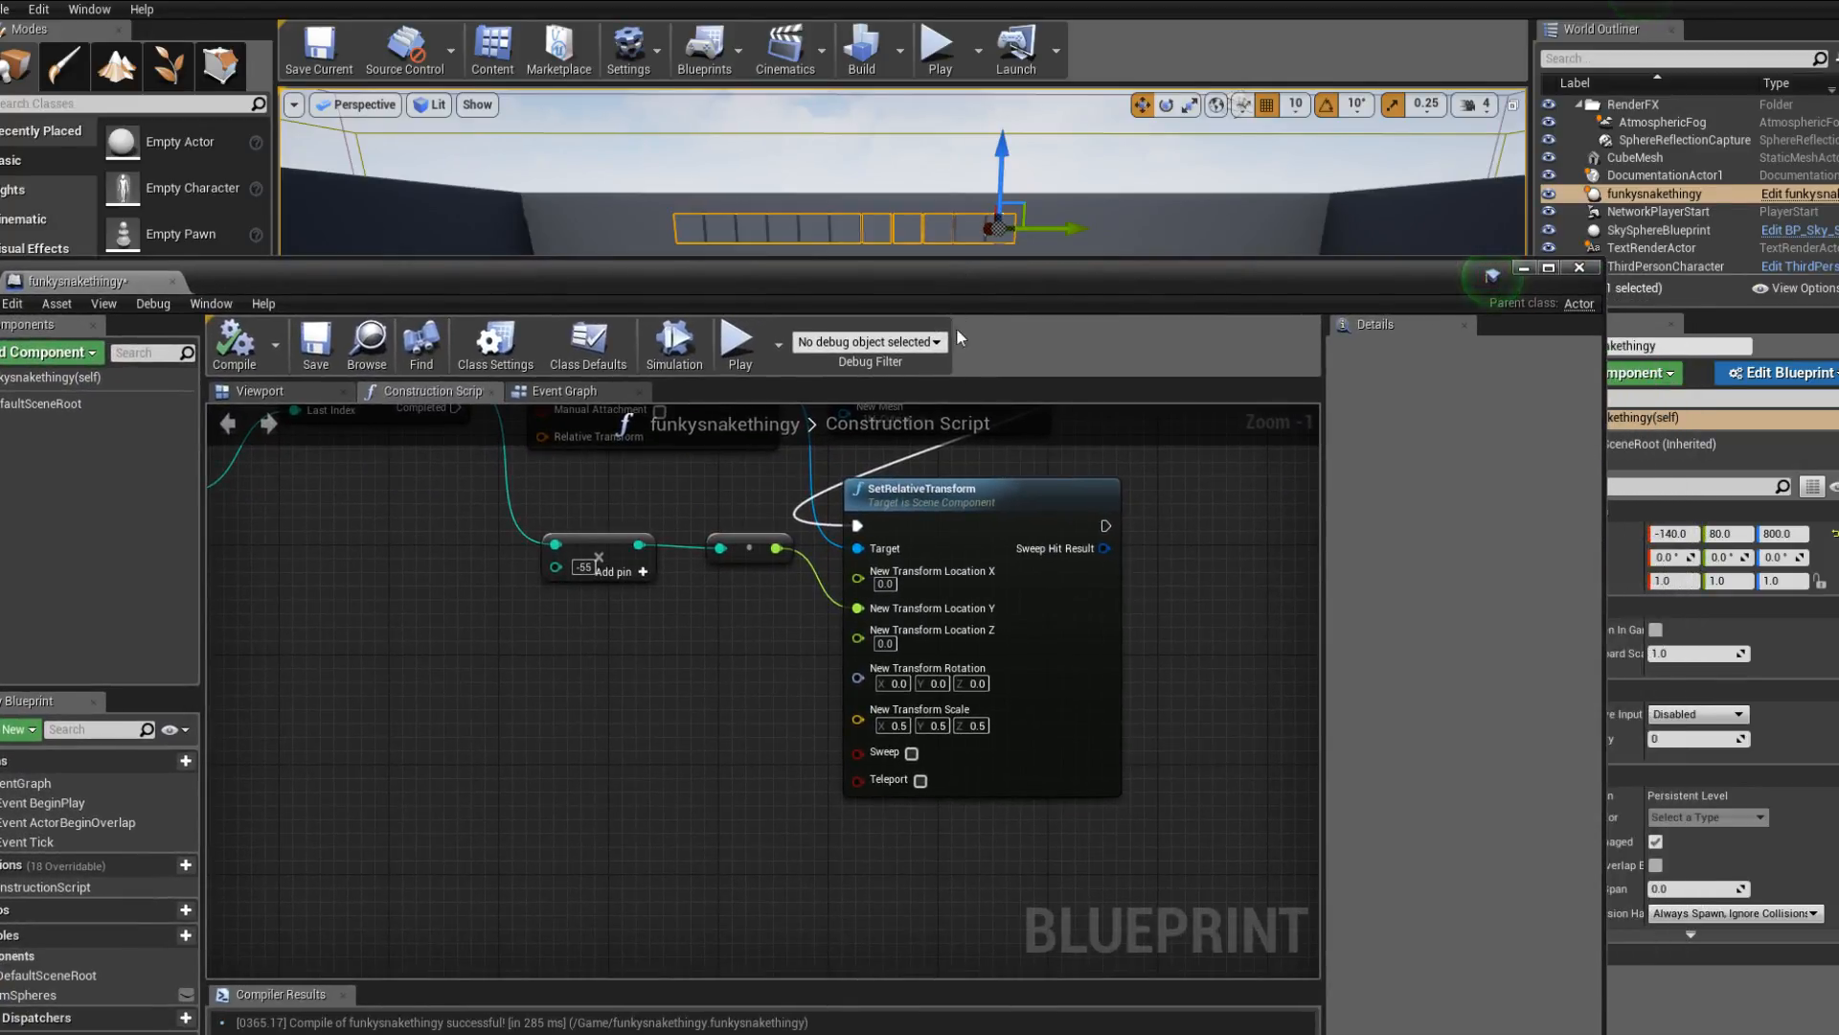
right_drag(778, 659, 761, 992)
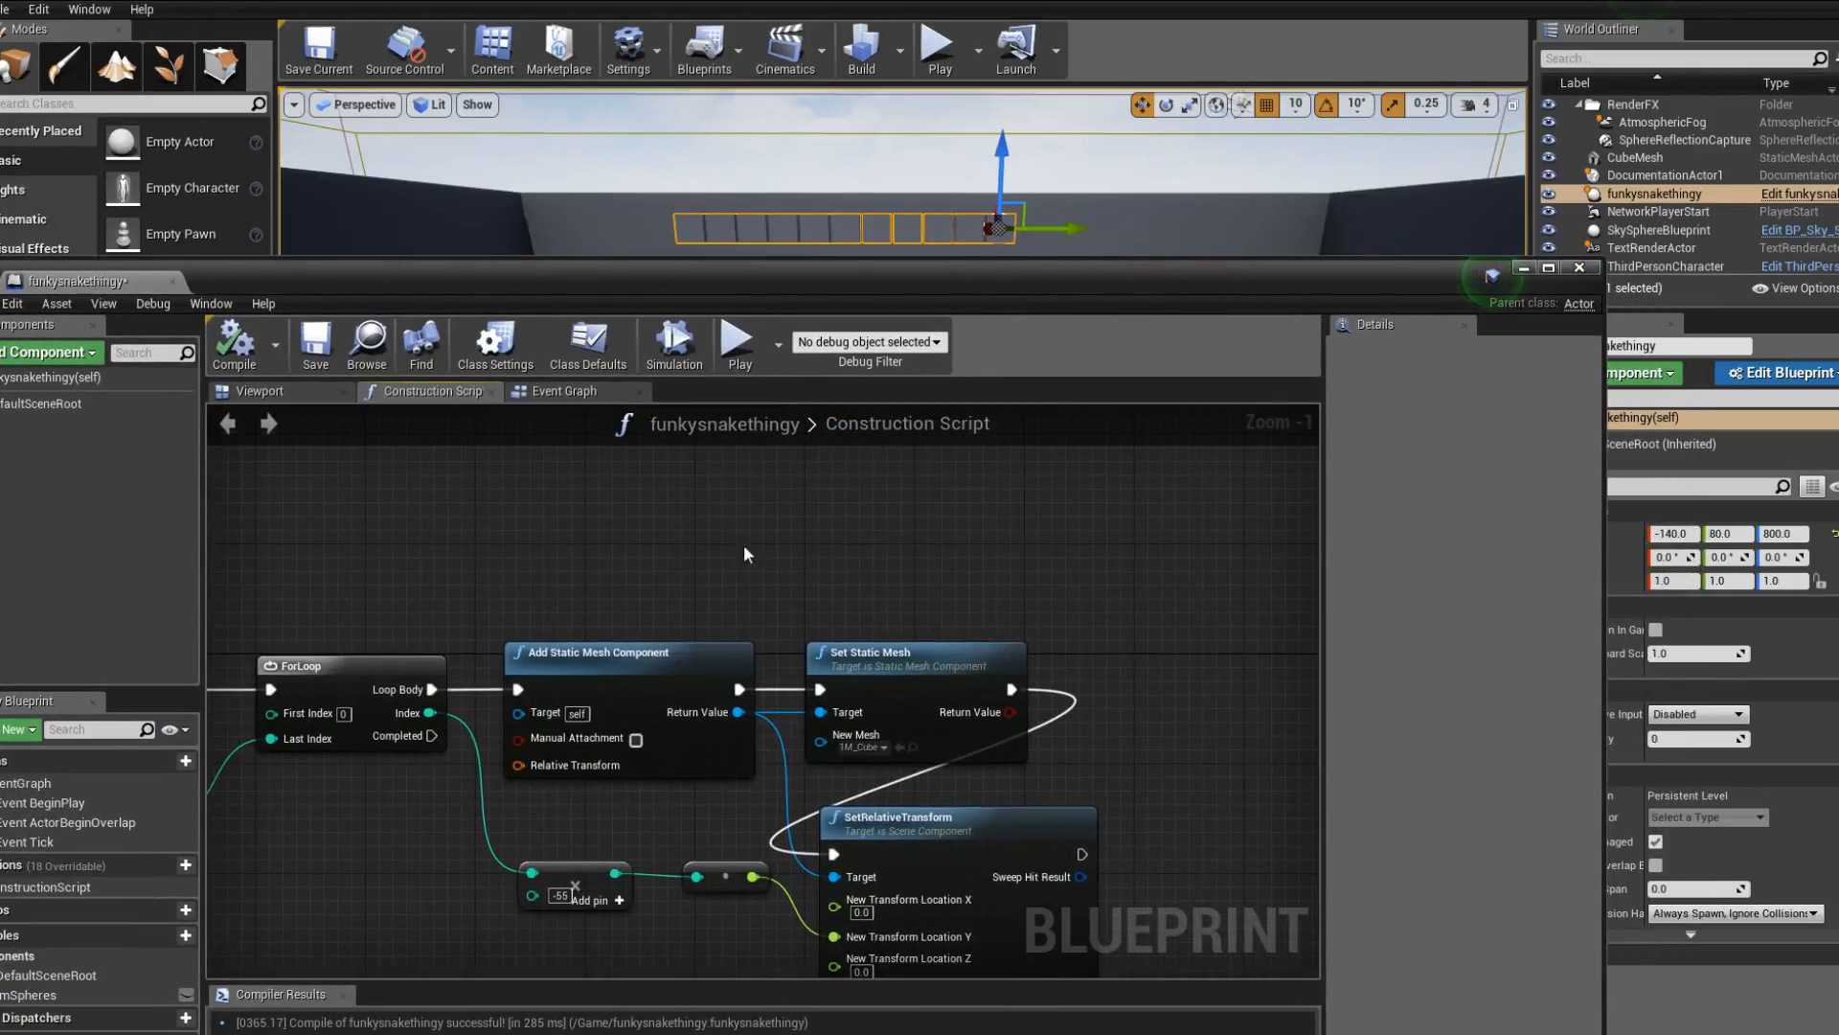
right_drag(657, 556, 667, 422)
click(584, 390)
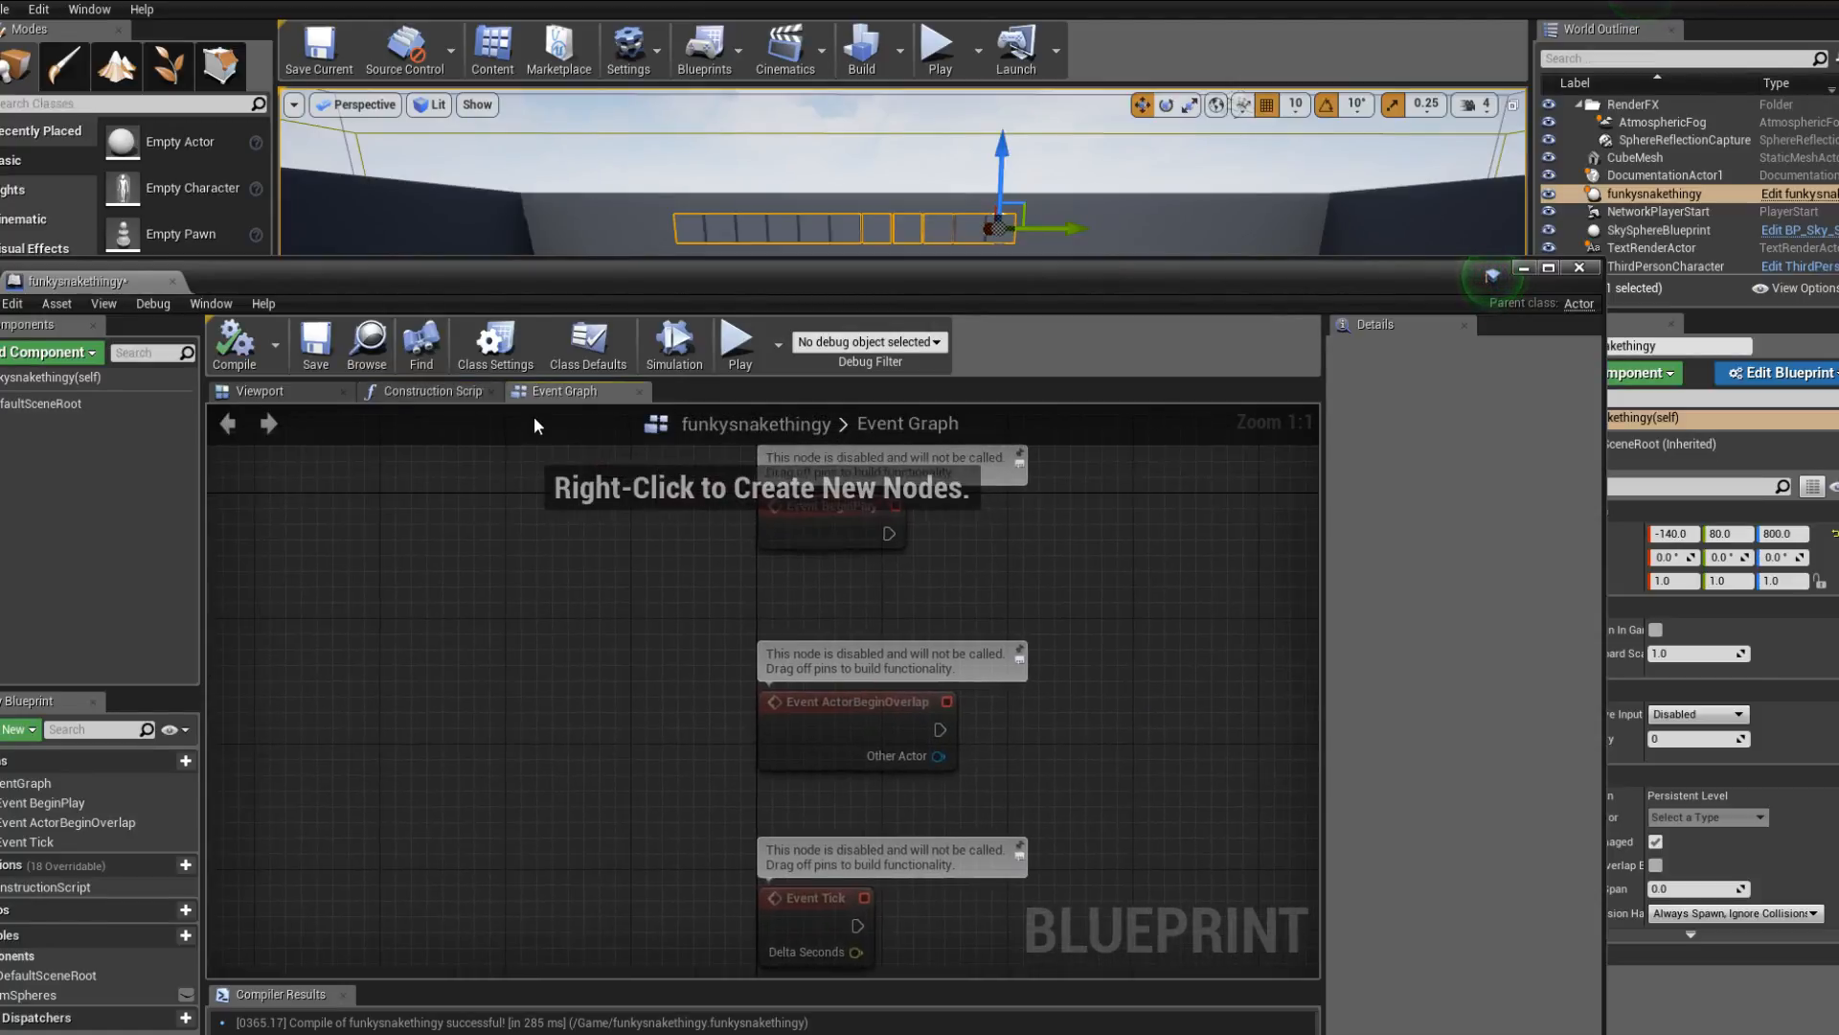
click(259, 392)
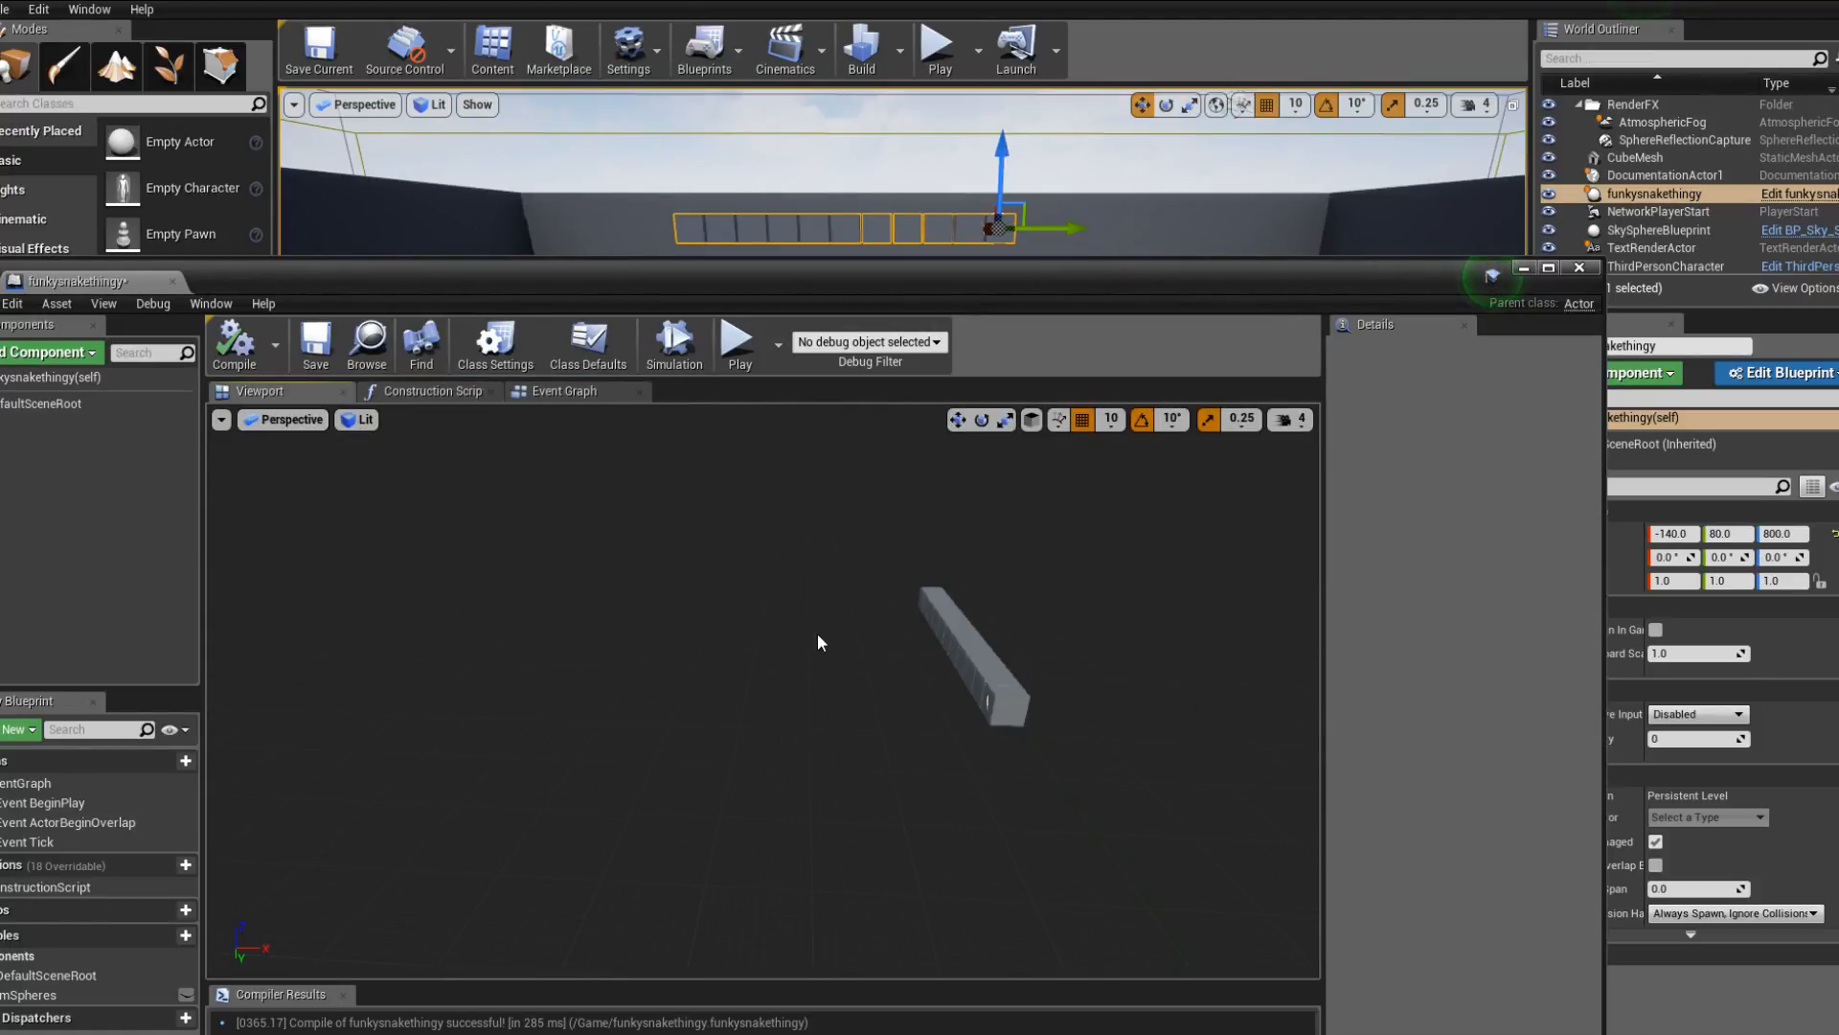
drag(817, 641, 689, 704)
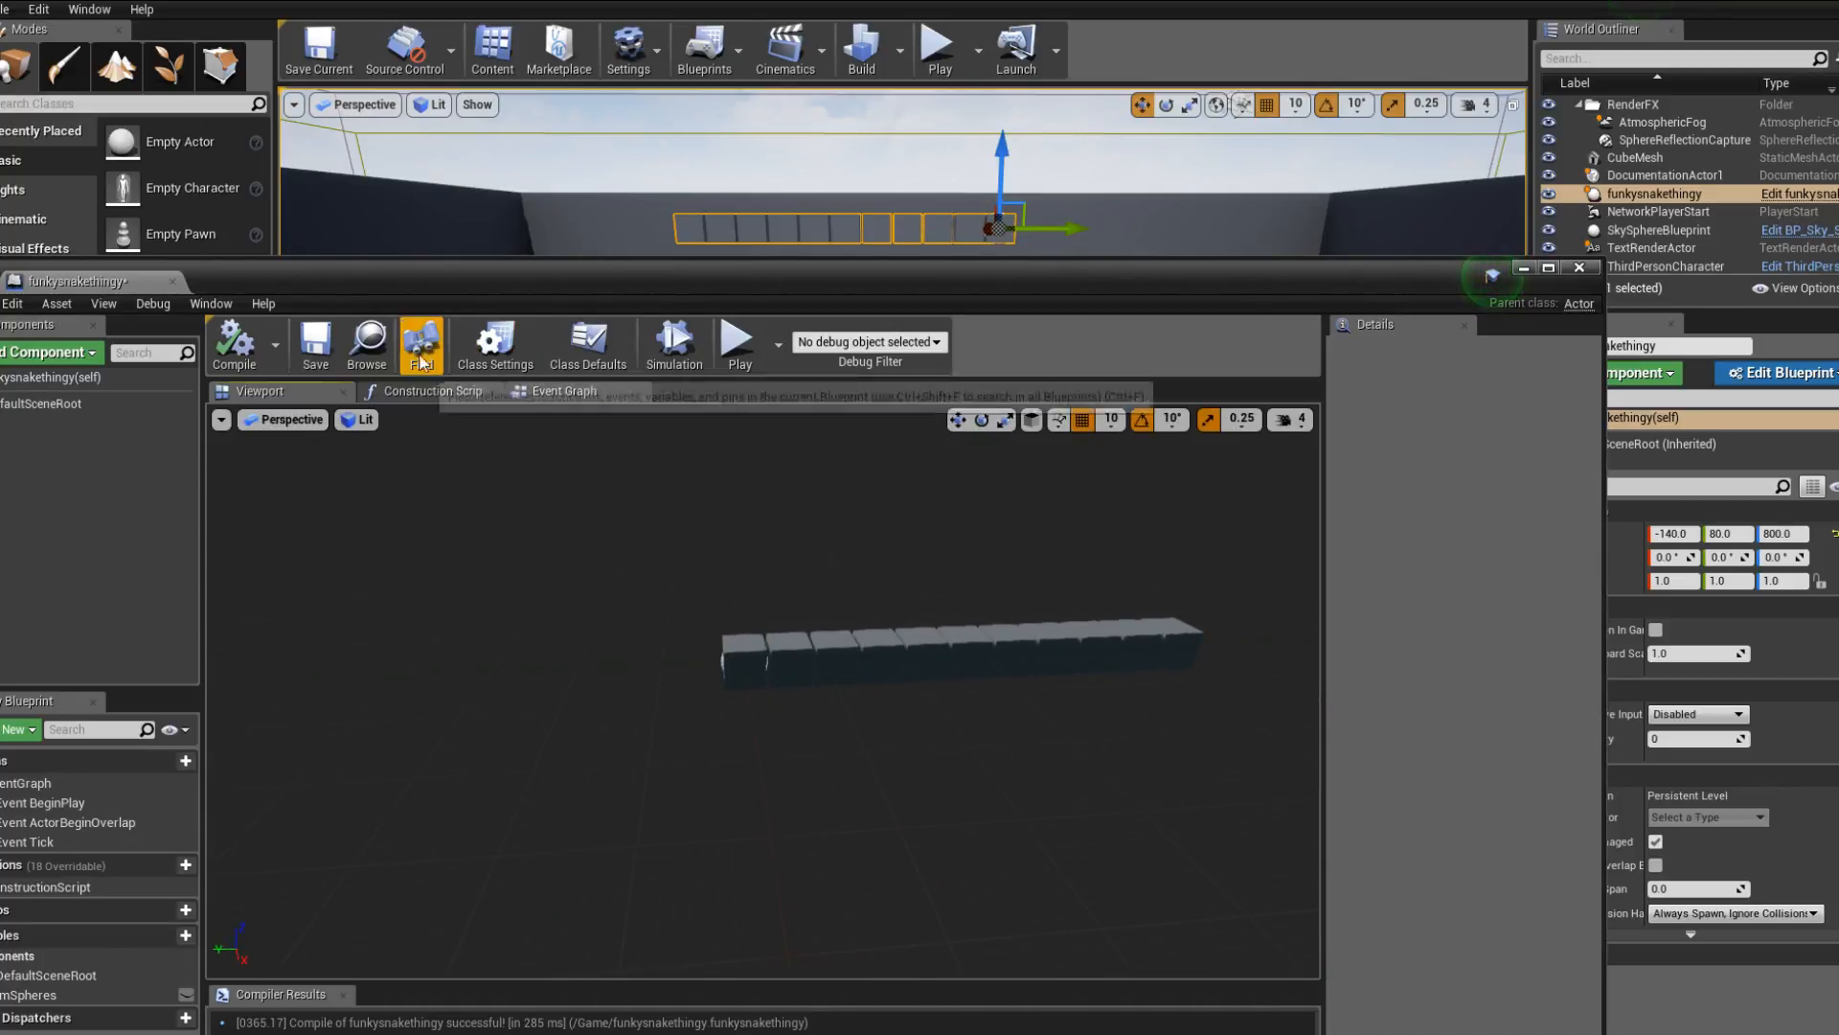
Open the blueprint's Event Graph and select the Event Tick node, leaving empty graph space beside it.
drag(506, 271, 659, 97)
click(700, 219)
scroll(773, 490, down, 2)
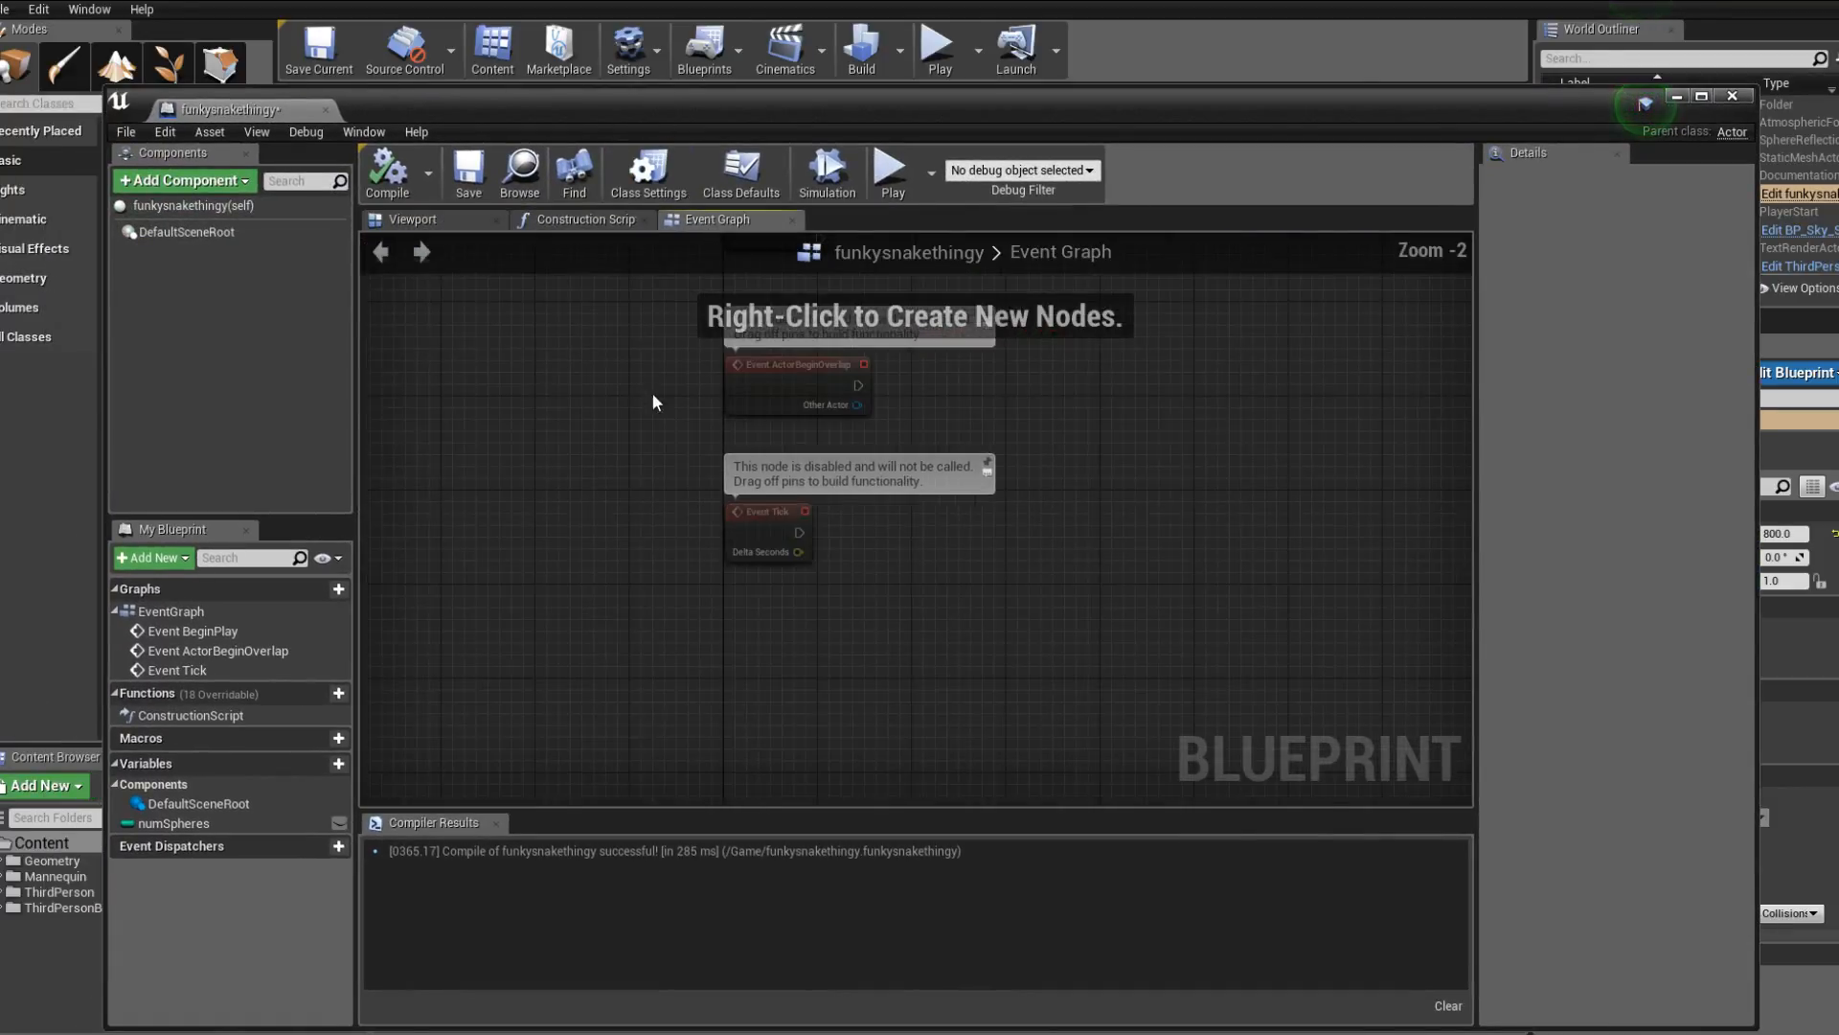
scroll(651, 393, up, 2)
click(576, 457)
right_drag(677, 563, 603, 530)
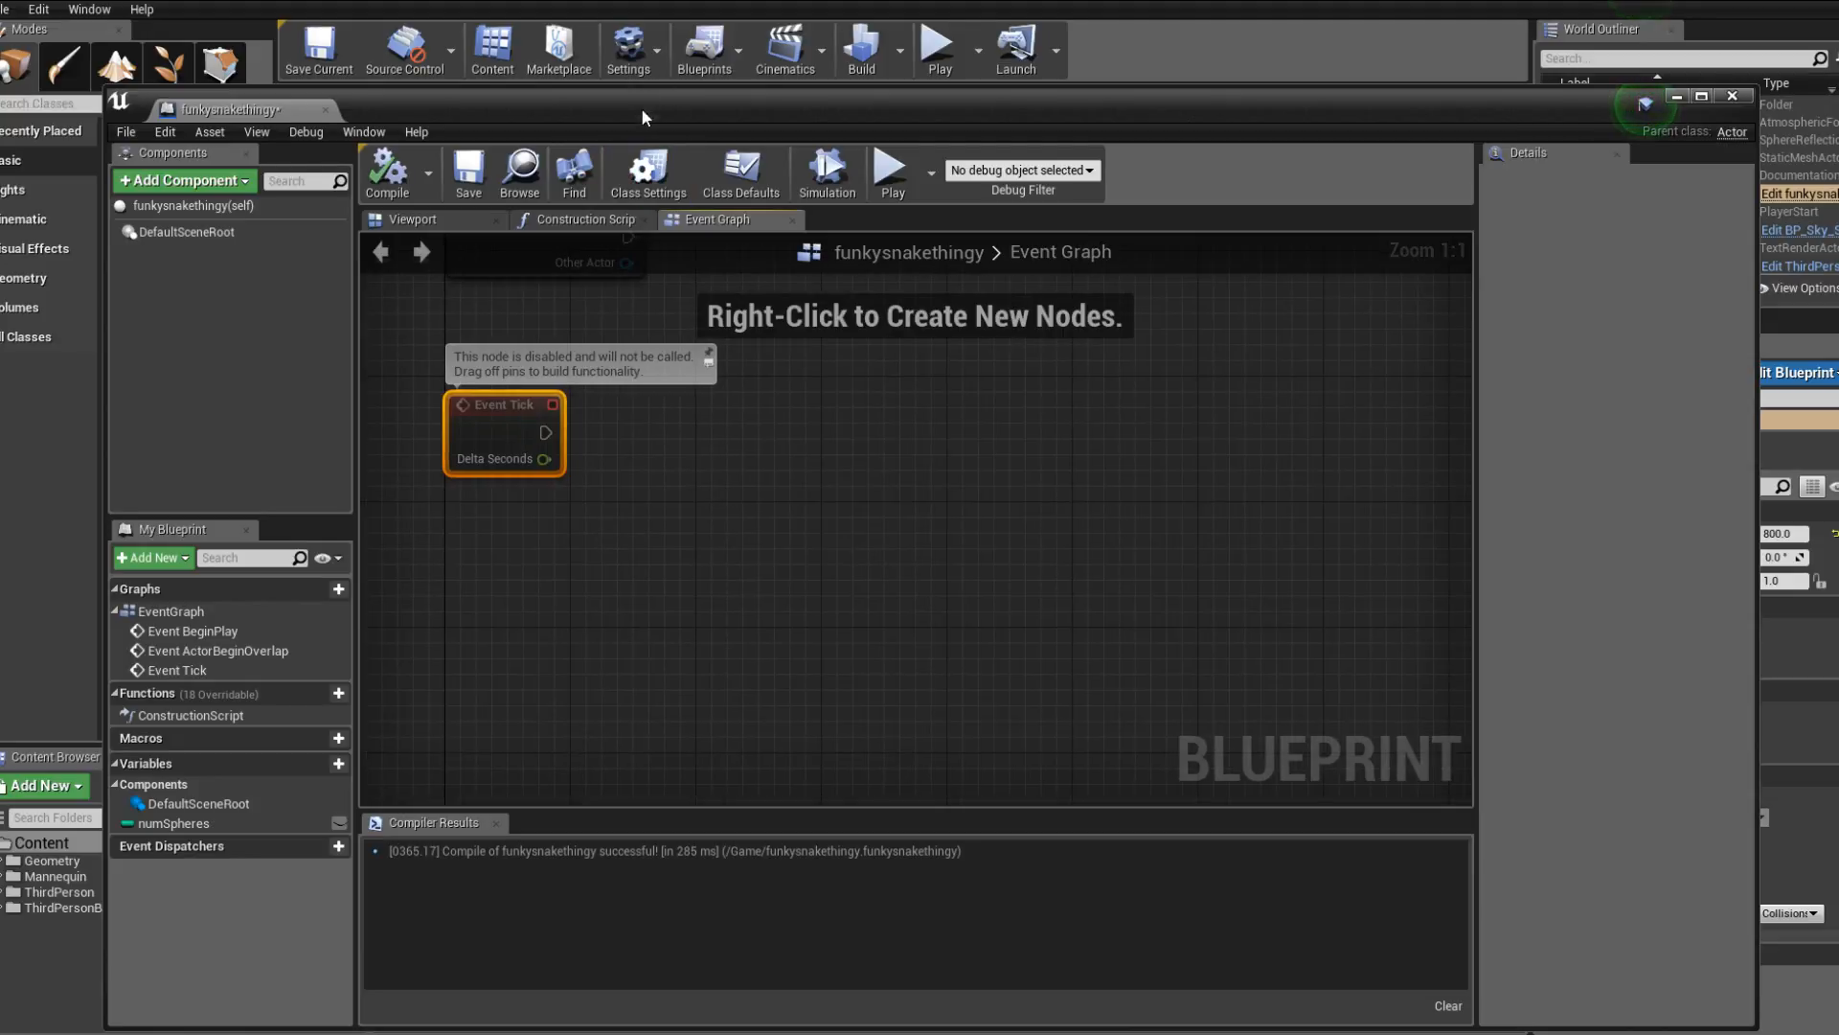
Switch to Notepad++ to bring up the snake tail pseudocode, move its window aside, and return to the blueprint's Event Graph.
key(alt+Tab)
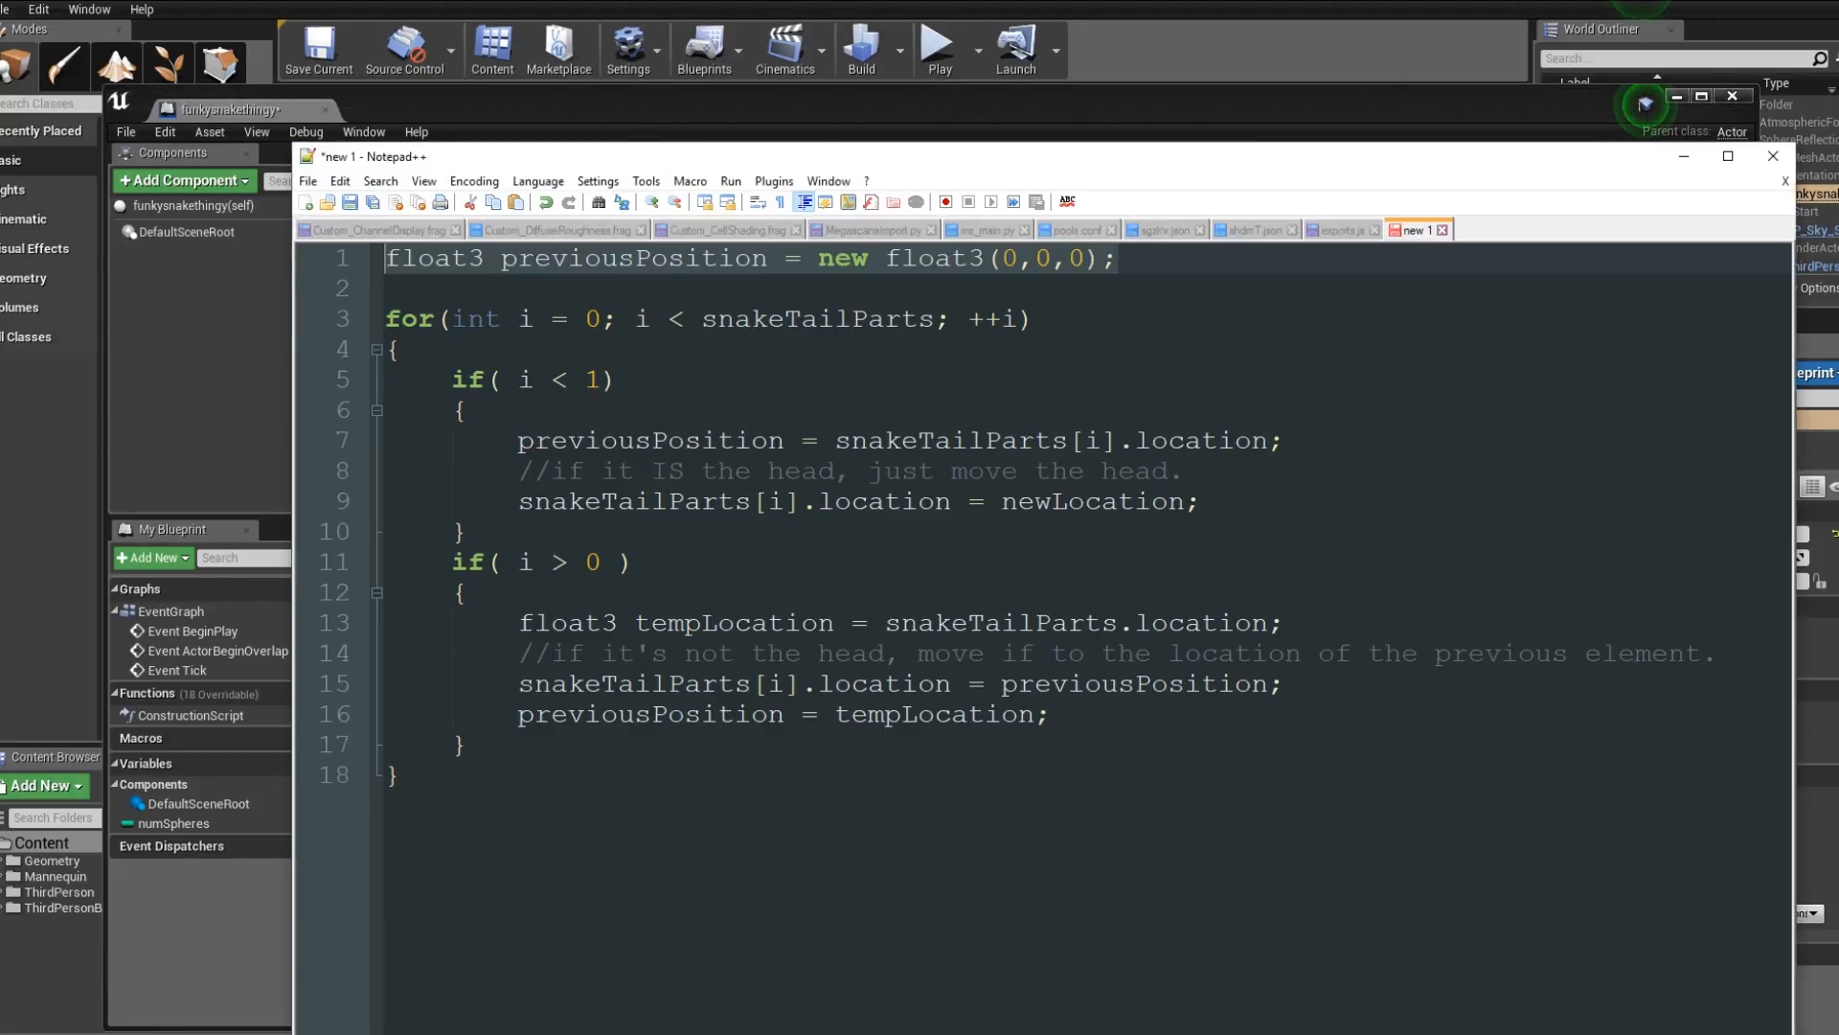
drag(1046, 161, 1838, 163)
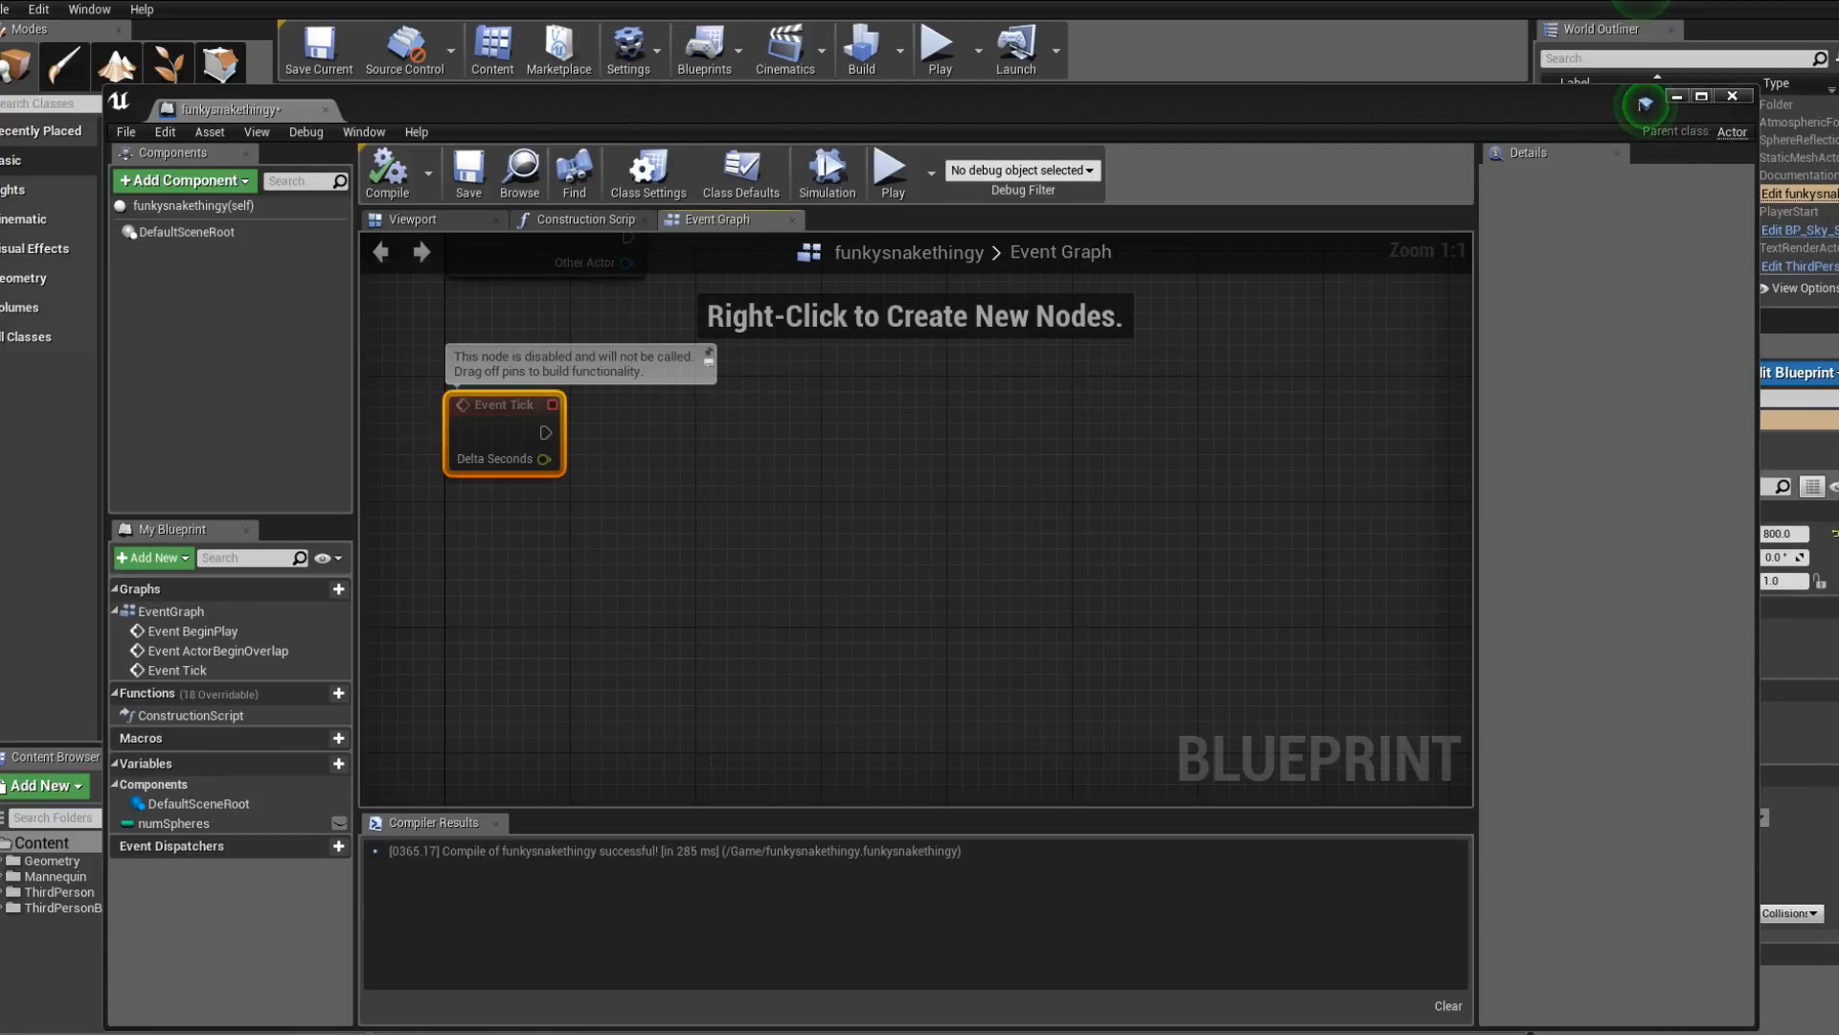
click(862, 659)
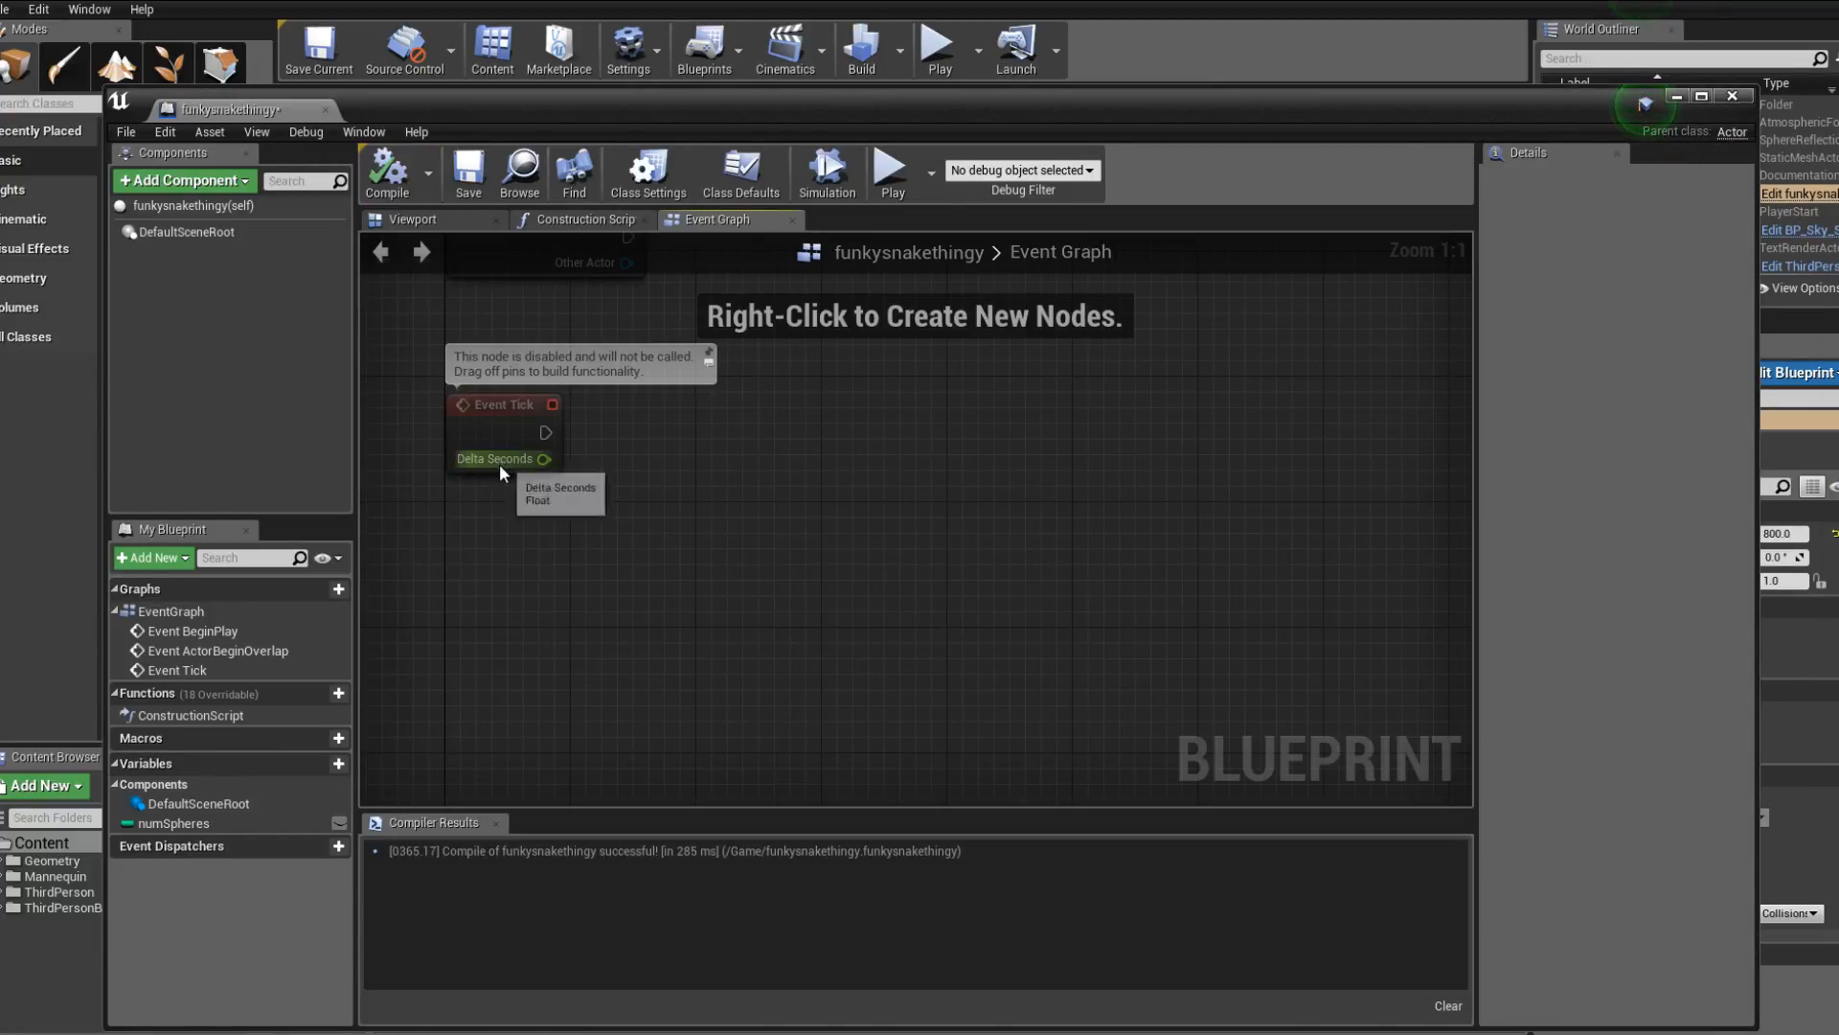
Review the blueprint's event nodes, the 3D preview of the cube row, and the construction script's node chain.
right_drag(498, 463, 514, 733)
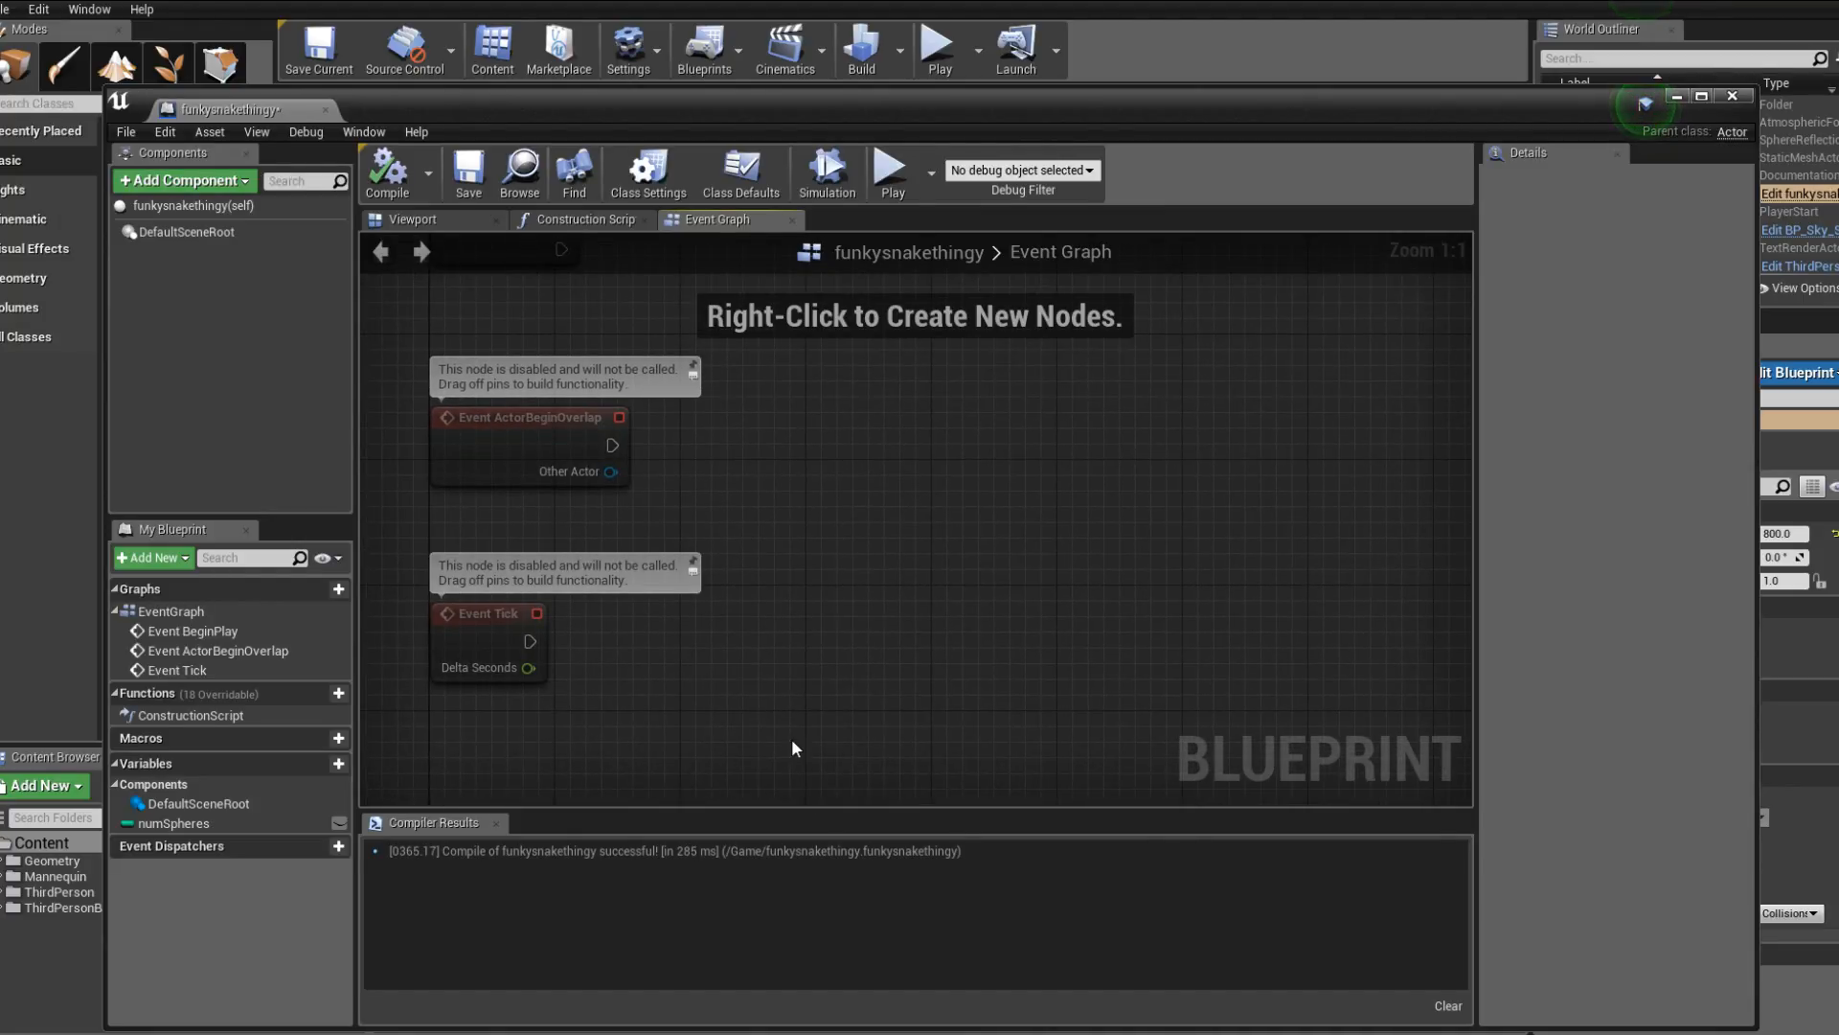
right_drag(672, 693, 670, 648)
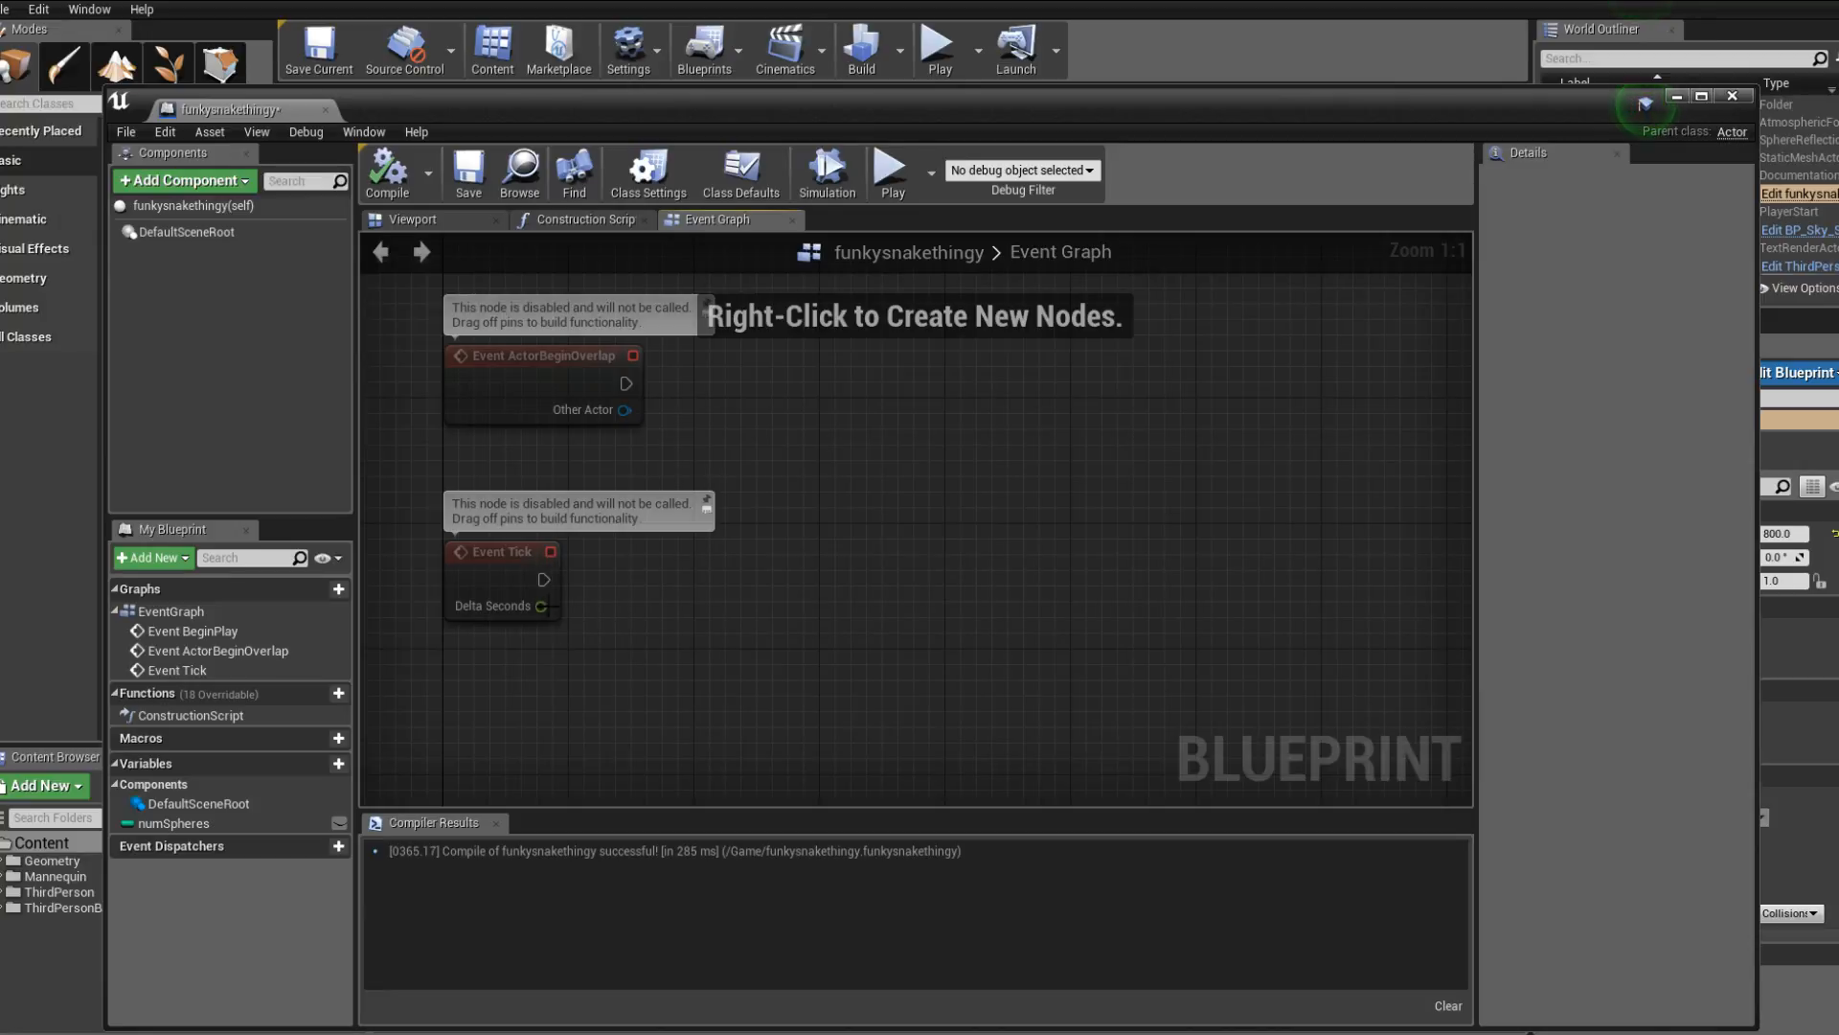
right_drag(550, 571, 574, 624)
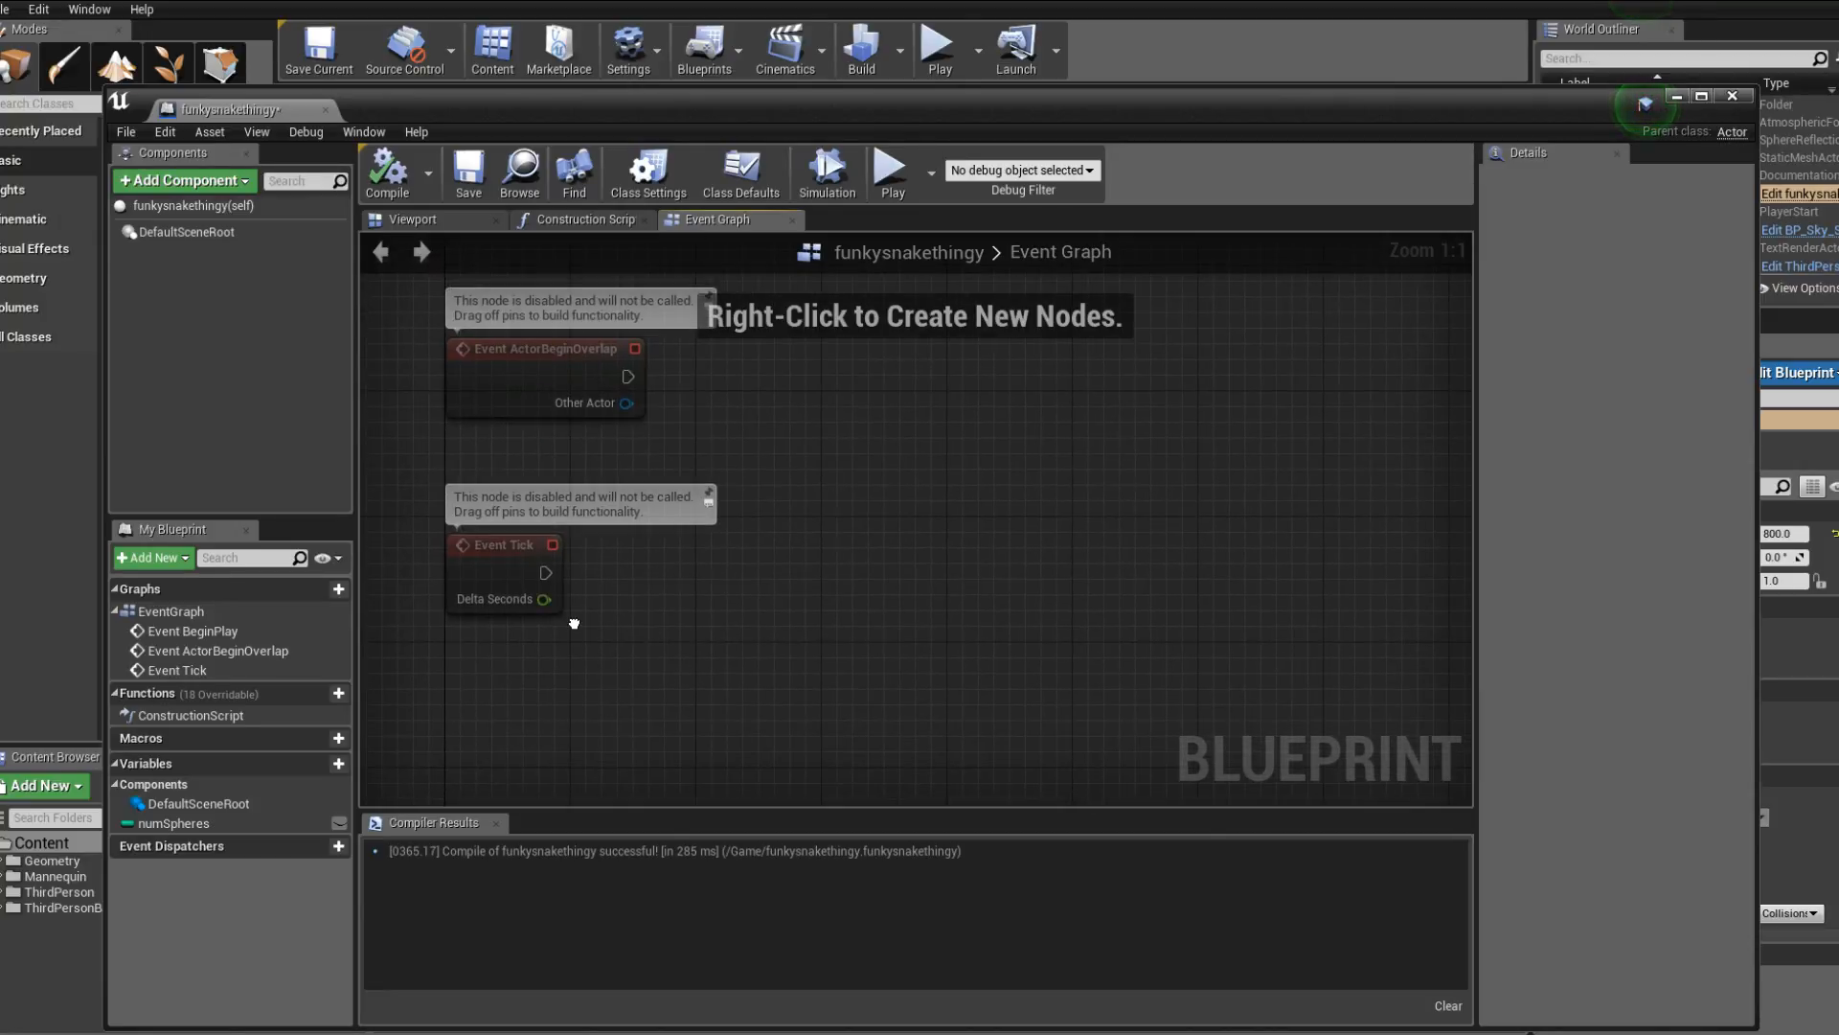
click(451, 220)
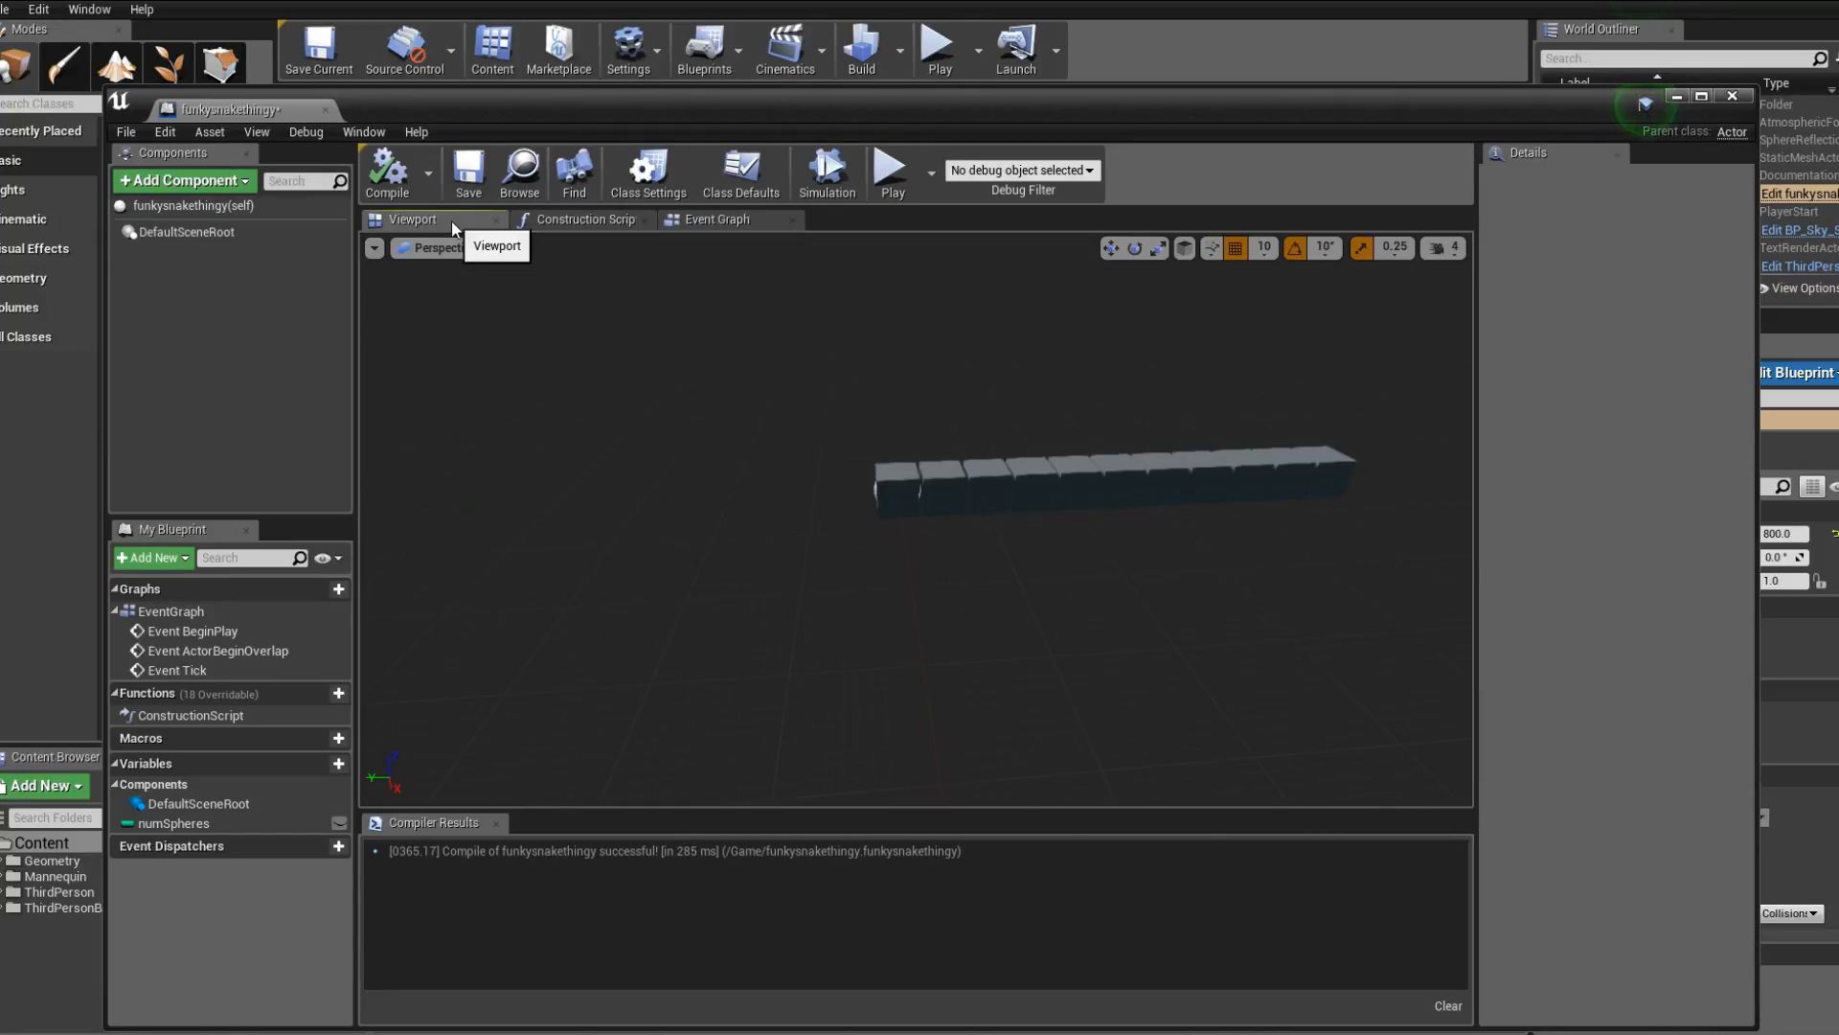
click(733, 219)
click(578, 220)
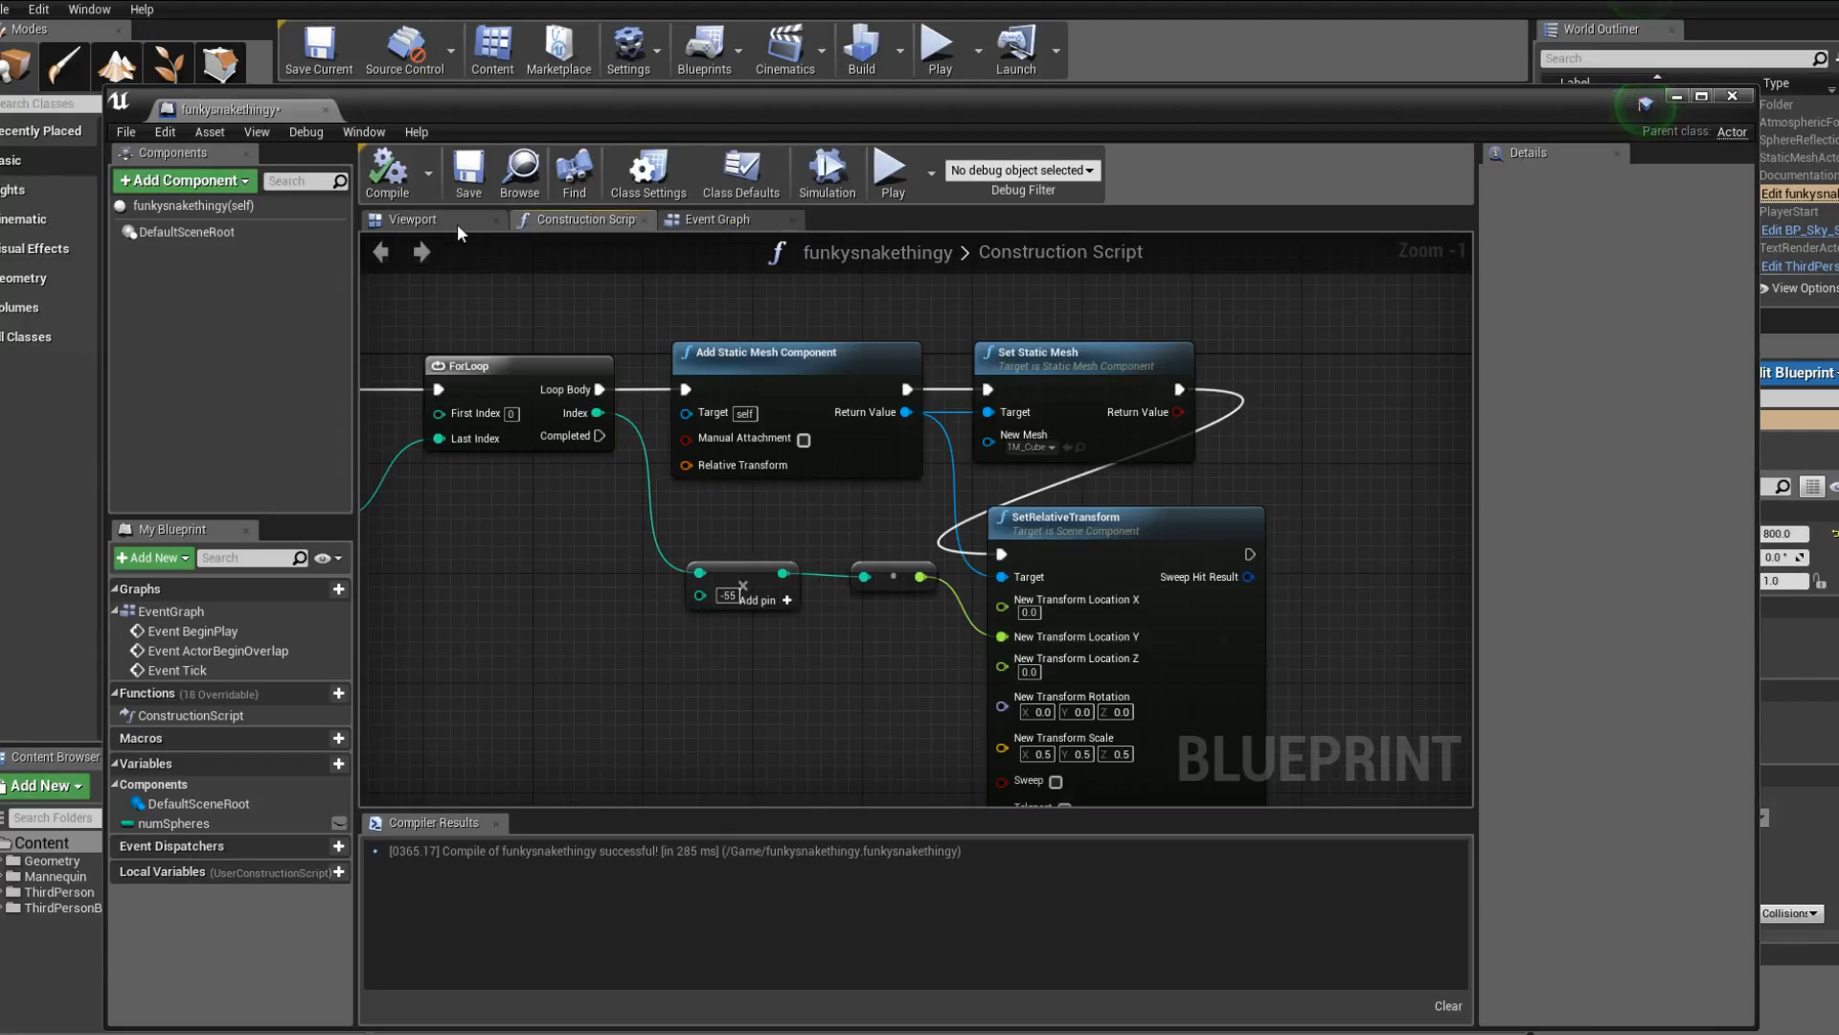
click(450, 221)
click(552, 220)
Close the snake blueprint's editor window and switch to 3ds Max, where the goggles model is open.
click(1645, 104)
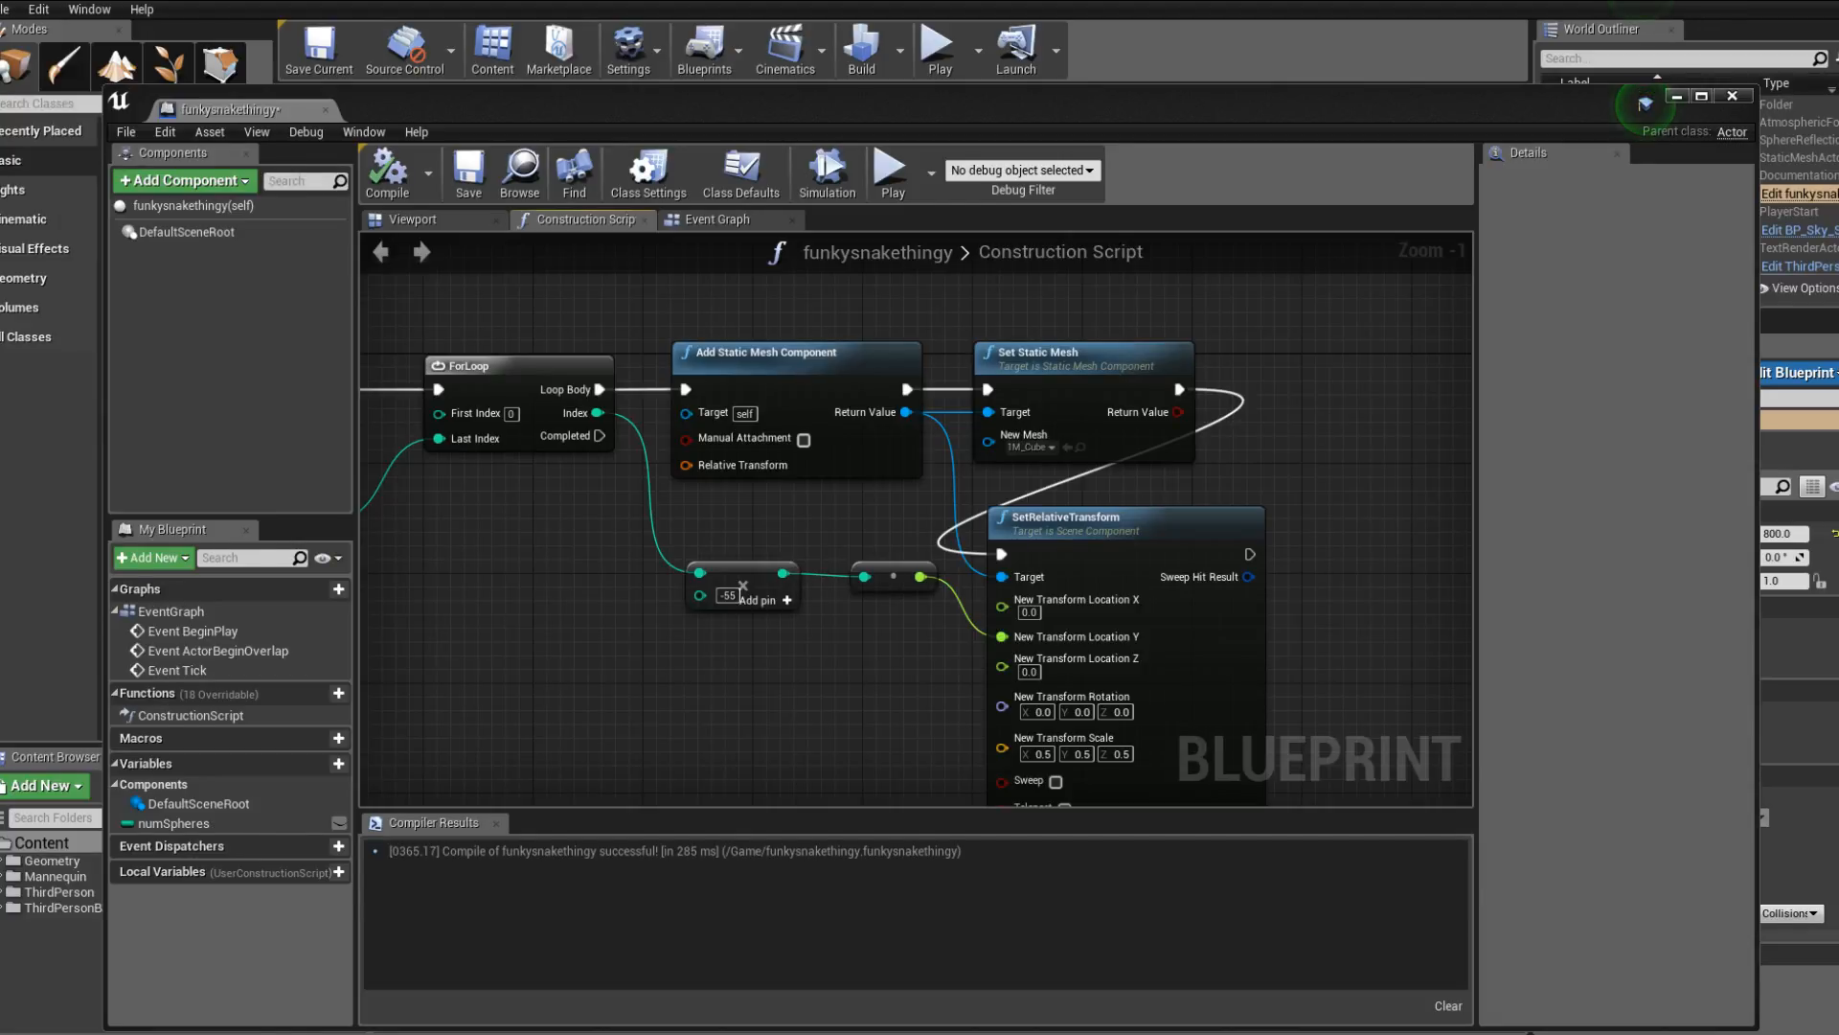
click(1732, 96)
key(ctrl+shift+s)
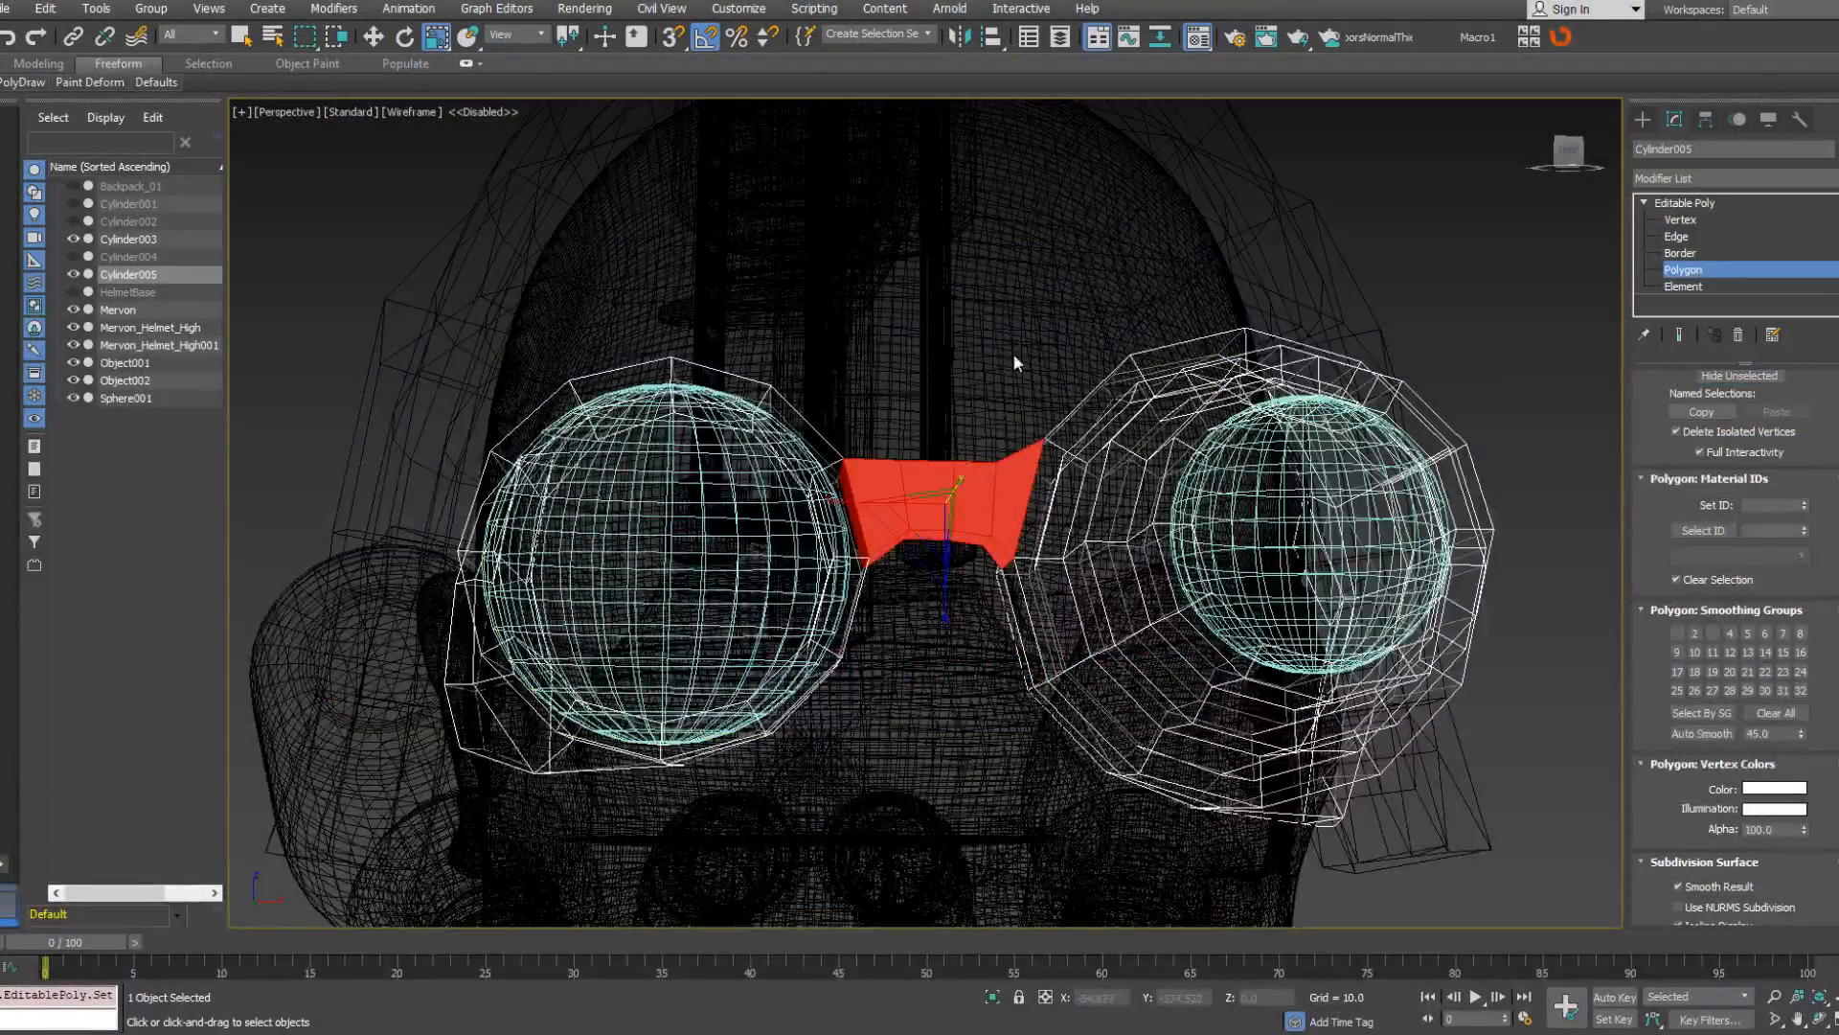
Change the perspective view from wireframe to shaded with edged faces and examine the goggles on the whole character.
scroll(1016, 362, down, 3)
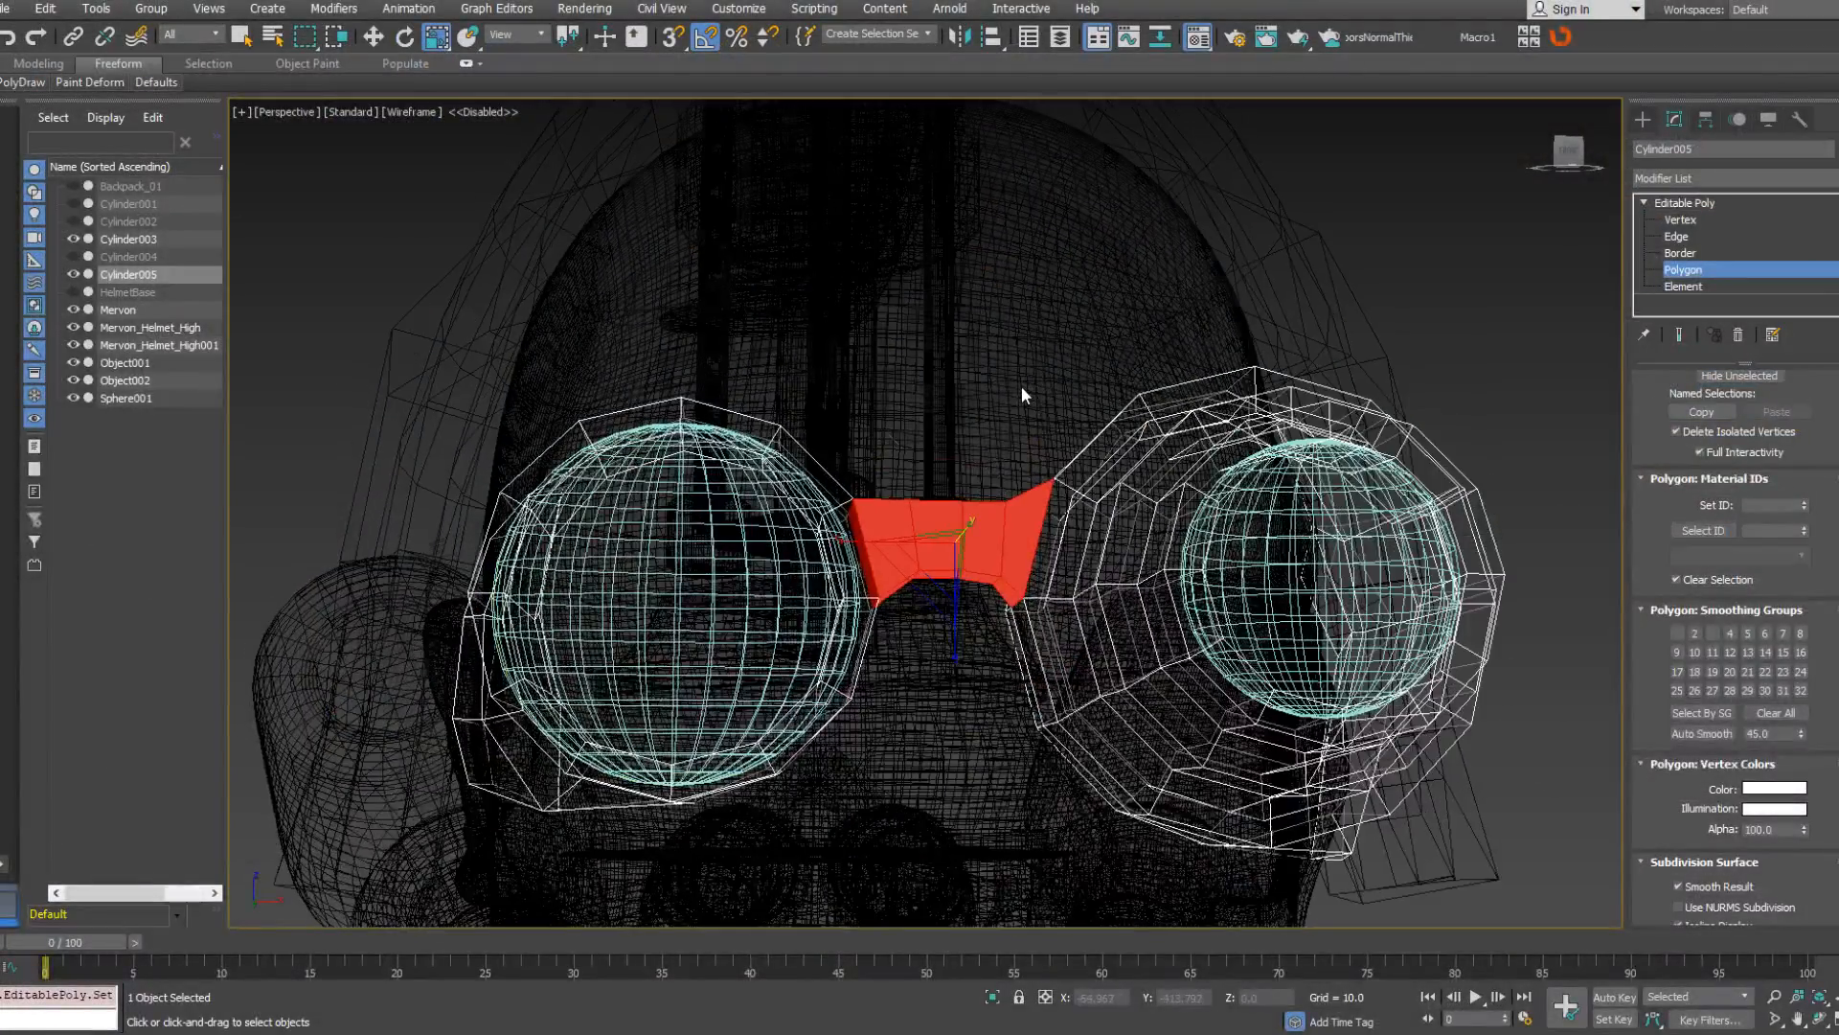
scroll(1283, 381, down, 6)
key(F3)
scroll(1284, 382, down, 10)
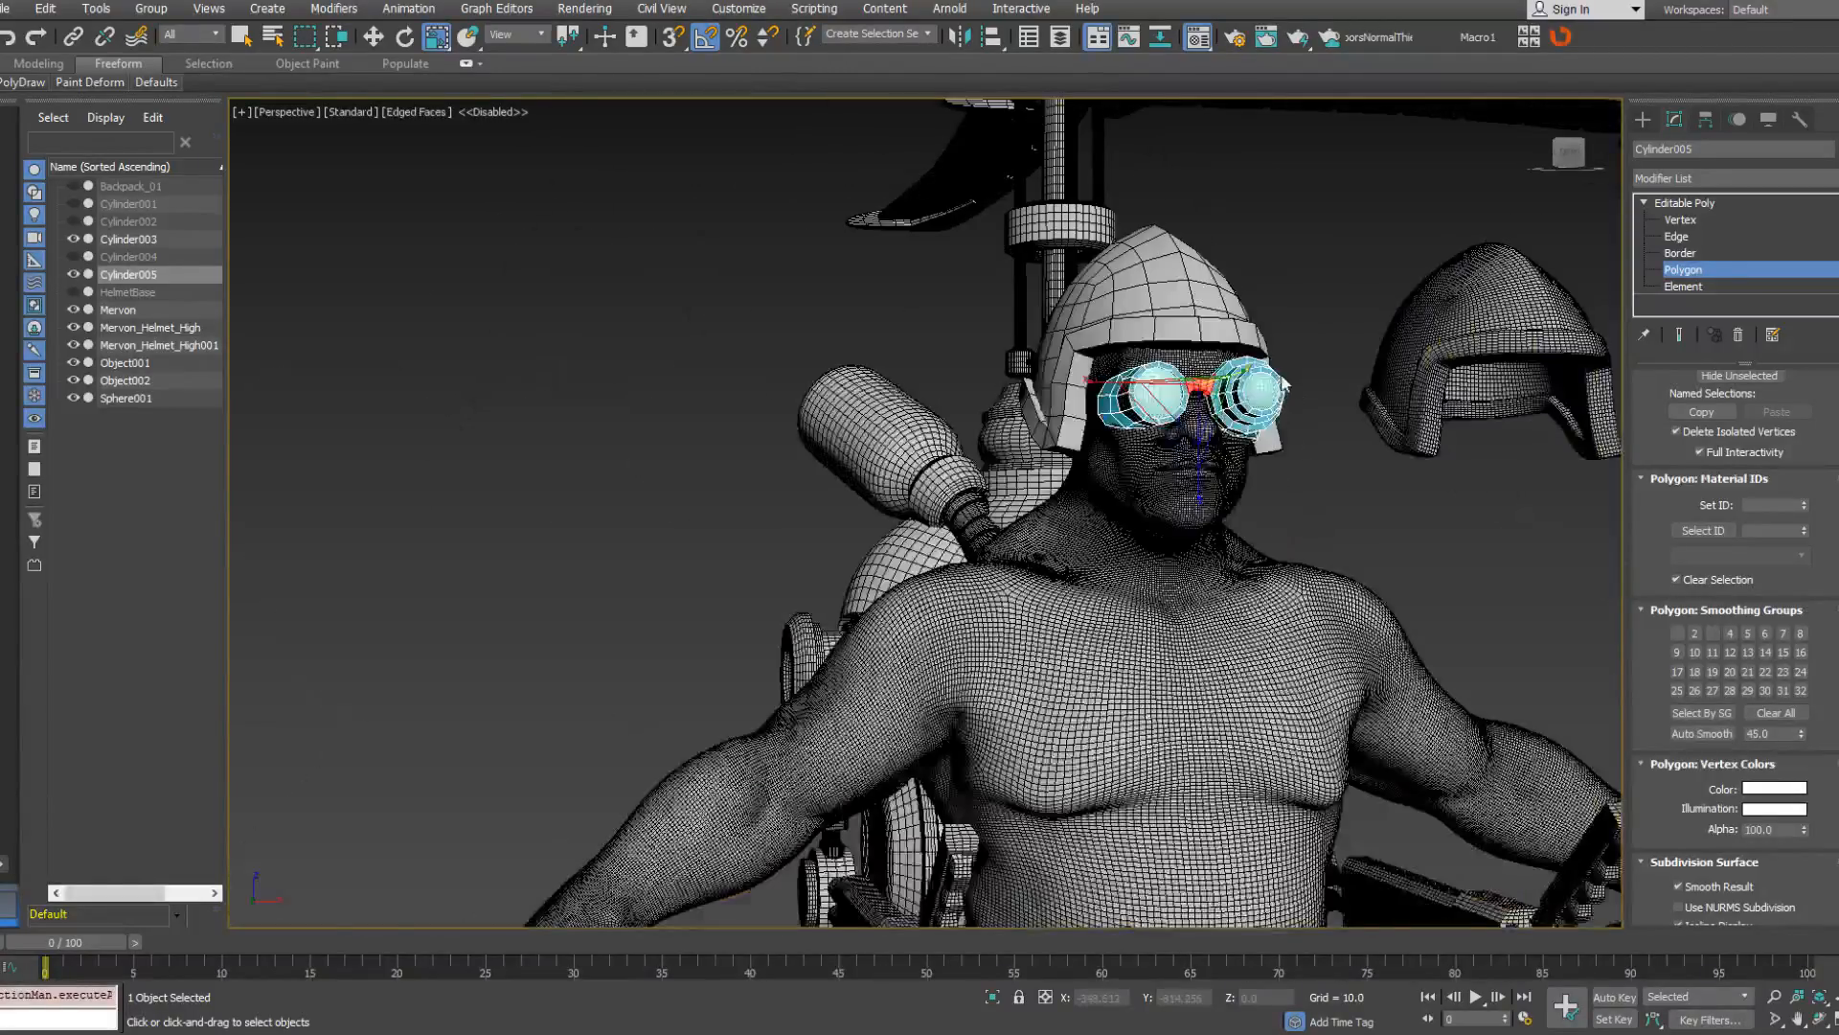
middle_drag(1283, 381, 1232, 432)
scroll(1464, 447, up, 3)
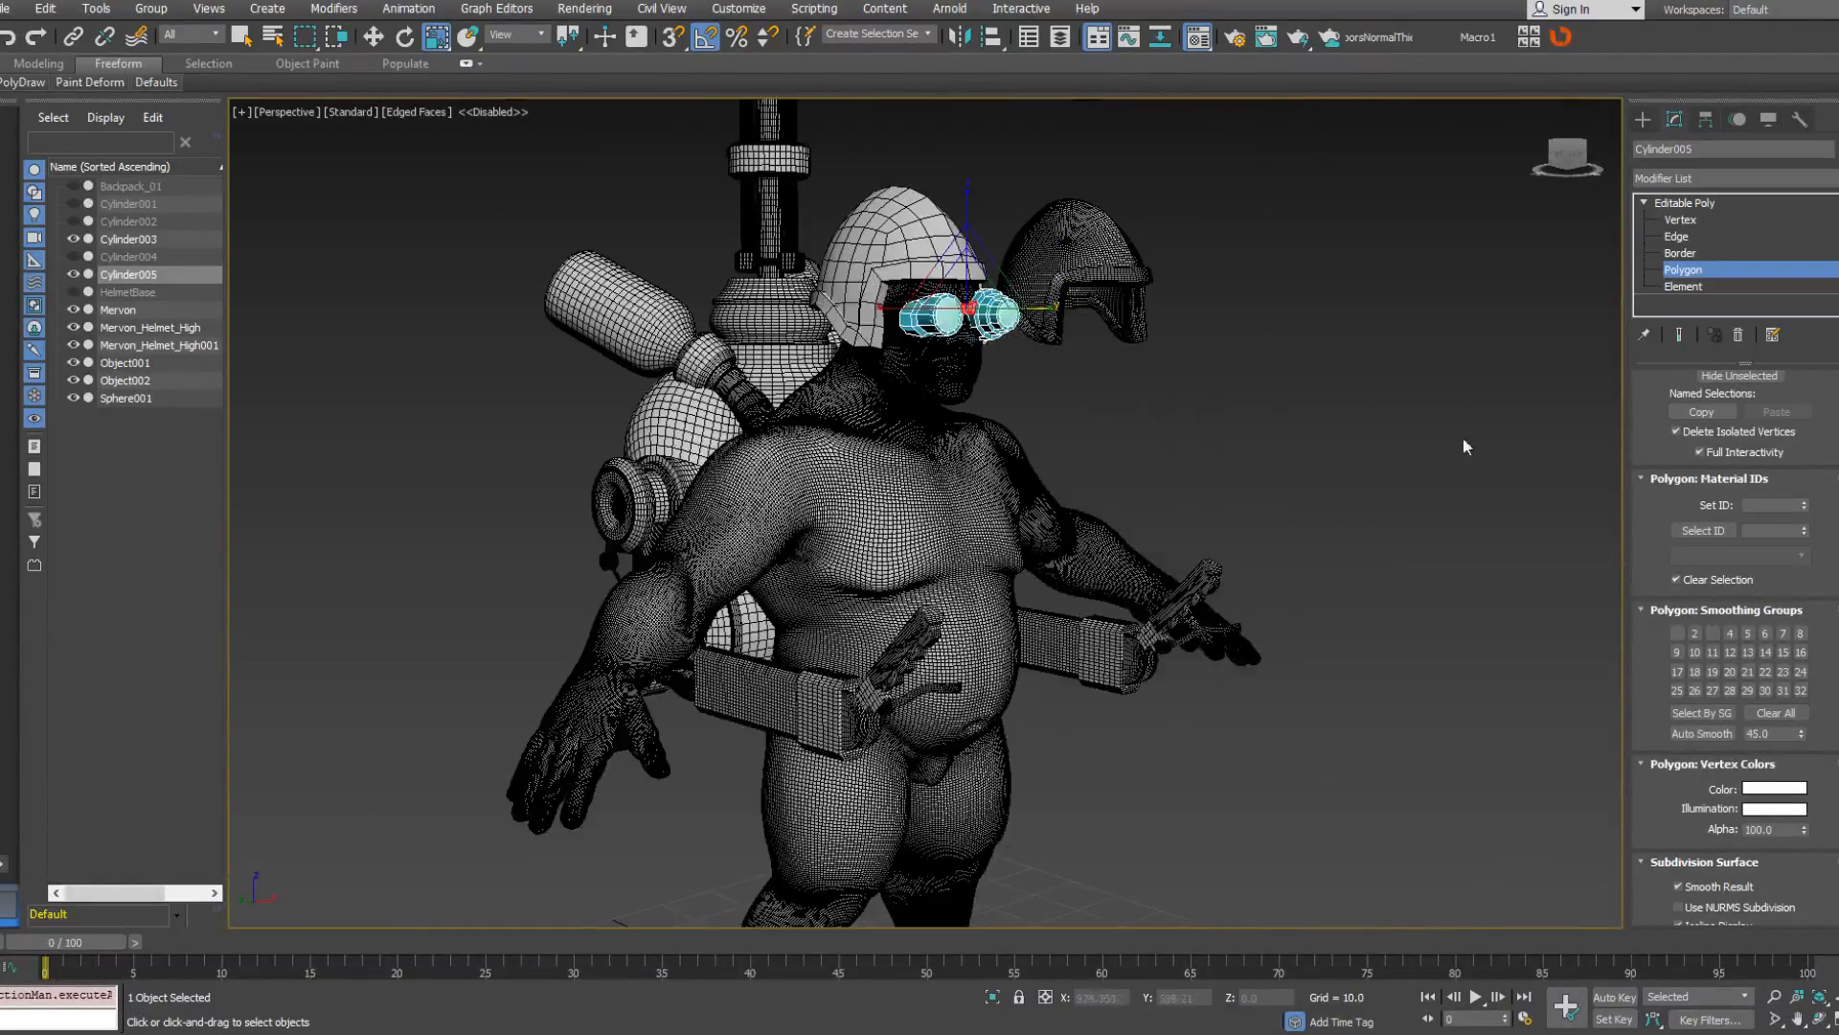